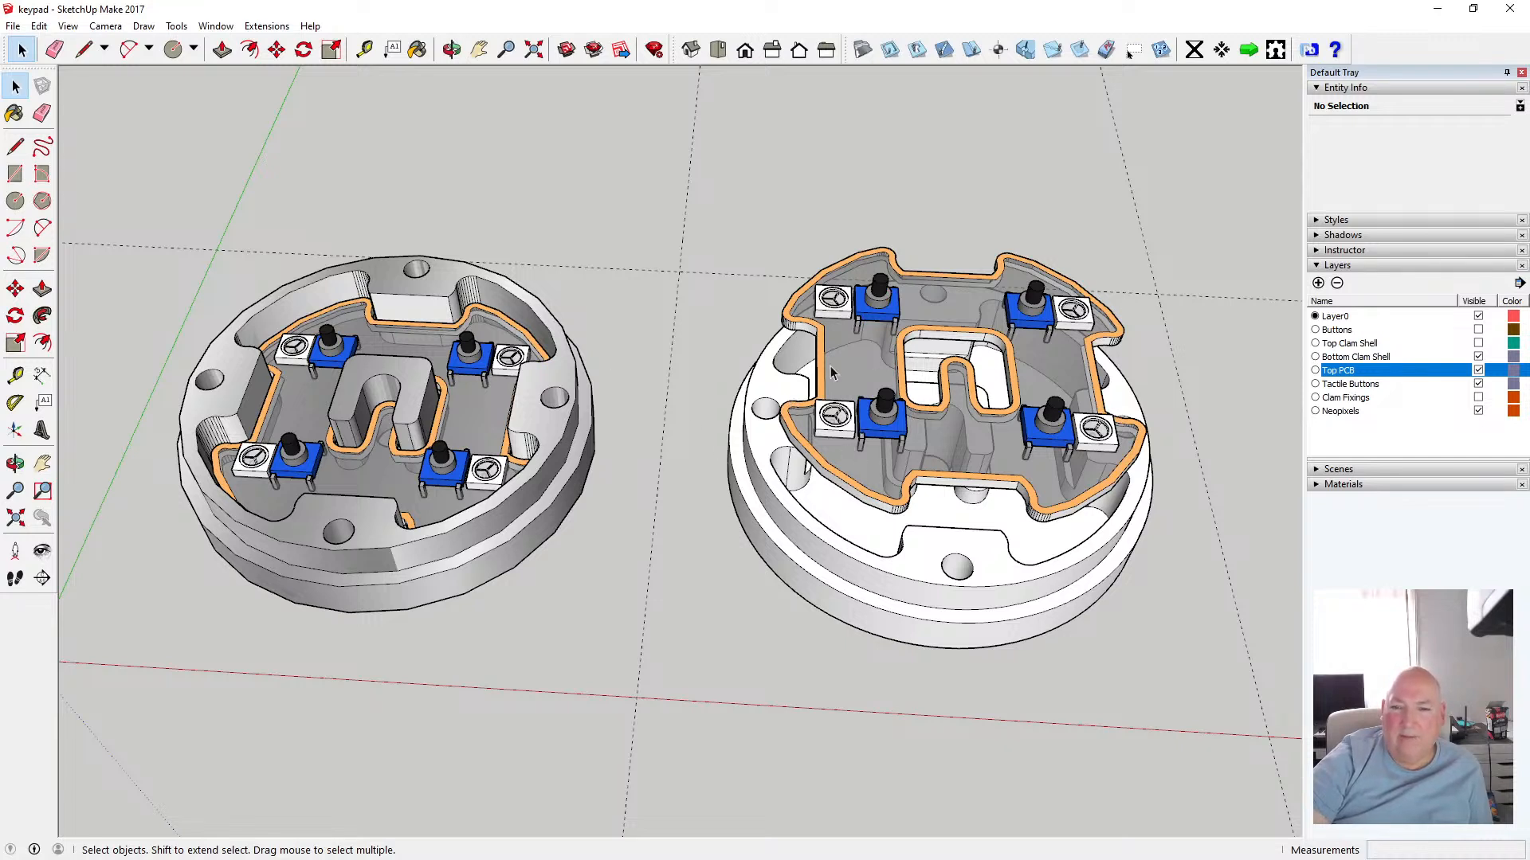
Hide the Top PCB layer to expose the clam shell underneath
left_click(1477, 371)
scroll(407, 447, "down", 2)
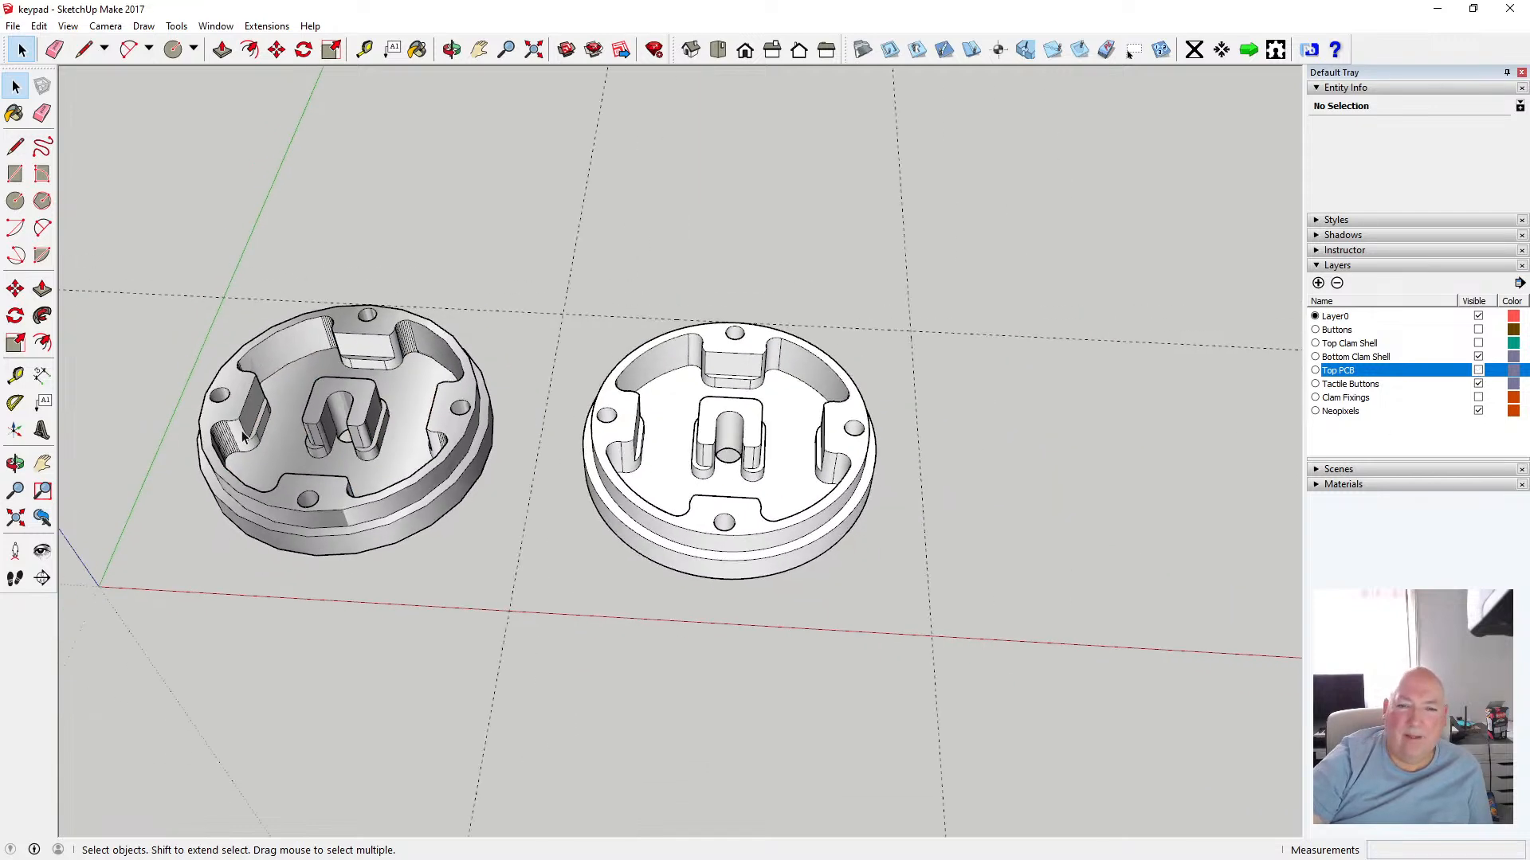
Orbit to a top view of the bottom clam shell, open its group and select the inner floor face
scroll(726, 438, "up", 2)
scroll(726, 441, "up", 2)
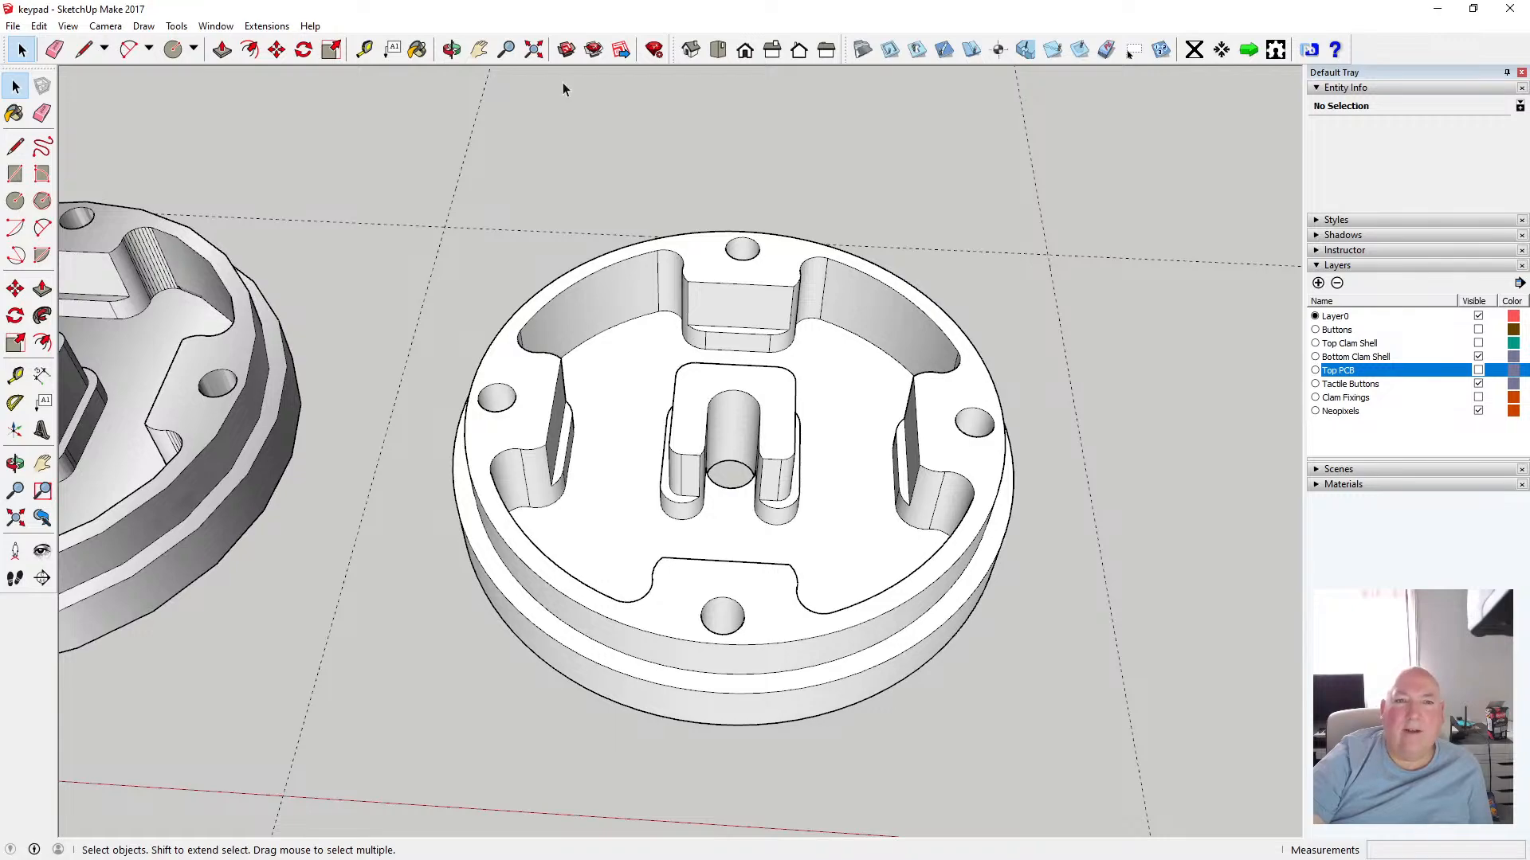
left_click(451, 49)
left_click_drag(719, 296, 723, 573)
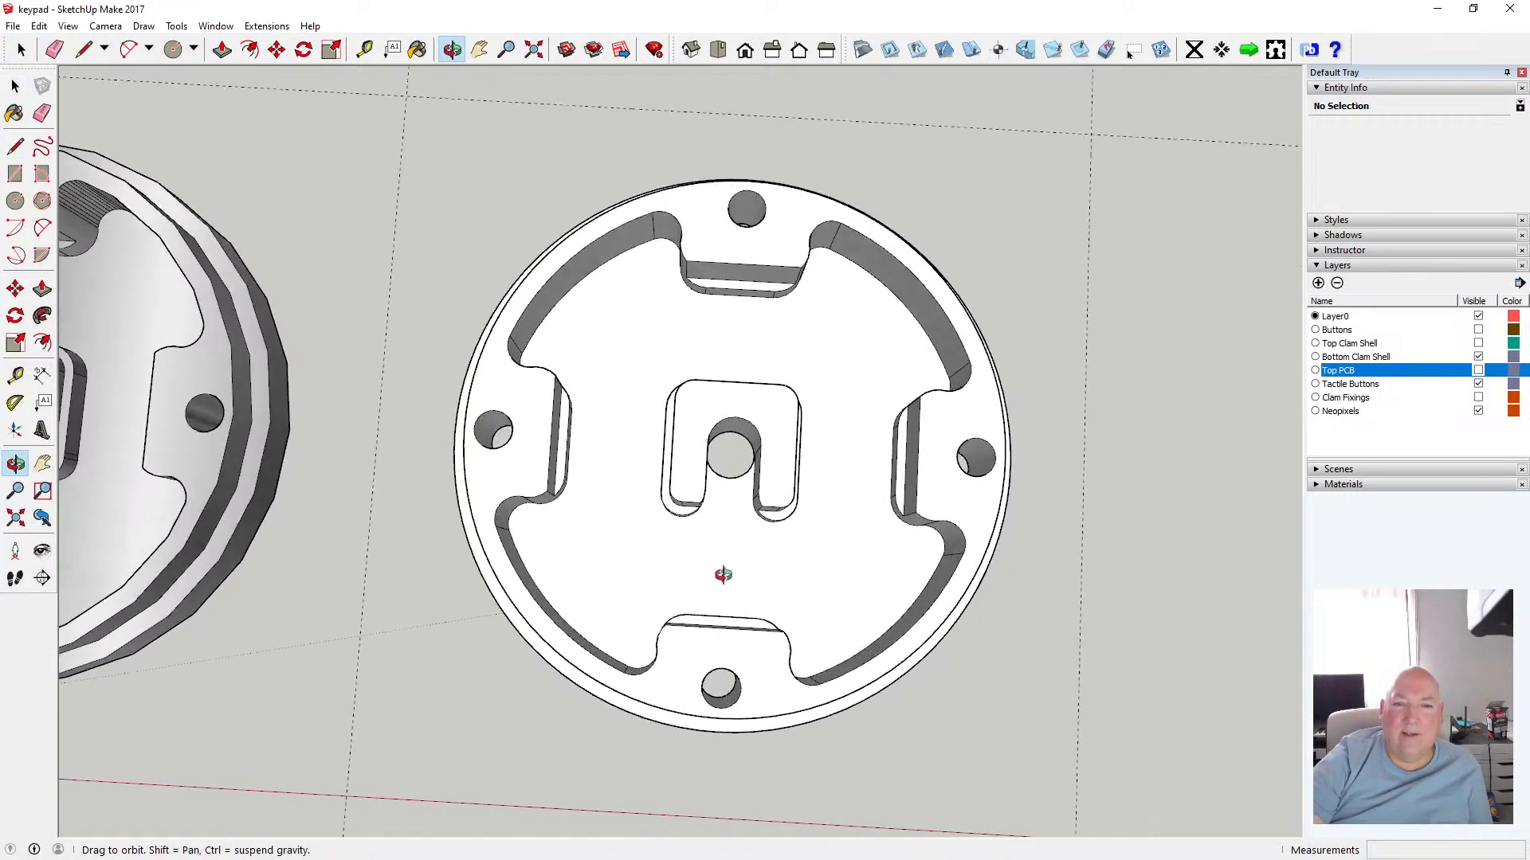
middle_click_drag(723, 575, 716, 539)
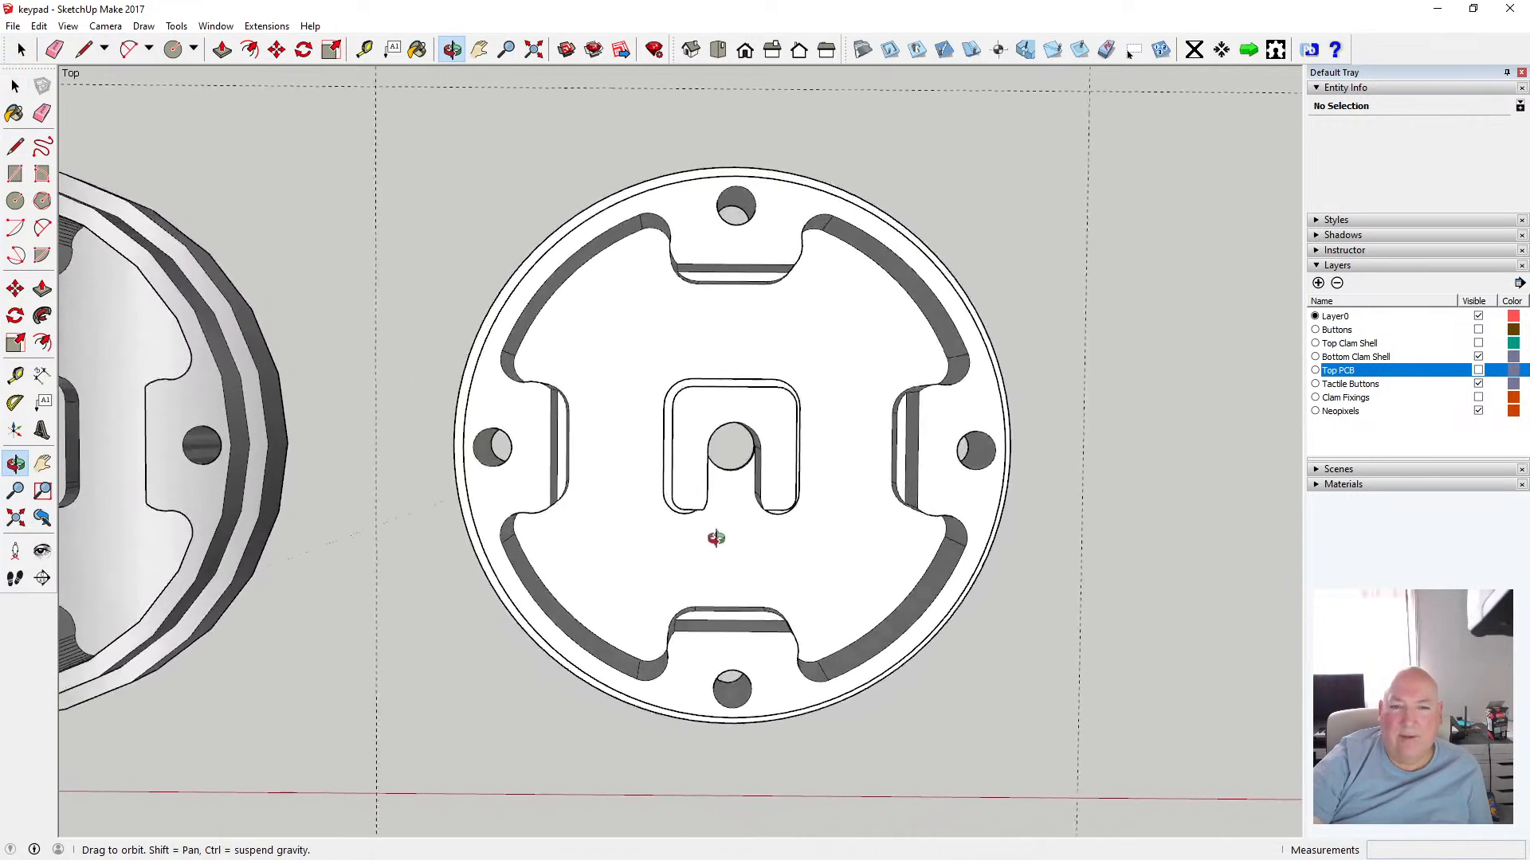
left_click_drag(716, 538, 715, 494)
scroll(575, 428, "up", 4)
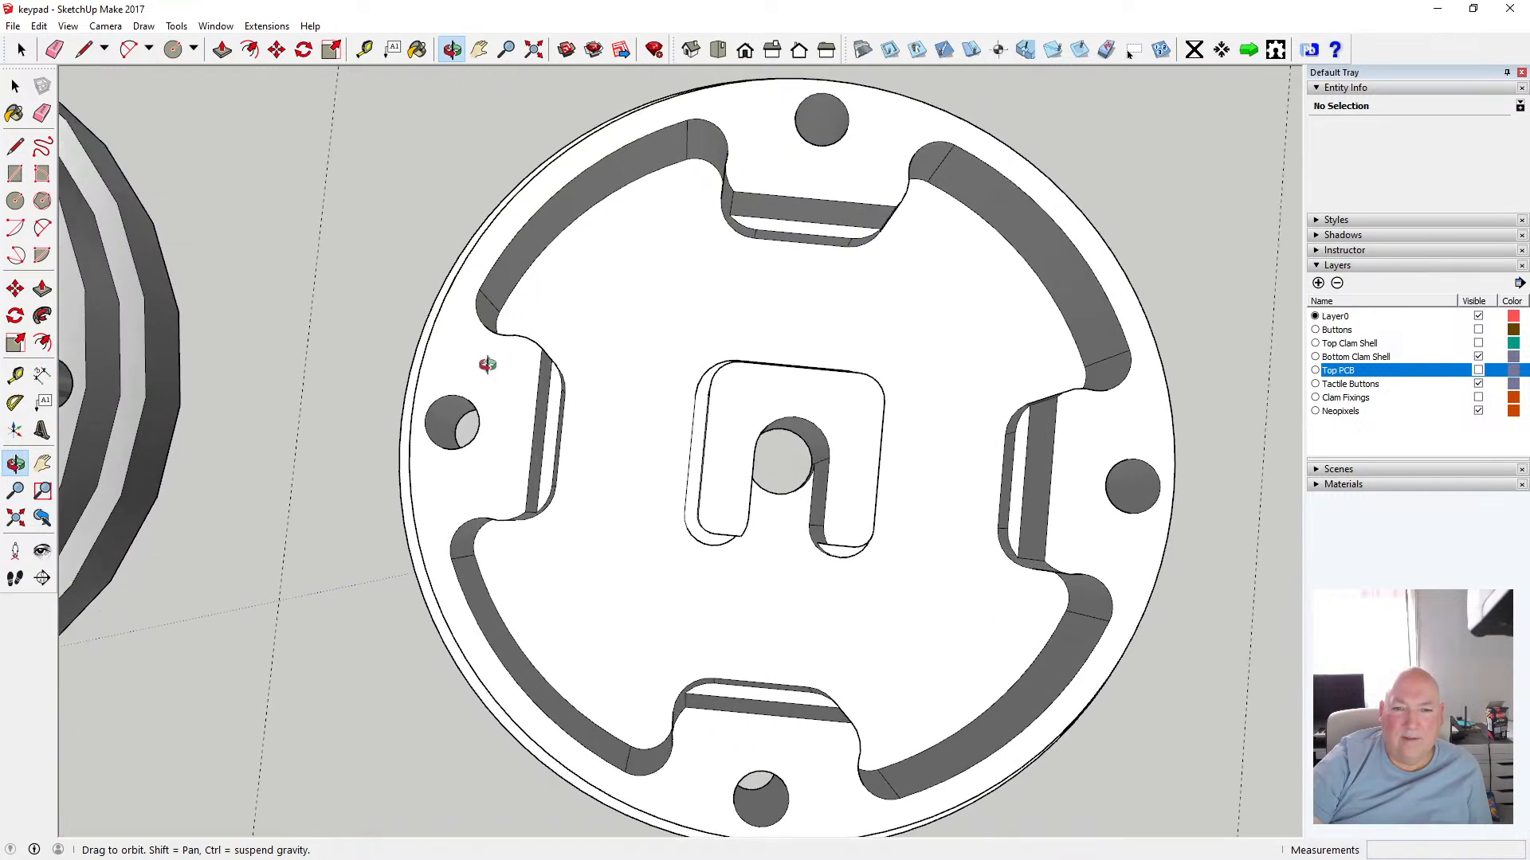
left_click(15, 85)
left_click(653, 289)
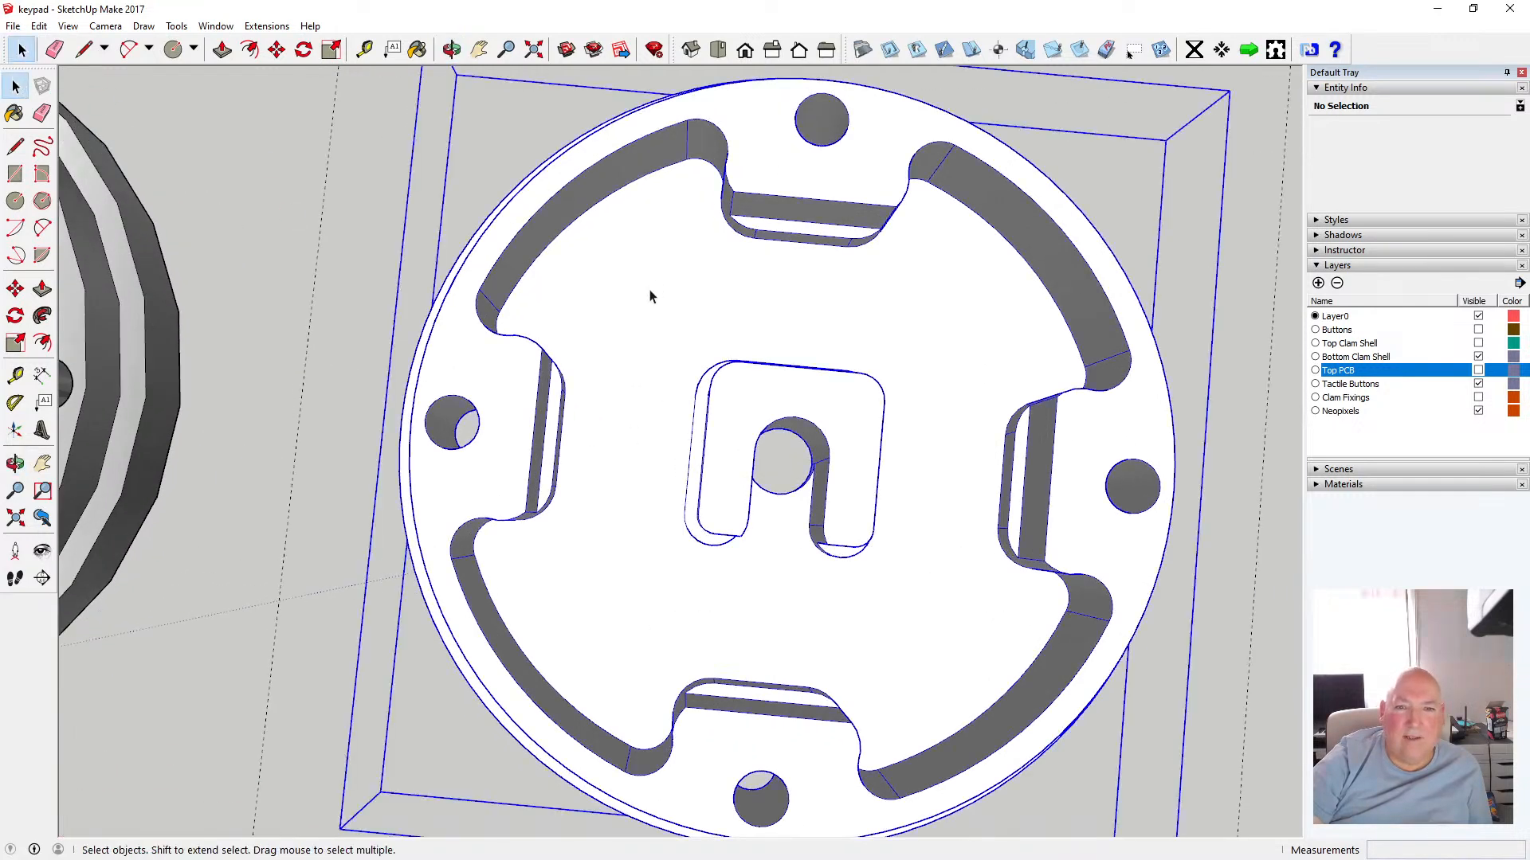
double_click(633, 299)
left_click(634, 299)
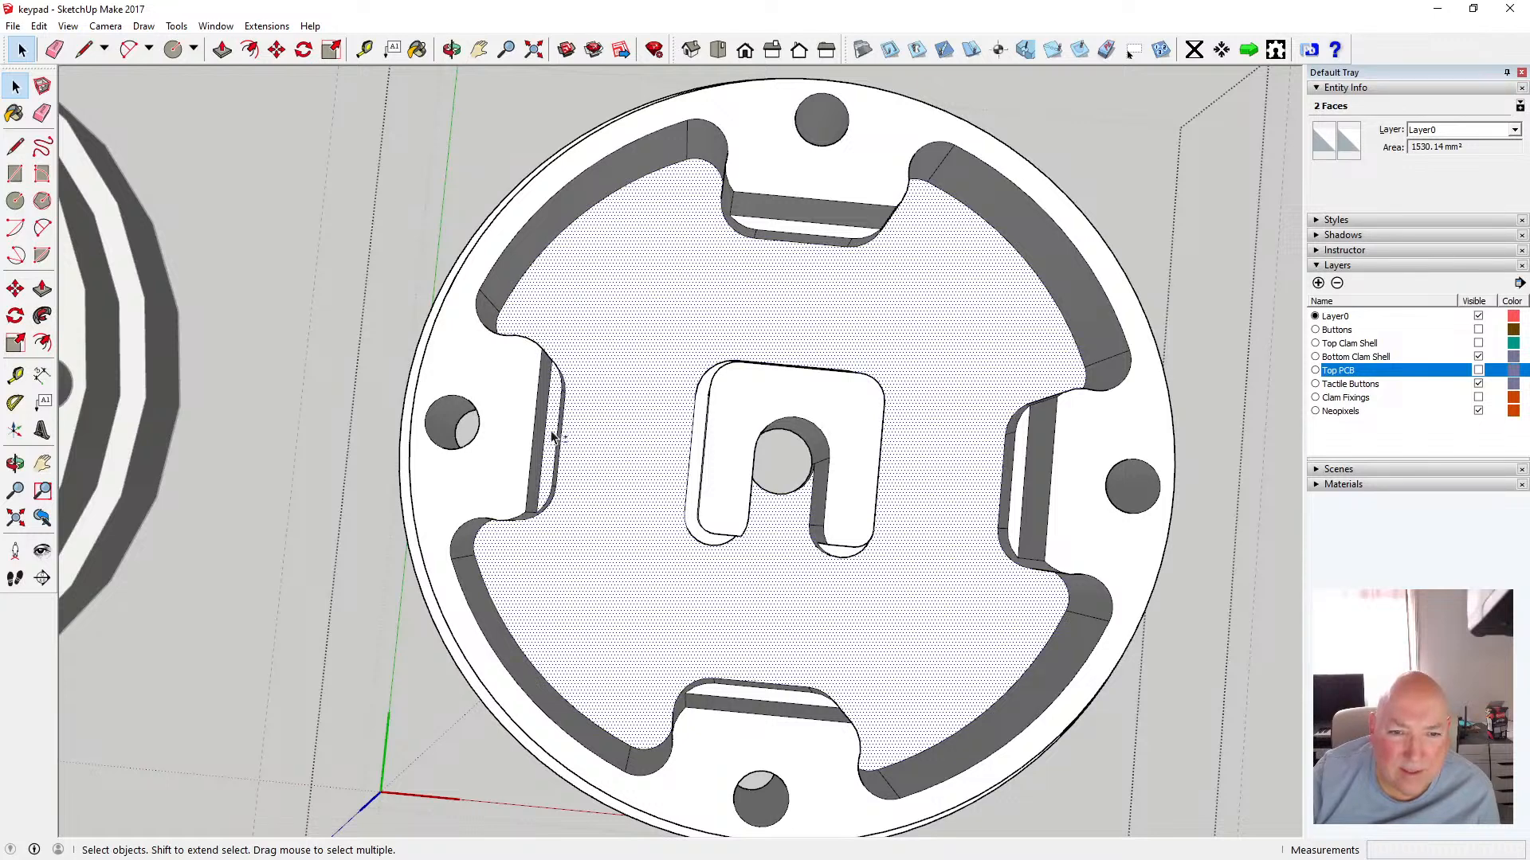
Add the bottom edges of the side slots and the central post to the selection
left_click(547, 438, "shift")
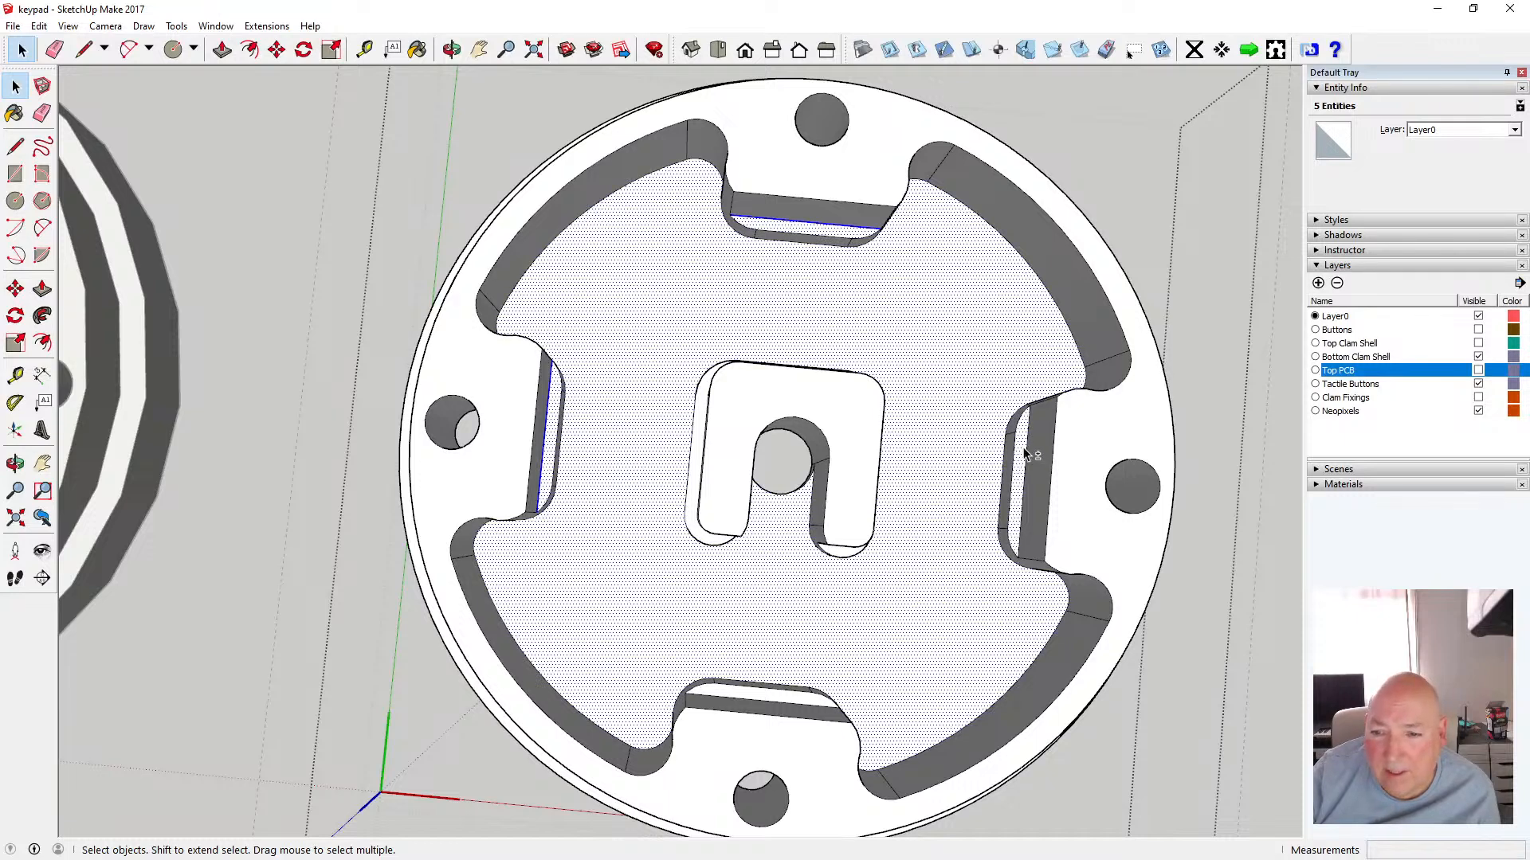
left_click(805, 706, "shift")
left_click(804, 705, "shift")
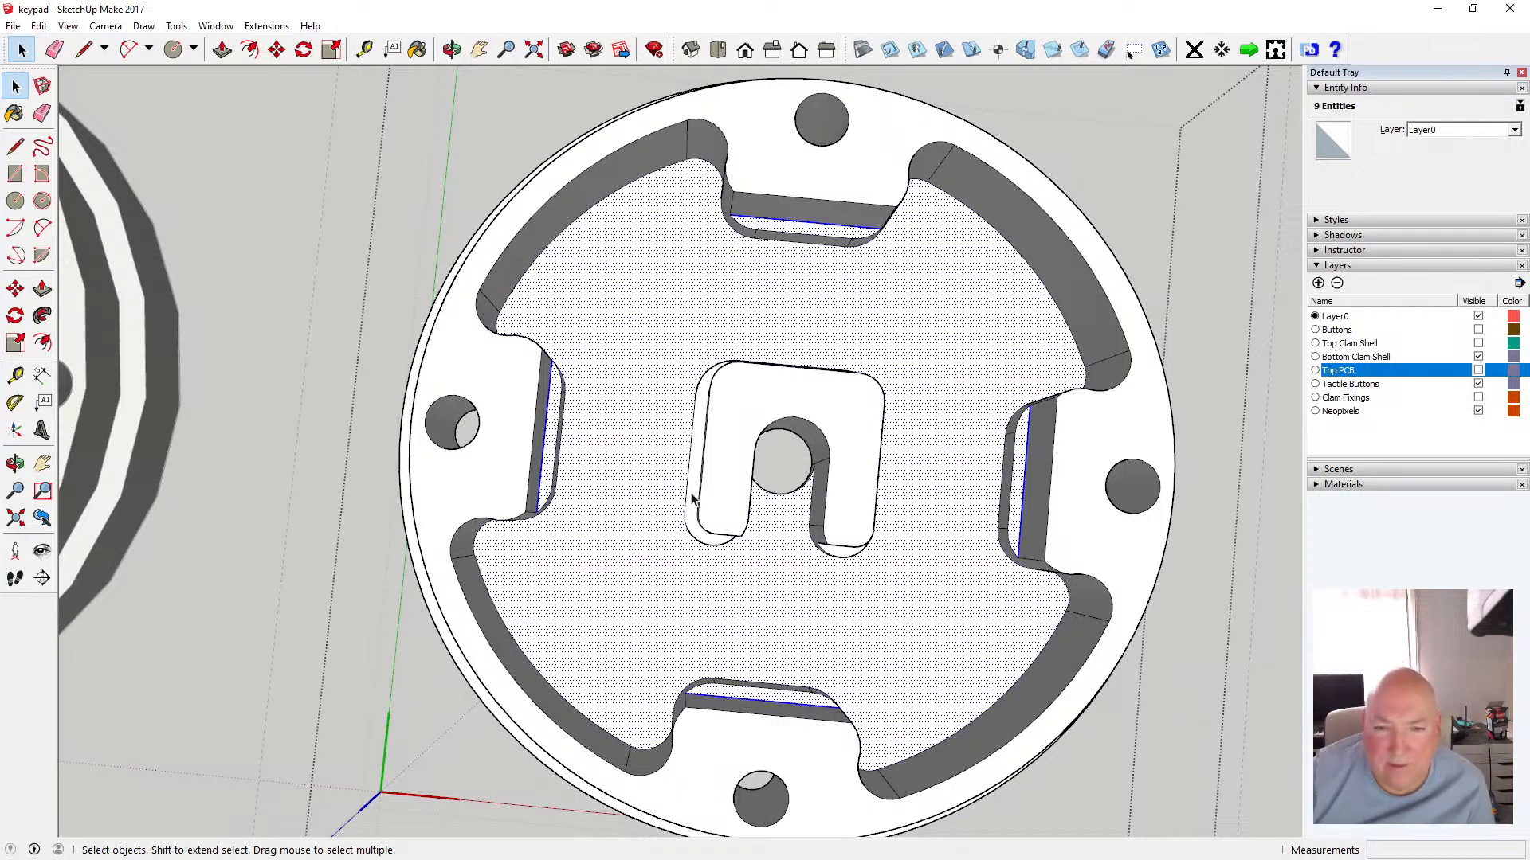
left_click(694, 440, "shift")
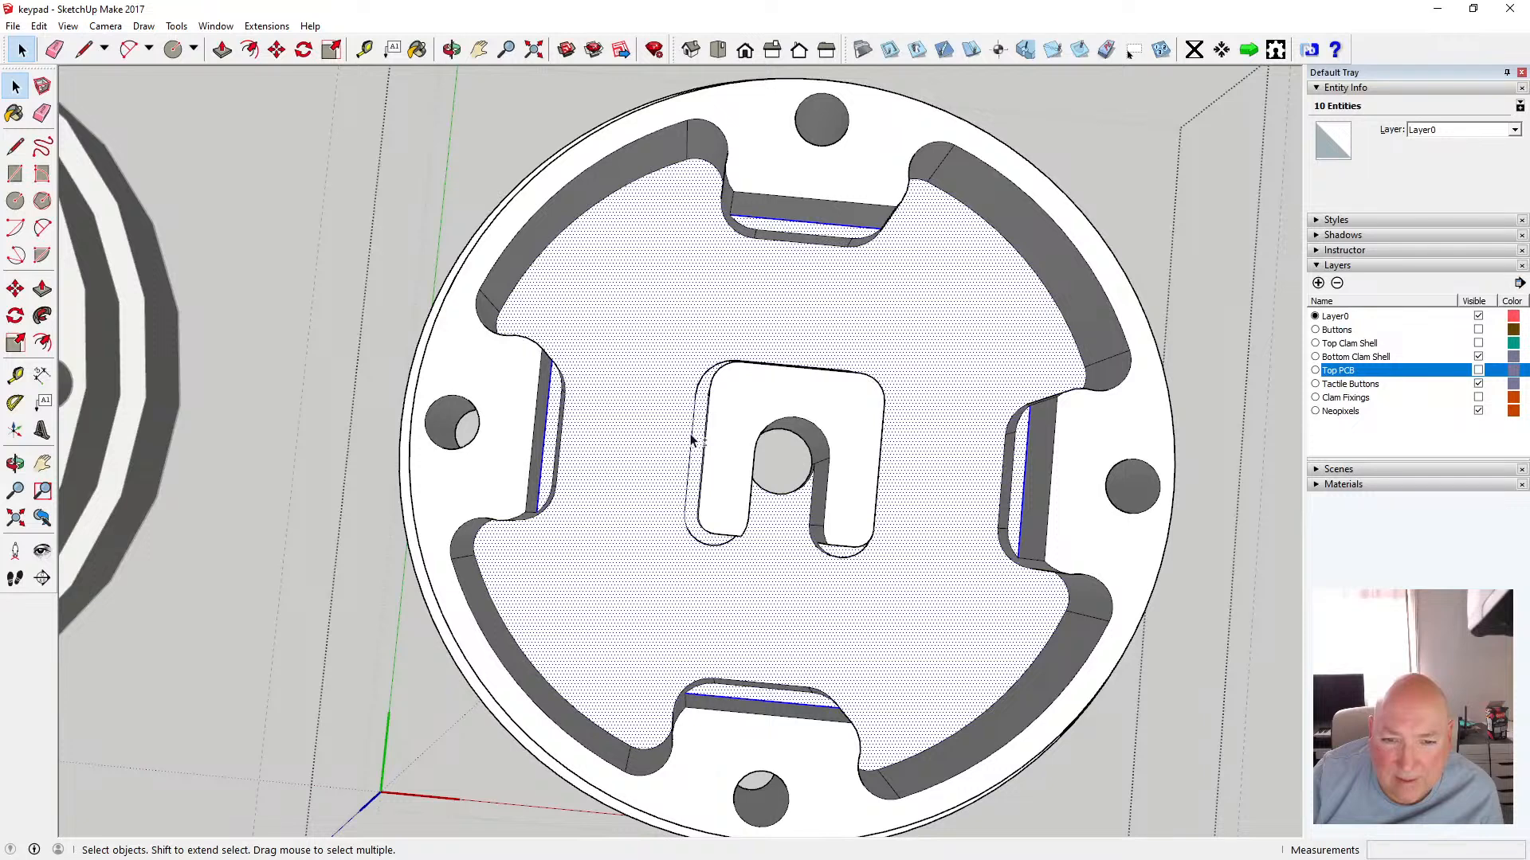
left_click(690, 443, "shift")
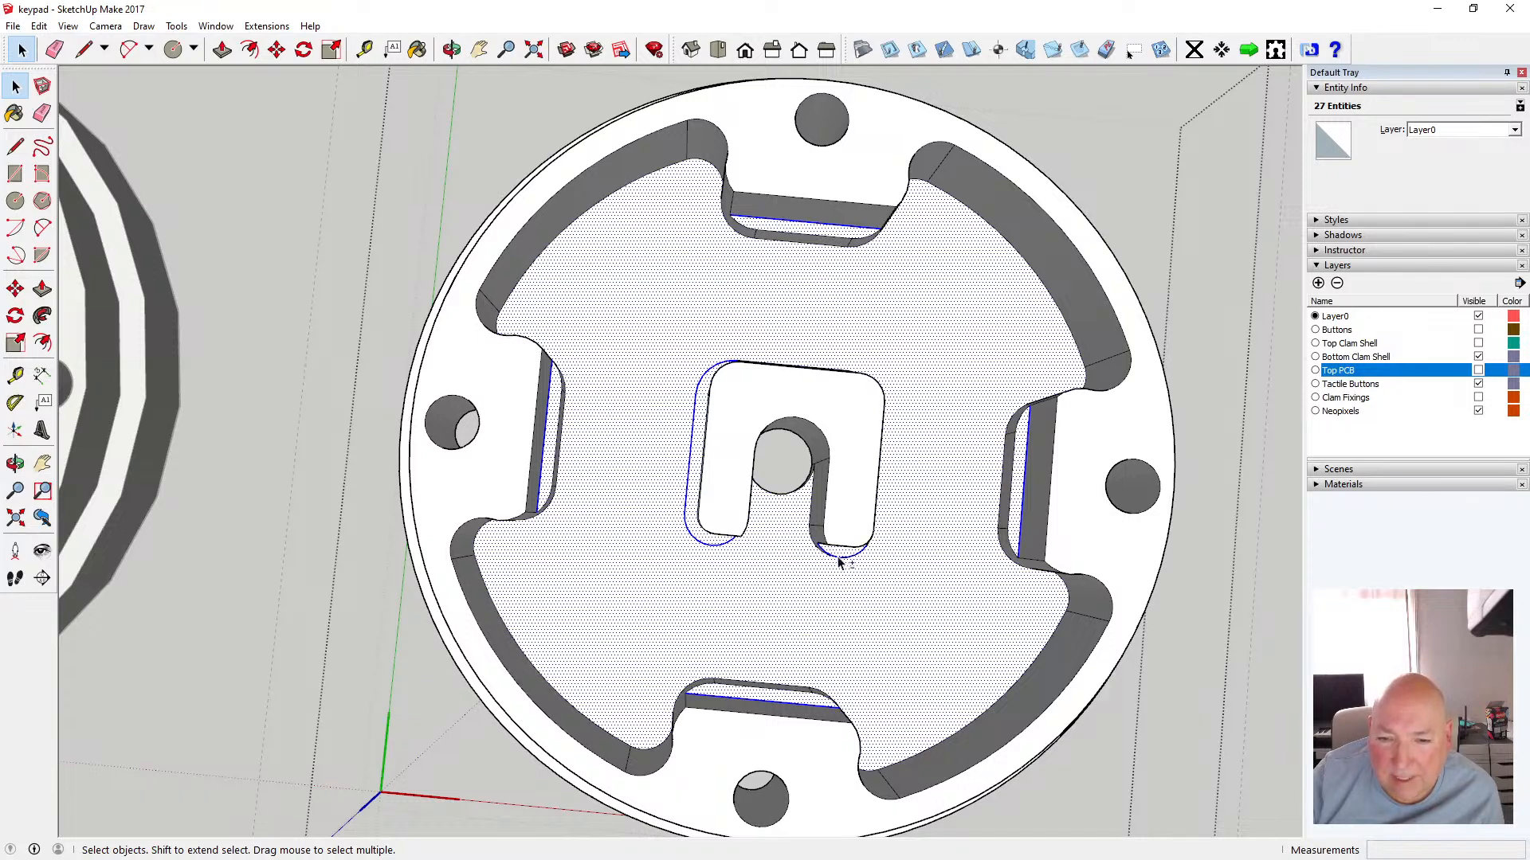
Orbit around the central post and add its lower rounded corner edges to the selection
left_click(451, 49)
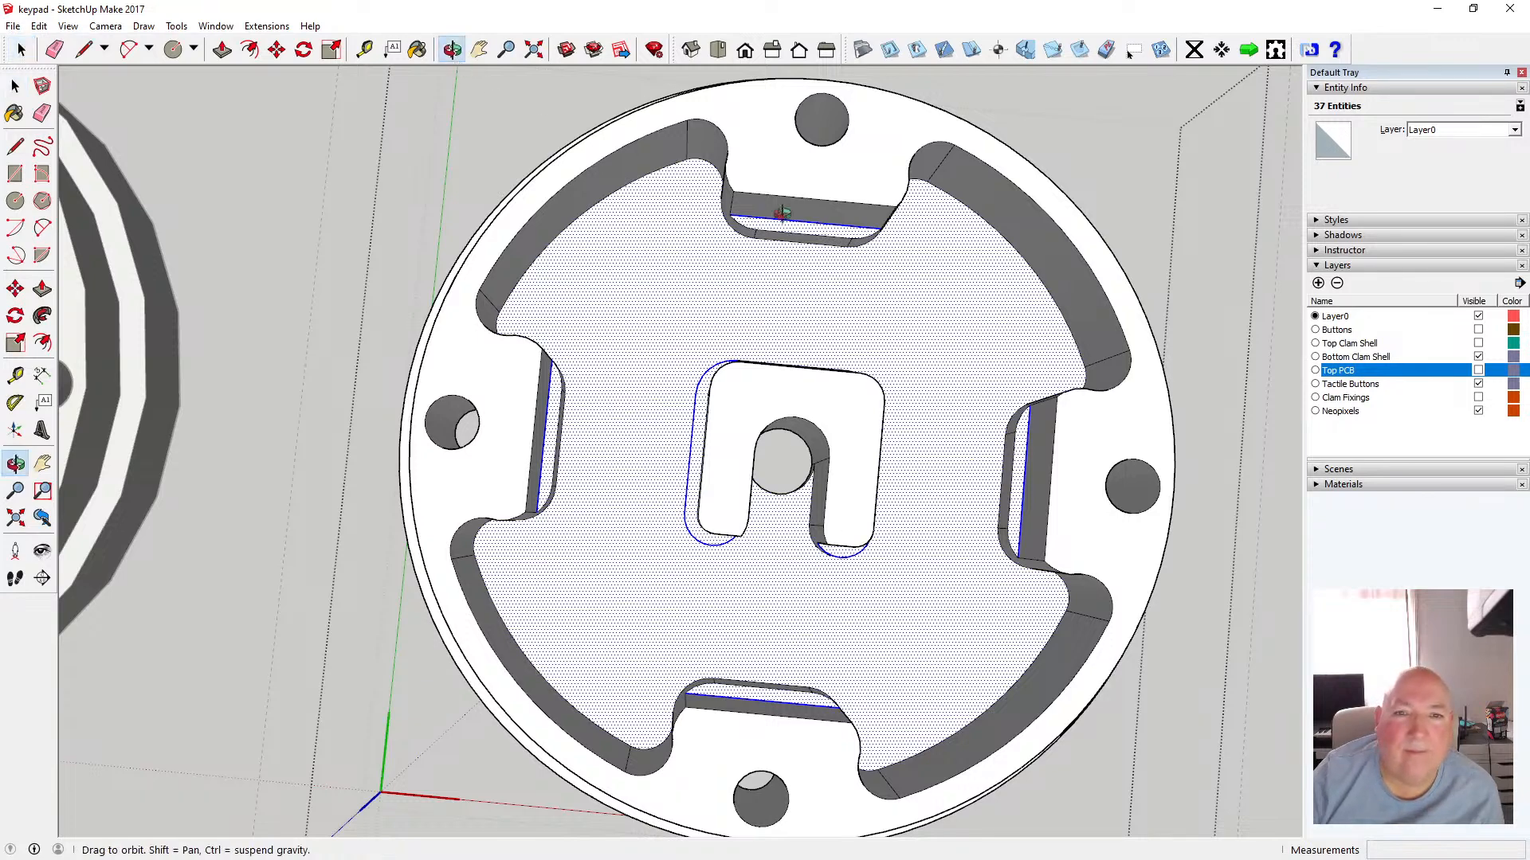
left_click_drag(937, 275, 486, 447)
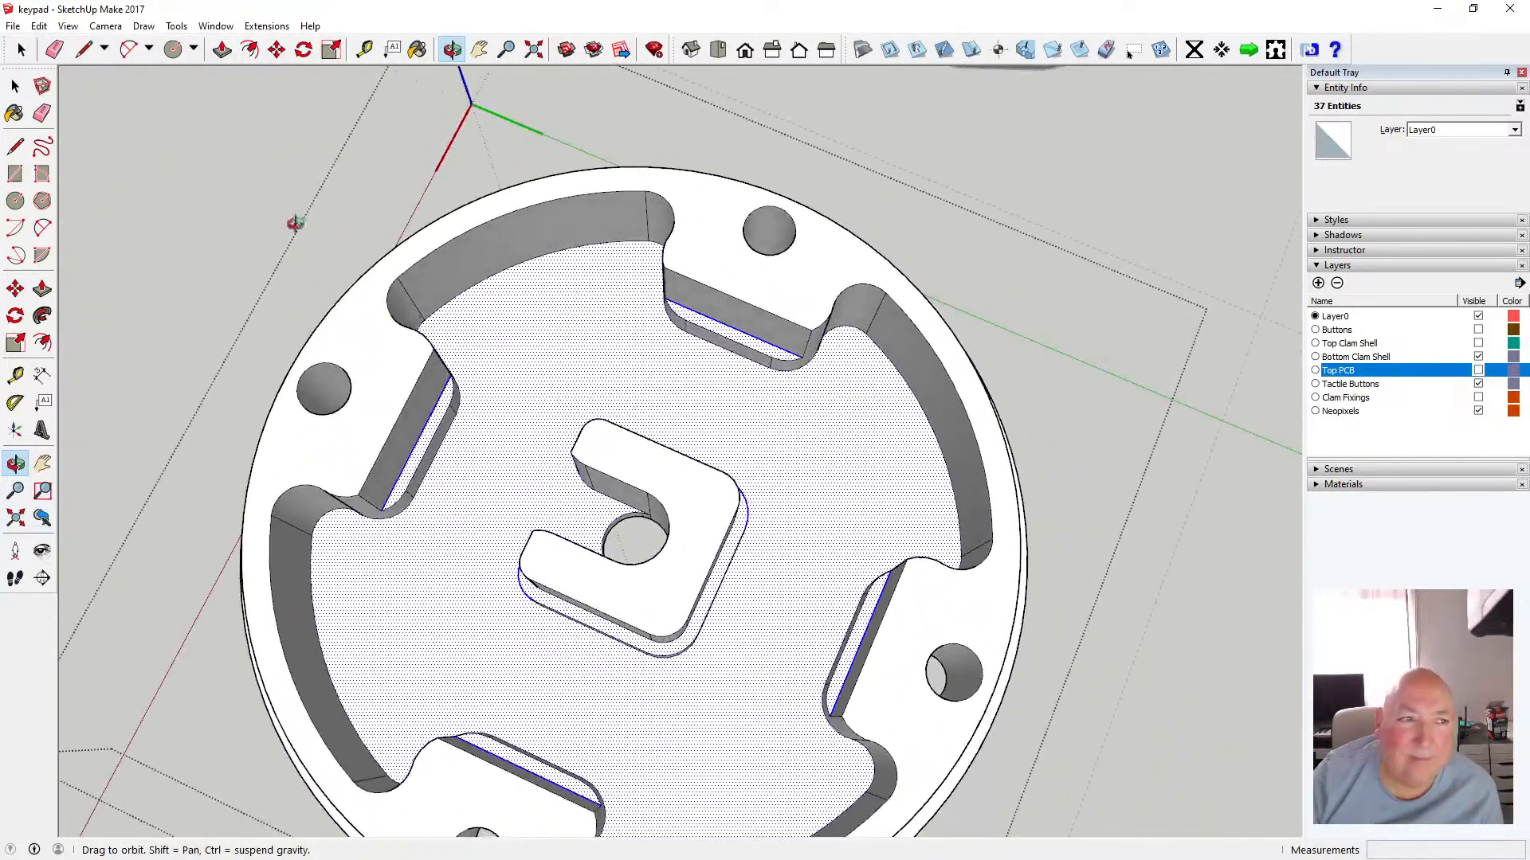
left_click(16, 87)
left_click(17, 88)
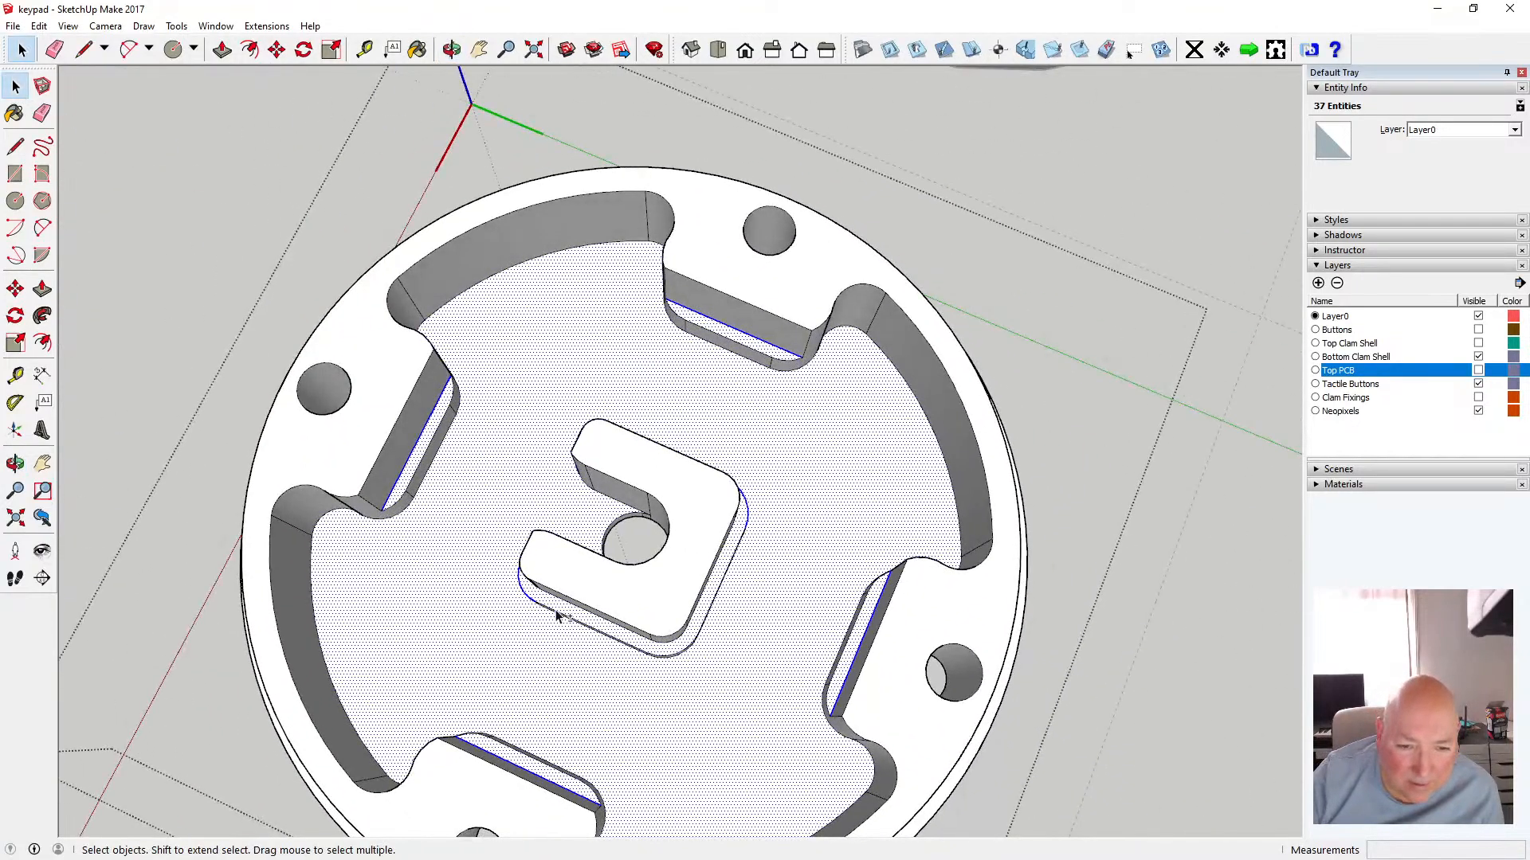
scroll(580, 631, "up", 5)
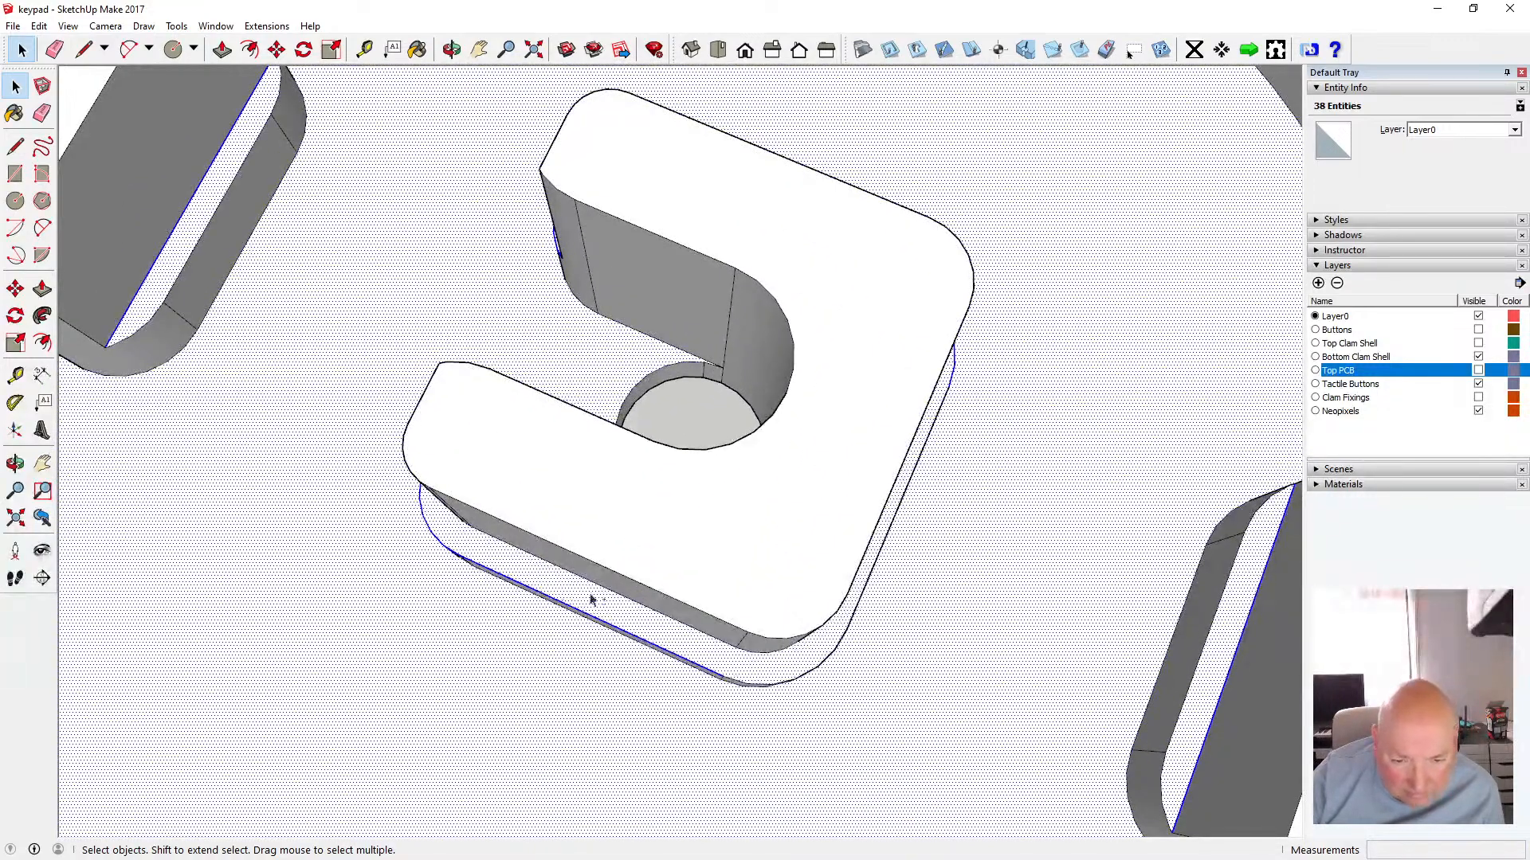
left_click(770, 686, "shift")
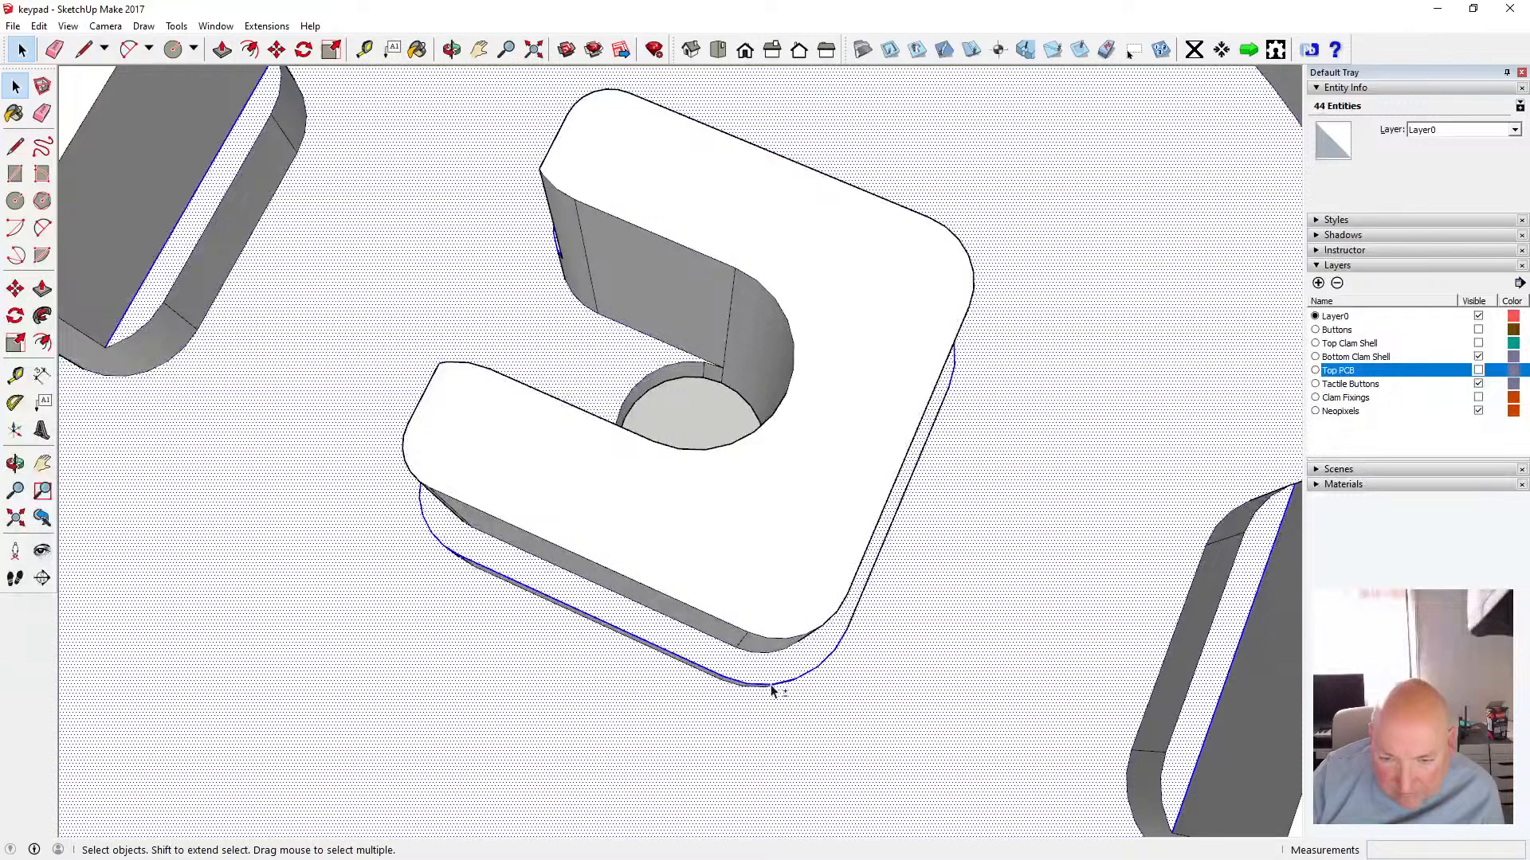
left_click(860, 609, "shift")
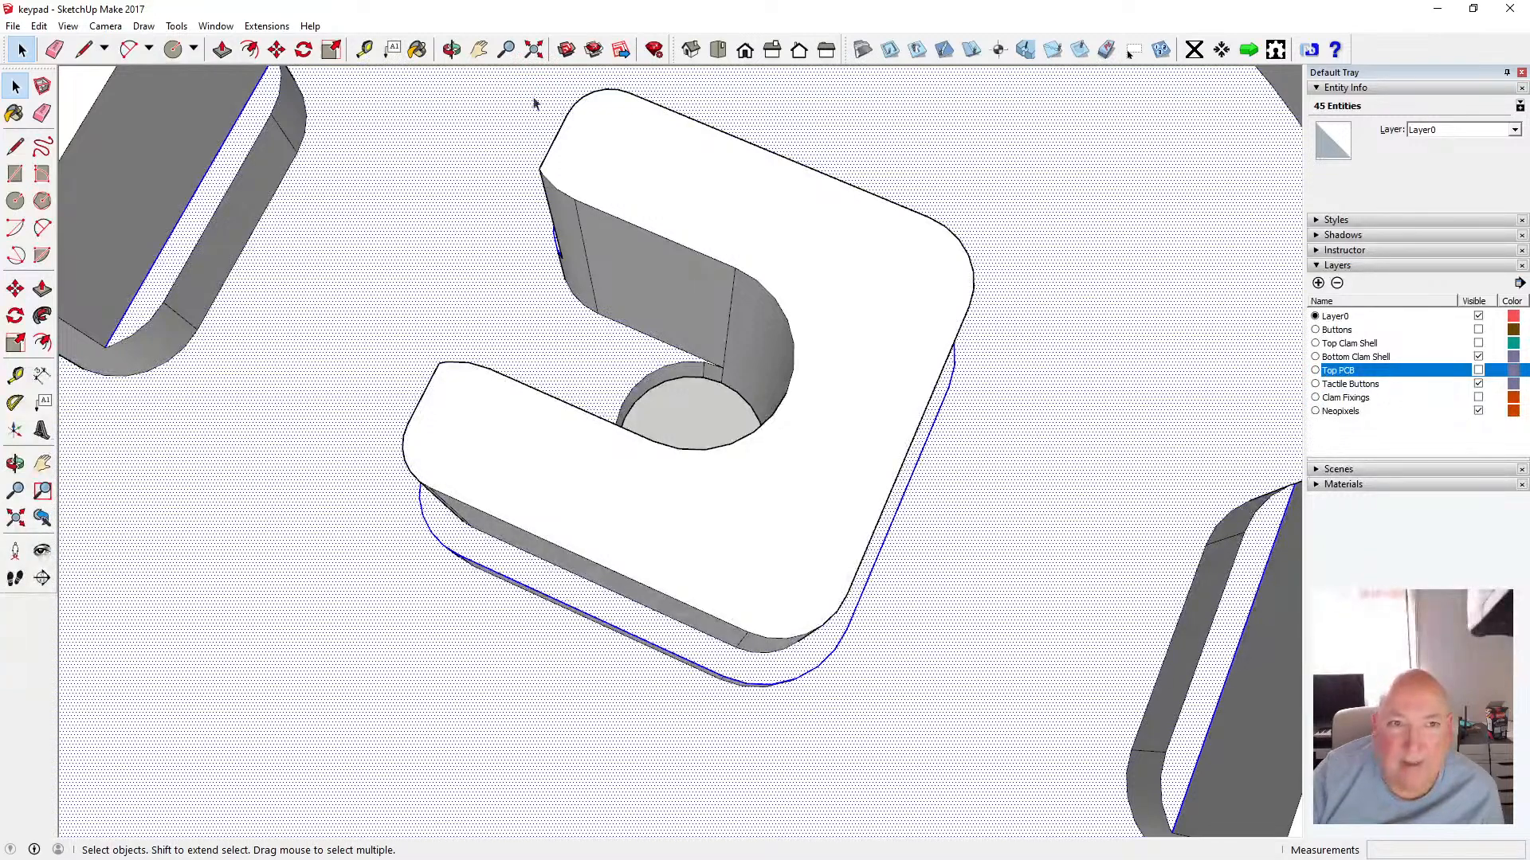
Inspect the selected floor edges around the central post and slots from several angles
left_click(452, 50)
left_click_drag(781, 255, 737, 385)
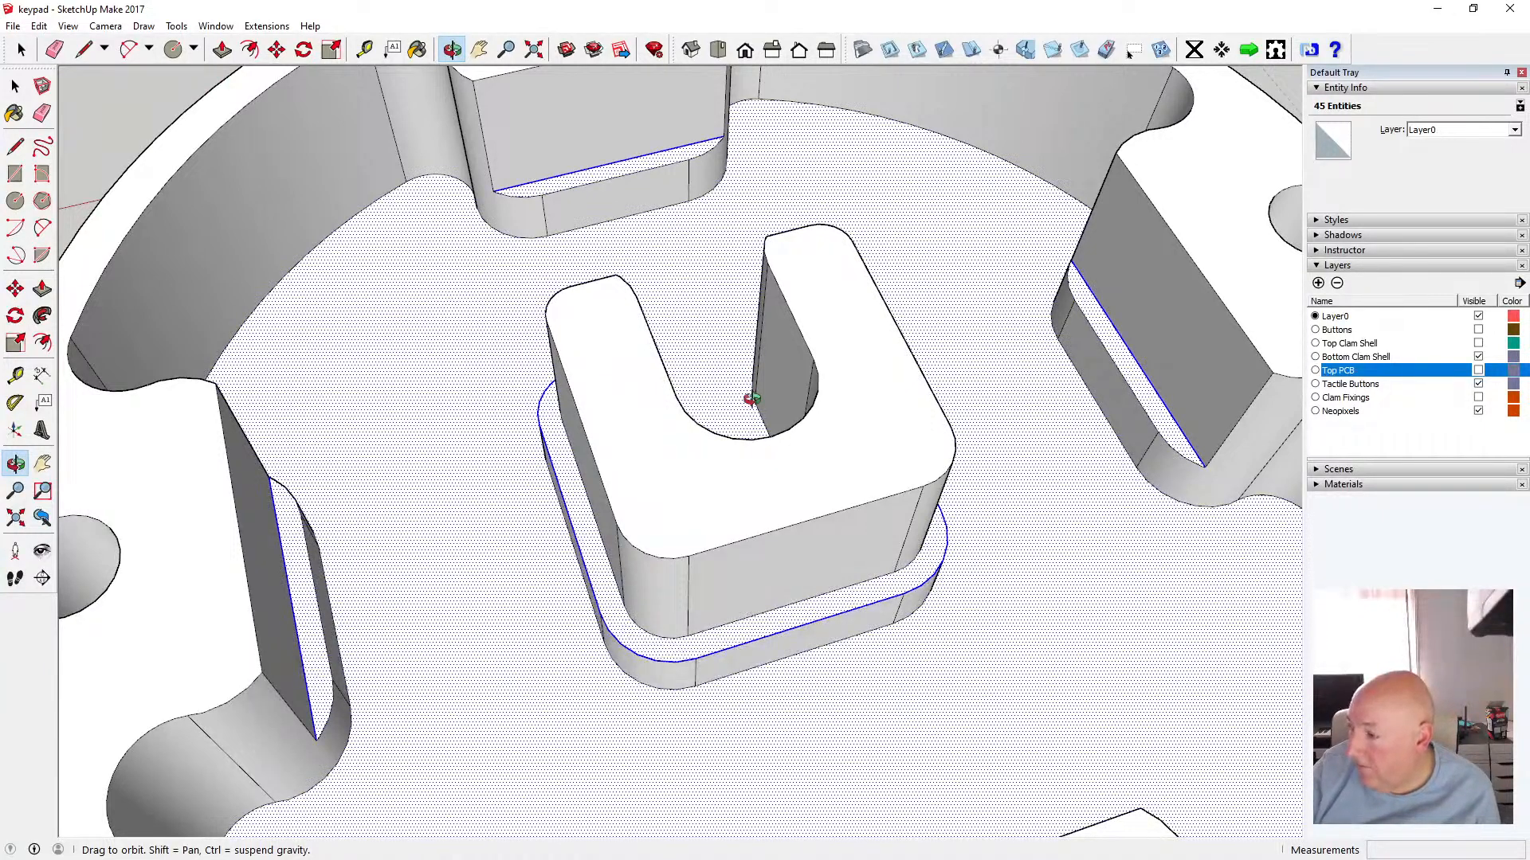
left_click_drag(805, 437, 725, 629)
scroll(792, 539, "down", 5)
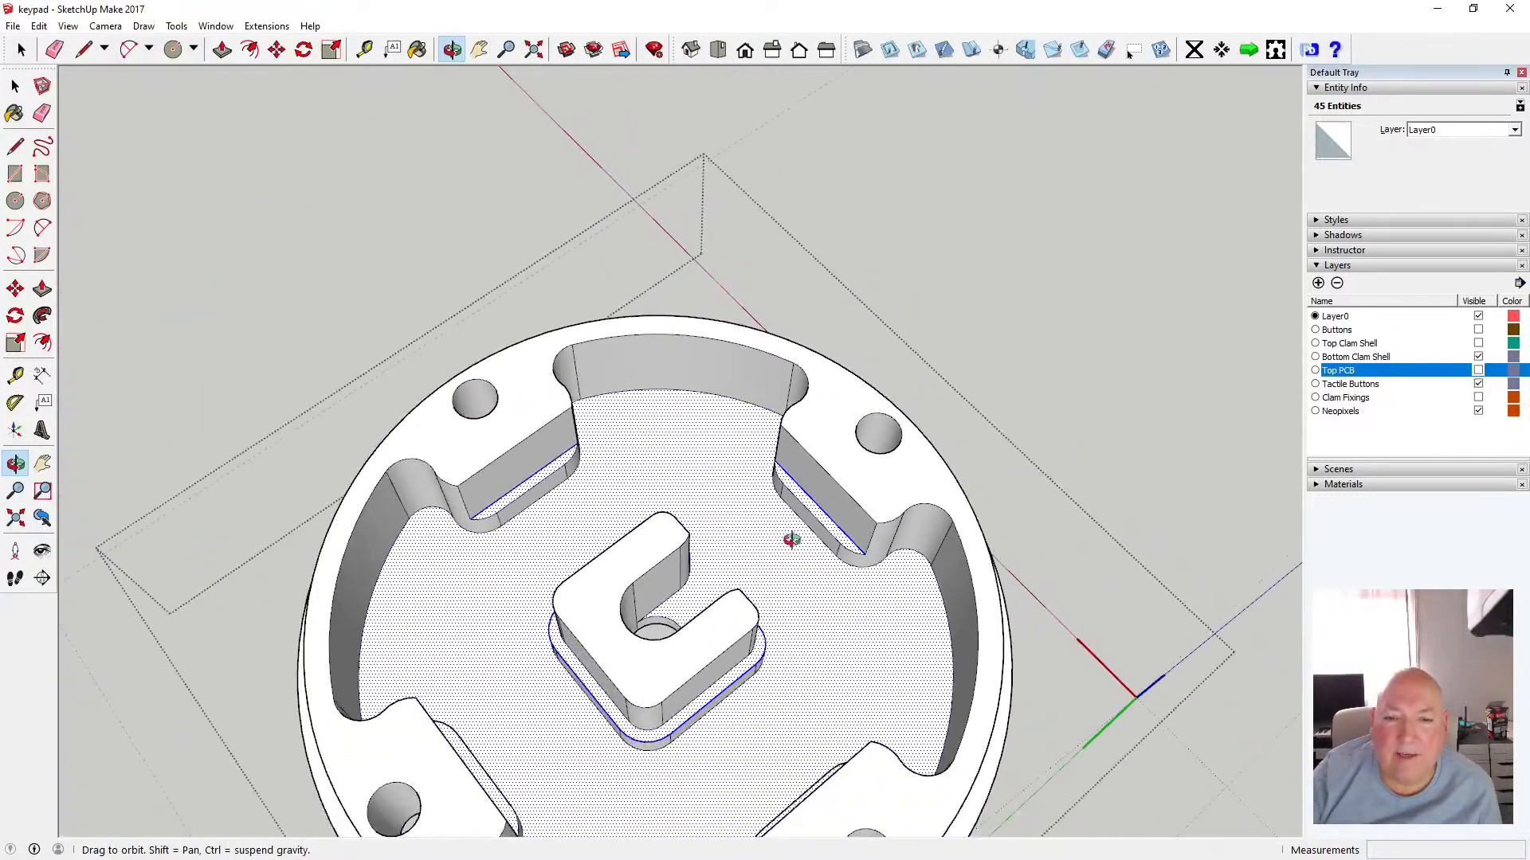
left_click_drag(829, 605, 494, 629)
left_click_drag(593, 518, 465, 483)
scroll(529, 476, "up", 2)
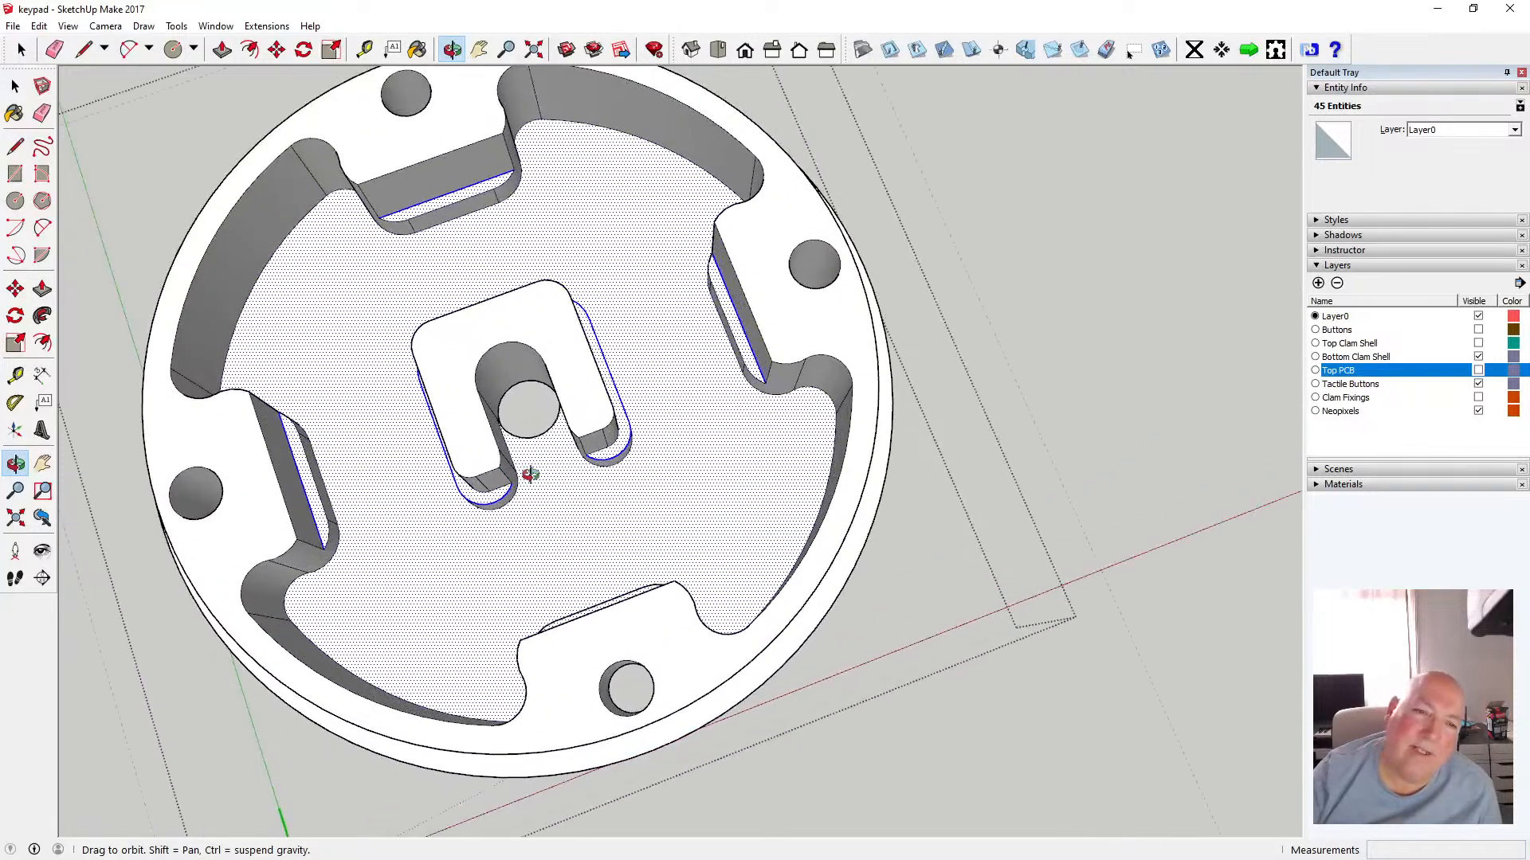
left_click_drag(776, 472, 811, 456)
scroll(813, 457, "down", 2)
scroll(660, 449, "up", 4)
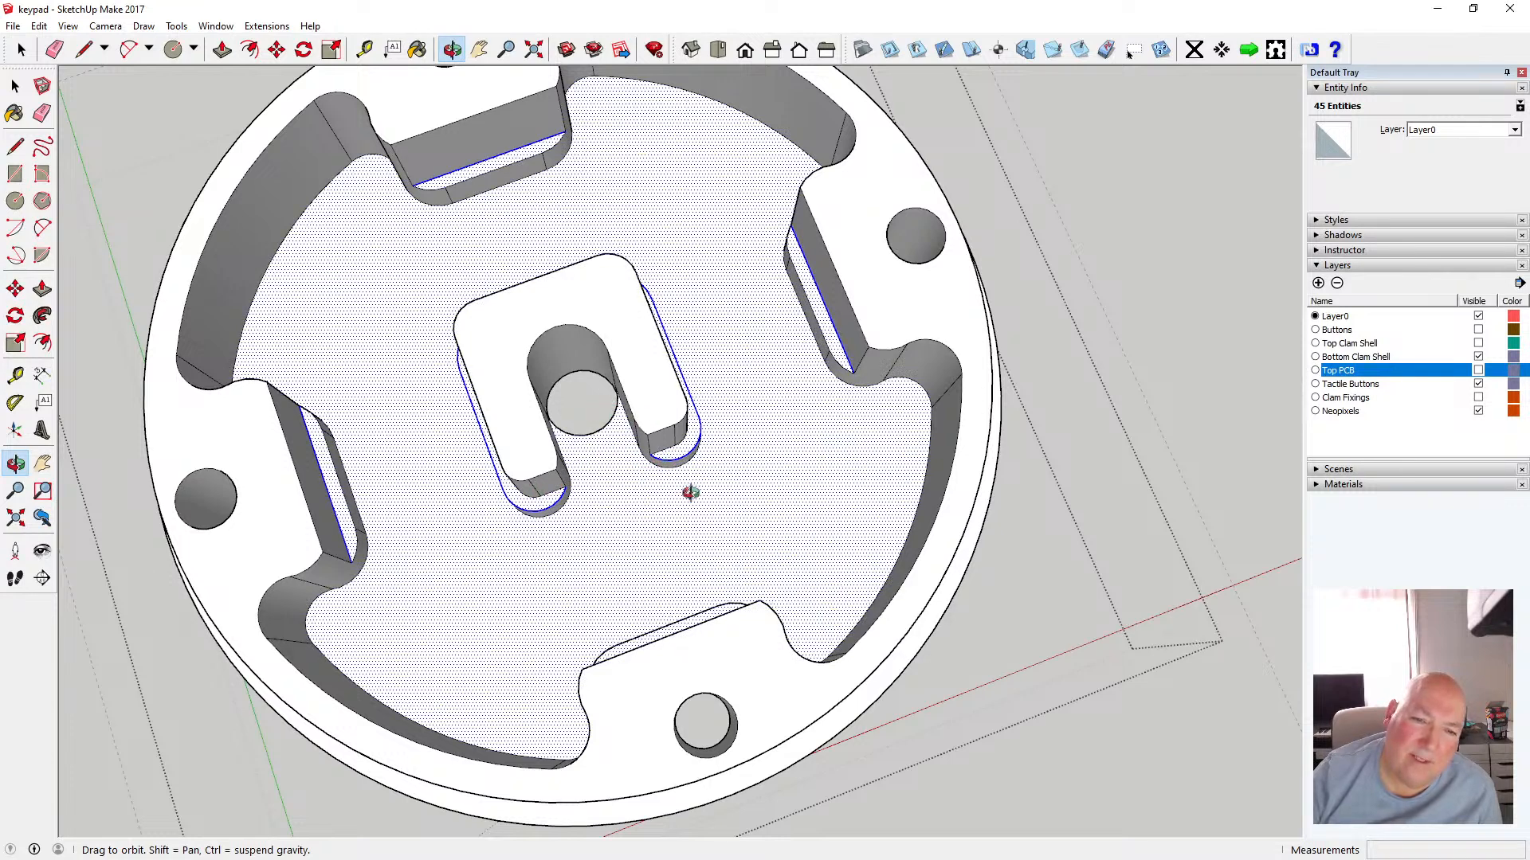
left_click_drag(693, 494, 726, 485)
scroll(725, 485, "down", 1)
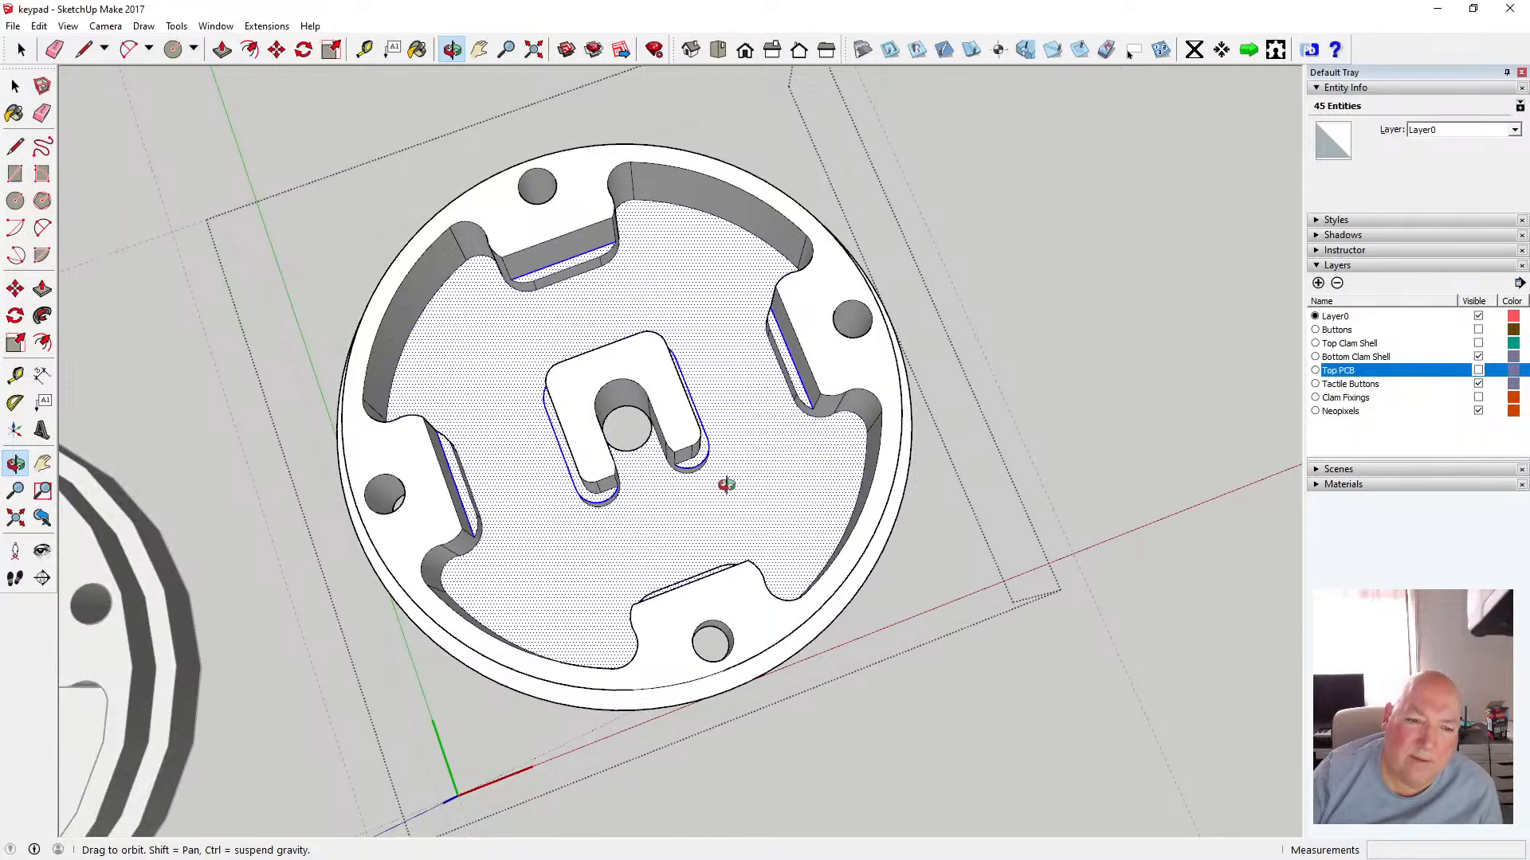
scroll(726, 484, "up", 2)
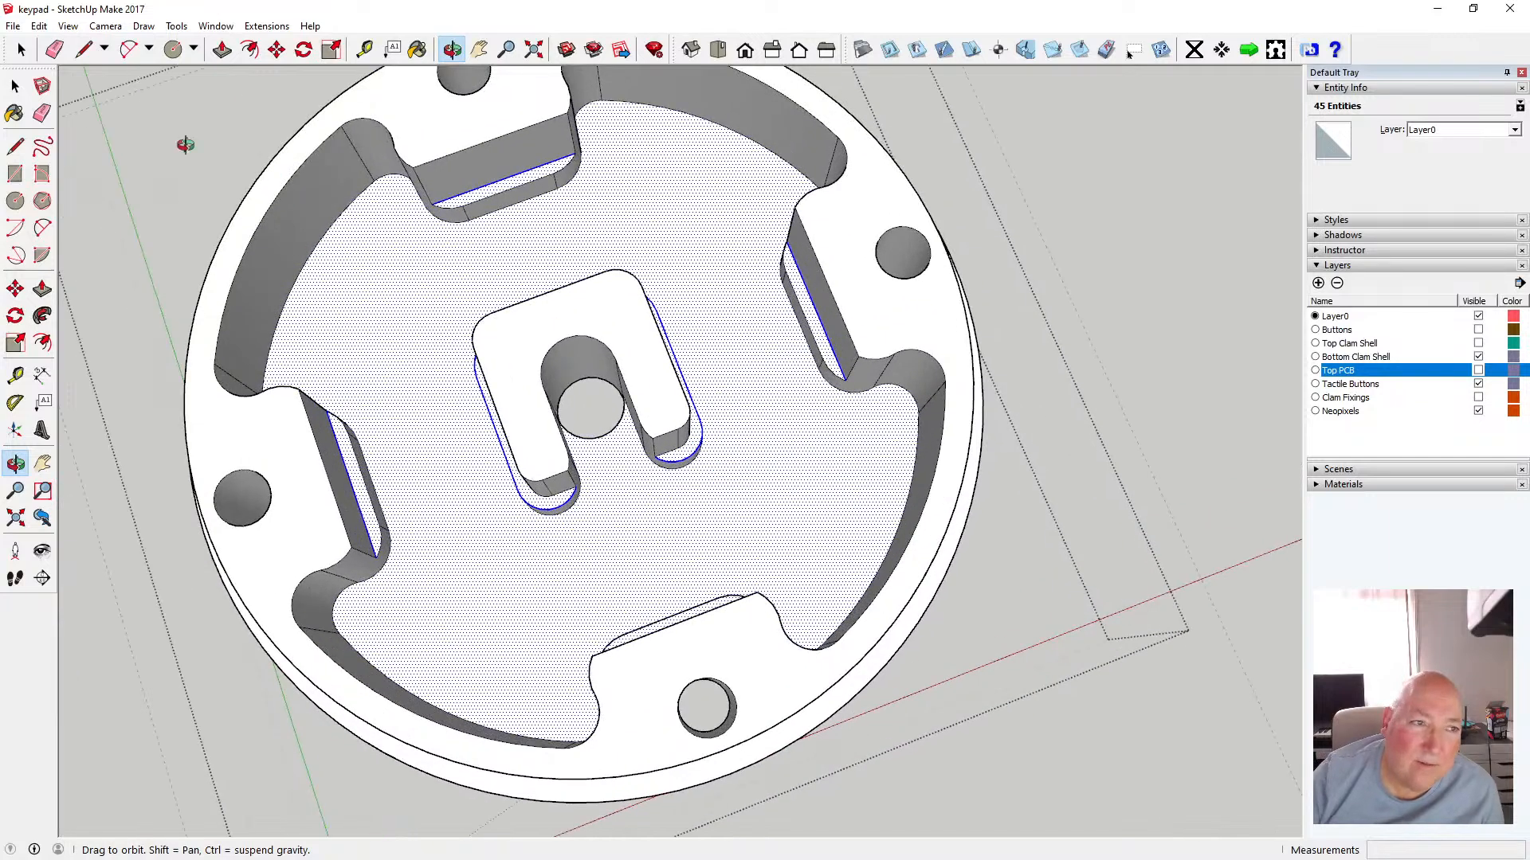
Add the curved outer wall base edges around the floor to the selection
left_click(15, 85)
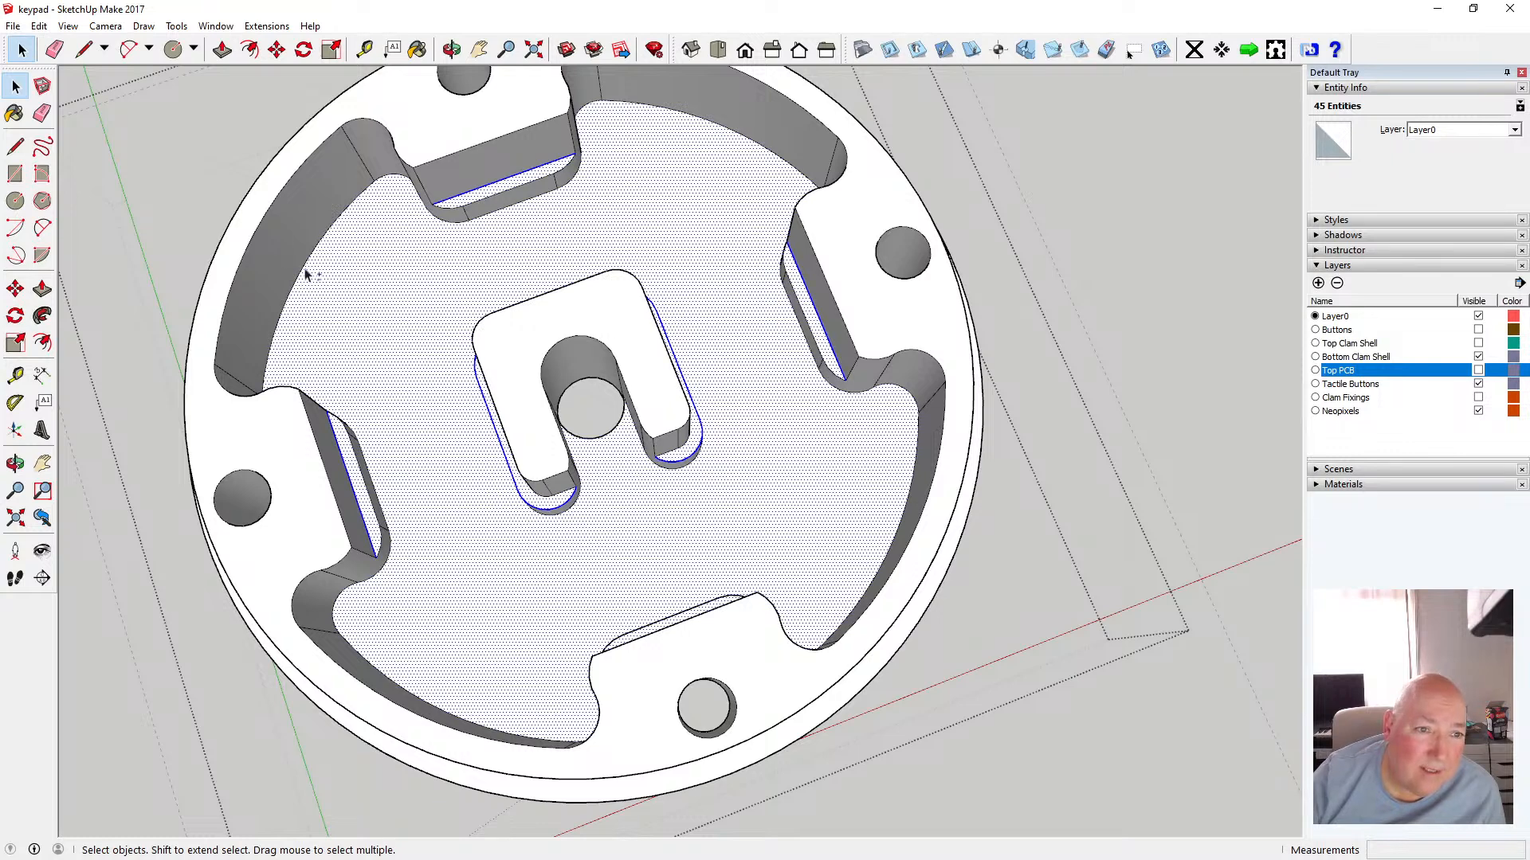
left_click(303, 273, "shift")
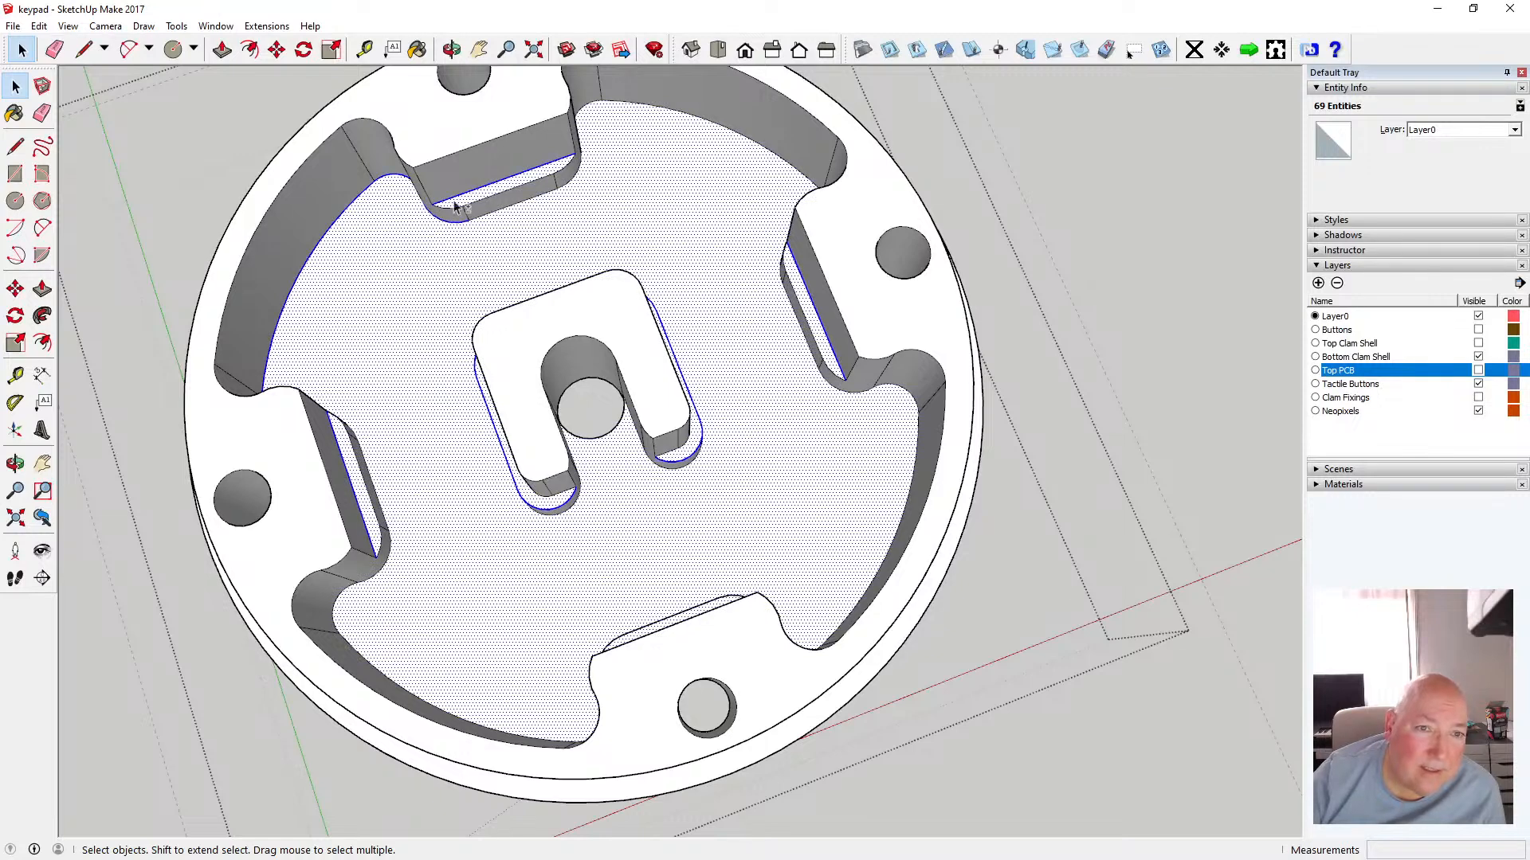
key("o")
left_click_drag(396, 212, 614, 136)
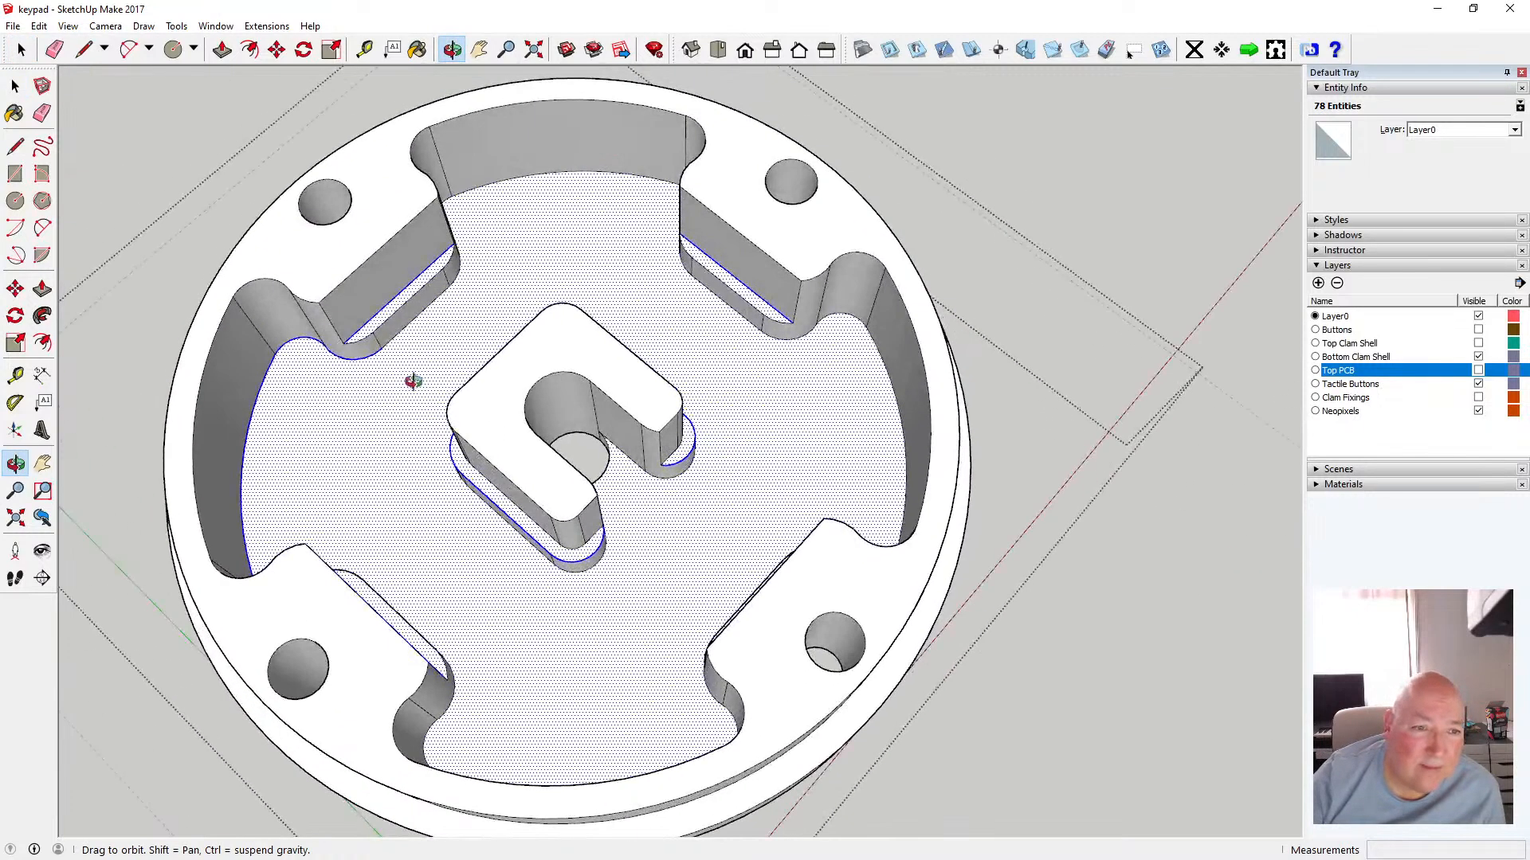
scroll(418, 362, "up", 3)
left_click(15, 85)
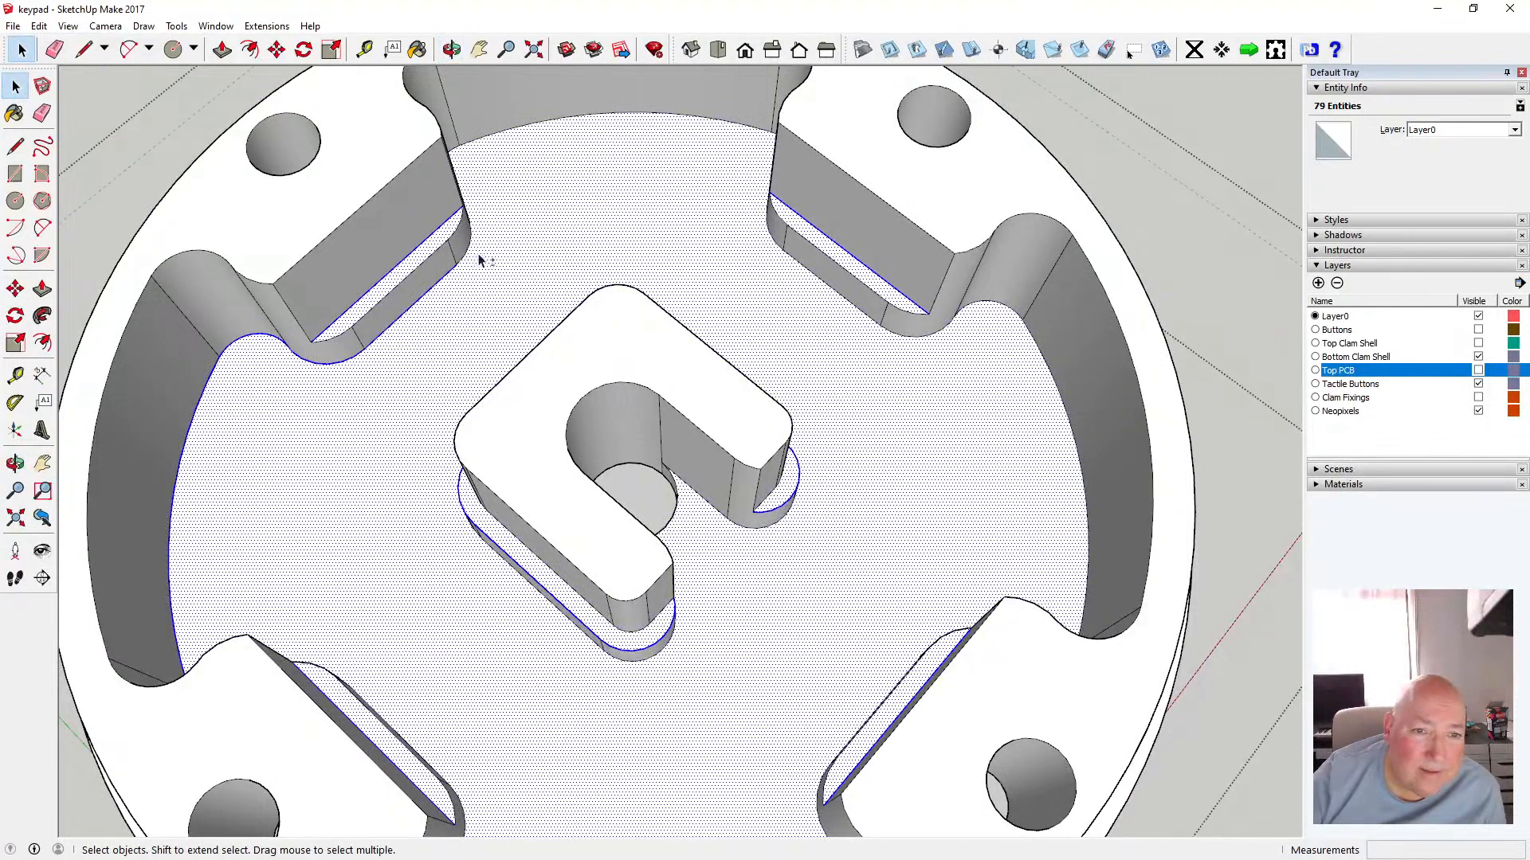
left_click(451, 49)
left_click_drag(666, 154, 529, 204)
left_click(17, 86)
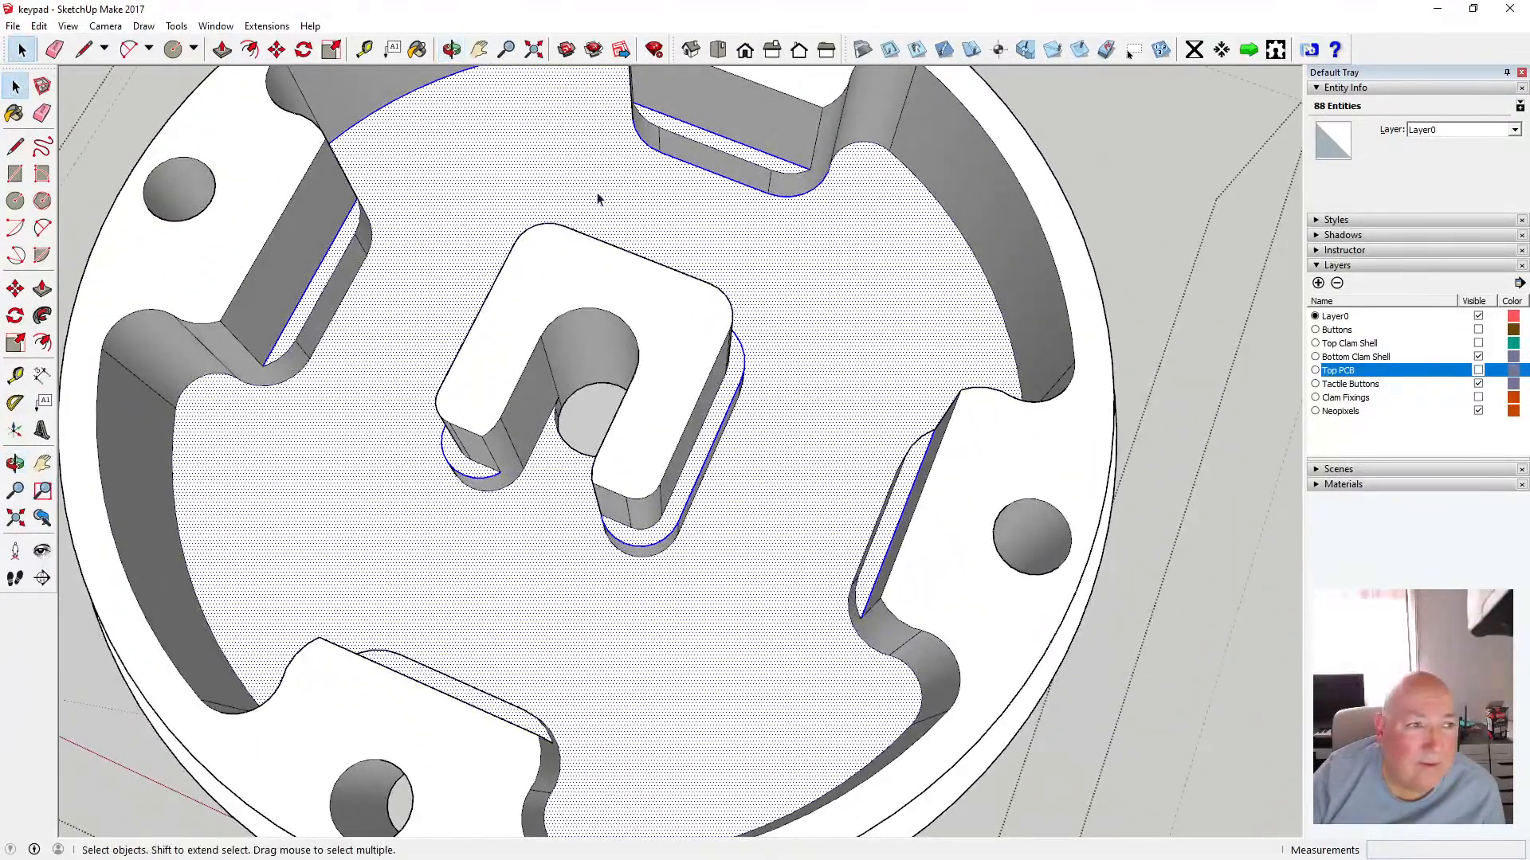
left_click(849, 153, "ctrl")
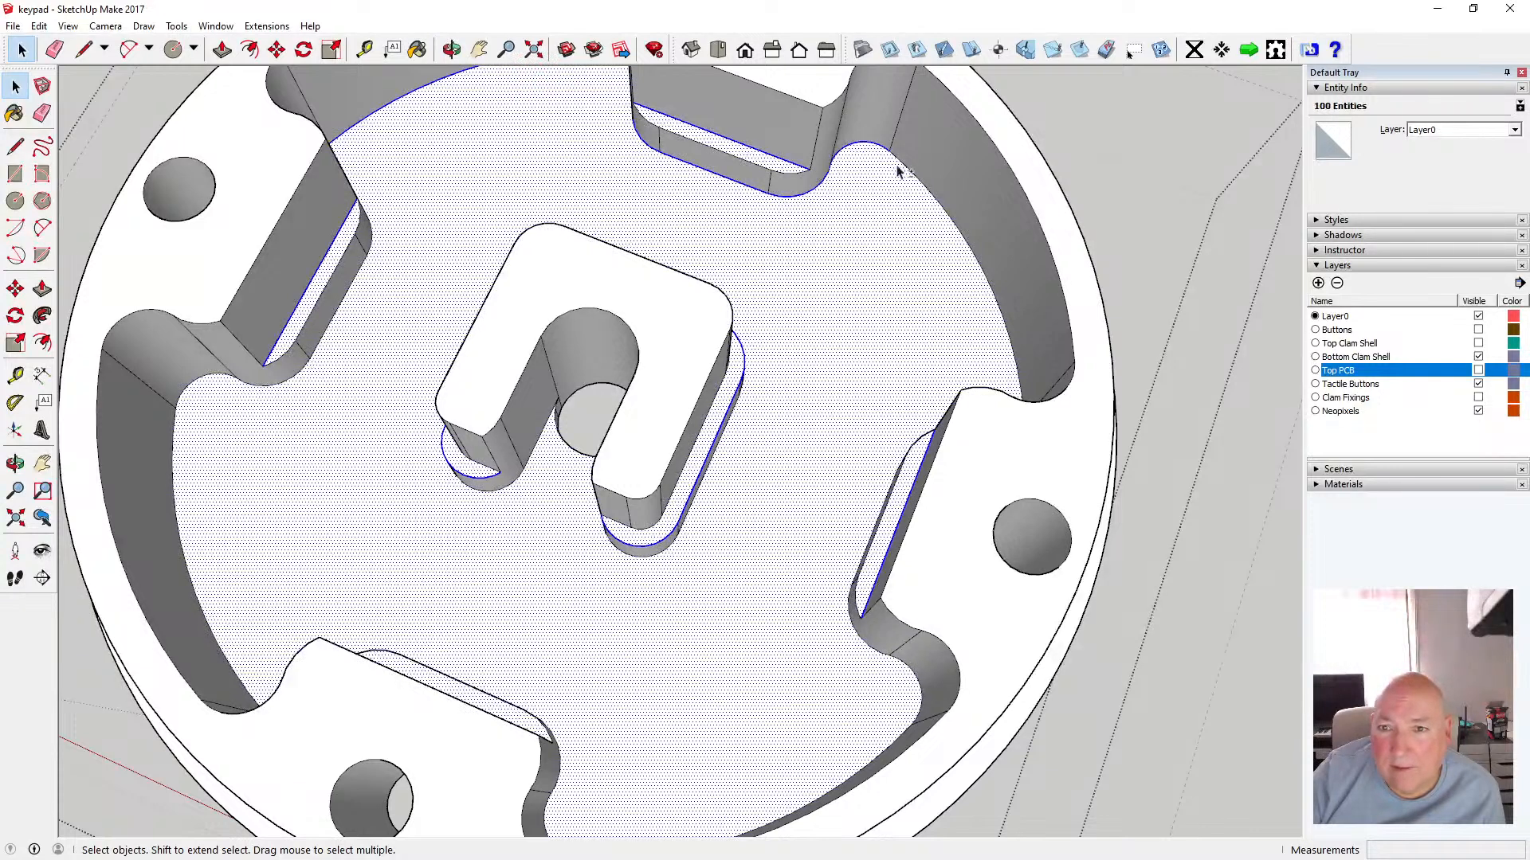
left_click(904, 170, "ctrl")
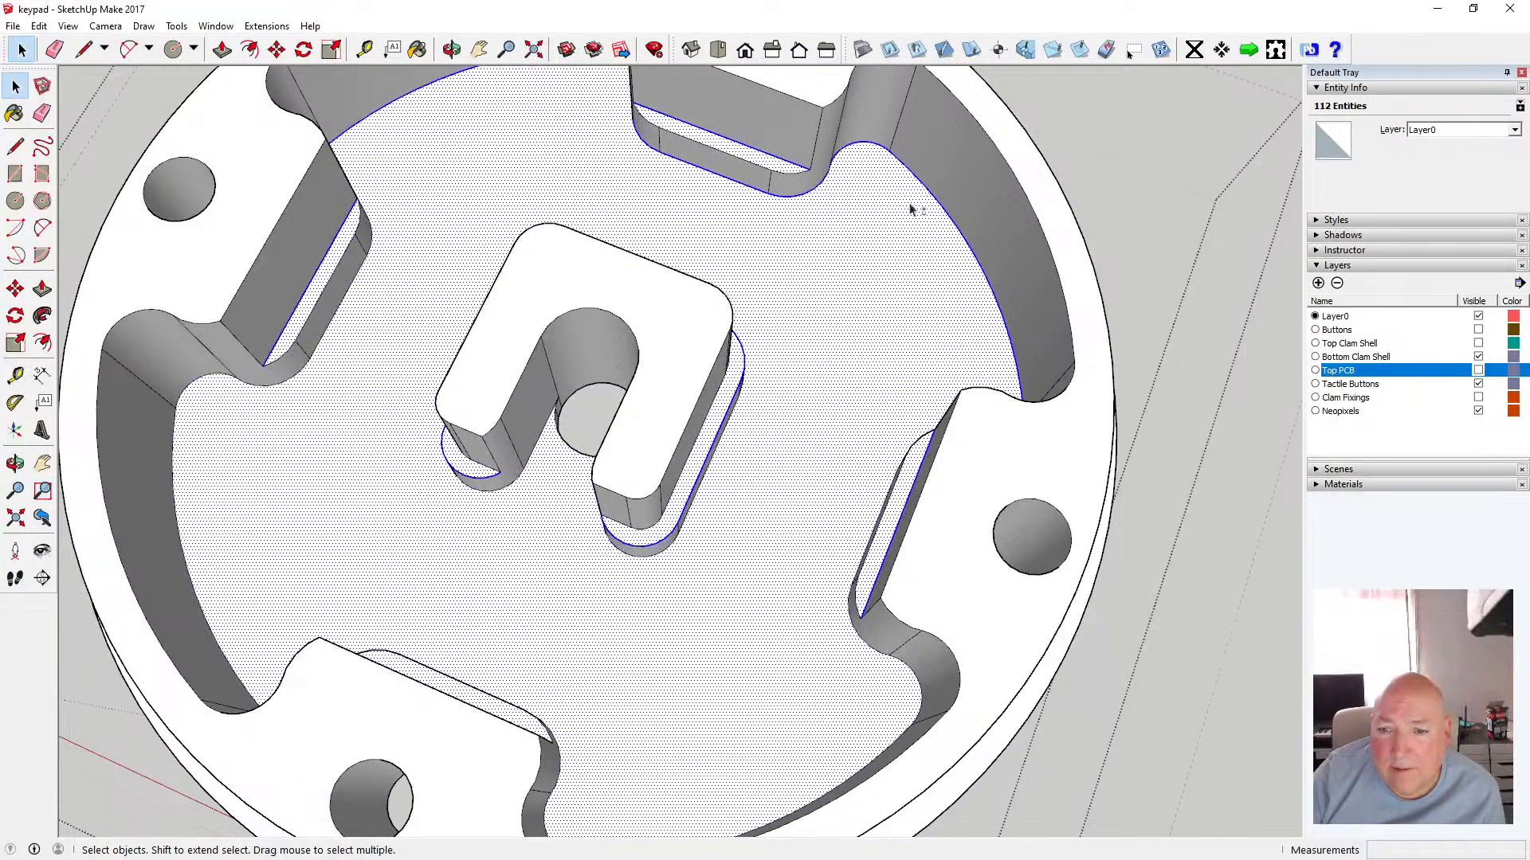
Orbit the view and add the curved left wall base and left slot bottom edges to the selection
left_click(451, 56)
left_click_drag(522, 275, 447, 194)
key("space")
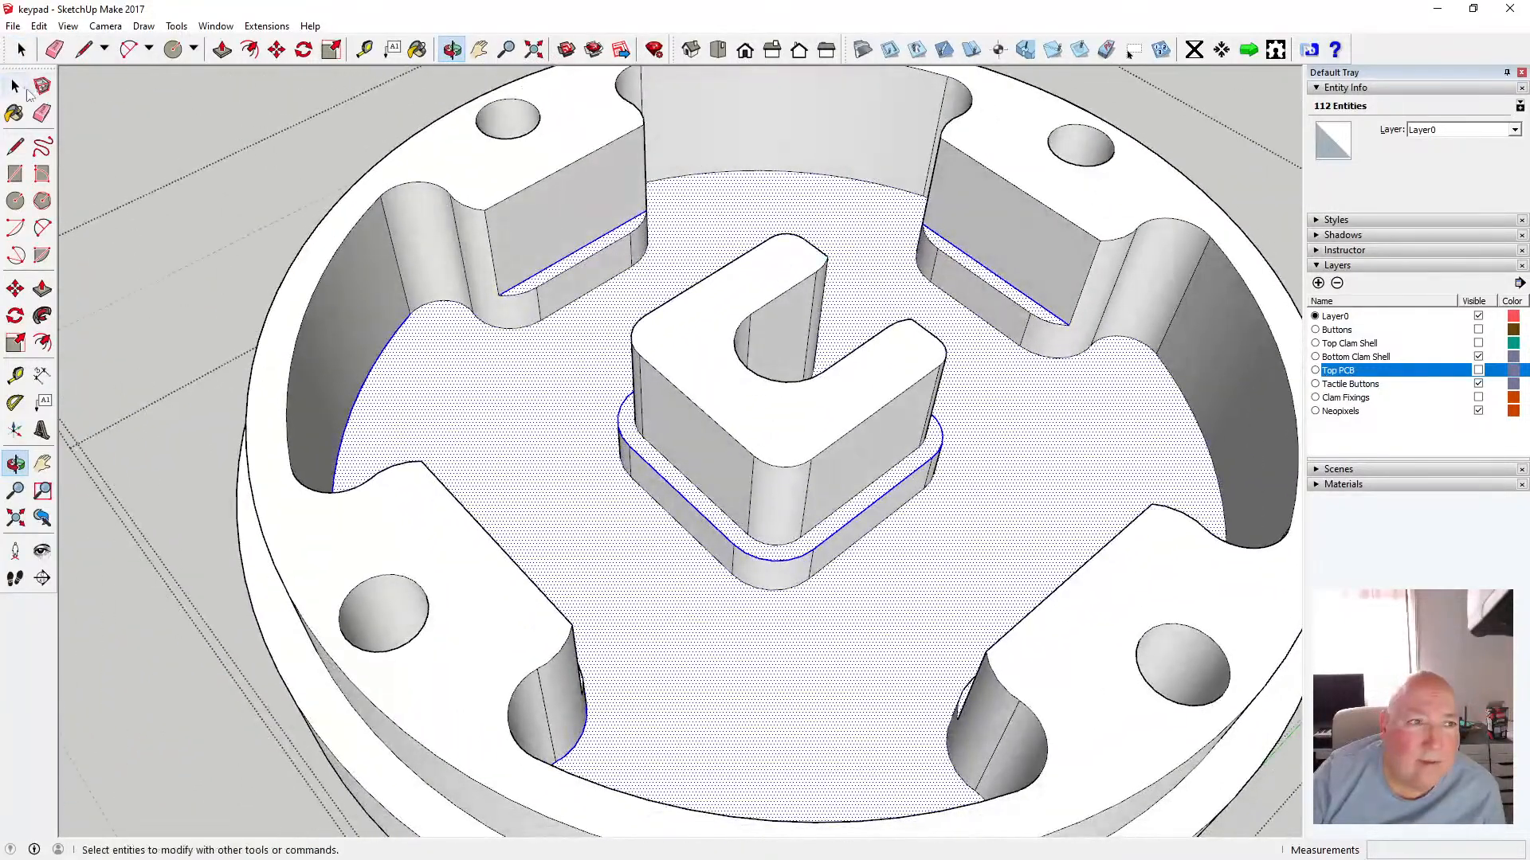
left_click(438, 304, "ctrl")
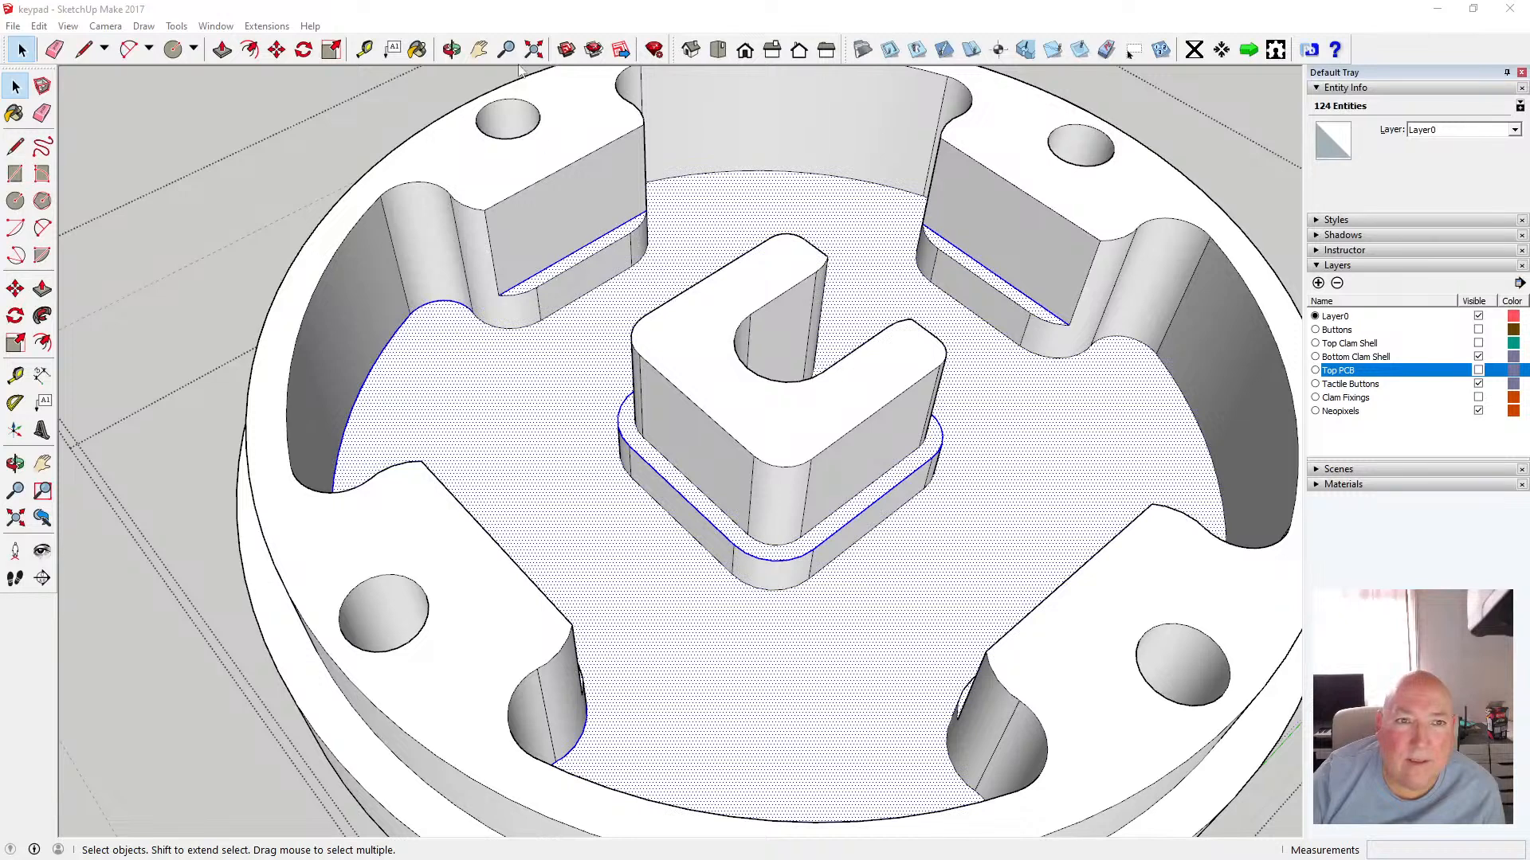
left_click(510, 330, "ctrl")
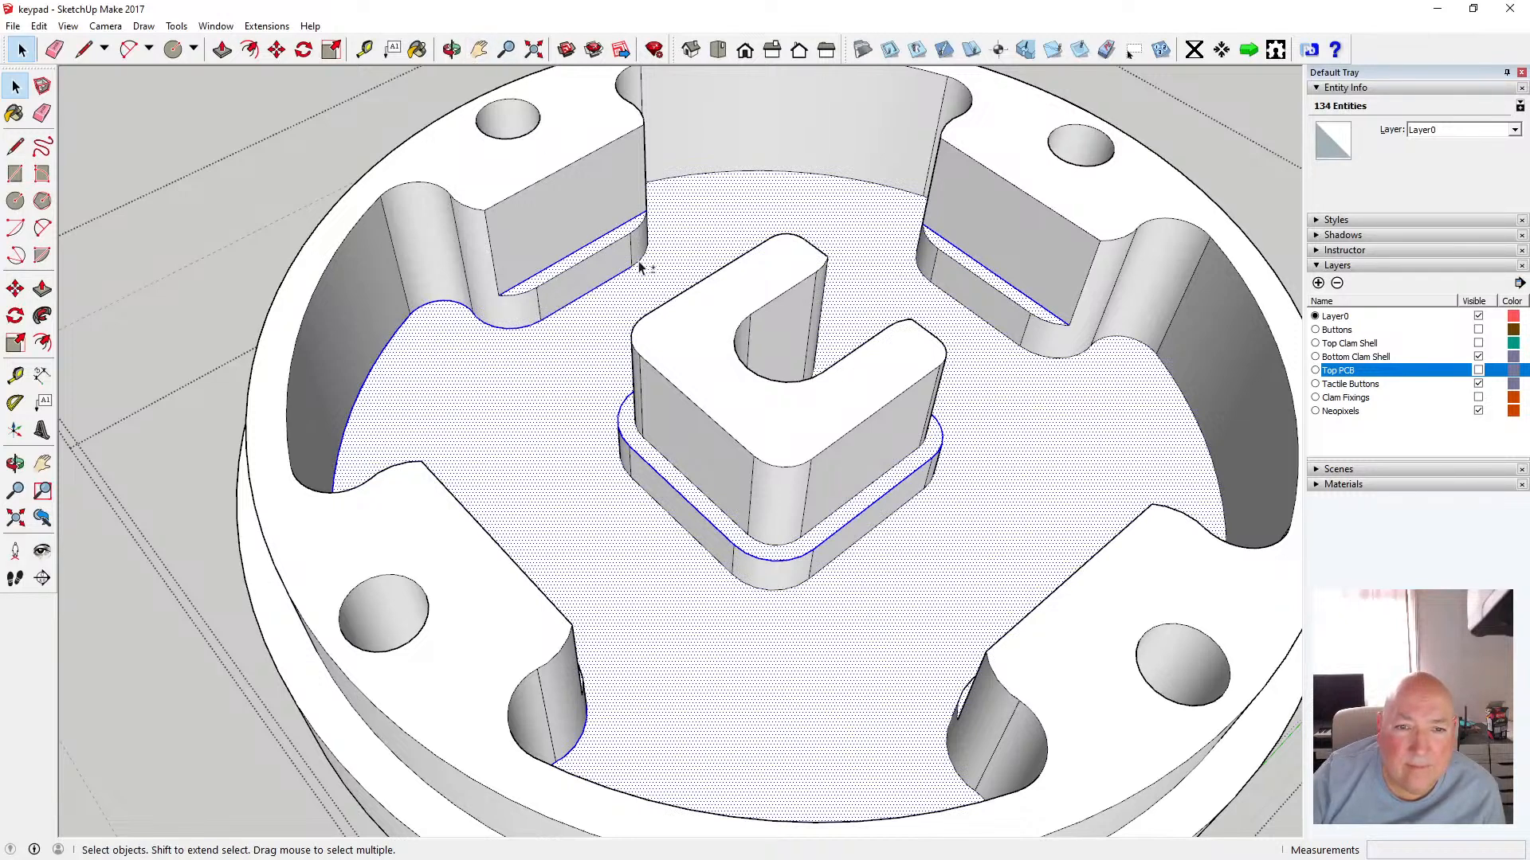
Orbit the view and add the curved right wall base edge to the selection
left_click(451, 49)
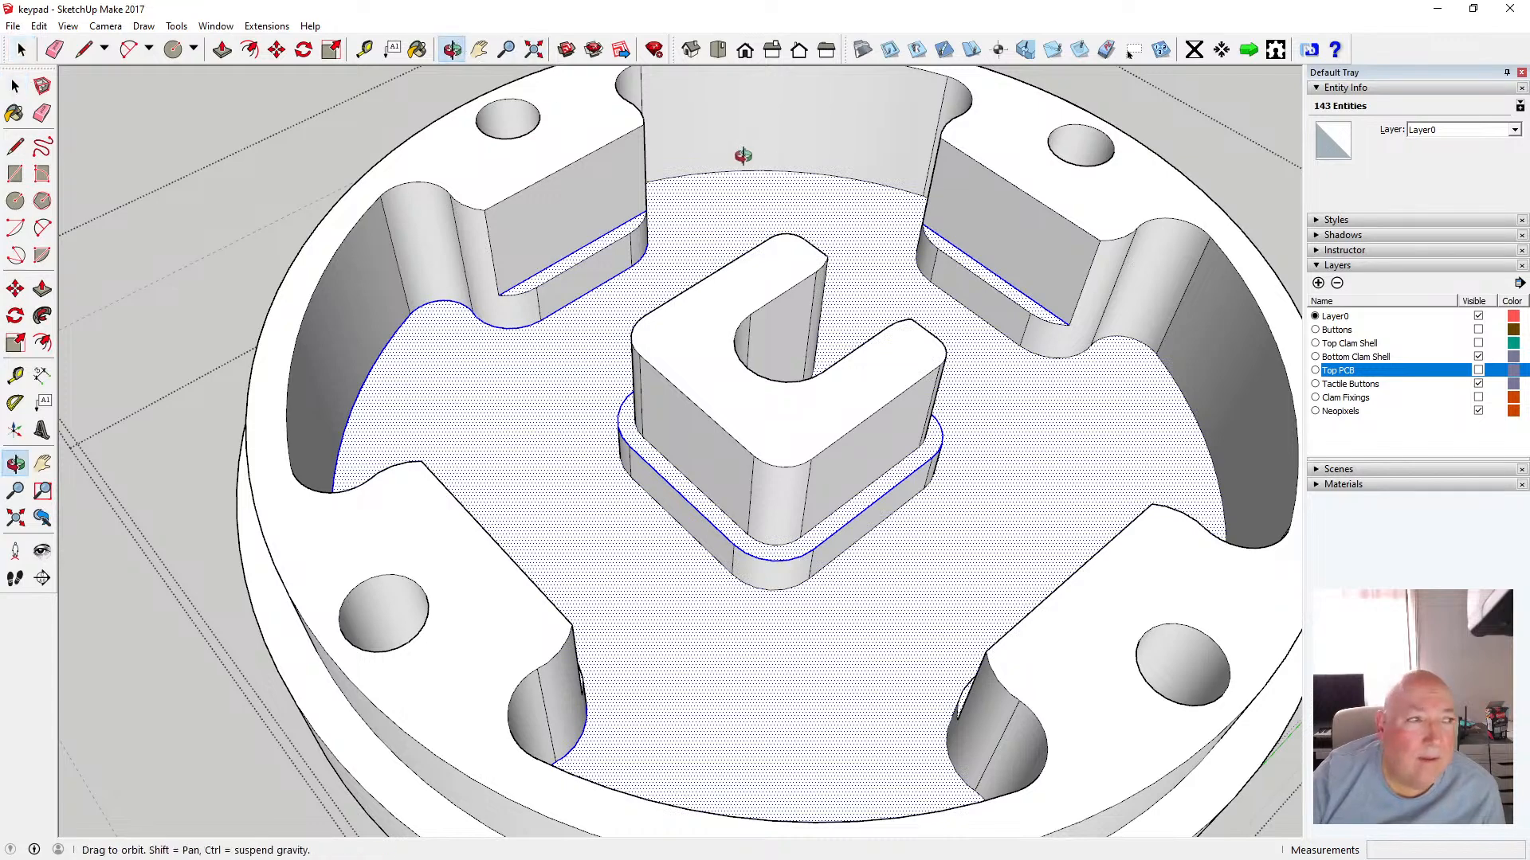
left_click_drag(736, 154, 723, 233)
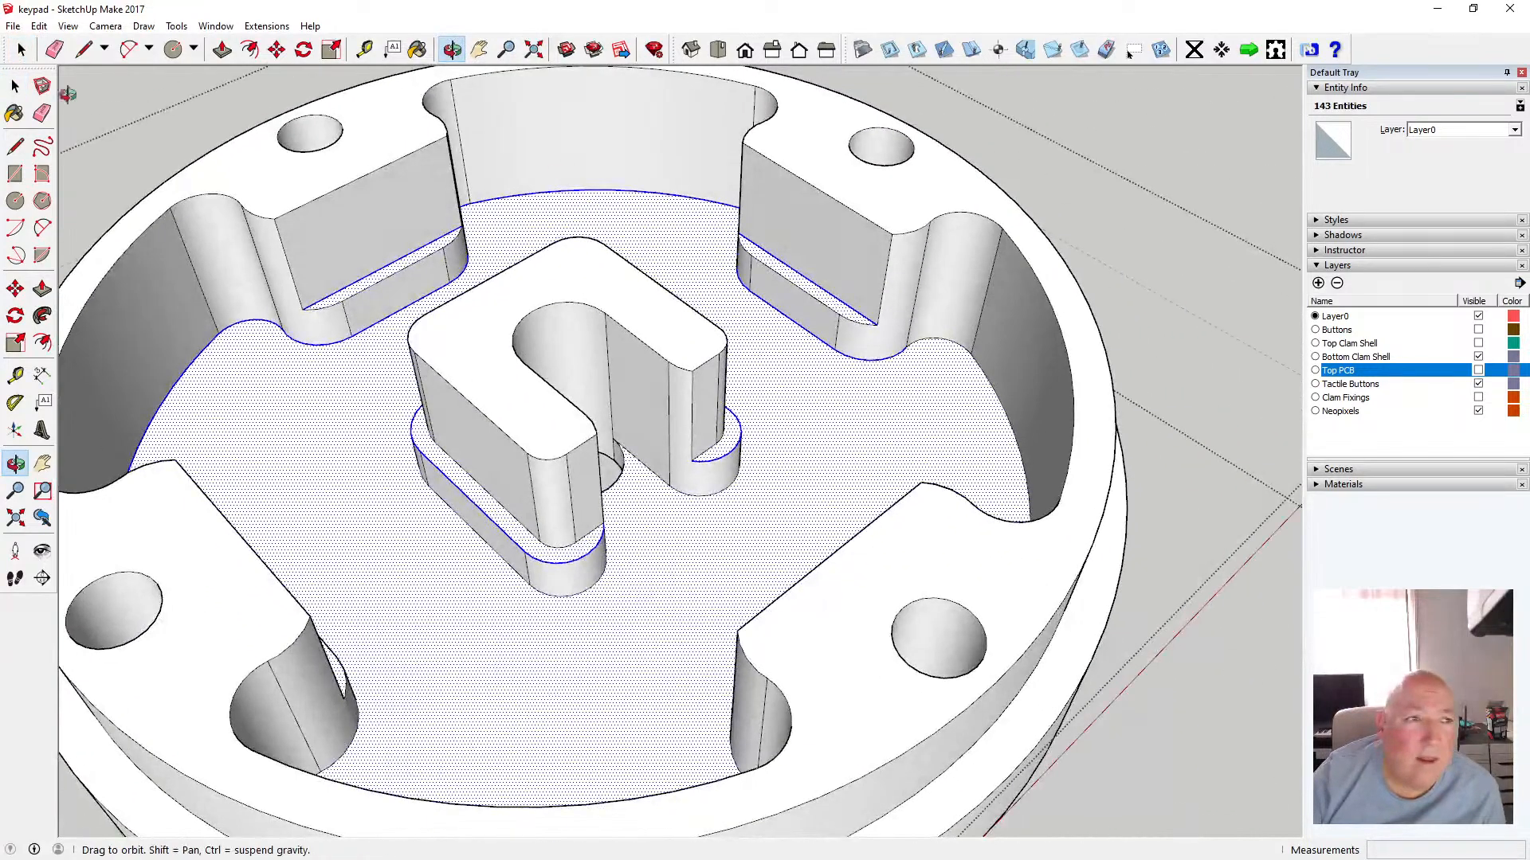
left_click(15, 85)
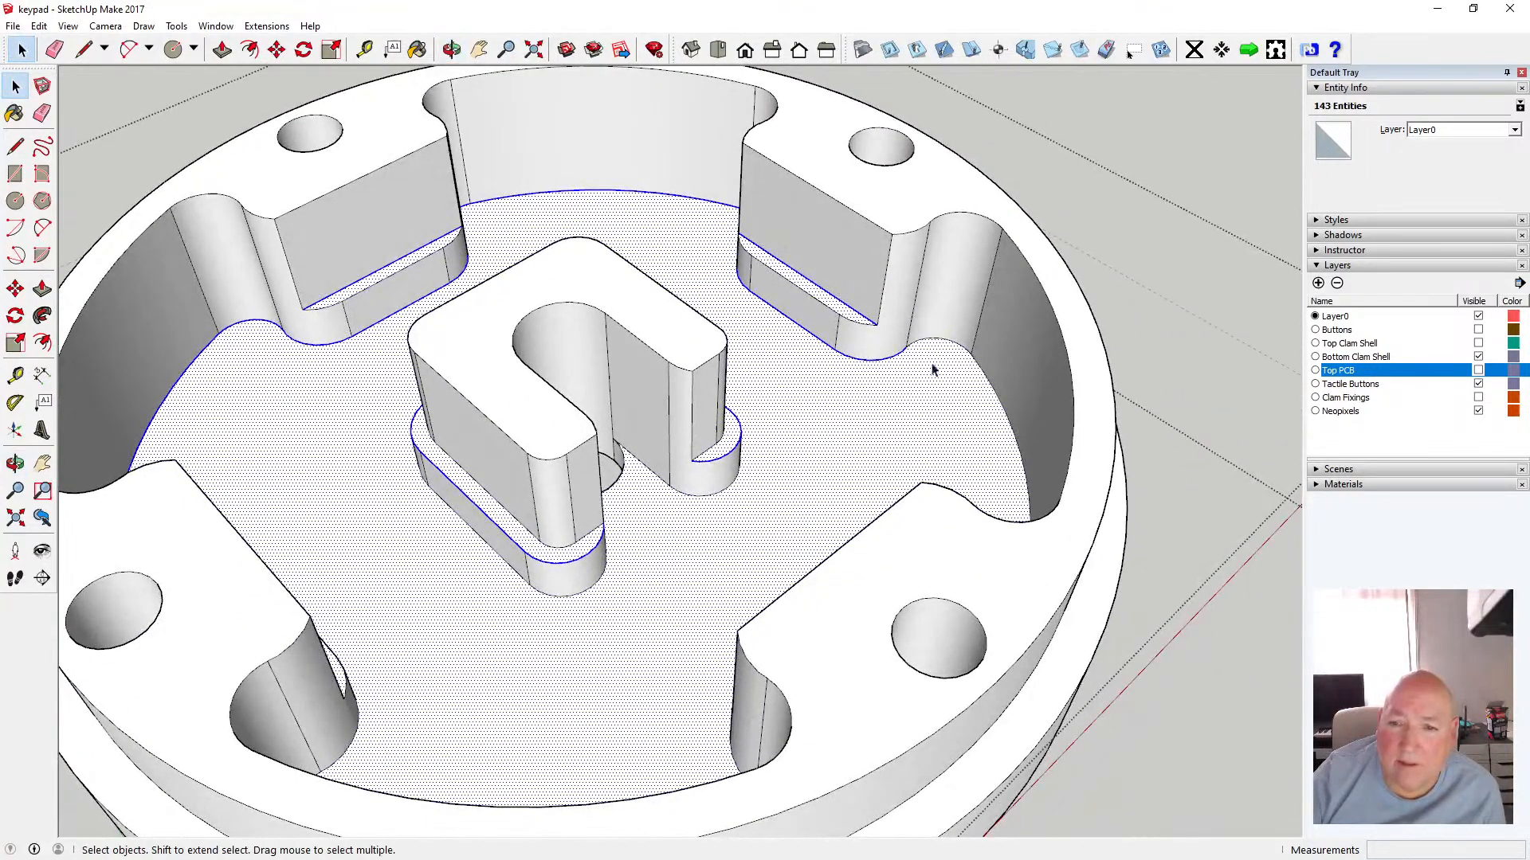
left_click(987, 376, "shift")
Zoom in and add the upper-left wall base curve and slot corner edges to the selection
left_click(451, 50)
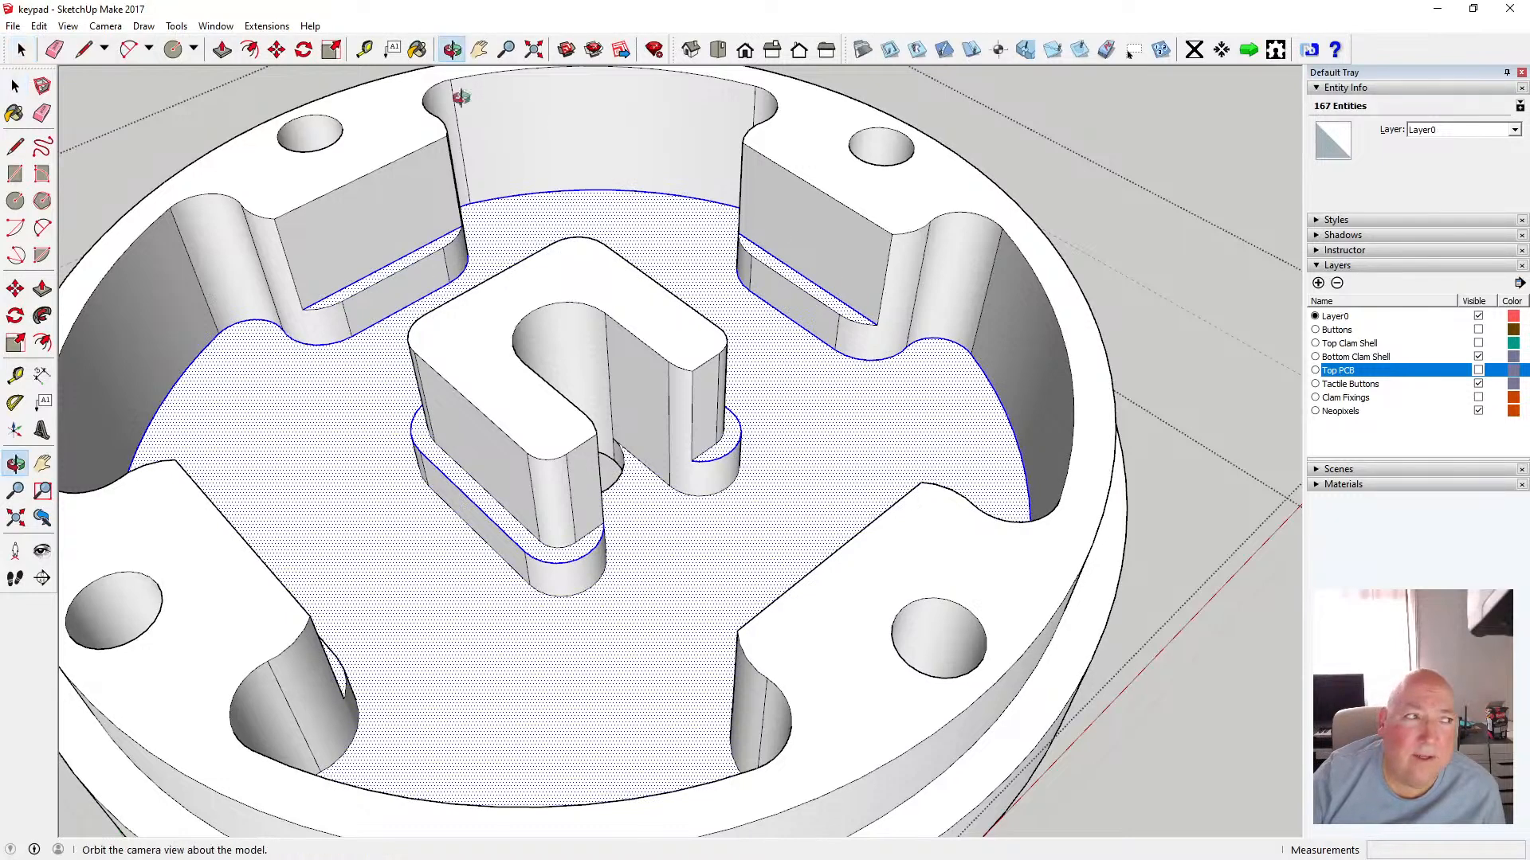
left_click_drag(457, 96, 509, 505)
scroll(428, 252, "up", 5)
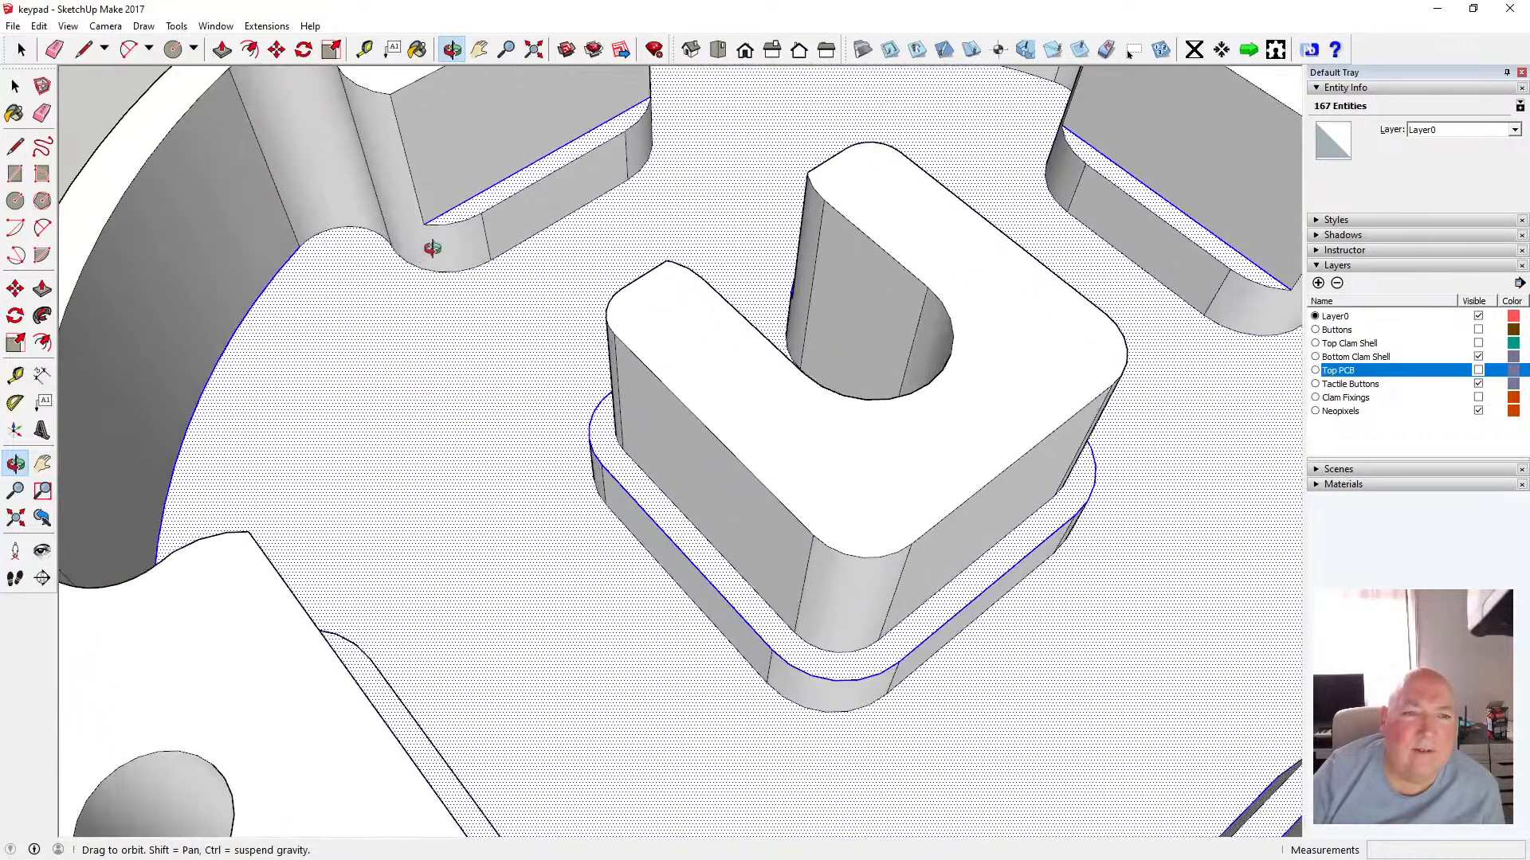
left_click(16, 86)
left_click(16, 86)
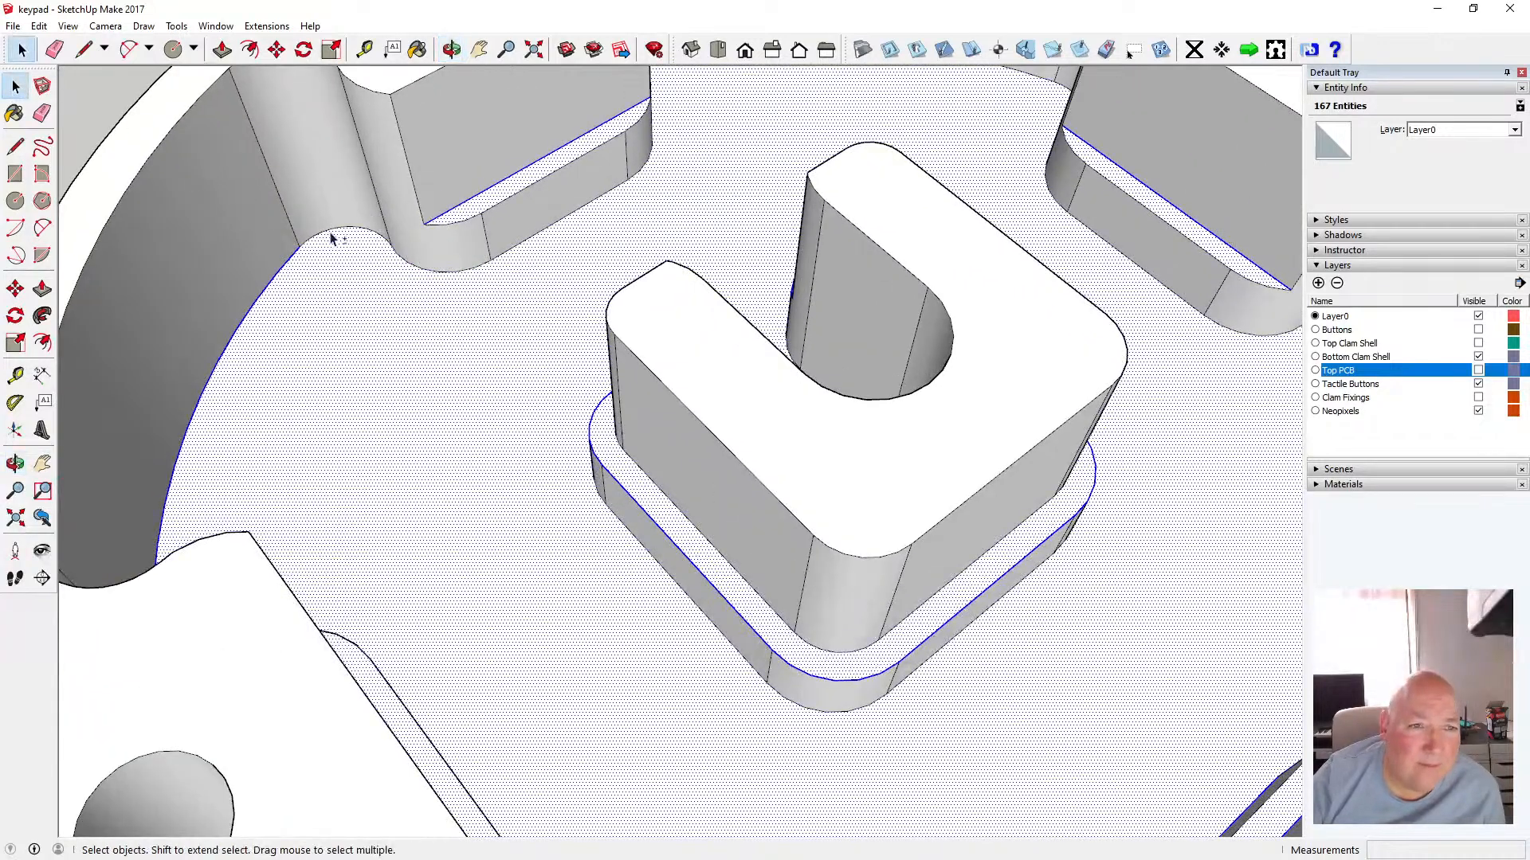
left_click(331, 234, "shift")
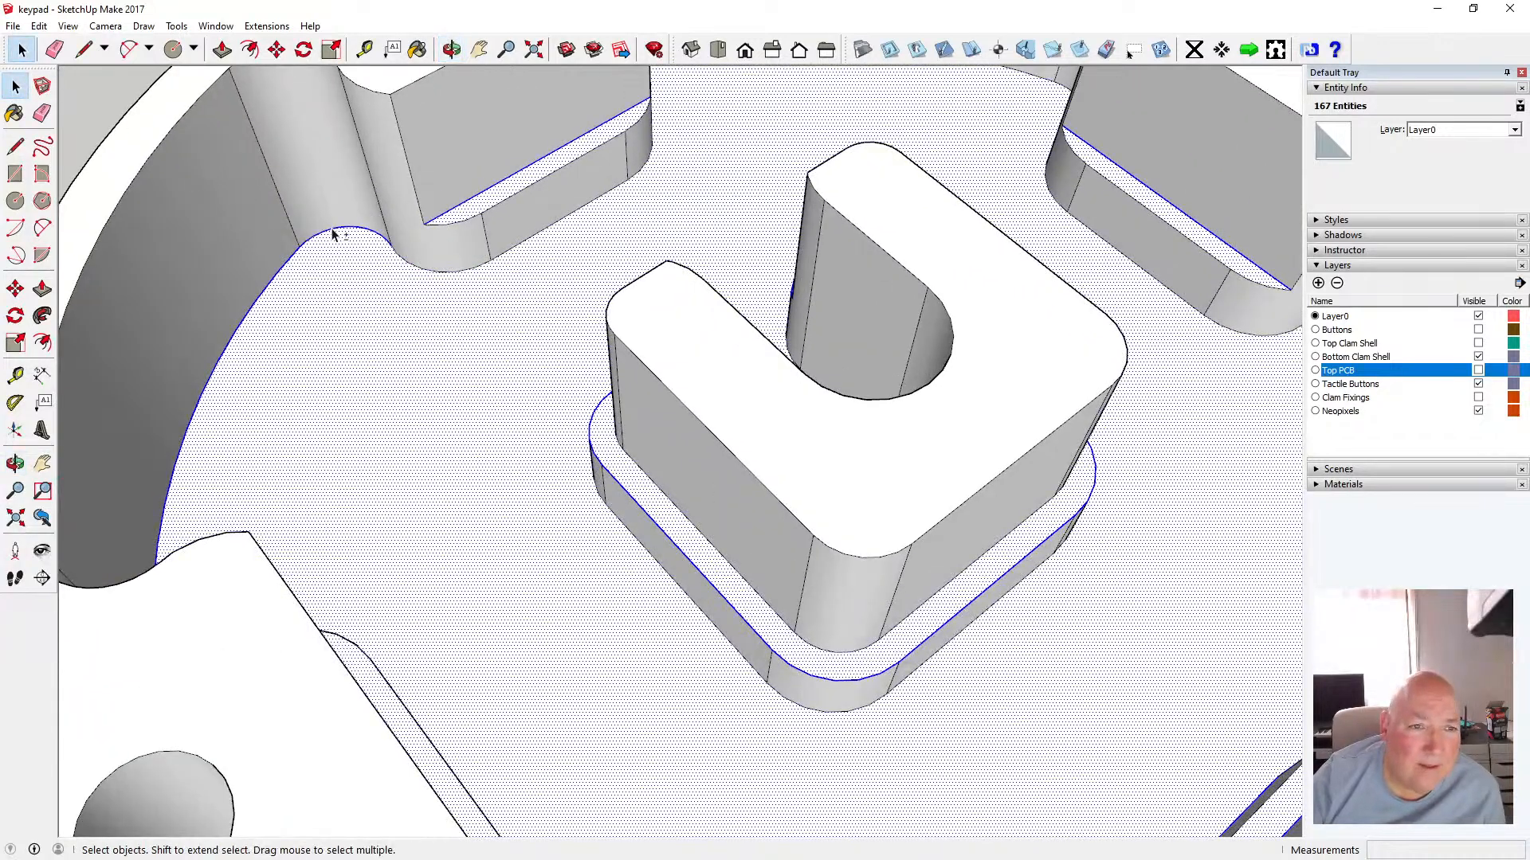
left_click(408, 267, "shift")
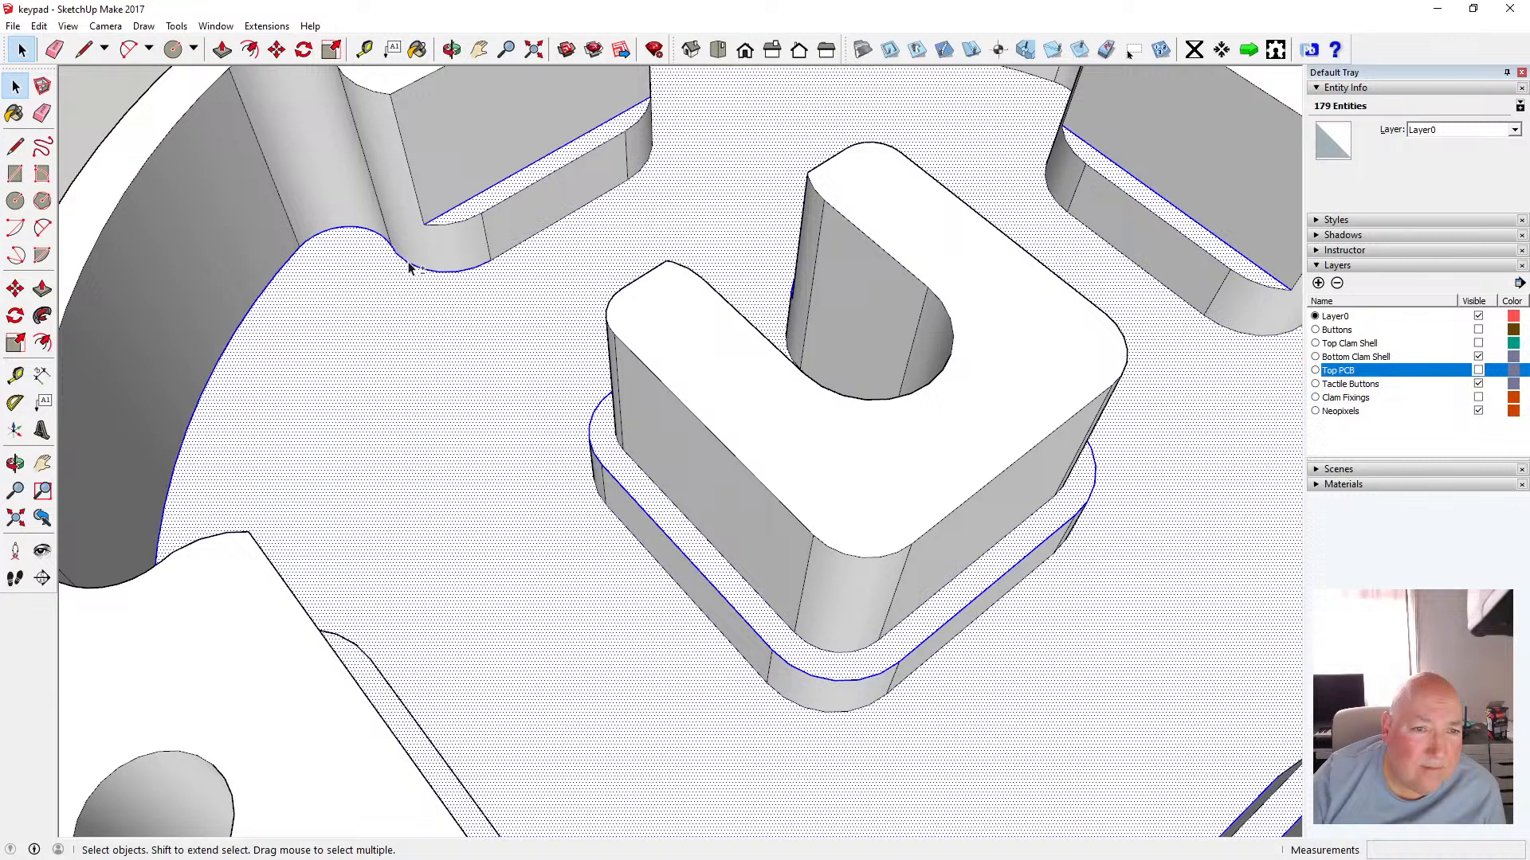
left_click(536, 236, "shift")
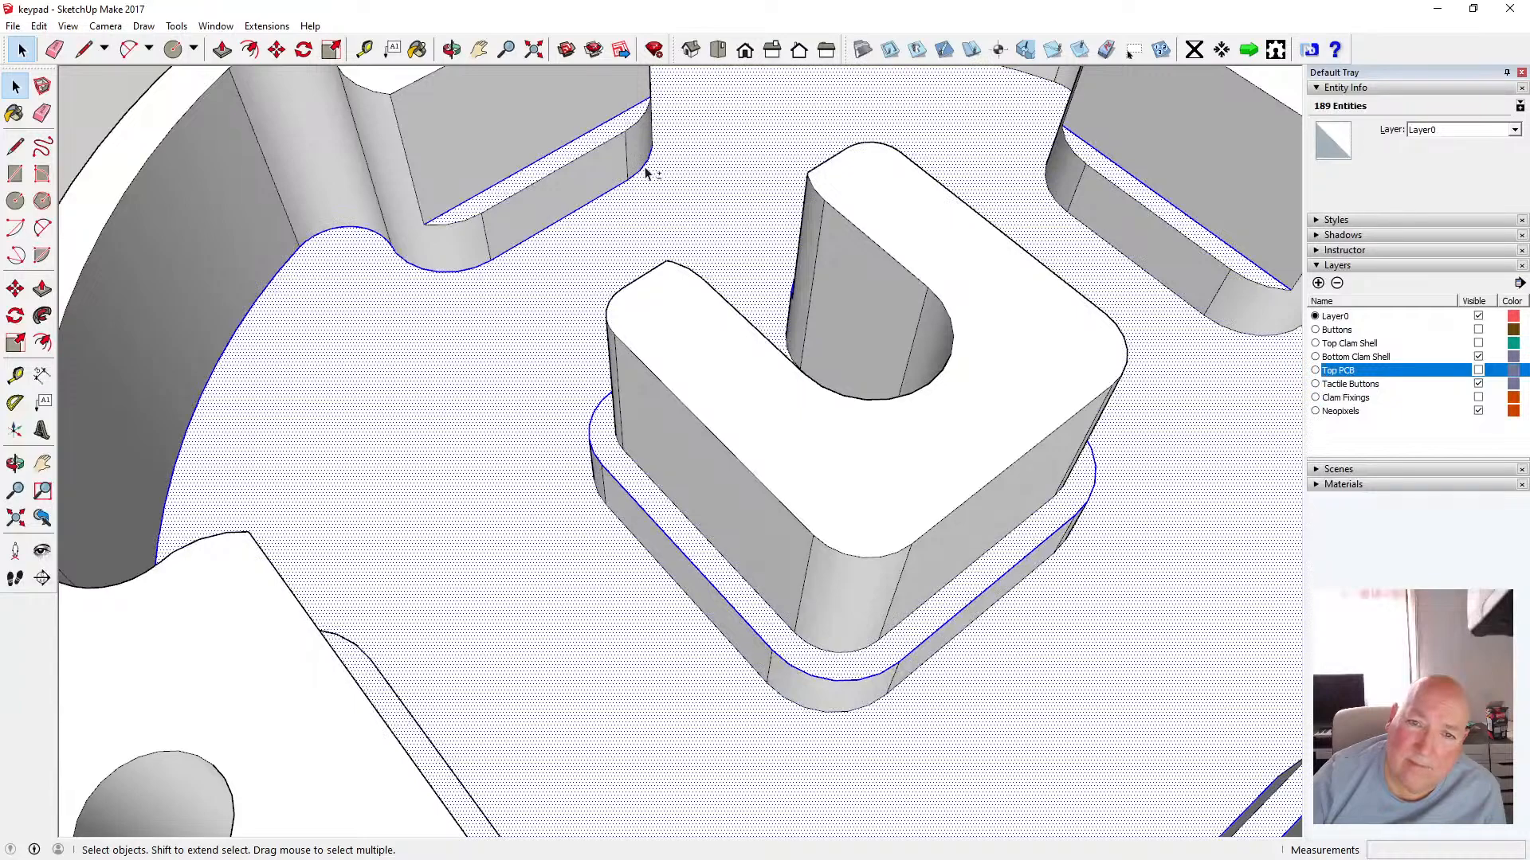
Orbit around the central post and add the curved right wall base edge beside it to the selection
key("o")
left_click_drag(578, 75, 460, 181)
key("space")
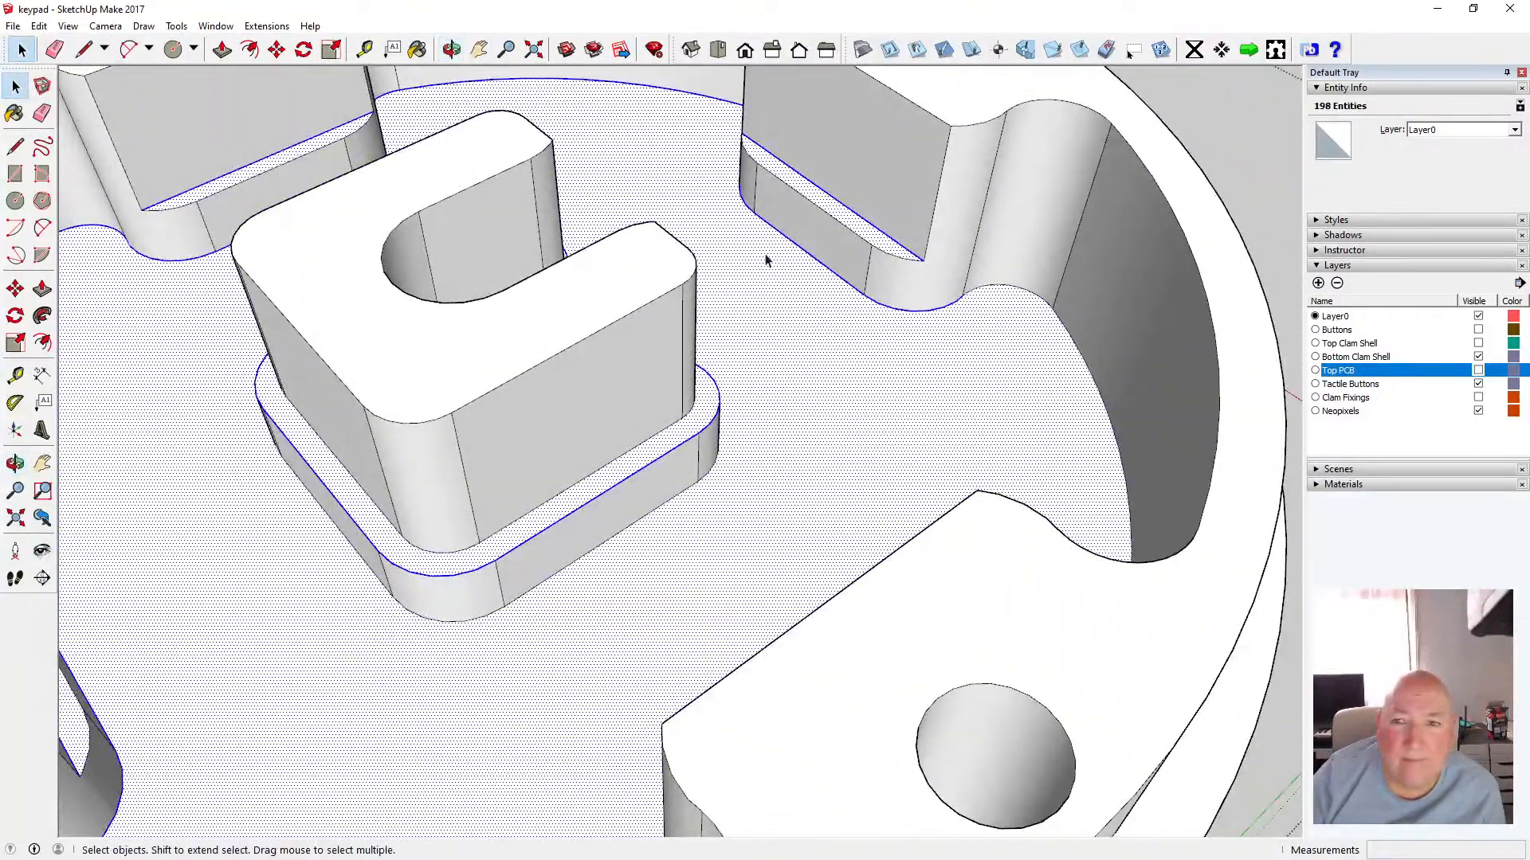
left_click(1068, 333, "shift")
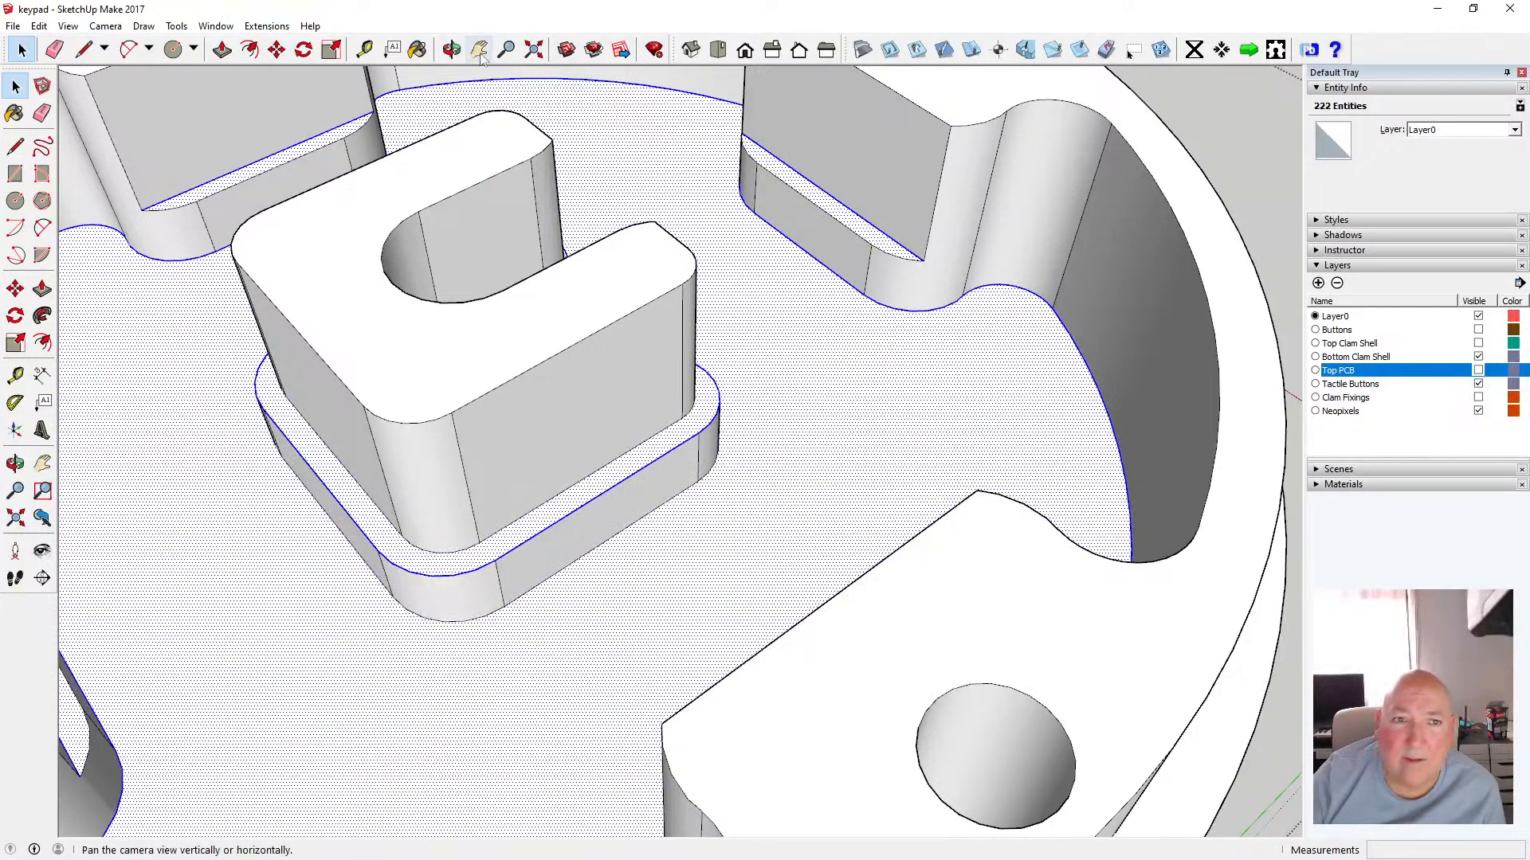
Orbit and zoom toward the upper-left slot and add its base edges to the selection
left_click(453, 50)
left_click_drag(467, 185, 932, 222)
left_click_drag(530, 251, 870, 274)
scroll(870, 273, "down", 8)
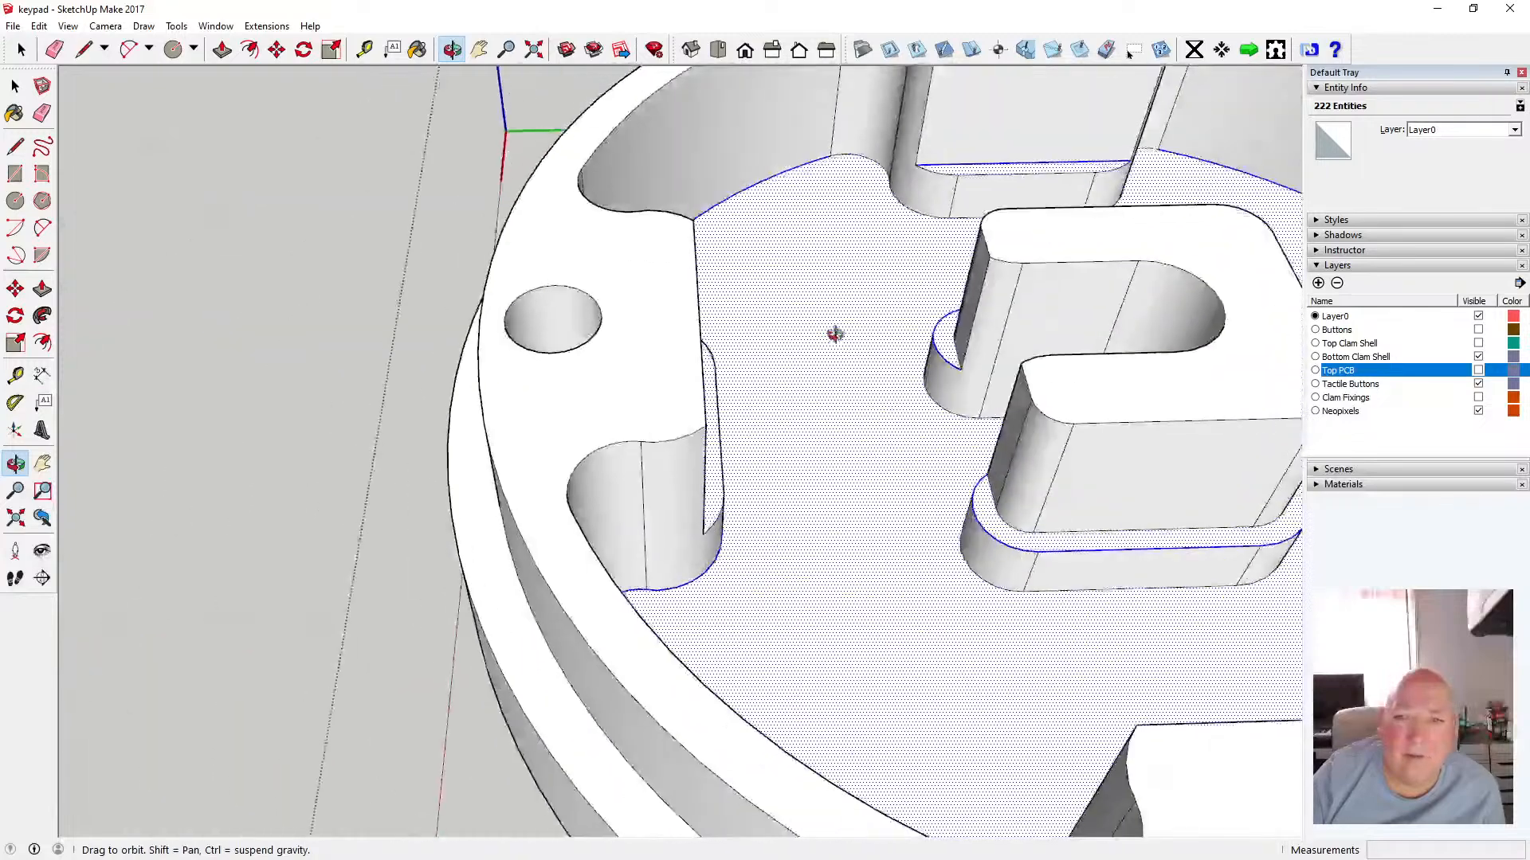
scroll(604, 351, "up", 10)
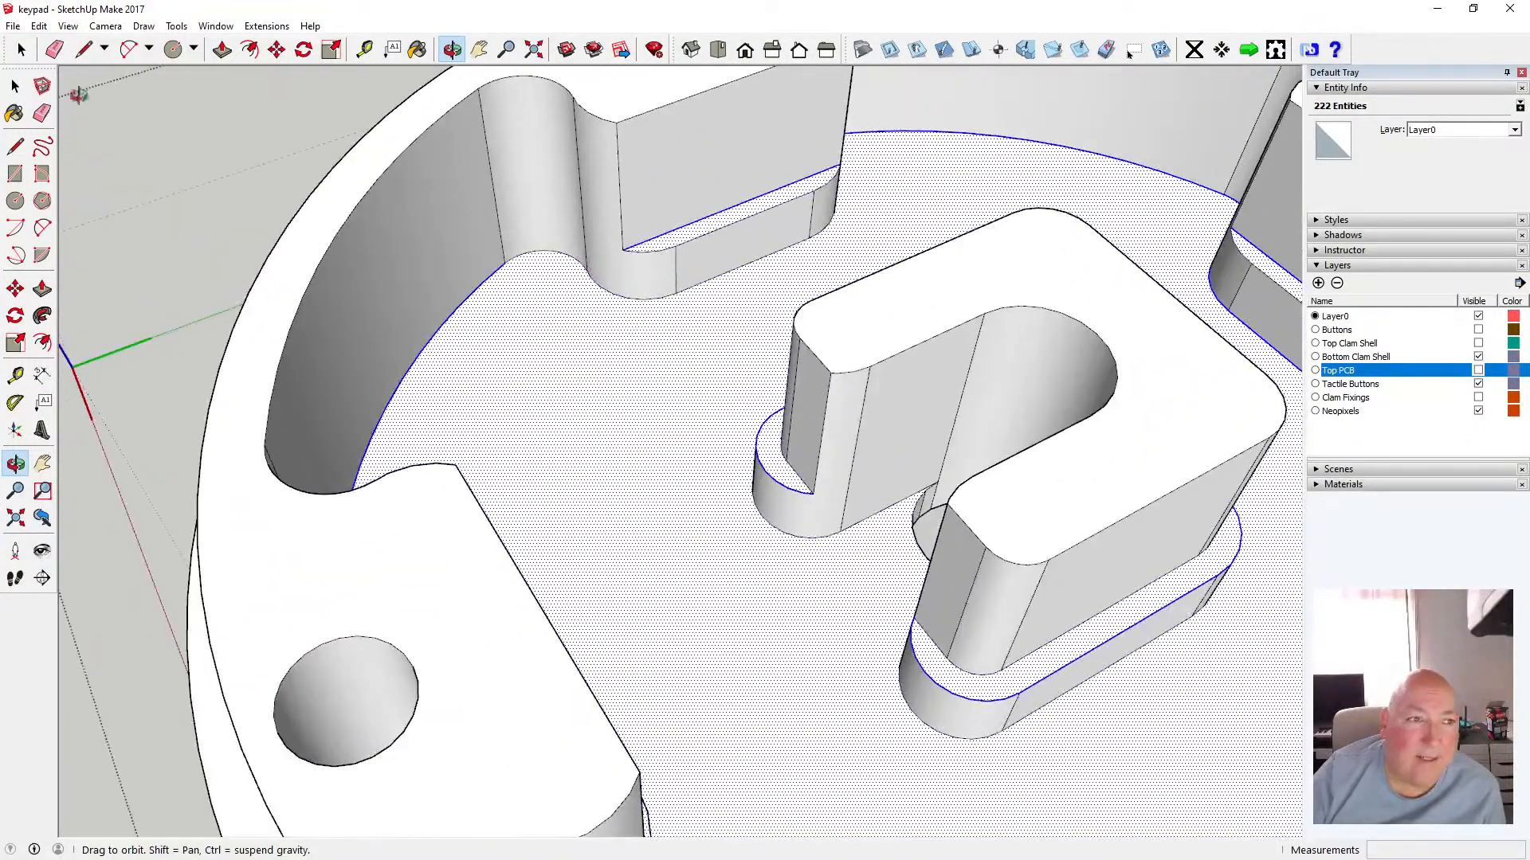
left_click(16, 85)
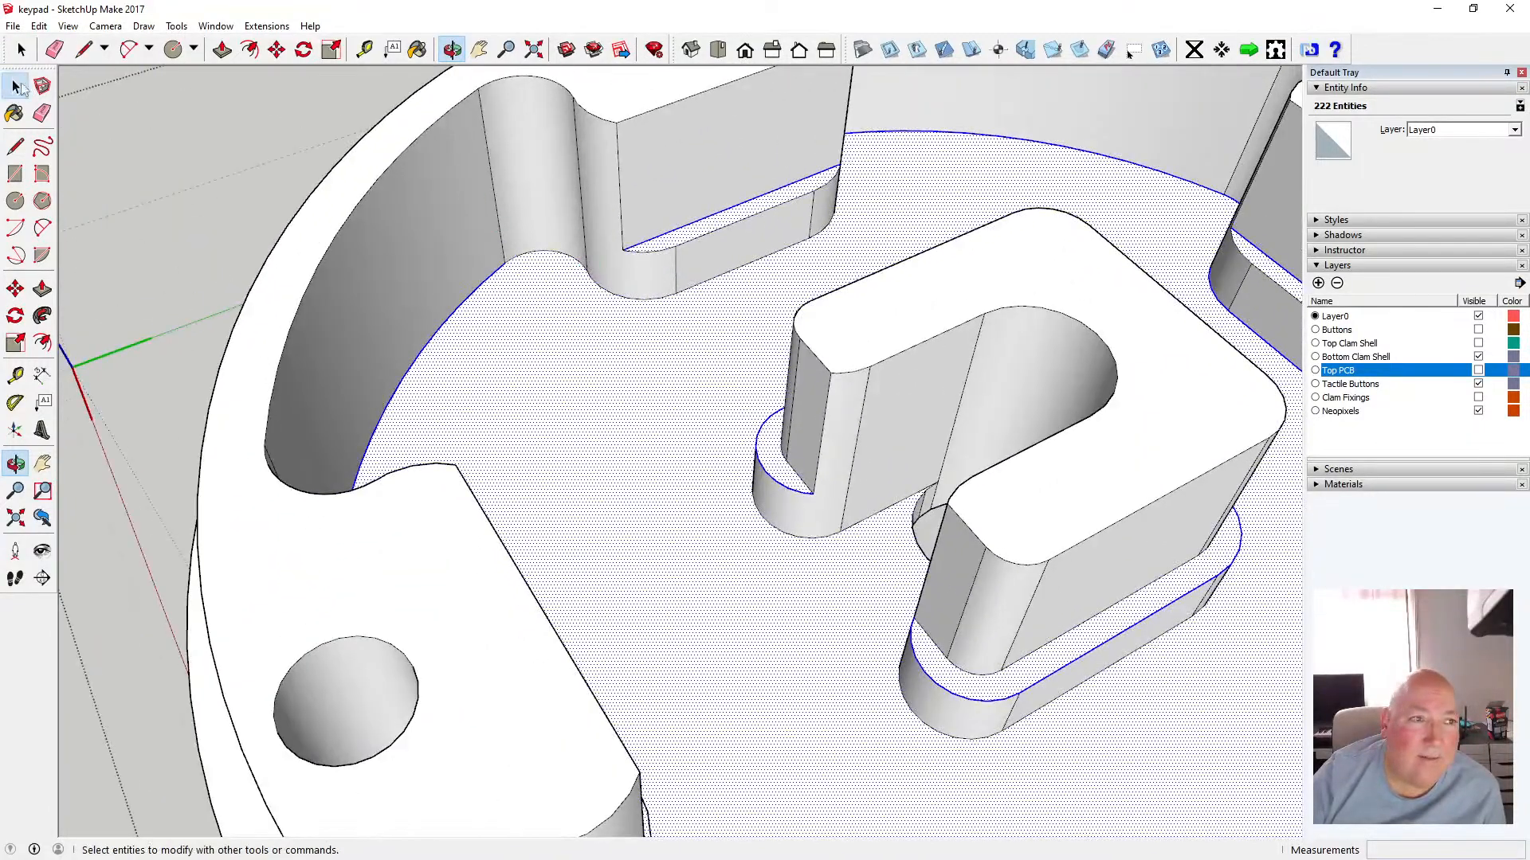
left_click(547, 254, "shift")
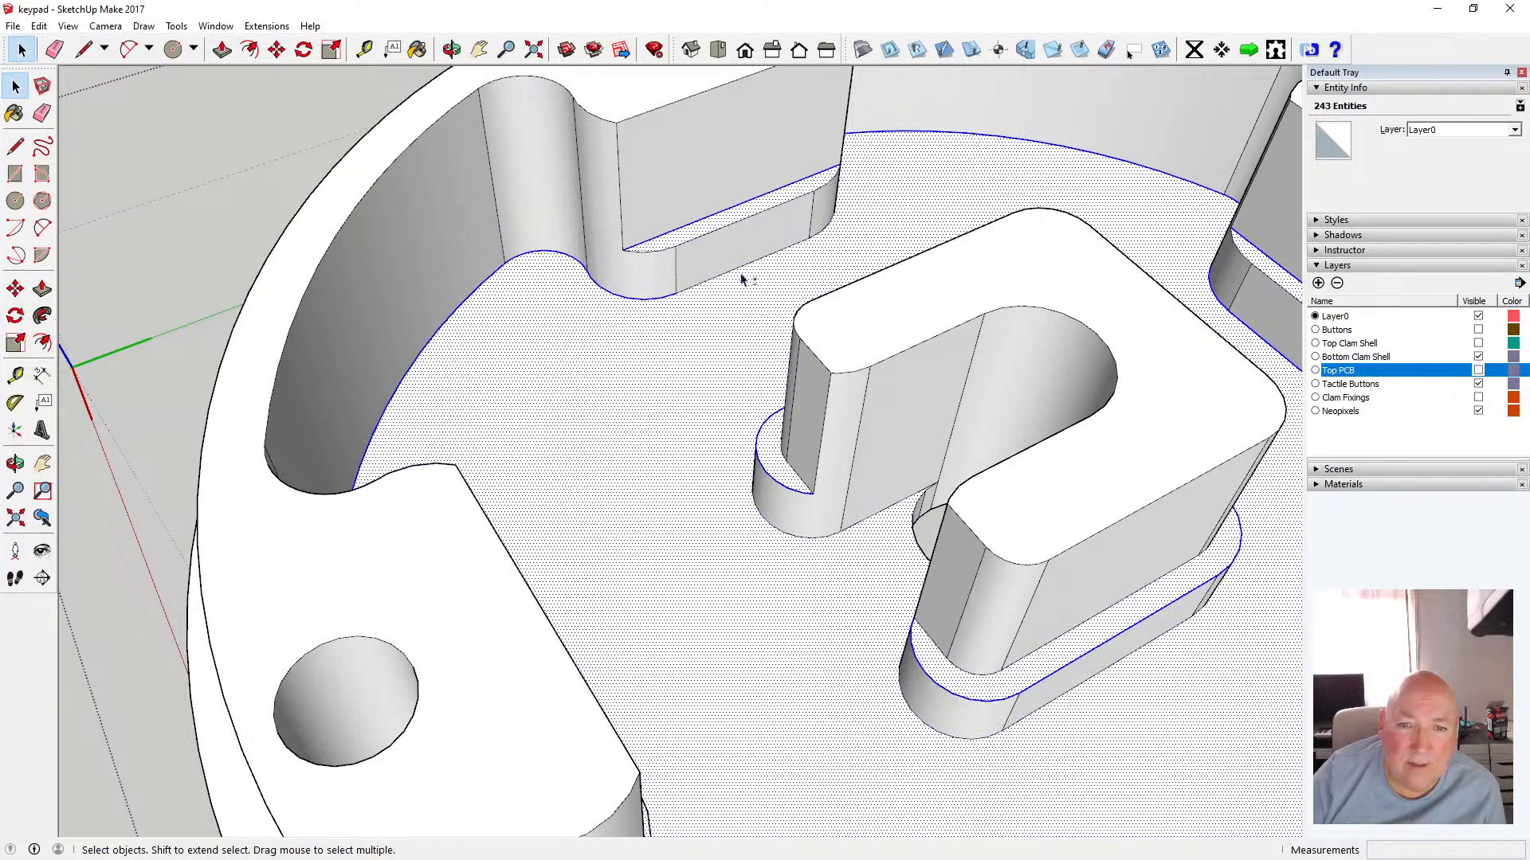
left_click(714, 280, "shift")
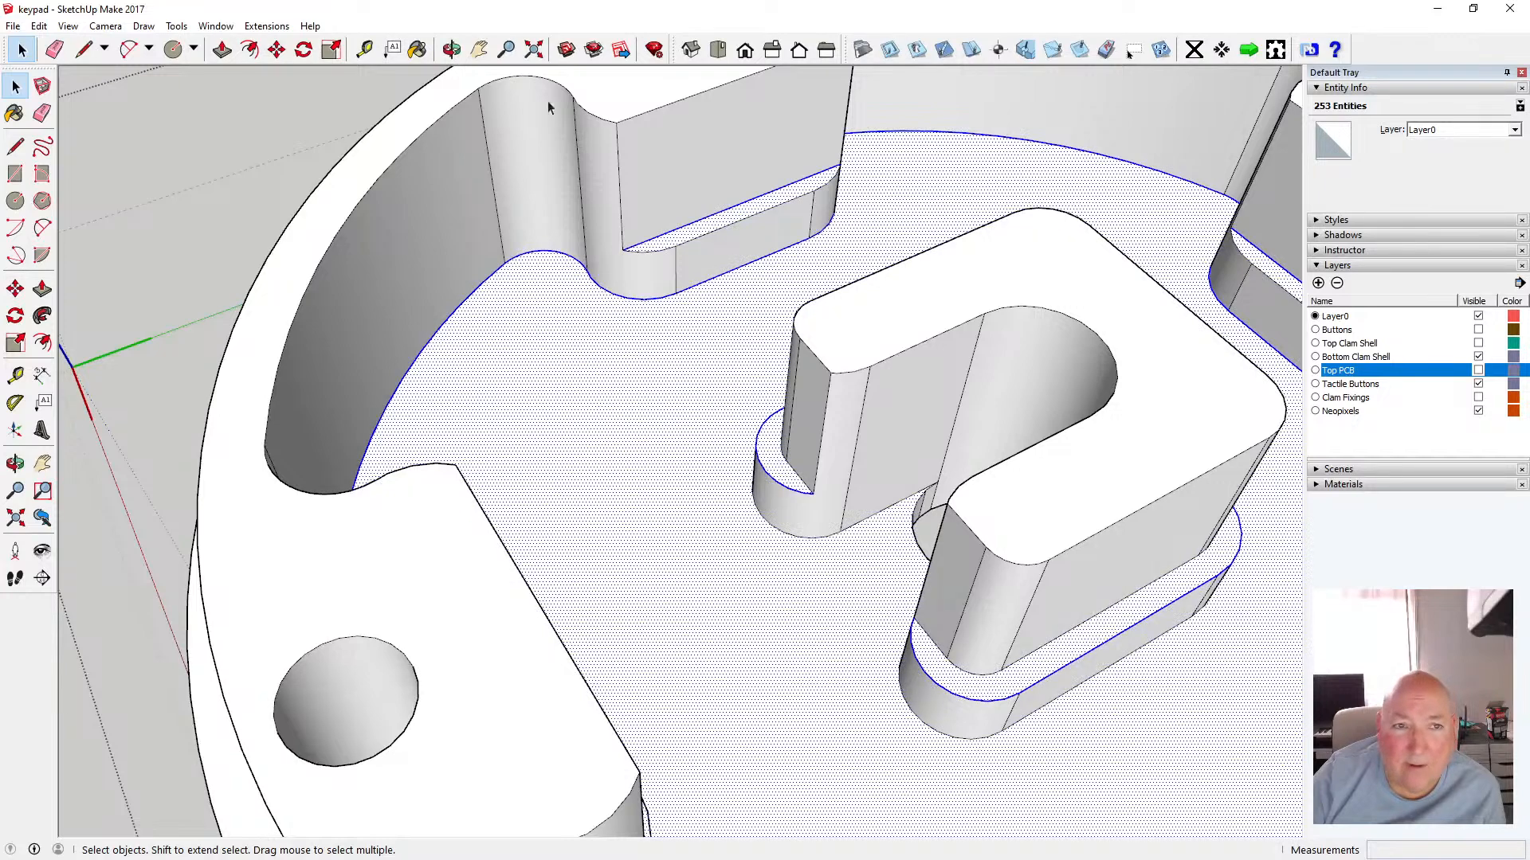
Orbit around the bottom clam shell to inspect the selected floor face and wall-base edges
left_click(453, 50)
scroll(515, 281, "down", 3)
left_click_drag(803, 209, 536, 232)
key("space")
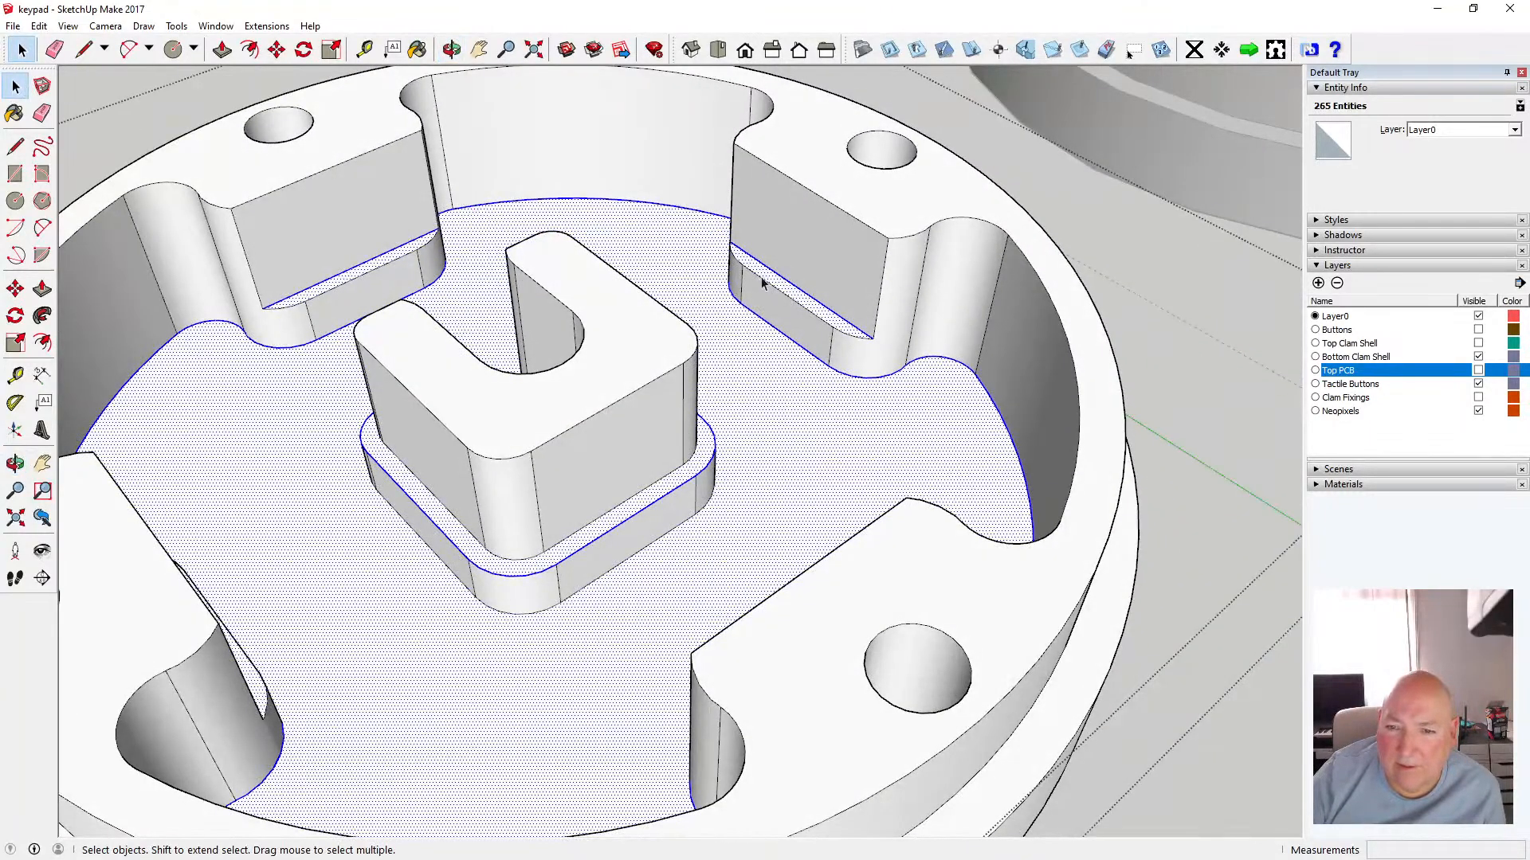
left_click_drag(384, 214, 461, 324)
left_click_drag(300, 312, 730, 460)
scroll(507, 470, "down", 4)
scroll(648, 284, "up", 2)
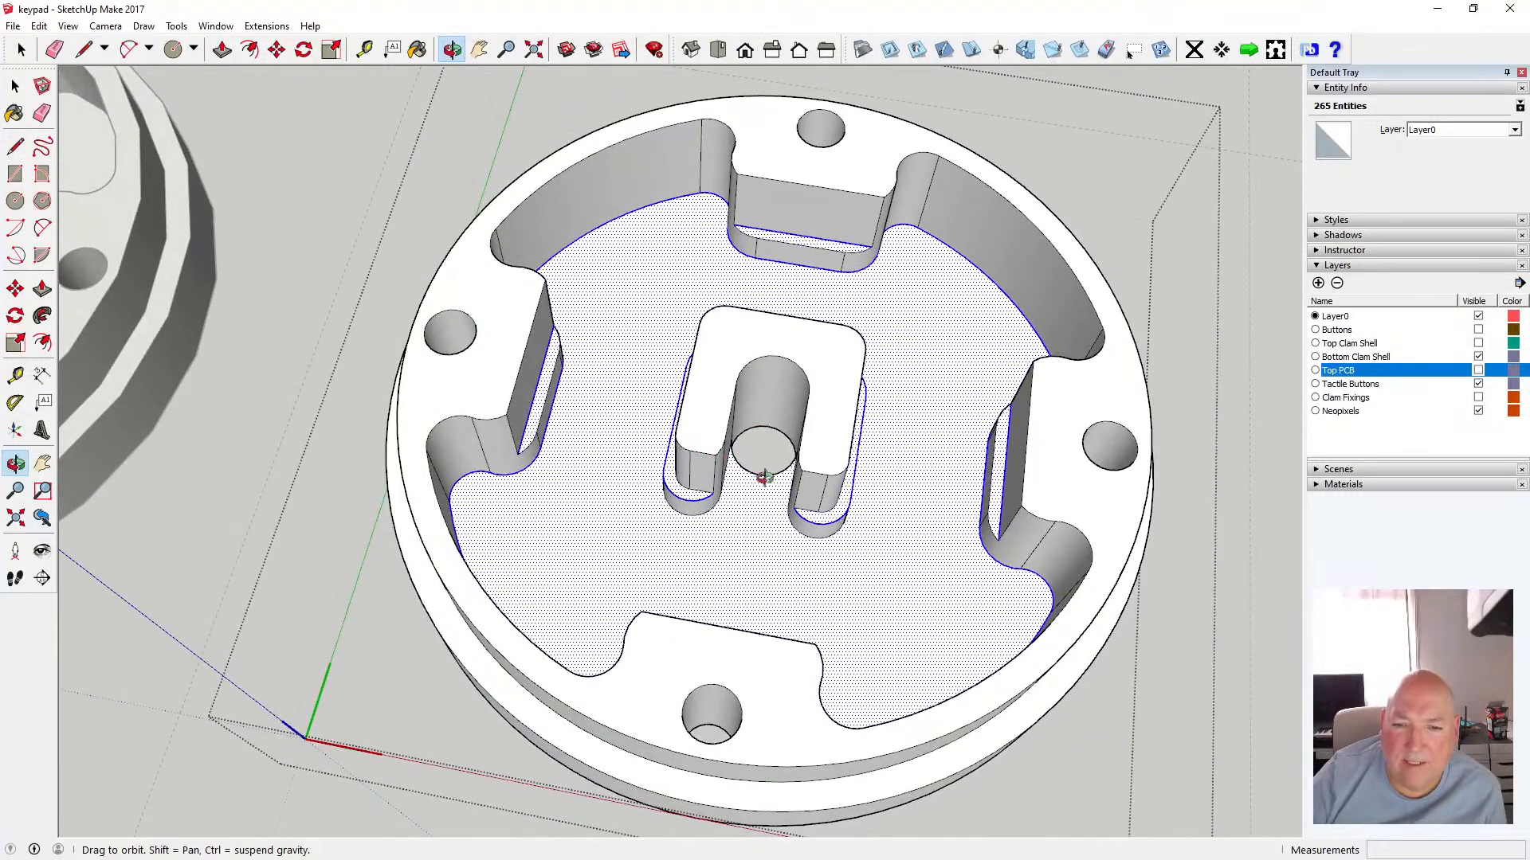
scroll(659, 453, "down", 2)
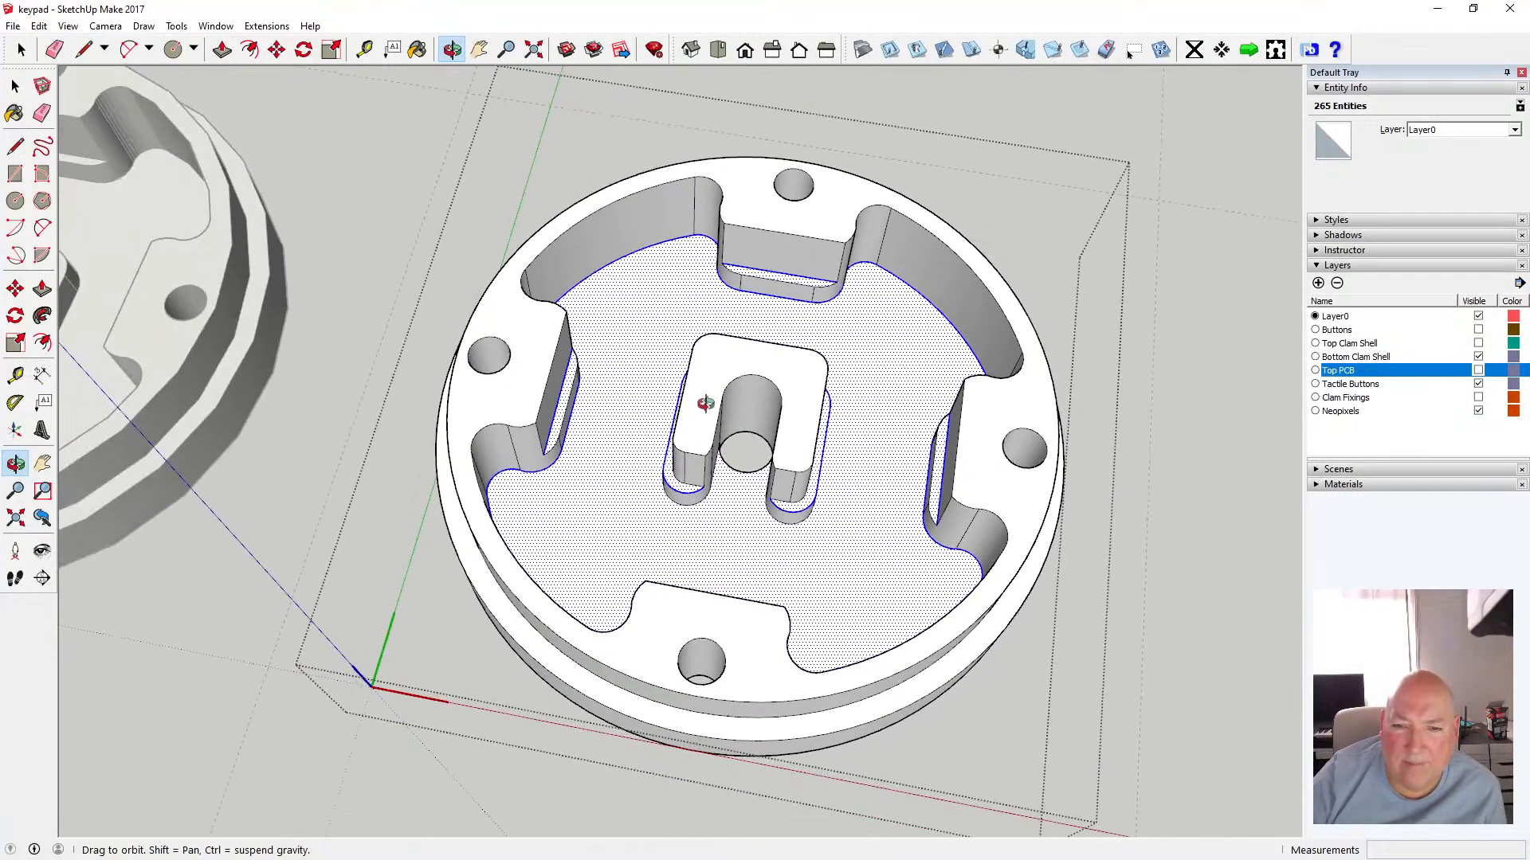
left_click_drag(706, 403, 630, 536)
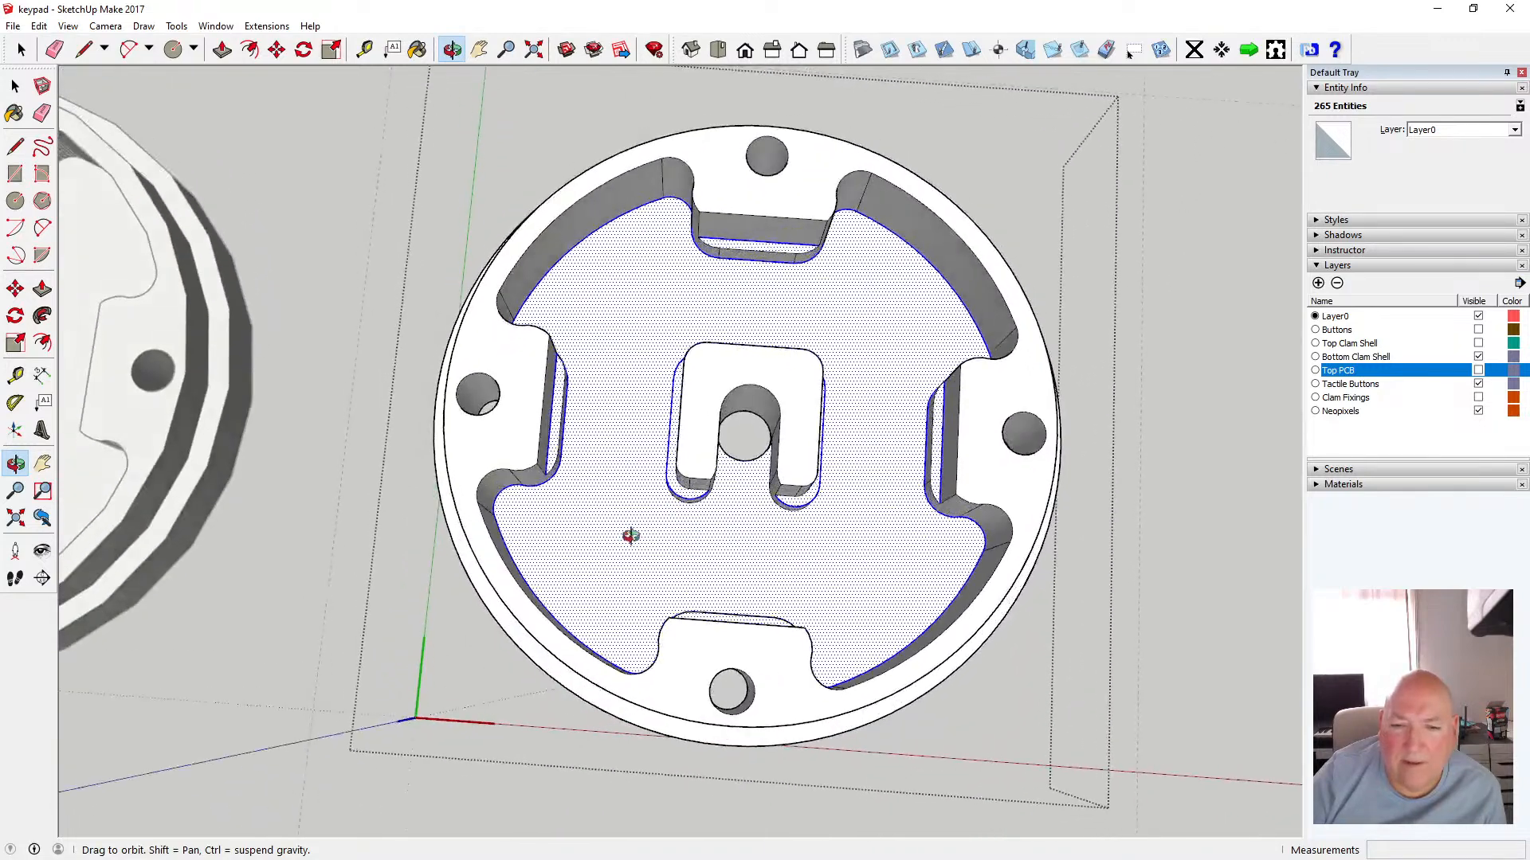
Copy the selected floor face and edges, then clear the selection
left_click(38, 25)
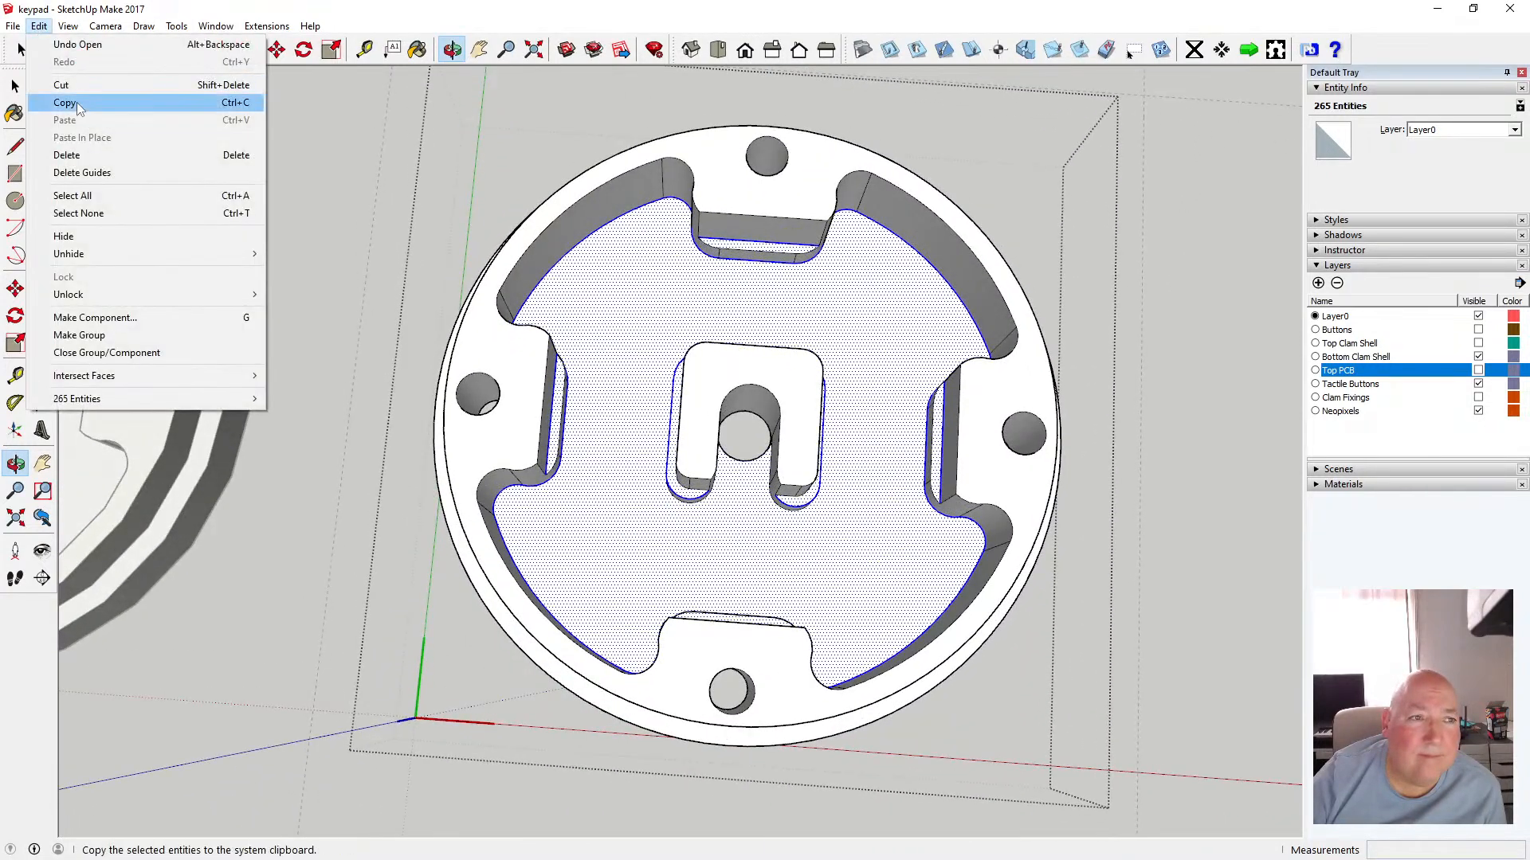
left_click(73, 102)
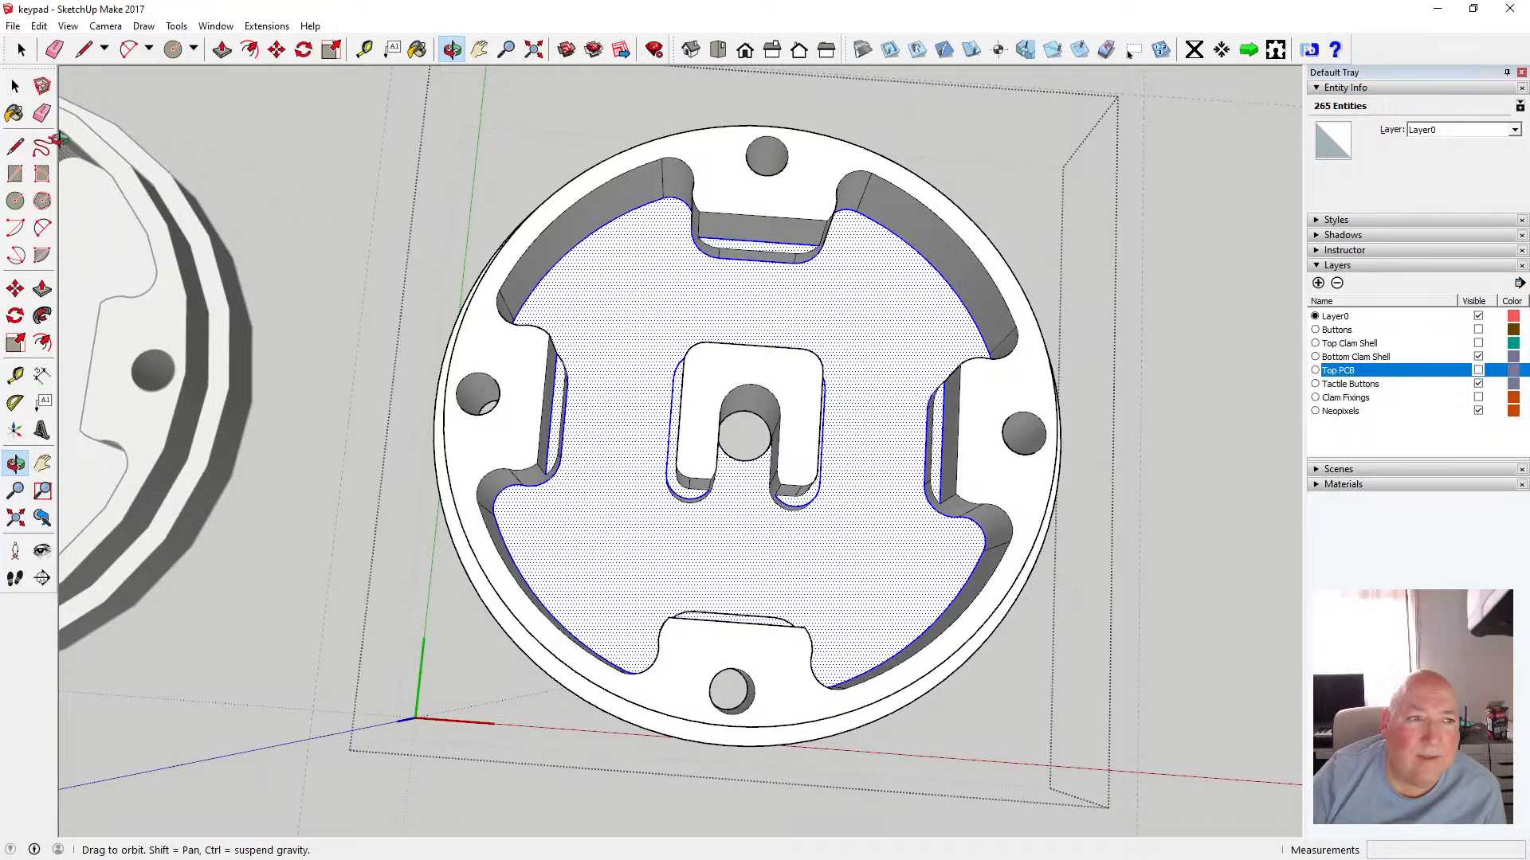
key("space")
left_click(249, 150)
scroll(331, 354, "down", 3)
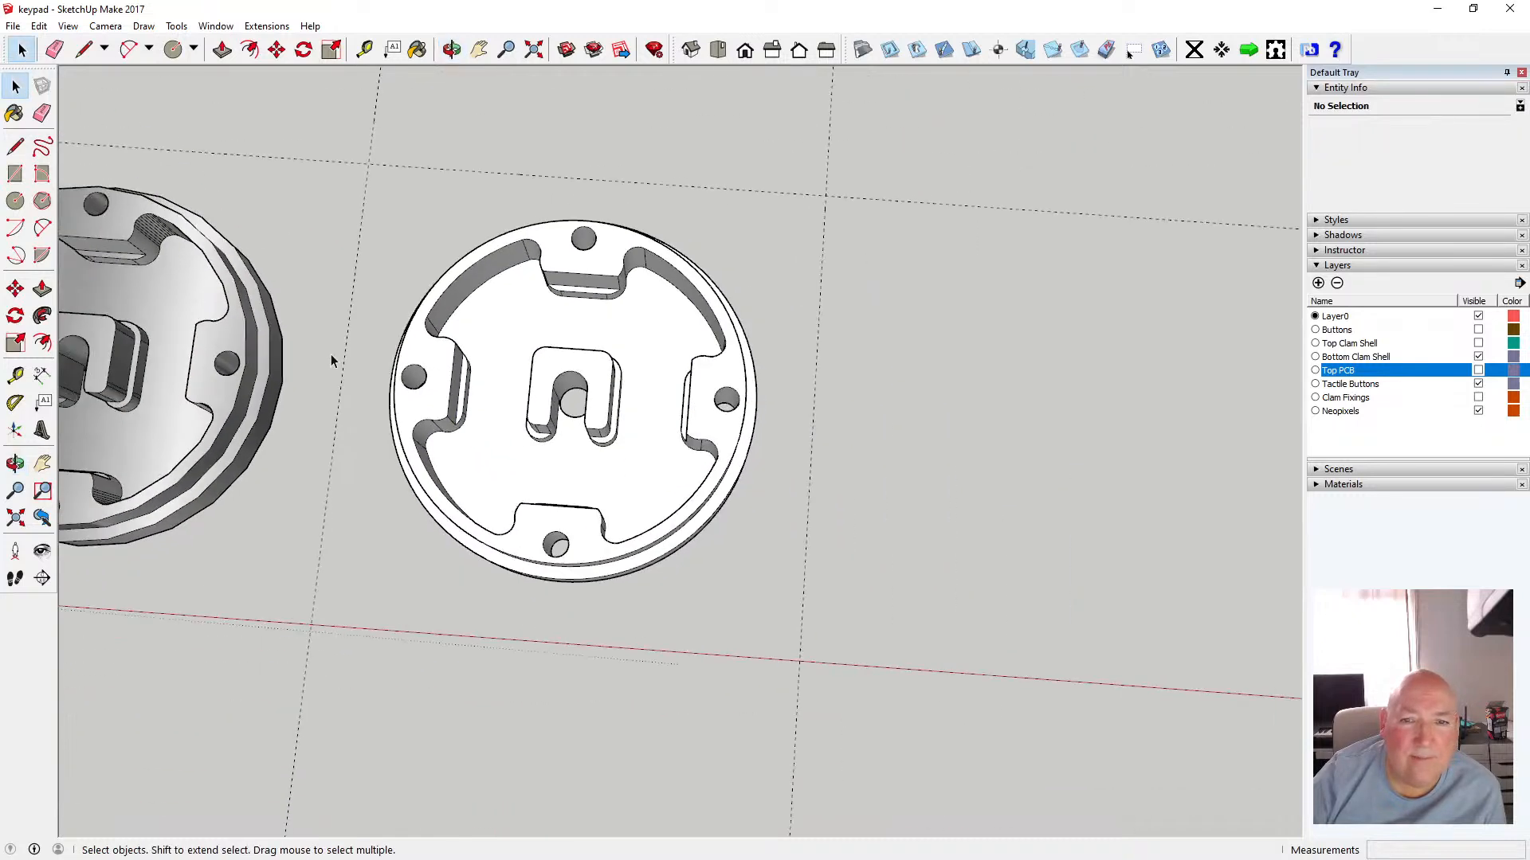
scroll(332, 353, "down", 3)
scroll(331, 354, "down", 3)
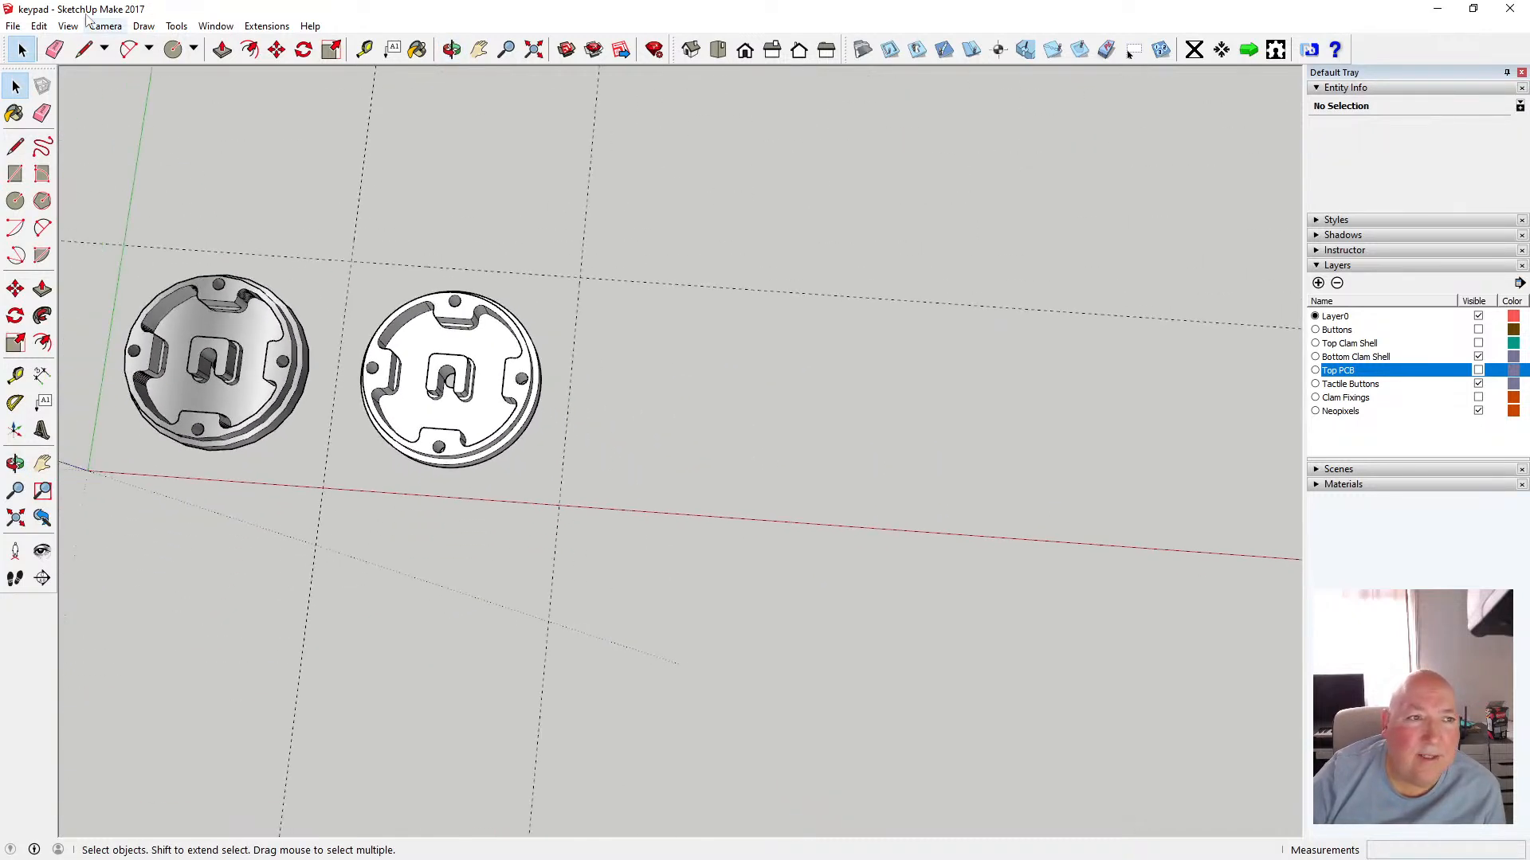
Paste the copied floor outline and place it on the ground beside the bottom clam shell
left_click(40, 26)
left_click(76, 117)
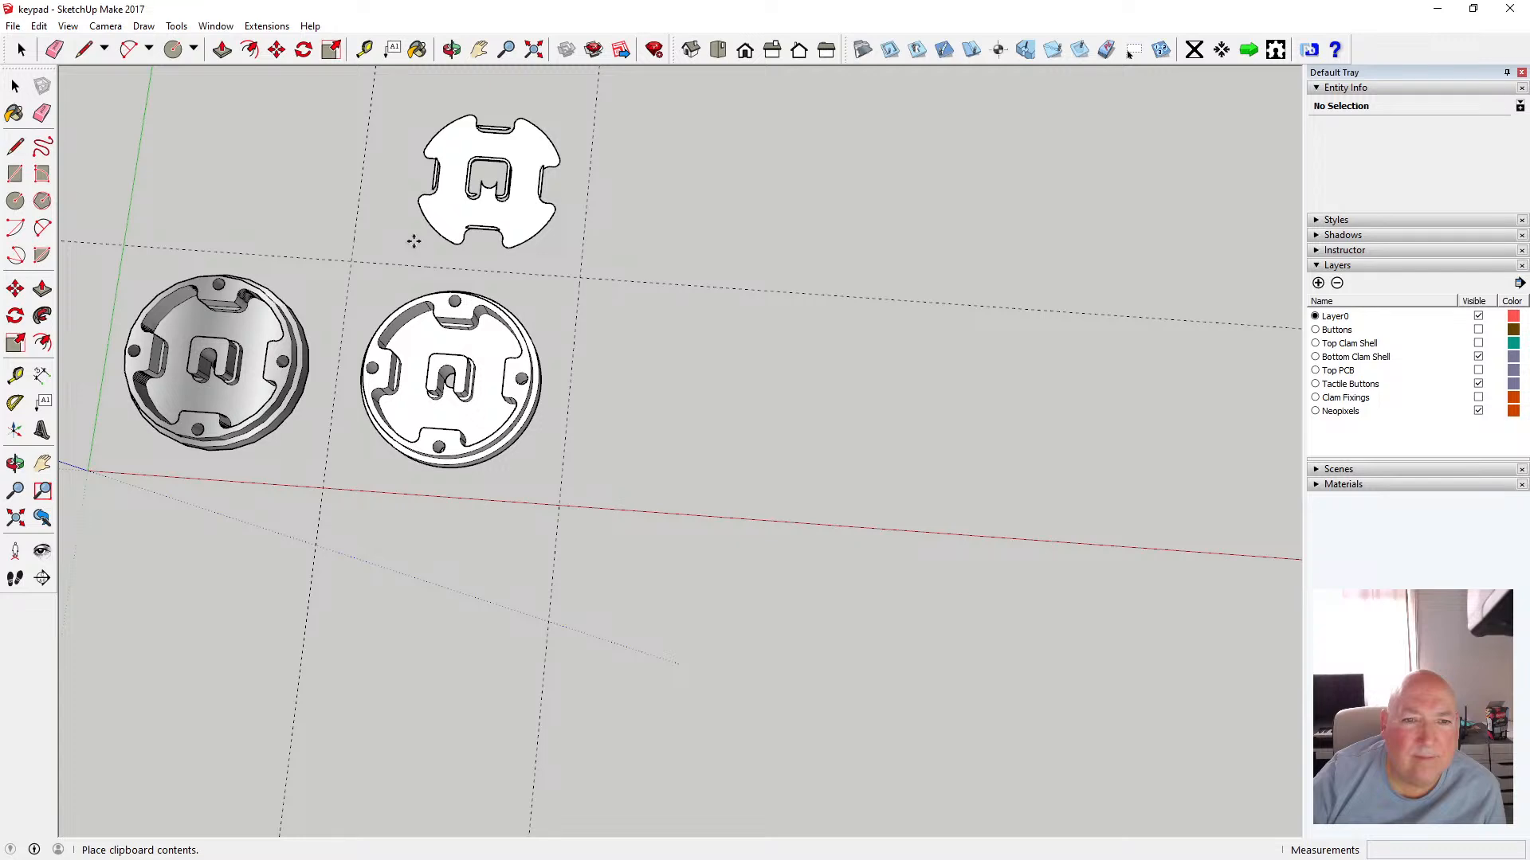
scroll(418, 239, "down", 2)
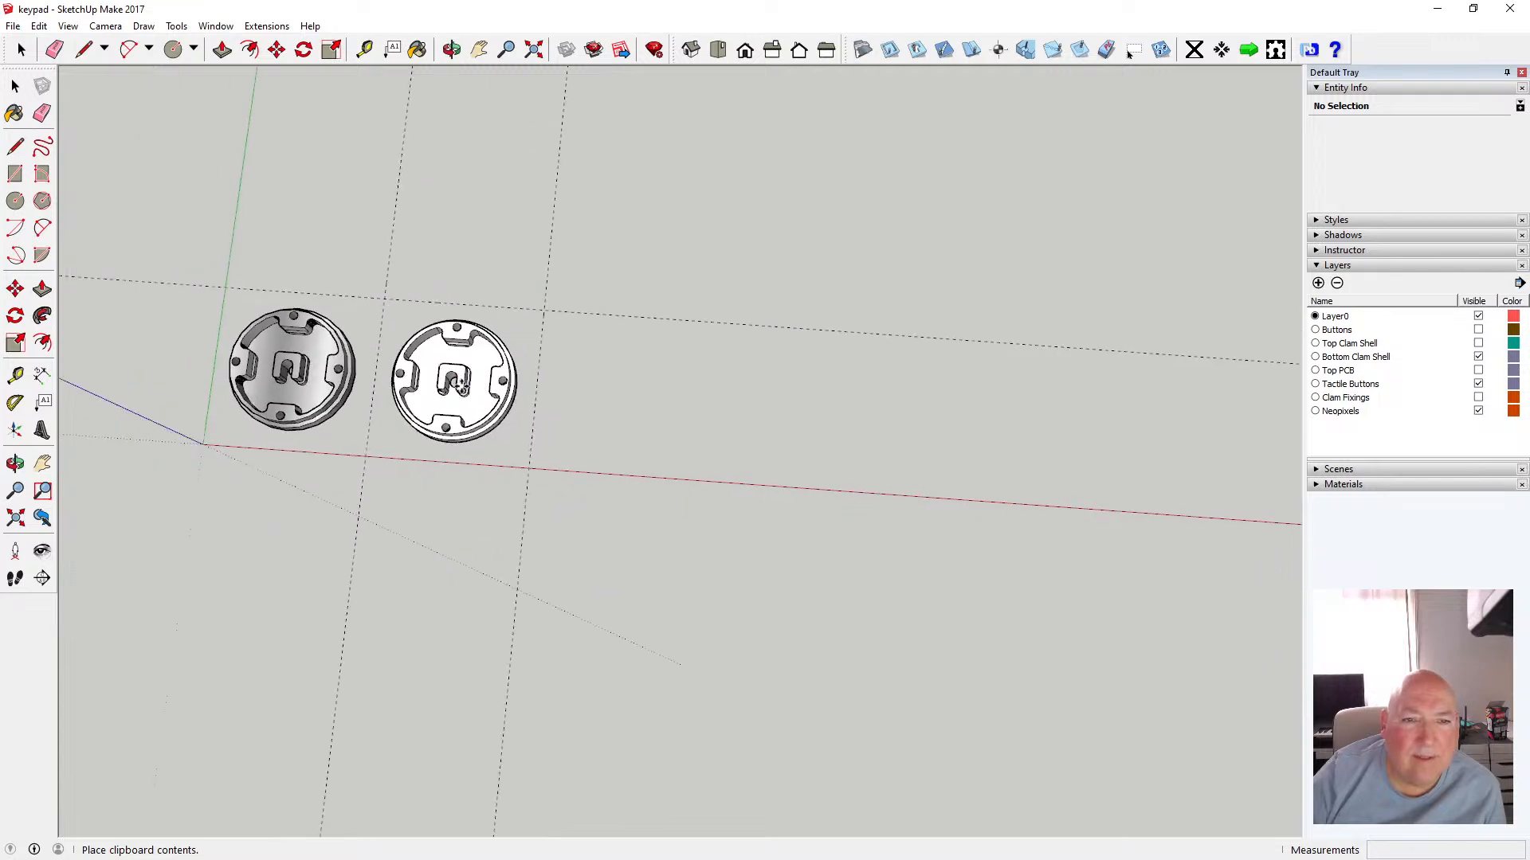
scroll(435, 261, "up", 1)
scroll(435, 261, "up", 3)
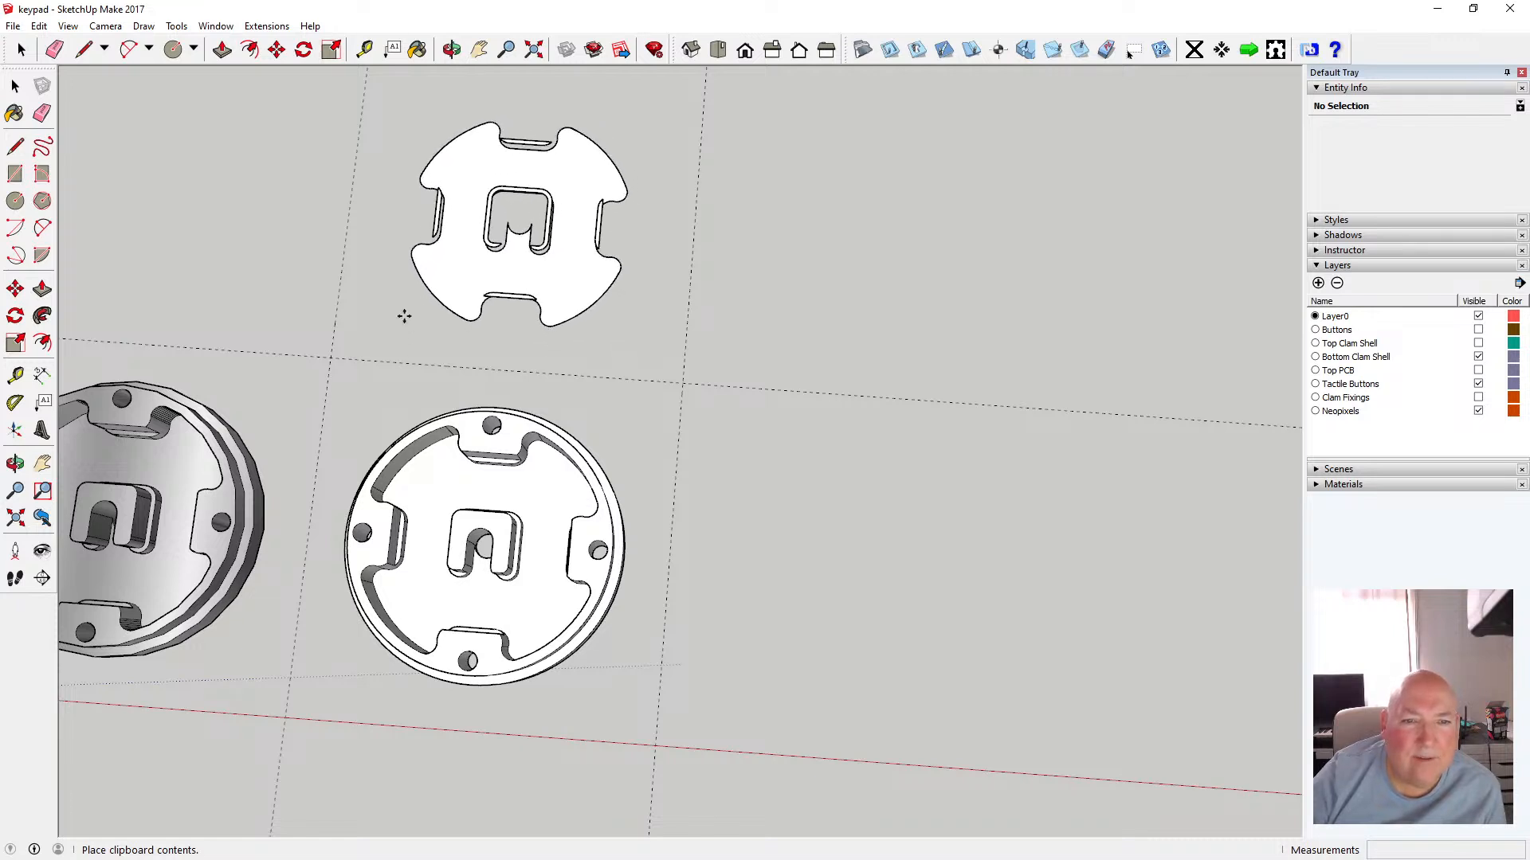
left_click(404, 317)
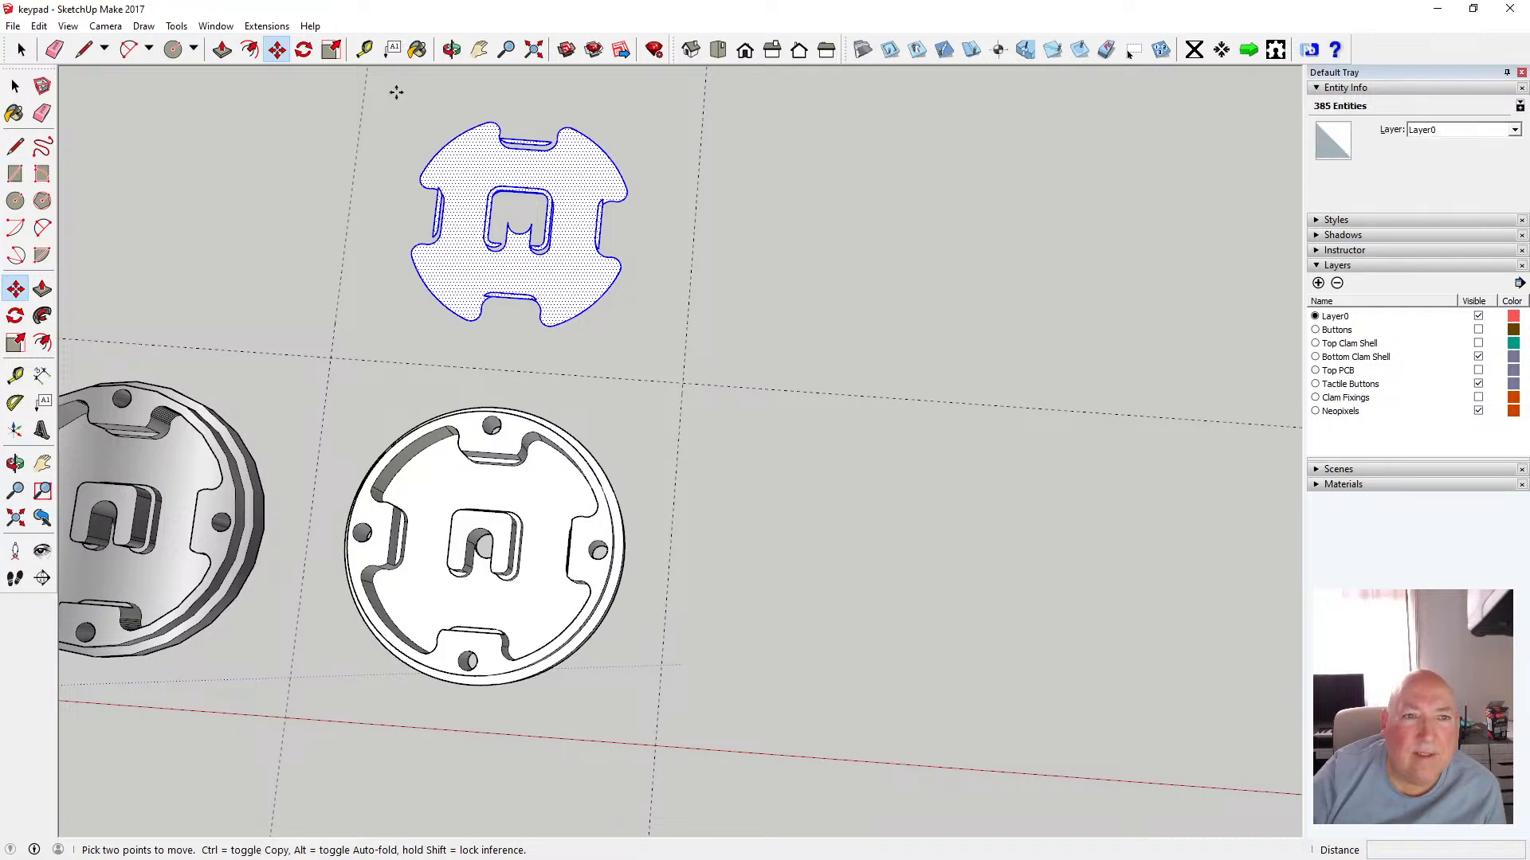
Orbit and zoom around the pasted floor outline to inspect it
left_click(455, 51)
scroll(522, 375, "down", 3)
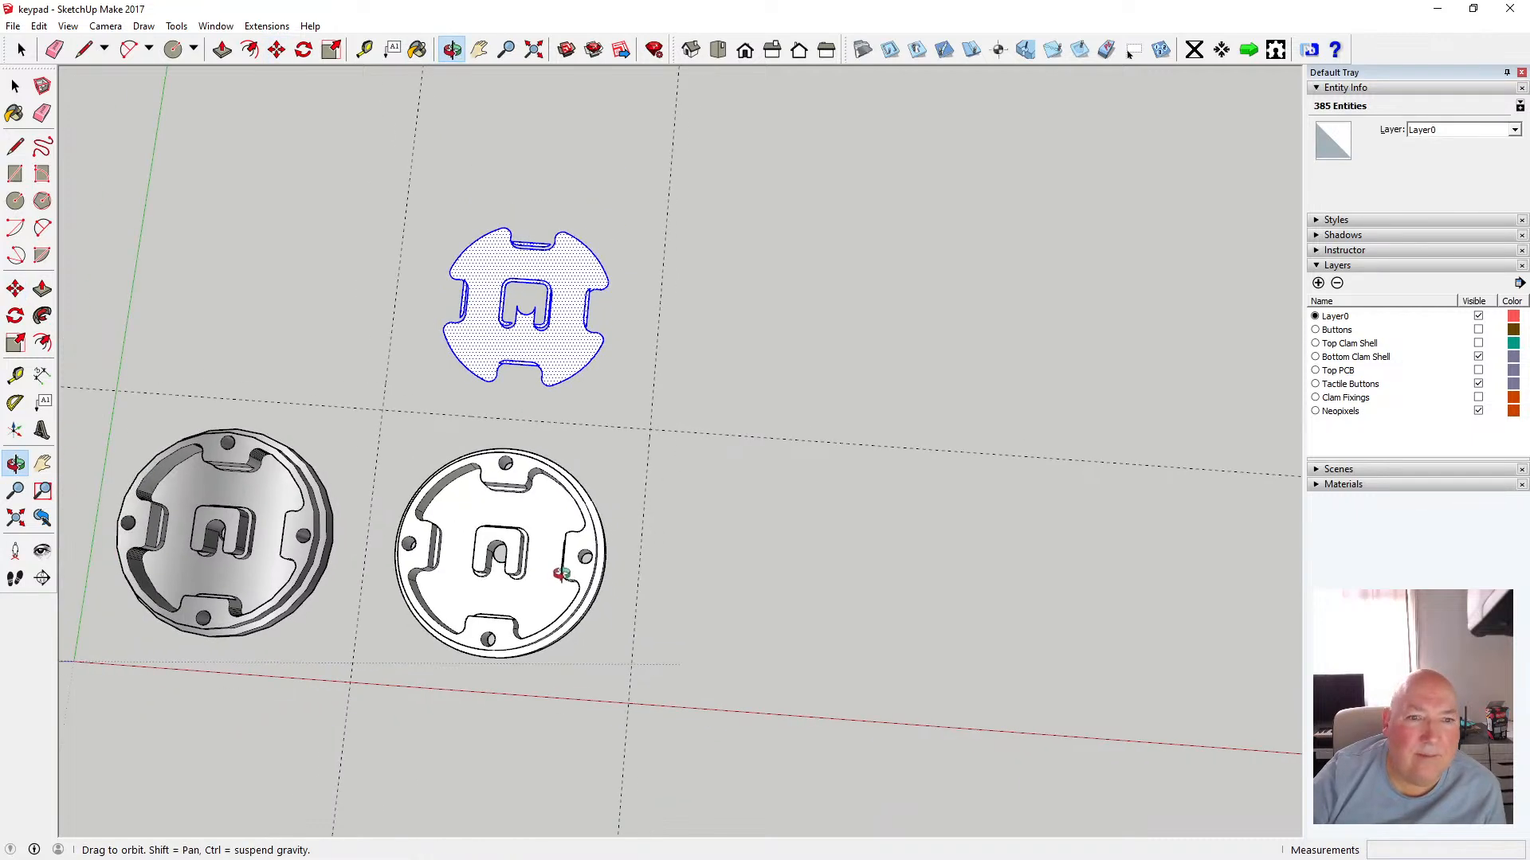
scroll(526, 373, "up", 4)
scroll(525, 372, "up", 3)
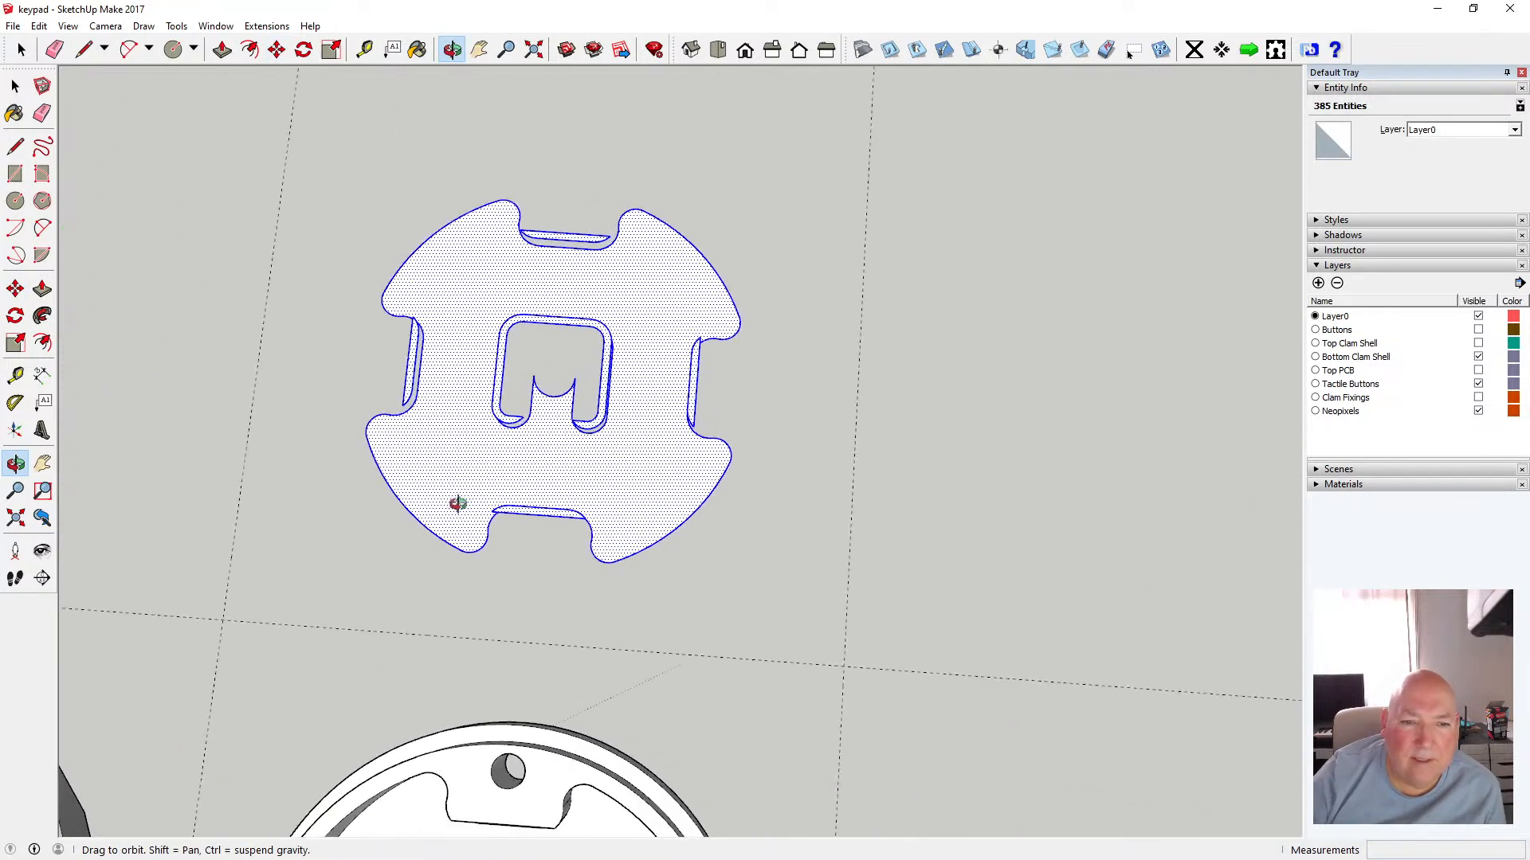
left_click_drag(458, 503, 590, 375)
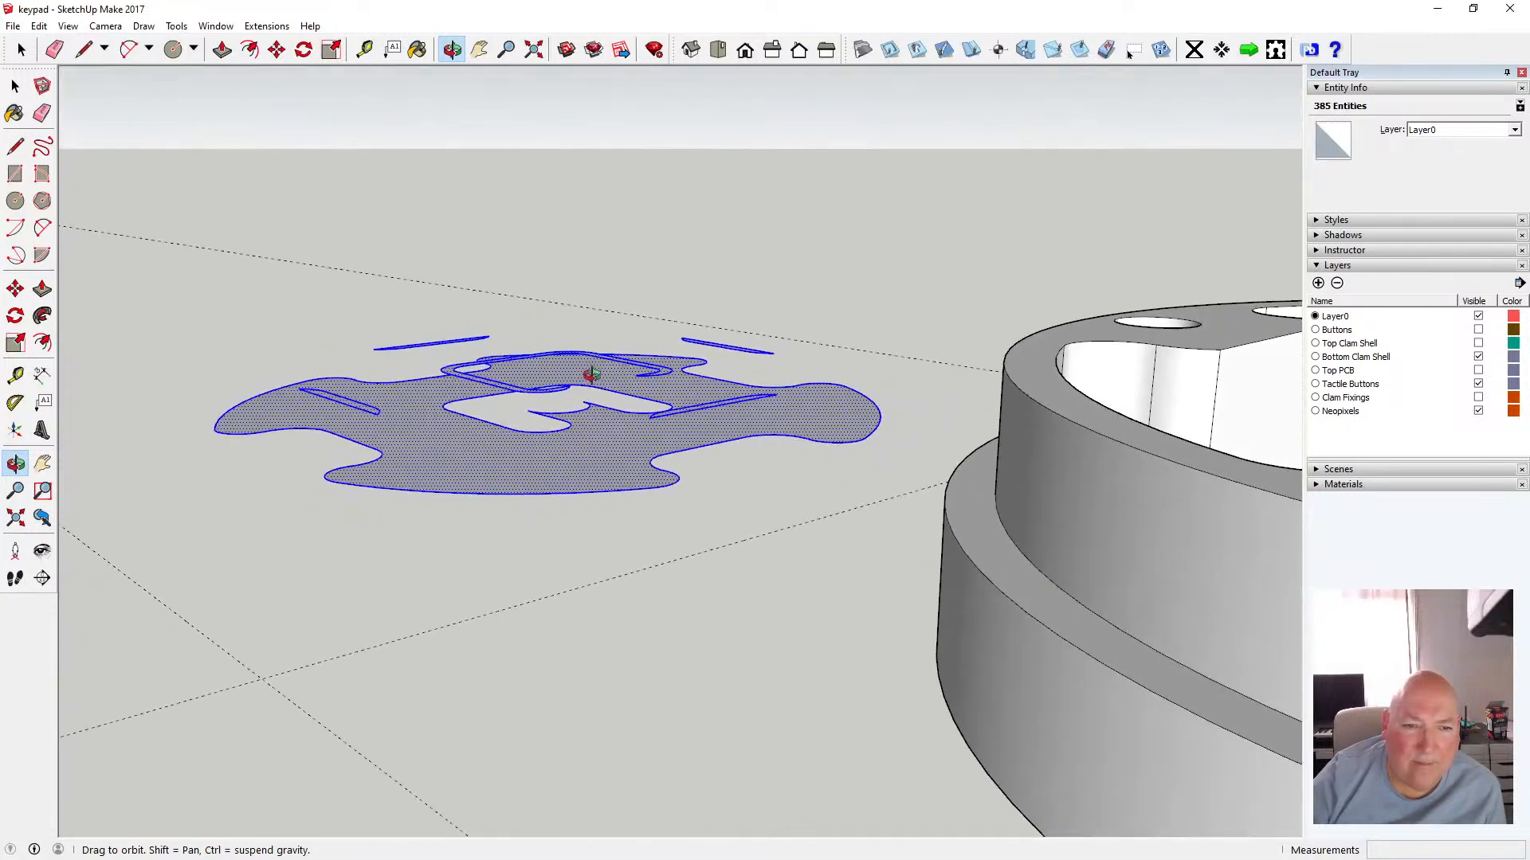
left_click(15, 86)
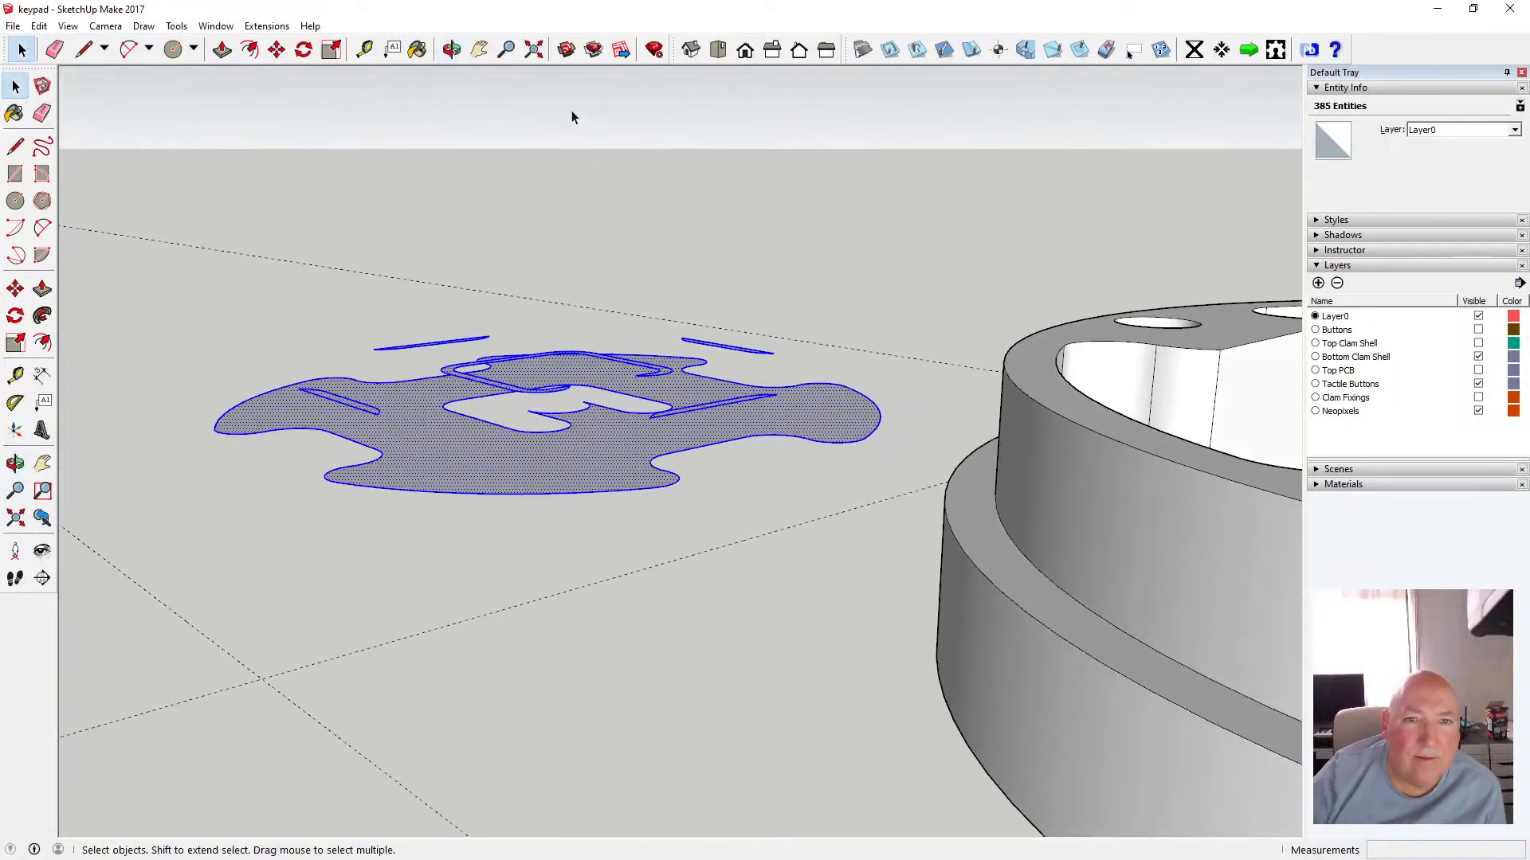
Try to move the selected floating wall-base edges down 3 mm onto the pasted floor face
left_click(452, 49)
left_click_drag(490, 207, 662, 290)
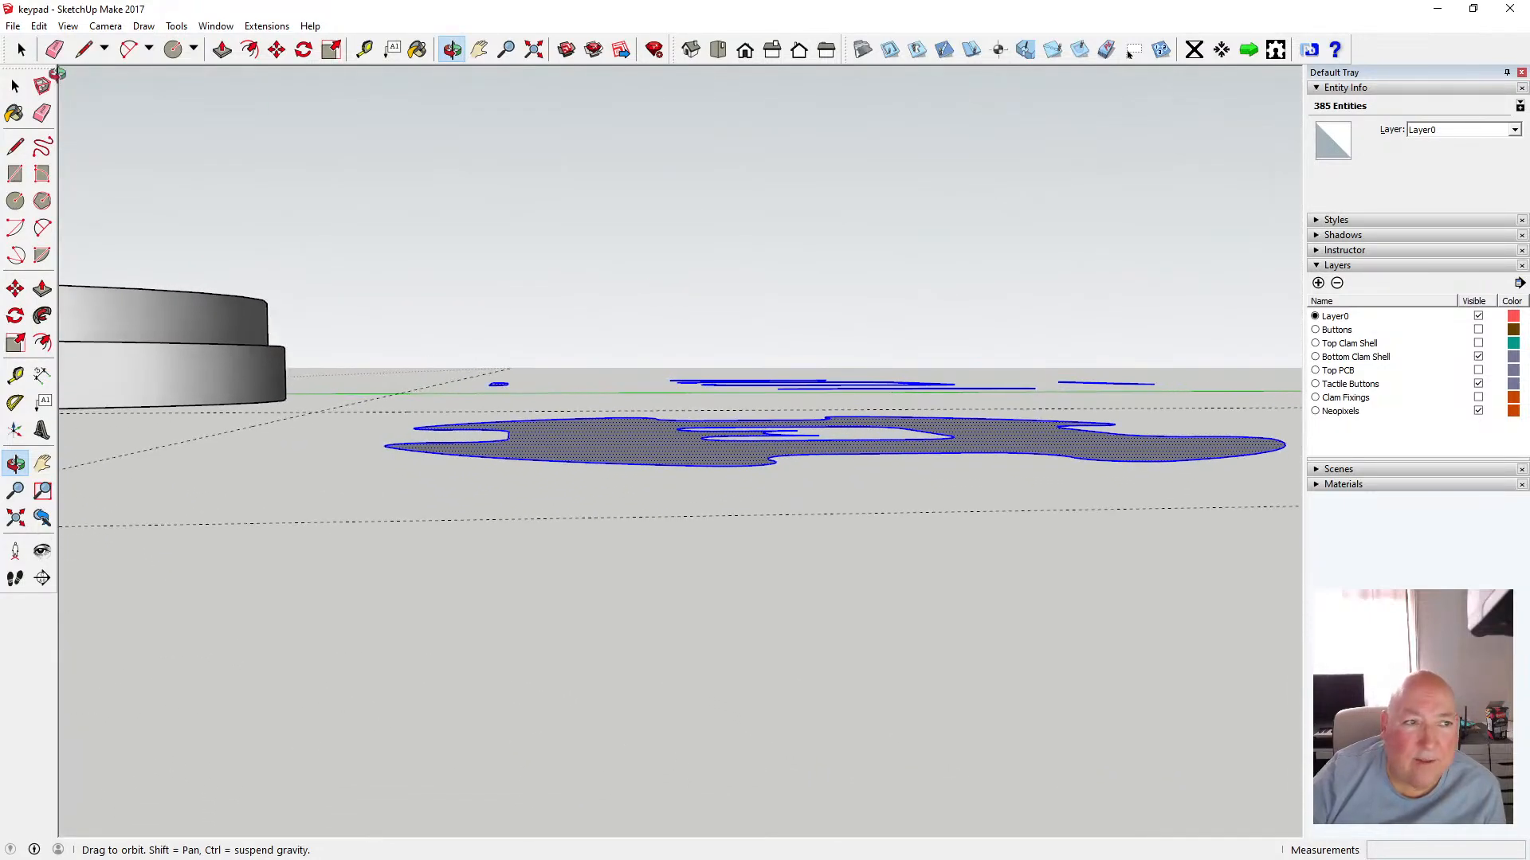
key("space")
left_click_drag(452, 355, 1176, 401)
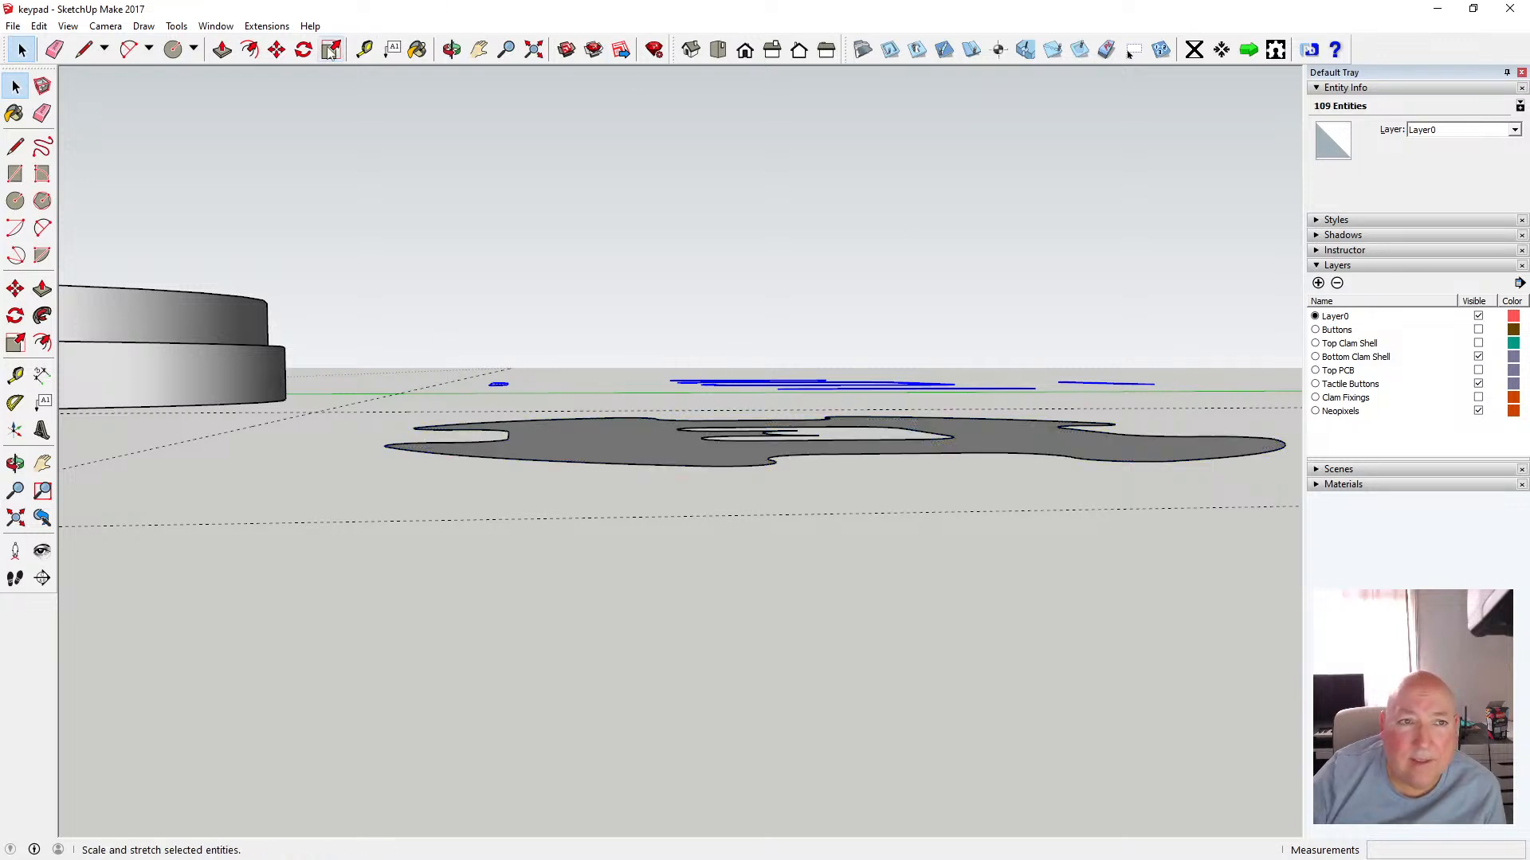
left_click(276, 49)
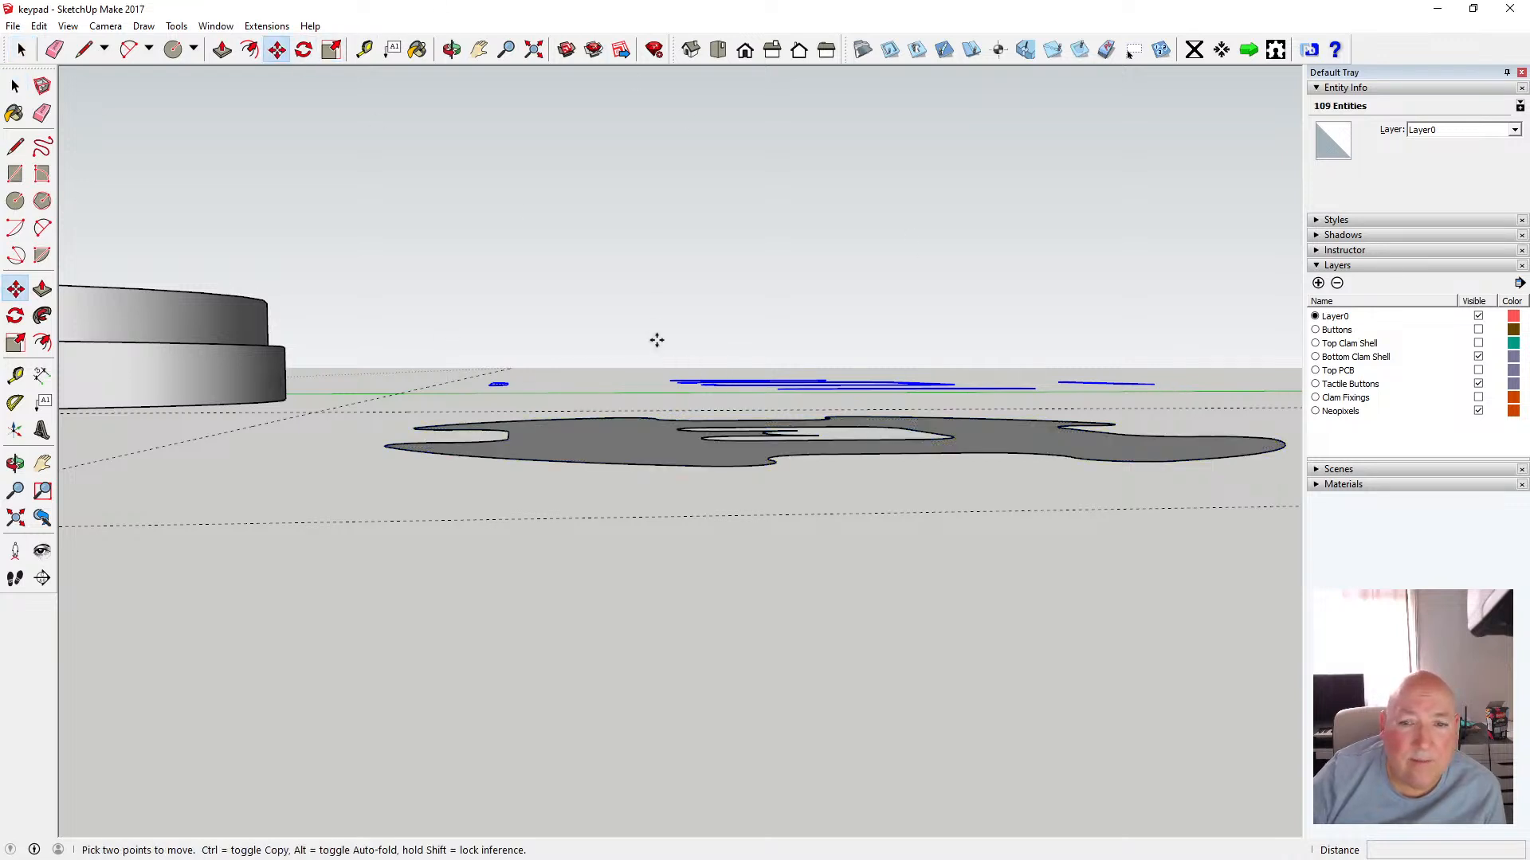
left_click(675, 384)
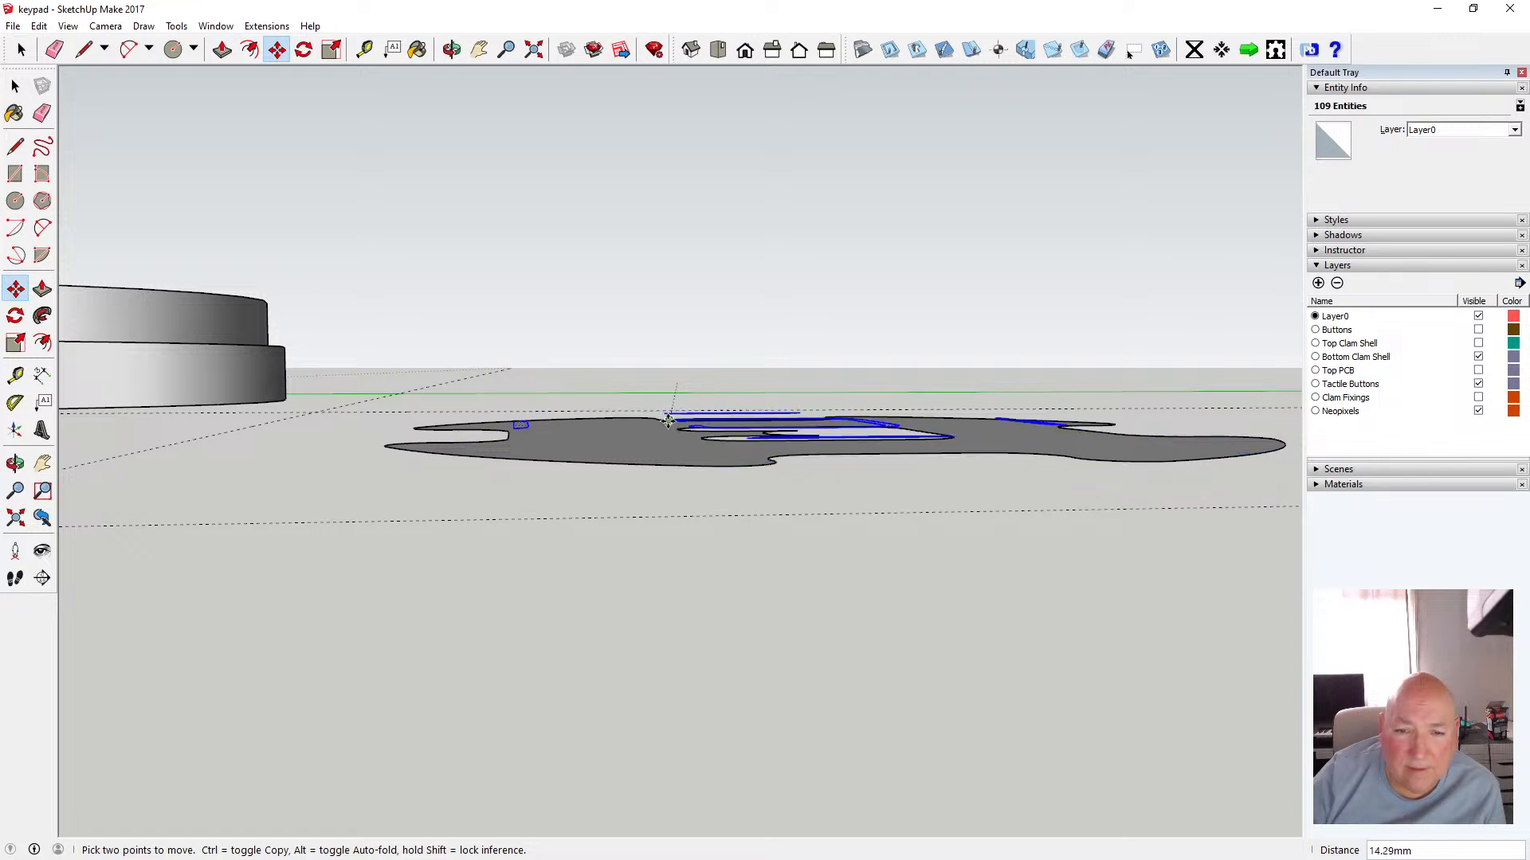
scroll(669, 420, "up", 5)
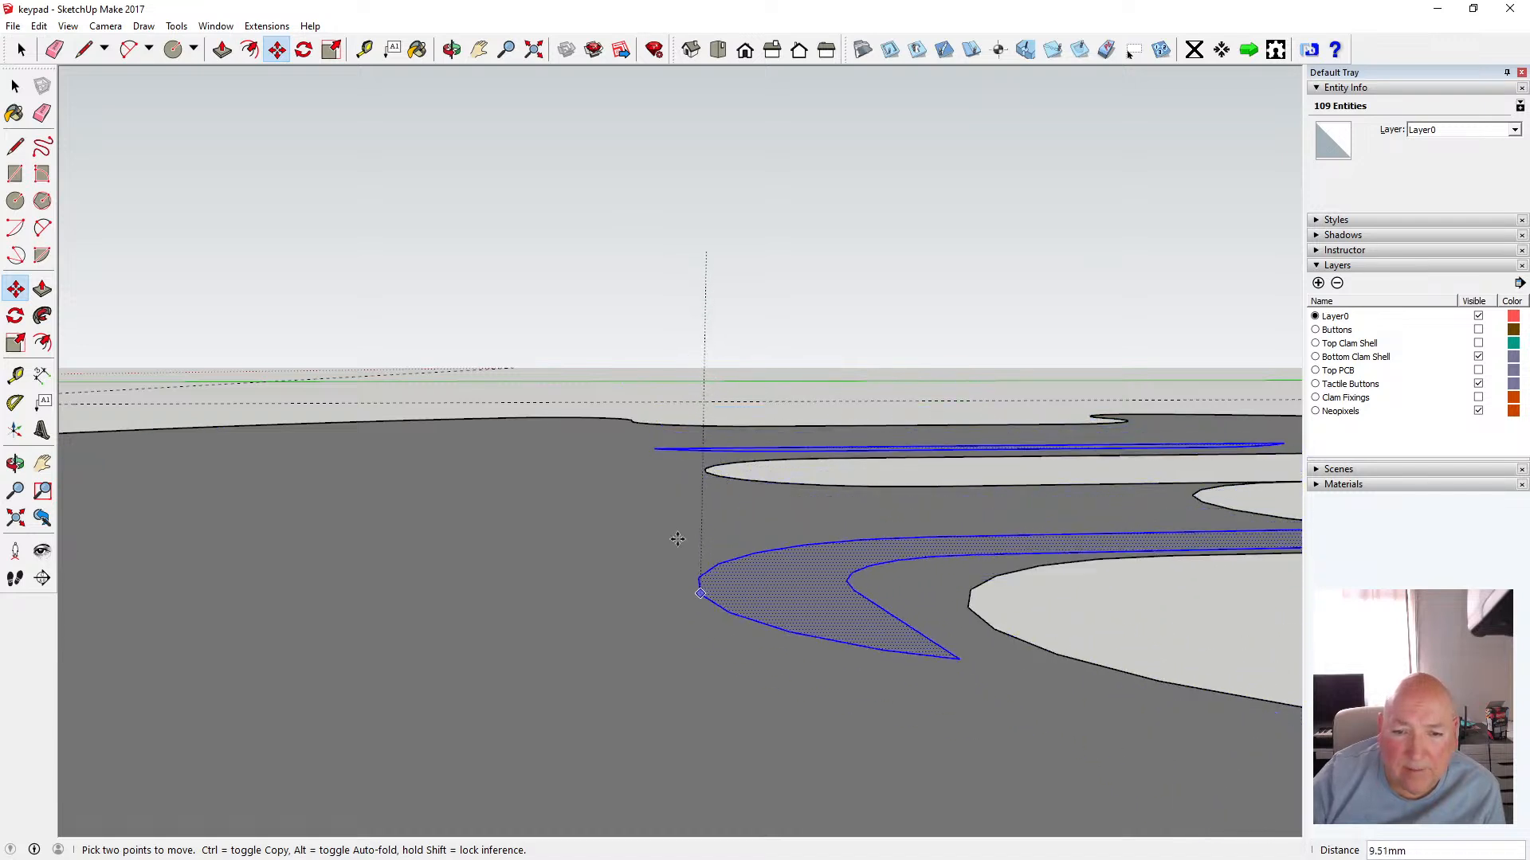
left_click(702, 444)
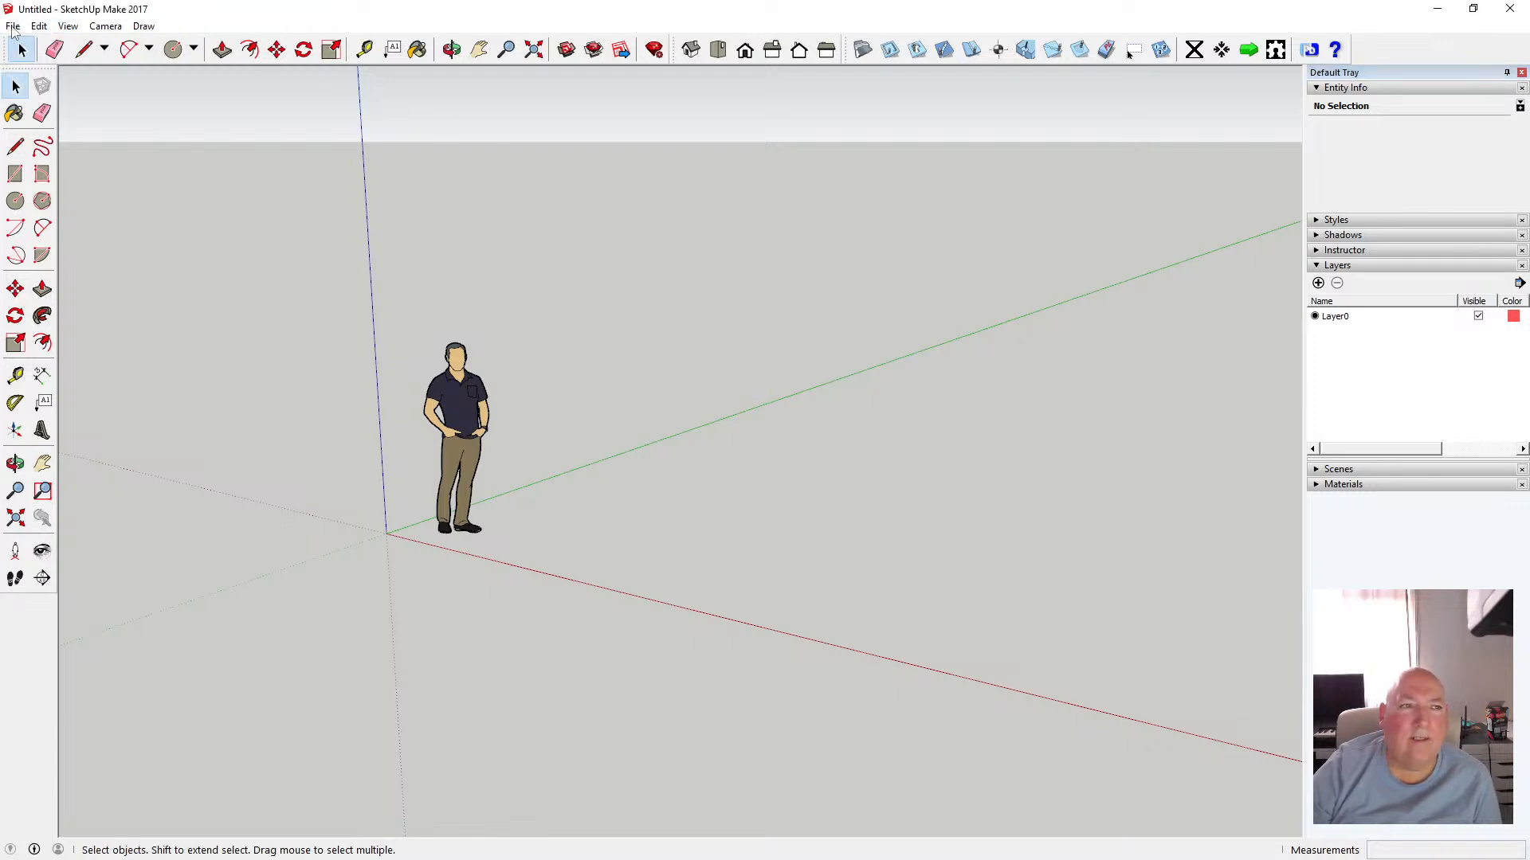
Reopen the auto-saved keypad file from the recent files list without saving the untitled model
left_click(13, 27)
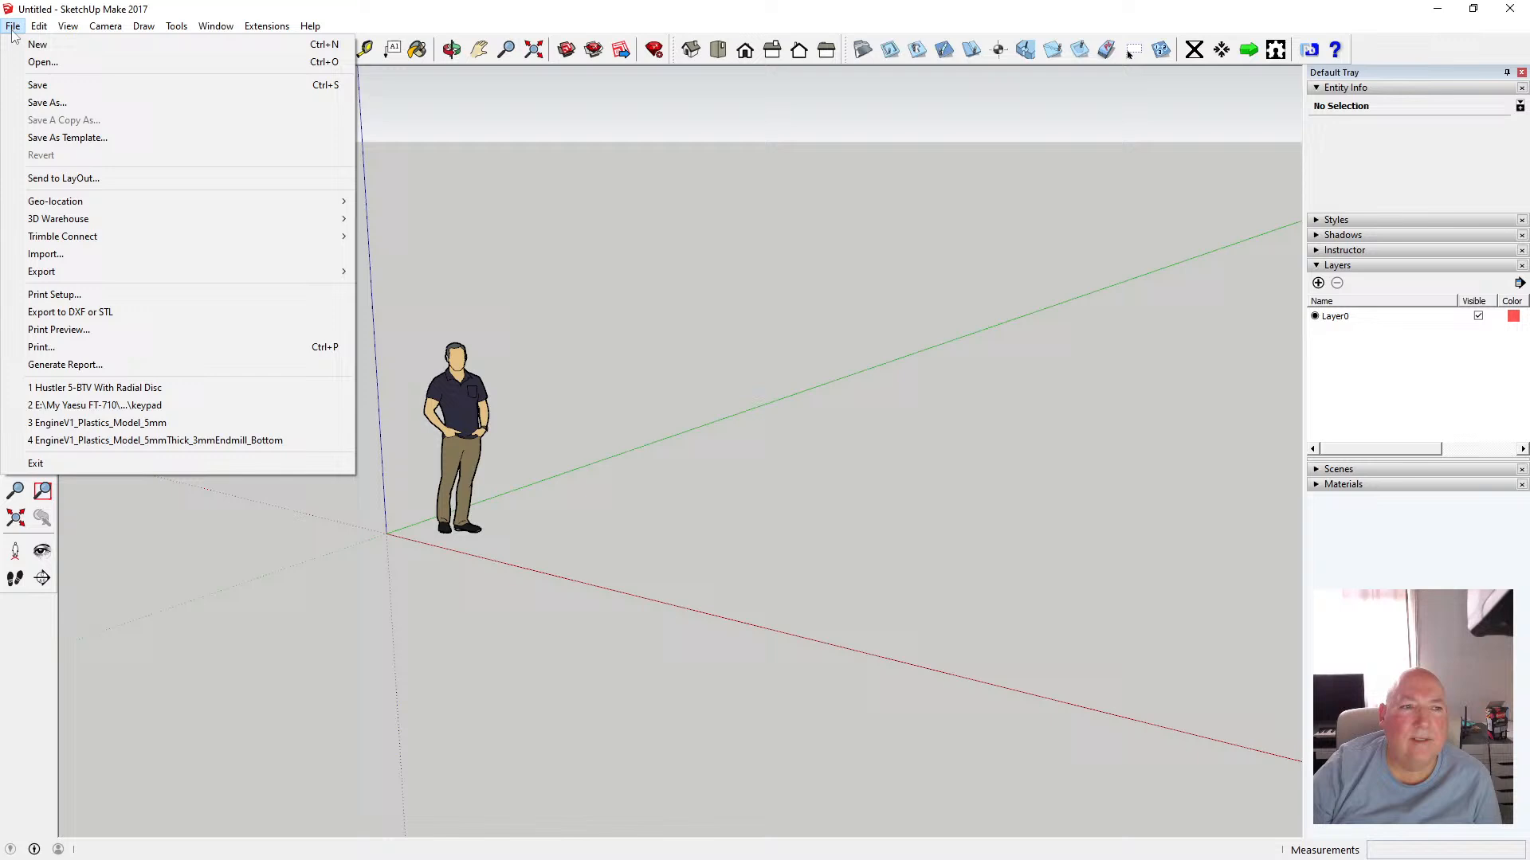
left_click(165, 405)
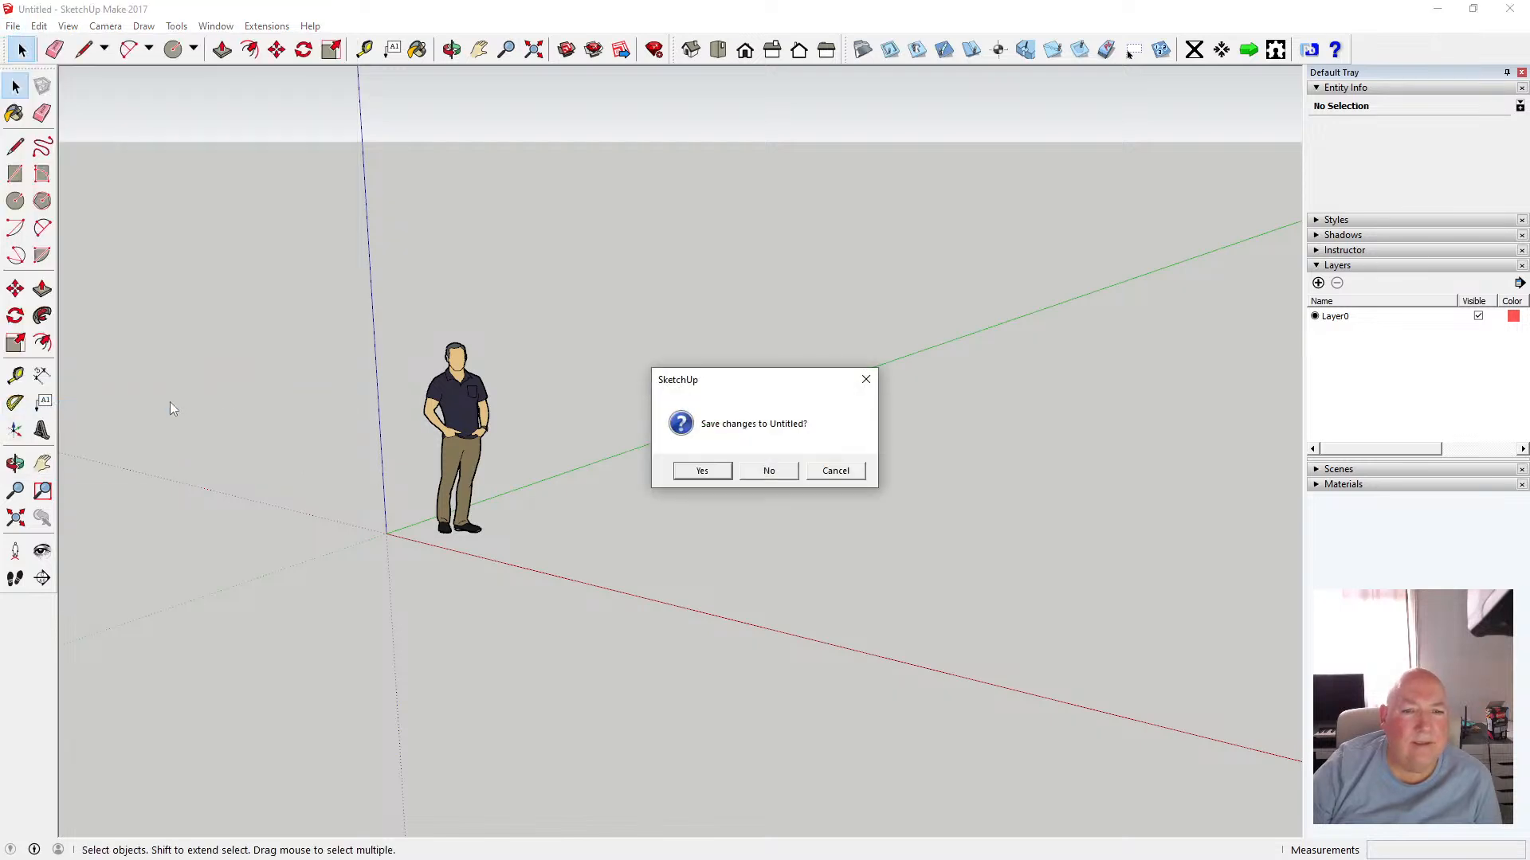
left_click(786, 473)
left_click(805, 471)
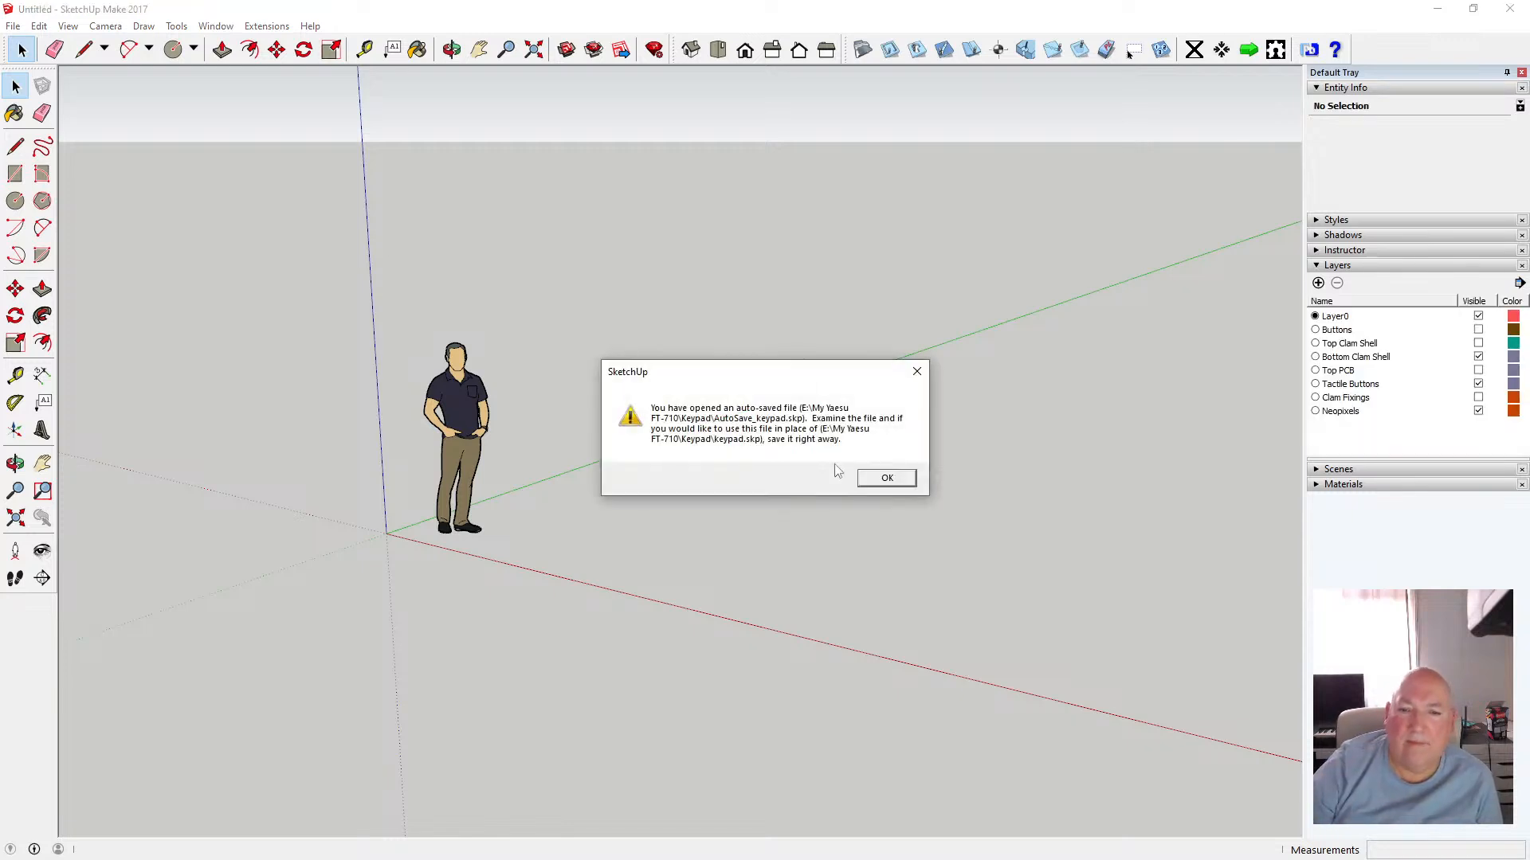
left_click(878, 478)
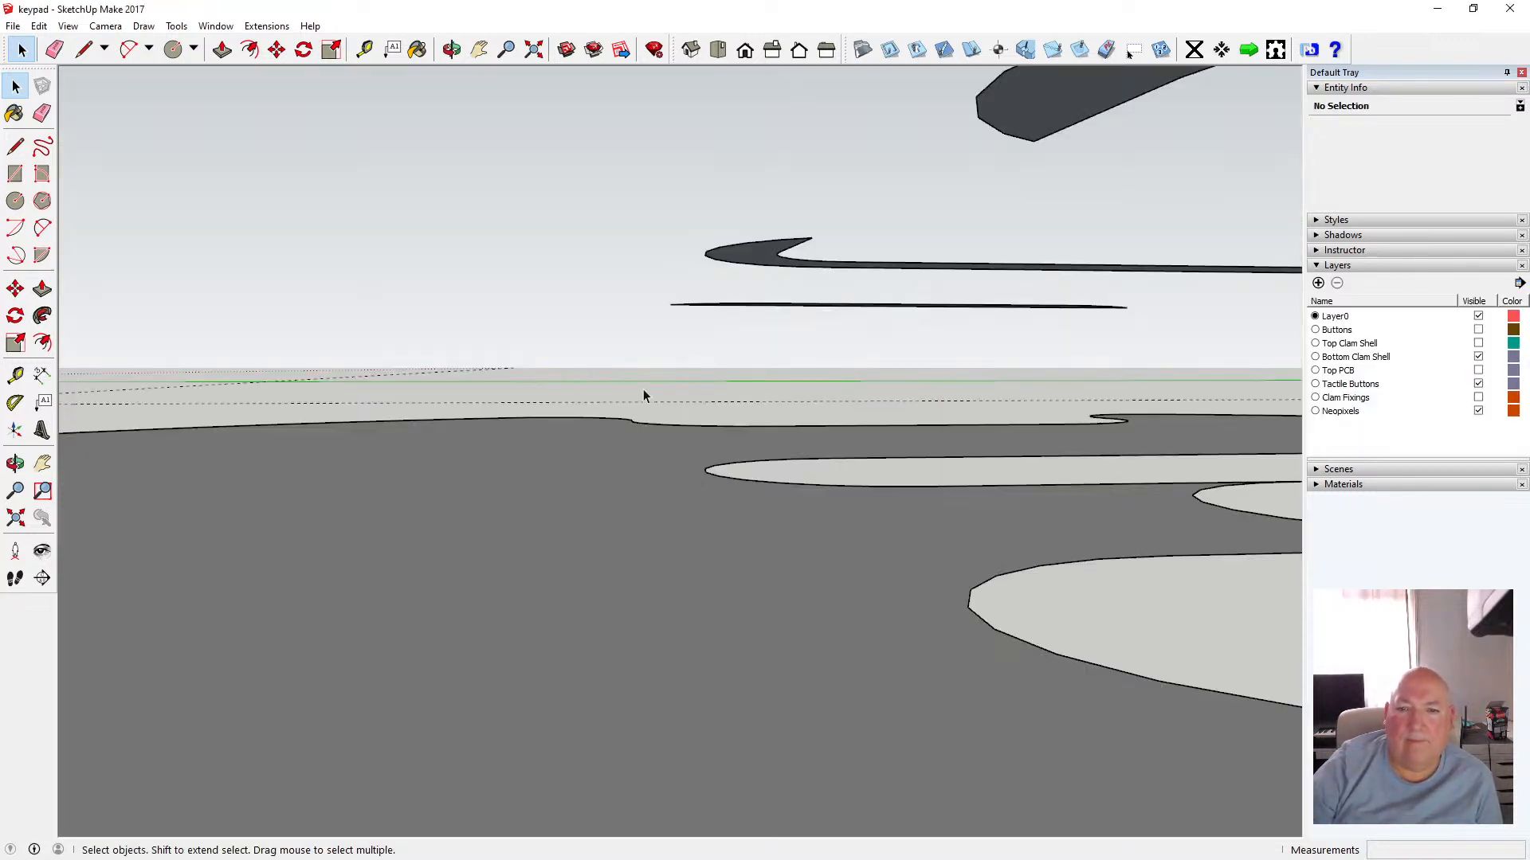
Select the floating wall-base edges and move them down 3 mm onto the pasted floor face
scroll(574, 389, "down", 3)
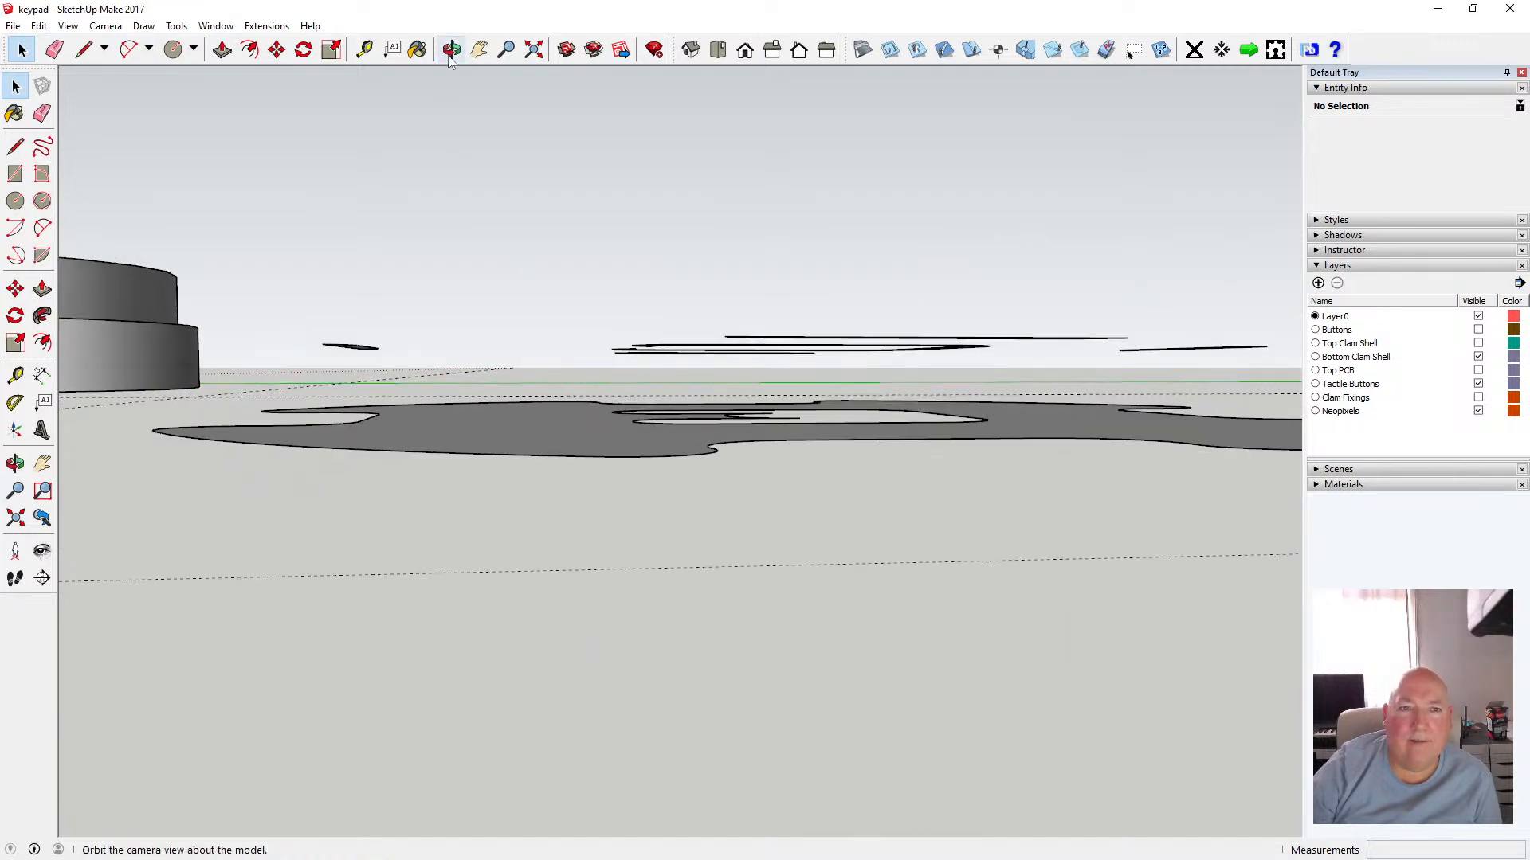
left_click(452, 49)
left_click_drag(457, 85, 590, 99)
key("space")
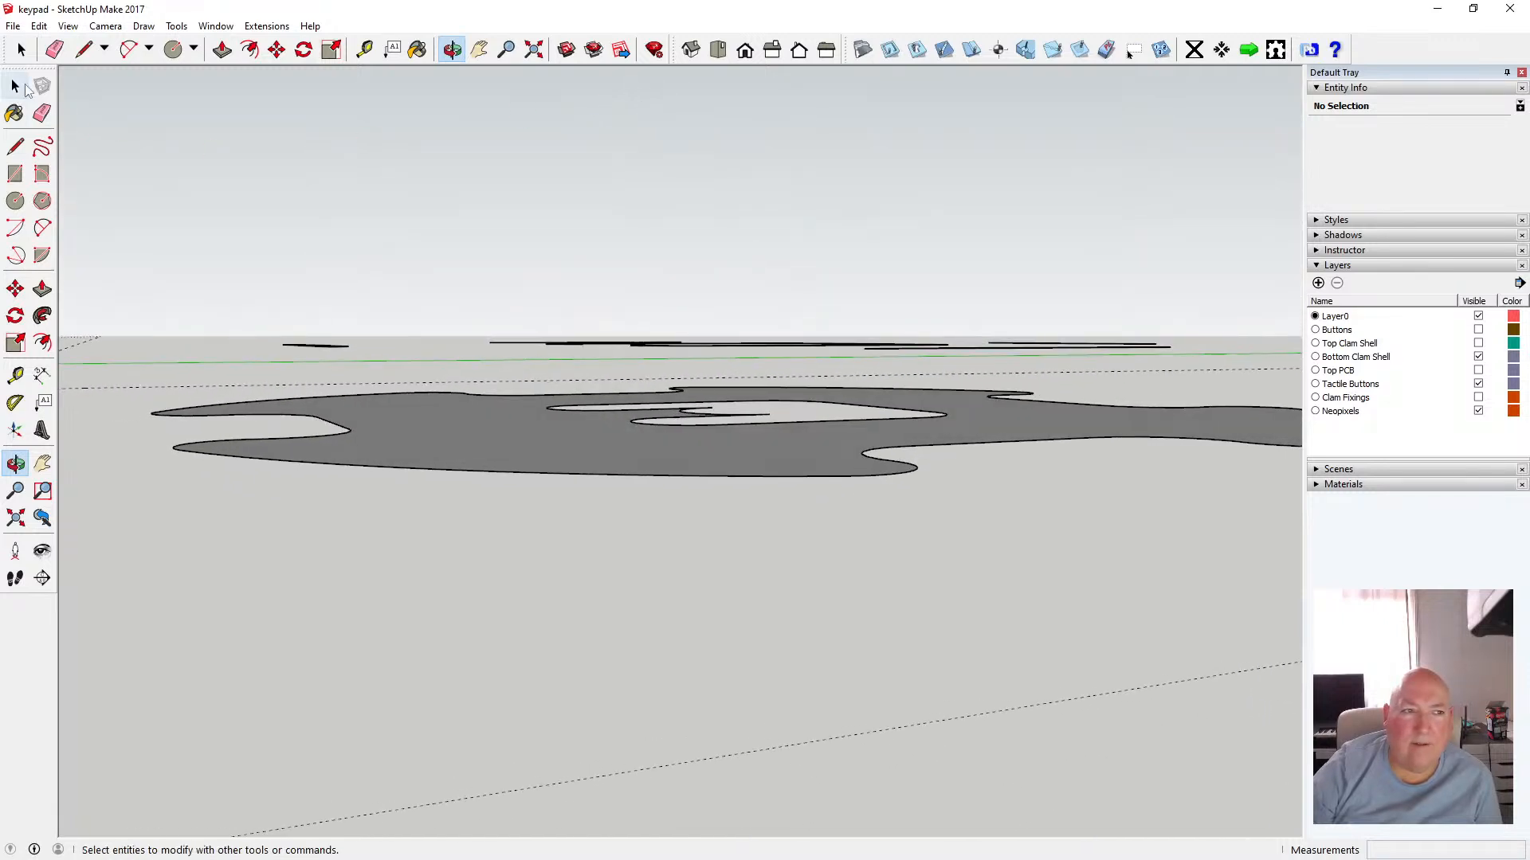
left_click_drag(208, 294, 1193, 368)
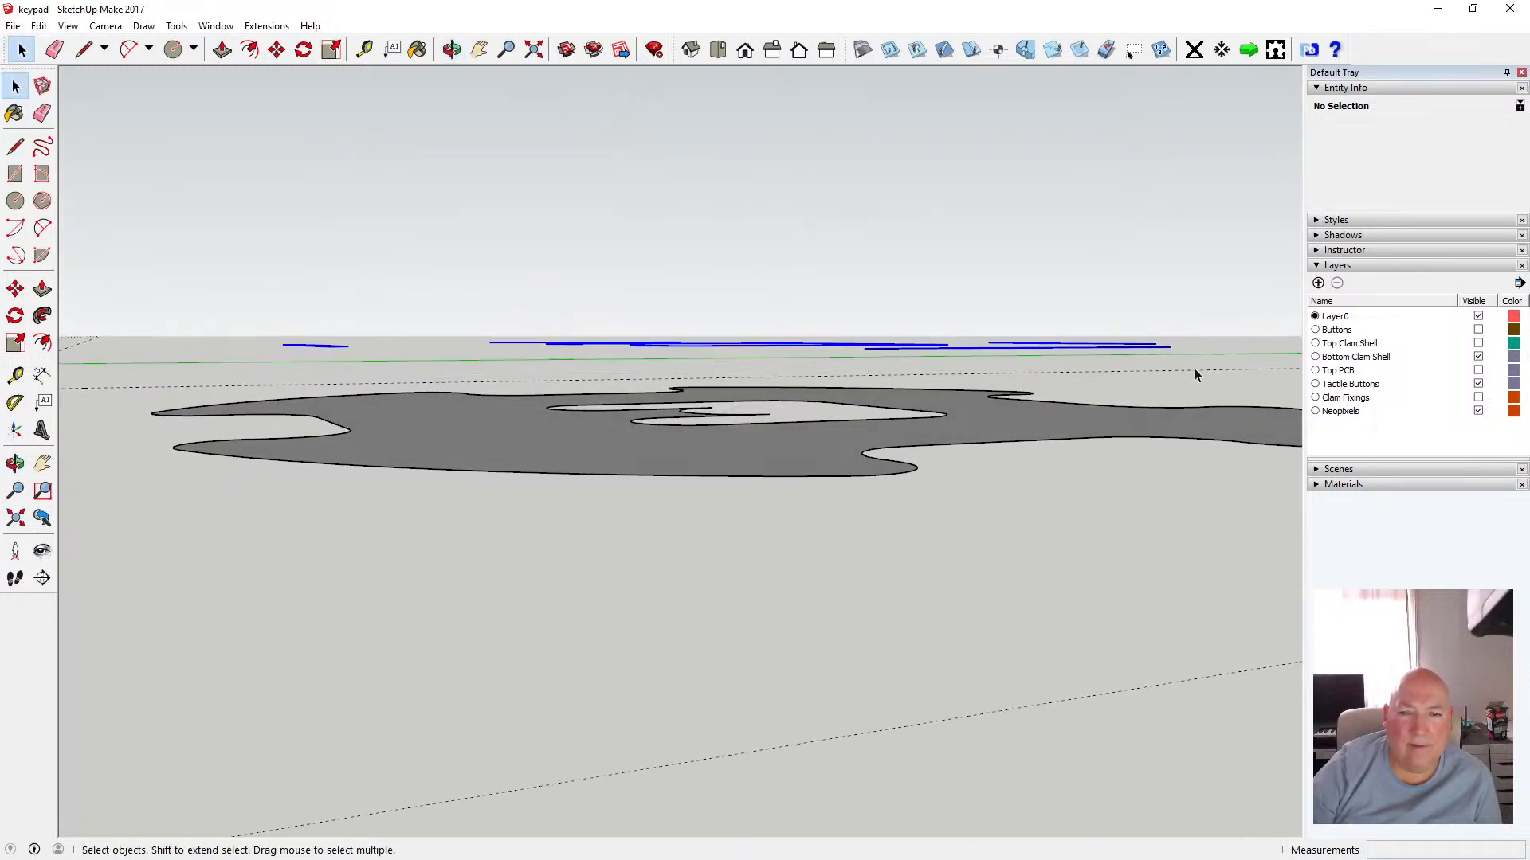
left_click(451, 50)
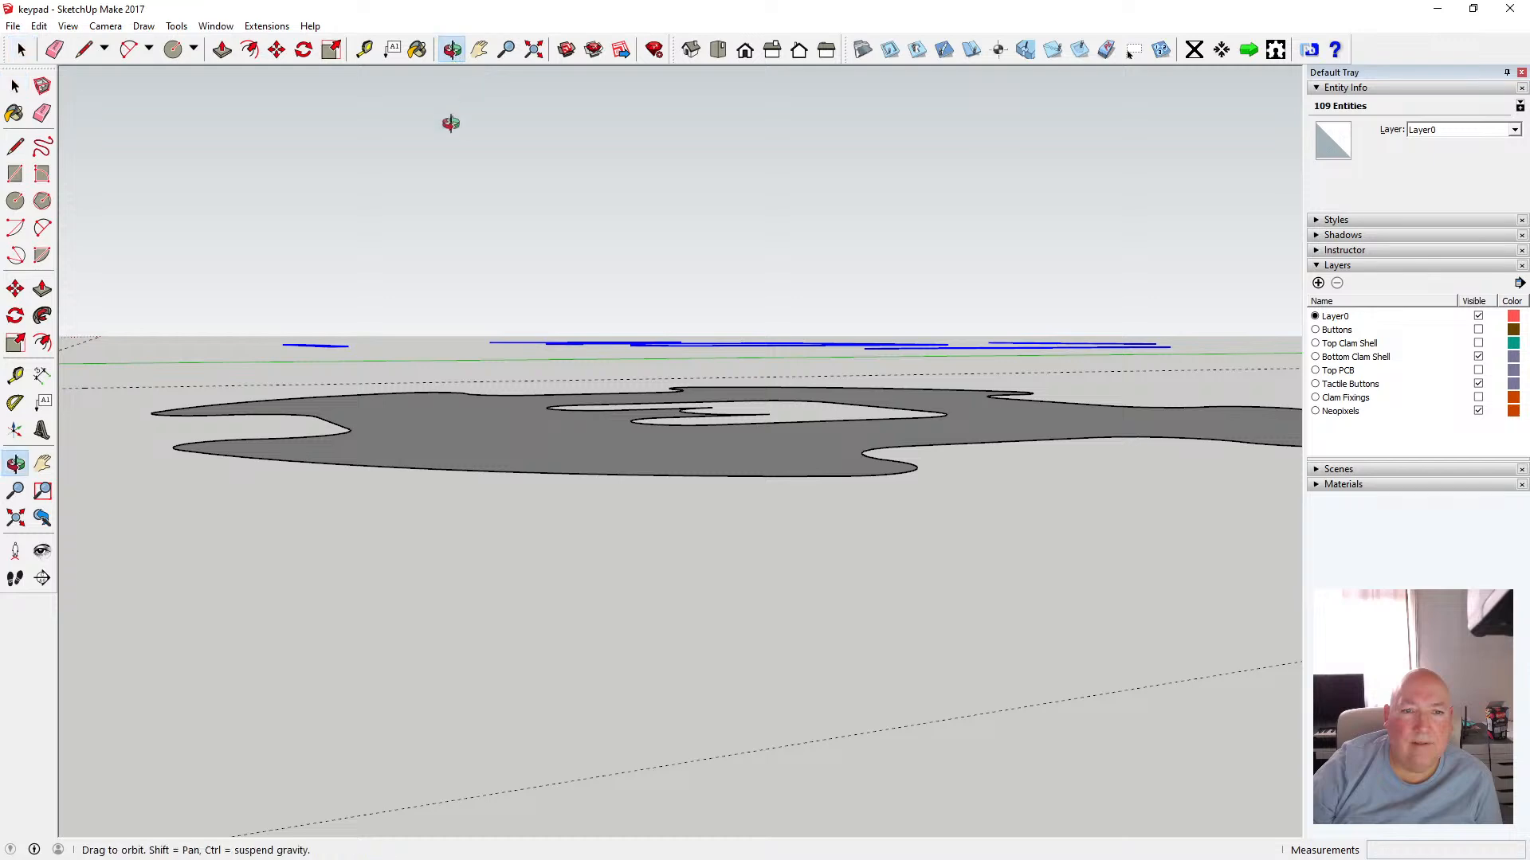
left_click_drag(447, 122, 471, 219)
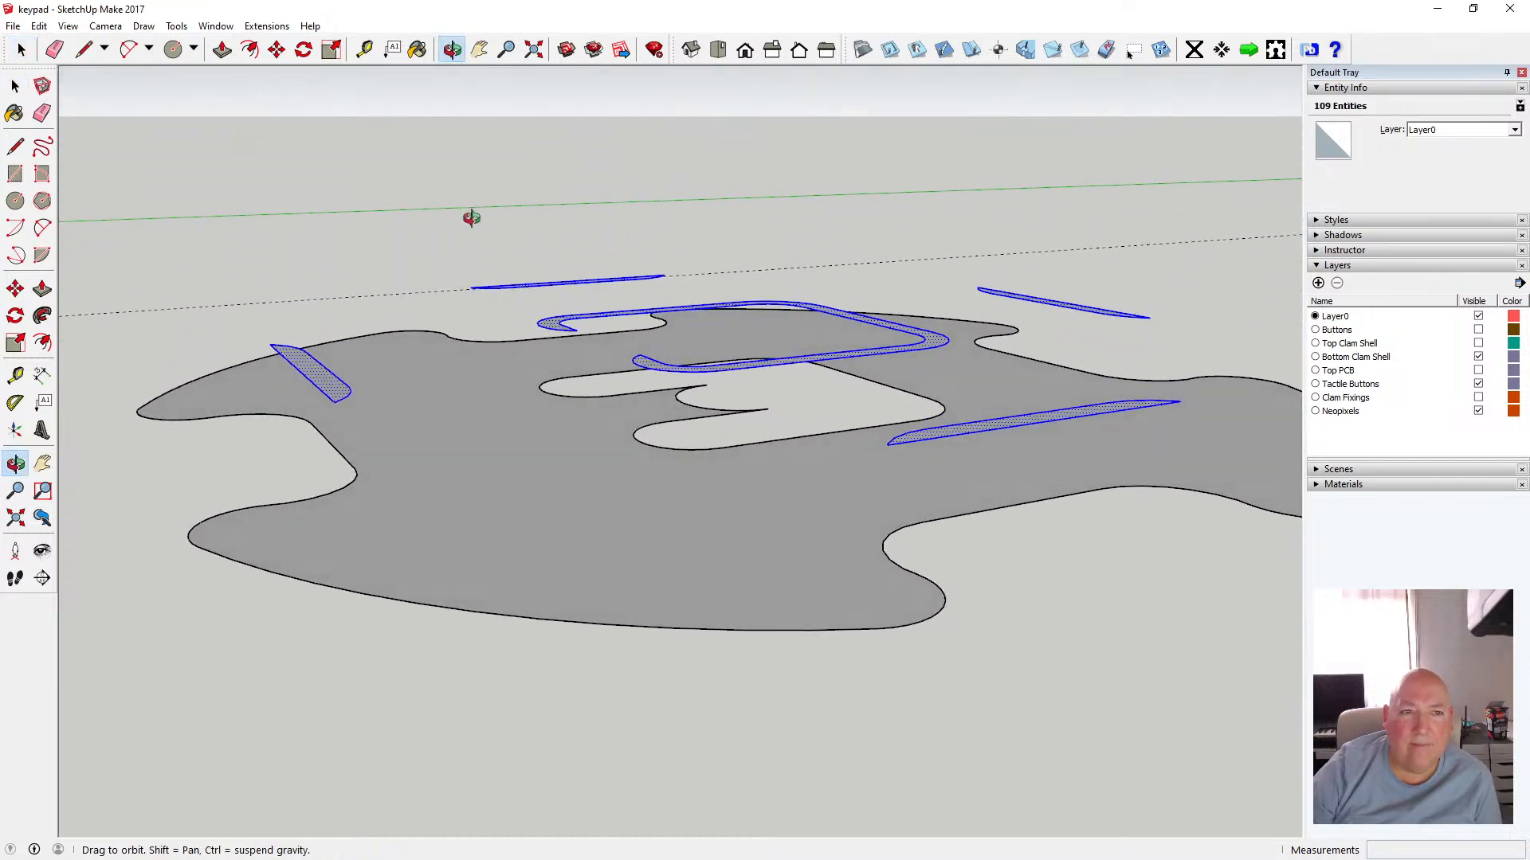
left_click(277, 50)
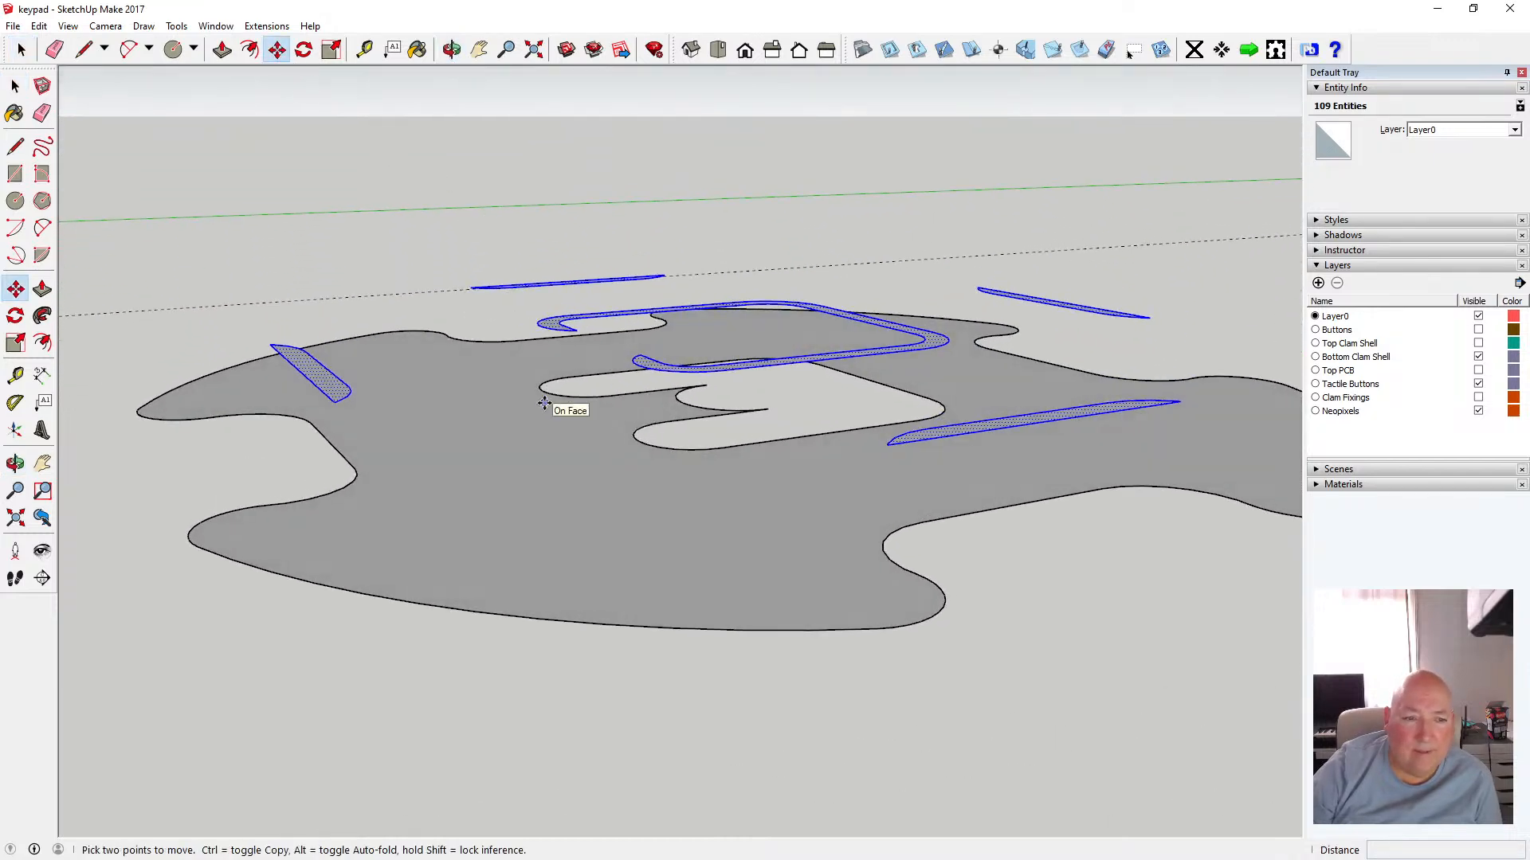
left_click(334, 404)
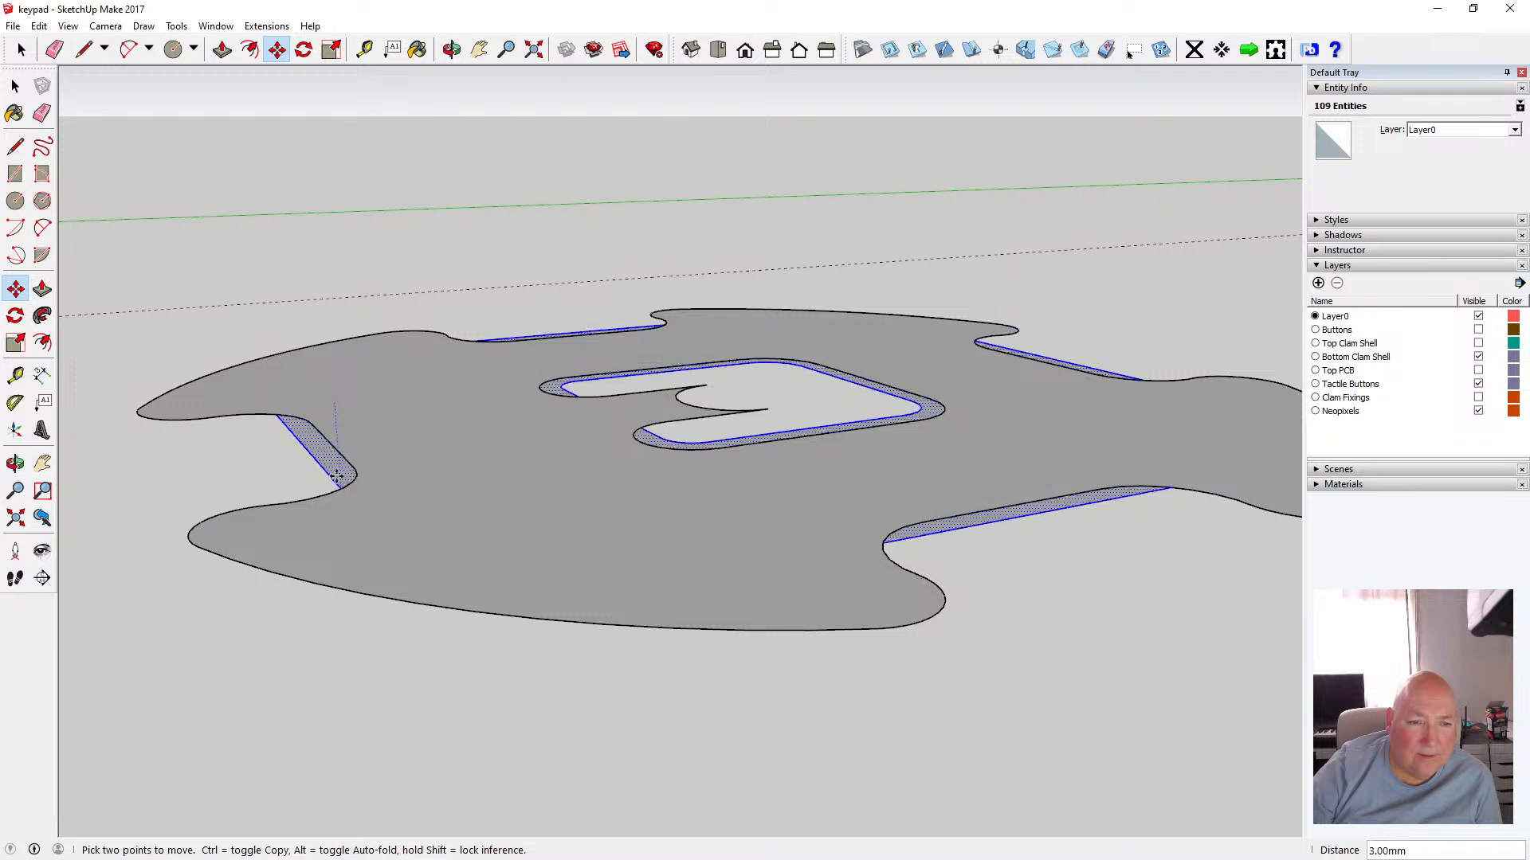
left_click(338, 482)
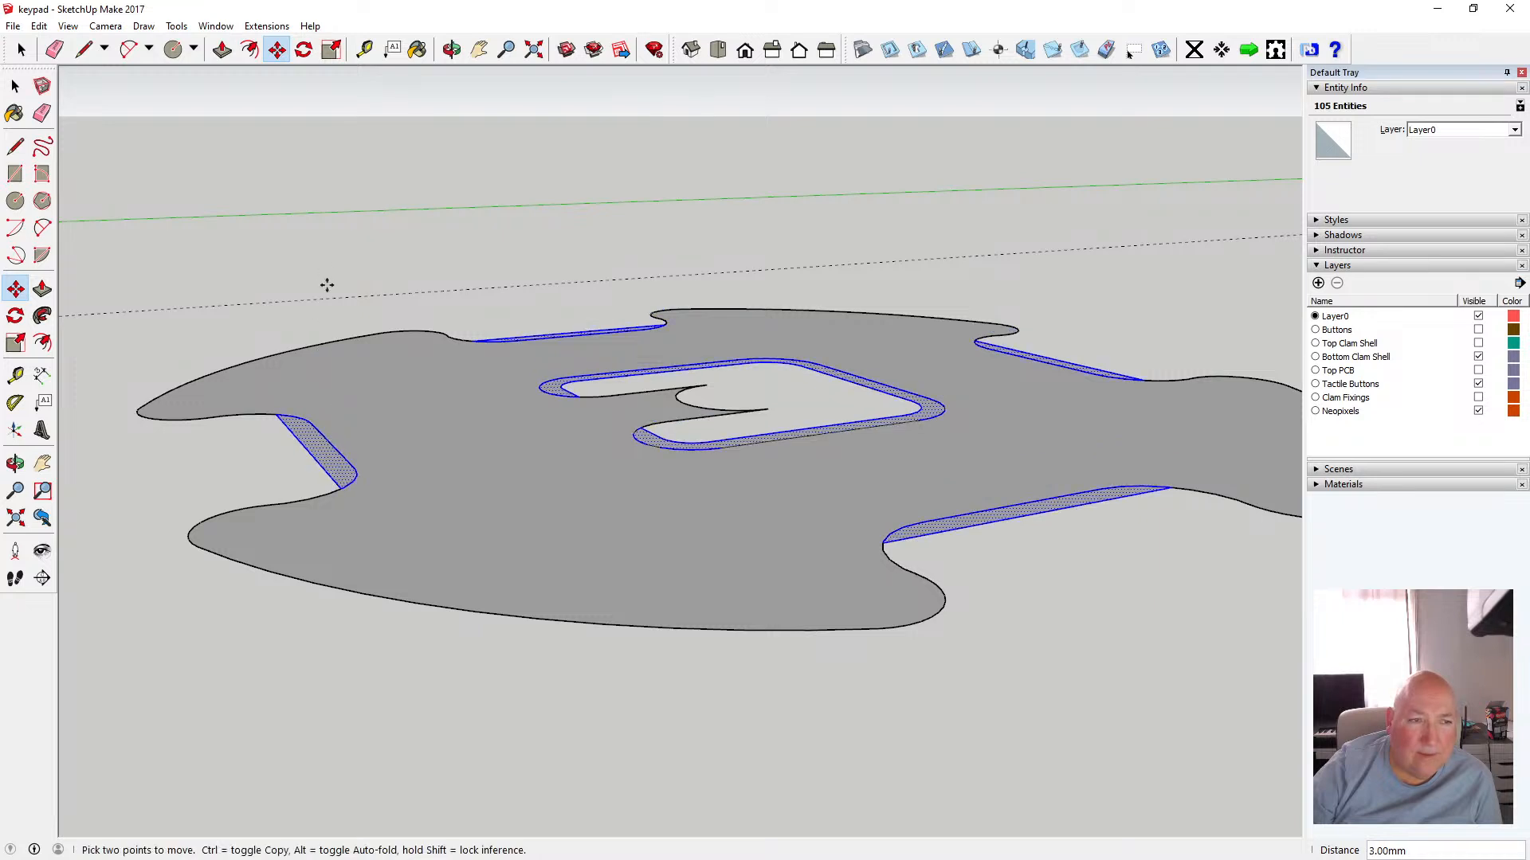
Orbit and zoom around the flattened floor outline, then switch to the top view to inspect it
left_click(16, 88)
left_click(16, 88)
key("o")
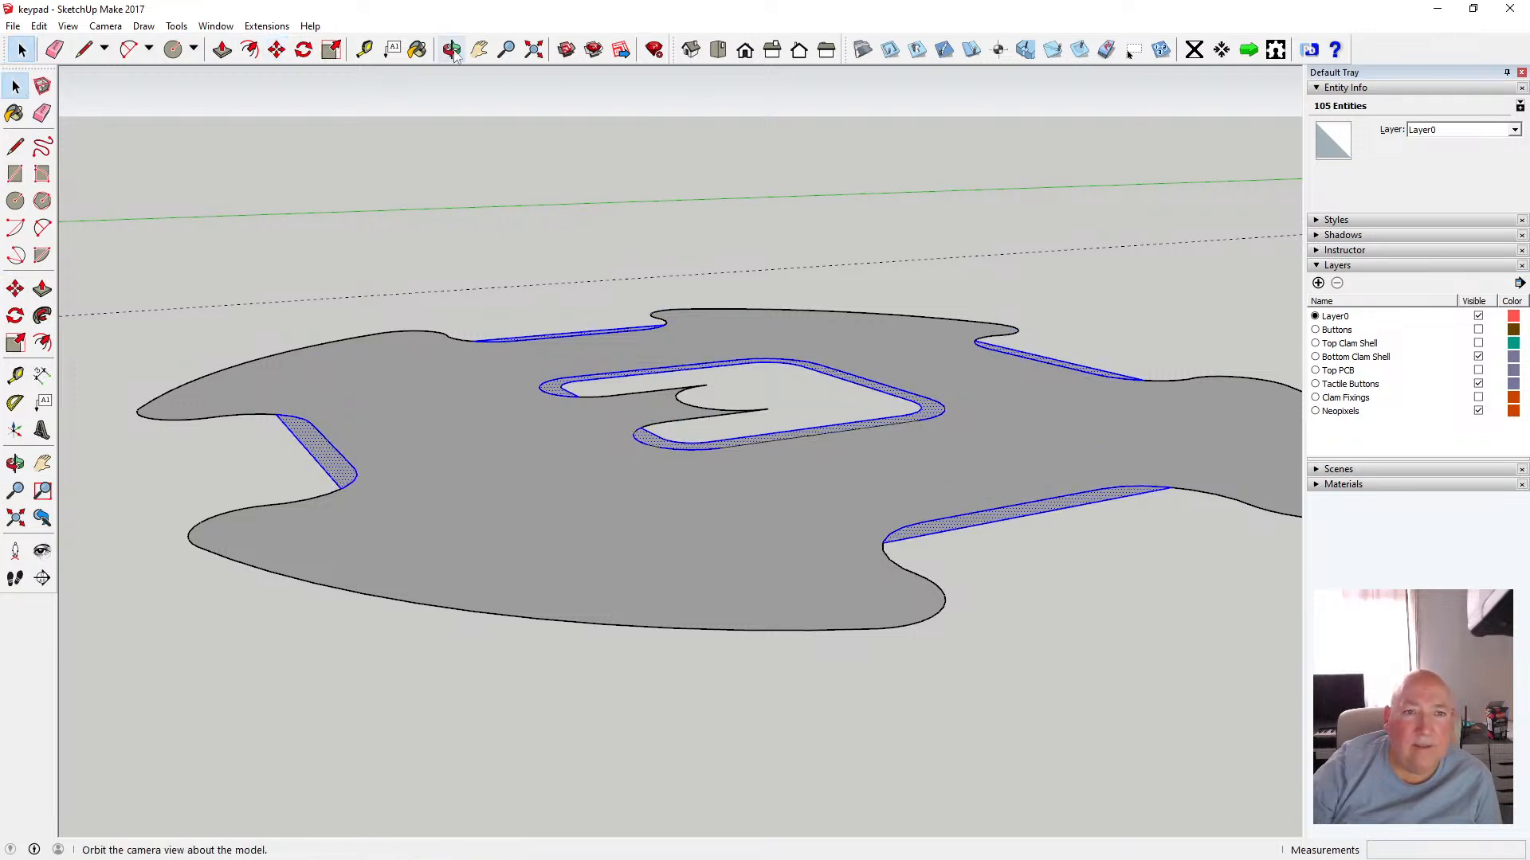
left_click_drag(458, 306, 405, 446)
scroll(470, 433, "down", 4)
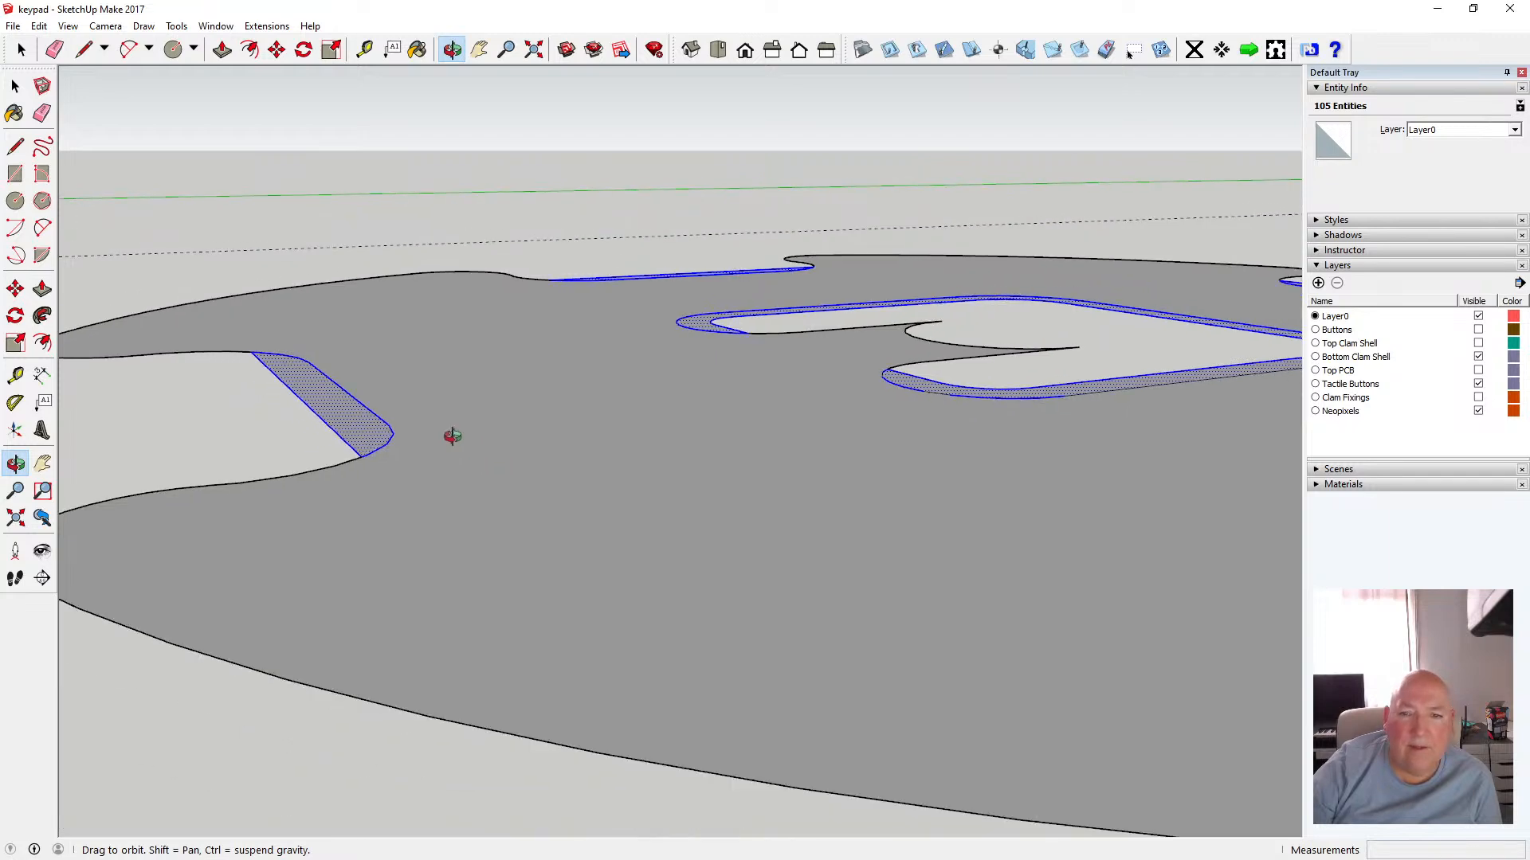
scroll(560, 489, "up", 3)
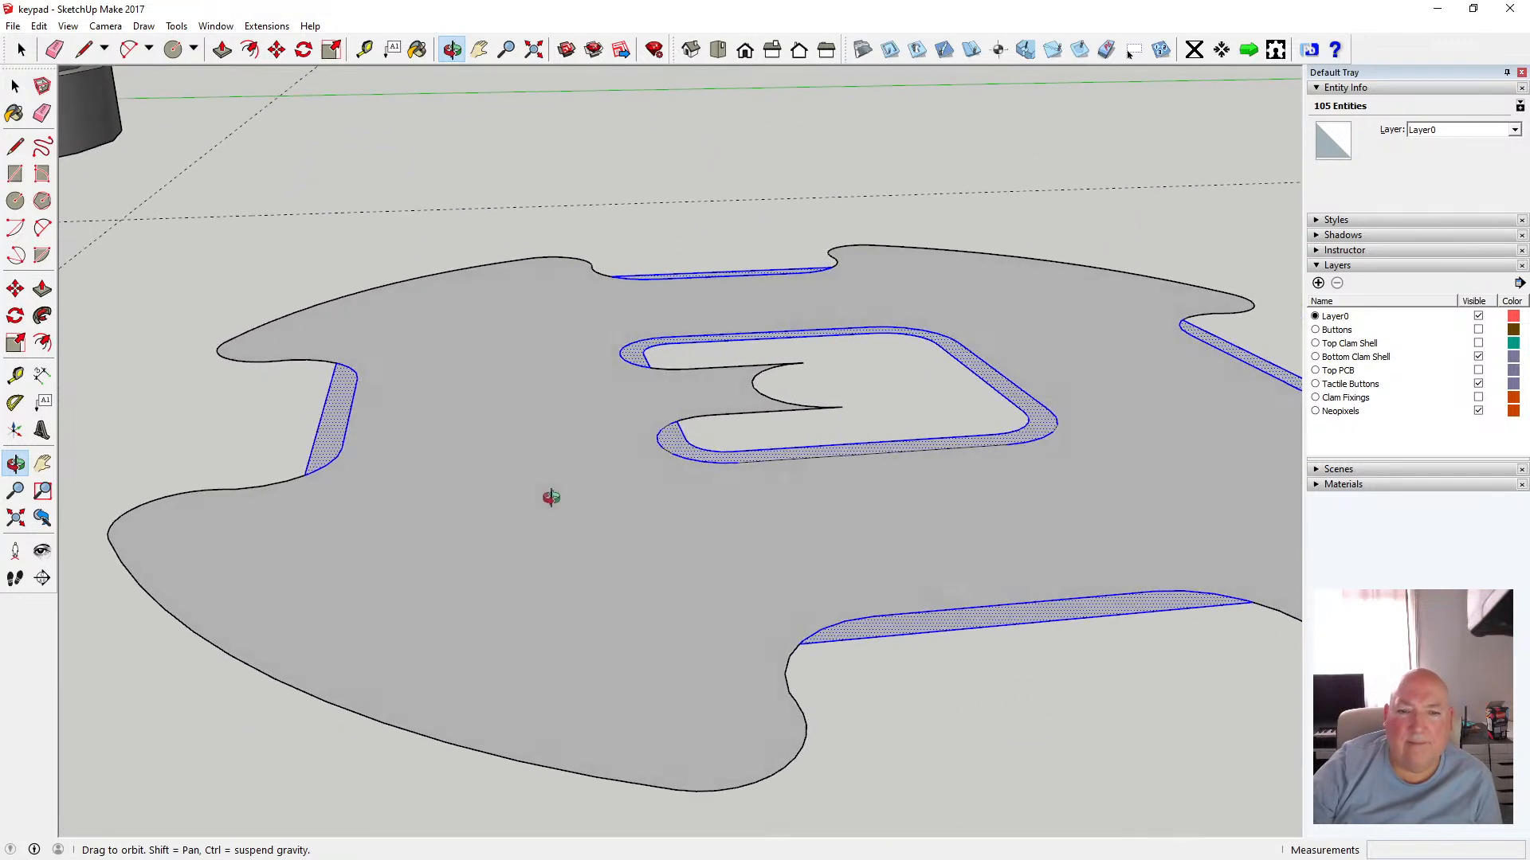
scroll(557, 492, "down", 5)
scroll(522, 519, "down", 3)
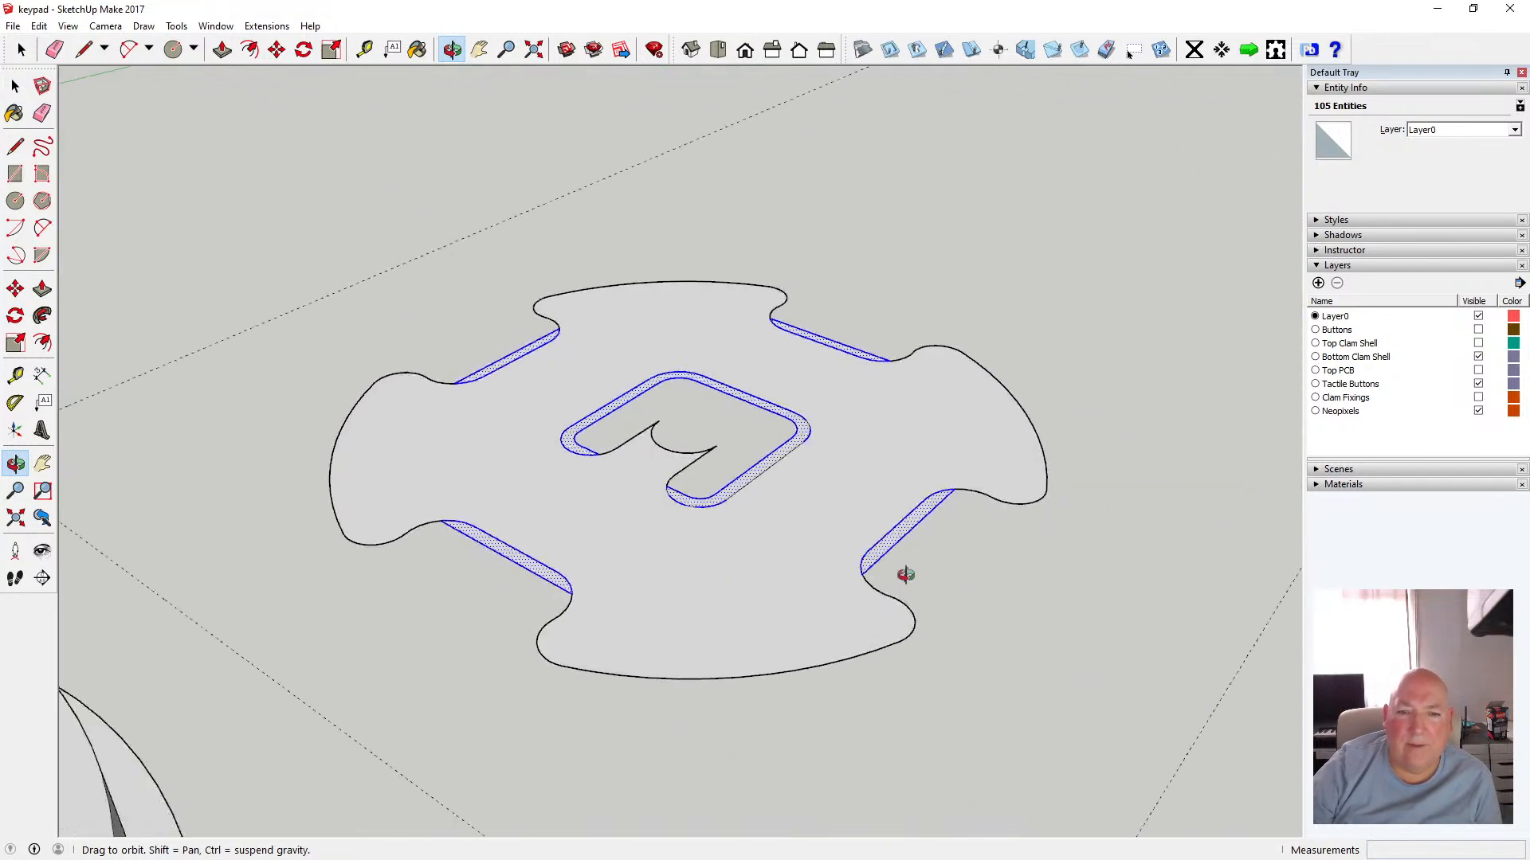
left_click(718, 49)
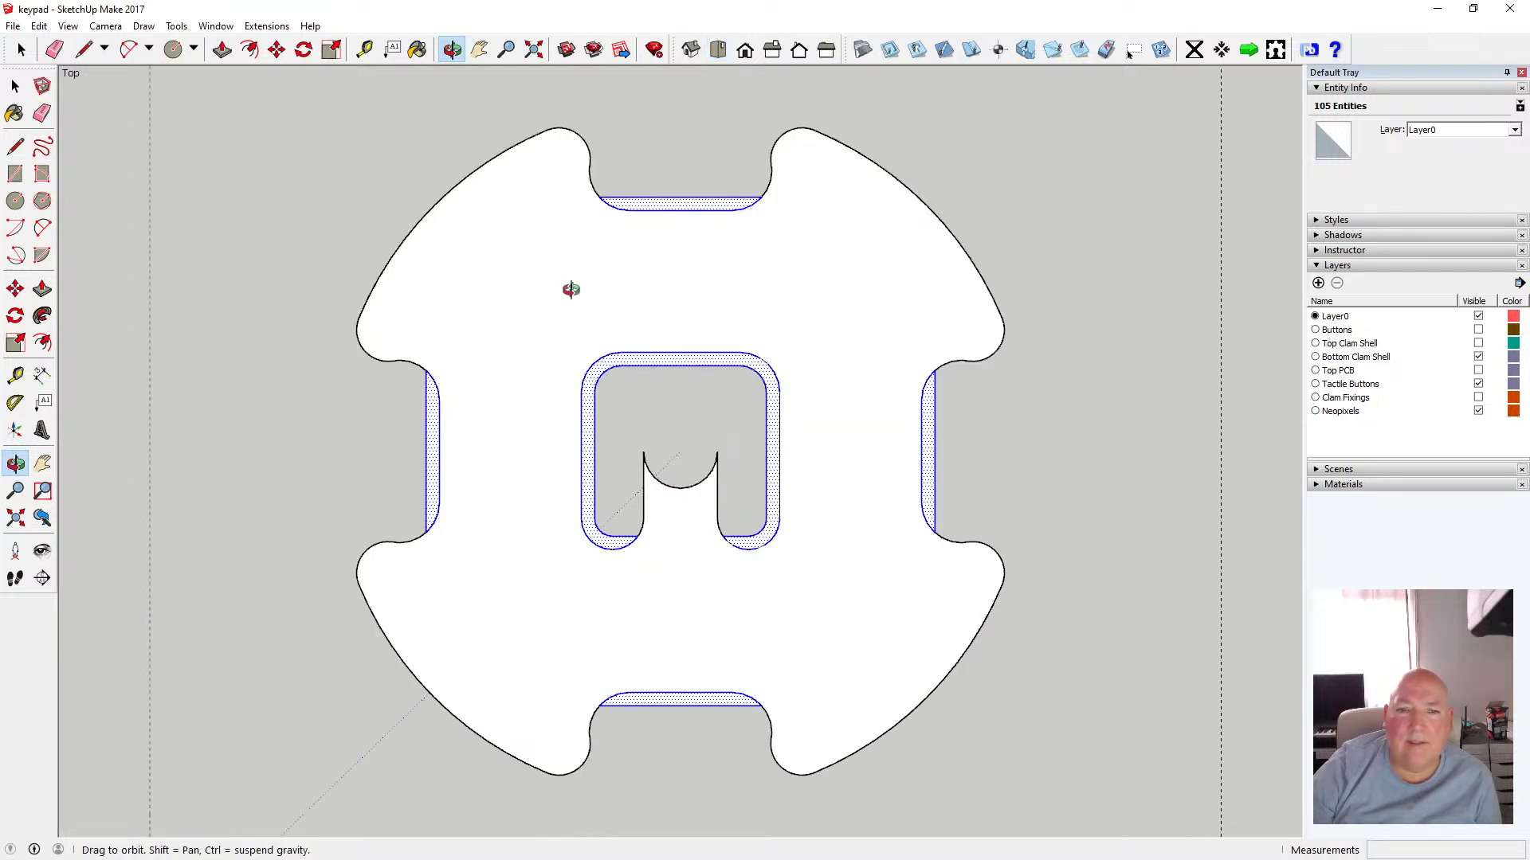
key("space")
left_click(282, 159)
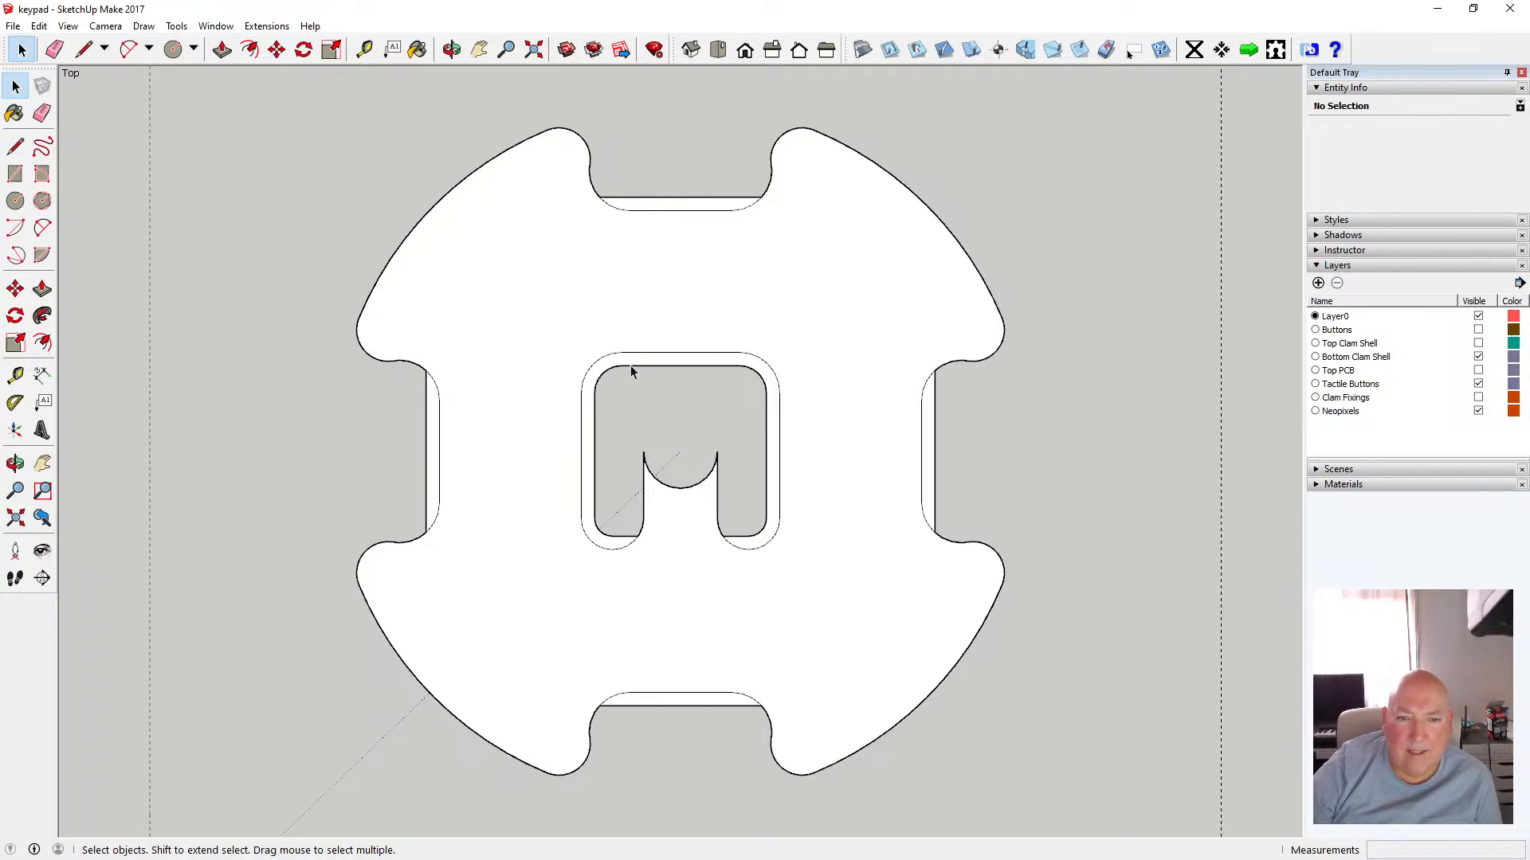
Delete the short edge and the semicircular arc of the notch inside the central loop
left_click(644, 494)
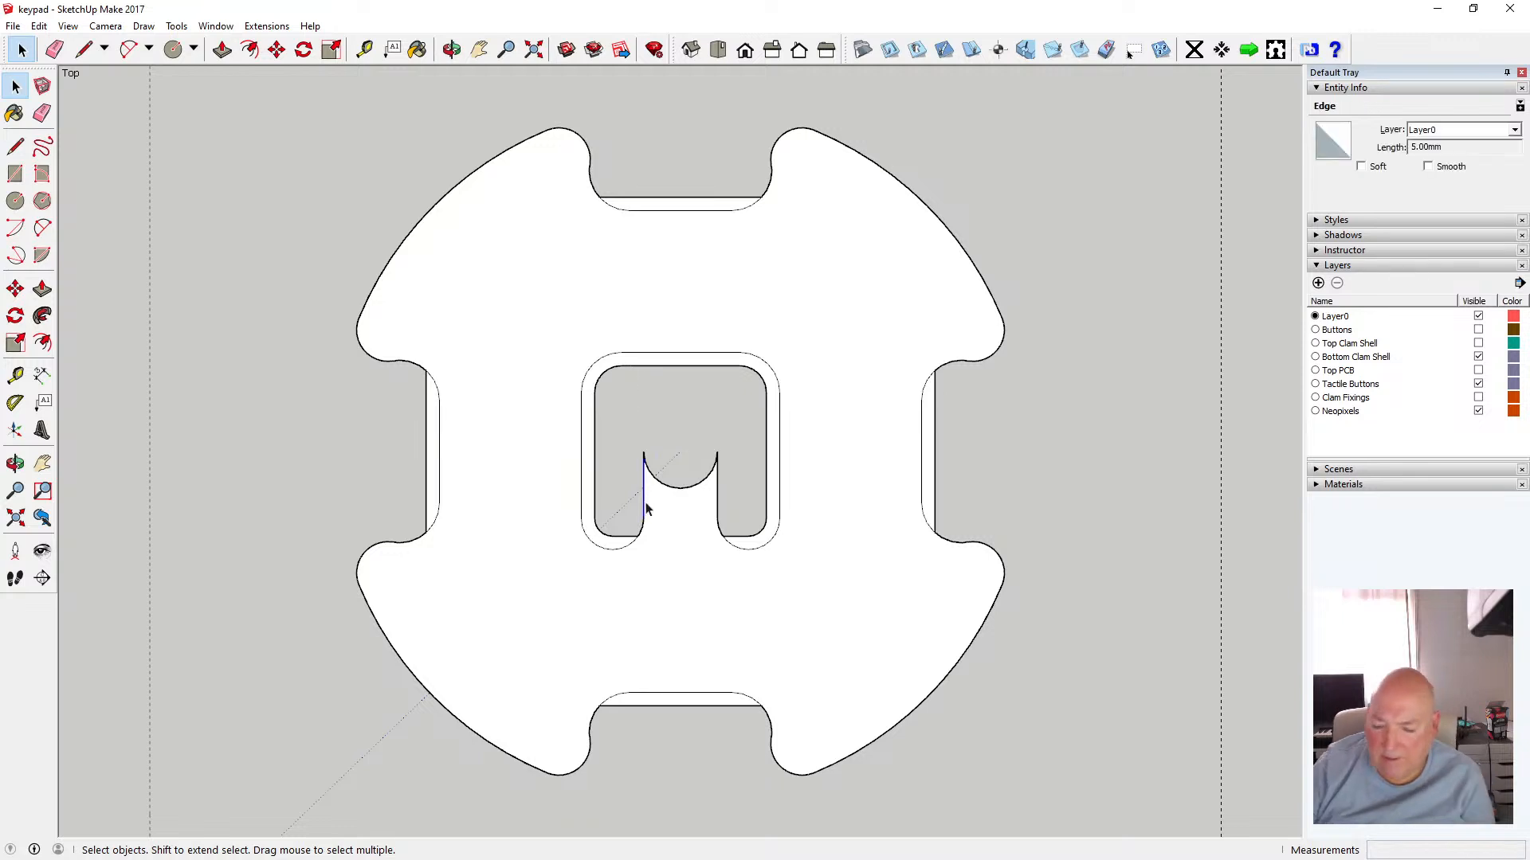
key("Delete")
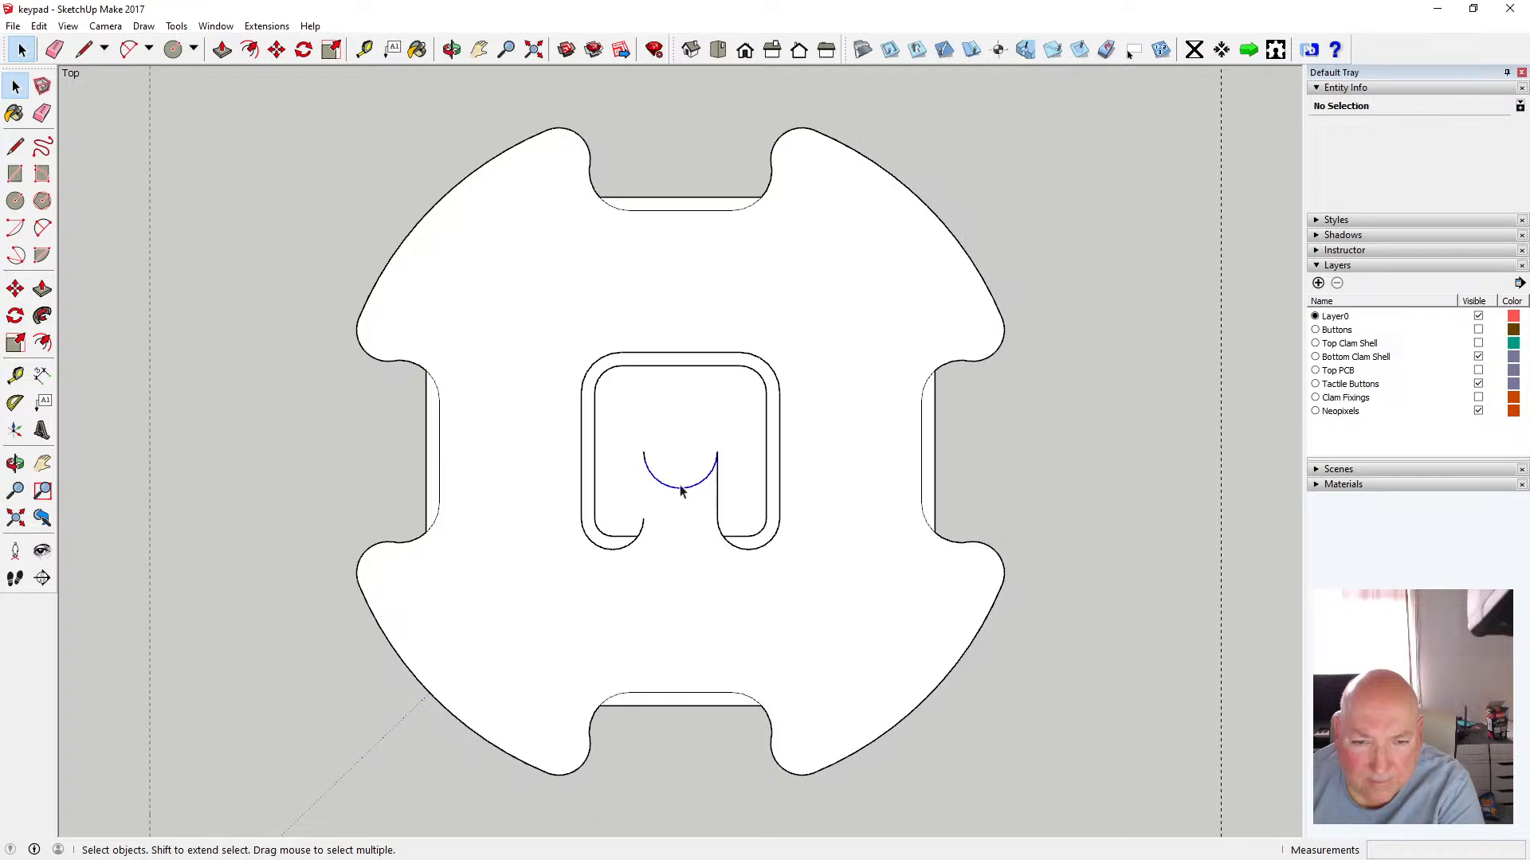
left_click(681, 487)
key("Delete")
Delete the leftover short edges at both ends of the removed notch in the central loop
key("Delete")
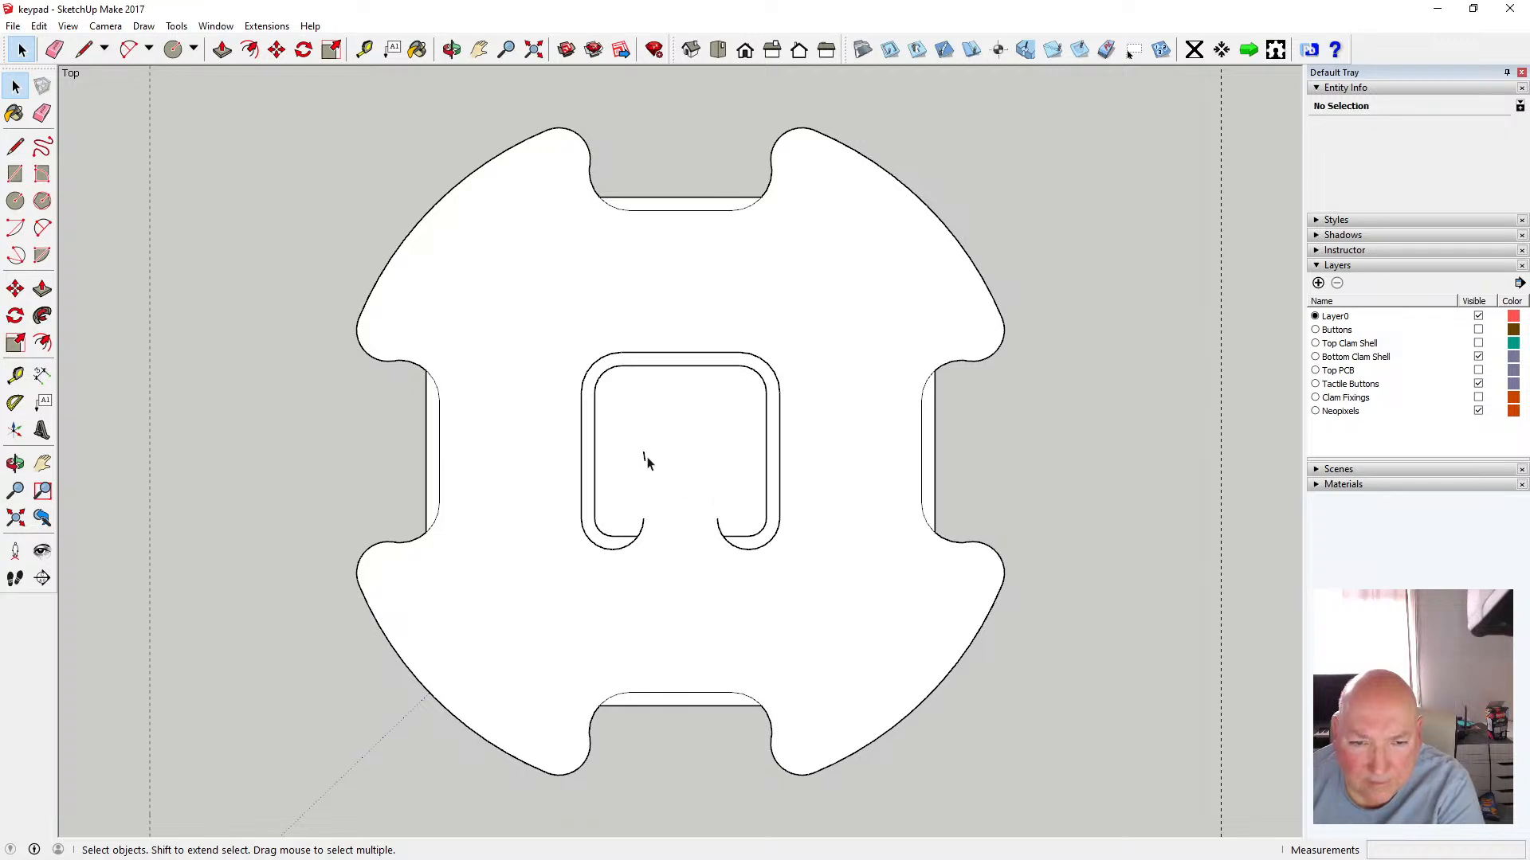
left_click(647, 463)
left_click(645, 459)
key("Delete")
left_click(643, 525)
key("Delete")
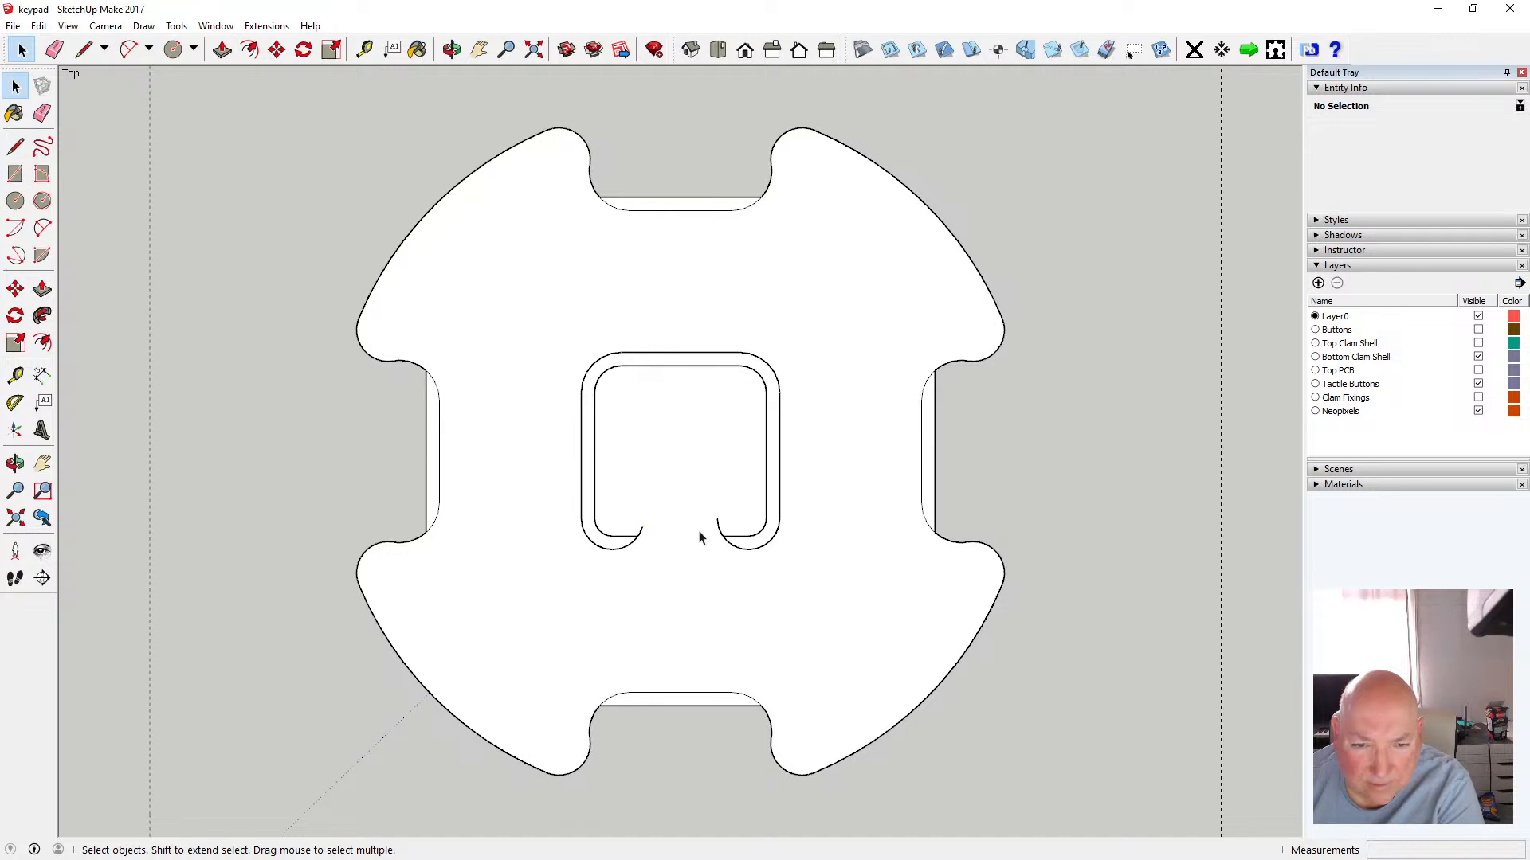
left_click(646, 539)
left_click(717, 529)
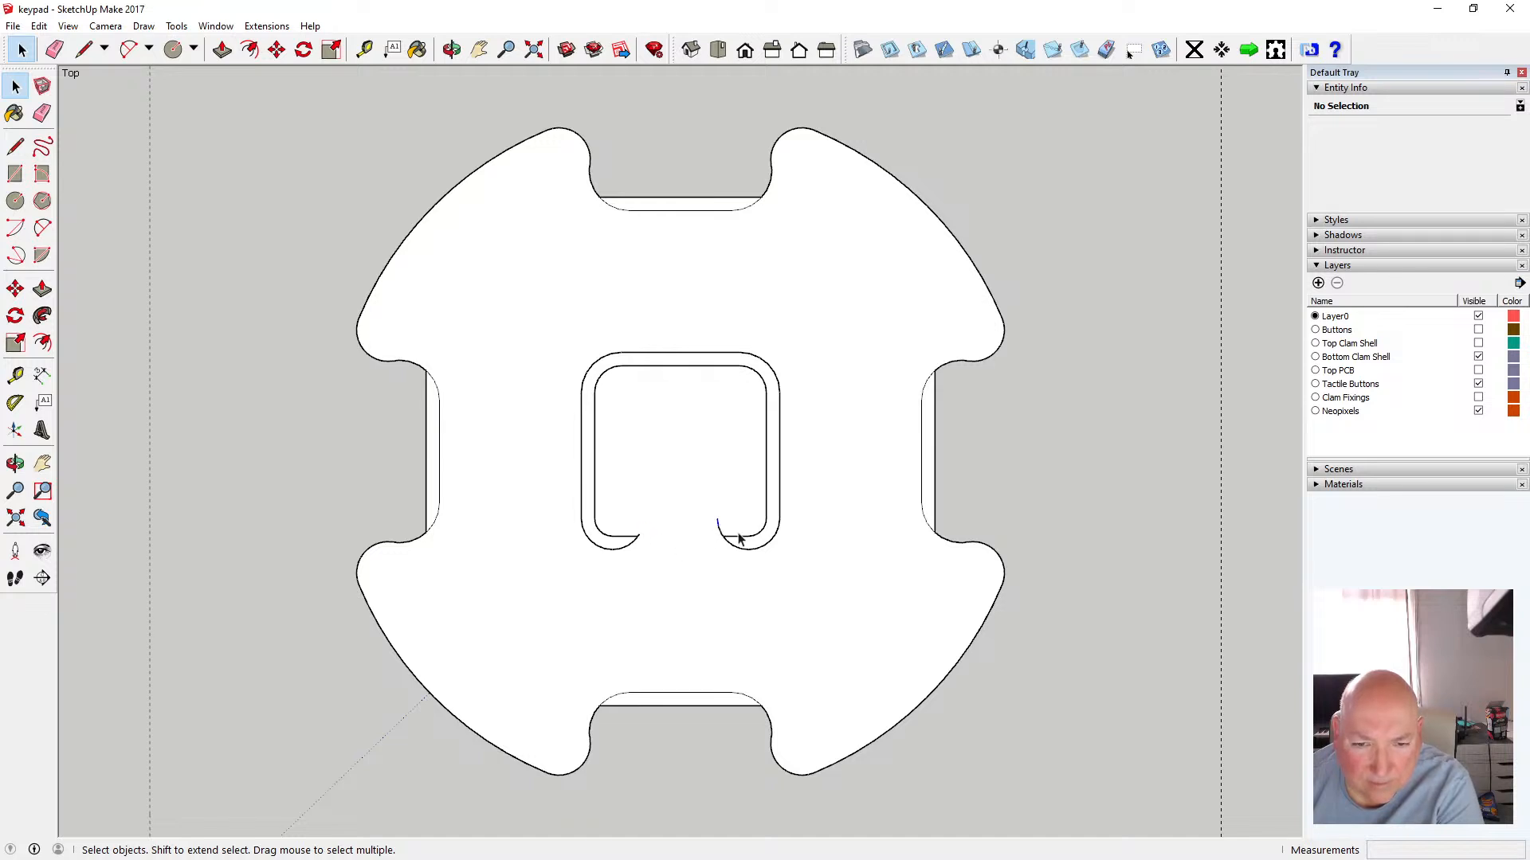
key("Delete")
left_click(720, 533)
key("Delete")
Zoom in and delete the two short edges closing the bottom ends of the central loop
scroll(723, 545, "up", 5)
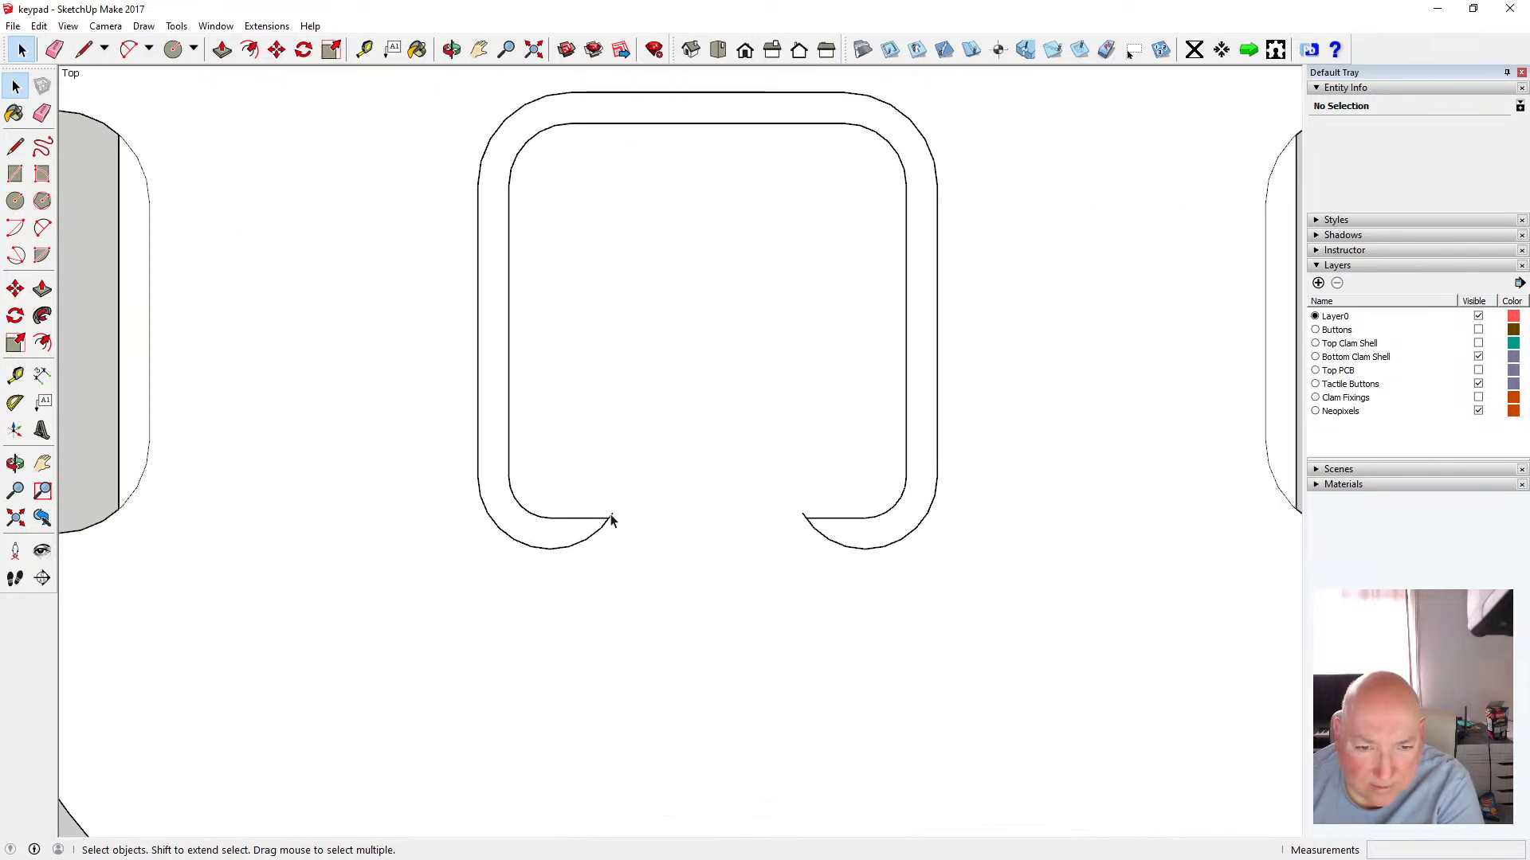
left_click(611, 520)
key("Delete")
left_click(805, 519)
left_click(804, 517)
key("Delete")
Erase the short edge at the lower-left end of the central loop
scroll(777, 503, "down", 3)
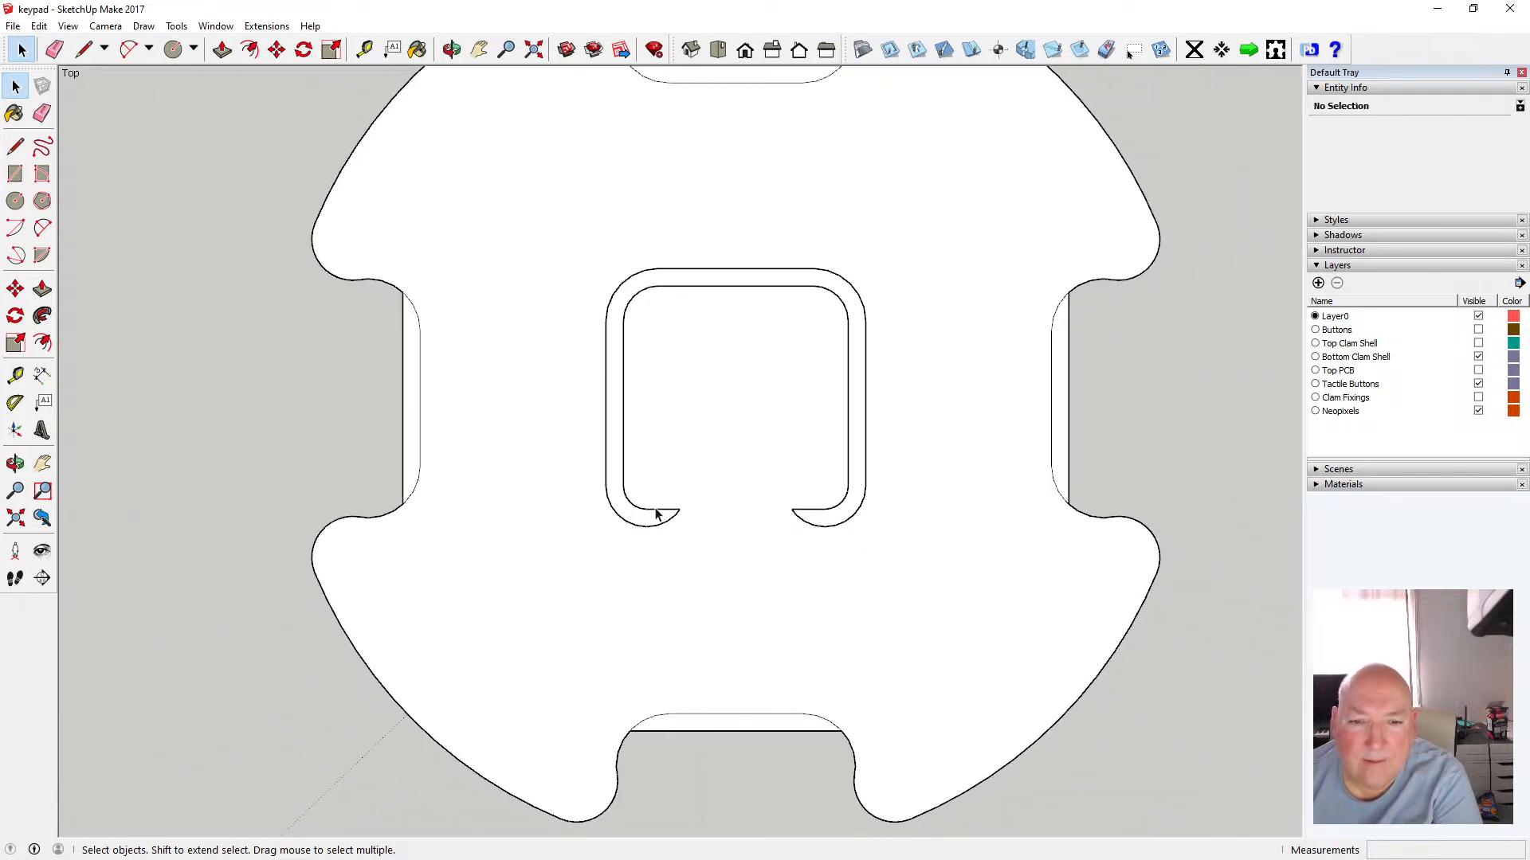
left_click(628, 509)
key("Delete")
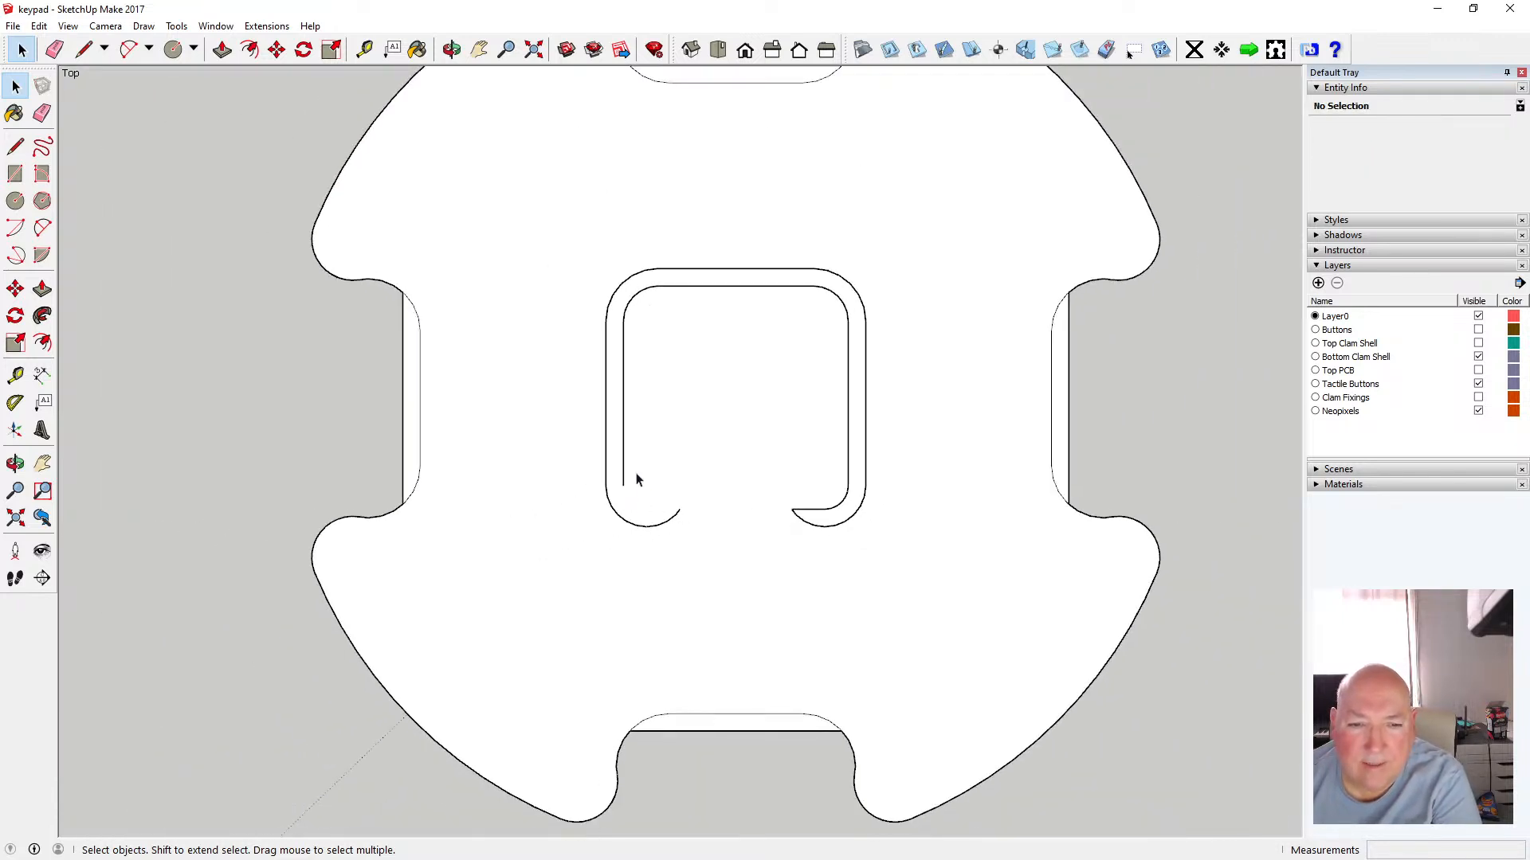
Undo the last two erases
left_click(625, 460)
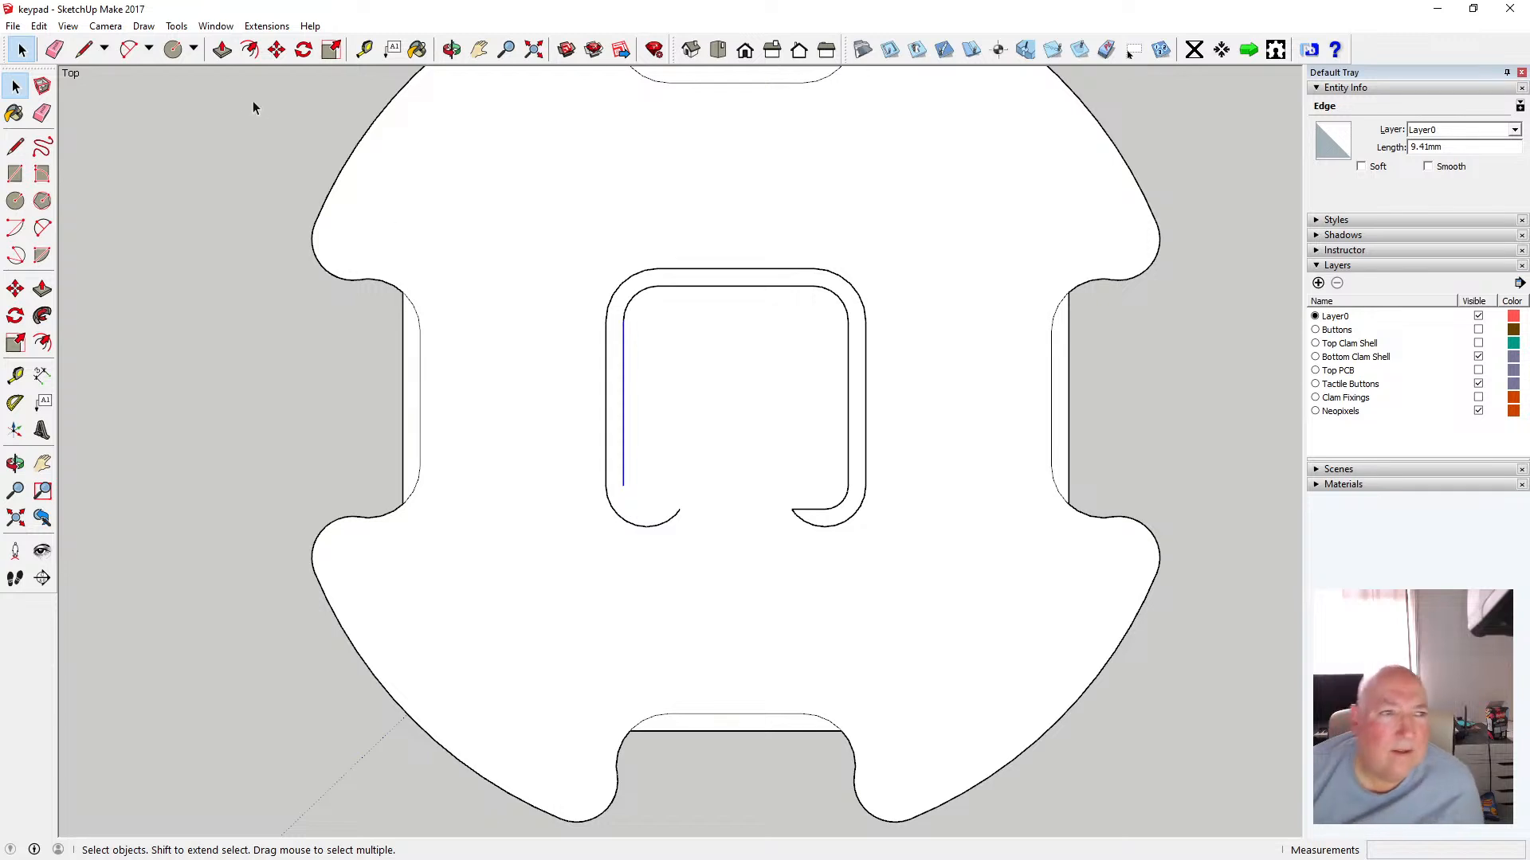
left_click(41, 27)
left_click(49, 45)
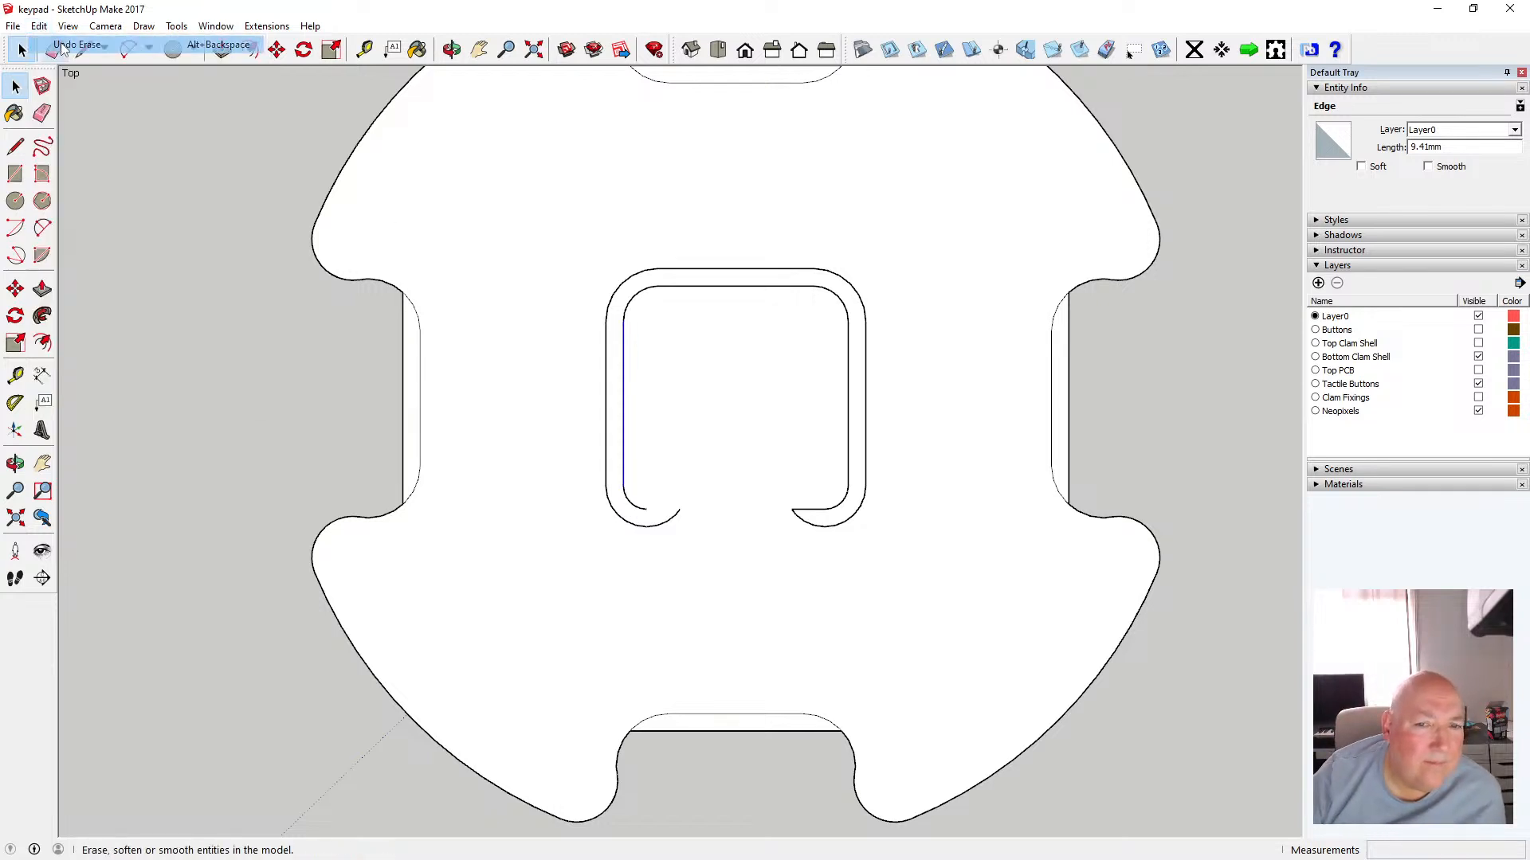
left_click(42, 28)
left_click(48, 44)
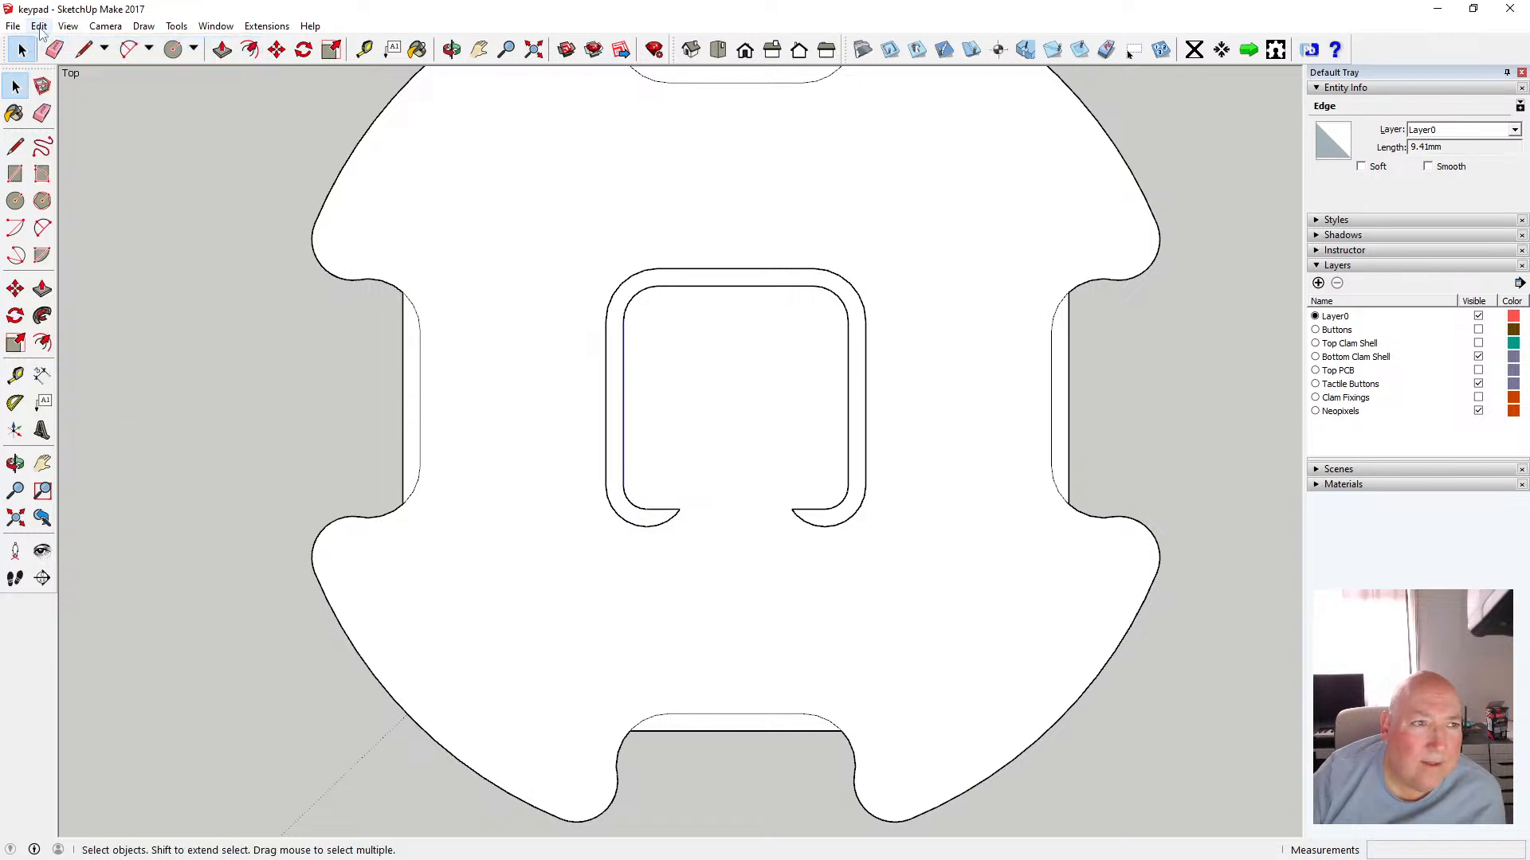
Draw a line across the bottom of the central loop joining the two hook ends
left_click(39, 26)
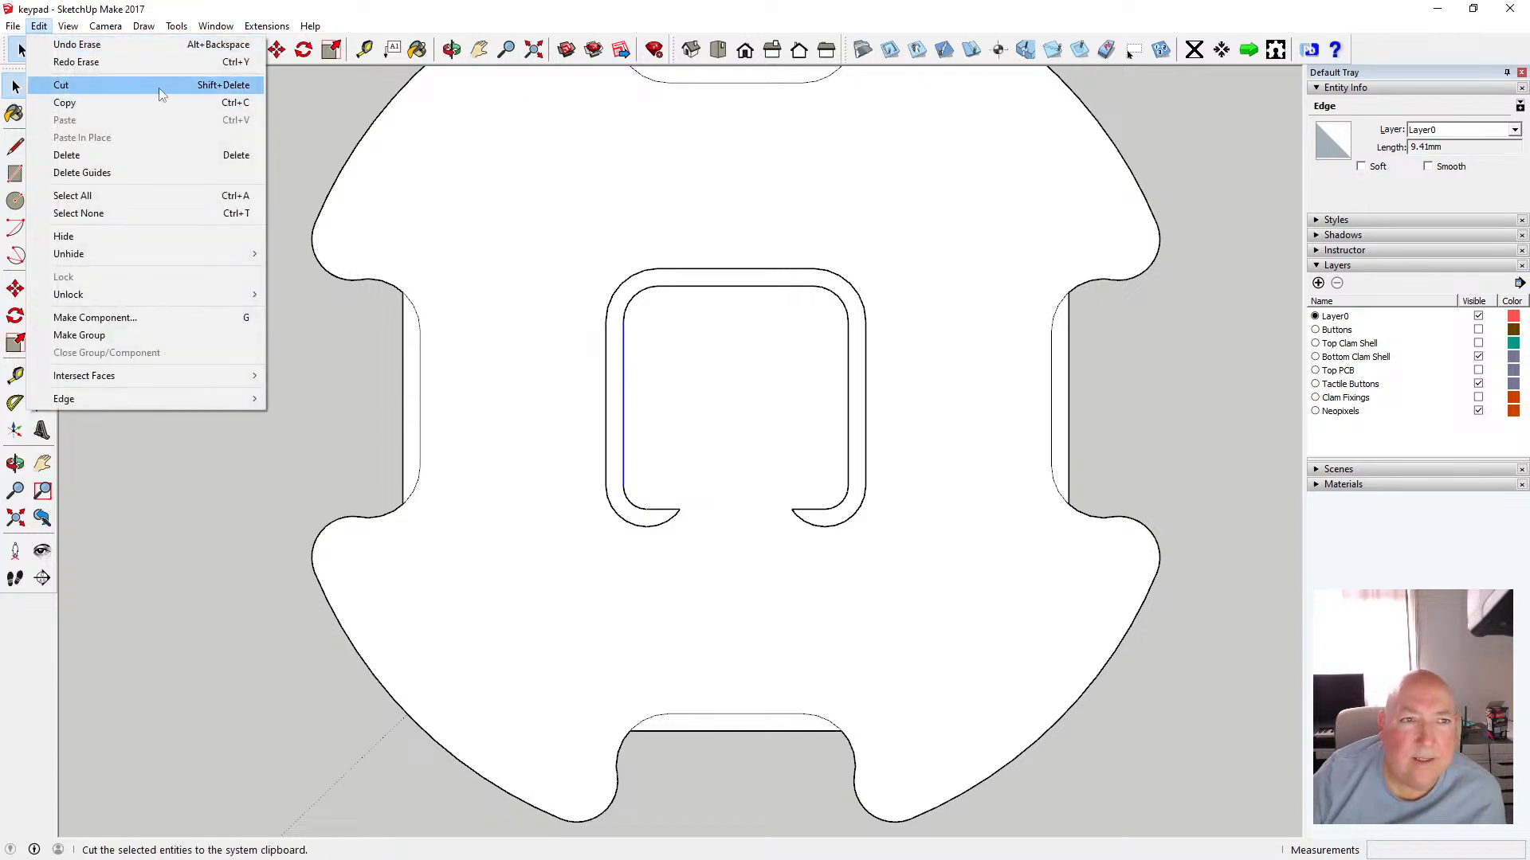
left_click(308, 4)
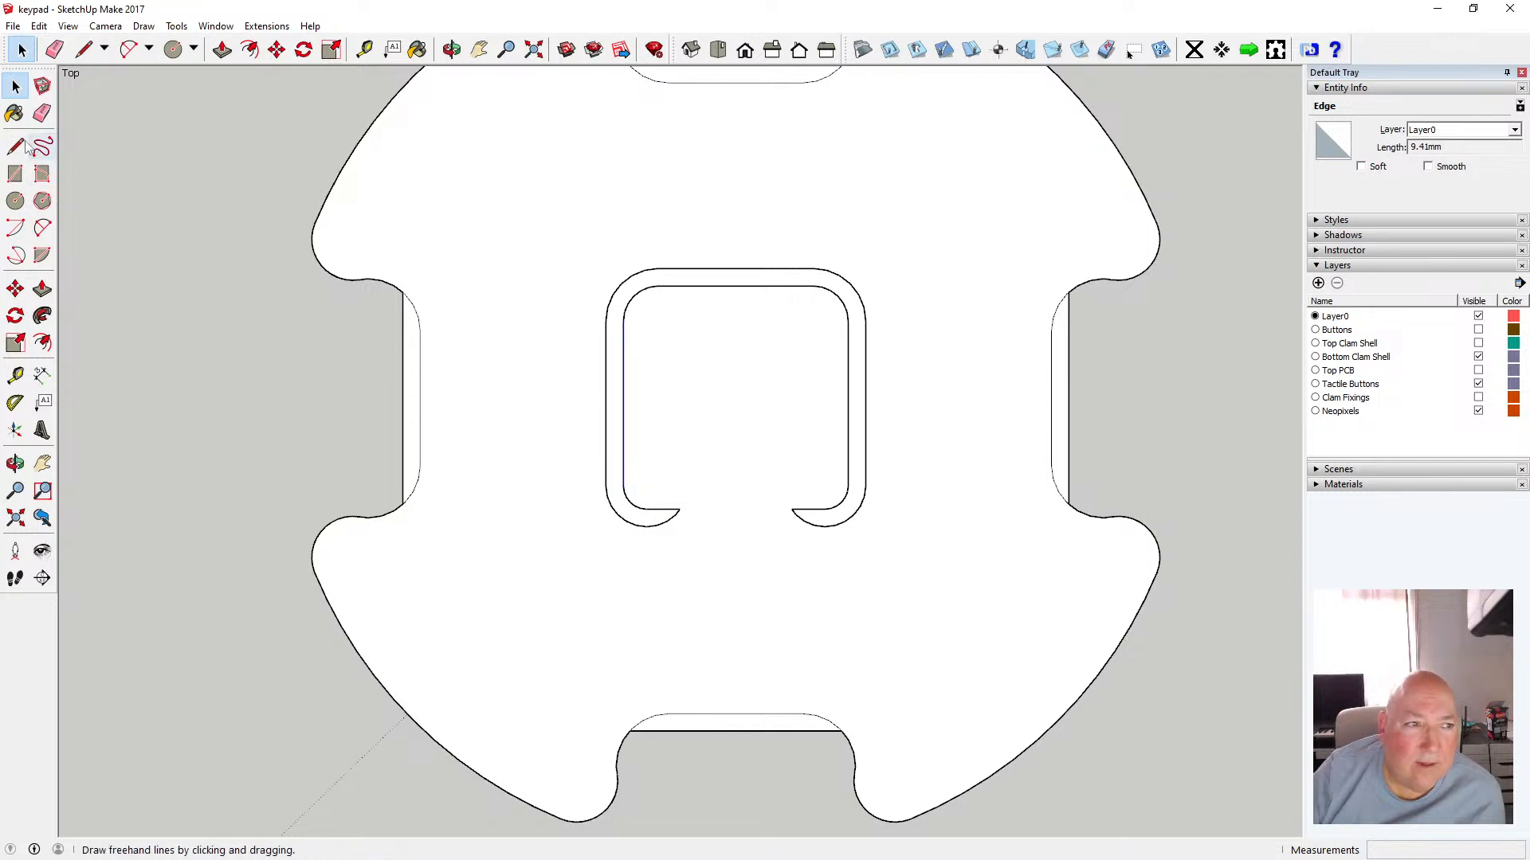
key("l")
left_click(679, 509)
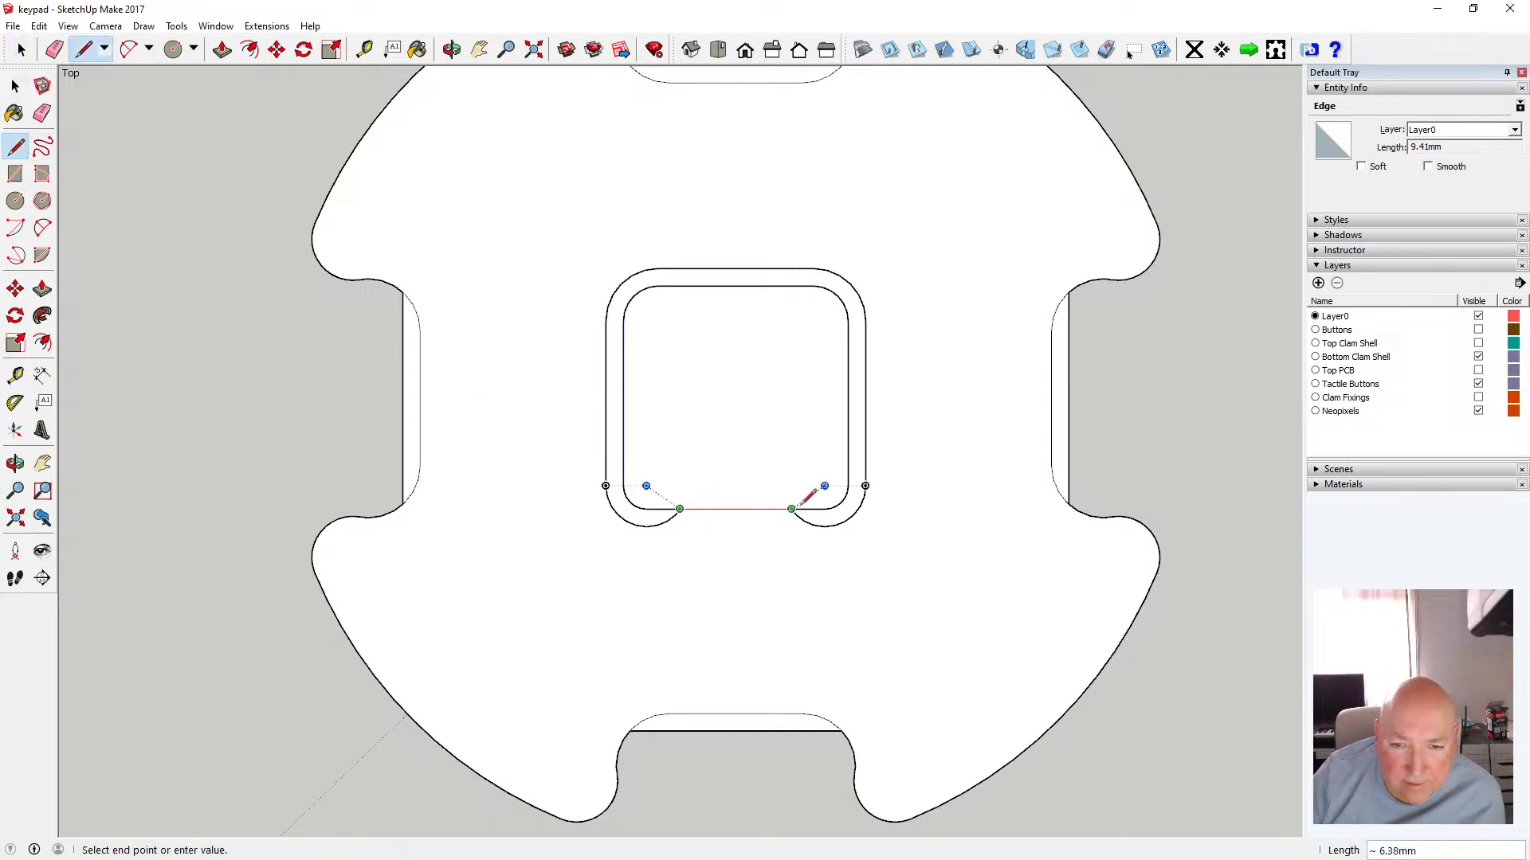
left_click(794, 509)
left_click(16, 85)
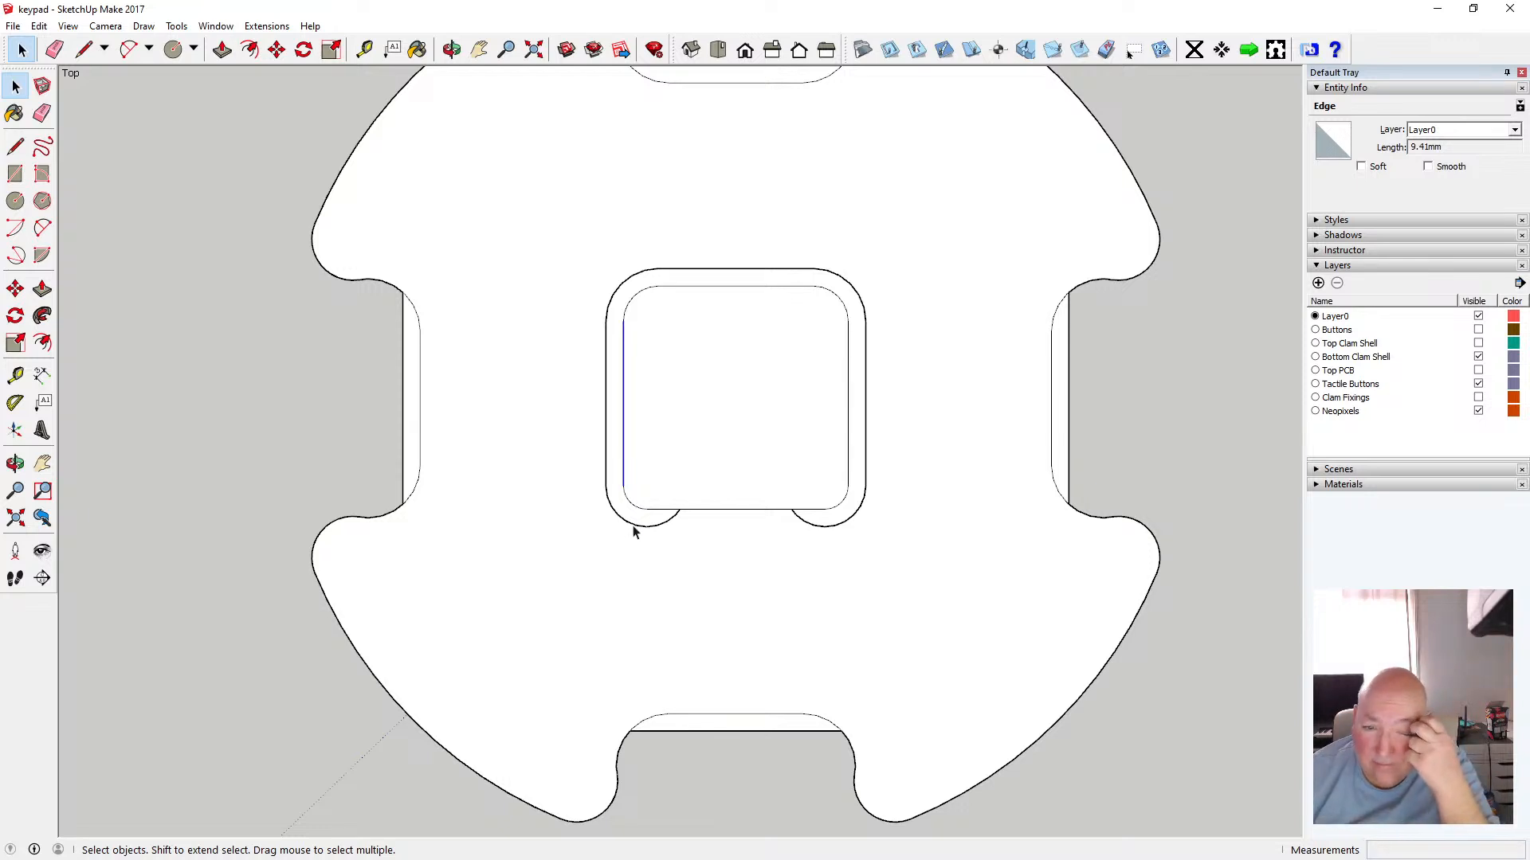
Delete the outer loop's two bottom arcs and its right side edge around the central square
left_click(673, 522)
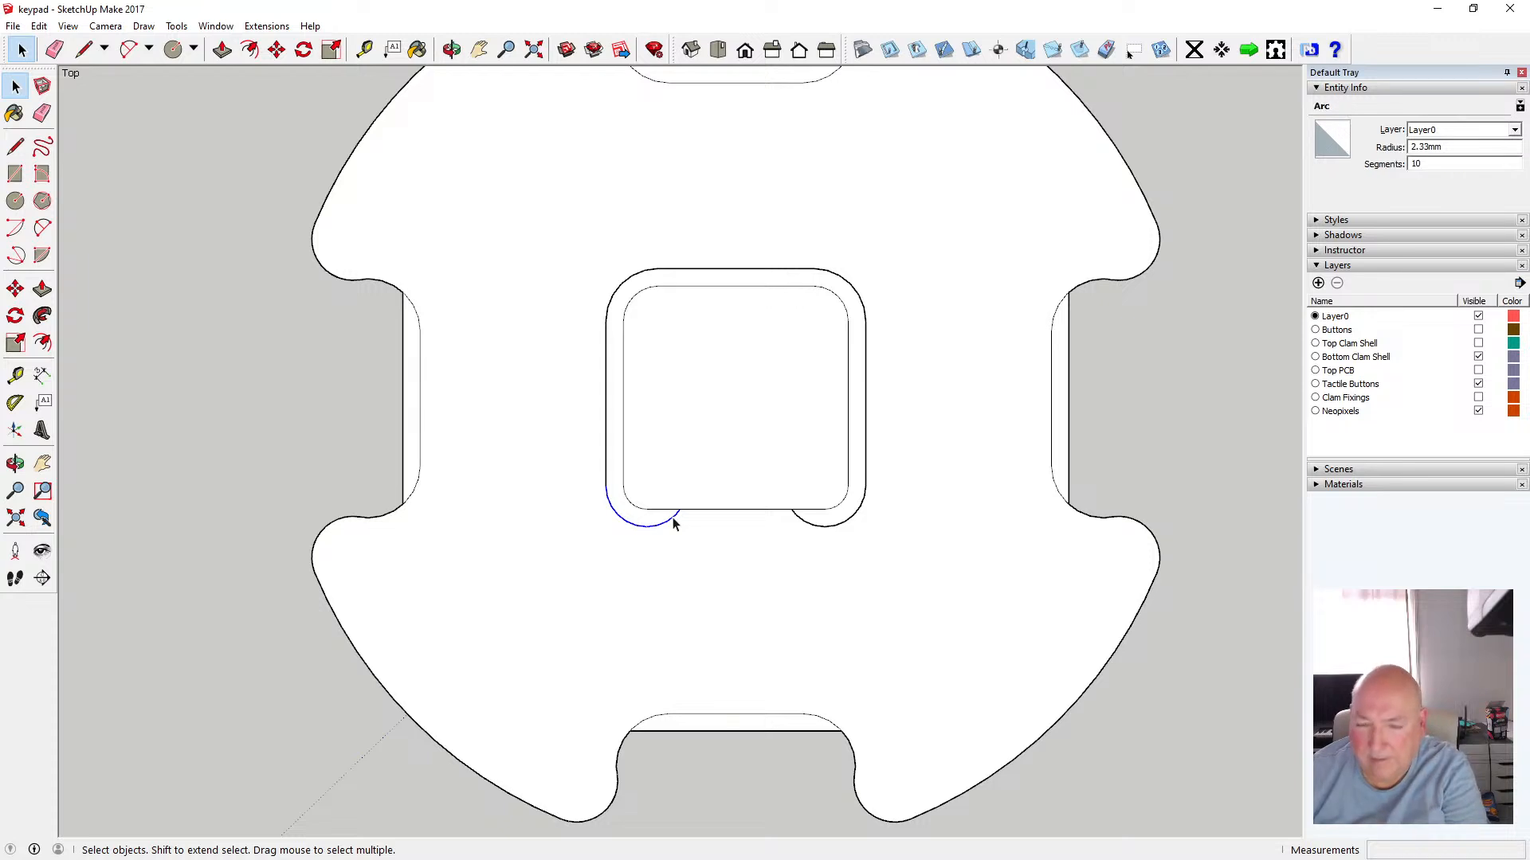
key("Delete")
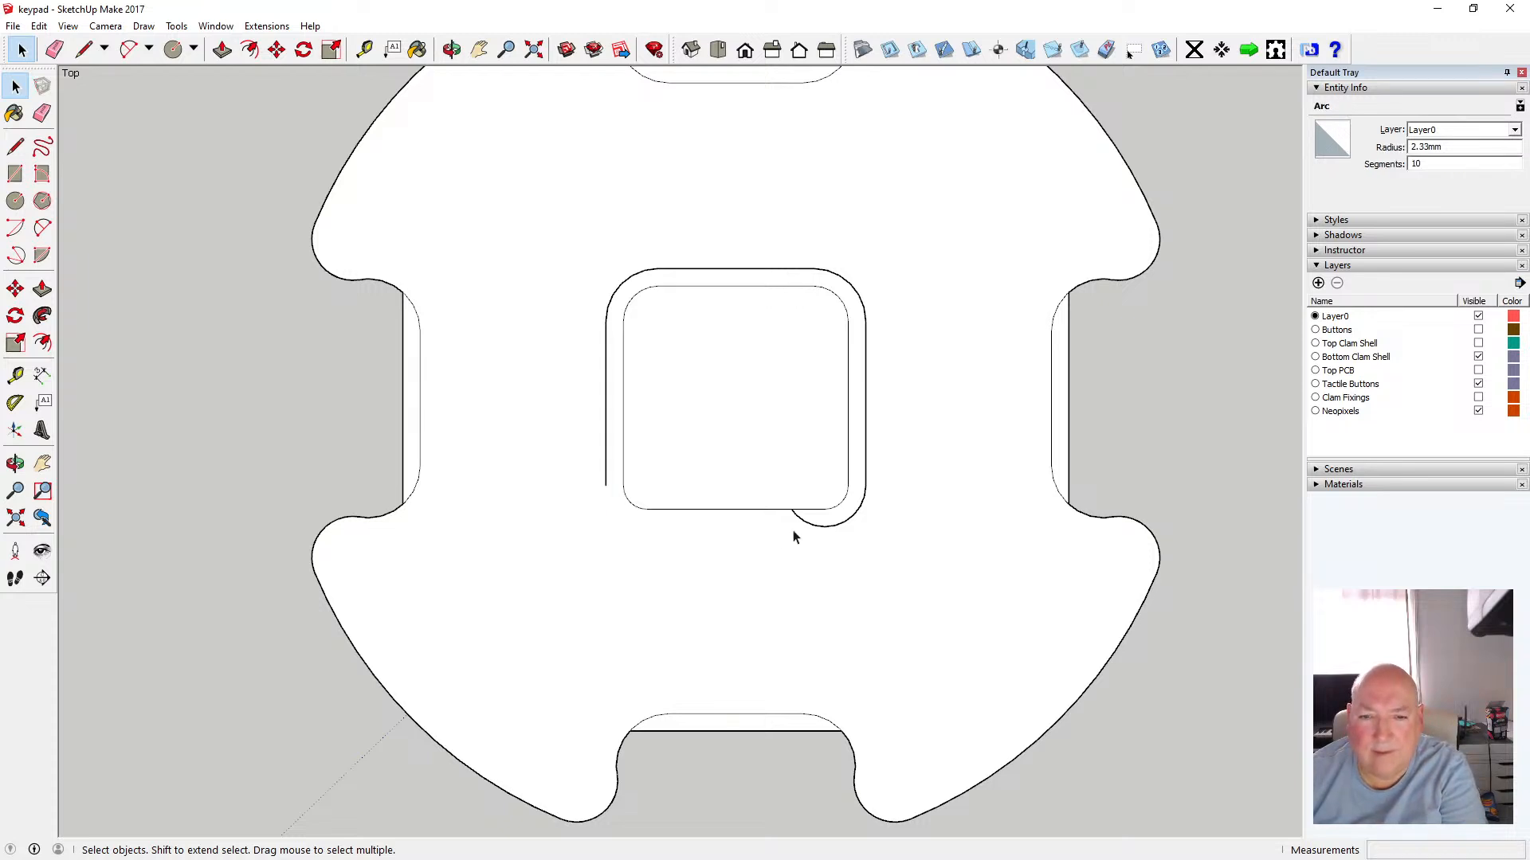
left_click(801, 525)
key("Delete")
left_click(866, 458)
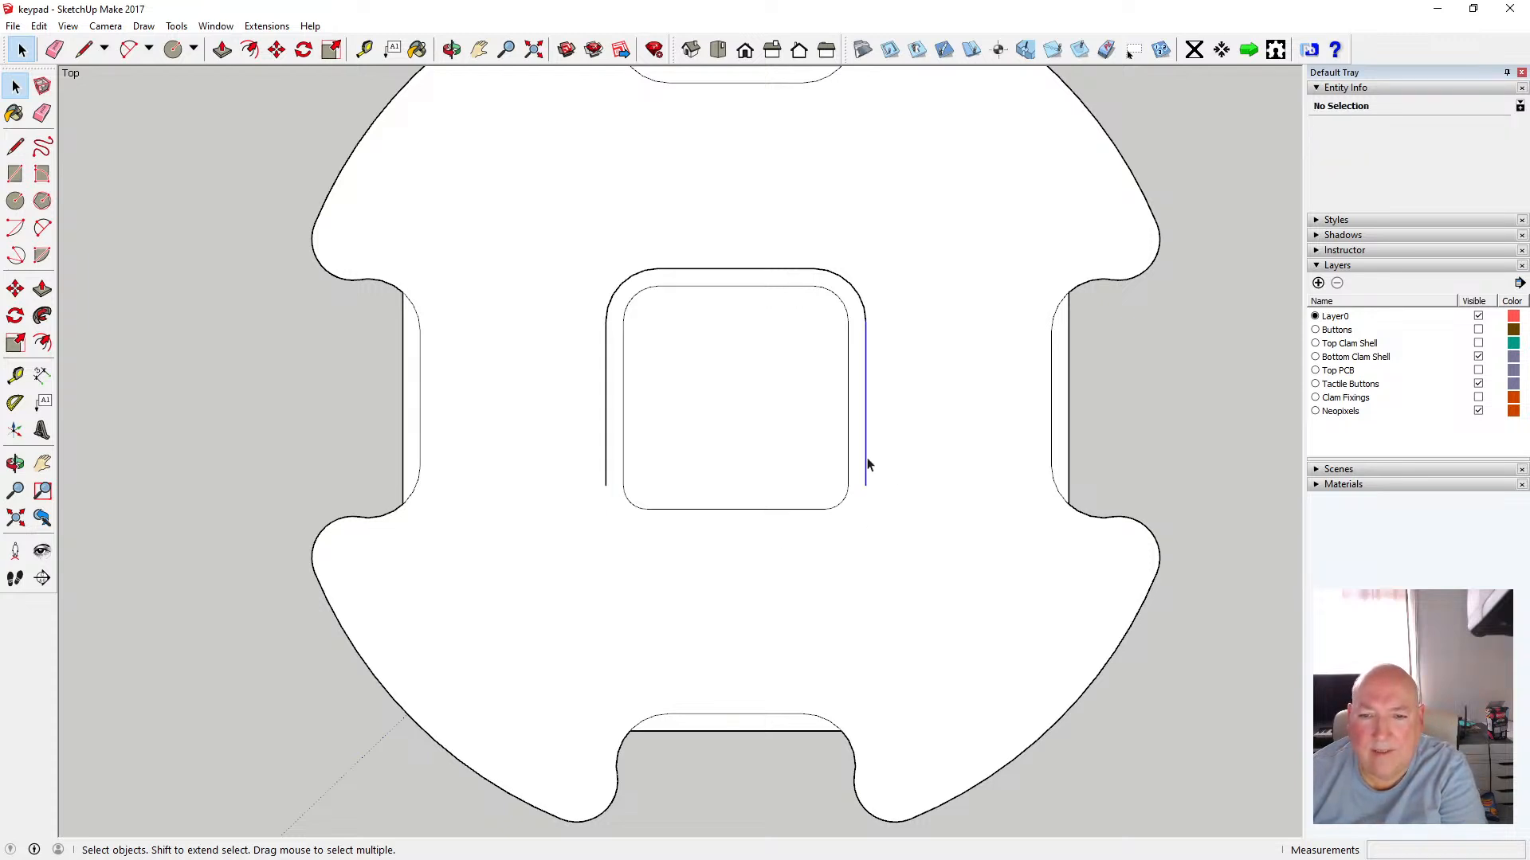
key("Delete")
Delete the remaining top corners, top edge and left side edge of the outer loop
left_click(862, 306)
key("Delete")
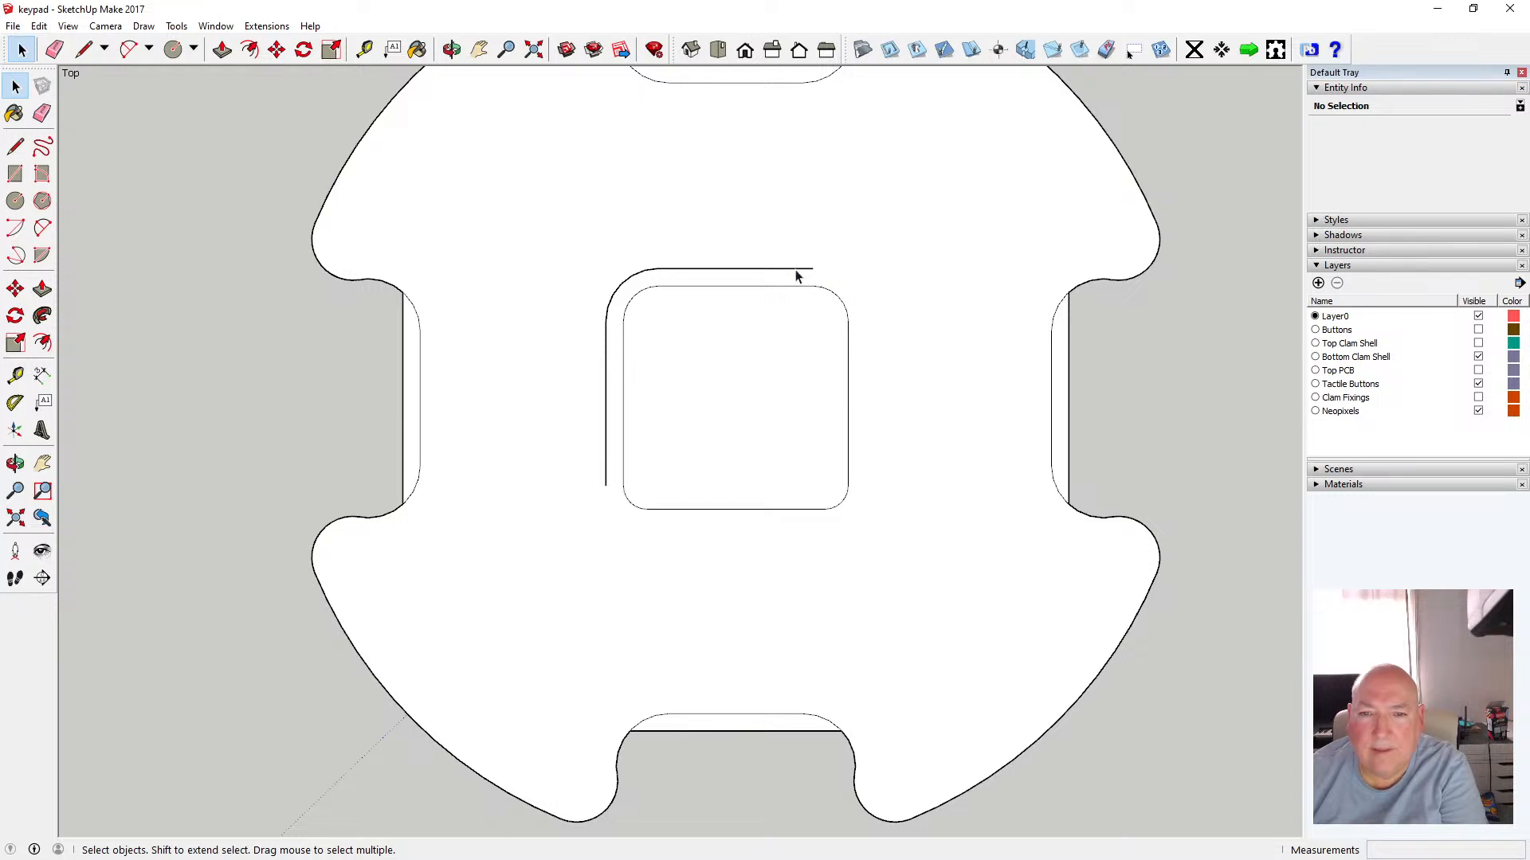
left_click(796, 273)
key("Delete")
left_click(635, 279)
key("Delete")
left_click(605, 332)
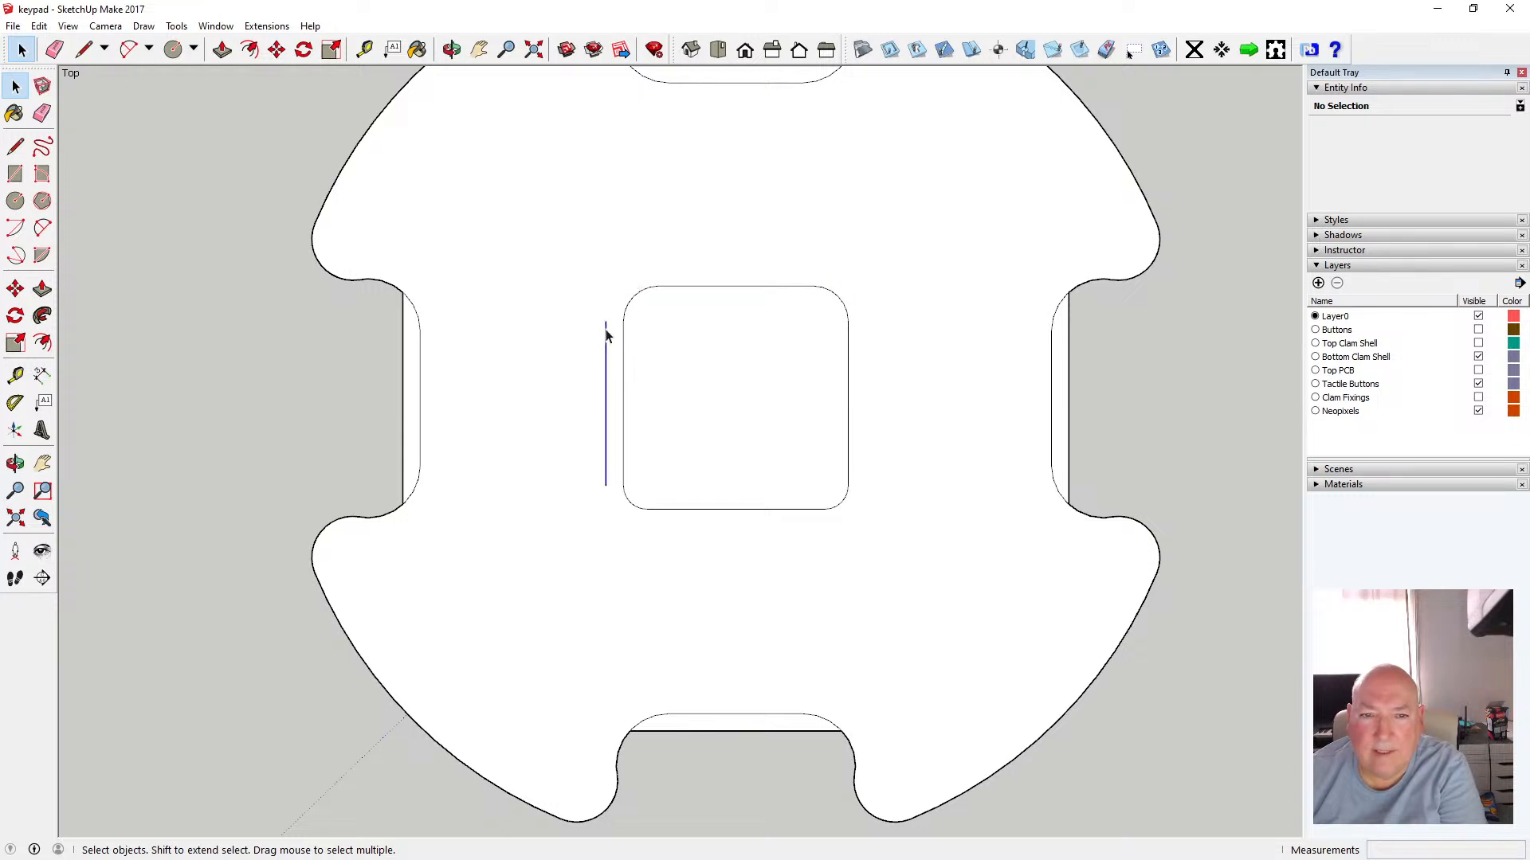
key("Delete")
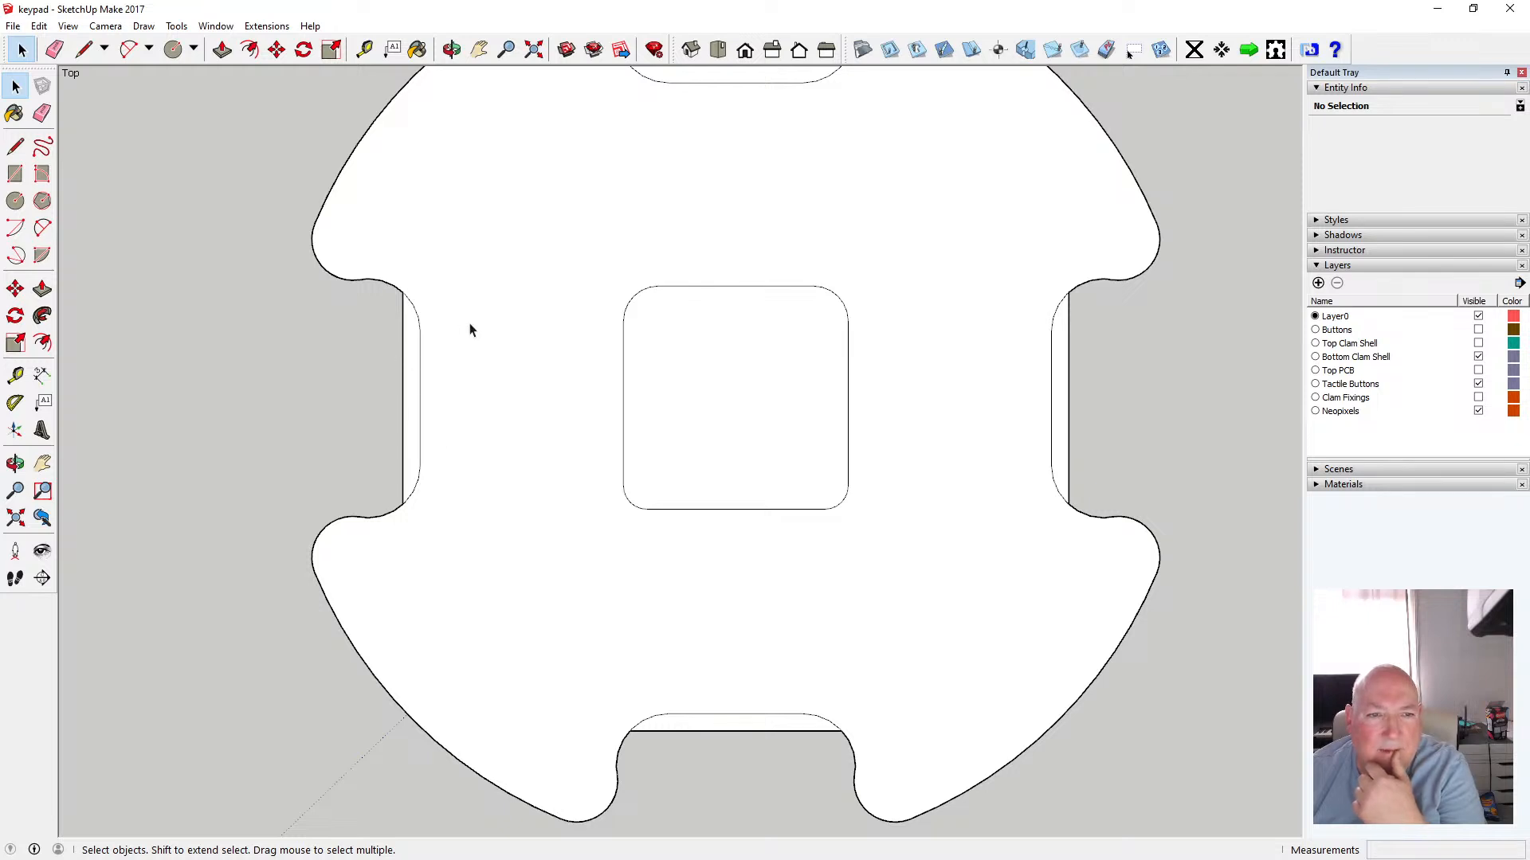
Delete the extra wall line inside the left notch and the extra edges inside the bottom notch
left_click(421, 315)
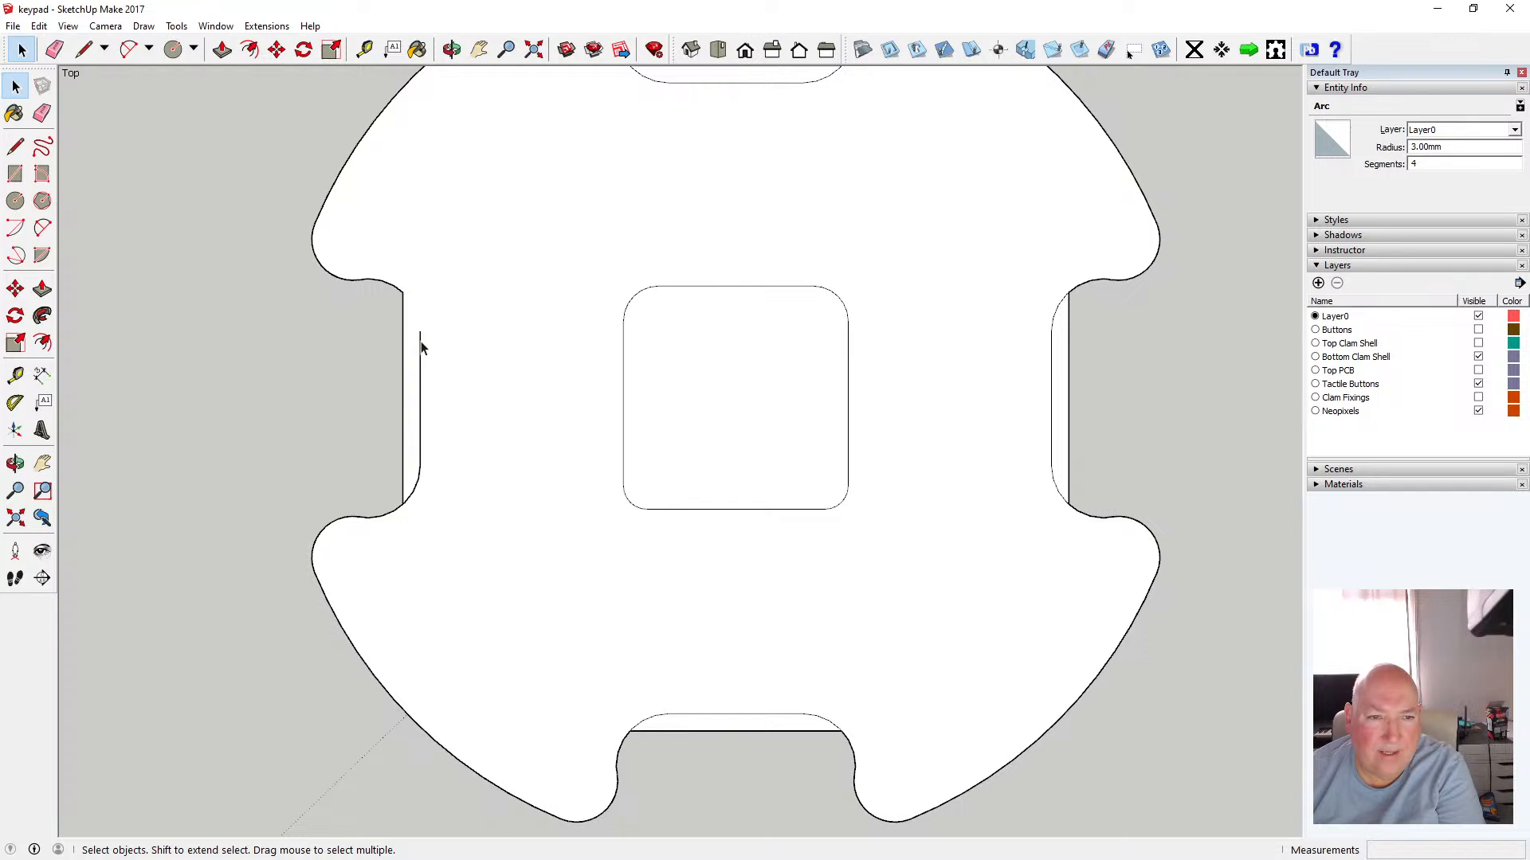
key("Delete")
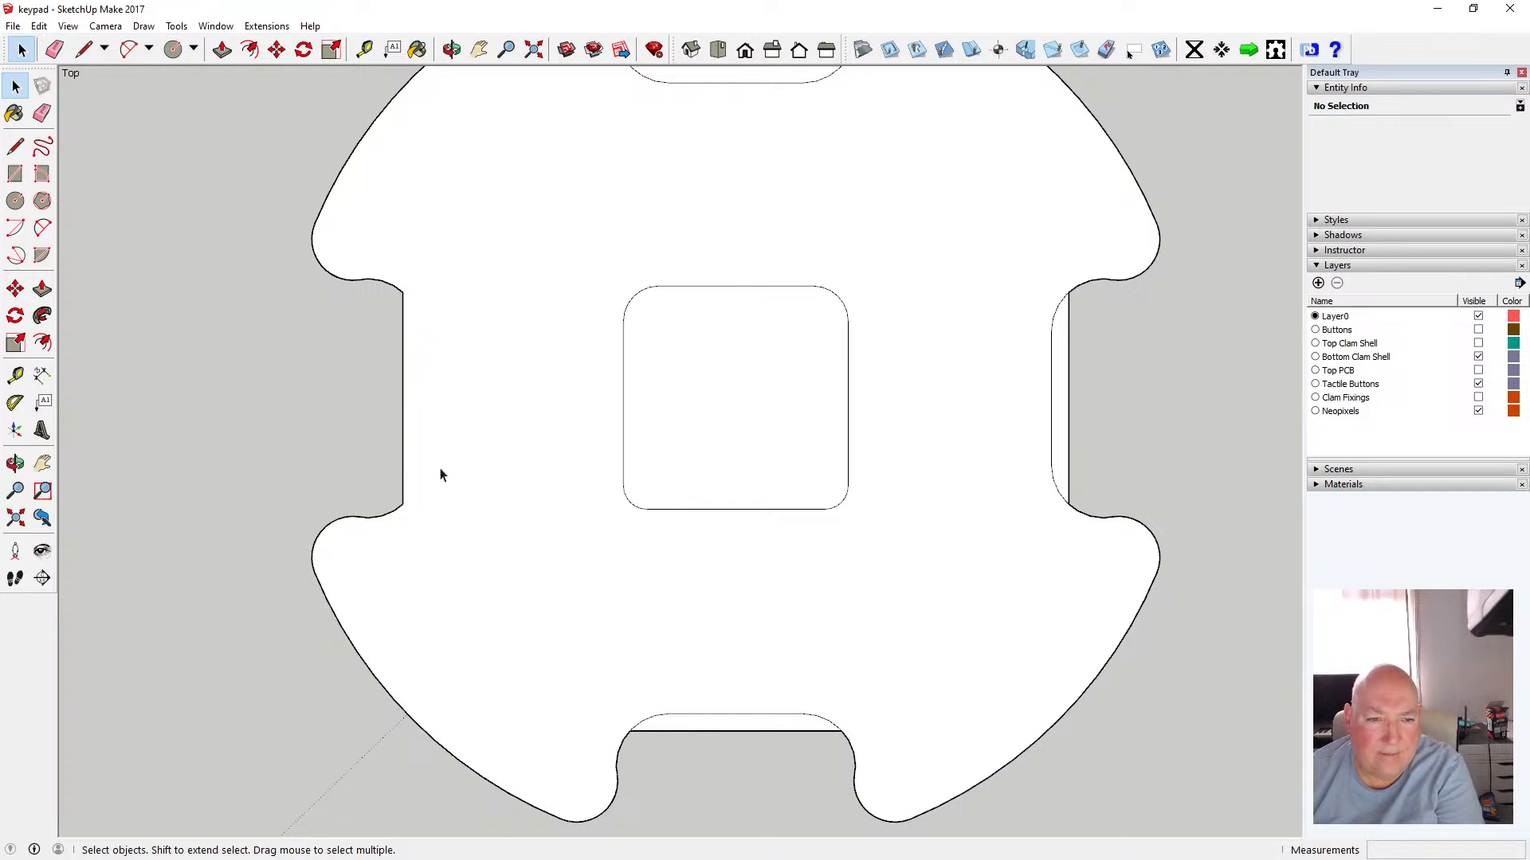
left_click(643, 722)
key("Delete")
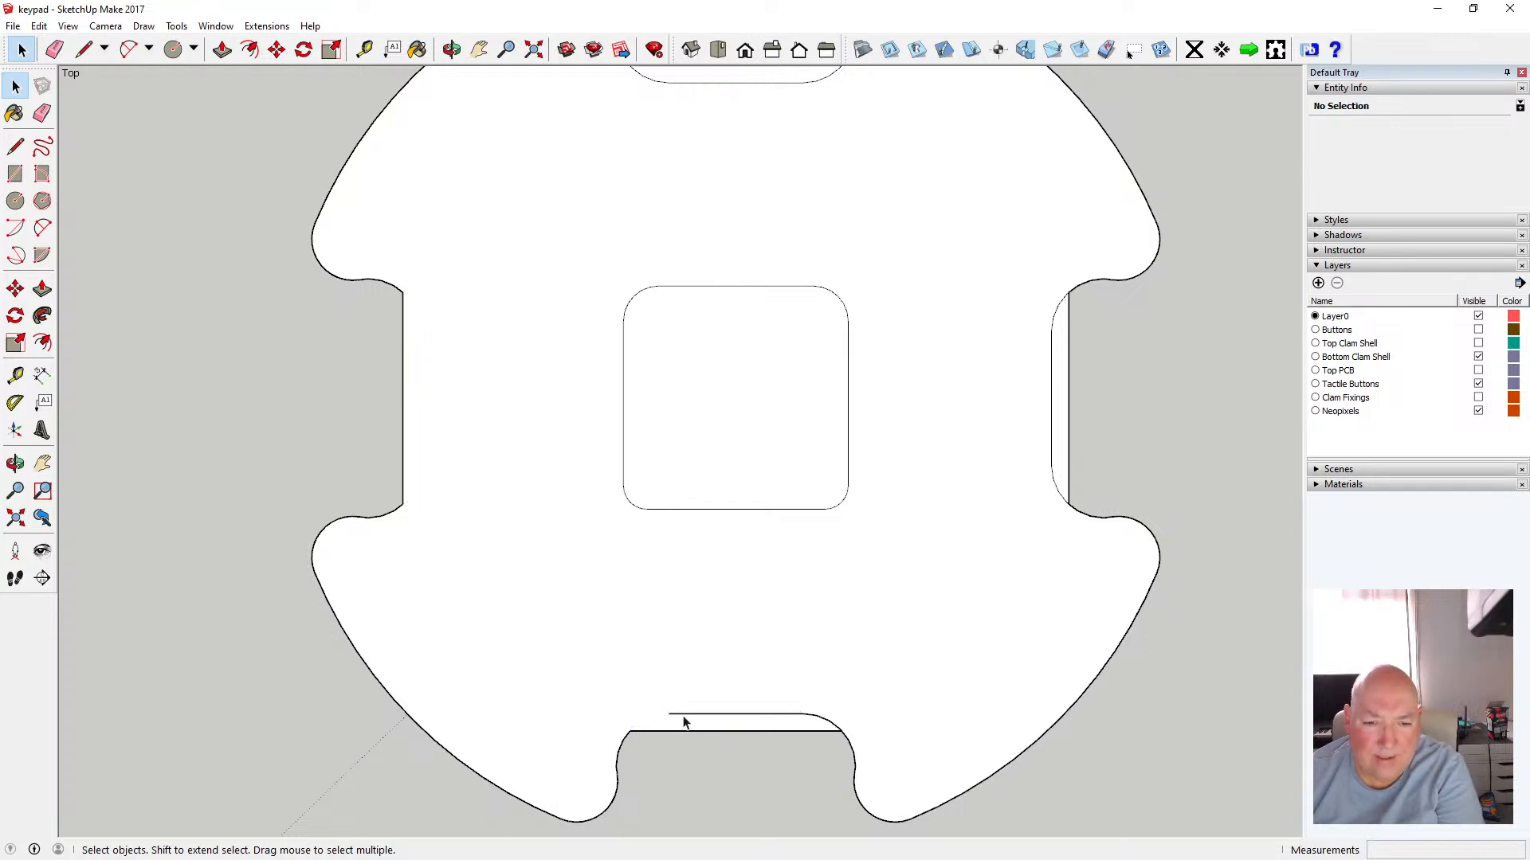
left_click(683, 716)
key("Delete")
left_click(815, 722)
key("Delete")
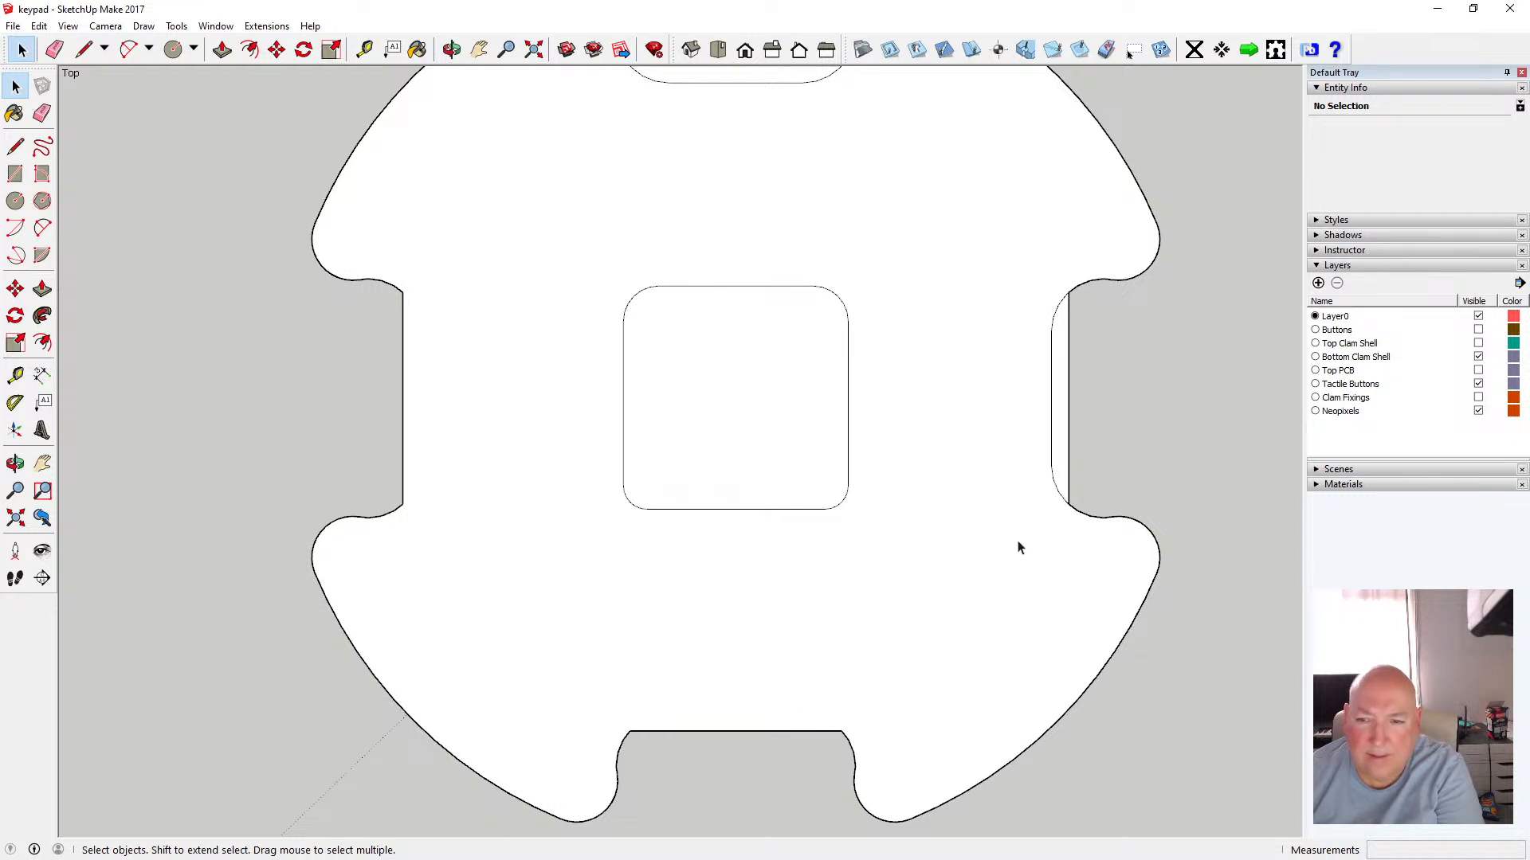
Delete the extra wall-line edges inside the right notch
left_click(1059, 498)
key("Delete")
left_click(1053, 432)
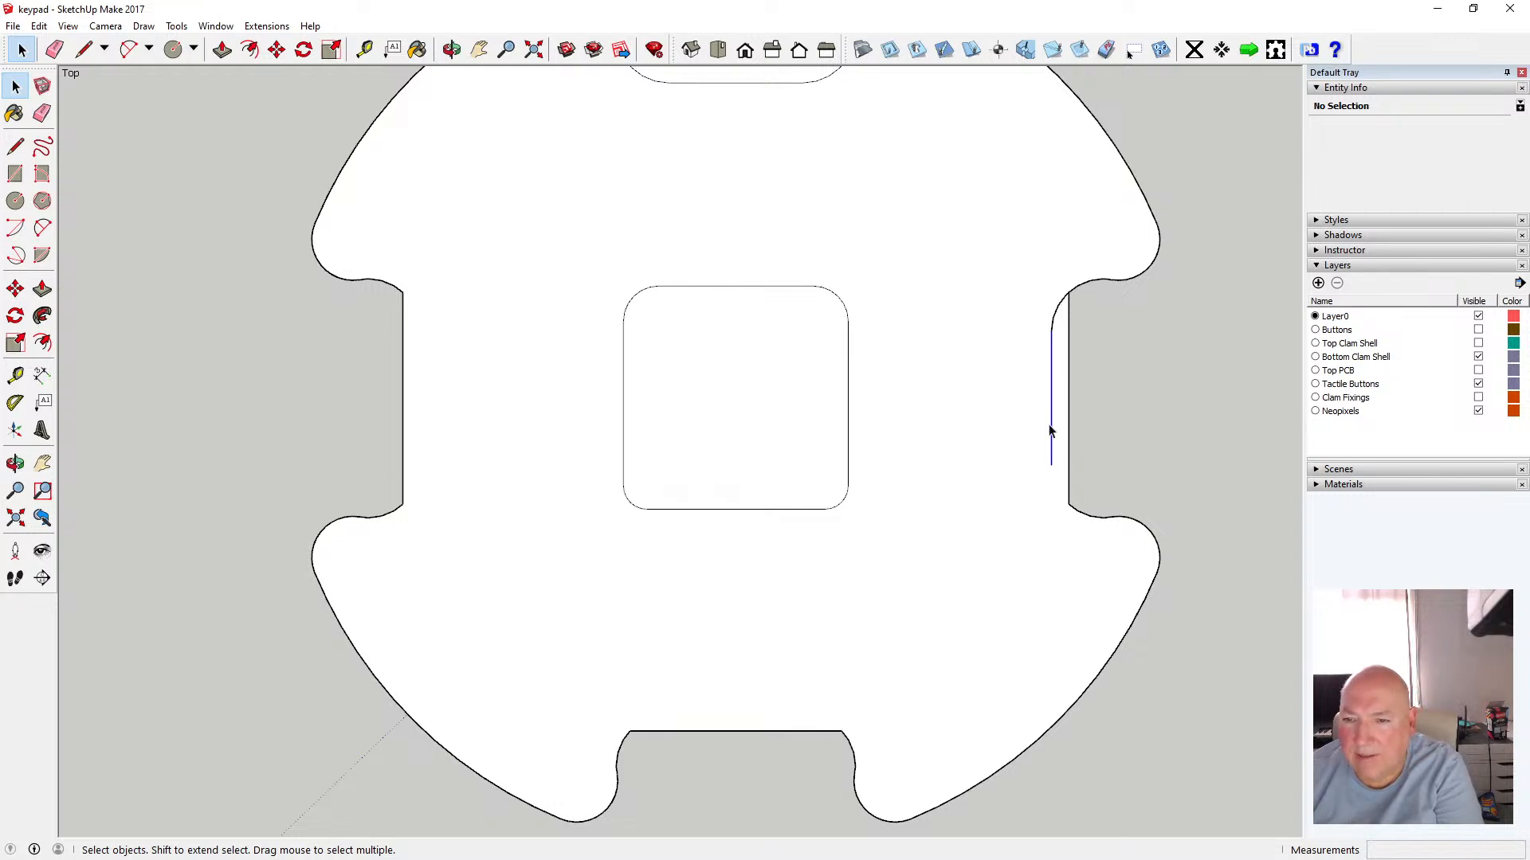
key("Delete")
left_click(1062, 304)
key("Delete")
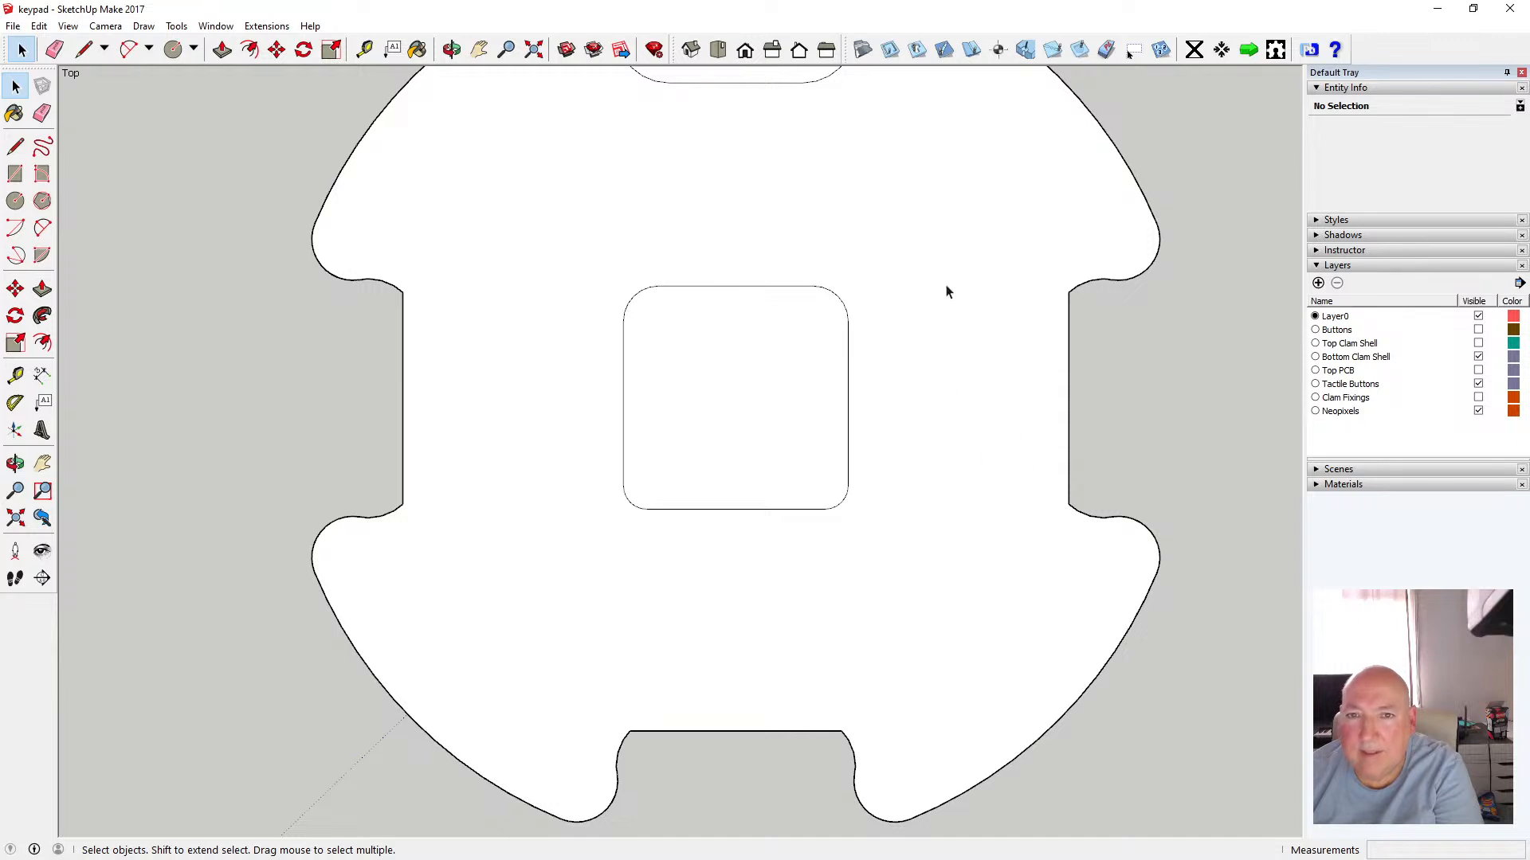
Delete the two extra edges inside the top notch
scroll(881, 468, "down", 1)
left_click(836, 112)
key("Delete")
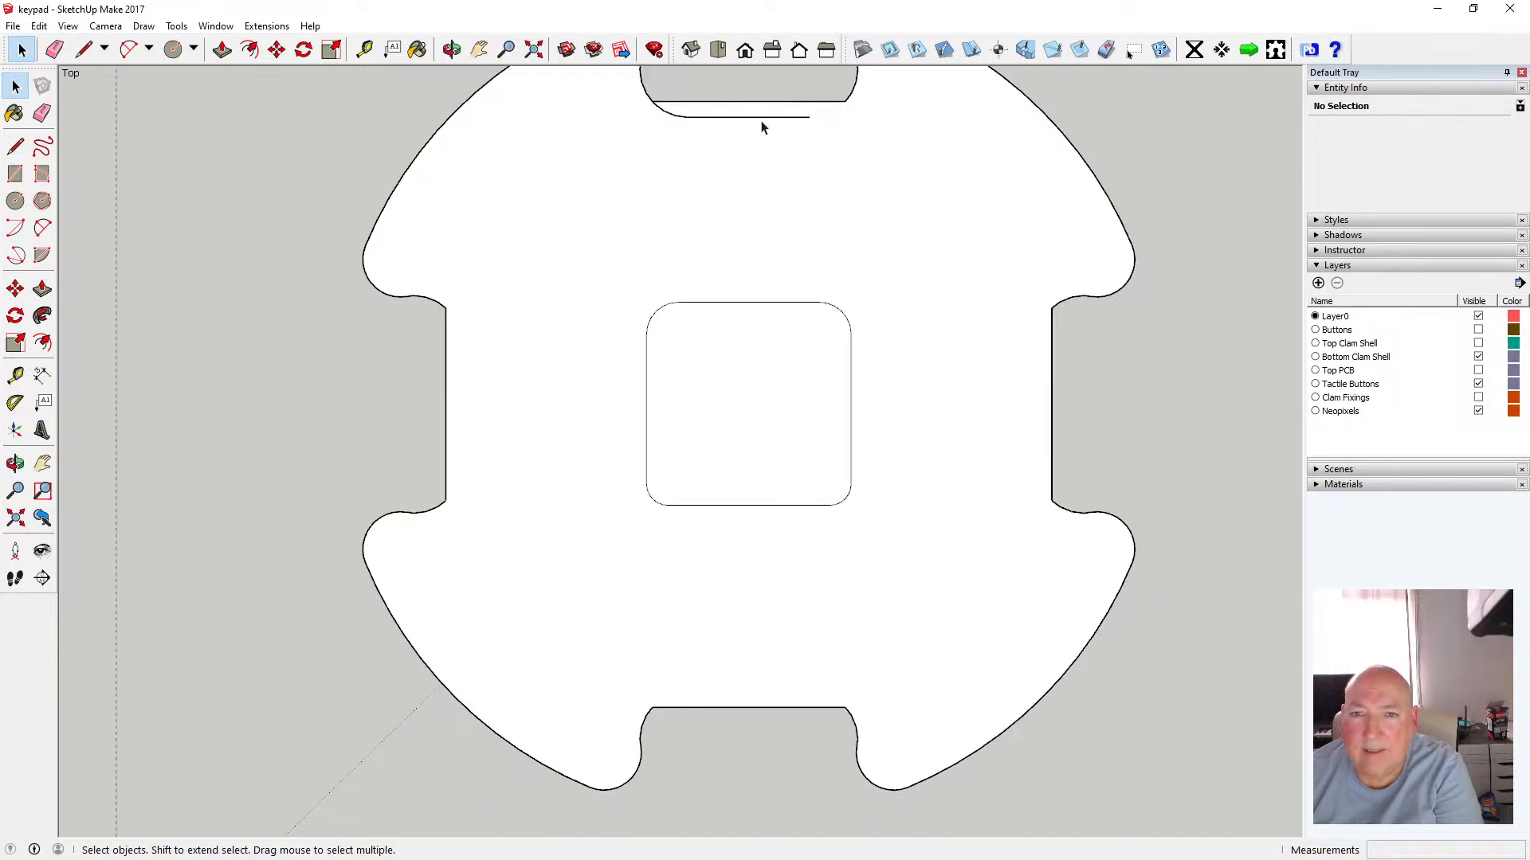
key("Delete")
left_click(676, 117)
key("Delete")
Zoom and orbit around to compare the flat piece with the original bottom clam shell models
scroll(777, 329, "down", 1)
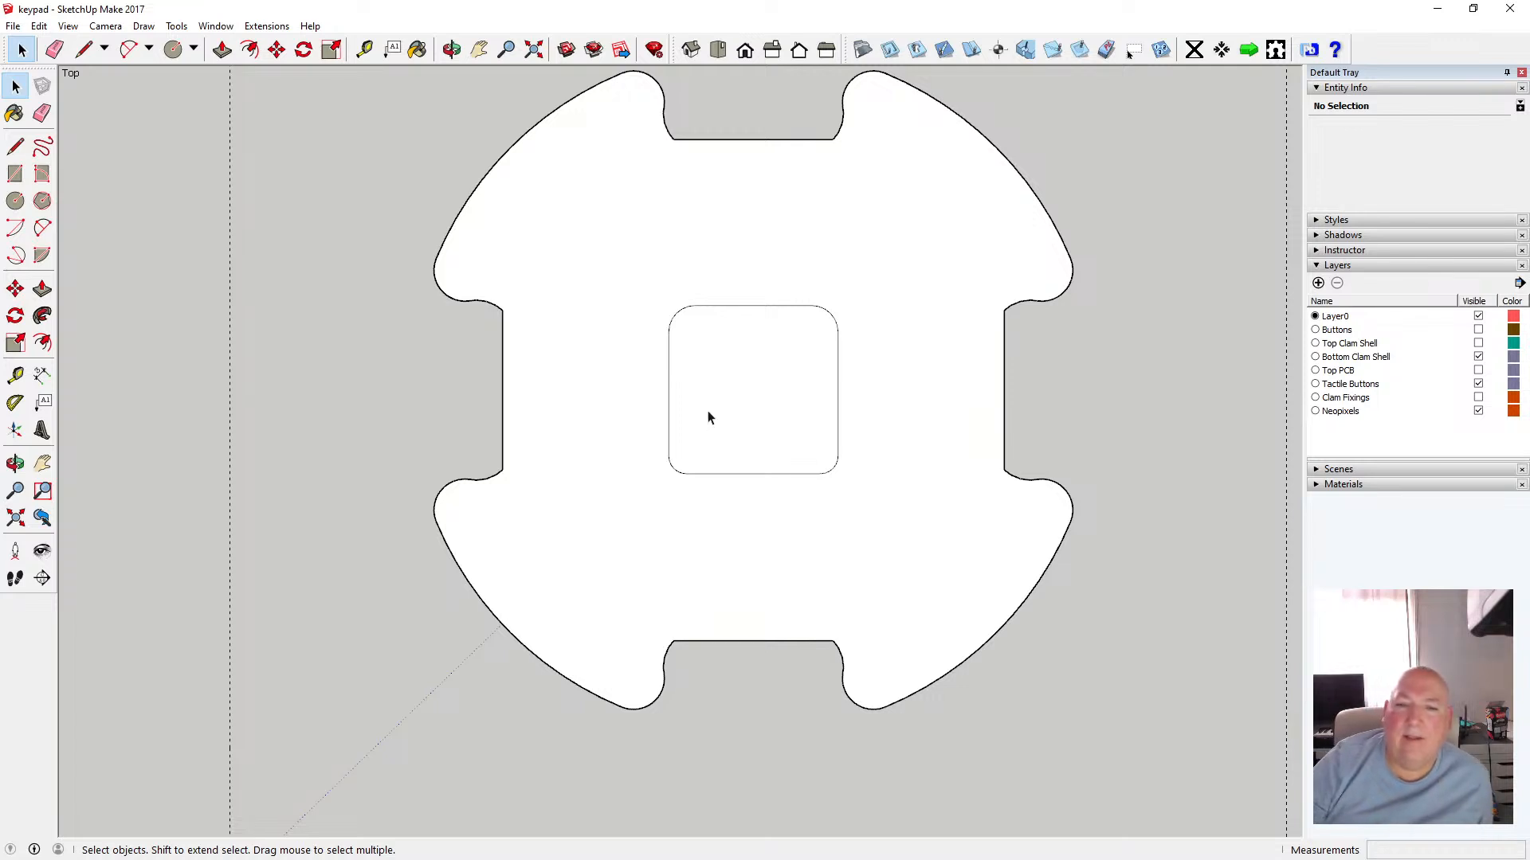
scroll(709, 416, "up", 2)
scroll(708, 417, "up", 1)
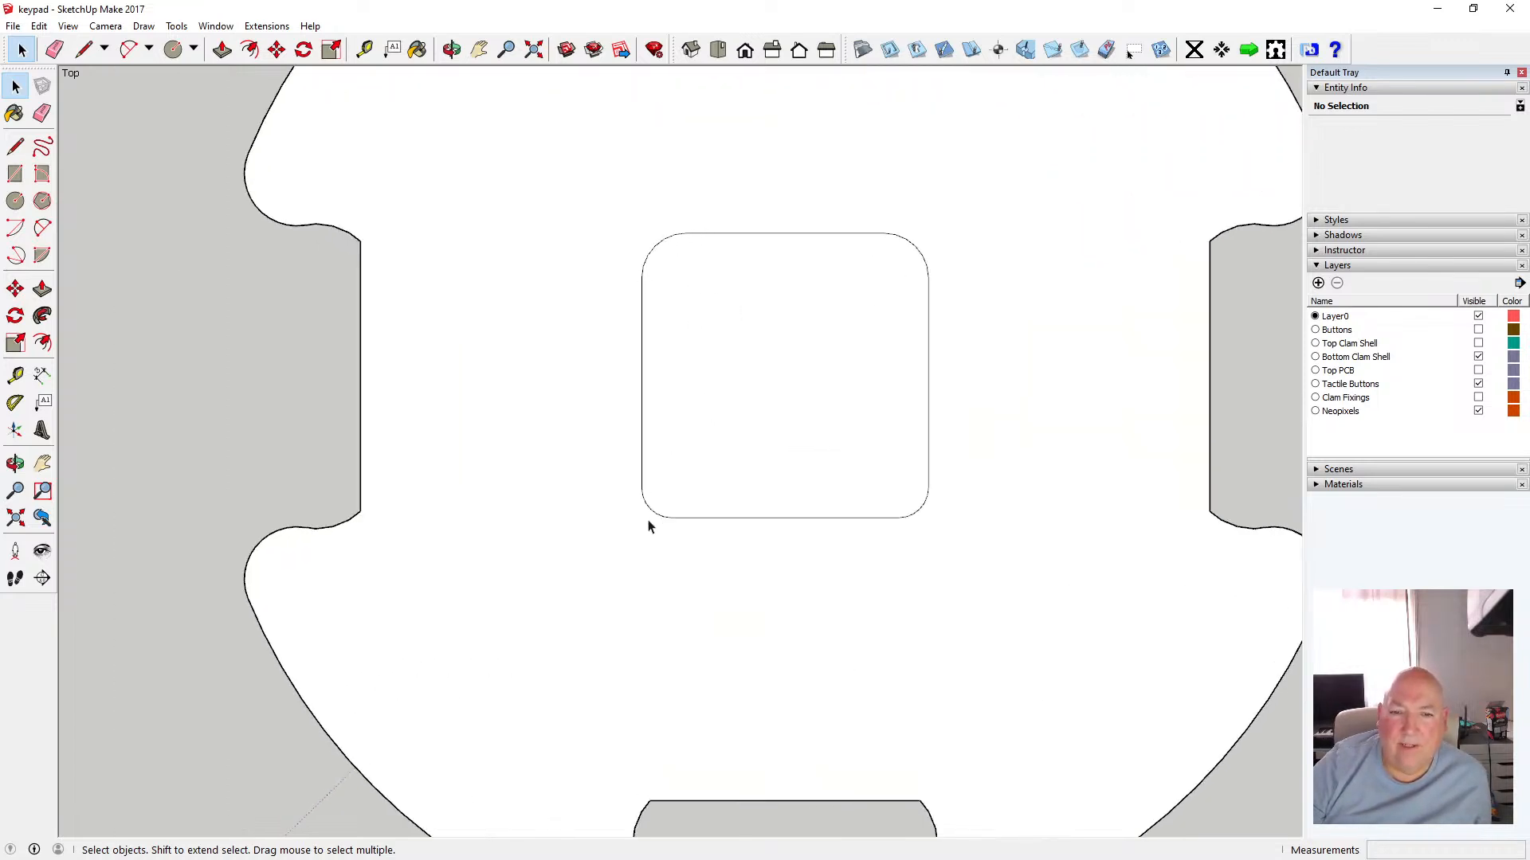
scroll(677, 571, "down", 2)
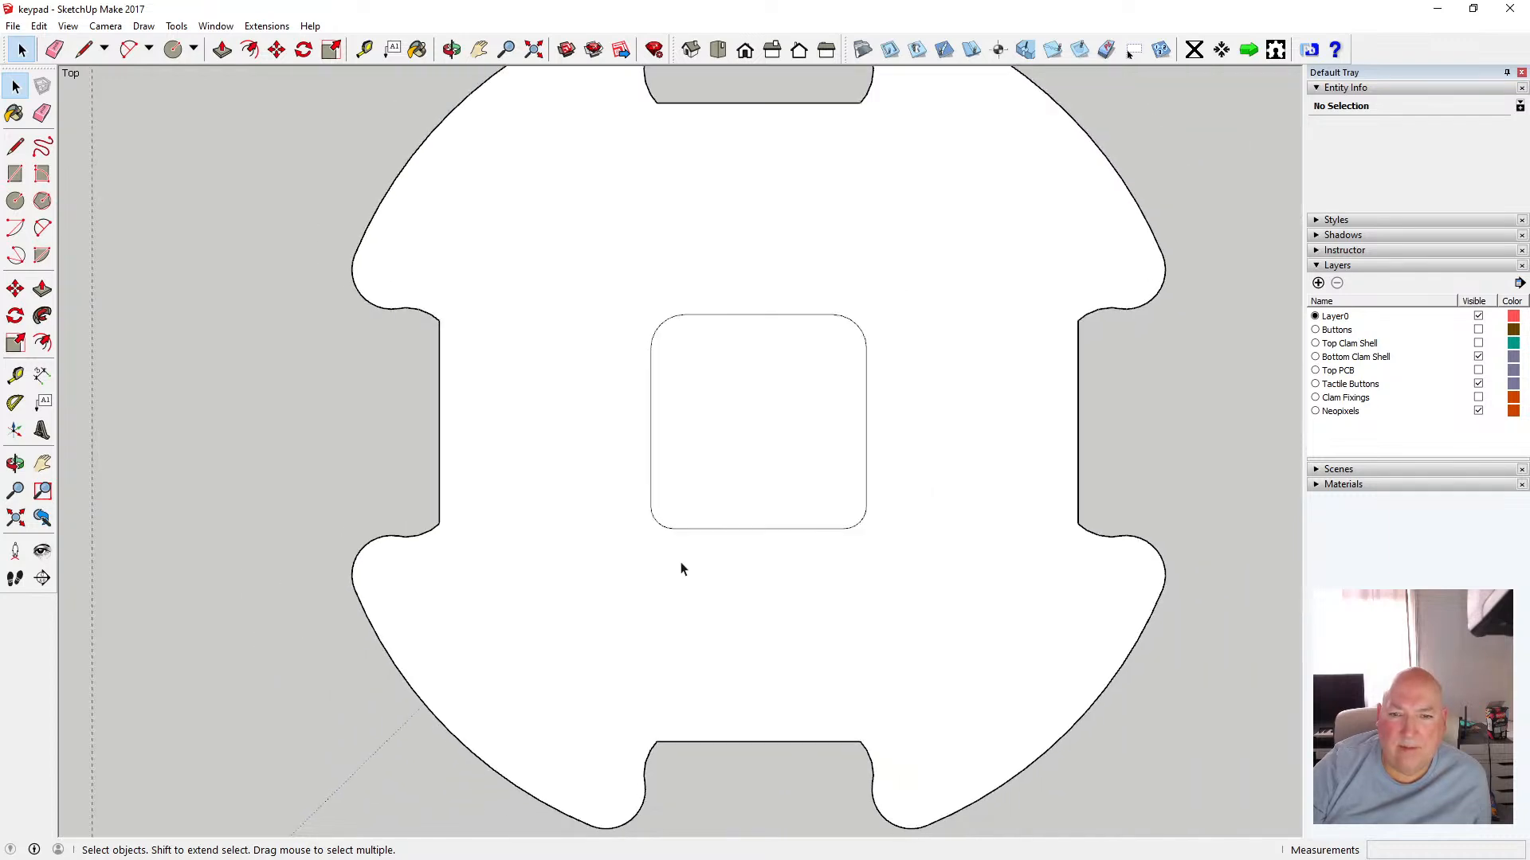
scroll(717, 444, "down", 3)
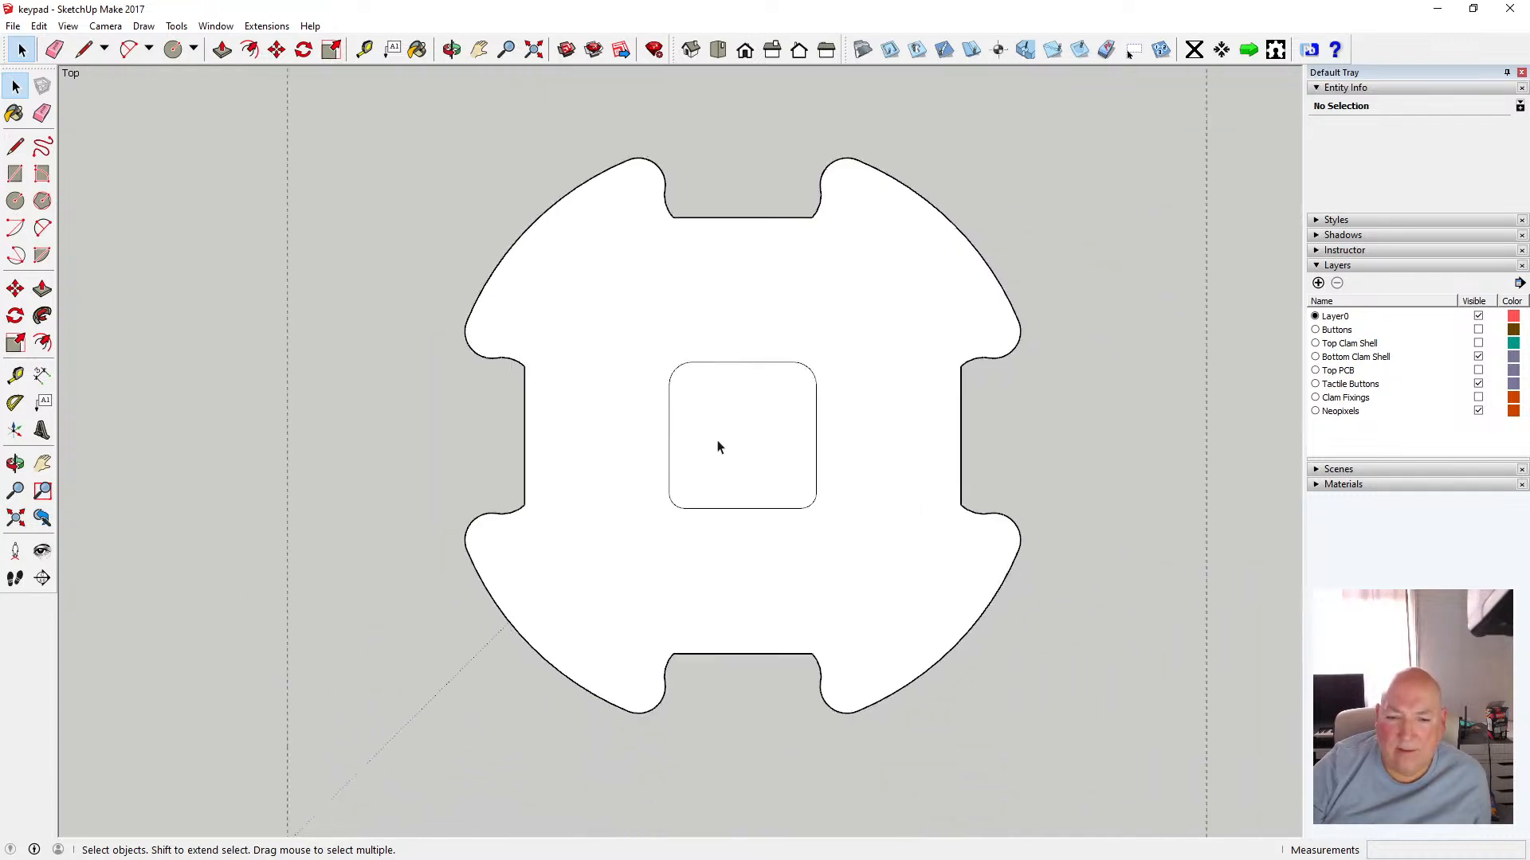
scroll(721, 438, "down", 4)
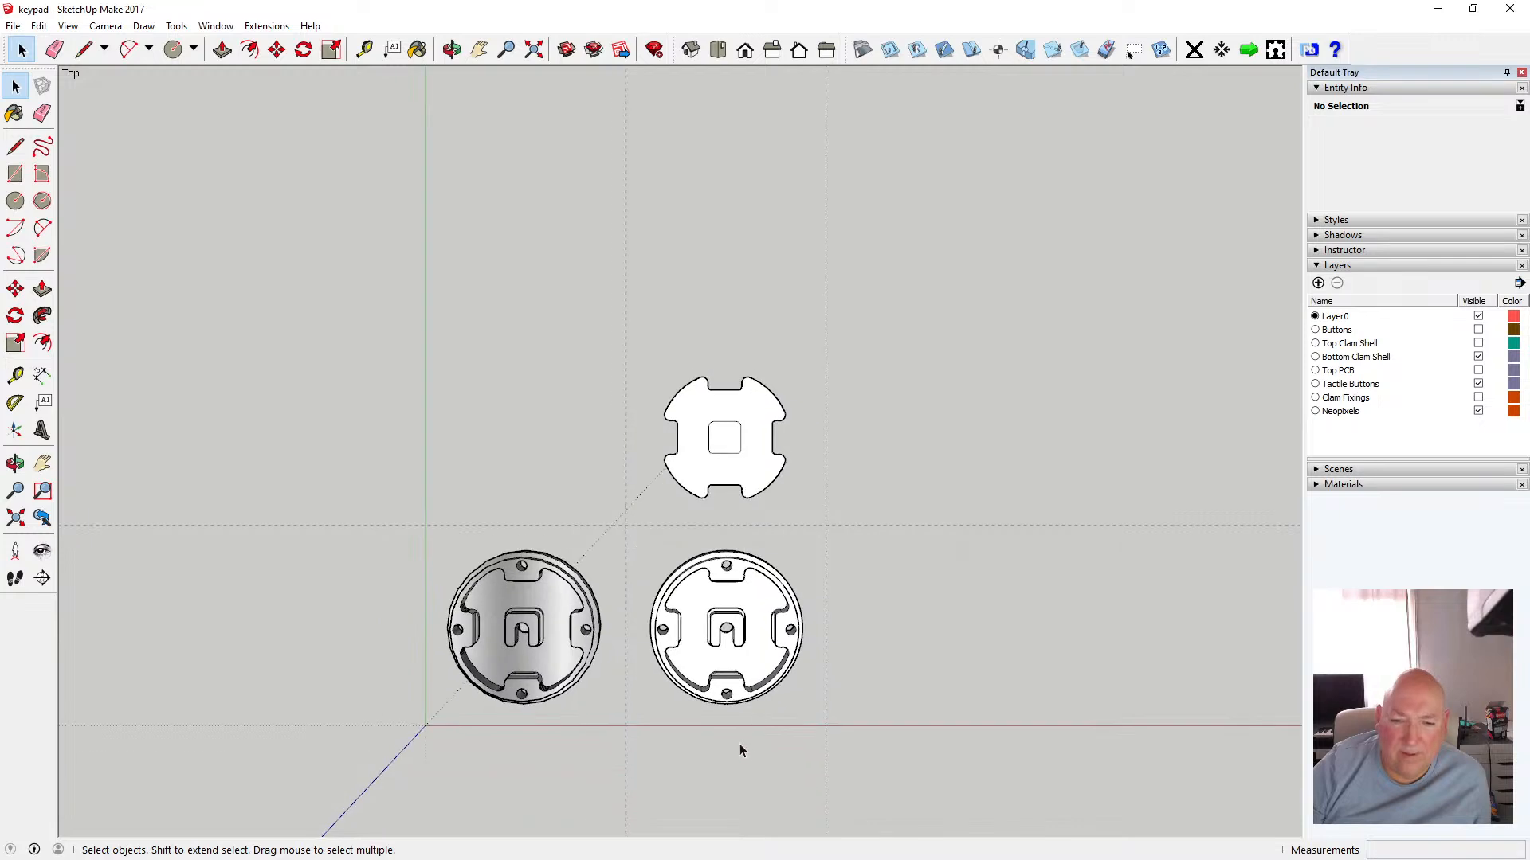
scroll(734, 647, "up", 2)
scroll(734, 647, "up", 5)
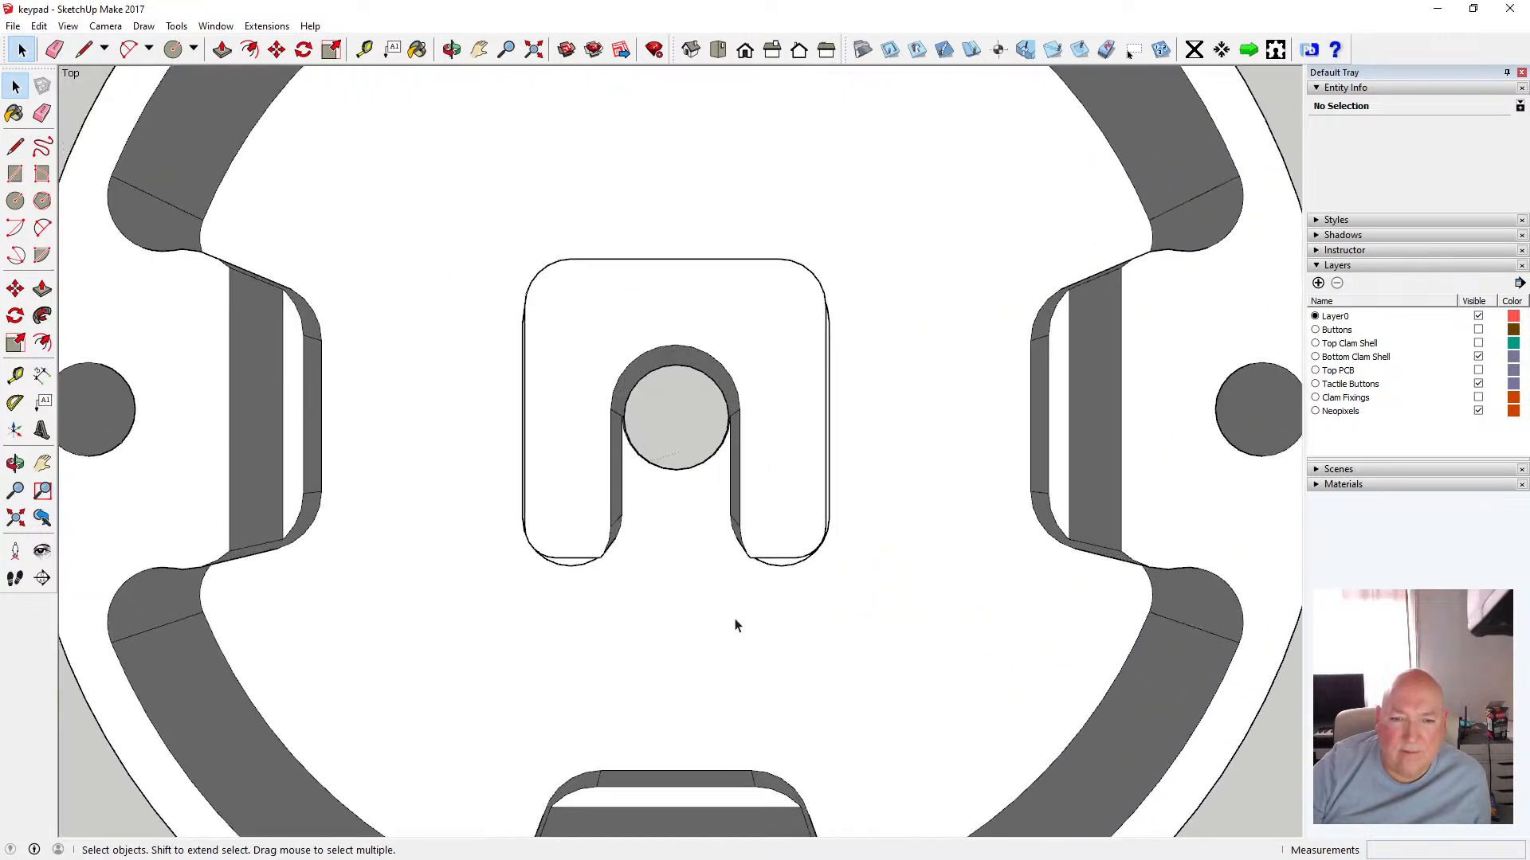
scroll(734, 626, "down", 2)
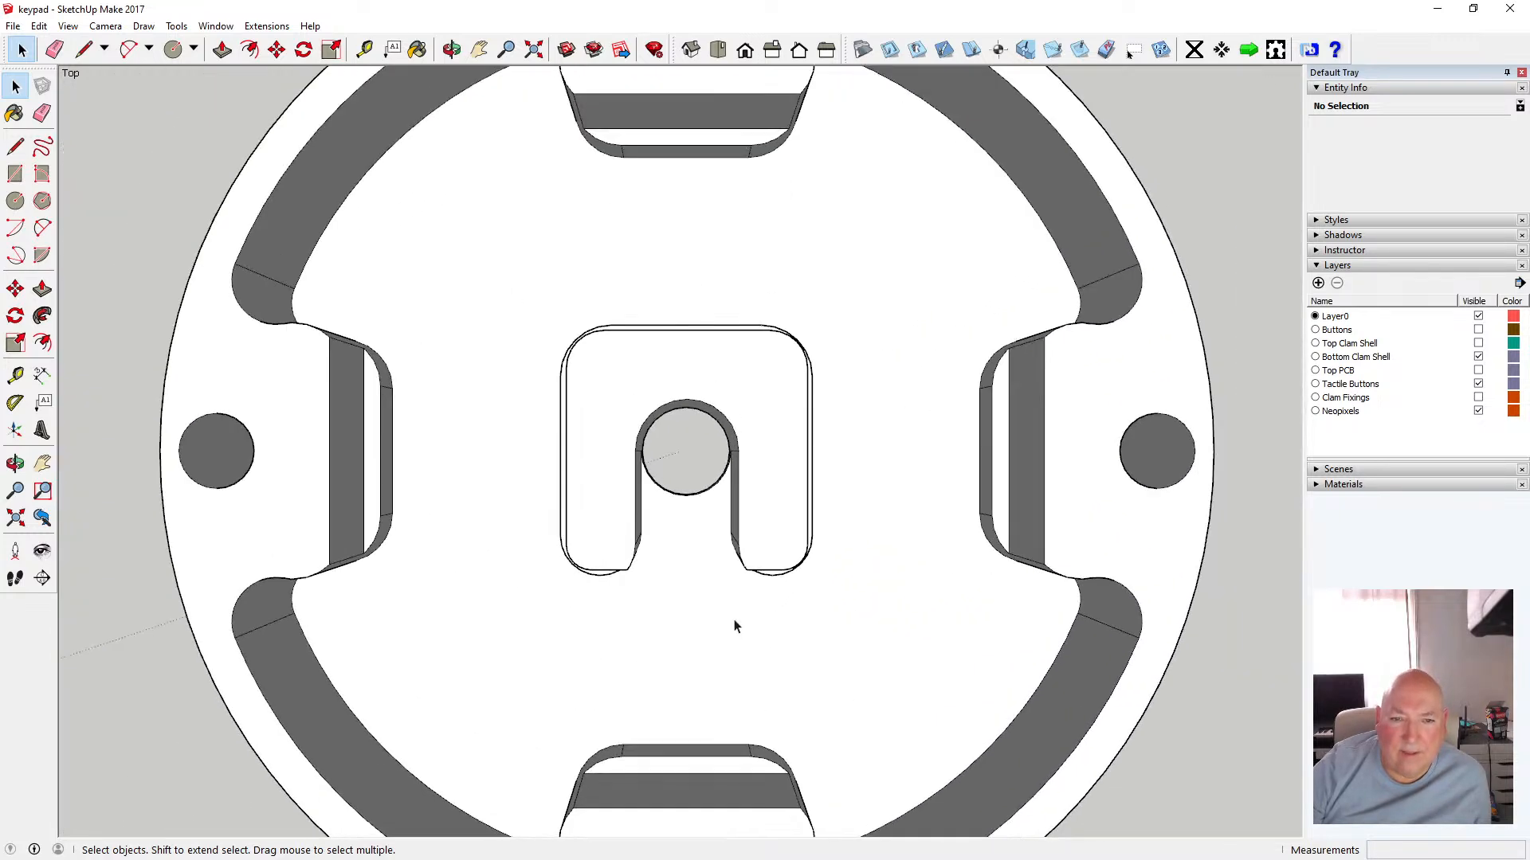
left_click(452, 49)
left_click_drag(539, 328, 629, 359)
scroll(639, 372, "down", 5)
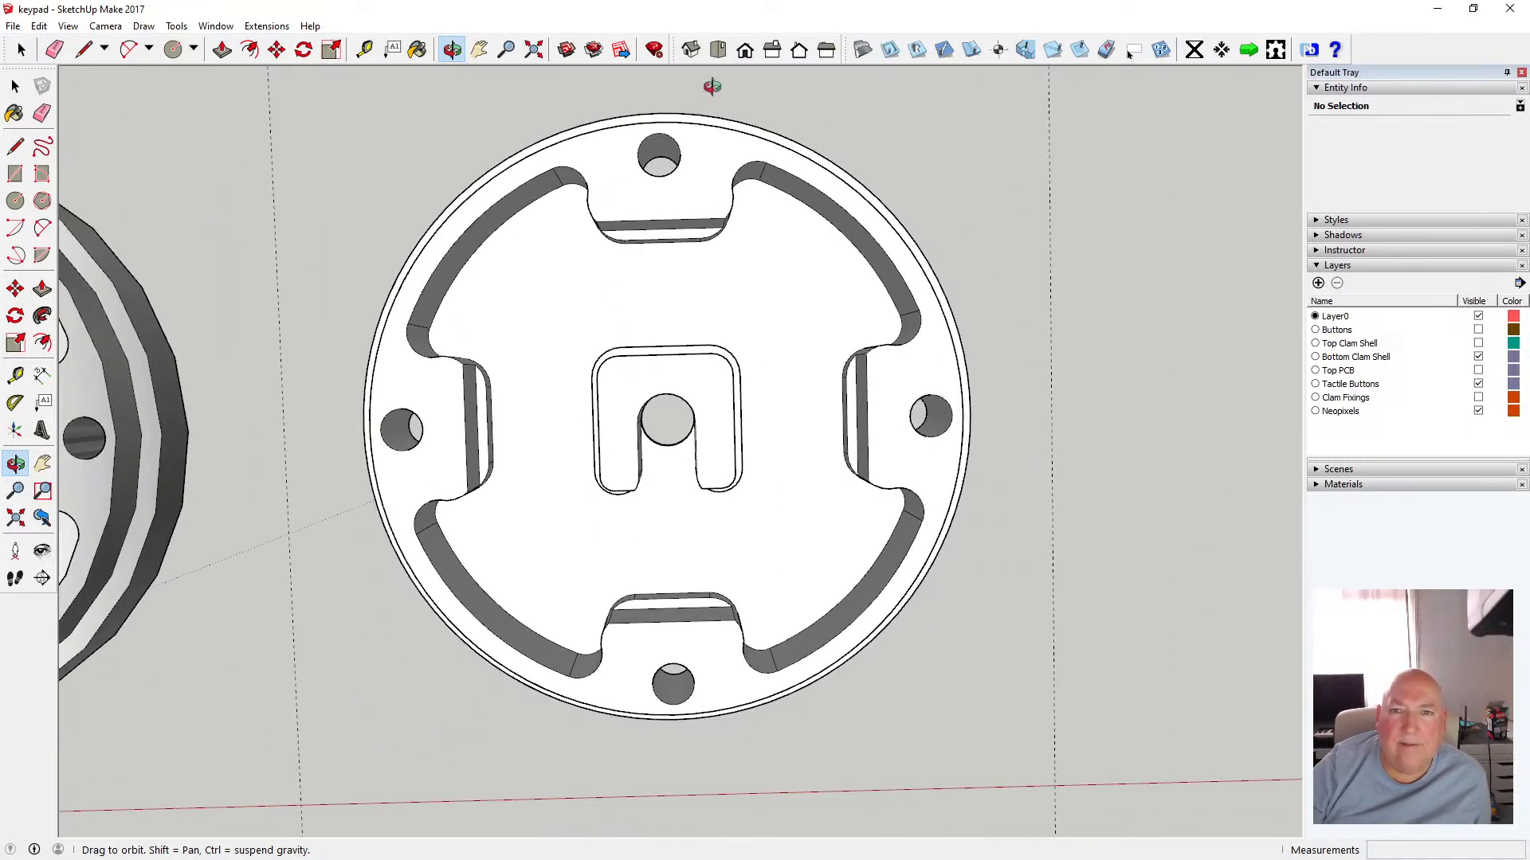
left_click(719, 50)
scroll(705, 520, "up", 3)
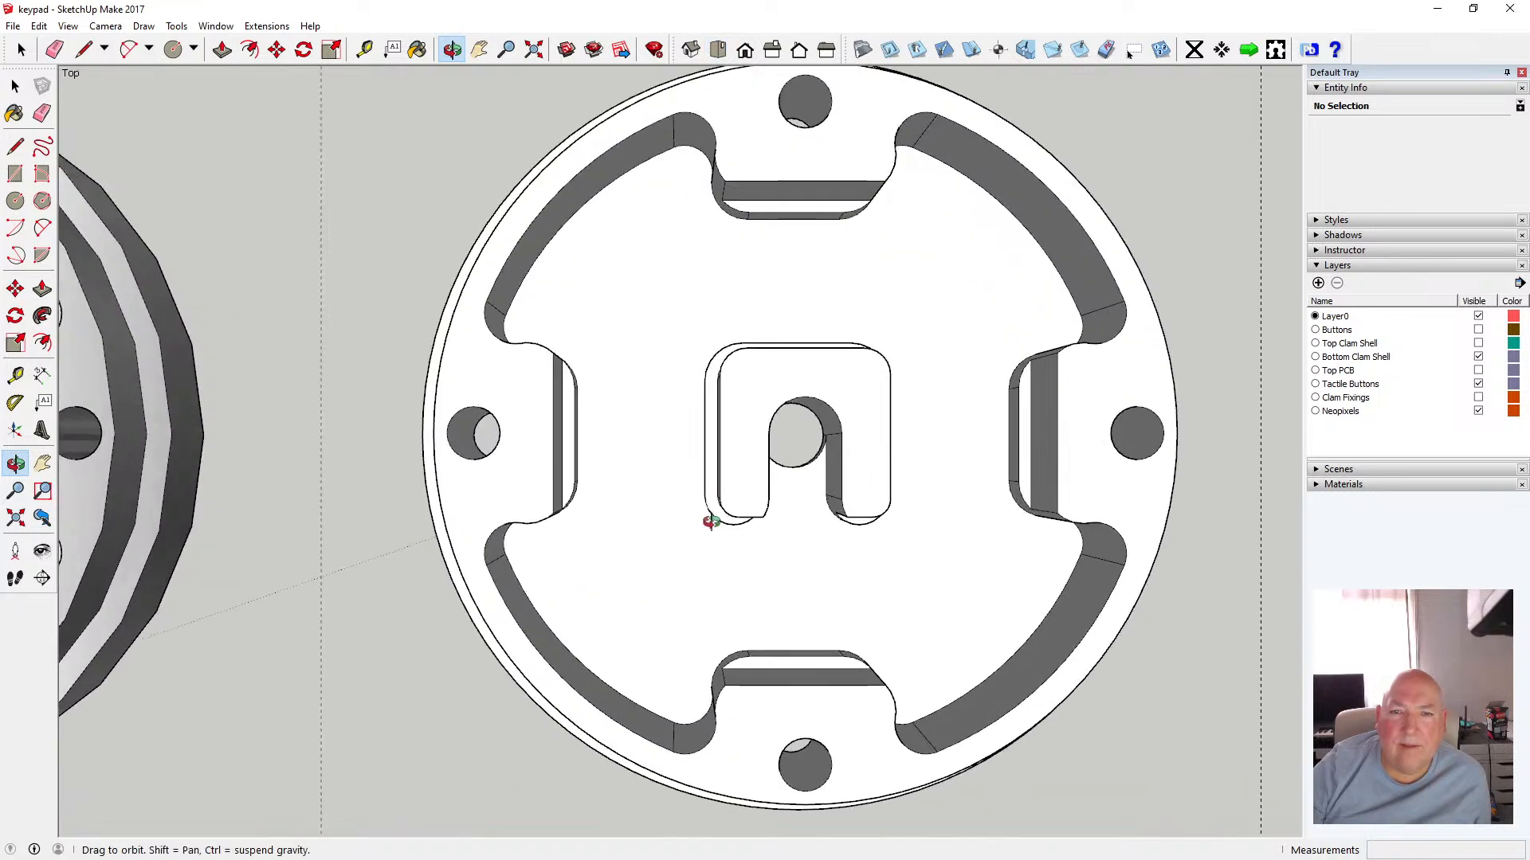
scroll(577, 642, "down", 6)
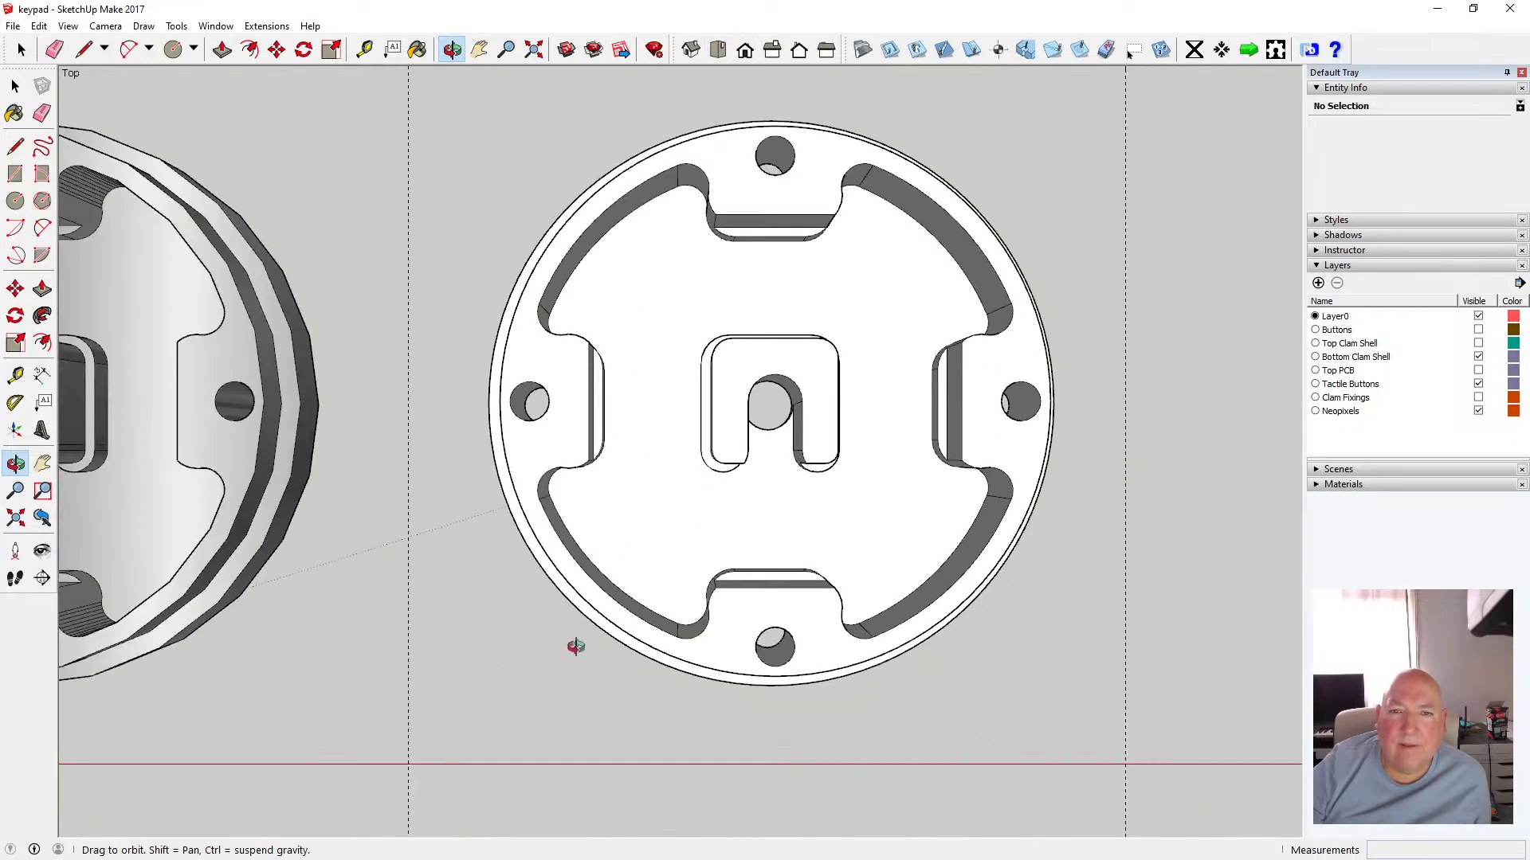
scroll(642, 232, "up", 4)
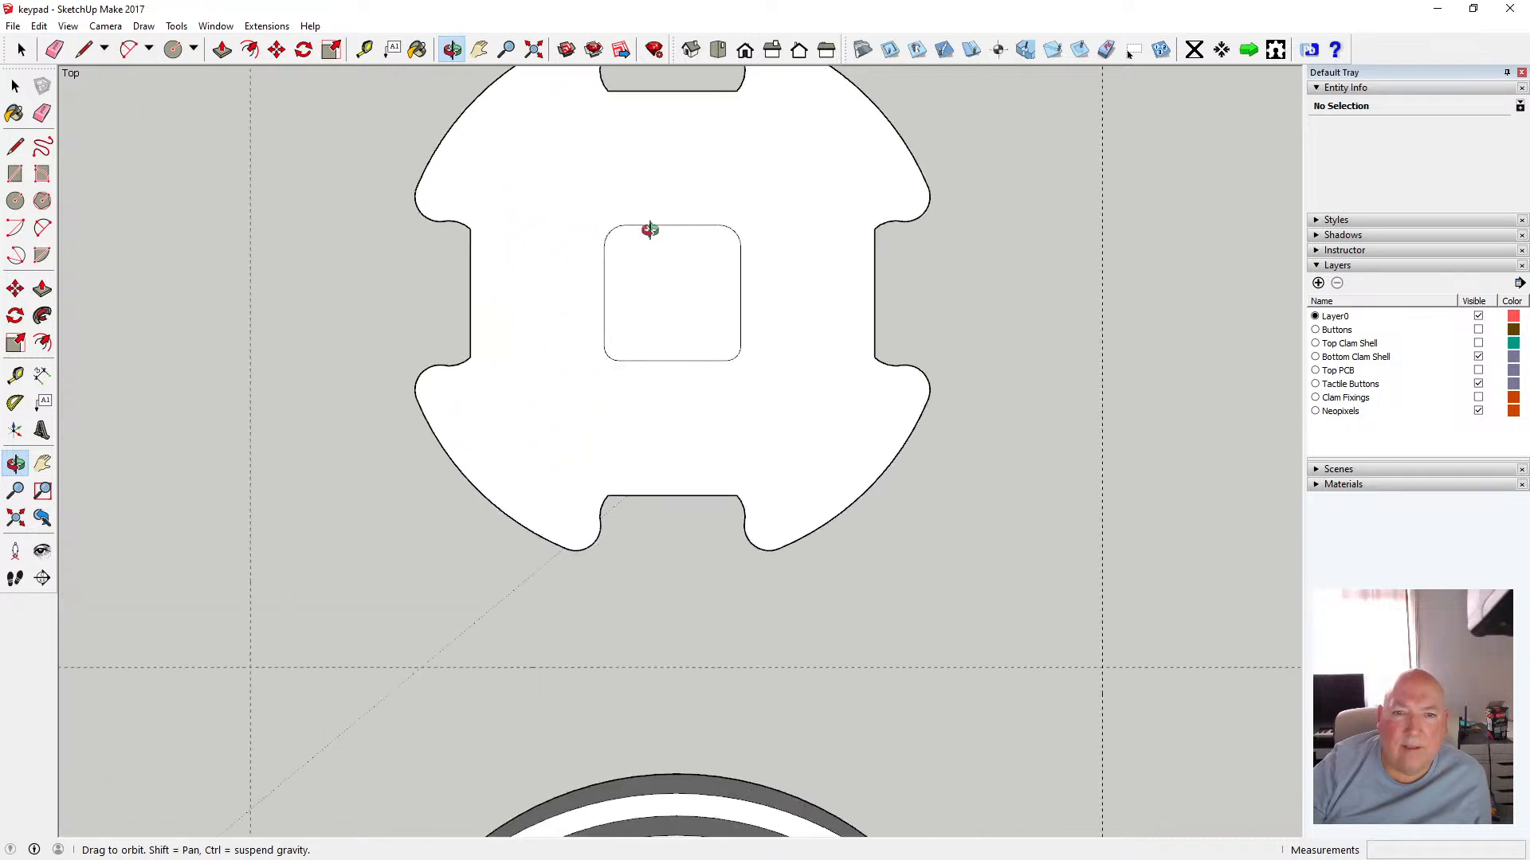
scroll(662, 327, "down", 2)
scroll(656, 267, "up", 2)
scroll(656, 267, "up", 1)
scroll(670, 247, "down", 2)
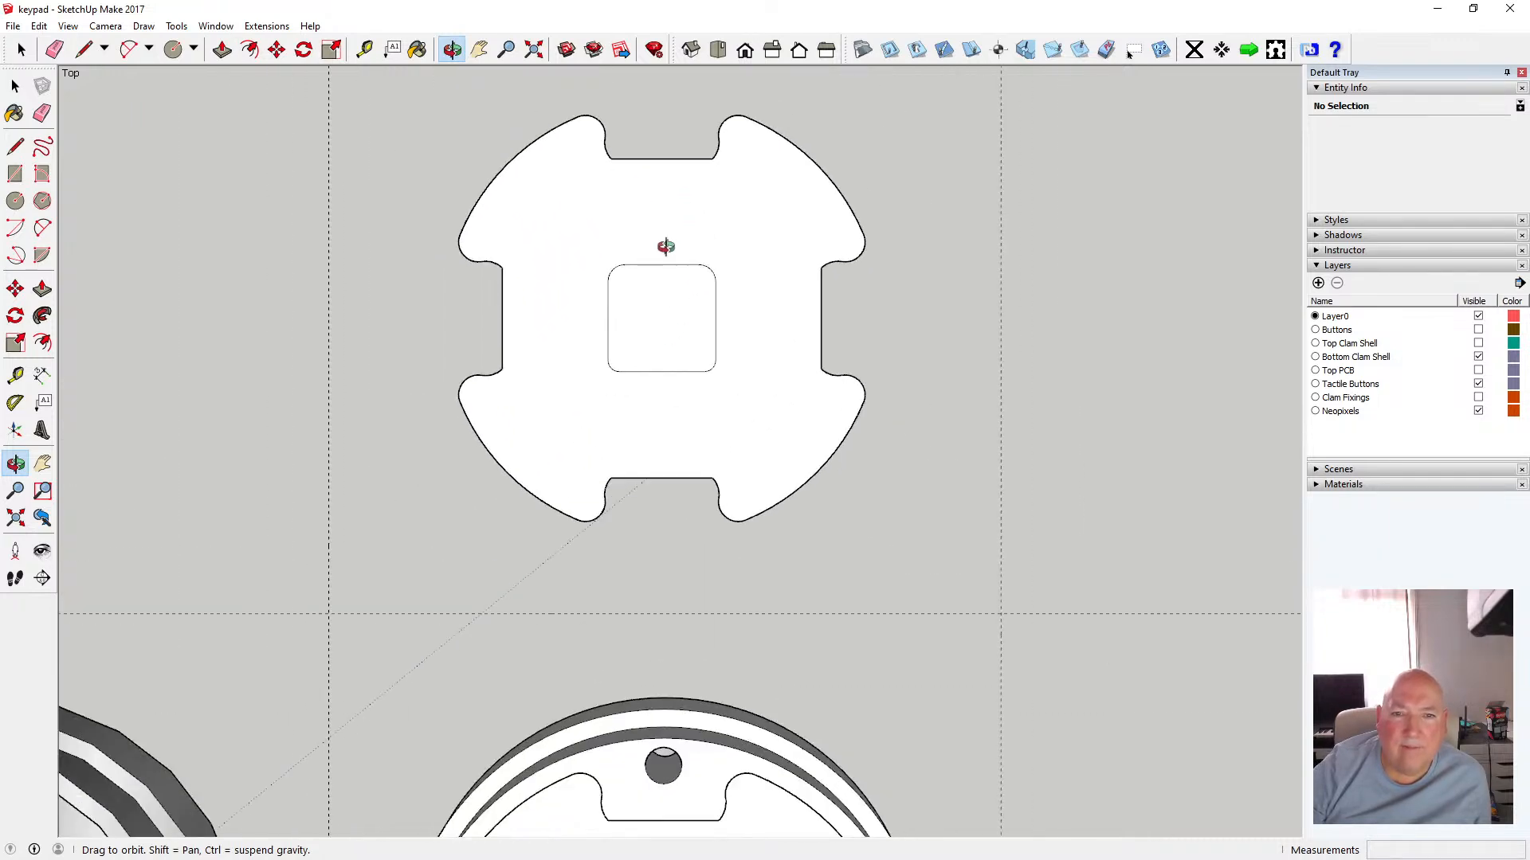
scroll(661, 235, "up", 2)
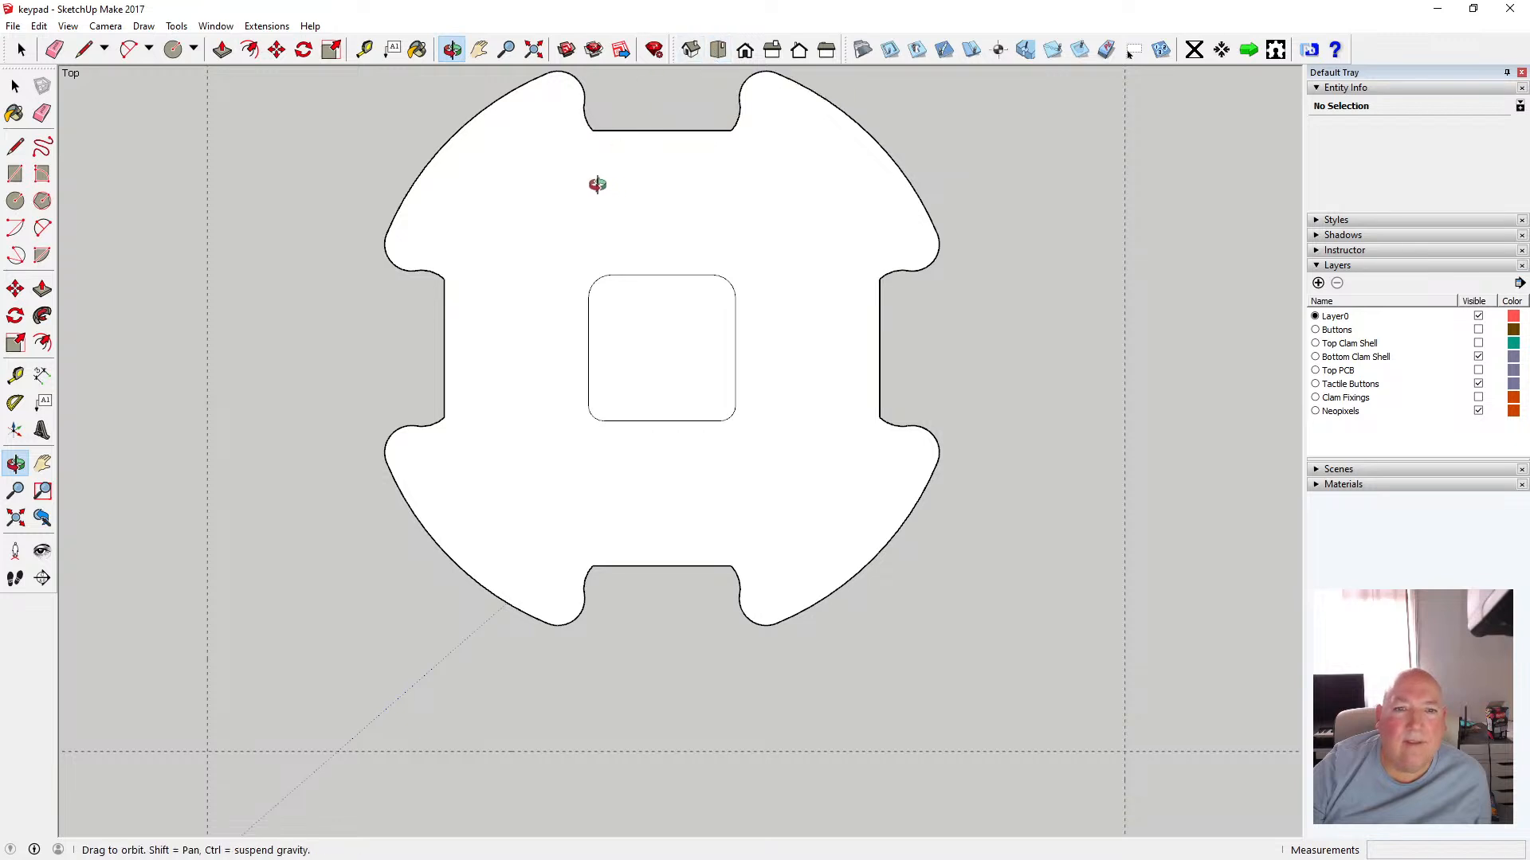
key("space")
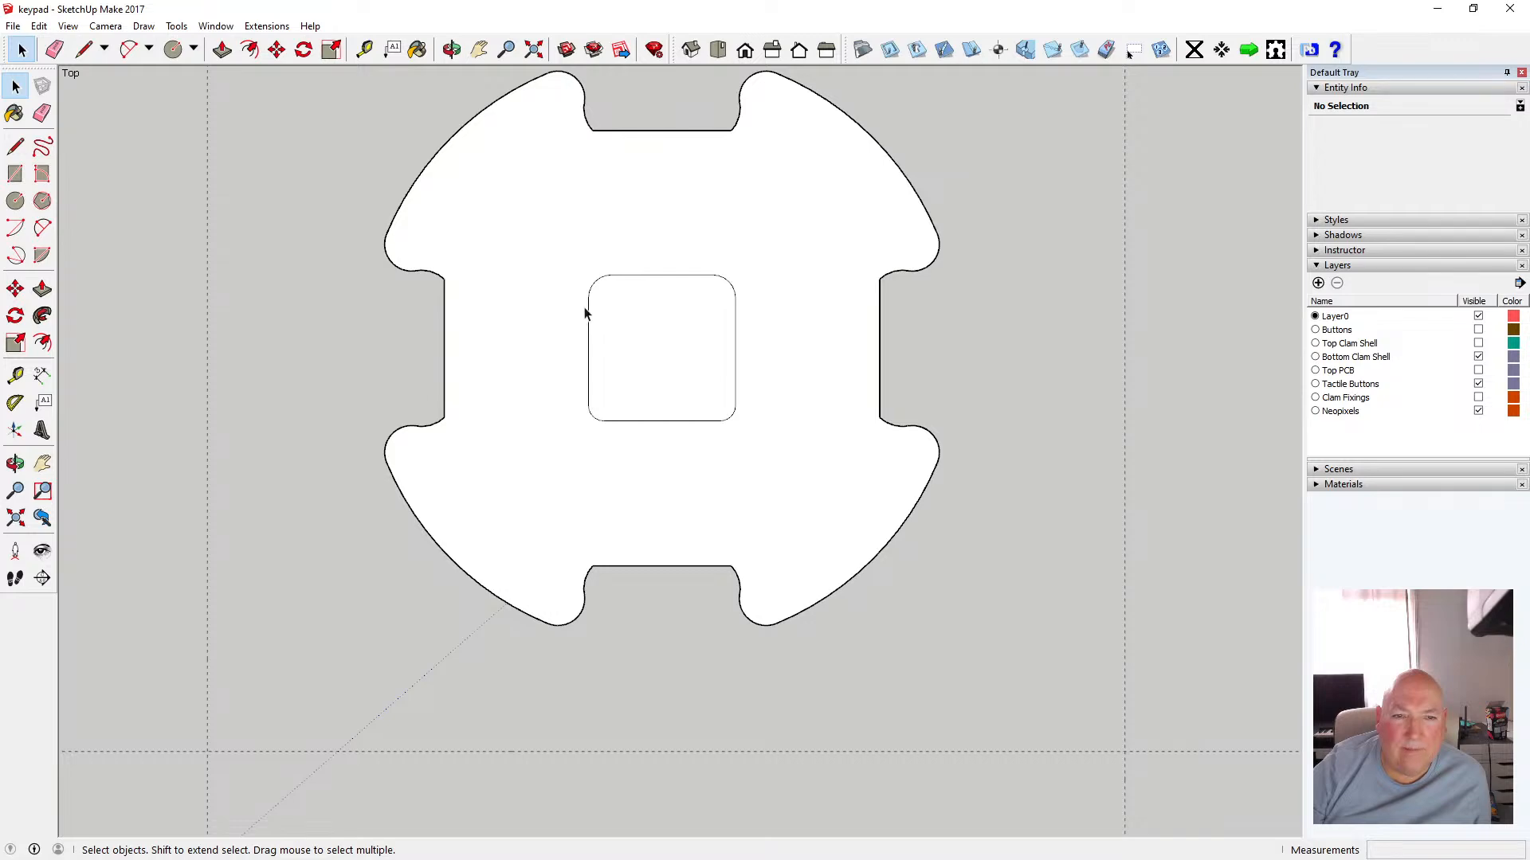
Offset the central square's outline outward by 0.5 mm
left_click(249, 50)
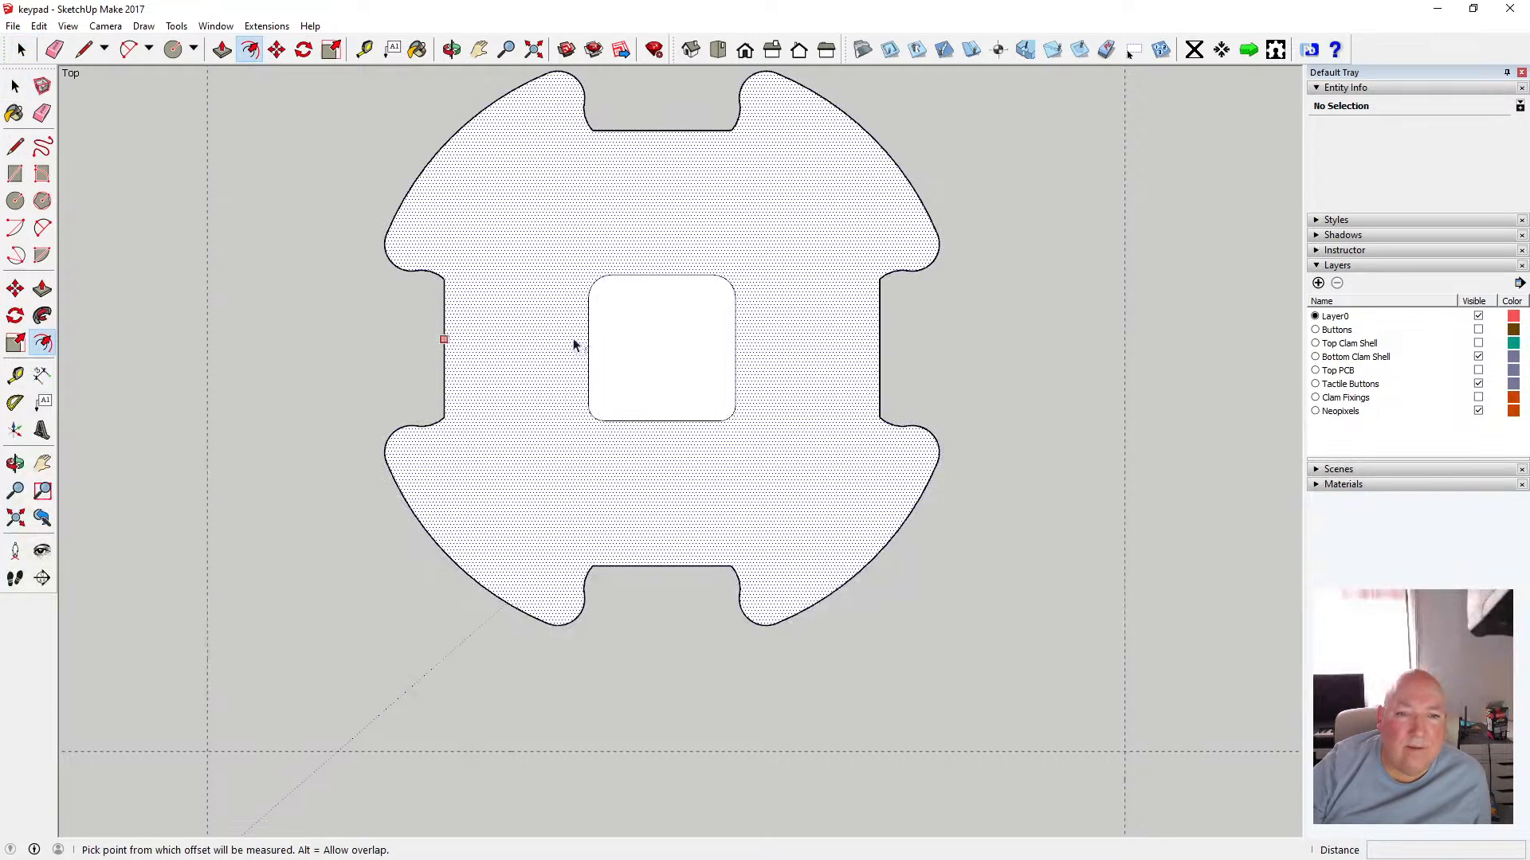
left_click(590, 339)
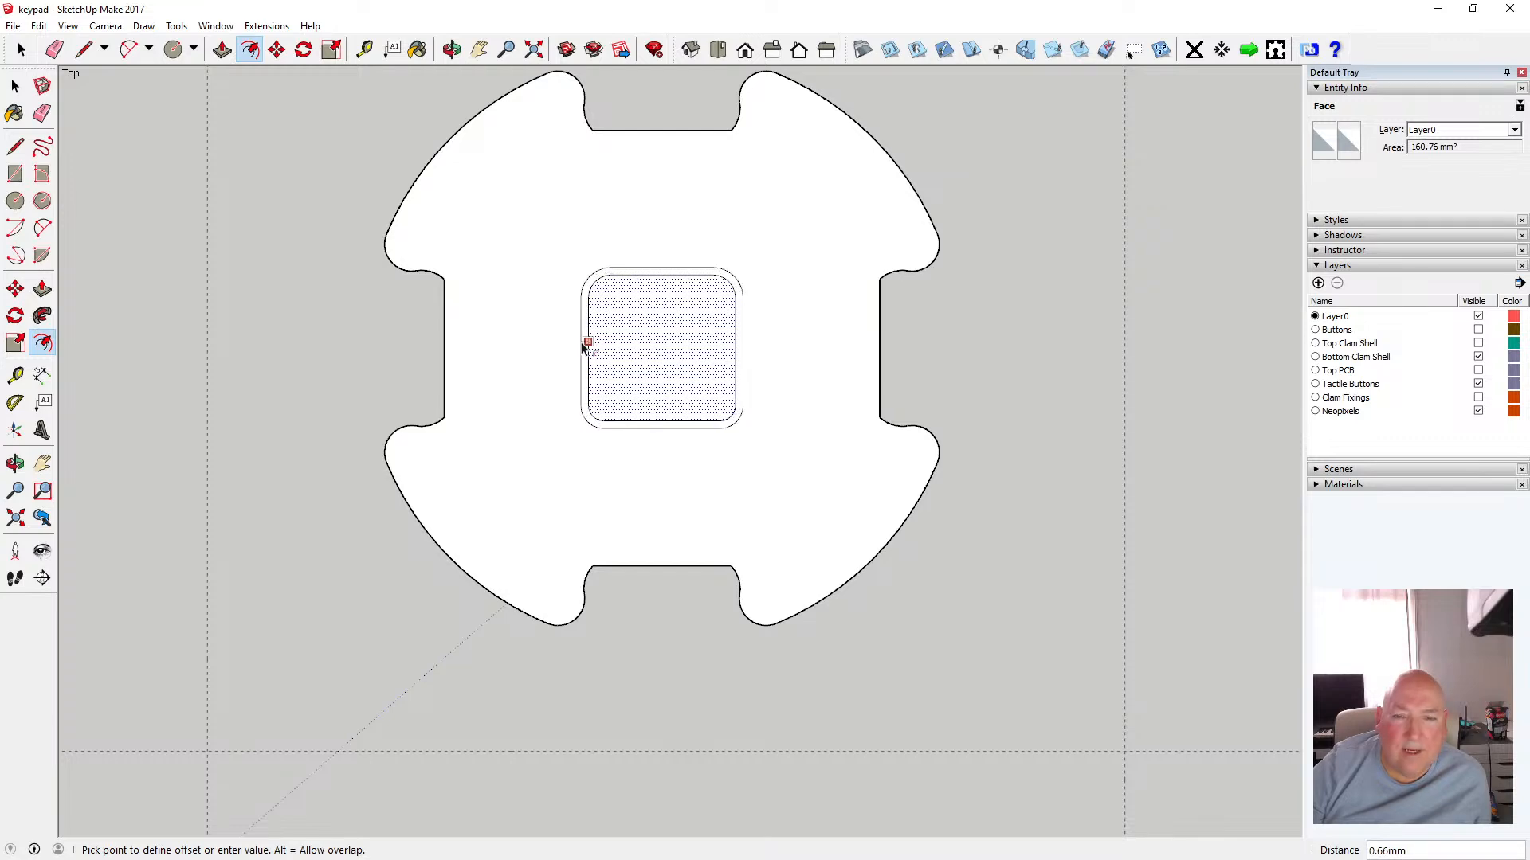
type(".5")
key("Return")
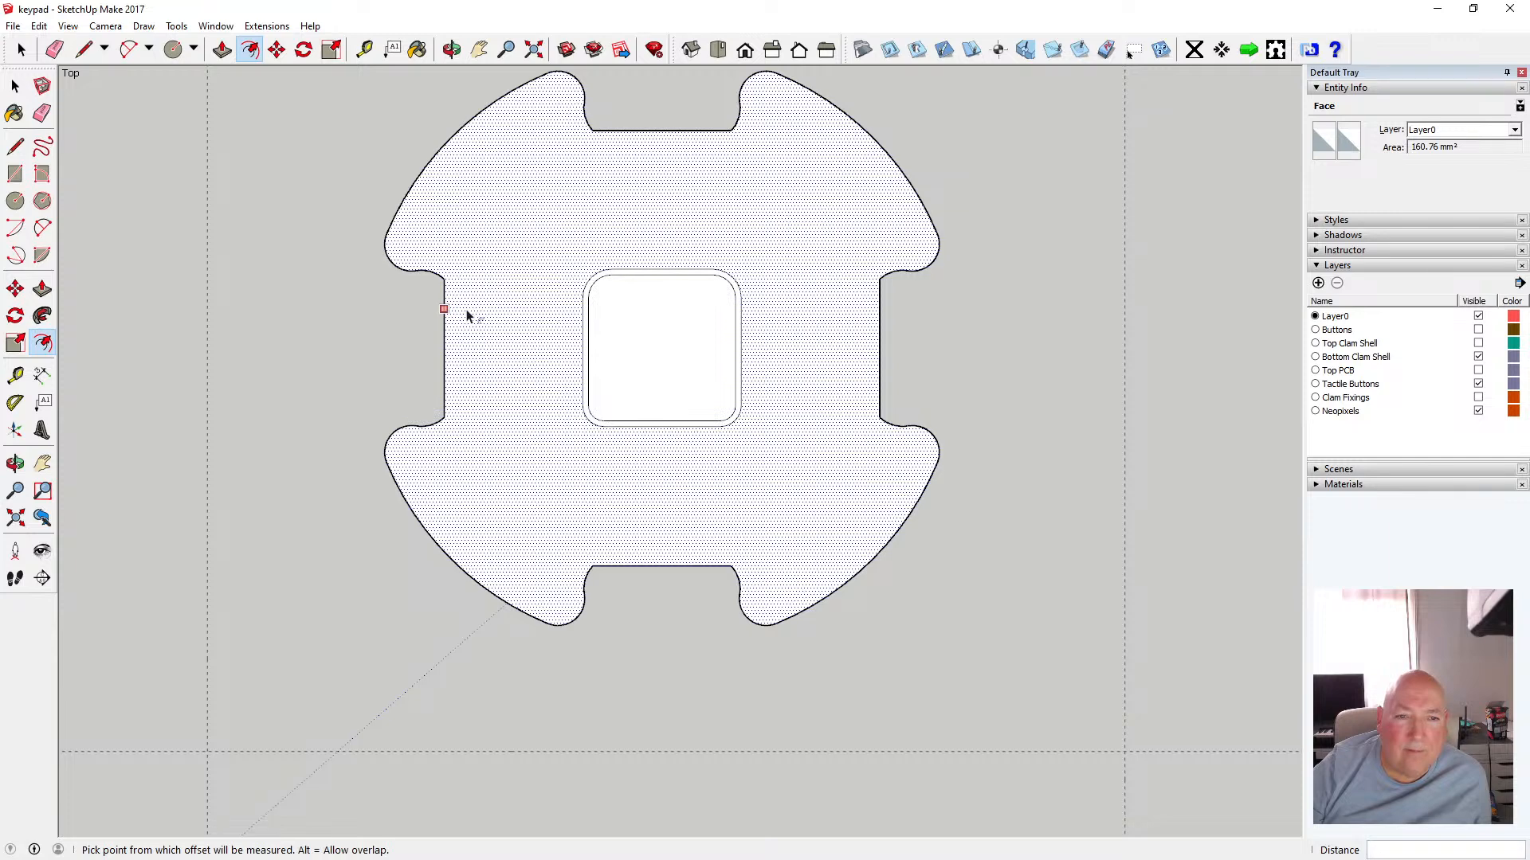
Offset the outer outline of the flat piece inward by 0.5 mm
left_click(468, 316)
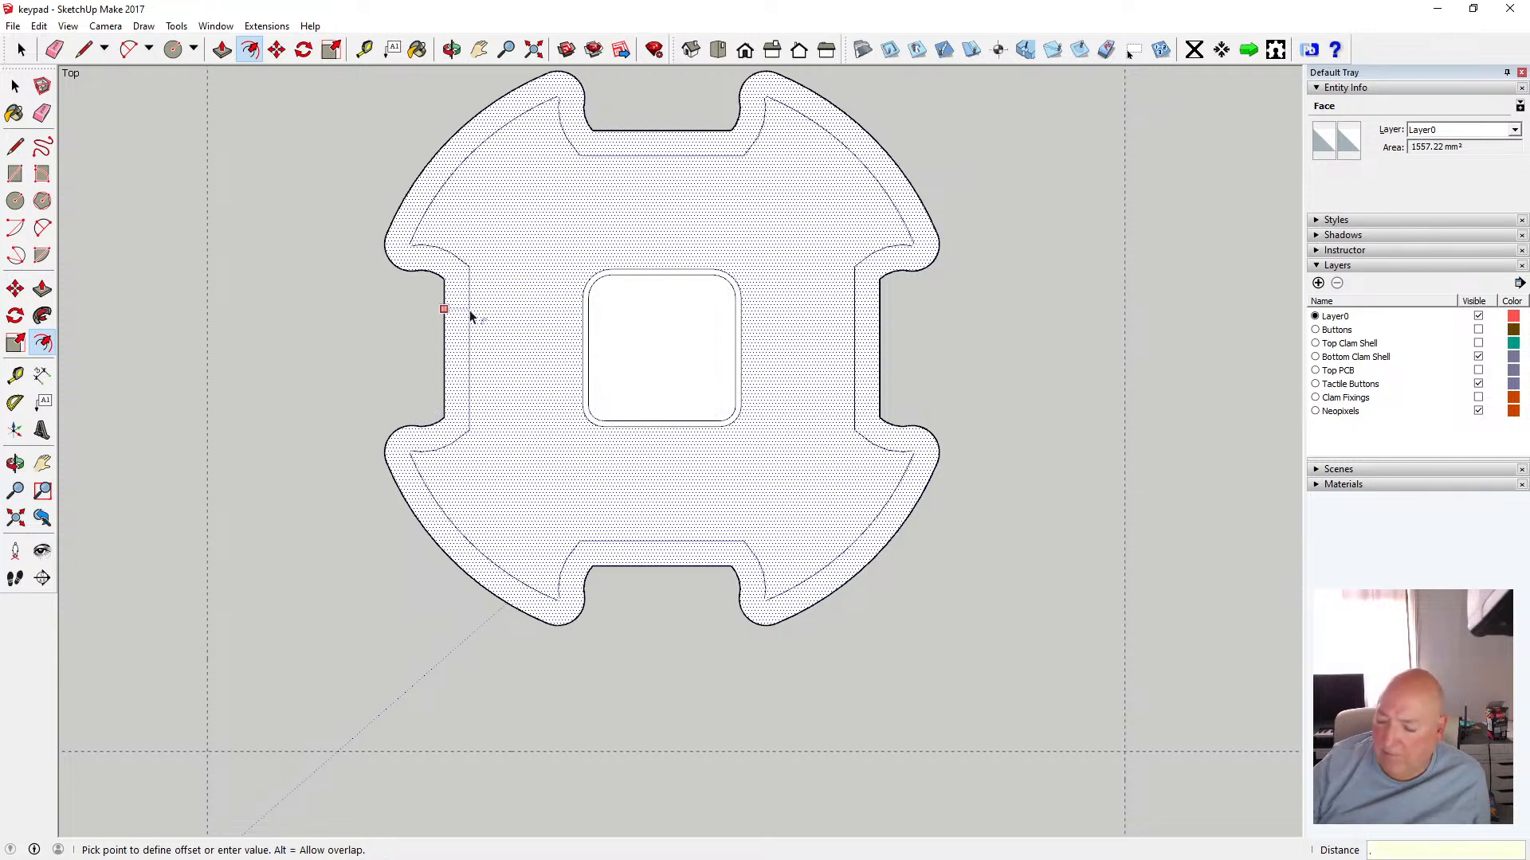
type(".5")
key("Return")
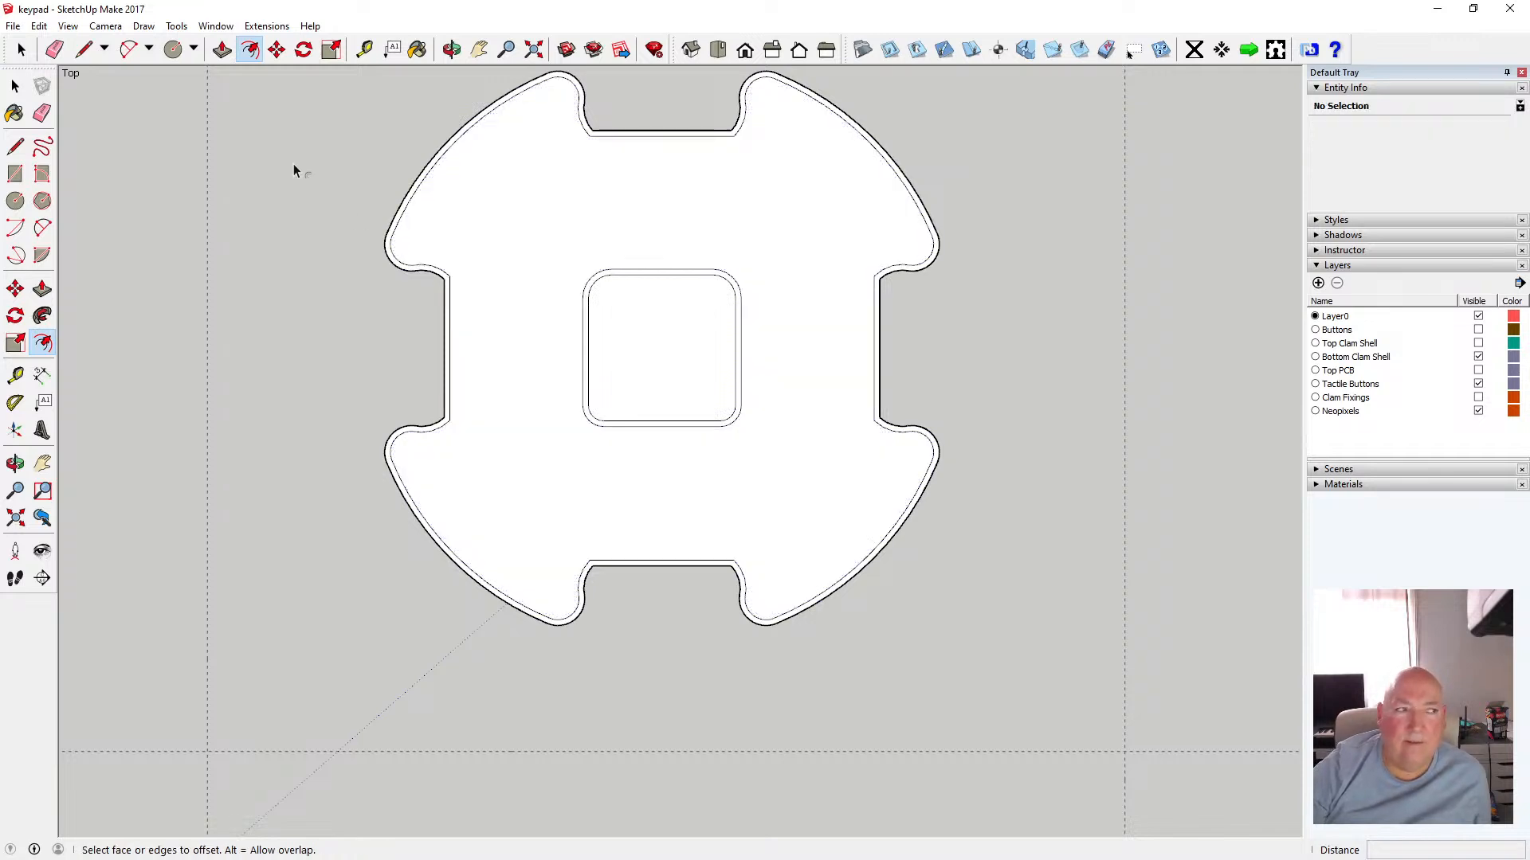
Delete the original outer edges along the upper-left arc and the top notch's left corner
key("space")
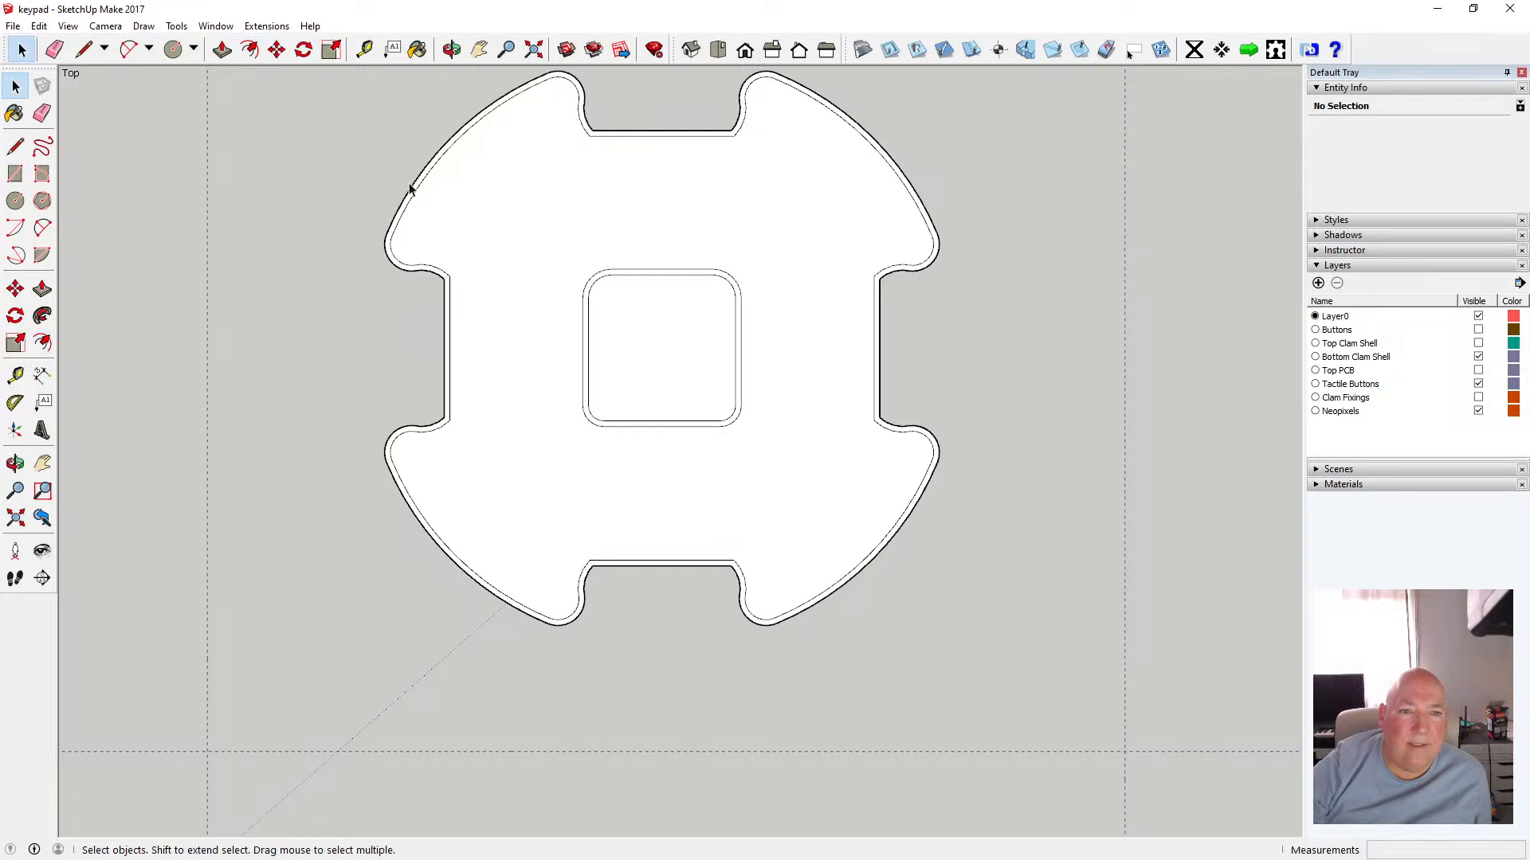
left_click(415, 185)
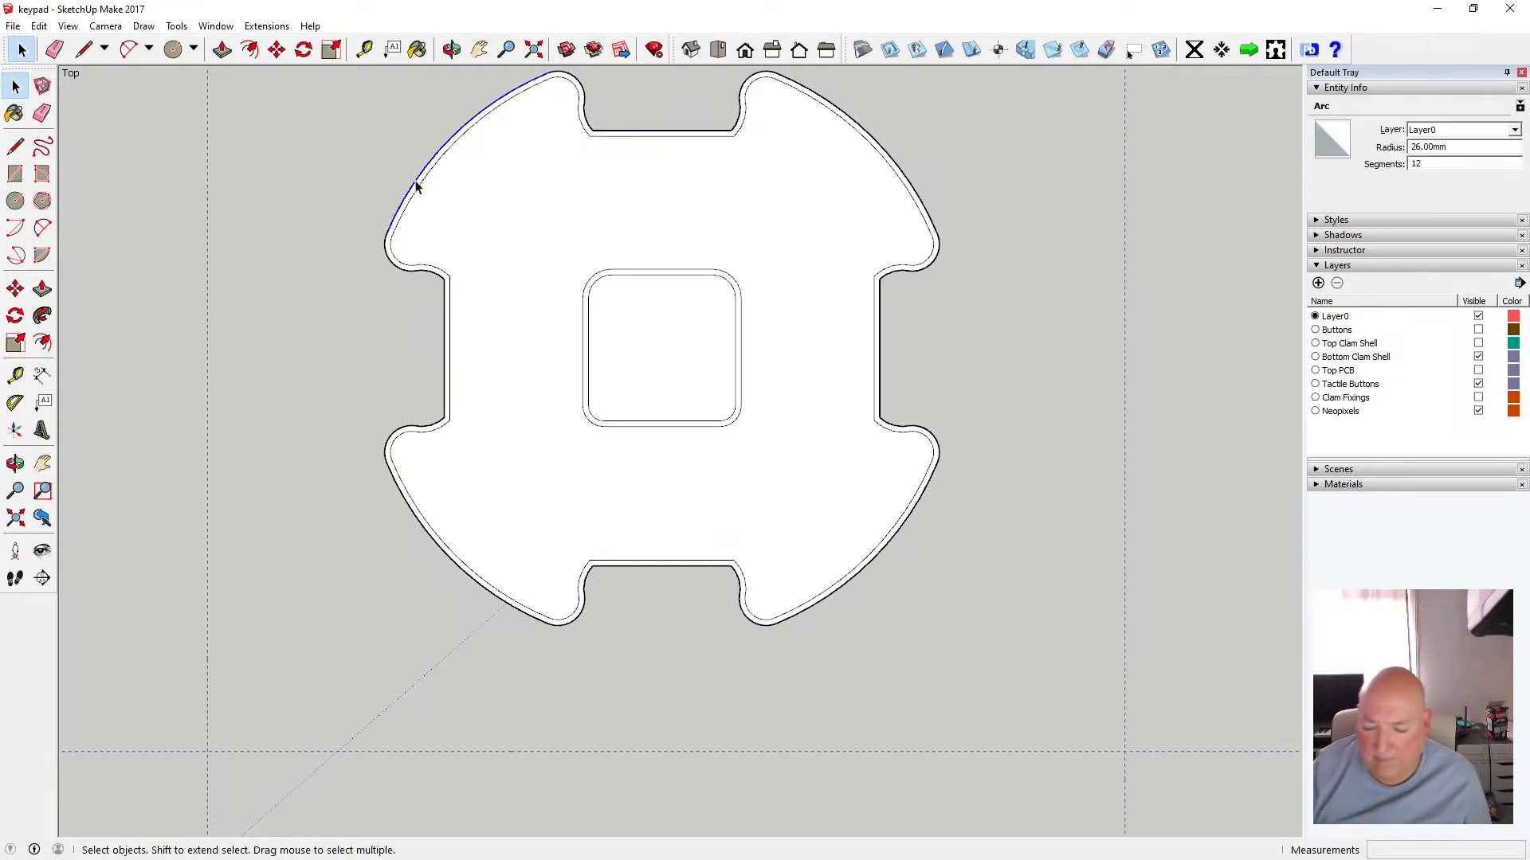
left_click(562, 70)
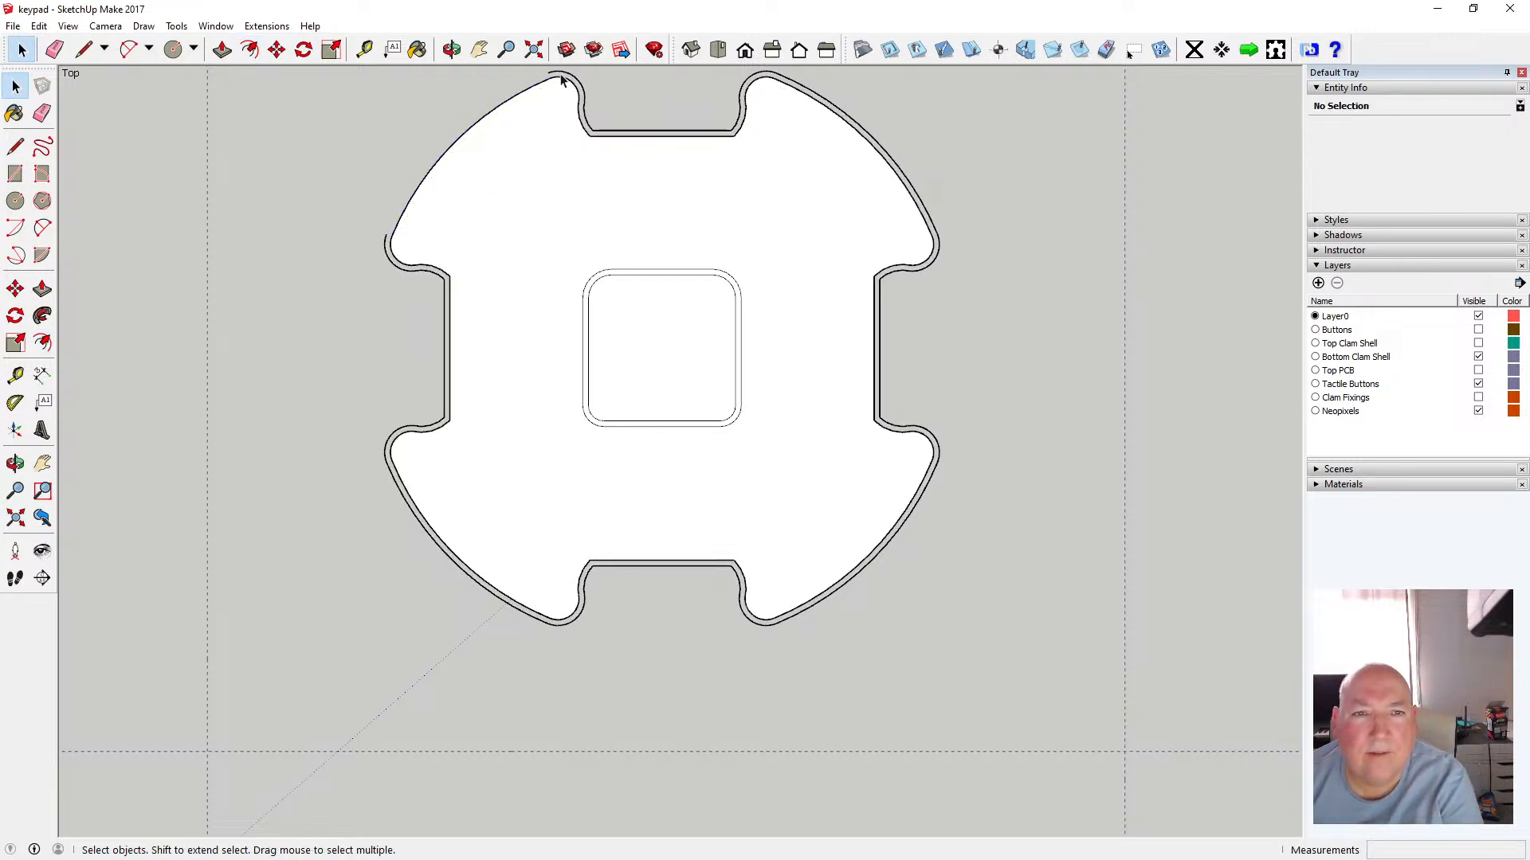
left_click(603, 133)
key("Delete")
left_click(587, 125)
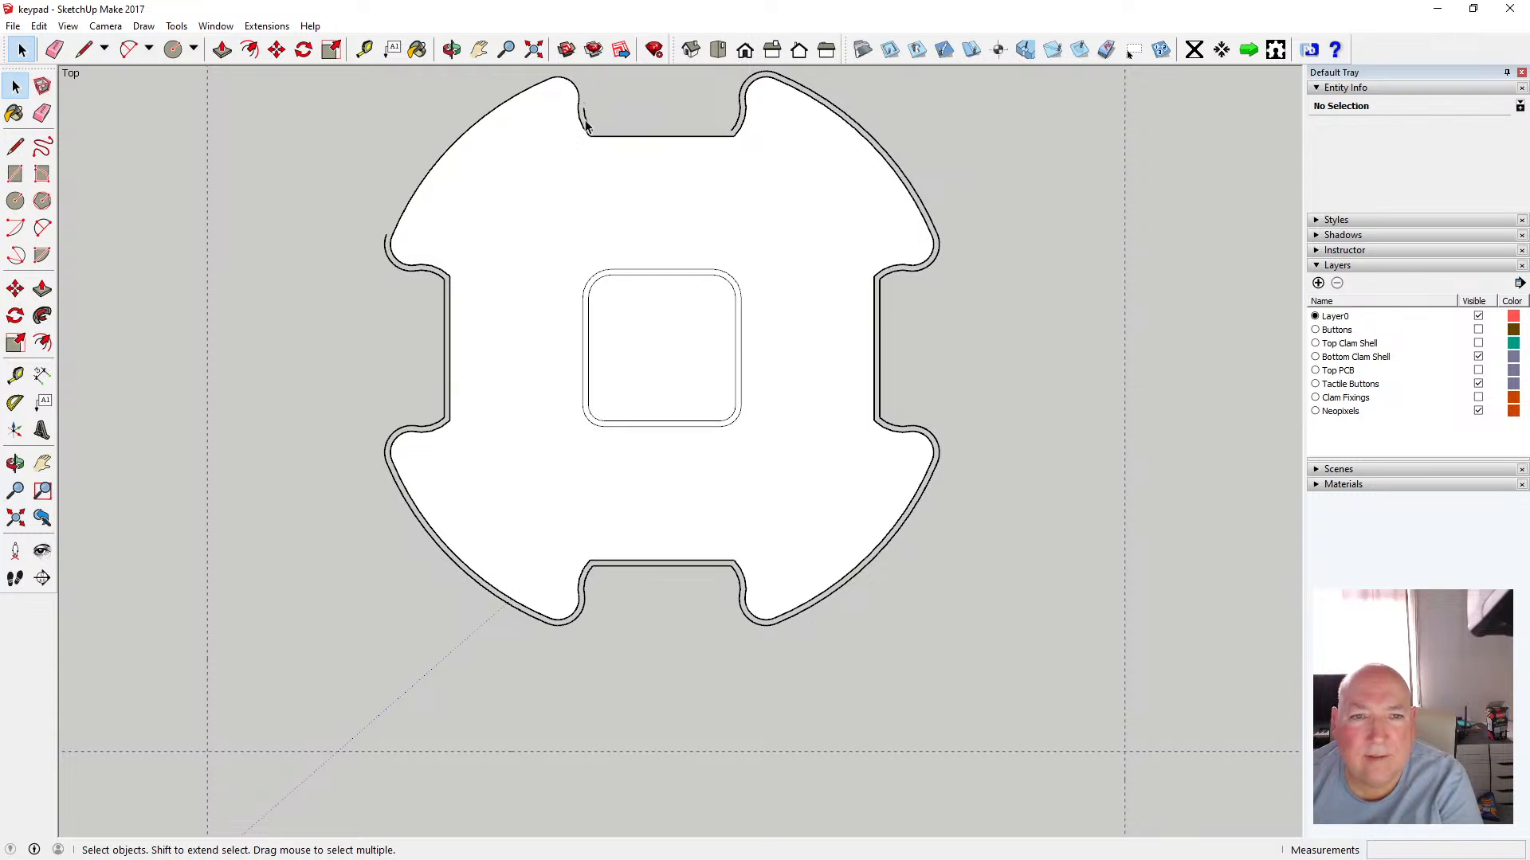
key("Delete")
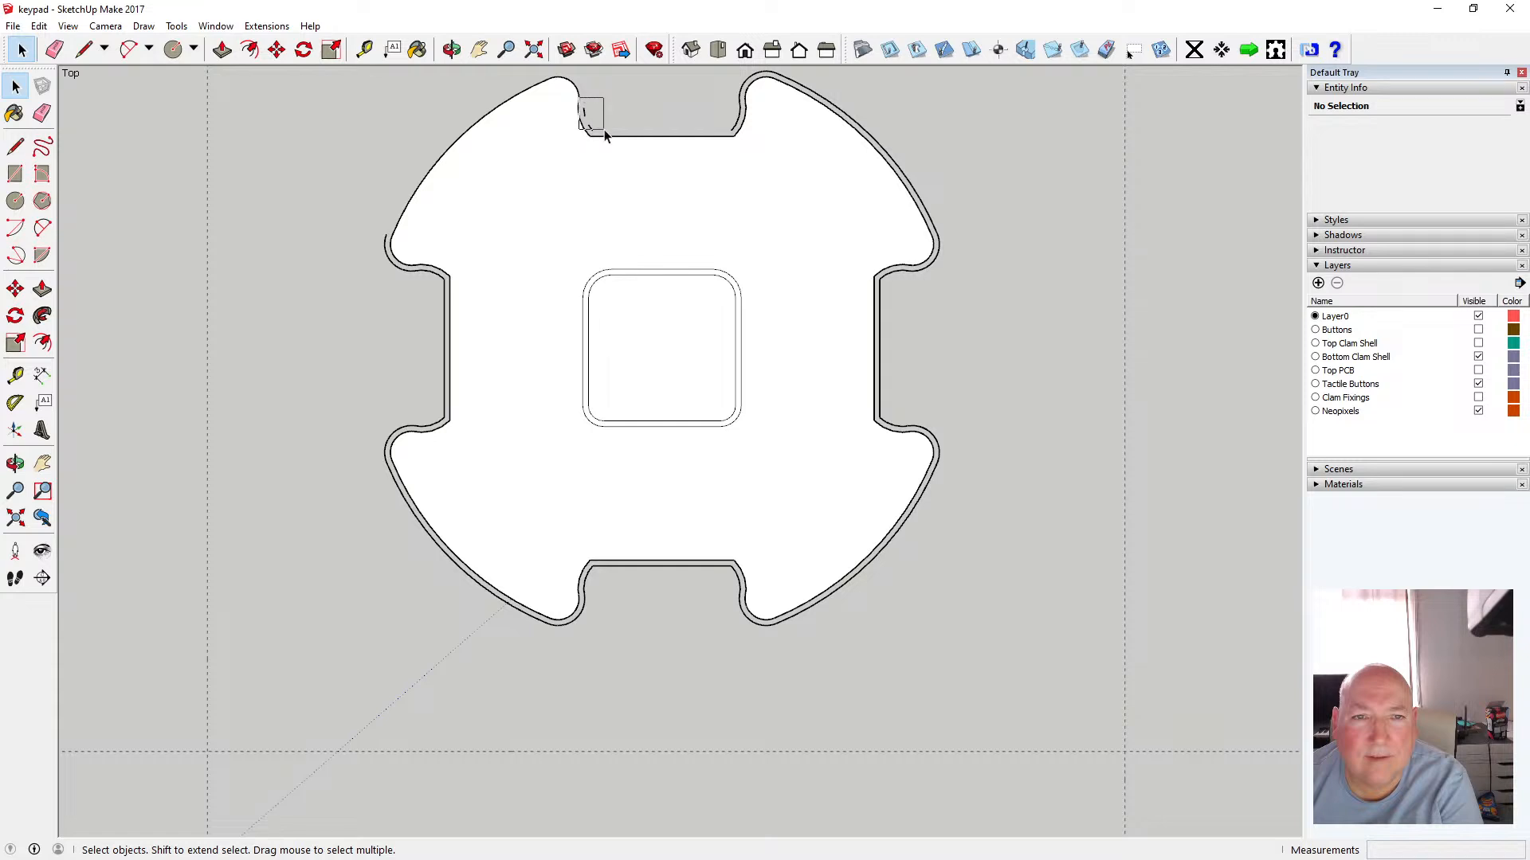
Delete the leftover short edges inside the top notch's left corner
left_click_drag(604, 136, 604, 135)
scroll(590, 119, "up", 4)
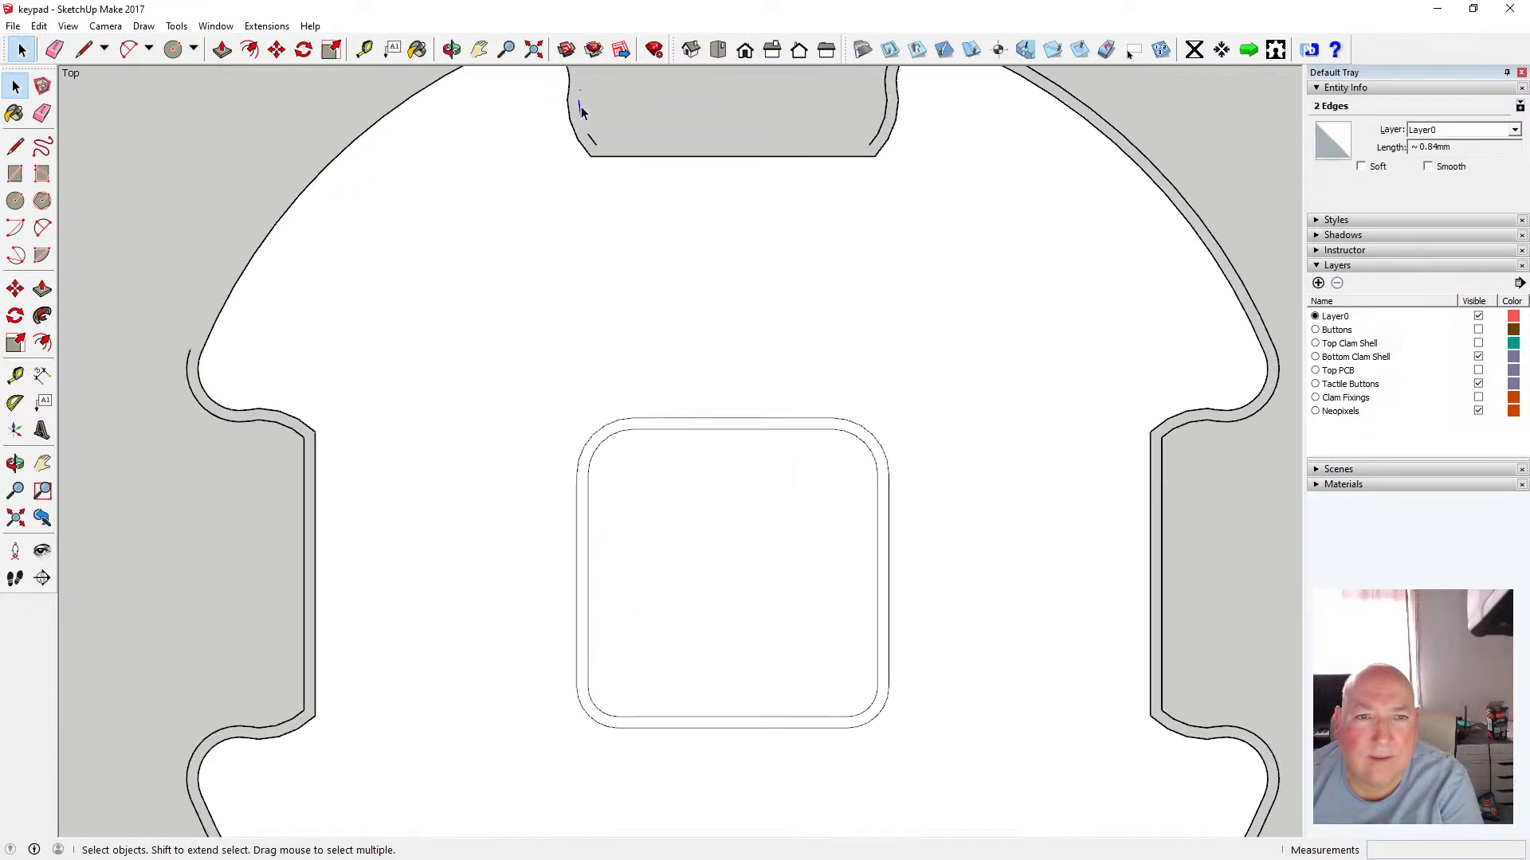
left_click(580, 110)
key("Delete")
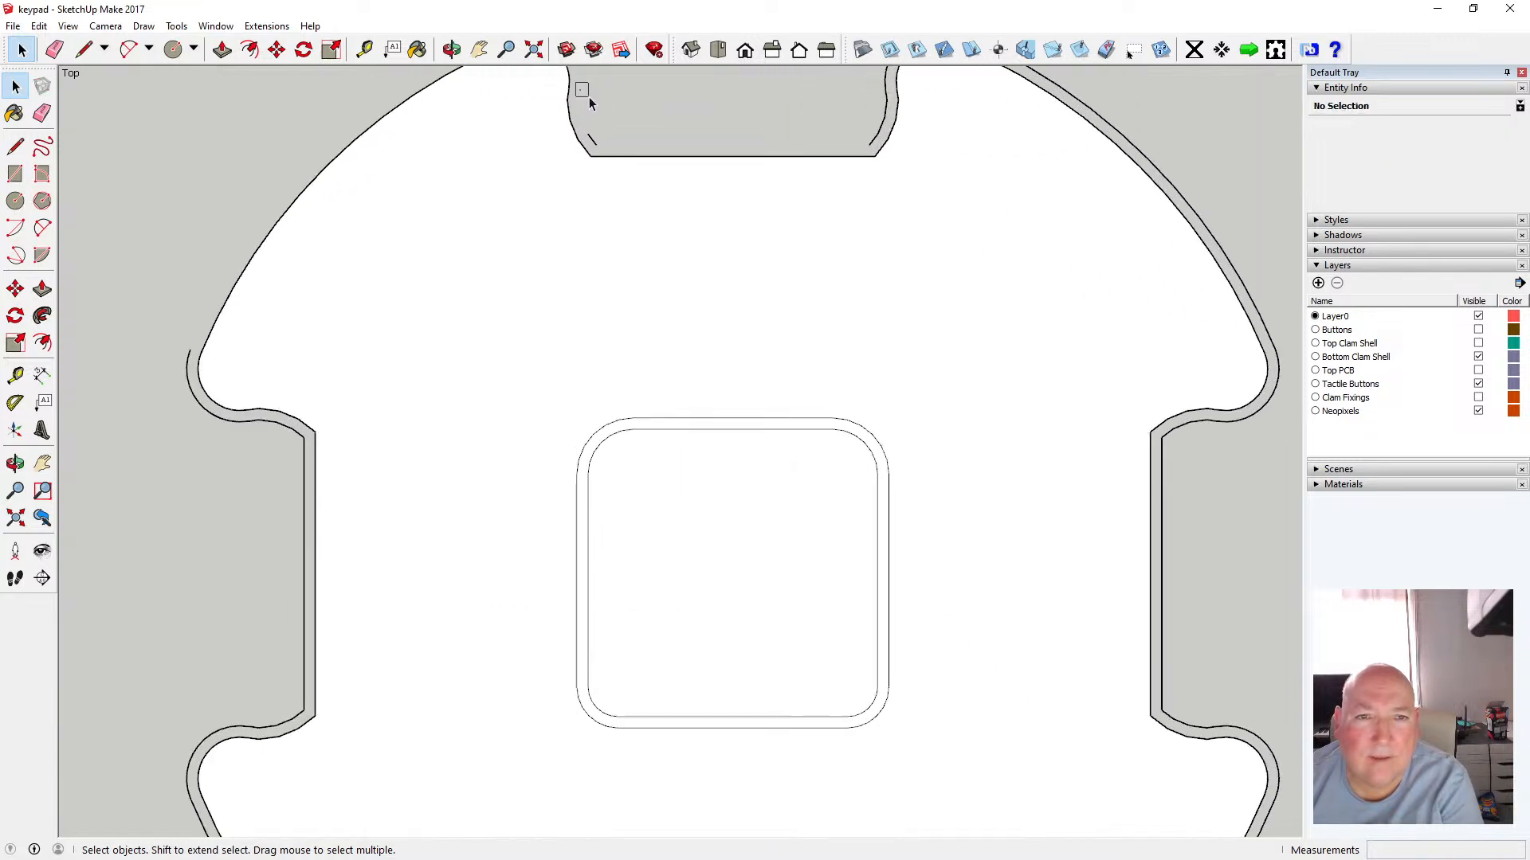
left_click(593, 139)
key("Delete")
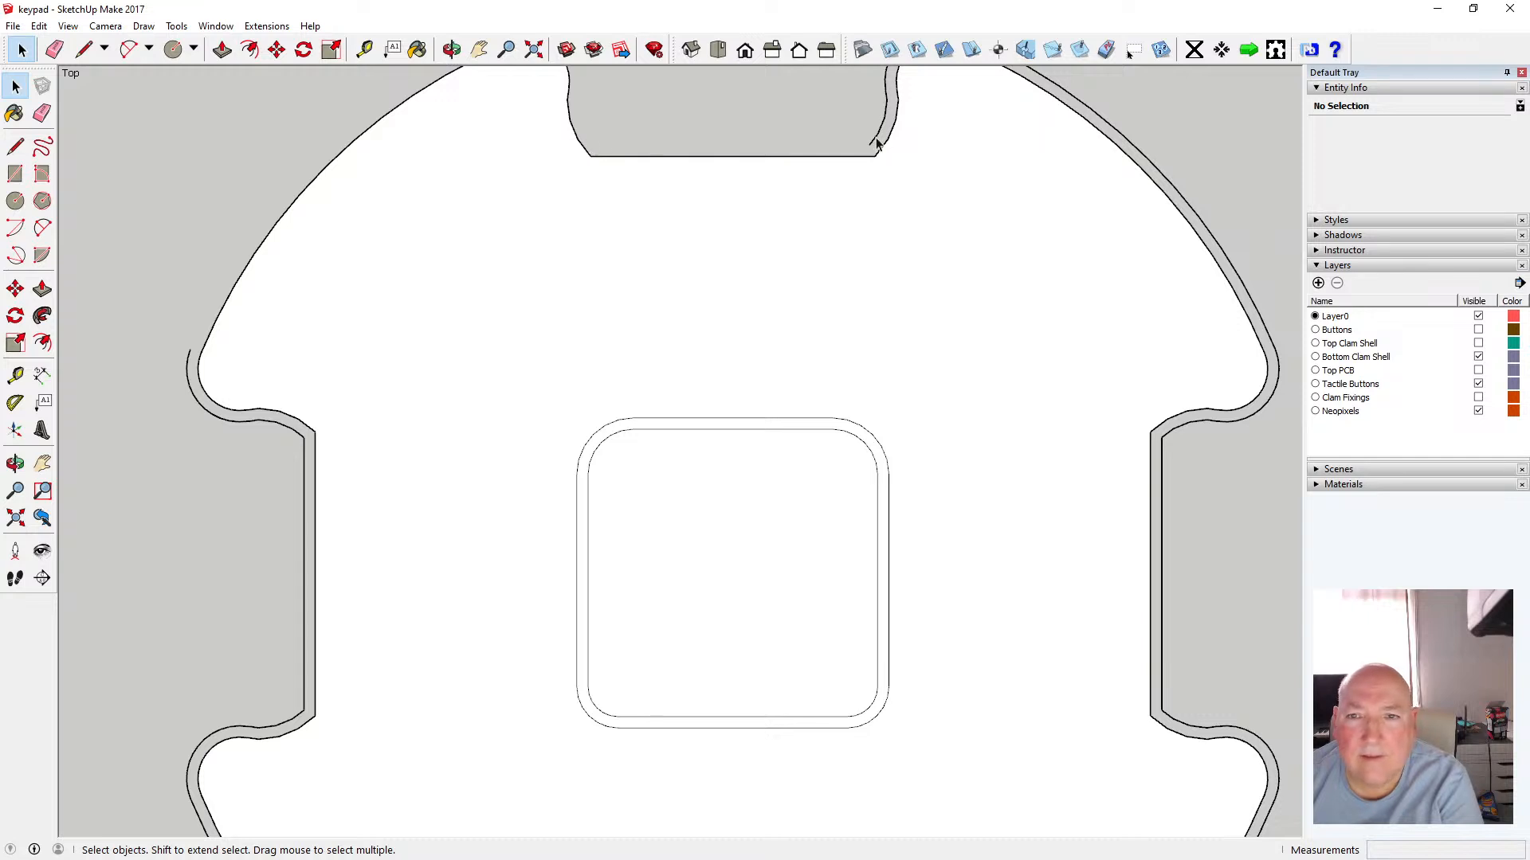
scroll(790, 278, "down", 2)
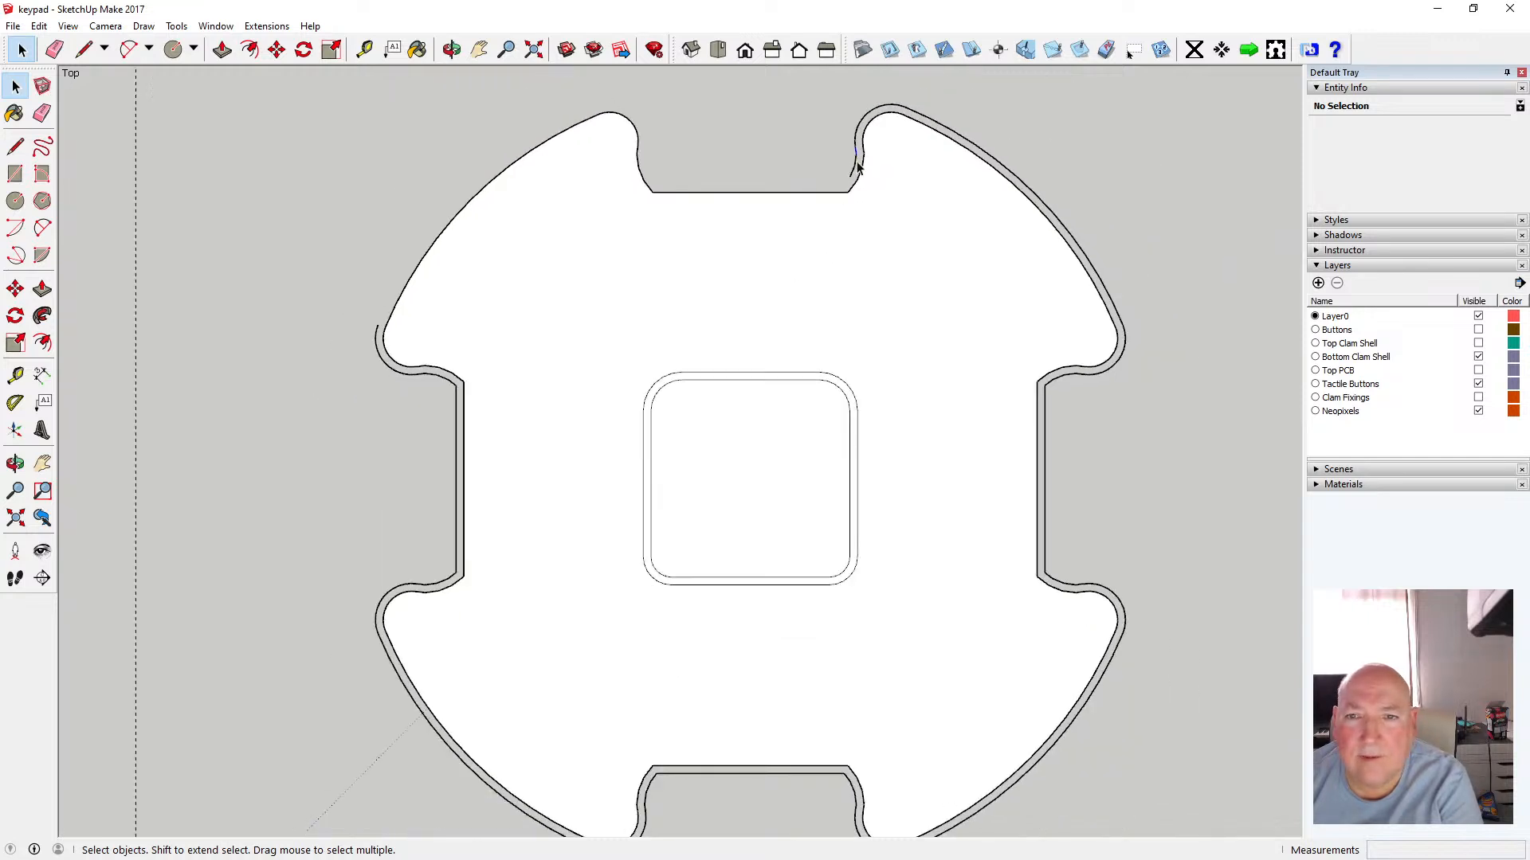
Delete the original edges at the top notch's right corner and along the upper-right arc
left_click_drag(843, 146, 859, 178)
key("Delete")
left_click(853, 169)
key("Delete")
left_click(856, 144)
key("Delete")
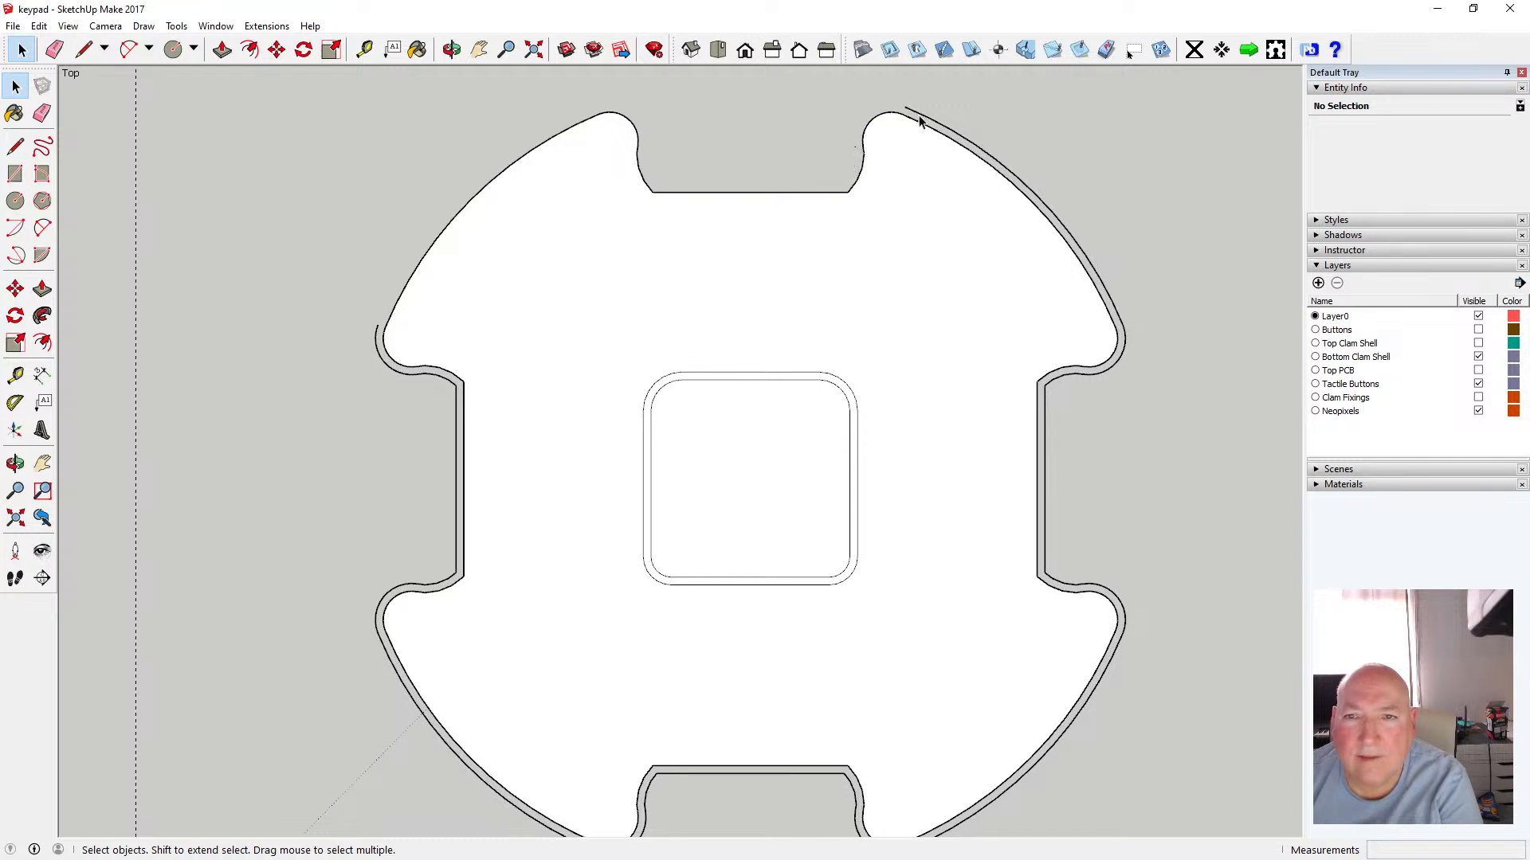
left_click_drag(834, 133, 862, 159)
left_click(916, 114)
key("Delete")
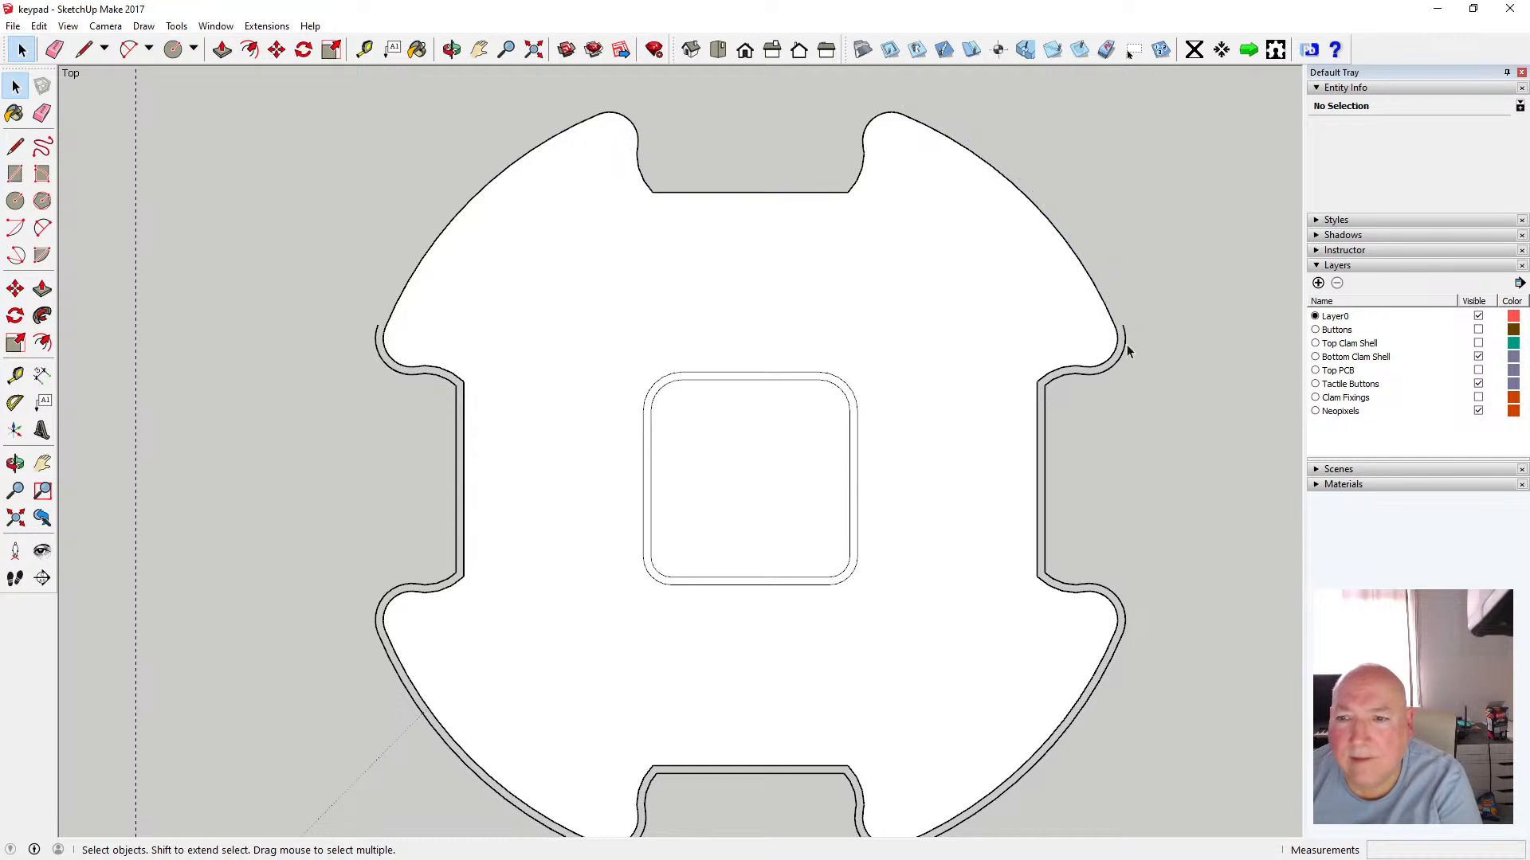
Delete the original outer edges around the upper corner of the right notch and its straight side
left_click(1130, 346)
key("Delete")
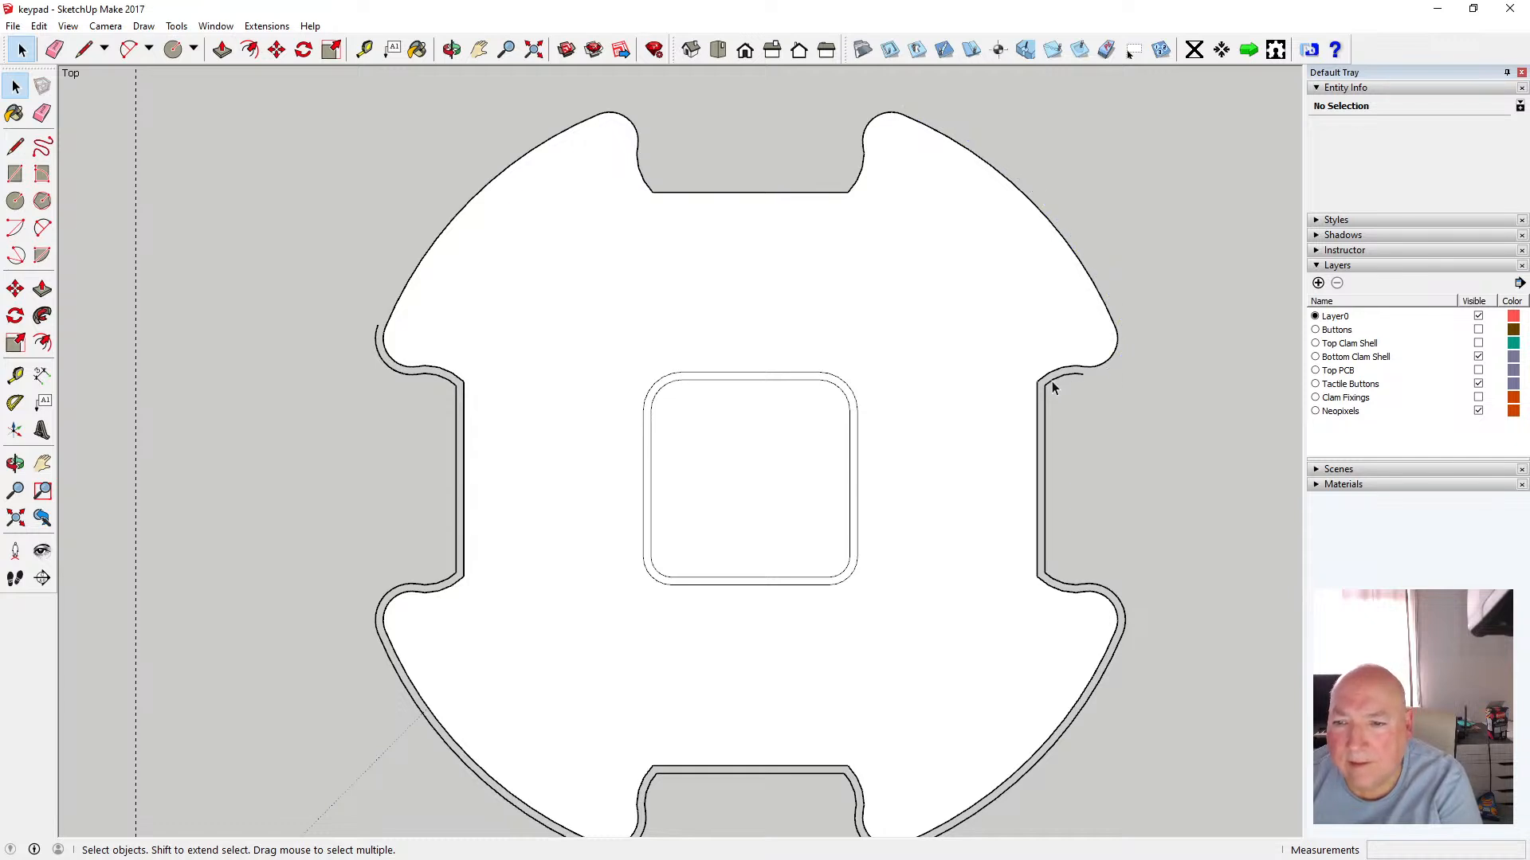
scroll(1090, 391, "up", 4)
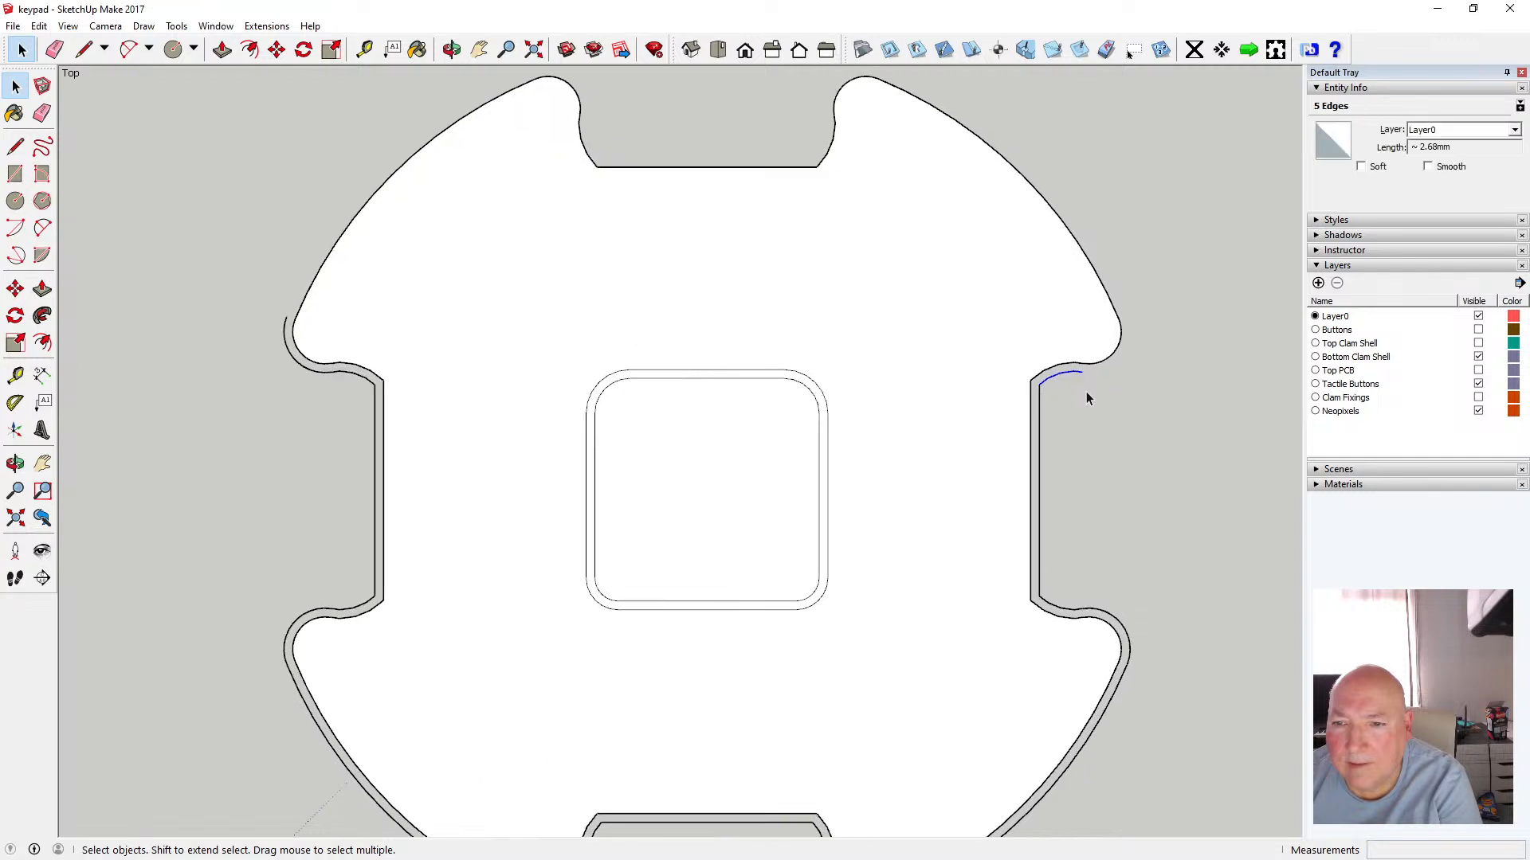
key("Delete")
left_click(1025, 402)
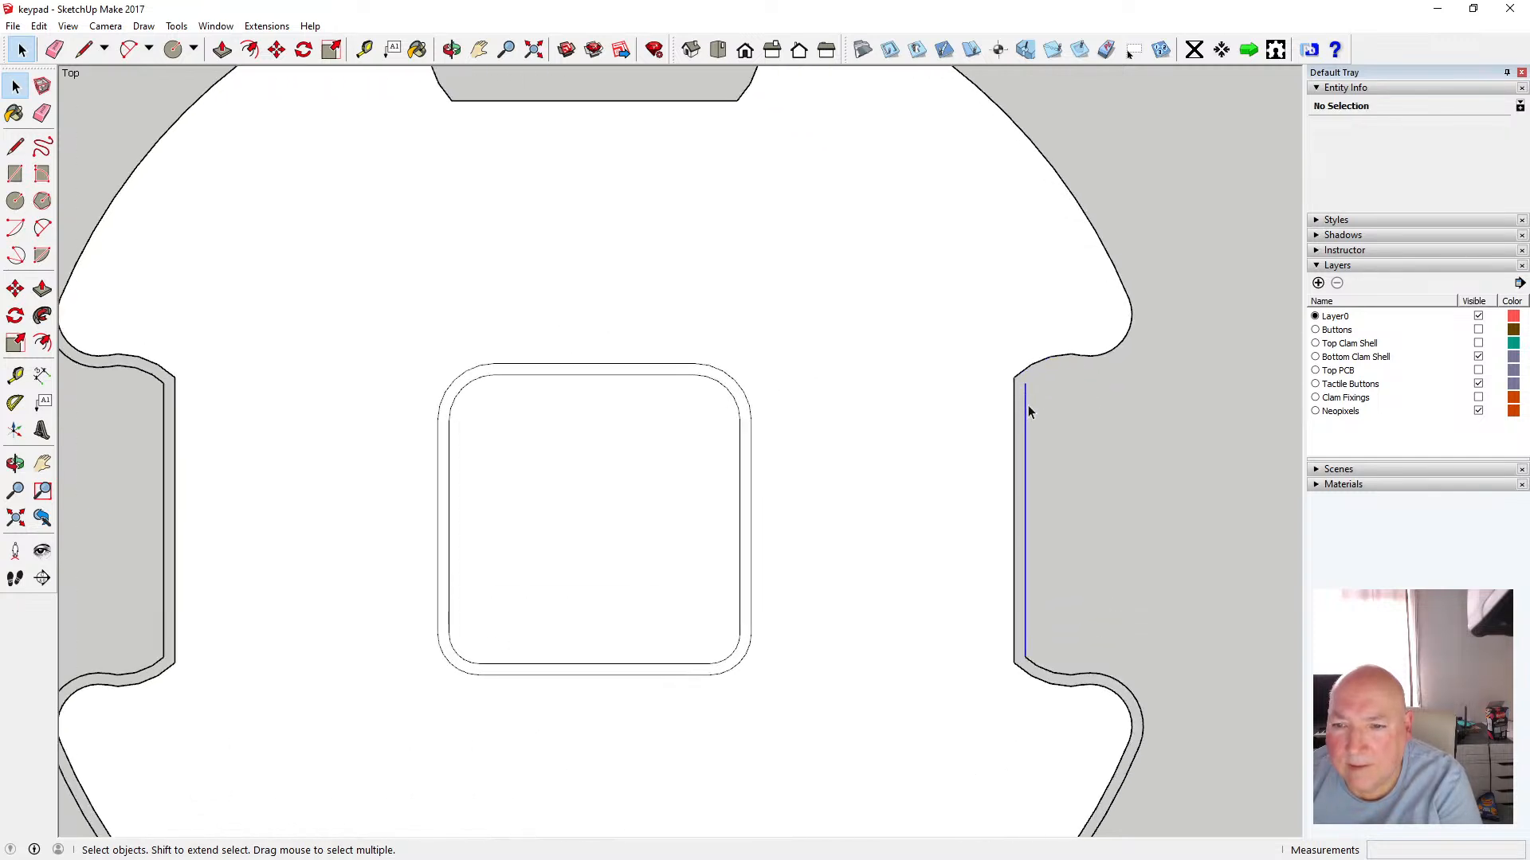
key("Delete")
Delete the leftover original edges at the lower corner of the right notch
scroll(1028, 405, "down", 5)
scroll(1033, 526, "up", 2)
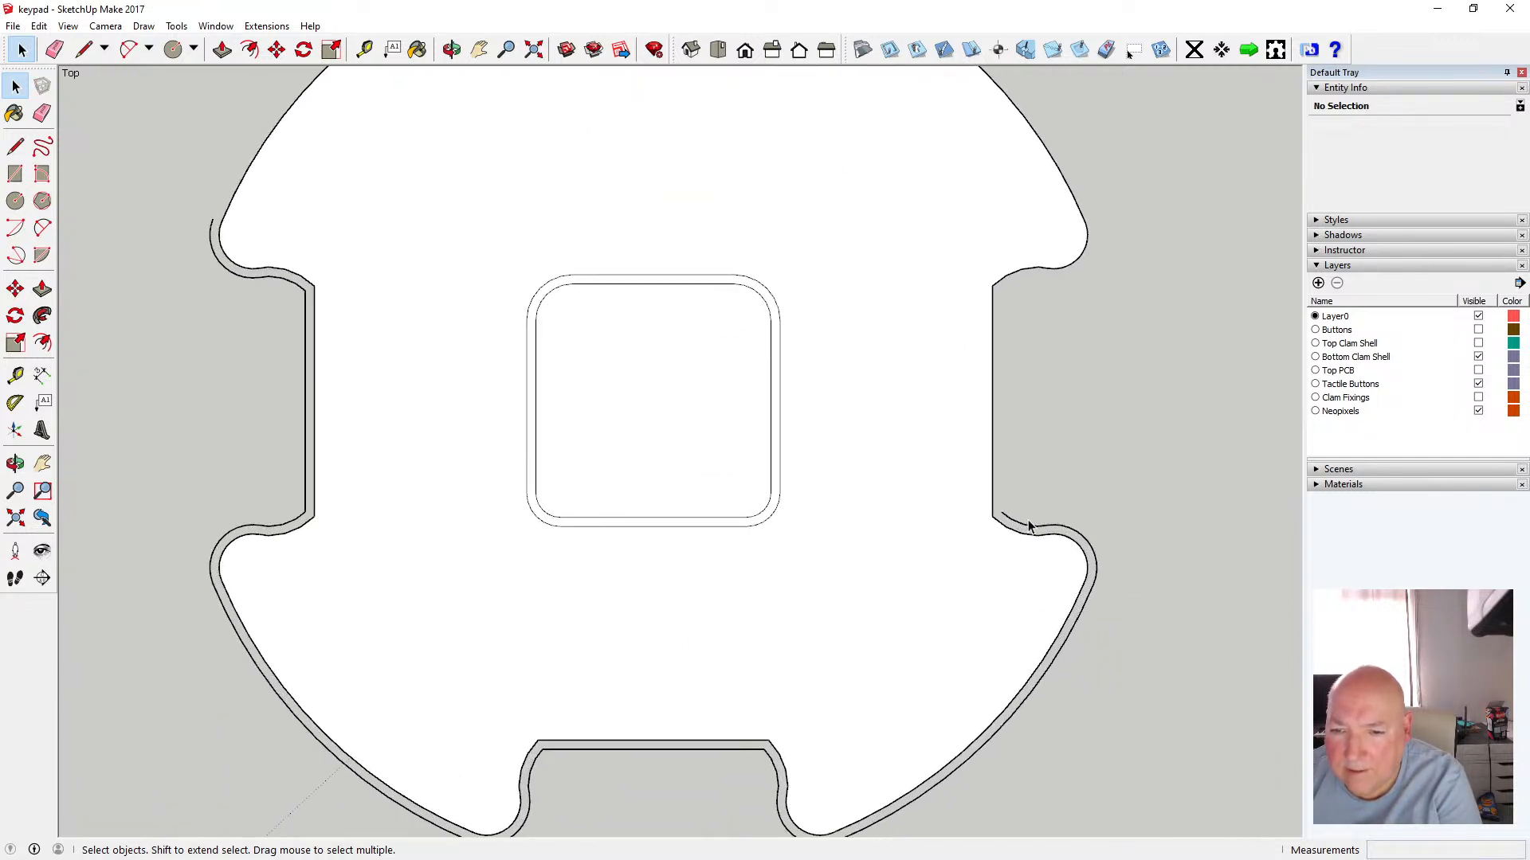
left_click(1017, 523)
key("Delete")
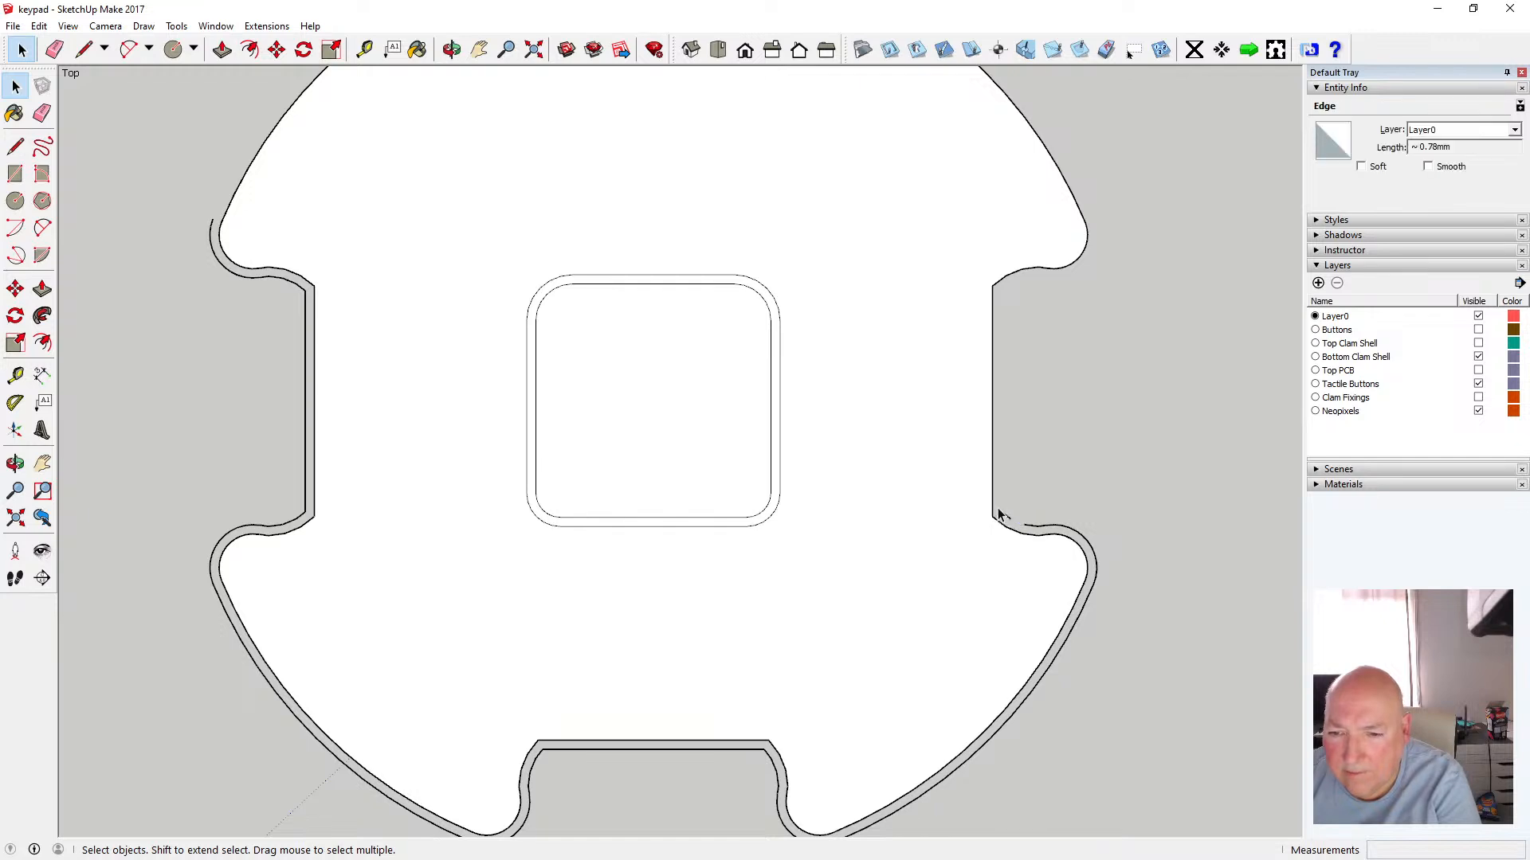
left_click(1010, 520)
key("Delete")
left_click(1032, 526)
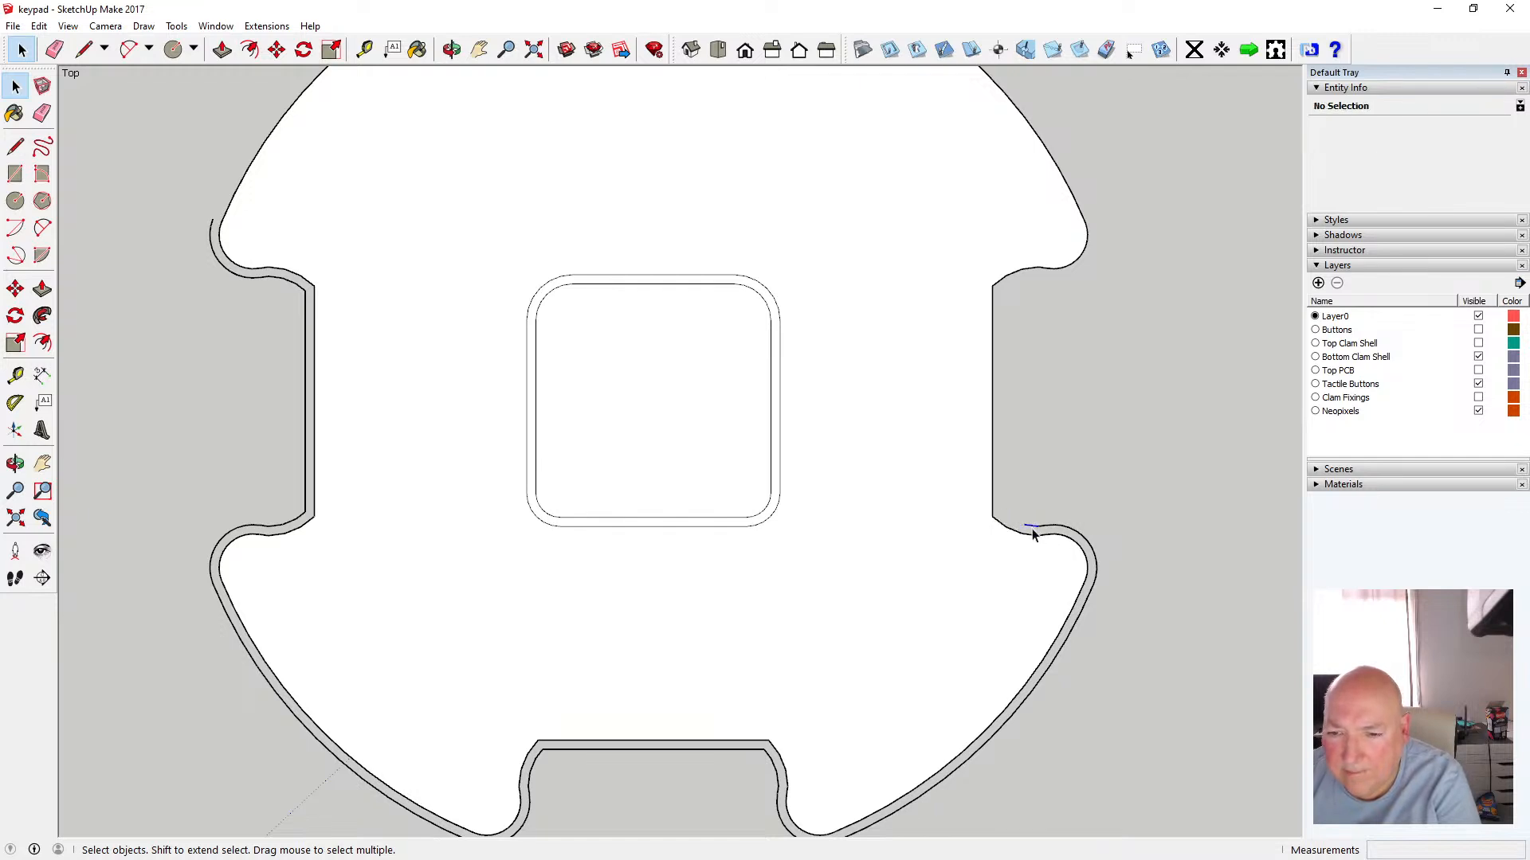
key("Delete")
Delete the original outer edges along the lower-right arc down to the bottom notch
left_click(1087, 600)
key("Delete")
scroll(1051, 433, "down", 2)
scroll(894, 722, "up", 5)
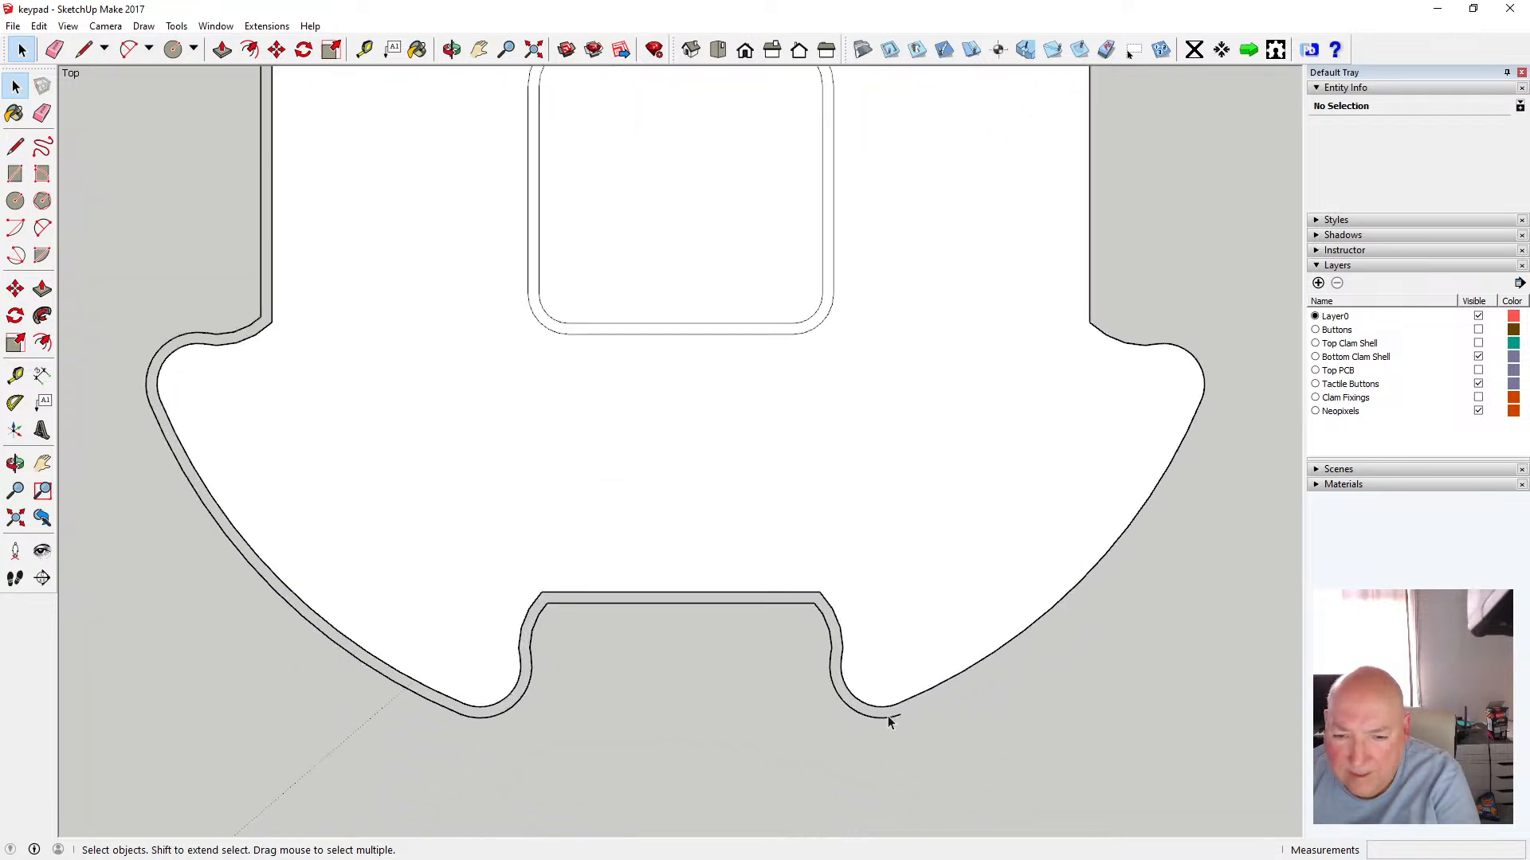
left_click(883, 720)
key("Delete")
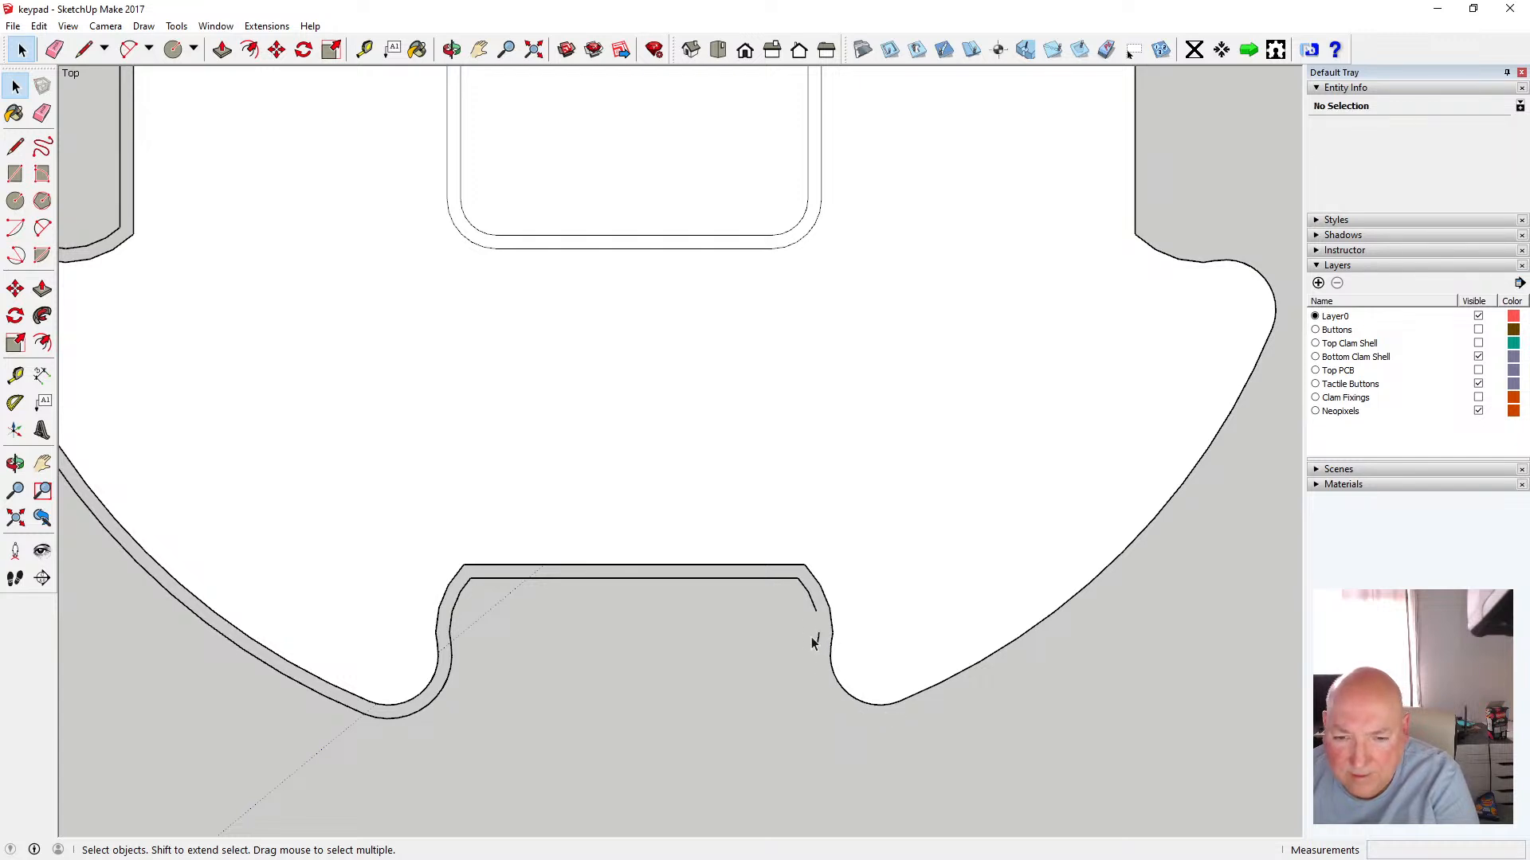
Delete the original edges along the bottom notch's right side and straight bottom
left_click(814, 602)
key("Delete")
left_click(809, 637)
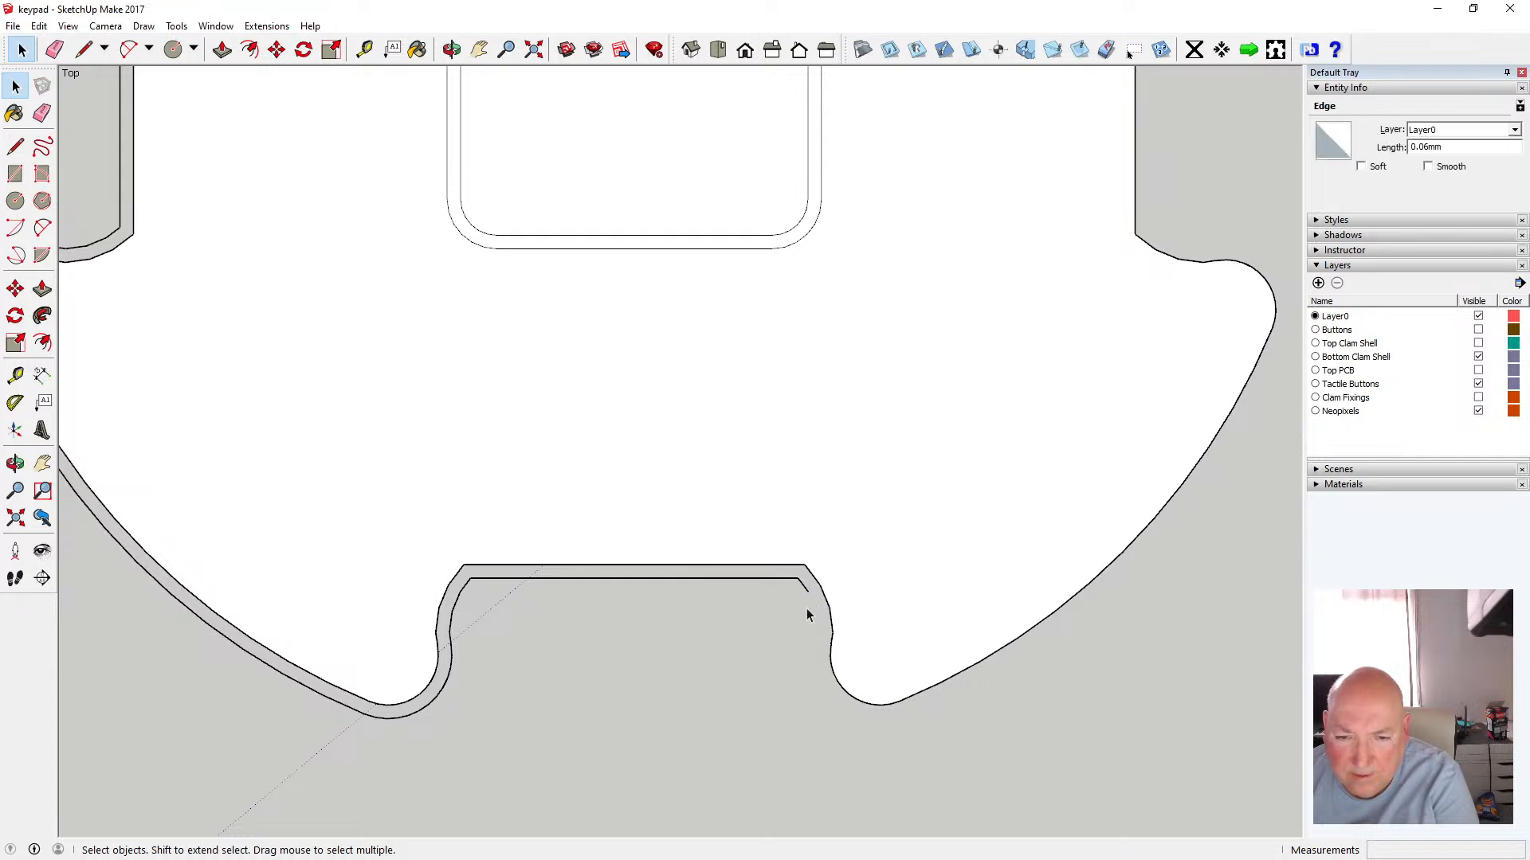
key("Delete")
left_click(782, 580)
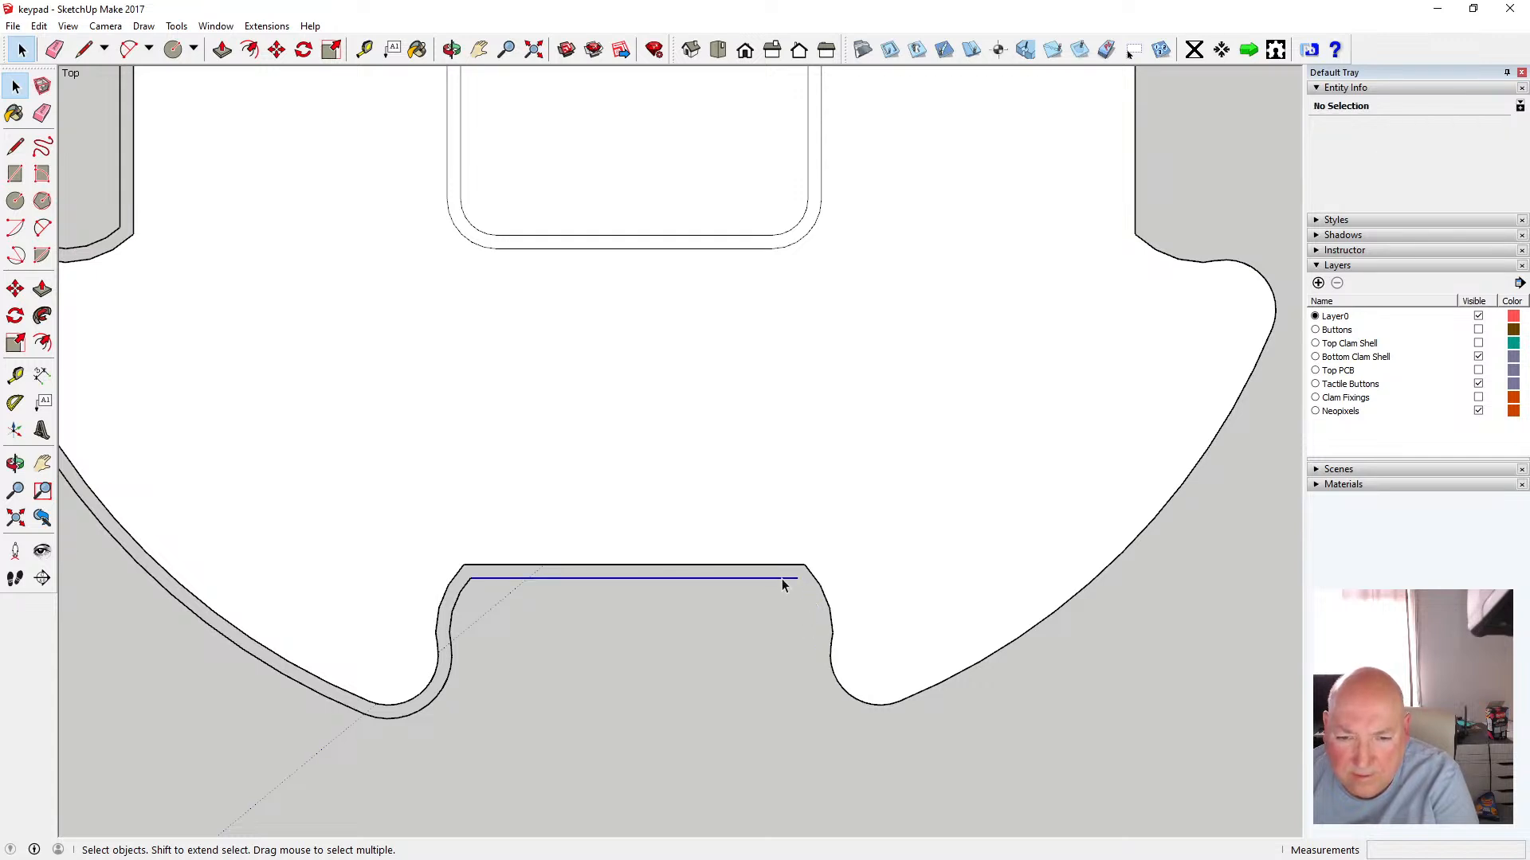
key("Delete")
key("Delete")
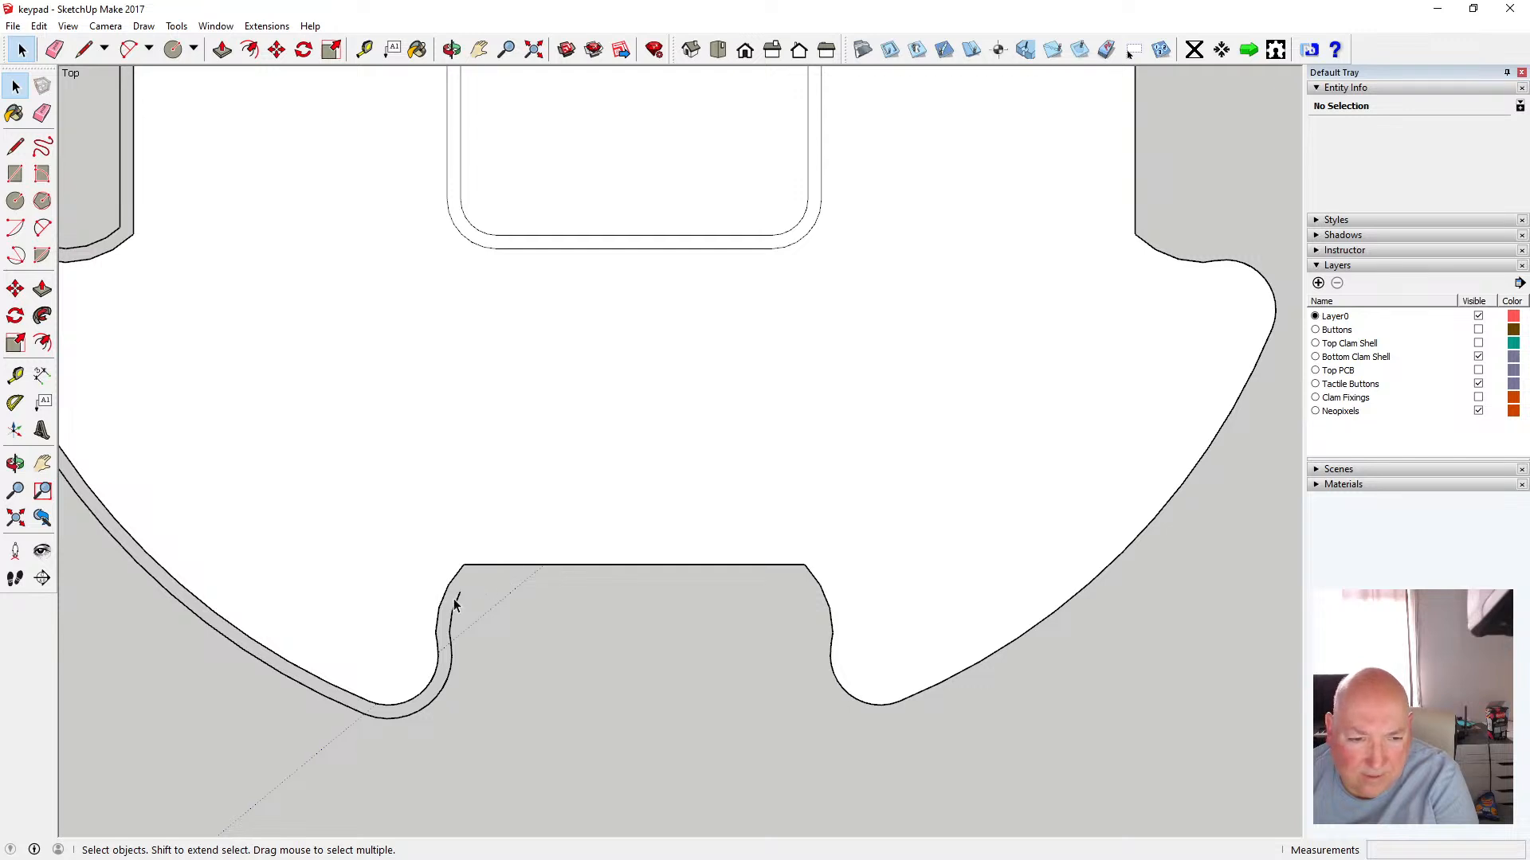
Delete the original edges along the bottom notch's left side and the lower-left arc
key("Delete")
left_click(450, 627)
key("Delete")
left_click(451, 643)
key("Delete")
key("Delete")
left_click(451, 643)
key("Delete")
left_click(360, 712)
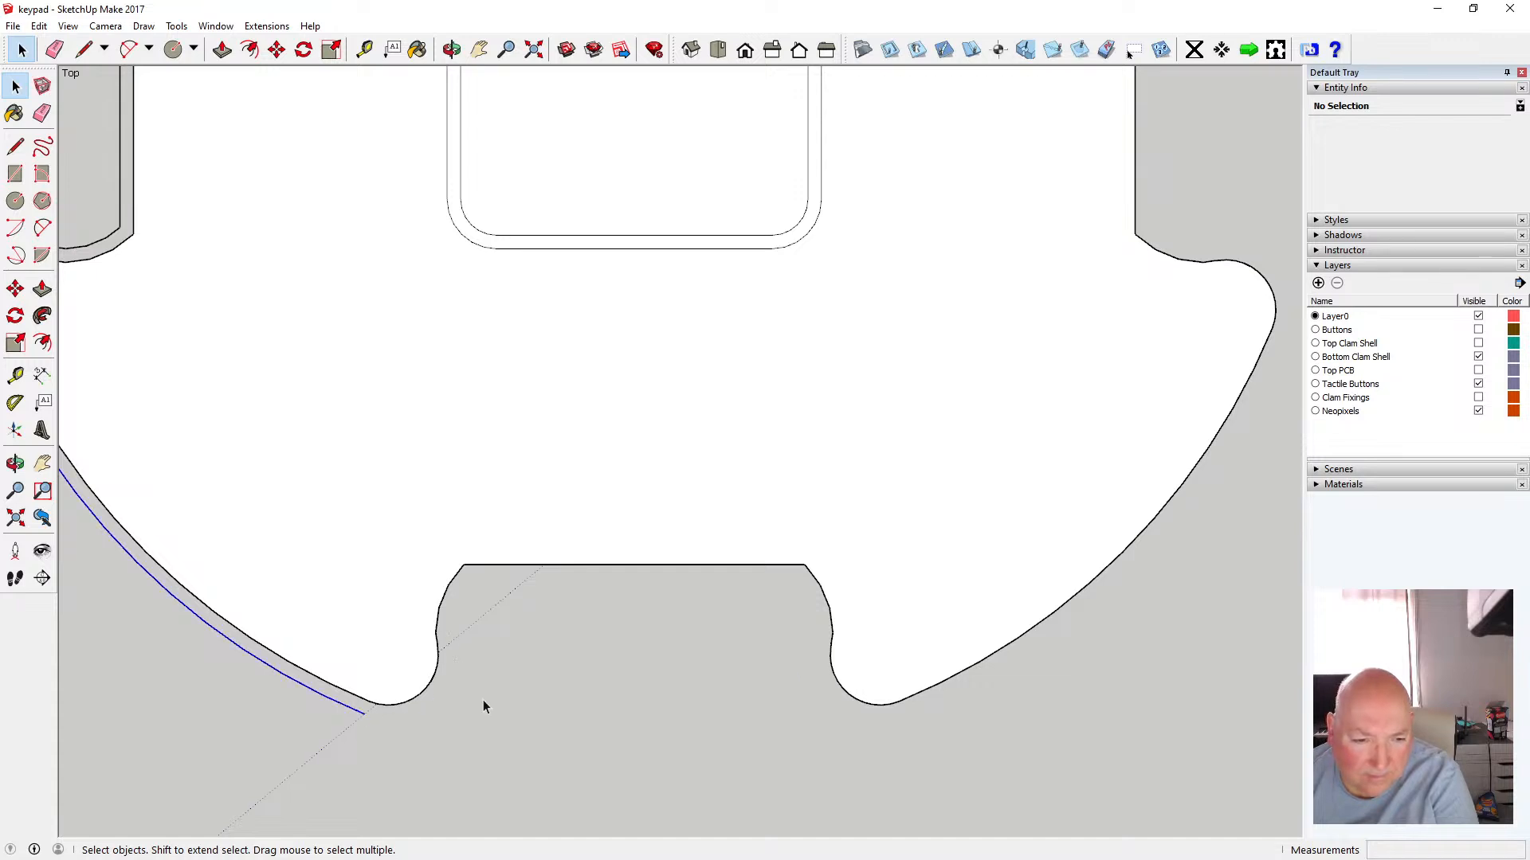
key("Delete")
Delete the original outer edge of the lower-left lobe below the left notch
scroll(738, 714, "down", 3)
scroll(734, 712, "down", 1)
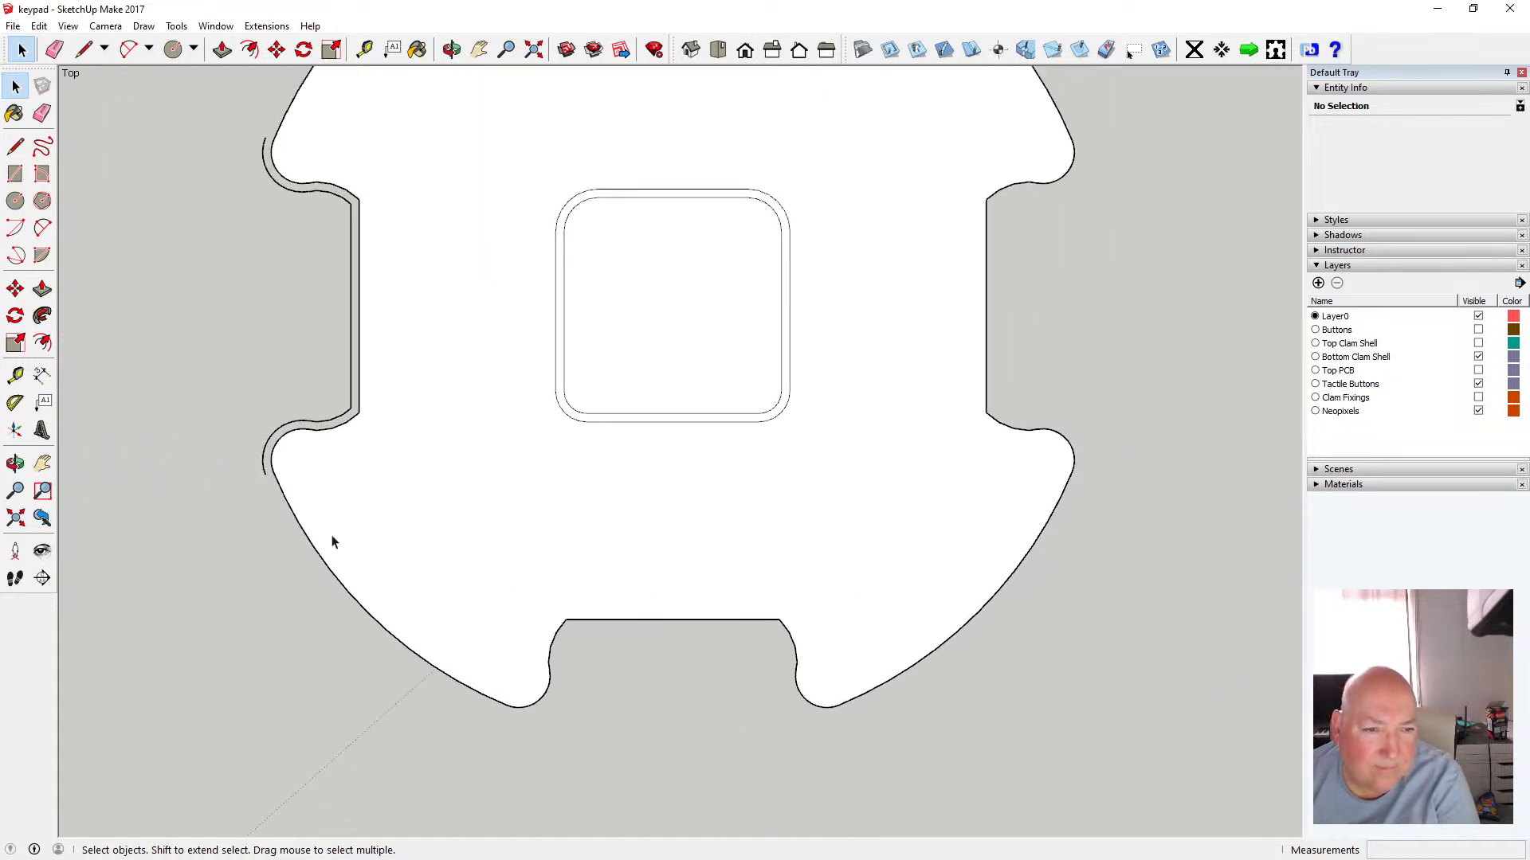
scroll(280, 510, "up", 1)
left_click(264, 455)
key("Delete")
Delete the original edges around the left notch's lower corner
scroll(316, 412, "up", 1)
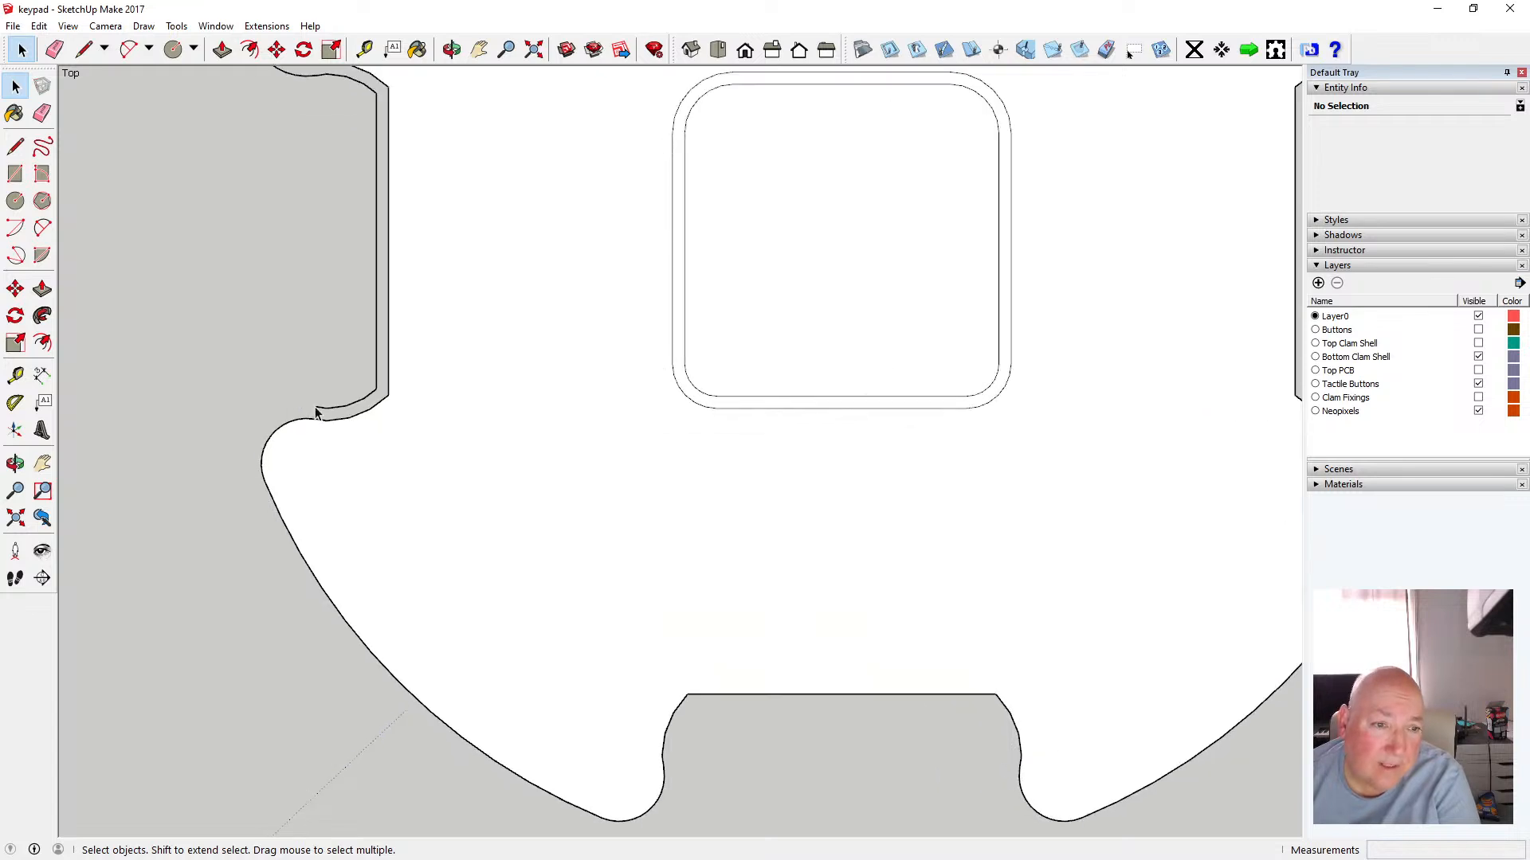
scroll(316, 413, "up", 2)
left_click(308, 412)
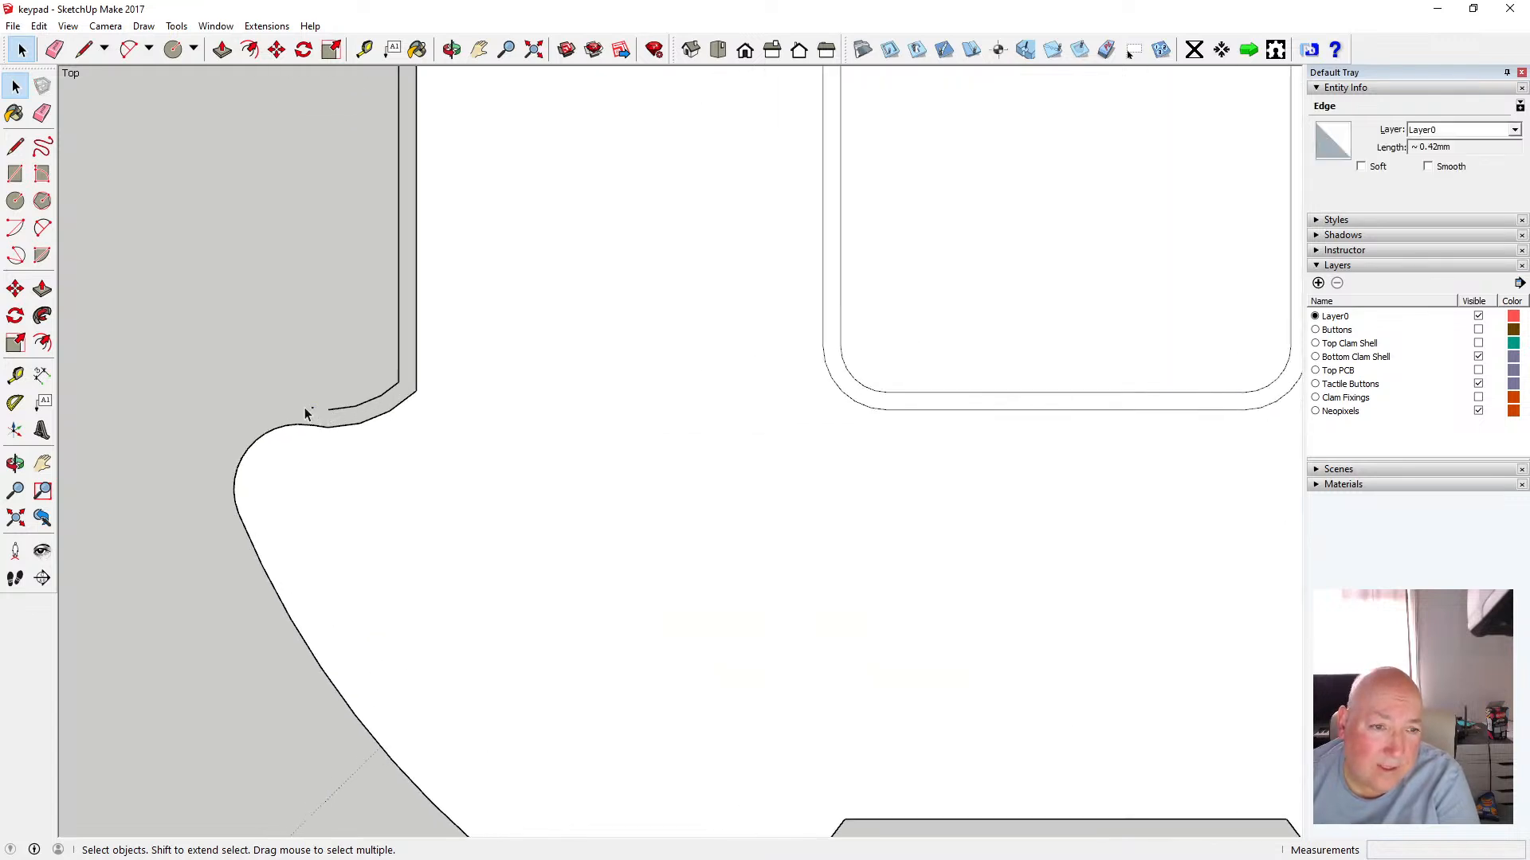
key("Delete")
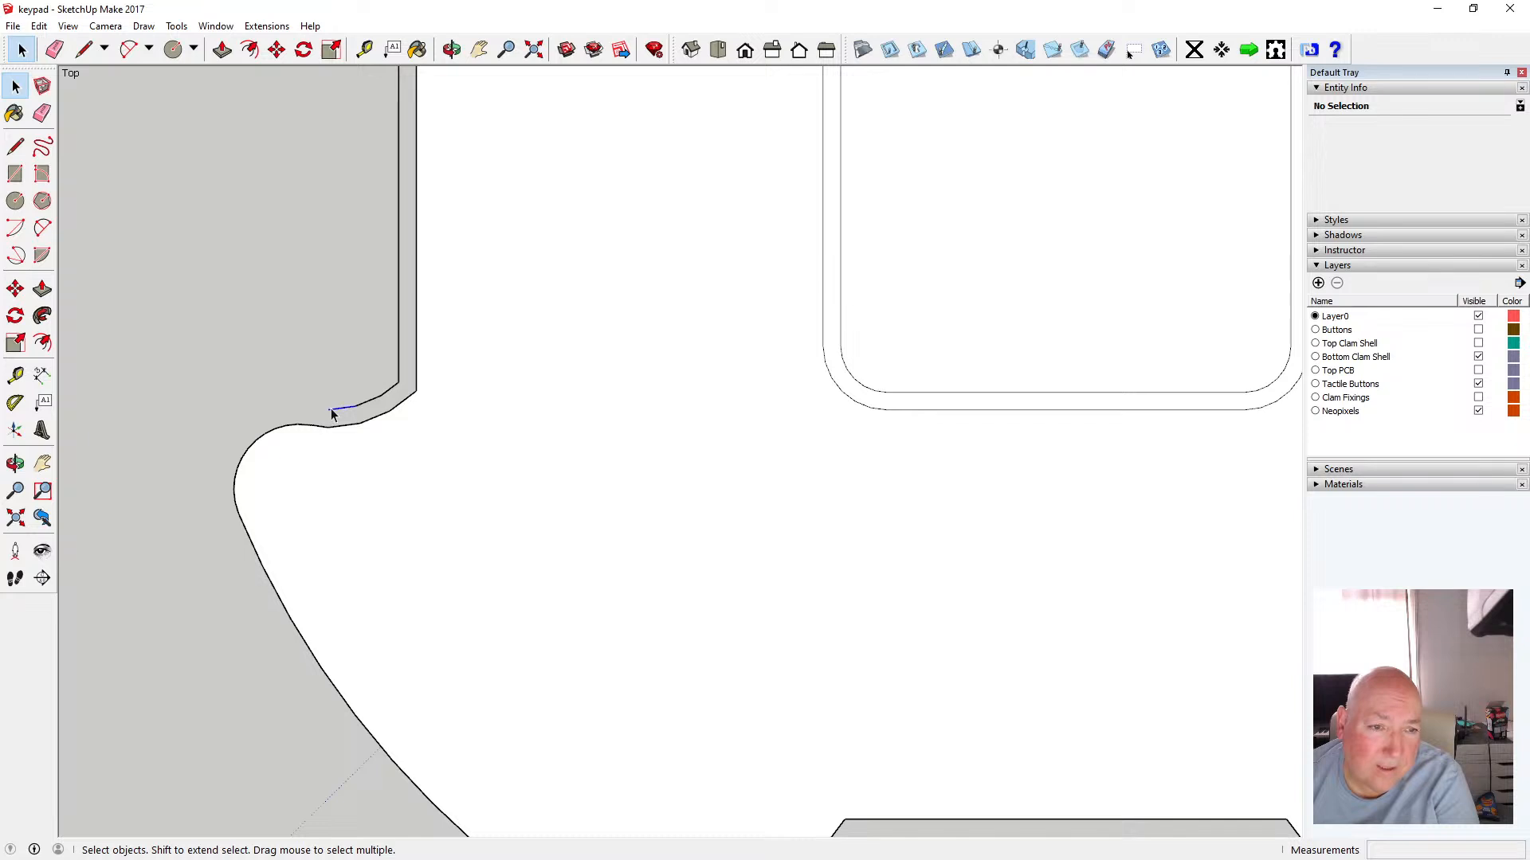
key("Delete")
left_click(370, 401)
key("Delete")
key("Delete")
left_click(398, 364)
key("Delete")
Delete the original edges around the left notch's upper corner
scroll(383, 579, "down", 5)
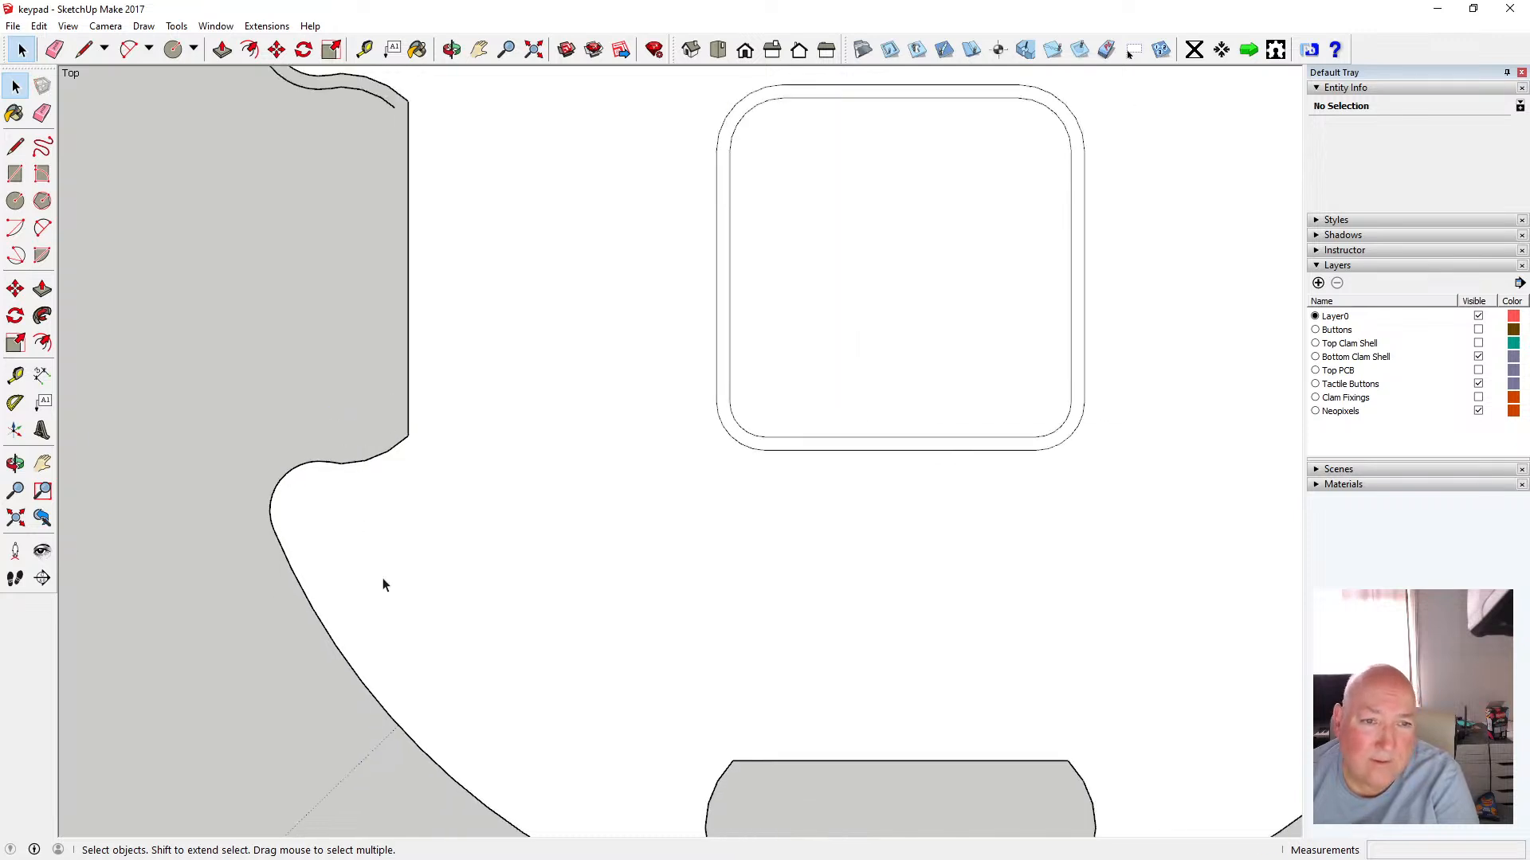
scroll(383, 584, "down", 2)
scroll(368, 321, "up", 8)
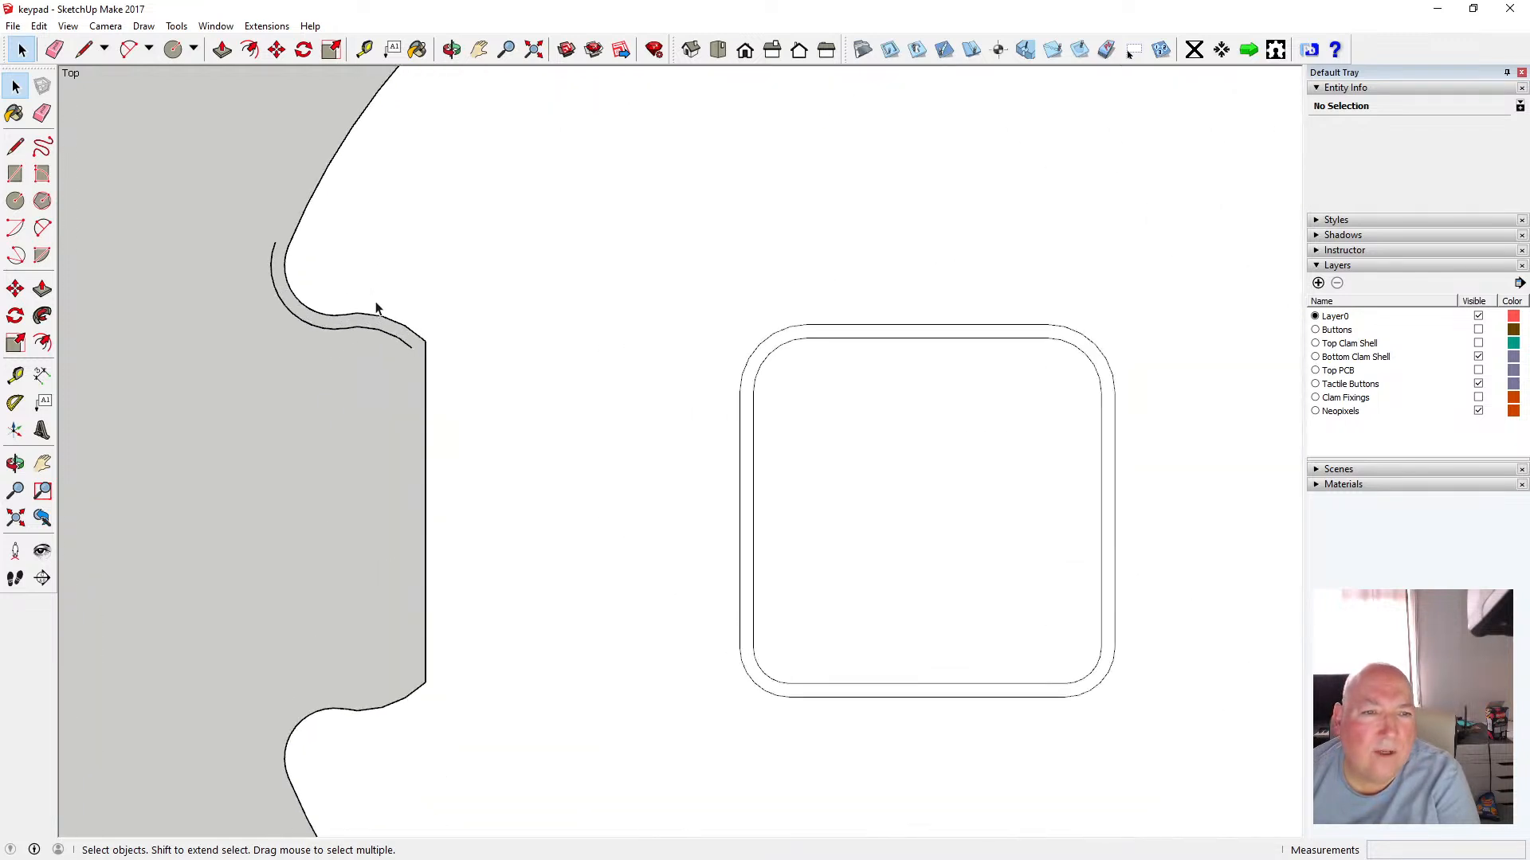
left_click(351, 345)
key("Delete")
left_click(387, 355)
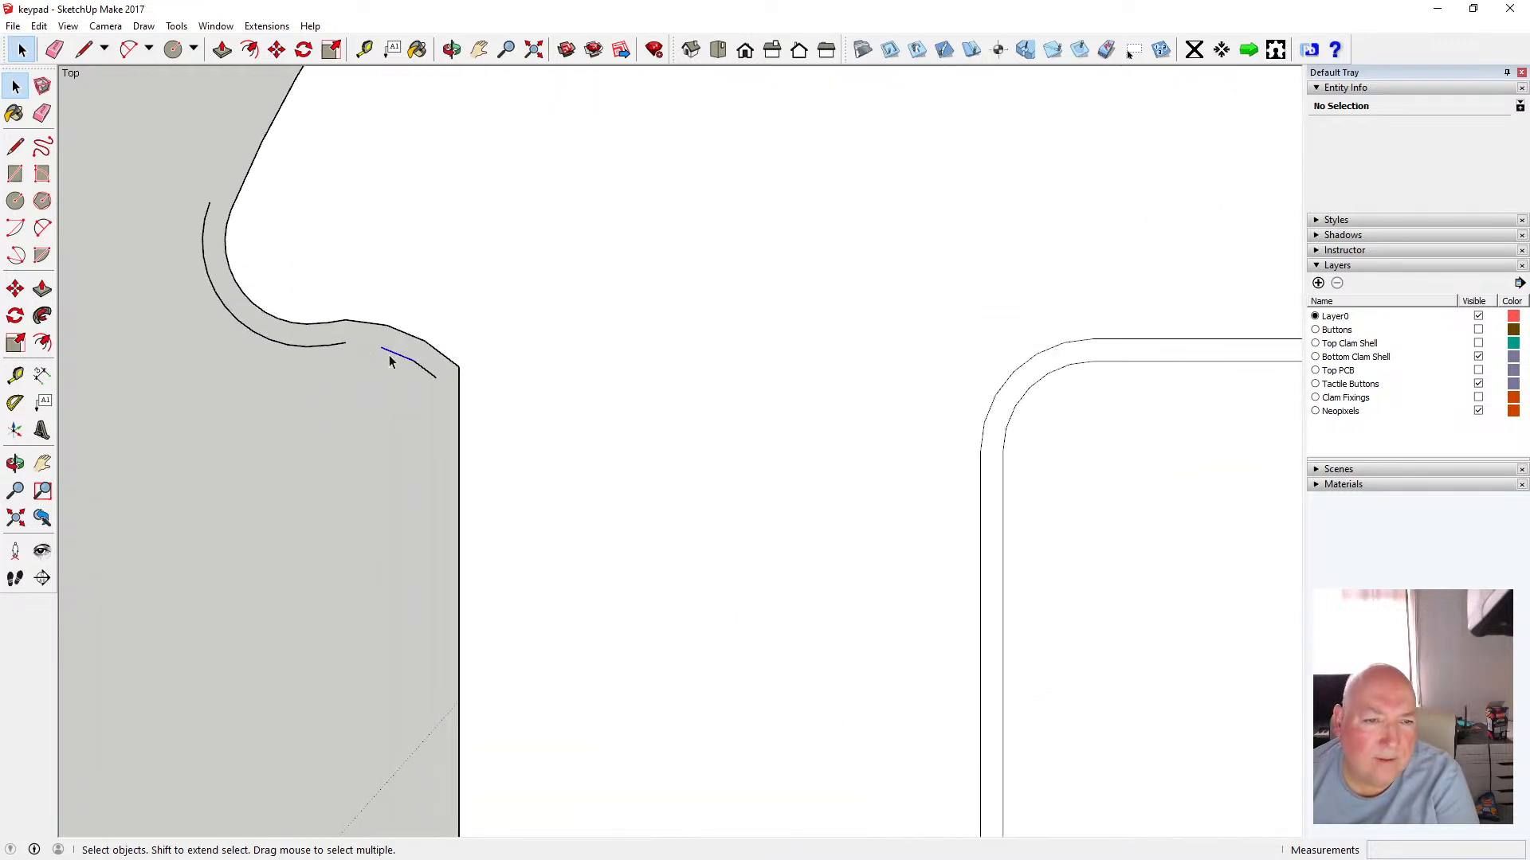
key("Delete")
key("Delete")
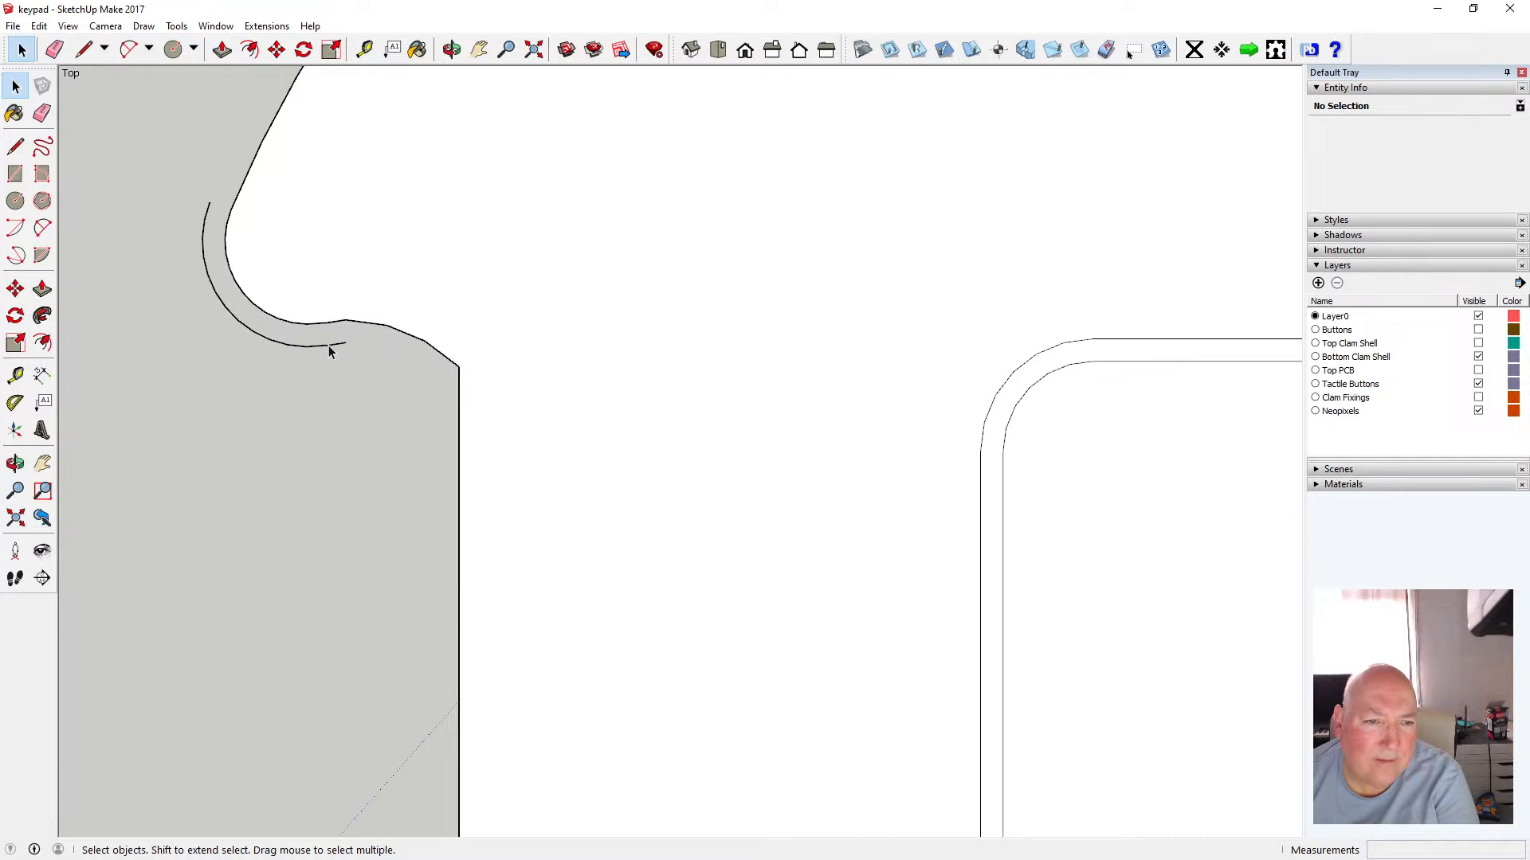
left_click(328, 345)
key("Delete")
key("Delete")
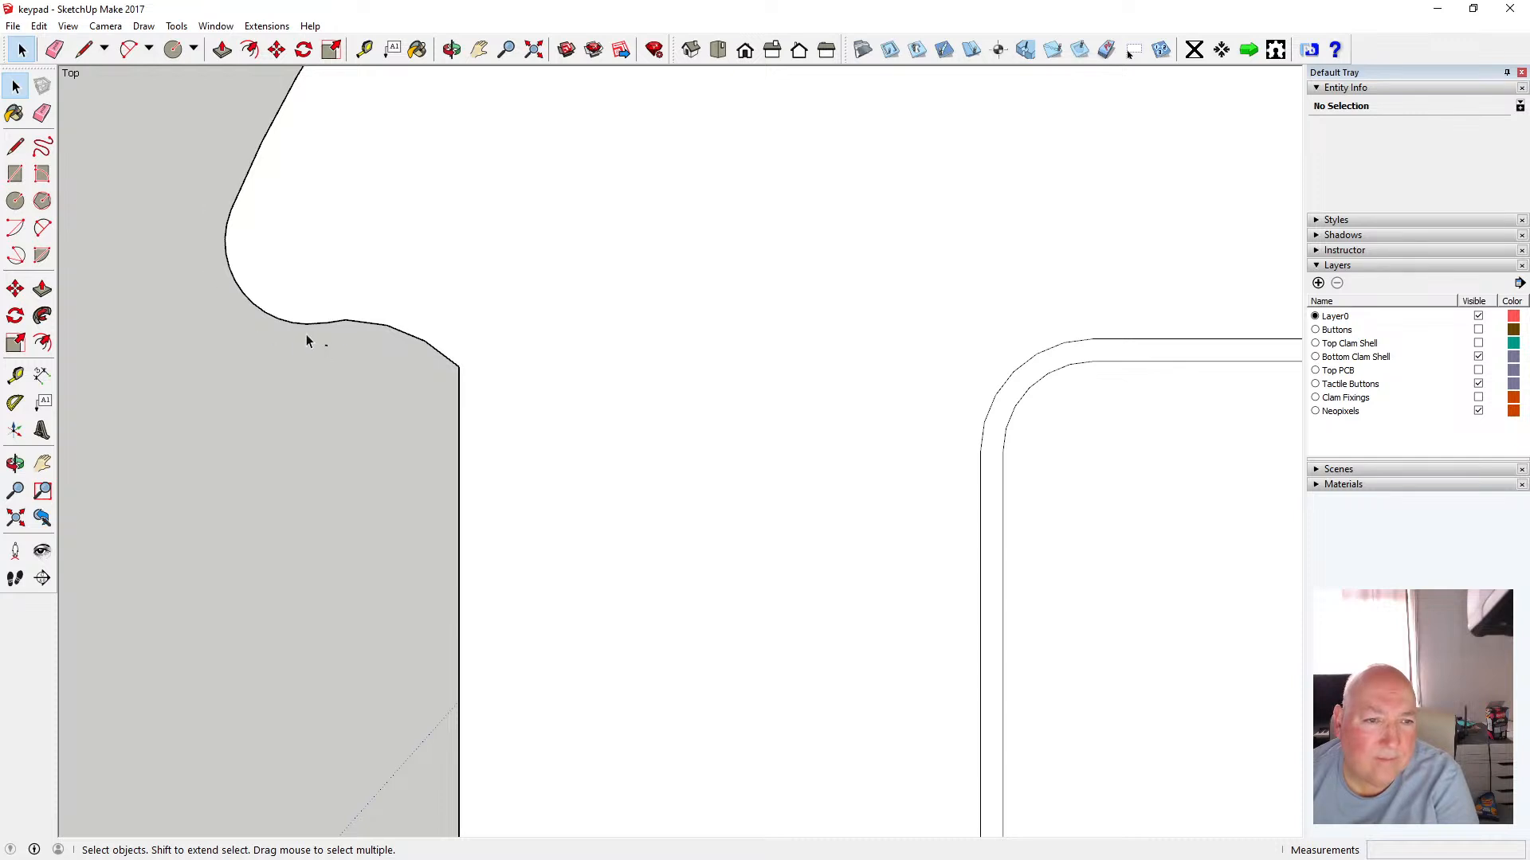
Delete the leftover original edges around the center square opening
scroll(395, 408, "down", 4)
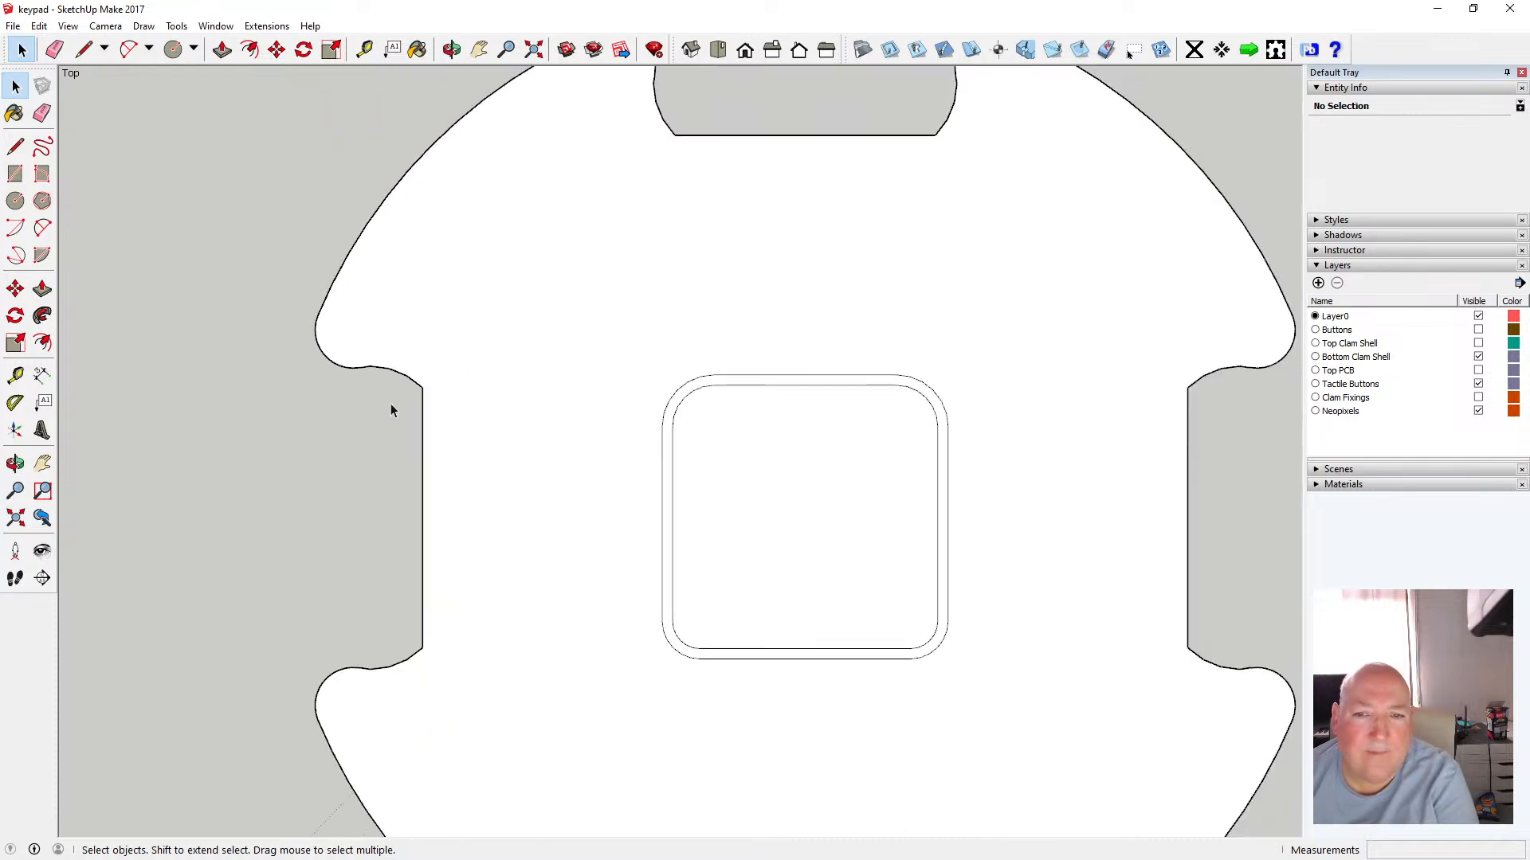
scroll(390, 405, "down", 3)
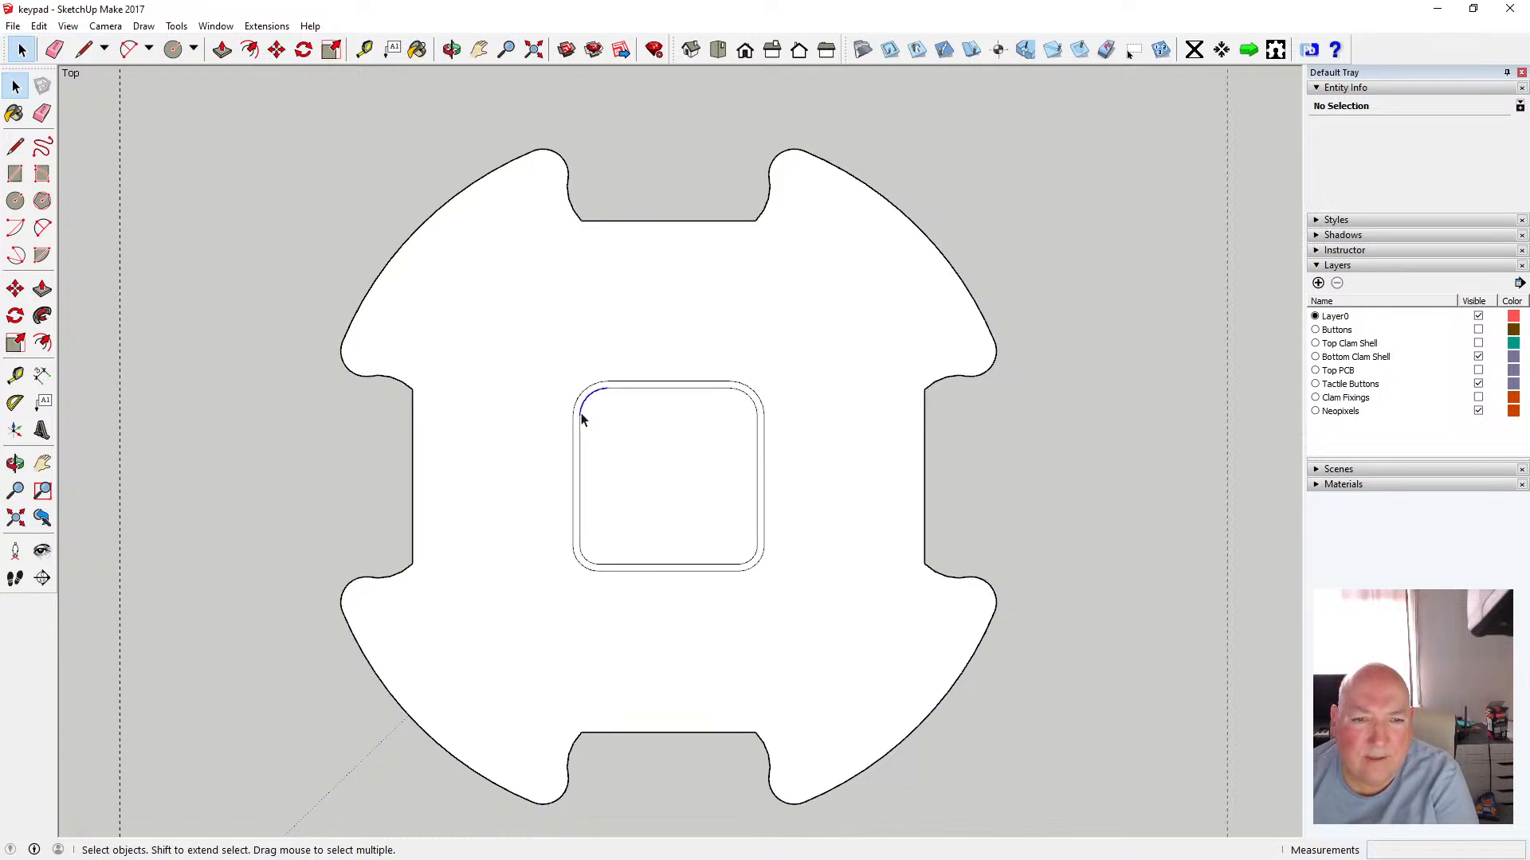
left_click(581, 416)
key("Delete")
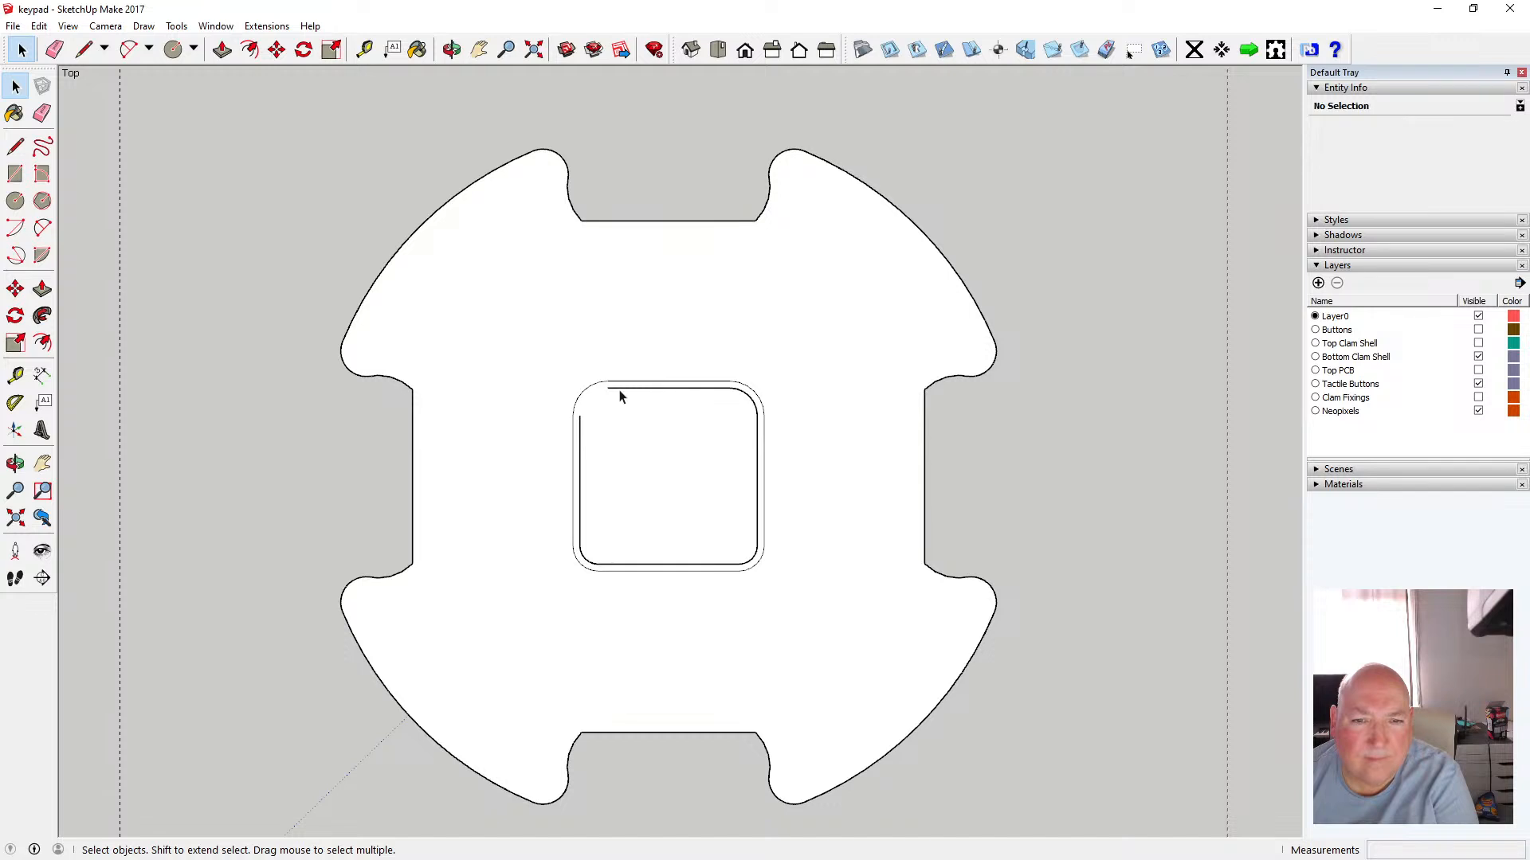
left_click(622, 392)
key("Delete")
left_click(756, 465)
key("Delete")
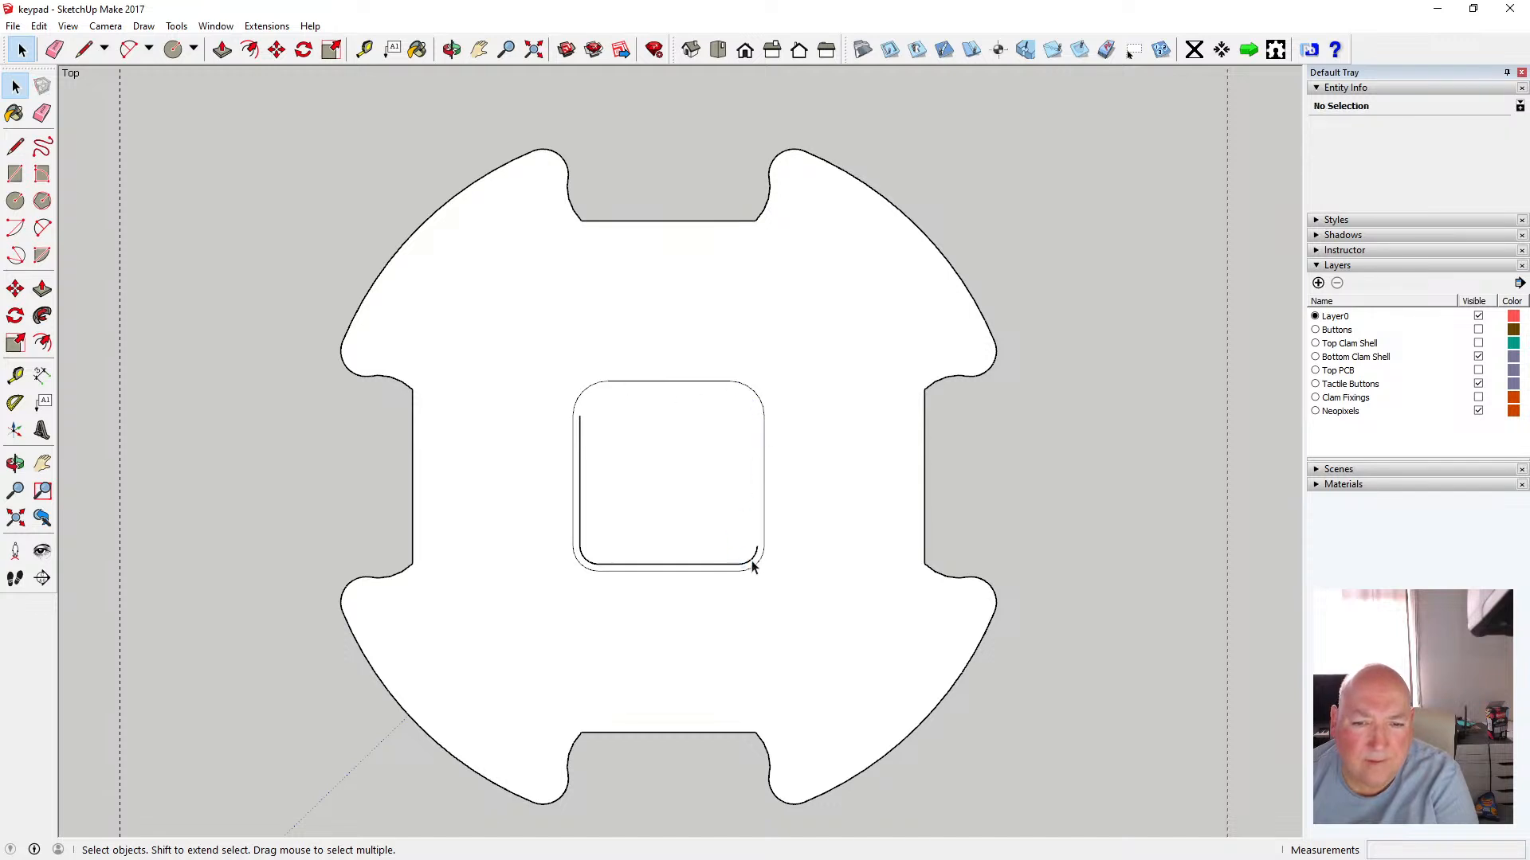
left_click(754, 560)
key("Delete")
left_click(725, 564)
key("Delete")
key("Delete")
left_click(580, 536)
key("Delete")
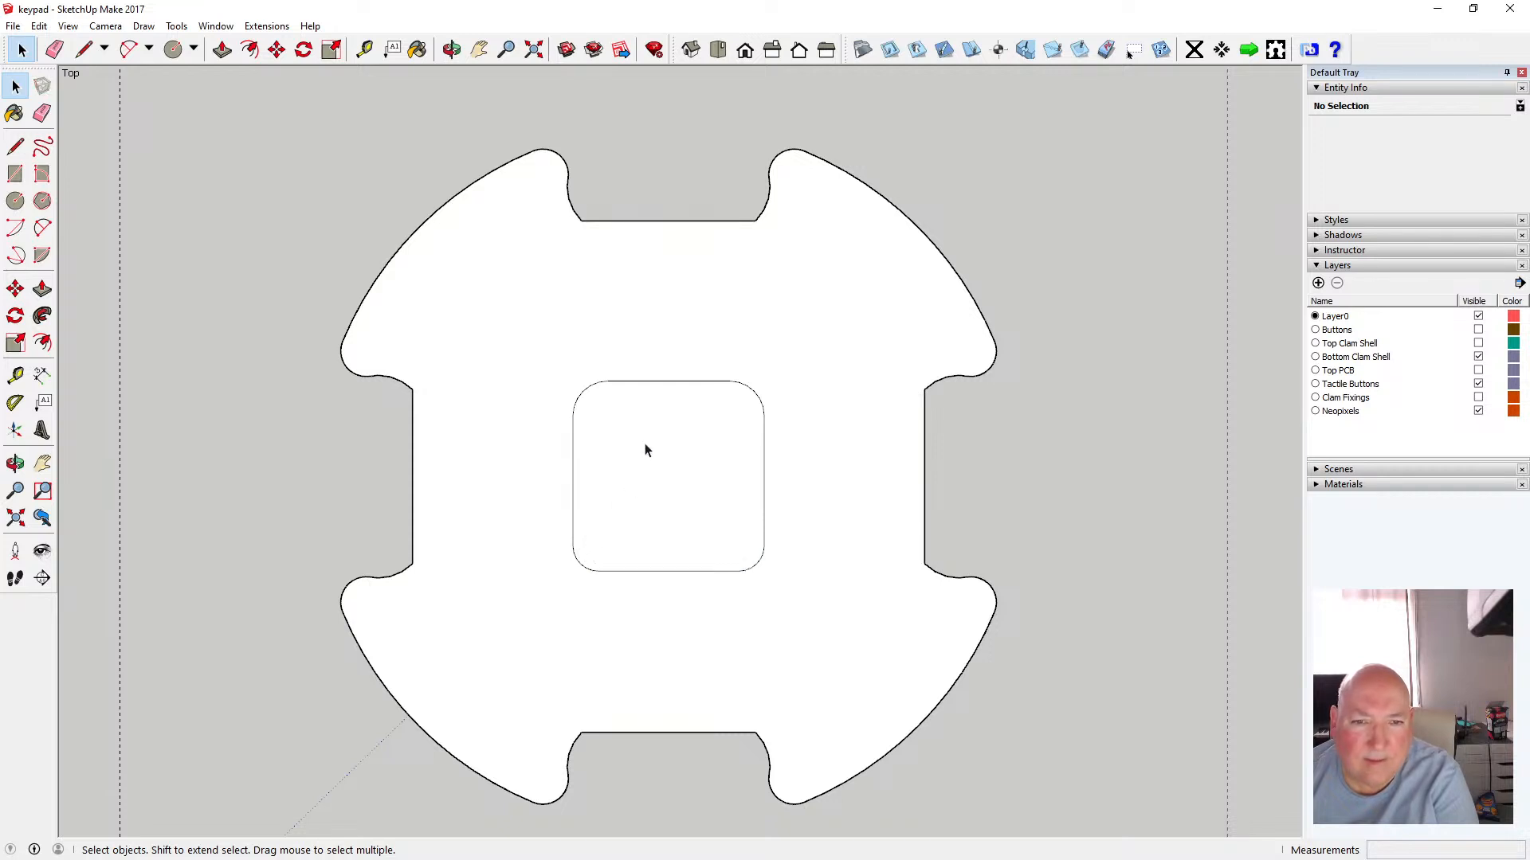
Delete the center square face and save the model
left_click(625, 467)
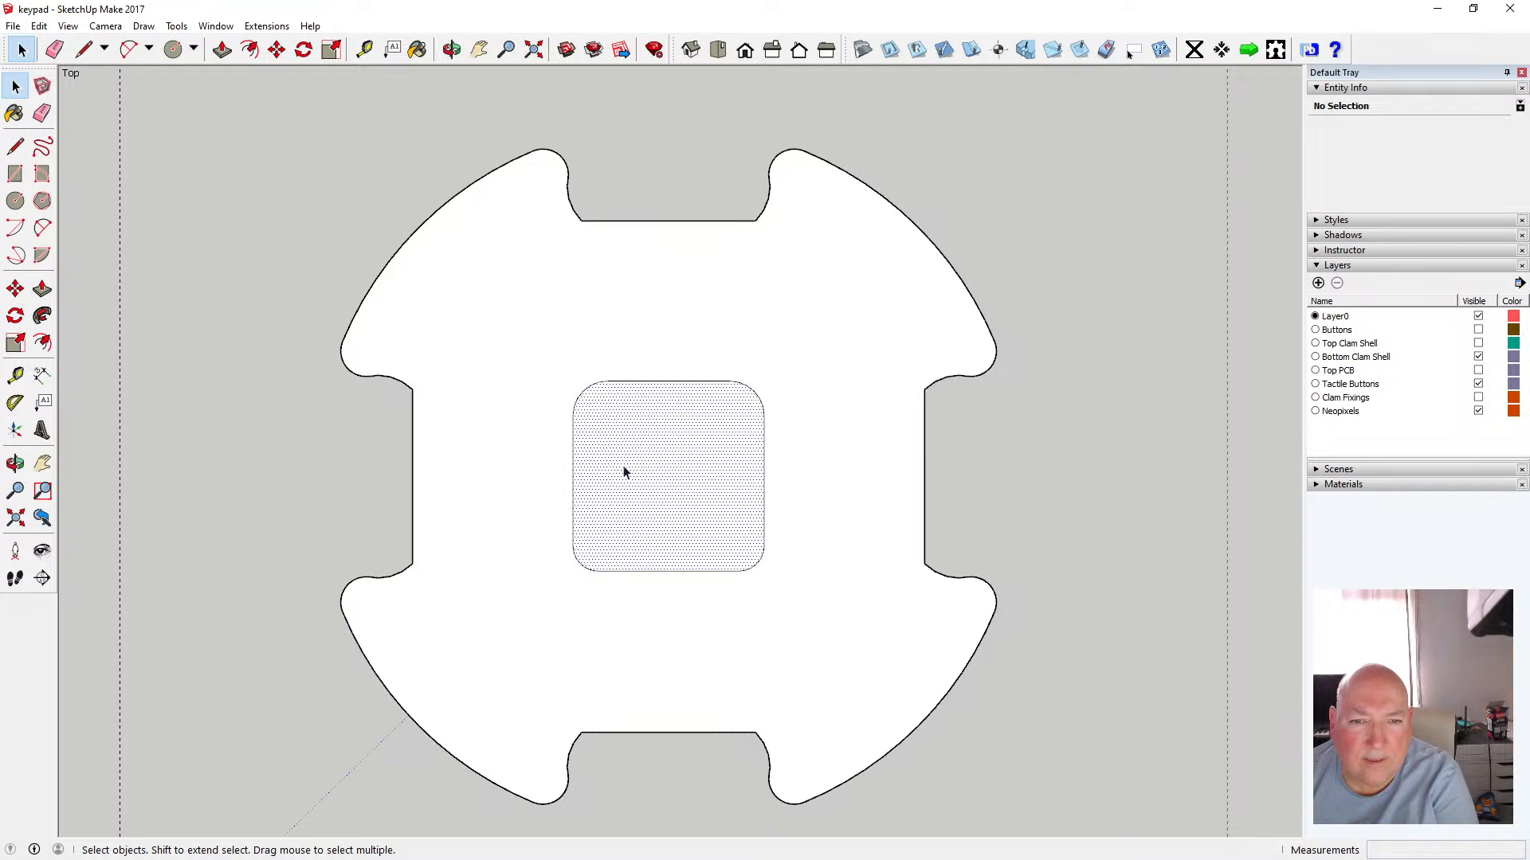
key("Delete")
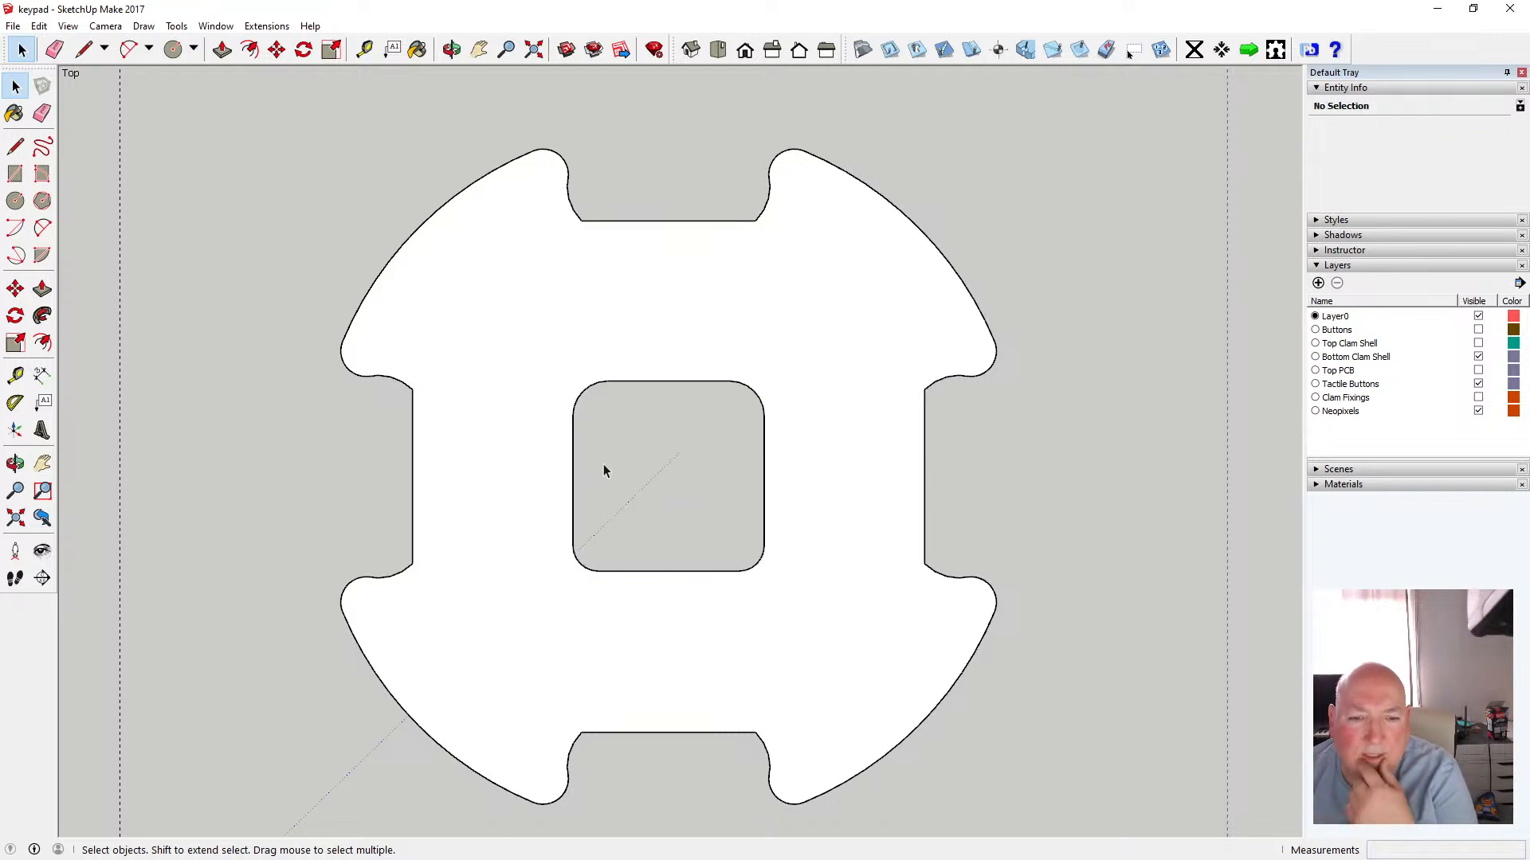
scroll(621, 462, "down", 1)
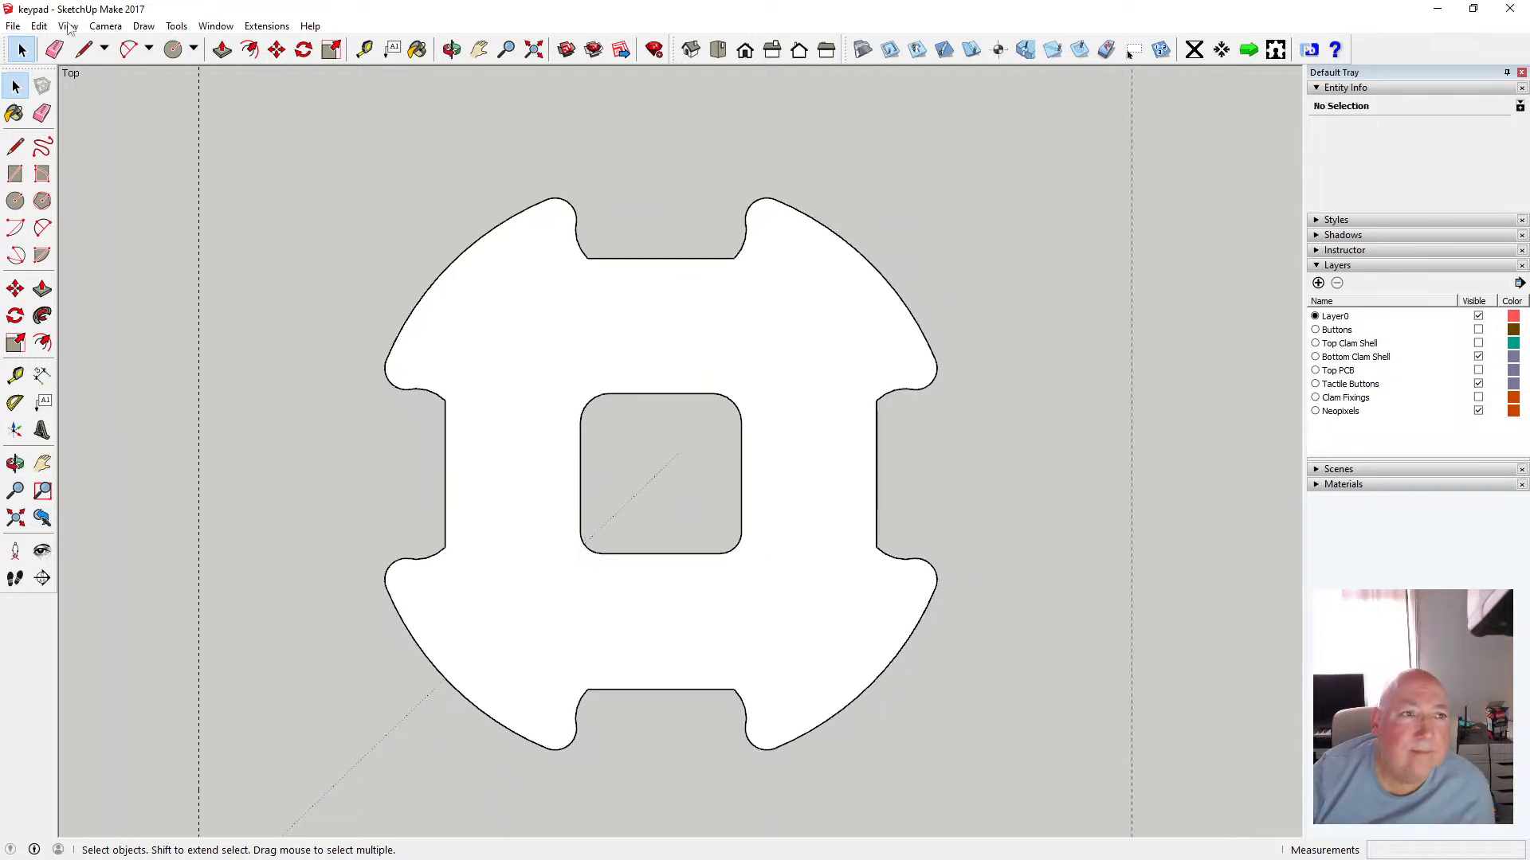
left_click(13, 25)
left_click(38, 82)
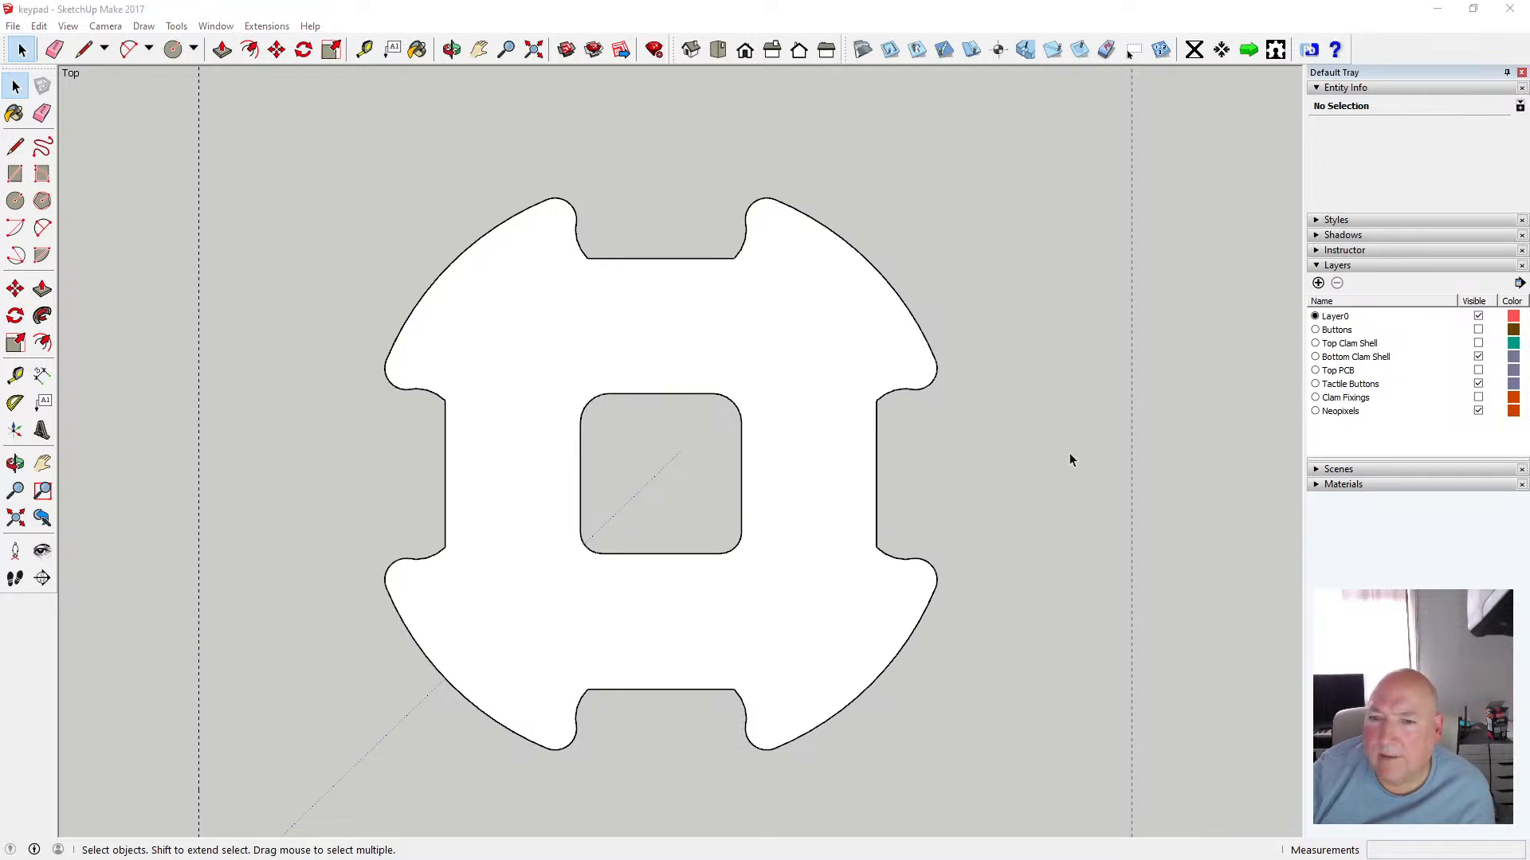
scroll(976, 456, "down", 1)
scroll(665, 511, "up", 1)
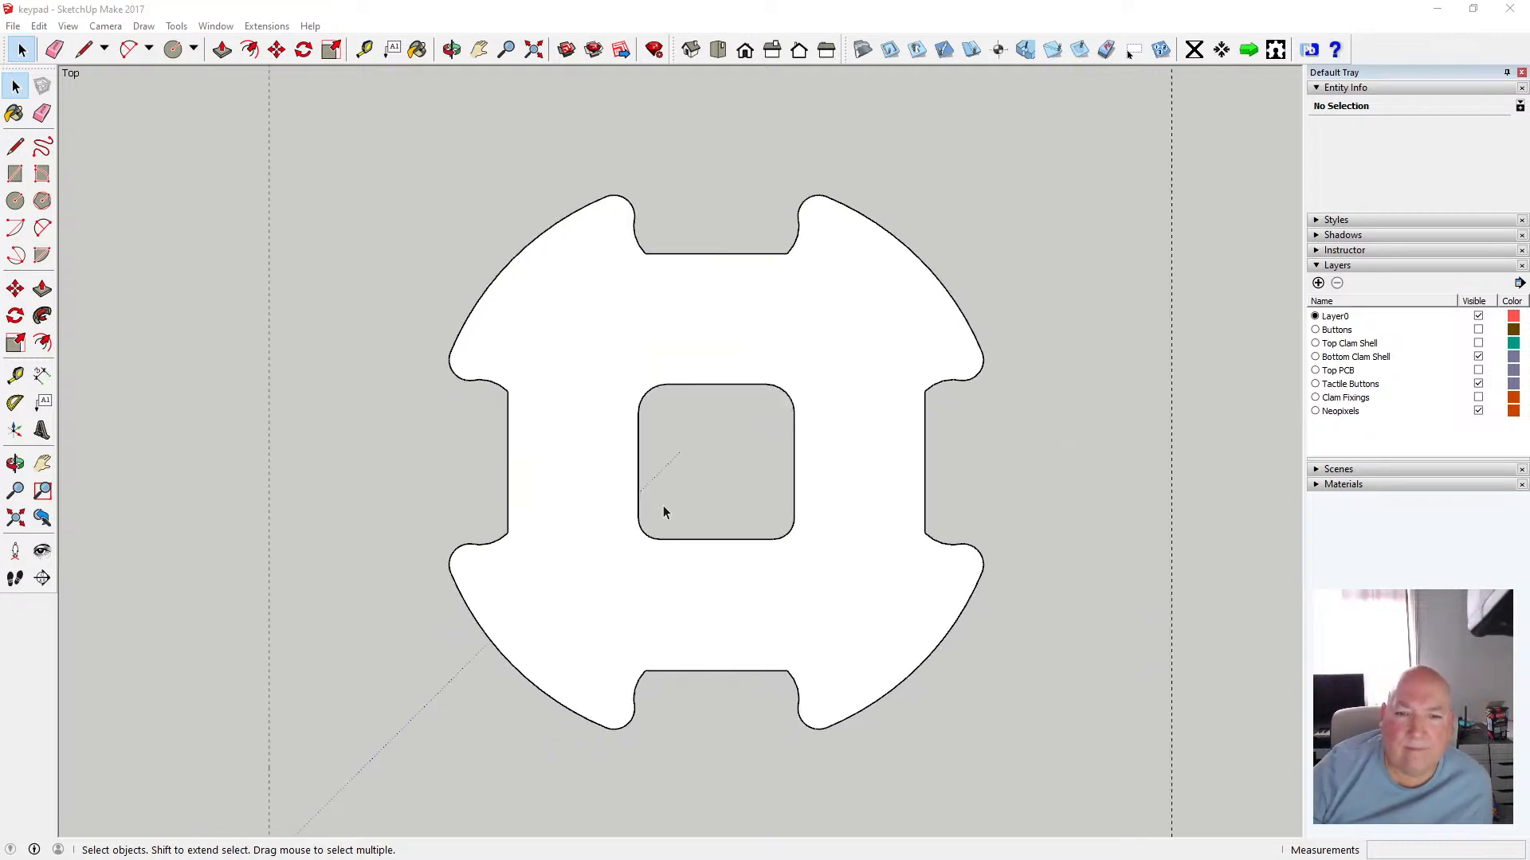
scroll(664, 511, "up", 2)
scroll(665, 504, "down", 1)
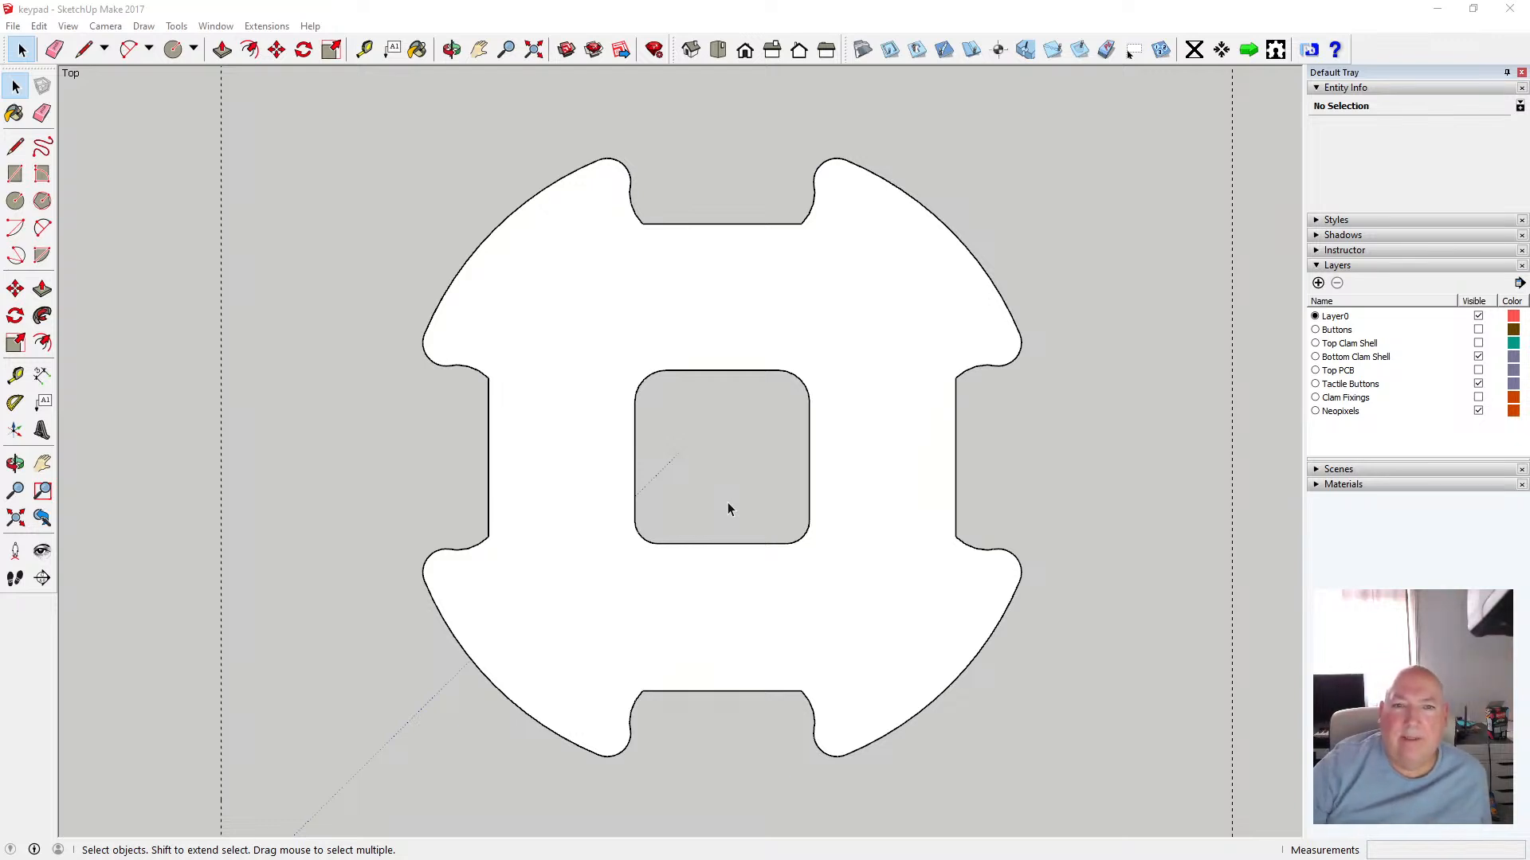
scroll(725, 503, "down", 2)
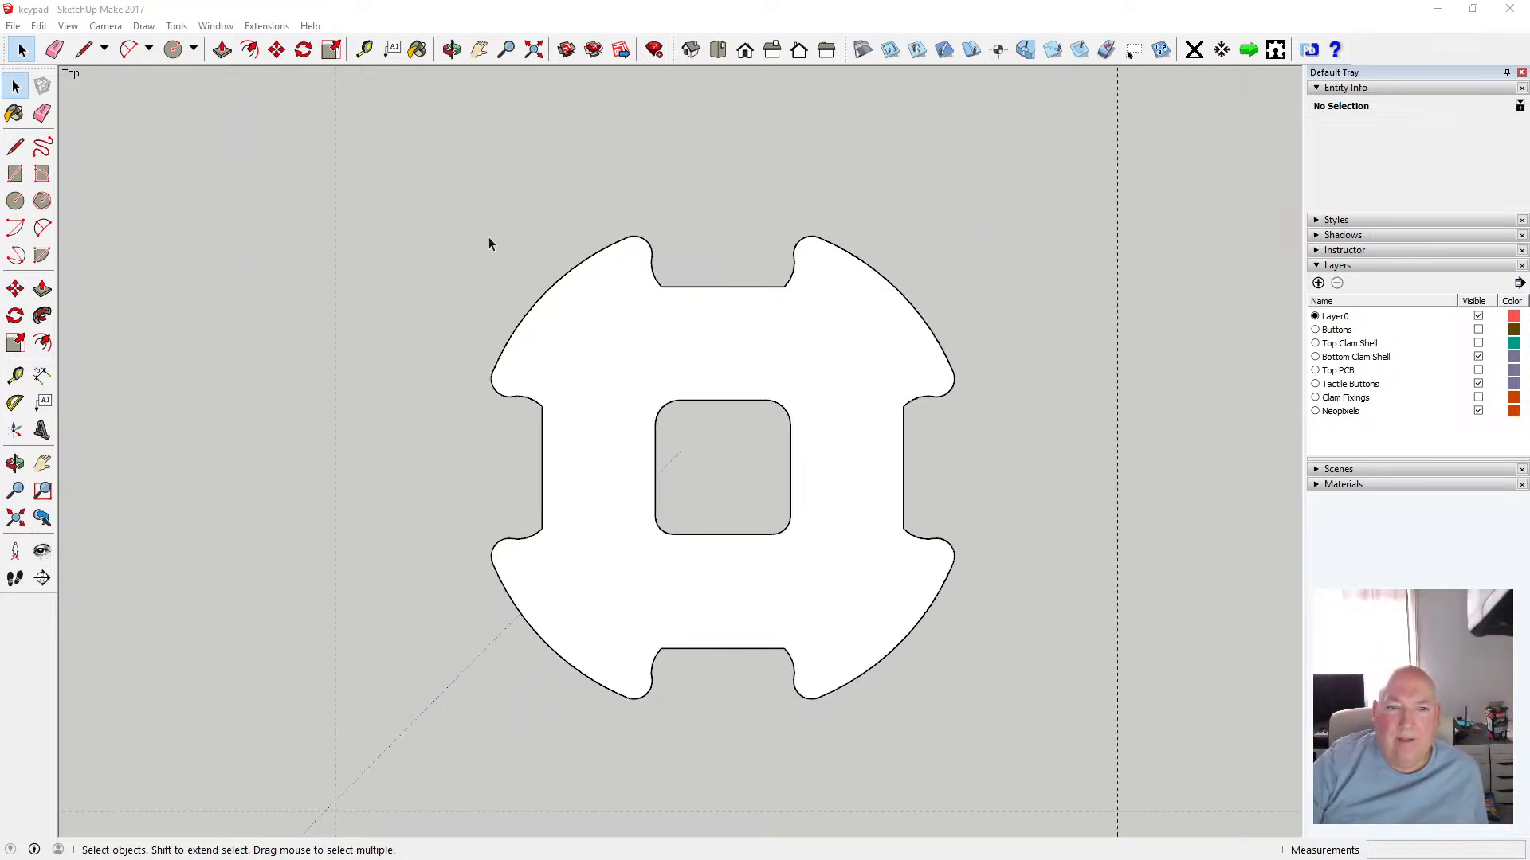
Turn the whole flat piece into a component and open it for editing
left_click_drag(408, 184, 992, 727)
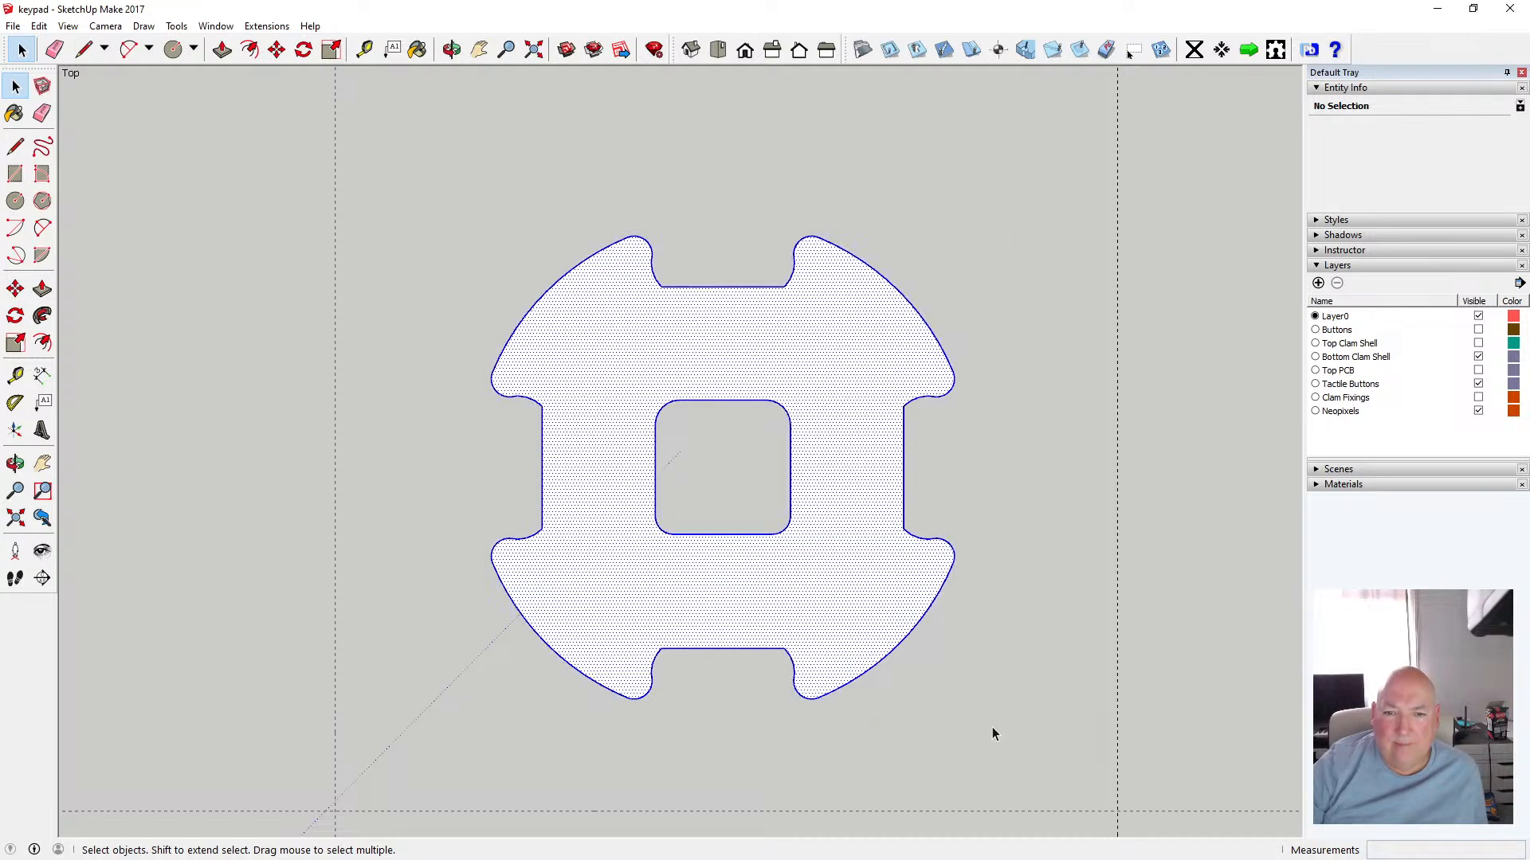
right_click(861, 549)
left_click(943, 310)
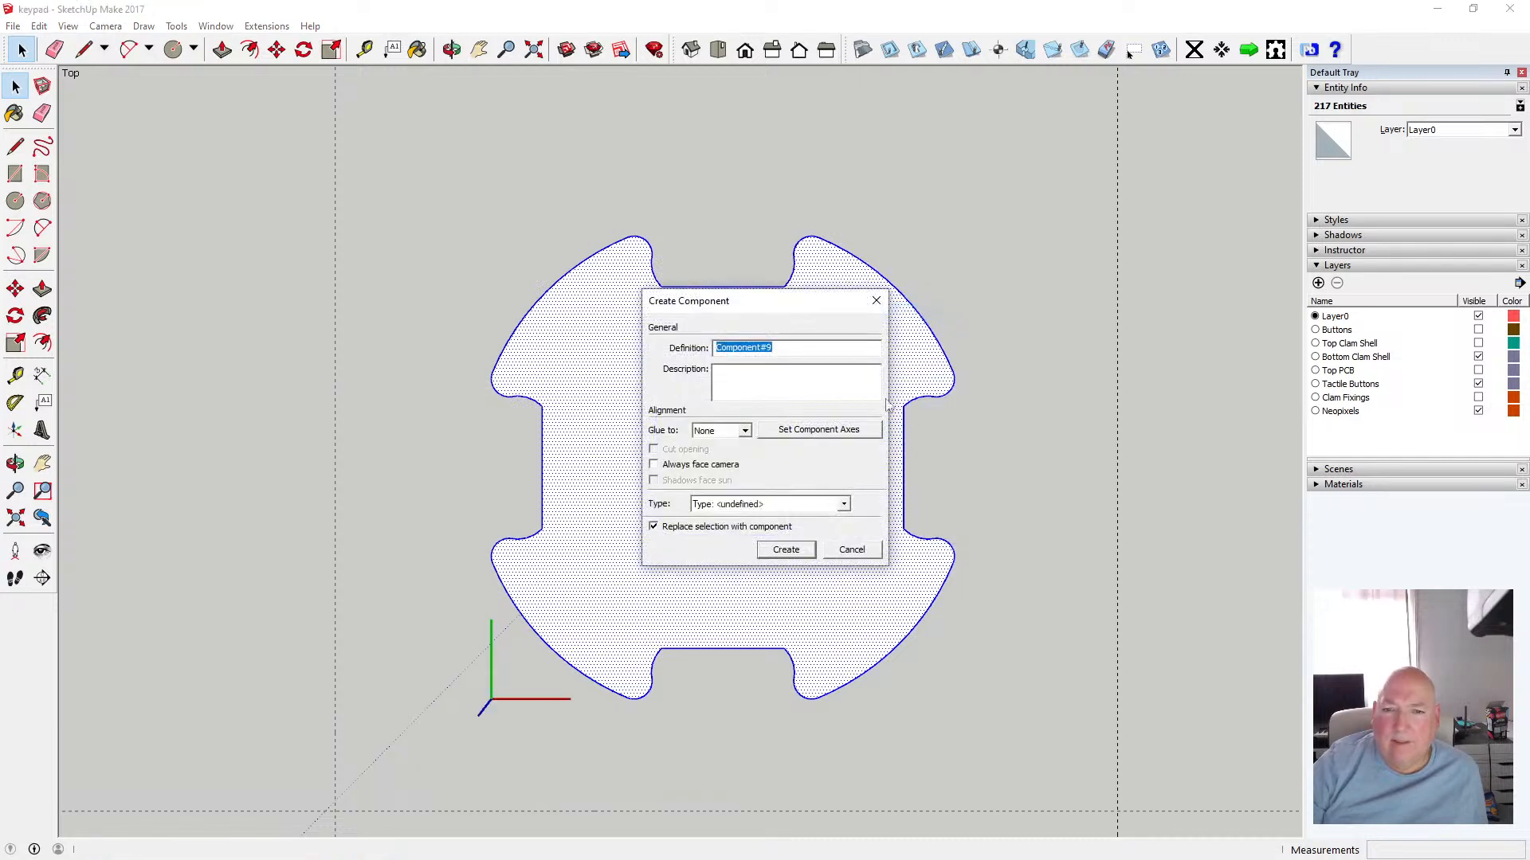
left_click(785, 550)
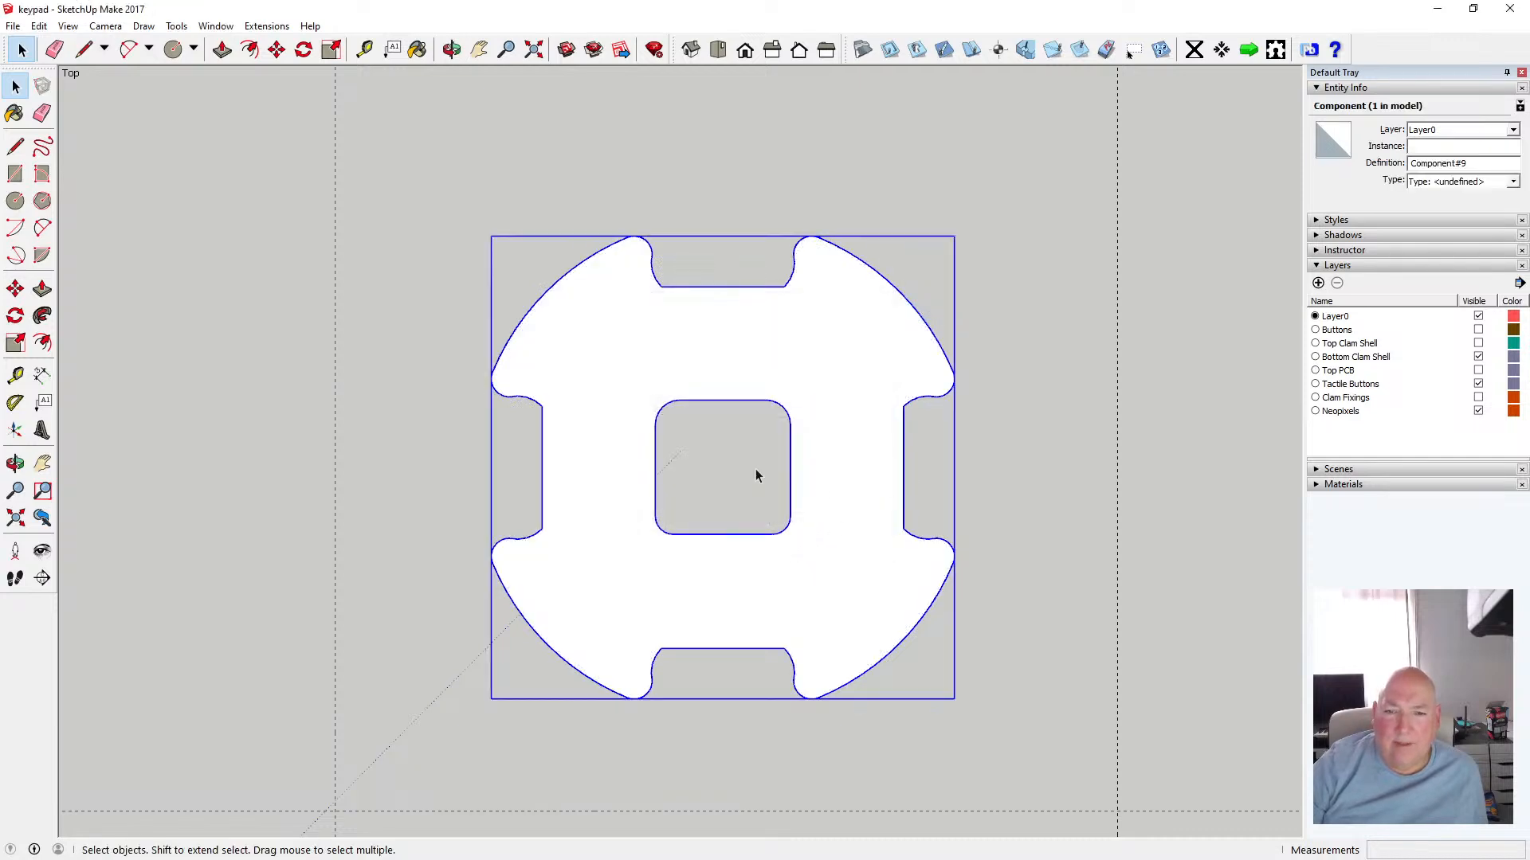
scroll(762, 457, "down", 2)
scroll(803, 527, "up", 5)
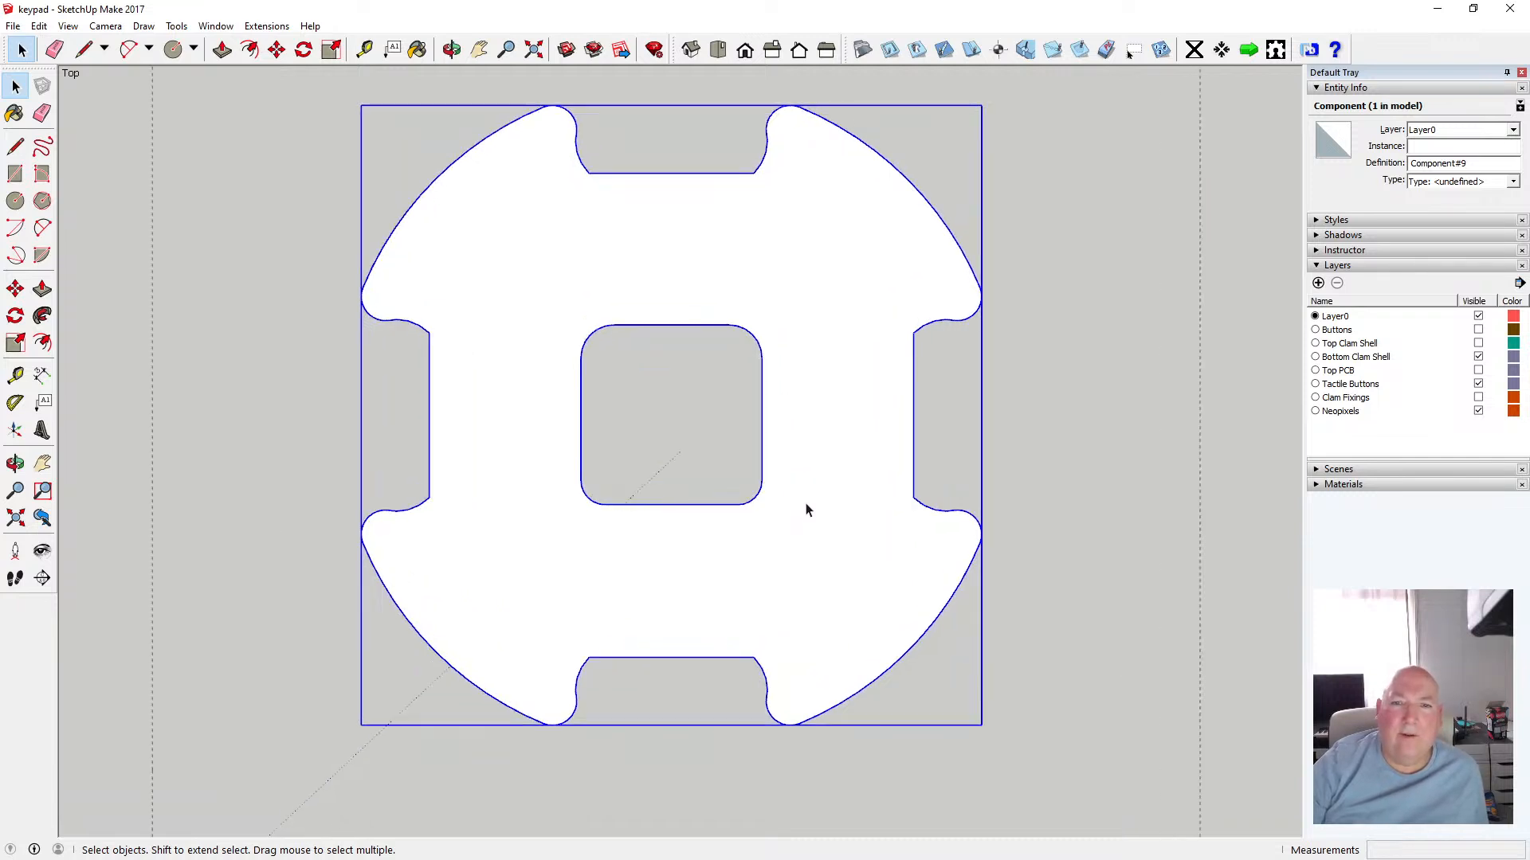
double_click(531, 324)
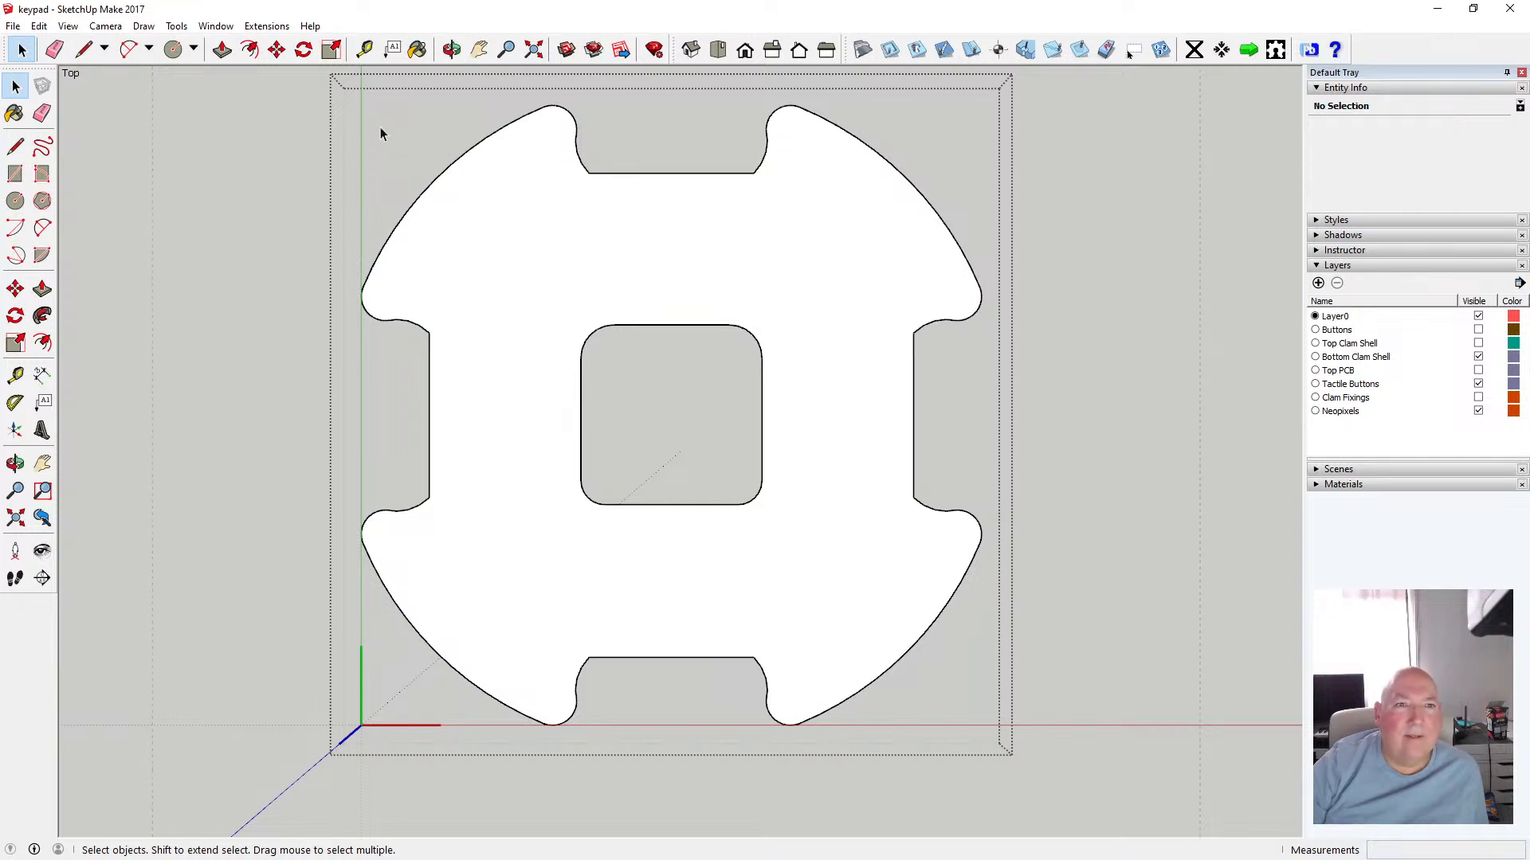
Offset the piece's outer outline by 0.5 mm
left_click(250, 51)
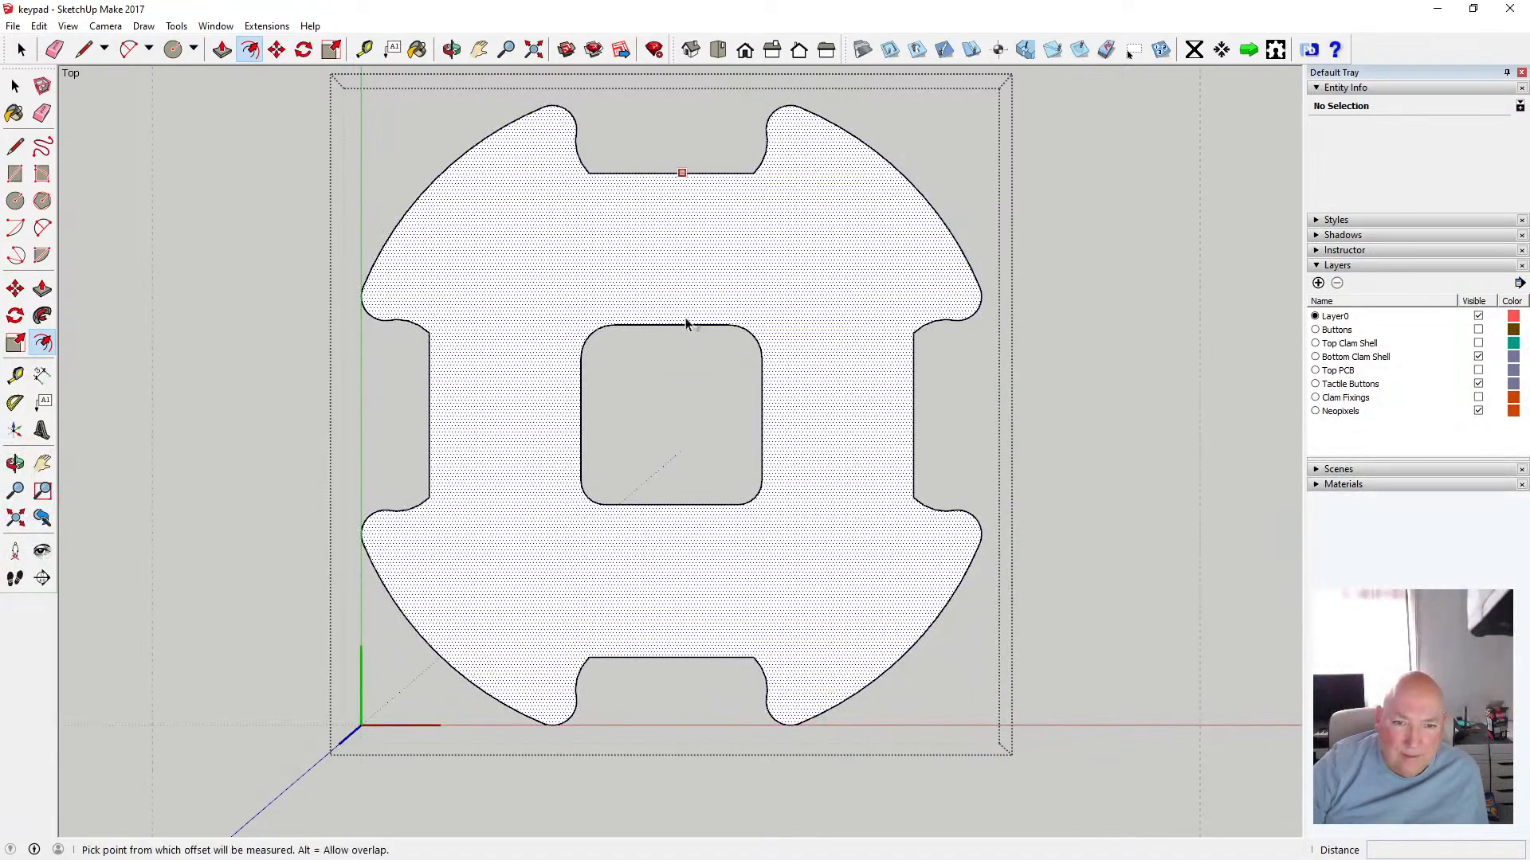
scroll(692, 303, "up", 2)
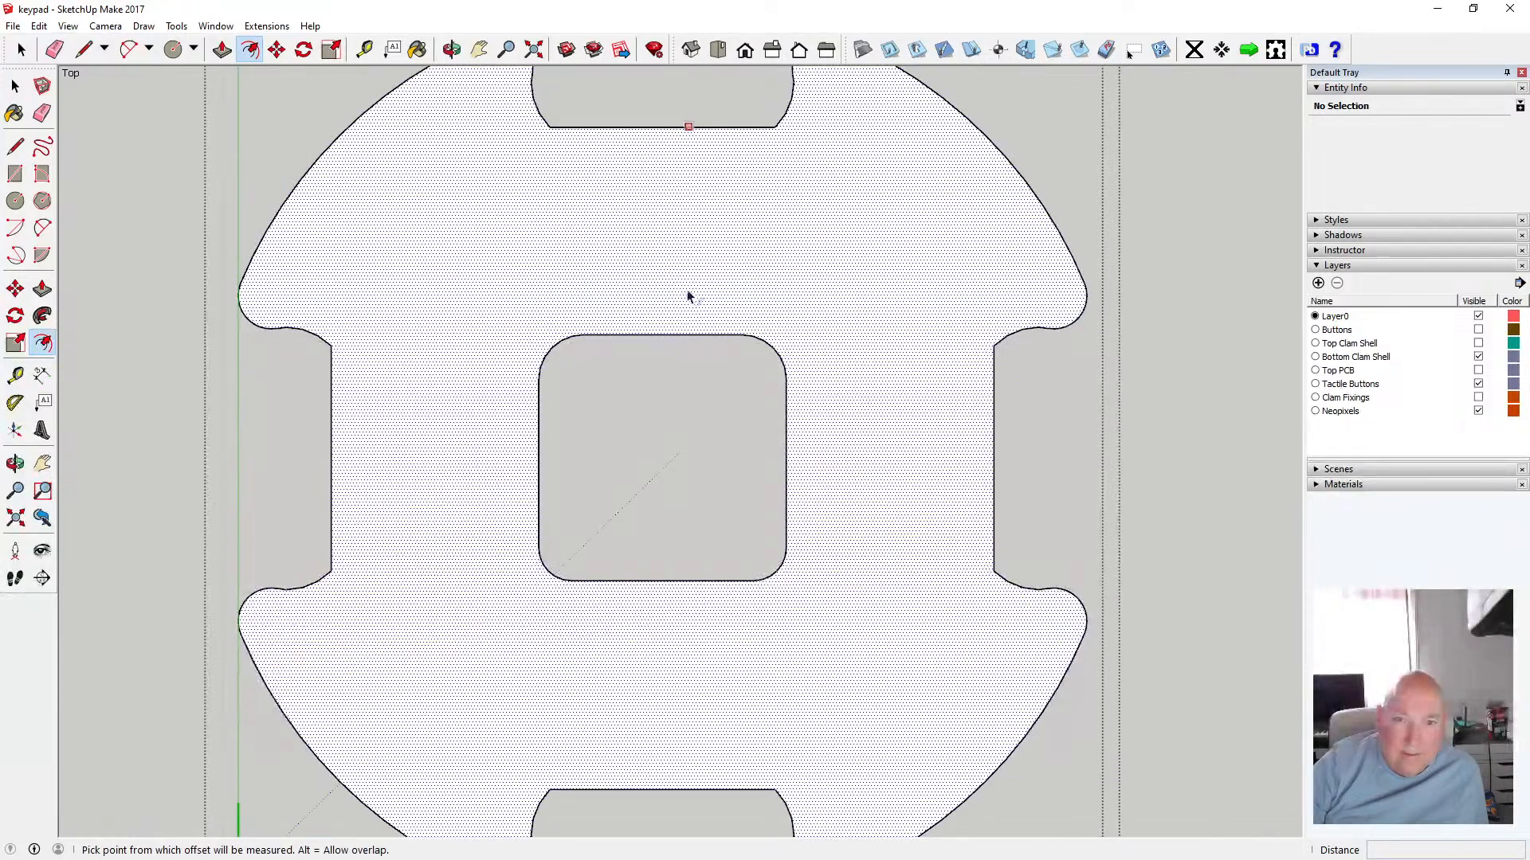
left_click(689, 297)
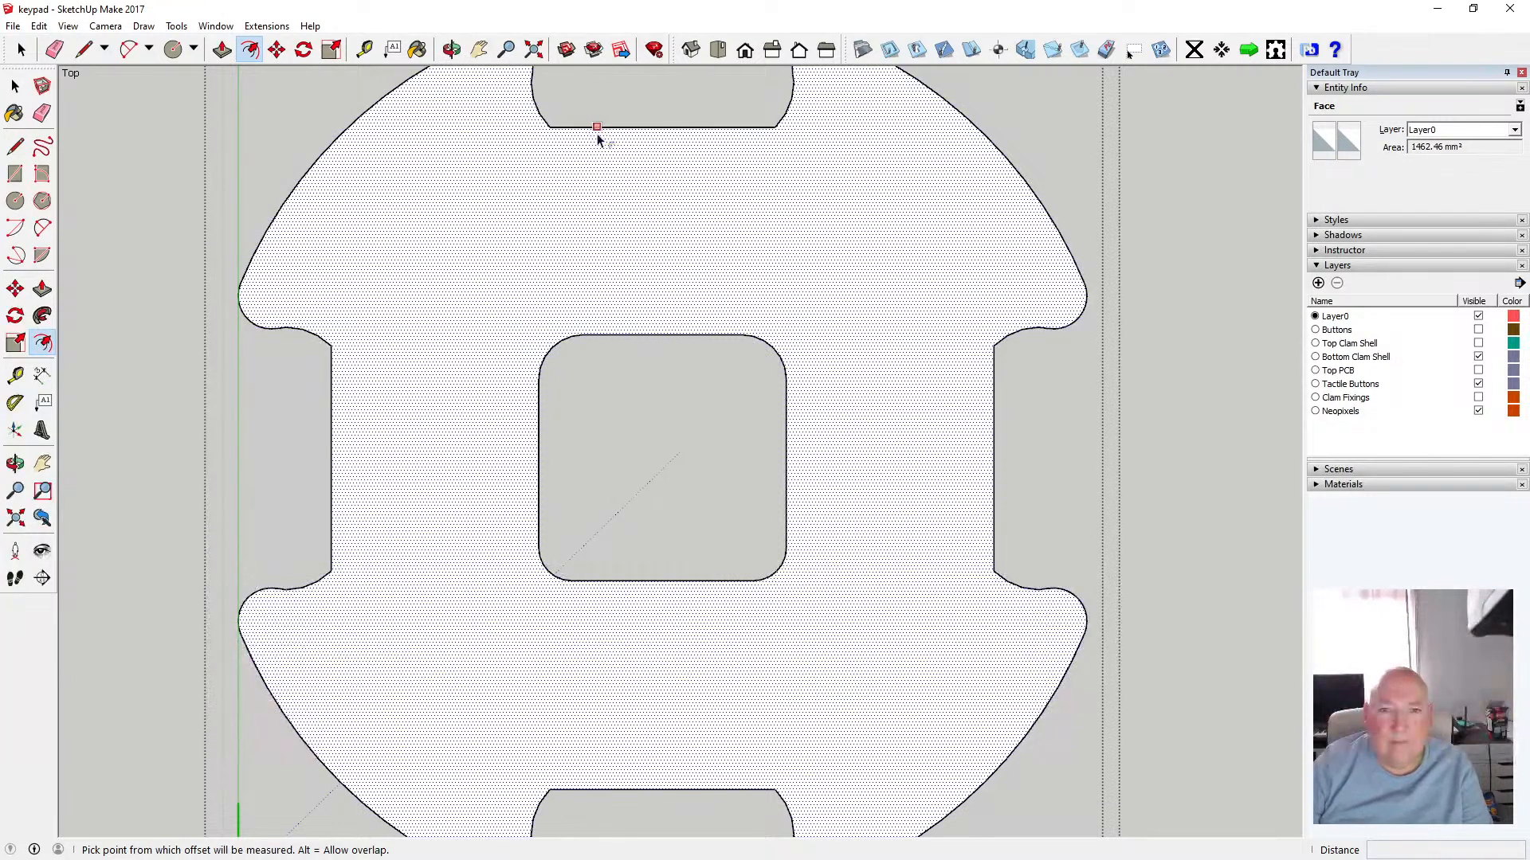
type(".5")
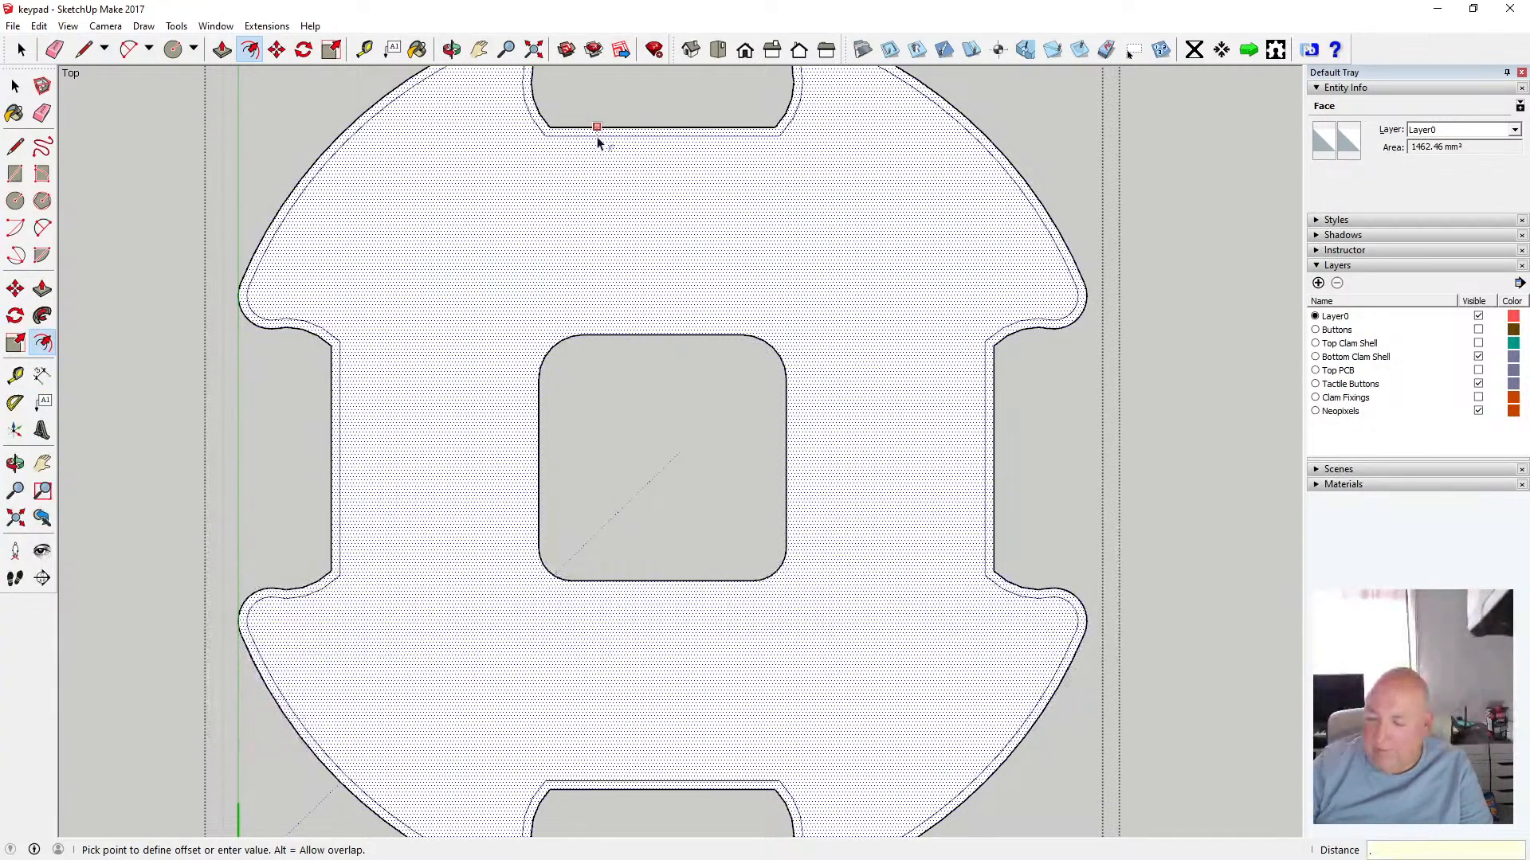
key("Return")
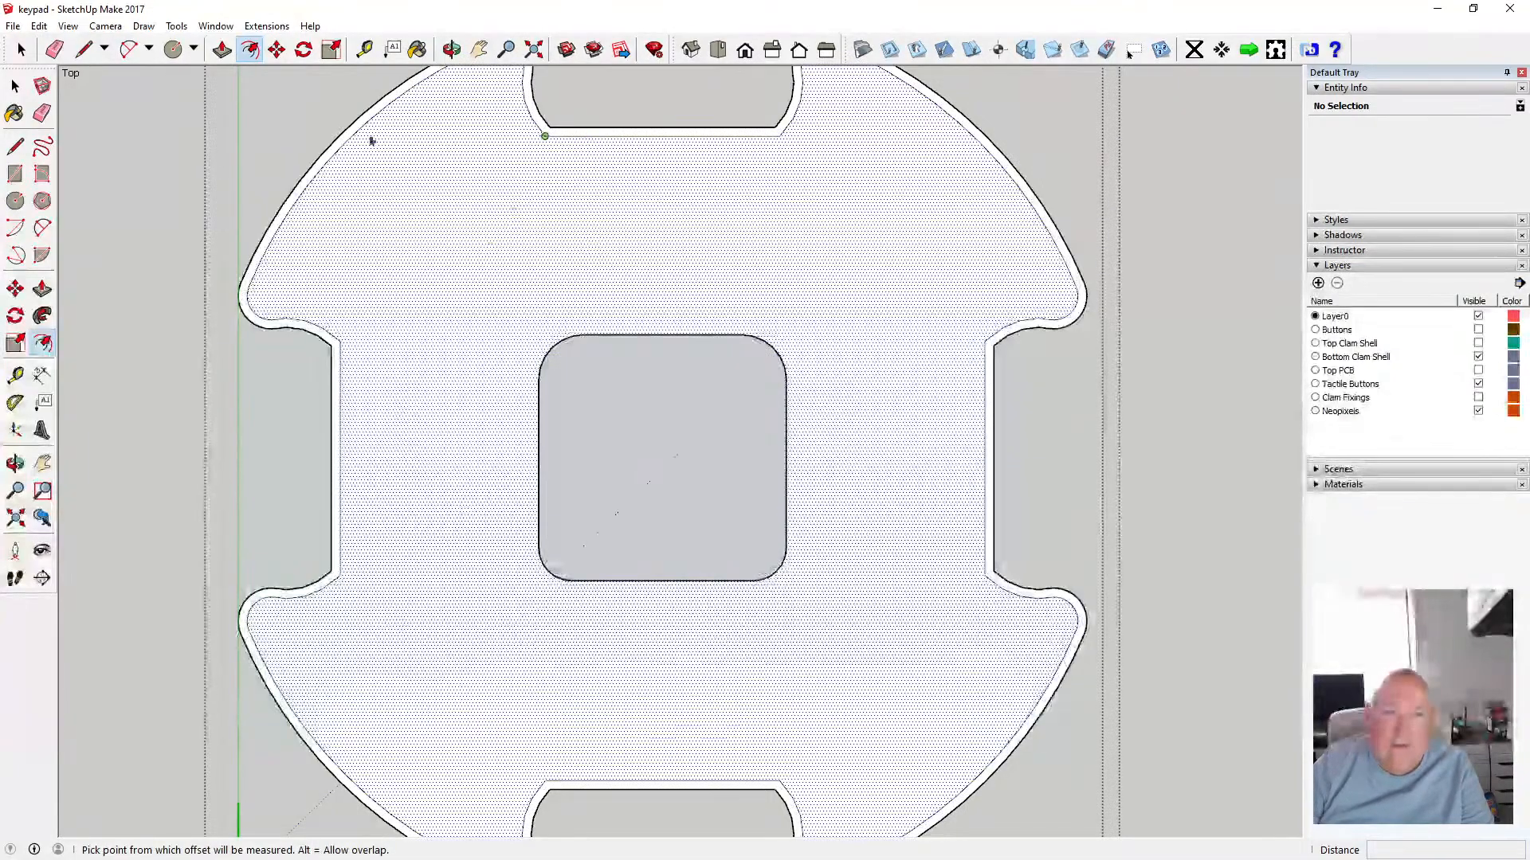
Undo the offset, component editing, component creation and center face deletion
left_click(39, 28)
left_click(53, 44)
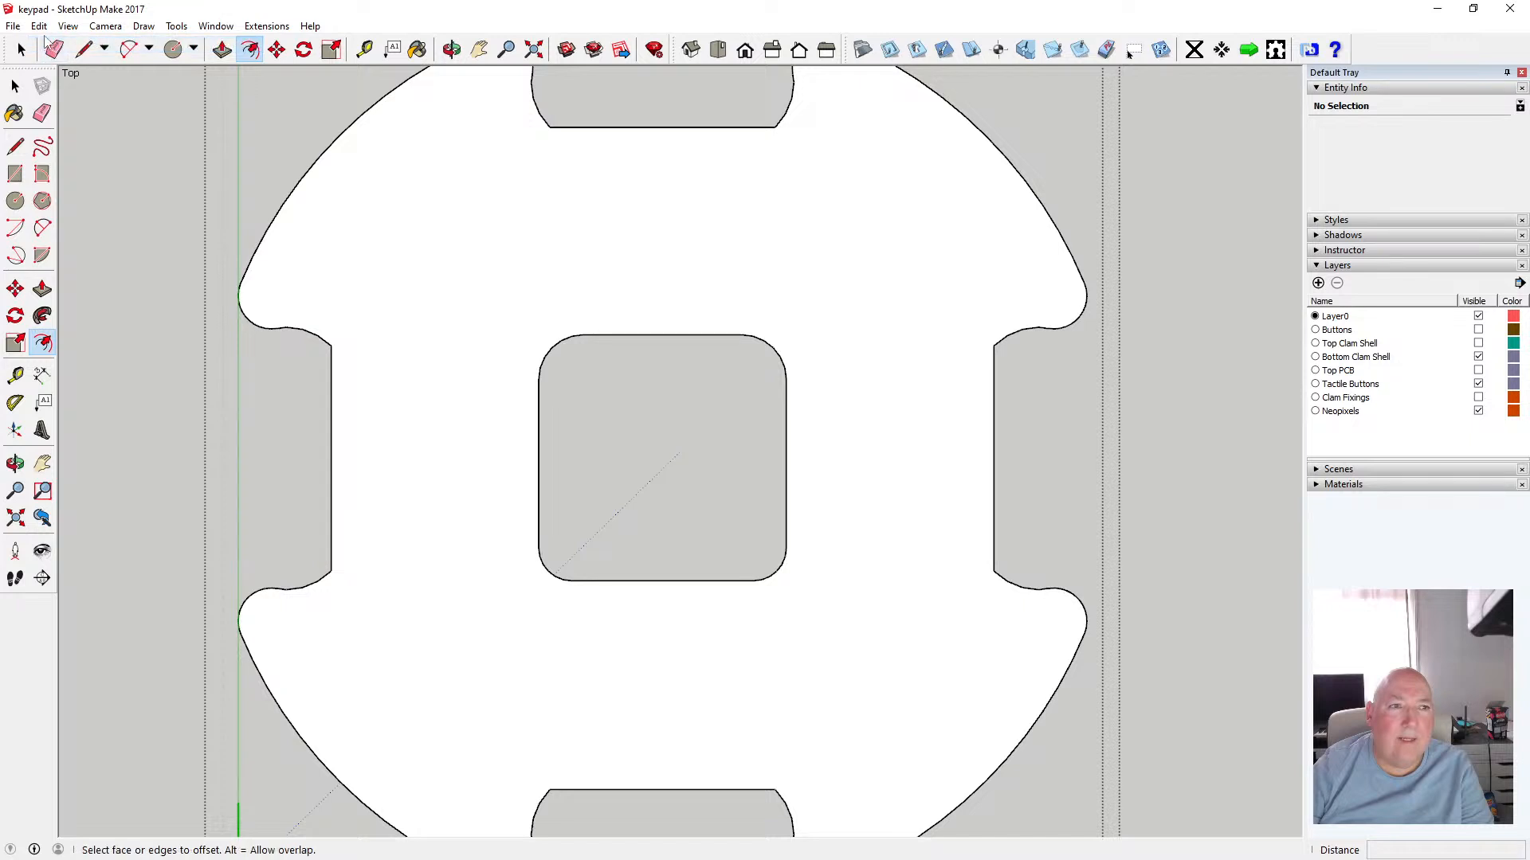
left_click(39, 26)
left_click(53, 45)
left_click(39, 25)
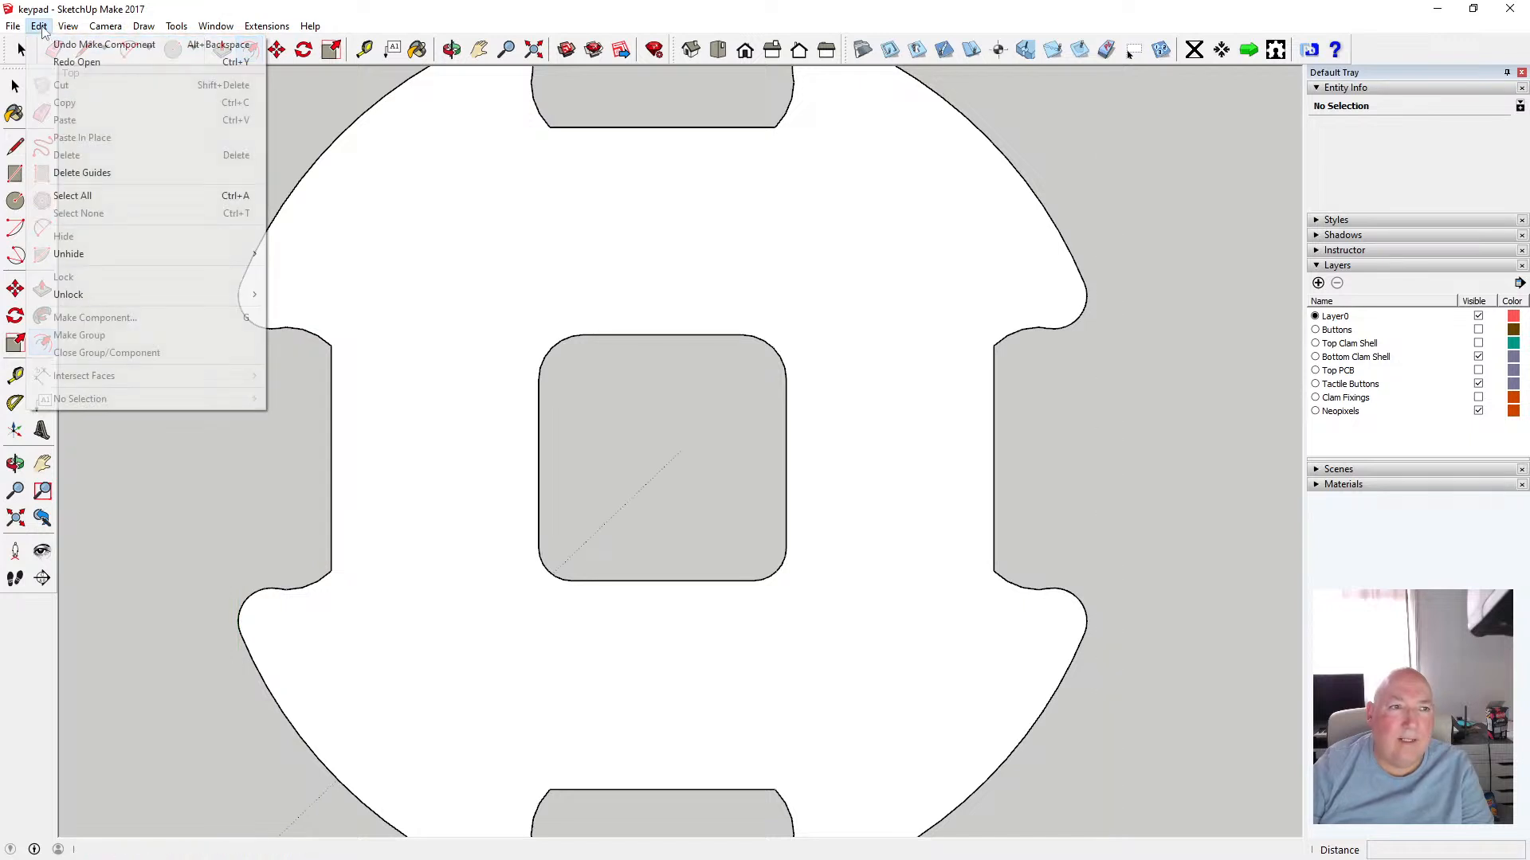
left_click(60, 45)
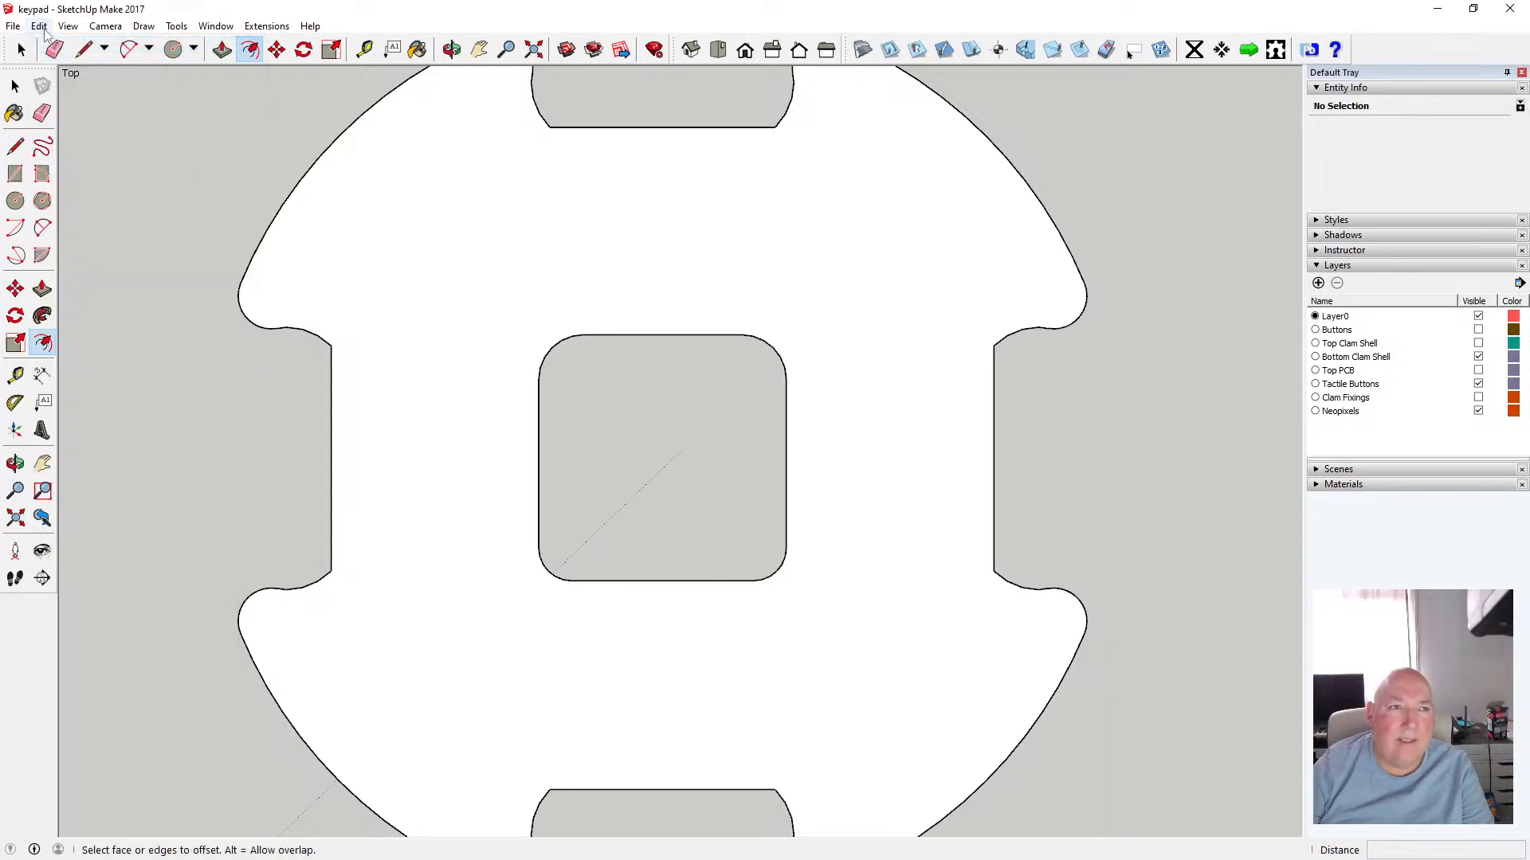
left_click(39, 25)
left_click(64, 46)
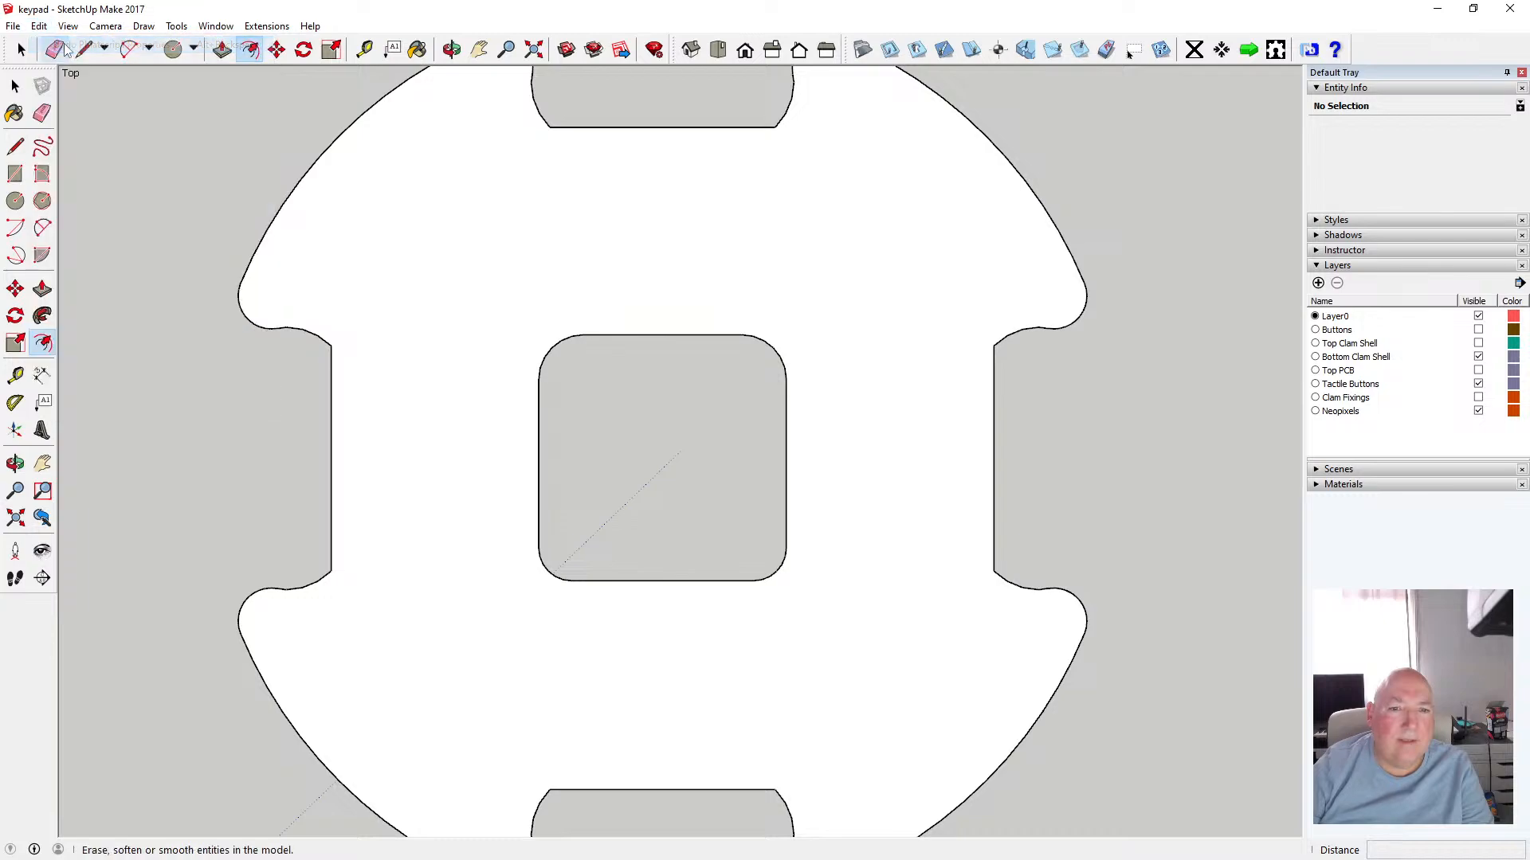
left_click(39, 25)
left_click(60, 45)
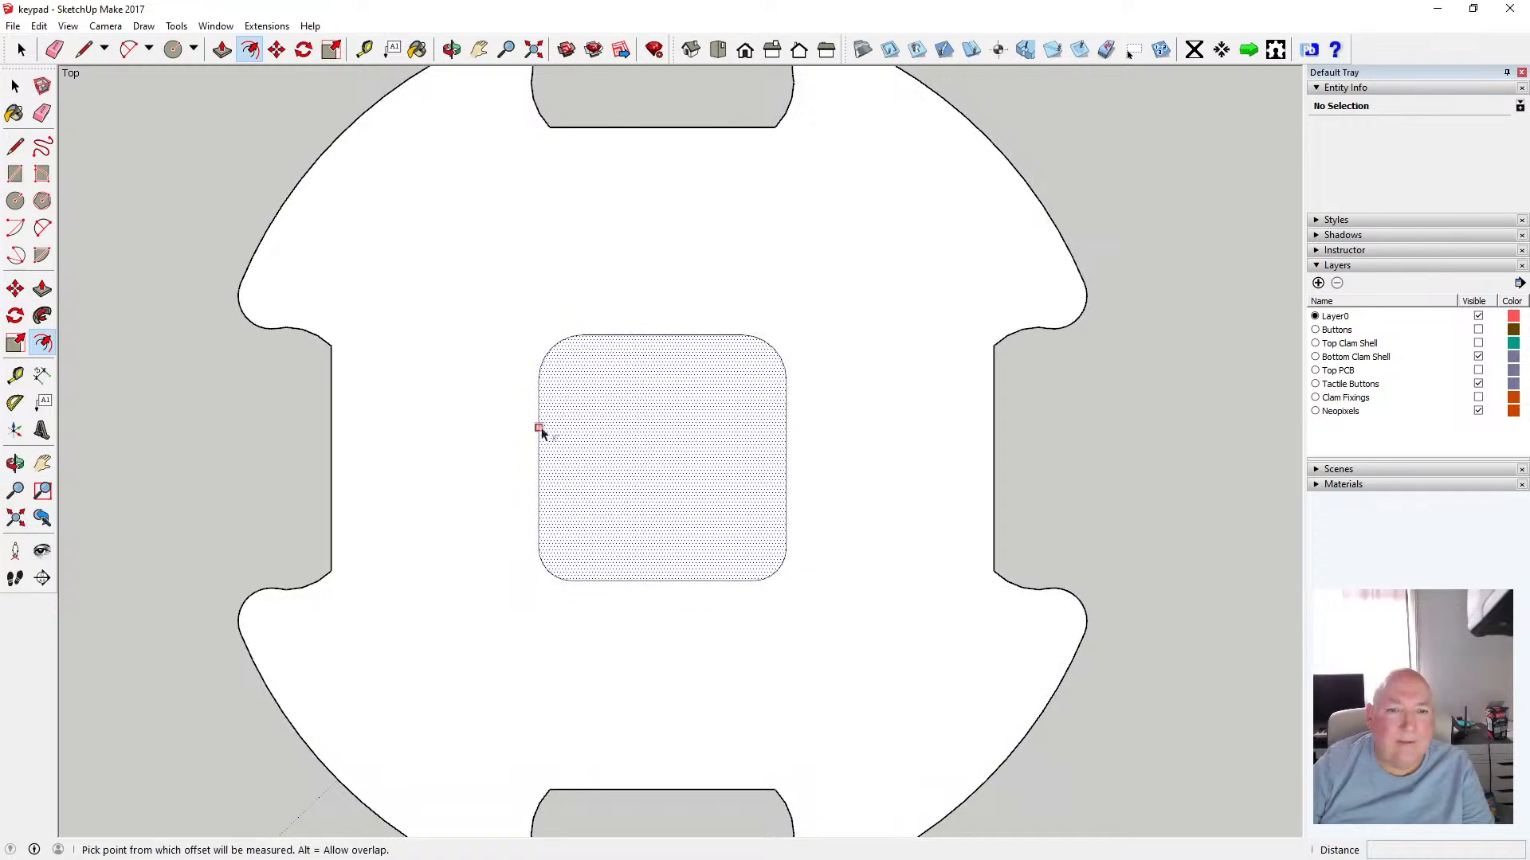
Offset the center square face and the surrounding piece's face outlines by 0.5 mm each
left_click(542, 433)
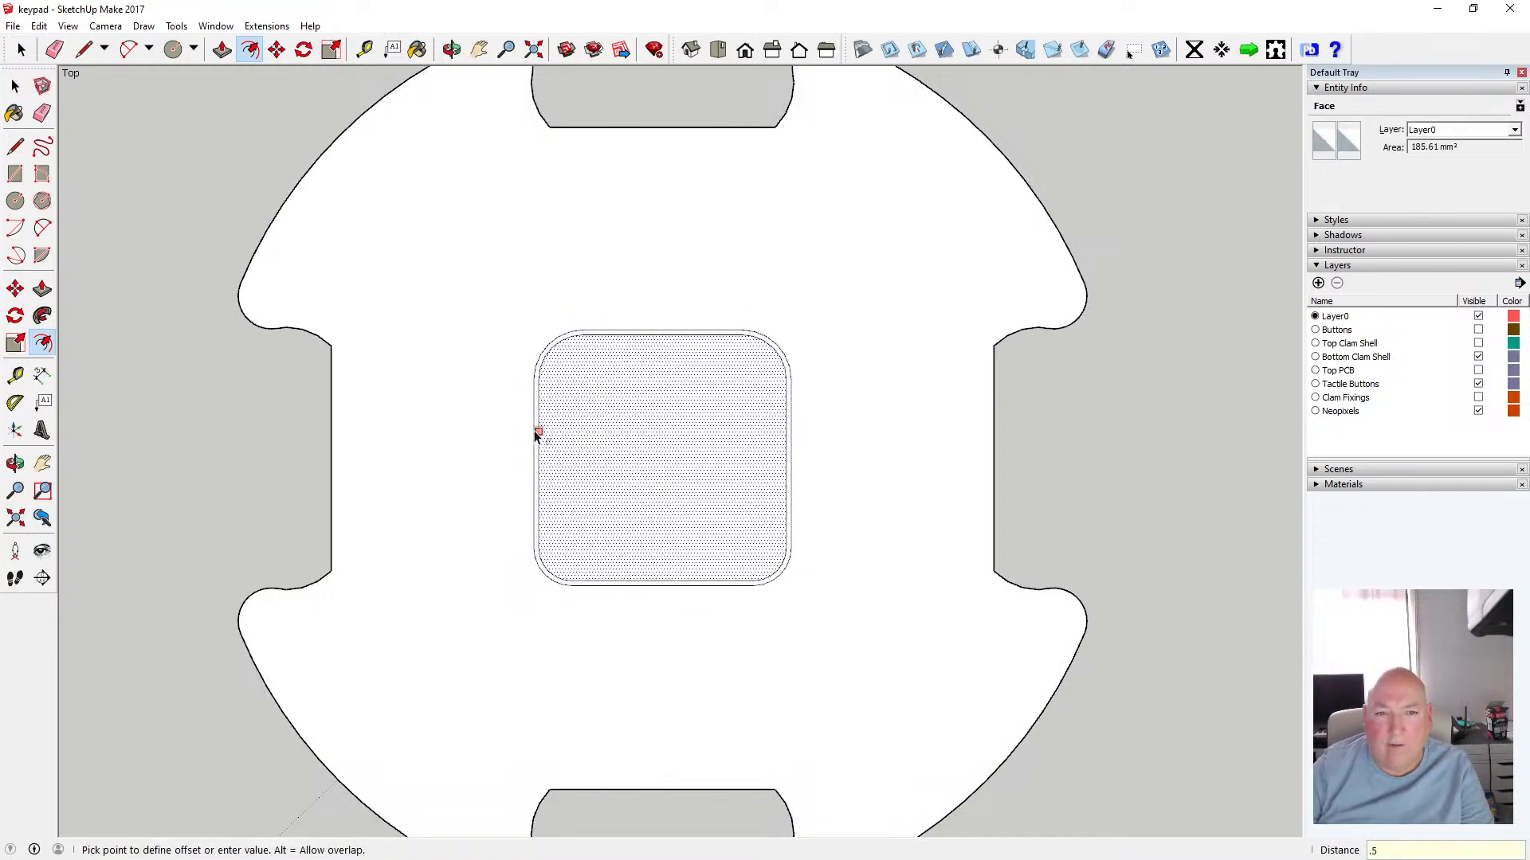
left_click(536, 432)
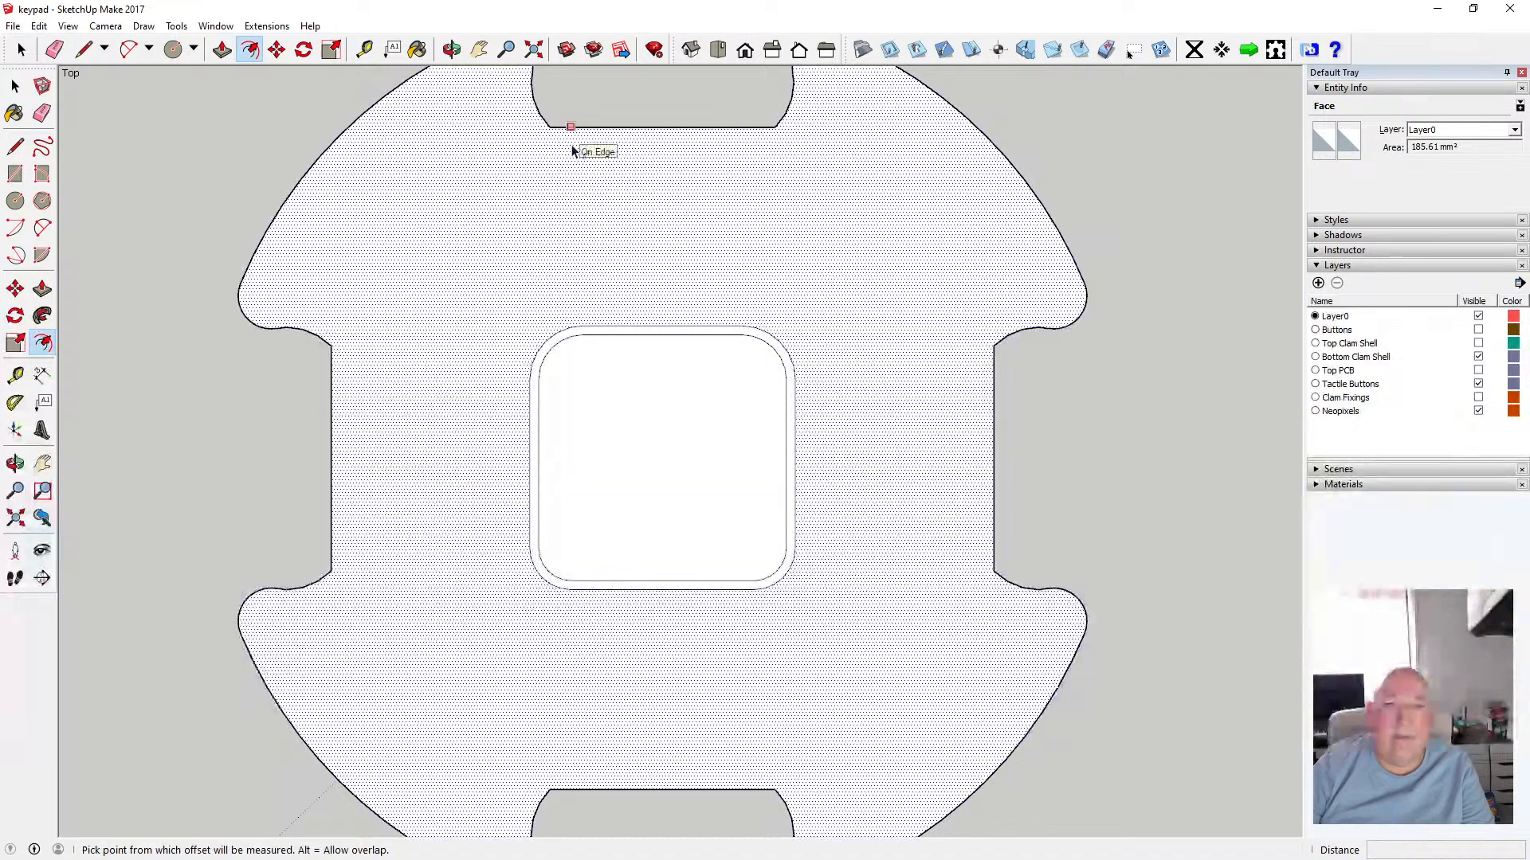
left_click(570, 151)
type(".5")
key("Return")
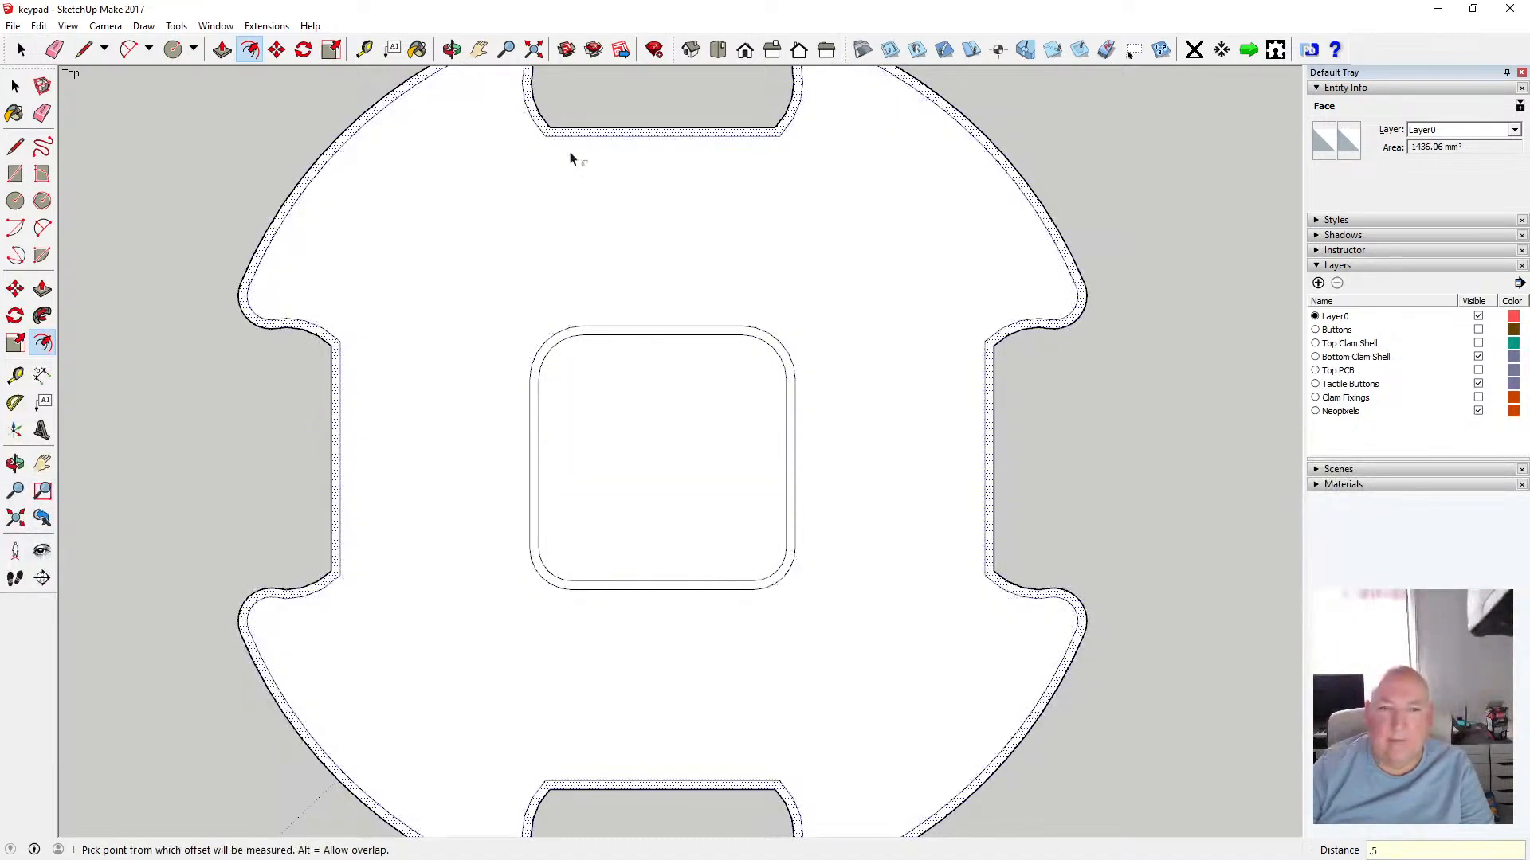
Delete the center square face
key("space")
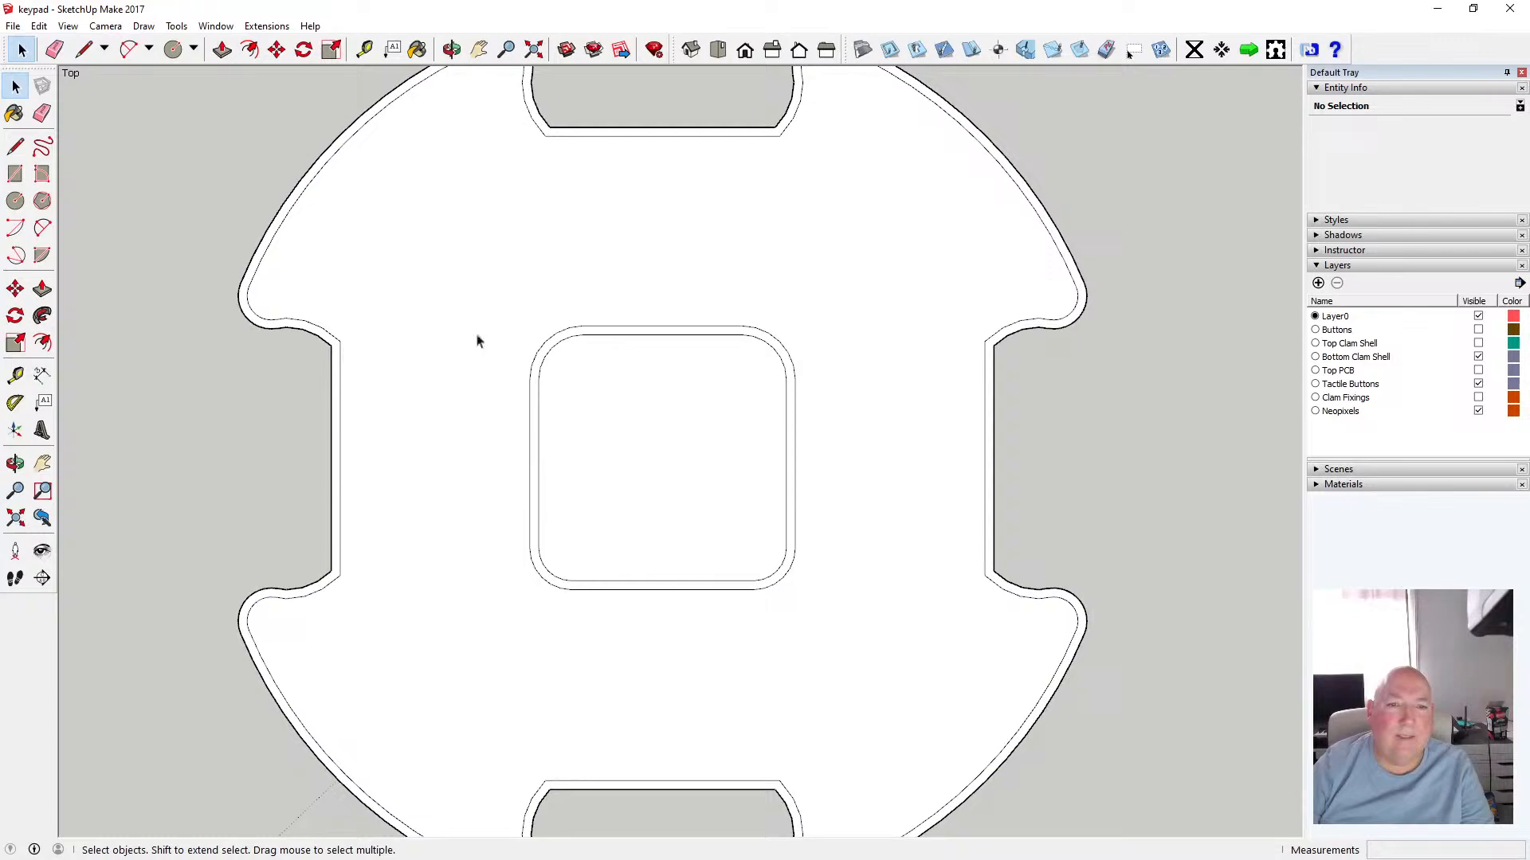
left_click(607, 368)
key("Delete")
Select the whole offset piece and make it a component
scroll(593, 341, "down", 1)
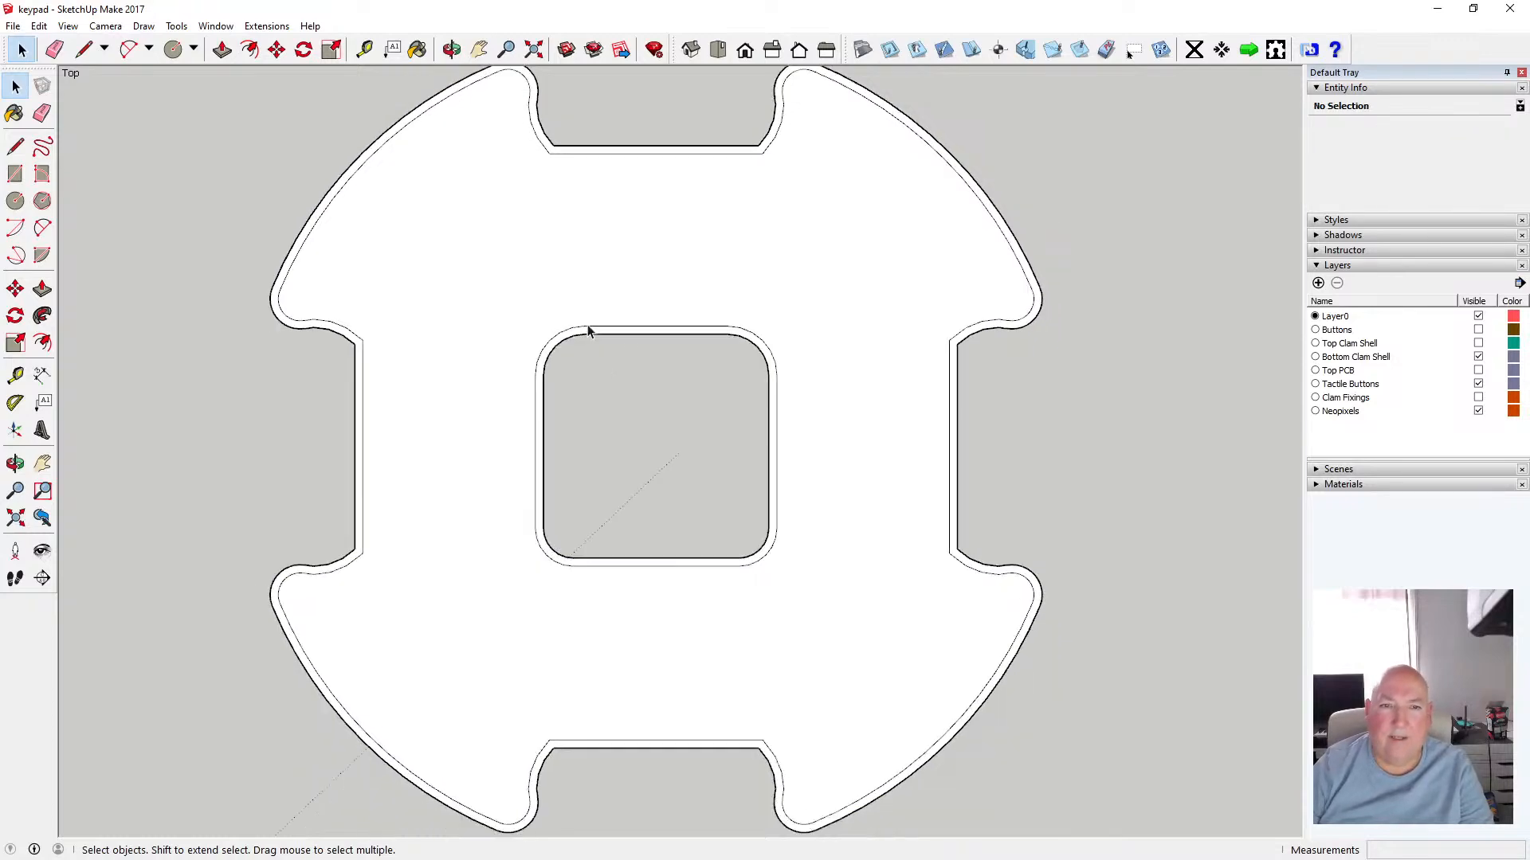
scroll(588, 331, "down", 1)
left_click_drag(243, 90, 1004, 753)
right_click(854, 237)
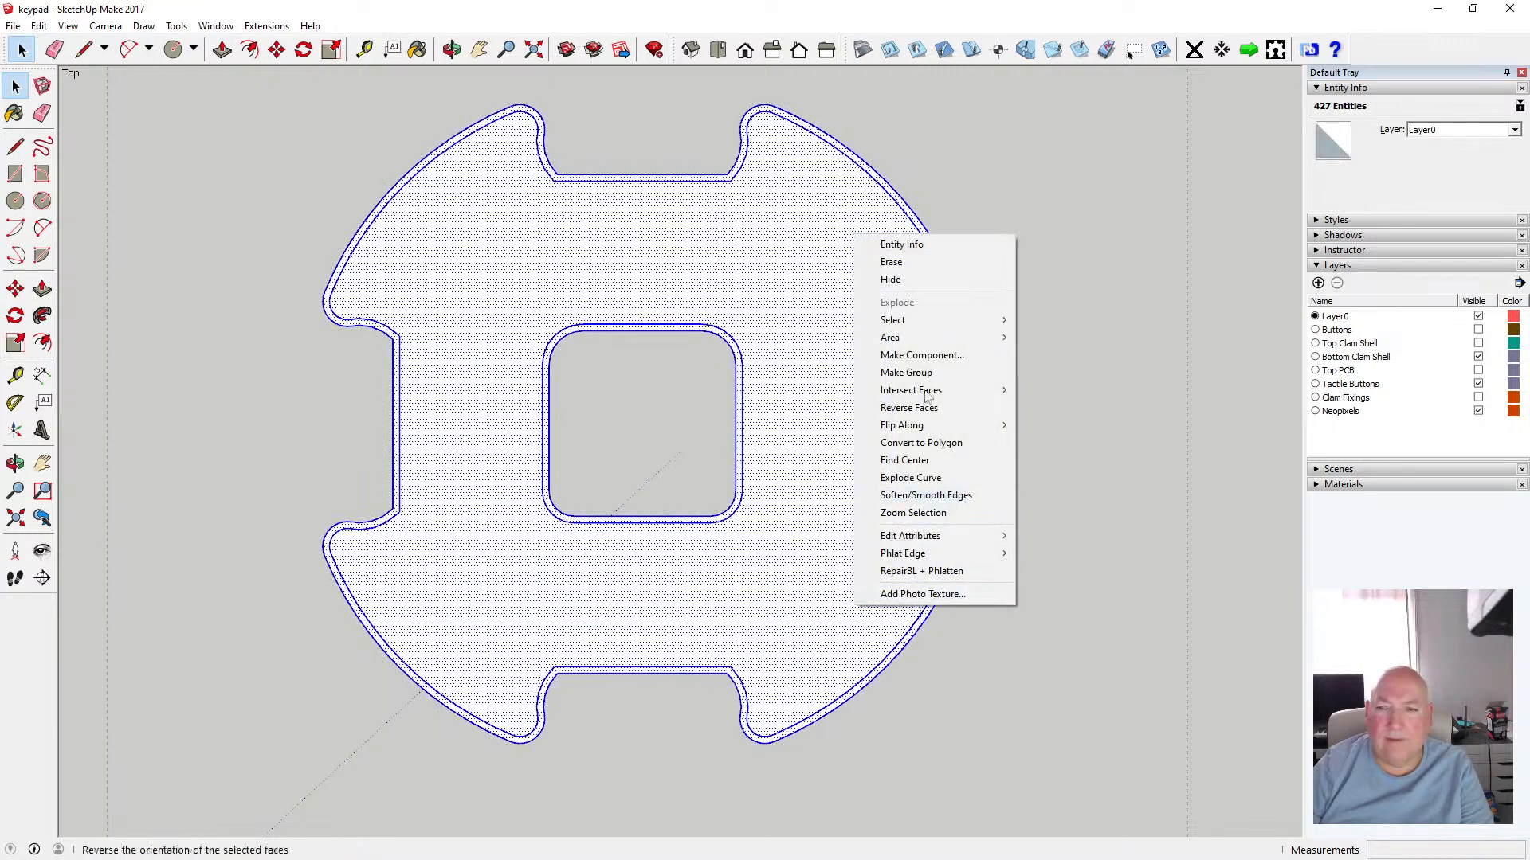
left_click(922, 356)
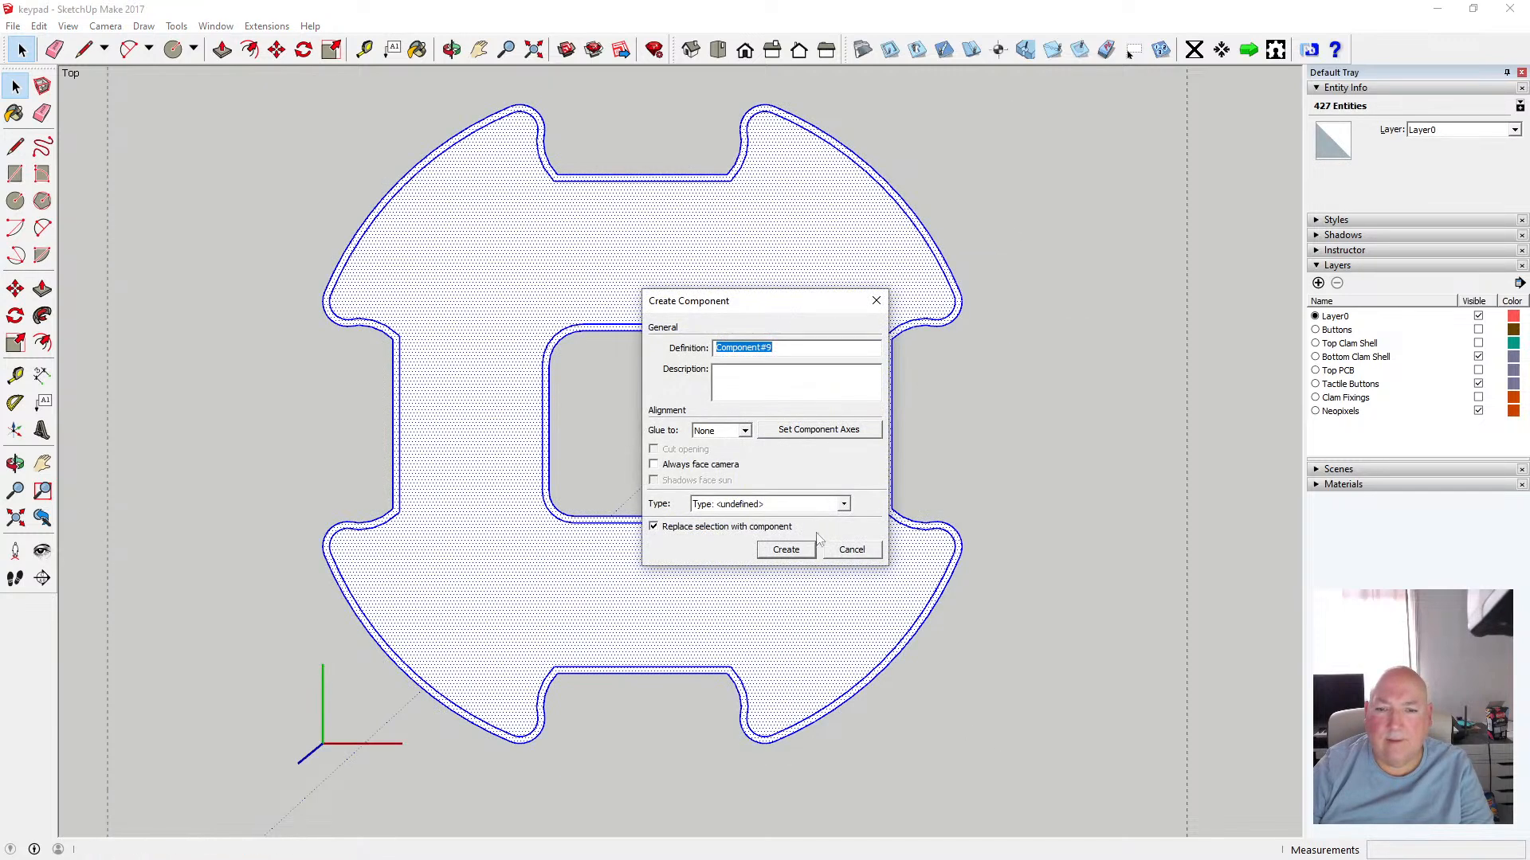
left_click(788, 550)
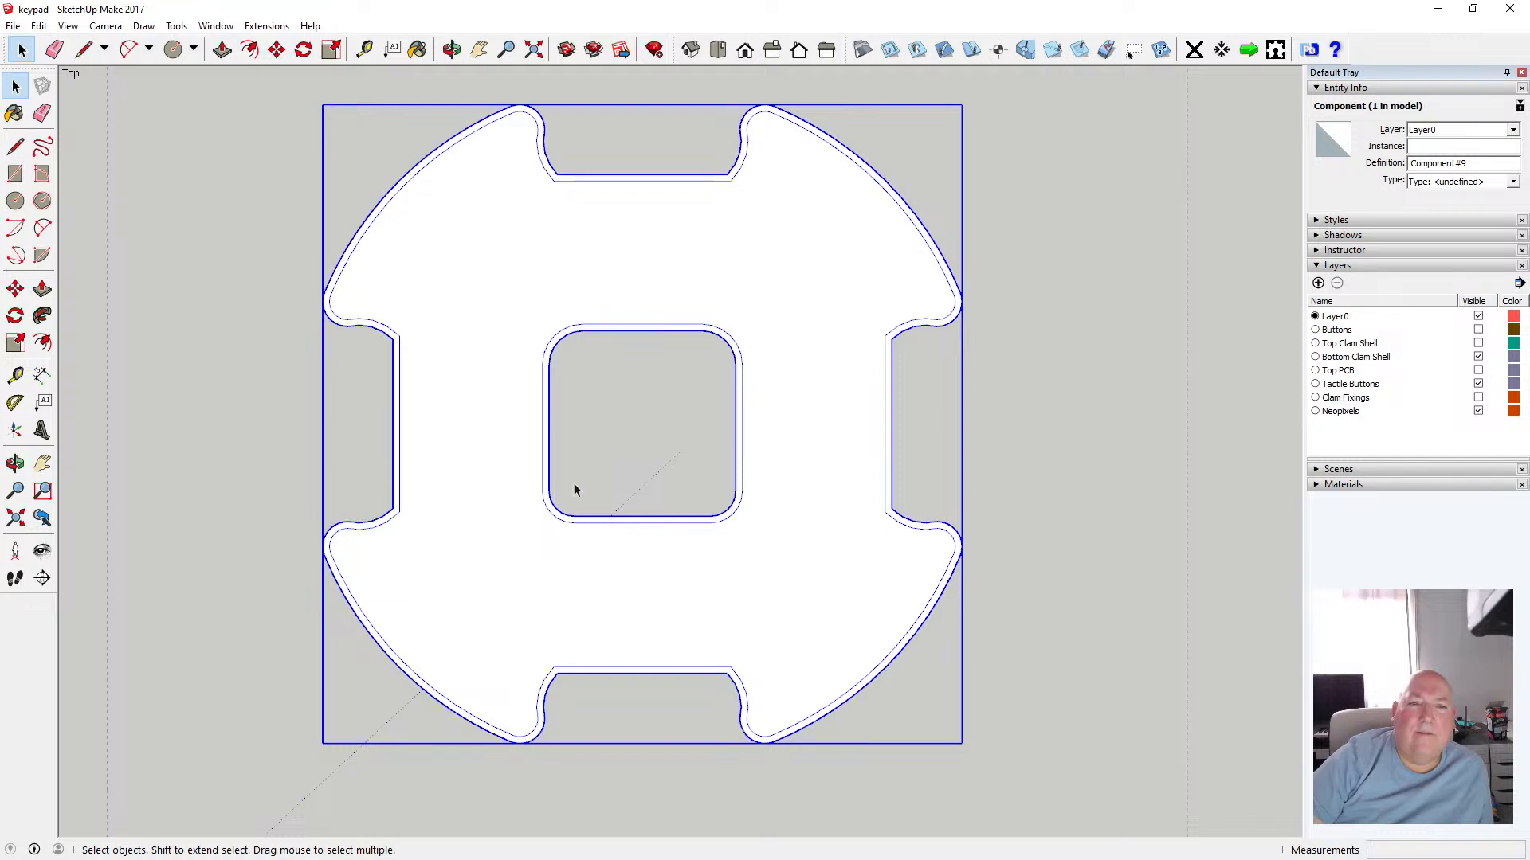
Undo the component creation, the center face deletion and both 0.5 mm offsets
left_click(44, 28)
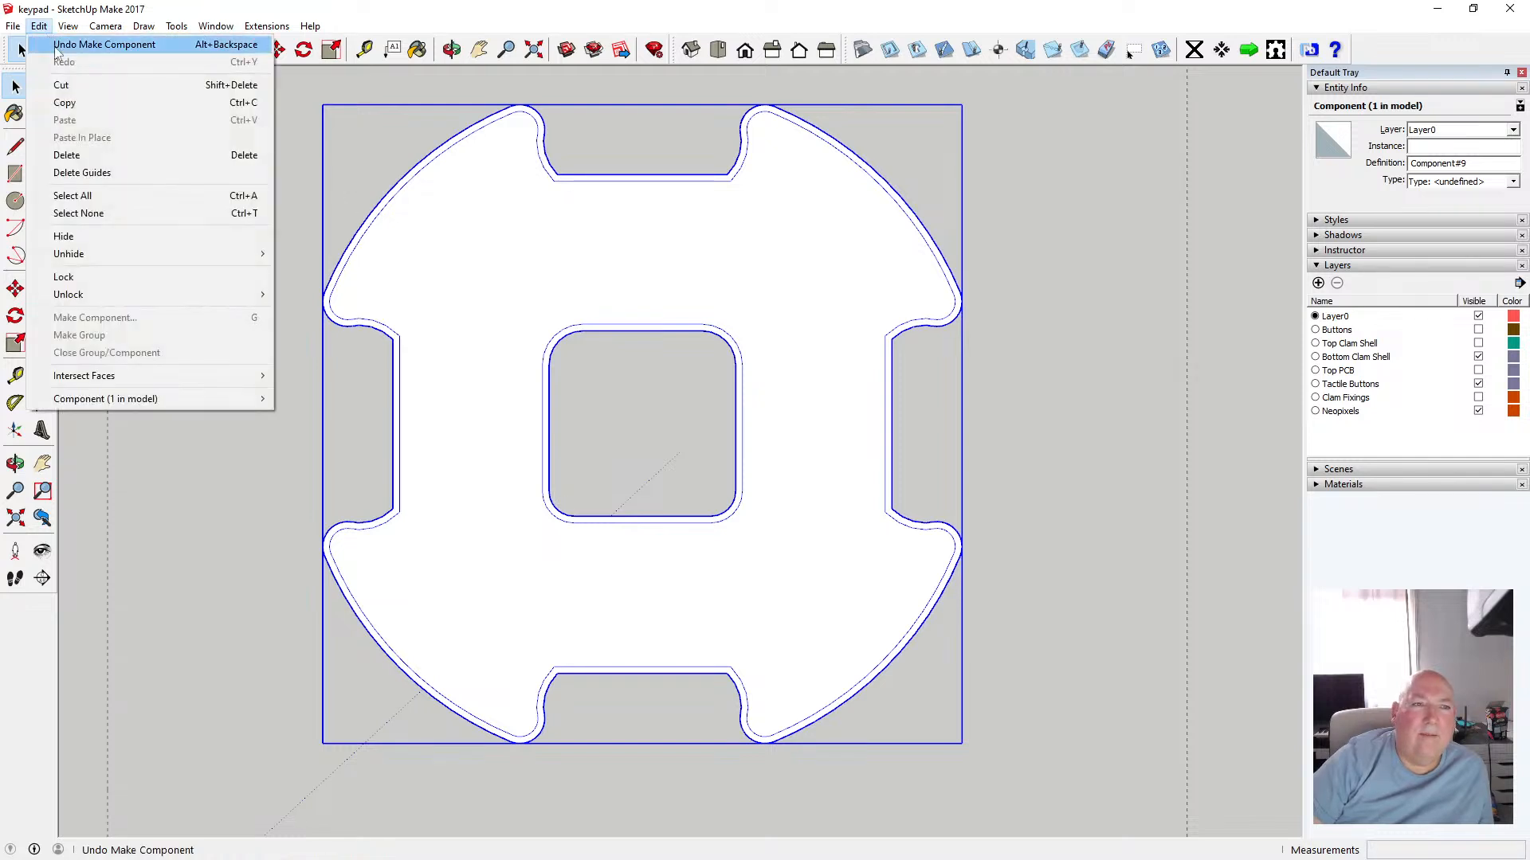
left_click(72, 44)
left_click(40, 26)
left_click(76, 45)
left_click(38, 26)
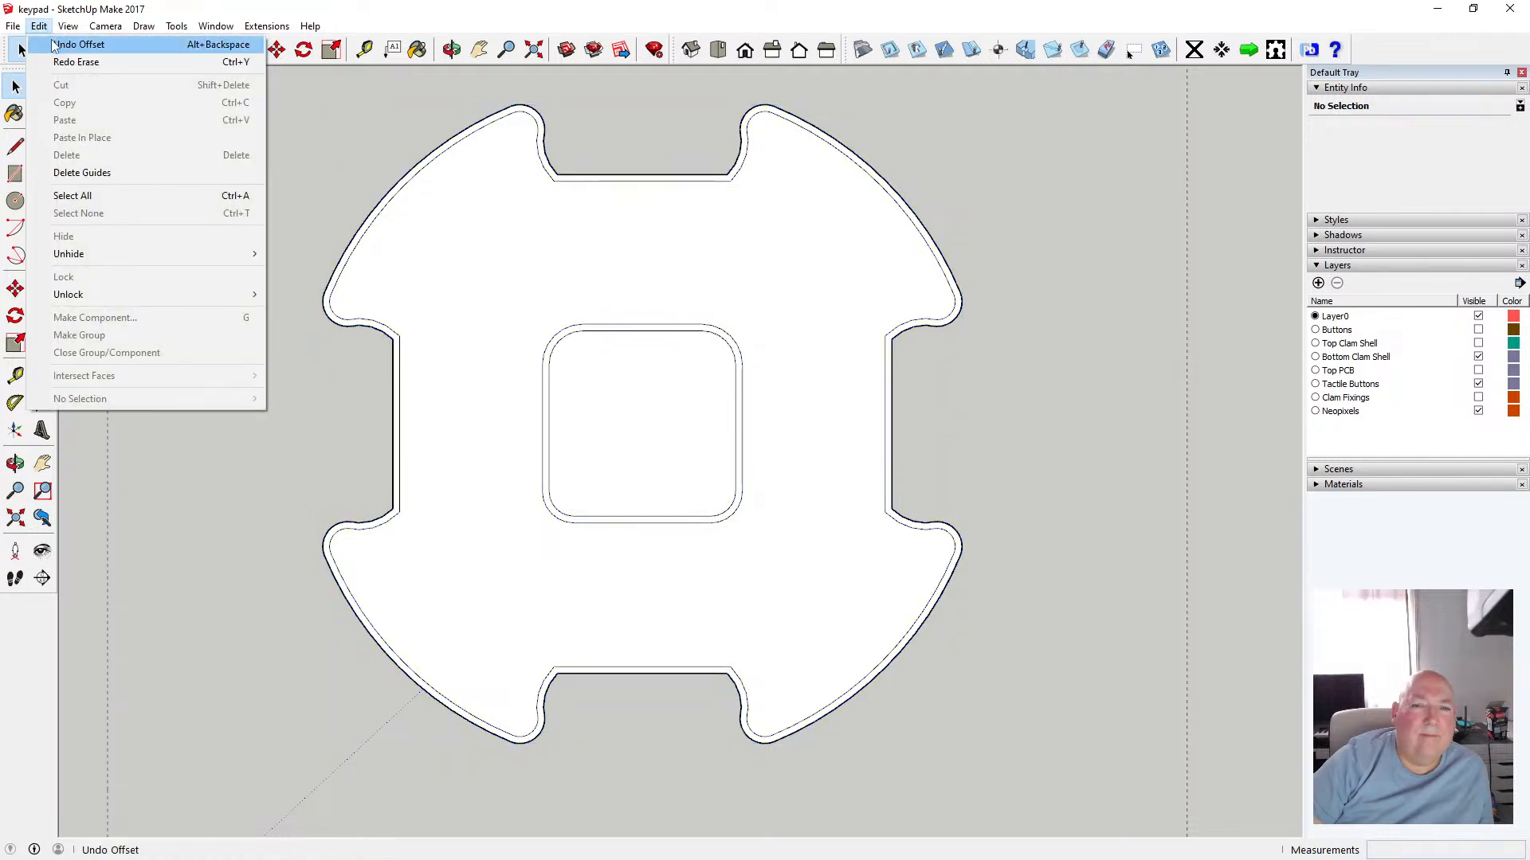
left_click(77, 45)
left_click(38, 26)
left_click(64, 47)
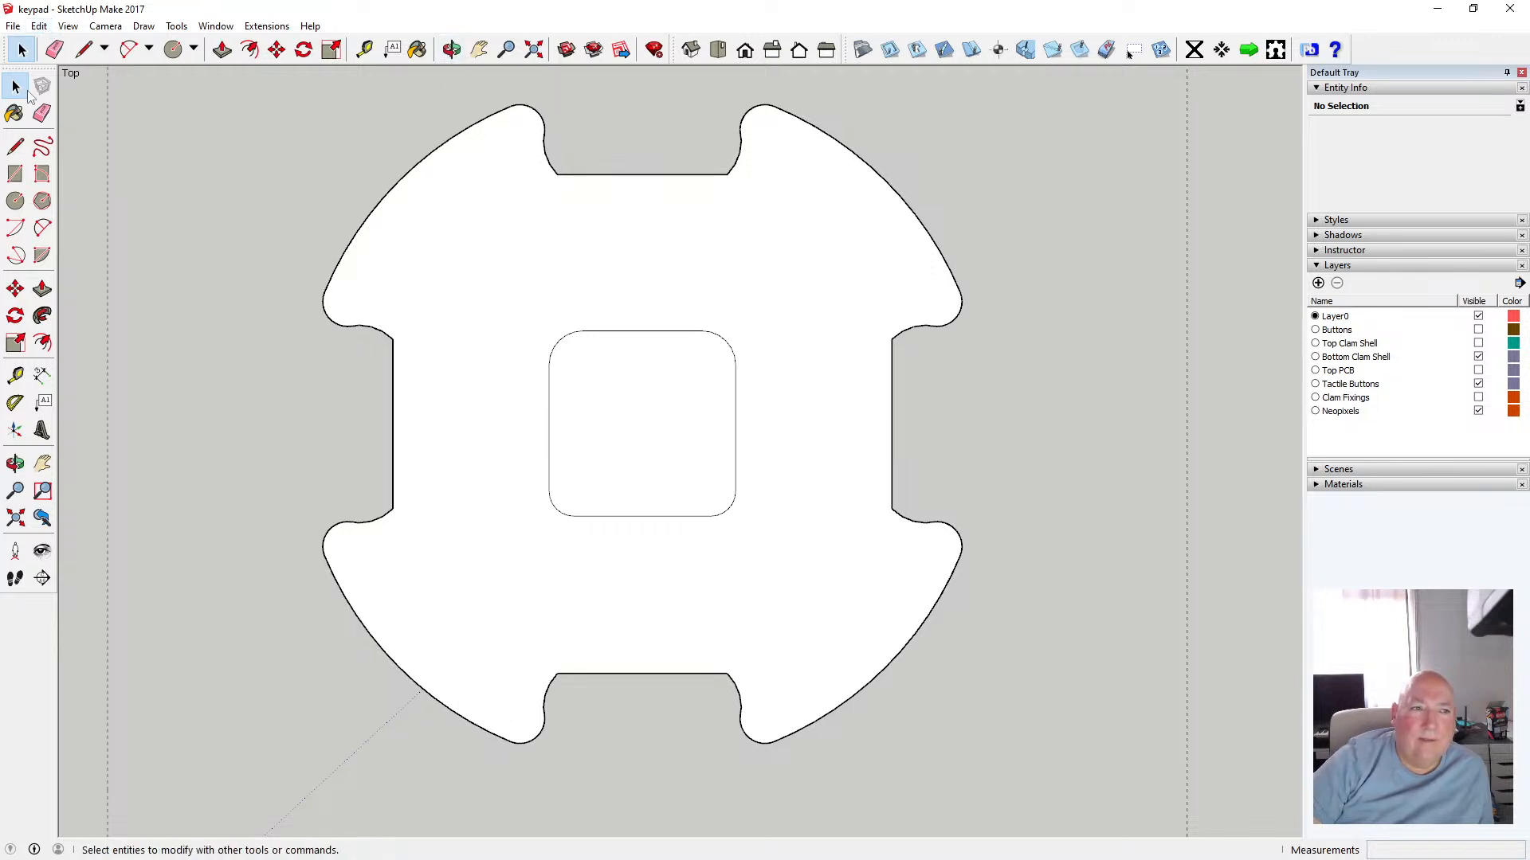
Select the center square face and cut it to the clipboard
left_click_drag(514, 310, 779, 565)
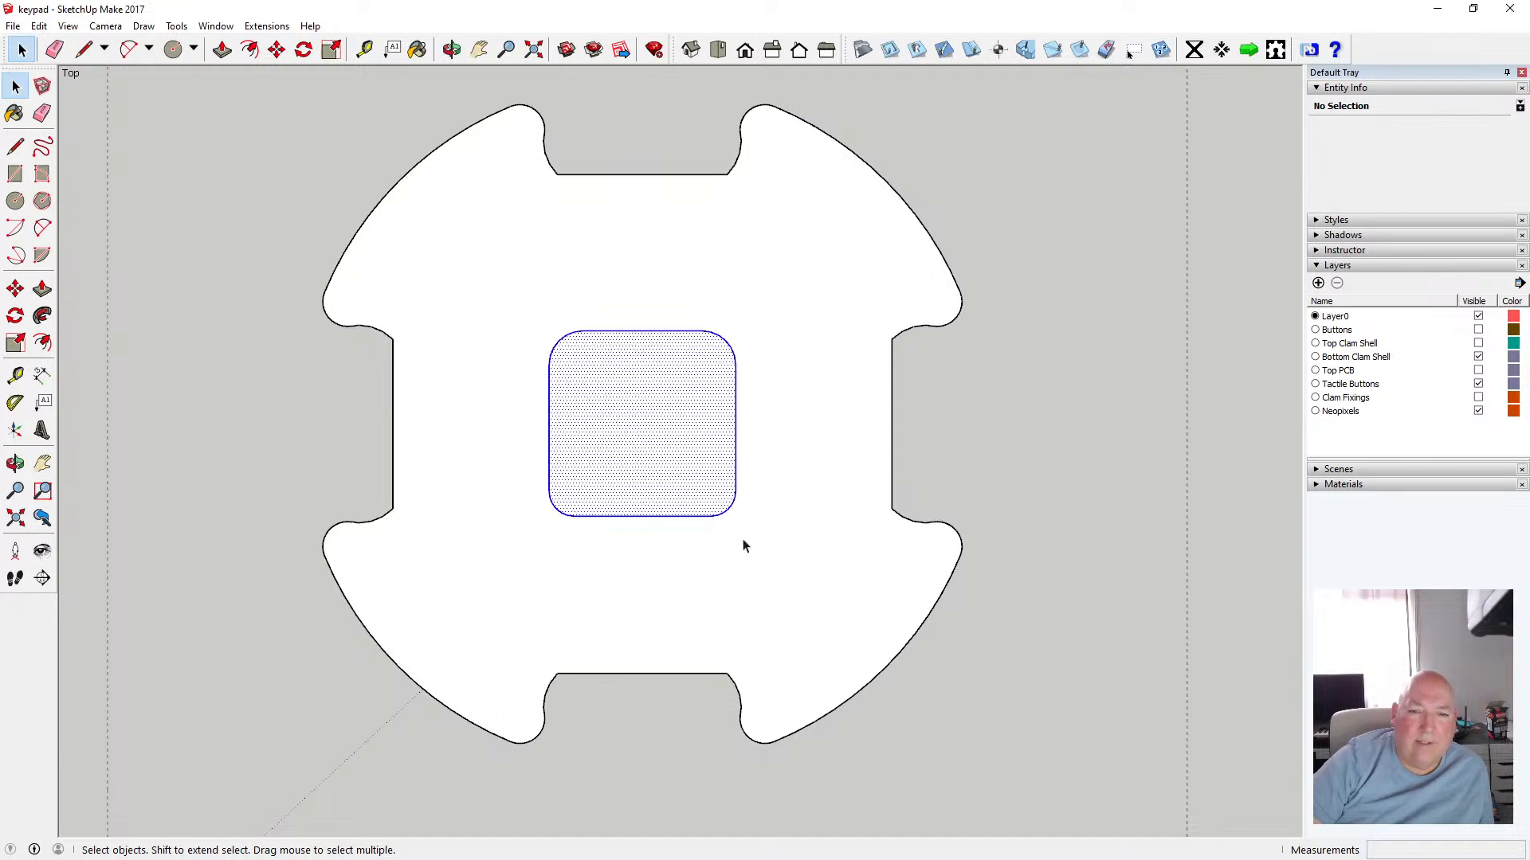
left_click(42, 26)
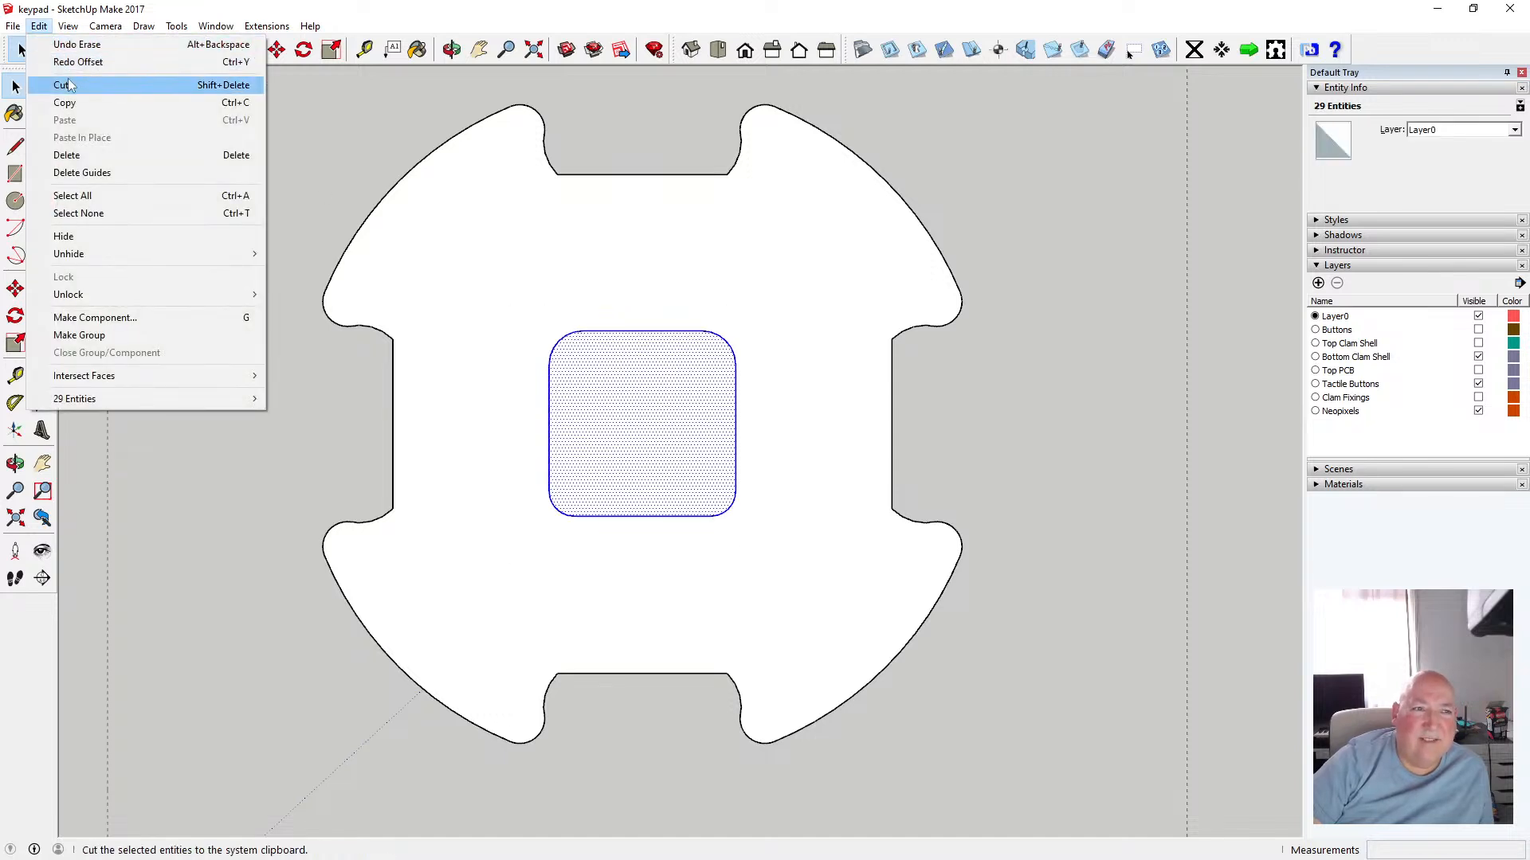
left_click(69, 85)
Select the whole piece and make it a component
scroll(301, 312, "down", 2)
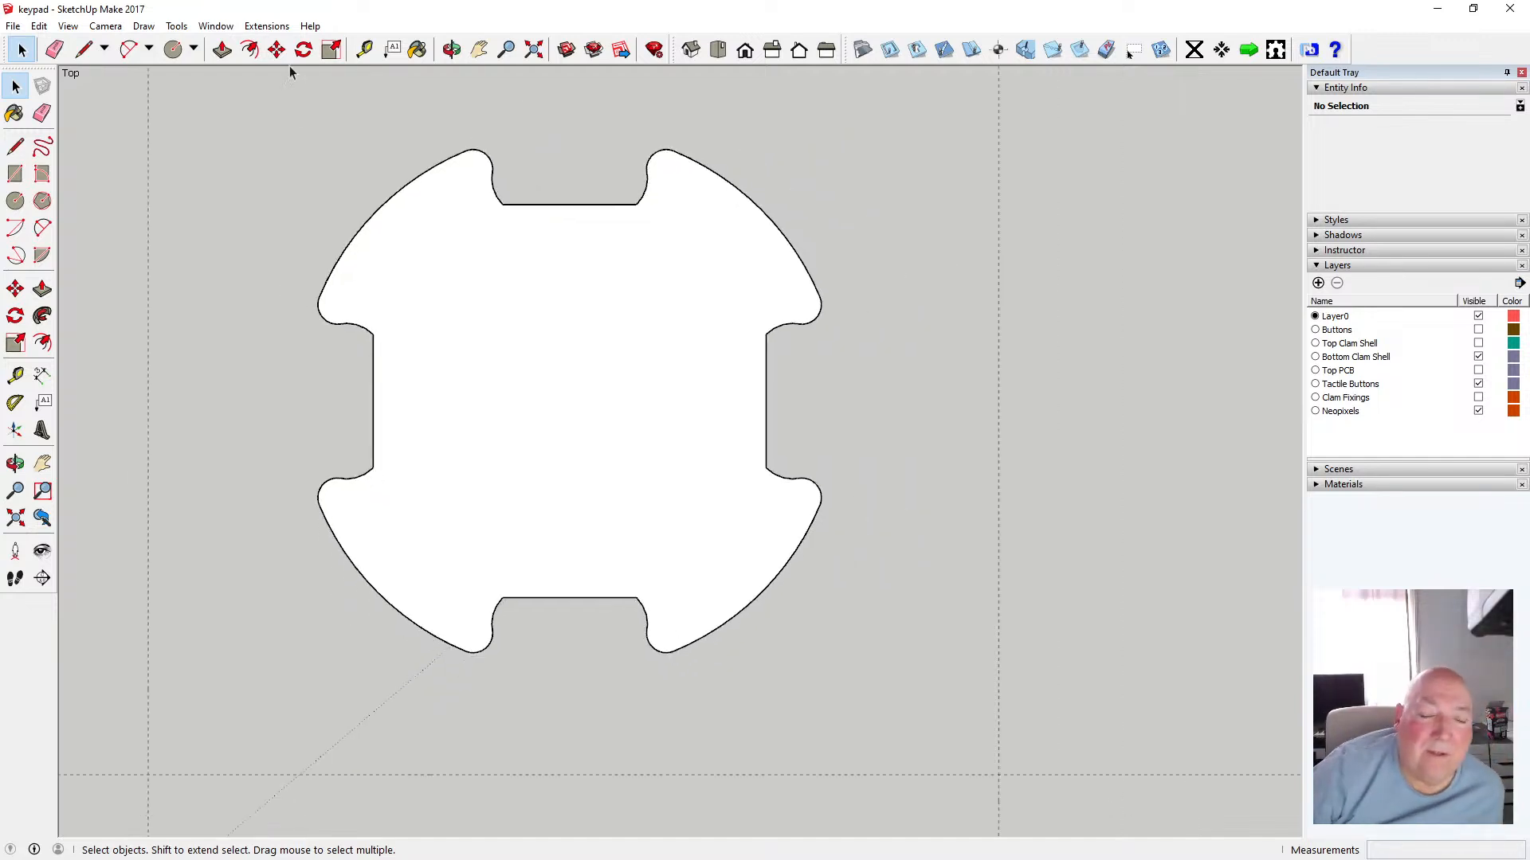
scroll(797, 411, "down", 3)
scroll(749, 460, "down", 1)
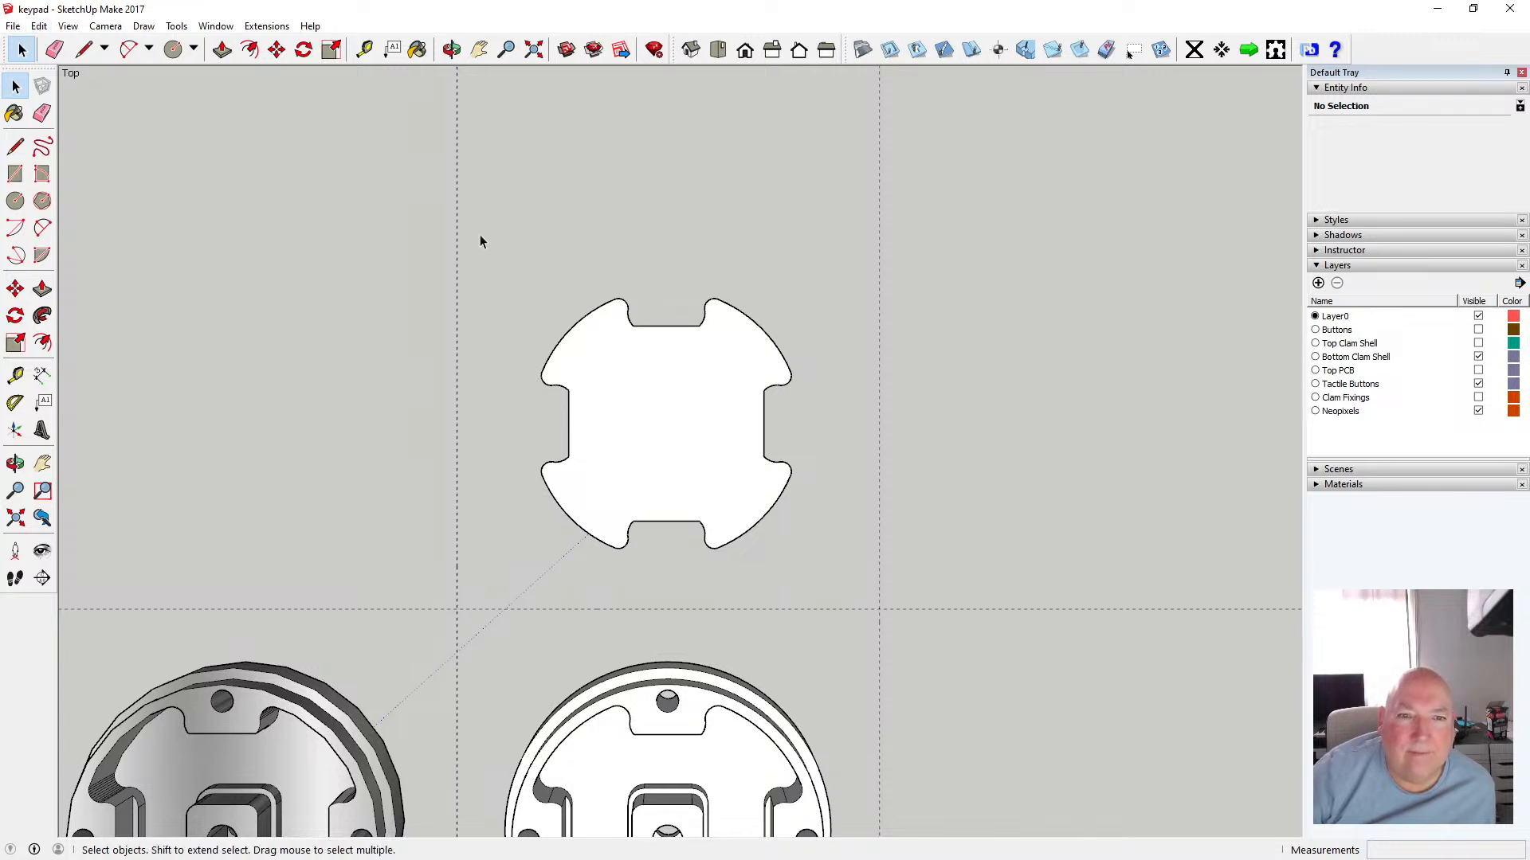
left_click_drag(489, 248, 826, 586)
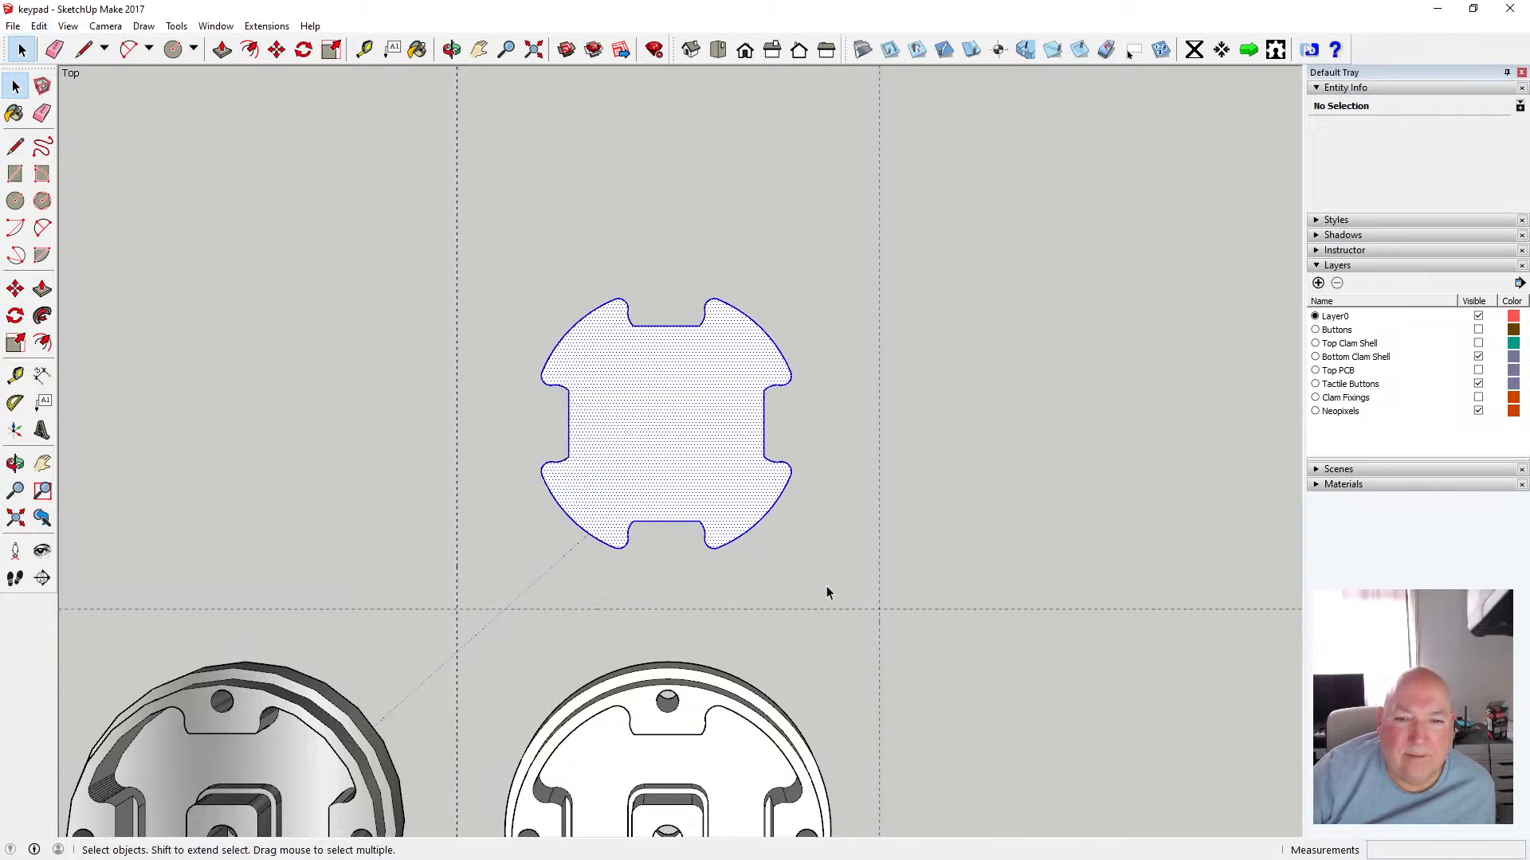
right_click(757, 487)
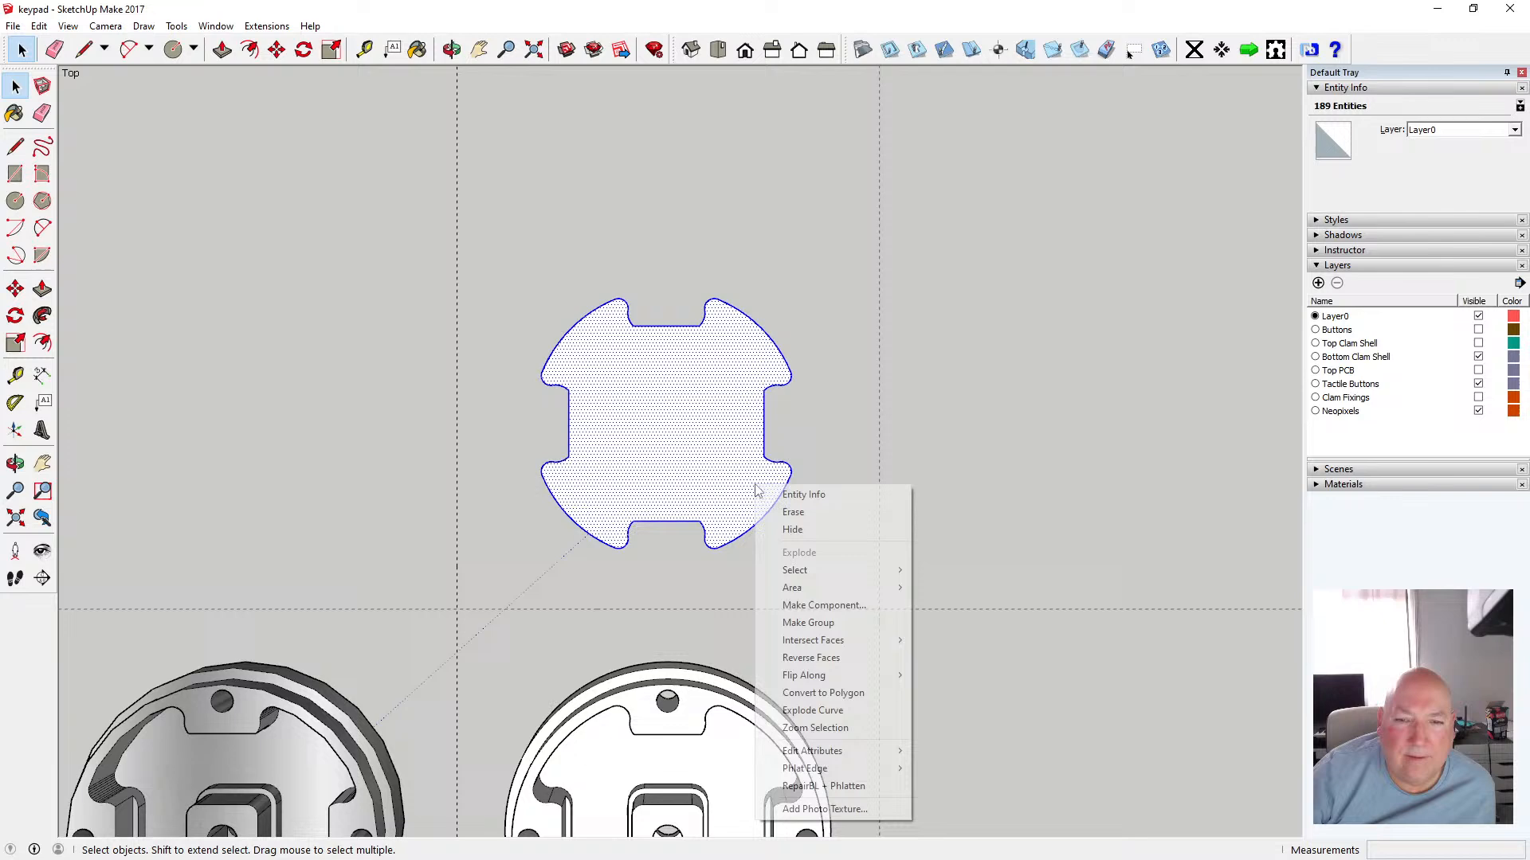
left_click(868, 605)
left_click(785, 550)
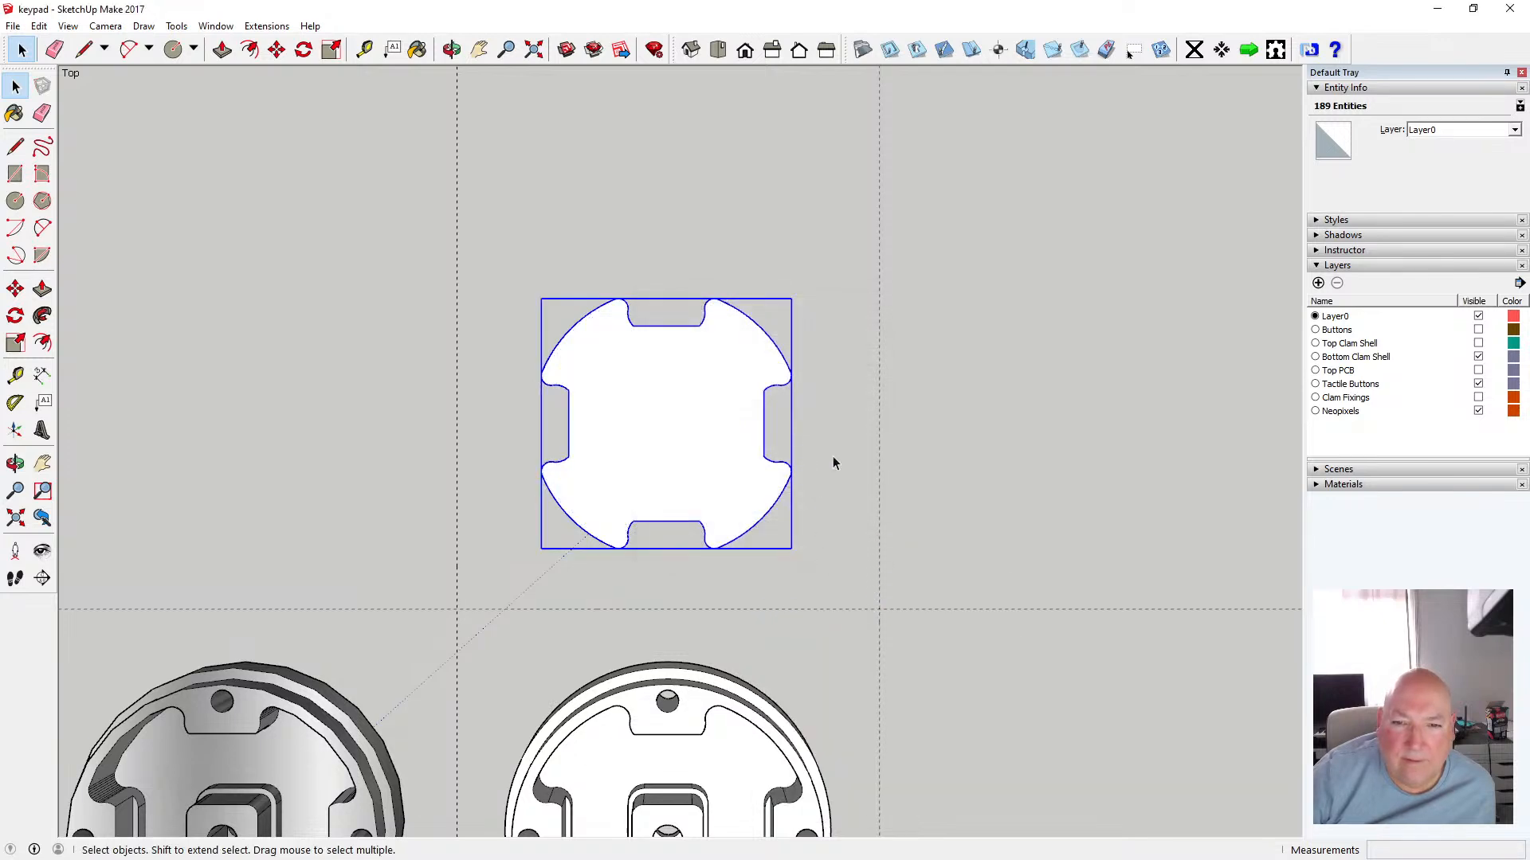
left_click(838, 436)
Paste the center square face back in place outside the component
left_click(39, 25)
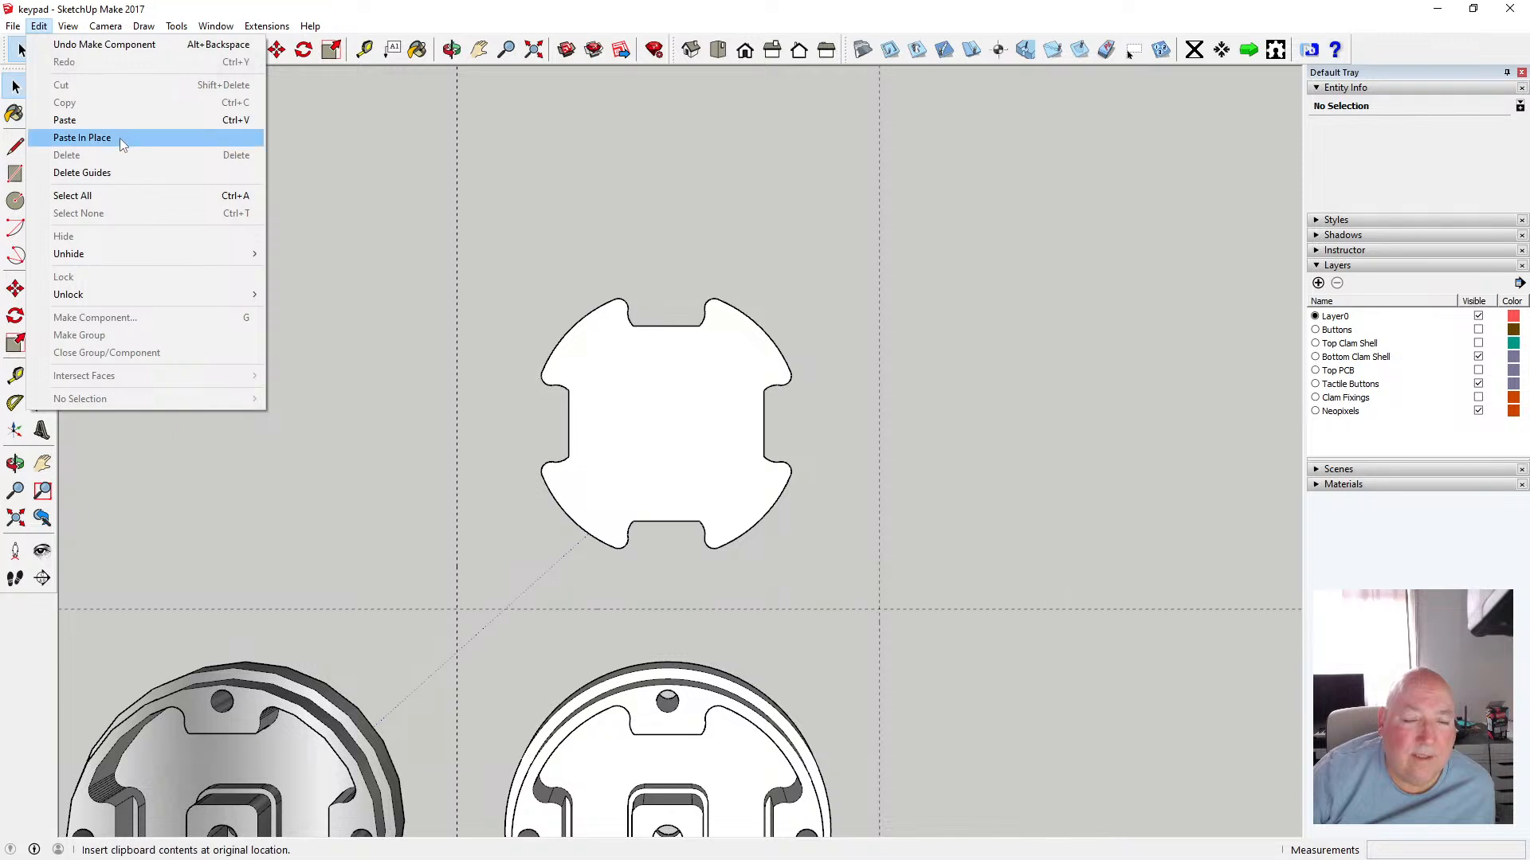
left_click(120, 137)
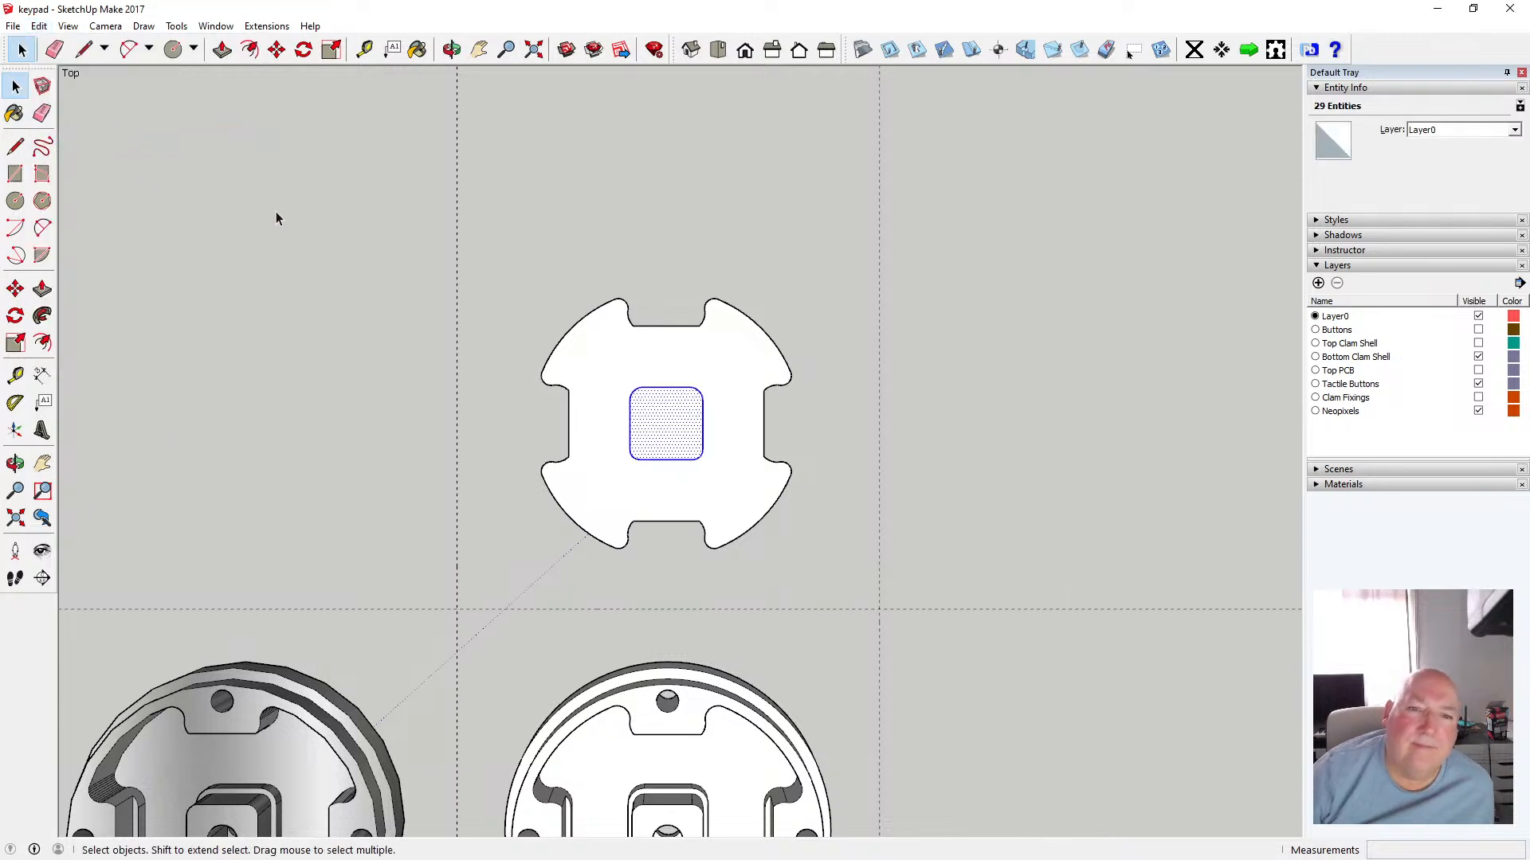
Open the component, push/pull the piece's face 1.6 mm thick, and close the component
double_click(584, 387)
key("o")
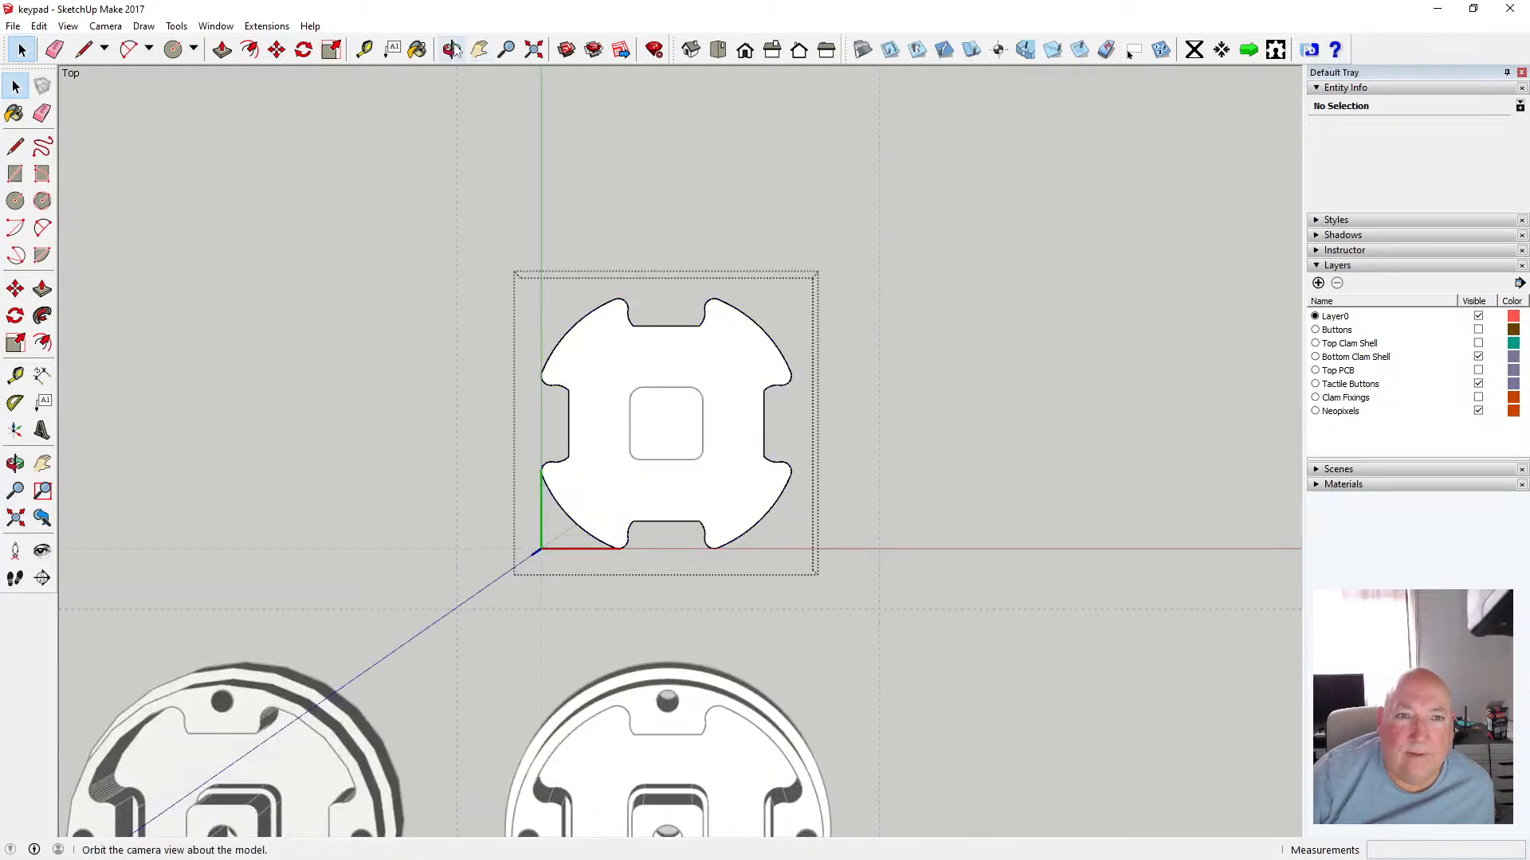
left_click_drag(673, 326, 635, 472)
scroll(635, 472, "up", 3)
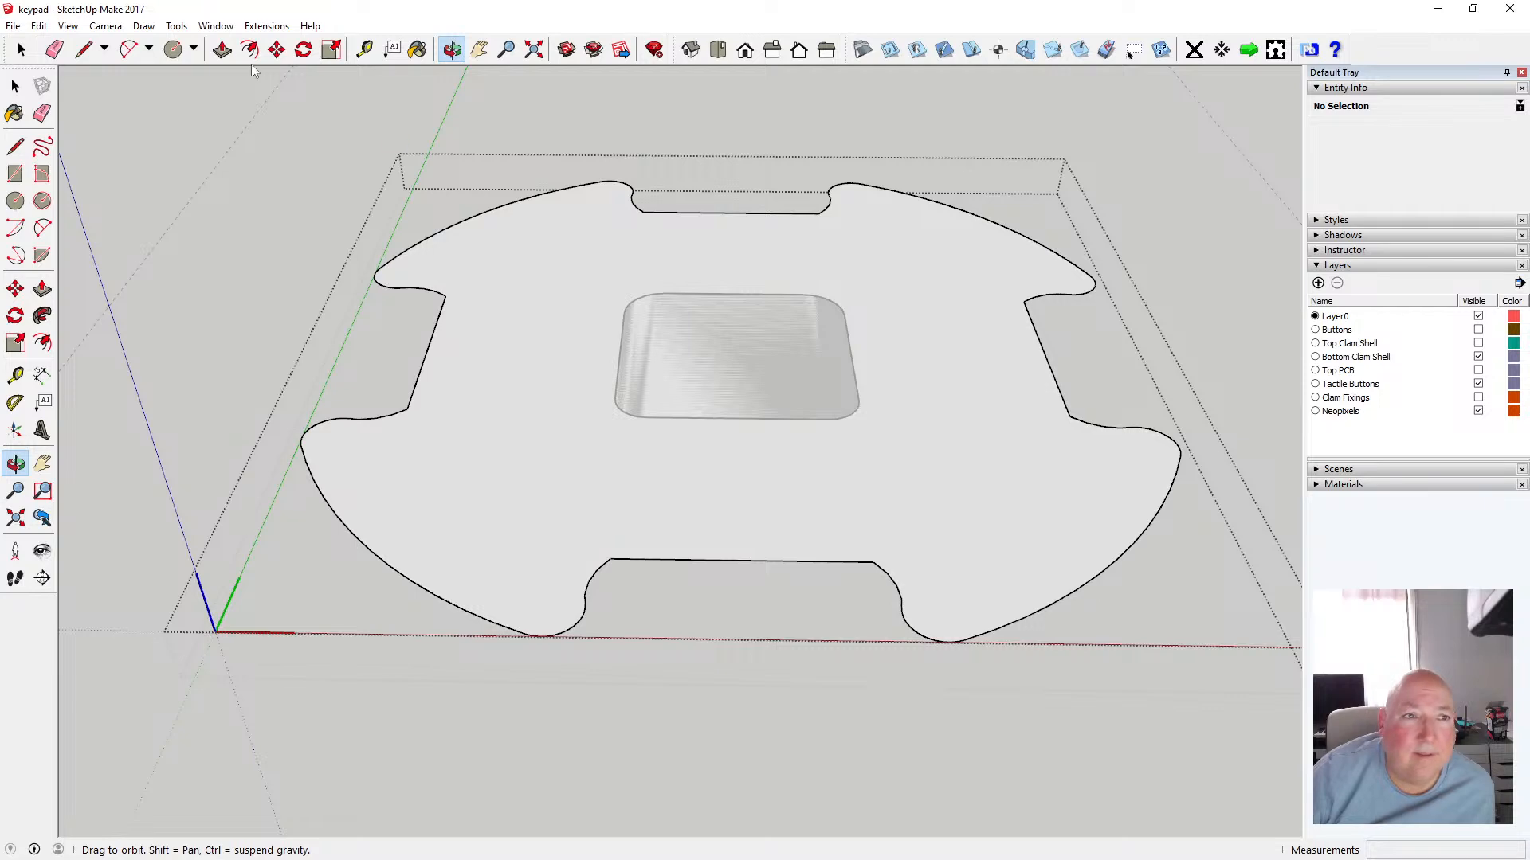
key("p")
left_click_drag(514, 363, 514, 353)
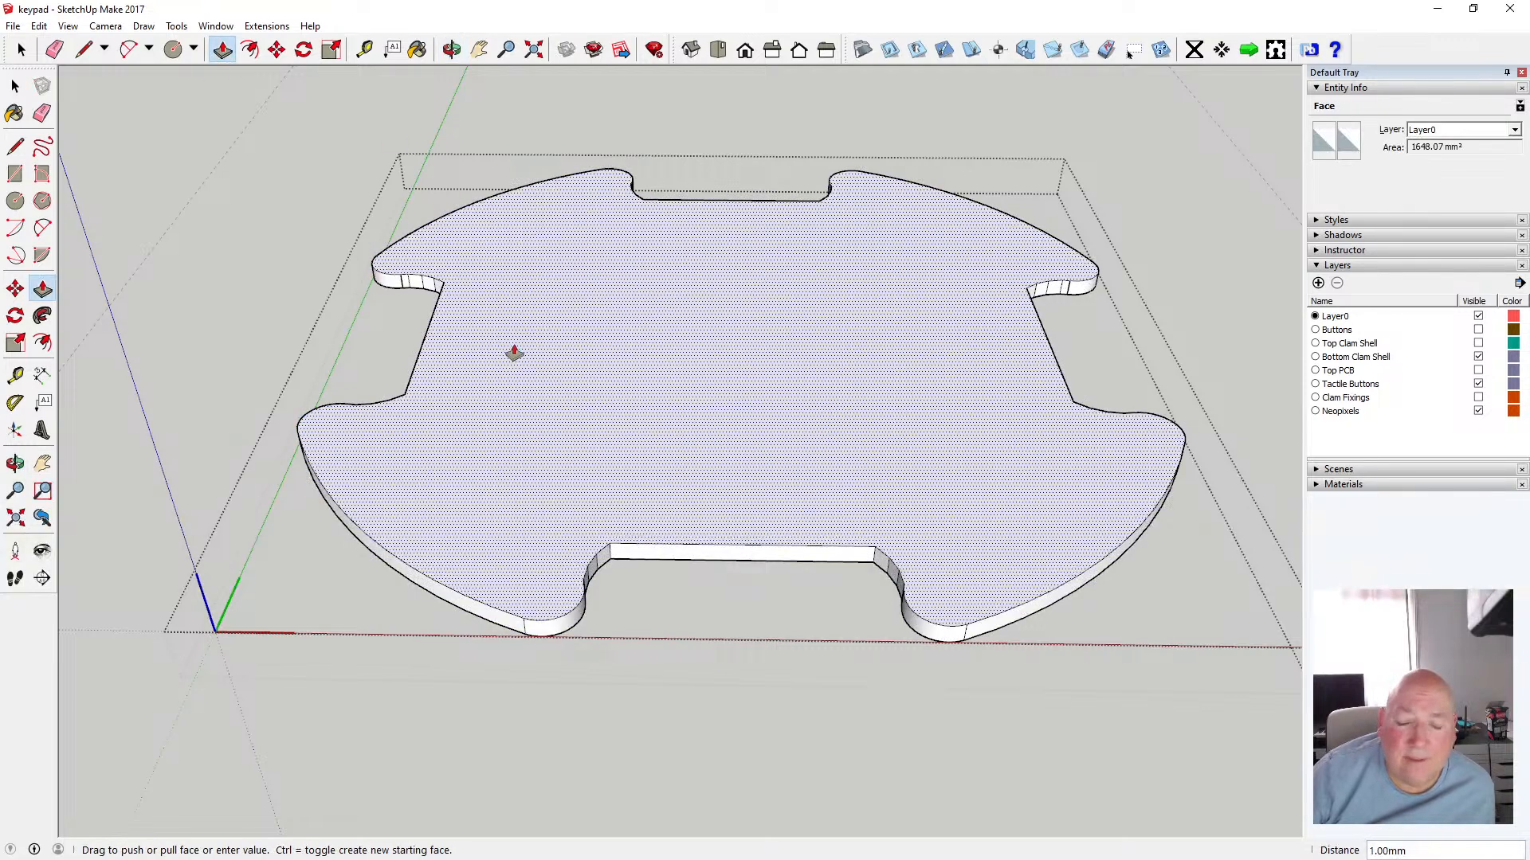
type("1.6")
key("Return")
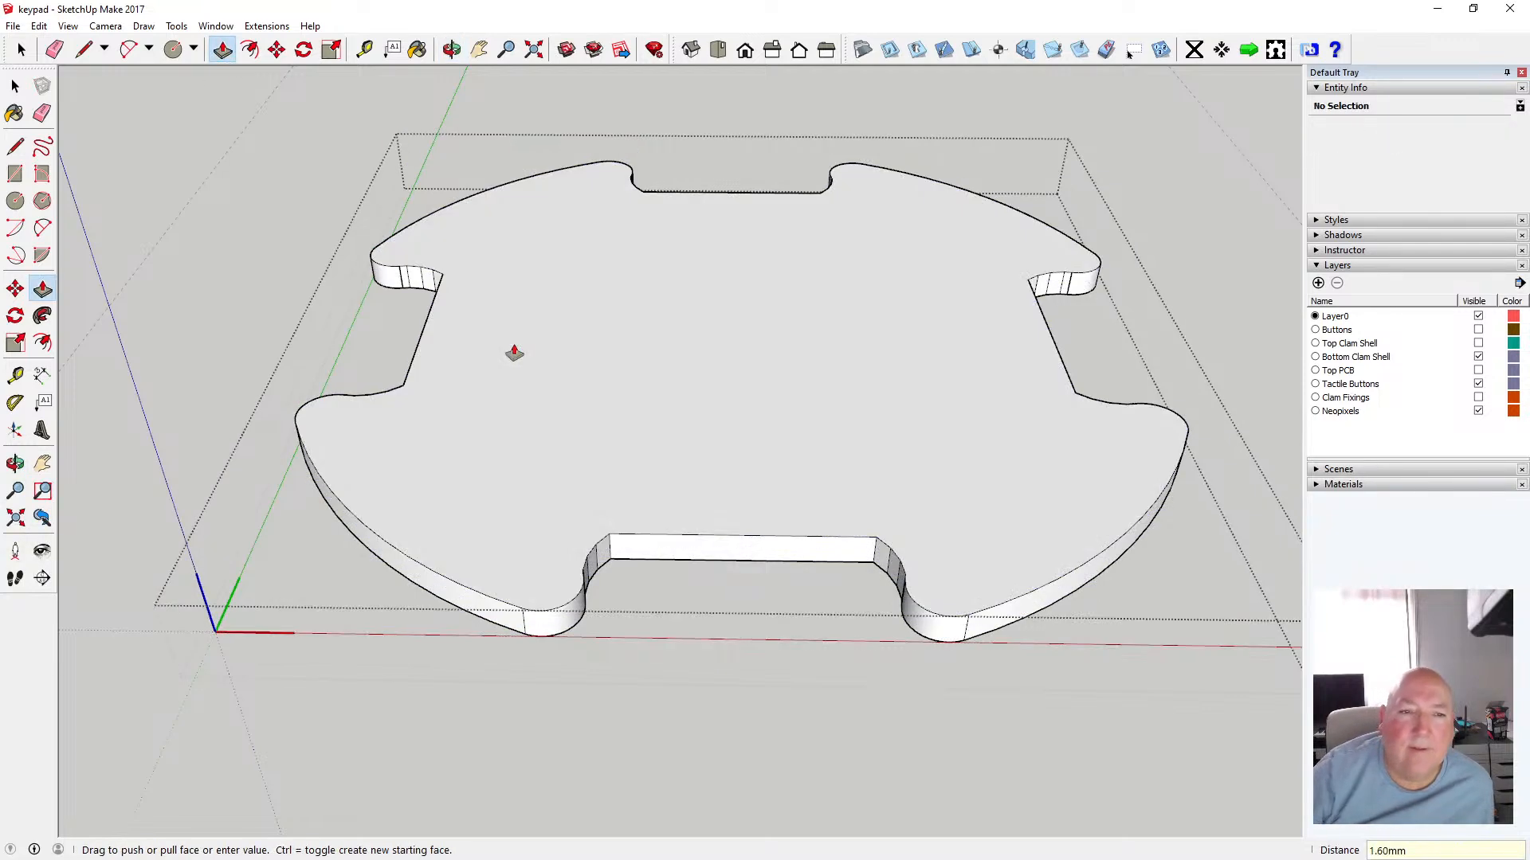
left_click(15, 86)
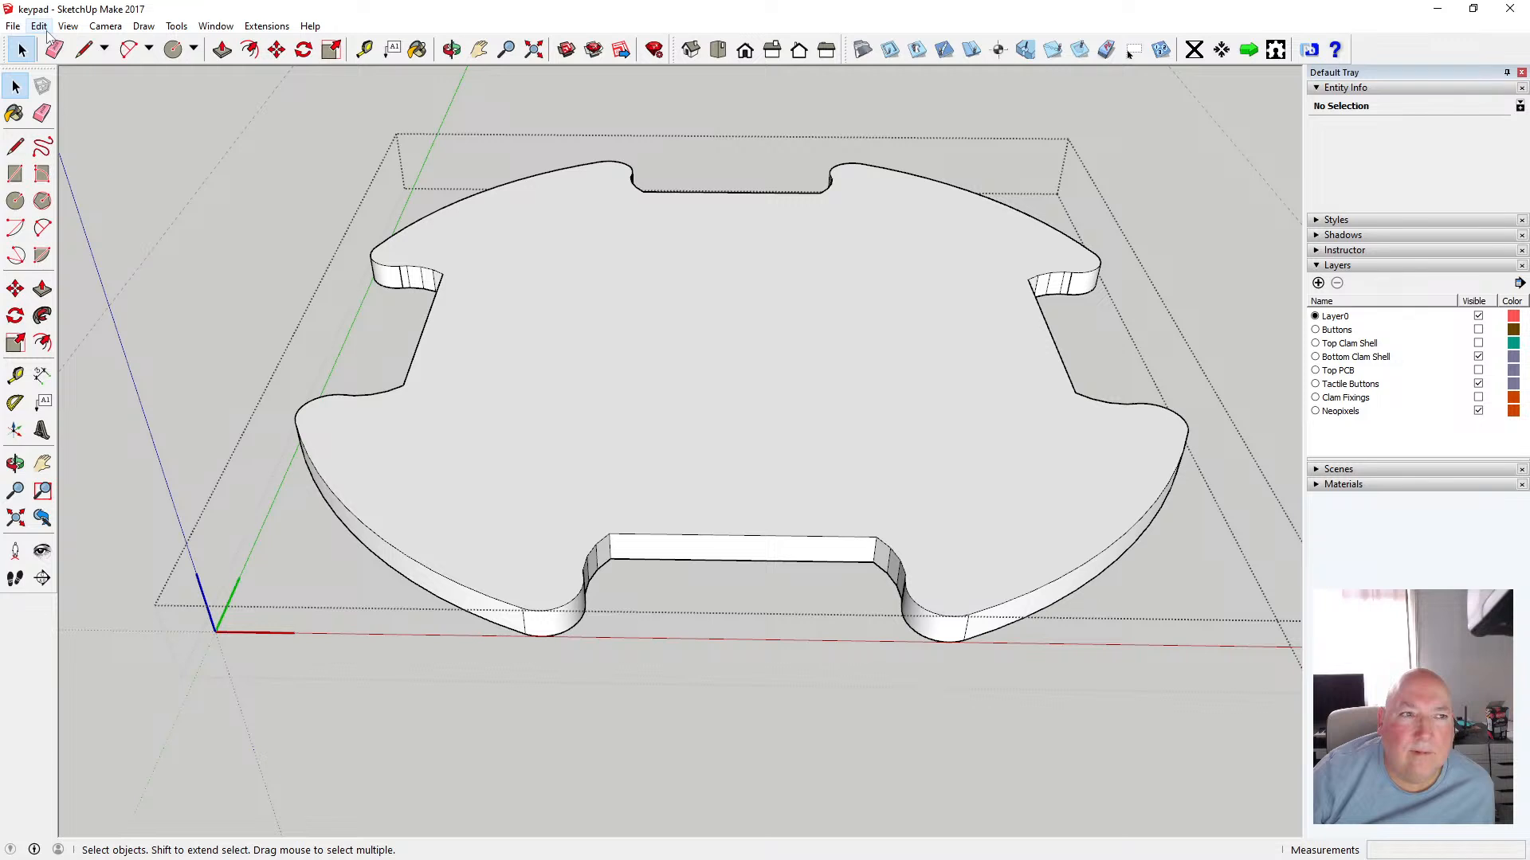
left_click(232, 168)
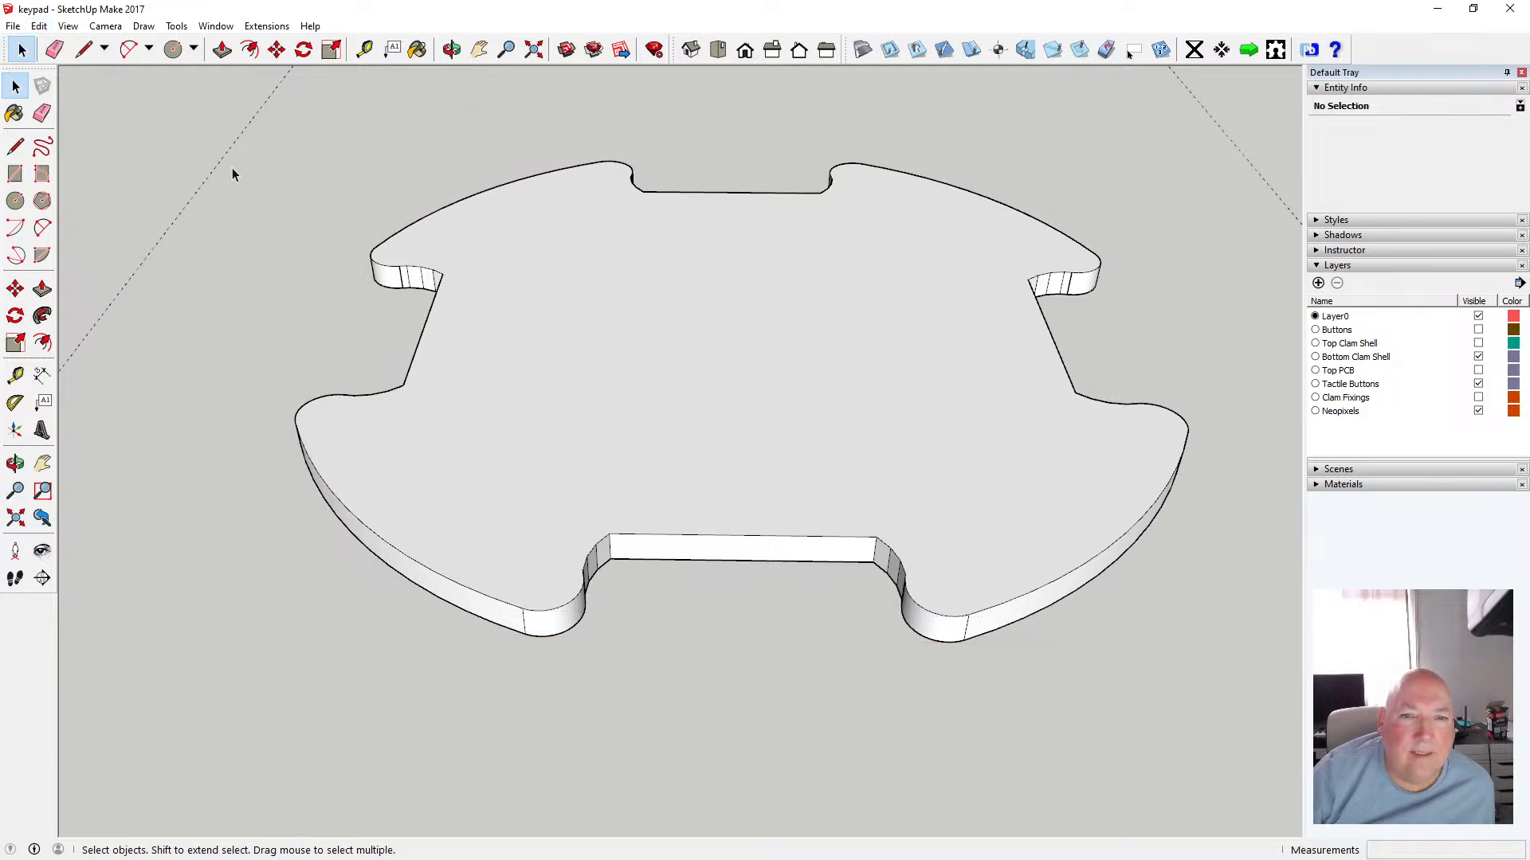
Move the pasted center square face 1.6 mm up along the blue axis to the piece's top
left_click(452, 49)
left_click_drag(577, 295, 462, 300)
scroll(462, 299, "down", 10)
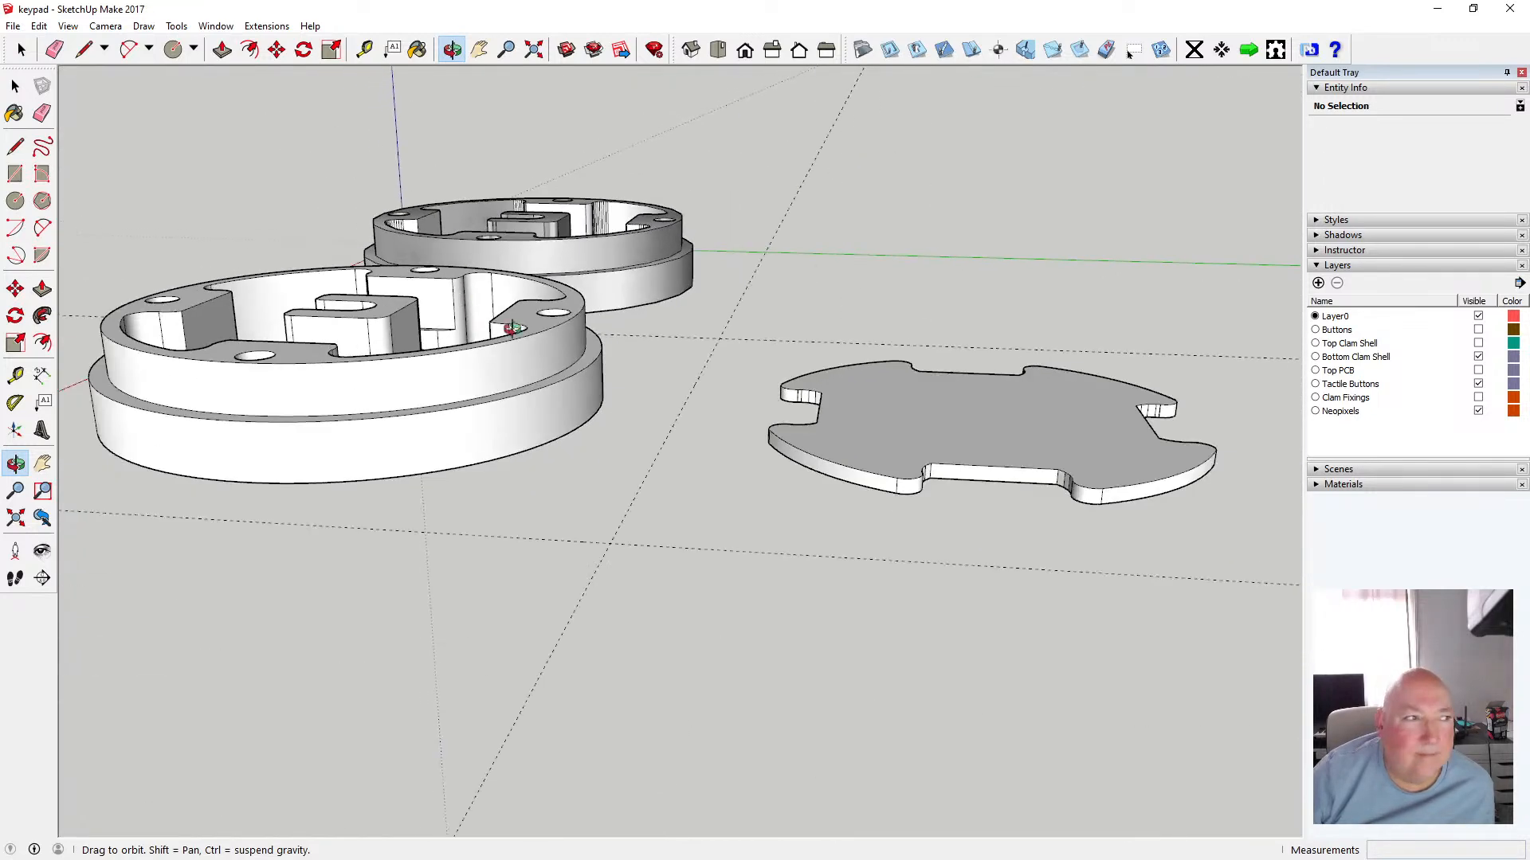
left_click_drag(827, 533, 1028, 409)
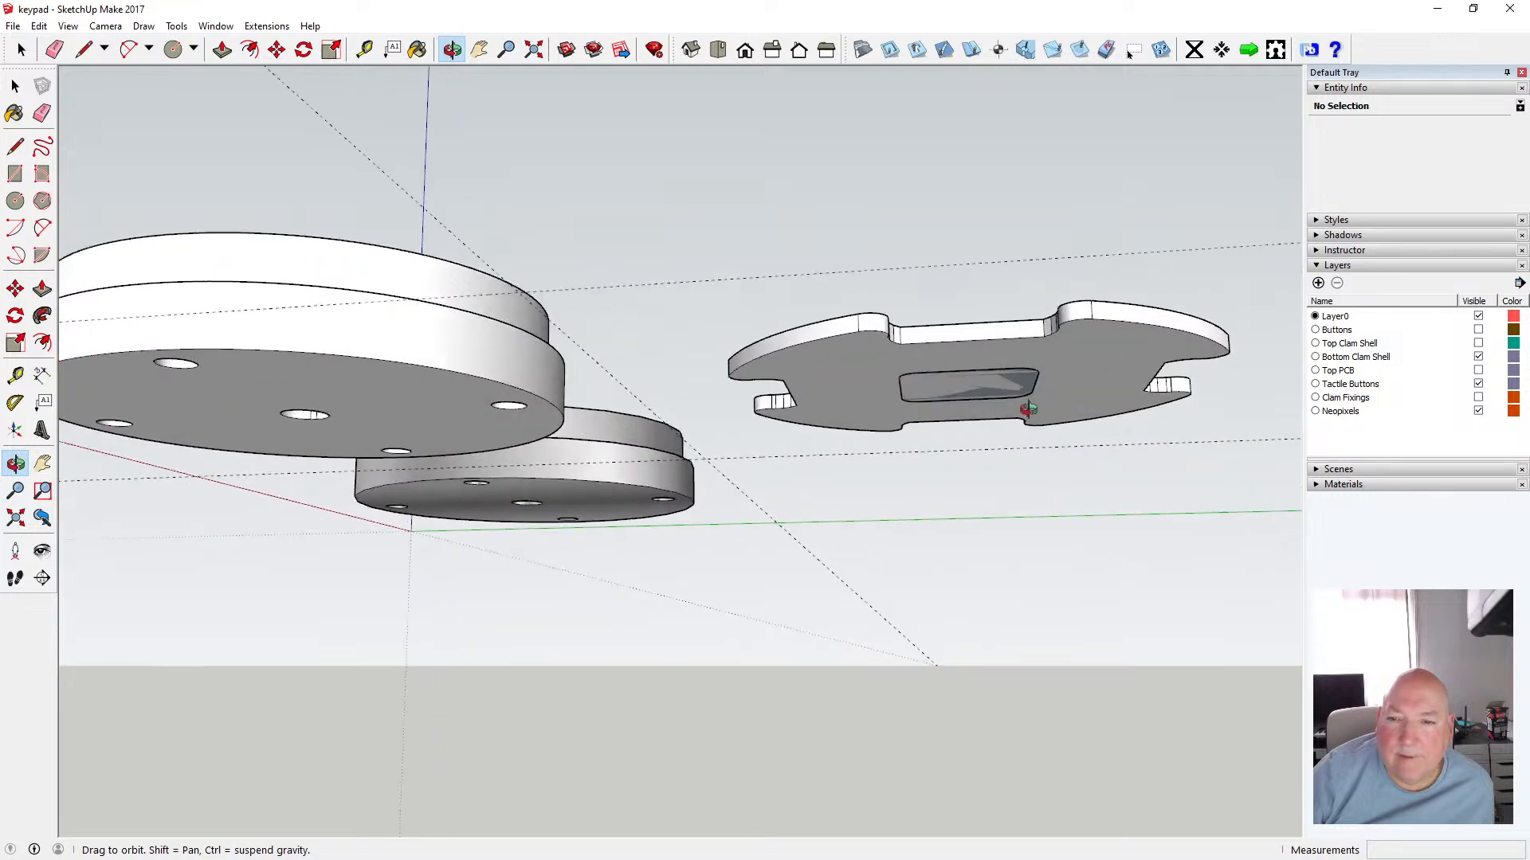
scroll(1029, 409, "up", 5)
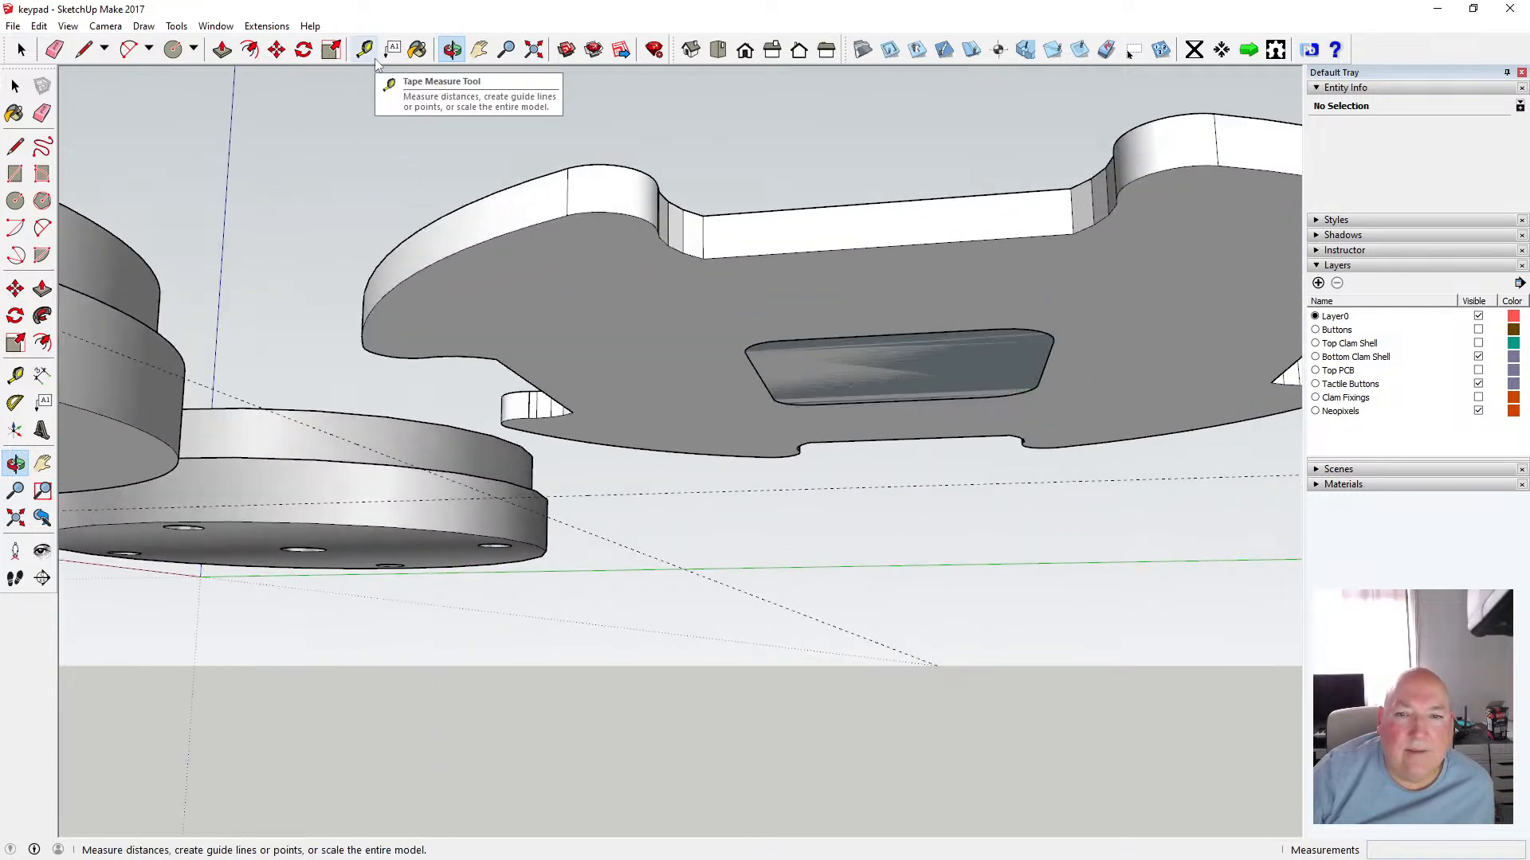
key("space")
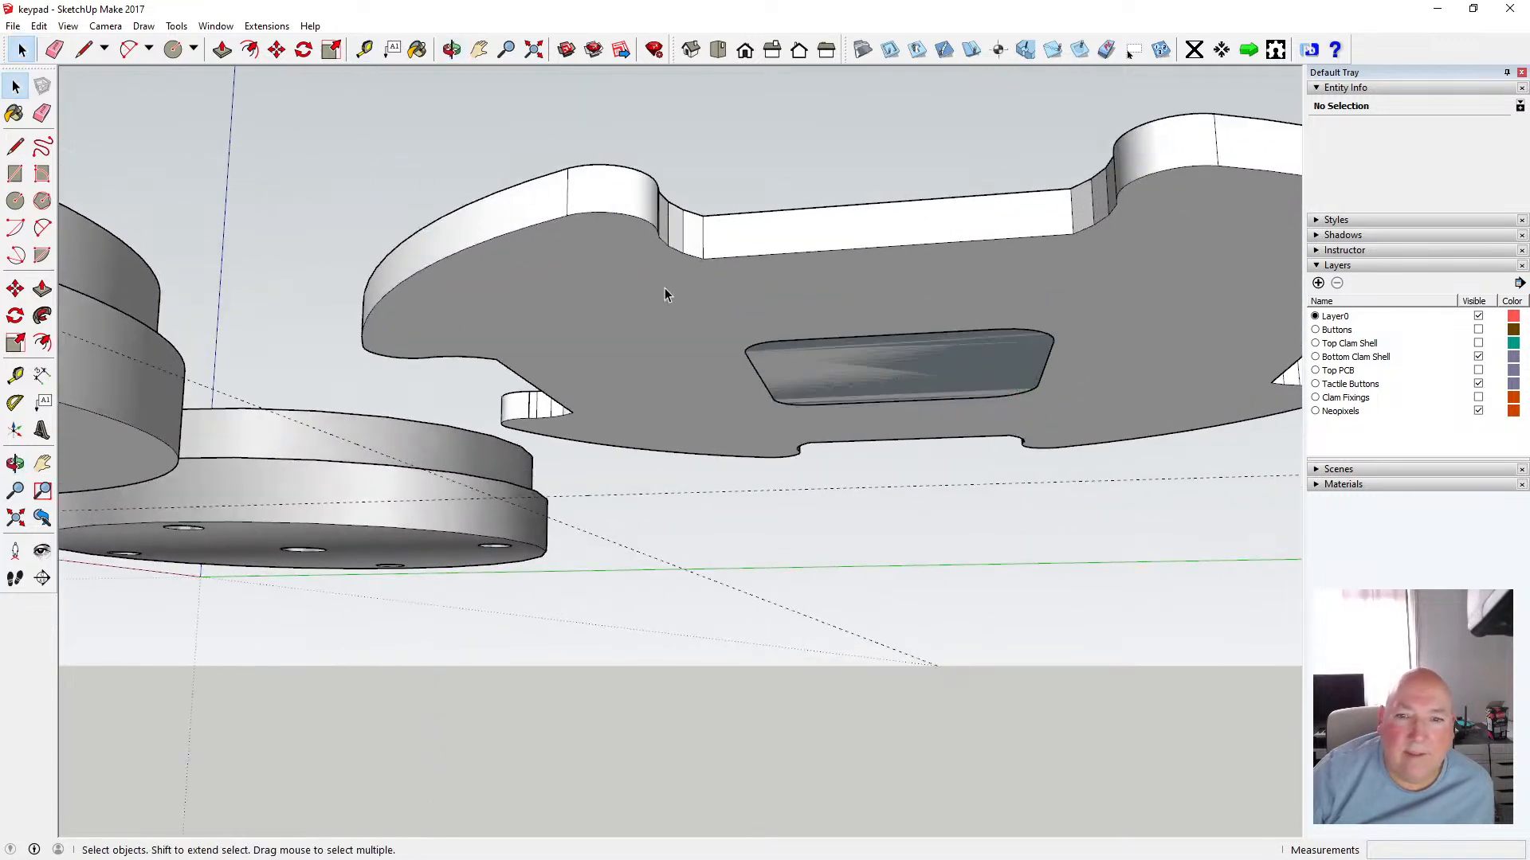
left_click_drag(894, 402, 1087, 424)
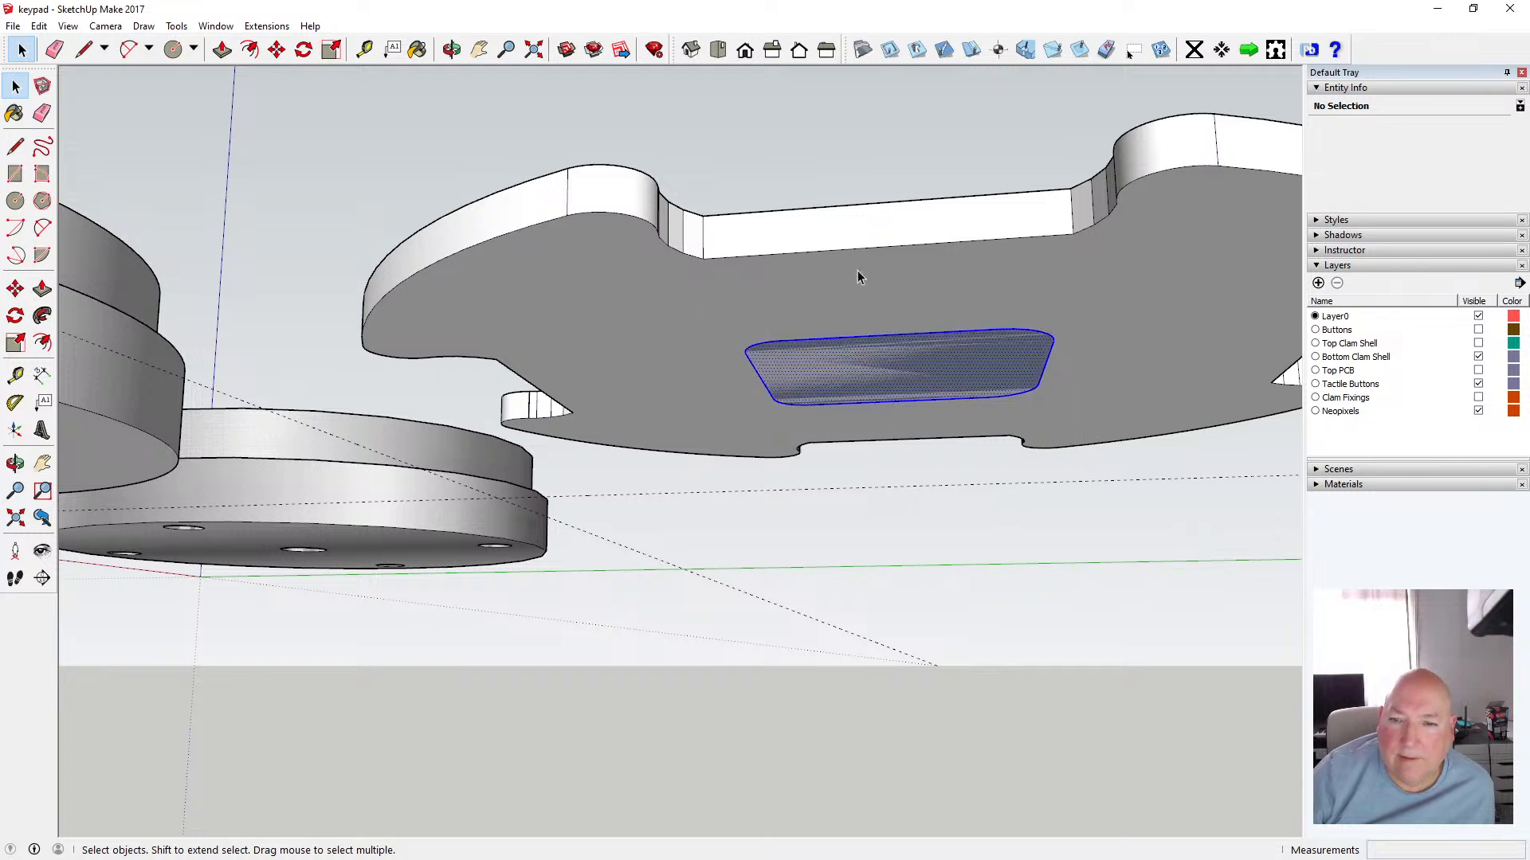
left_click(221, 50)
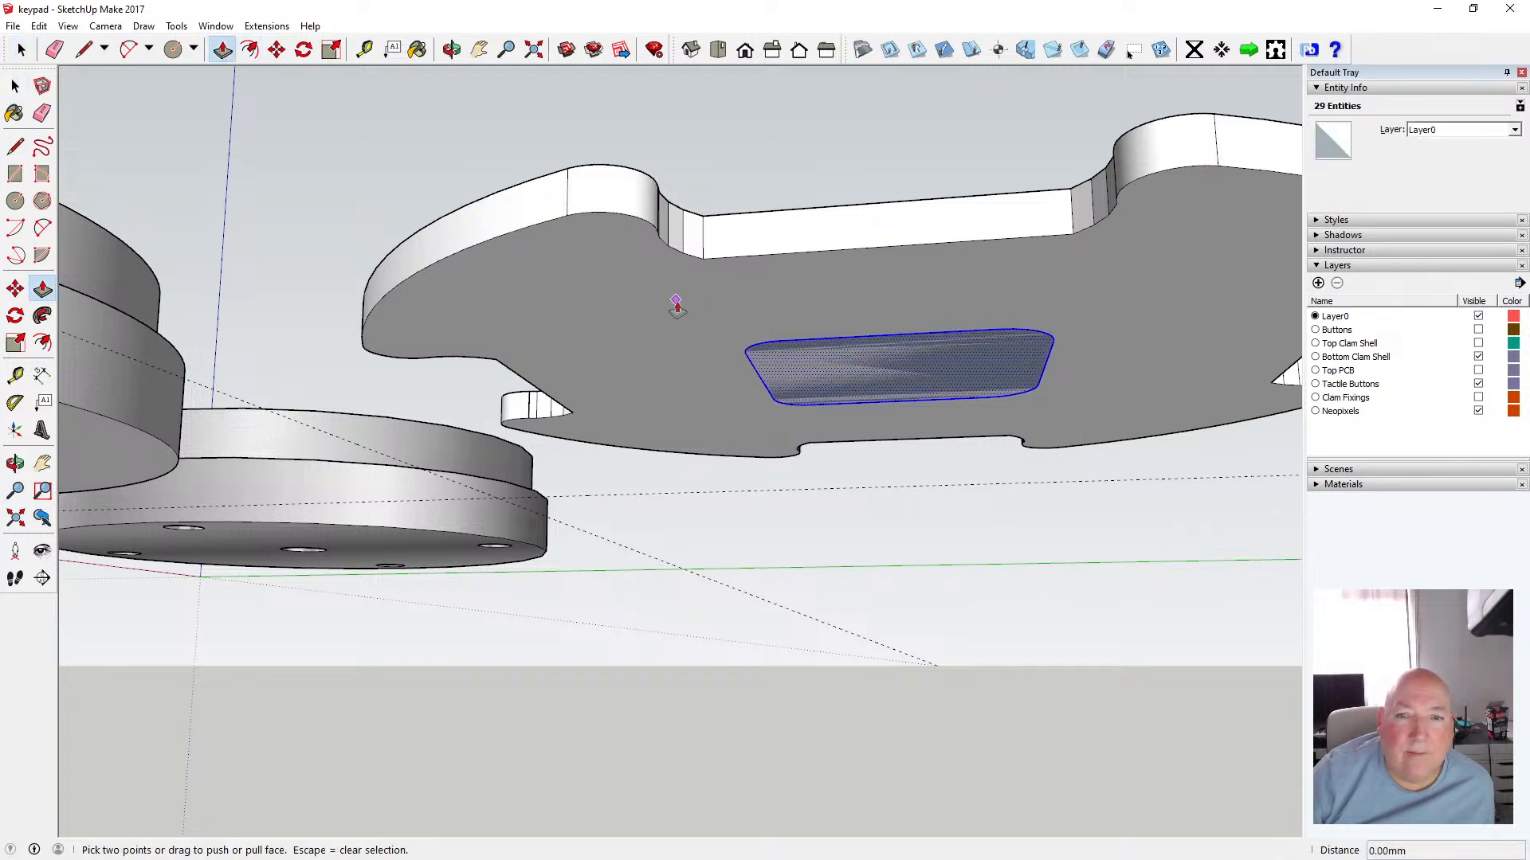
left_click(276, 49)
left_click(746, 348)
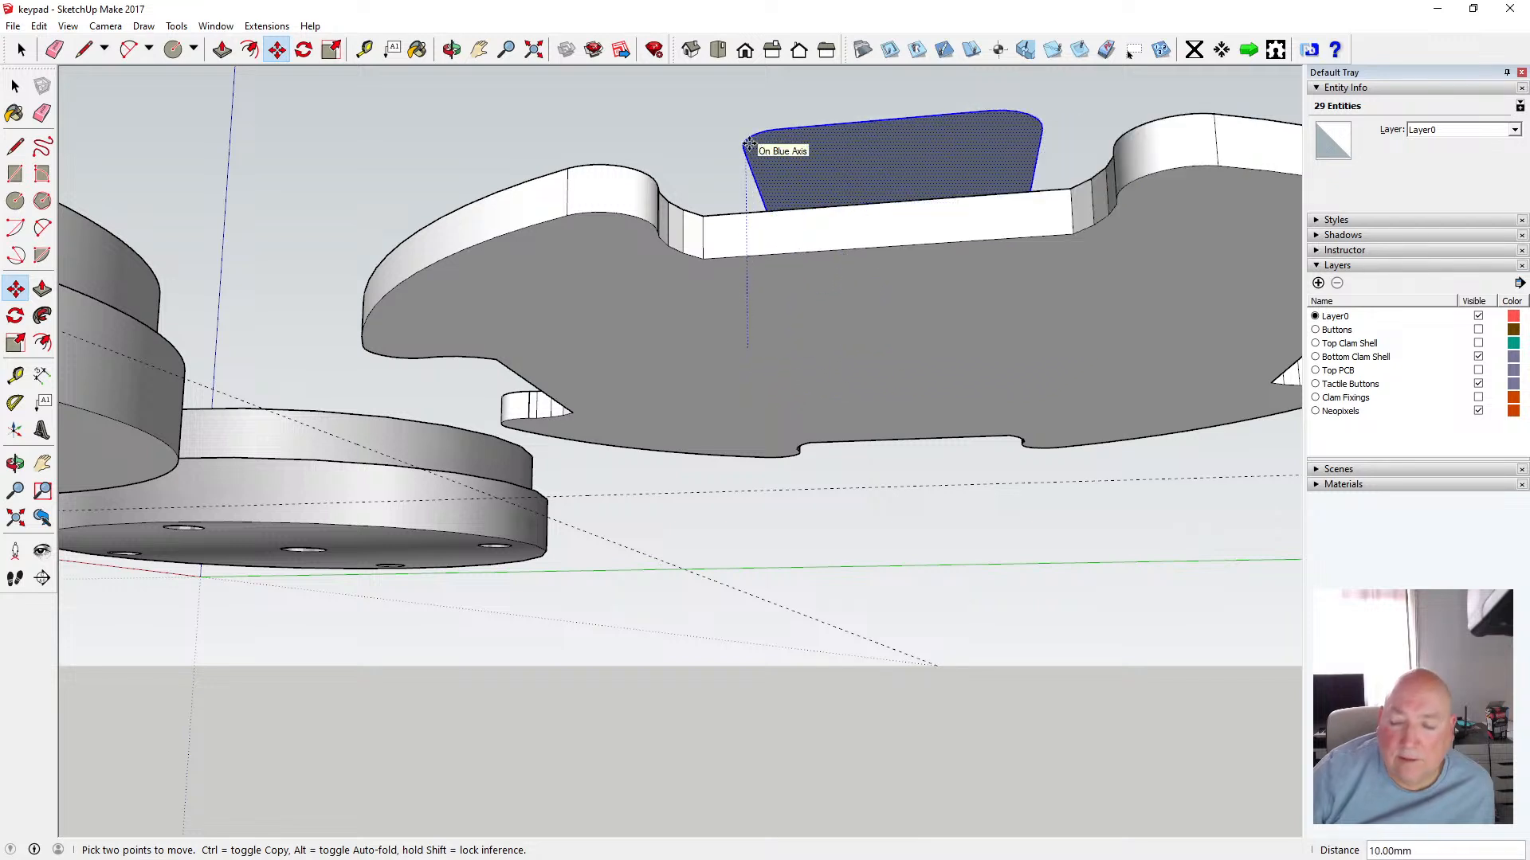
type("1.6")
key("Return")
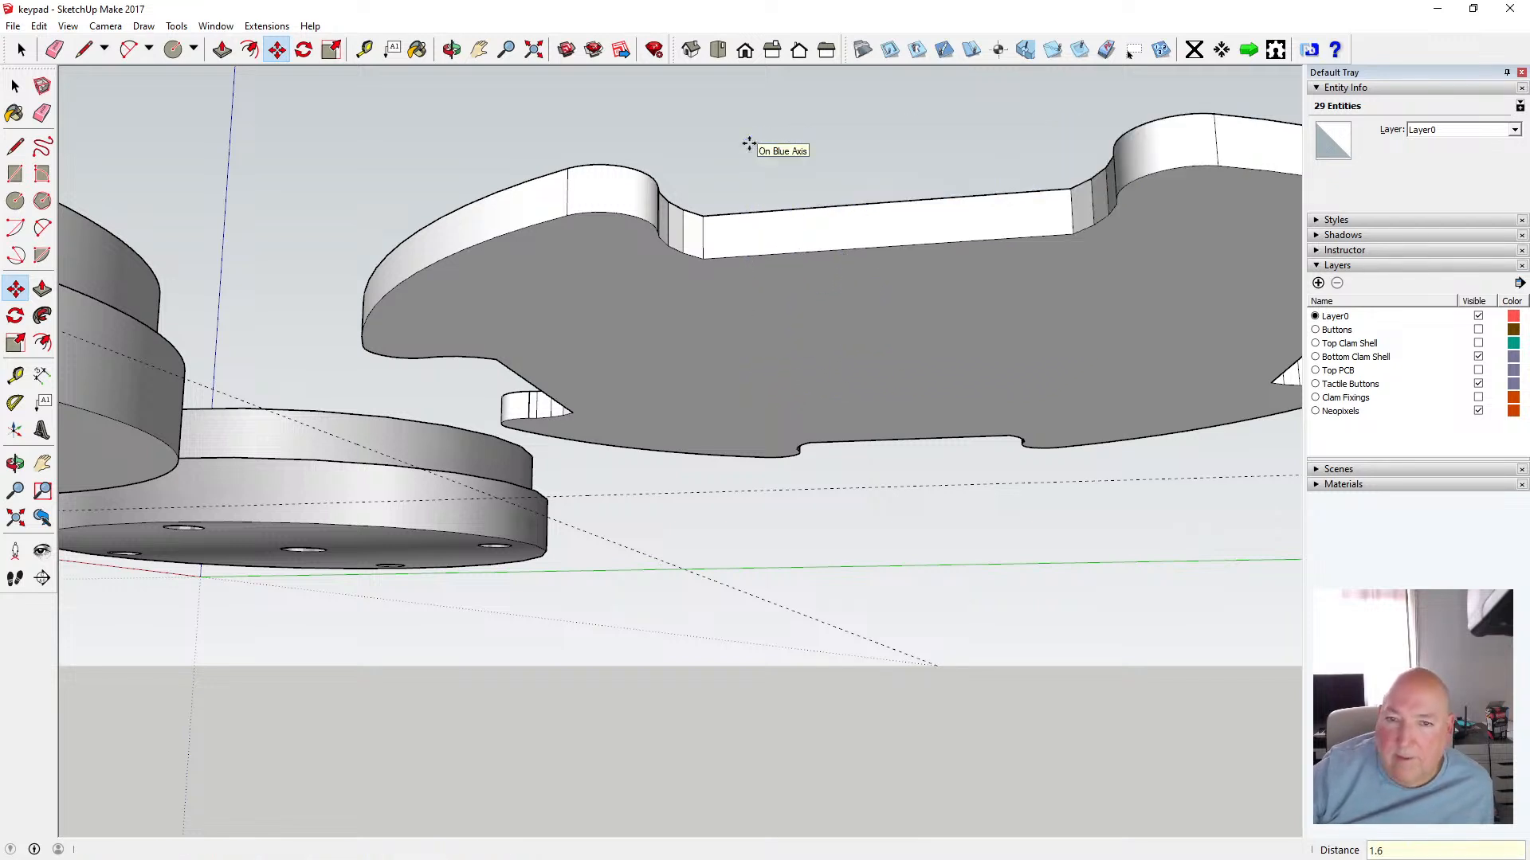
Cut the raised center square face to the clipboard
left_click(452, 49)
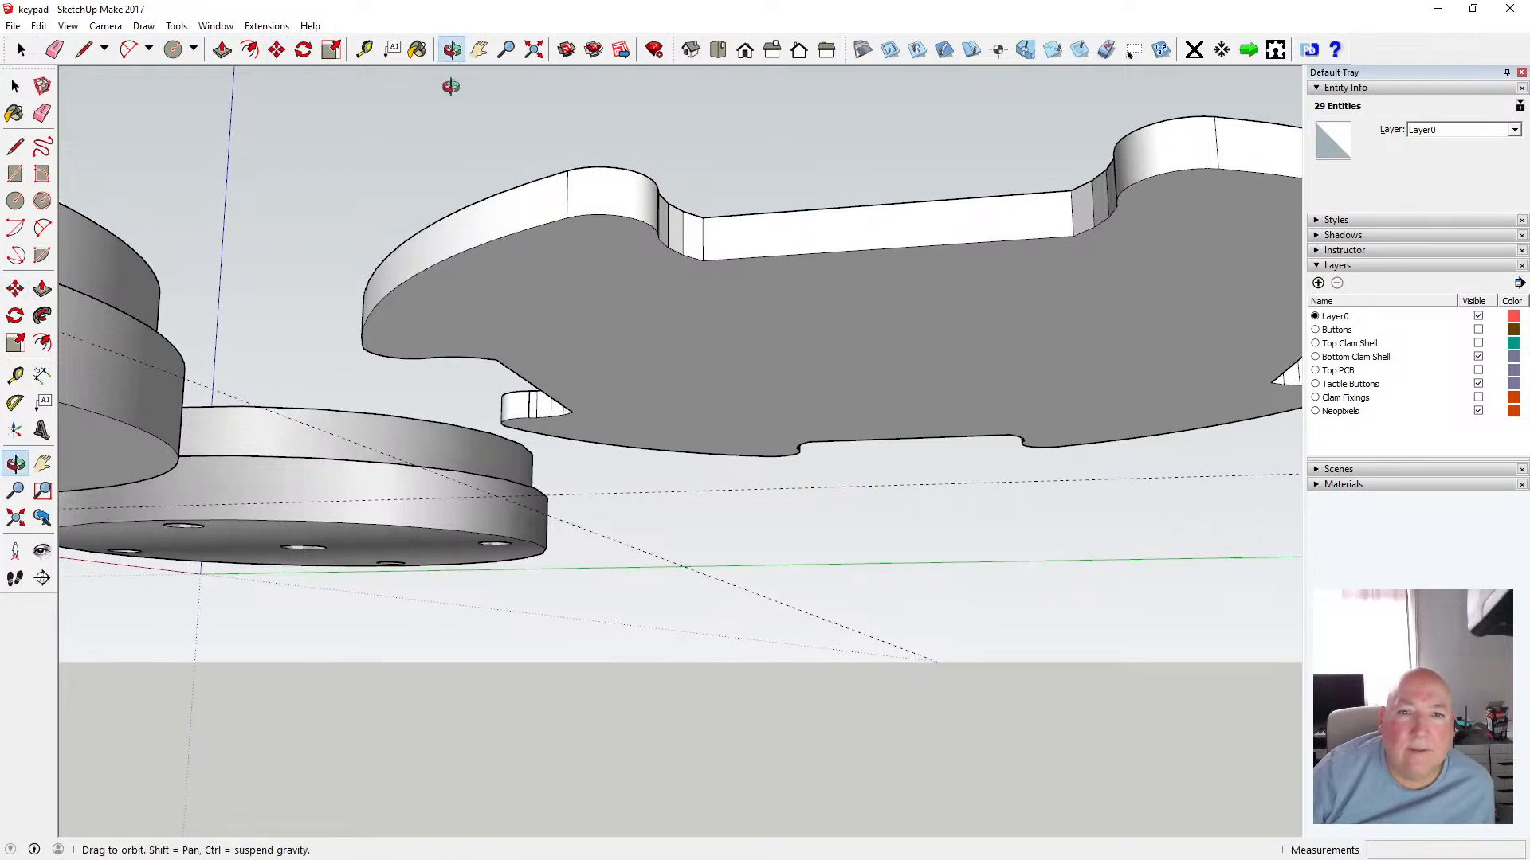
left_click_drag(447, 75, 648, 434)
scroll(648, 434, "down", 3)
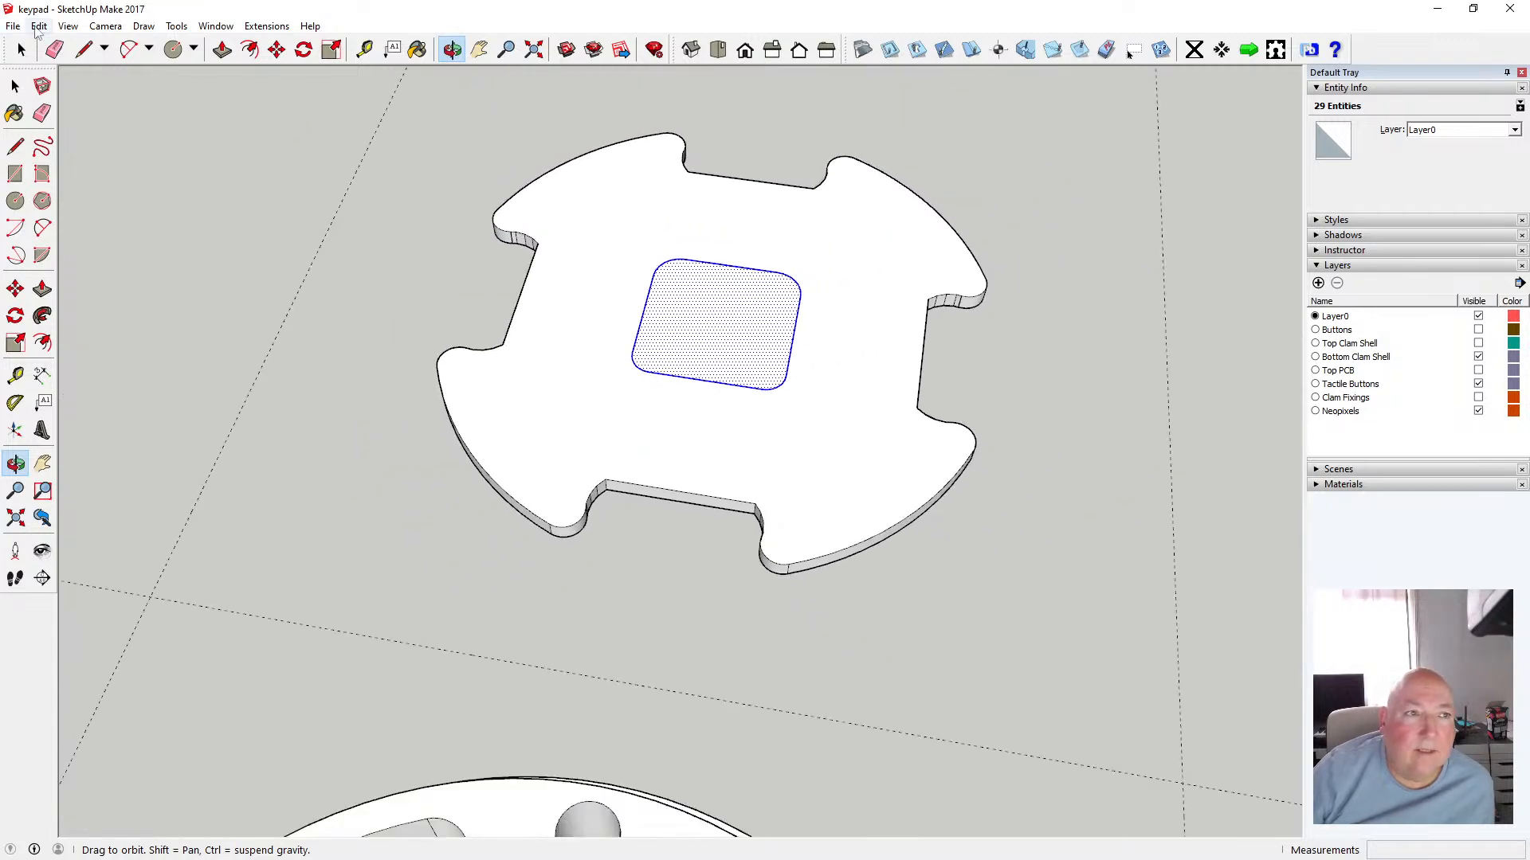
left_click(38, 27)
left_click(49, 86)
key("space")
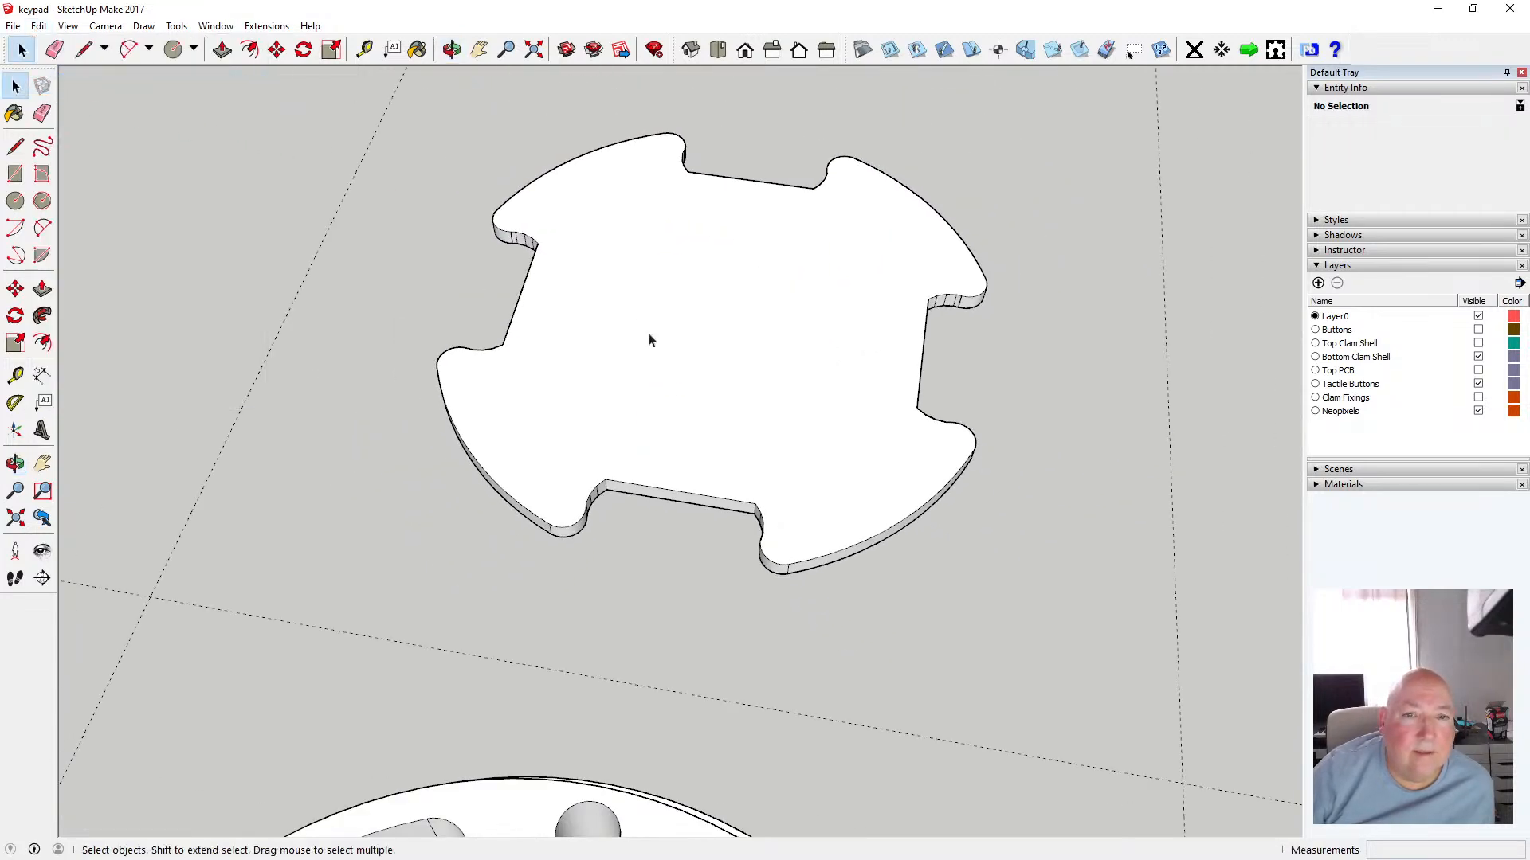
Open the component and paste the center square face in place inside it
double_click(693, 340)
left_click(38, 26)
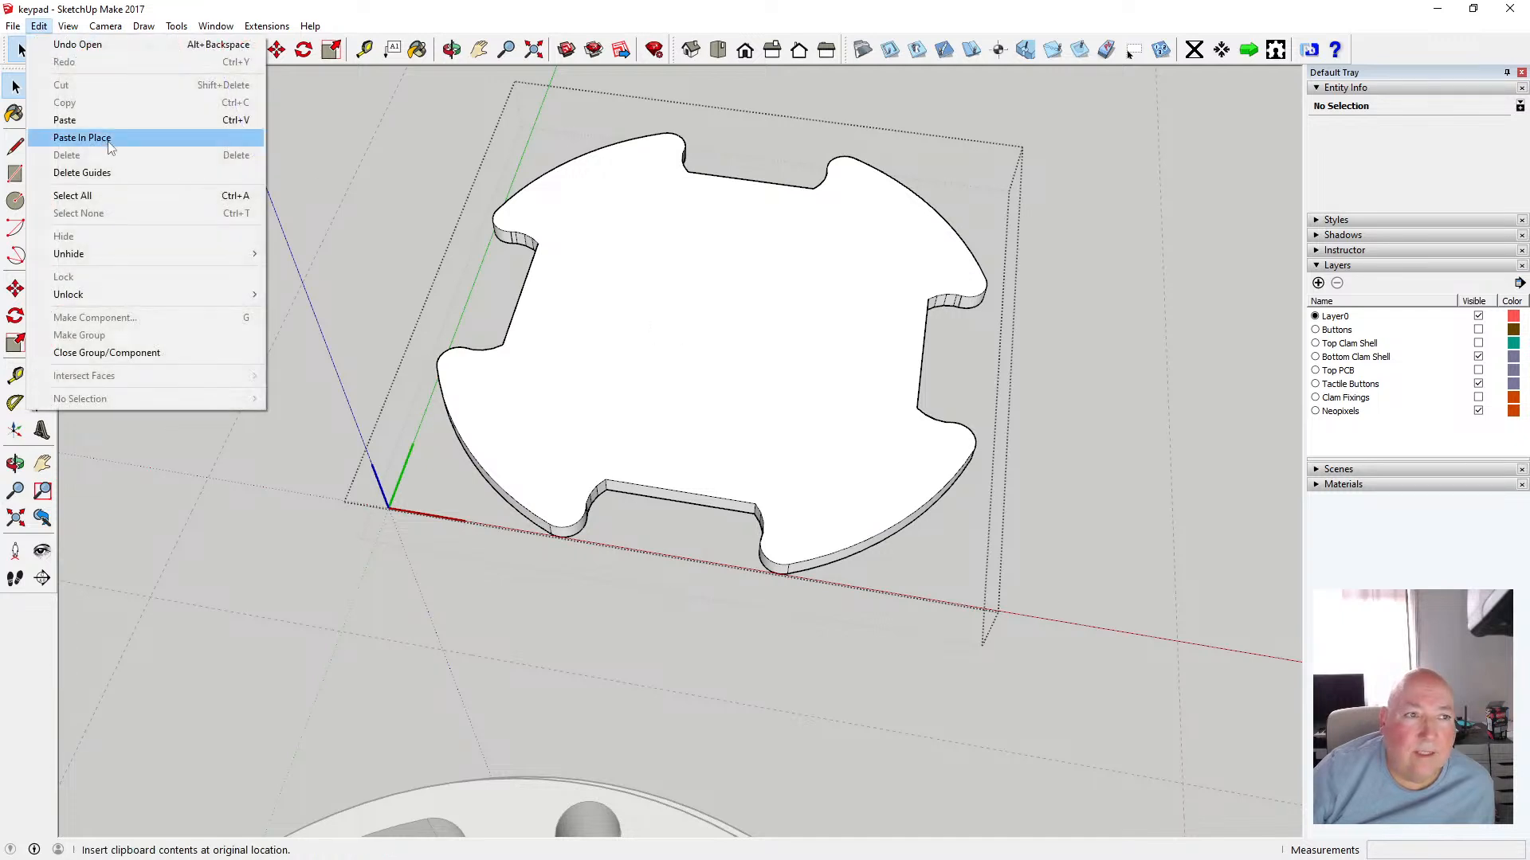
left_click(106, 142)
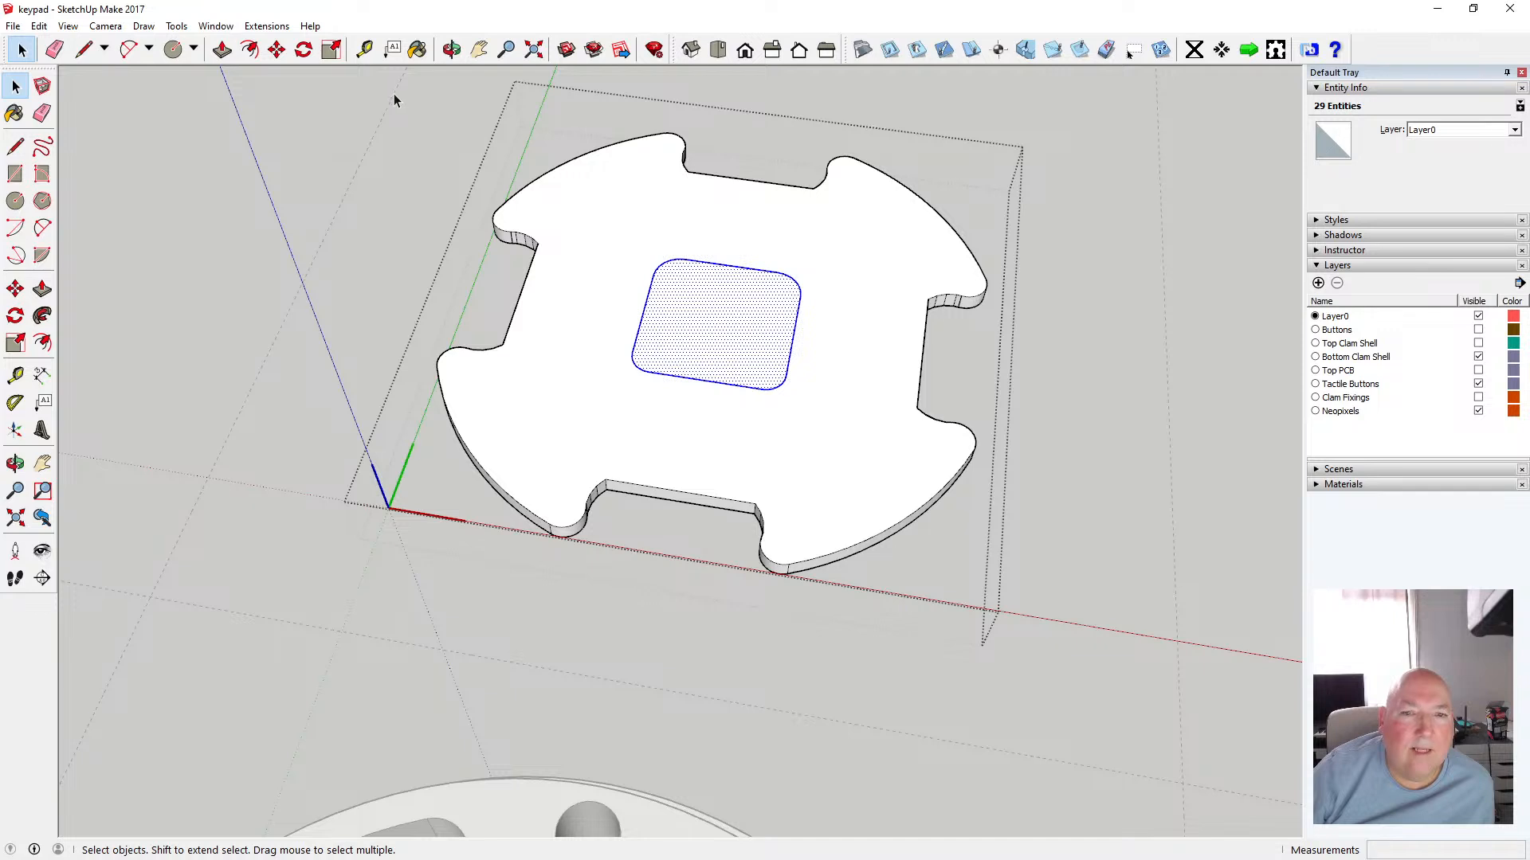
Offset the center square's outline outward by 0.5 mm
left_click(250, 50)
left_click(644, 308)
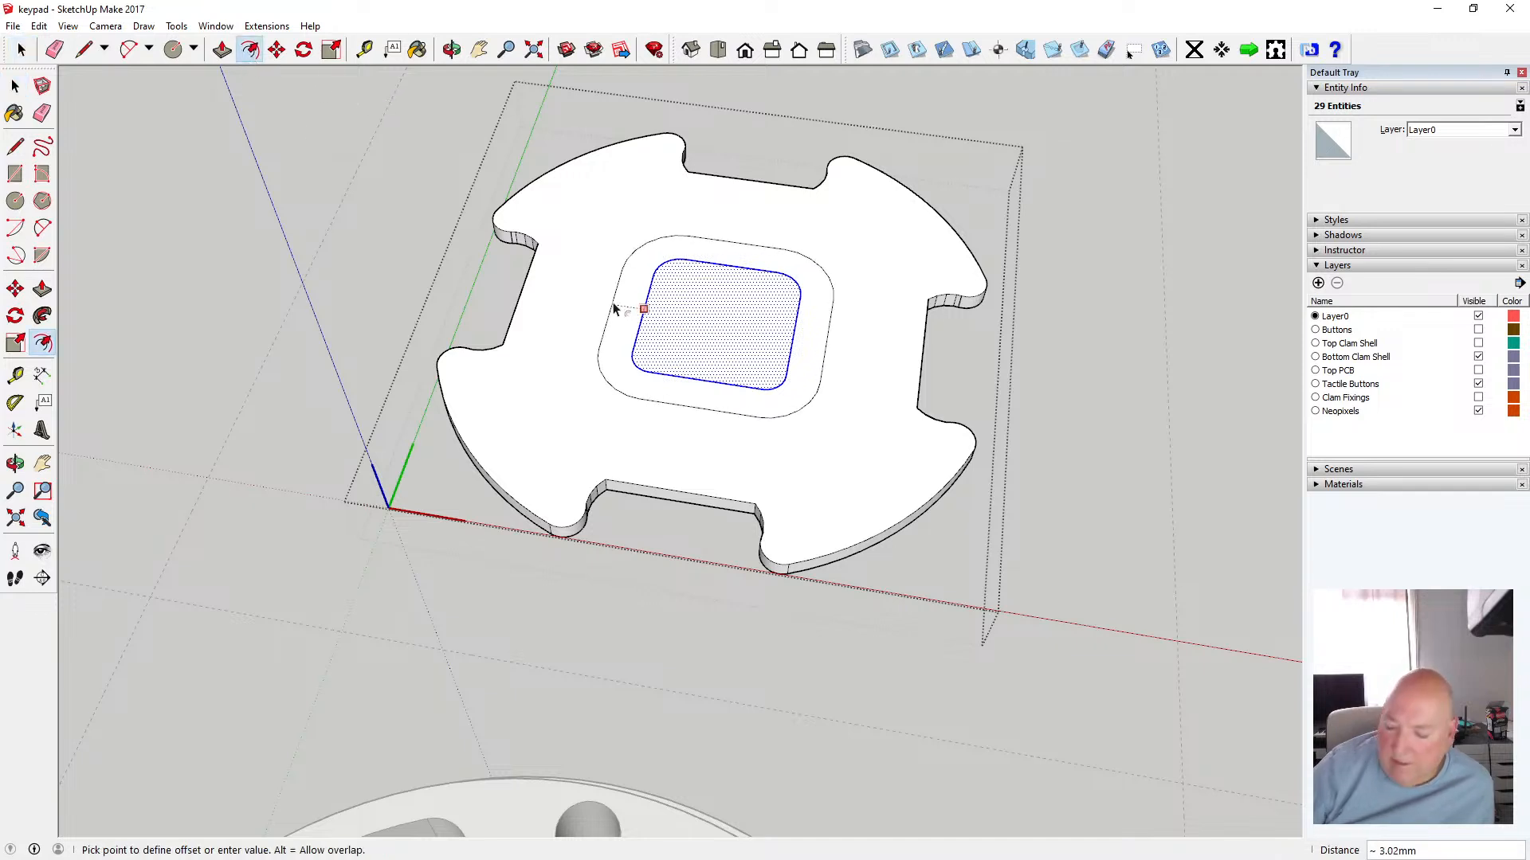
type(".")
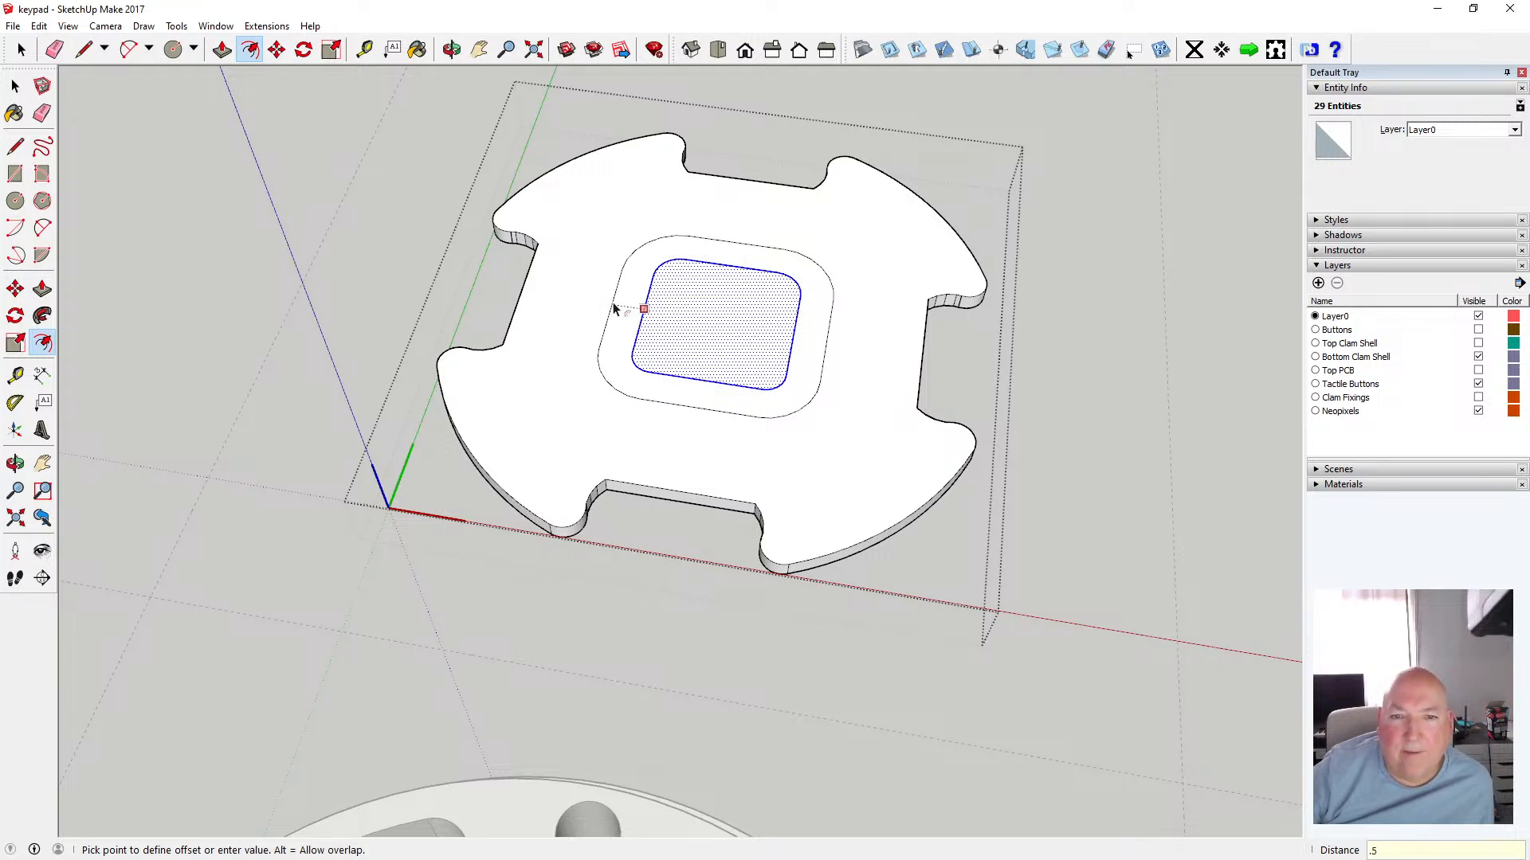
type("5")
key("Return")
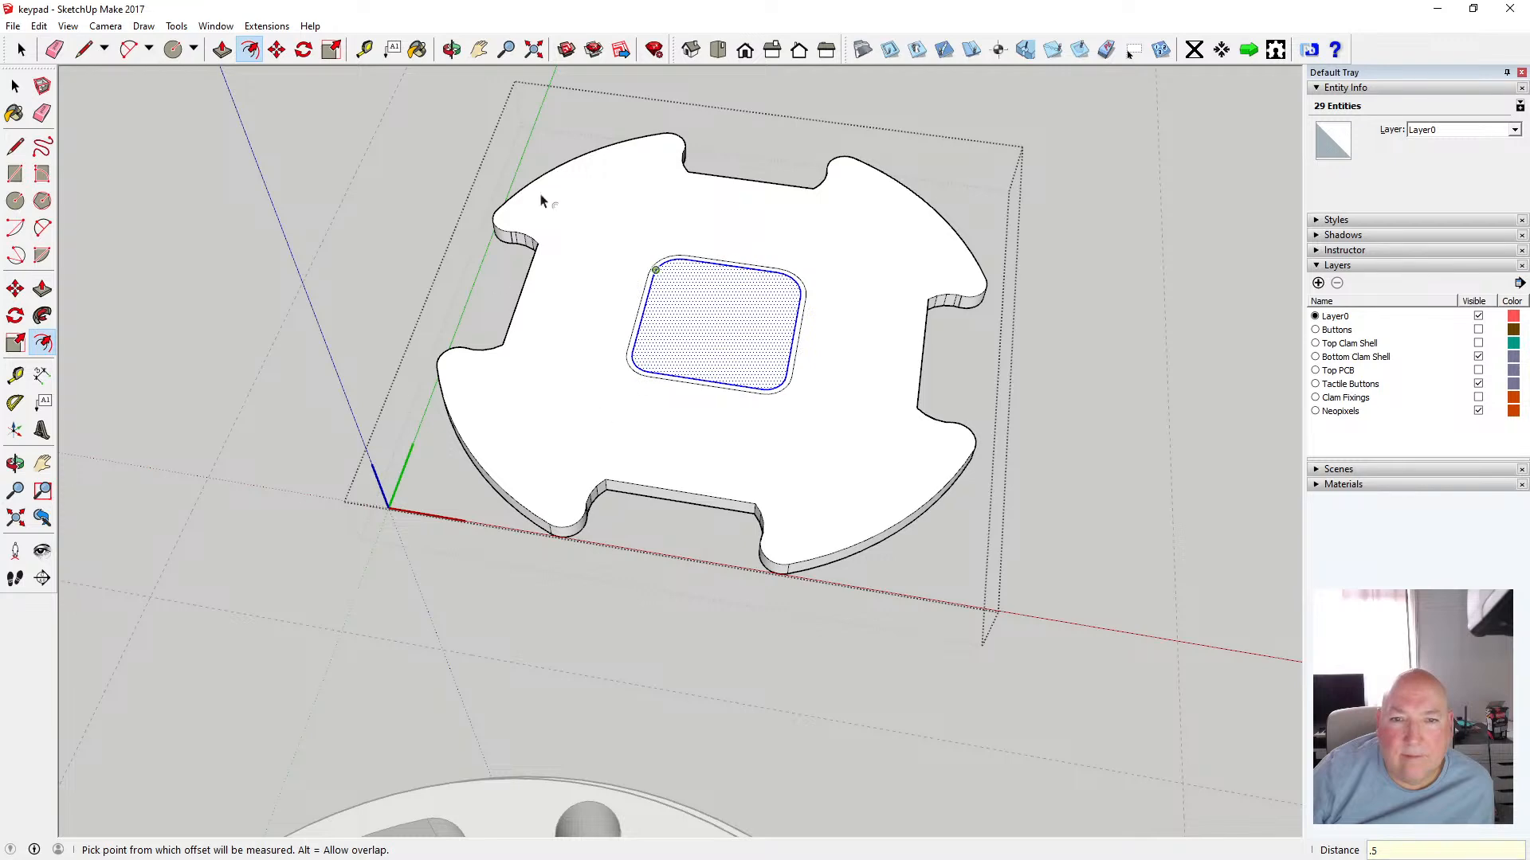
left_click(15, 85)
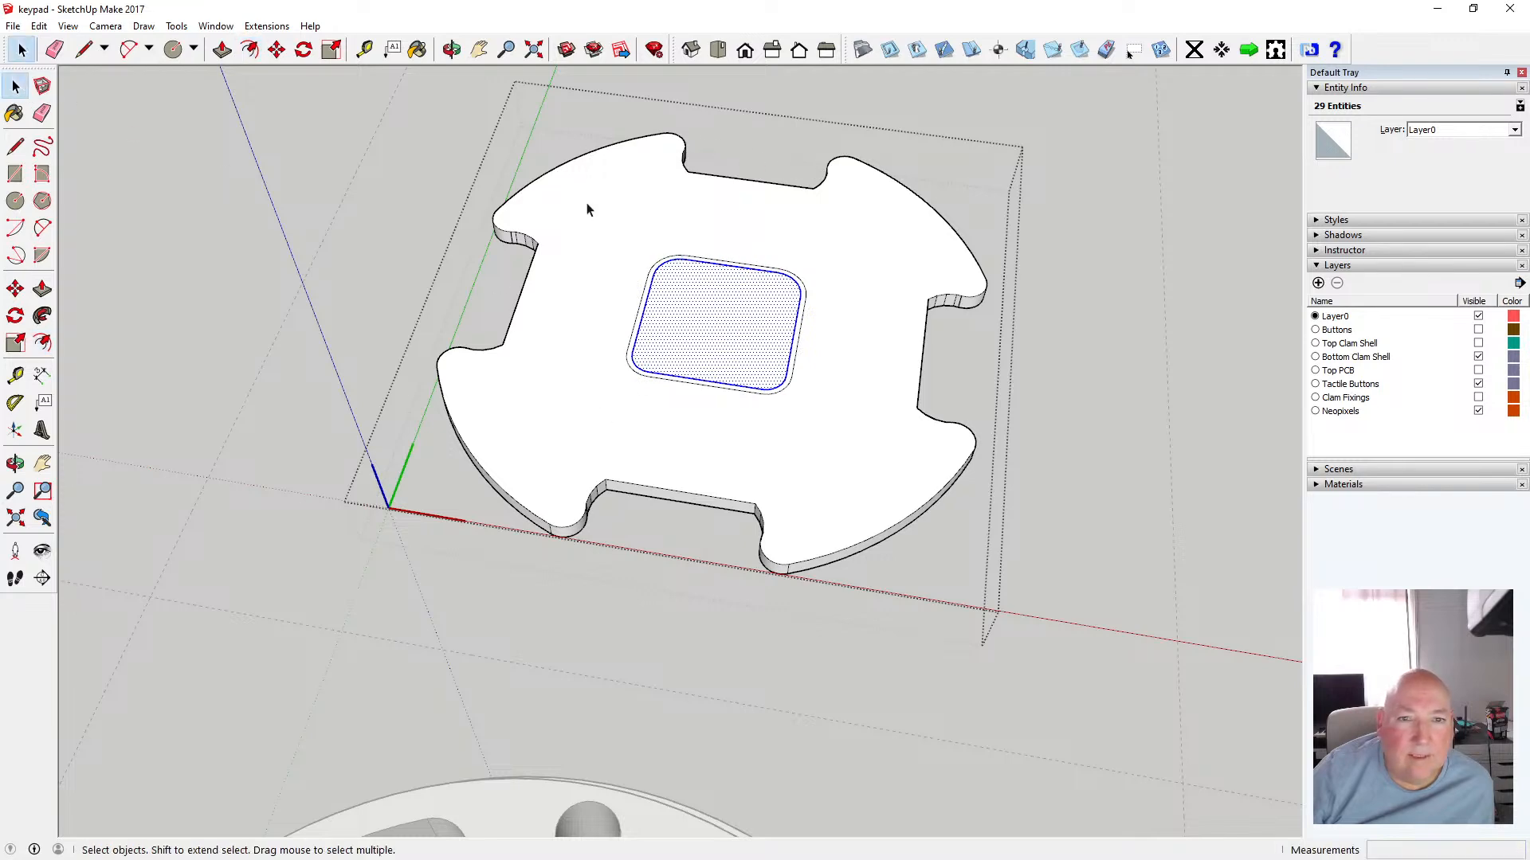
Offset the piece's outer top outline inward by 0.5 mm
left_click(603, 206)
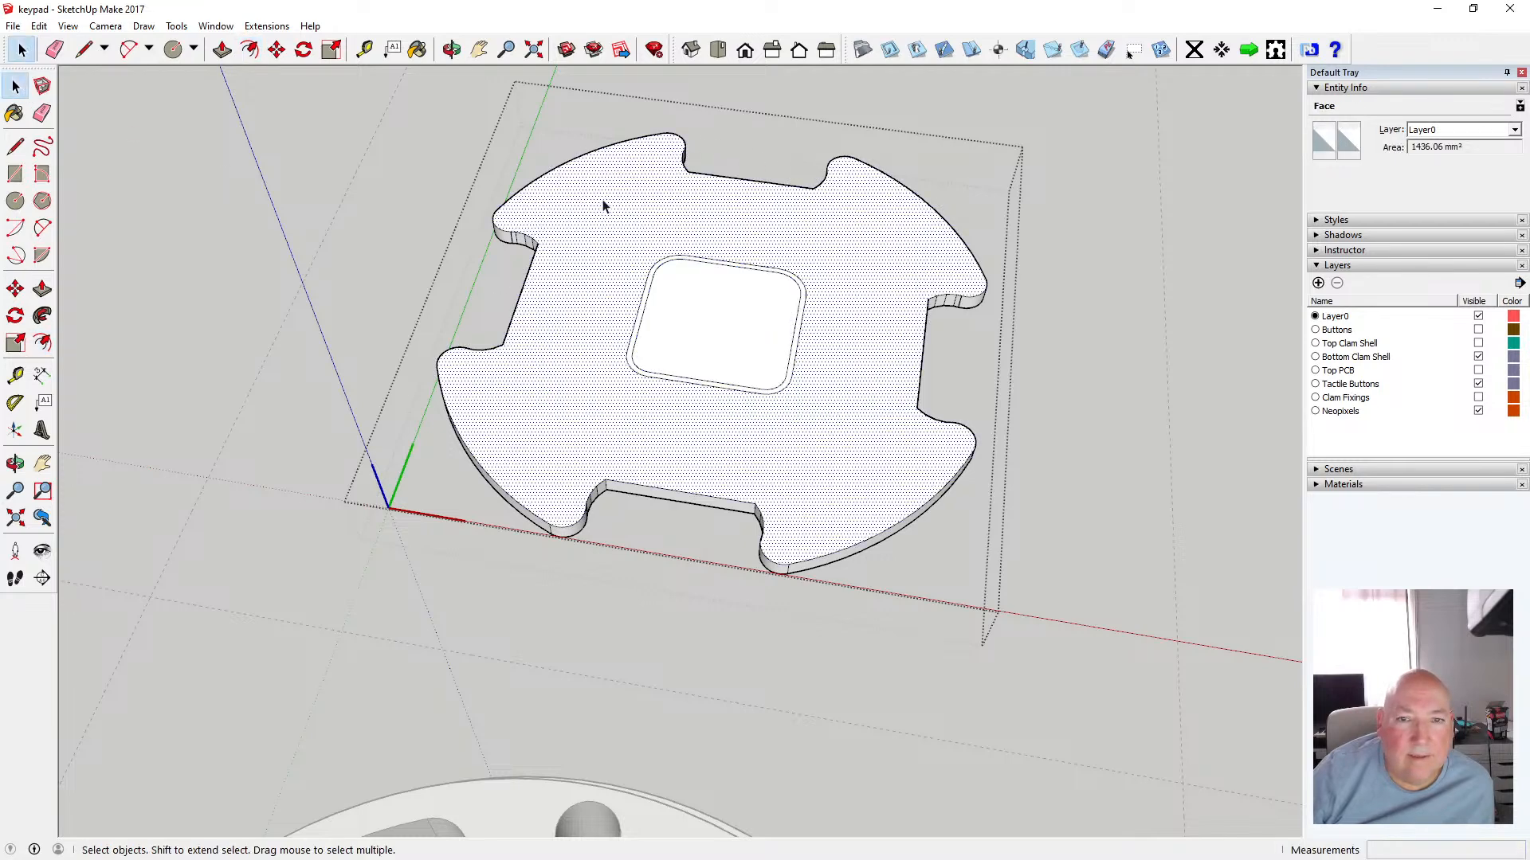
left_click(250, 50)
left_click(701, 178)
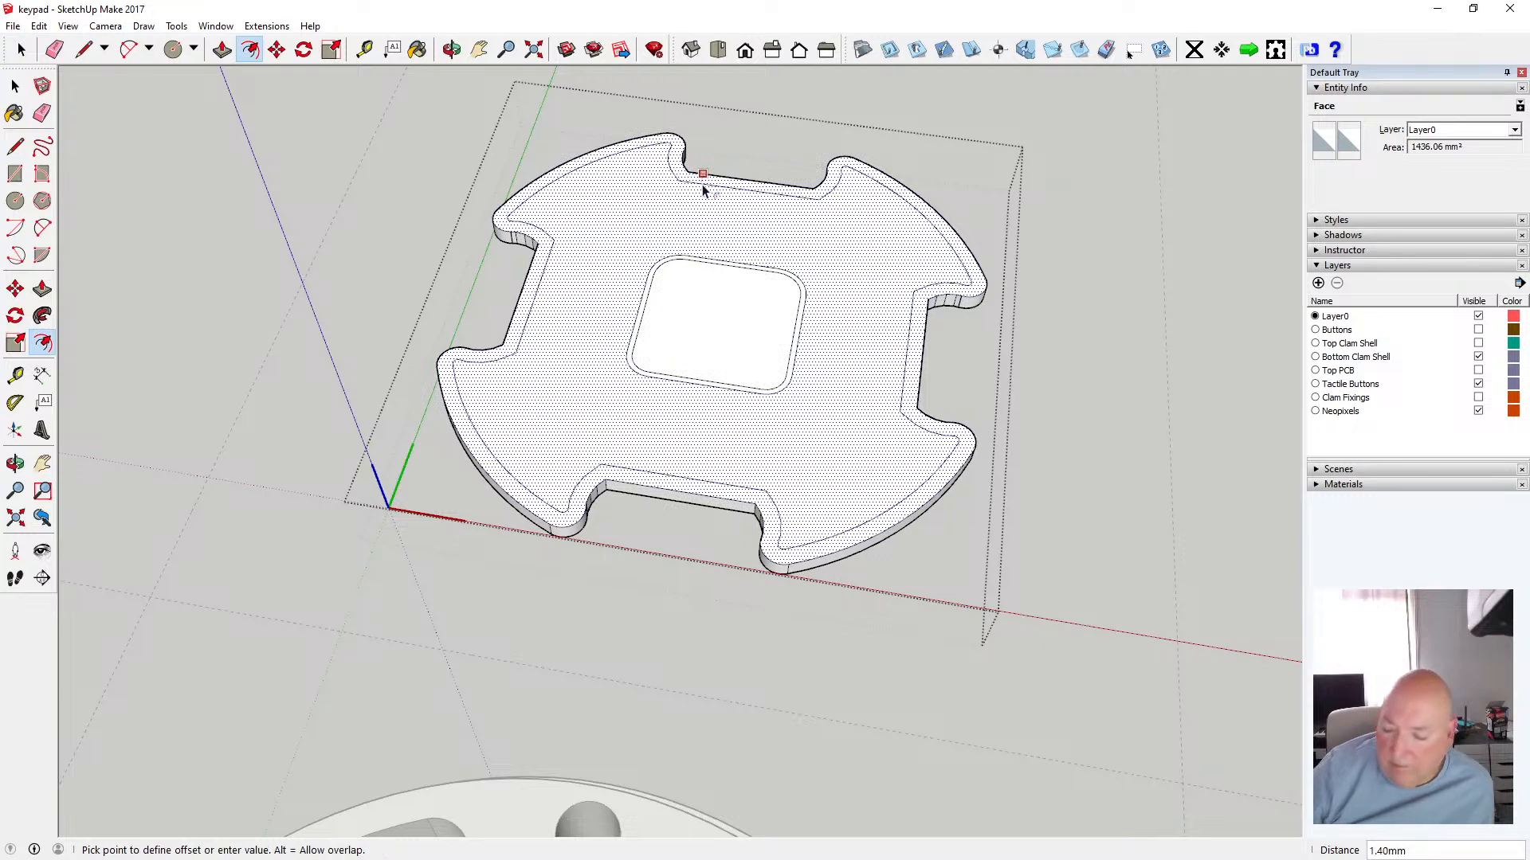
type(".5")
key("Return")
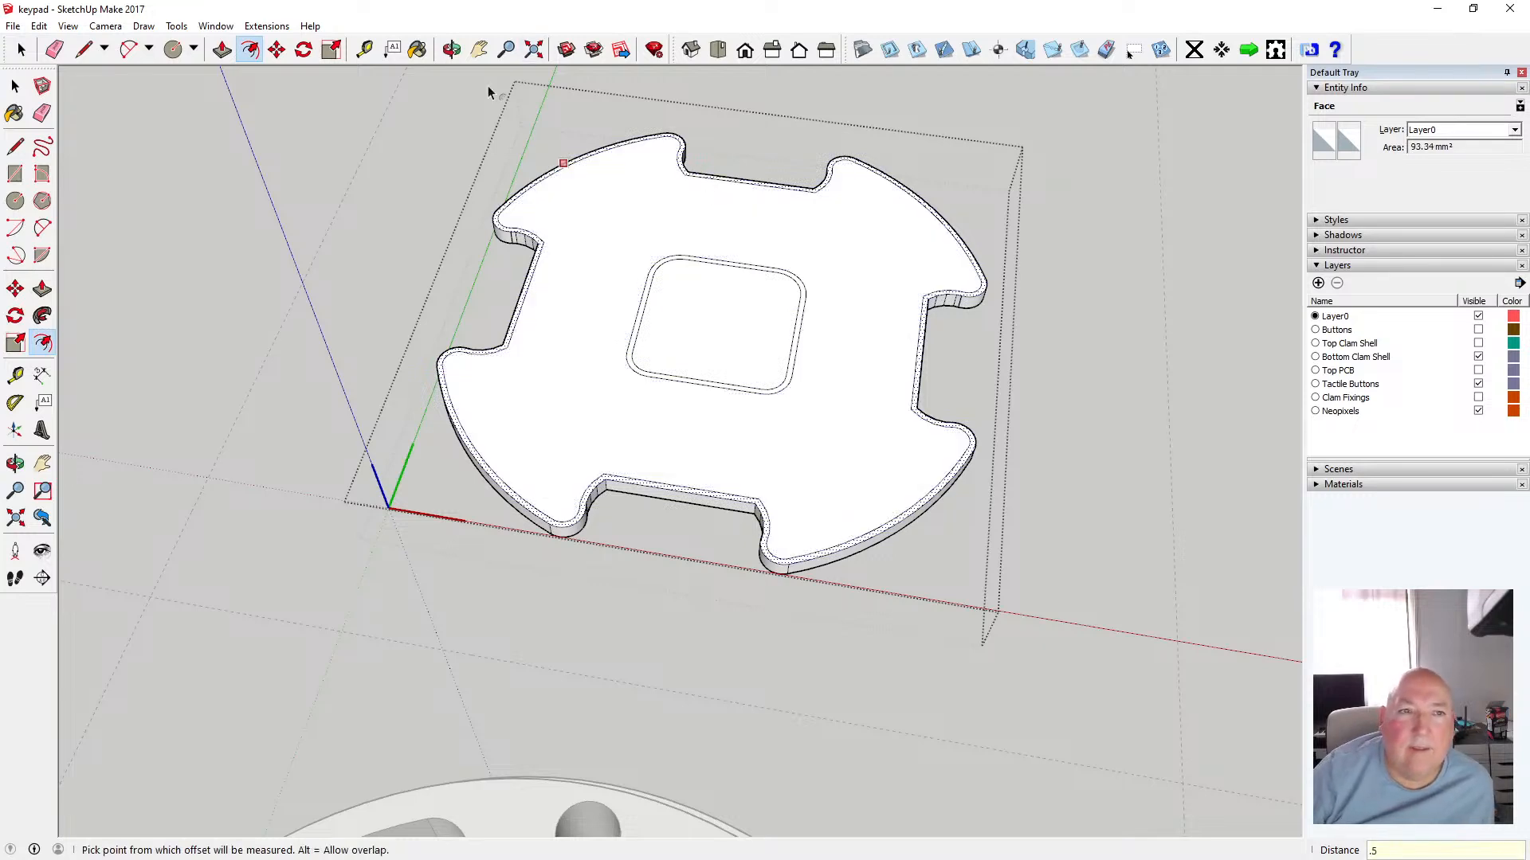
Offset the piece's bottom face outline inward by 0.5 mm
left_click(451, 51)
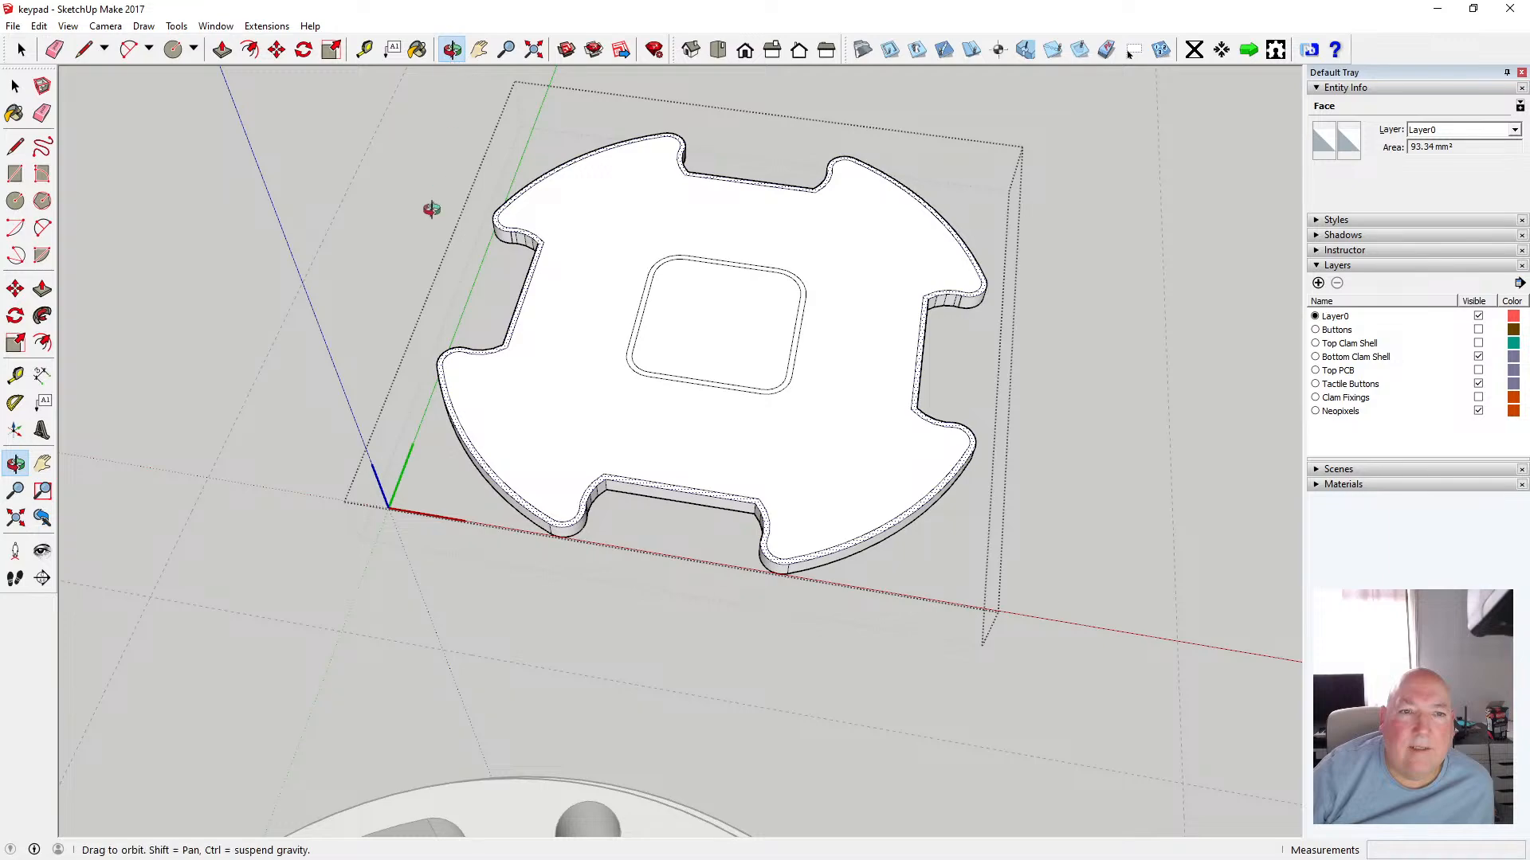
left_click_drag(397, 316, 545, 353)
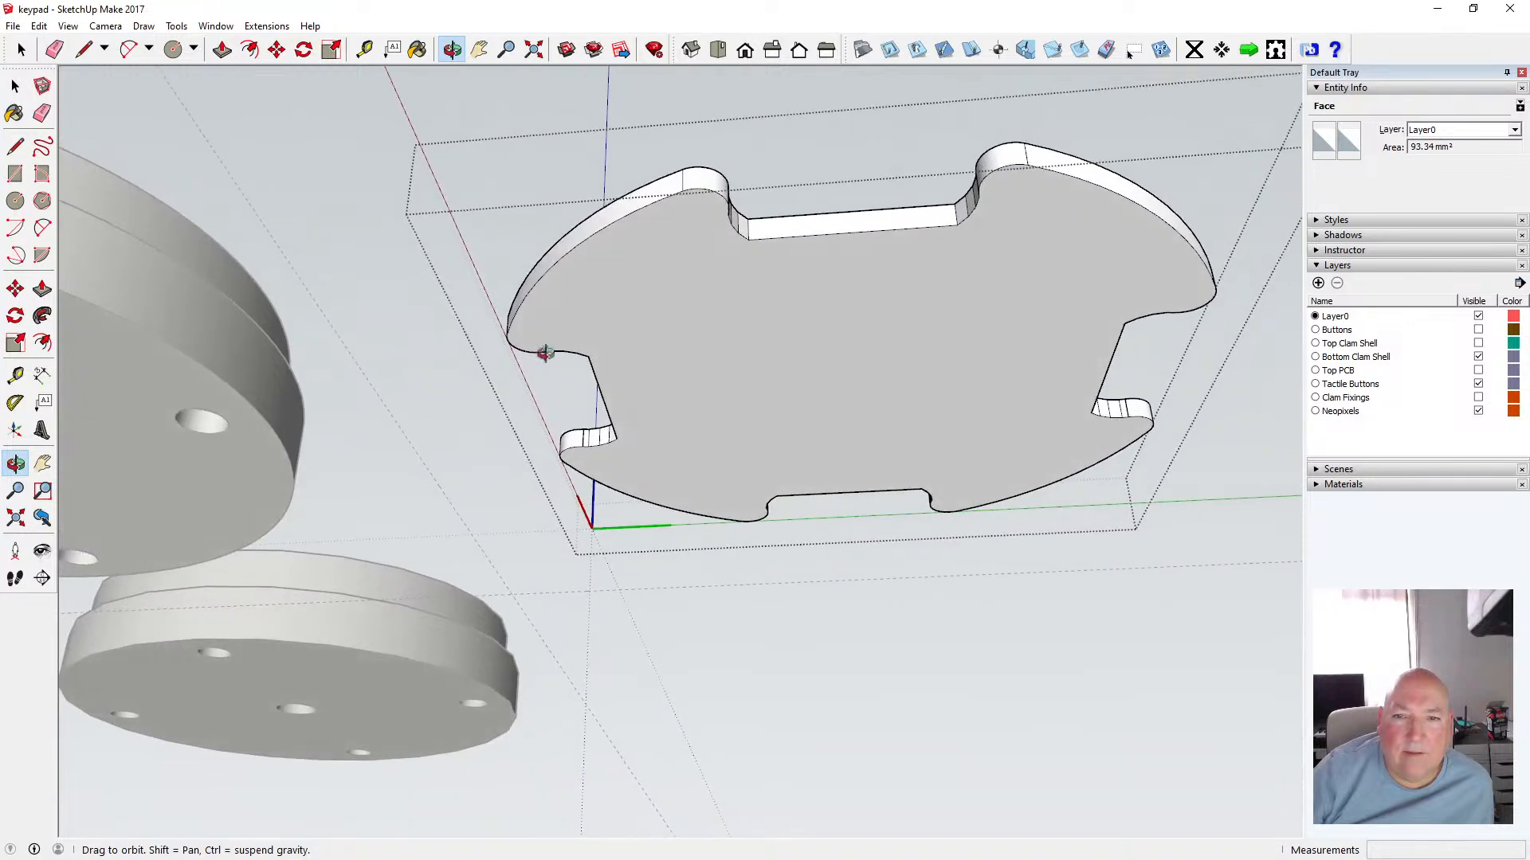
left_click(250, 50)
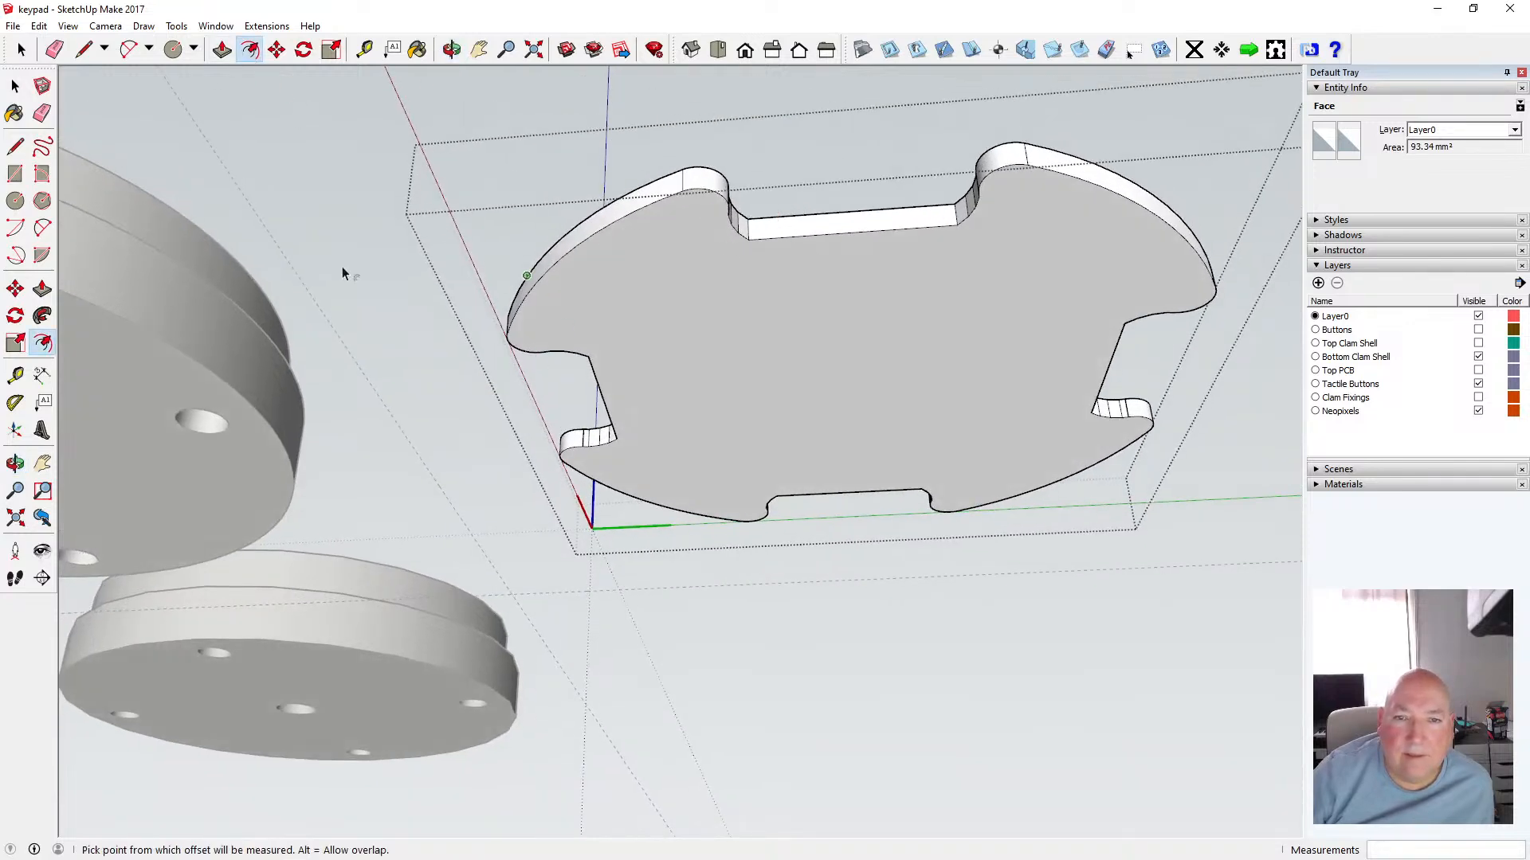
key("space")
left_click(627, 305)
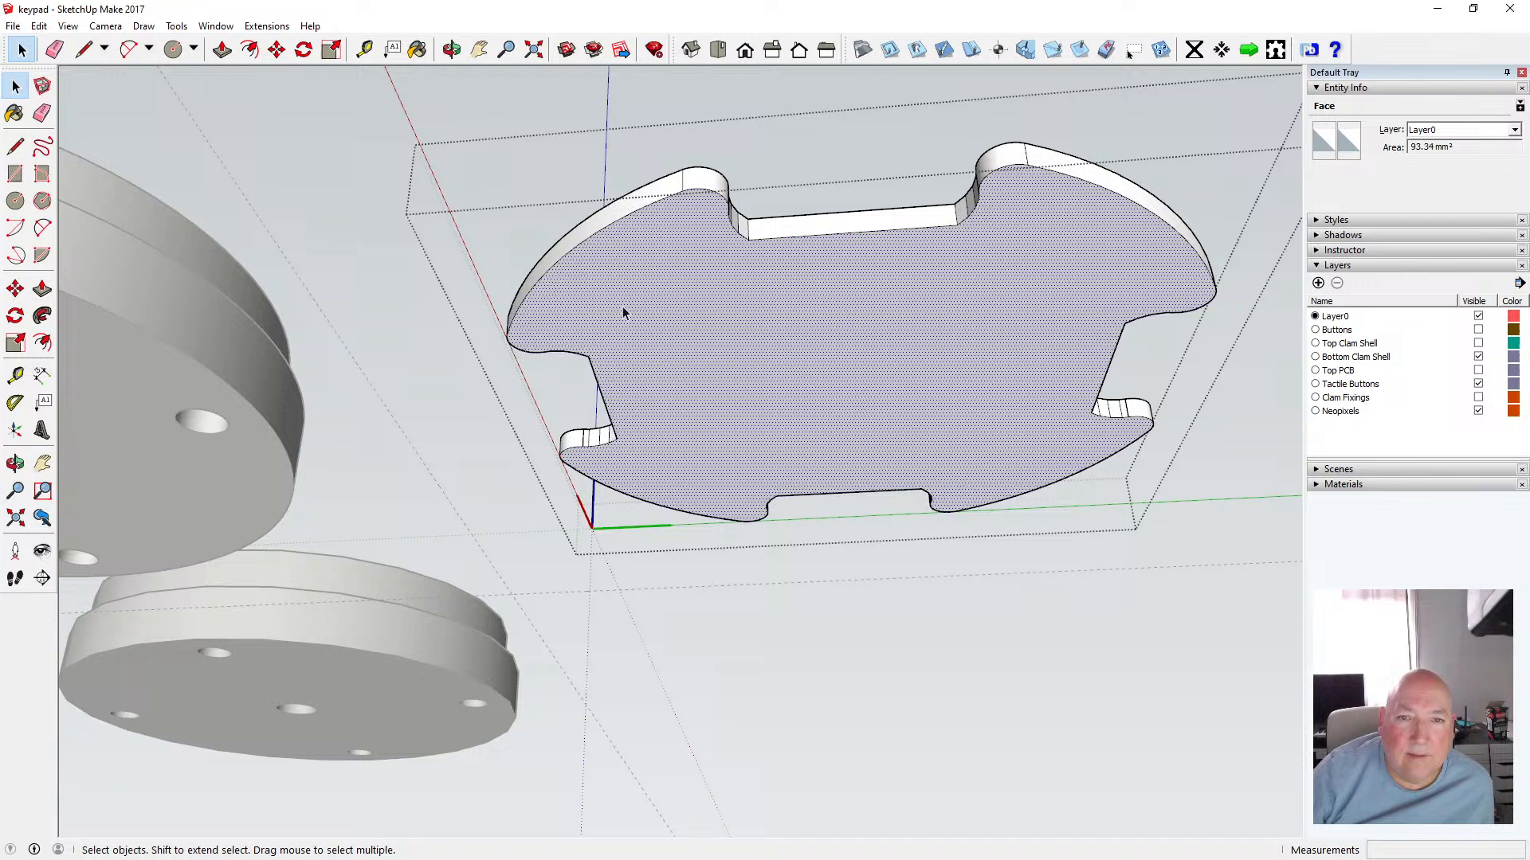
left_click(249, 50)
left_click(770, 252)
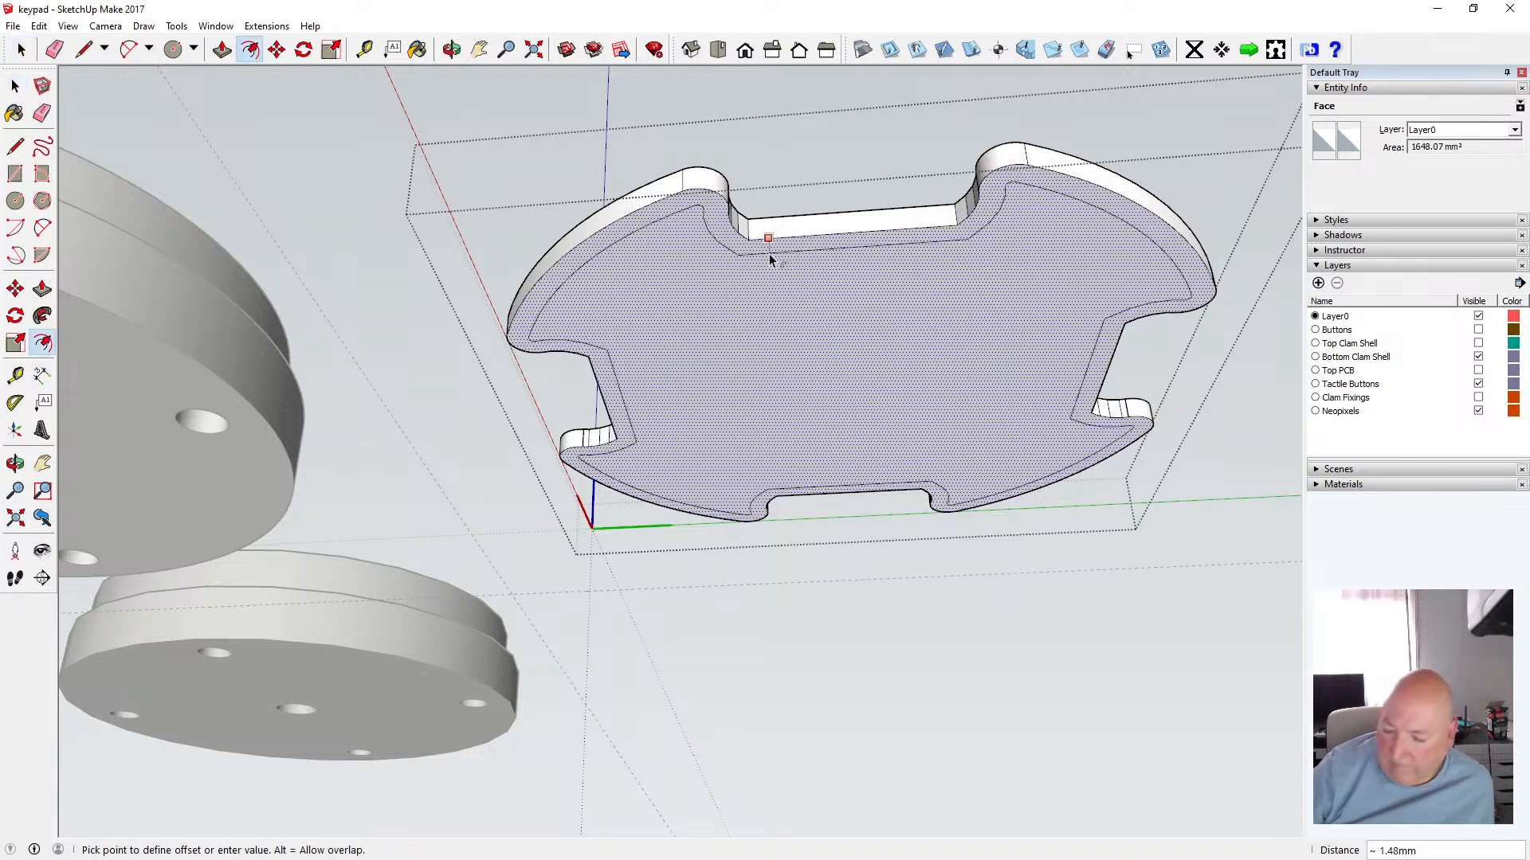
type(".5")
key("Return")
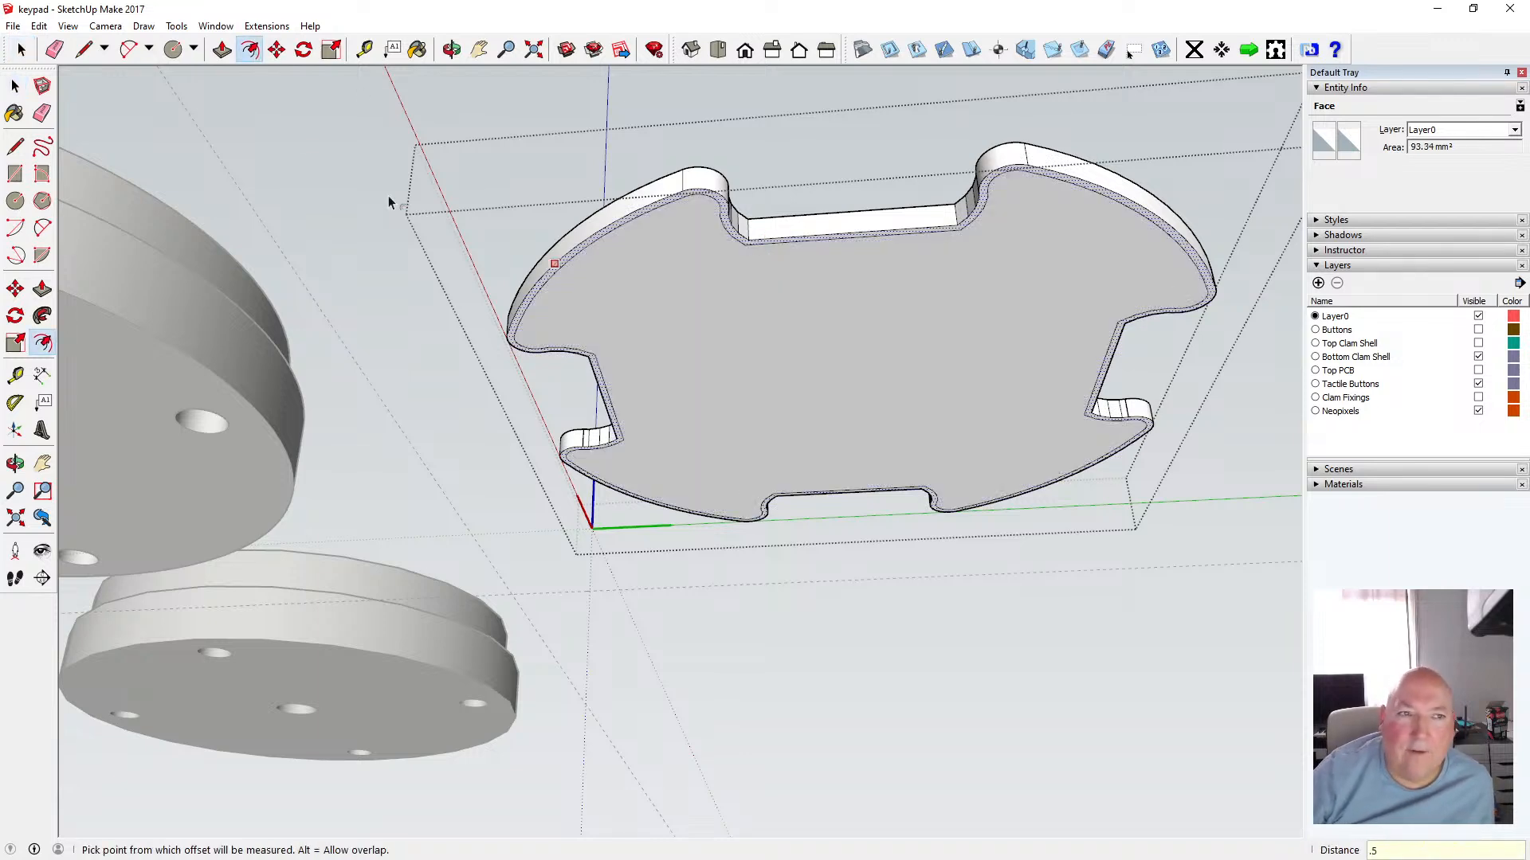
Select the center square and its offset outline and copy them to the clipboard
left_click(15, 85)
key("o")
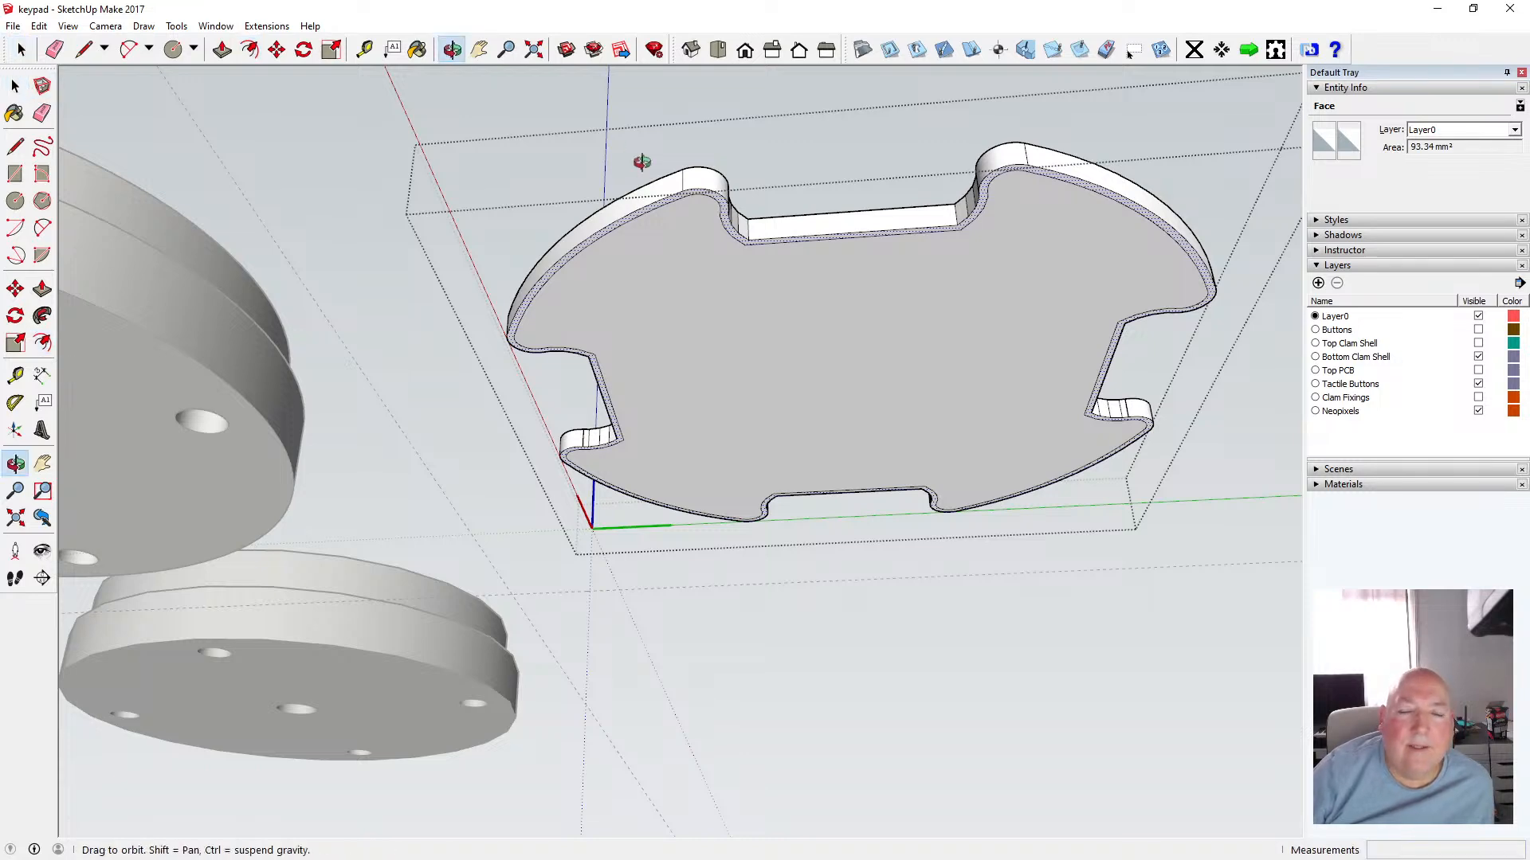
left_click_drag(638, 157, 749, 580)
scroll(642, 247, "down", 3)
scroll(749, 580, "up", 5)
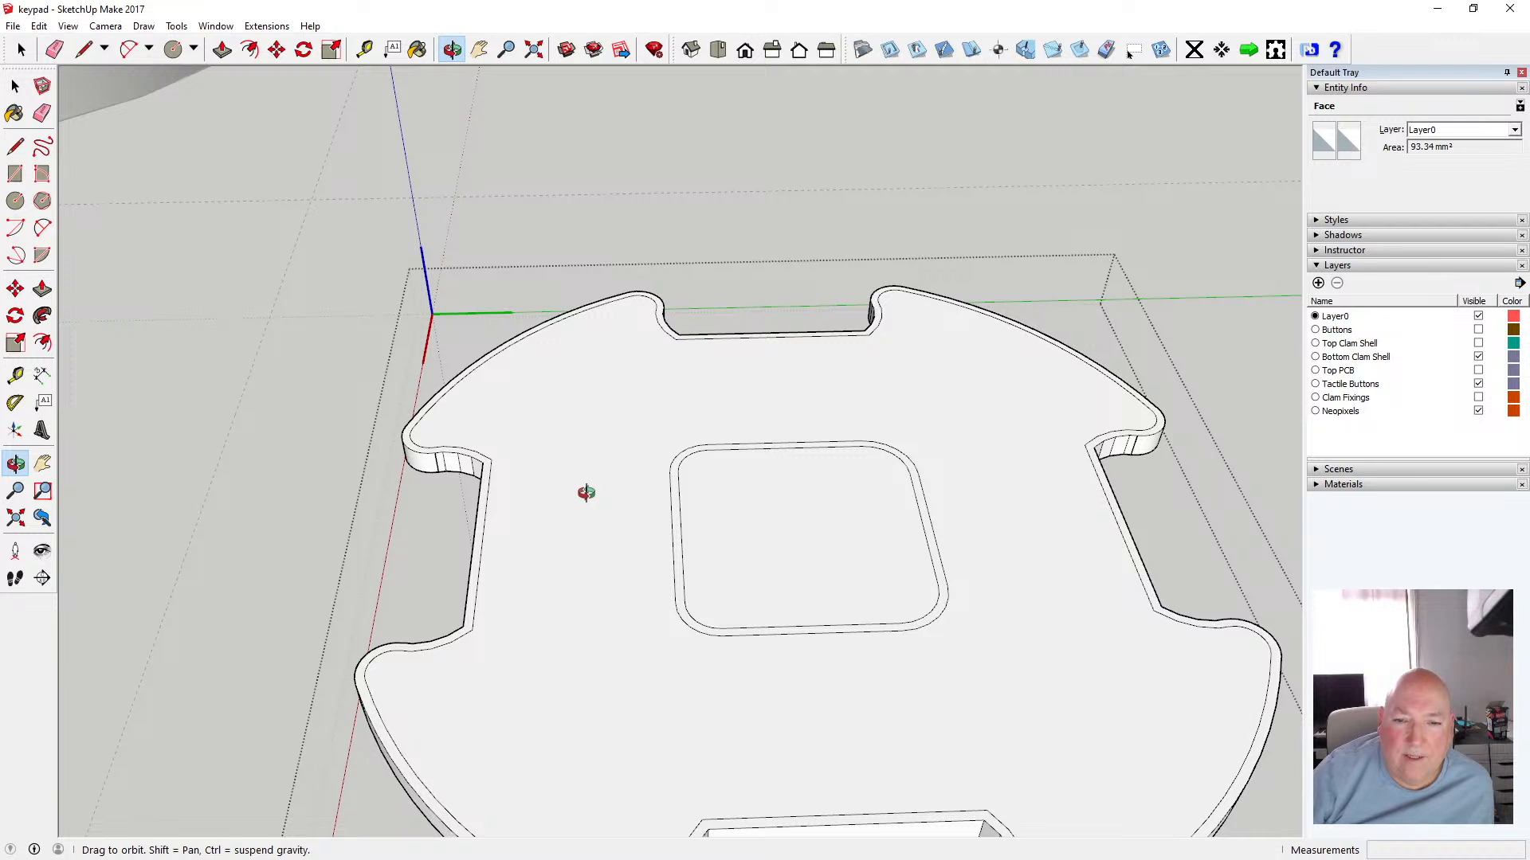
left_click(15, 85)
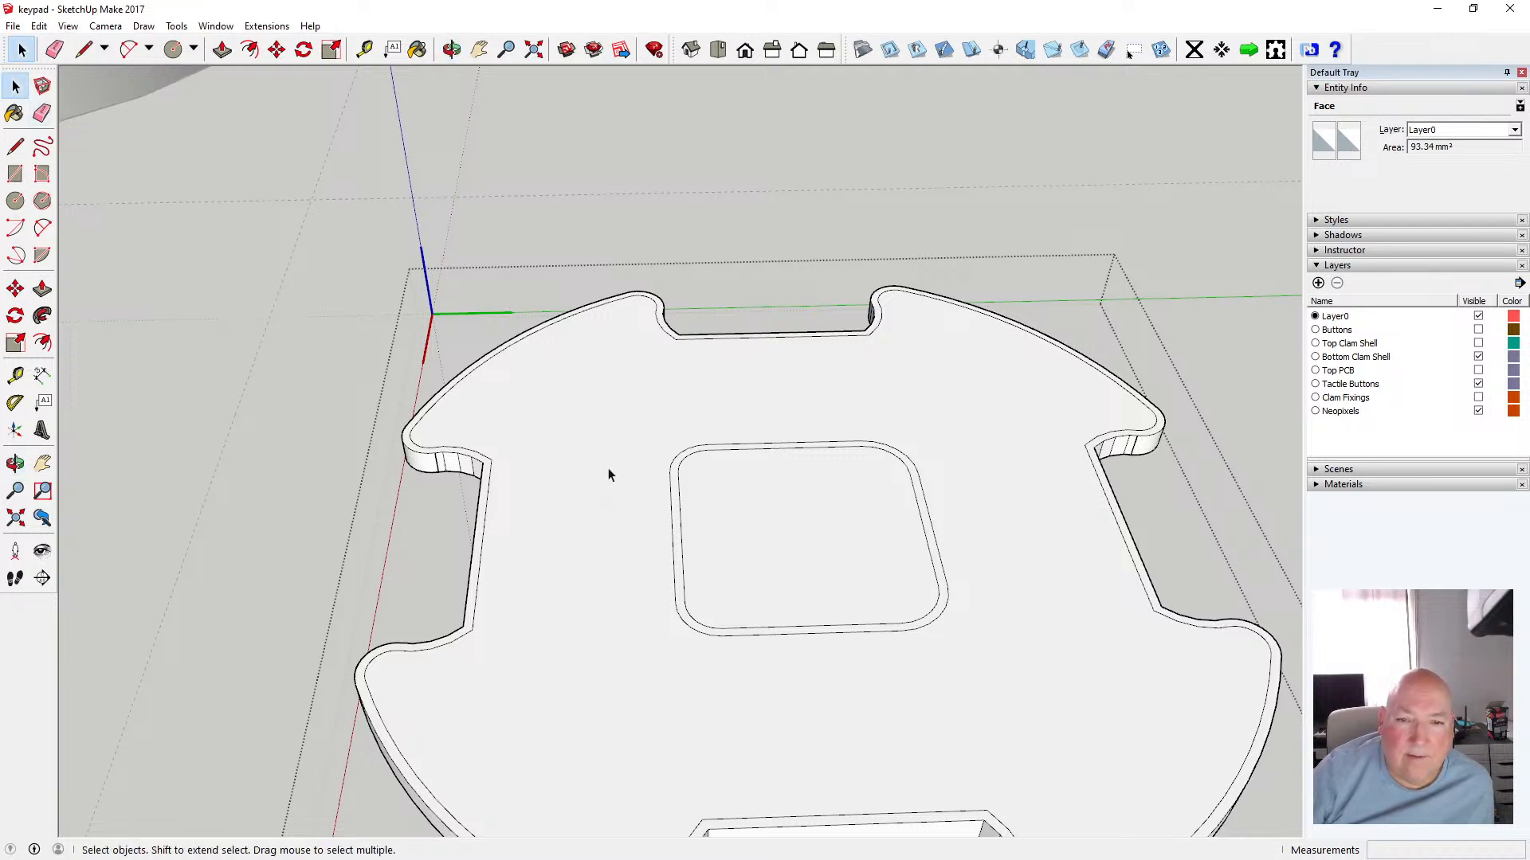
left_click(709, 445)
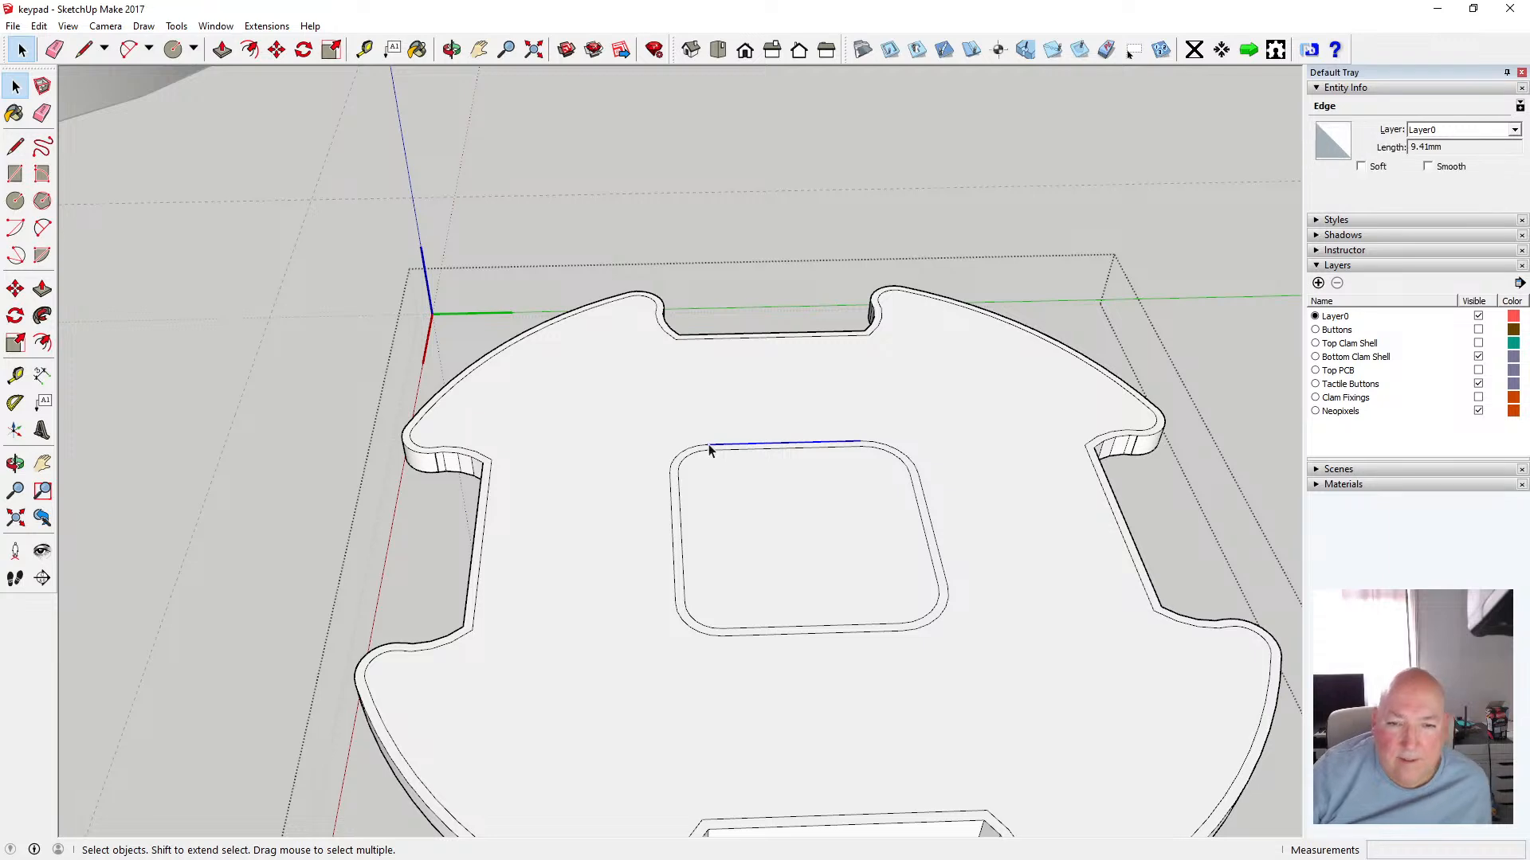
left_click_drag(640, 420, 967, 680)
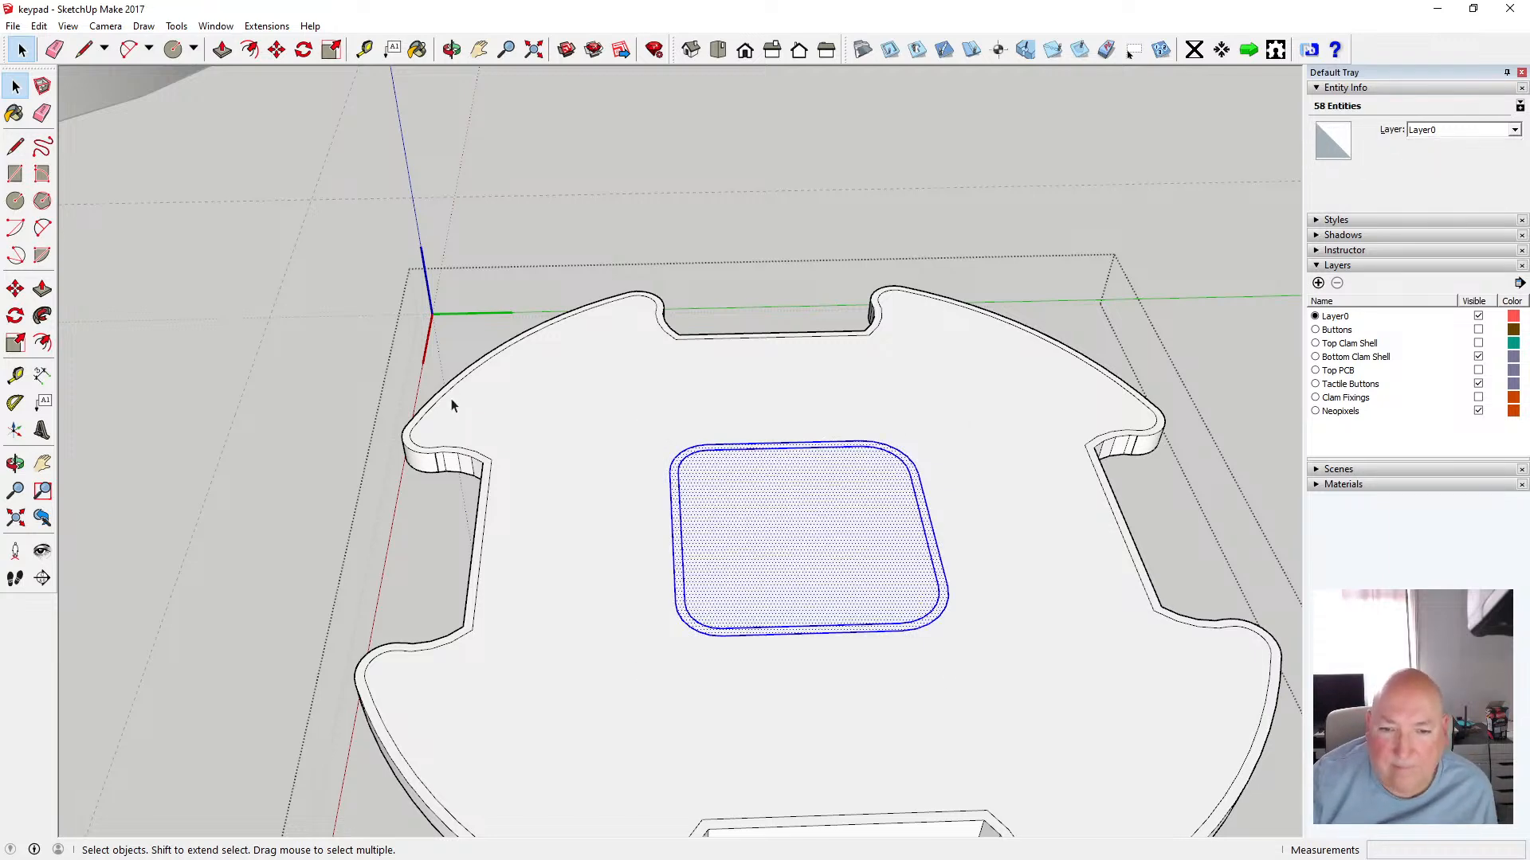
left_click(37, 27)
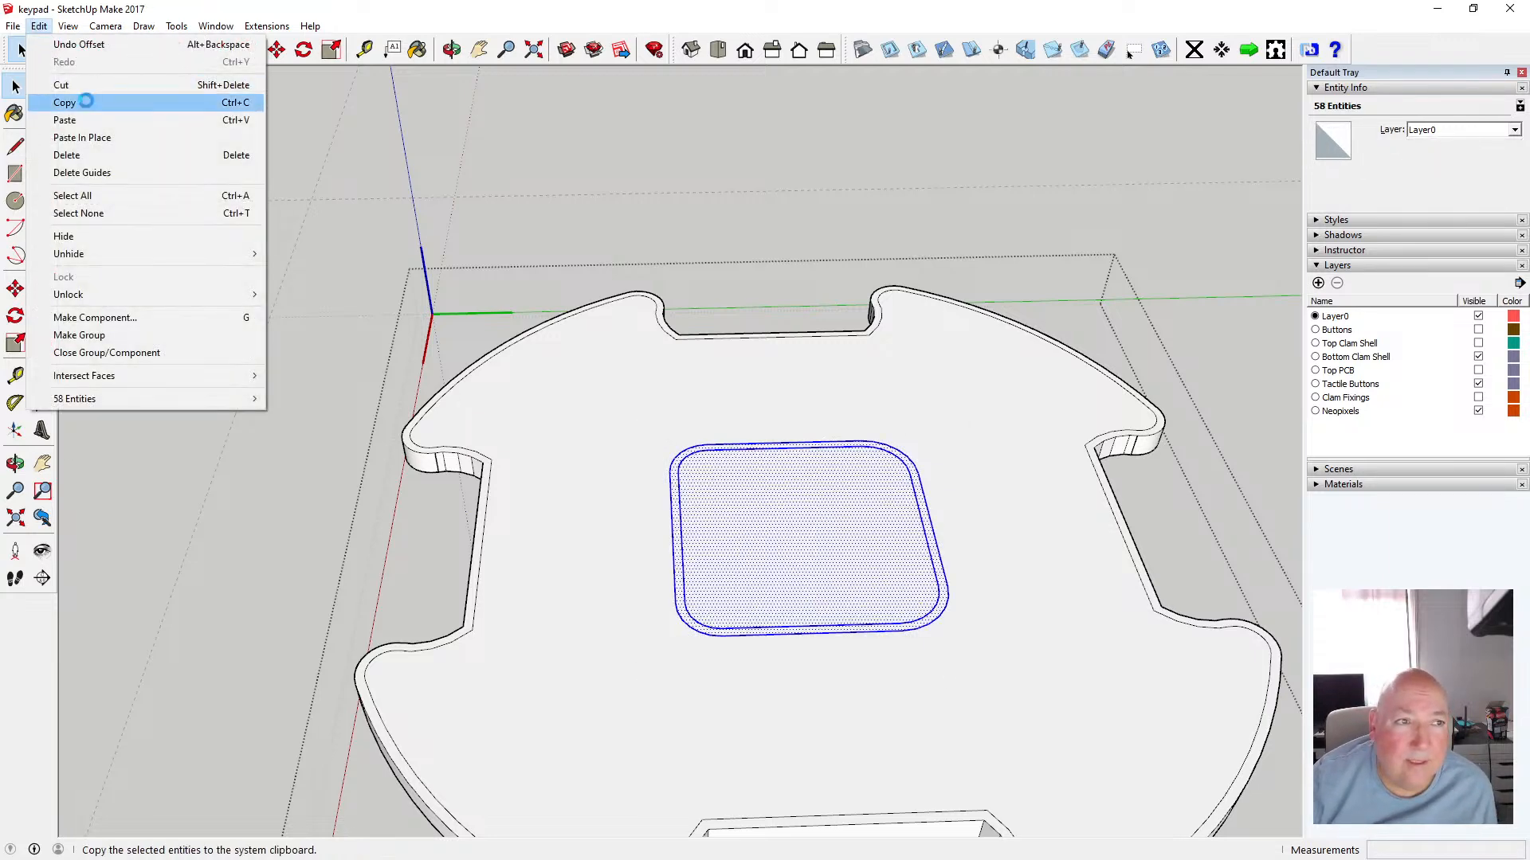
left_click(64, 102)
Close the component, paste the square in place outside it and move it 1.6 mm down along the blue axis
left_click(233, 255)
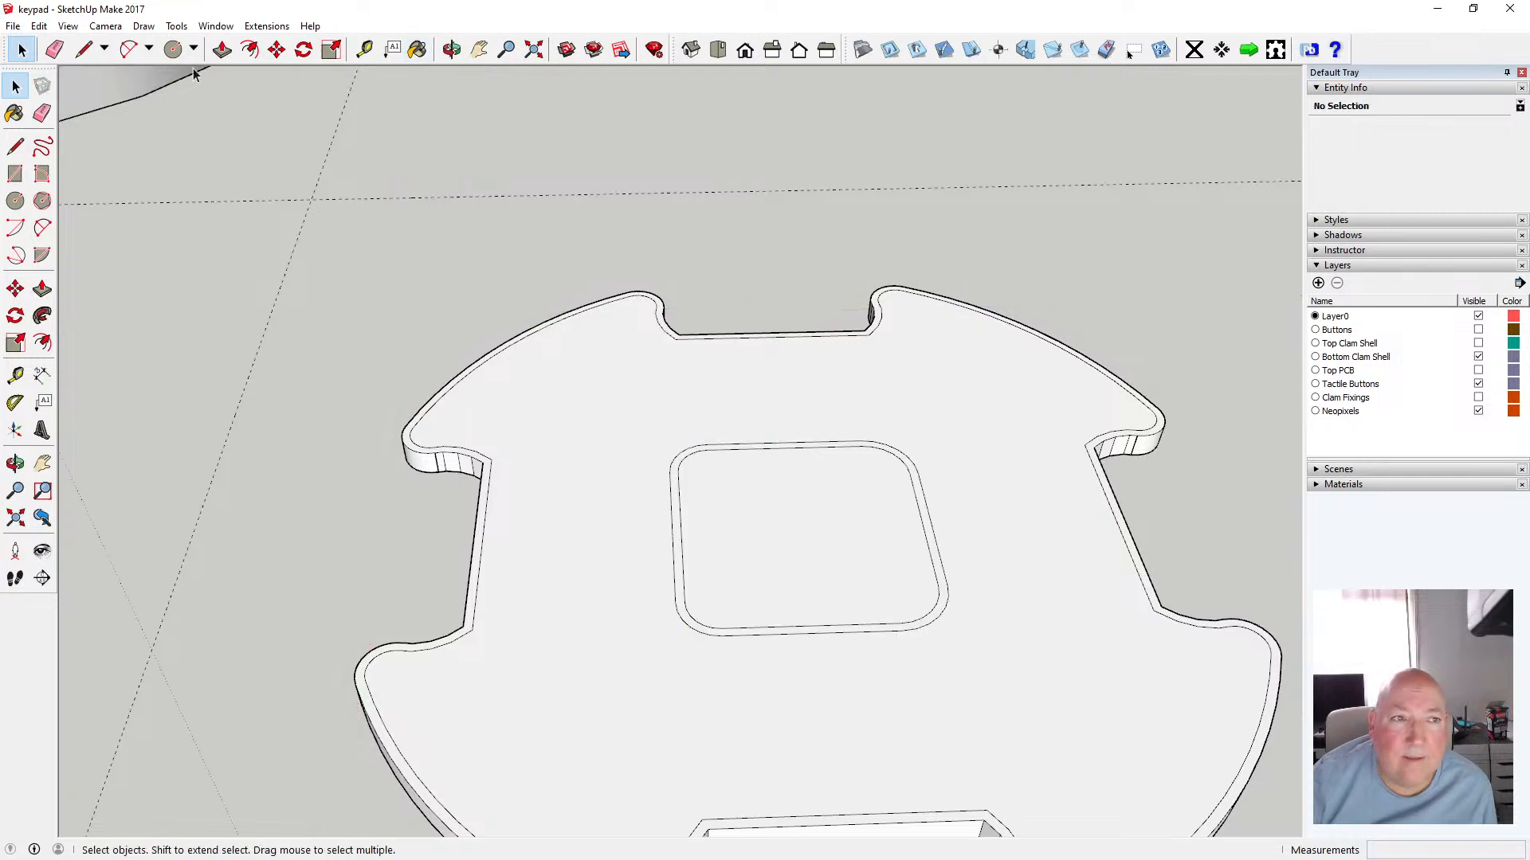
left_click(38, 26)
left_click(83, 138)
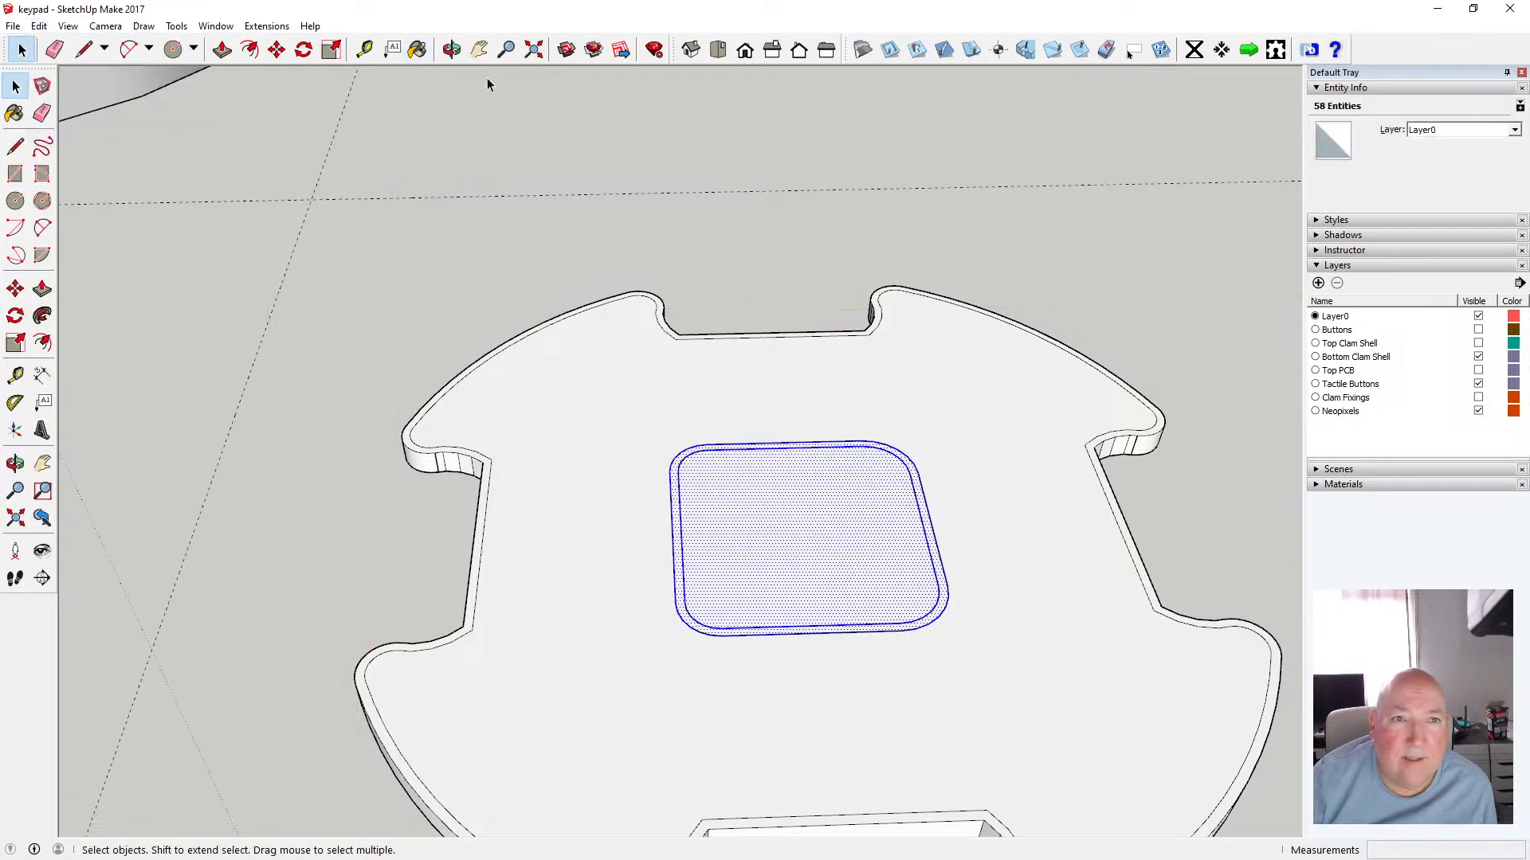
left_click(451, 50)
left_click_drag(590, 152, 653, 297)
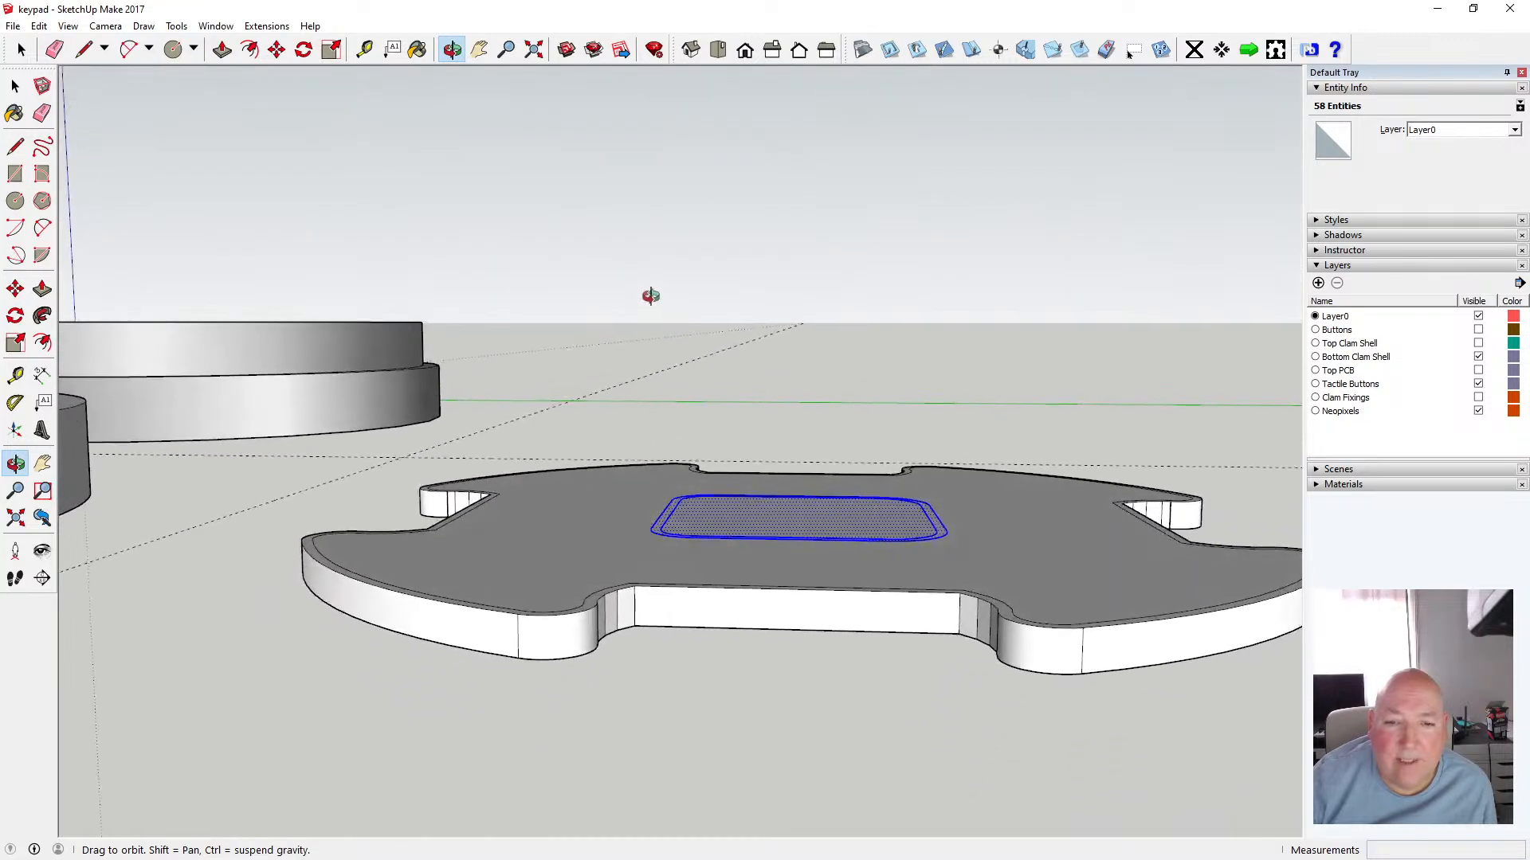
left_click(277, 50)
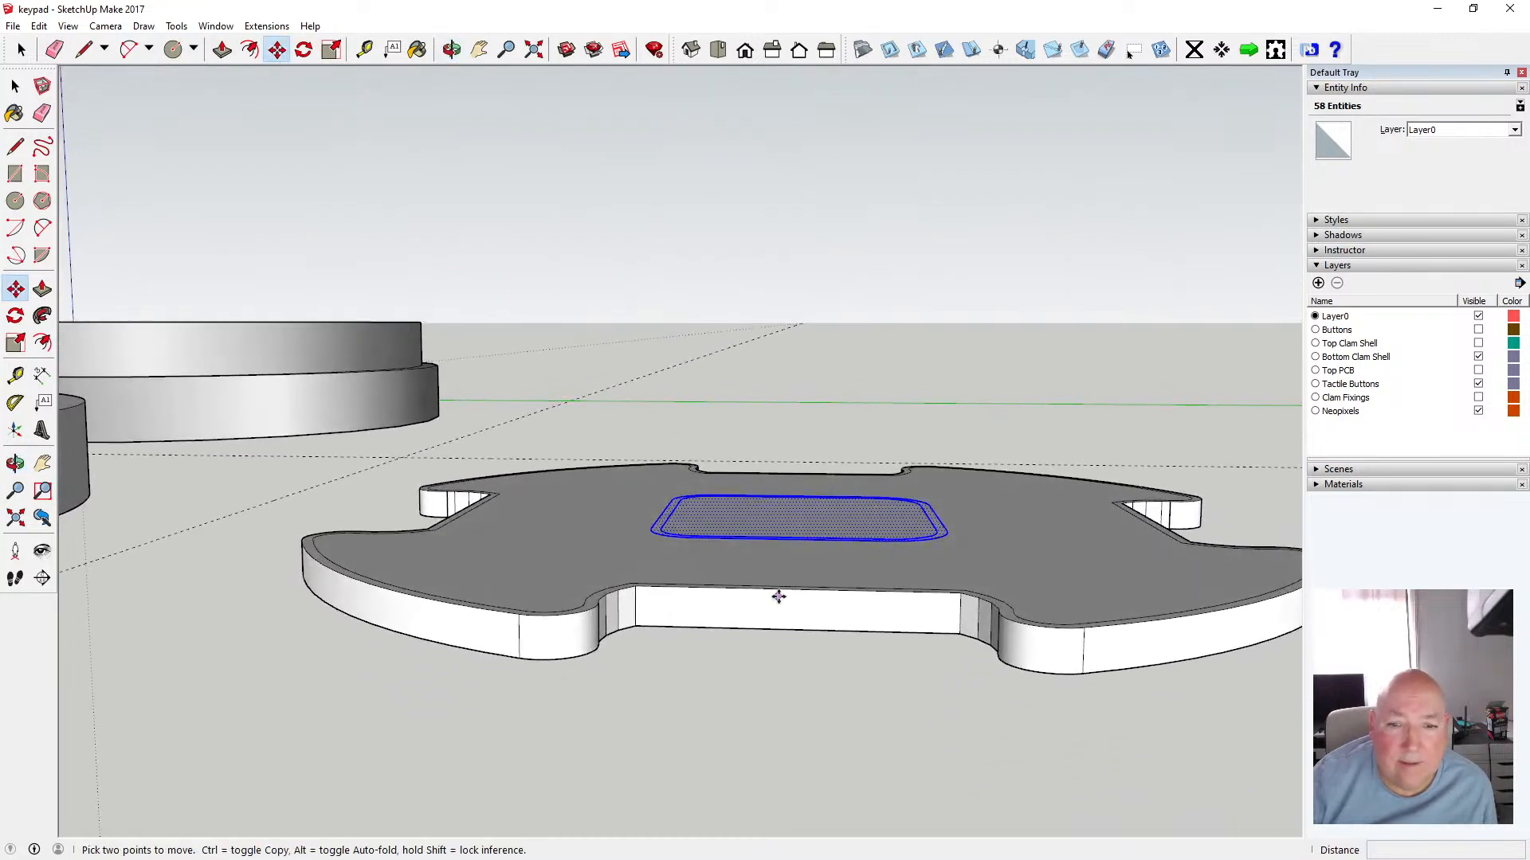
left_click(739, 538)
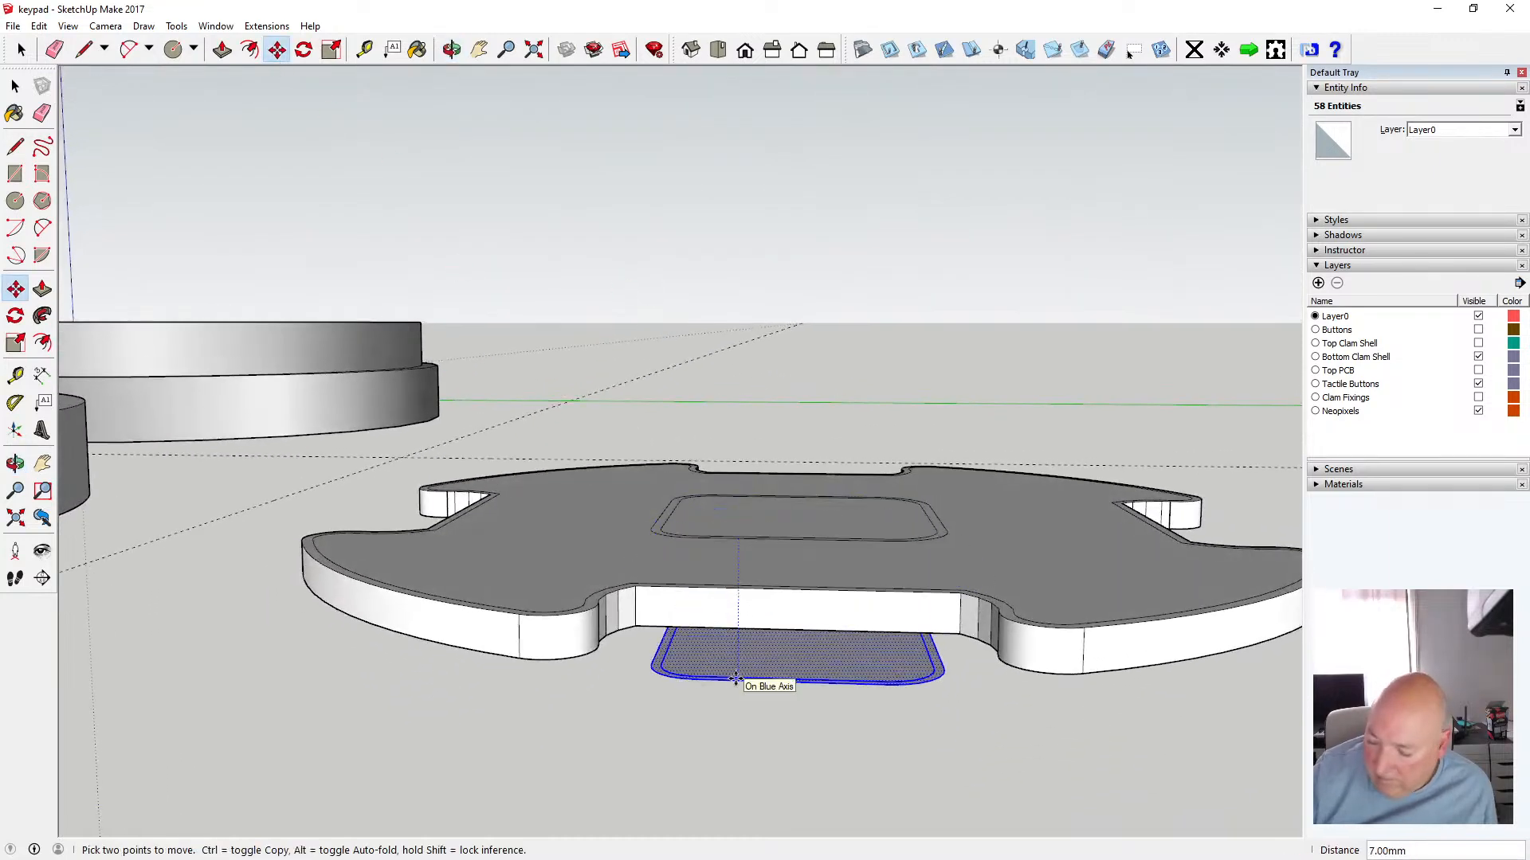
type("1.6")
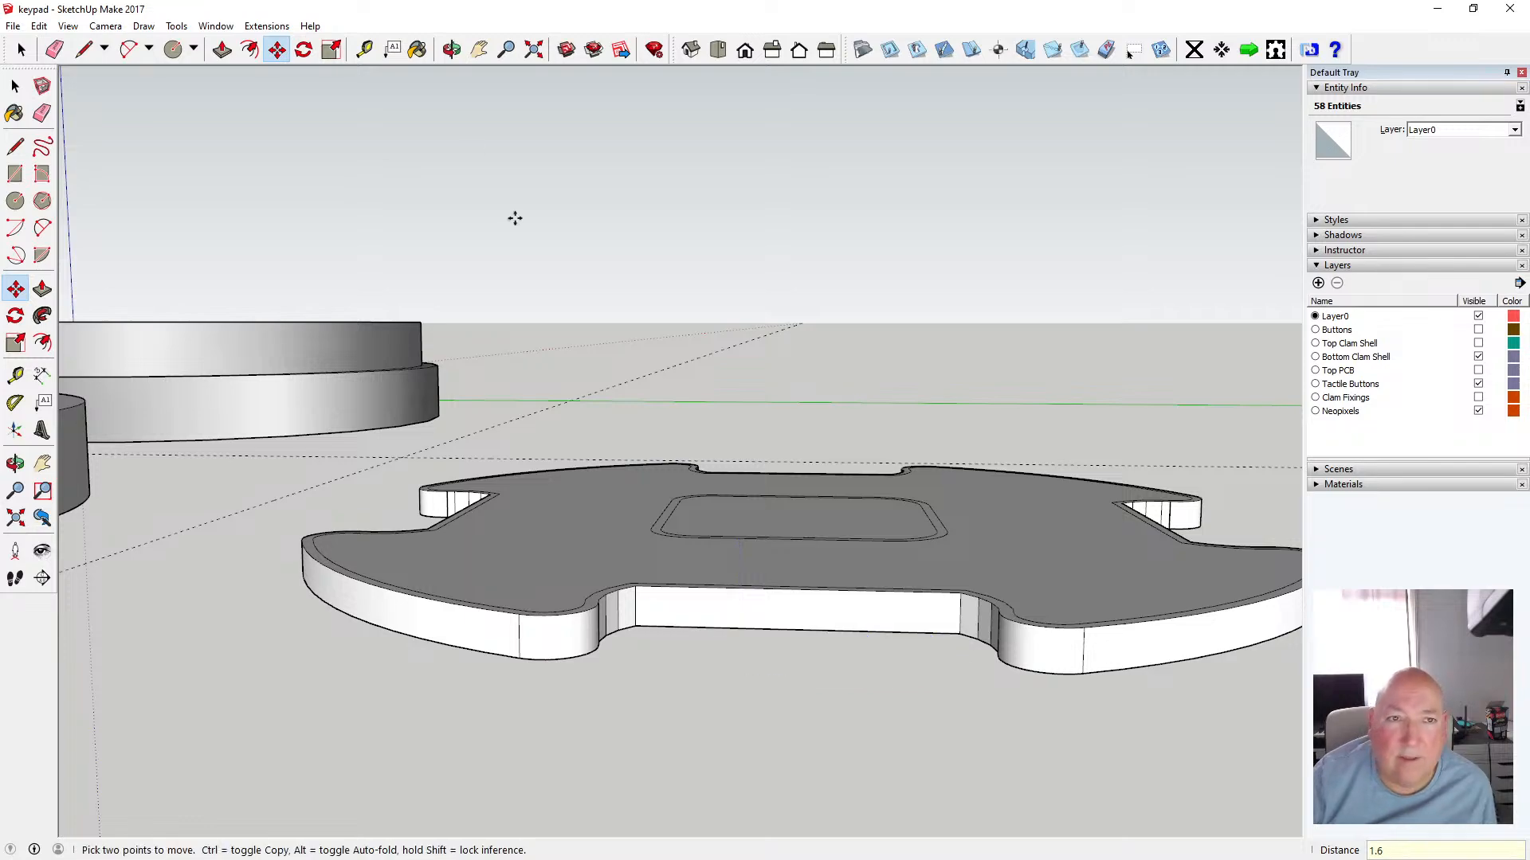
Cut the moved center square to the clipboard
left_click(451, 50)
left_click_drag(526, 390, 592, 202)
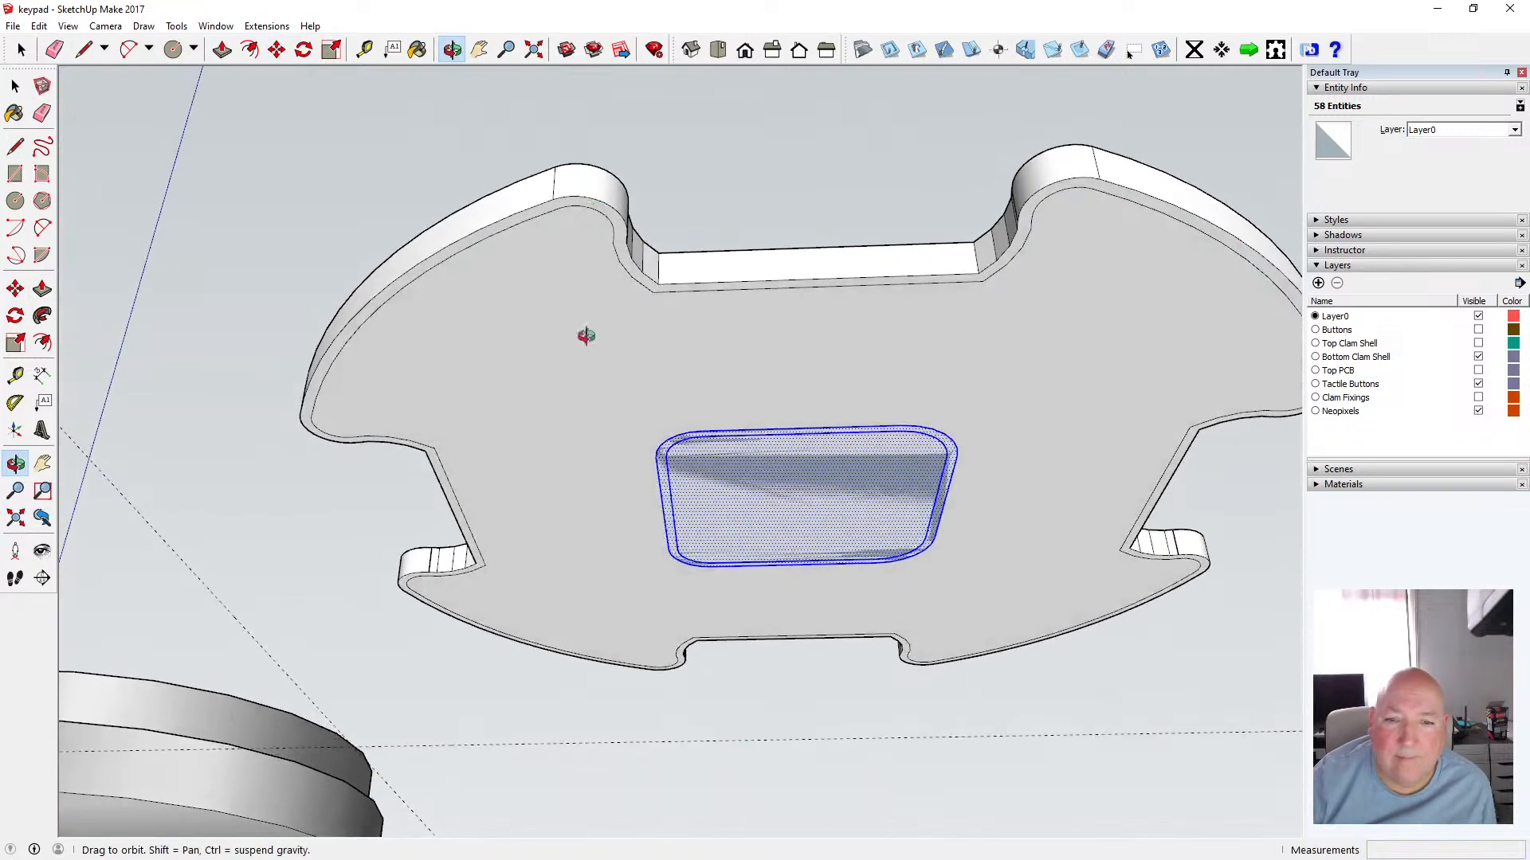
mouse_move(585, 335)
left_mouse_down()
mouse_move(512, 327)
mouse_move(417, 146)
mouse_move(624, 151)
mouse_move(564, 337)
left_mouse_up()
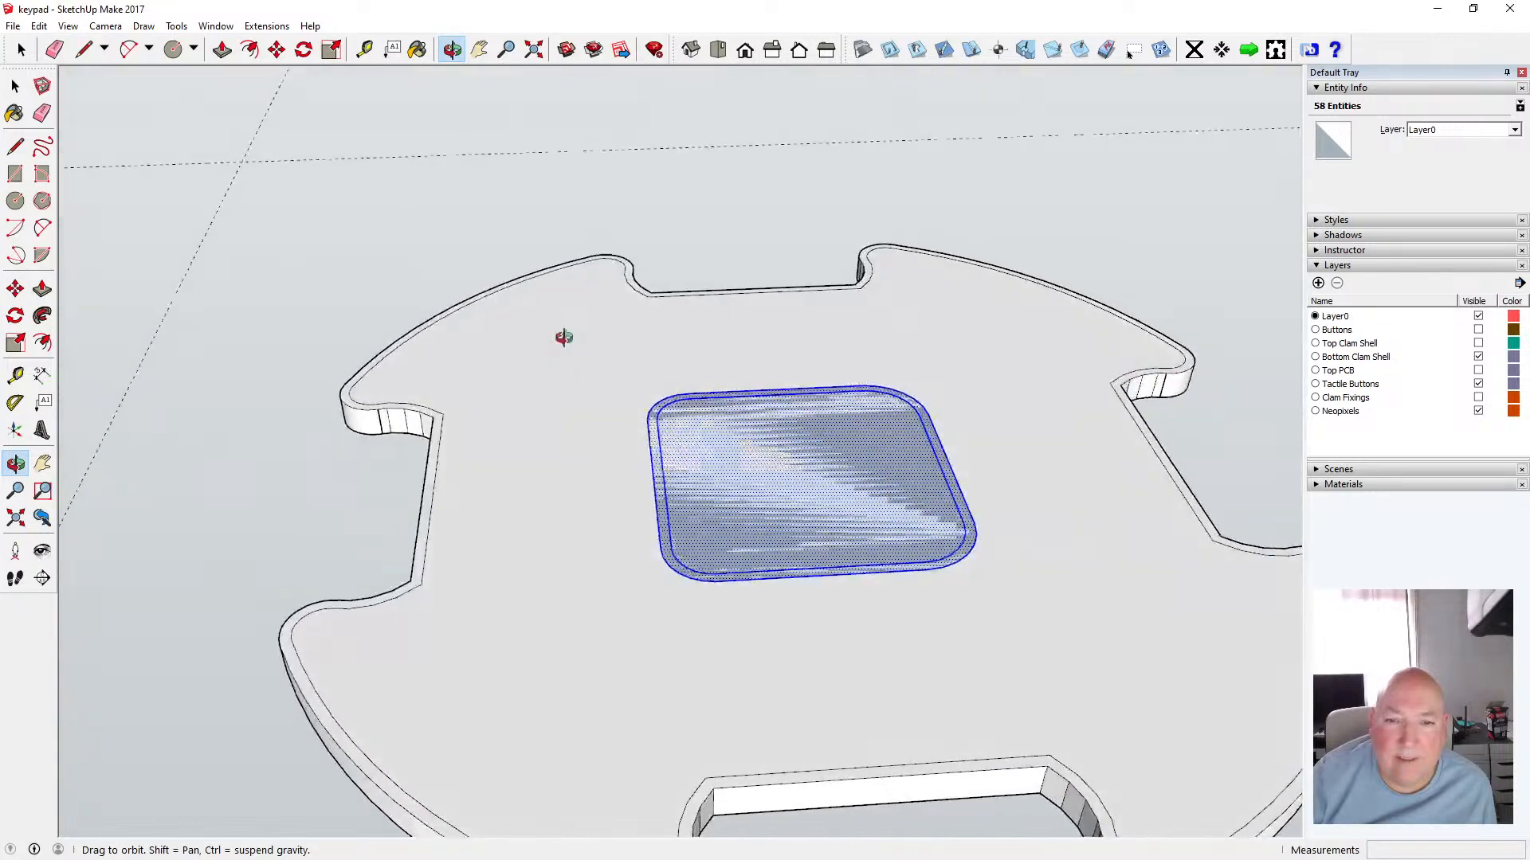
left_click(39, 25)
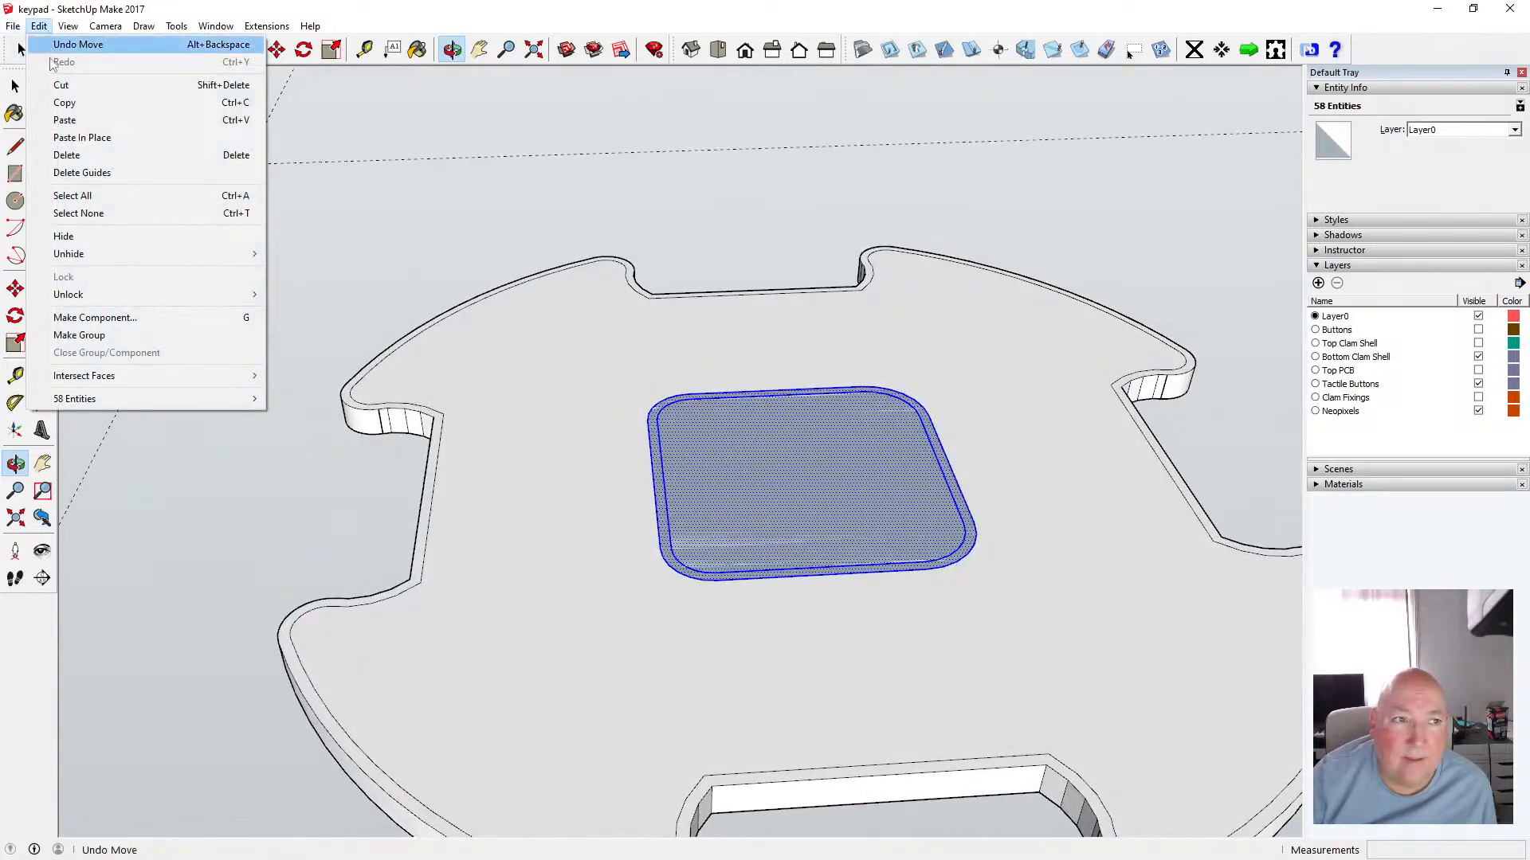
left_click(61, 84)
Open the component and paste the center square in place inside it
left_click(13, 84)
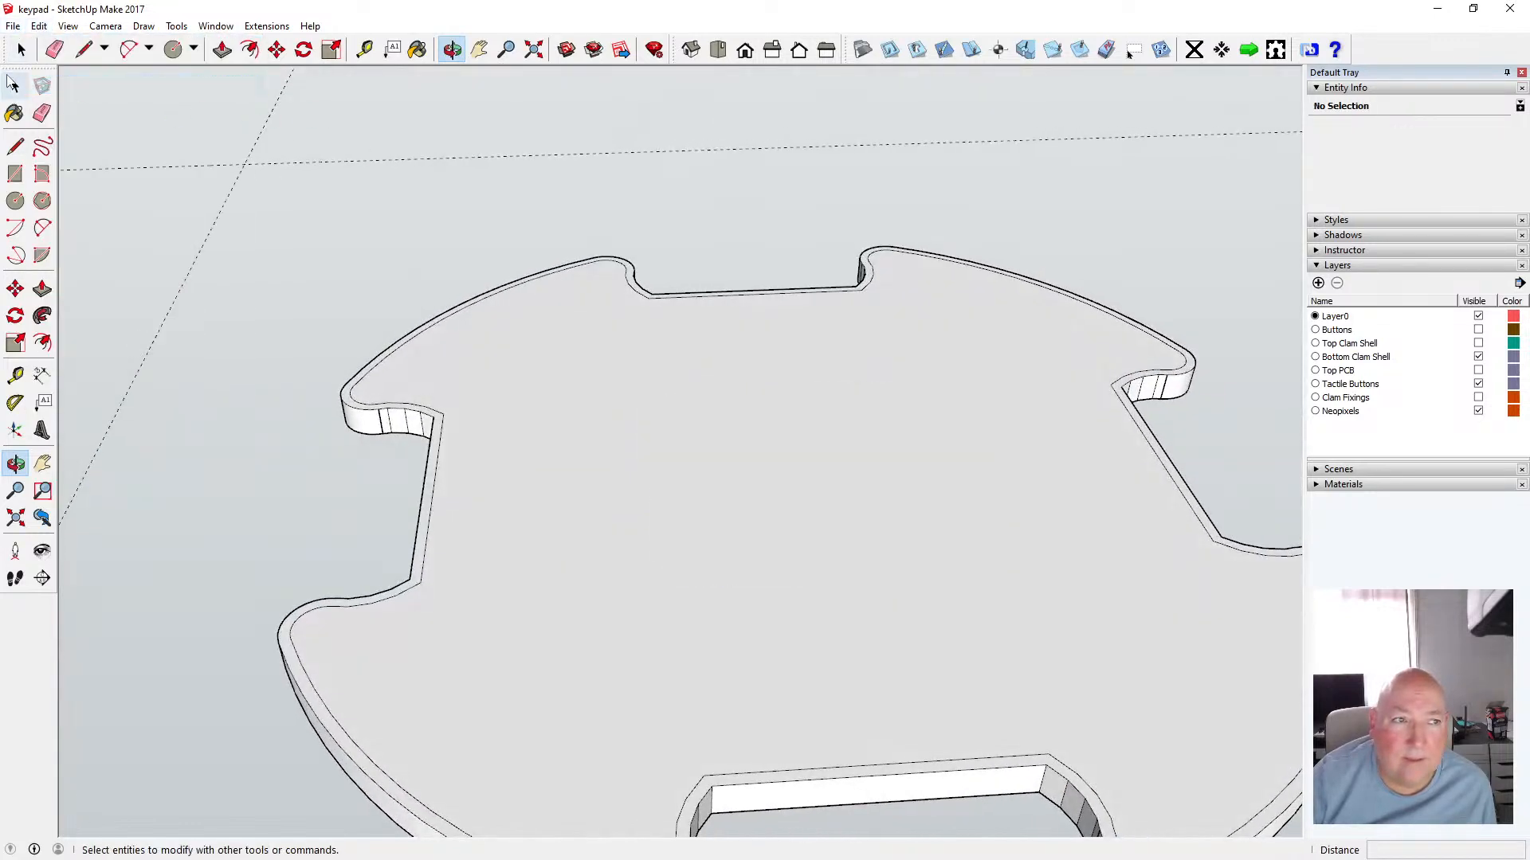
left_click(13, 84)
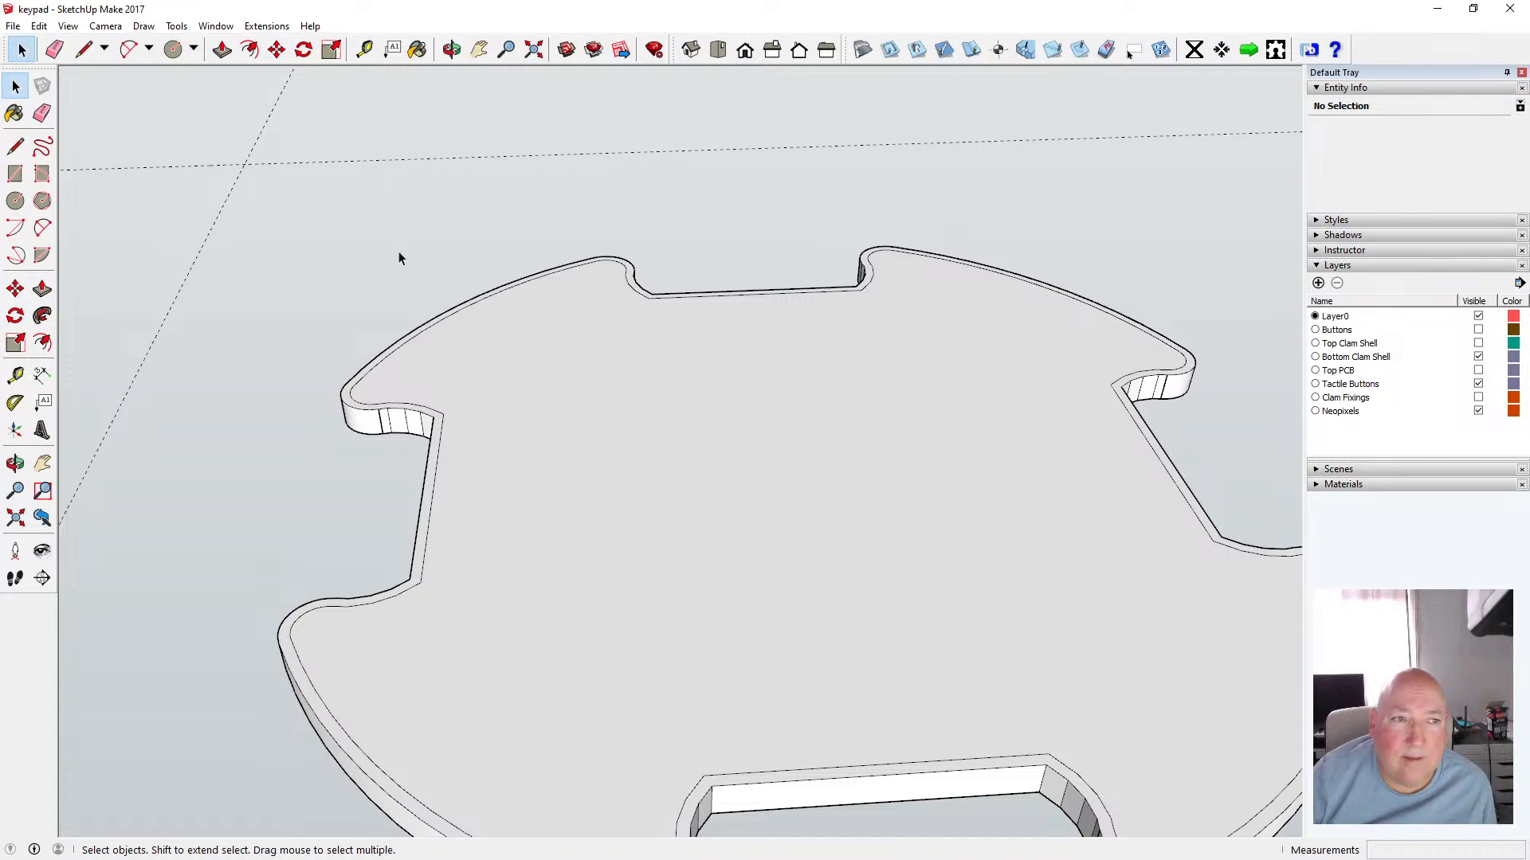
double_click(583, 419)
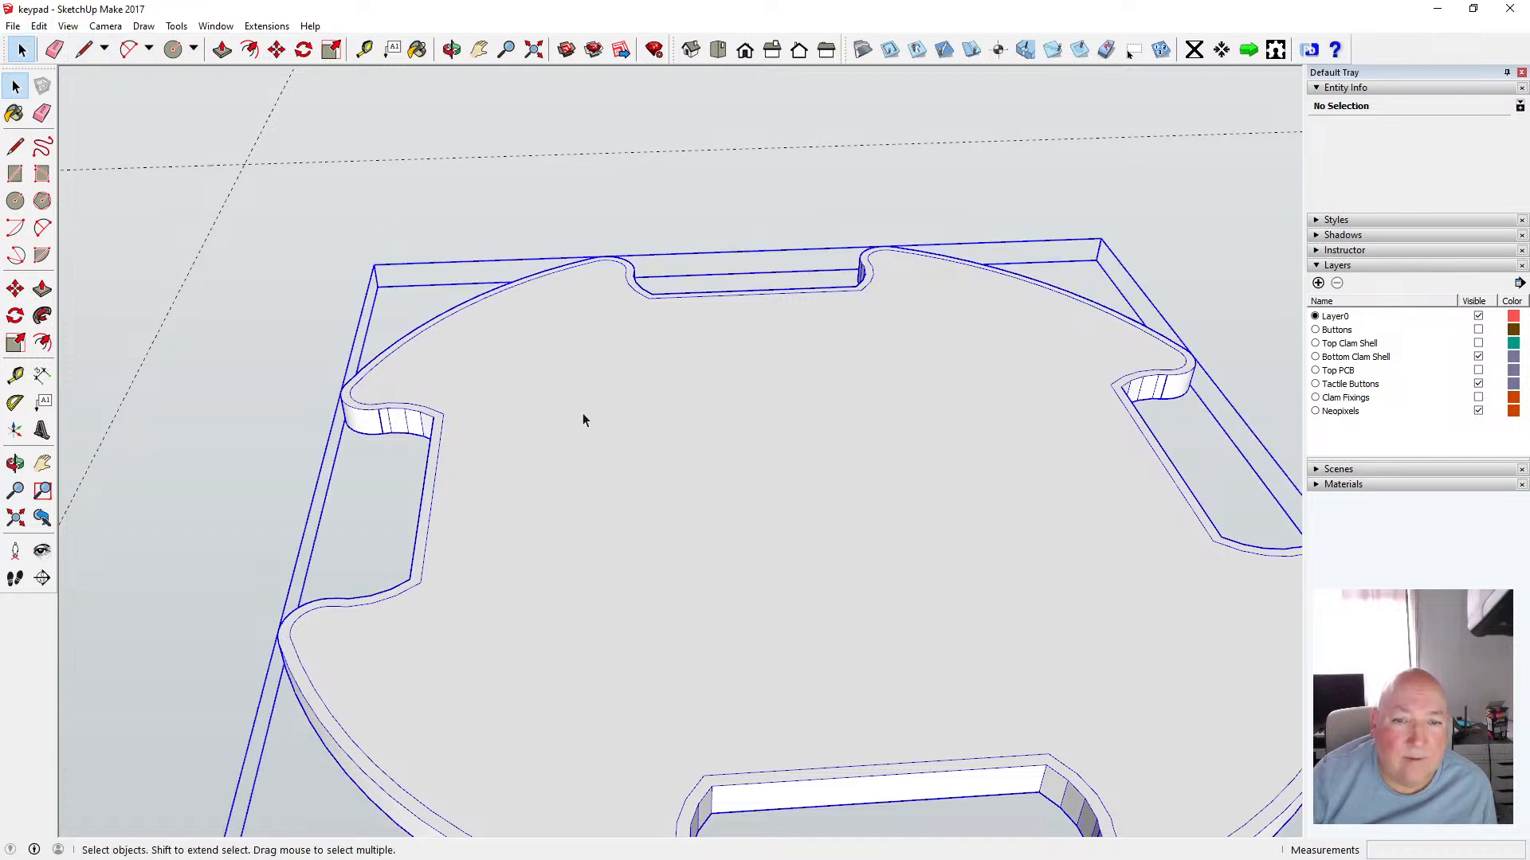
left_click(38, 25)
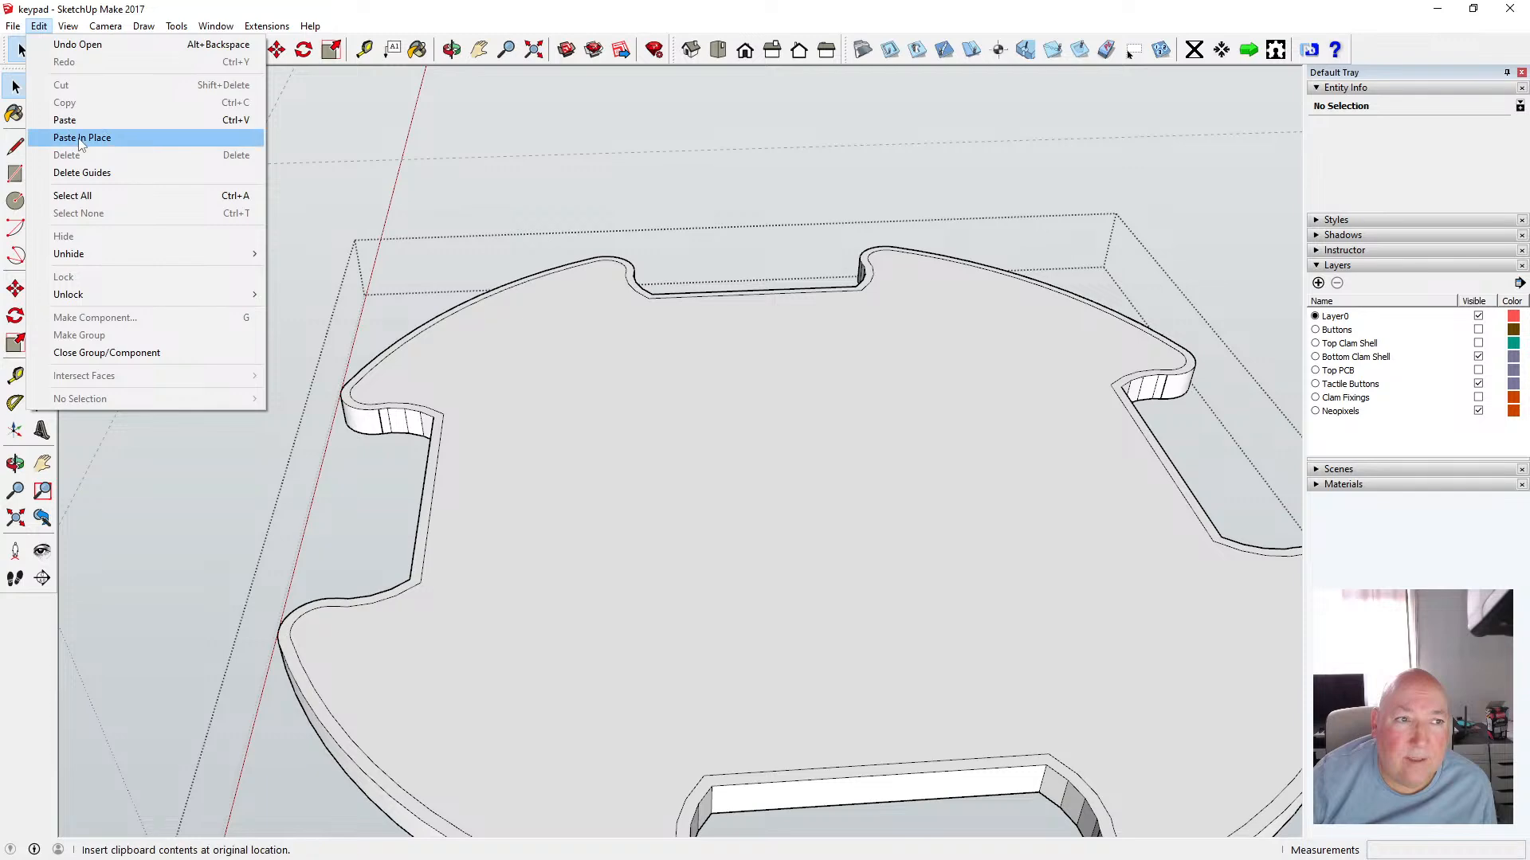
left_click(79, 137)
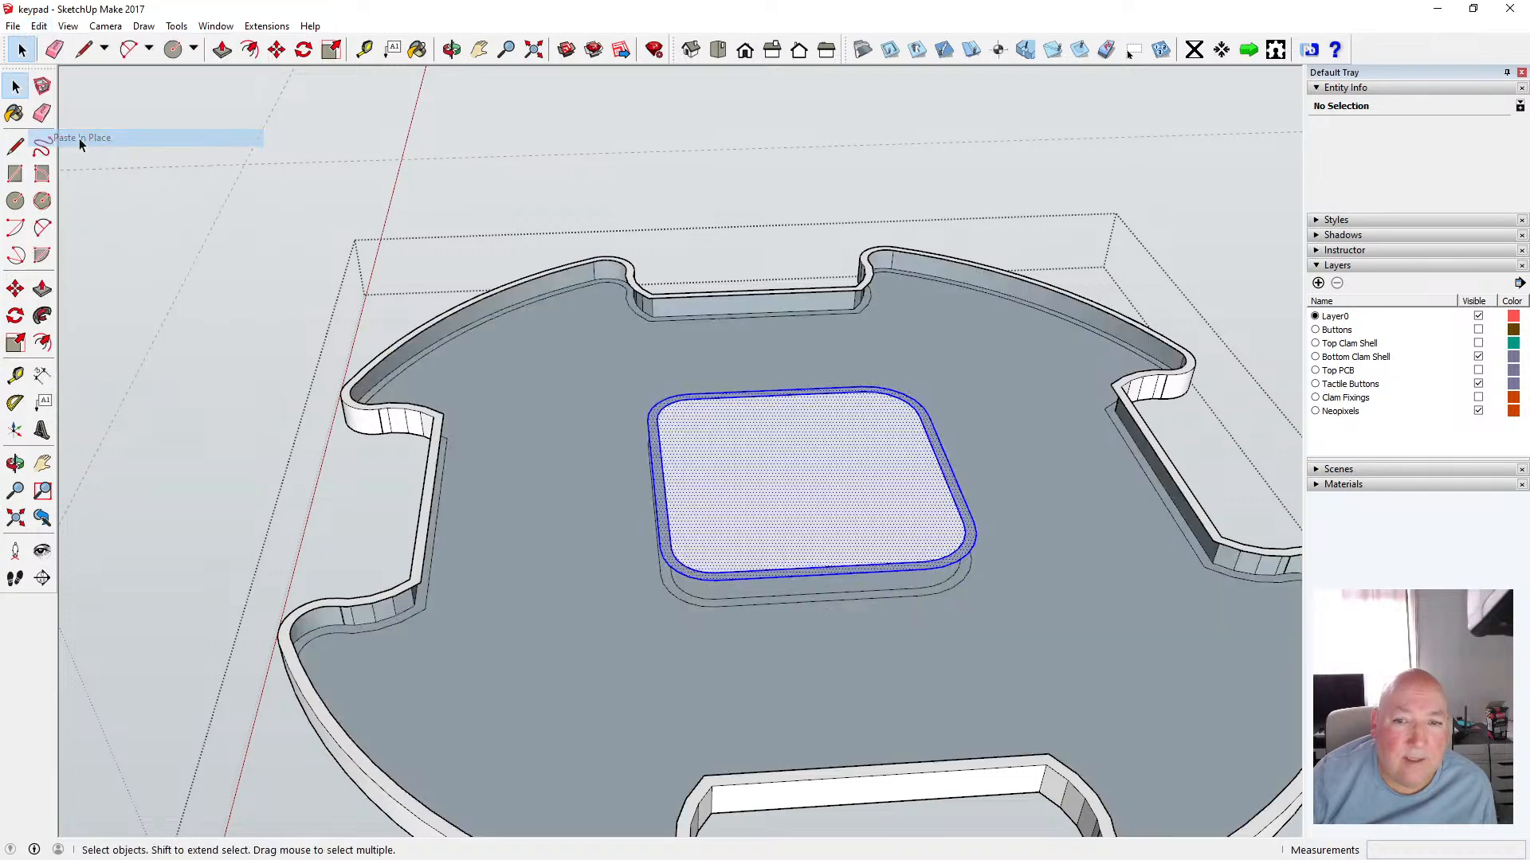
Undo the paste inside the component and paste the square in place back outside it
left_click(38, 25)
left_click(55, 44)
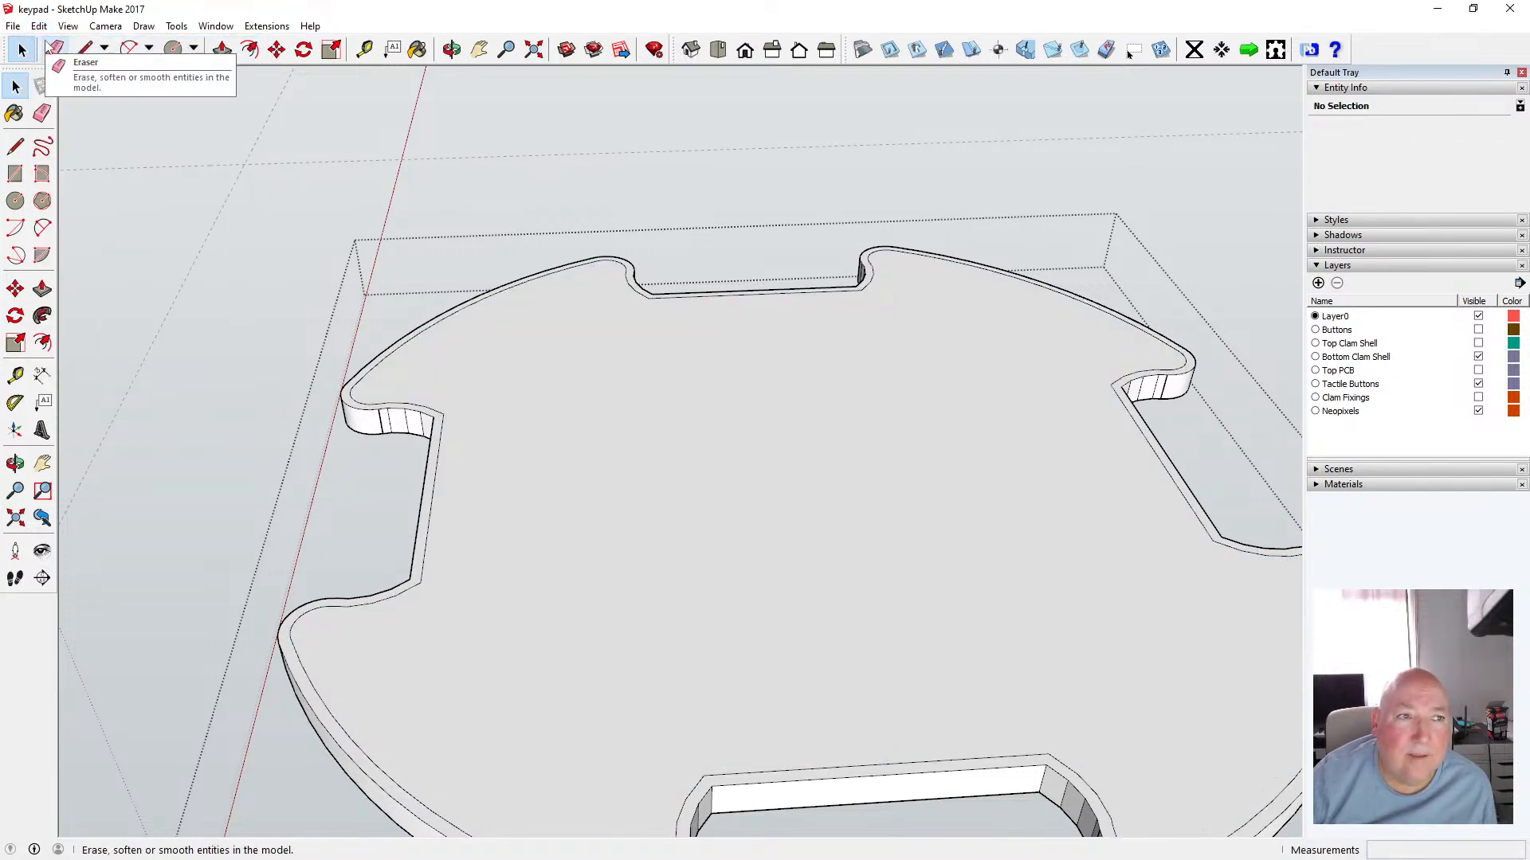
left_click(343, 117)
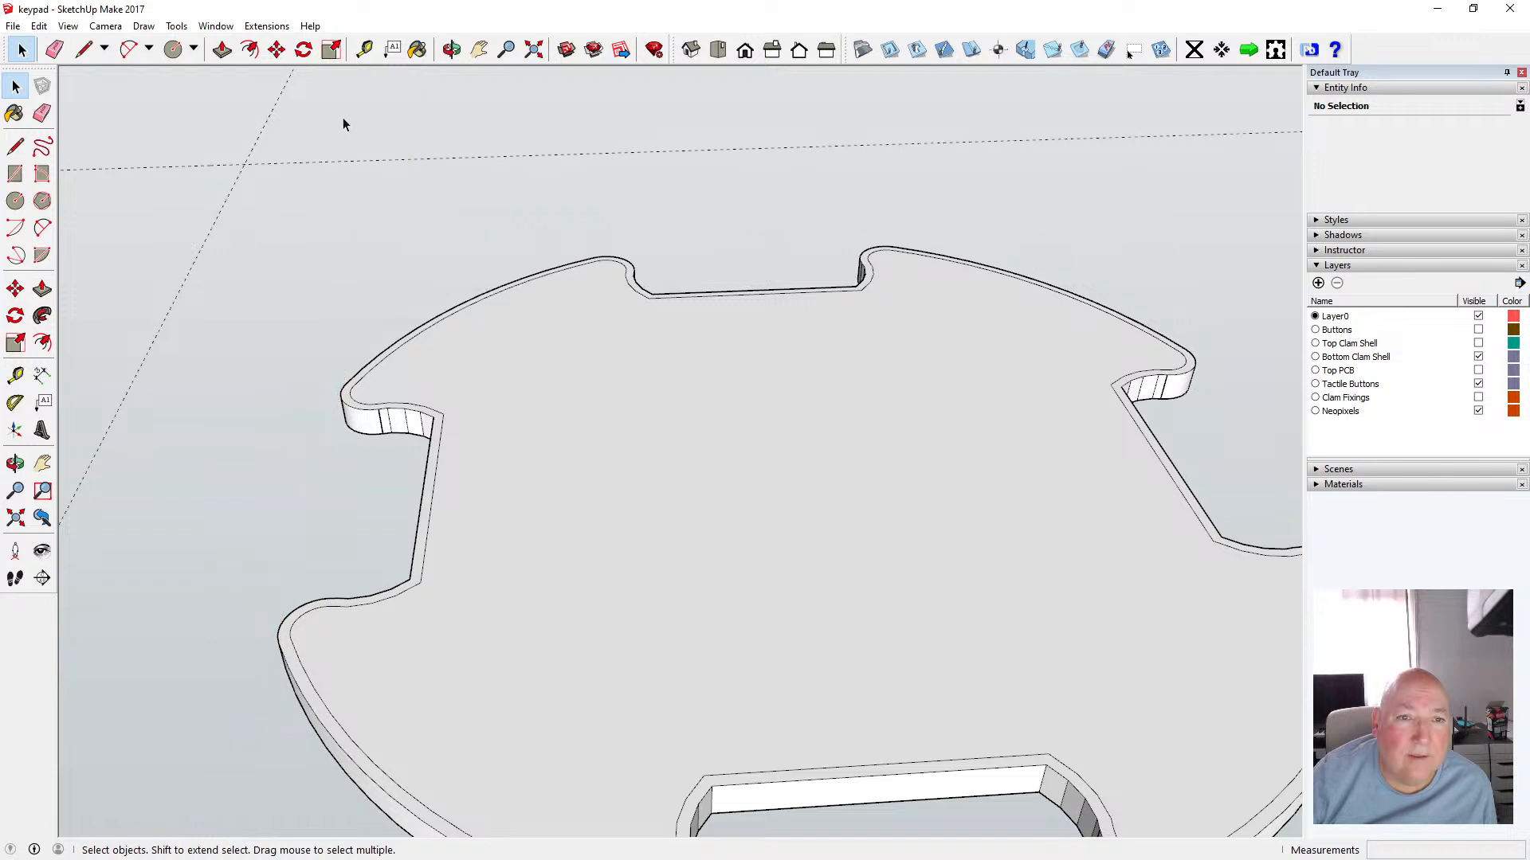
left_click(38, 26)
left_click(85, 135)
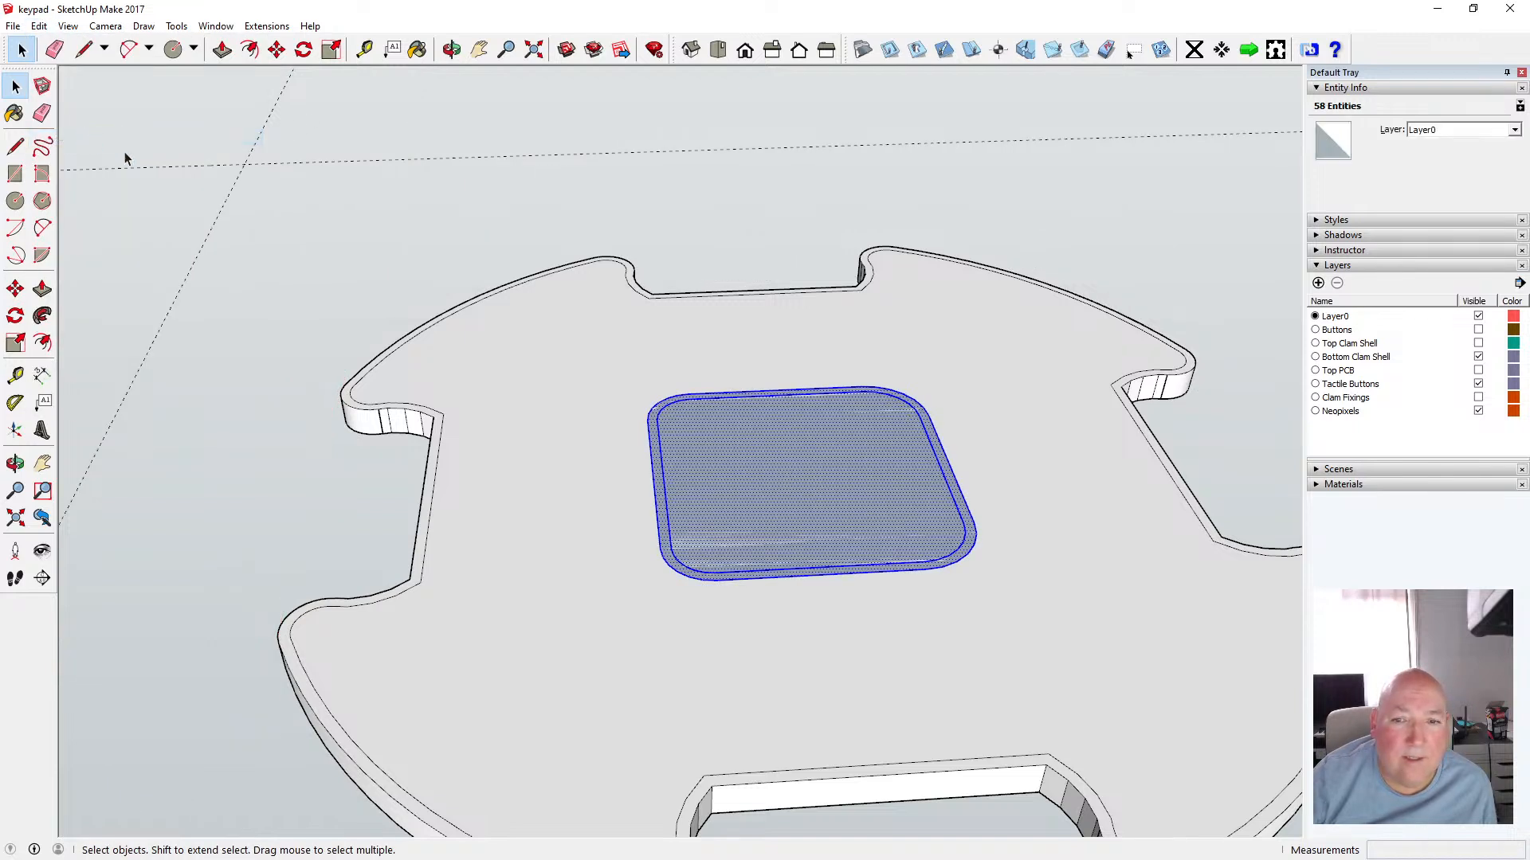
Select the lowered center square with its outline and cut them to the clipboard
left_click(323, 213)
left_click_drag(600, 364, 1006, 606)
left_click(39, 27)
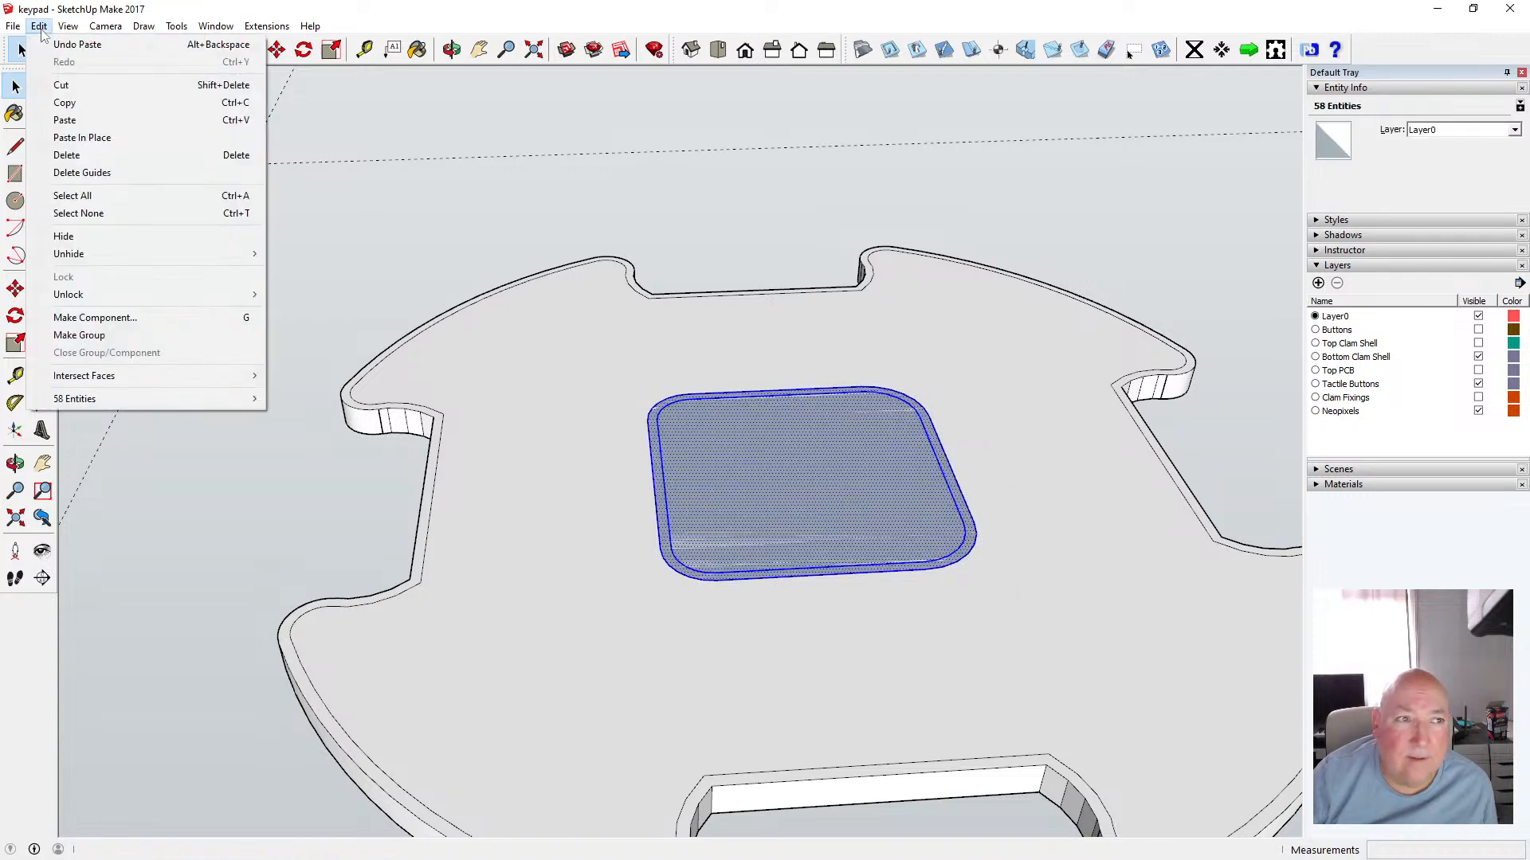
left_click(62, 85)
Open the component, paste the center square in place inside it, and undo that paste
double_click(615, 394)
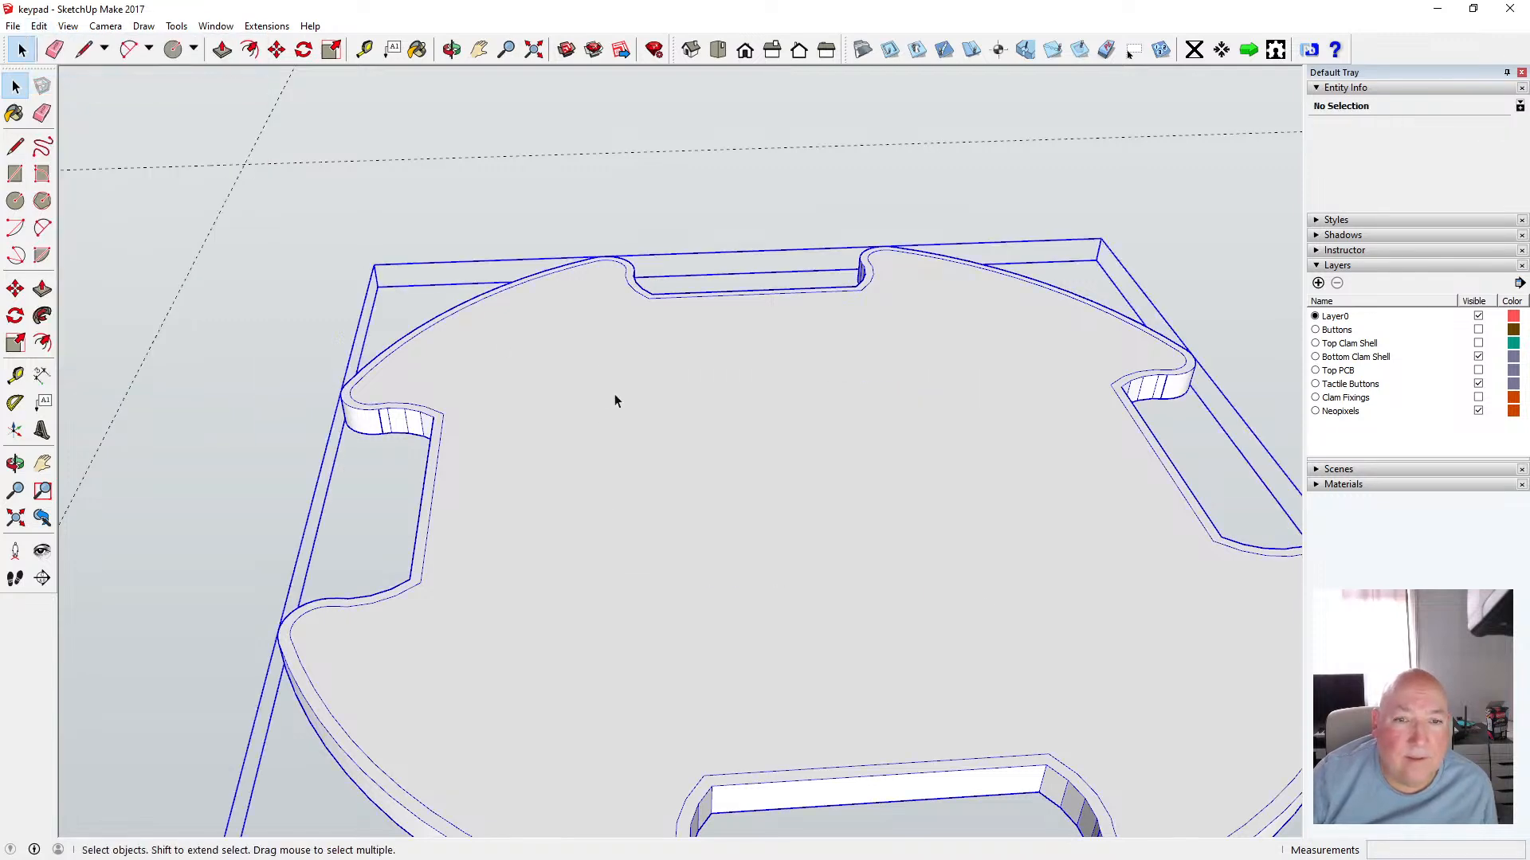
left_click(39, 26)
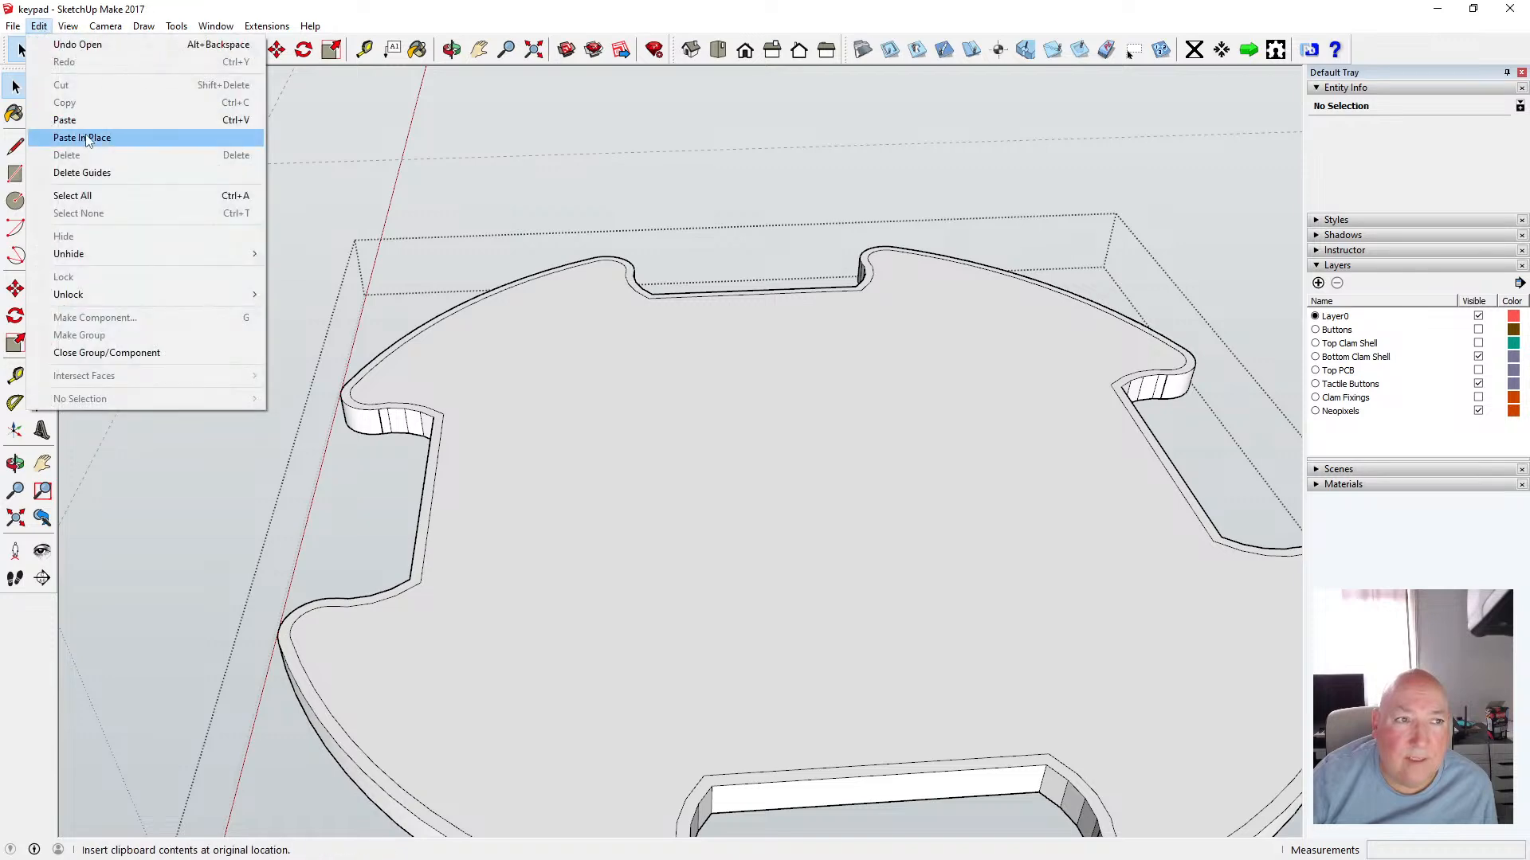
left_click(84, 137)
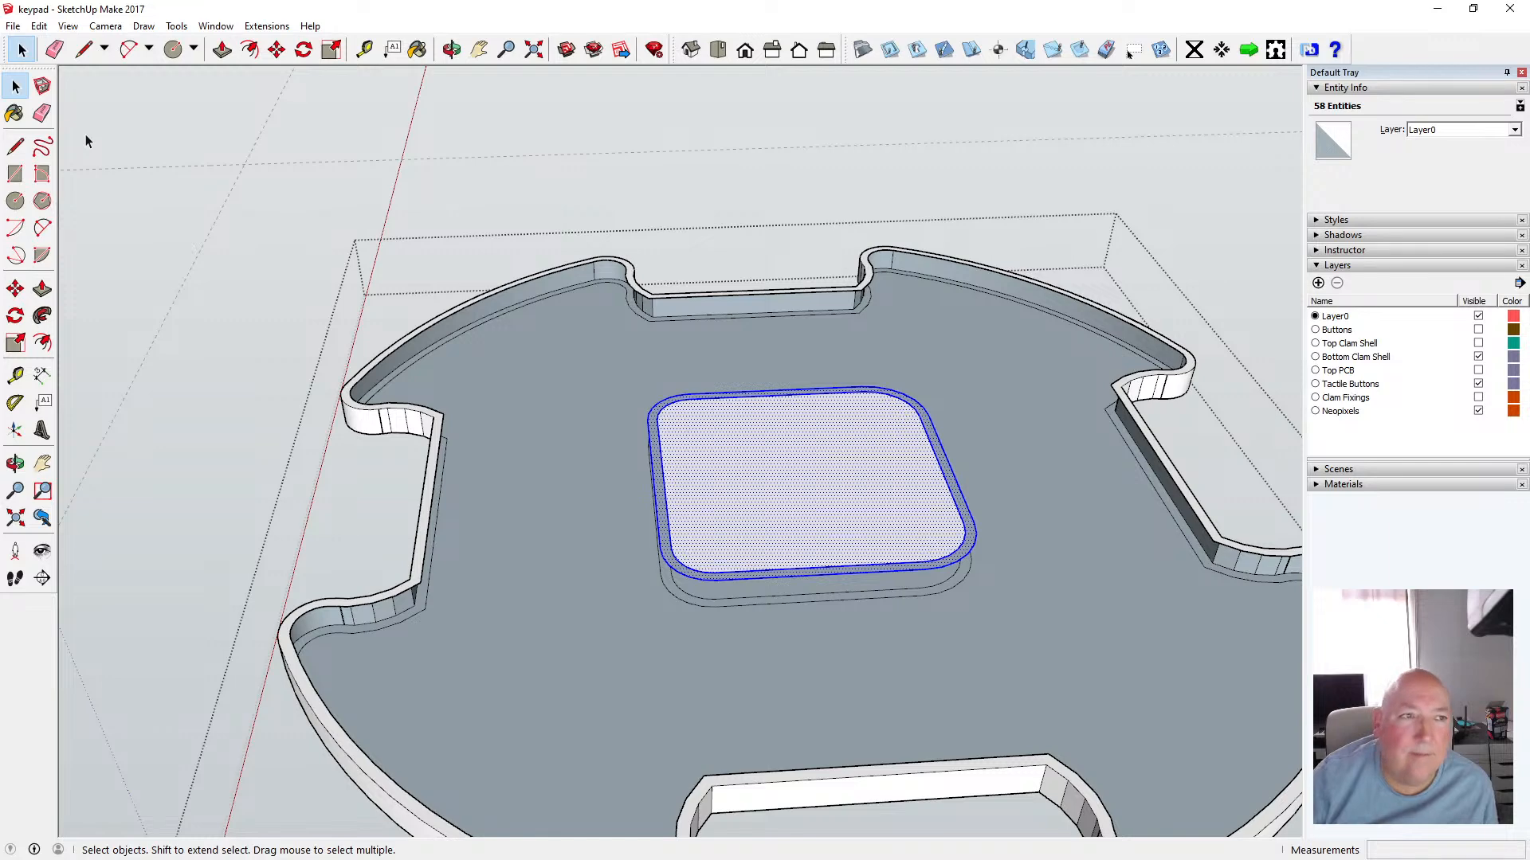
left_click(39, 26)
left_click(72, 37)
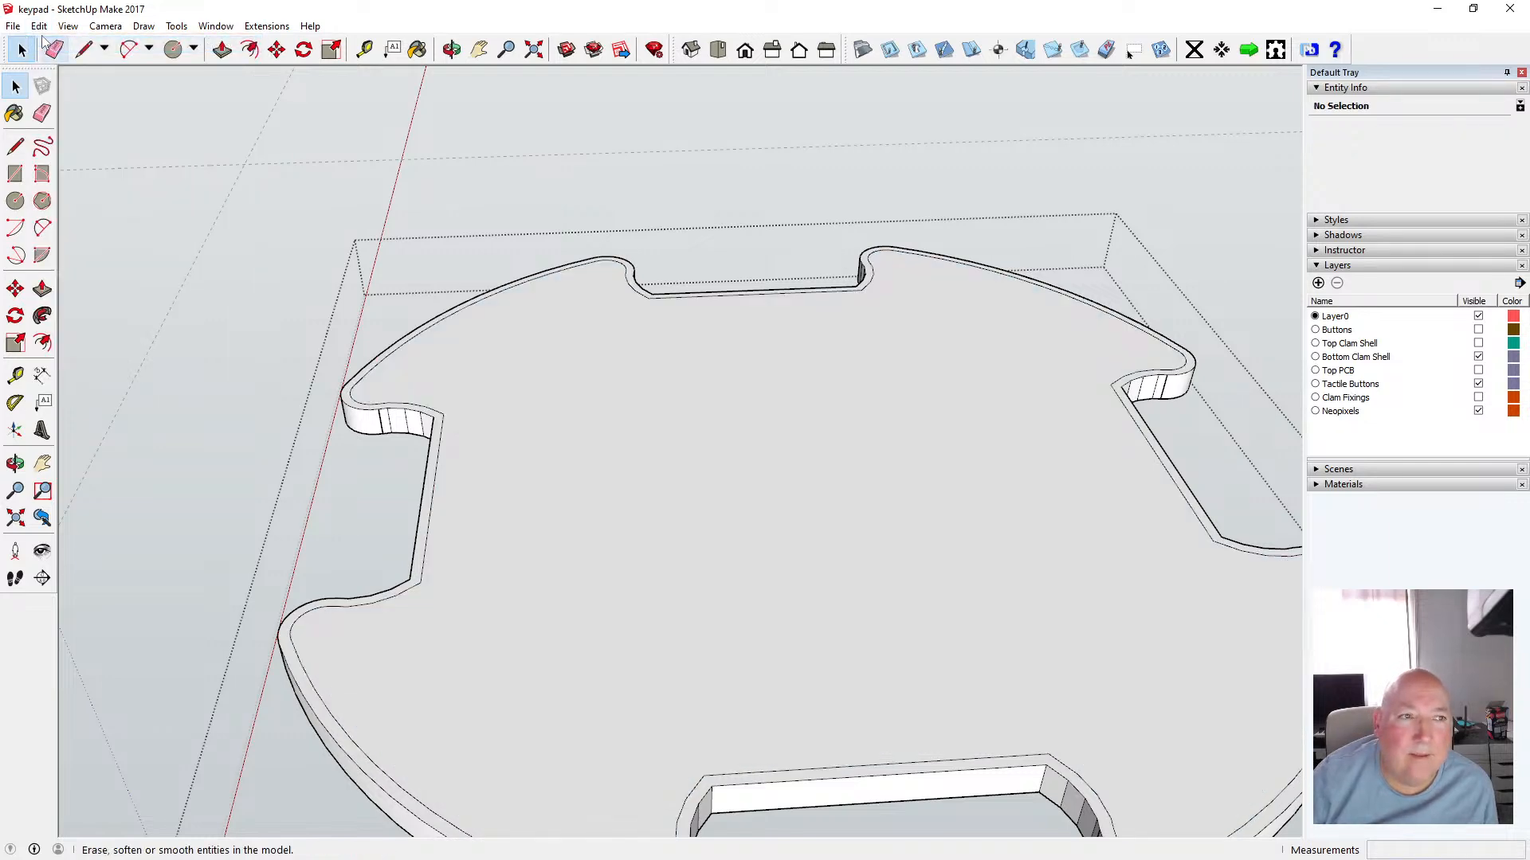
Undo back out of the component and undo the cut to restore the center square outside it
left_click(39, 27)
left_click(72, 45)
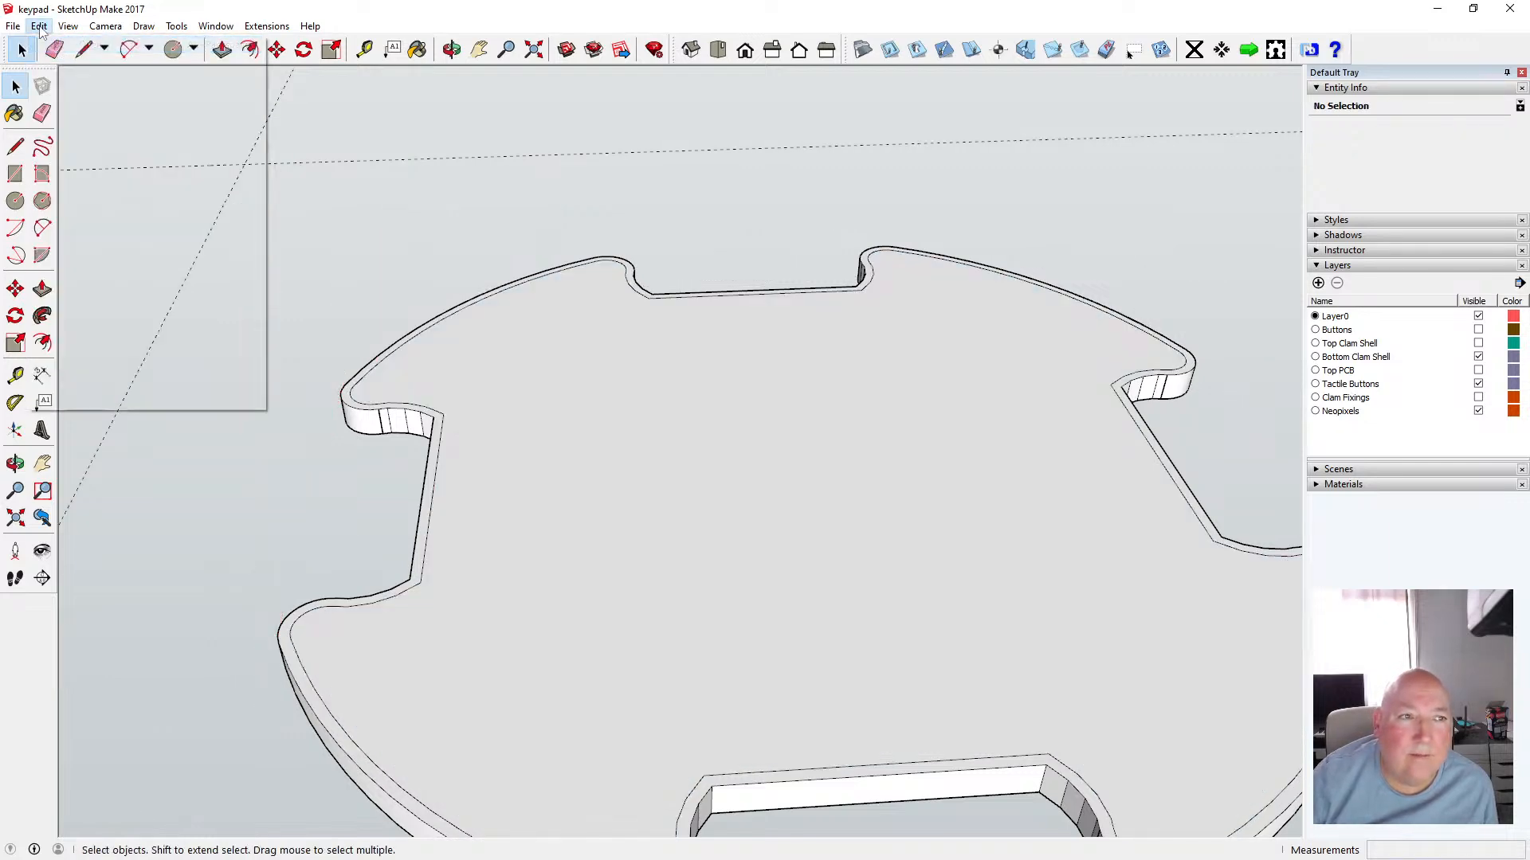
left_click(39, 26)
left_click(72, 45)
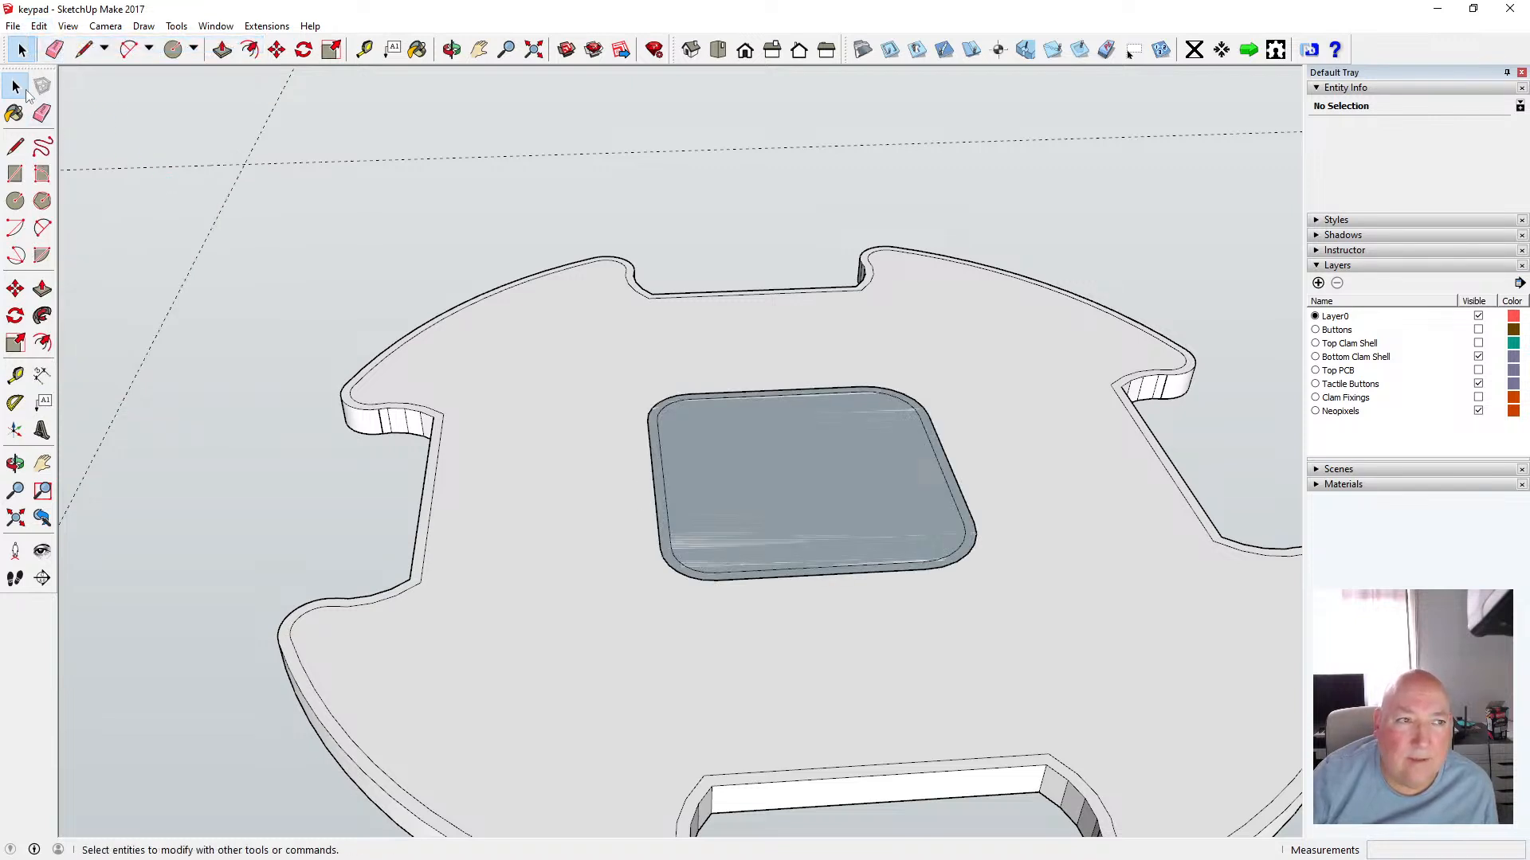
Select only the center square's rounded outline edges, excluding its face, and copy them to the clipboard
left_click(692, 402)
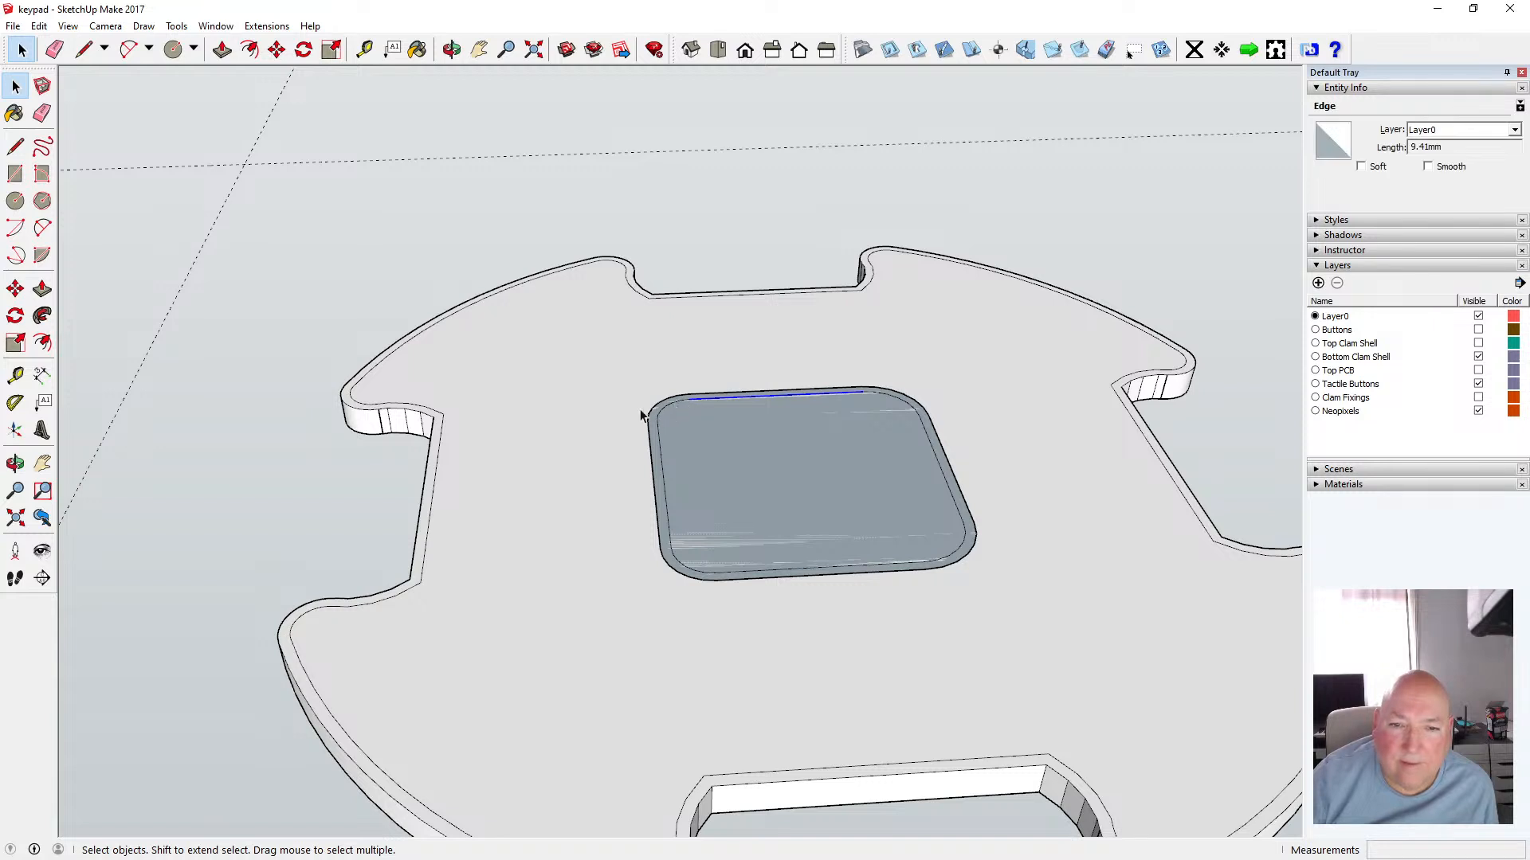
left_click_drag(614, 365, 1011, 634)
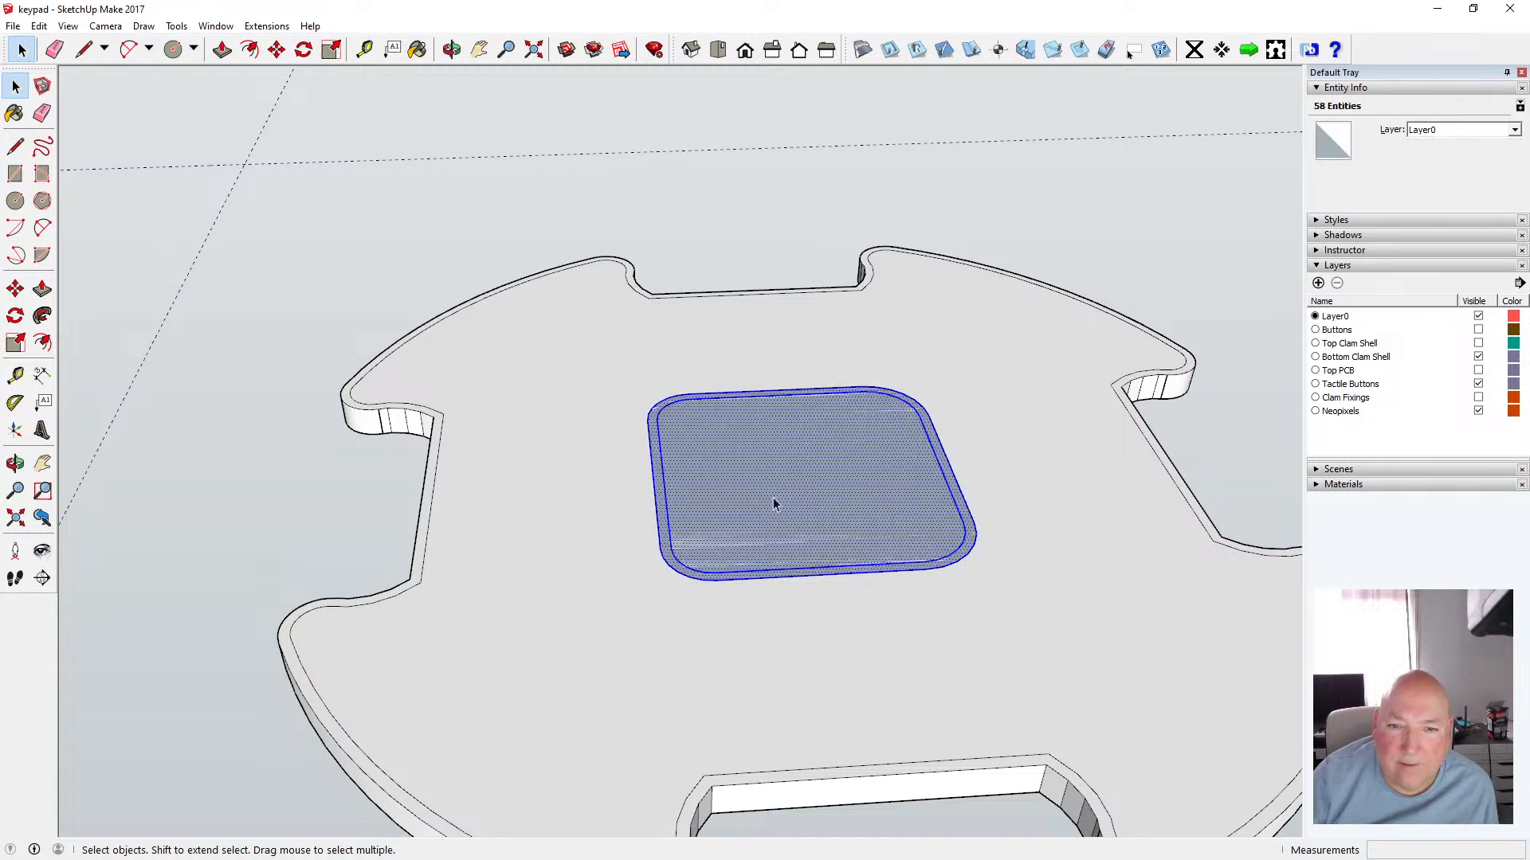
left_click(671, 404, "shift")
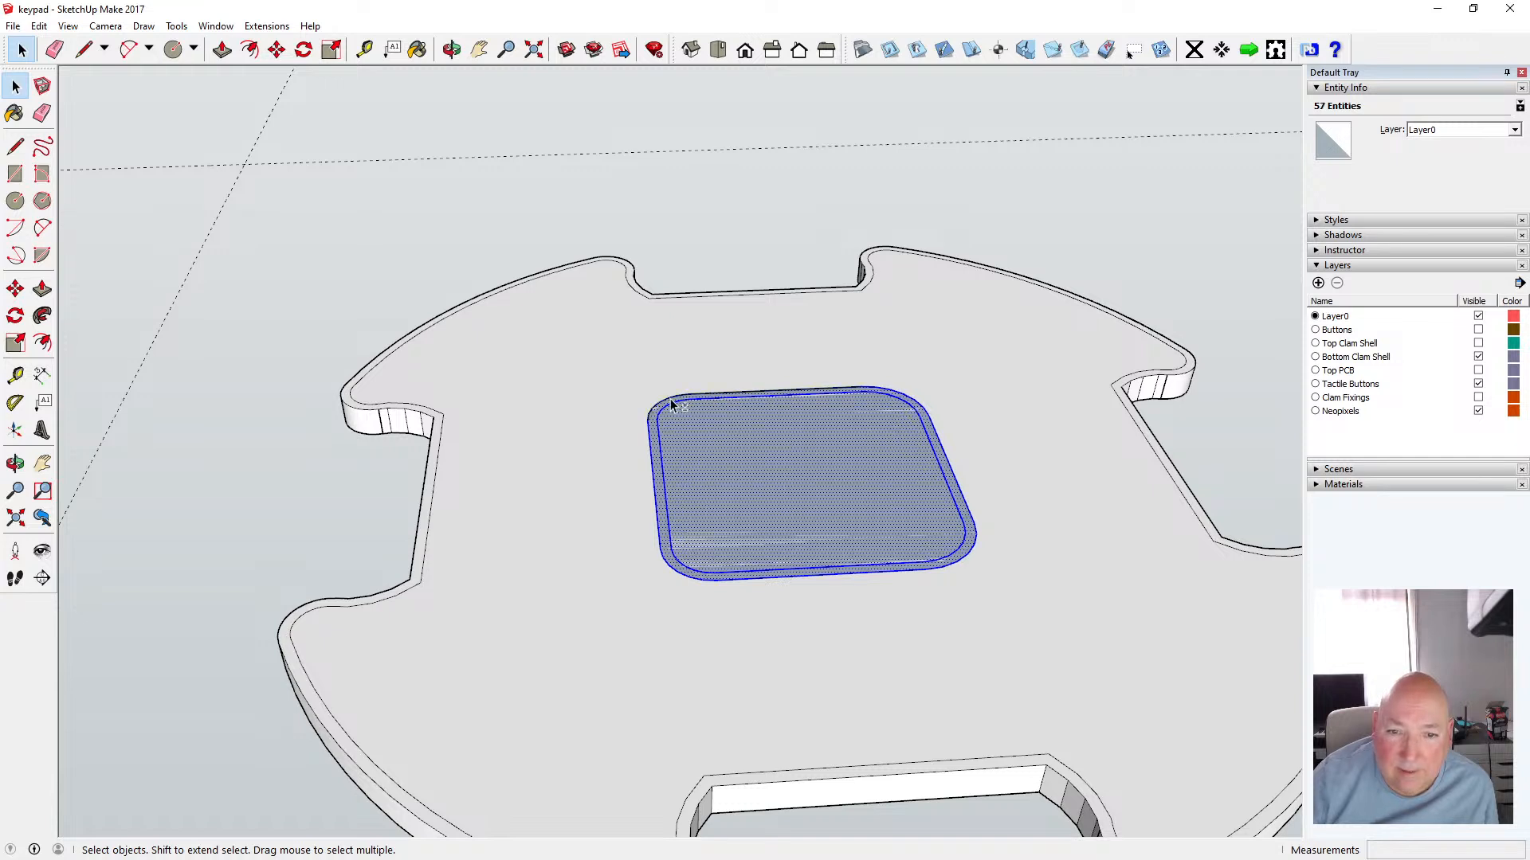
left_click(653, 444, "shift")
left_click(942, 570, "shift")
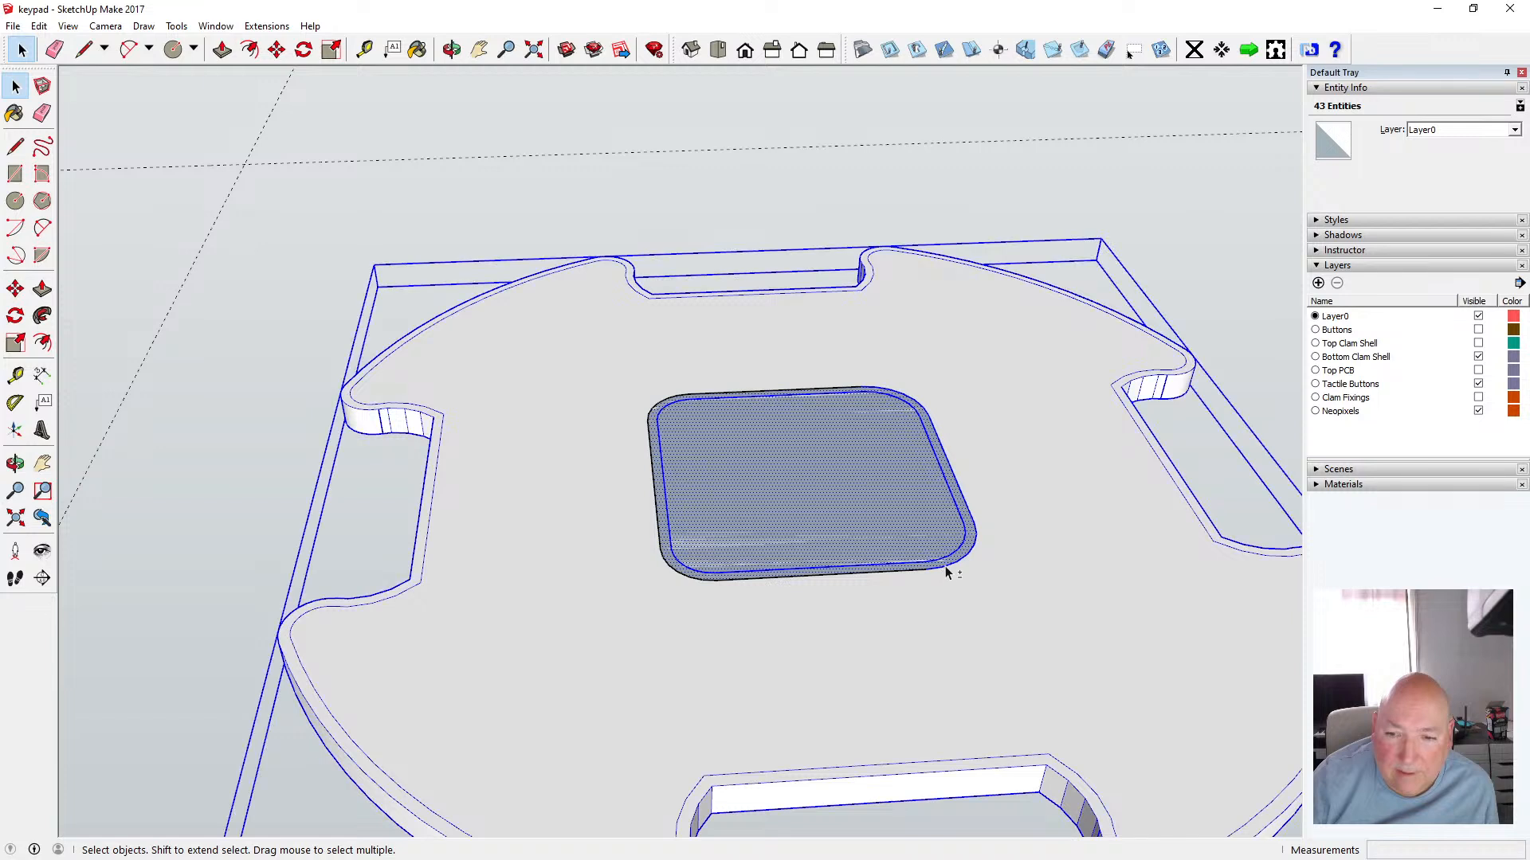
left_click(955, 580, "shift")
left_click(953, 564, "shift")
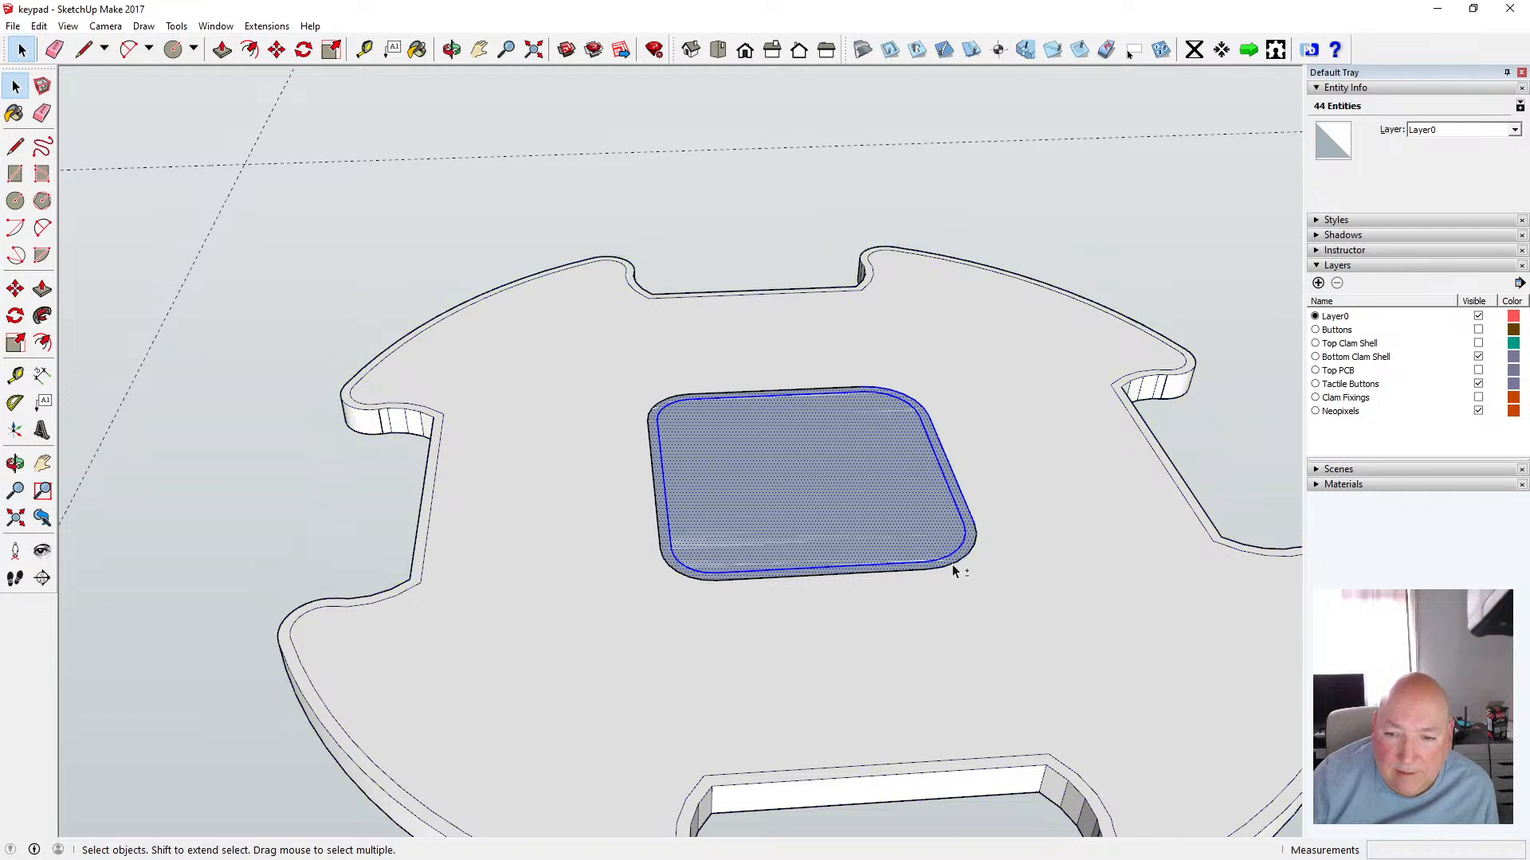
left_click(968, 508, "shift")
left_click(826, 444, "shift")
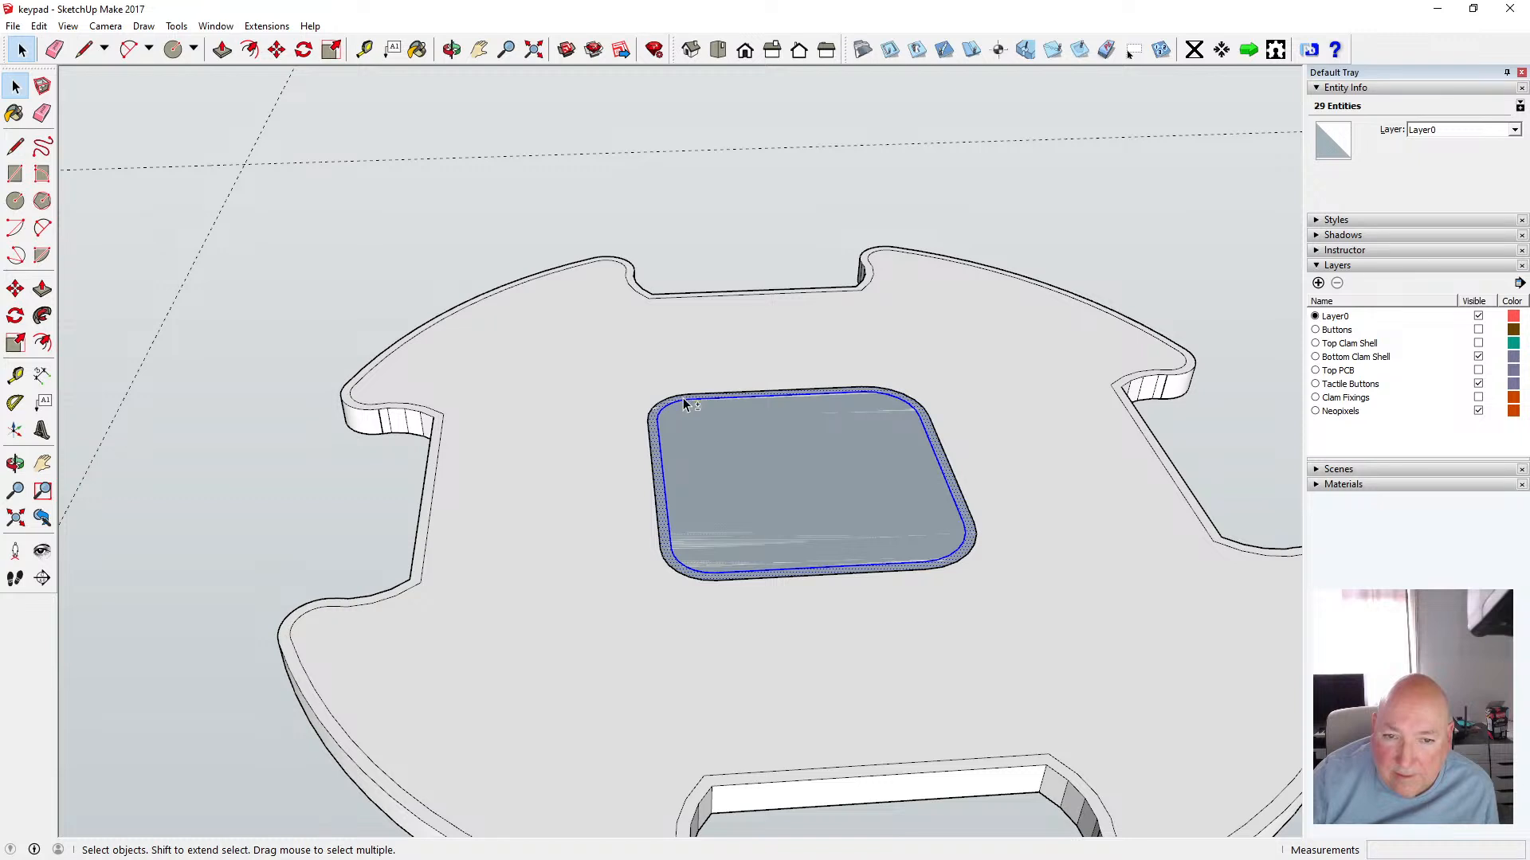
left_click(660, 498, "shift")
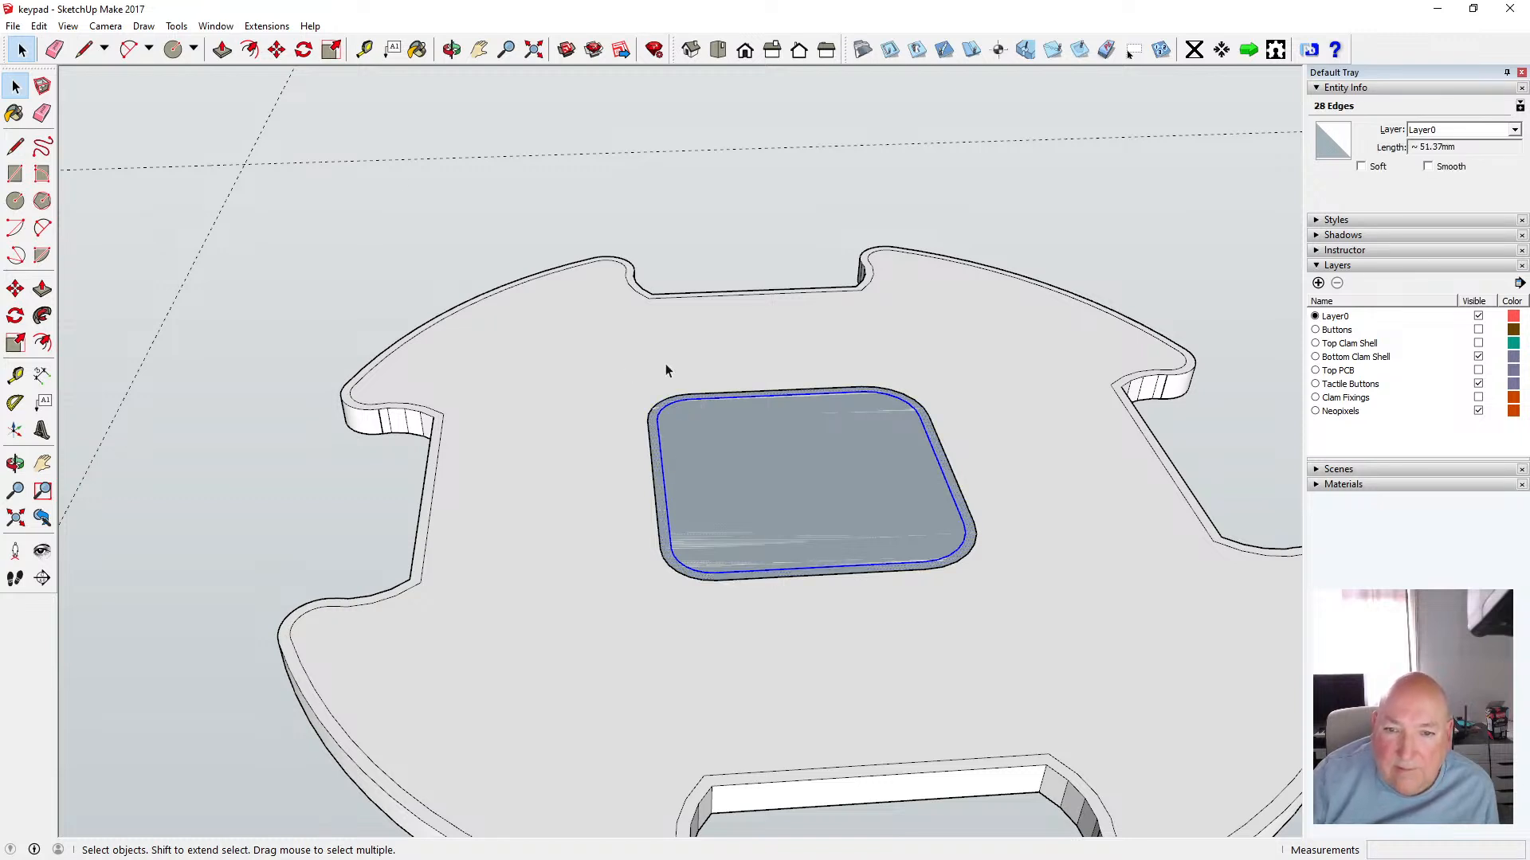
left_click(39, 26)
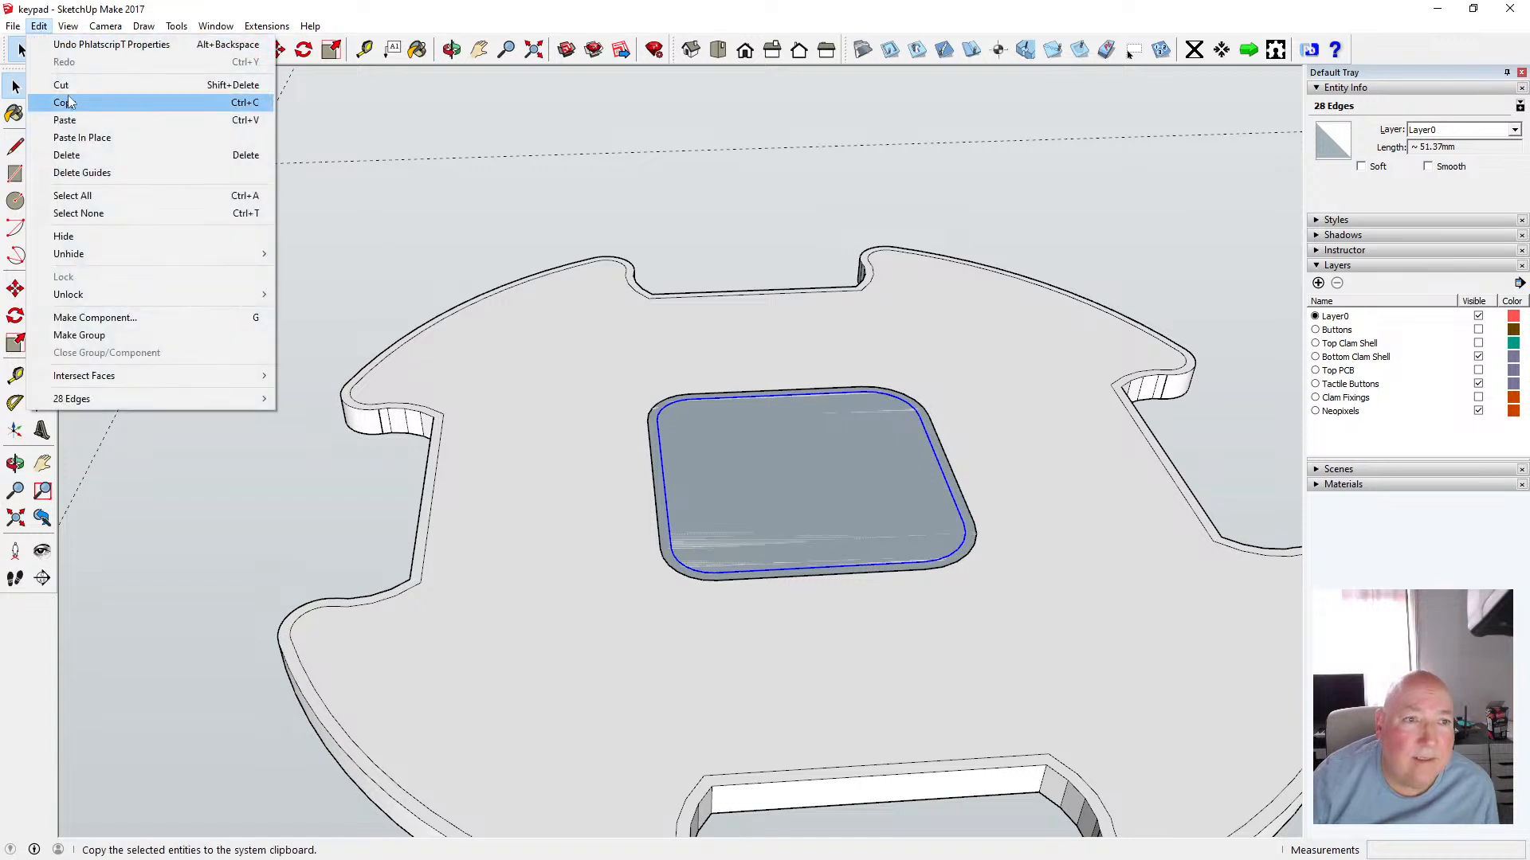
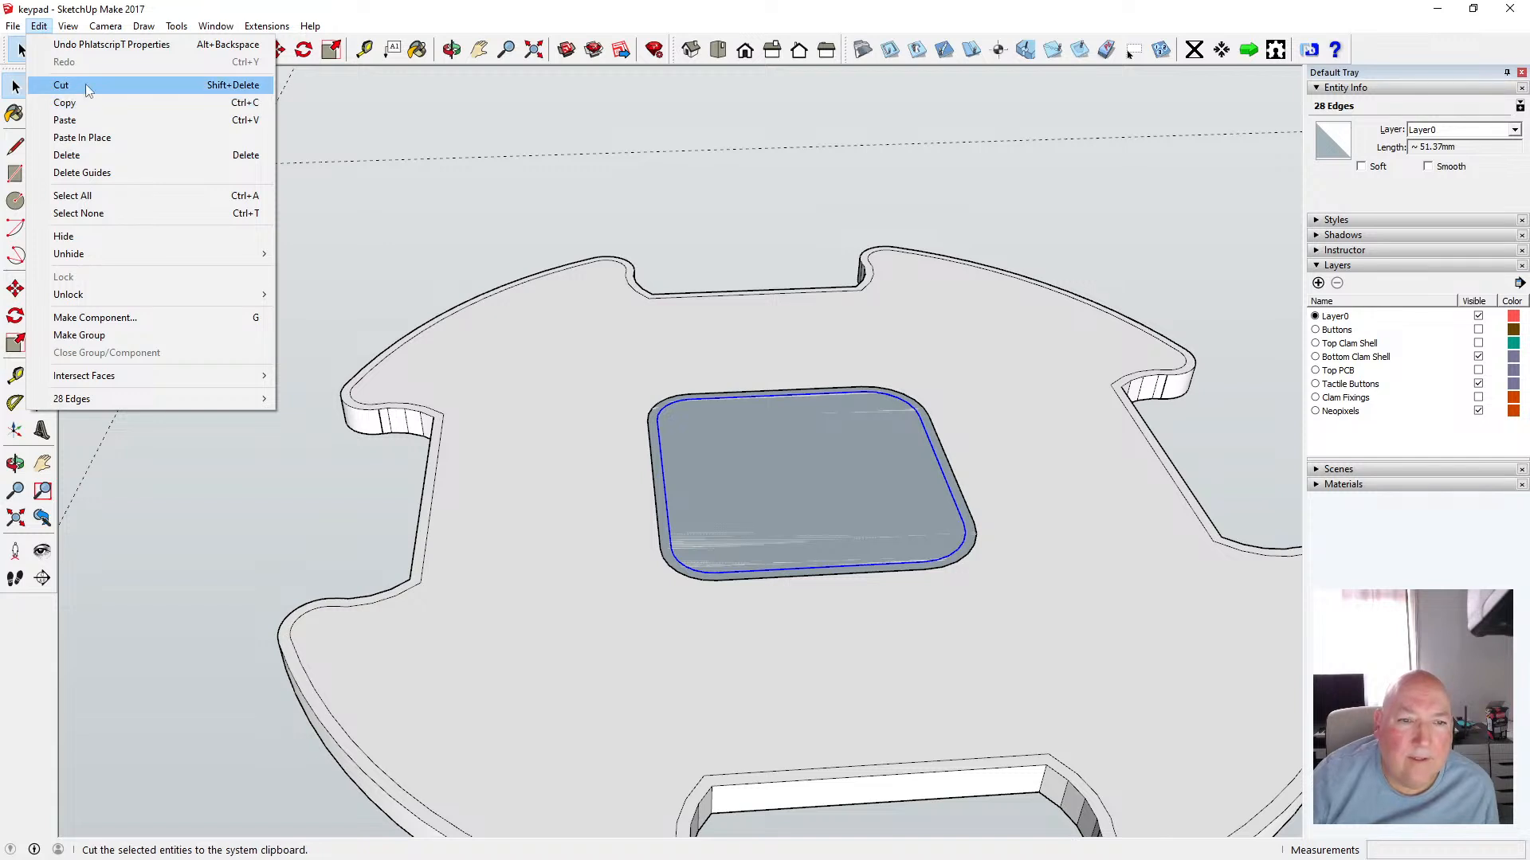
Cut the center square's outline edges and paste them in place inside the component
left_click(85, 84)
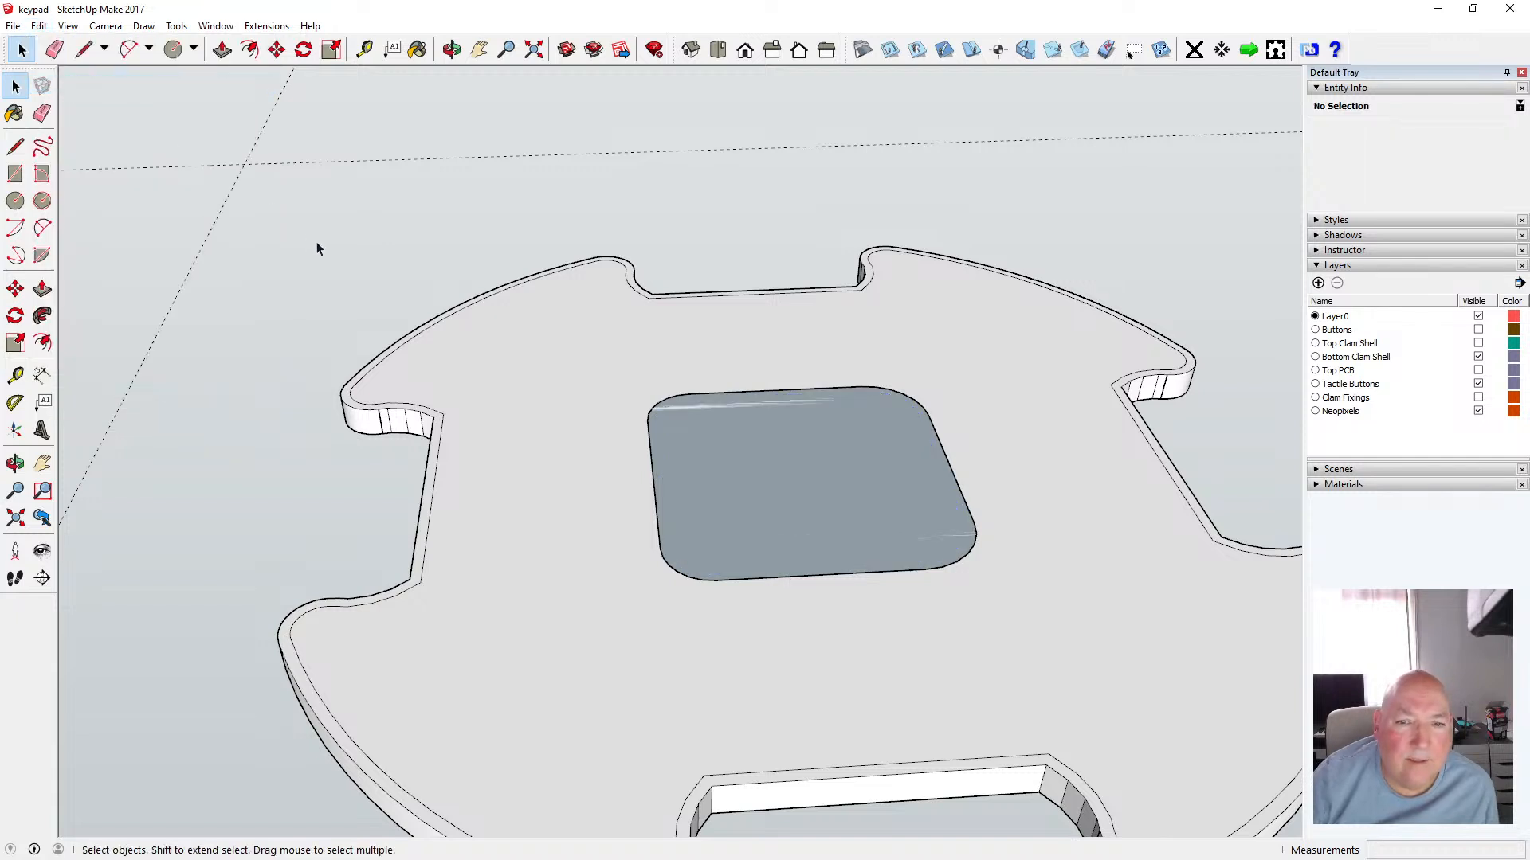
key("ctrl+v")
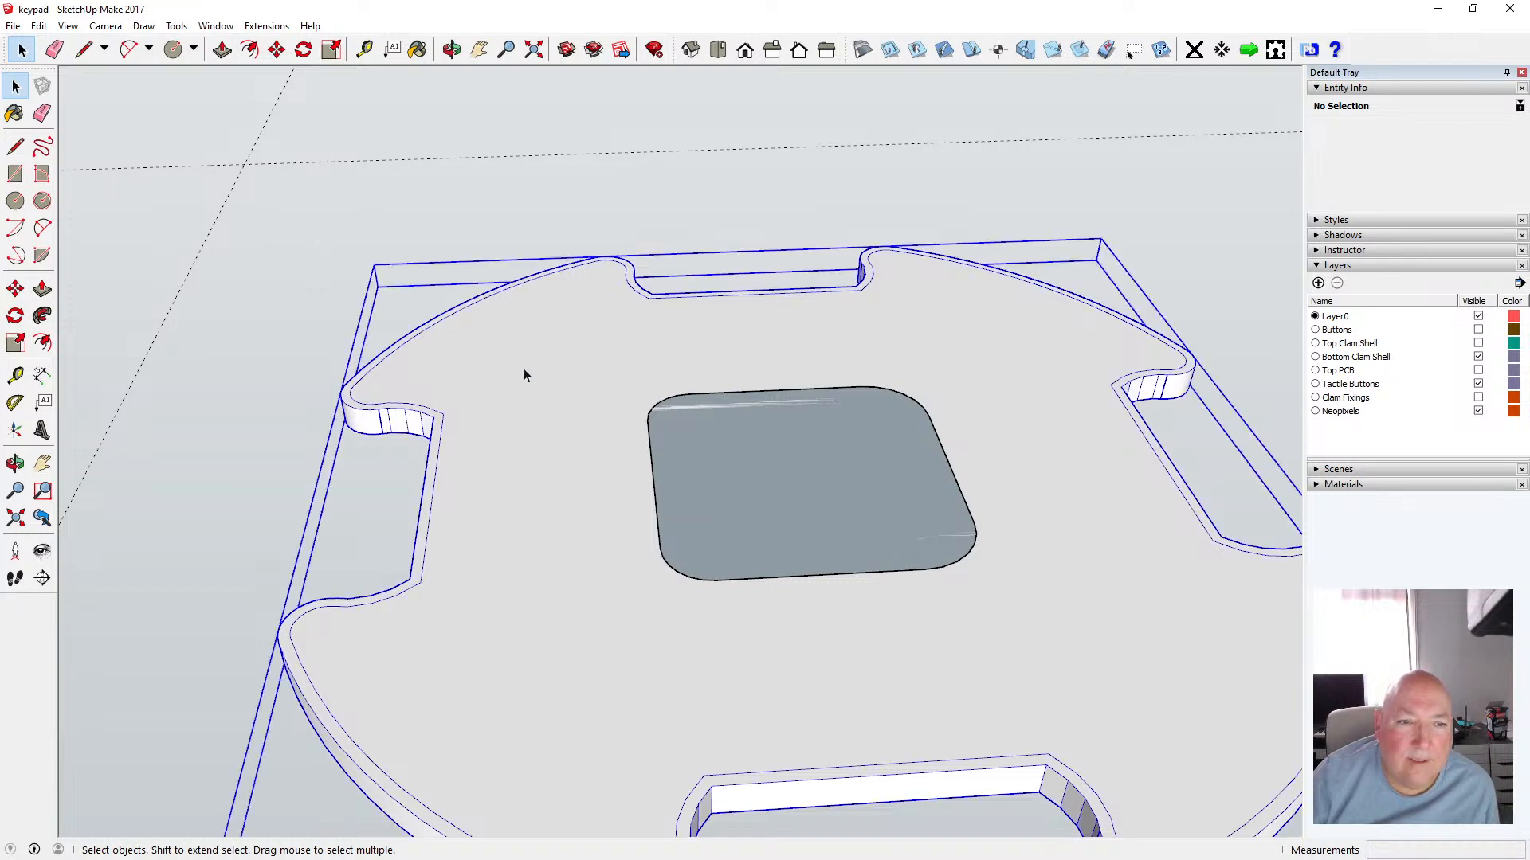
left_click(41, 26)
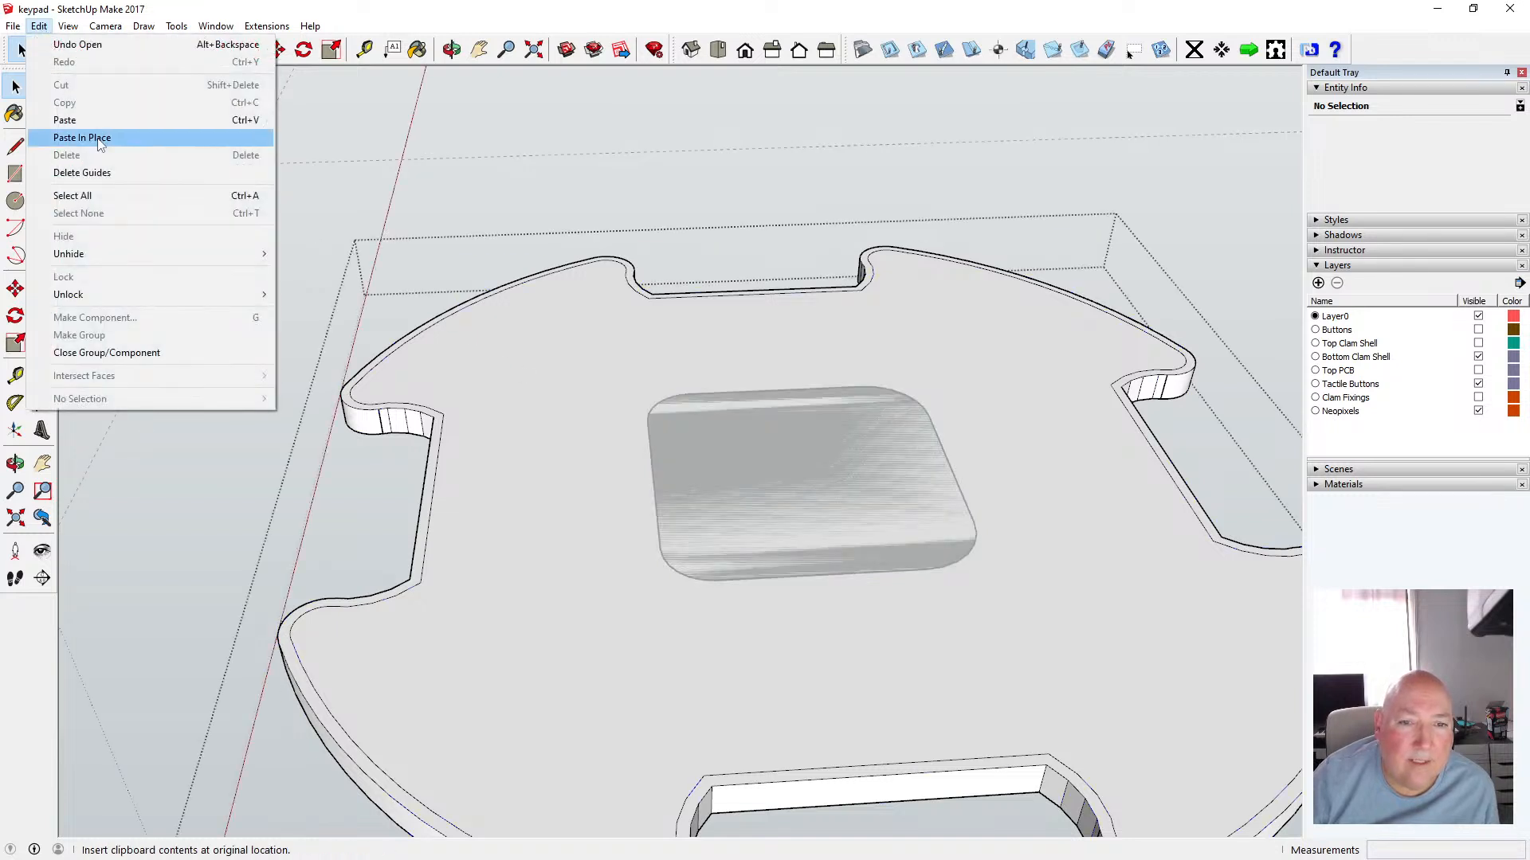
left_click(98, 133)
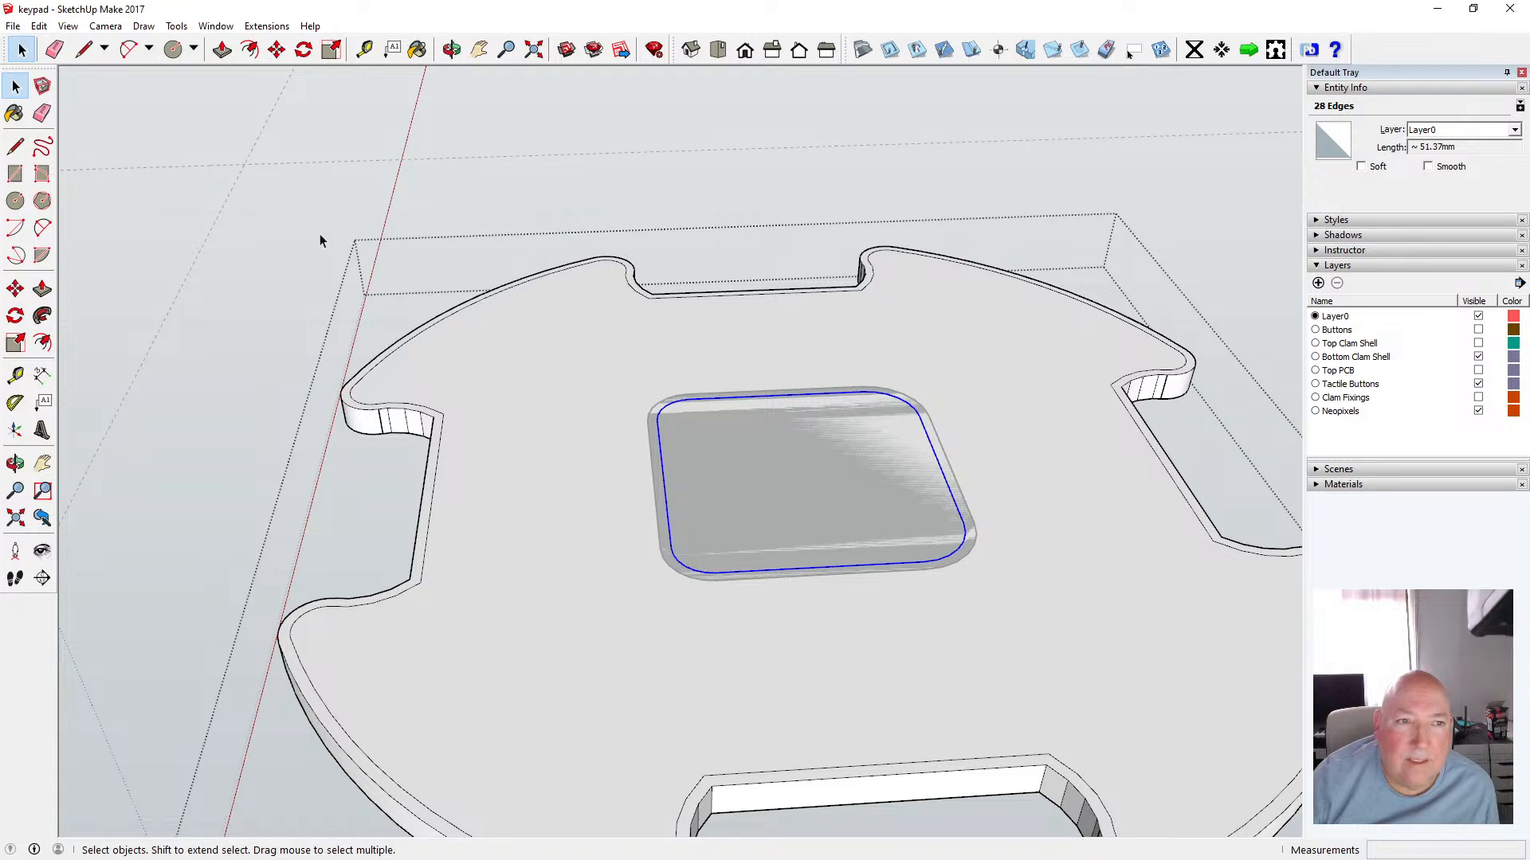
Inside the component, offset the center square's face outline outward by 0.5 mm
left_click(287, 221)
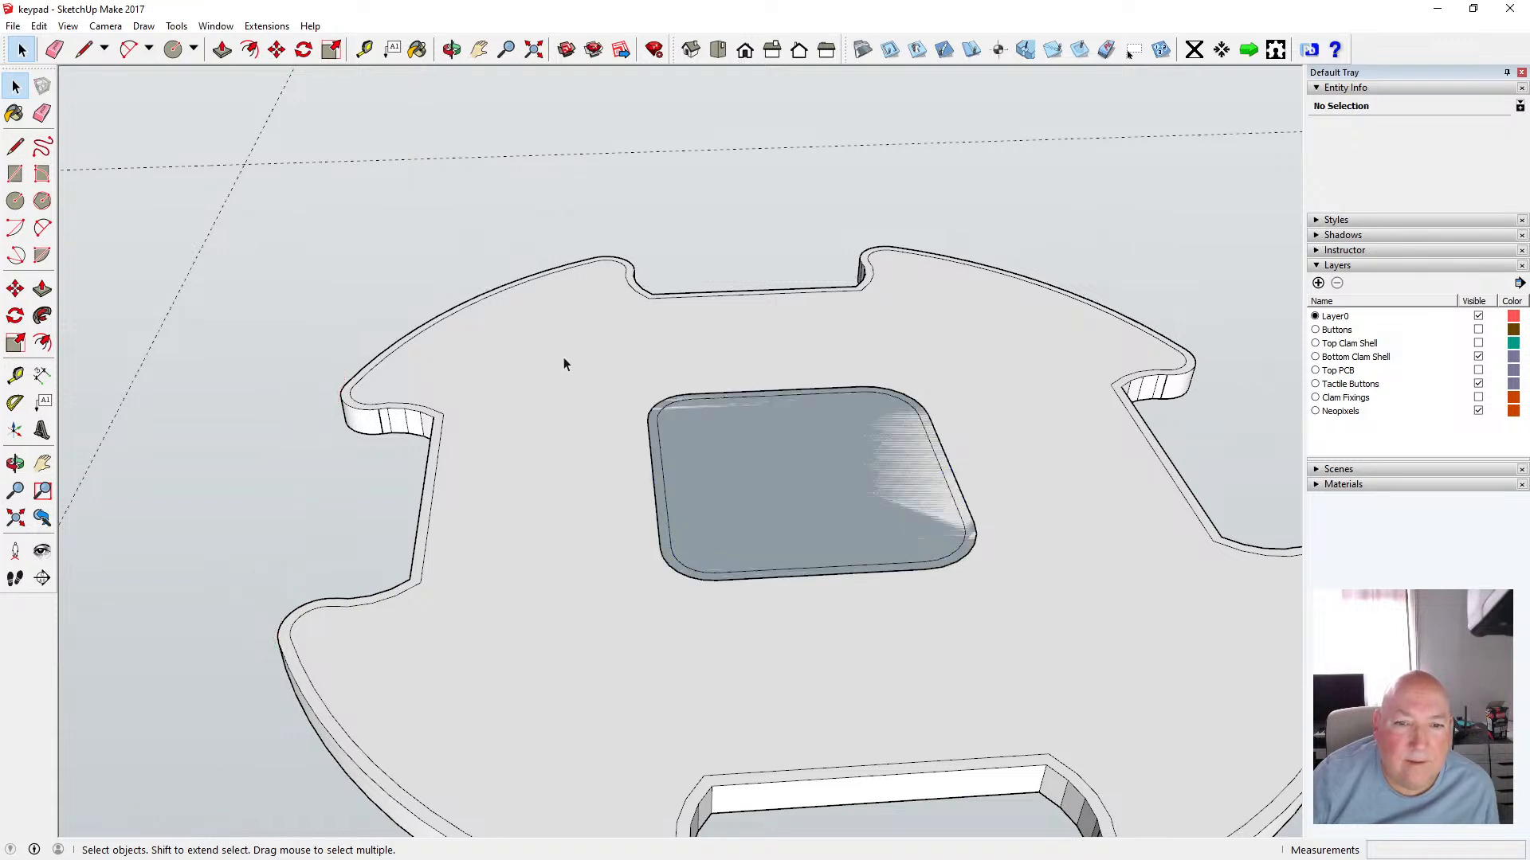
left_click_drag(563, 357, 1030, 643)
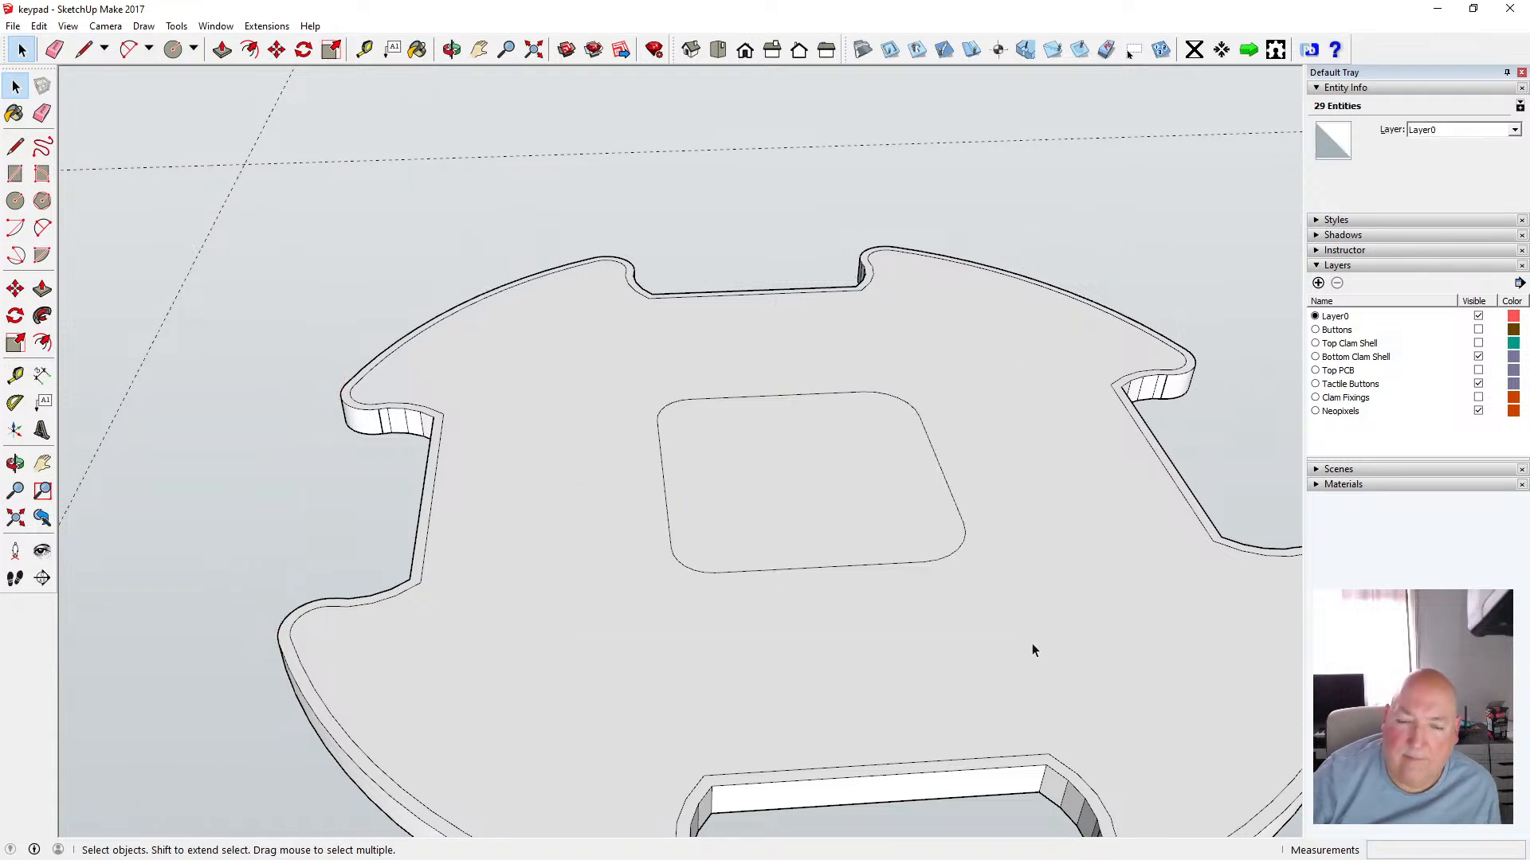
double_click(606, 487)
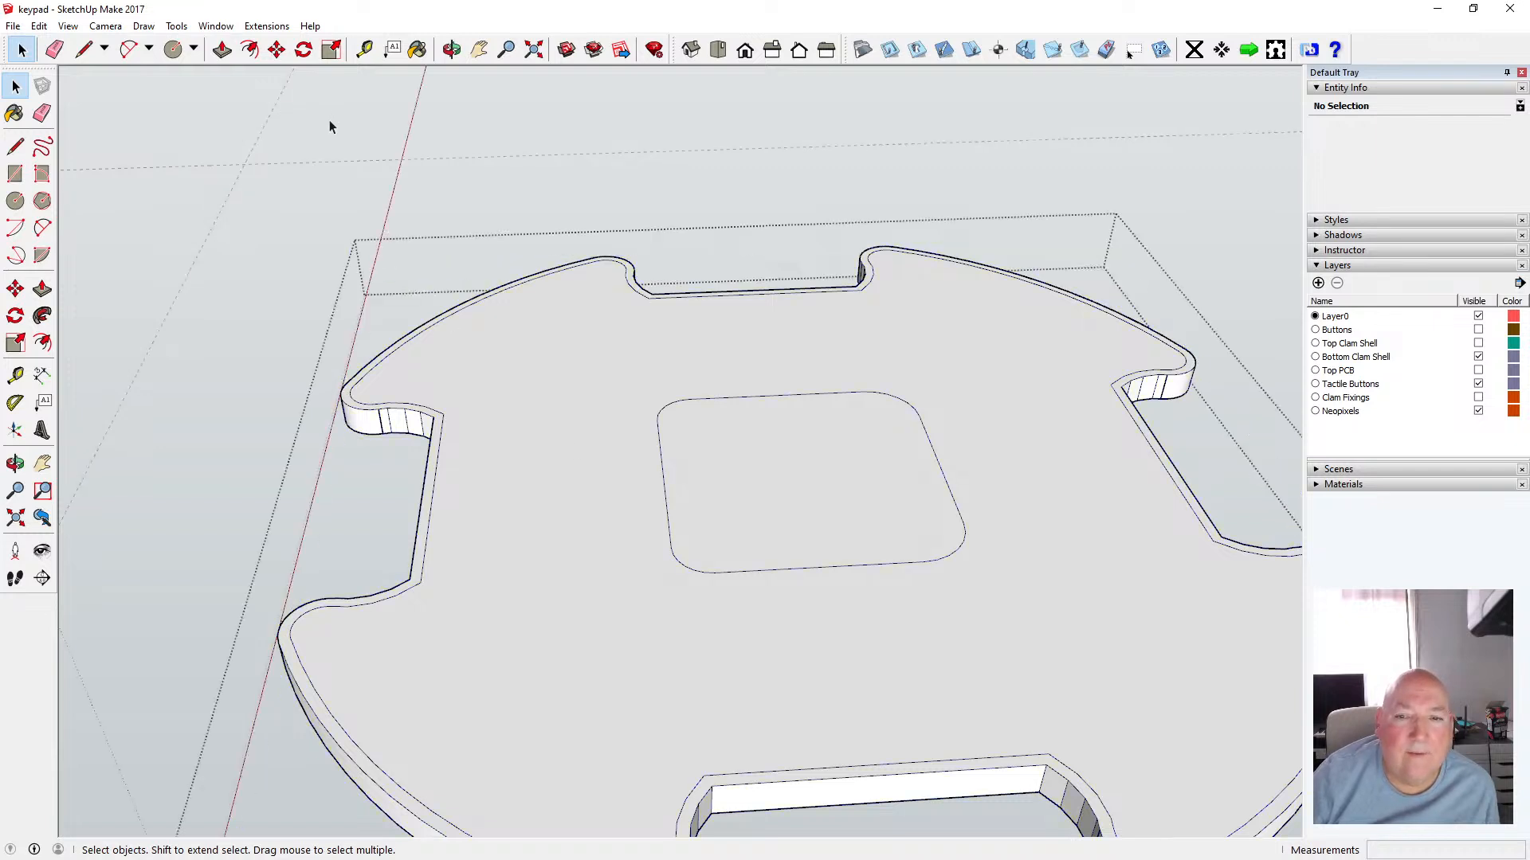
left_click(250, 50)
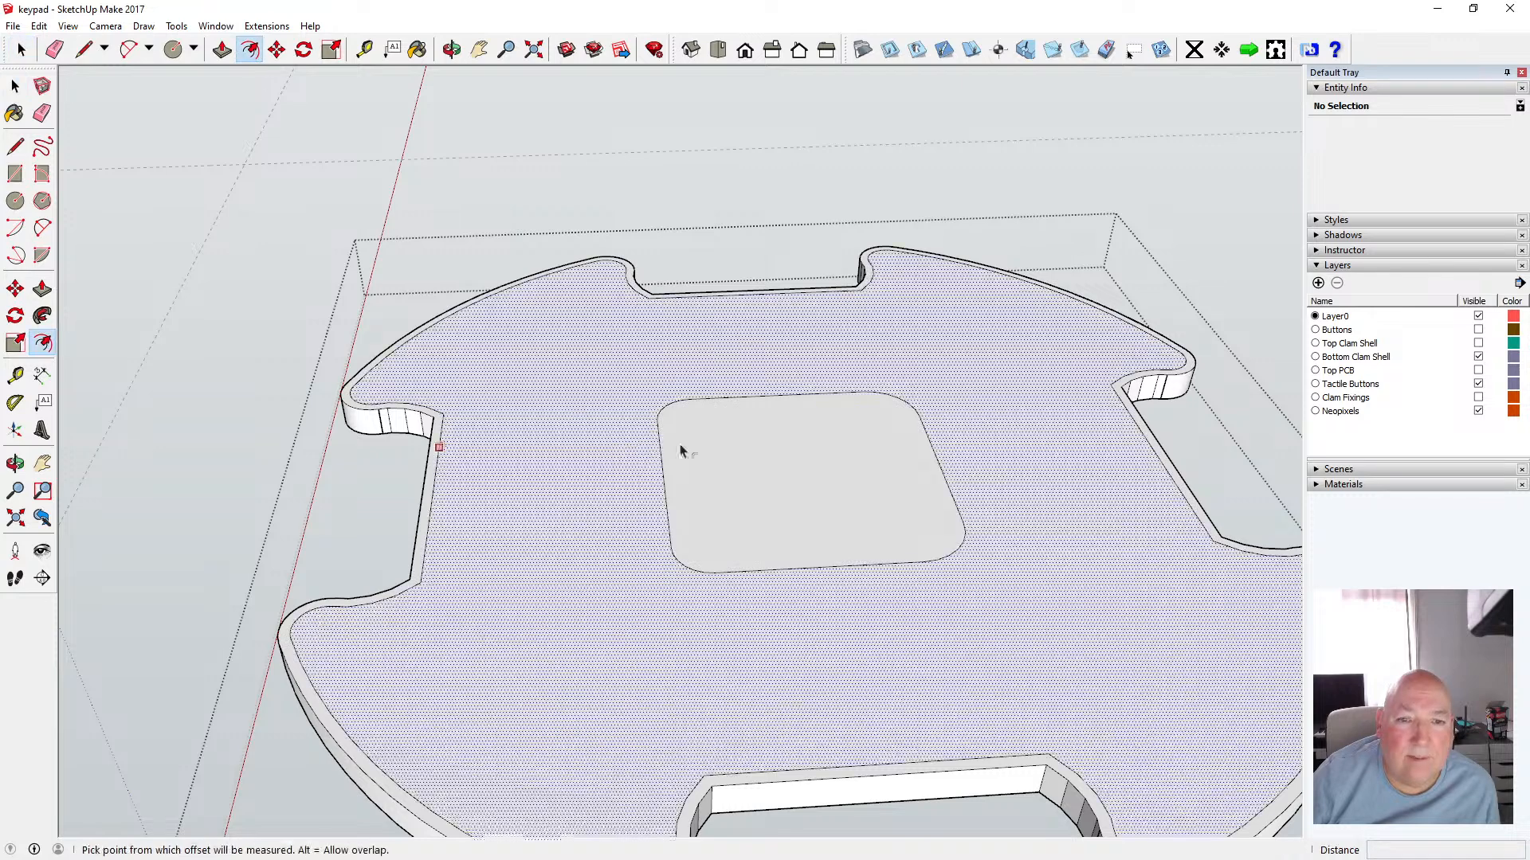
left_click(659, 445)
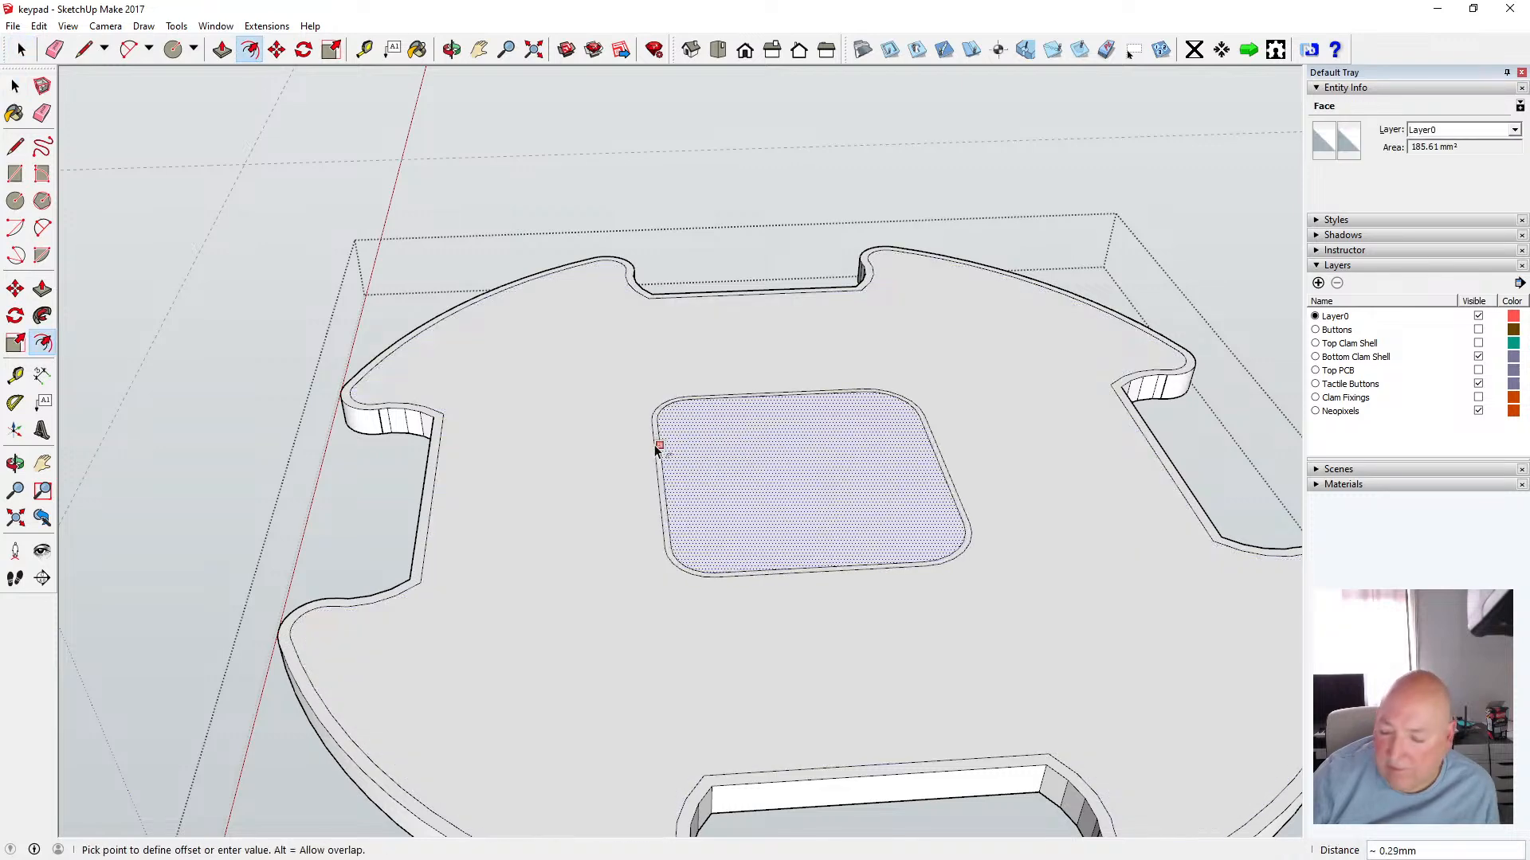
type(".5")
key("Return")
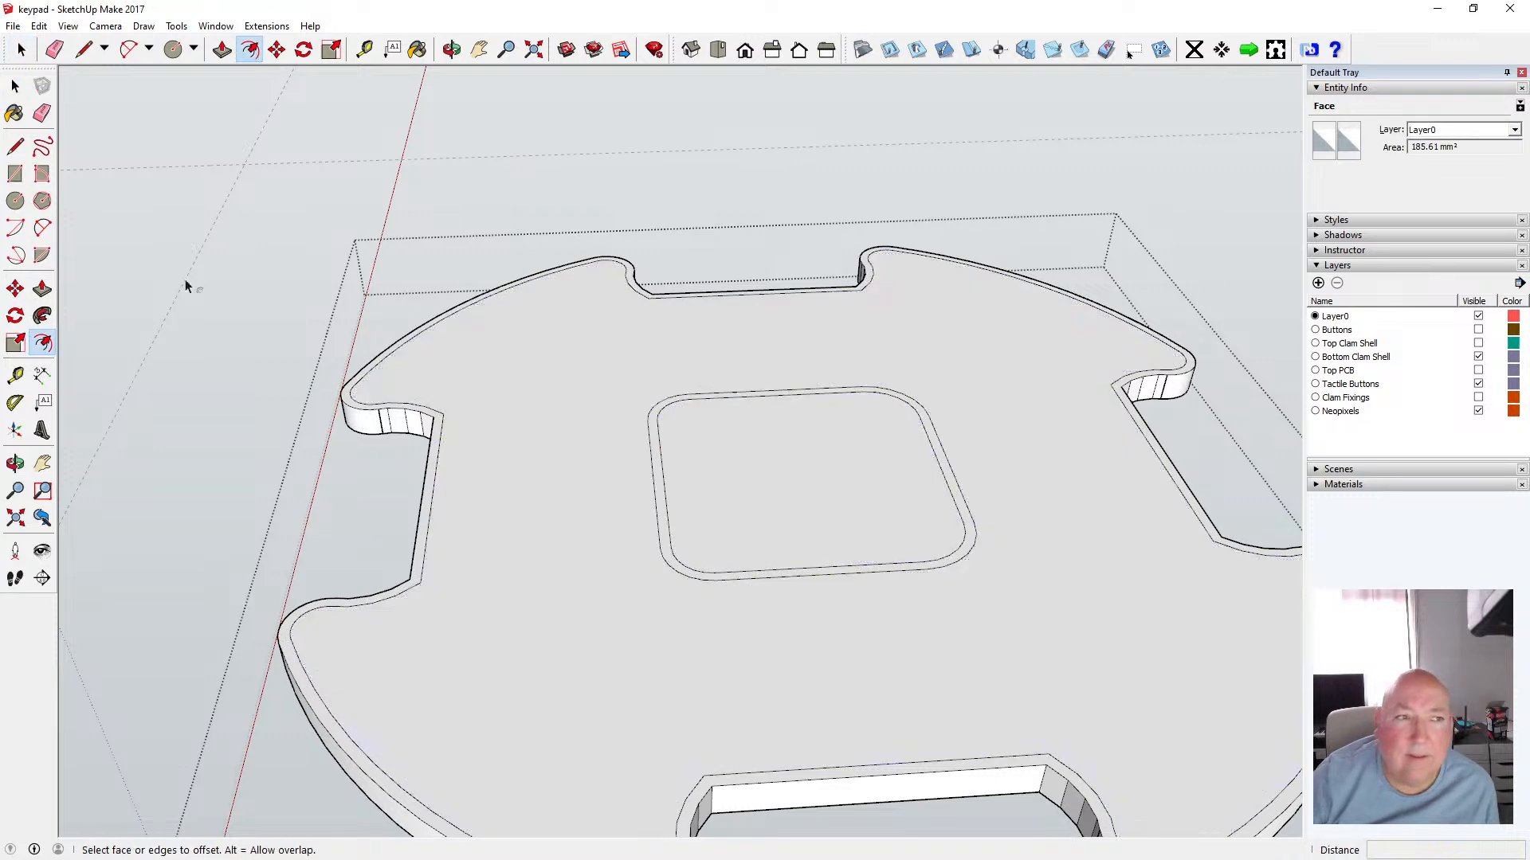
key("space")
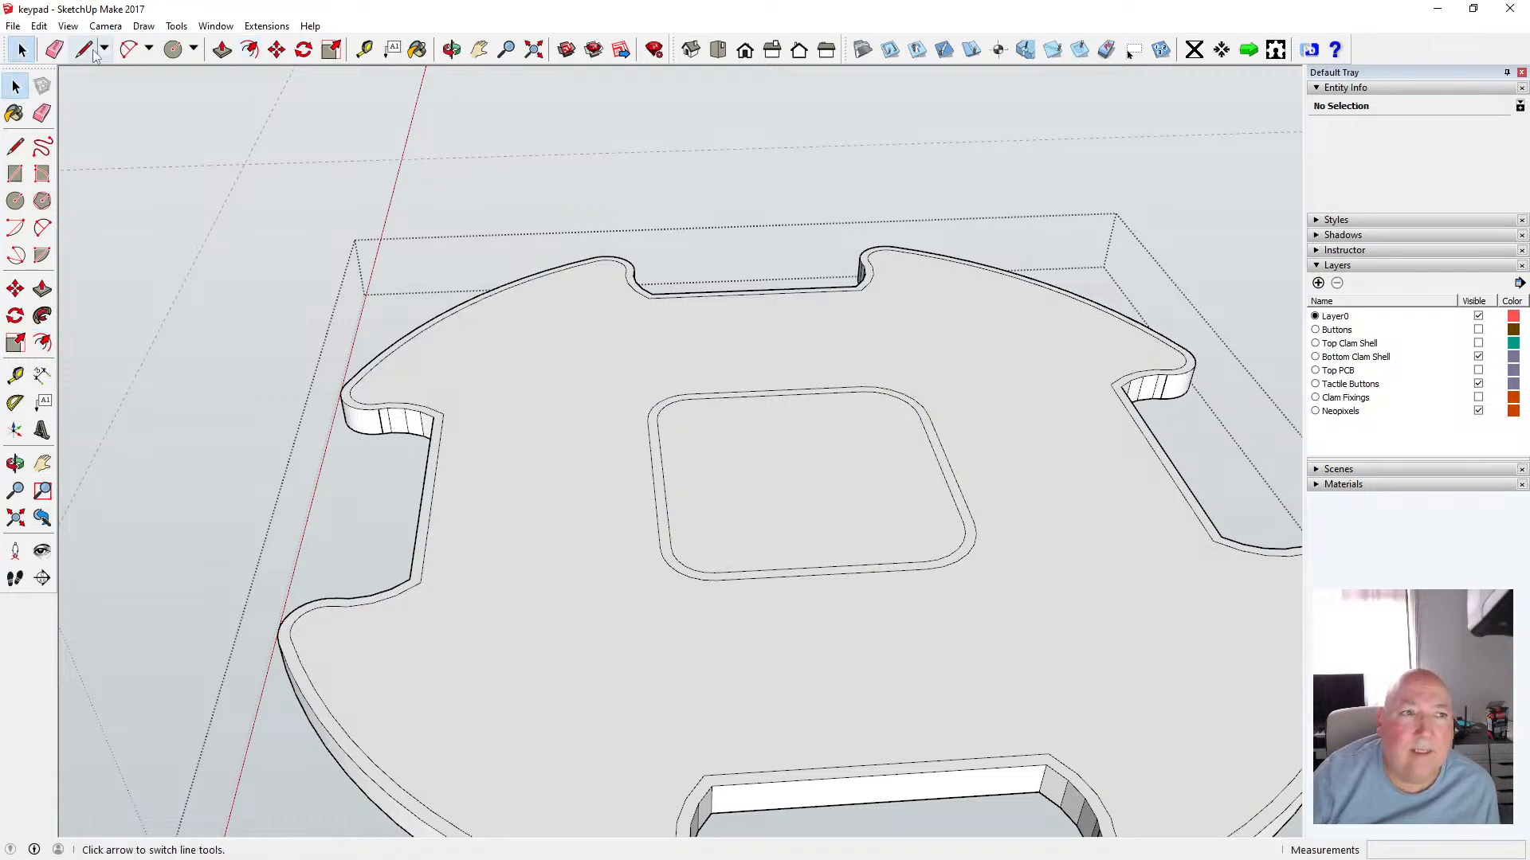
Push the center square's inner face down 1.6 mm to cut an opening through the component, then close it
left_click(451, 50)
left_click_drag(777, 220, 778, 364)
scroll(779, 364, "down", 10)
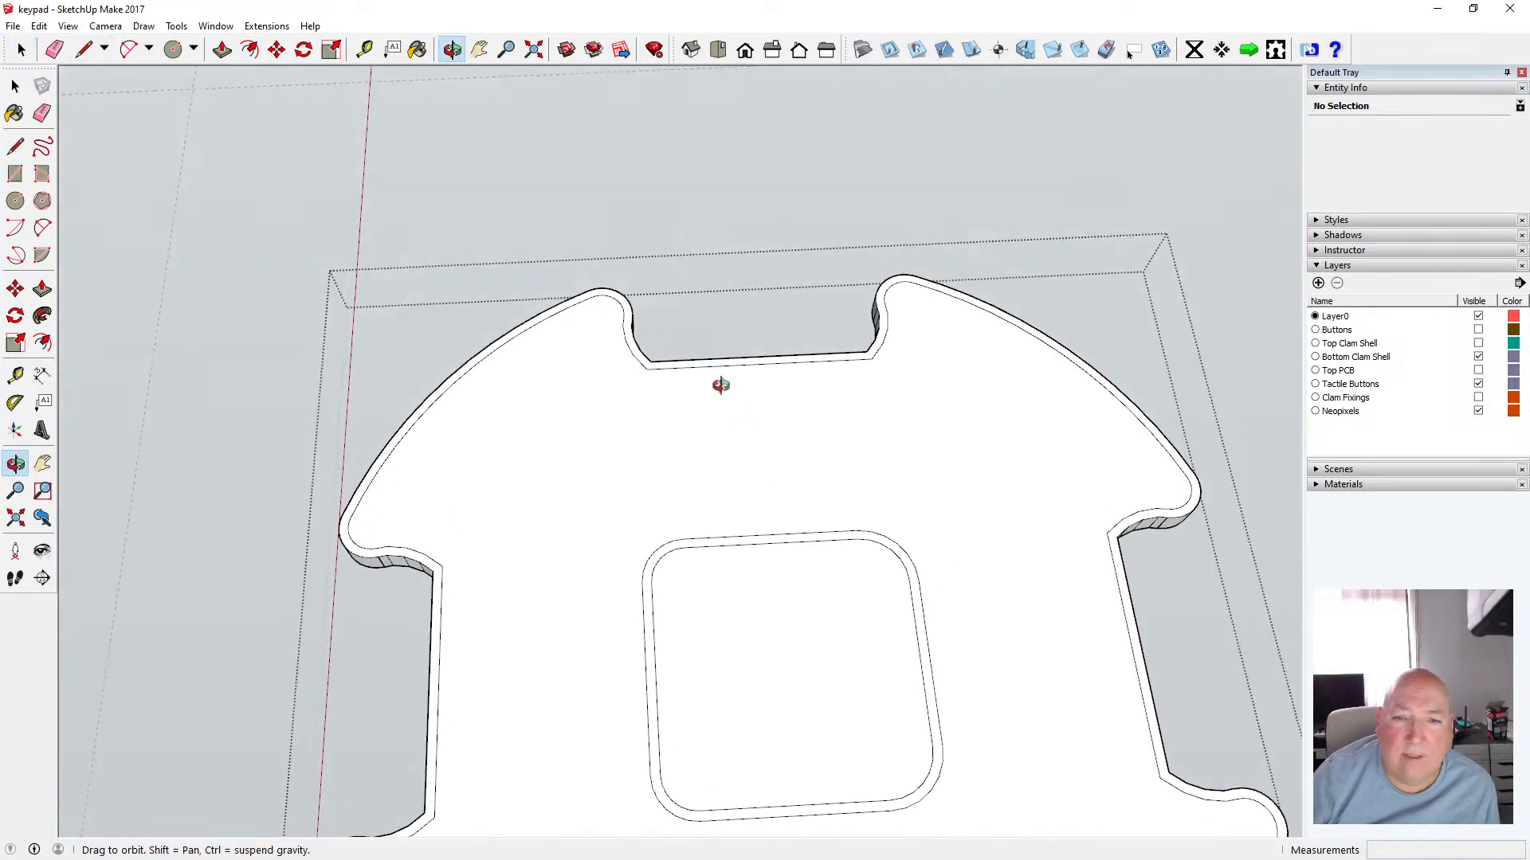
left_click_drag(702, 309, 710, 693)
left_click_drag(751, 627, 749, 615)
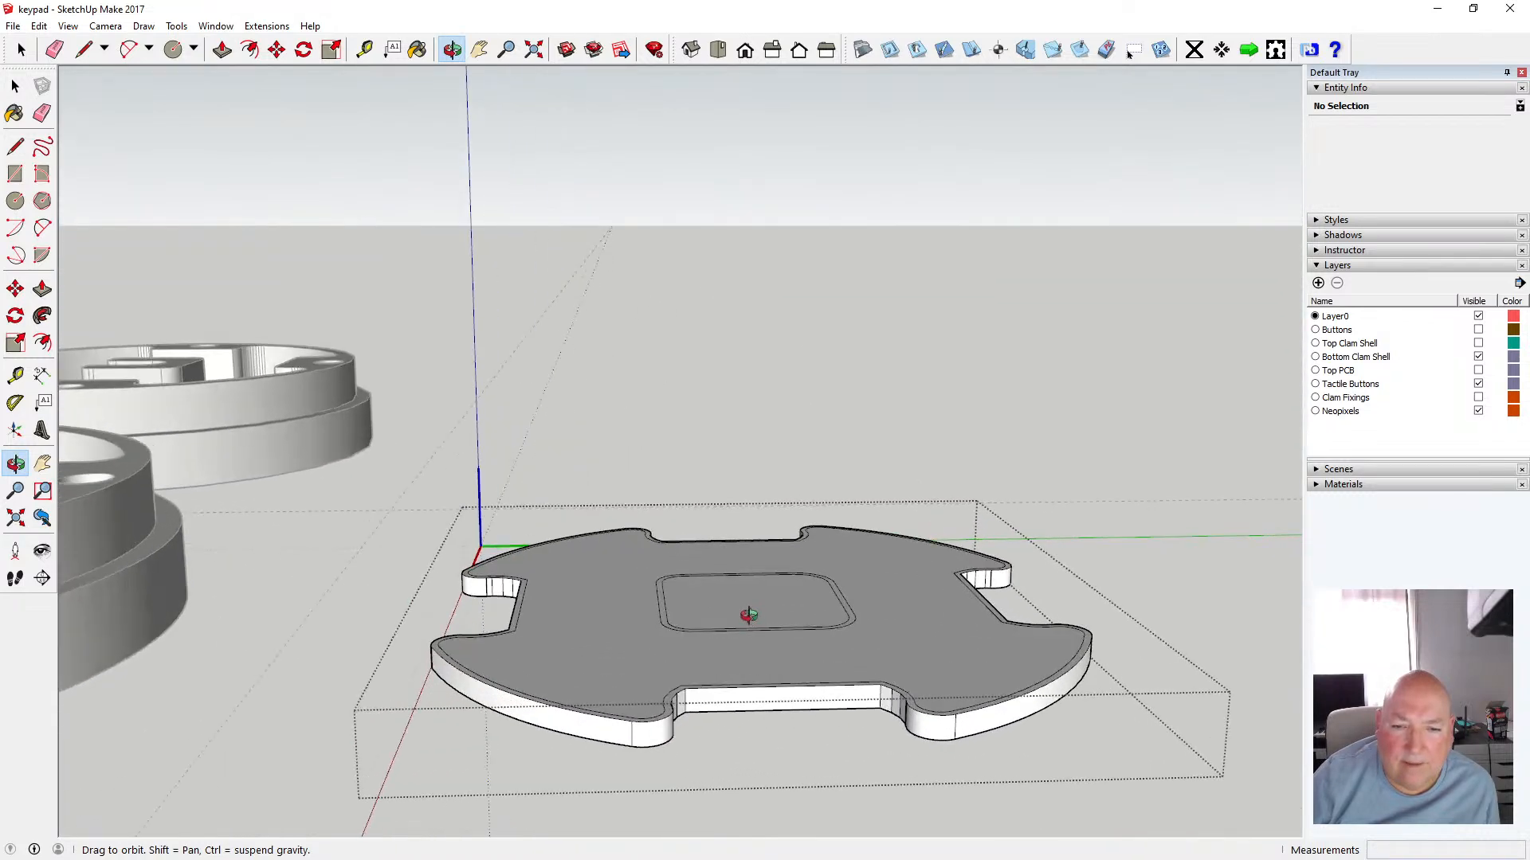
key("q")
key("p")
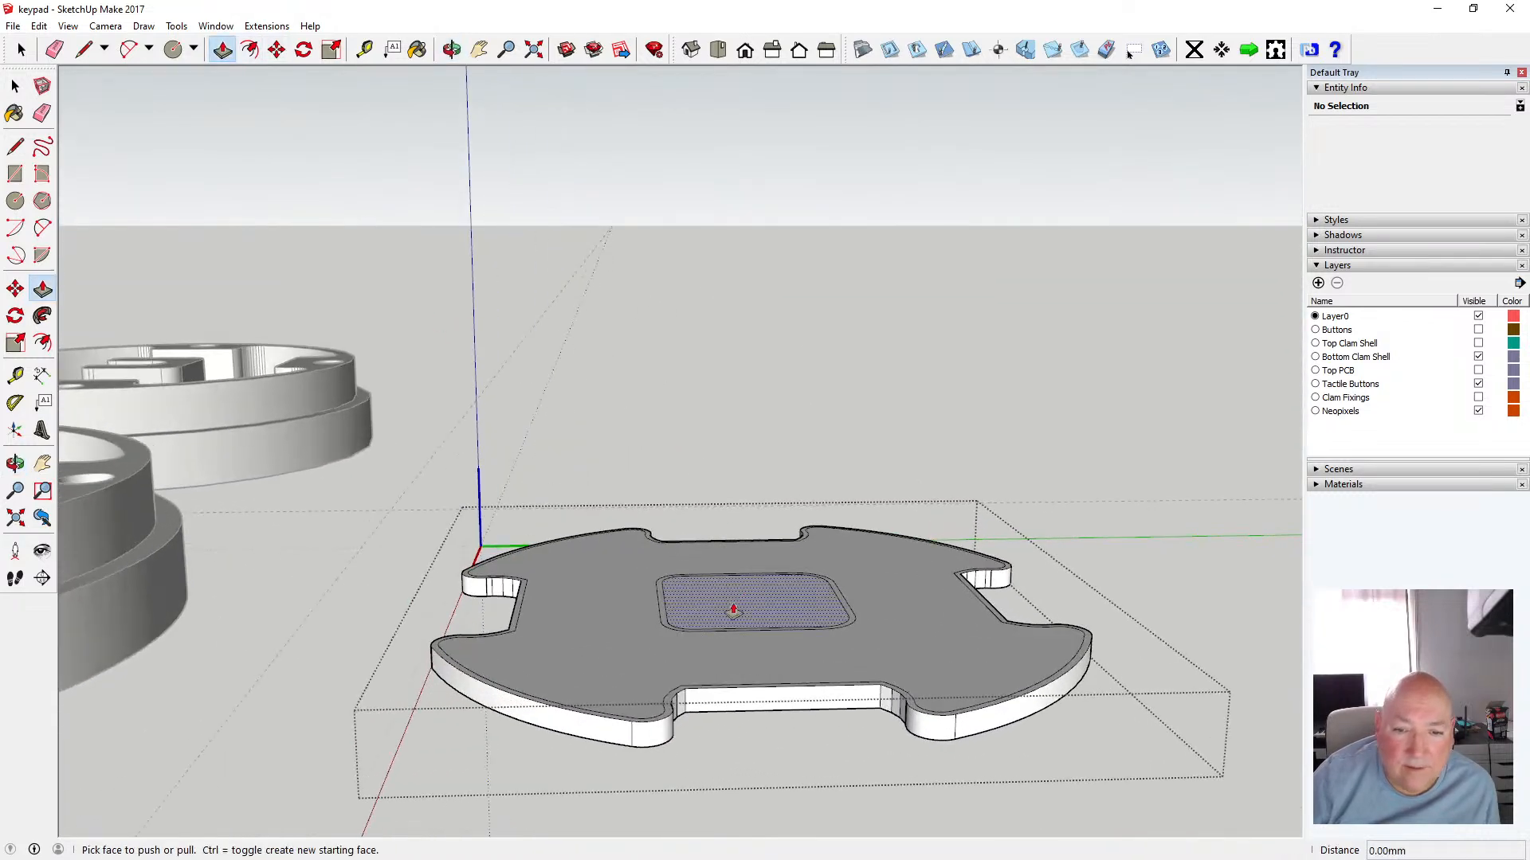
left_click(734, 610)
left_click(708, 718)
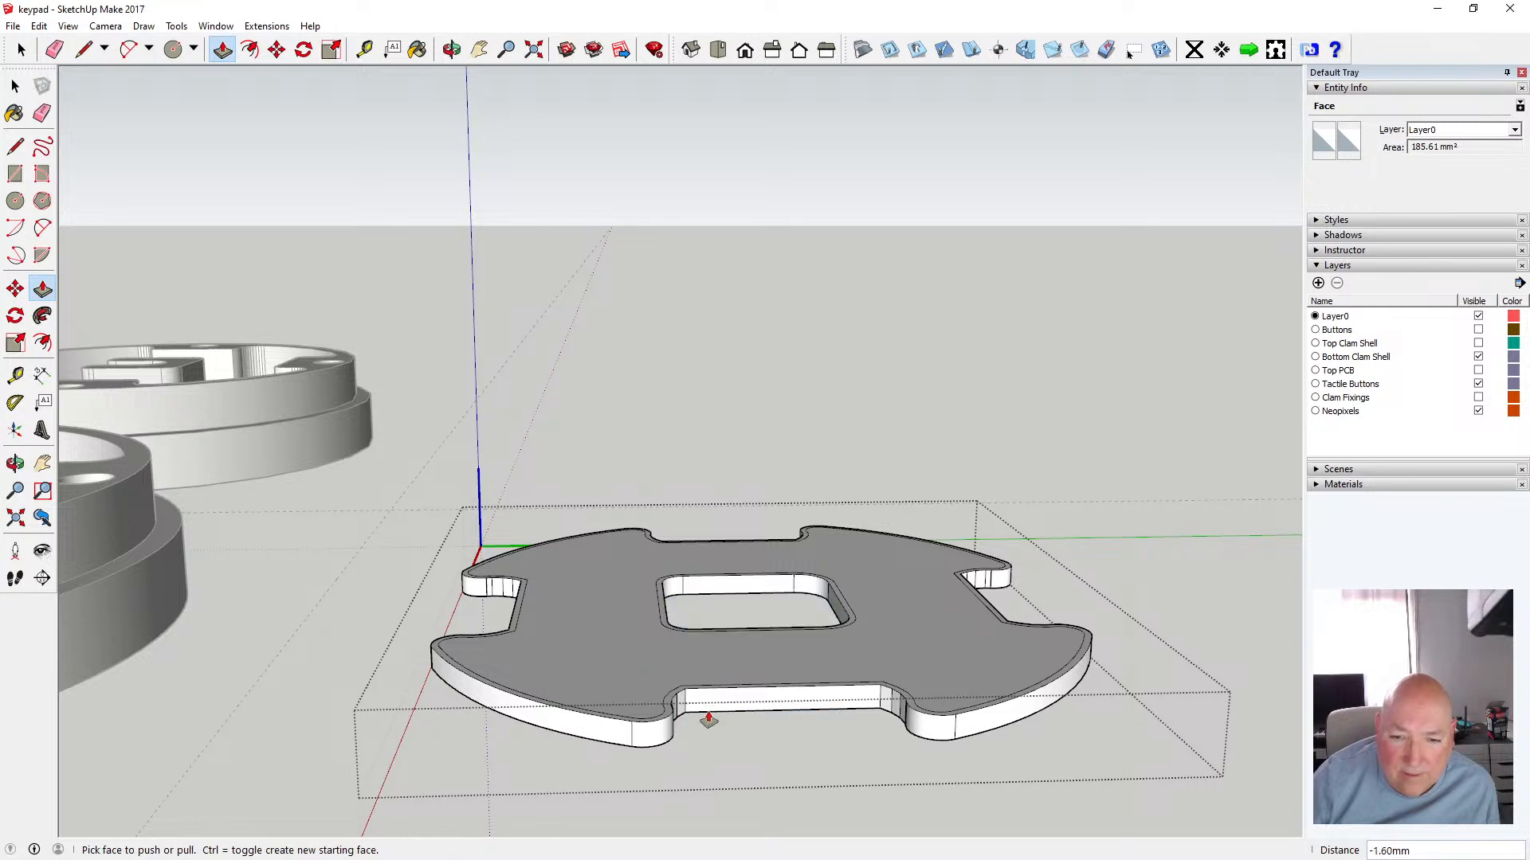
left_click(15, 85)
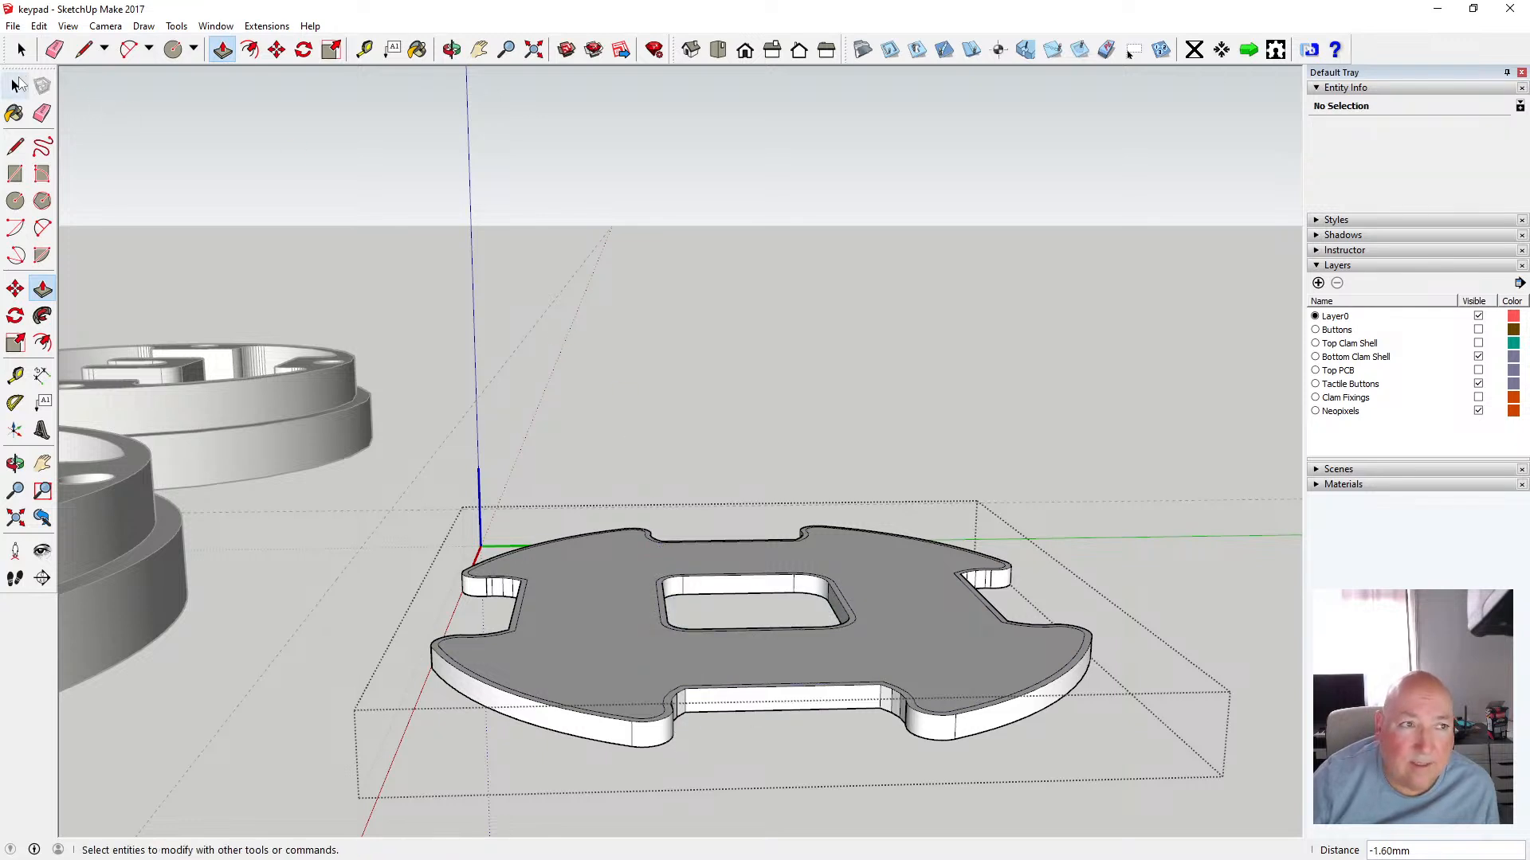
left_click(600, 417)
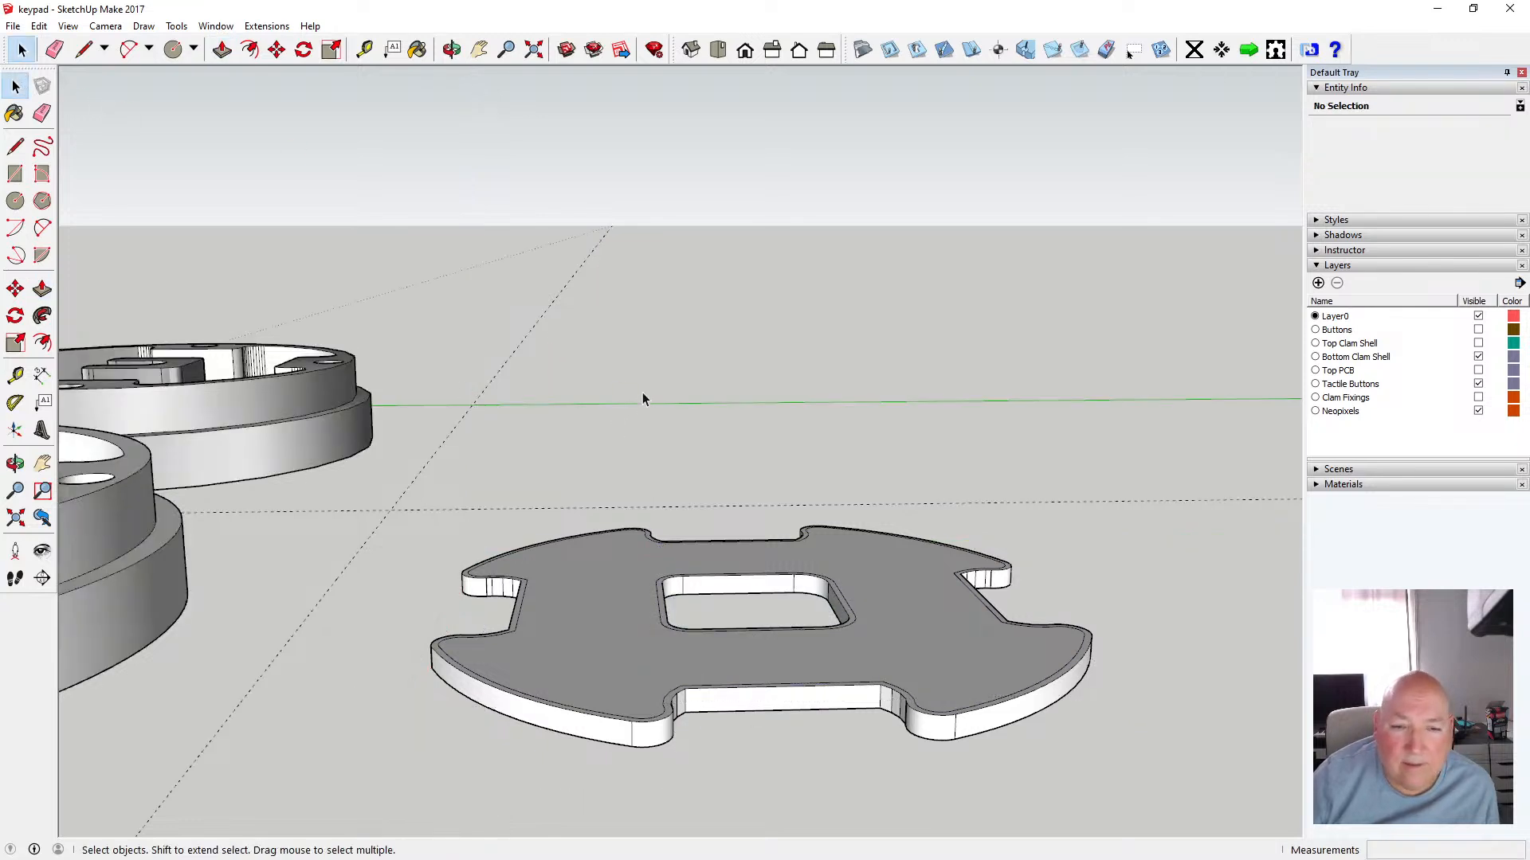
Paint the whole component with the Formica Laminate Dark material from Synthetic Surfaces, then undo the paint
left_click(450, 49)
left_click_drag(510, 359, 393, 387)
left_click_drag(529, 618, 554, 589)
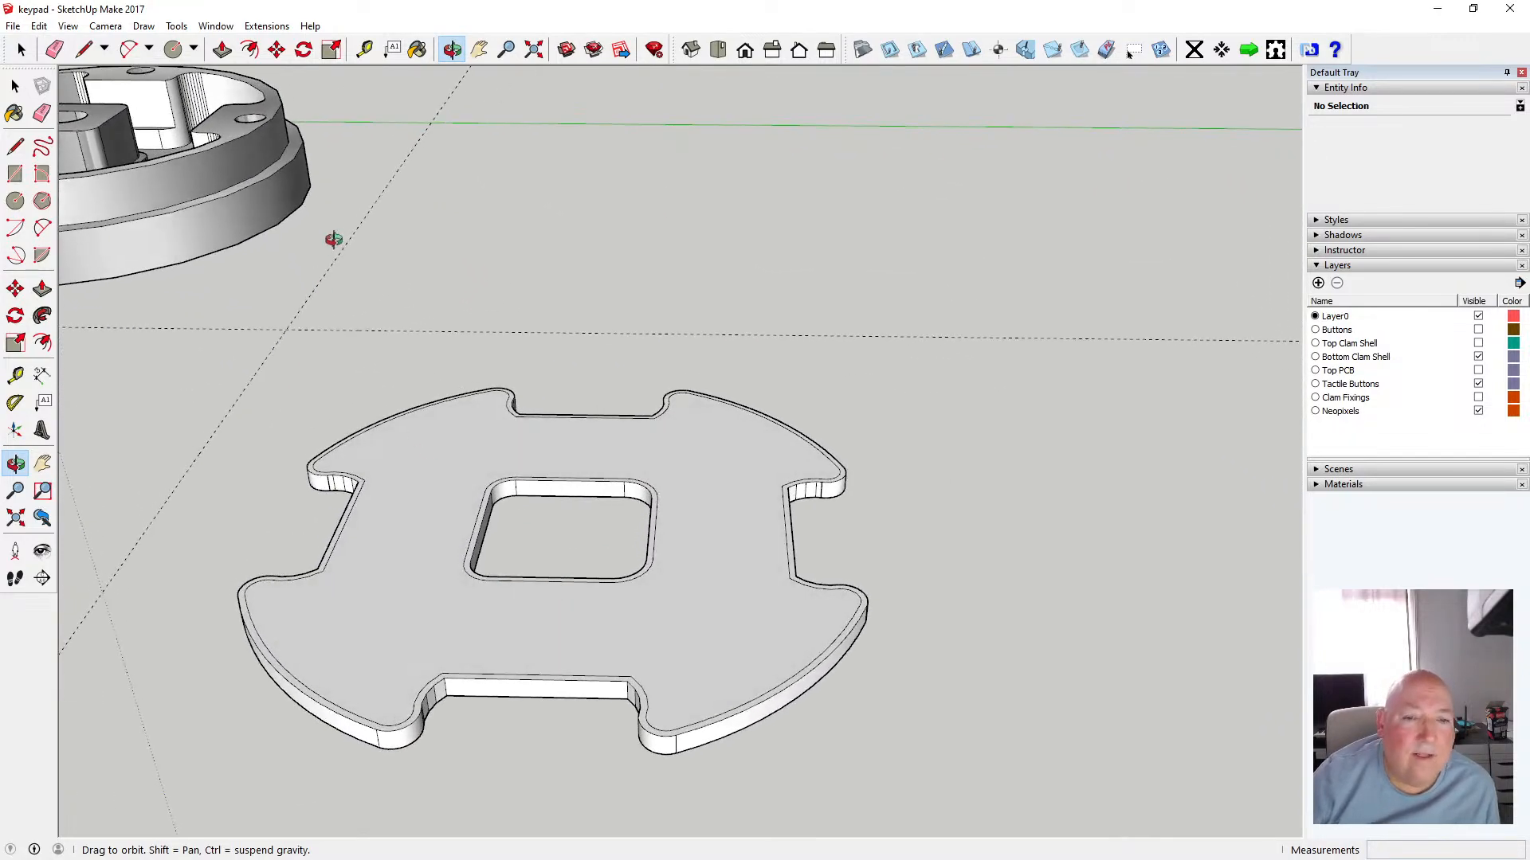
left_click_drag(527, 395, 534, 414)
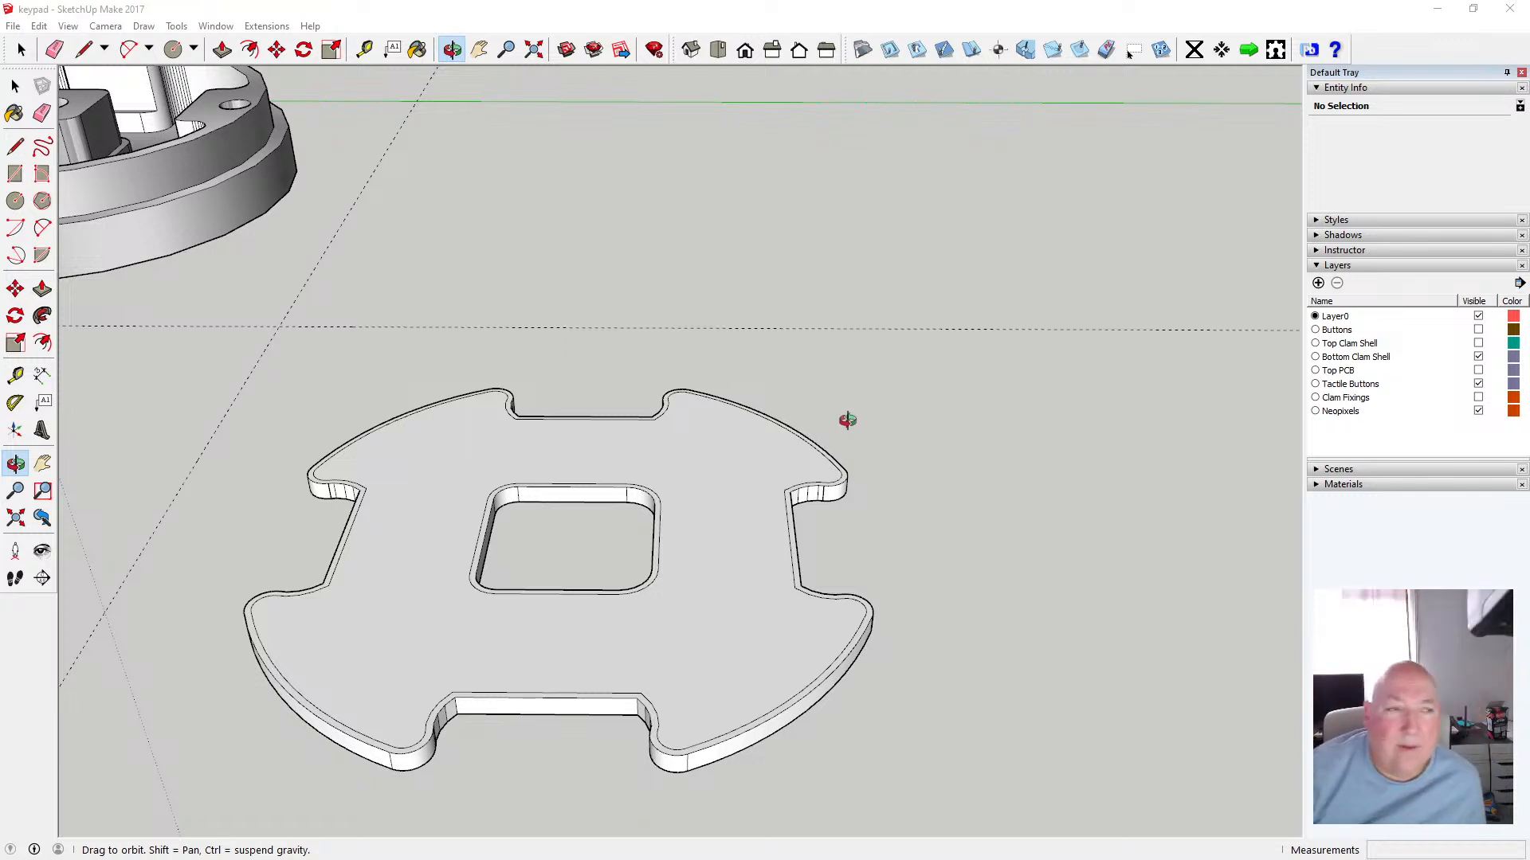
left_click(417, 49)
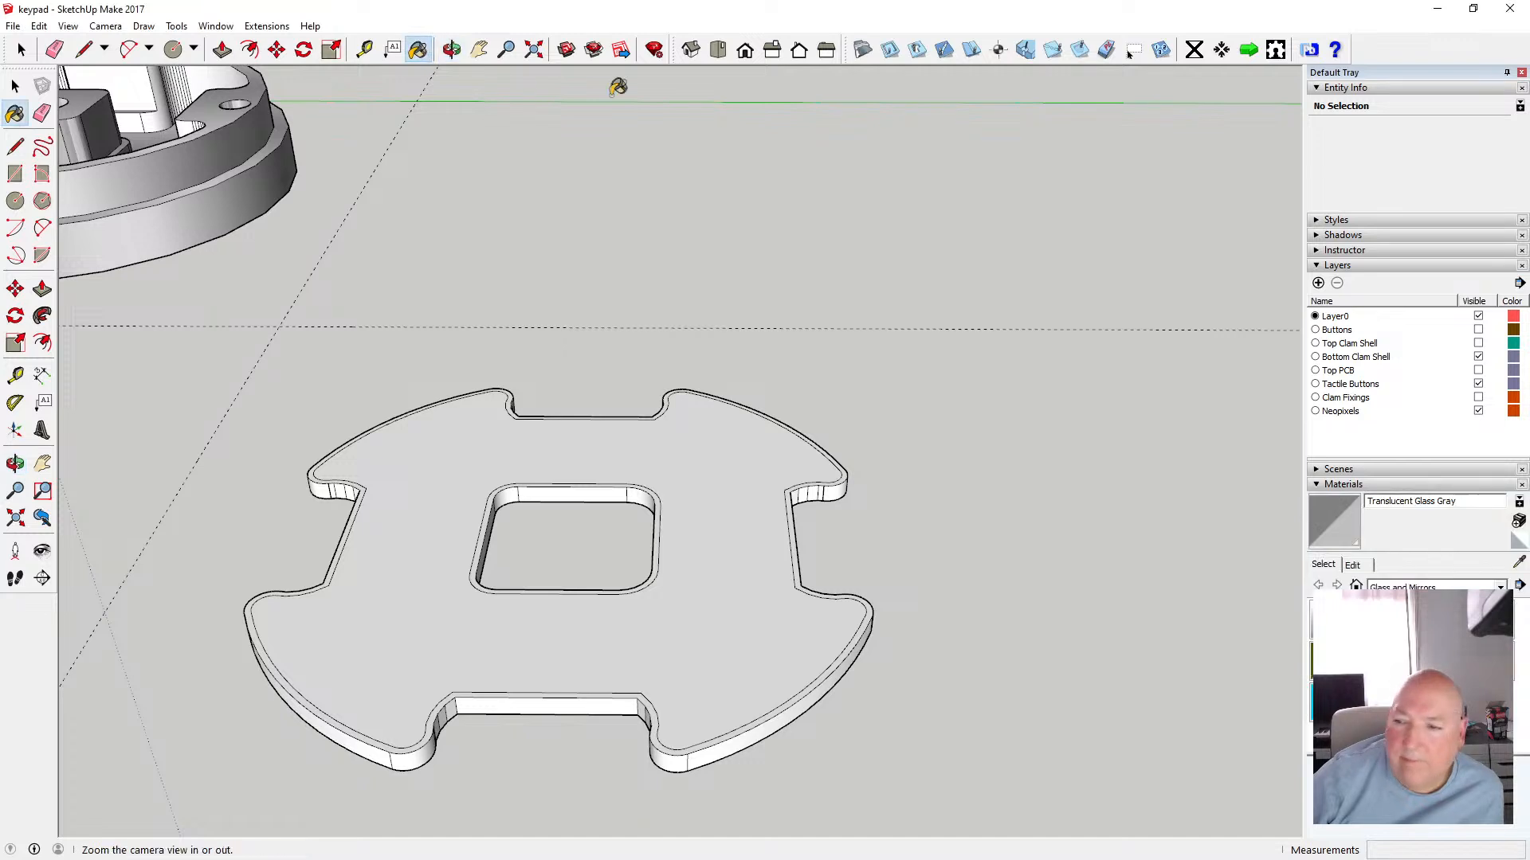
left_click(1504, 585)
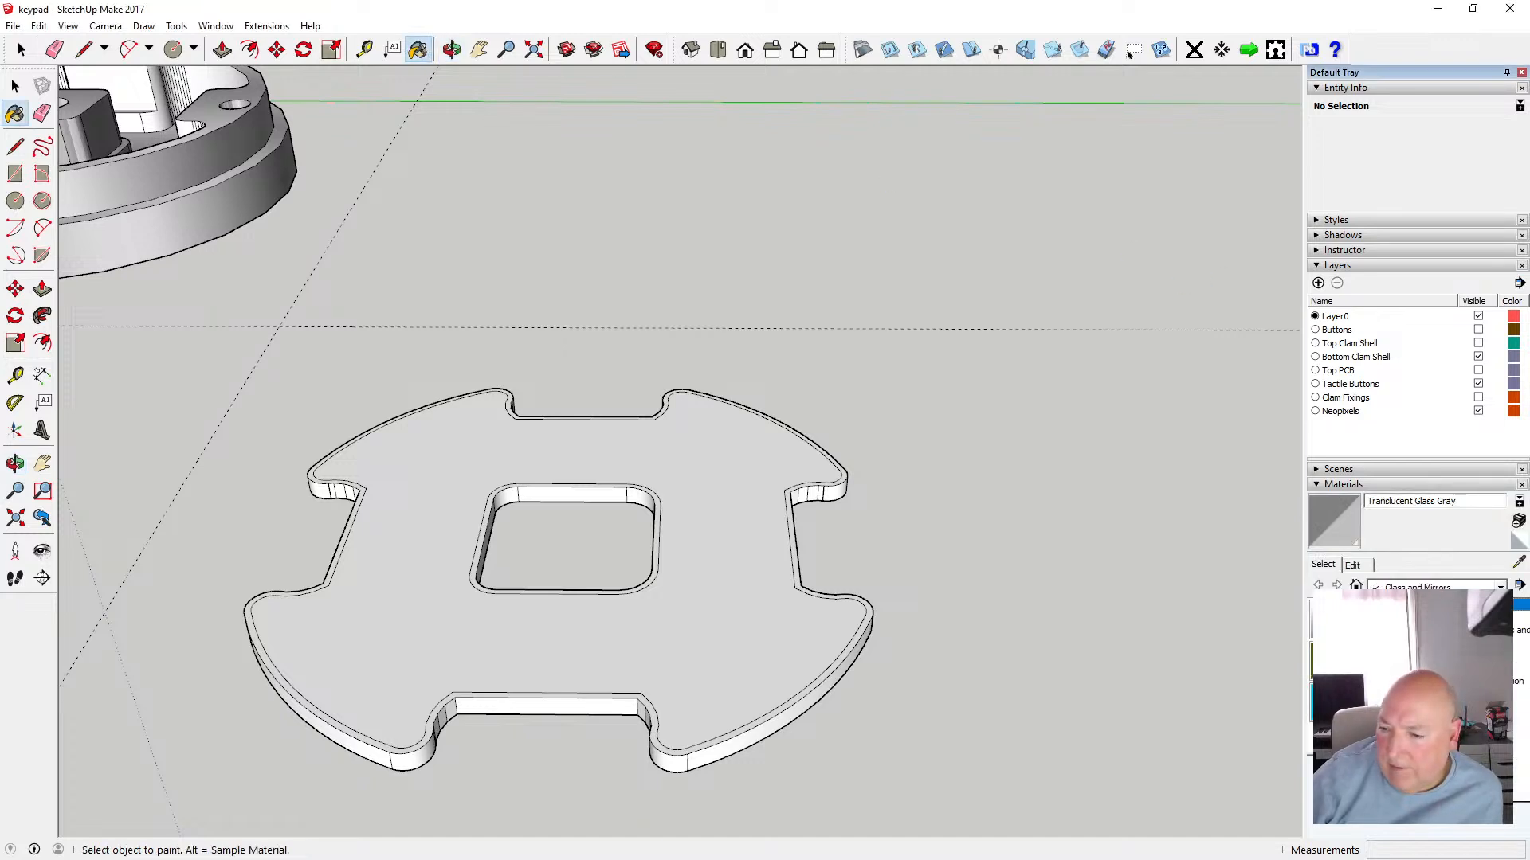
left_click(1434, 744)
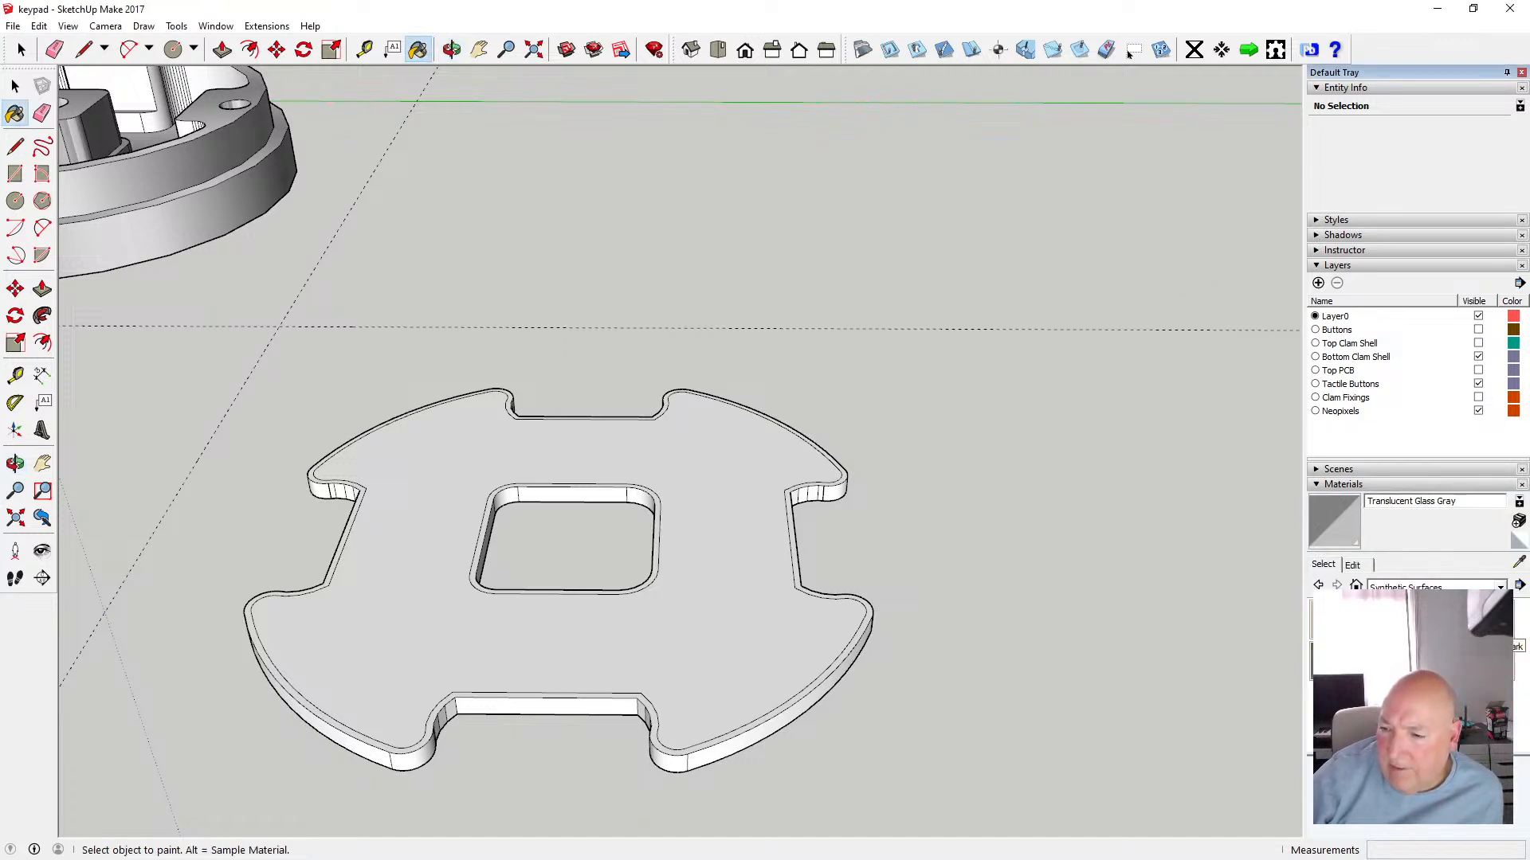
left_click(740, 523)
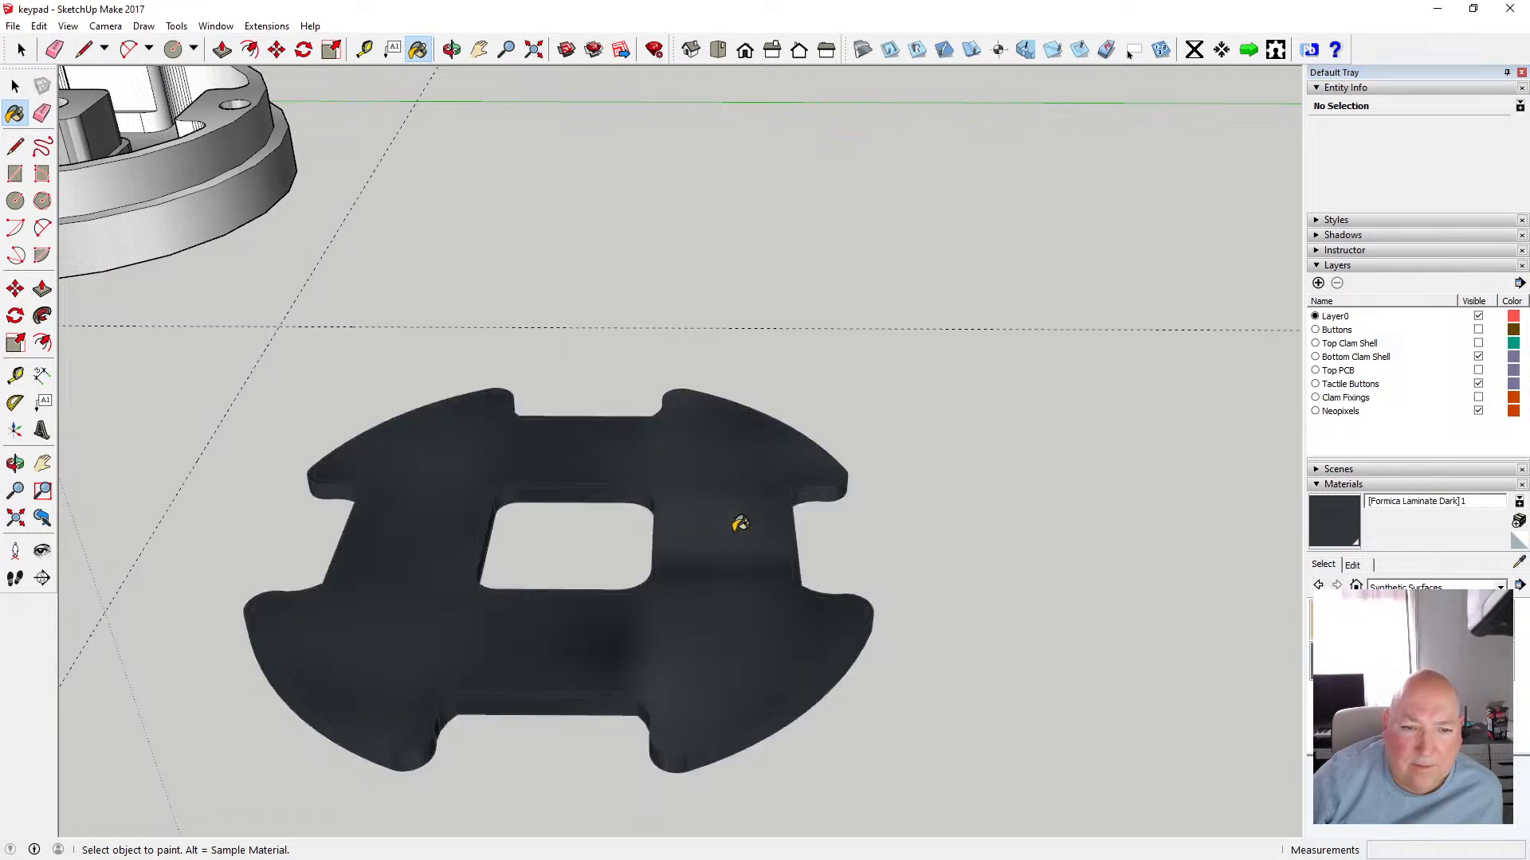
left_click(39, 26)
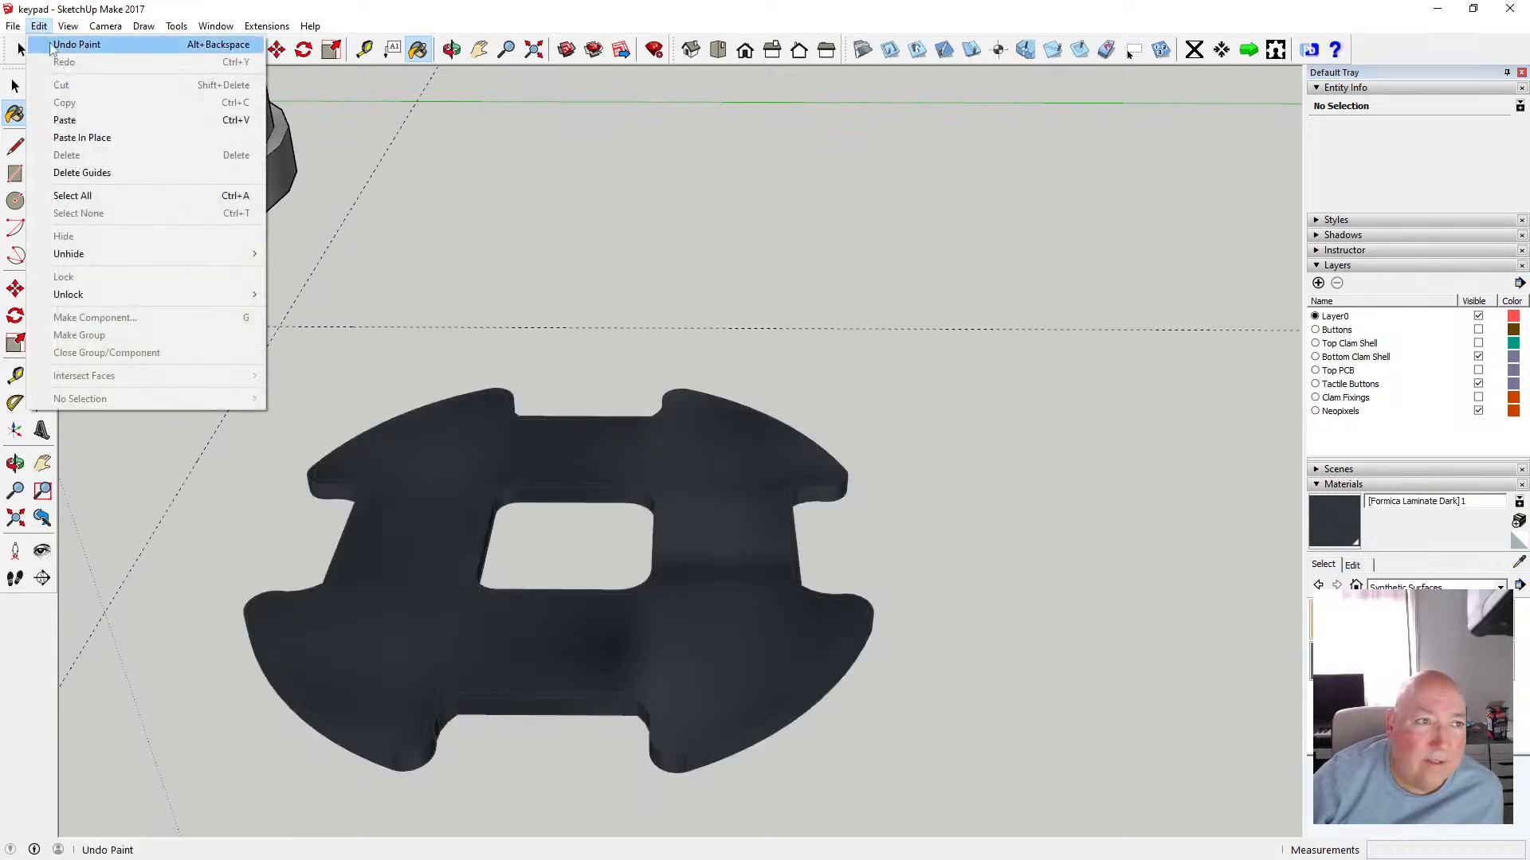
left_click(79, 45)
Open the component and paint its top face with Formica Laminate Dark
left_click(15, 86)
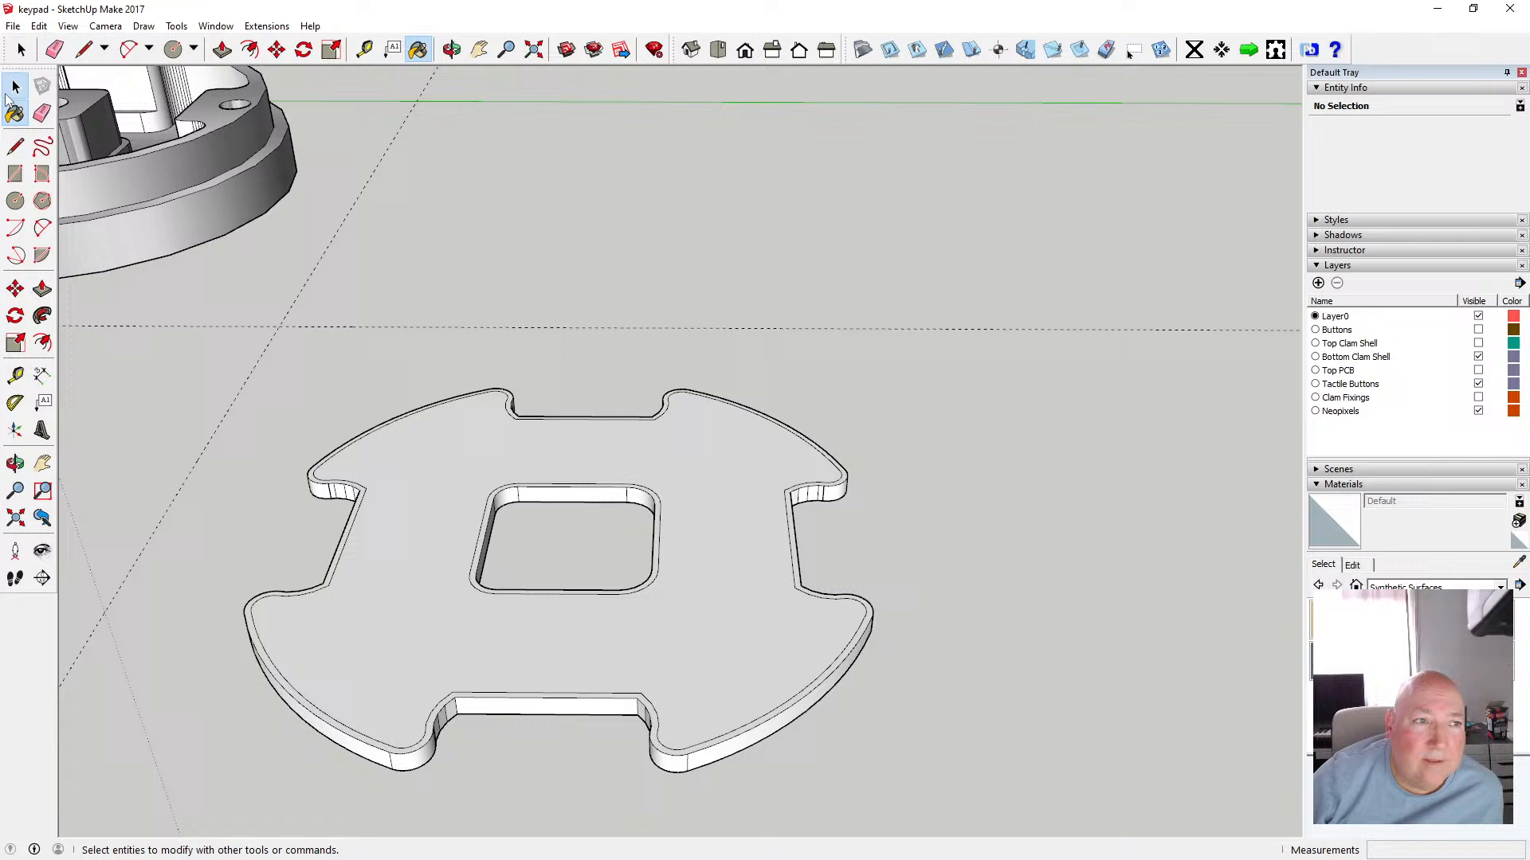
double_click(696, 441)
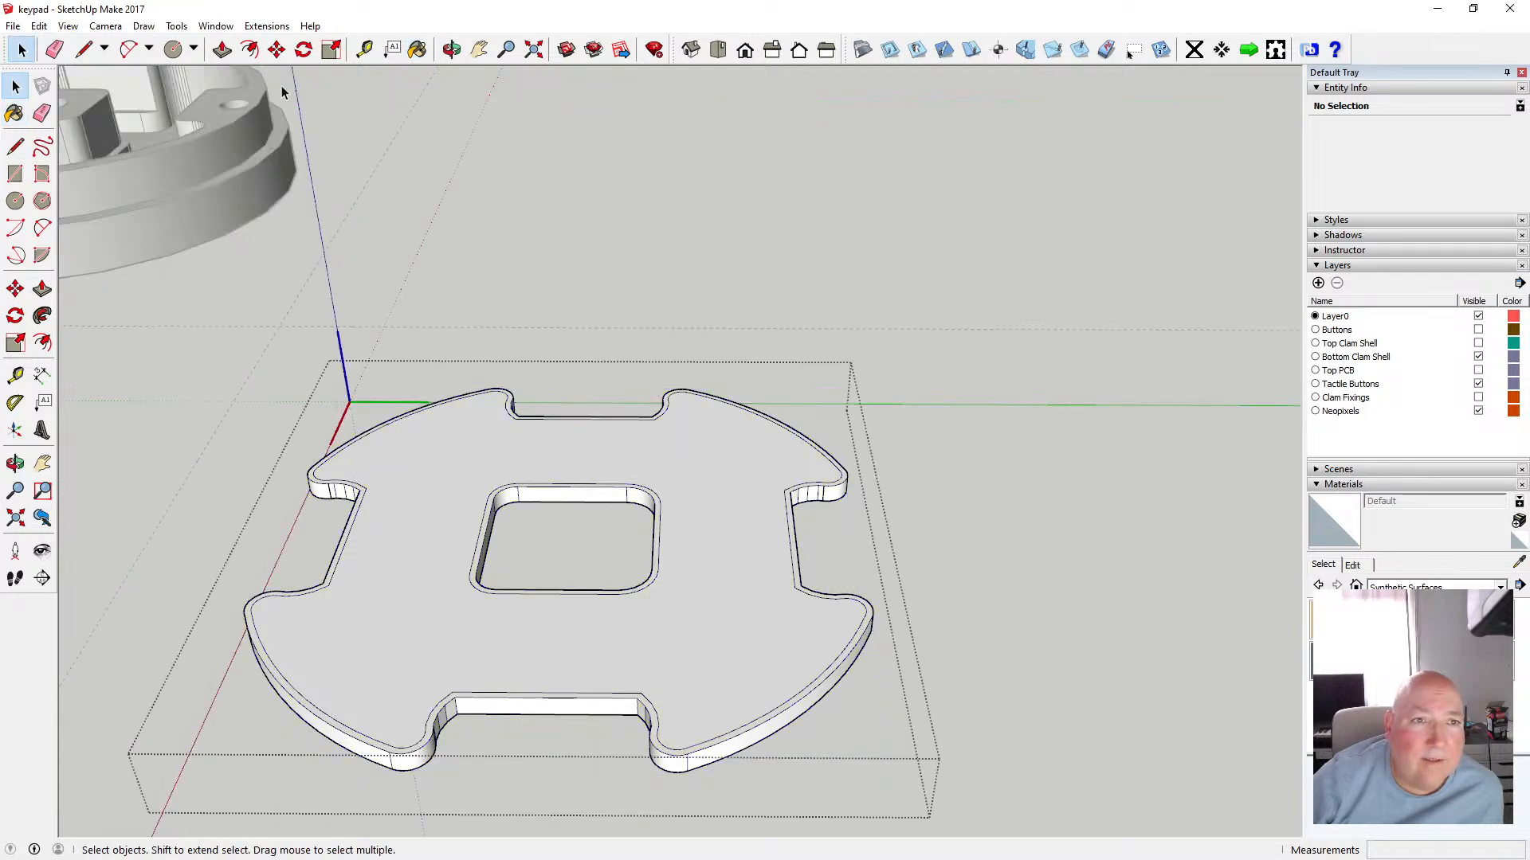
left_click(417, 49)
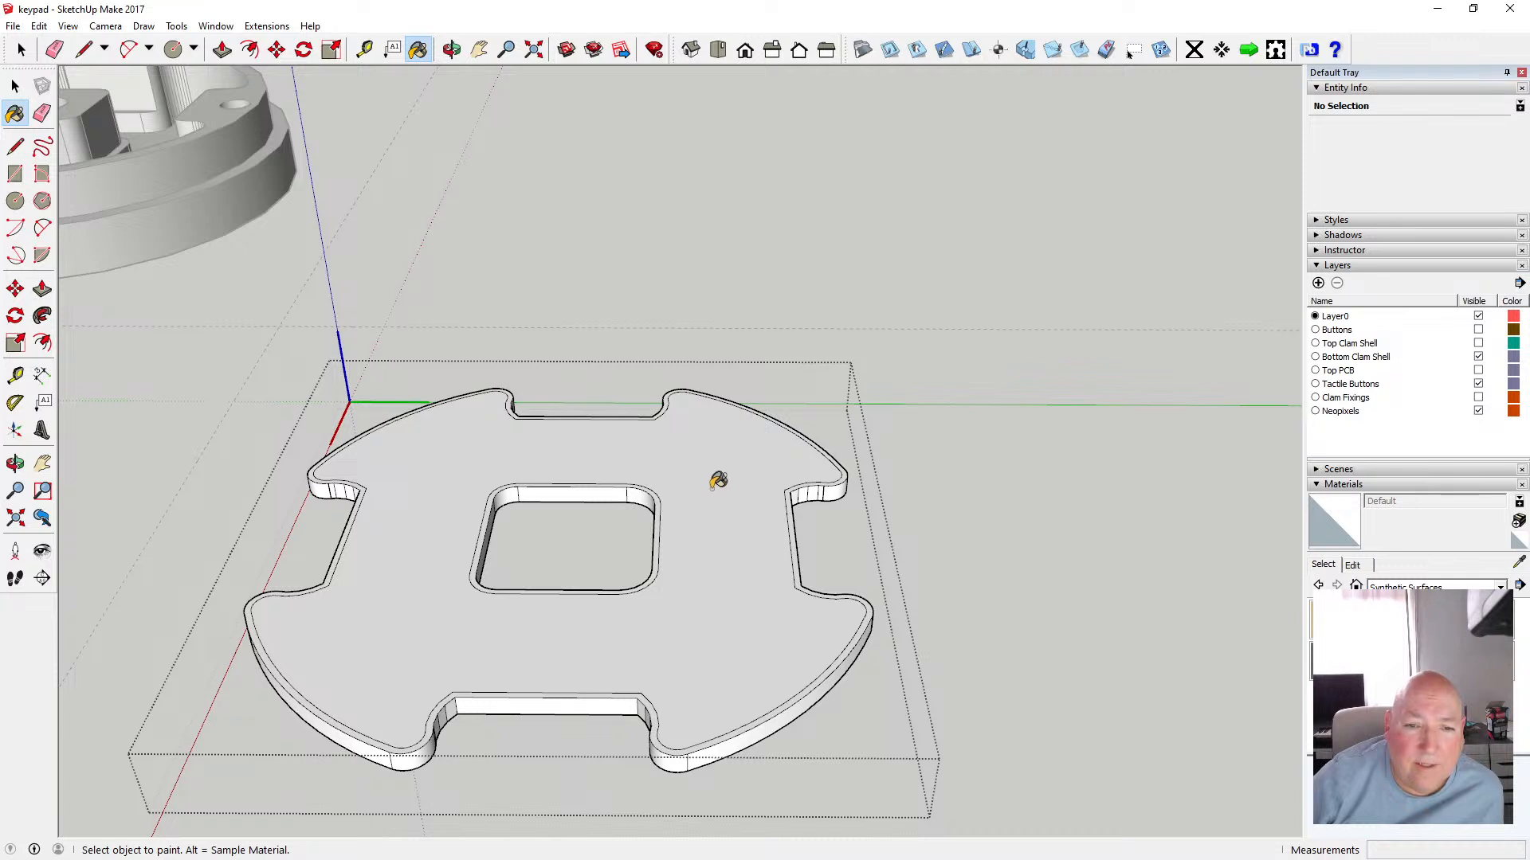
left_click(1330, 661)
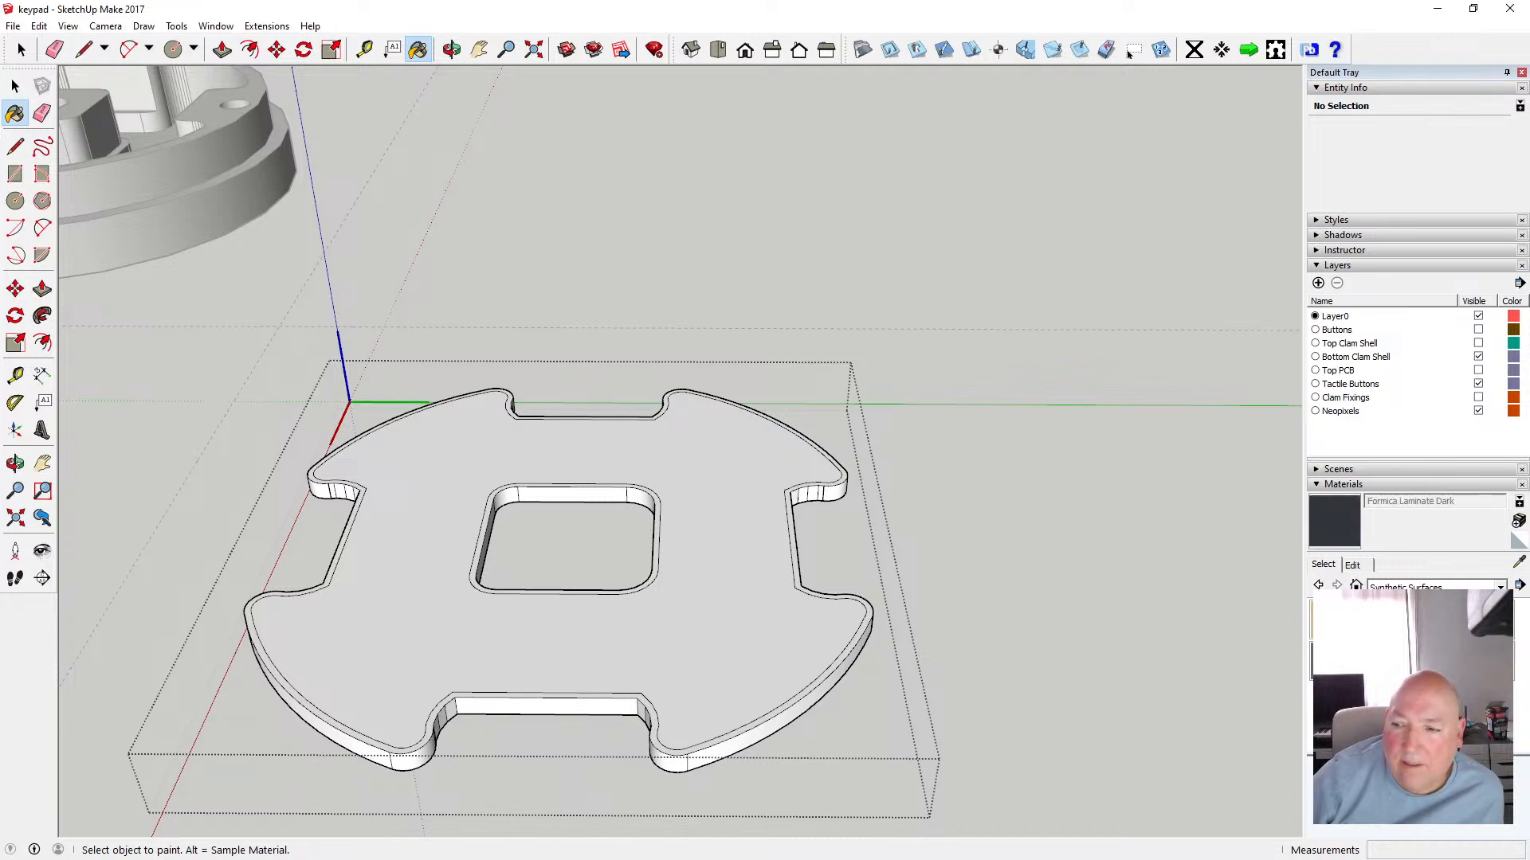
left_click(728, 453)
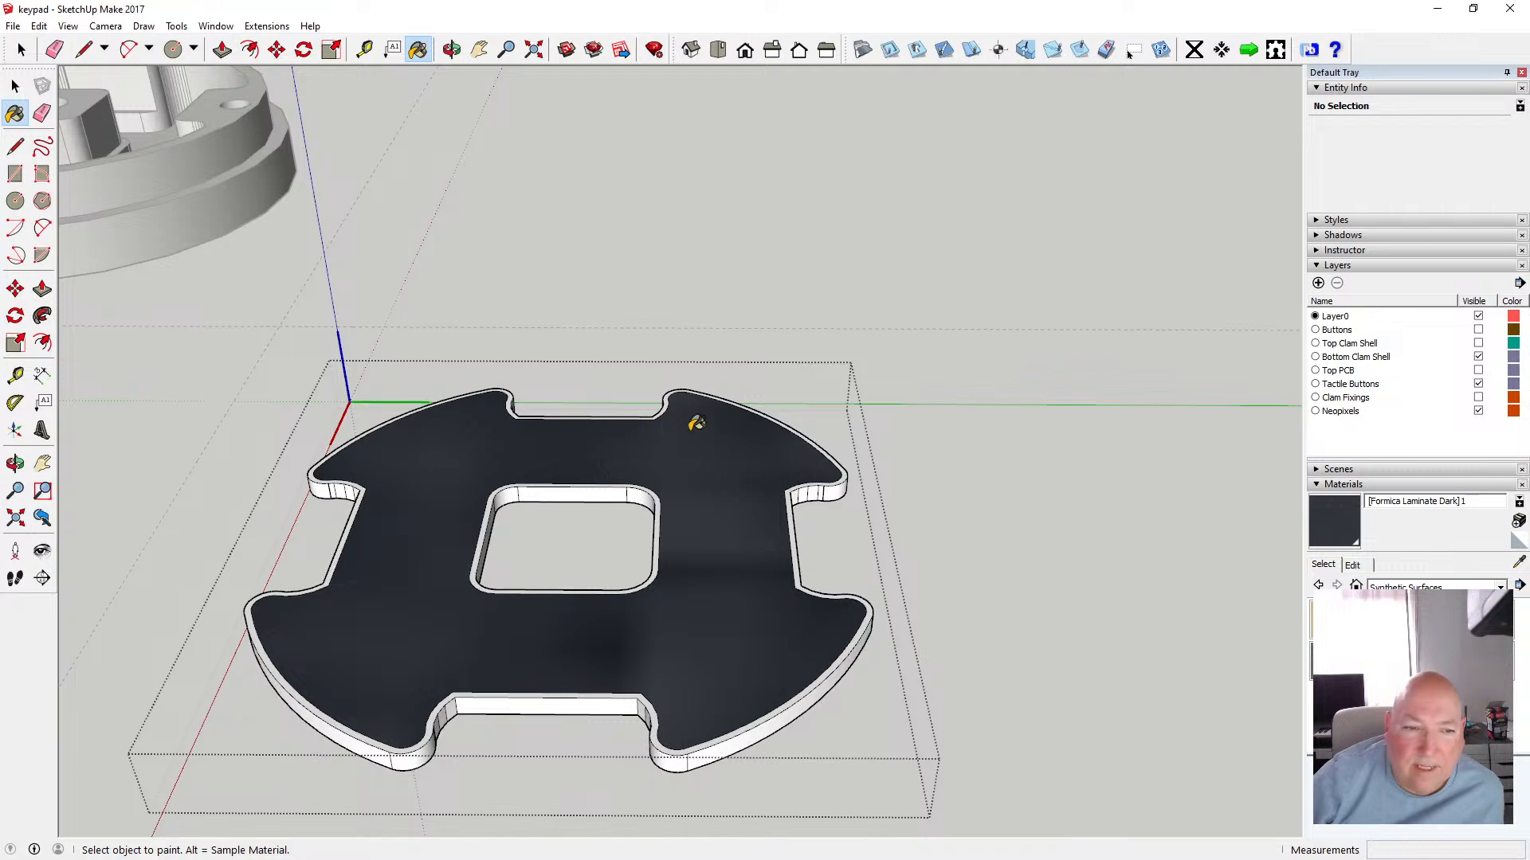
Paint the component's bottom face with the same Formica Laminate Dark material
left_click(452, 49)
mouse_move(571, 415)
left_mouse_down()
mouse_move(516, 403)
mouse_move(549, 170)
mouse_move(519, 175)
left_mouse_up()
left_click(14, 113)
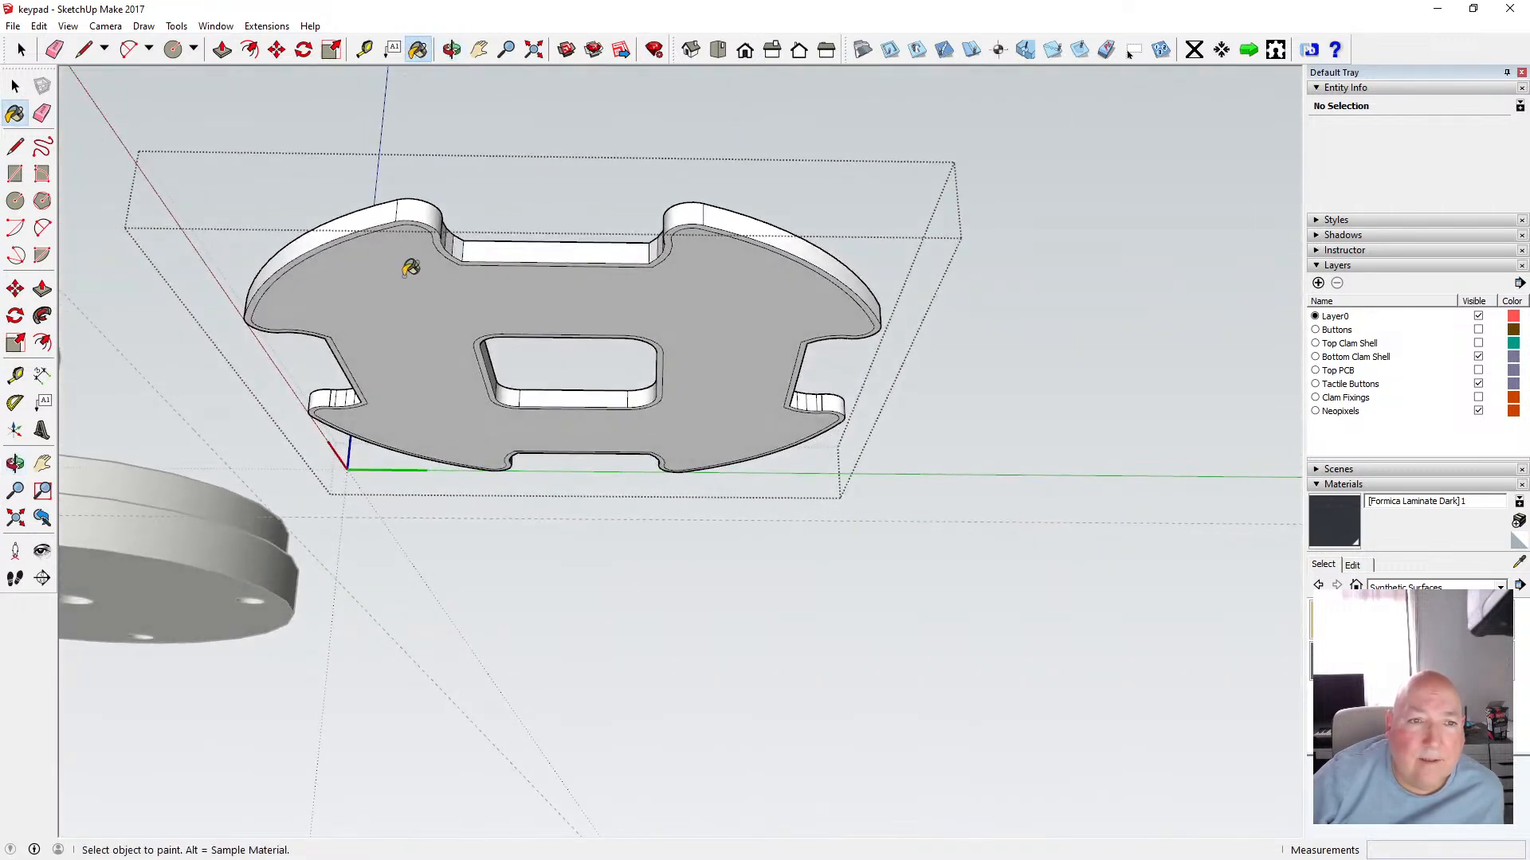
left_click(408, 270)
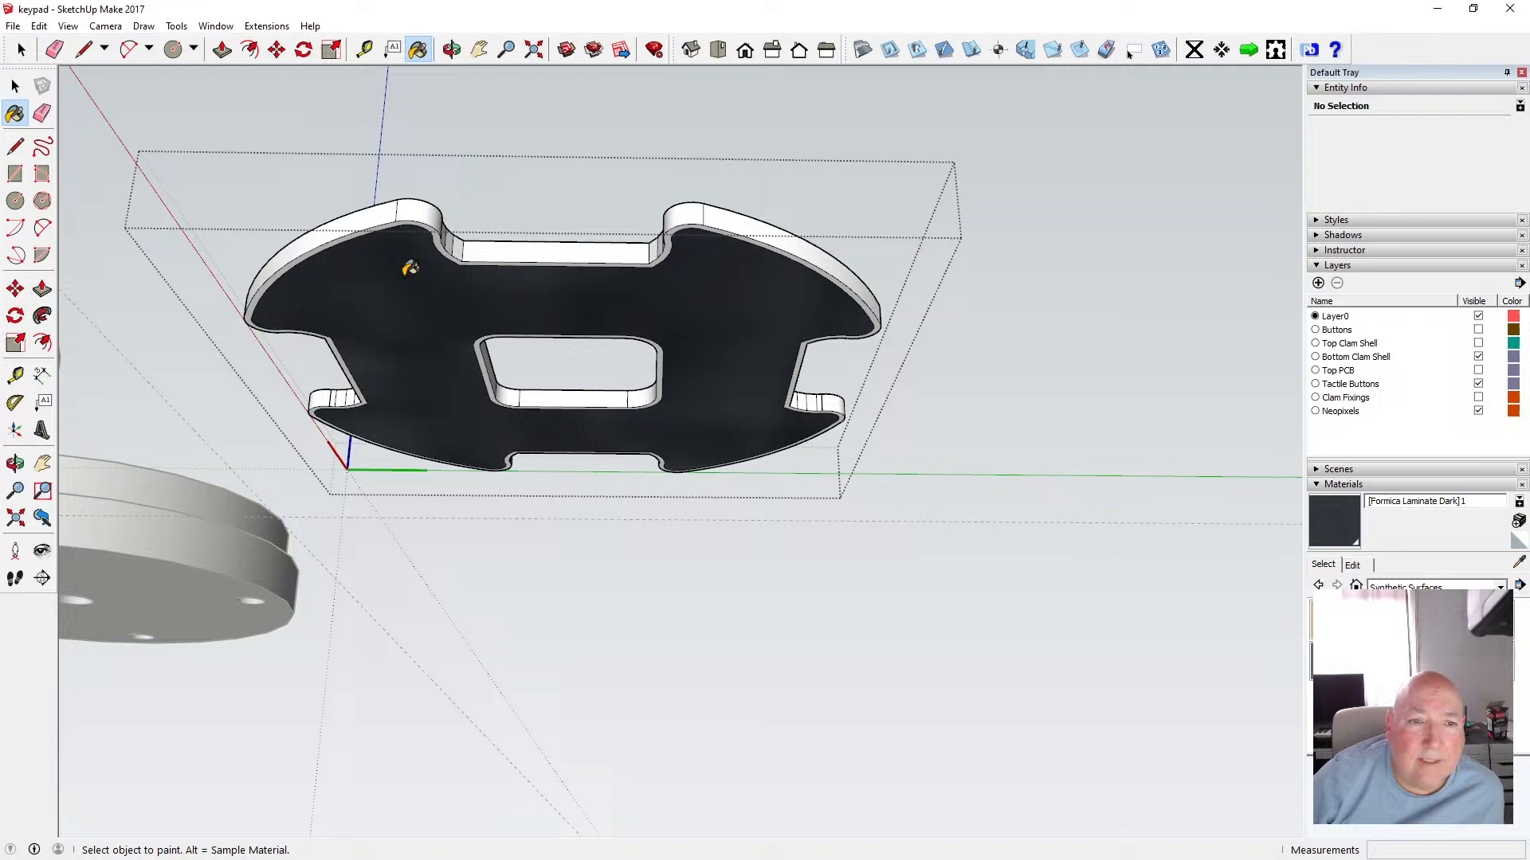
Switch the materials library from Synthetic Surfaces to Colors
left_click(451, 49)
mouse_move(550, 211)
left_mouse_down()
mouse_move(591, 502)
mouse_move(564, 478)
left_mouse_up()
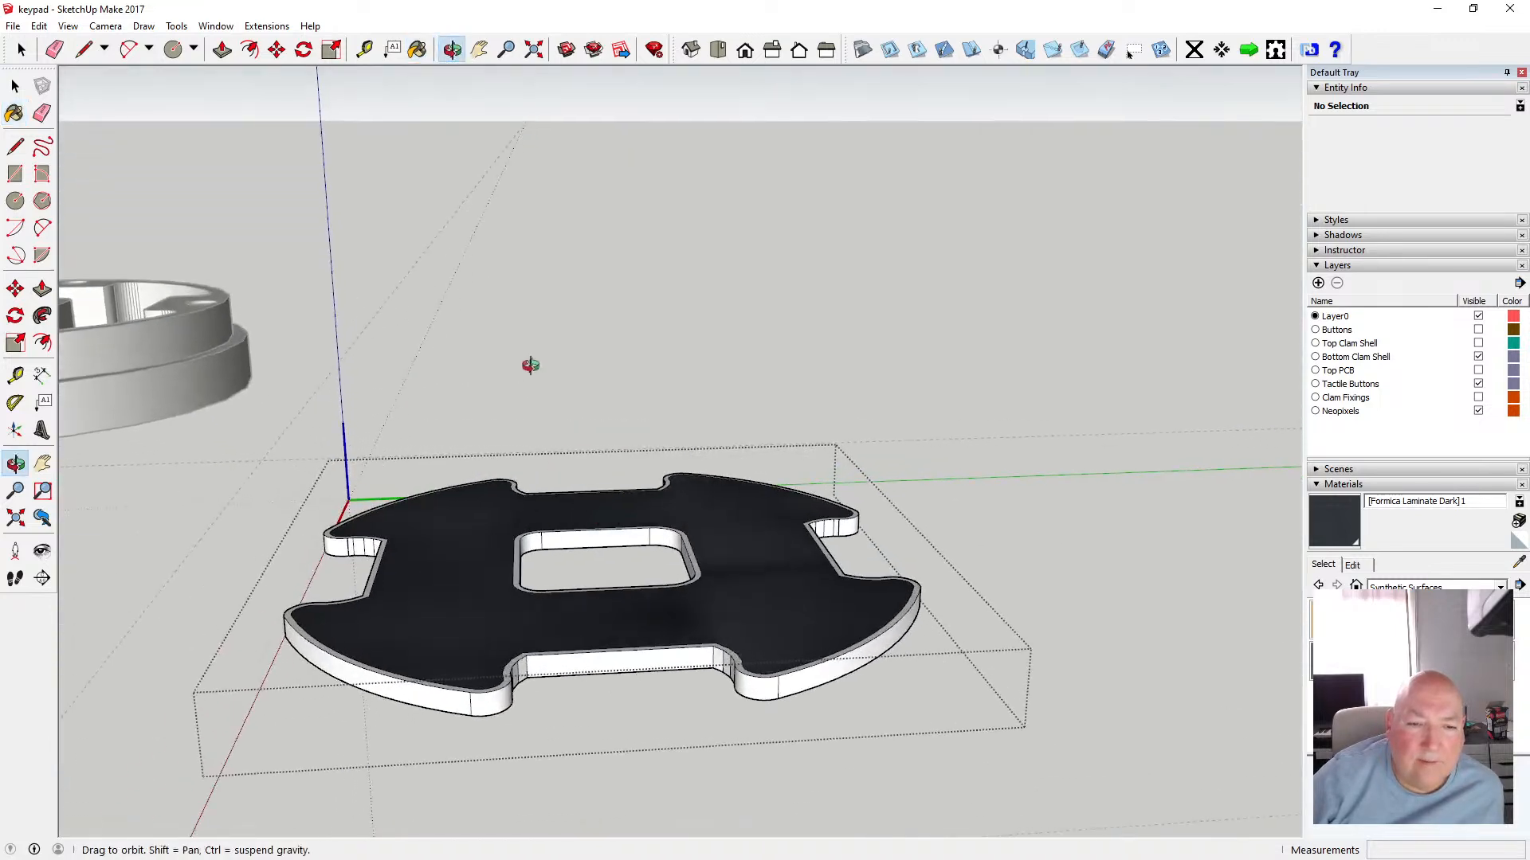
left_click_drag(529, 366, 535, 406)
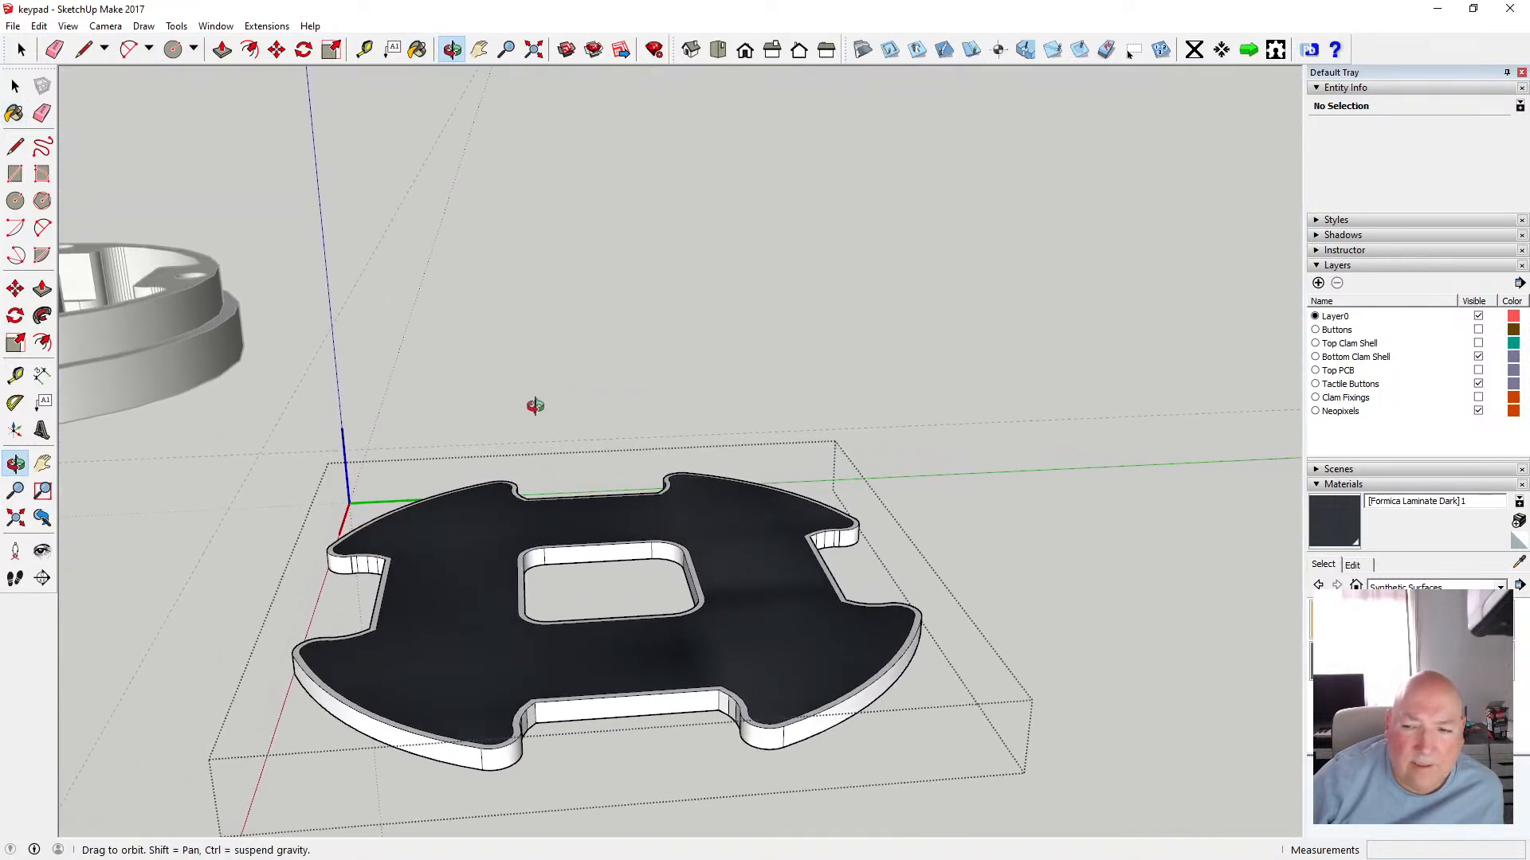
left_click(1500, 587)
left_click(1486, 643)
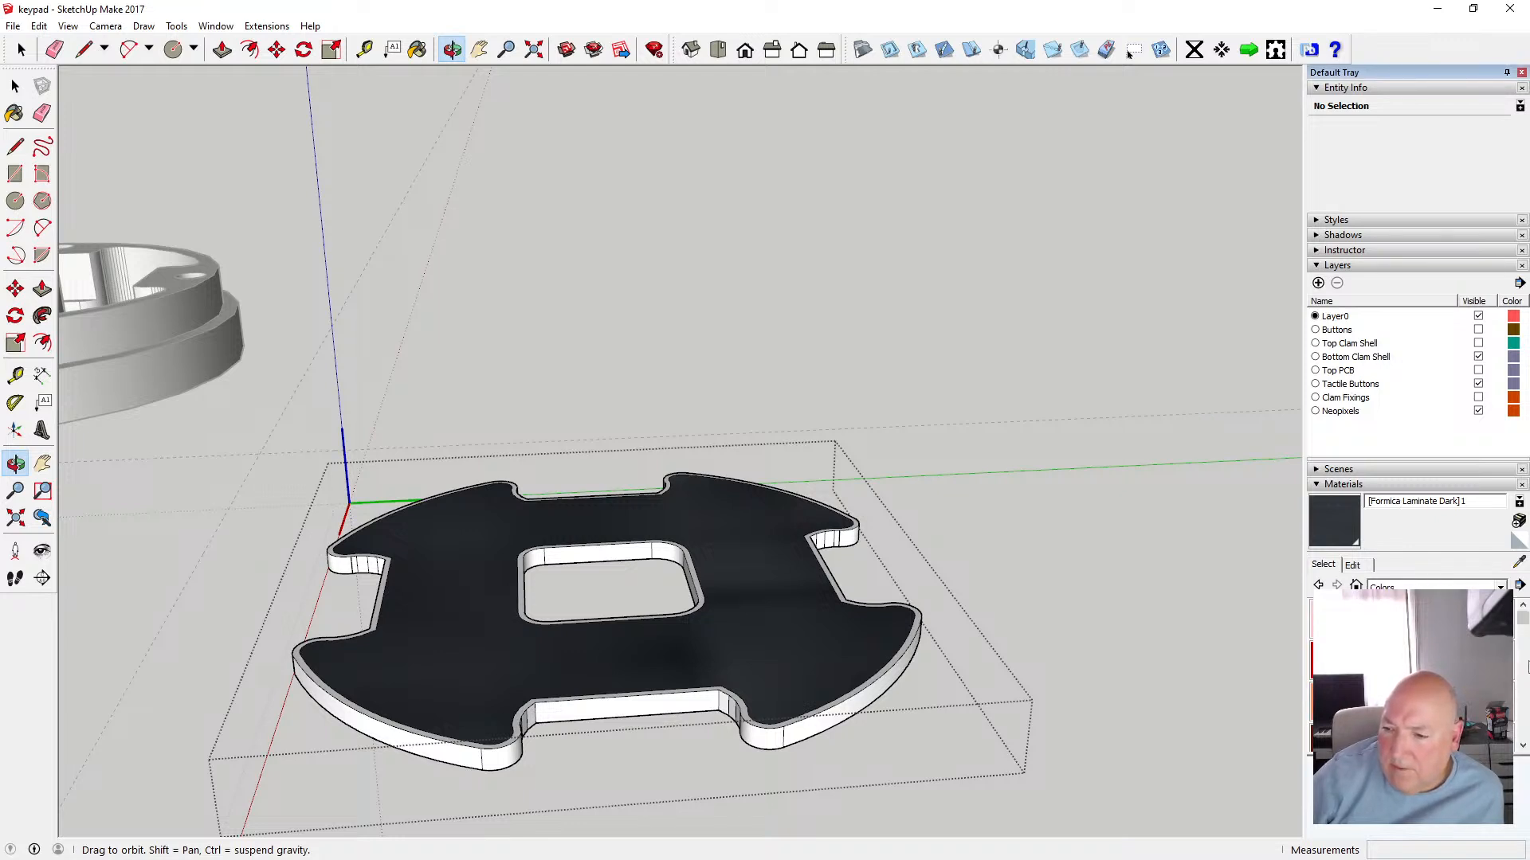
left_click(1522, 747)
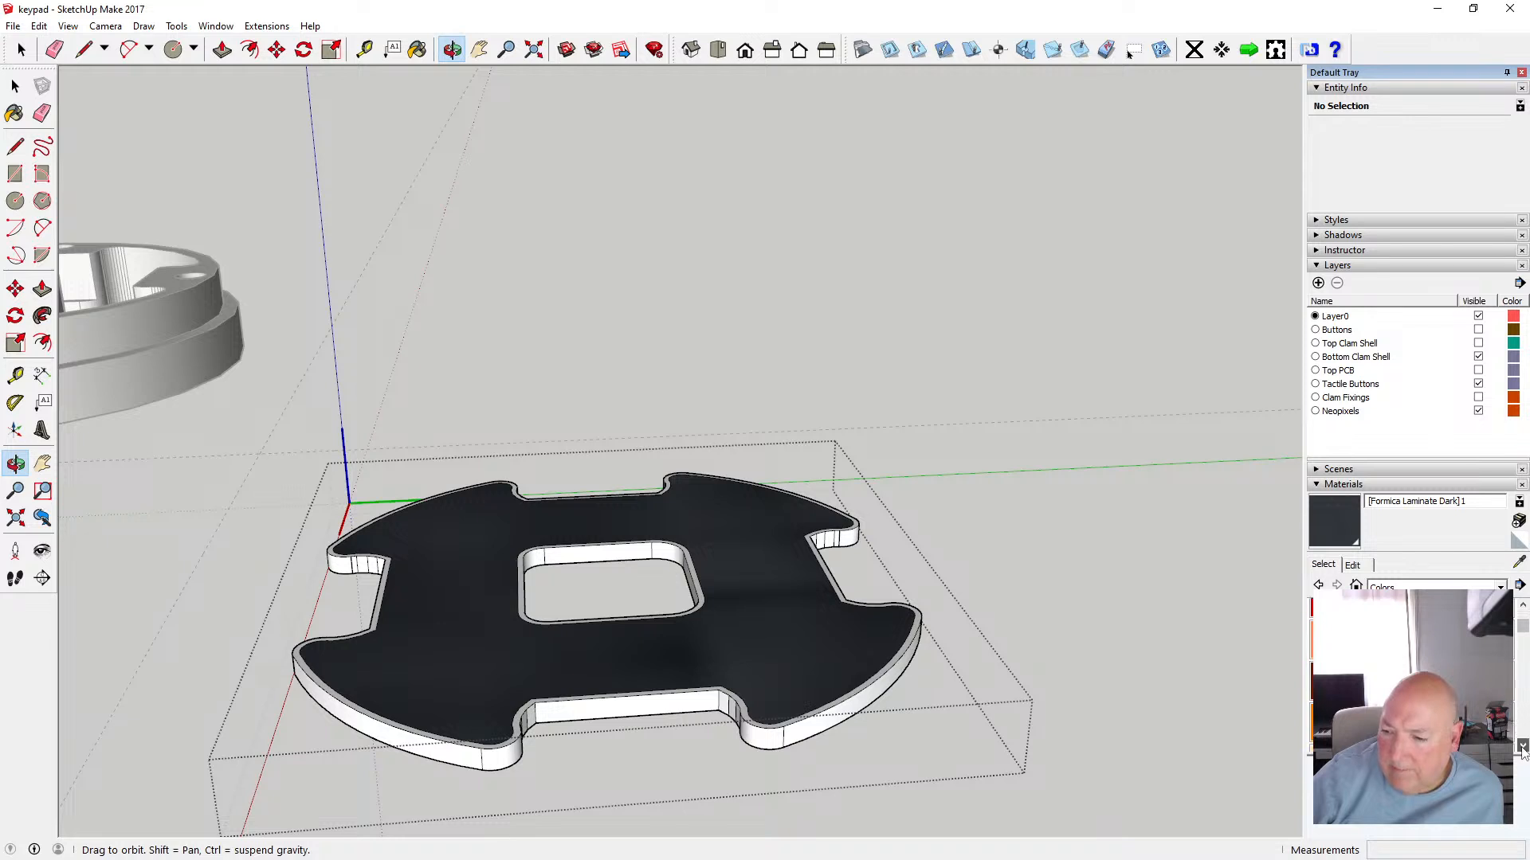
left_click(1521, 747)
left_click(1522, 746)
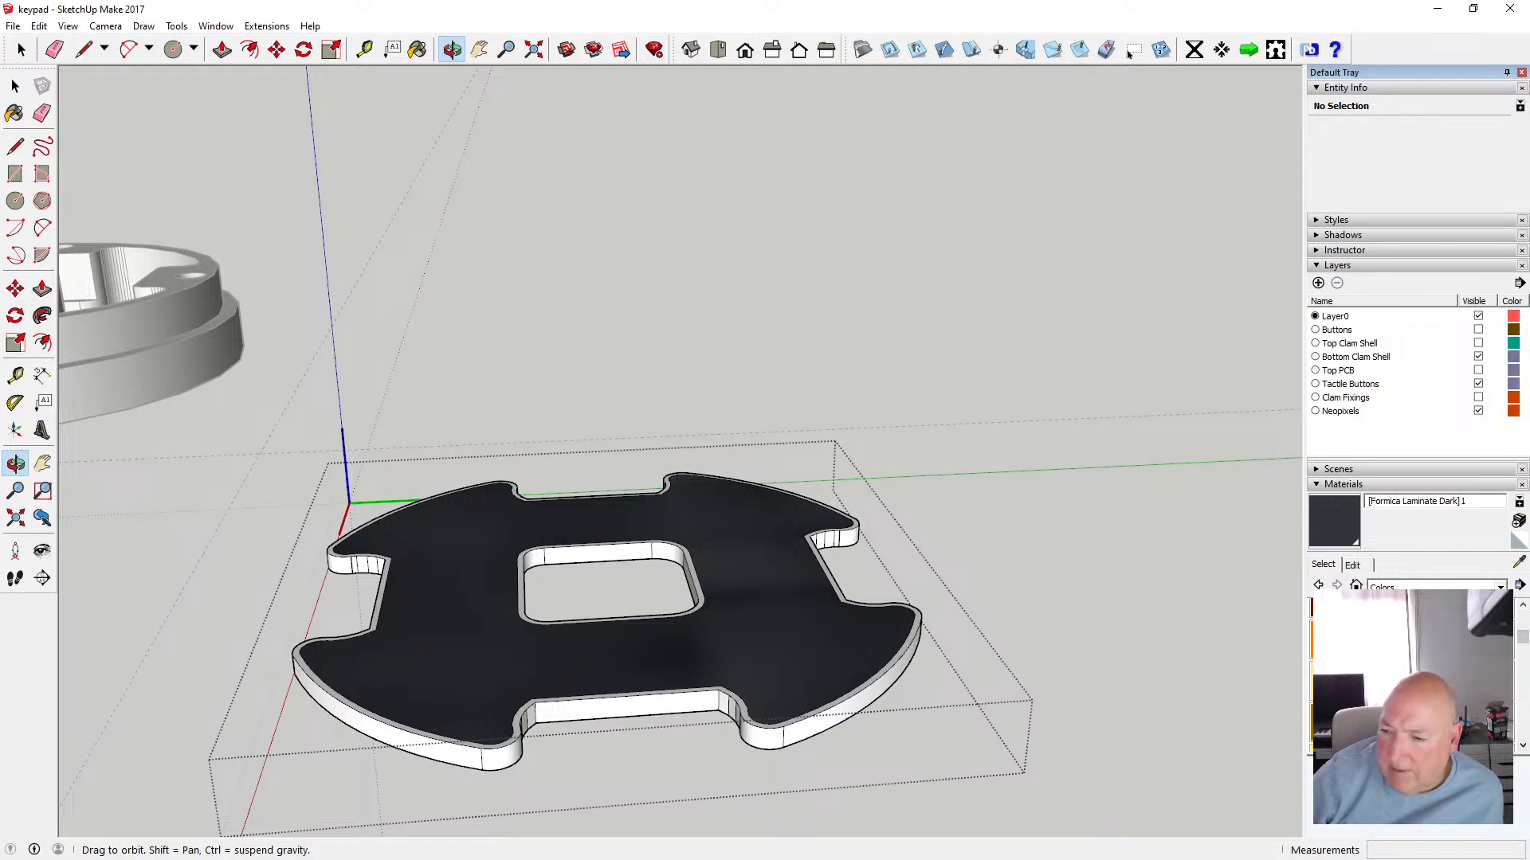
Paint the top outer rim band with Color D05, then repaint it with Color C05
left_click(1453, 682)
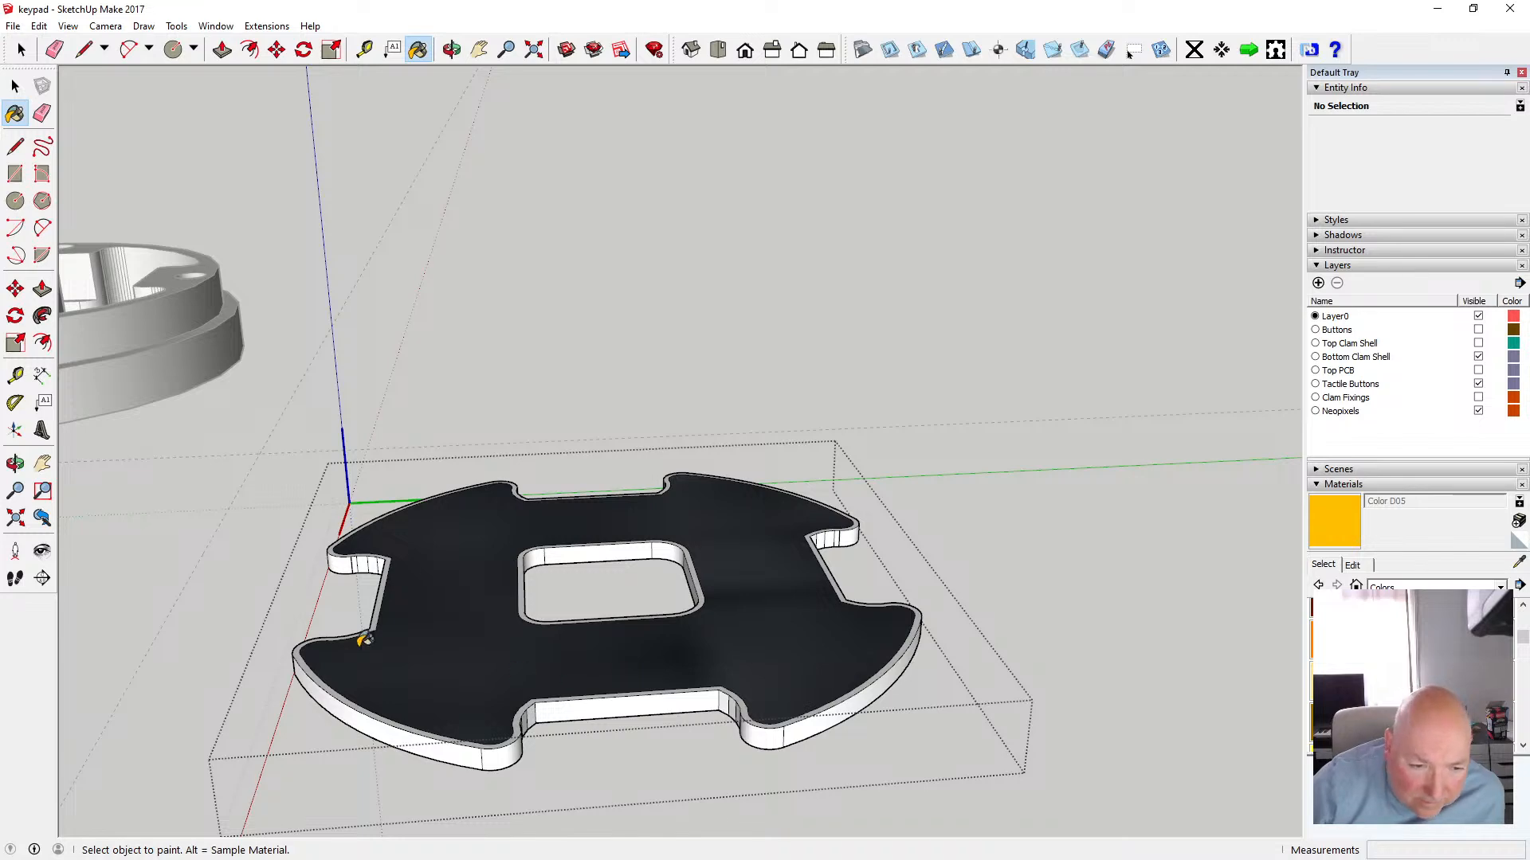
scroll(299, 638, "up", 5)
left_click(299, 637)
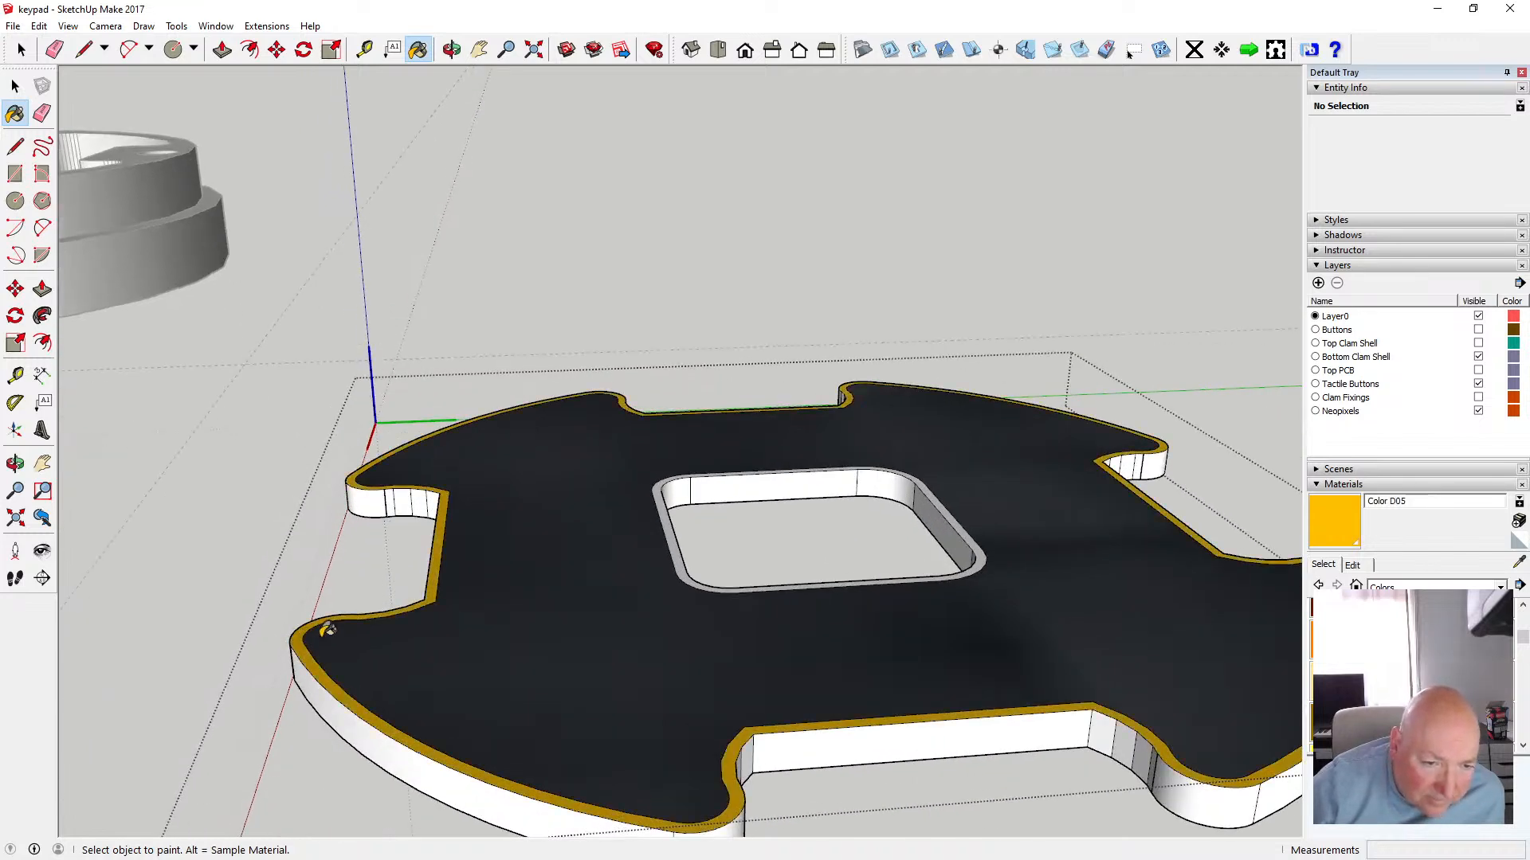
scroll(299, 637, "down", 3)
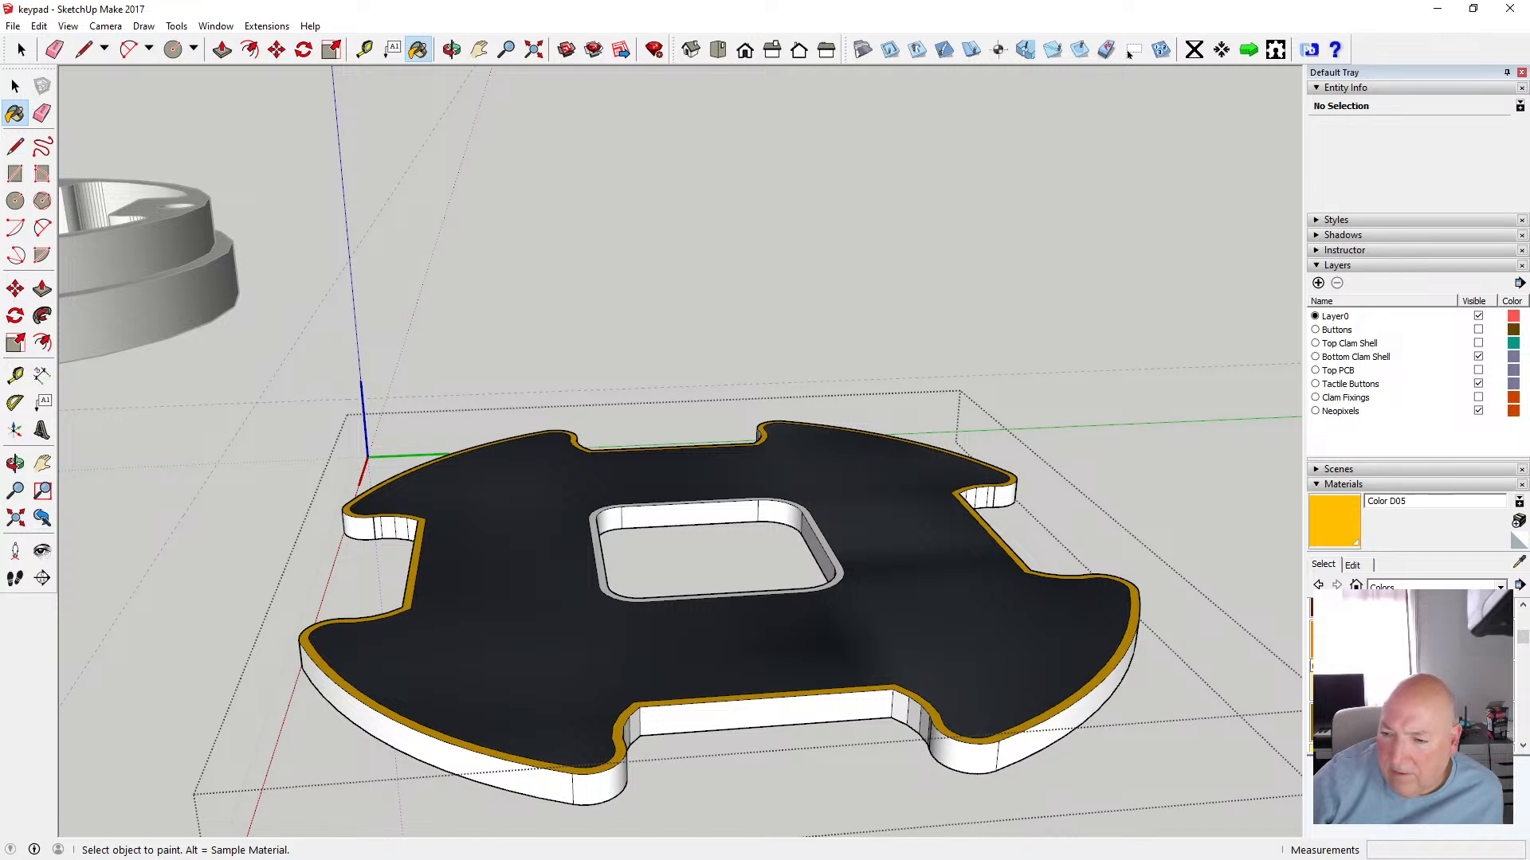
left_click(1322, 644)
left_click(303, 639)
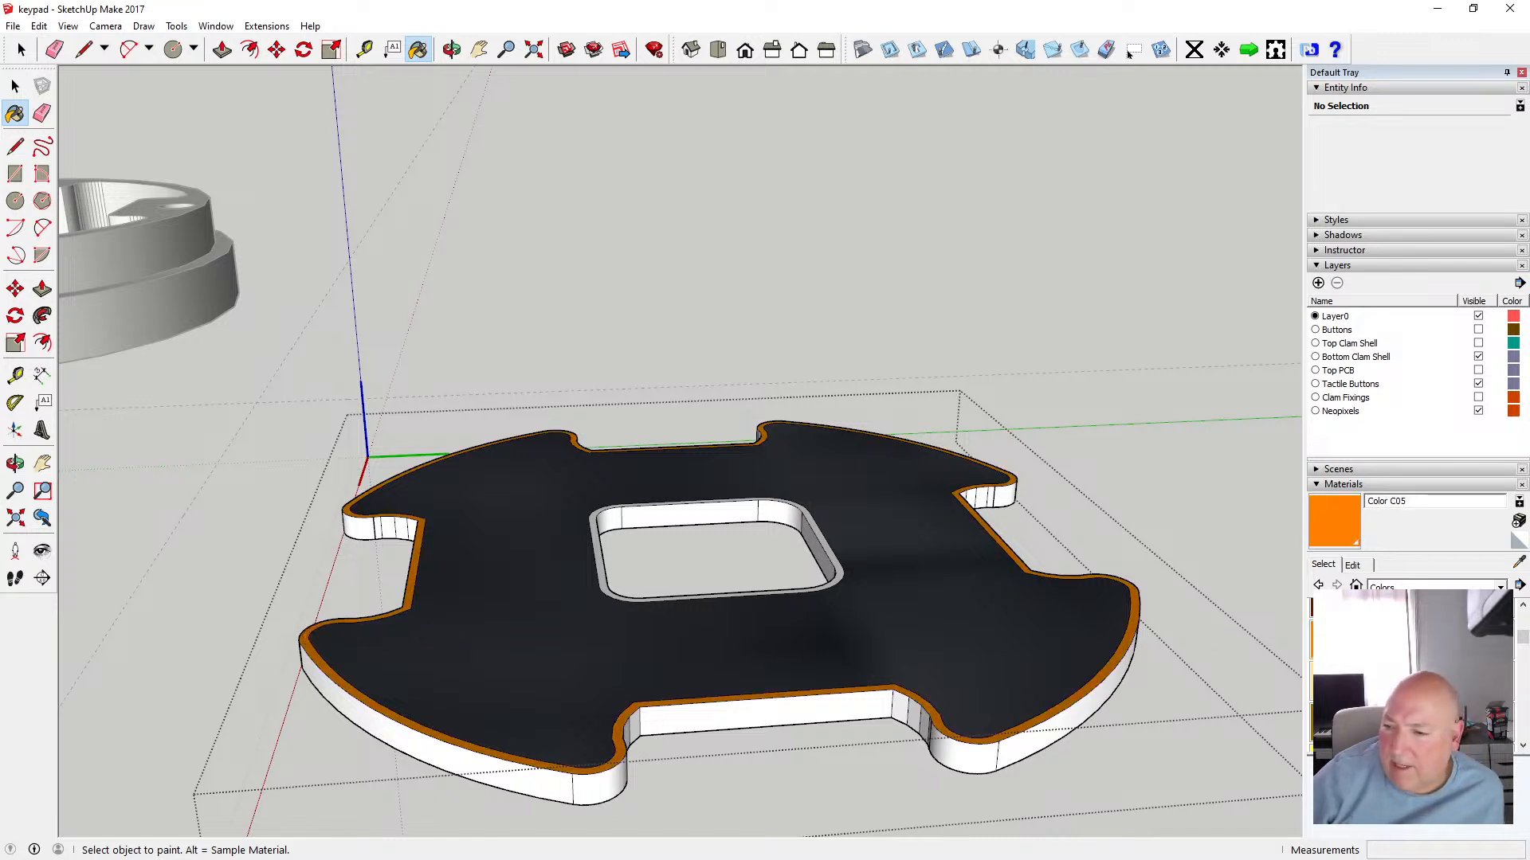
Paint the top outer rim band and the opening's rim band with Color C04
left_click(1499, 610)
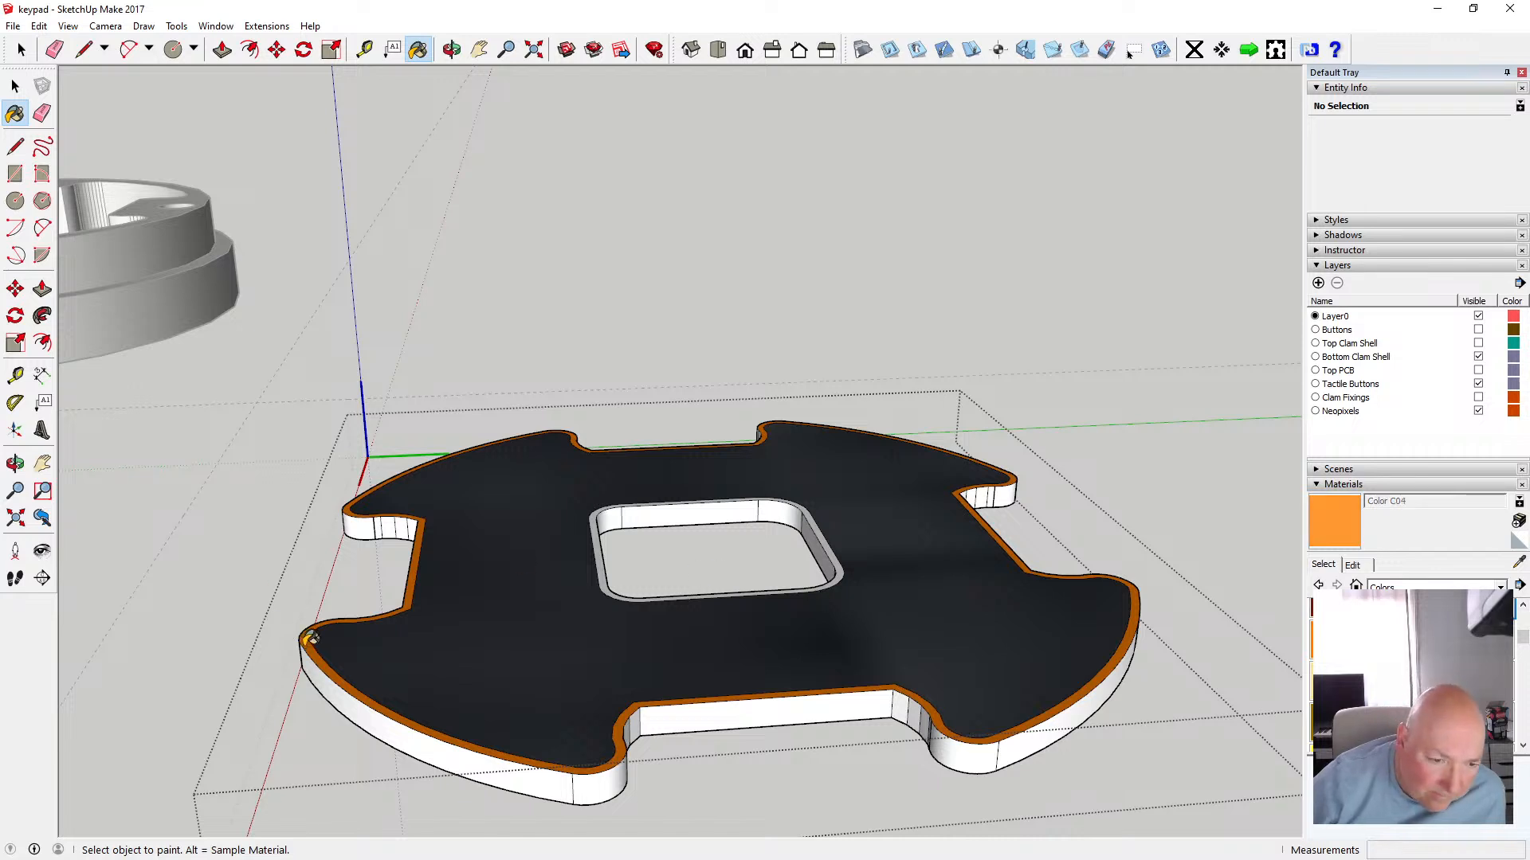
left_click(309, 636)
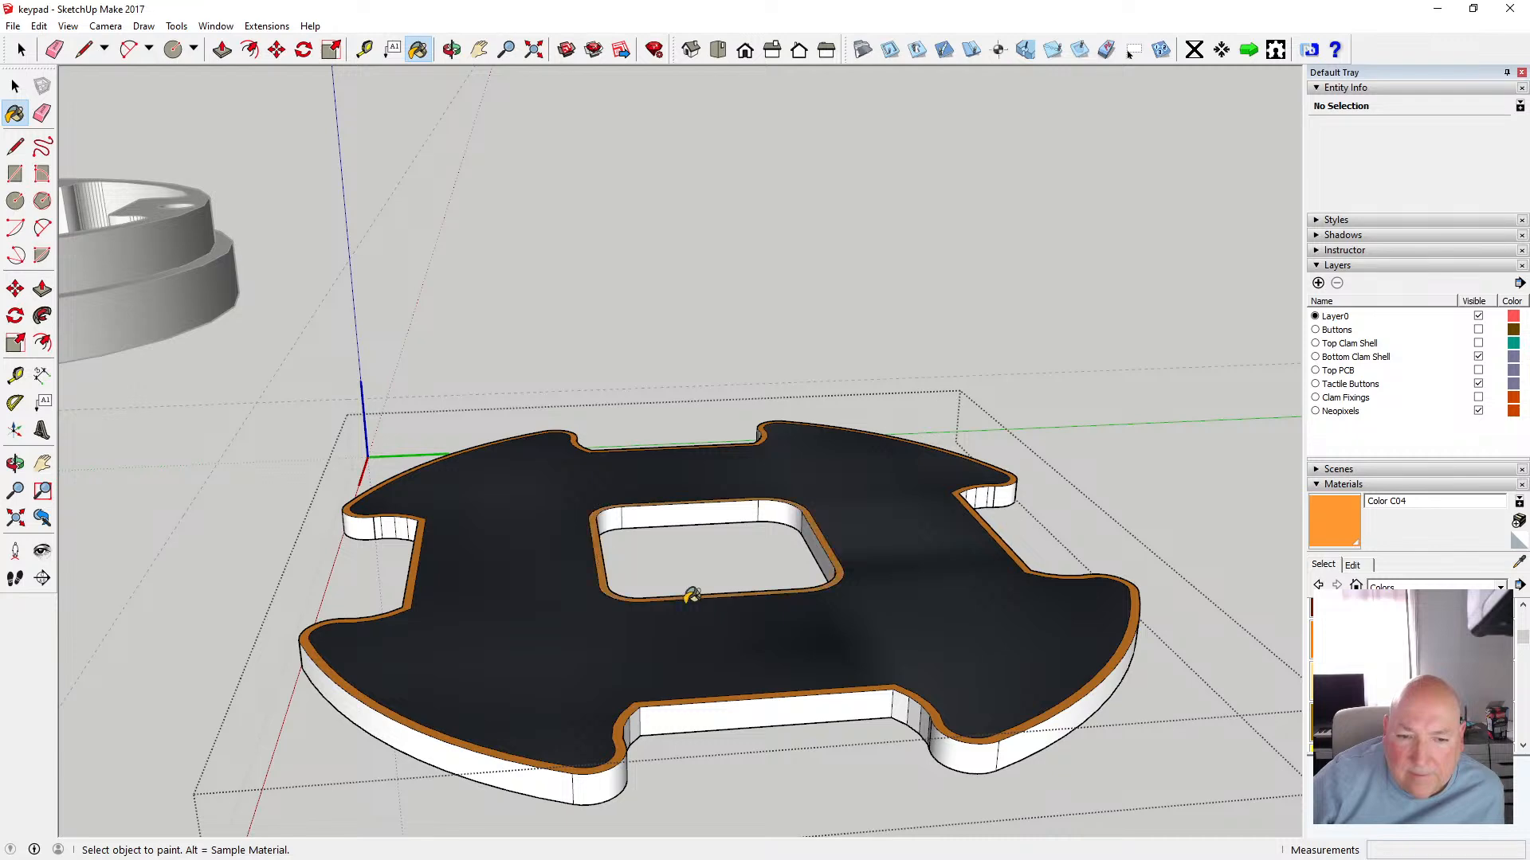
left_click(688, 589)
Paint the underside's opening rim band and outer rim band with Color C04
left_click(451, 49)
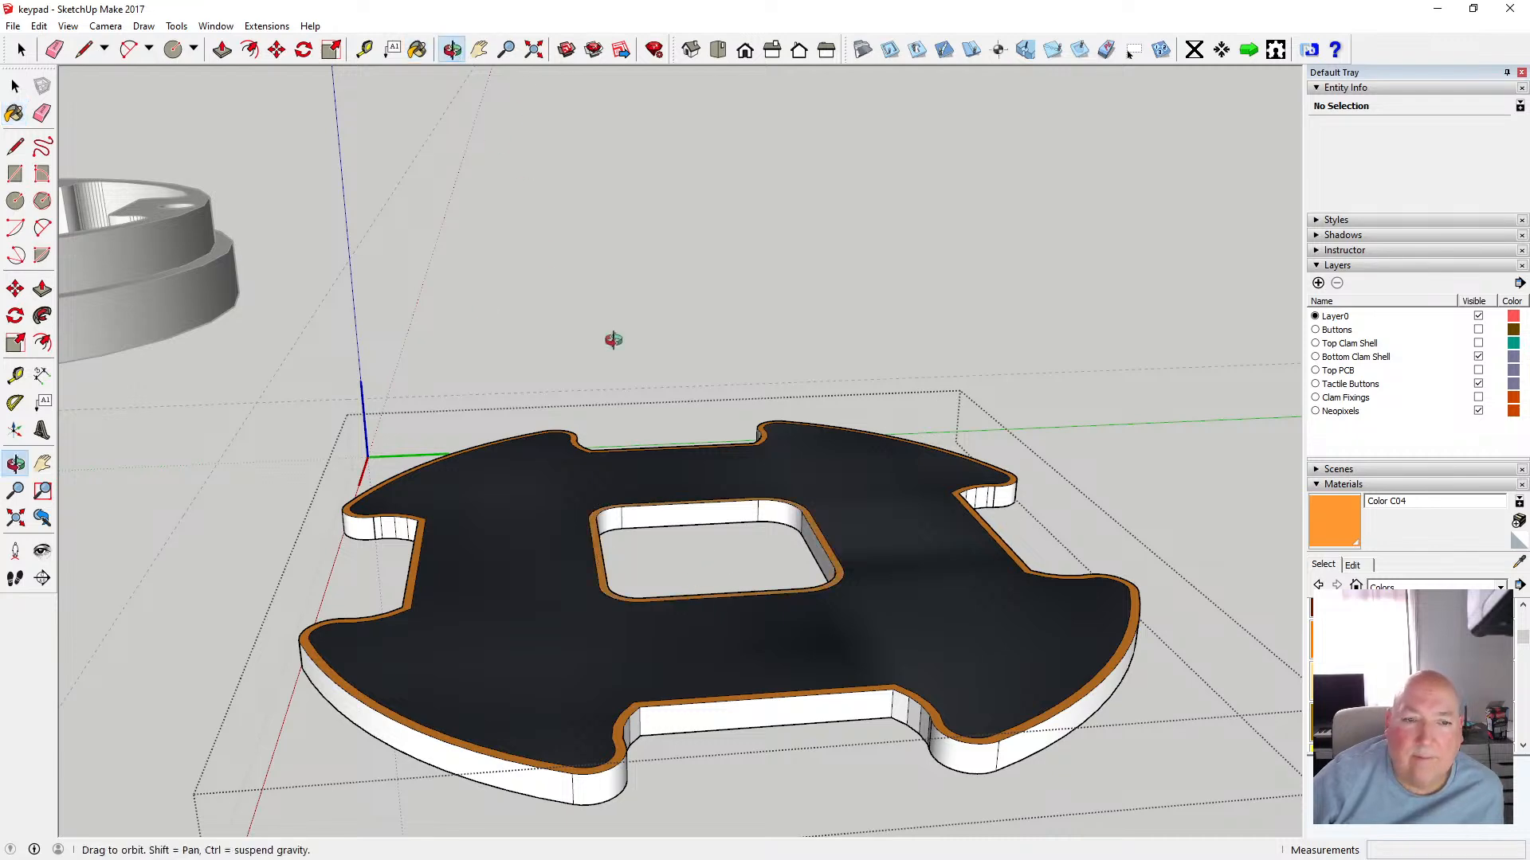
left_click_drag(614, 337, 605, 164)
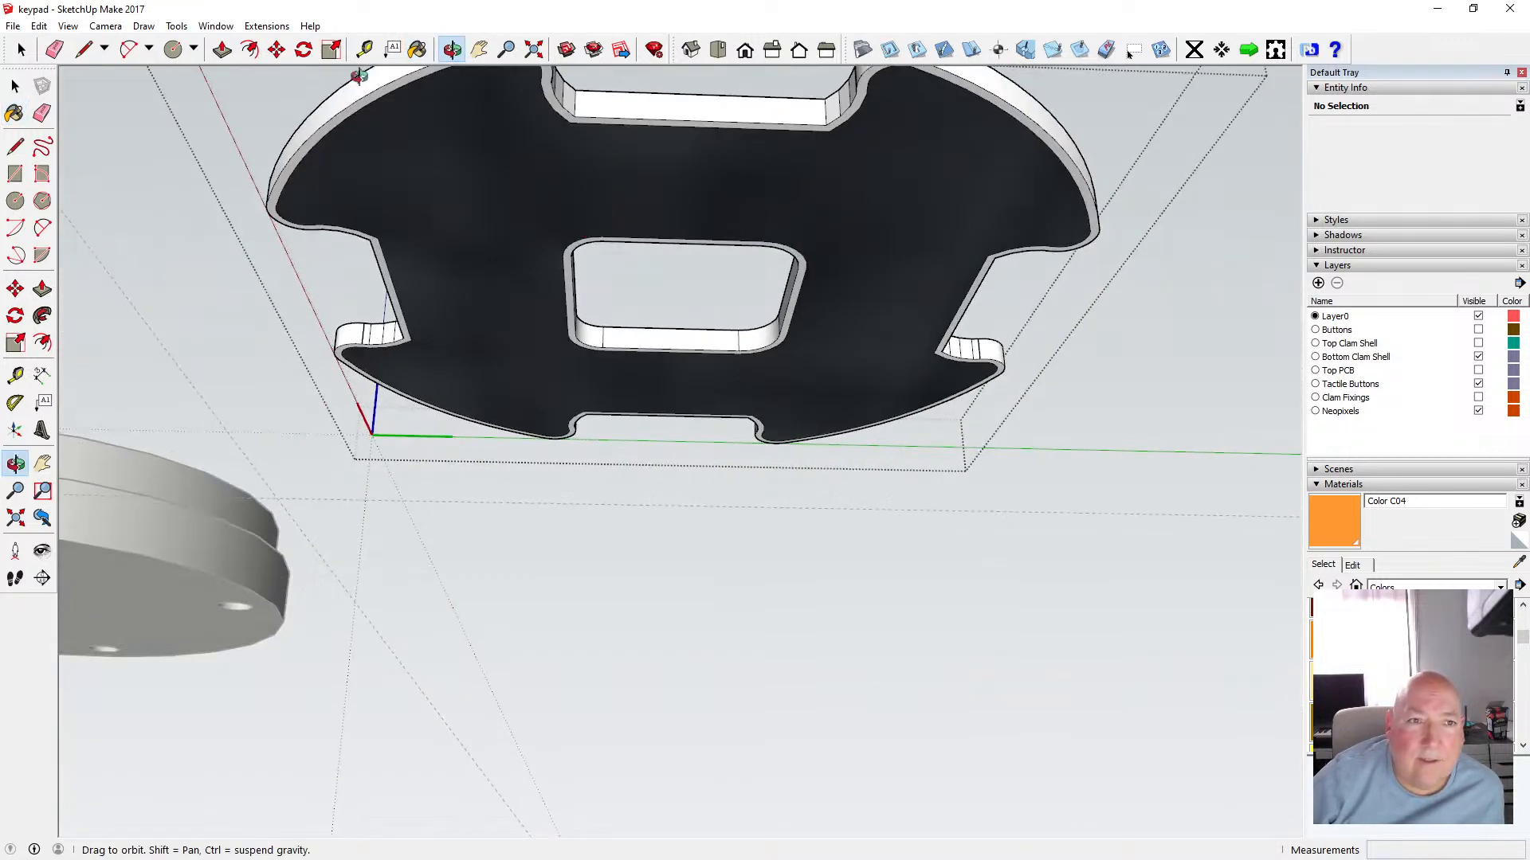
left_click(416, 49)
left_click(581, 285)
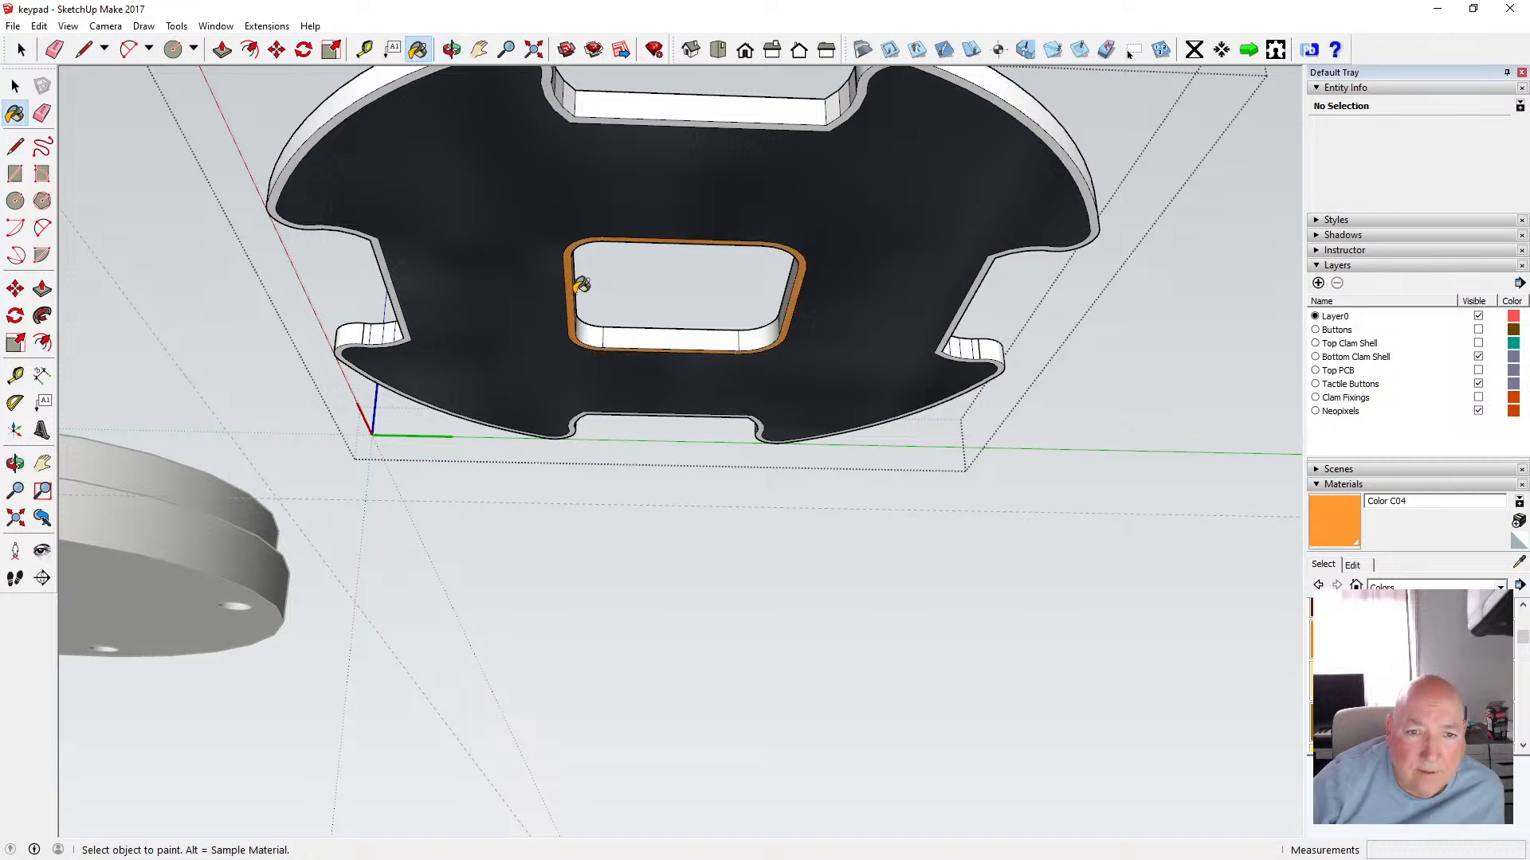
left_click(394, 287)
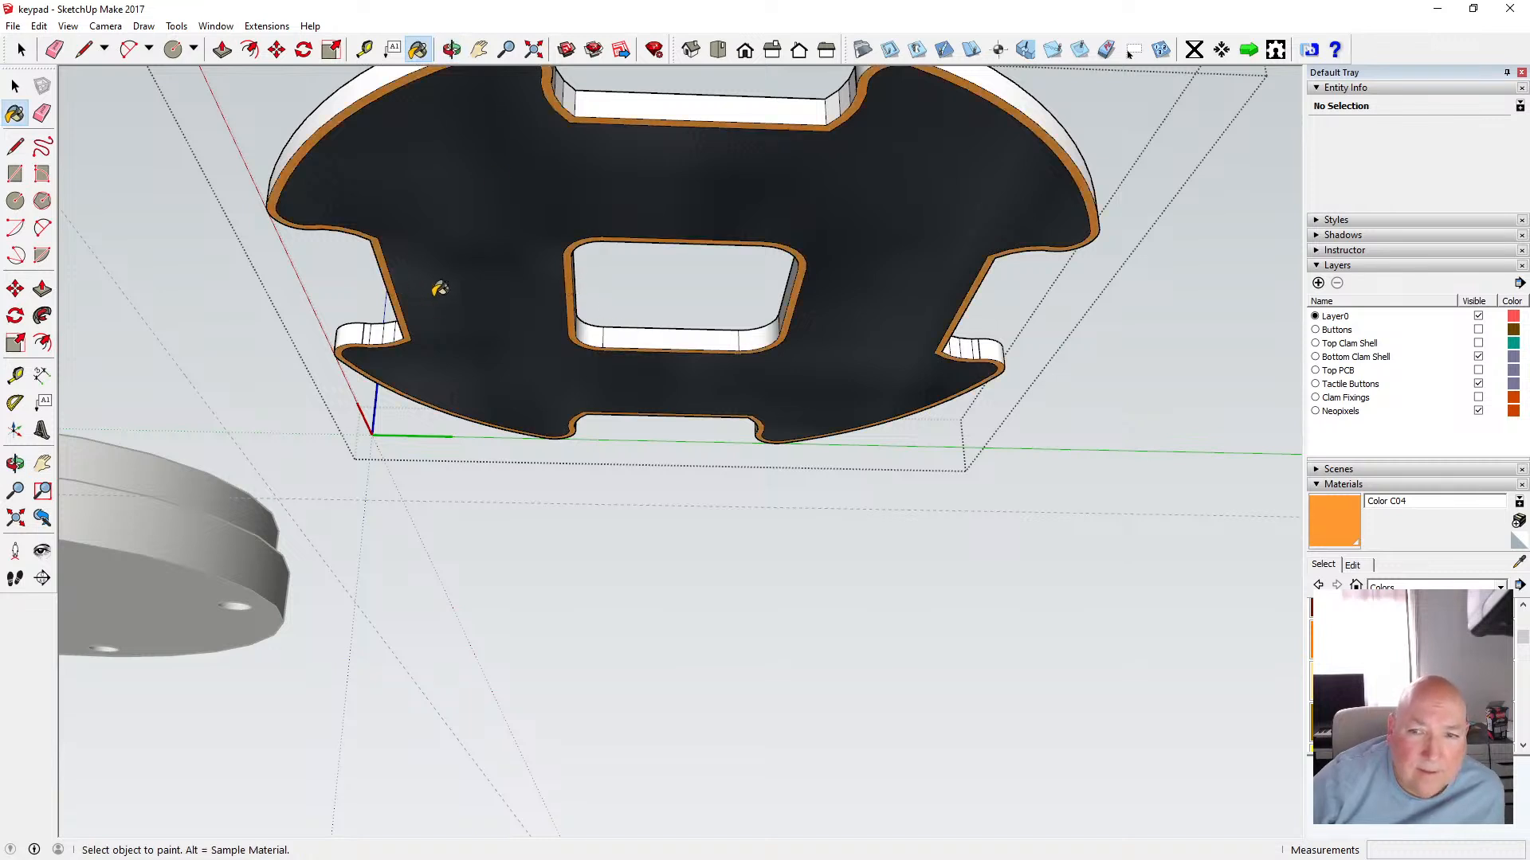
Move the component by its bounding-box corner onto the right bottom clam shell in top view
left_click_drag(541, 98, 447, 418)
left_click(16, 86)
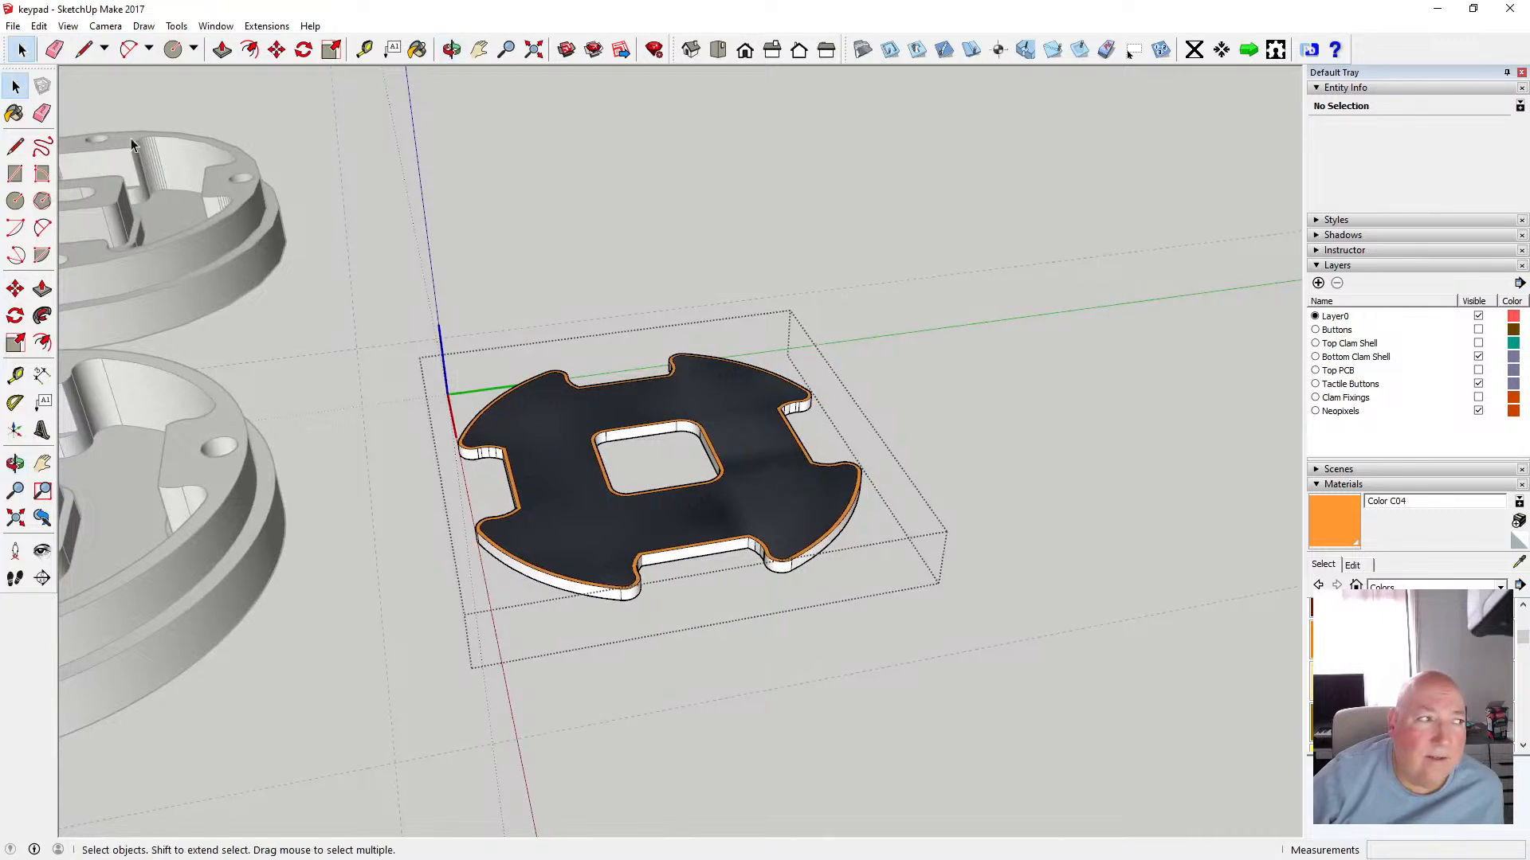
left_click(485, 193)
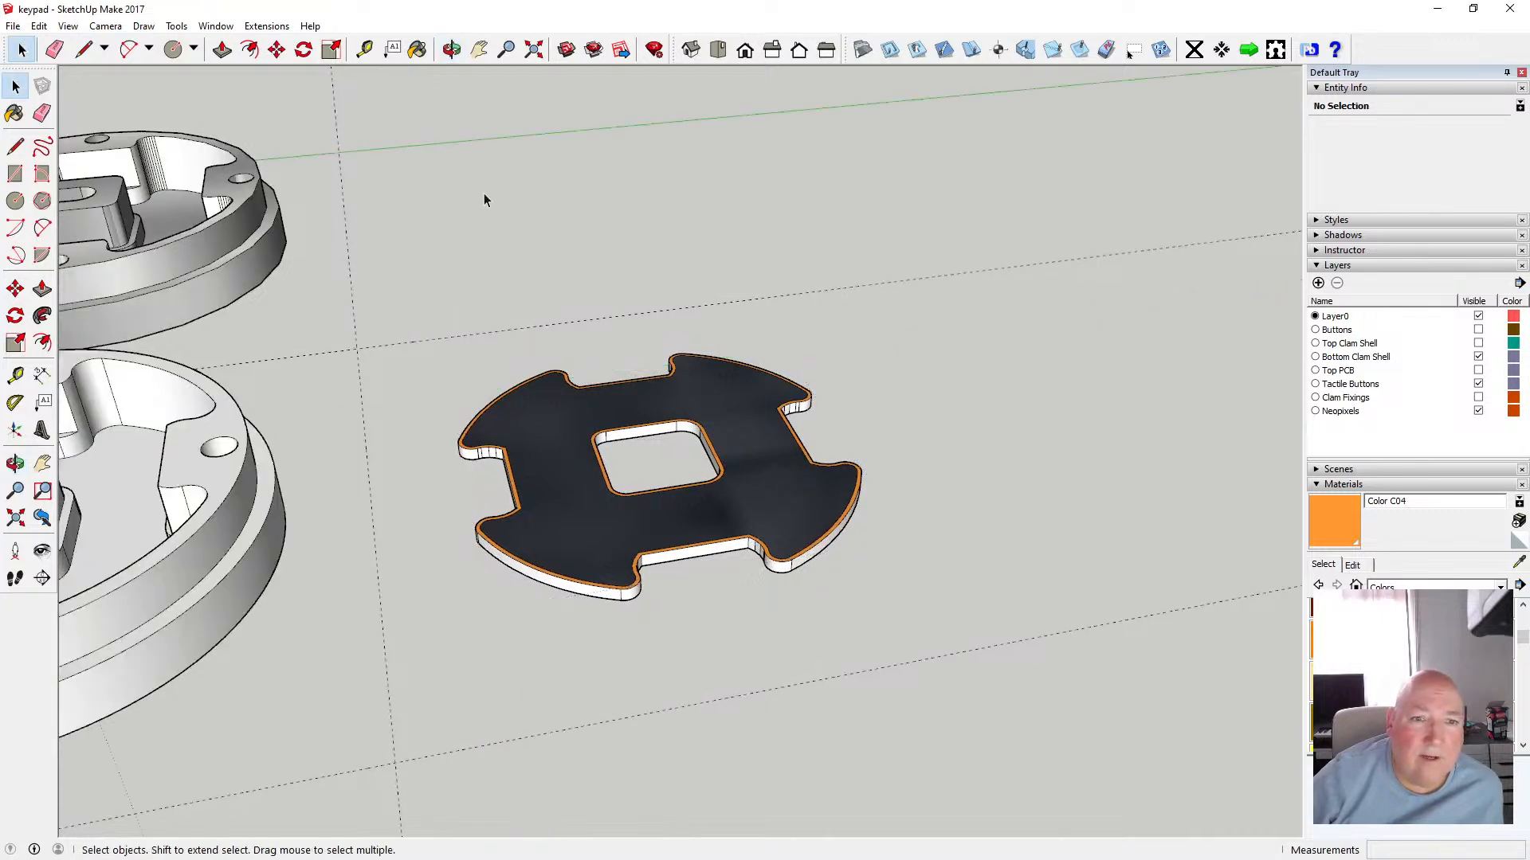
left_click(717, 51)
scroll(573, 255, "down", 4)
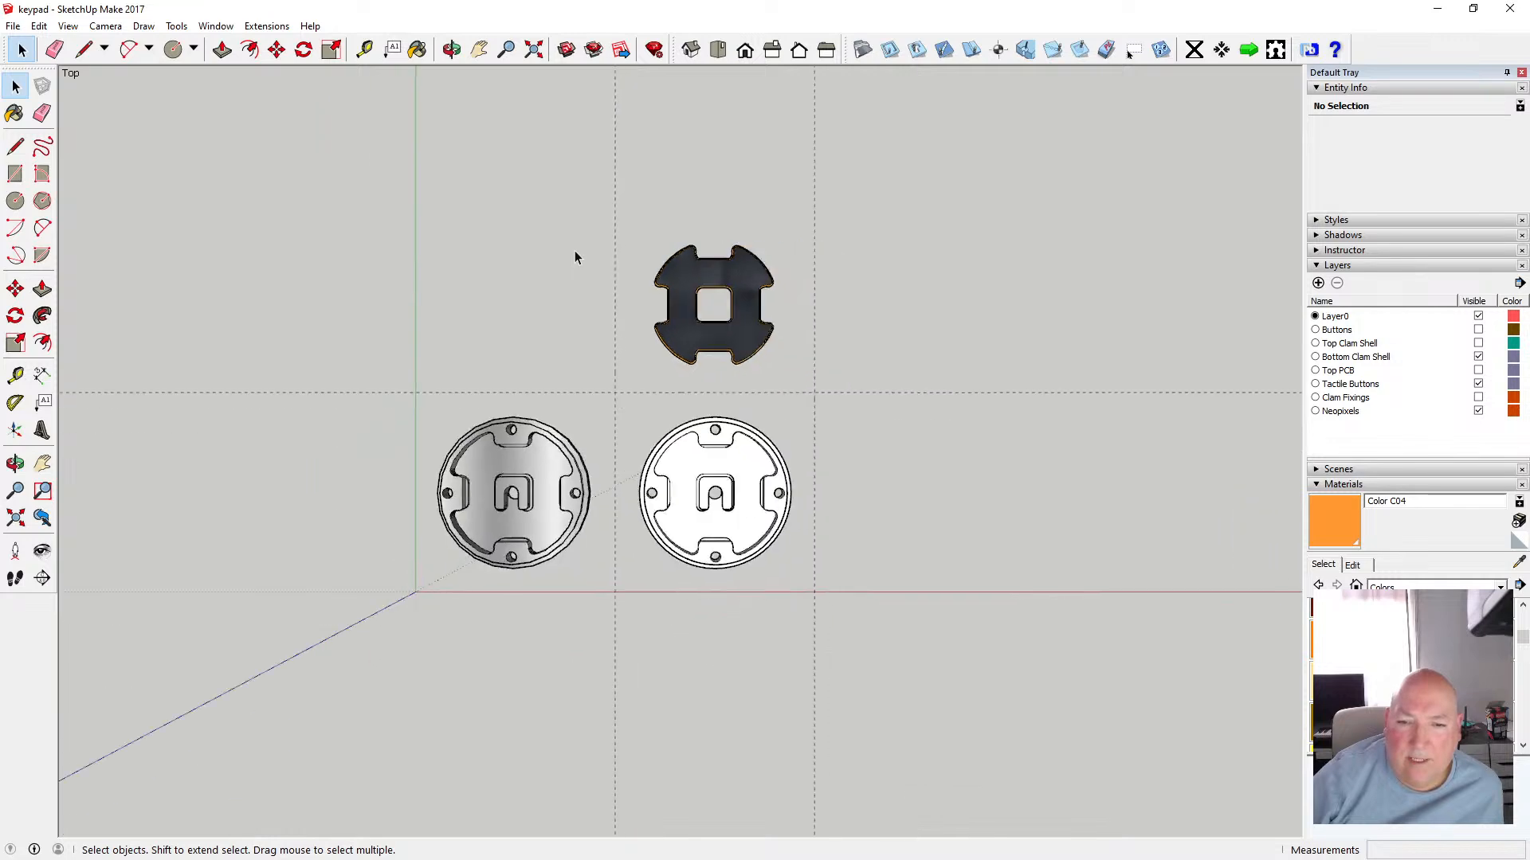
left_click(681, 294)
scroll(680, 294, "up", 5)
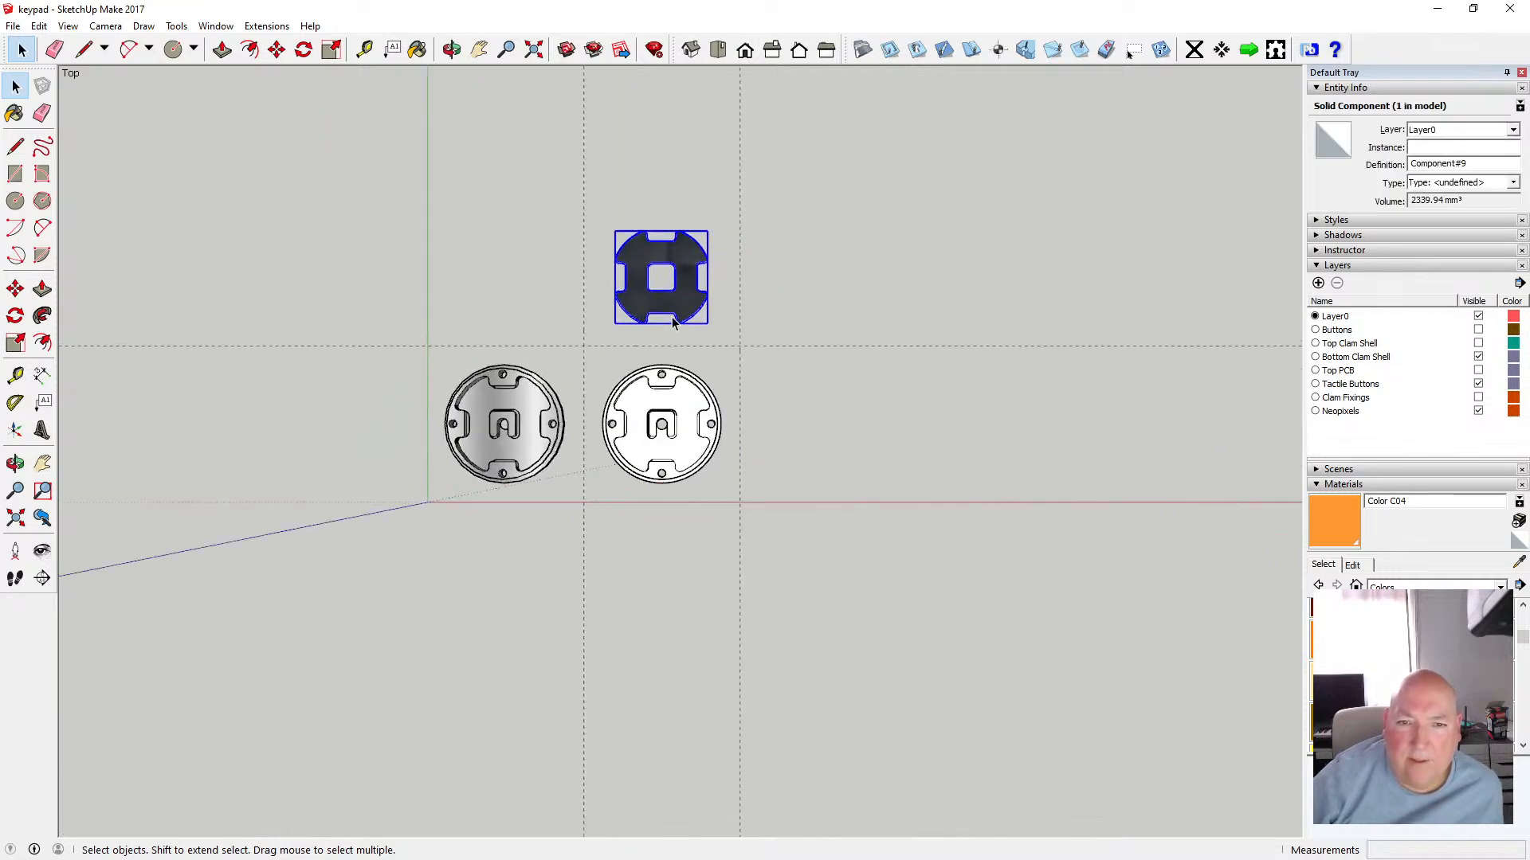
left_click(276, 51)
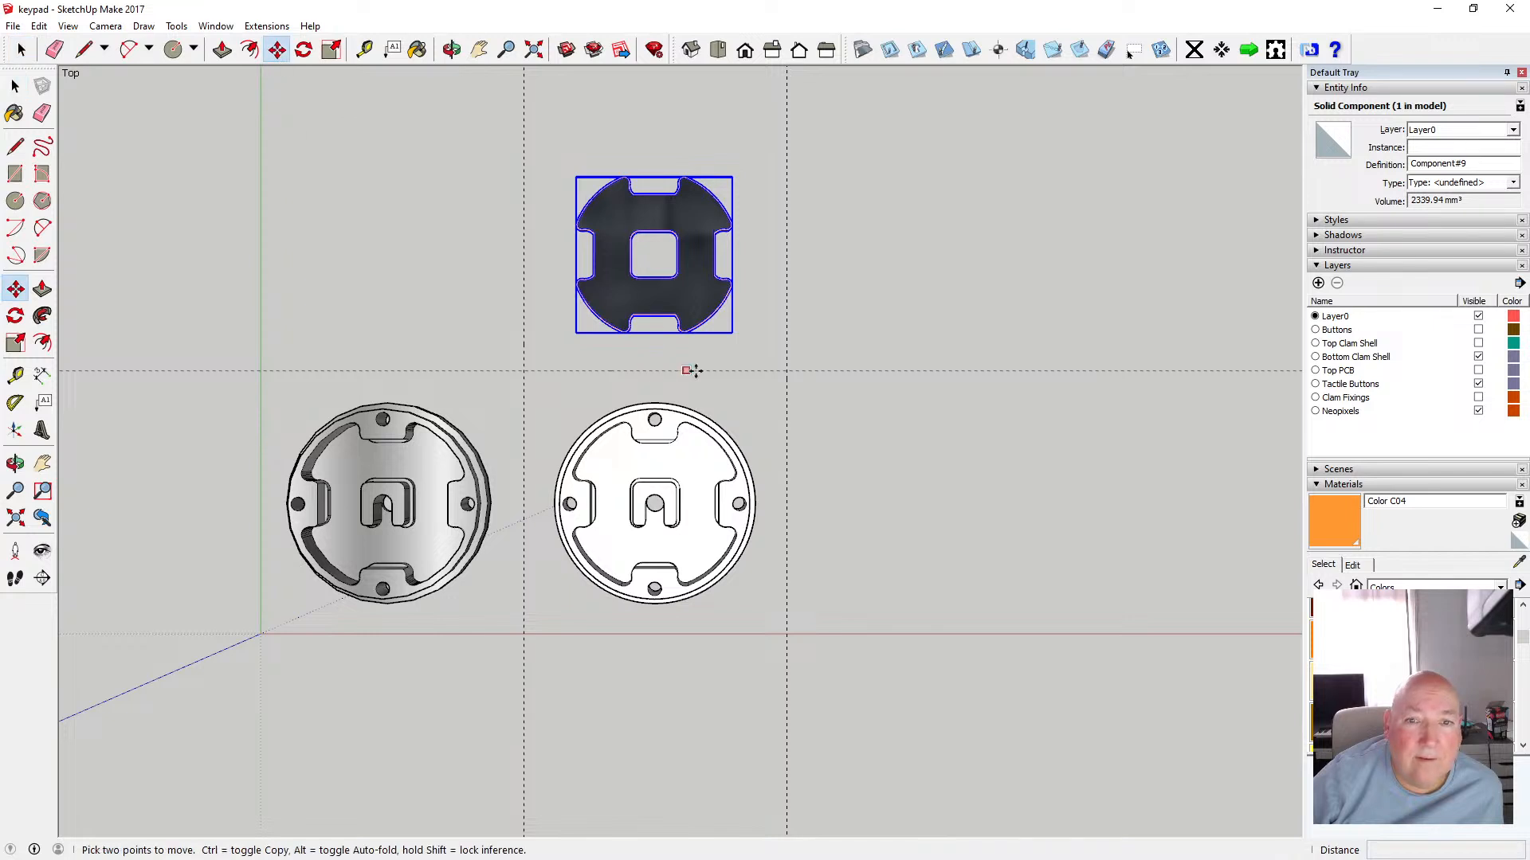
left_click(686, 332)
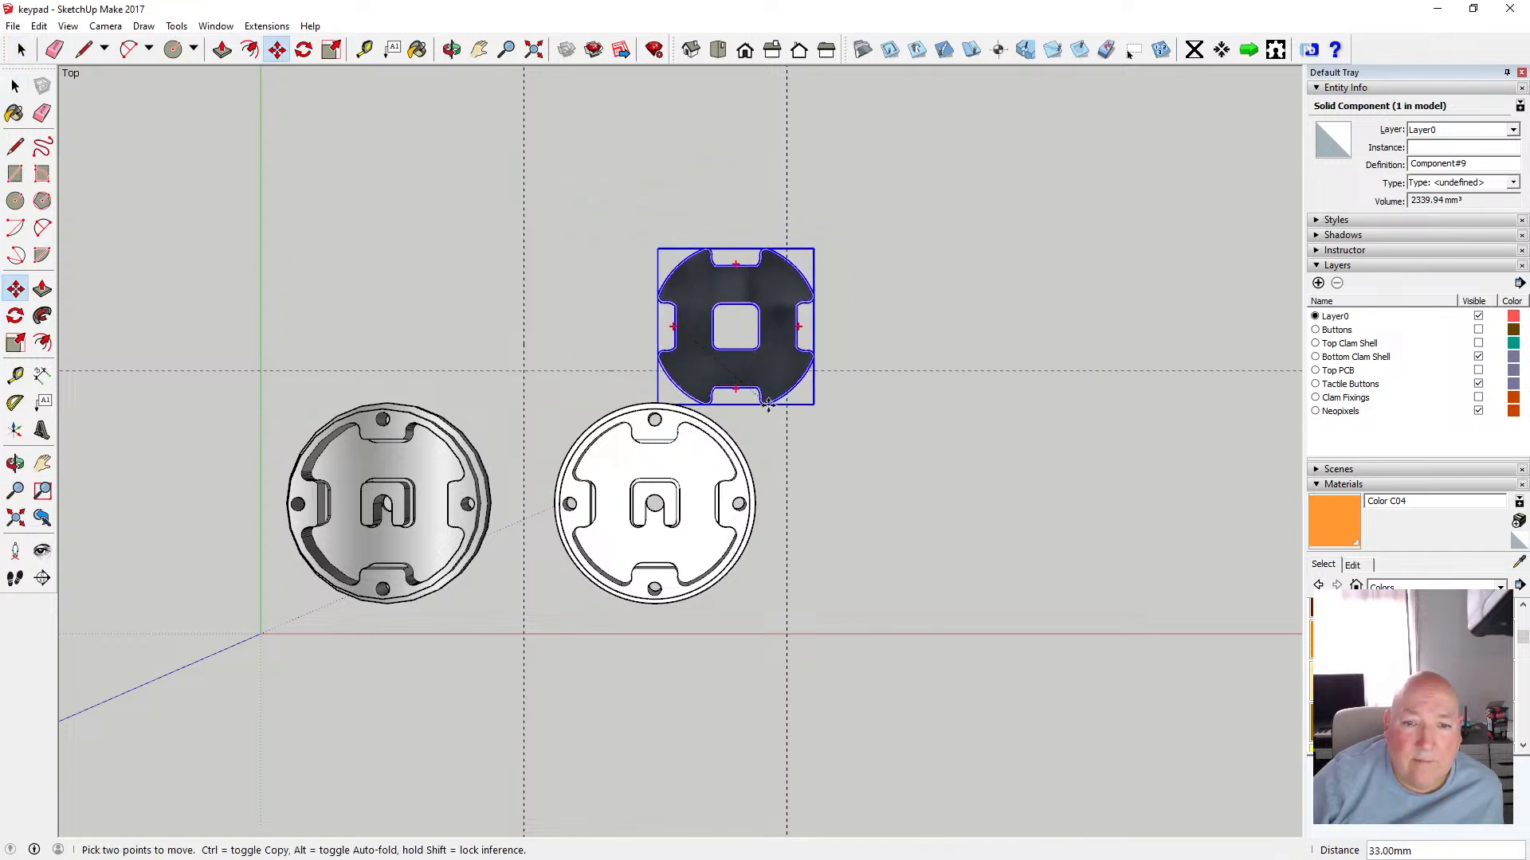
left_click(685, 593)
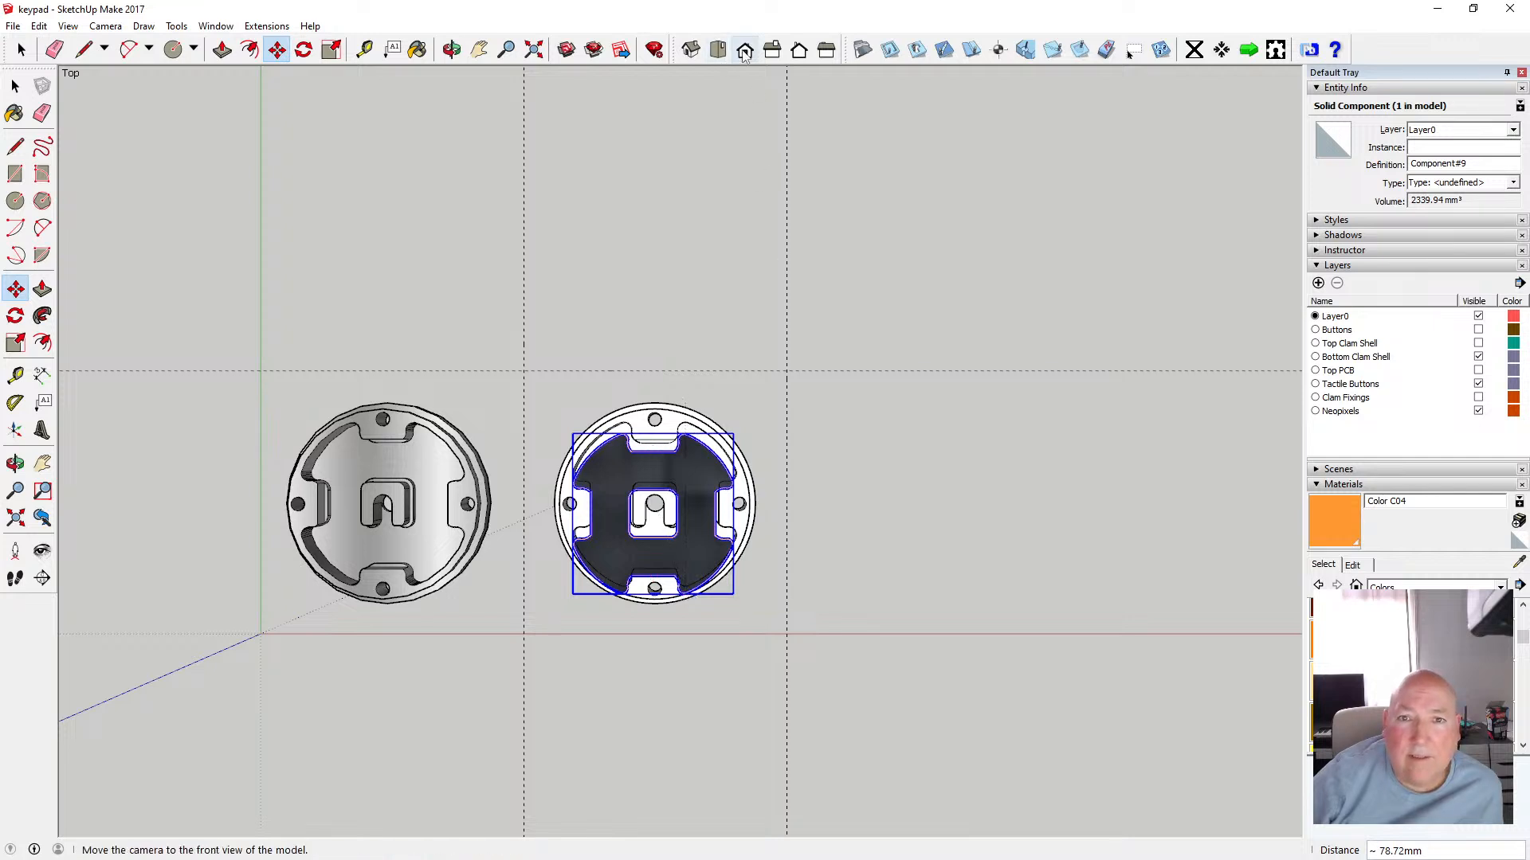
Switch the model's face style to X-ray
left_click(747, 52)
left_click(720, 51)
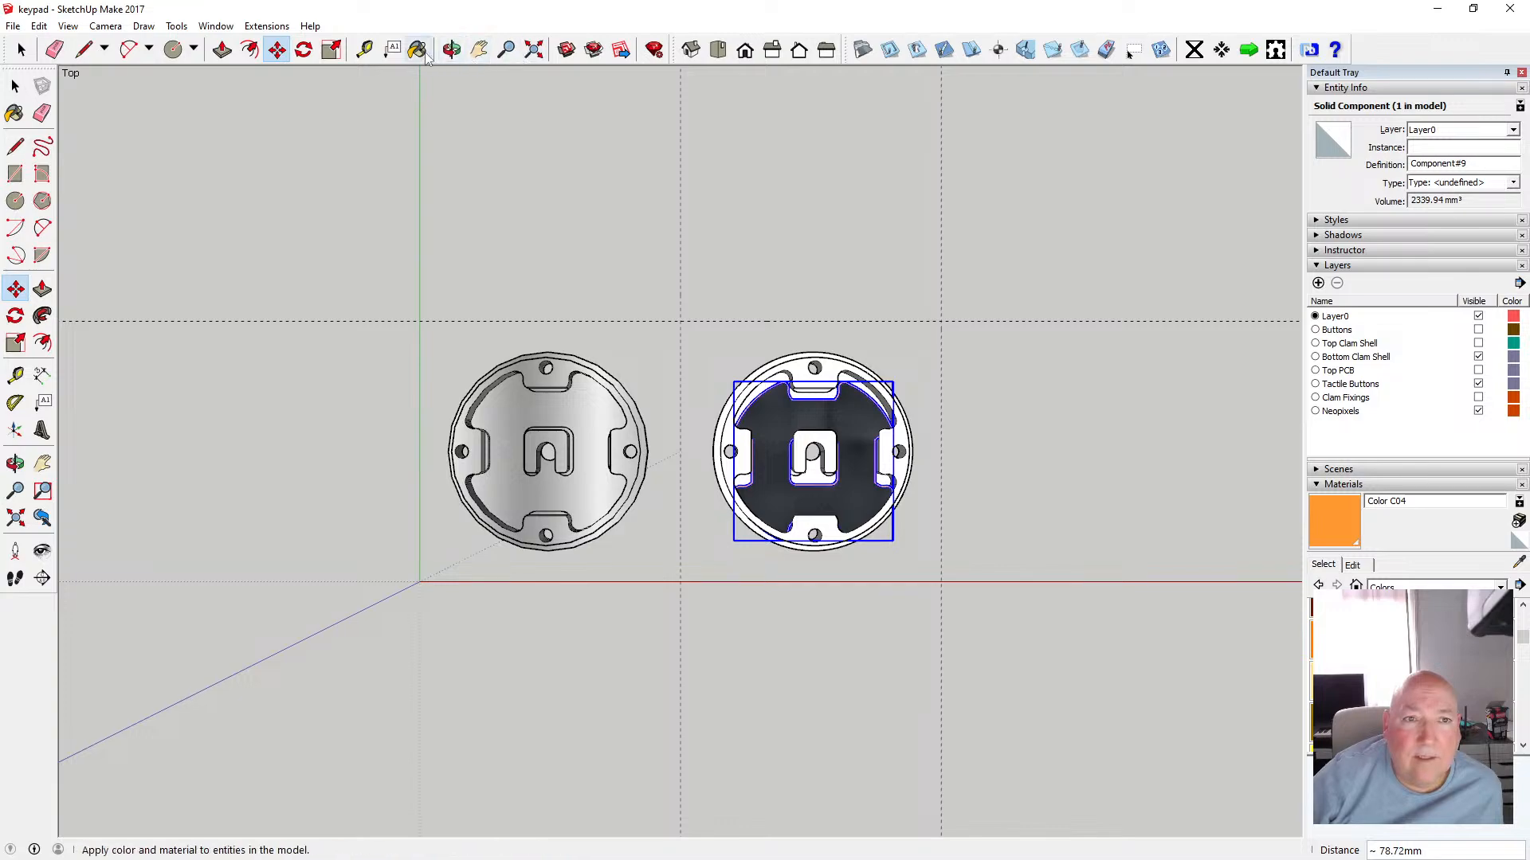
left_click(451, 51)
left_click_drag(717, 444, 751, 521)
scroll(862, 466, "up", 8)
scroll(814, 480, "down", 4)
scroll(812, 481, "down", 4)
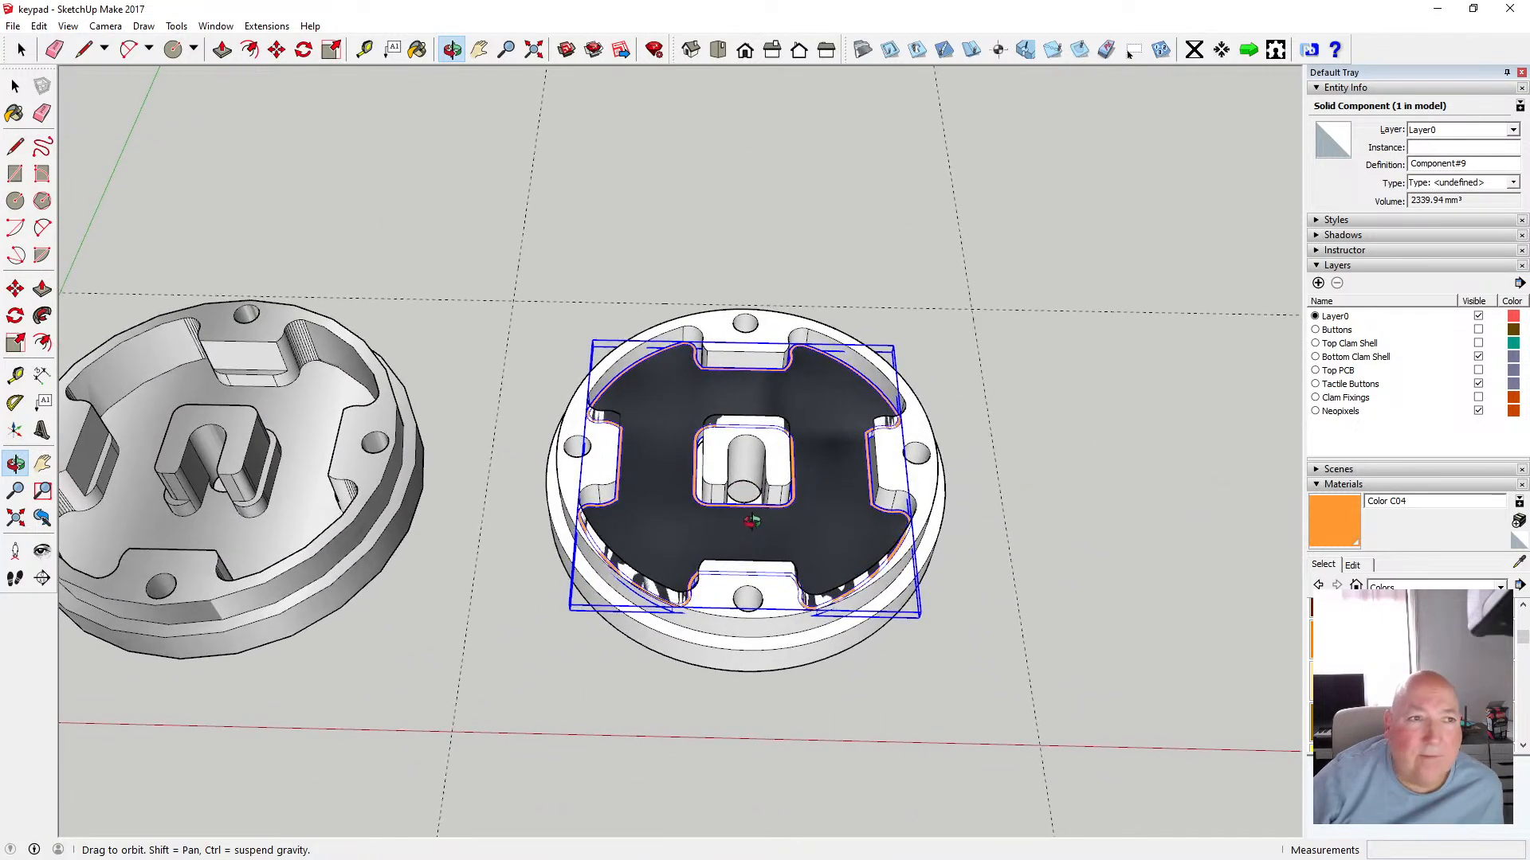
left_click(67, 25)
mouse_move(143, 239)
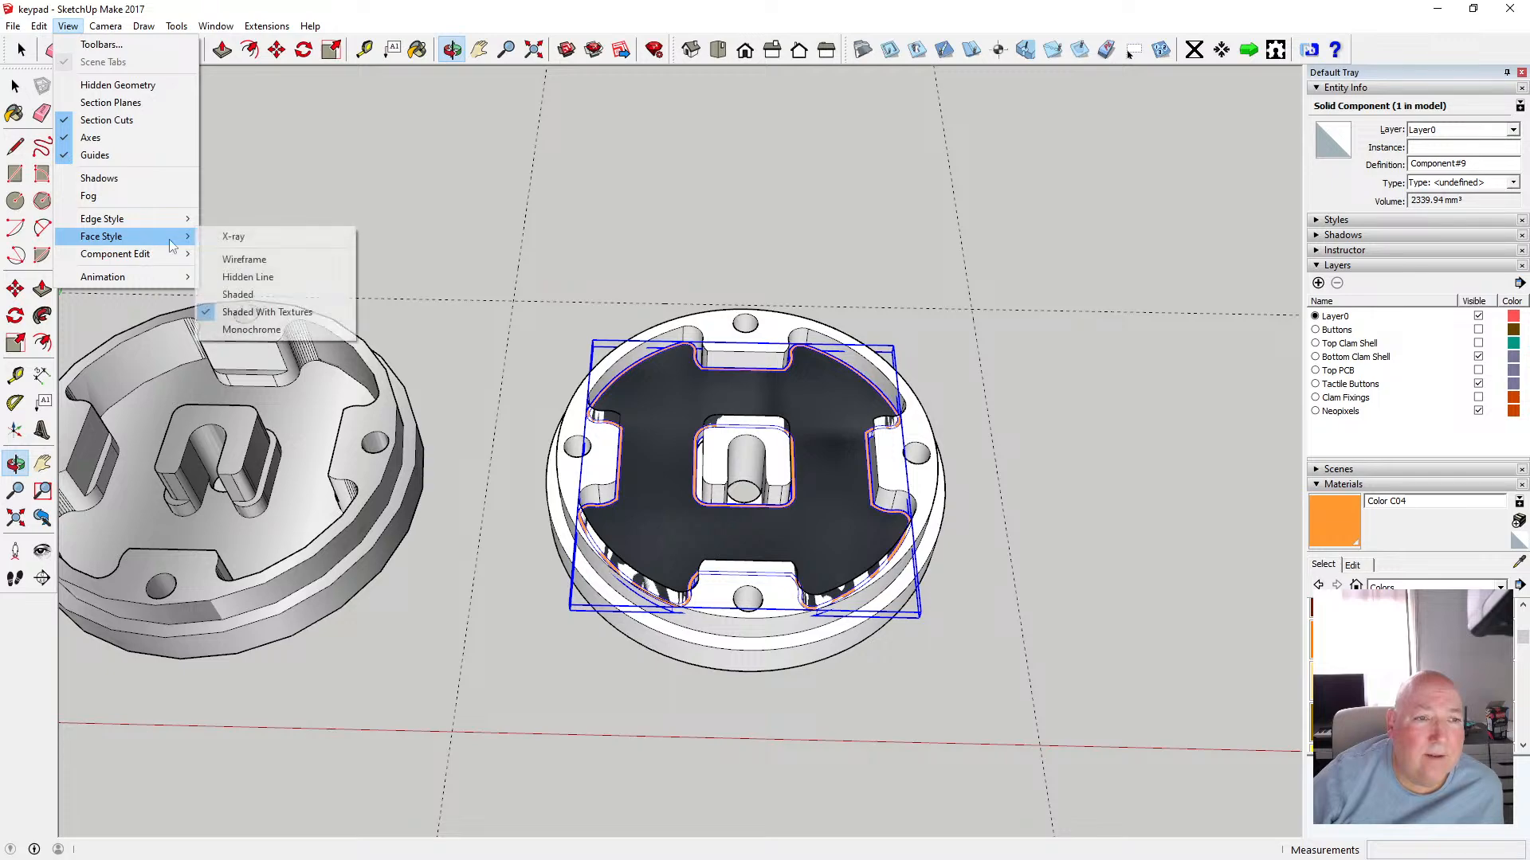
left_click(231, 237)
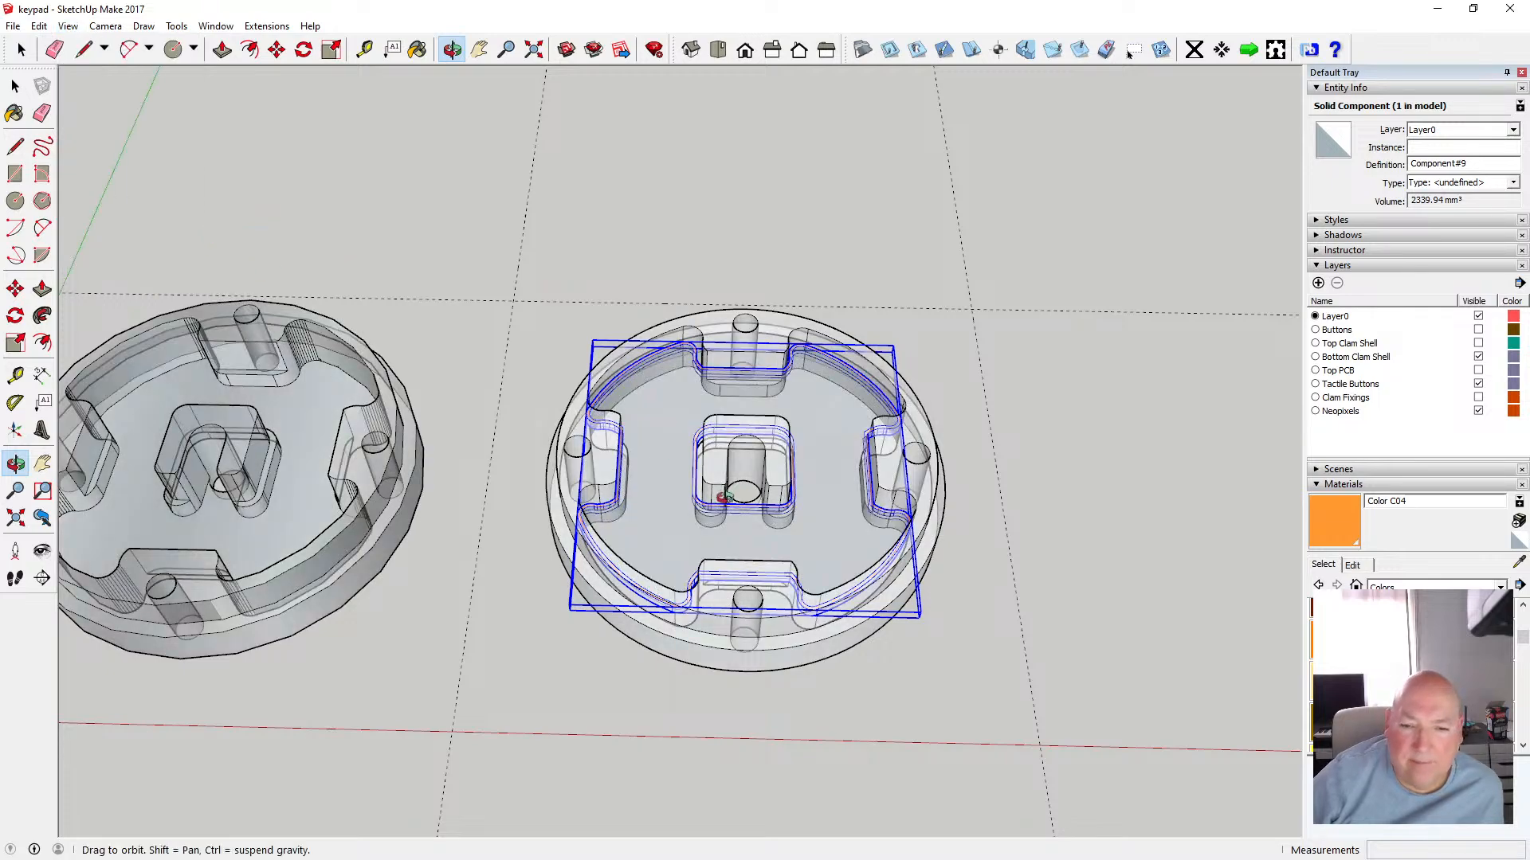
Move the component down 3 mm into the bottom clam shell, checking it in a front parallel-projection view
scroll(721, 497, "up", 8)
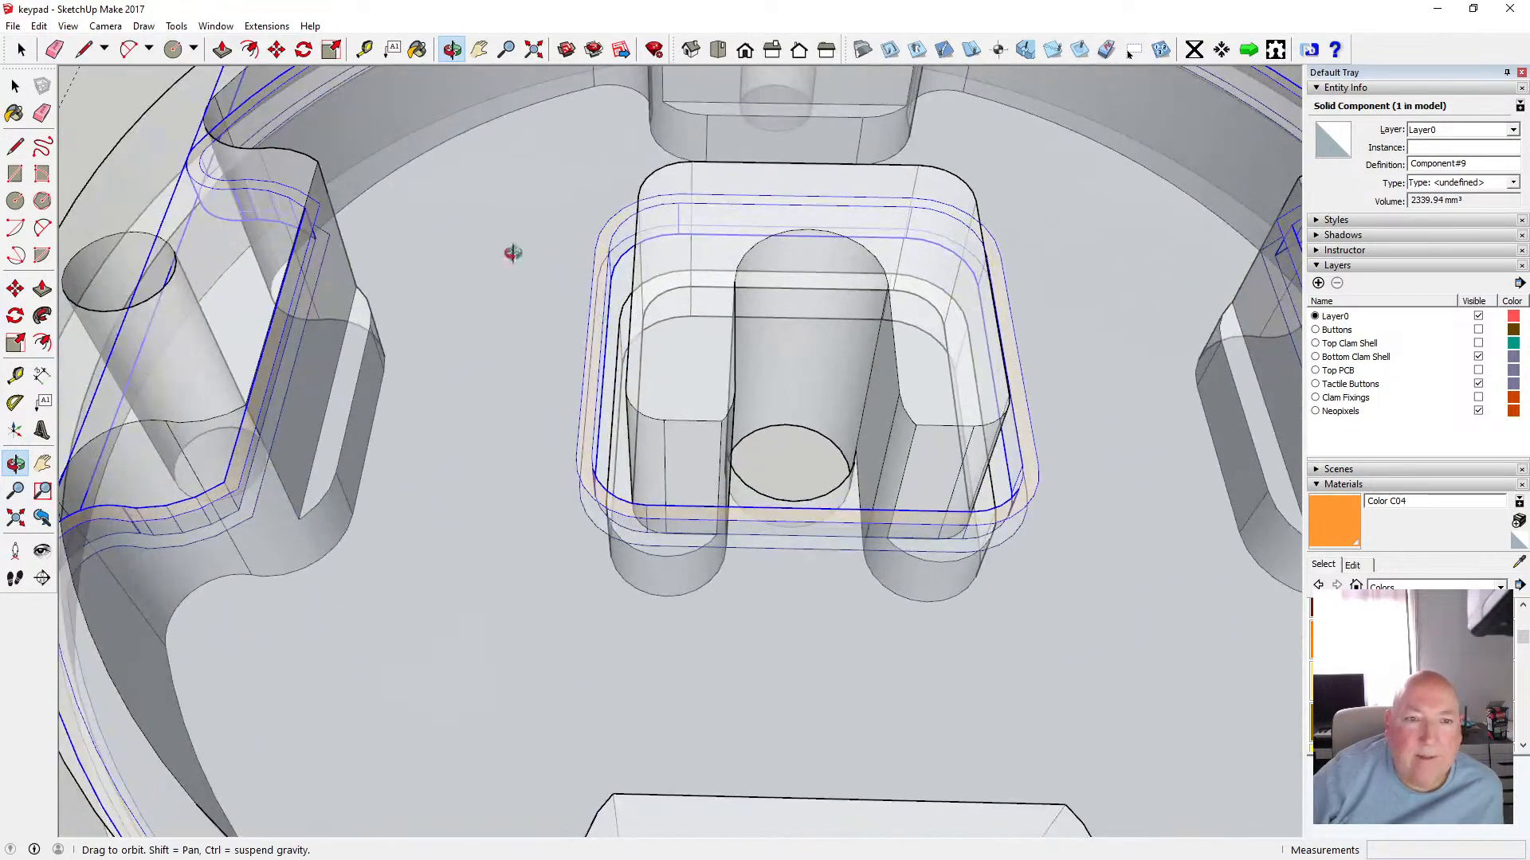
left_click_drag(512, 253, 458, 205)
left_click(277, 49)
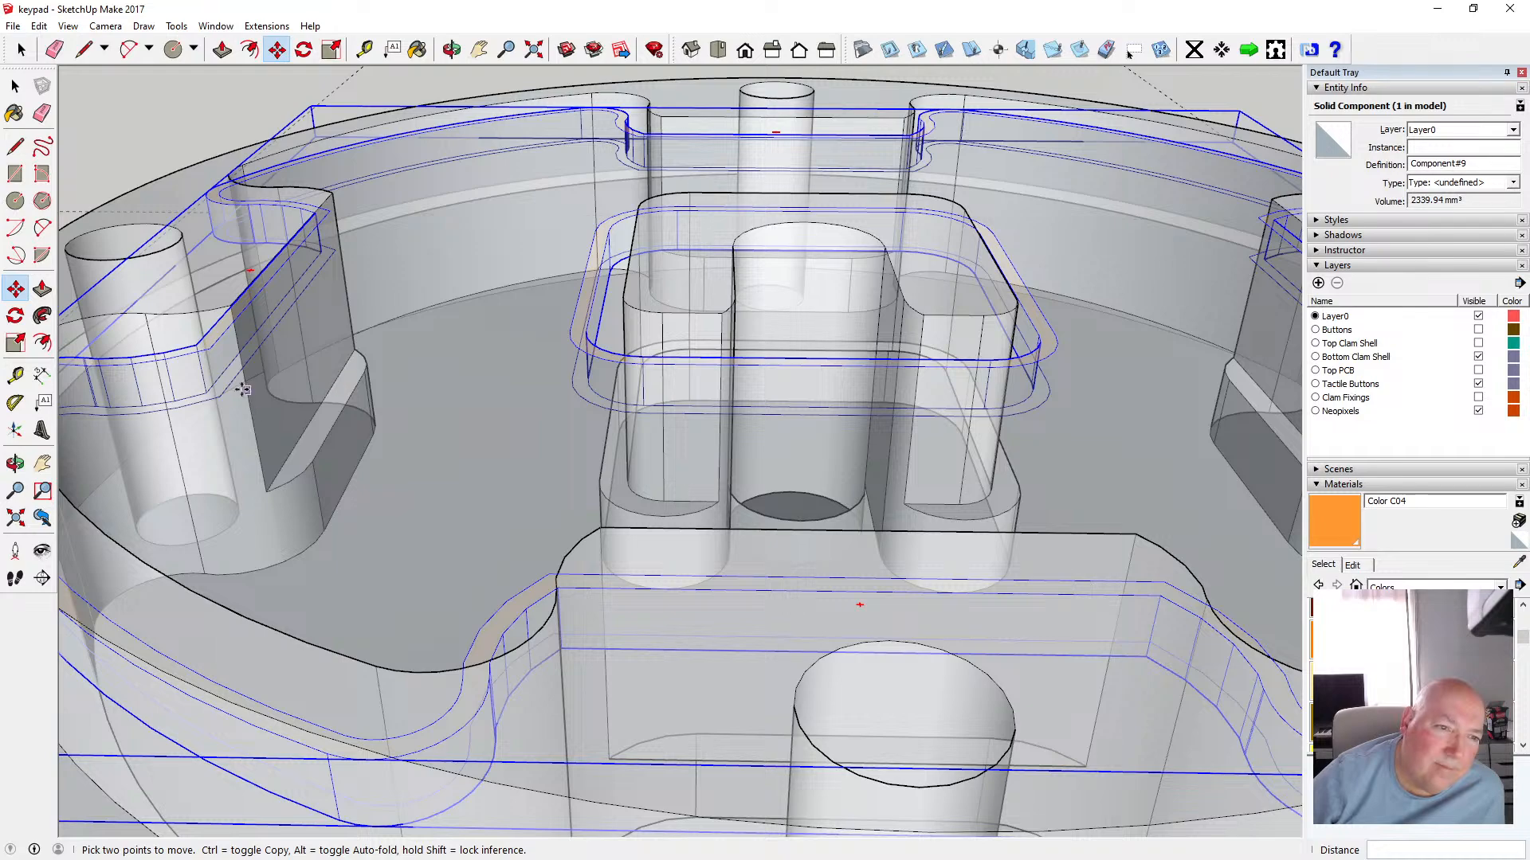
left_click(207, 388)
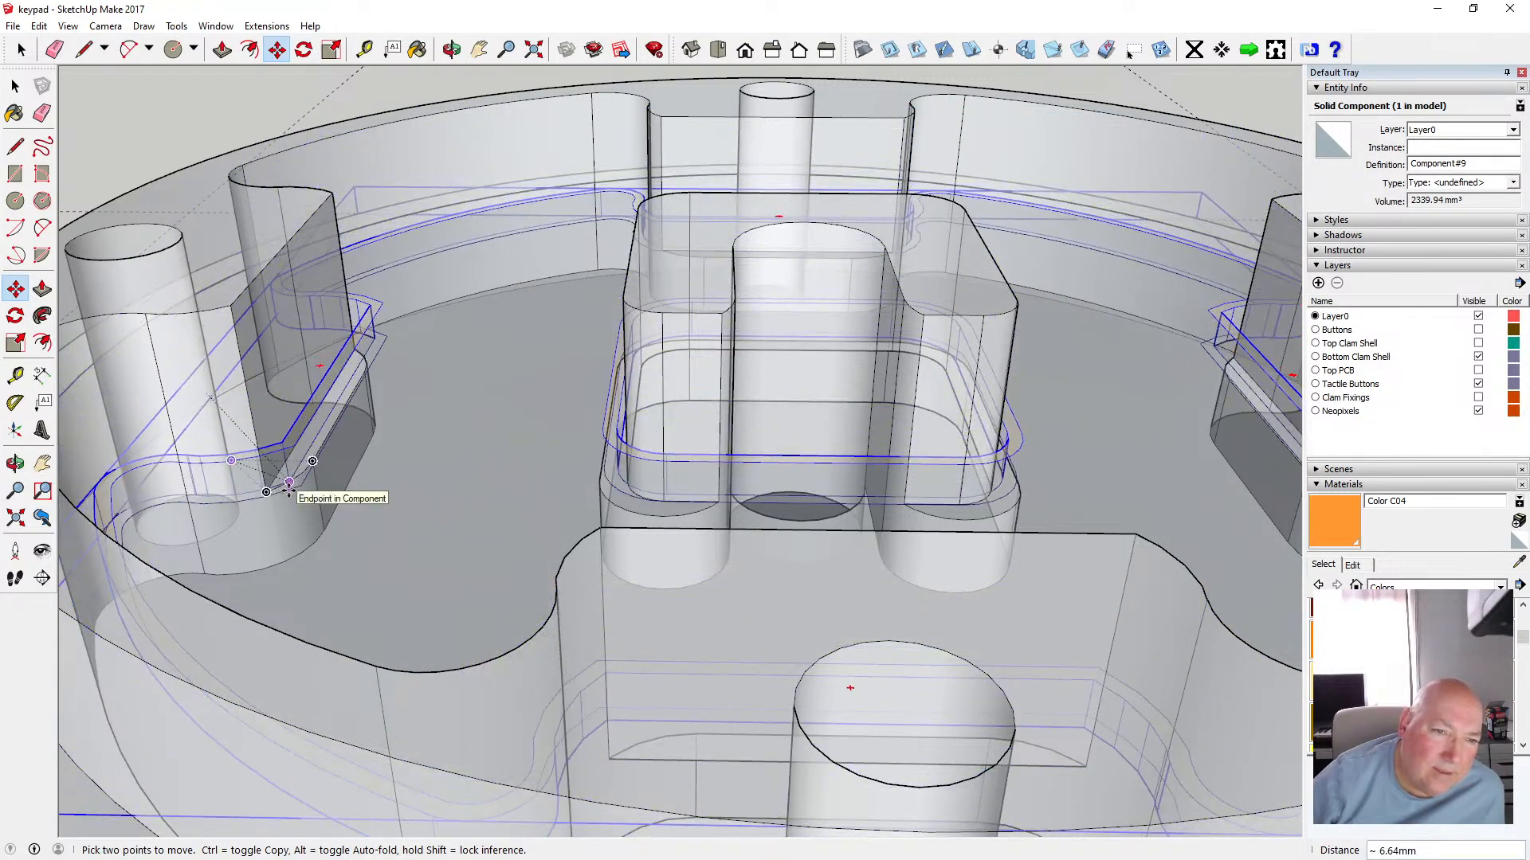
scroll(483, 332, "down", 3)
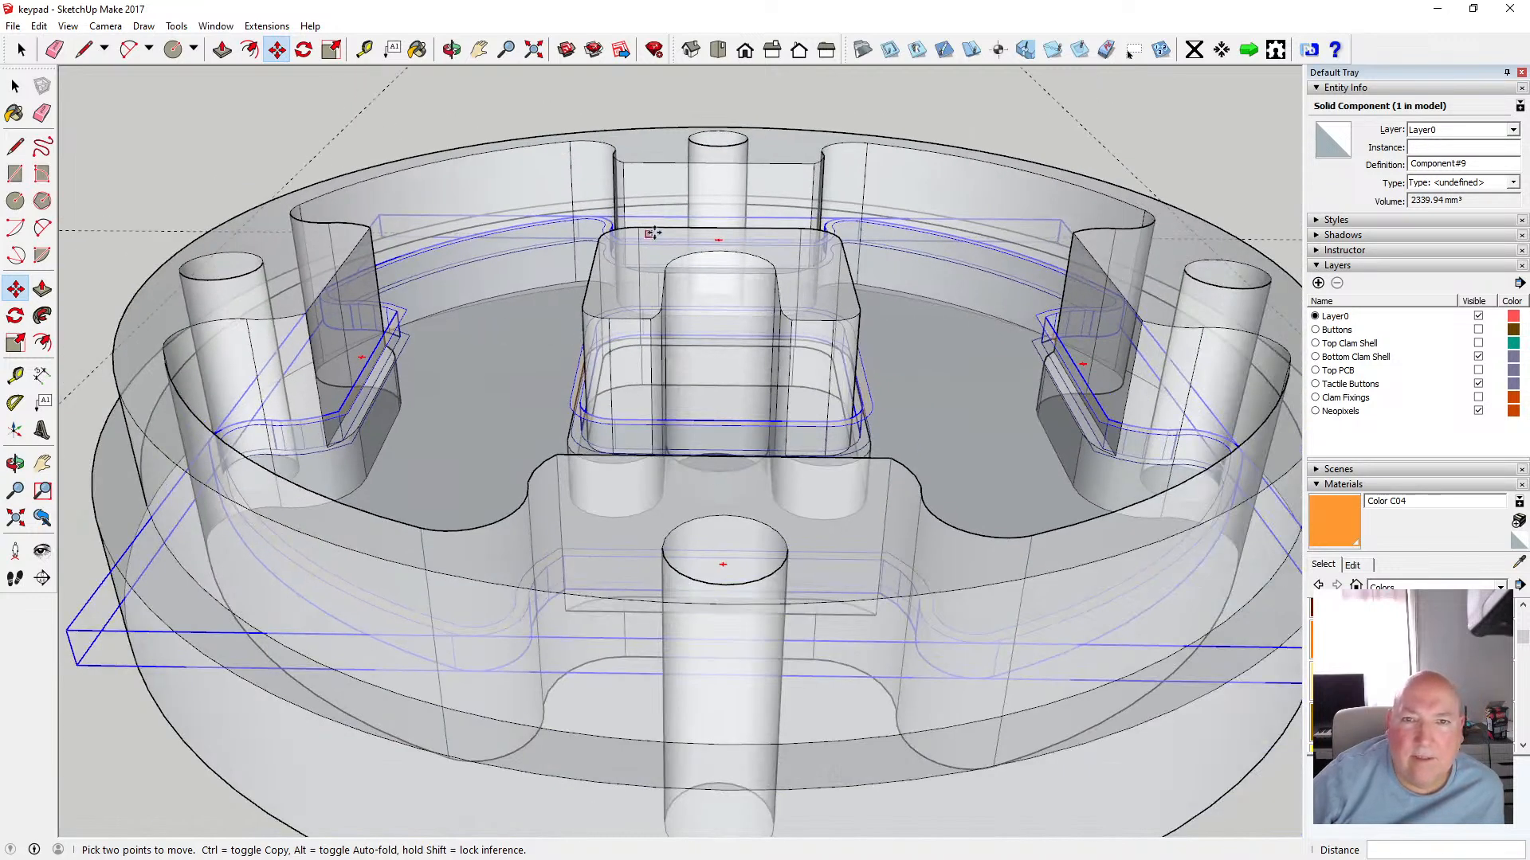
left_click(748, 53)
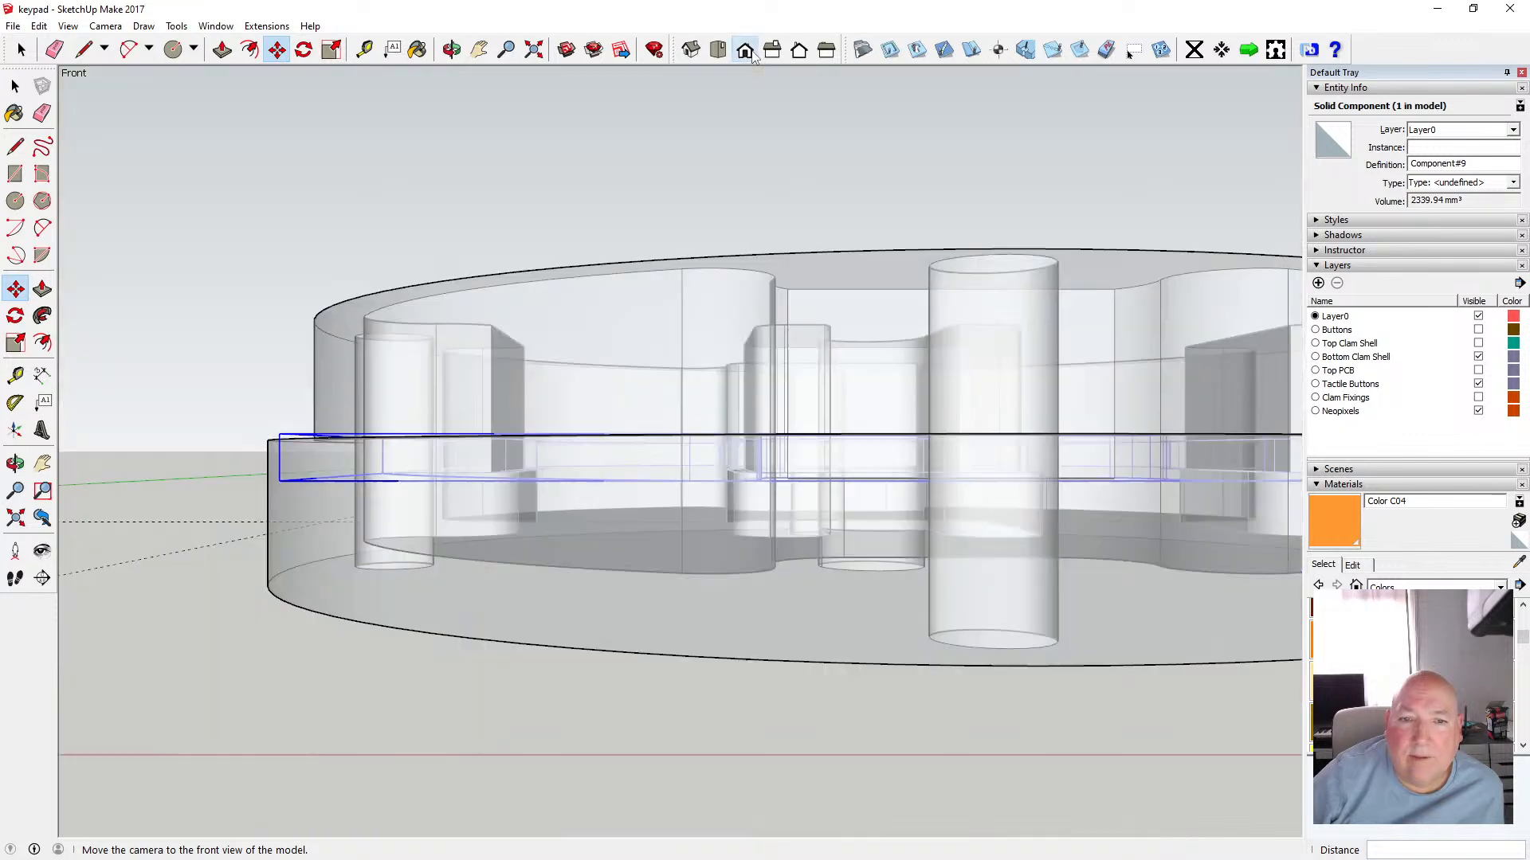
left_click(105, 25)
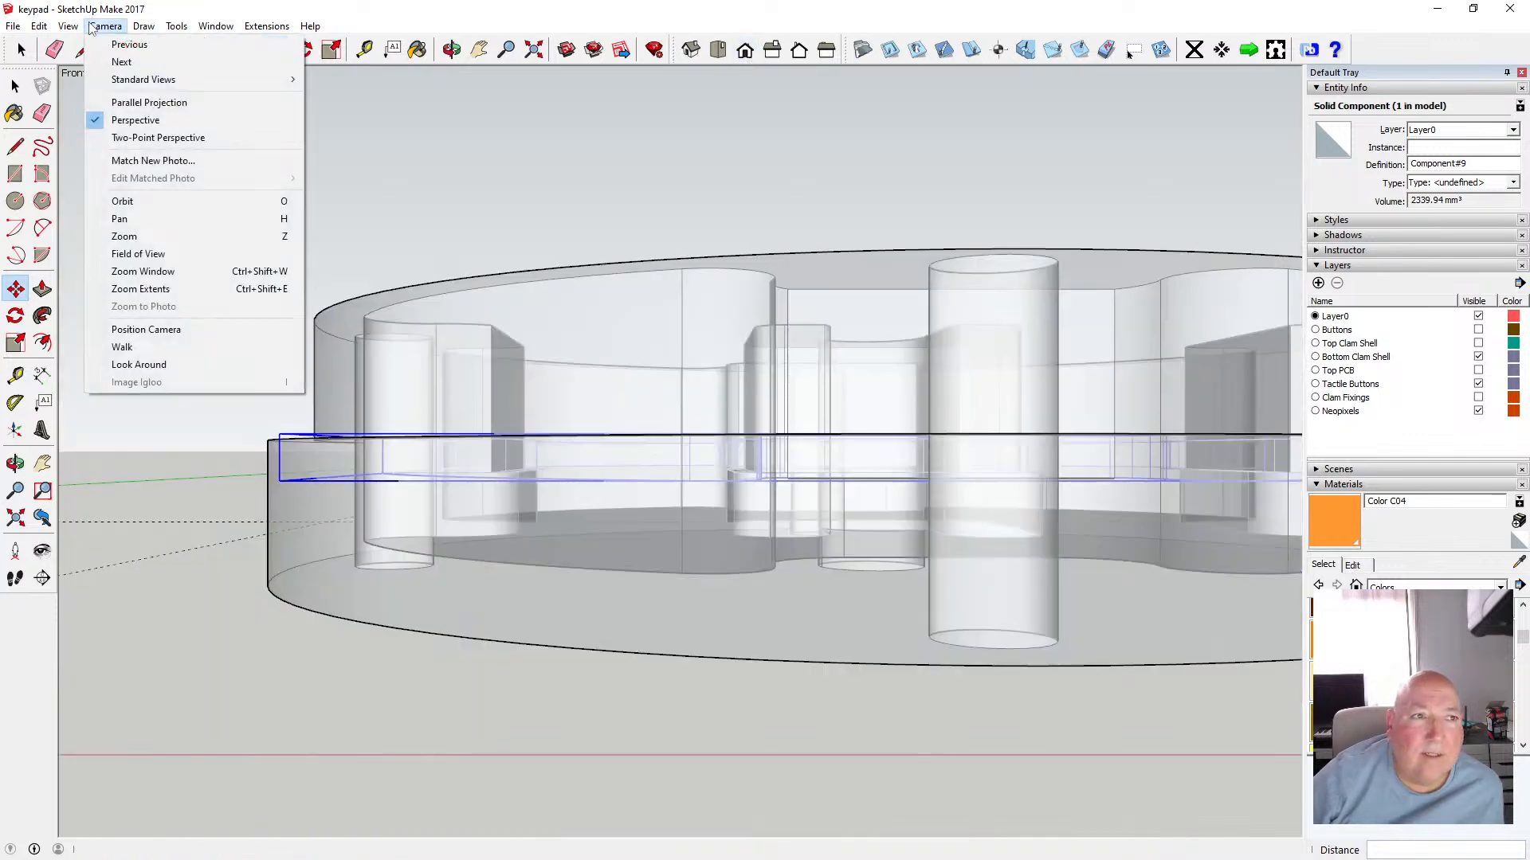
left_click(180, 107)
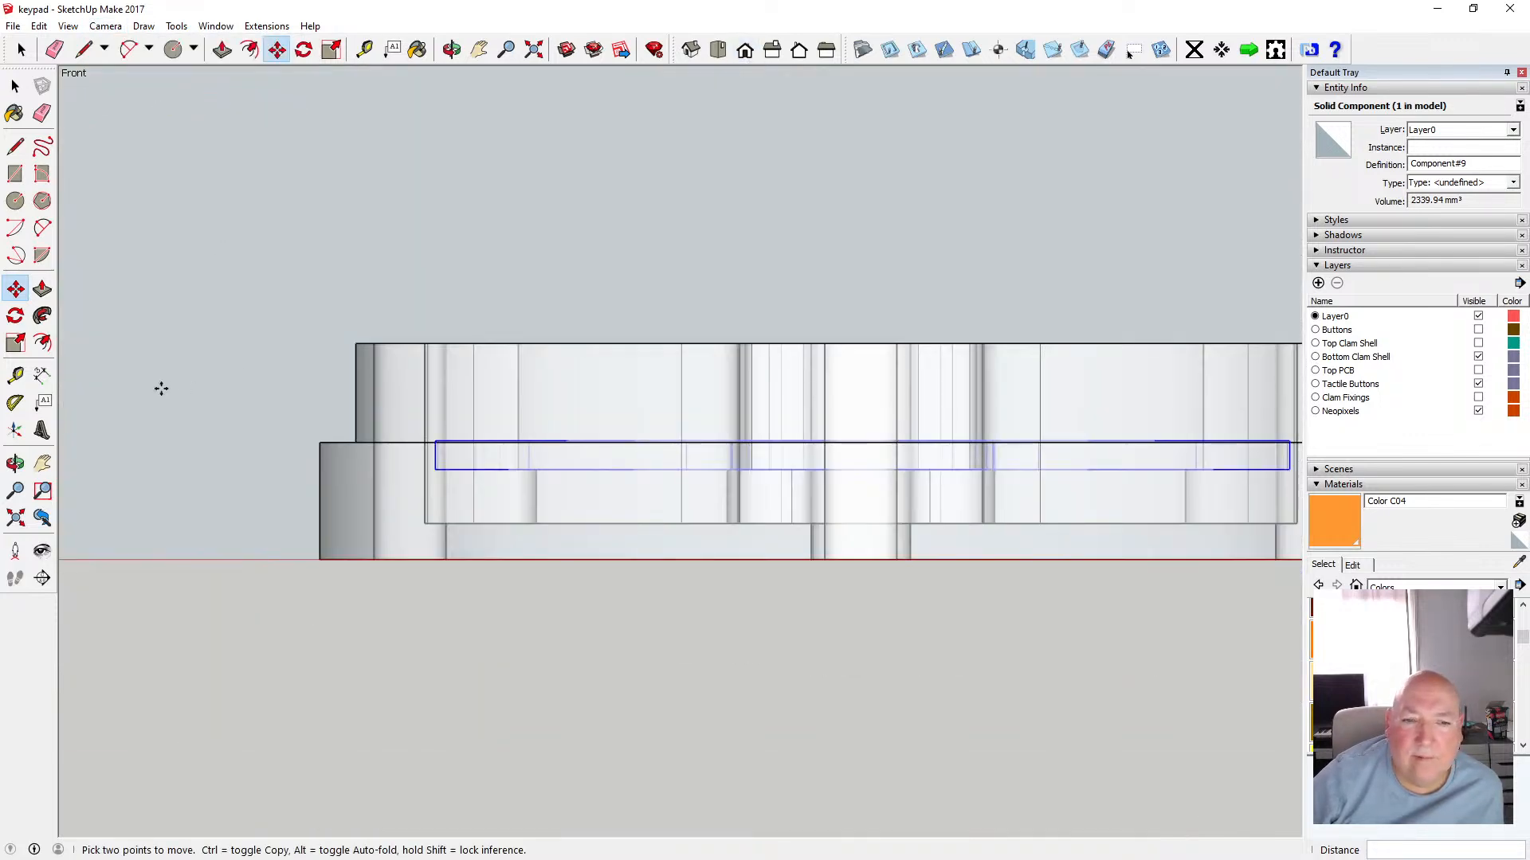
scroll(155, 387, "down", 2)
scroll(499, 465, "up", 4)
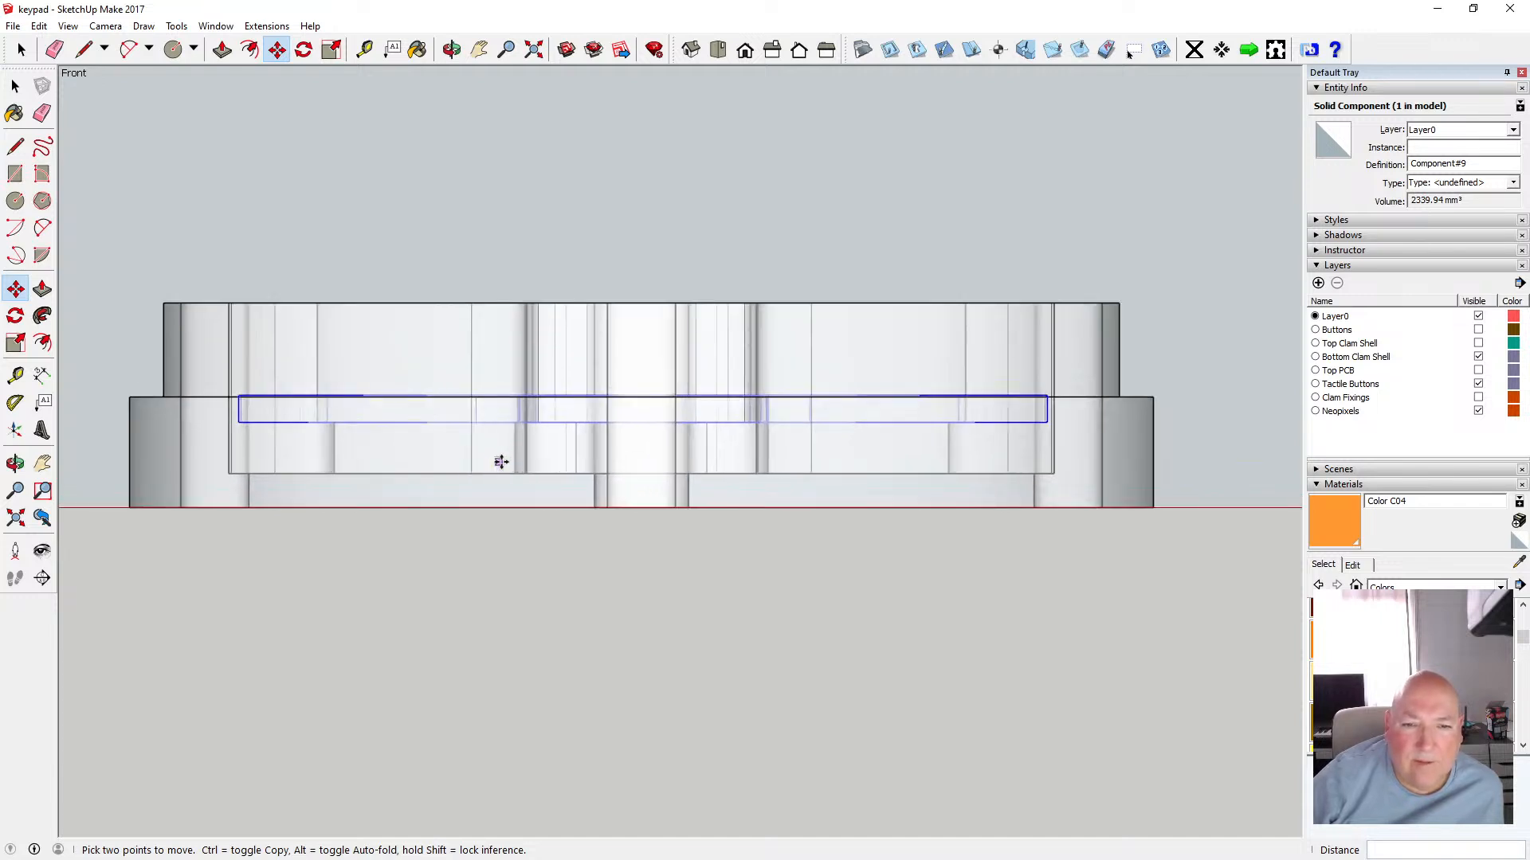
left_click(637, 423)
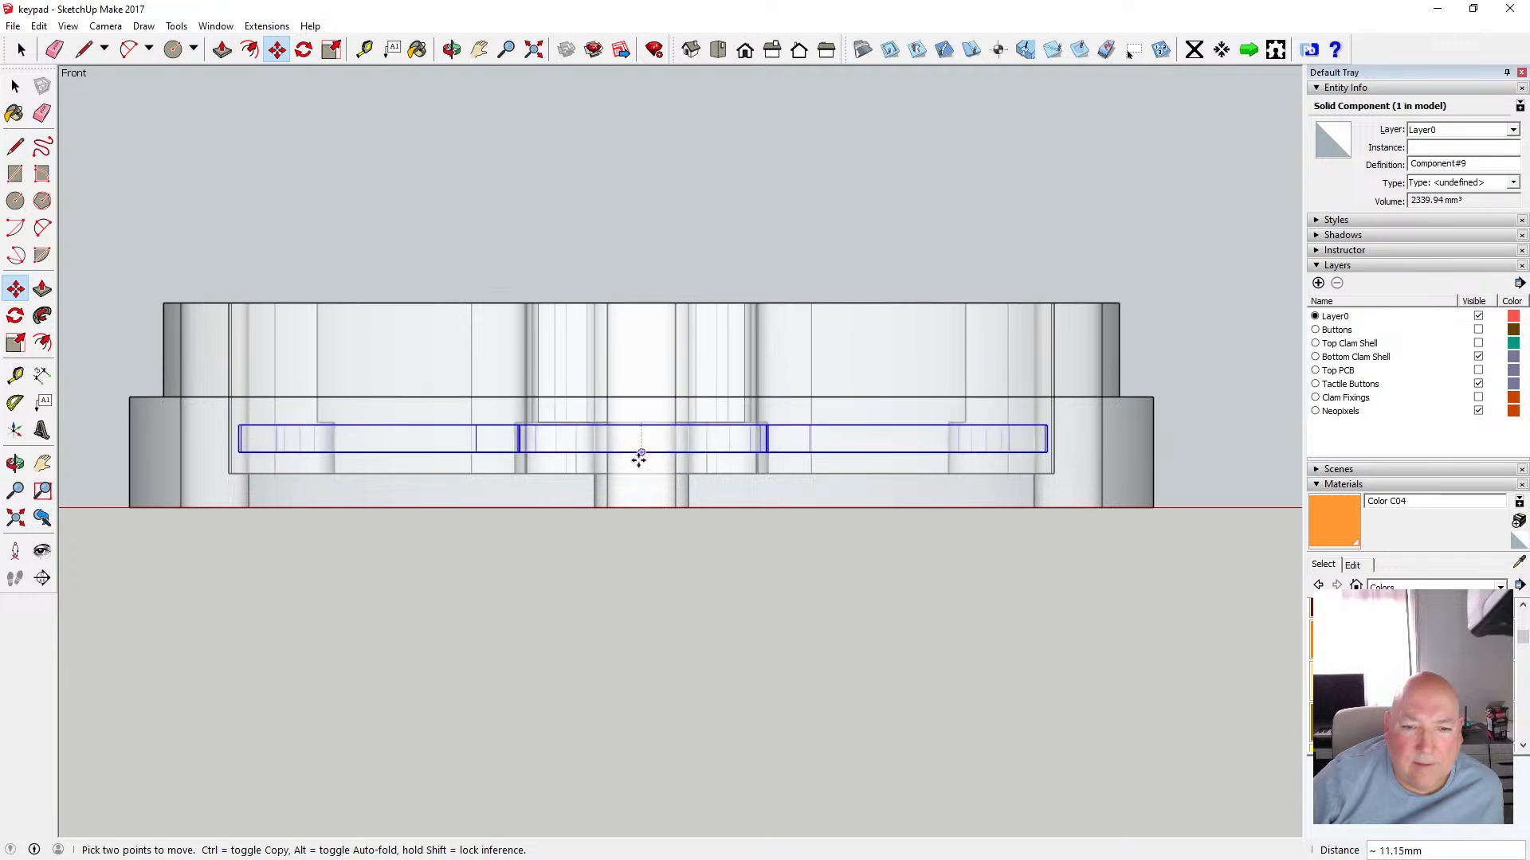
type("3")
key("Return")
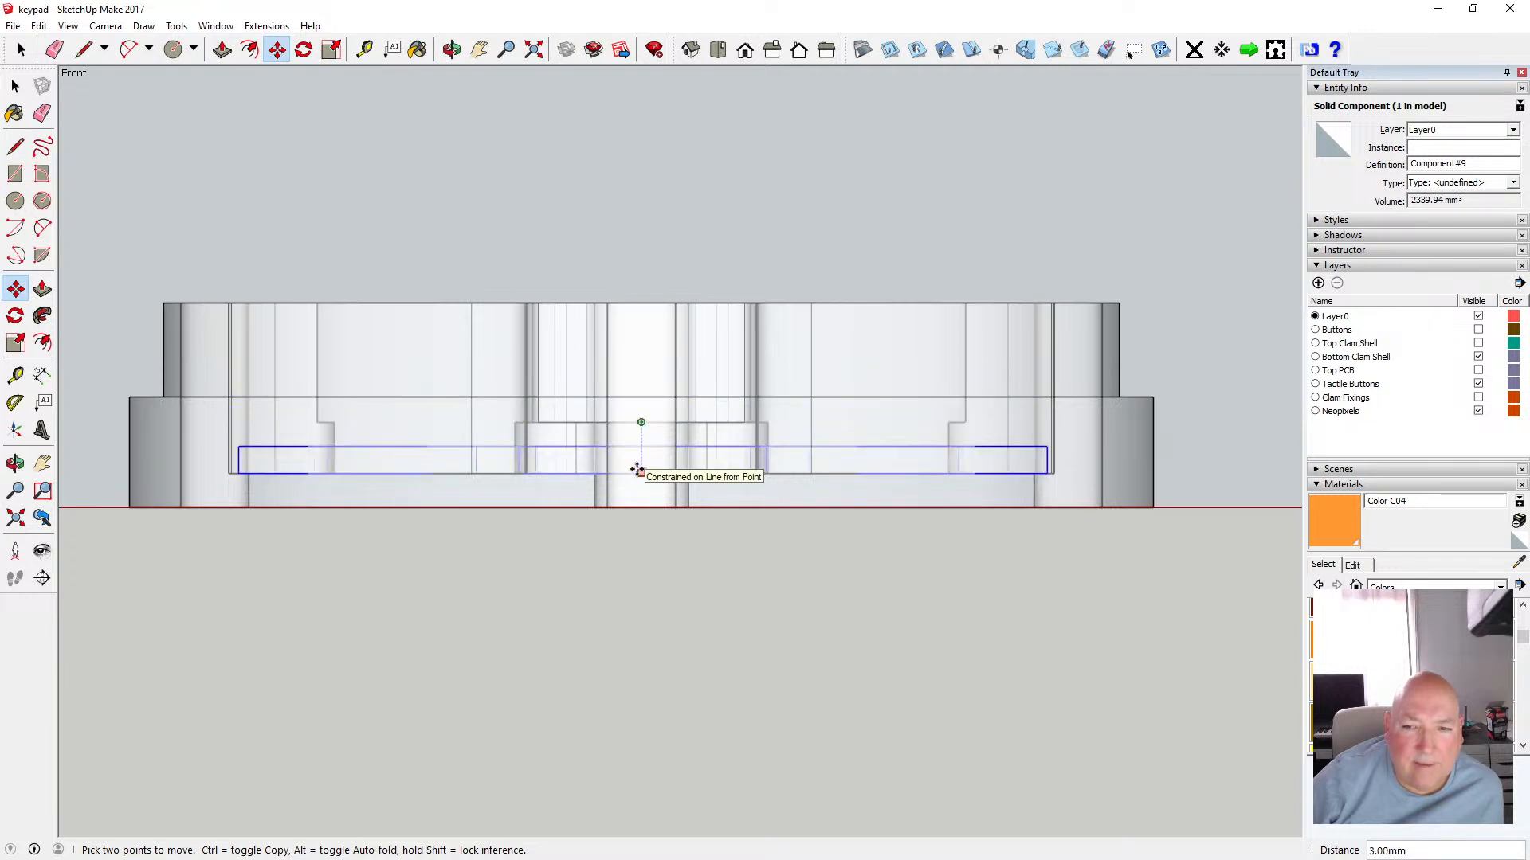
Inspect the component's outline against the clam shell's floor contours in top view
left_click(718, 50)
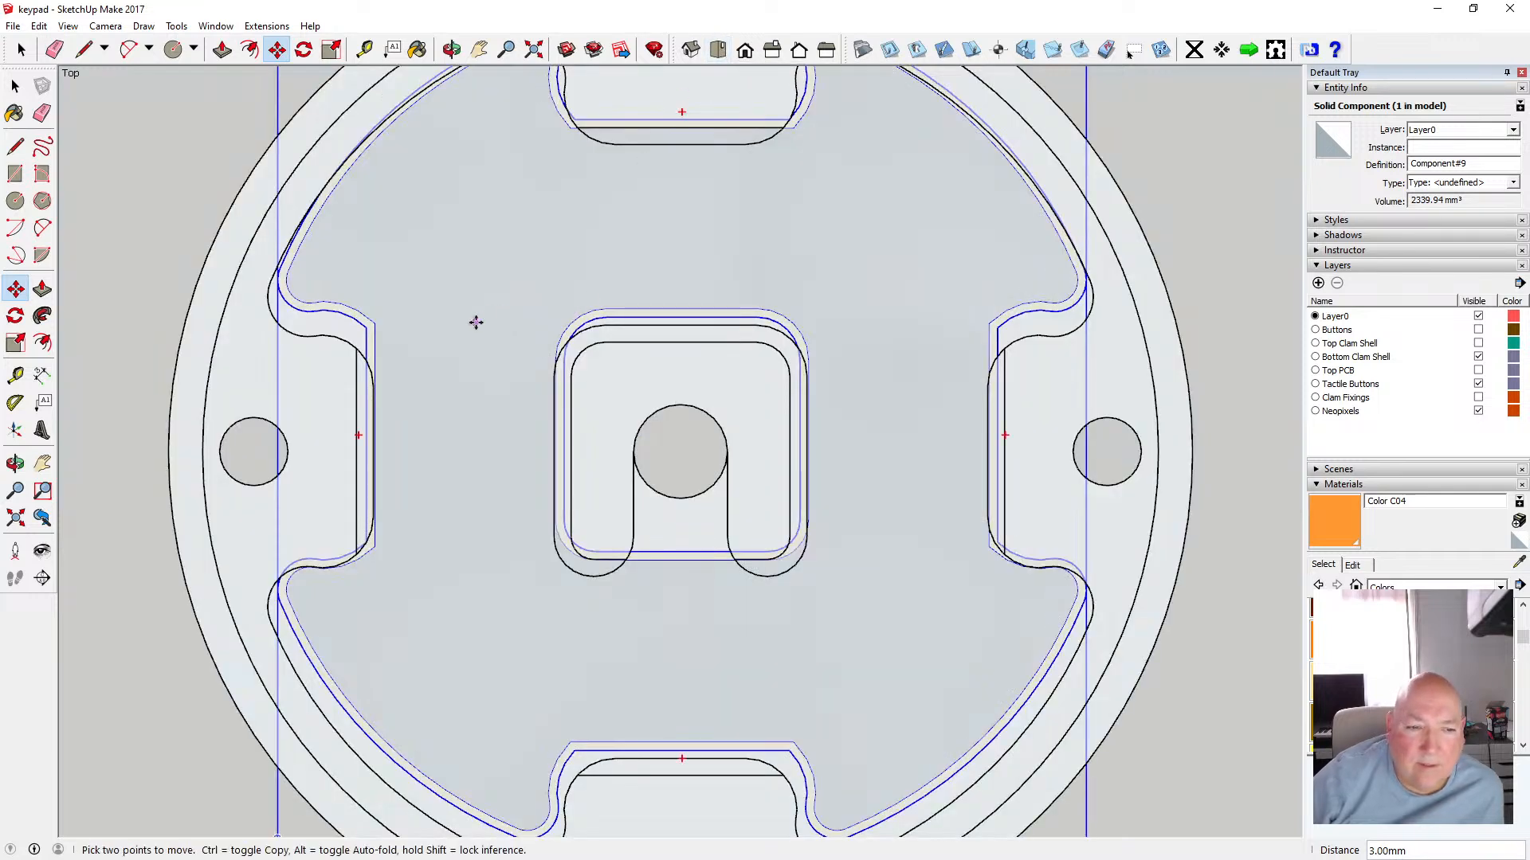
scroll(414, 363, "down", 3)
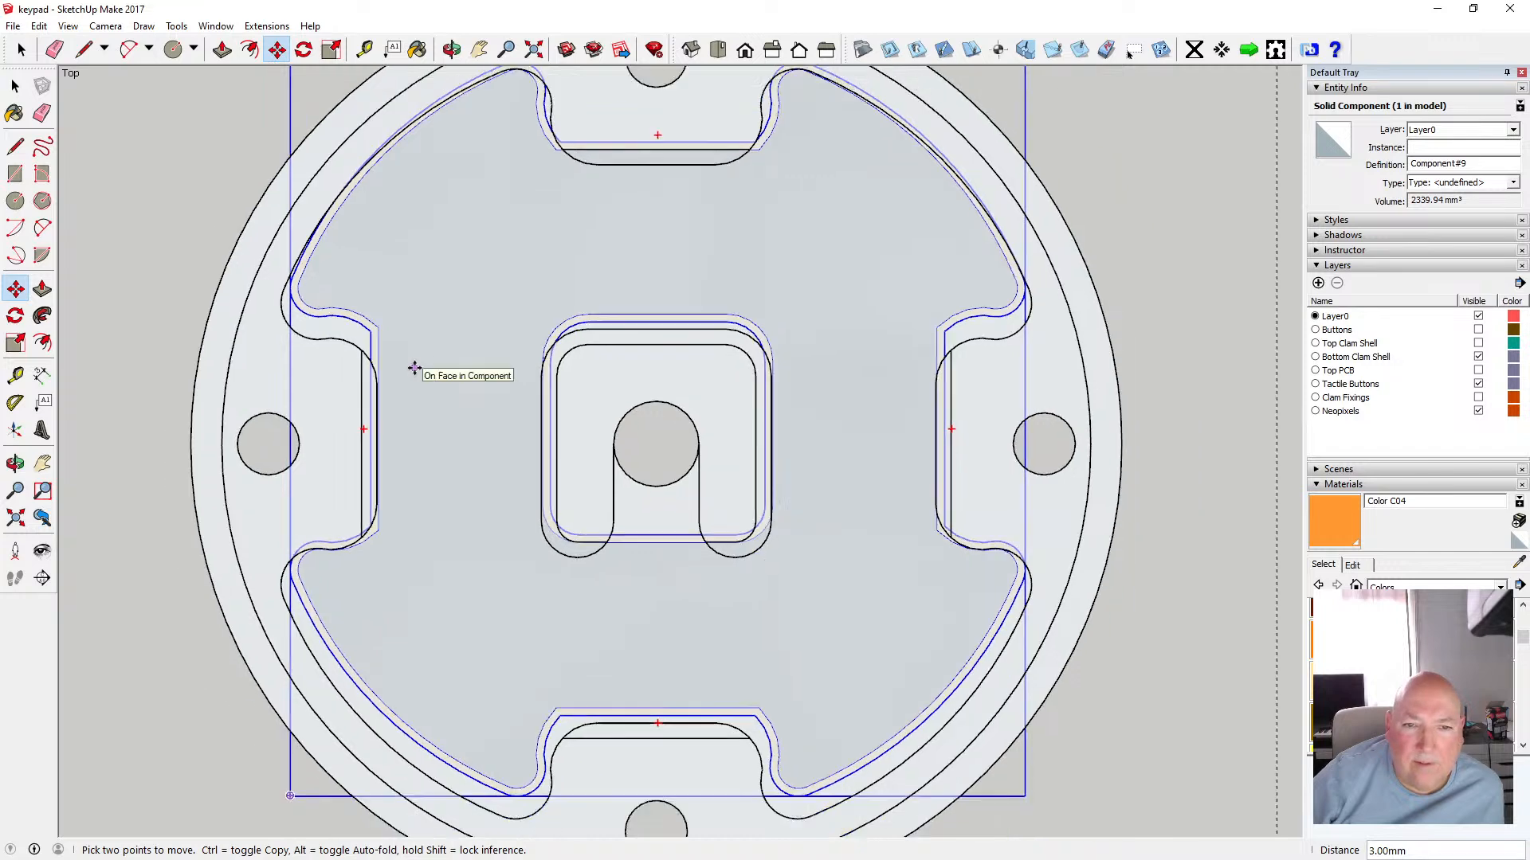
scroll(607, 335, "up", 8)
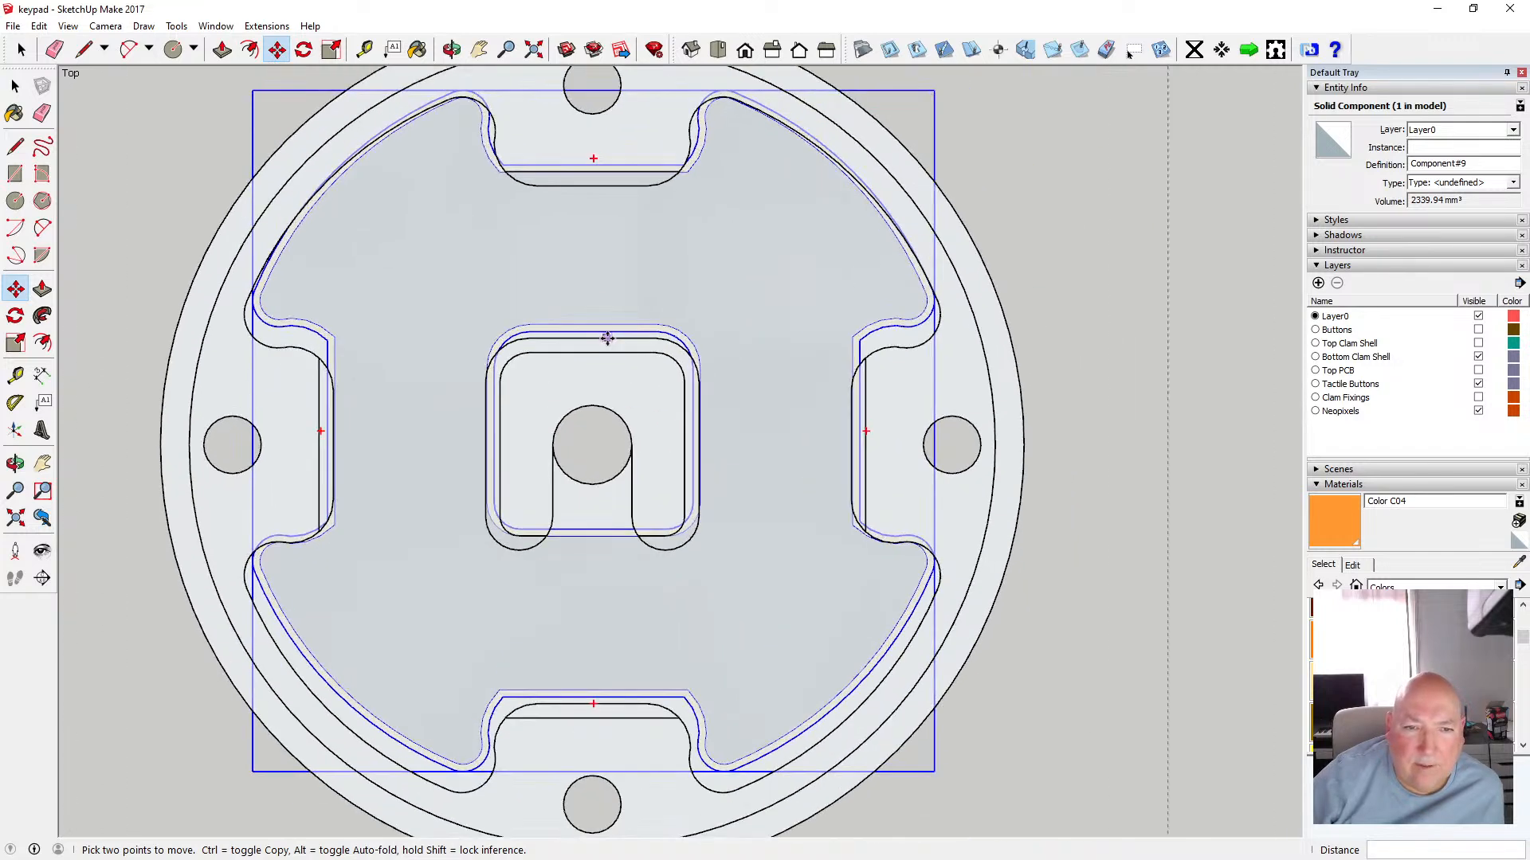
left_click(558, 319)
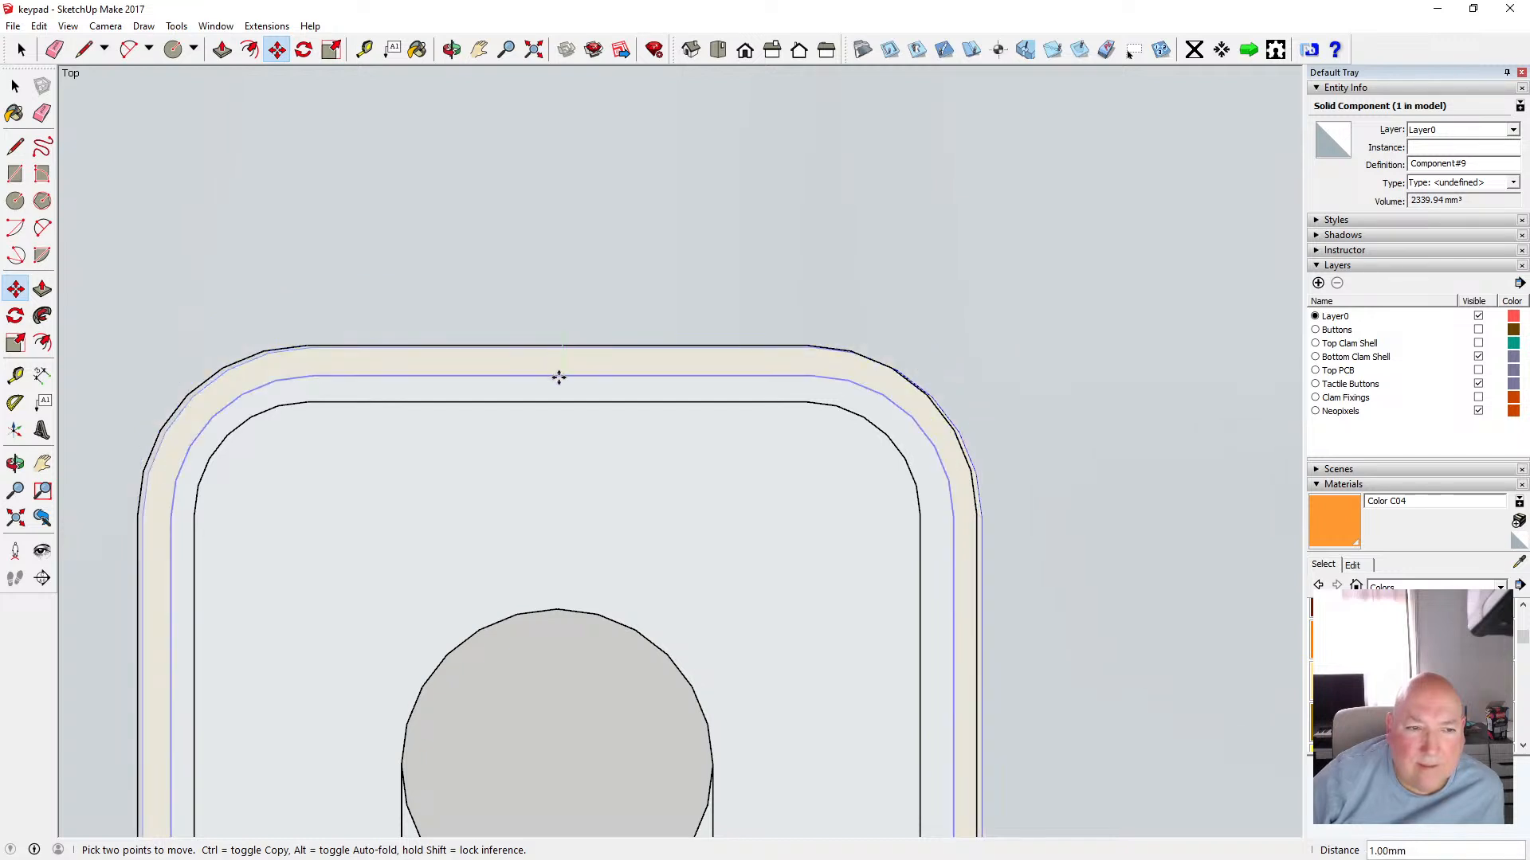
scroll(611, 279, "down", 4)
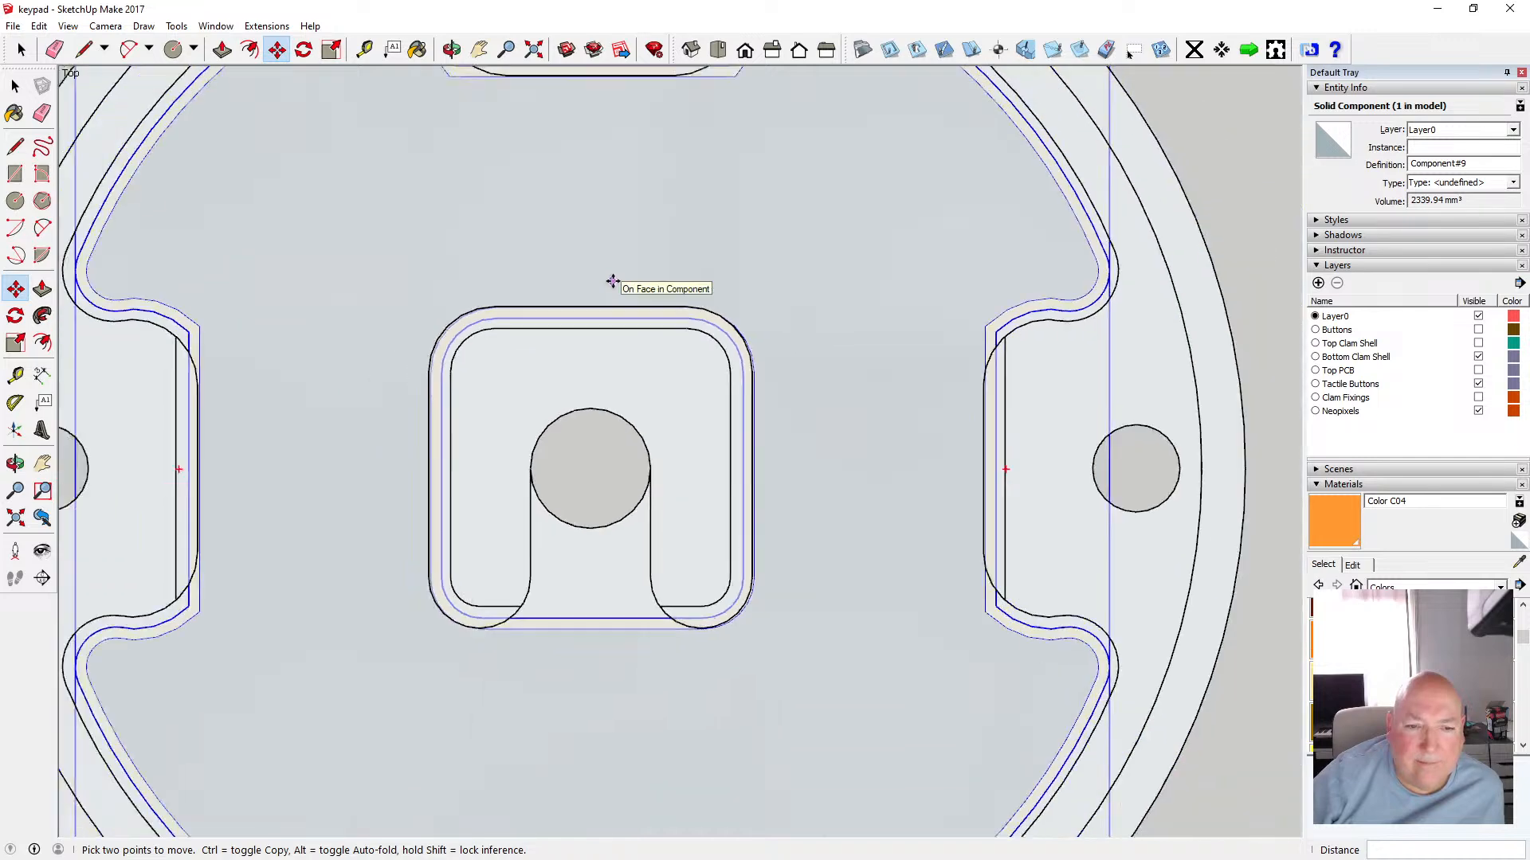
scroll(611, 281, "down", 3)
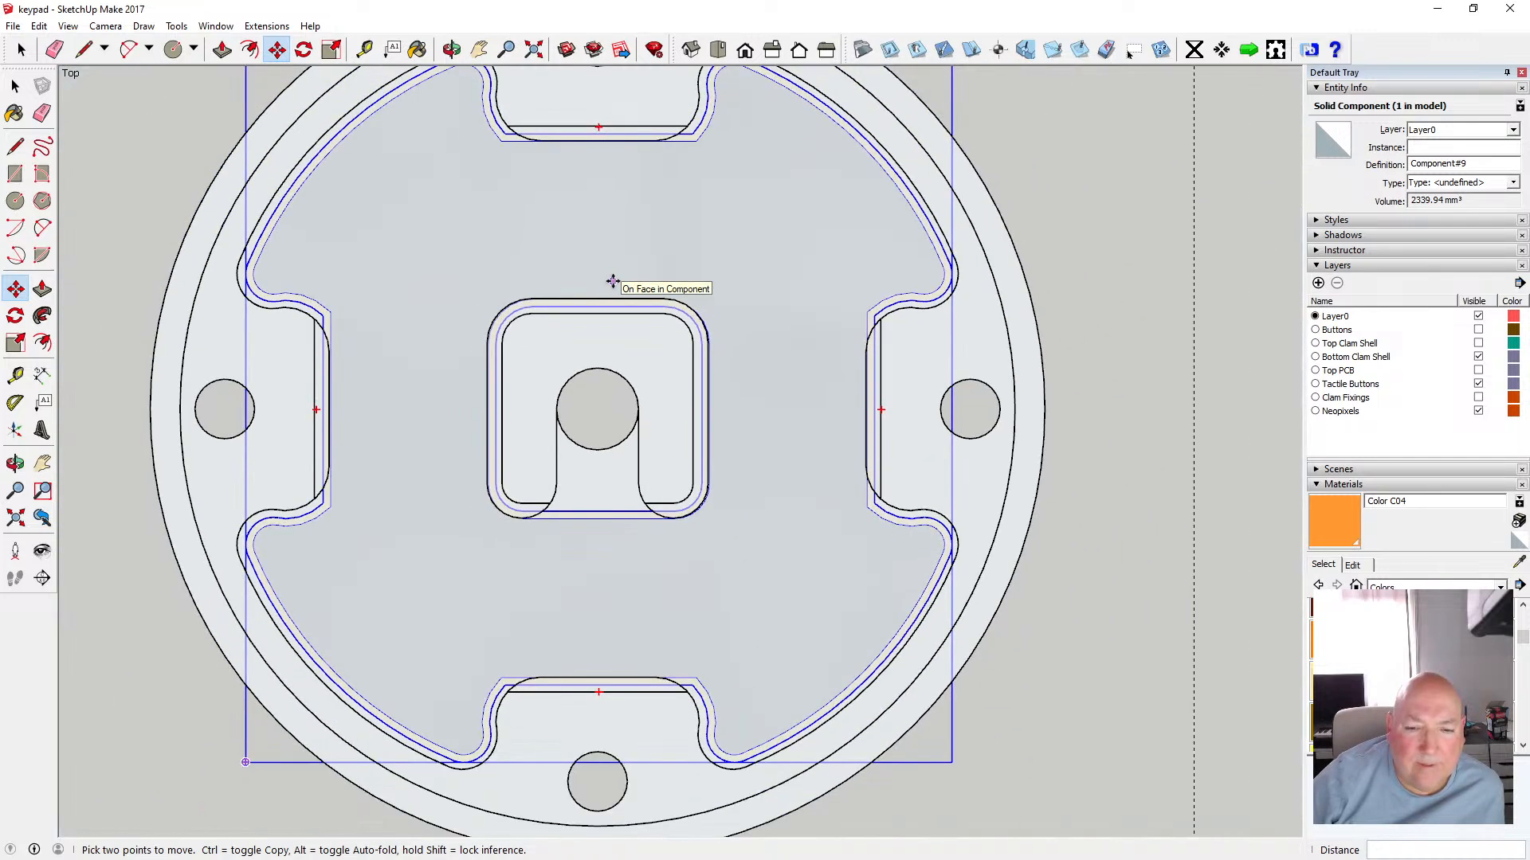
scroll(611, 281, "down", 2)
key("space")
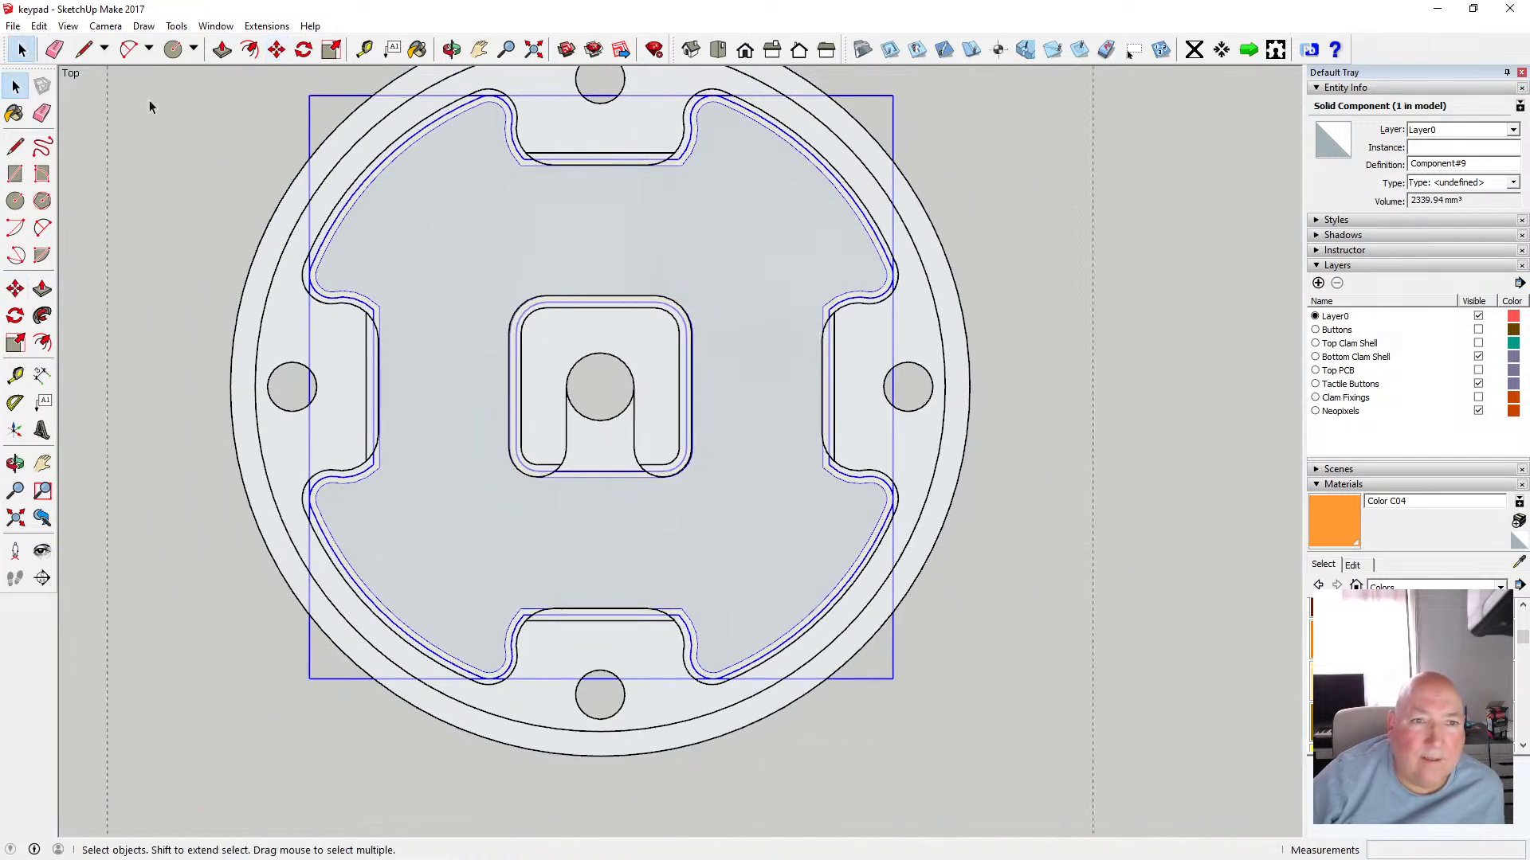
left_click(163, 102)
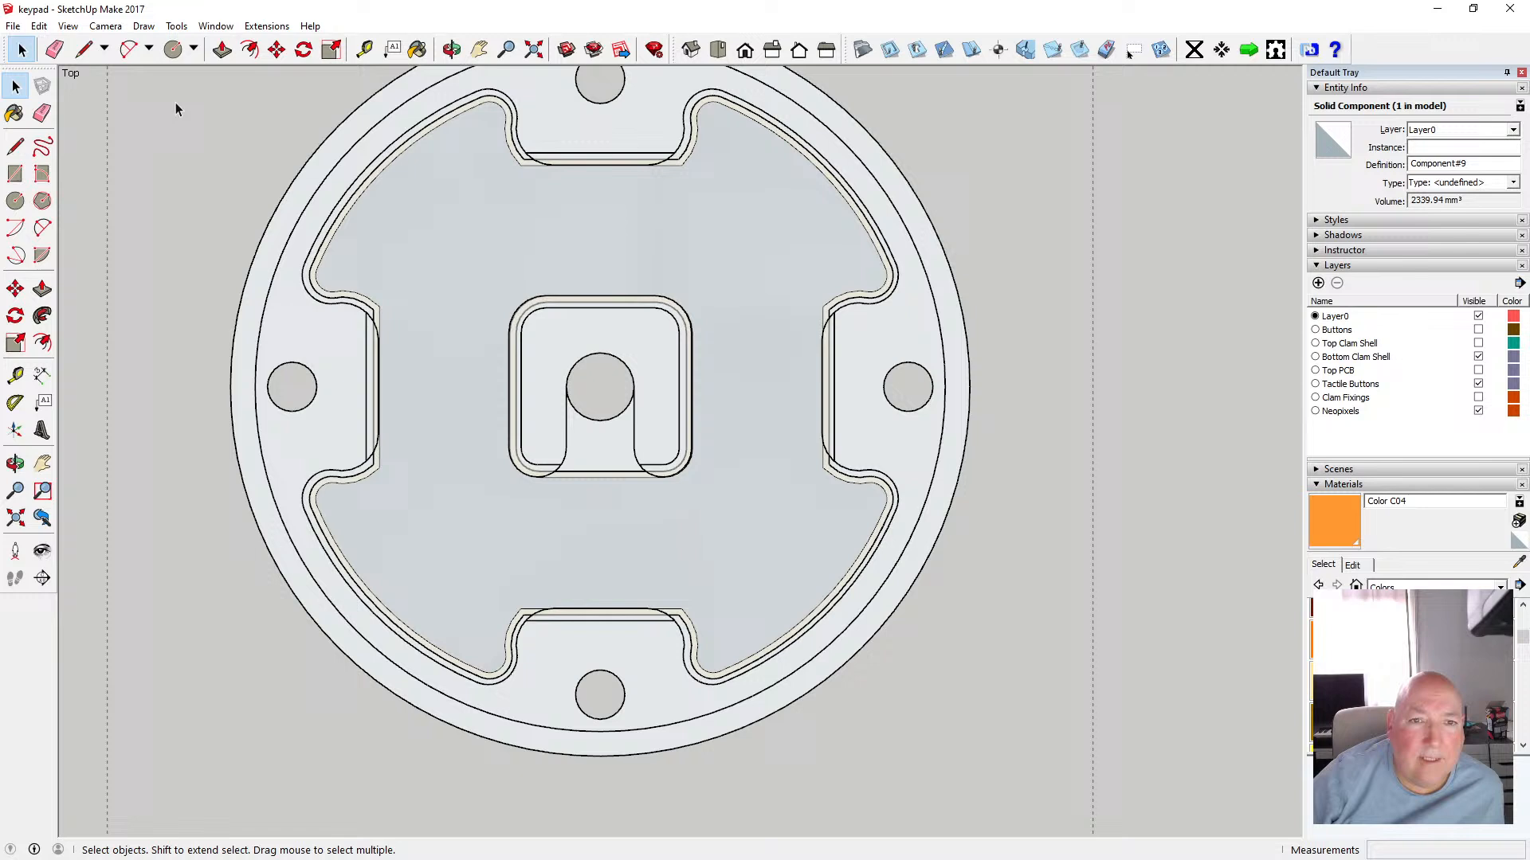
Turn off the X-ray face style and switch the camera back to perspective
left_click(746, 51)
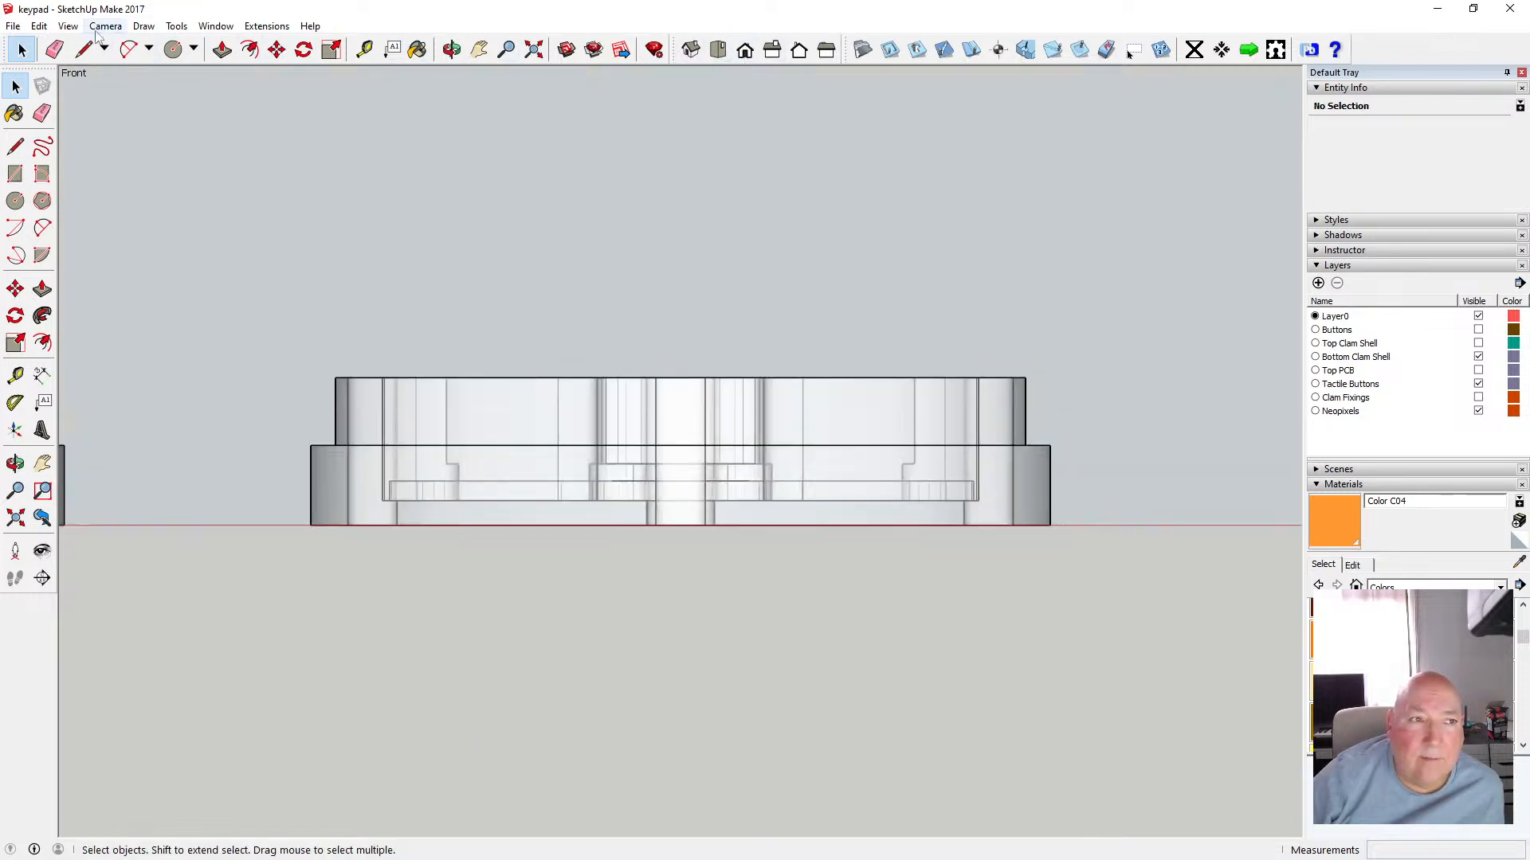
left_click(68, 25)
mouse_move(158, 234)
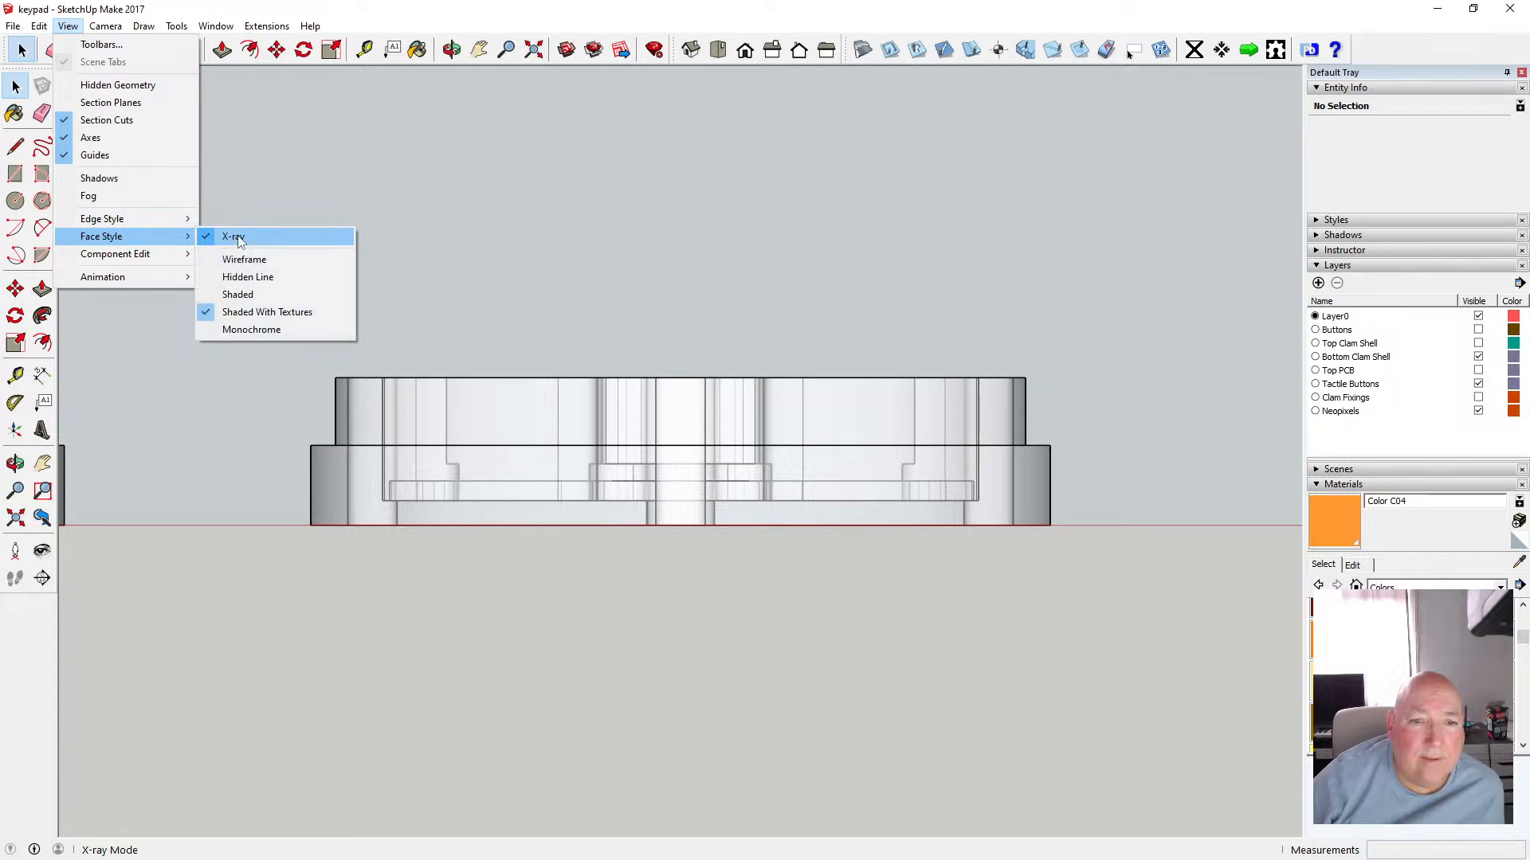
left_click(239, 233)
left_click(451, 49)
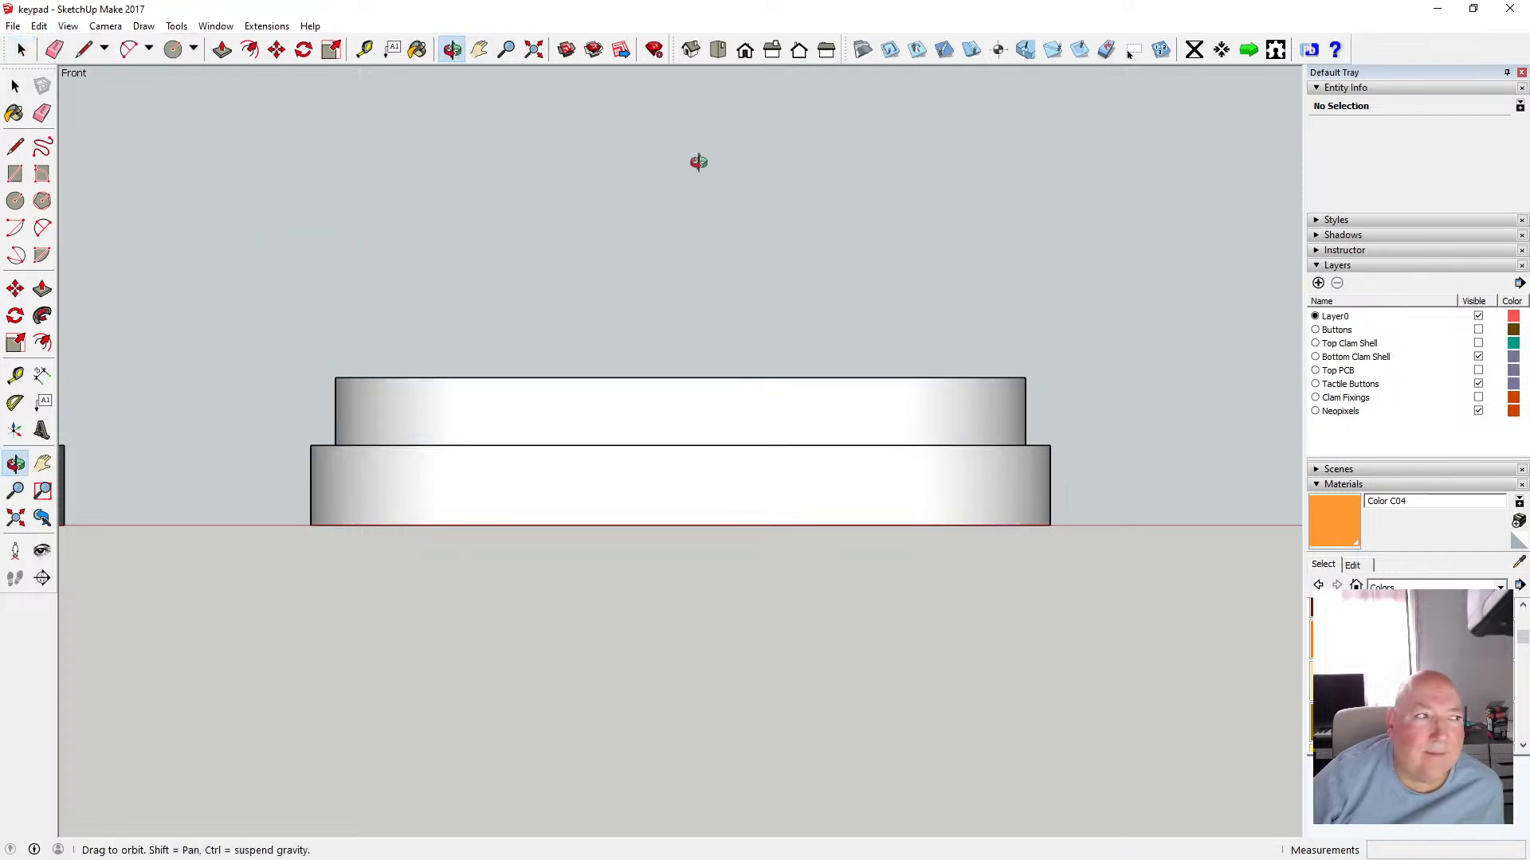
left_click_drag(696, 160, 677, 443)
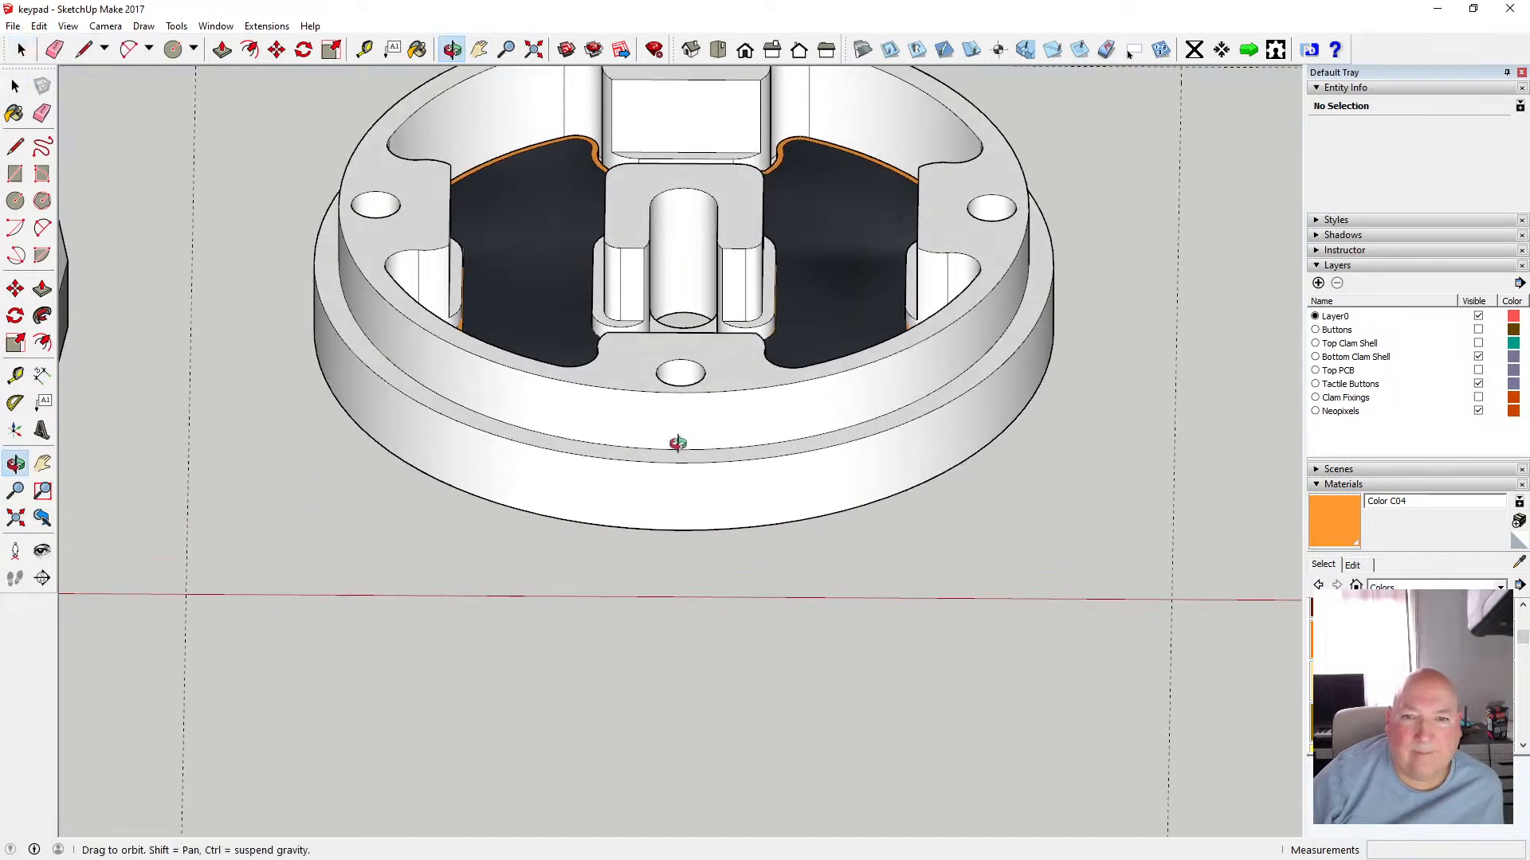
left_click(105, 26)
left_click(149, 124)
Examine and measure the gap between the component's orange rim and the clam shell's floor and walls
scroll(652, 708, "down", 6)
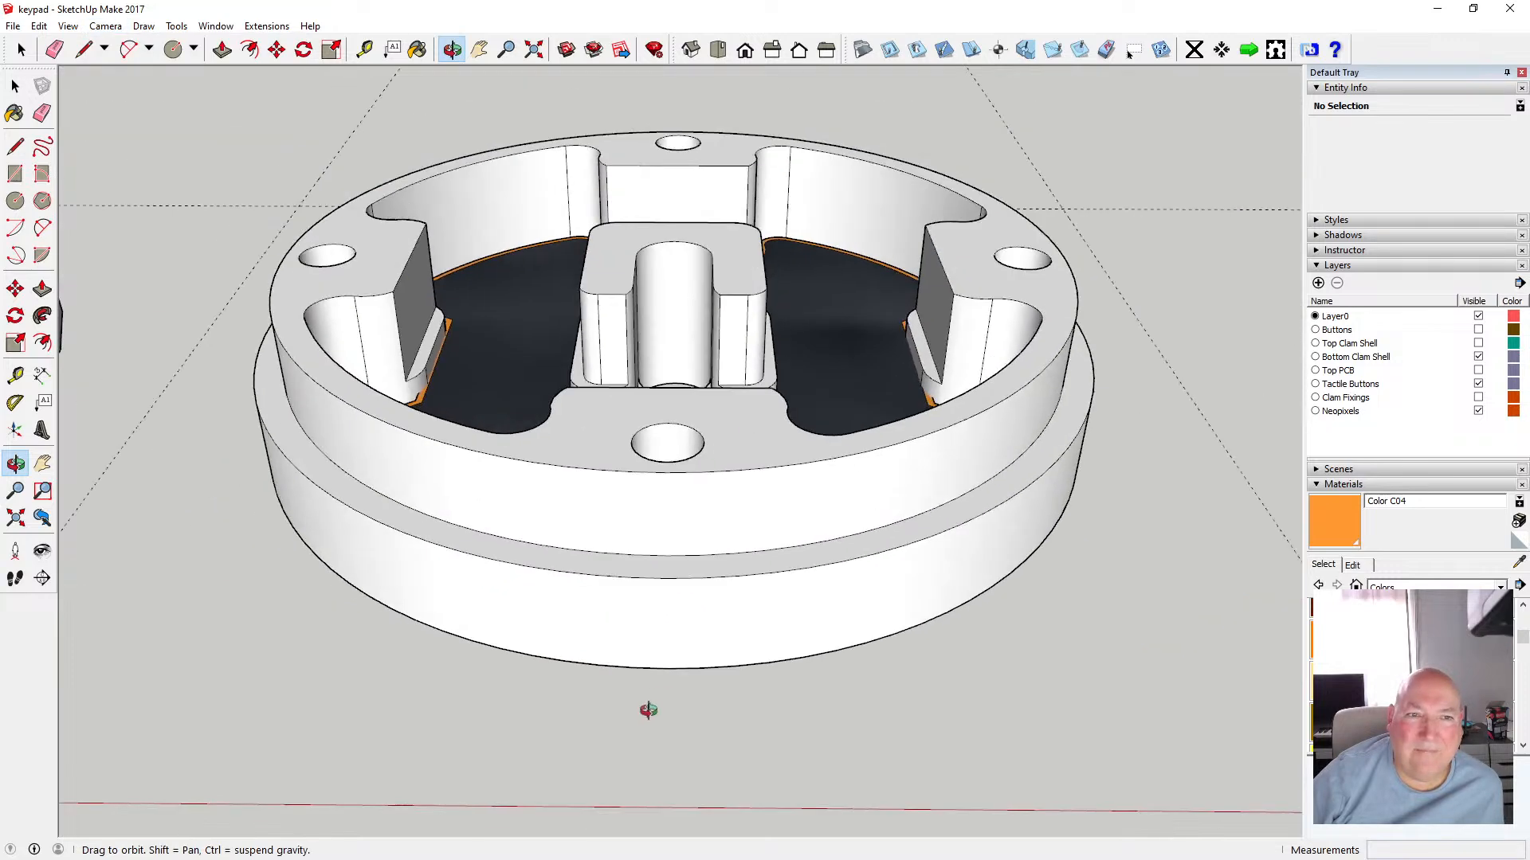
scroll(562, 466, "up", 6)
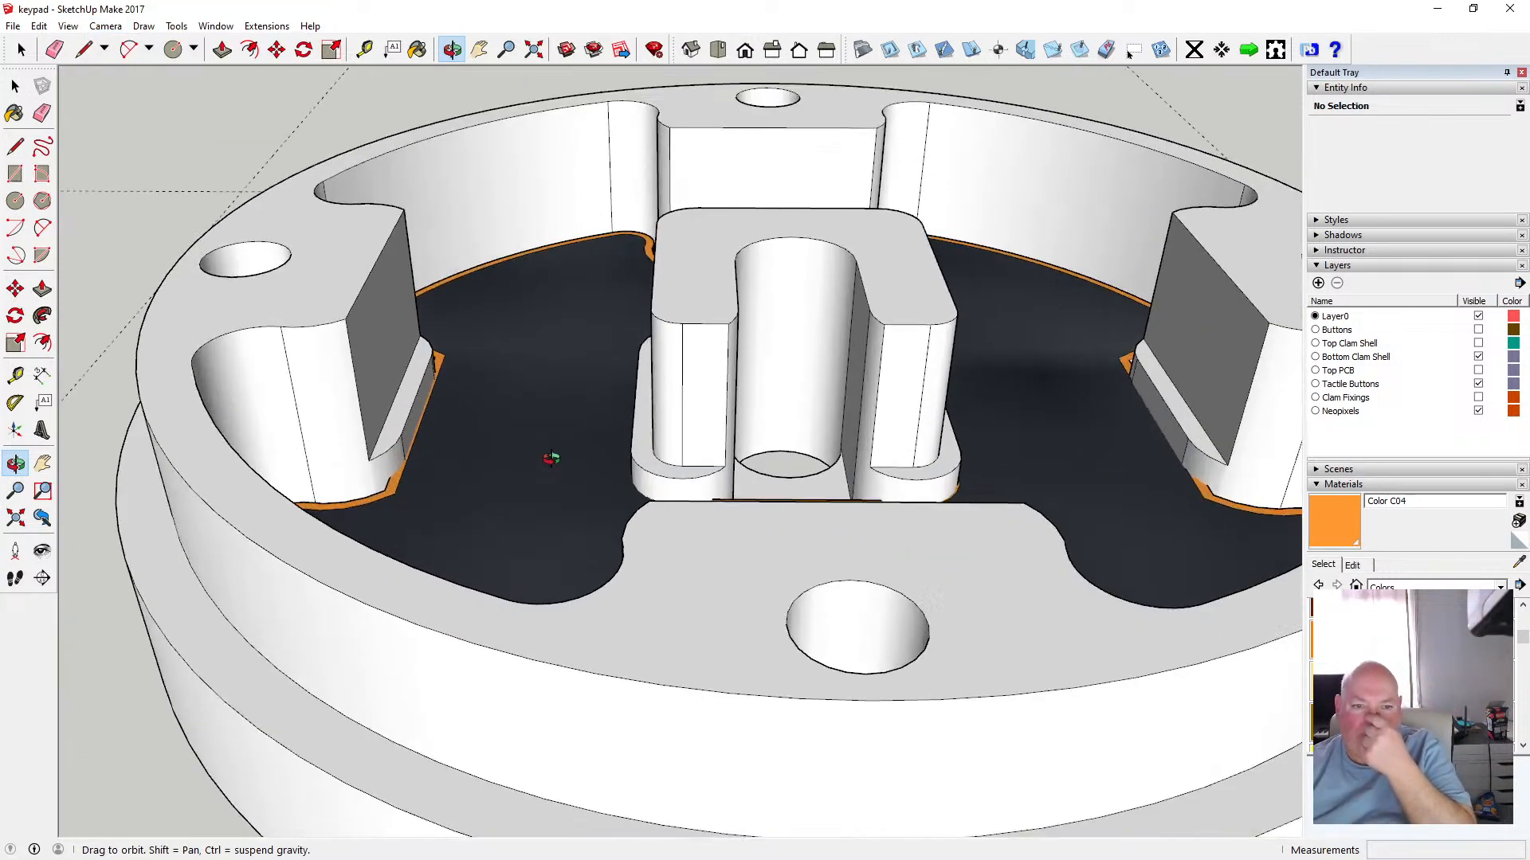
left_click_drag(427, 447, 489, 510)
scroll(512, 489, "down", 10)
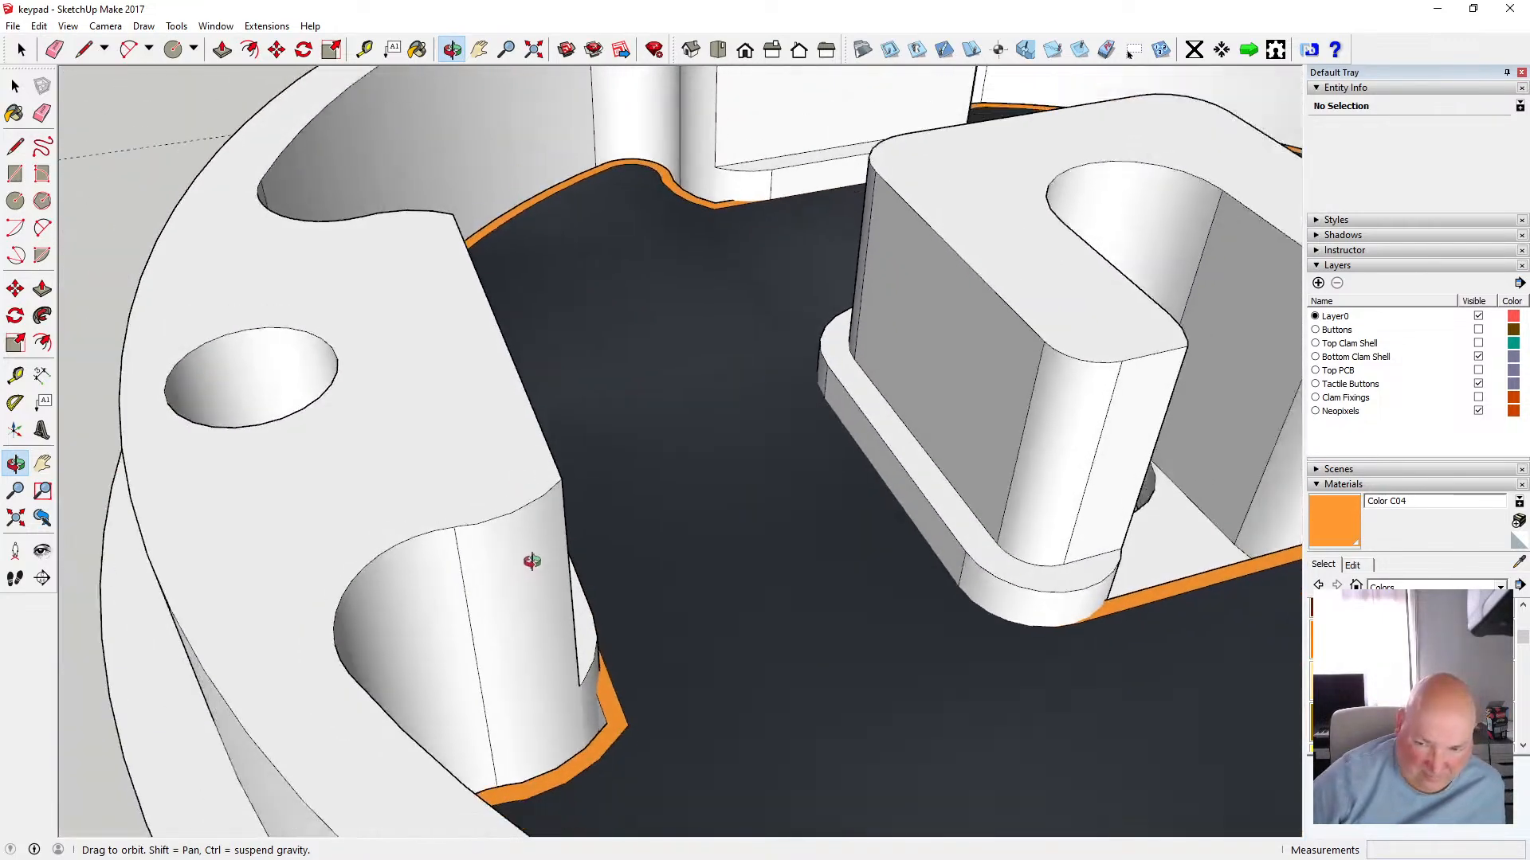
scroll(560, 611, "down", 5)
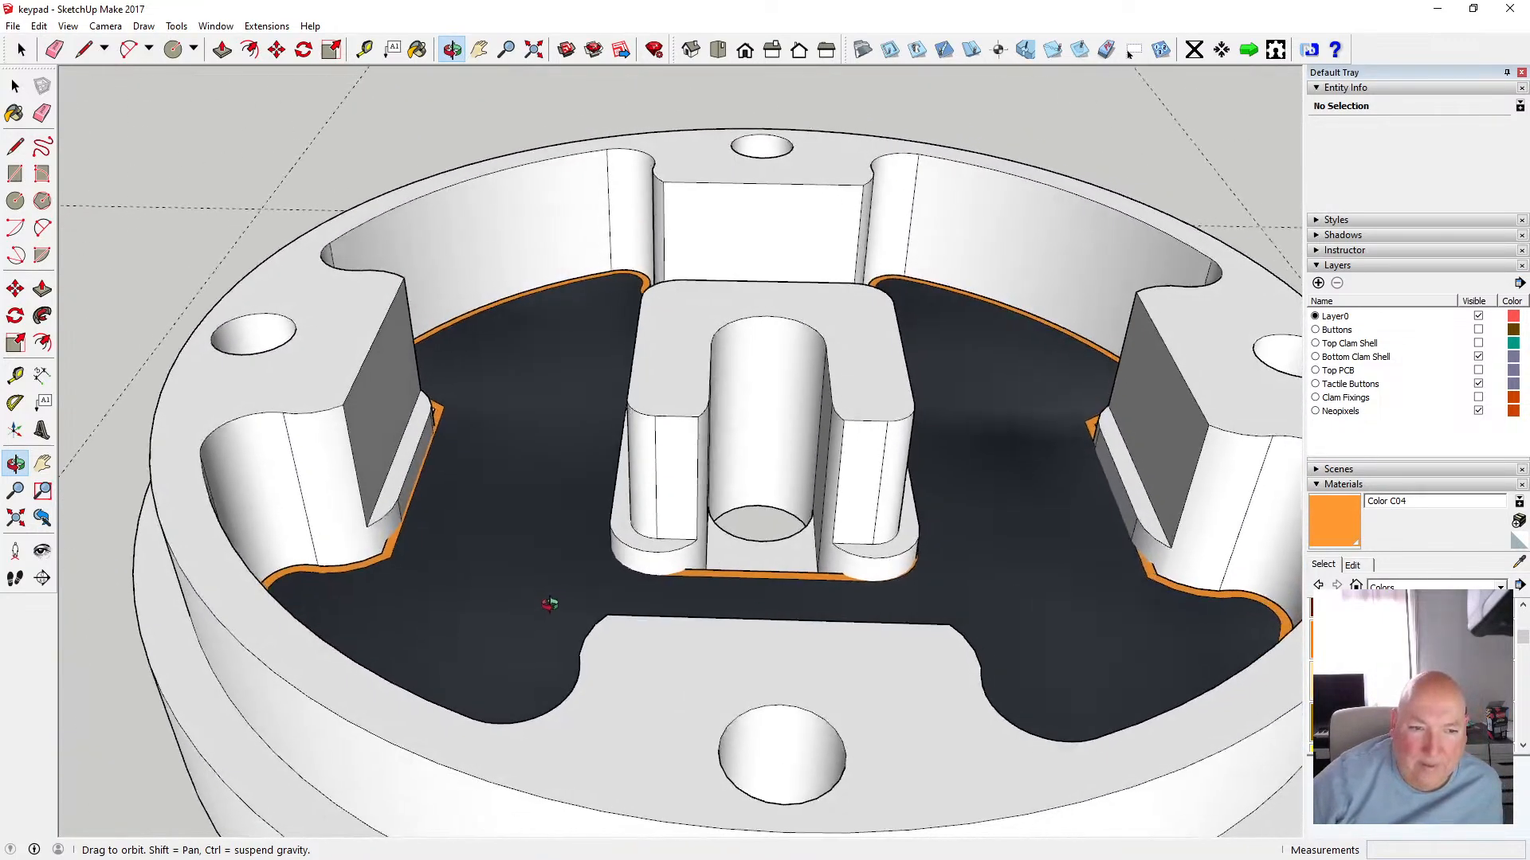
left_click_drag(553, 605, 383, 507)
scroll(317, 490, "up", 8)
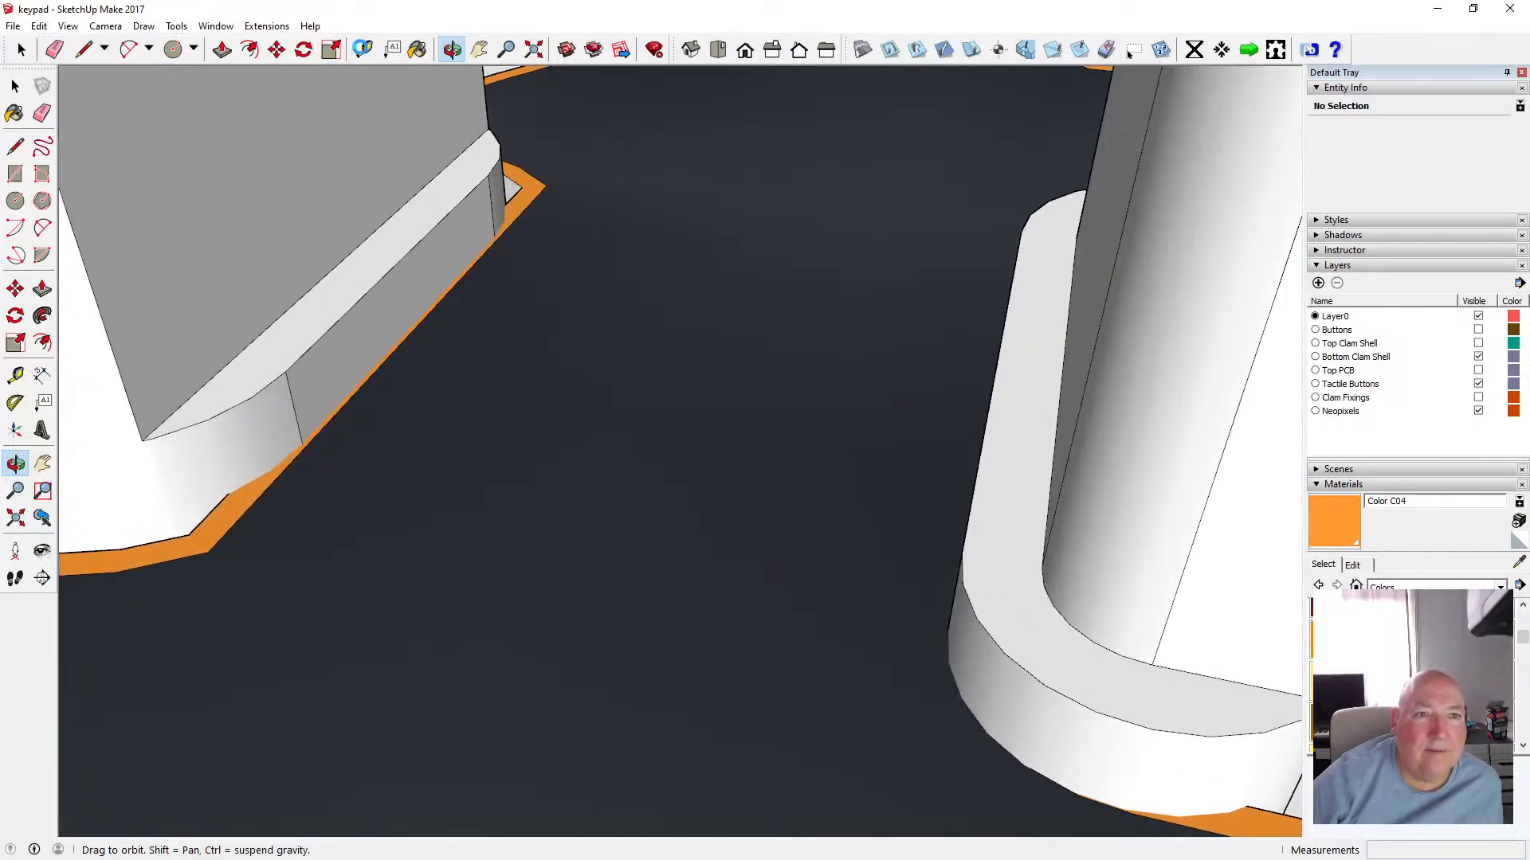
key("t")
left_click(304, 435)
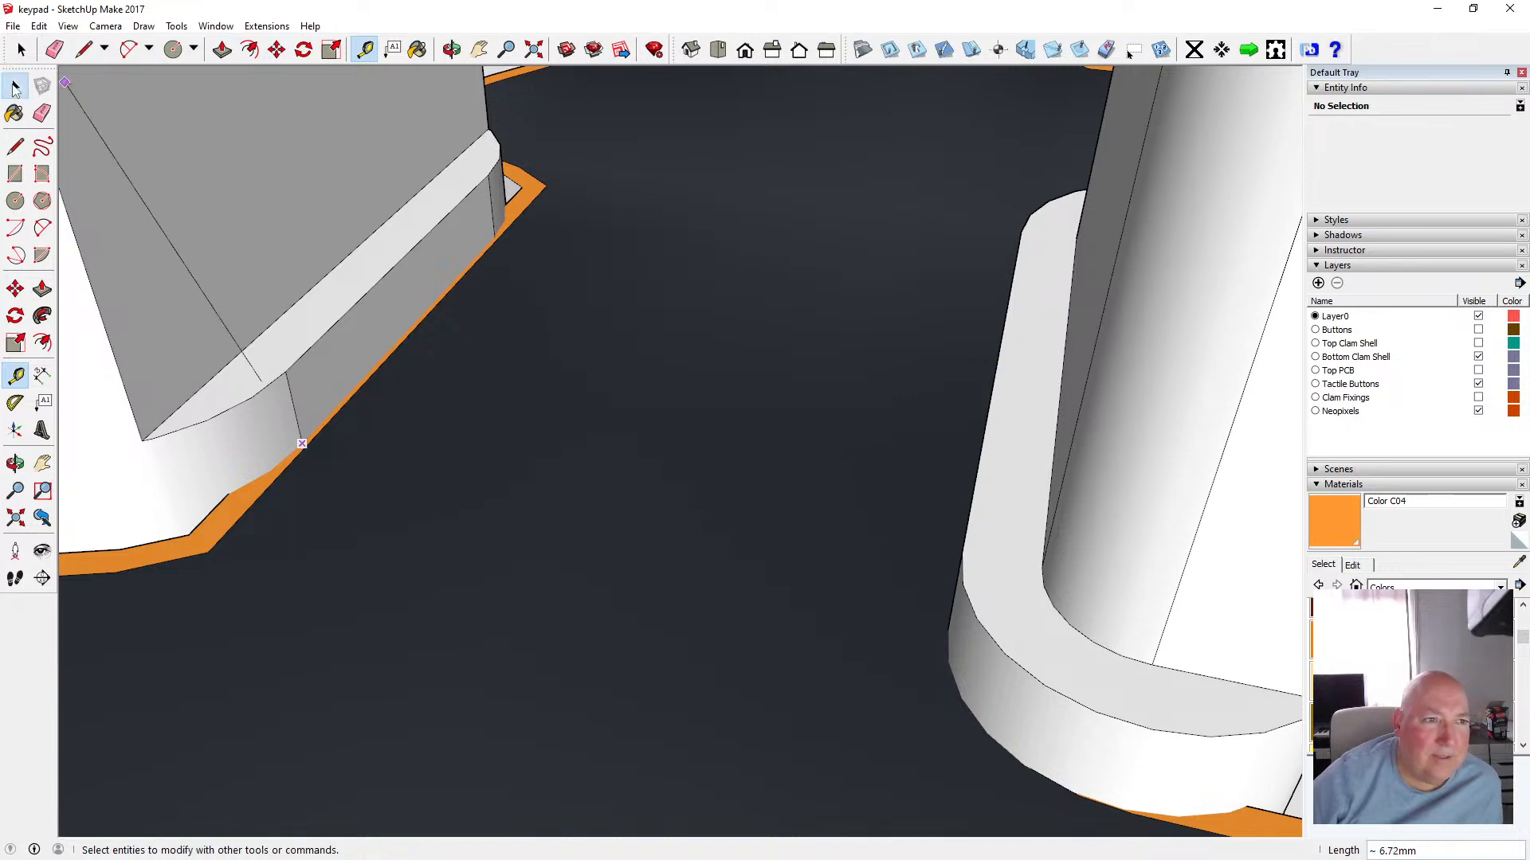
left_click(15, 86)
middle_click_drag(687, 483, 791, 443)
scroll(791, 442, "down", 2)
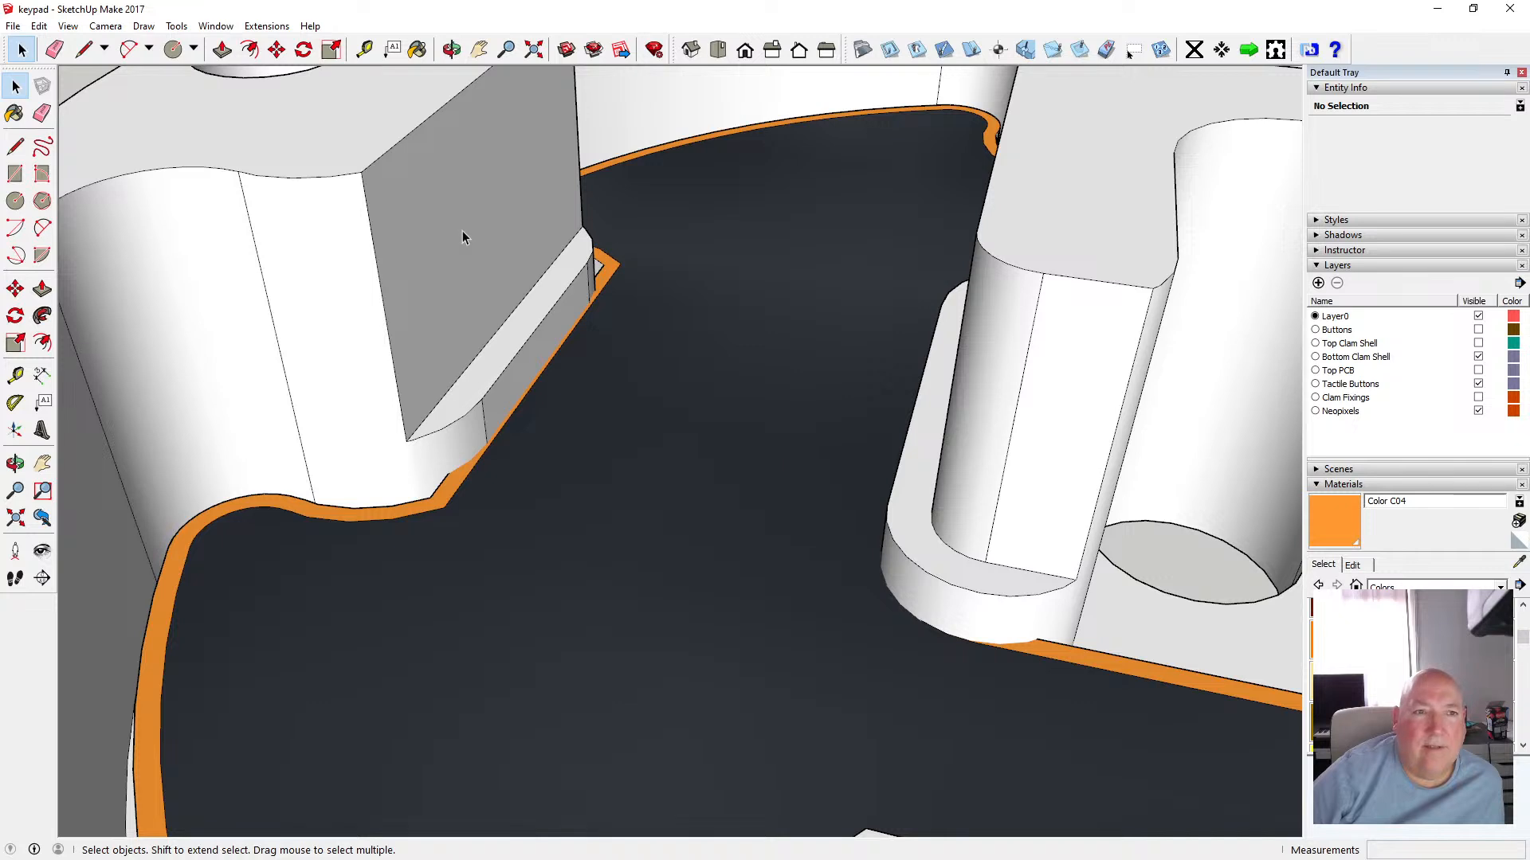
Move the selected component 3 mm along the vertical axis
left_click(356, 144)
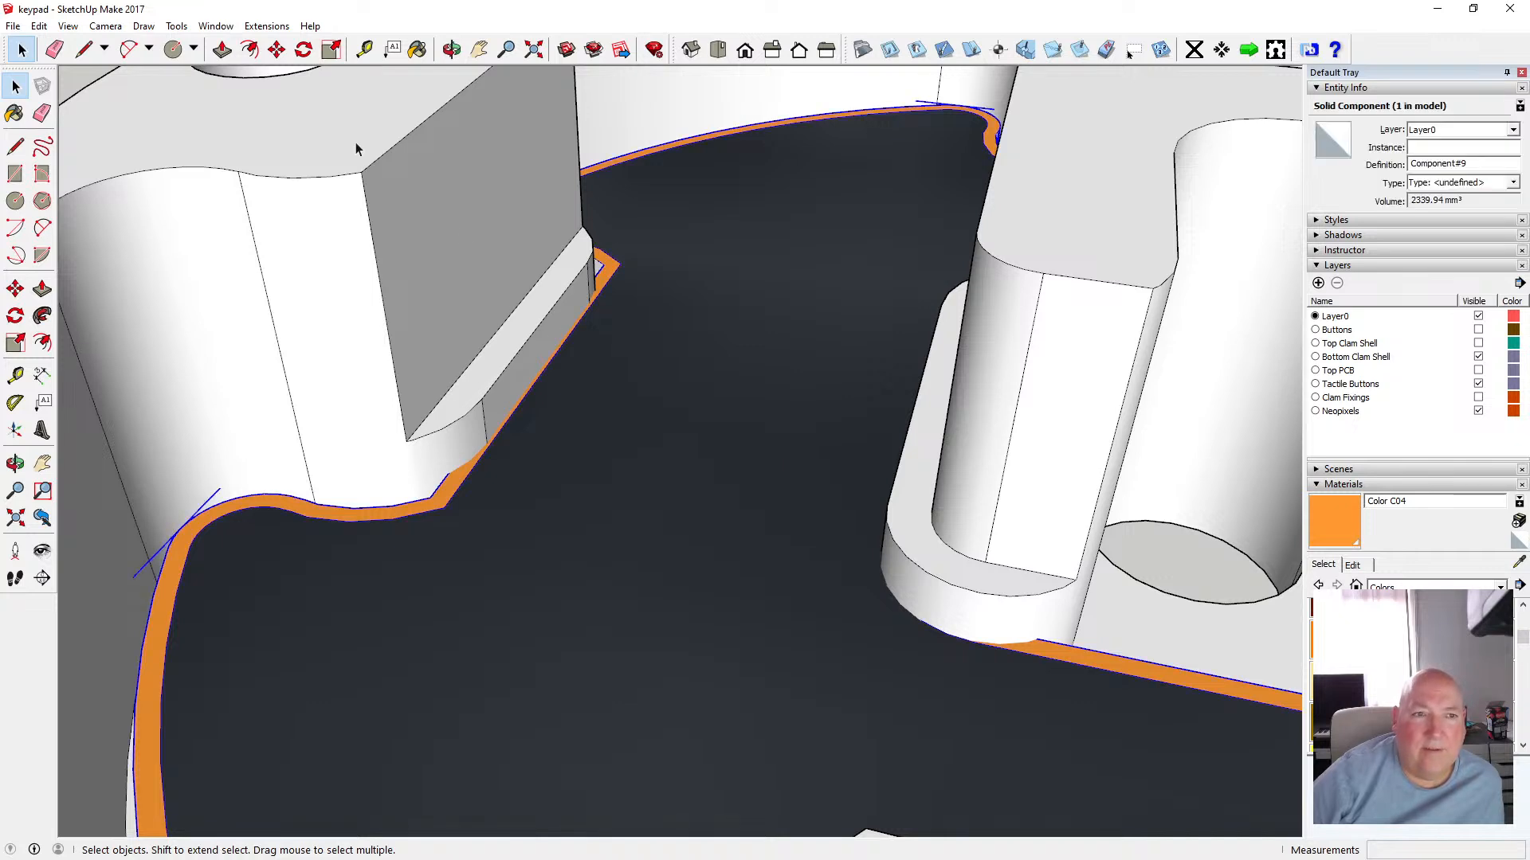
left_click(277, 49)
left_click(482, 456)
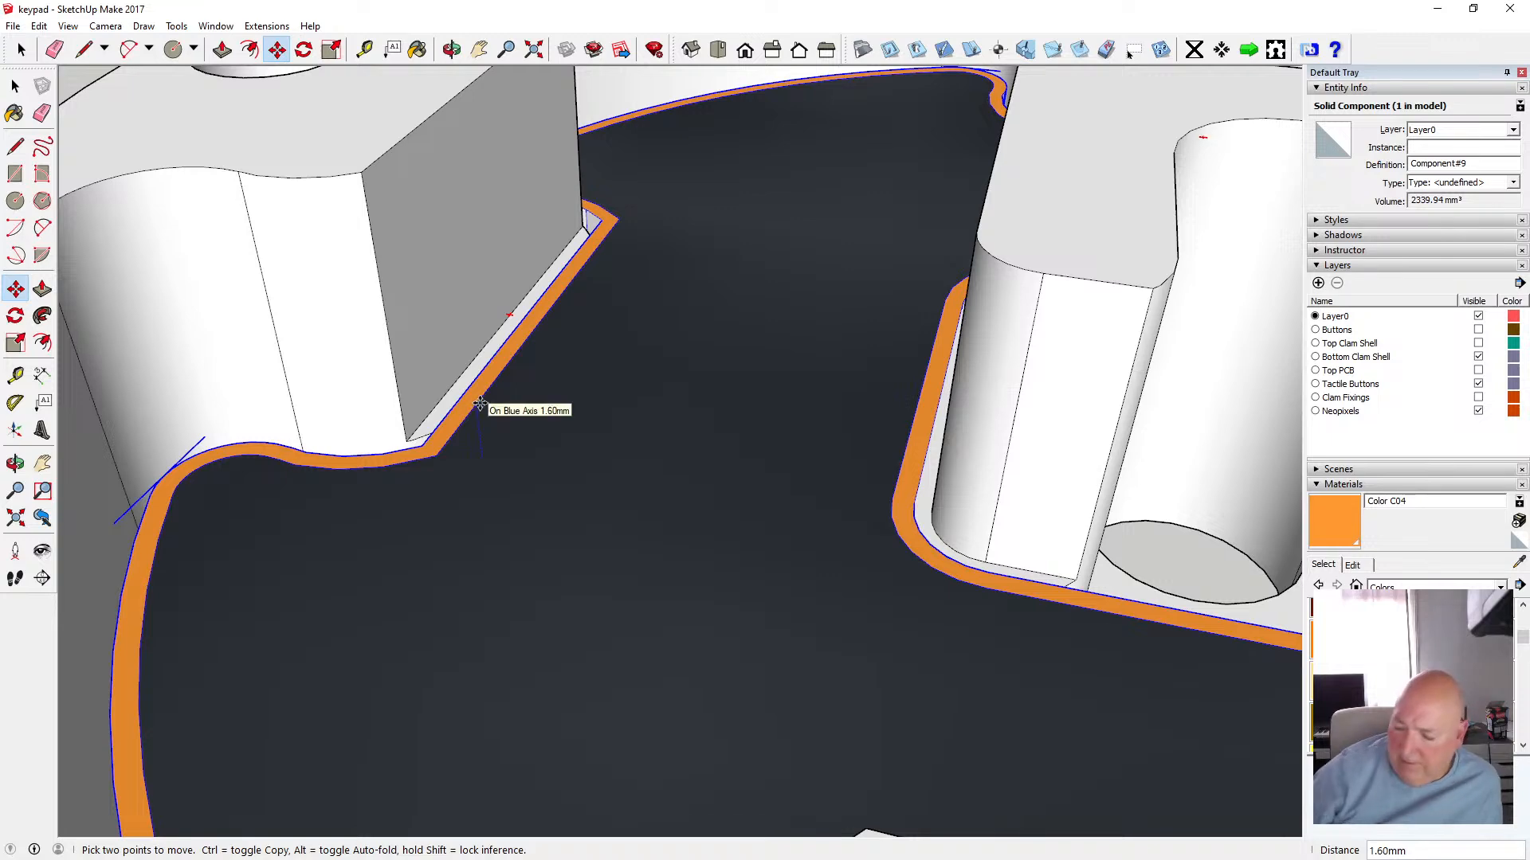
type("3")
key("Return")
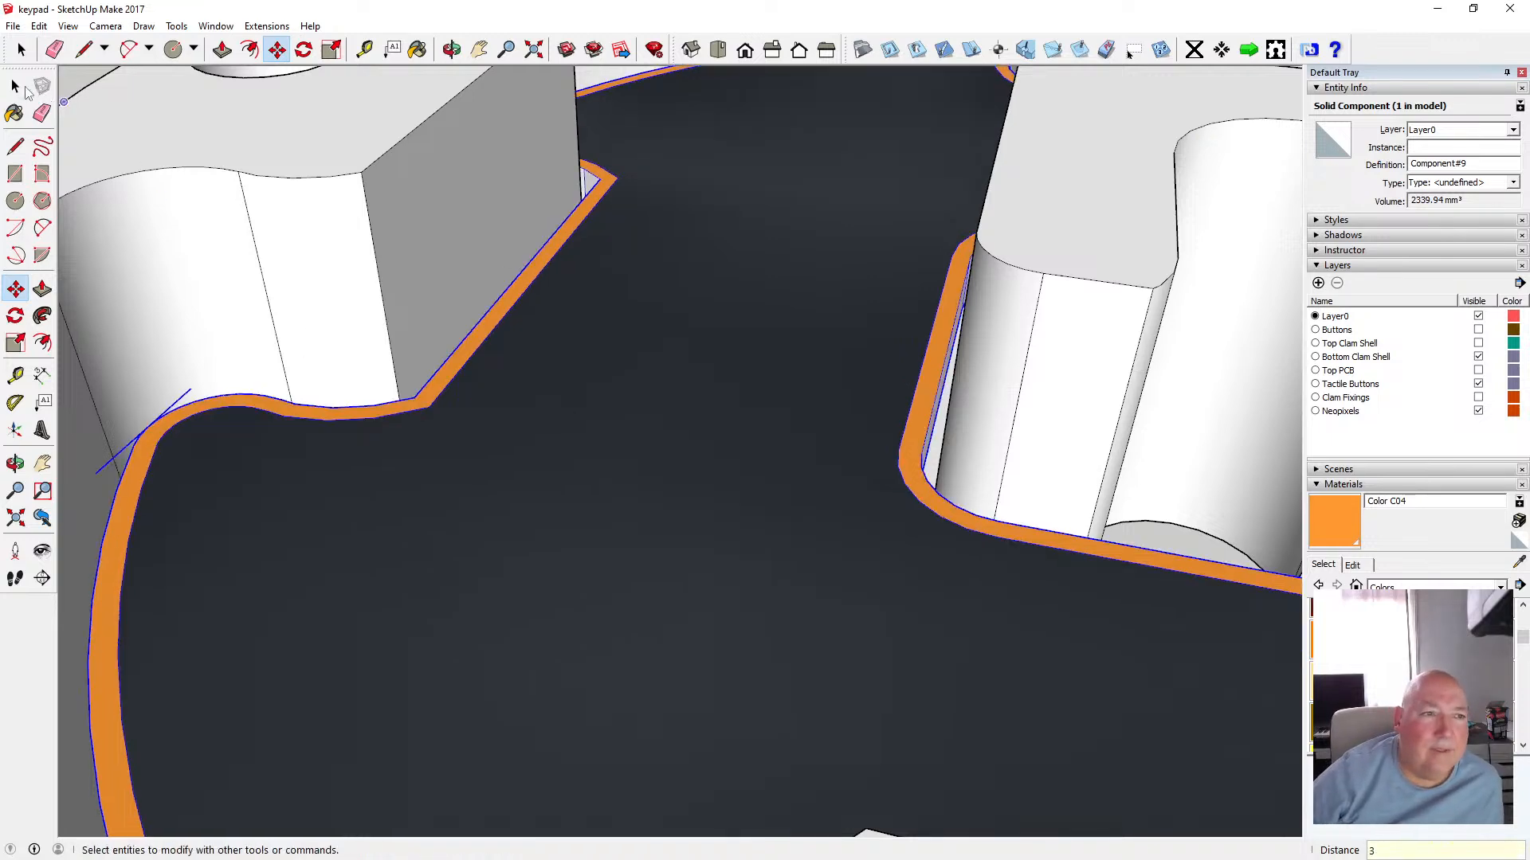
key("space")
Deselect the component and switch the face style back to X-ray
scroll(430, 368, "down", 10)
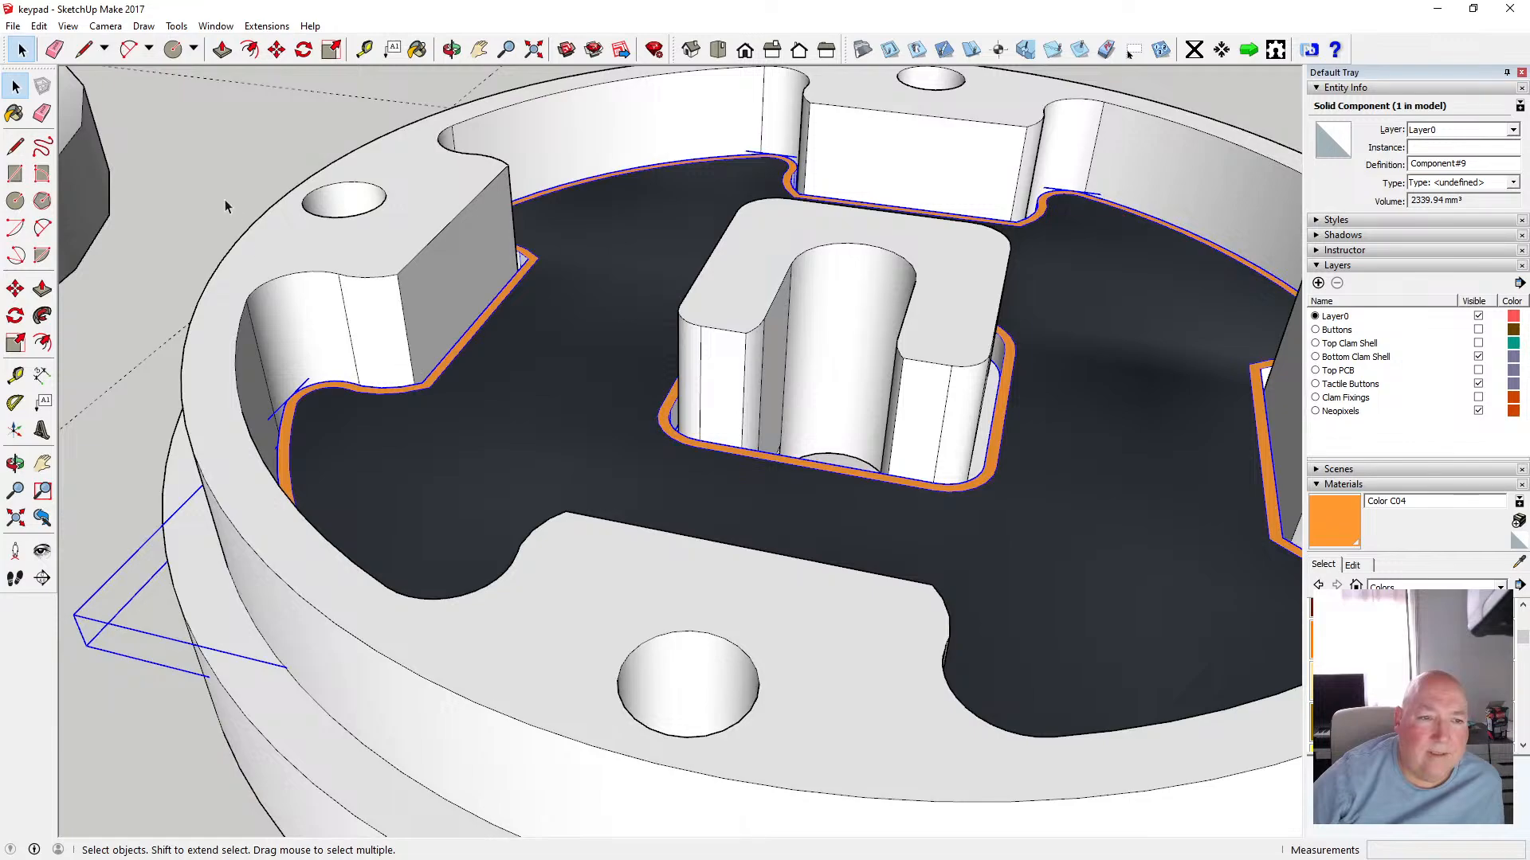
left_click(231, 202)
left_click(452, 50)
left_click_drag(635, 294, 673, 408)
scroll(606, 391, "down", 3)
scroll(605, 390, "down", 2)
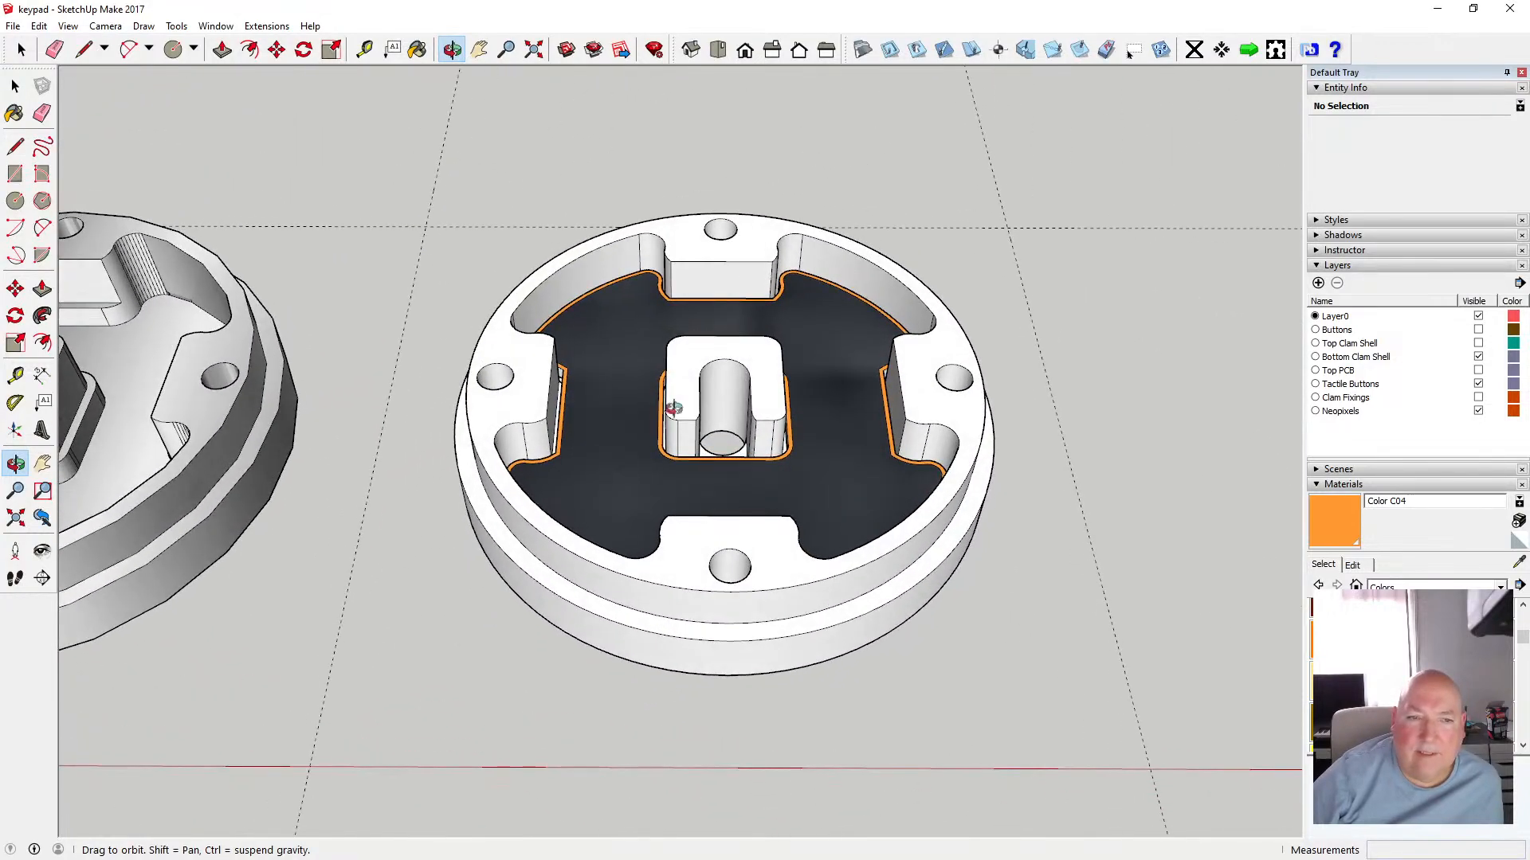
left_click(72, 27)
mouse_move(96, 235)
left_click(243, 236)
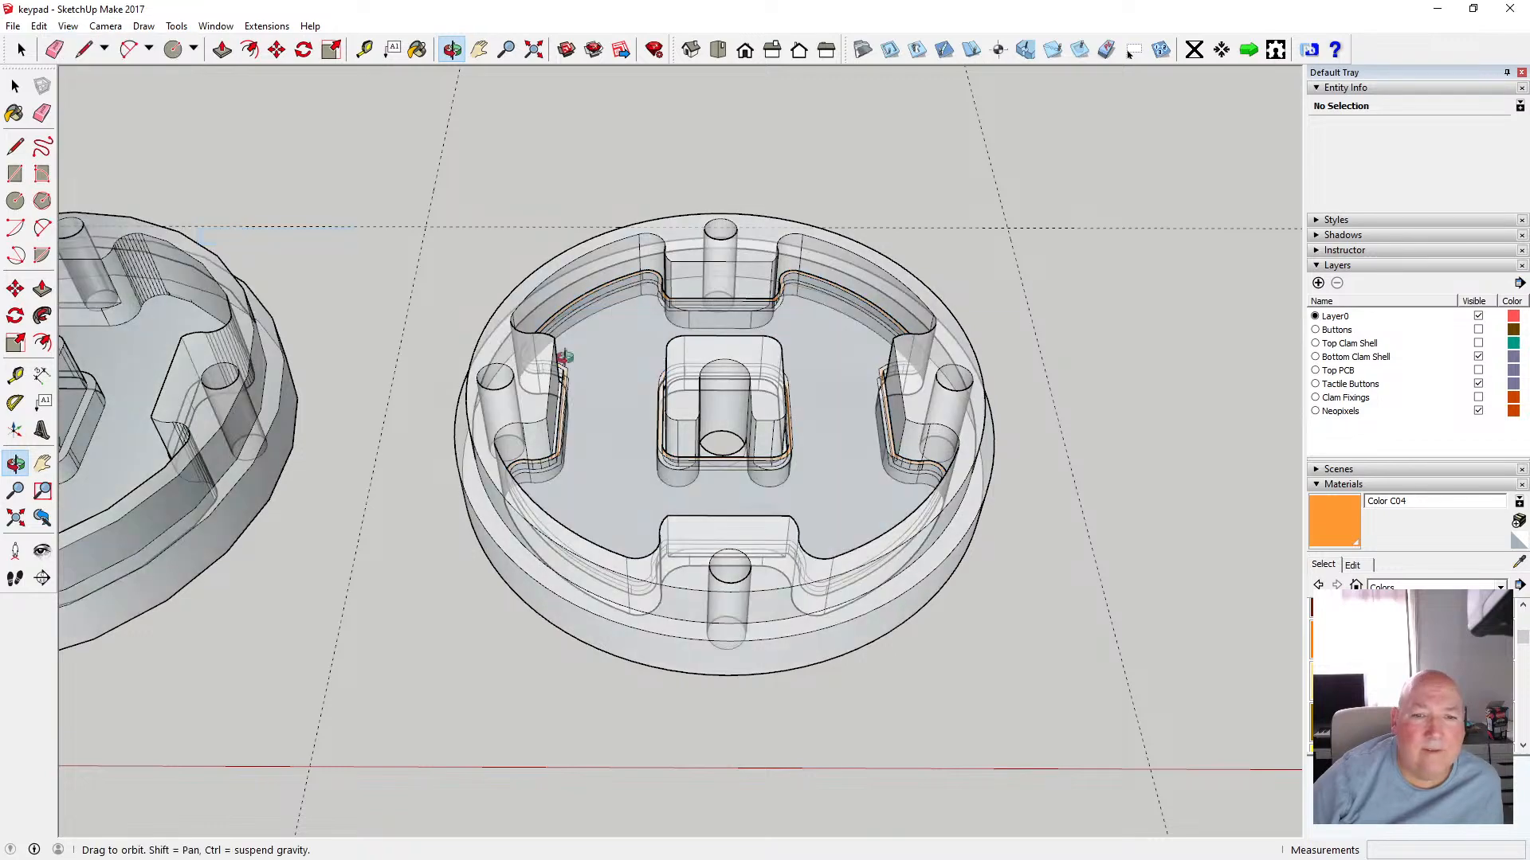
Turn off the X-ray face style to view the component inside the clam shell as solid
left_click_drag(564, 356, 721, 393)
scroll(551, 423, "up", 5)
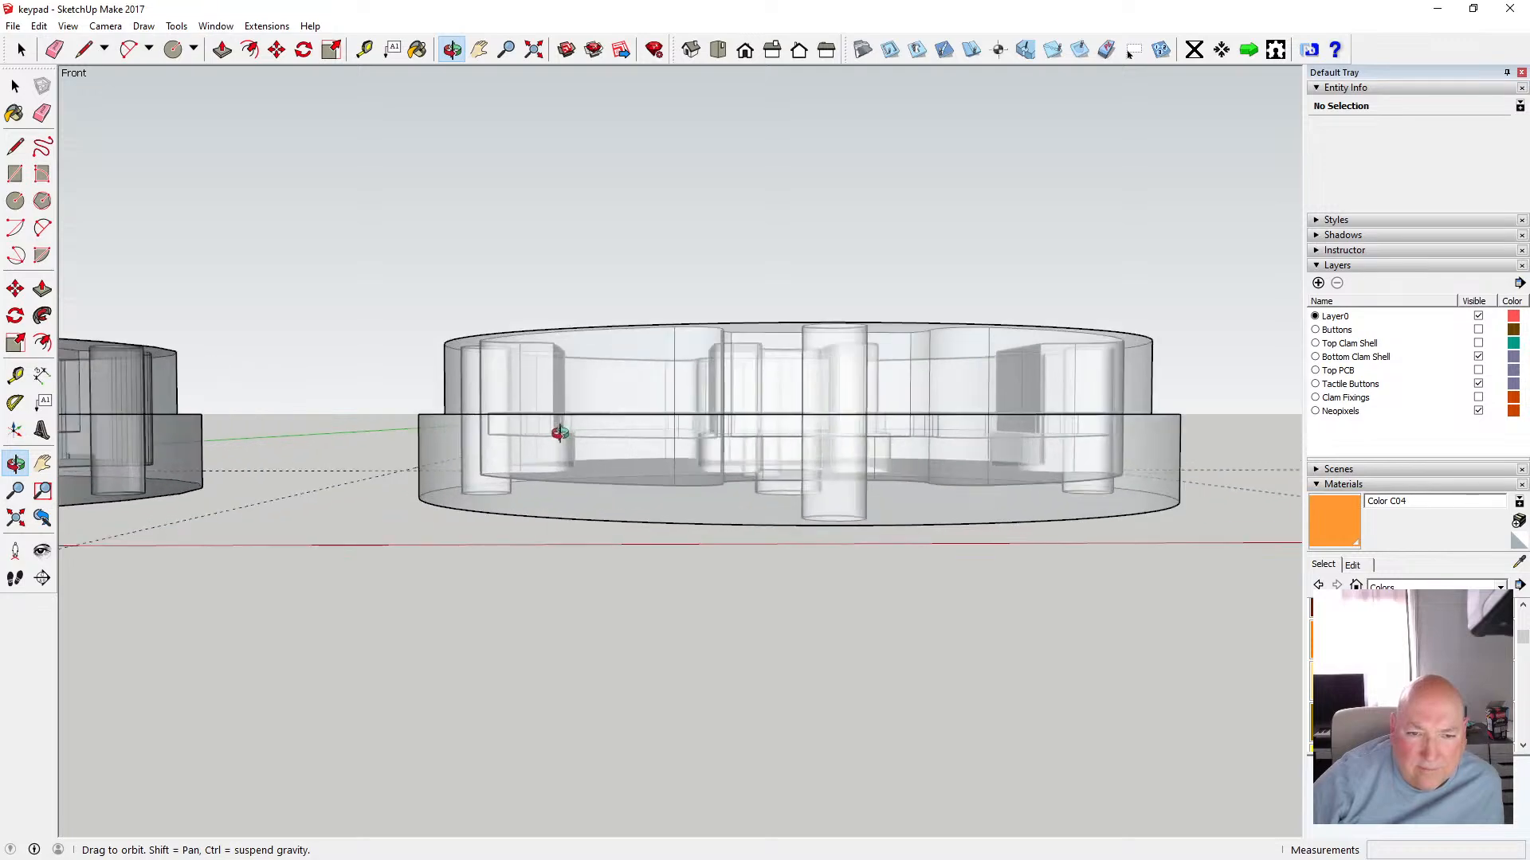
left_click_drag(585, 402, 301, 378)
left_click(16, 85)
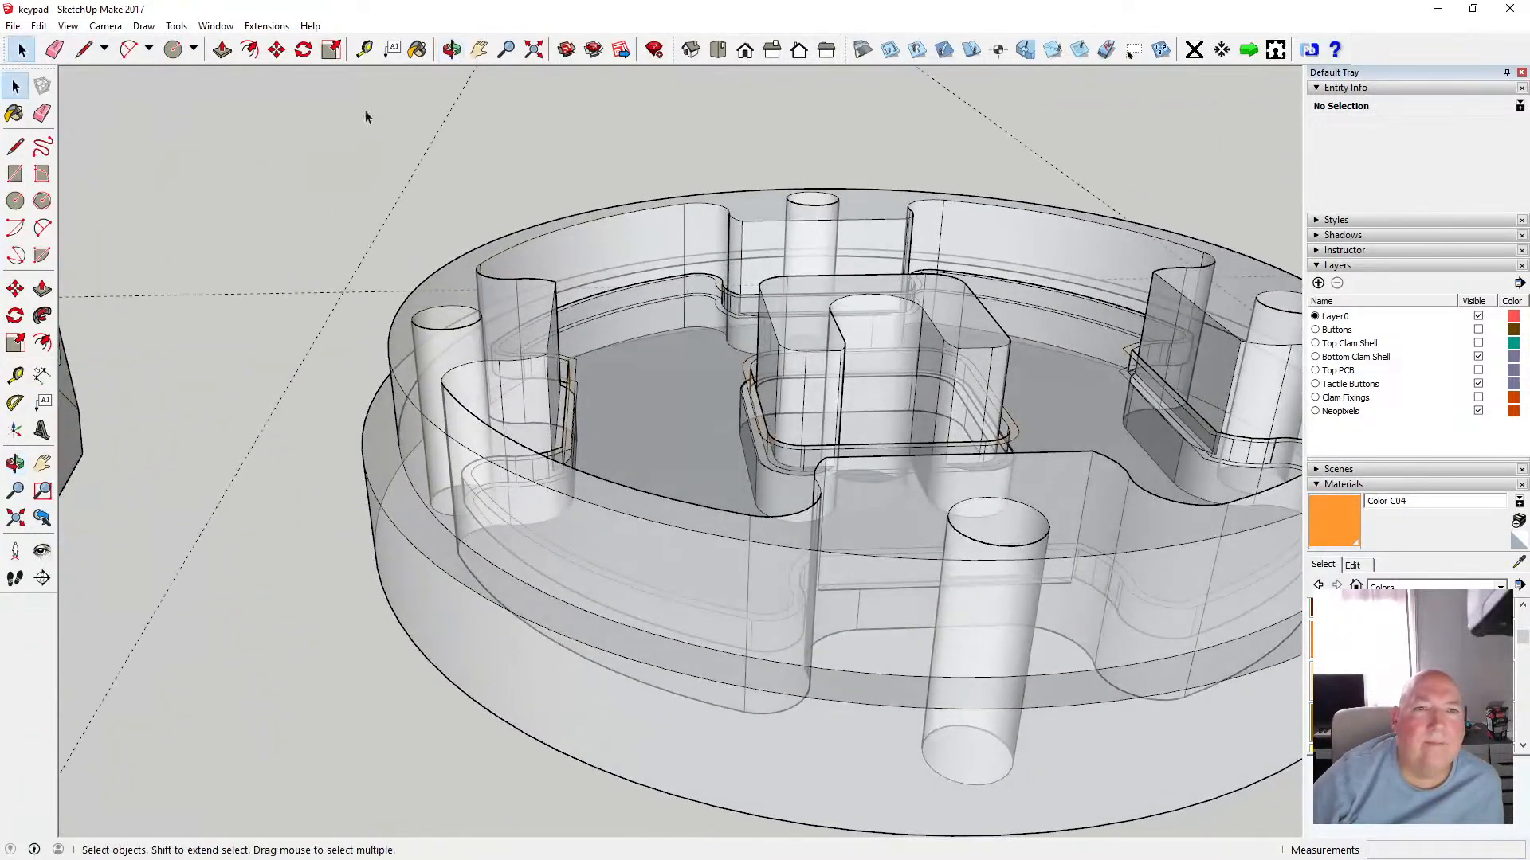
left_click(67, 26)
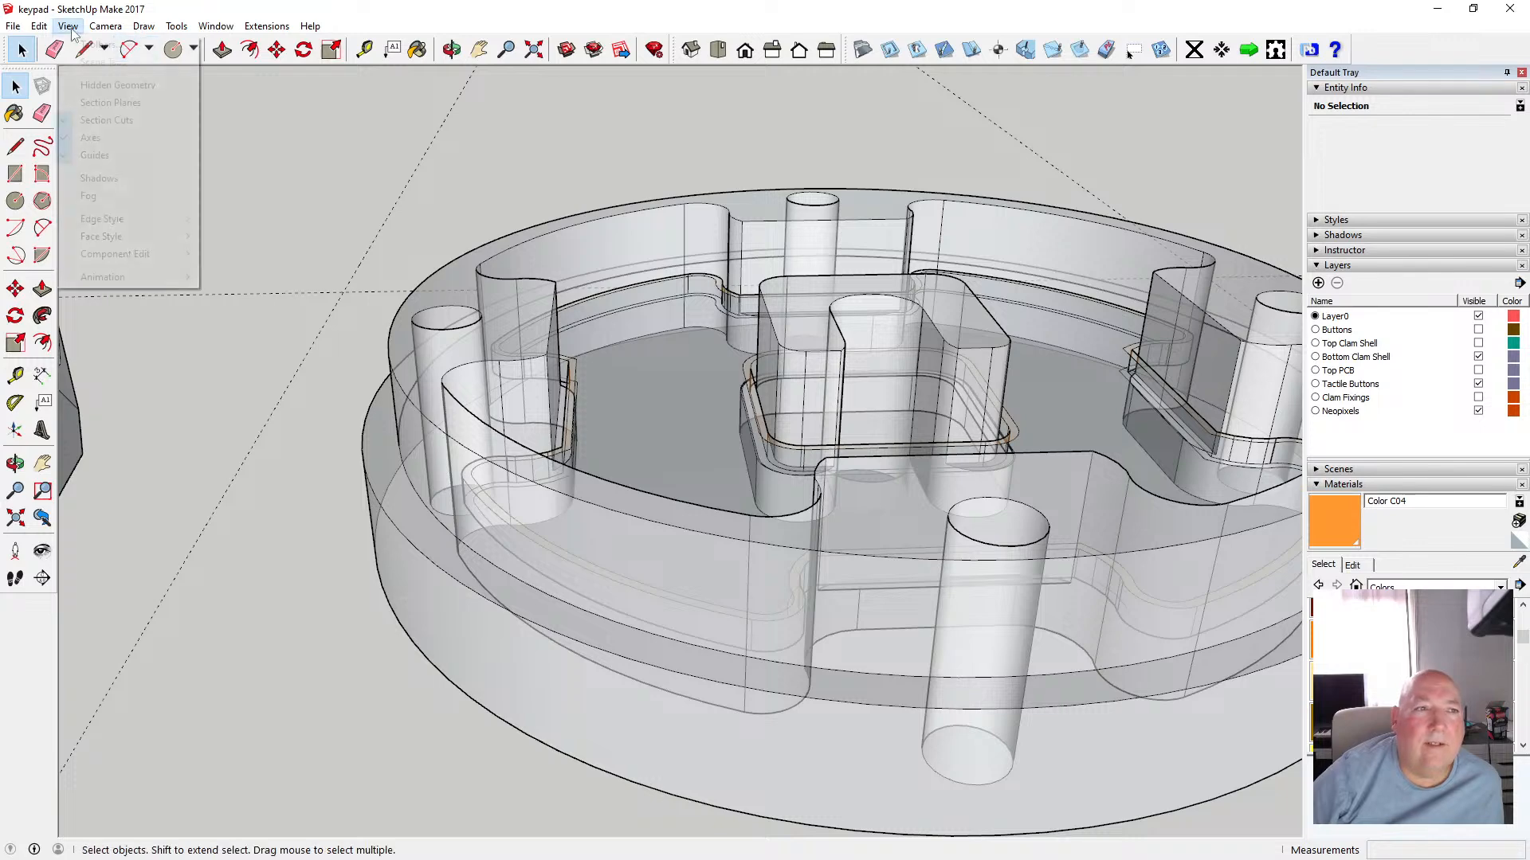
mouse_move(152, 237)
left_click(249, 238)
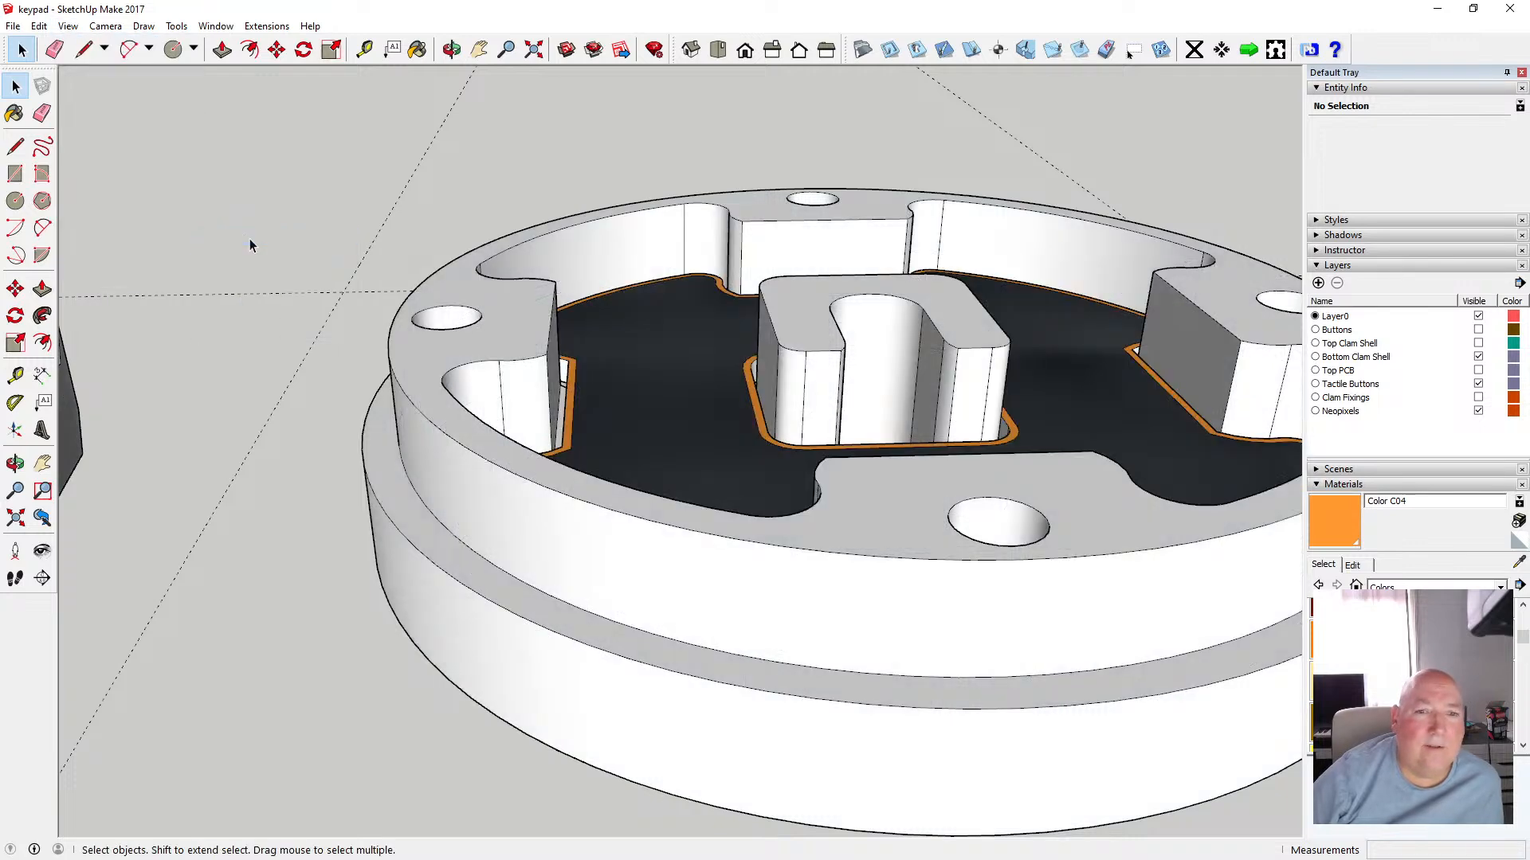
Save the model
scroll(371, 280, "down", 5)
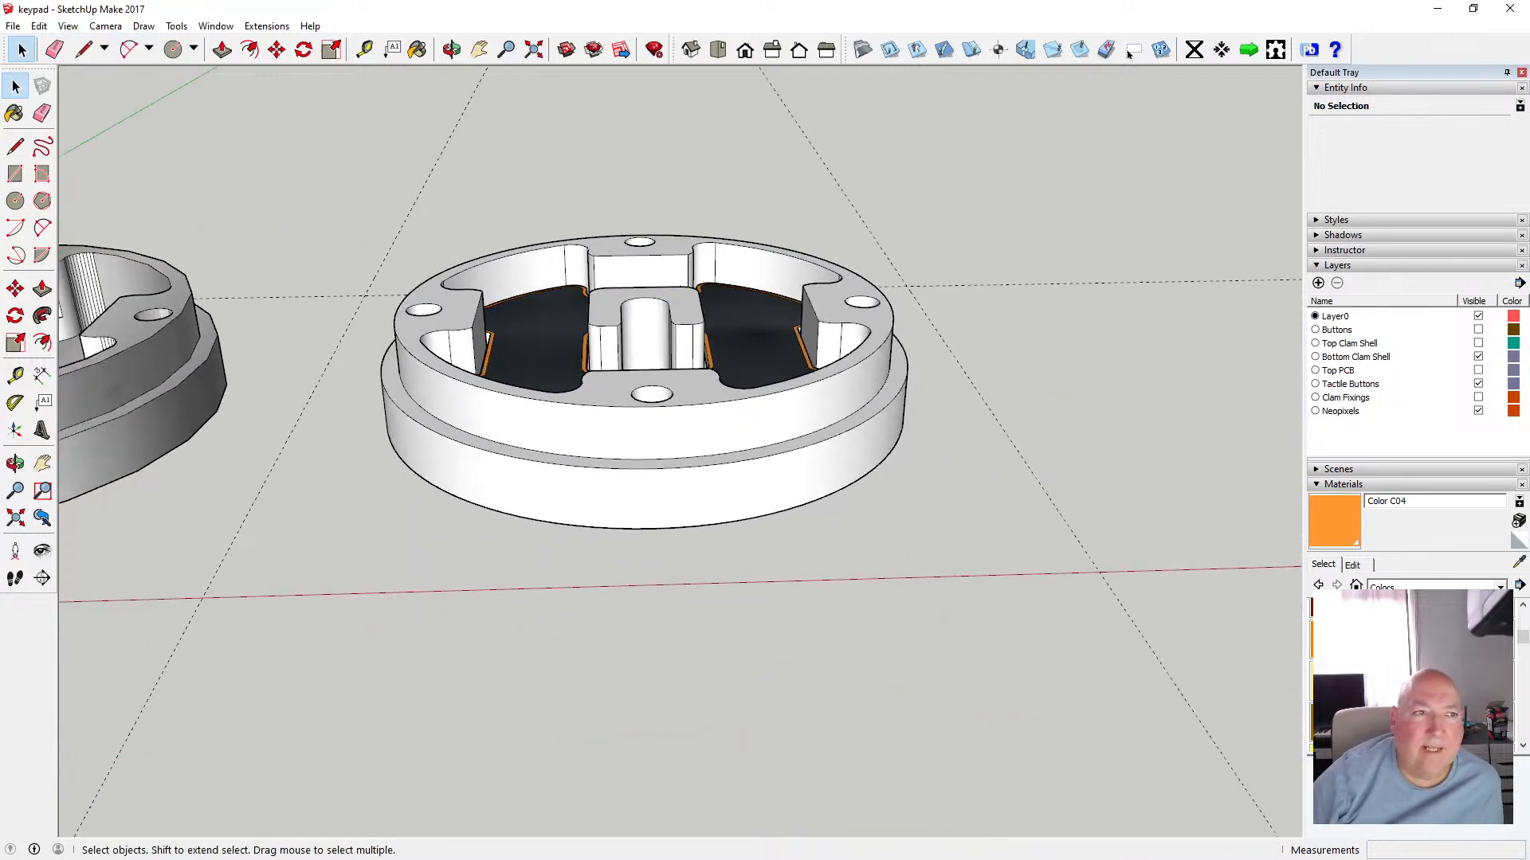
left_click(13, 26)
left_click(48, 84)
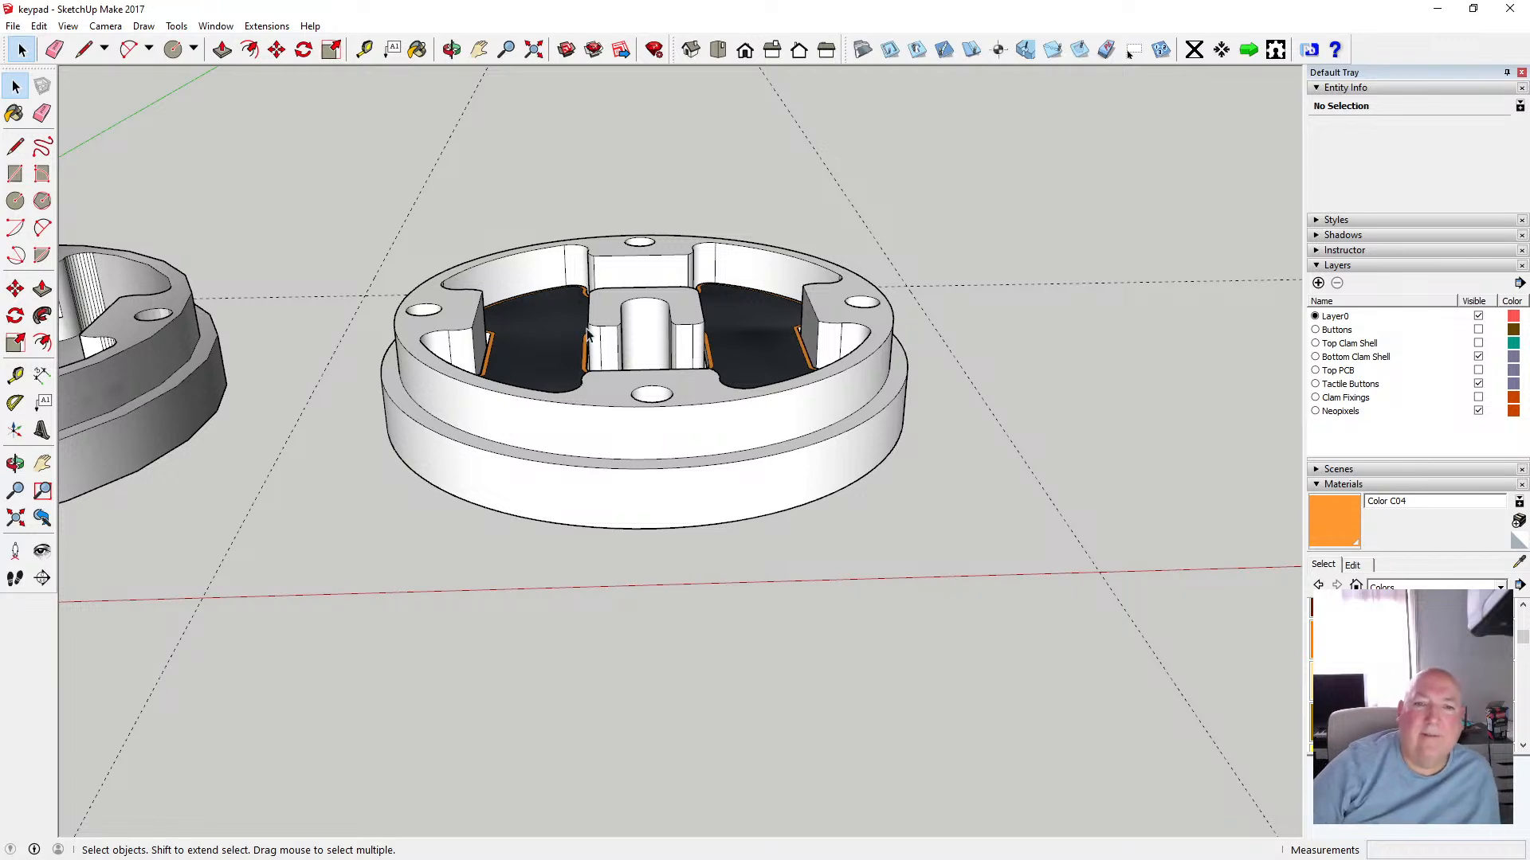
Show the Top PCB layer and view both assemblies from the top in parallel projection
scroll(587, 334, "down", 5)
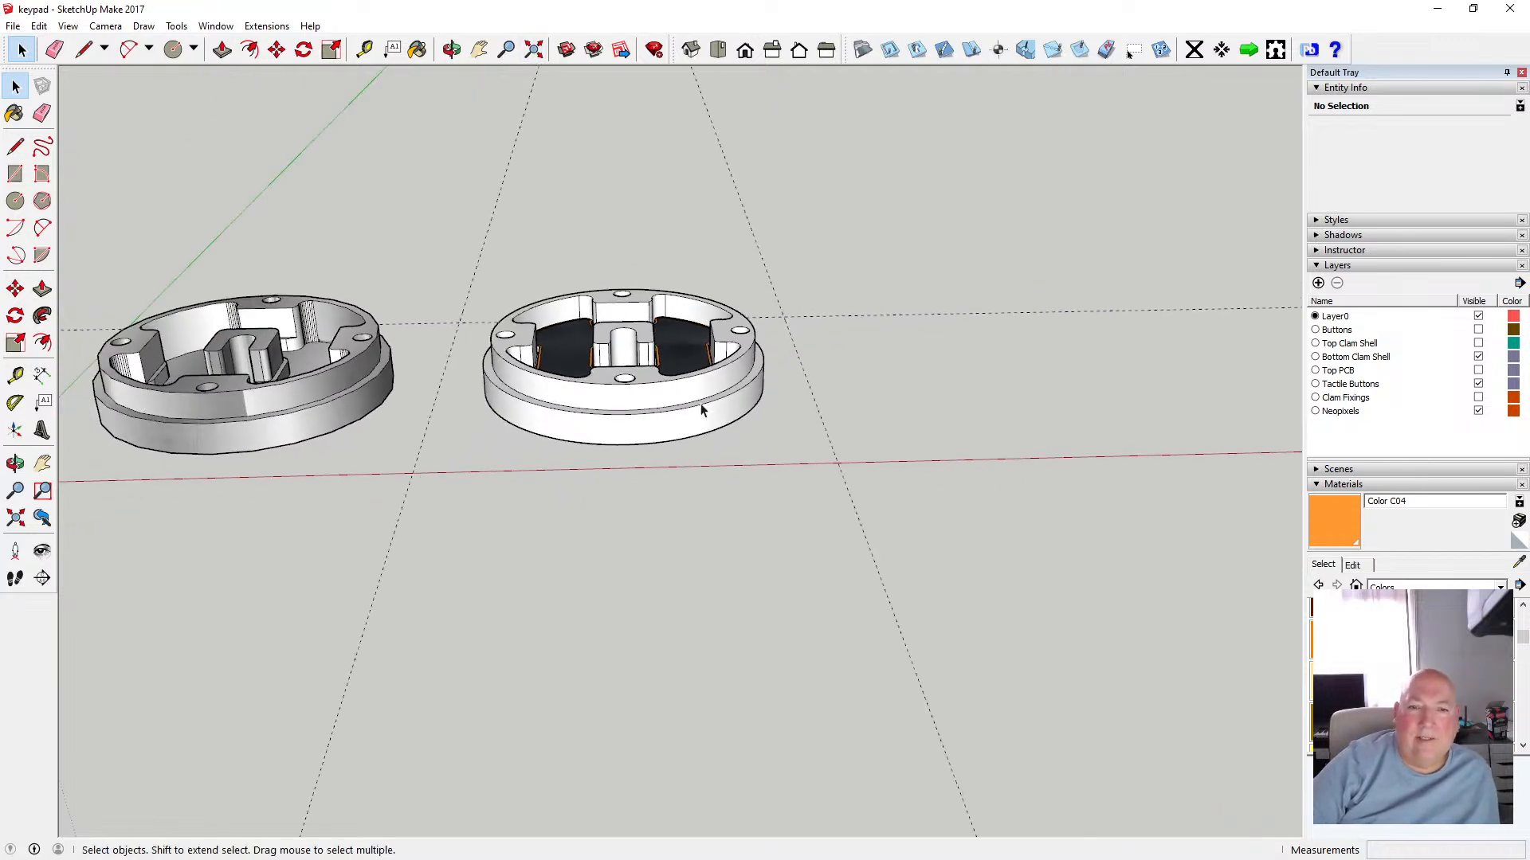
left_click(1478, 372)
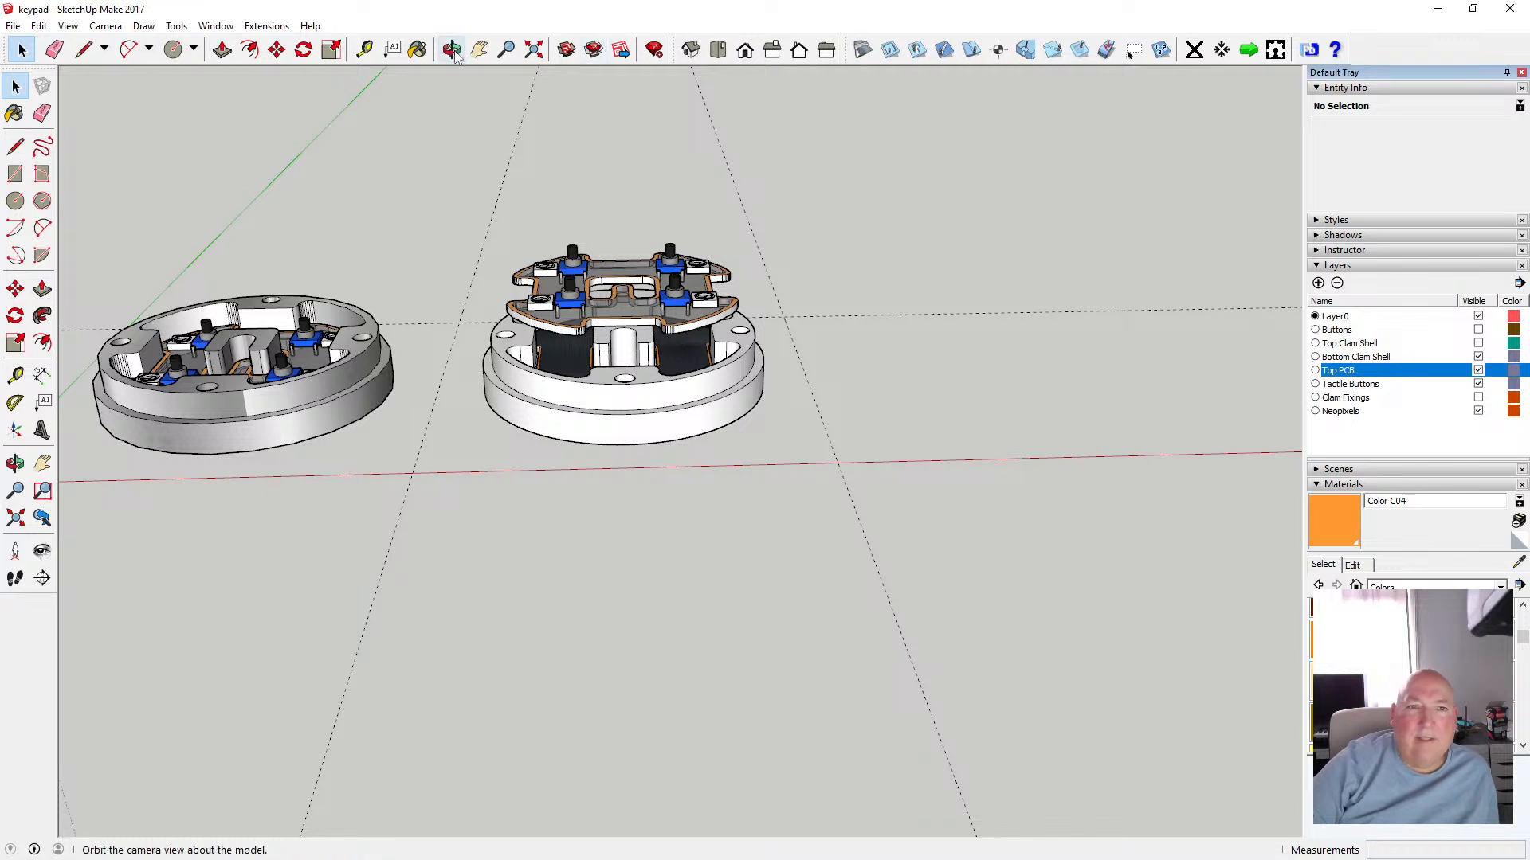
left_click(718, 50)
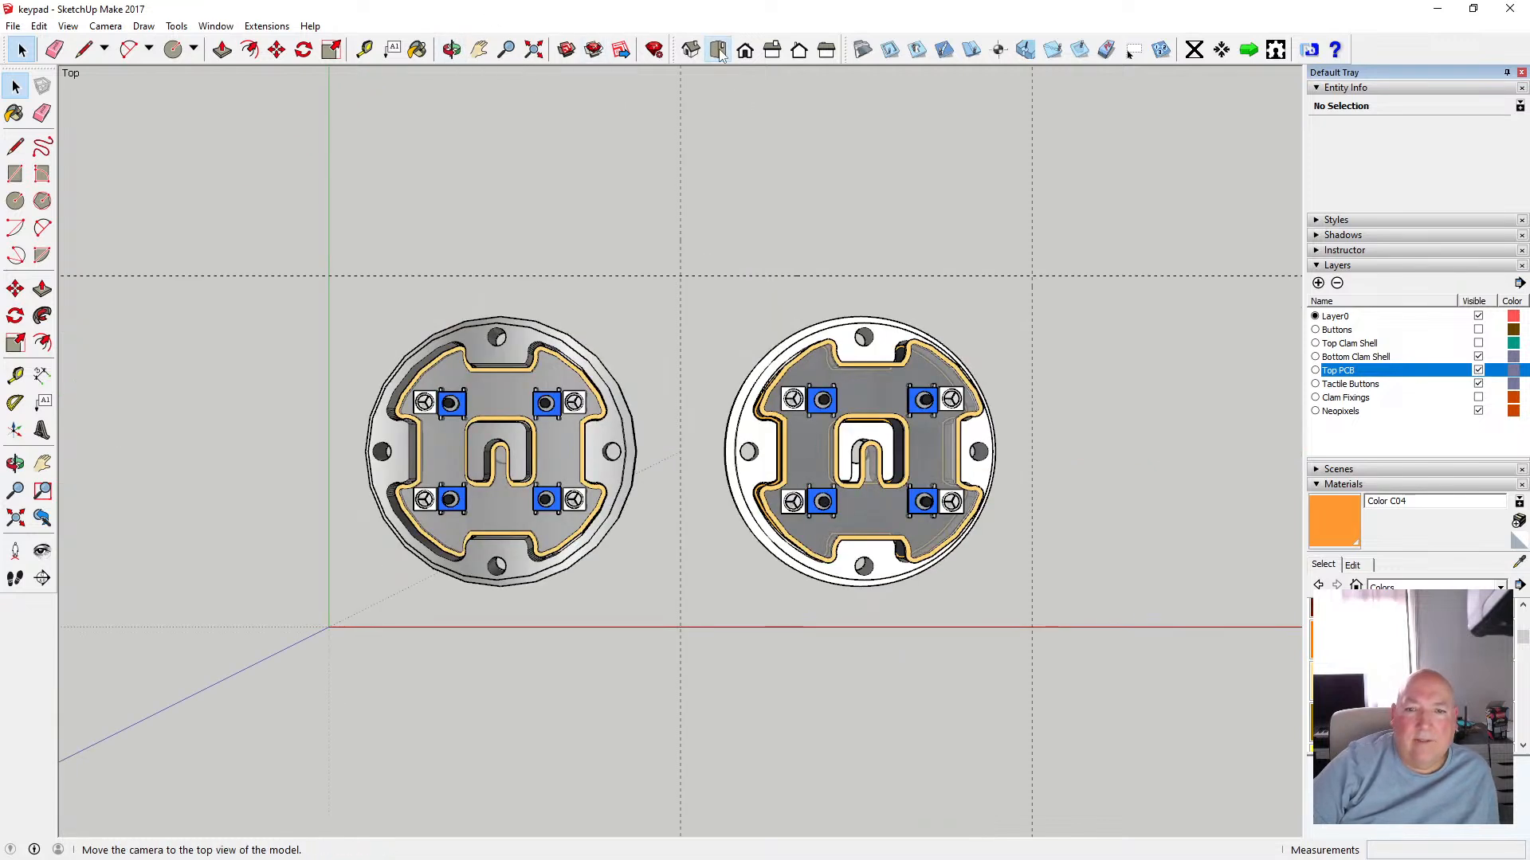
left_click(105, 27)
left_click(165, 100)
scroll(906, 472, "up", 2)
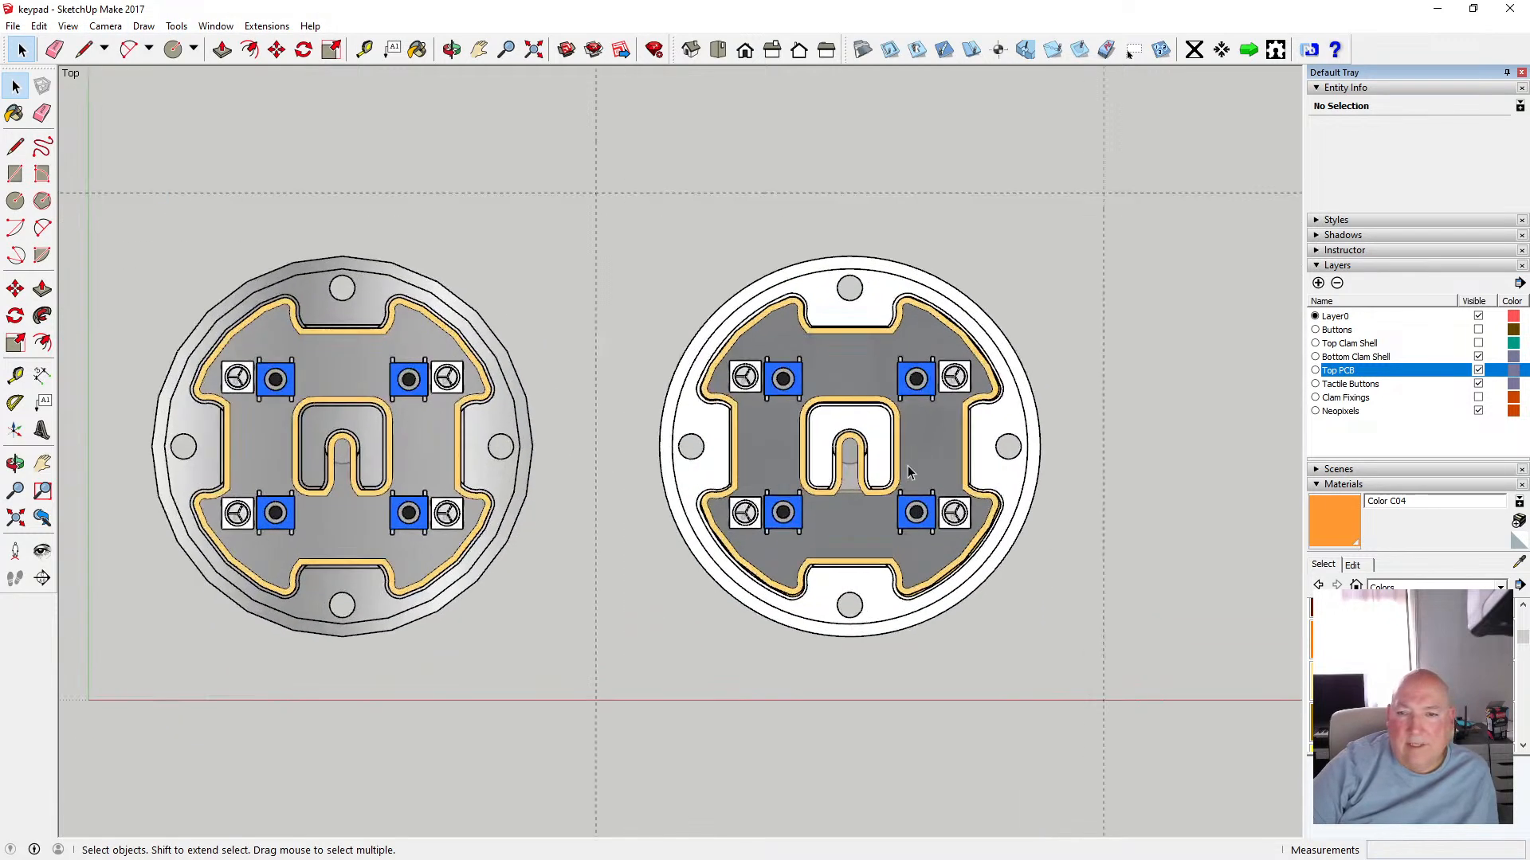
scroll(906, 465, "up", 3)
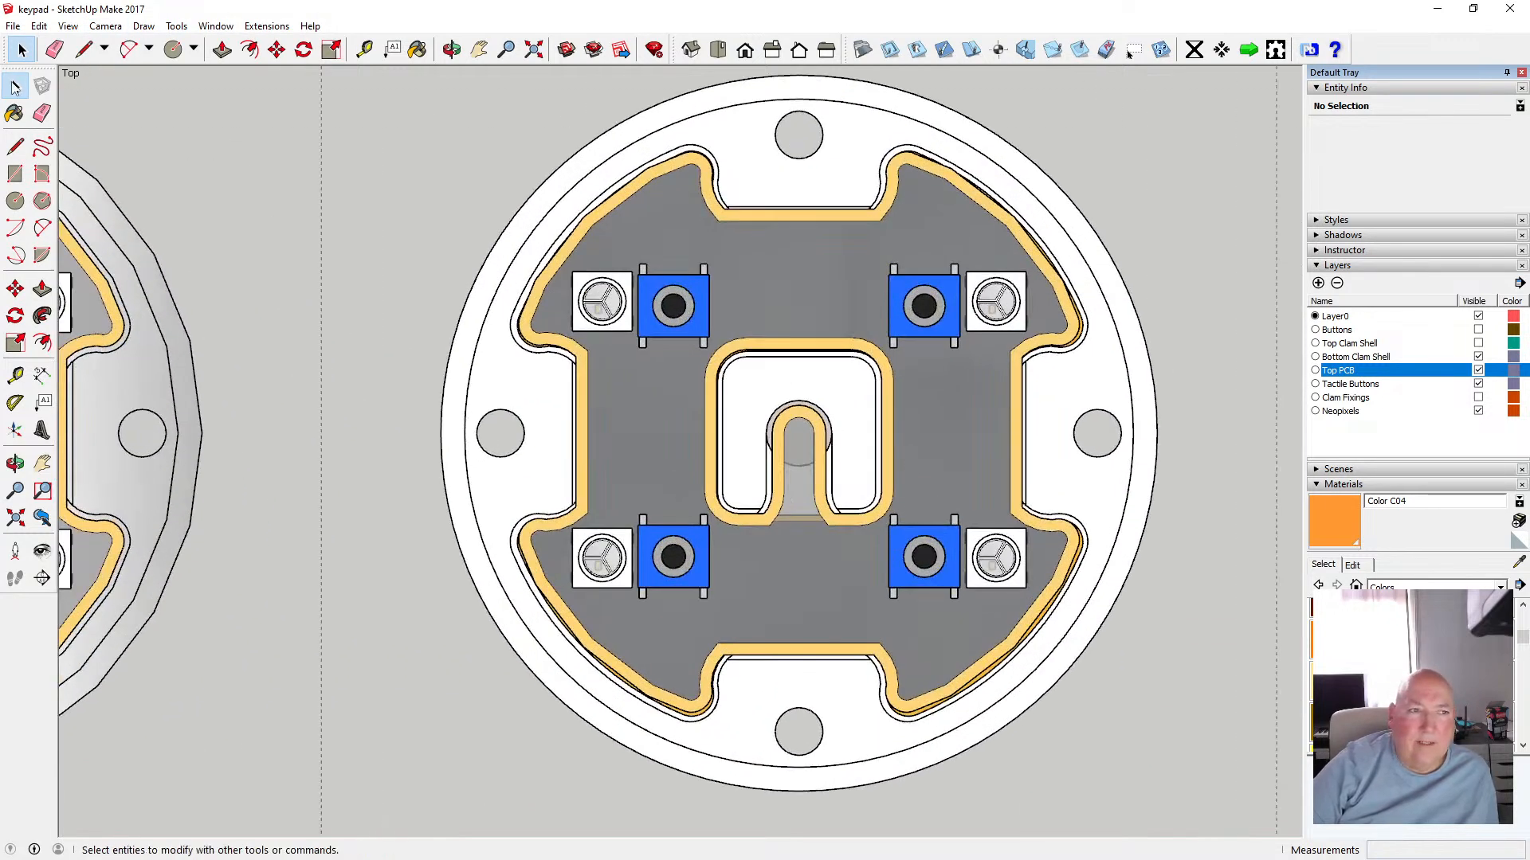
Inside the Top PCB component, select the eight tactile button components and copy them
left_click(789, 271)
double_click(764, 274)
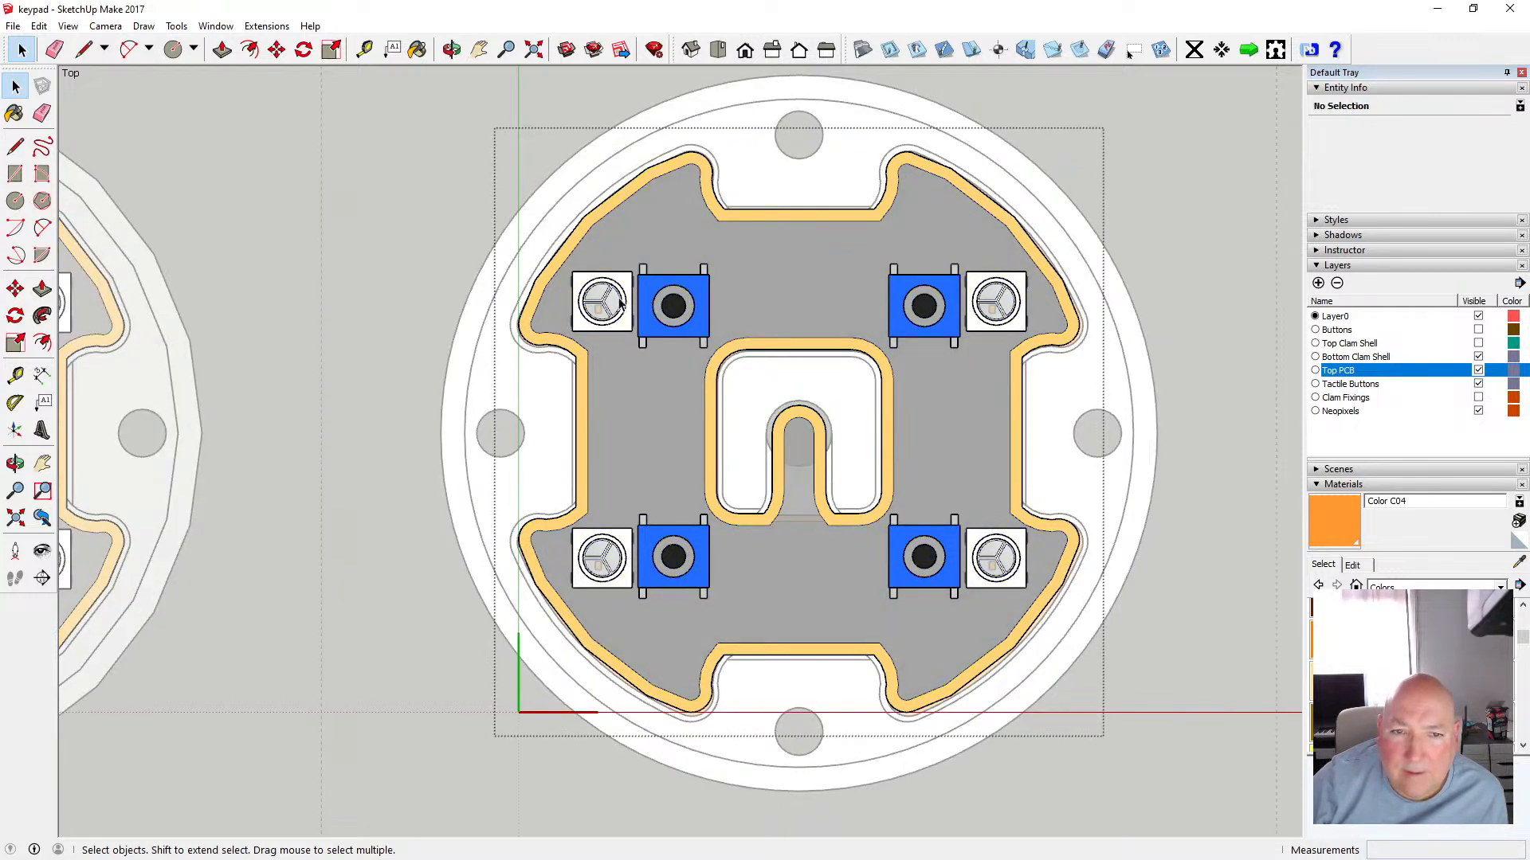
left_click(645, 300)
left_click(621, 540, "shift")
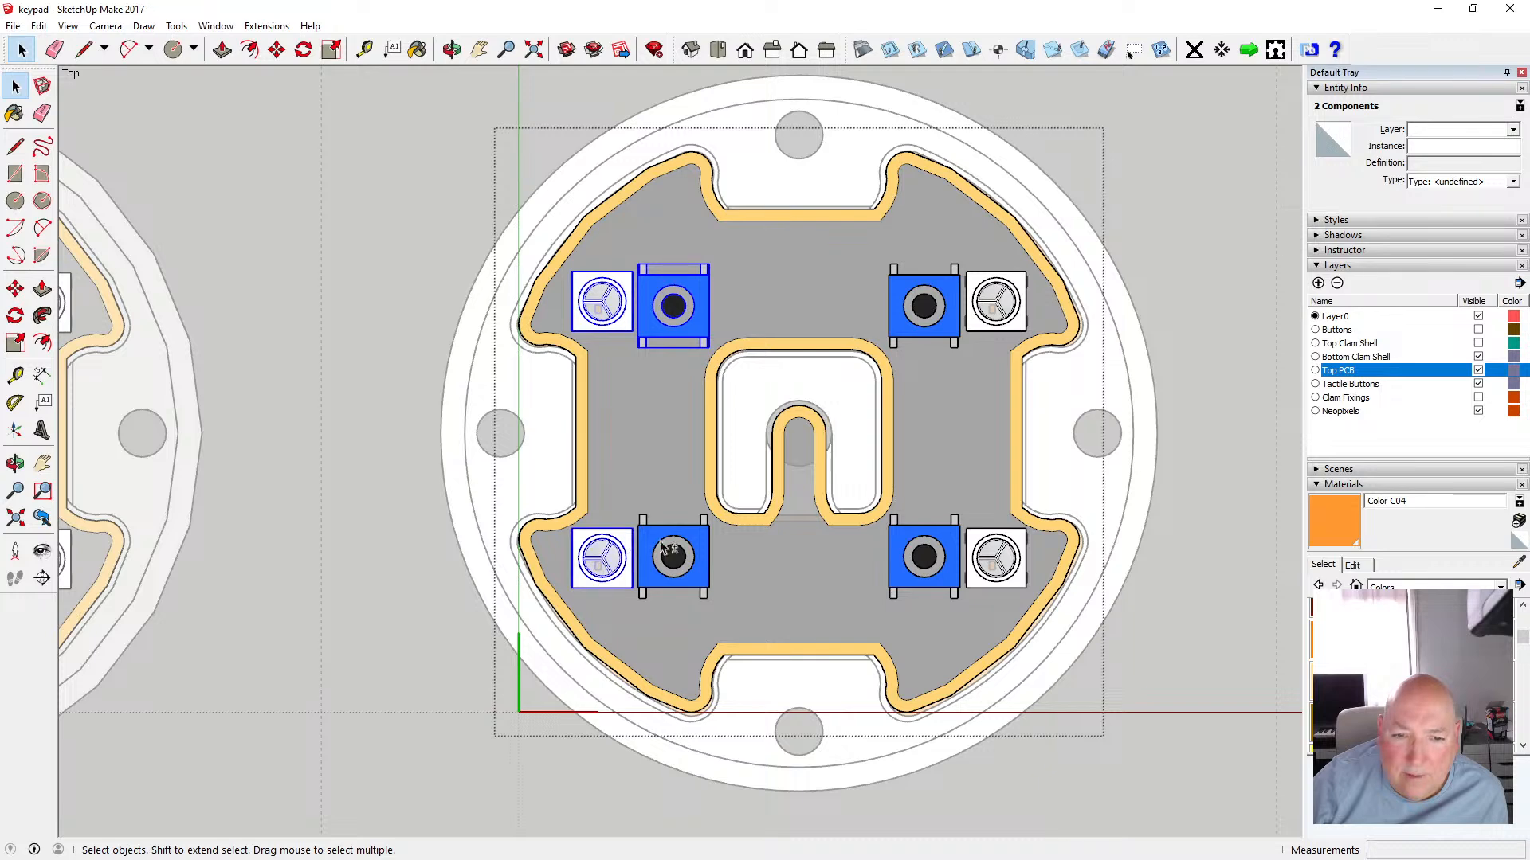
left_click(677, 548, "shift")
left_click(940, 298, "shift")
left_click(993, 299, "shift")
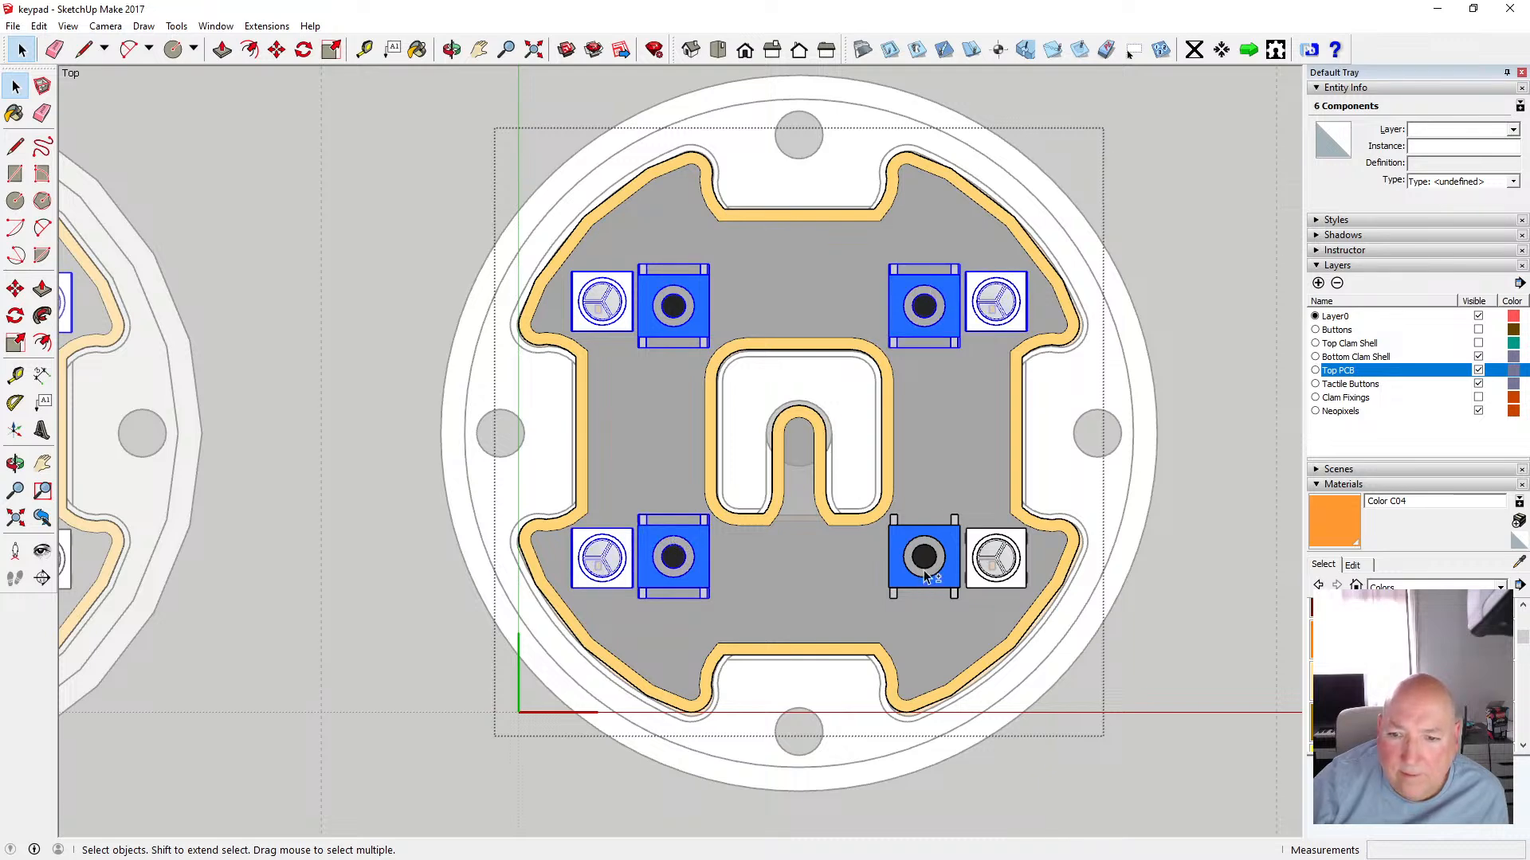
left_click(925, 576, "shift")
left_click(986, 574, "shift")
left_click(39, 26)
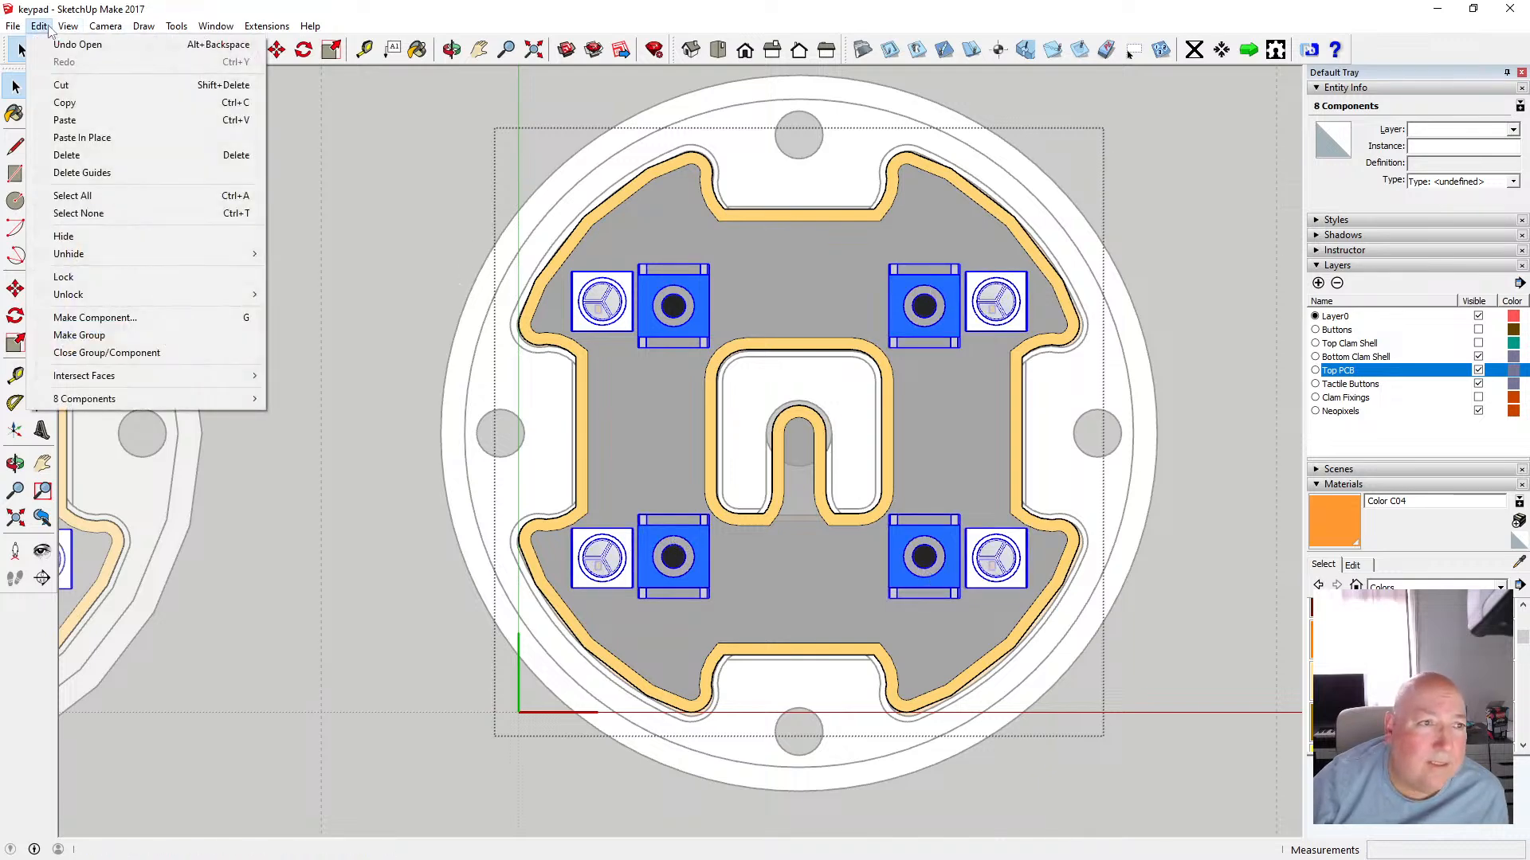
left_click(64, 102)
Hide the Top PCB layer and paste the eight copied button components in place over the new floor component
left_click(379, 167)
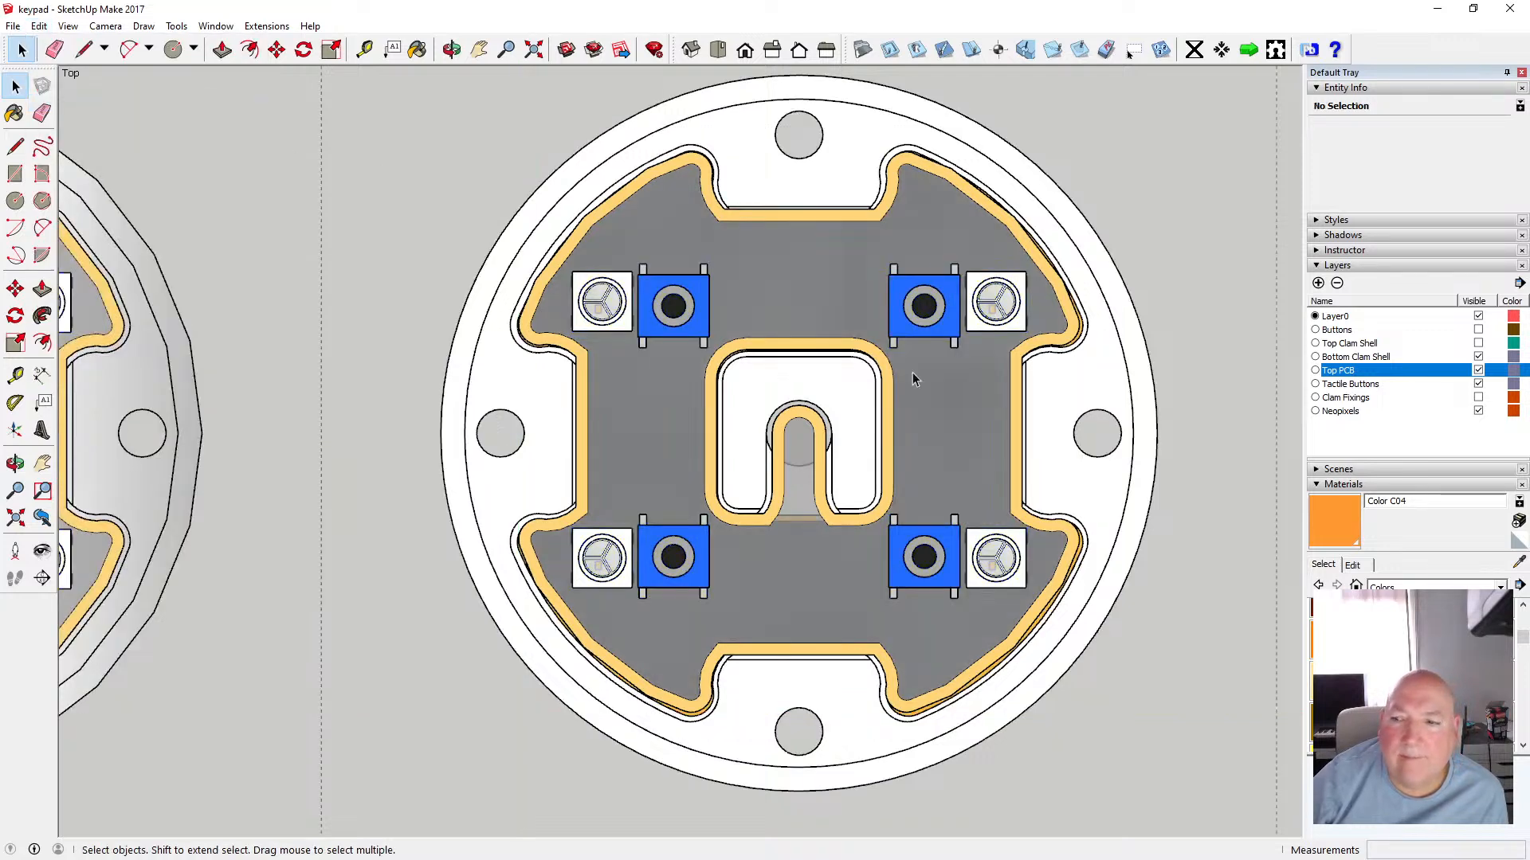
left_click(1479, 370)
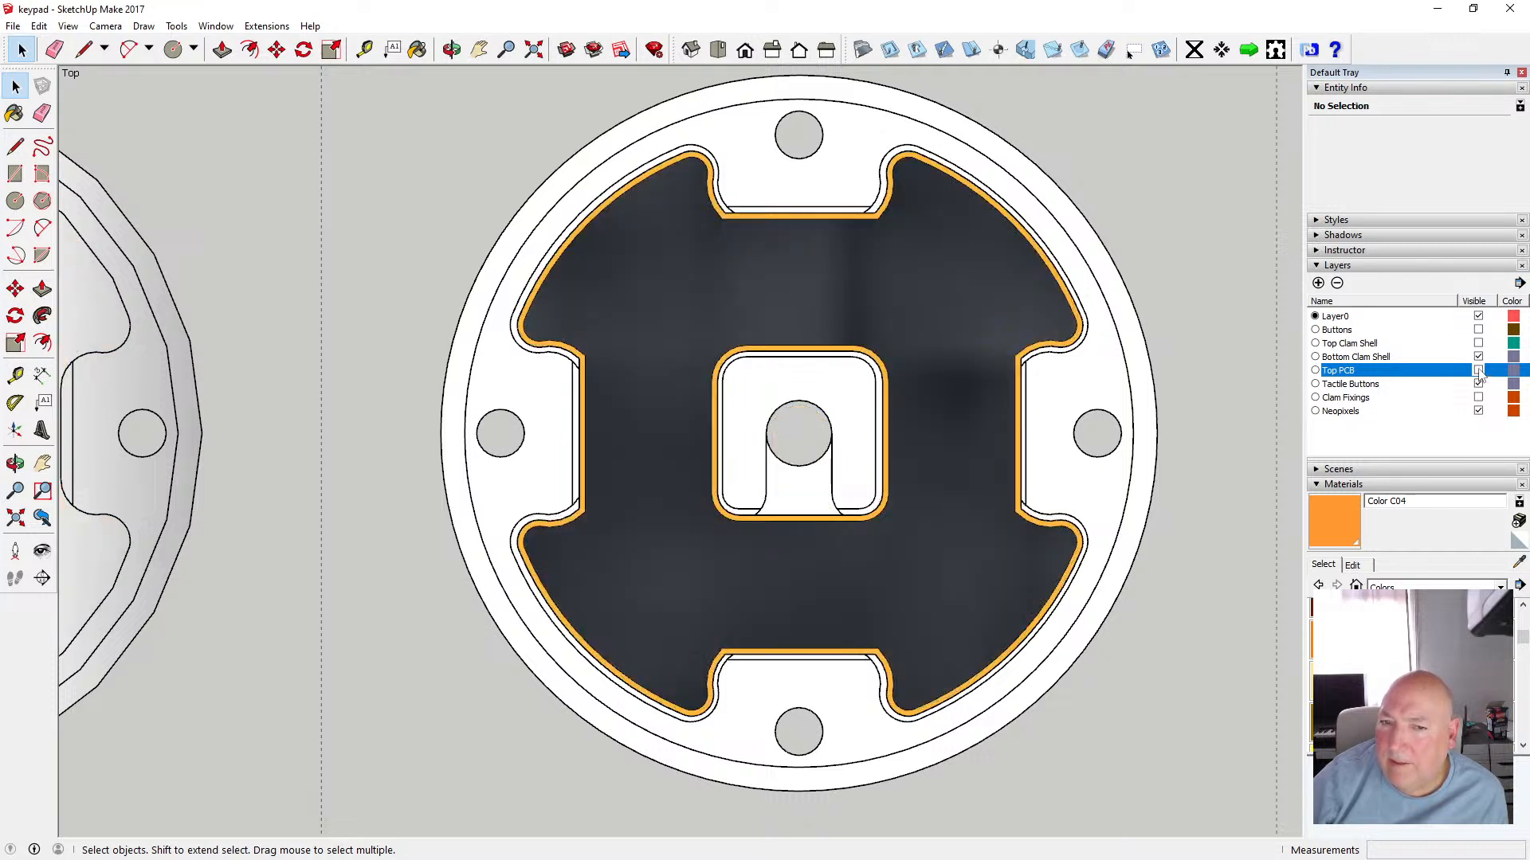
double_click(677, 270)
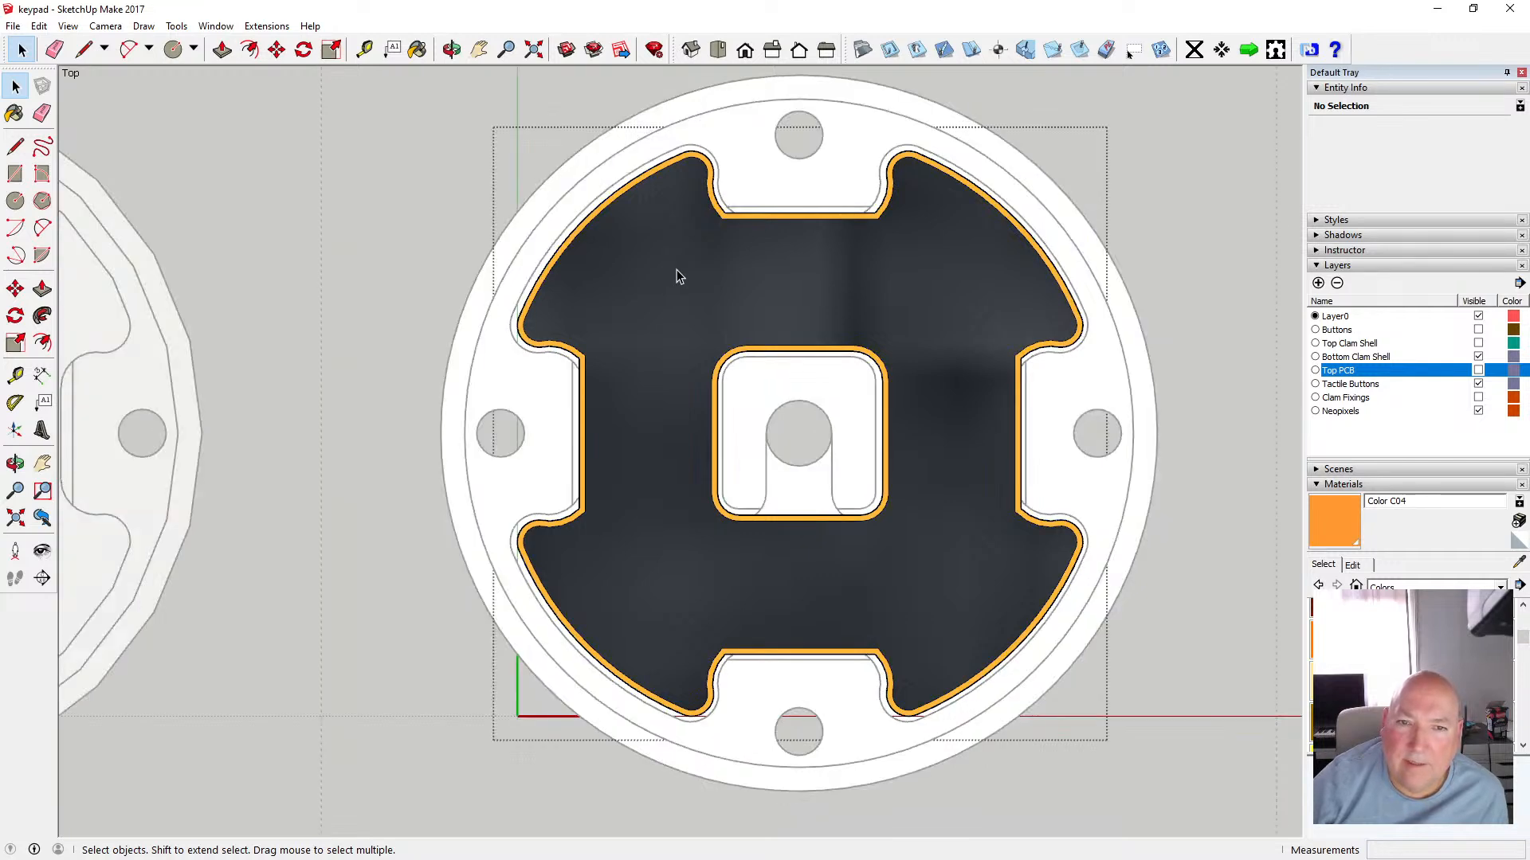
left_click(411, 209)
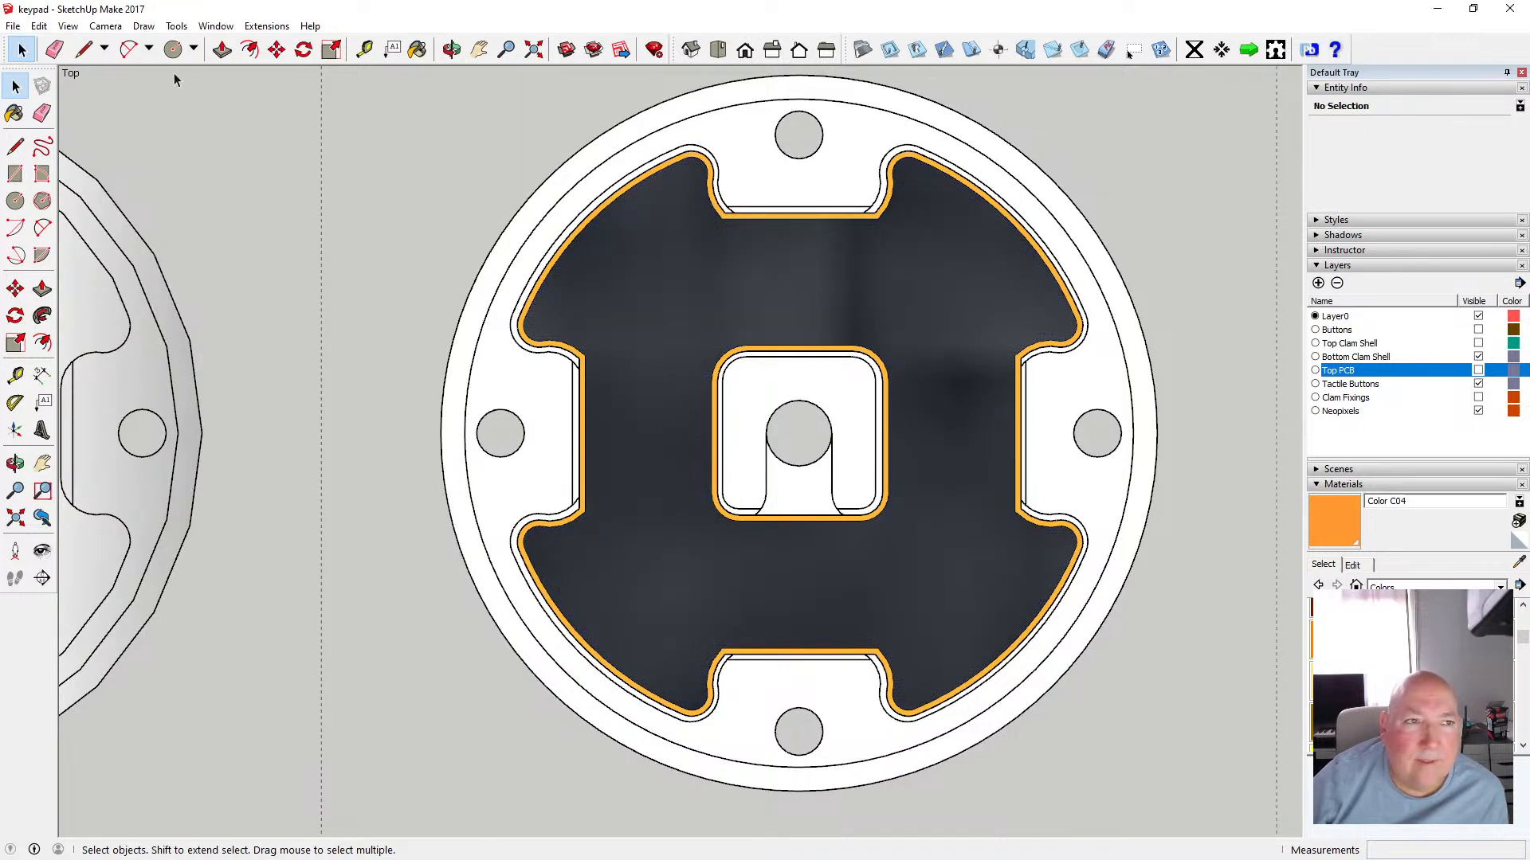
left_click(68, 26)
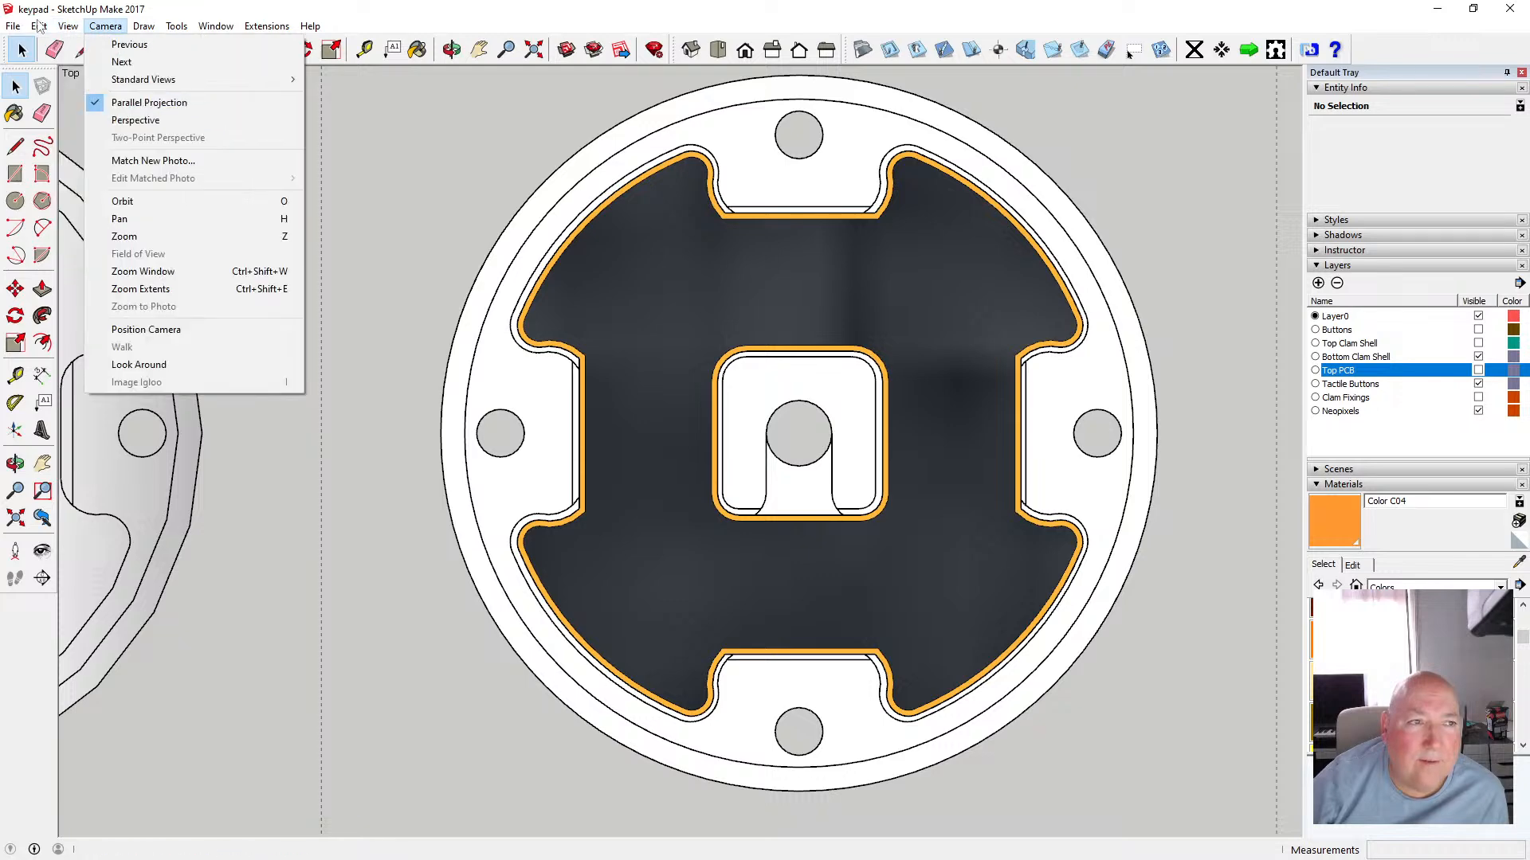
left_click(98, 132)
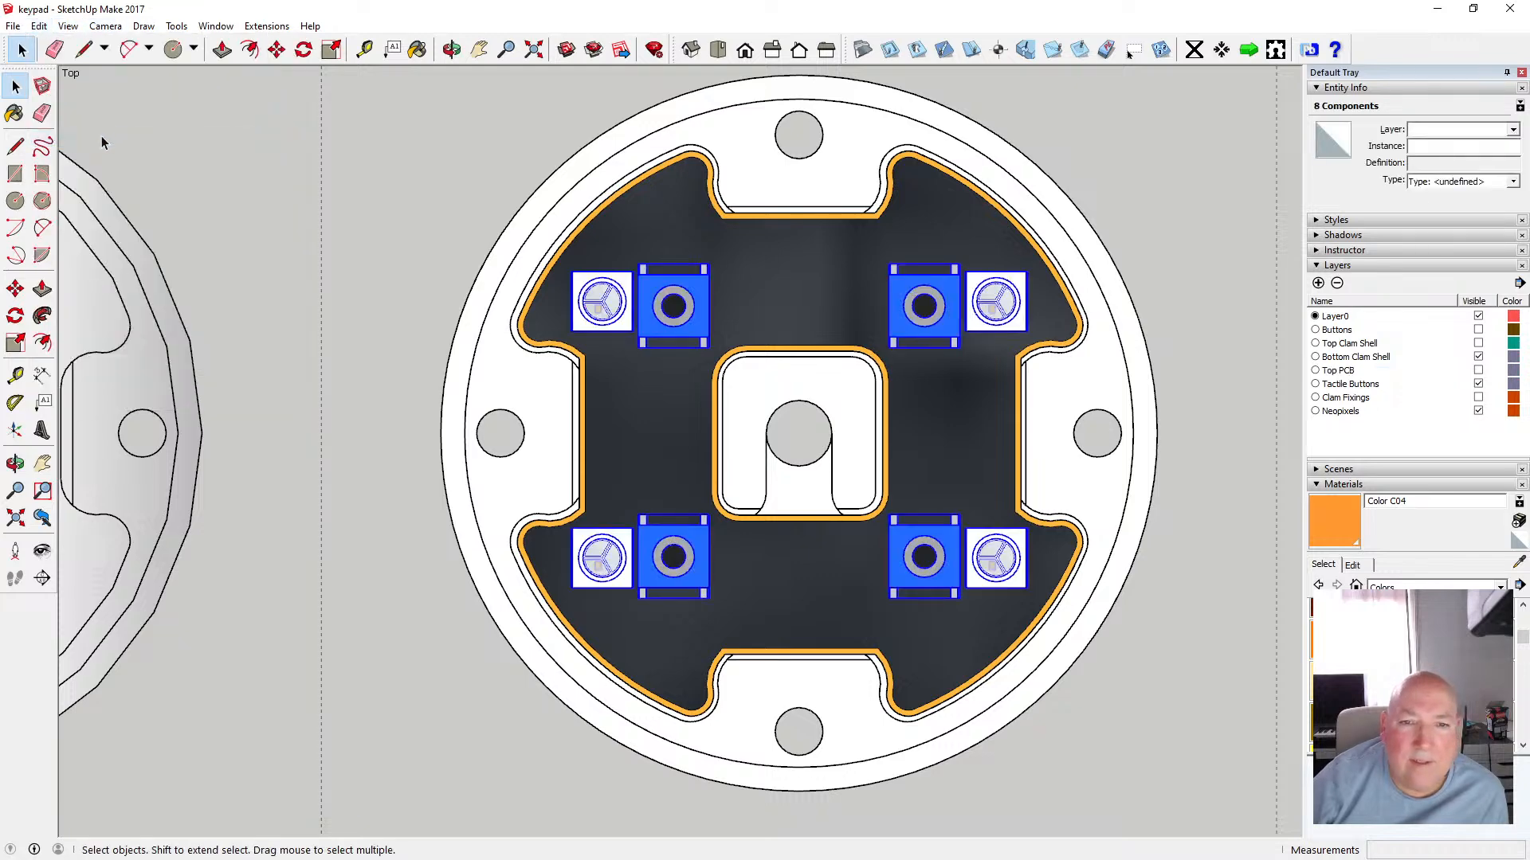
Switch to perspective and move the pasted buttons down onto the top face of the new floor component
left_click(453, 50)
left_click_drag(607, 307, 694, 274)
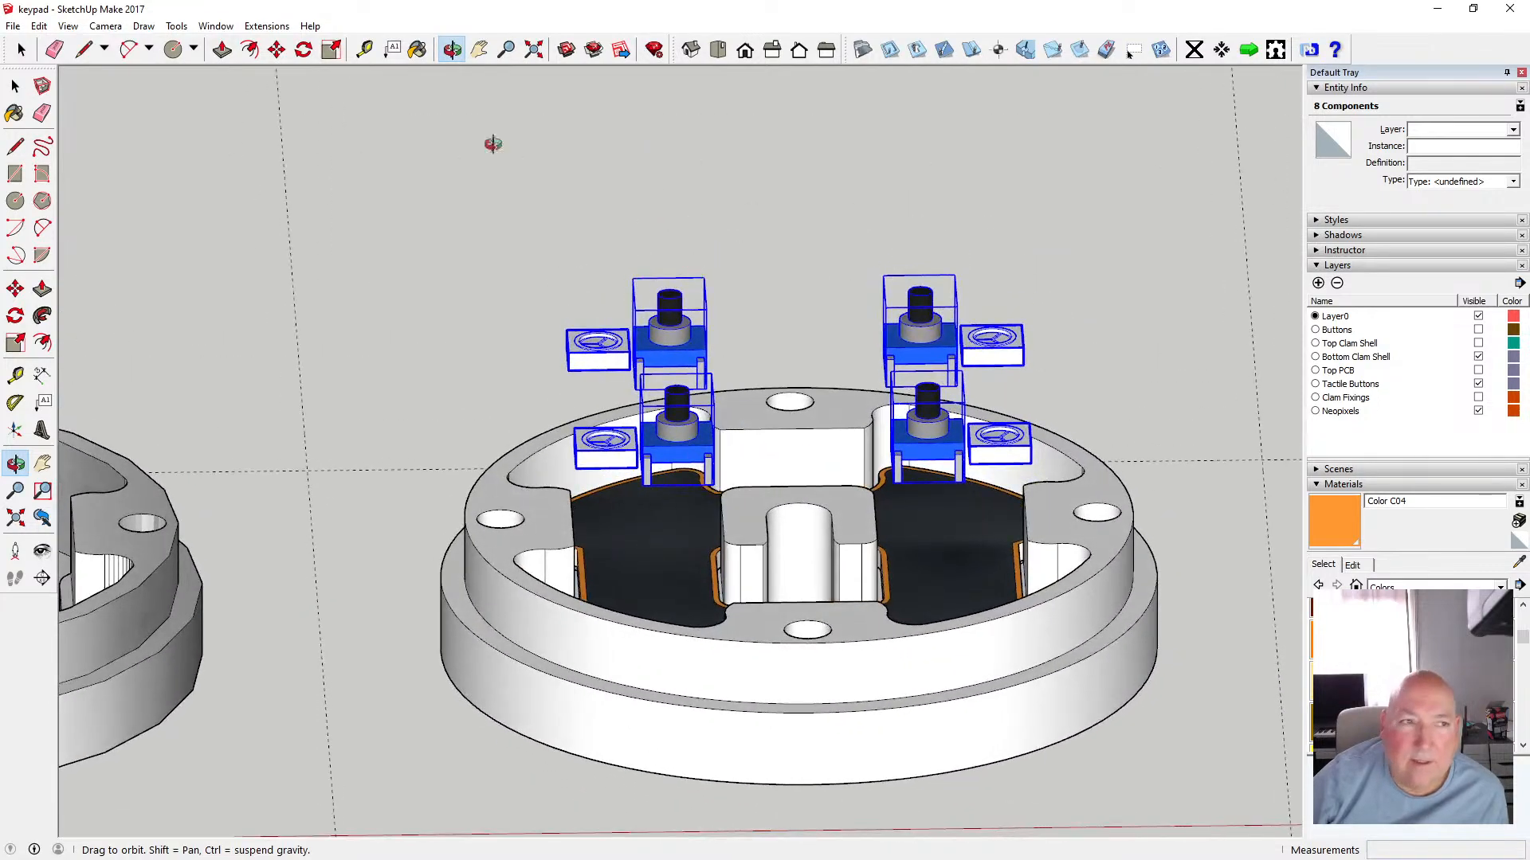
left_click(105, 25)
left_click(151, 127)
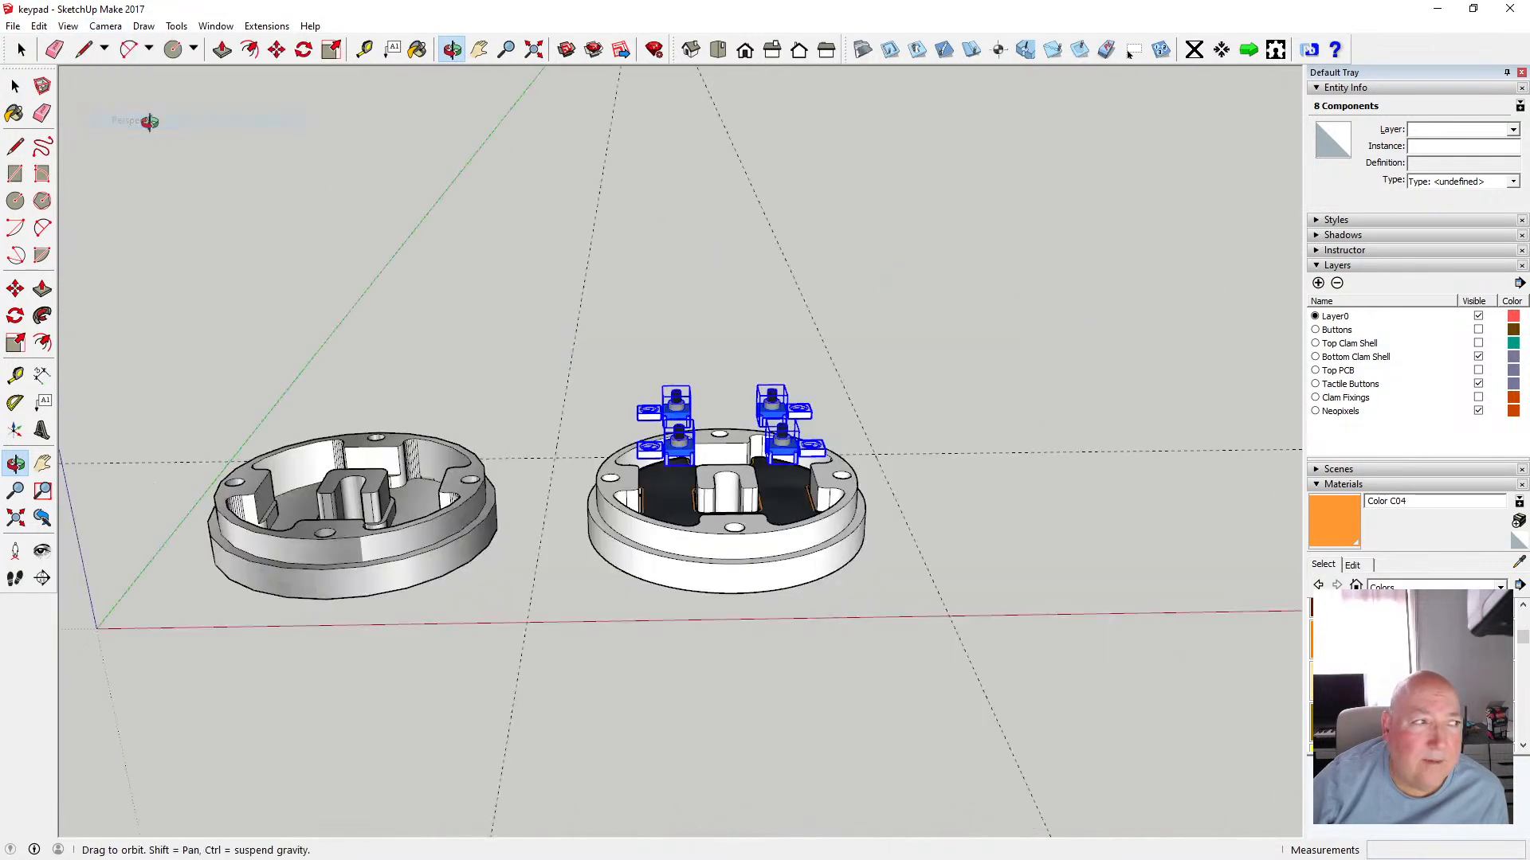
left_click_drag(735, 526, 709, 437)
scroll(709, 436, "up", 6)
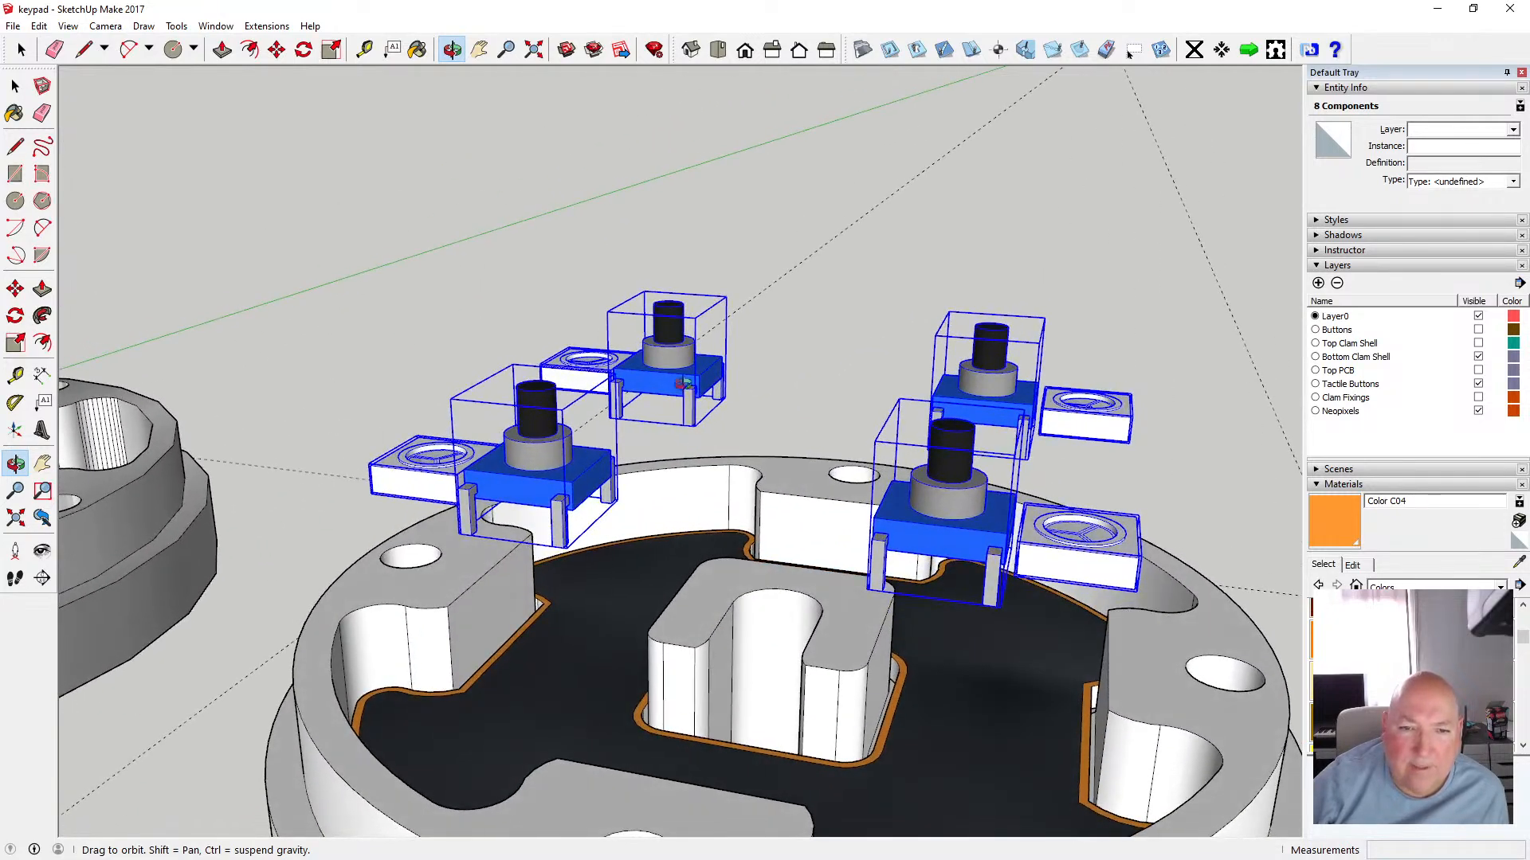
left_click_drag(657, 378, 391, 474)
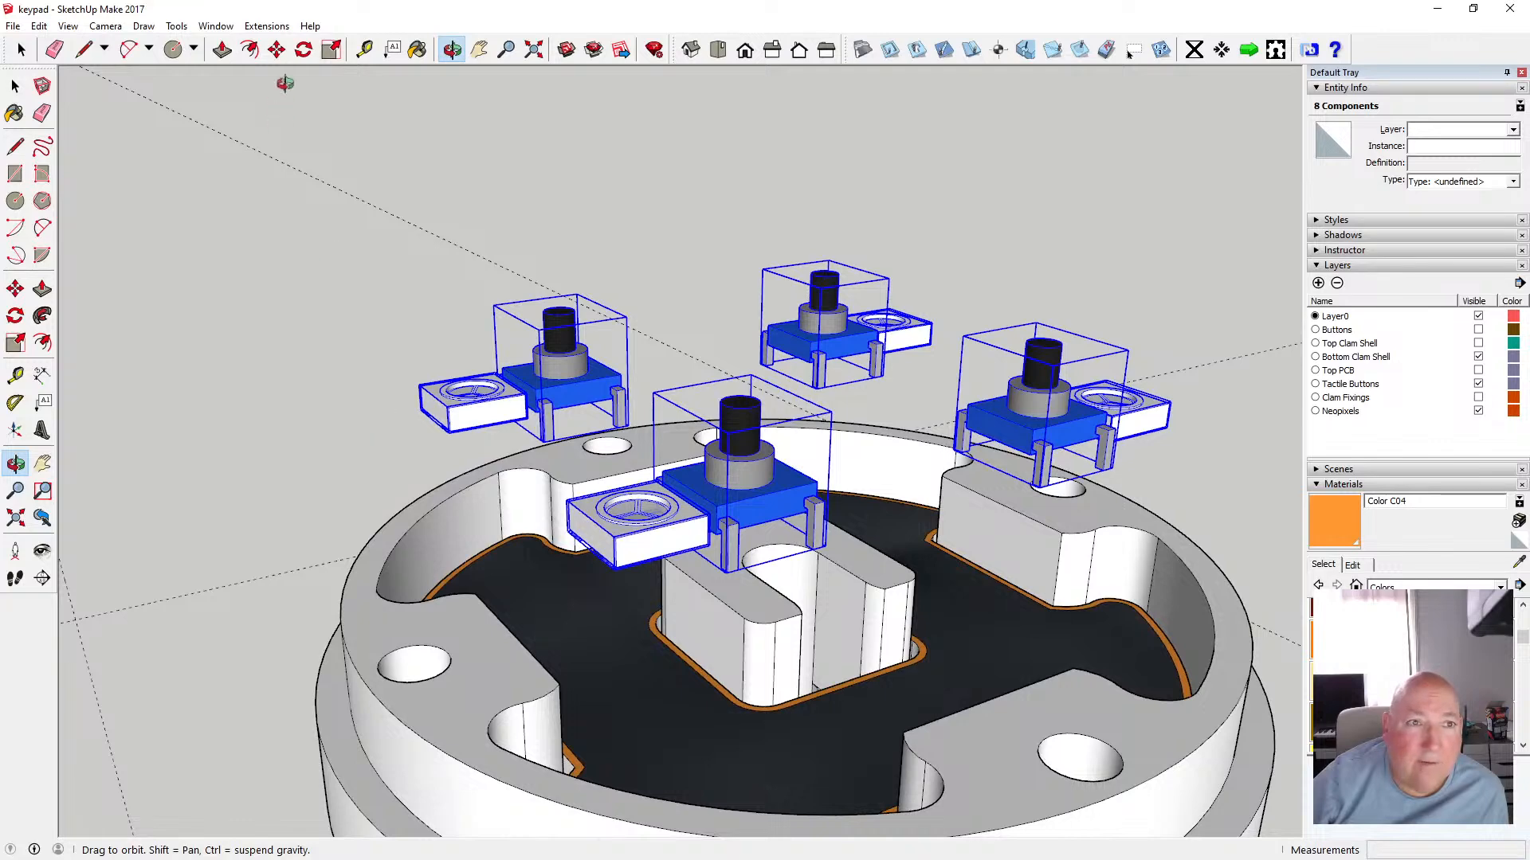
left_click(276, 49)
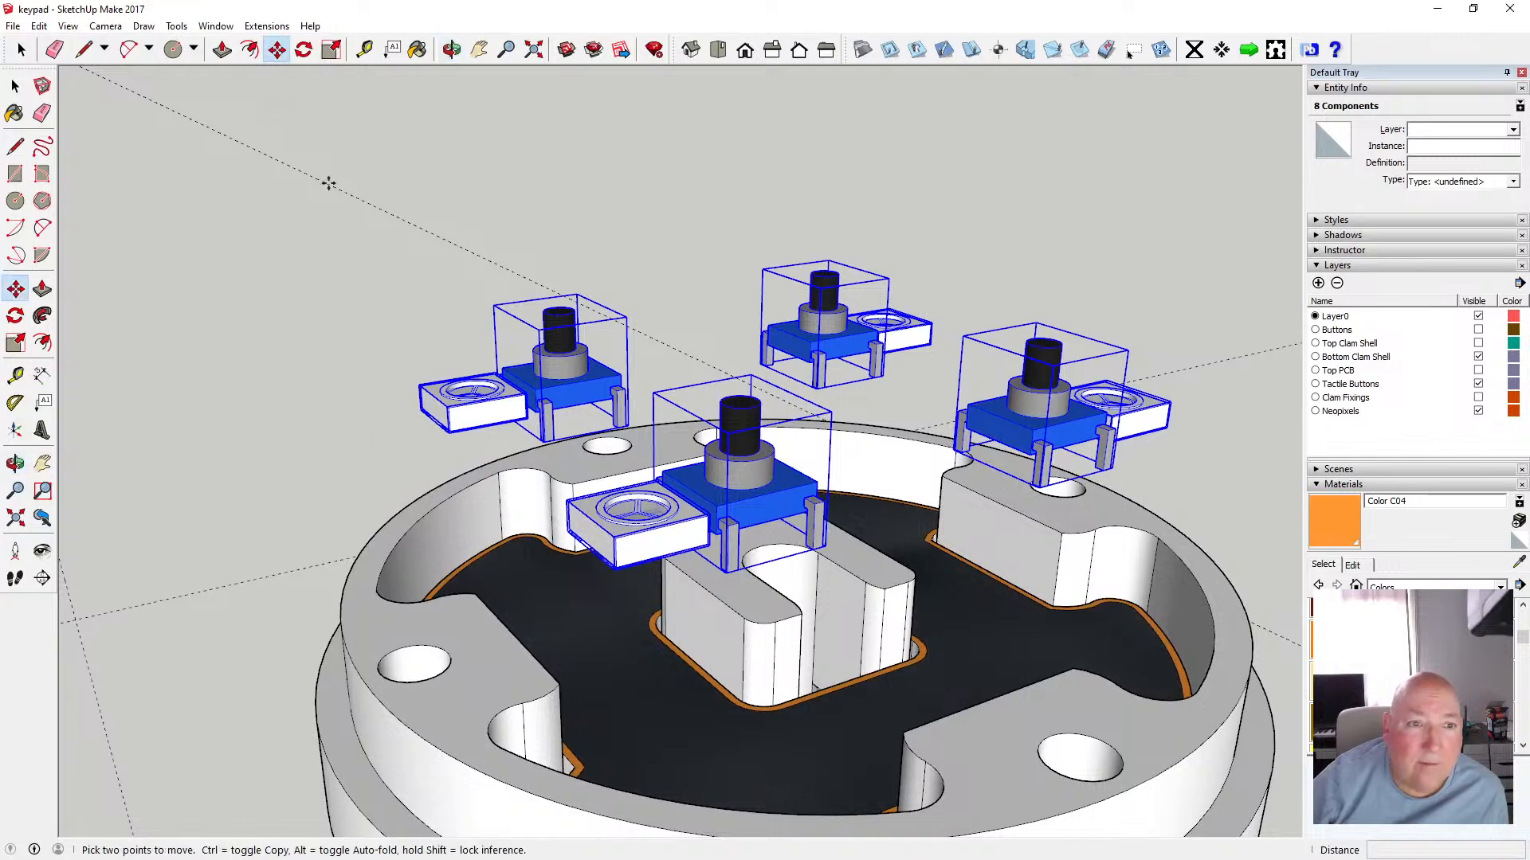
left_click(525, 418)
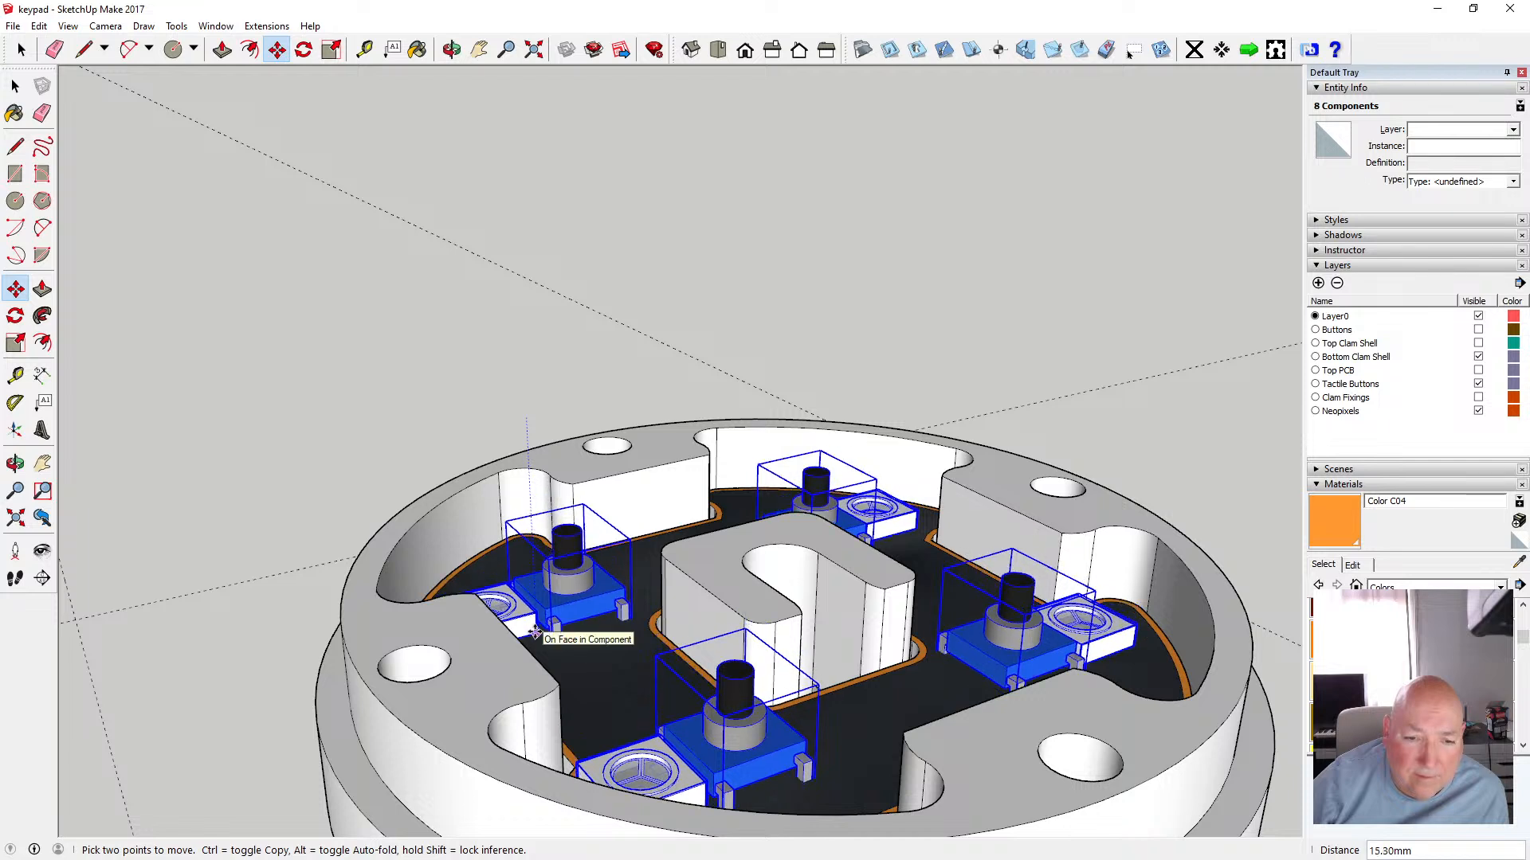
left_click(534, 633)
key("space")
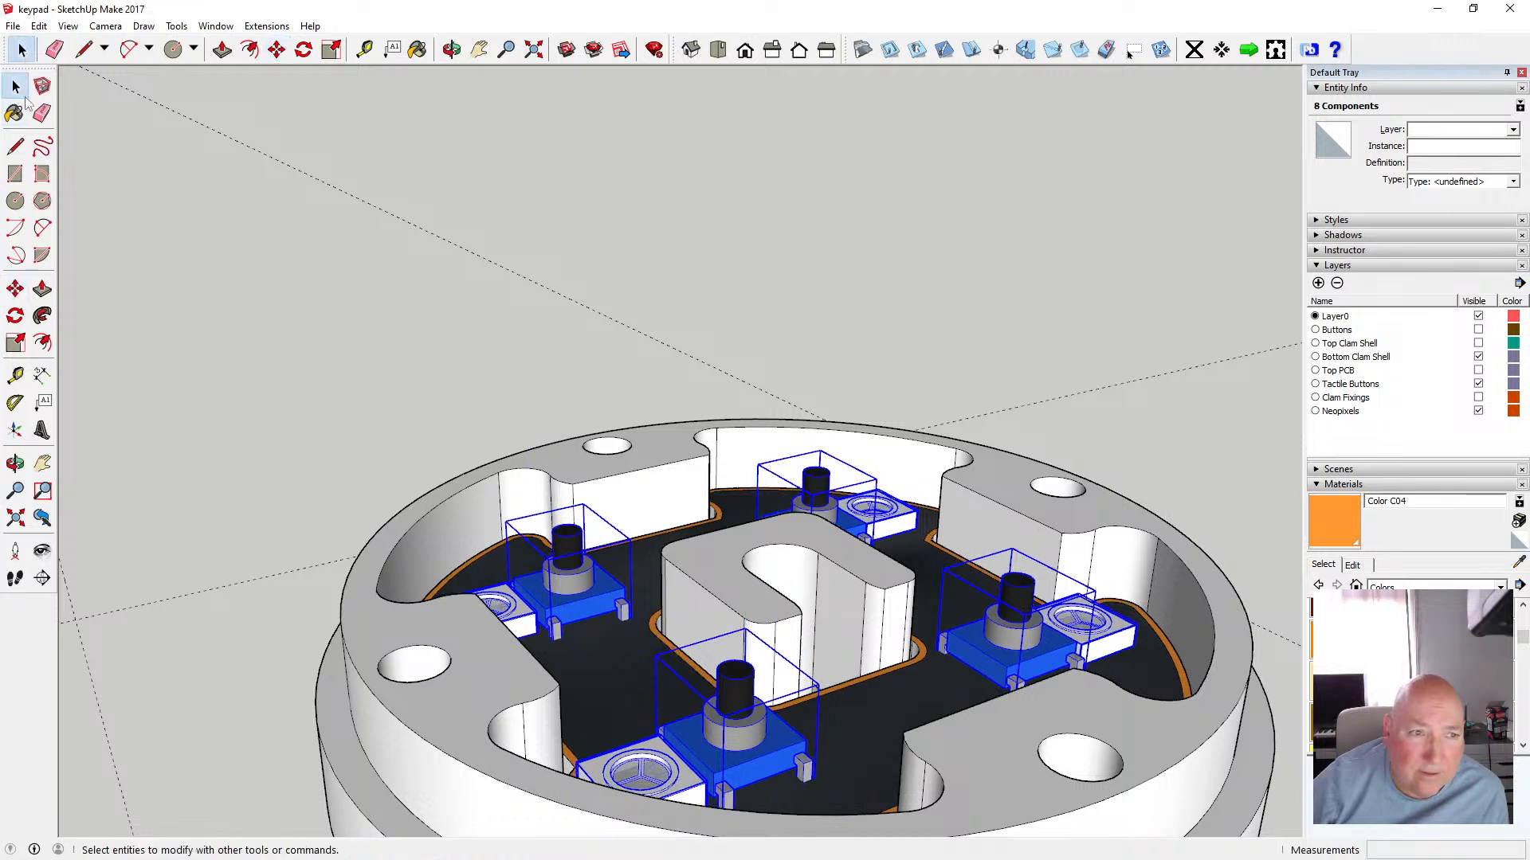
left_click(303, 227)
Show the Buttons layer and hide it again
left_click(451, 49)
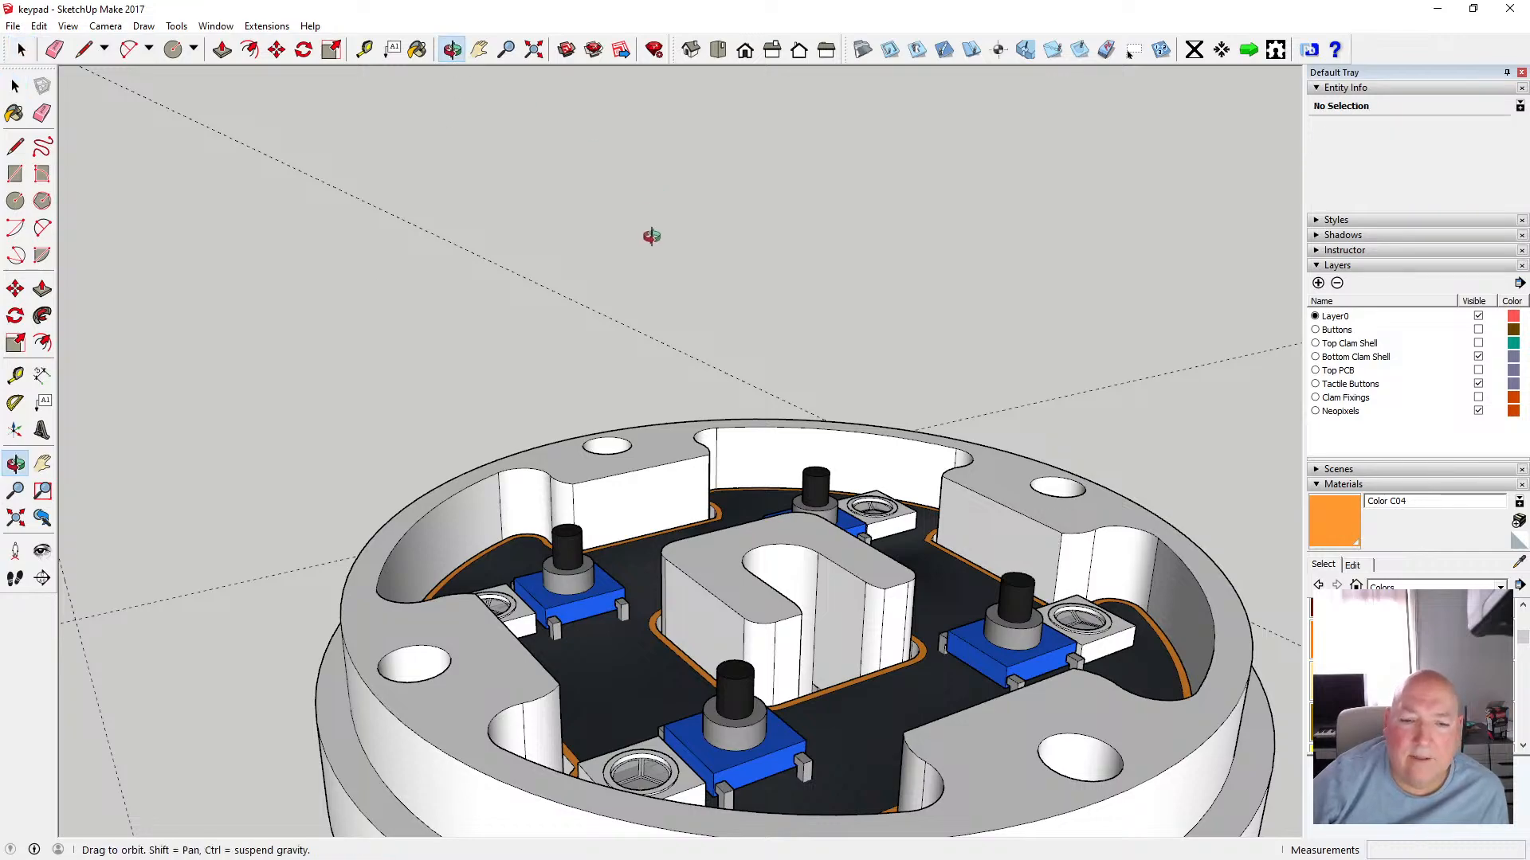
scroll(649, 231, "down", 3)
scroll(650, 239, "down", 1)
left_click_drag(649, 266, 682, 431)
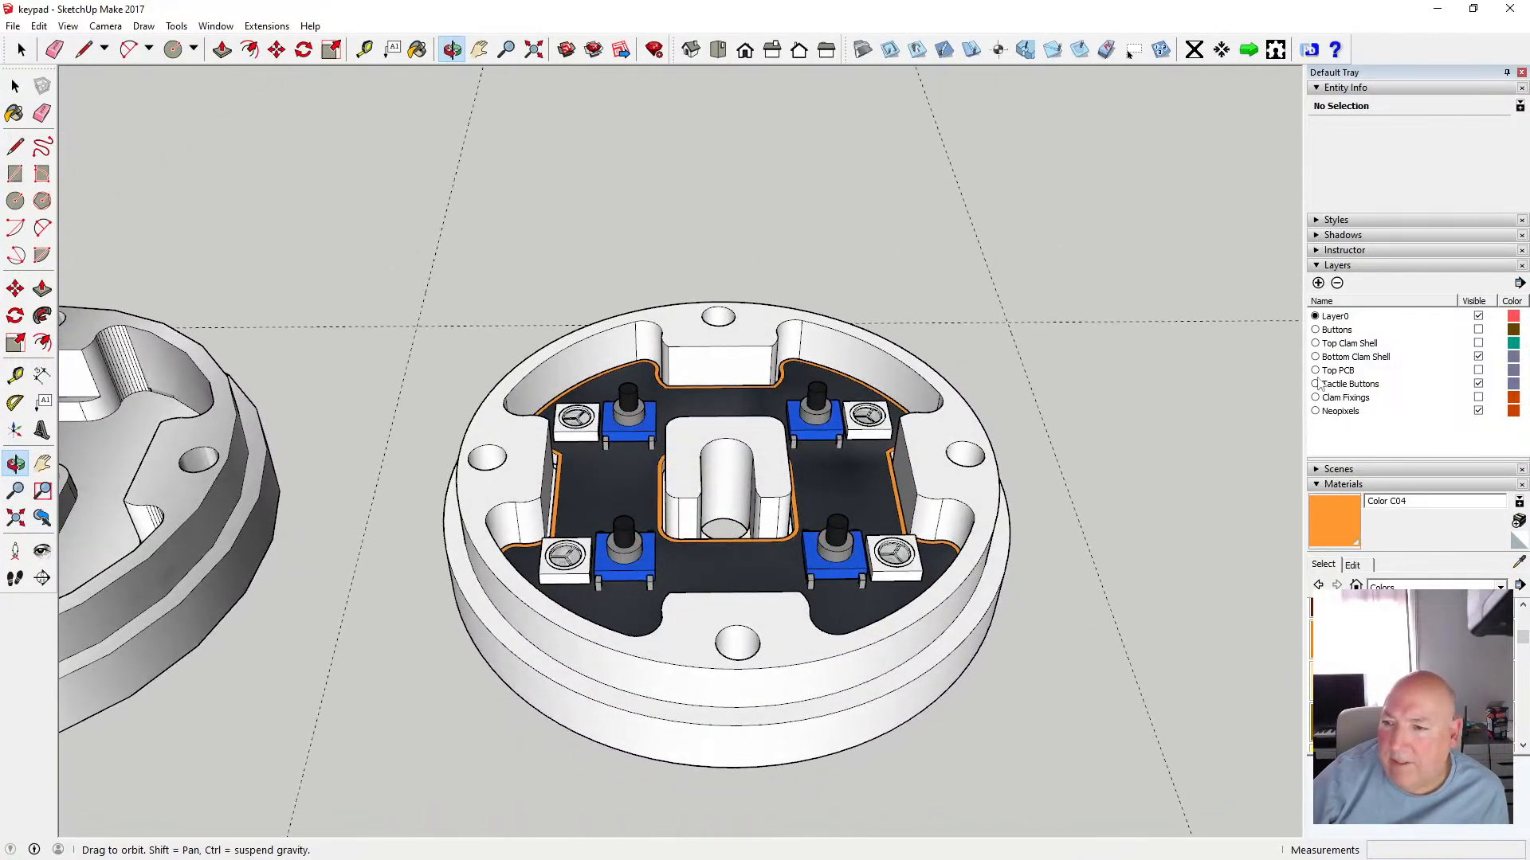
left_click(1479, 330)
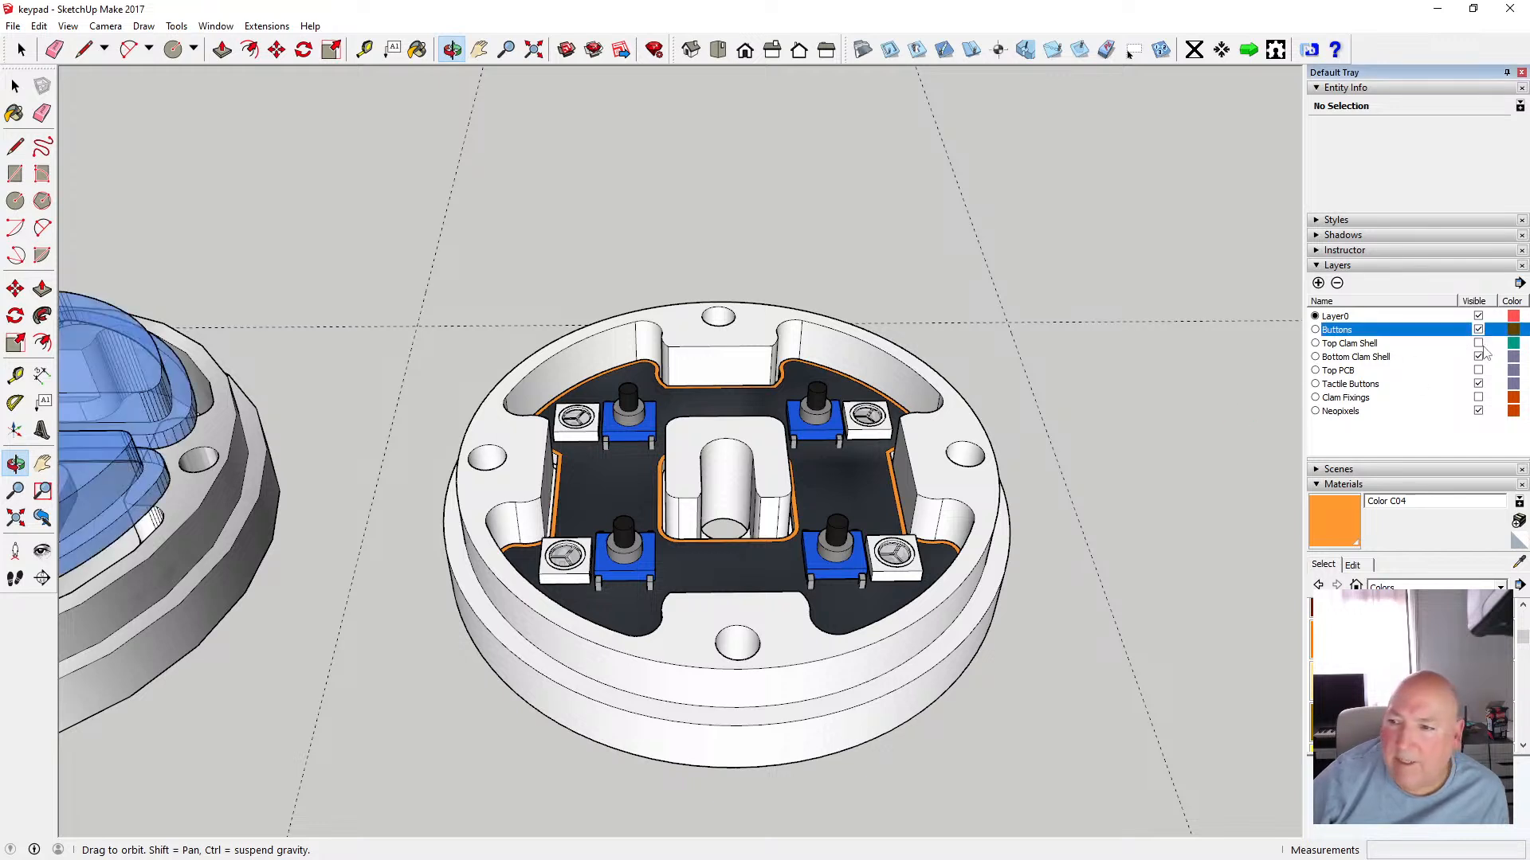
left_click(1478, 330)
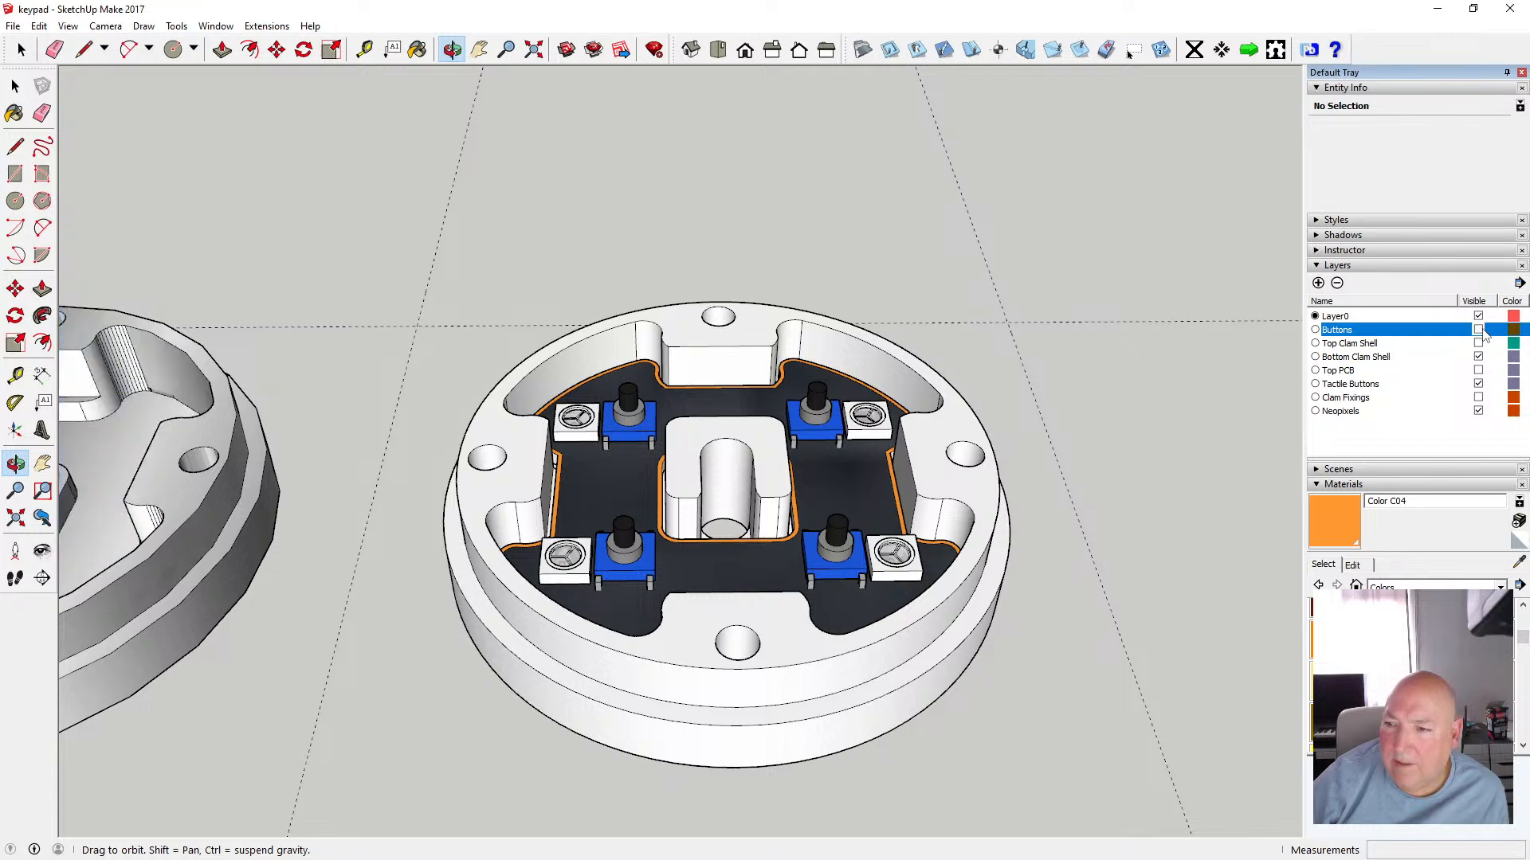
Save the model
left_click(12, 25)
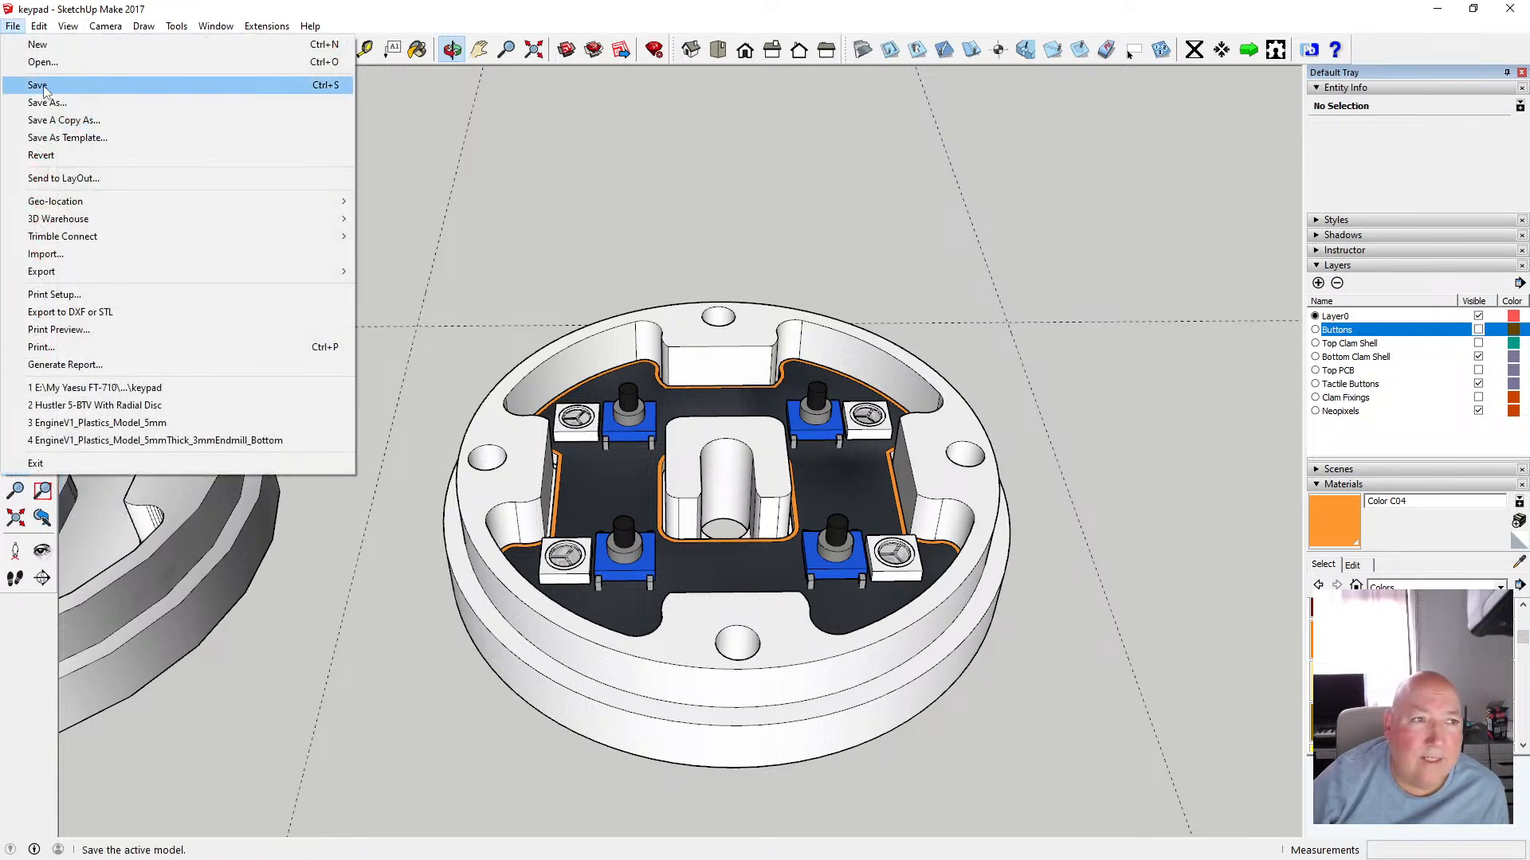
left_click(188, 86)
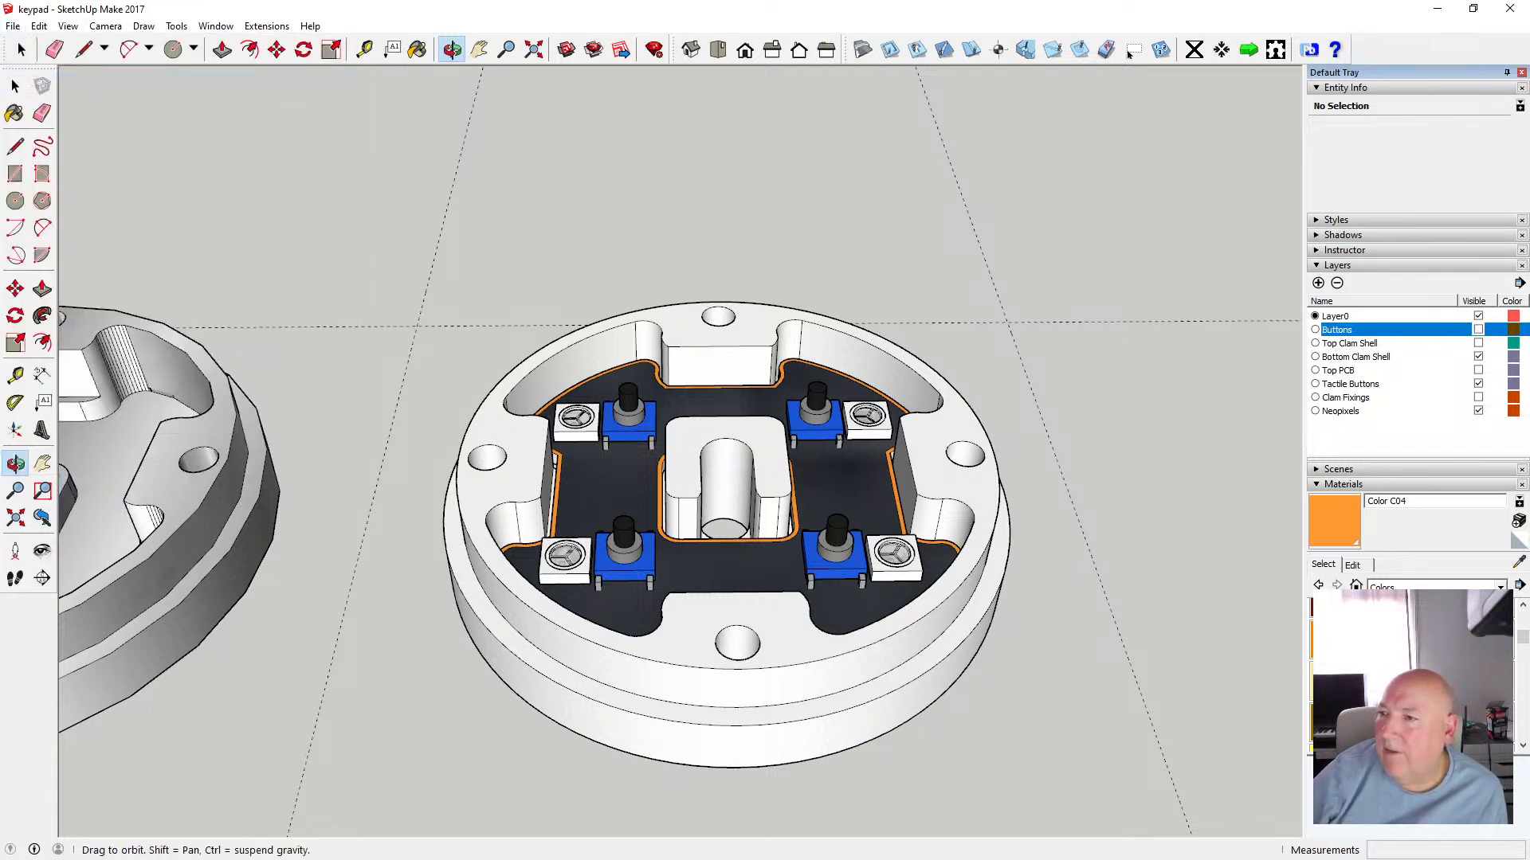
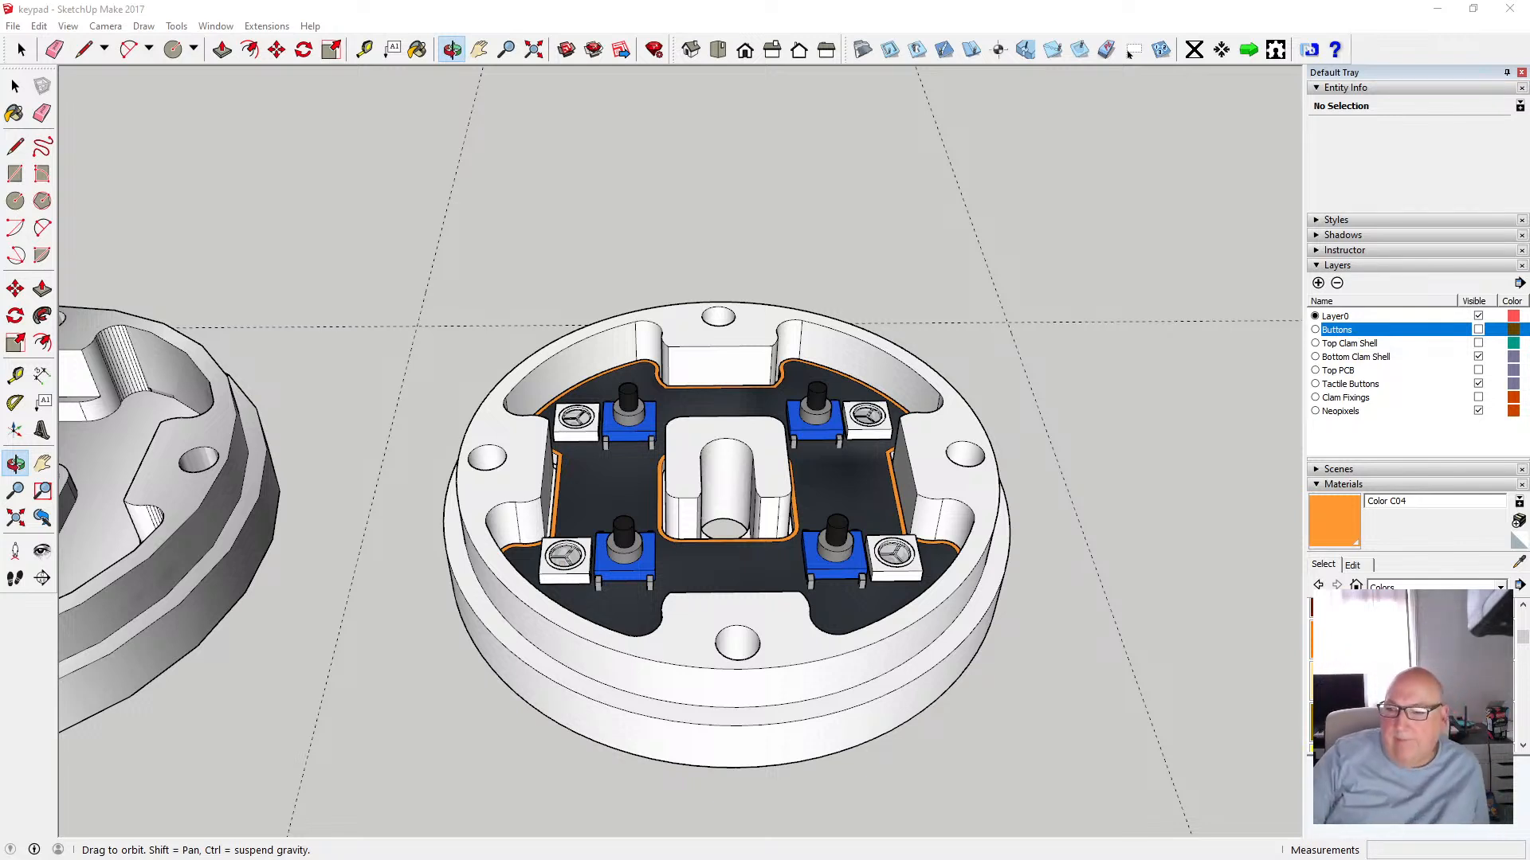
Toggle the Top PCB layer's visibility to compare the original board with the new floor and buttons
left_click(1322, 486)
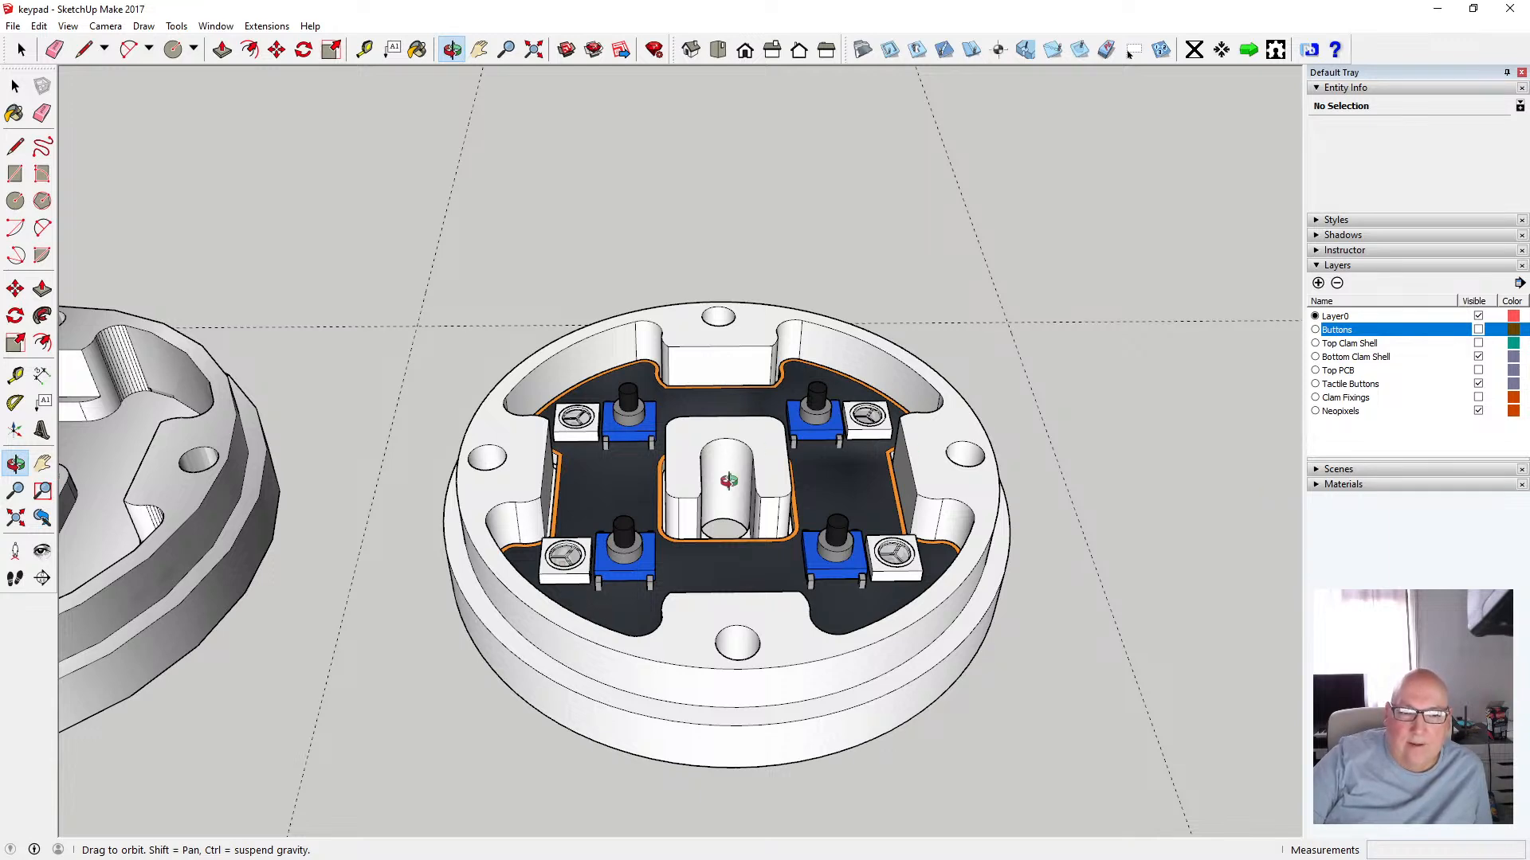
left_click_drag(730, 559, 717, 528)
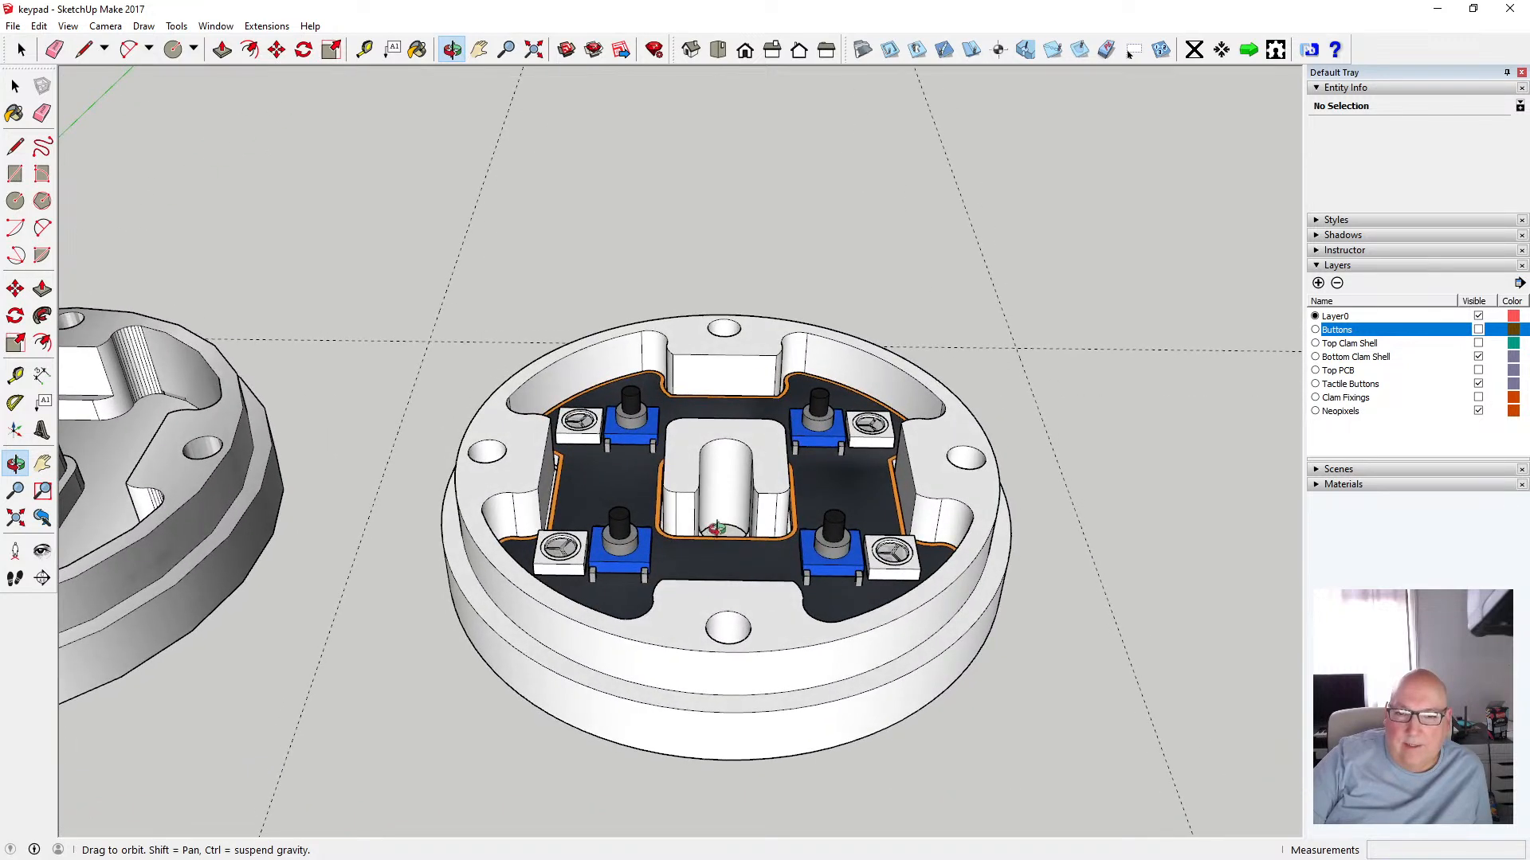
left_click(15, 86)
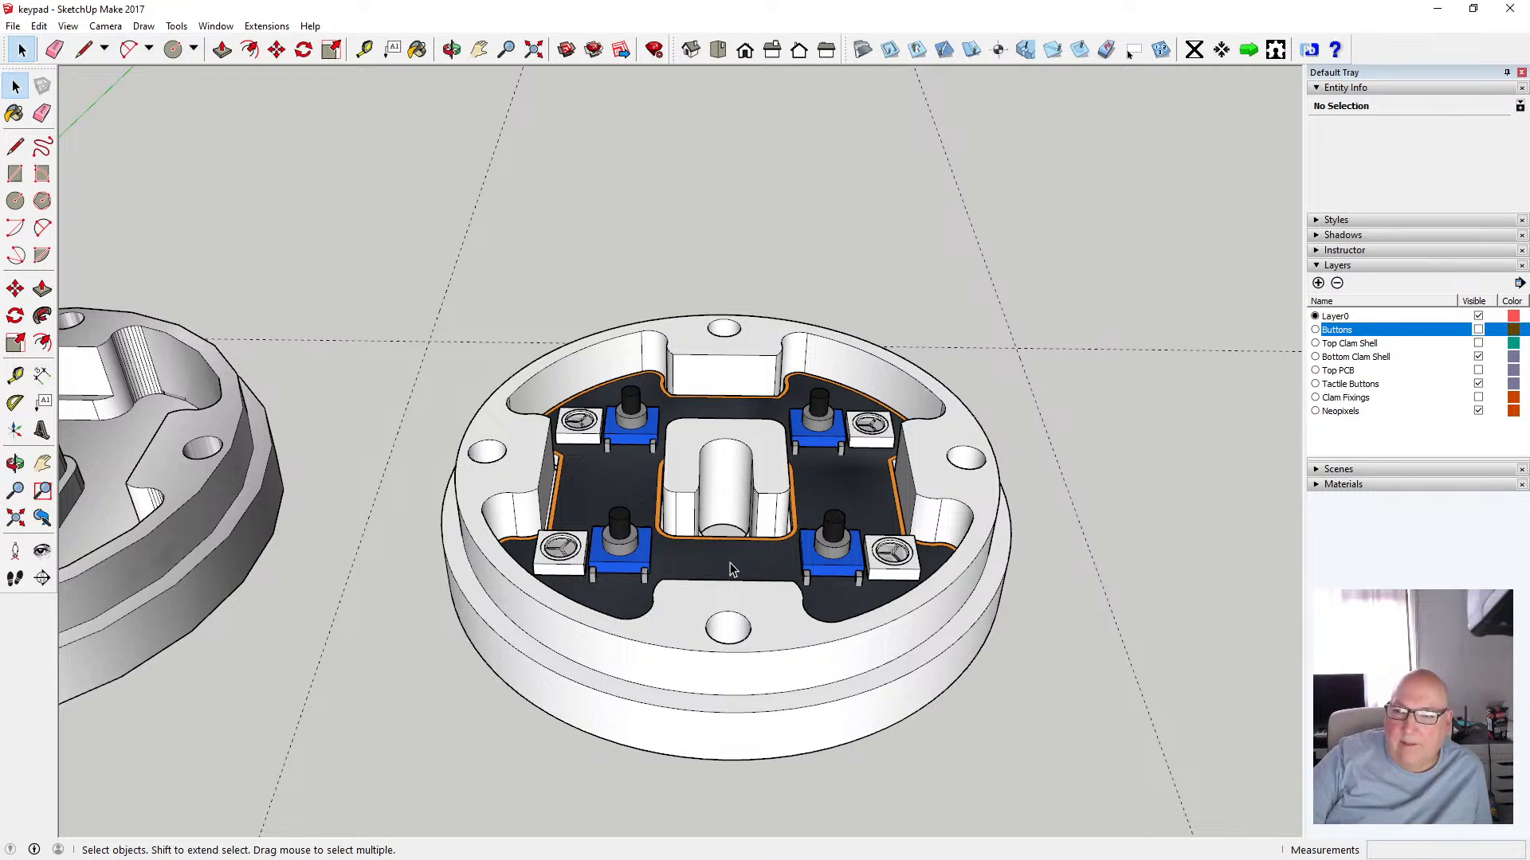
left_click(1479, 371)
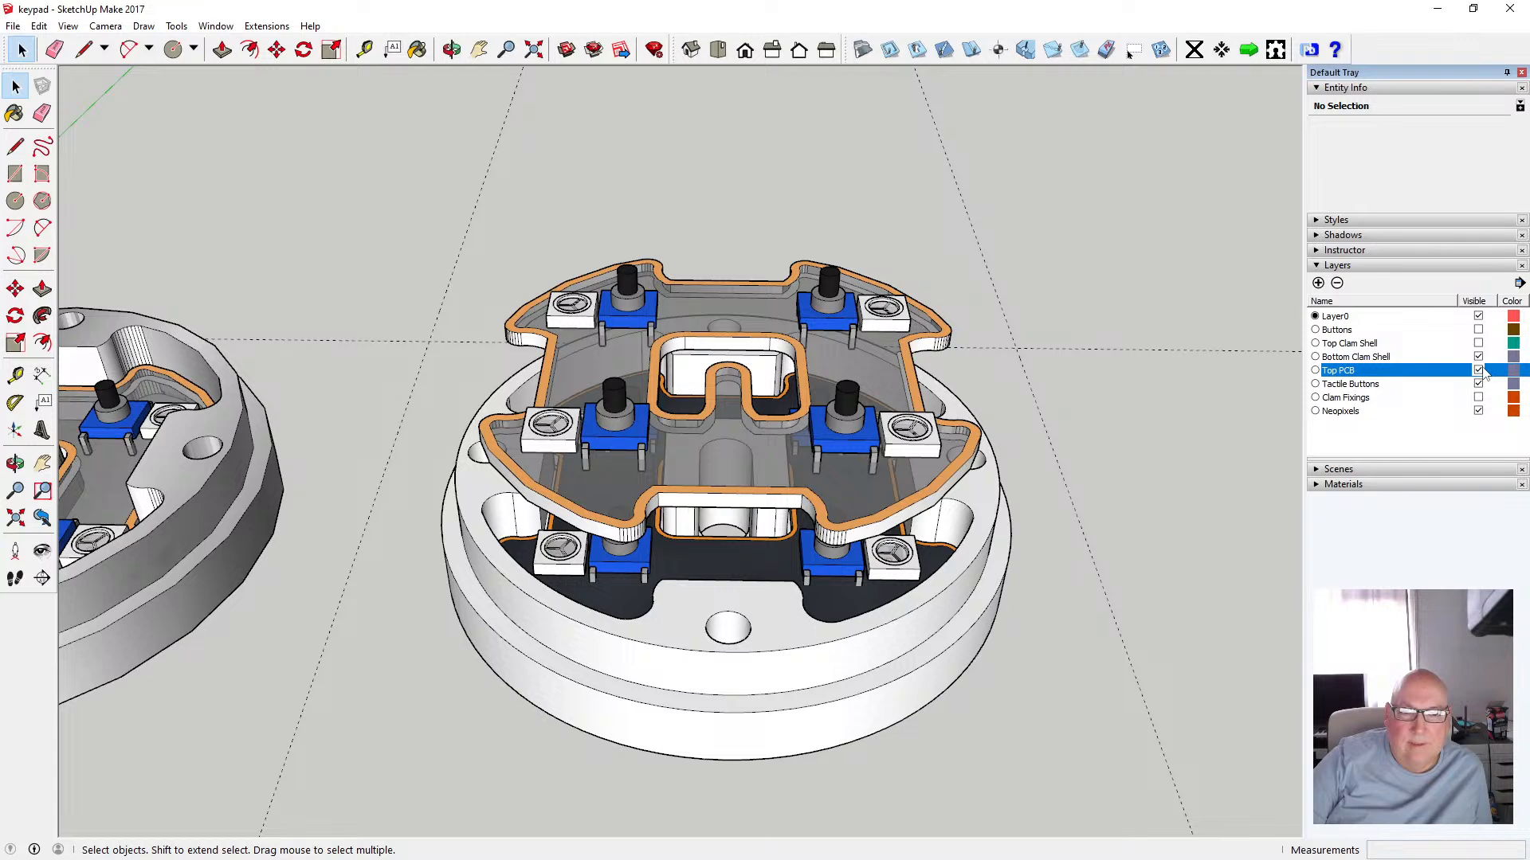
left_click(1479, 370)
left_click(1479, 370)
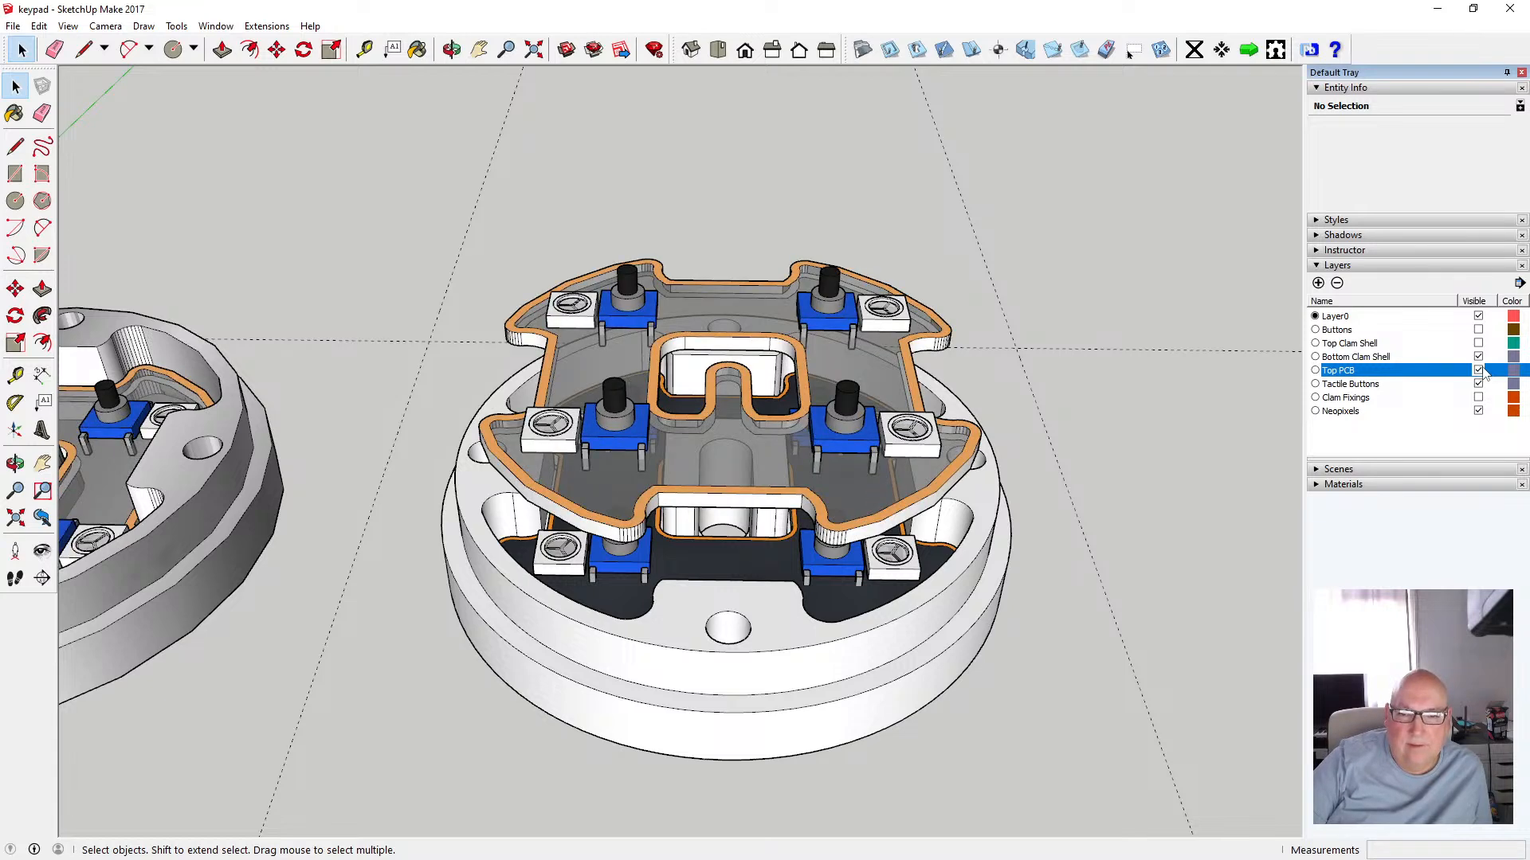
left_click(1478, 370)
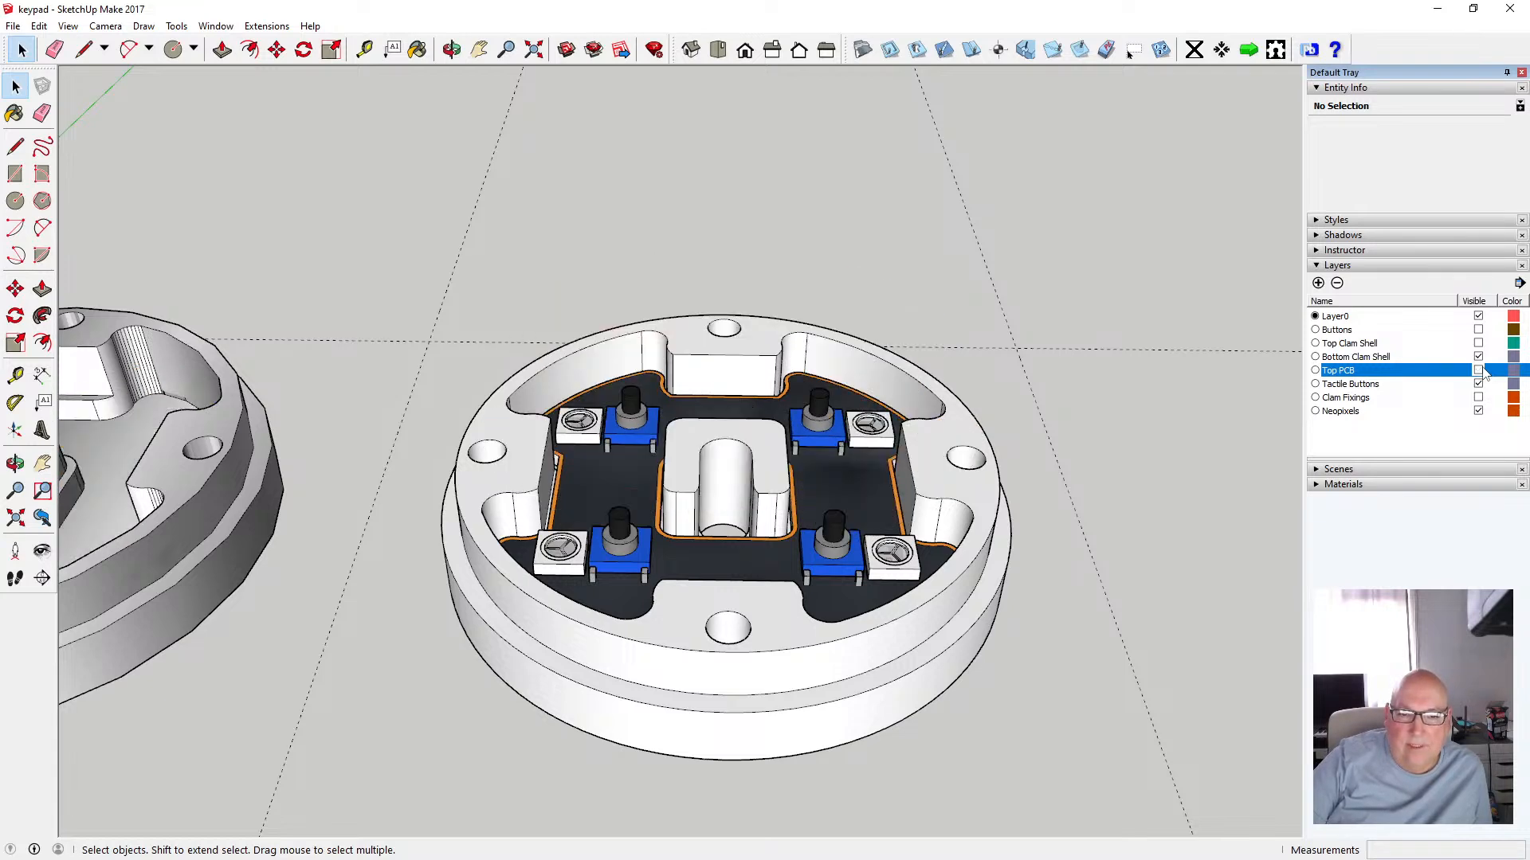
left_click(1479, 370)
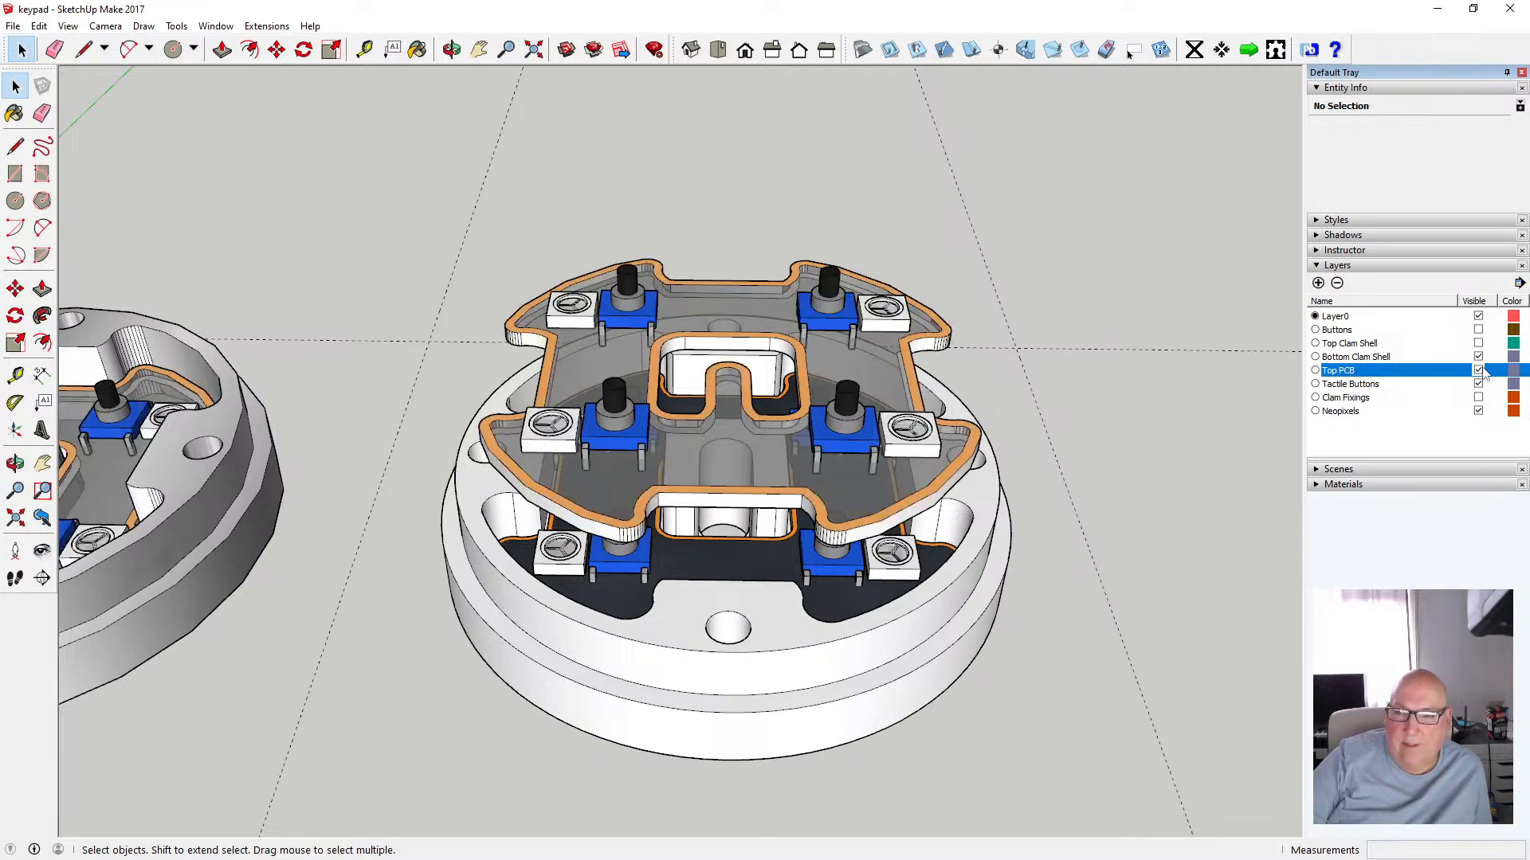
Delete the raised PCB assembly with its buttons floating above the bottom clam shell
left_click(452, 49)
mouse_move(498, 190)
left_mouse_down()
mouse_move(574, 146)
mouse_move(539, 99)
mouse_move(522, 188)
left_mouse_up()
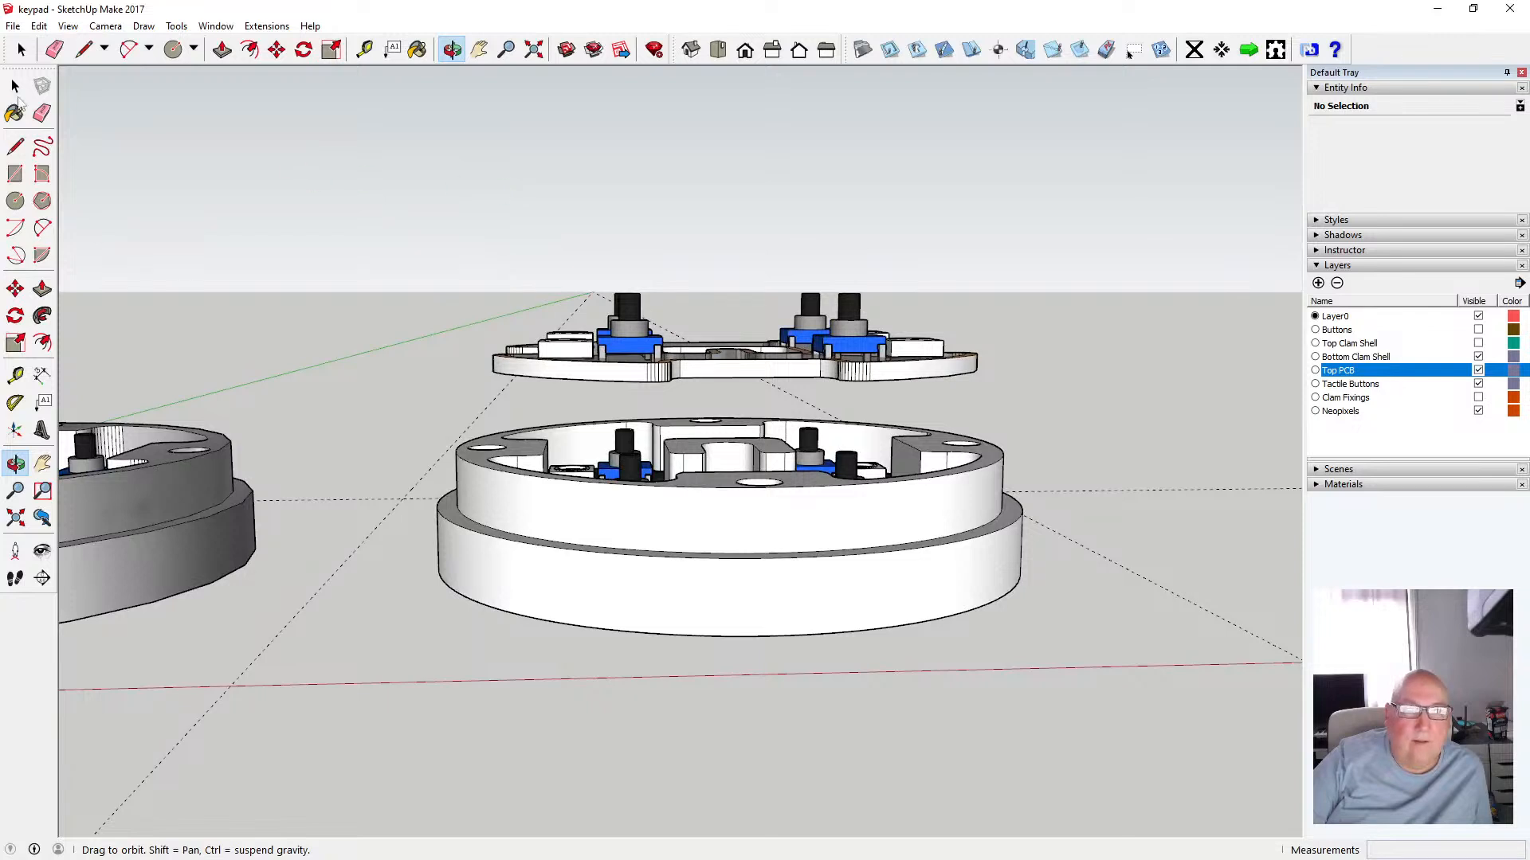
left_click(15, 86)
left_click_drag(445, 265, 1014, 403)
key("Delete")
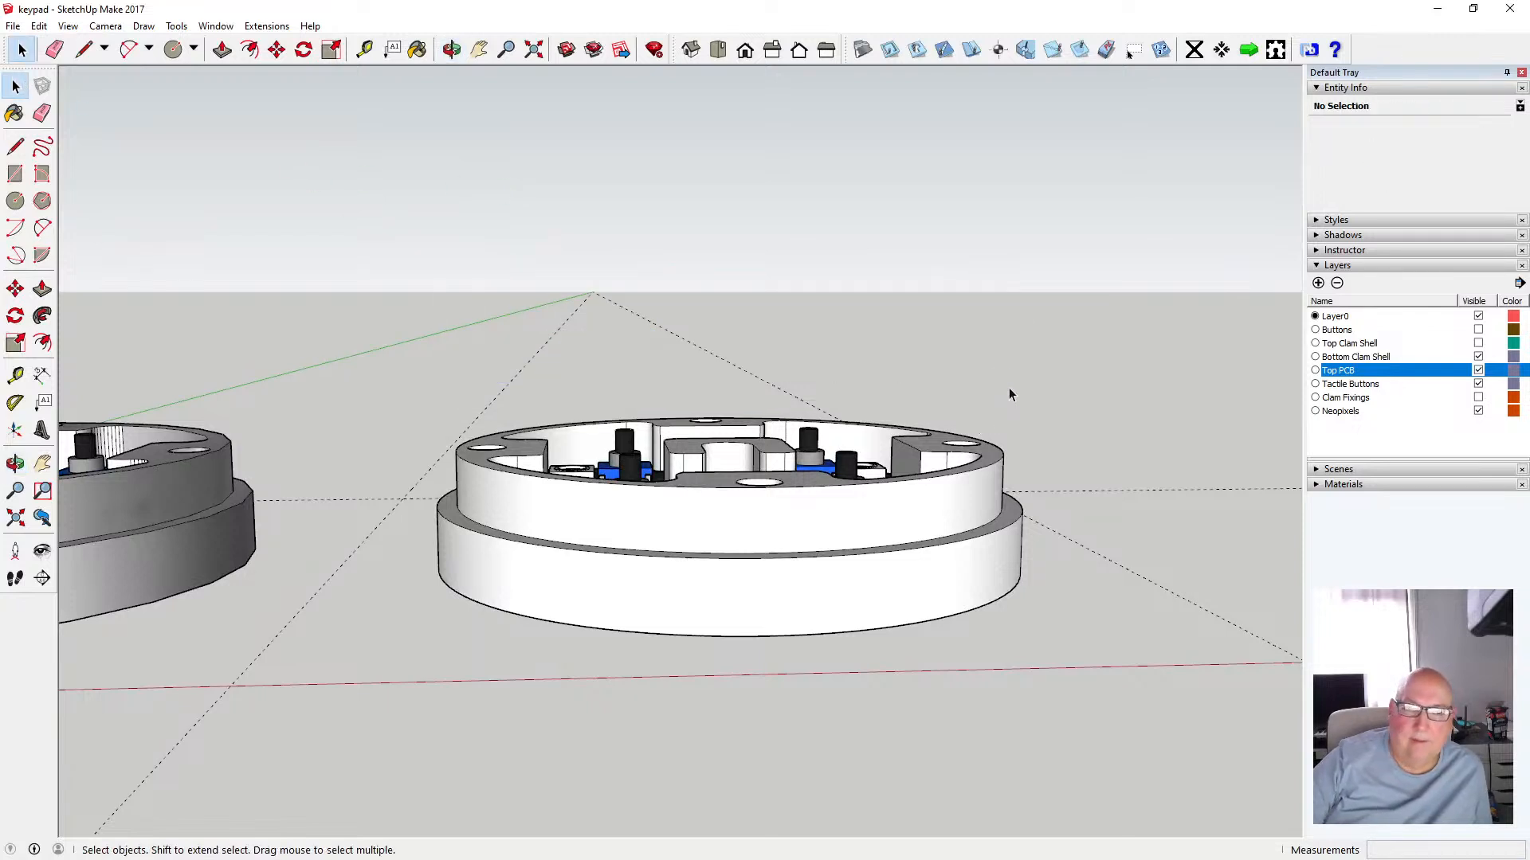
Select the new floor component and its eight button components and assign them to the Top PCB layer
left_click(450, 49)
left_click_drag(635, 146, 671, 514)
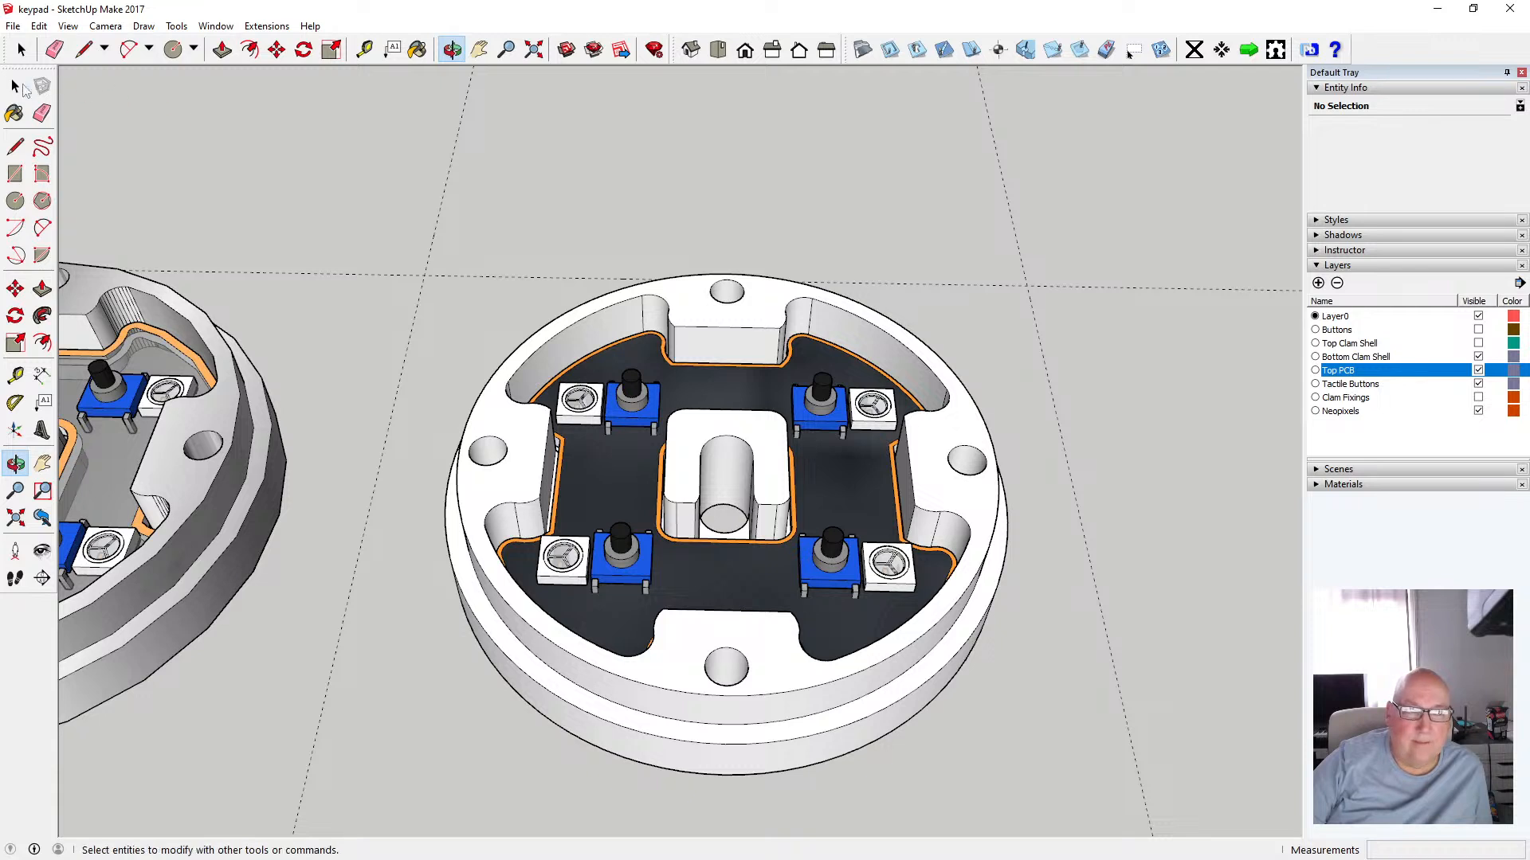
left_click(16, 86)
left_click(831, 482)
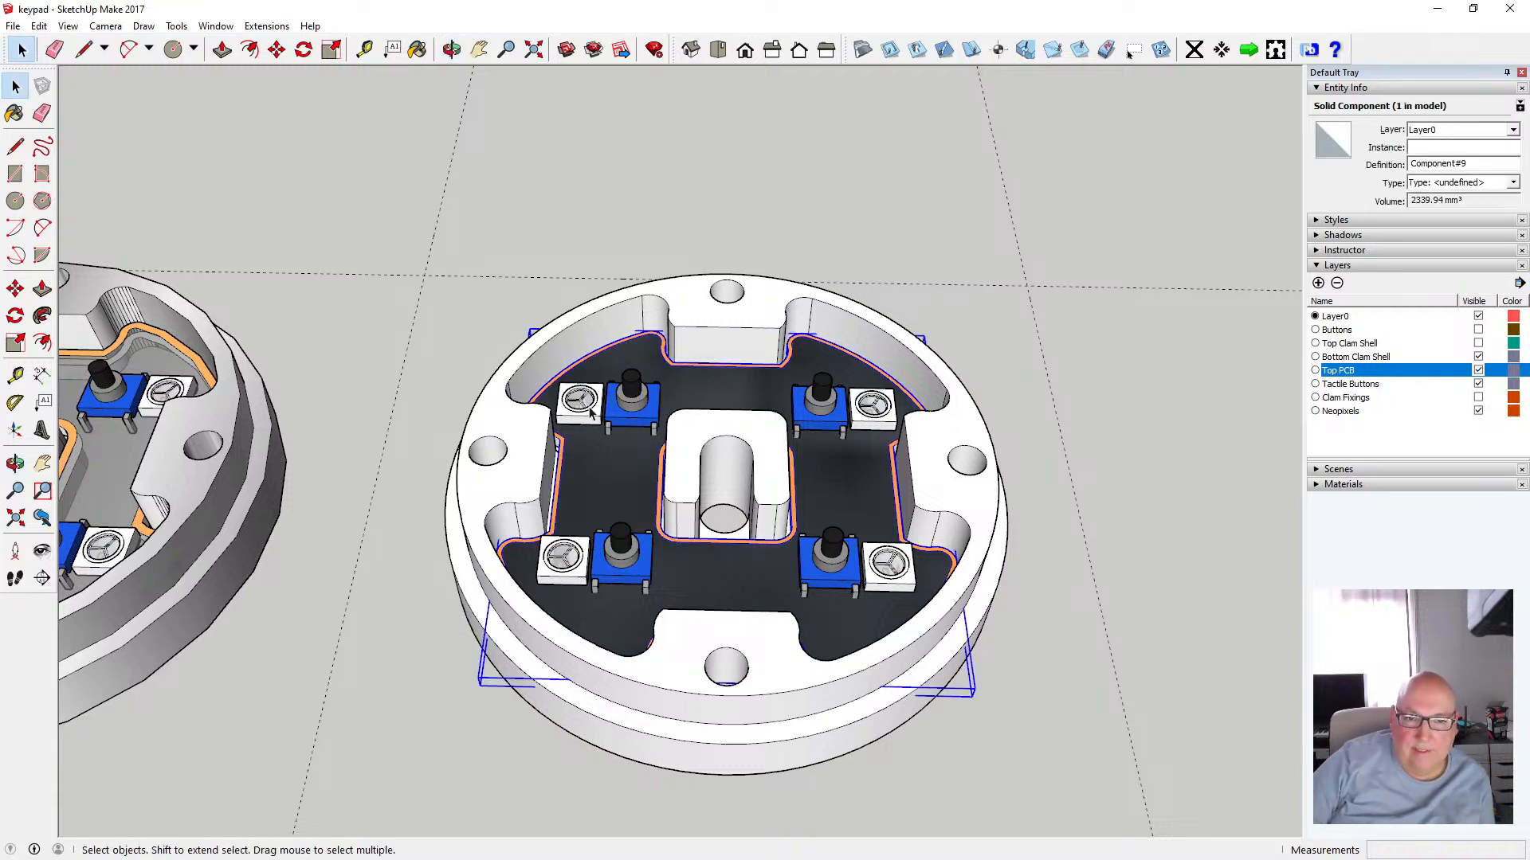
left_click(633, 408, "shift")
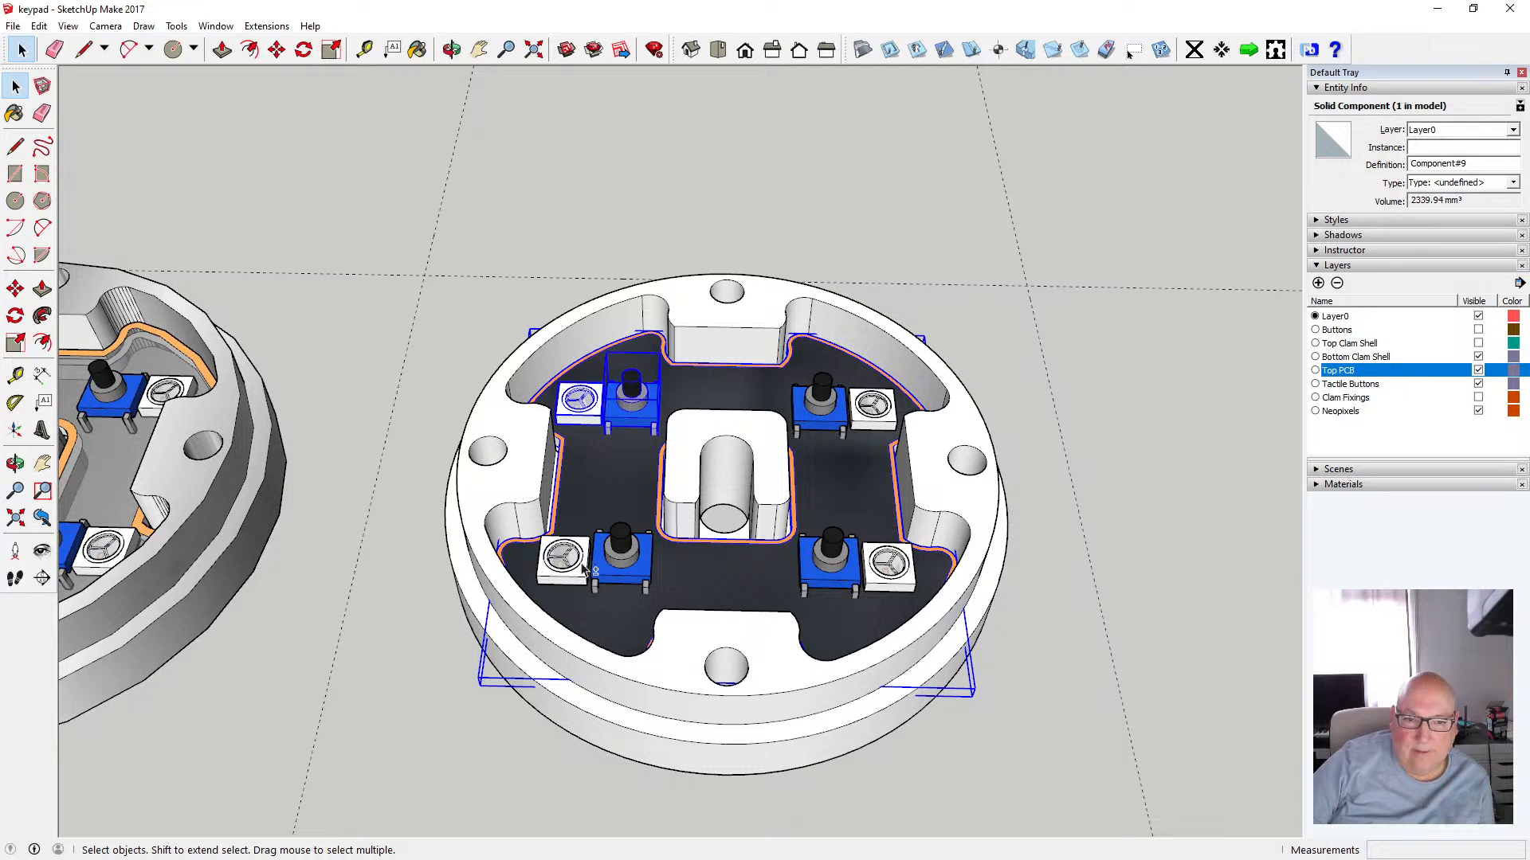
left_click(624, 571, "shift")
left_click(813, 566, "shift")
left_click(821, 402, "shift")
left_click(880, 408, "shift")
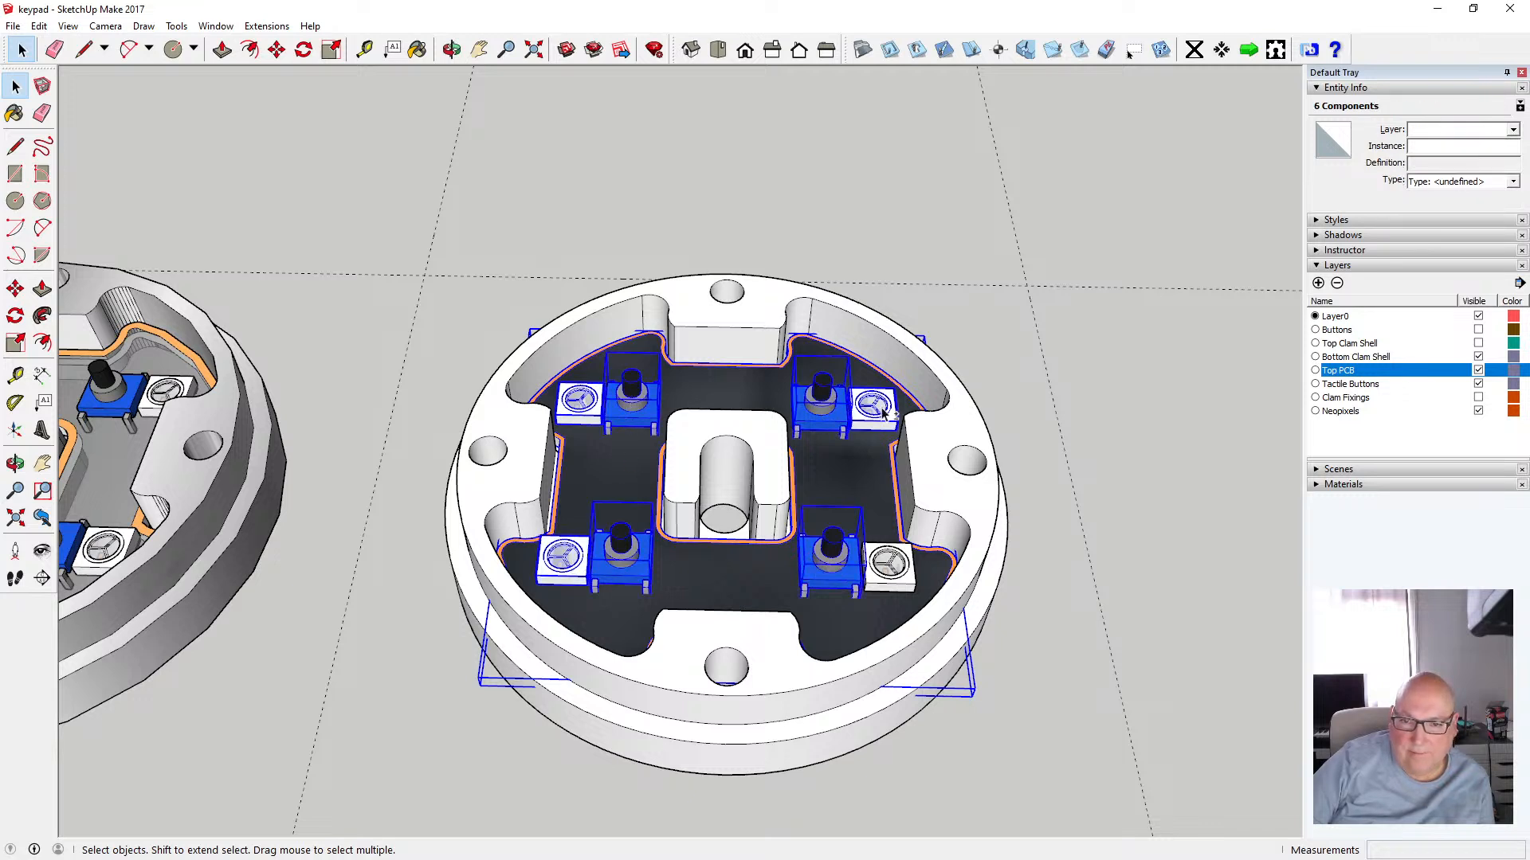
left_click(890, 563, "shift")
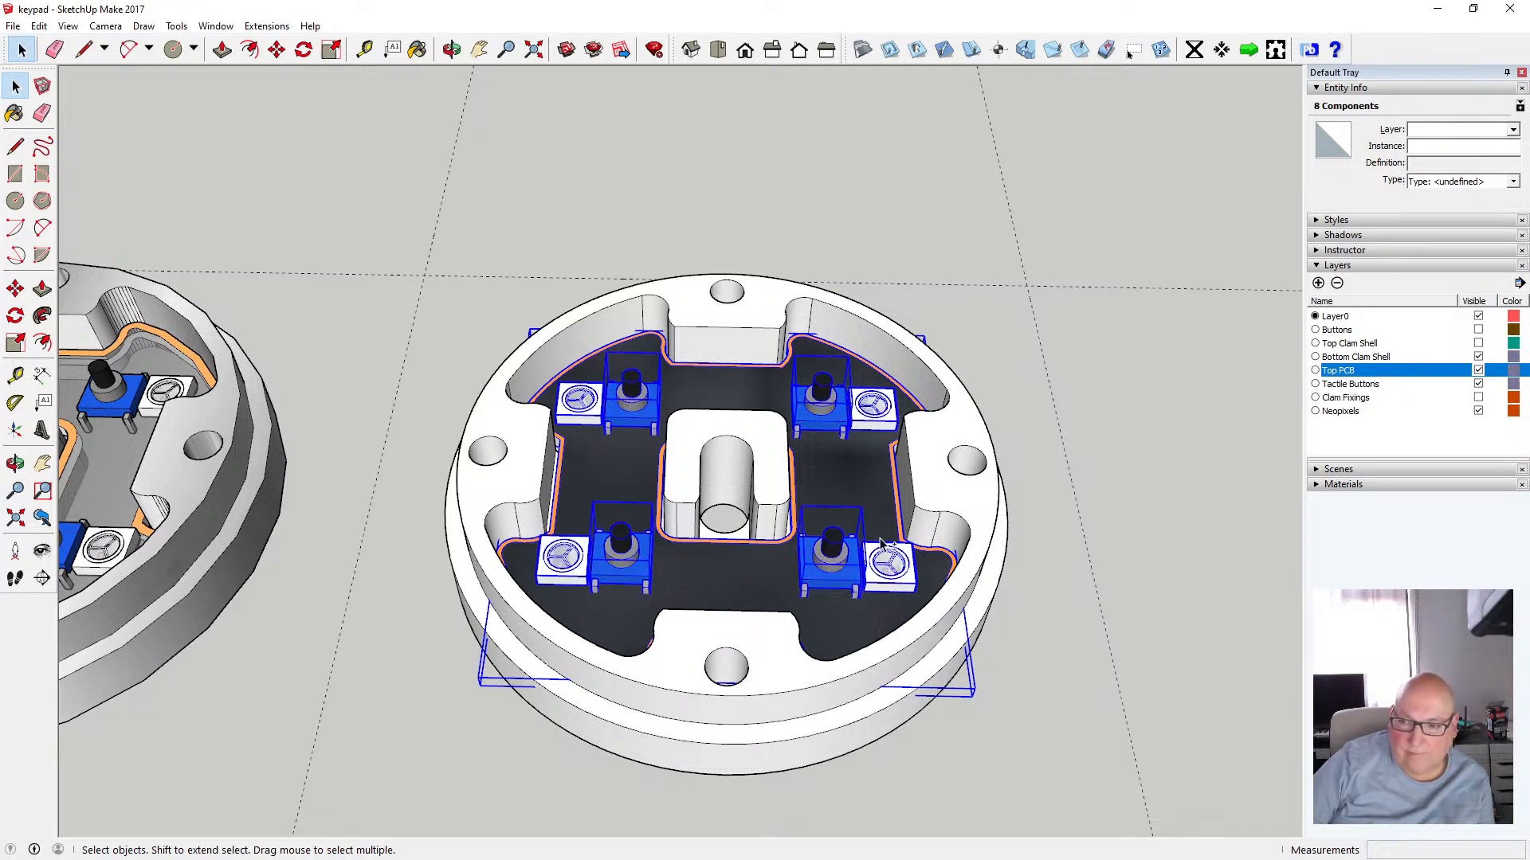
left_click(1513, 130)
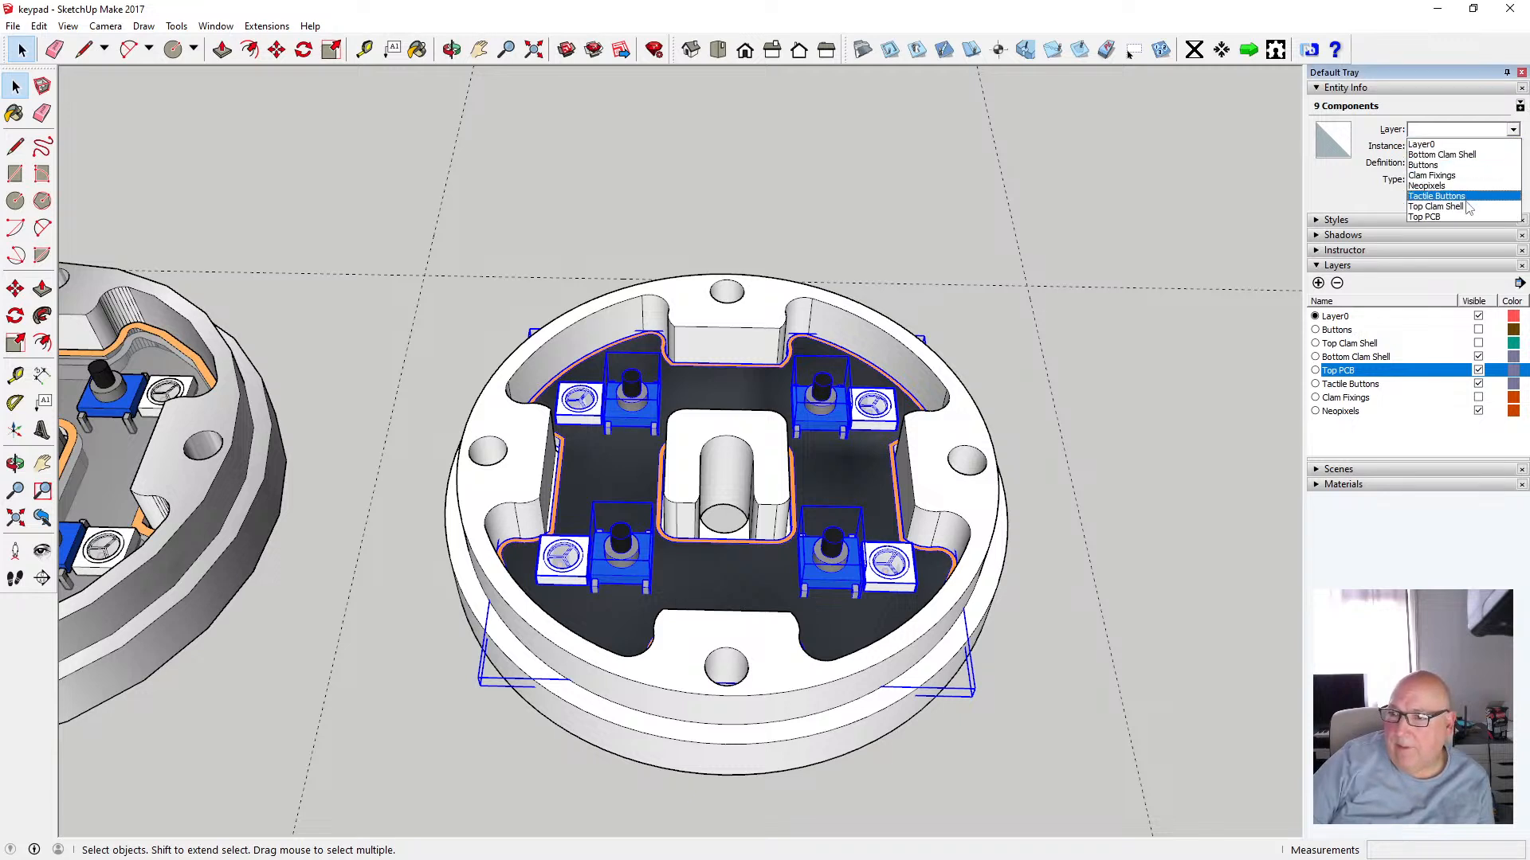
left_click(1434, 216)
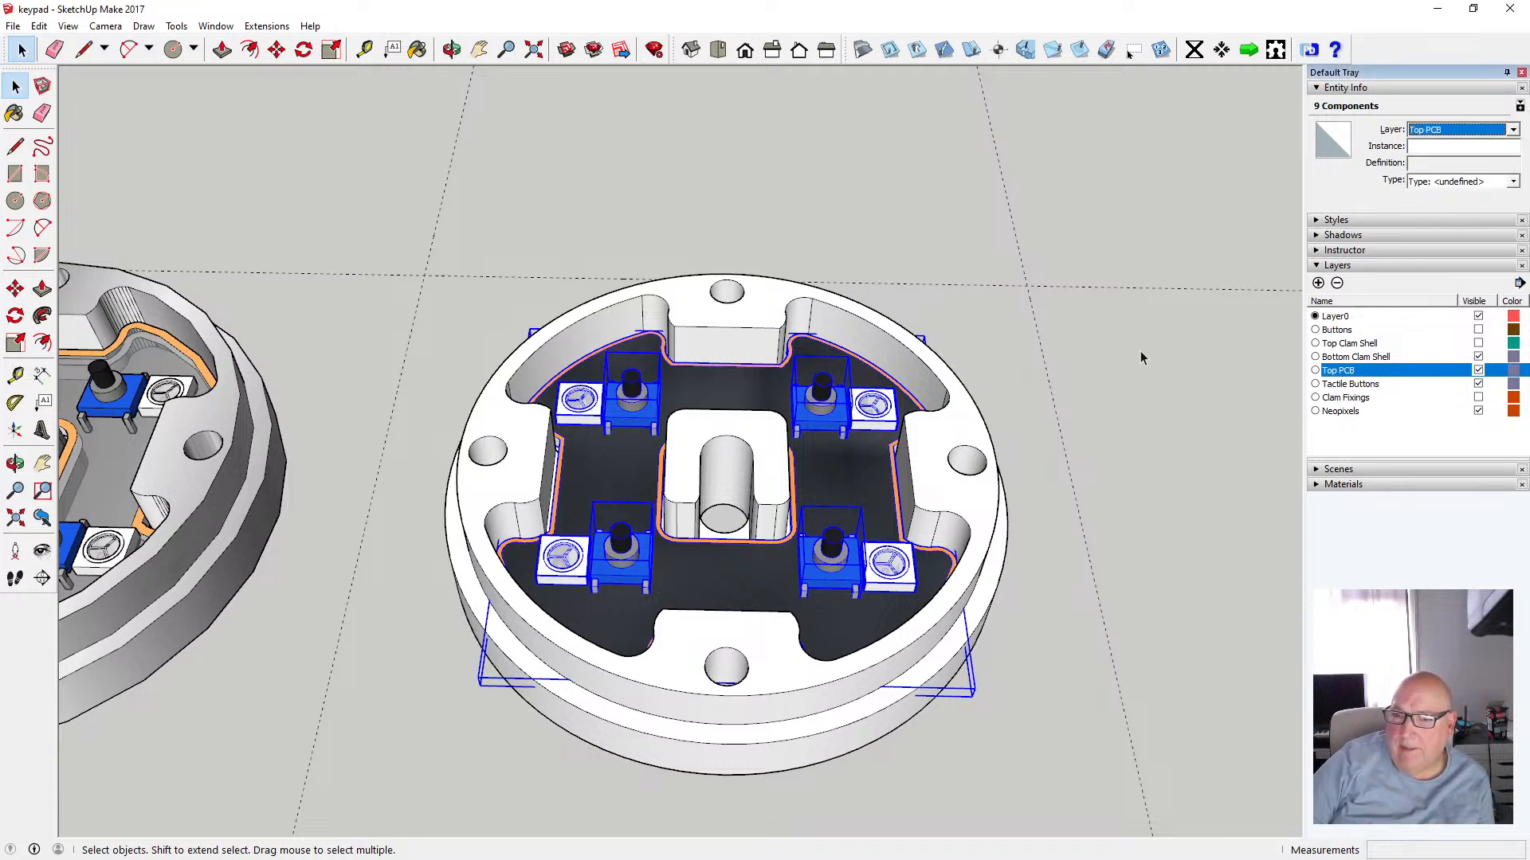
Toggle the Top PCB layer's visibility to check that the new floor and buttons belong to it
left_click(1478, 370)
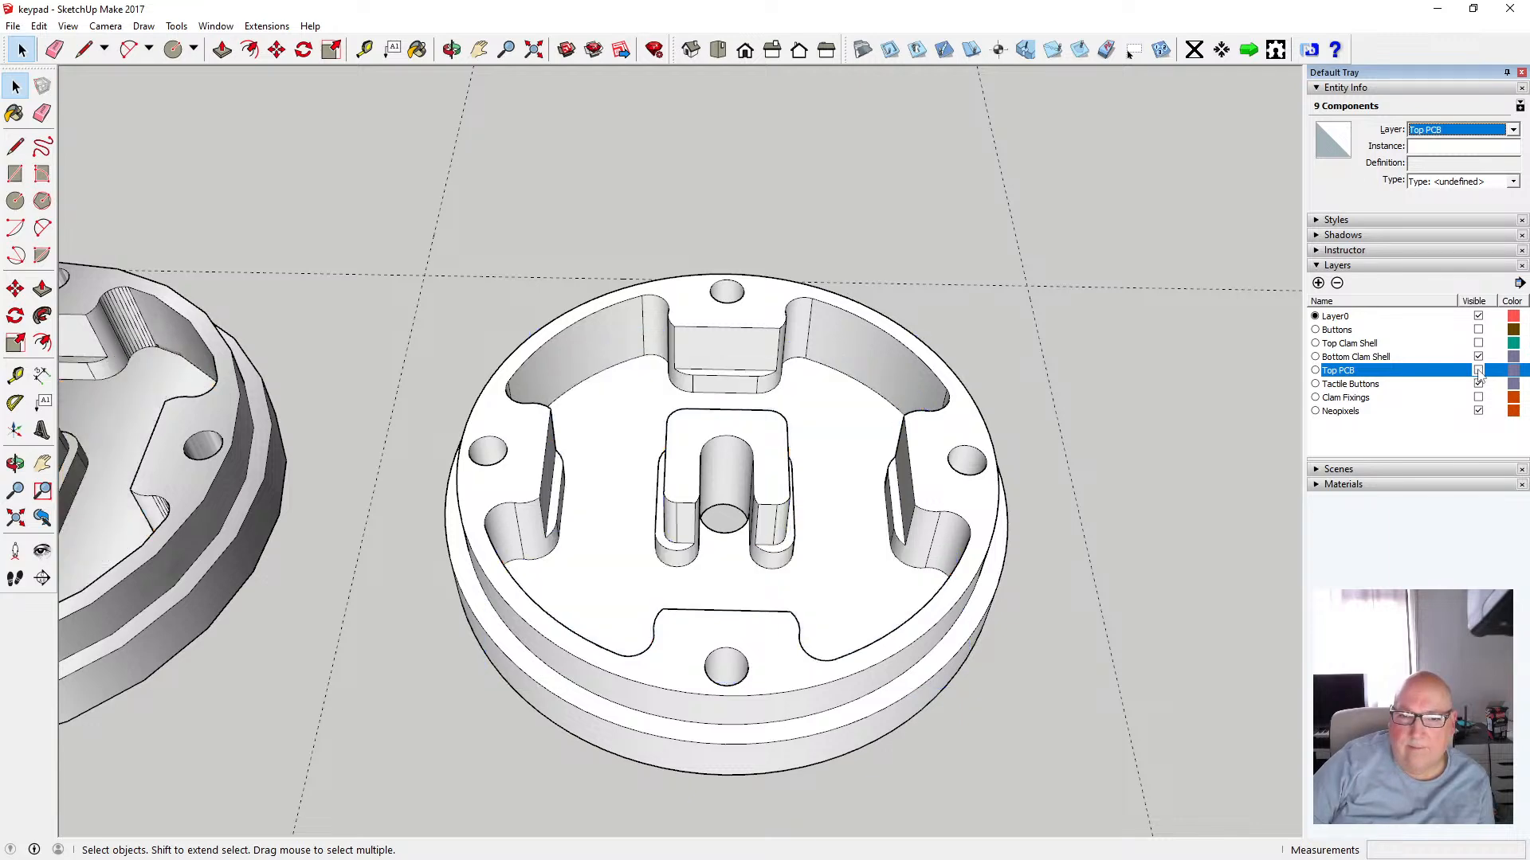
left_click(1478, 370)
left_click(1478, 370)
left_click(1478, 371)
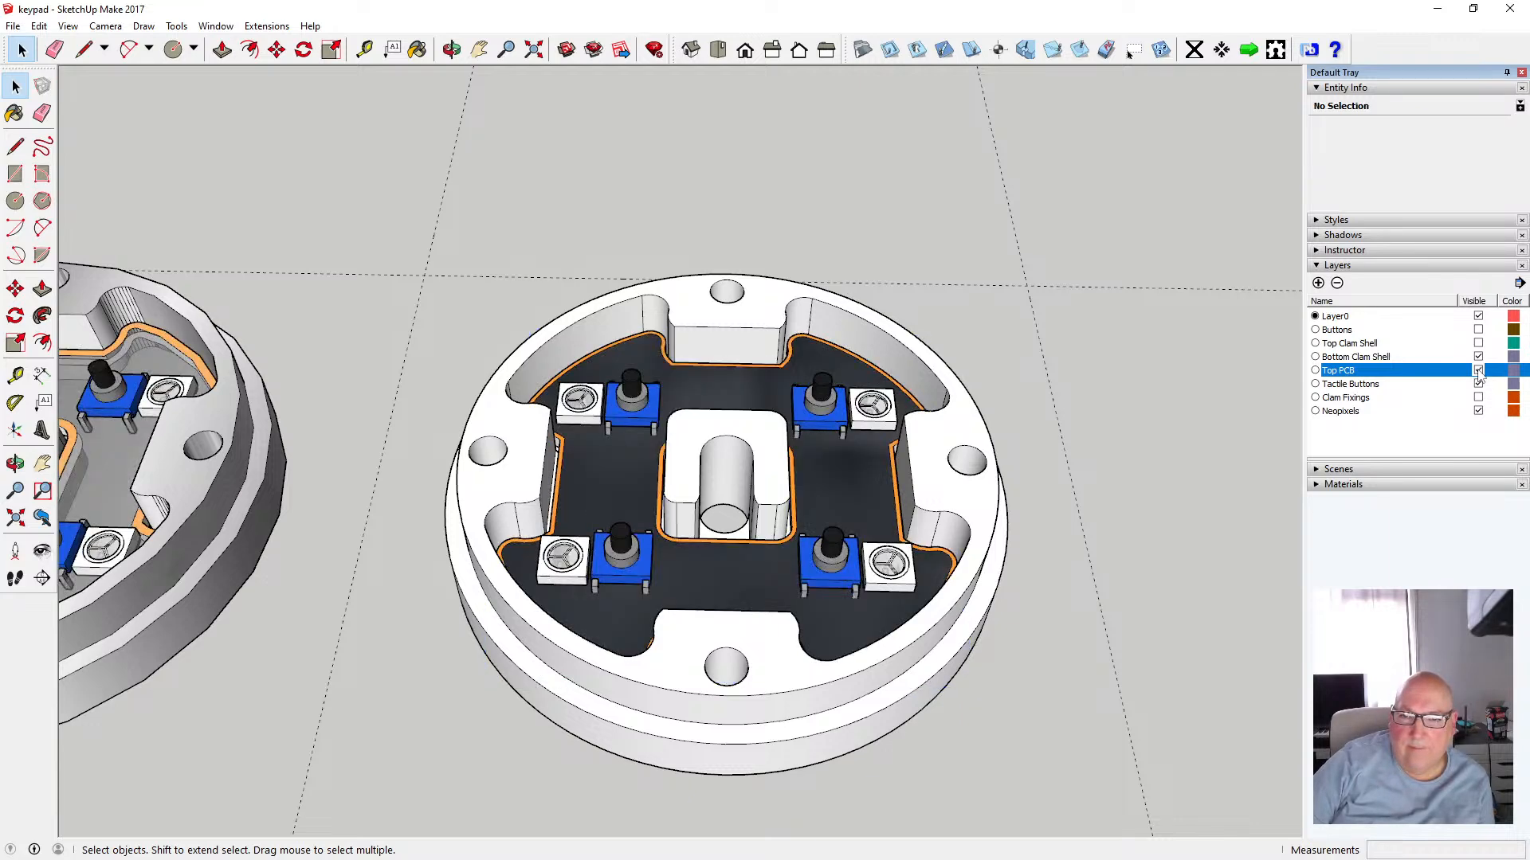
left_click(1478, 371)
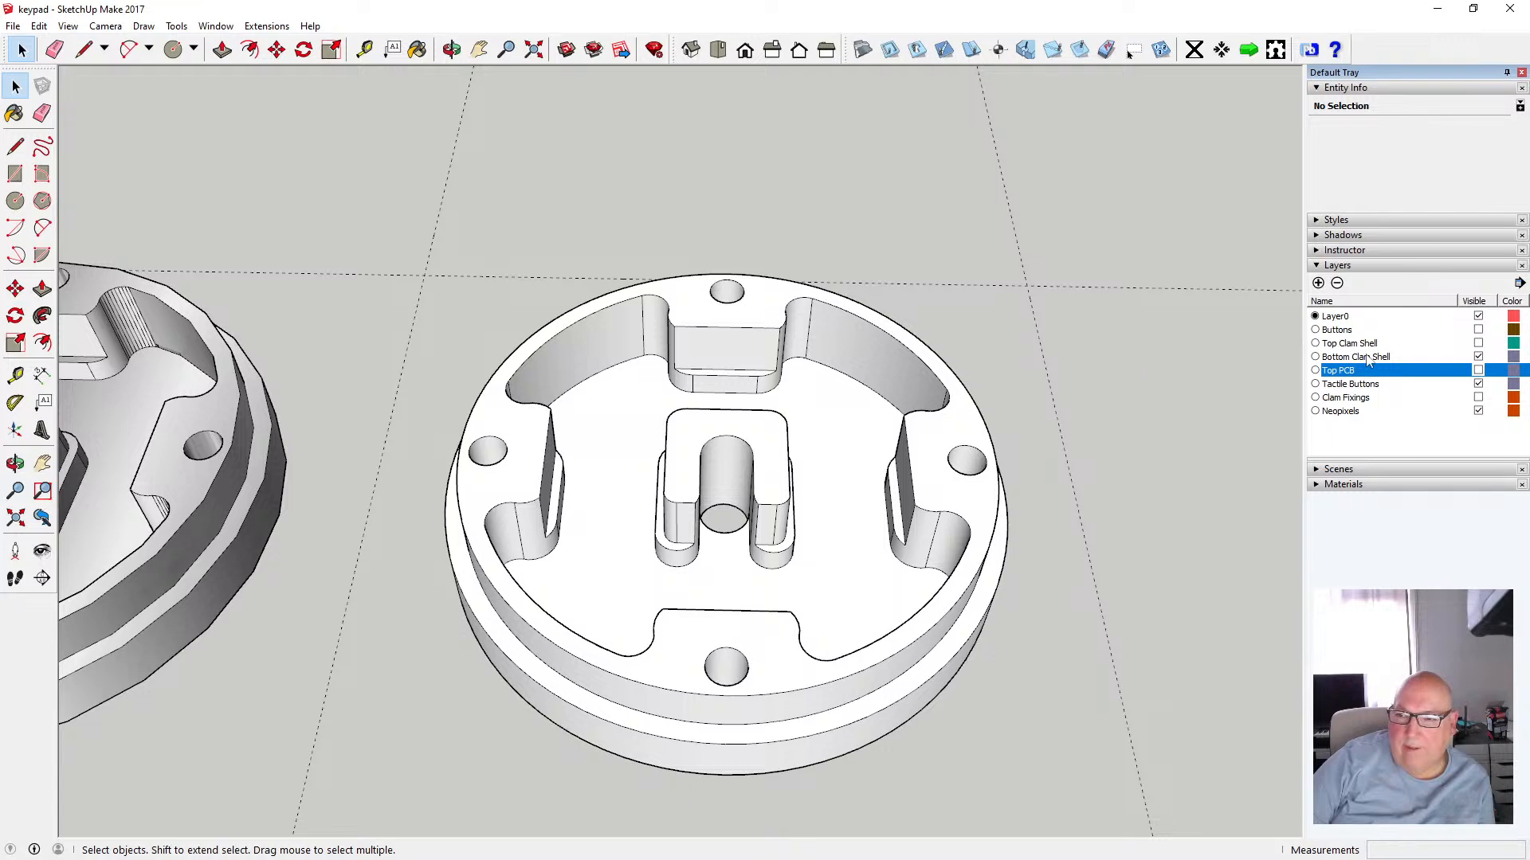
left_click(1478, 357)
left_click(1477, 357)
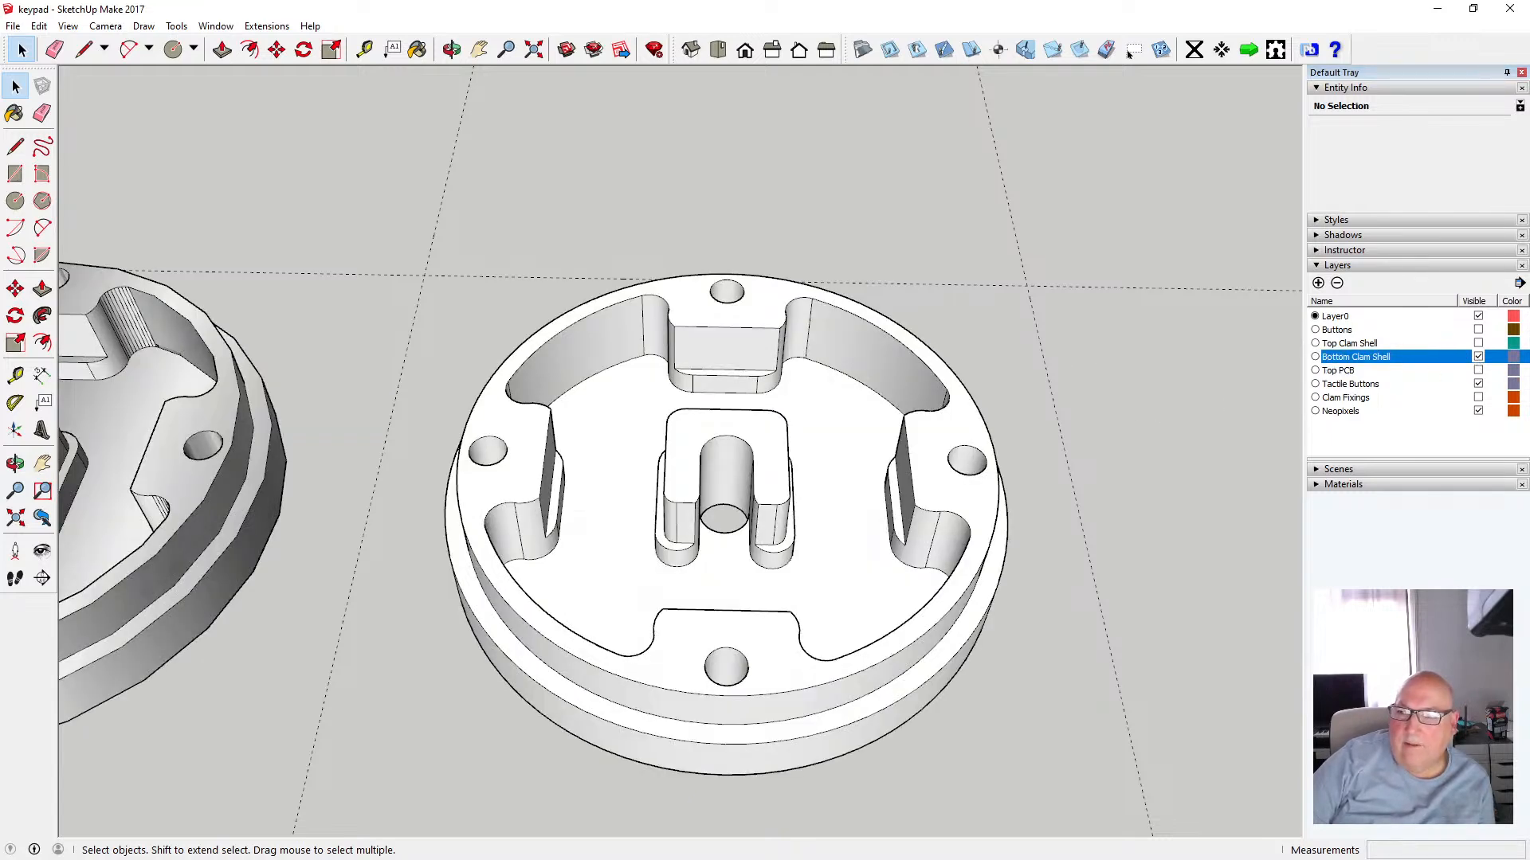
left_click(1478, 371)
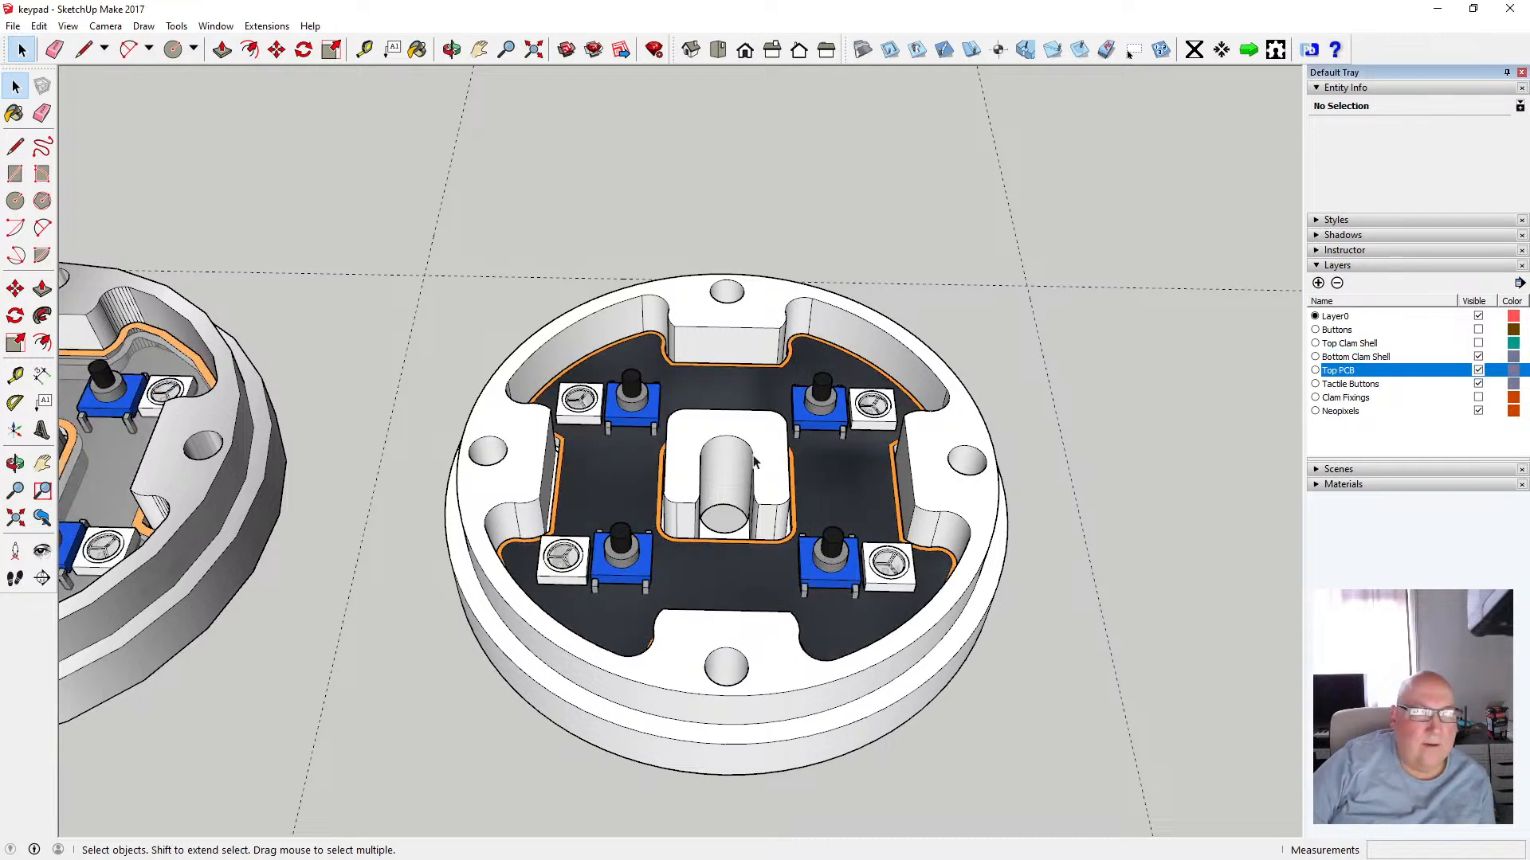
Show the Buttons layer so the button caps appear on the other clam shell
scroll(753, 462, "down", 1)
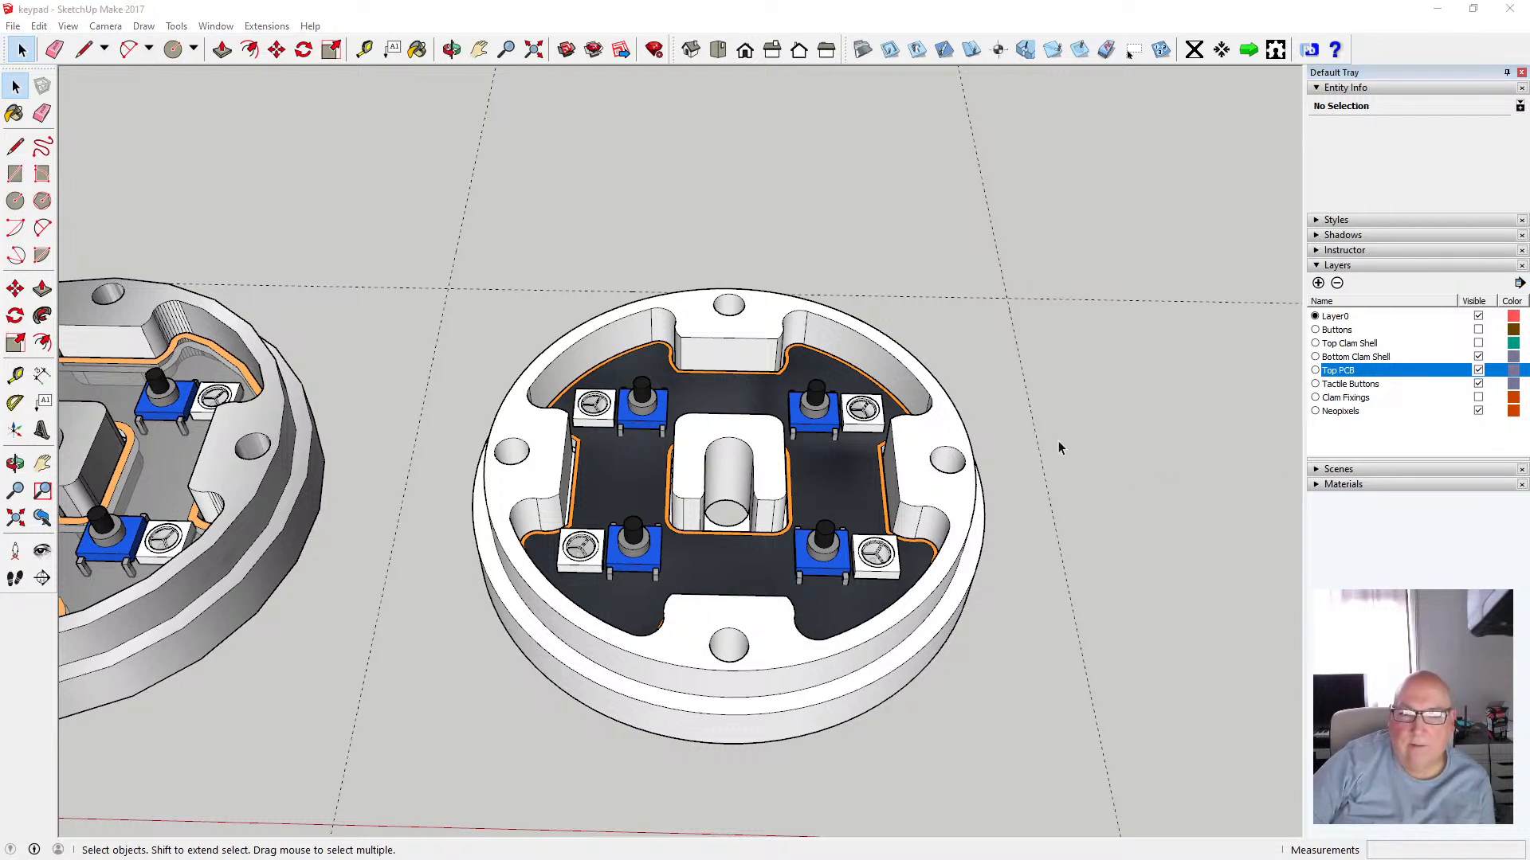
scroll(1116, 478, "down", 2)
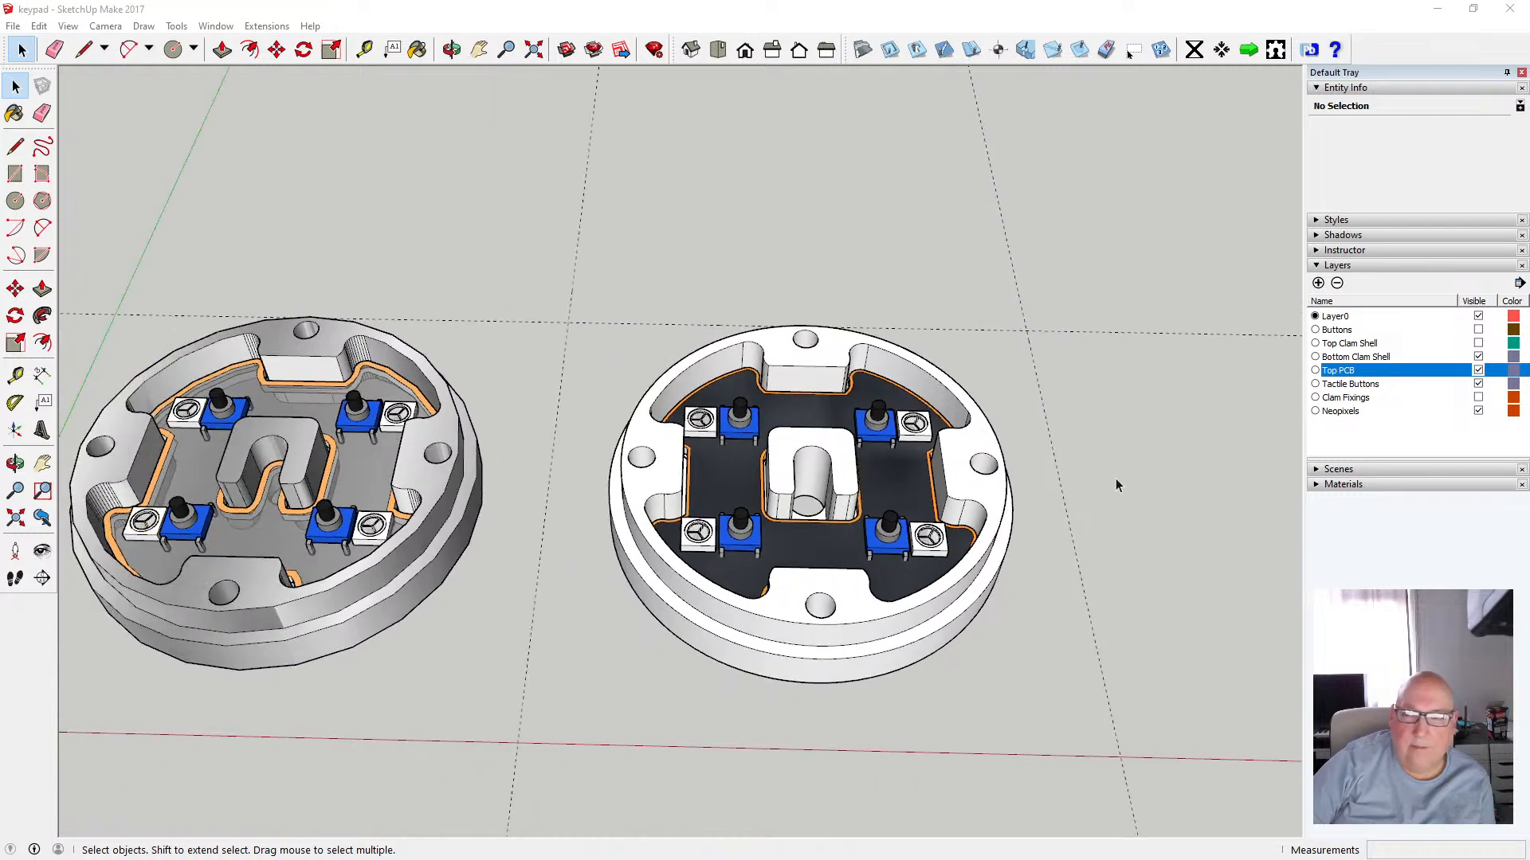
left_click(1478, 330)
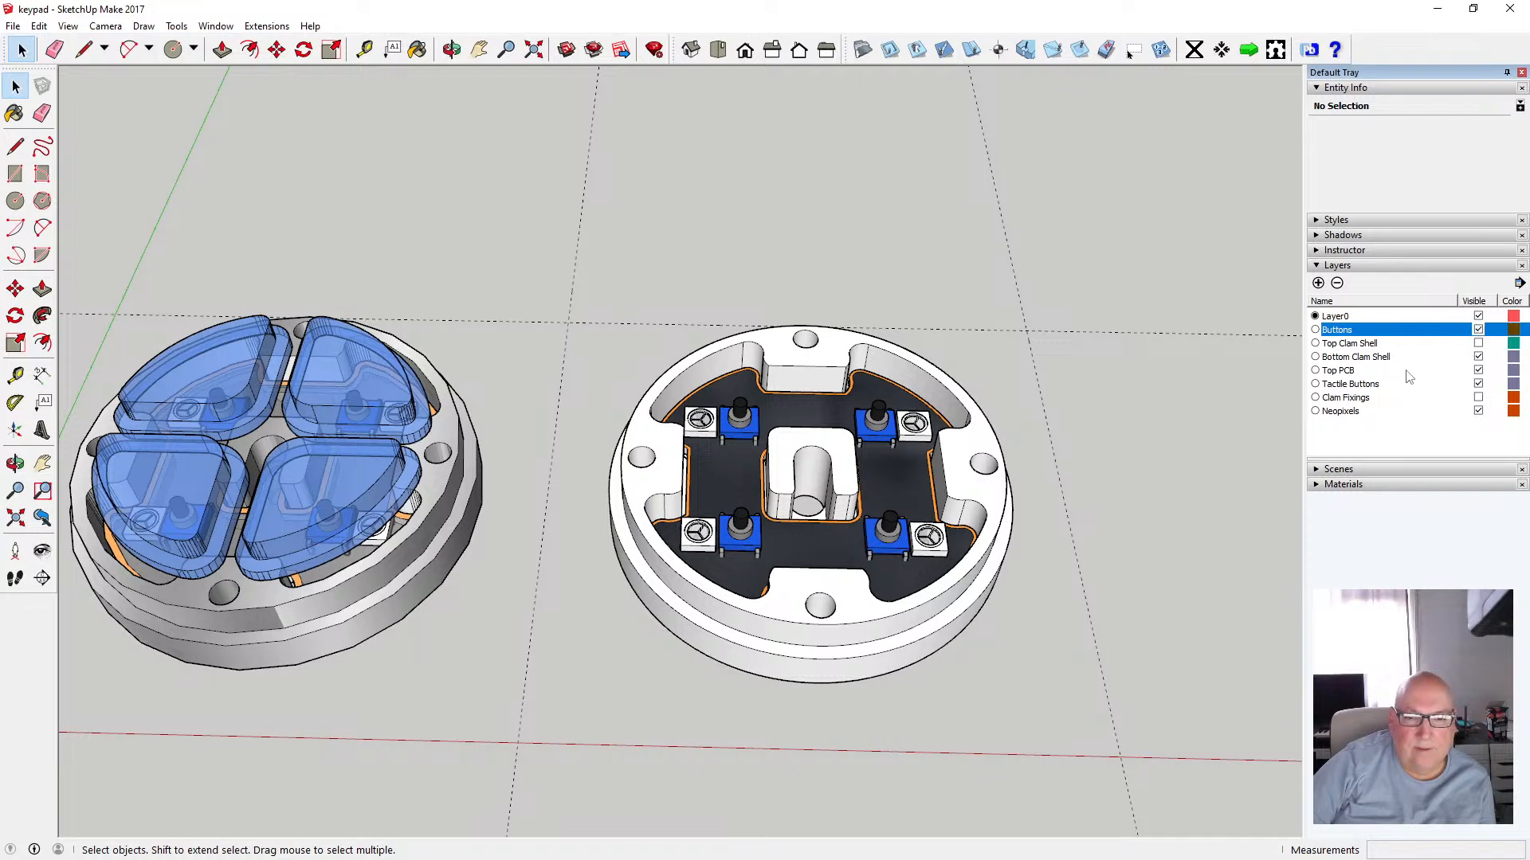
scroll(1108, 425, "down", 3)
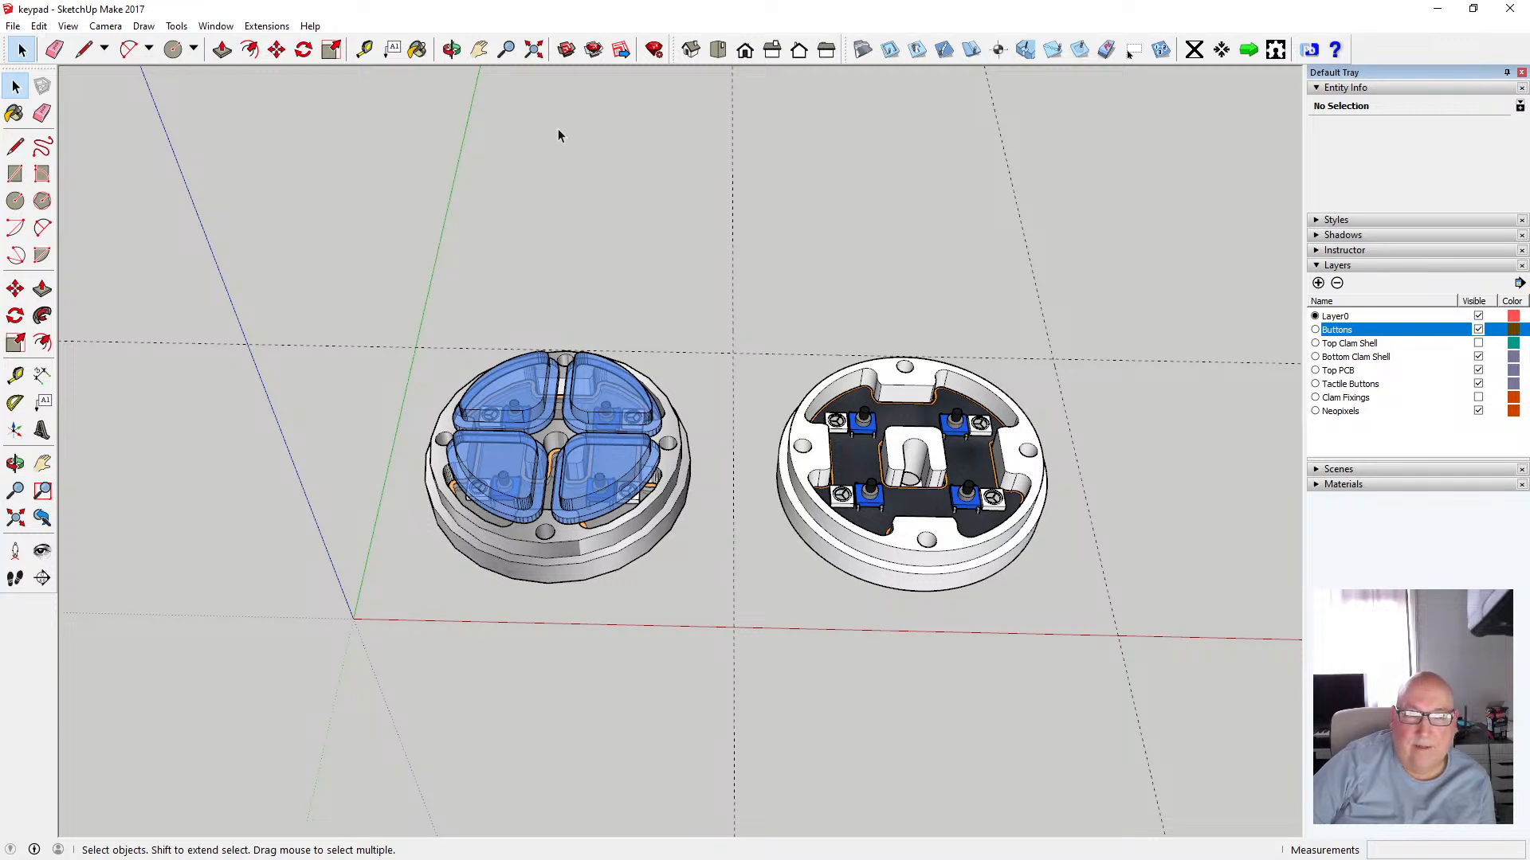
Use the Tape Measure to place guide points 10.00 mm from each shell's edge and measure between them
left_click(451, 49)
left_click_drag(529, 294, 656, 147)
left_click(364, 50)
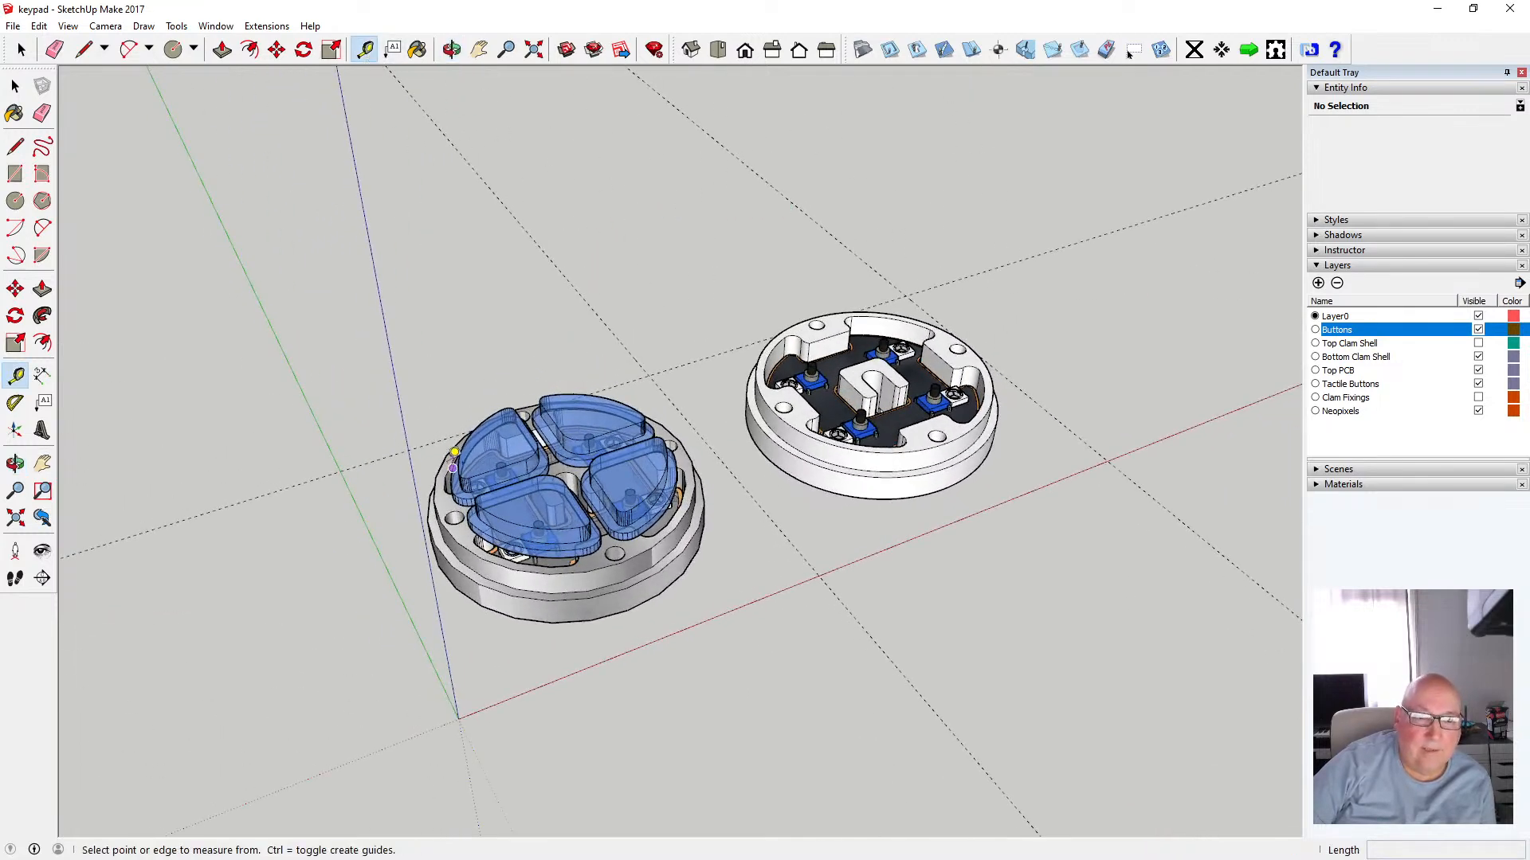
left_click(439, 566)
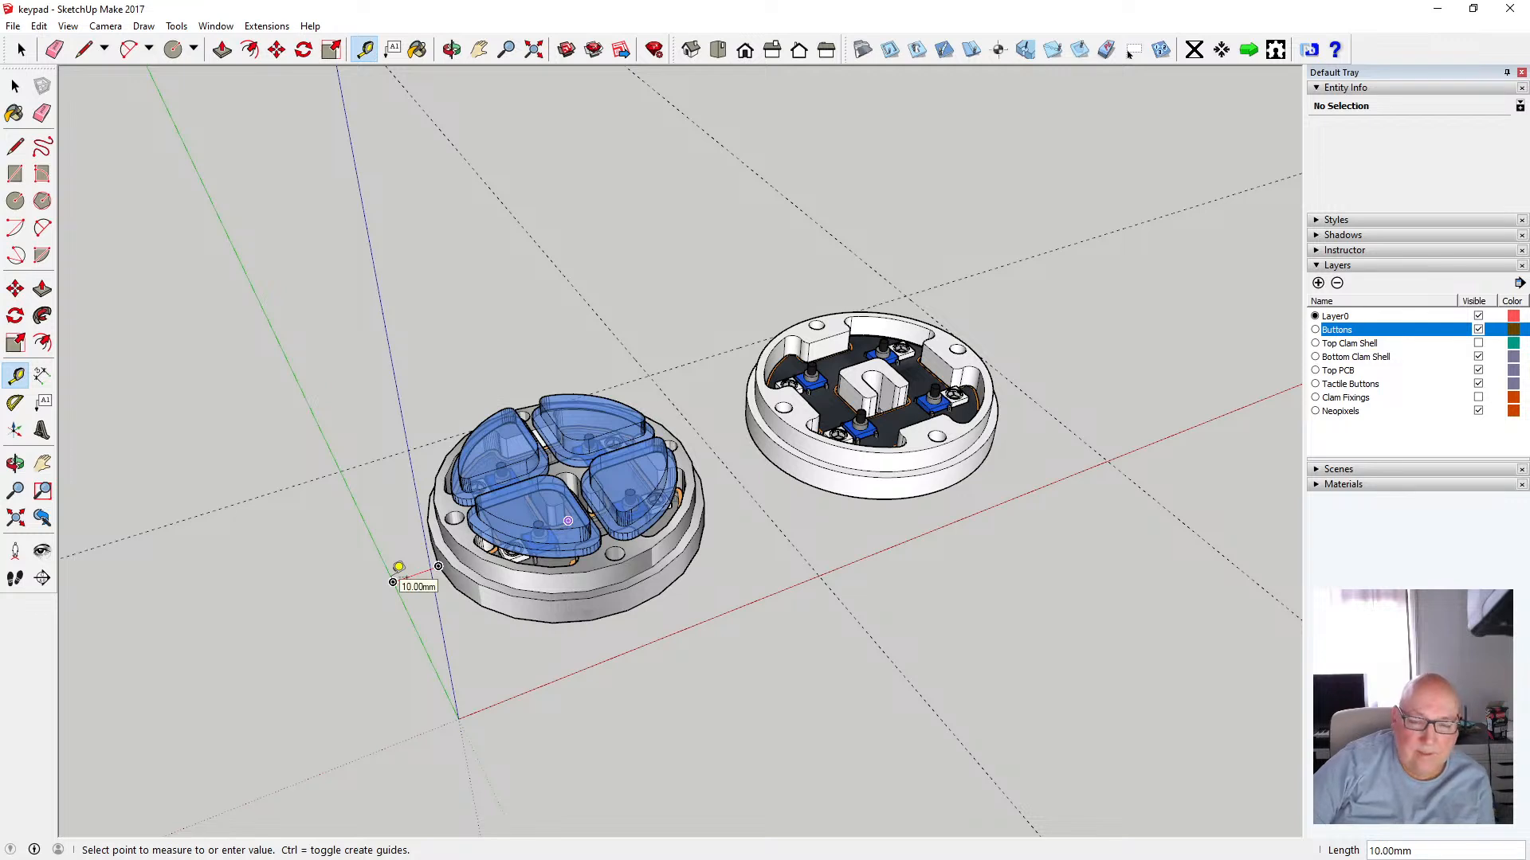
left_click(393, 582)
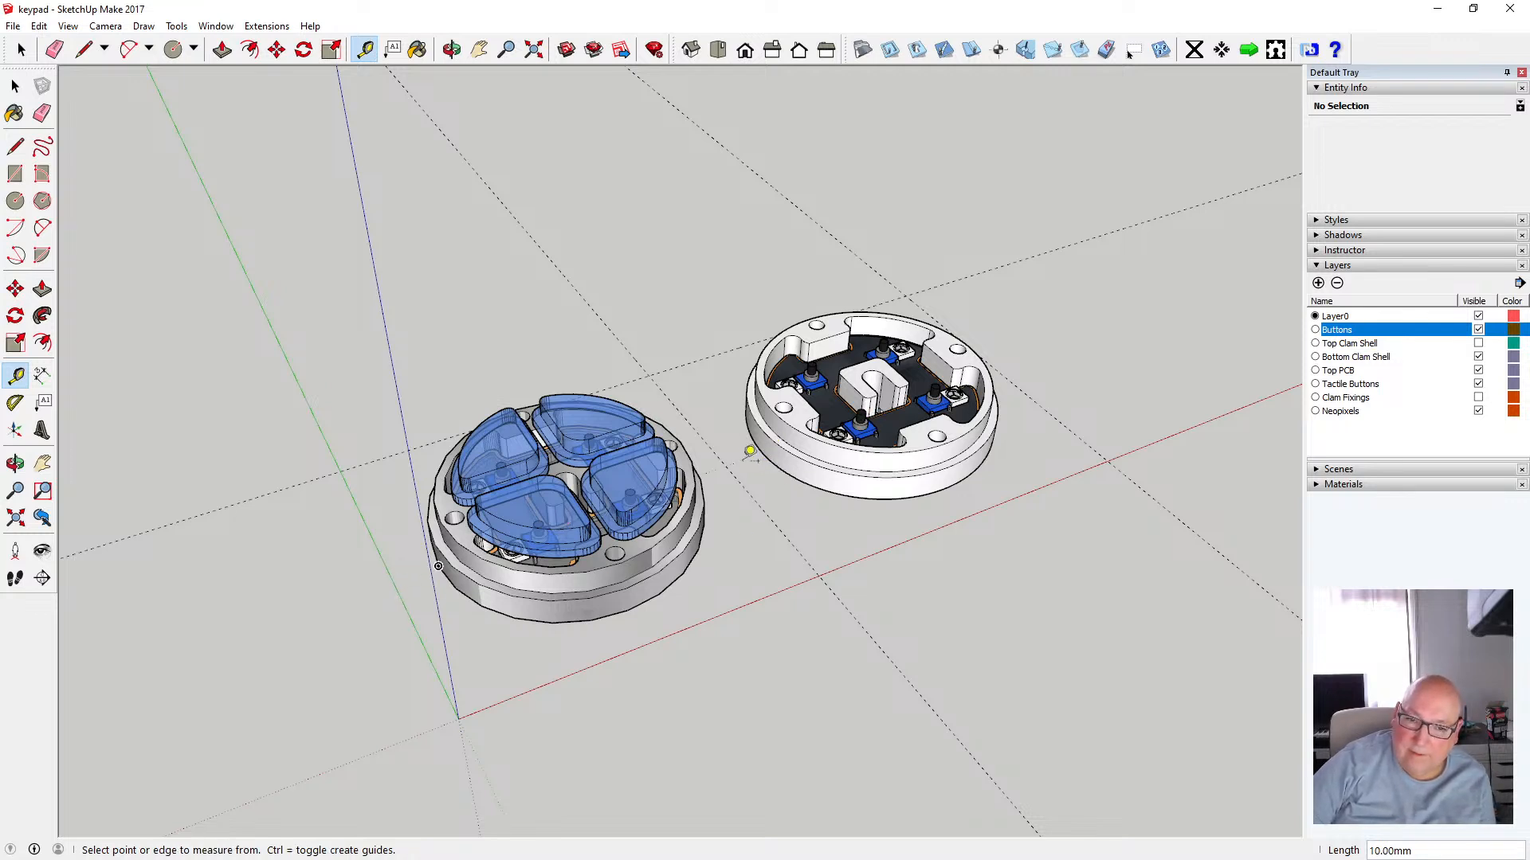
left_click(726, 465)
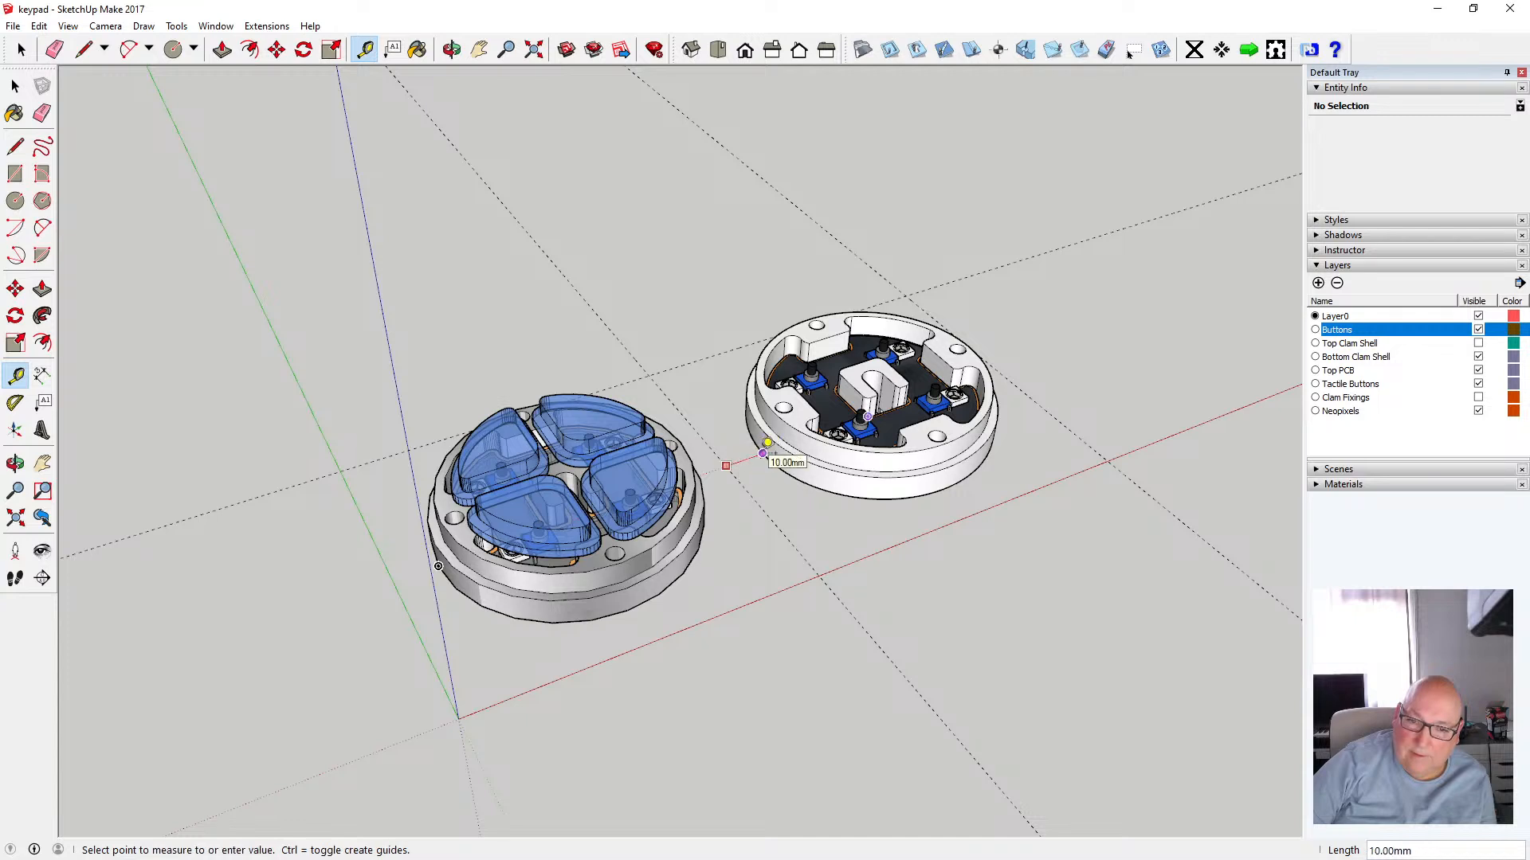
left_click(767, 444)
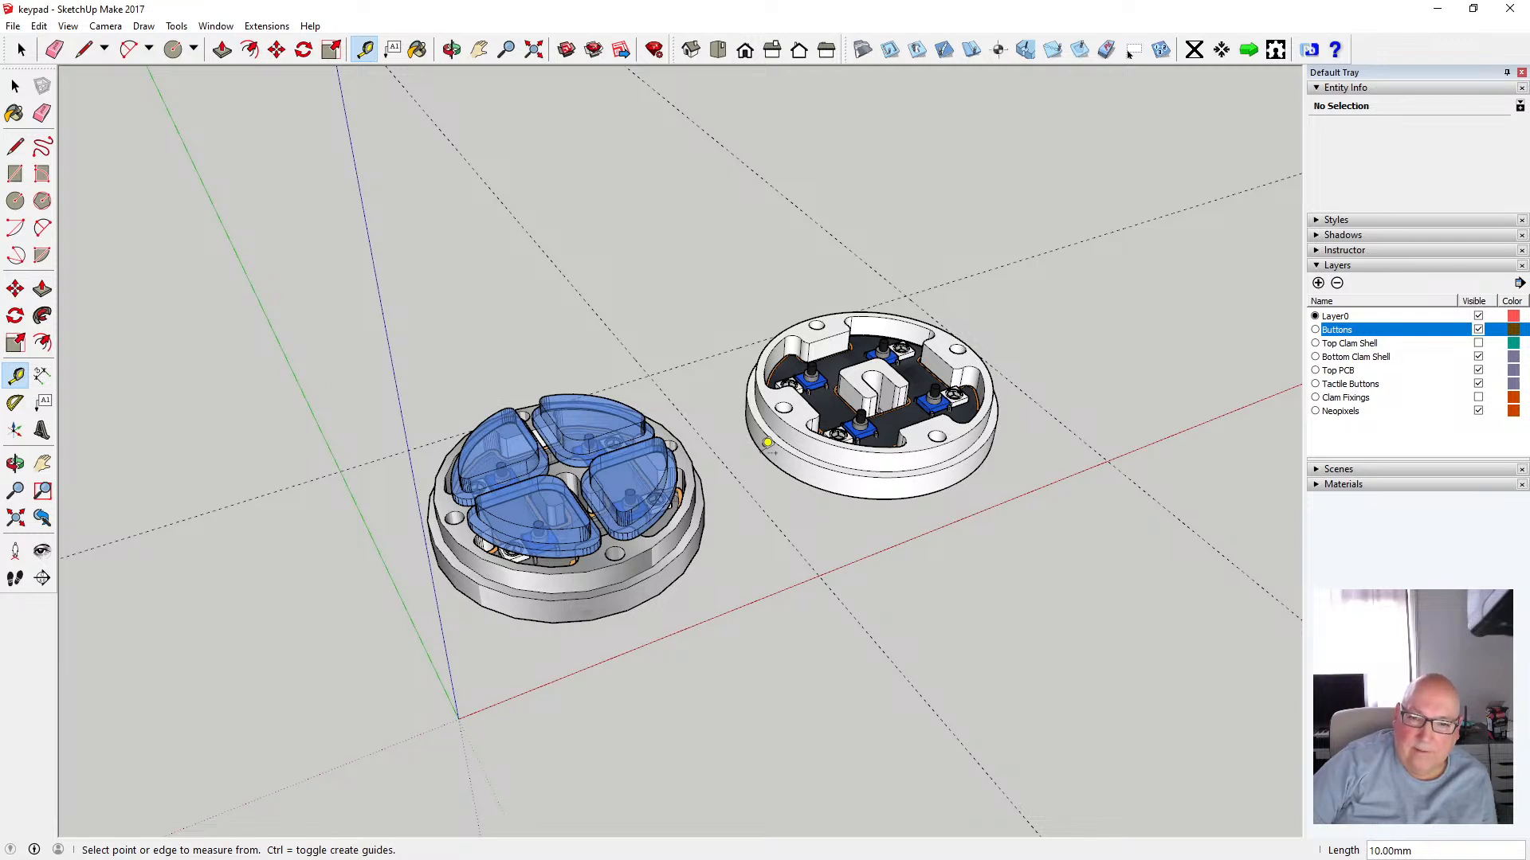
left_click(393, 582)
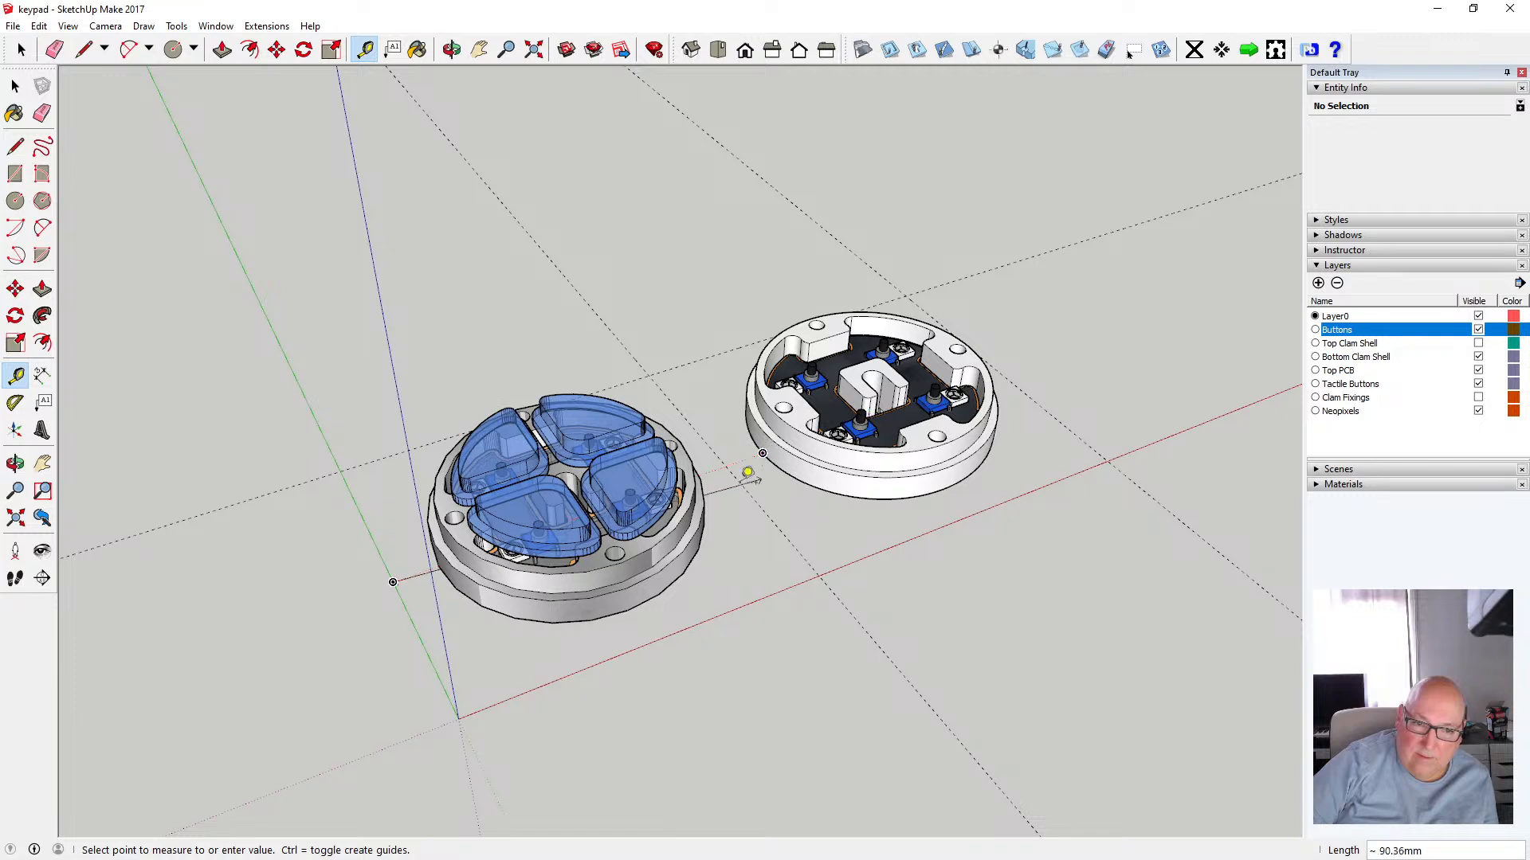
left_click(475, 498)
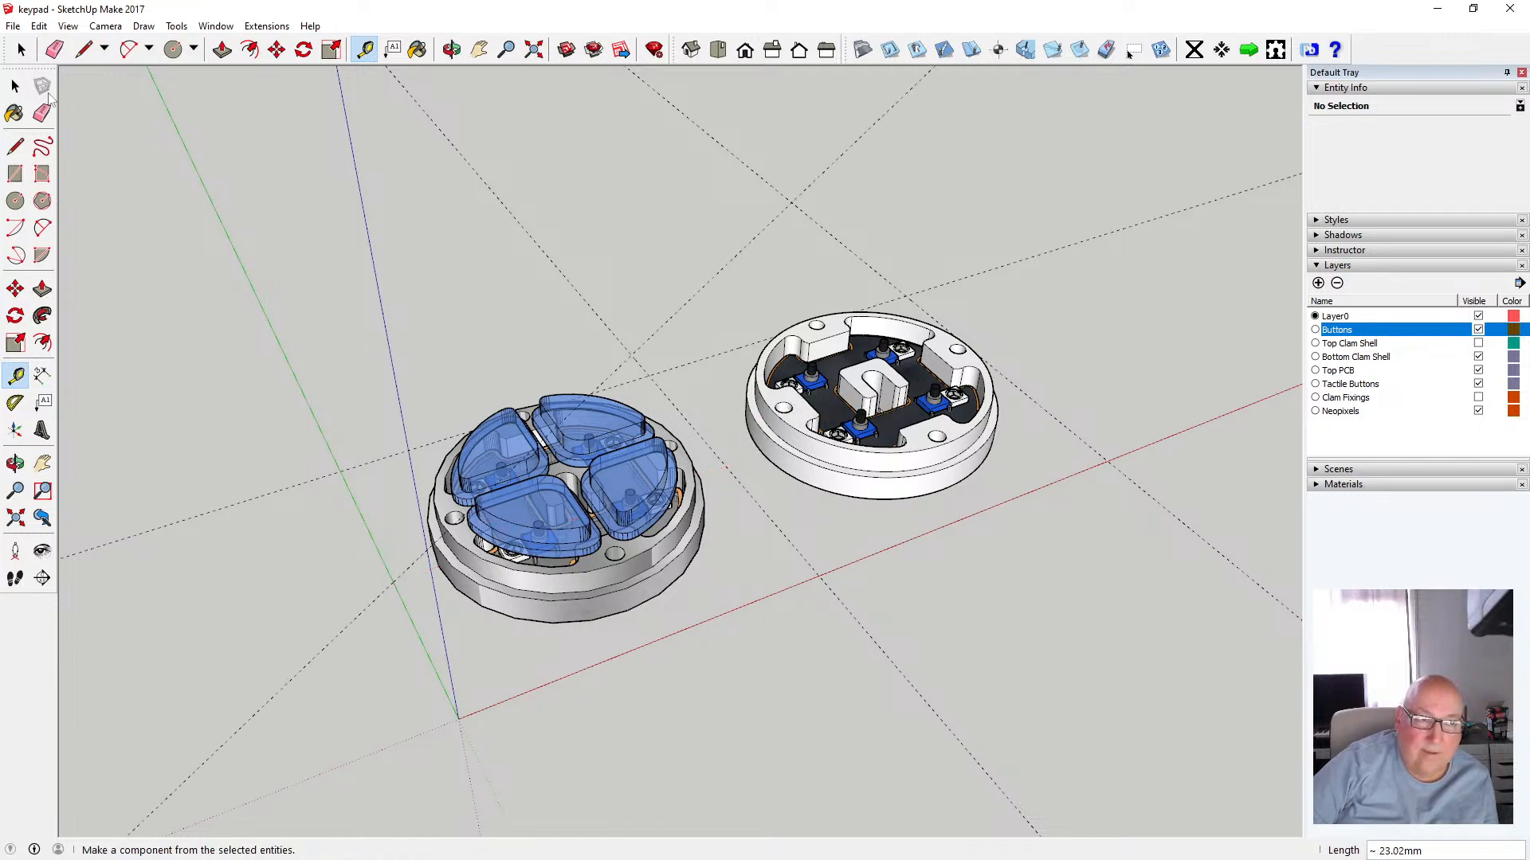
Cut the four button caps from the bottom clam shell, then undo the cut
left_click(15, 85)
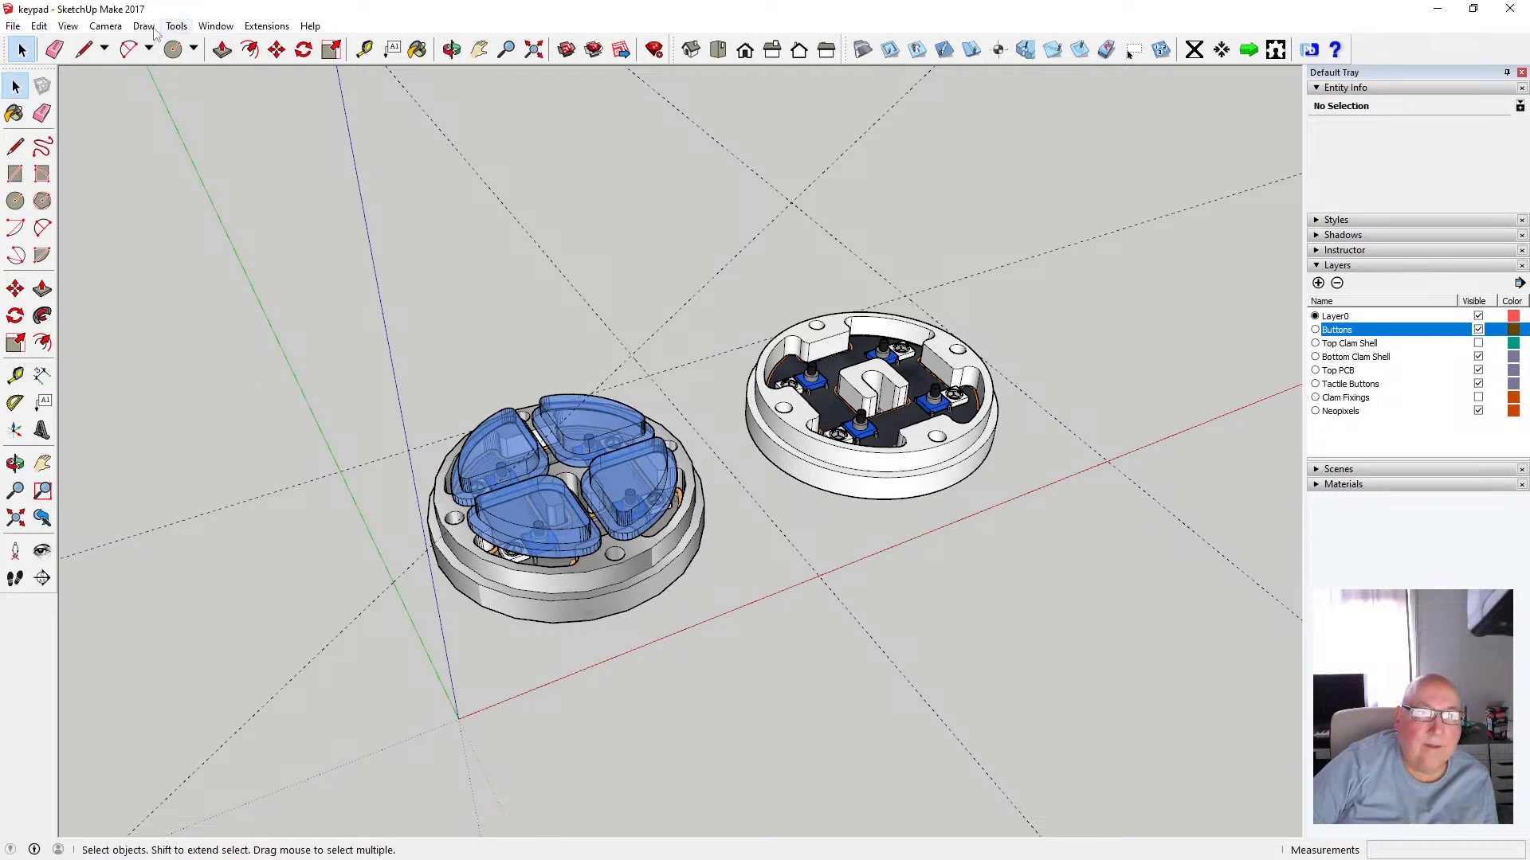
left_click(39, 27)
left_click(48, 41)
left_click(530, 454)
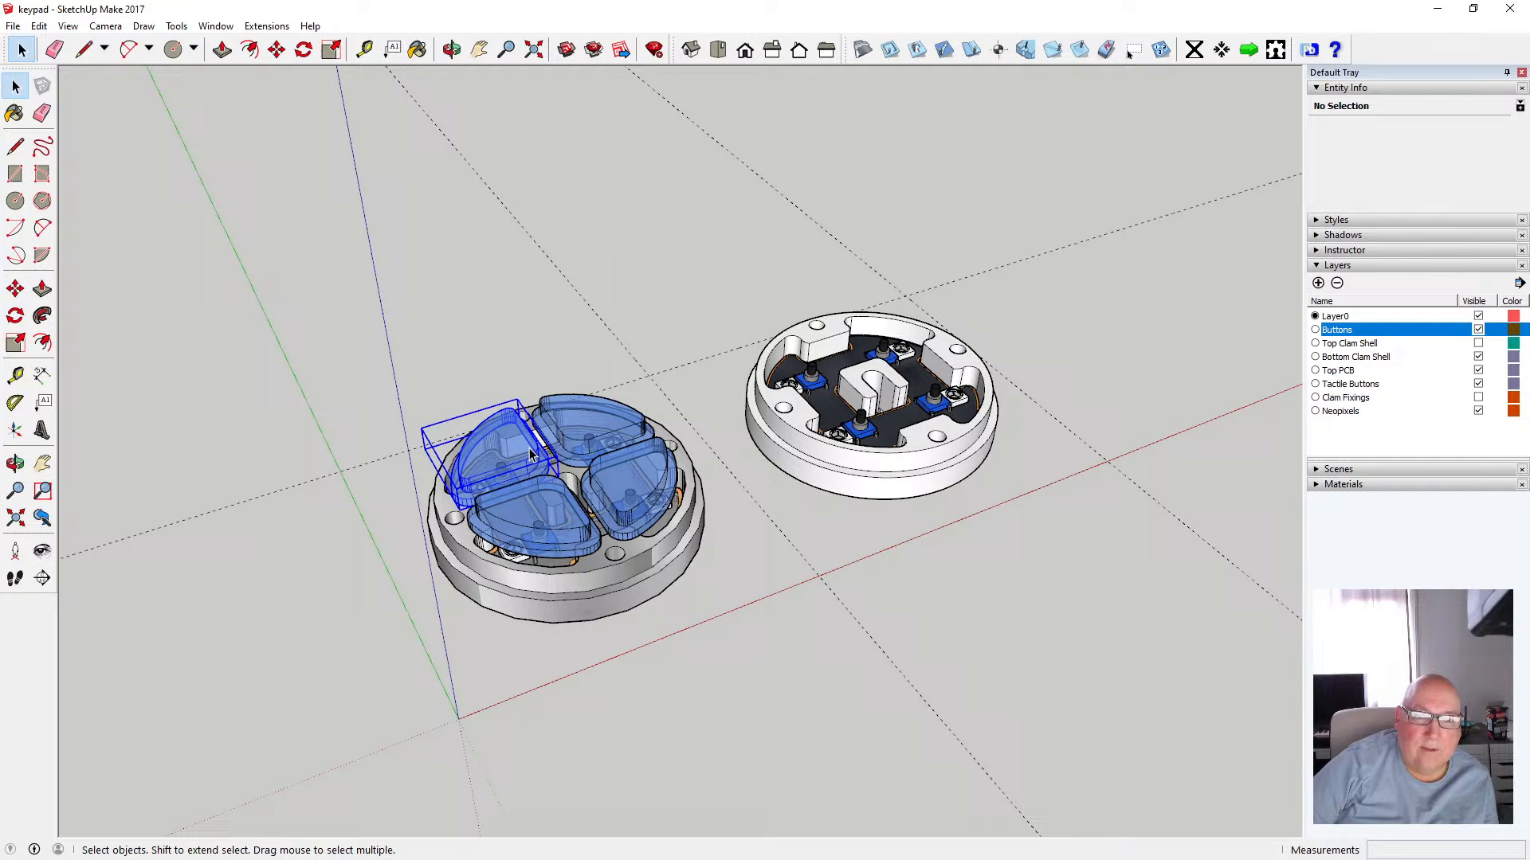
left_click(572, 420, "shift")
left_click(549, 502, "shift")
left_click(633, 482, "shift")
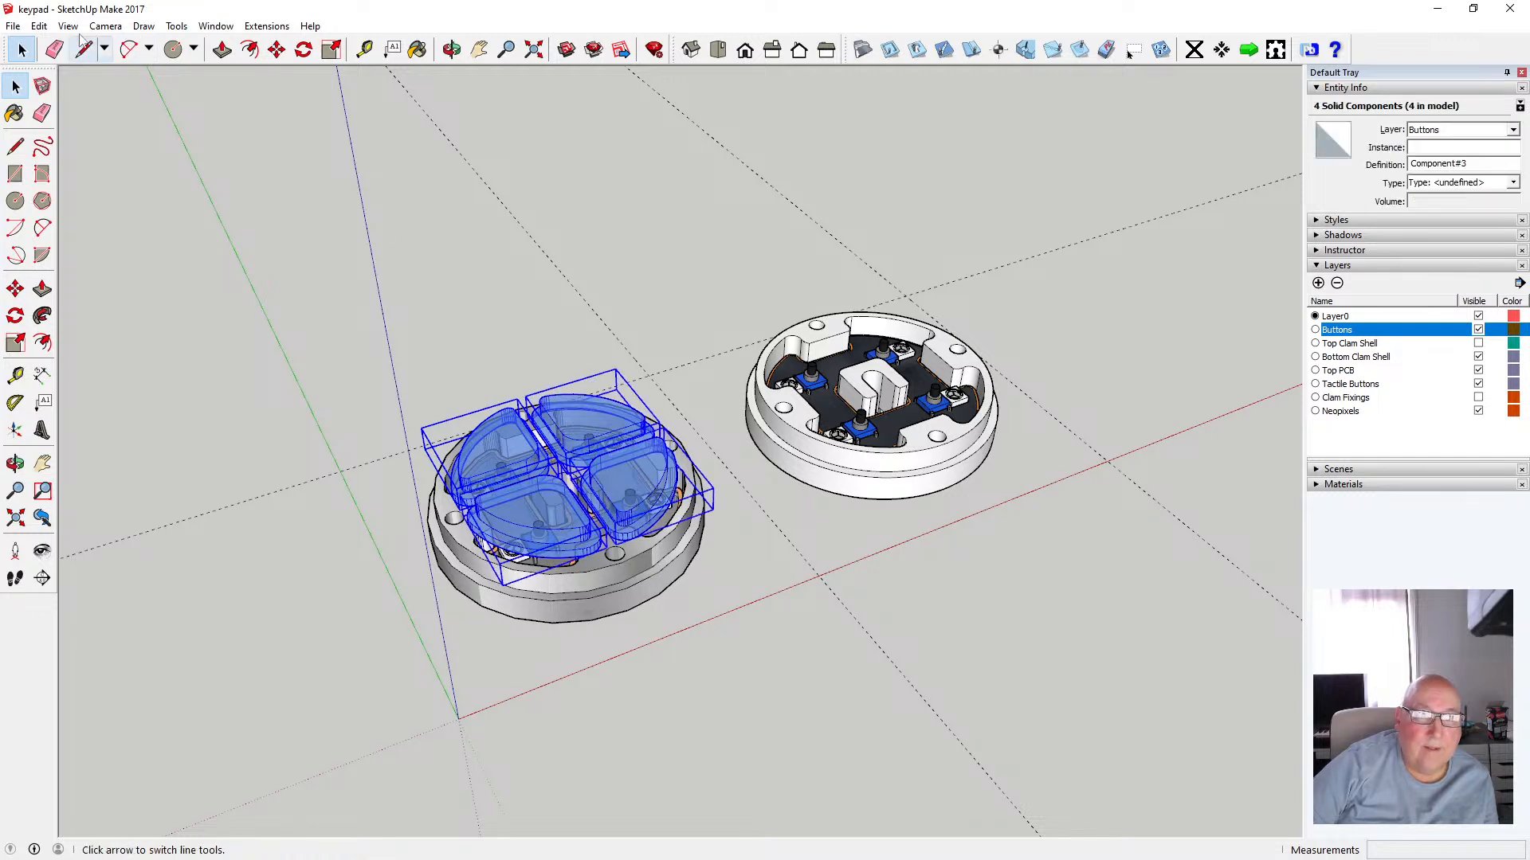
left_click(39, 26)
left_click(76, 85)
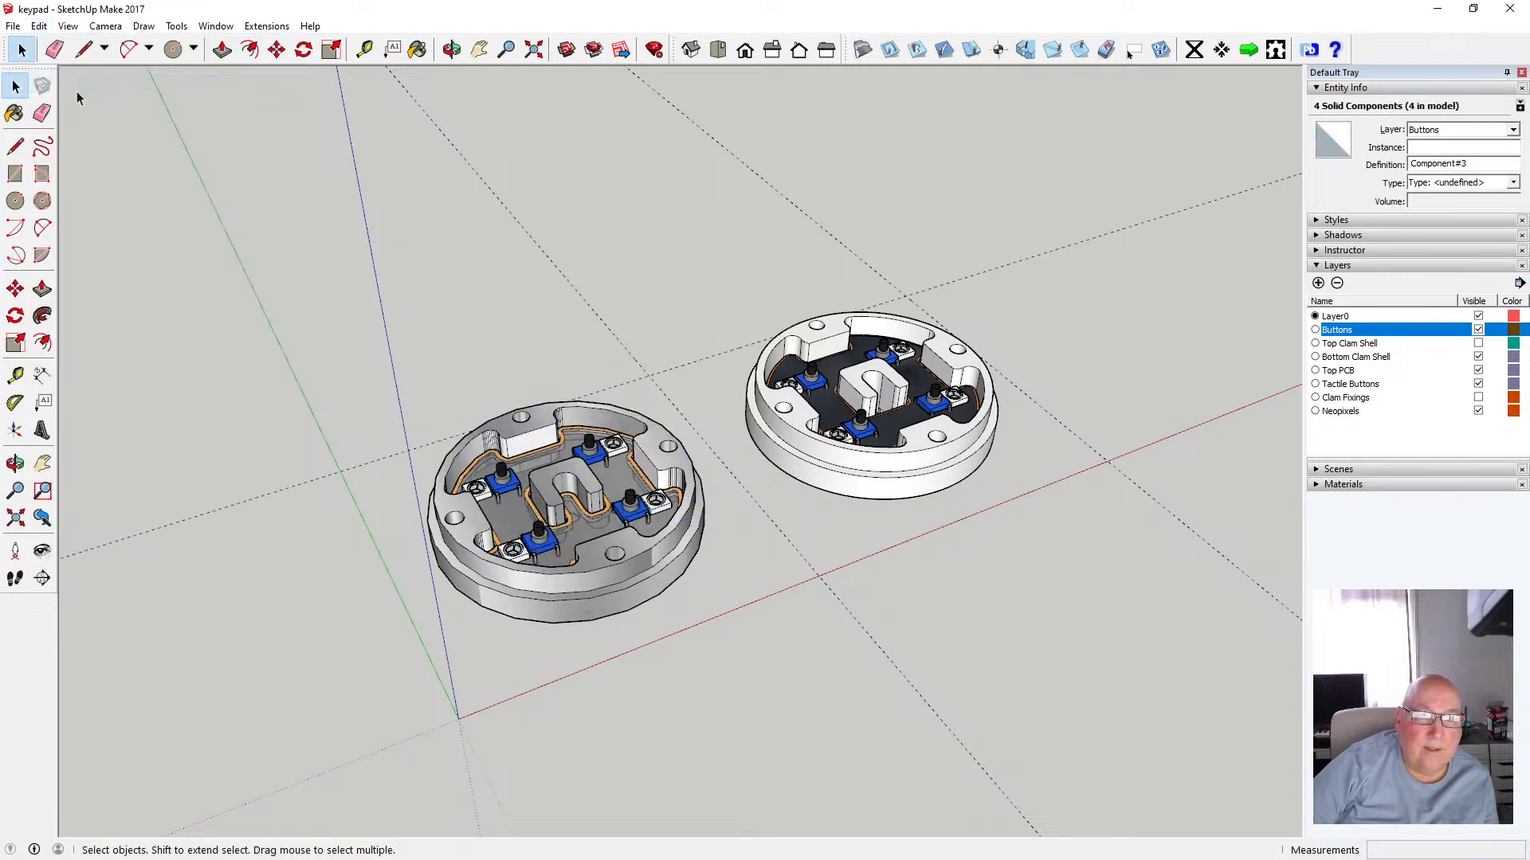
left_click(39, 27)
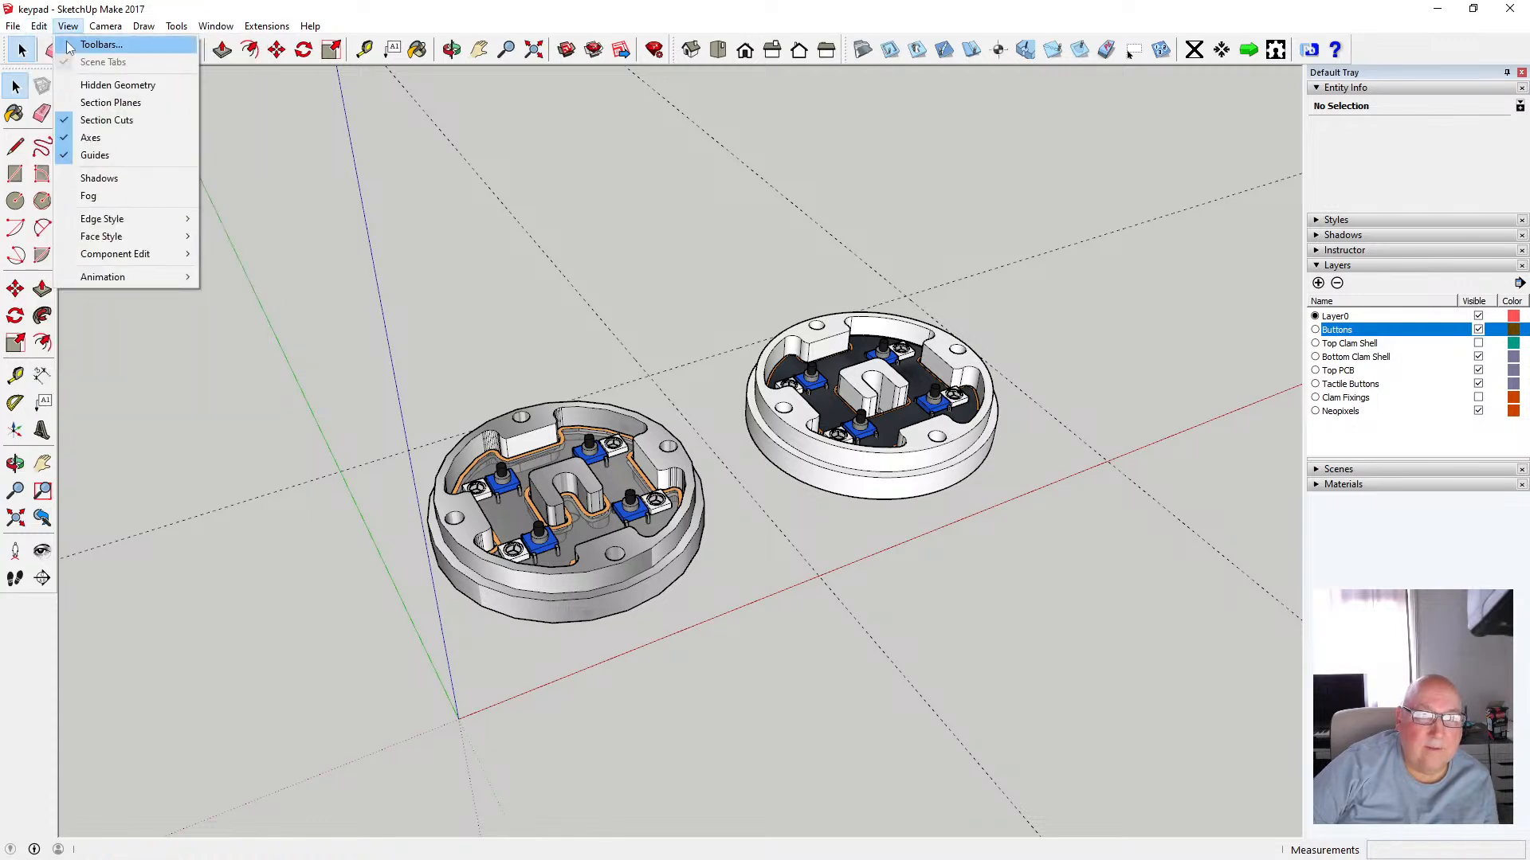
left_click(49, 46)
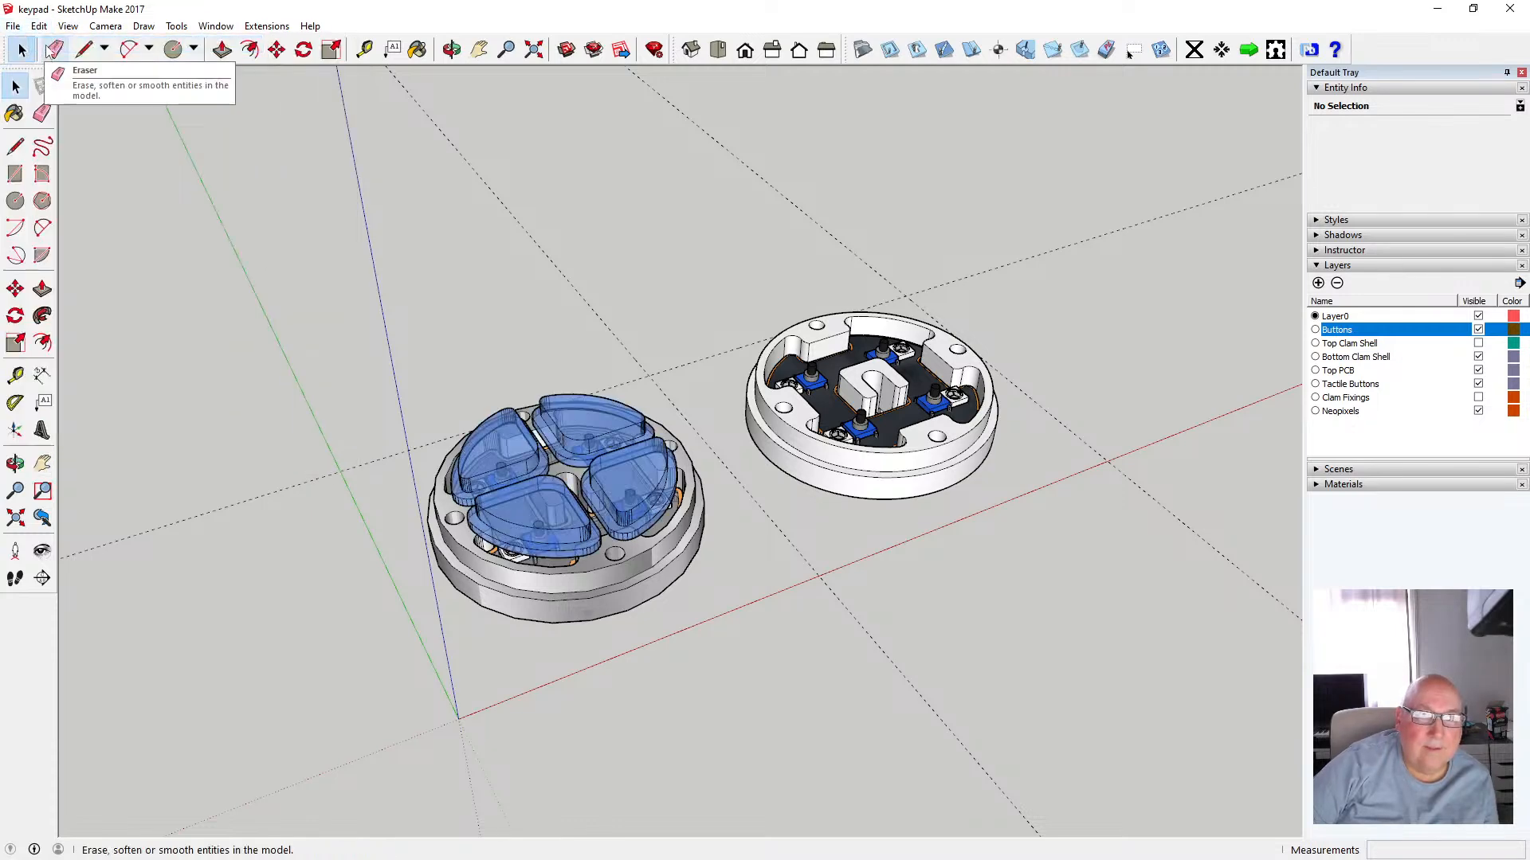
left_click(41, 27)
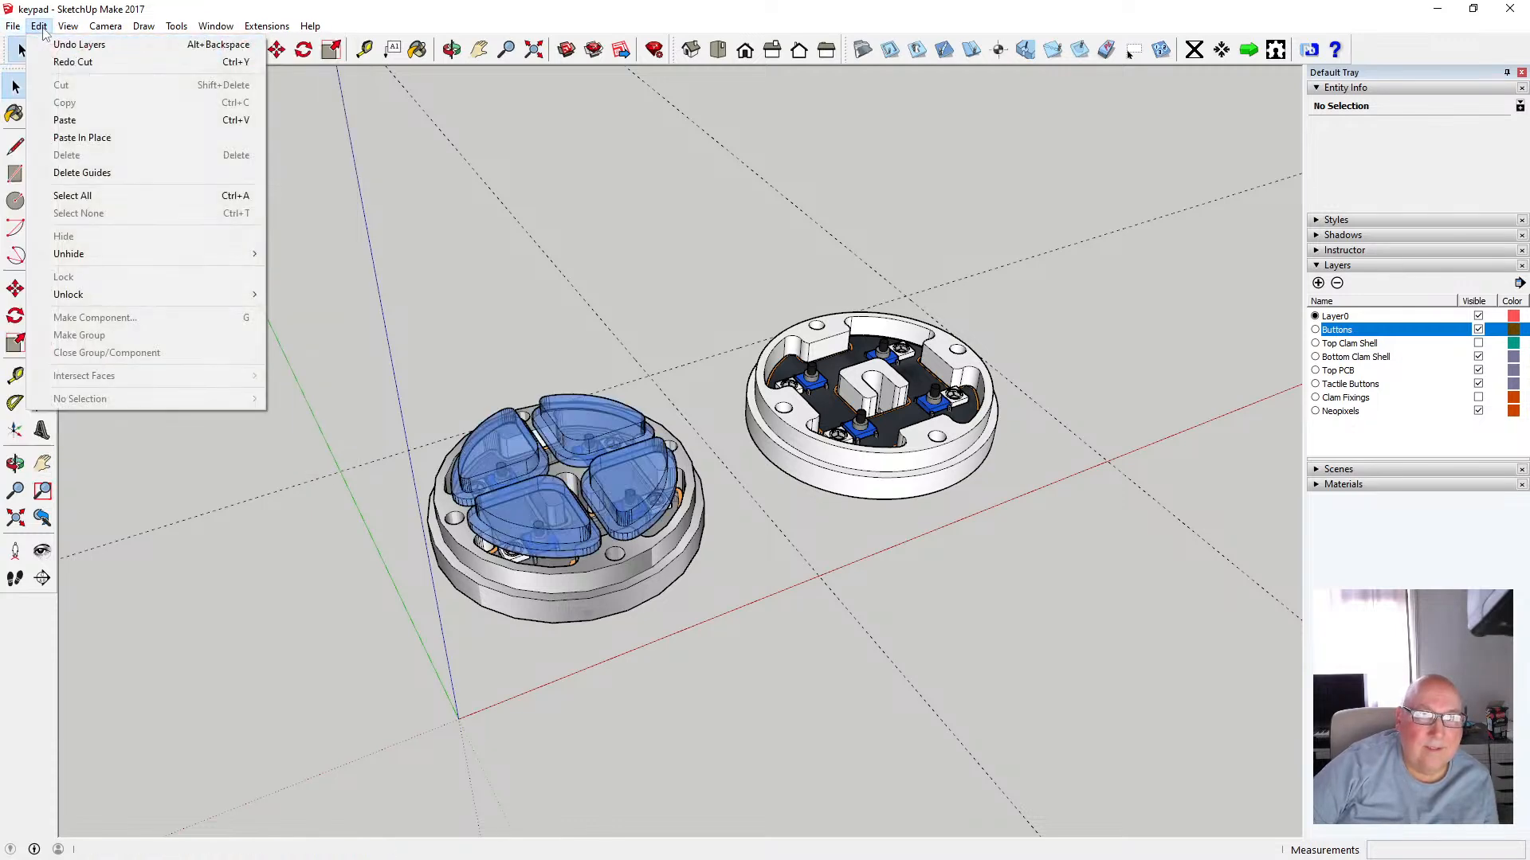
left_click(403, 212)
Inspect the button caps up close, briefly showing and hiding the Top Clam Shell layer while orbiting around them
left_click(520, 464)
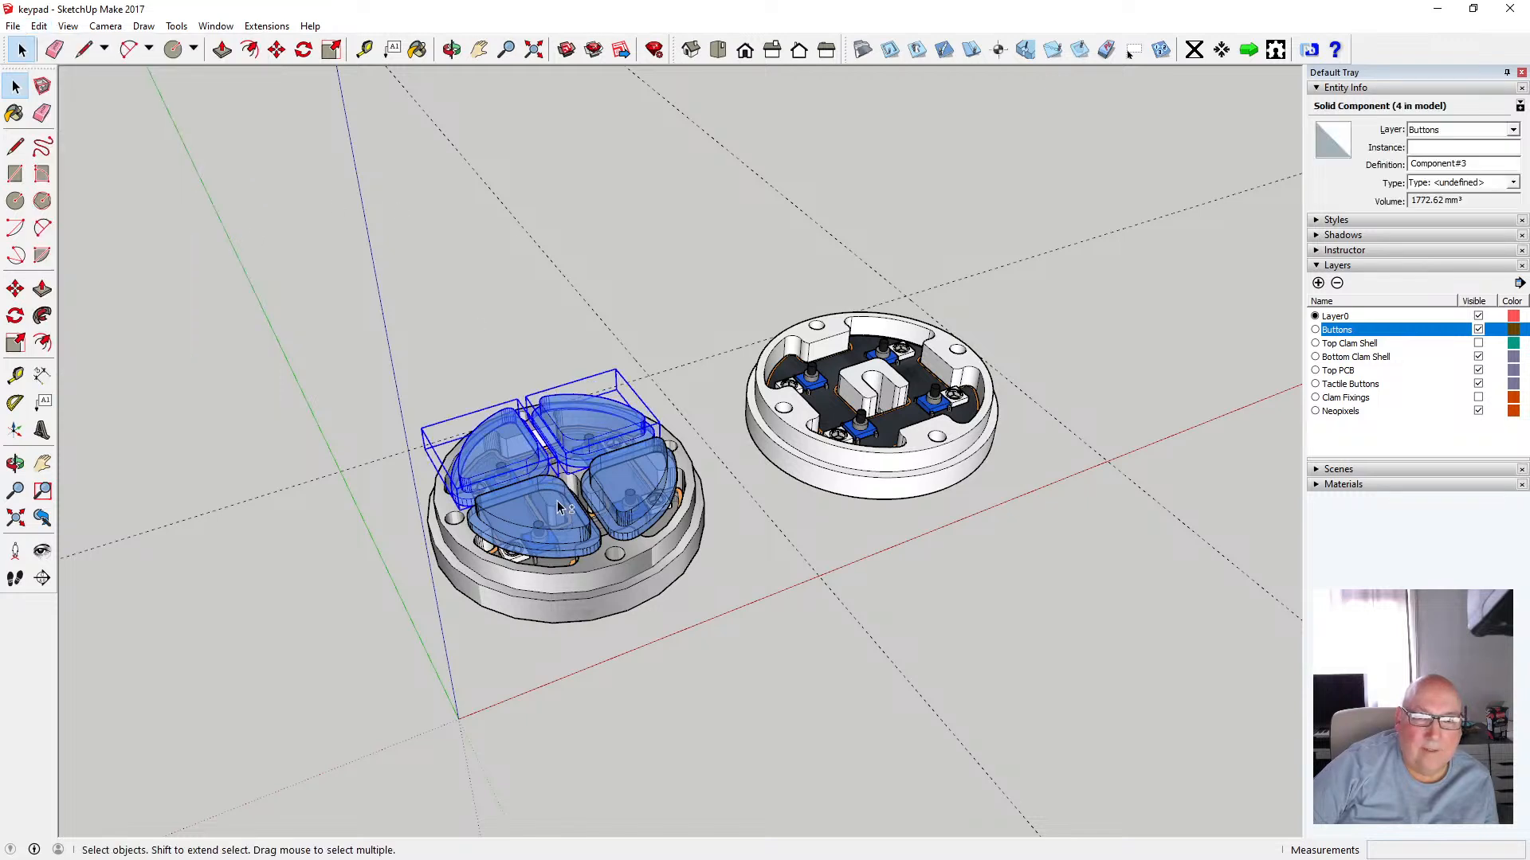
left_click(569, 450, "shift")
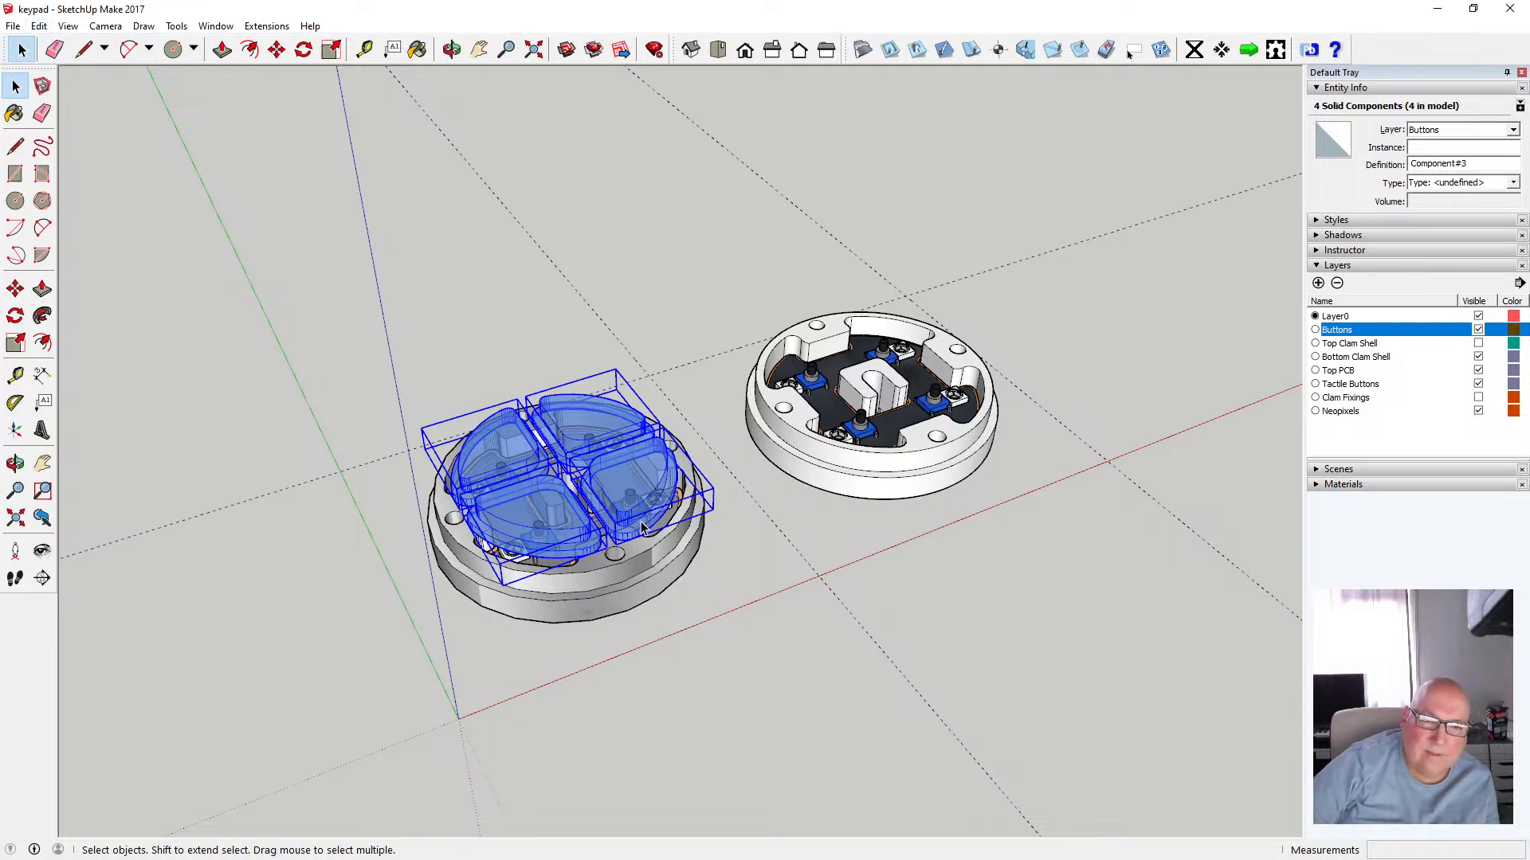
left_click(764, 567)
scroll(534, 537, "up", 3)
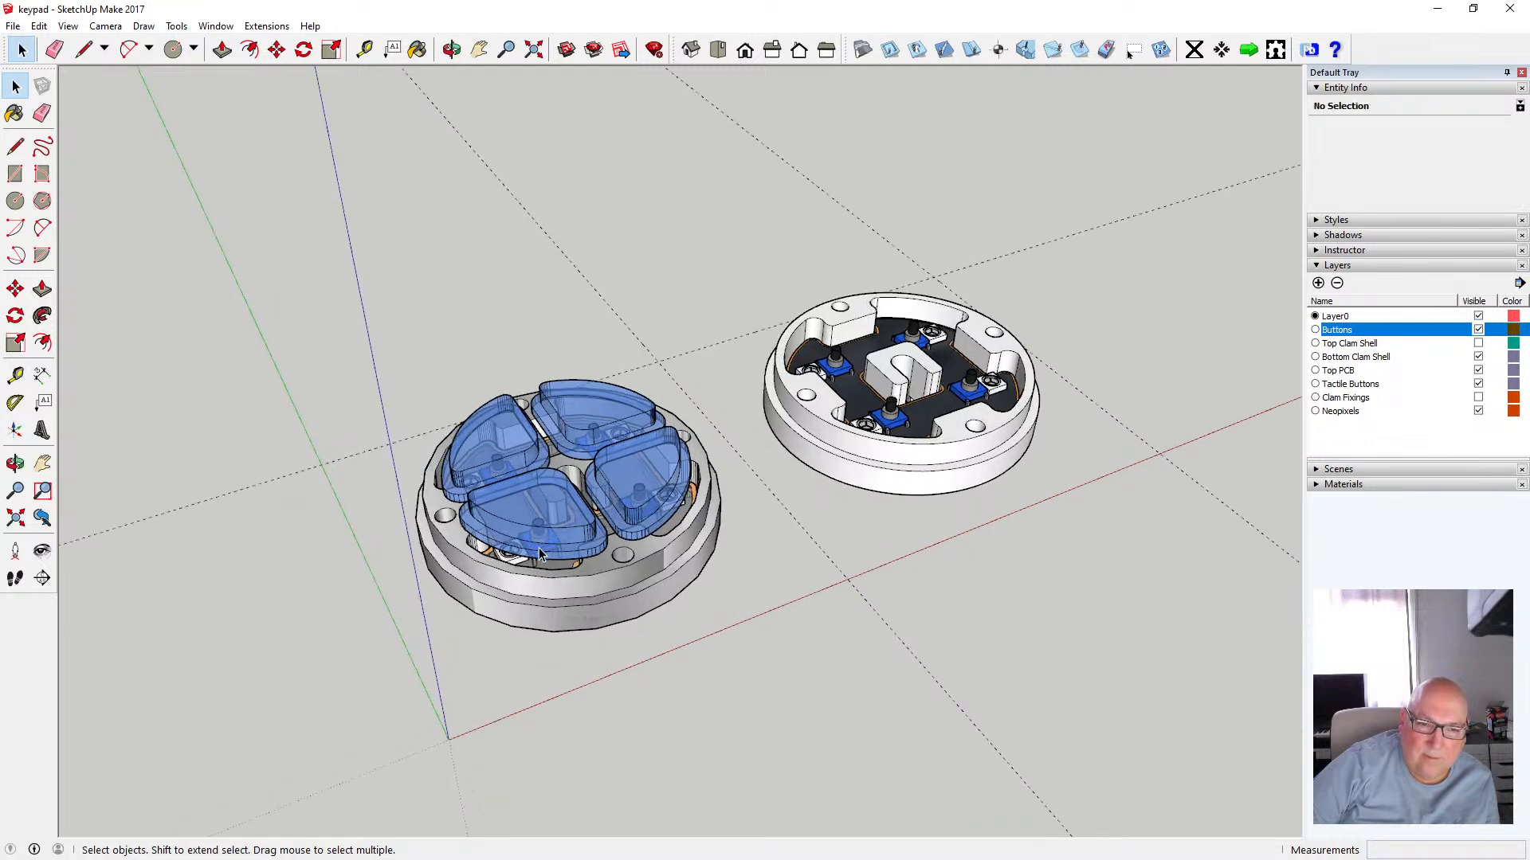
scroll(533, 532, "up", 2)
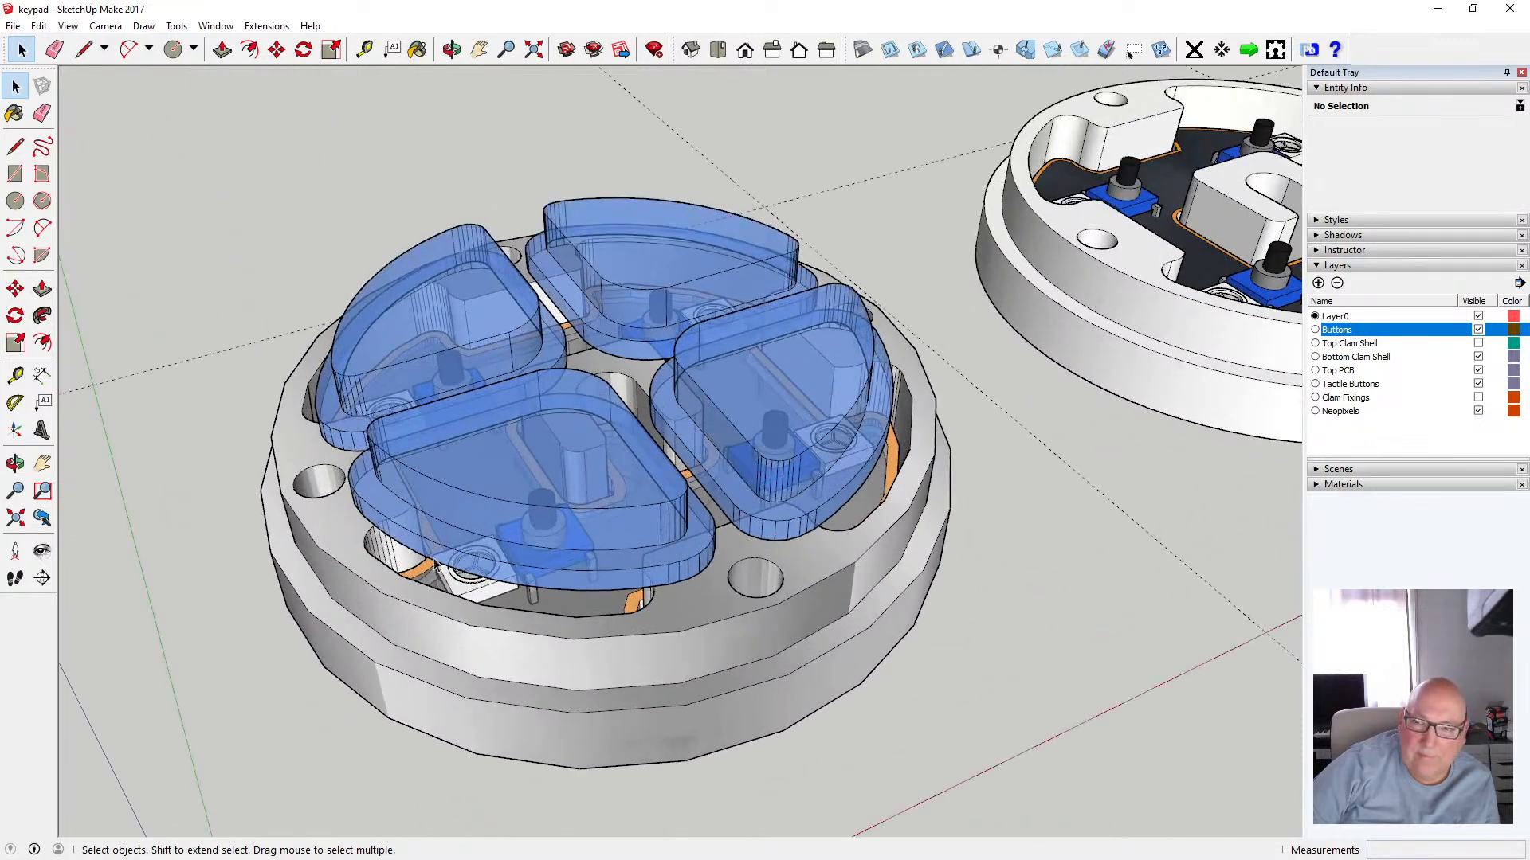
scroll(419, 567, "down", 1)
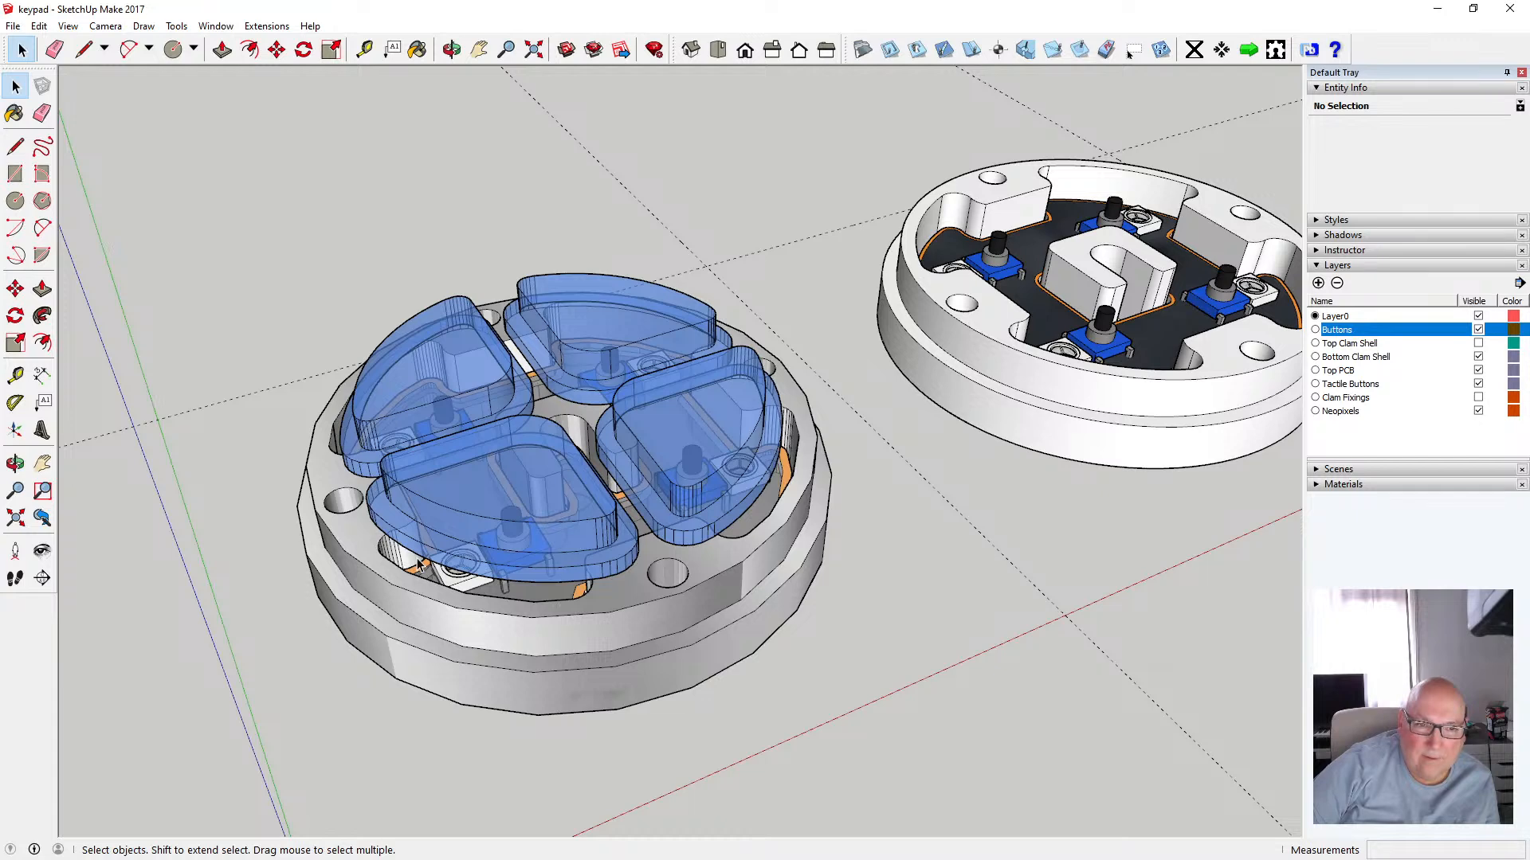
left_click(1479, 344)
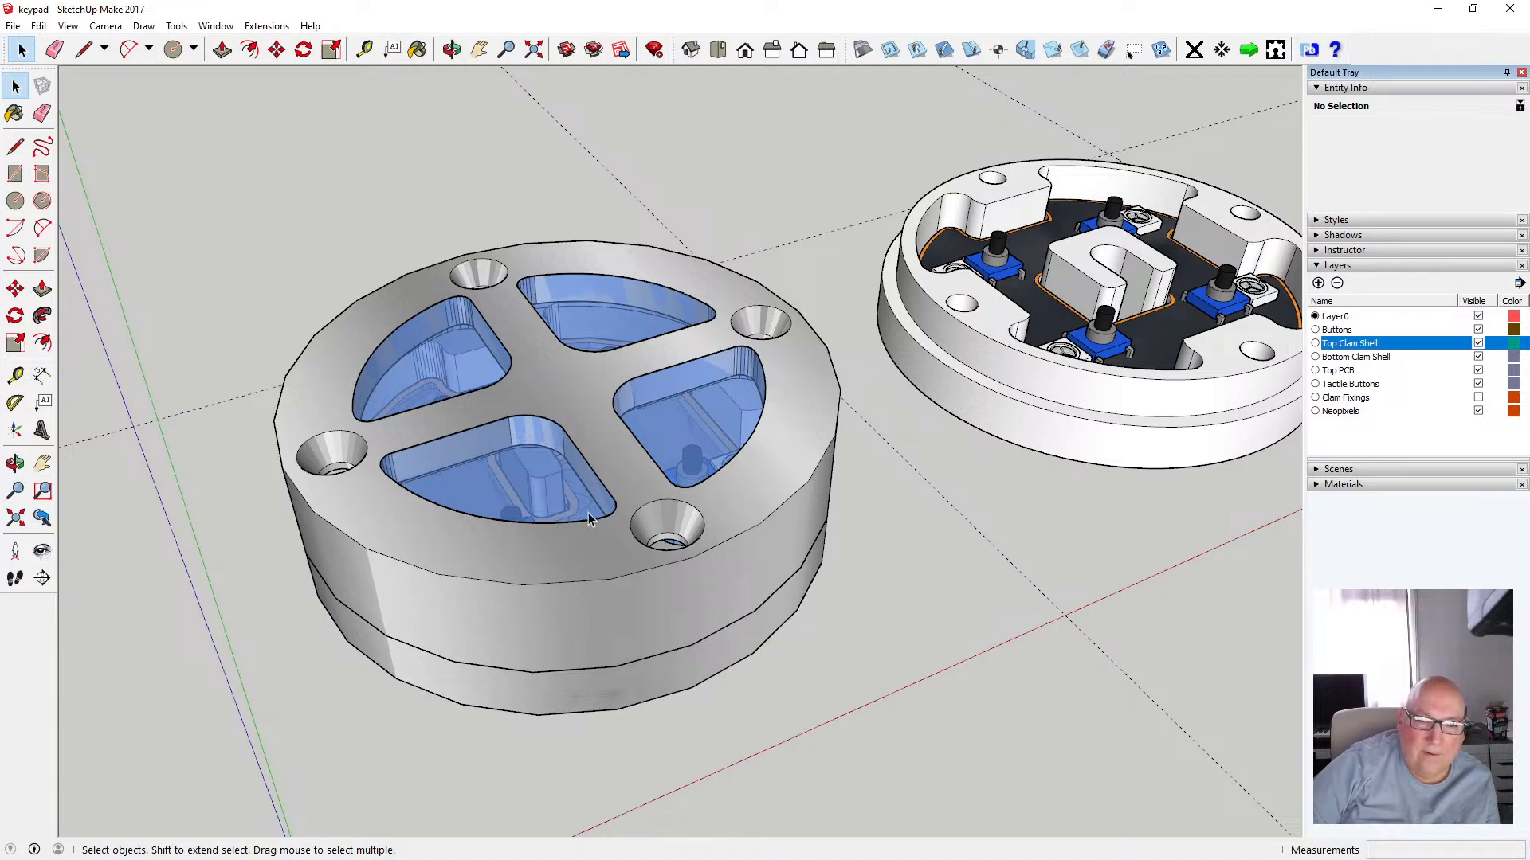
left_click(451, 49)
left_click_drag(540, 212, 349, 548)
left_click_drag(456, 617, 540, 454)
left_click_drag(665, 584, 657, 421)
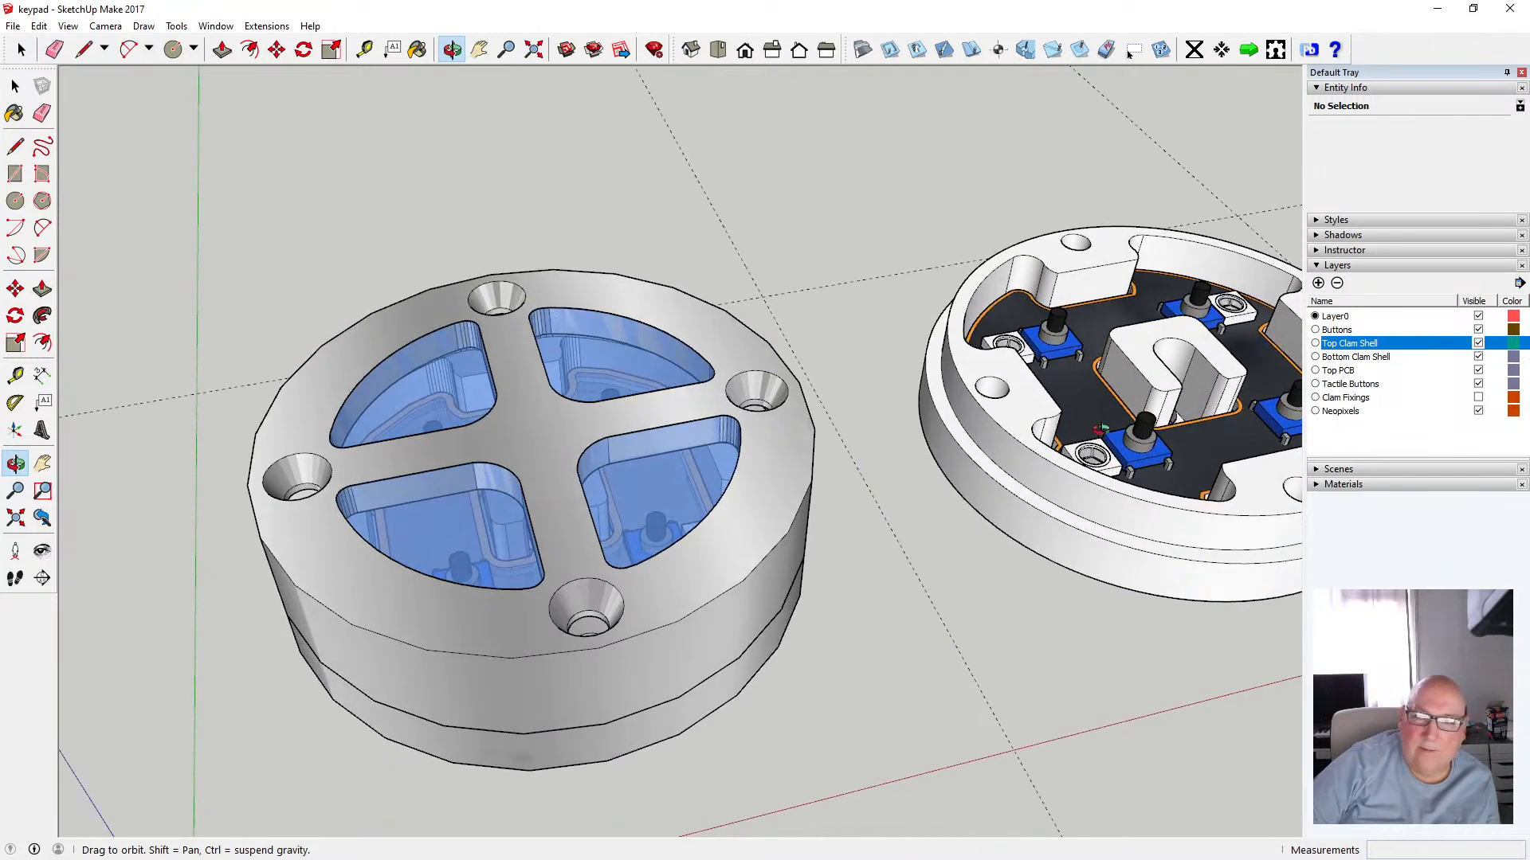
left_click(1478, 343)
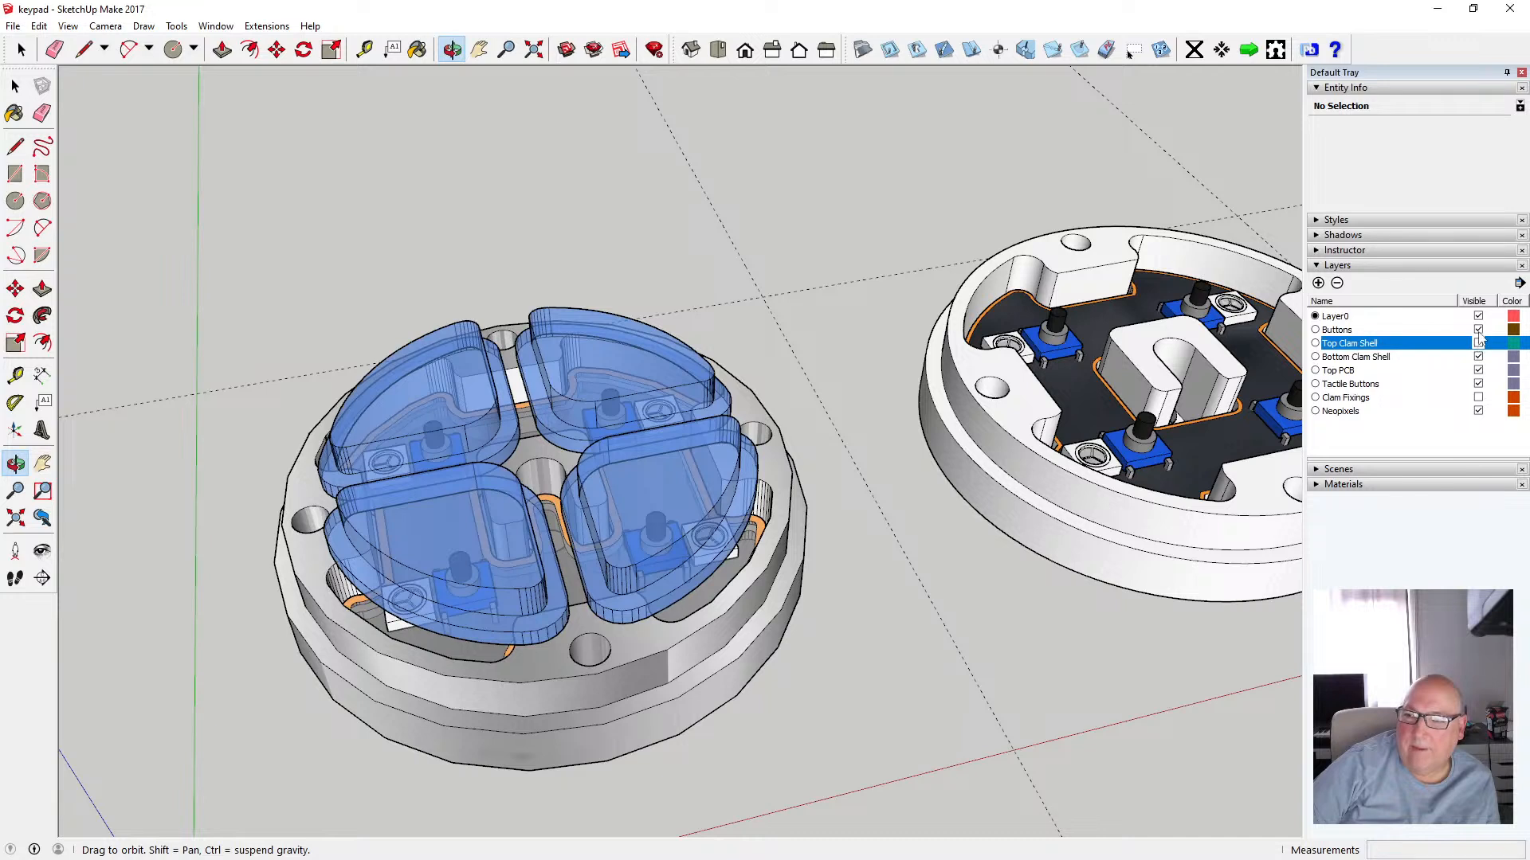
Select the four button caps on the first clam shell and copy them
left_click(16, 85)
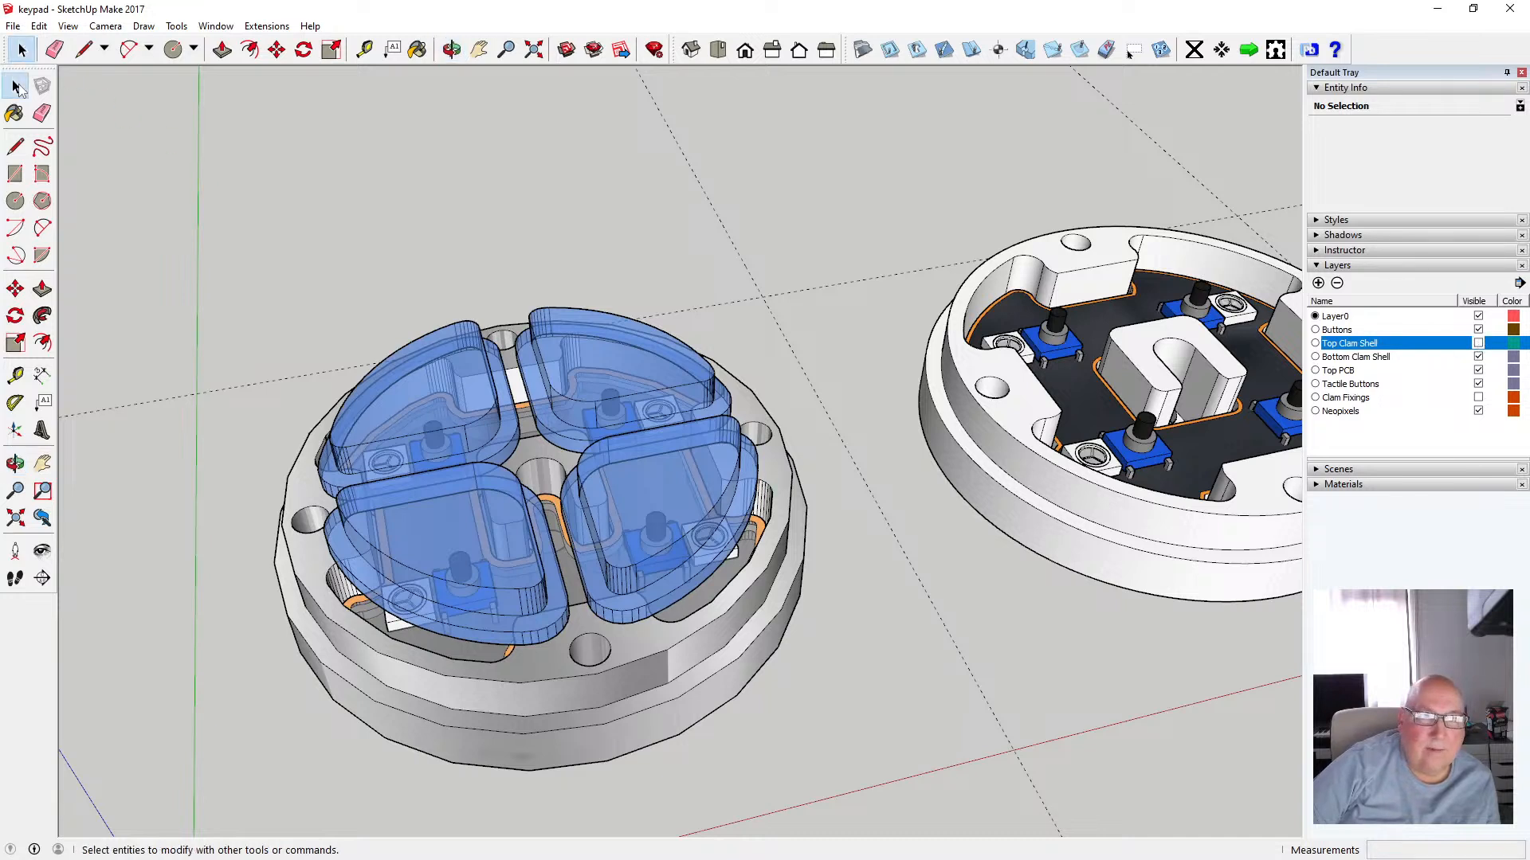
left_click(430, 385)
left_click(629, 381, "shift")
left_click(532, 494, "shift")
left_click(595, 465, "shift")
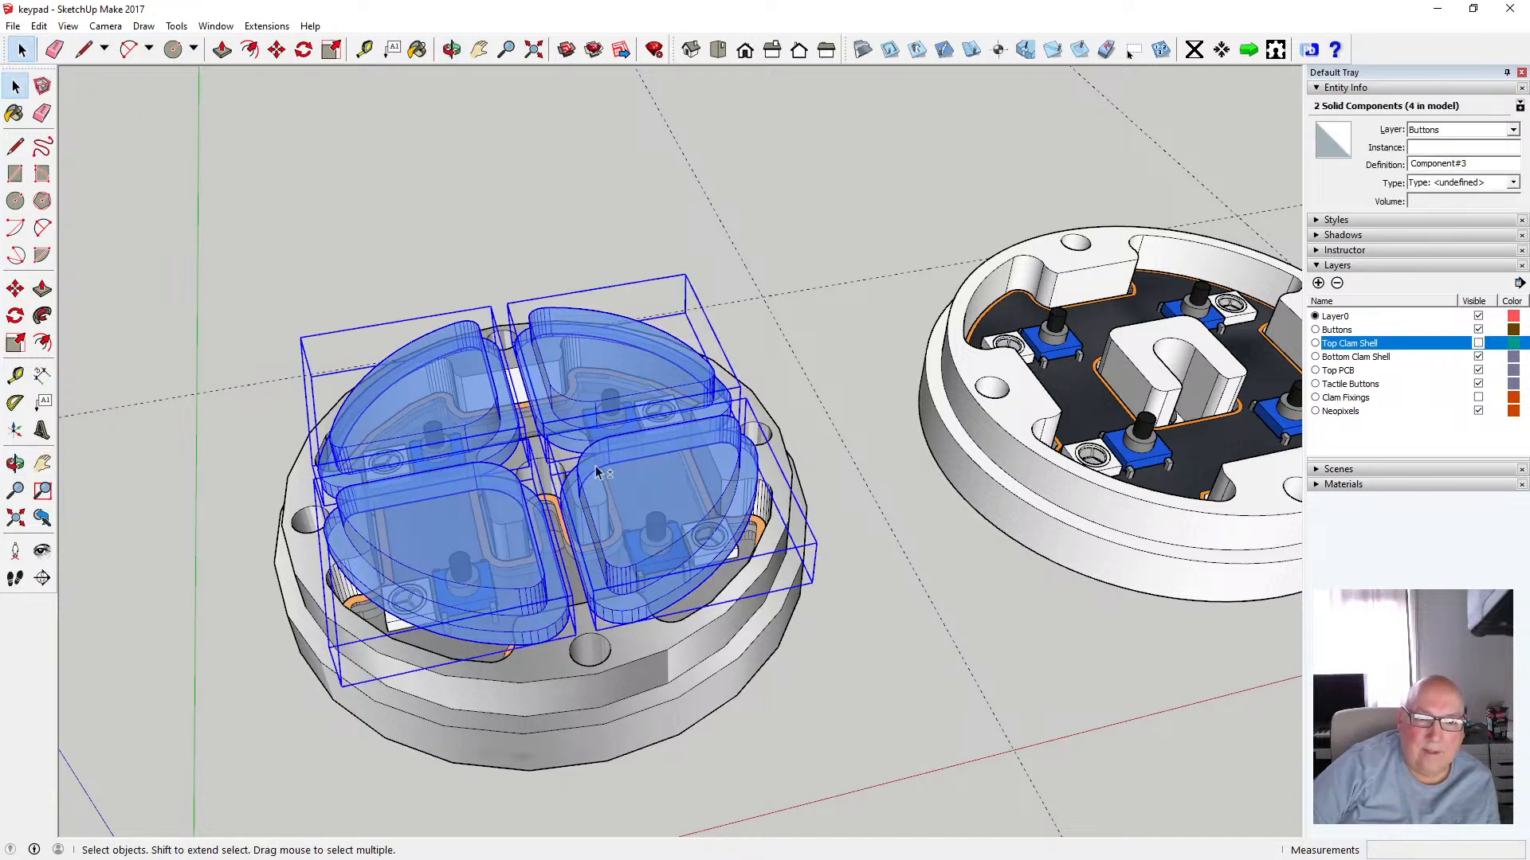
left_click(38, 26)
left_click(64, 102)
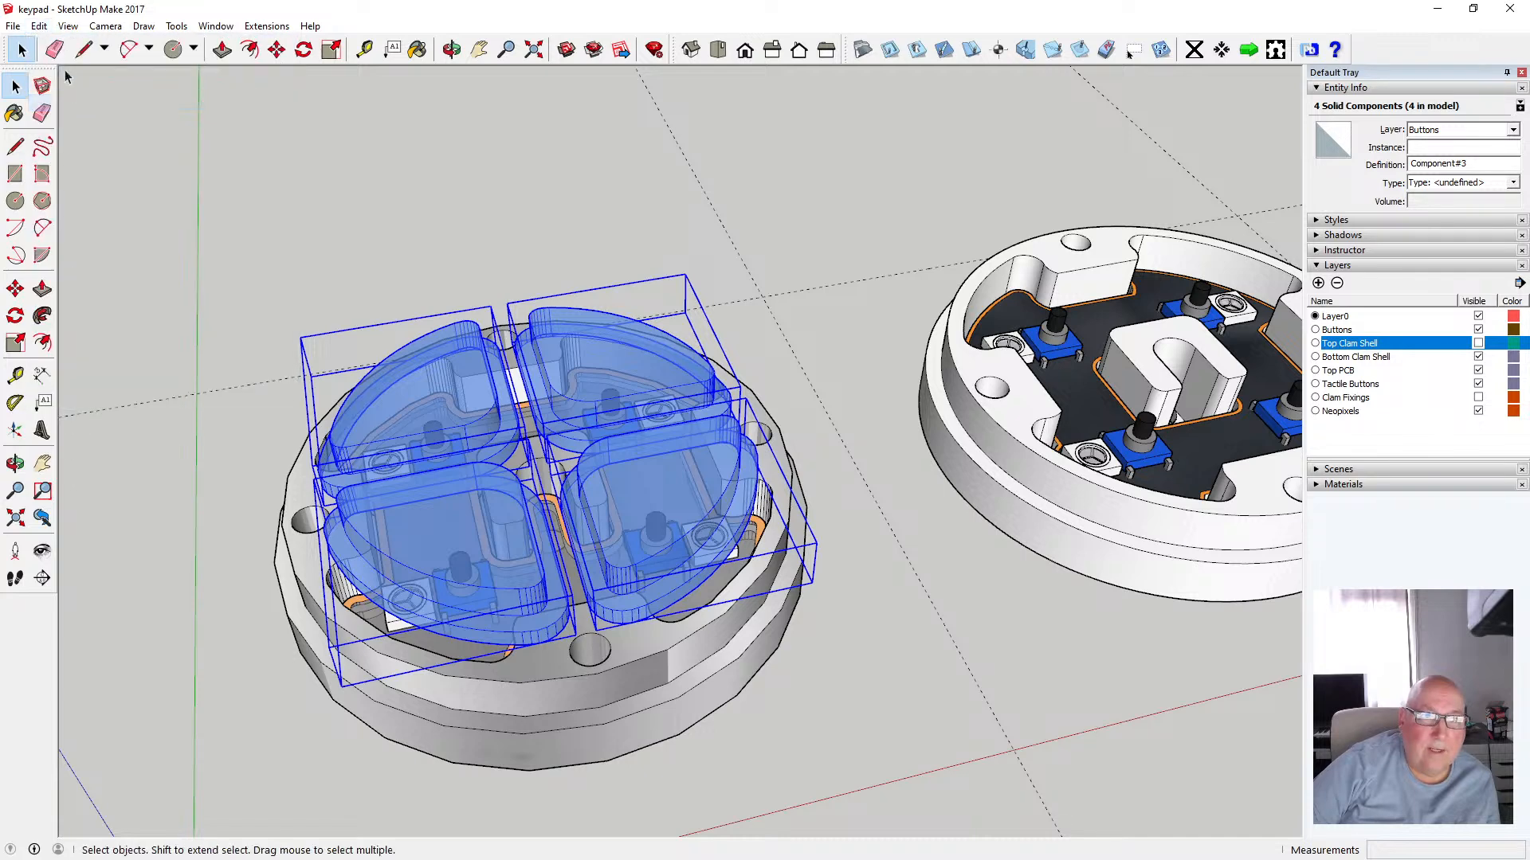
Paste the caps in place and move the copies 80 mm along the red axis onto the other clam shell
left_click(39, 25)
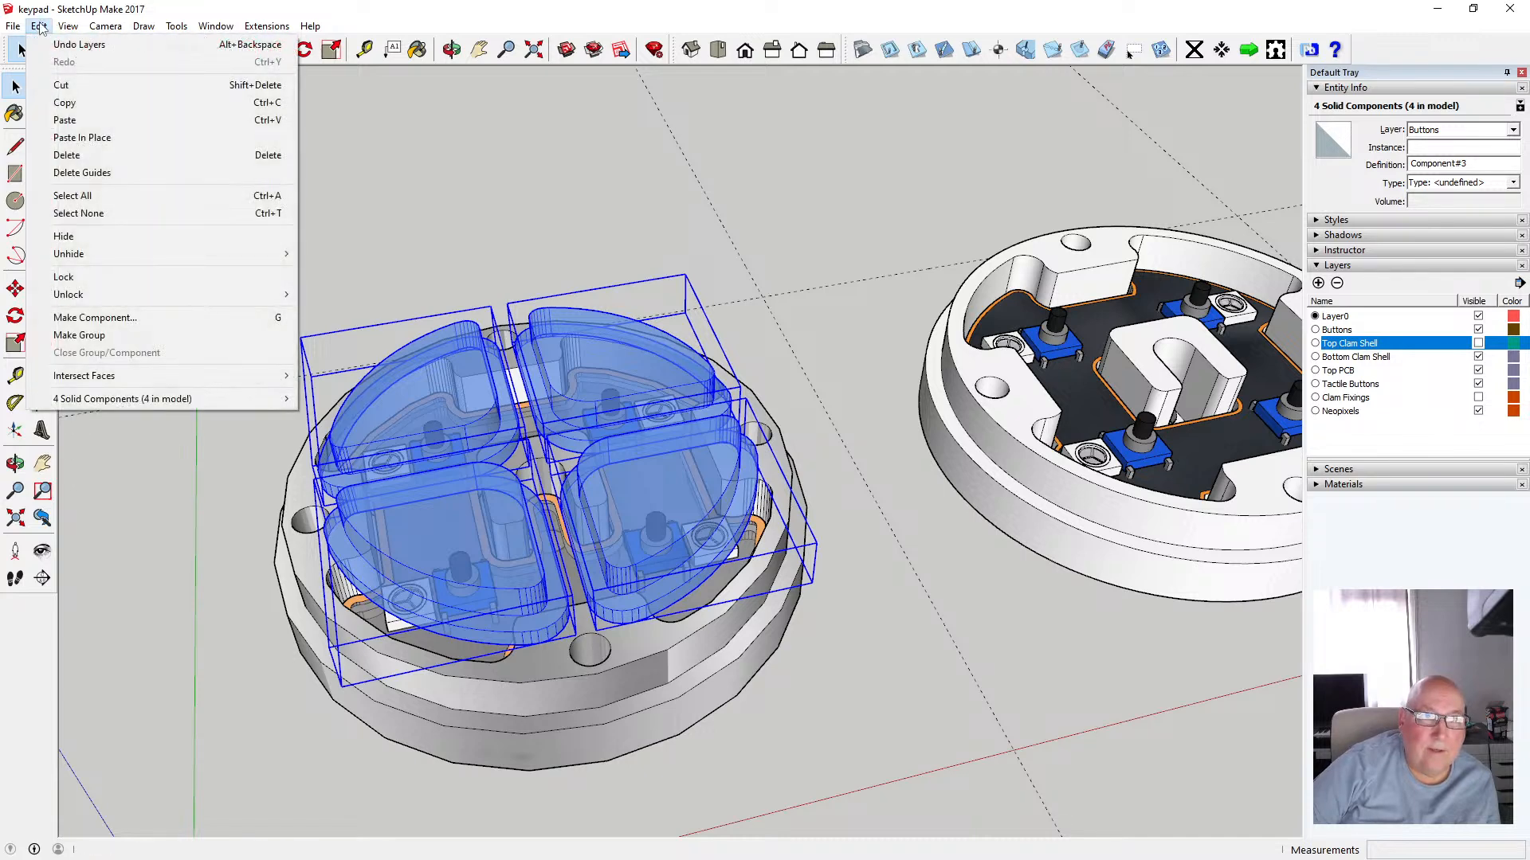
left_click(330, 145)
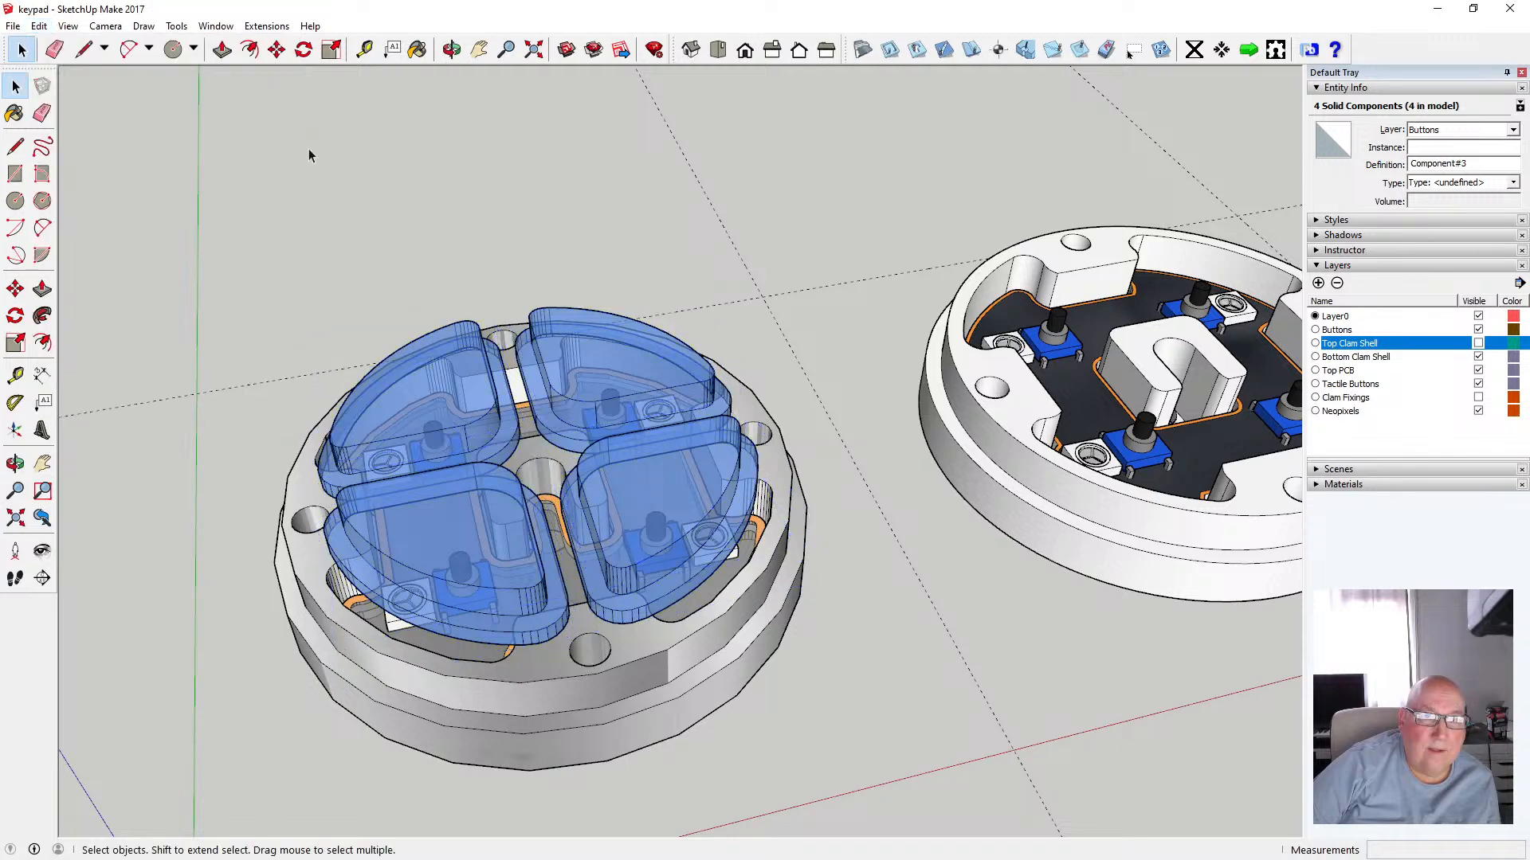
left_click(39, 26)
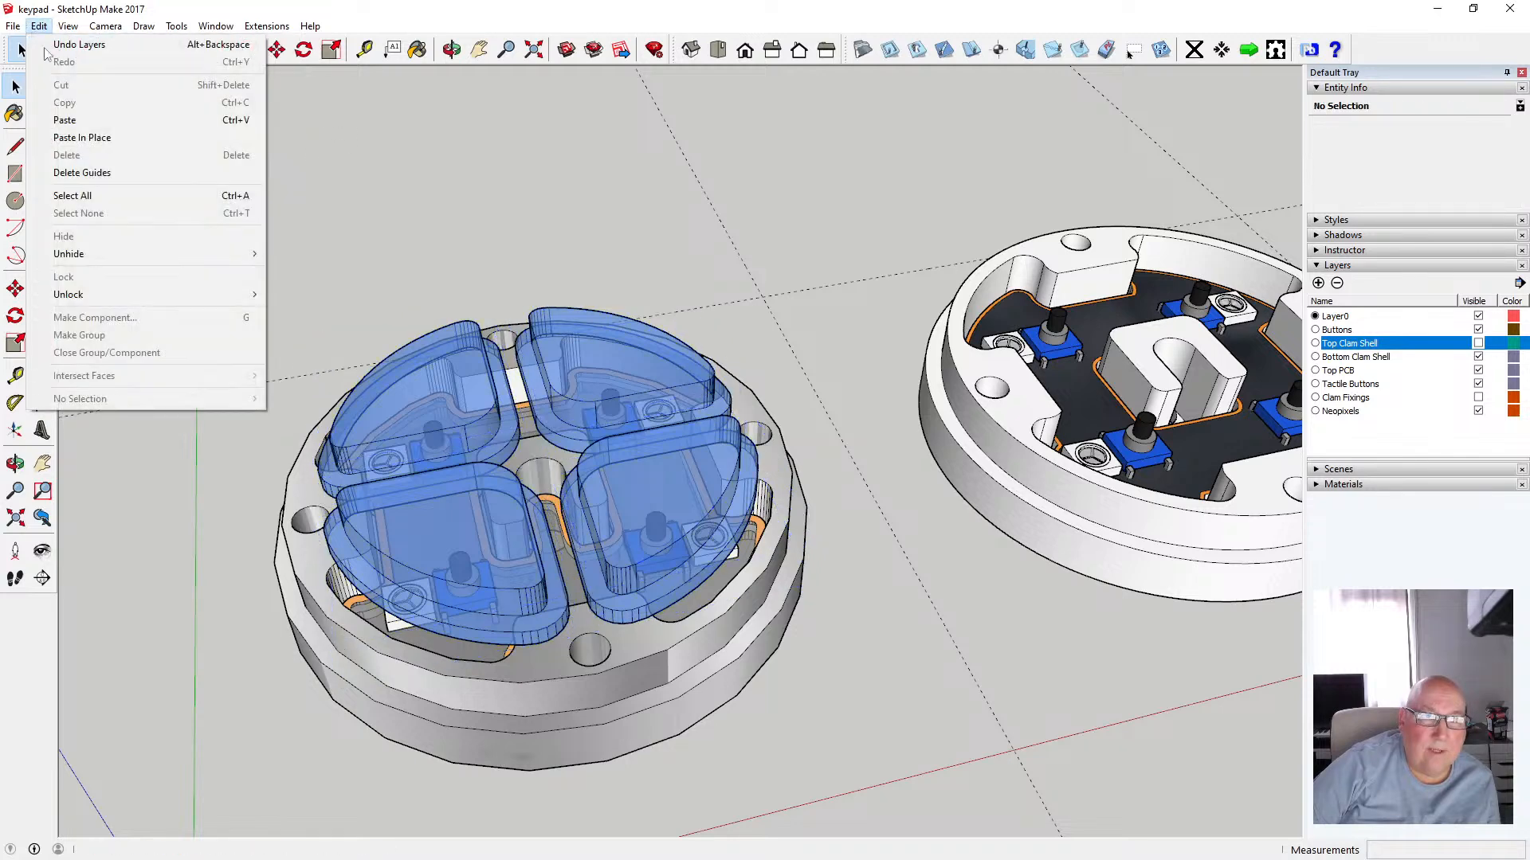
left_click(84, 139)
left_click(275, 51)
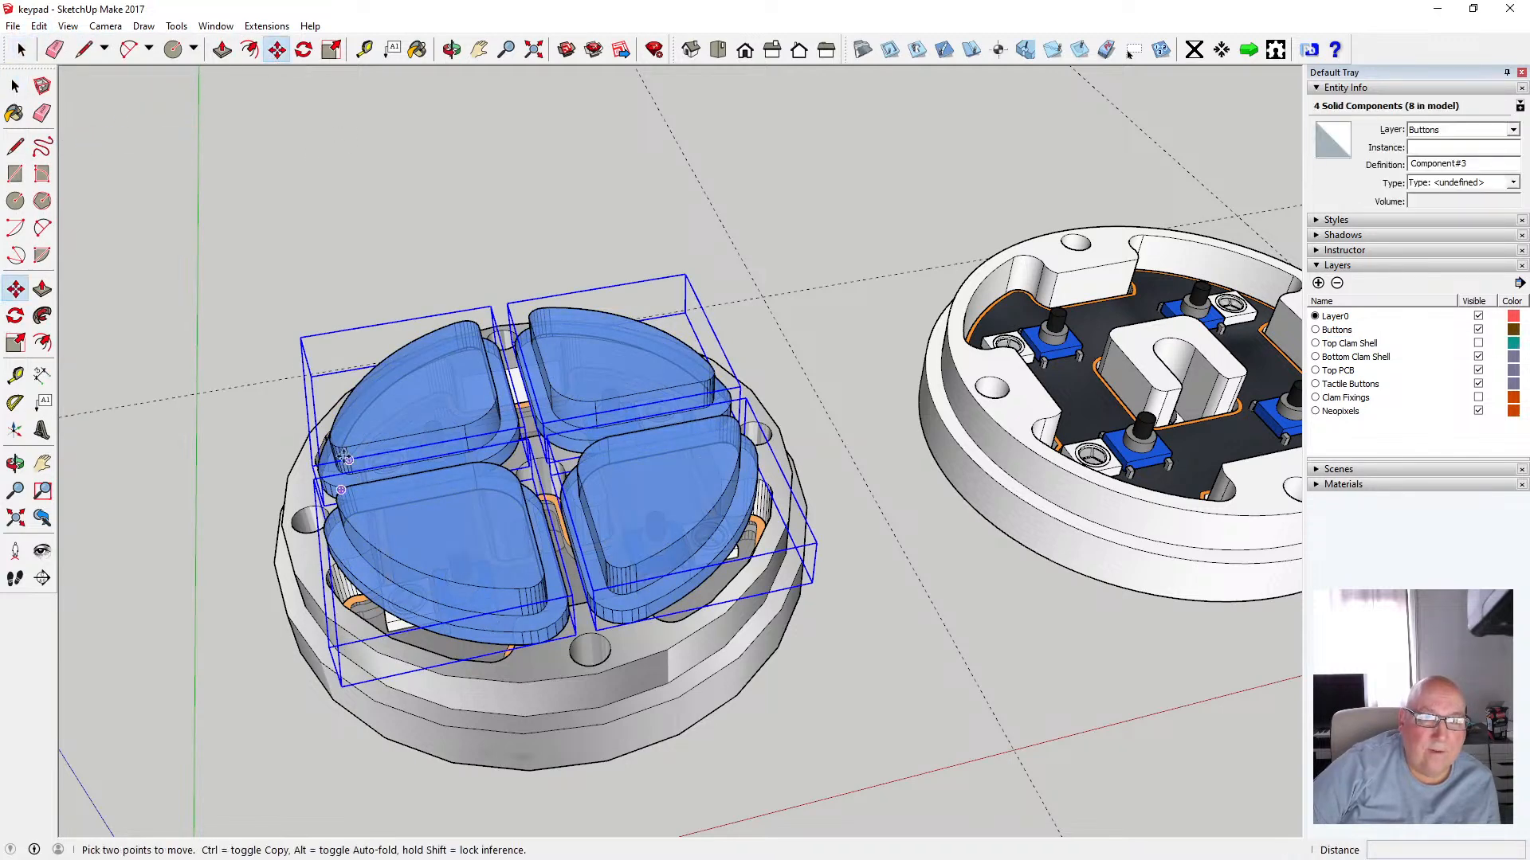
left_click(336, 442)
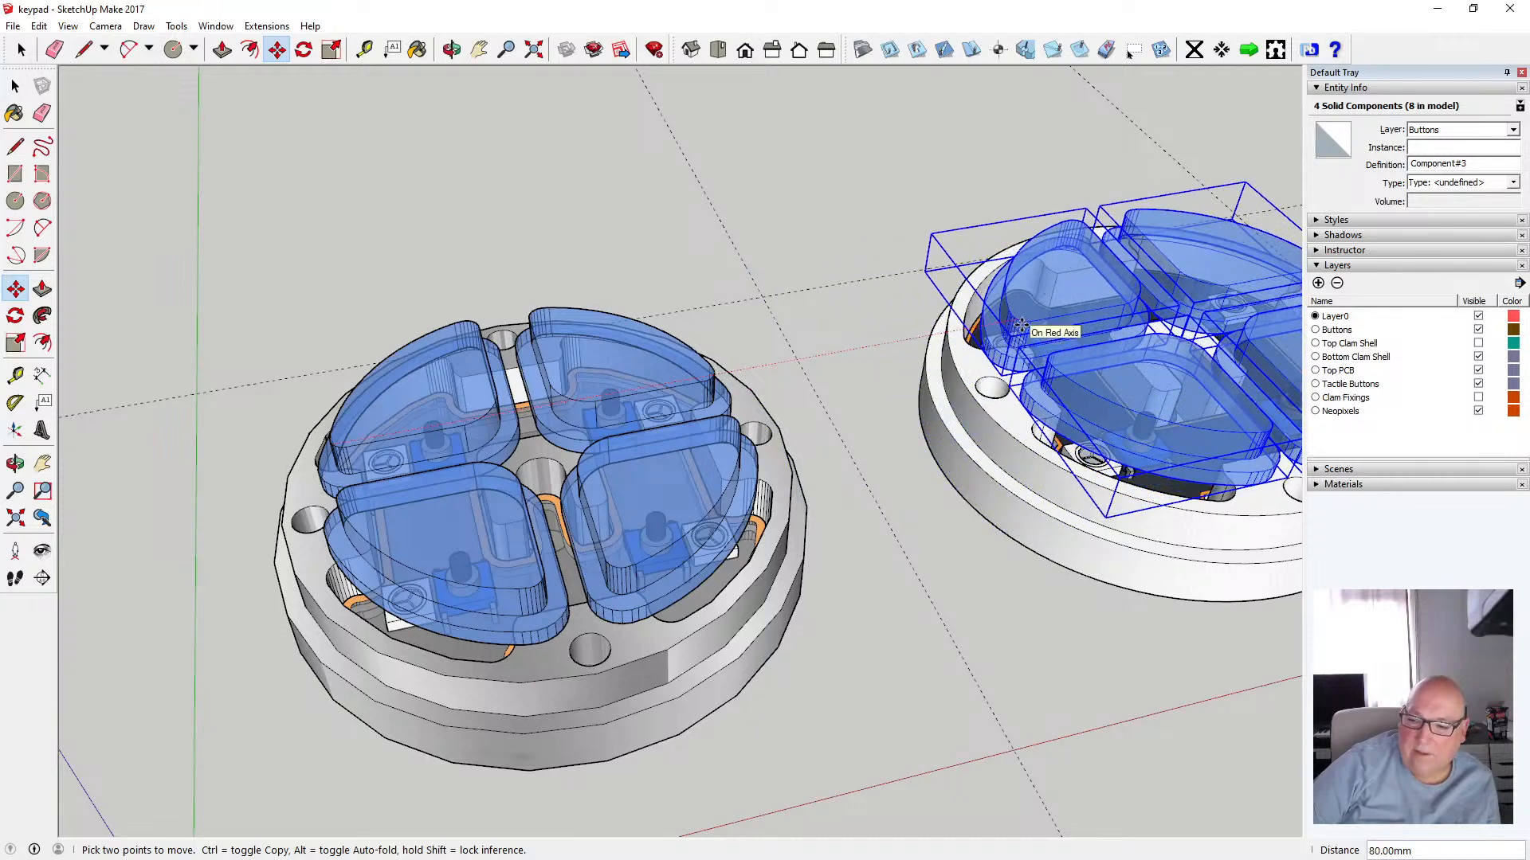
type("80")
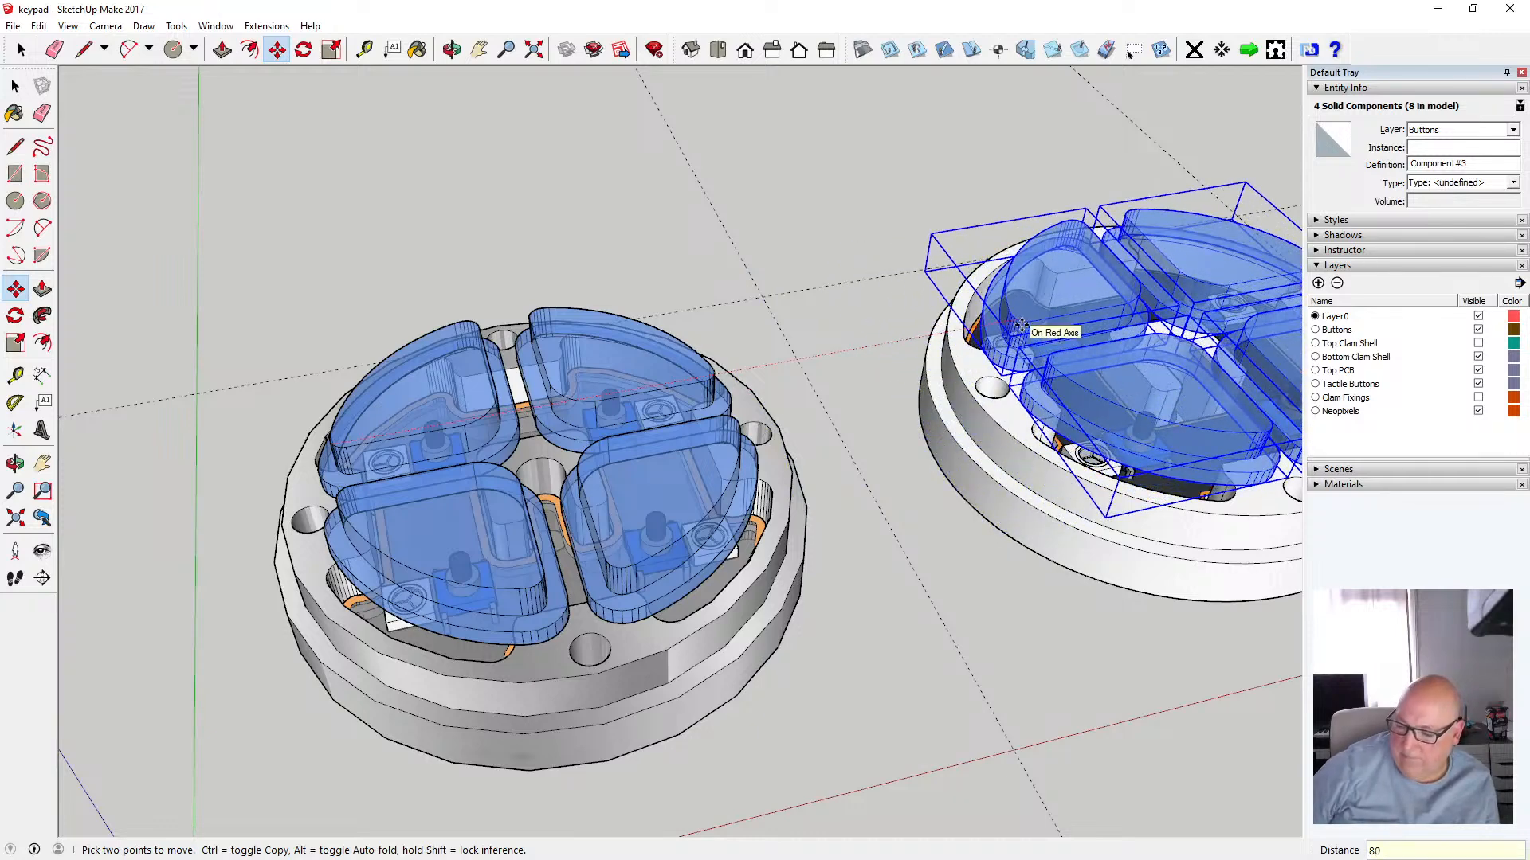
key("Return")
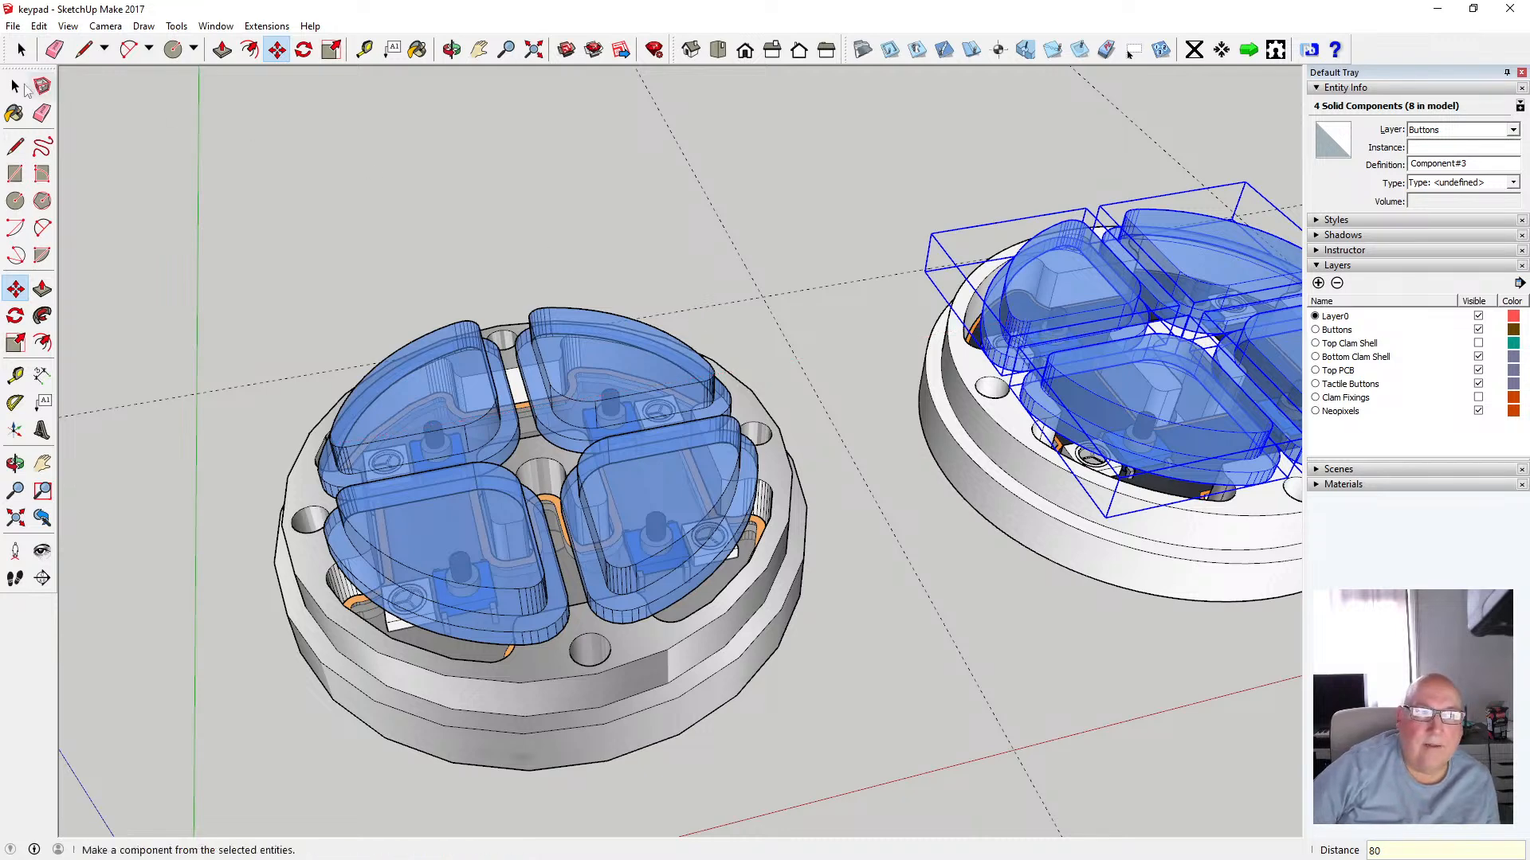
key("space")
left_click(470, 185)
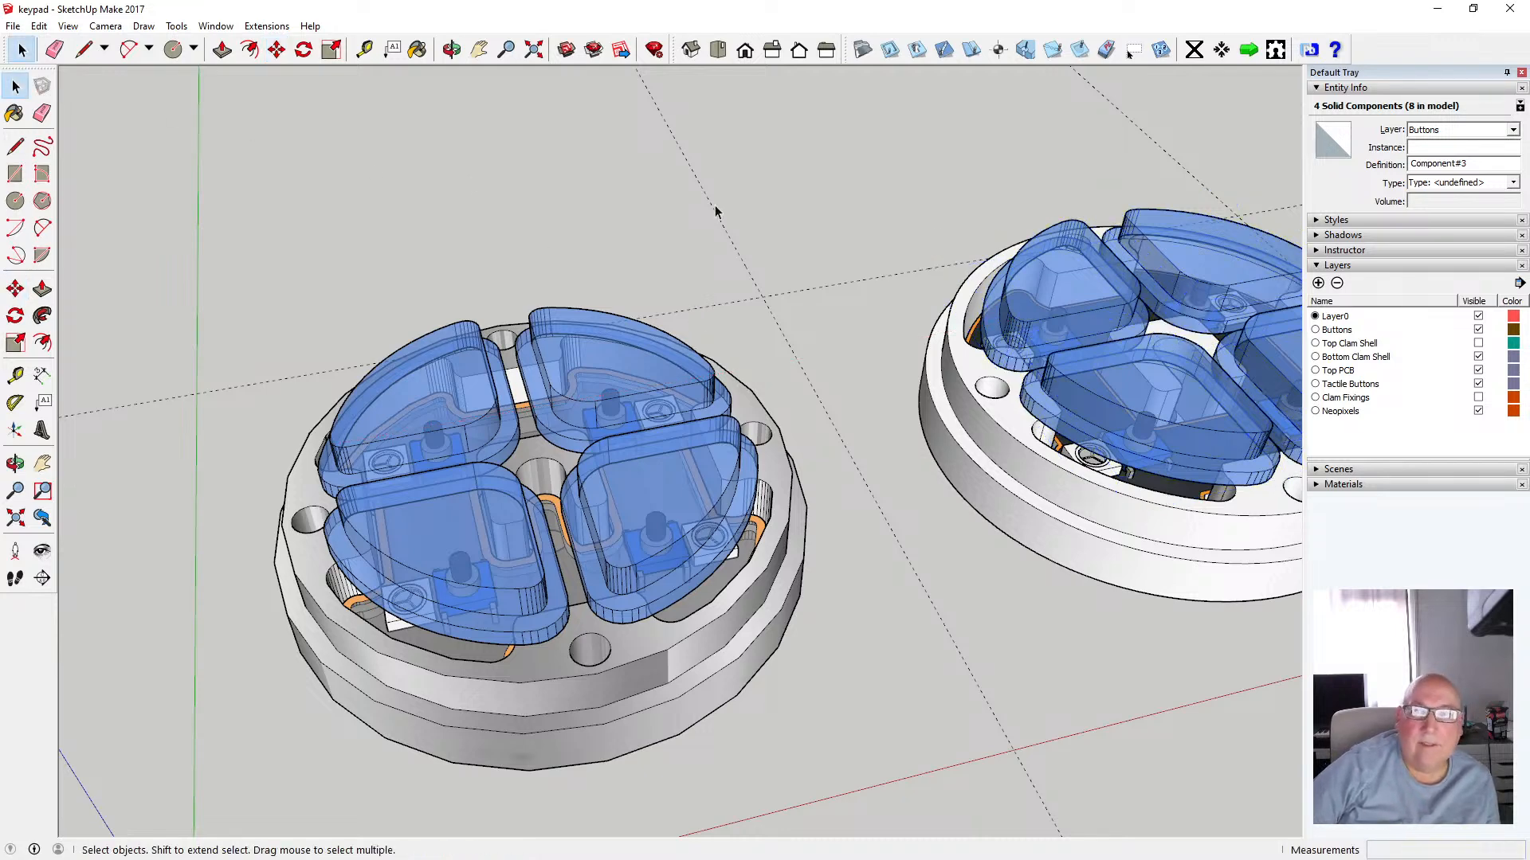
Examine how the copied caps sit on the second shell from the top and side views
left_click(718, 51)
scroll(171, 491, "down", 6)
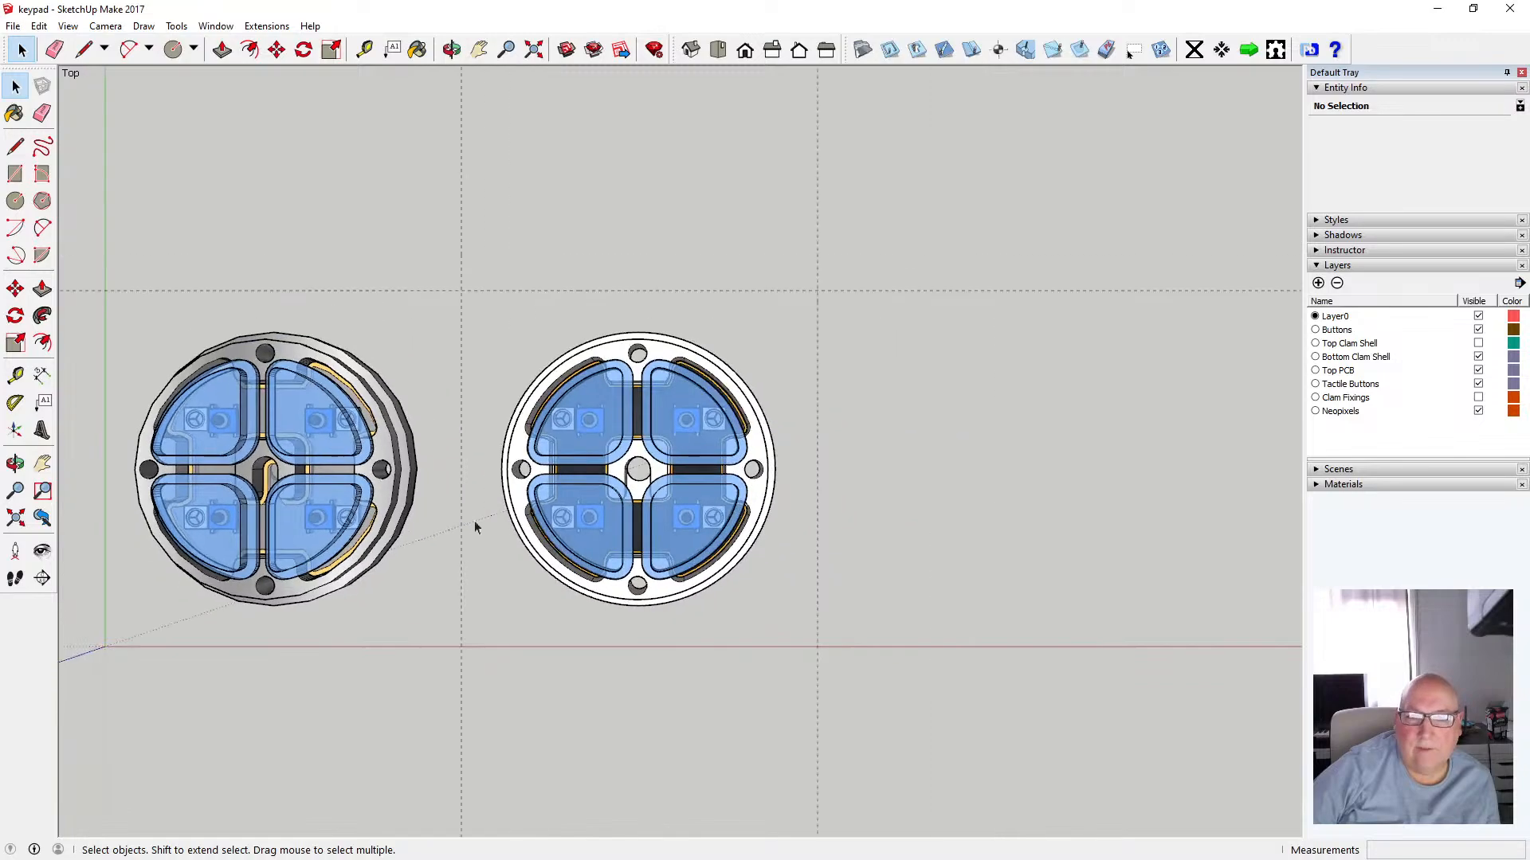
scroll(649, 531, "up", 2)
scroll(648, 529, "up", 3)
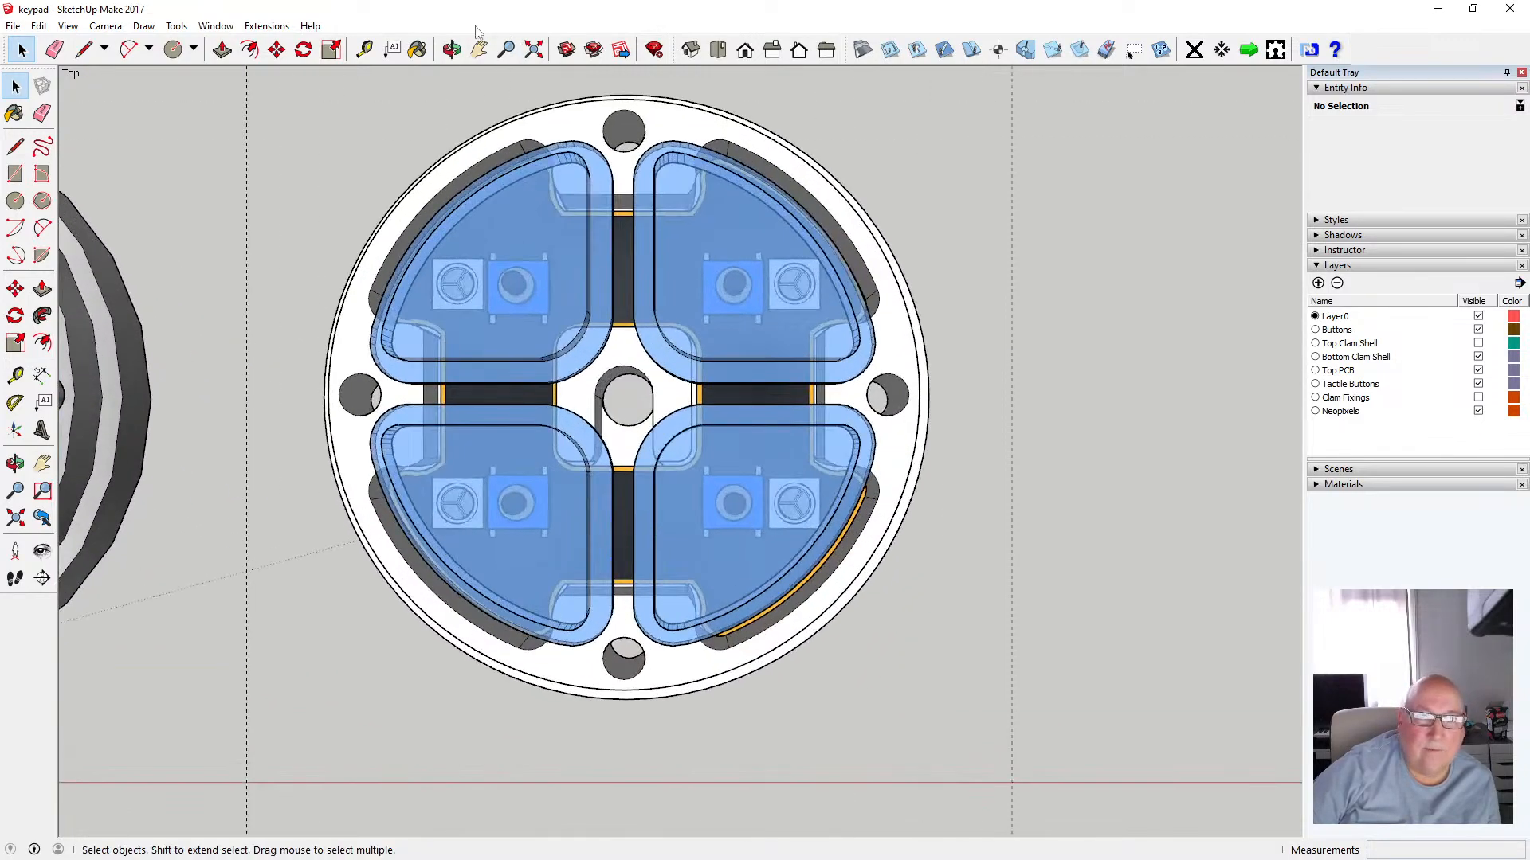
key("o")
left_click_drag(572, 252, 637, 358)
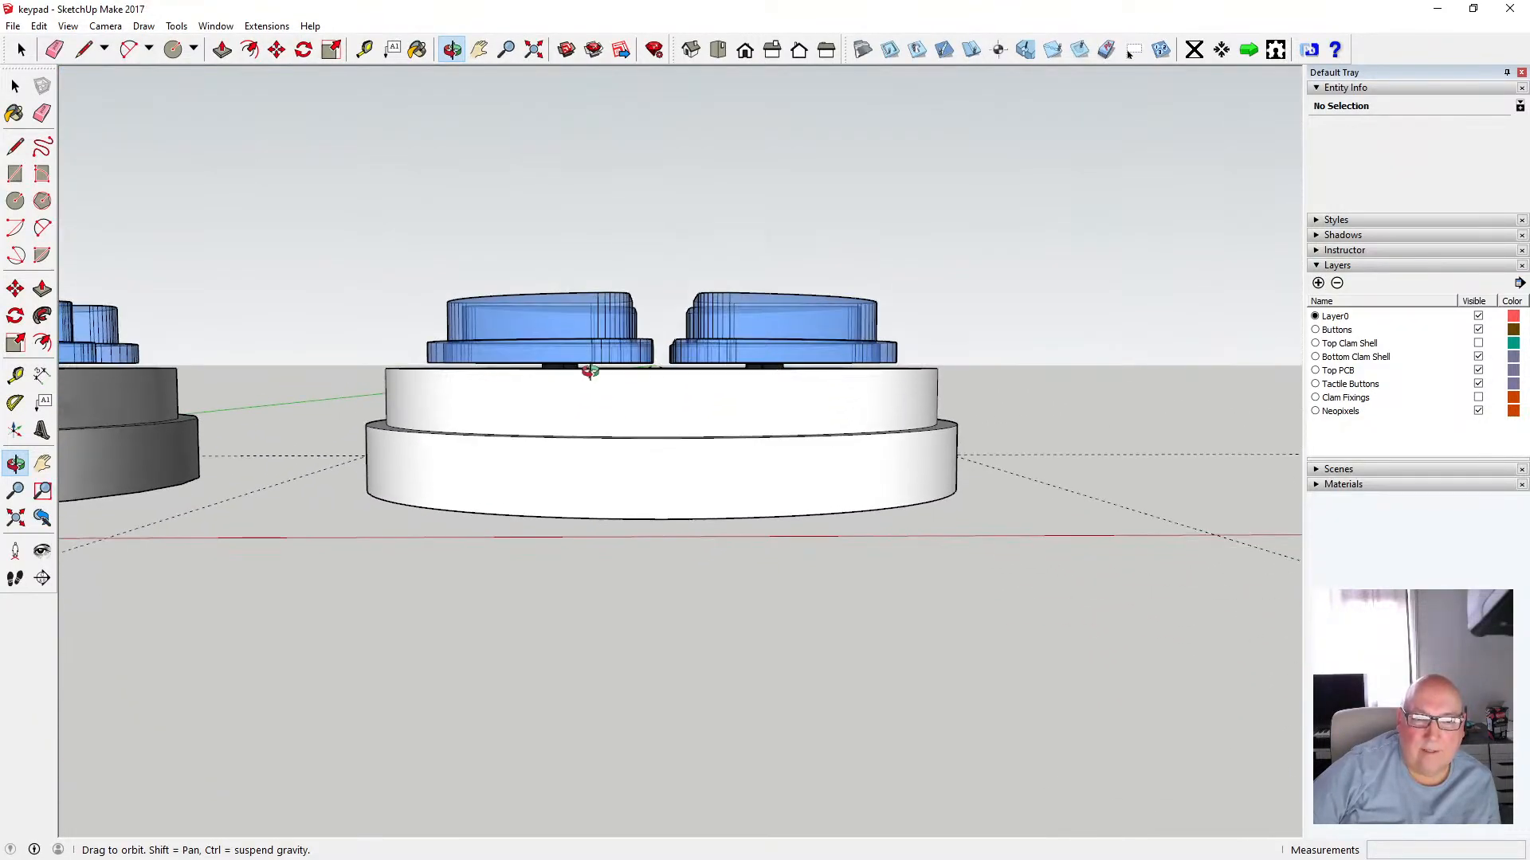
scroll(561, 387, "up", 2)
scroll(561, 386, "up", 3)
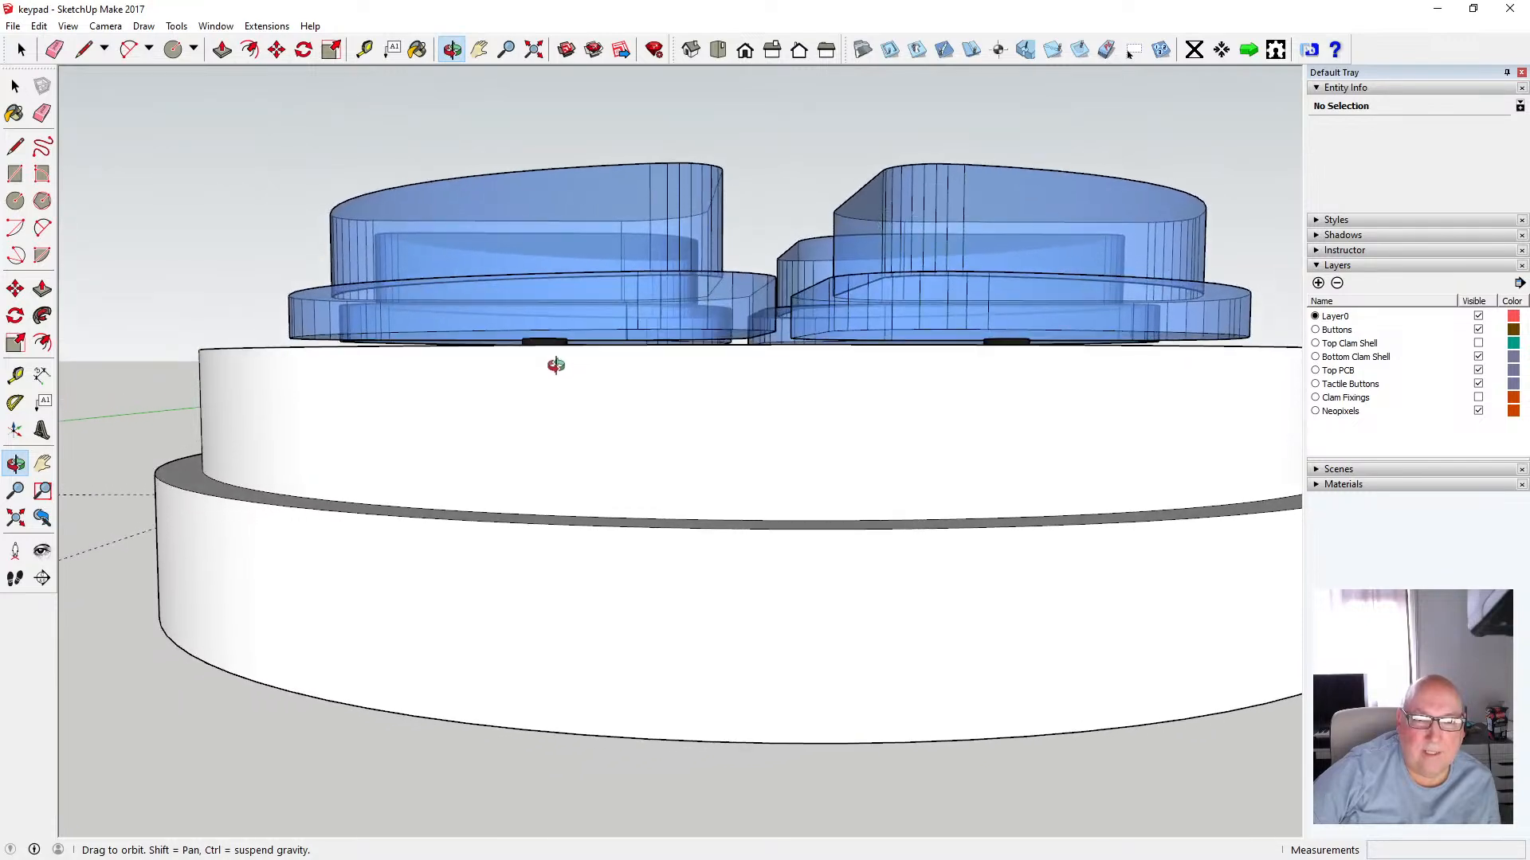
mouse_move(546, 458)
left_mouse_down()
mouse_move(564, 529)
mouse_move(597, 514)
mouse_move(664, 573)
mouse_move(617, 644)
left_mouse_up()
scroll(598, 514, "down", 5)
scroll(767, 611, "down", 2)
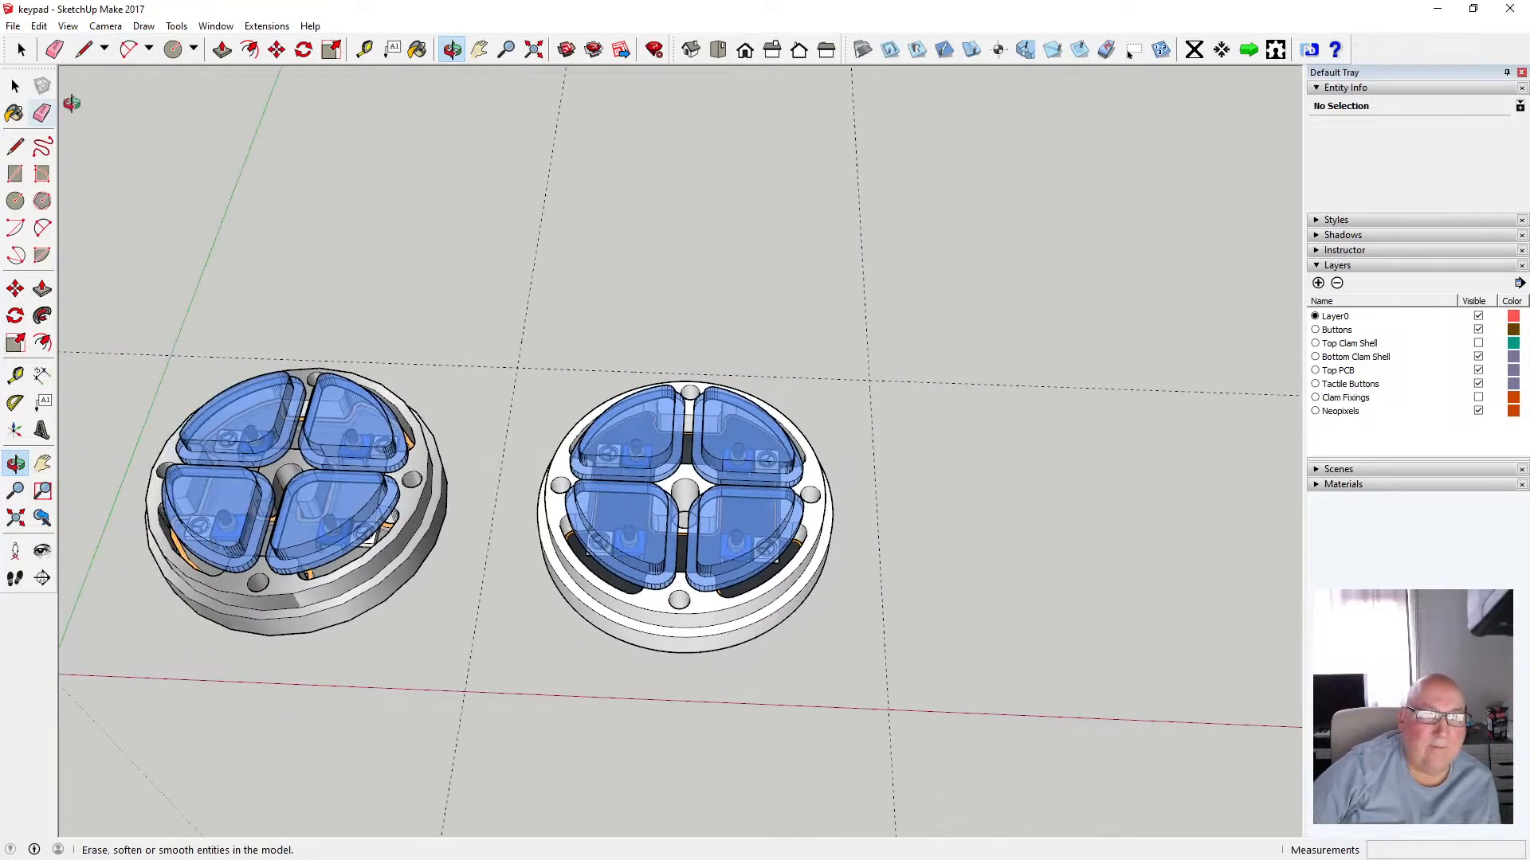
Toggle the Buttons layer off and on to compare both shells with and without caps
left_click(15, 85)
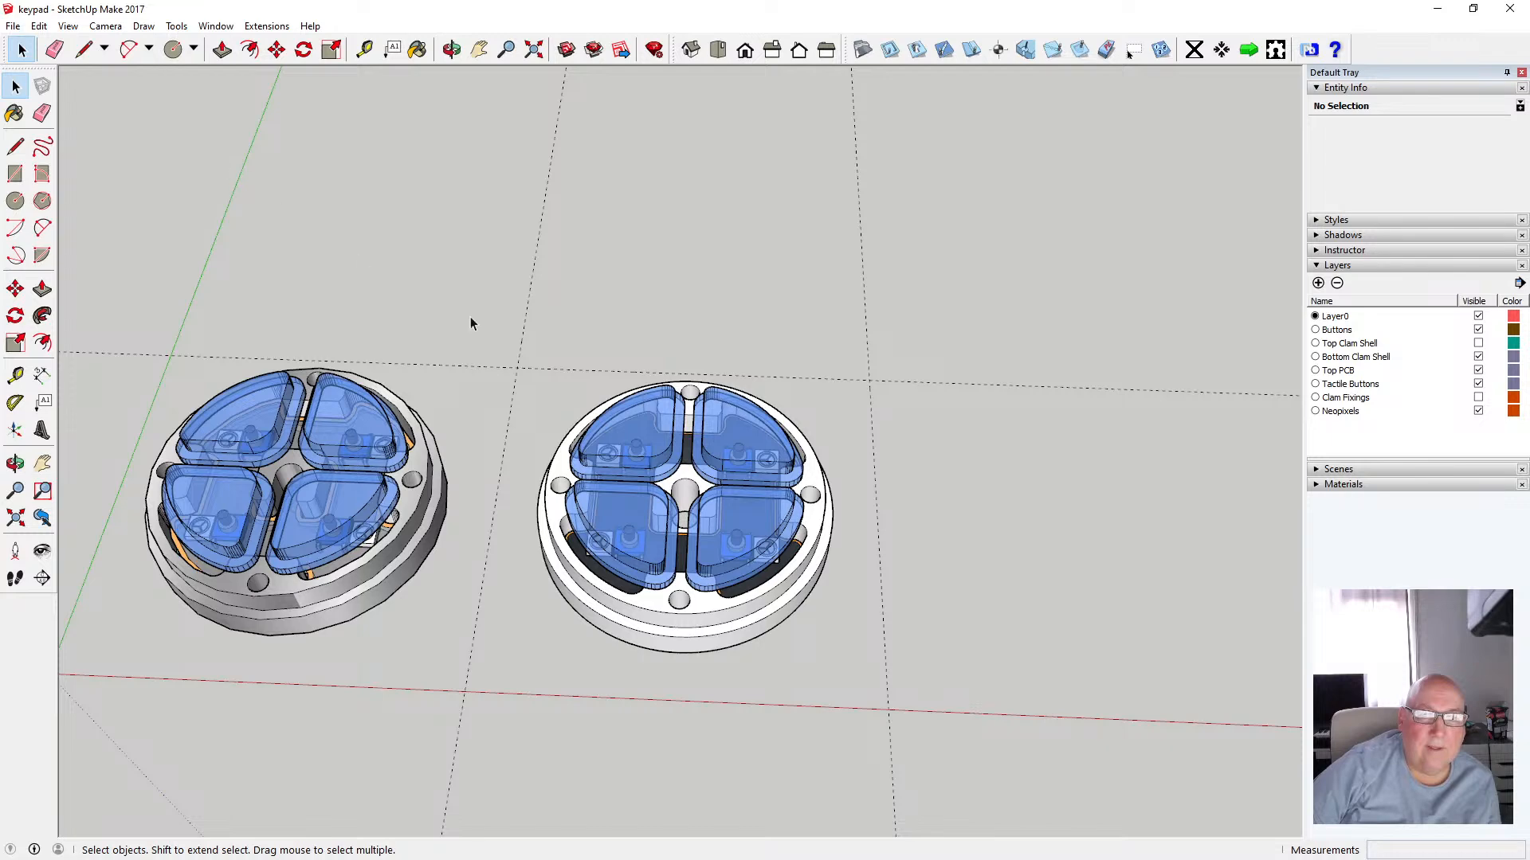
left_click(1478, 330)
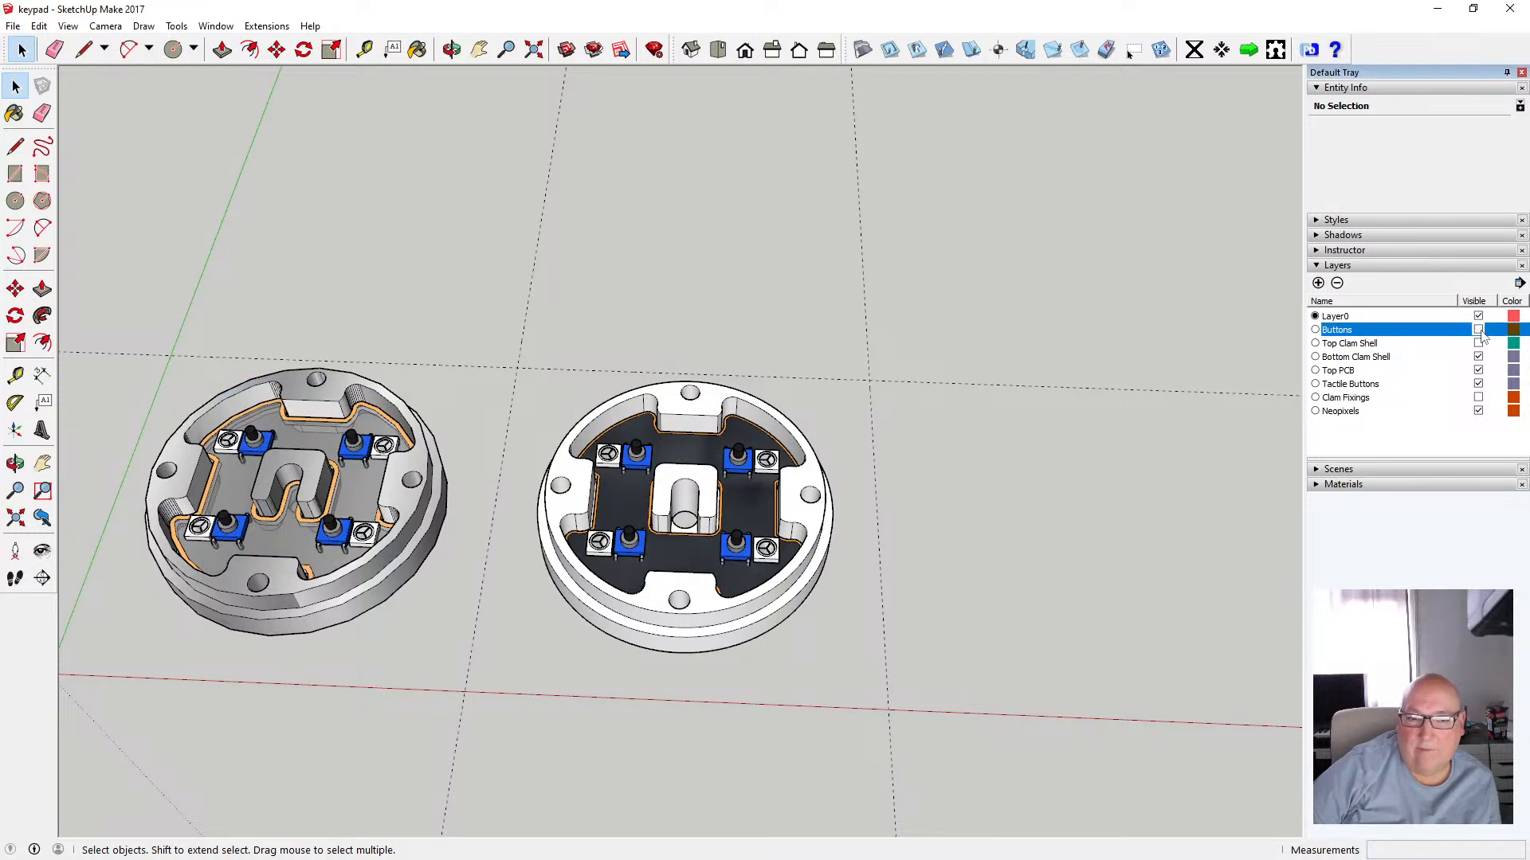
left_click(1478, 330)
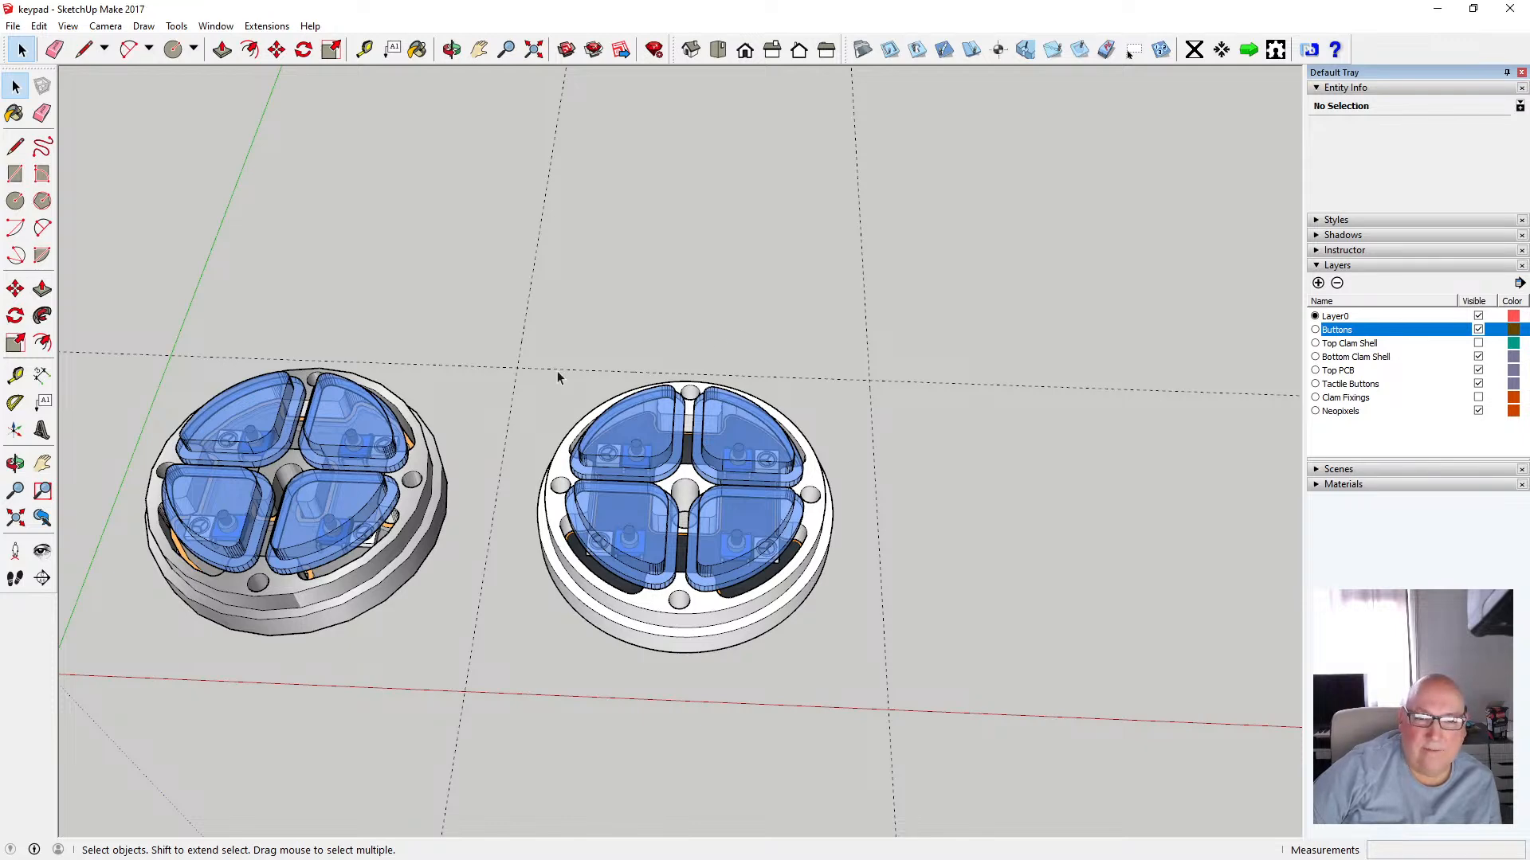
left_click(13, 25)
left_click(38, 84)
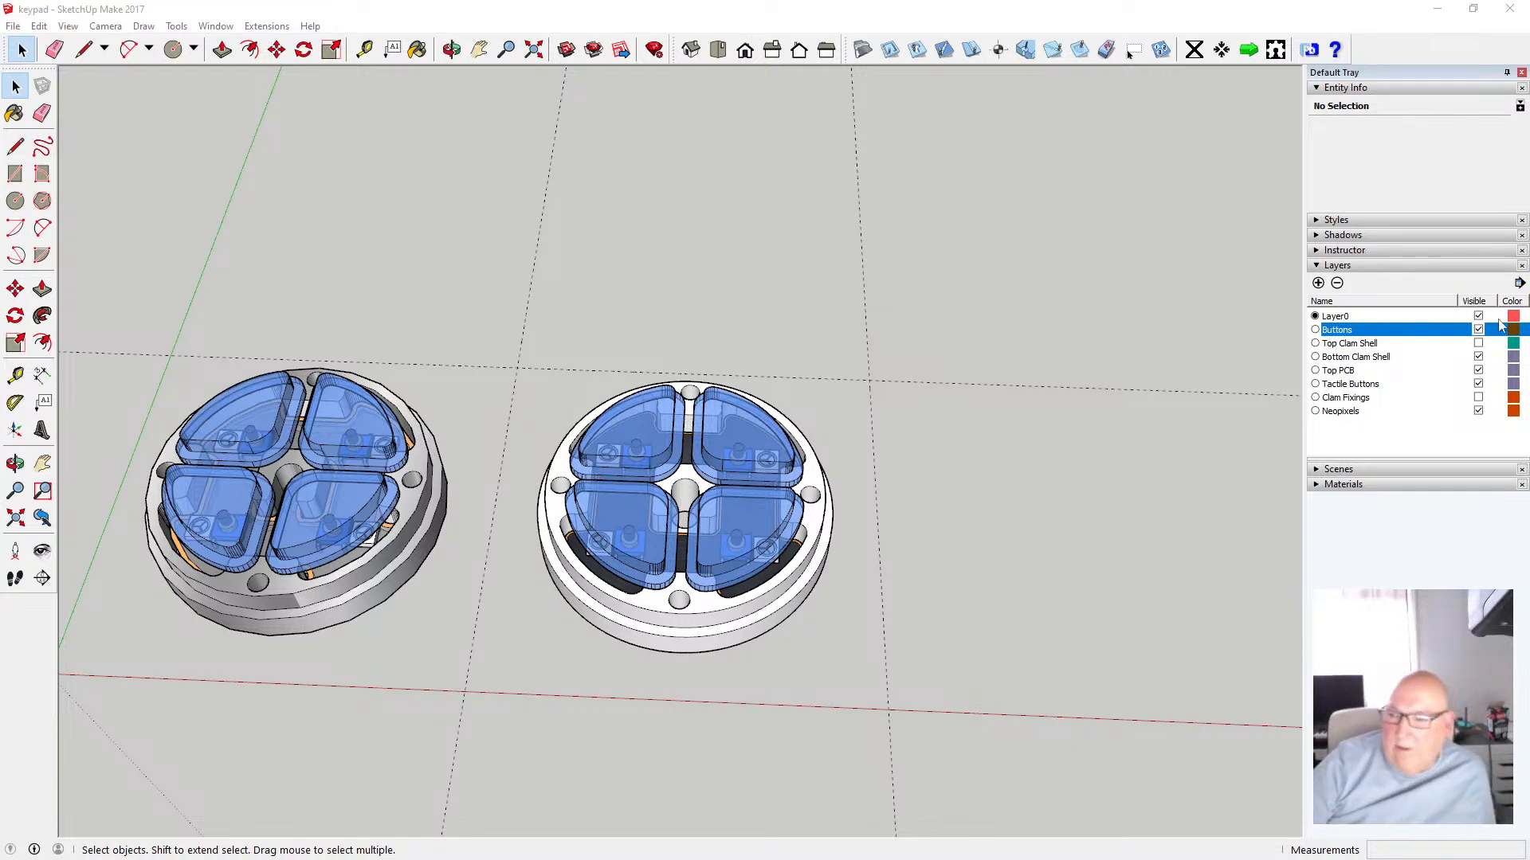
Show the Top Clam Shell layer to put the top shell back over the first clam shell
left_click(1478, 343)
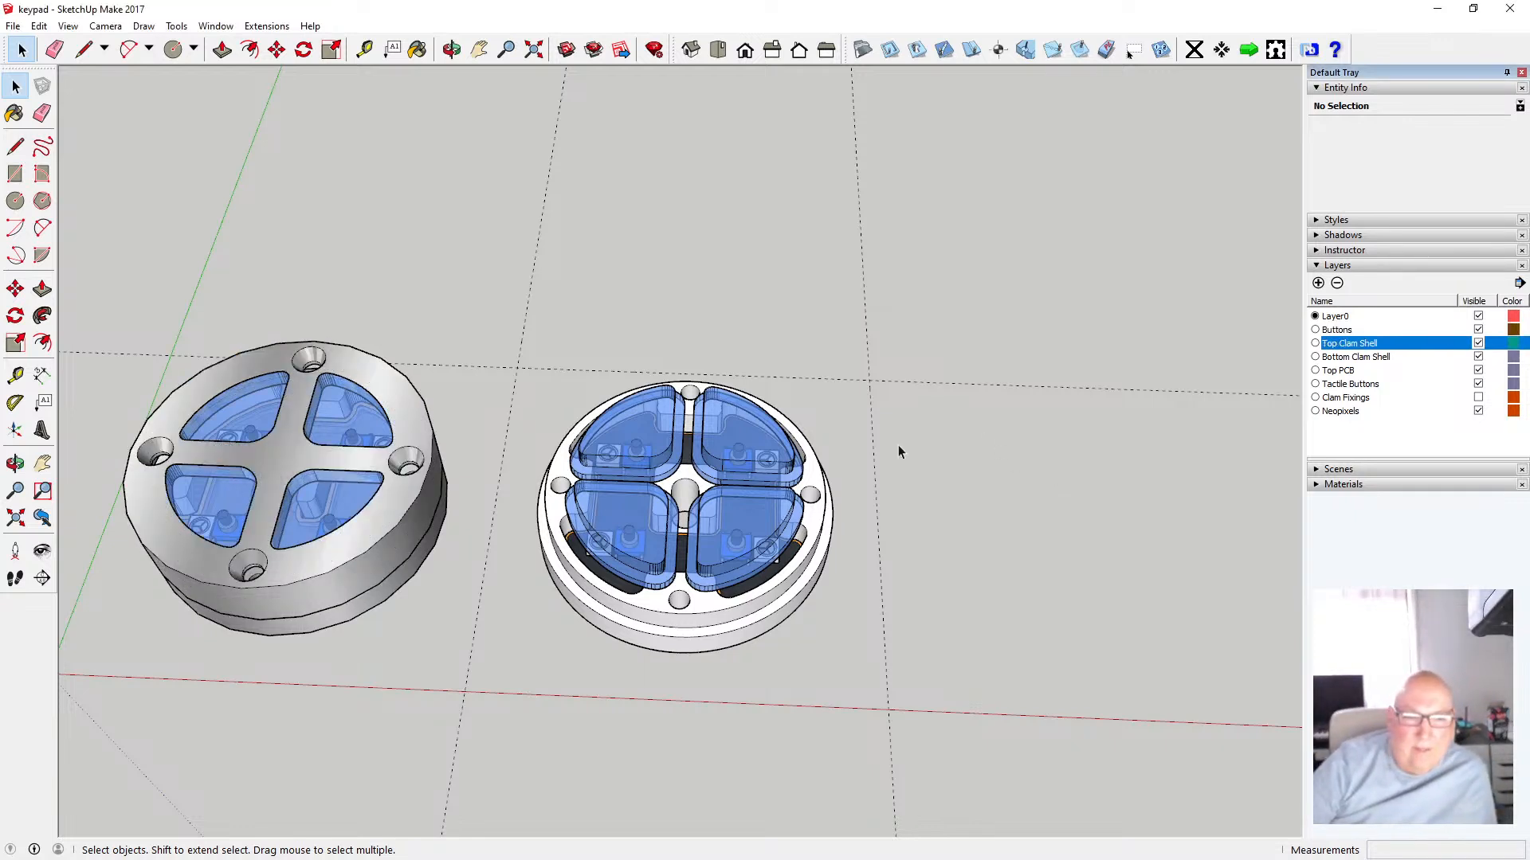
scroll(807, 426, "down", 2)
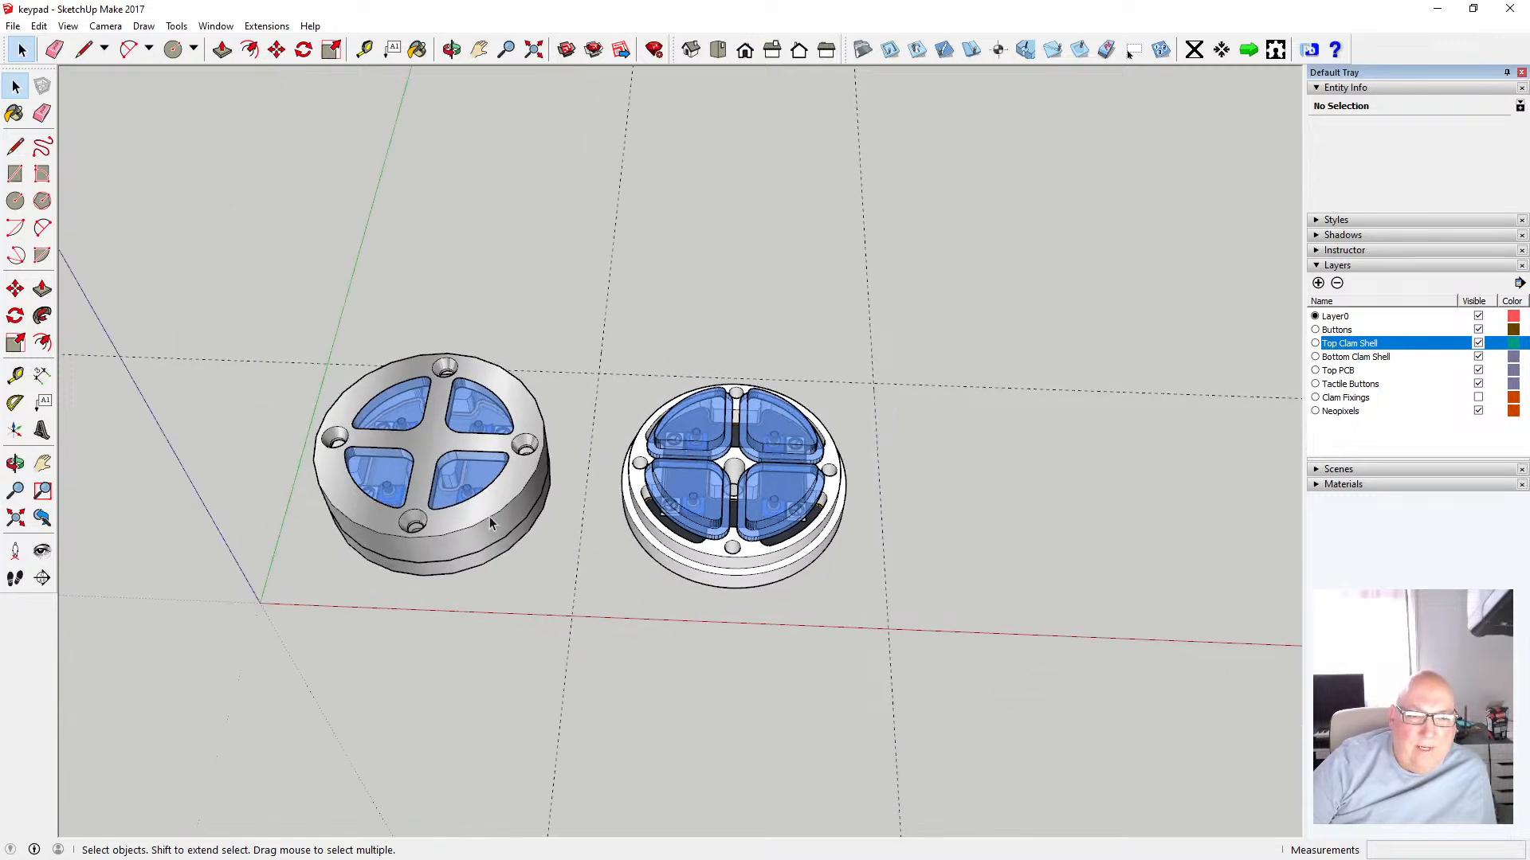
scroll(486, 514, "up", 5)
scroll(487, 513, "up", 1)
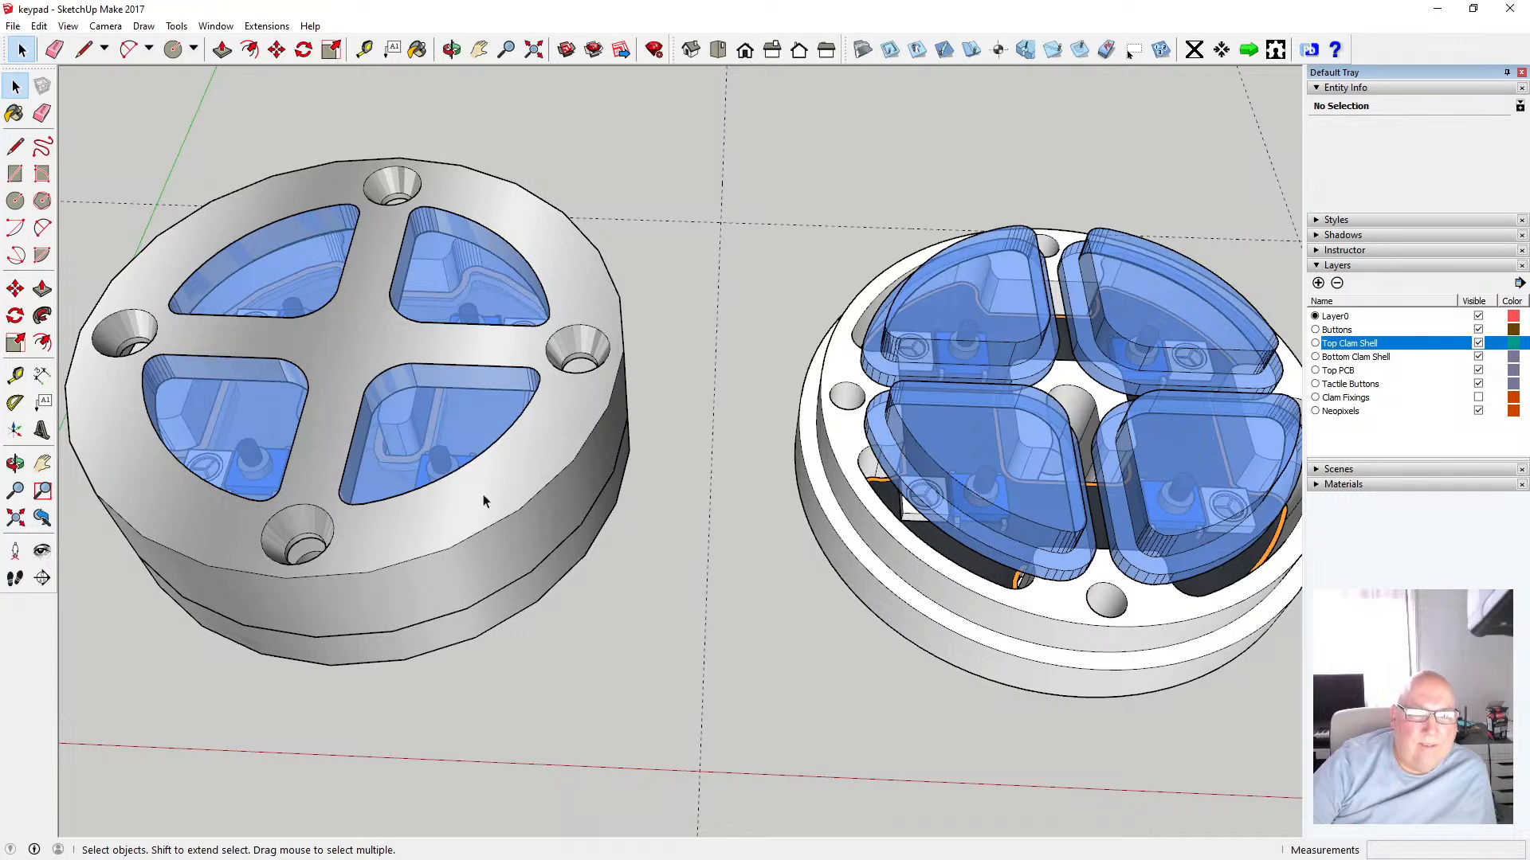
scroll(379, 547, "down", 5)
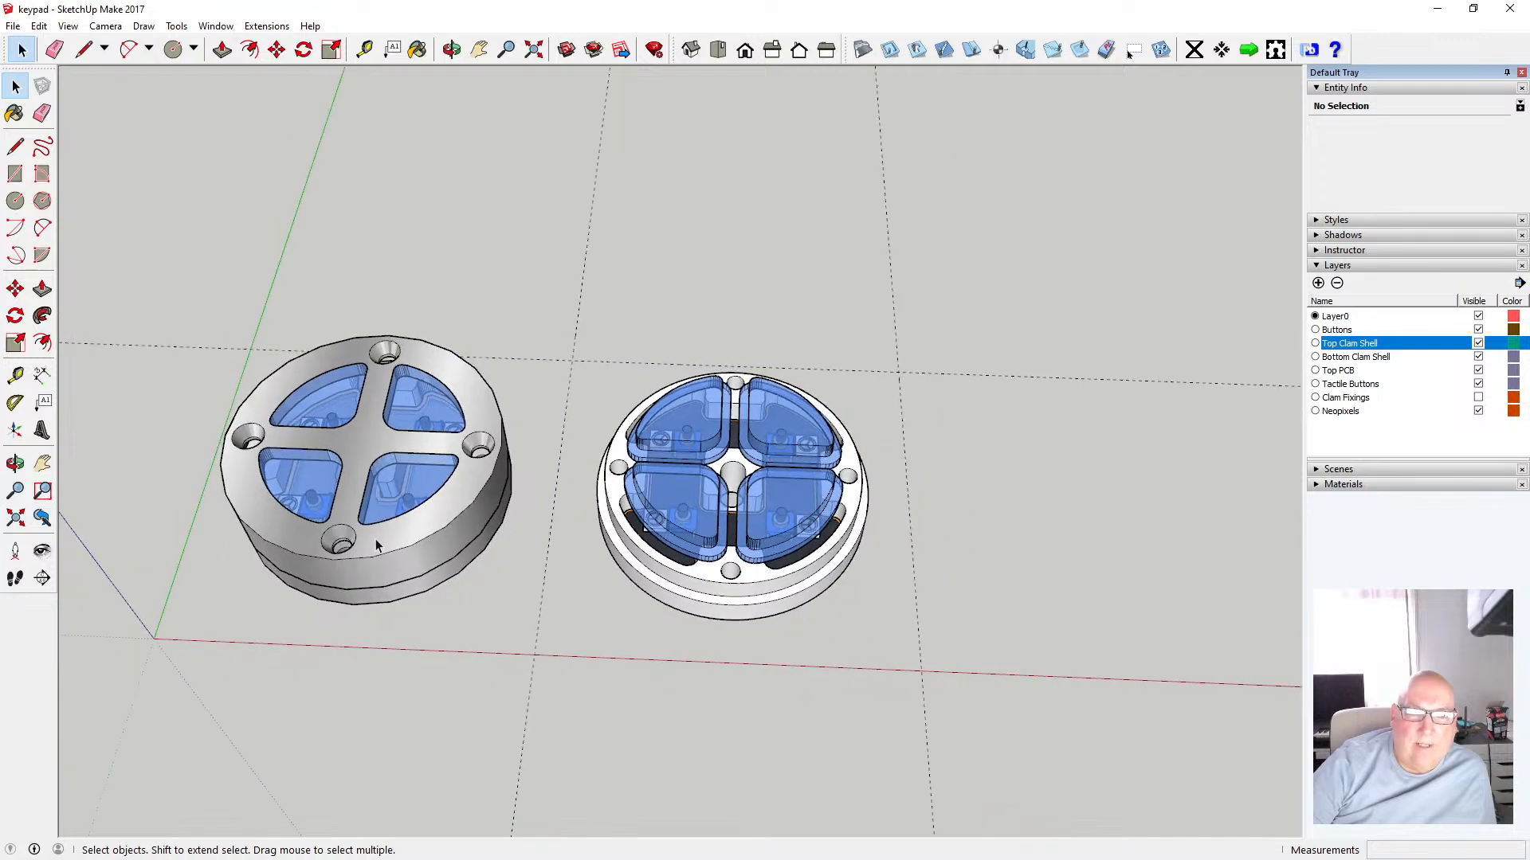
Copy the top clam shell of the first keypad and paste it in place
left_click(441, 538)
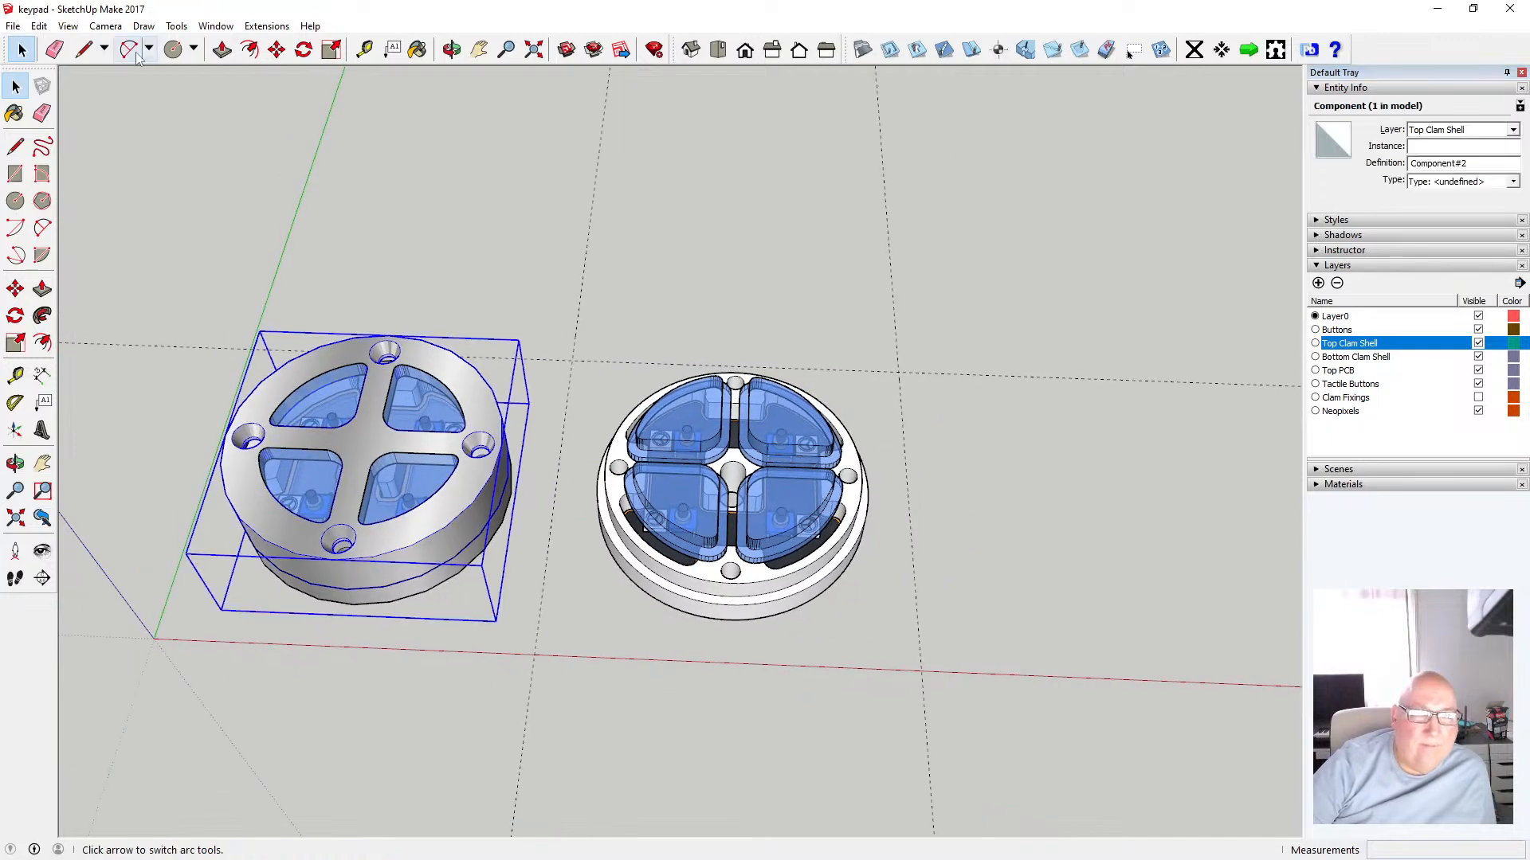
left_click(38, 26)
left_click(87, 107)
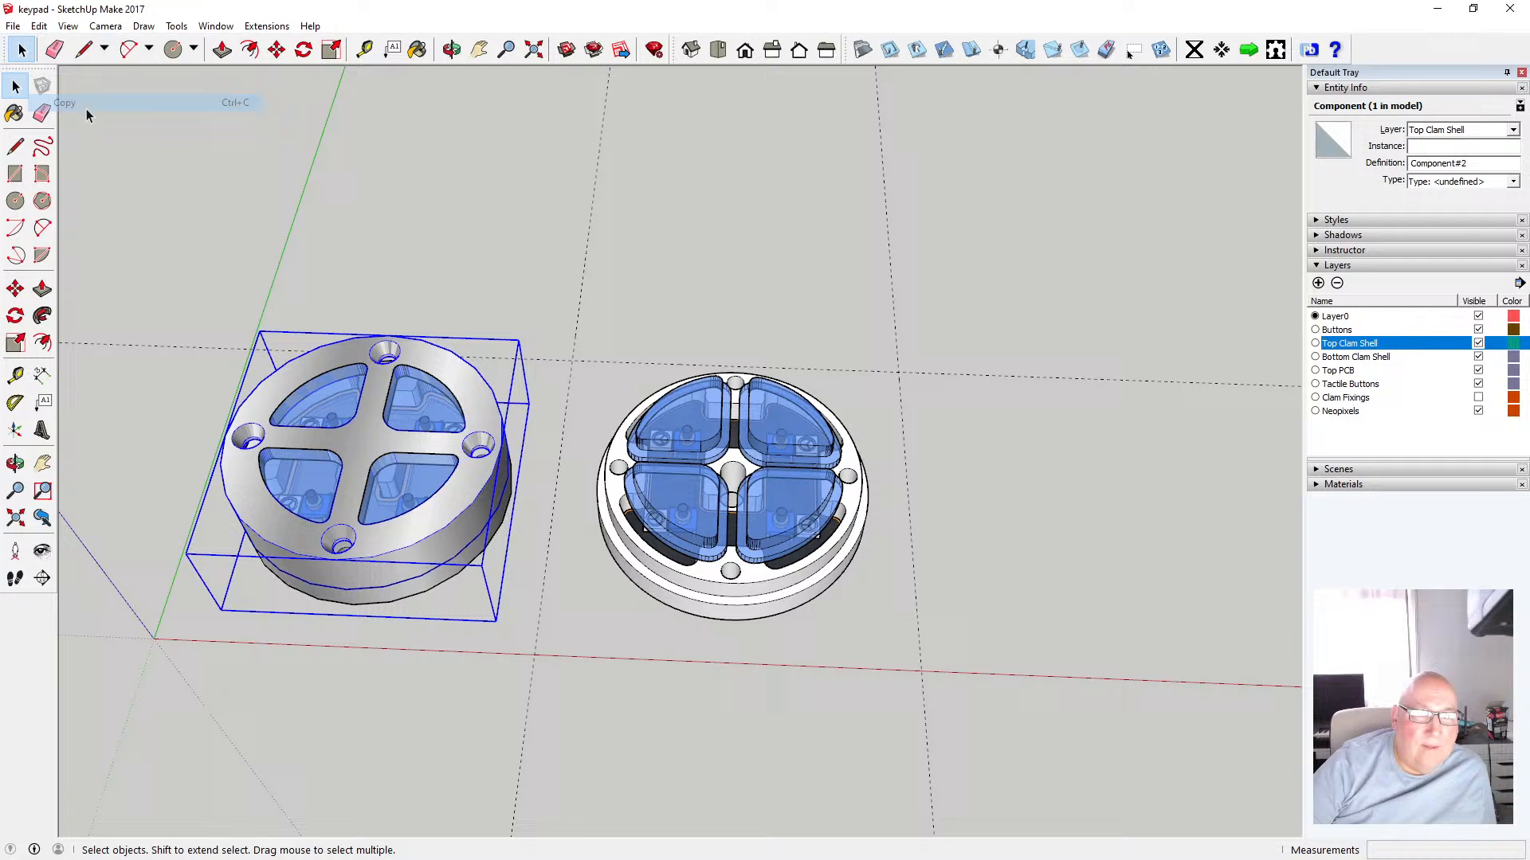
left_click(473, 194)
left_click(39, 27)
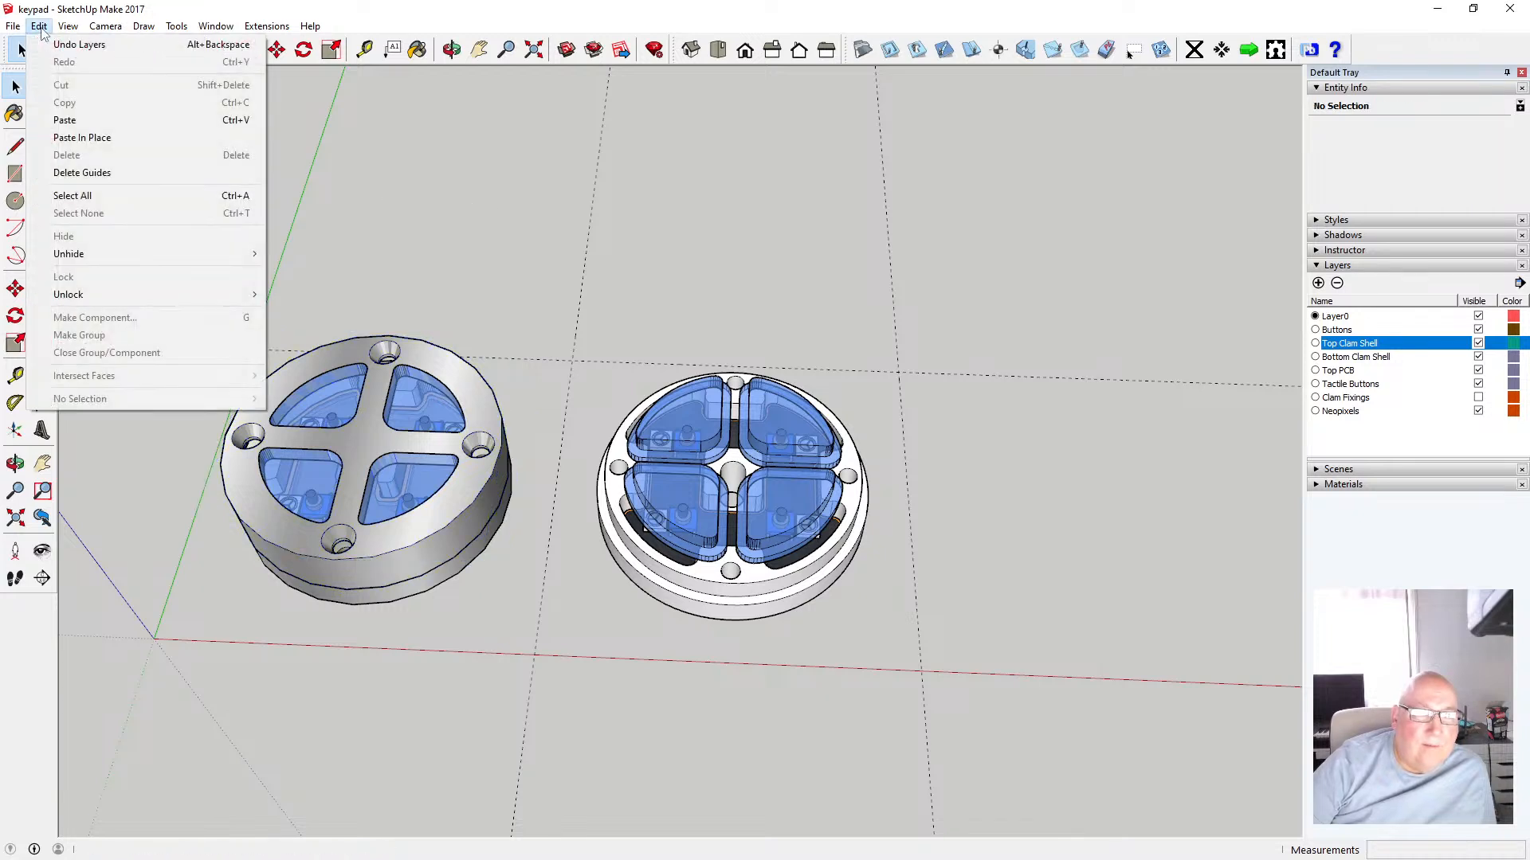
left_click(83, 137)
Move the pasted top clam shell 80 mm along the red axis onto the second bottom shell
left_click(271, 54)
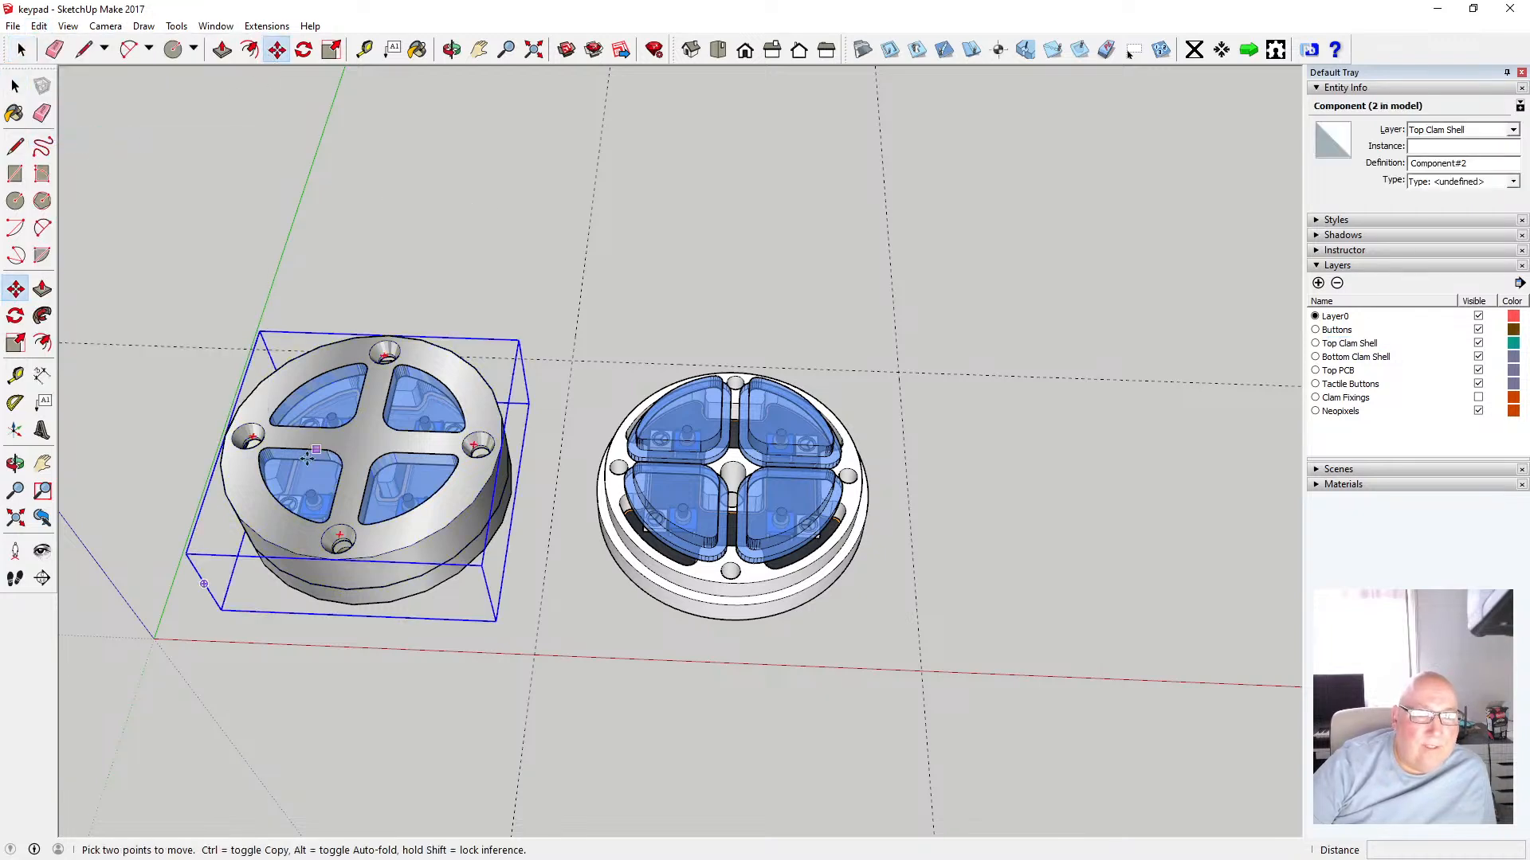
left_click(224, 434)
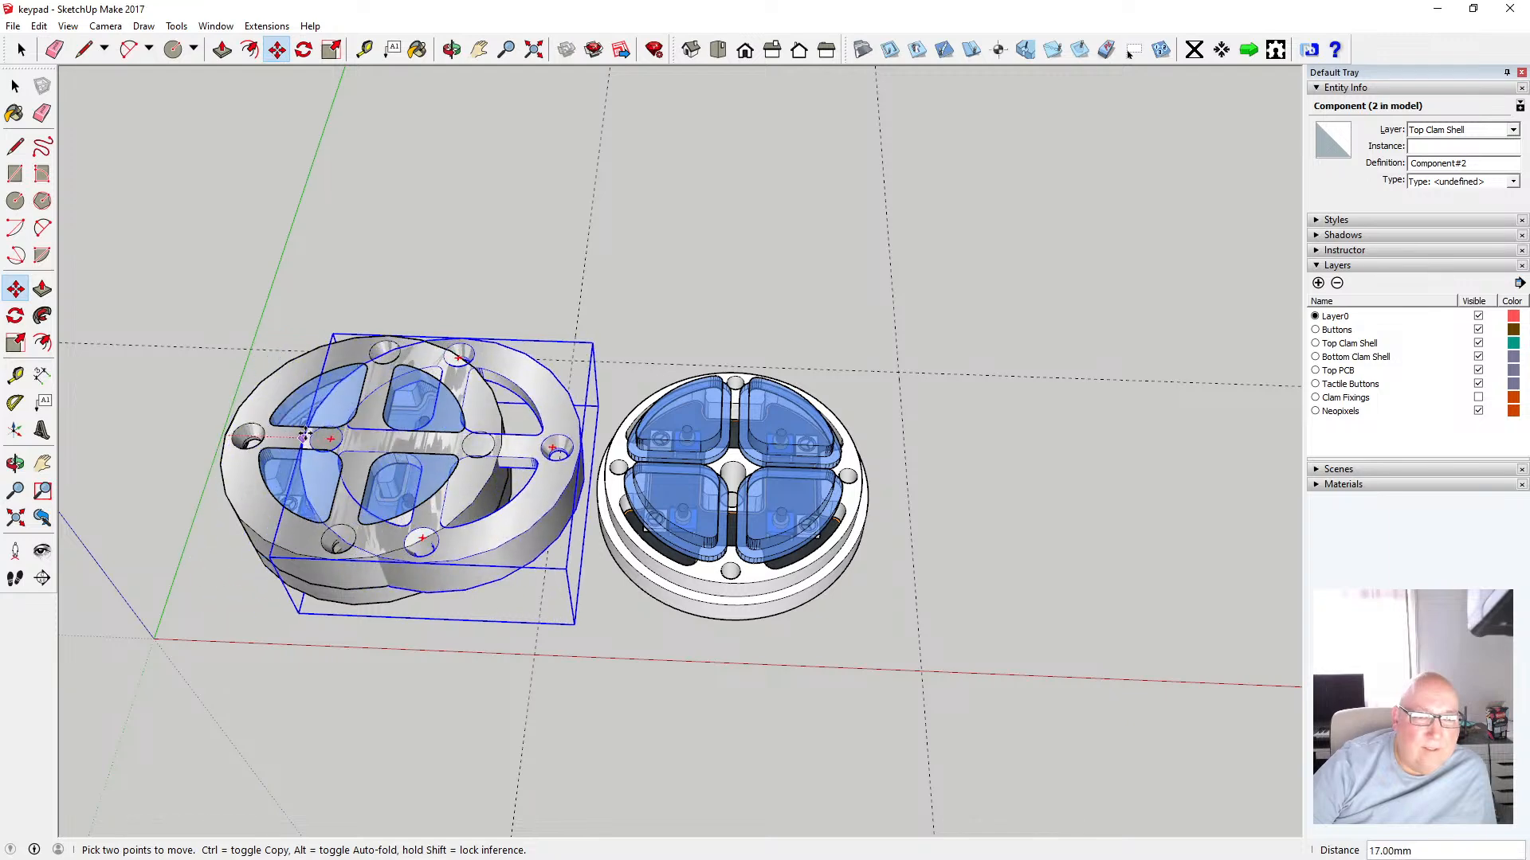
type("80")
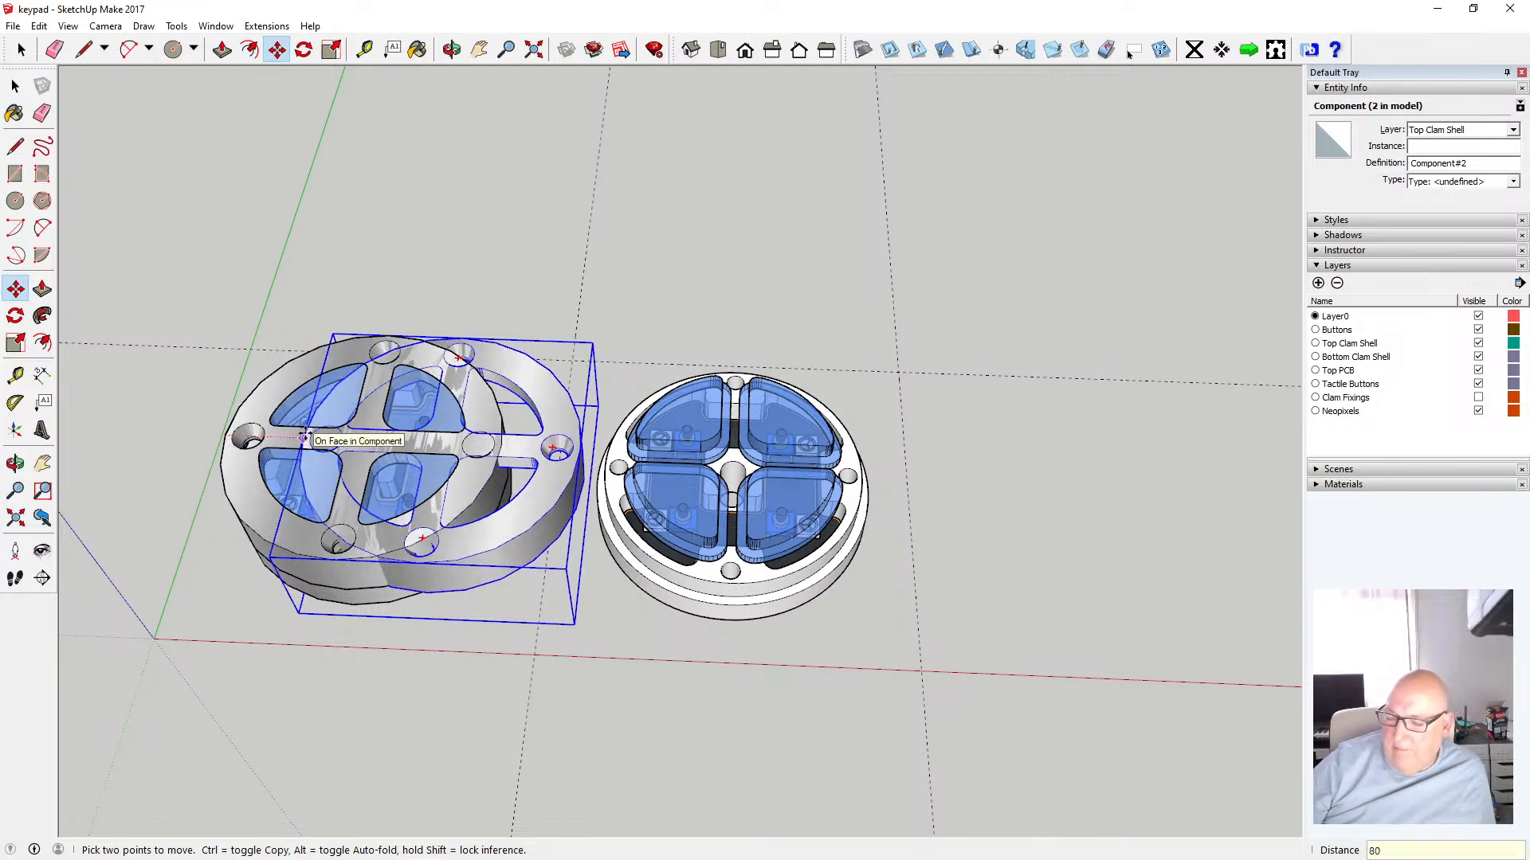
key("Return")
key("space")
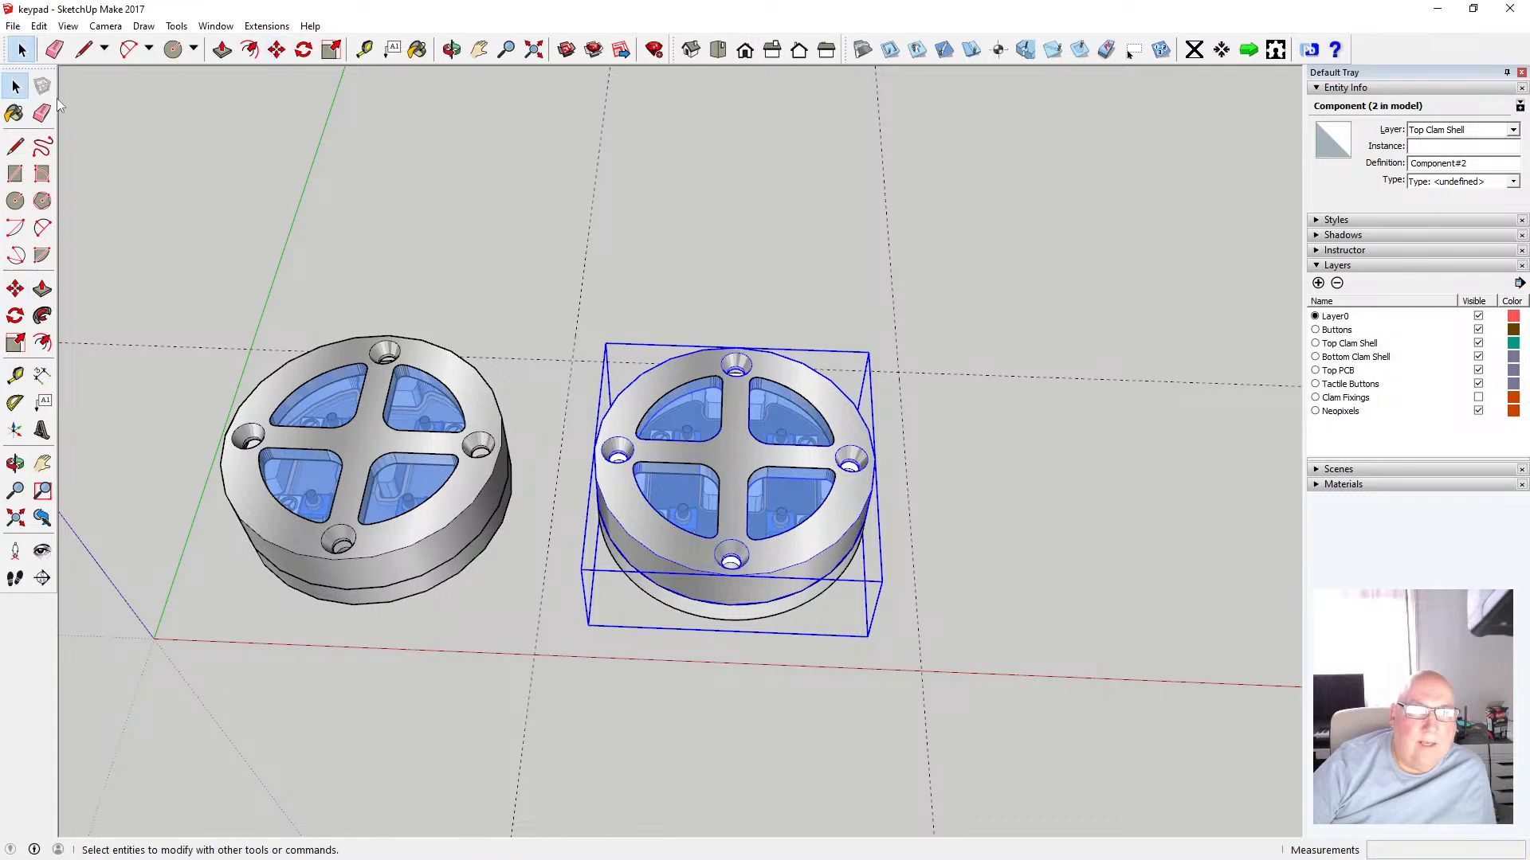
Inspect how the copied top shell sits on the second bottom shell from several angles
left_click(409, 215)
key("o")
left_click_drag(751, 408, 675, 527)
scroll(675, 527, "up", 6)
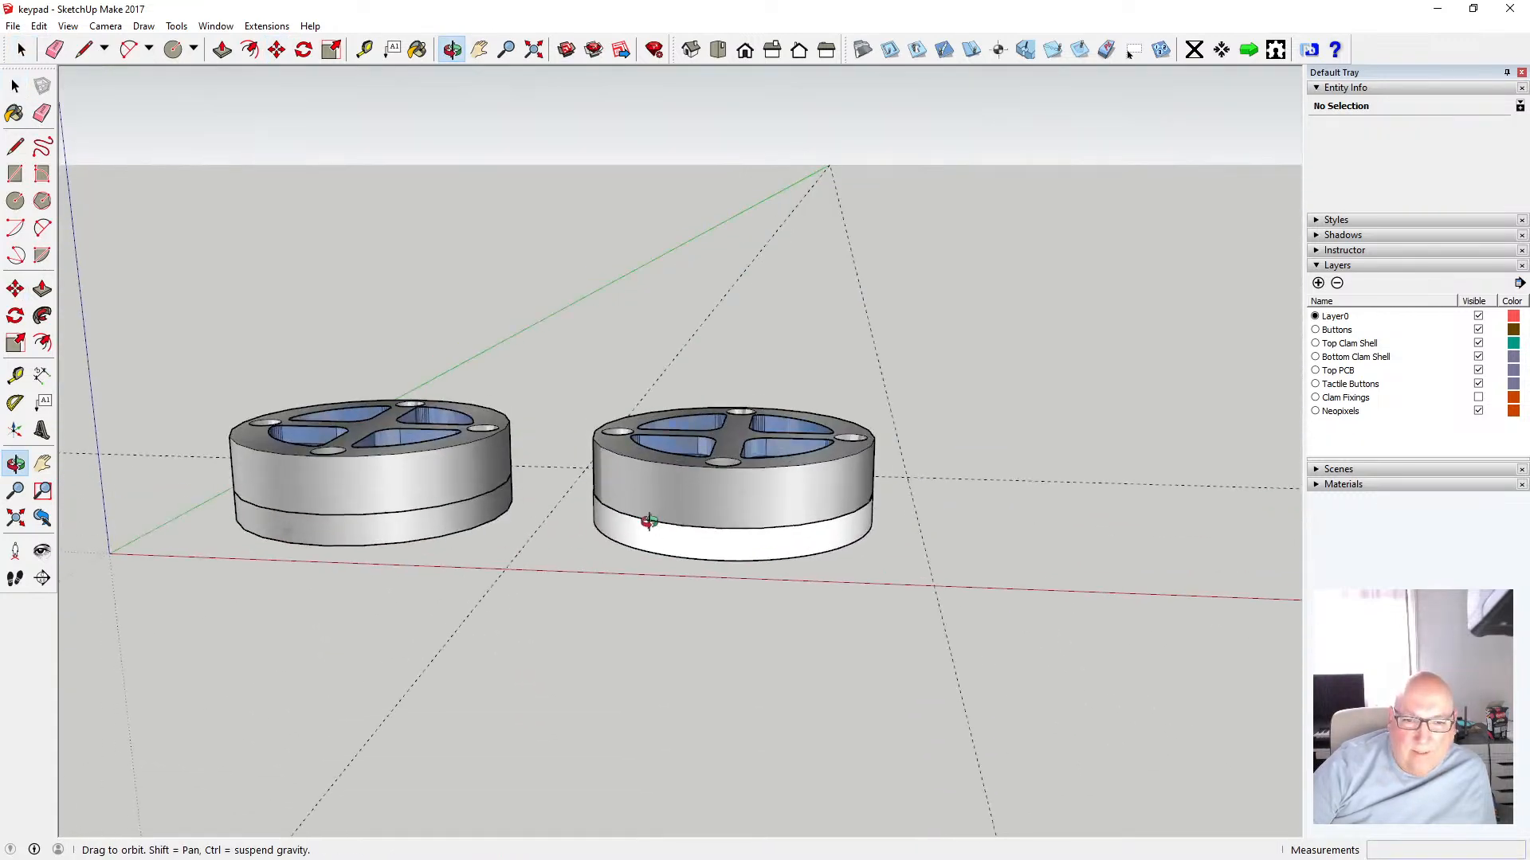
scroll(623, 564, "up", 8)
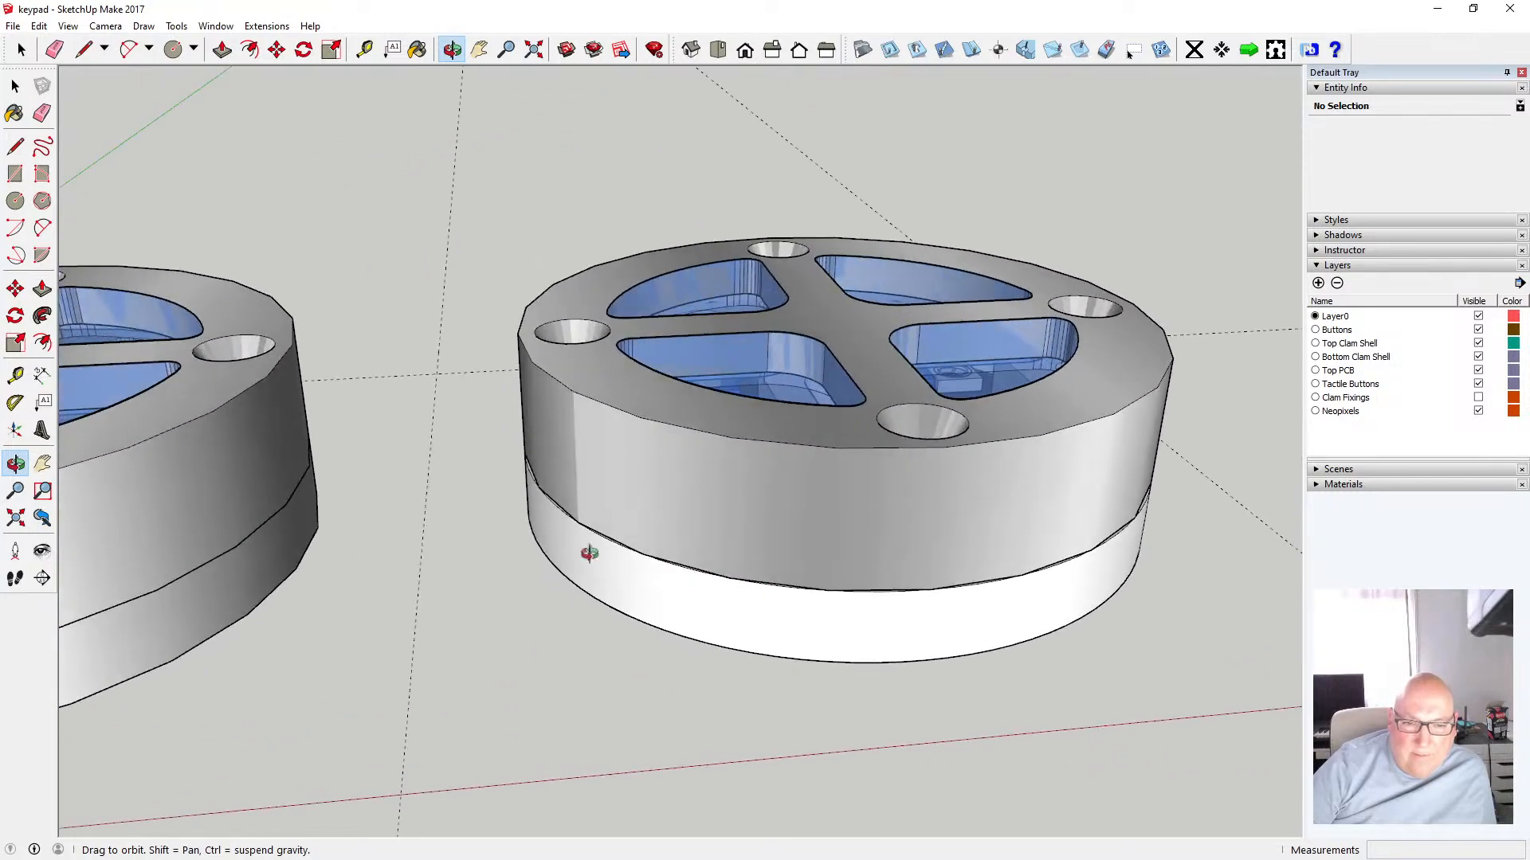
scroll(569, 483, "down", 8)
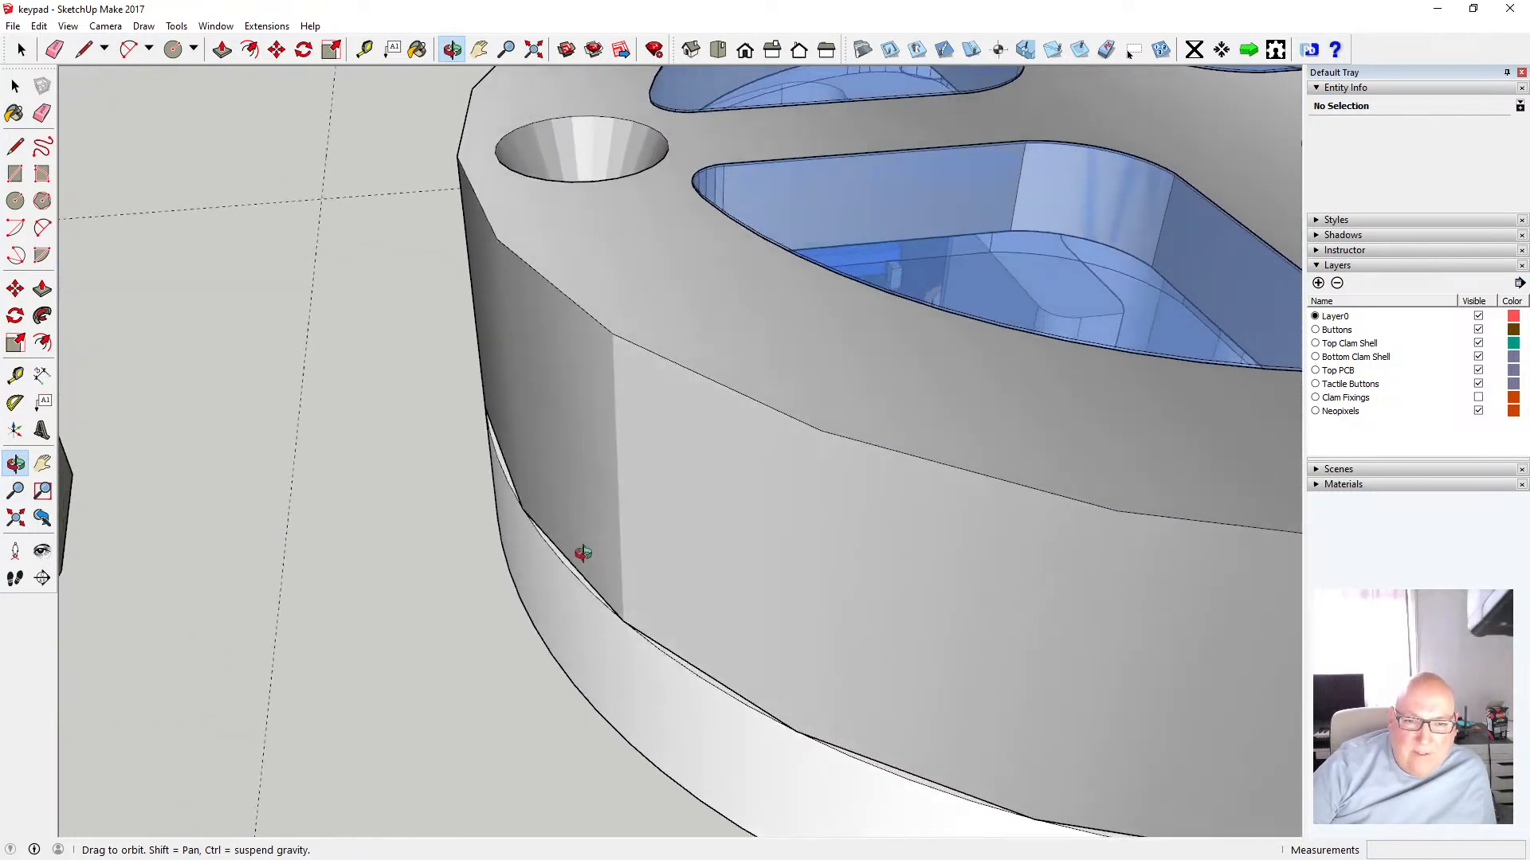
scroll(530, 513, "down", 3)
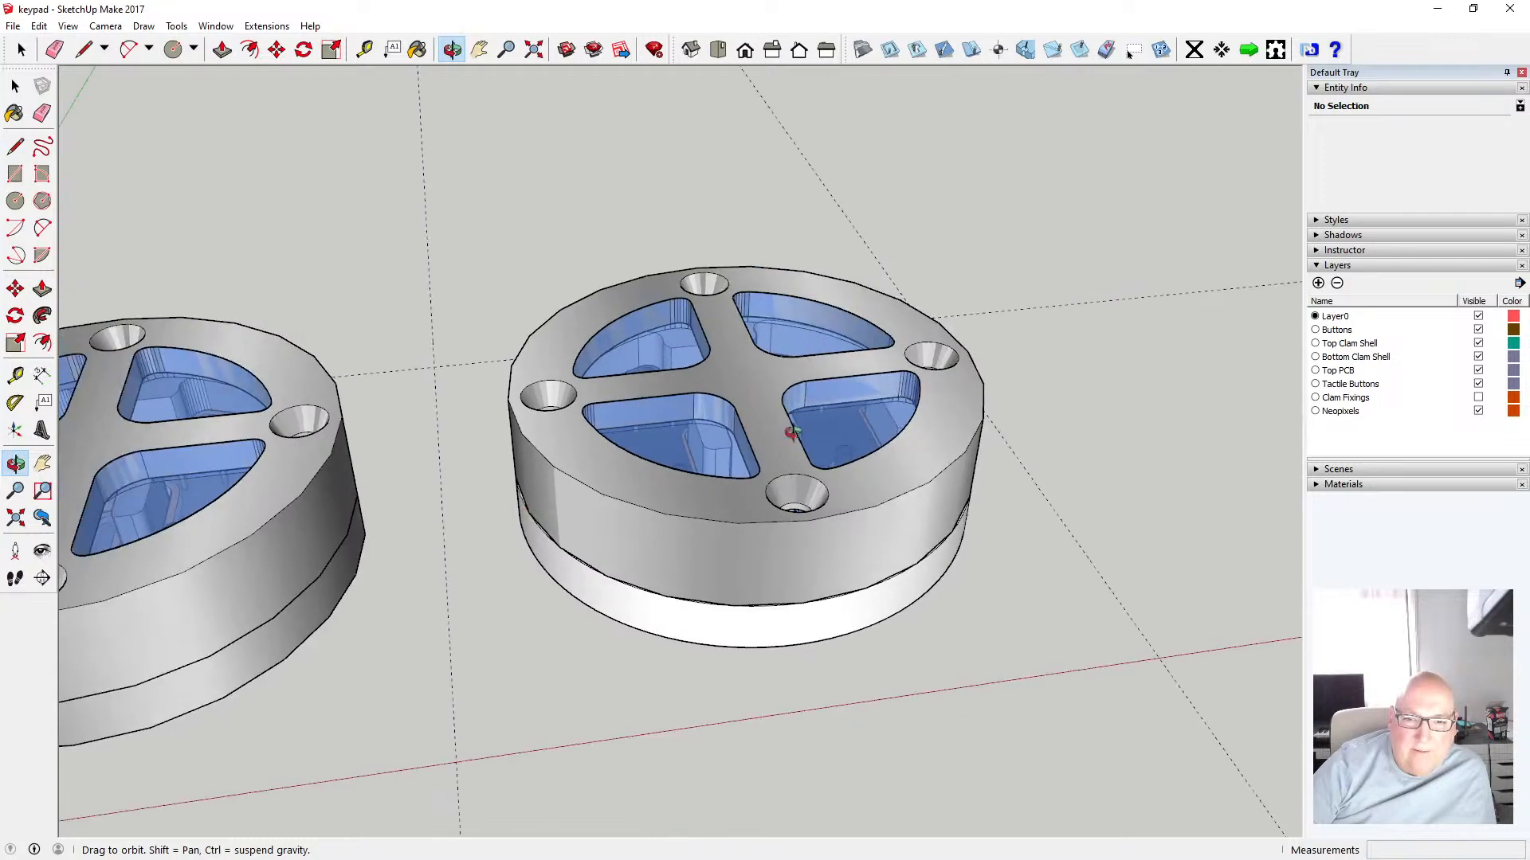
left_click_drag(840, 495, 737, 512)
scroll(738, 512, "down", 4)
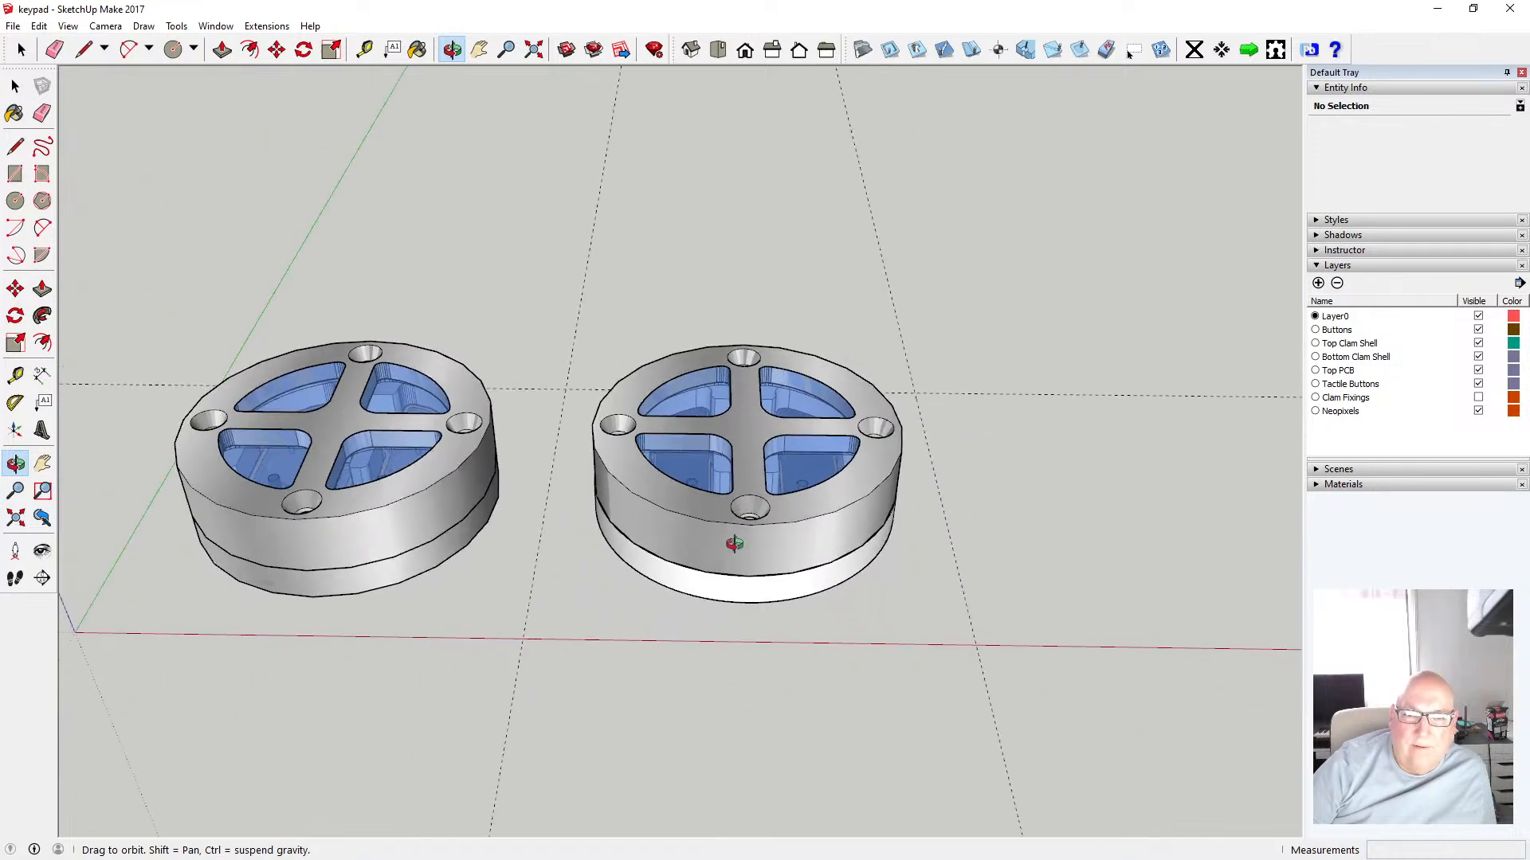
left_click(15, 86)
double_click(623, 562)
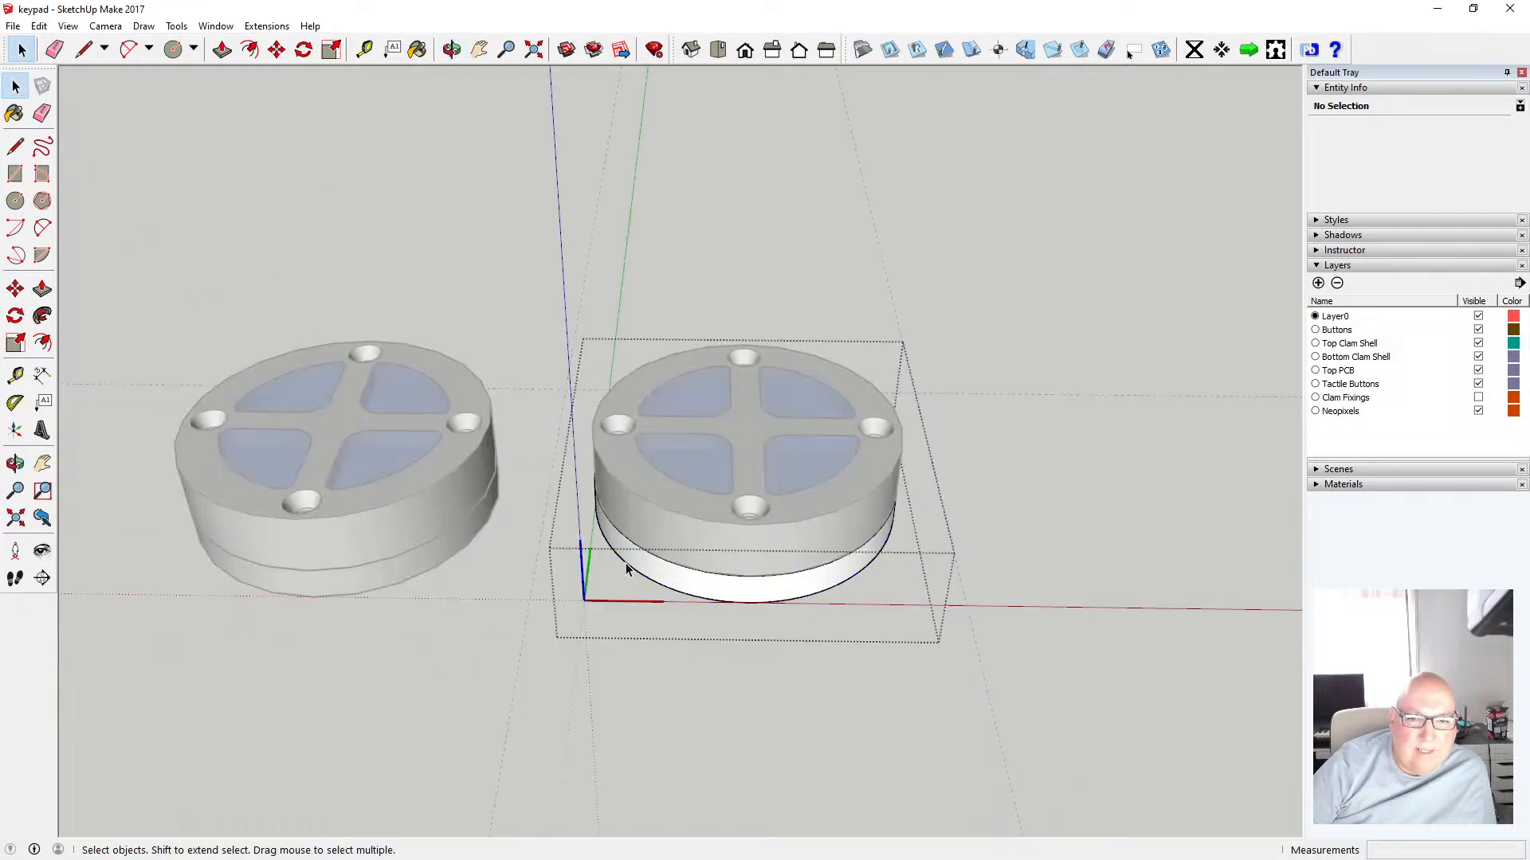
left_click(626, 567)
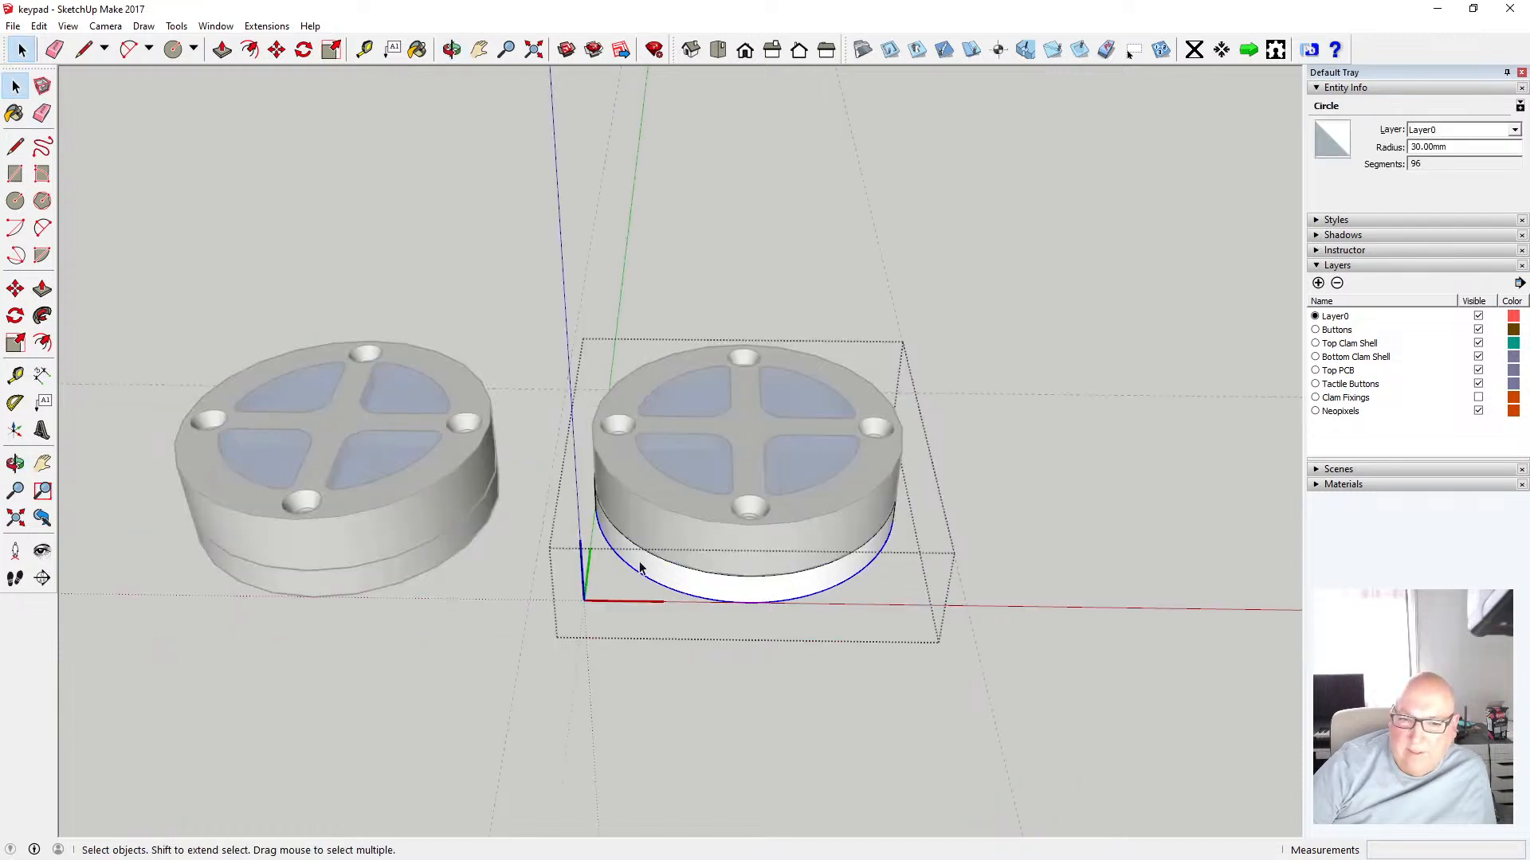
left_click(494, 171)
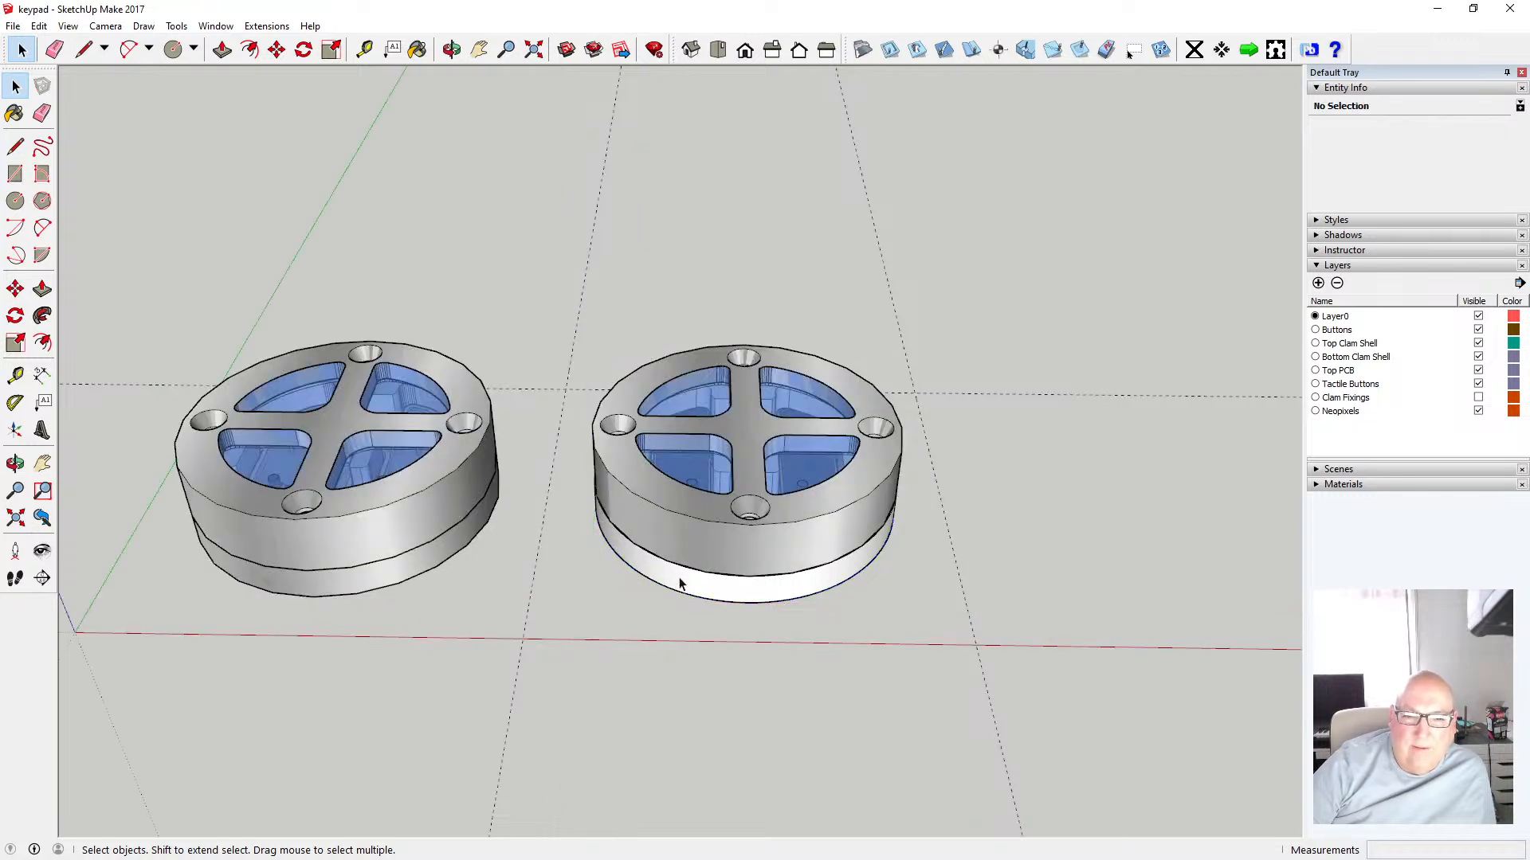
scroll(664, 584, "up", 3)
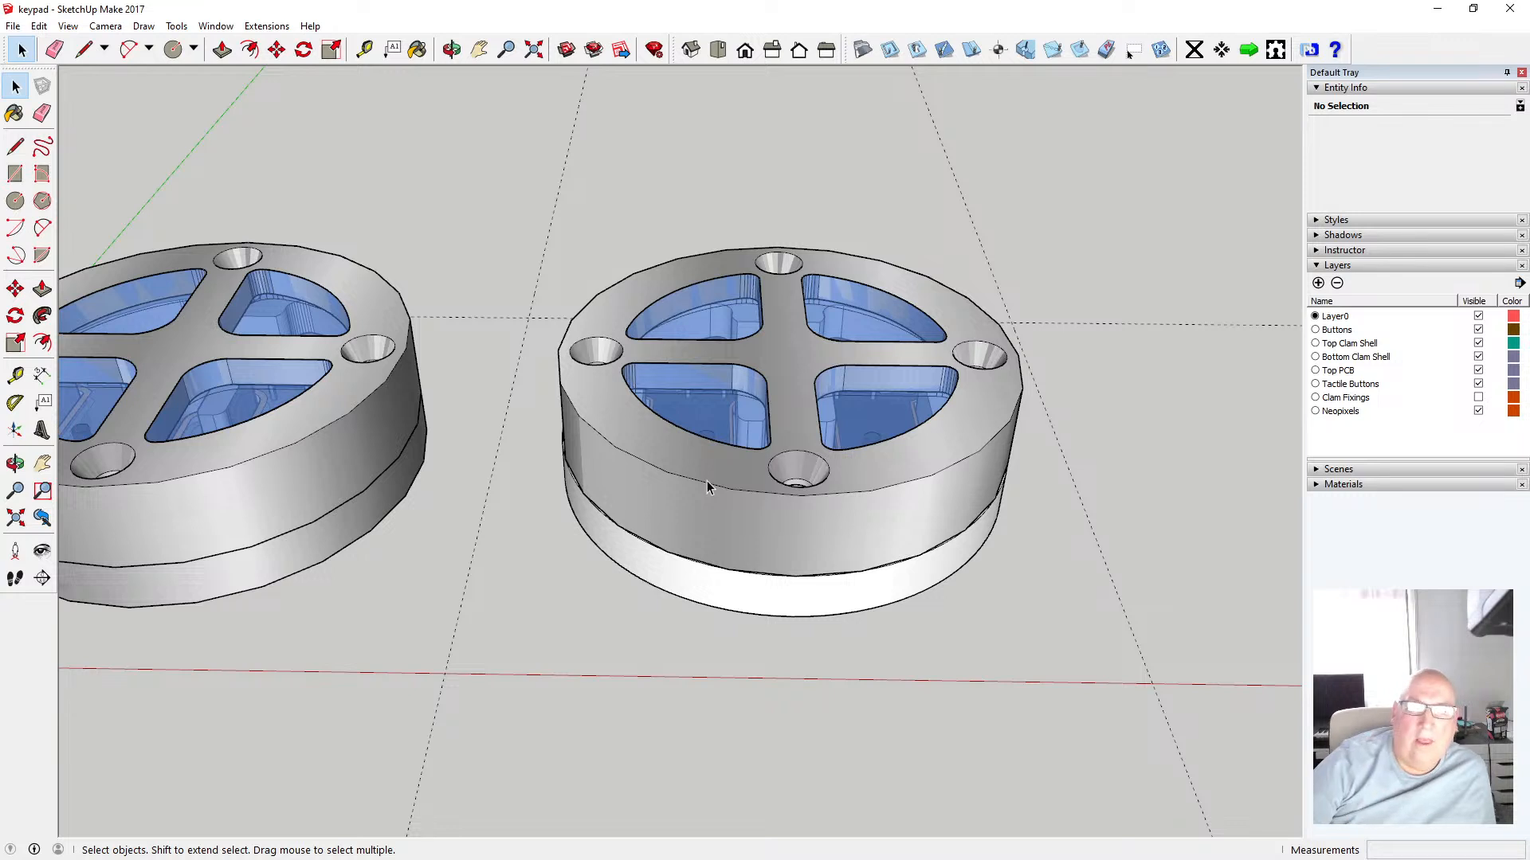
Try measuring from the lower edge of the second shell with the Tape Measure
left_click(364, 50)
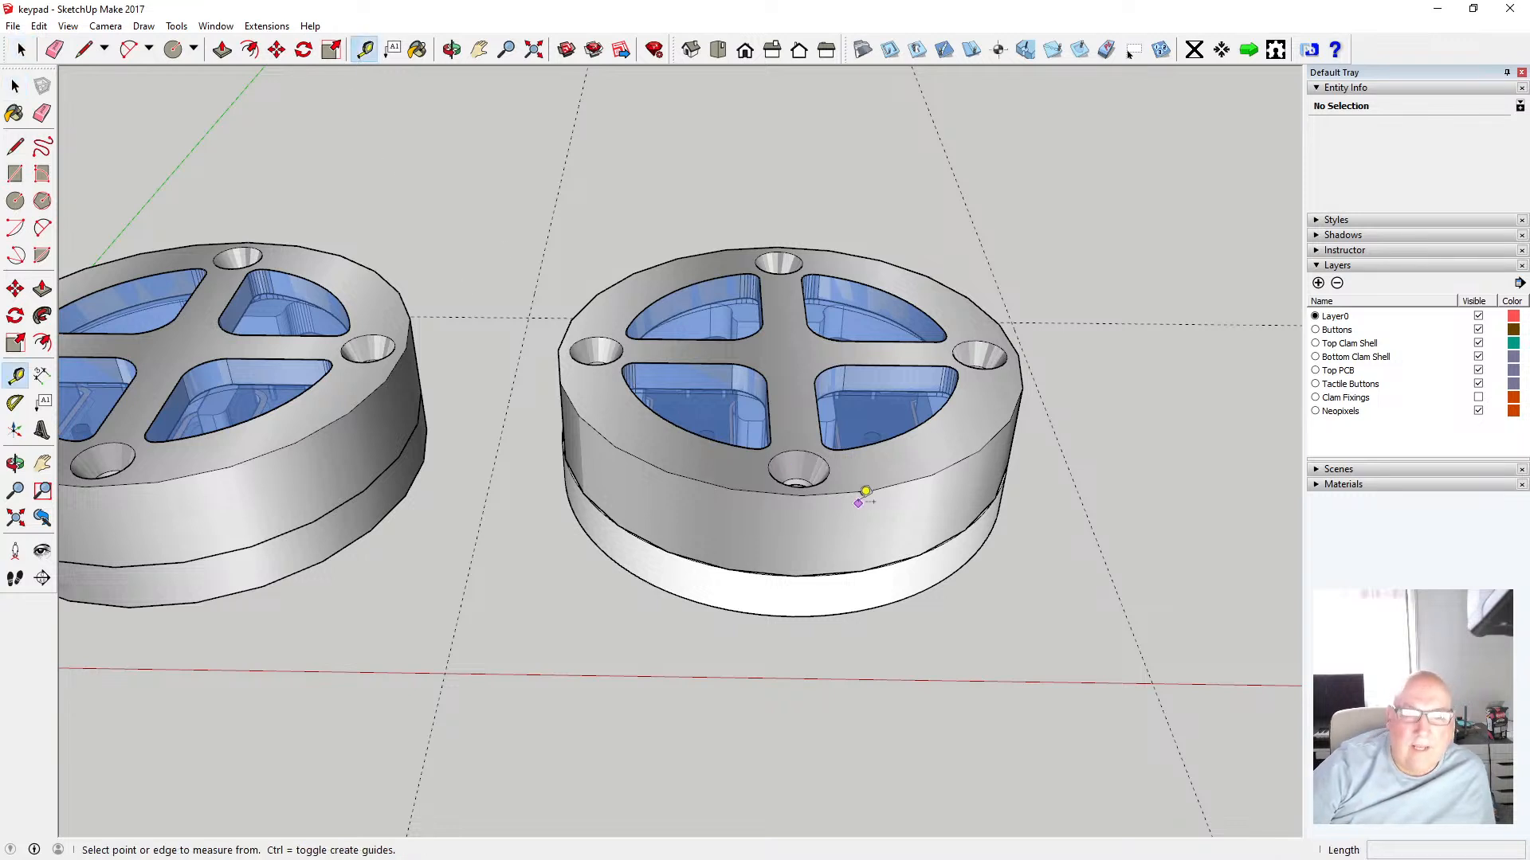
left_click(803, 567)
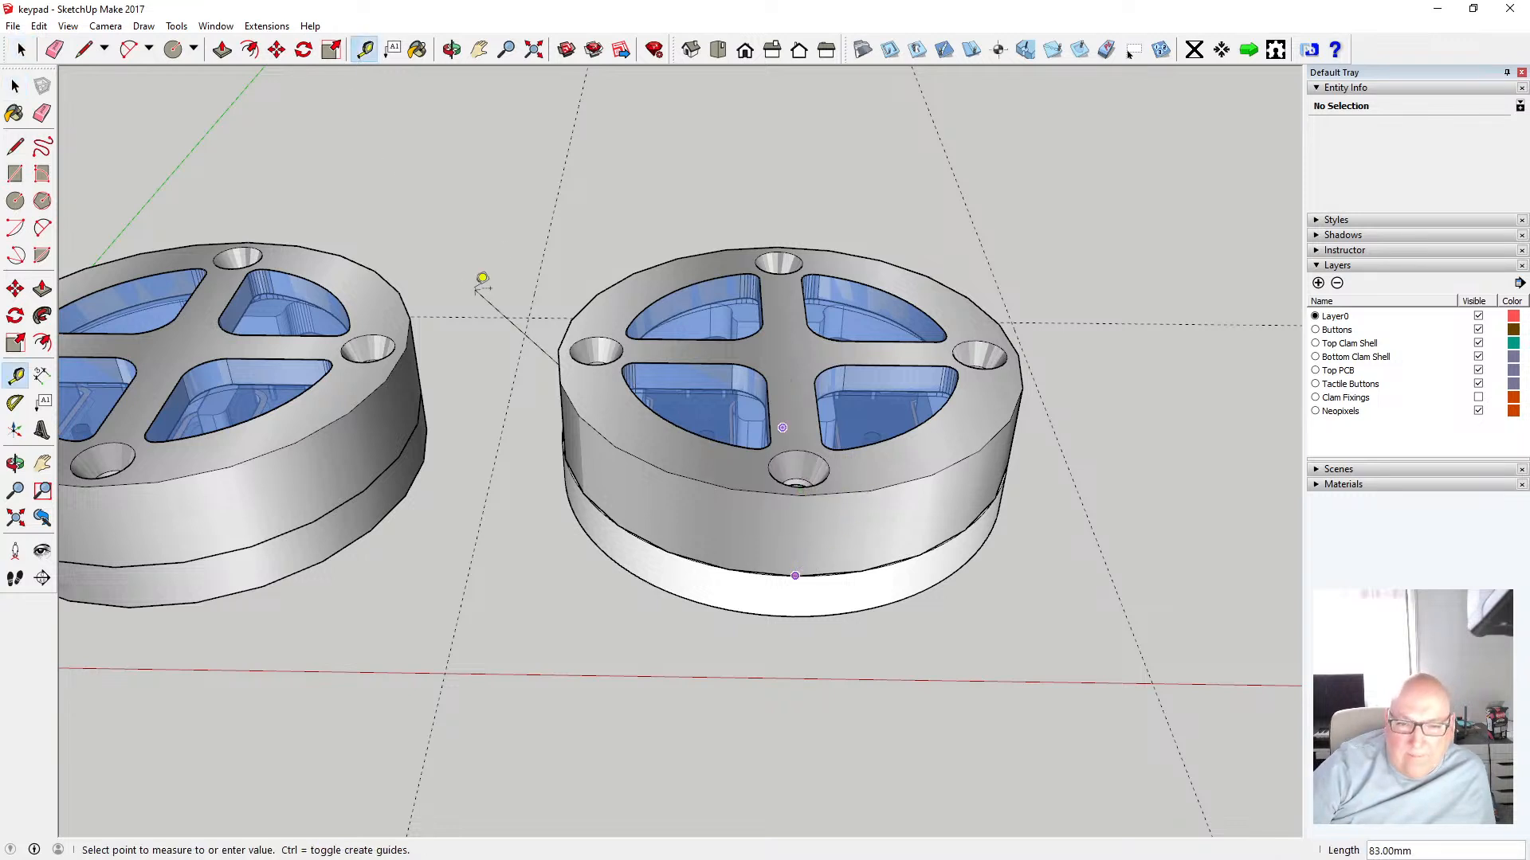
left_click(21, 49)
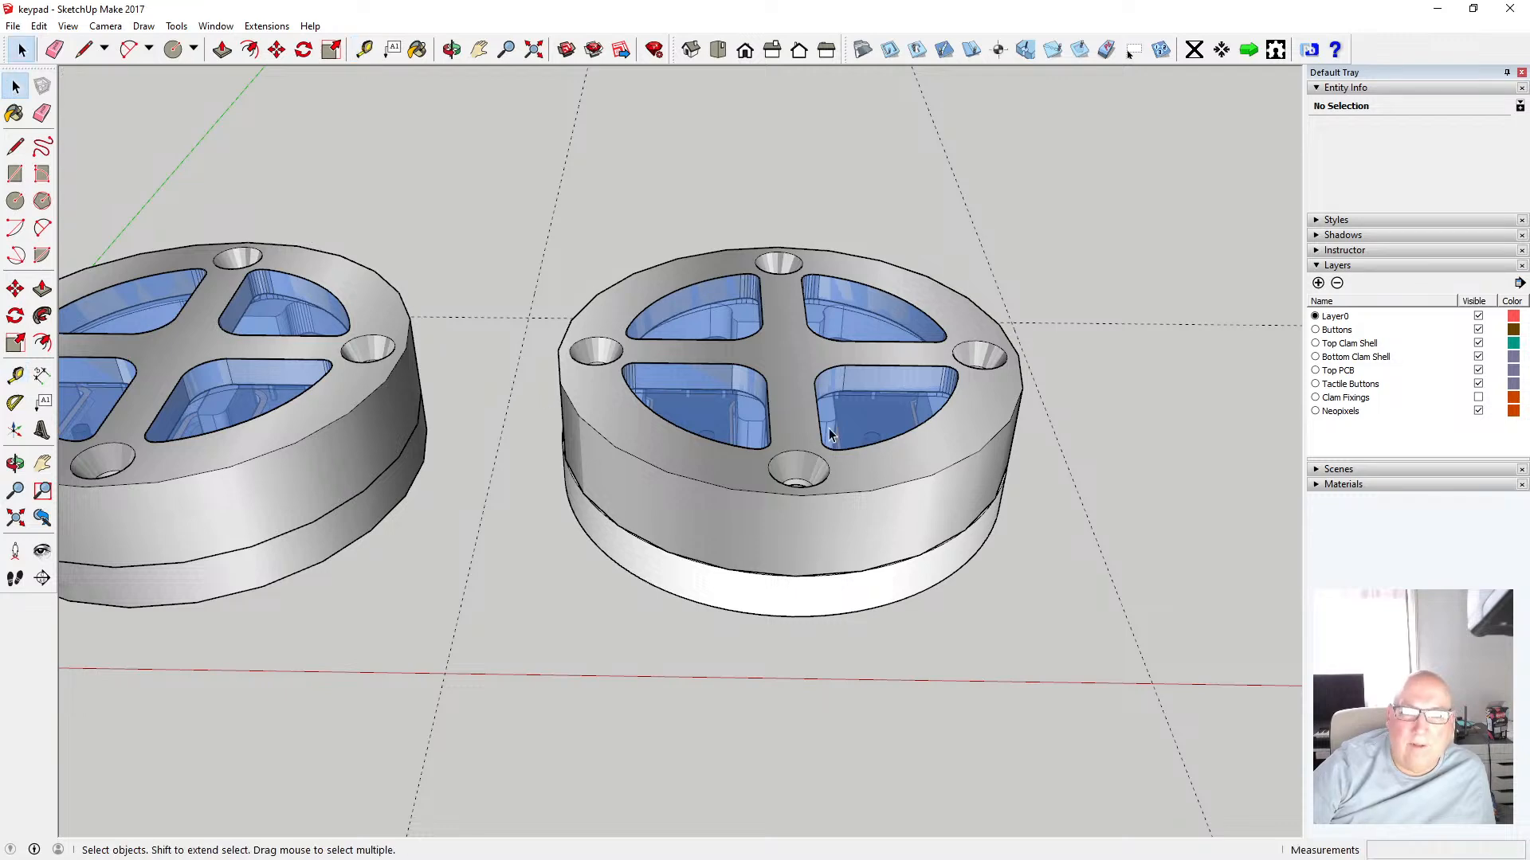
Hide the Bottom Clam Shell, Top PCB and Buttons layers to view the second top shell from underneath
scroll(604, 446, "down", 3)
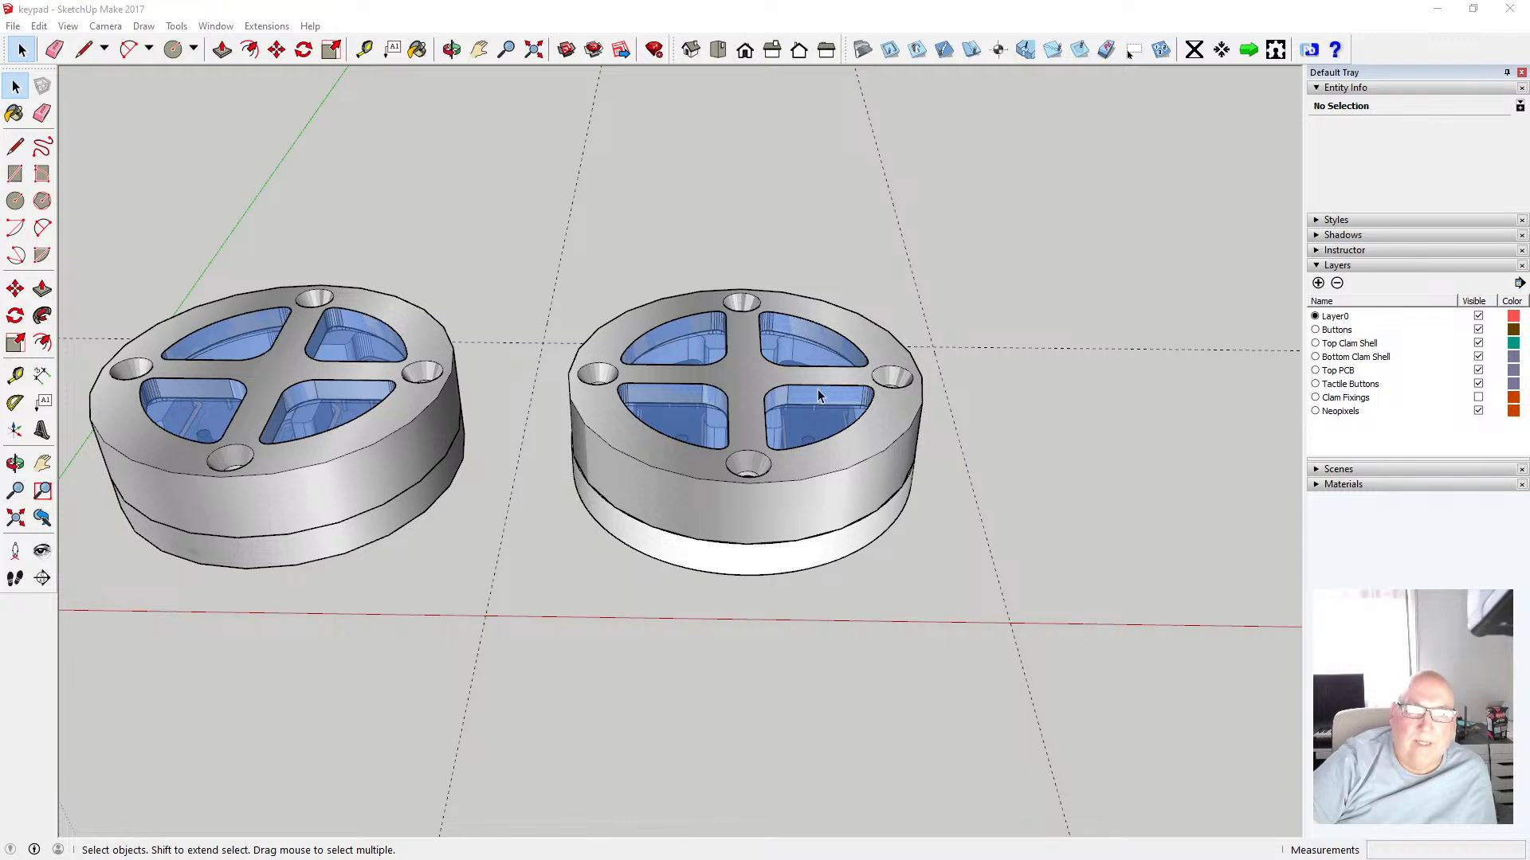
scroll(711, 446, "up", 3)
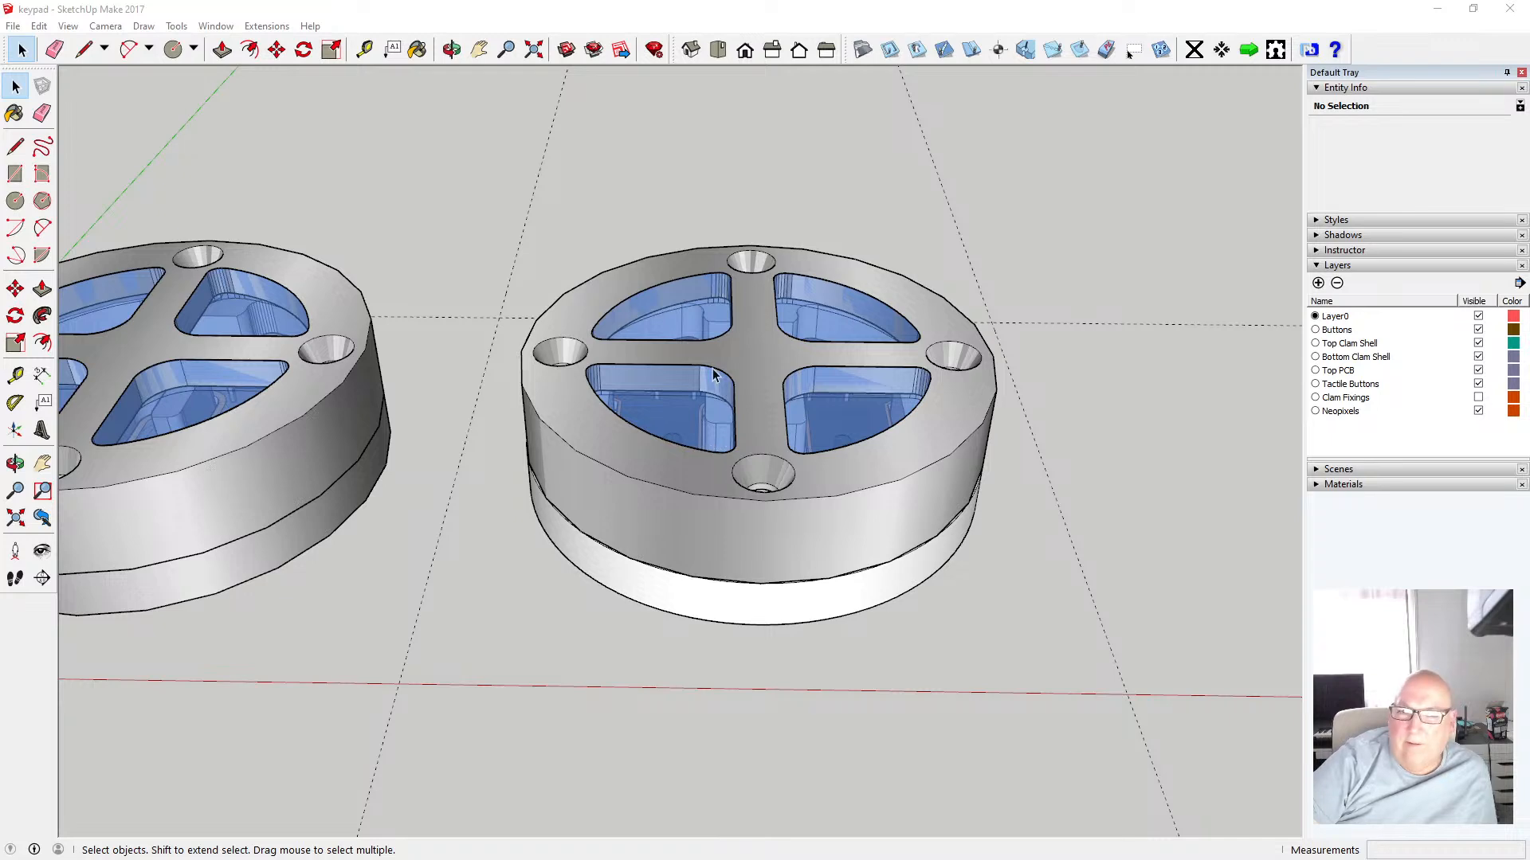
key("o")
left_click_drag(664, 431, 741, 530)
scroll(742, 530, "up", 2)
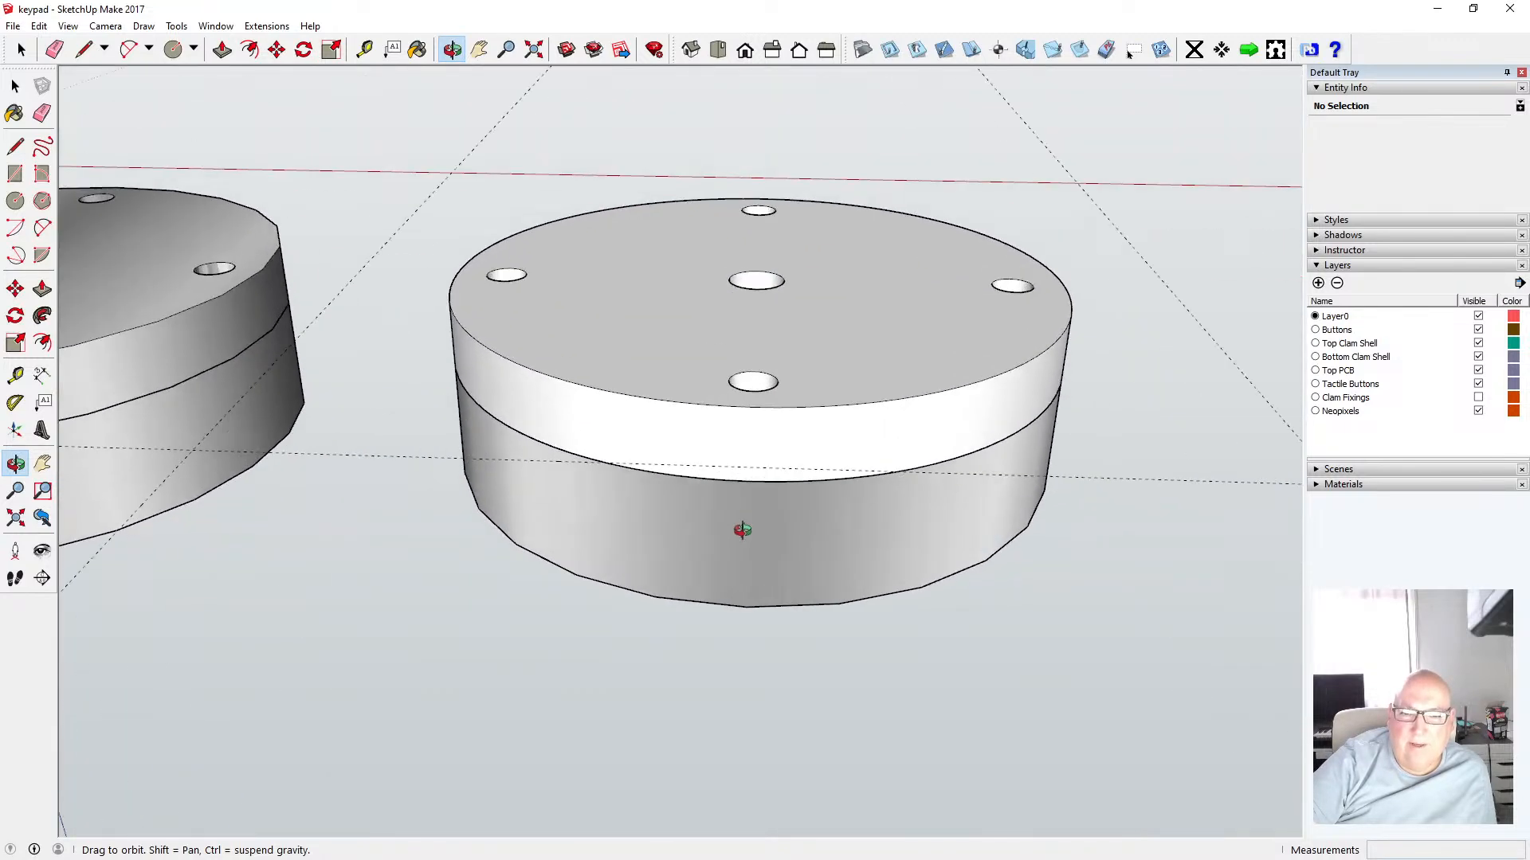
left_click(1477, 357)
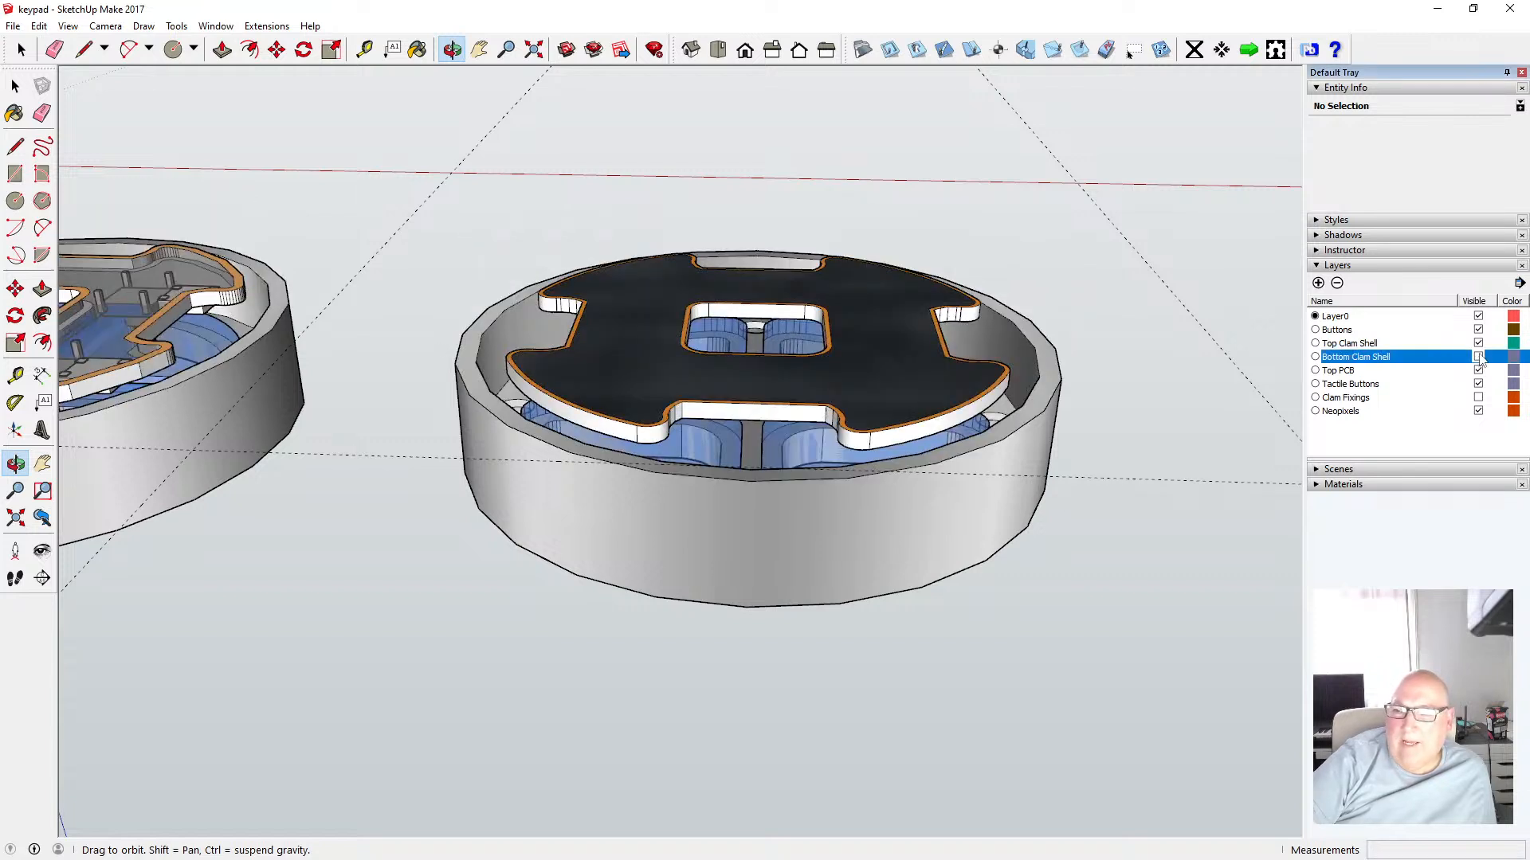
left_click(1477, 370)
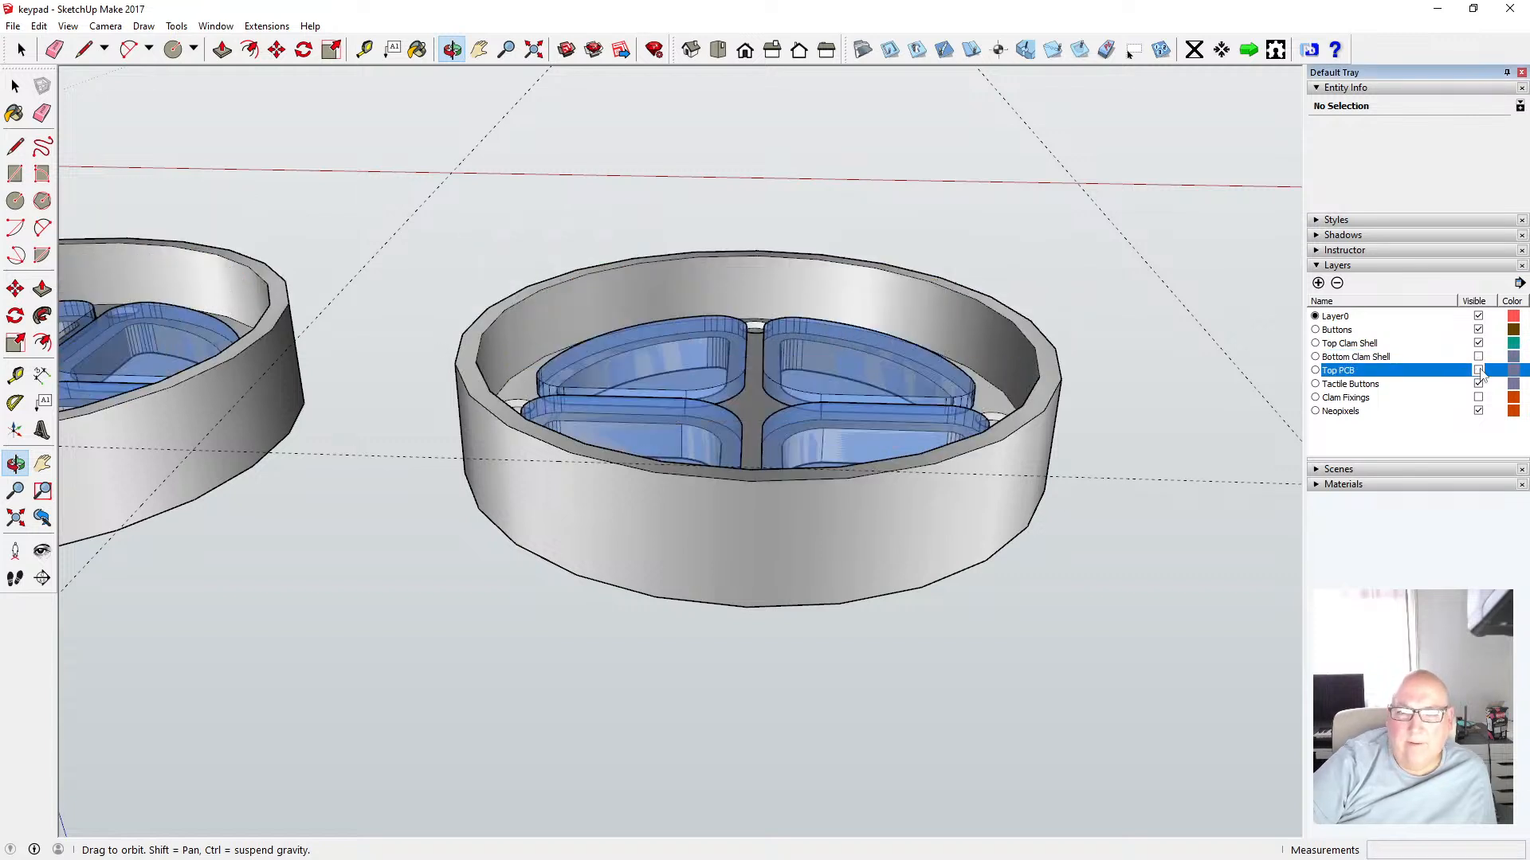
left_click(1478, 330)
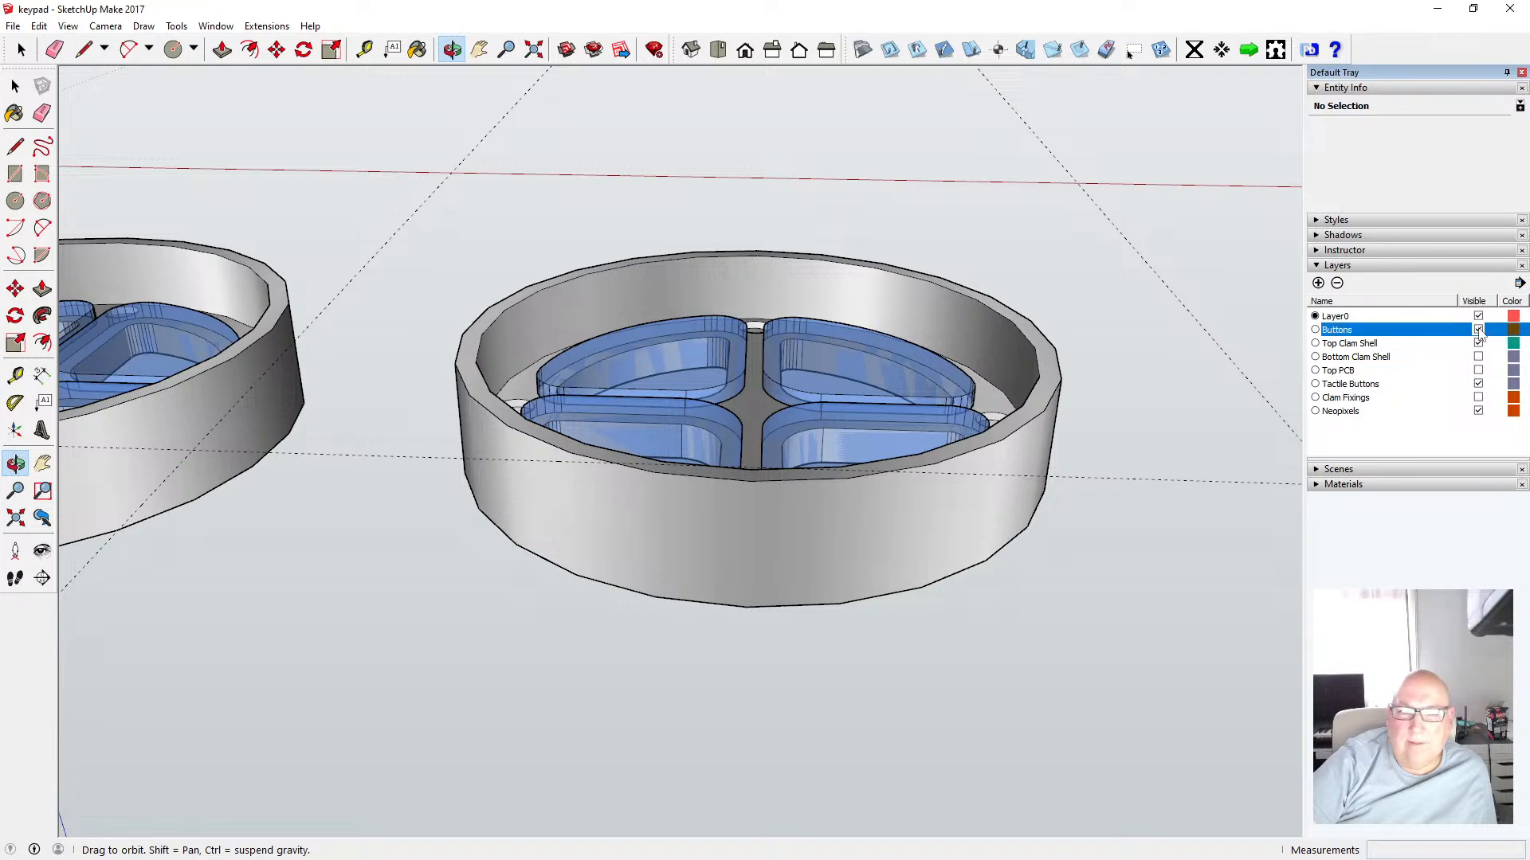
Open the second top clam shell component for editing
left_click_drag(626, 356, 645, 439)
scroll(645, 438, "down", 1)
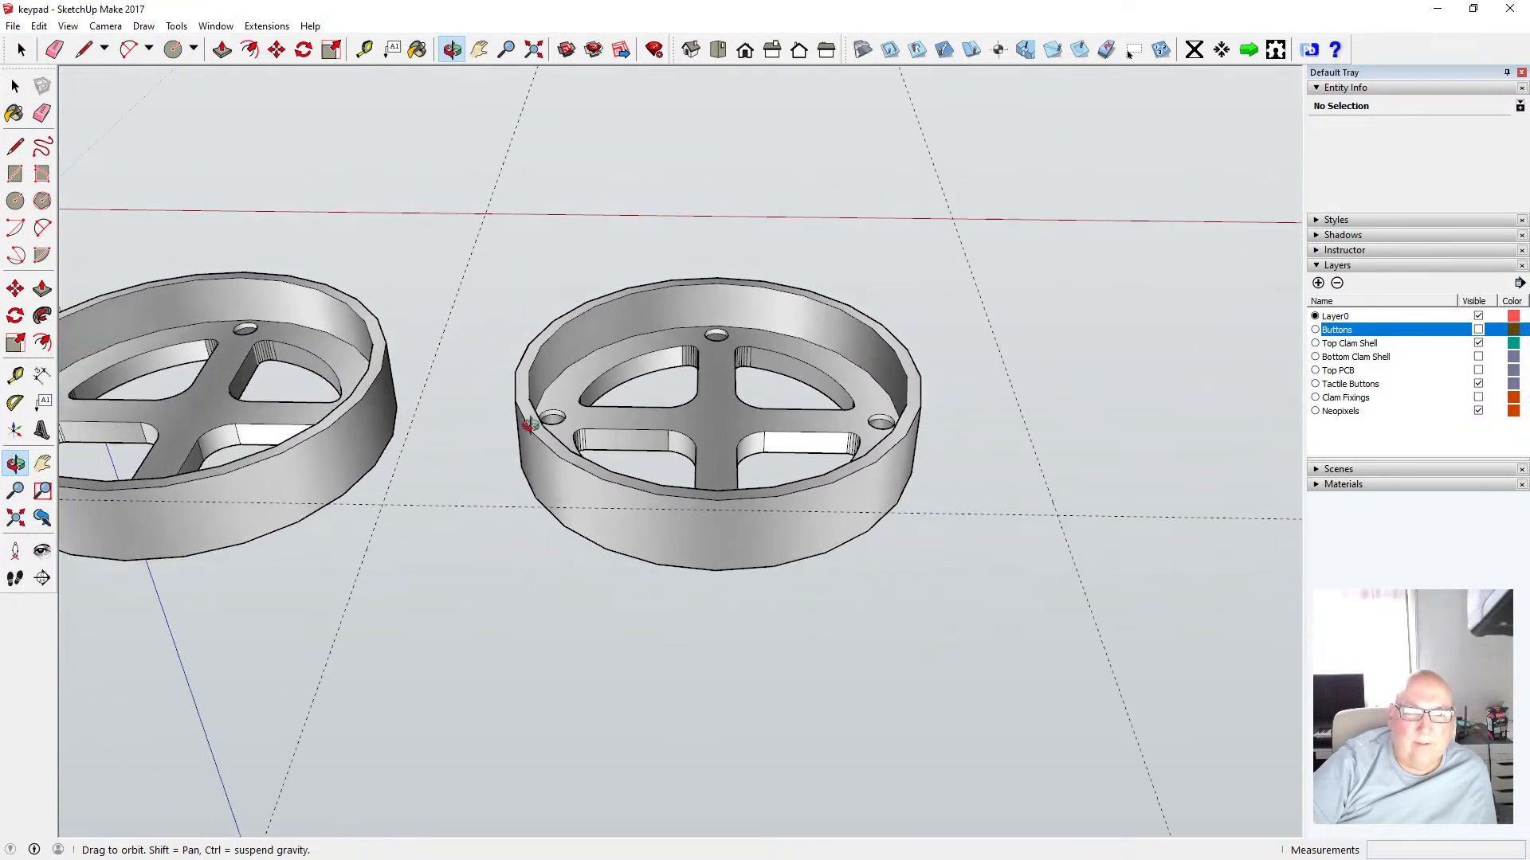
scroll(722, 405, "up", 2)
scroll(722, 405, "up", 1)
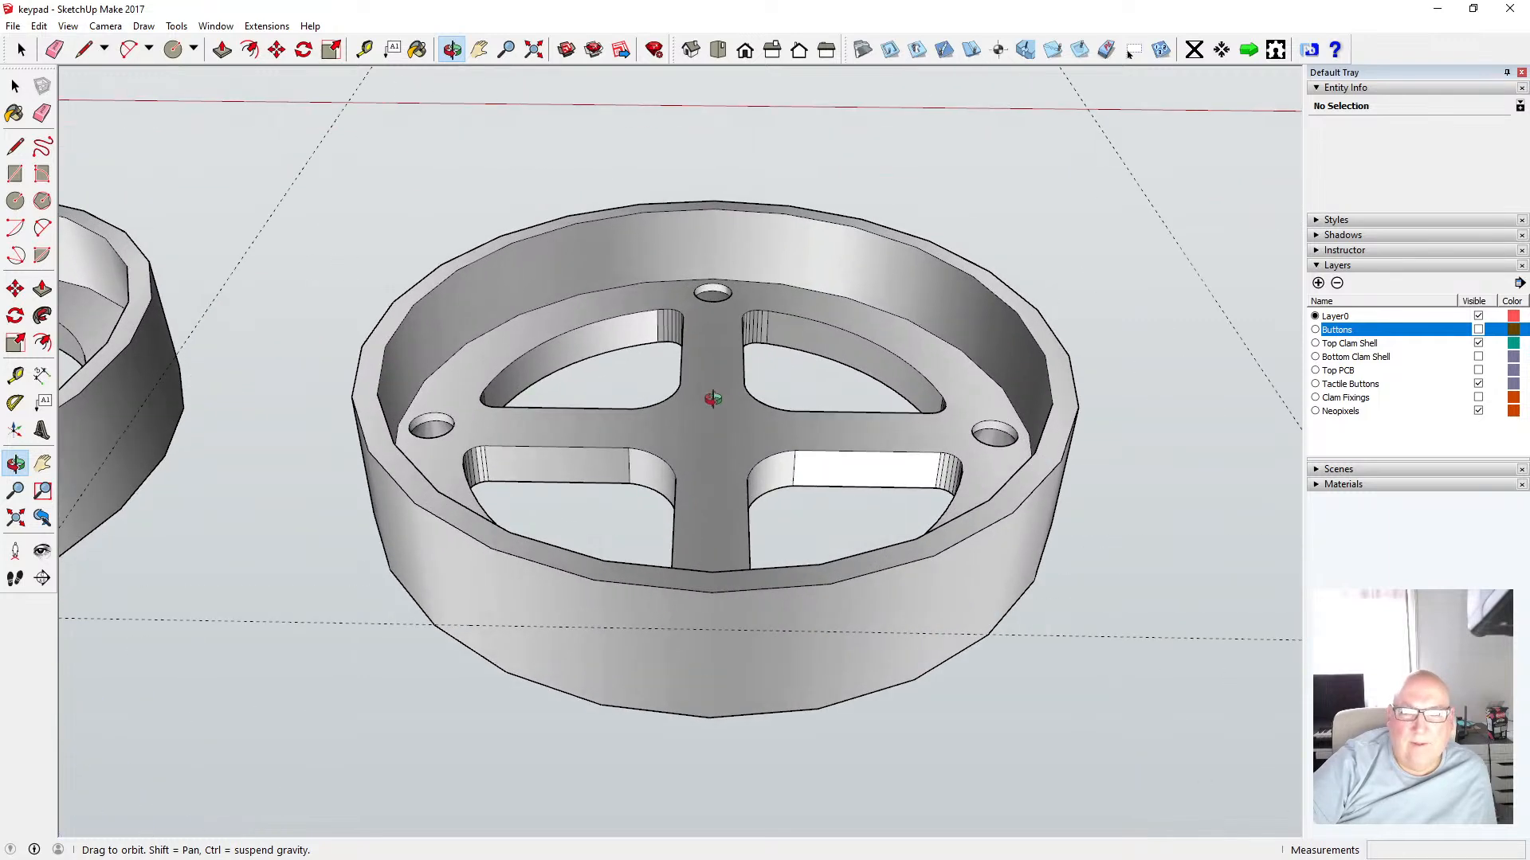
scroll(687, 452, "up", 2)
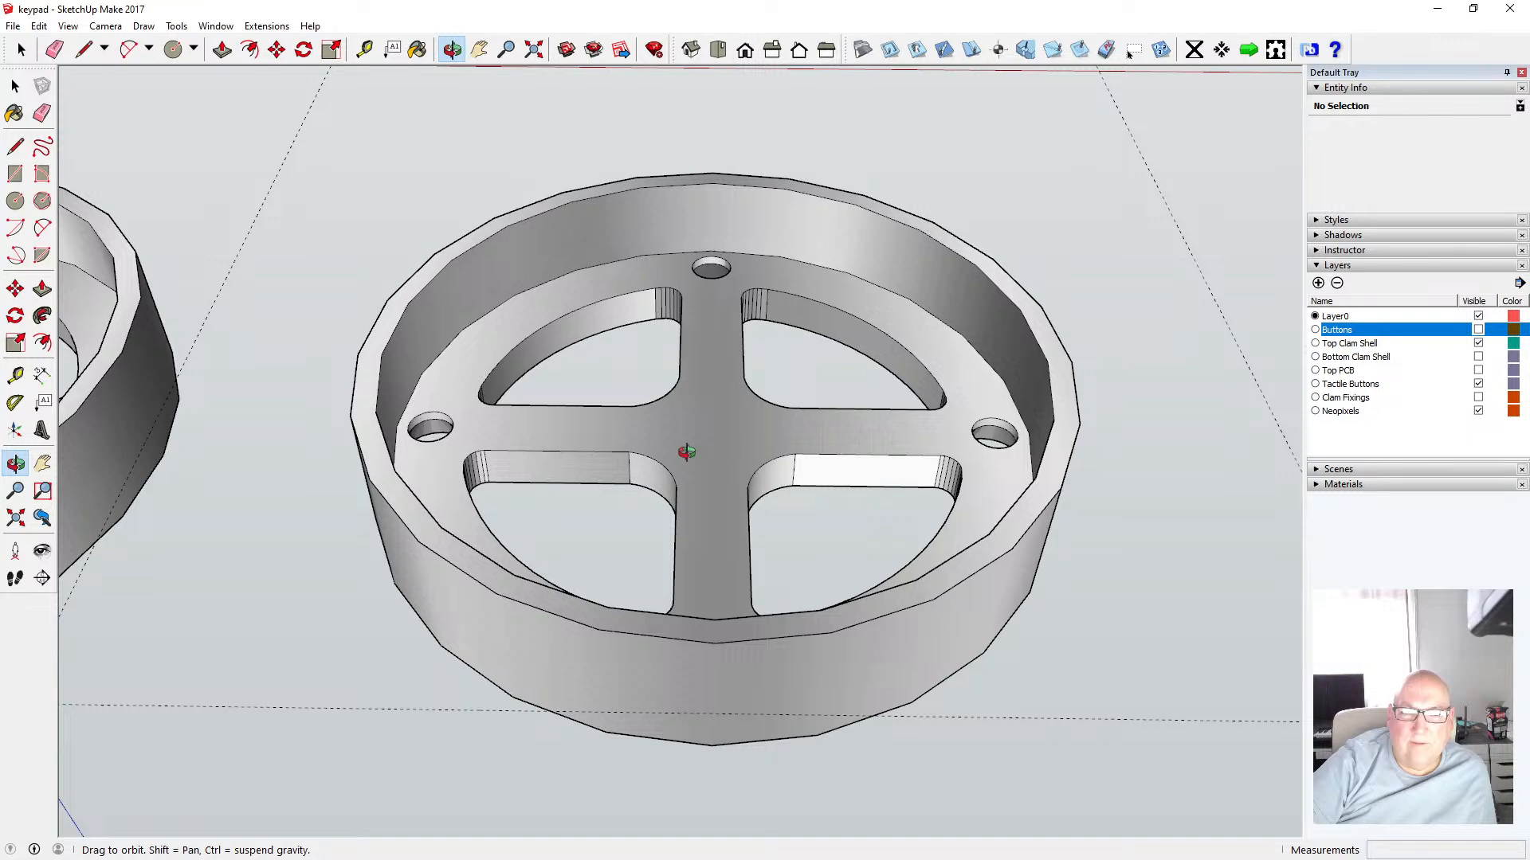
left_click_drag(686, 452, 663, 396)
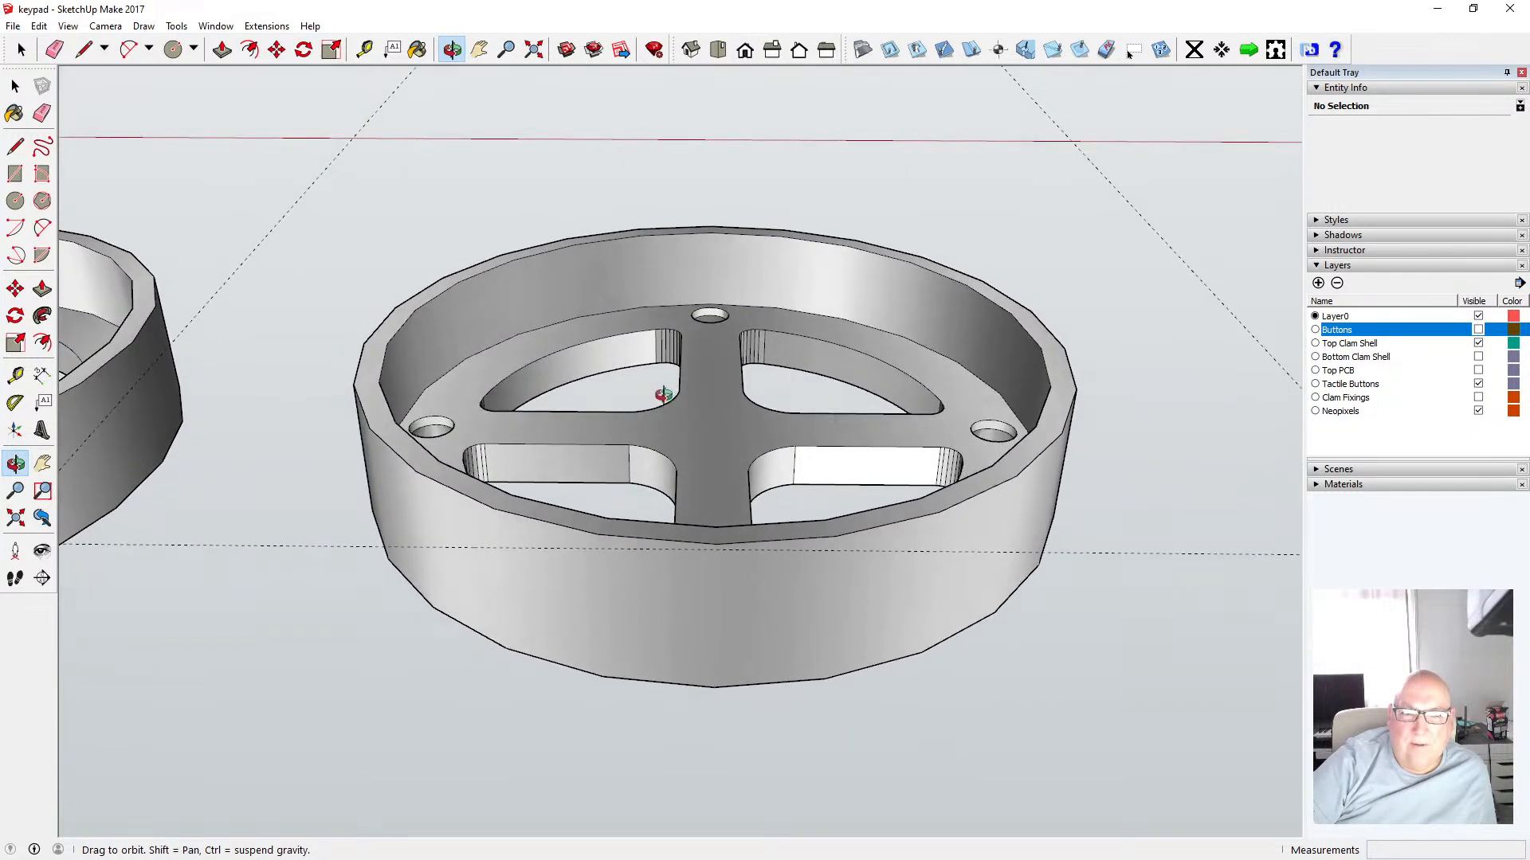
left_click_drag(545, 513, 518, 564)
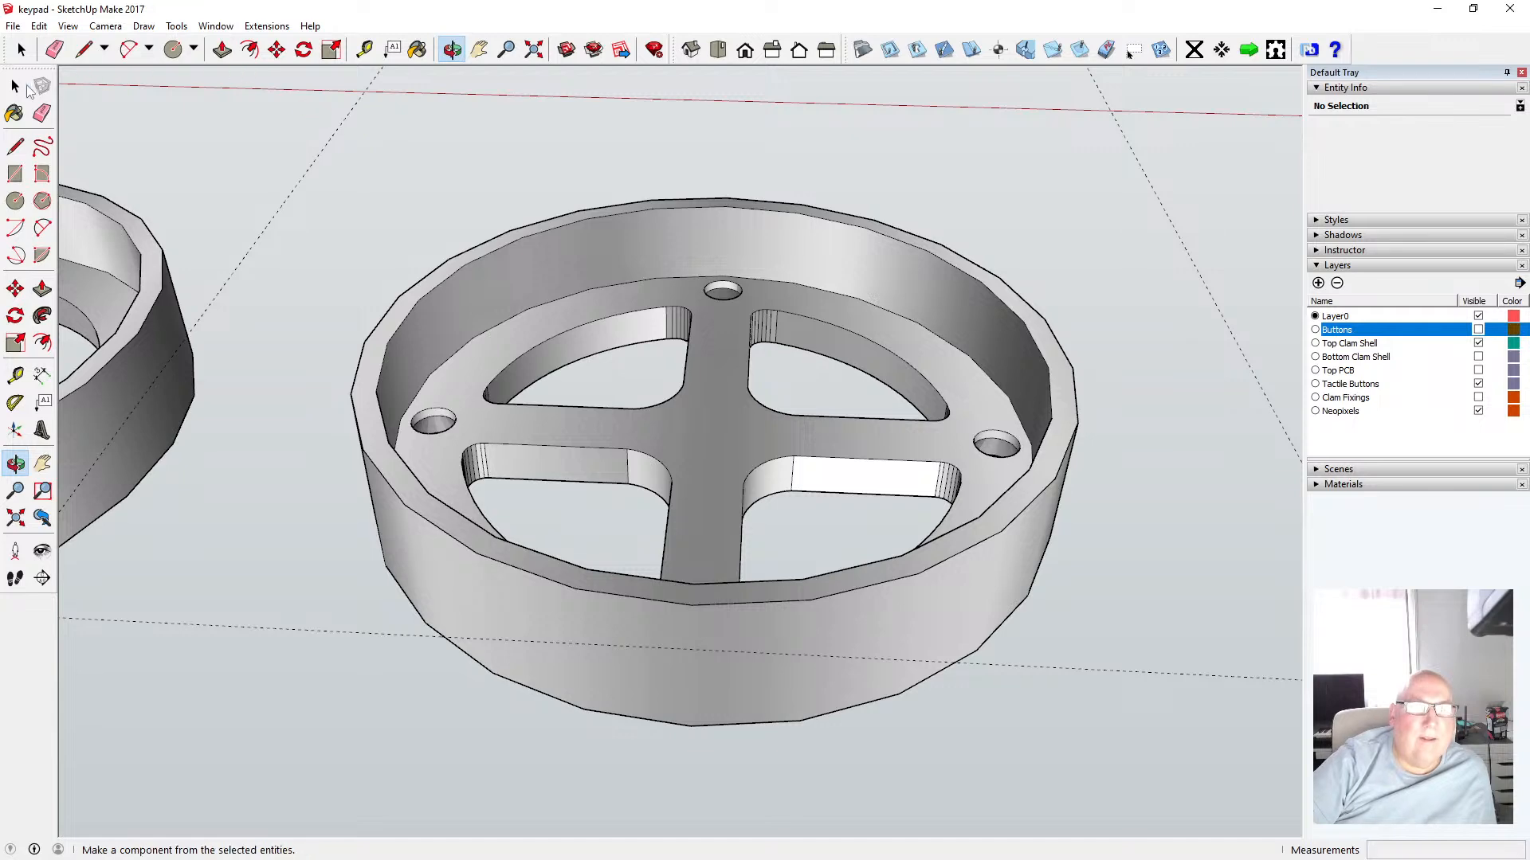
key("space")
double_click(541, 269)
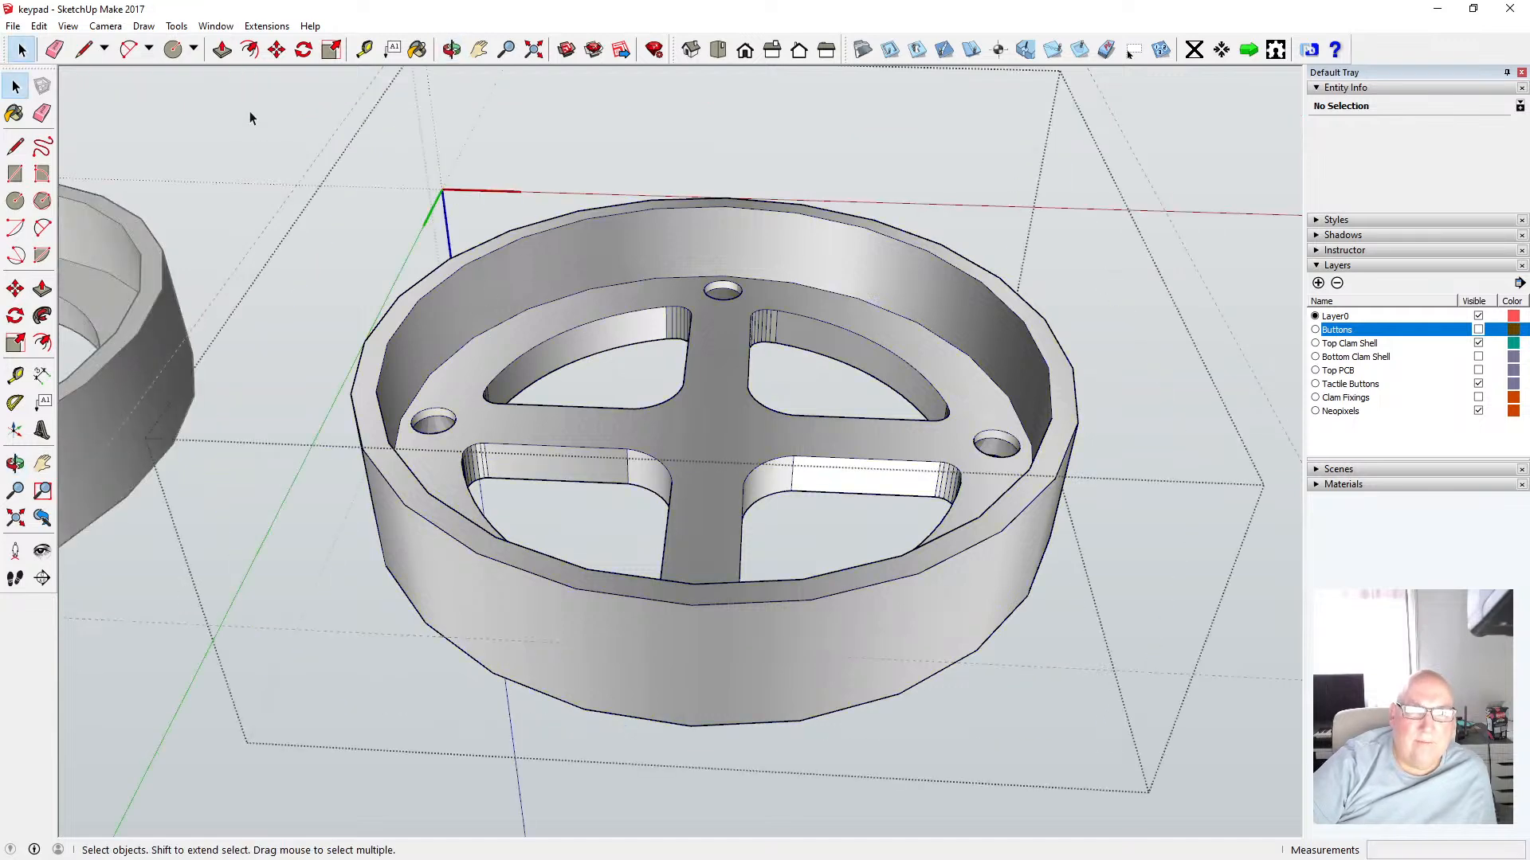
Make the second top clam shell component unique
left_click(250, 111)
left_click(527, 257)
right_click(528, 255)
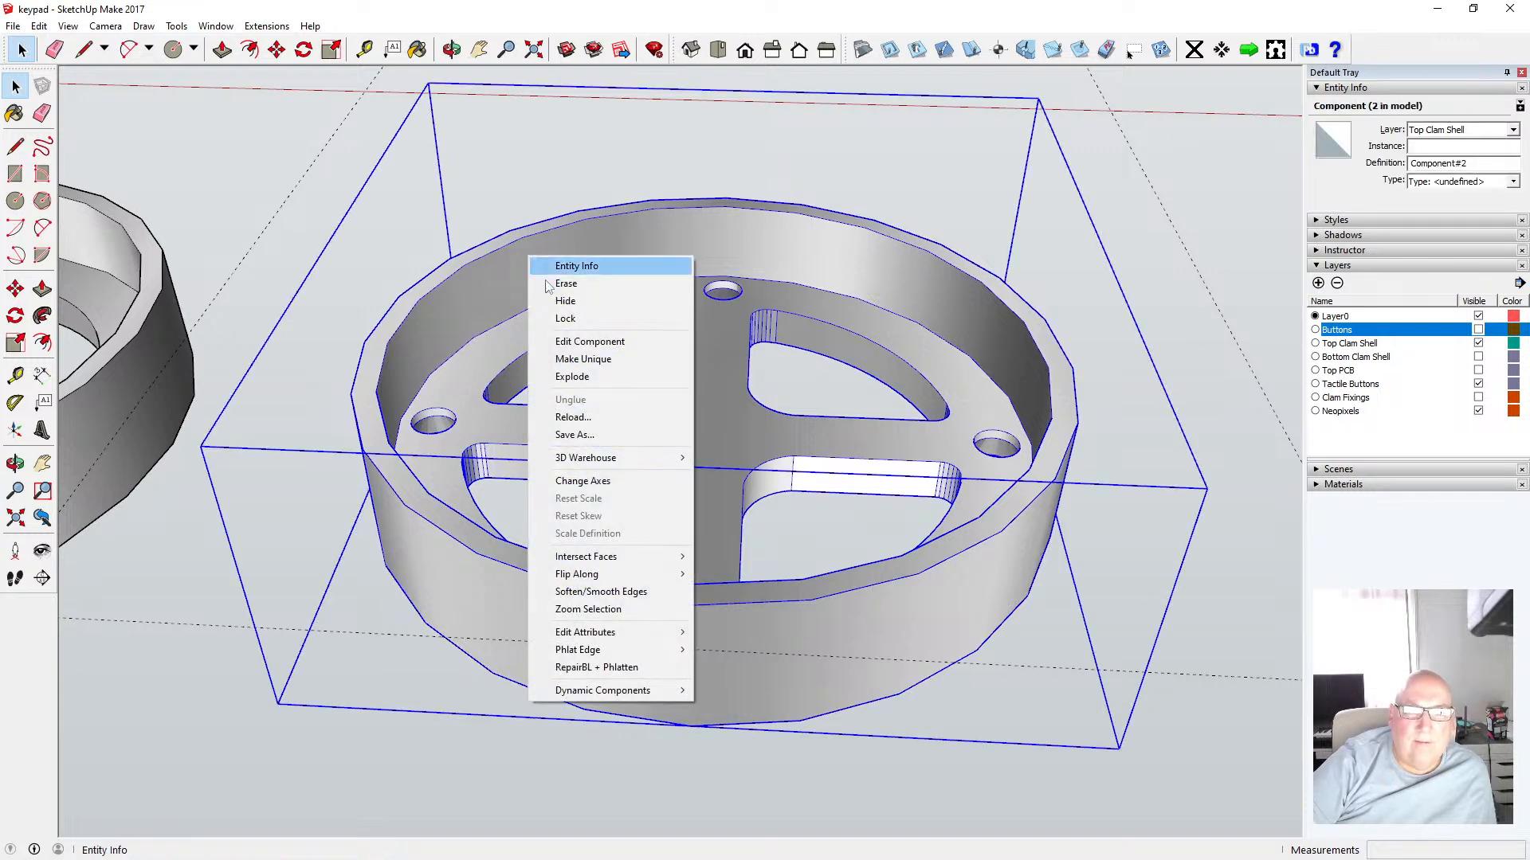
left_click(602, 360)
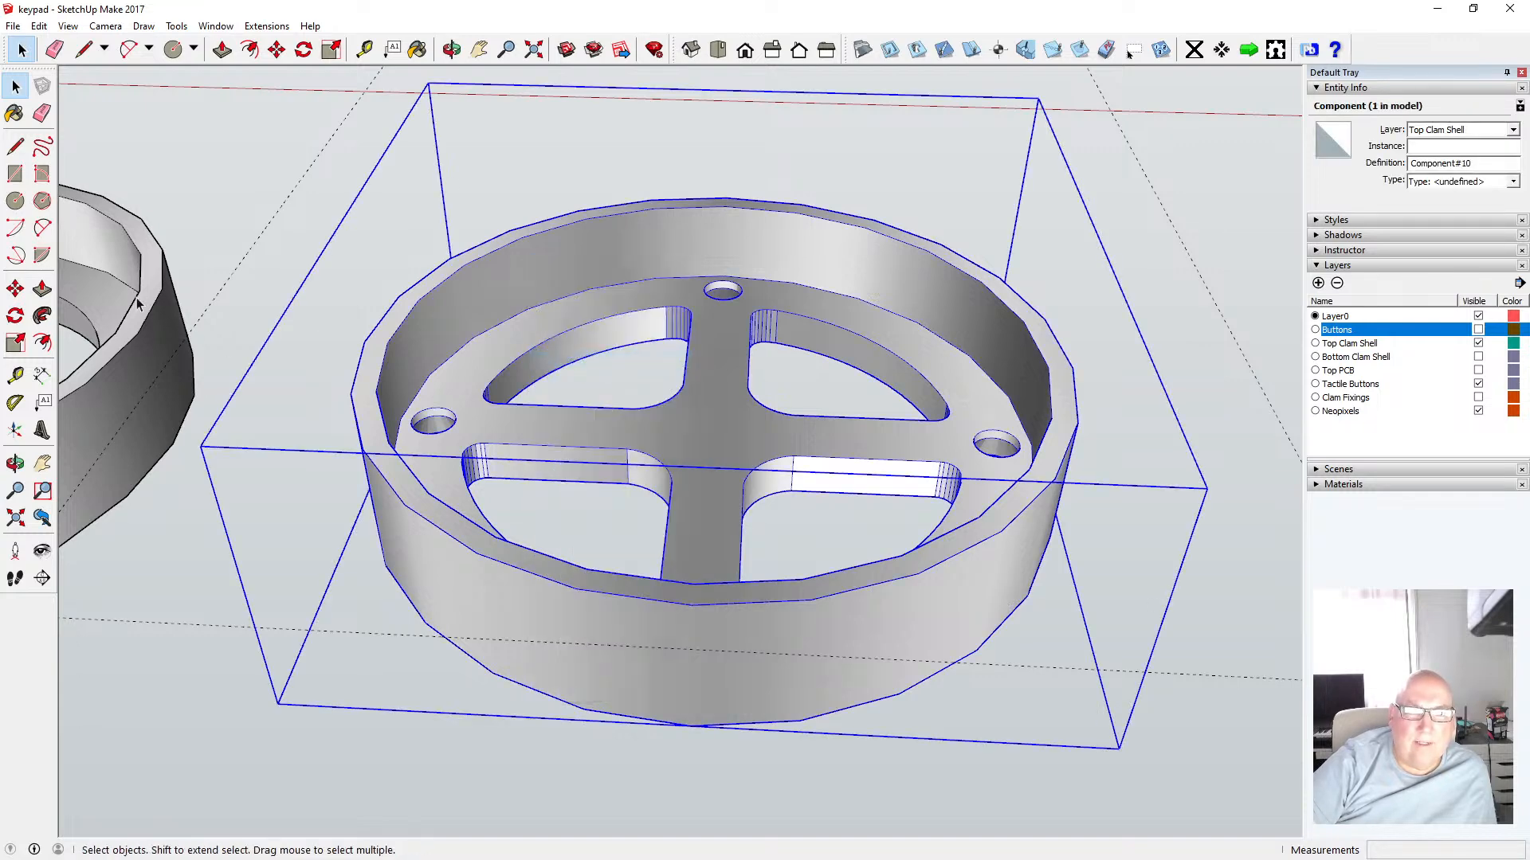
Open the unique shell for editing and push its top rim face down 8.10 mm with Push/Pull
left_click(248, 132)
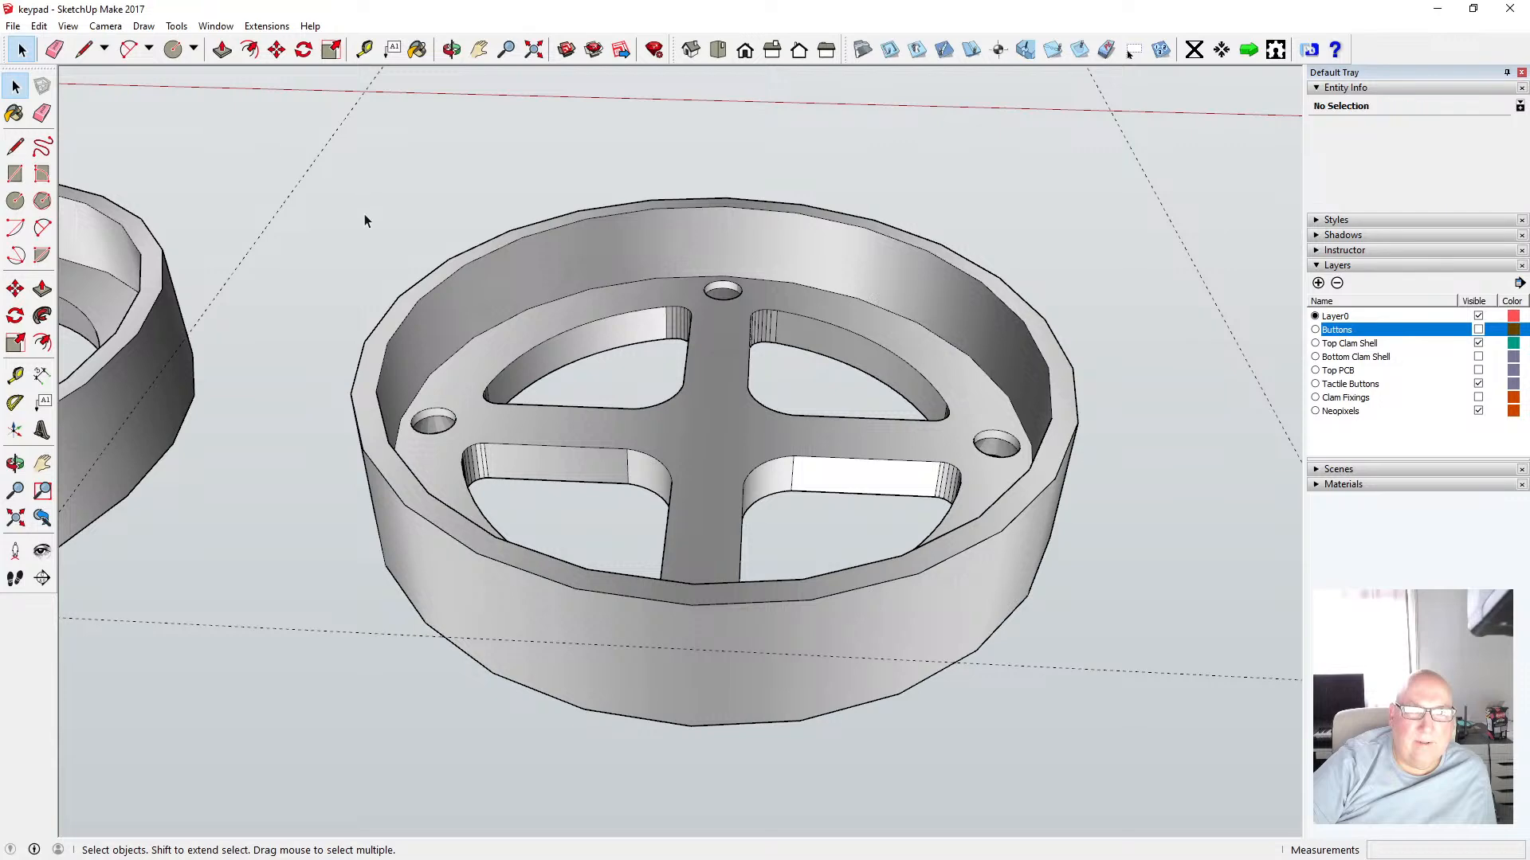
double_click(518, 265)
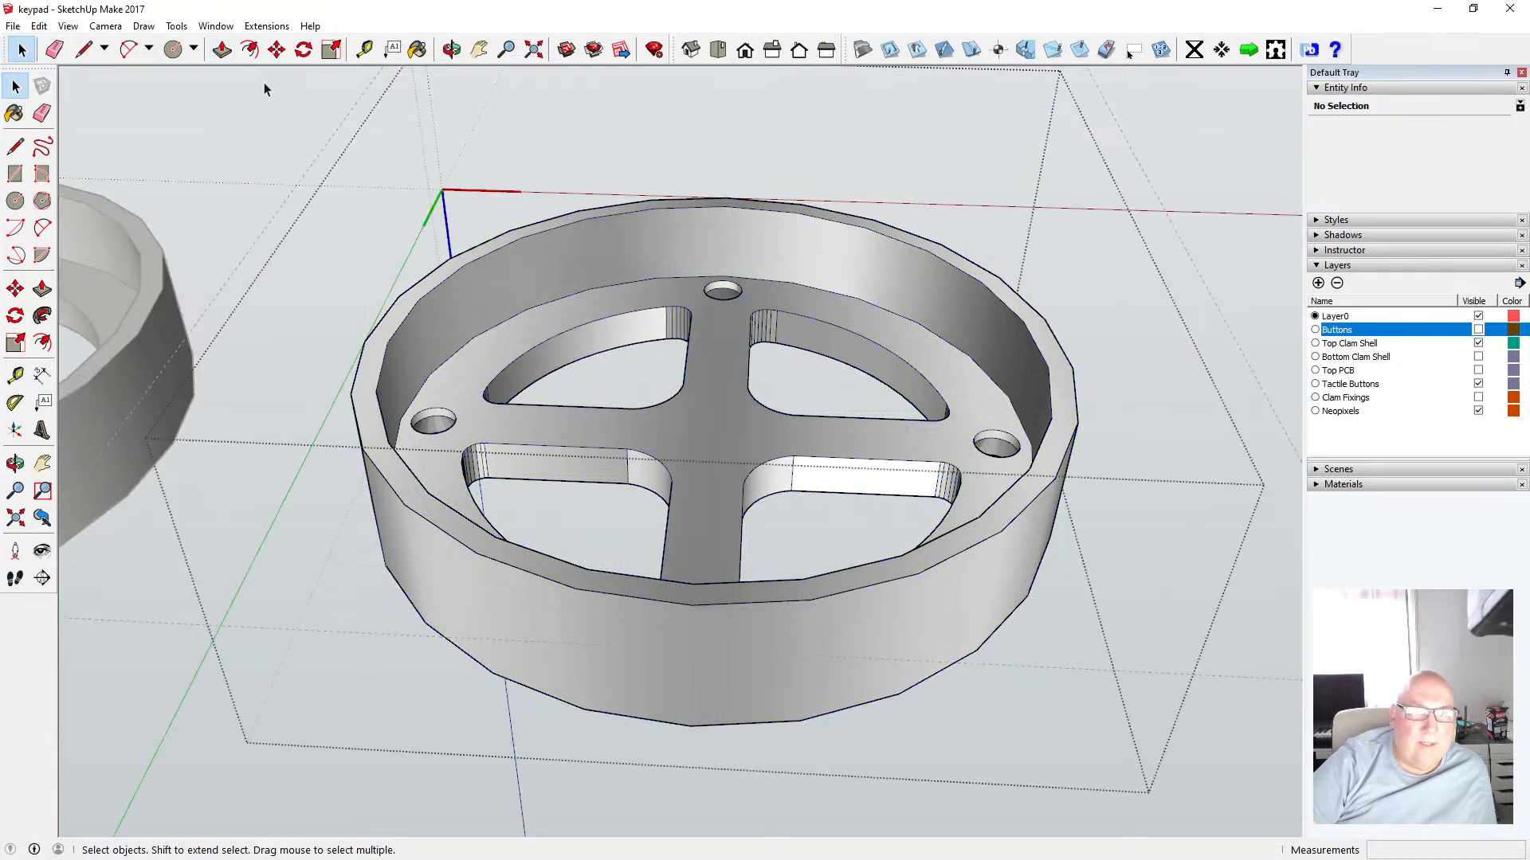
left_click(221, 49)
left_click_drag(394, 333, 435, 402)
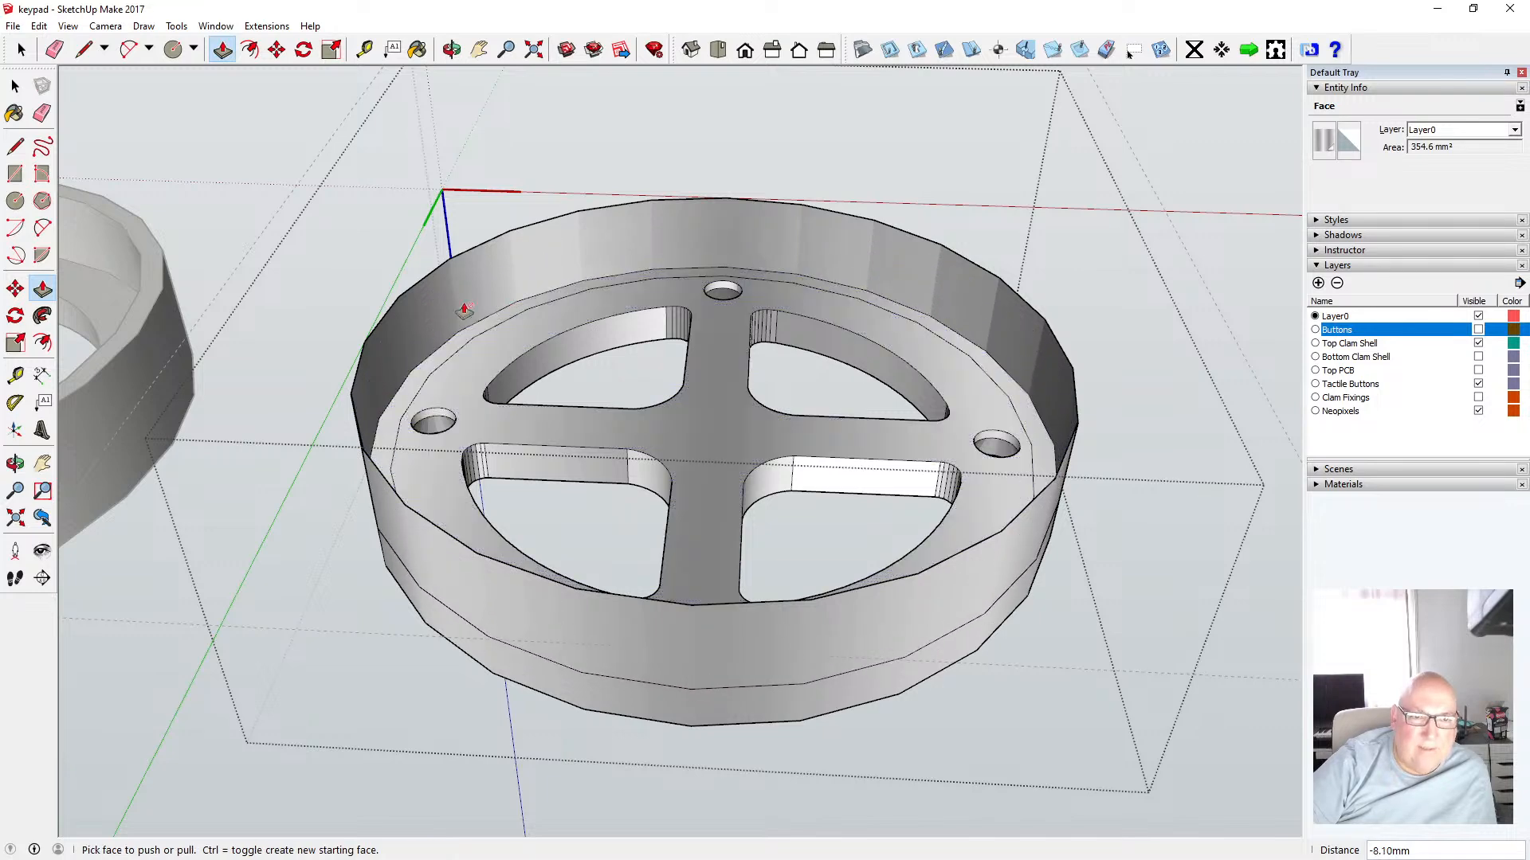
key("space")
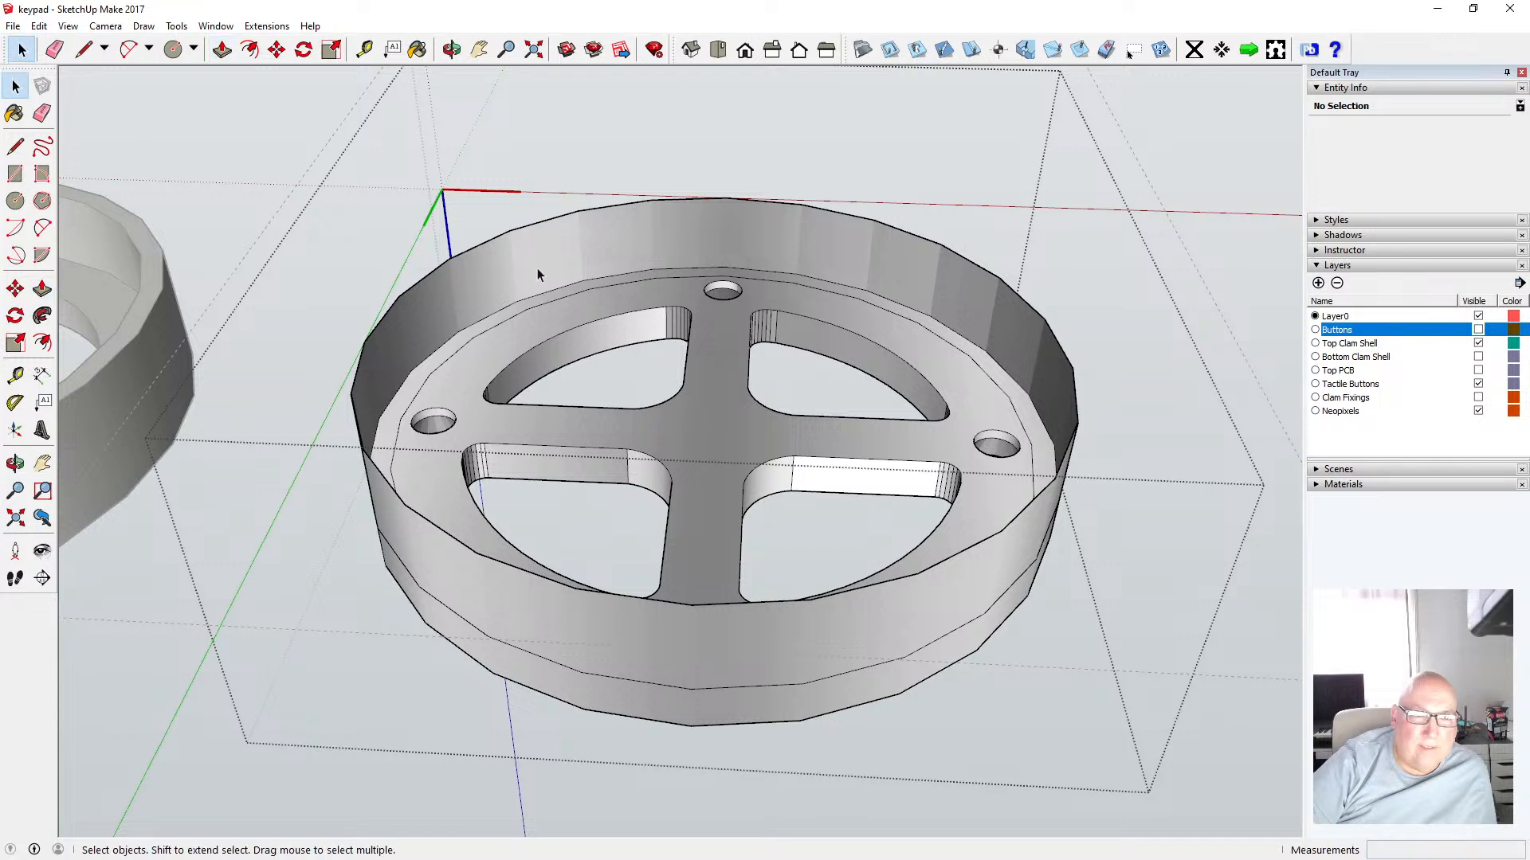
Move the inner top circle edge of the rim down 8.10 mm
left_click(504, 237)
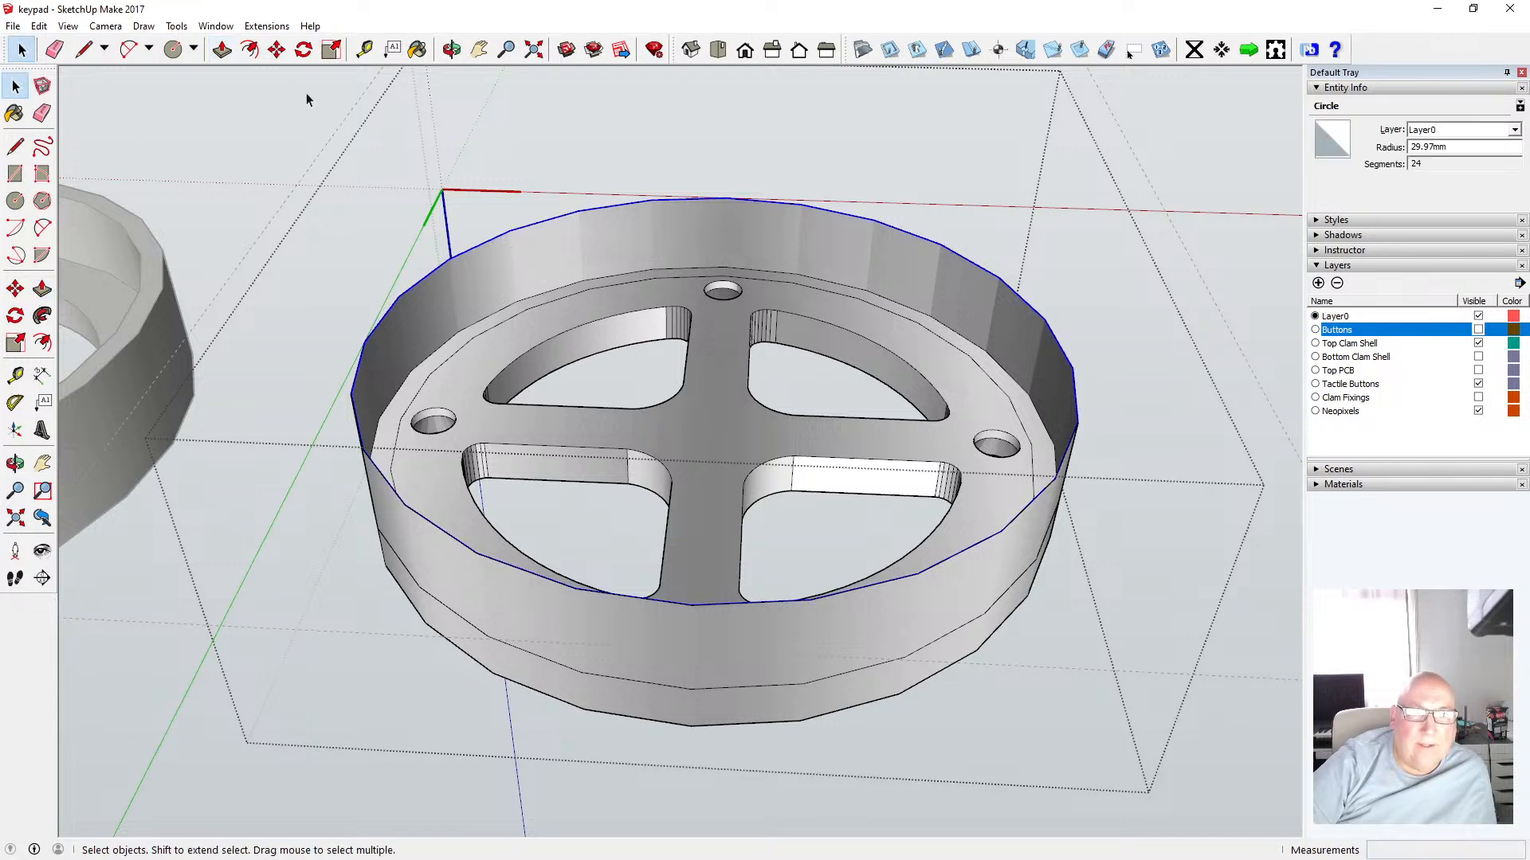
left_click(276, 53)
left_click(438, 267)
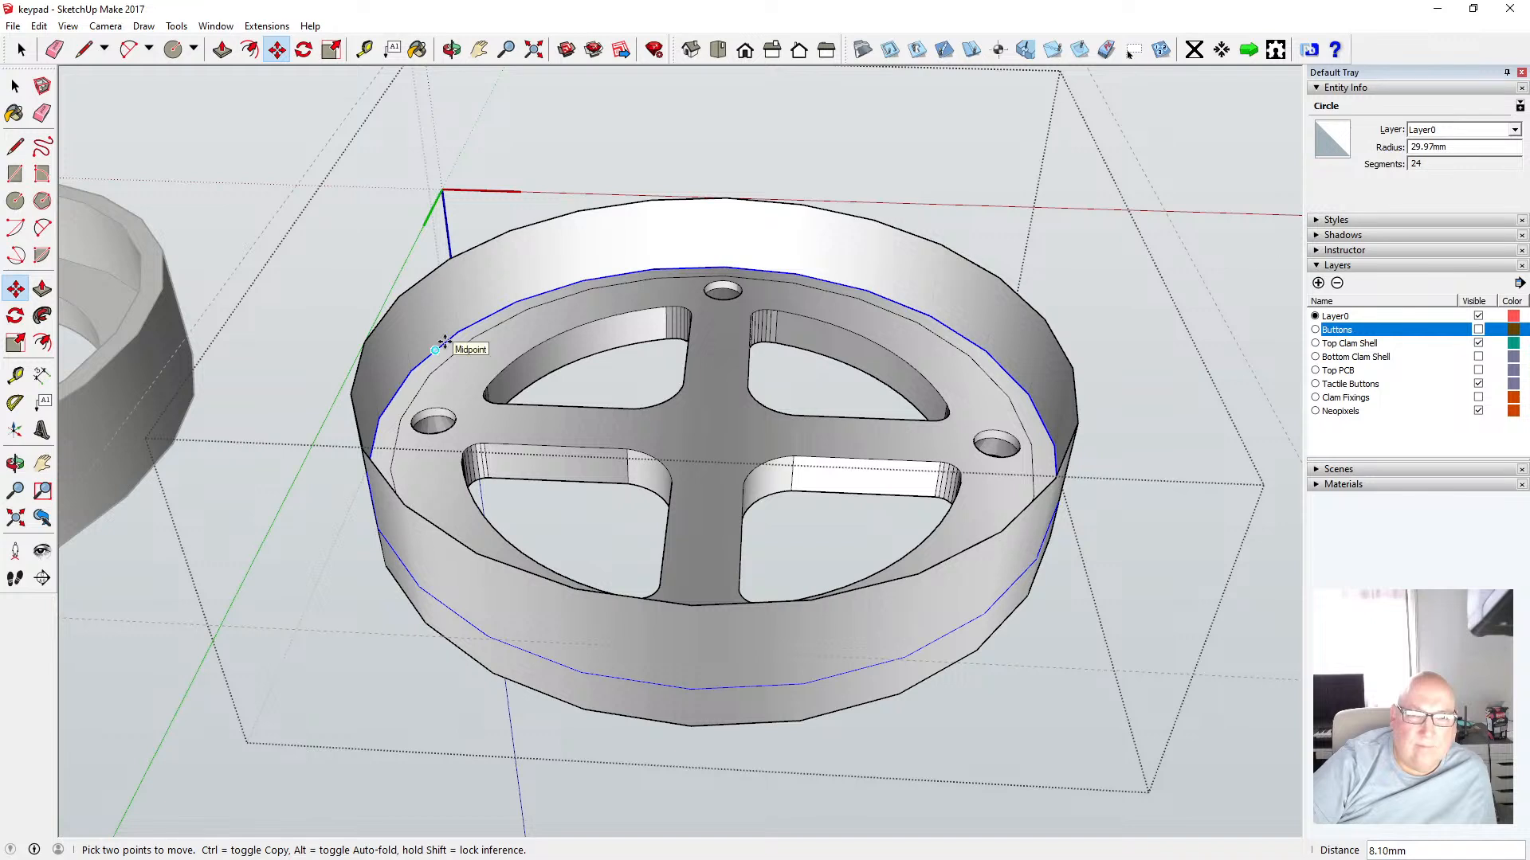
left_click(443, 343)
key("space")
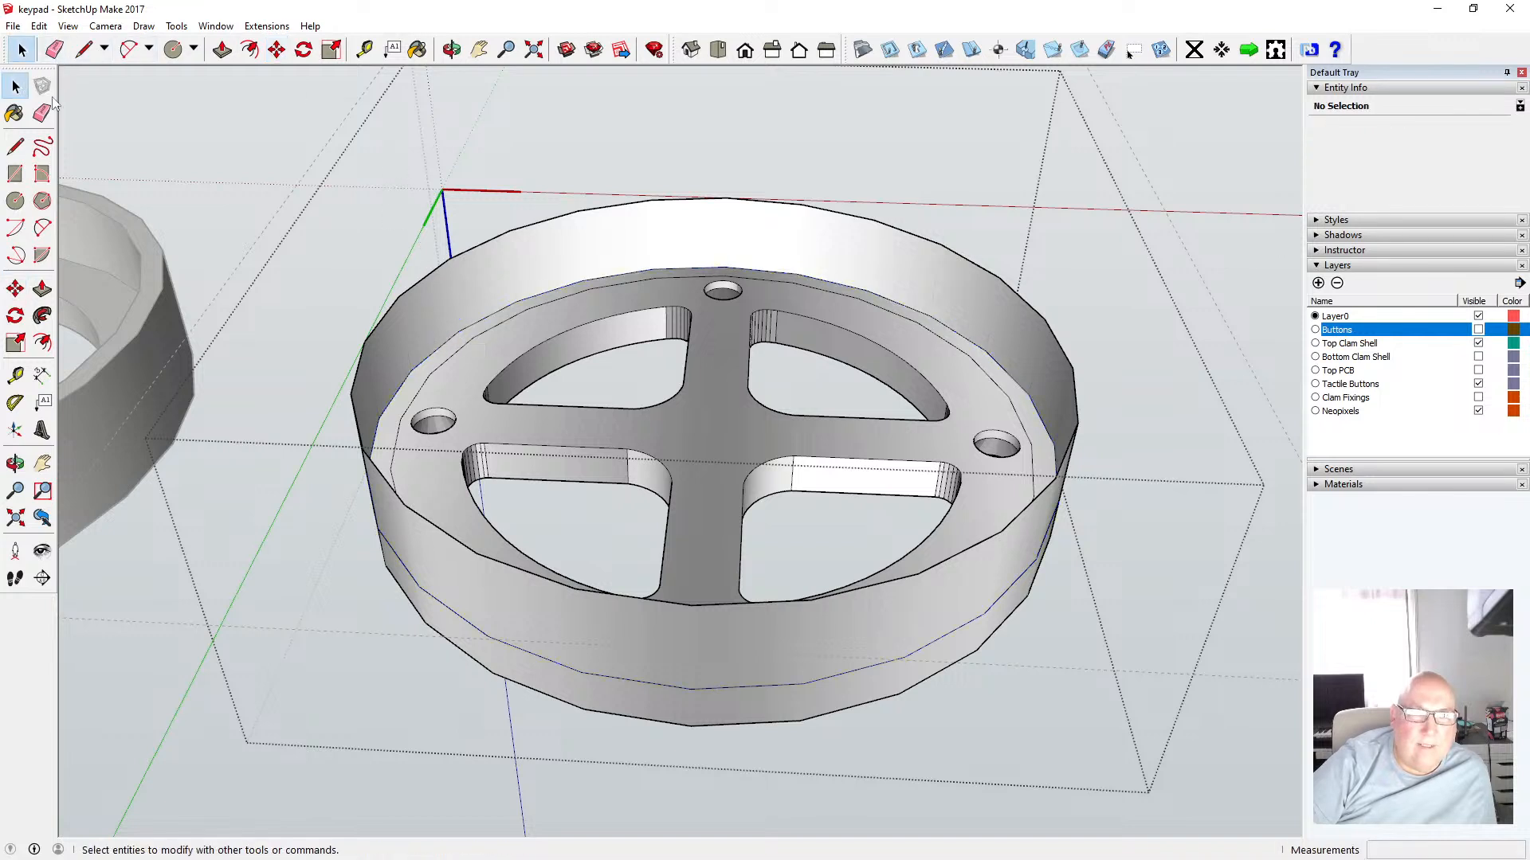
Move the outer top circle edge down 8.10 mm to flatten the rim
left_click(472, 253)
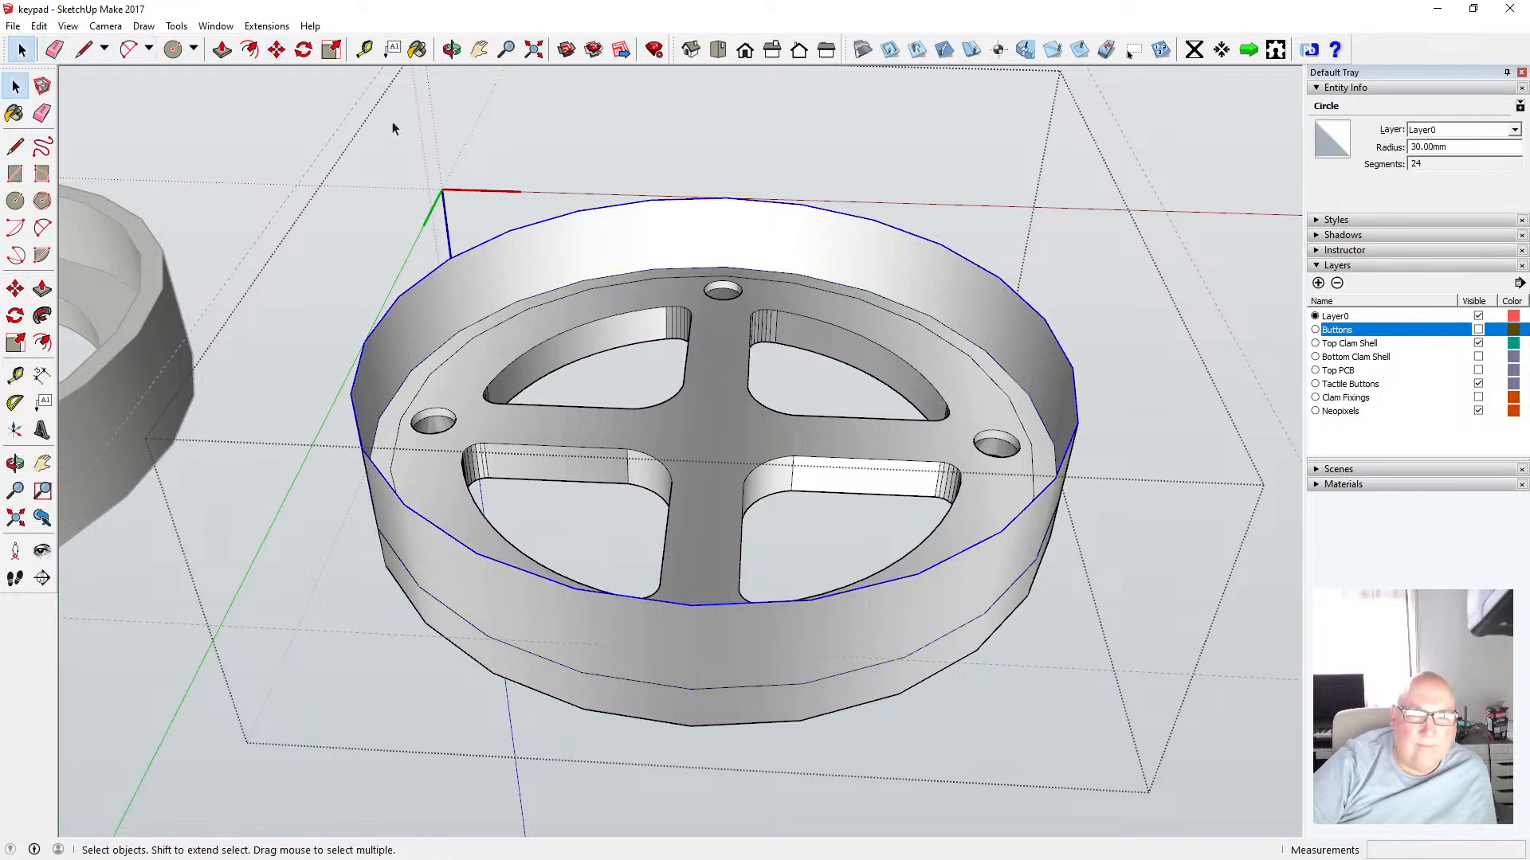
left_click(276, 50)
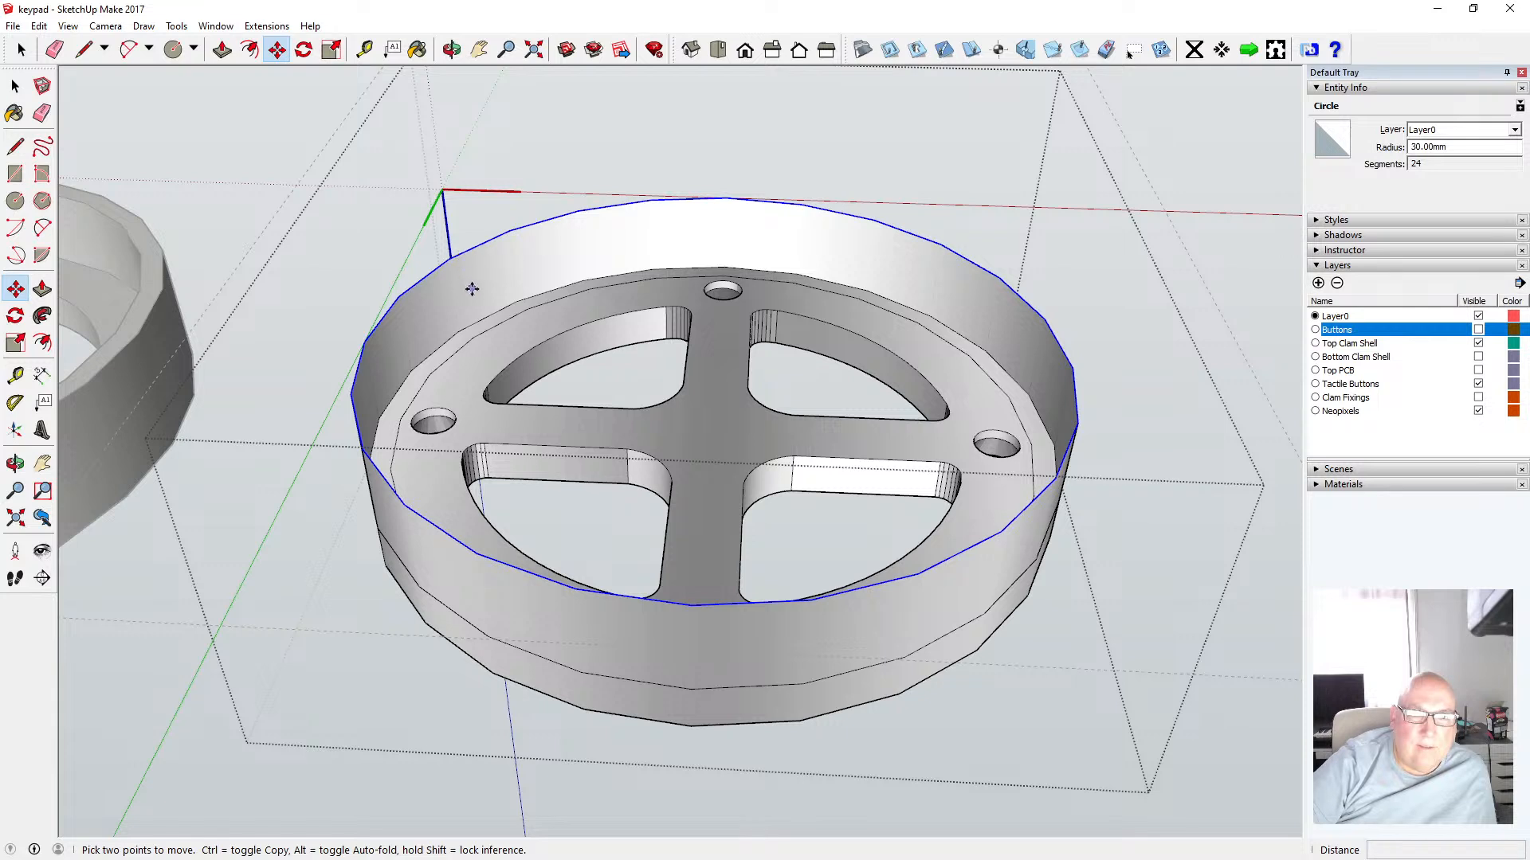
left_click(478, 242)
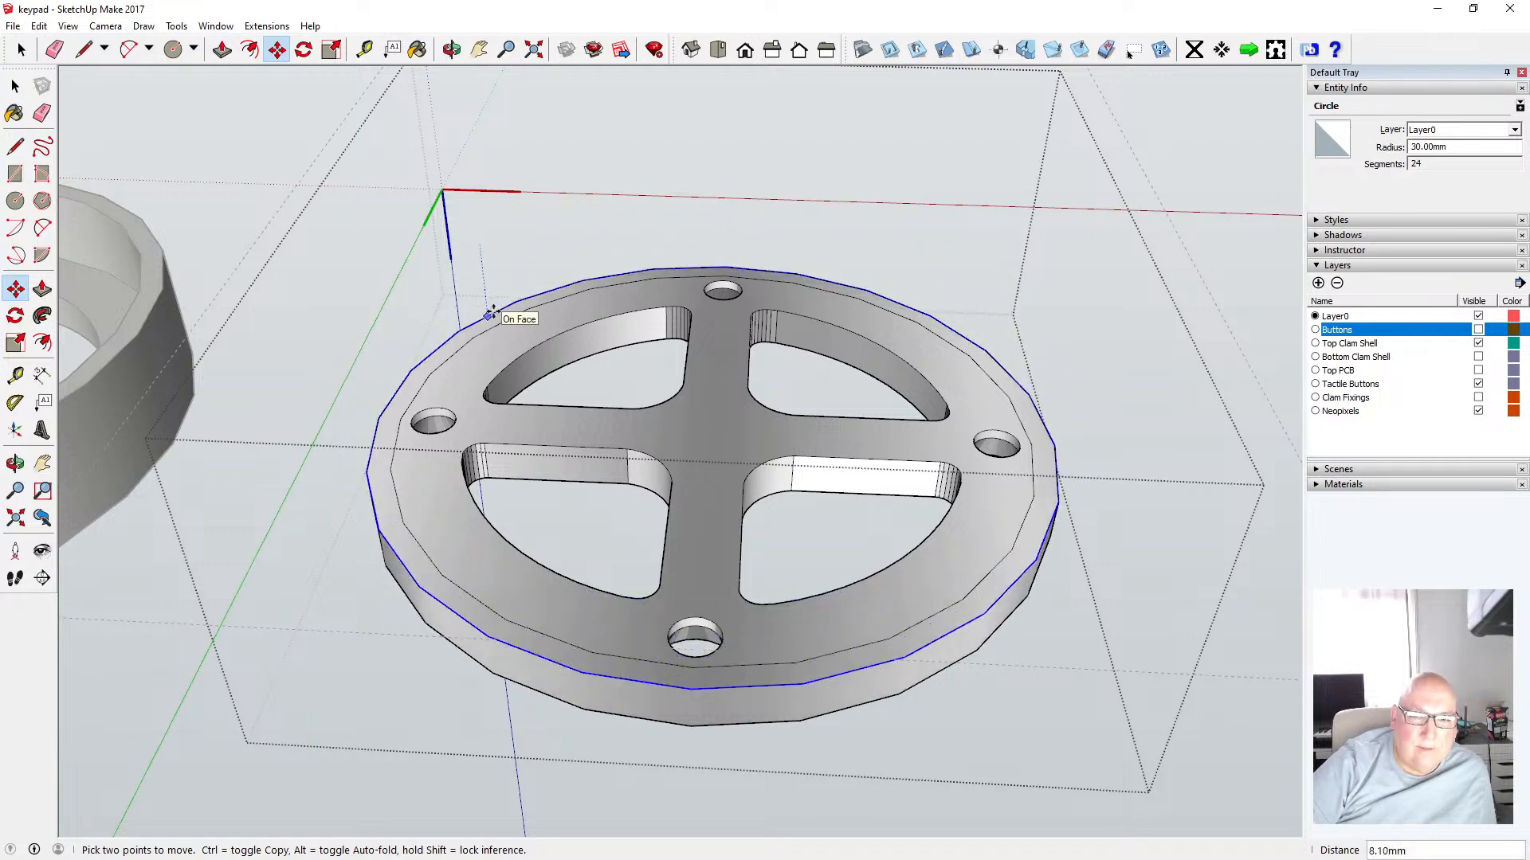
left_click(489, 315)
left_click(15, 85)
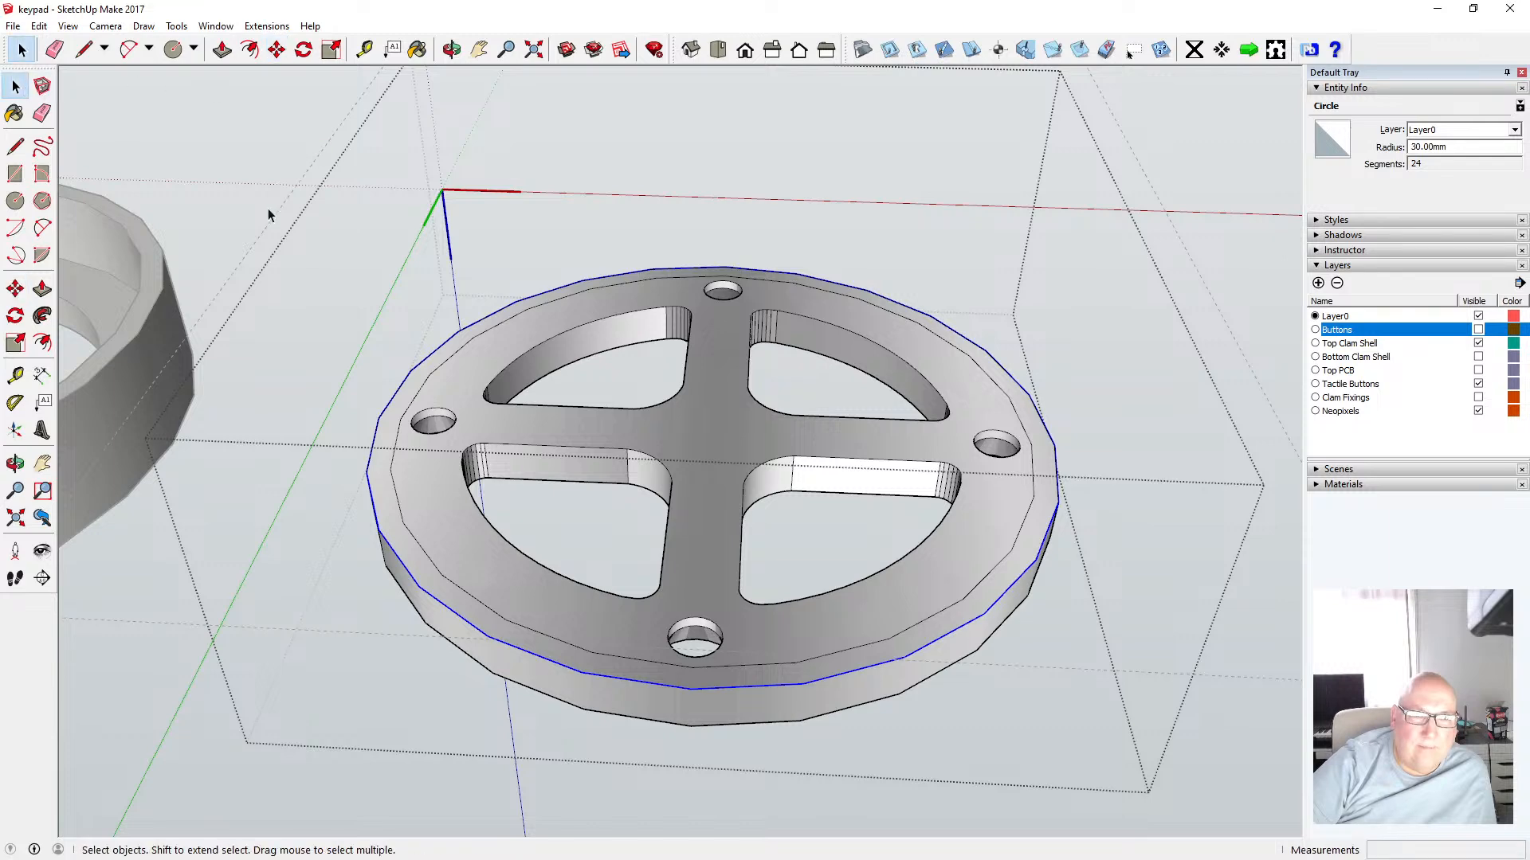
Measure the width of the ledge at the shell's outer edge with the Tape Measure
left_click(348, 226)
left_click(451, 49)
left_click_drag(451, 208, 553, 129)
left_click_drag(681, 184, 640, 613)
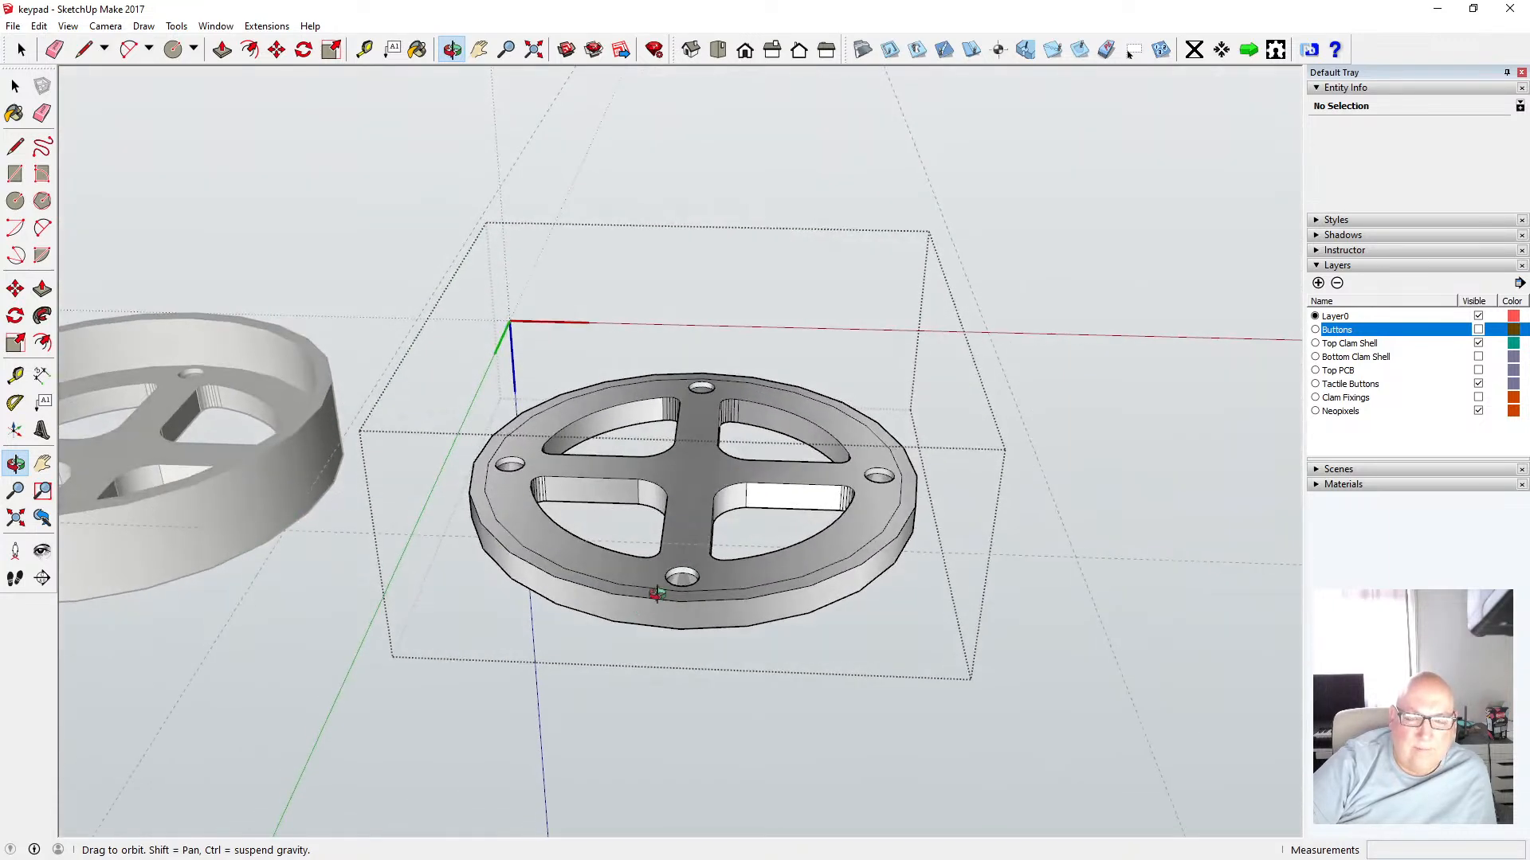
scroll(658, 593, "up", 5)
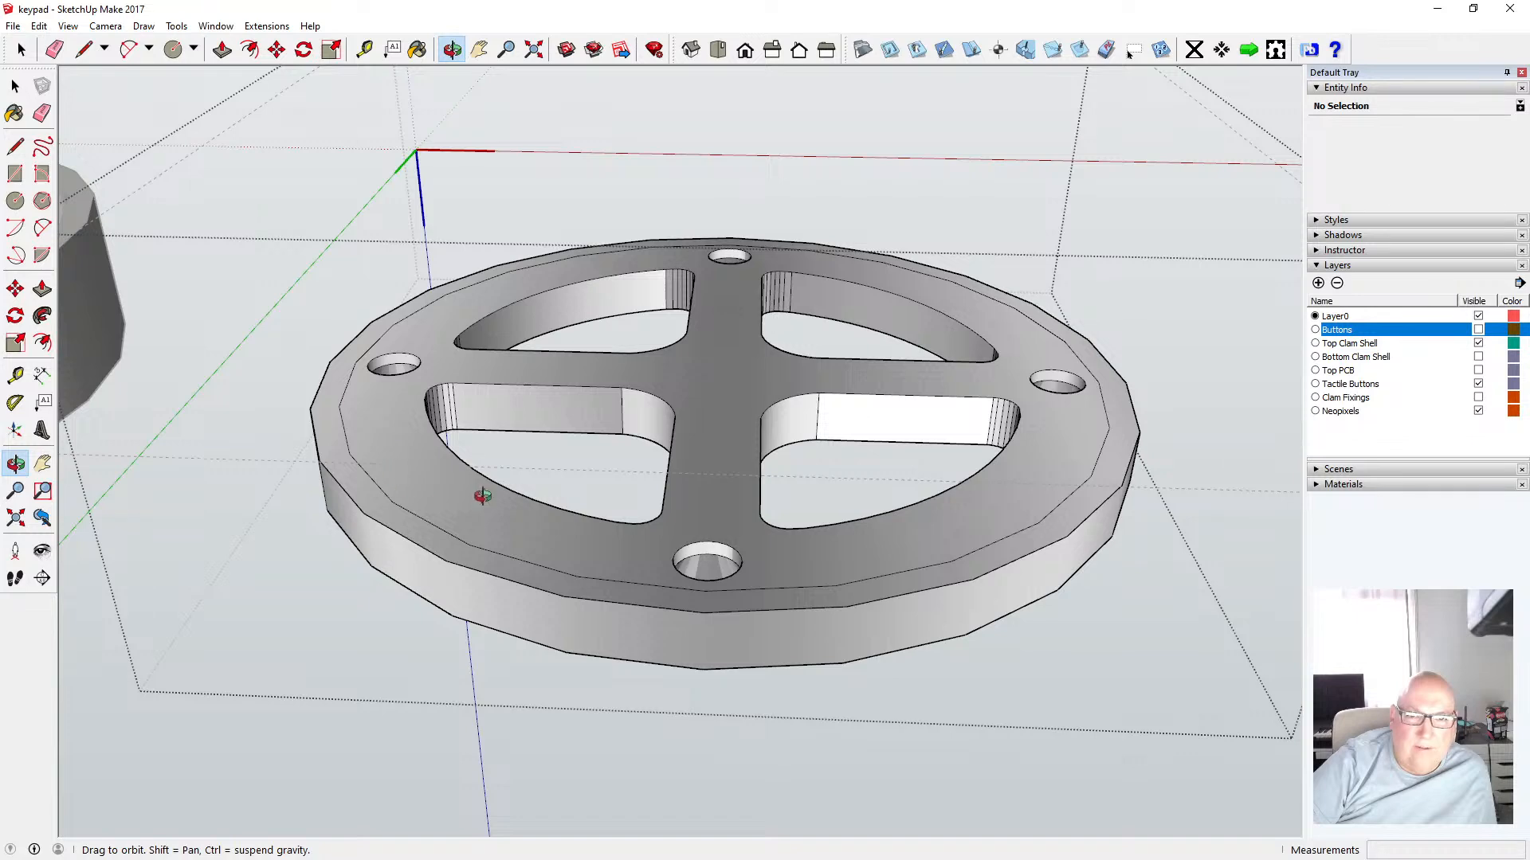
scroll(495, 505, "down", 2)
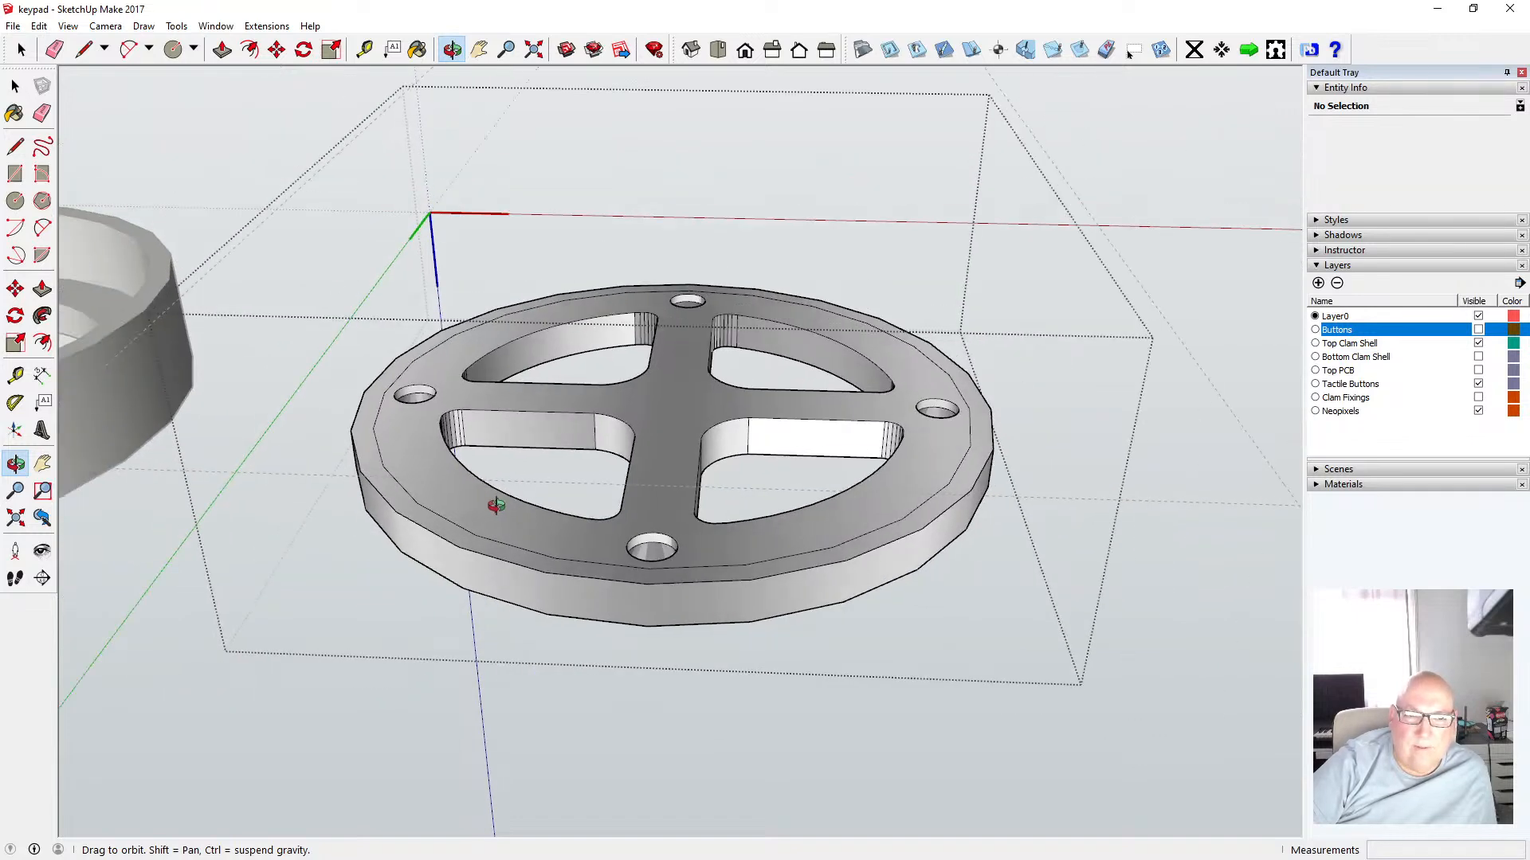
scroll(619, 522, "down", 3)
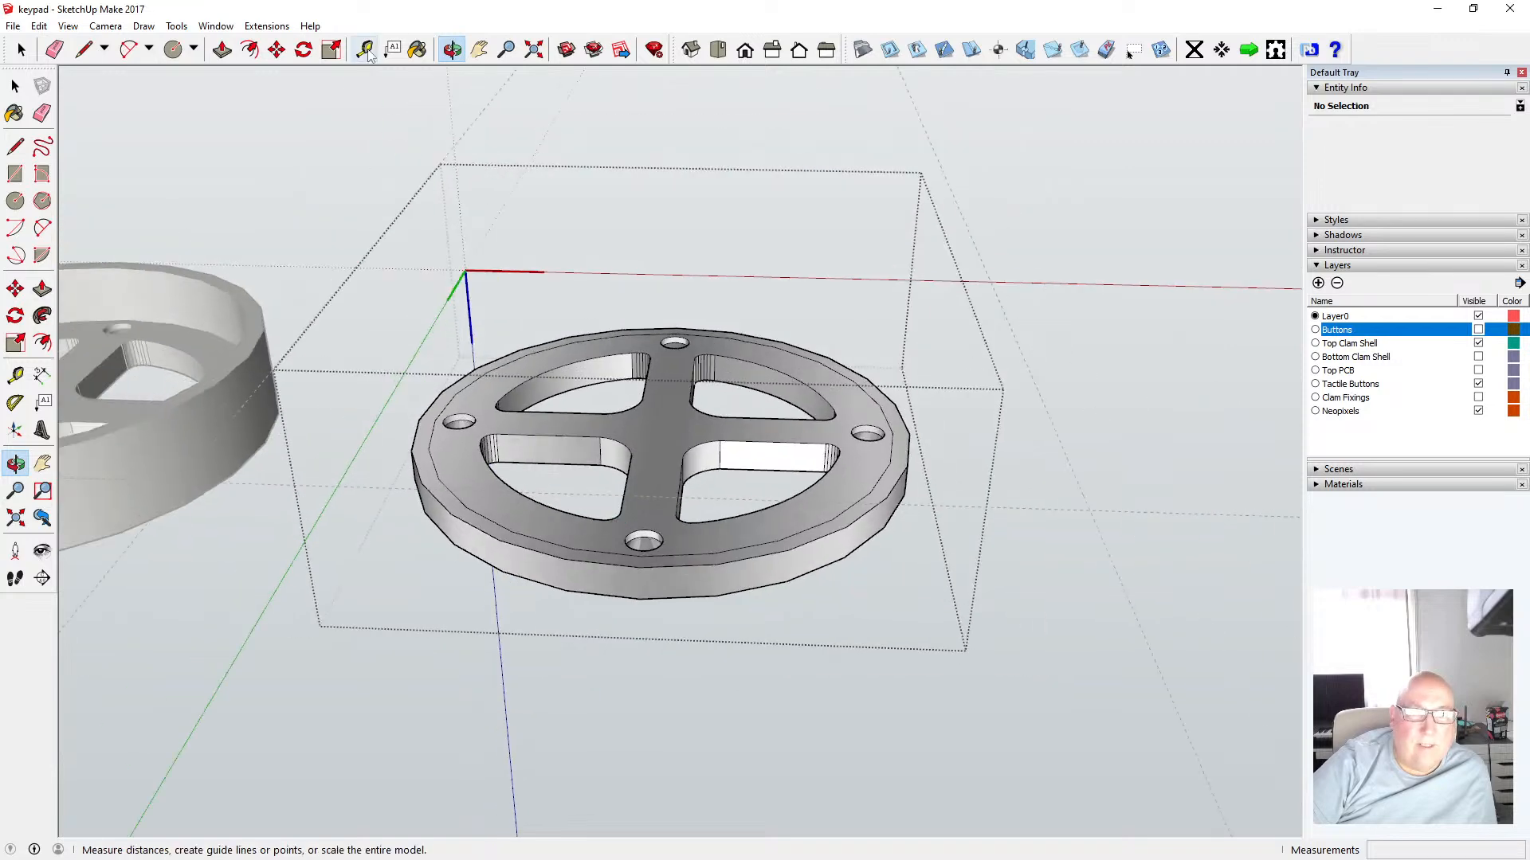
left_click(366, 52)
left_click(428, 448)
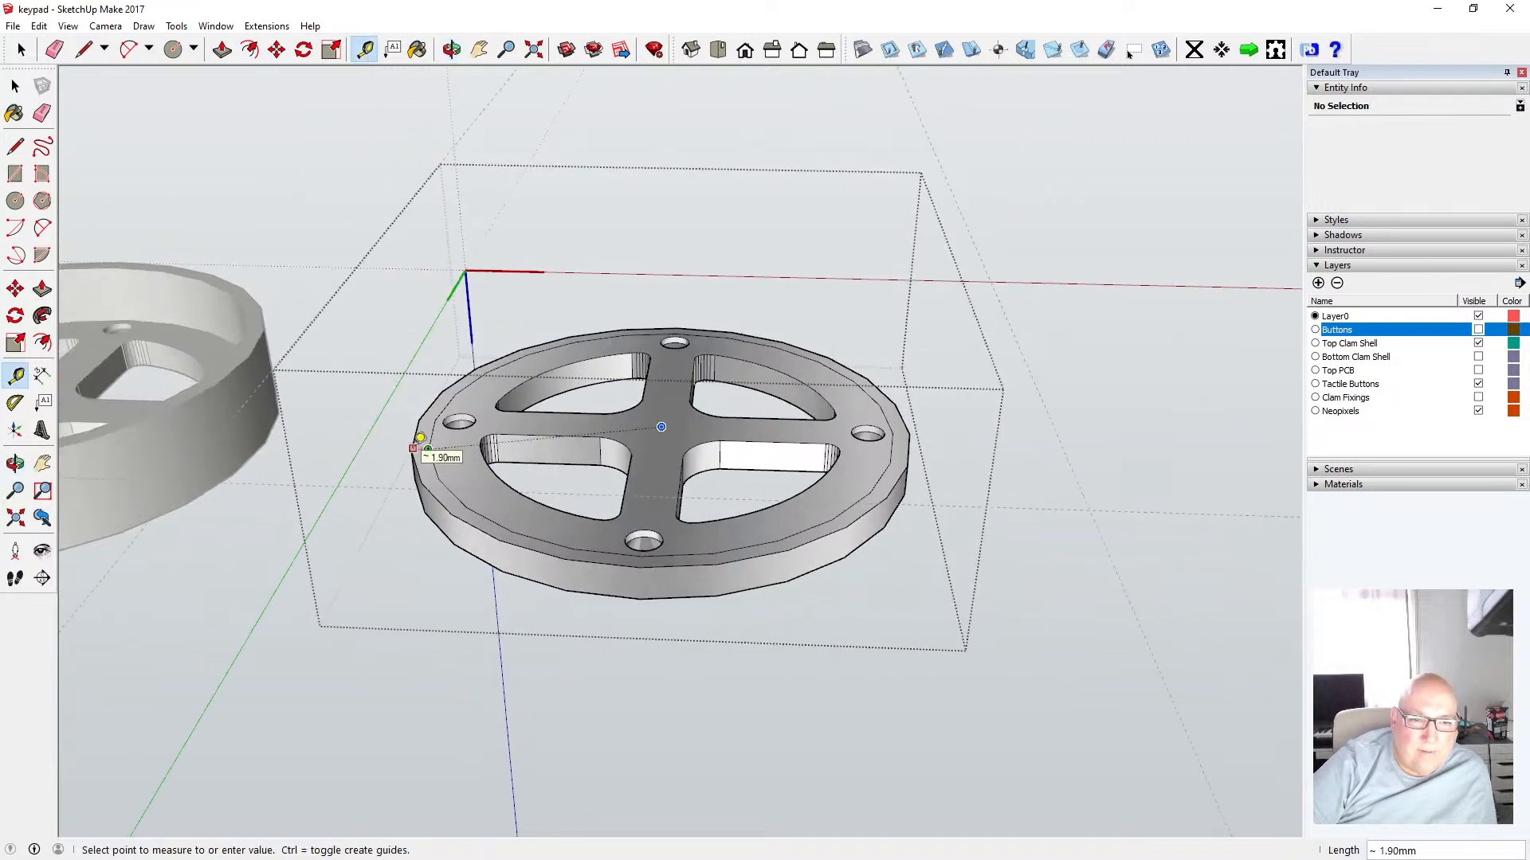
key("Escape")
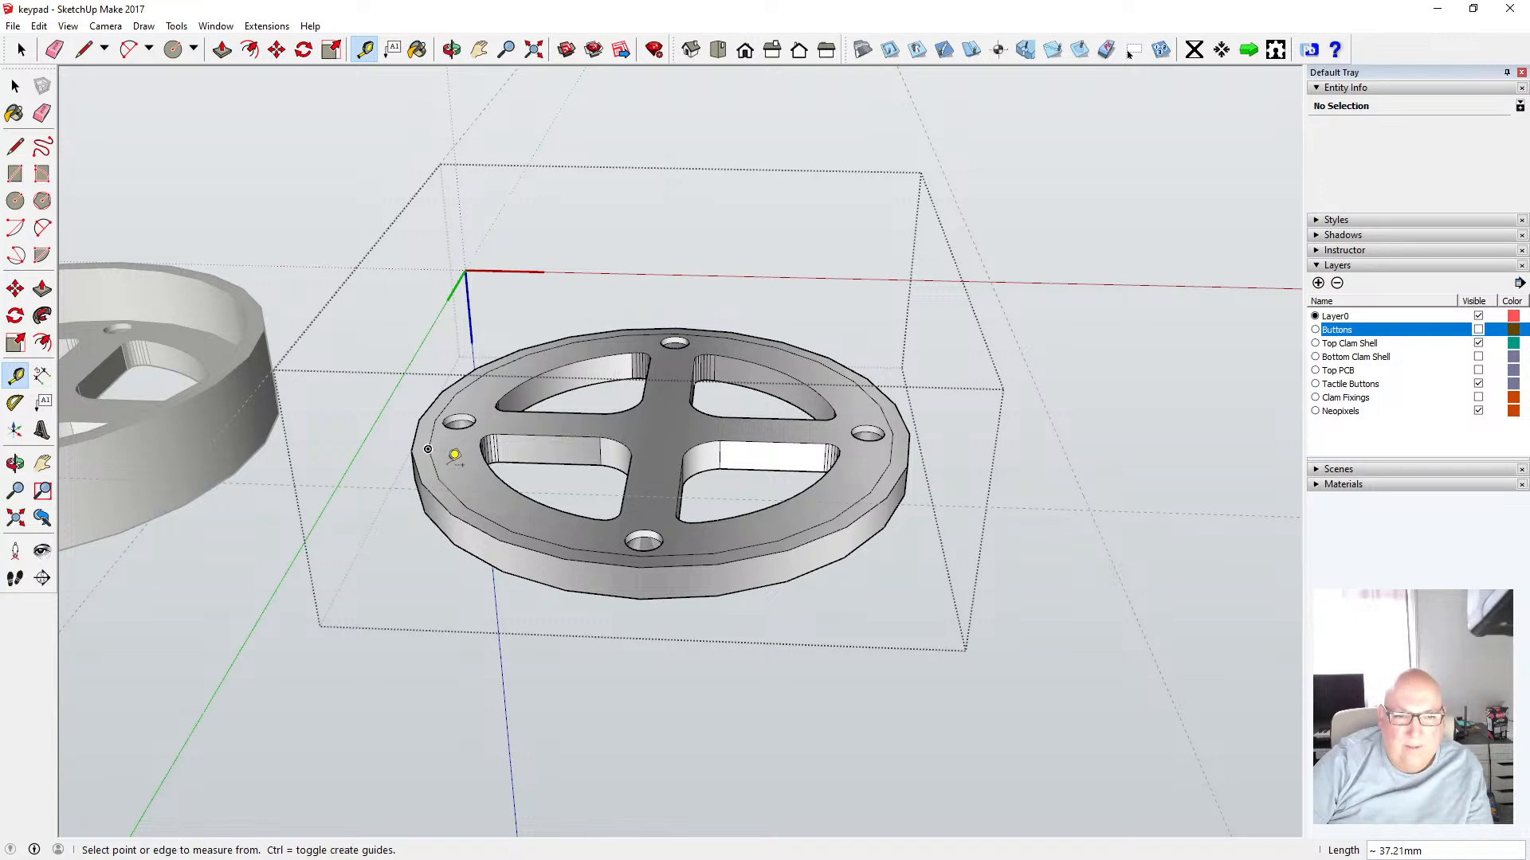
scroll(428, 449, "up", 4)
left_click(394, 381)
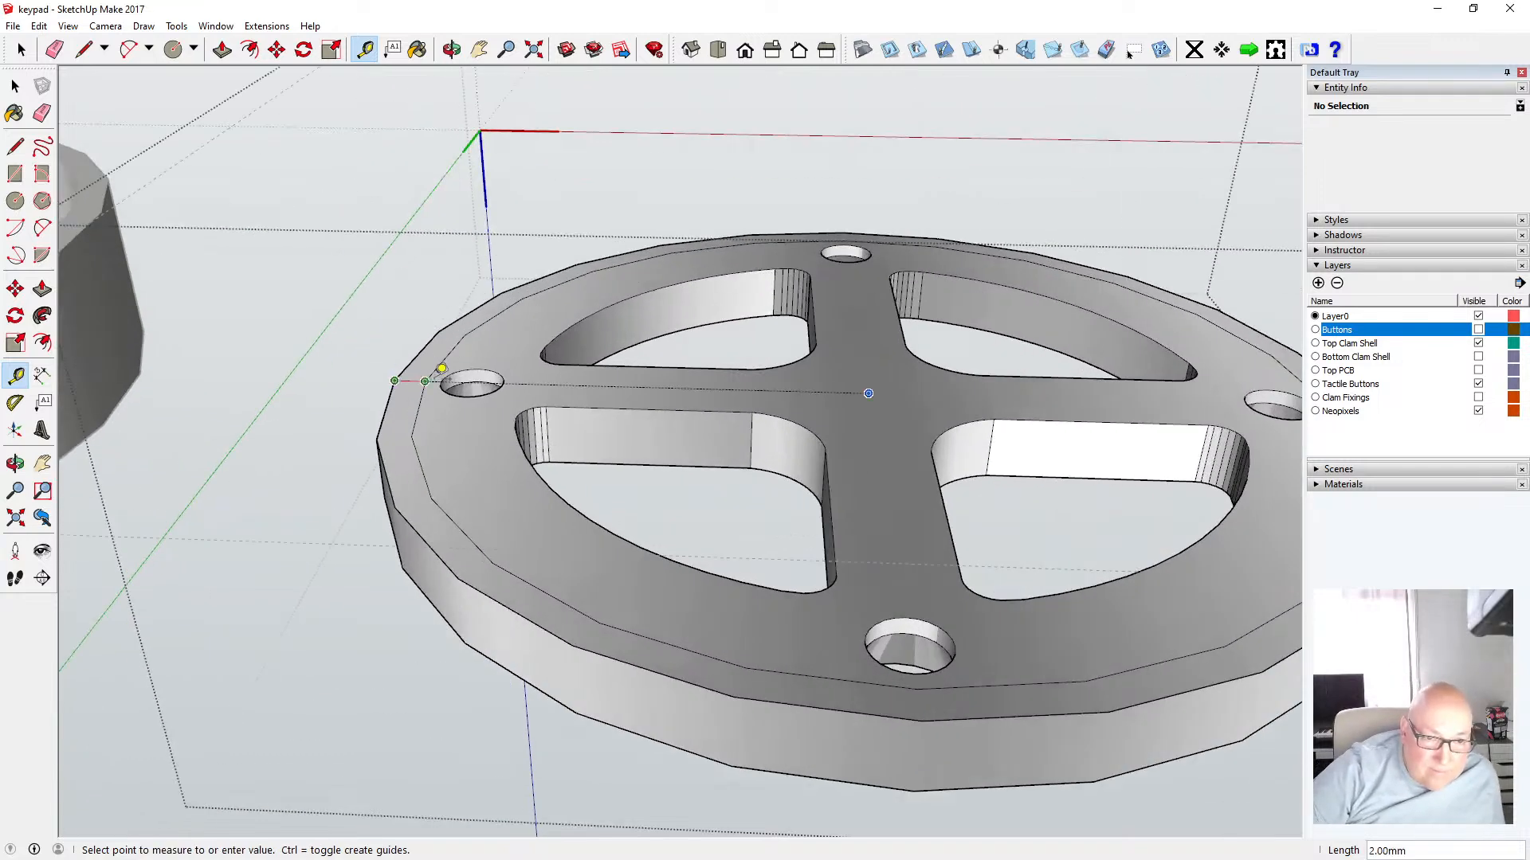
key("space")
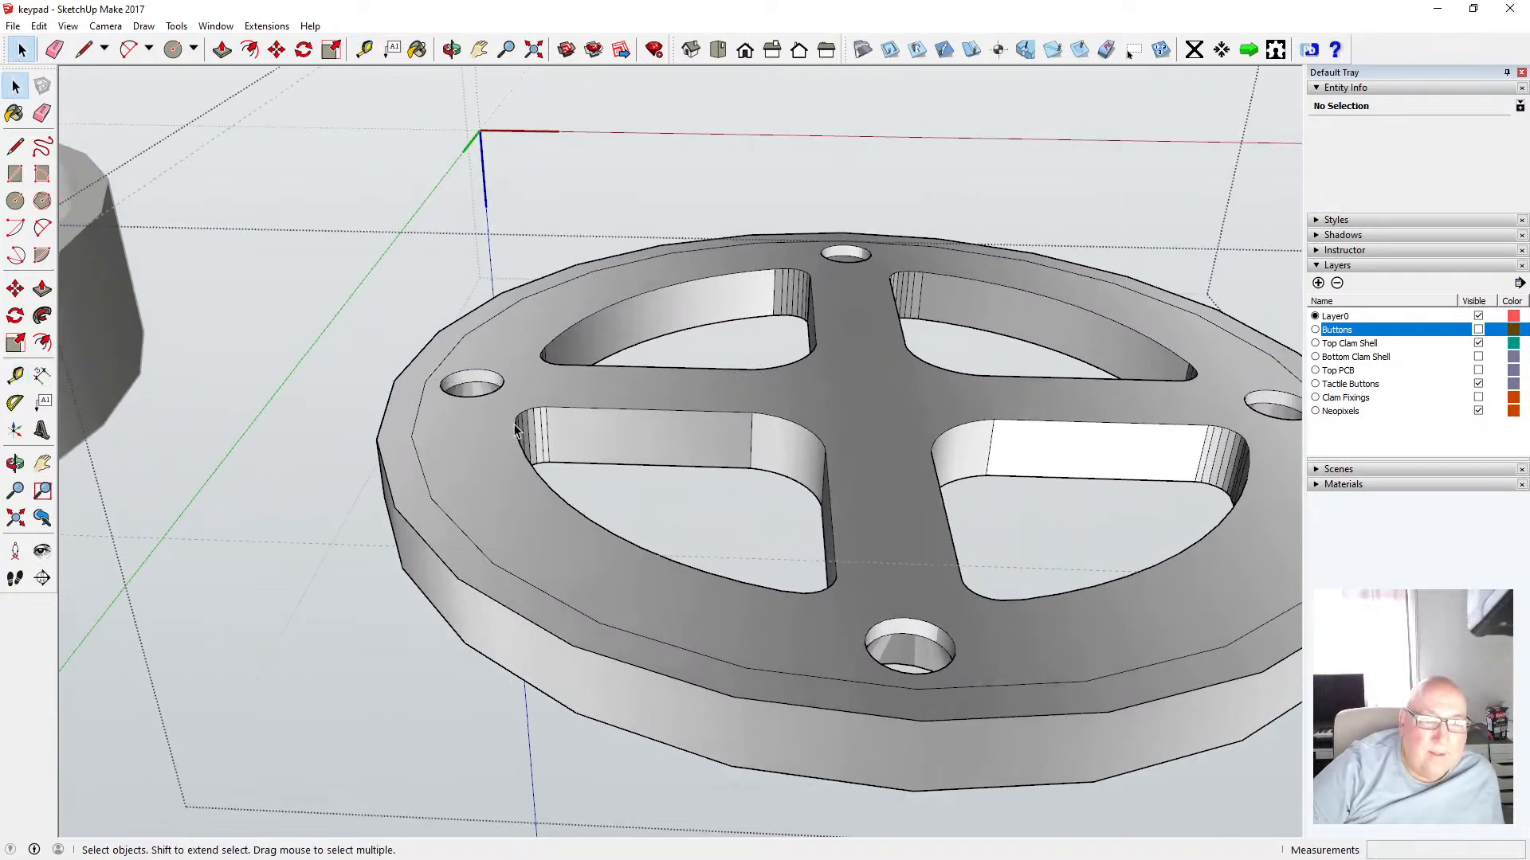
Delete the inner 28 mm circle edge on the shell's top face
scroll(515, 430, "down", 3)
scroll(515, 430, "down", 2)
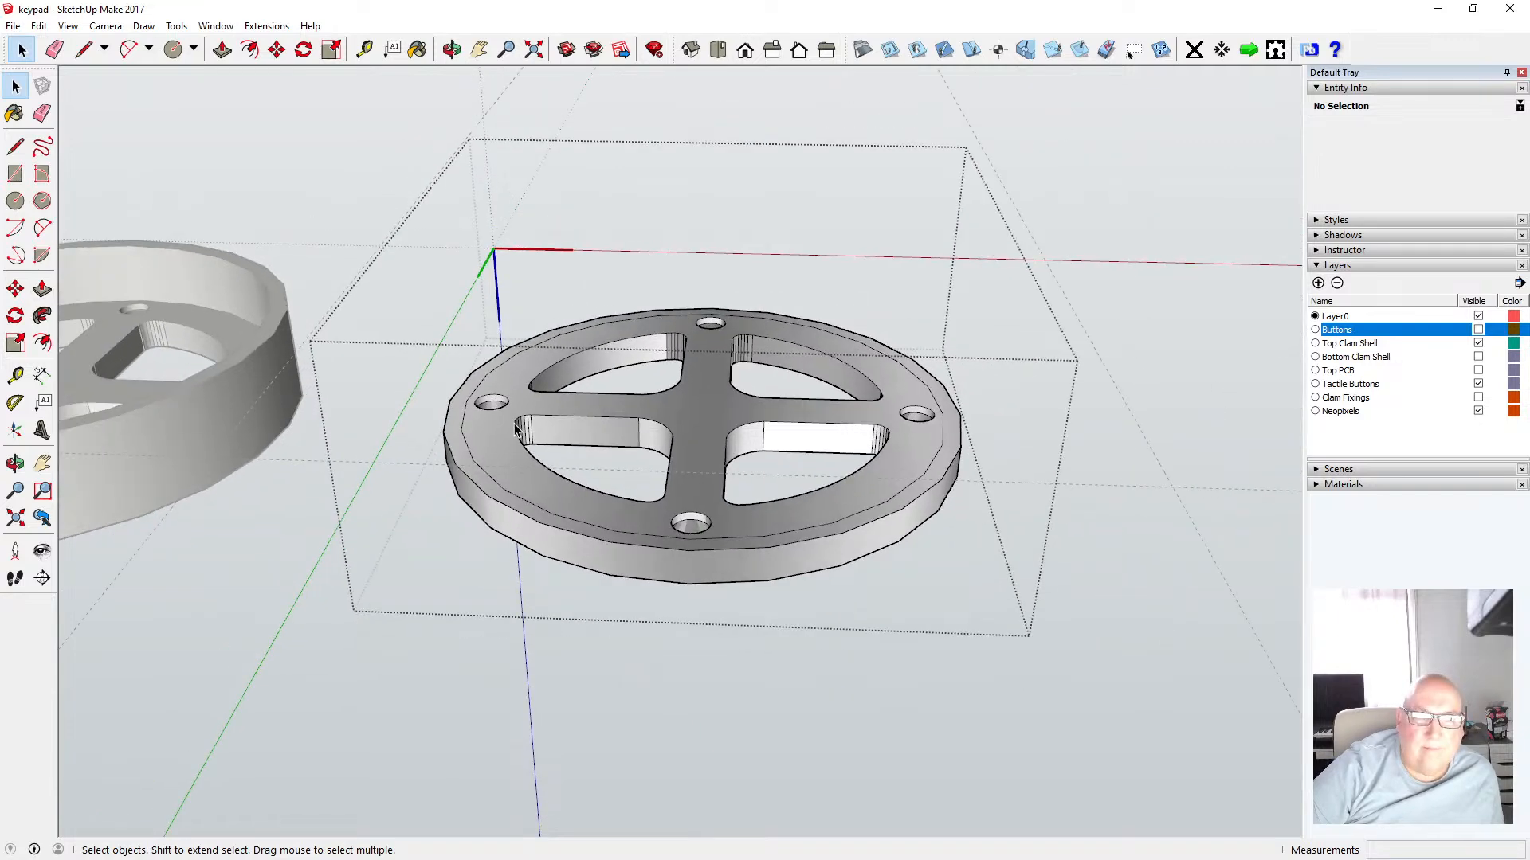
left_click(461, 432)
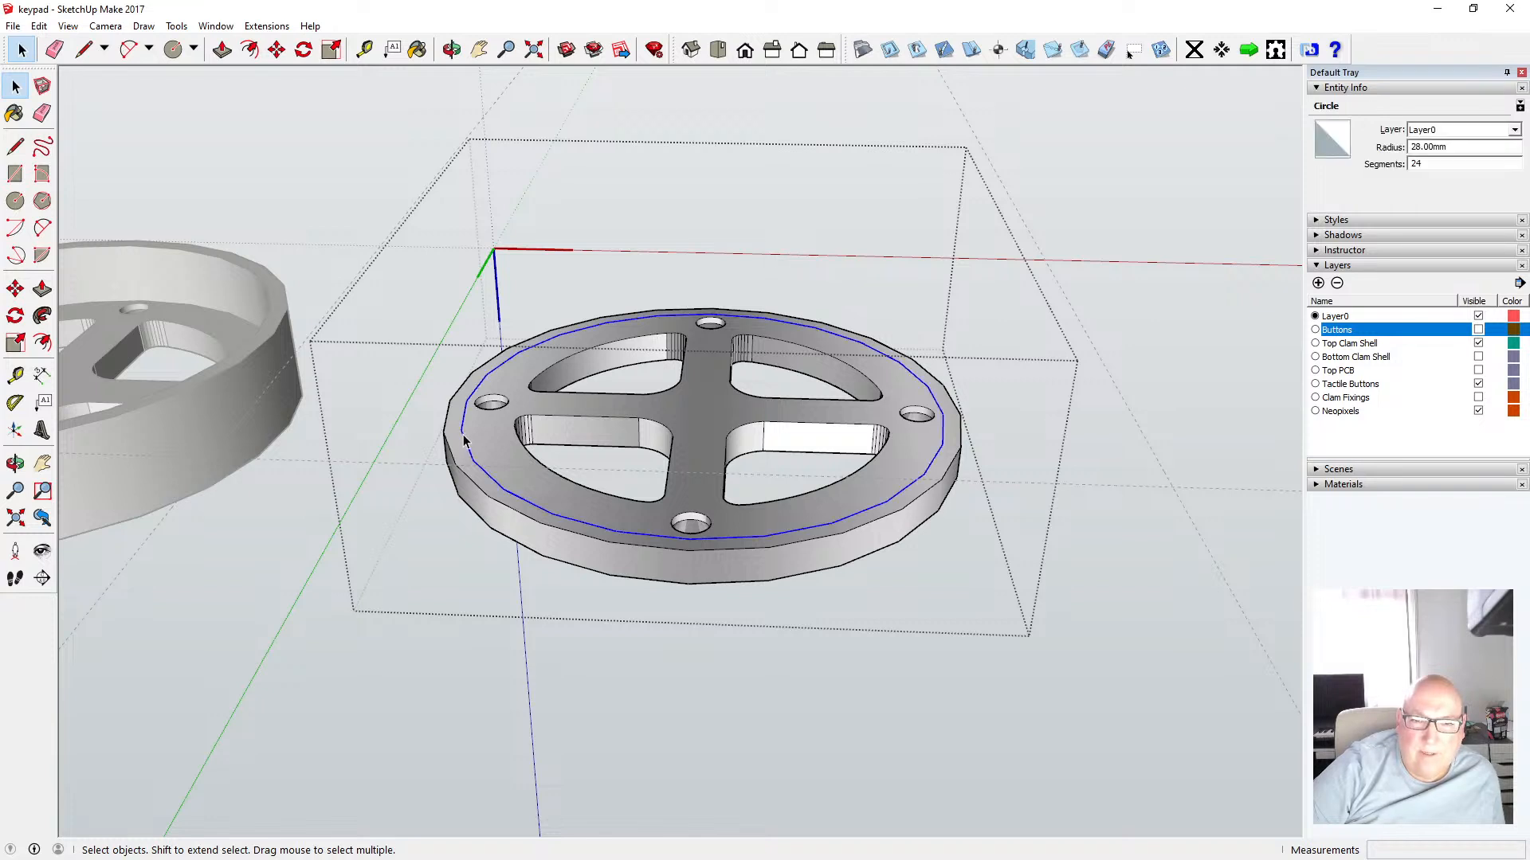
key("Delete")
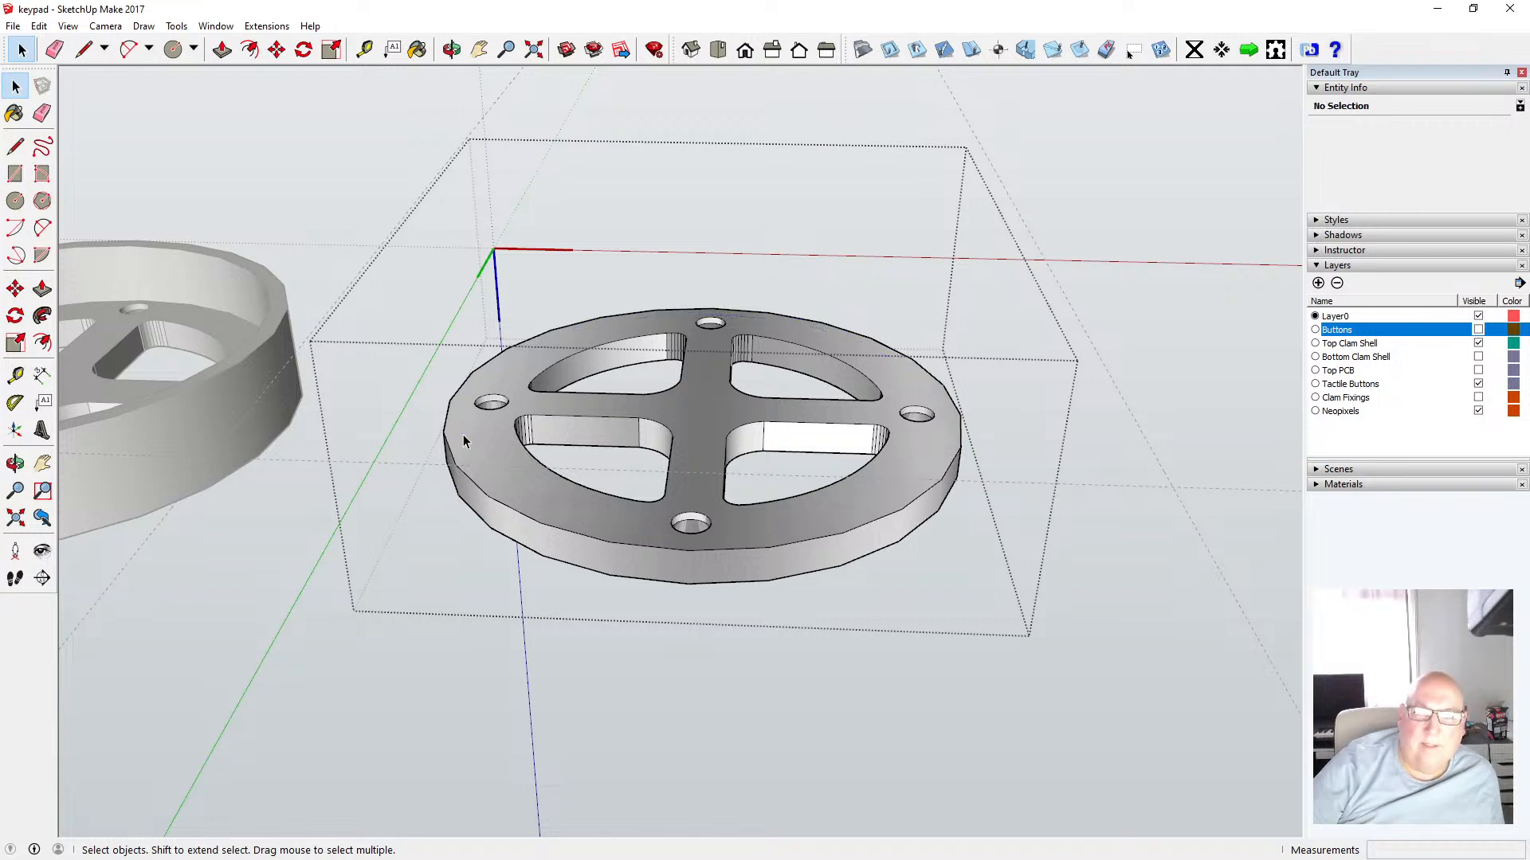
middle_click_drag(481, 230, 530, 463)
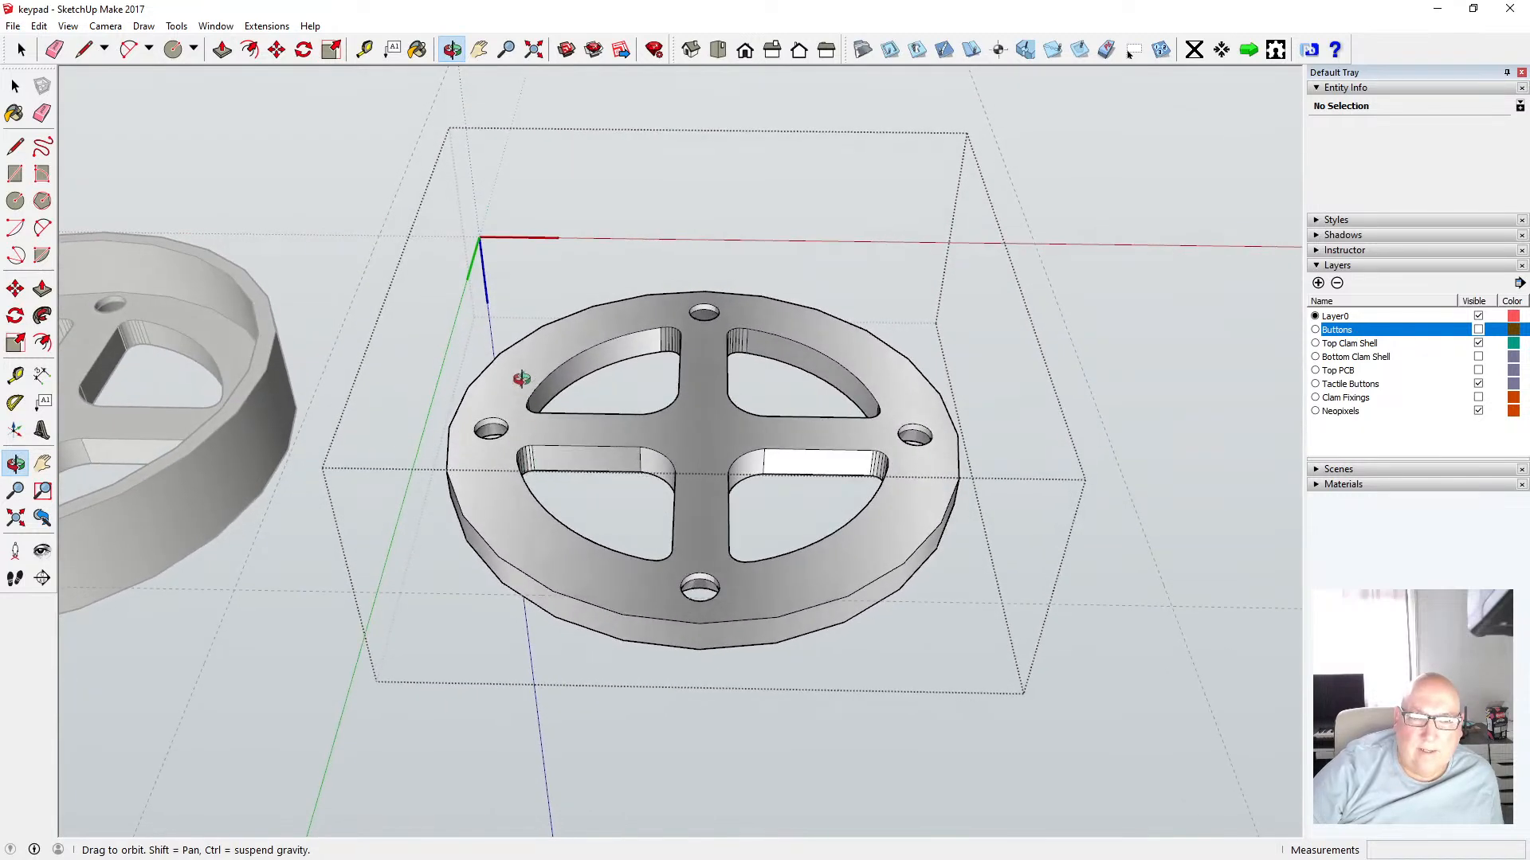
key("space")
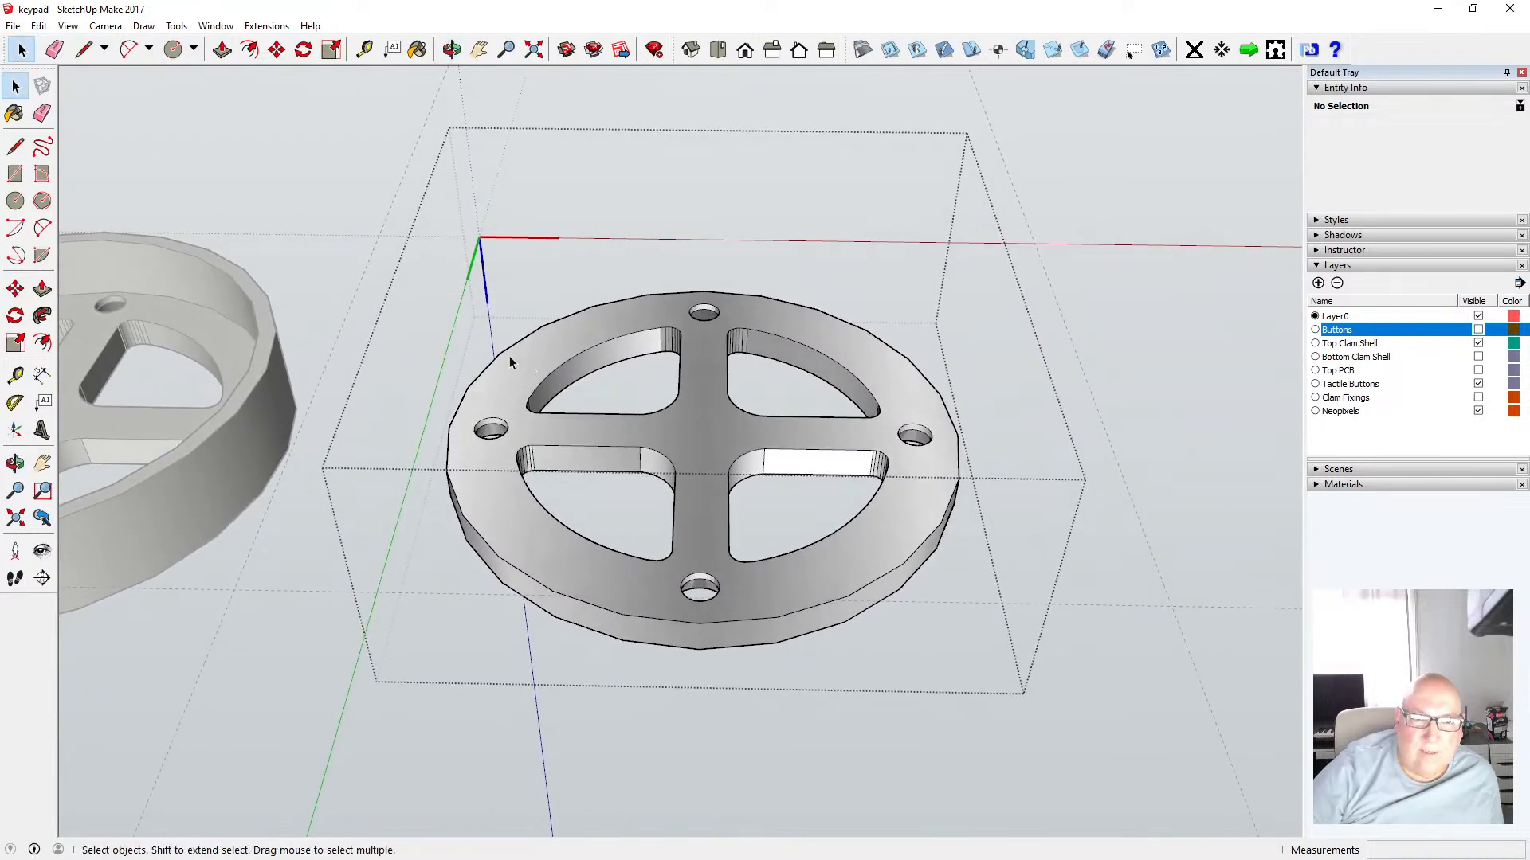
left_click(502, 352)
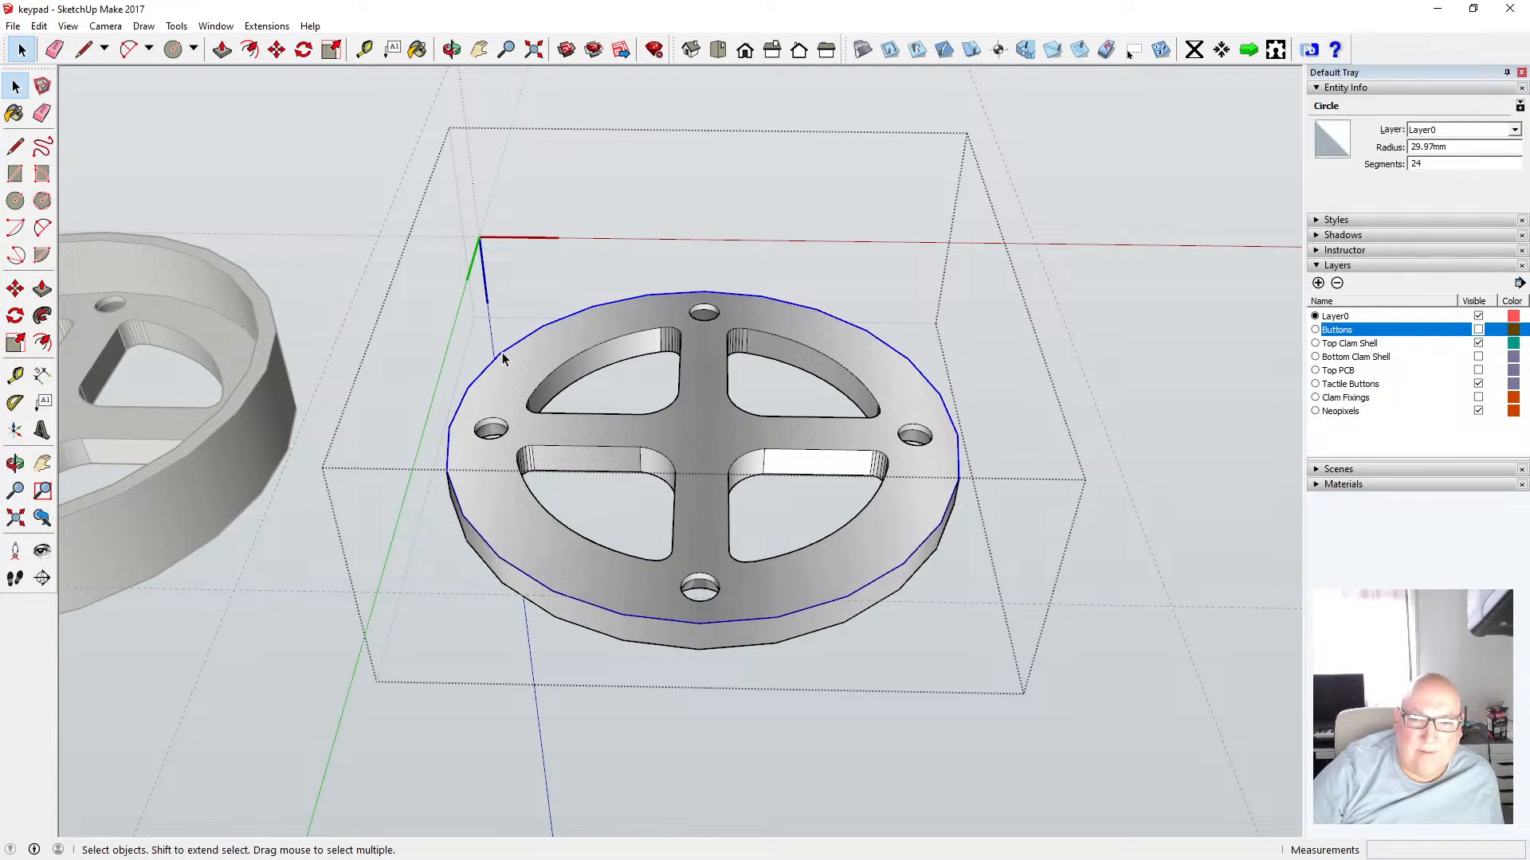
key("ctrl+t")
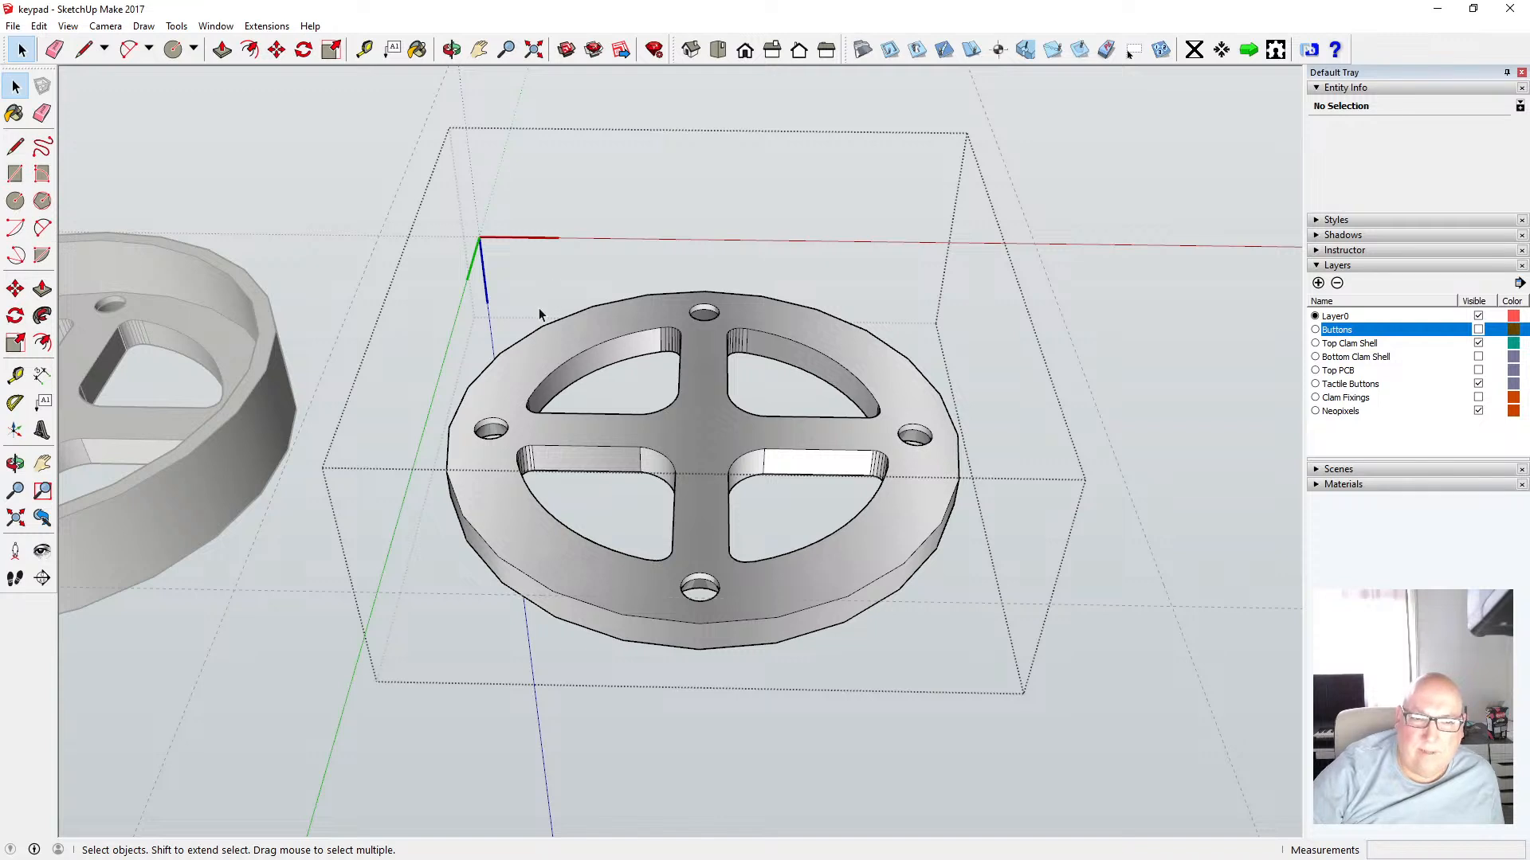
left_click(513, 353)
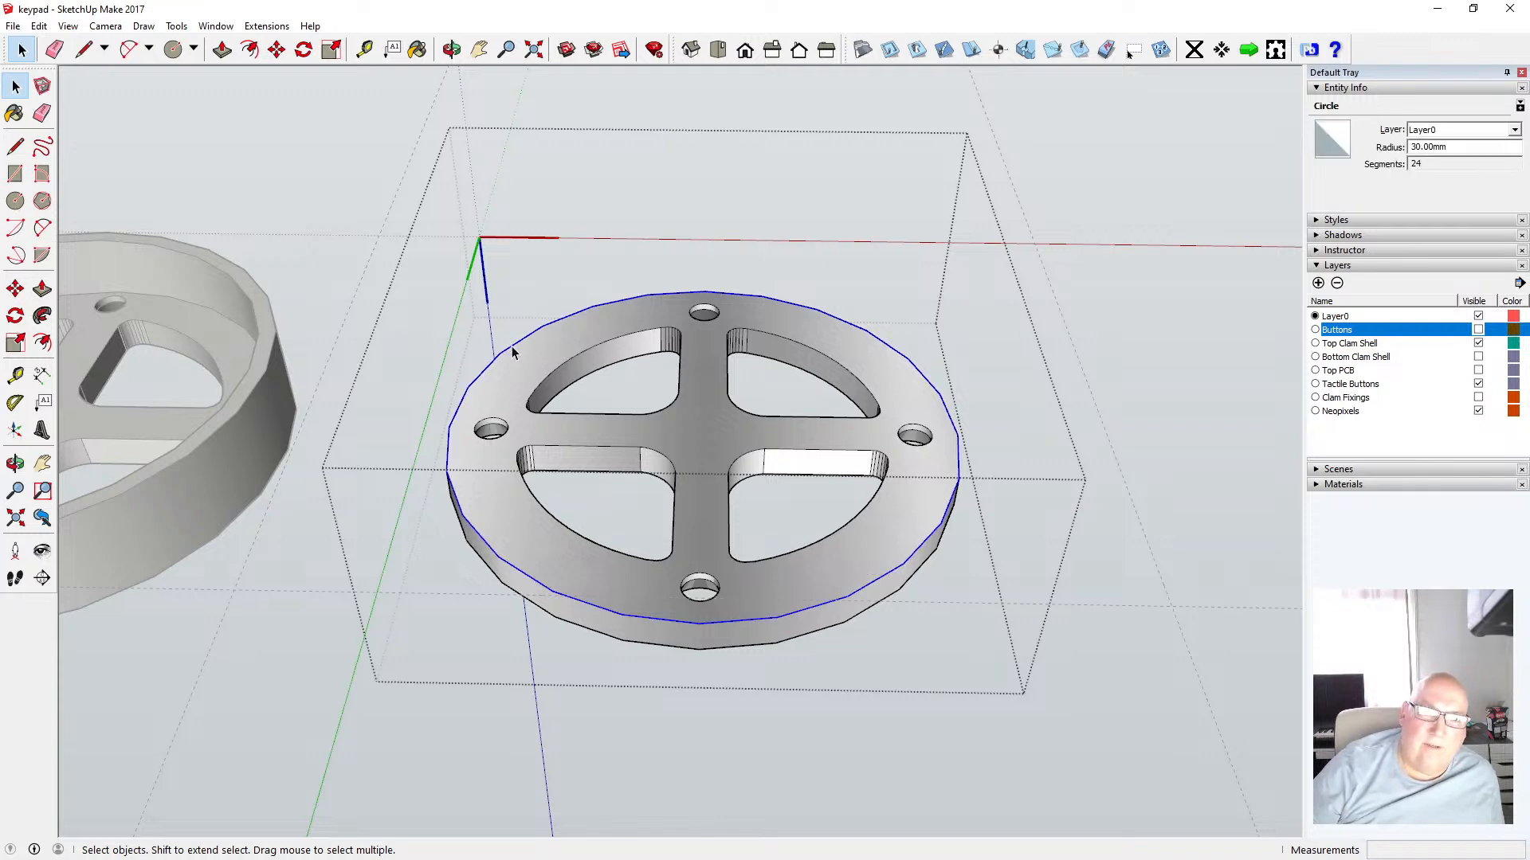
key("Delete")
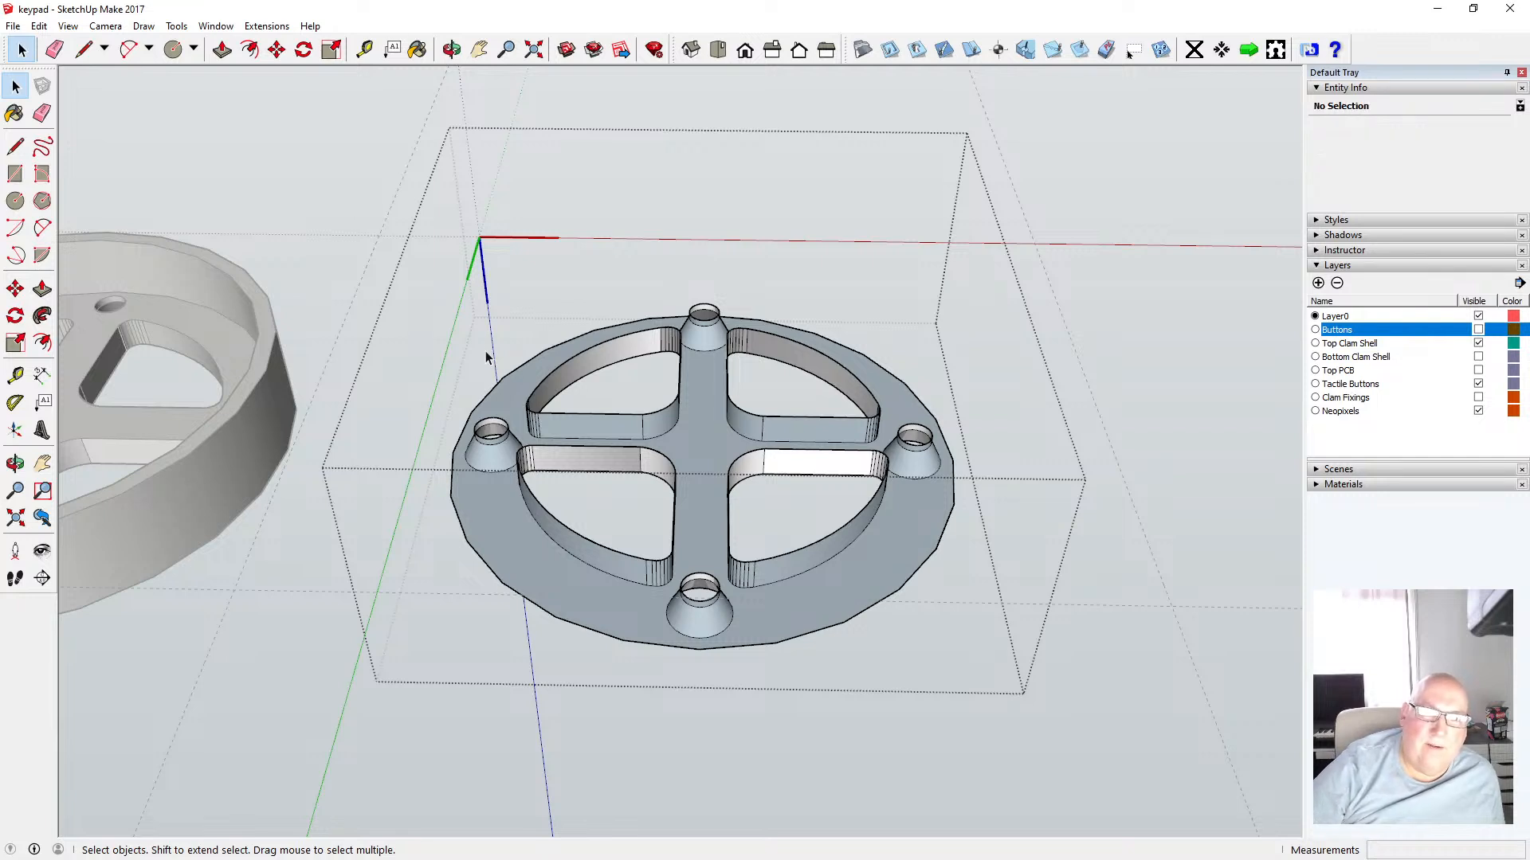
left_click(39, 26)
left_click(63, 47)
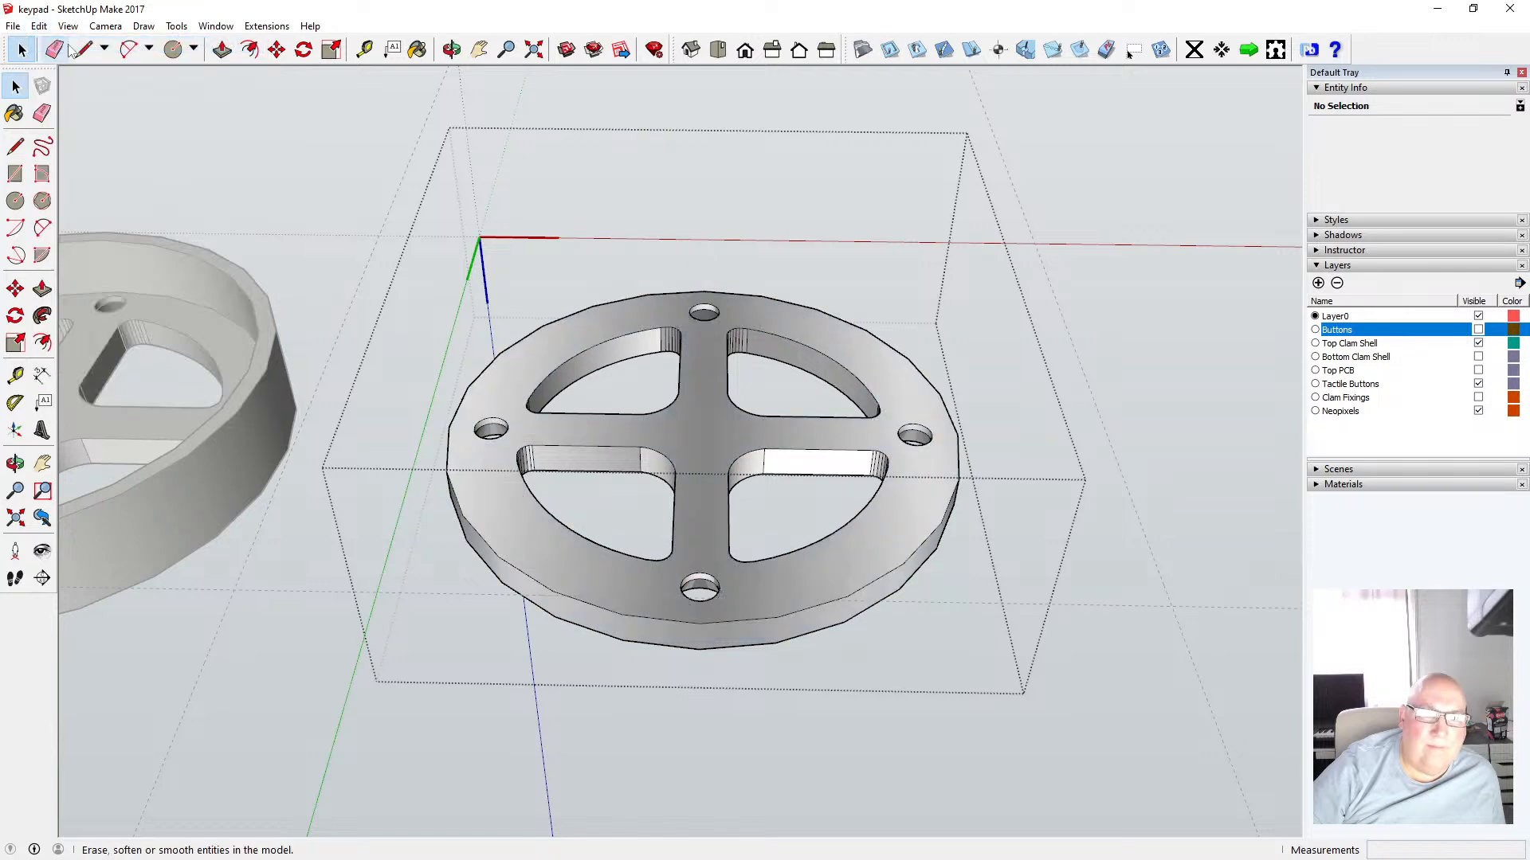
Delete the outer circle edge on the shell's underside
left_click(452, 51)
left_click_drag(415, 308, 600, 150)
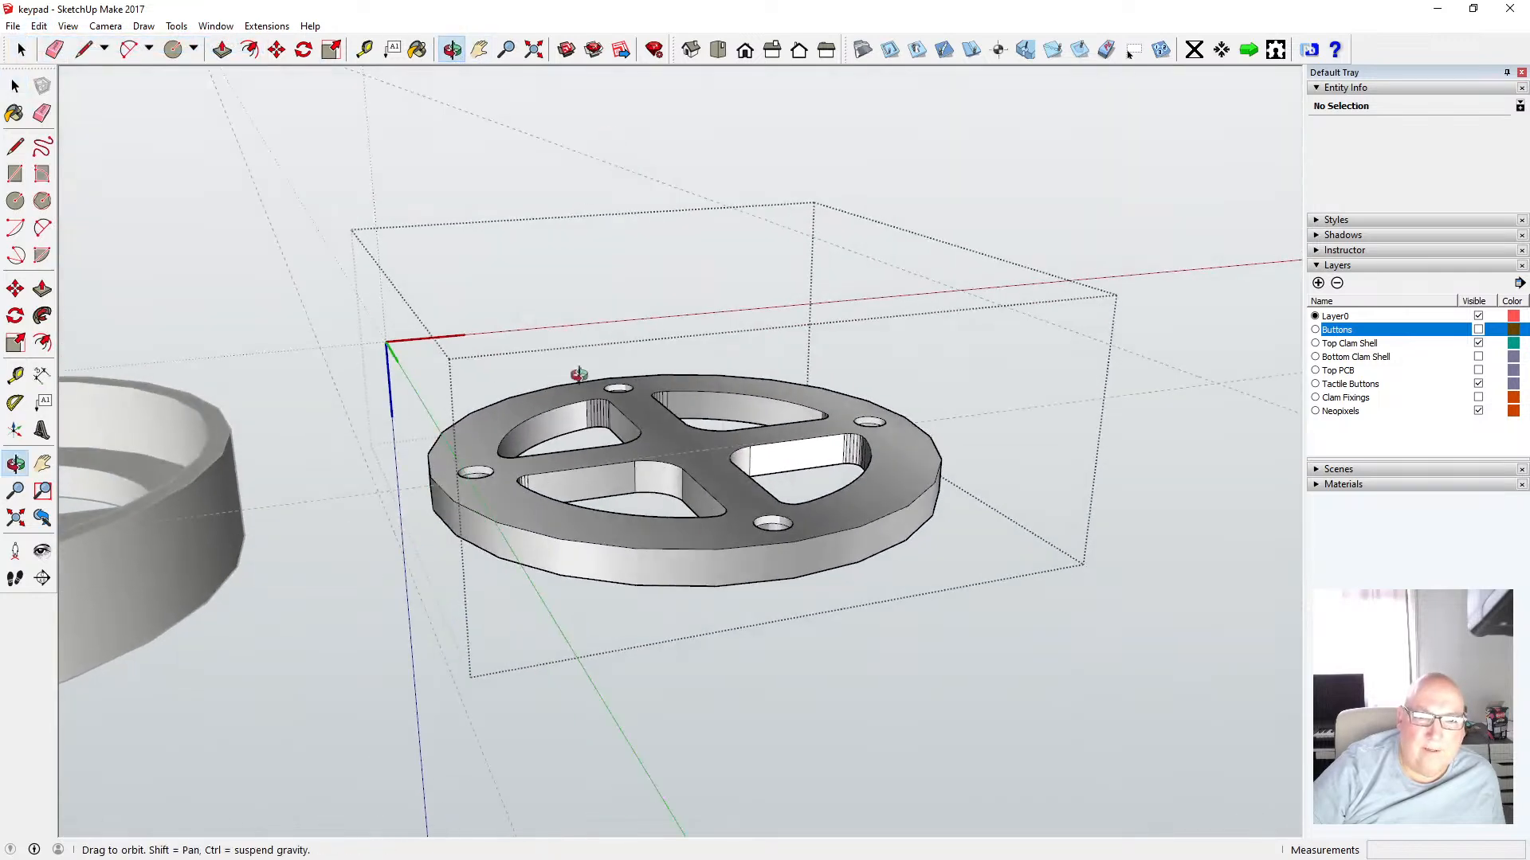
left_click_drag(578, 375, 468, 297)
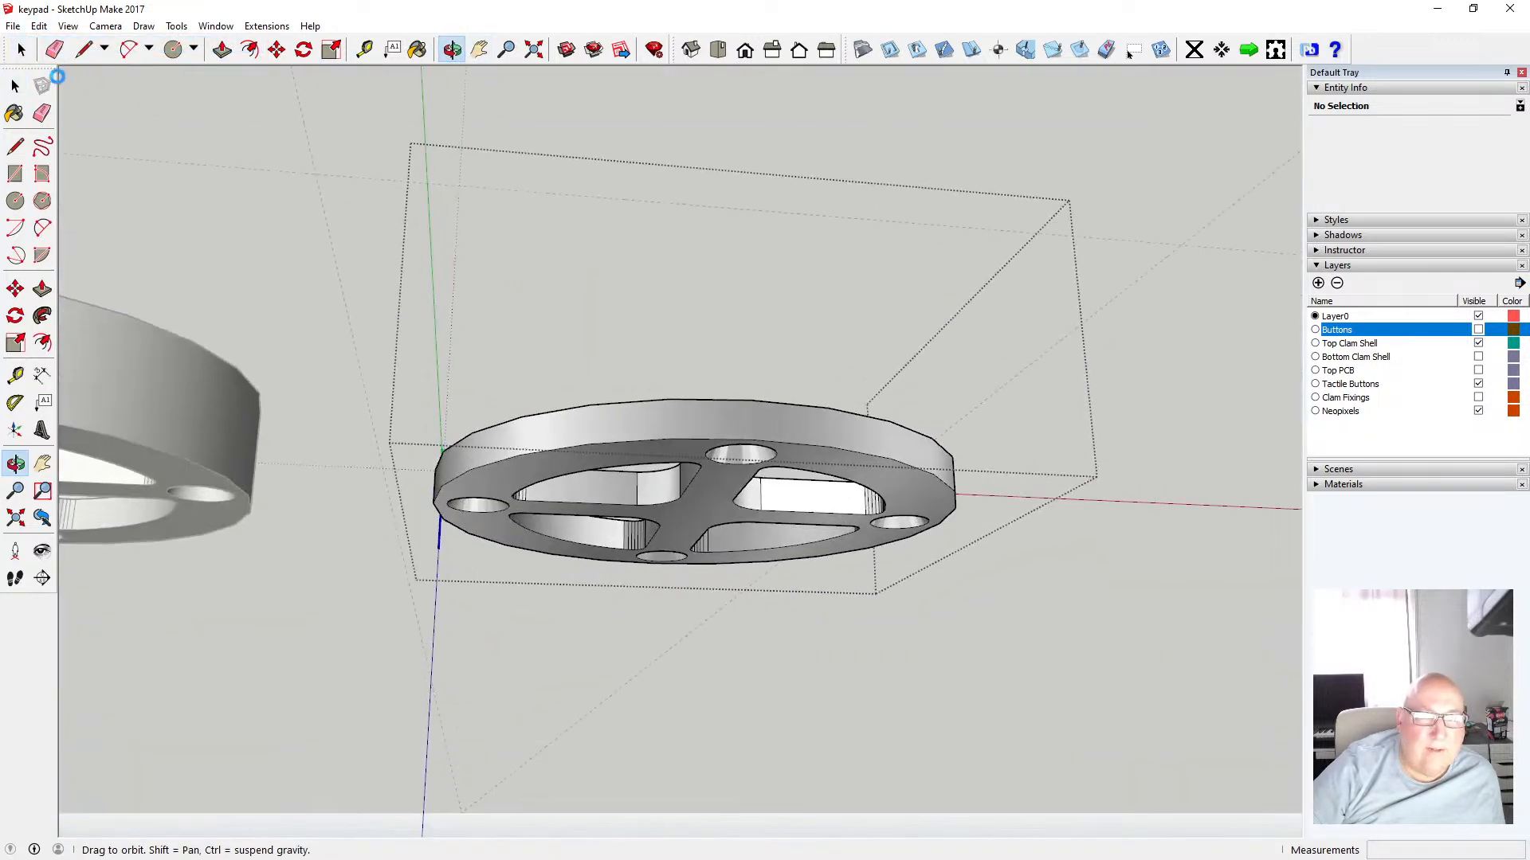
left_click(15, 85)
left_click(500, 464)
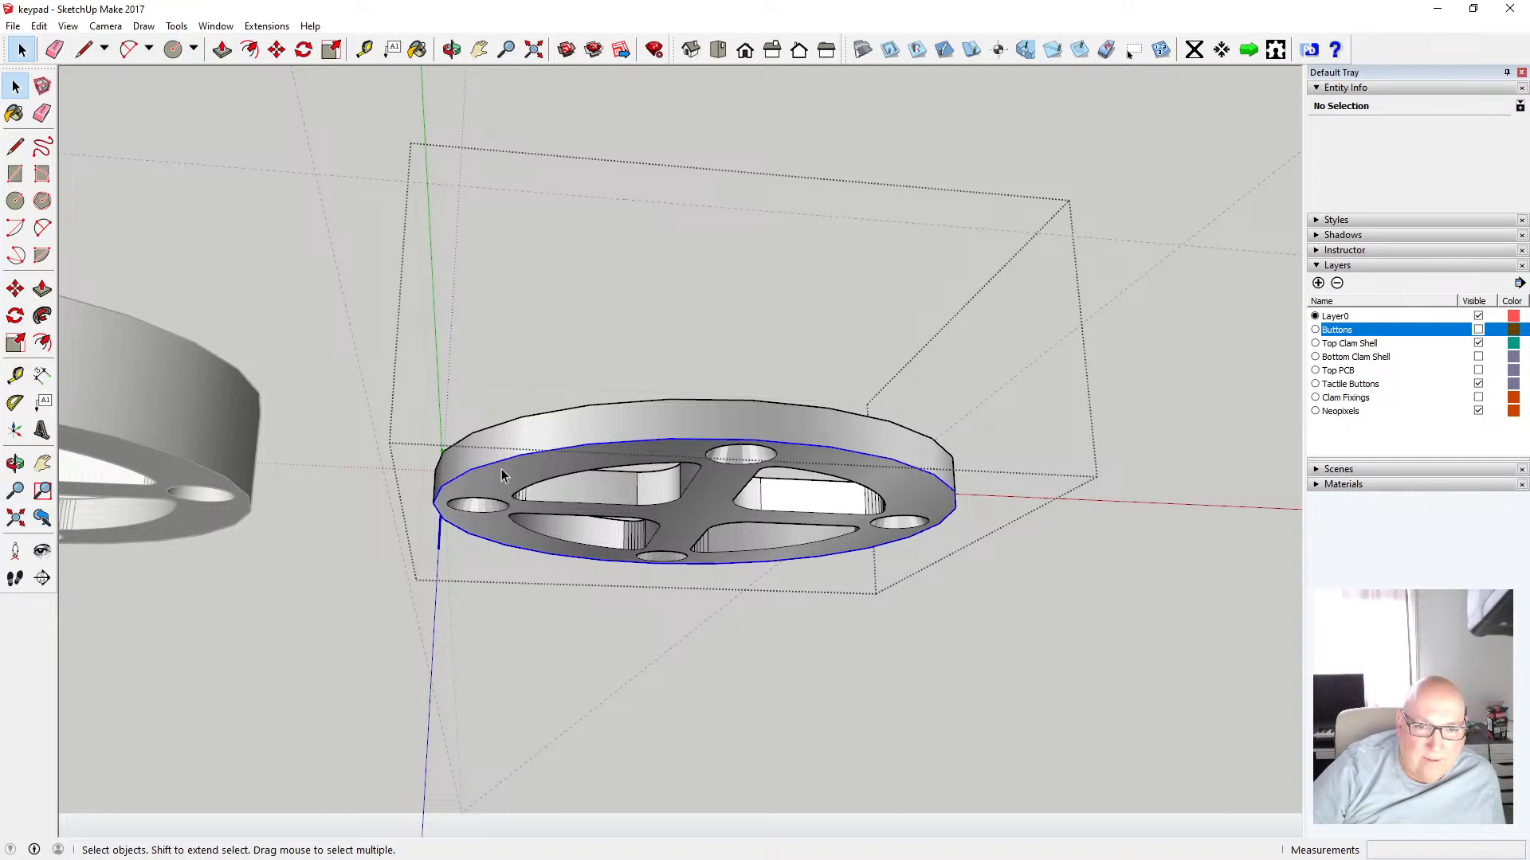
key("Delete")
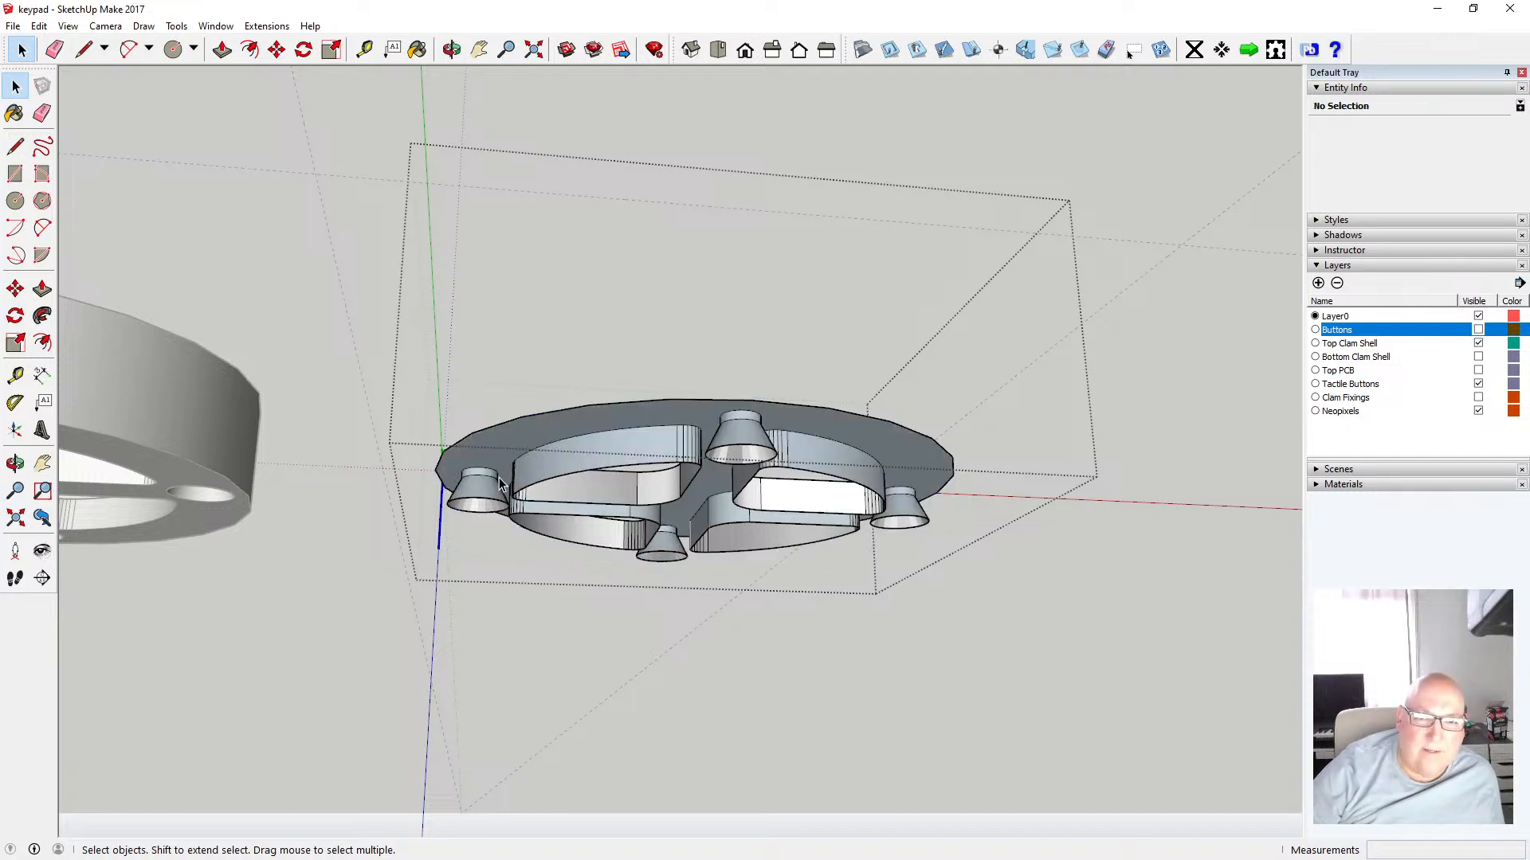
Undo the last edge erase on the shell
left_click(39, 26)
left_click(64, 44)
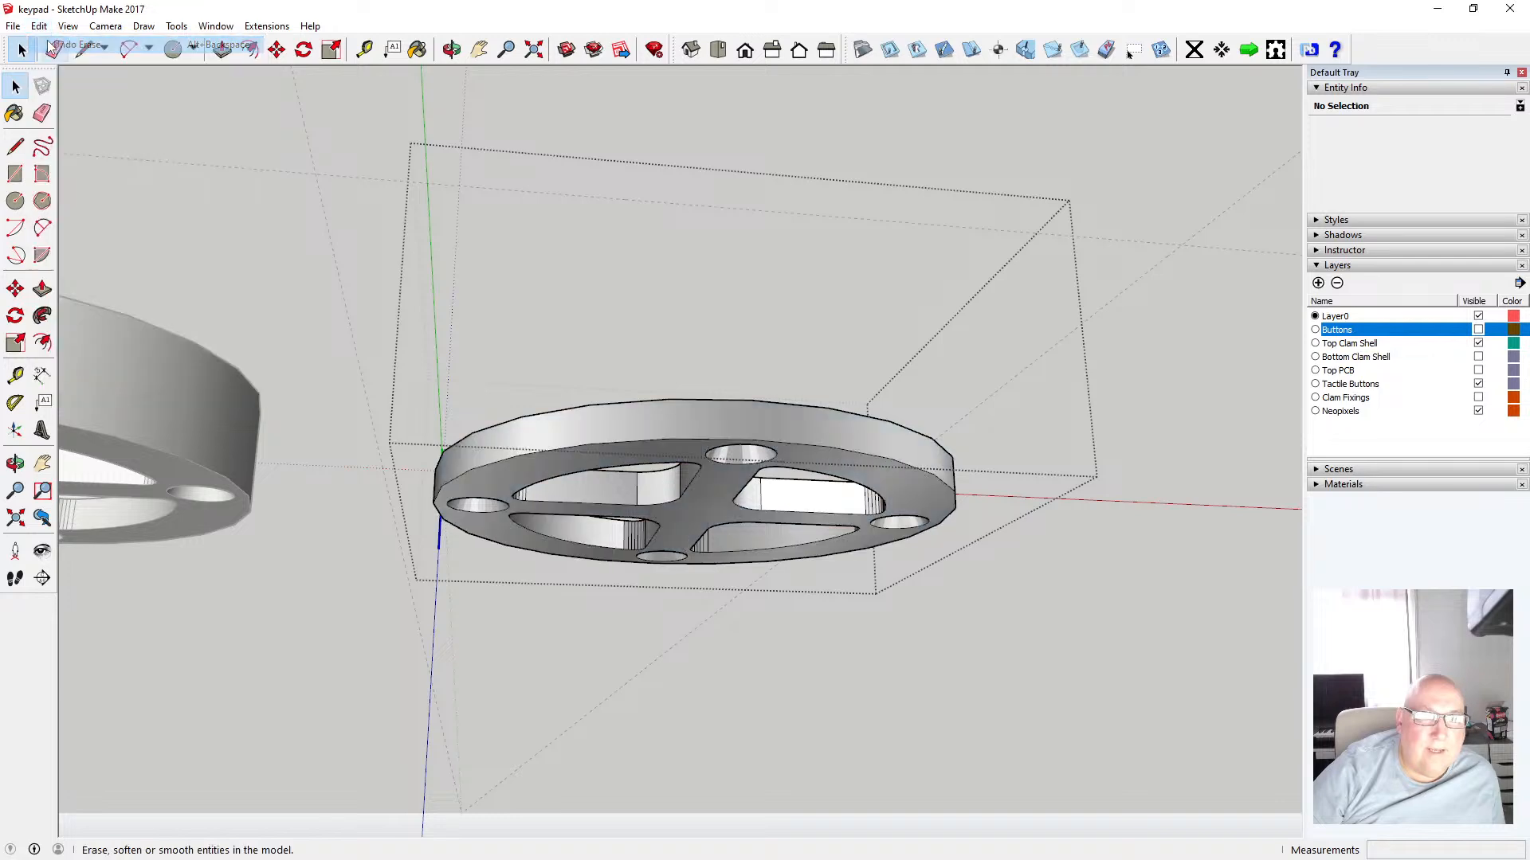
left_click(451, 49)
left_click_drag(502, 151, 486, 426)
scroll(486, 426, "down", 3)
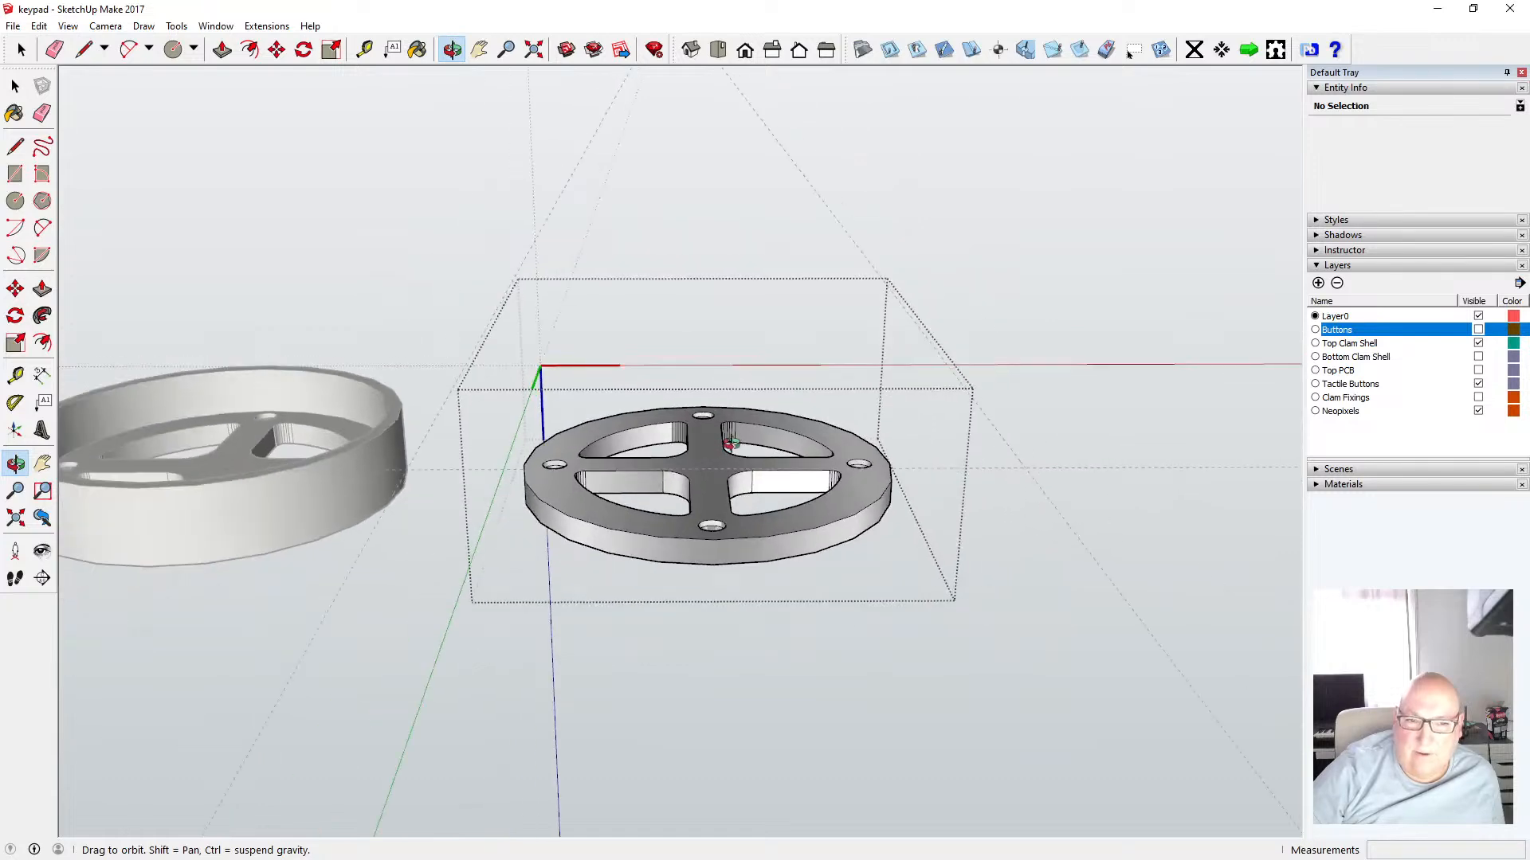
Show the Bottom Clam Shell layer, open its component and copy the 30 mm circle edge on its top face
left_click(15, 86)
left_click(307, 176)
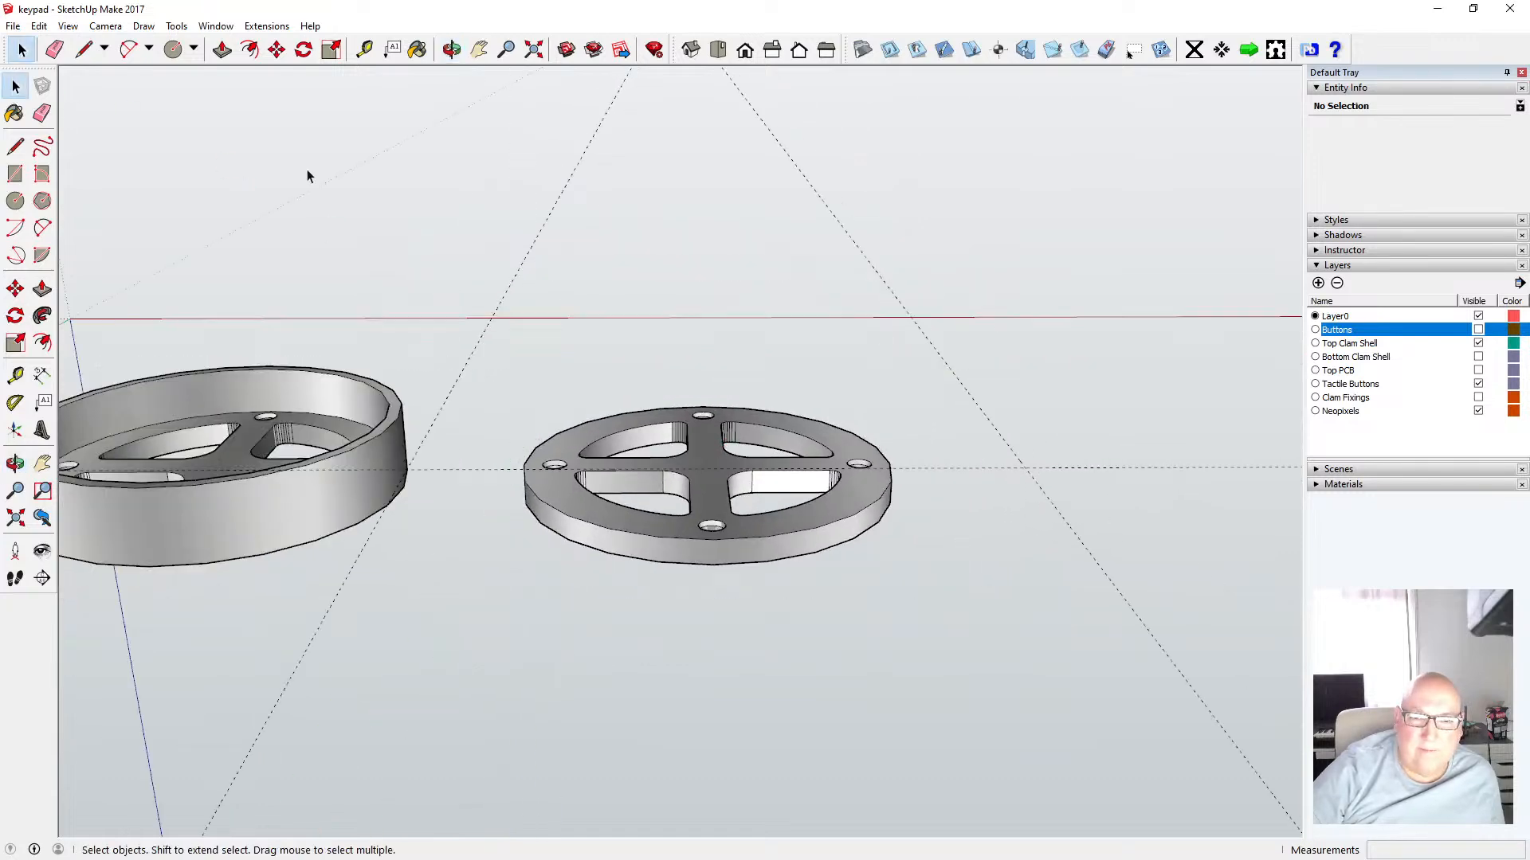
left_click(1478, 357)
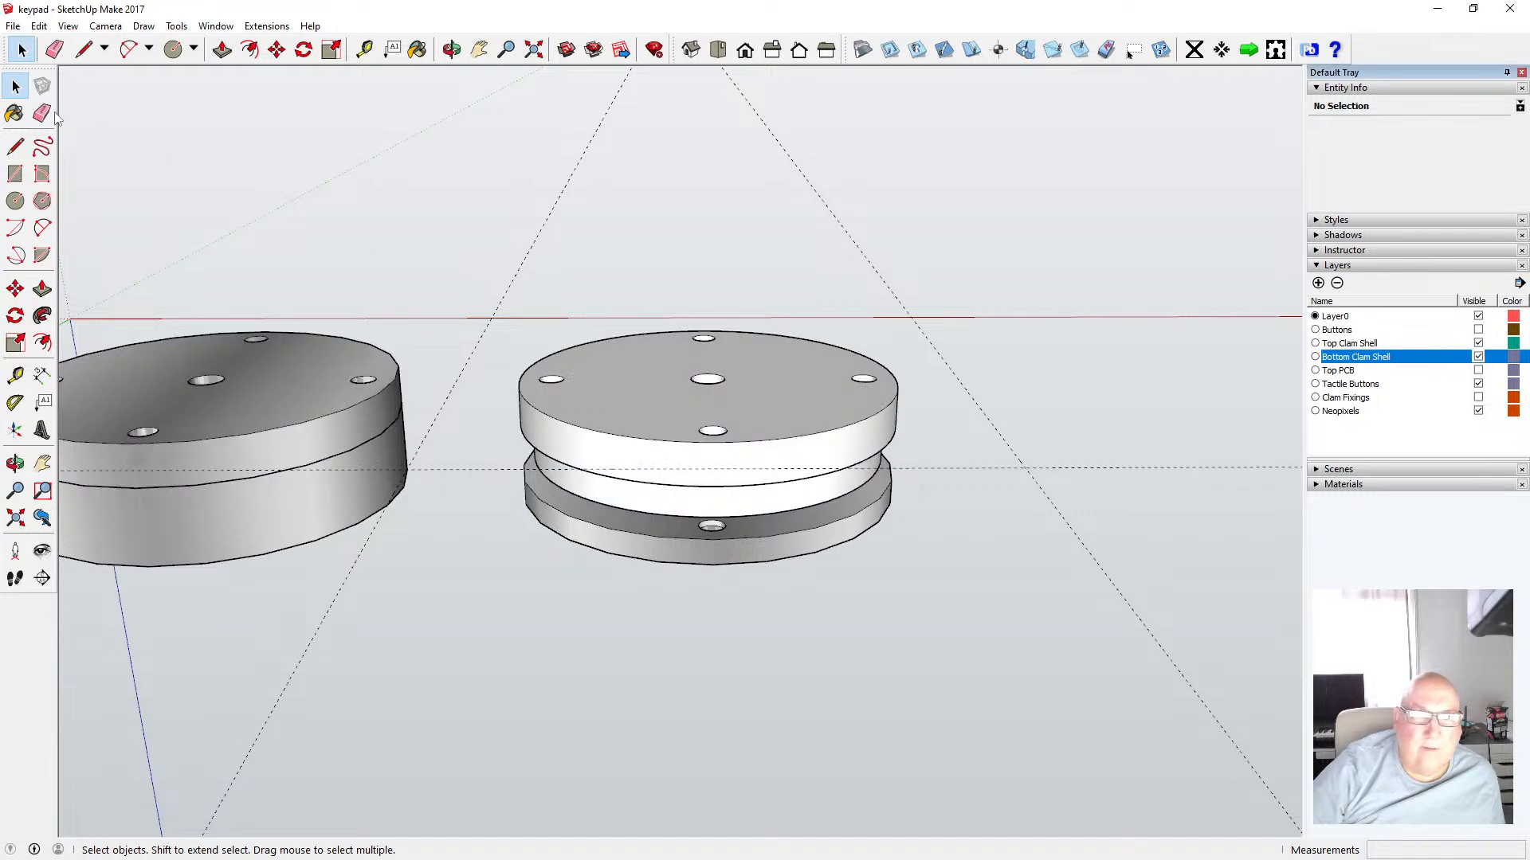
left_click(533, 406)
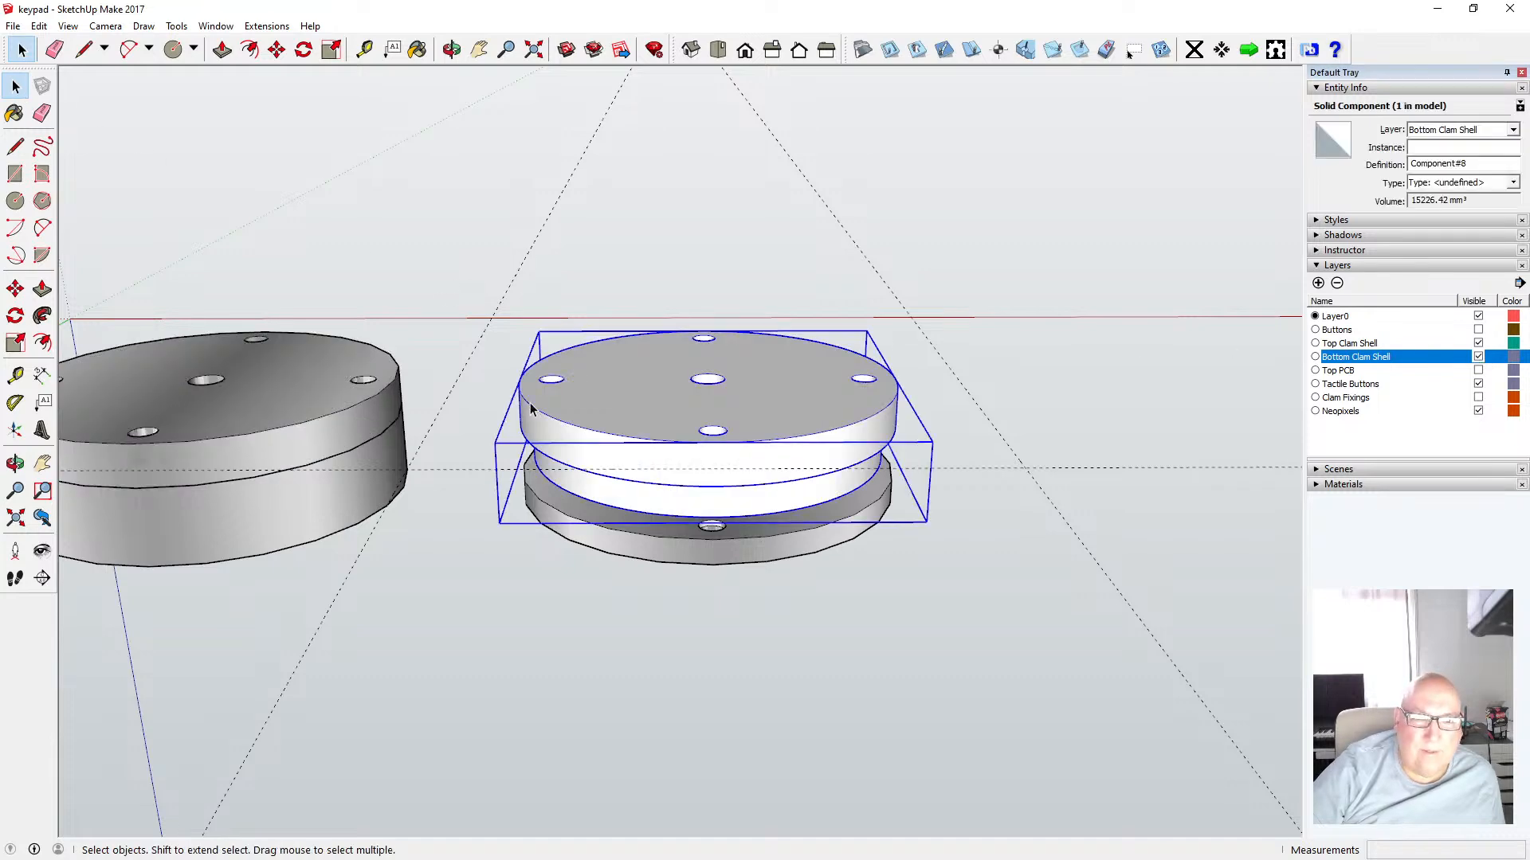
double_click(531, 408)
left_click(530, 409)
double_click(529, 409)
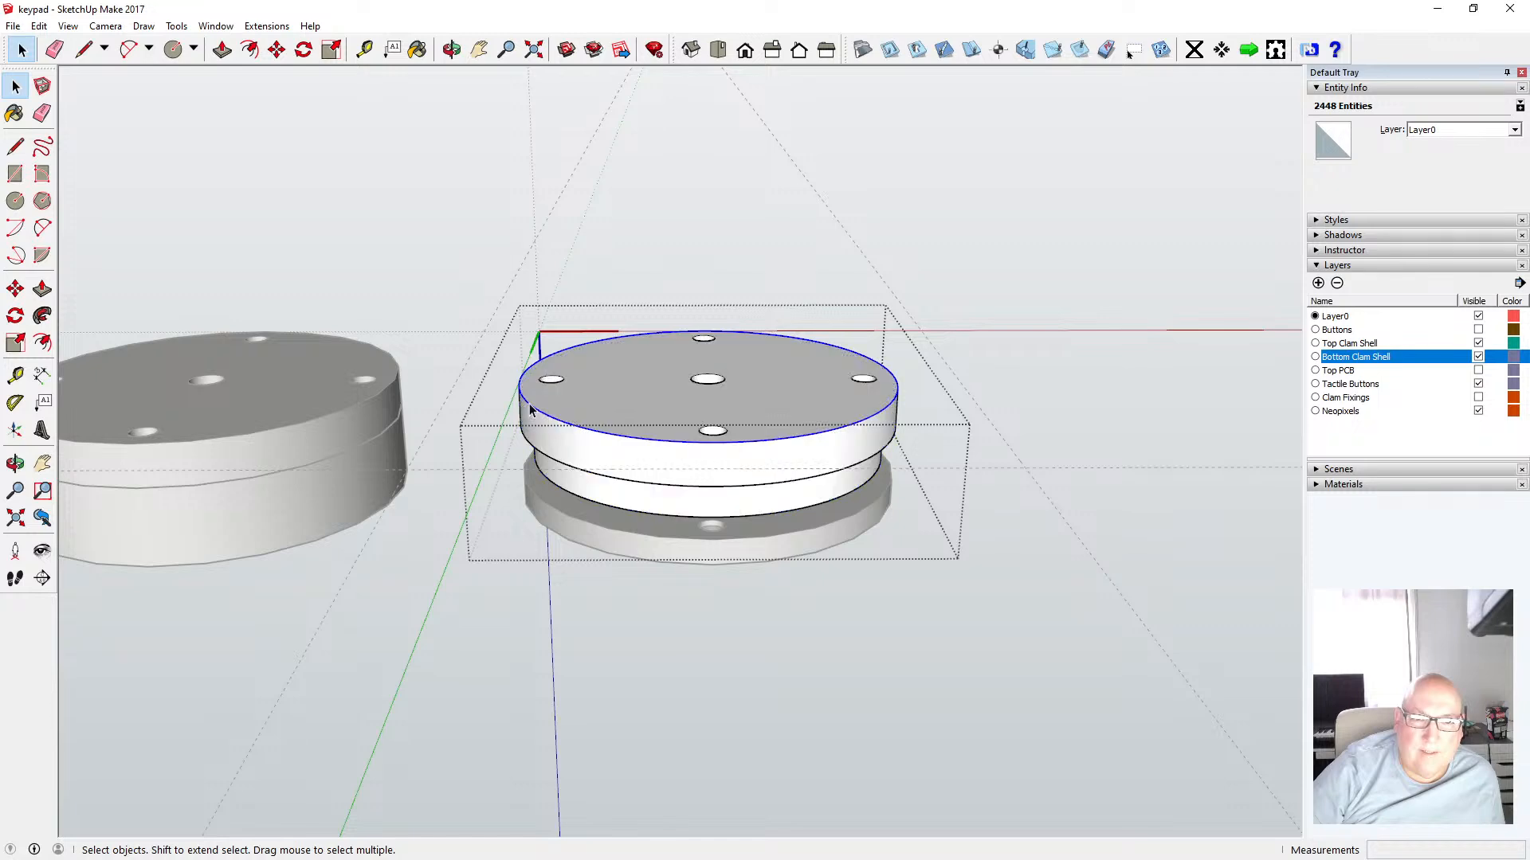
left_click(39, 26)
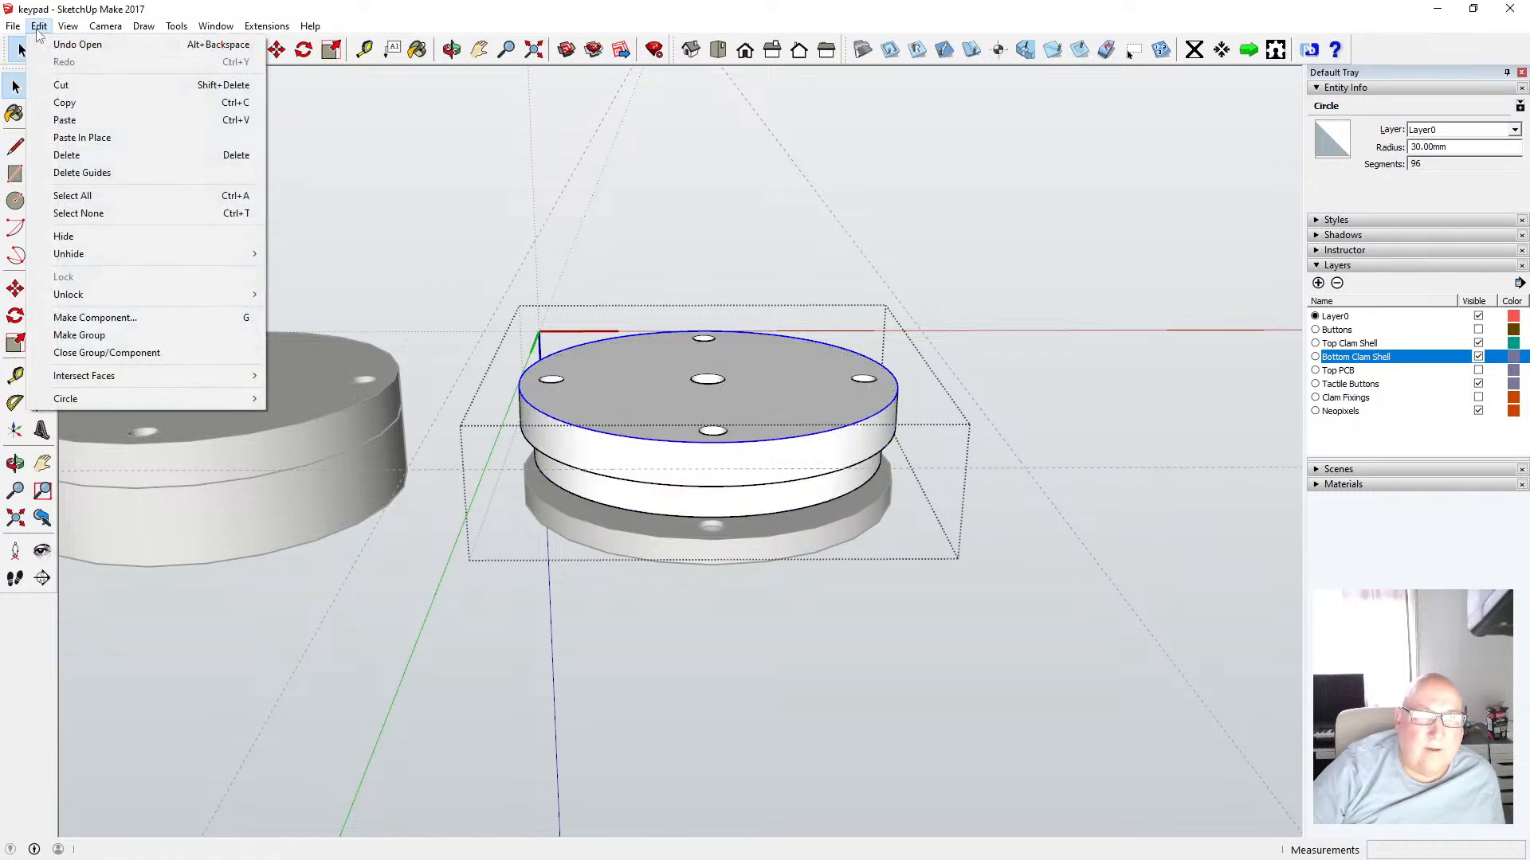
left_click(80, 106)
left_click(289, 211)
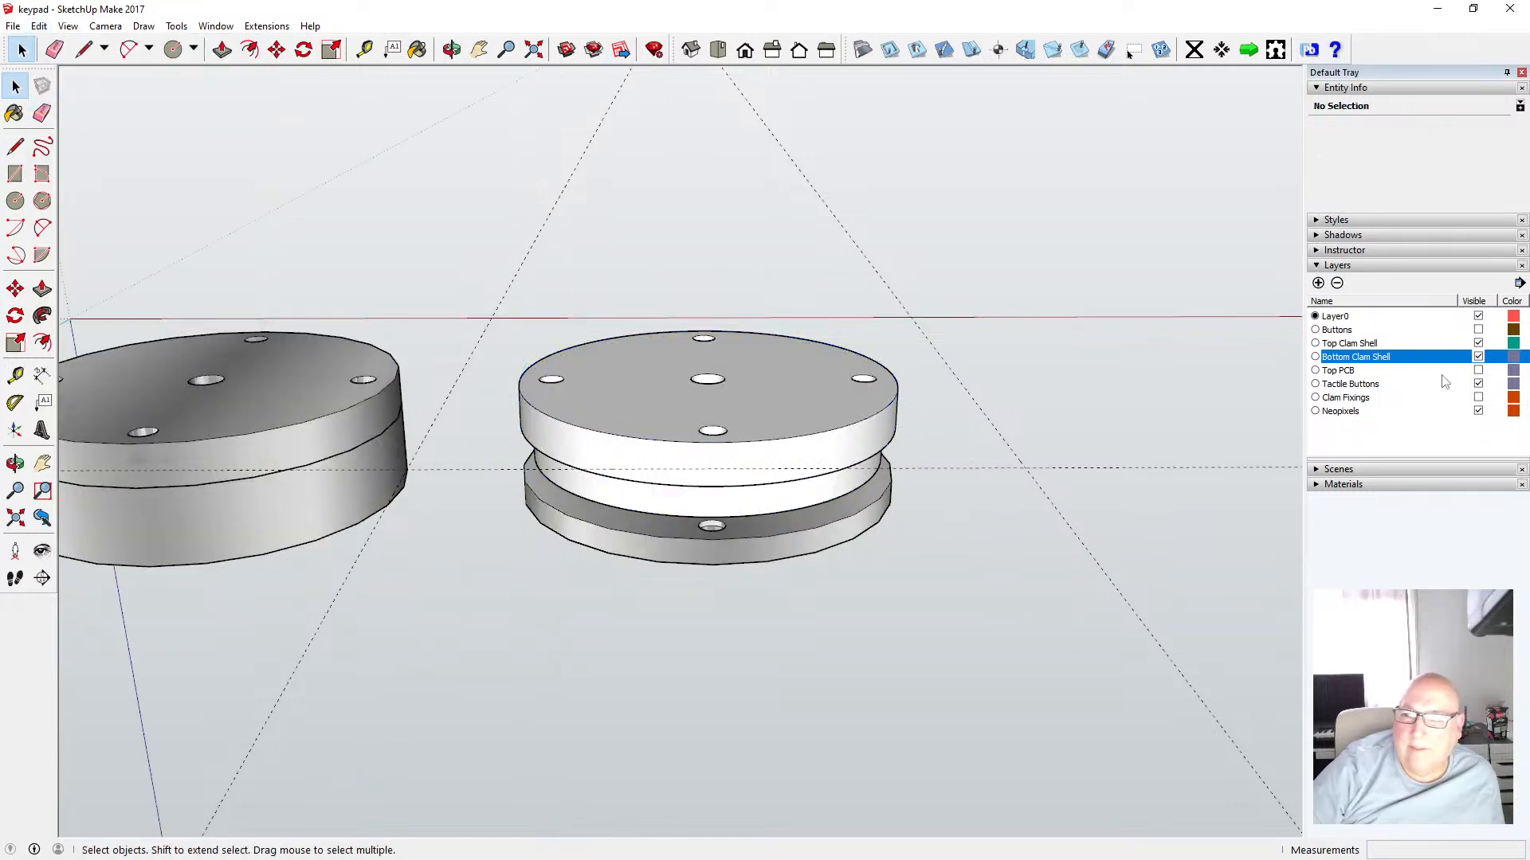
Hide the Bottom Clam Shell layer and paste the copied circle in place
left_click(1478, 356)
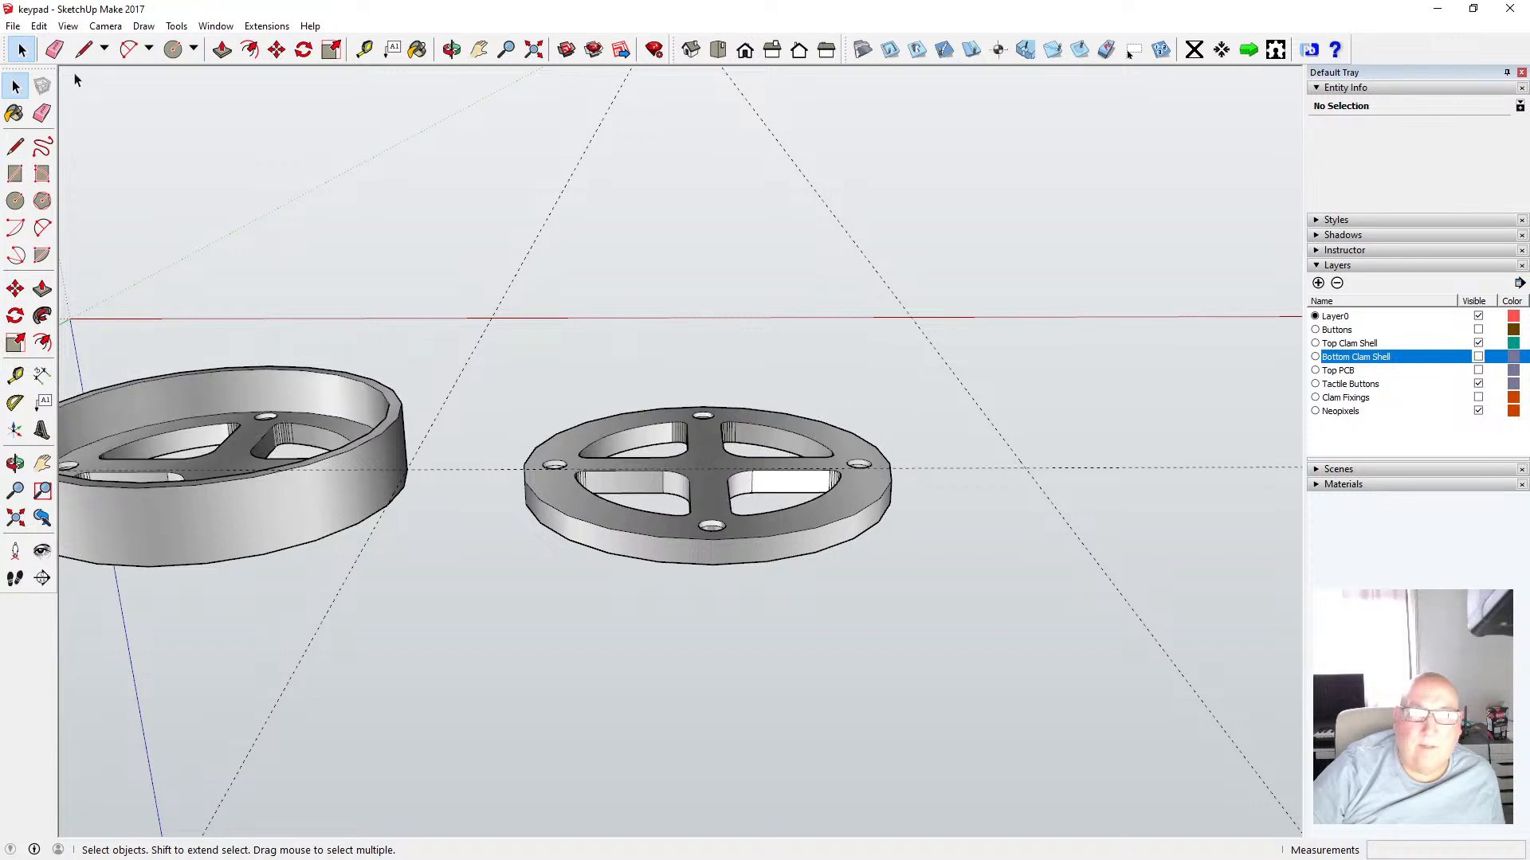
left_click(39, 26)
left_click(90, 139)
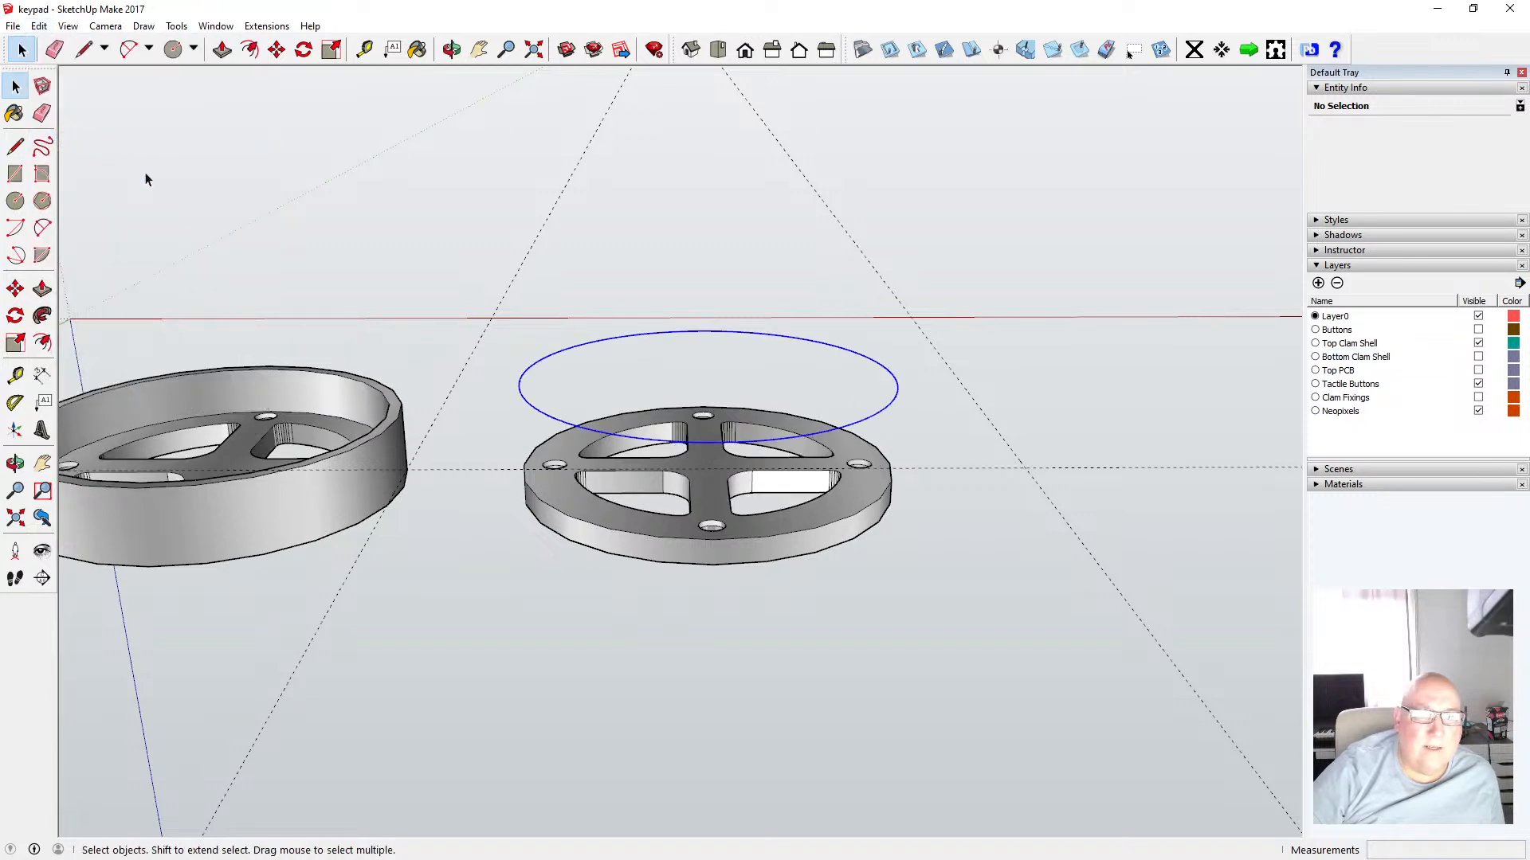
Move the pasted circle down onto the copied shell's top face
left_click(452, 49)
mouse_move(671, 495)
left_mouse_down()
mouse_move(670, 356)
mouse_move(669, 474)
left_mouse_up()
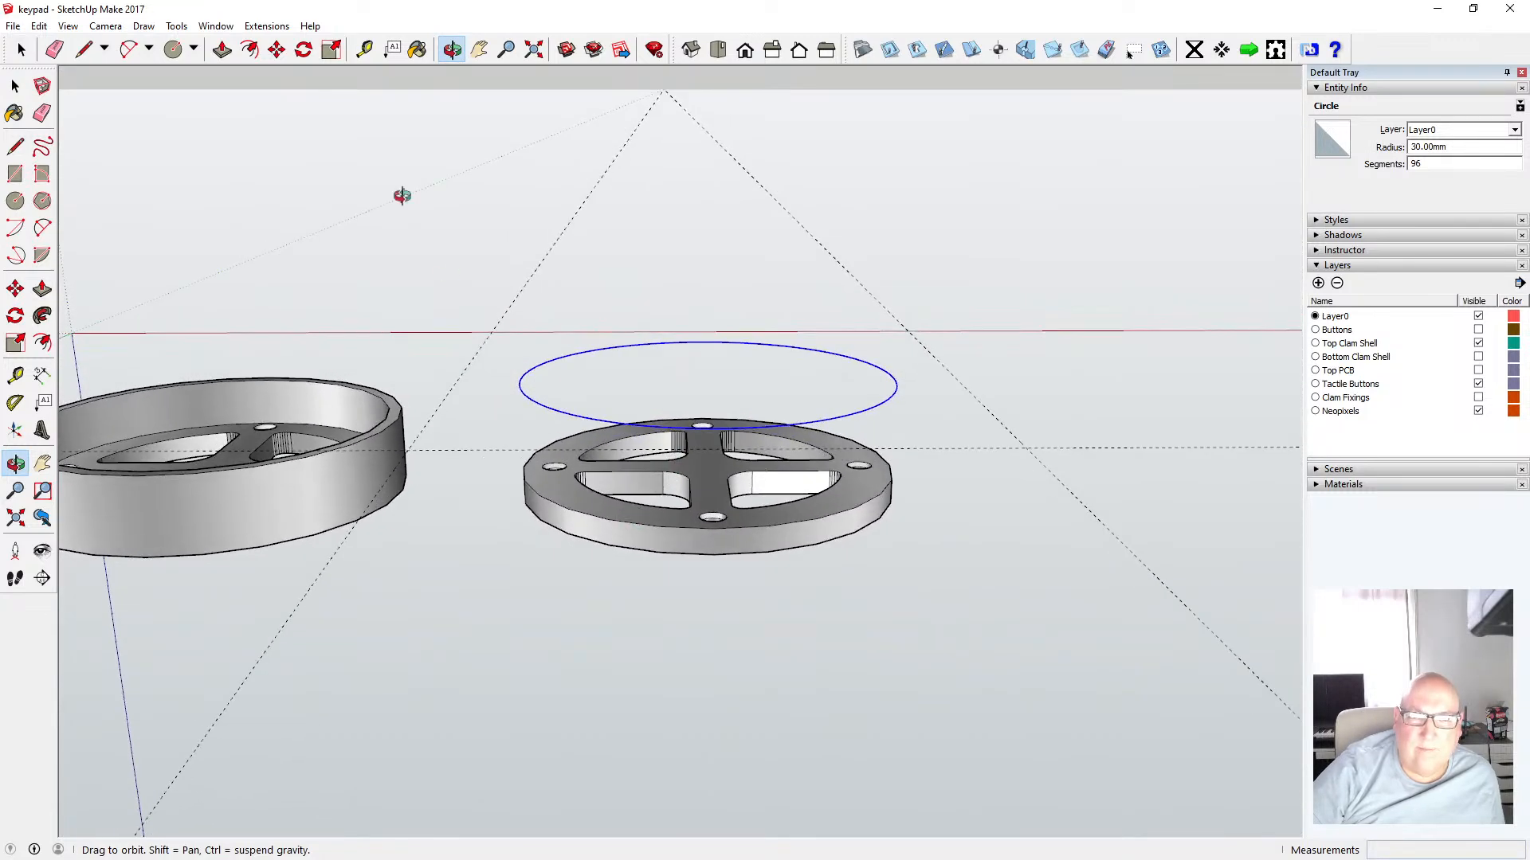
left_click_drag(645, 341, 641, 241)
left_click(277, 58)
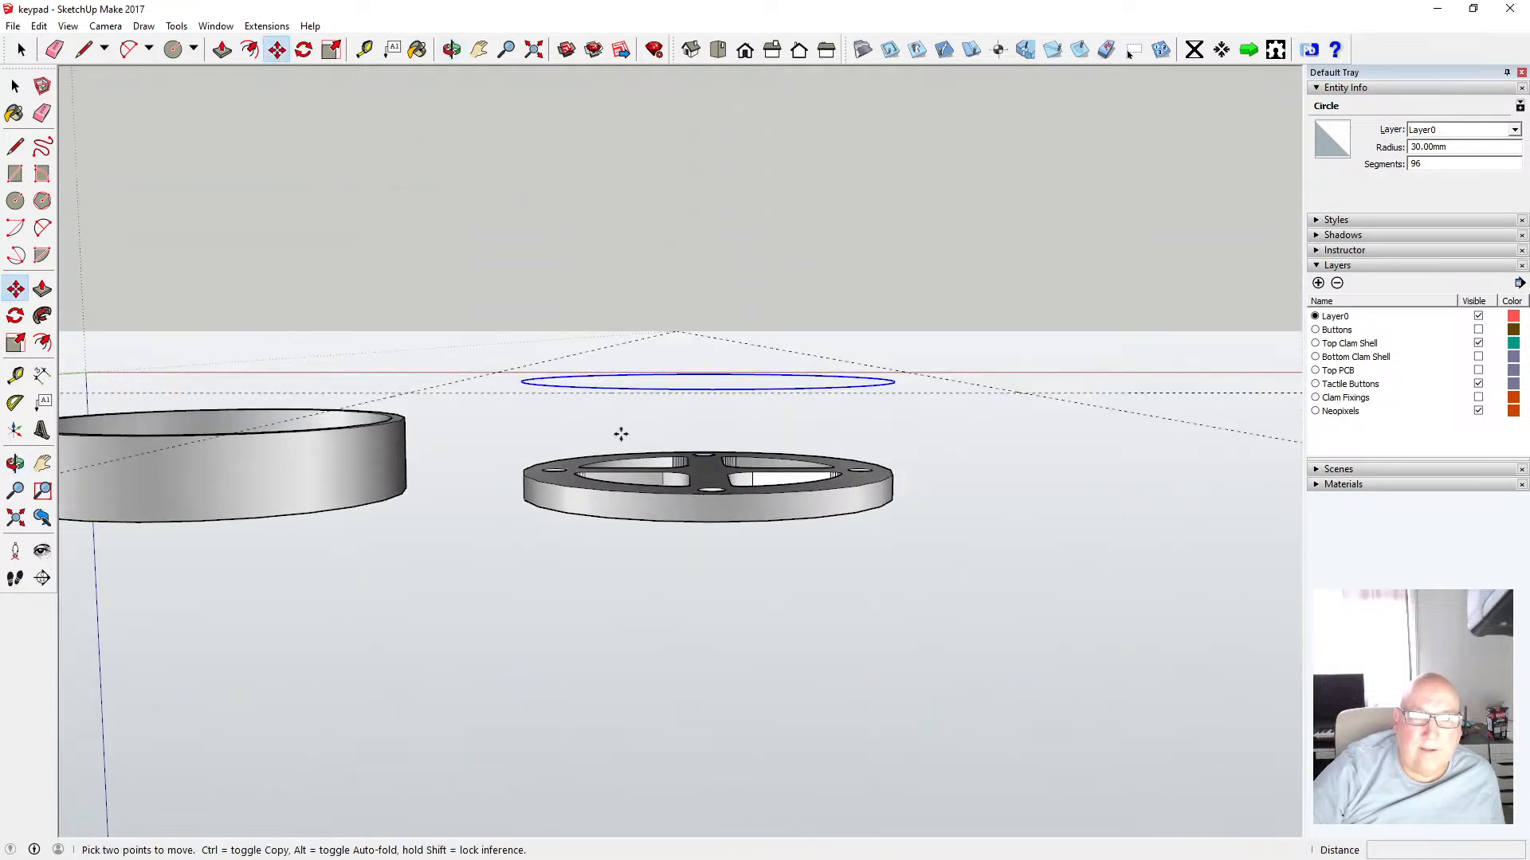
left_click(620, 388)
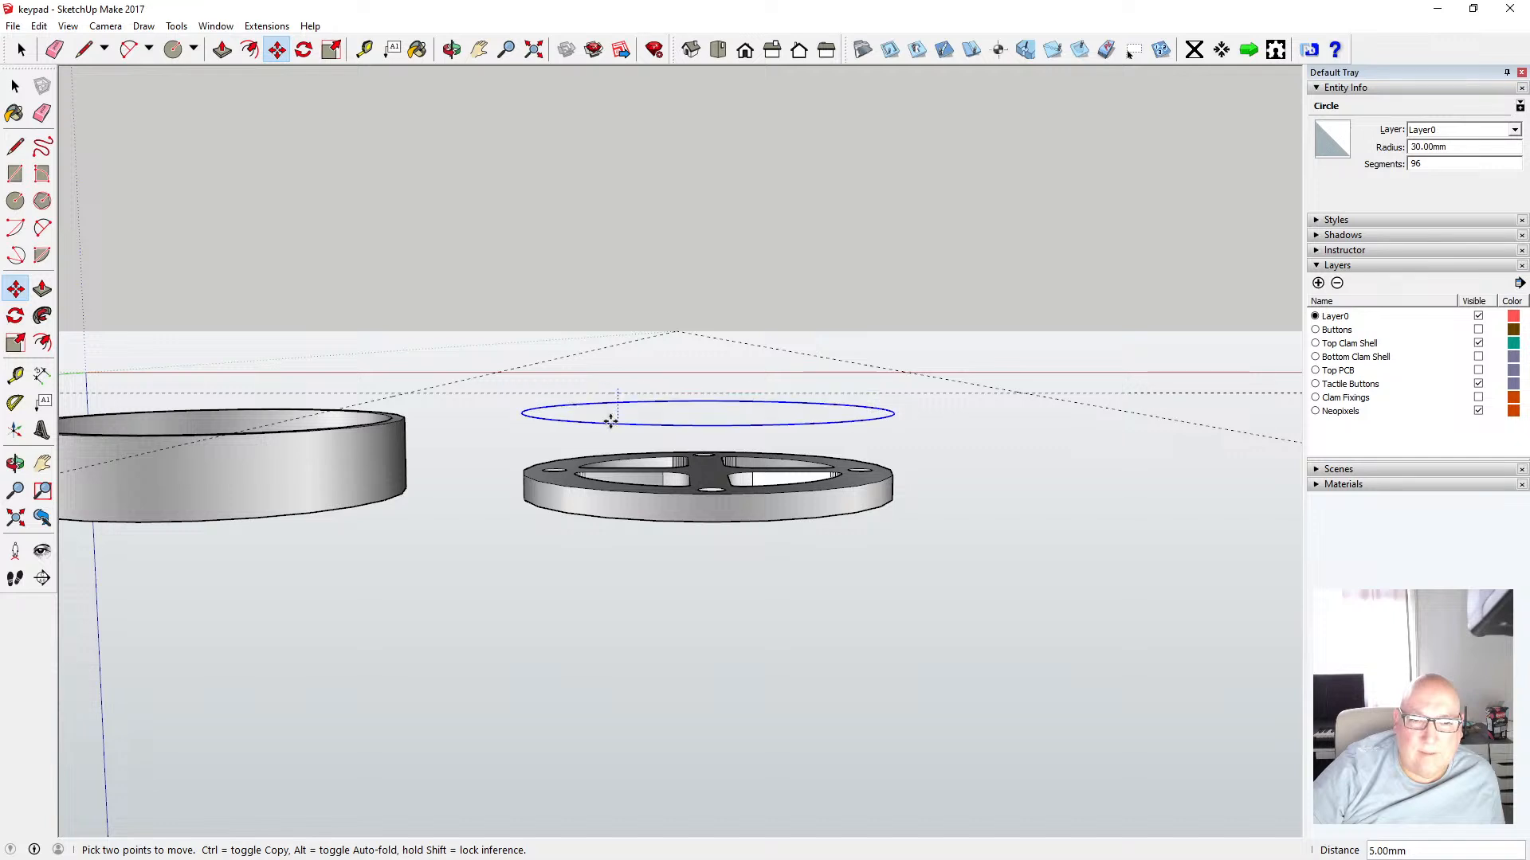
left_click(618, 487)
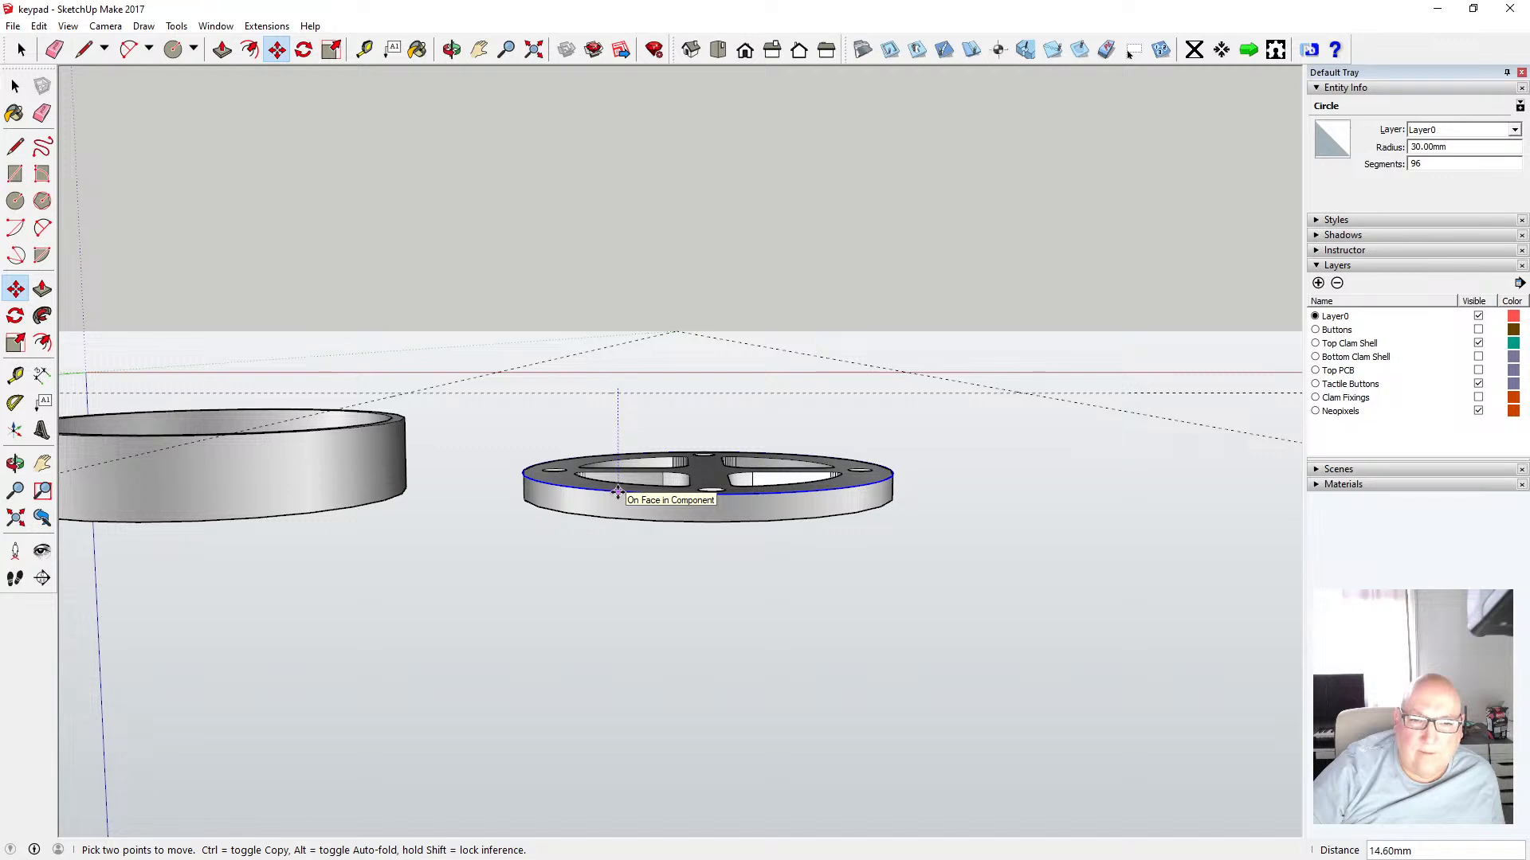
Inspect the shell's top face by selecting its hole and cutout edges and the face itself
left_click(451, 49)
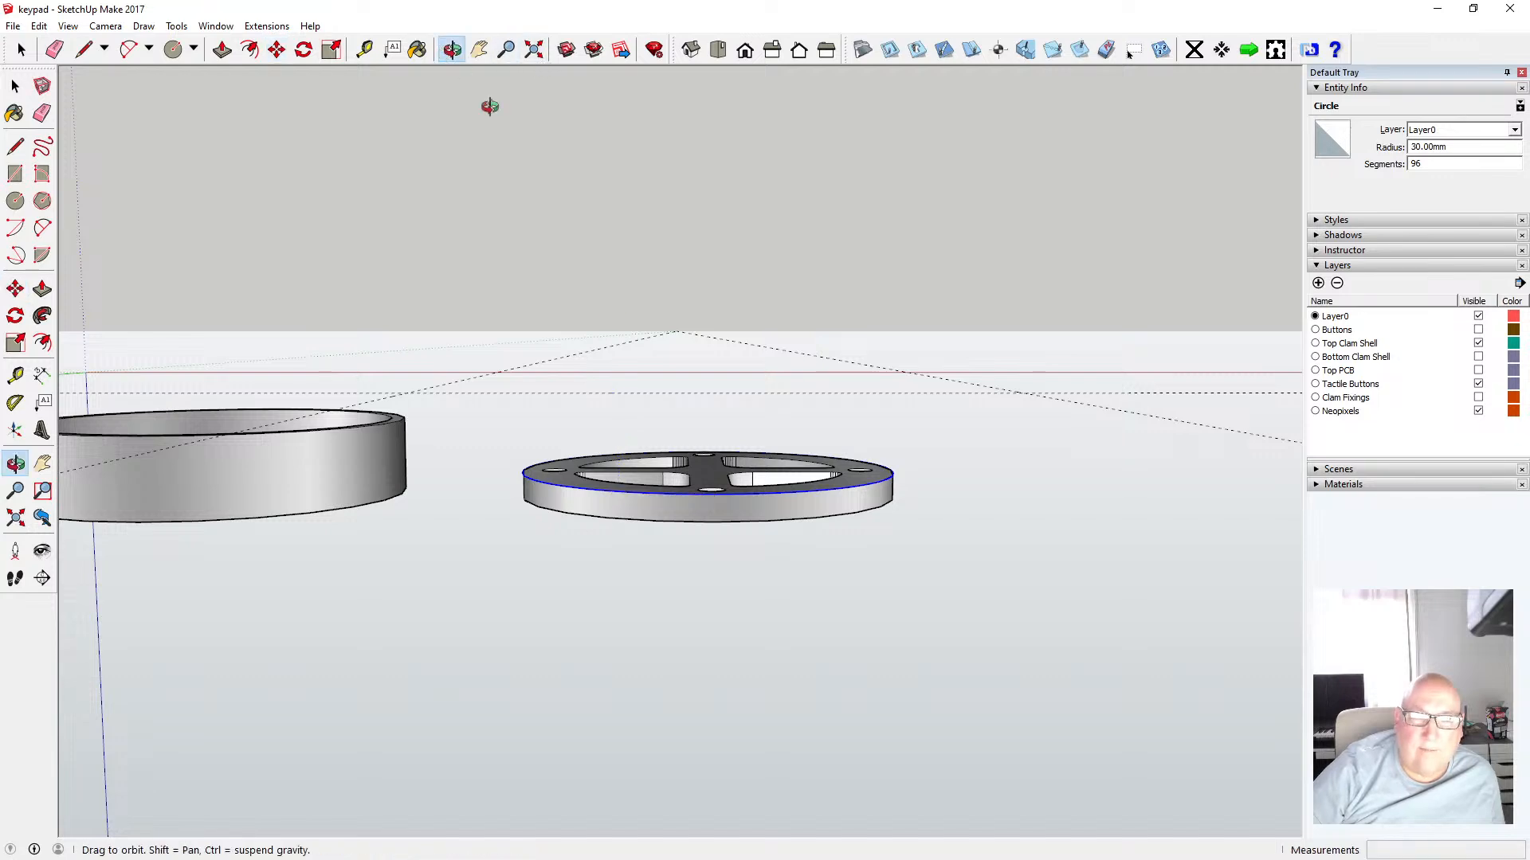
left_click_drag(617, 314, 589, 555)
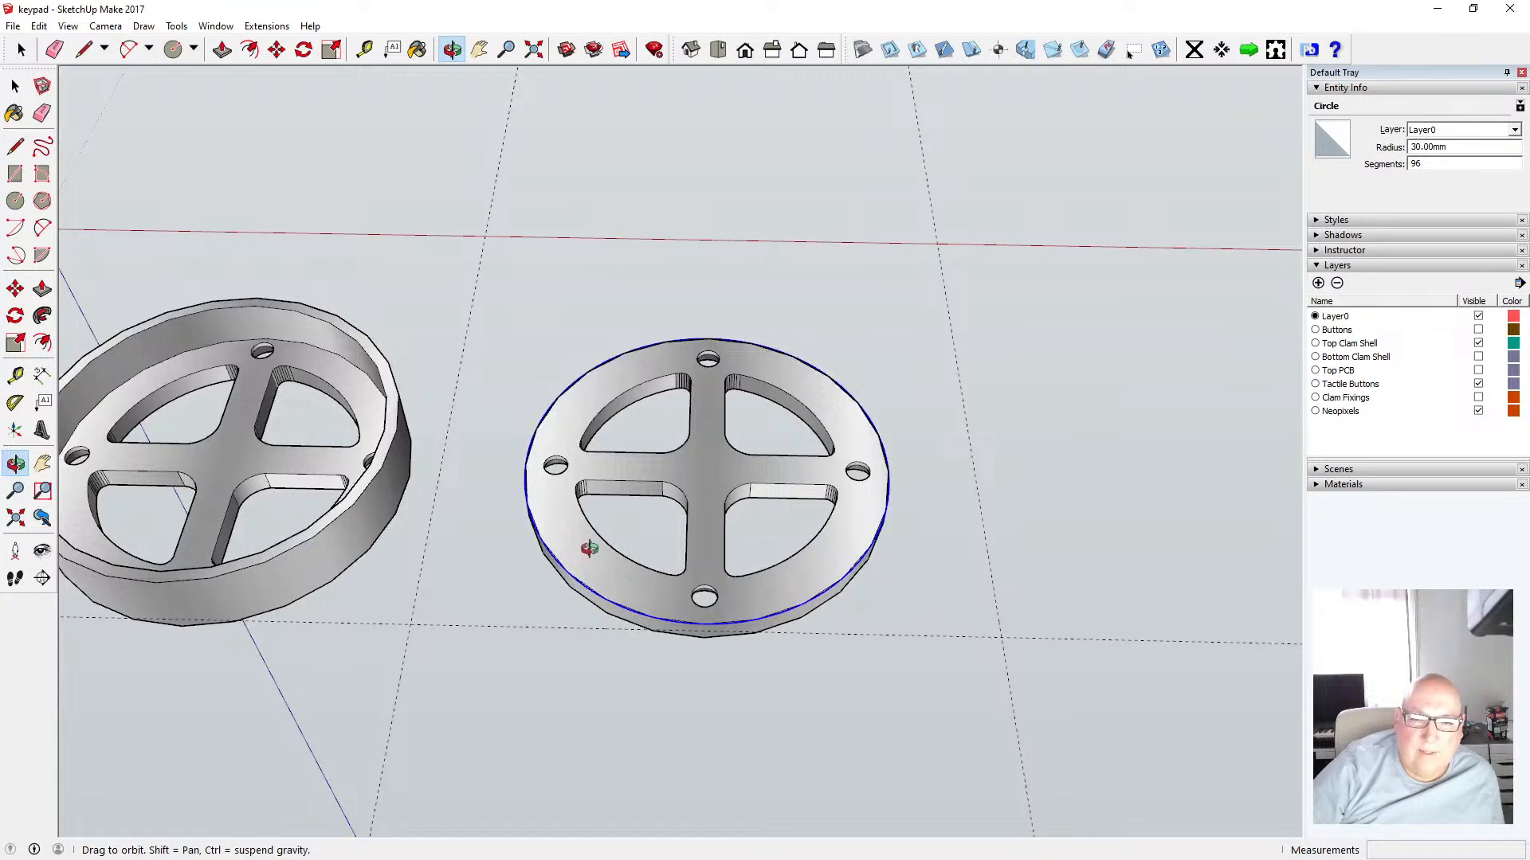
scroll(588, 548, "up", 6)
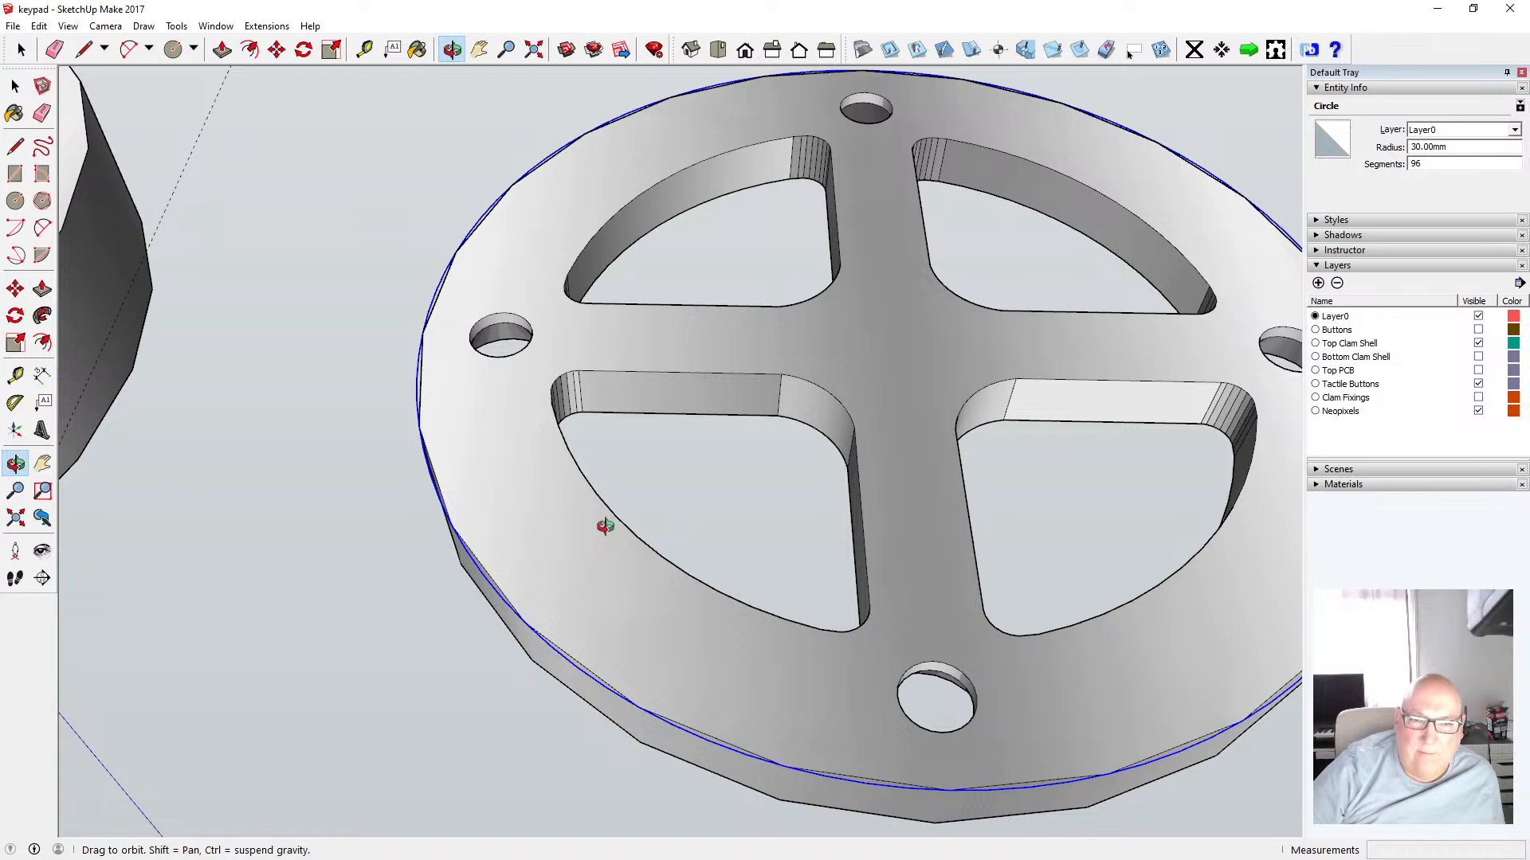
left_click_drag(587, 557, 599, 526)
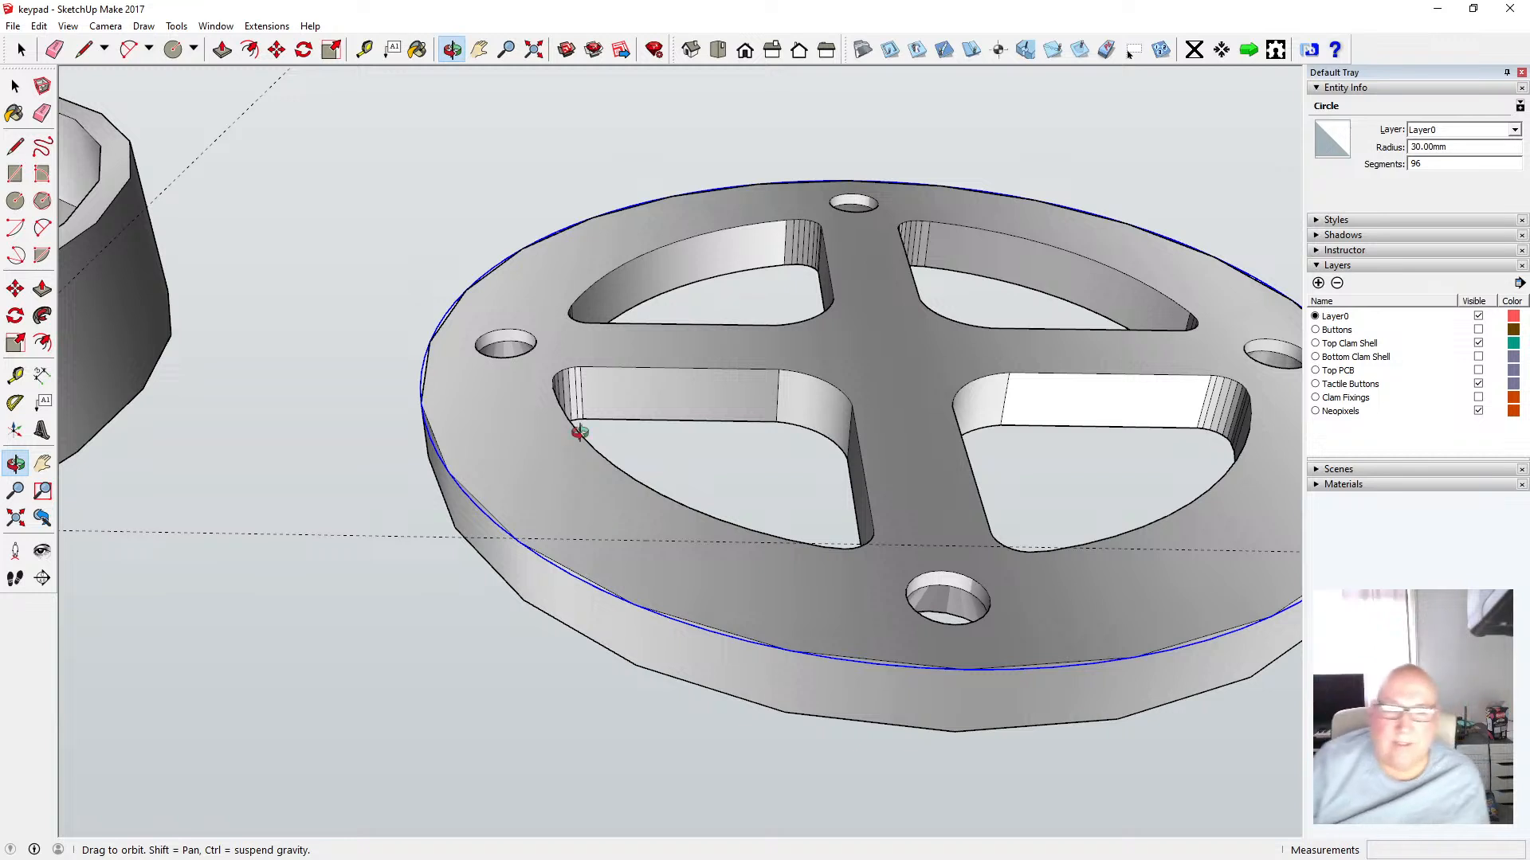
left_click(14, 87)
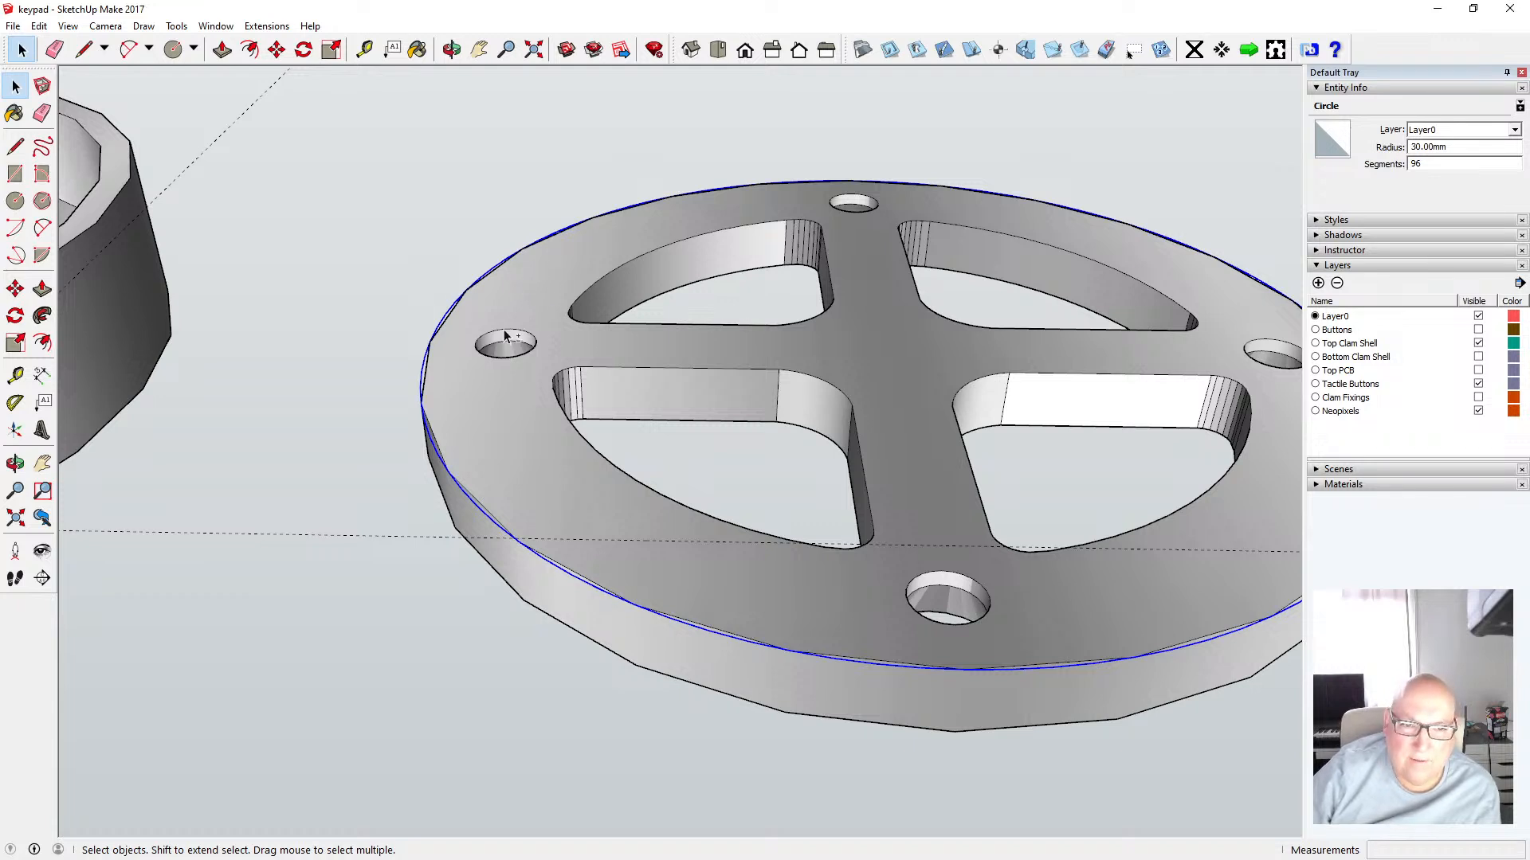
double_click(552, 284)
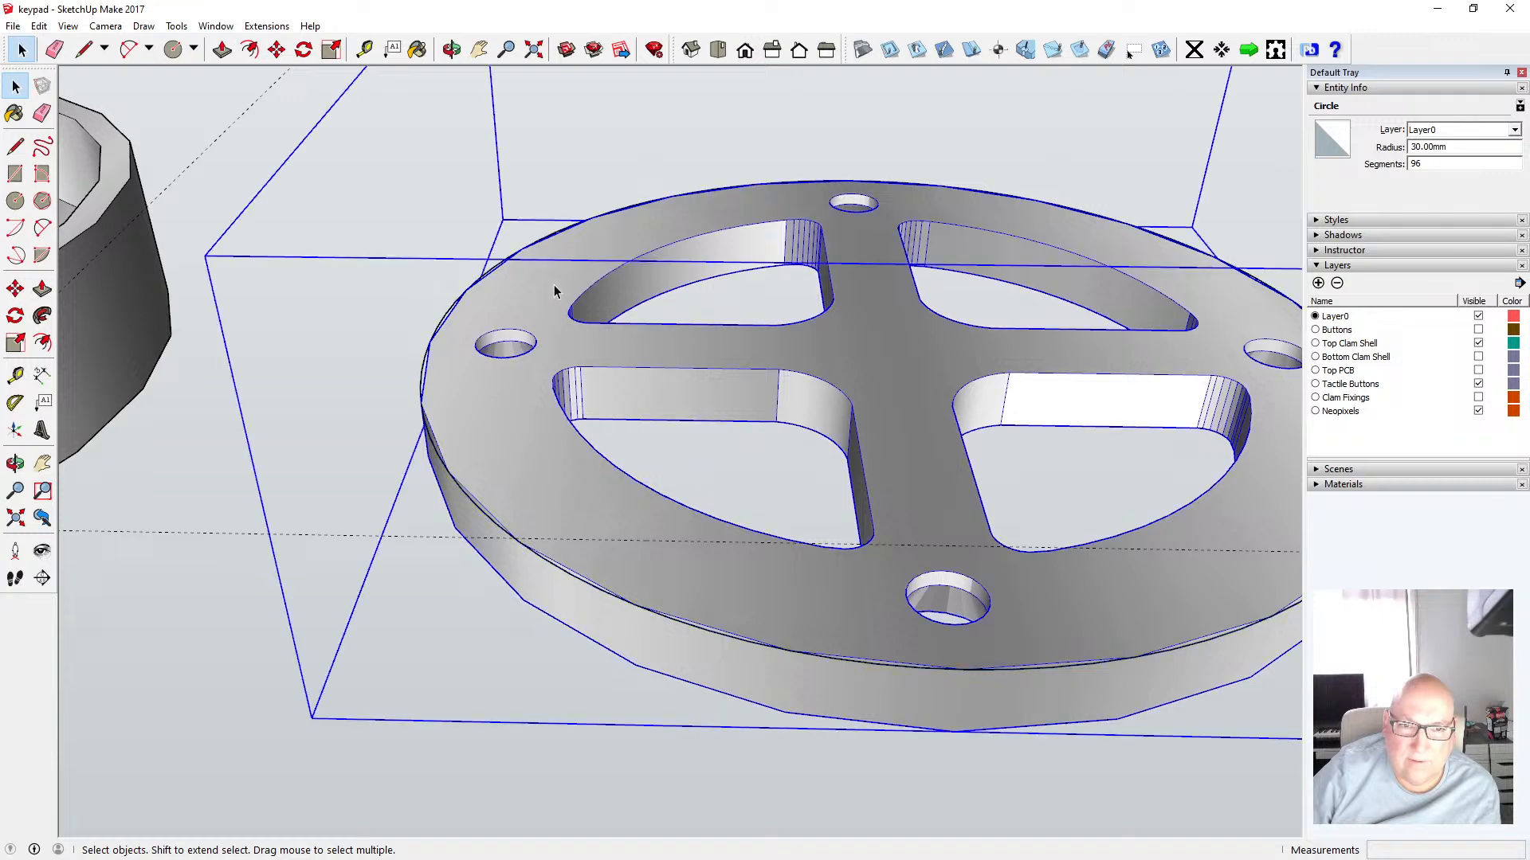
left_click(529, 341)
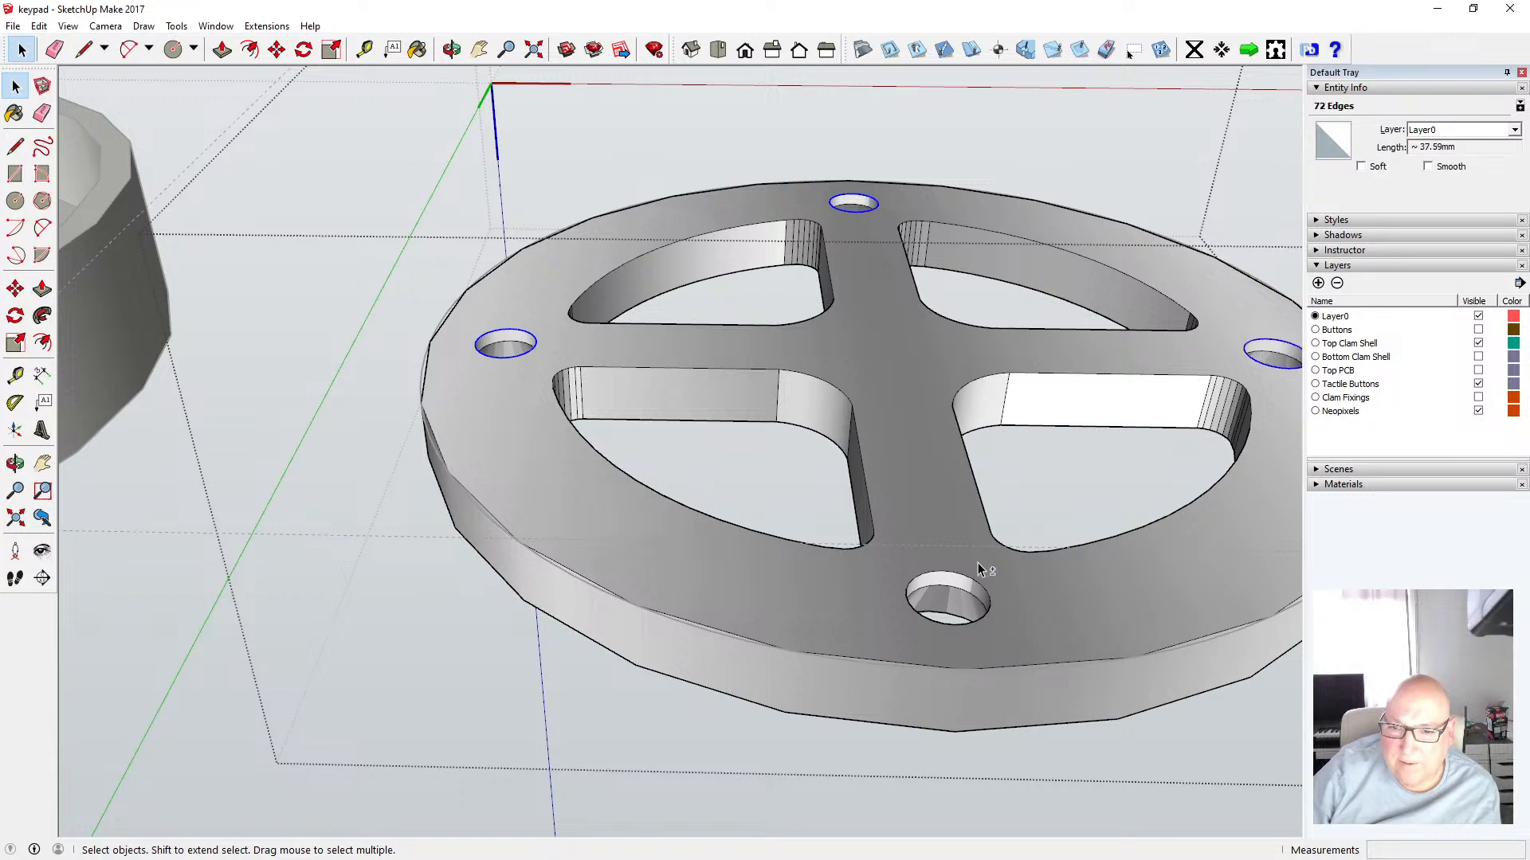
left_click(964, 582, "shift")
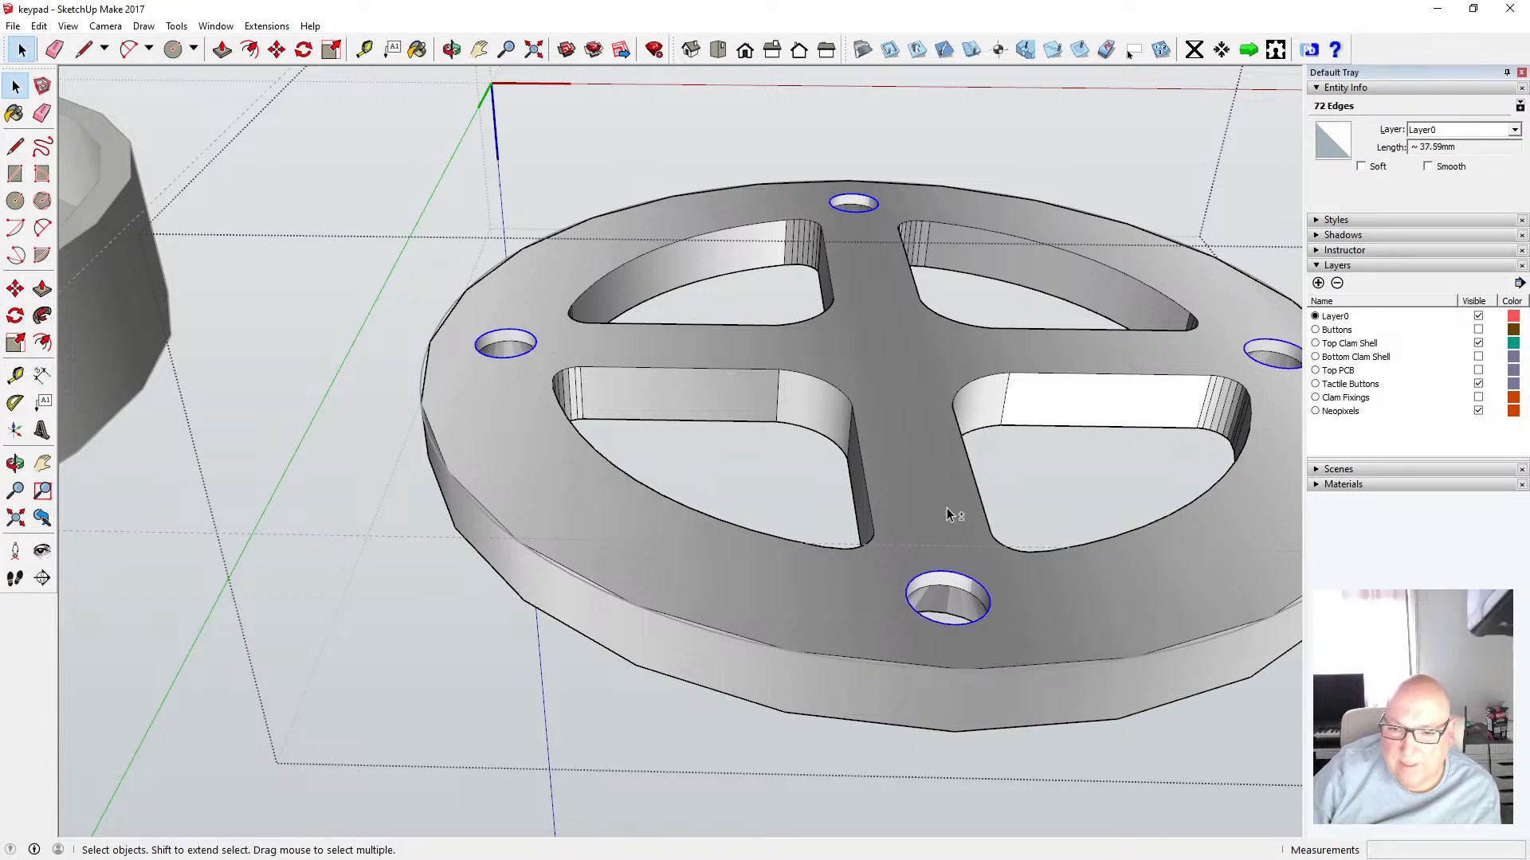
left_click(829, 391, "shift")
left_click(774, 370, "shift")
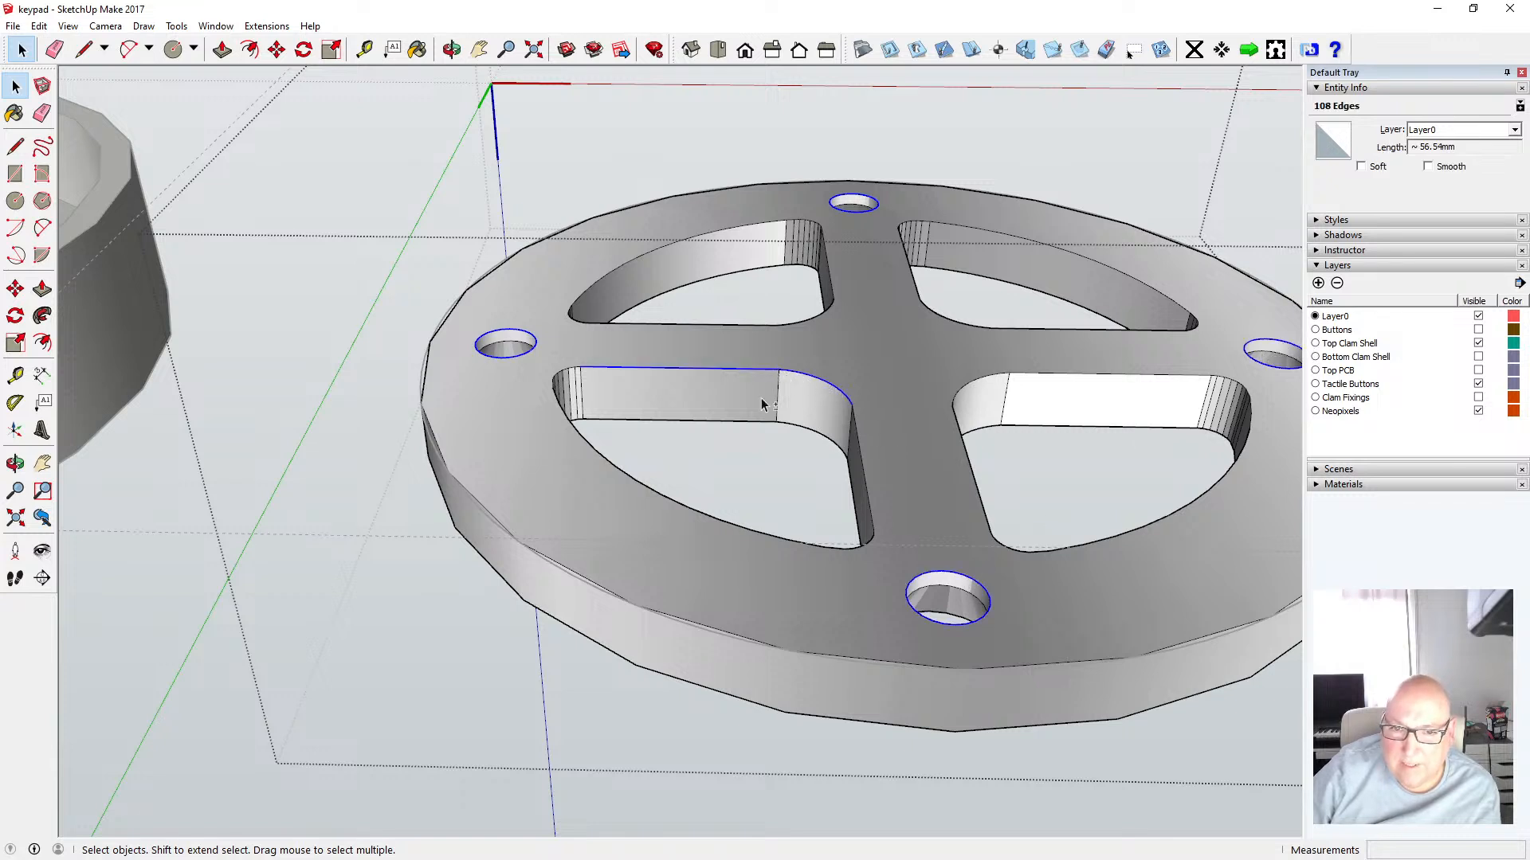
left_click(568, 375, "shift")
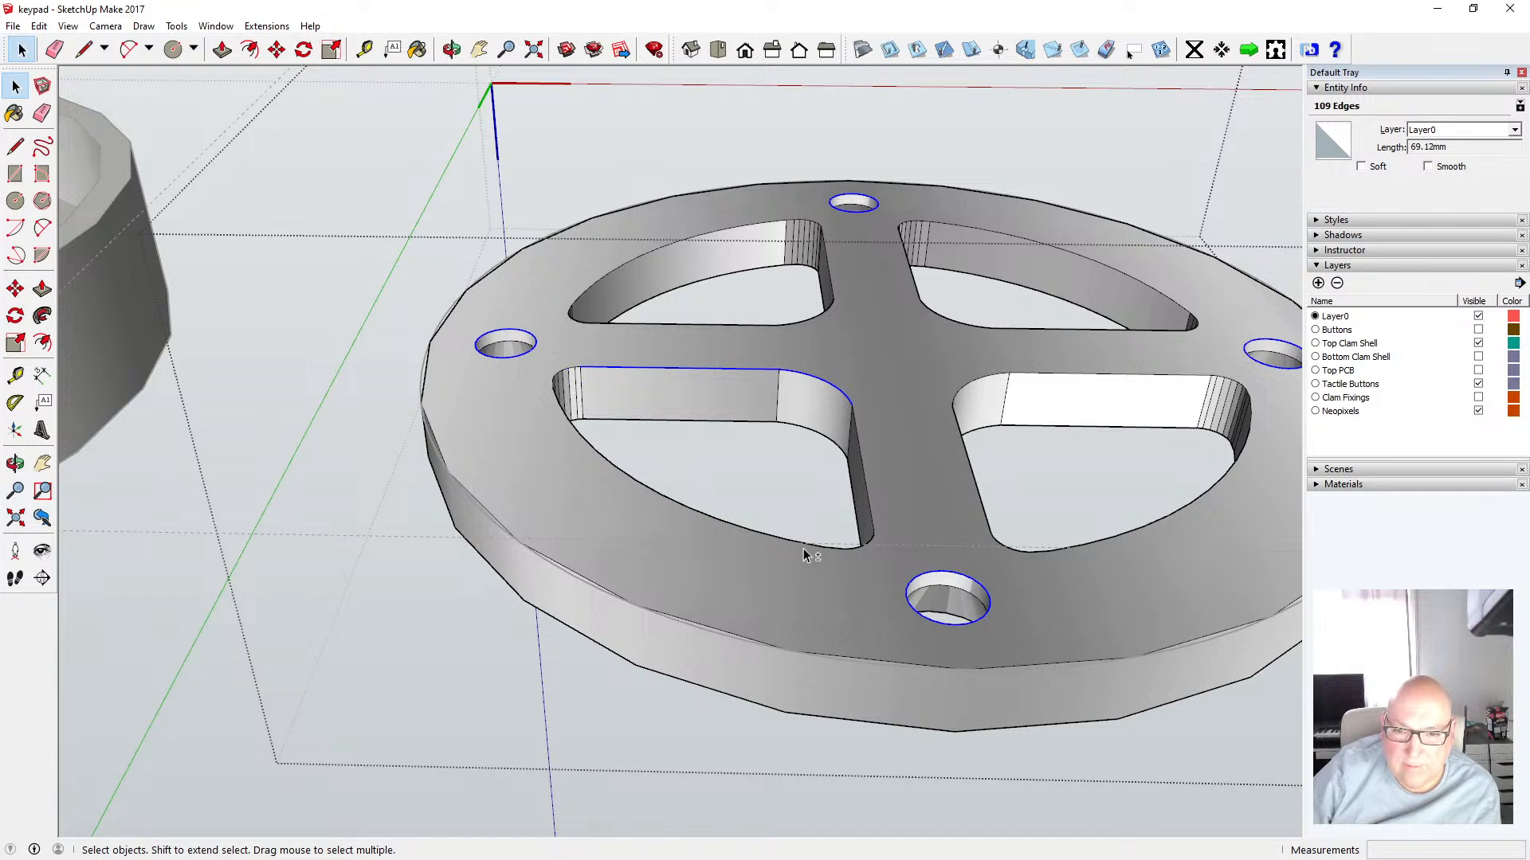
left_click(827, 550, "shift")
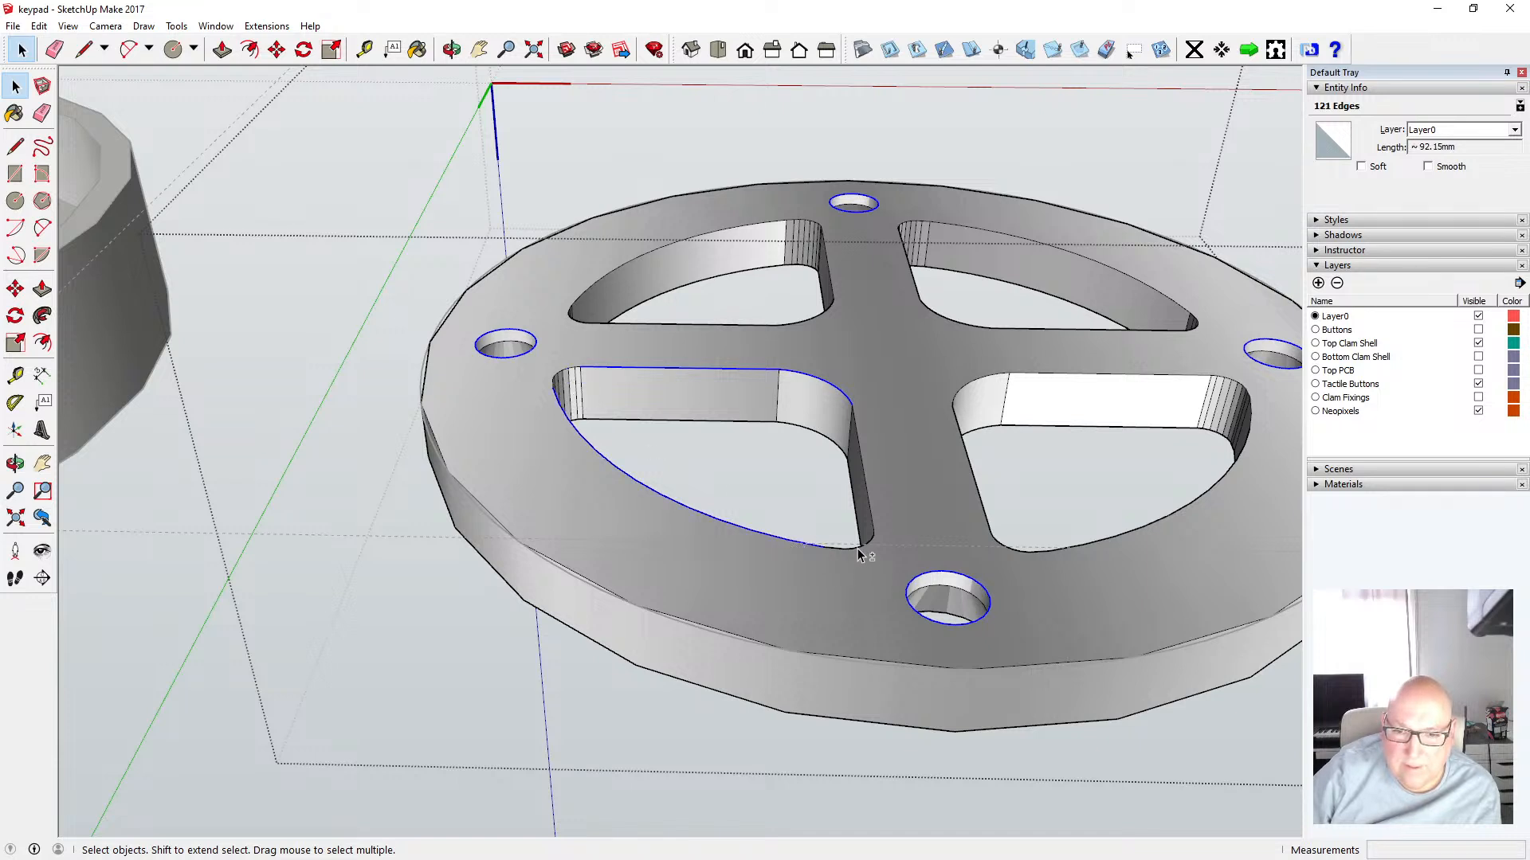
left_click(875, 527, "shift")
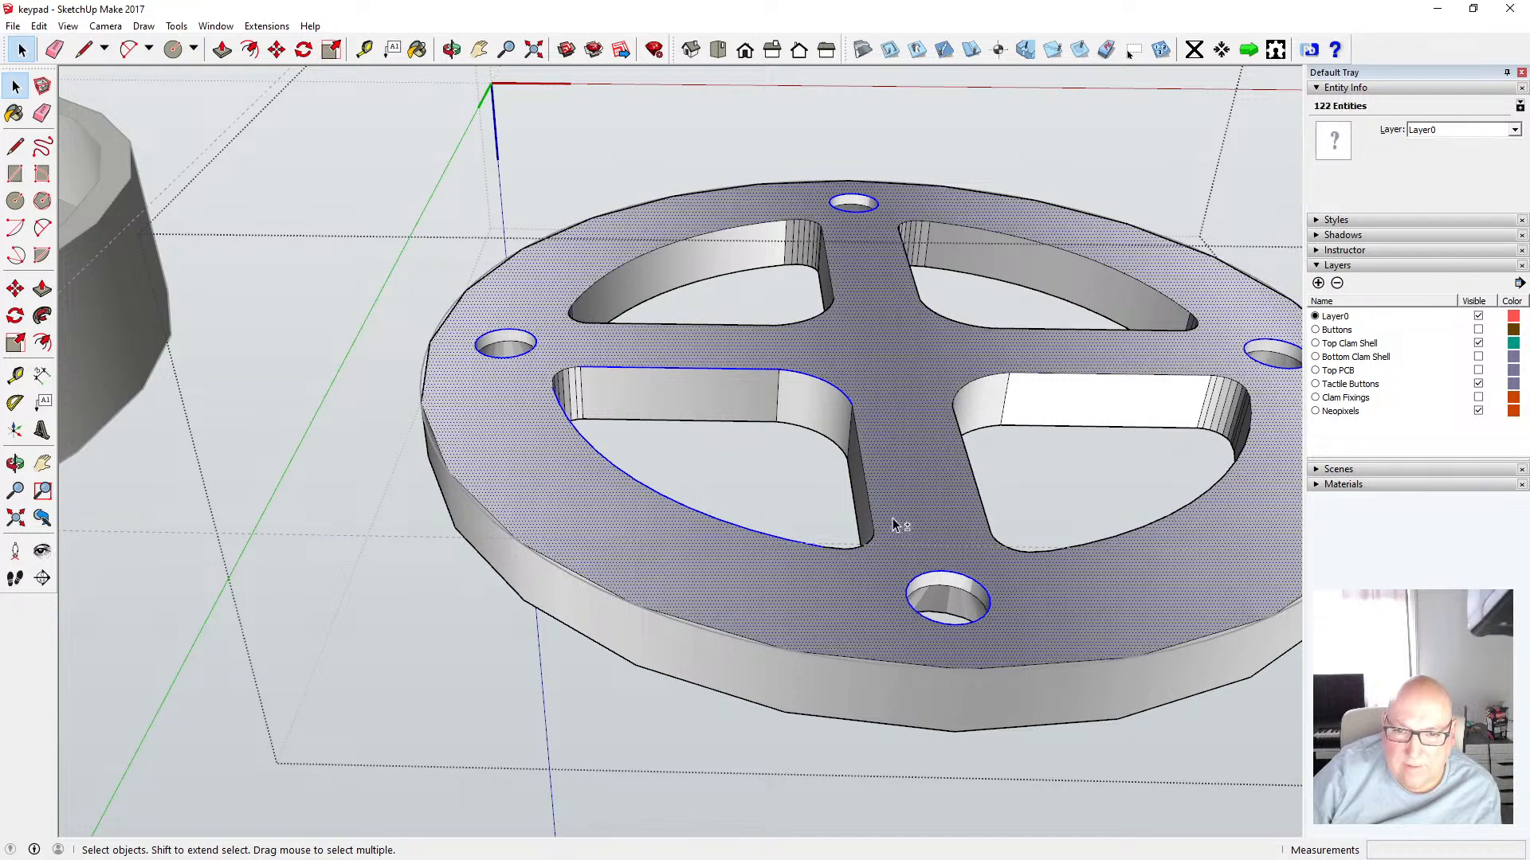
scroll(717, 542, "down", 2)
left_click(694, 544)
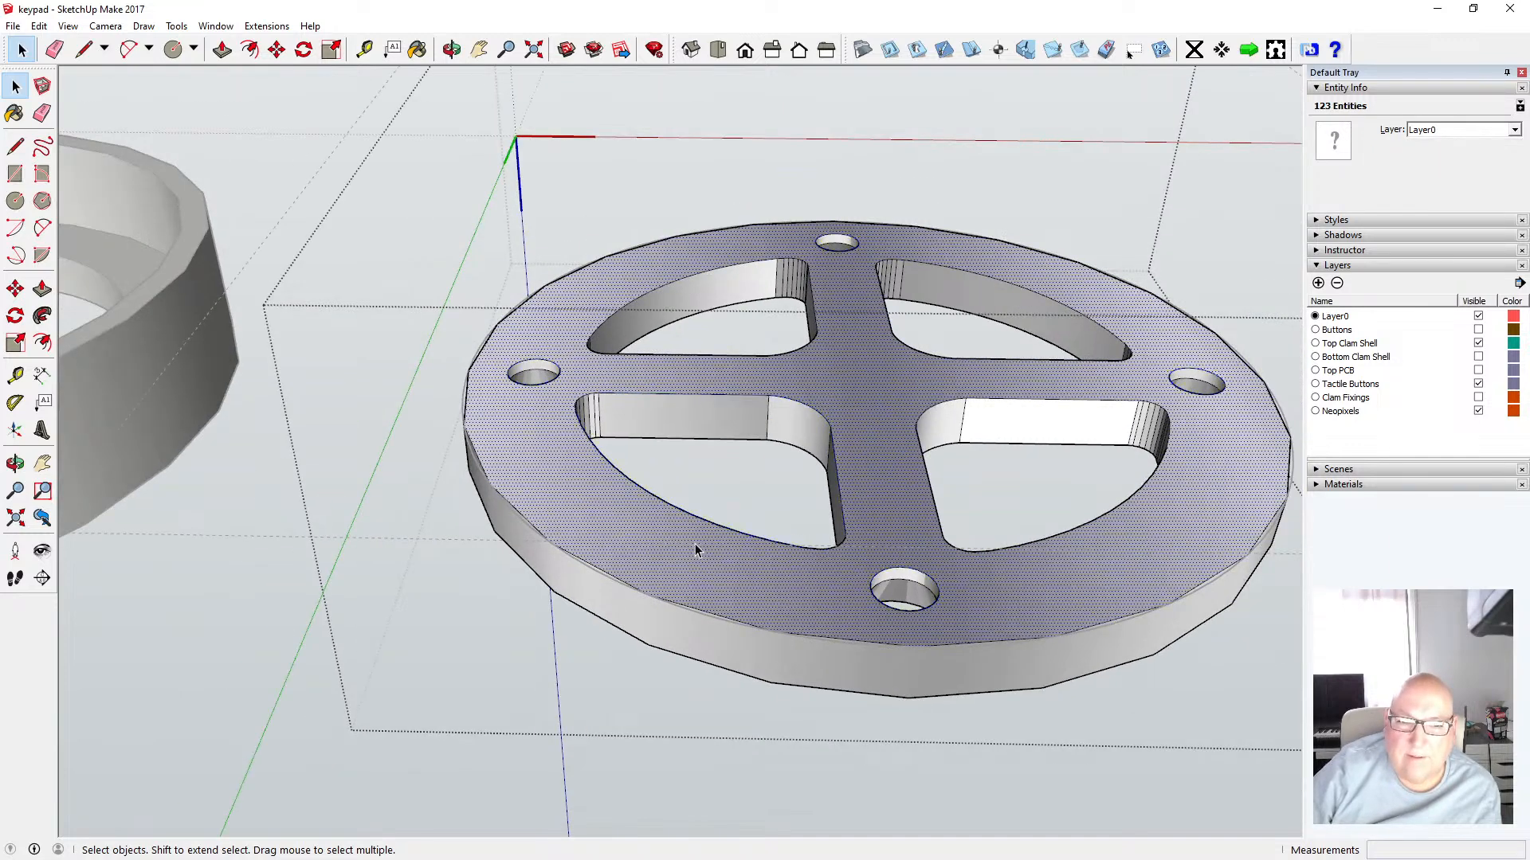
left_click_drag(563, 386, 864, 564)
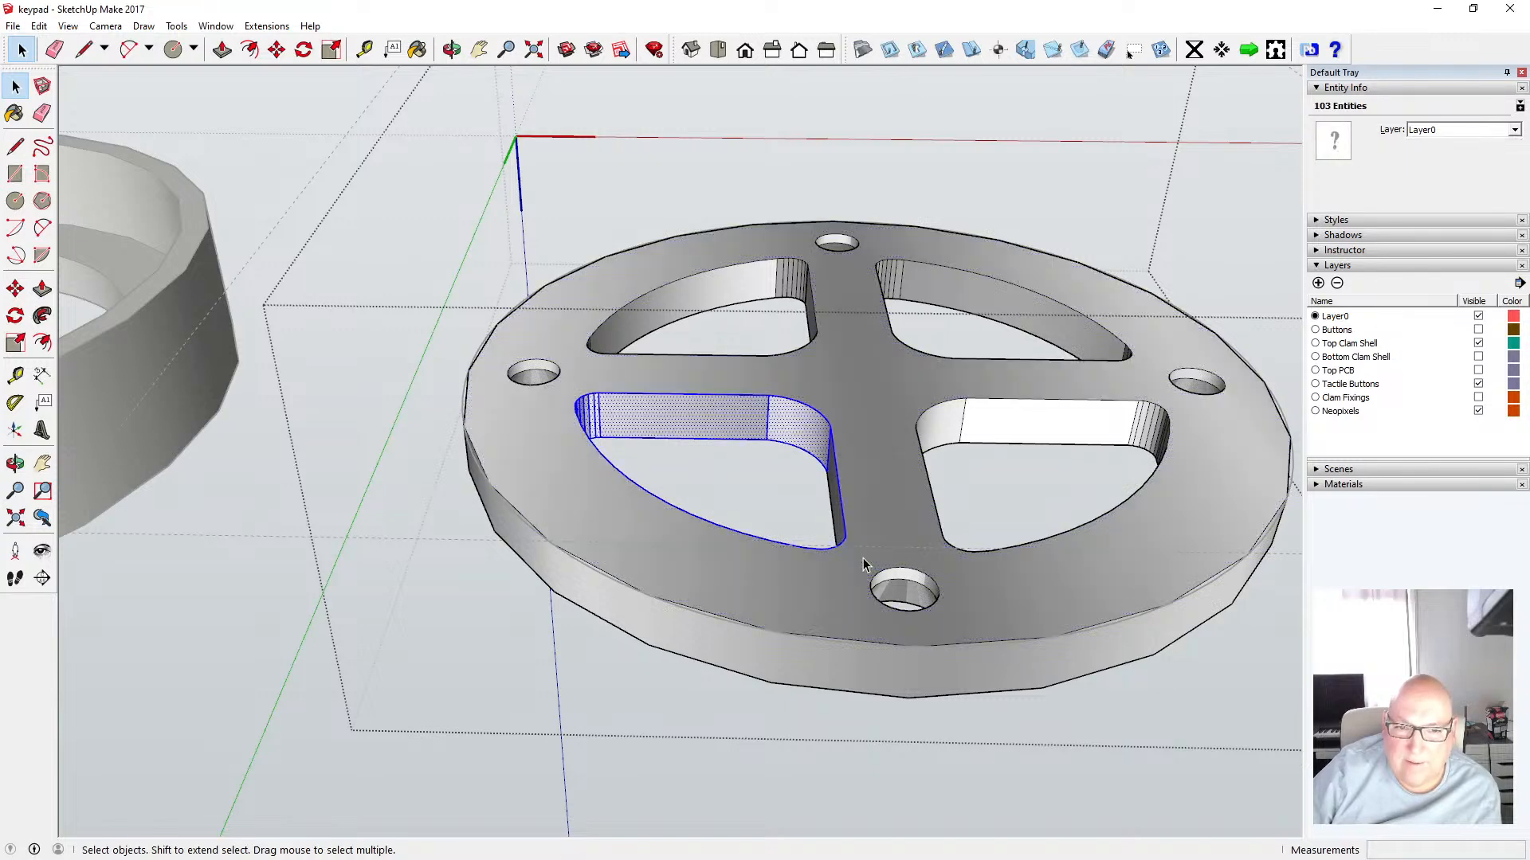
left_click(867, 451)
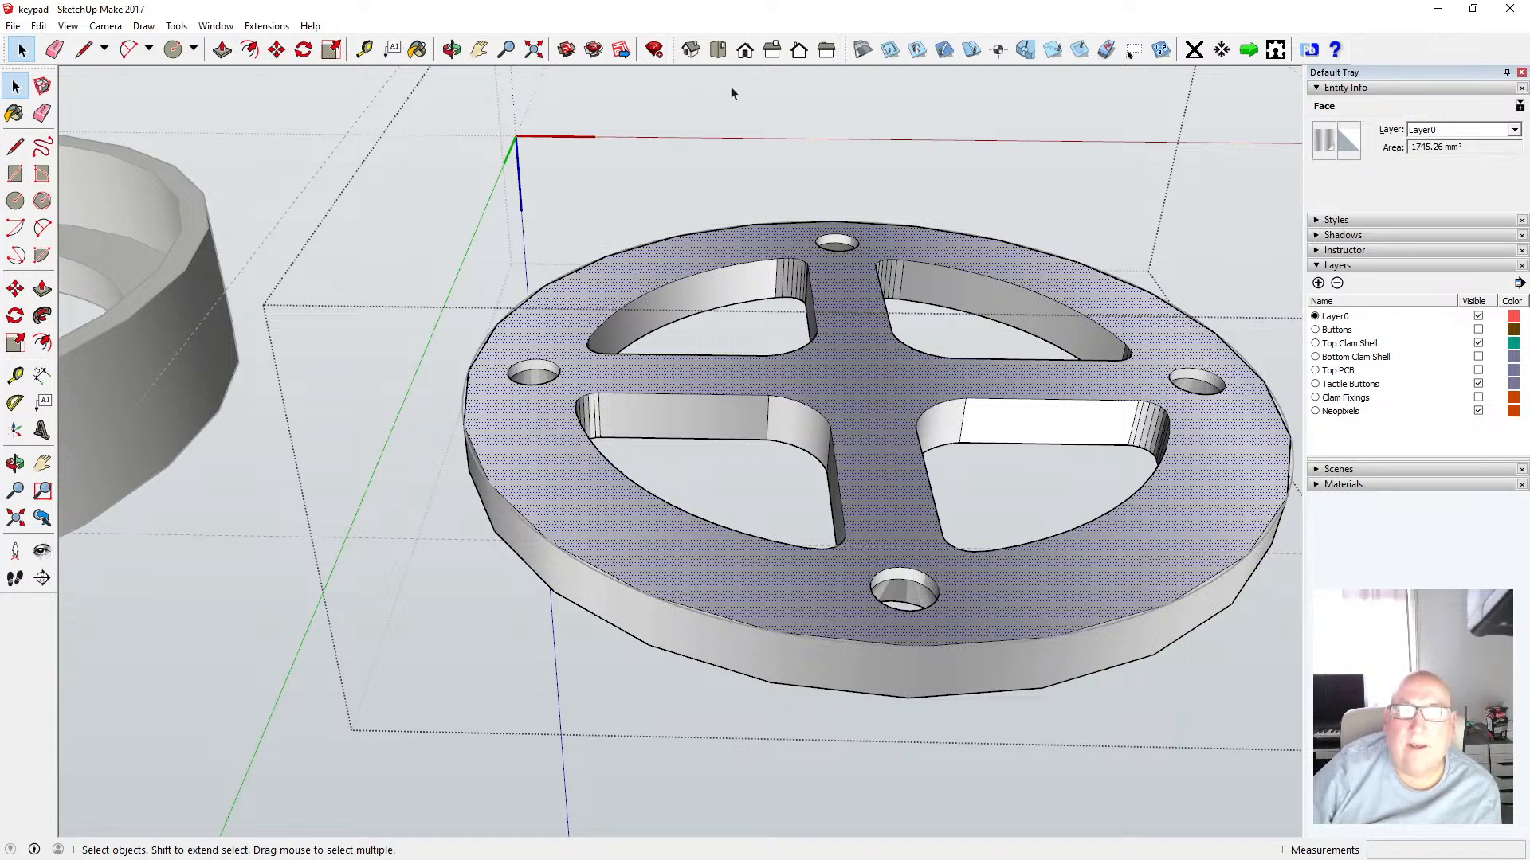
Examine the shell edge-on in a parallel front view, window-selecting its top and bottom edges
left_click(745, 50)
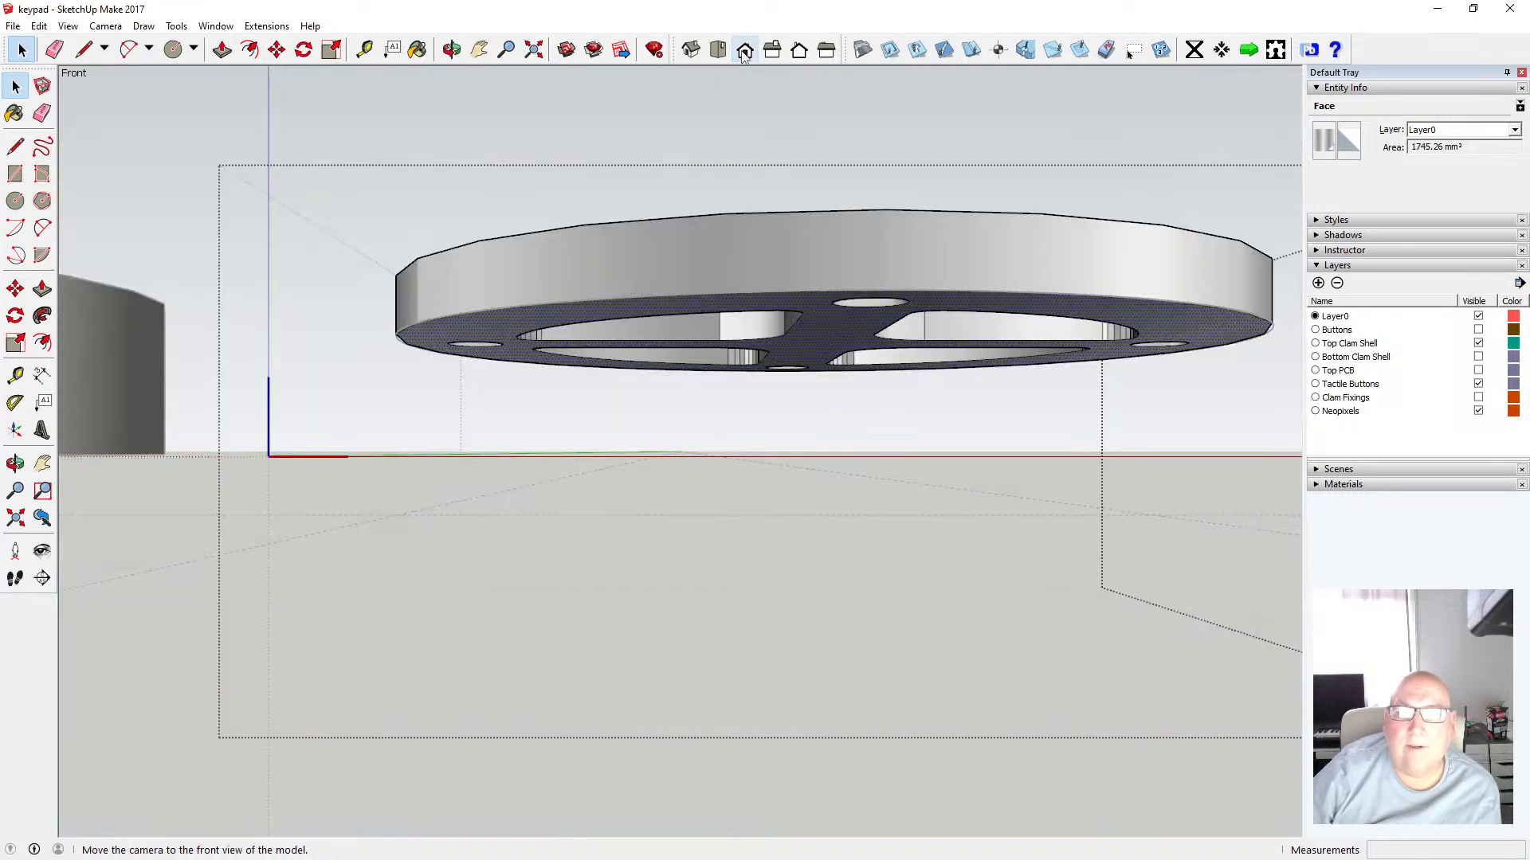
left_click(105, 26)
left_click(147, 103)
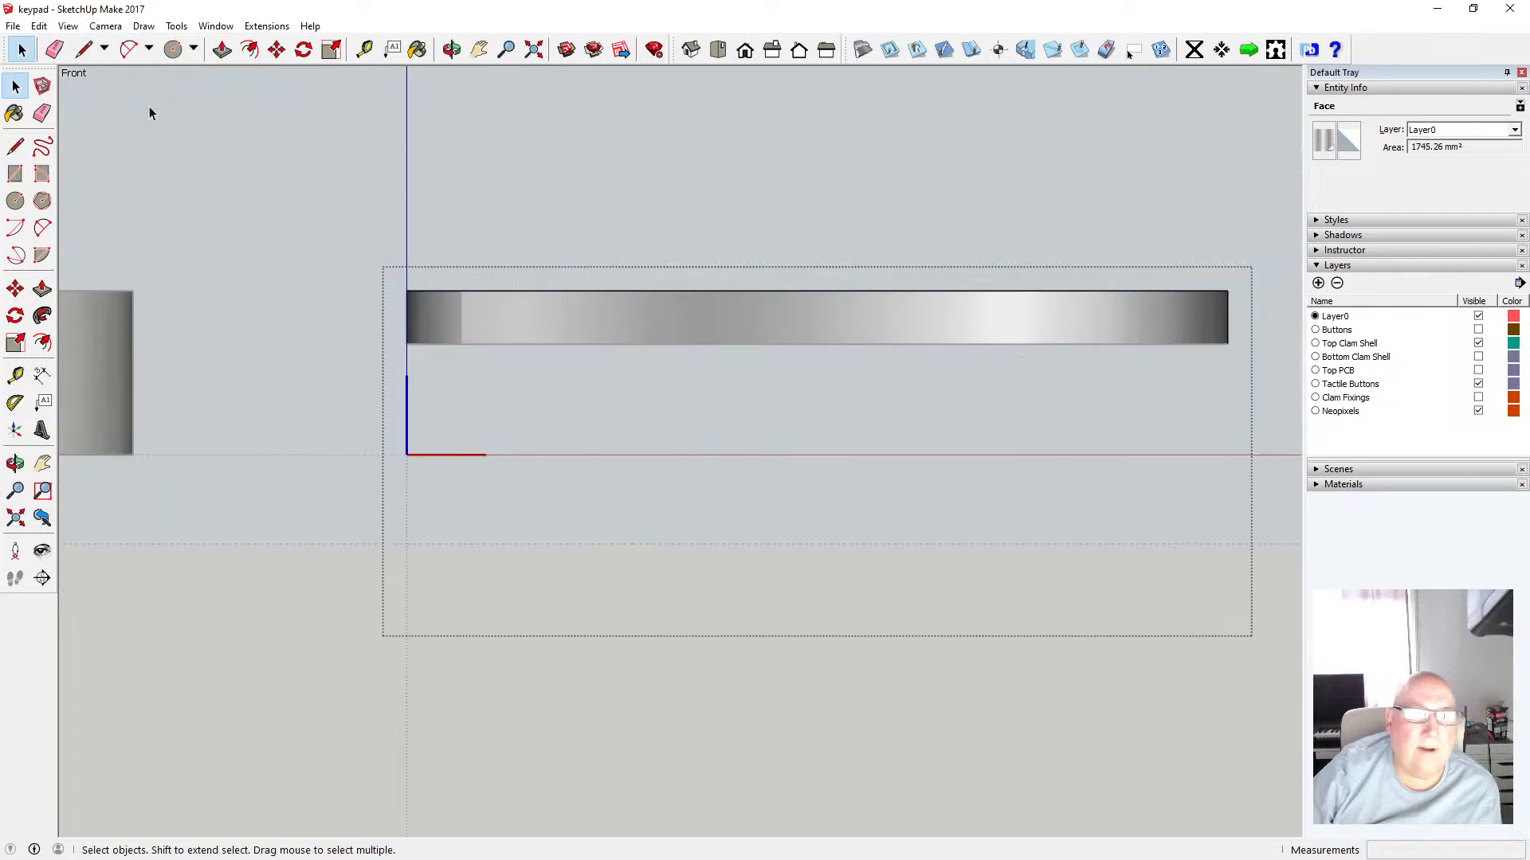
left_click_drag(389, 277, 1241, 317)
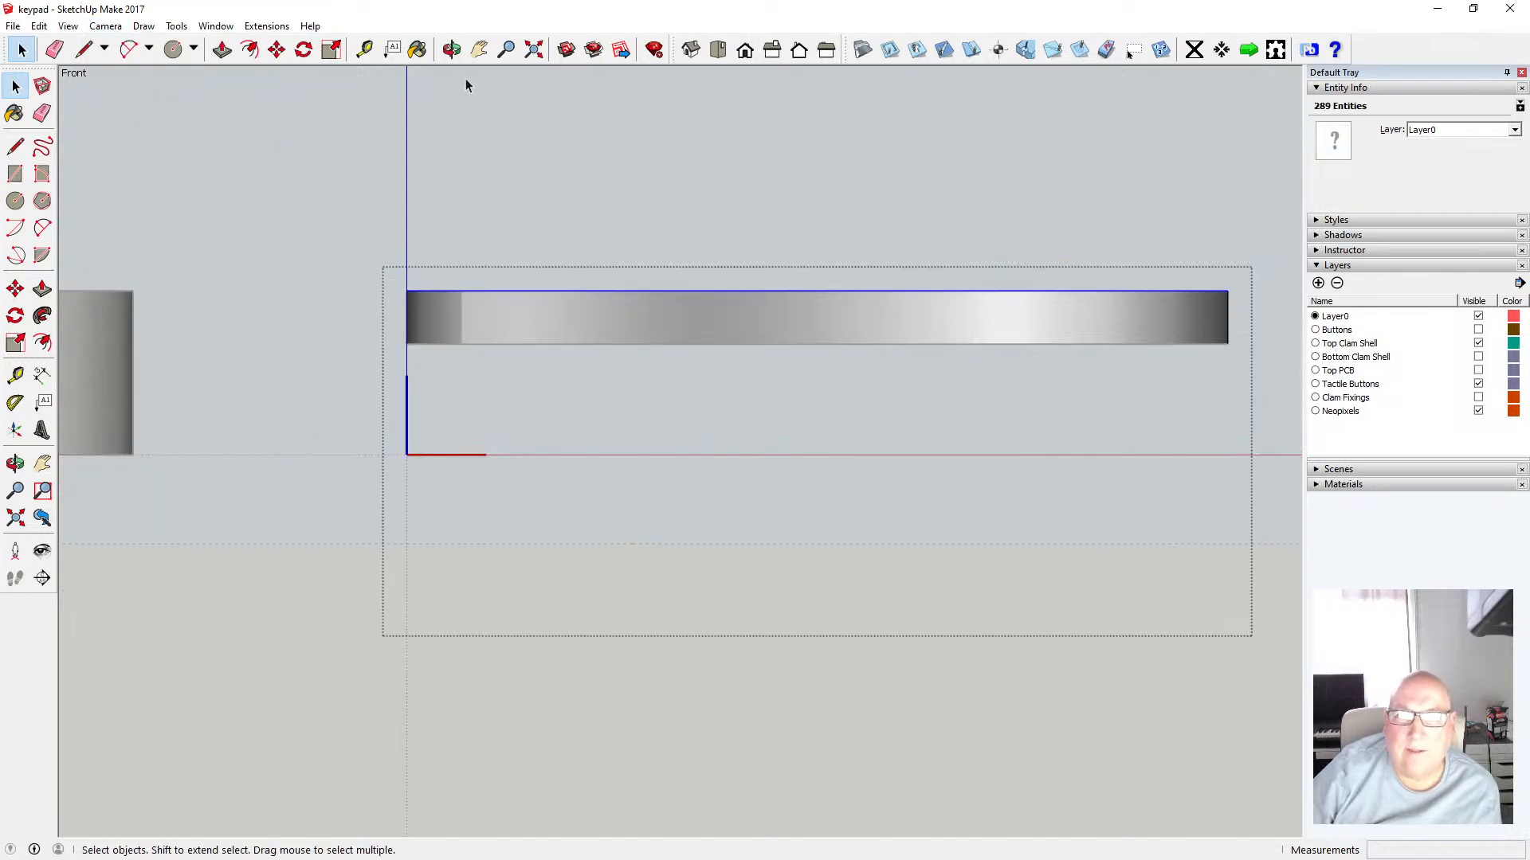
left_click(450, 49)
left_click_drag(589, 231, 615, 185)
left_click(15, 85)
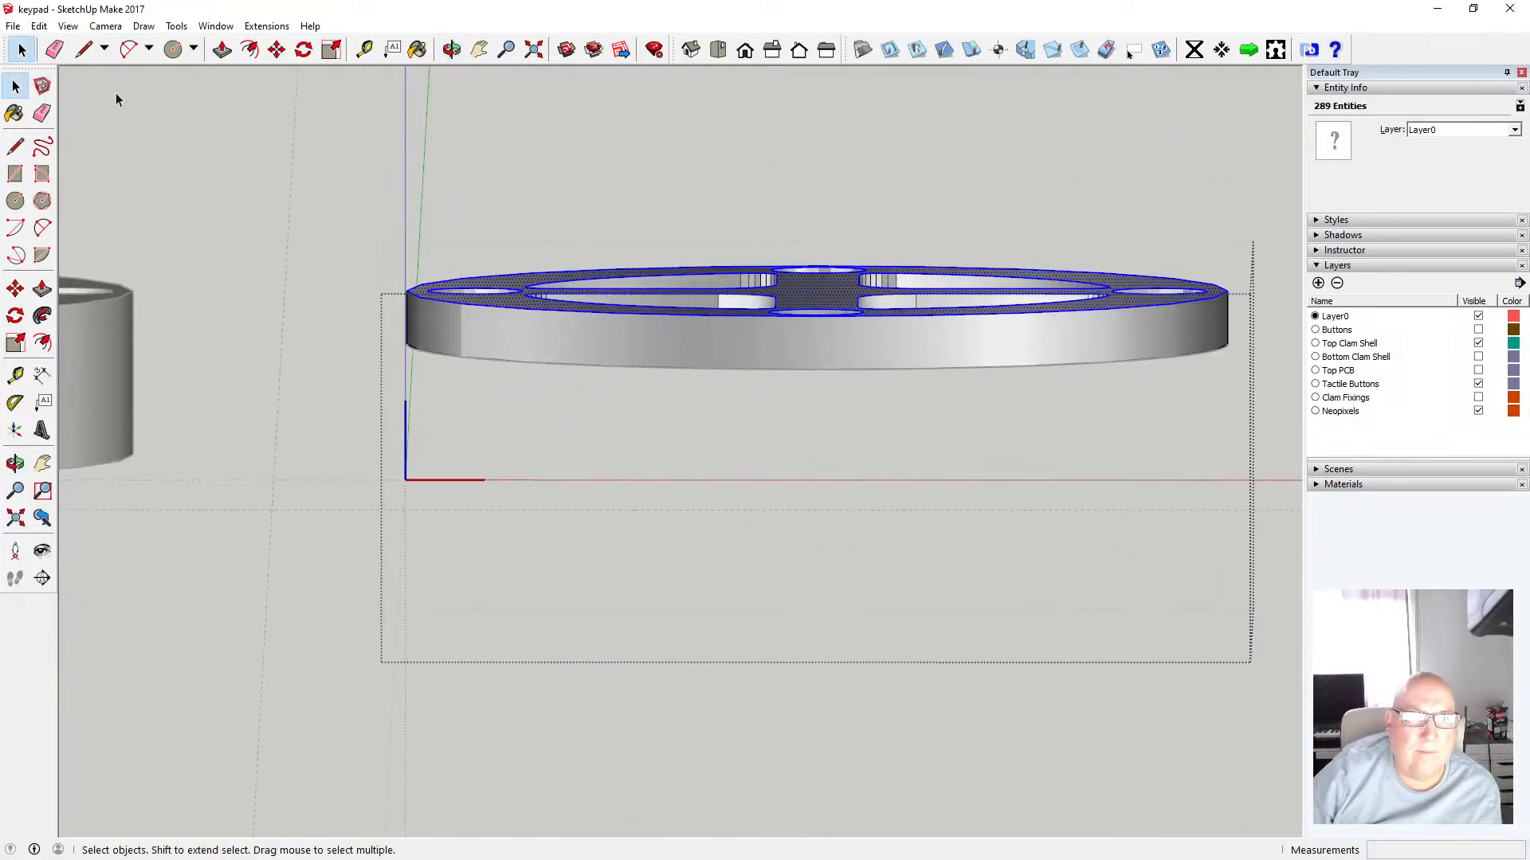
left_click(117, 93)
left_click(745, 50)
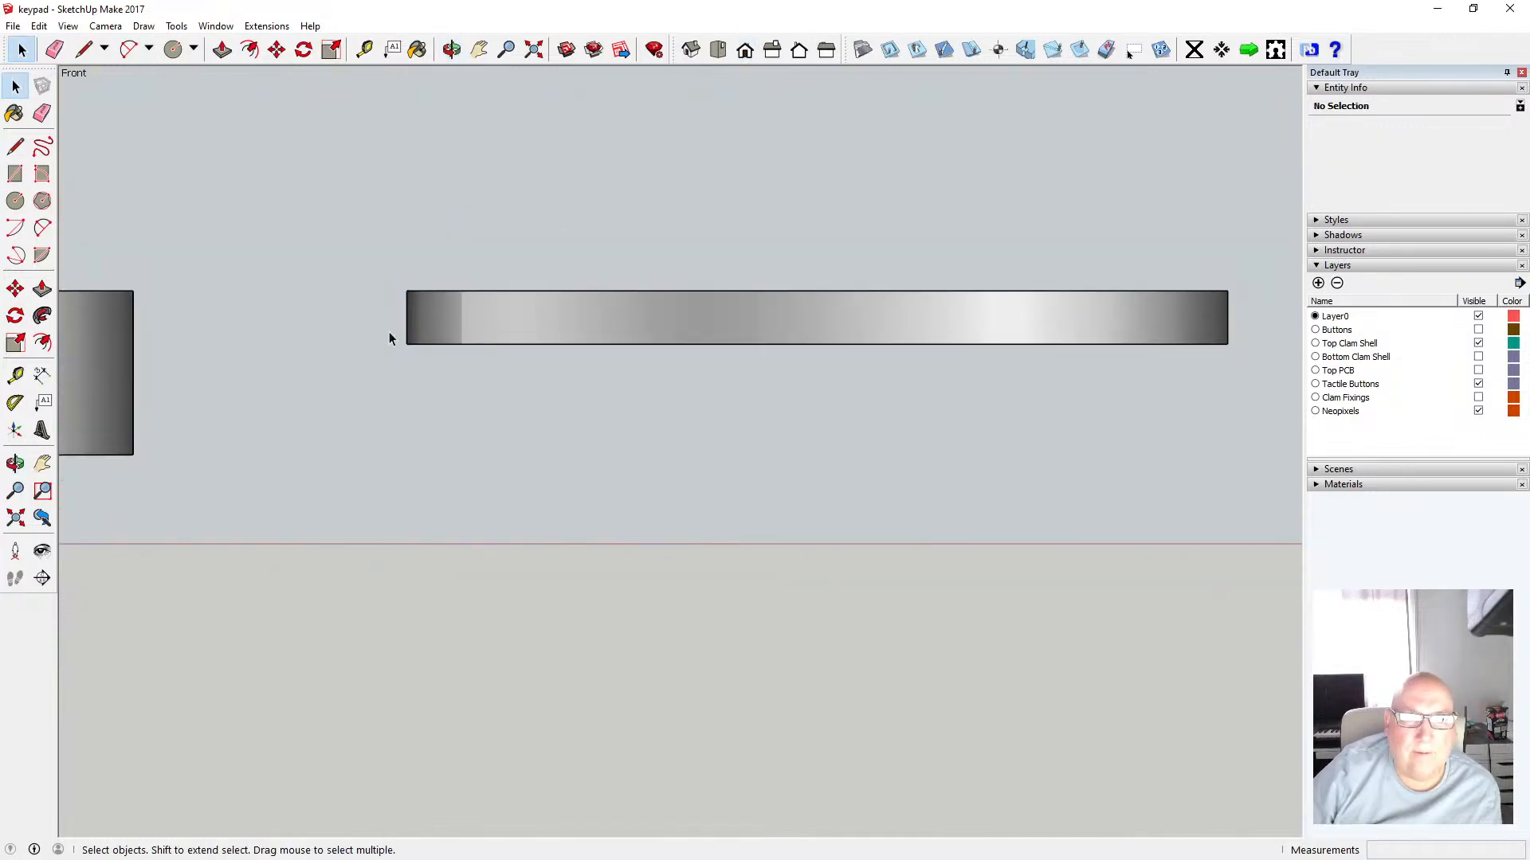
left_click_drag(389, 333, 1241, 355)
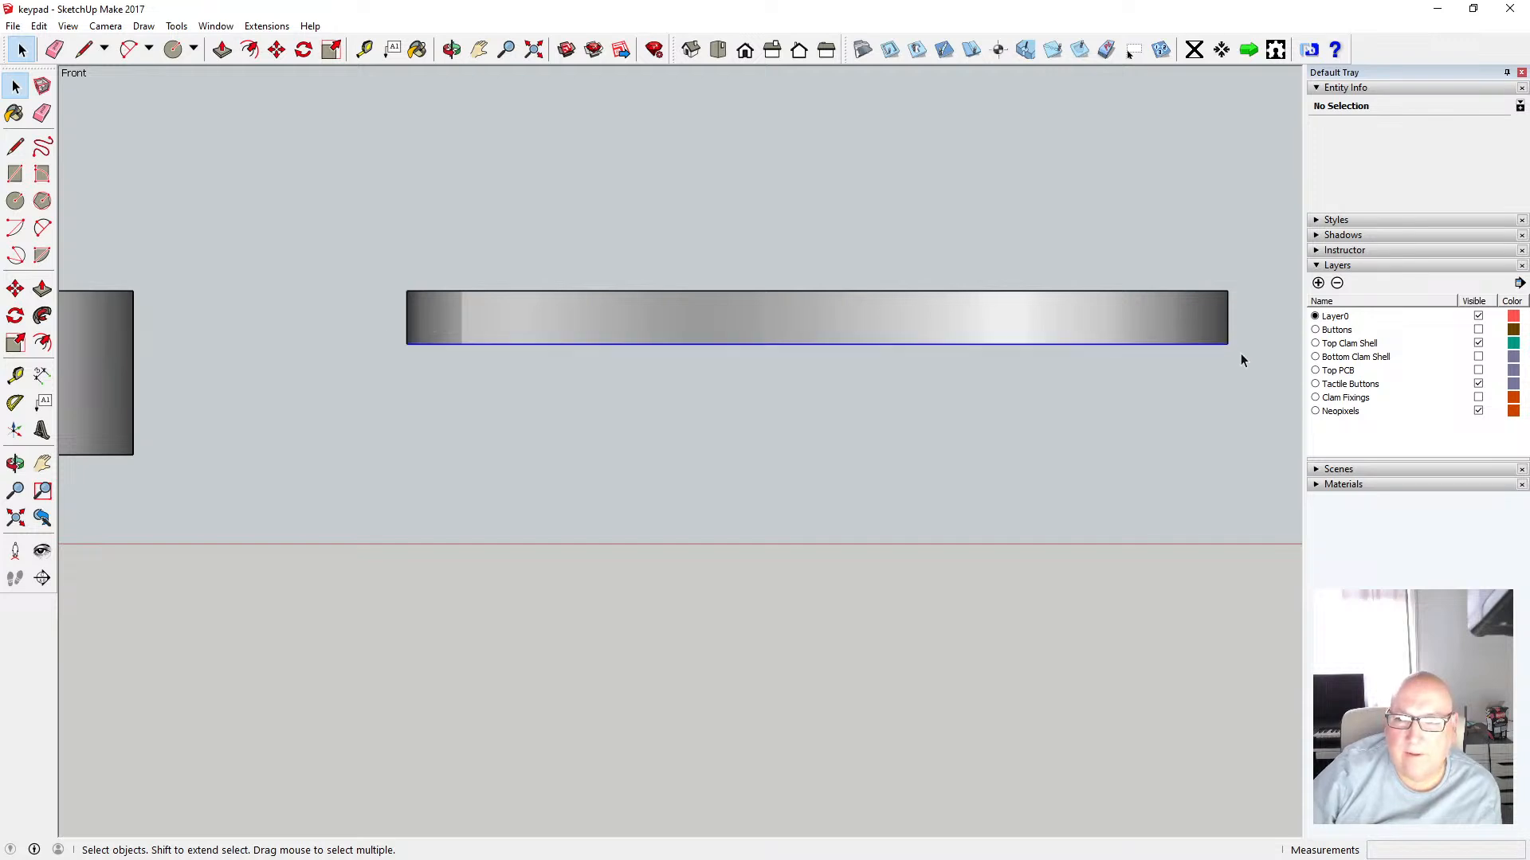
left_click(558, 363)
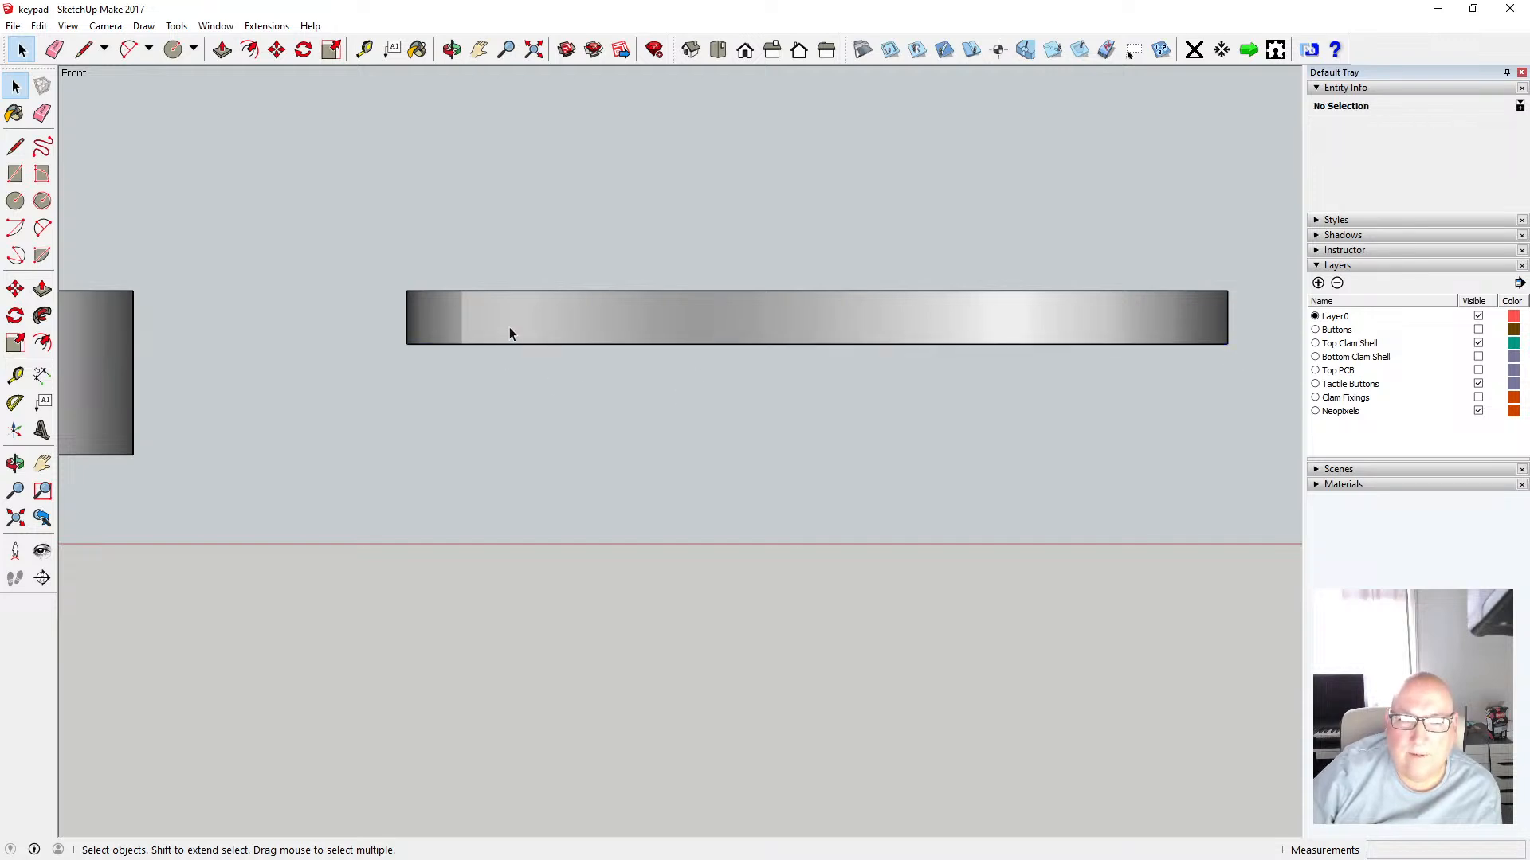
Open the copied shell group and inspect its bottom edges and the pasted circle from orbited and front views
double_click(508, 329)
left_click_drag(388, 331, 1236, 358)
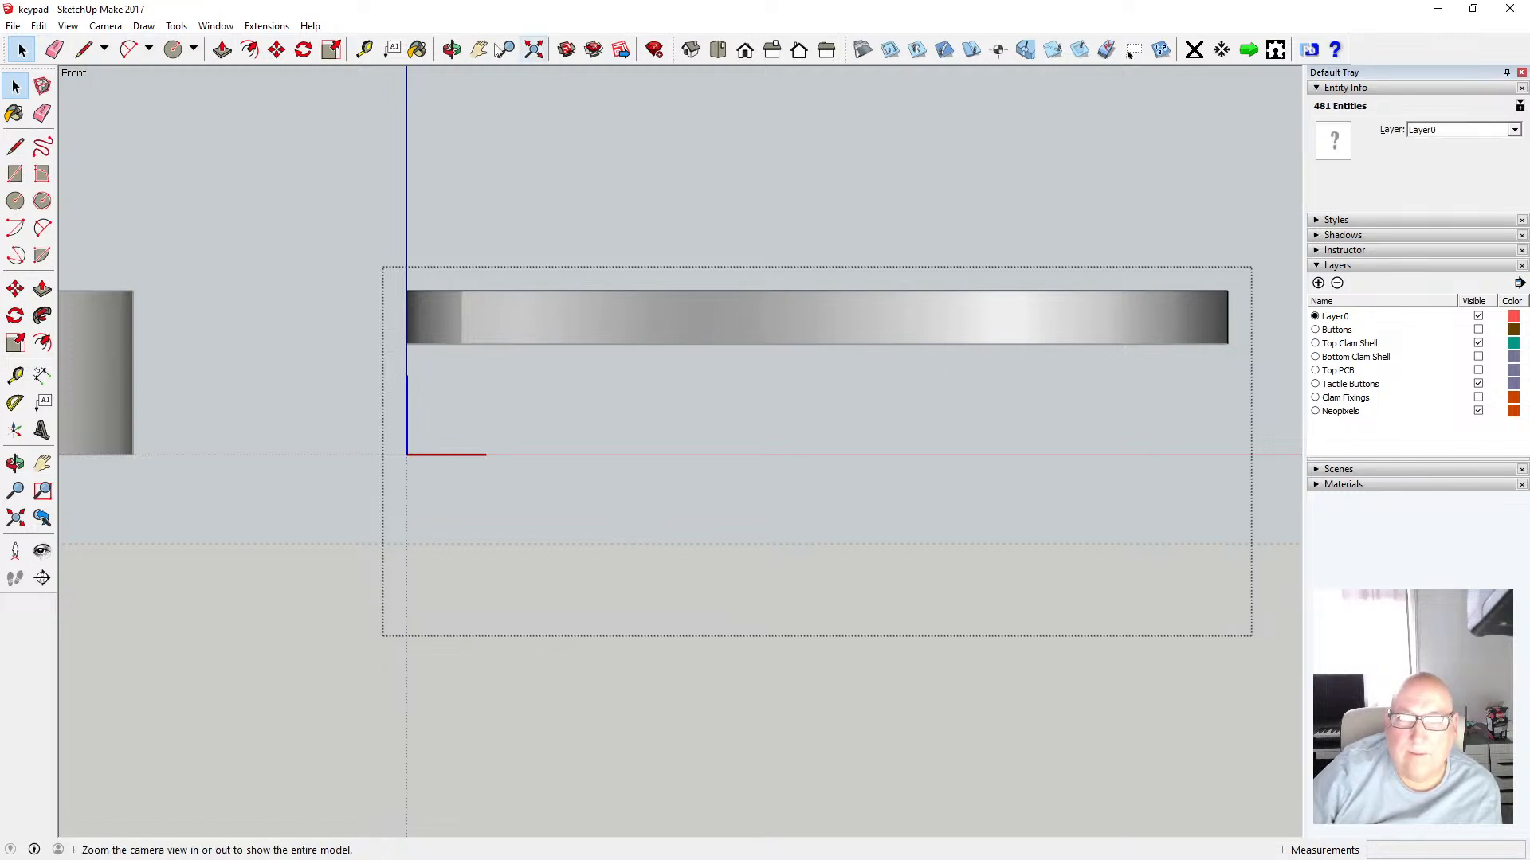
left_click(452, 49)
left_click_drag(494, 123, 576, 263)
left_click(744, 50)
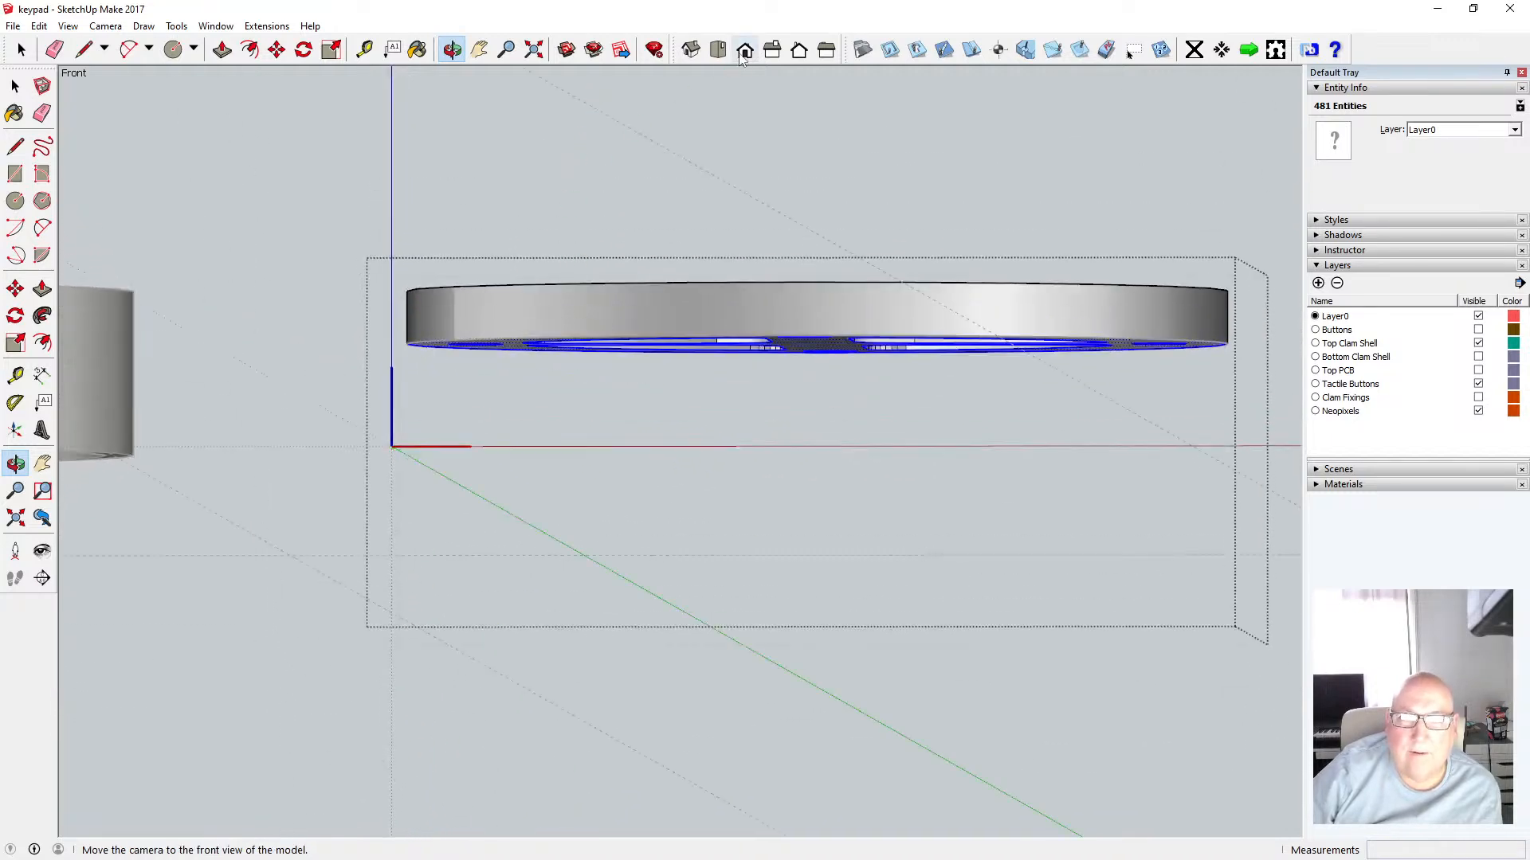
key("space")
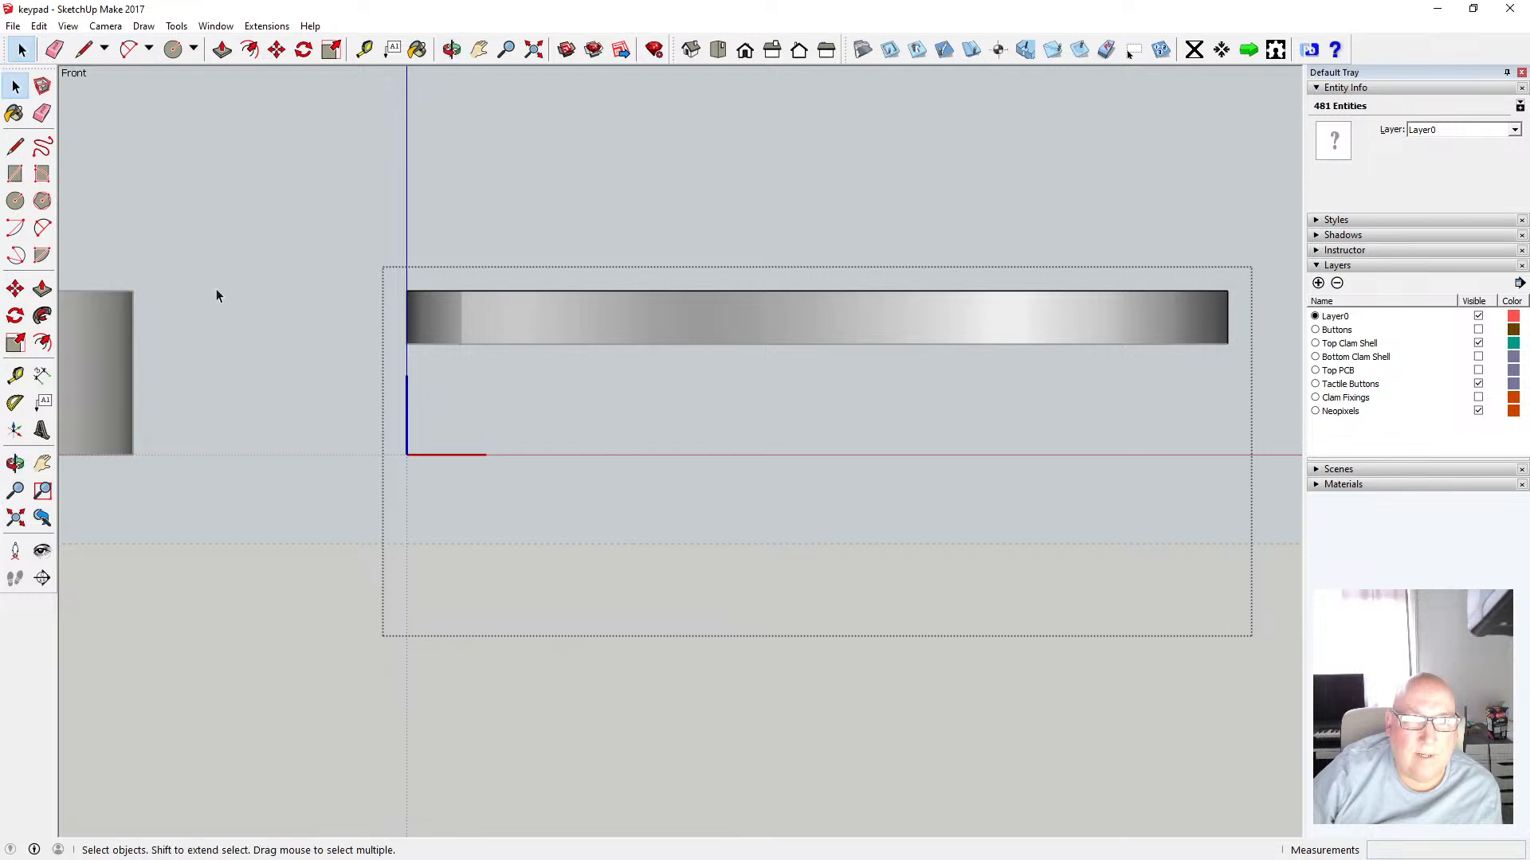
left_click(216, 289)
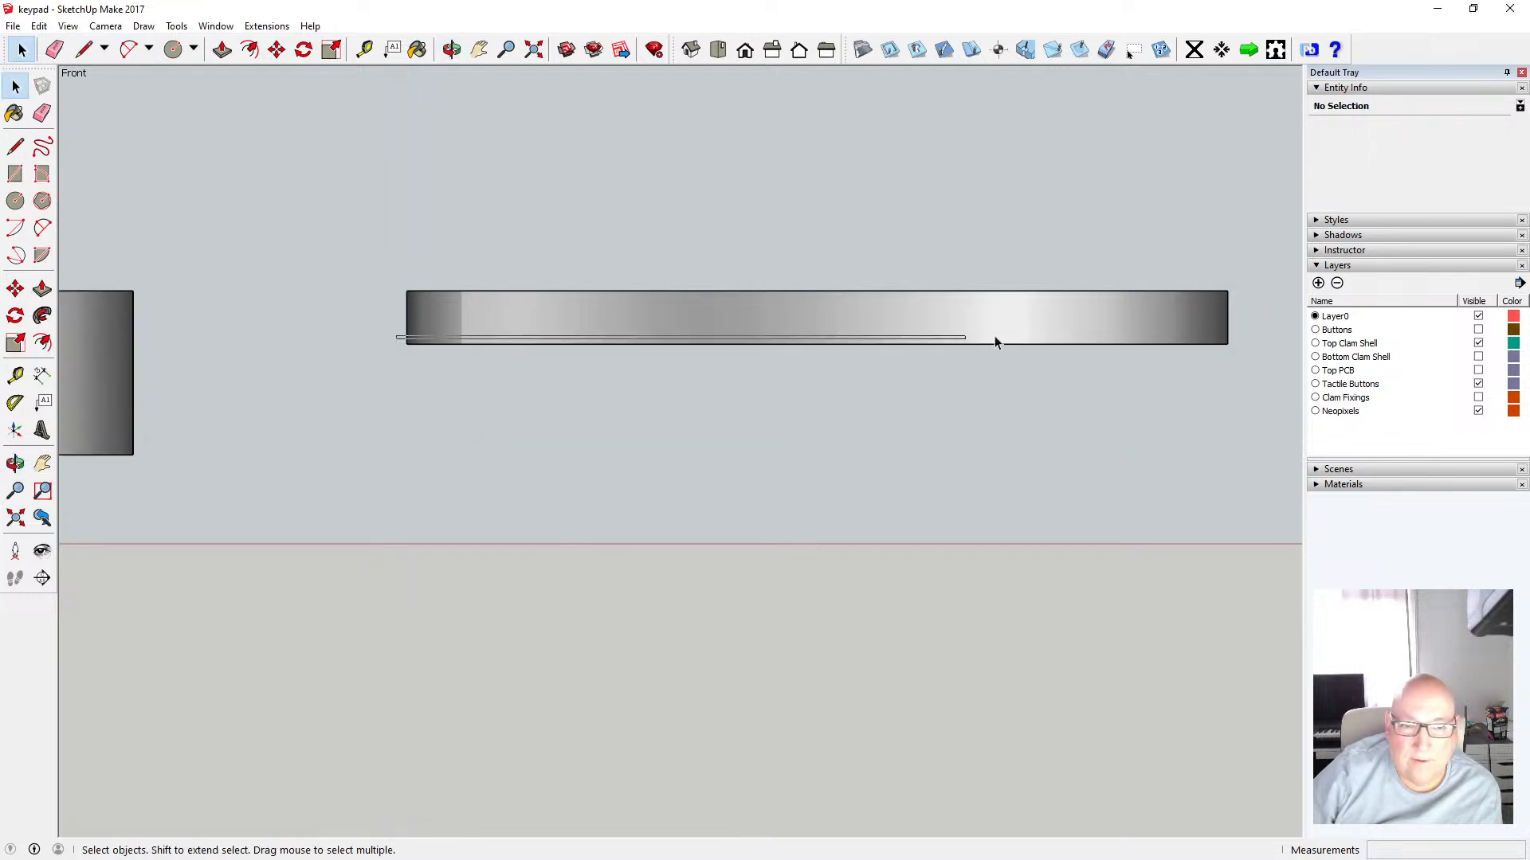
left_click(1152, 345)
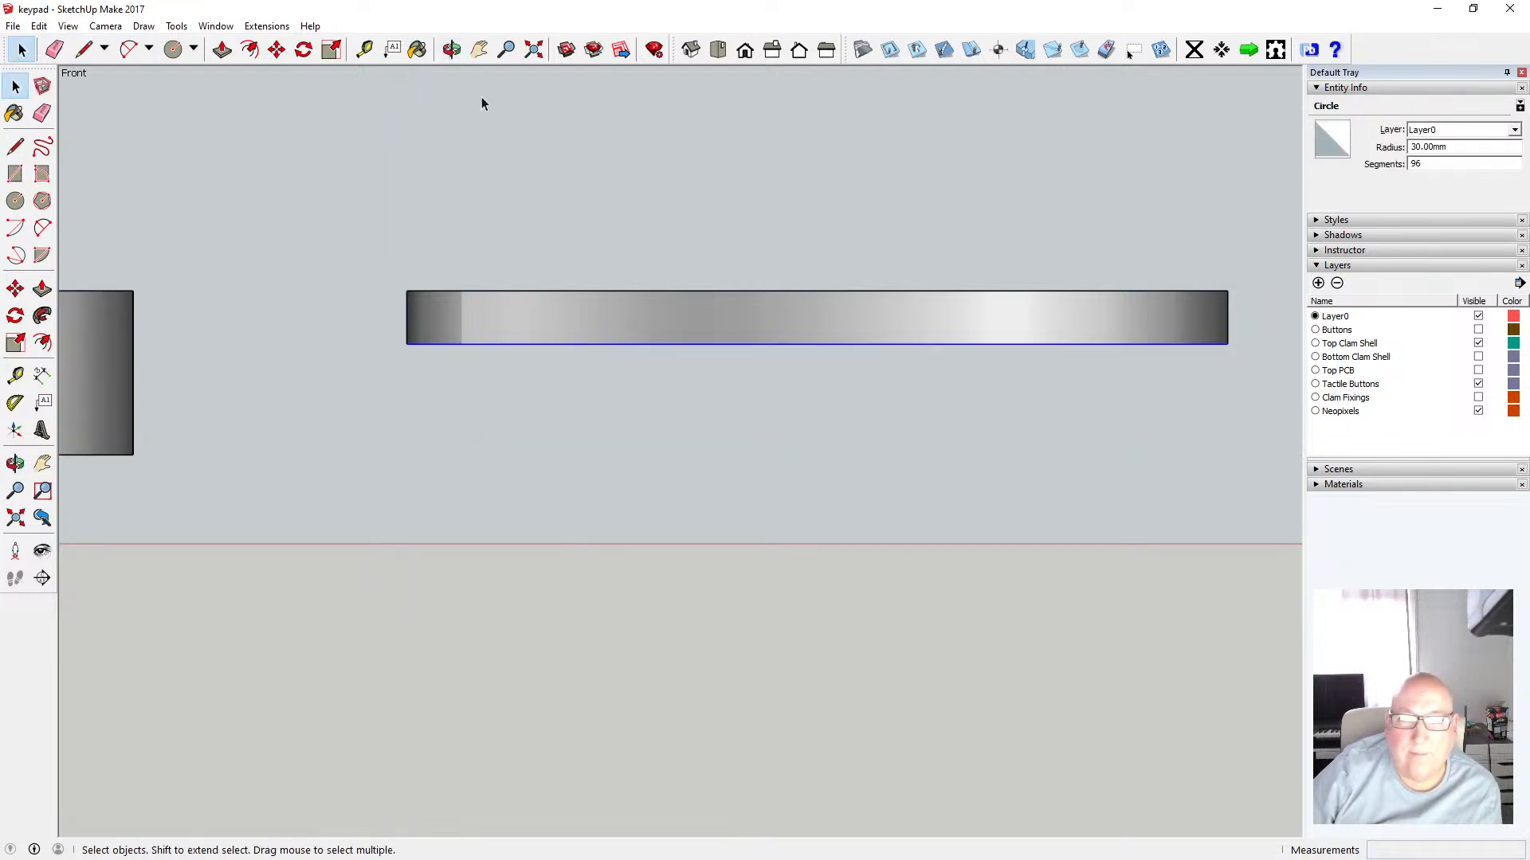
left_click(451, 49)
left_click_drag(566, 260, 556, 164)
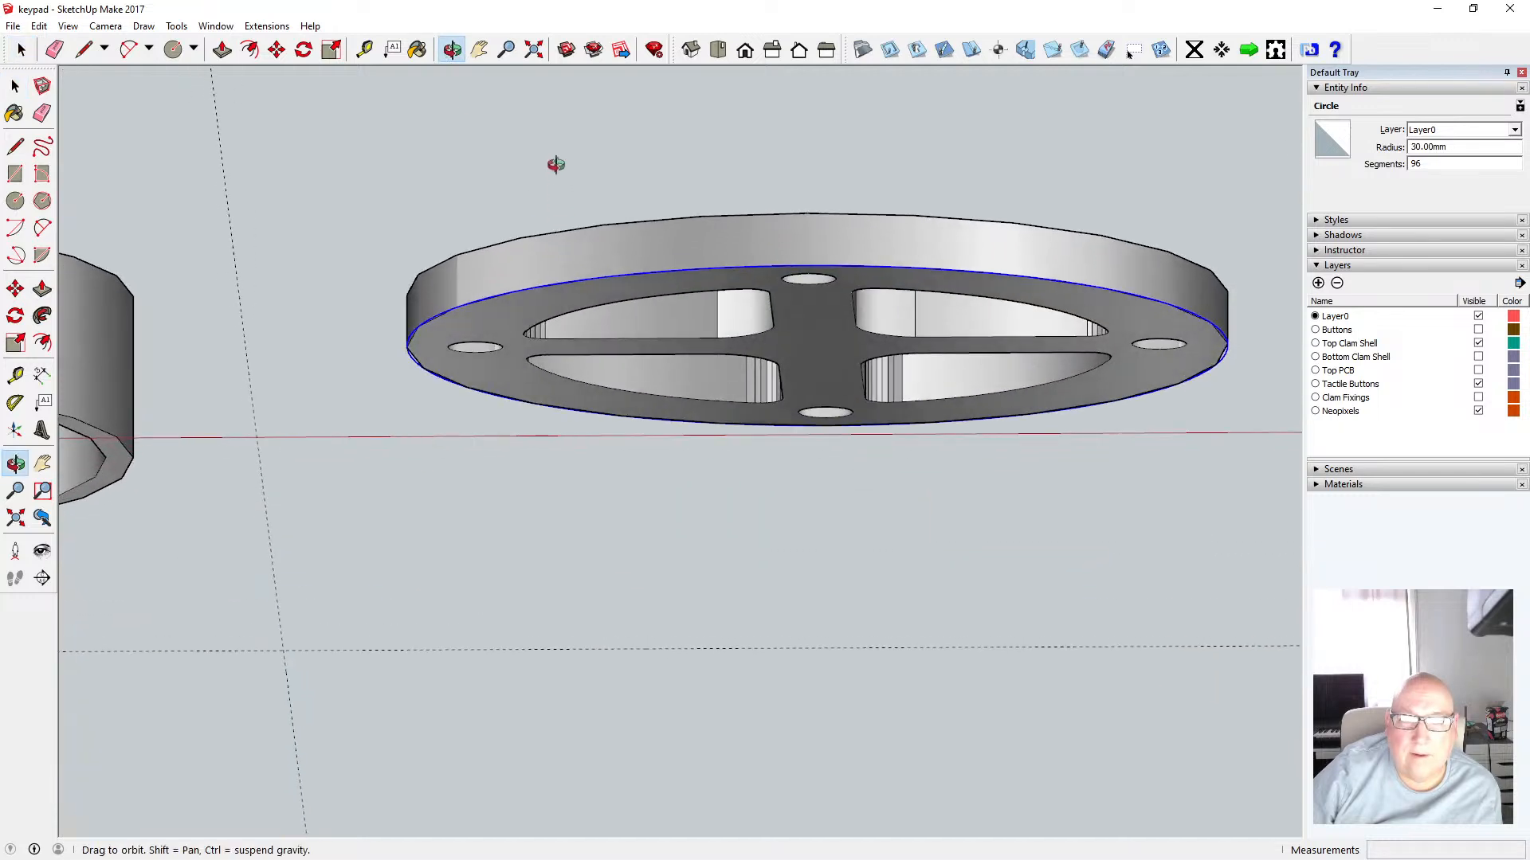
left_click(744, 49)
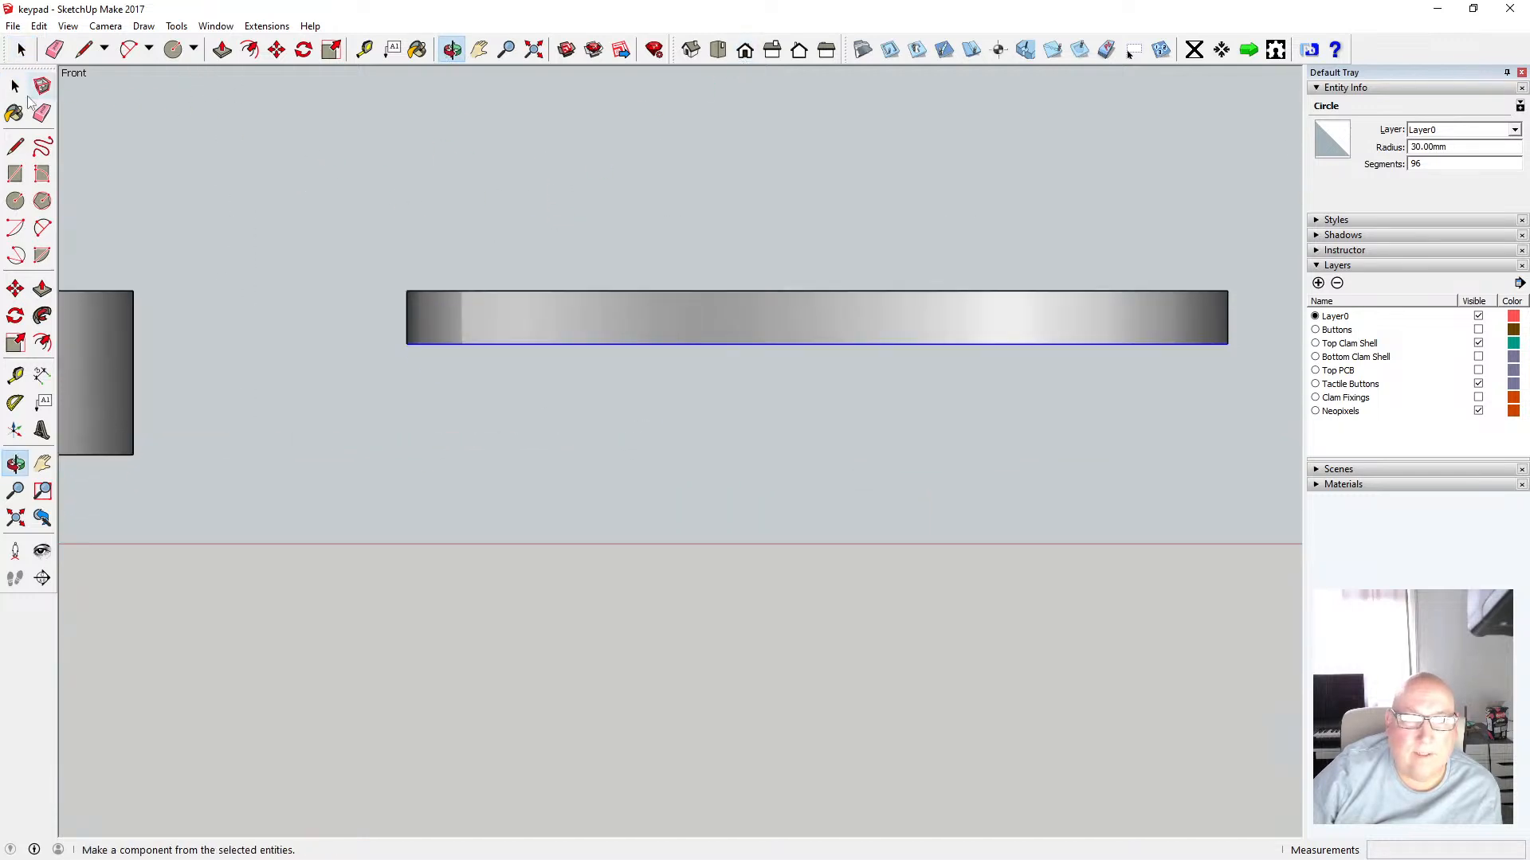
Try cutting the shell's bottom face and inner edges, leaving out the outer circle, and undo the cut
left_click(15, 86)
double_click(518, 315)
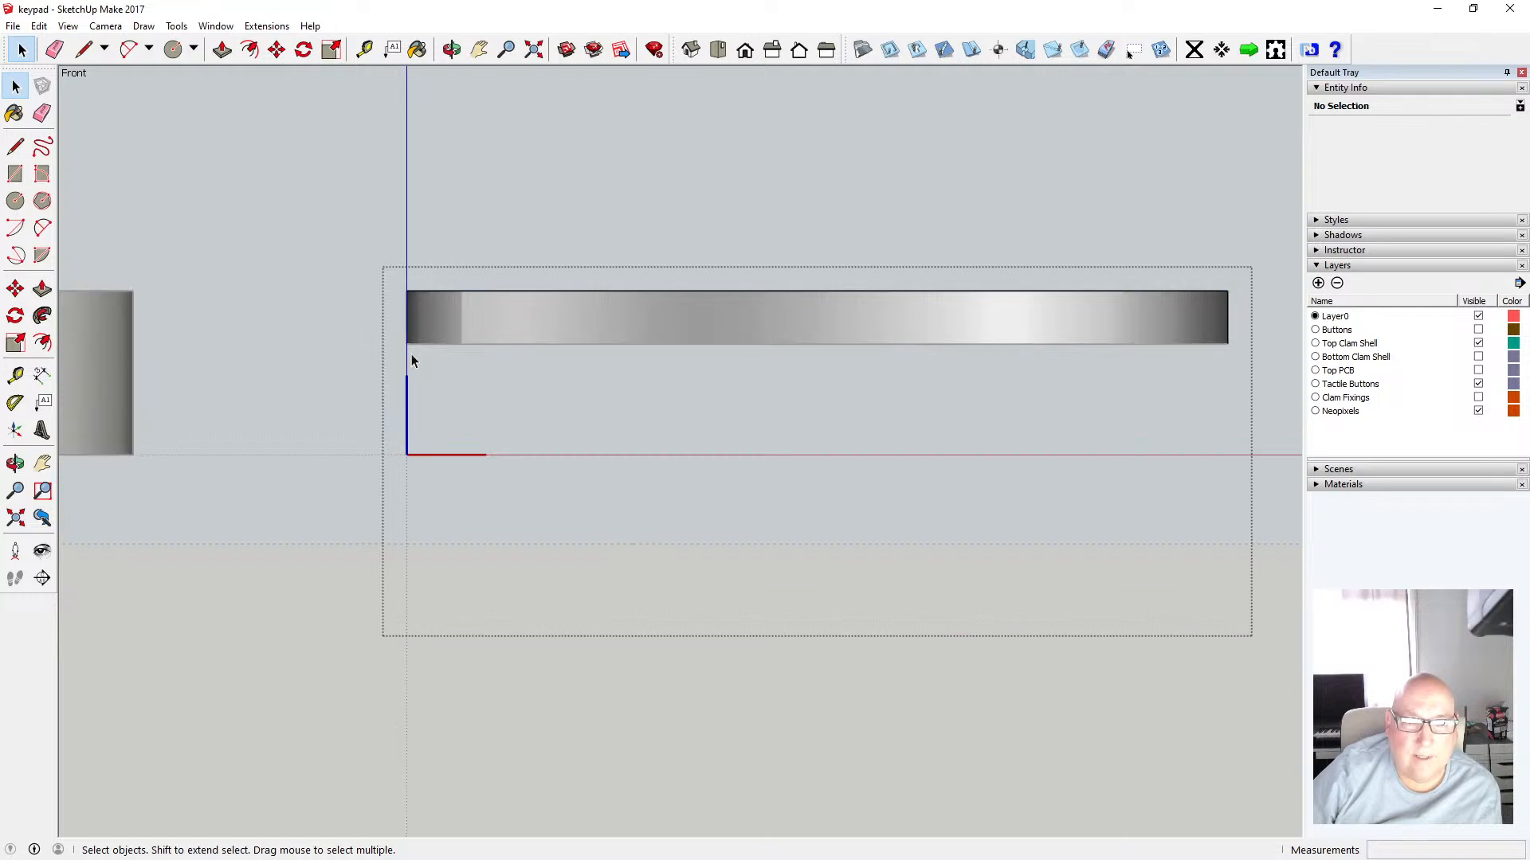
left_click_drag(395, 338, 1240, 350)
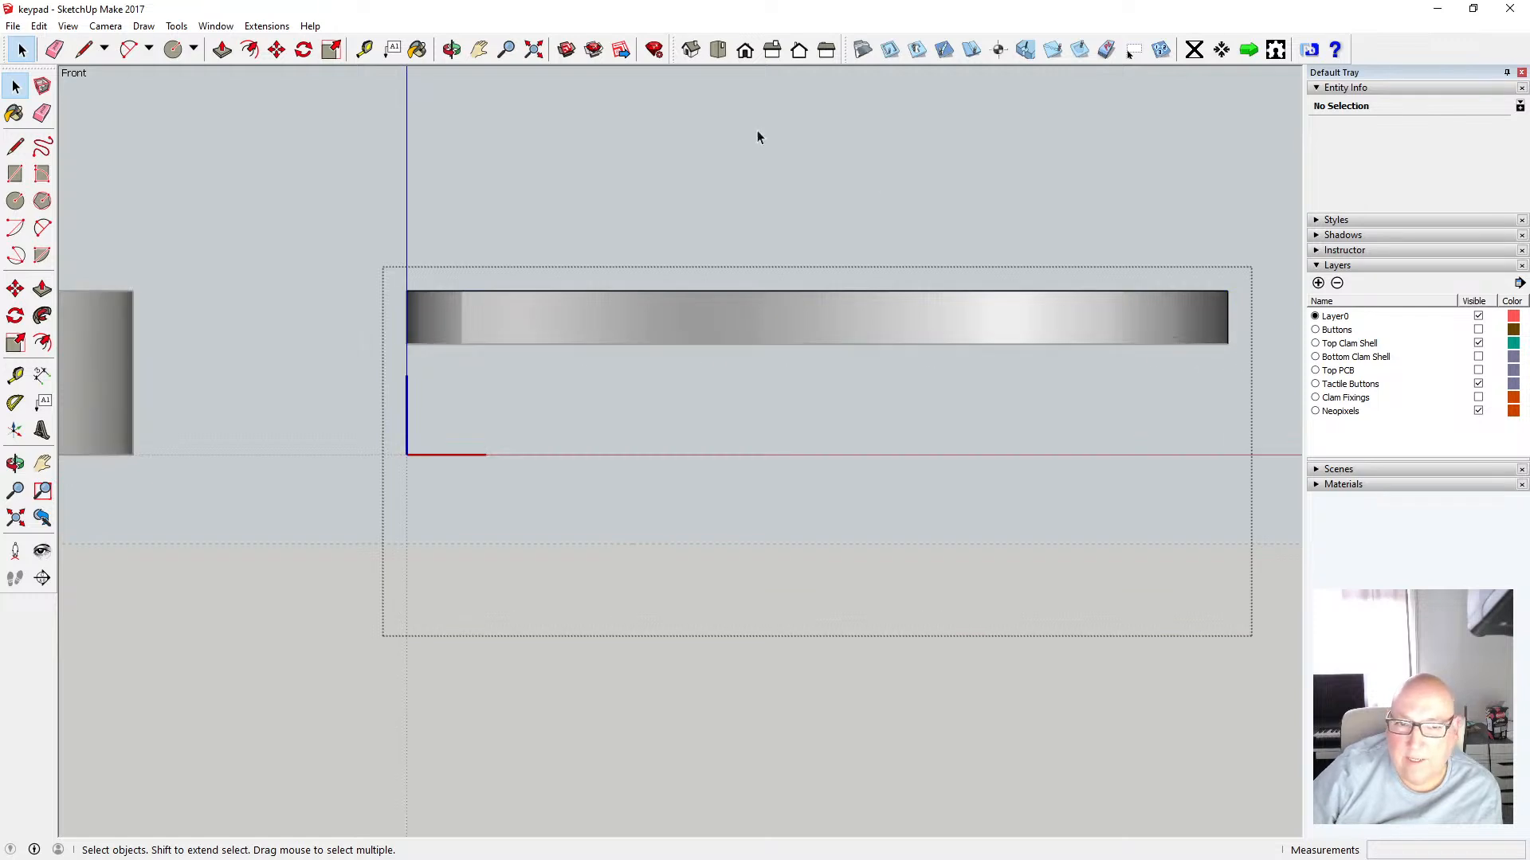
left_click(451, 49)
left_click_drag(621, 263, 678, 77)
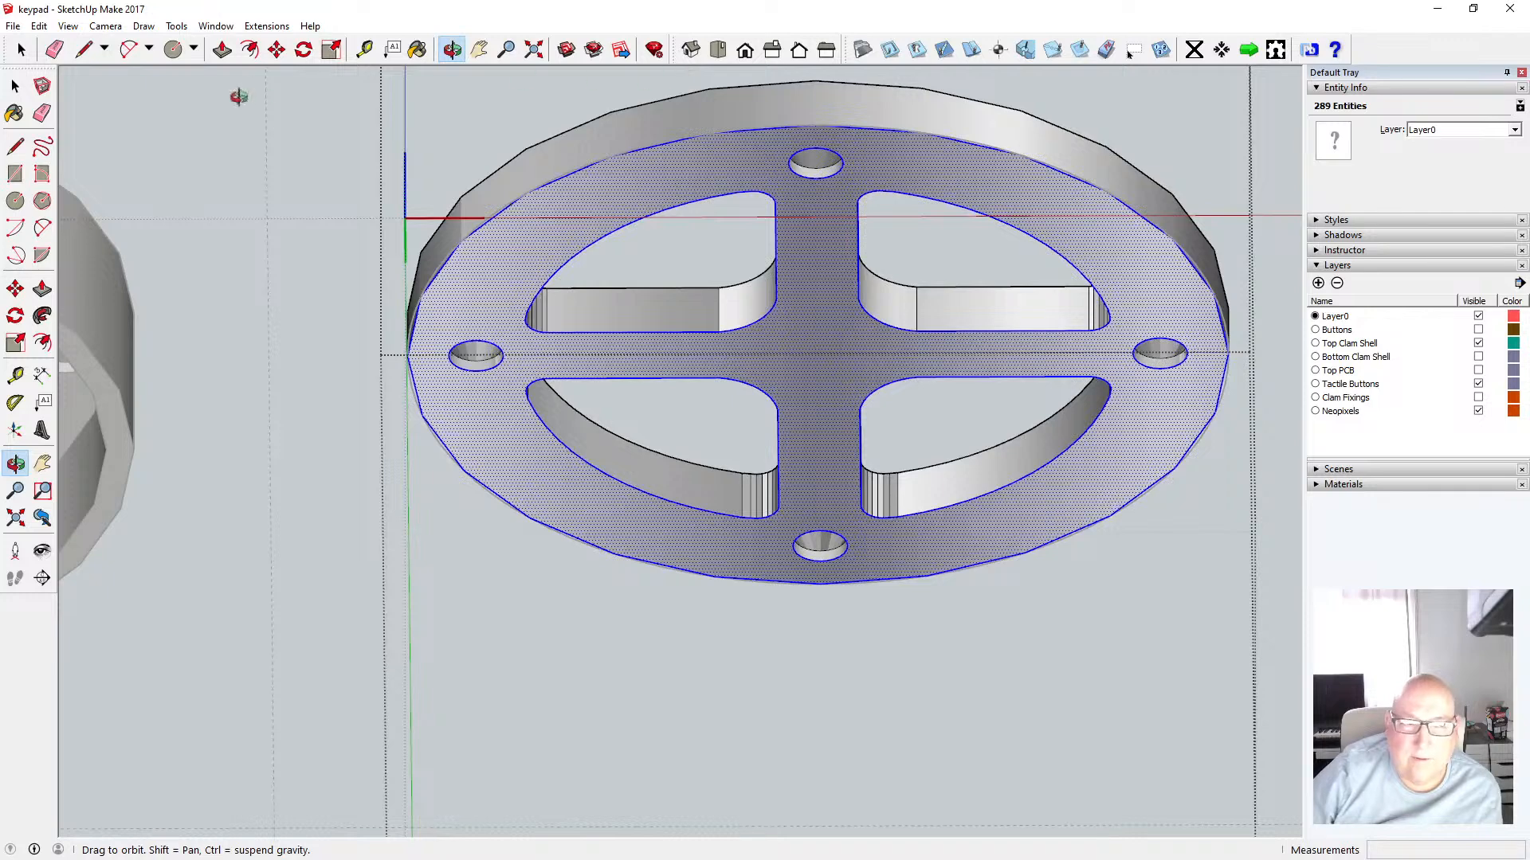
left_click(15, 85)
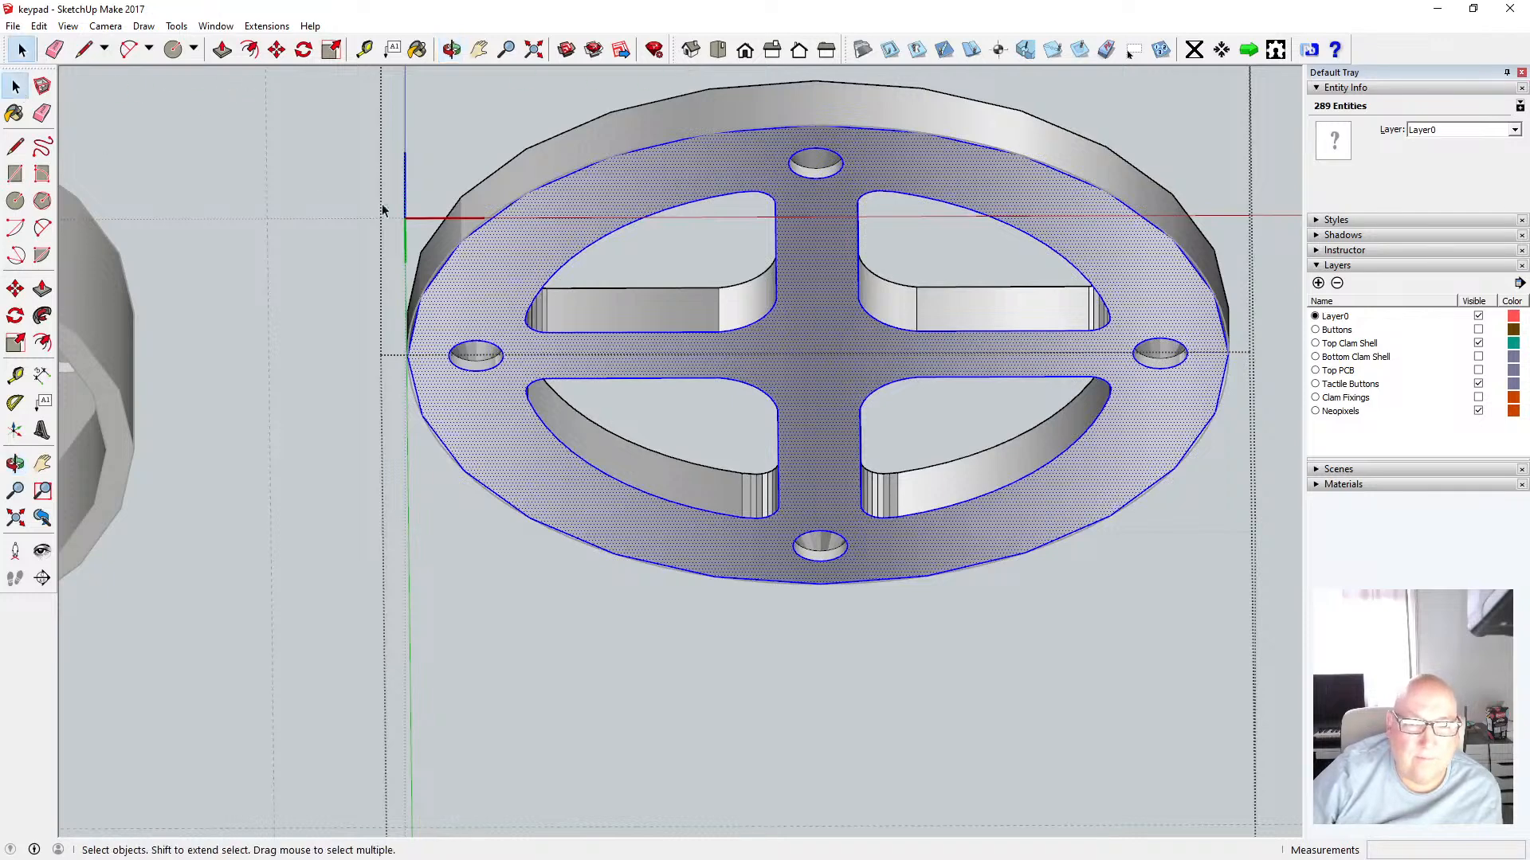
left_click(499, 220, "shift")
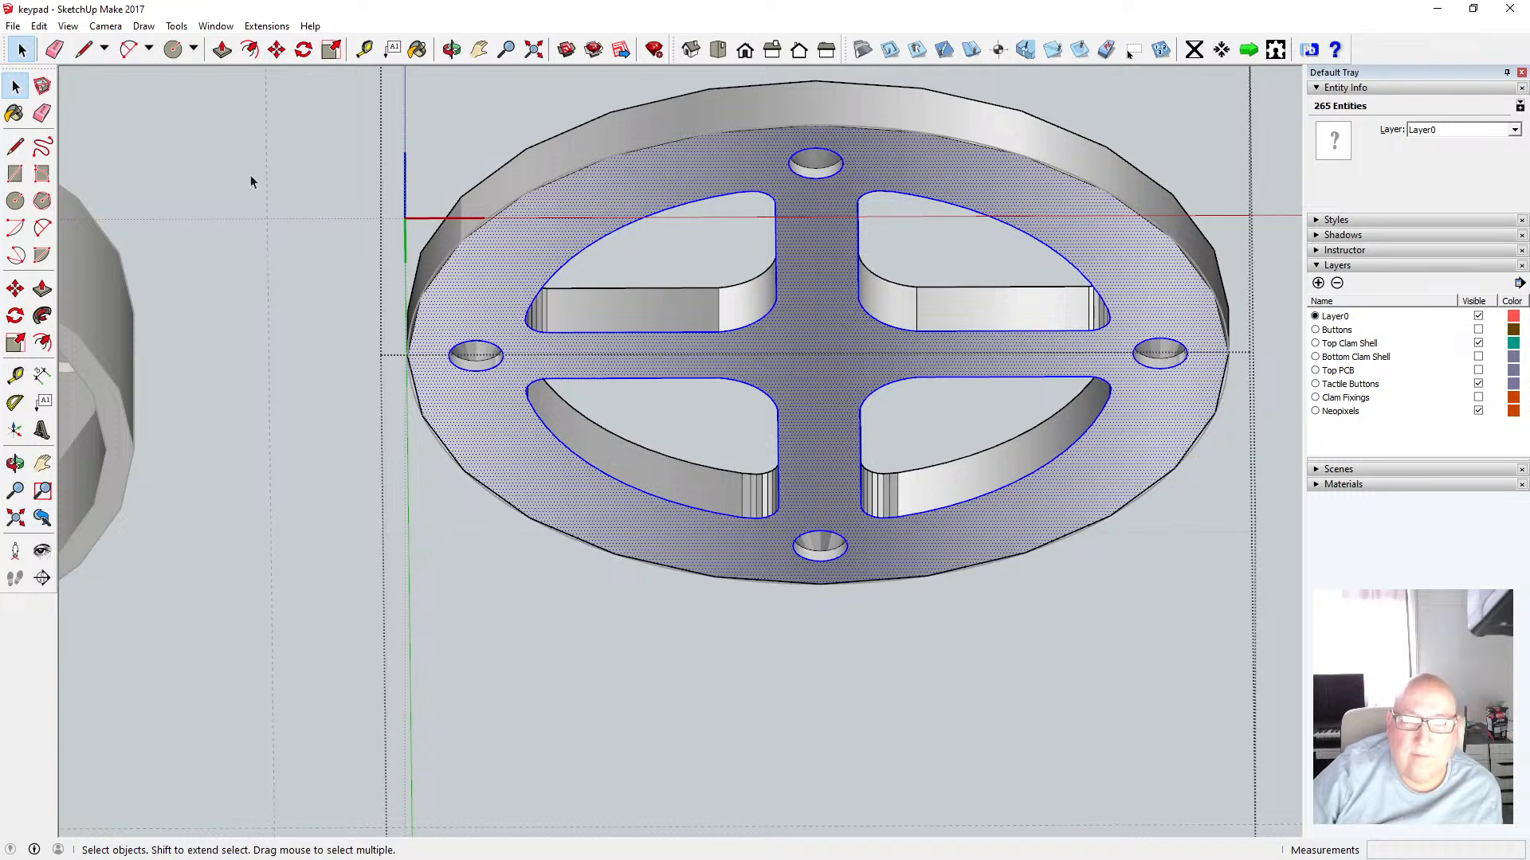
left_click(38, 27)
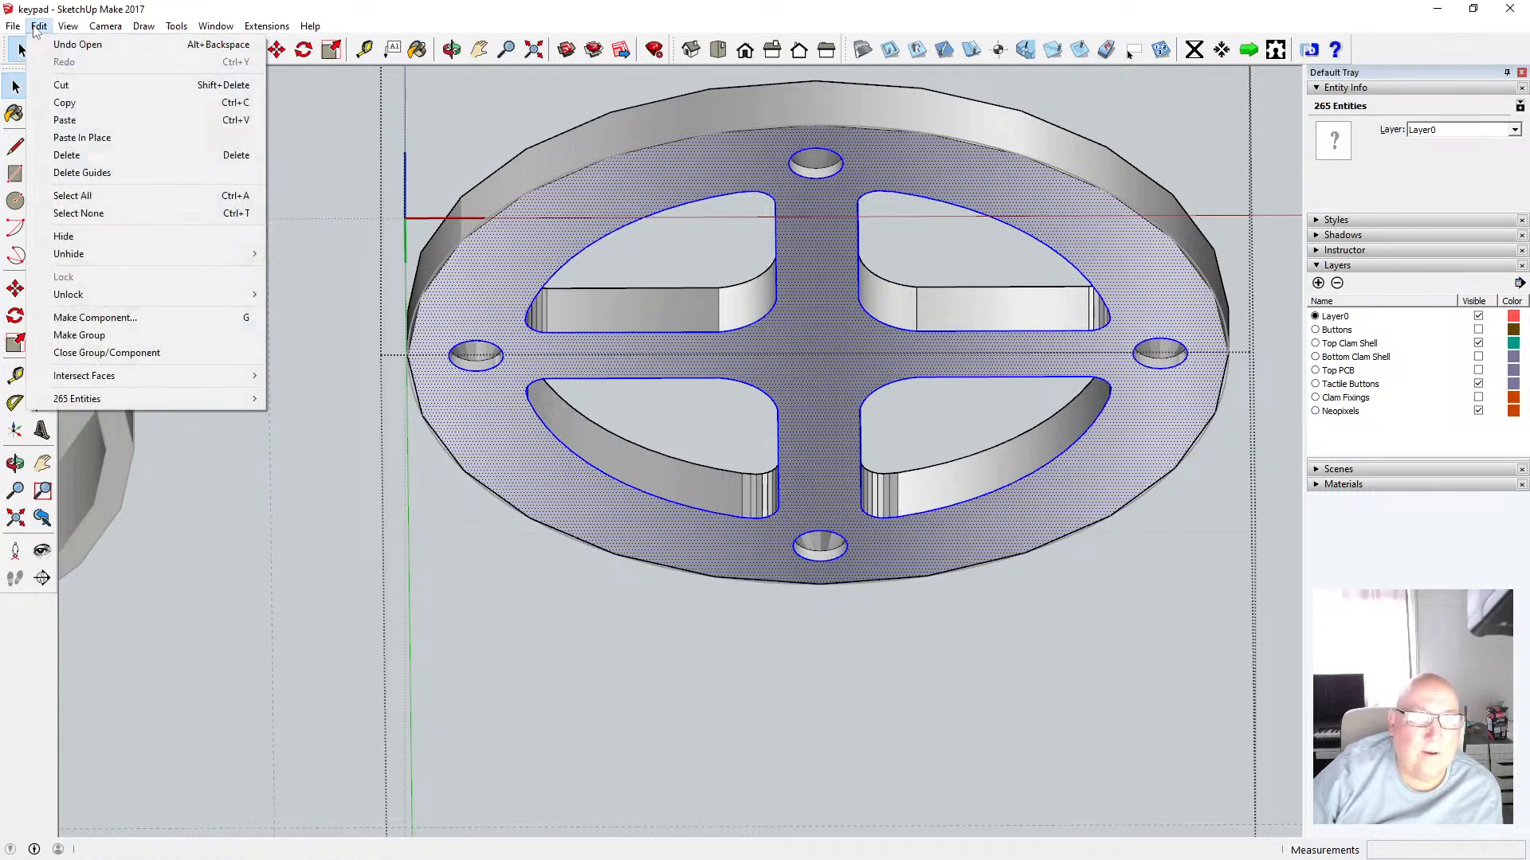
left_click(78, 86)
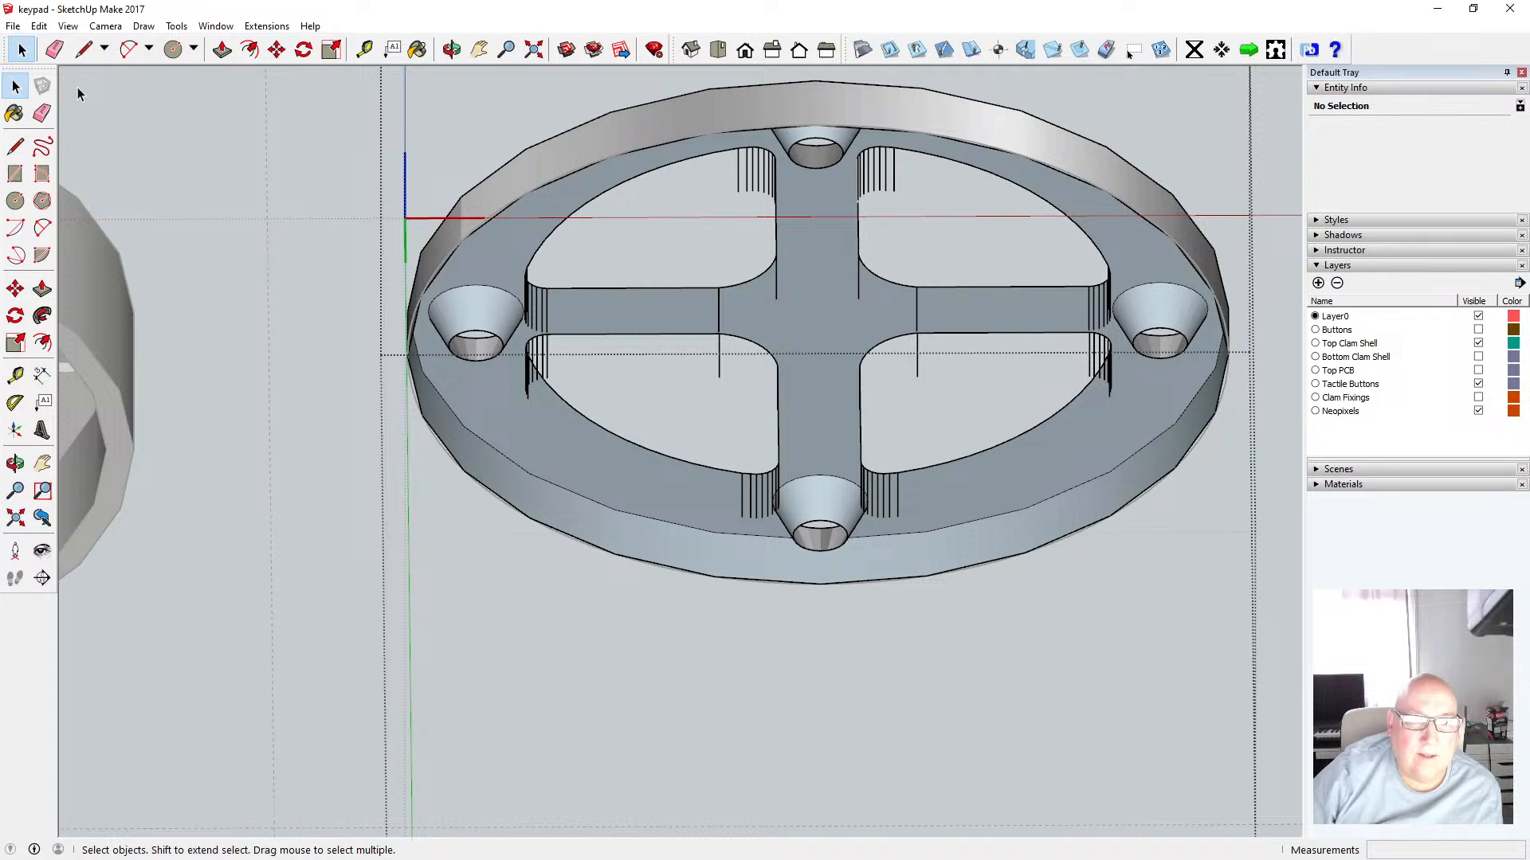
left_click(39, 27)
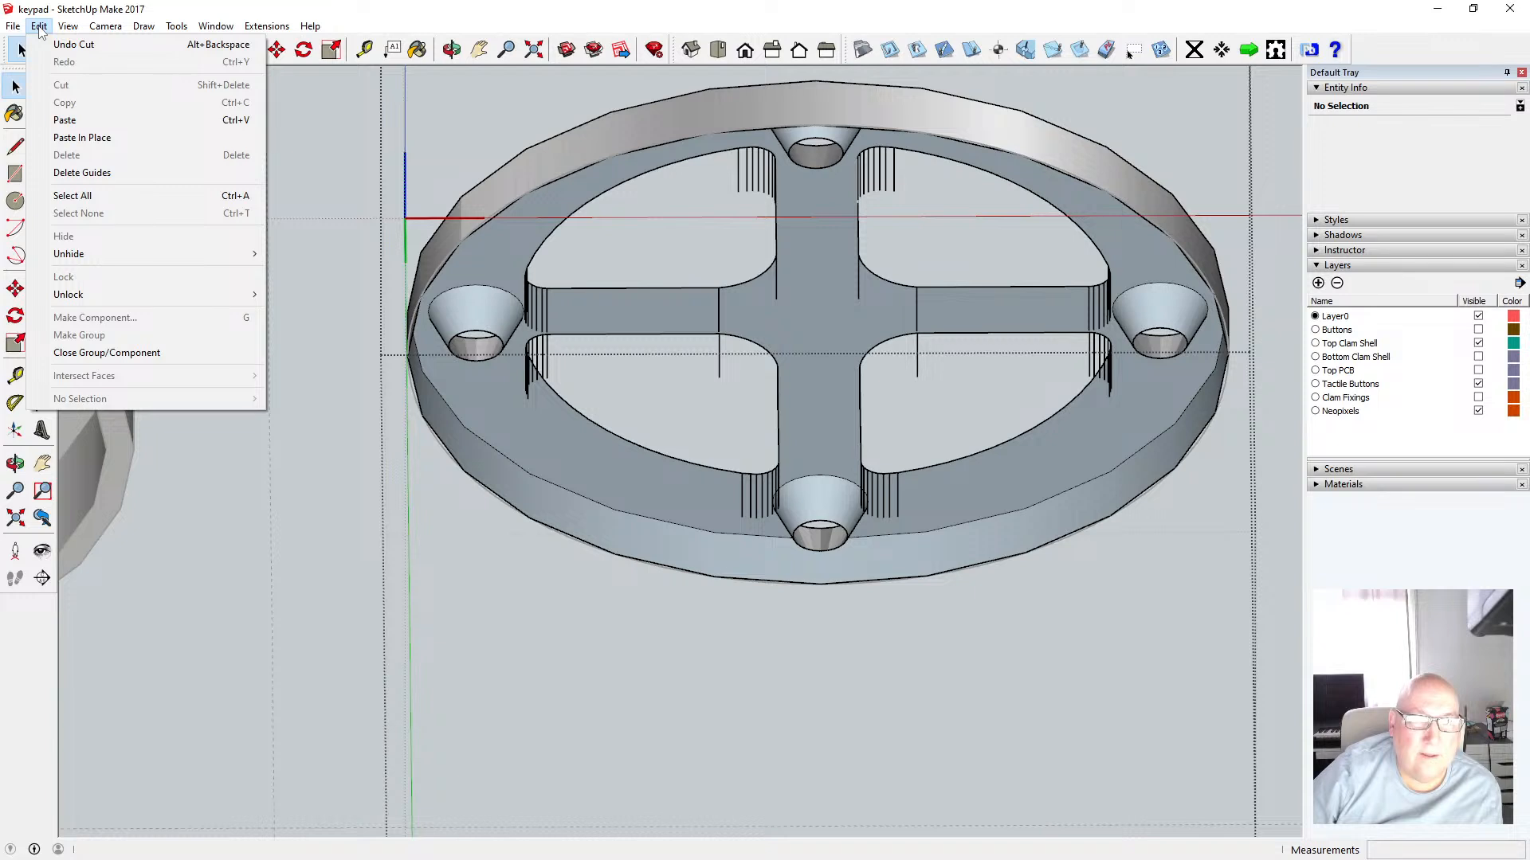
left_click(73, 45)
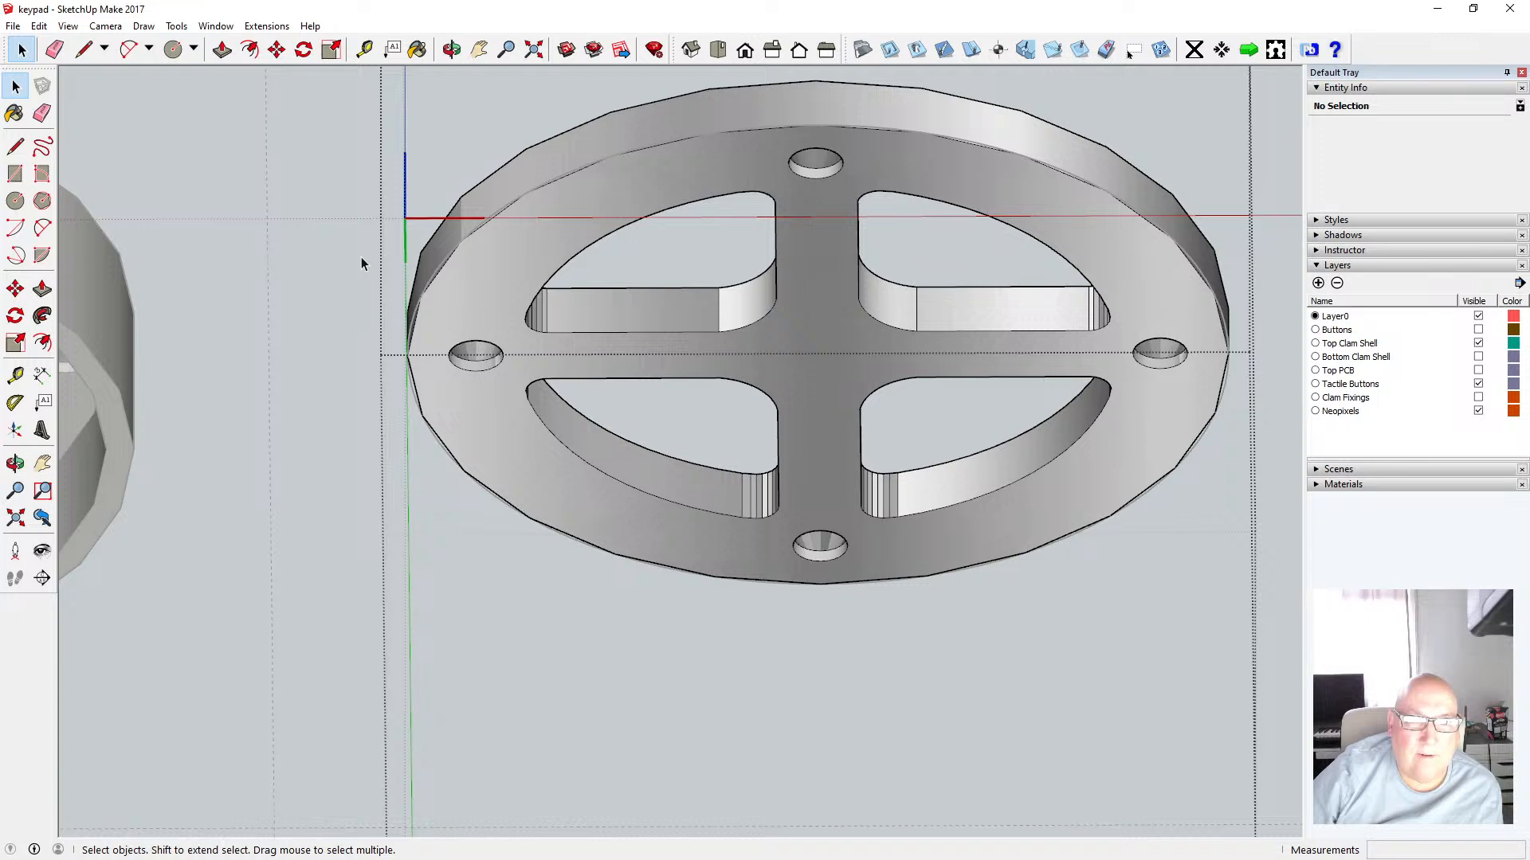
Reselect the shell's bottom face and inner edges without the outer circle and copy them
left_click(745, 50)
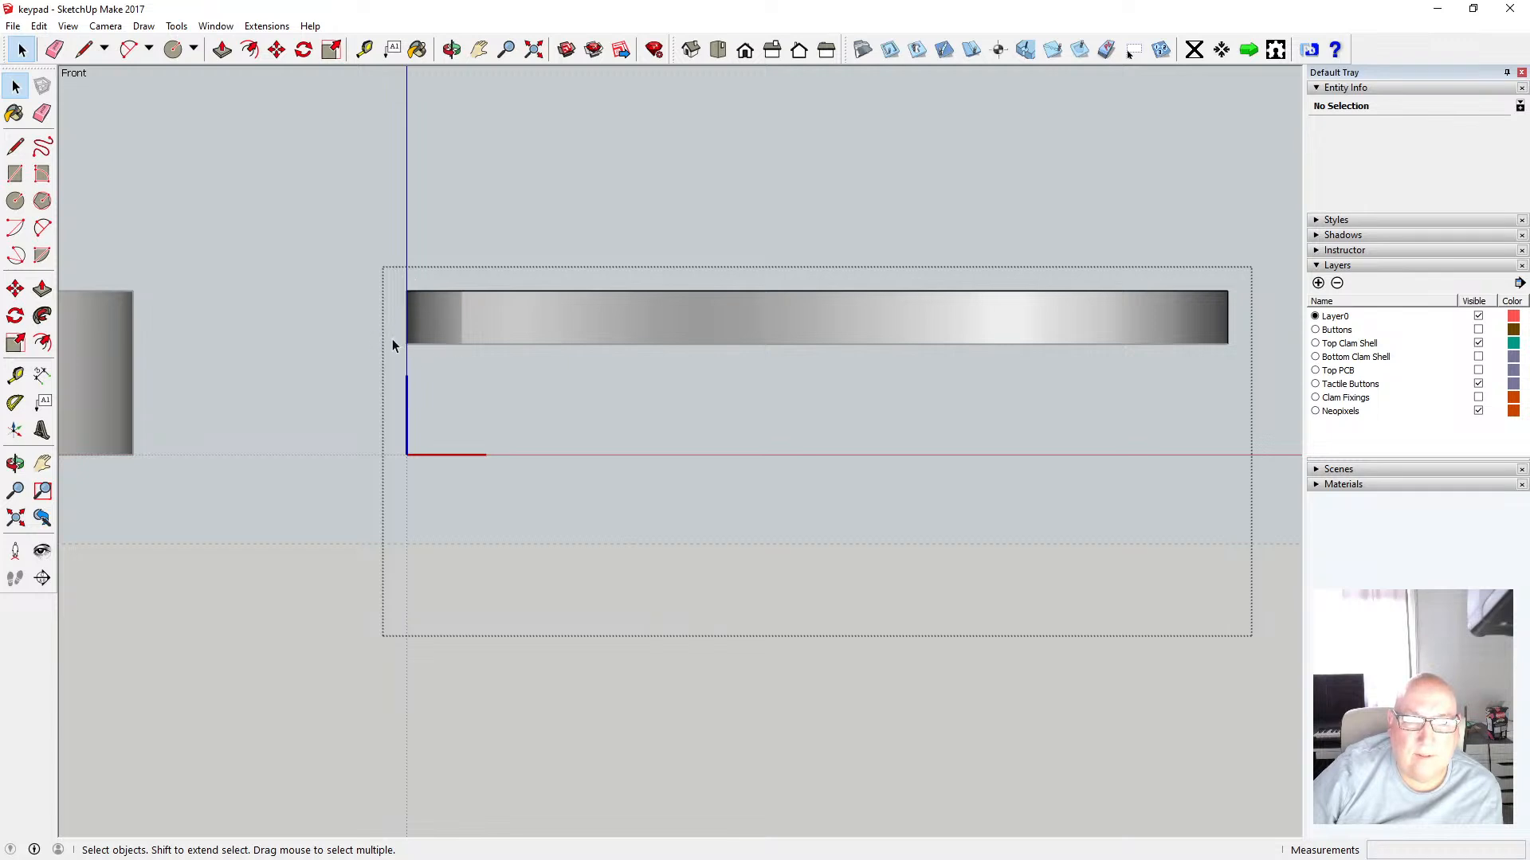
left_click_drag(392, 338, 1244, 357)
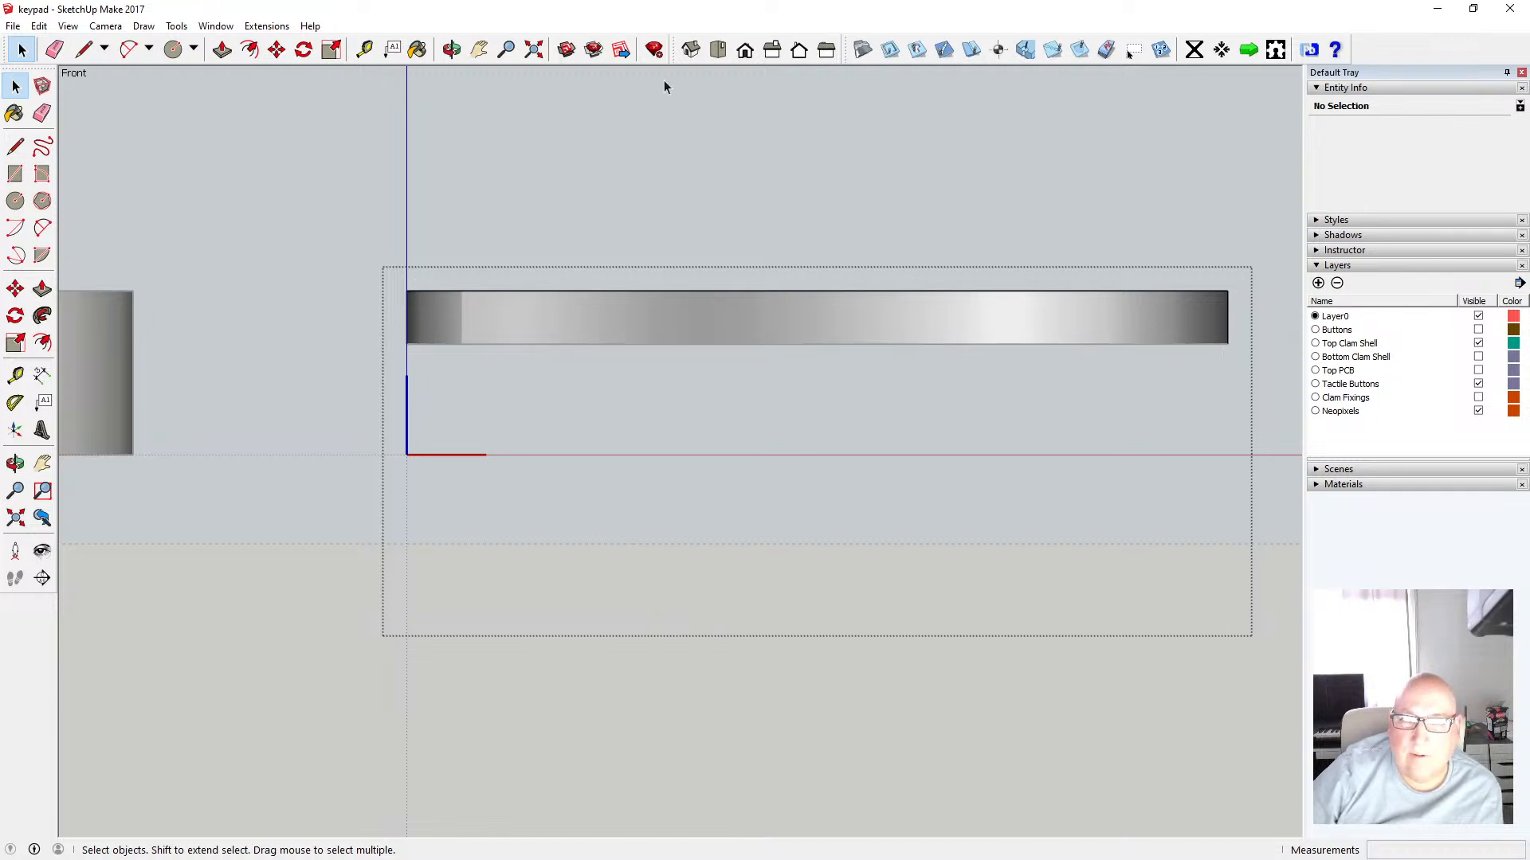
left_click(452, 50)
left_click_drag(512, 150, 561, 87)
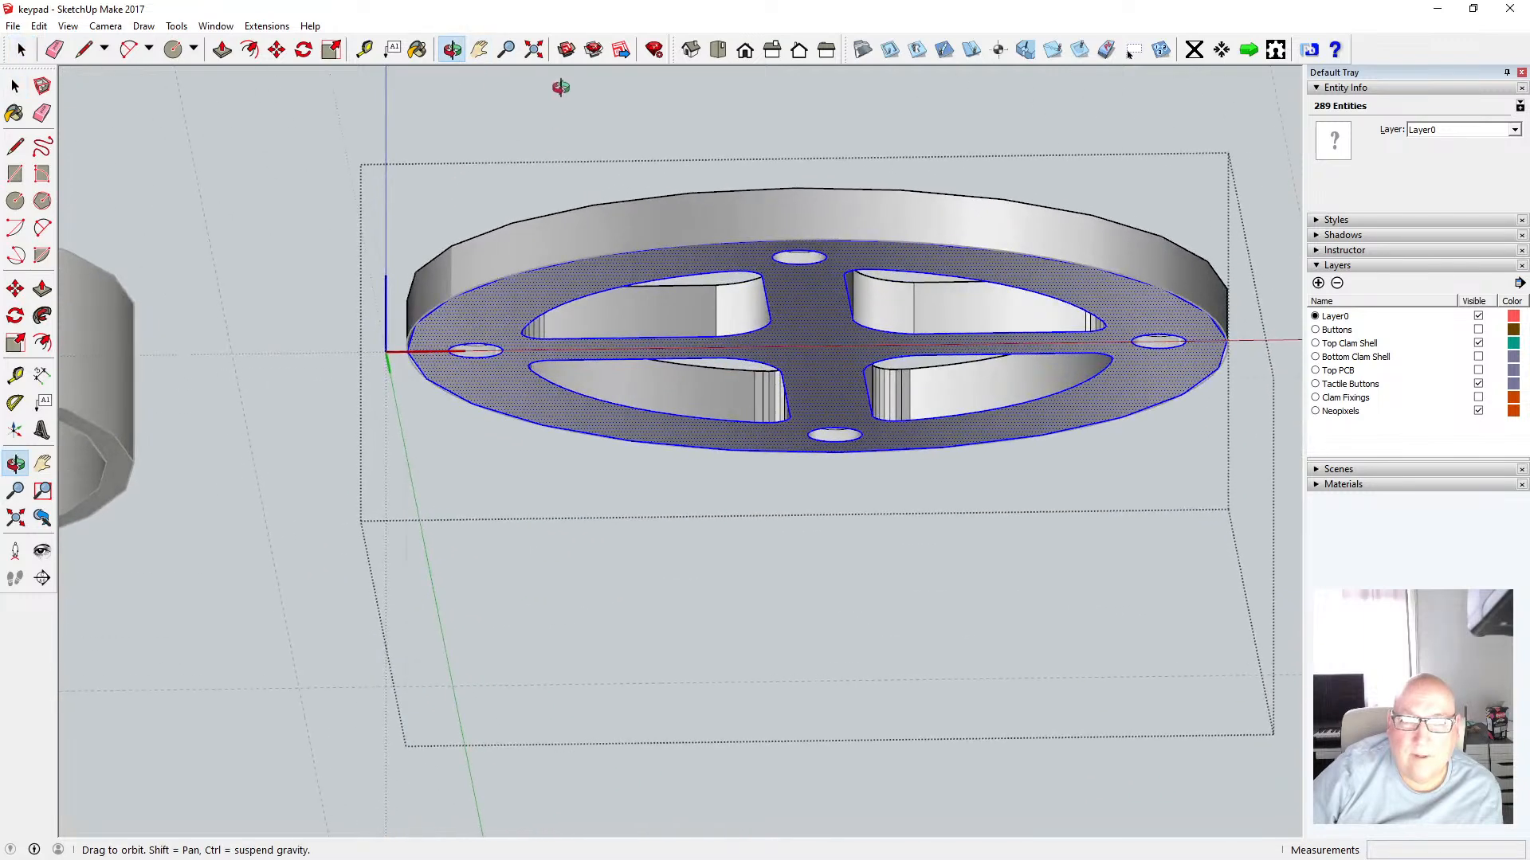
left_click(15, 86)
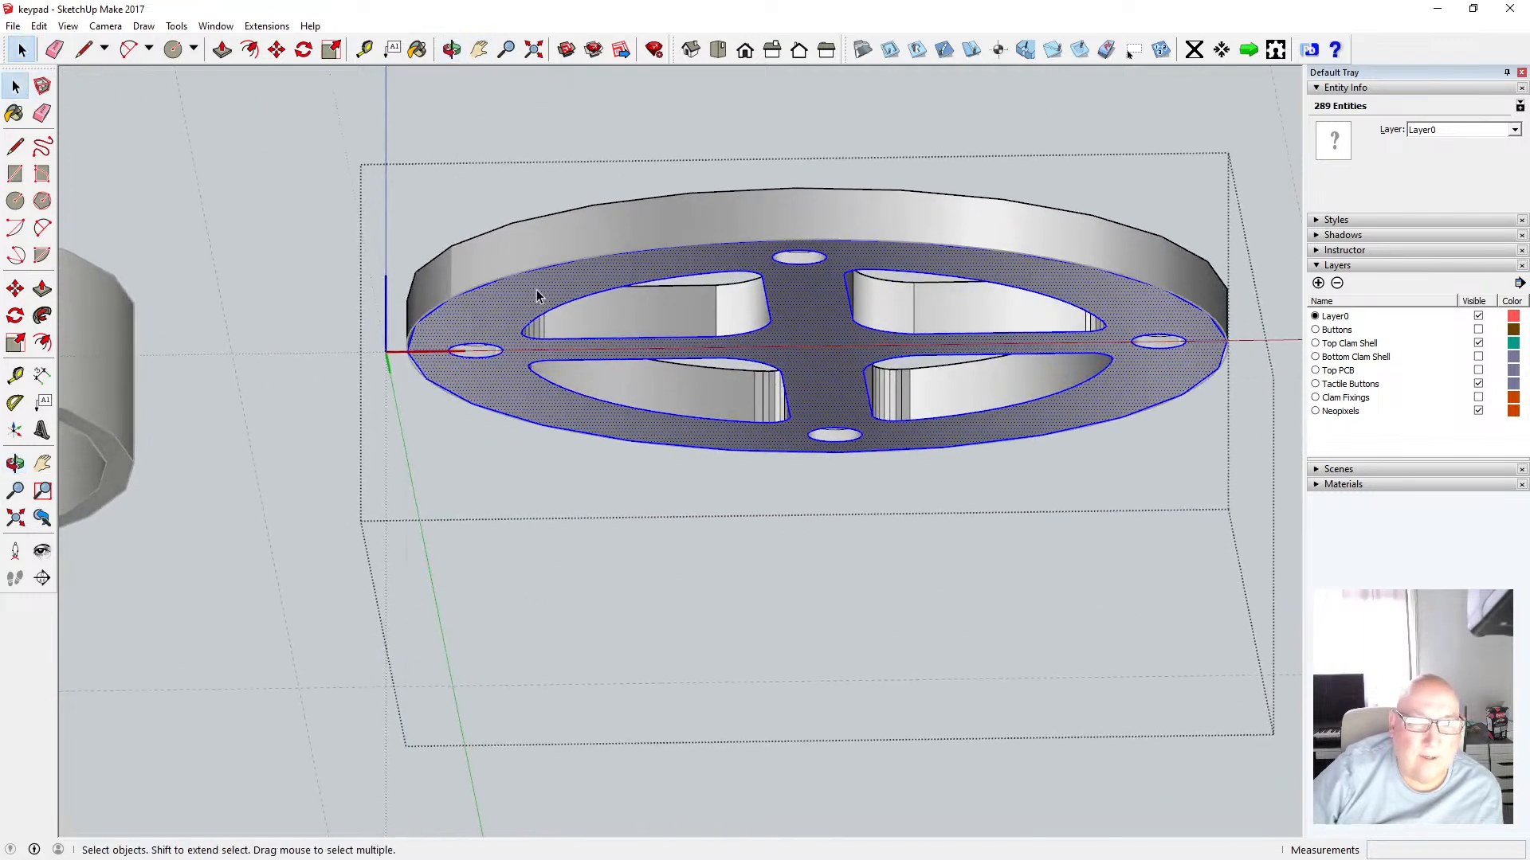
left_click(496, 280, "shift")
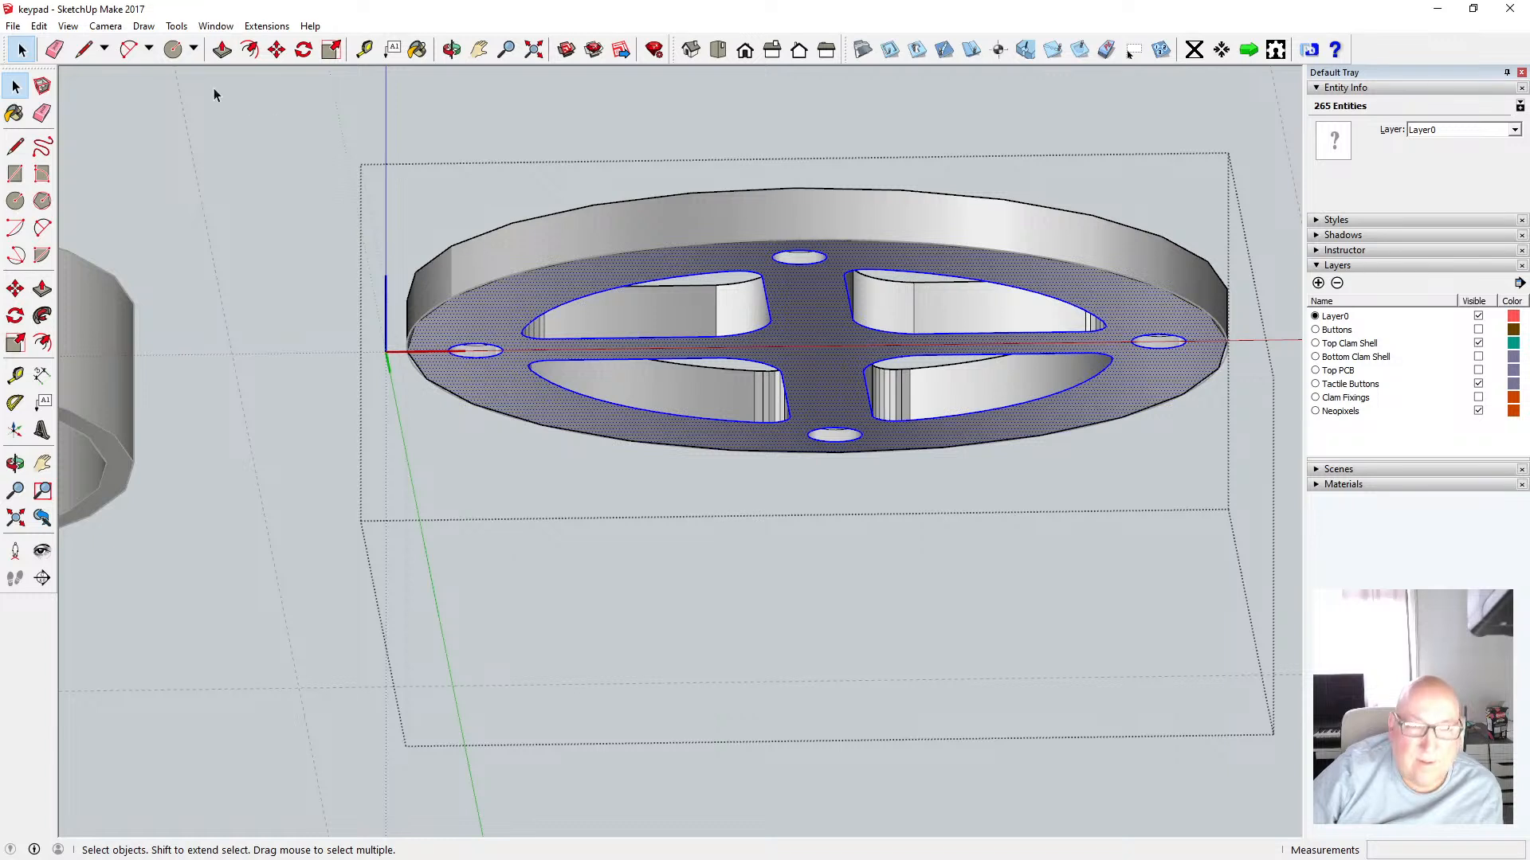
left_click(39, 26)
left_click(80, 101)
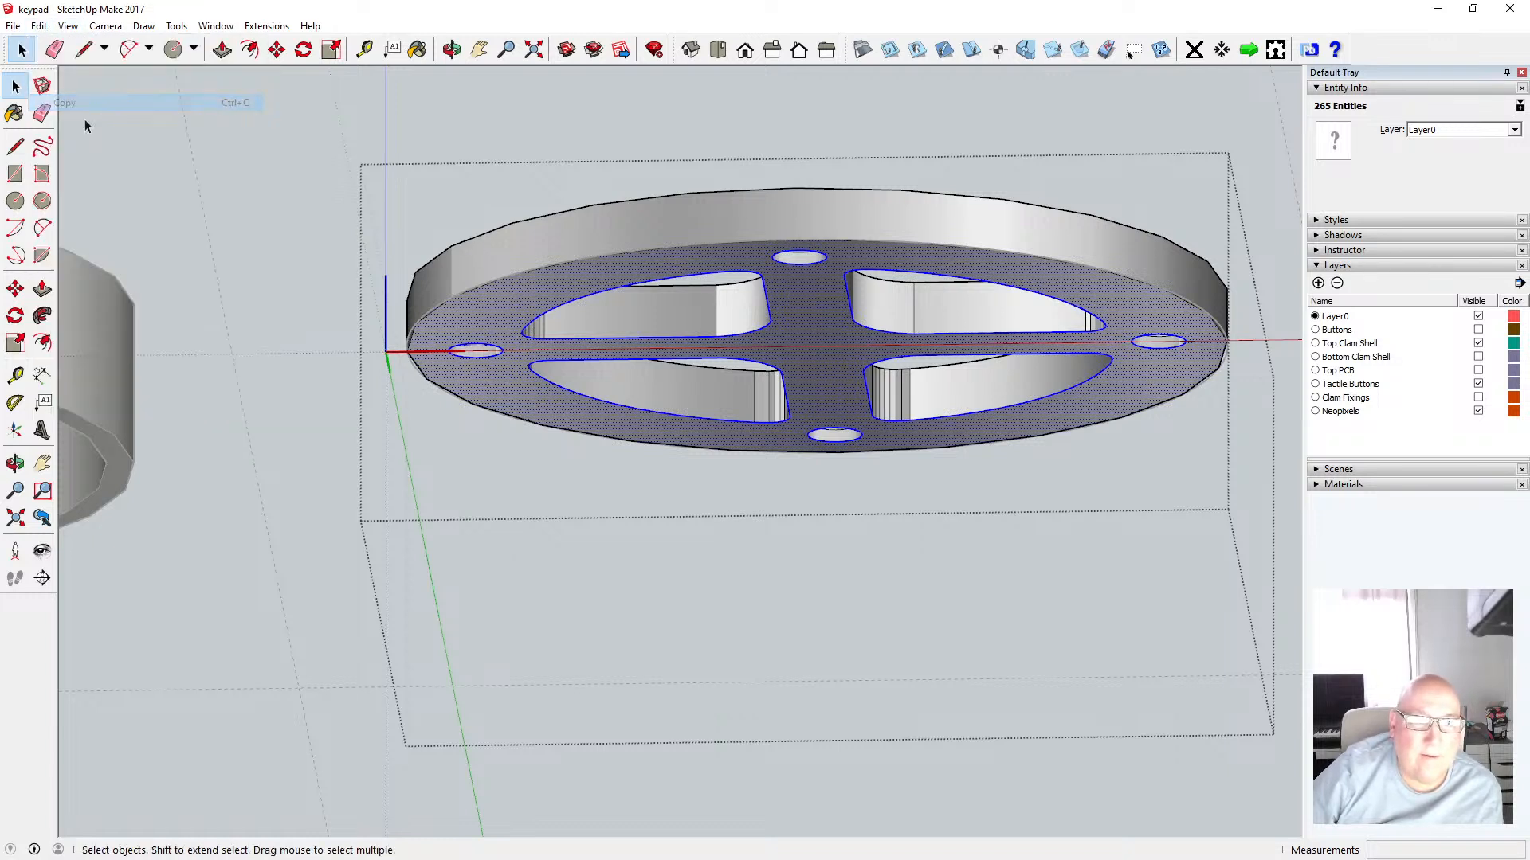
Close the shell group and paste the copied bottom geometry in place outside it, checking an edge up close
left_click(133, 130)
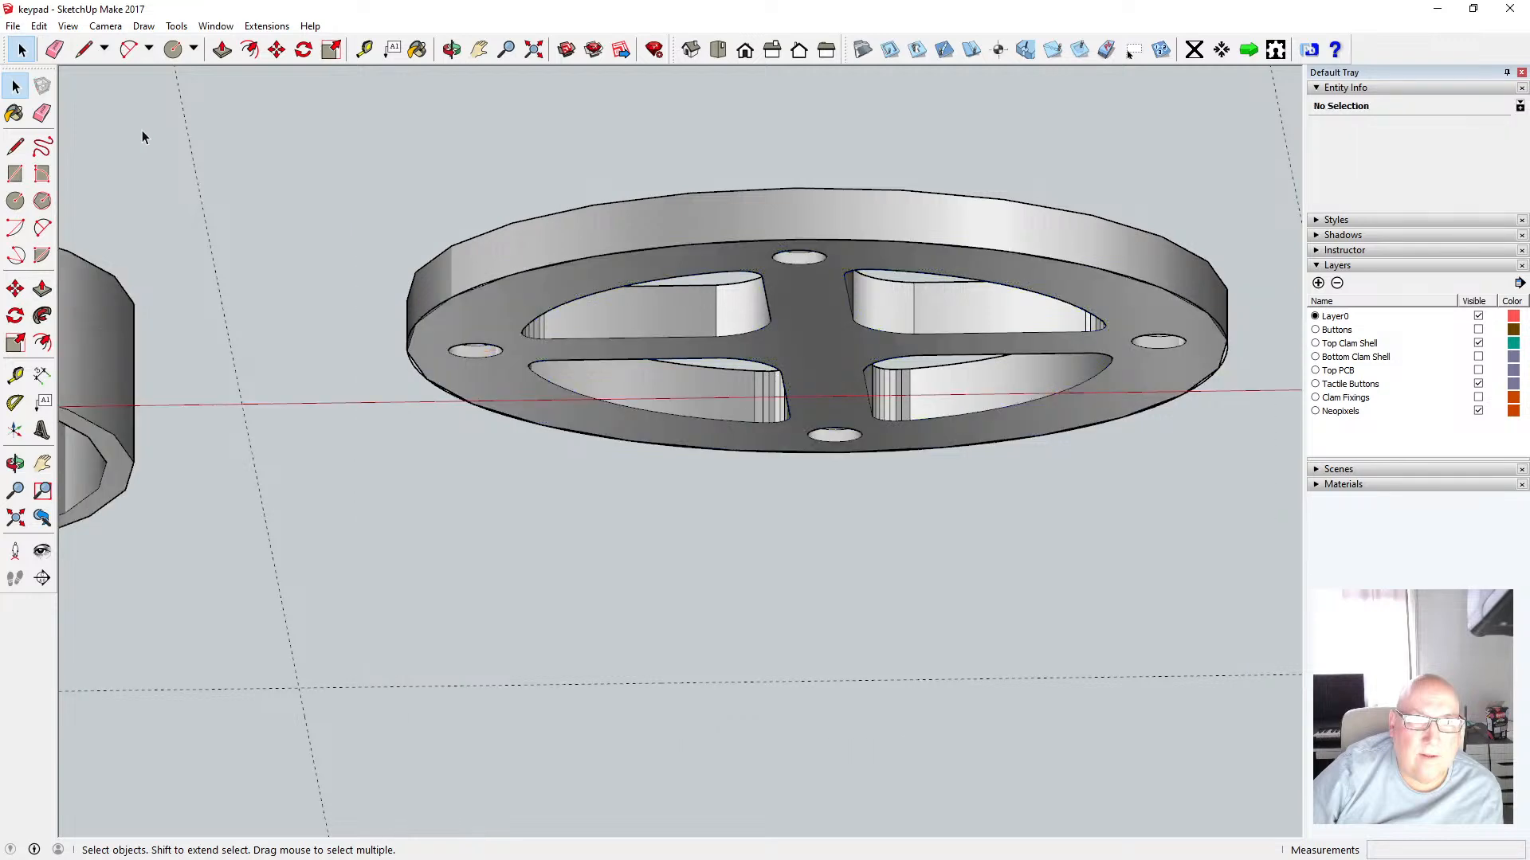
left_click(38, 25)
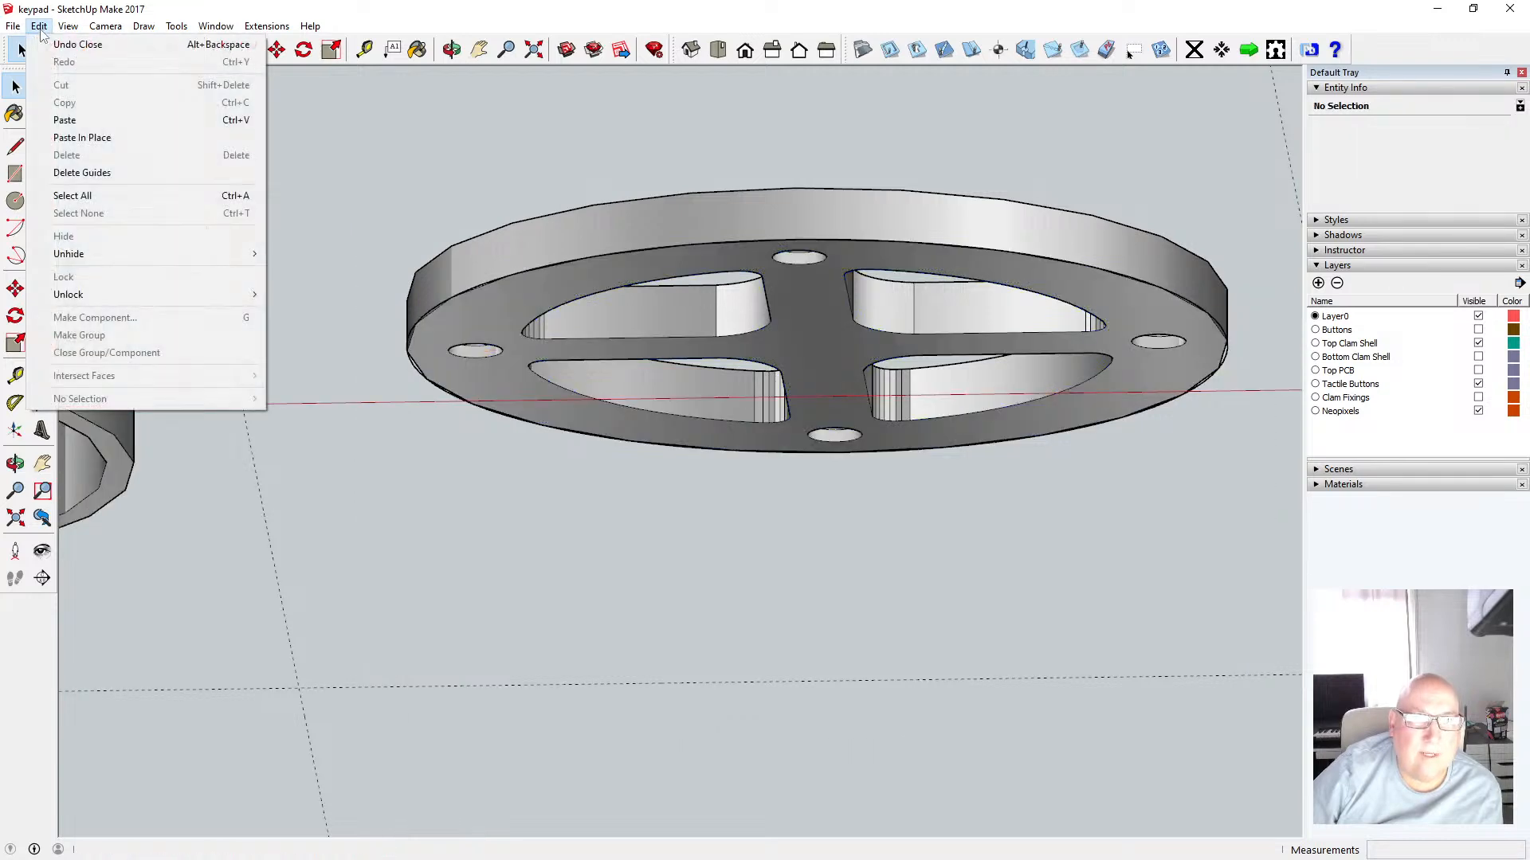
left_click(90, 139)
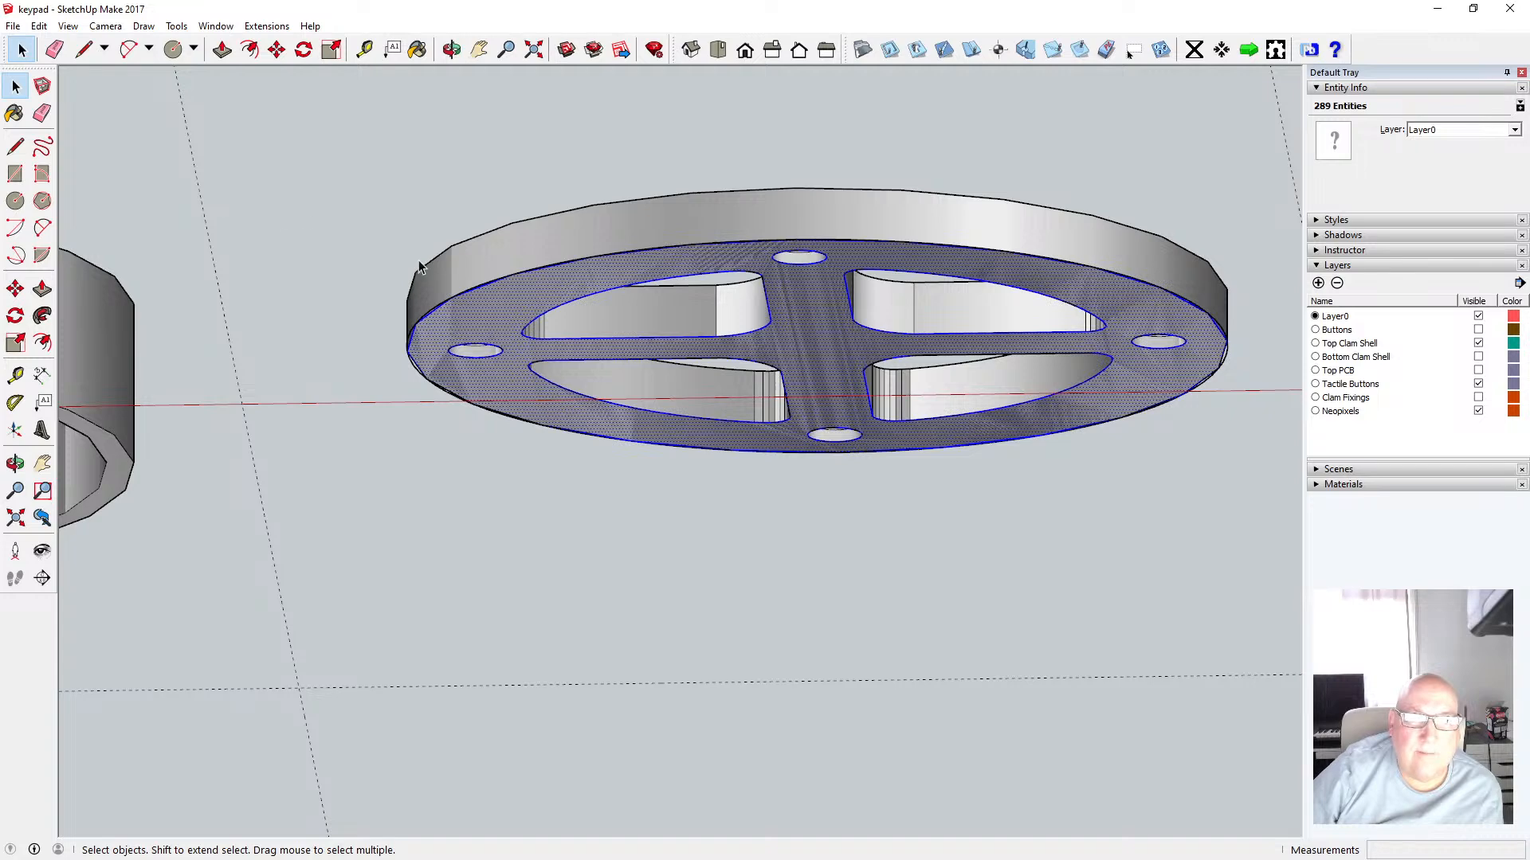
left_click(462, 297)
left_click(445, 307)
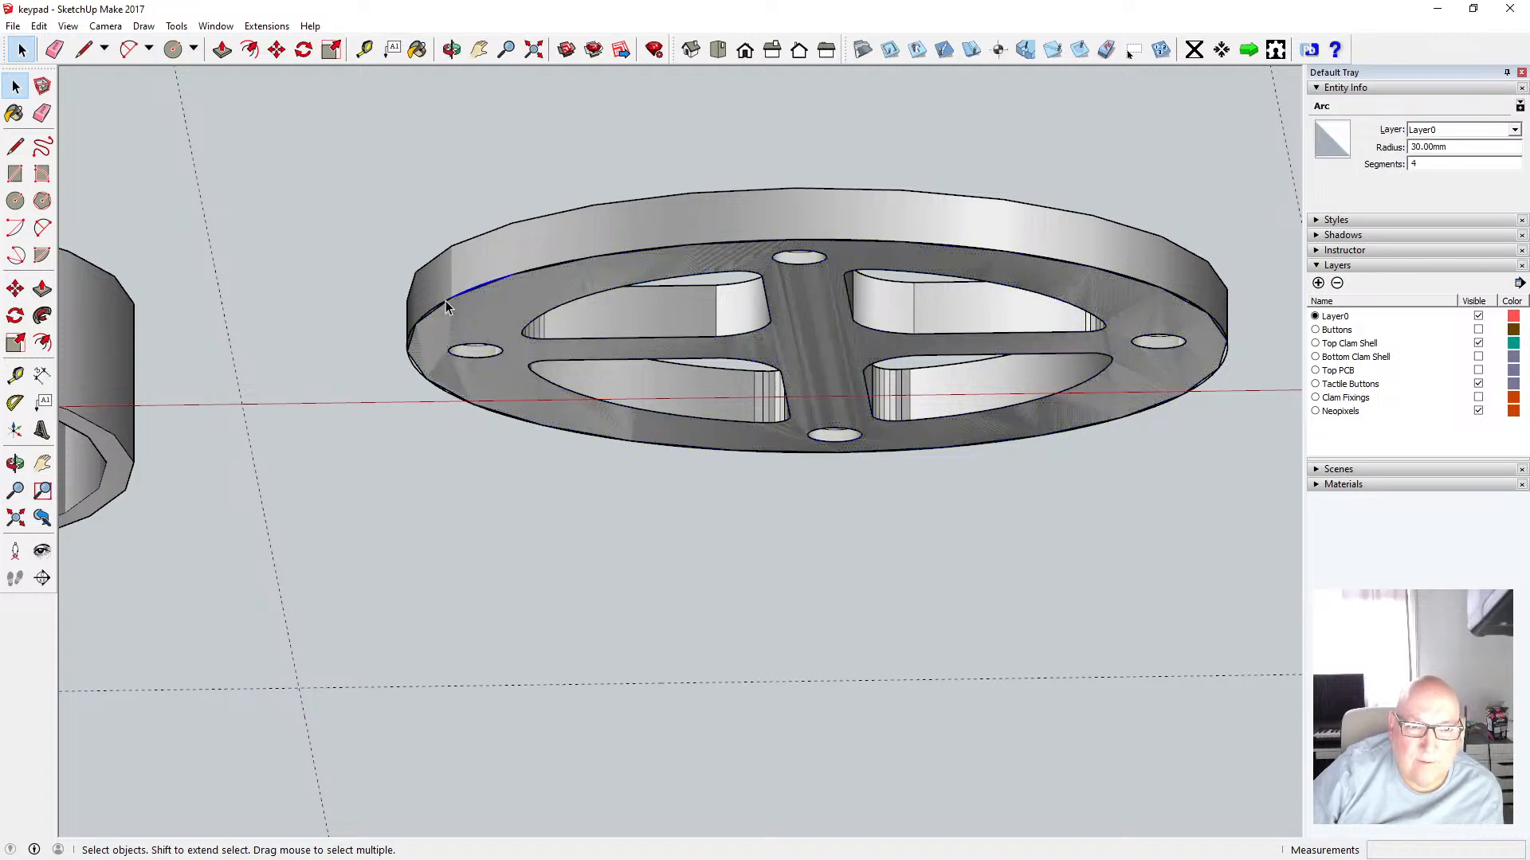
scroll(443, 306, "up", 5)
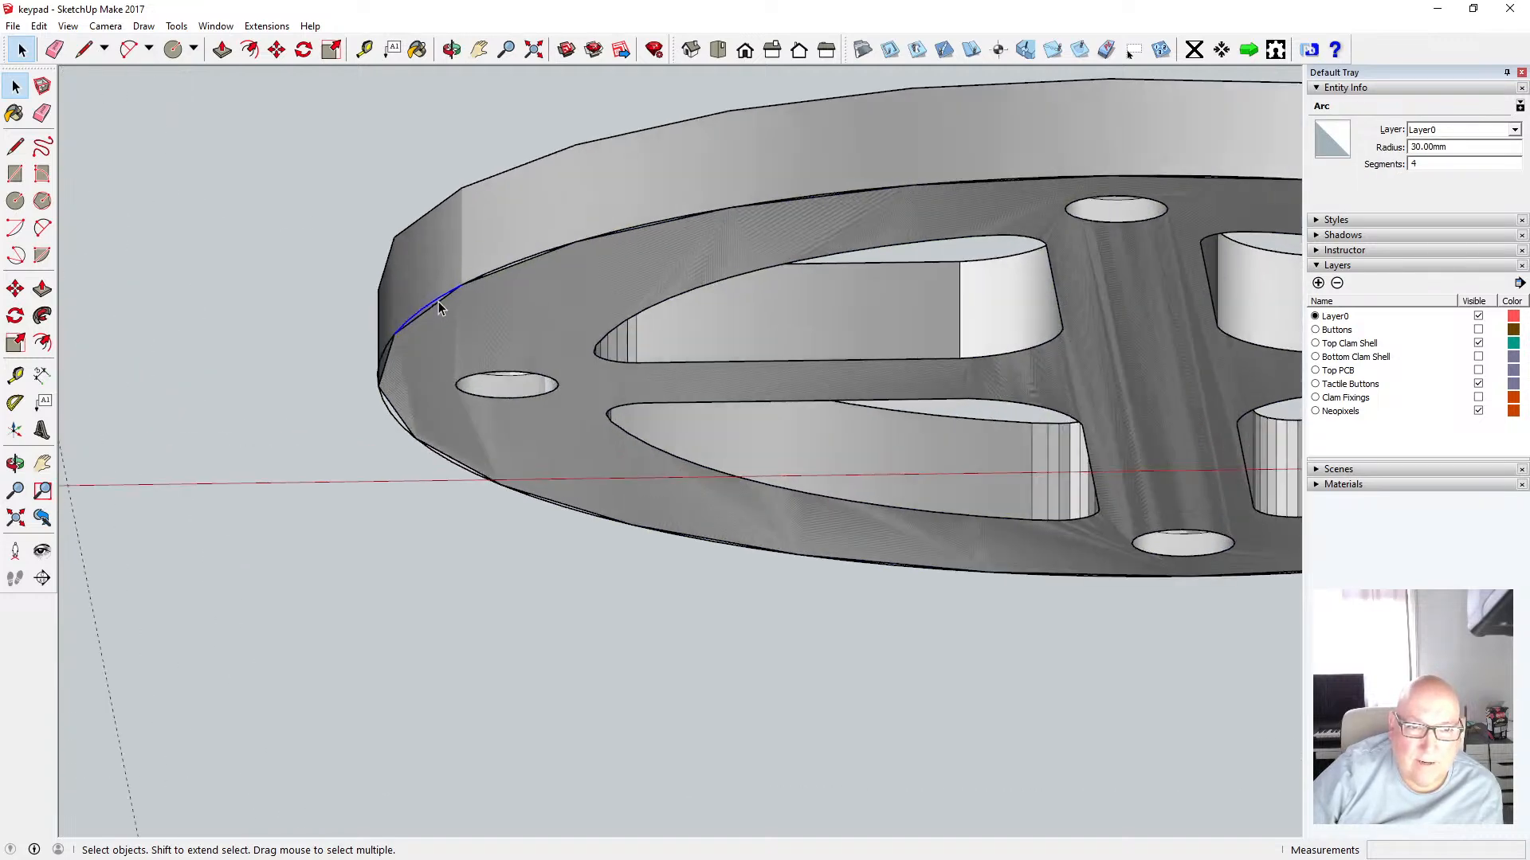
scroll(442, 306, "up", 1)
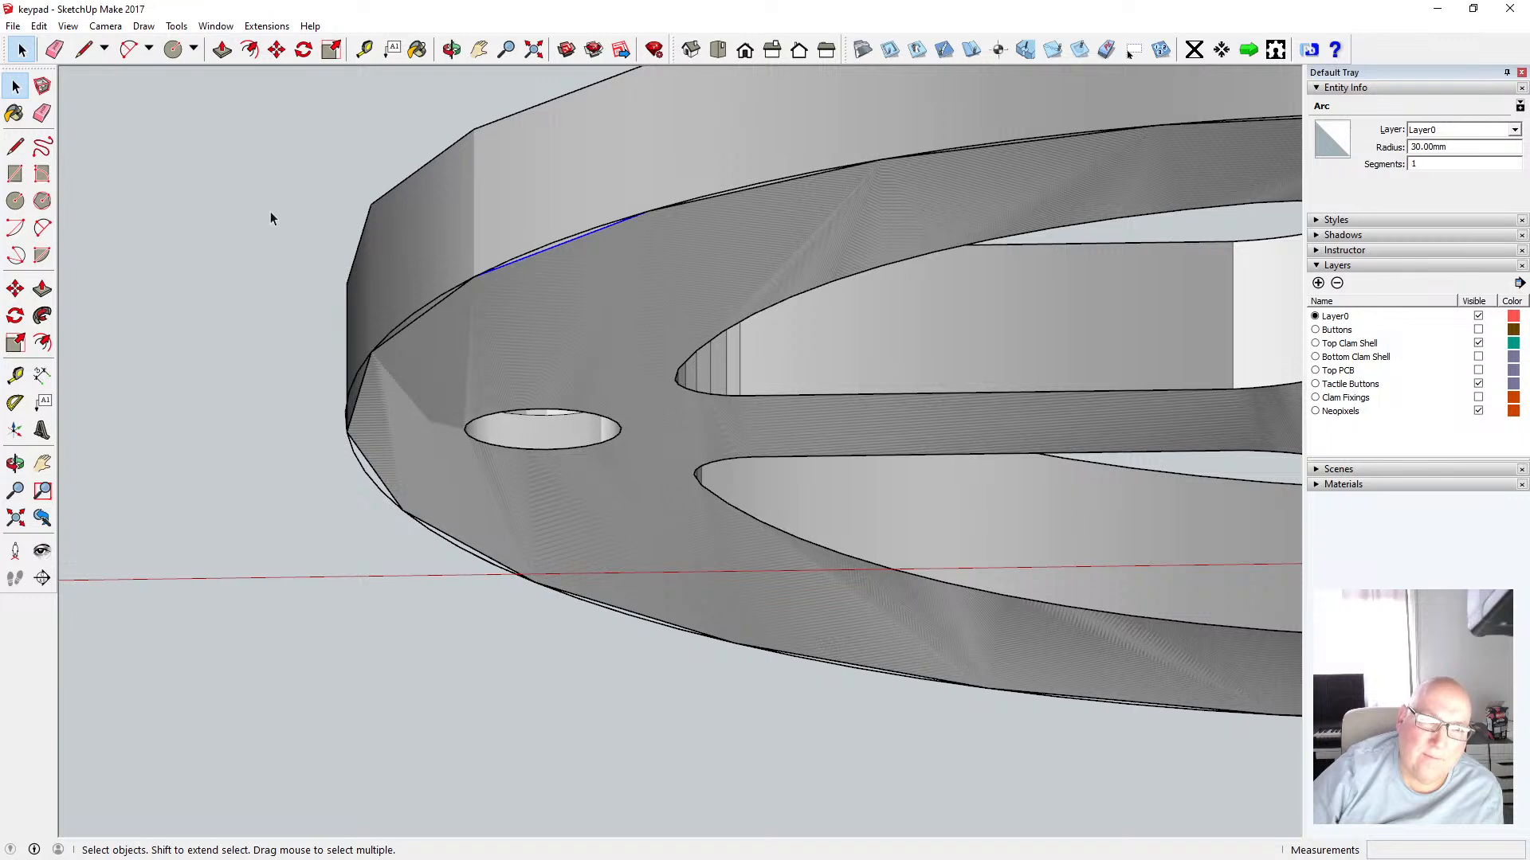
left_click(195, 139)
Undo the paste and the group close
left_click(39, 25)
left_click(57, 50)
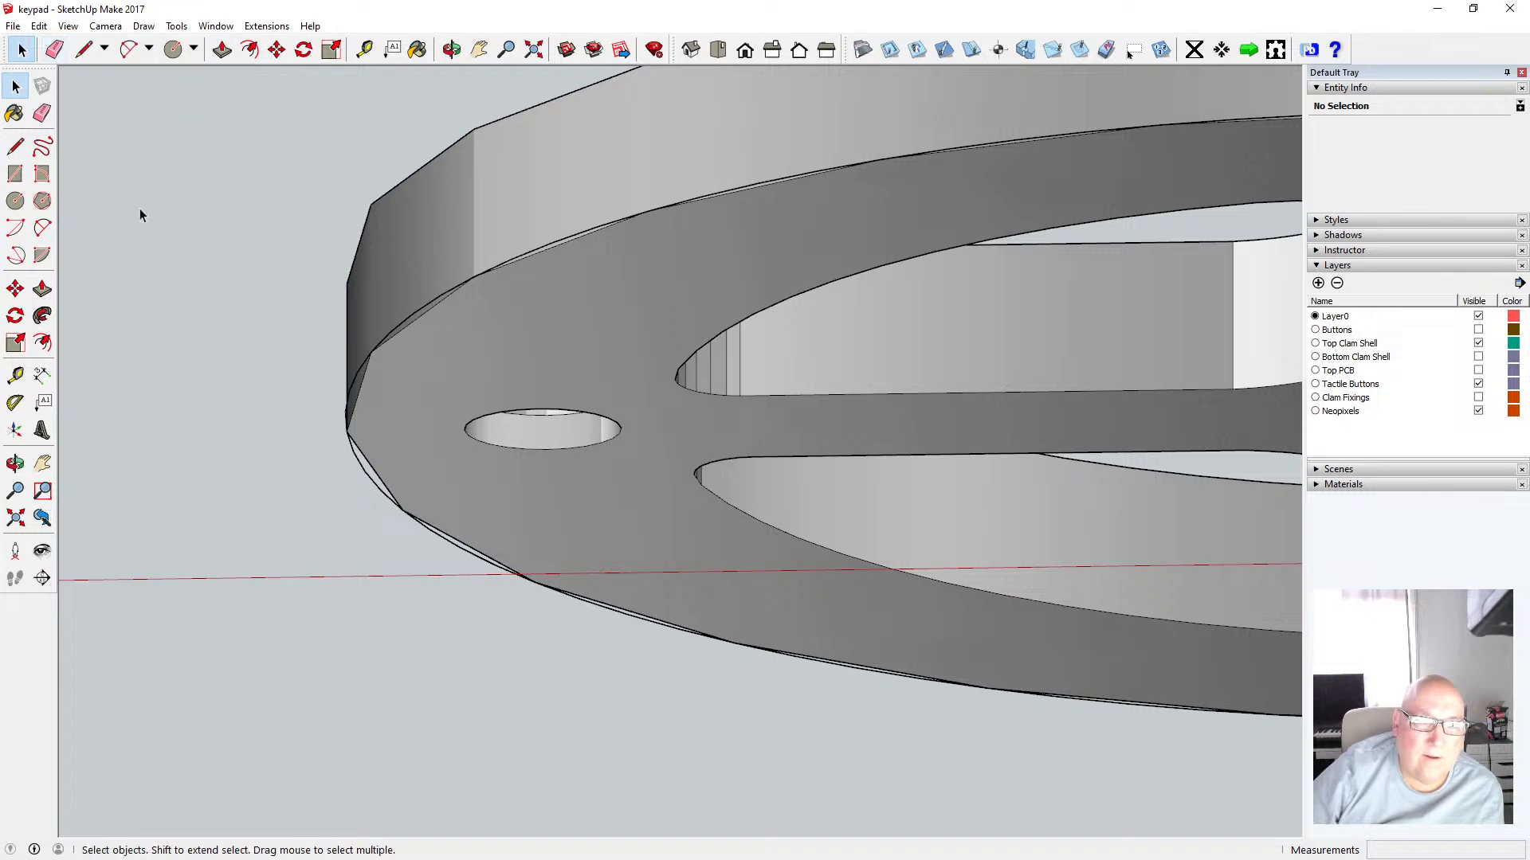
scroll(146, 208, "down", 3)
scroll(179, 211, "down", 2)
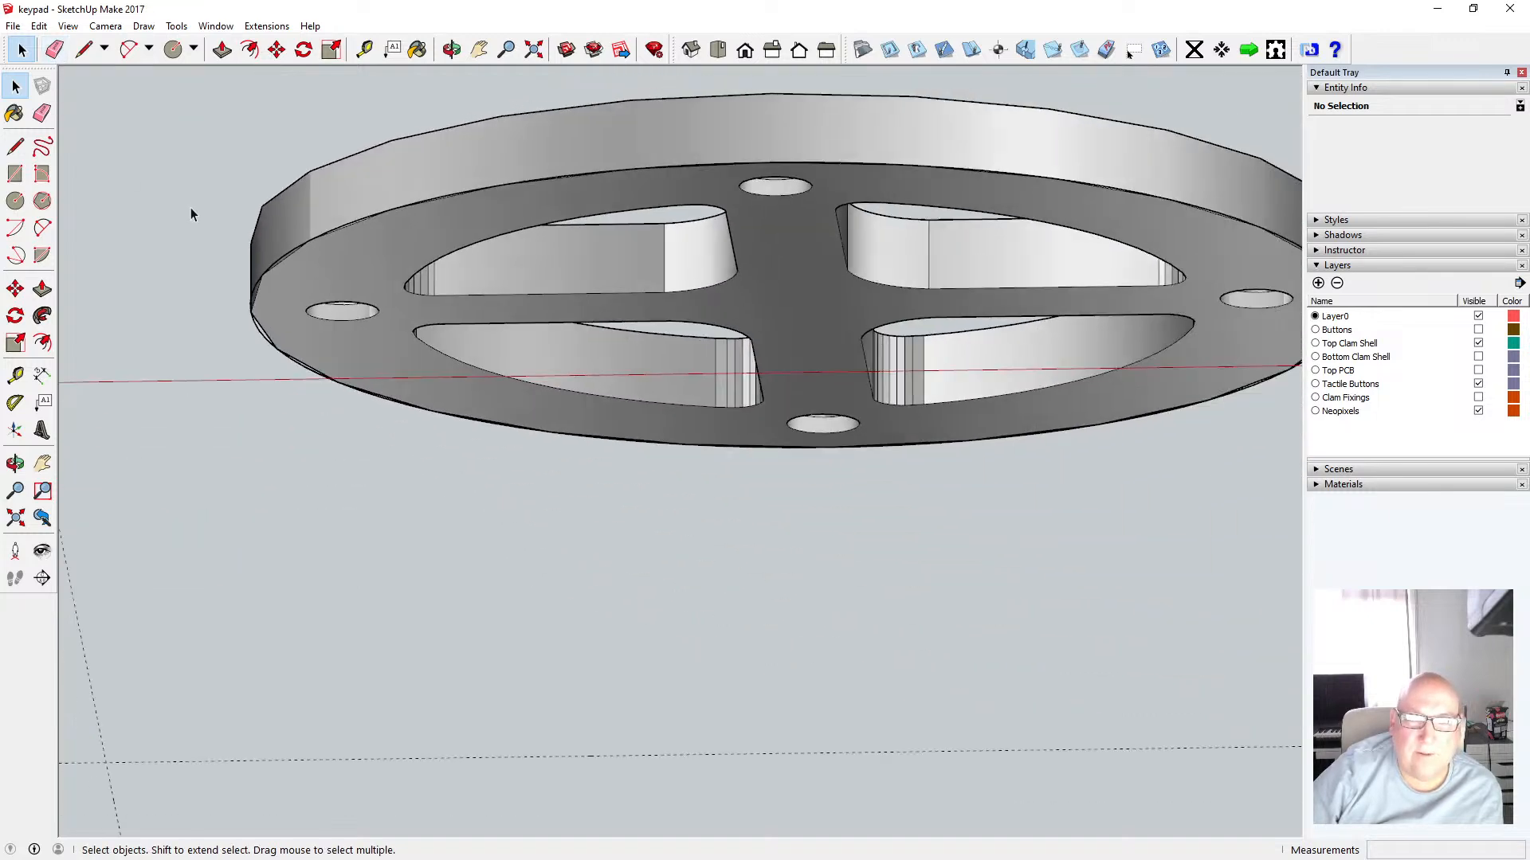
left_click(39, 25)
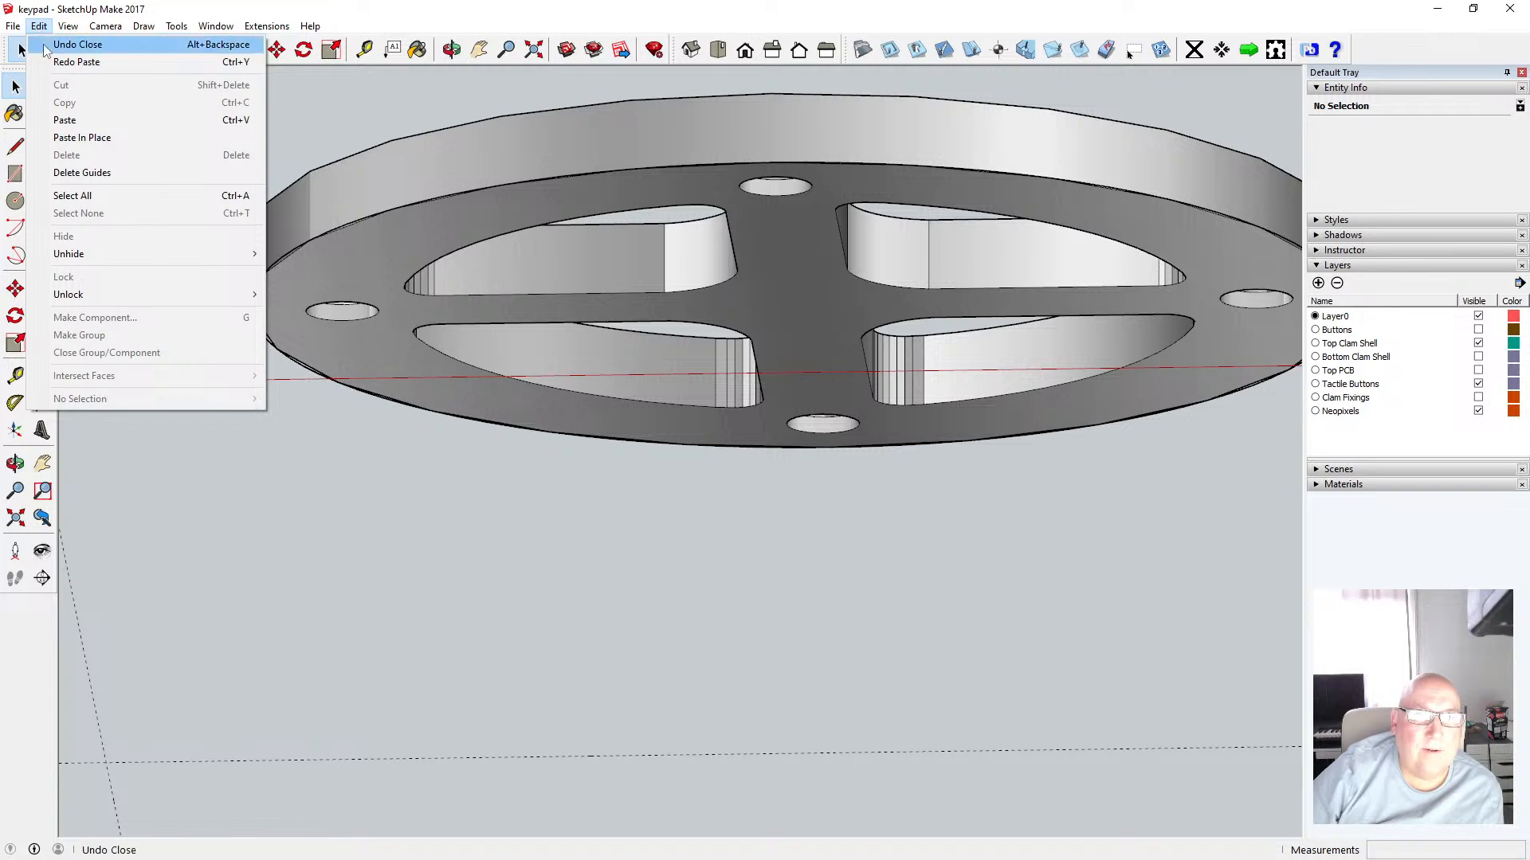
left_click(48, 43)
left_click(39, 25)
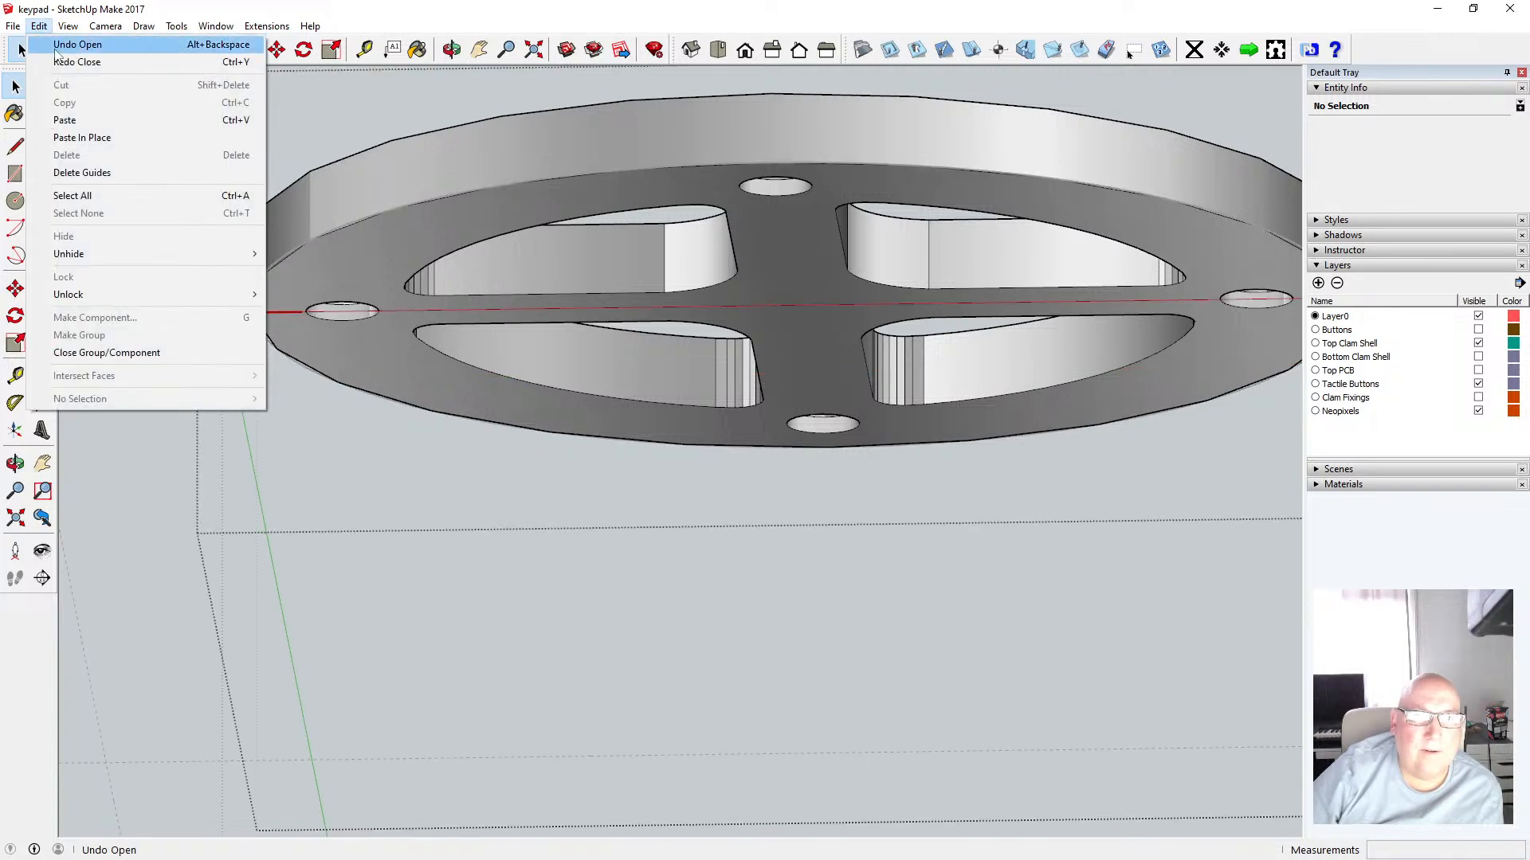
left_click_drag(446, 8, 445, 11)
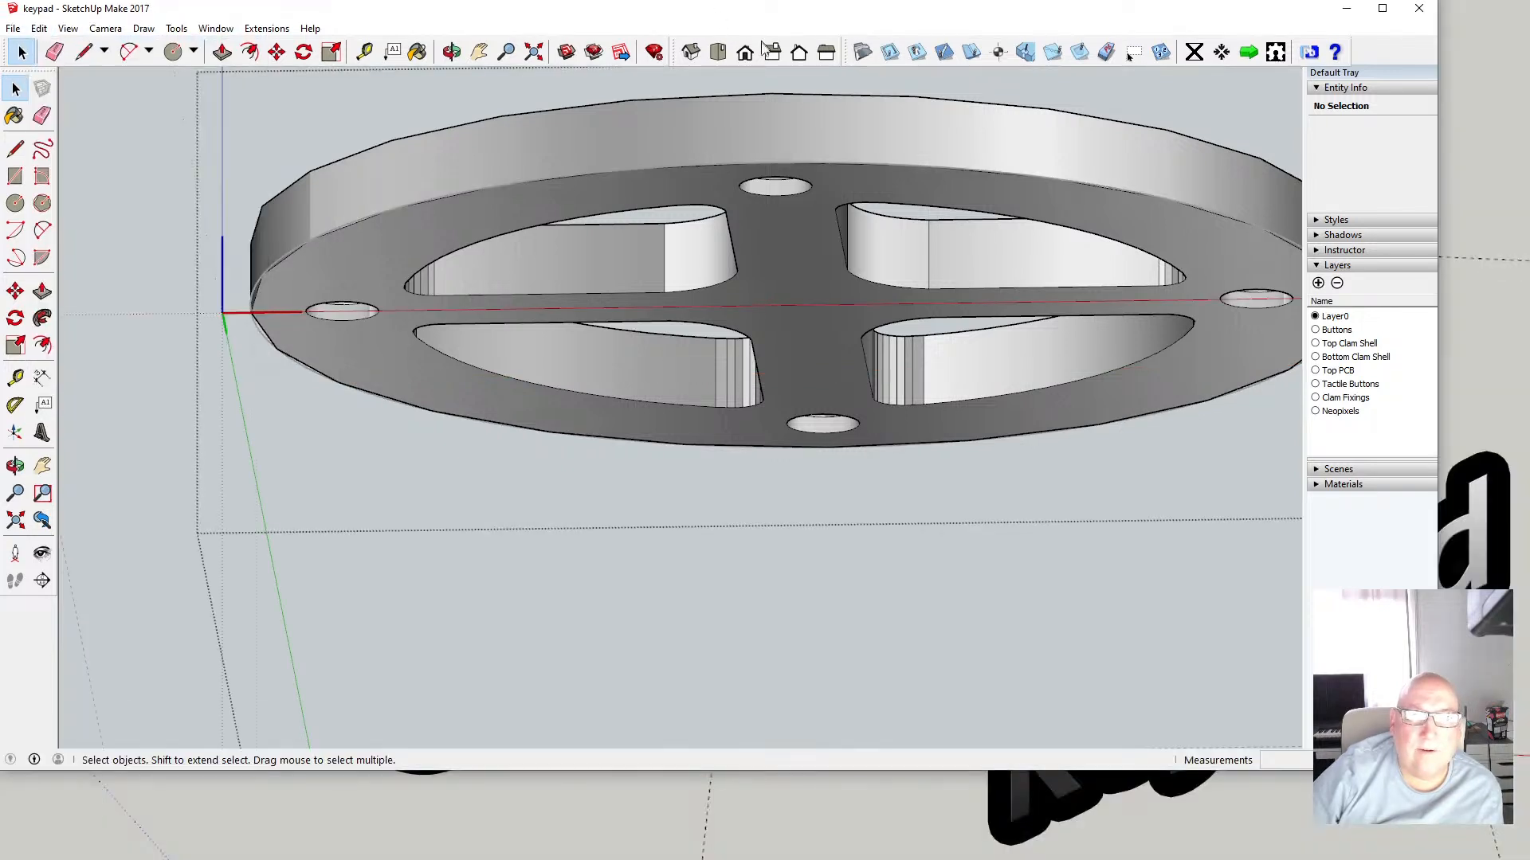
left_click(749, 61)
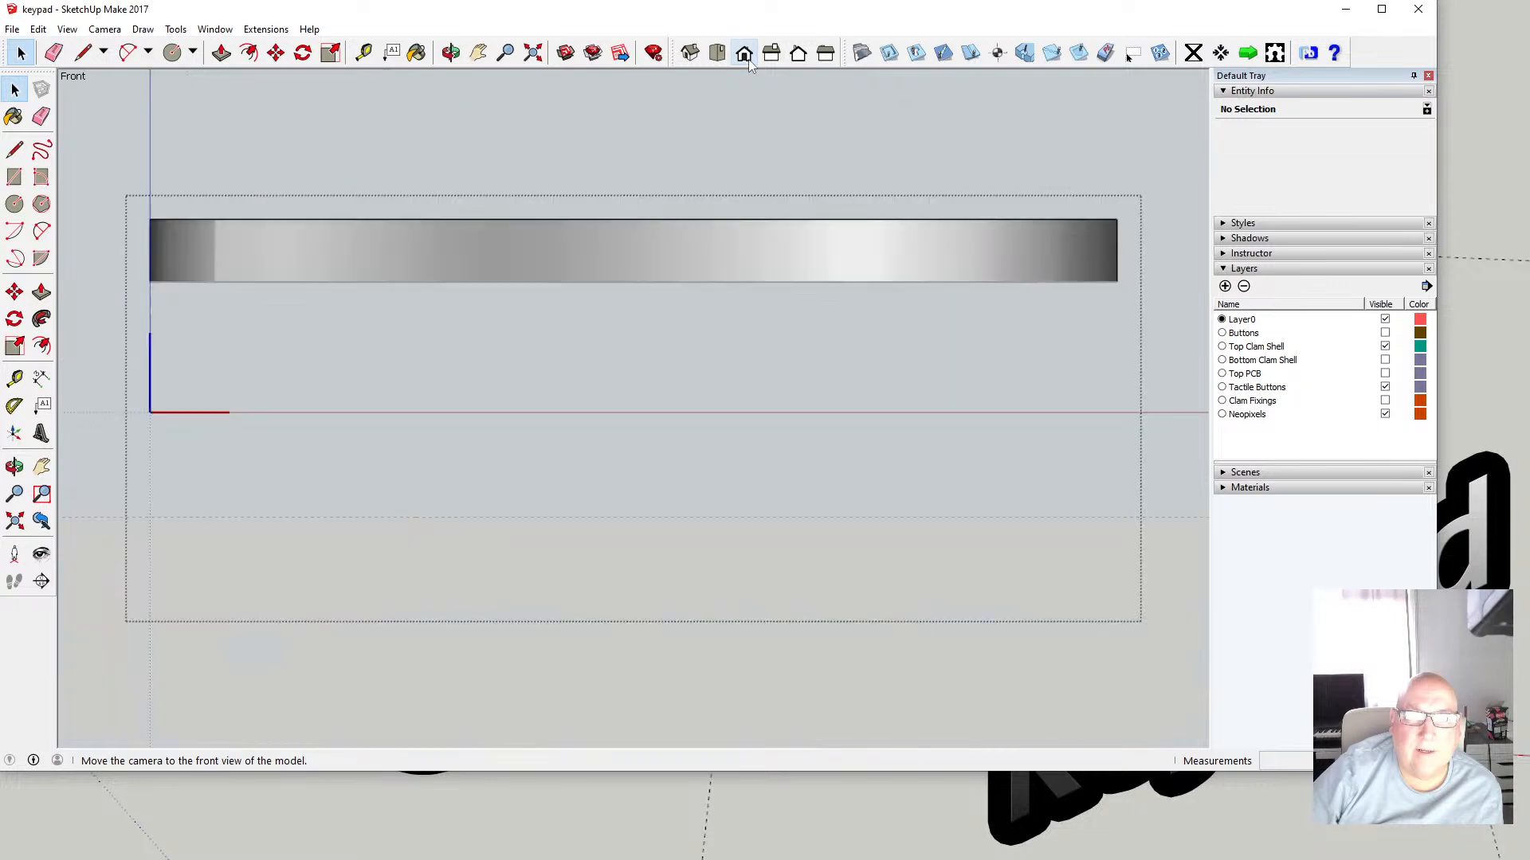
left_click(1382, 8)
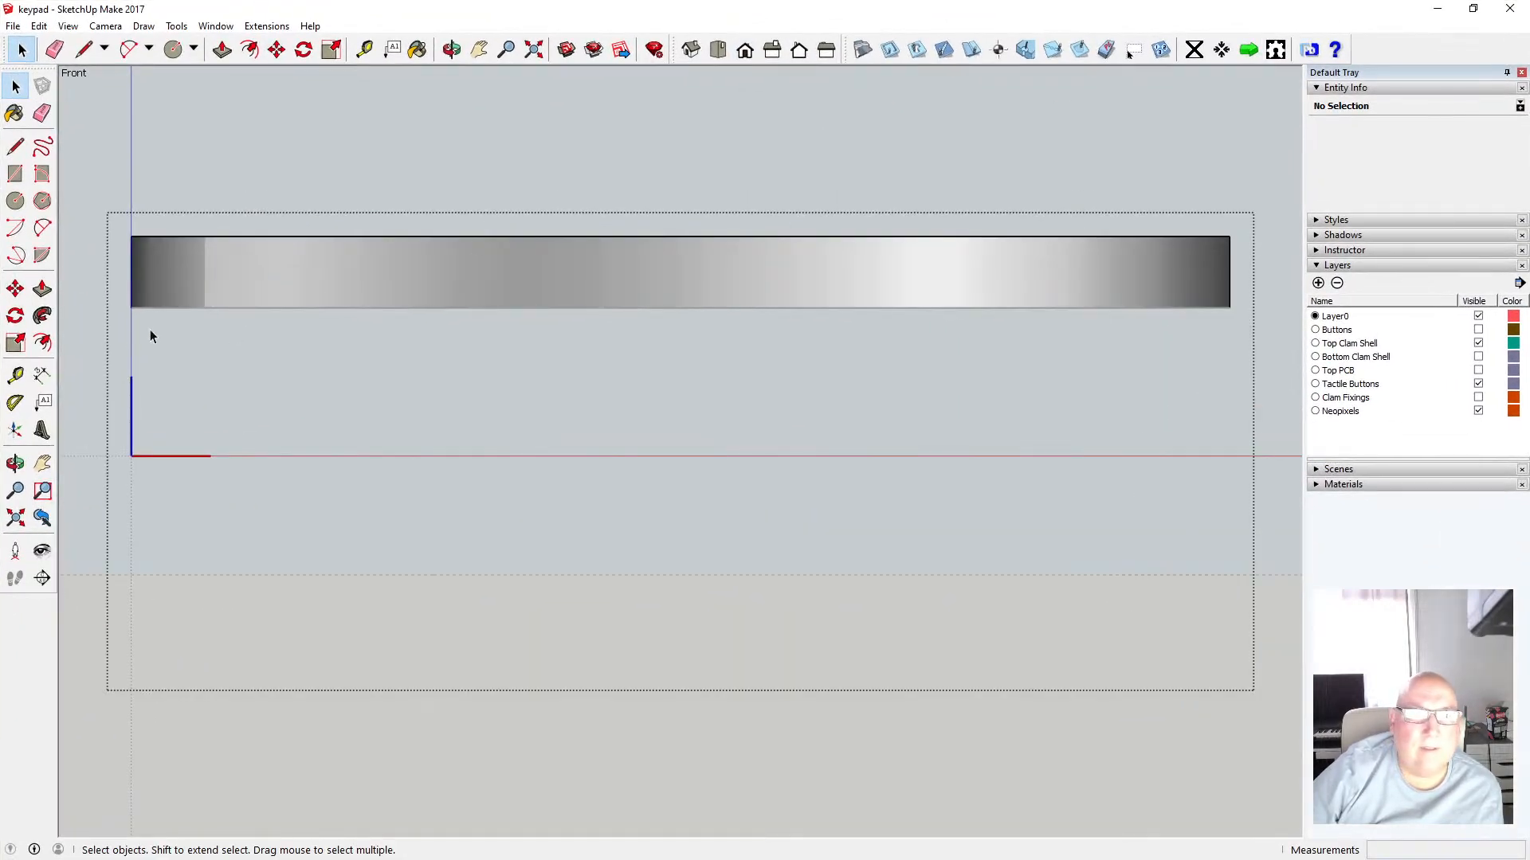
Select the whole shell, narrow the selection down to its inner edges without the bottom face, and copy them
left_click_drag(120, 299, 1236, 314)
left_click(452, 49)
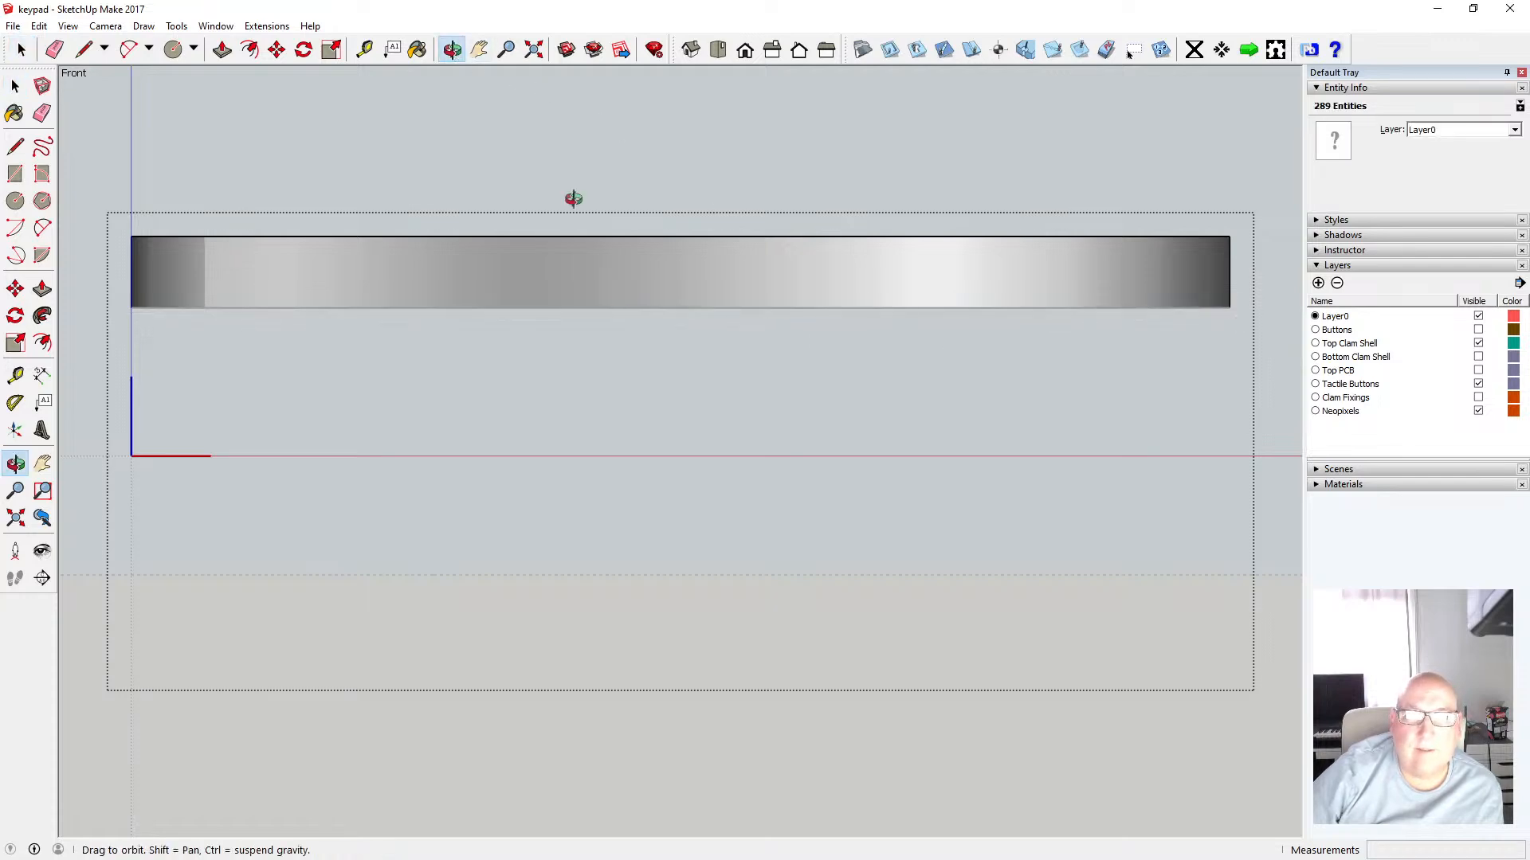
left_click_drag(624, 306, 664, 154)
key("space")
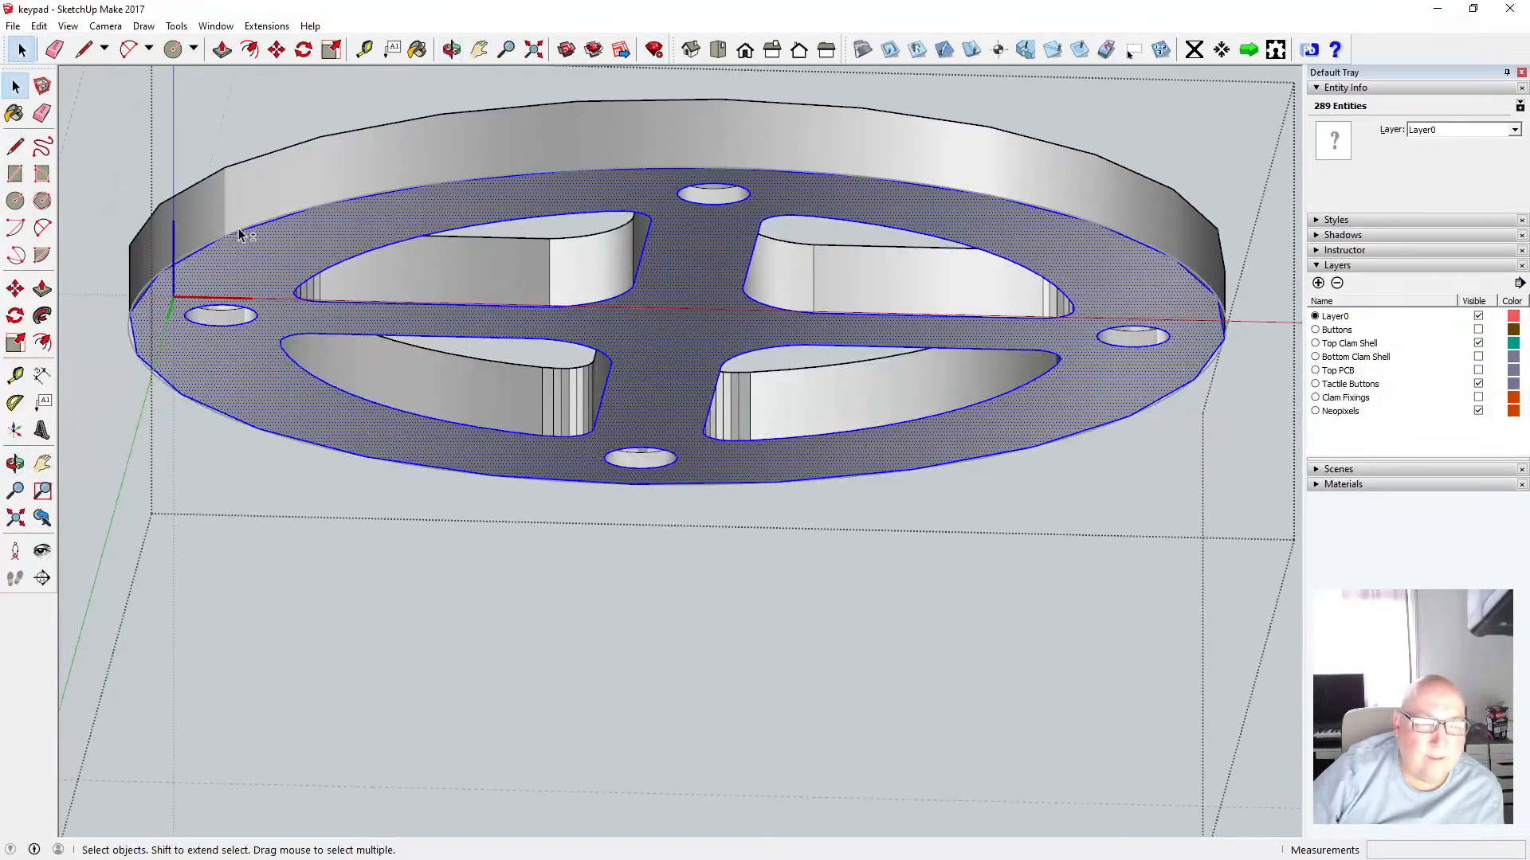
left_click(242, 231, "shift")
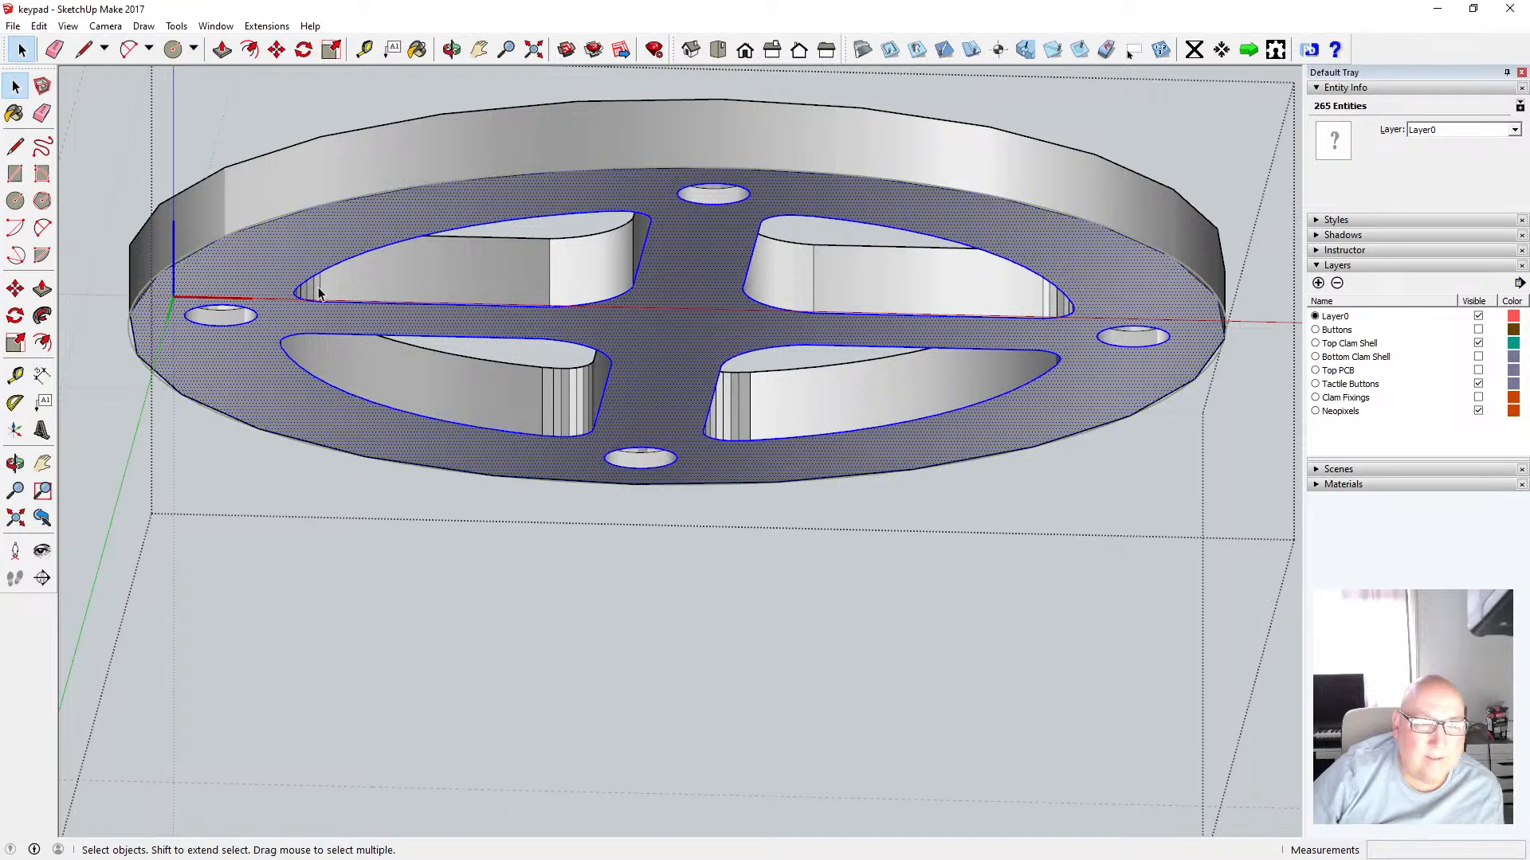
left_click(268, 249, "shift")
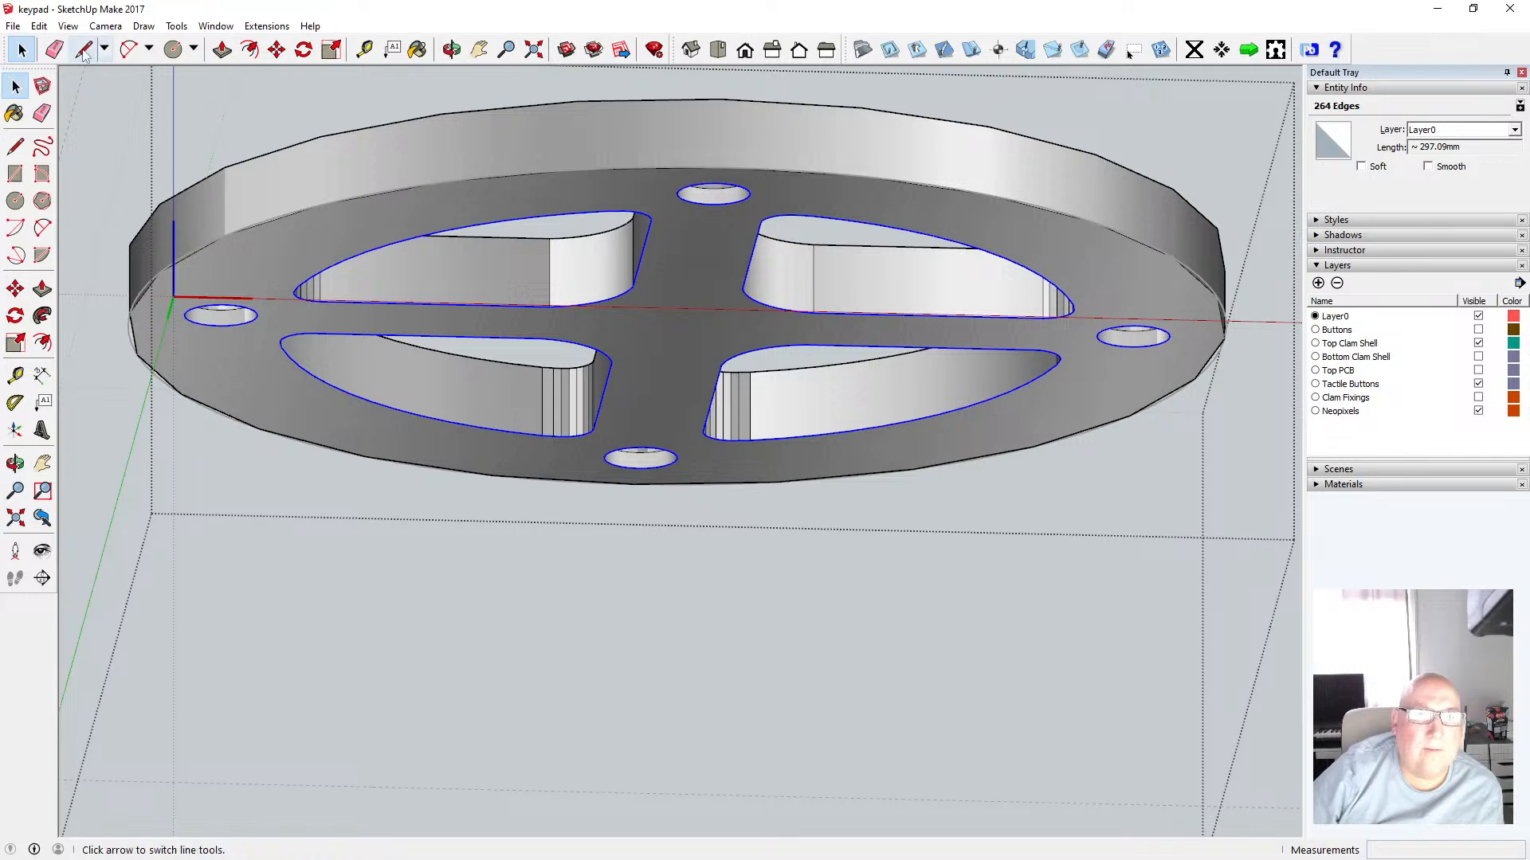
left_click(39, 26)
left_click(98, 104)
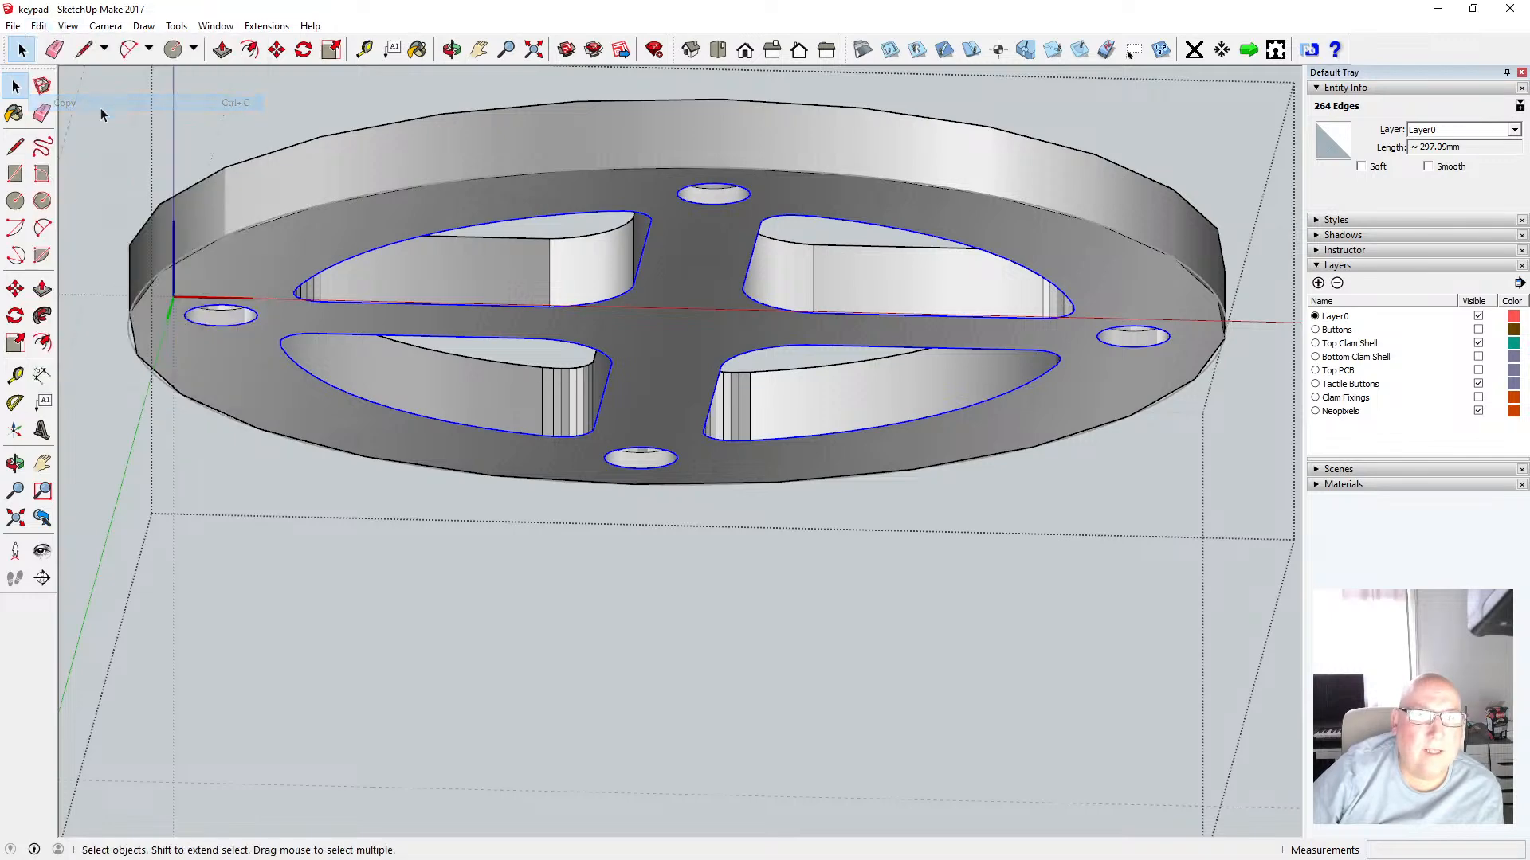
left_click(110, 110)
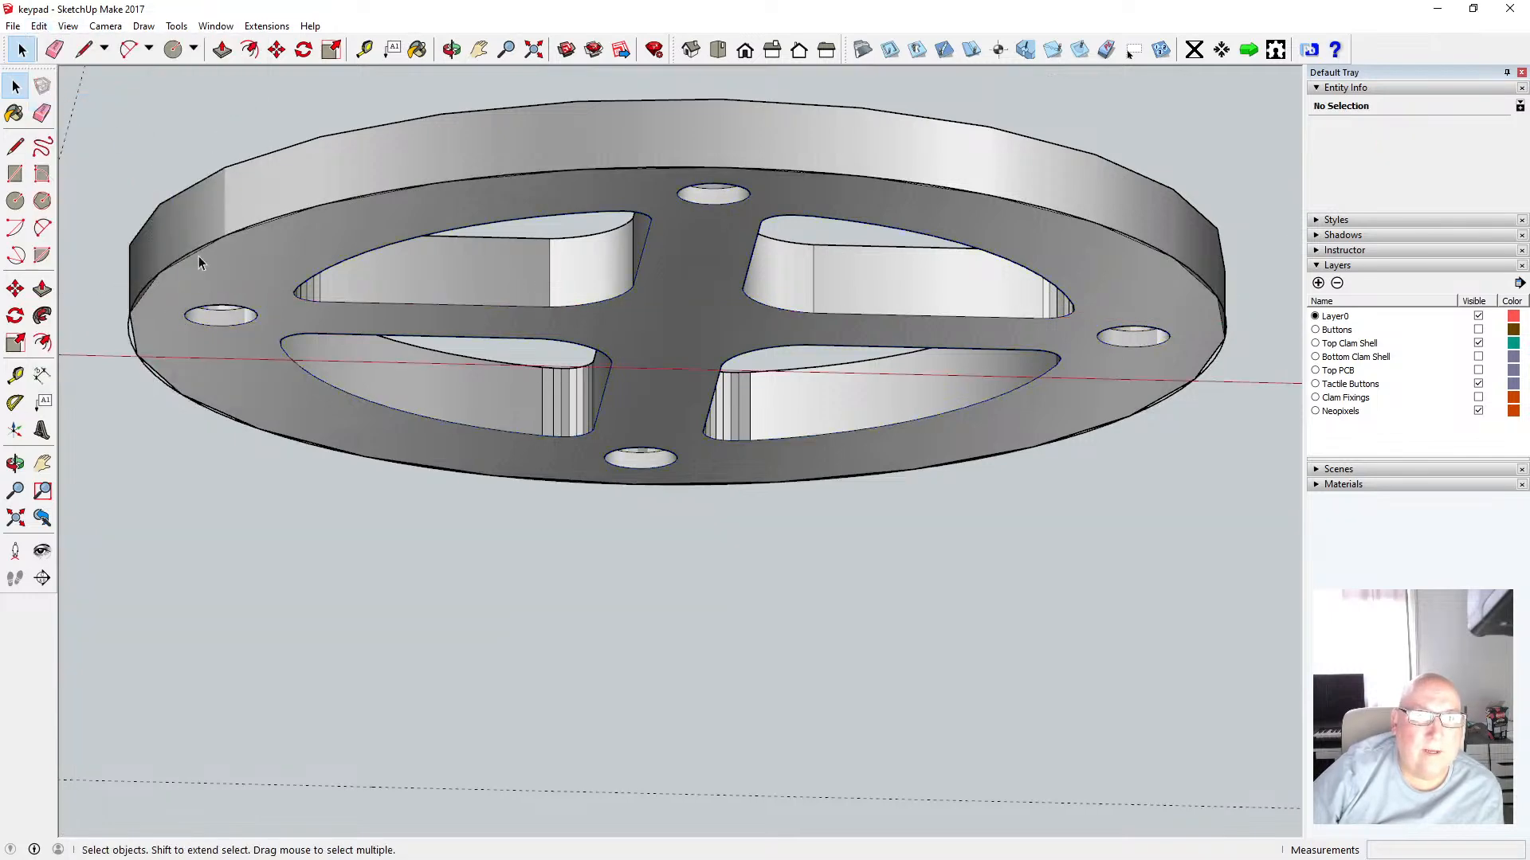
Paste the copied inner edges in place on the shell
scroll(451, 374, "down", 4)
left_click(39, 26)
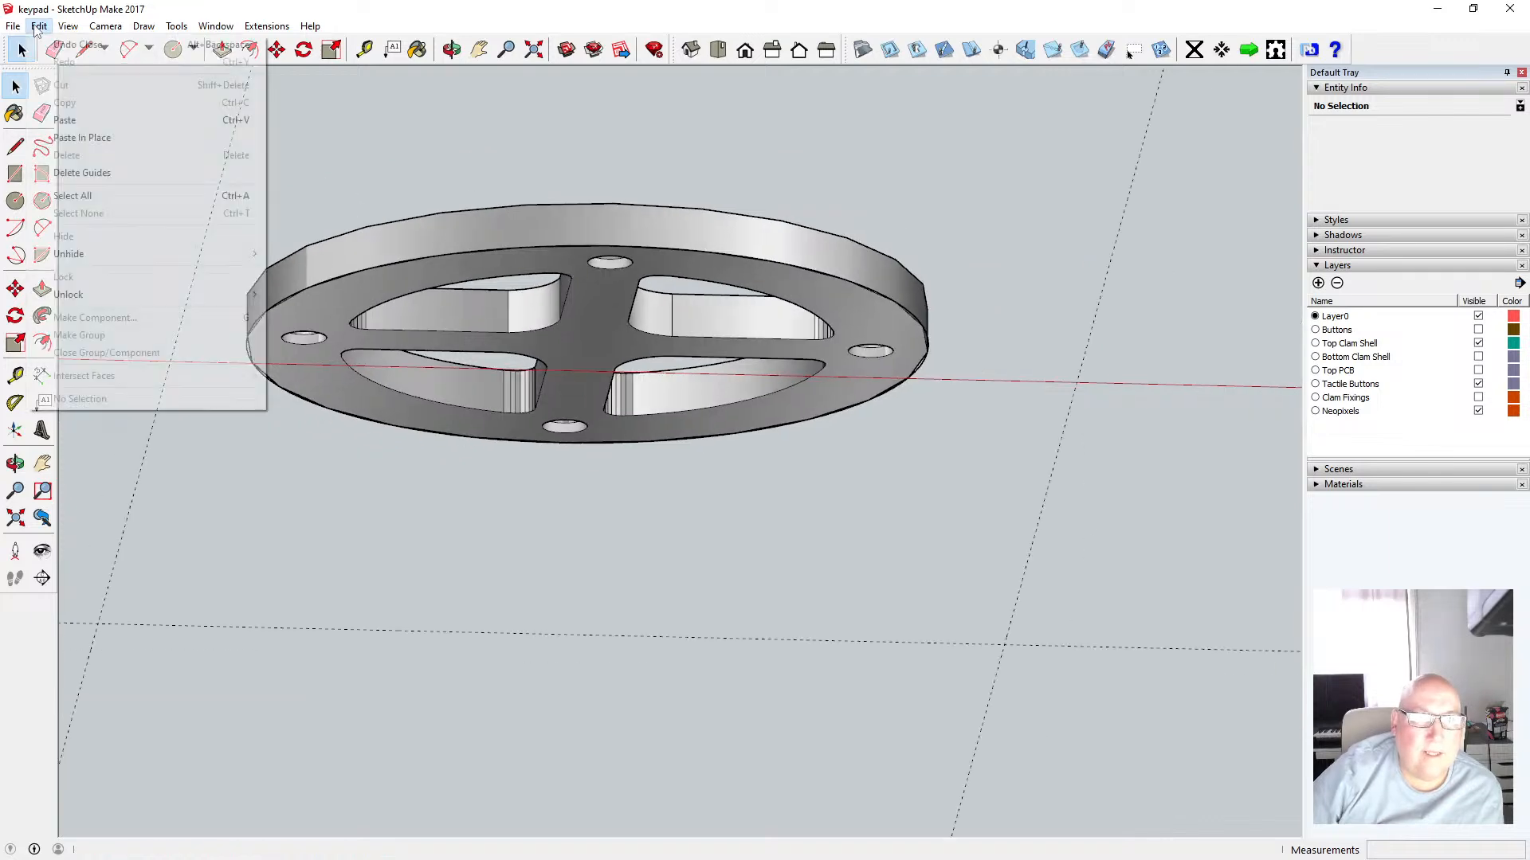
left_click(97, 135)
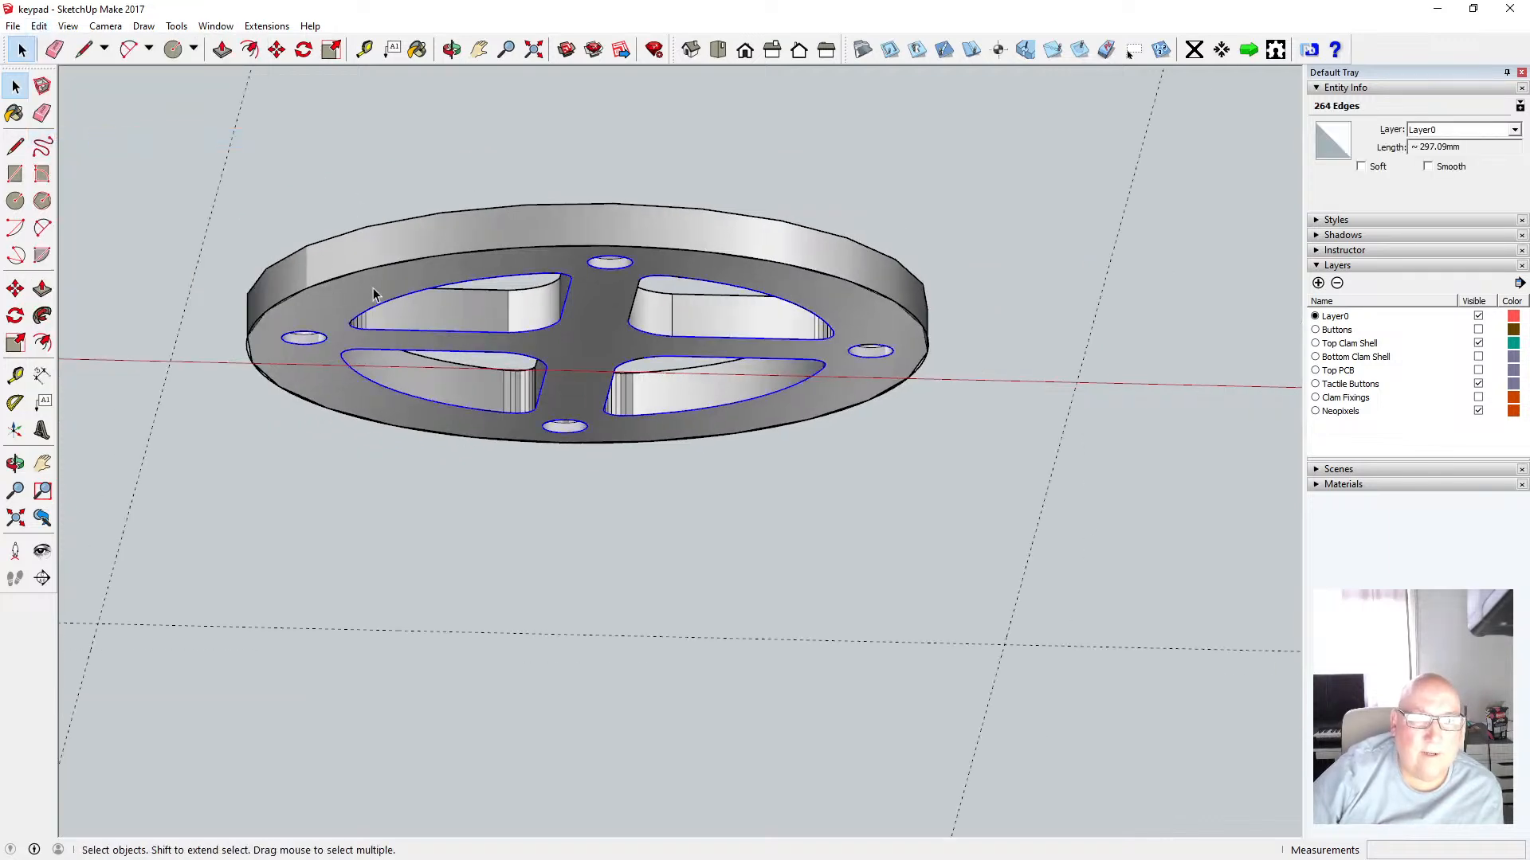
scroll(375, 291, "up", 4)
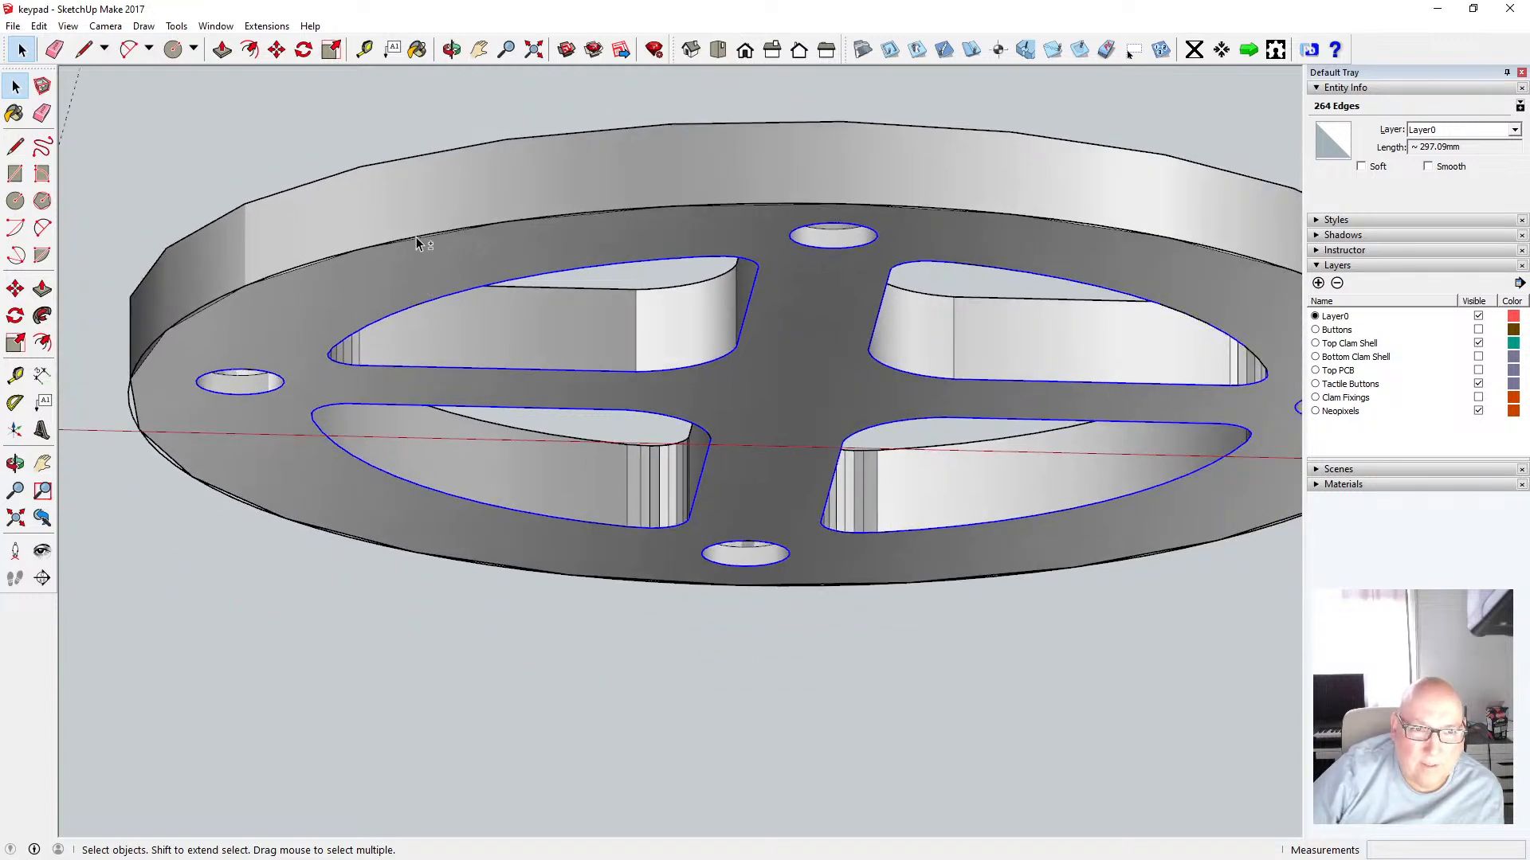
Select the shell's outer 30 mm circle and zoom in and out to examine the shell
left_click(311, 264)
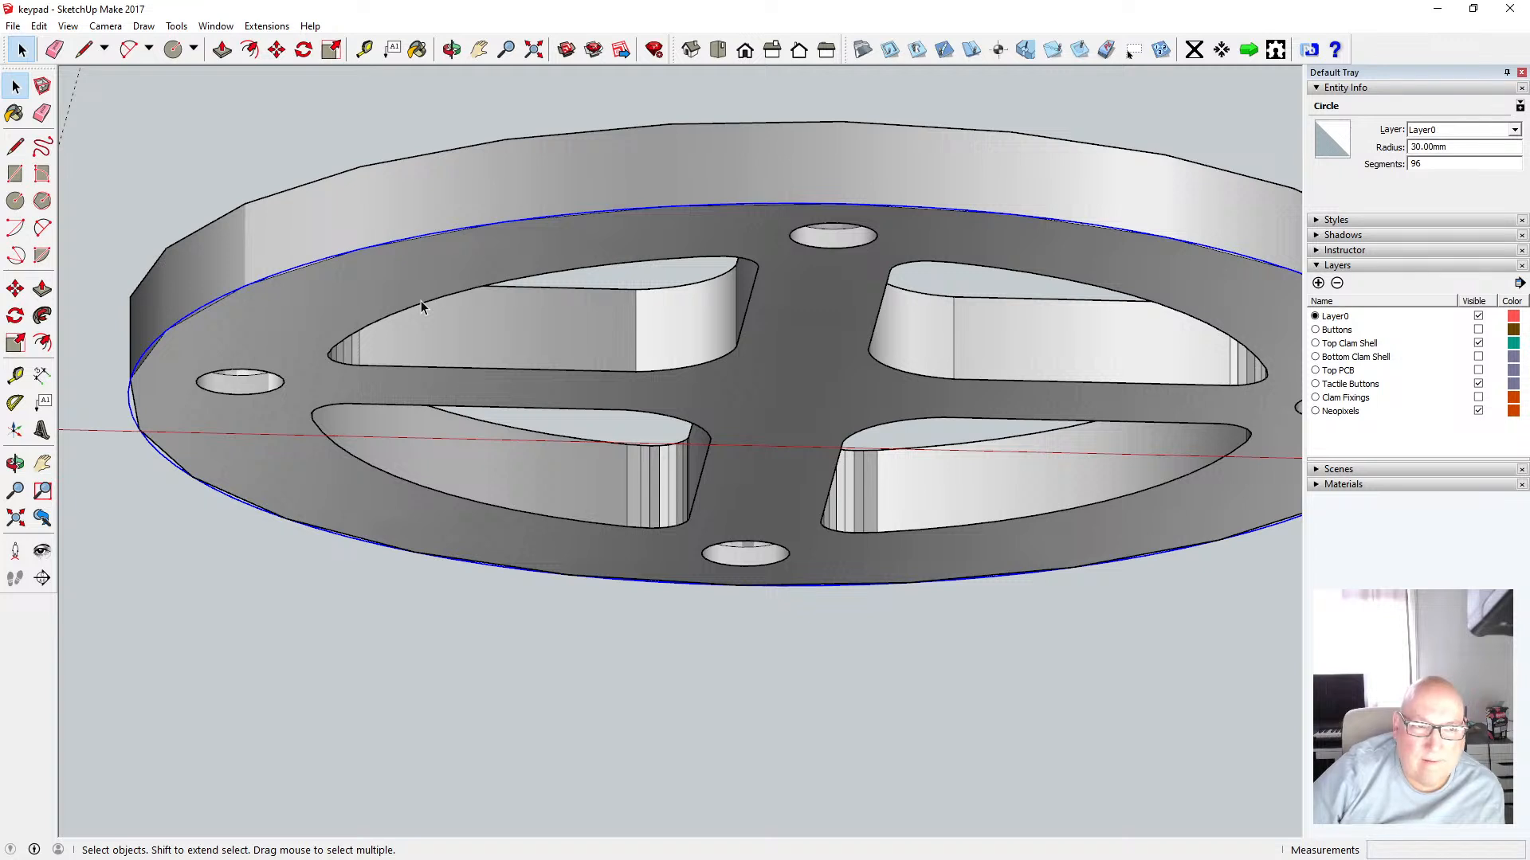
scroll(433, 317, "down", 2)
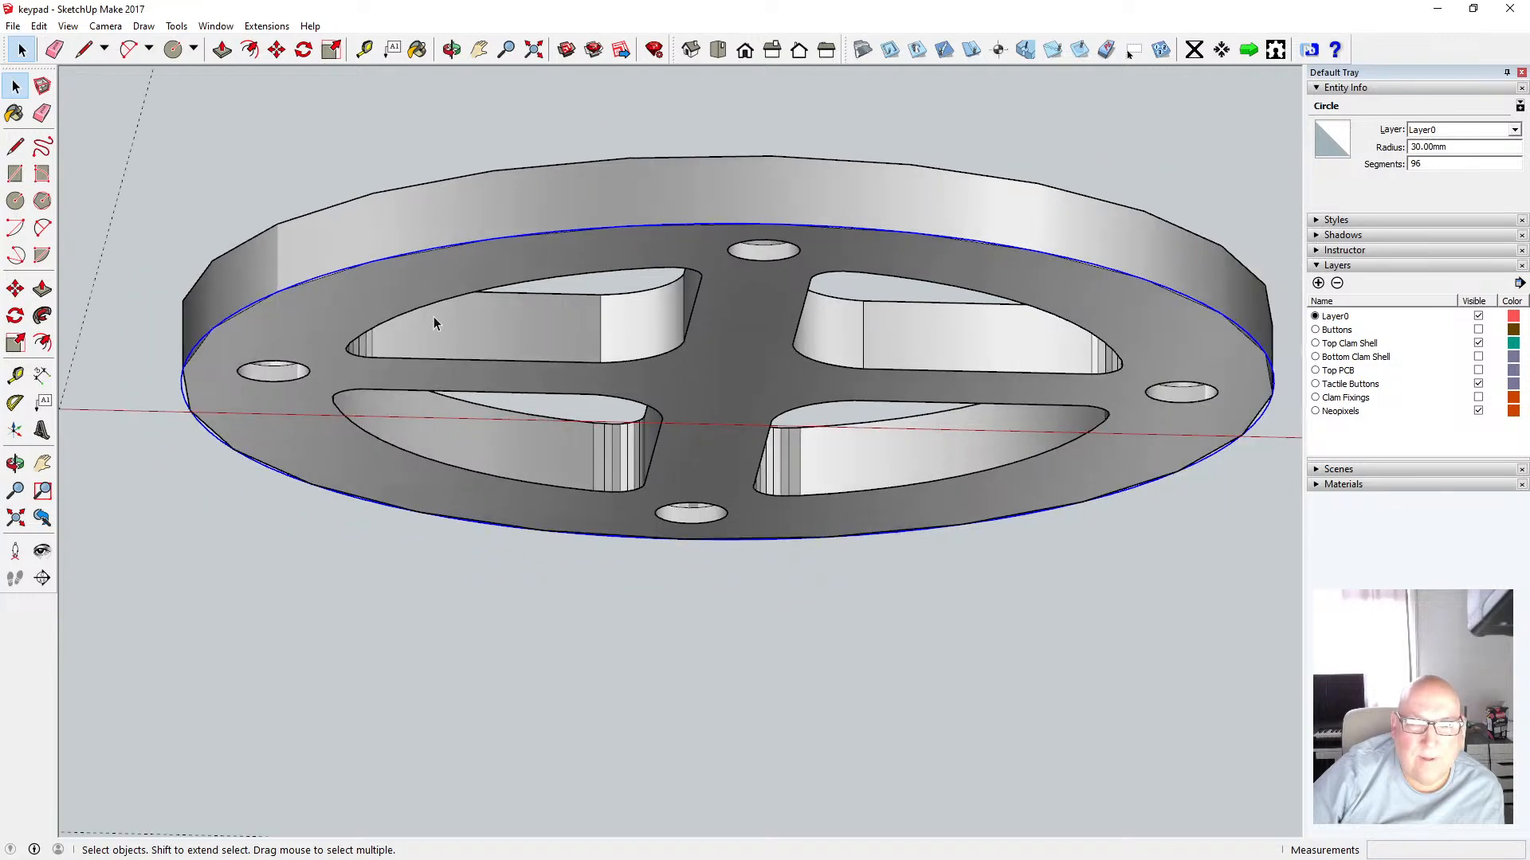
scroll(434, 314, "down", 2)
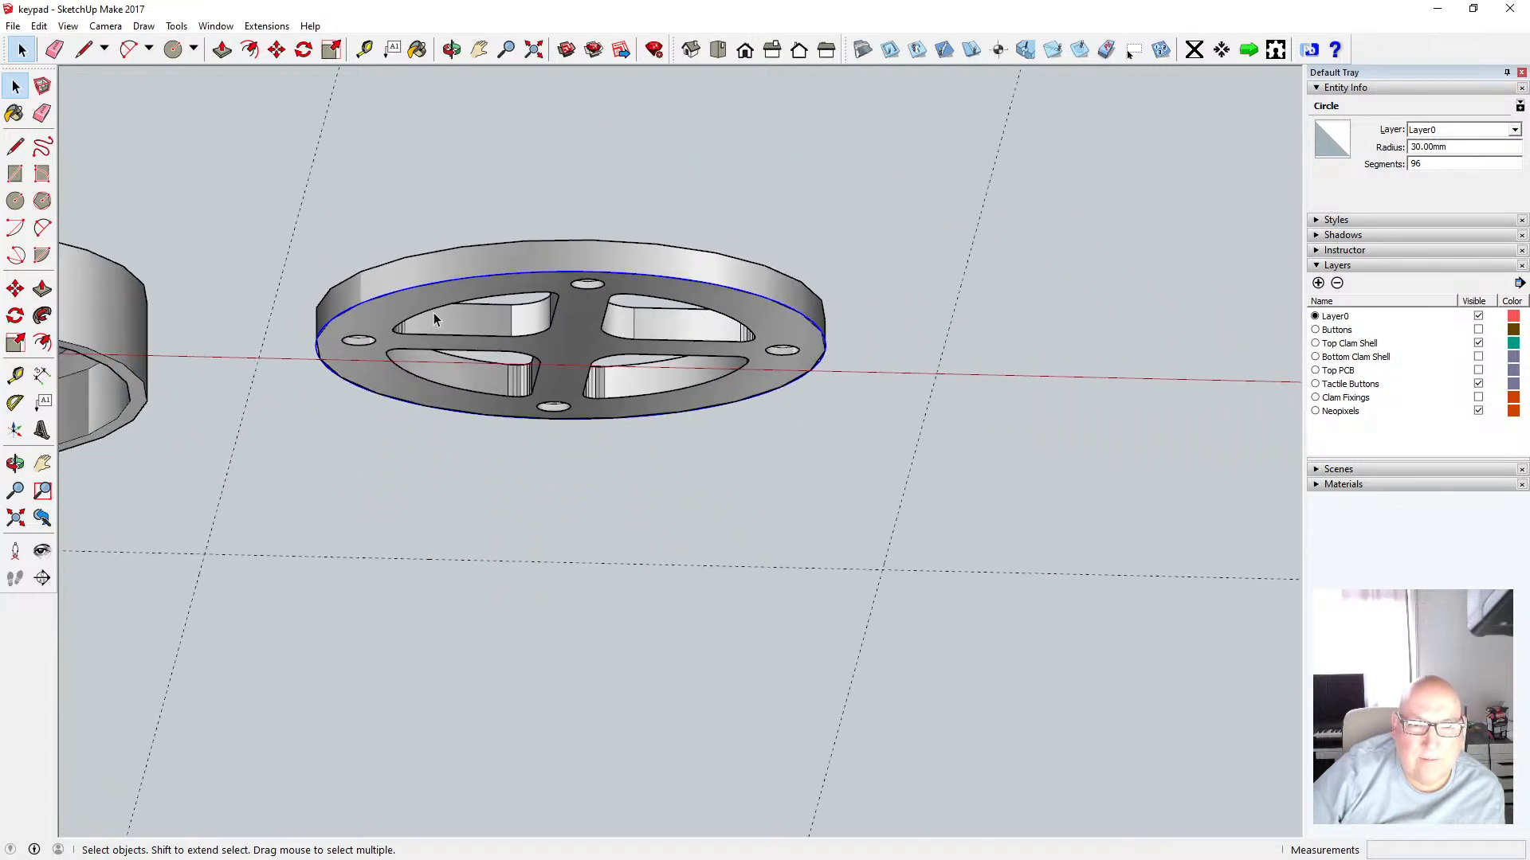
scroll(434, 313, "down", 1)
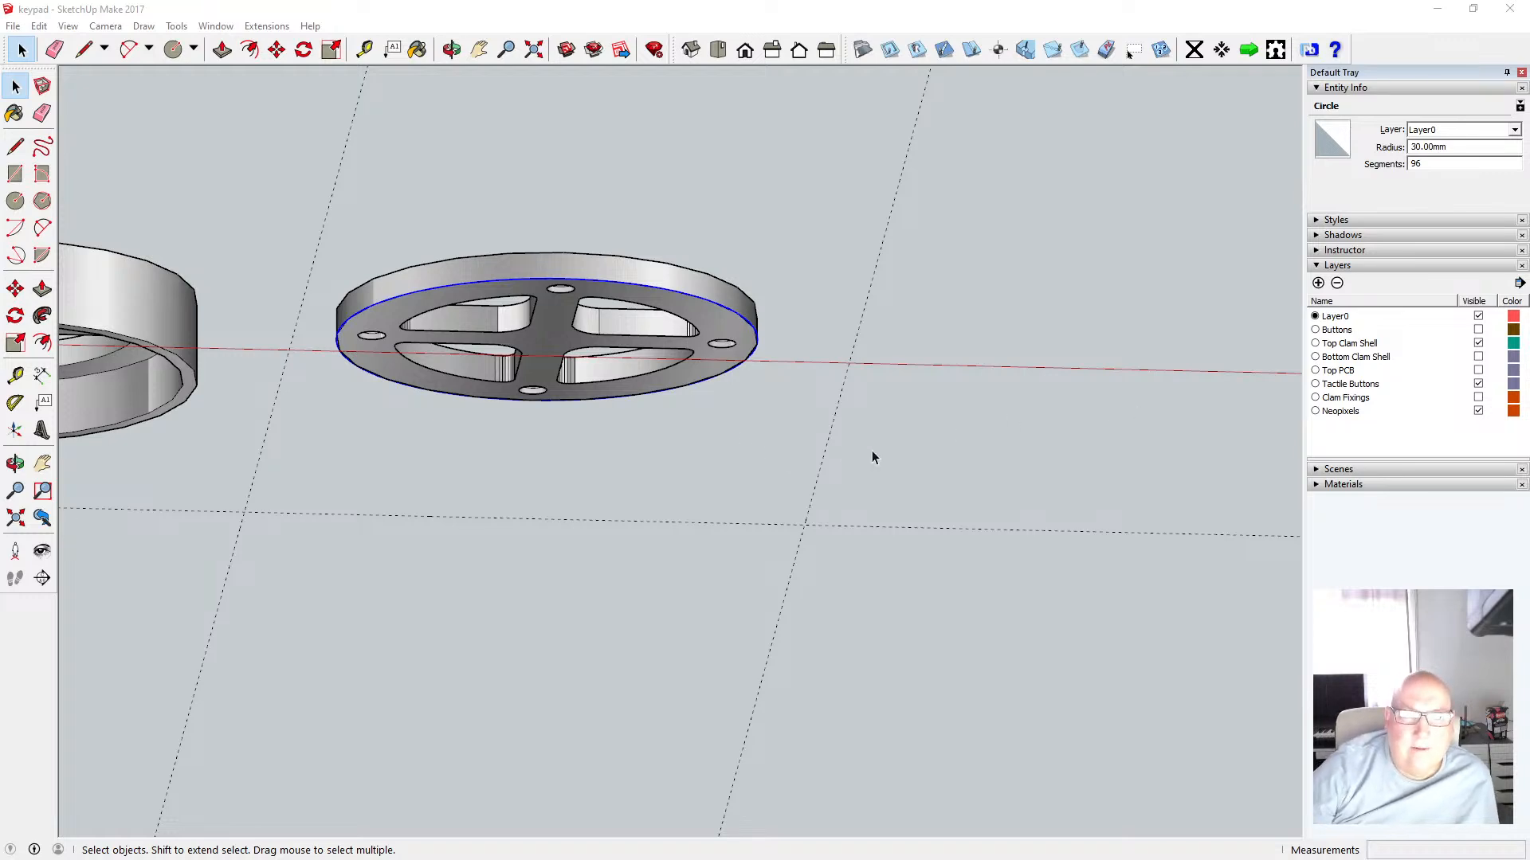
scroll(871, 452, "down", 2)
scroll(621, 413, "down", 1)
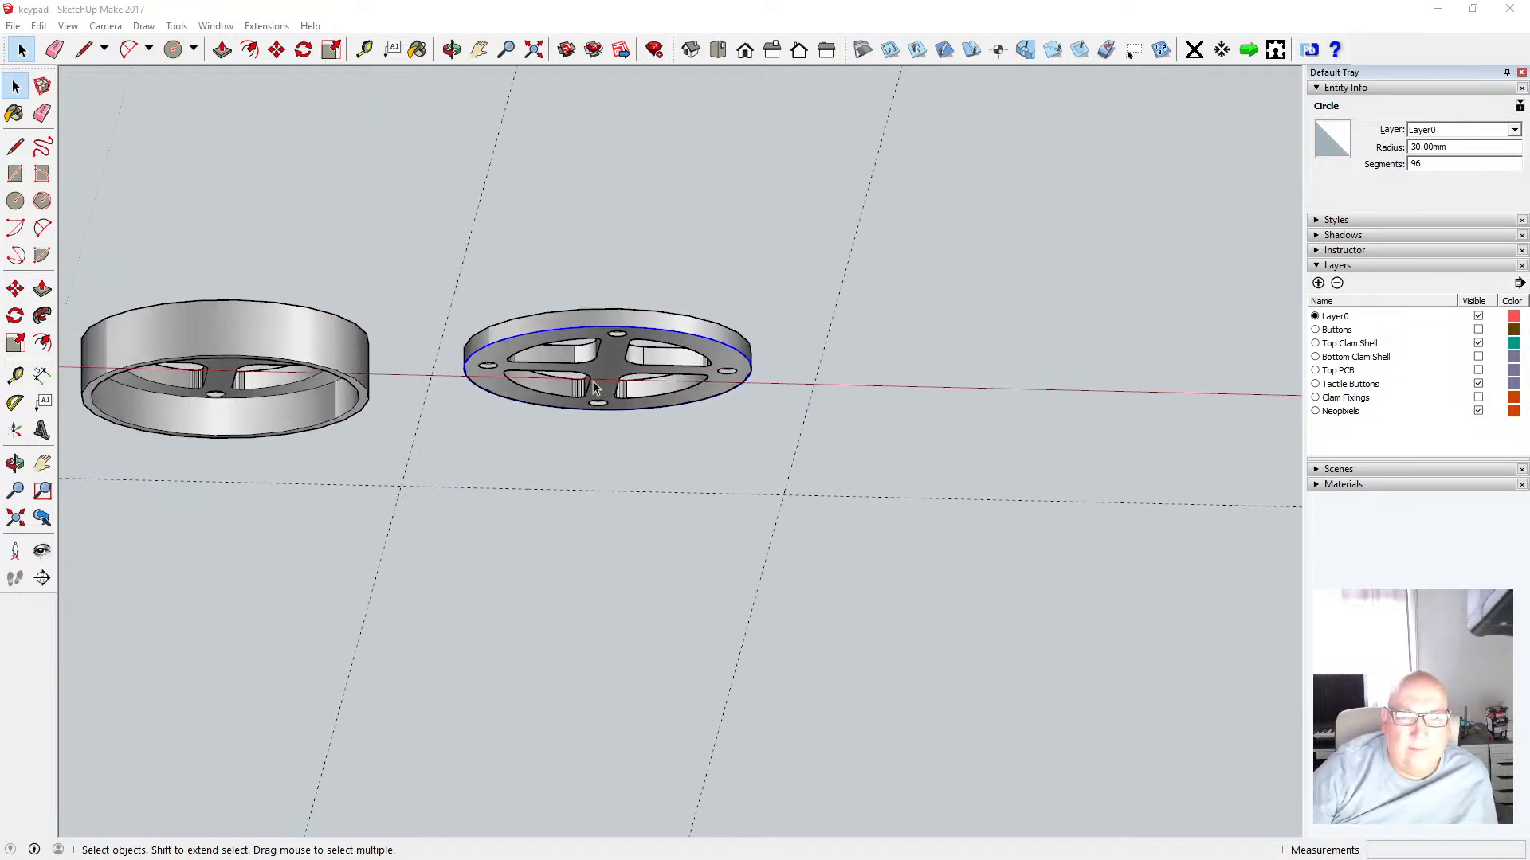
scroll(588, 388, "up", 3)
scroll(588, 388, "up", 3)
scroll(1063, 457, "down", 2)
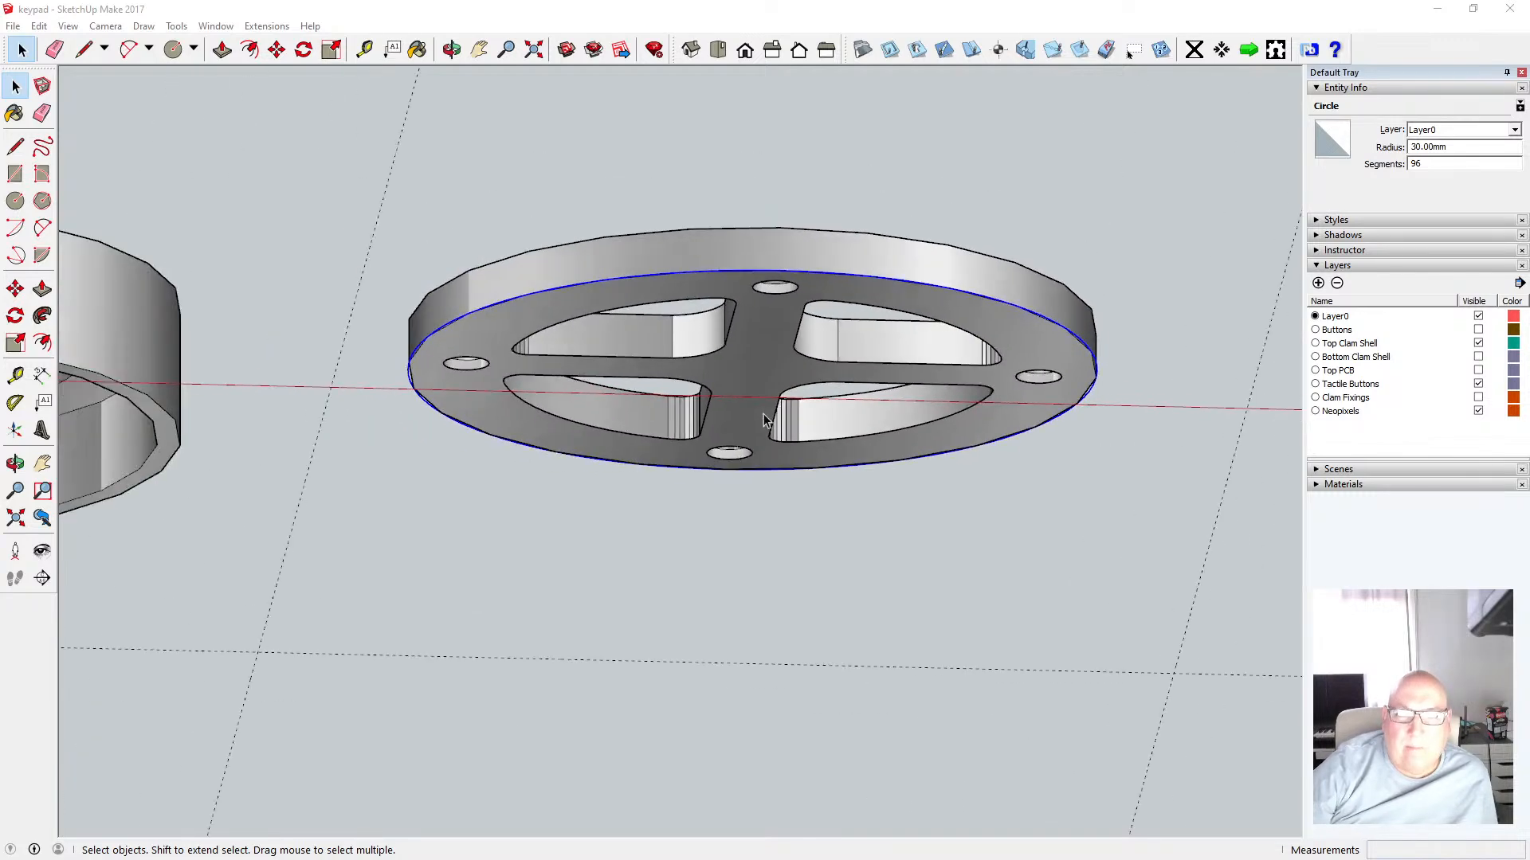
scroll(762, 409, "up", 2)
scroll(948, 430, "down", 1)
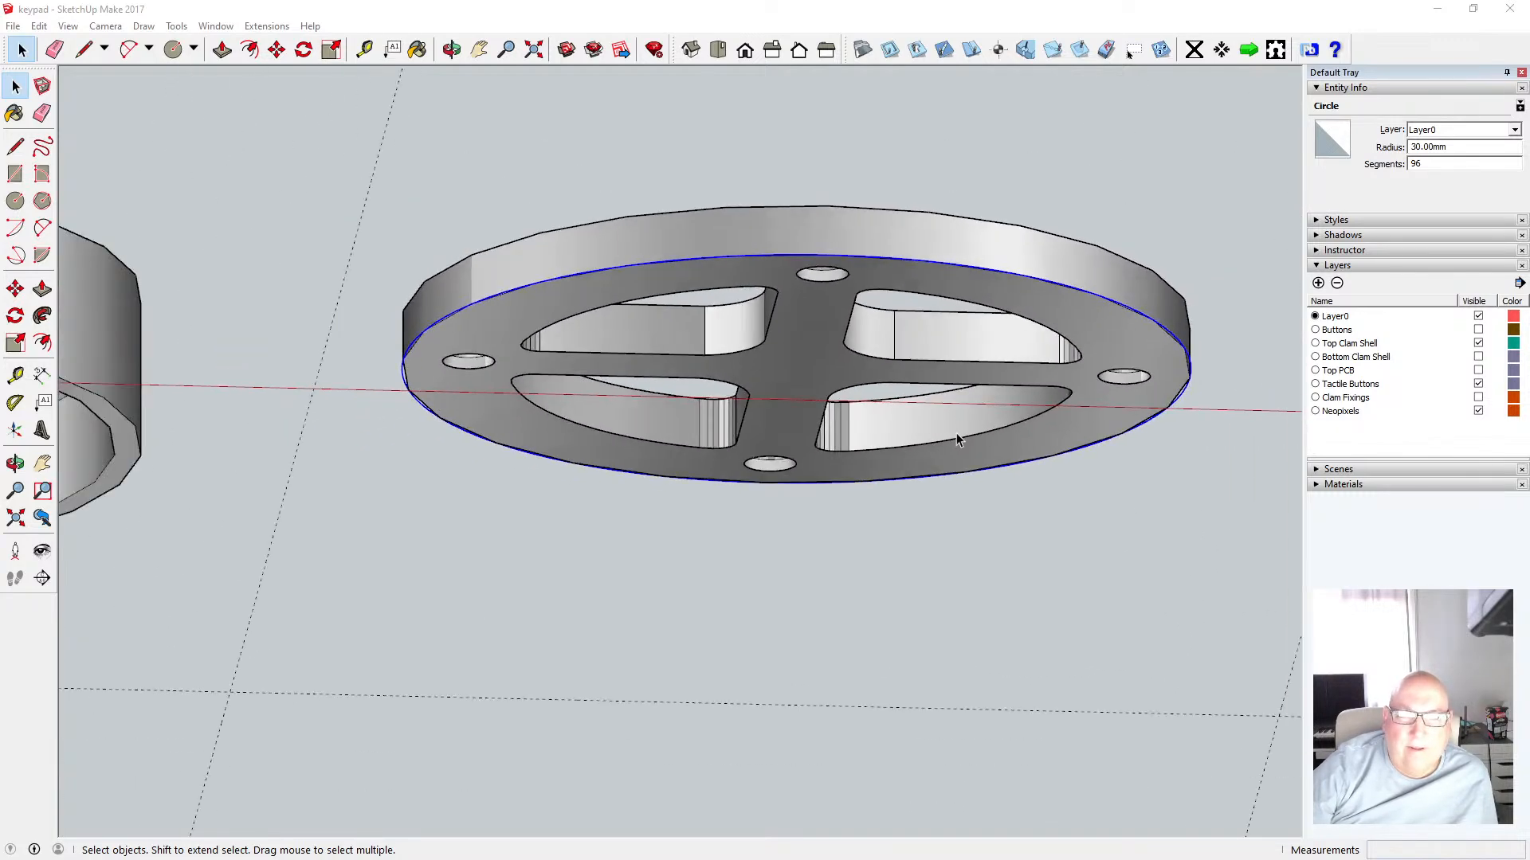
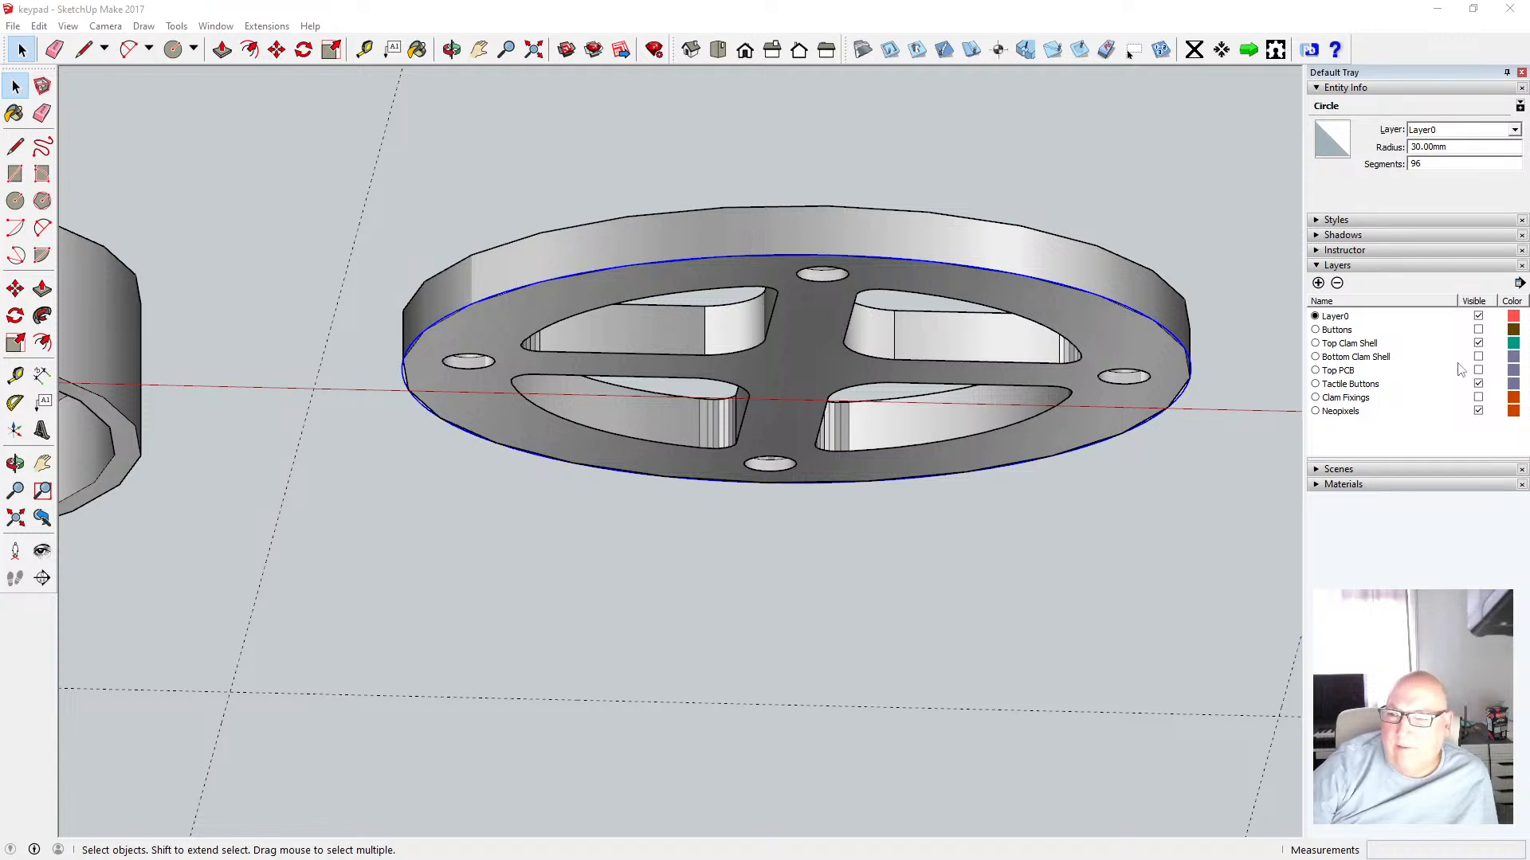
Hide the Top Clam Shell layer so only the pasted edges remain visible
left_click(1479, 343)
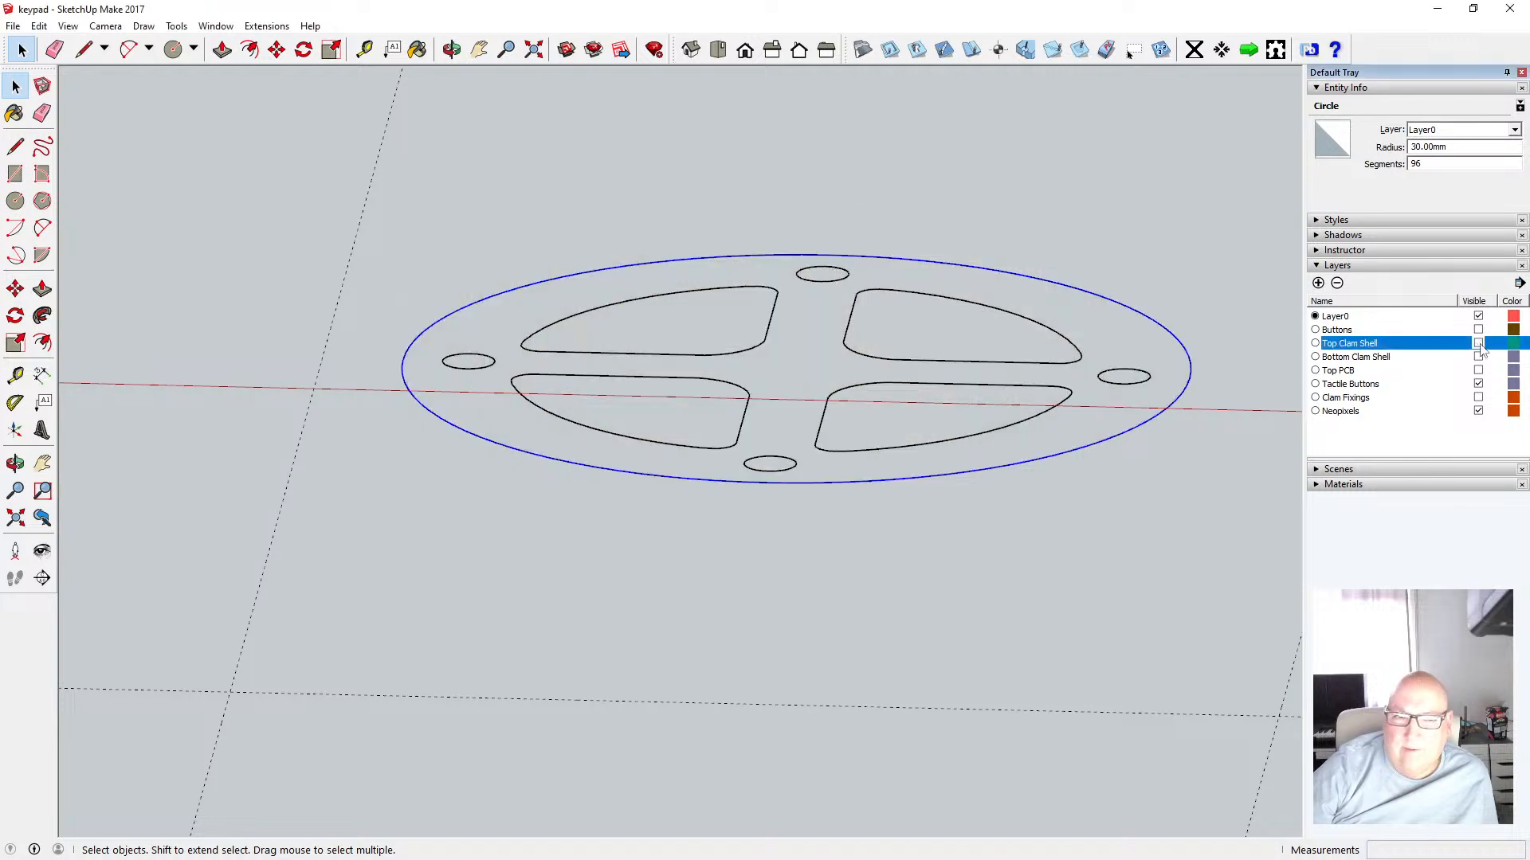
left_click(1479, 345)
left_click(1479, 344)
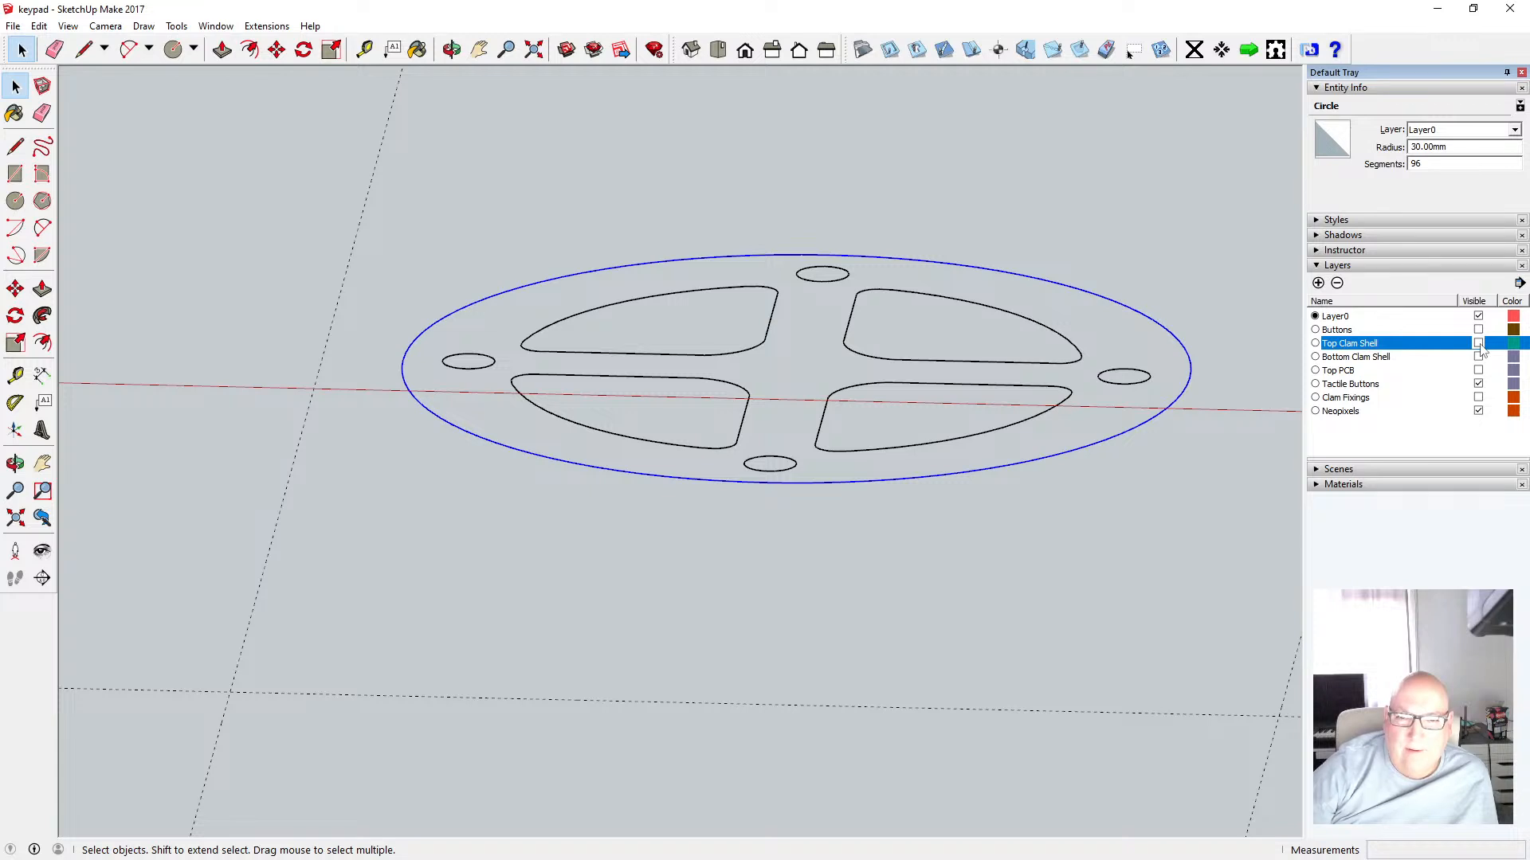
left_click(1478, 344)
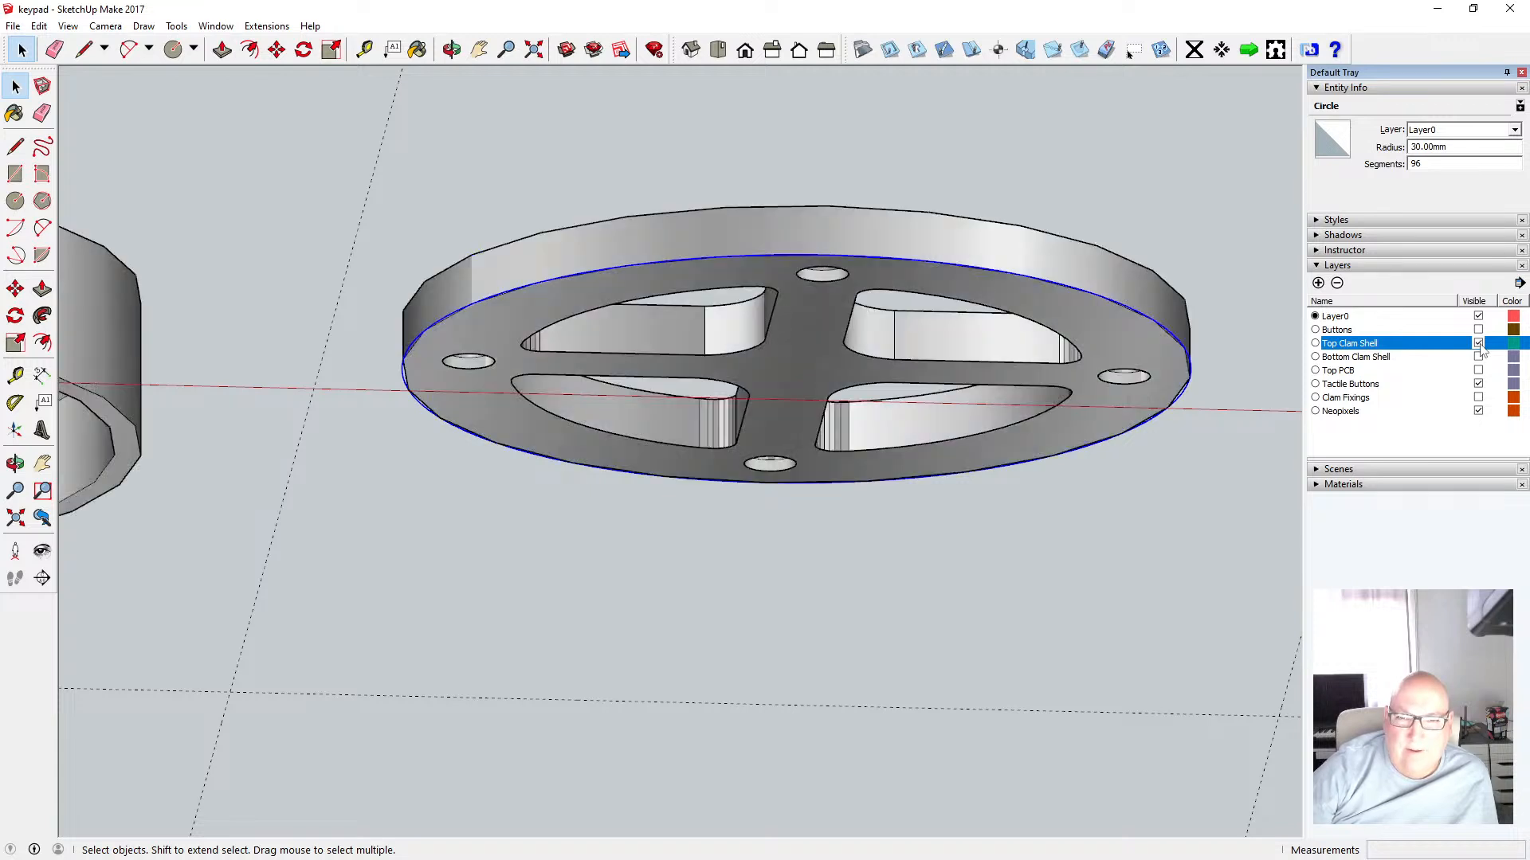
left_click(1479, 344)
Orbit around the pasted outline from top and front views and inspect its arc, hole and outer circle edges
left_click(451, 49)
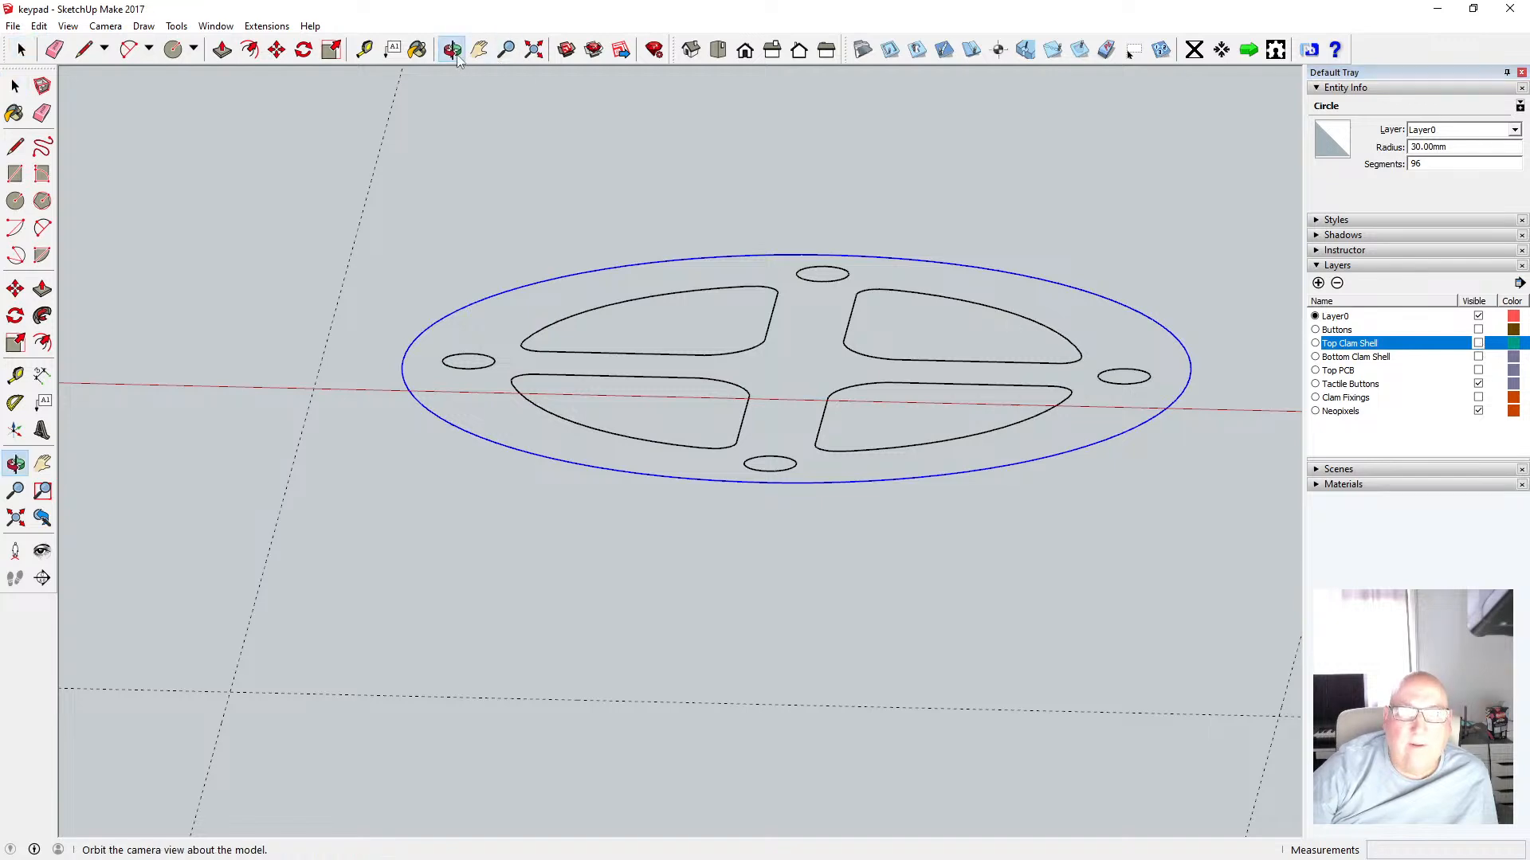
left_click_drag(618, 239, 618, 79)
left_click_drag(608, 318, 586, 213)
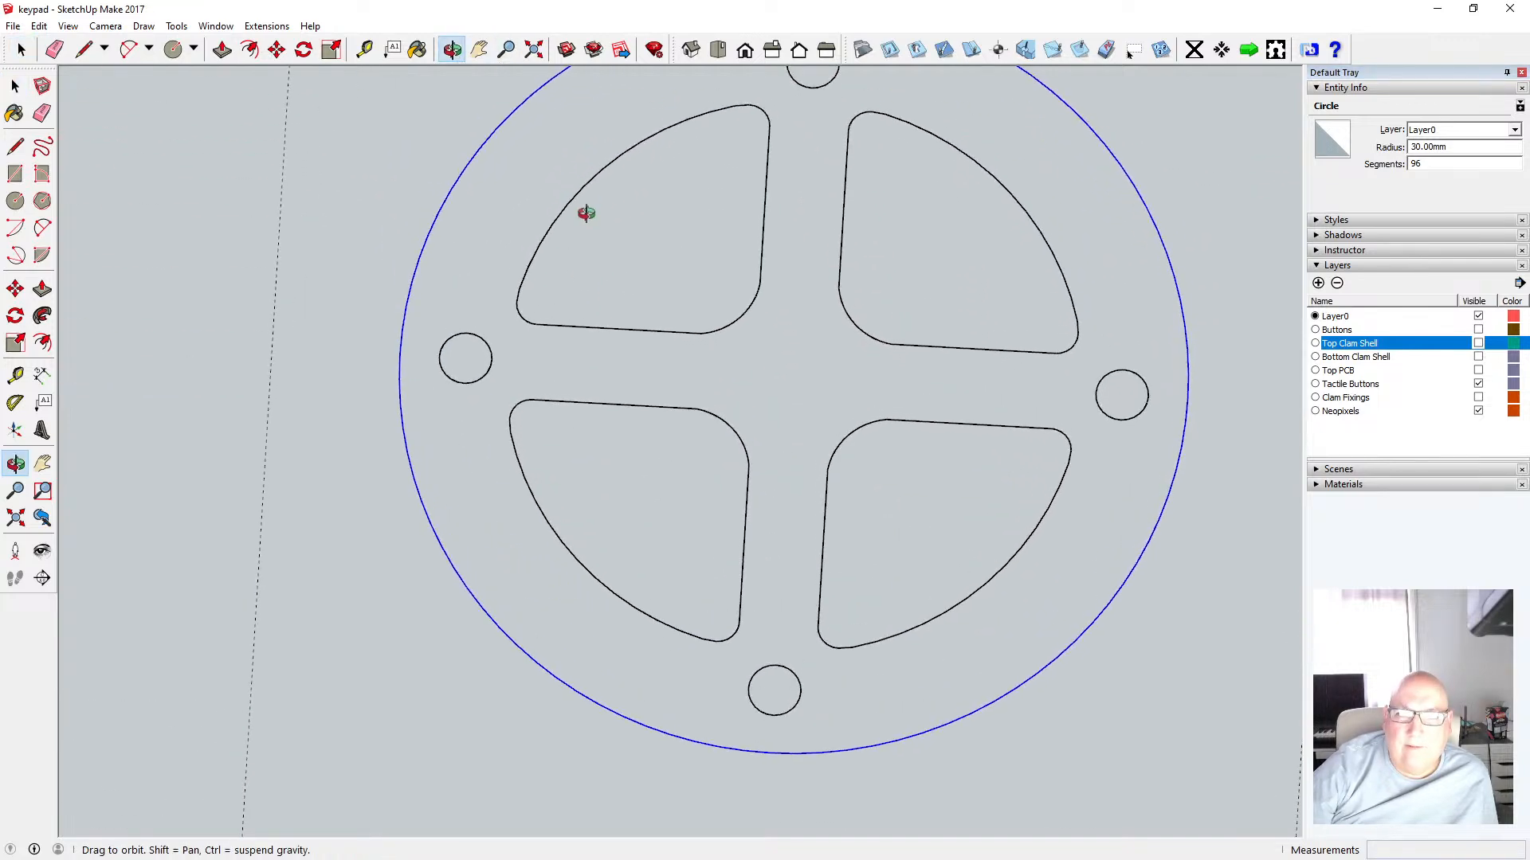
left_click_drag(653, 259, 653, 159)
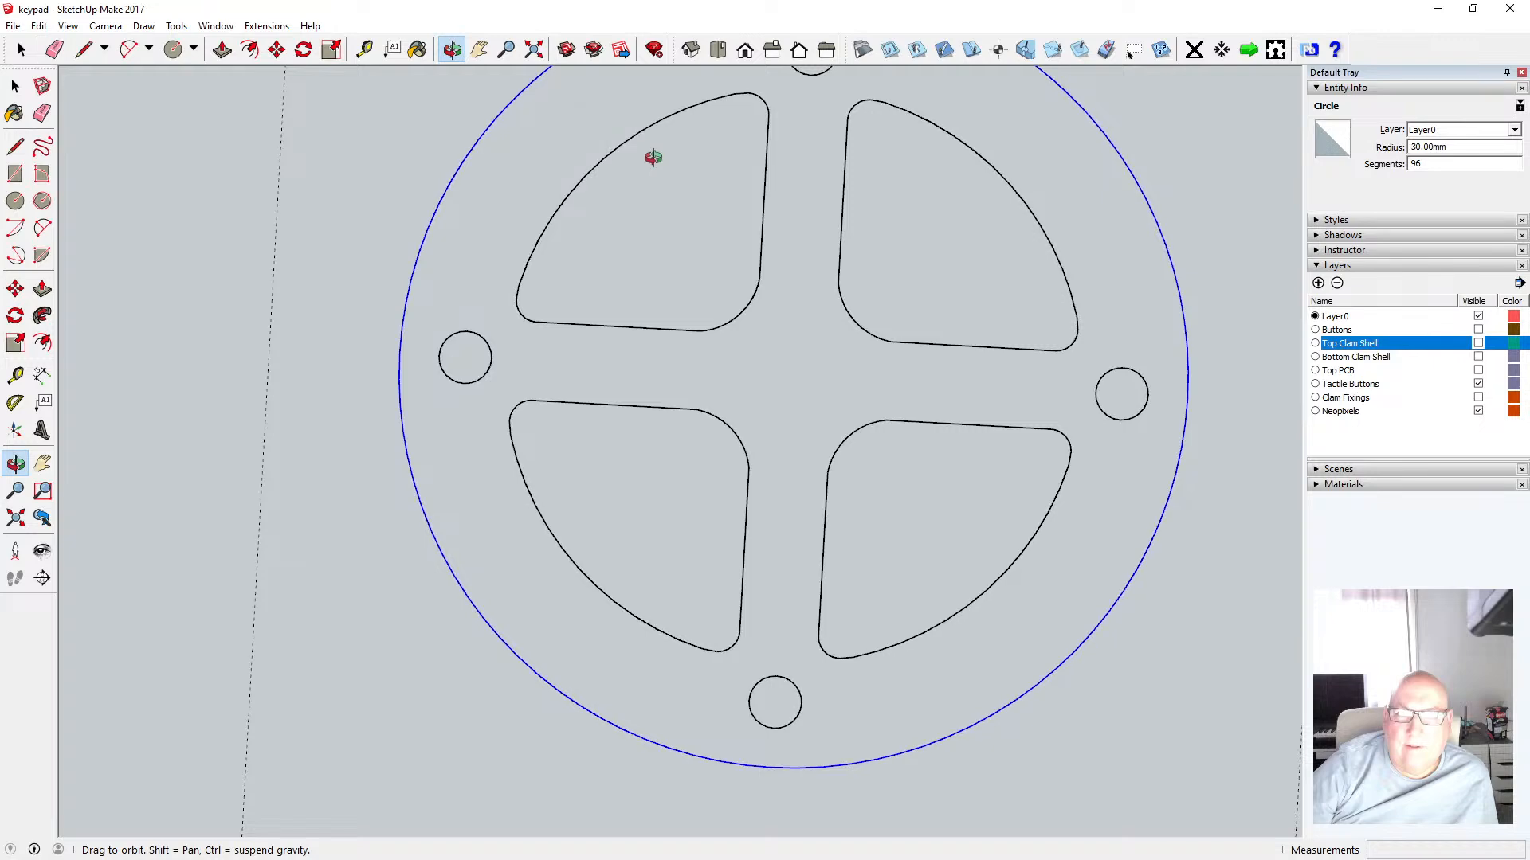
left_click(719, 52)
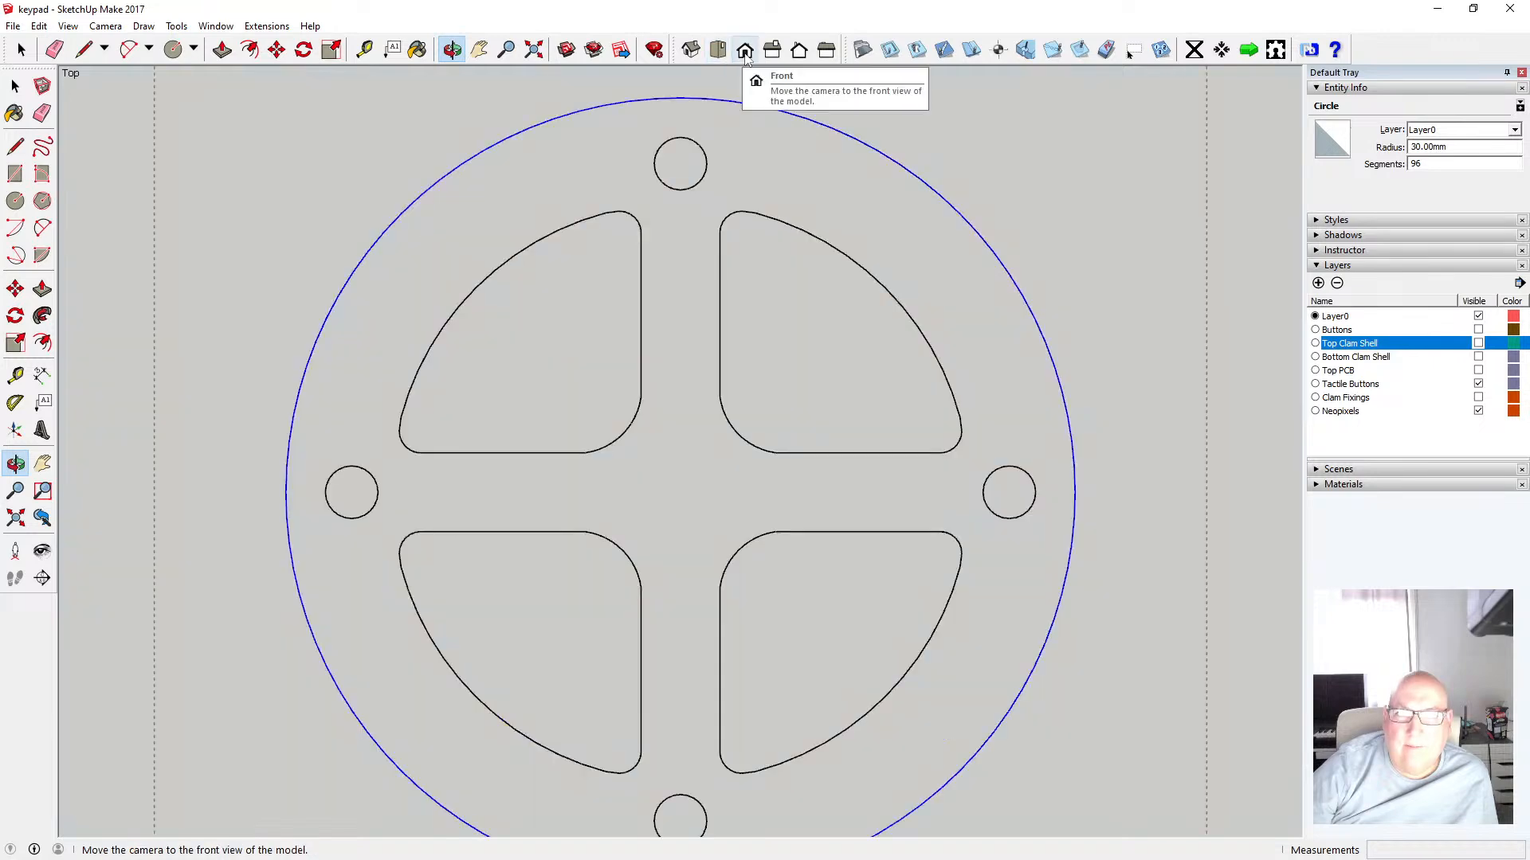
left_click(745, 51)
left_click_drag(733, 321, 721, 474)
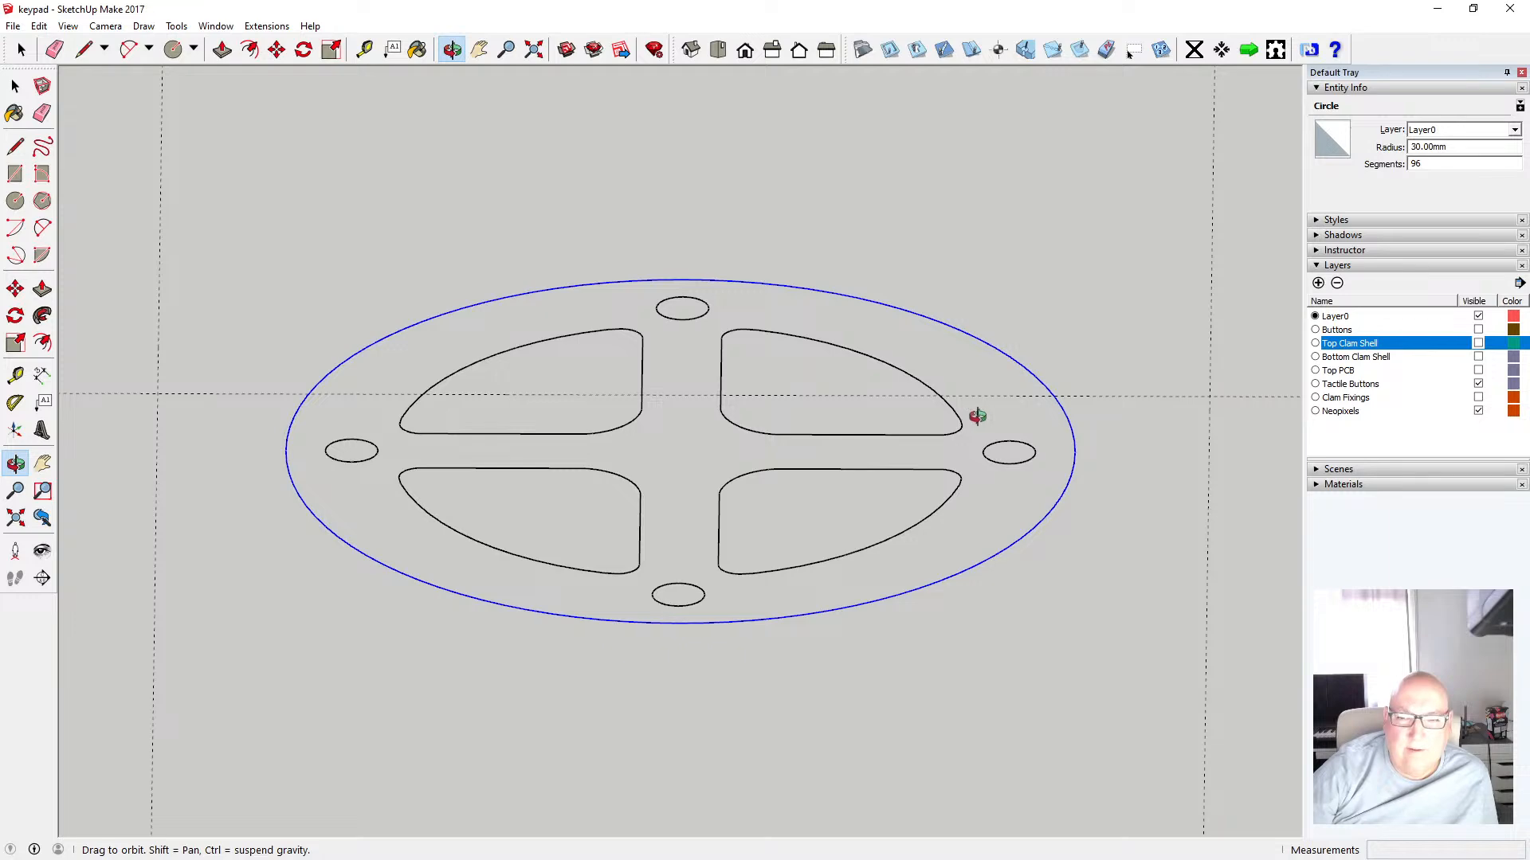
scroll(977, 417, "up", 1)
left_click_drag(976, 416, 968, 374)
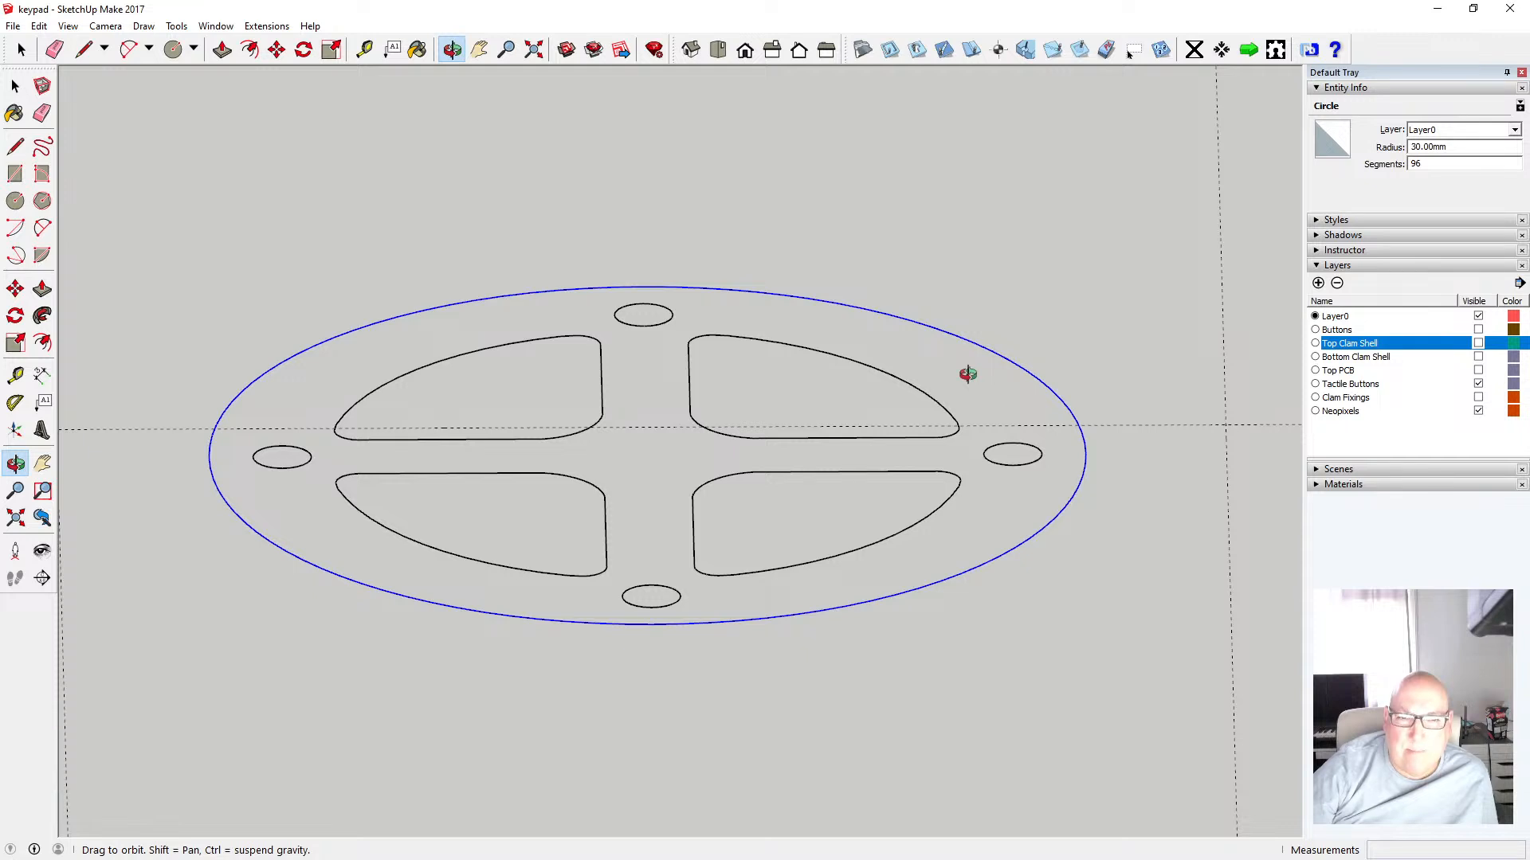
left_click(15, 87)
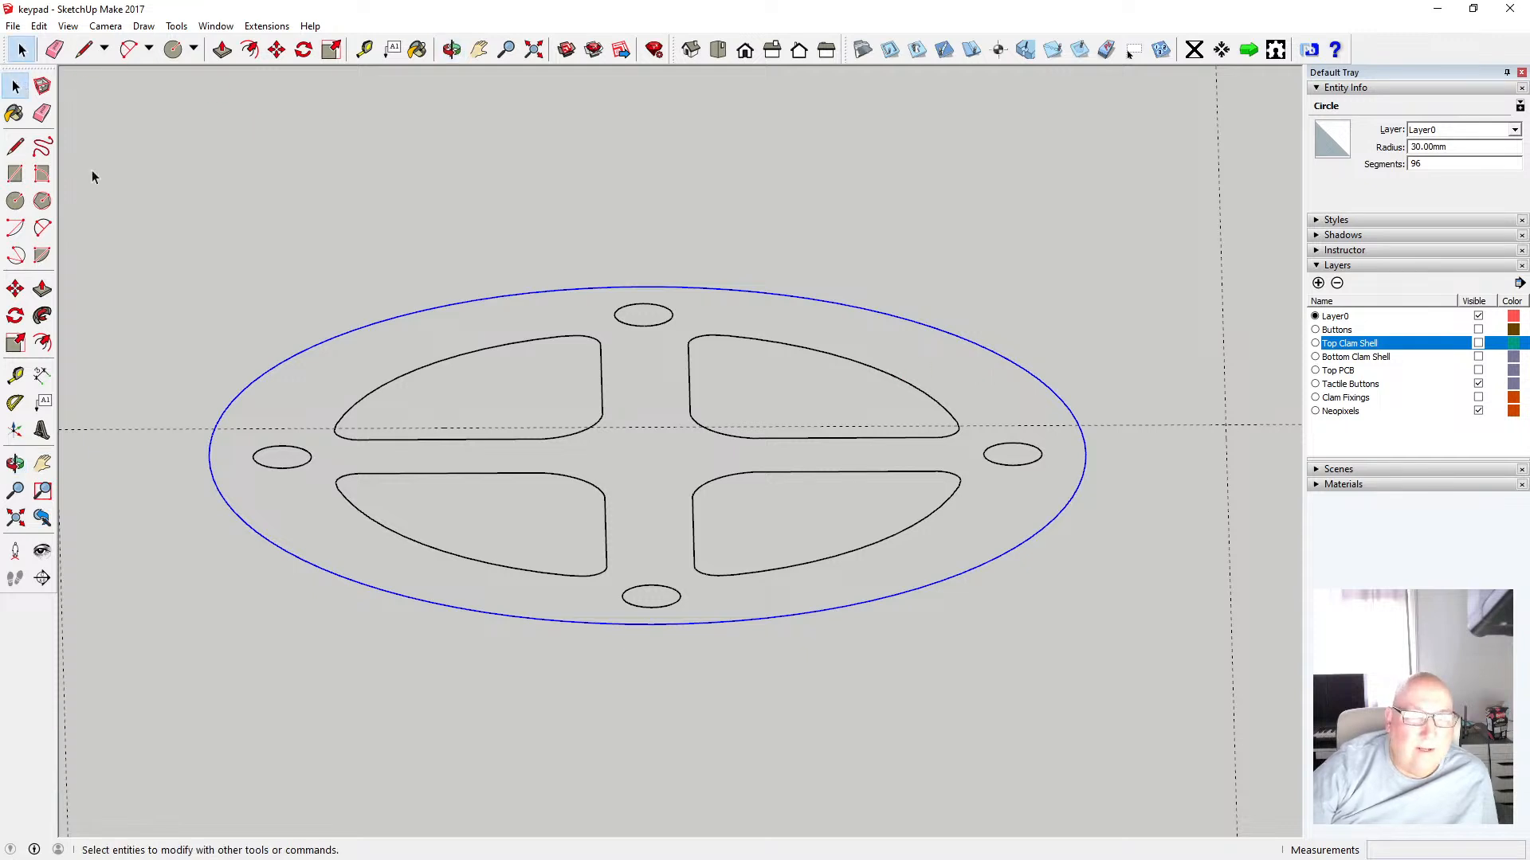
left_click(457, 362)
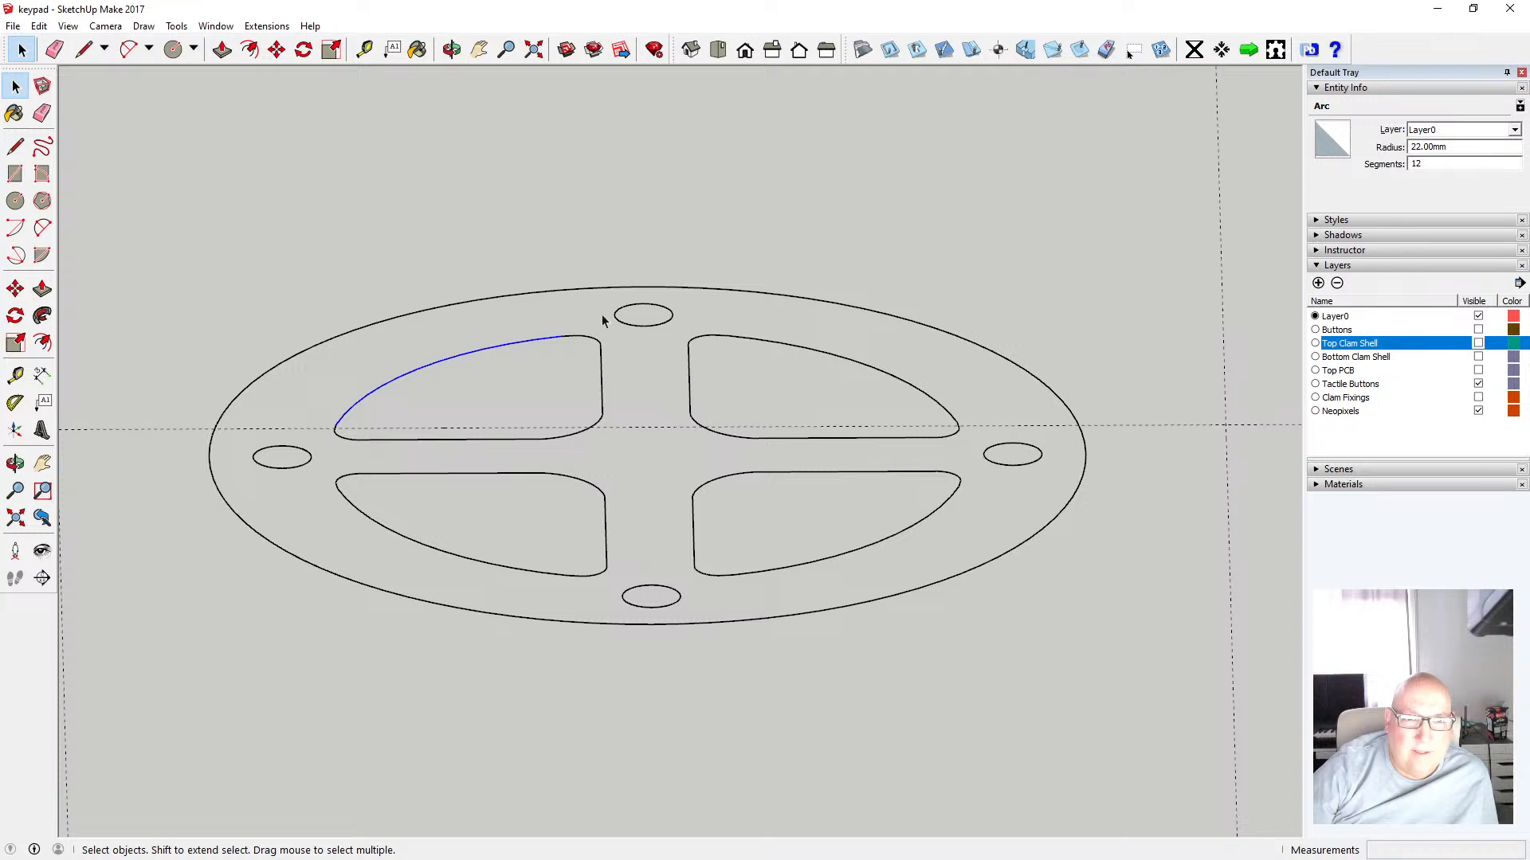
left_click(624, 325)
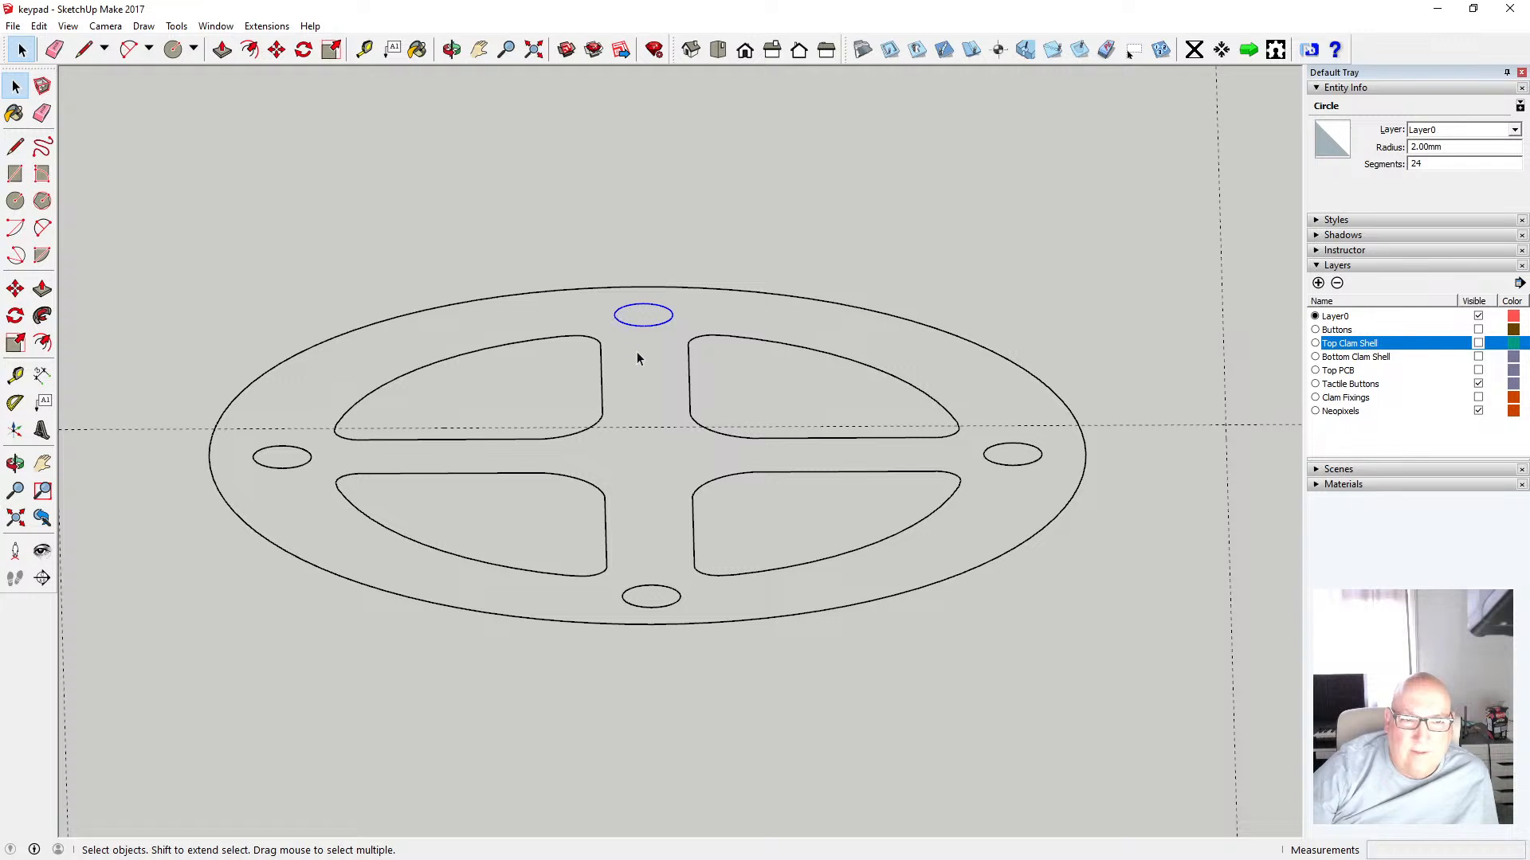
left_click(534, 291)
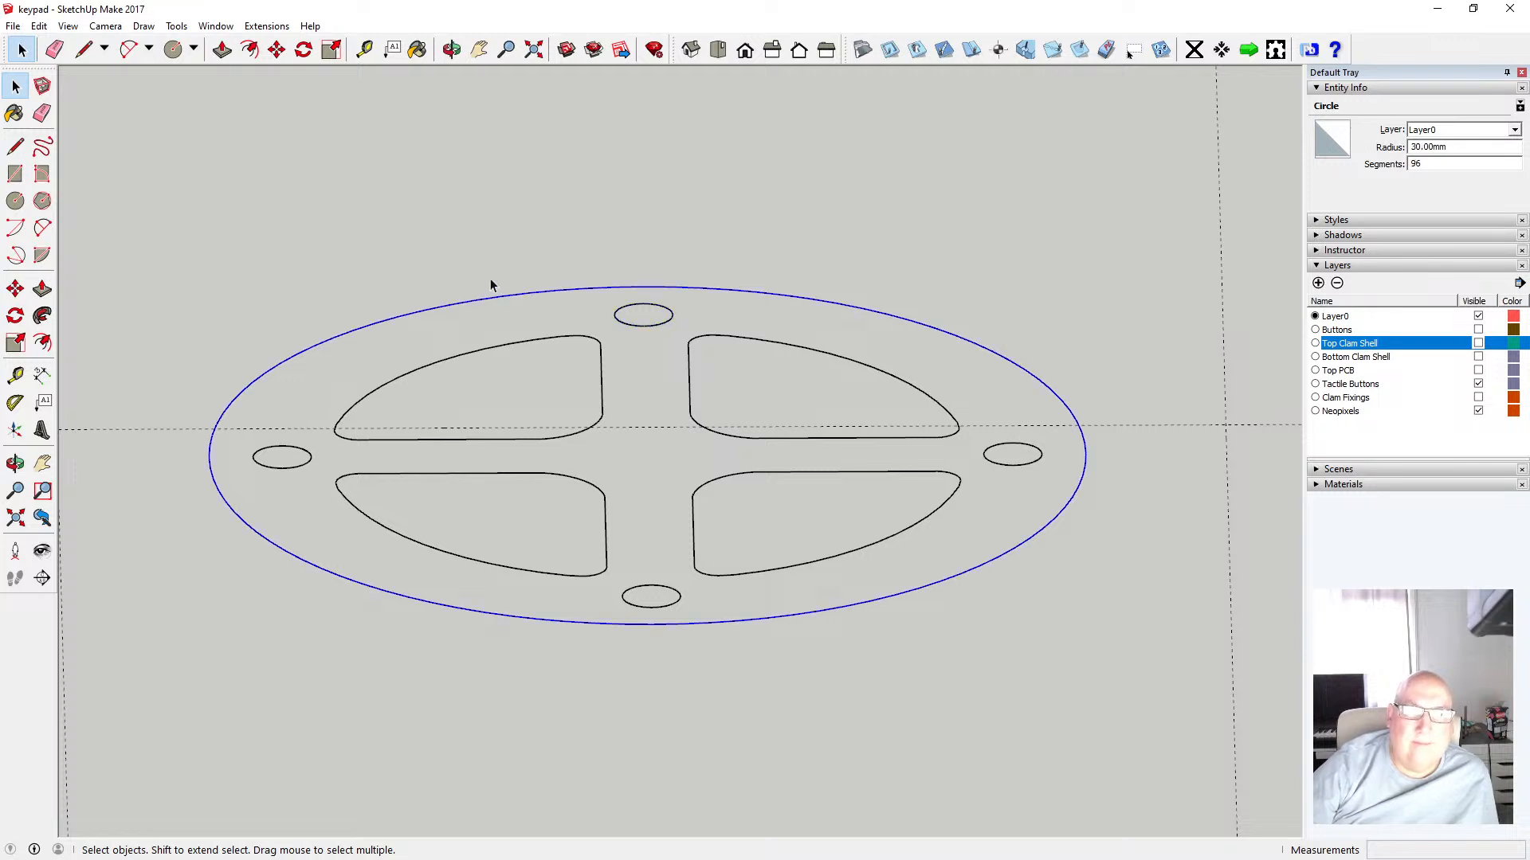
Cut the outer 30 mm circle and paste it back in place
left_click(37, 26)
left_click(119, 85)
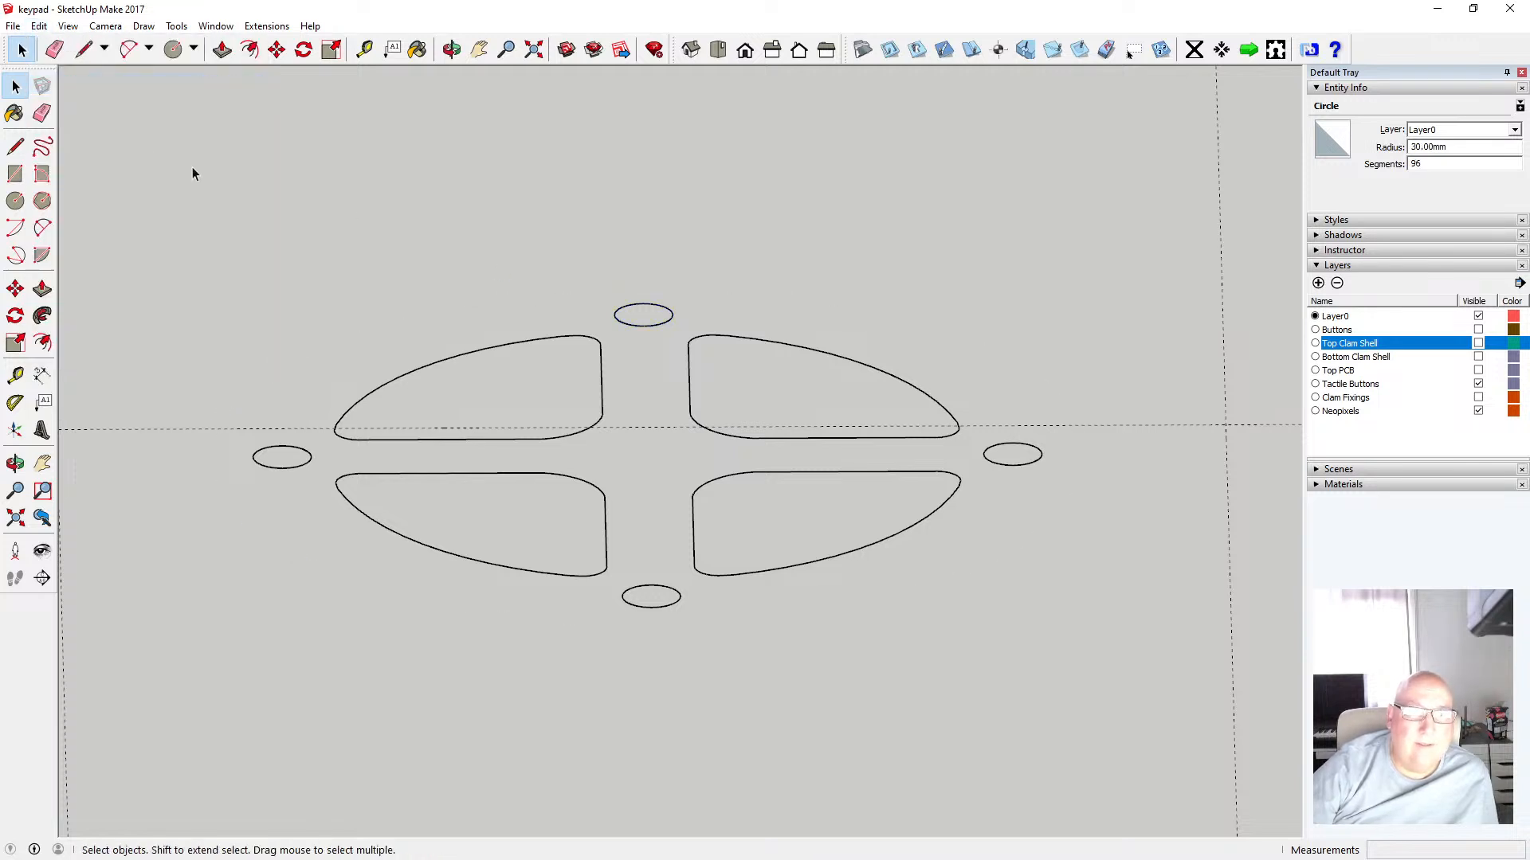
left_click(39, 26)
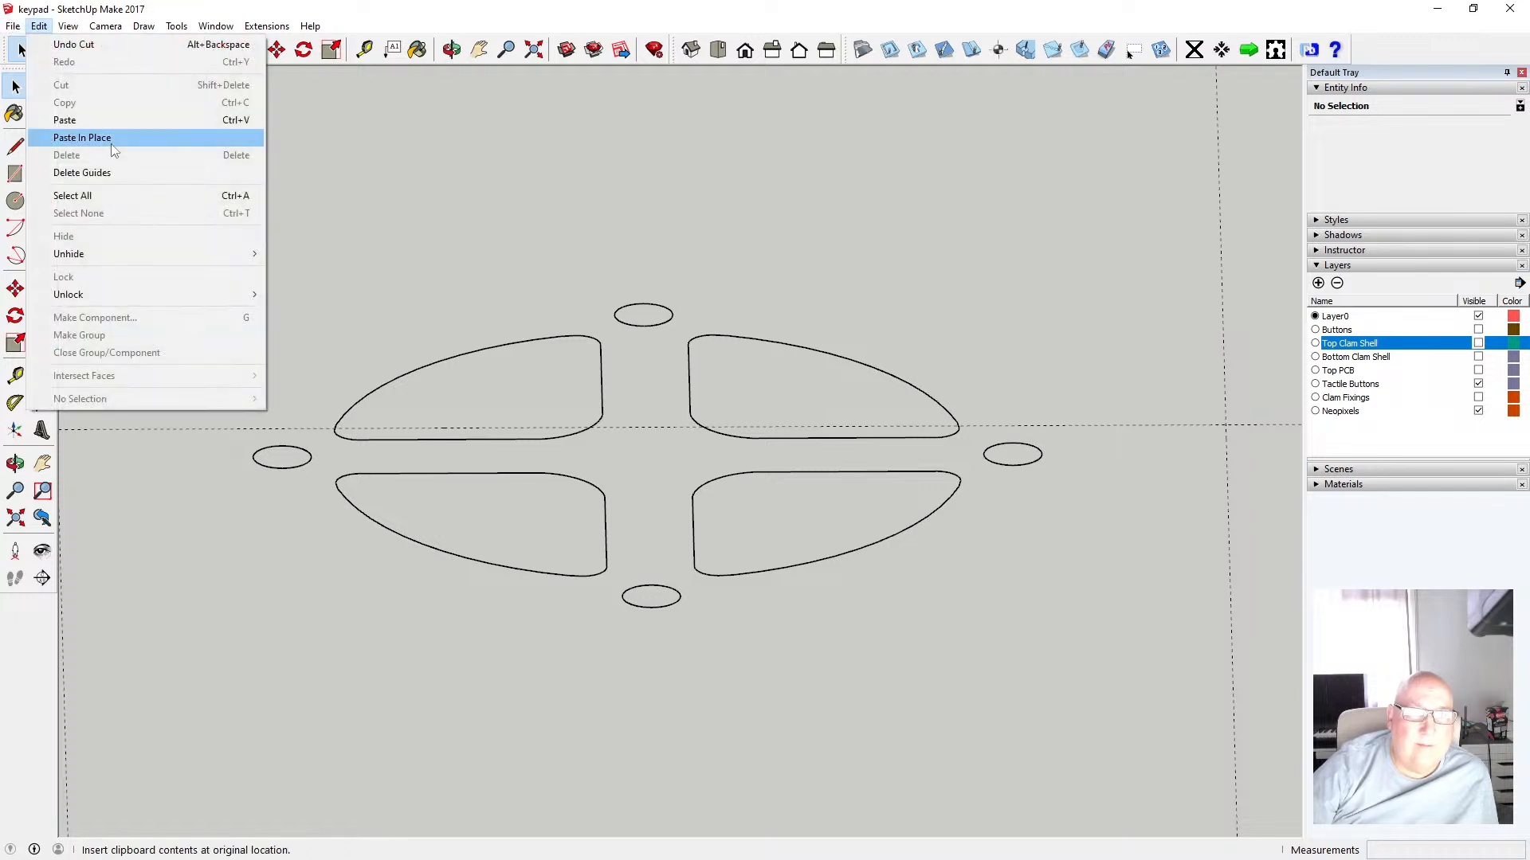
left_click(111, 139)
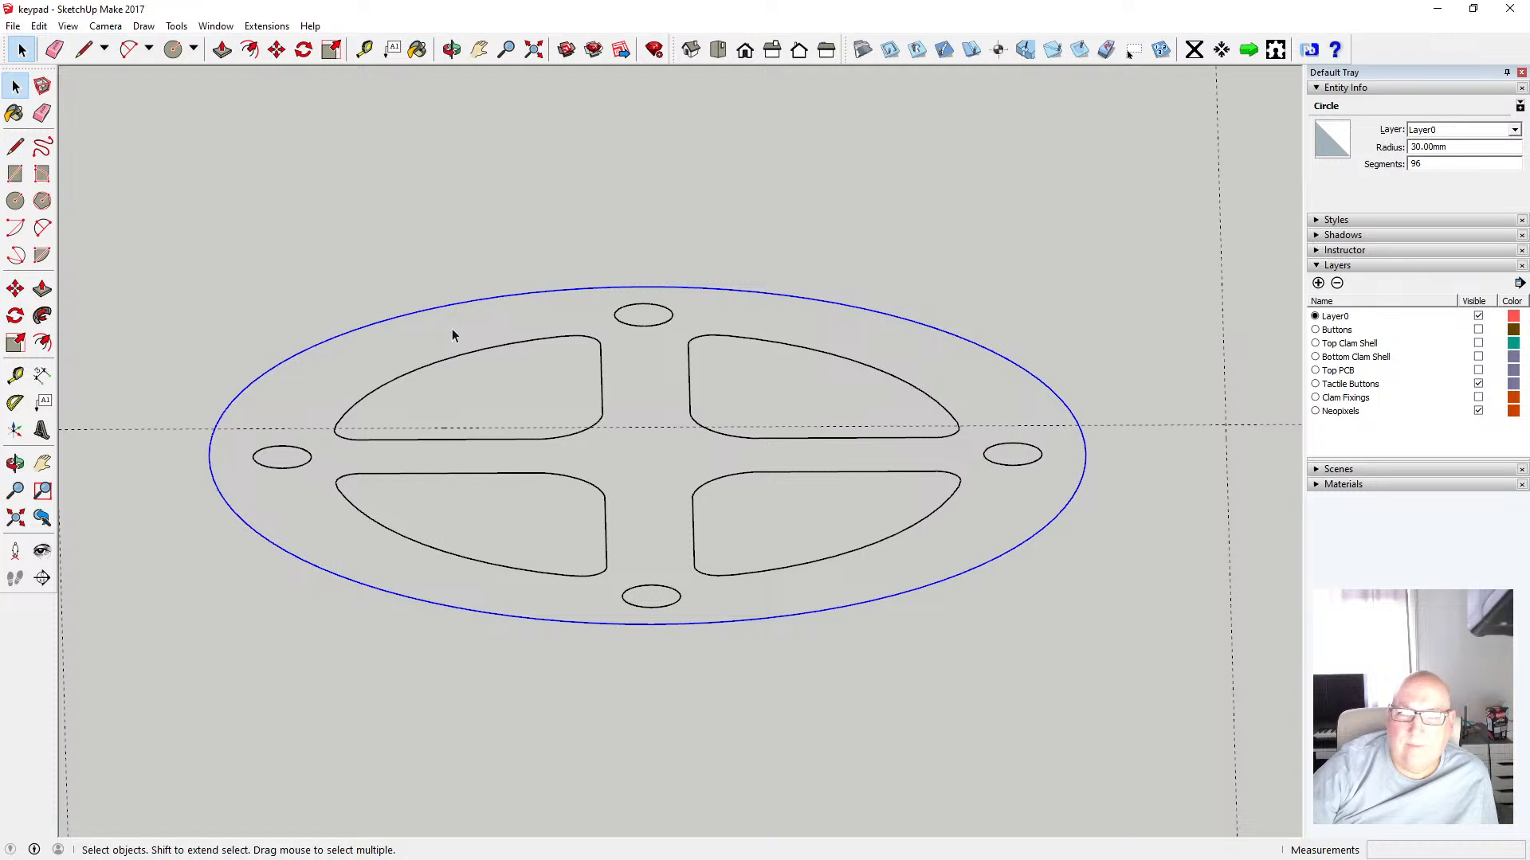
scroll(717, 315, "down", 2)
left_click_drag(248, 256, 1053, 595)
right_click(748, 568)
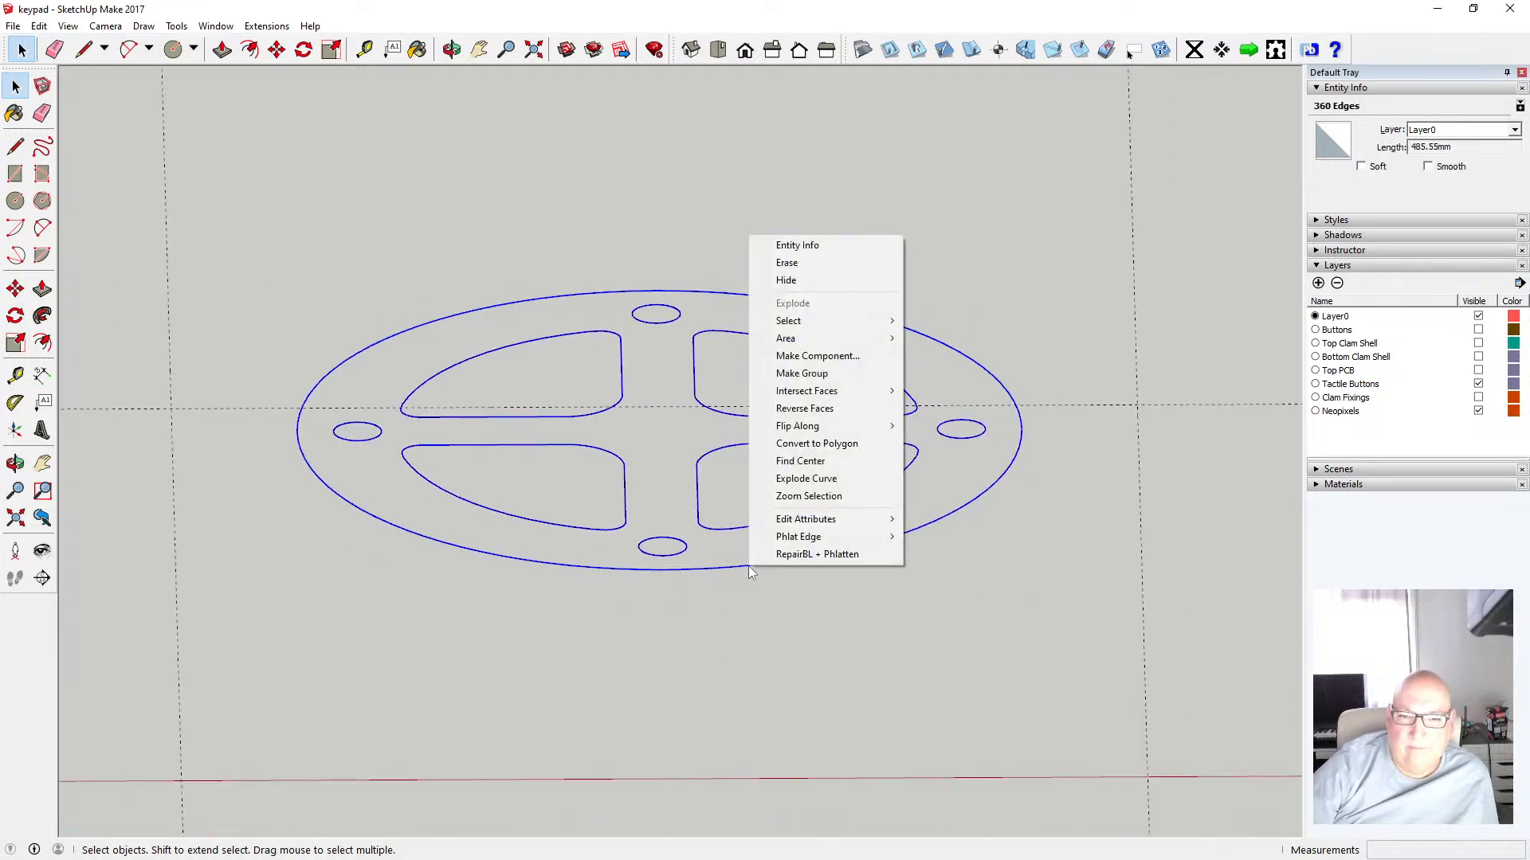
mouse_move(849, 523)
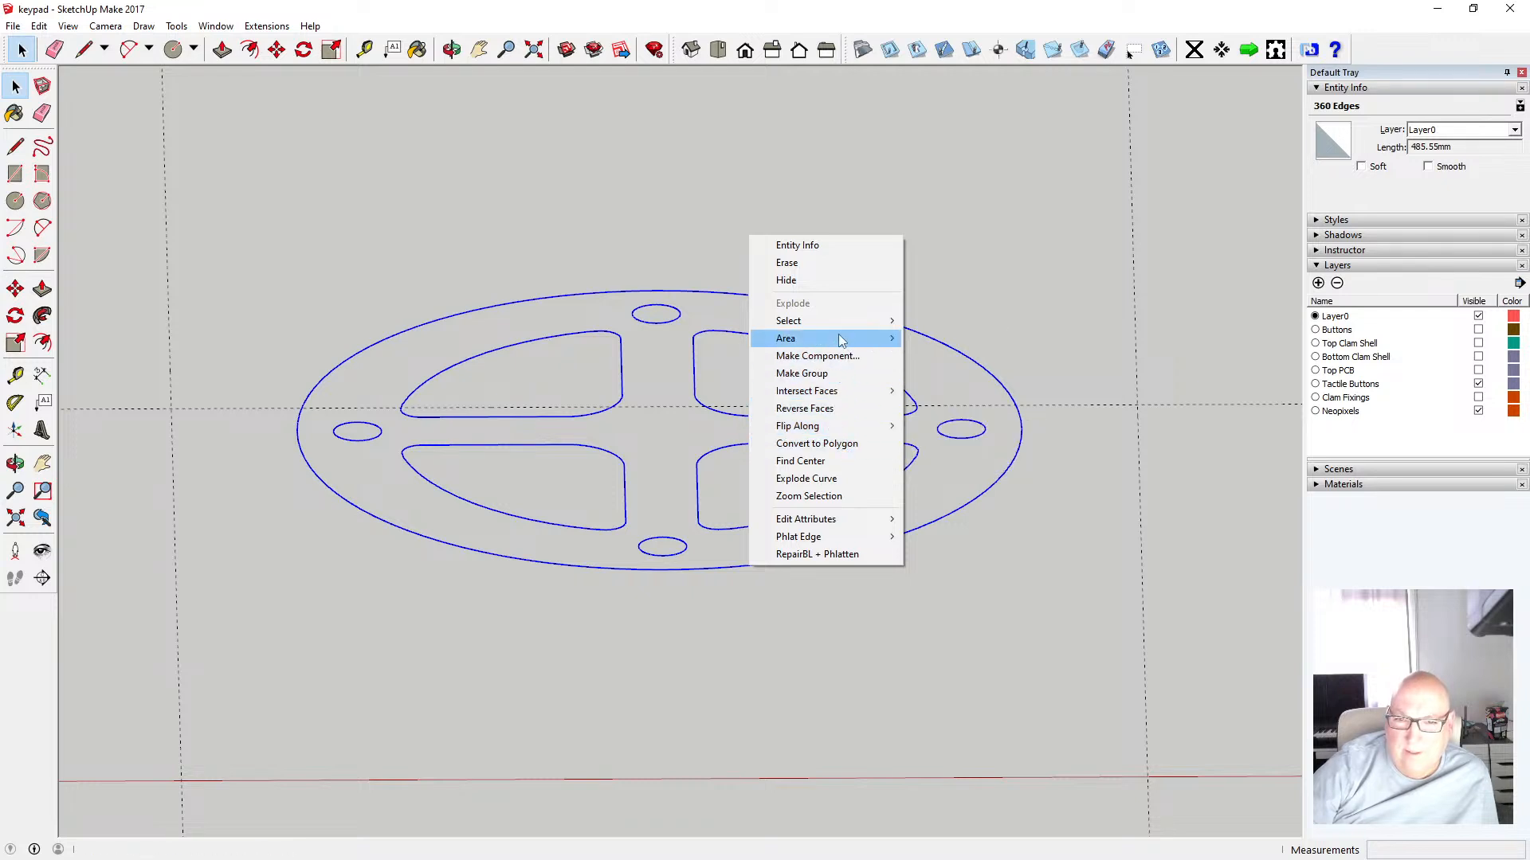
mouse_move(836, 329)
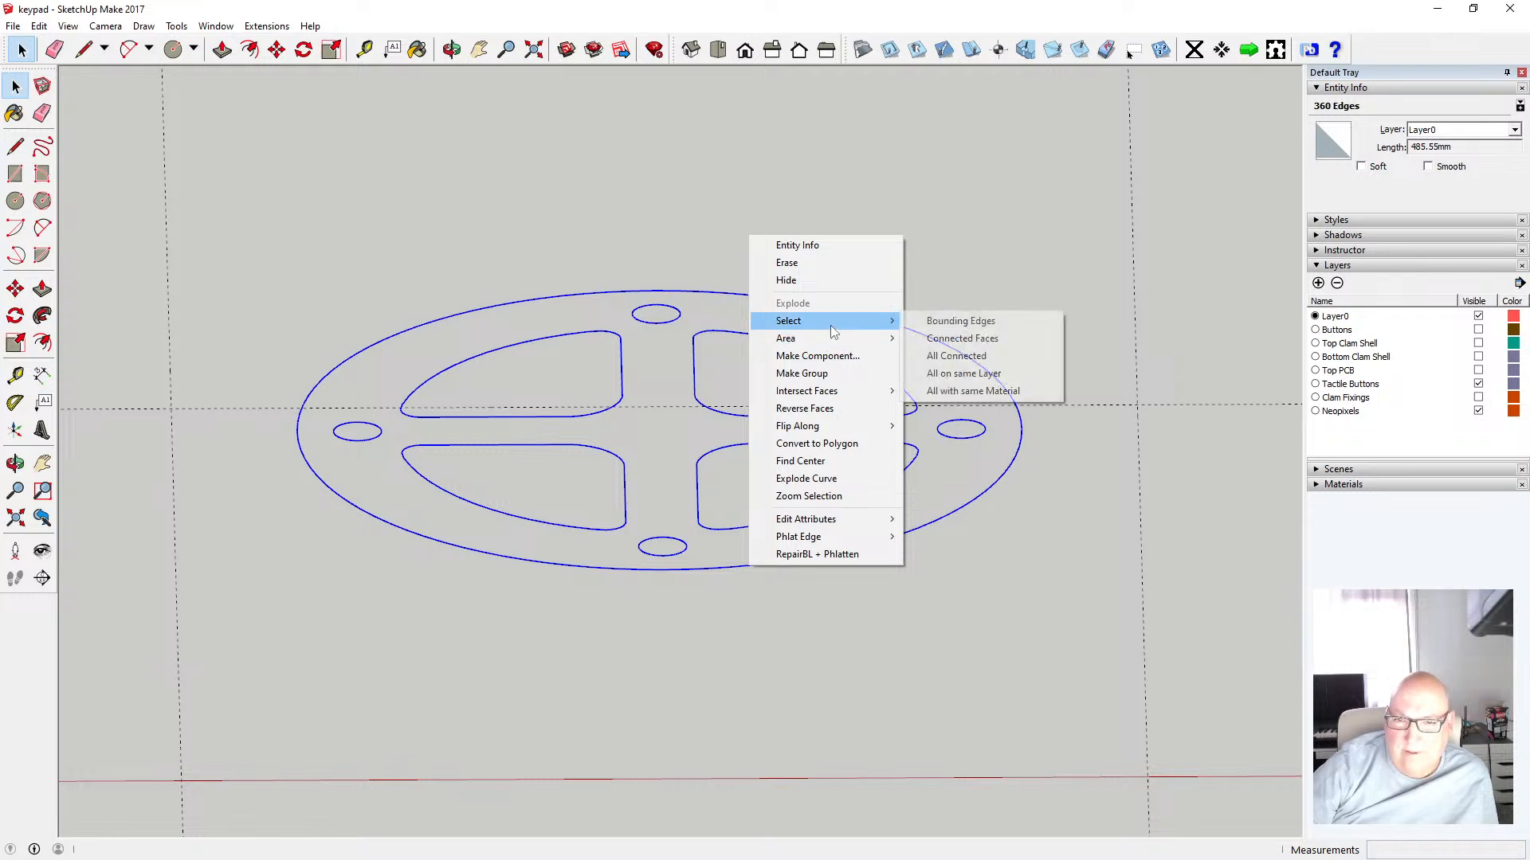
left_click(951, 252)
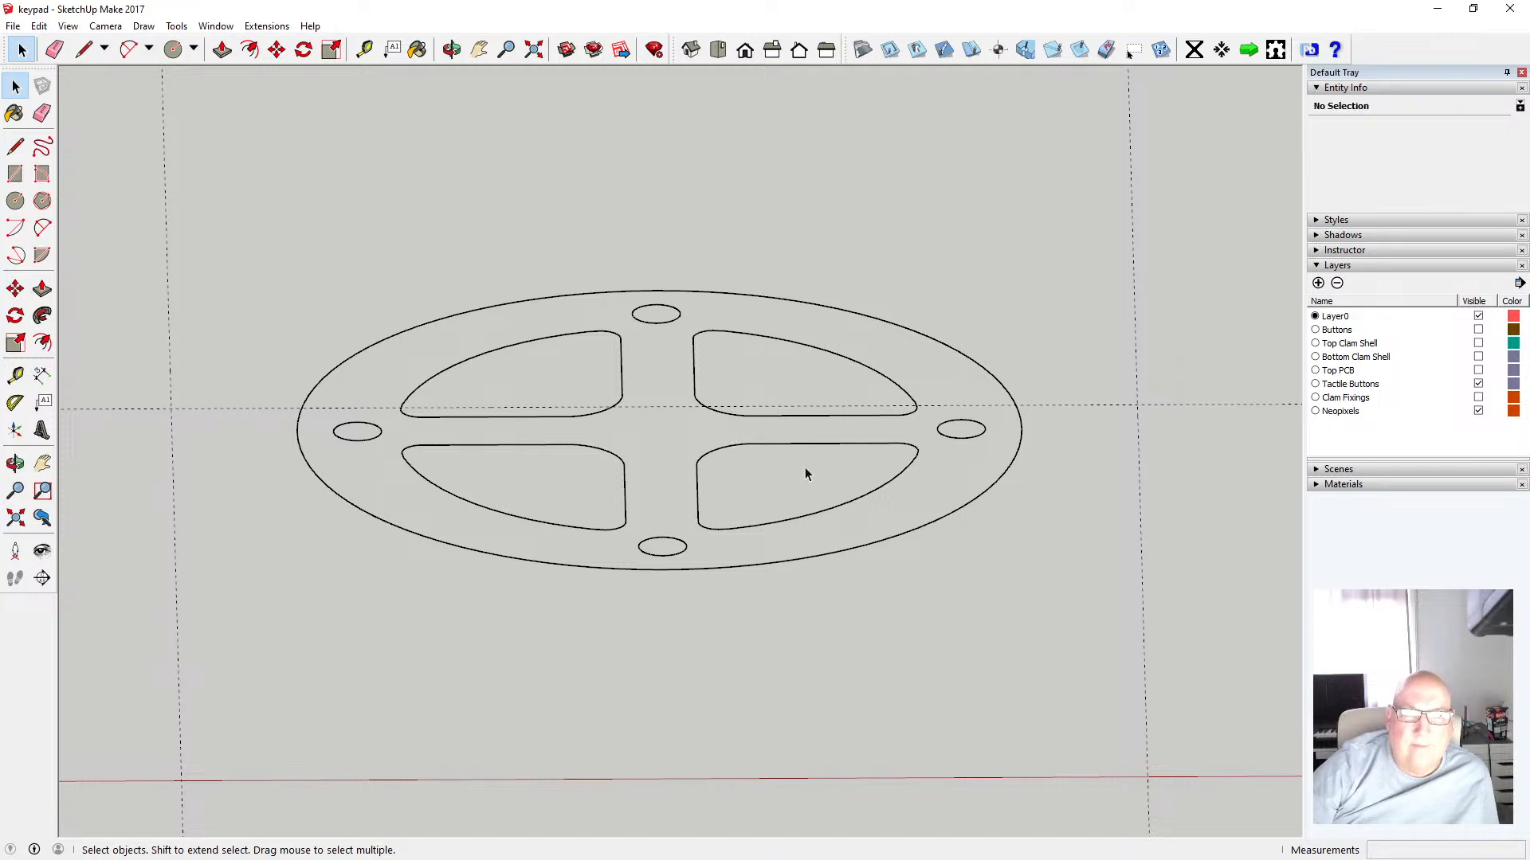
Select all the edges except the outer circle, cut them and paste them back in place
scroll(804, 468, "down", 3)
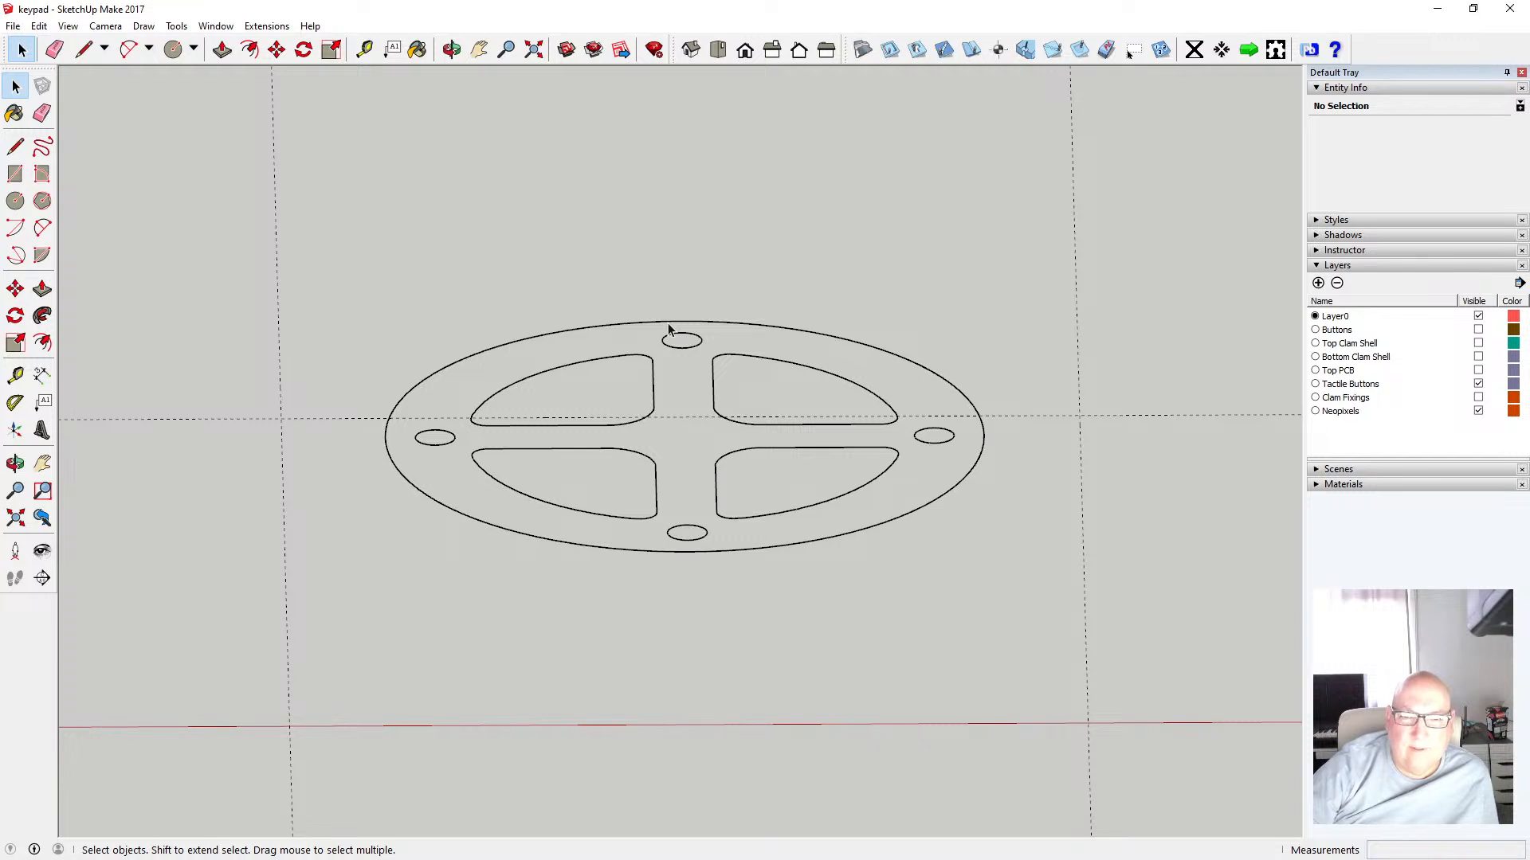
scroll(662, 379, "up", 3)
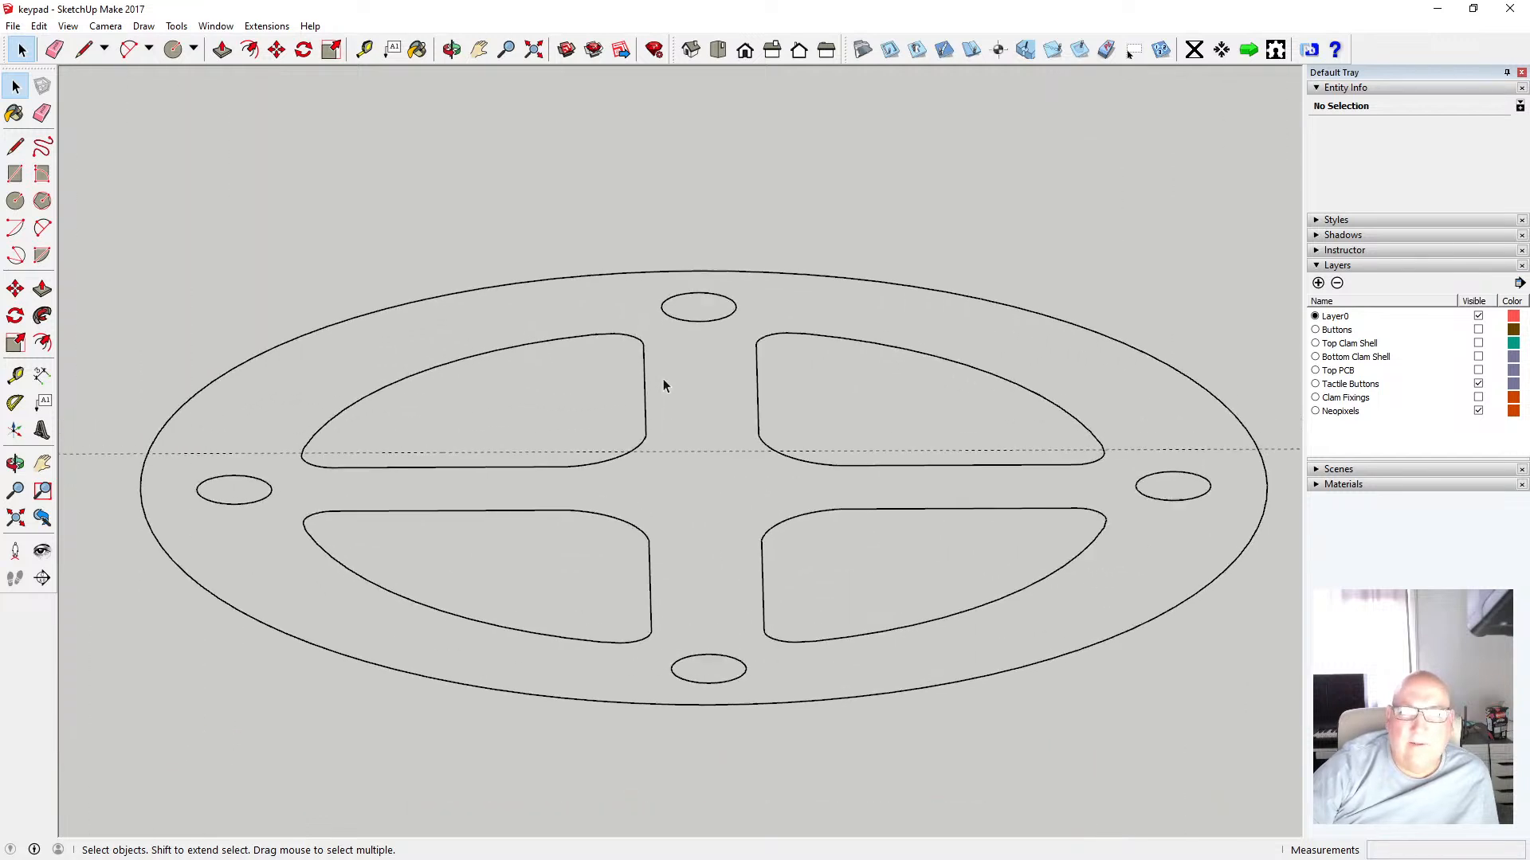
scroll(668, 381, "down", 2)
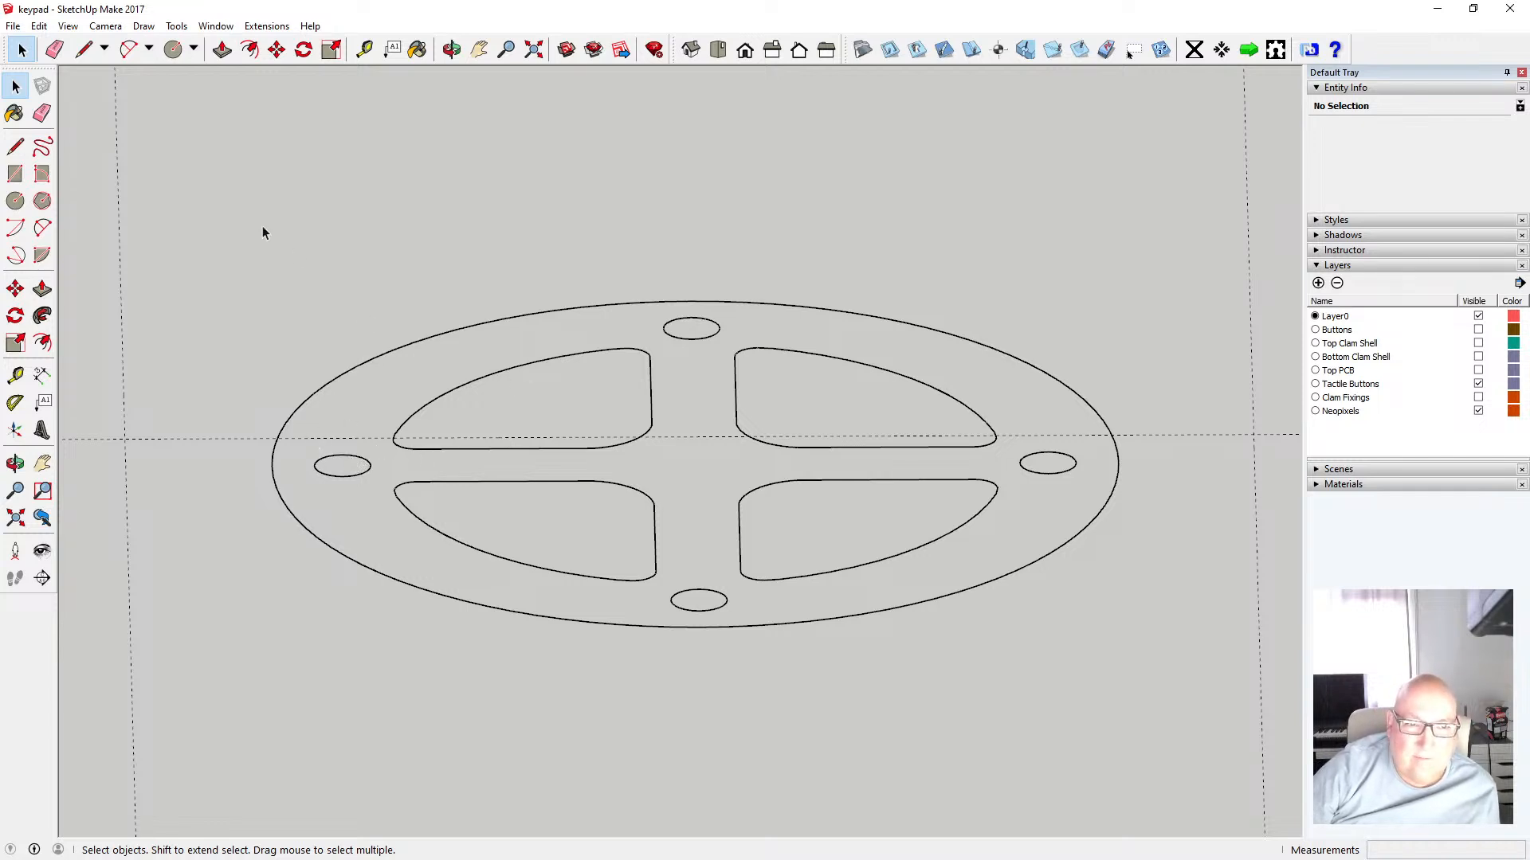
left_click_drag(240, 212, 1184, 682)
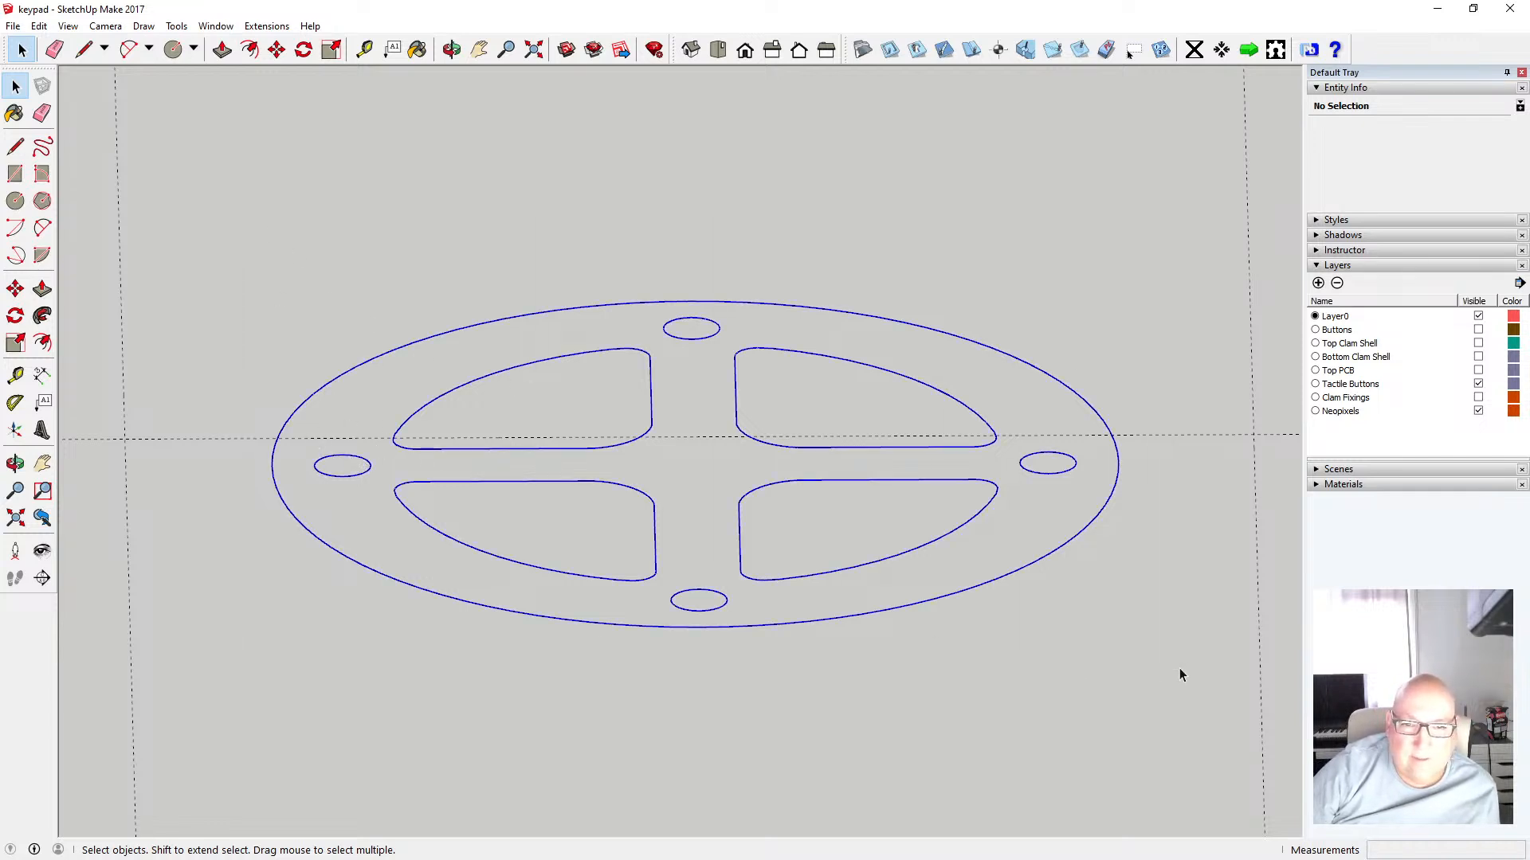
left_click(627, 304, "shift")
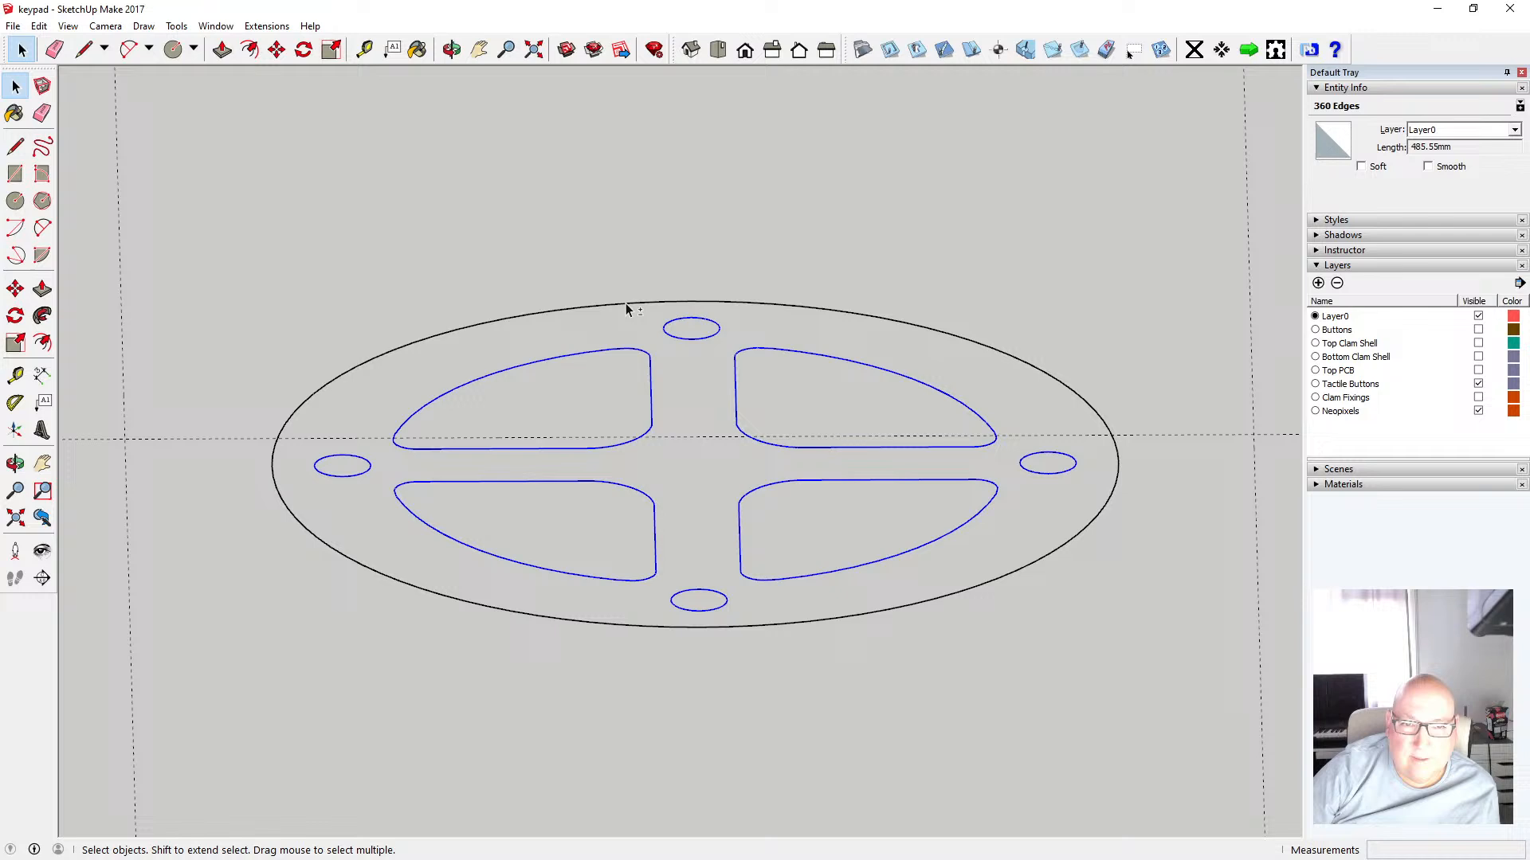
left_click(38, 26)
left_click(76, 90)
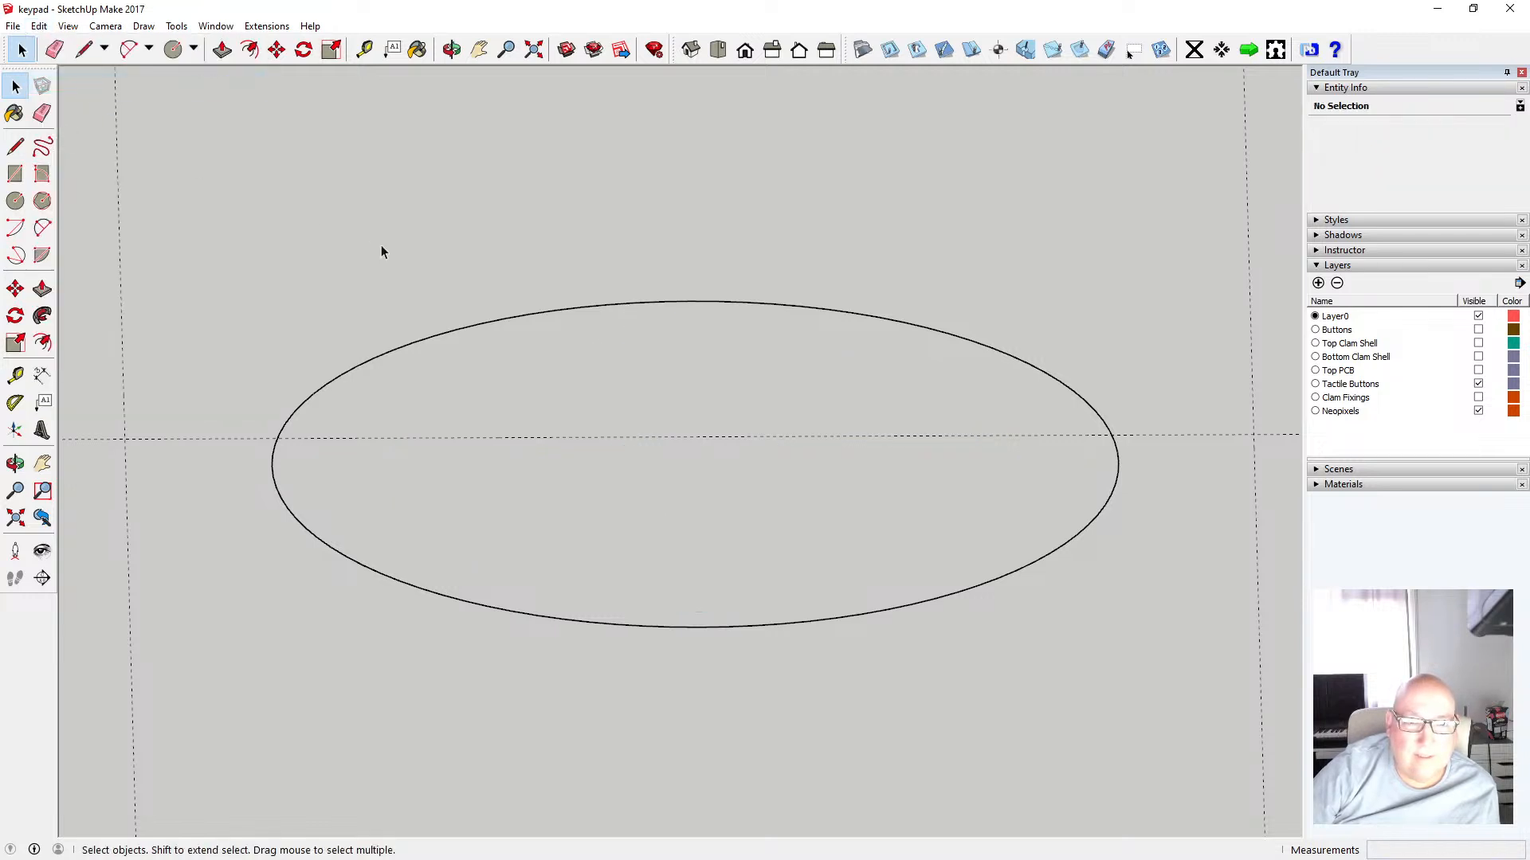
left_click(38, 26)
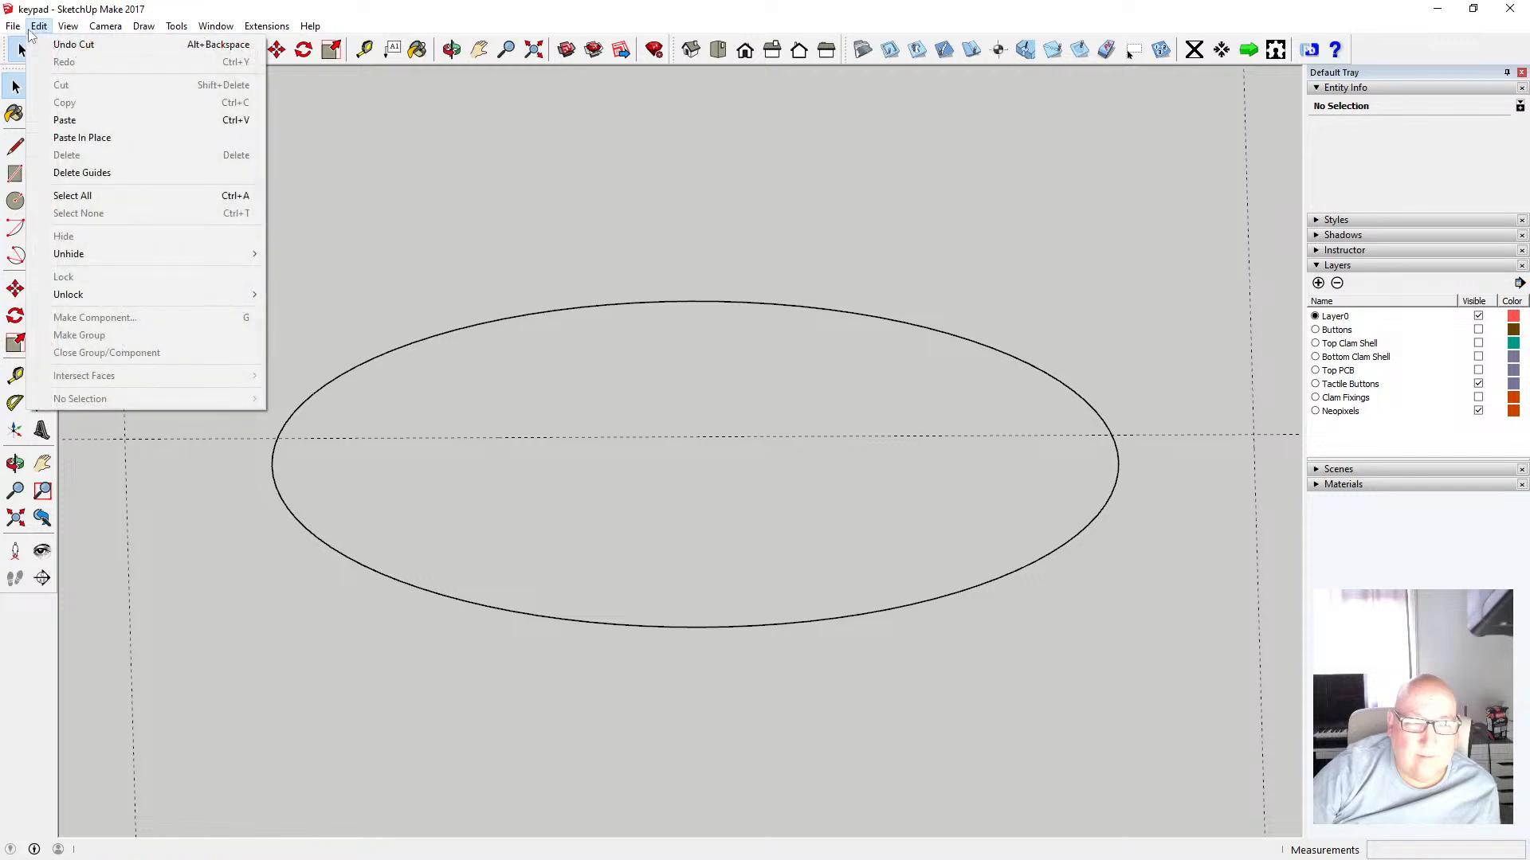
left_click(107, 141)
left_click(328, 229)
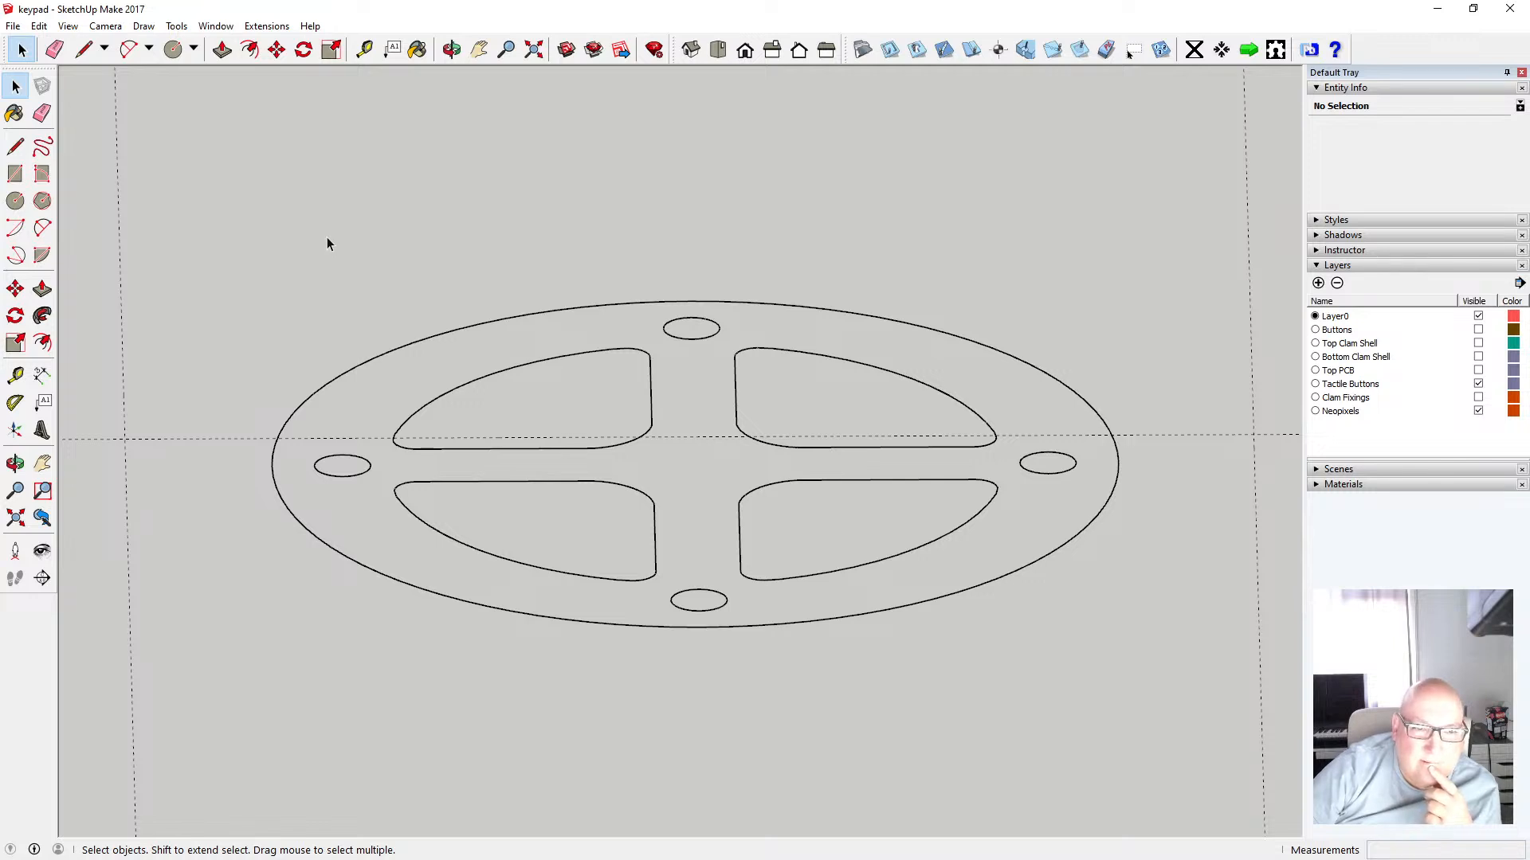
Apply RepairBL + Phlatten to the outer circle to form a face
left_click(551, 316)
right_click(548, 319)
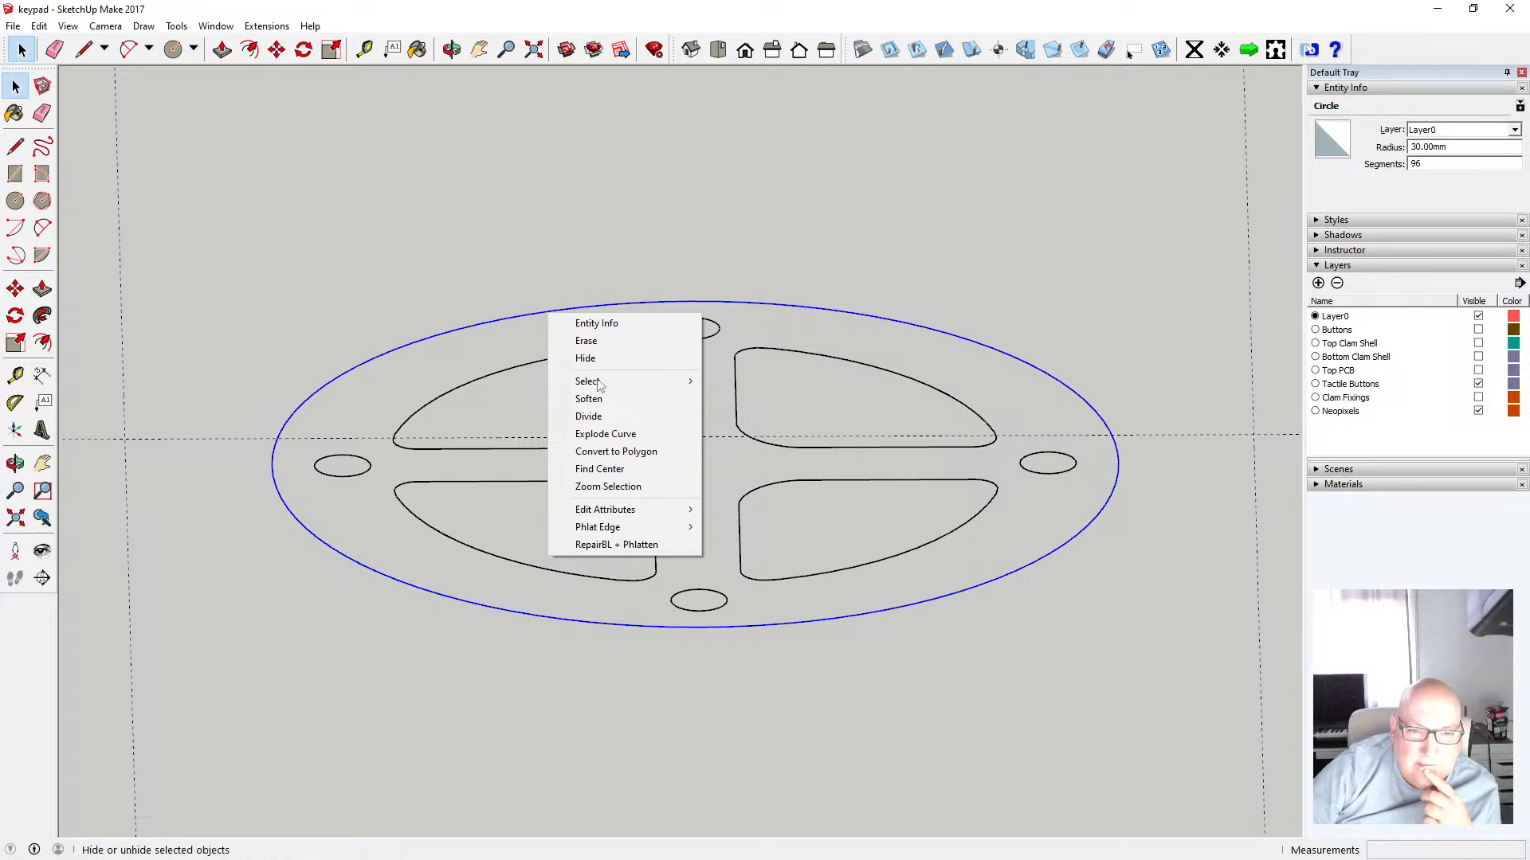
mouse_move(627, 384)
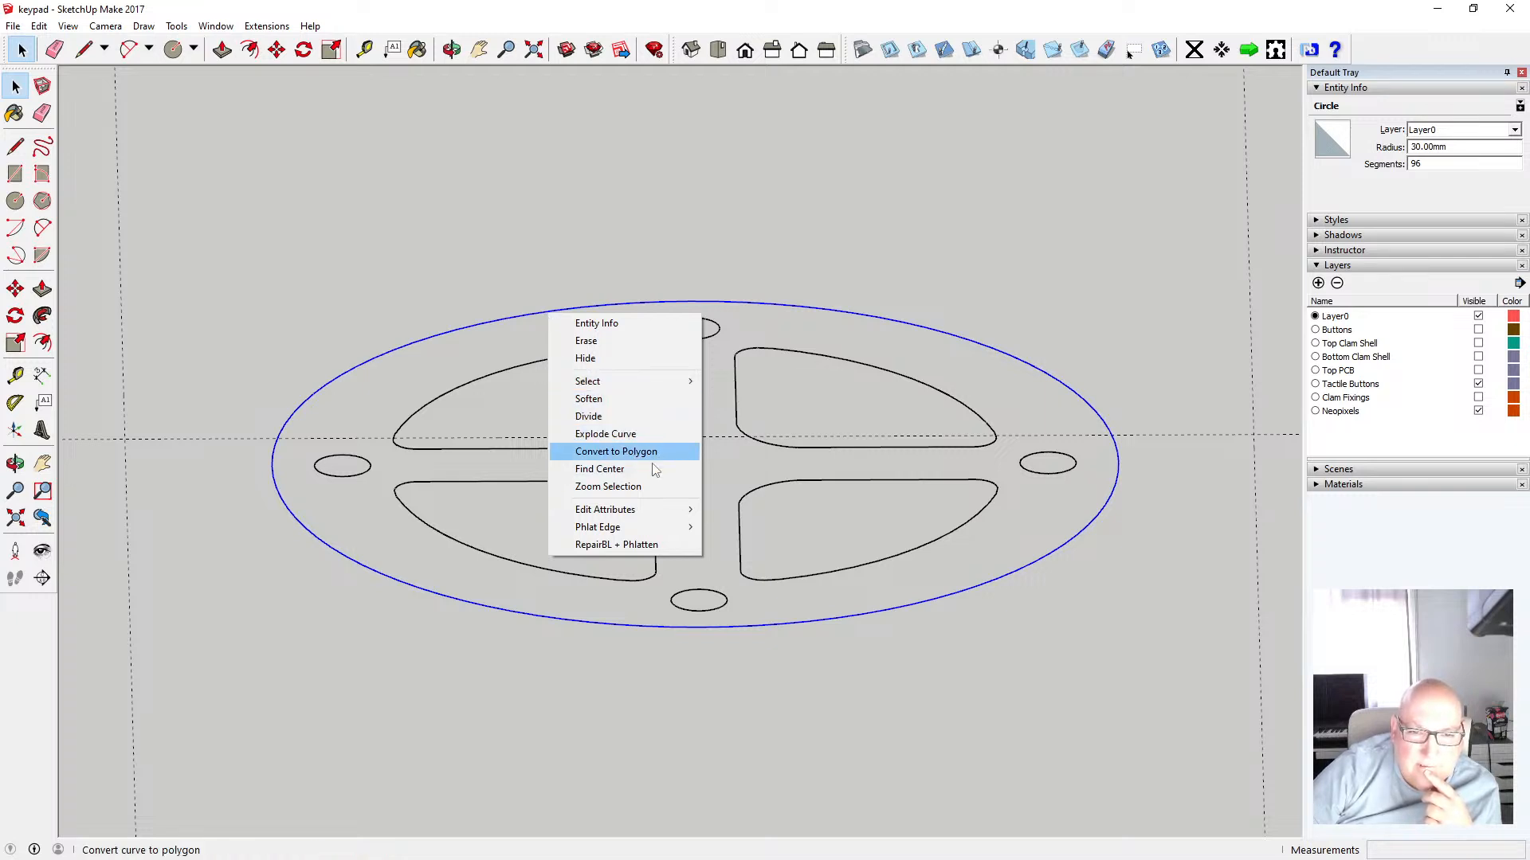
left_click(650, 547)
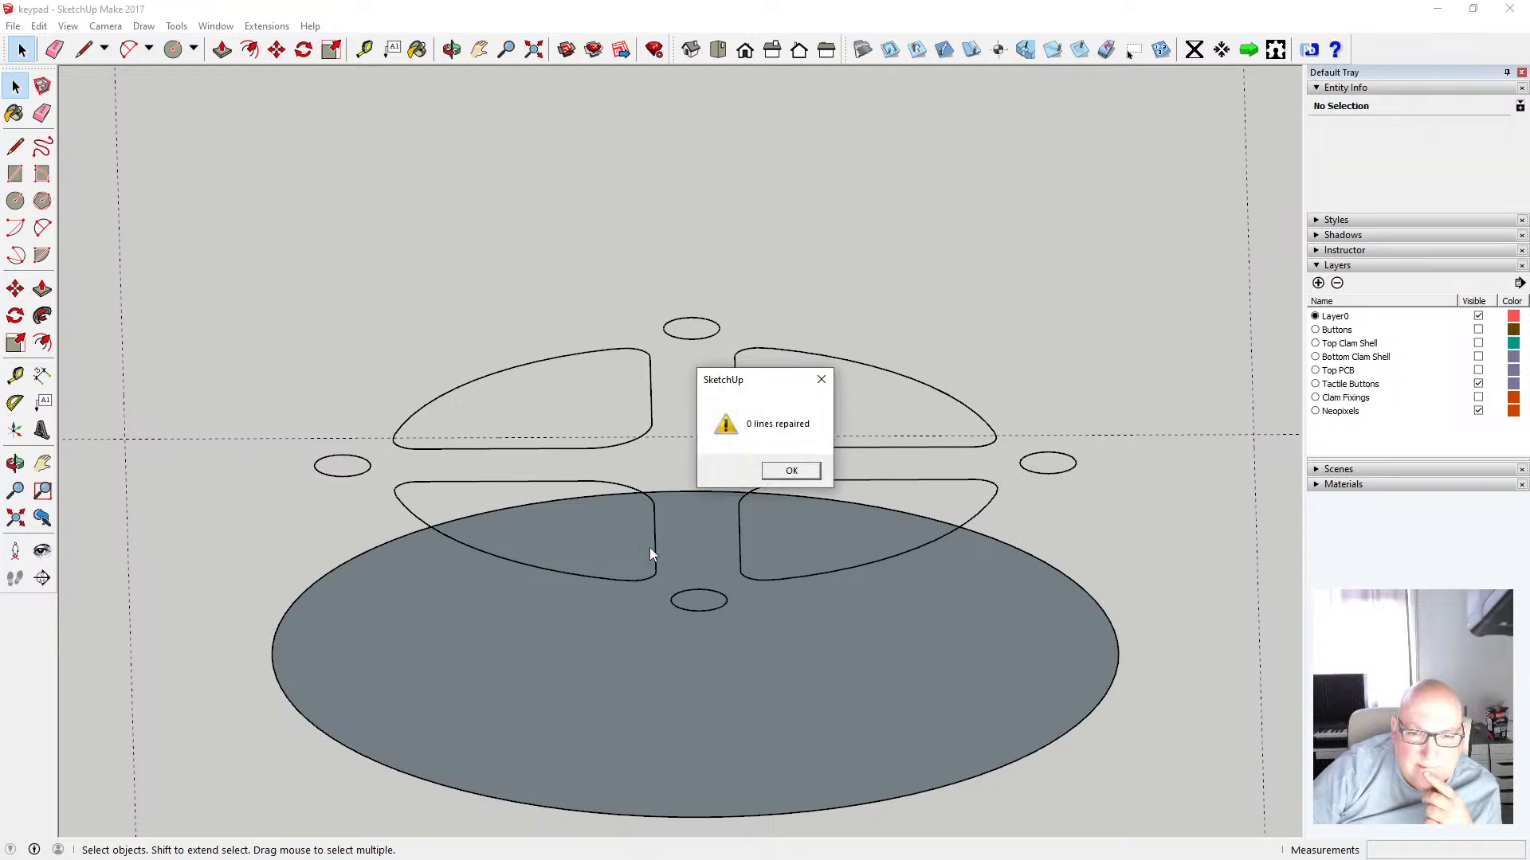
left_click(792, 472)
Undo the RepairBL + Phlatten operation and return to the Select tool
scroll(696, 569, "down", 3)
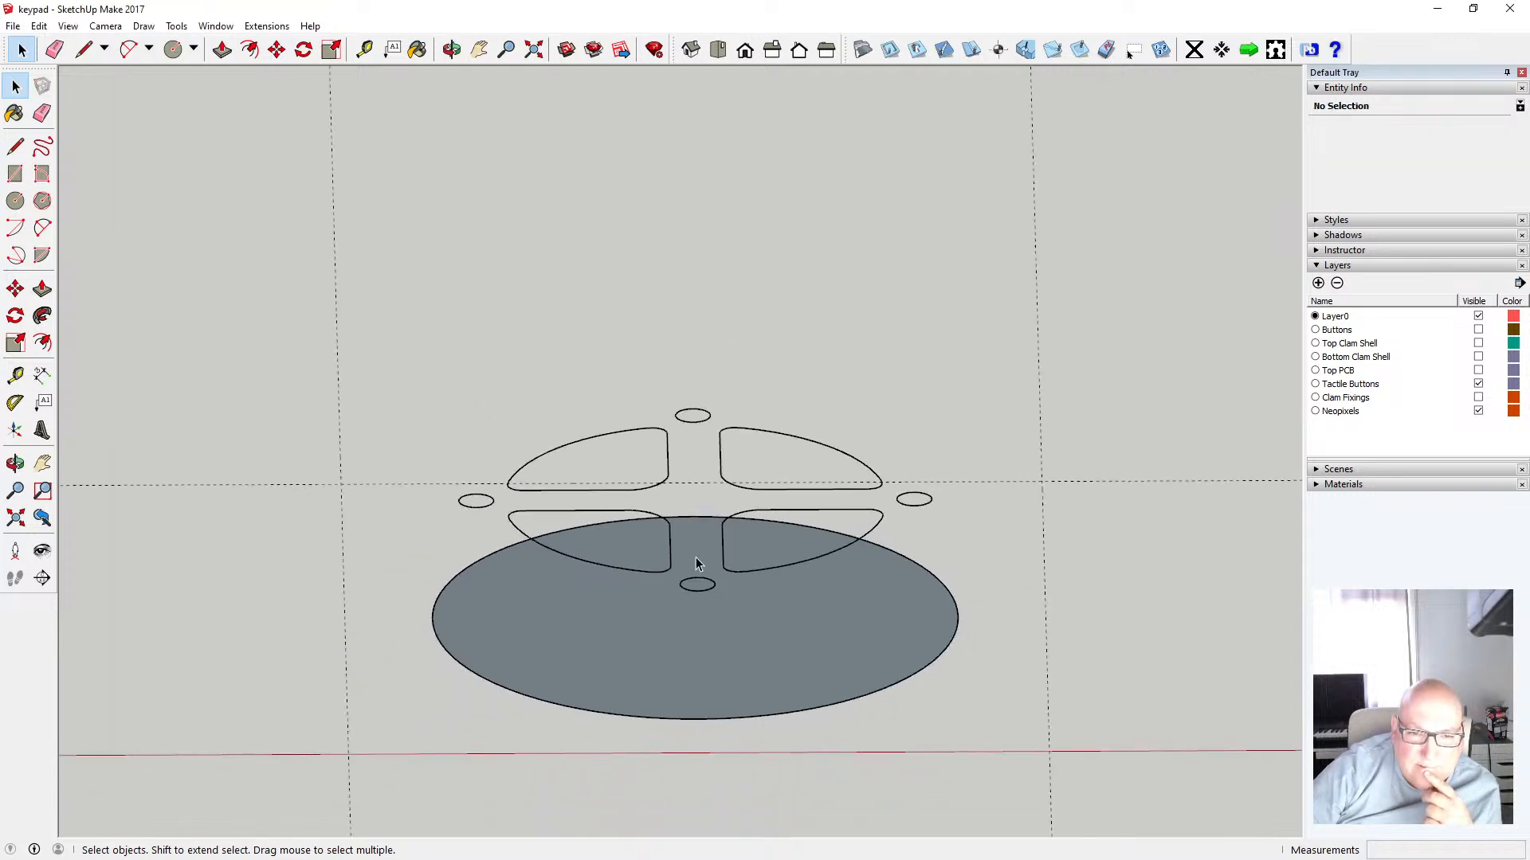
left_click(452, 49)
mouse_move(562, 341)
left_mouse_down()
mouse_move(541, 144)
mouse_move(565, 353)
left_mouse_up()
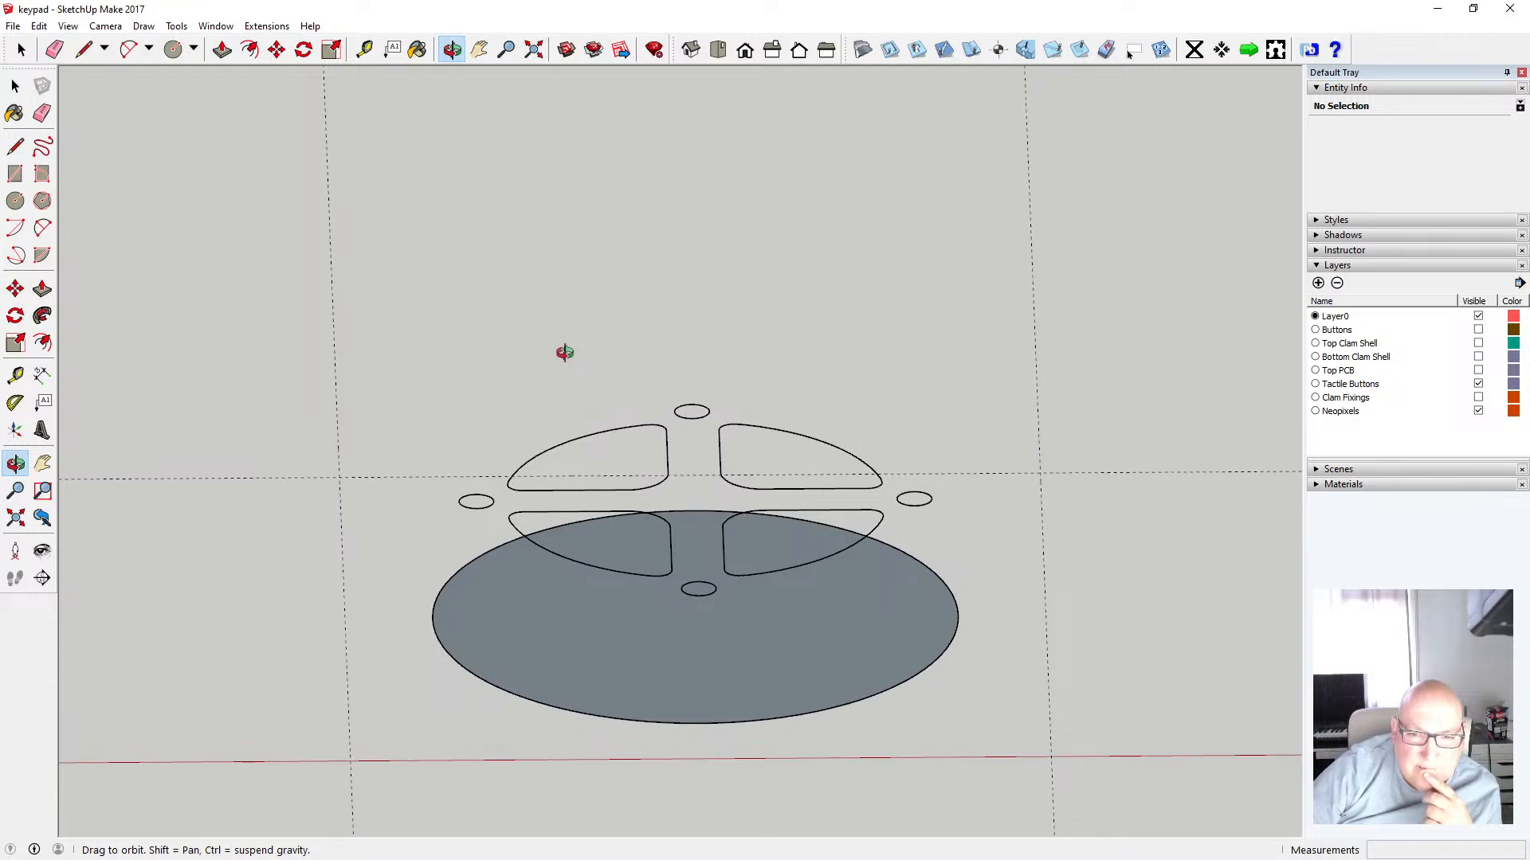
left_click(38, 26)
left_click(49, 49)
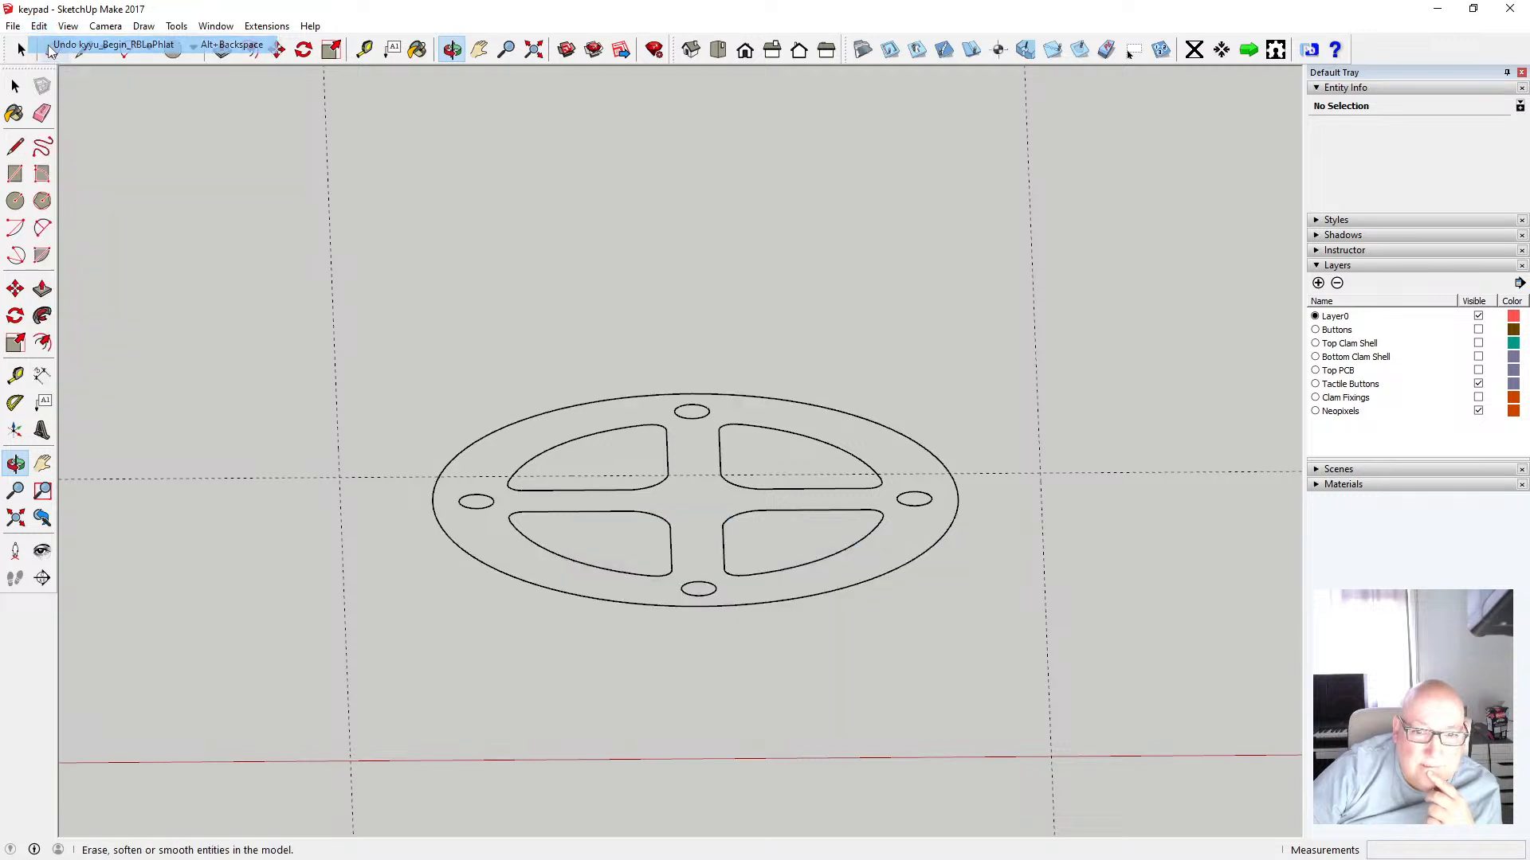
left_click(15, 86)
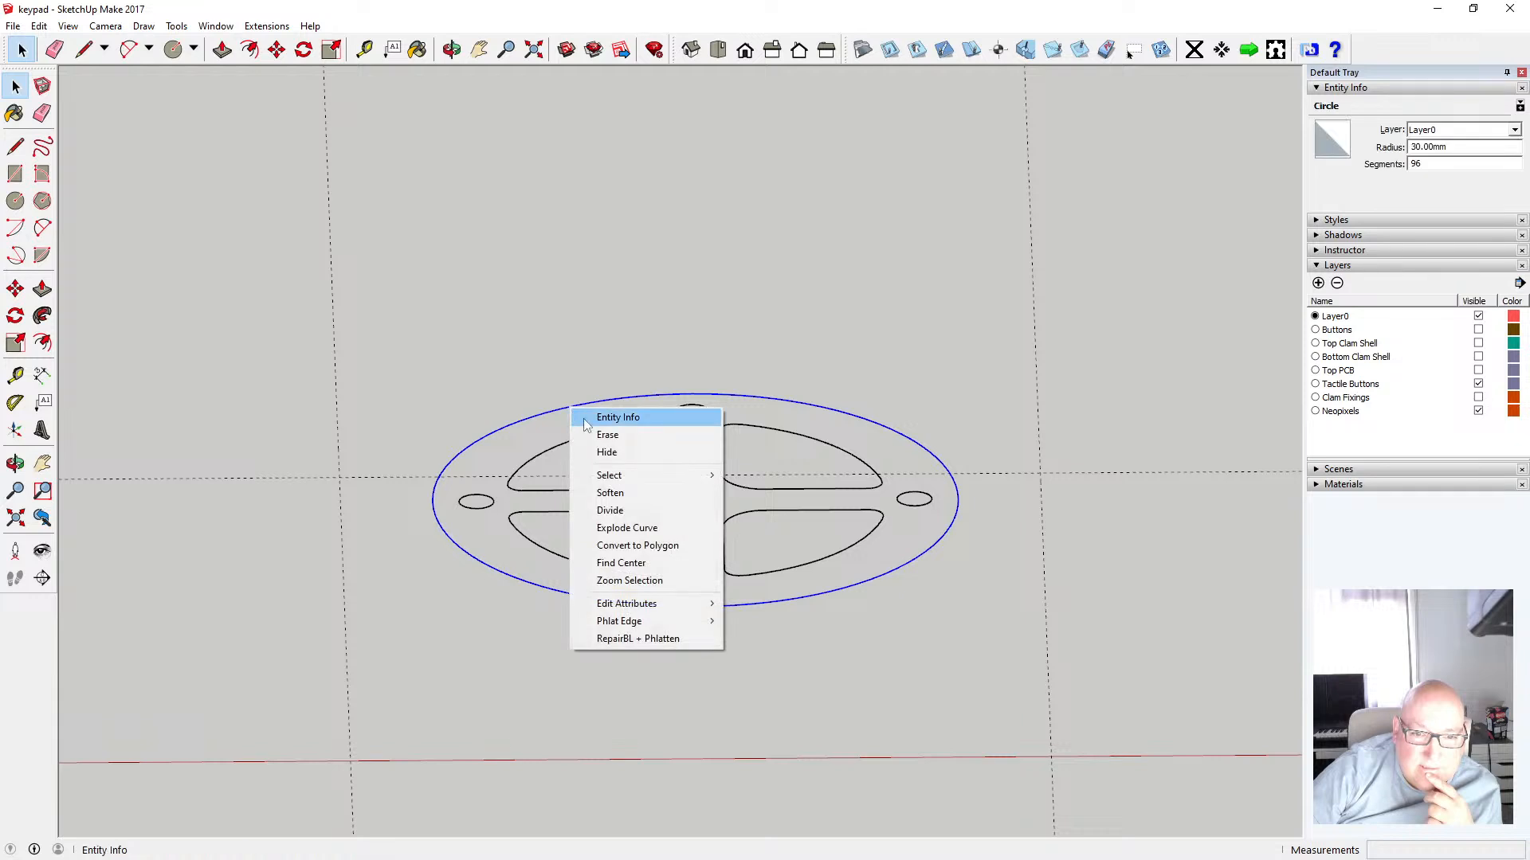
Form a face from the outer circle with RepairBL + Phlatten, then move the inner outline edges about 14.6 mm down onto it
left_click(696, 640)
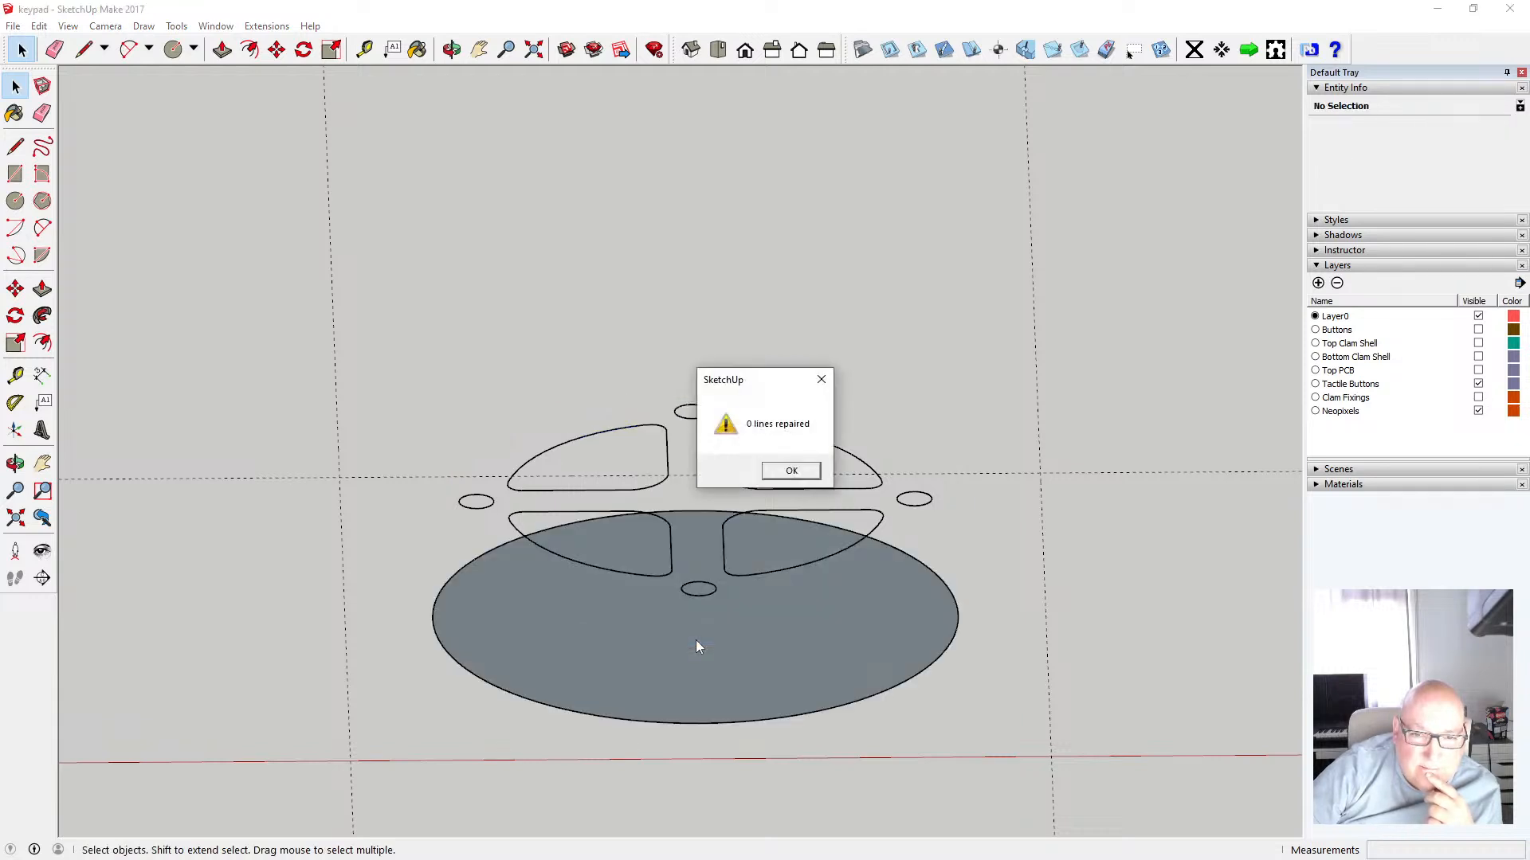
left_click(789, 472)
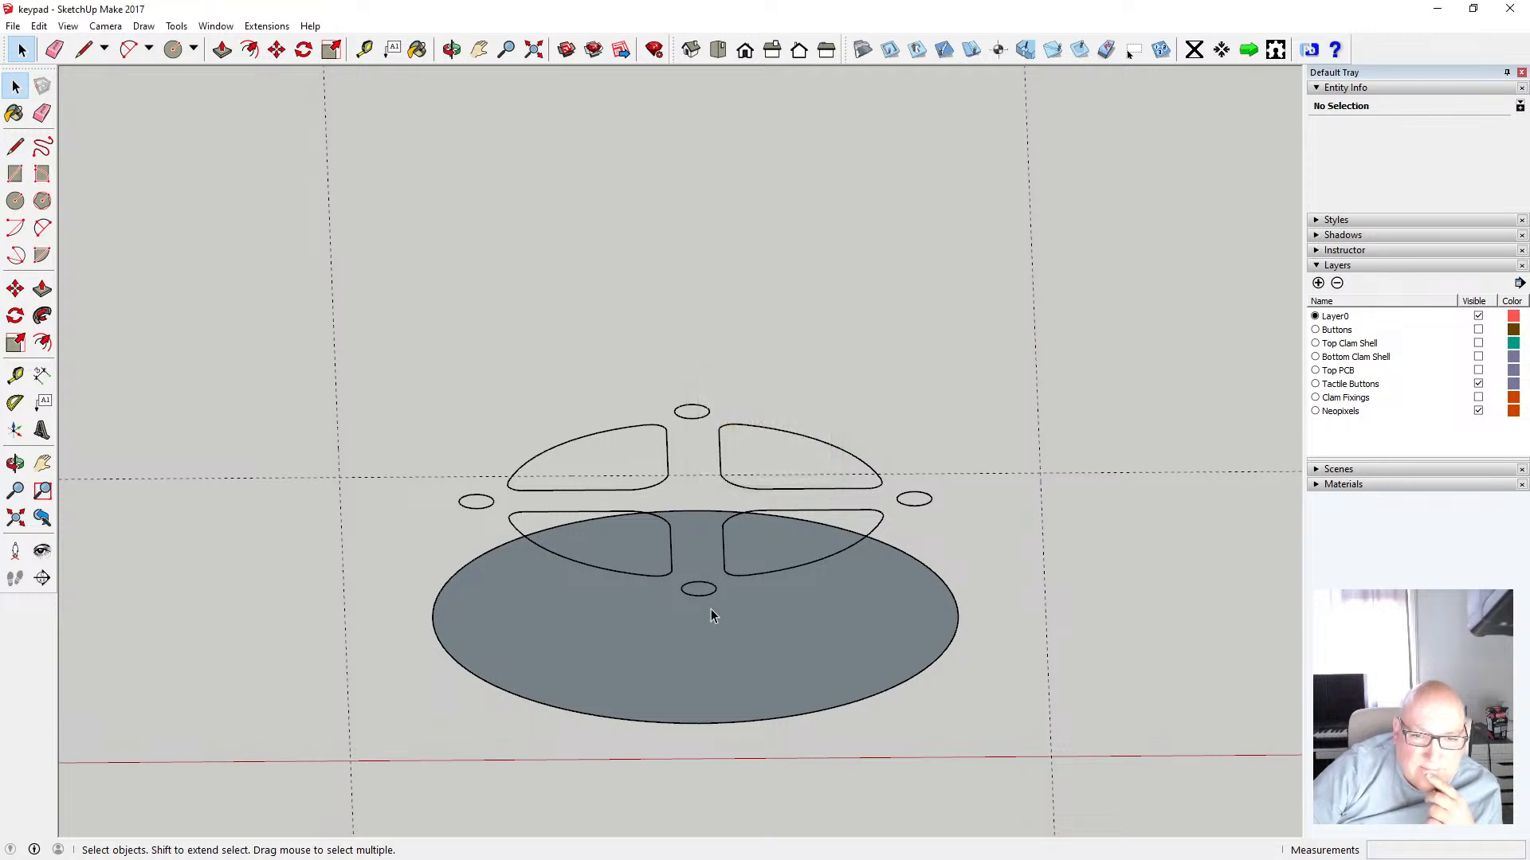
left_click(714, 49)
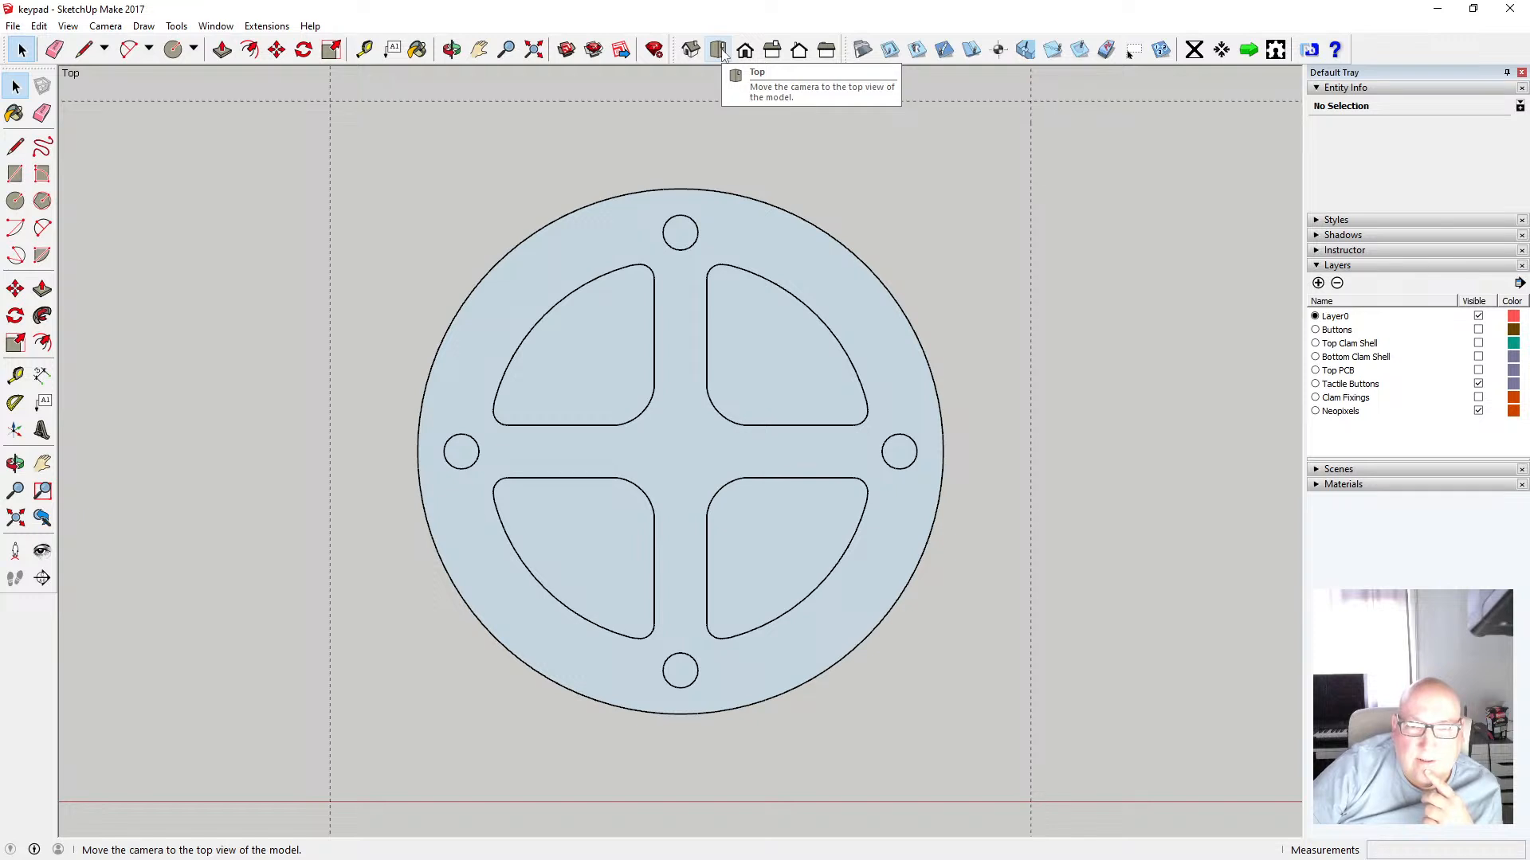
left_click(744, 51)
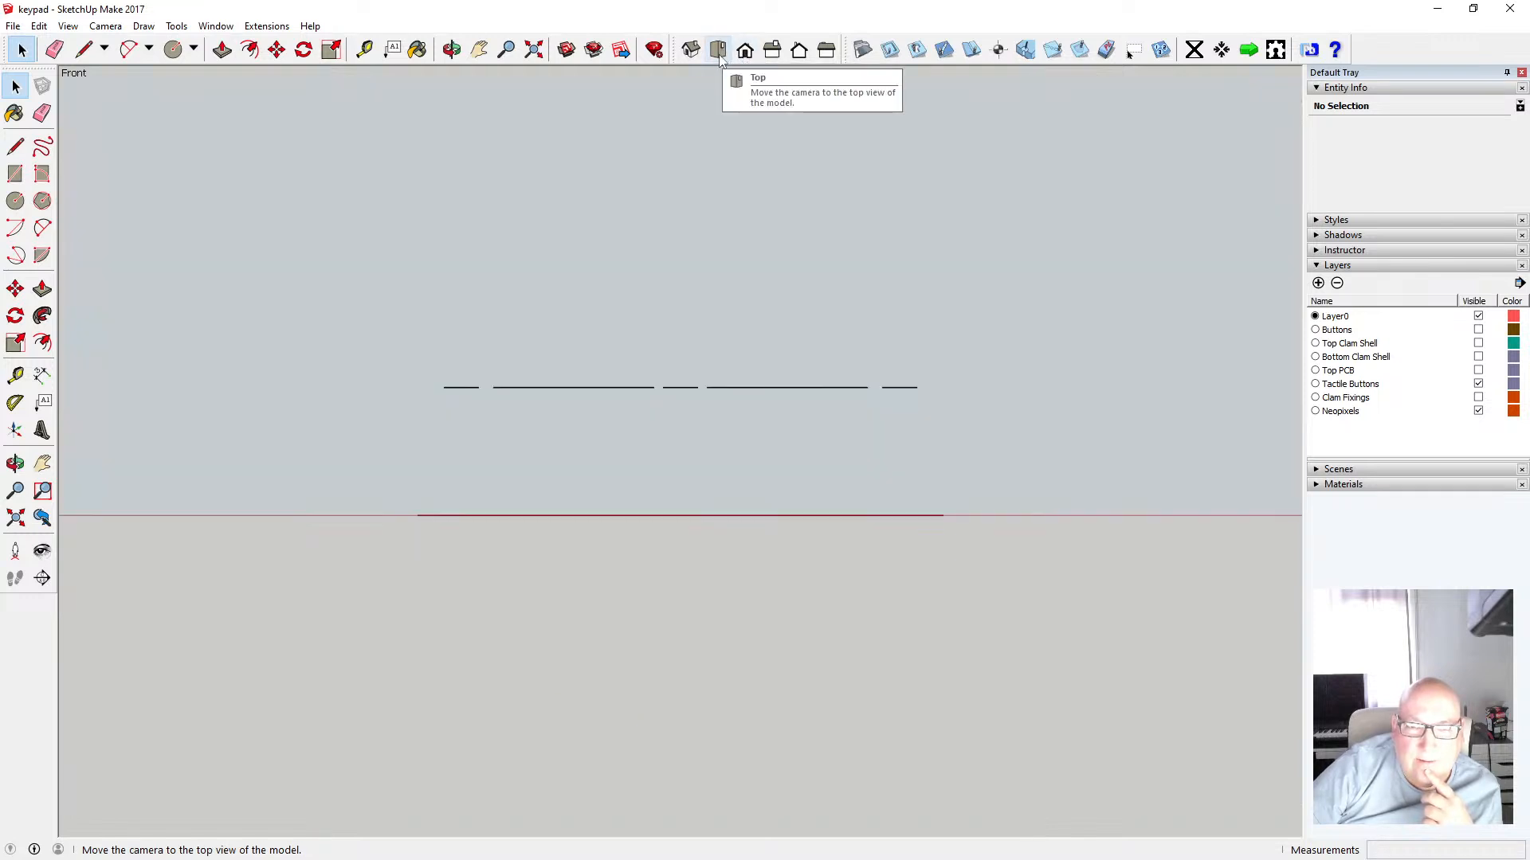
left_click(451, 50)
mouse_move(585, 206)
left_mouse_down()
mouse_move(573, 335)
mouse_move(608, 342)
mouse_move(581, 270)
mouse_move(590, 283)
left_mouse_up()
left_click(15, 86)
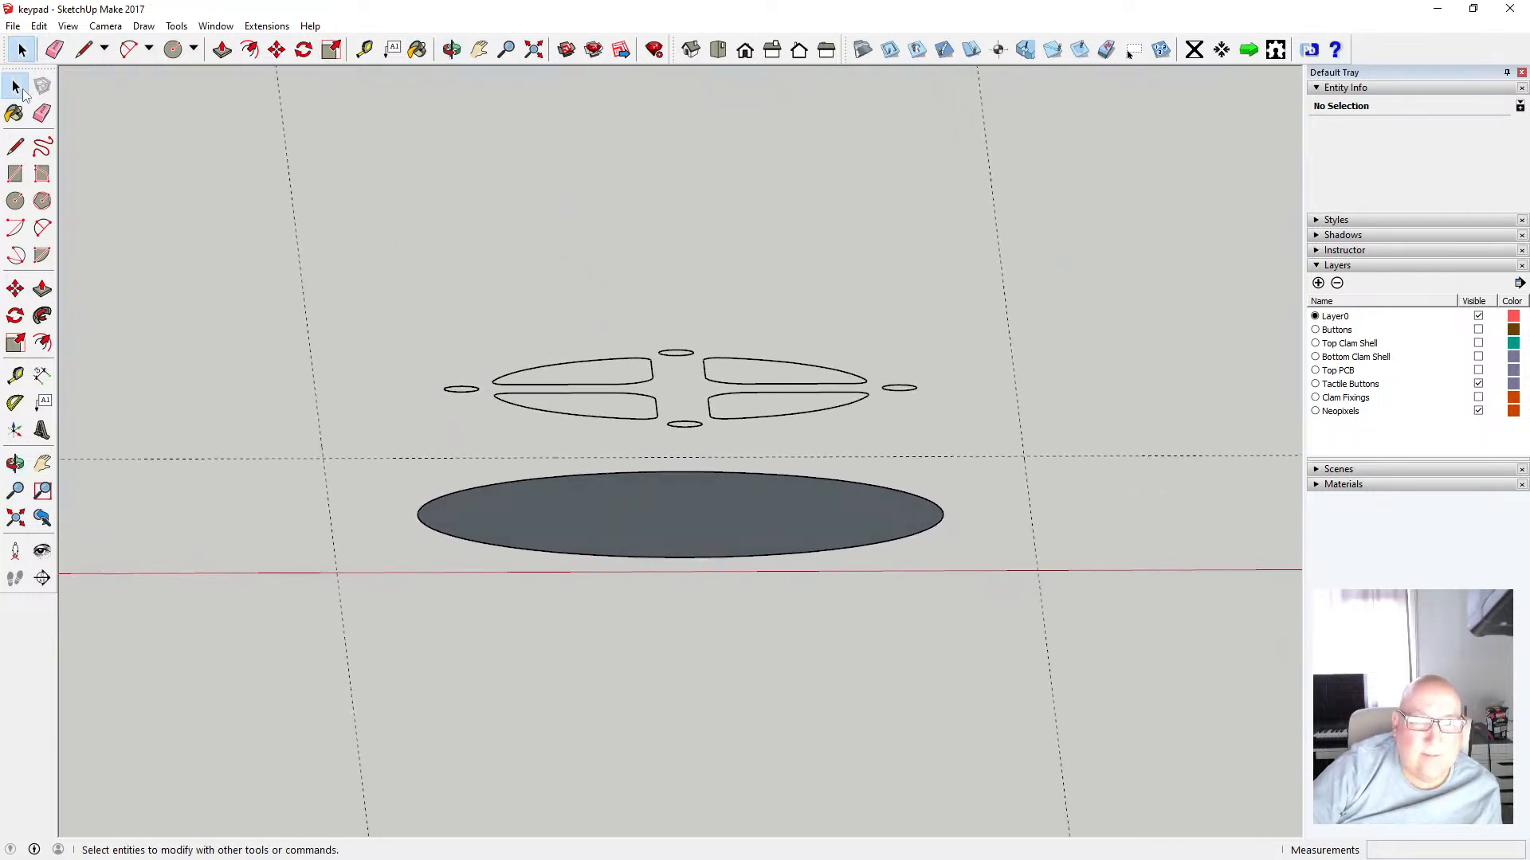
left_click_drag(397, 309, 950, 458)
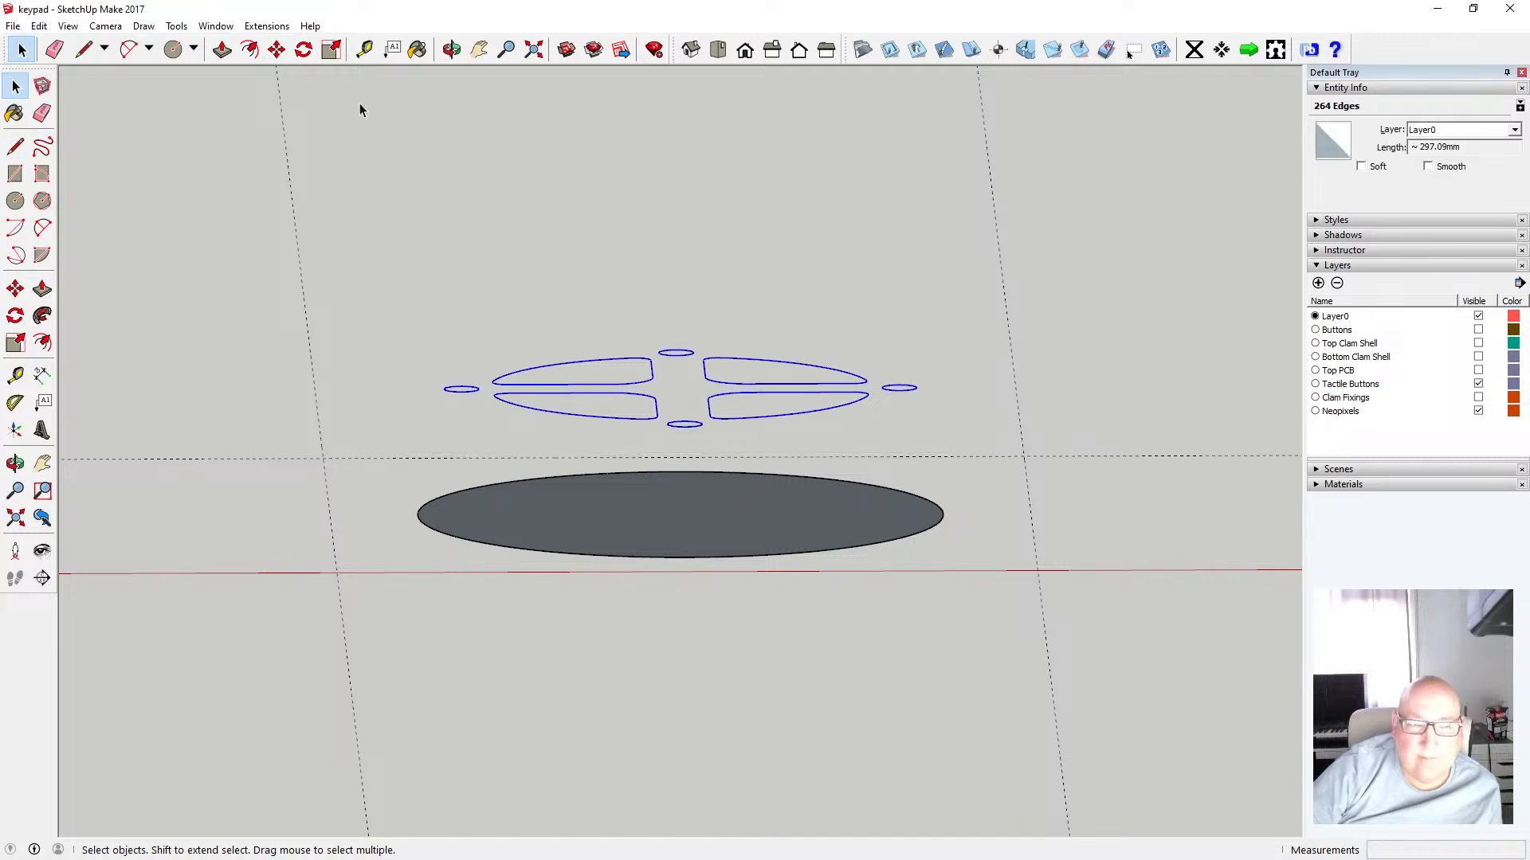
left_click(277, 49)
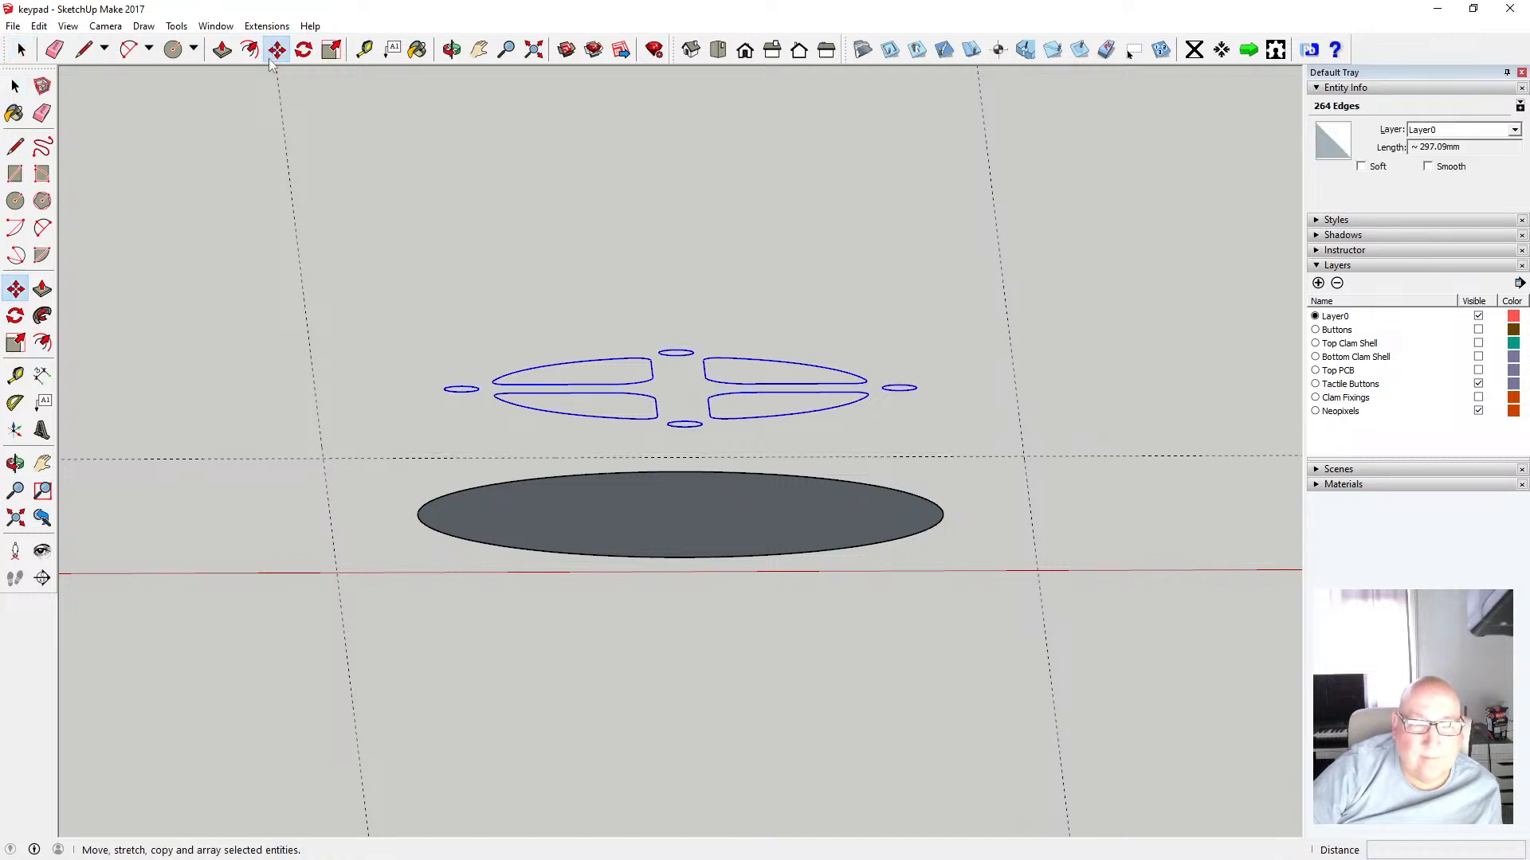
left_click(617, 420)
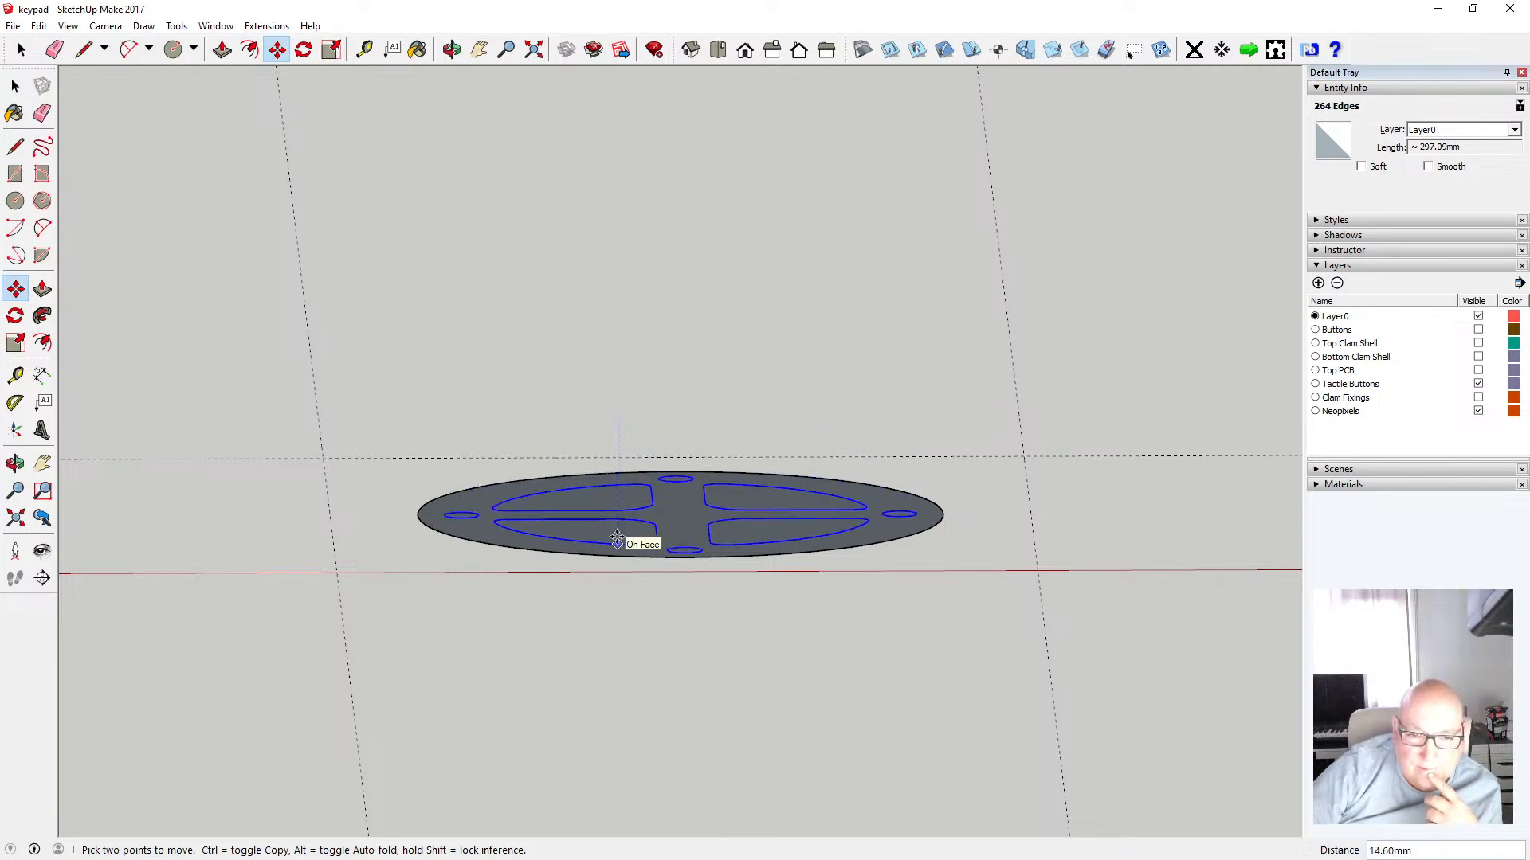
left_click(617, 538)
left_click(15, 86)
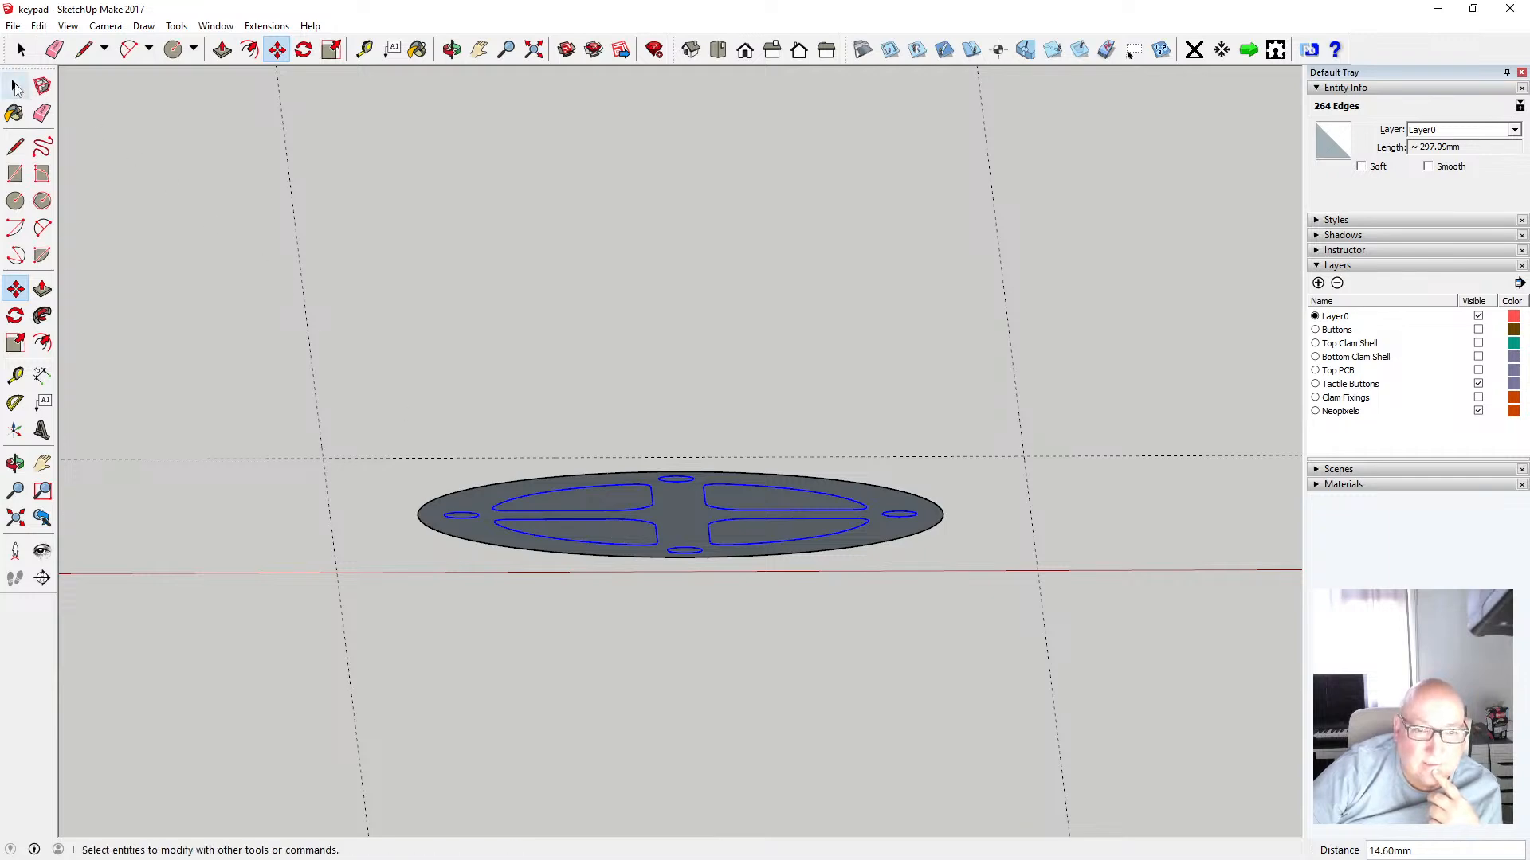
Inspect the faces of the button cutouts and holes on the circular face
left_click(16, 88)
left_click(338, 238)
left_click(452, 50)
left_click_drag(670, 306, 635, 461)
left_click(15, 86)
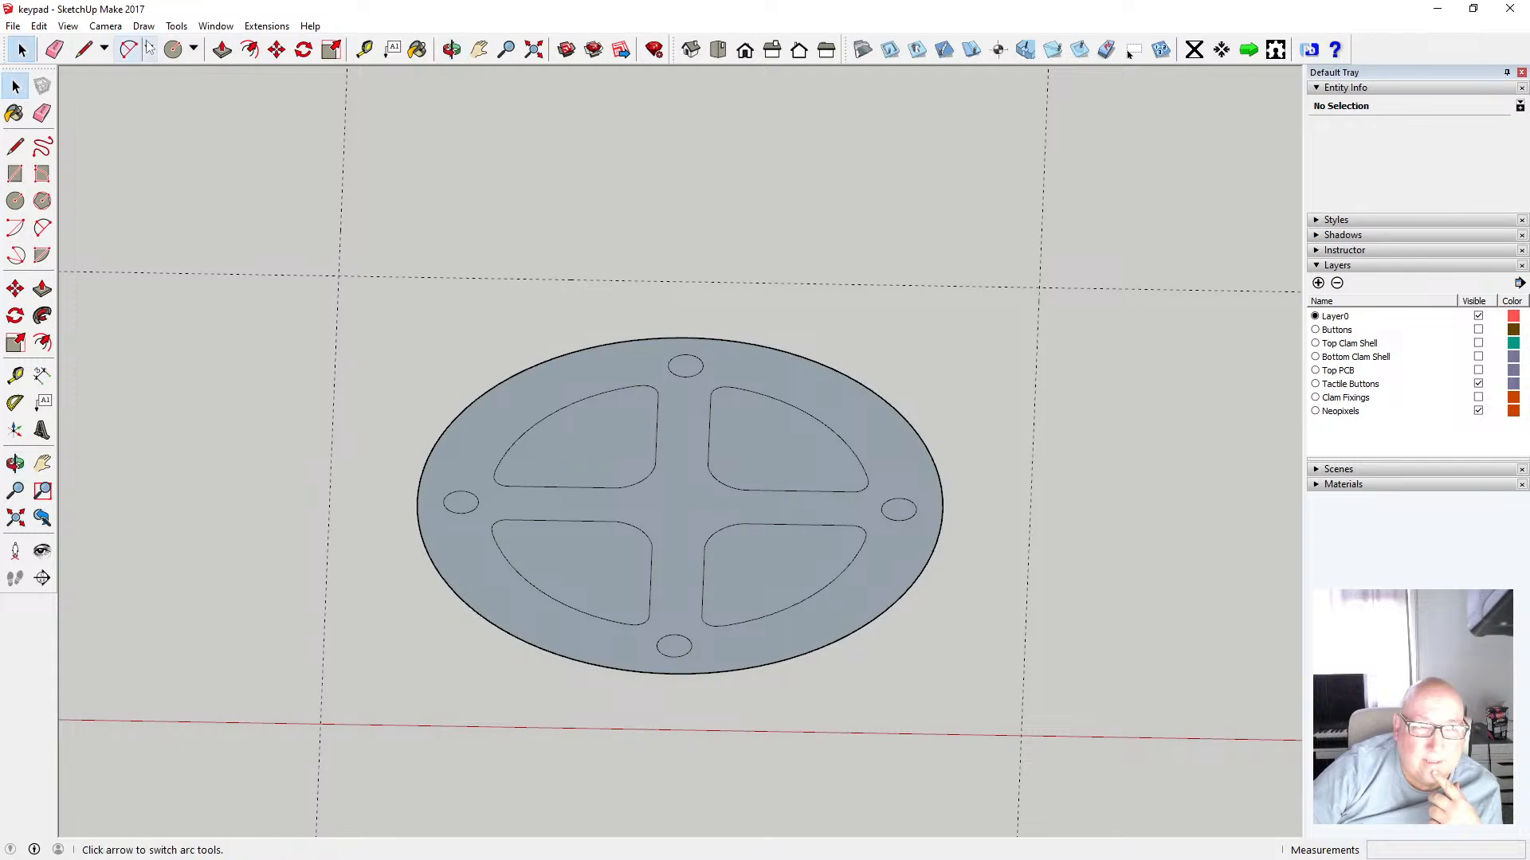
left_click(107, 26)
left_click(137, 121)
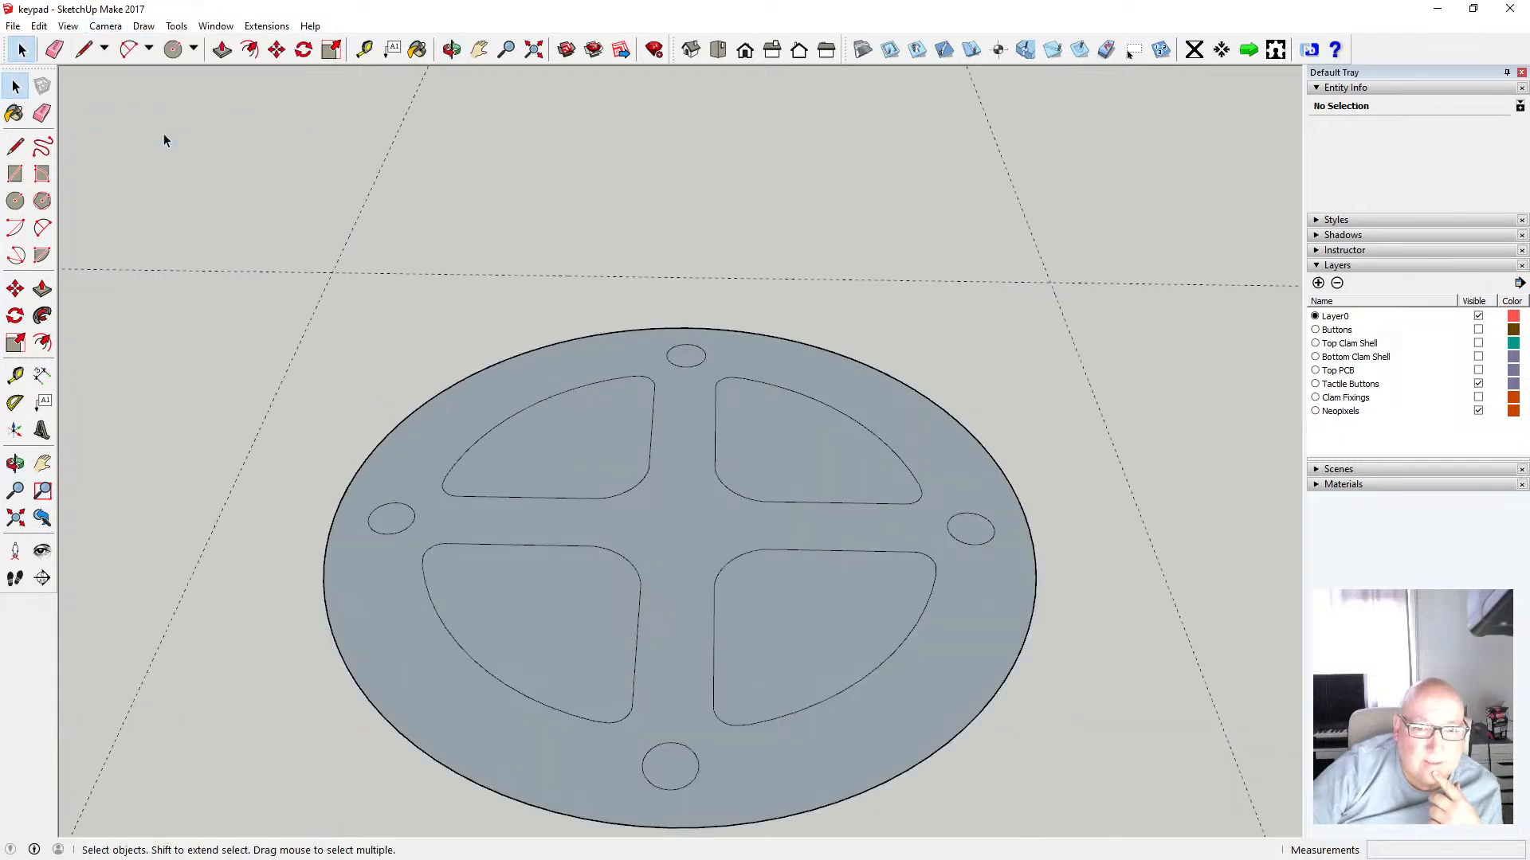
left_click(663, 526)
left_click(604, 448)
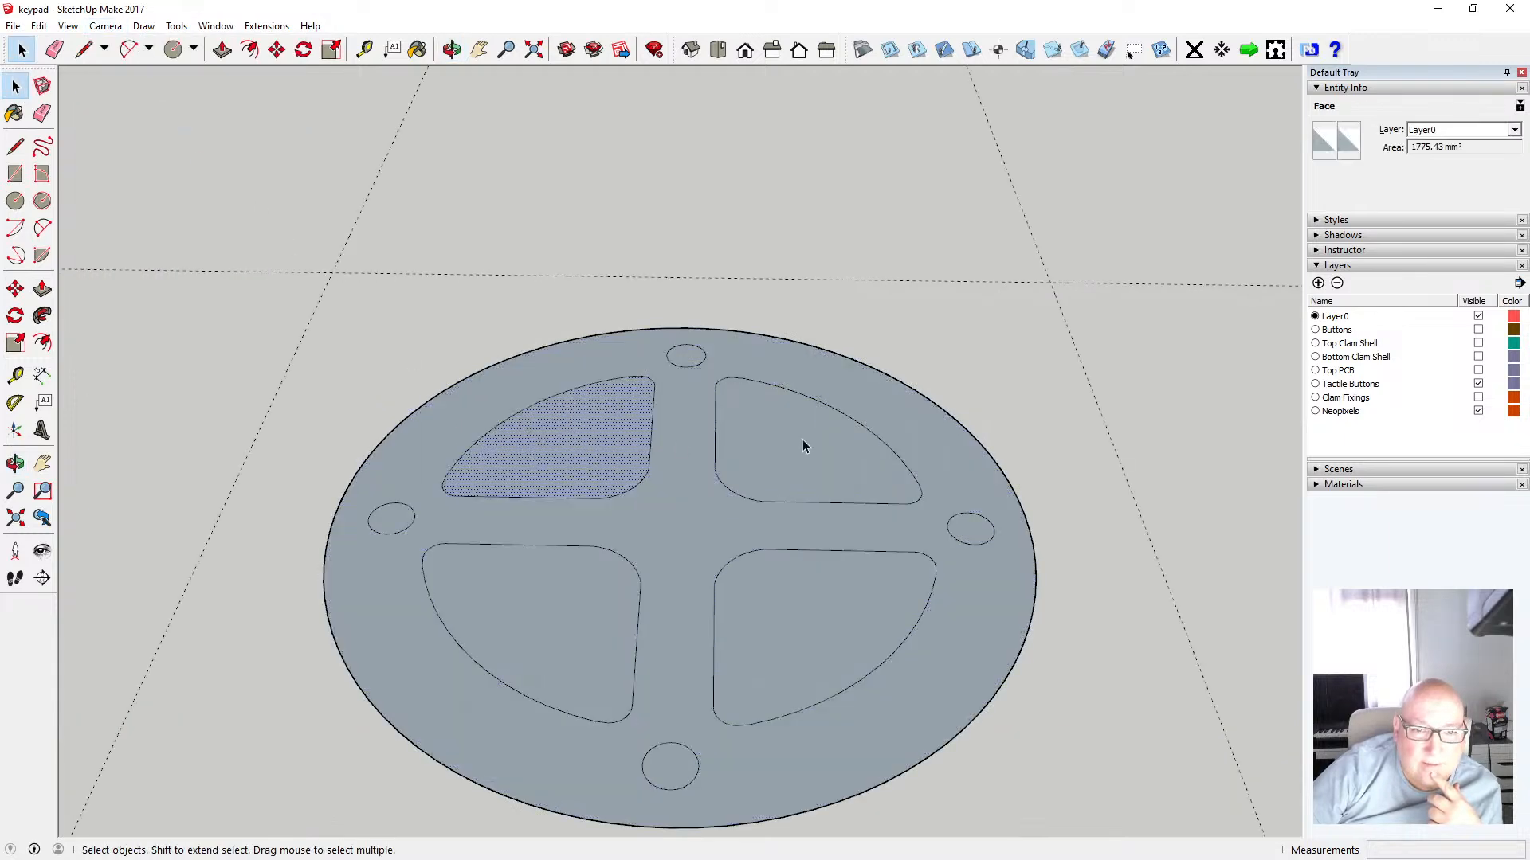
left_click(802, 438)
left_click(686, 355)
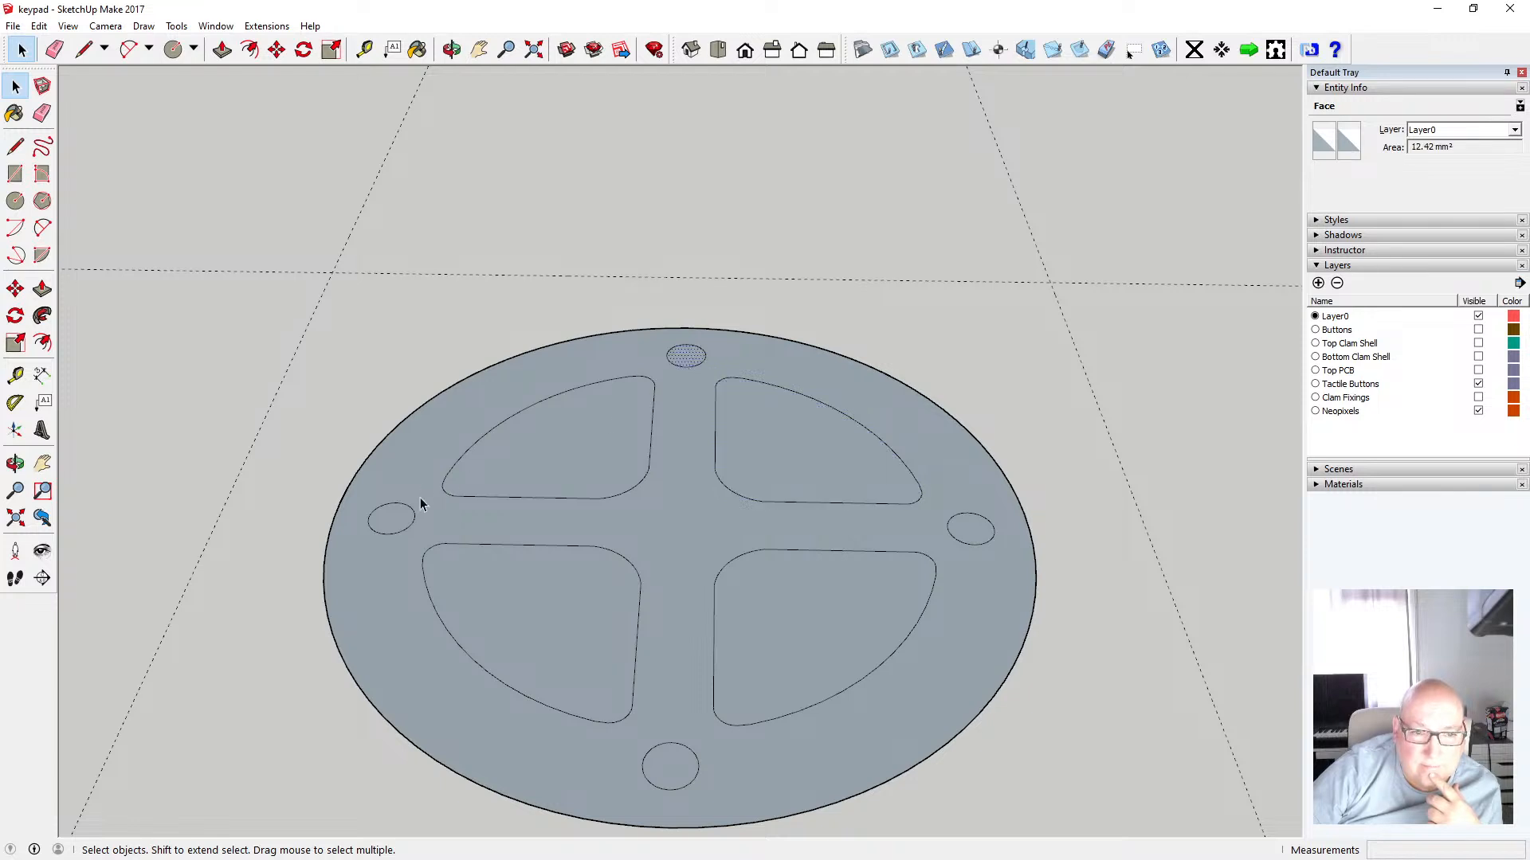
left_click(398, 526)
left_click(671, 763)
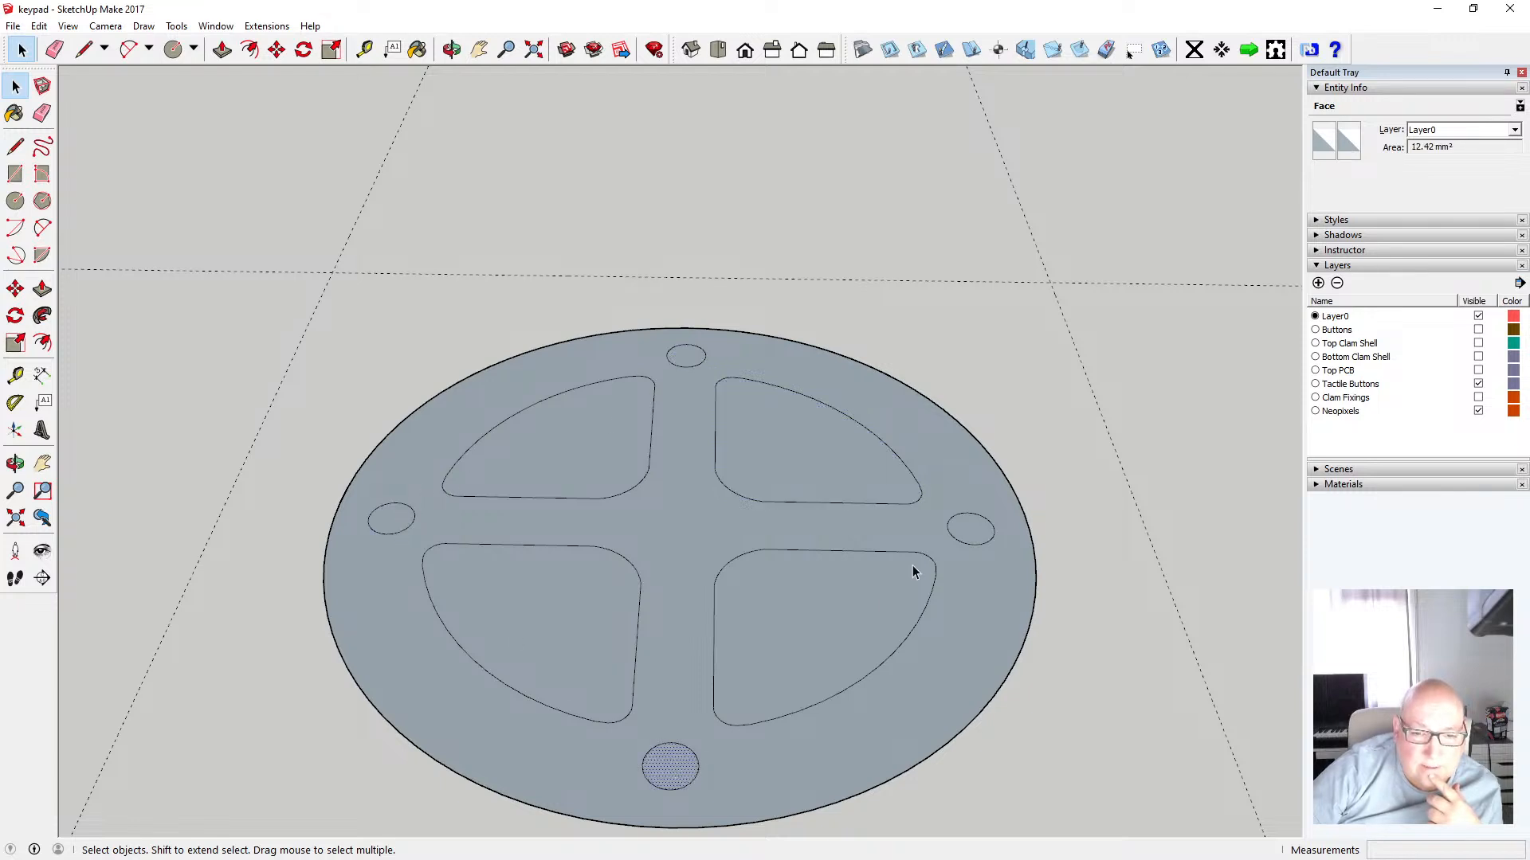
left_click(980, 534)
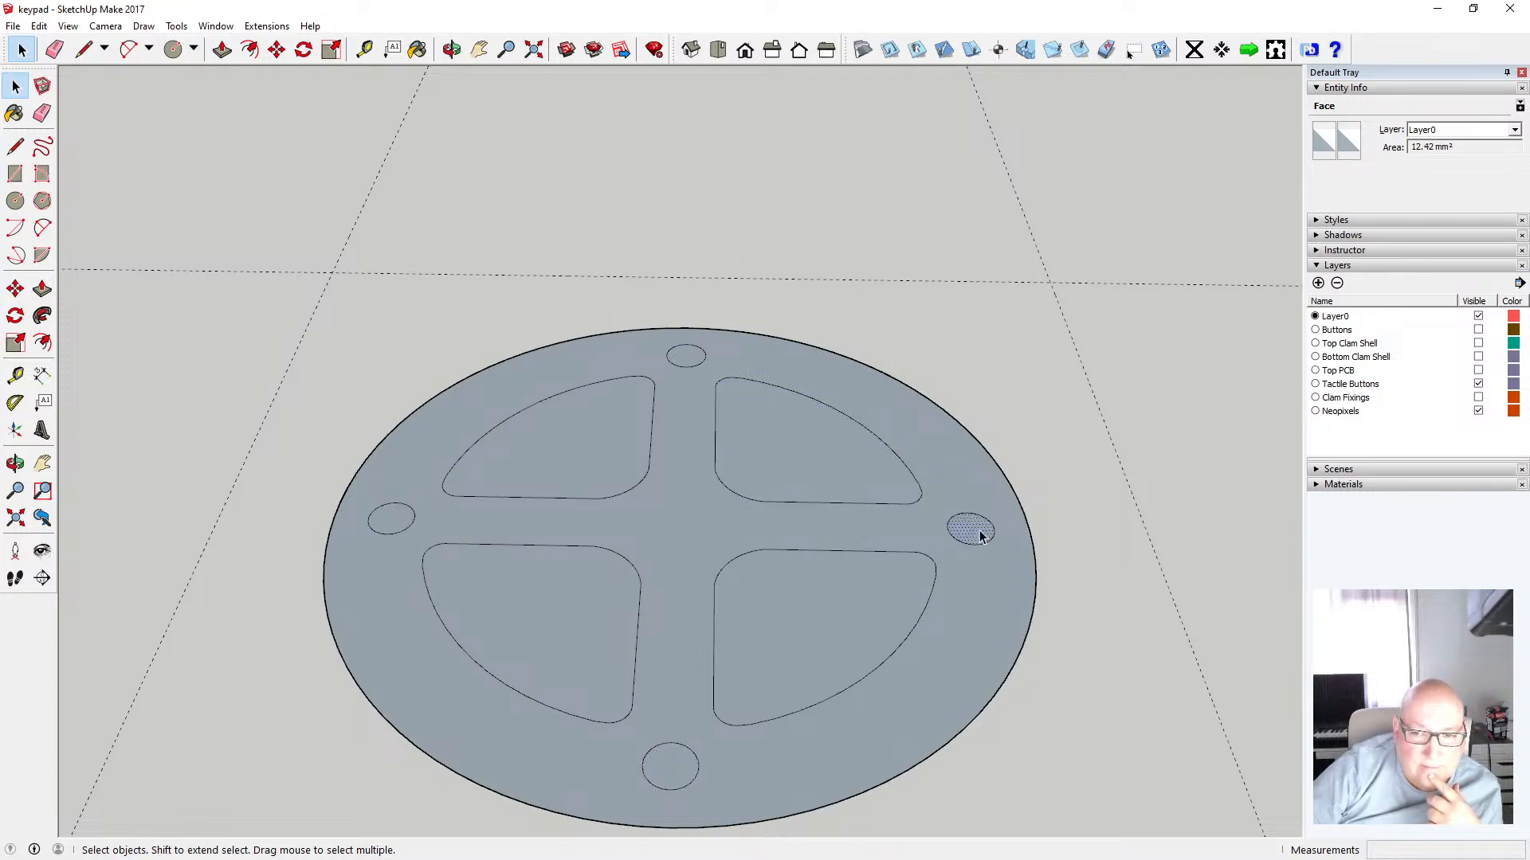
left_click(506, 311)
scroll(563, 331, "down", 3)
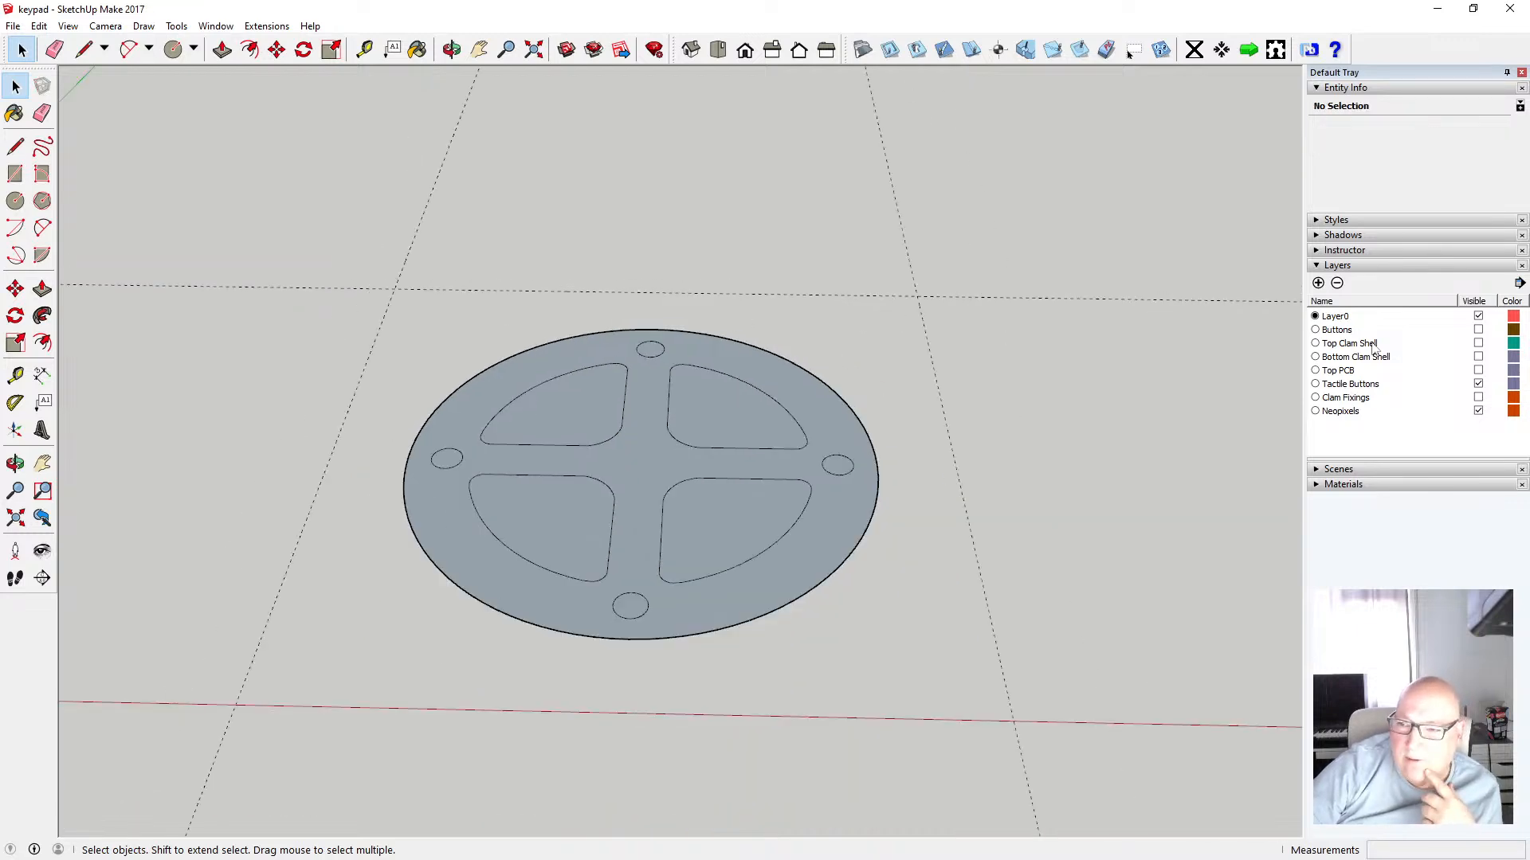
Show the Top Clam Shell layer and measure the gap between the shell and the new face
left_click(1478, 344)
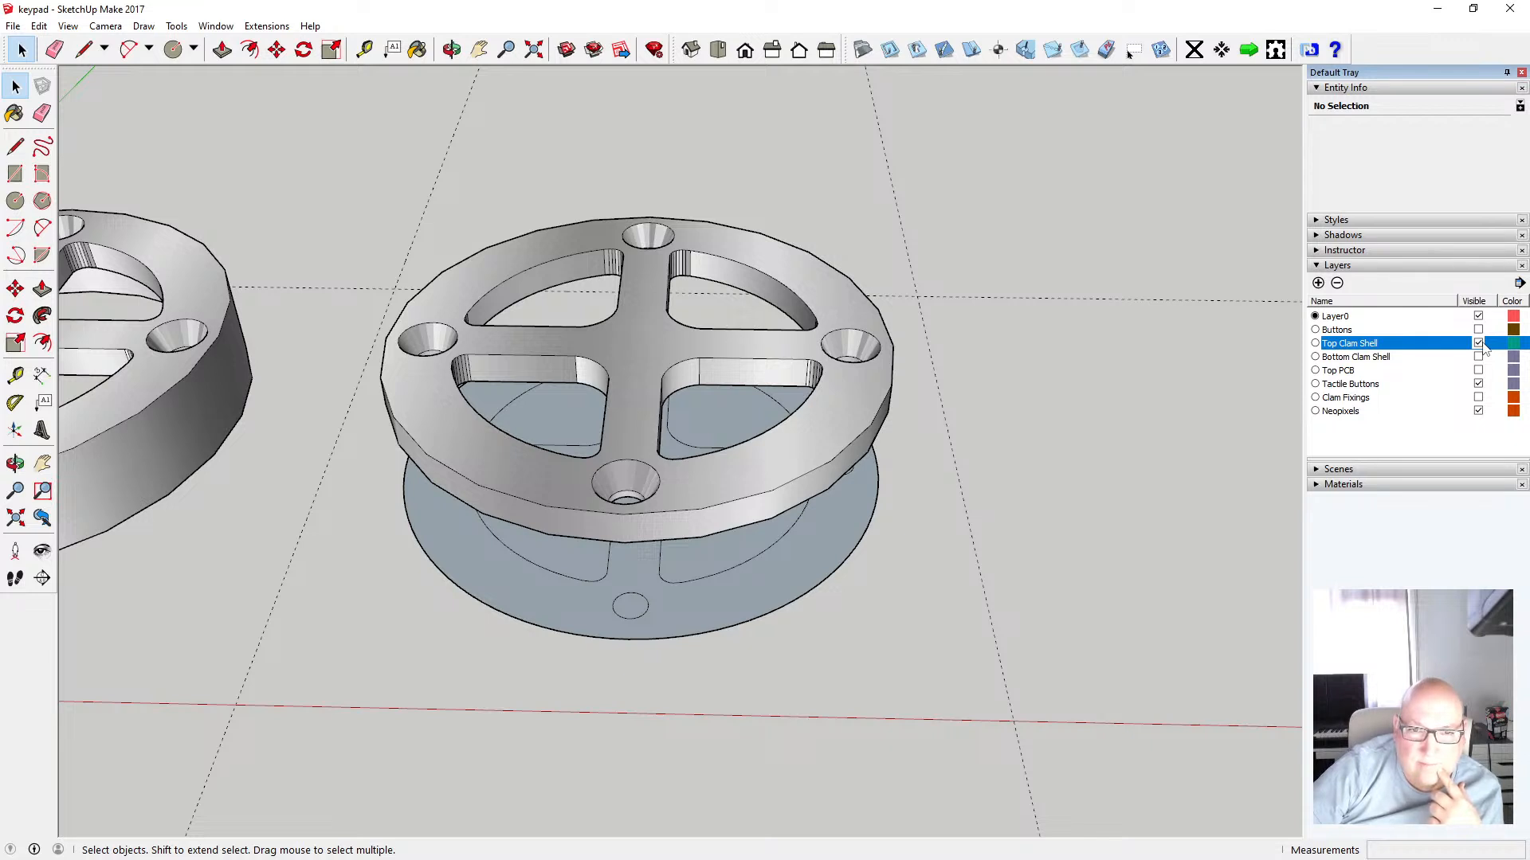
left_click(1478, 343)
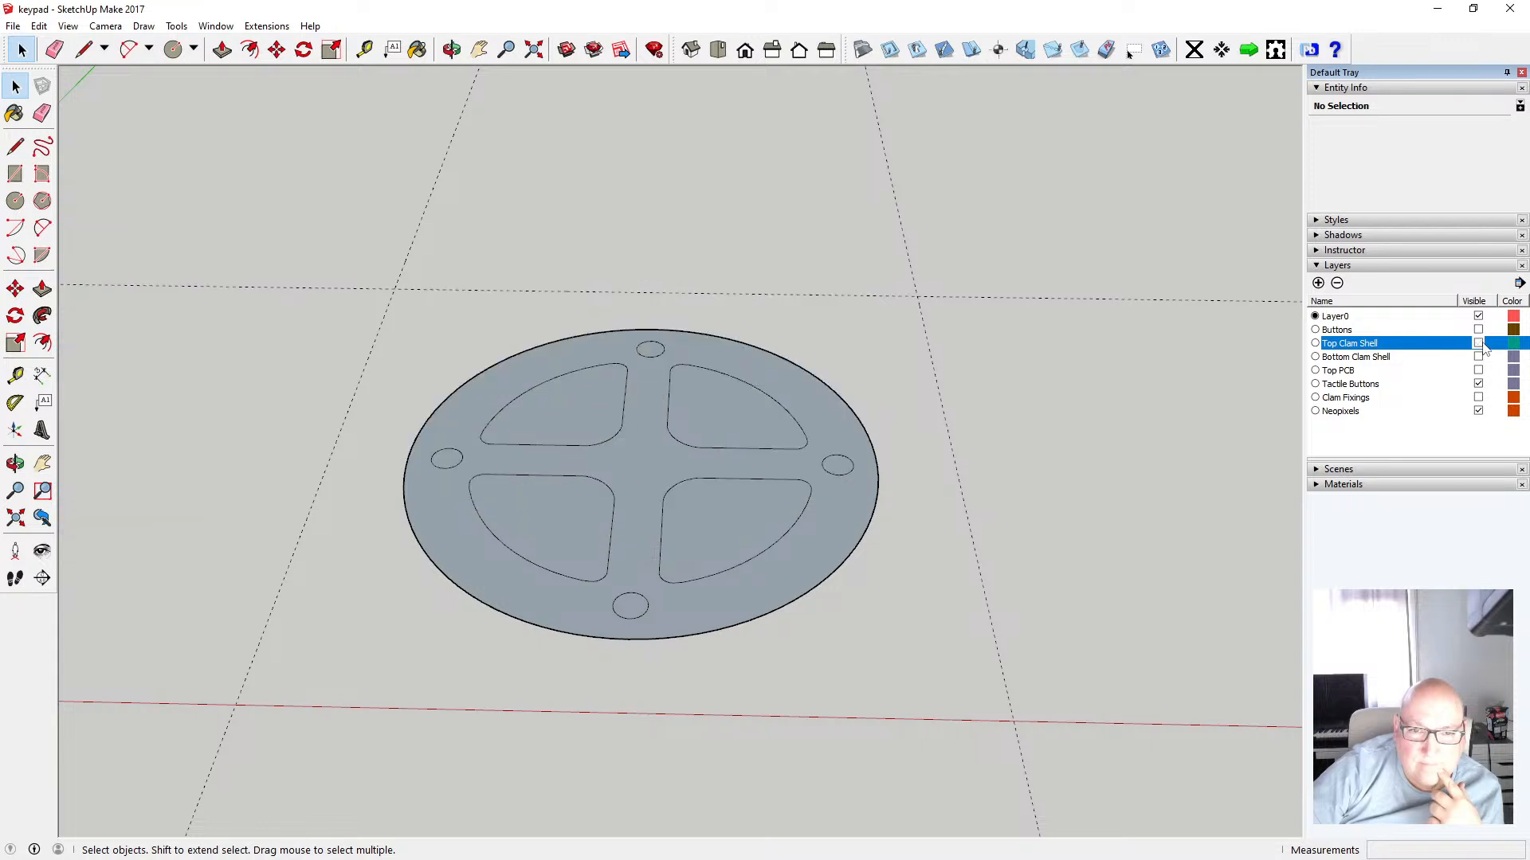
left_click(1479, 343)
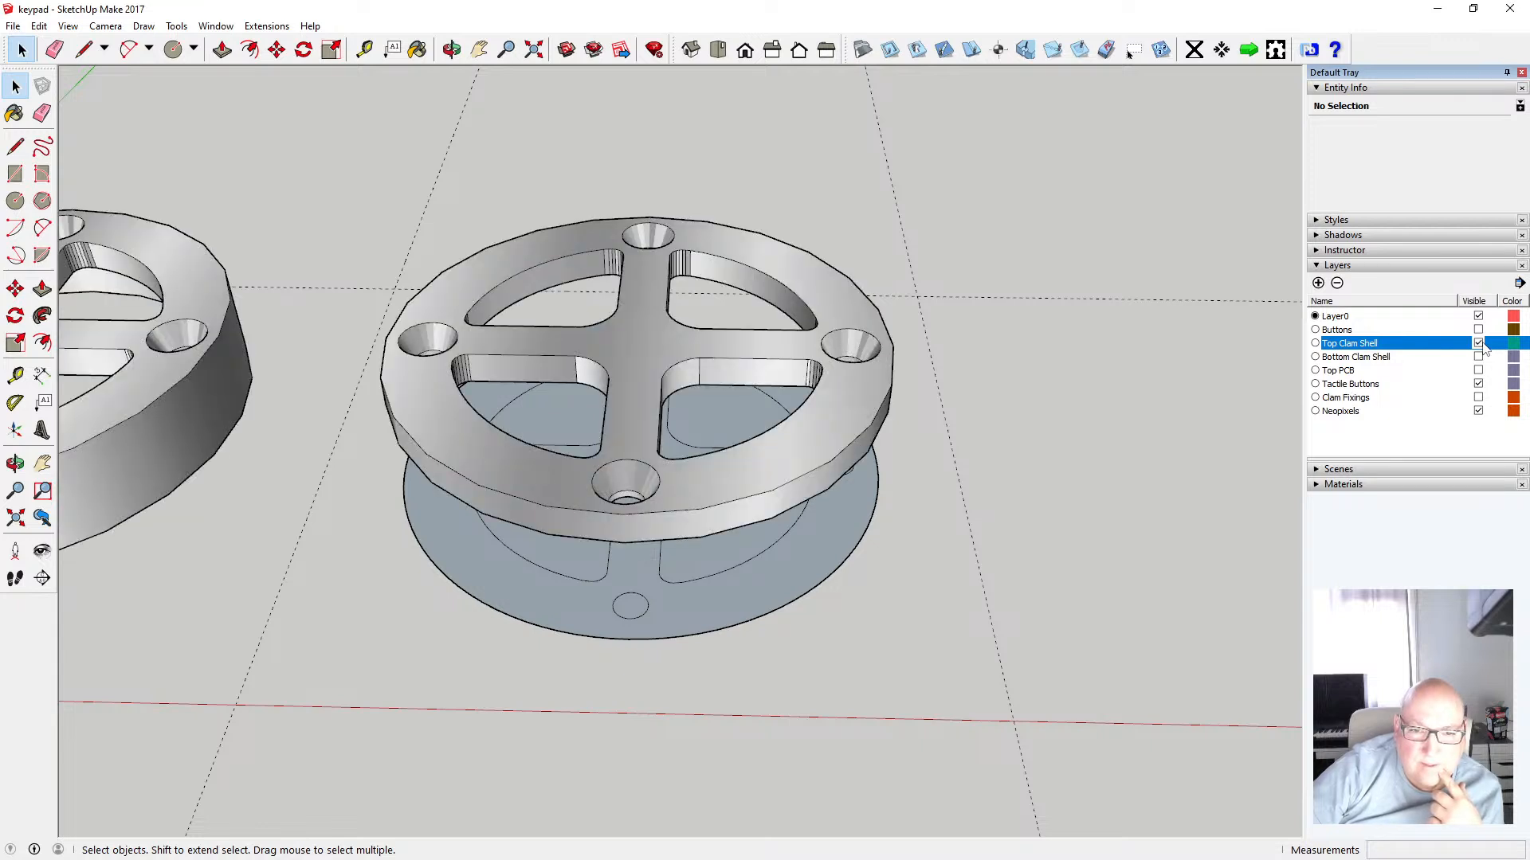
left_click(364, 49)
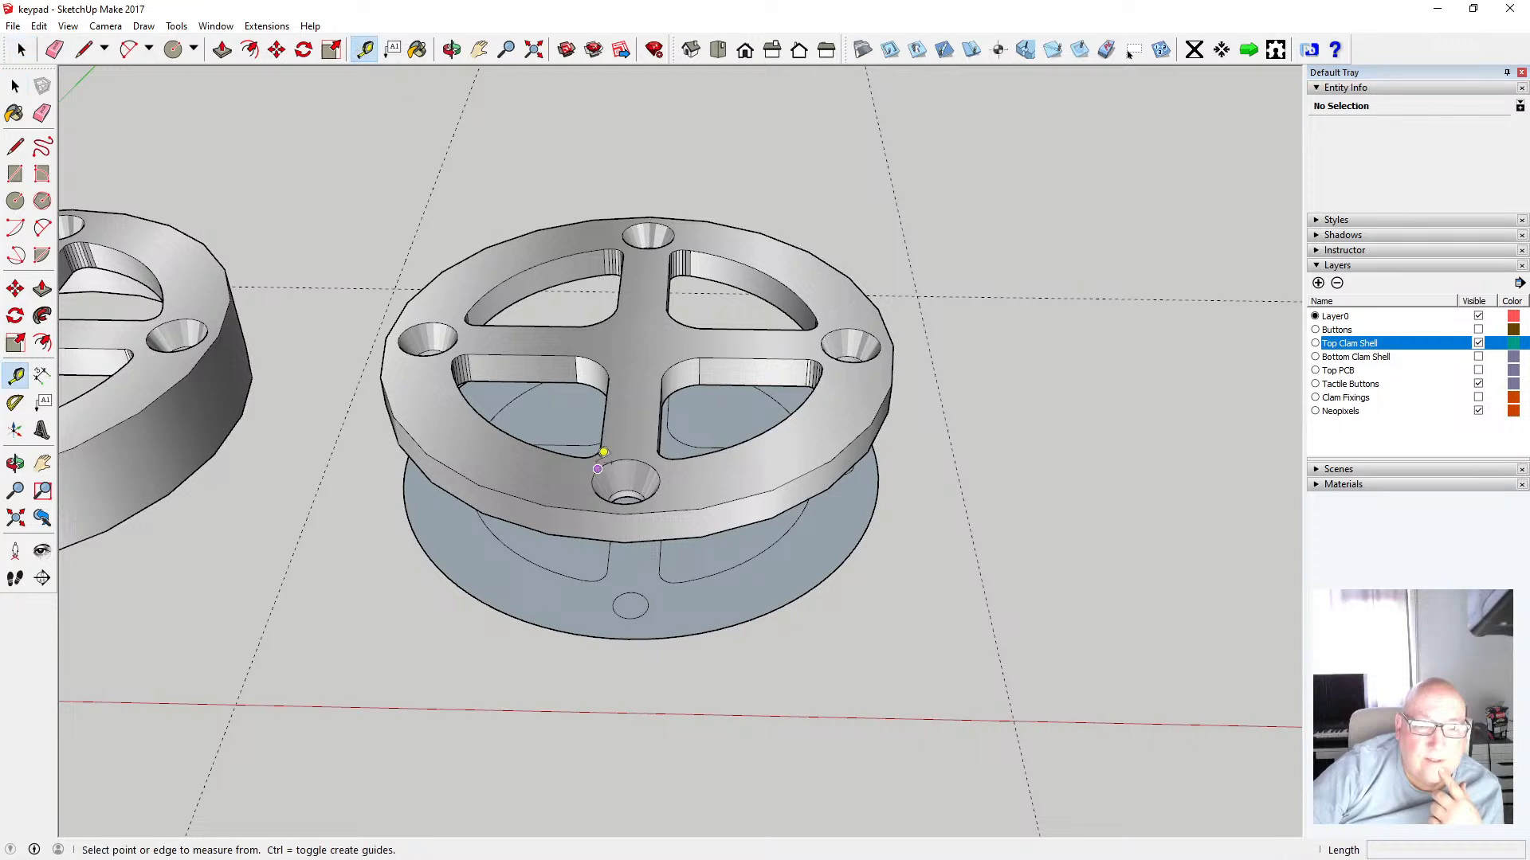
left_click(624, 541)
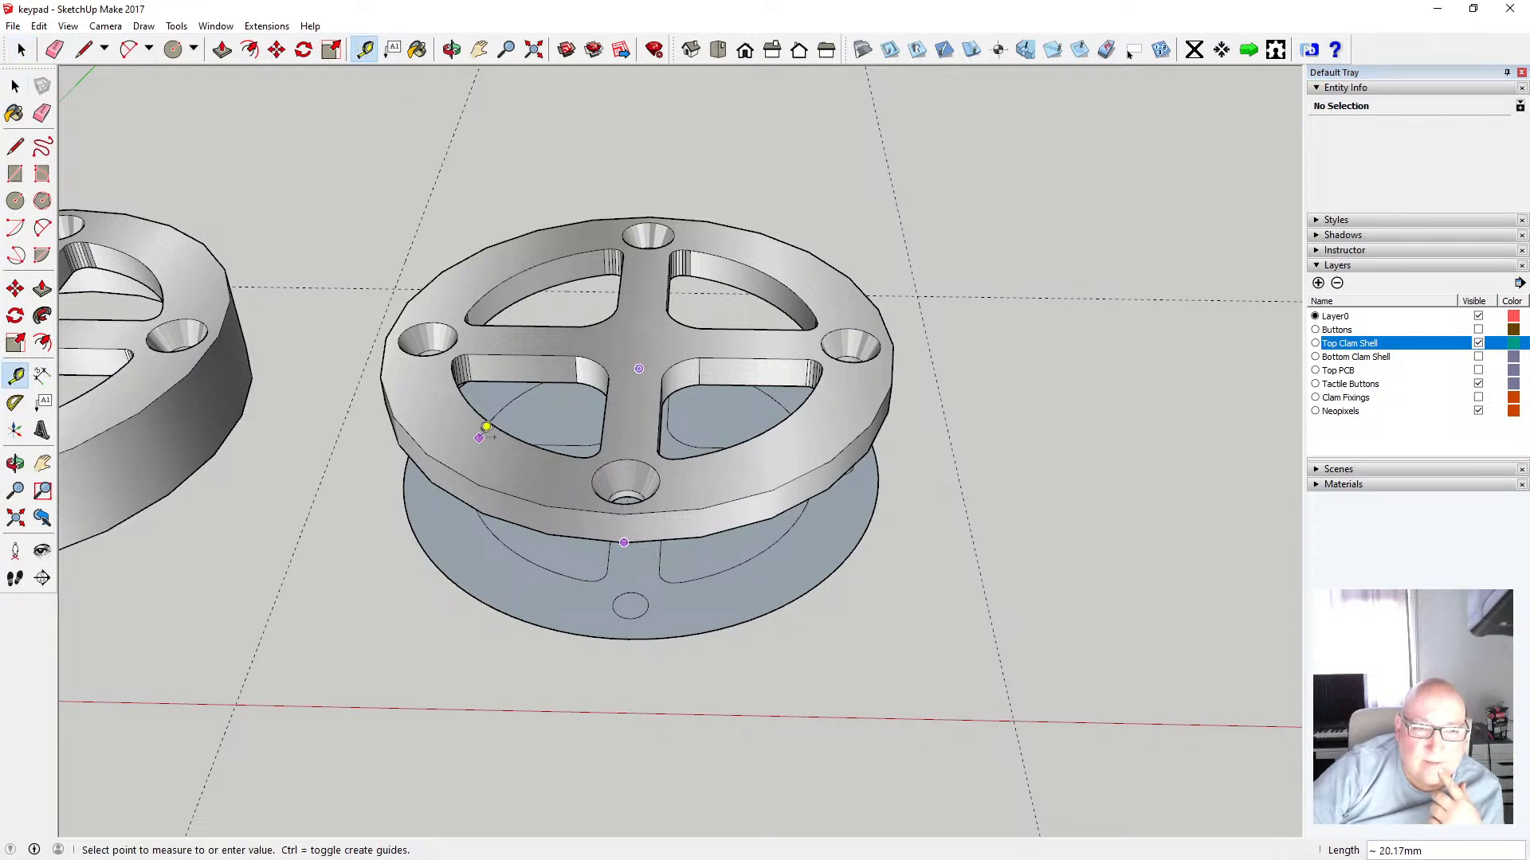
left_click(15, 86)
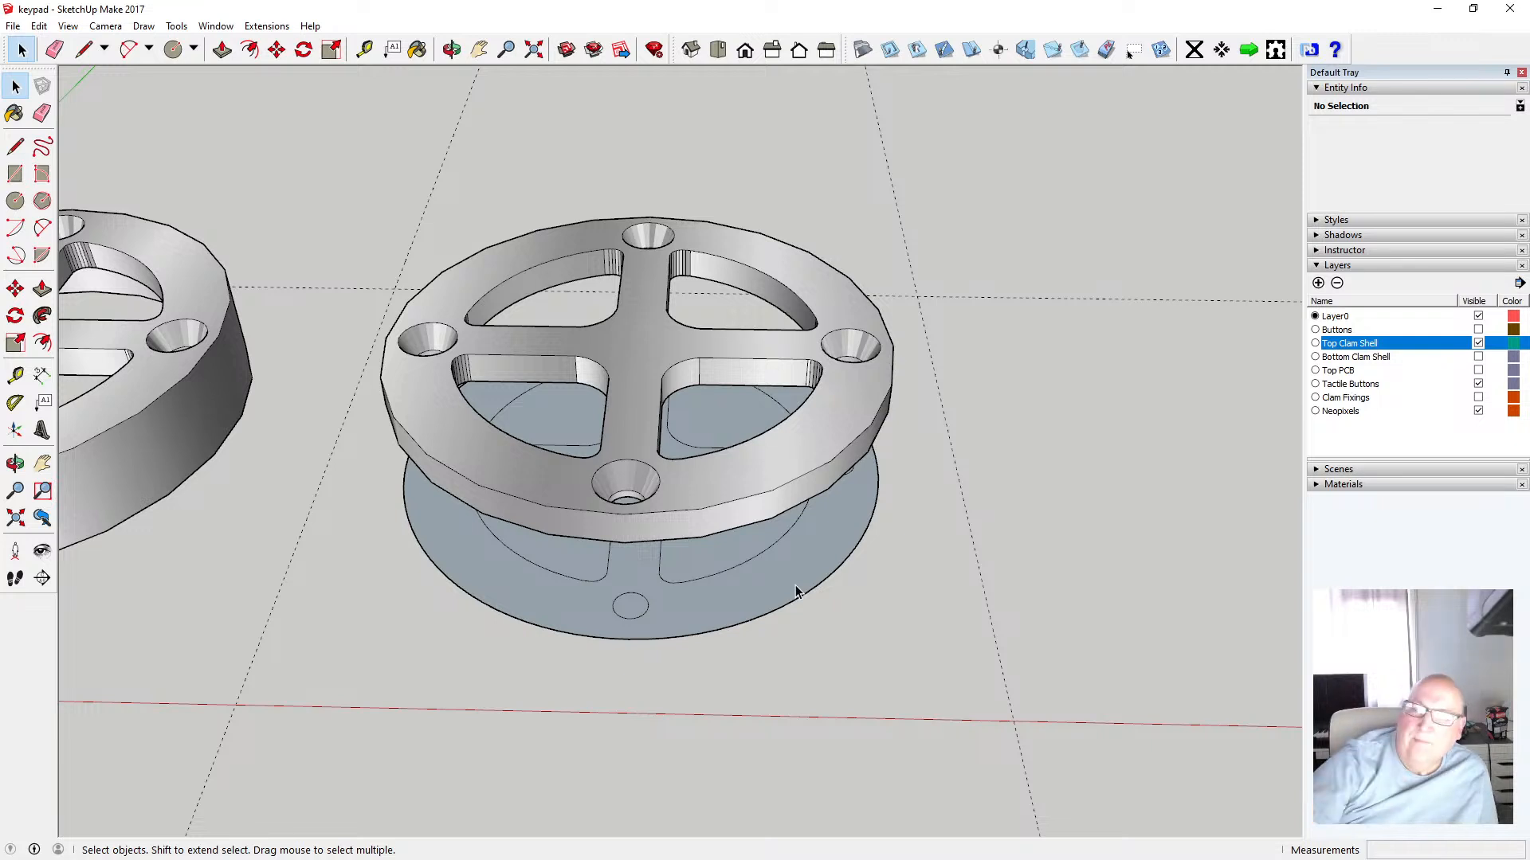
left_click(1479, 344)
Compare the new face with the Top Clam Shell and Top PCB layers from different angles
left_click(451, 50)
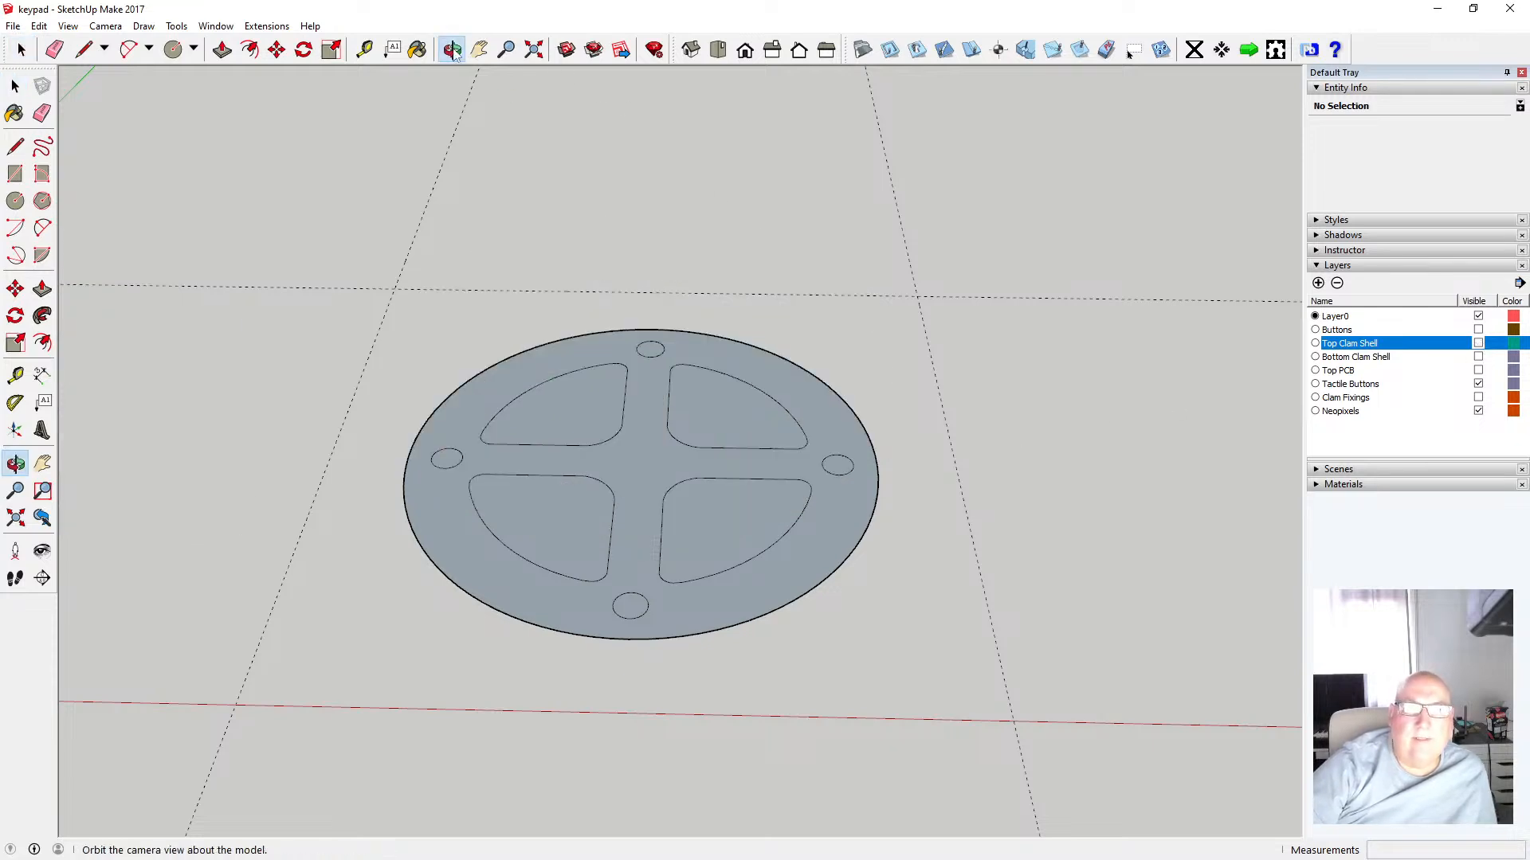
left_click_drag(717, 375, 713, 559)
scroll(671, 426, "up", 6)
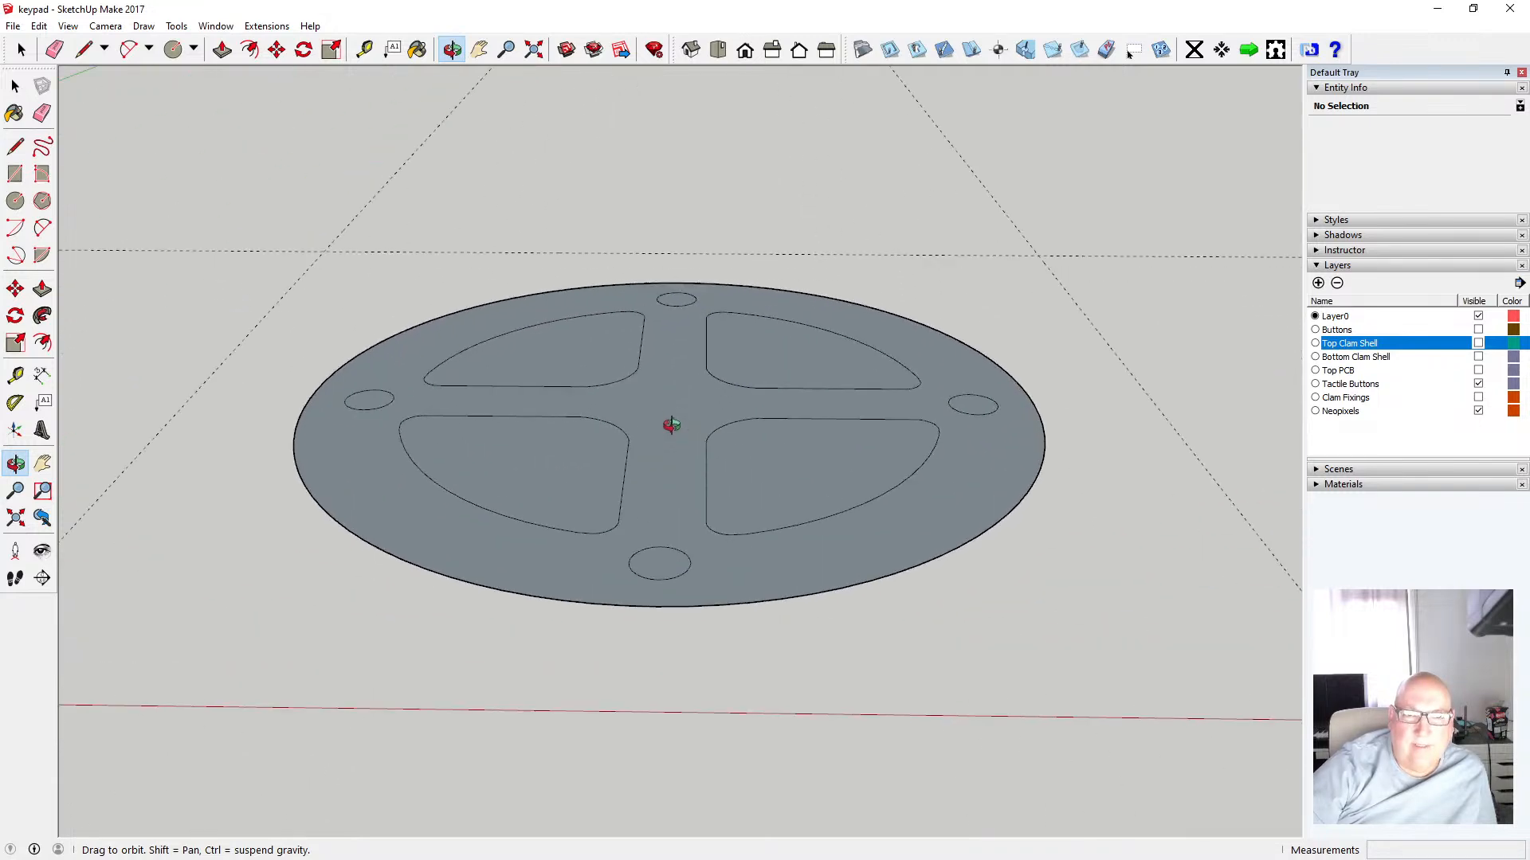
scroll(818, 431, "down", 2)
scroll(818, 431, "down", 5)
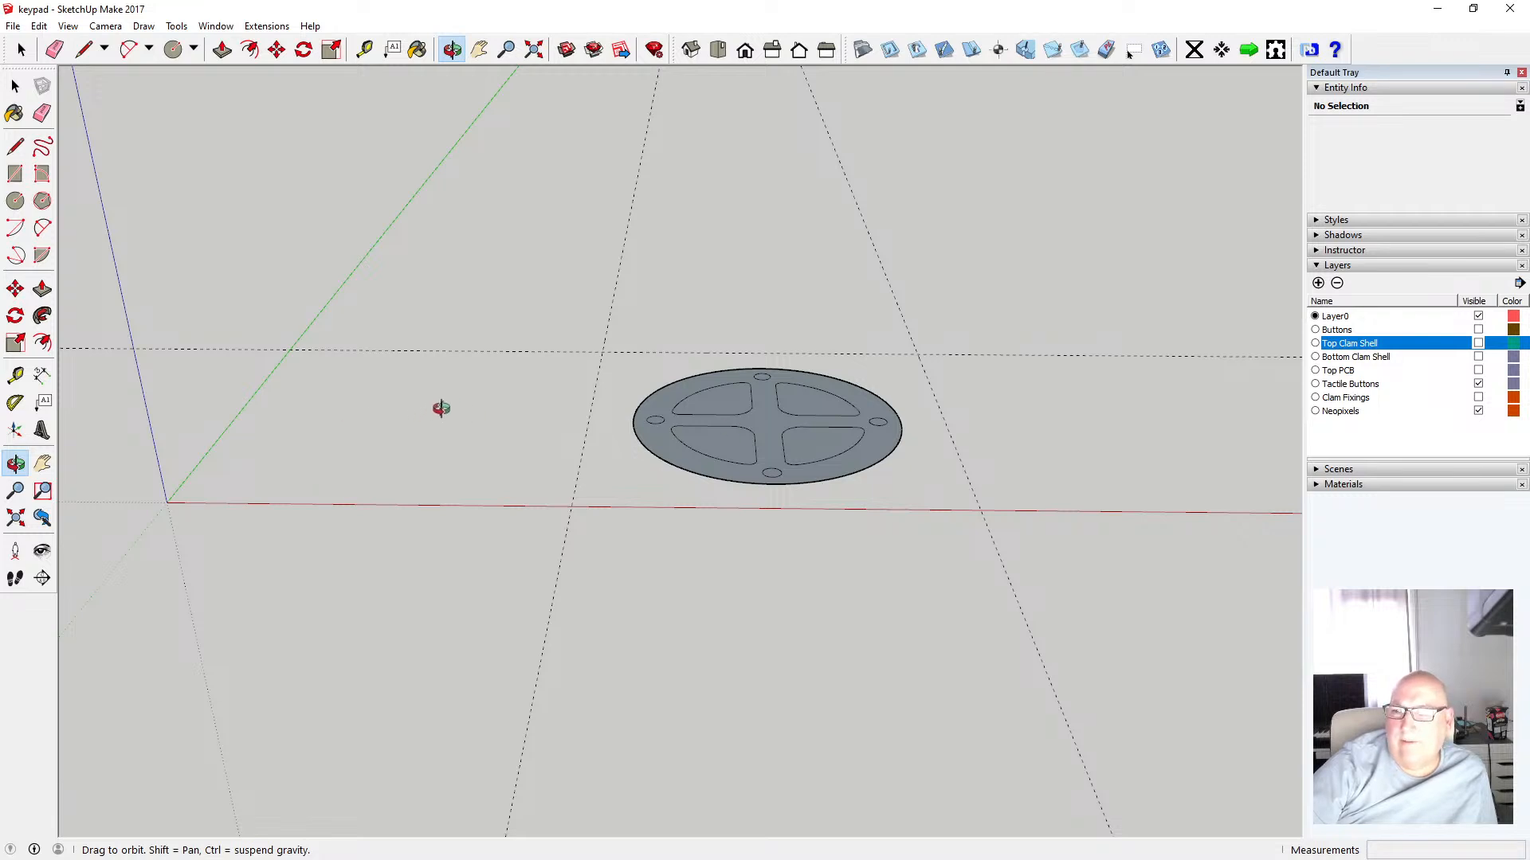
left_click(1478, 343)
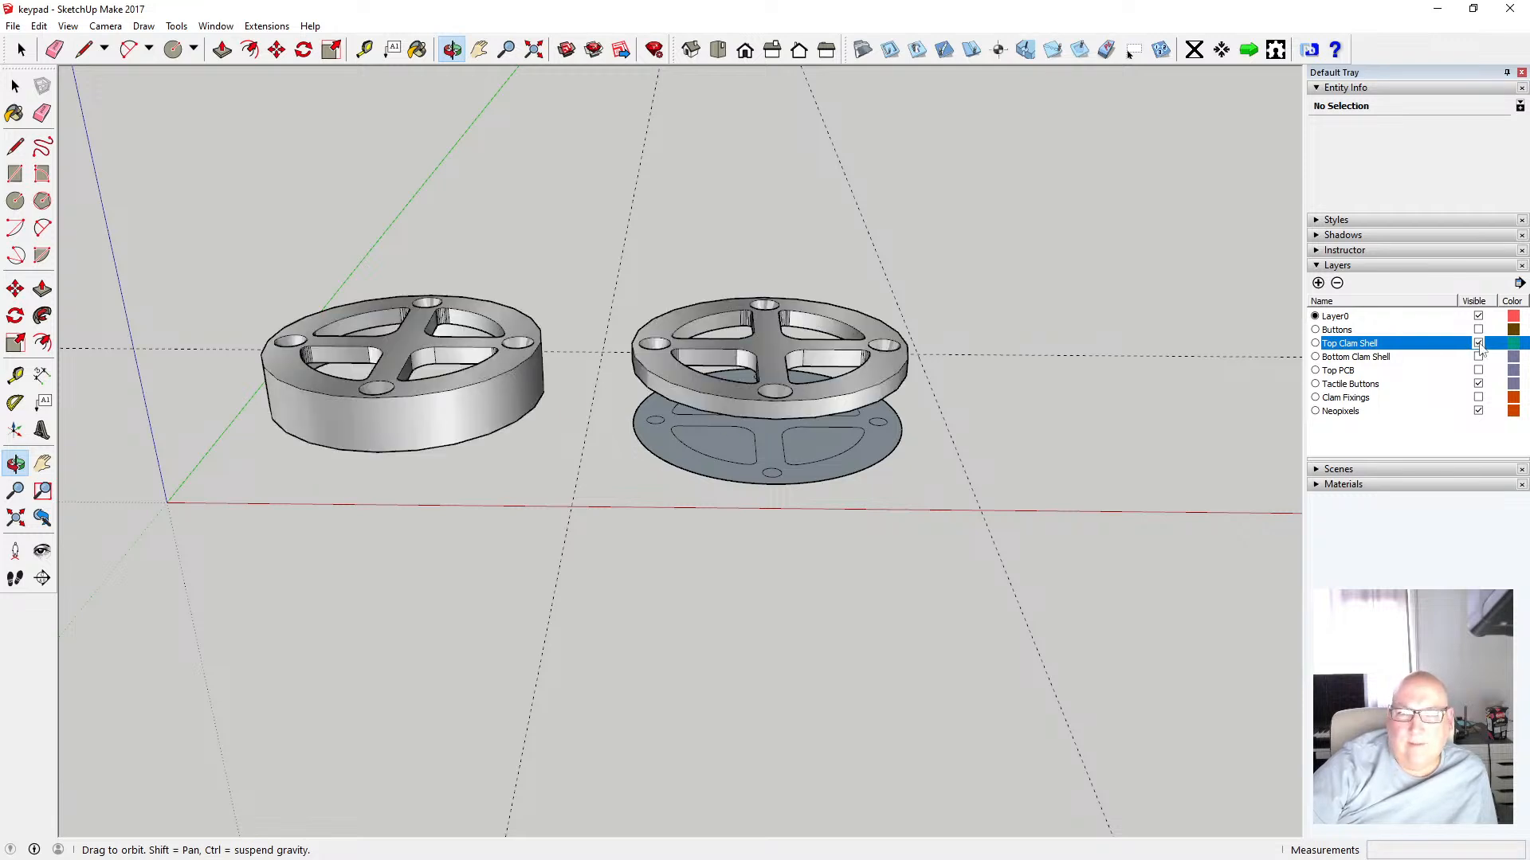
left_click(1478, 371)
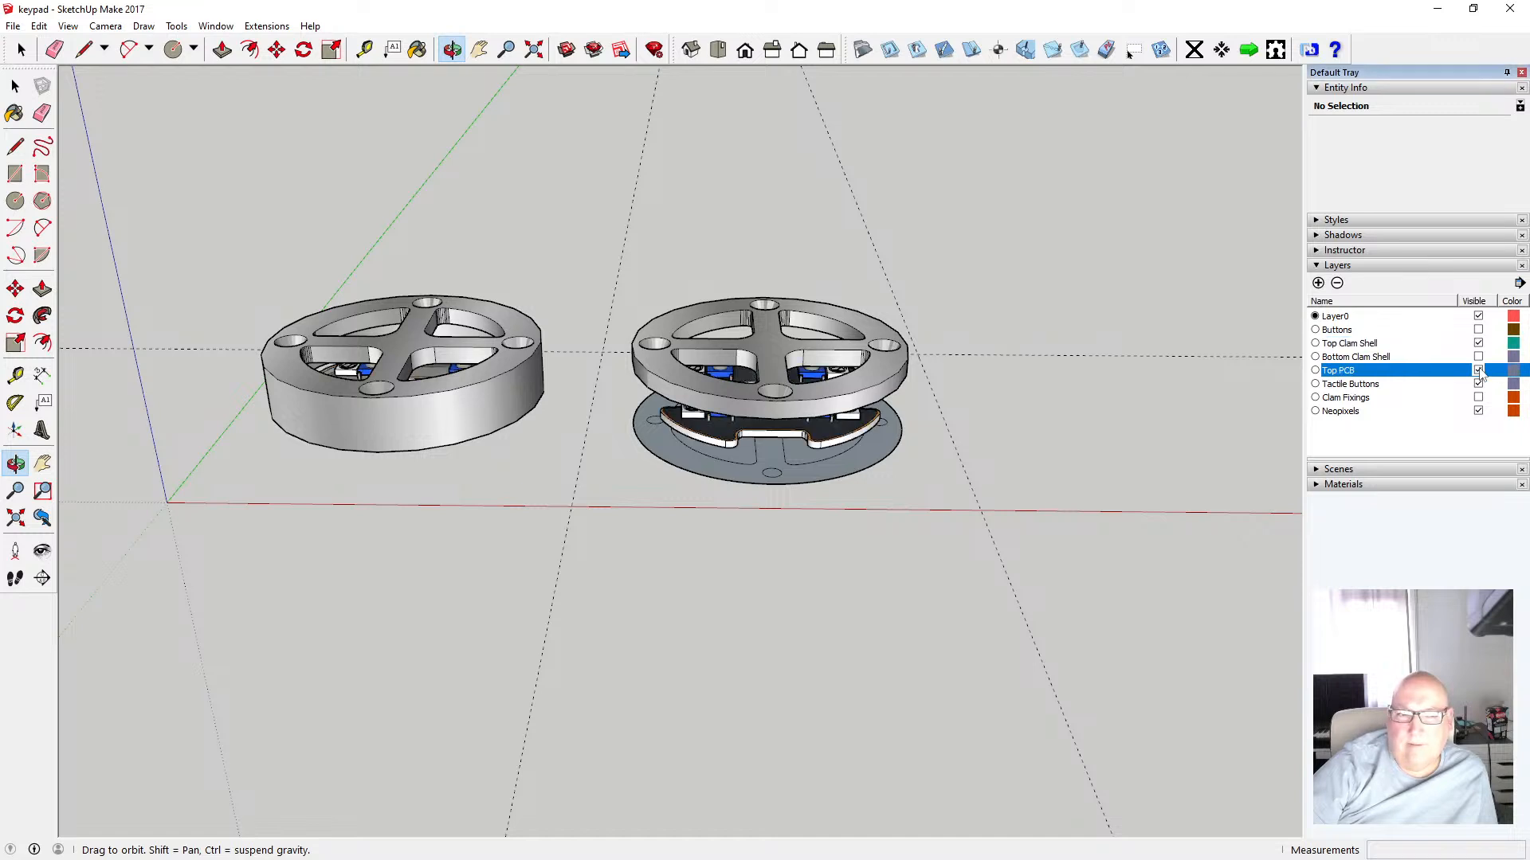
left_click(1478, 371)
left_click(1478, 343)
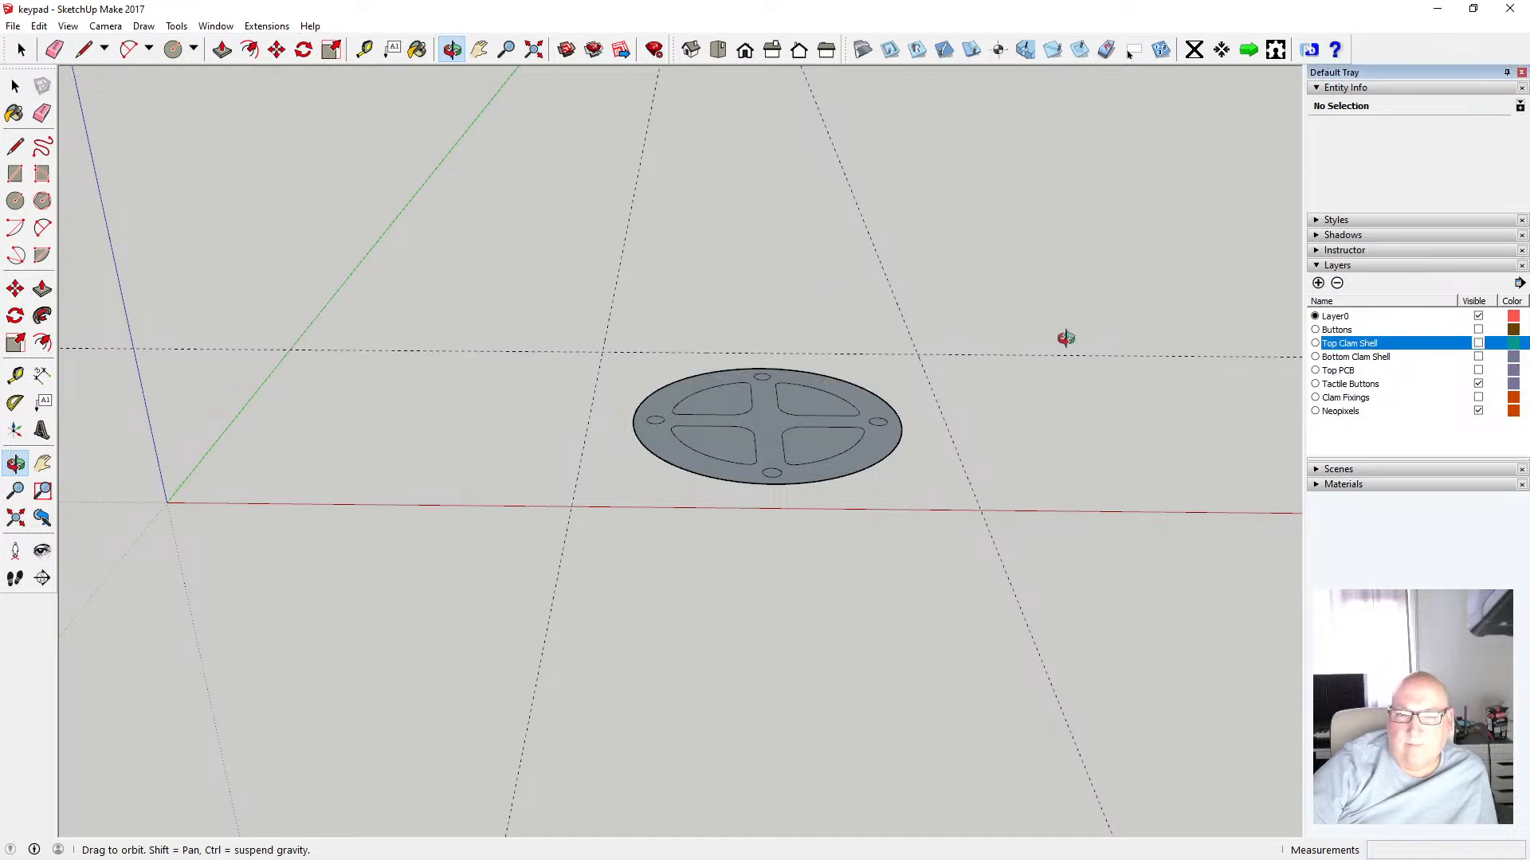
scroll(789, 399, "up", 3)
scroll(705, 498, "up", 2)
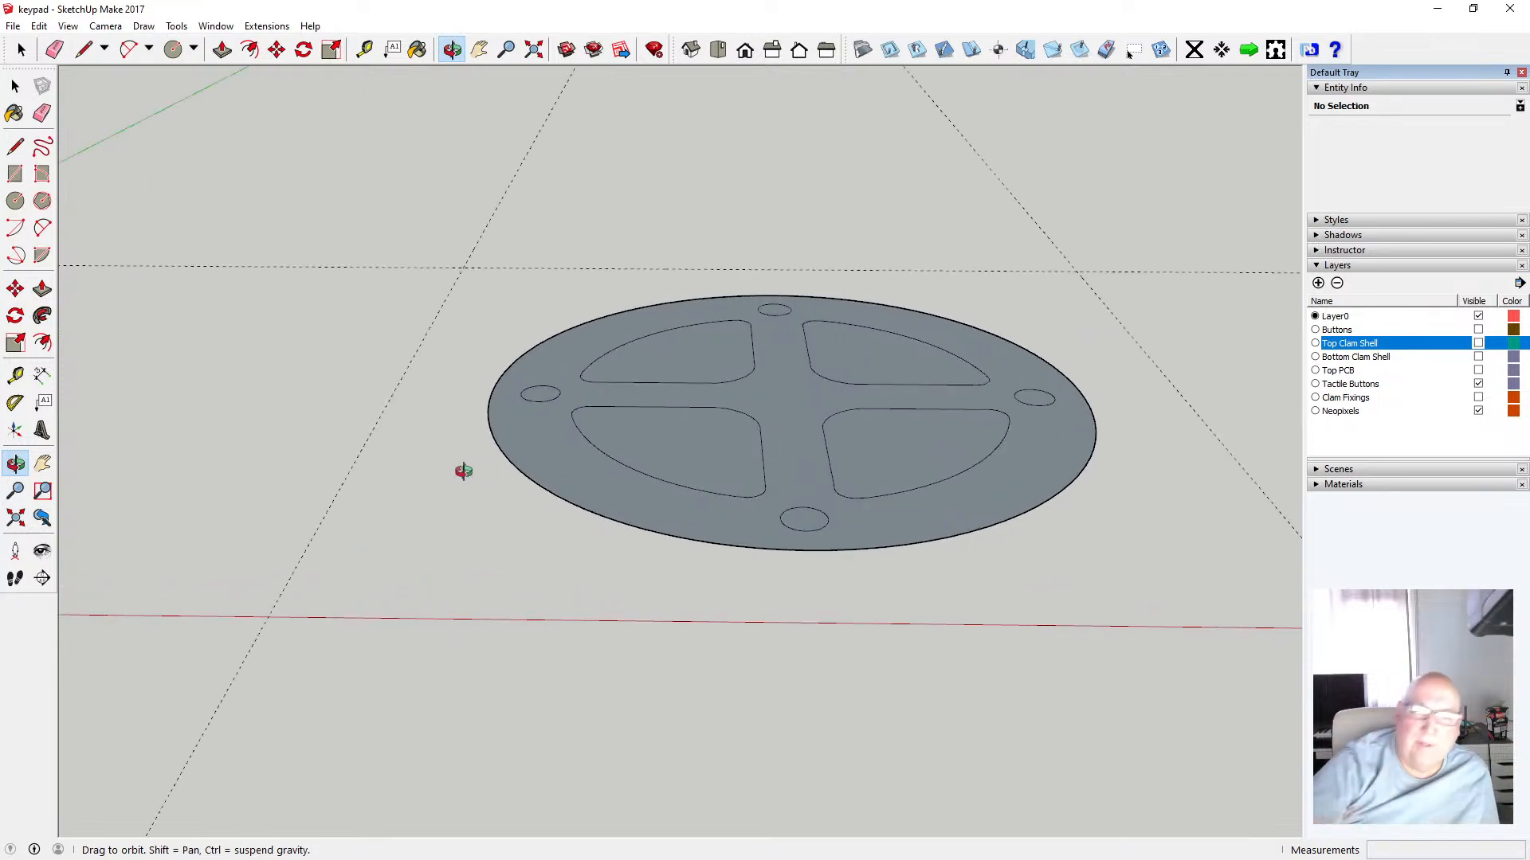
Select the whole disc and its individual edges to check the geometry
left_click(15, 85)
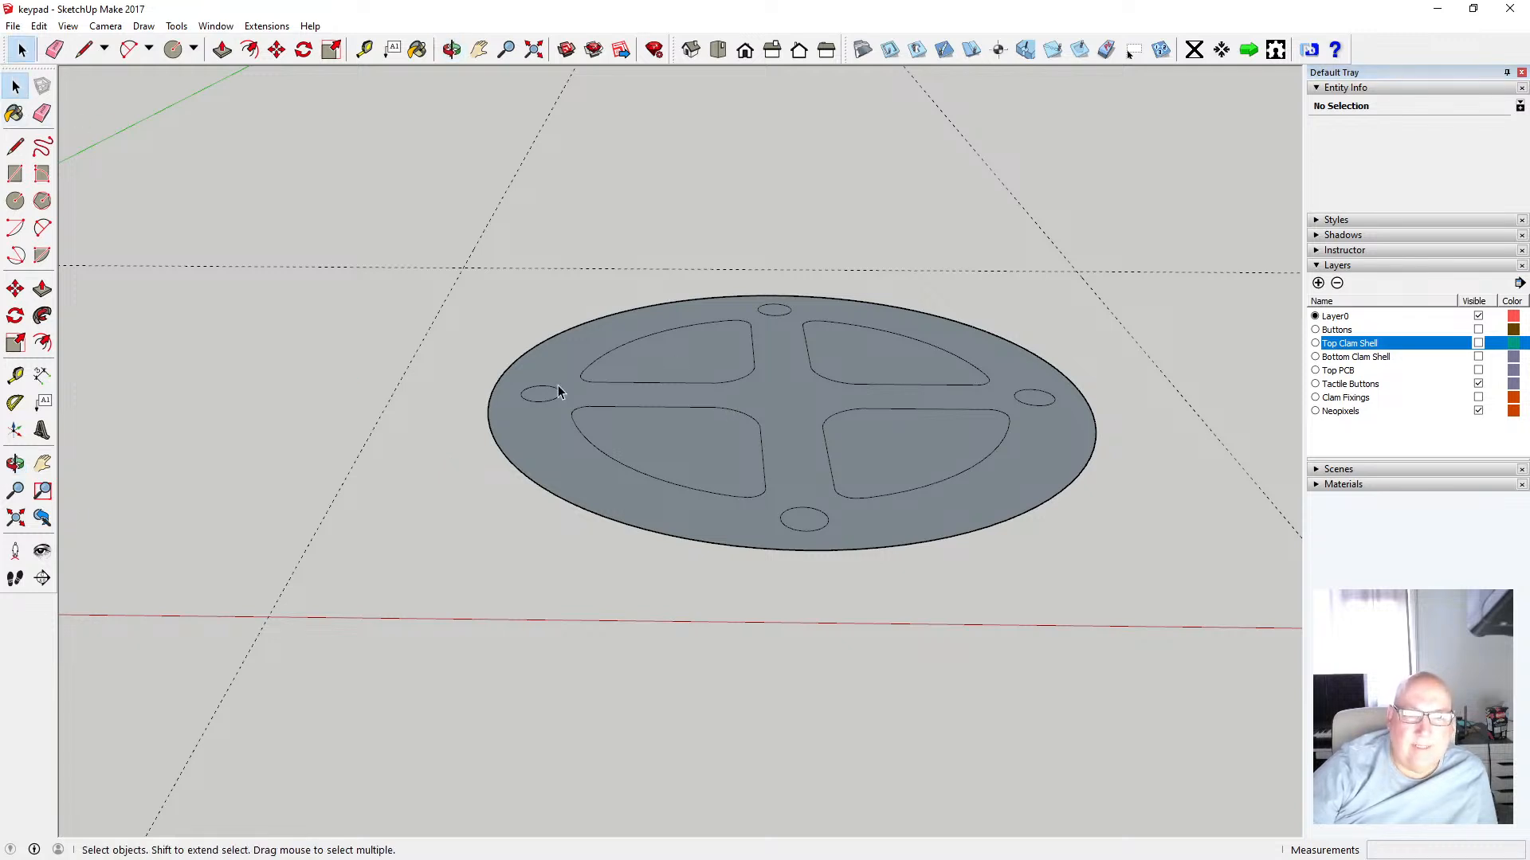
left_click_drag(437, 259, 1179, 612)
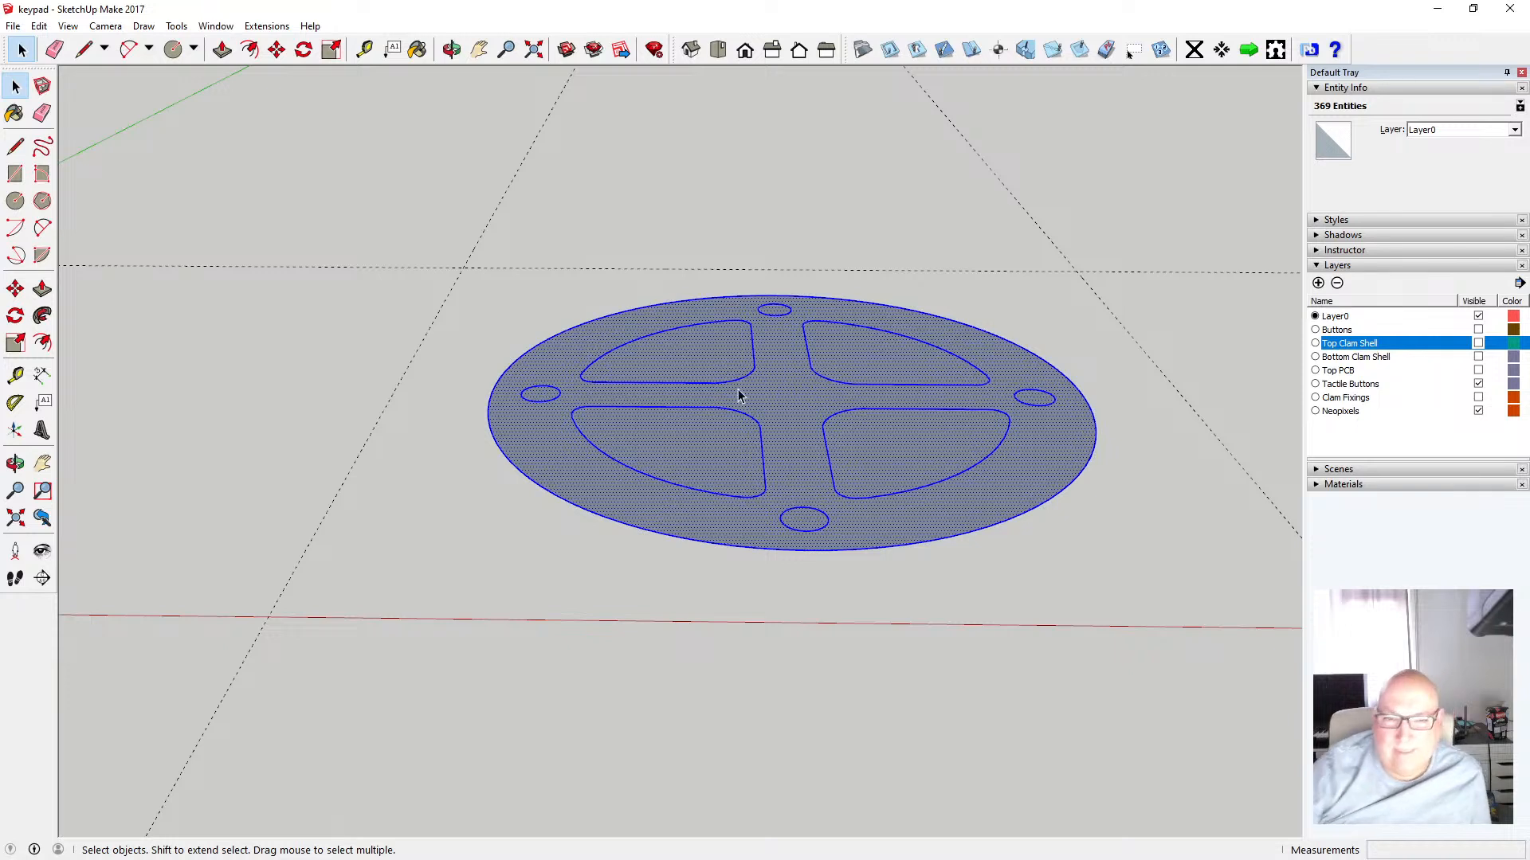
left_click(649, 326, "shift")
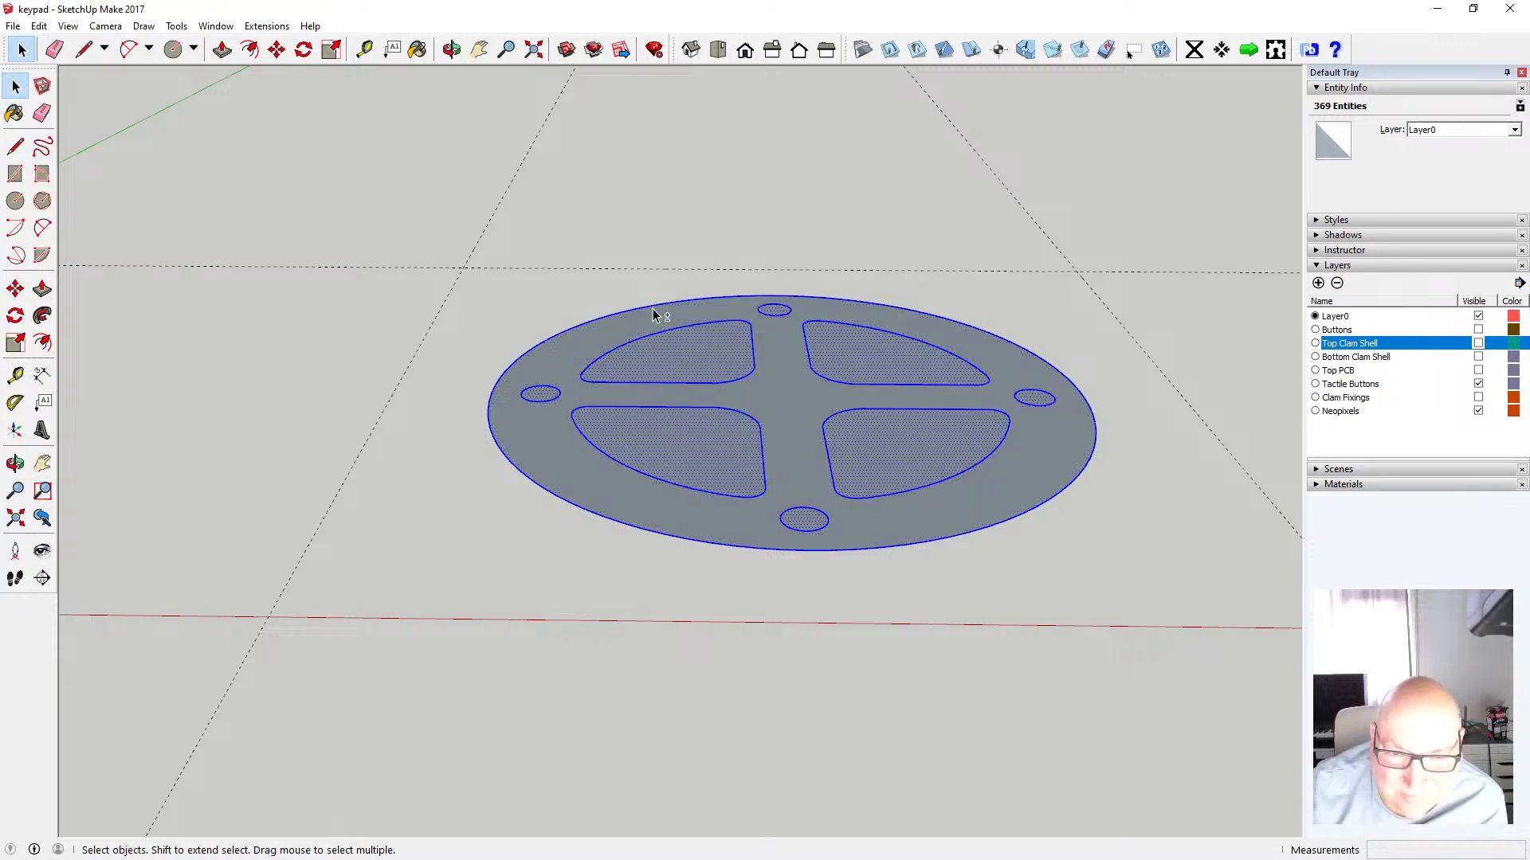
left_click(656, 215)
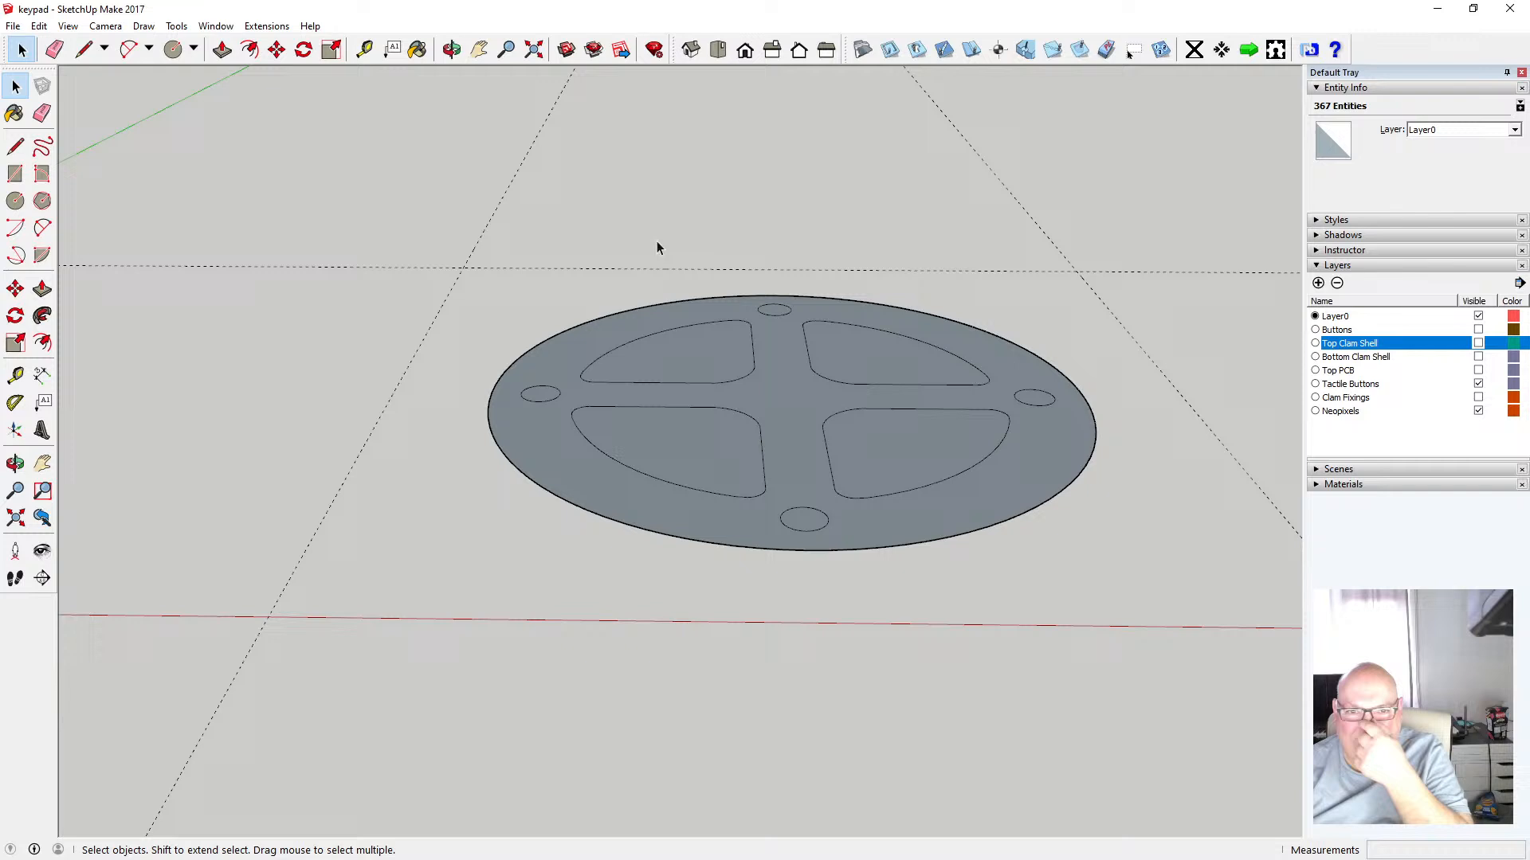
left_click(605, 321)
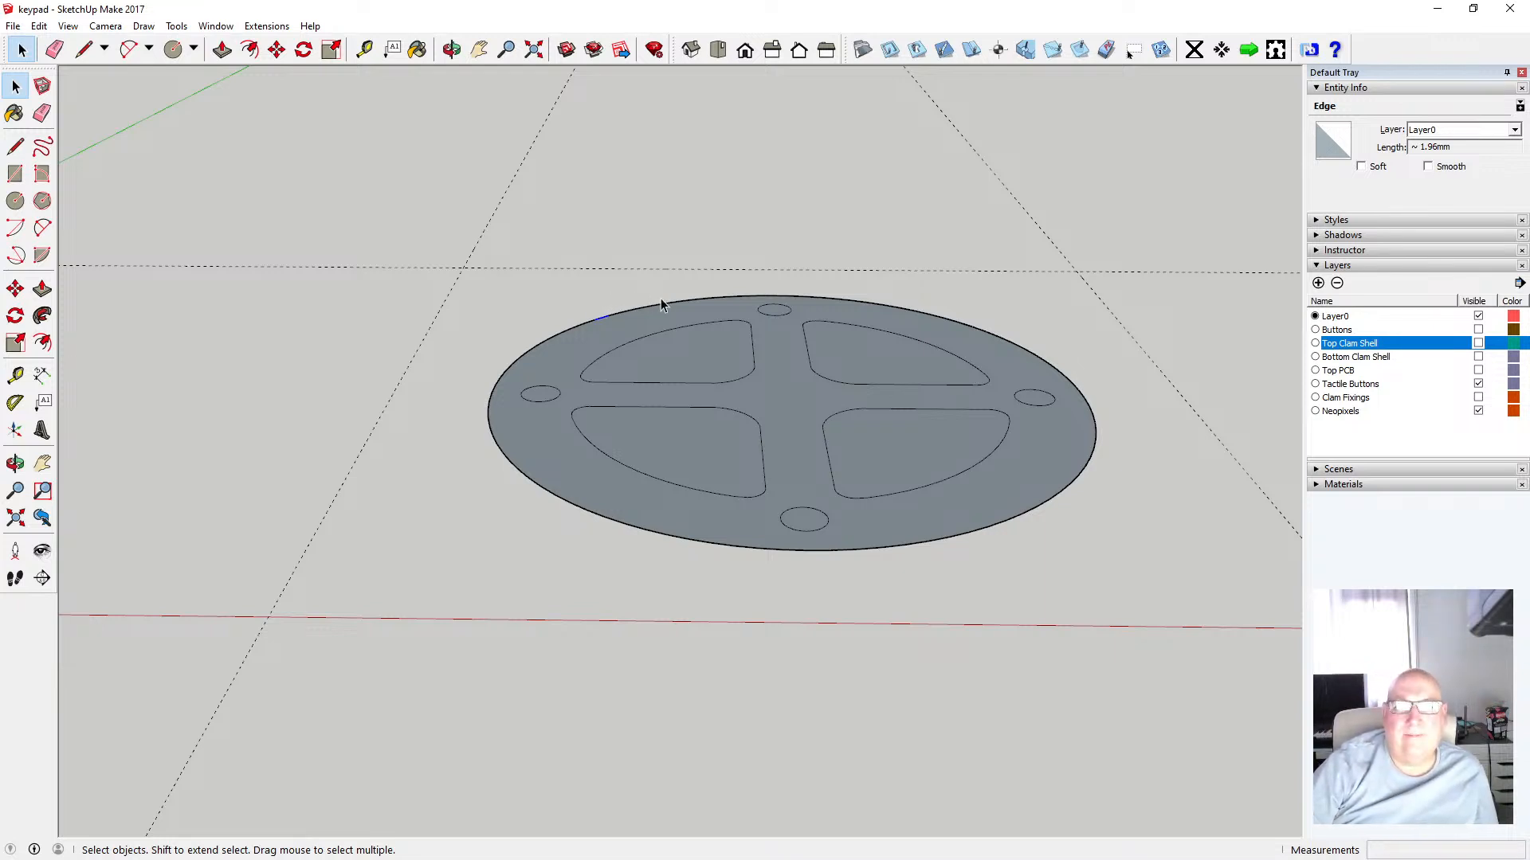
Undo the last change
left_click(38, 26)
left_click(54, 45)
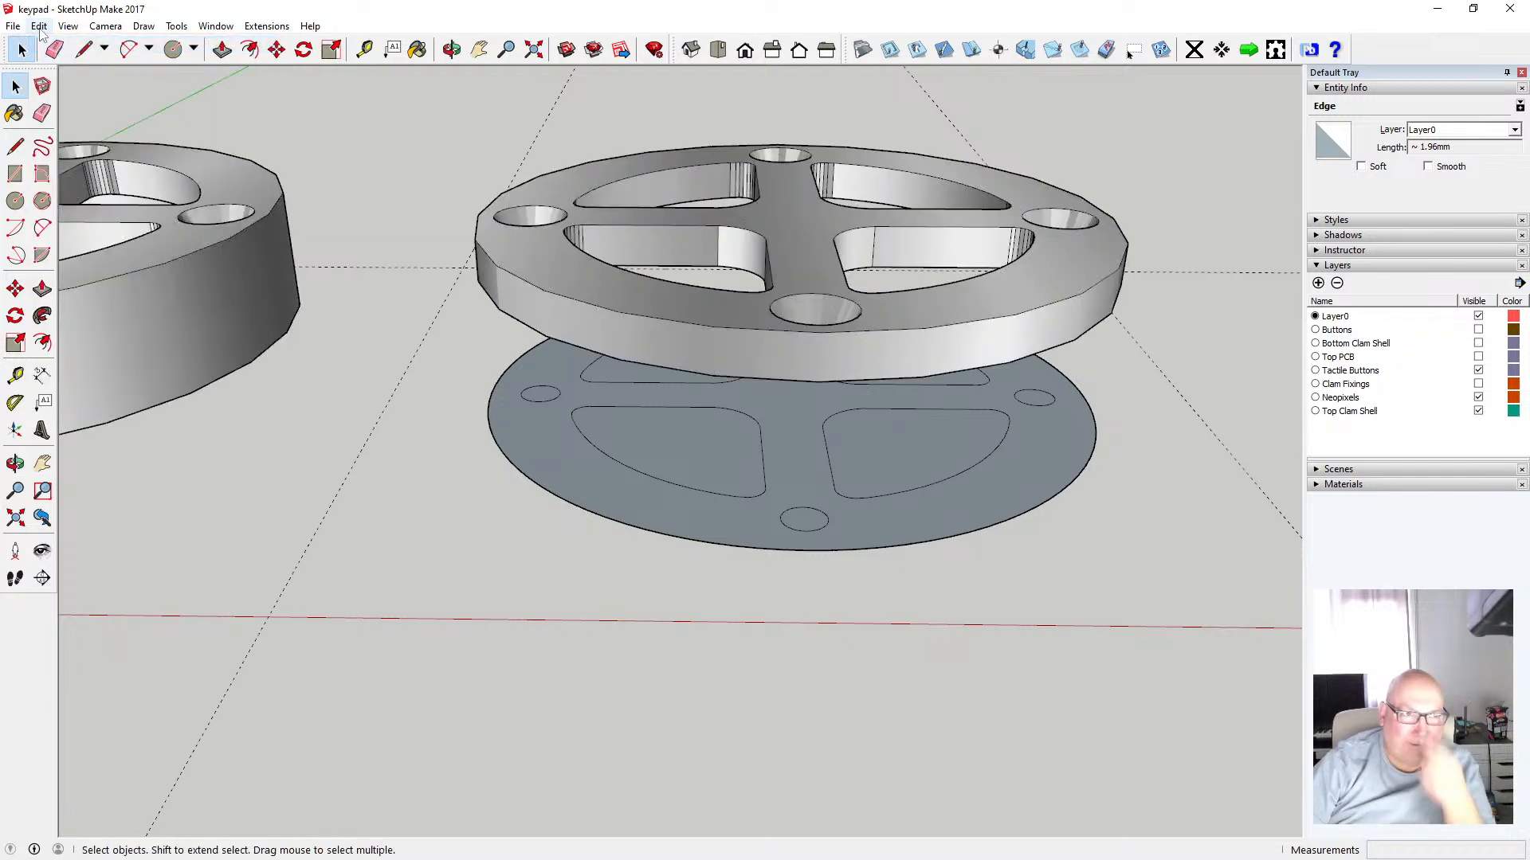
Undo repeatedly back through the layer visibility changes and the circular face, returning to the copied outline edges
left_click(38, 25)
left_click(54, 44)
left_click(38, 25)
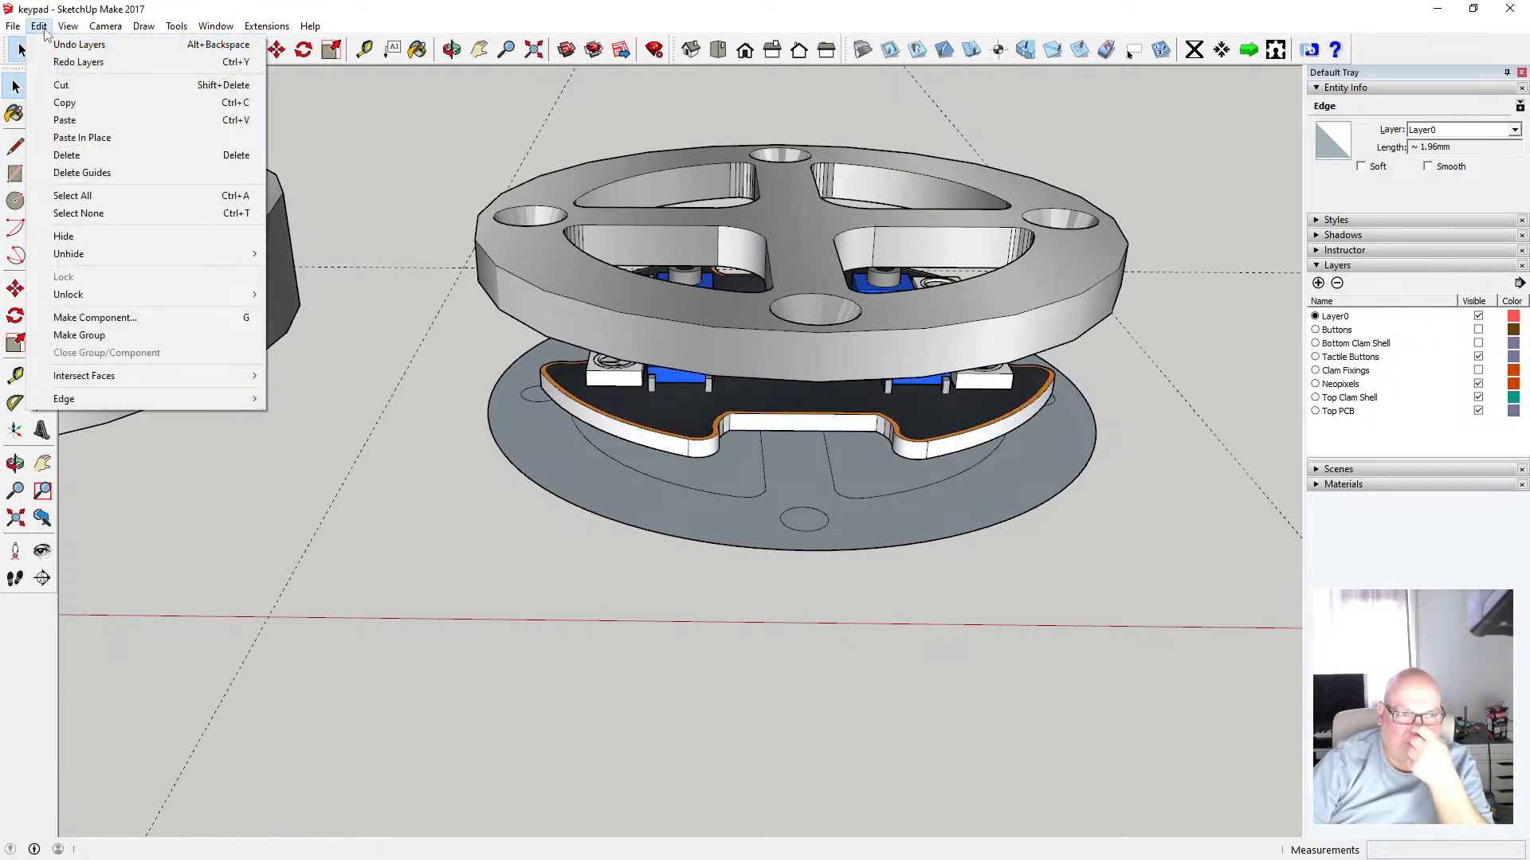
left_click(49, 42)
left_click(40, 27)
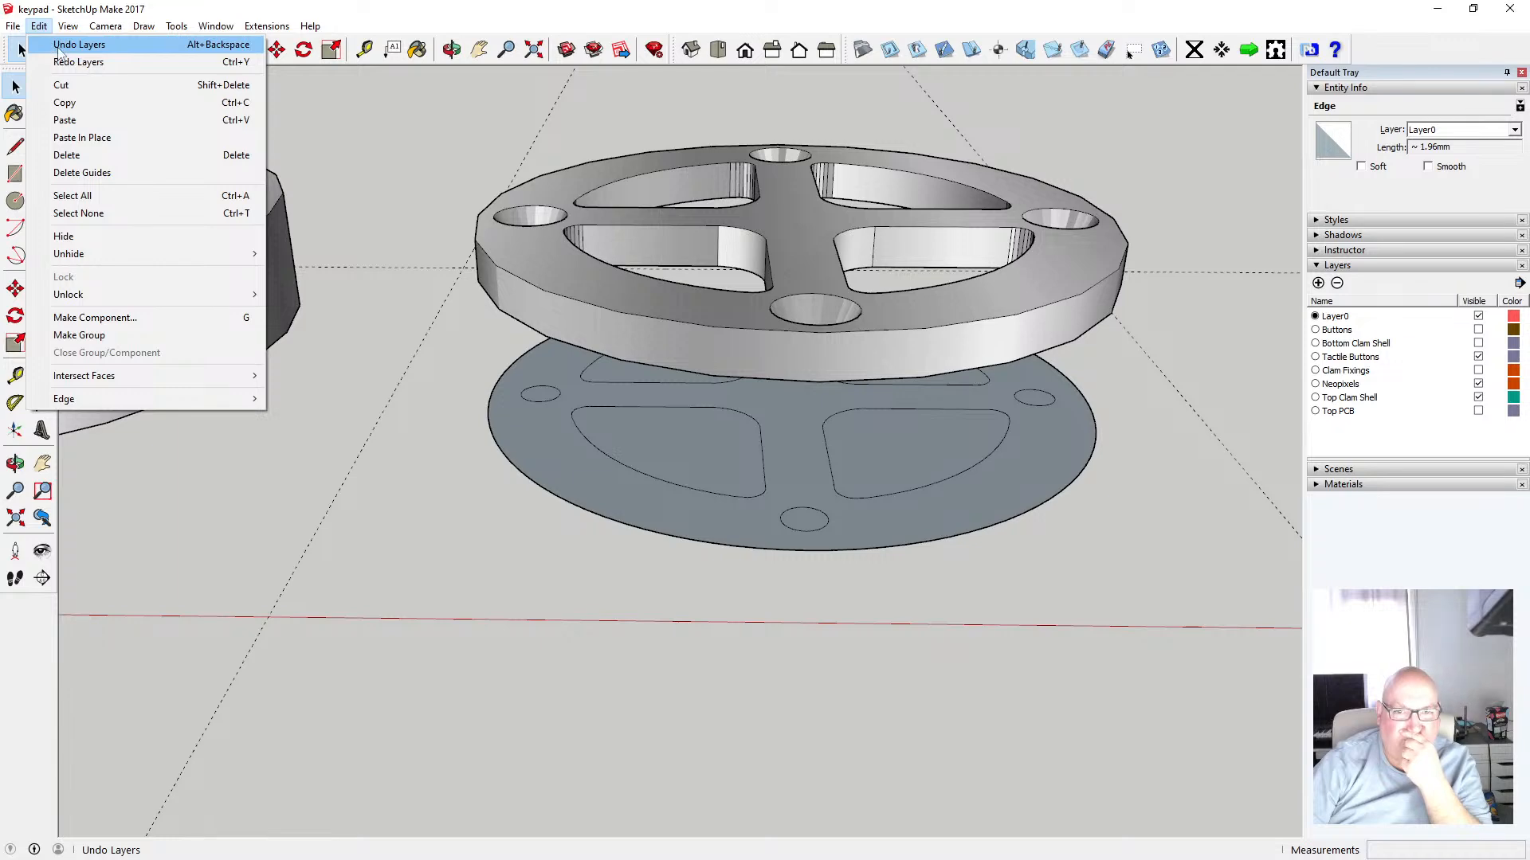
left_click(60, 48)
left_click(39, 25)
left_click(66, 58)
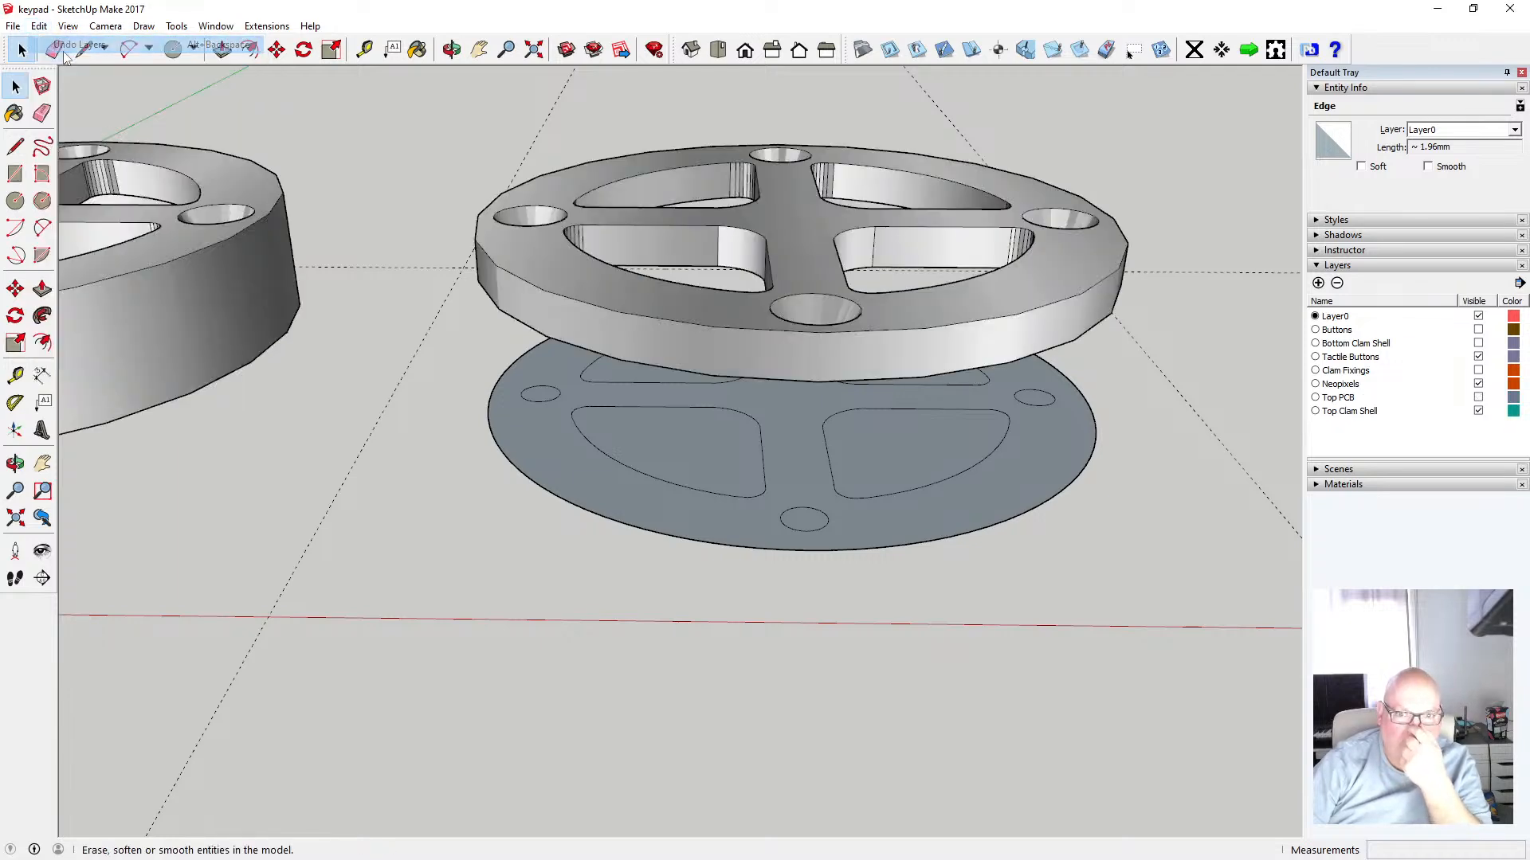
left_click(38, 25)
left_click(57, 45)
left_click(38, 25)
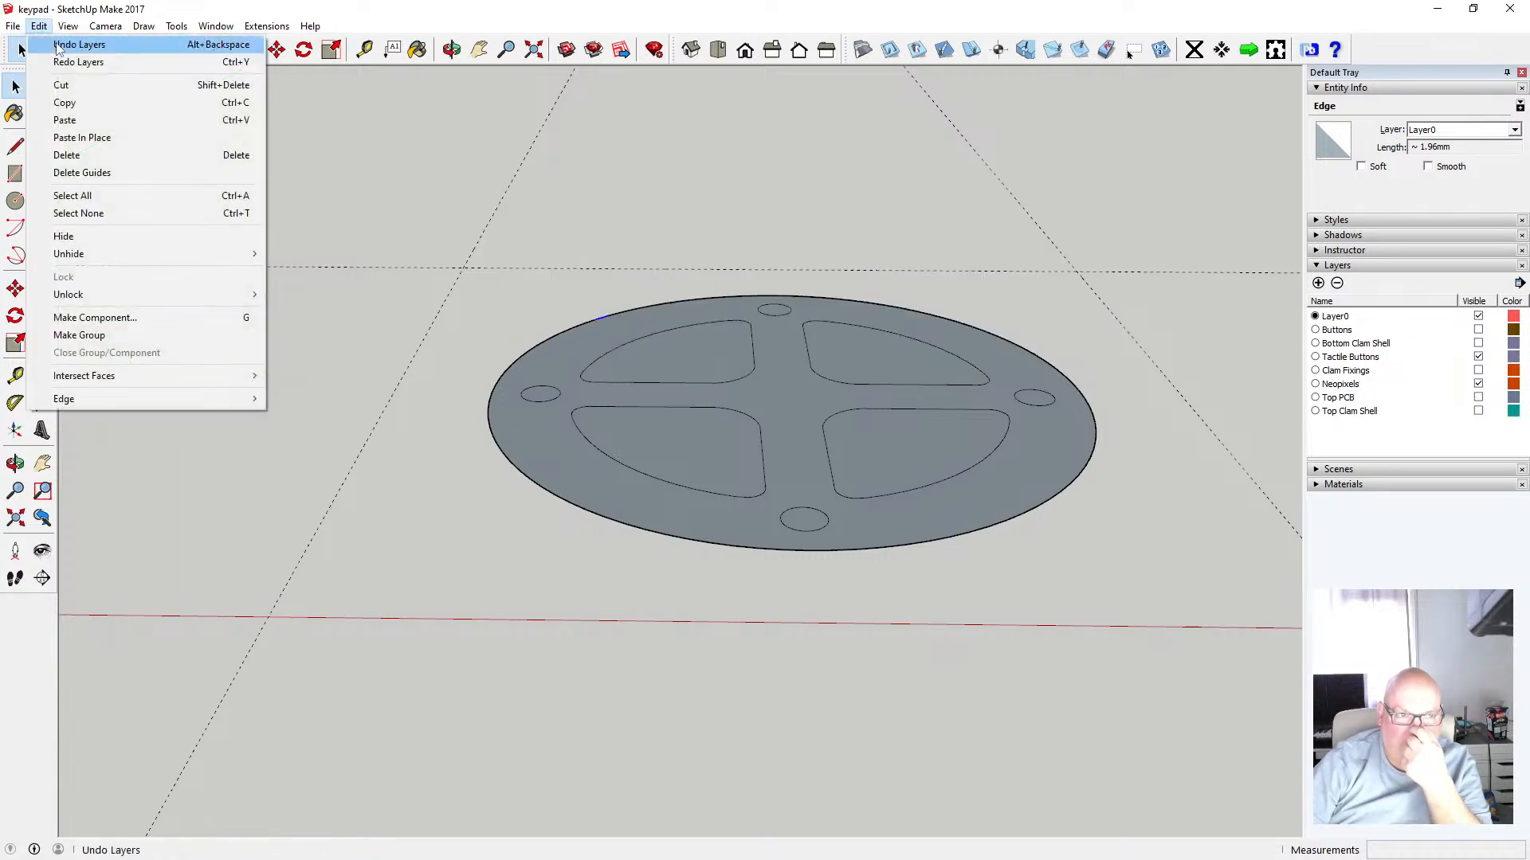
left_click(57, 47)
left_click(38, 26)
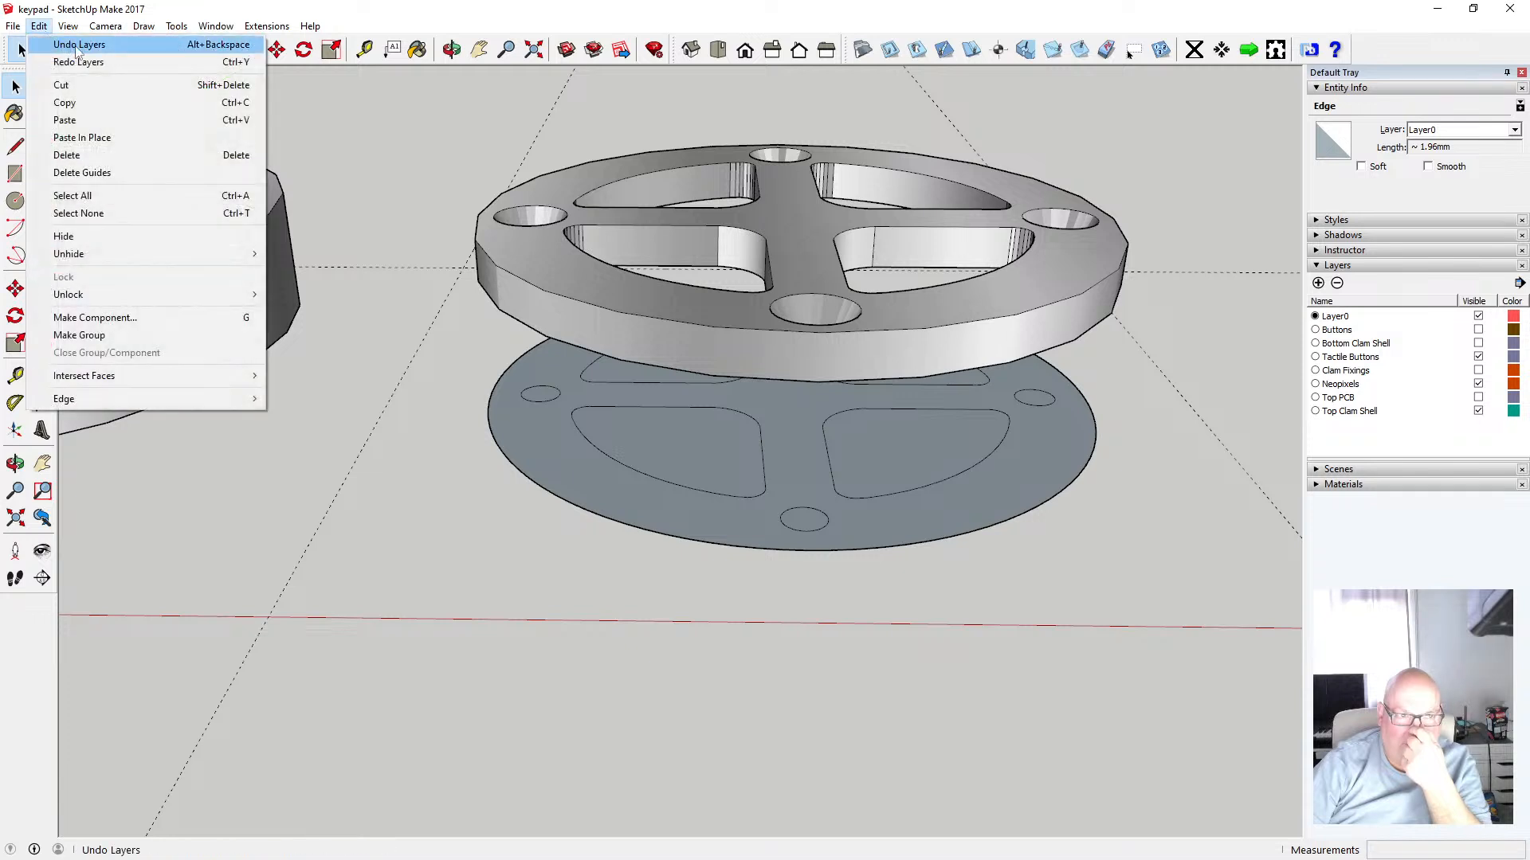
left_click(77, 46)
left_click(38, 25)
left_click(61, 45)
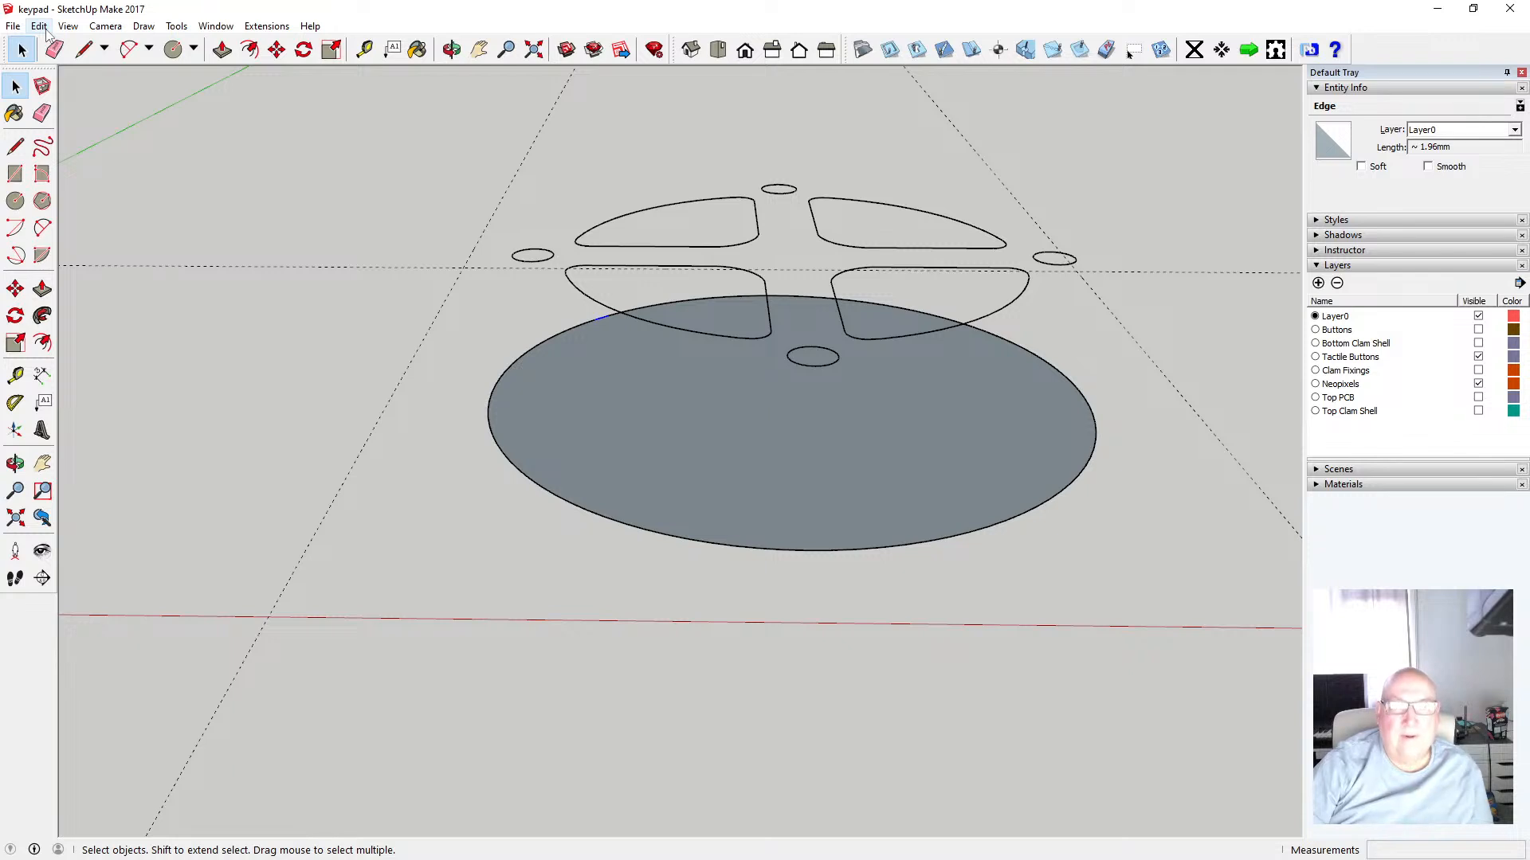
left_click(40, 27)
left_click(70, 48)
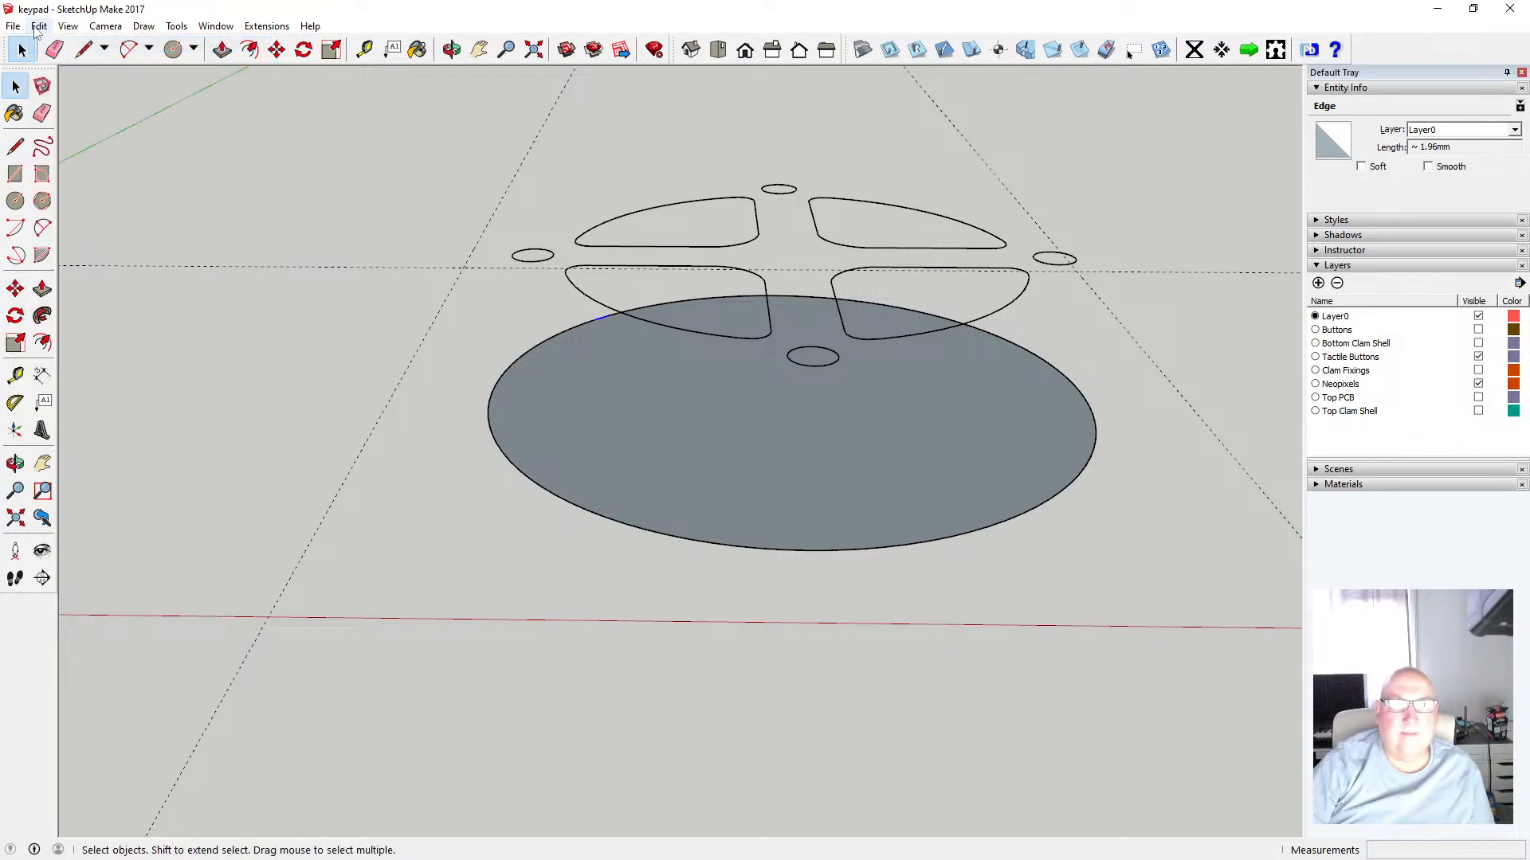
left_click(38, 26)
left_click(71, 48)
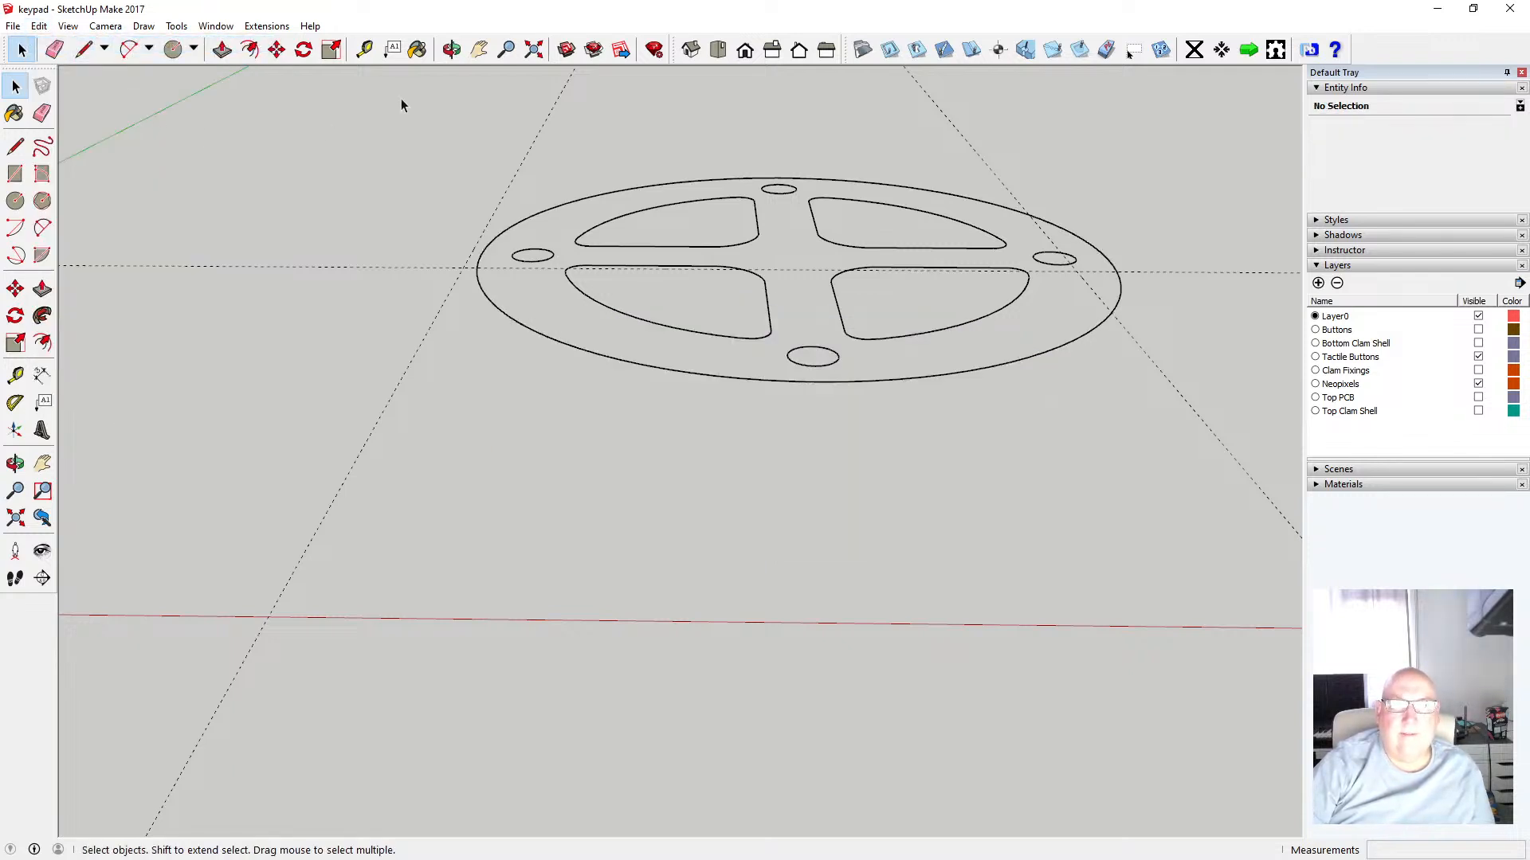
Draw a 96-sided circle of 30 mm radius centred in the outlines, snapping its edge to the outer outline
left_click(451, 49)
left_click_drag(532, 216, 438, 420)
mouse_move(608, 314)
left_mouse_down()
mouse_move(629, 406)
mouse_move(611, 225)
mouse_move(622, 316)
left_mouse_up()
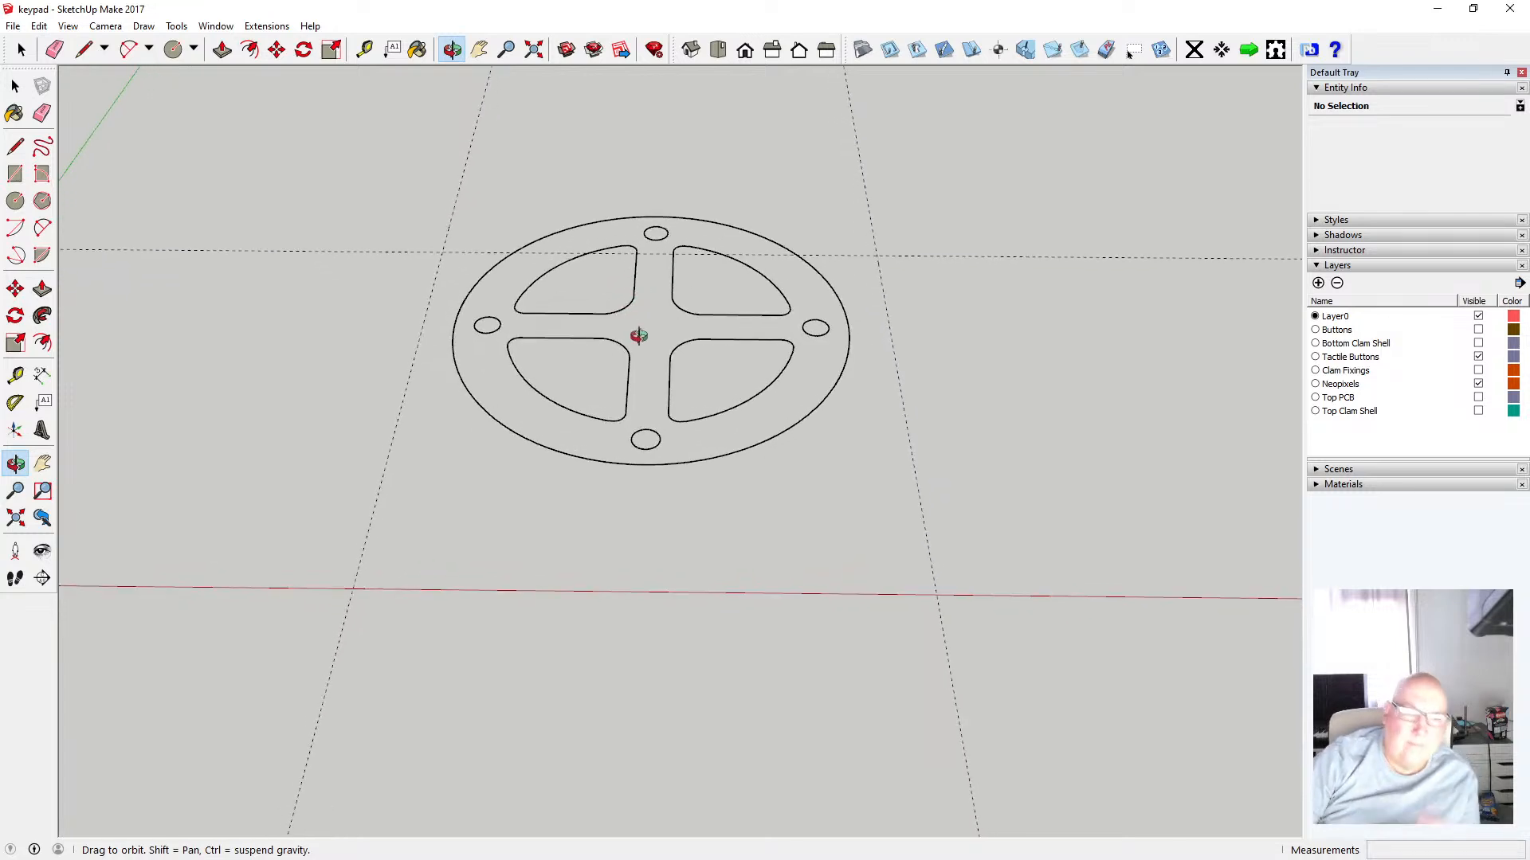
scroll(693, 358, "up", 2)
scroll(694, 358, "up", 1)
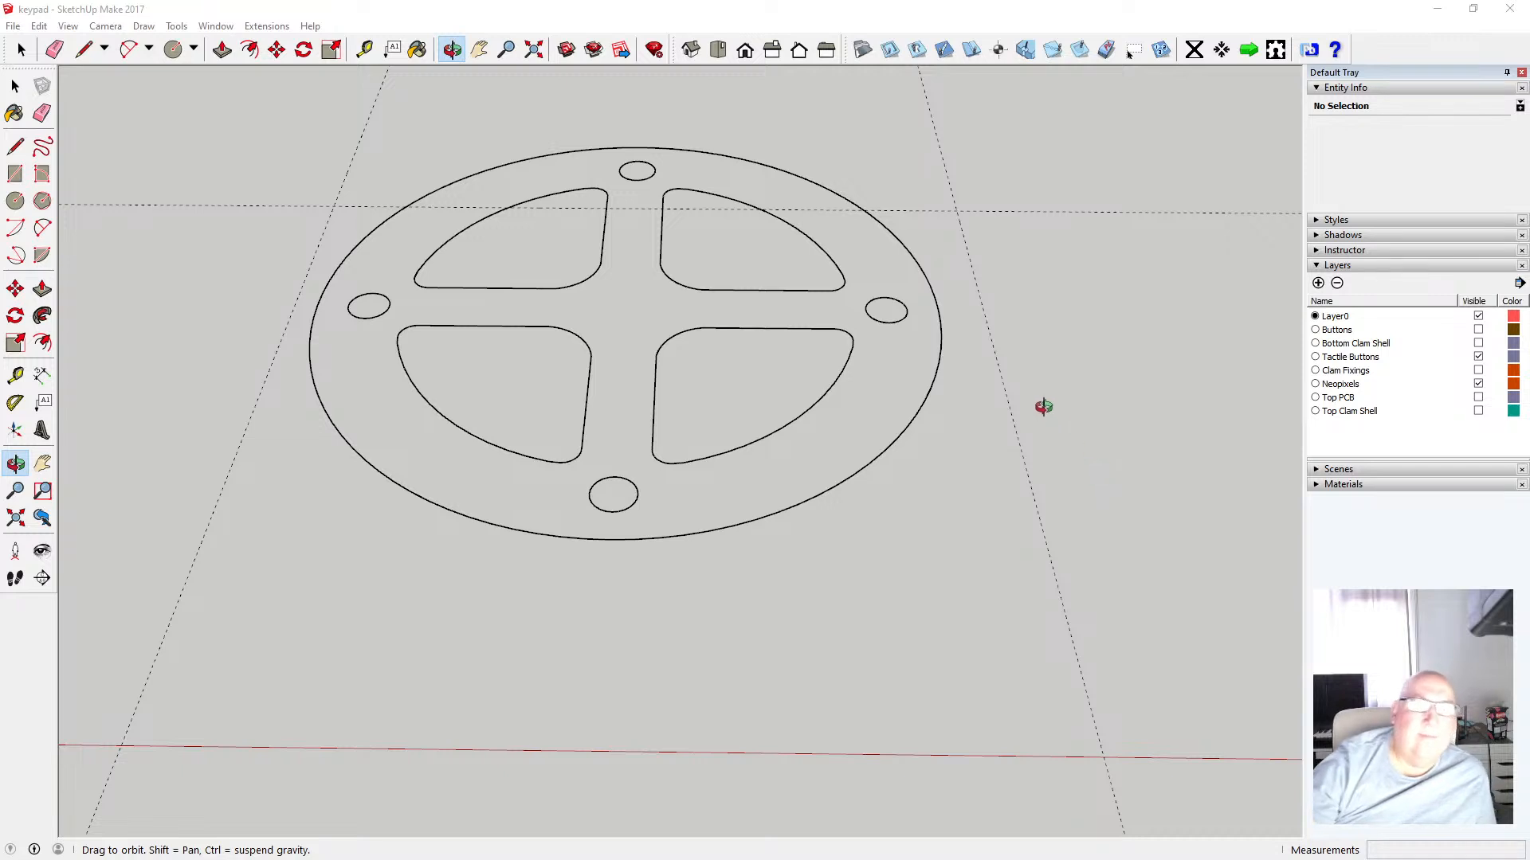
scroll(690, 380, "down", 2)
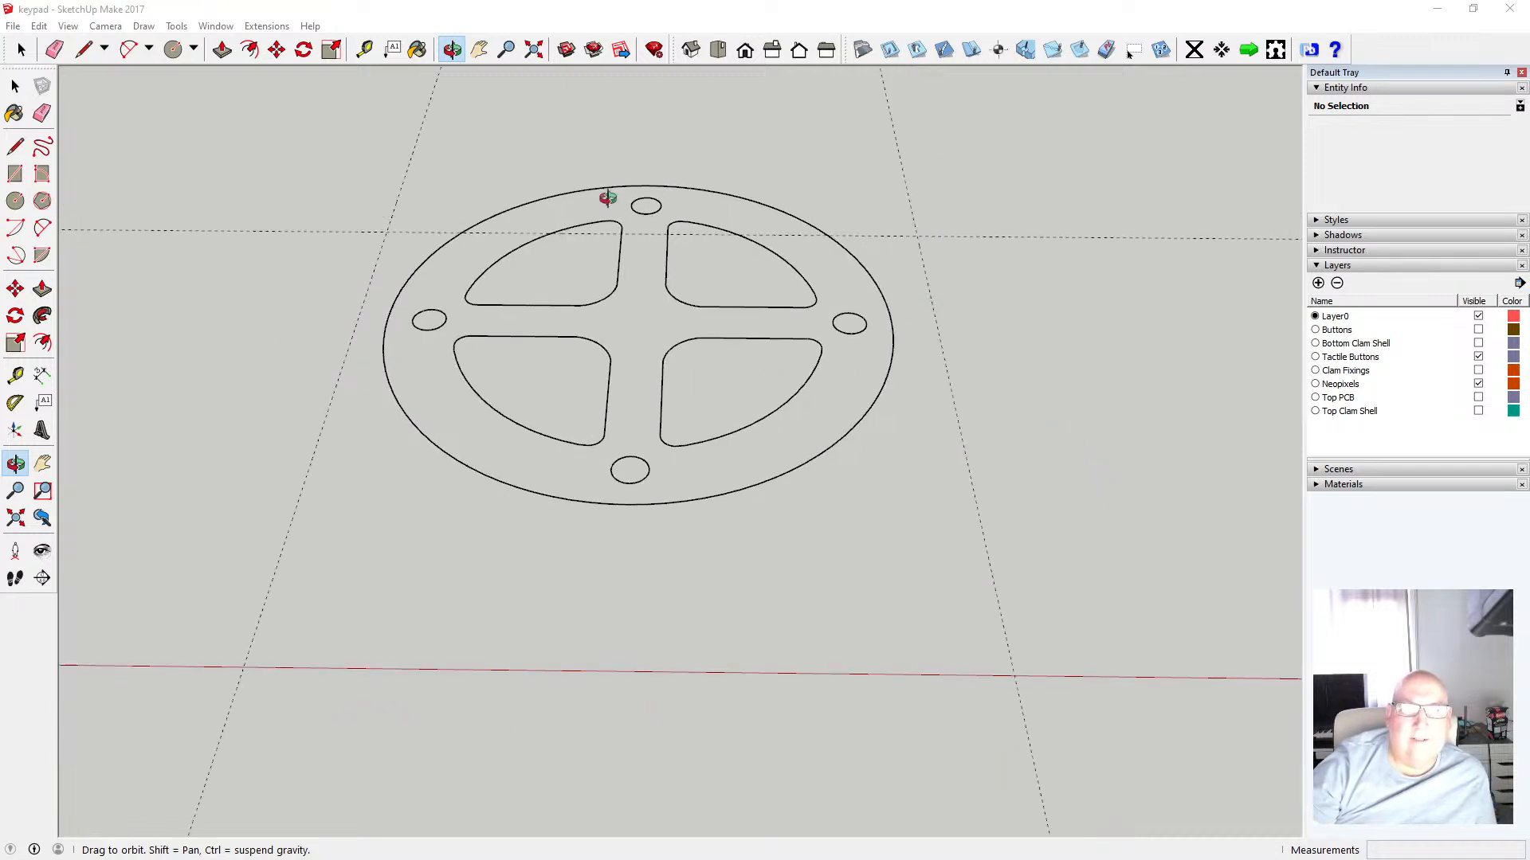
left_click(14, 202)
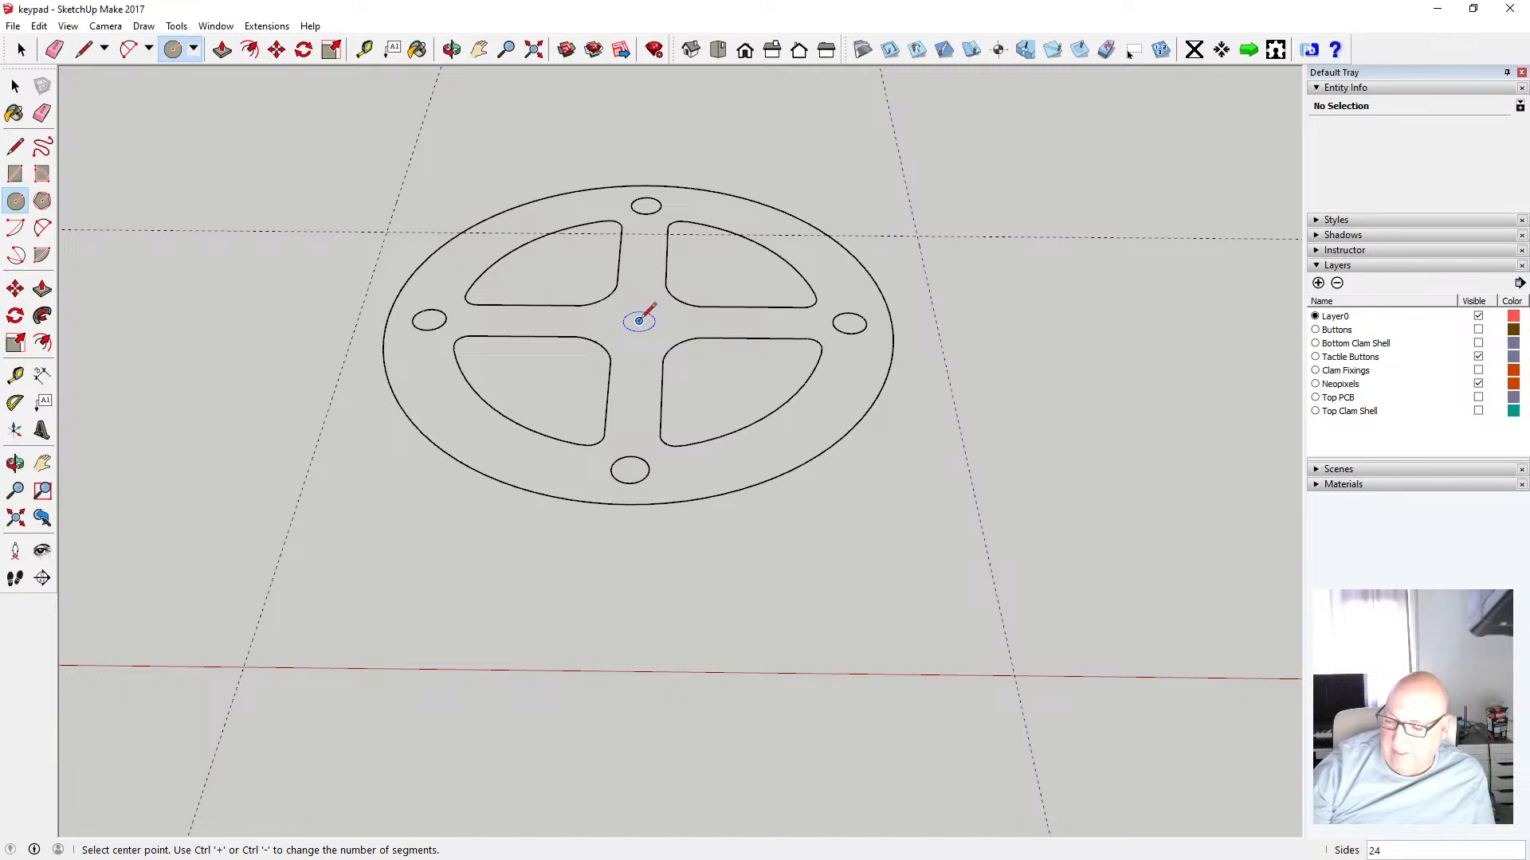
type("96")
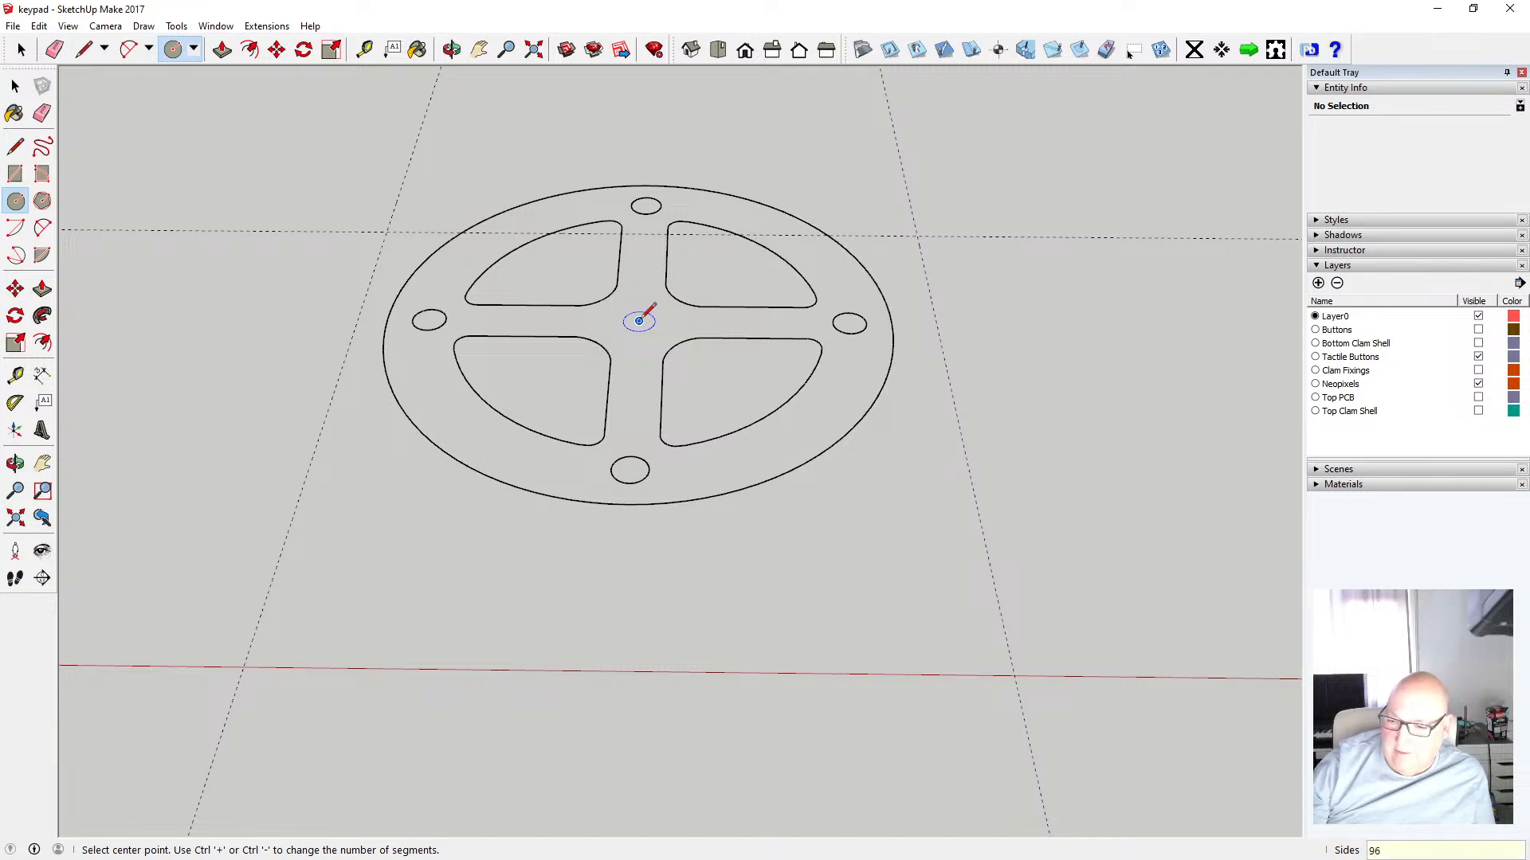
left_click(639, 321)
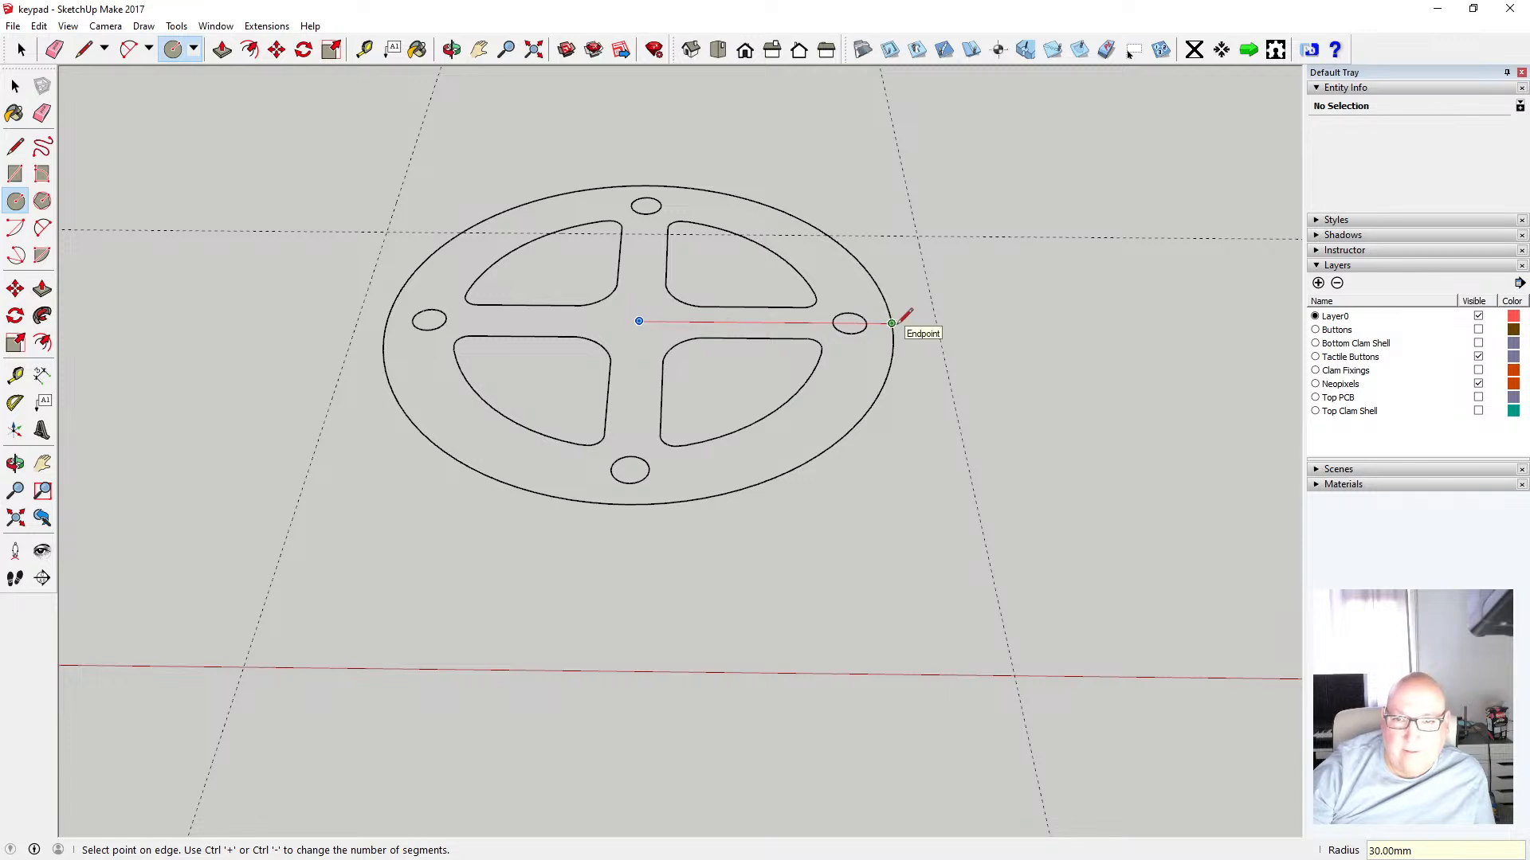
left_click(892, 323)
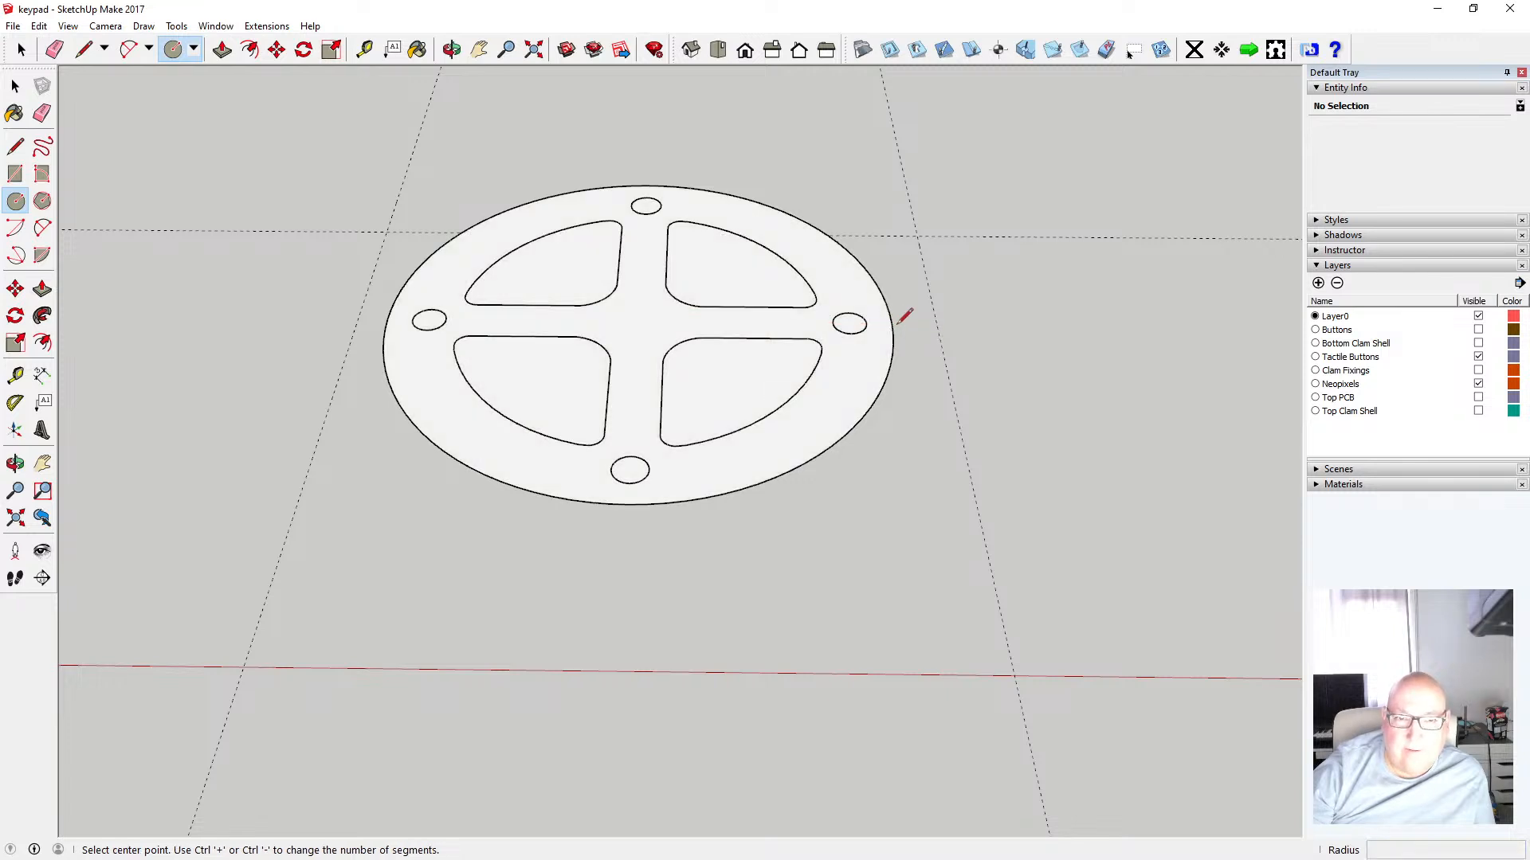
left_click(16, 86)
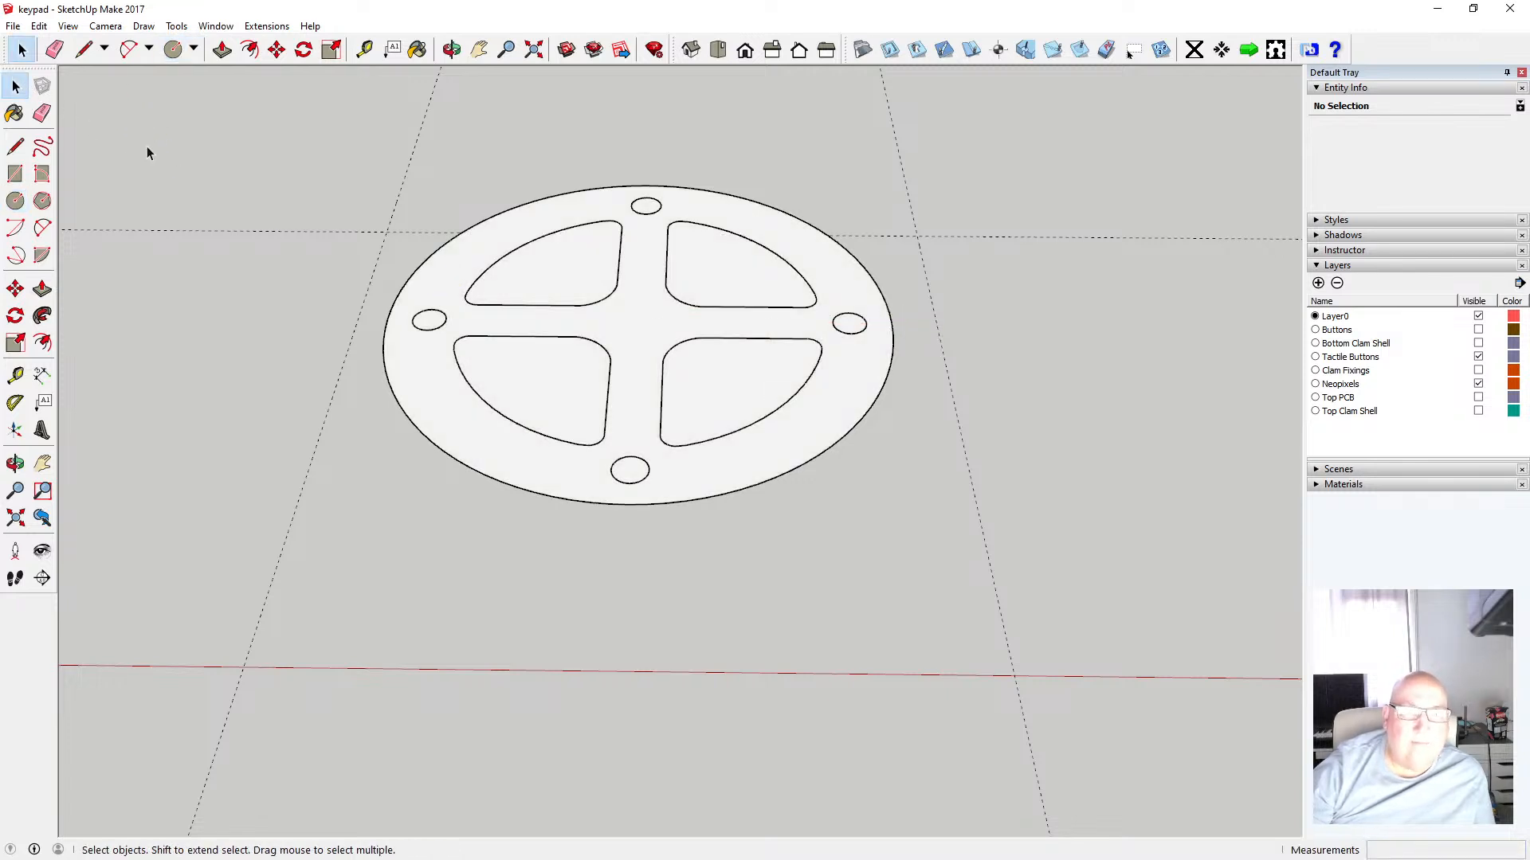
left_click(477, 229)
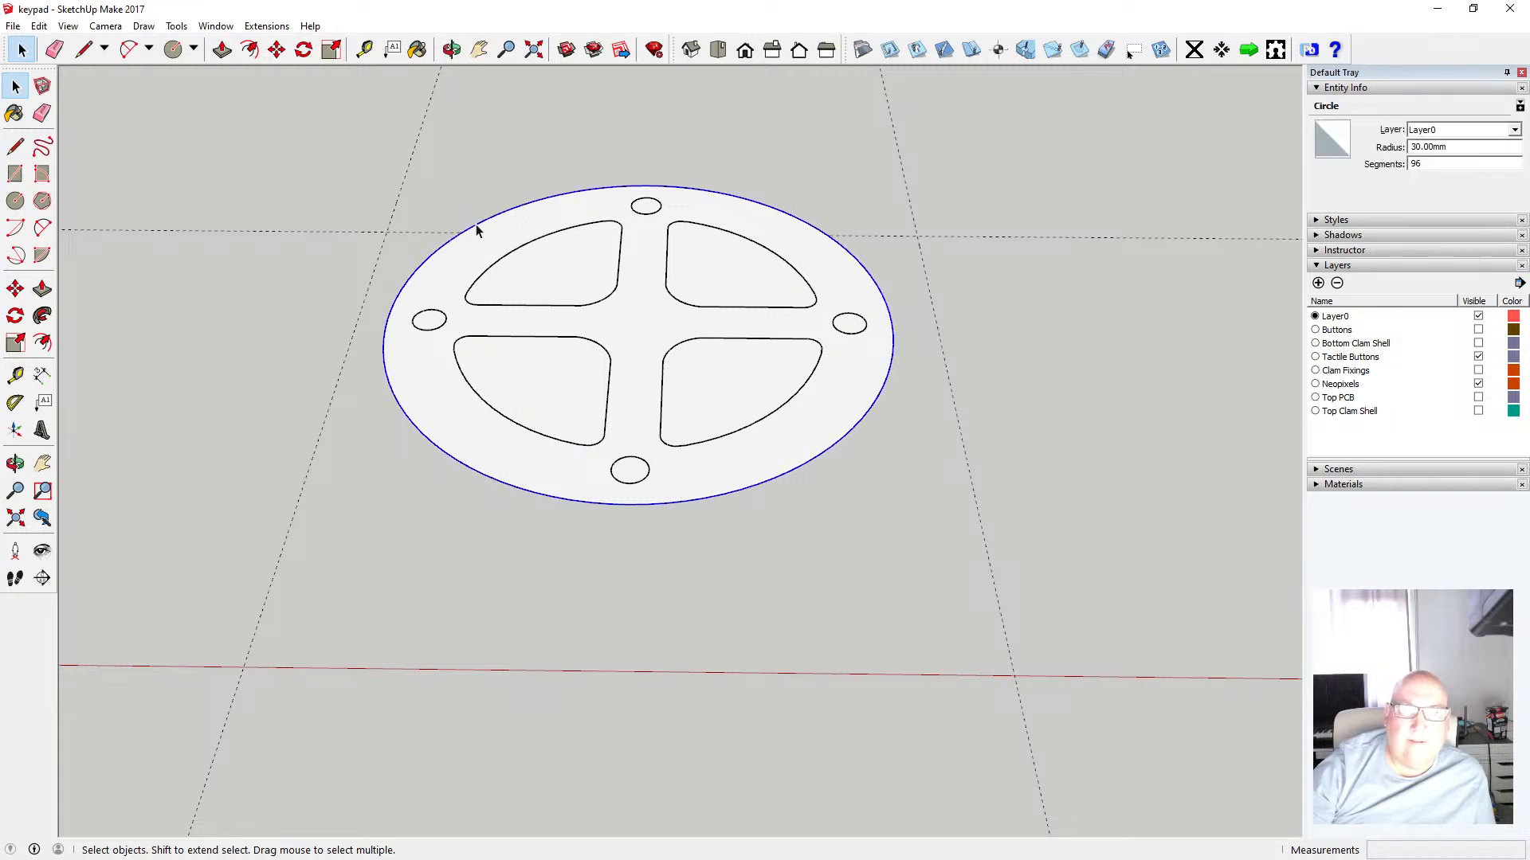
key("Delete")
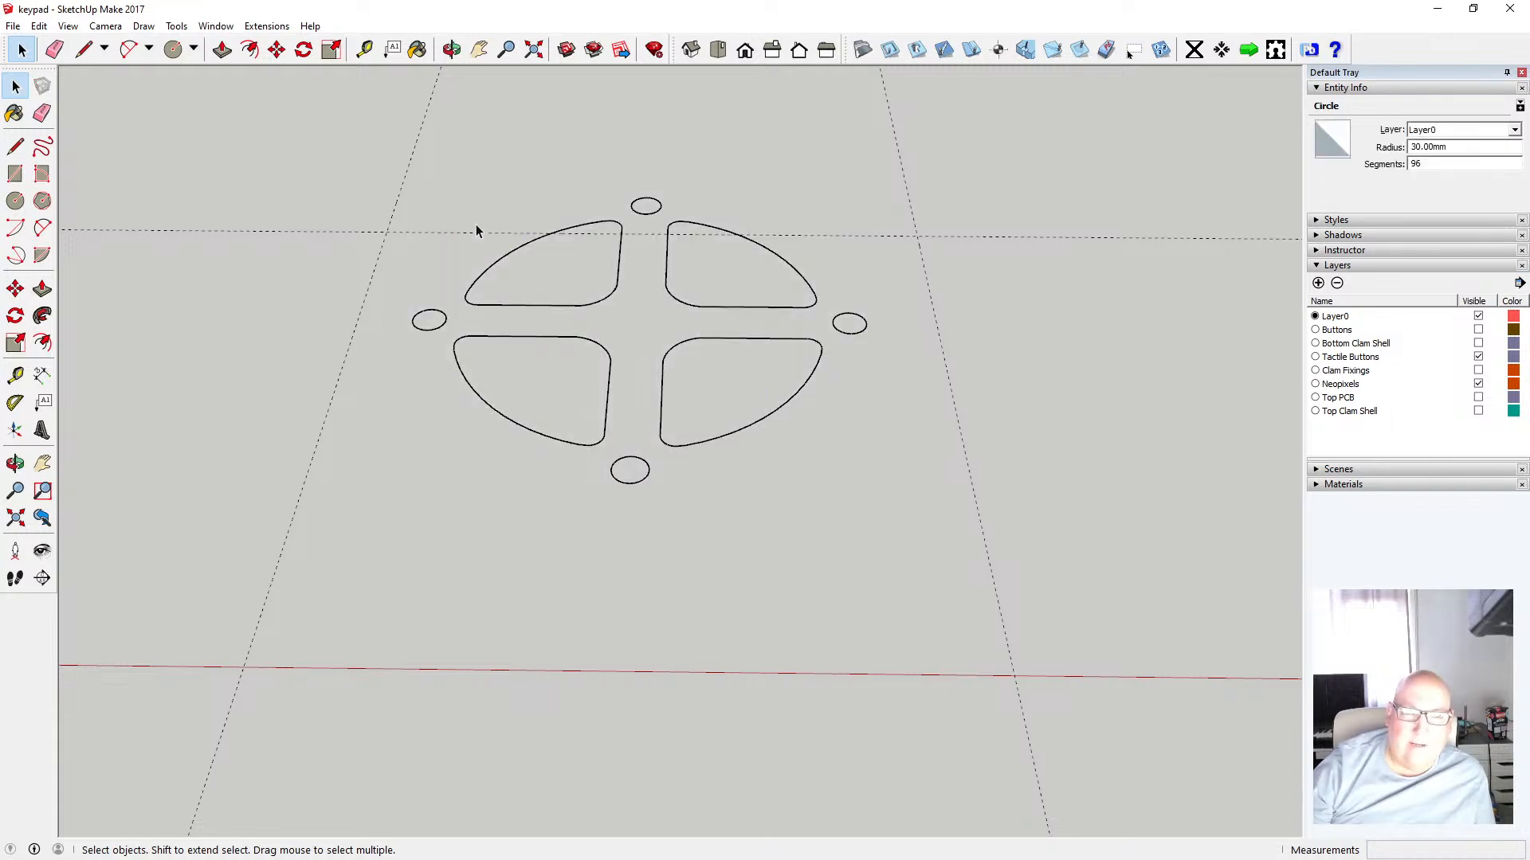
left_click(38, 25)
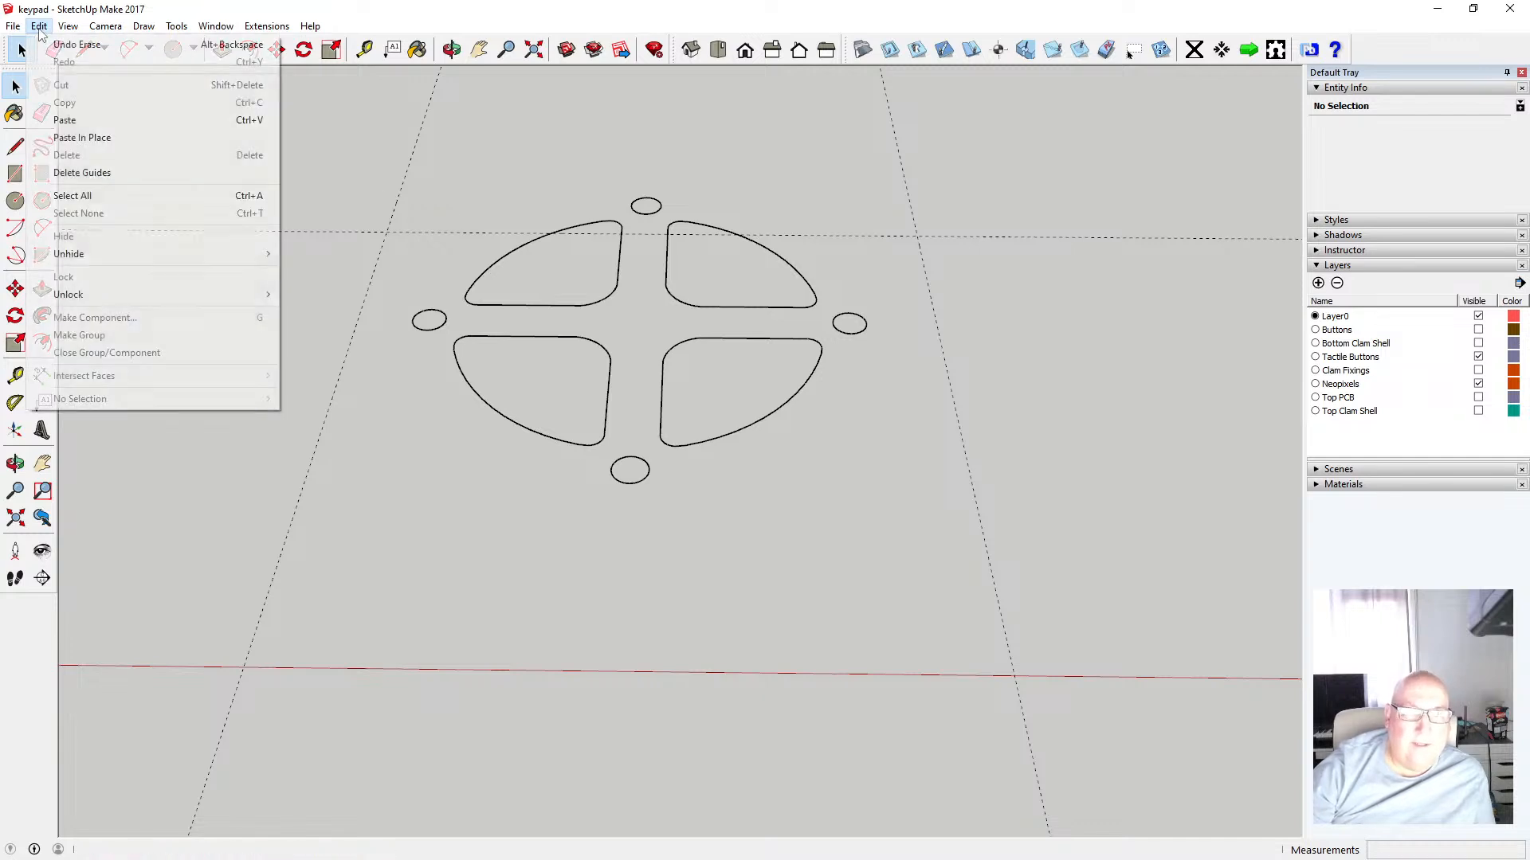
left_click(80, 40)
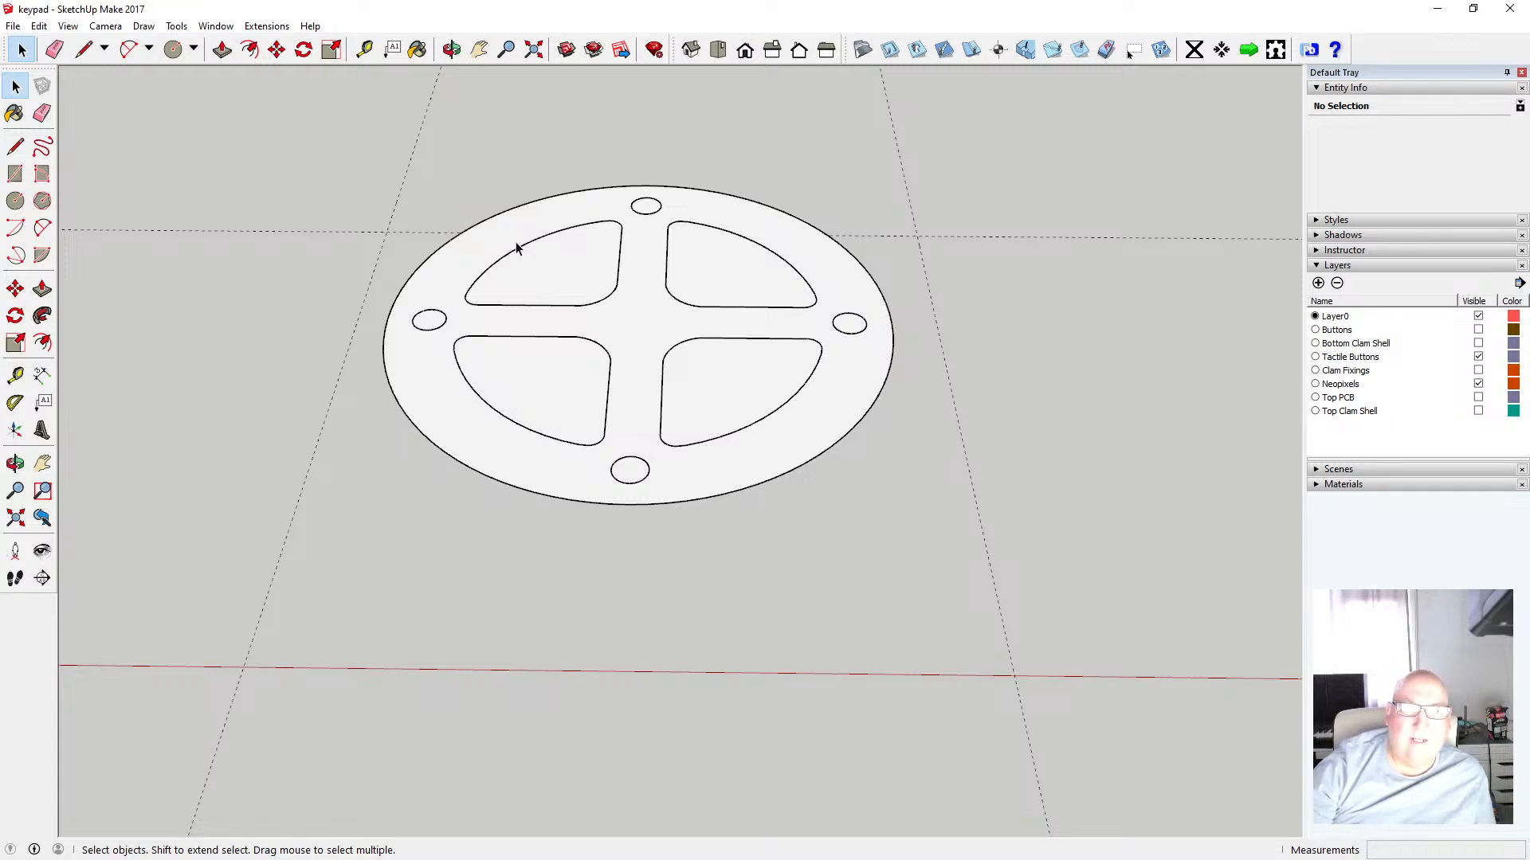
left_click_drag(333, 136, 930, 551)
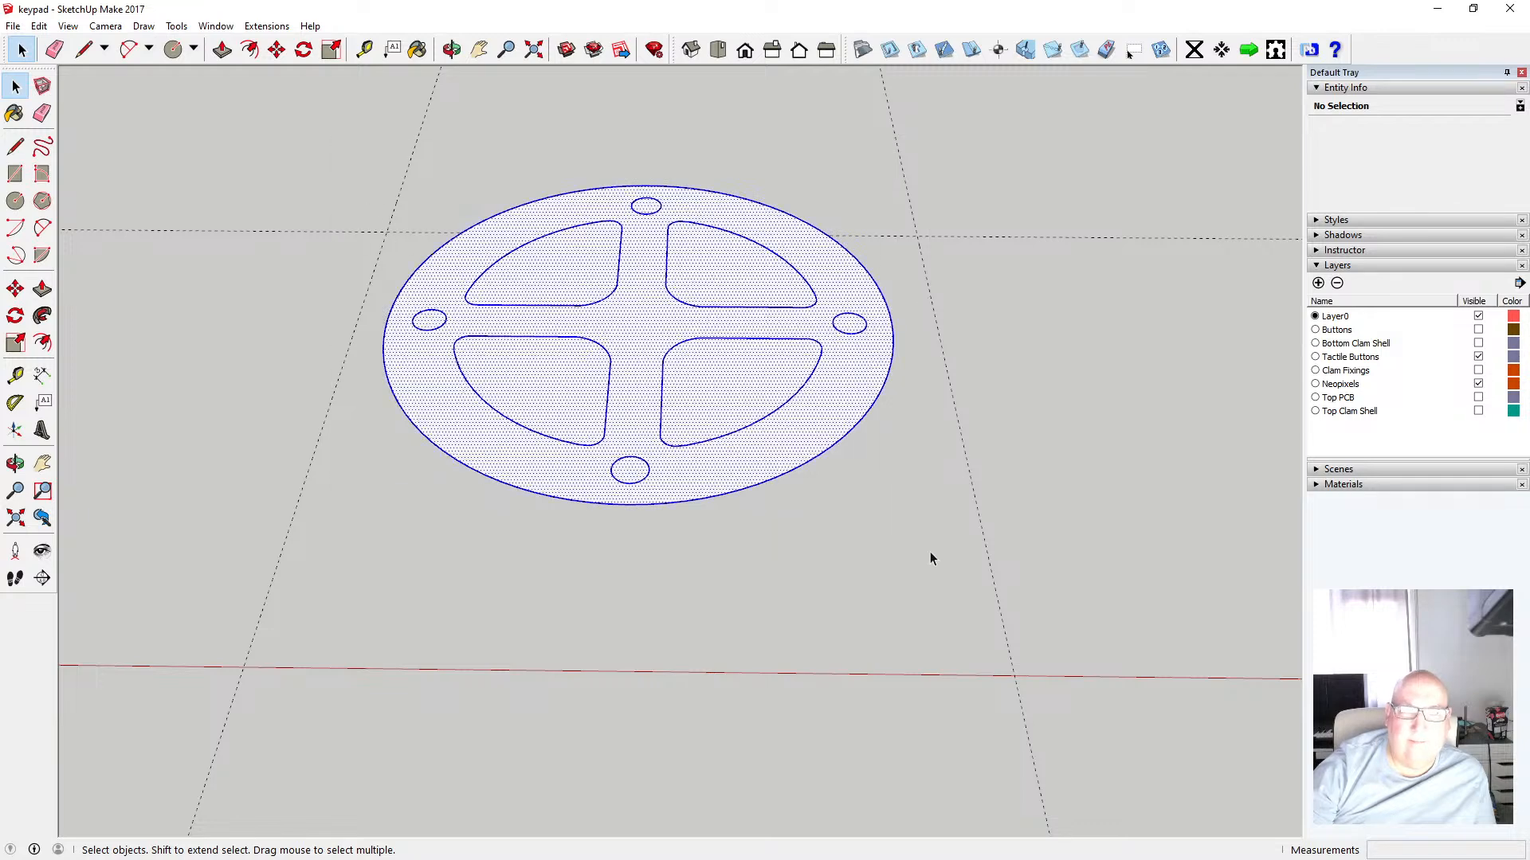
left_click(557, 194, "shift")
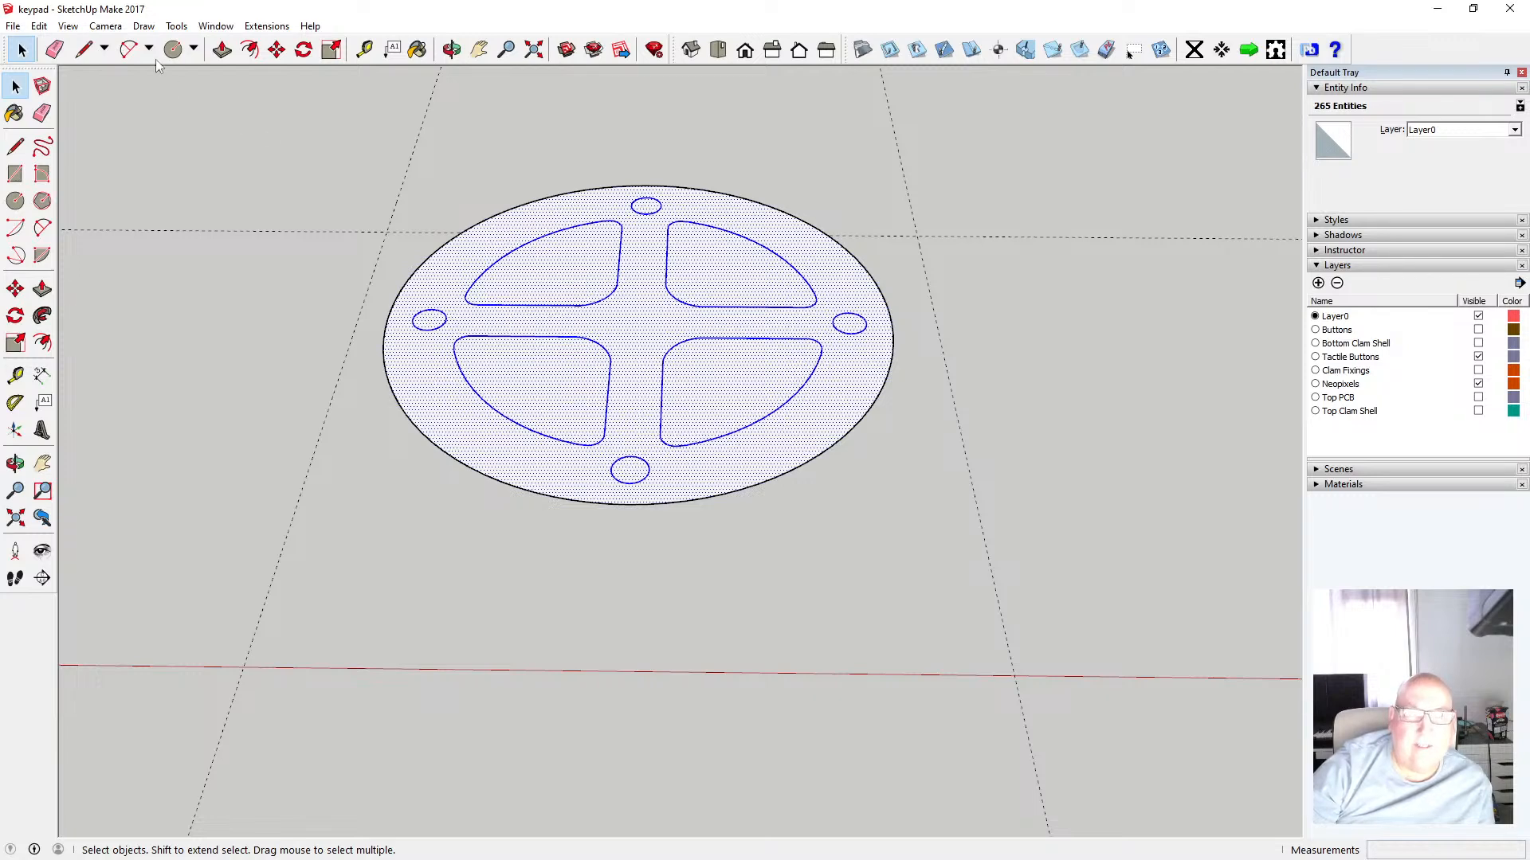
left_click(42, 27)
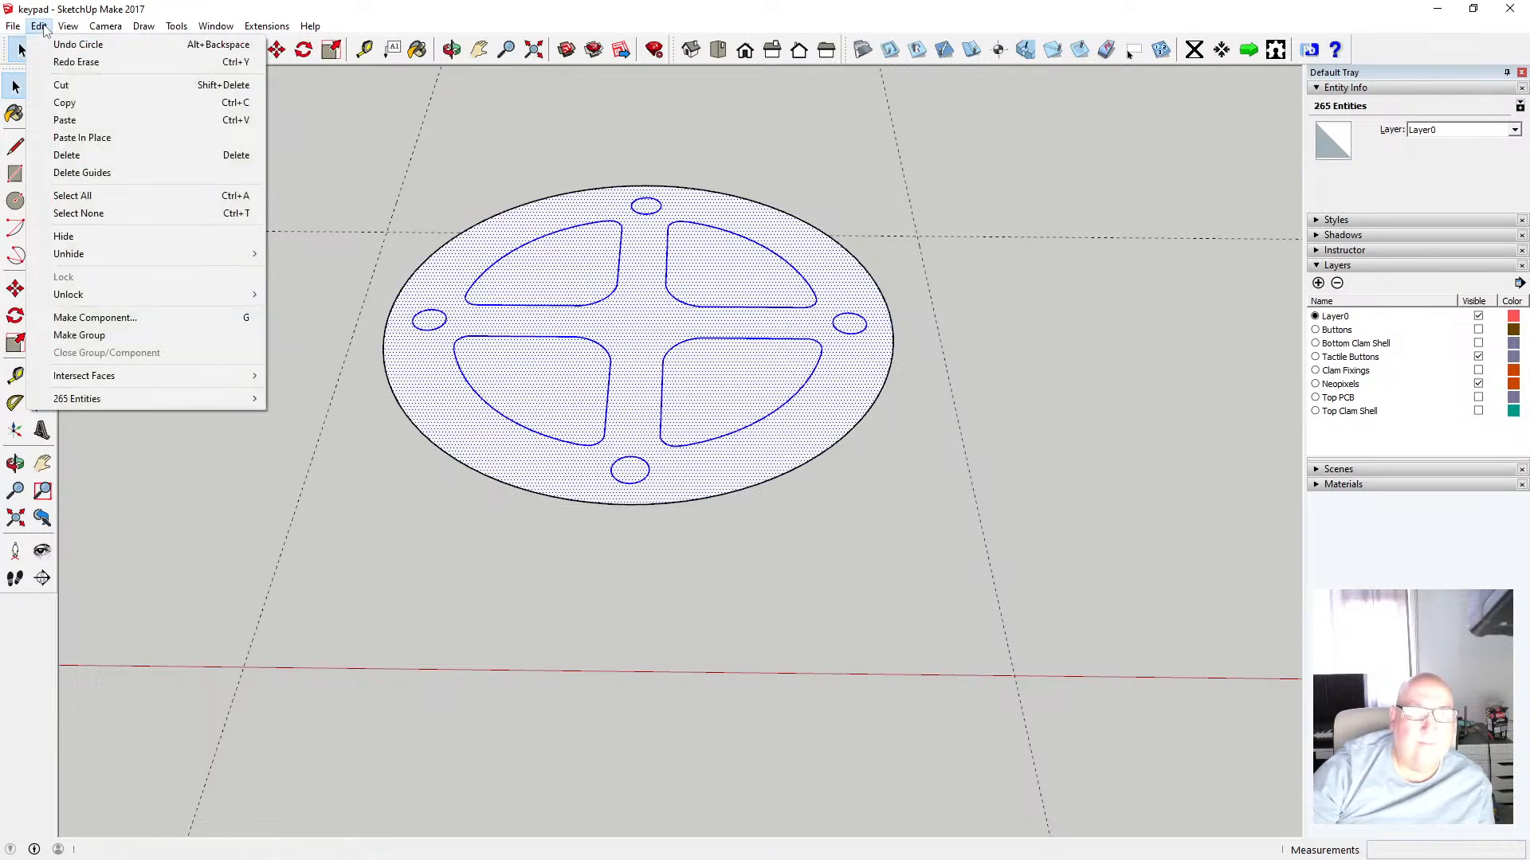
left_click(78, 88)
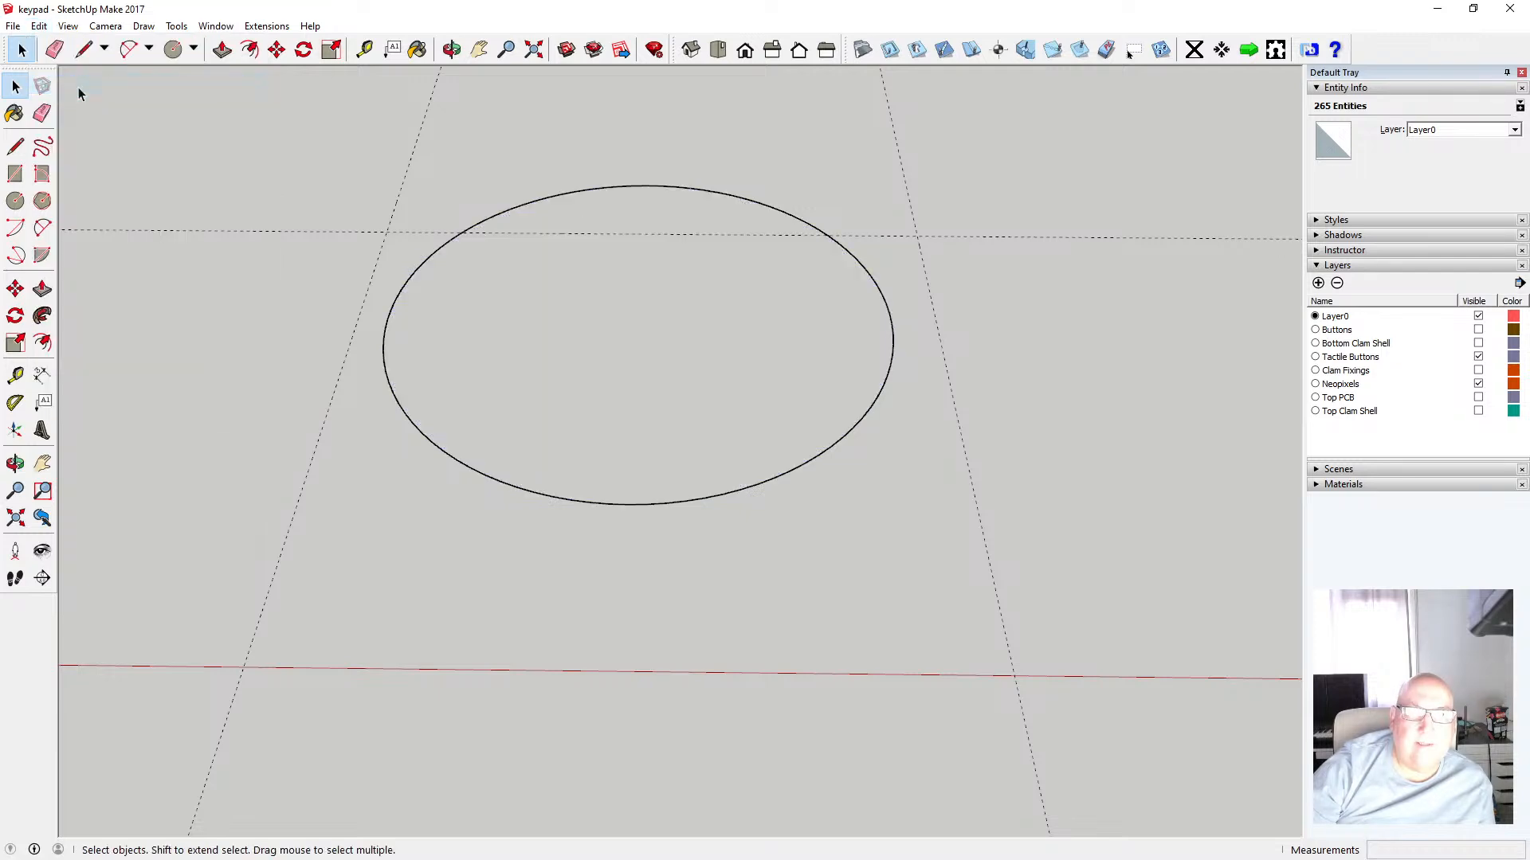
left_click(39, 27)
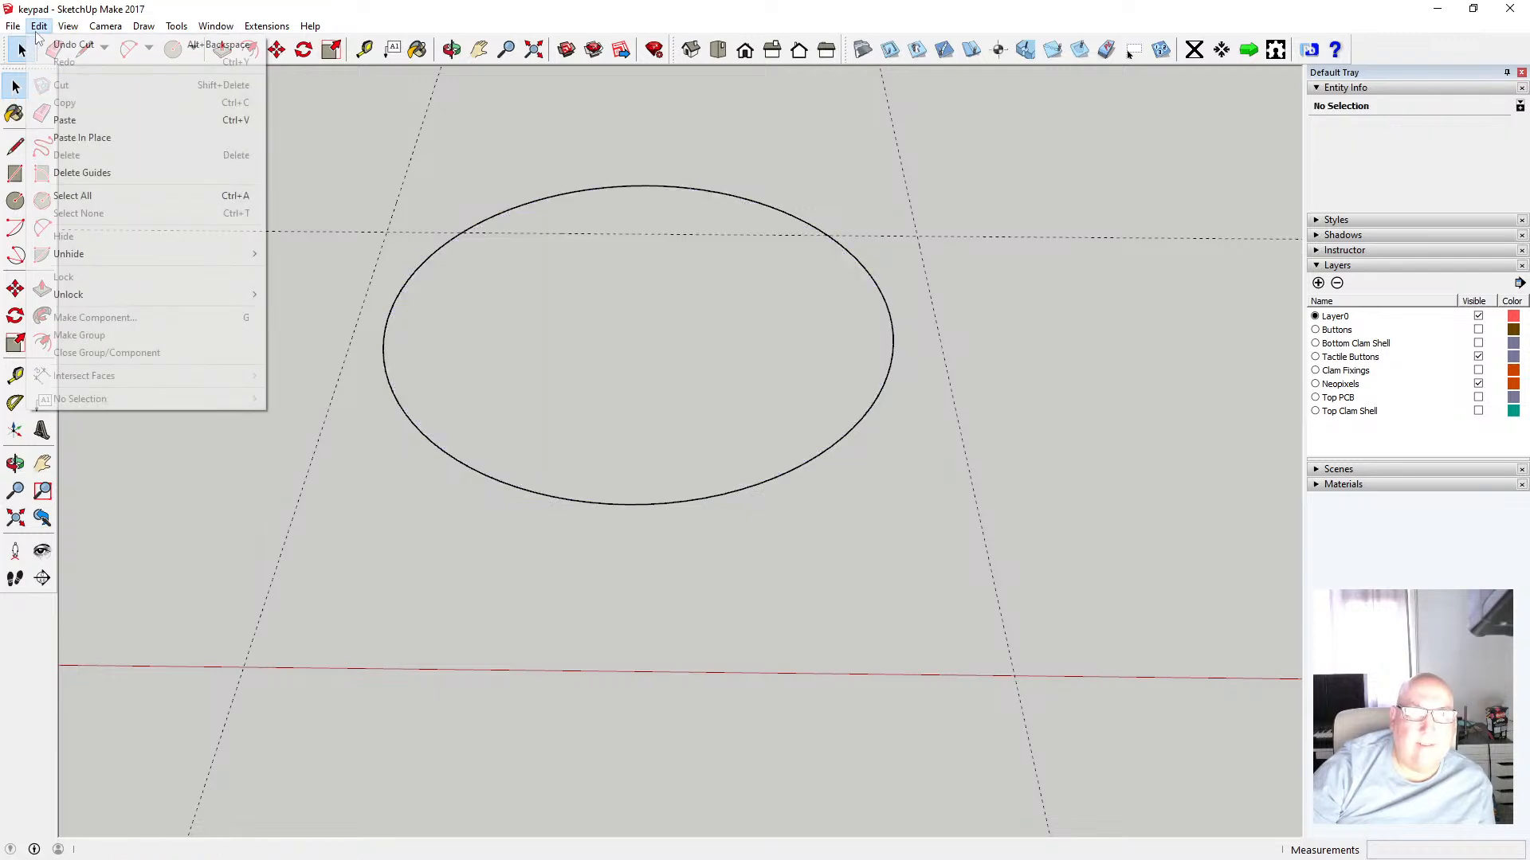
left_click(48, 42)
Select all inner button and hole outlines, excluding the outer circle, and cut them to the clipboard
left_click_drag(313, 133, 948, 538)
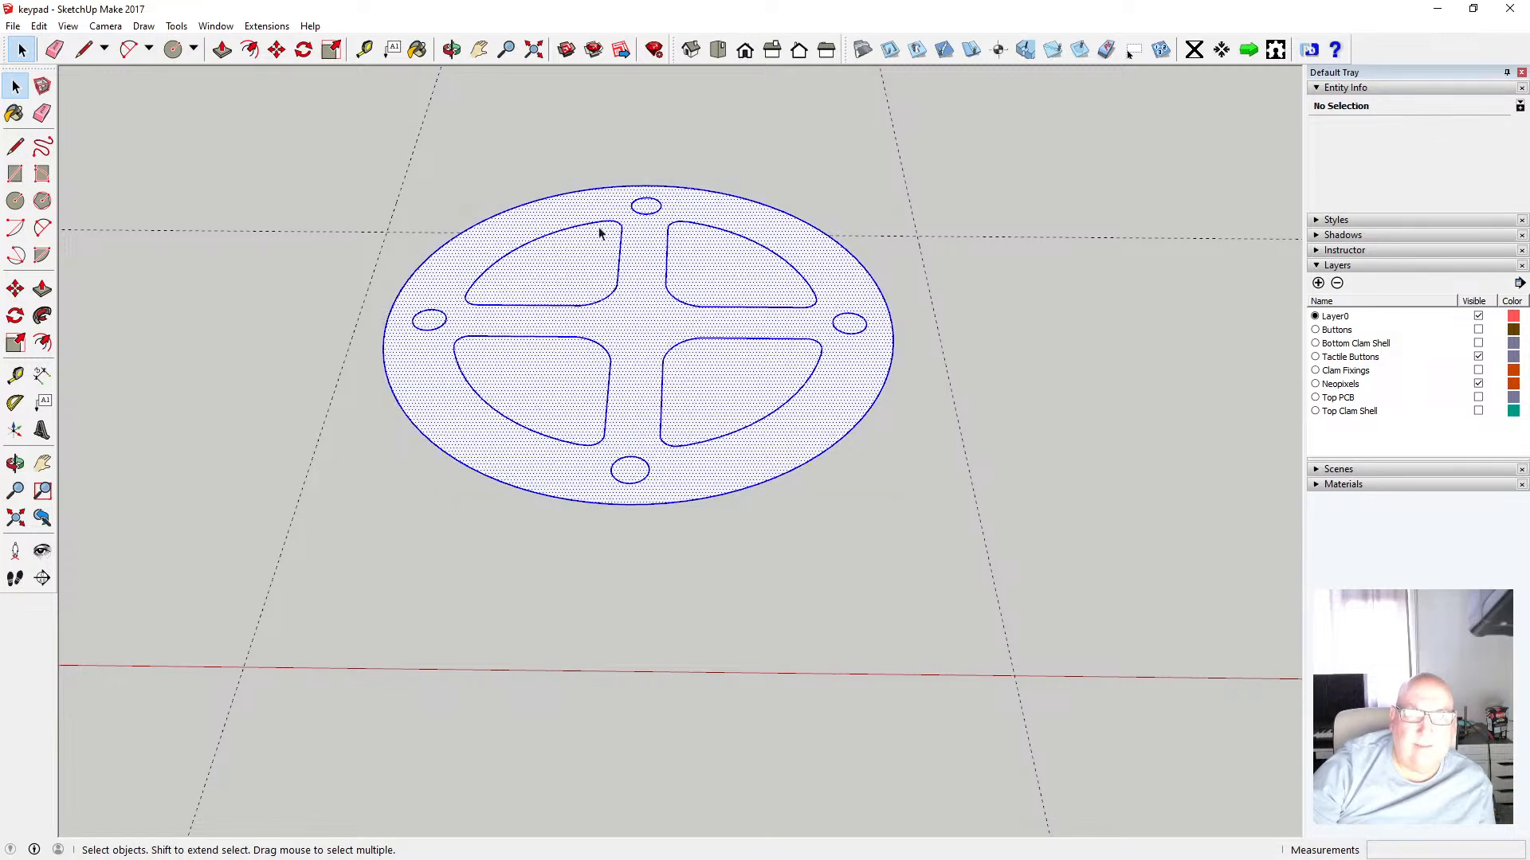
left_click(536, 215, "shift")
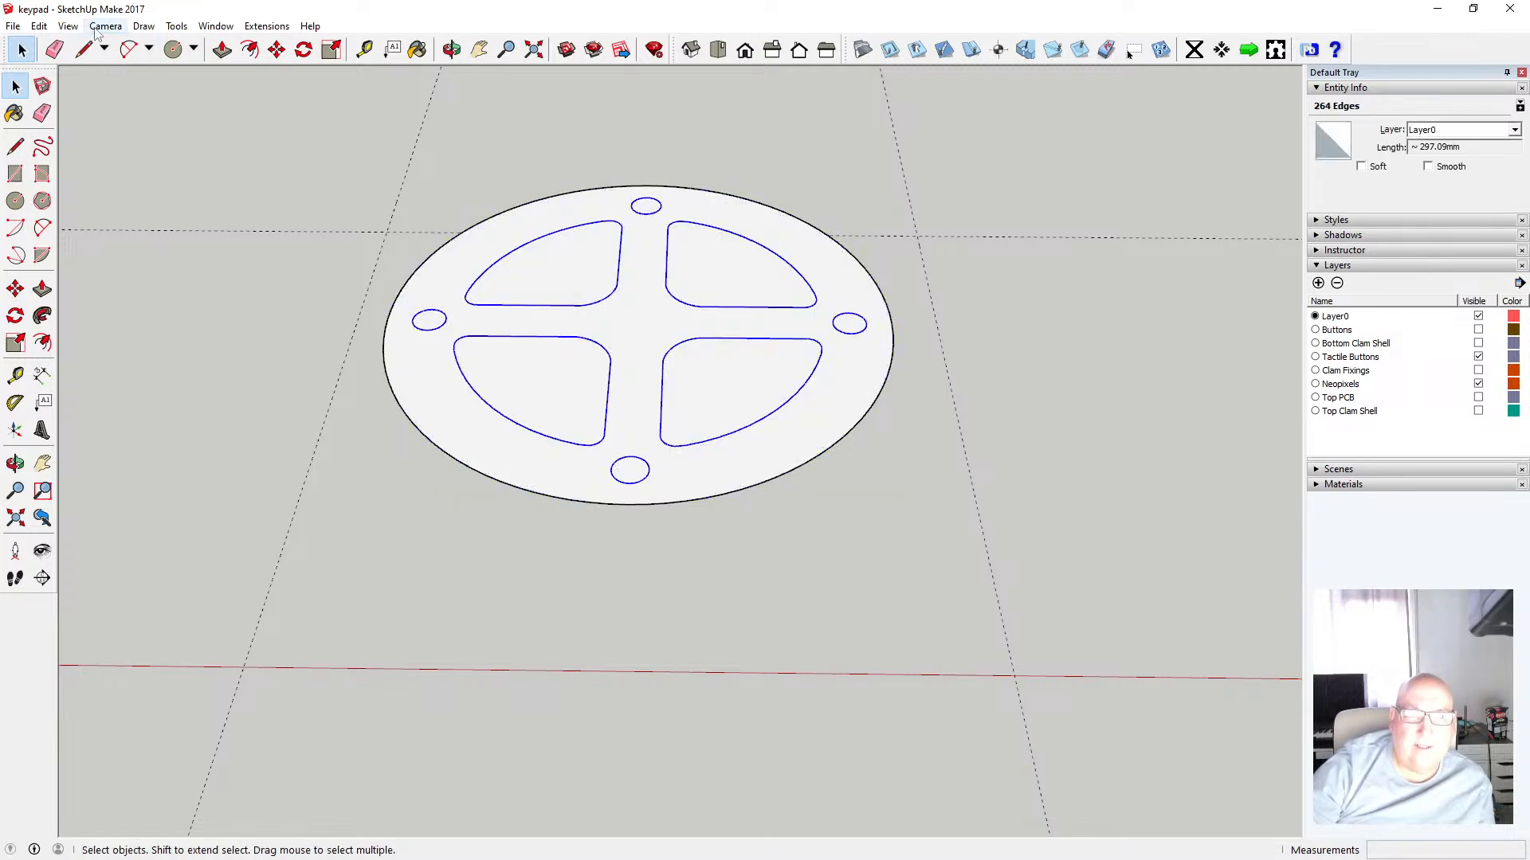
left_click(39, 27)
left_click(79, 87)
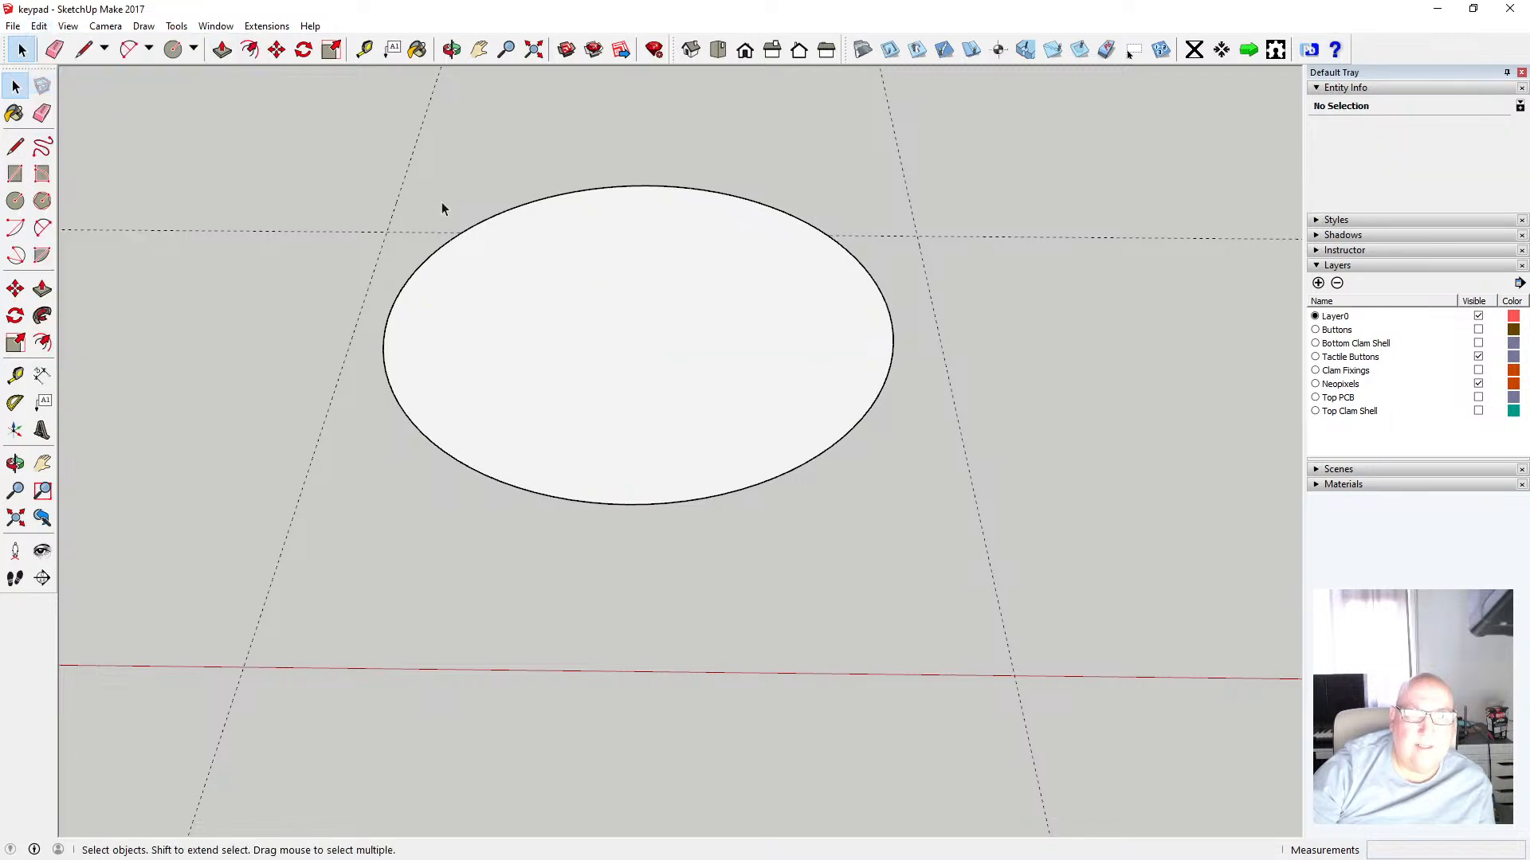
Select the circular disc with its edge and make it into a new component
left_click_drag(300, 135, 996, 550)
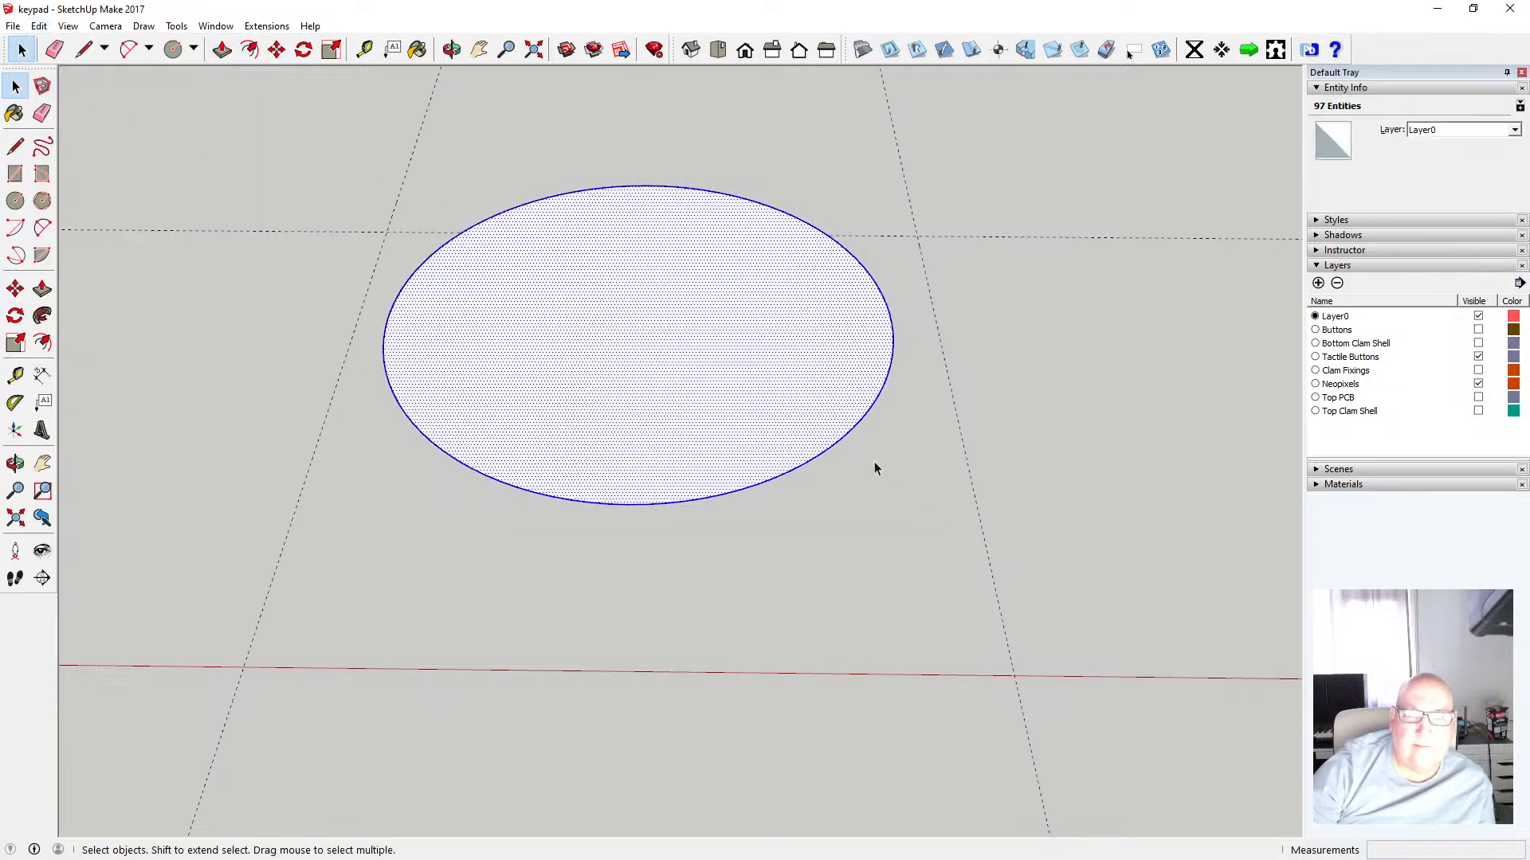
right_click(799, 397)
left_click(934, 519)
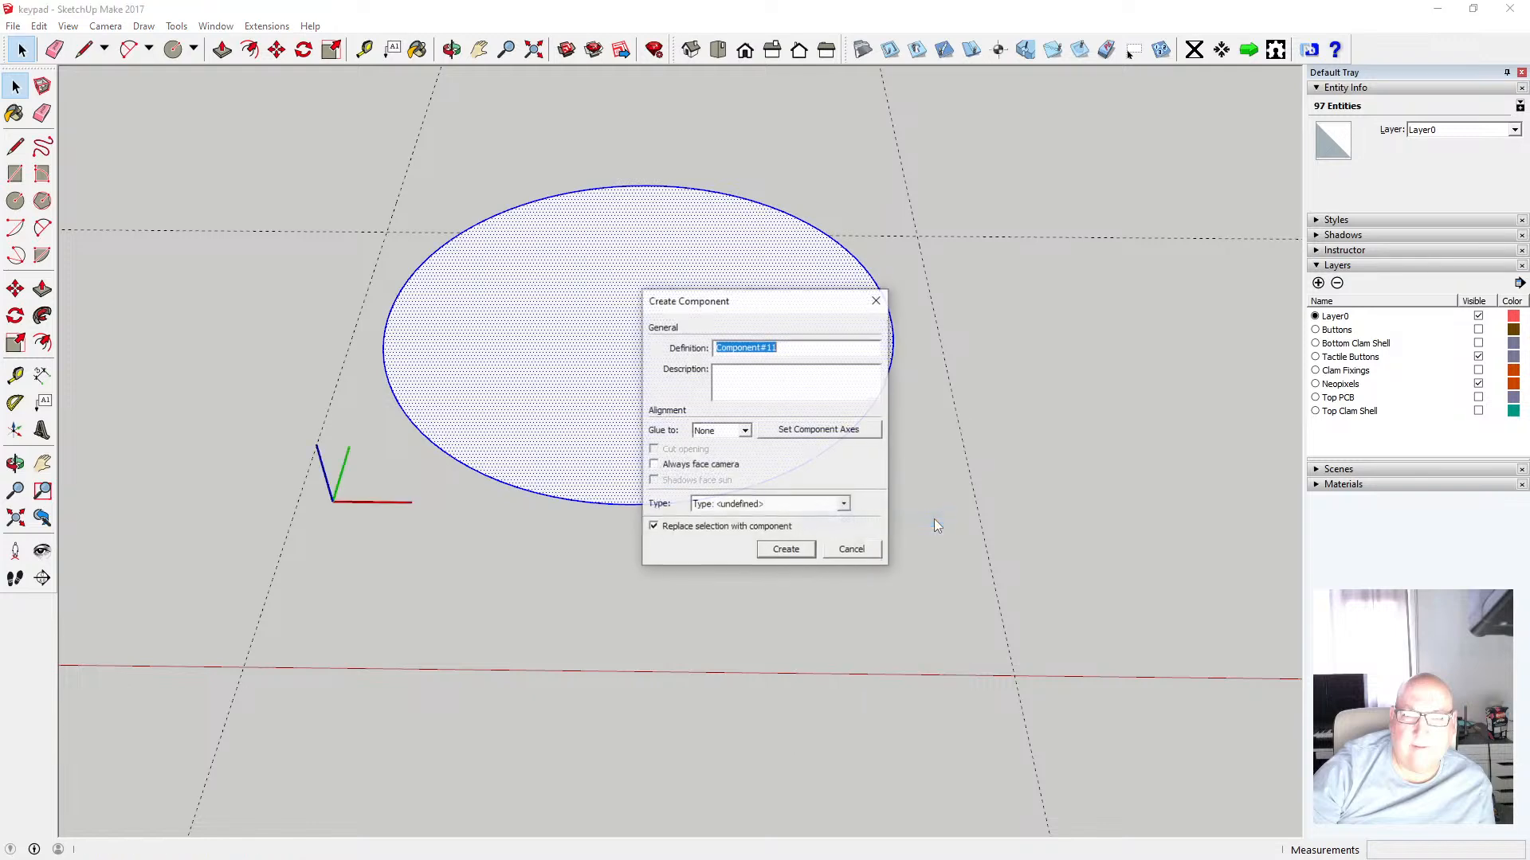
left_click(786, 549)
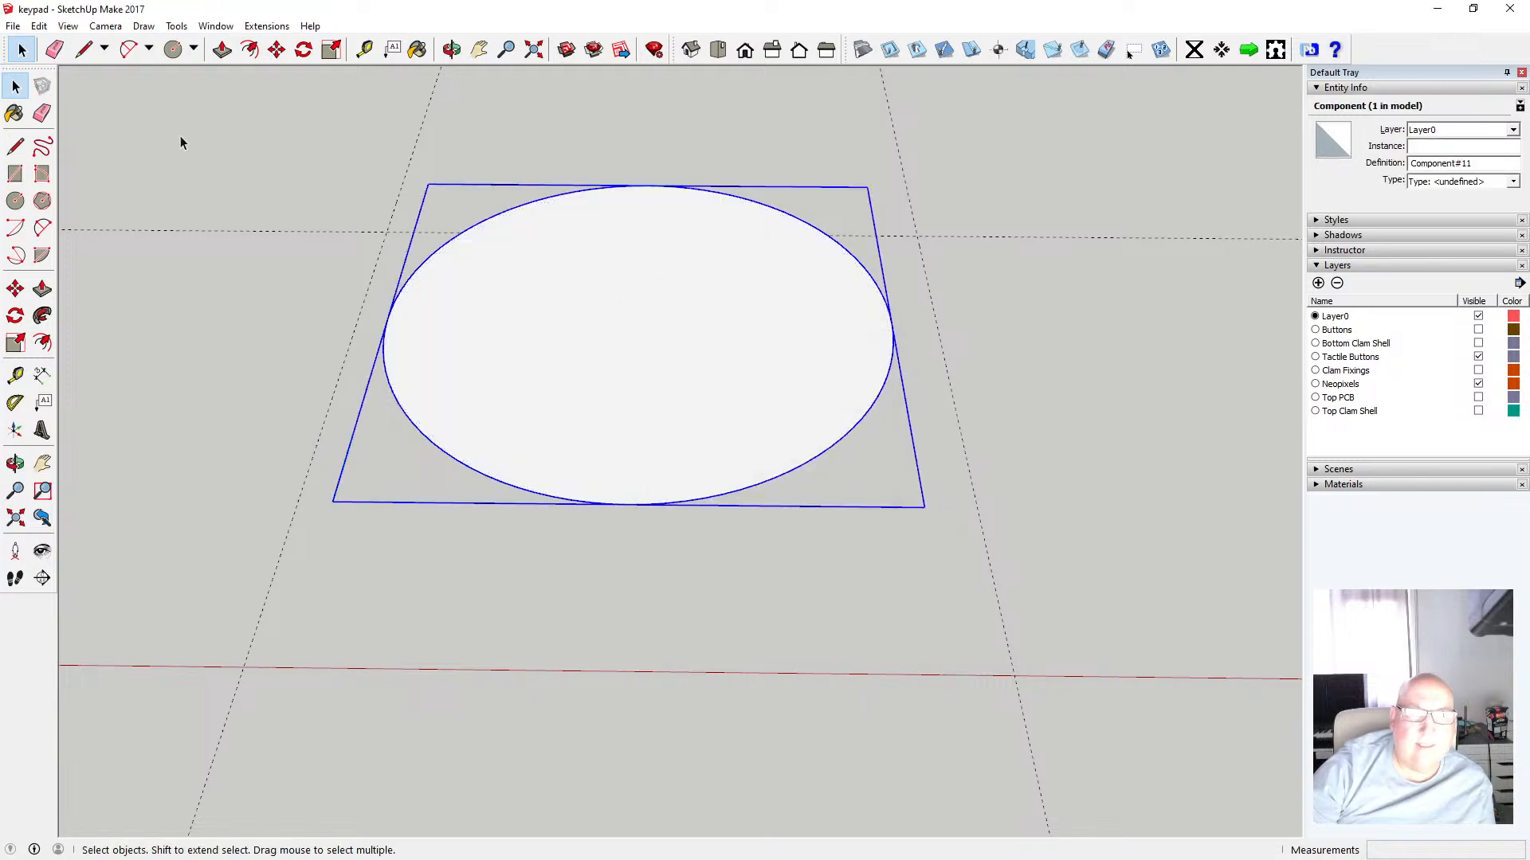
Paste the cut inner outlines back in place over the disc
left_click(64, 80)
left_click(38, 26)
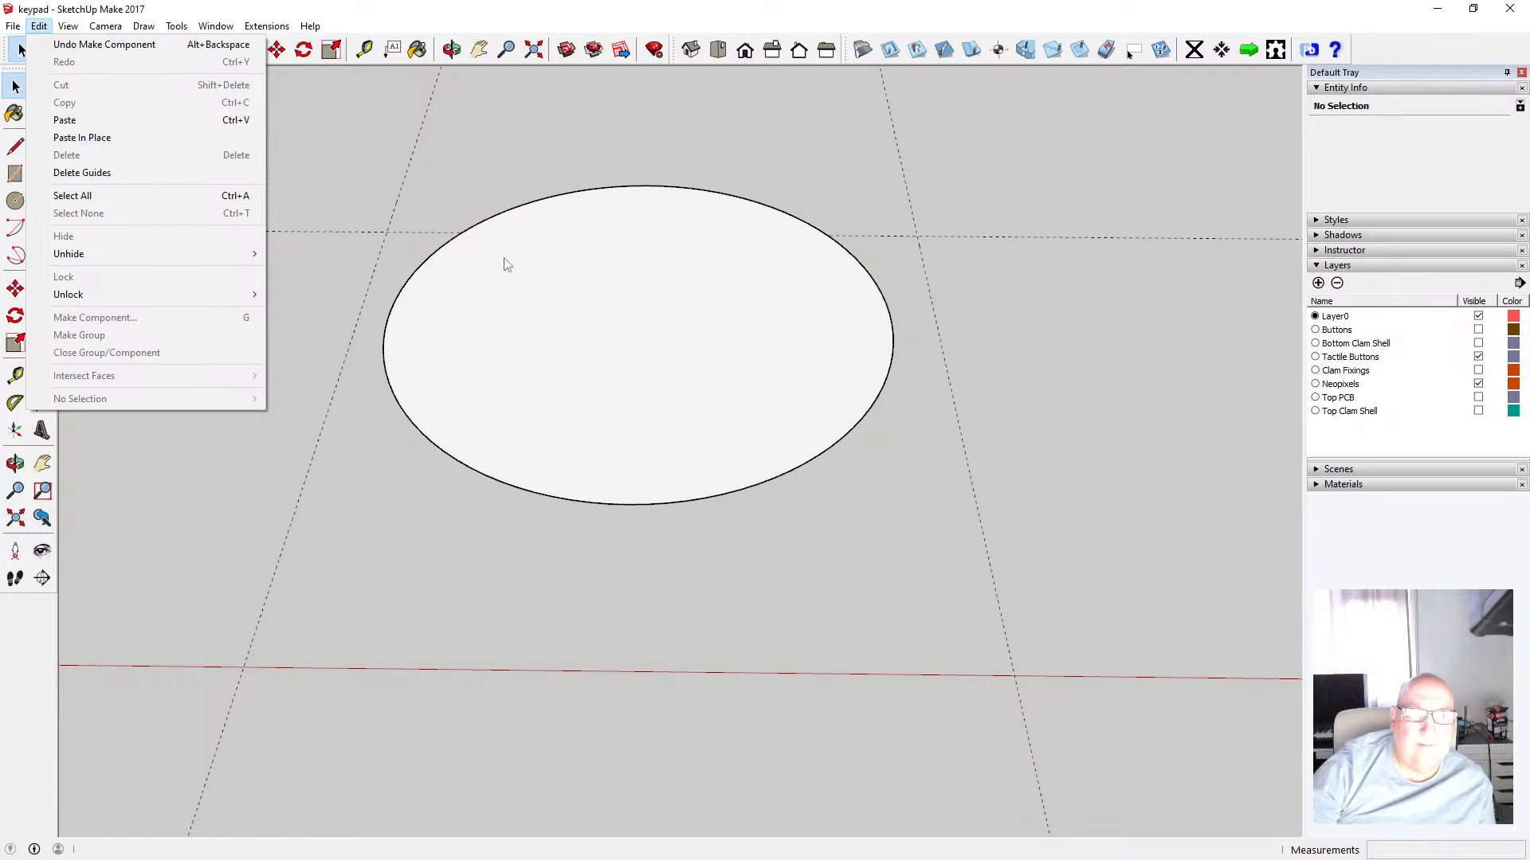
left_click(117, 137)
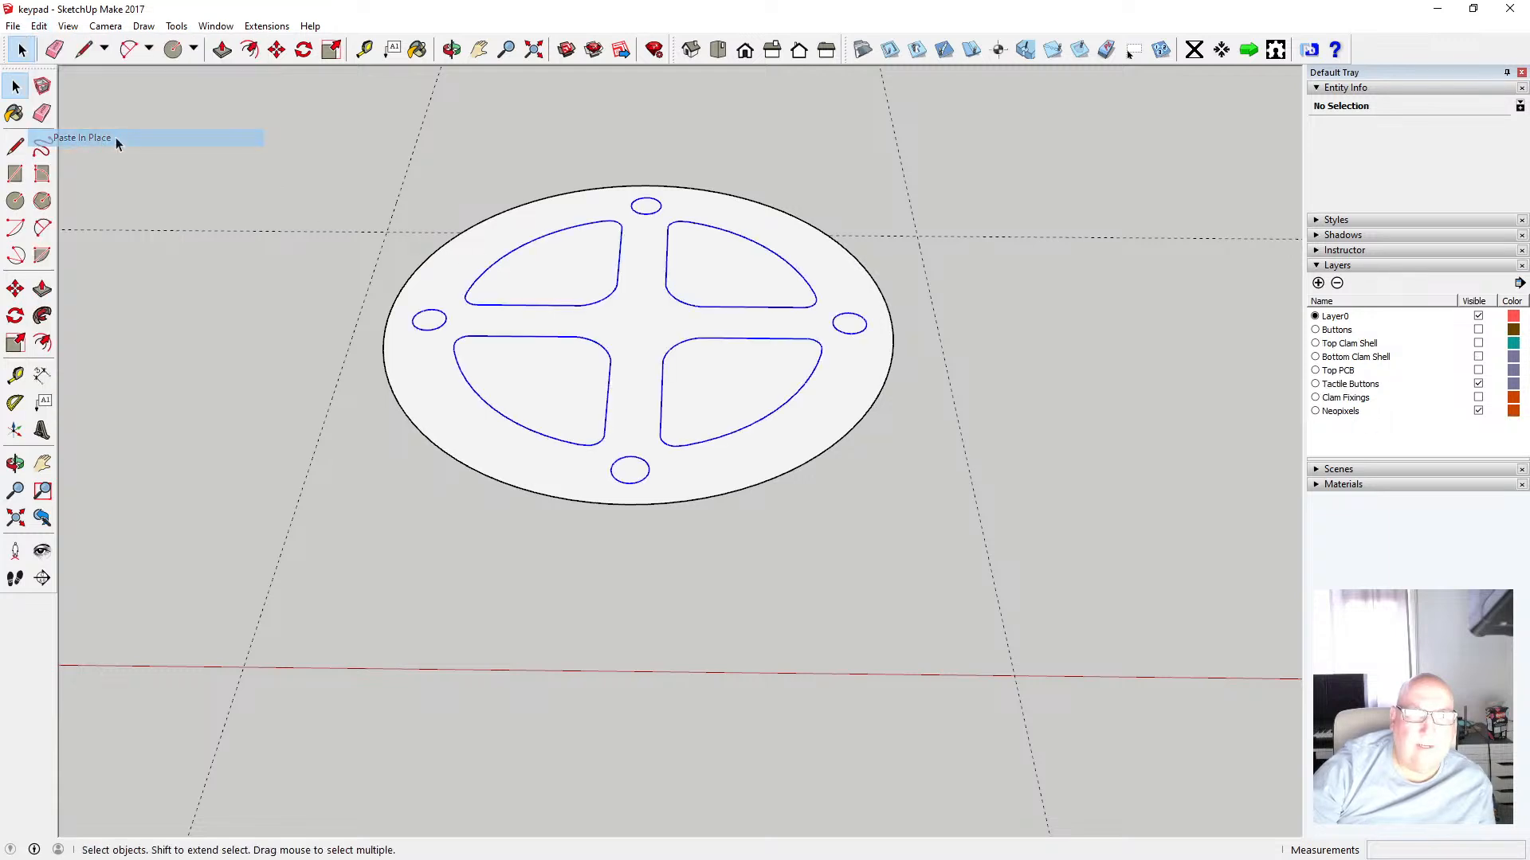
Try to push/pull the disc face inside the disc component
left_click(536, 185)
double_click(537, 217)
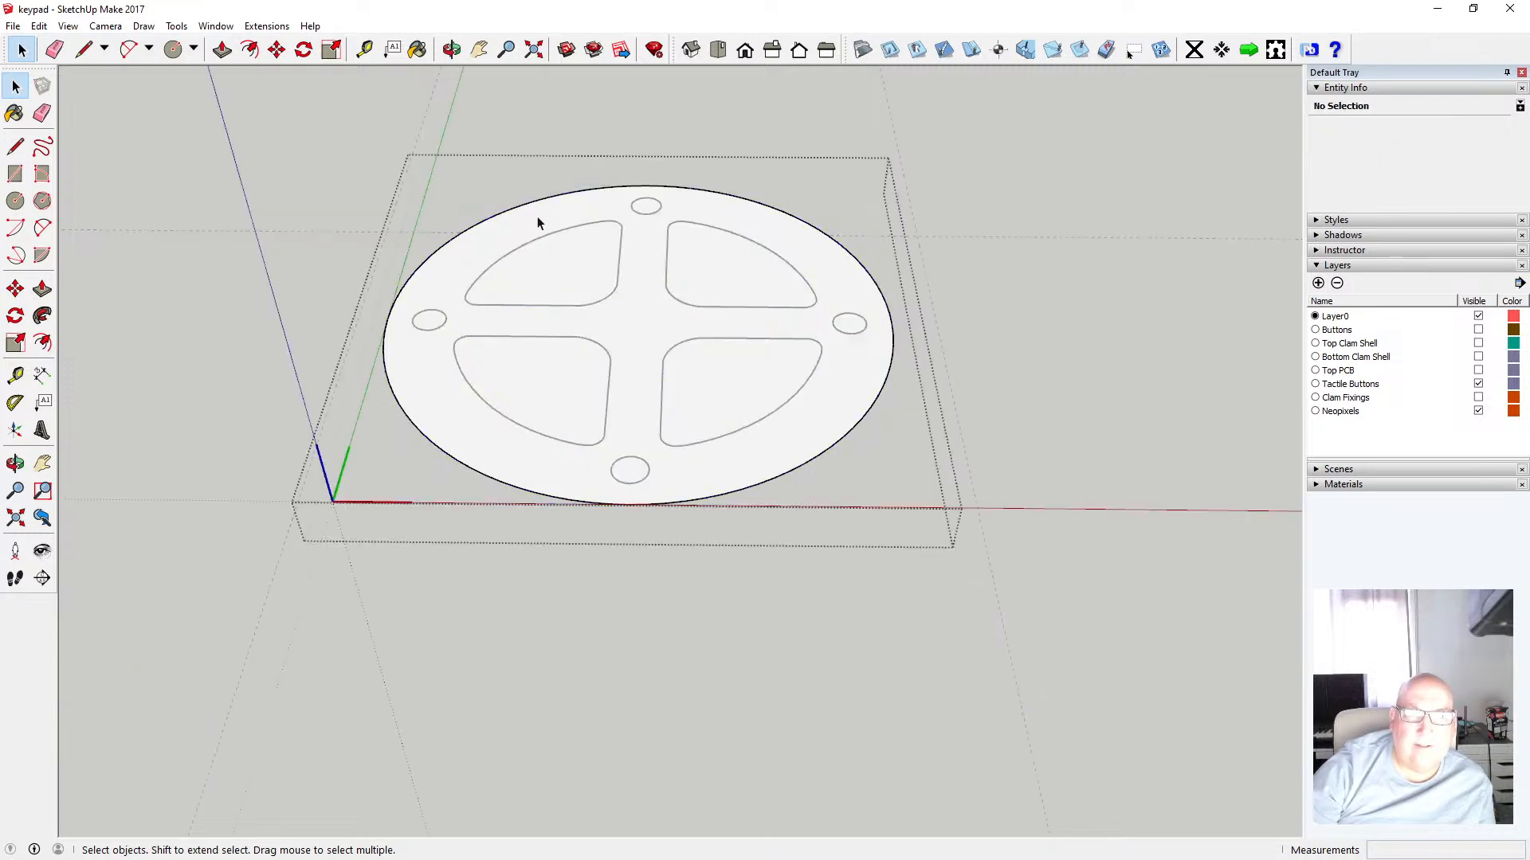
key("p")
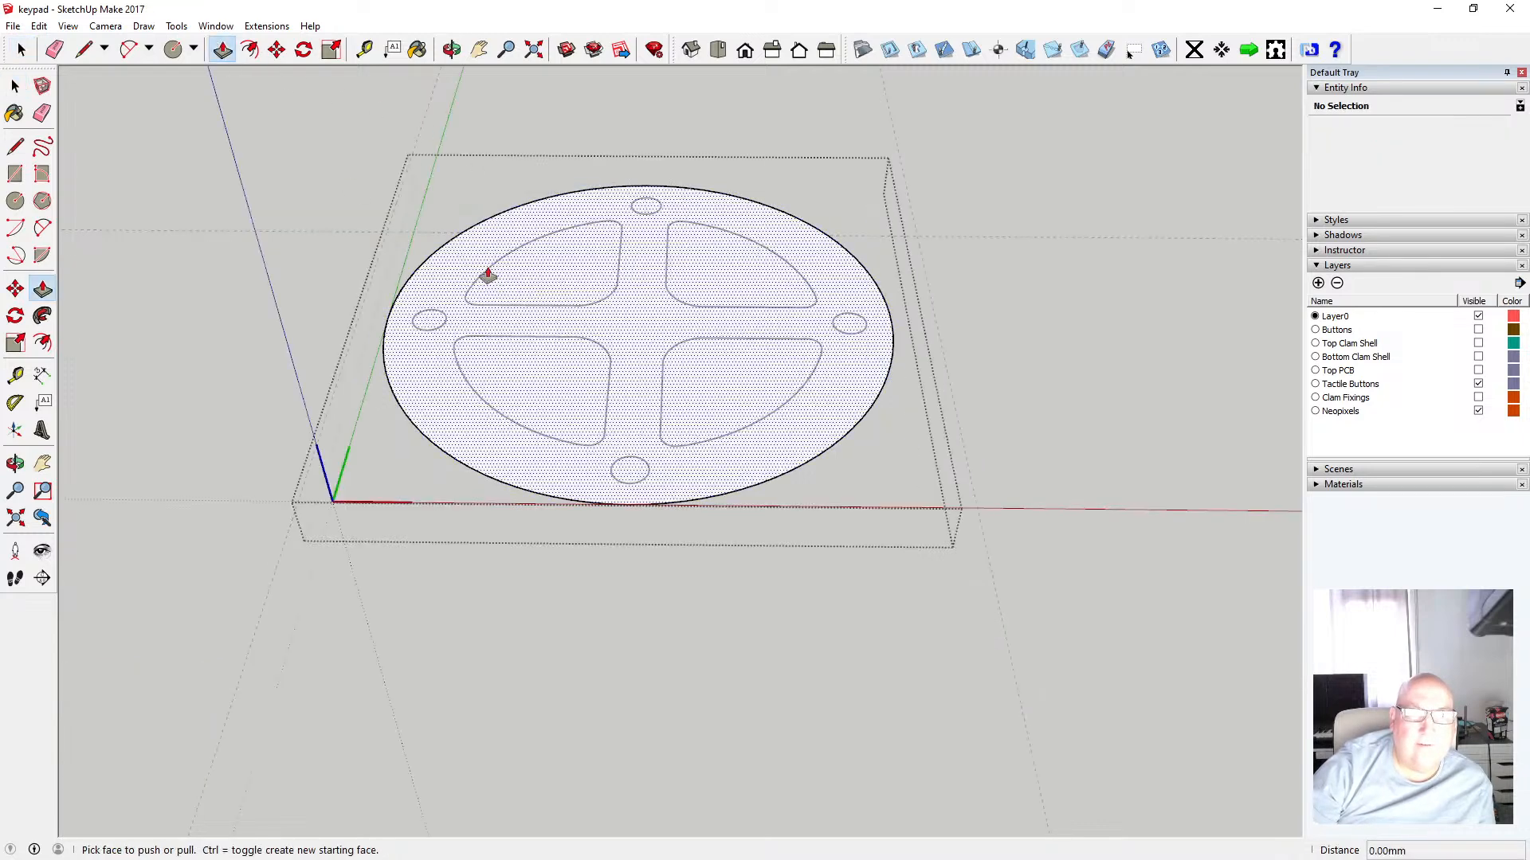
left_click(461, 256)
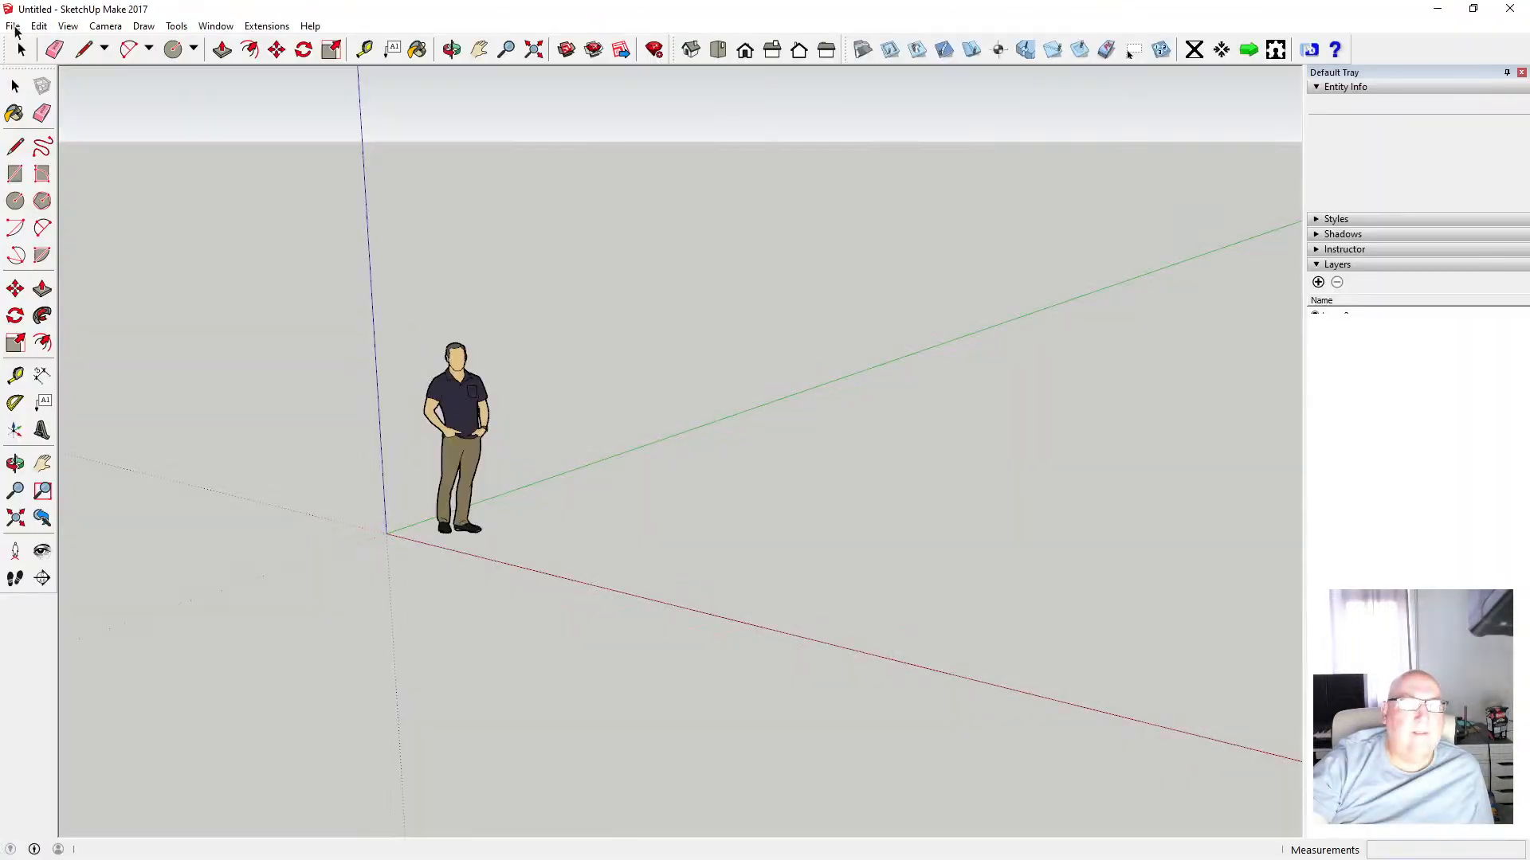
Reopen the keypad file from the recent files list, choosing its auto-saved version
left_click(14, 26)
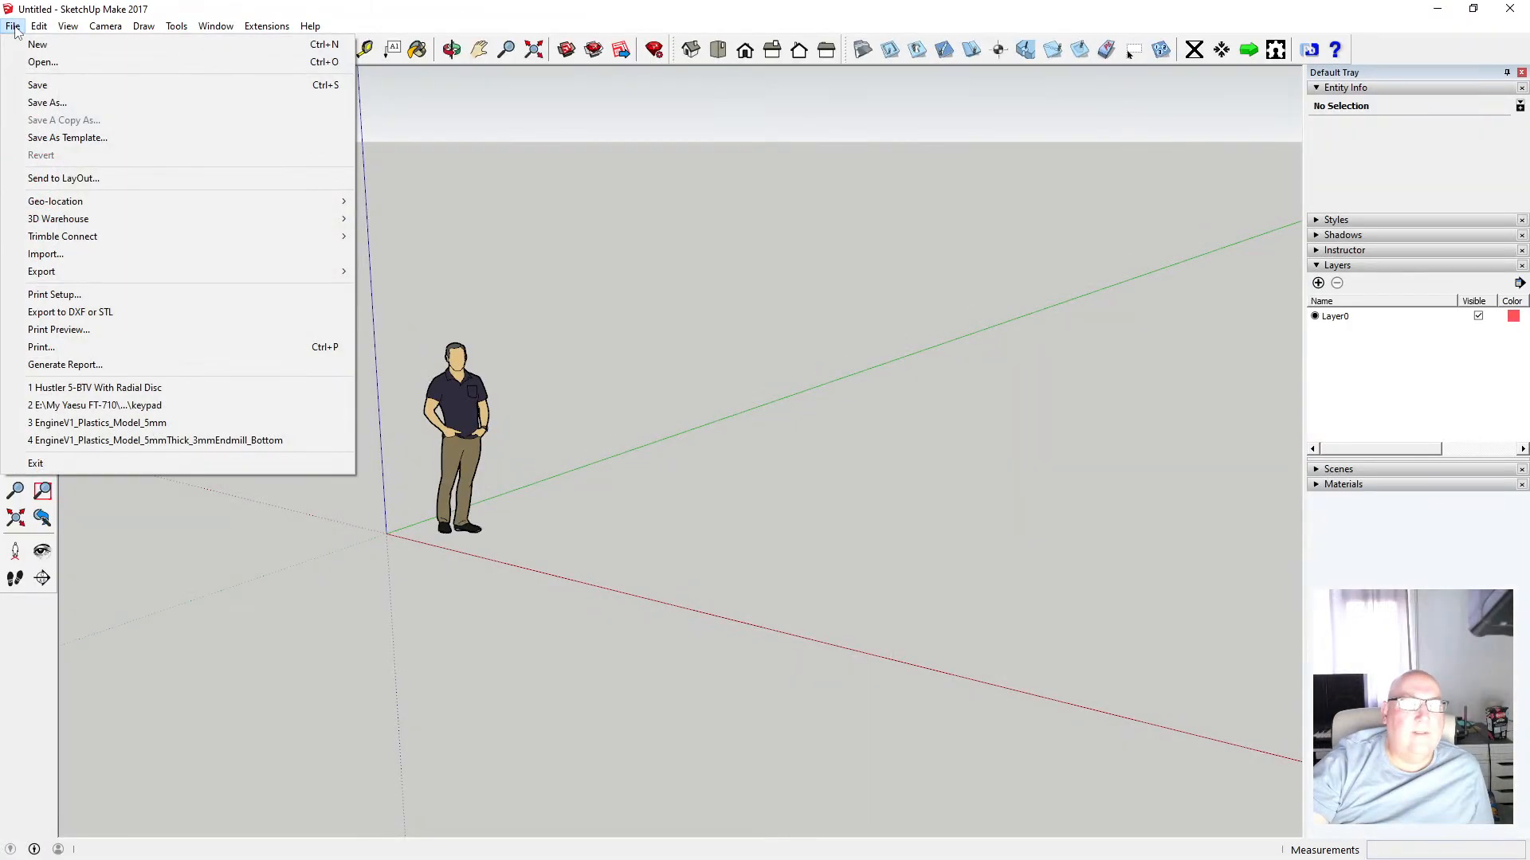
left_click(180, 405)
left_click(775, 470)
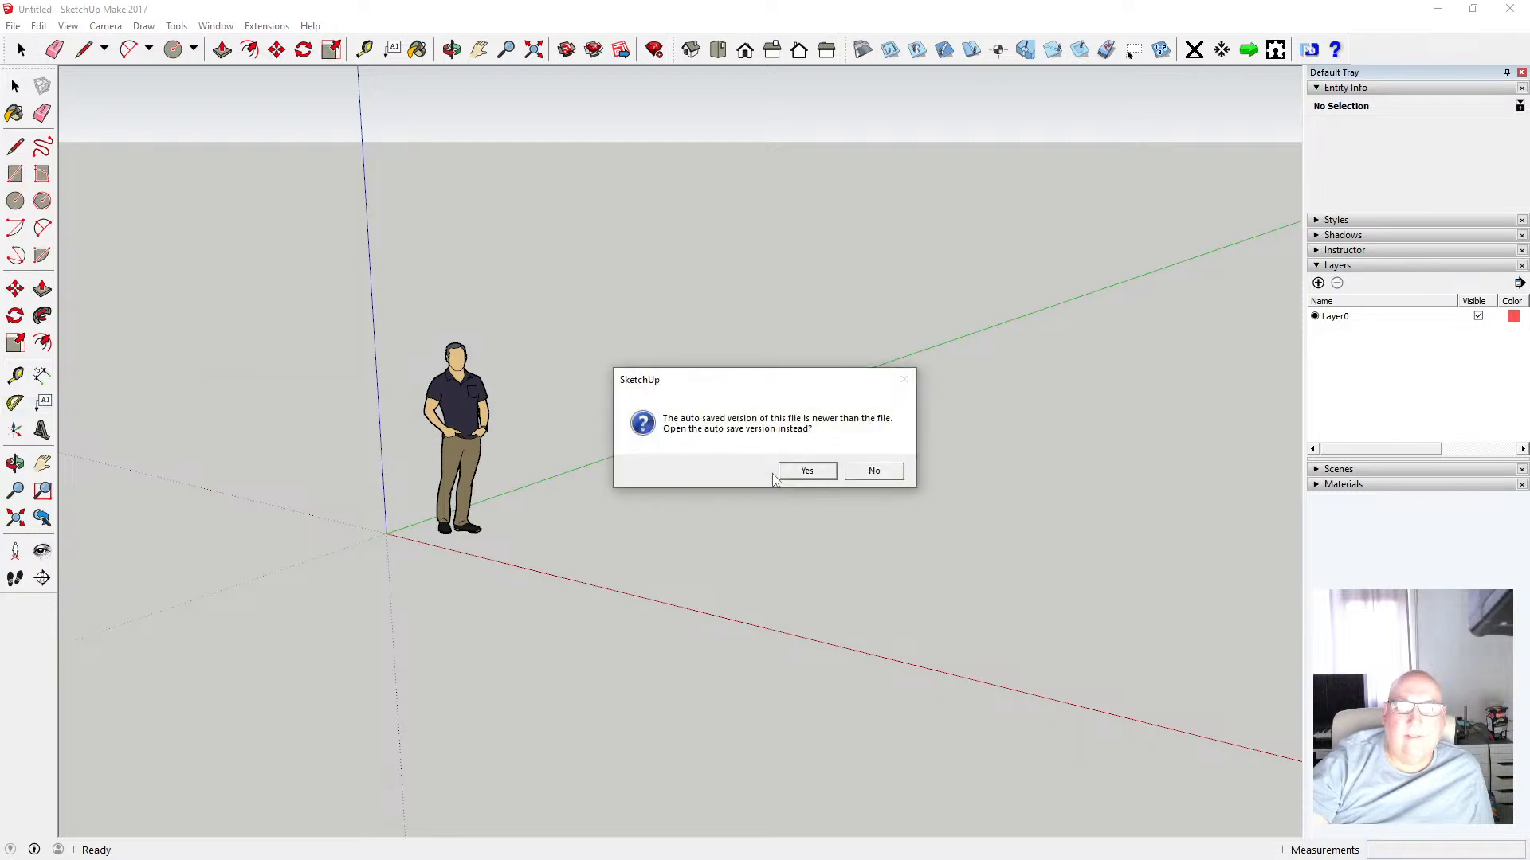
left_click(801, 471)
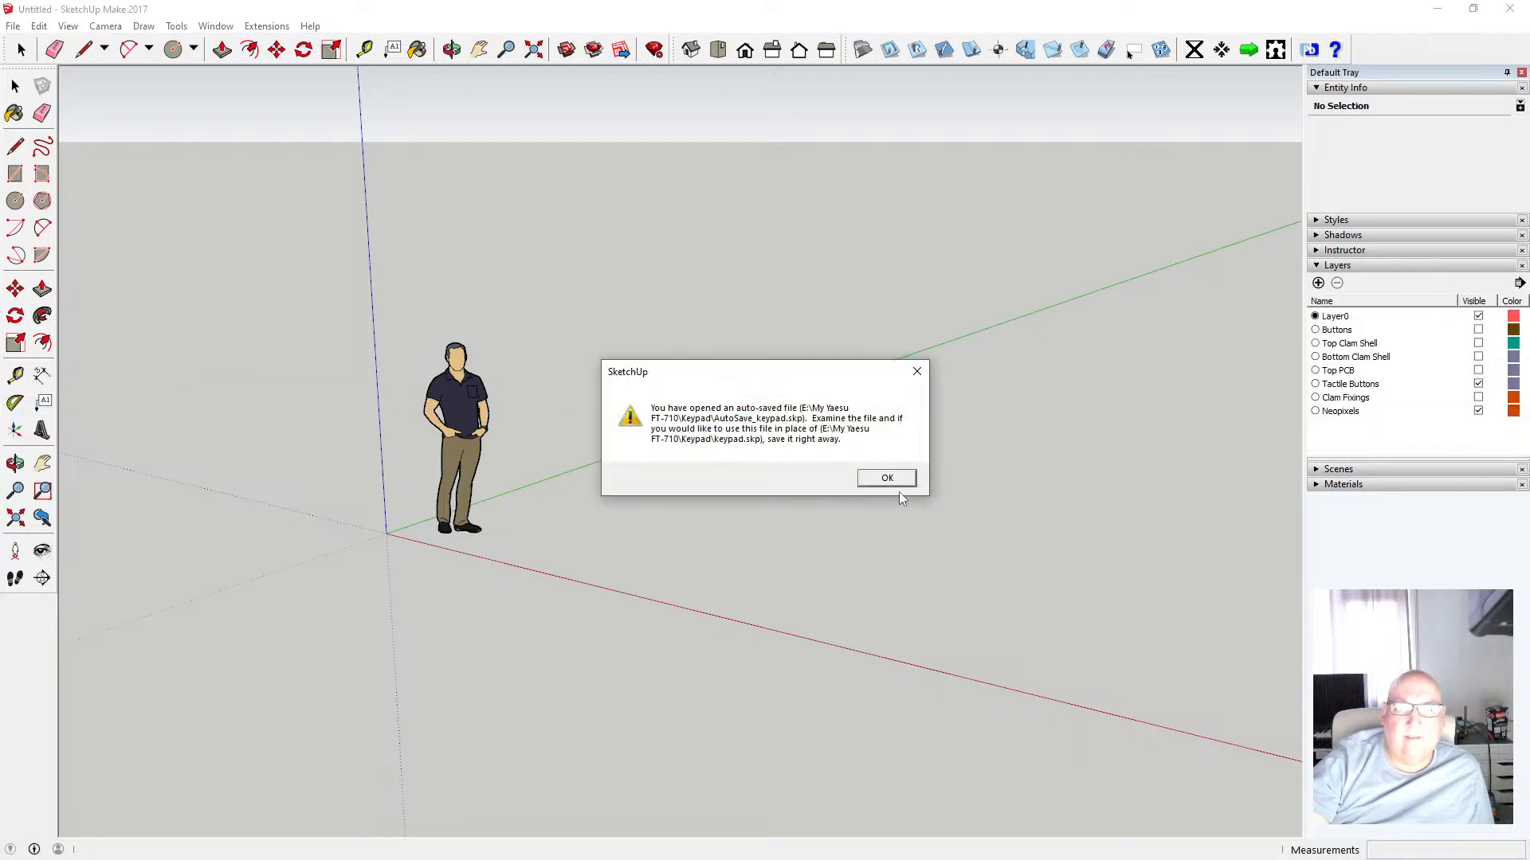
left_click(895, 483)
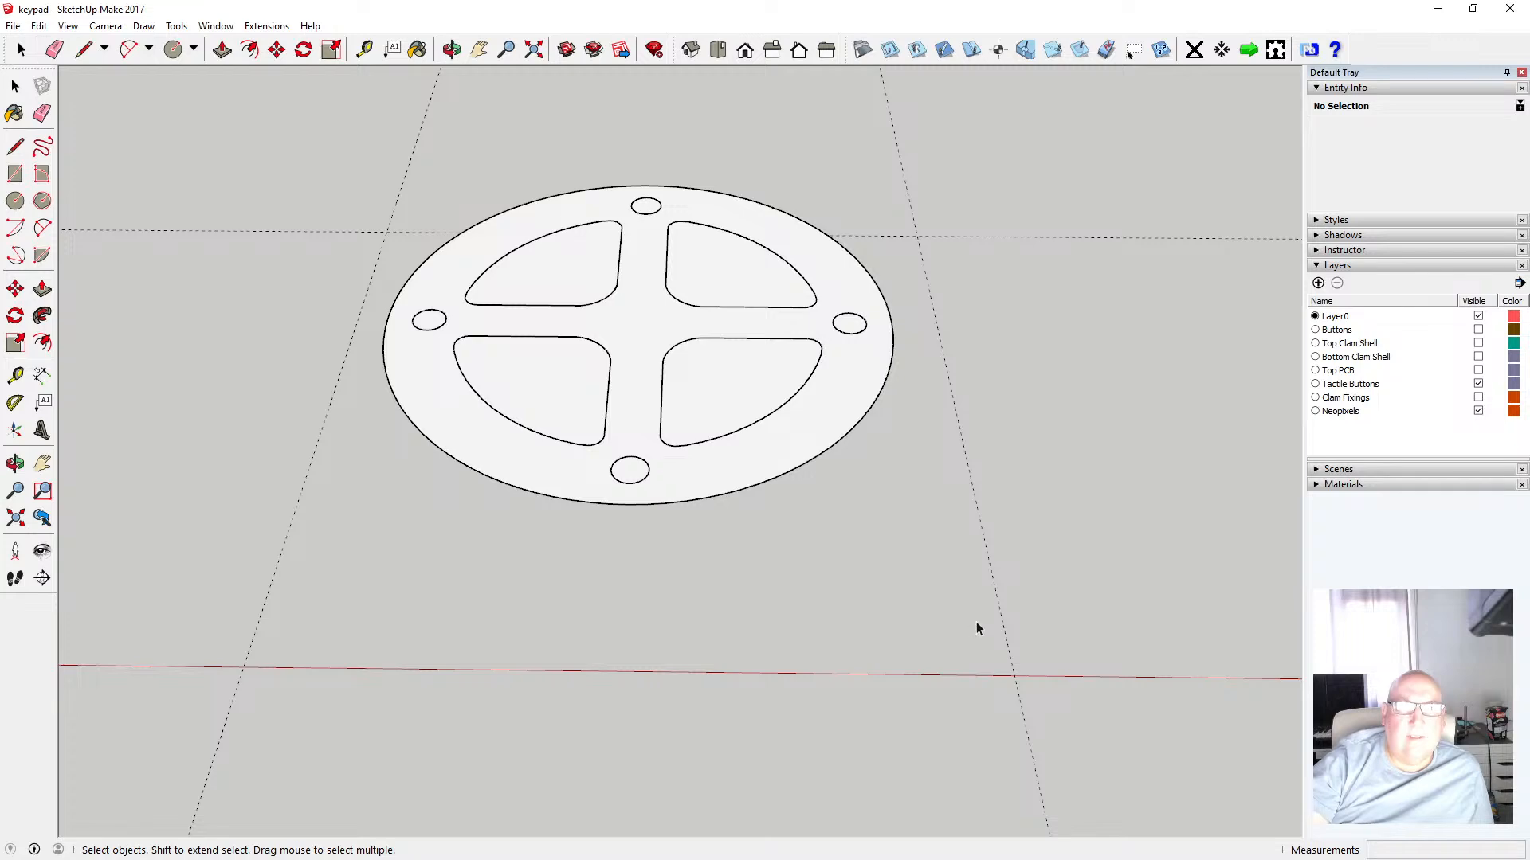
Inspect which outlines belong to the disc component by selecting the disc and the inner outlines in turn
scroll(784, 422, "down", 2)
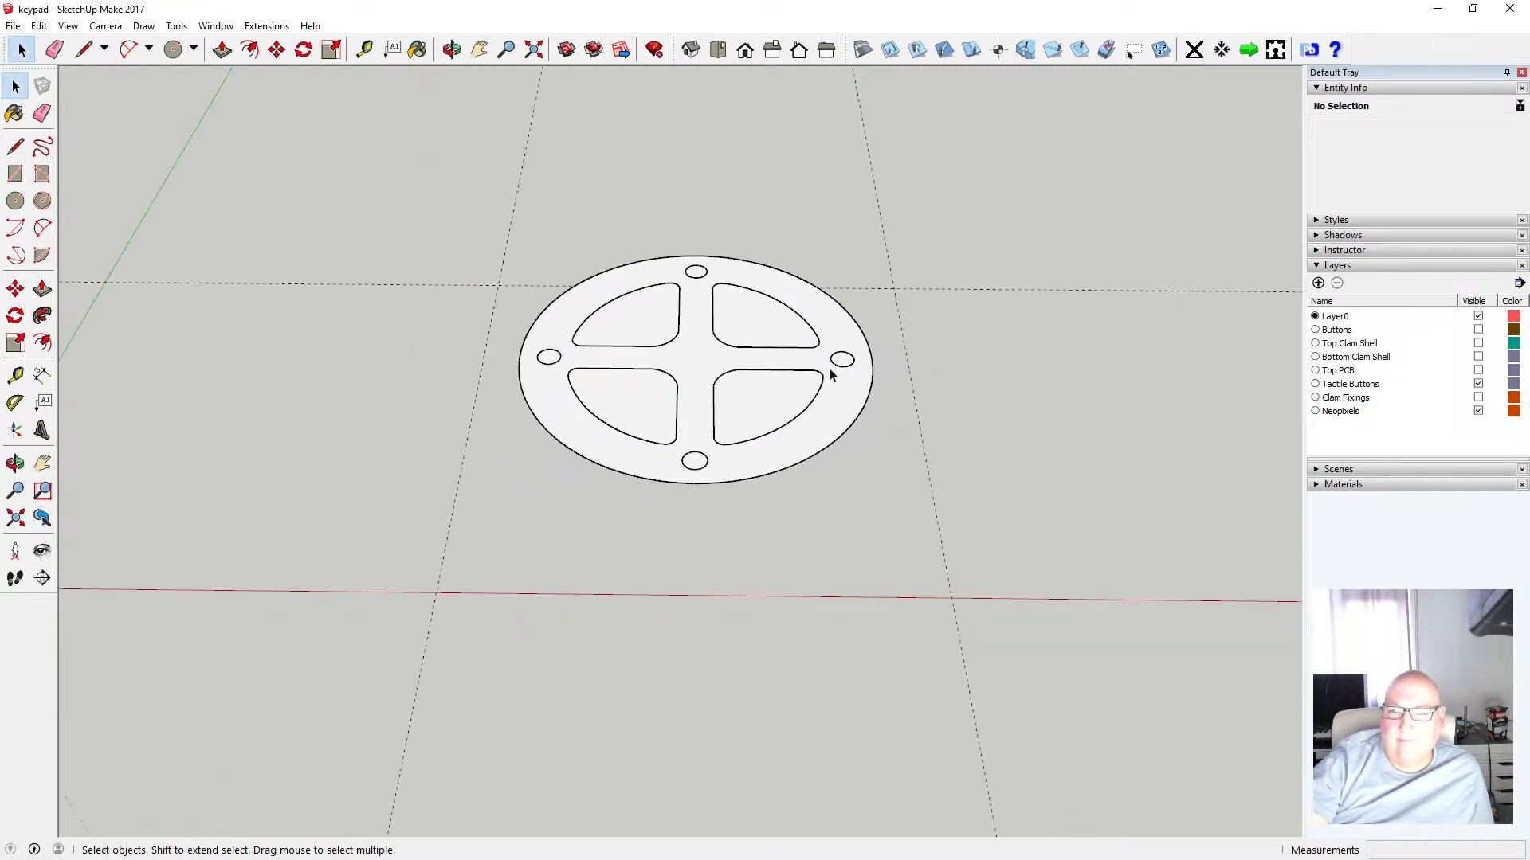
scroll(820, 381, "up", 3)
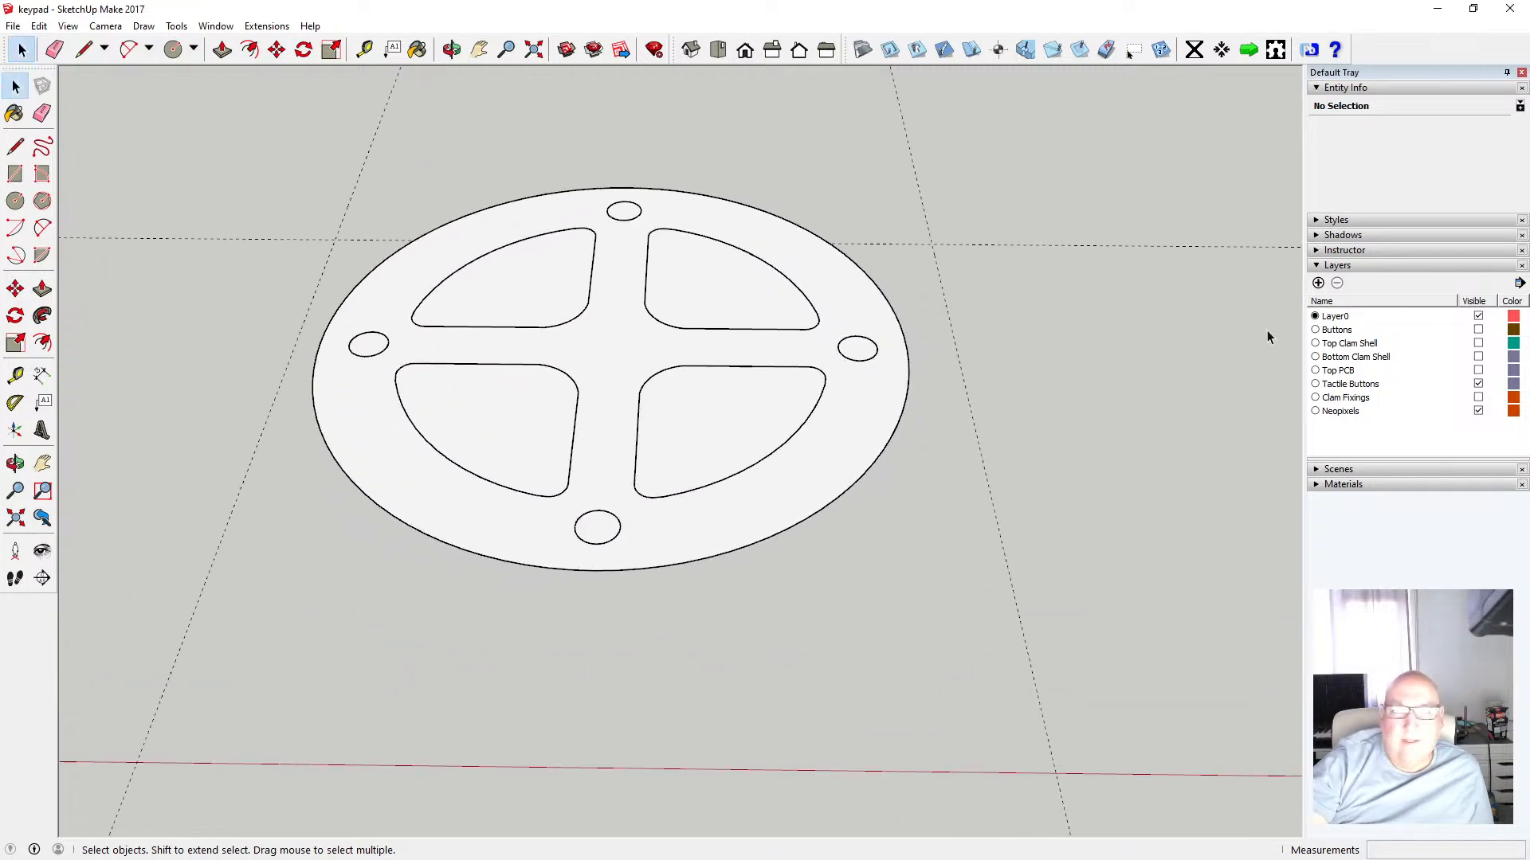
left_click(1478, 344)
left_click(1479, 344)
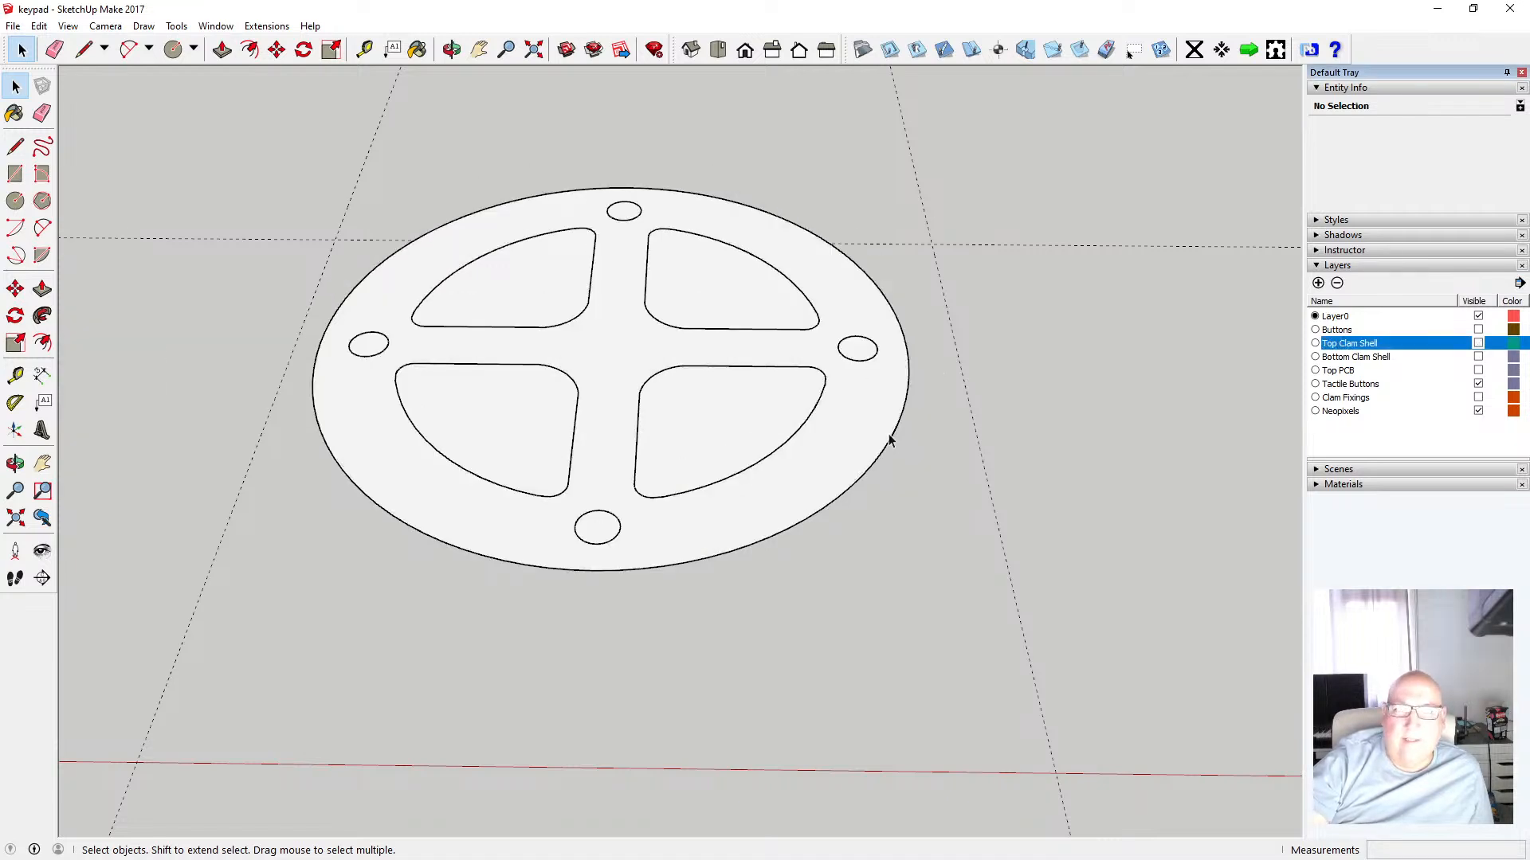
scroll(925, 466, "down", 2)
left_click_drag(384, 216, 948, 595)
scroll(885, 535, "up", 2)
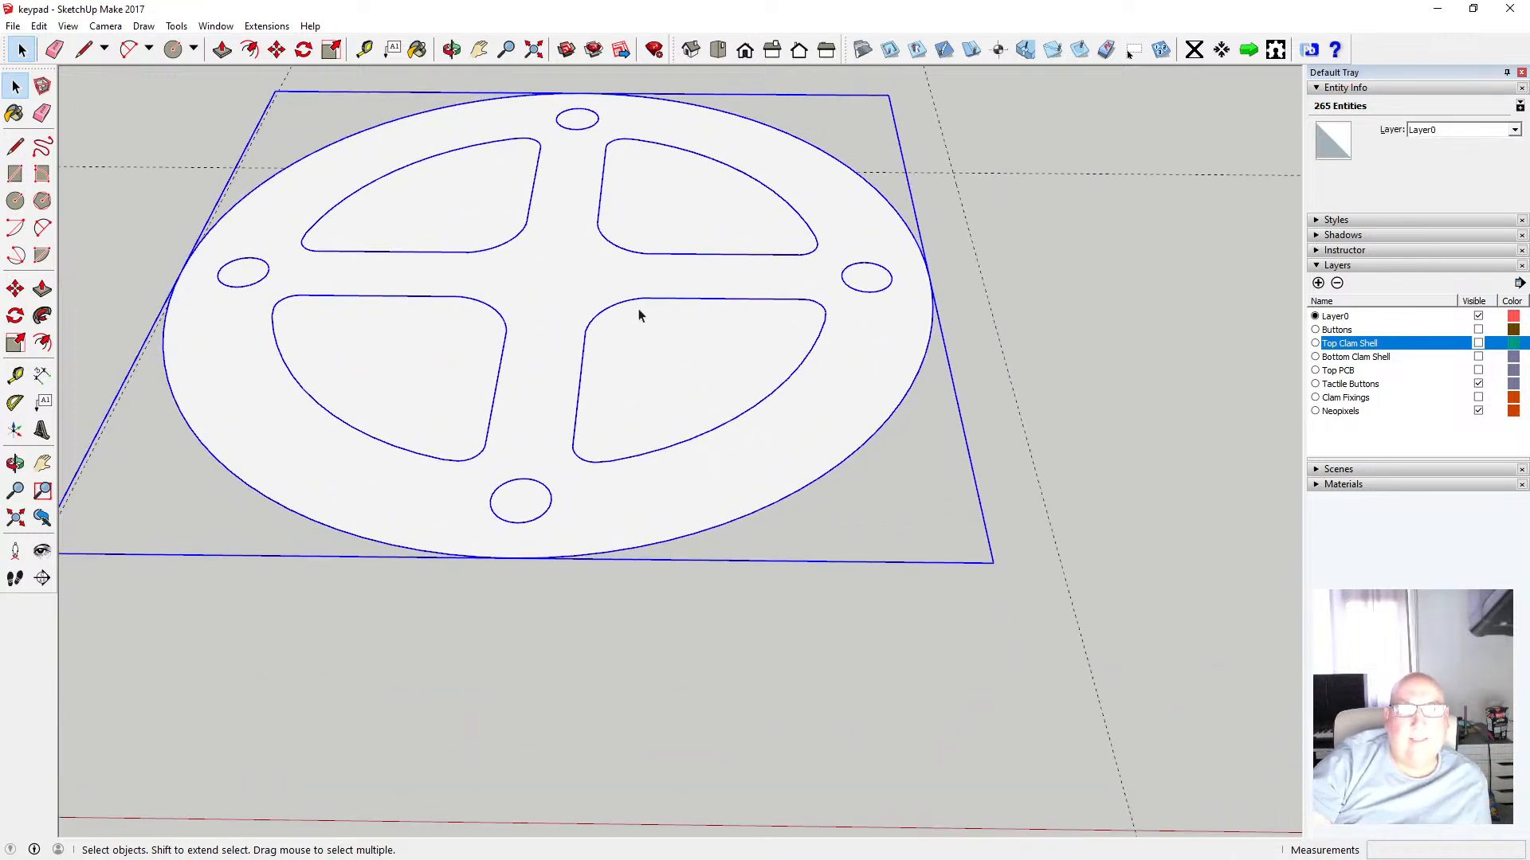
left_click(310, 160, "shift")
left_click(322, 169, "shift")
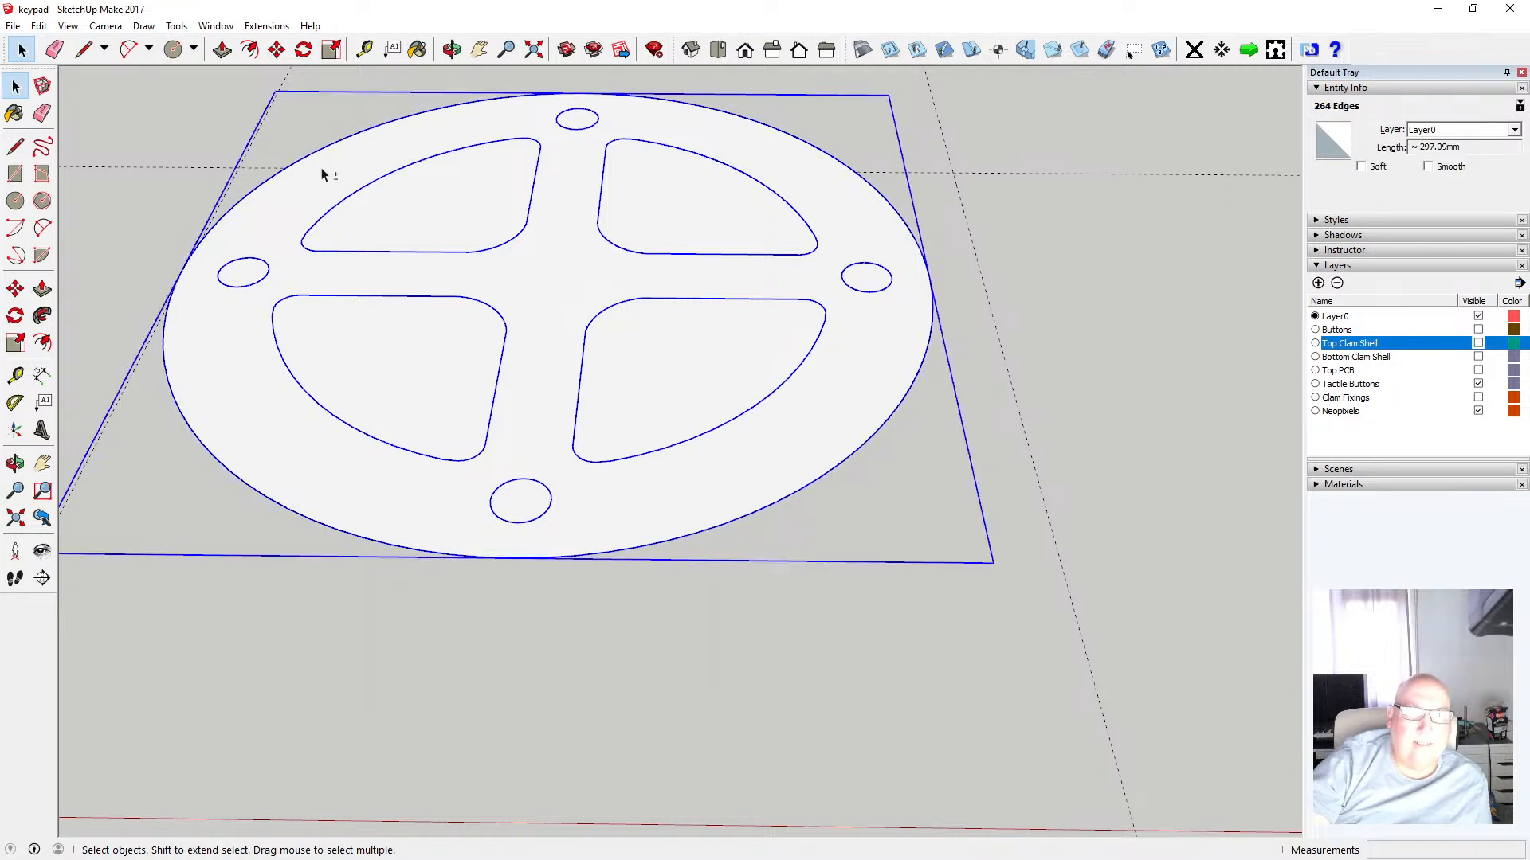
left_click(318, 182)
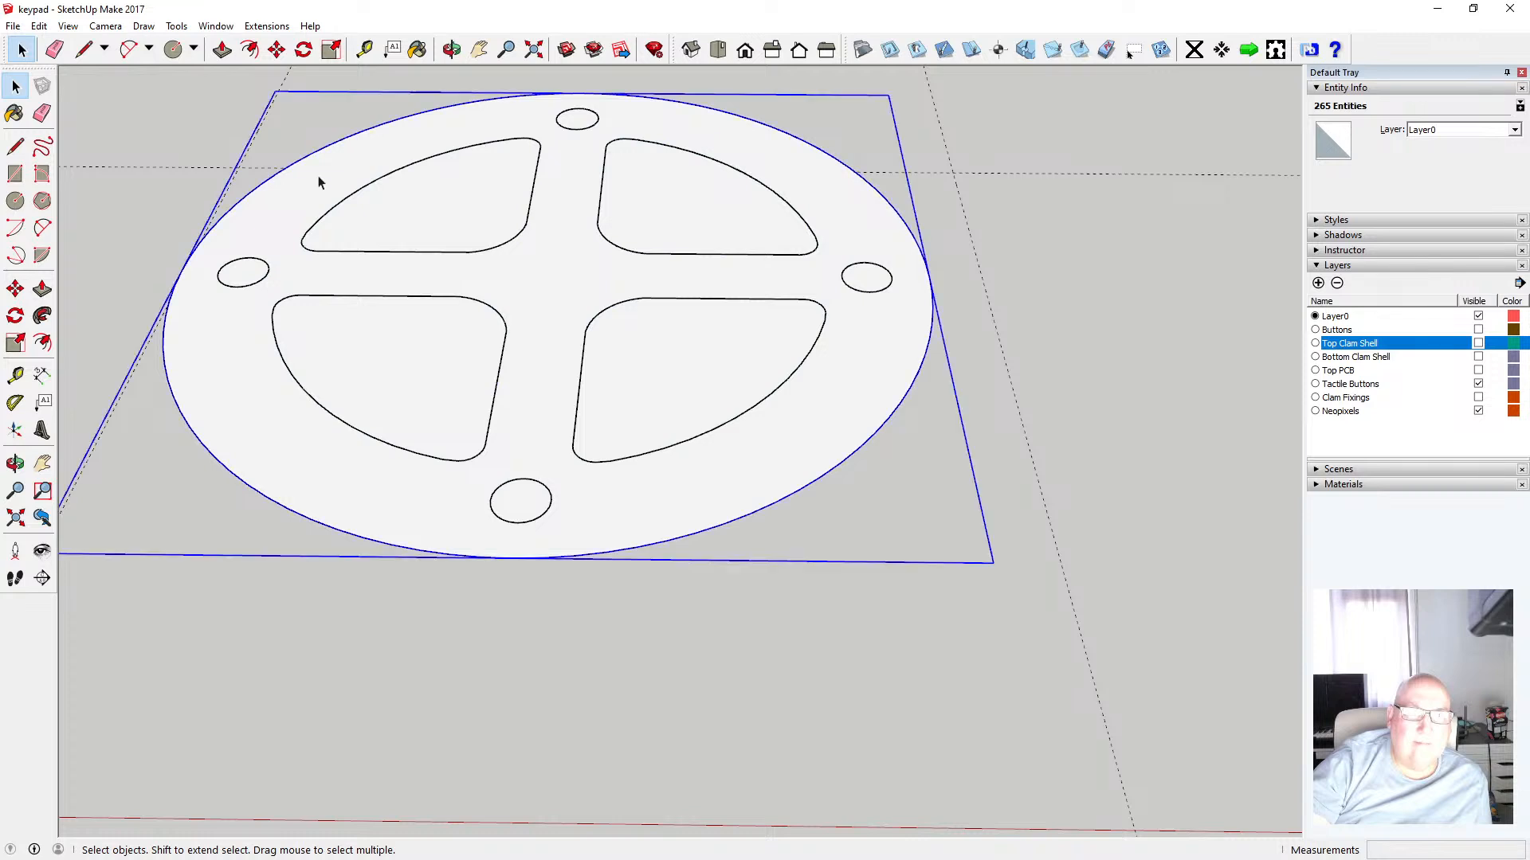
left_click(357, 195)
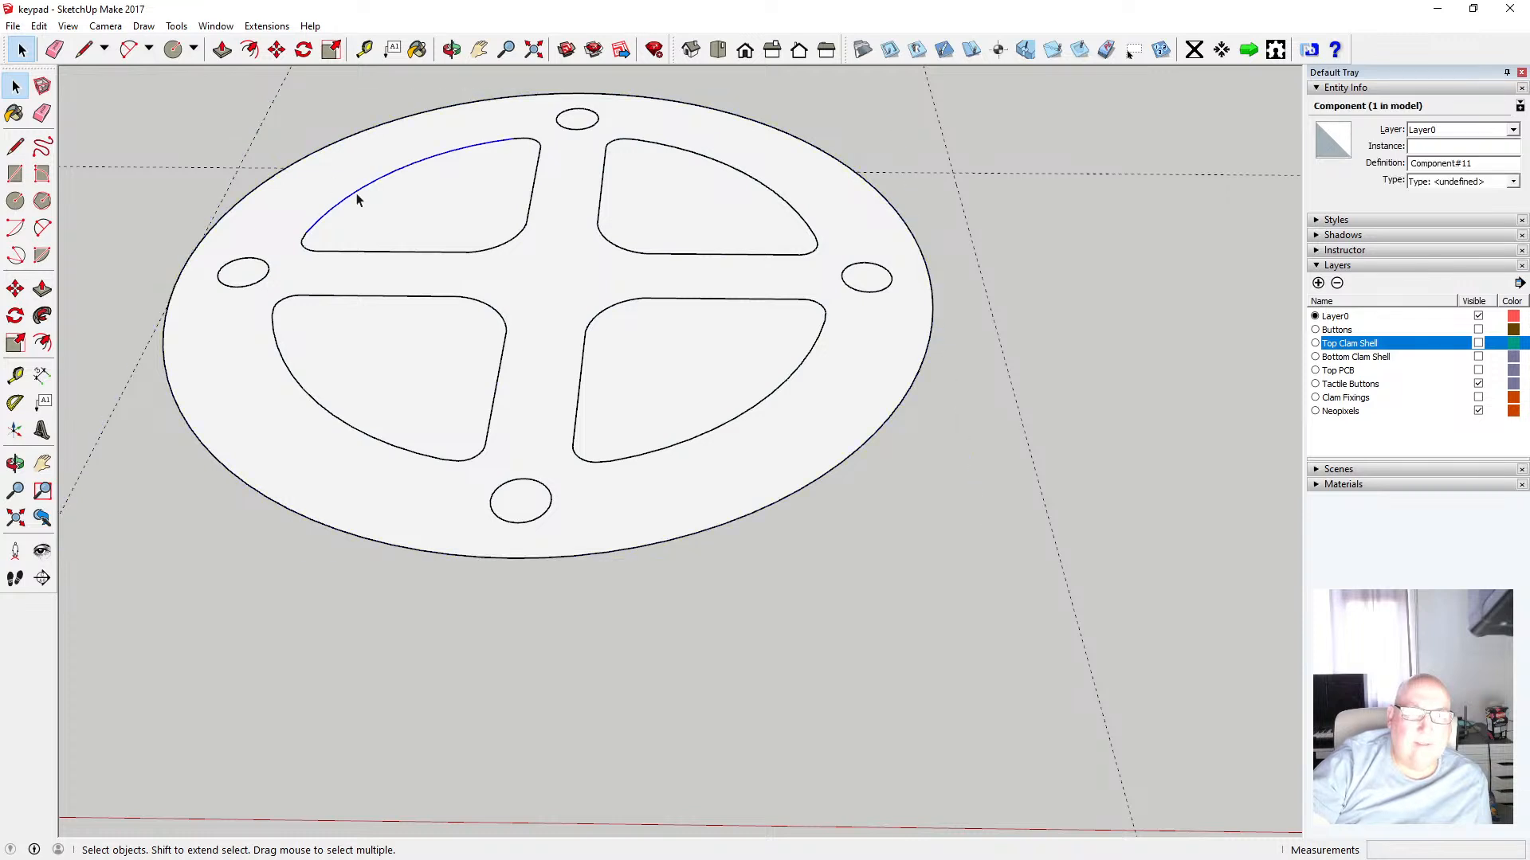
left_click(295, 127)
left_click(304, 185)
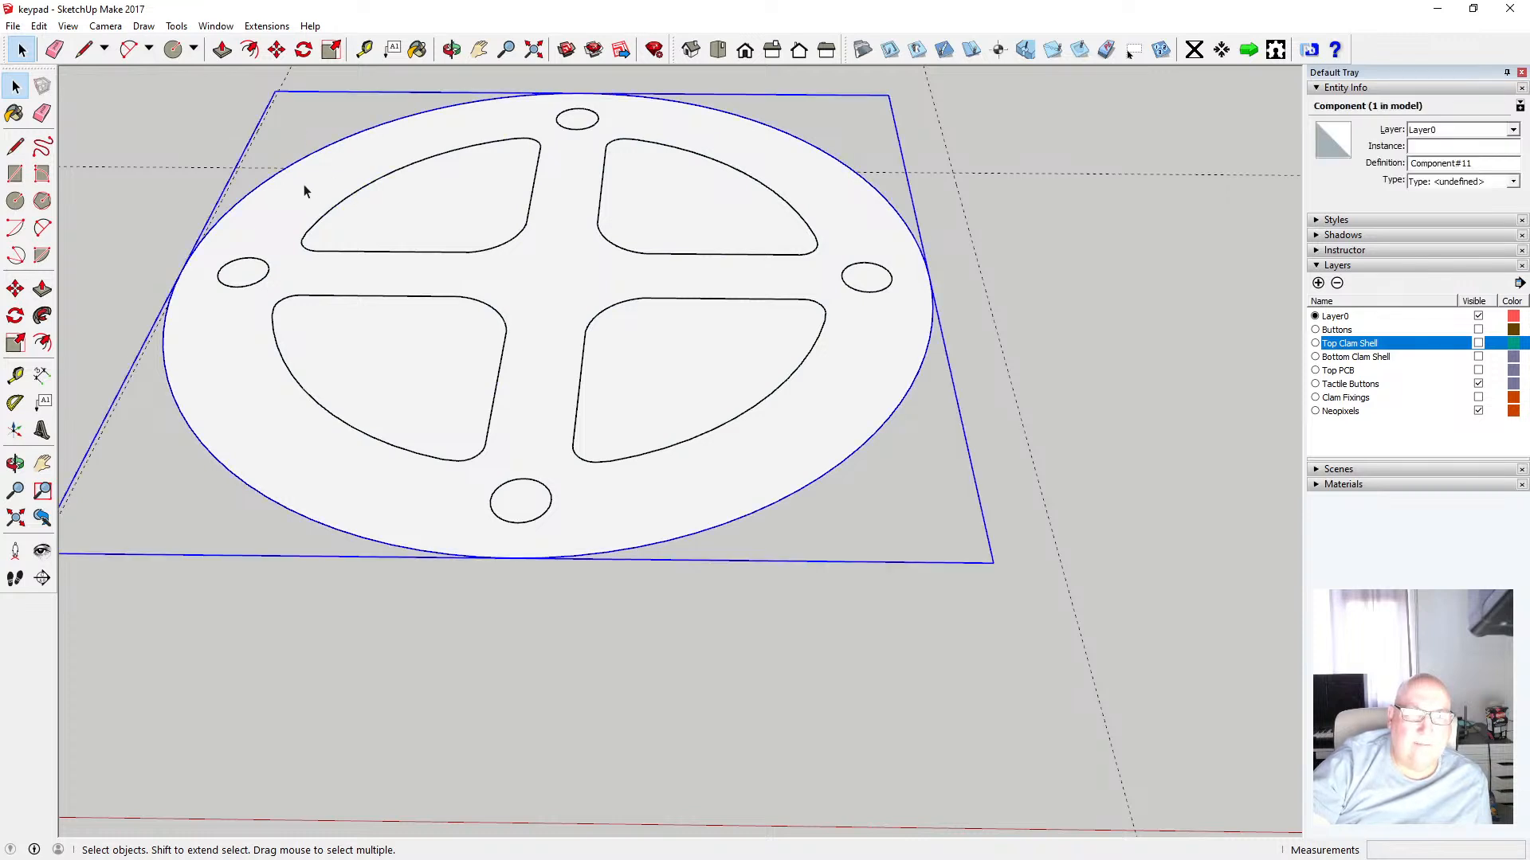
scroll(709, 436, "down", 2)
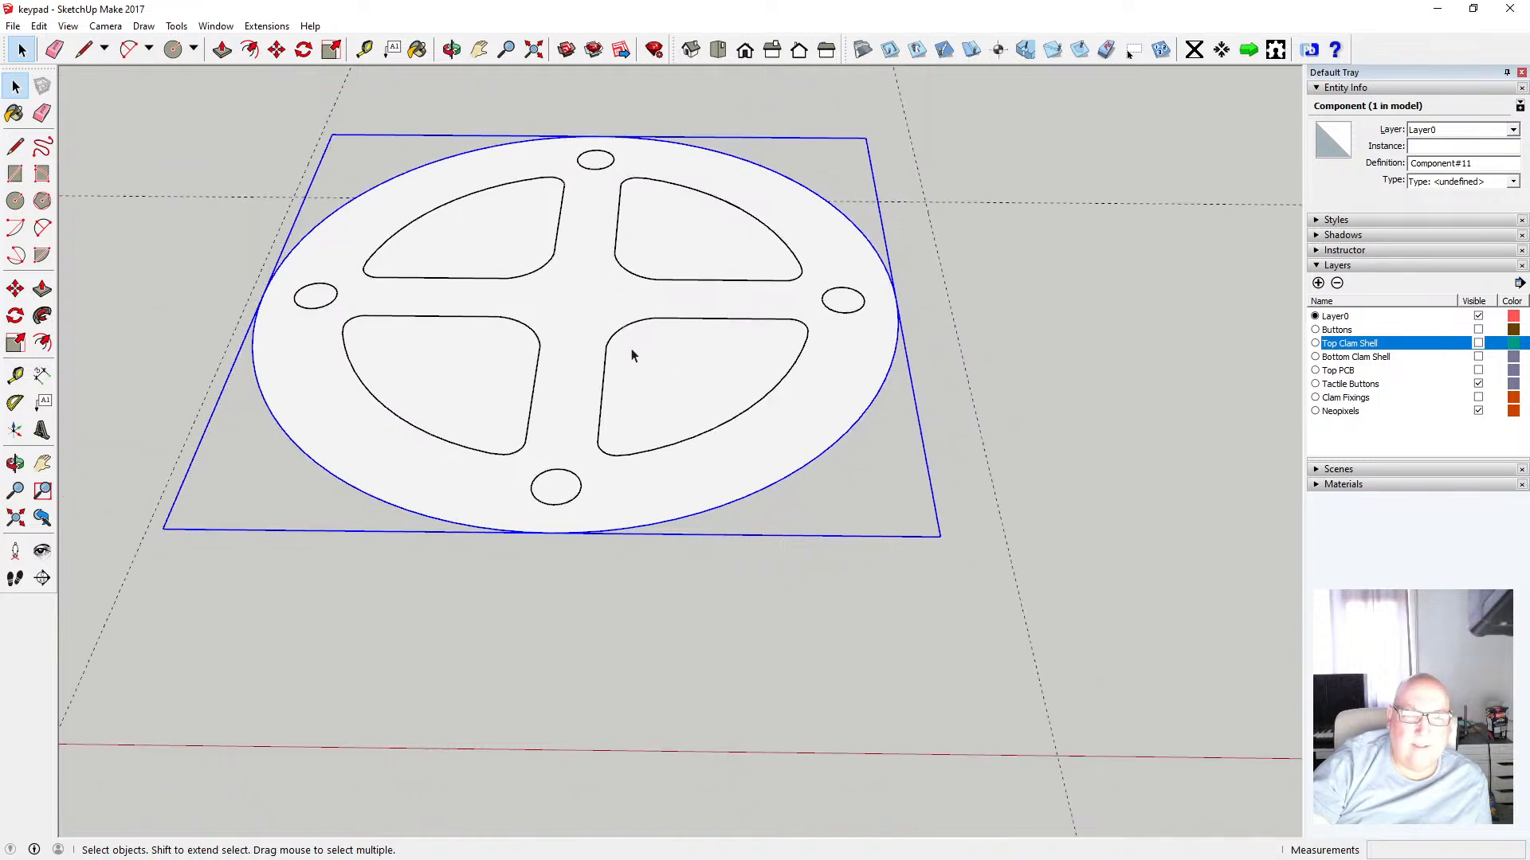
left_click(212, 159)
left_click_drag(240, 133, 954, 577)
left_click(395, 184, "shift")
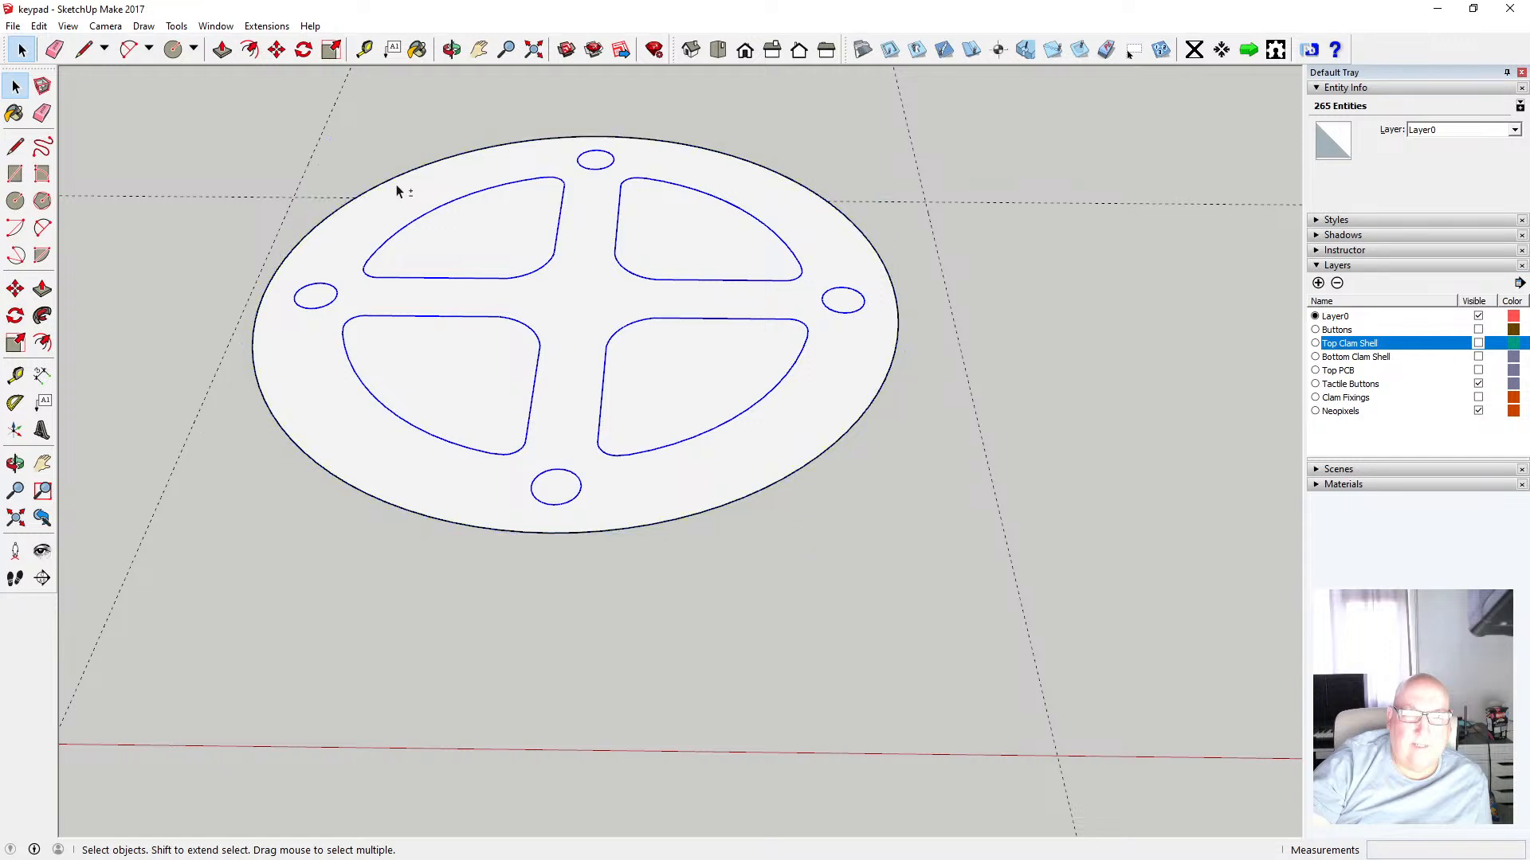
left_click(36, 26)
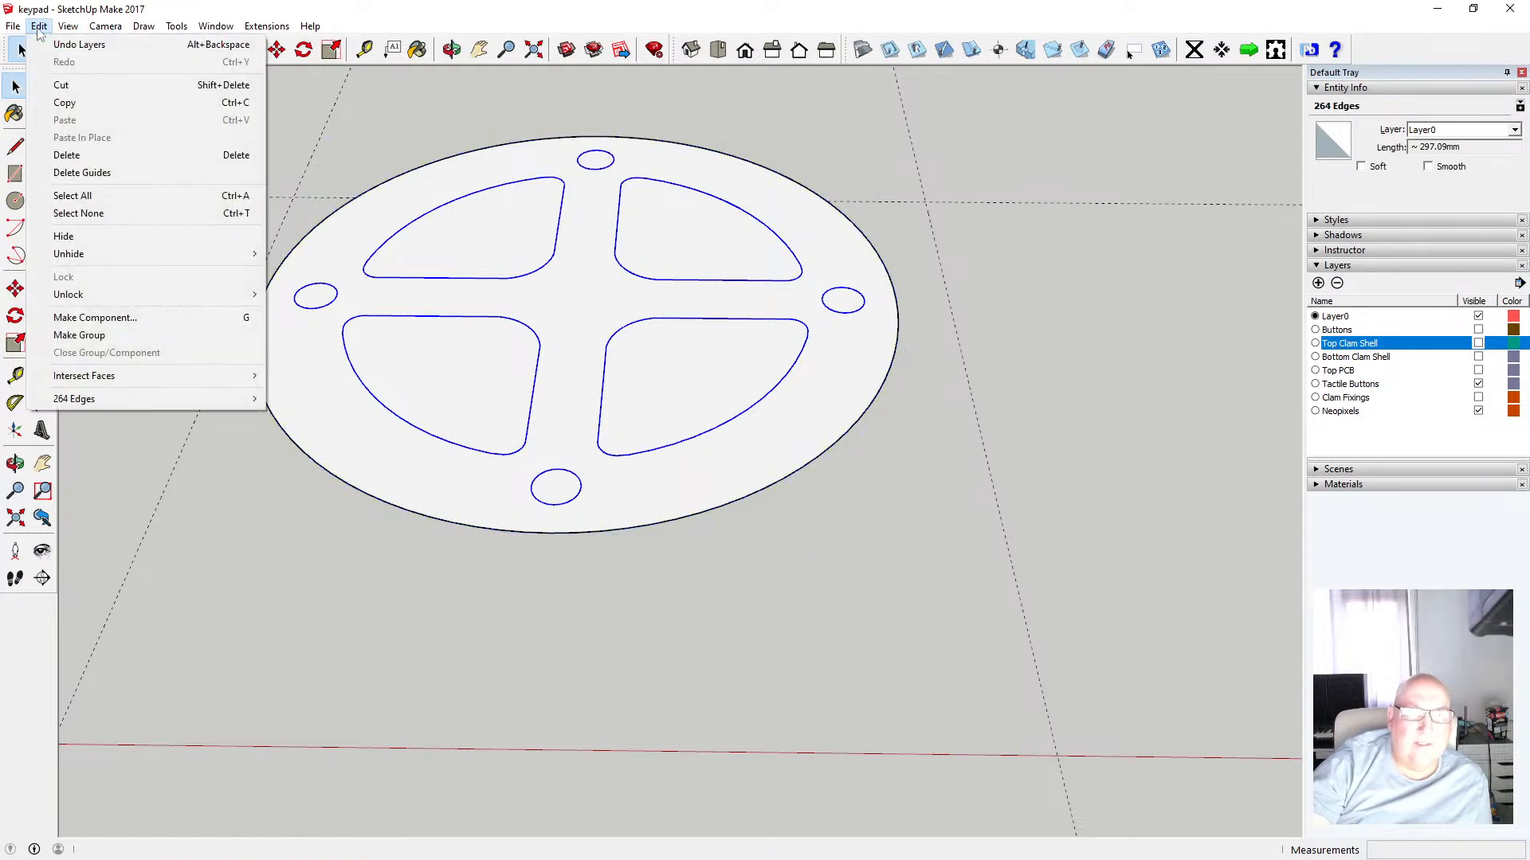
left_click(429, 124)
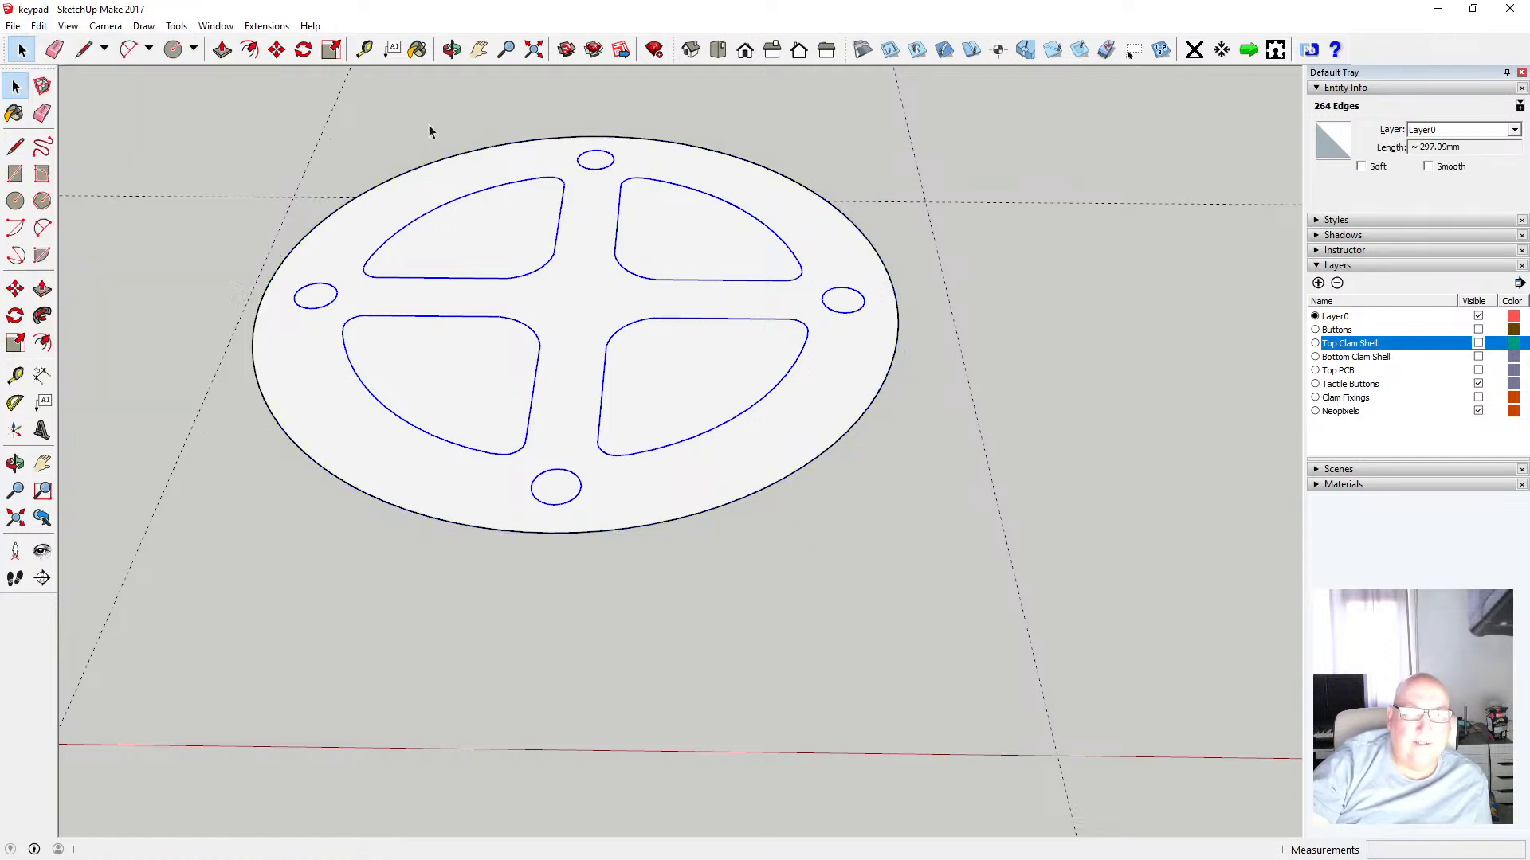
Open the disc component and push/pull its face up 3.9 mm to make it solid
double_click(365, 223)
key("p")
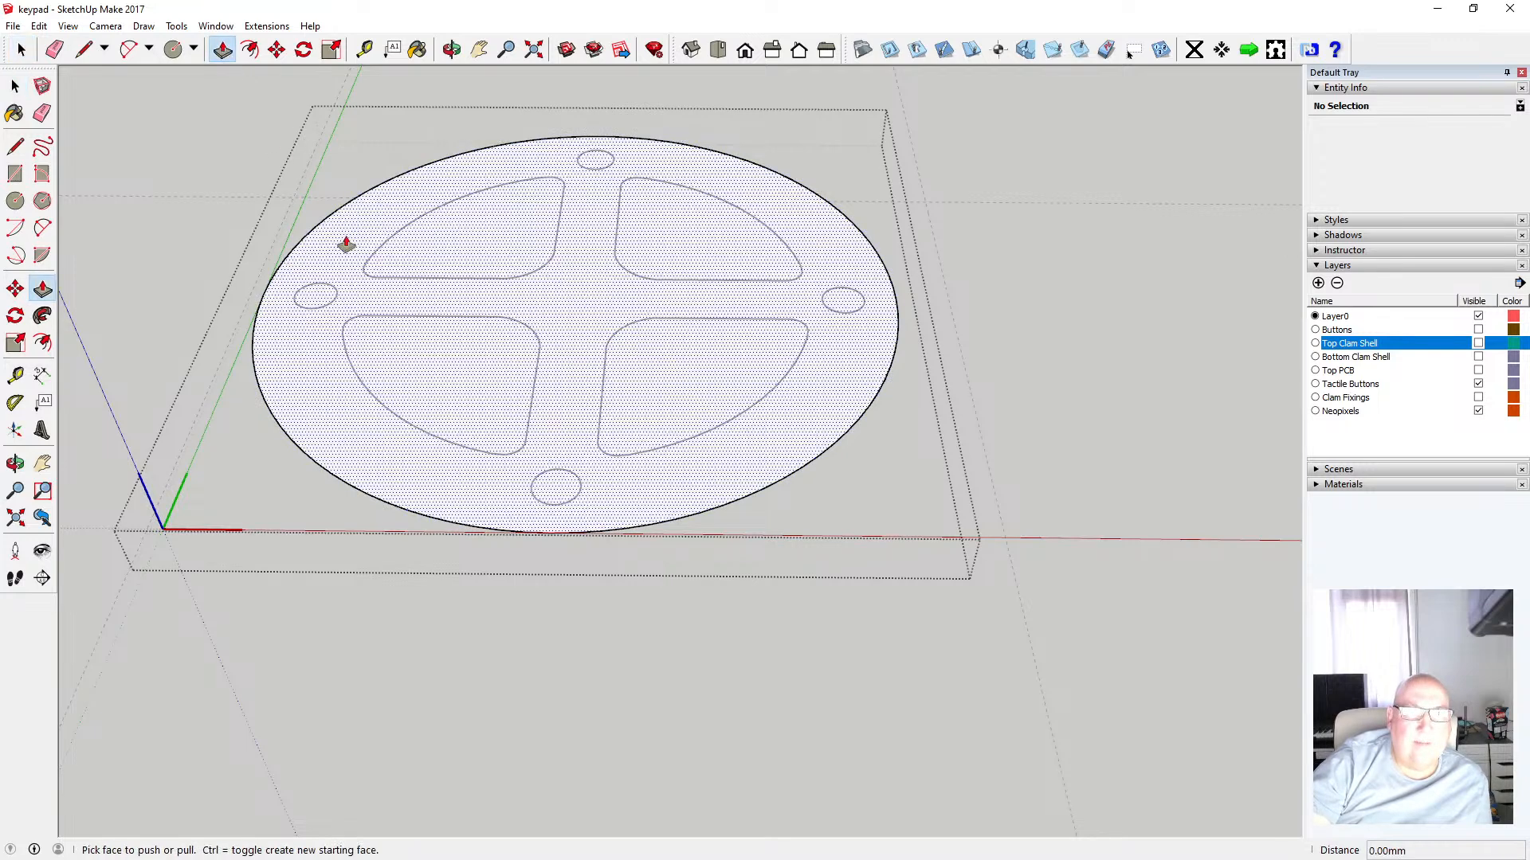
left_click_drag(345, 242, 348, 227)
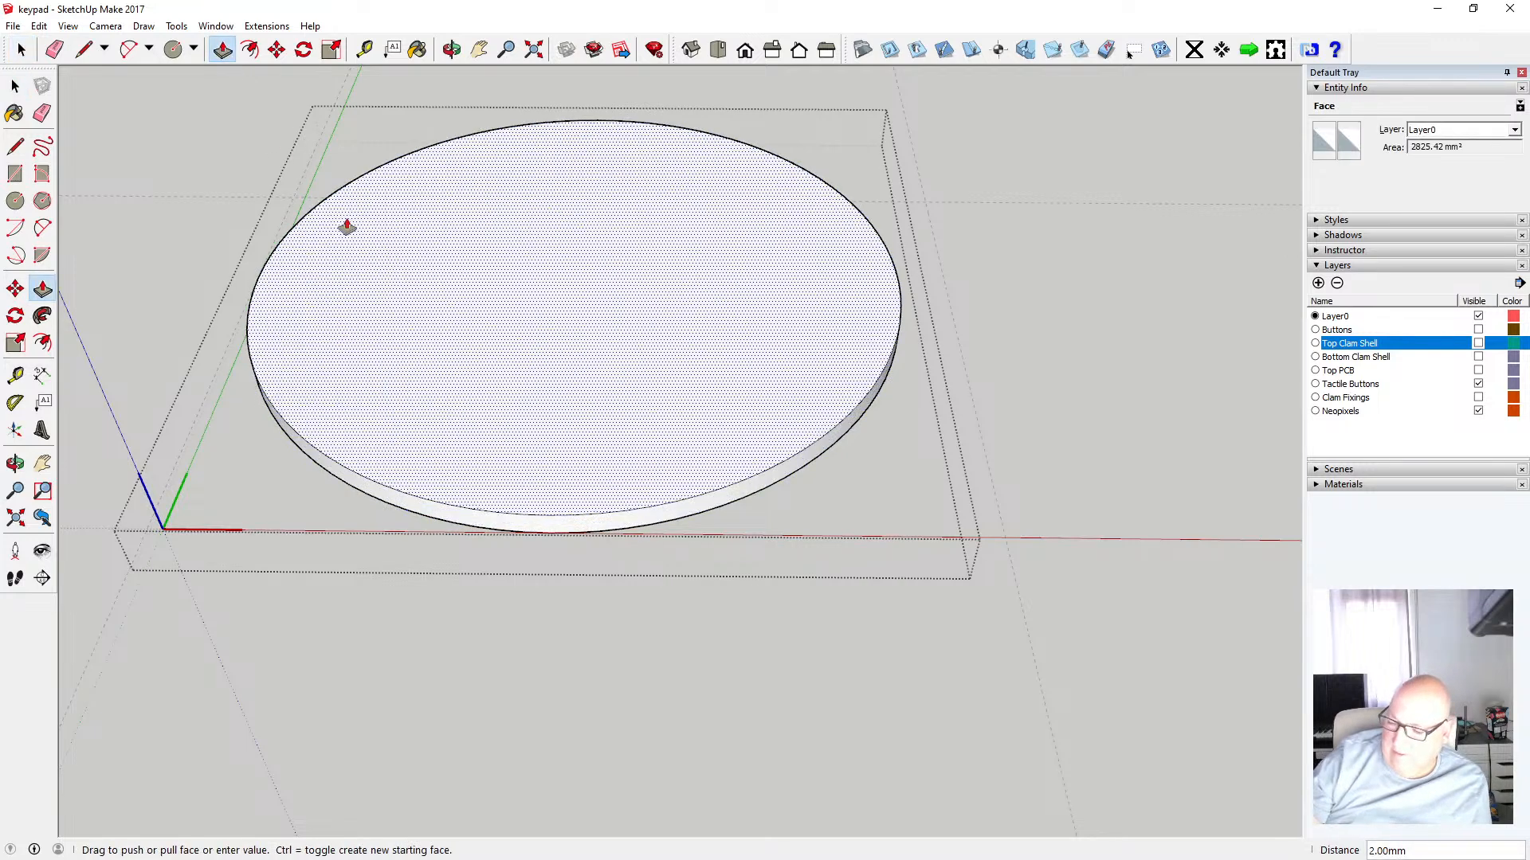
type("3.9")
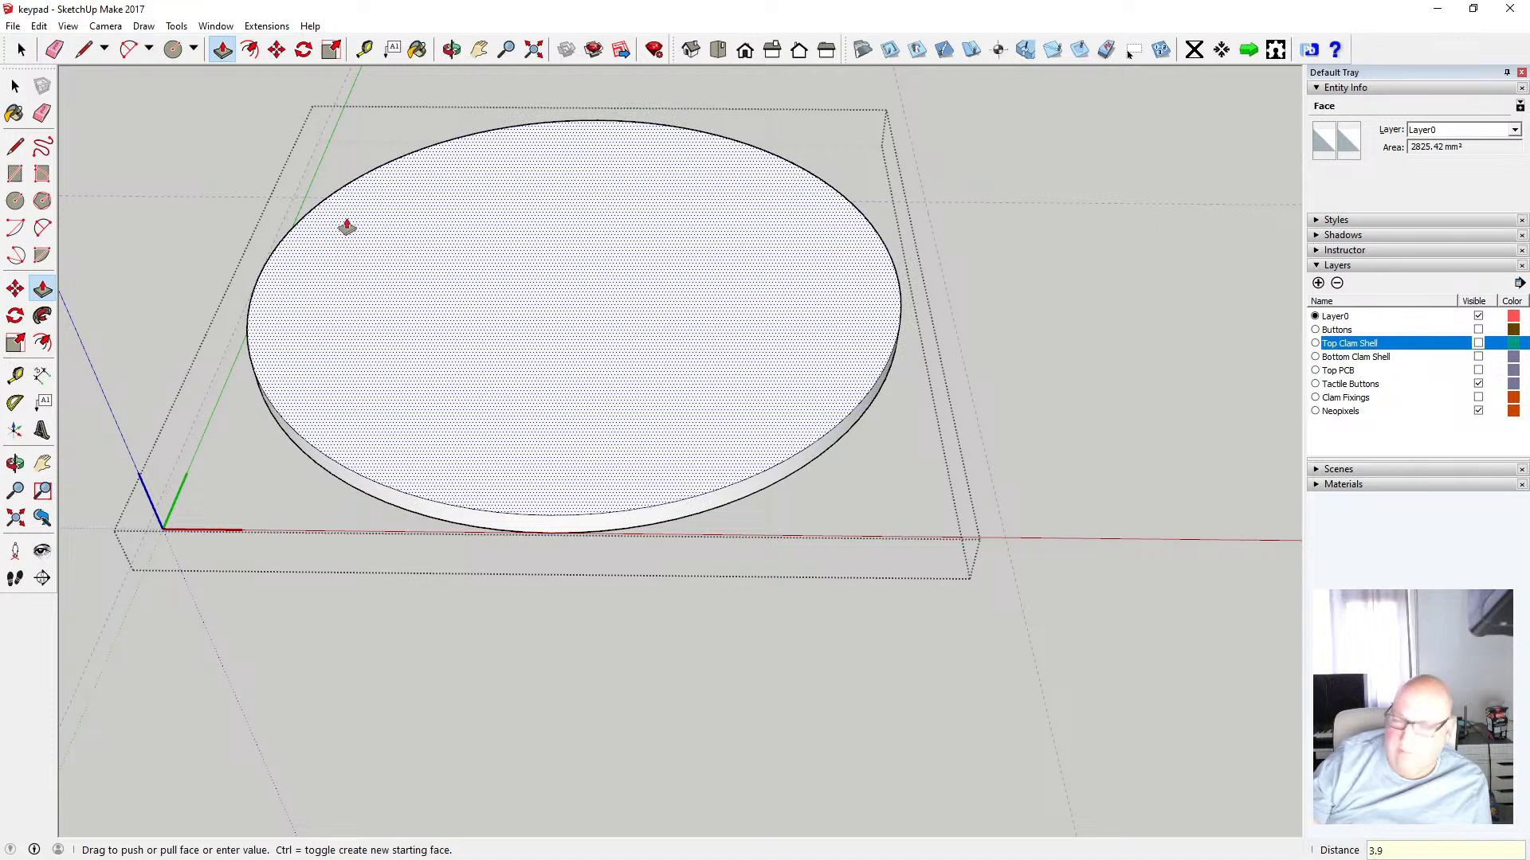
key("Return")
Select the inner outlines left beneath the disc and move them straight up onto its top face
left_click(15, 85)
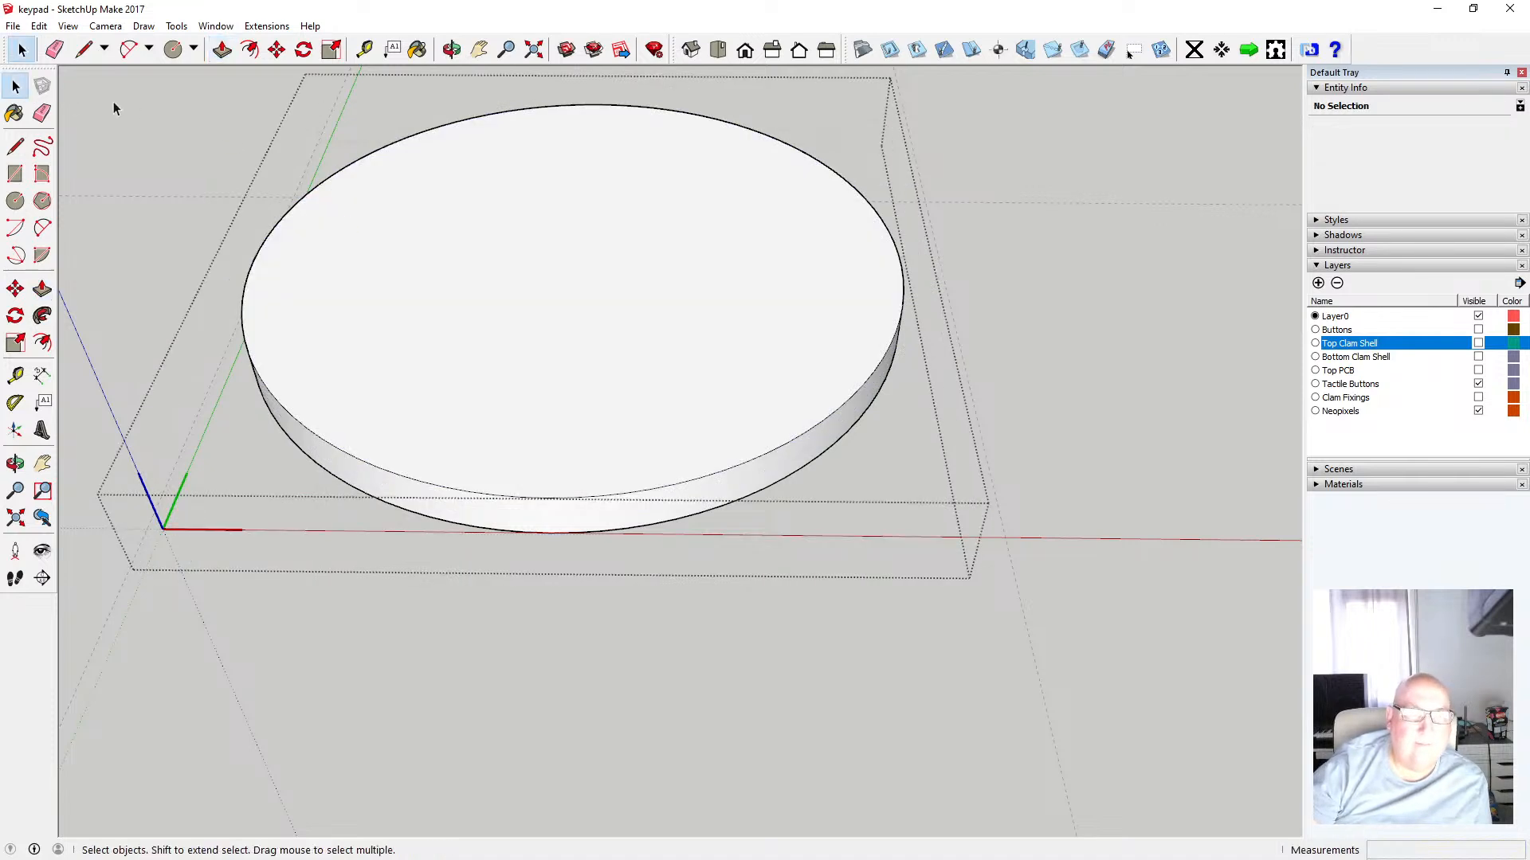
left_click(115, 102)
left_click(452, 49)
left_click_drag(566, 224, 556, 165)
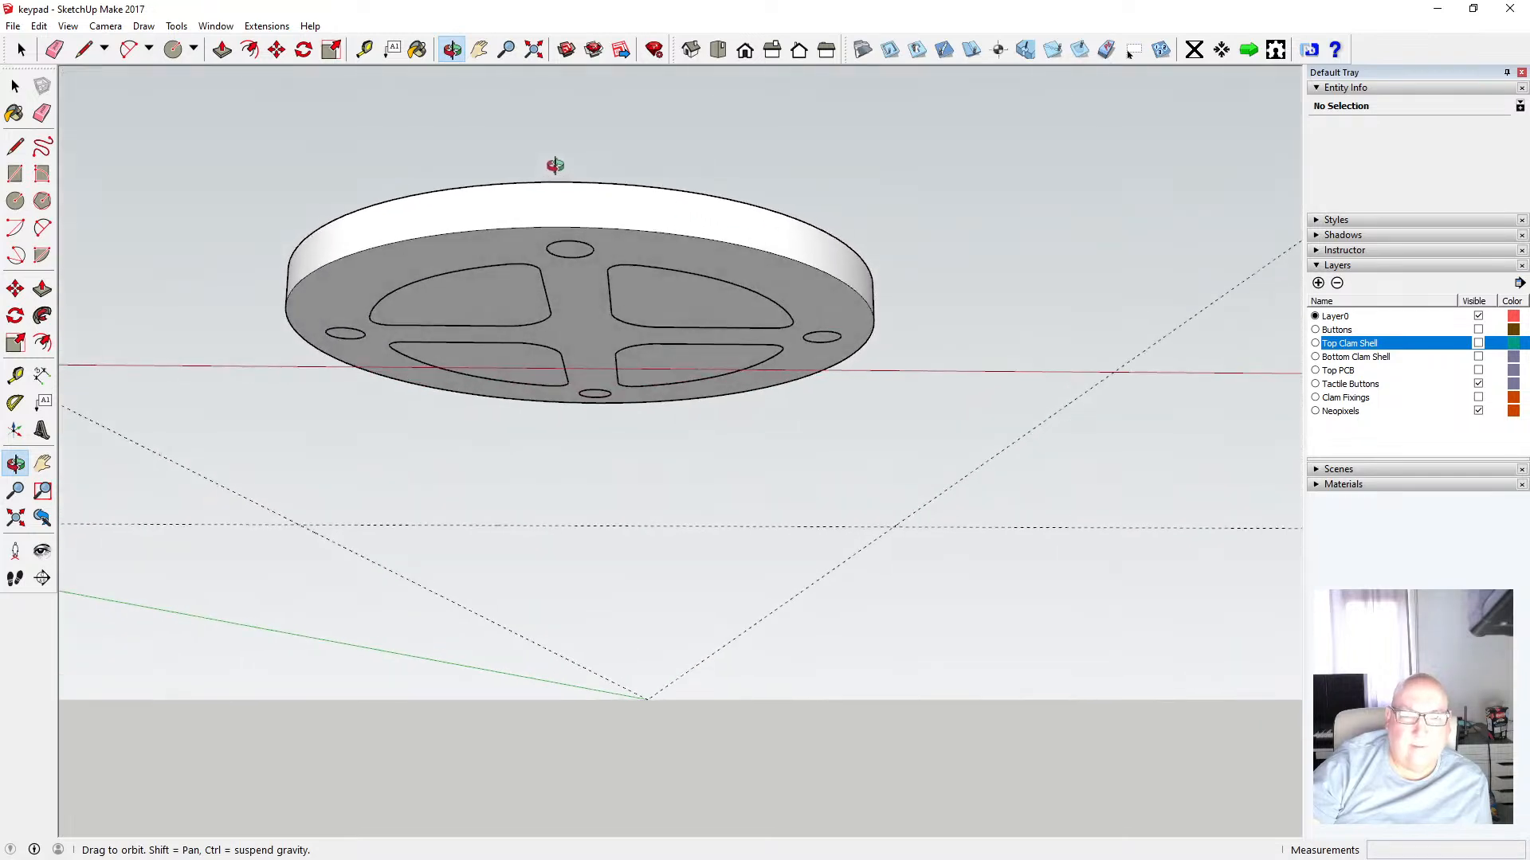
left_click(15, 85)
left_click_drag(223, 194, 886, 442)
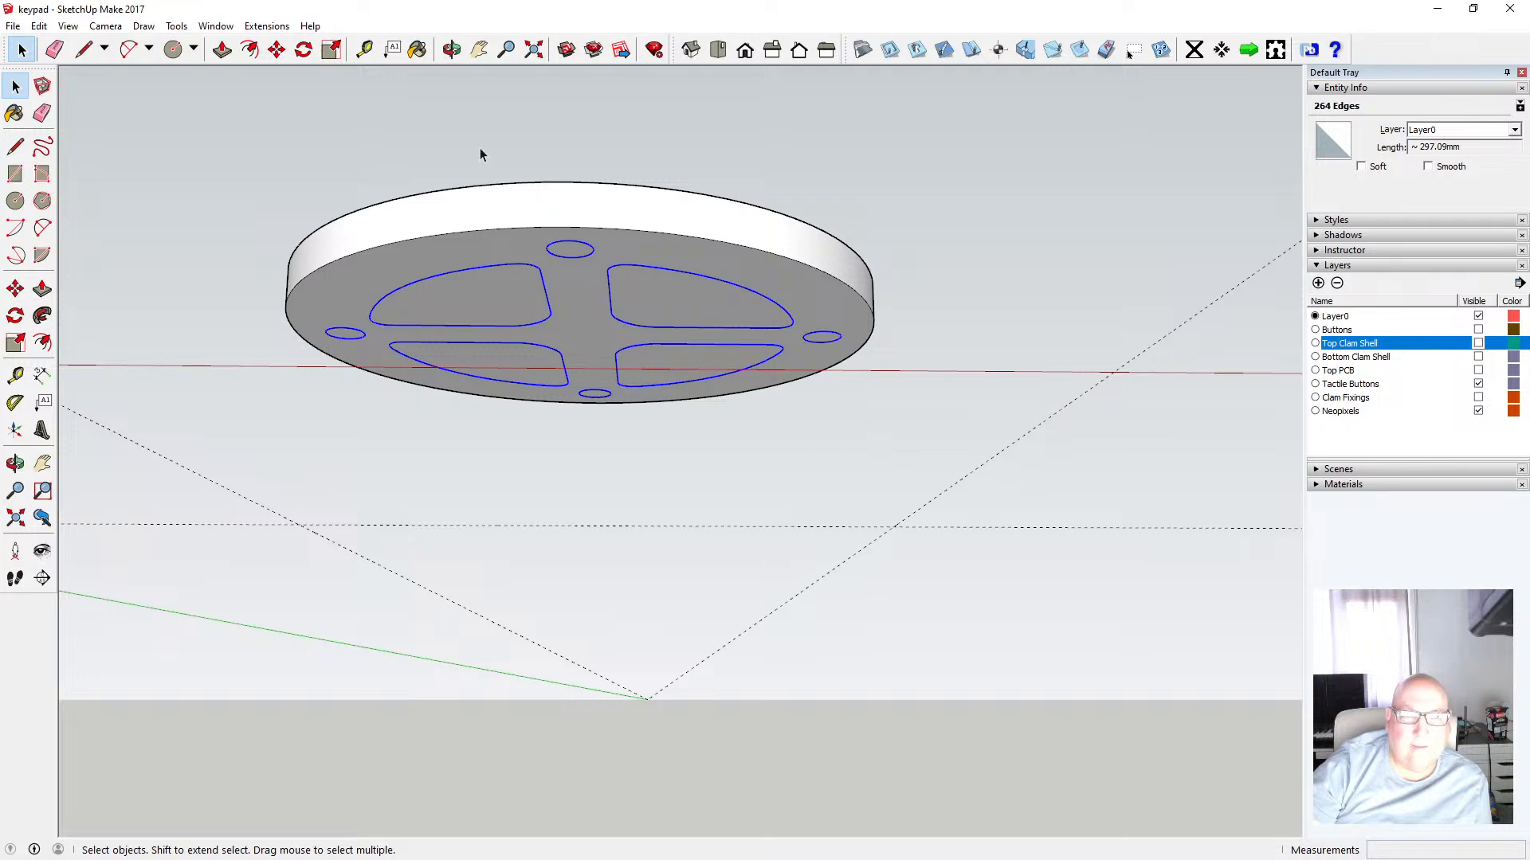
key("o")
left_click_drag(479, 153, 503, 360)
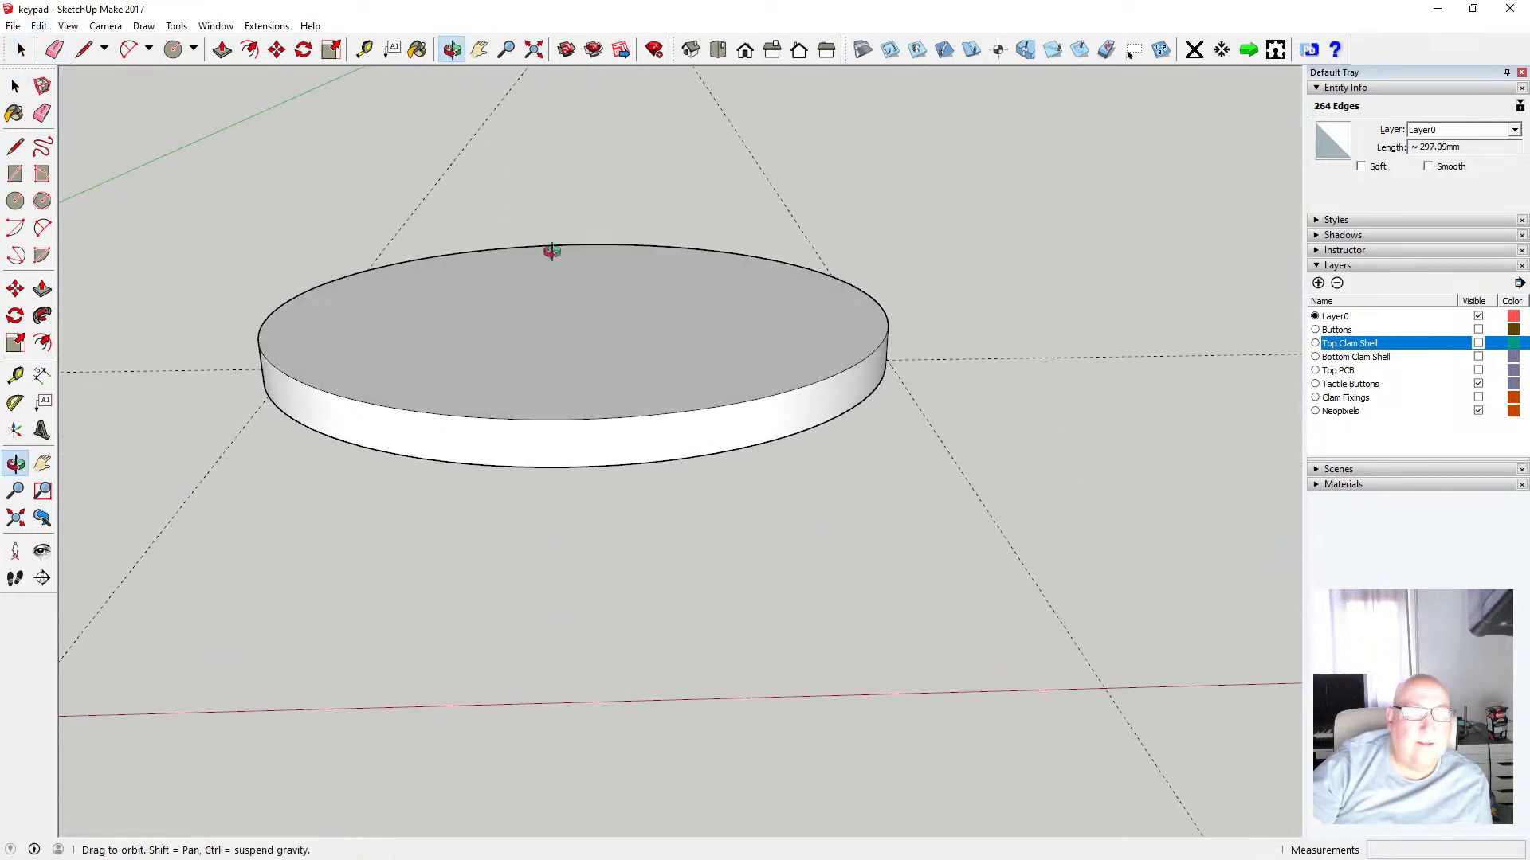
left_click_drag(503, 222, 495, 45)
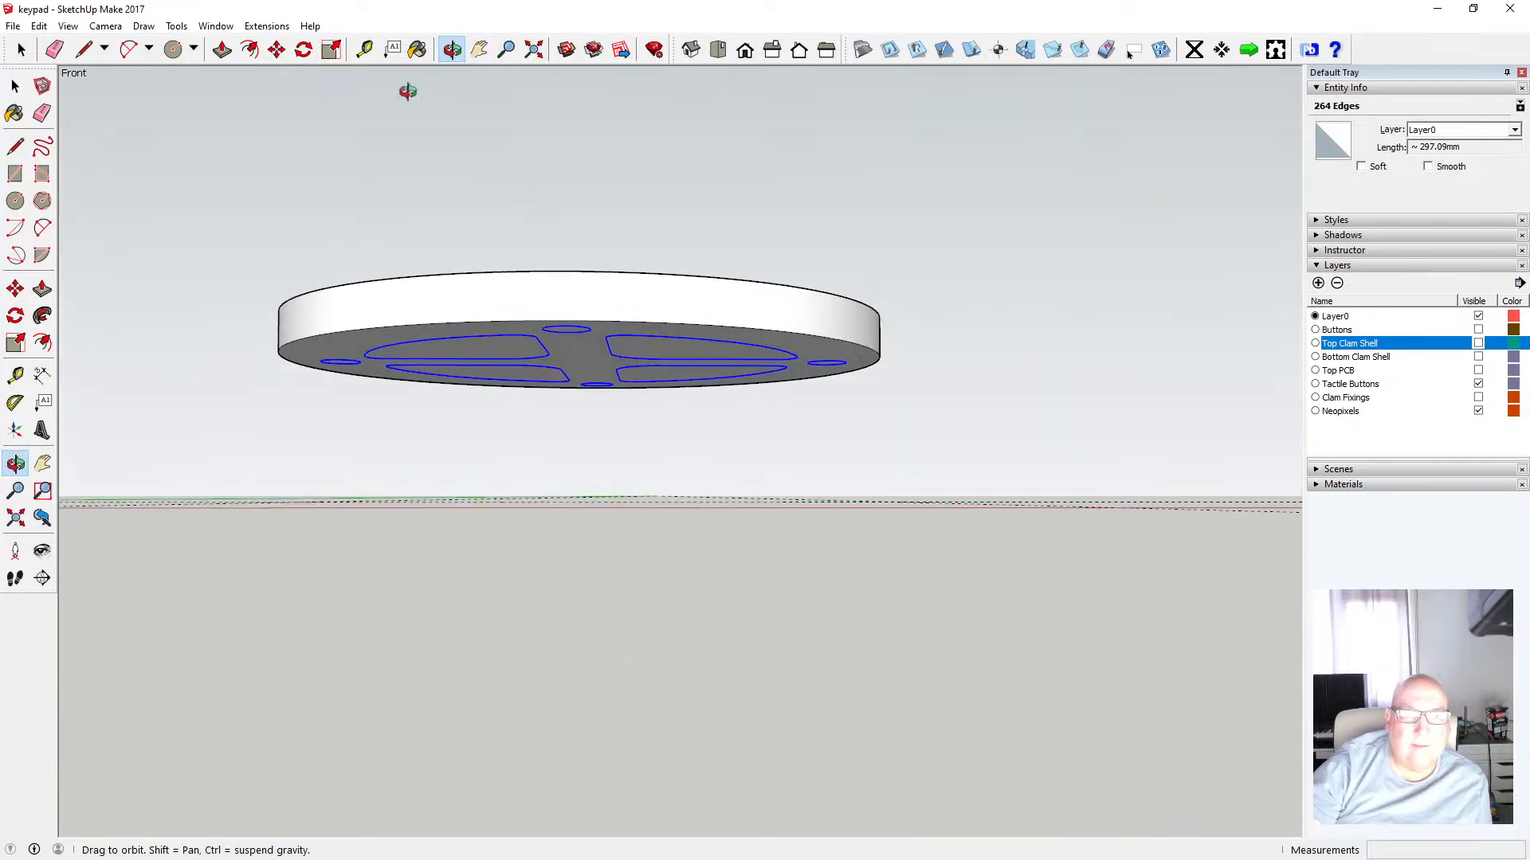
left_click(276, 49)
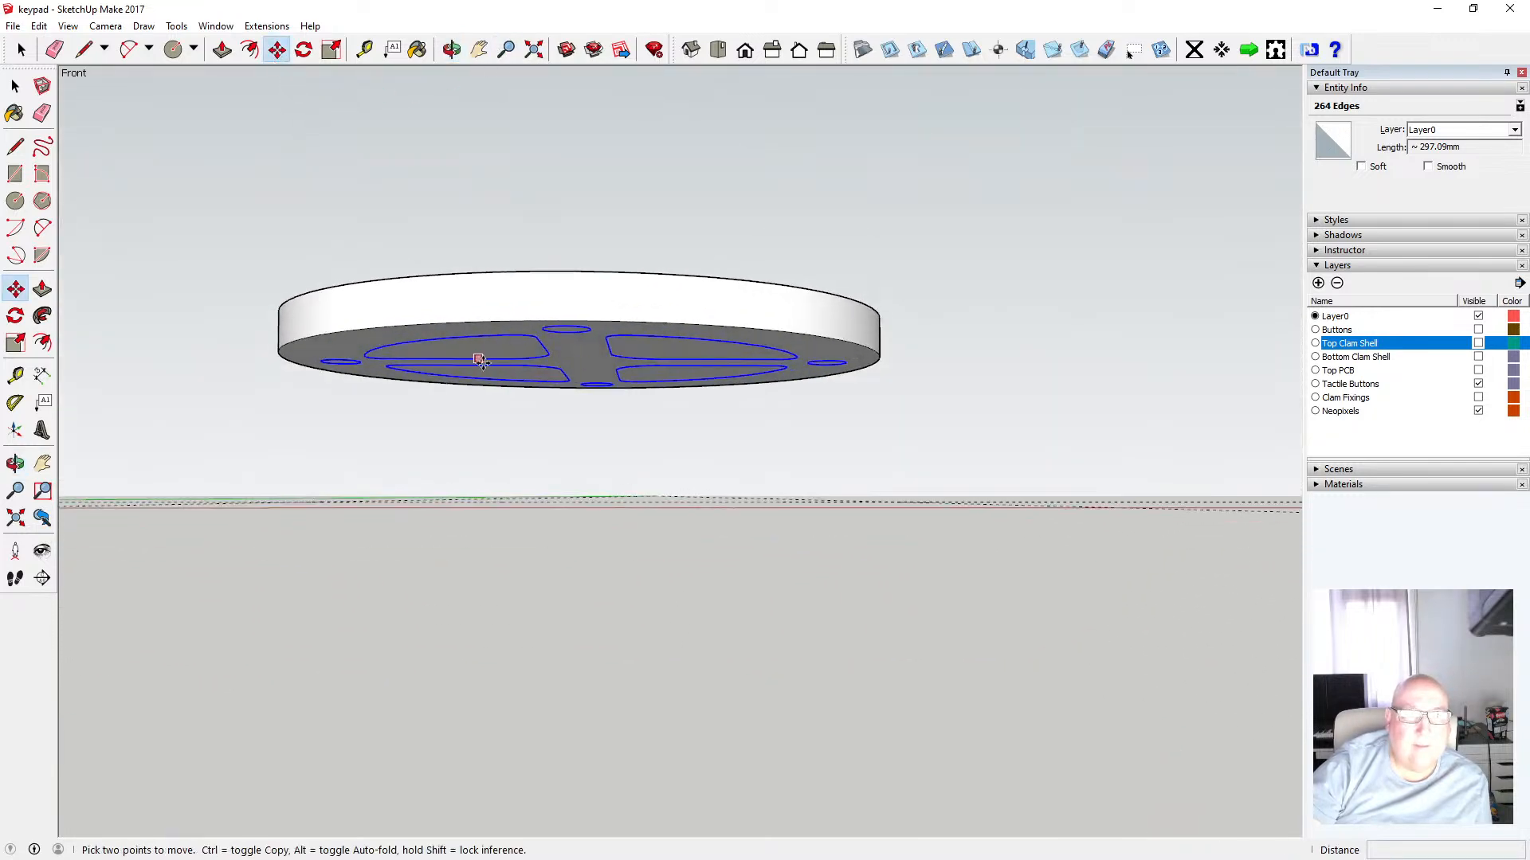
left_click(500, 327)
type("3.9")
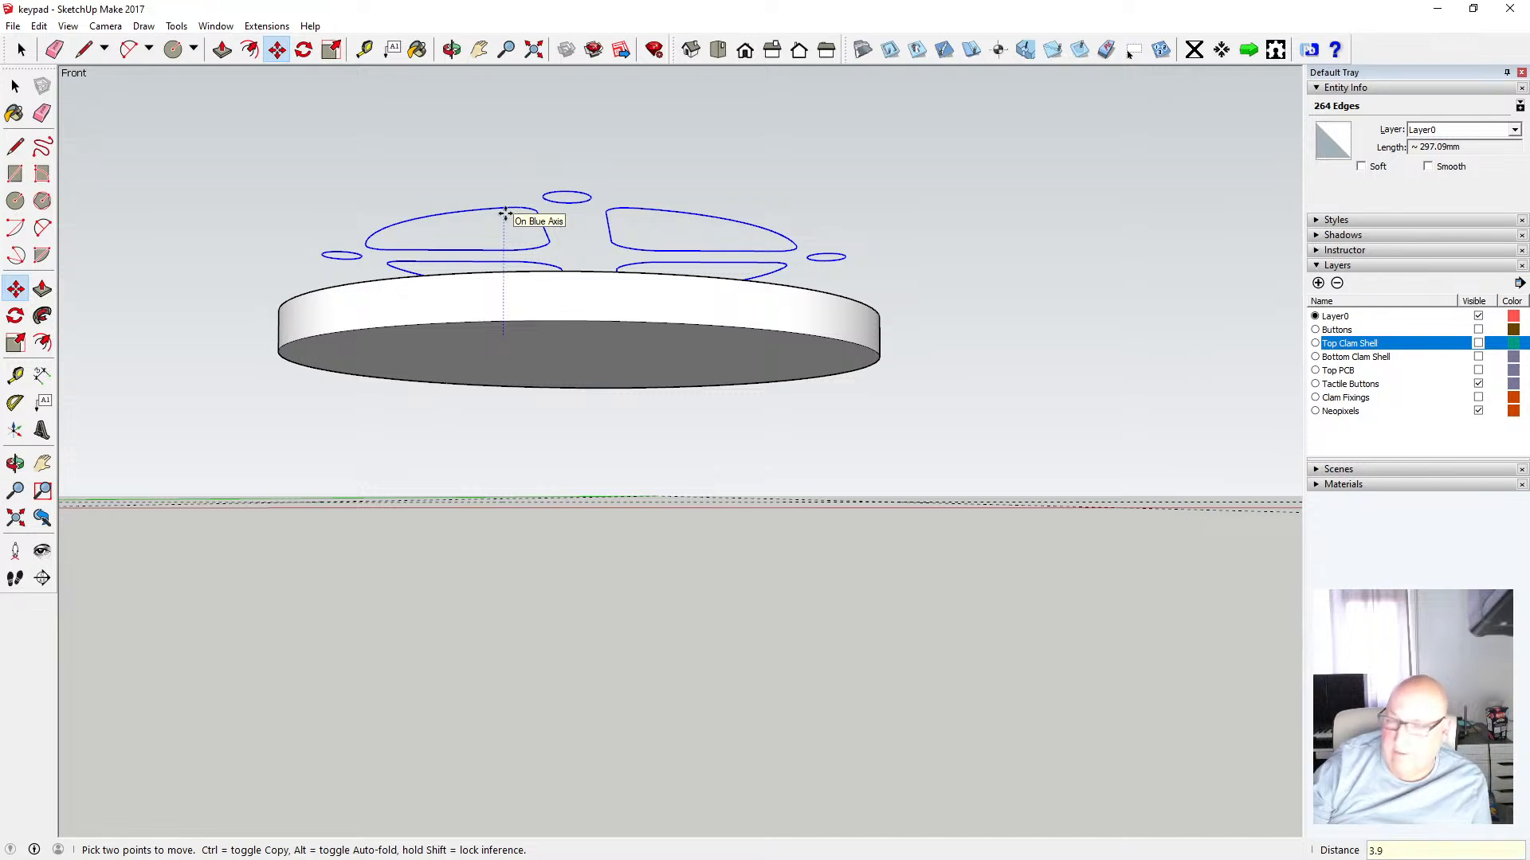
key("Return")
Cut the raised inner button and hole outlines to the clipboard
left_click(451, 49)
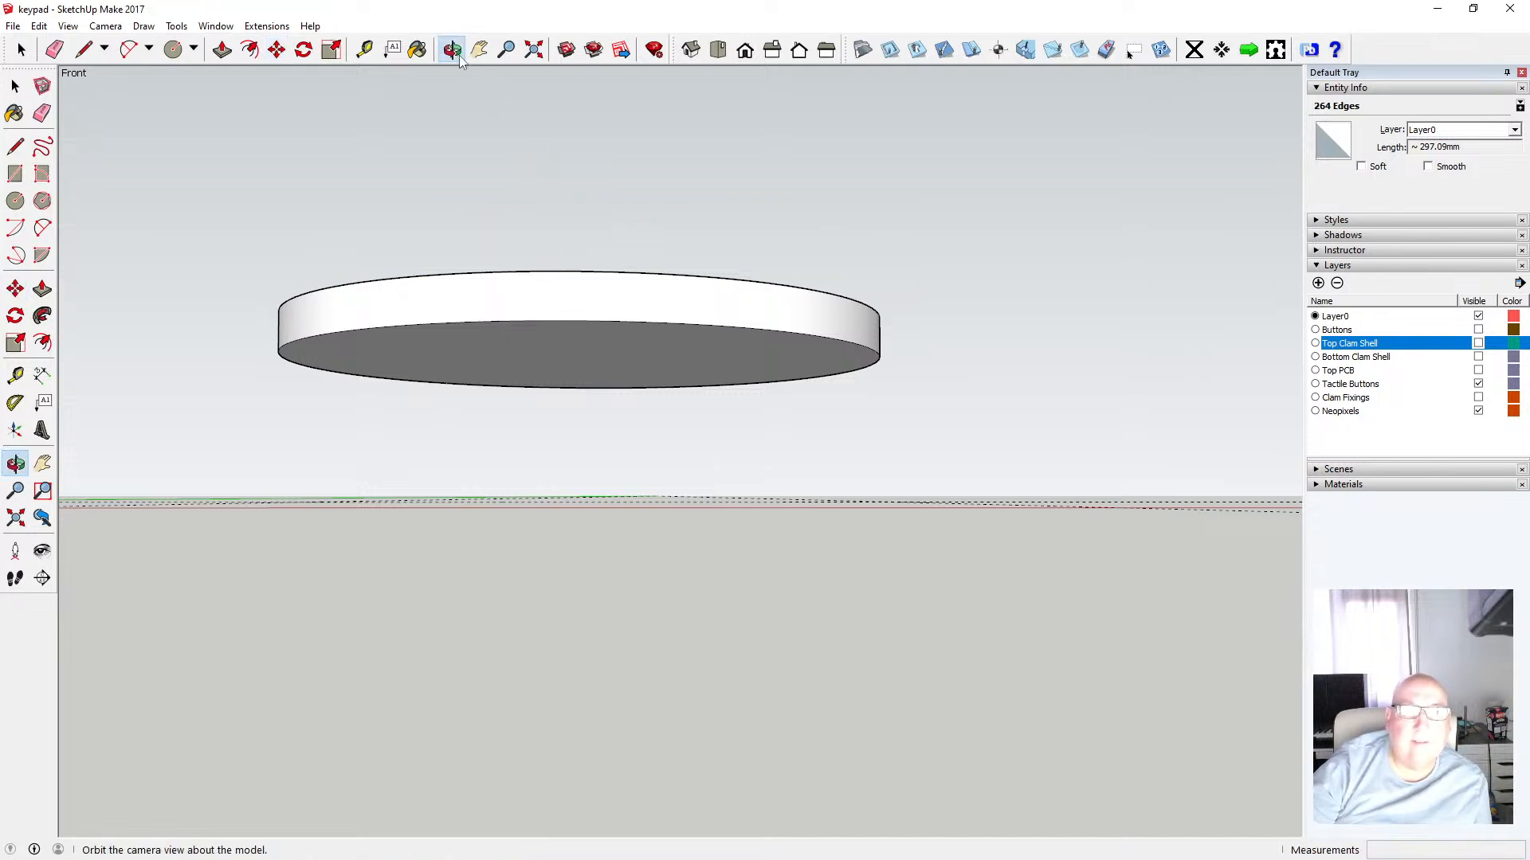
left_click_drag(490, 144, 519, 382)
left_click(39, 25)
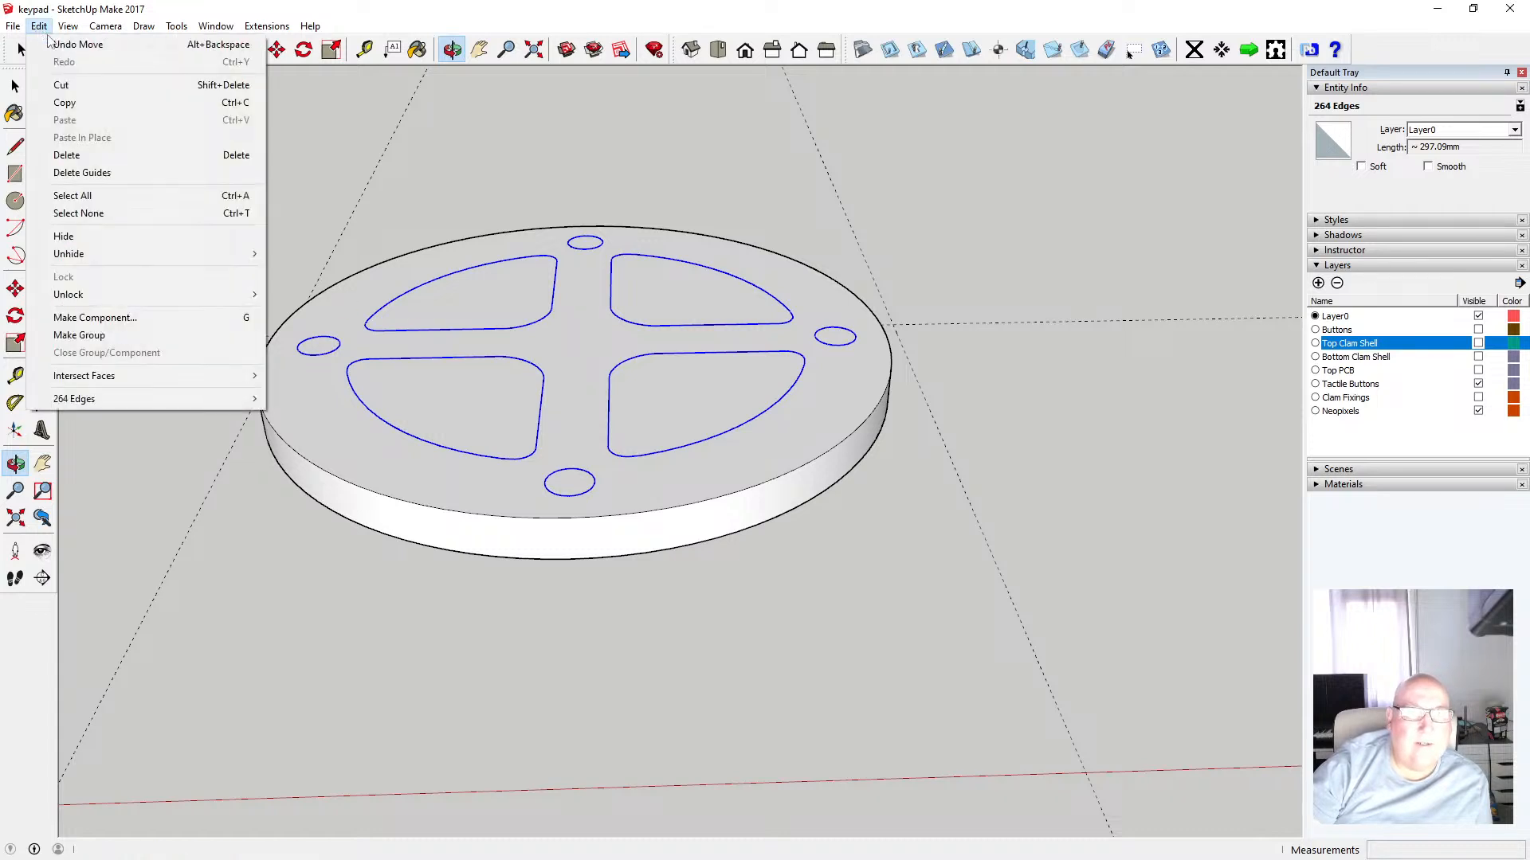
left_click(64, 85)
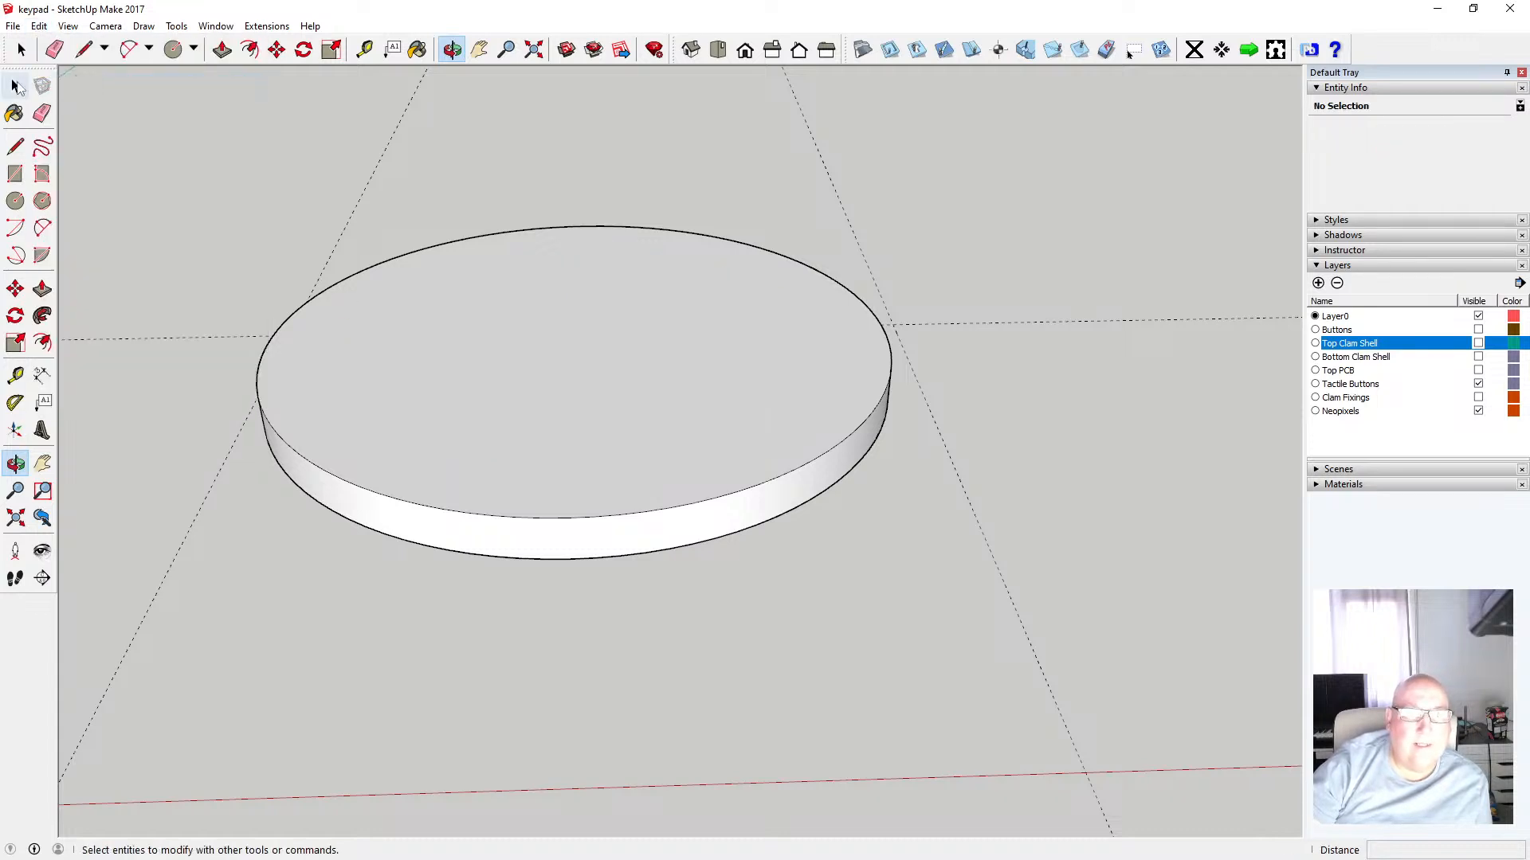
Open the disc component and paste the inner outlines in place on its top face
left_click(16, 86)
double_click(366, 321)
left_click(39, 26)
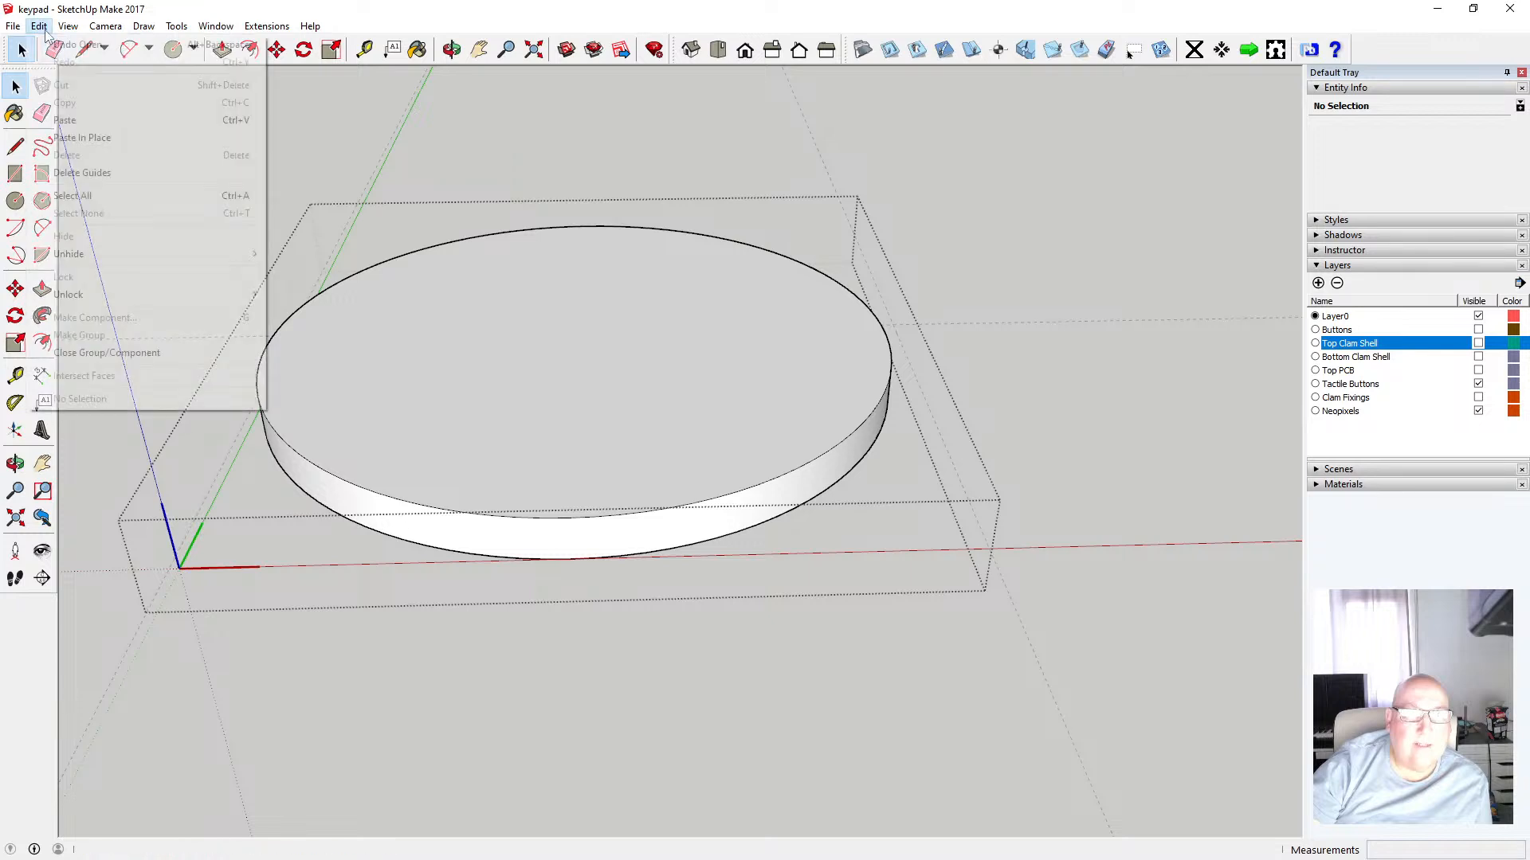
left_click(79, 138)
Inspect the pasted faces on the disc's top and measure the disc from its bottom edge
left_click(443, 300)
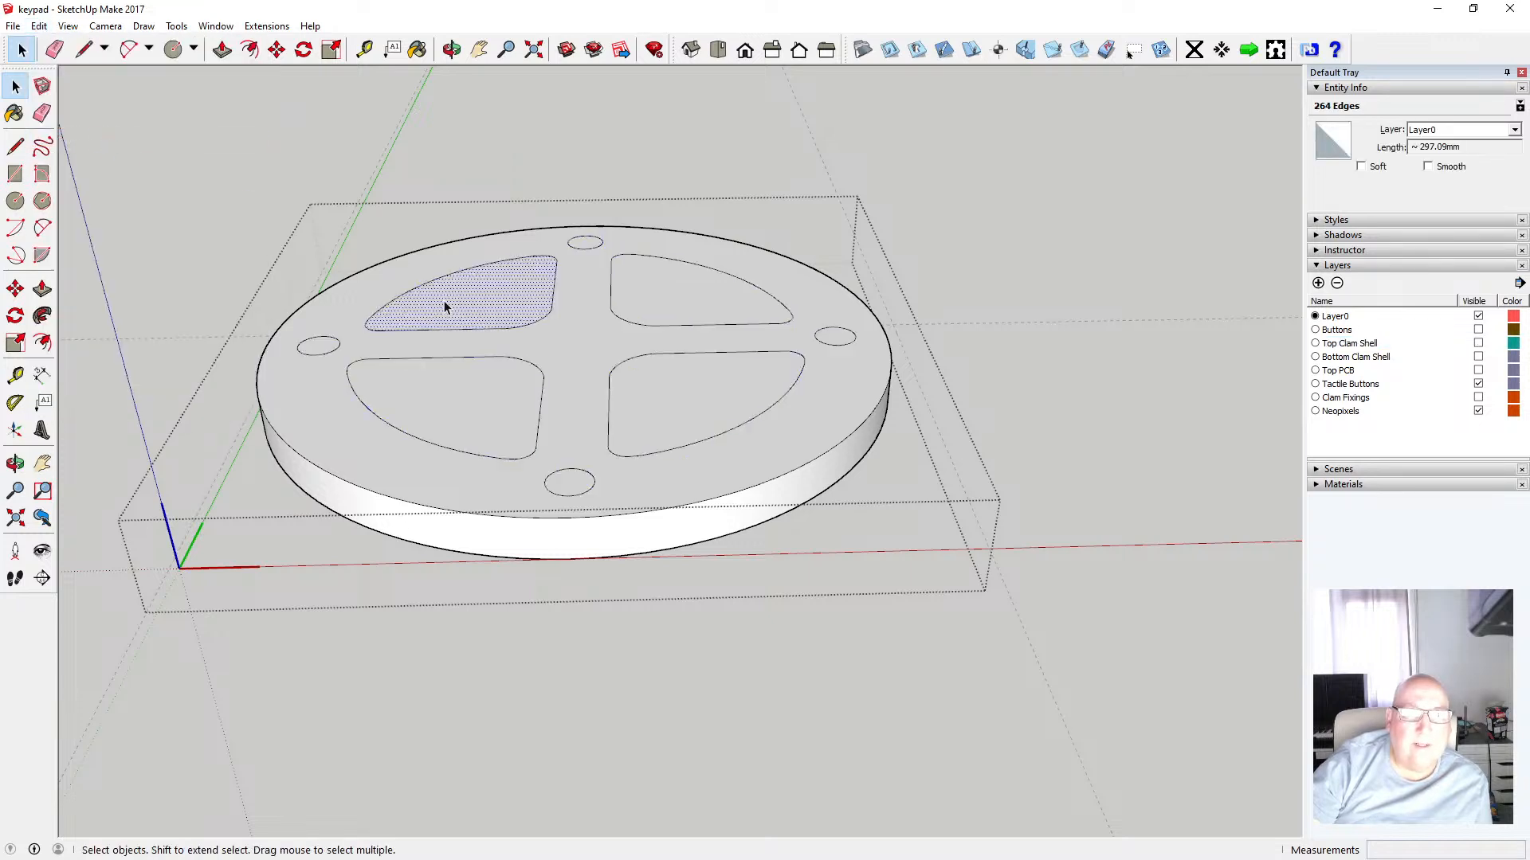
left_click(326, 351)
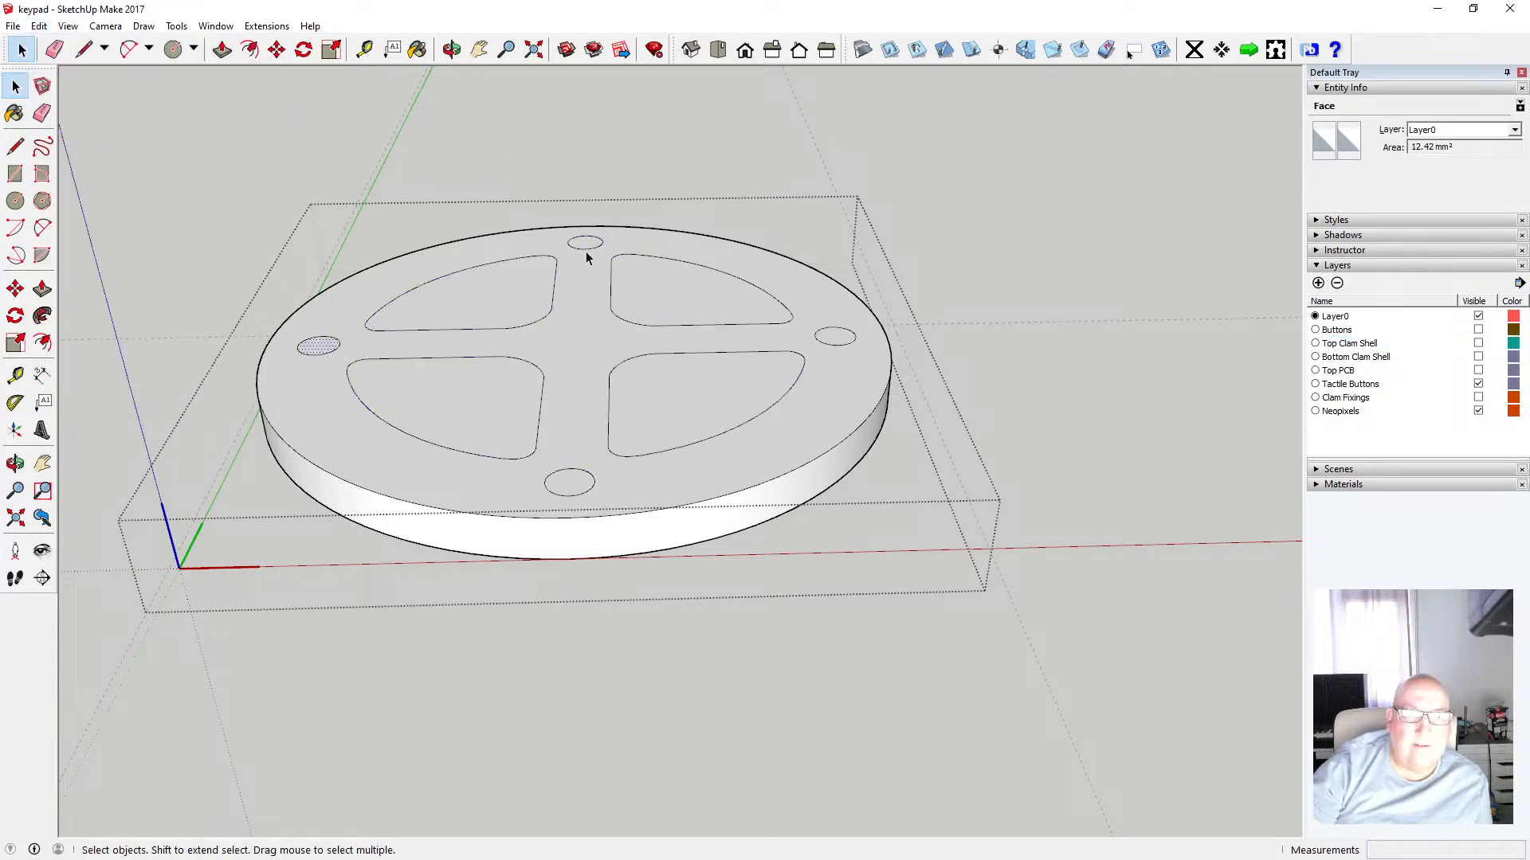
left_click(586, 284)
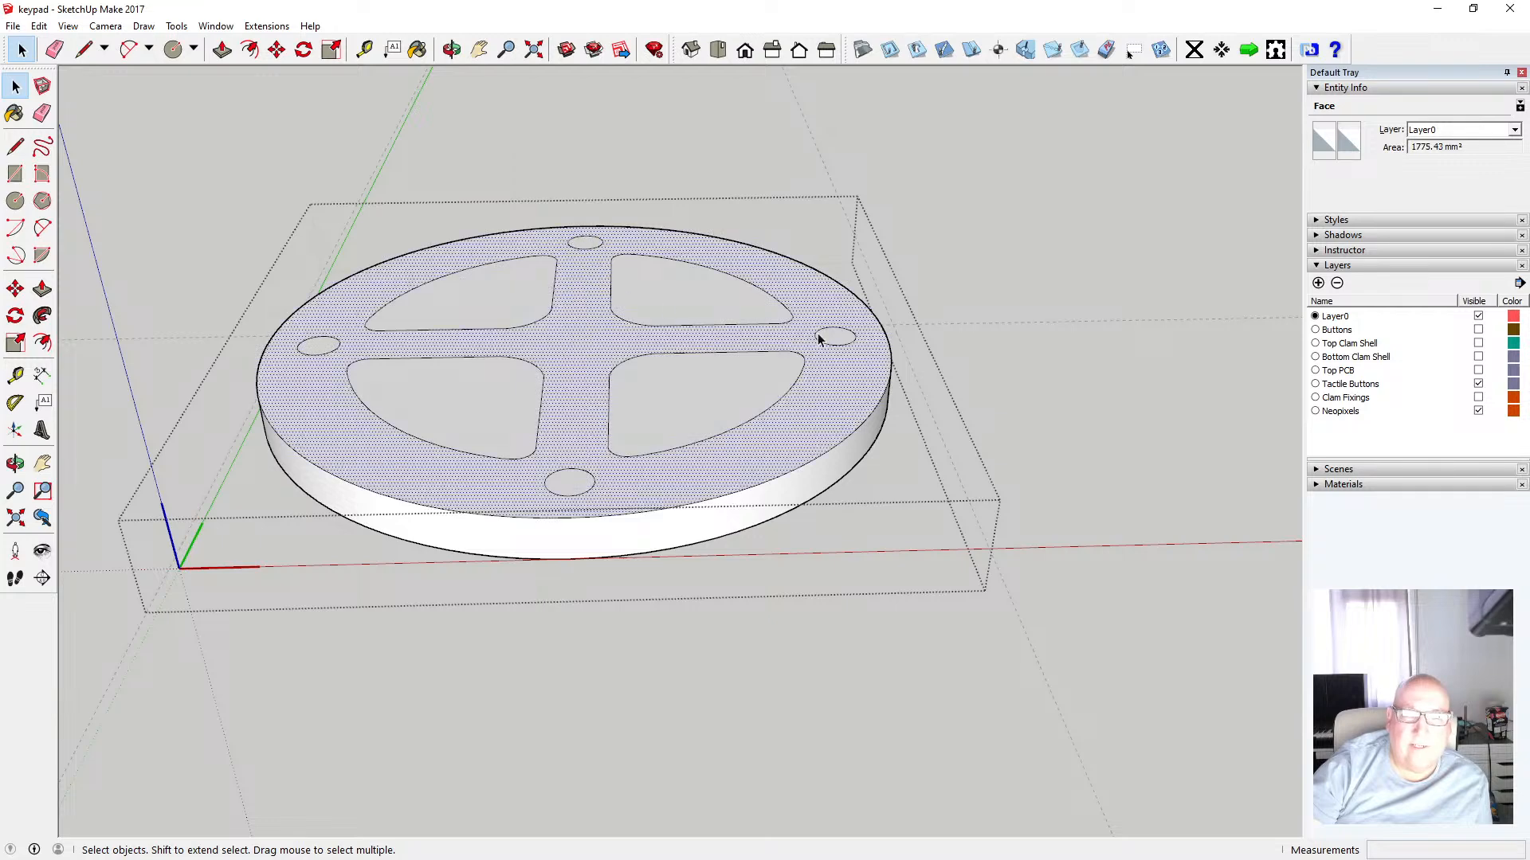
left_click(1007, 347)
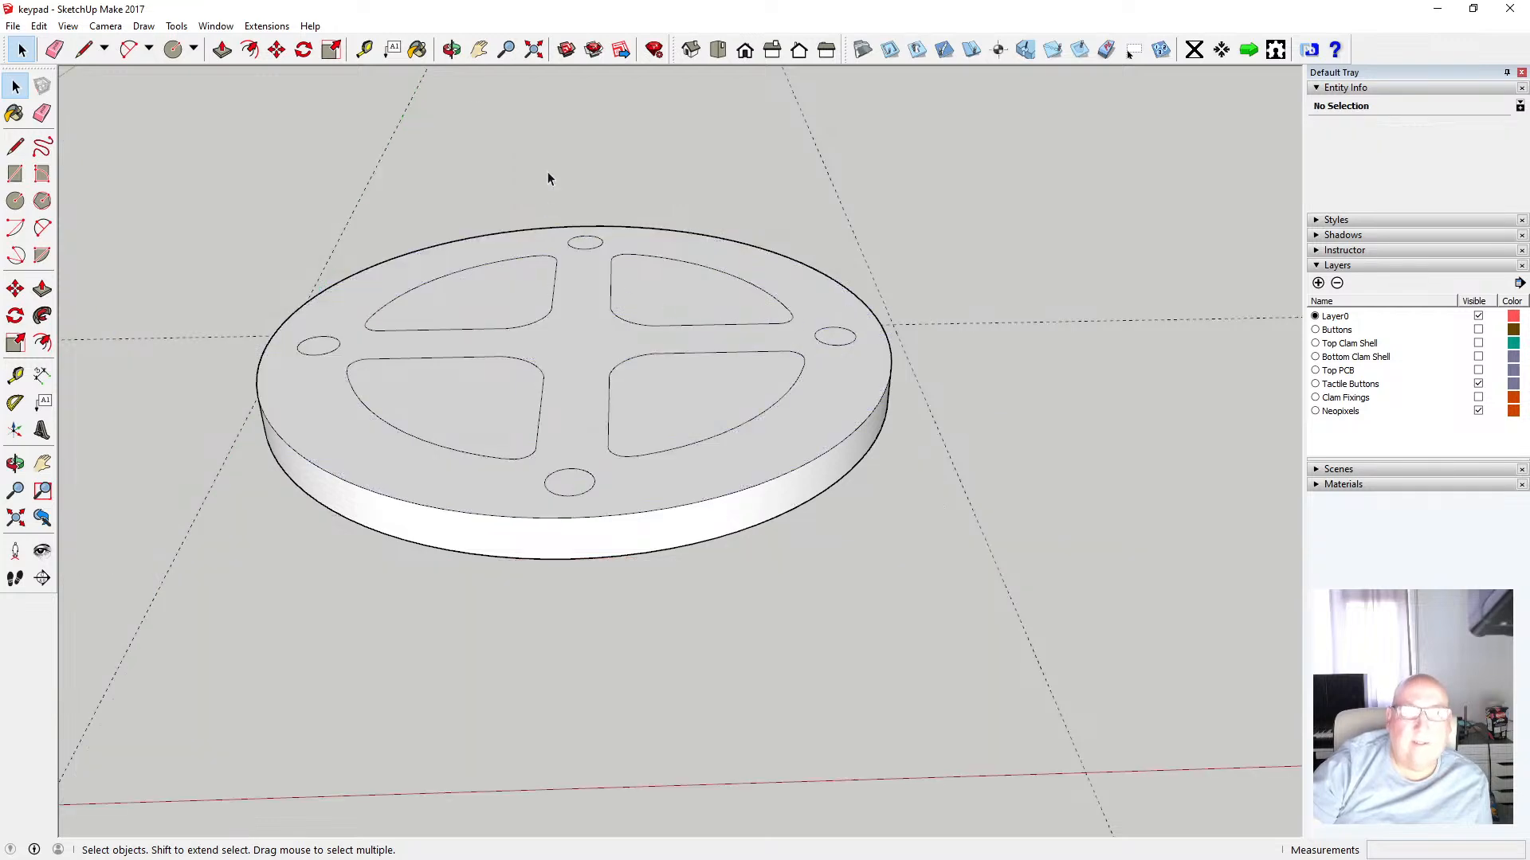
left_click(452, 49)
left_click_drag(557, 301, 499, 321)
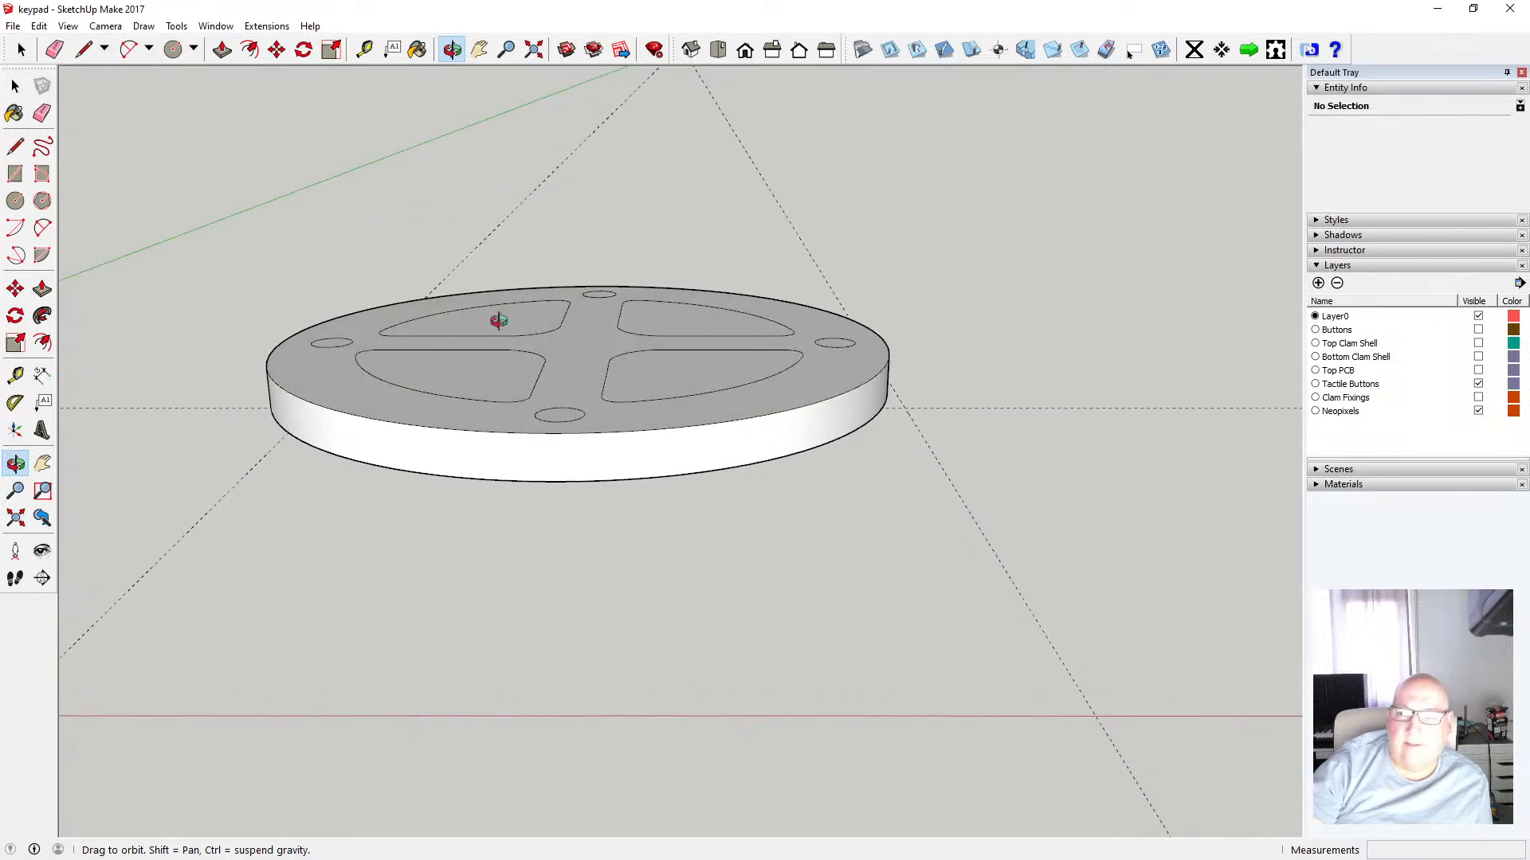
left_click(364, 49)
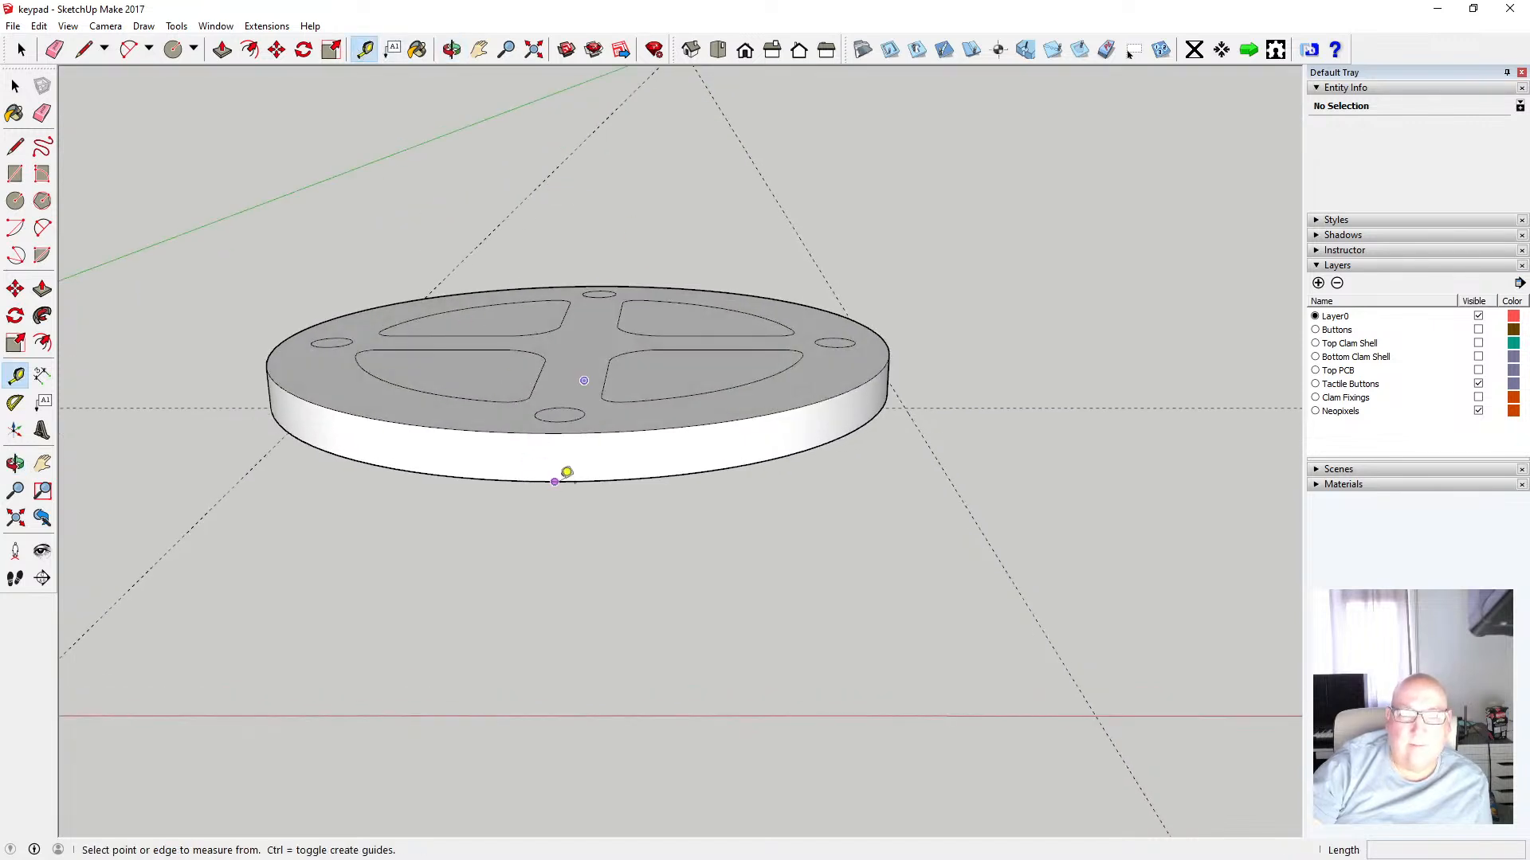
left_click(556, 481)
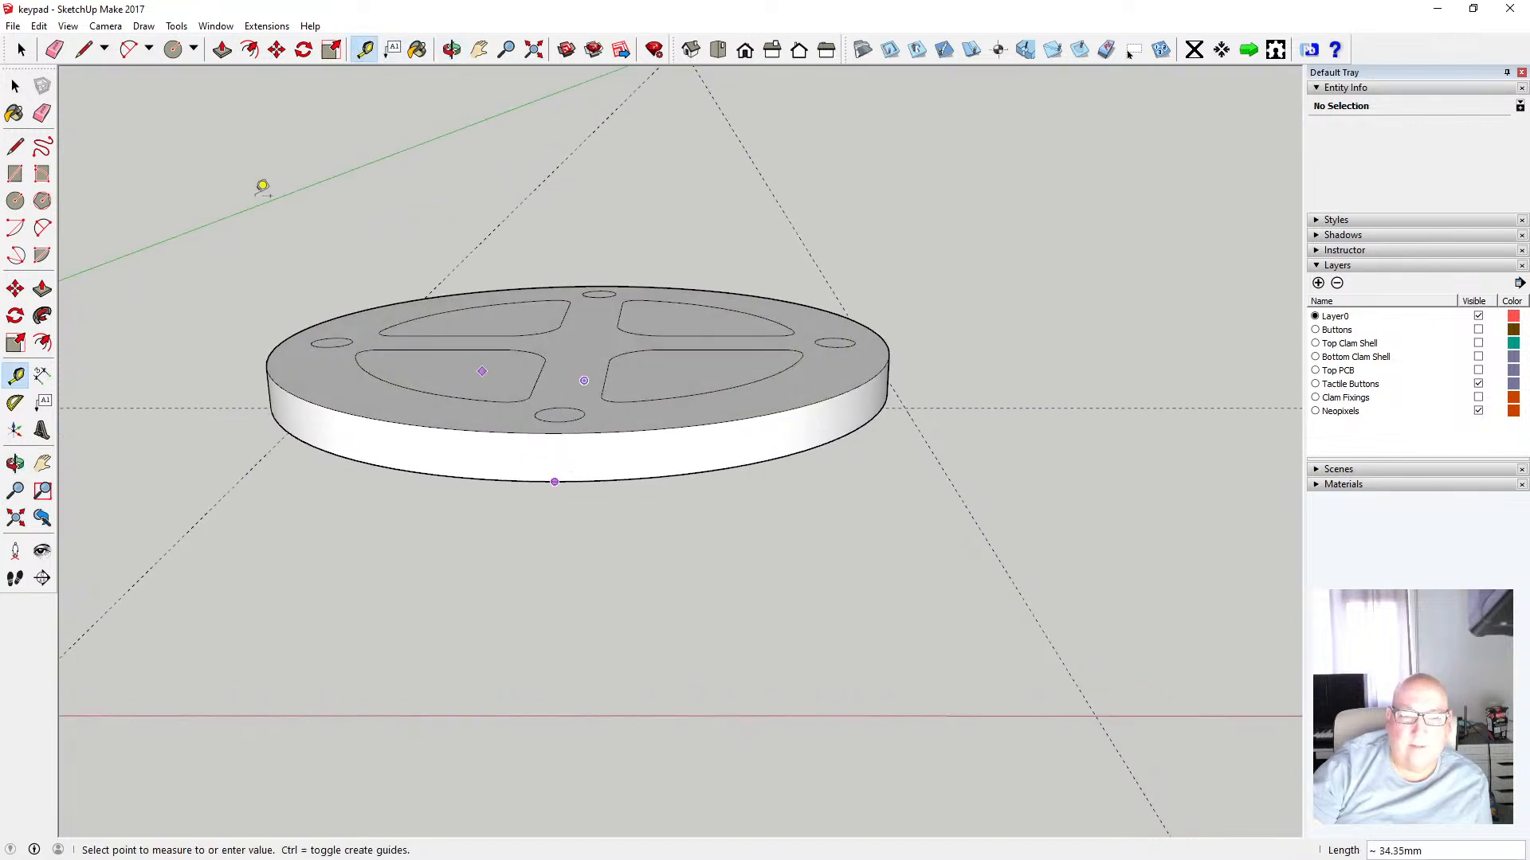
left_click(15, 86)
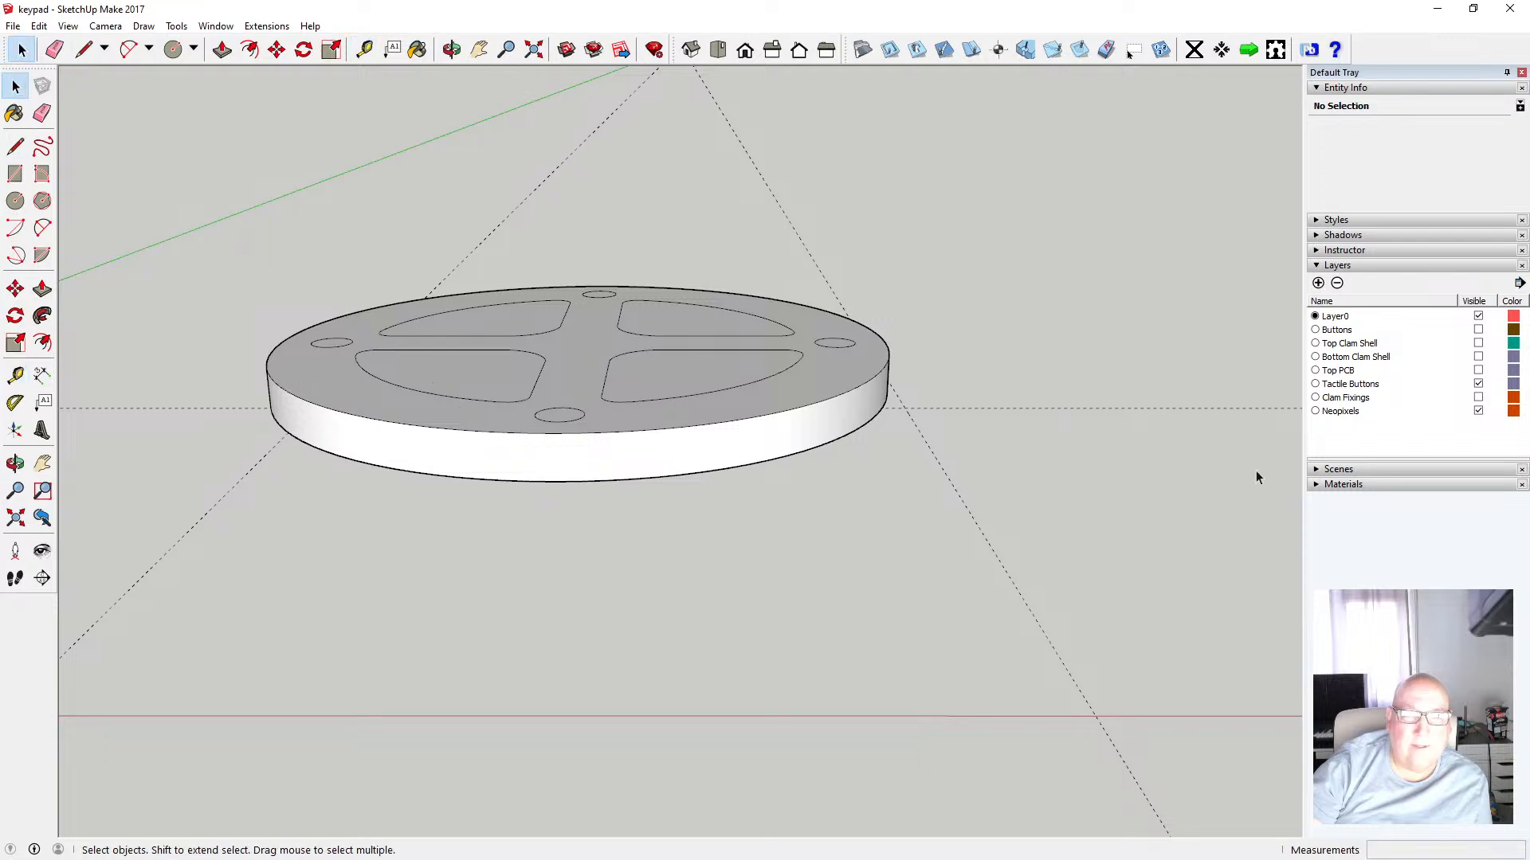
Show the Top Clam Shell layer to compare it with the disc, measure its opening depth, then hide it again
left_click(1478, 344)
scroll(1338, 505, "down", 2)
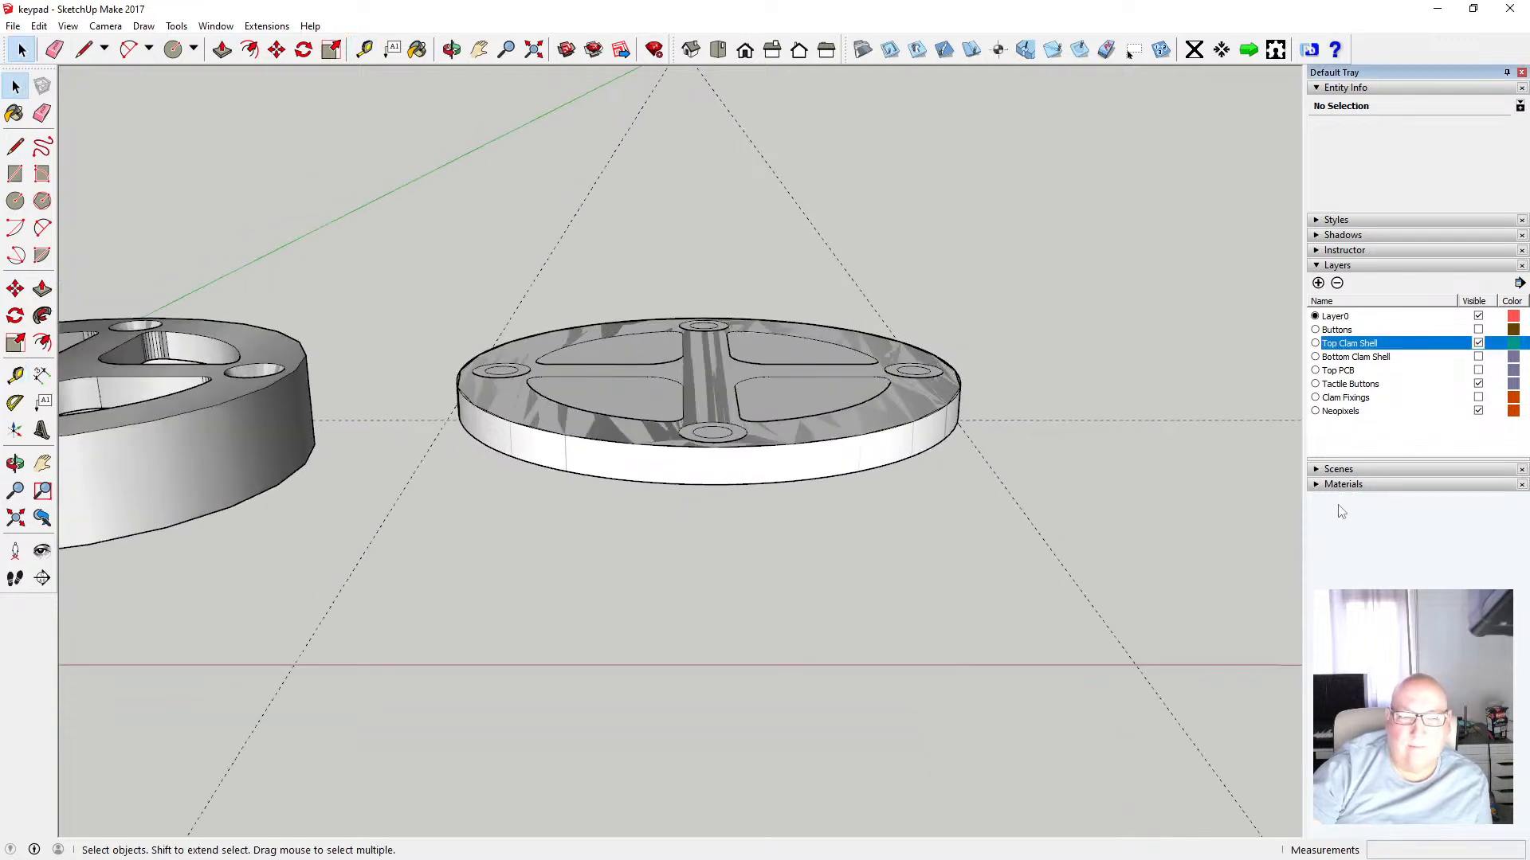
scroll(1123, 494, "down", 3)
scroll(381, 432, "up", 6)
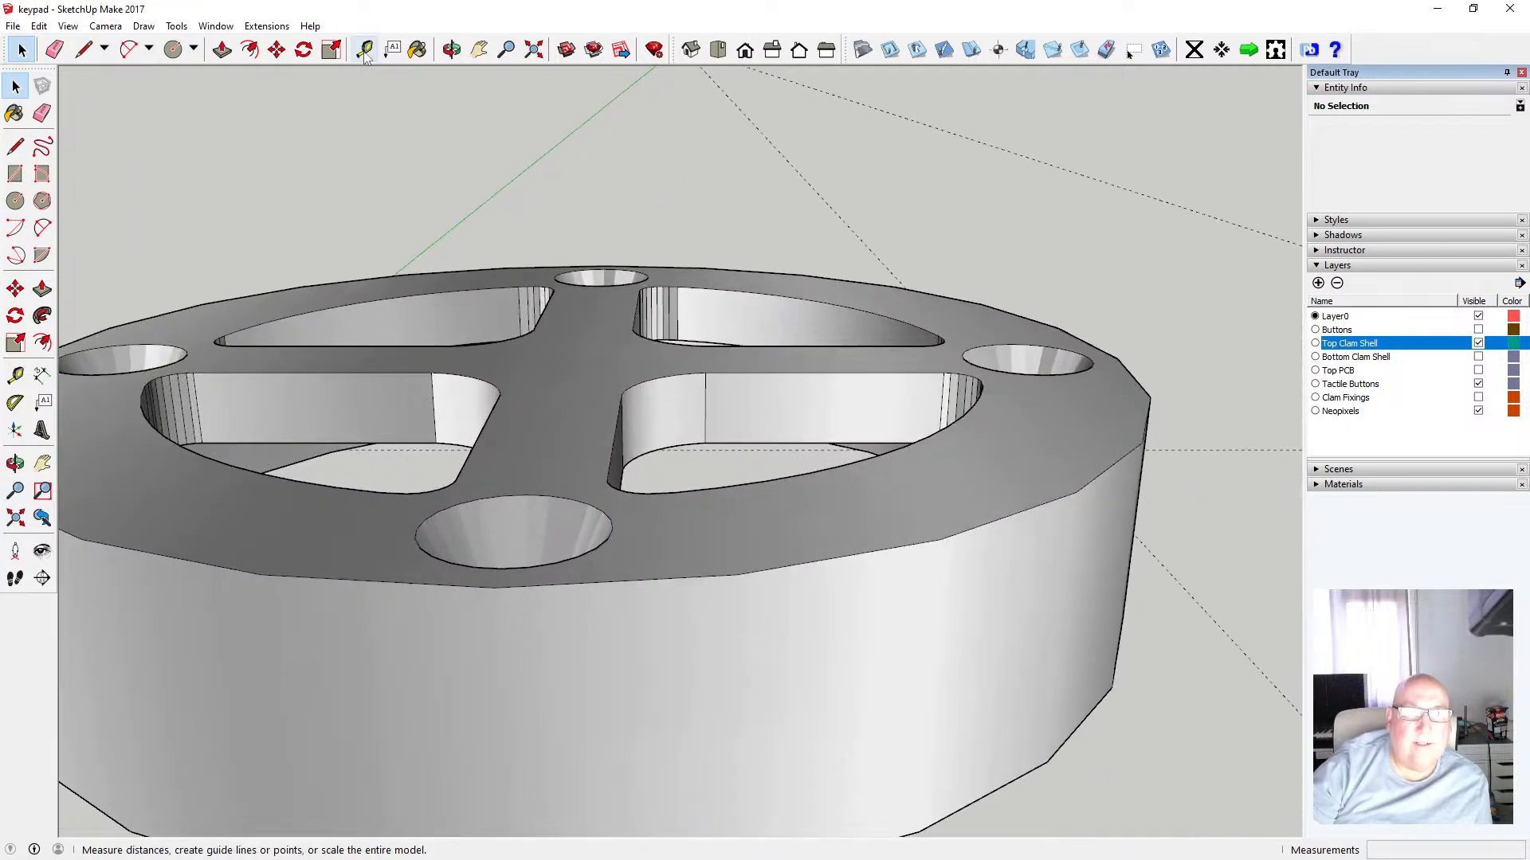
left_click(364, 51)
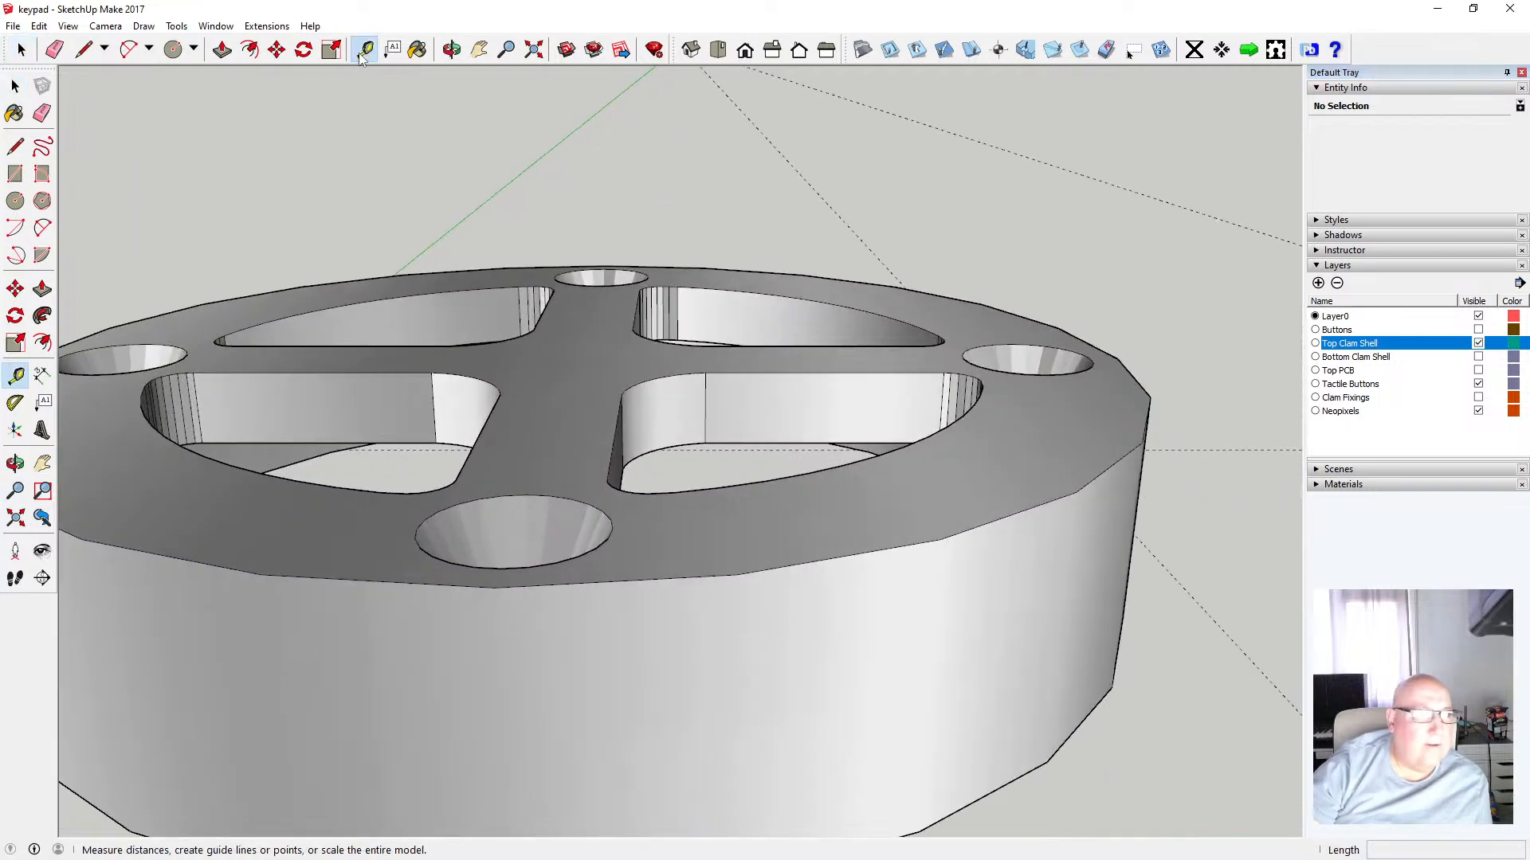
left_click(414, 442)
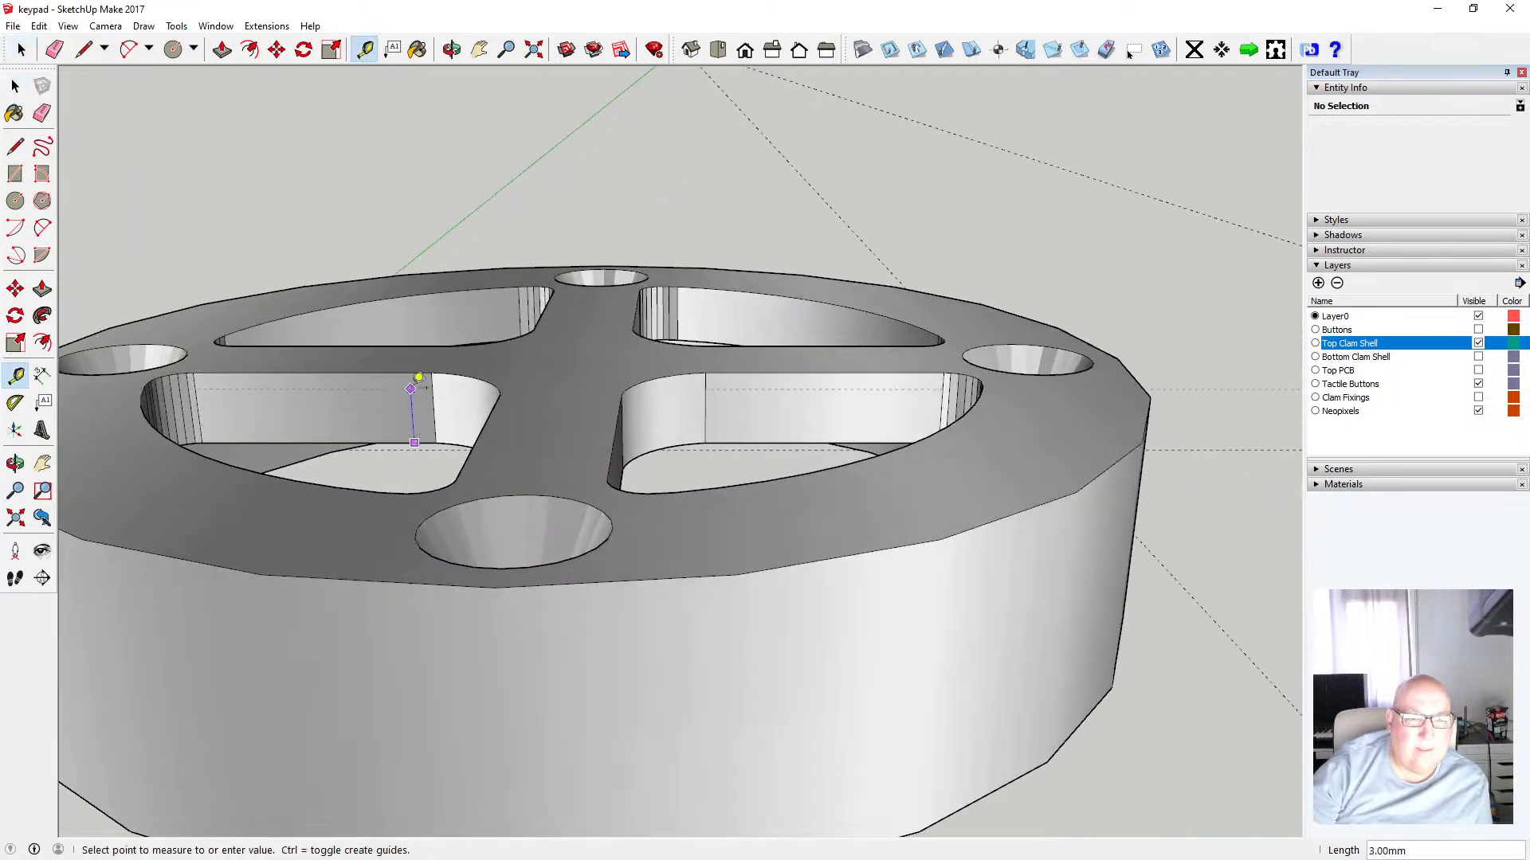
scroll(418, 363, "down", 3)
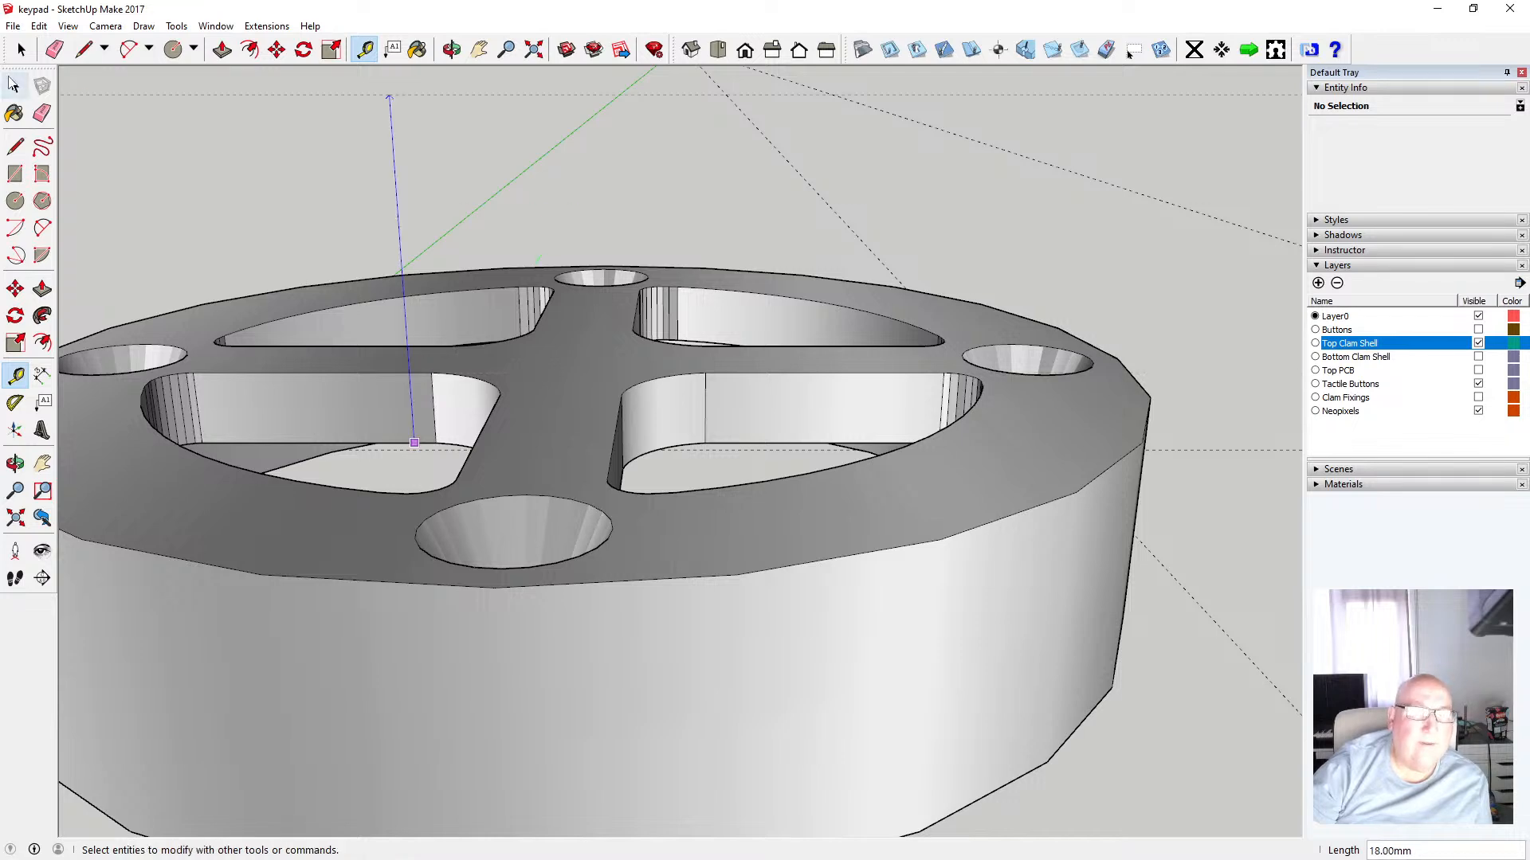
key("space")
scroll(333, 233, "down", 2)
scroll(333, 233, "down", 4)
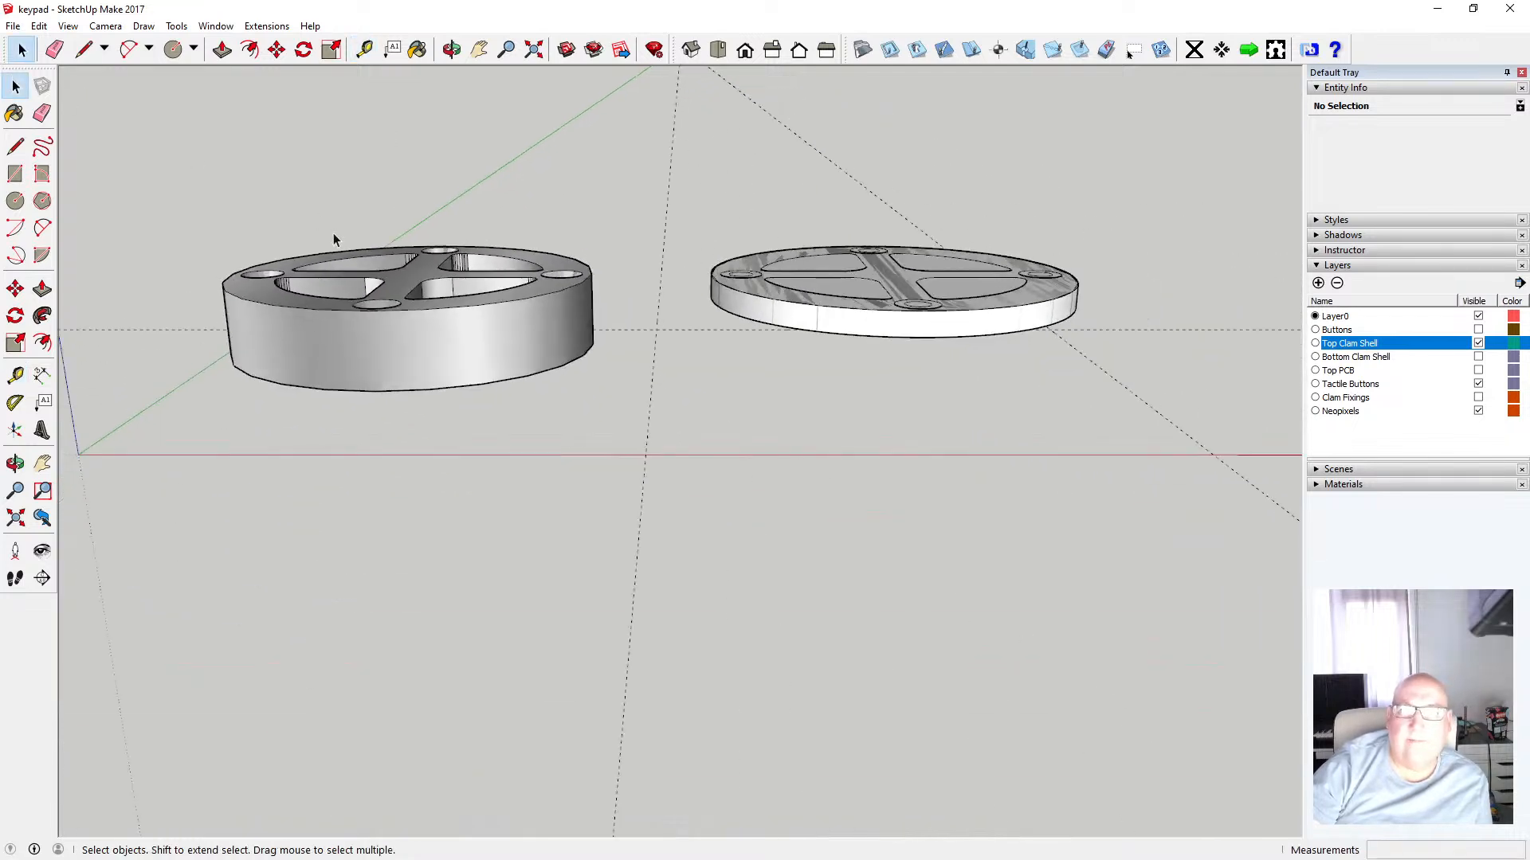
left_click(1478, 343)
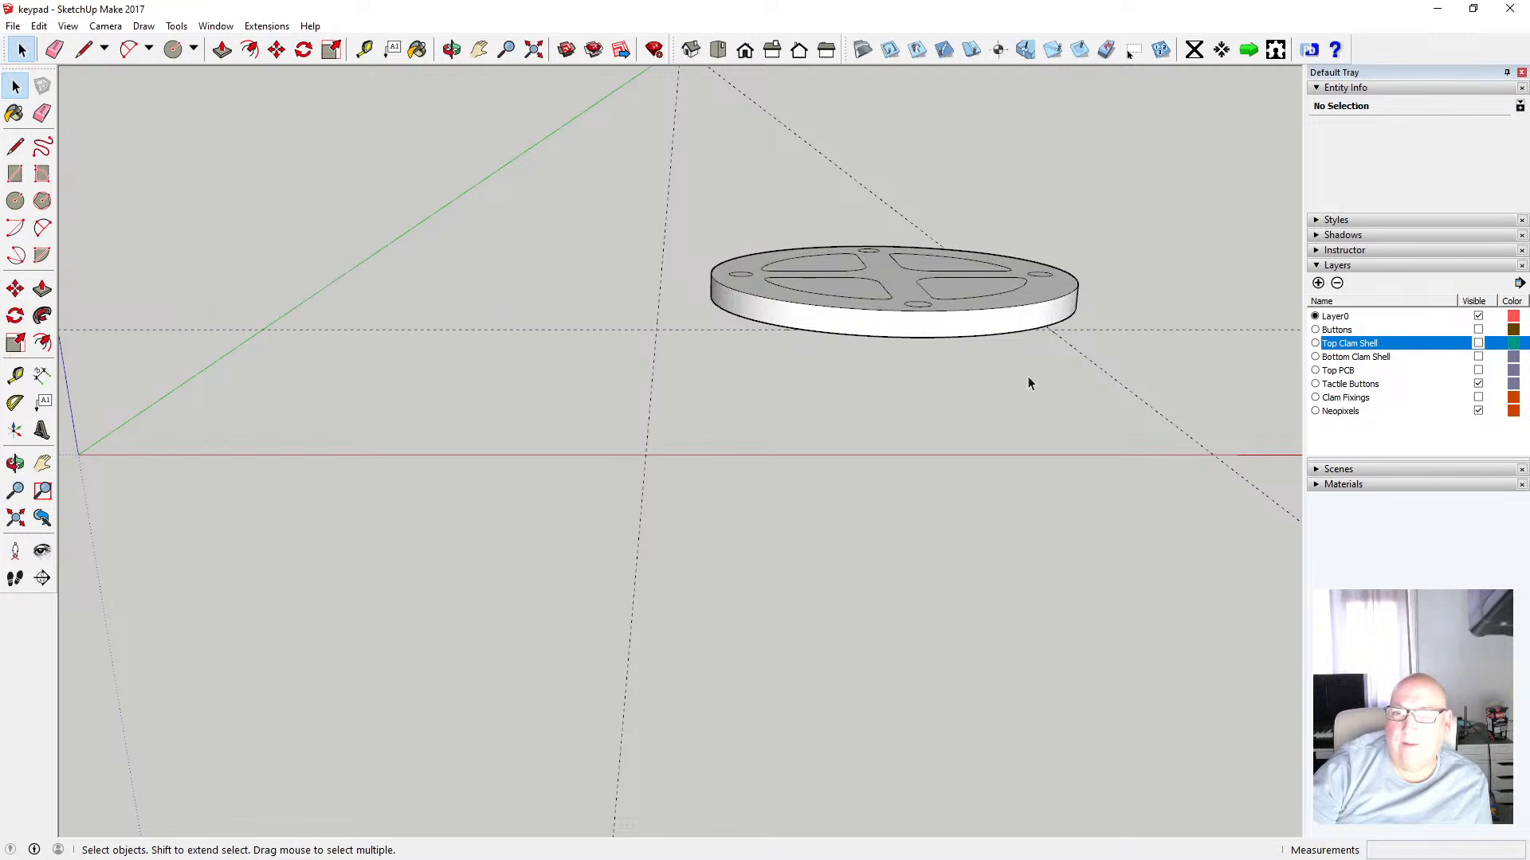
scroll(130, 522, "down", 2)
scroll(655, 404, "up", 1)
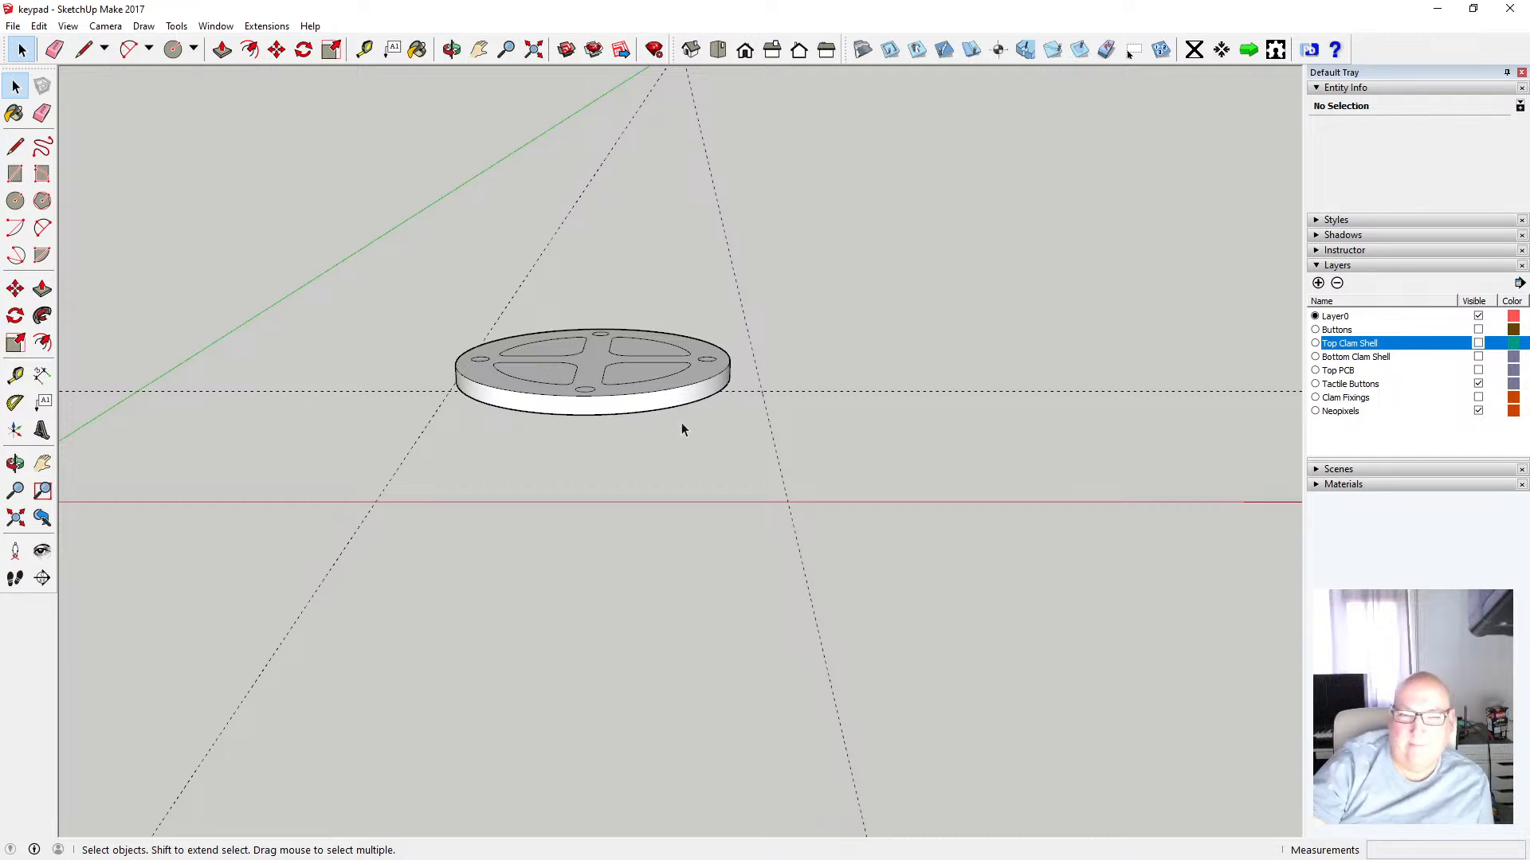
scroll(639, 396, "up", 5)
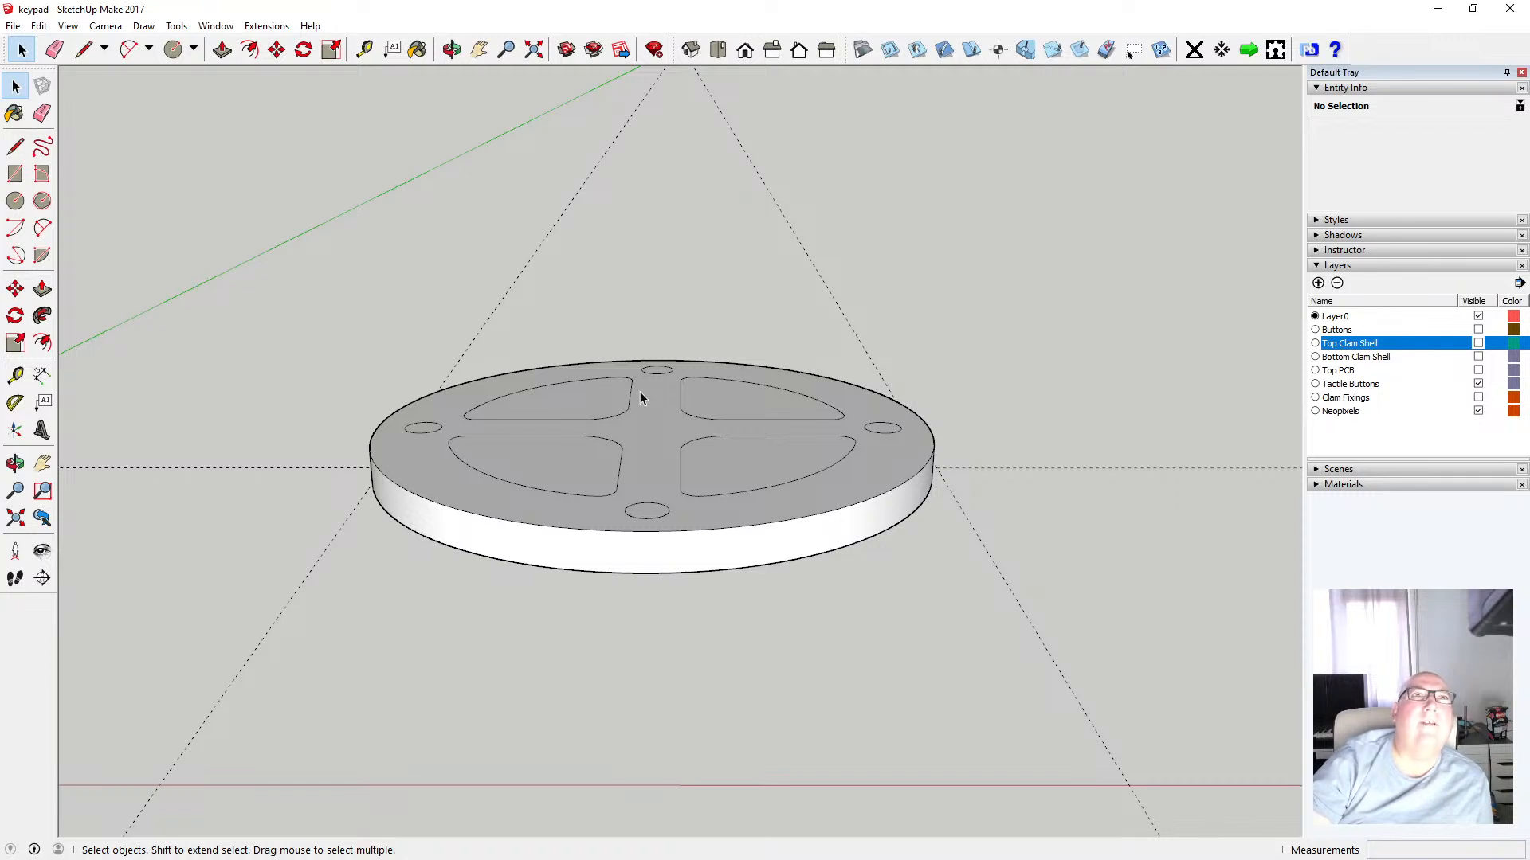
scroll(642, 435, "up", 2)
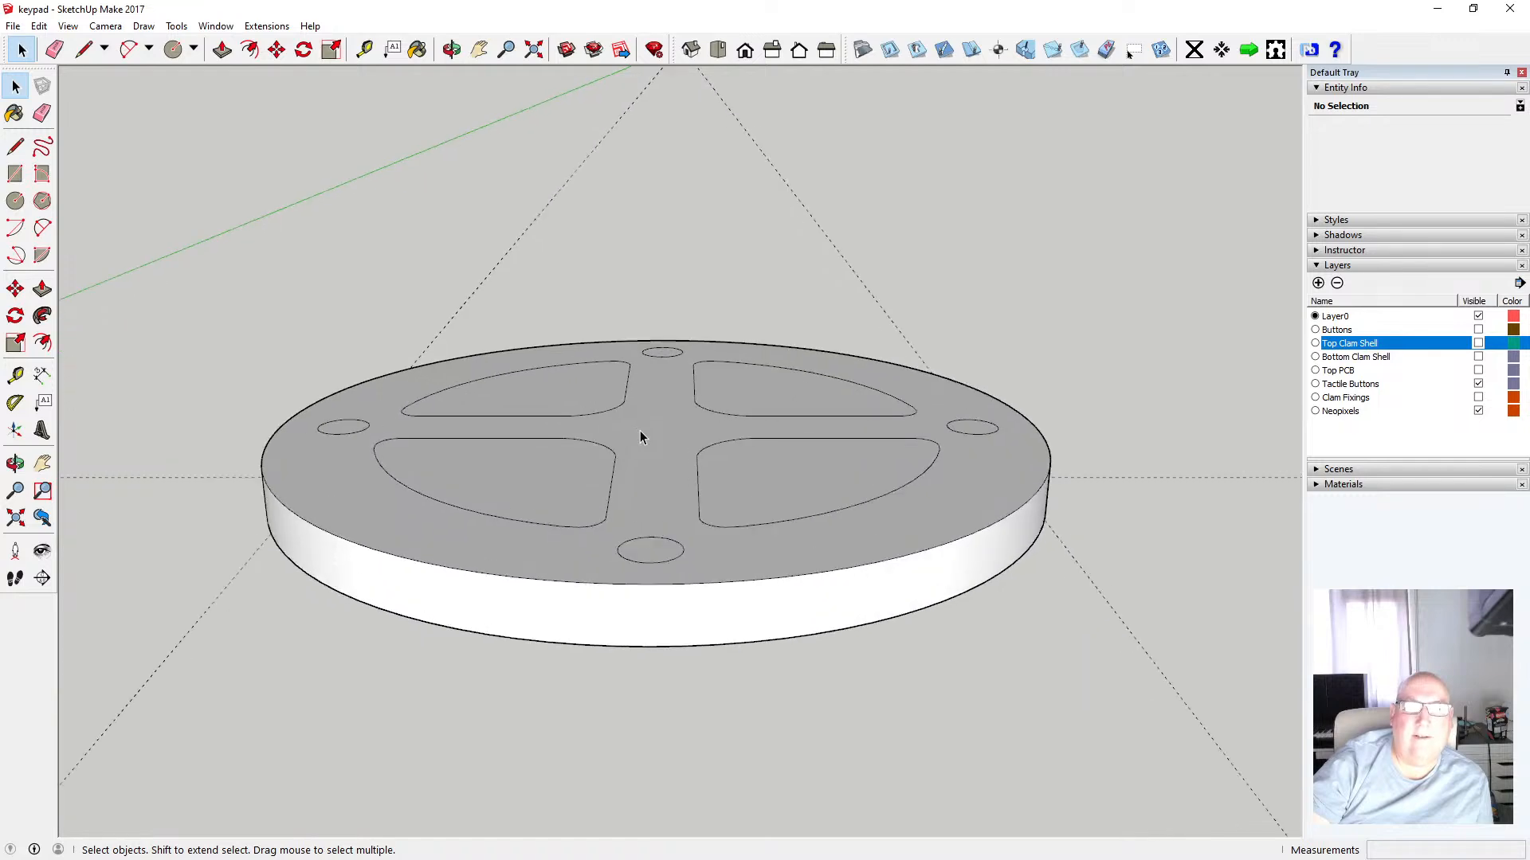
scroll(640, 435, "up", 2)
scroll(640, 435, "down", 2)
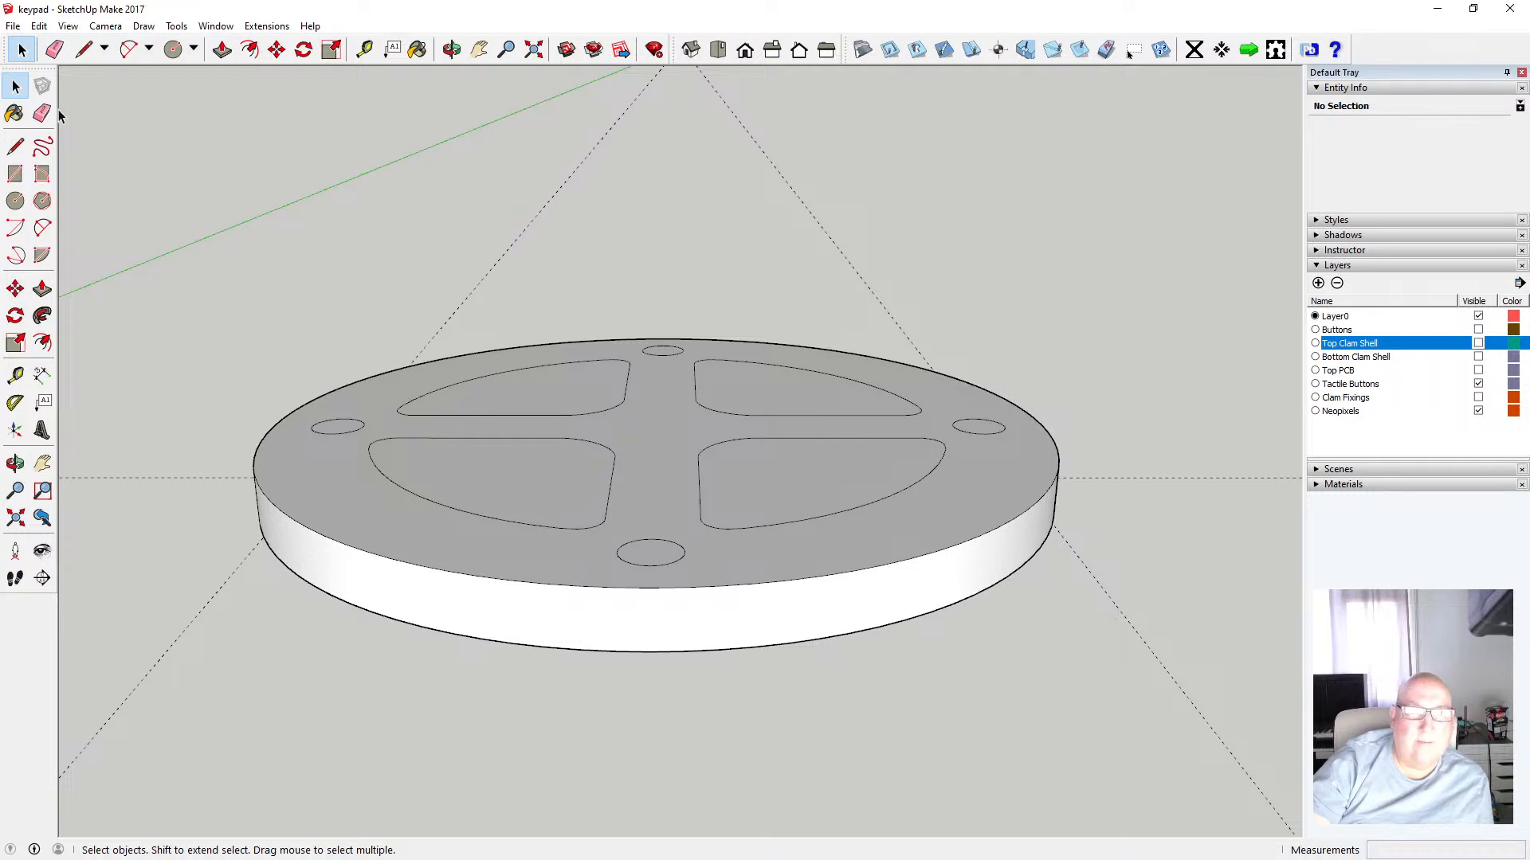
Open the disc component and push the four quarter-circle faces down 3.9 mm through the disc to cut openings
left_click(575, 411)
double_click(569, 385)
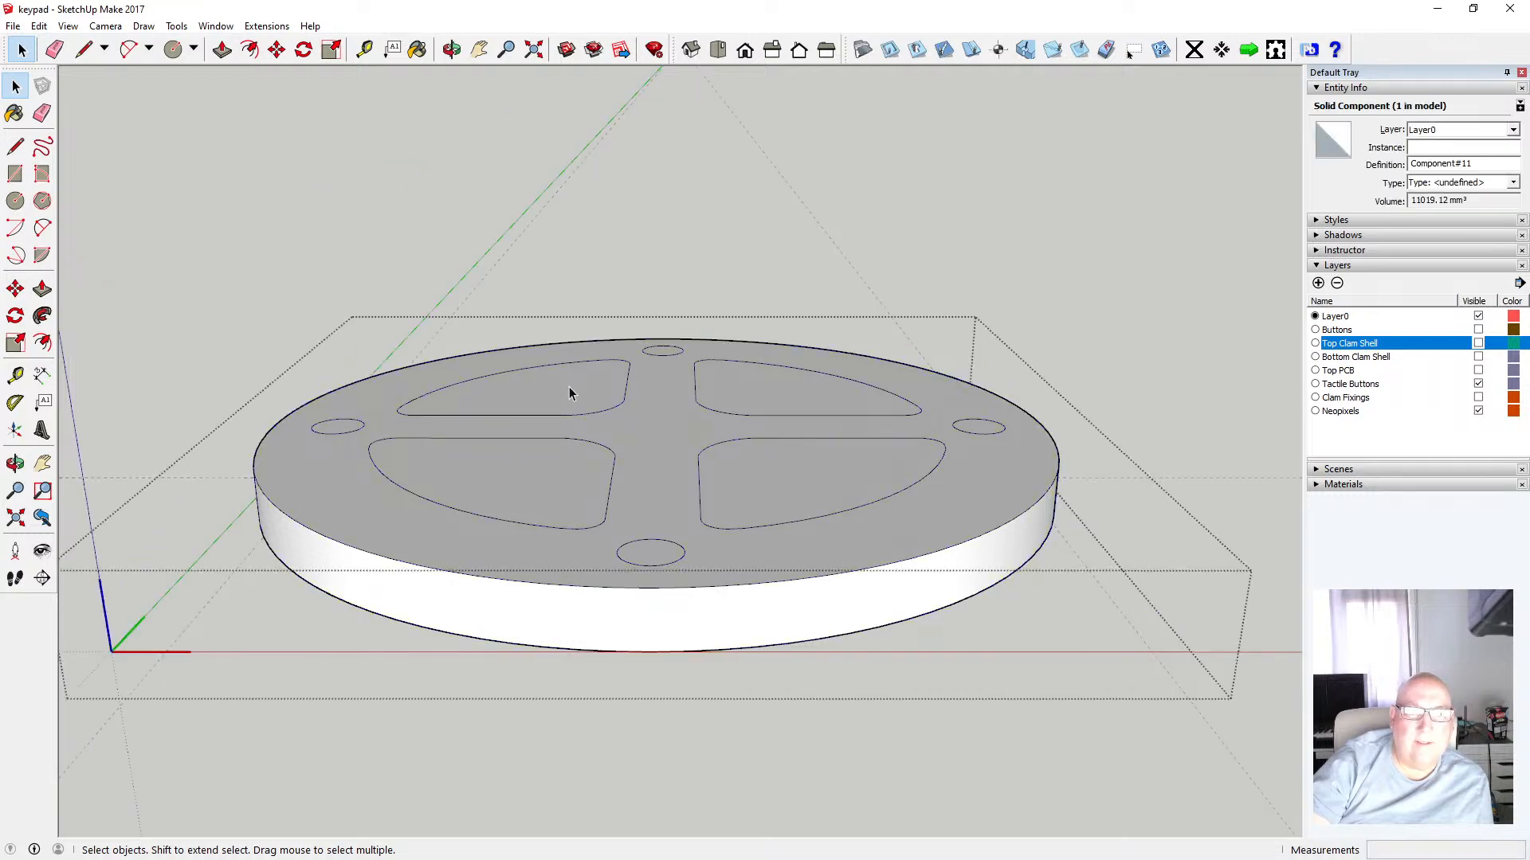
left_click(221, 49)
left_click(526, 389)
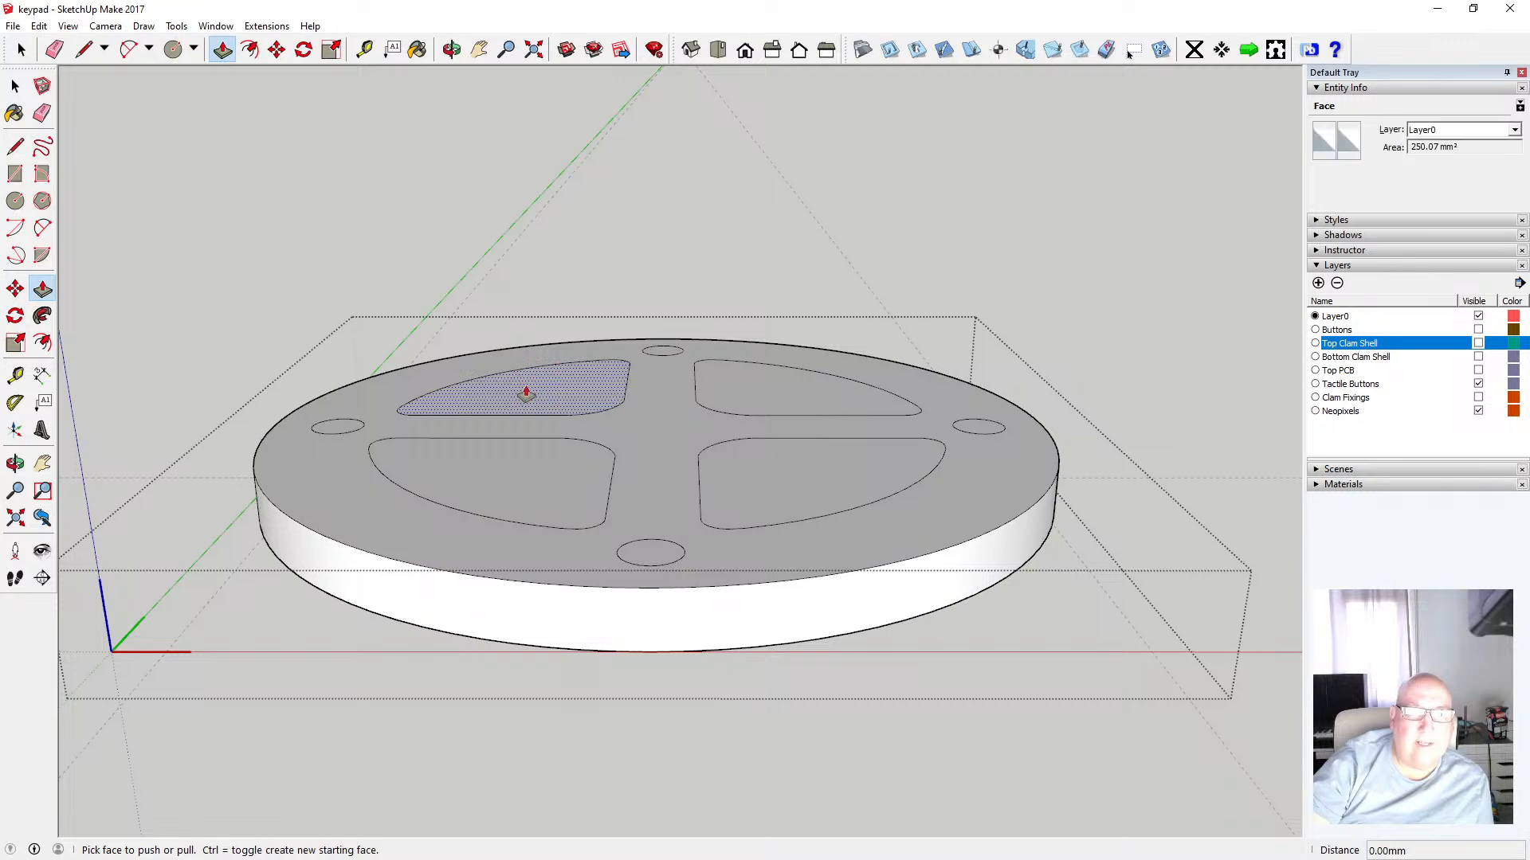
left_click(496, 647)
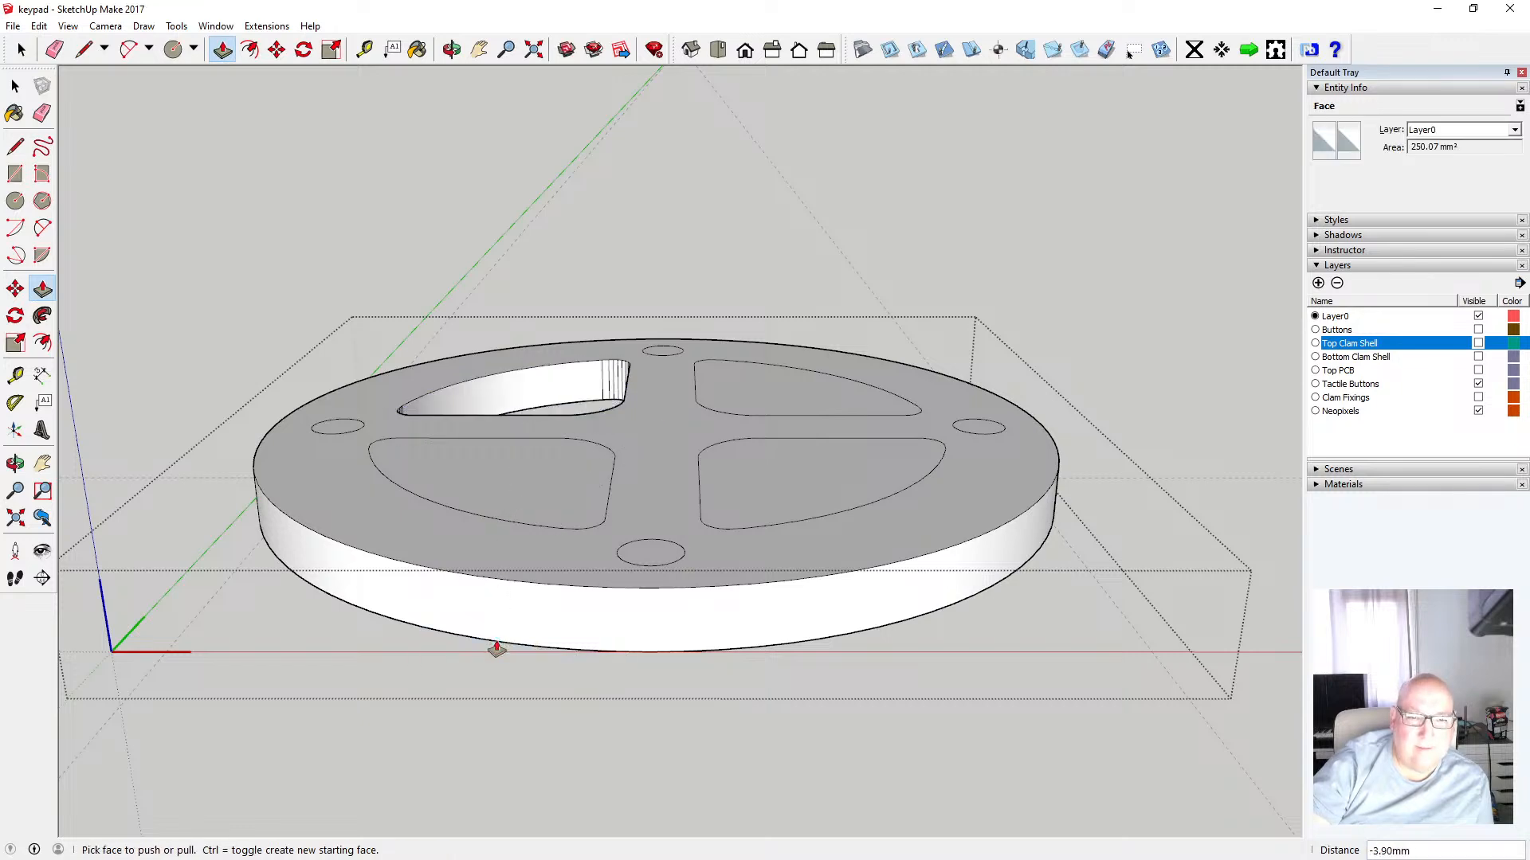
left_click(516, 494)
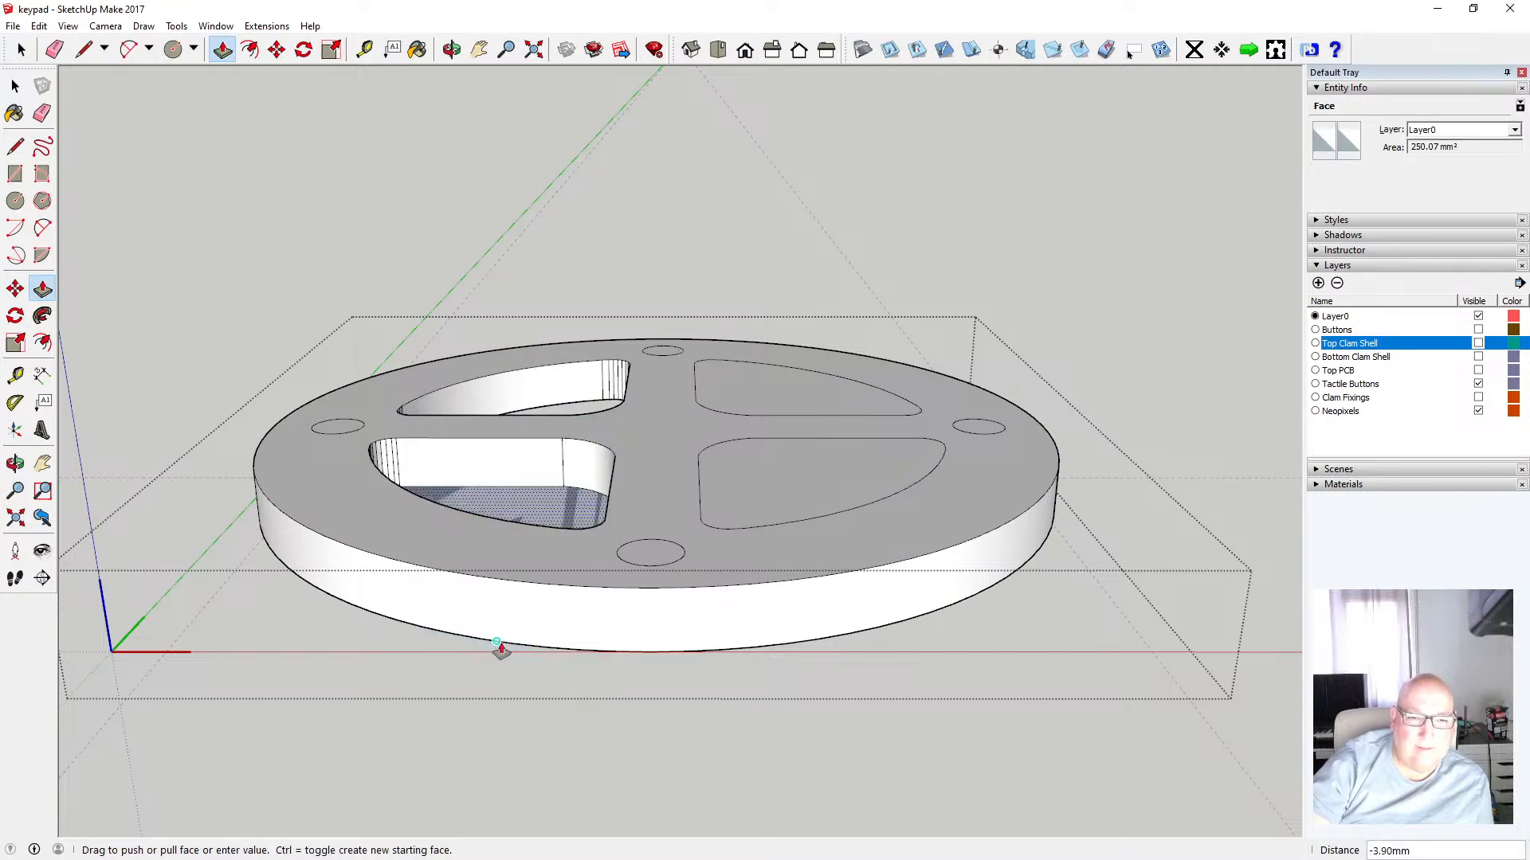
left_click(501, 651)
left_click(777, 406)
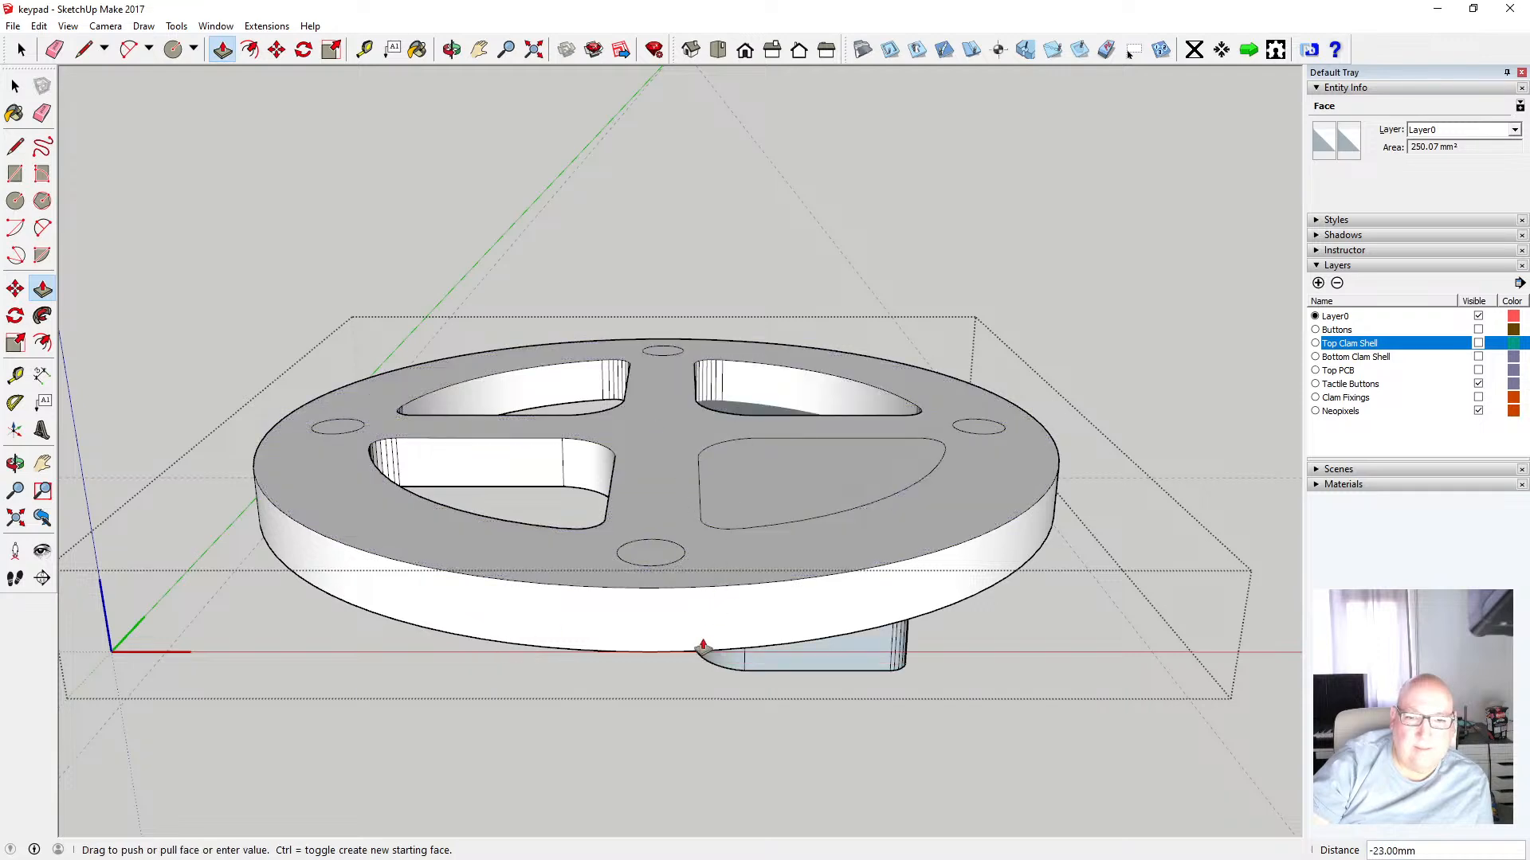
left_click(700, 656)
left_click(778, 488)
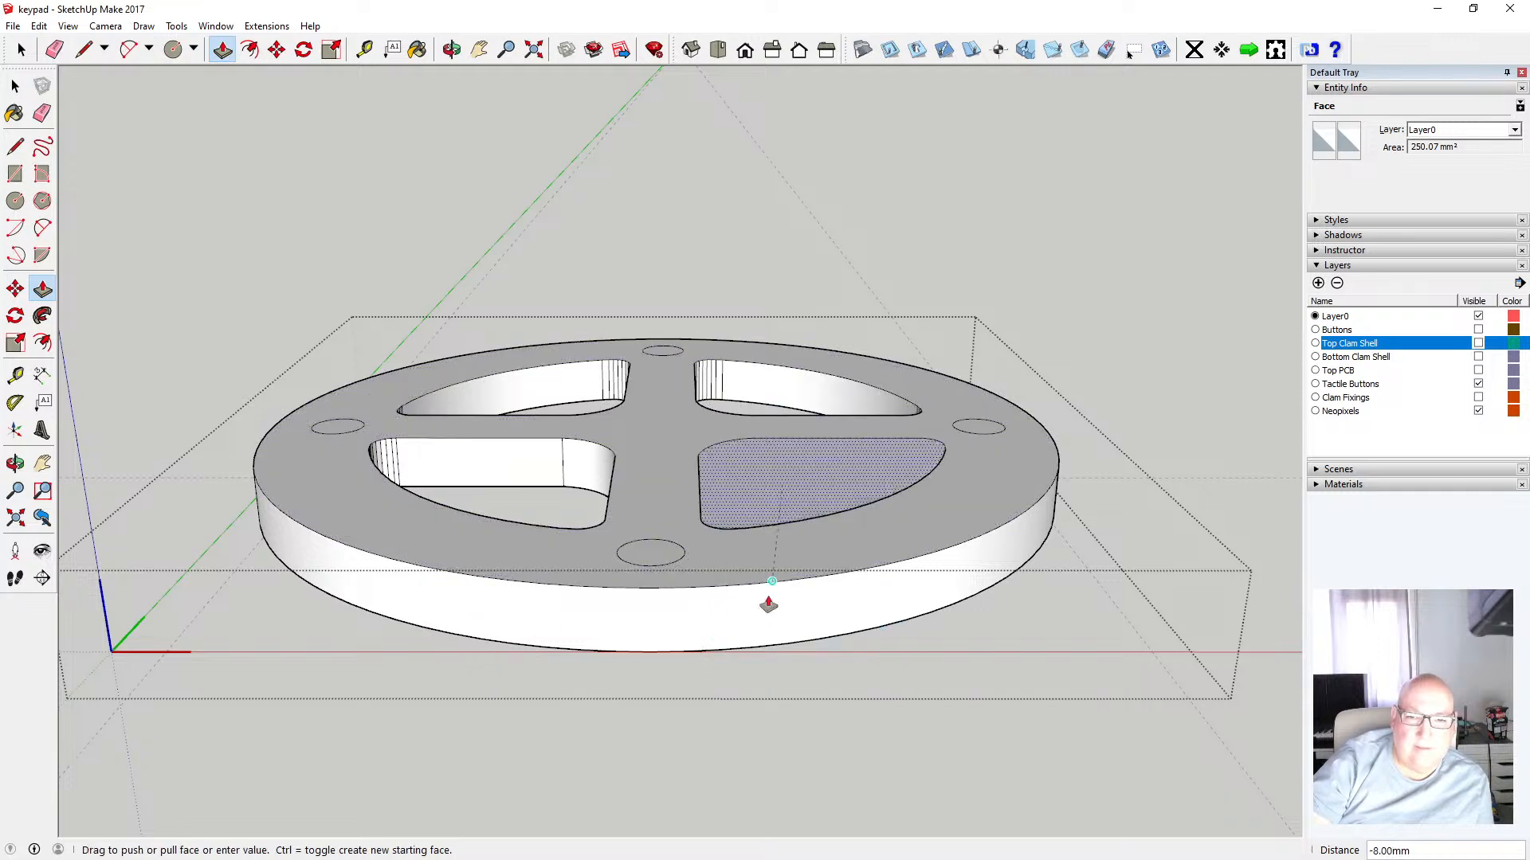
left_click(748, 652)
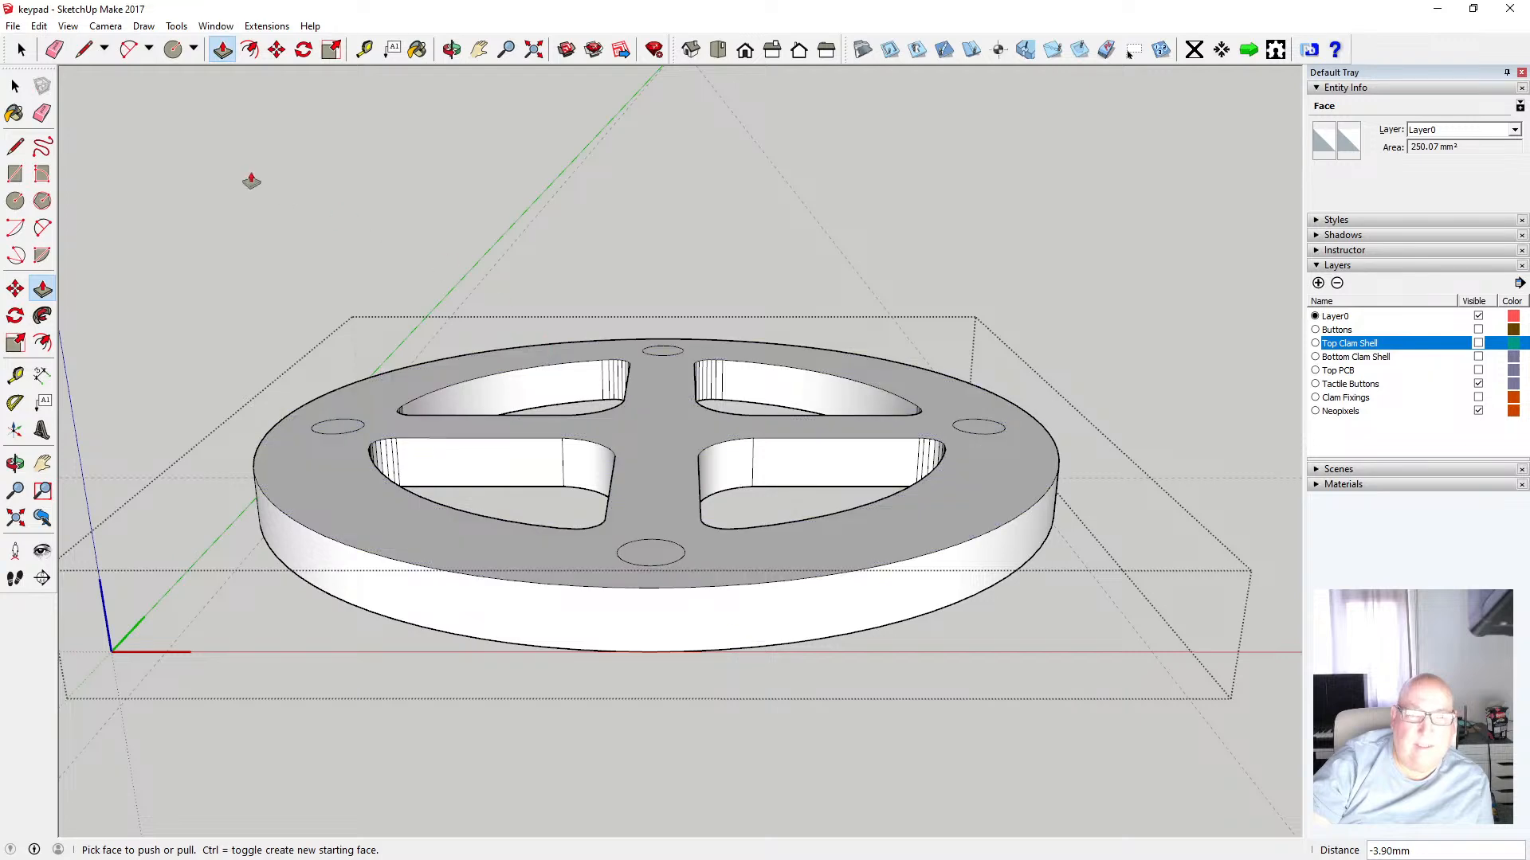
key("space")
Select the disc component, create a new layer named Top, and assign the component to that layer
left_click(350, 186)
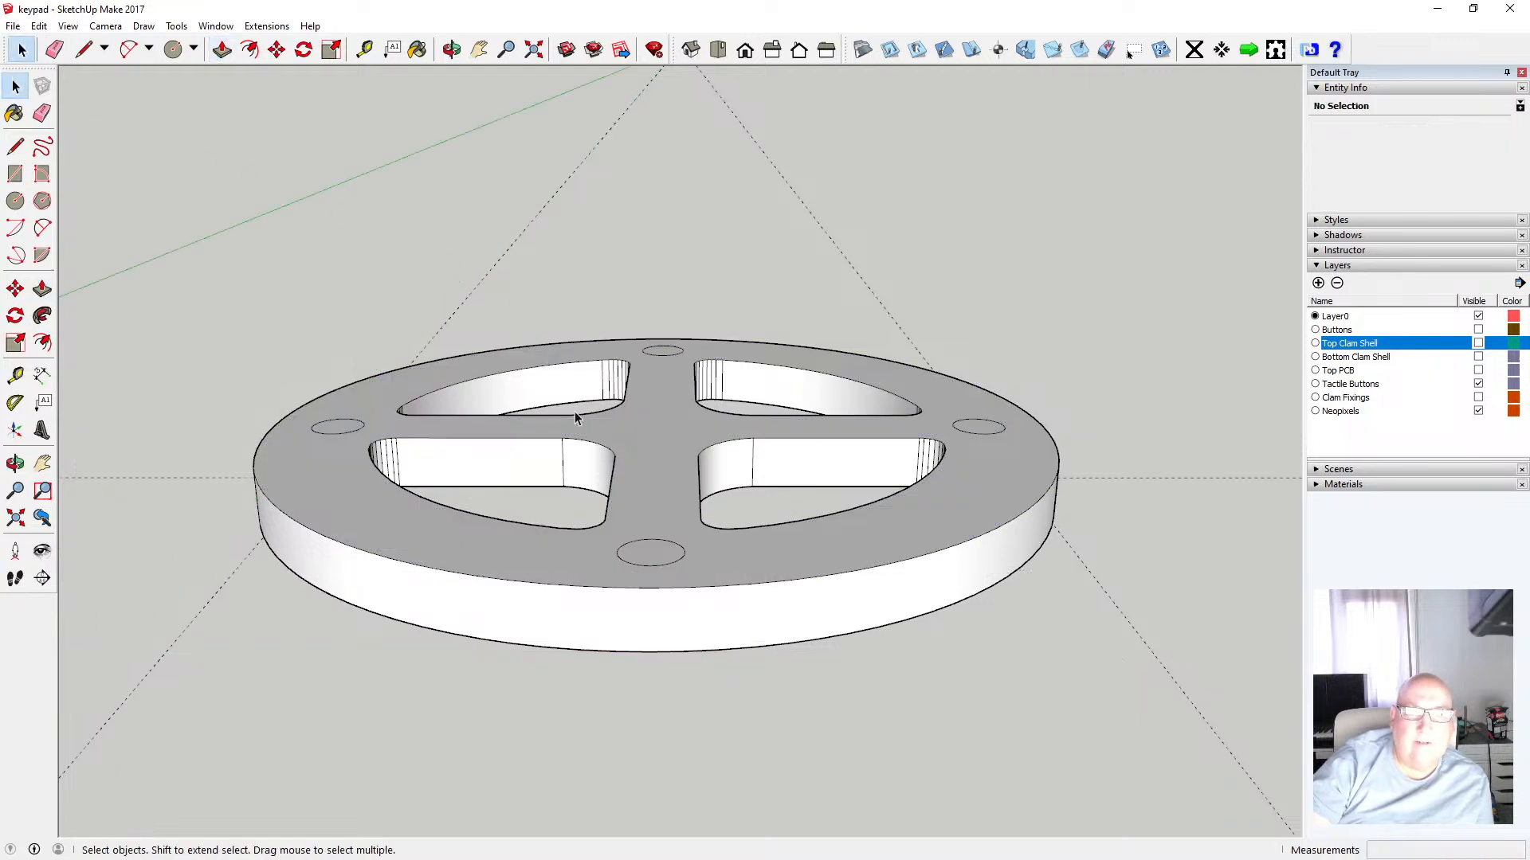
middle_click_drag(662, 239, 662, 332)
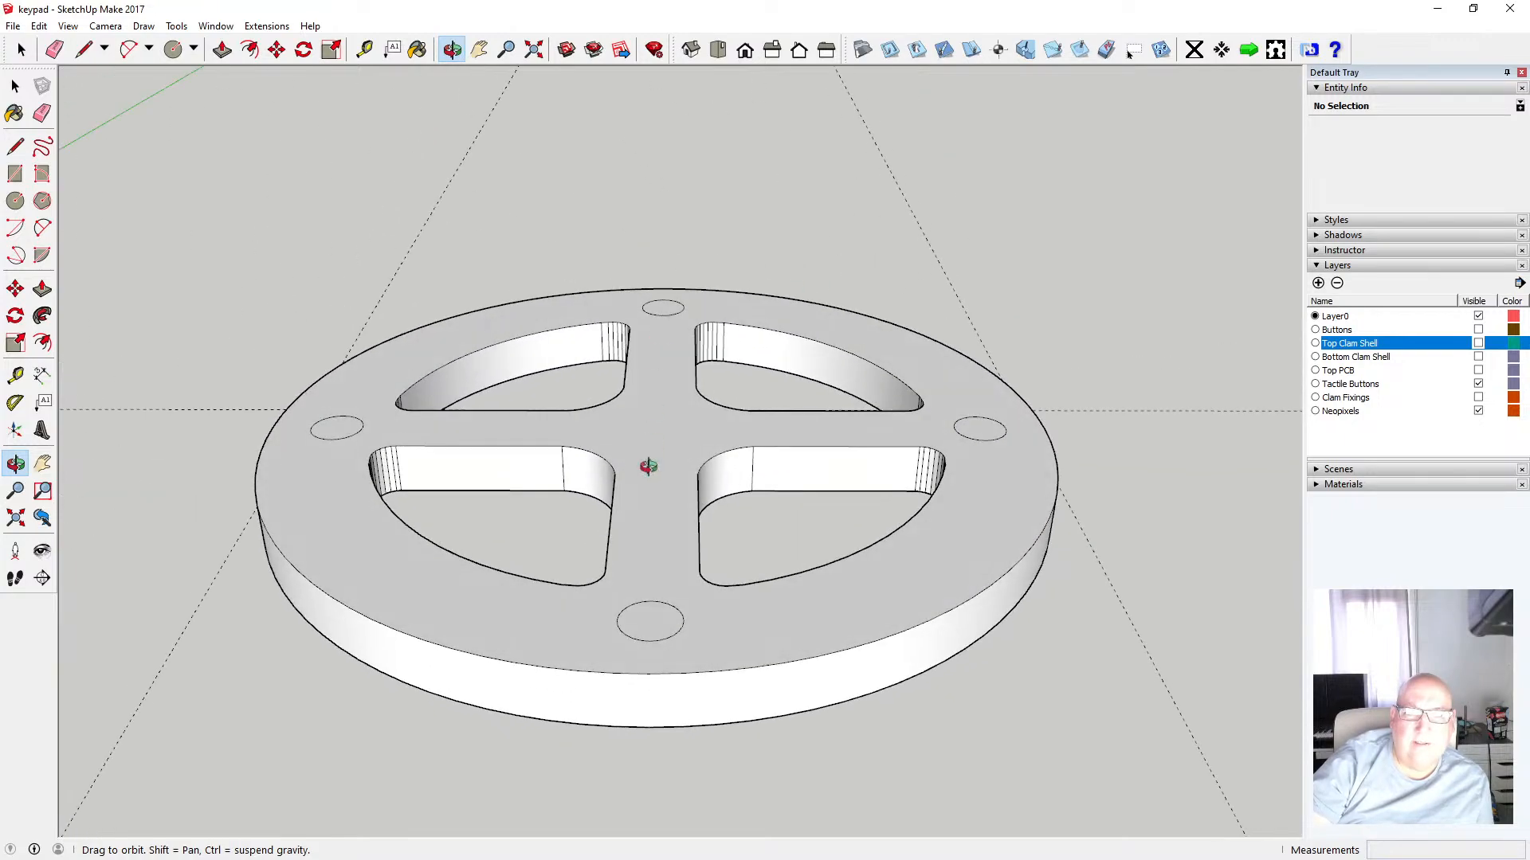
mouse_move(648, 468)
middle_mouse_down()
mouse_move(629, 144)
mouse_move(614, 447)
mouse_move(639, 447)
middle_mouse_up()
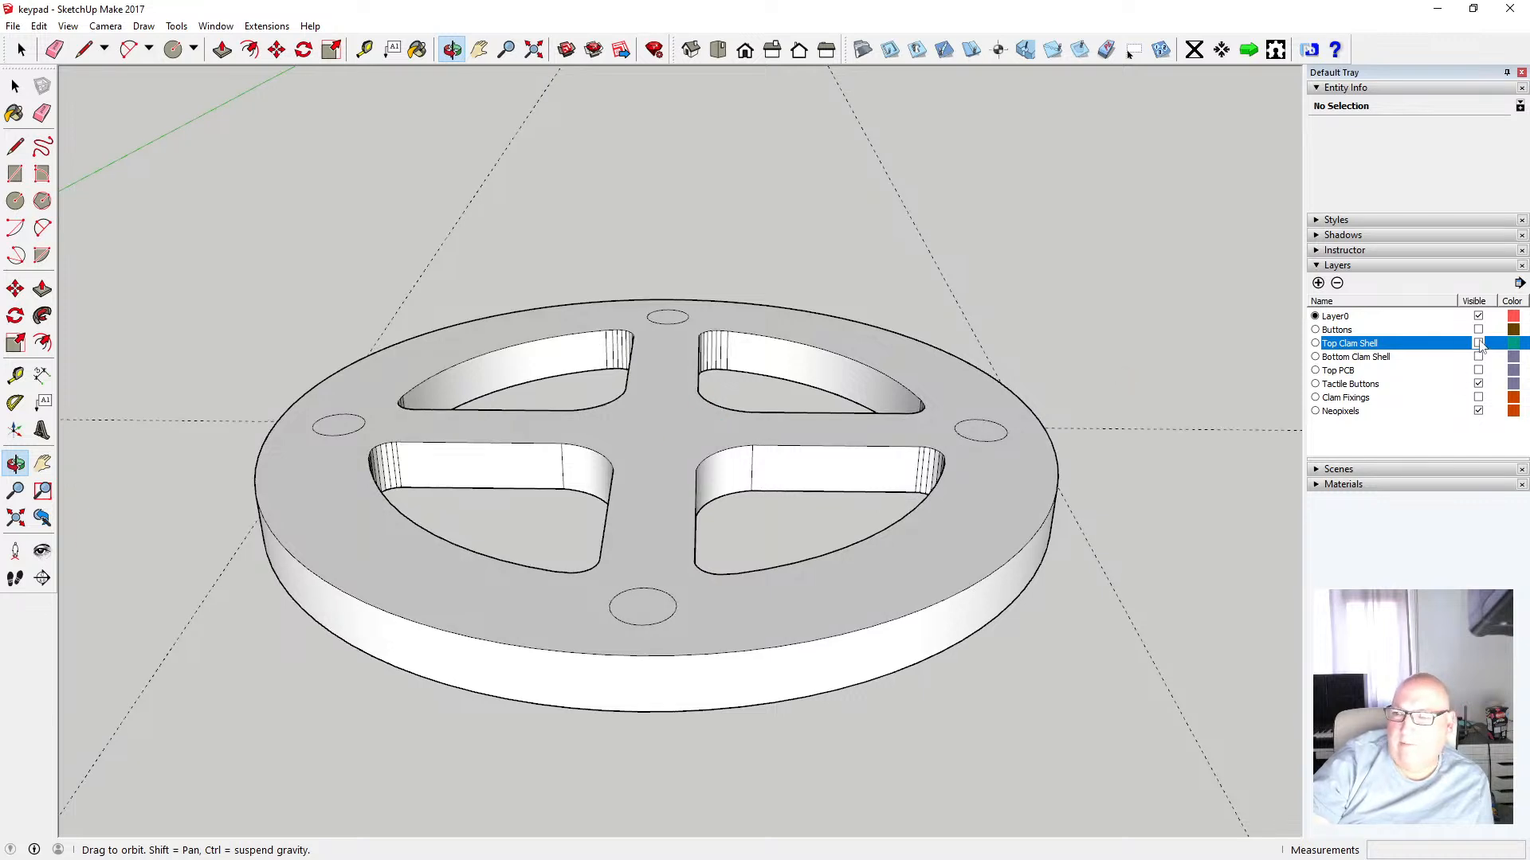
middle_click_drag(1067, 478, 1046, 471)
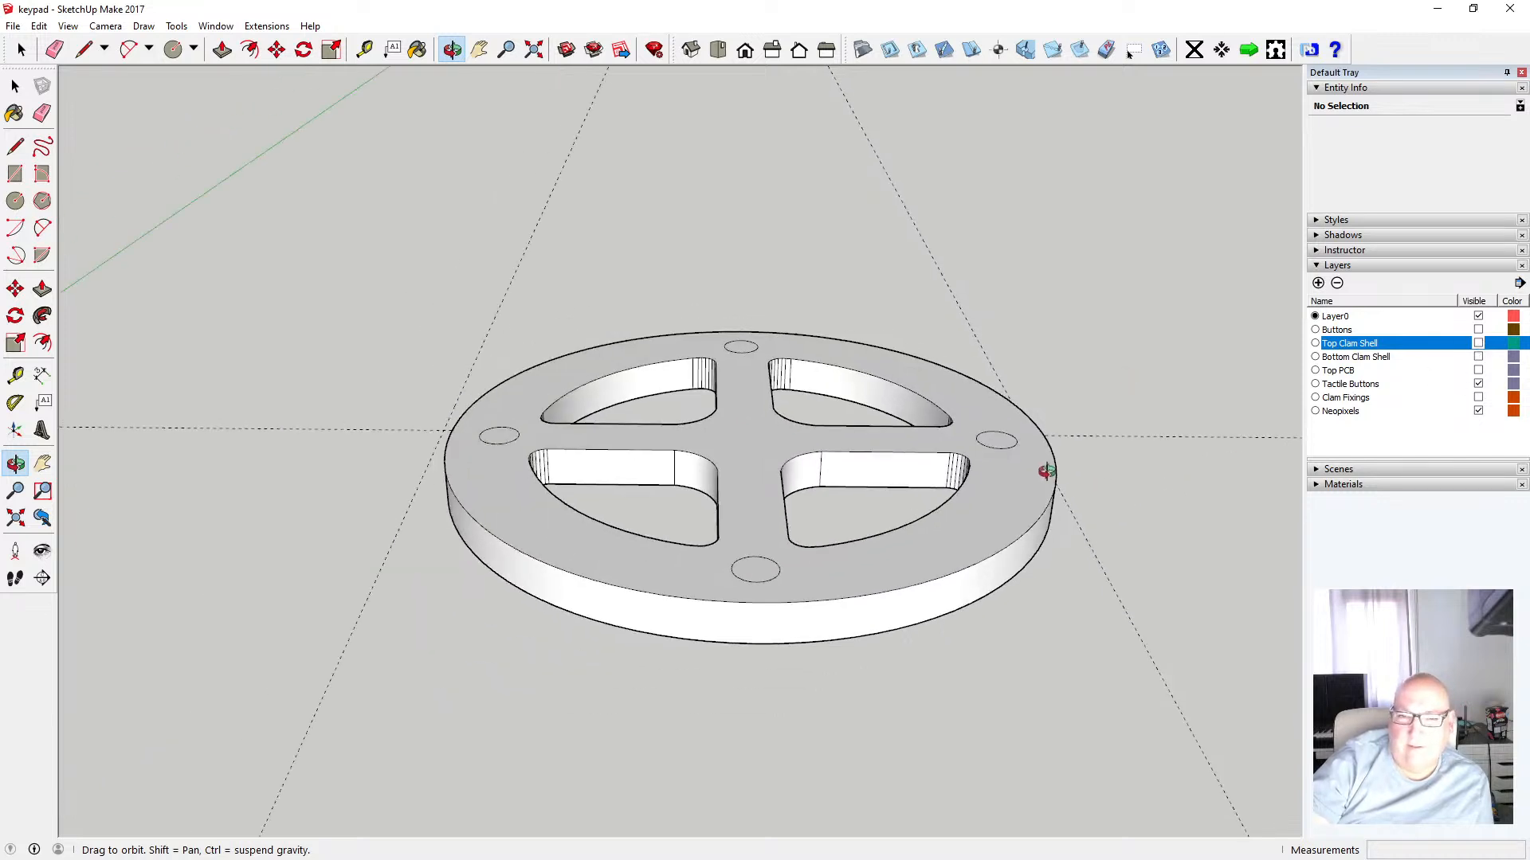
key("space")
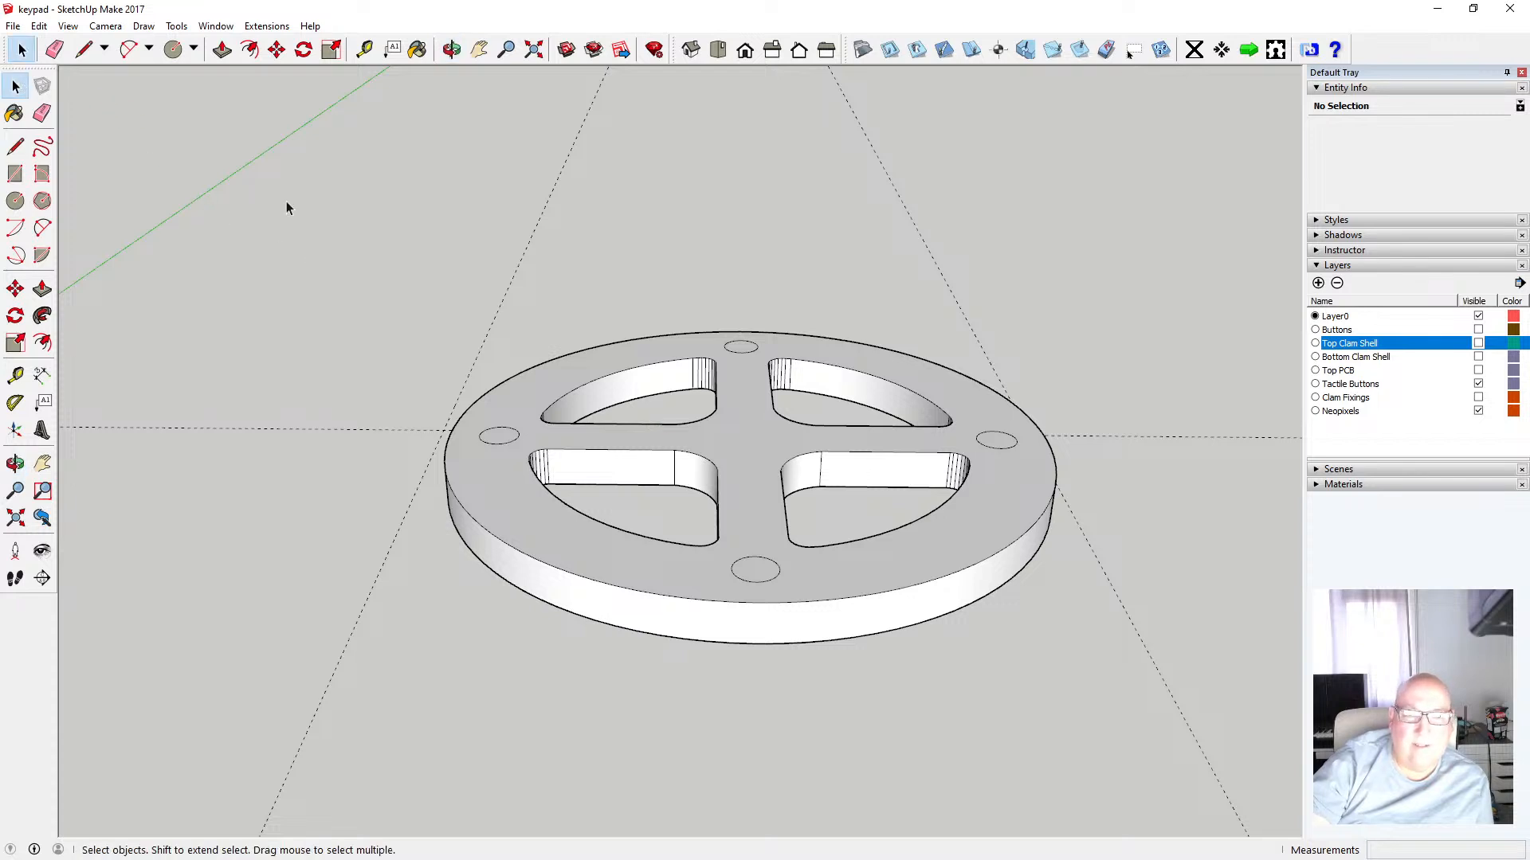
left_click_drag(285, 199, 1144, 669)
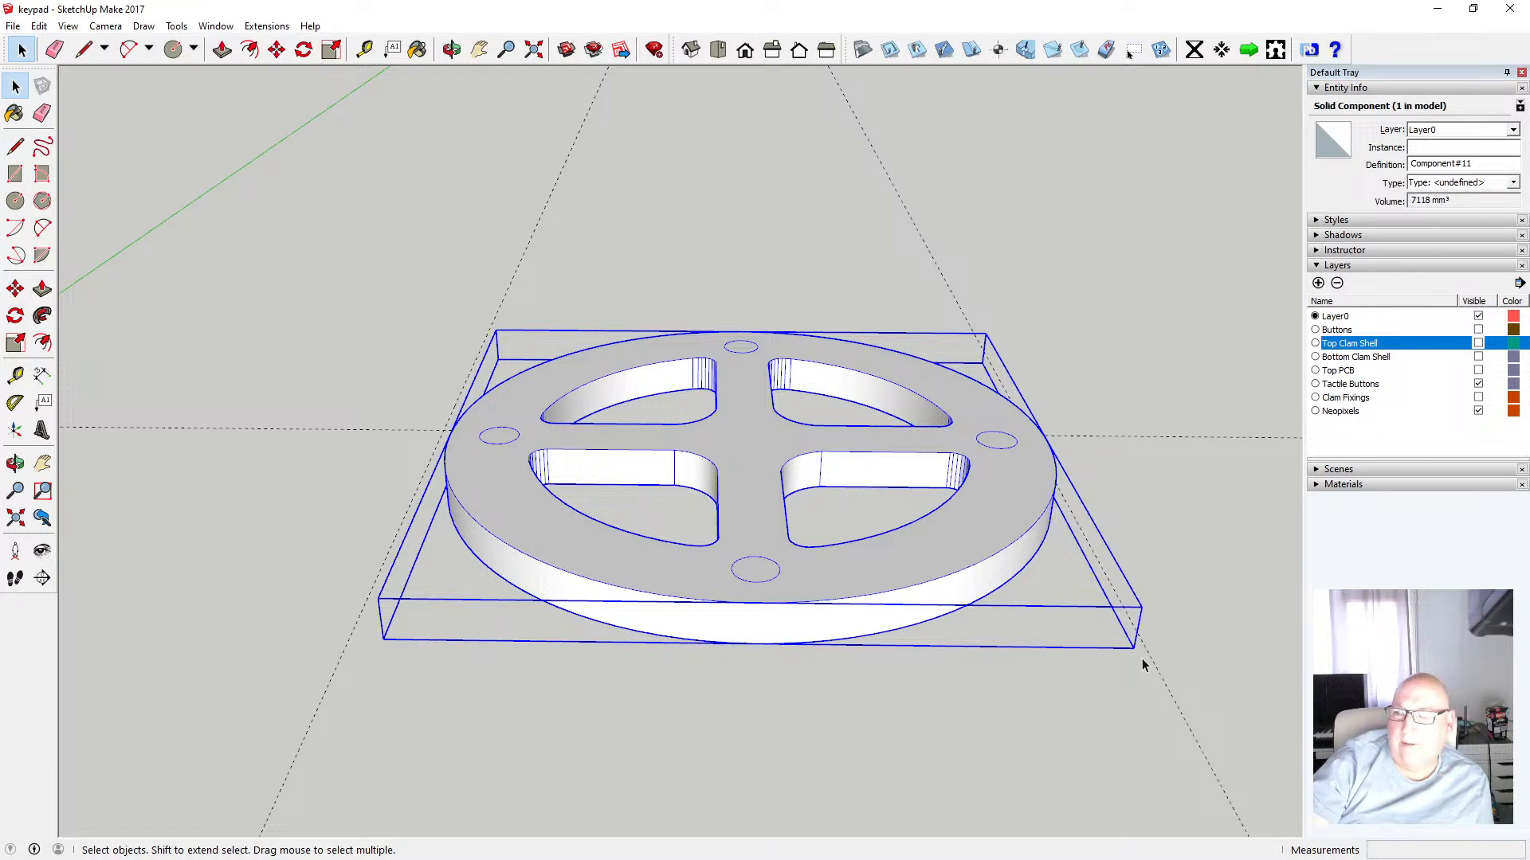
left_click(1318, 284)
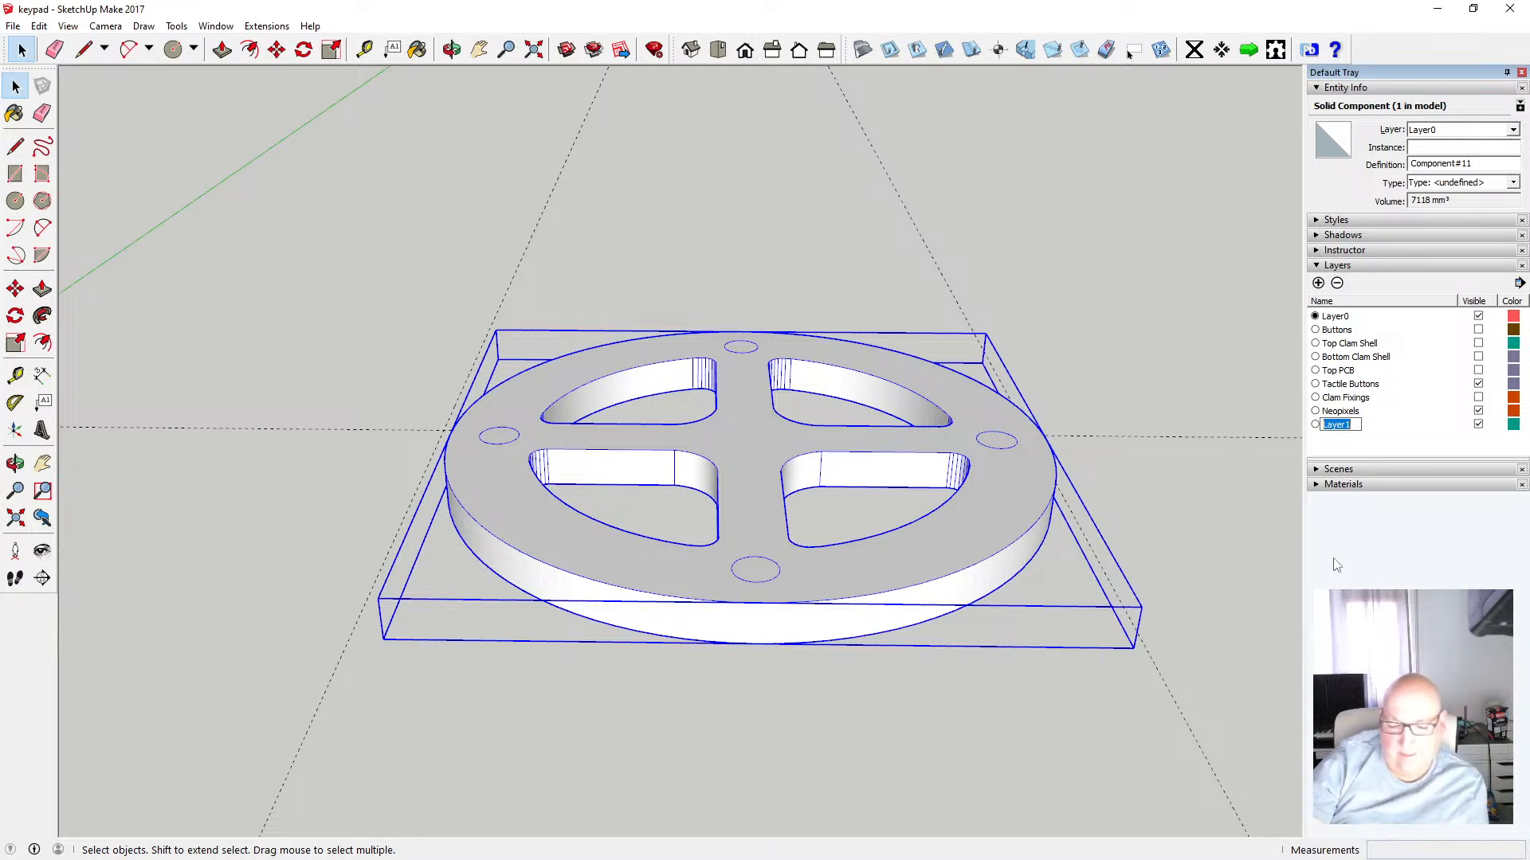
type("Top")
key("Return")
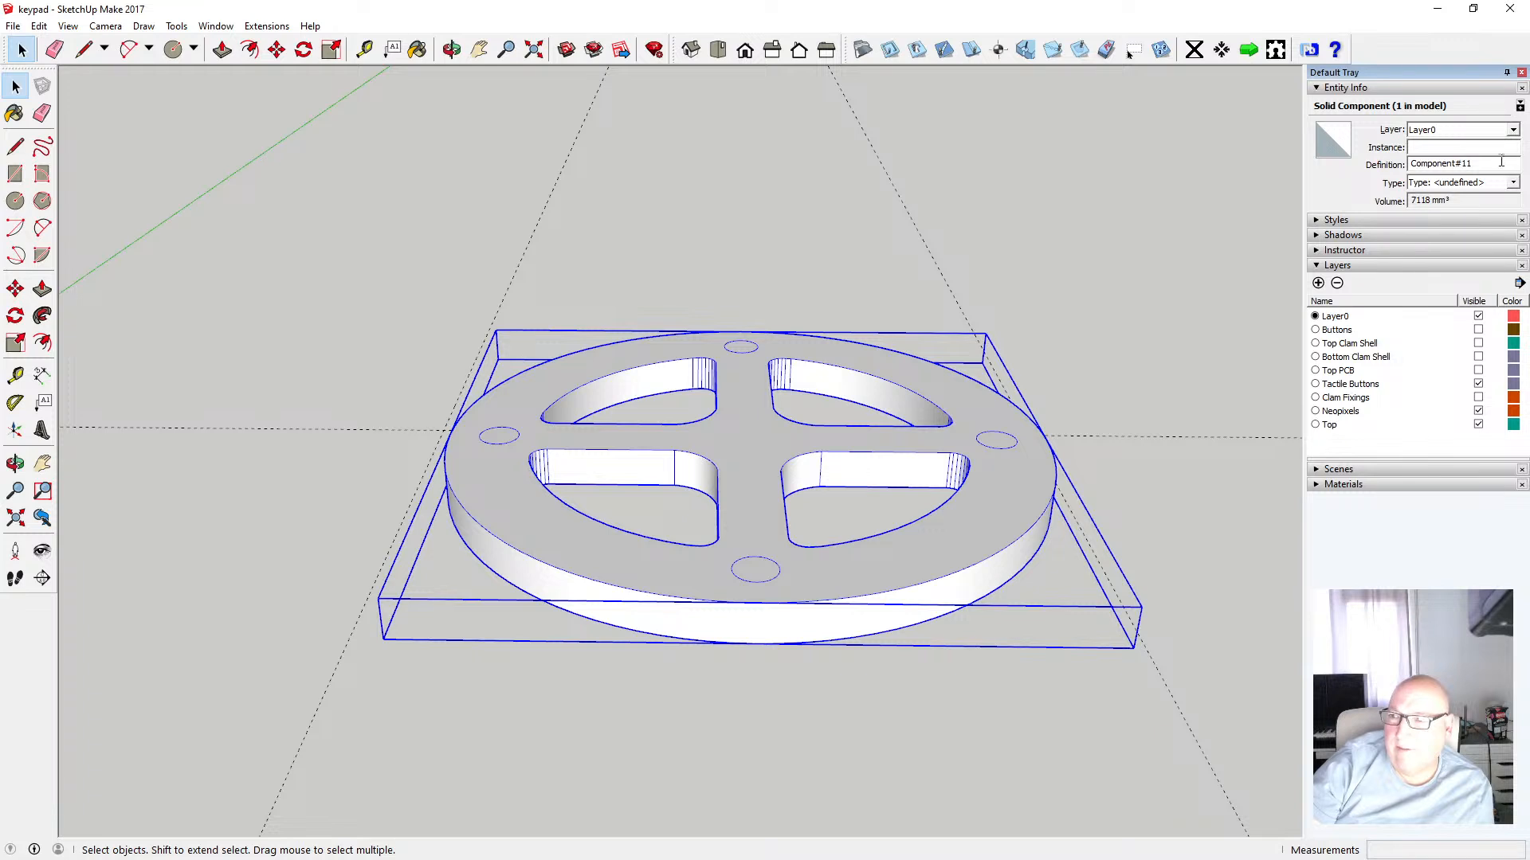
left_click(1512, 130)
left_click(1447, 204)
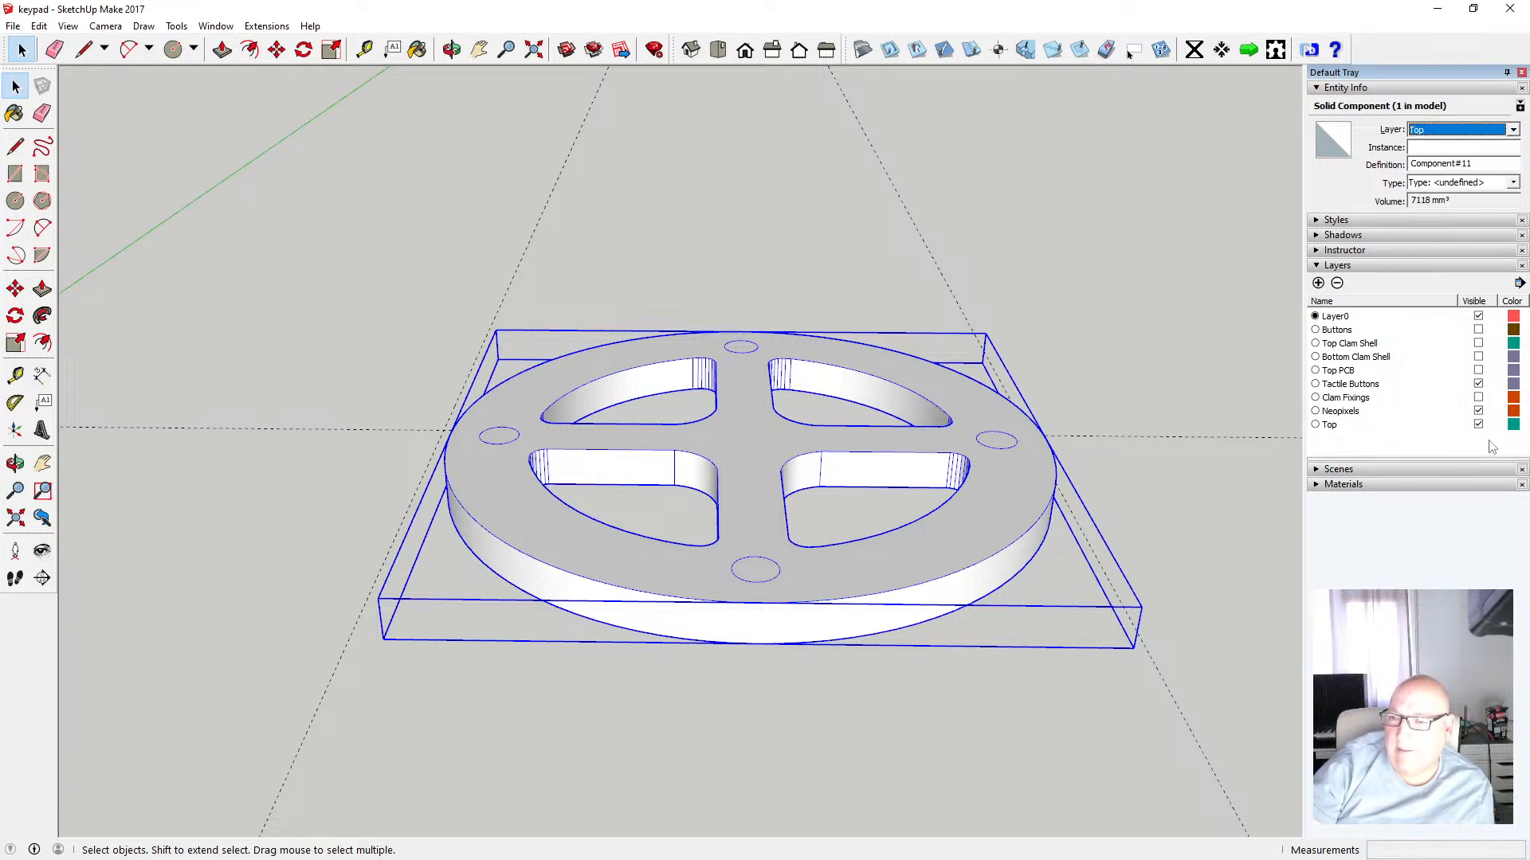
Hide the Top layer and display the Top Clam Shell layer instead
left_click(1478, 425)
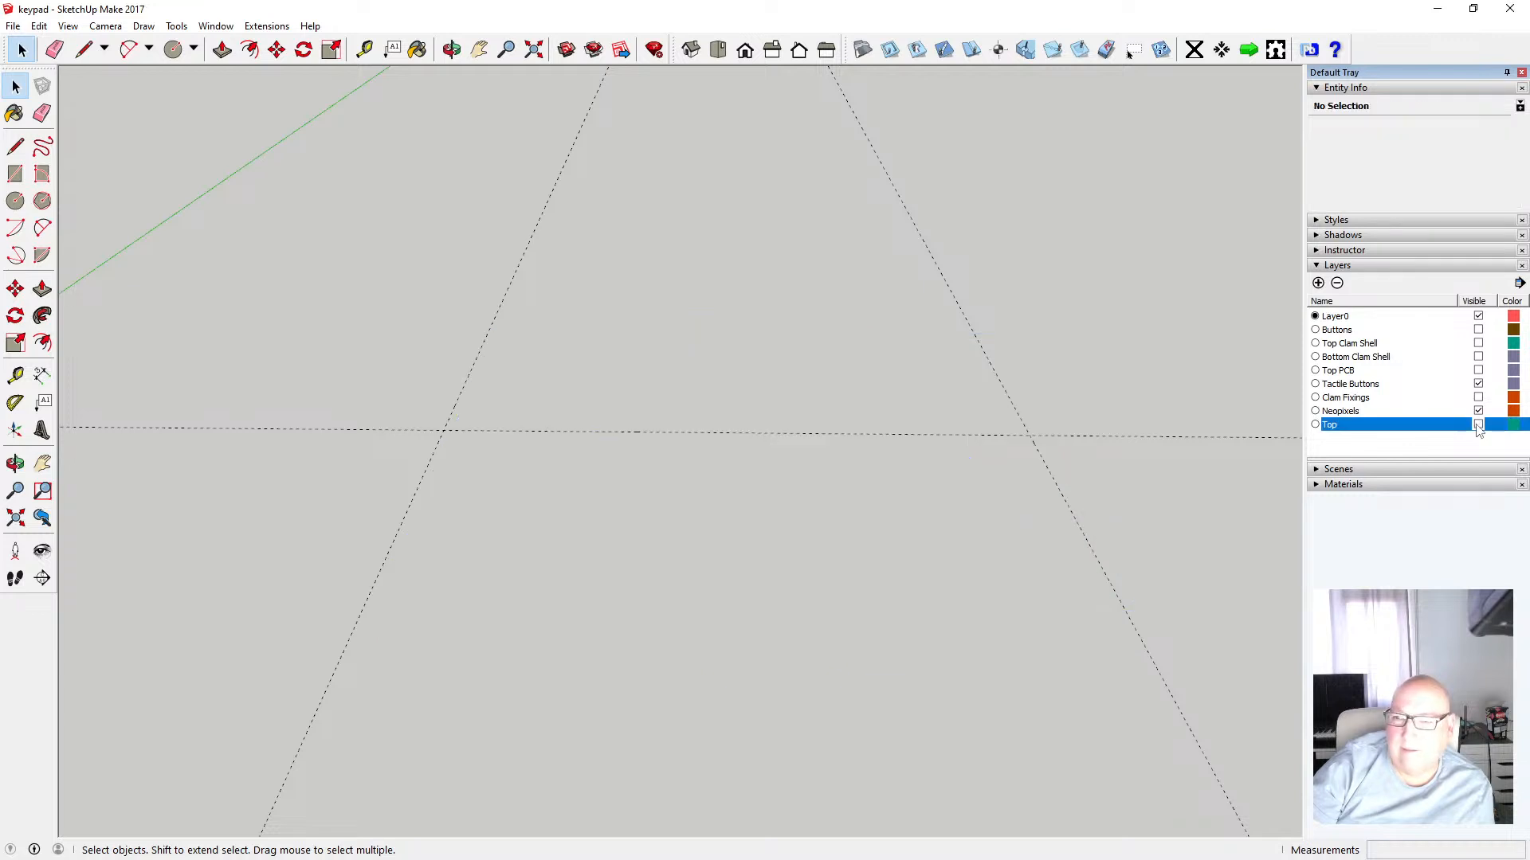
left_click(1479, 344)
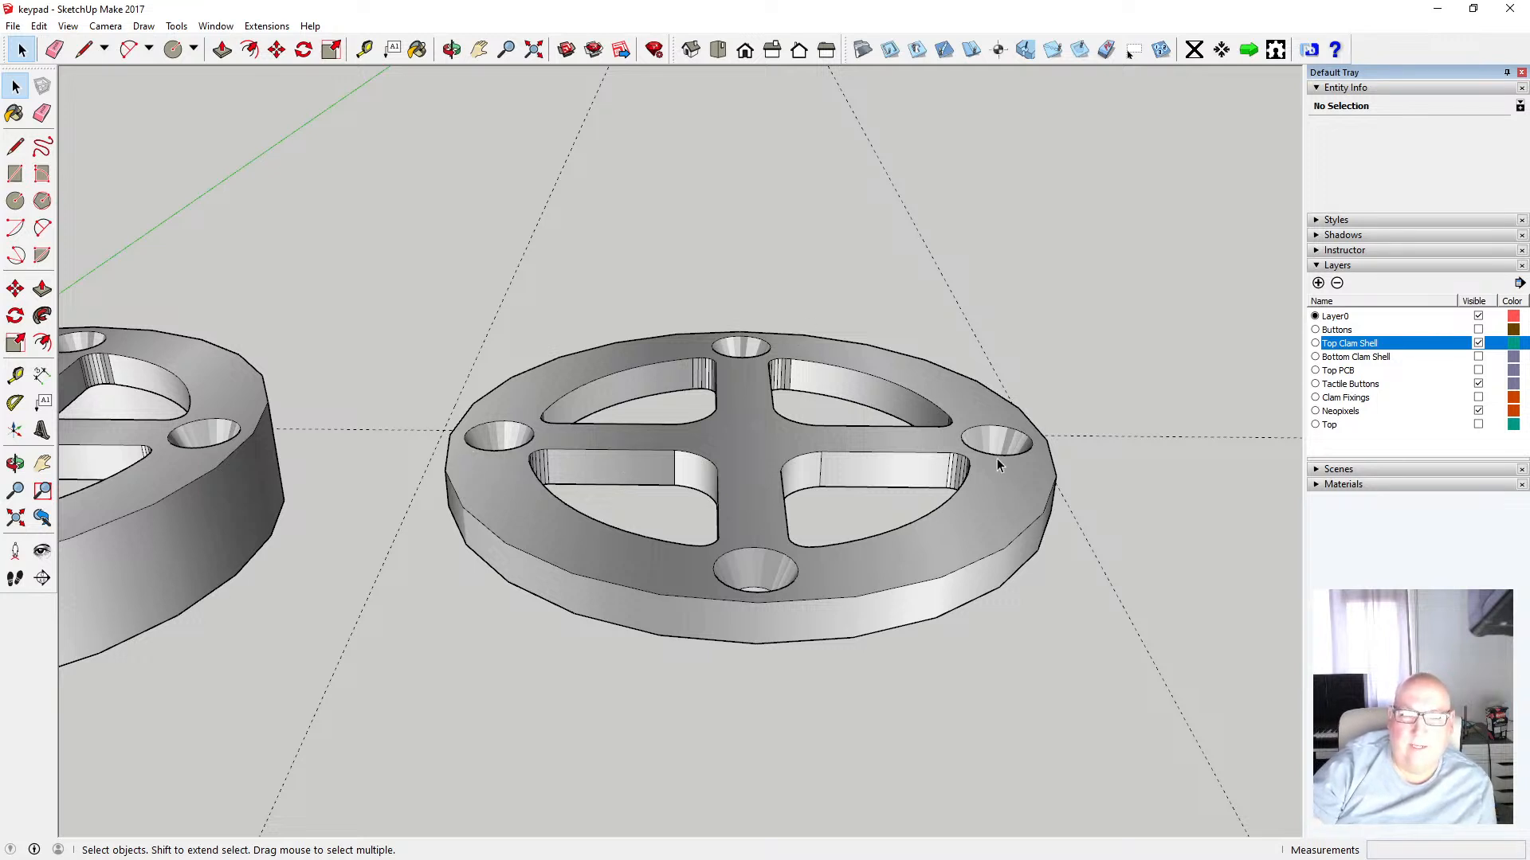
Switch the camera to a parallel-projection top view of the clam shell
left_click(452, 49)
left_click_drag(639, 178, 758, 290)
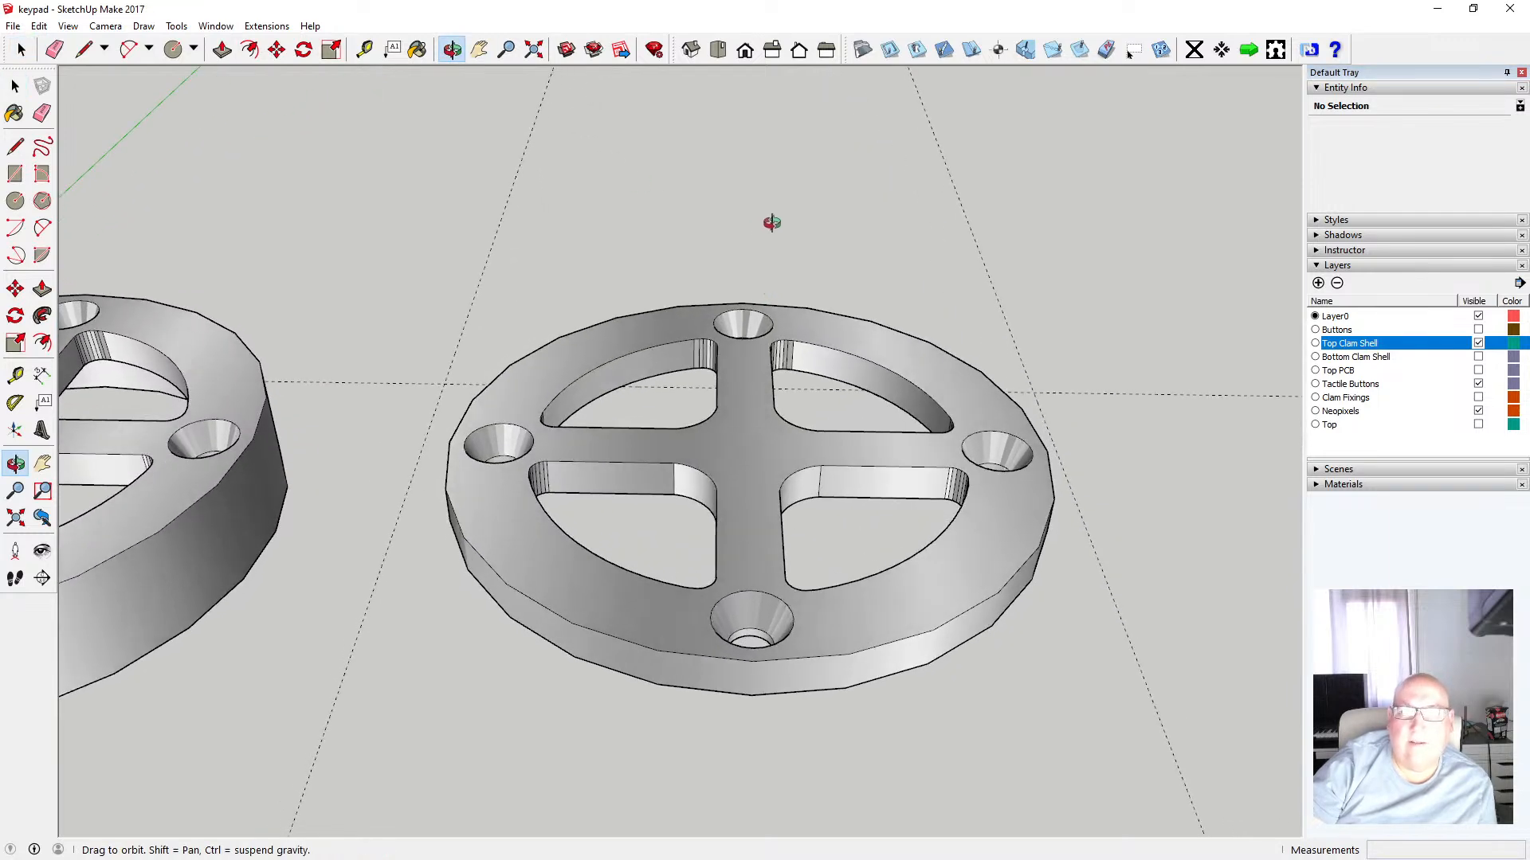
left_click(718, 51)
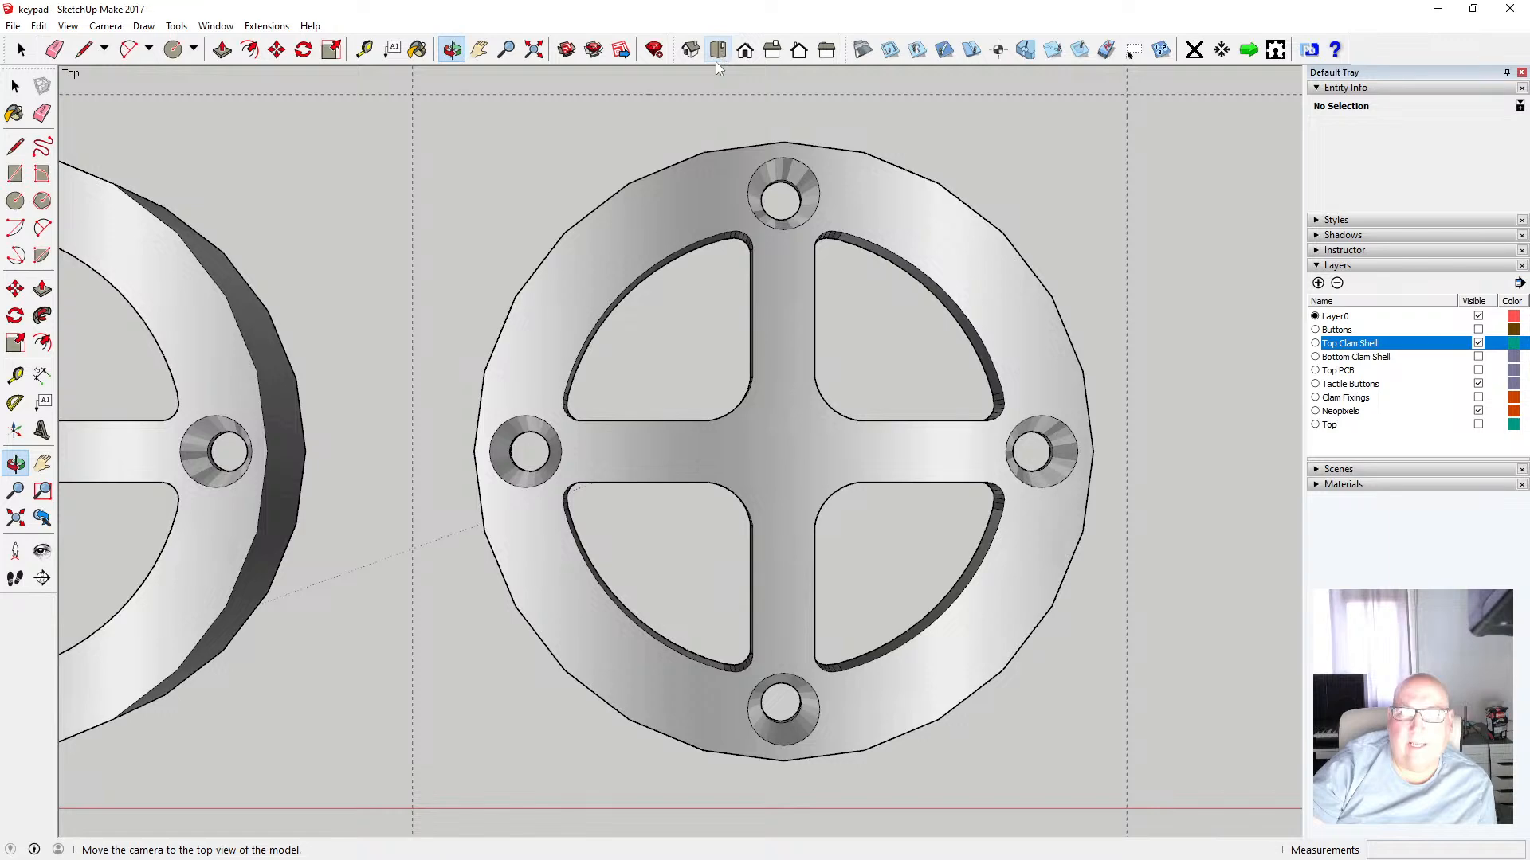
left_click(106, 26)
left_click(142, 102)
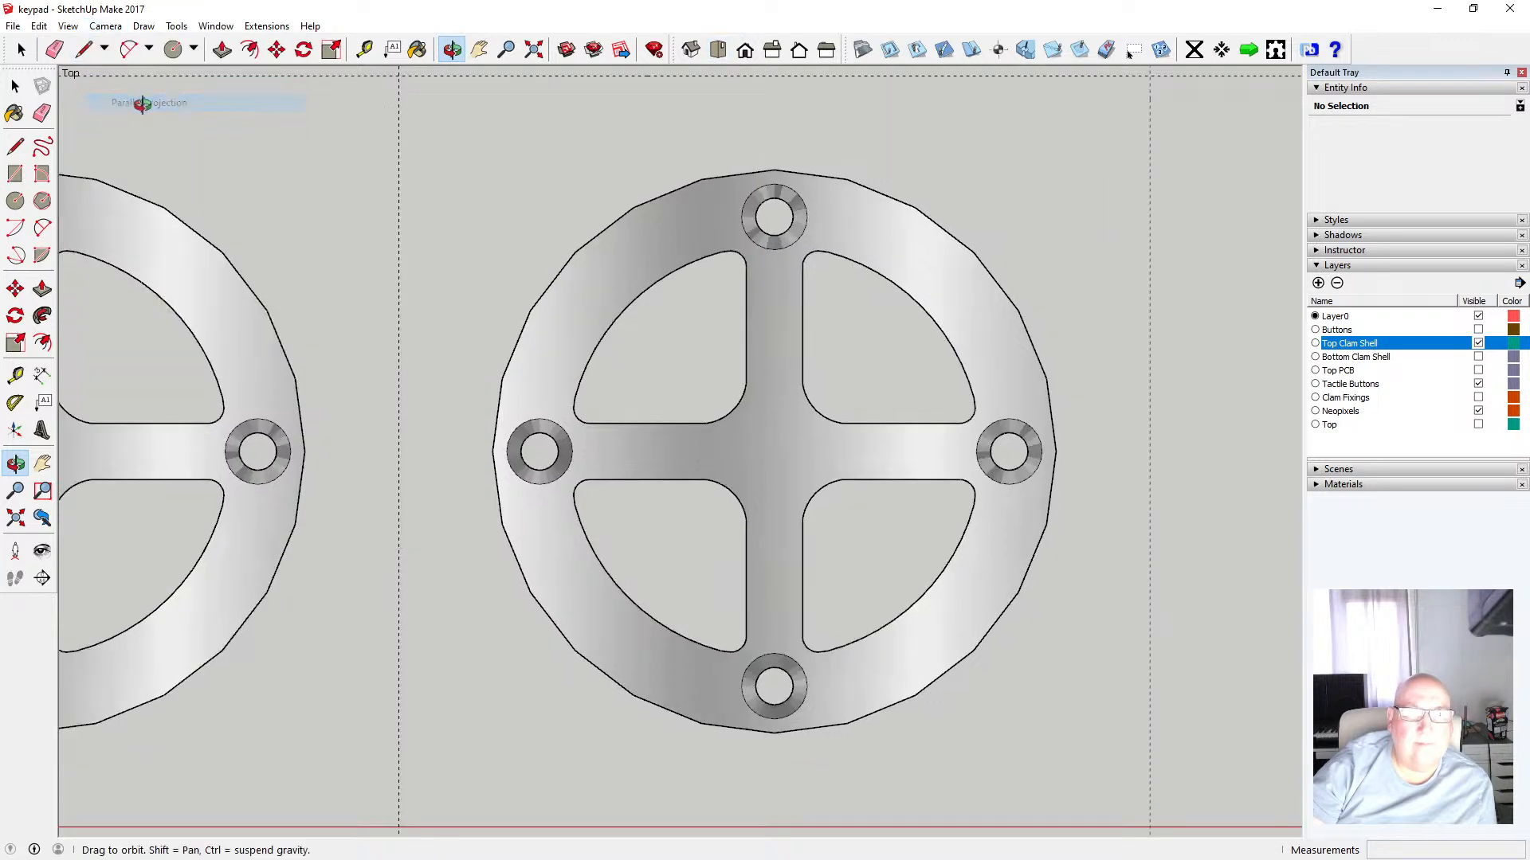
left_click(15, 86)
scroll(785, 199, "up", 3)
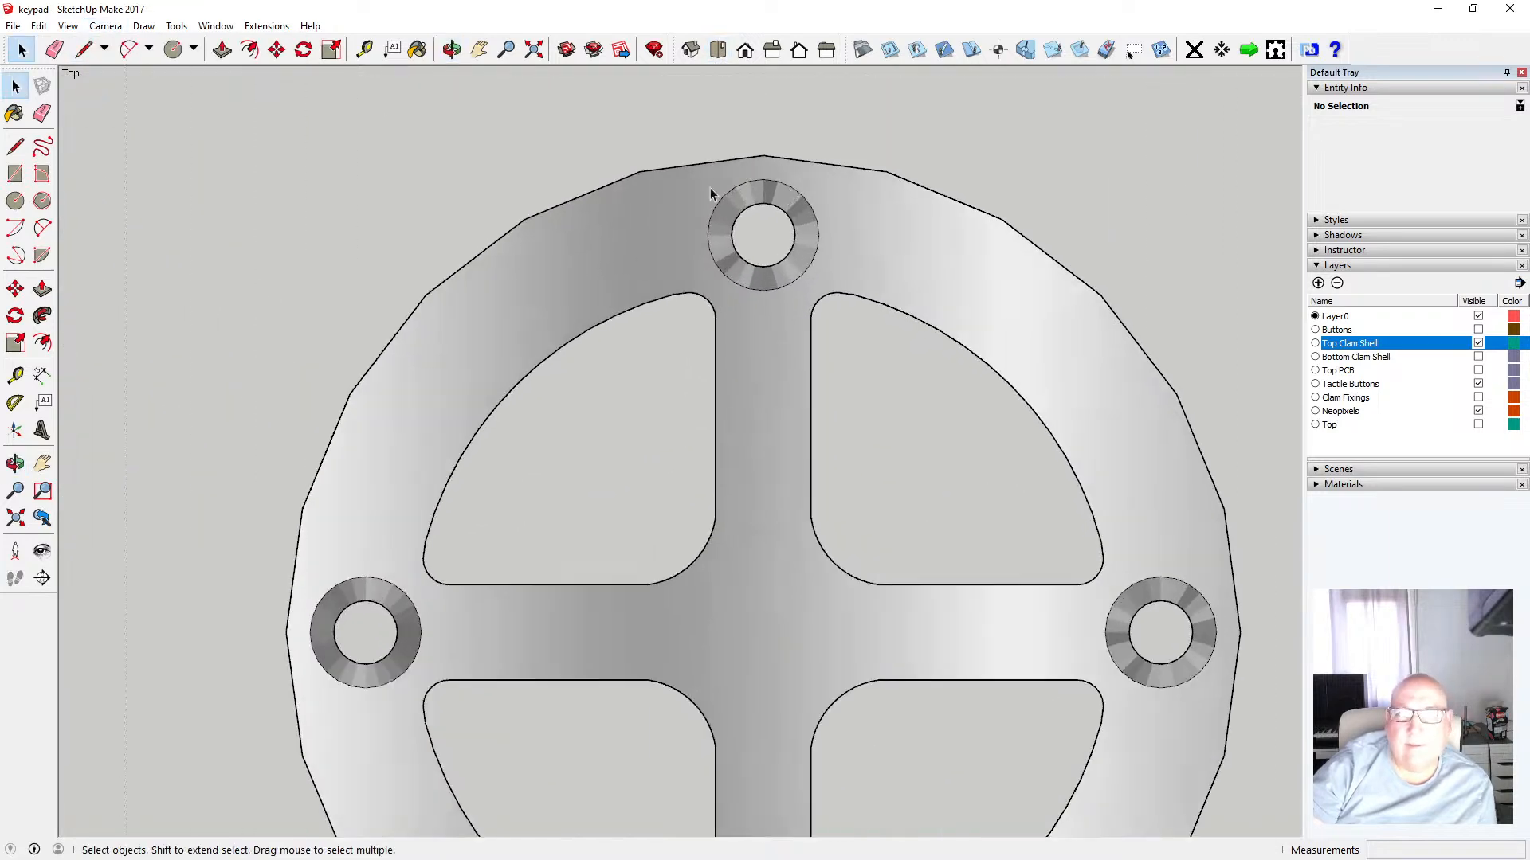
Open the Top Clam Shell component and select the faces of its upper countersunk hole
left_click_drag(688, 172, 843, 298)
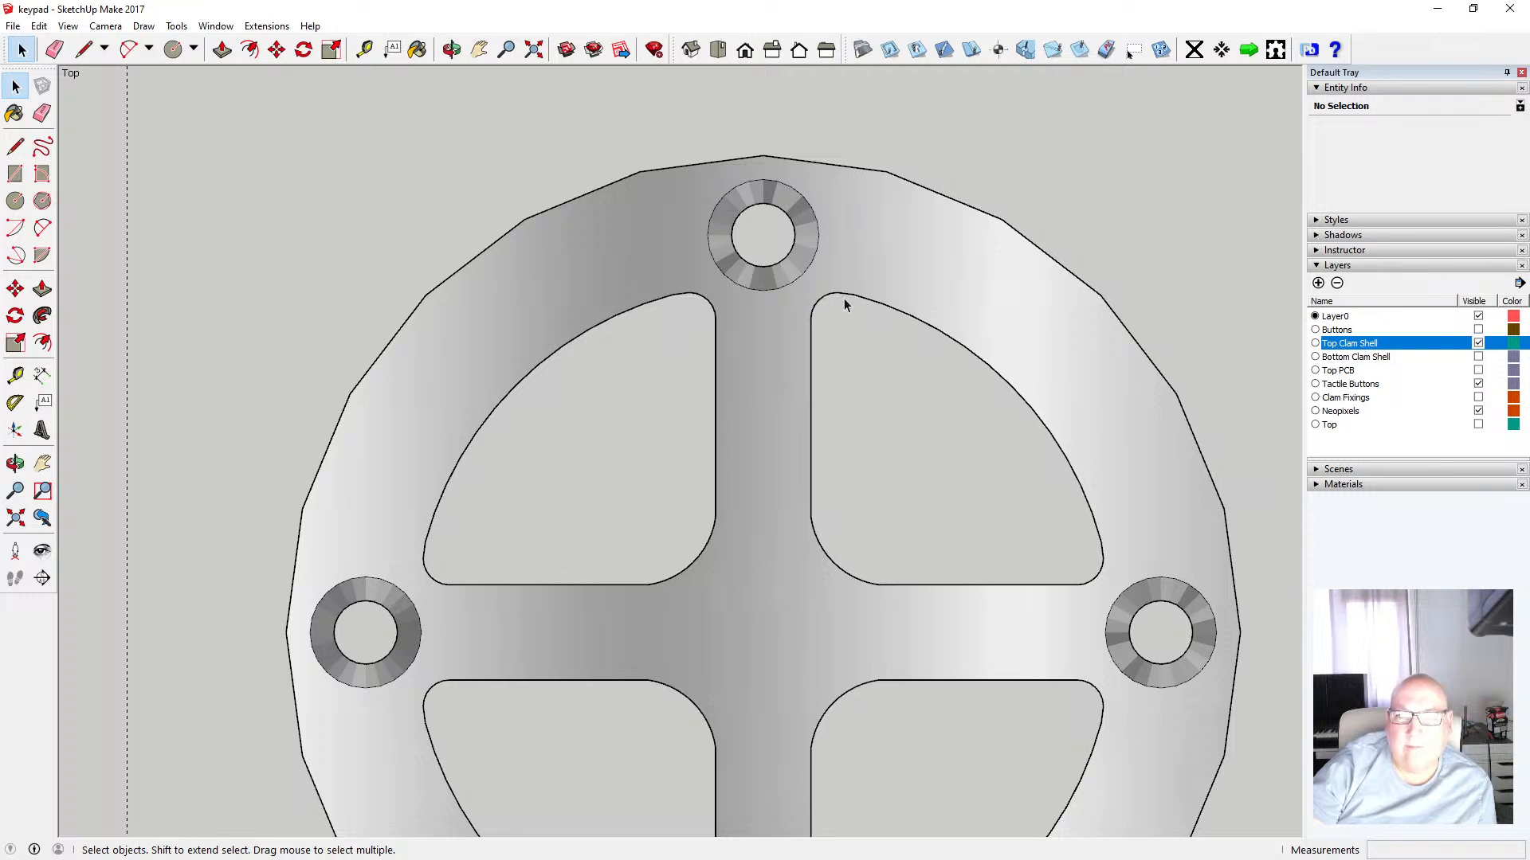
double_click(862, 247)
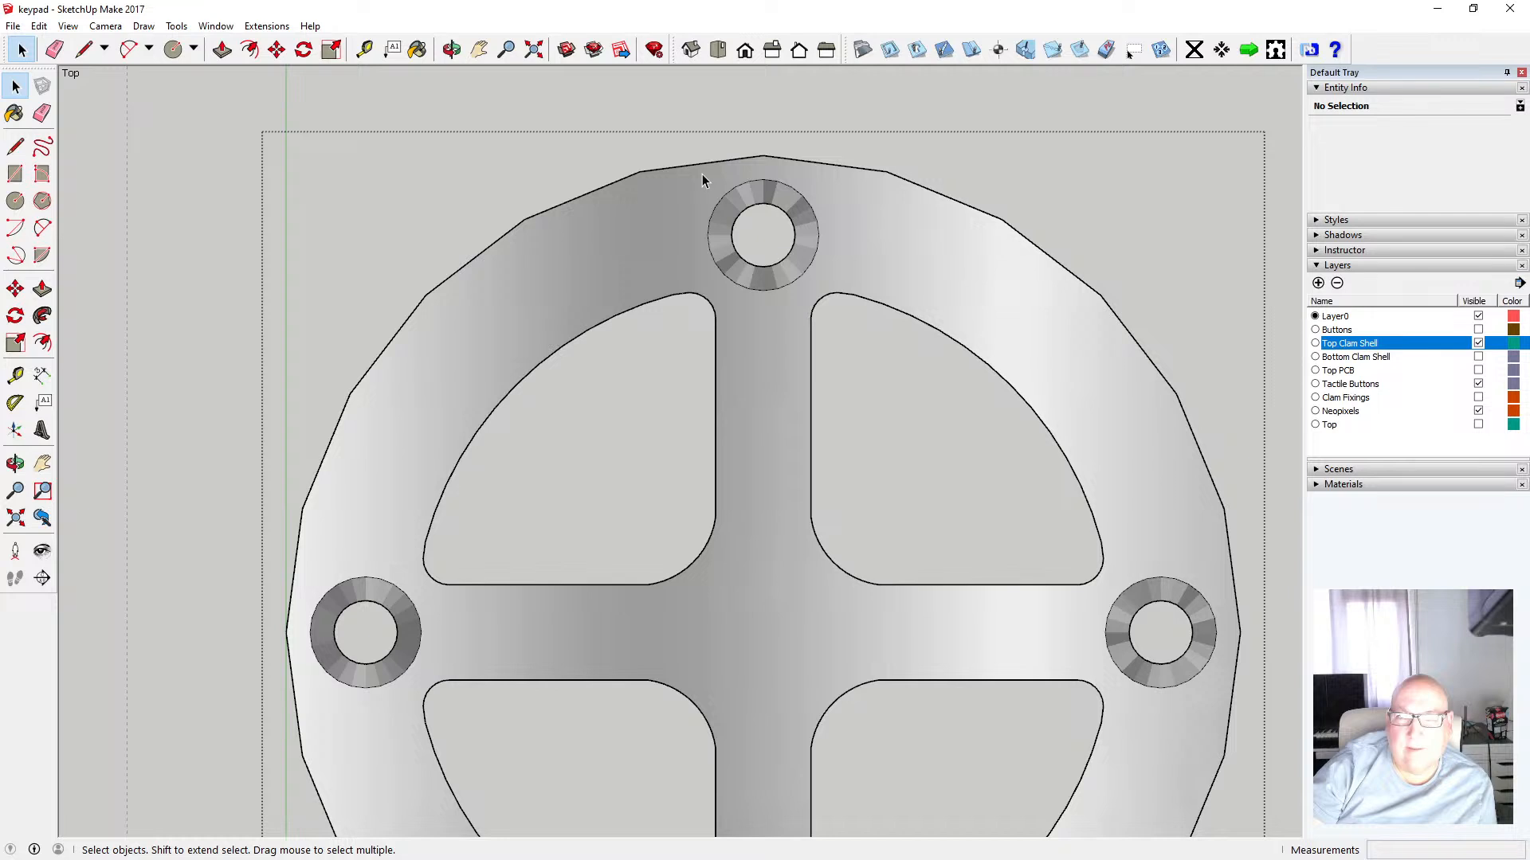
left_click_drag(699, 174, 829, 299)
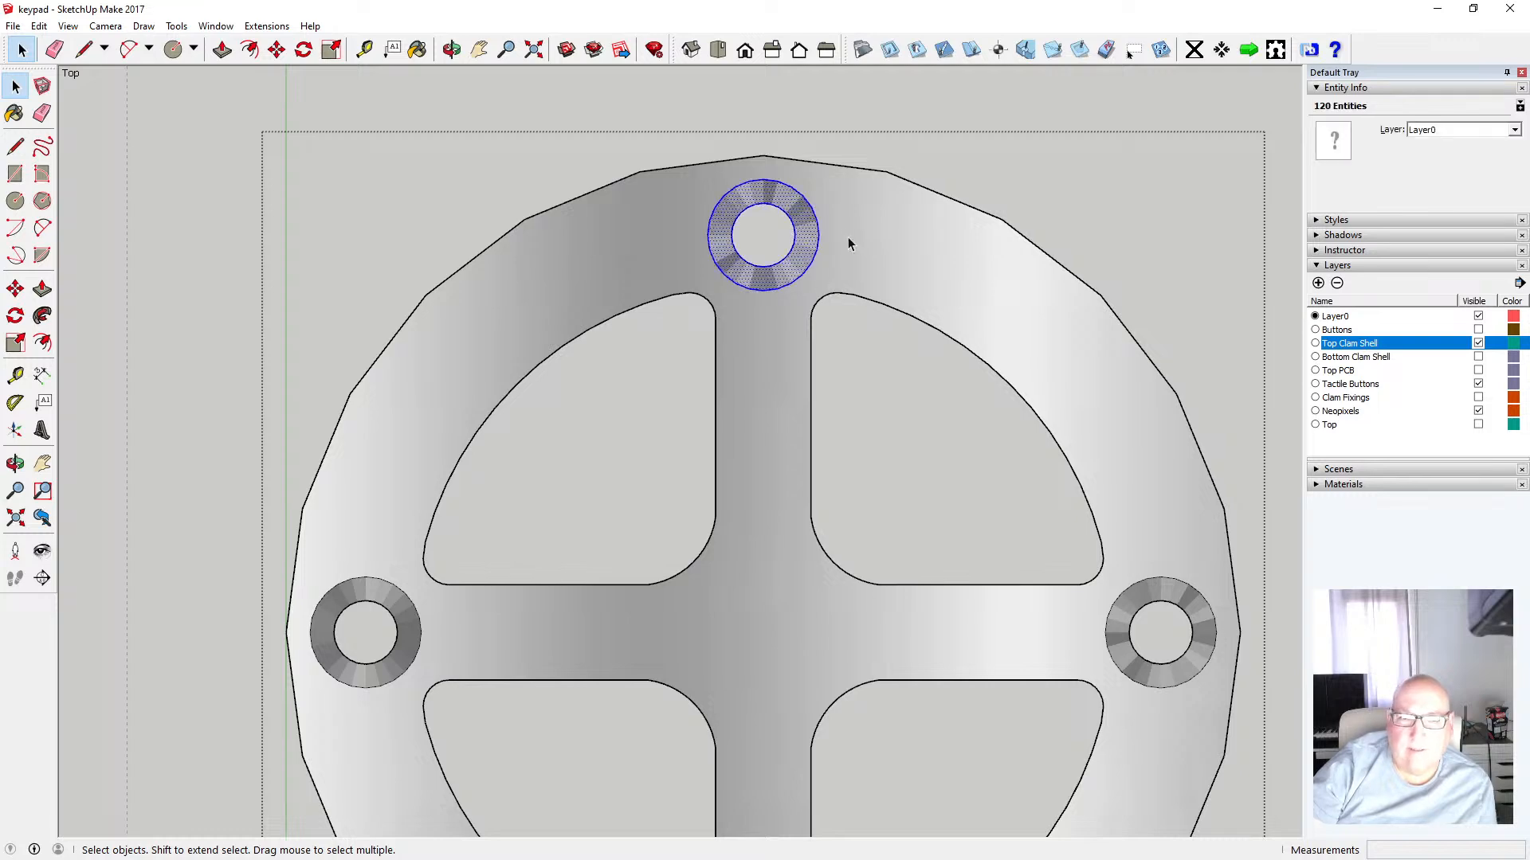
left_click(457, 60)
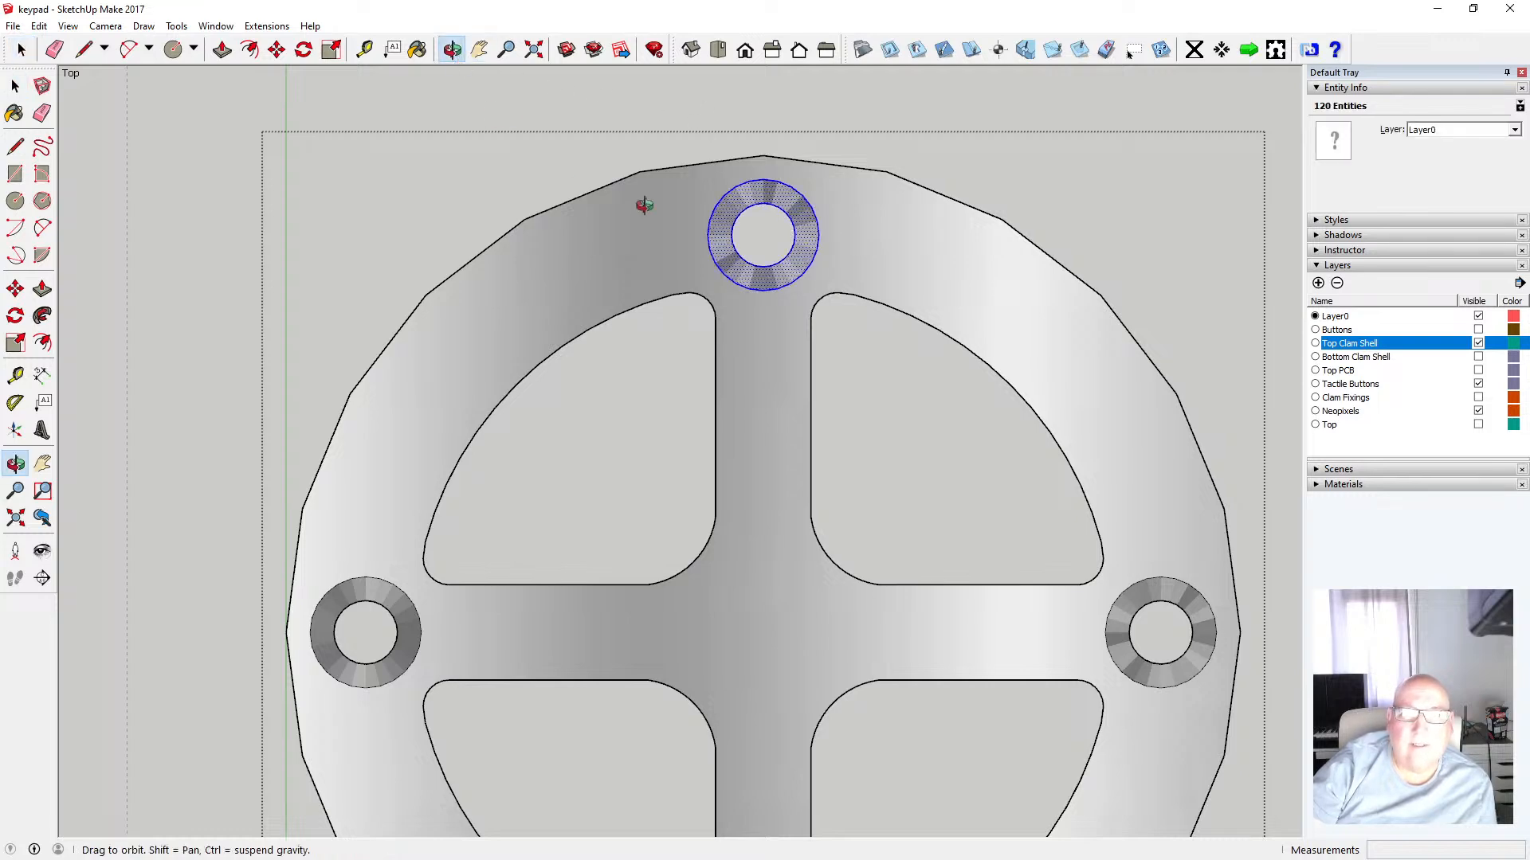
left_click_drag(642, 205, 703, 125)
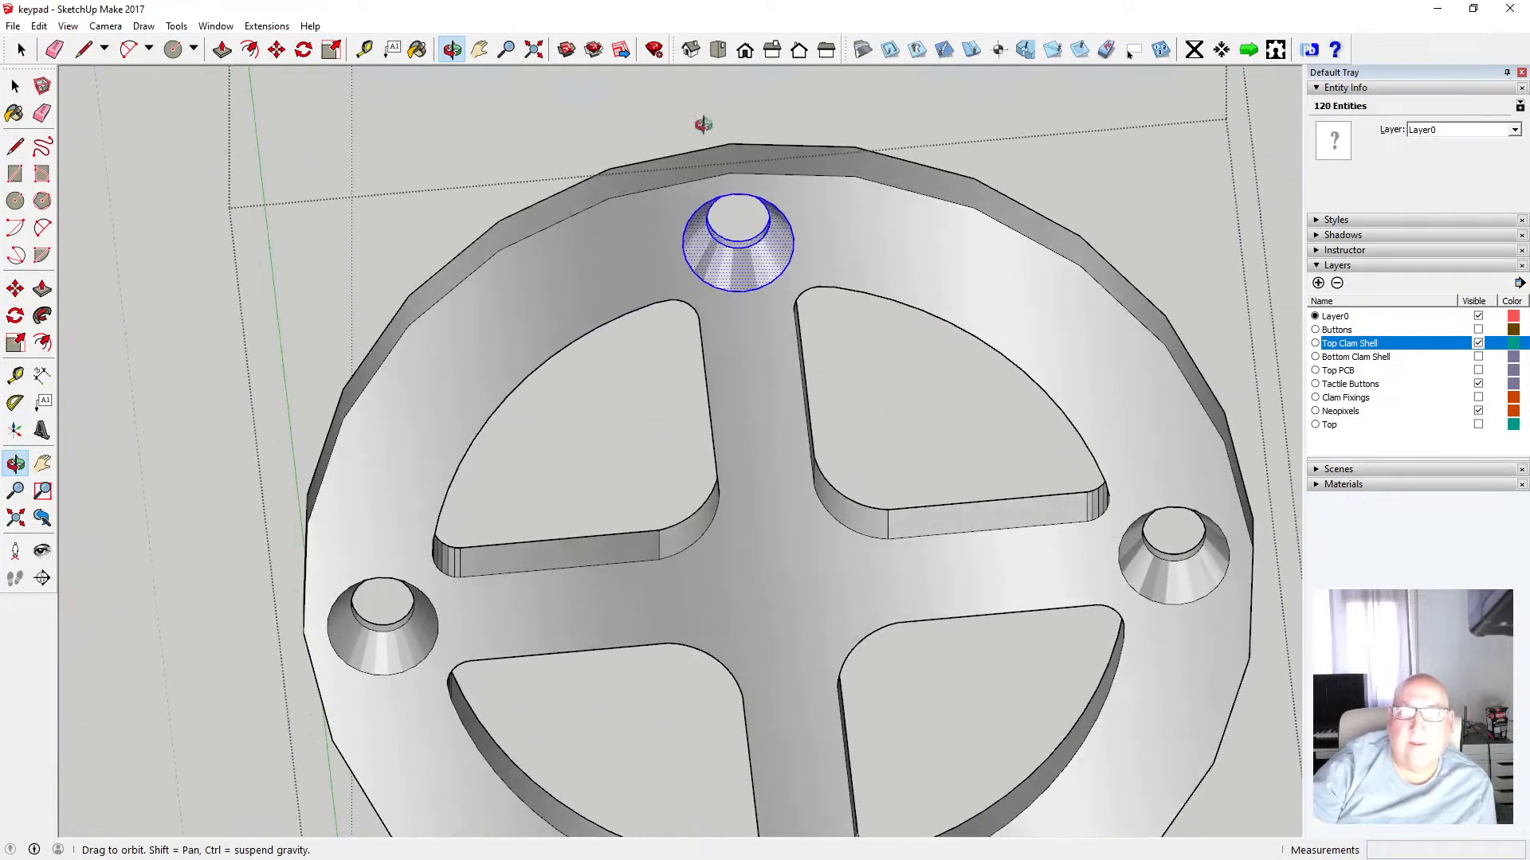
left_click(718, 51)
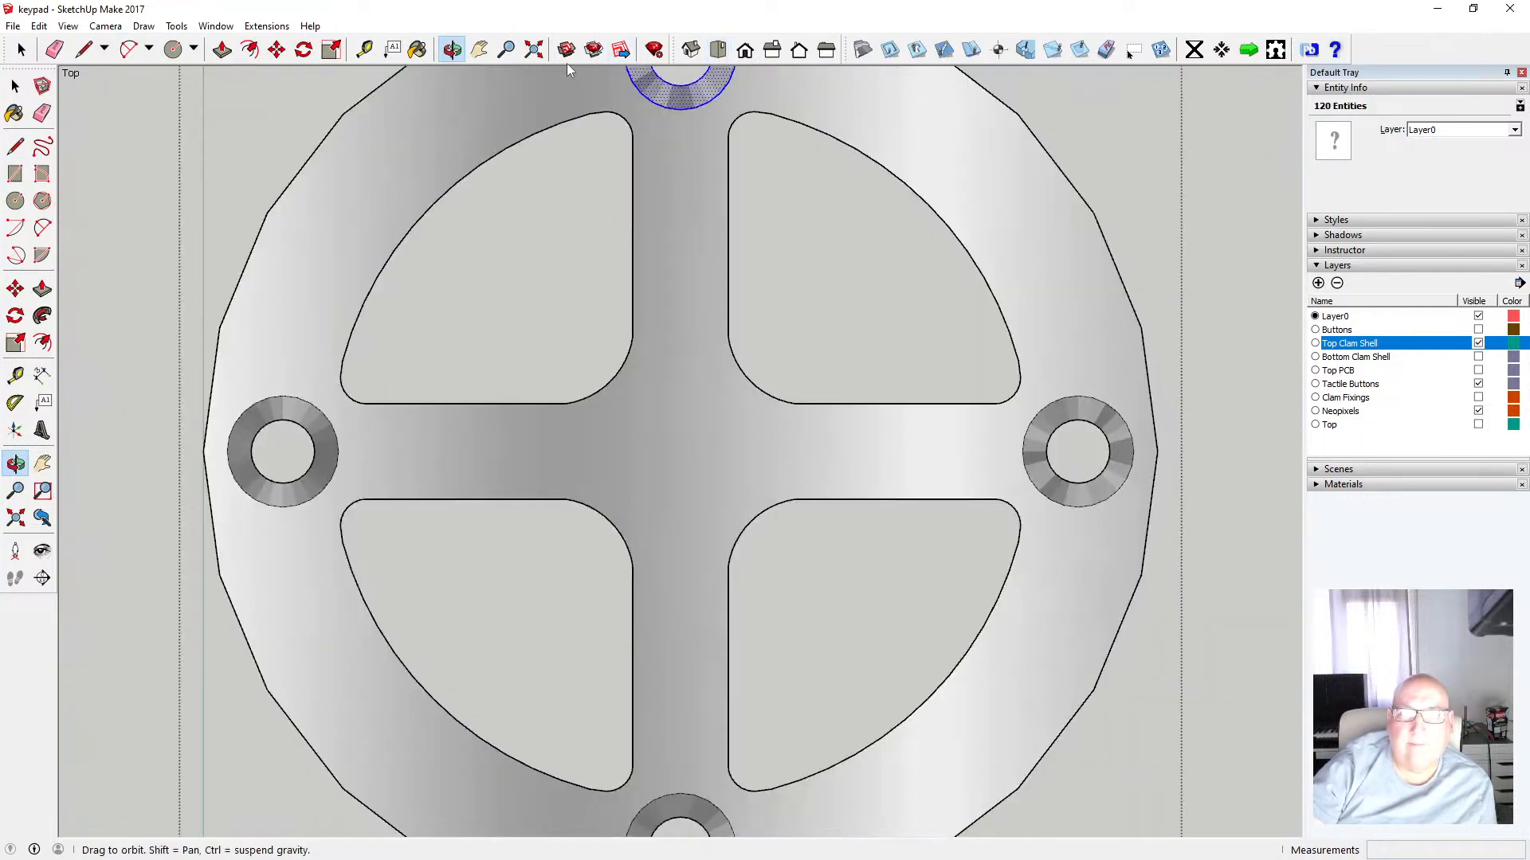
left_click(534, 50)
scroll(306, 380, "down", 1)
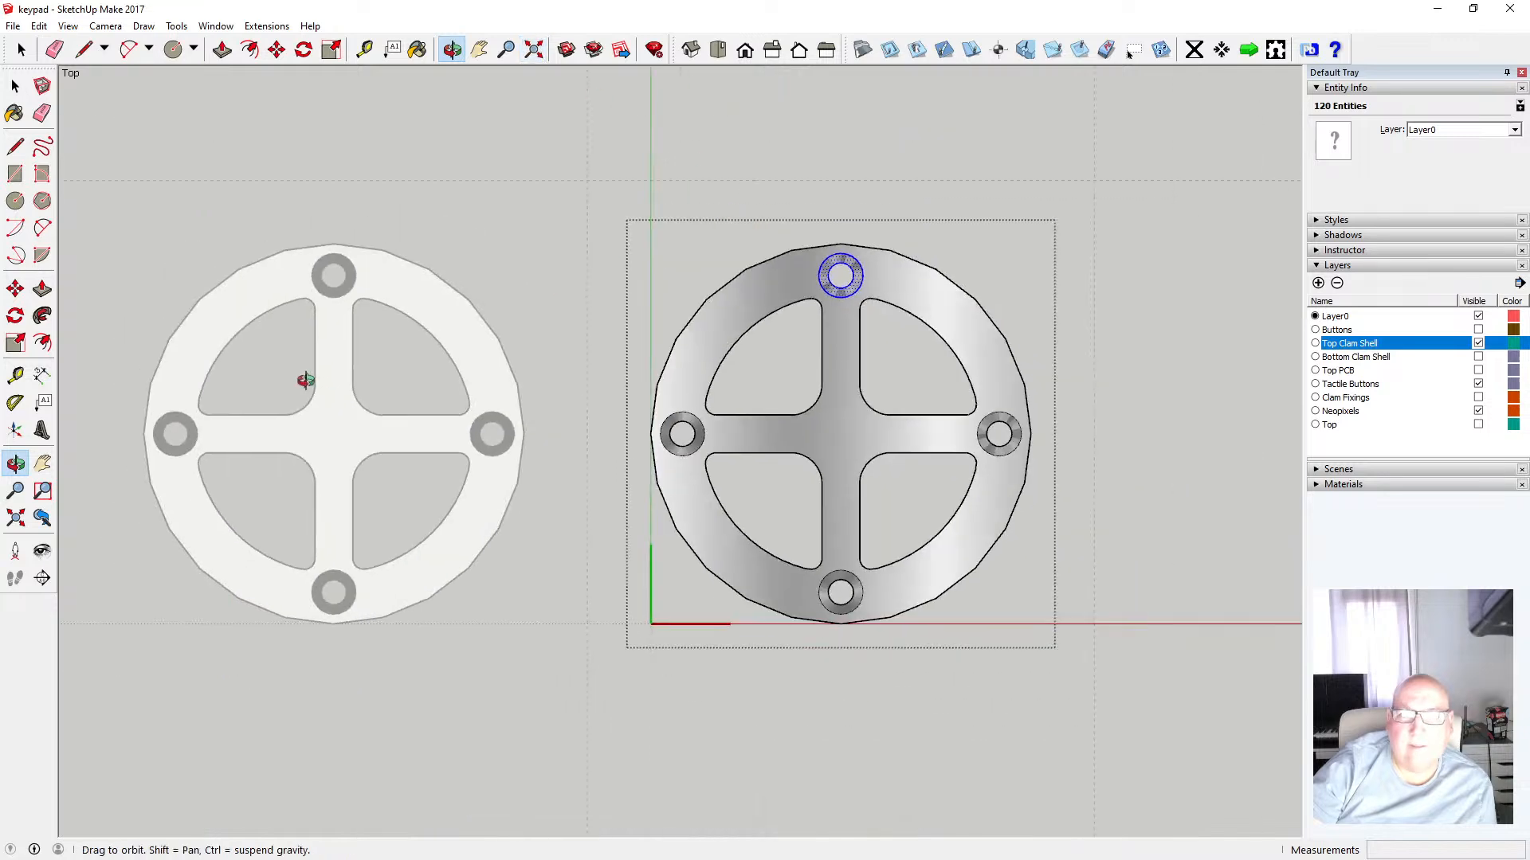
scroll(924, 458, "up", 1)
key("space")
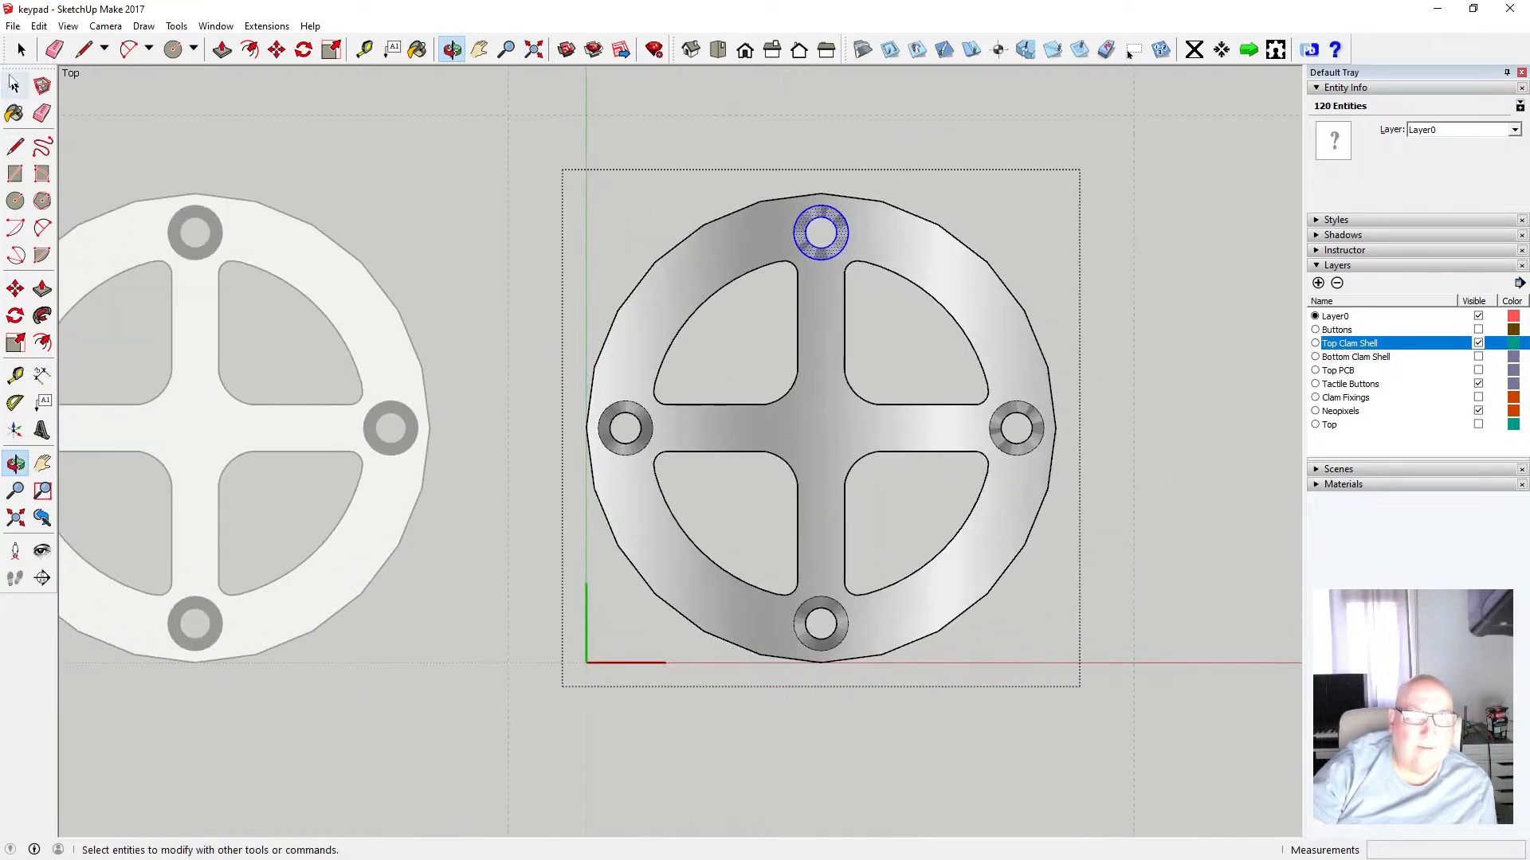
Extend the selection to the left, bottom and right countersunk holes and copy all four hole faces
scroll(633, 422, "up", 2)
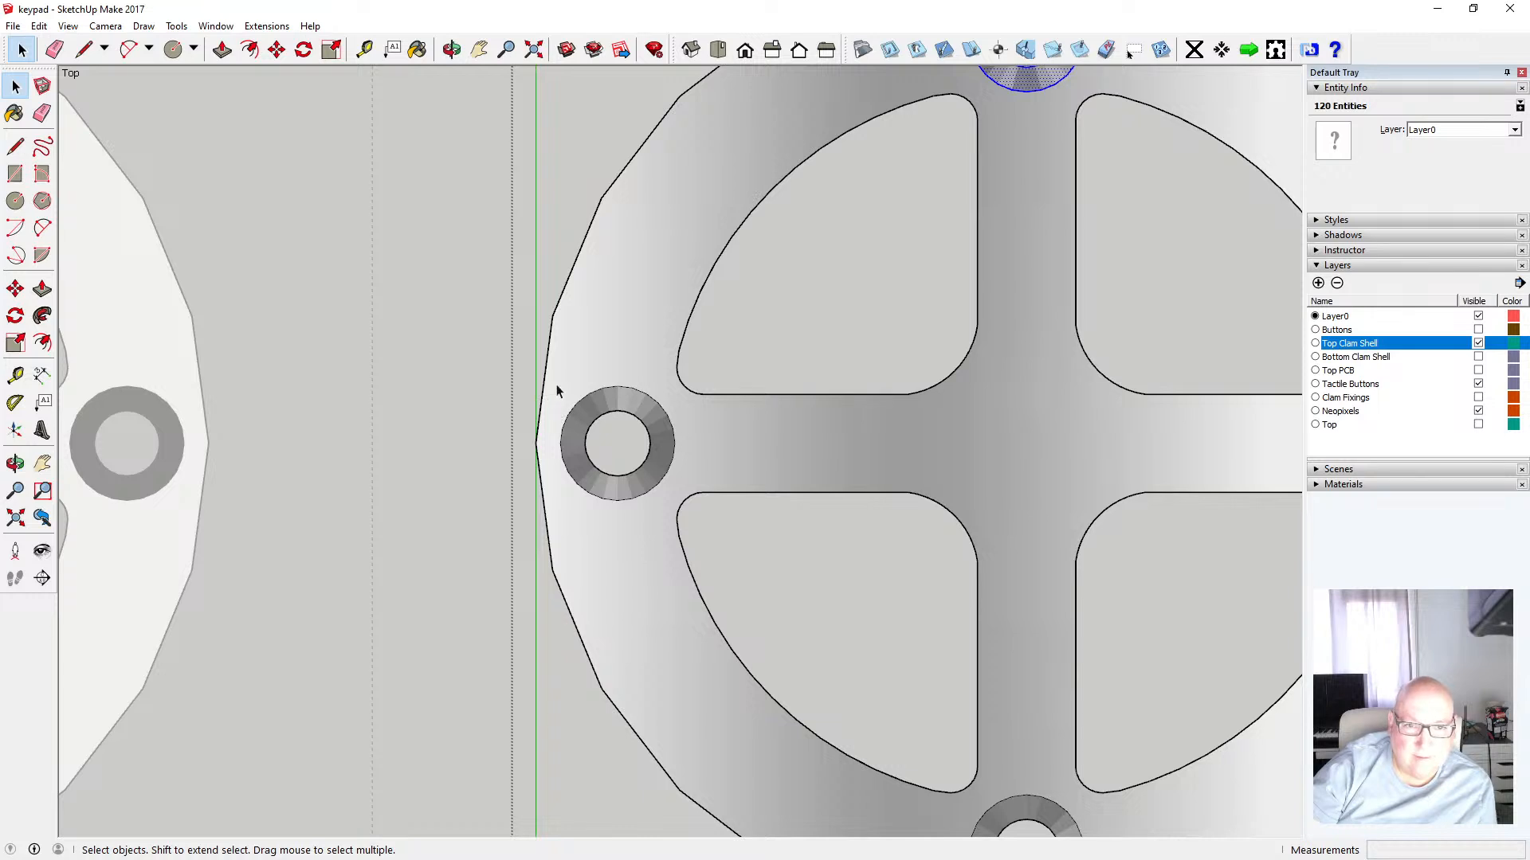
left_click_drag(556, 381, 680, 510)
scroll(479, 438, "down", 4)
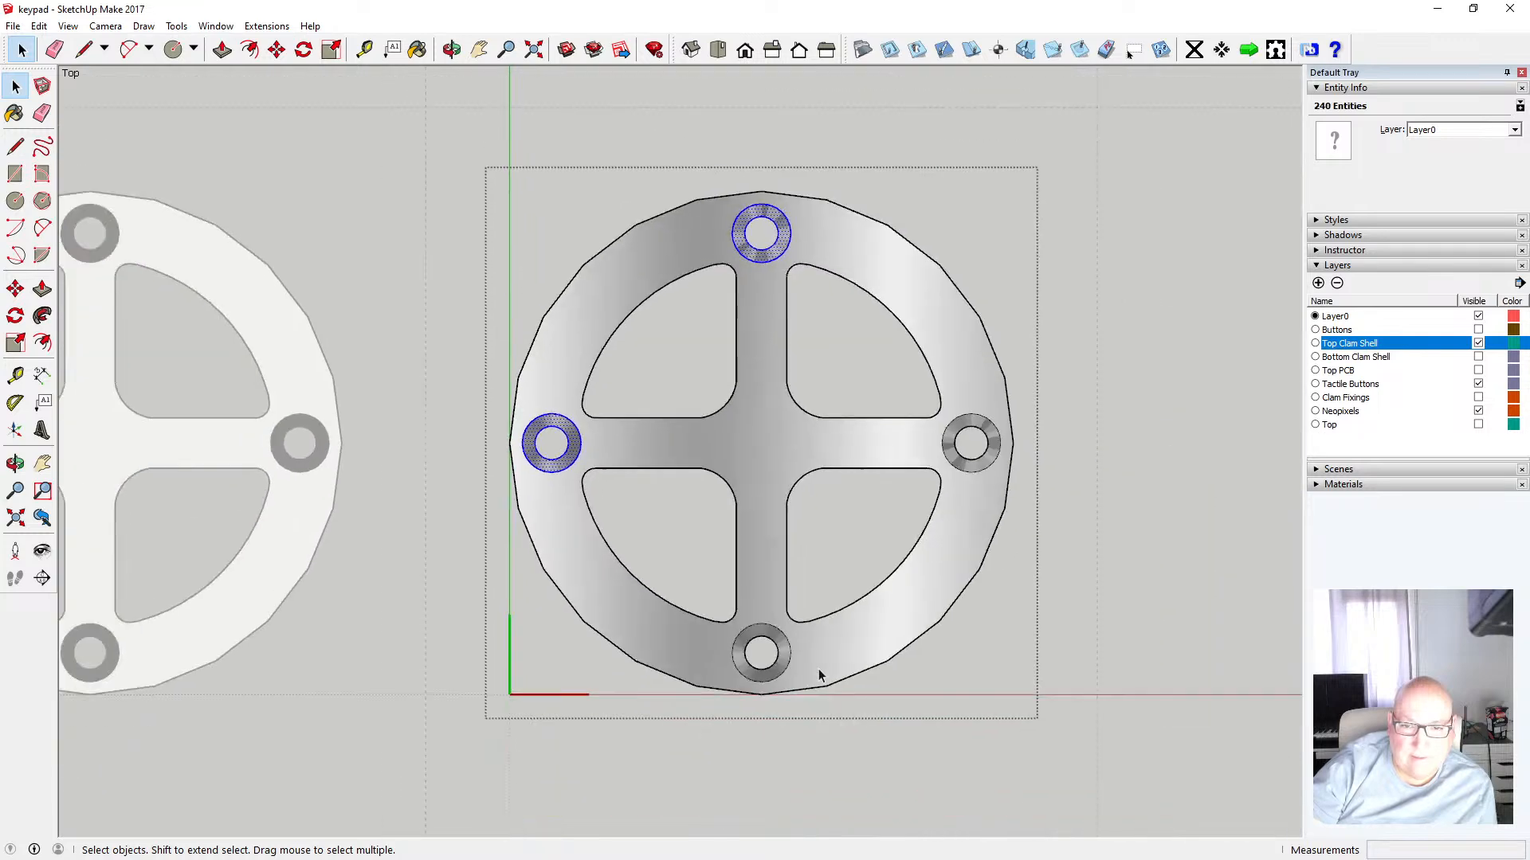
scroll(770, 663, "up", 3)
scroll(769, 663, "up", 2)
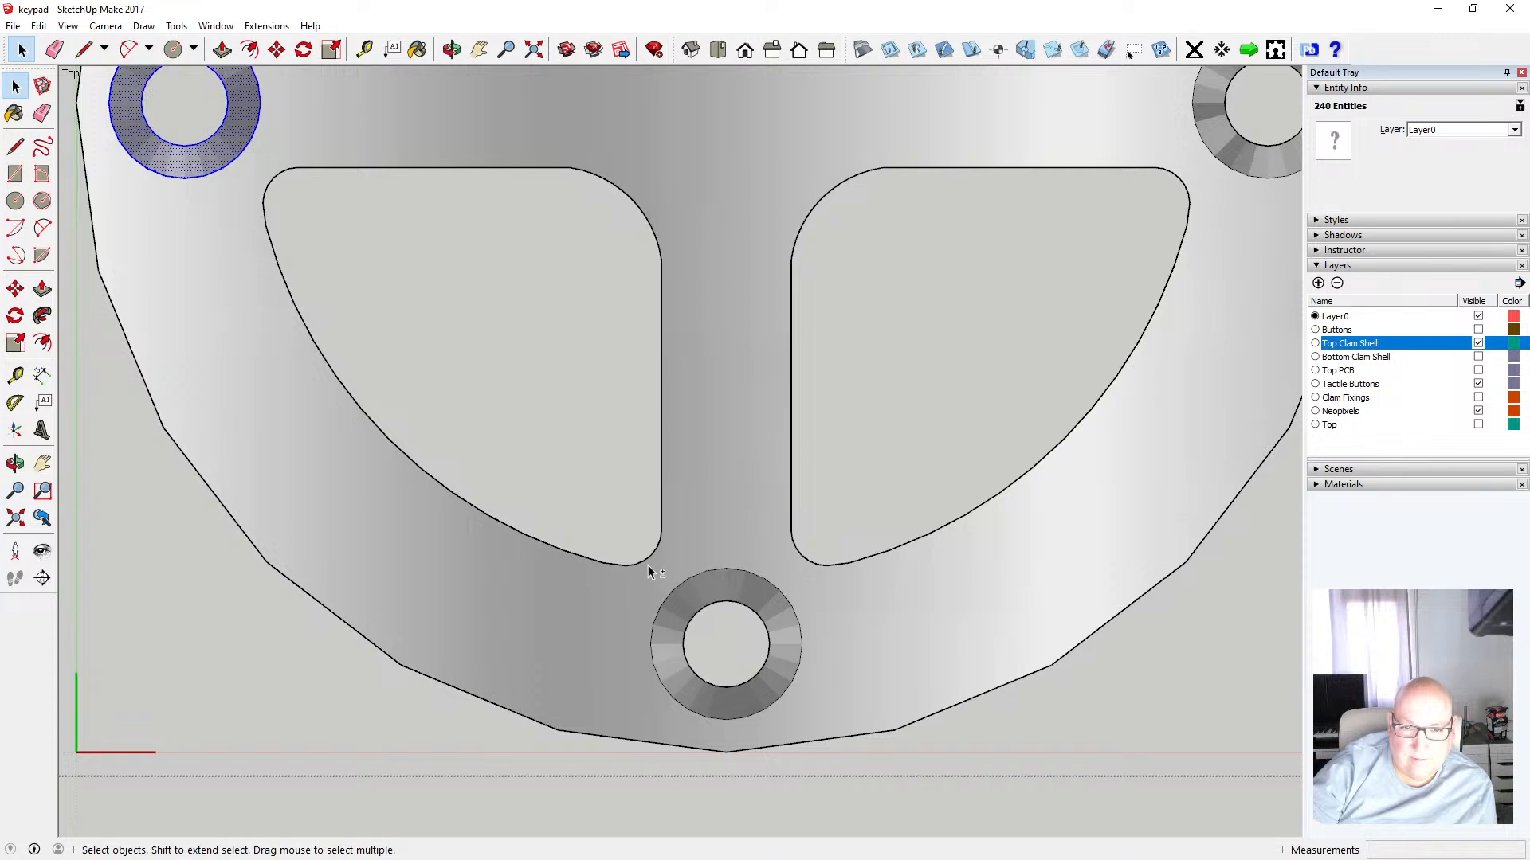
left_click_drag(649, 567, 814, 728)
scroll(556, 658, "down", 3)
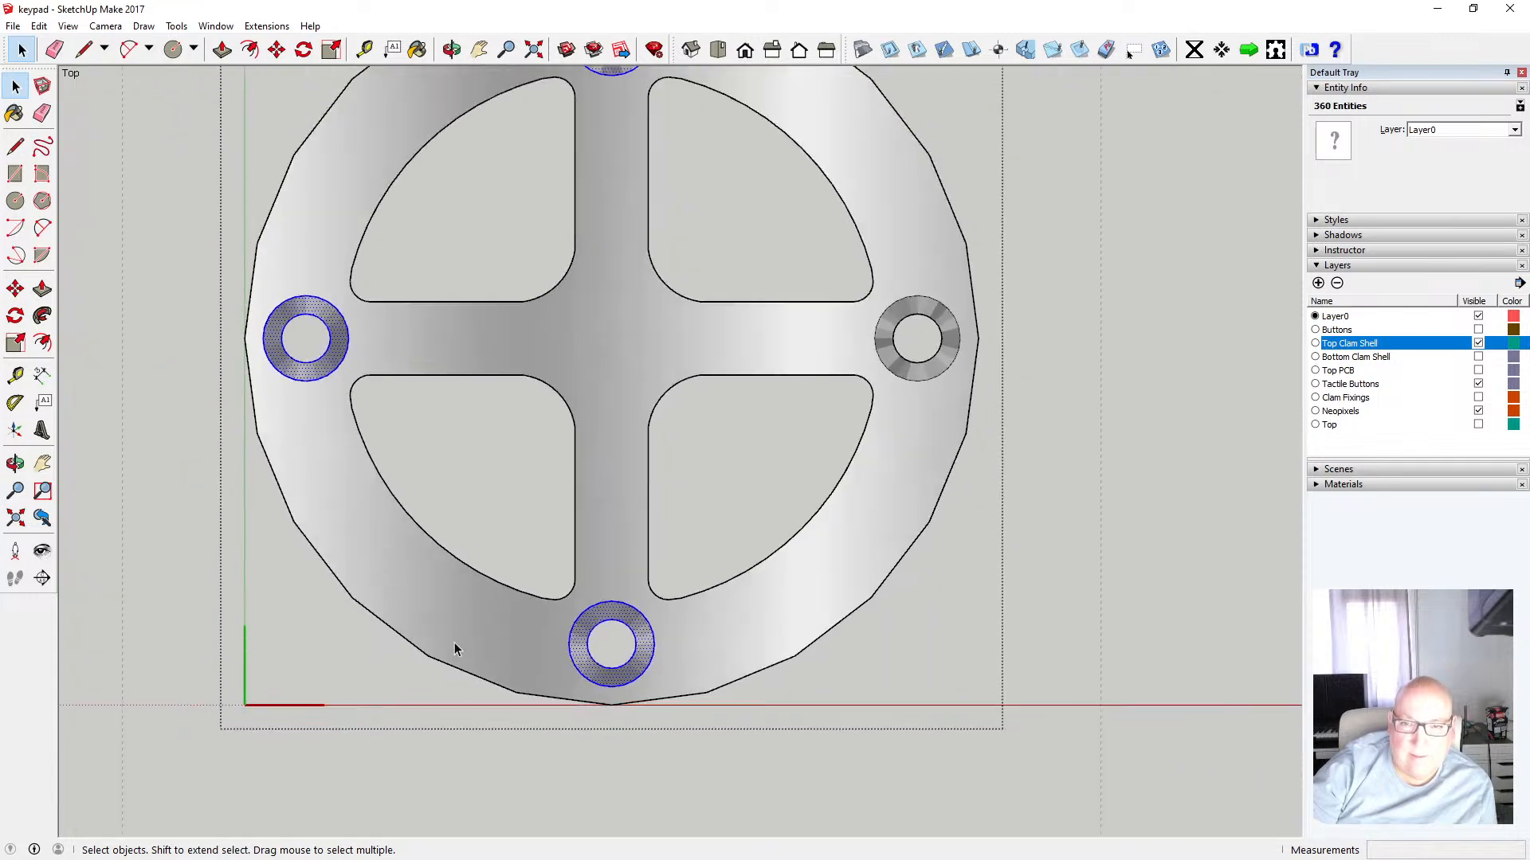
scroll(897, 371, "up", 3)
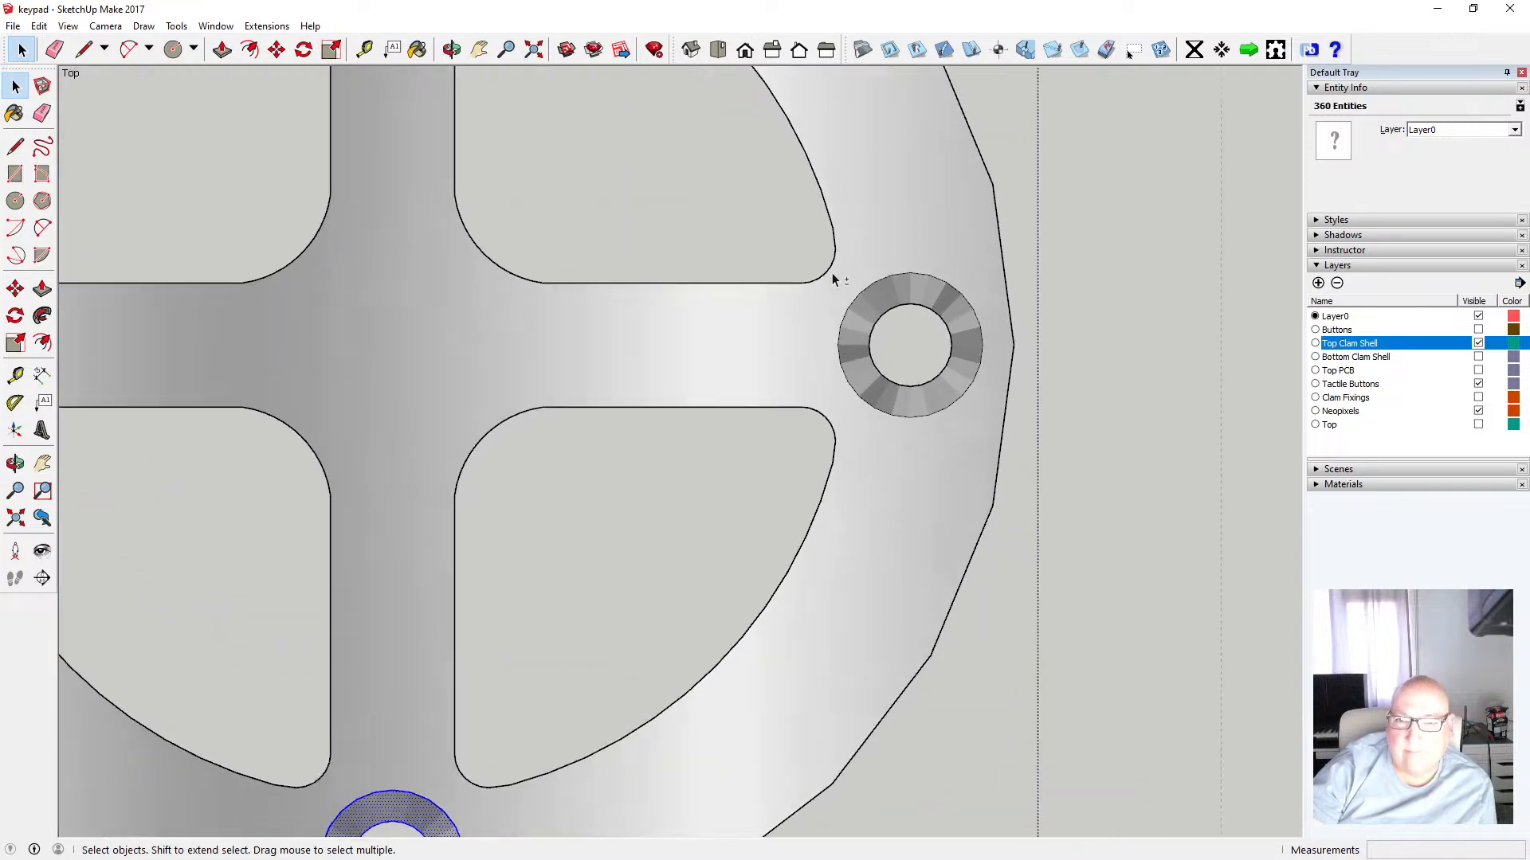
left_click_drag(842, 279, 988, 427)
scroll(994, 461, "down", 3)
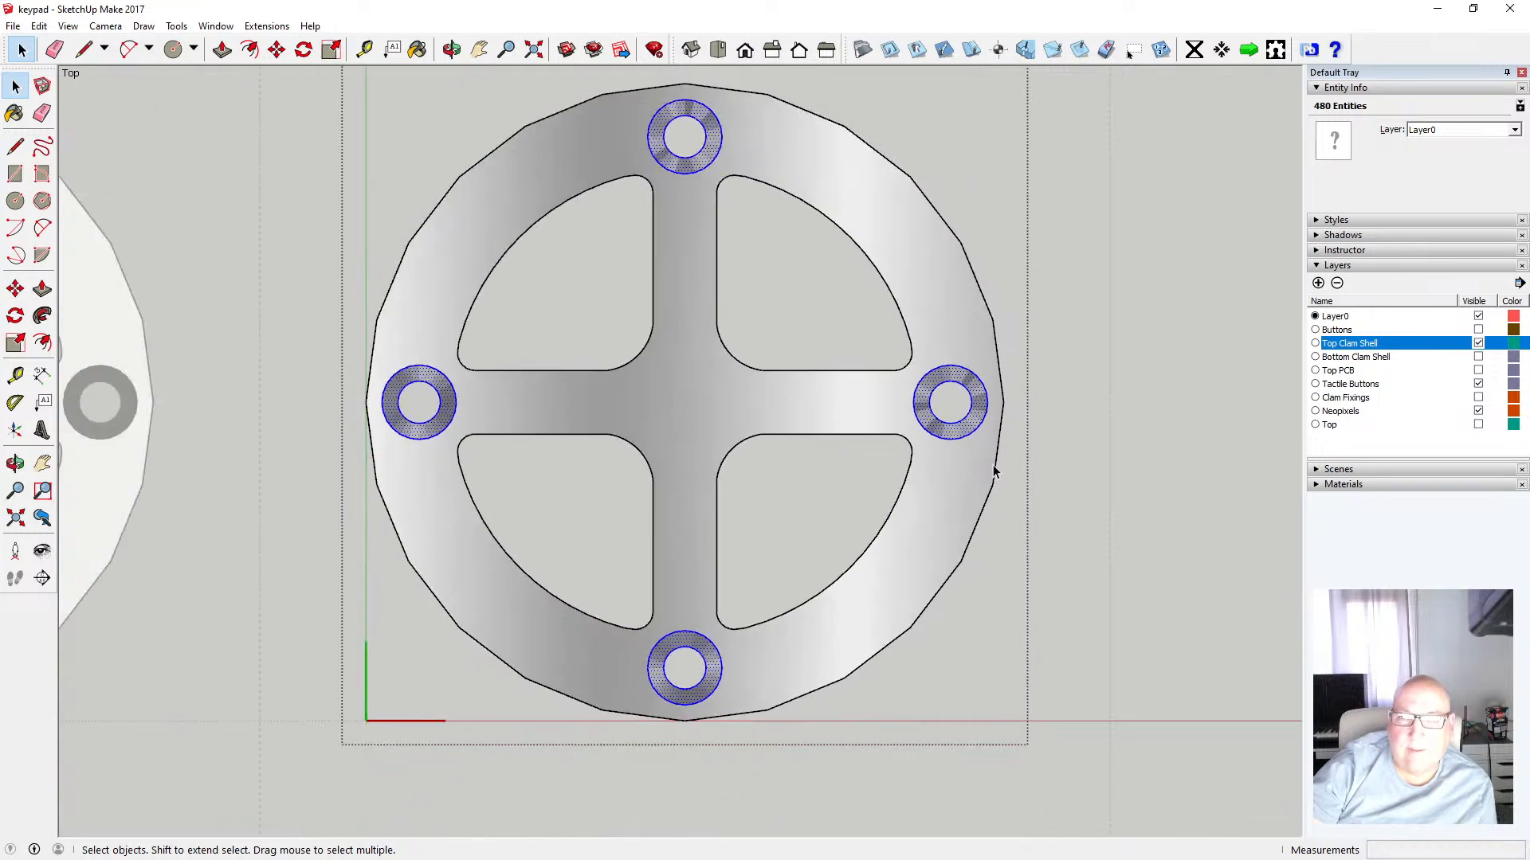
left_click(39, 25)
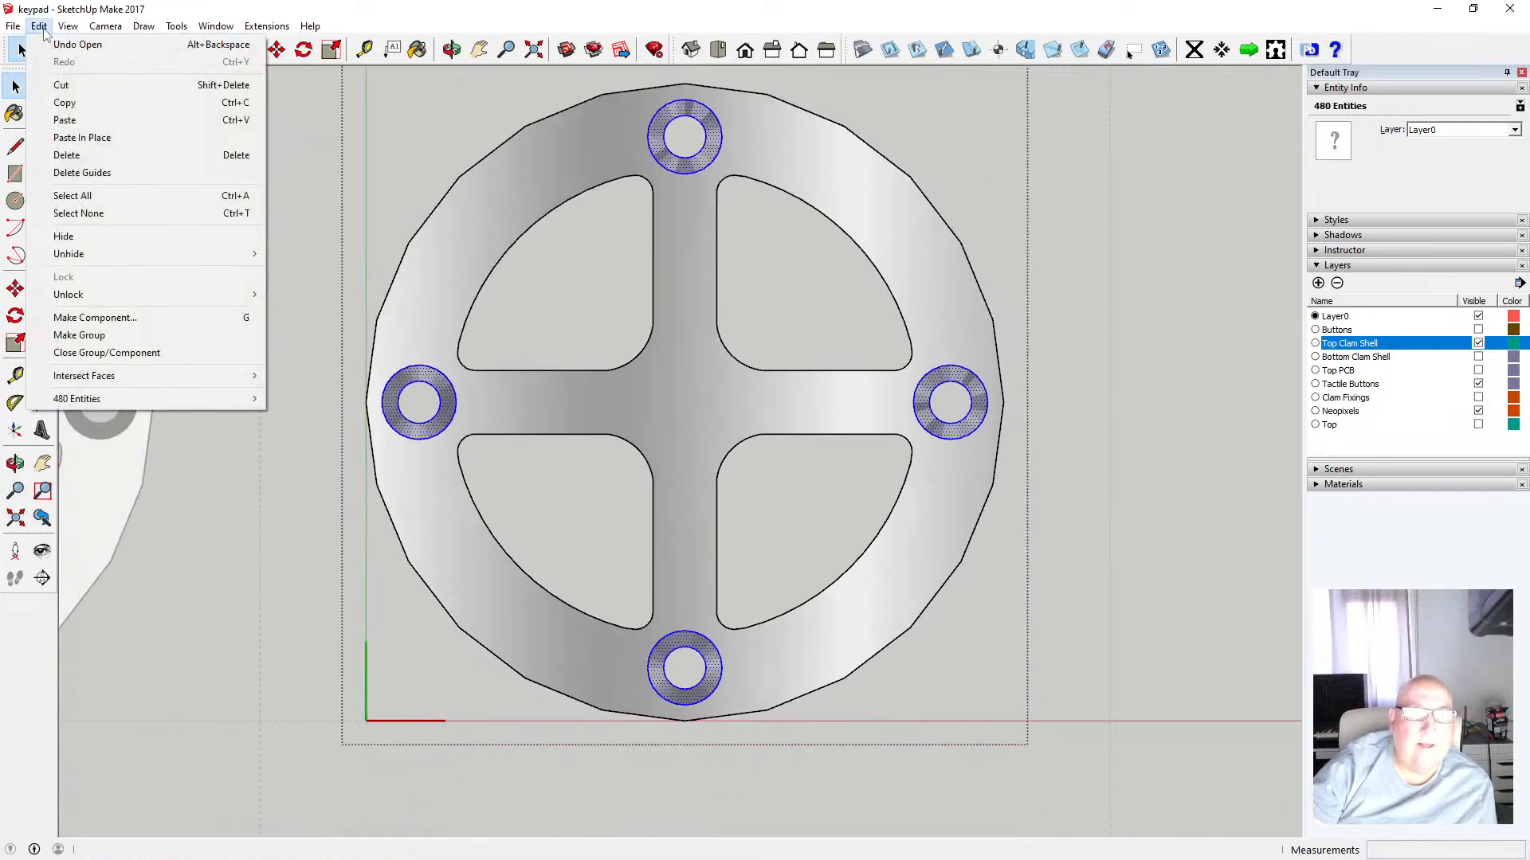
left_click(64, 103)
Hide the Top Clam Shell layer and show the Top layer with the disc
scroll(494, 361, "down", 5)
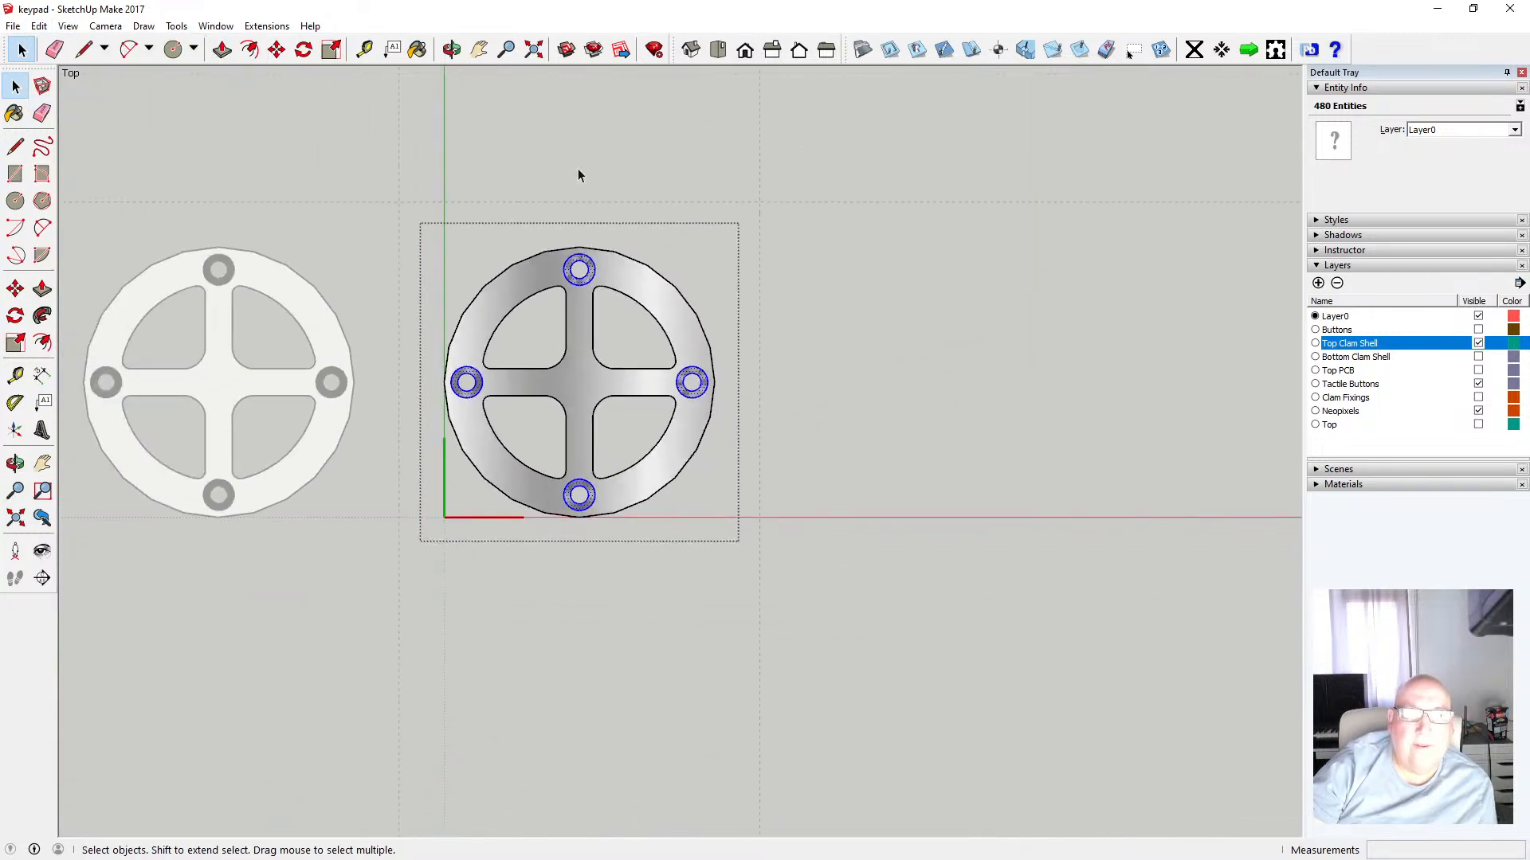
left_click(578, 168)
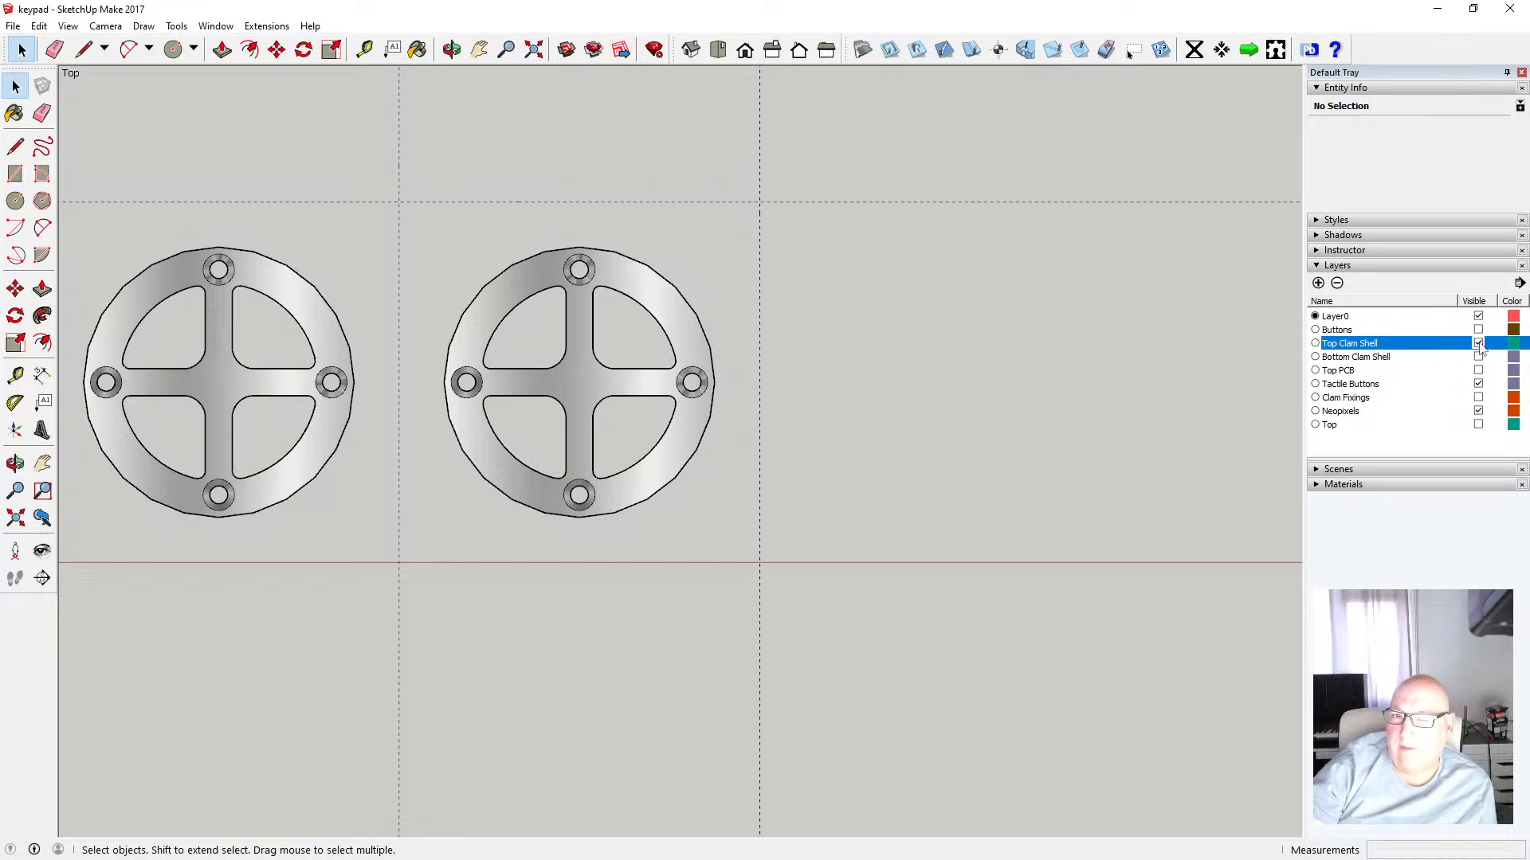
left_click(1479, 343)
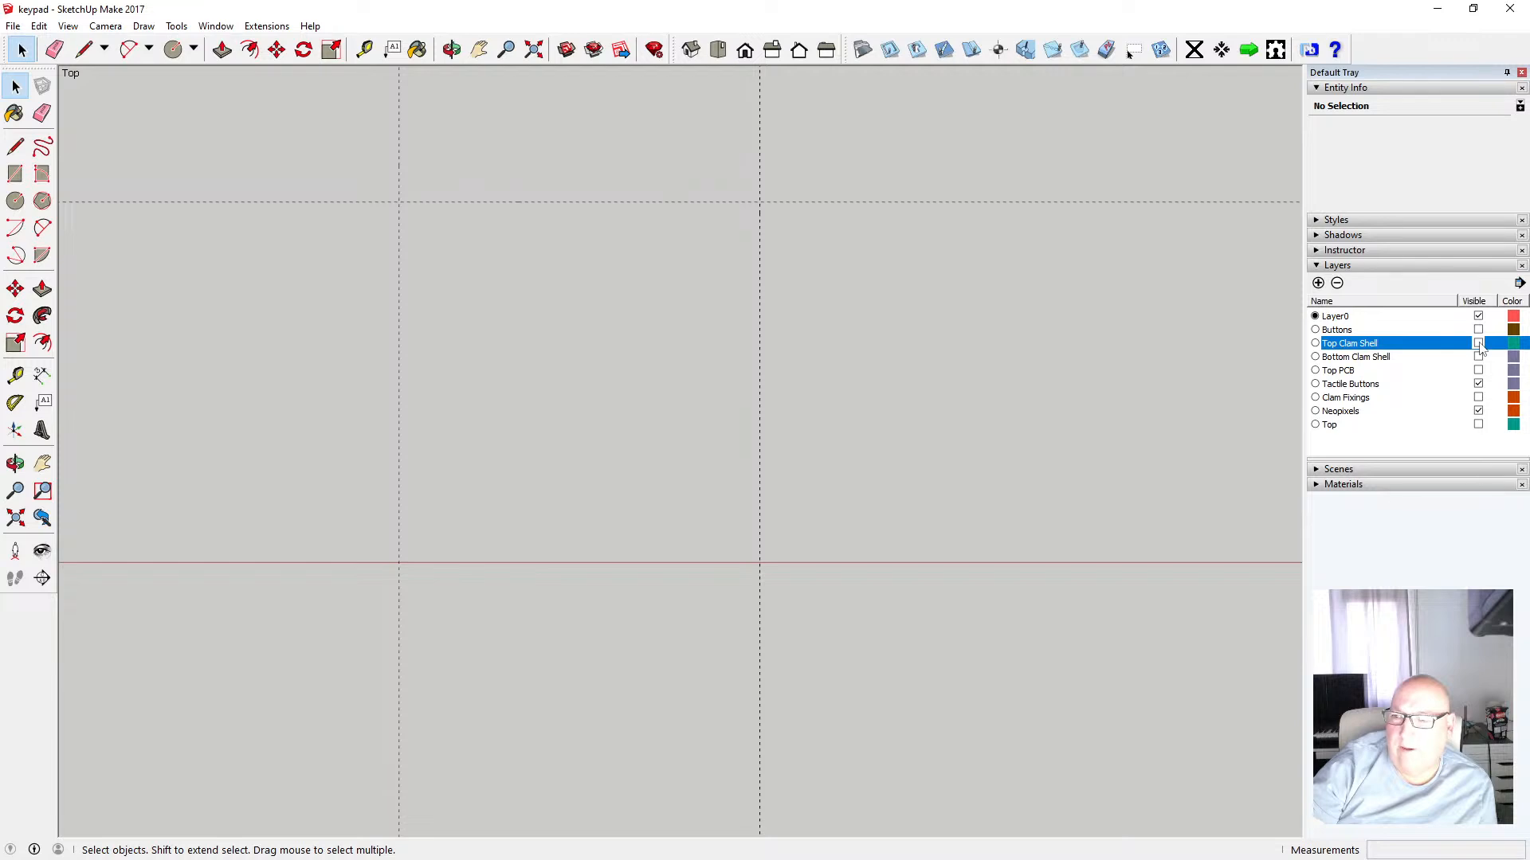
left_click(1479, 424)
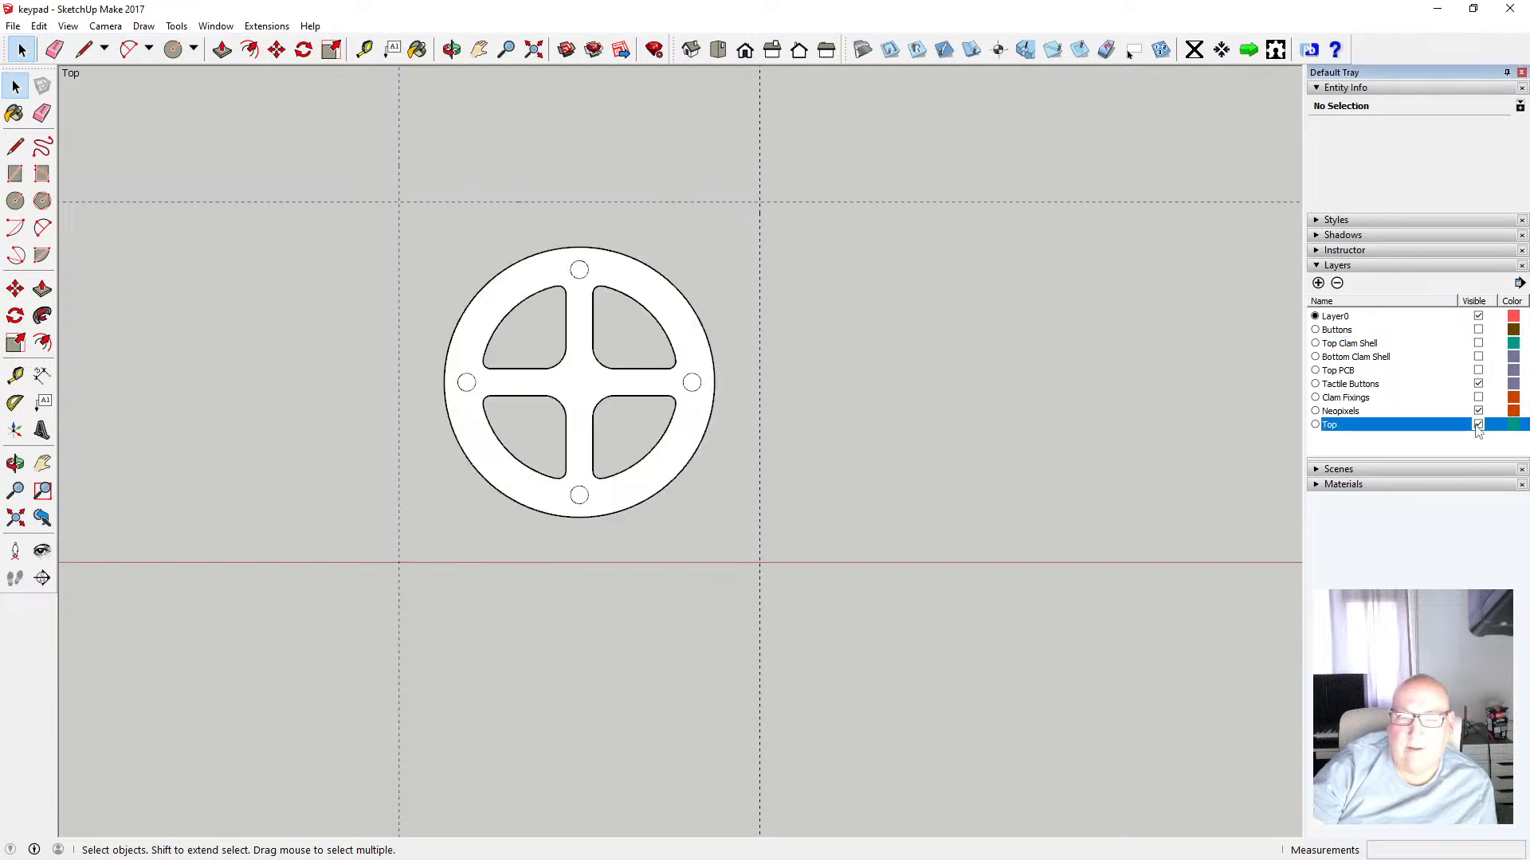
Paste the copied countersunk hole faces in place over the disc
left_click(656, 300)
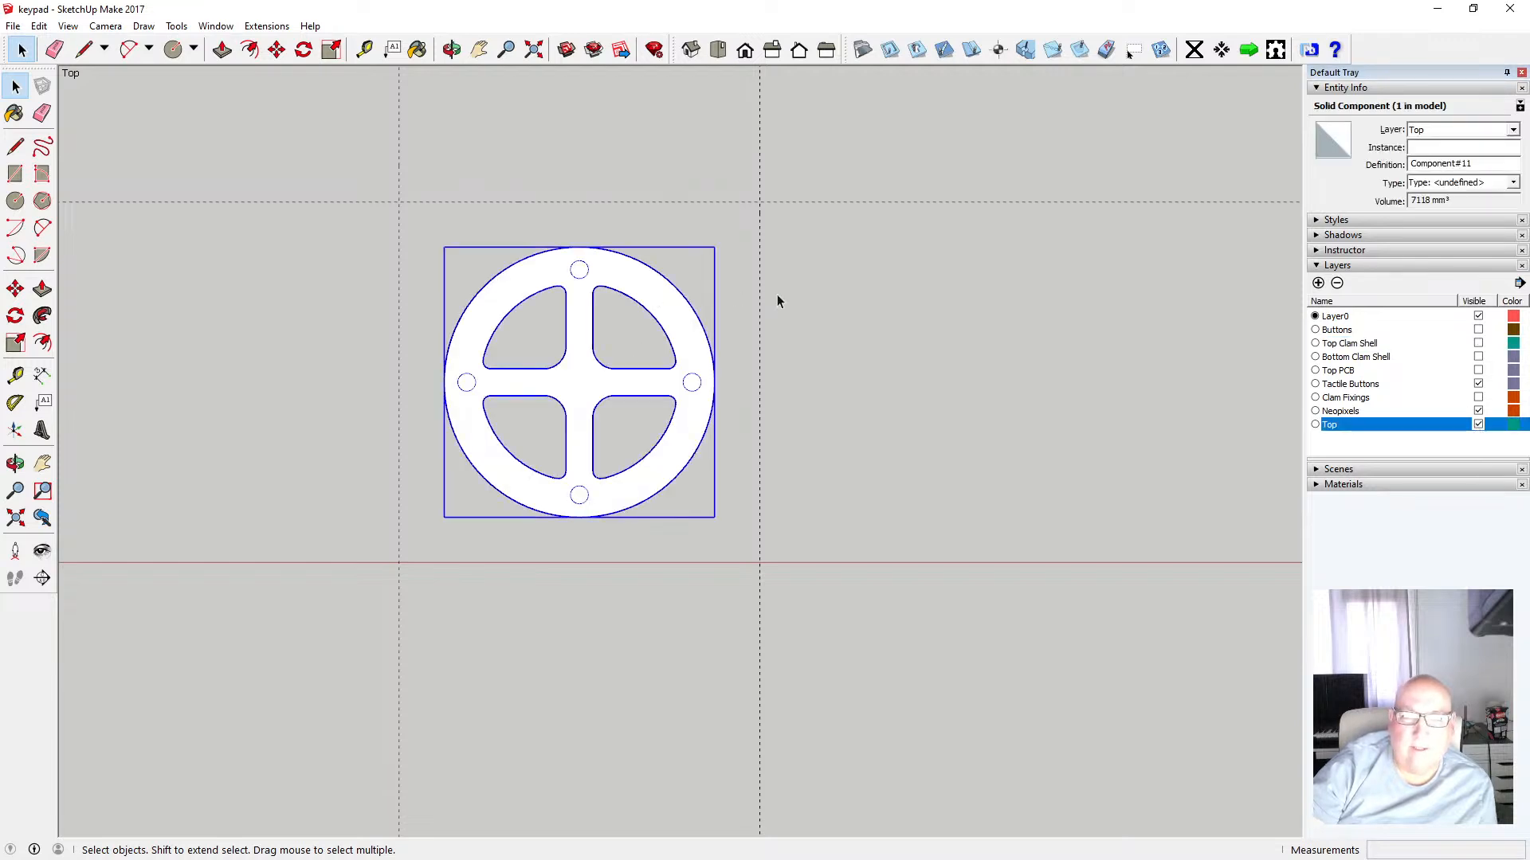
left_click(39, 26)
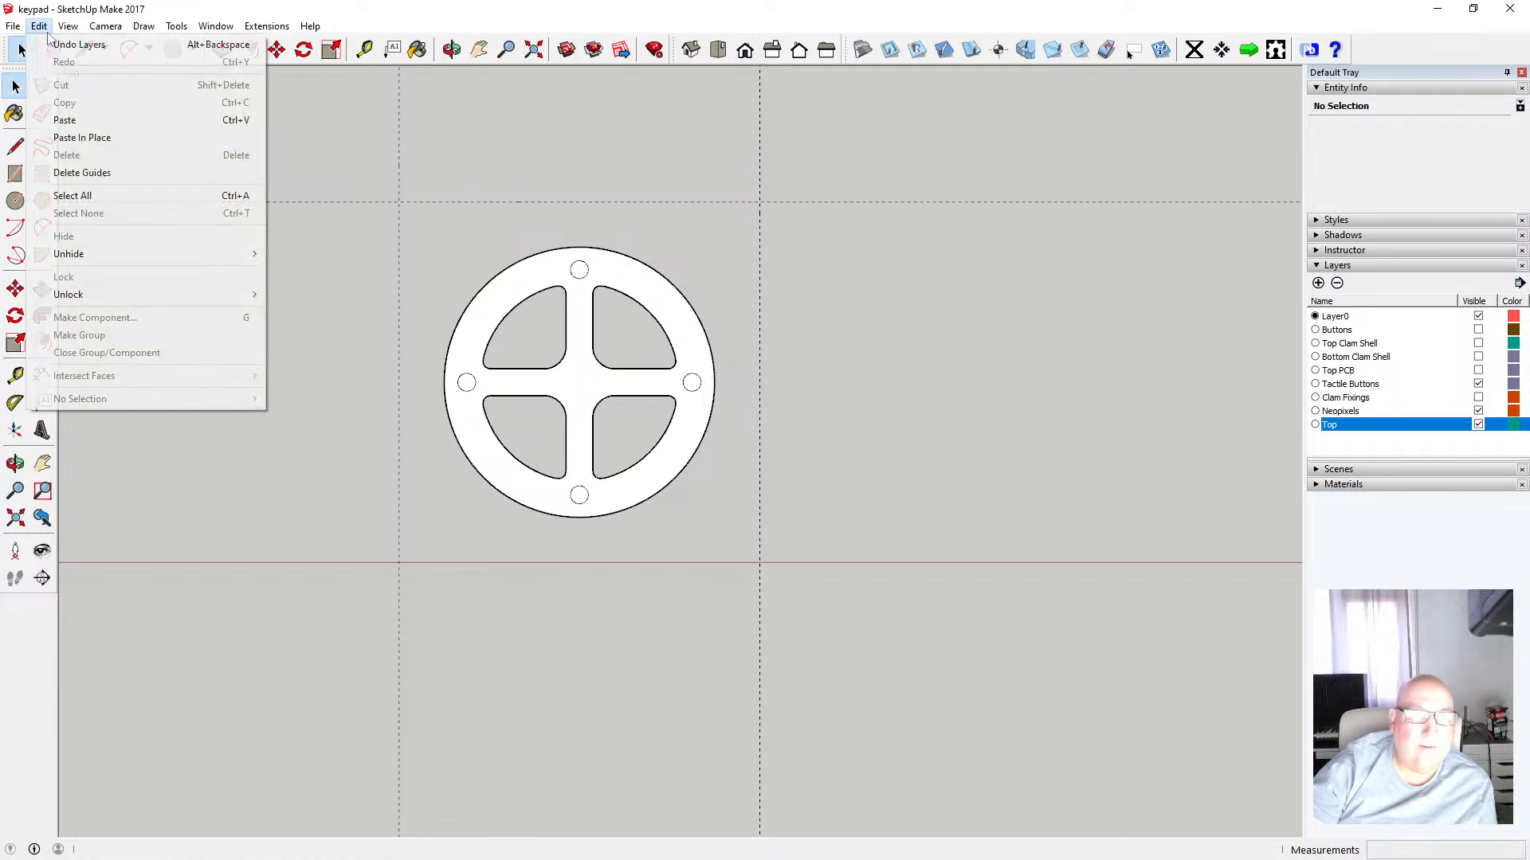
left_click(83, 137)
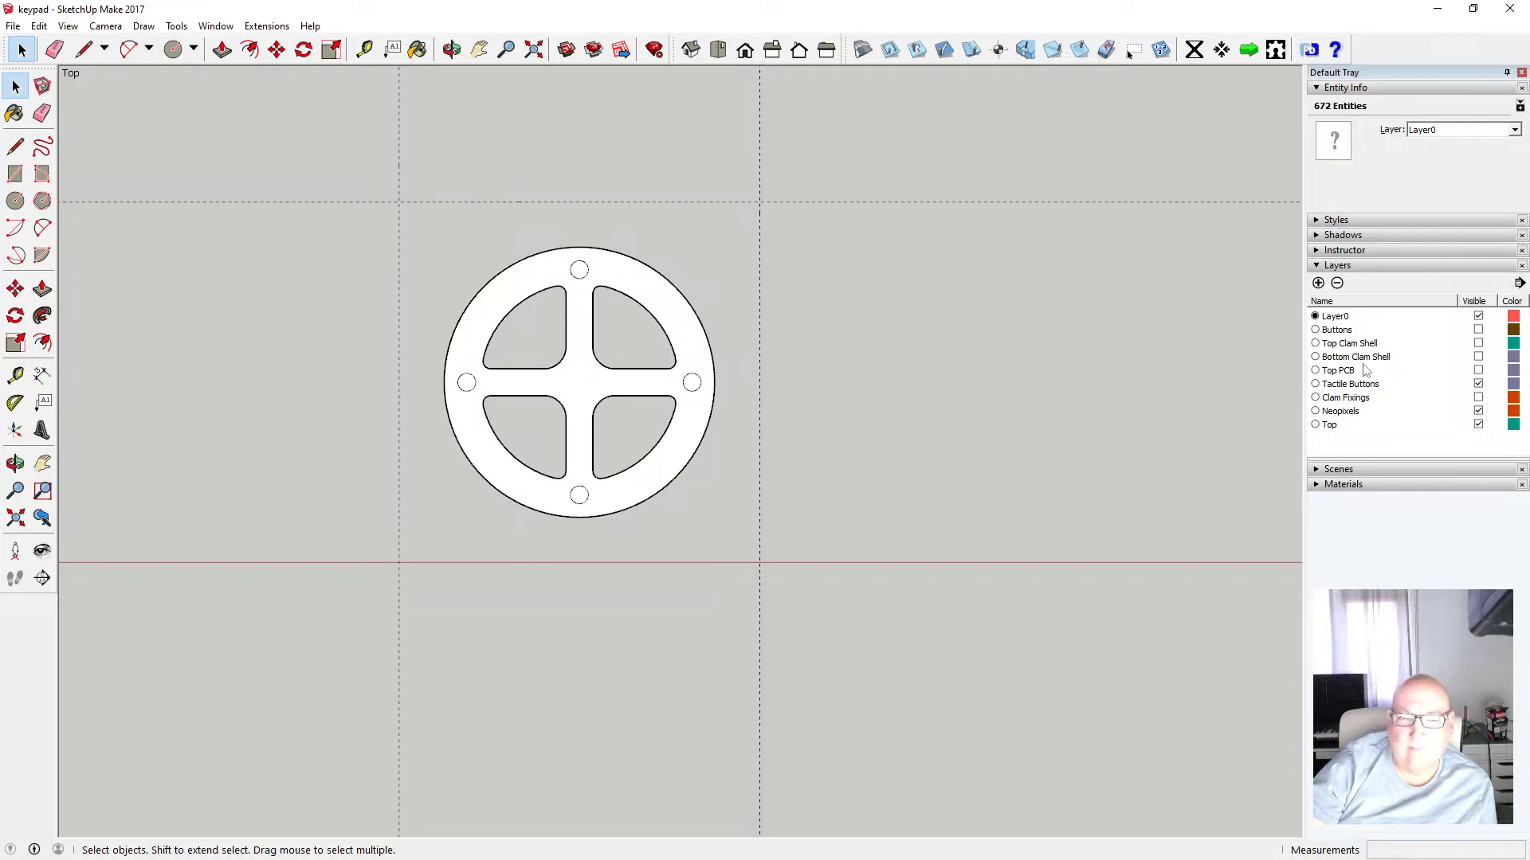
Show the Top Clam Shell layer again and orbit to inspect the pasted faces against the shell
left_click(1478, 344)
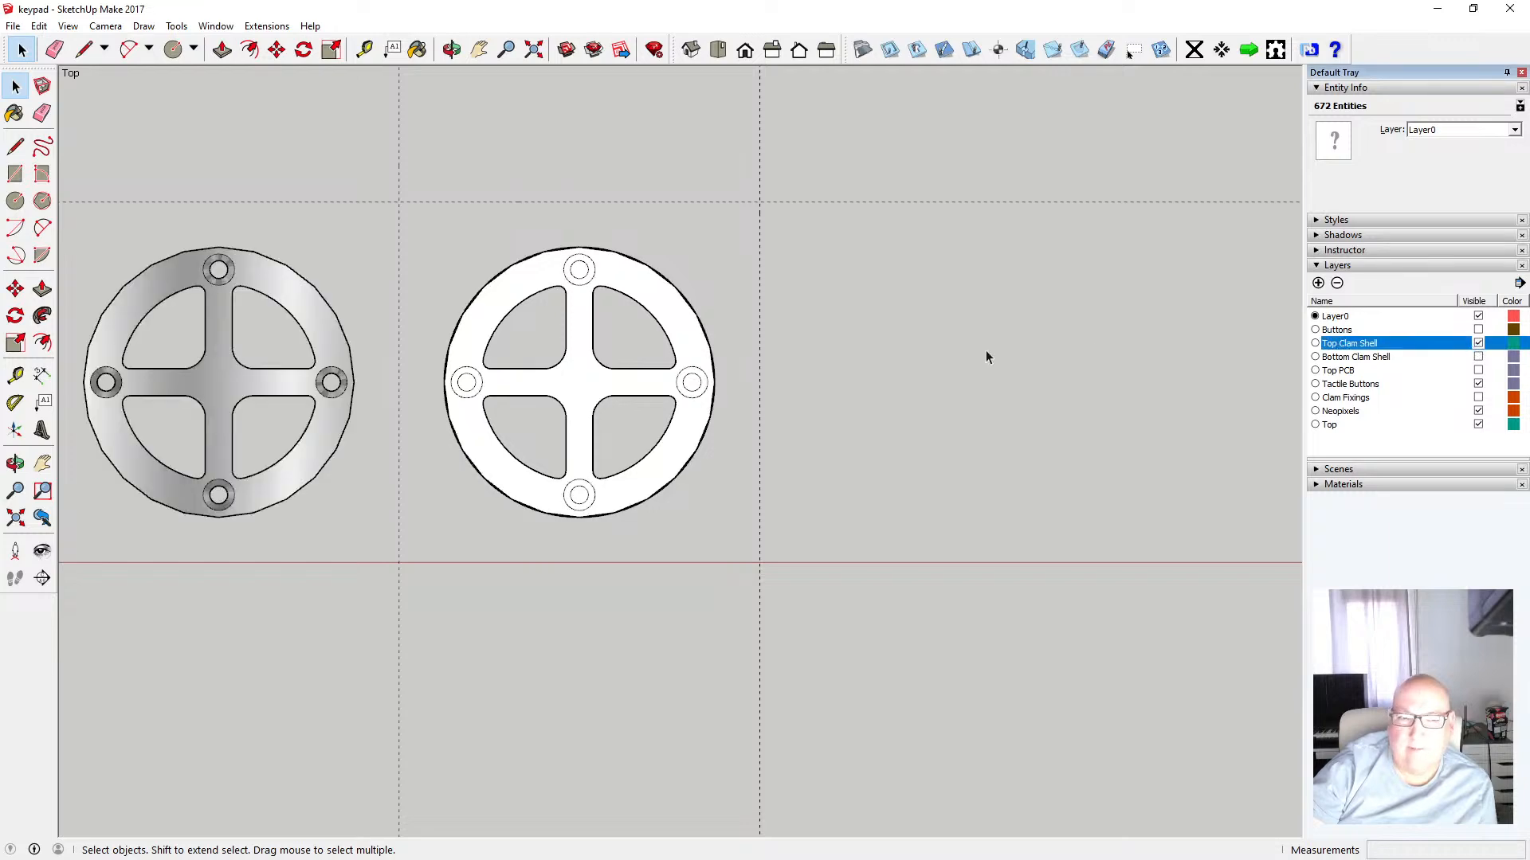
left_click(452, 50)
left_click_drag(632, 423, 631, 181)
left_click_drag(447, 408, 492, 453)
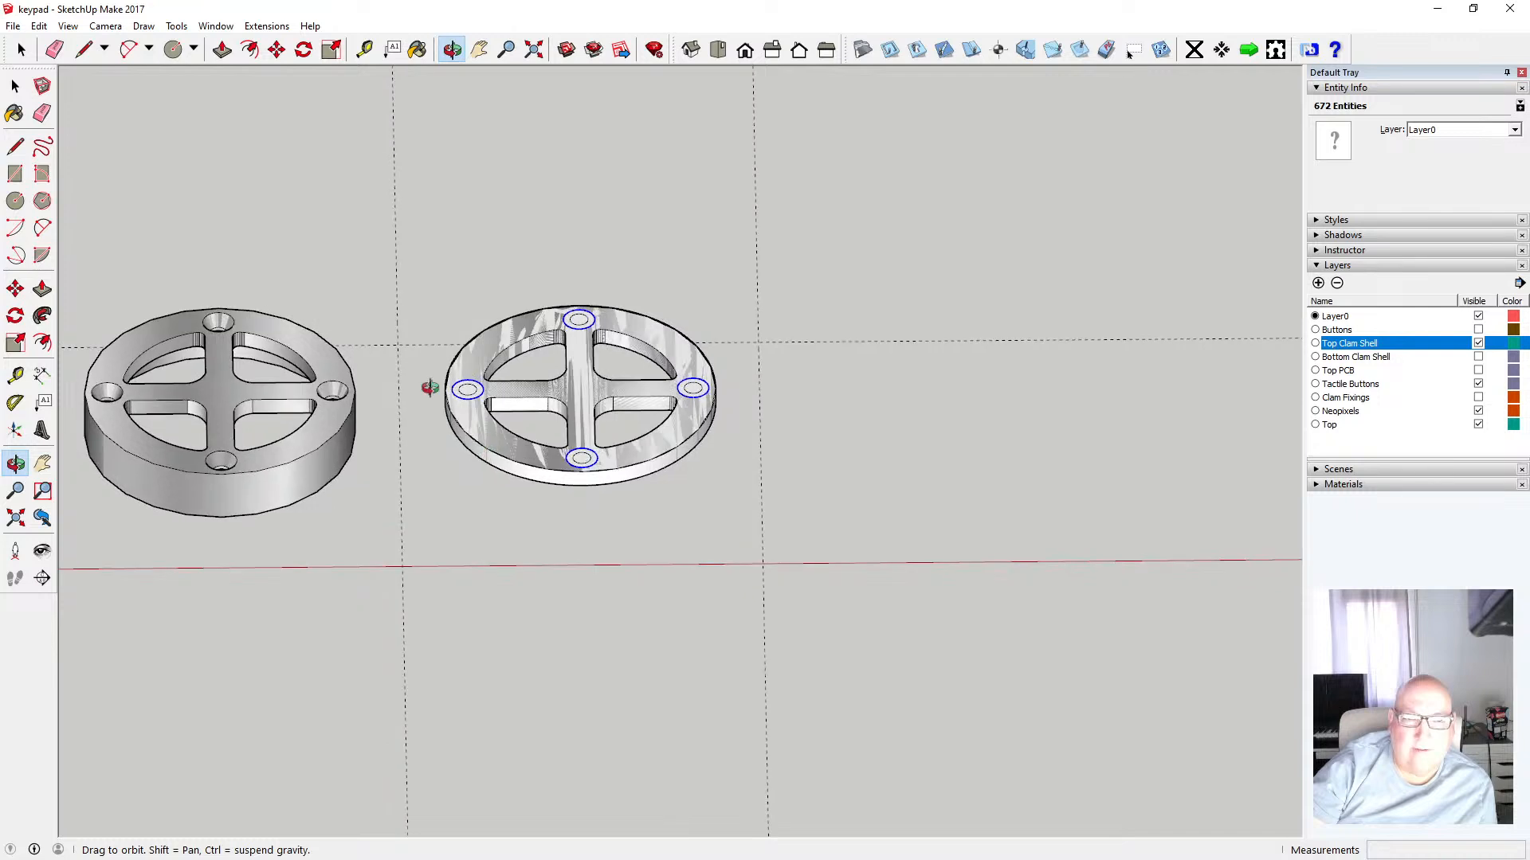
left_click(15, 86)
left_click_drag(431, 259, 729, 503)
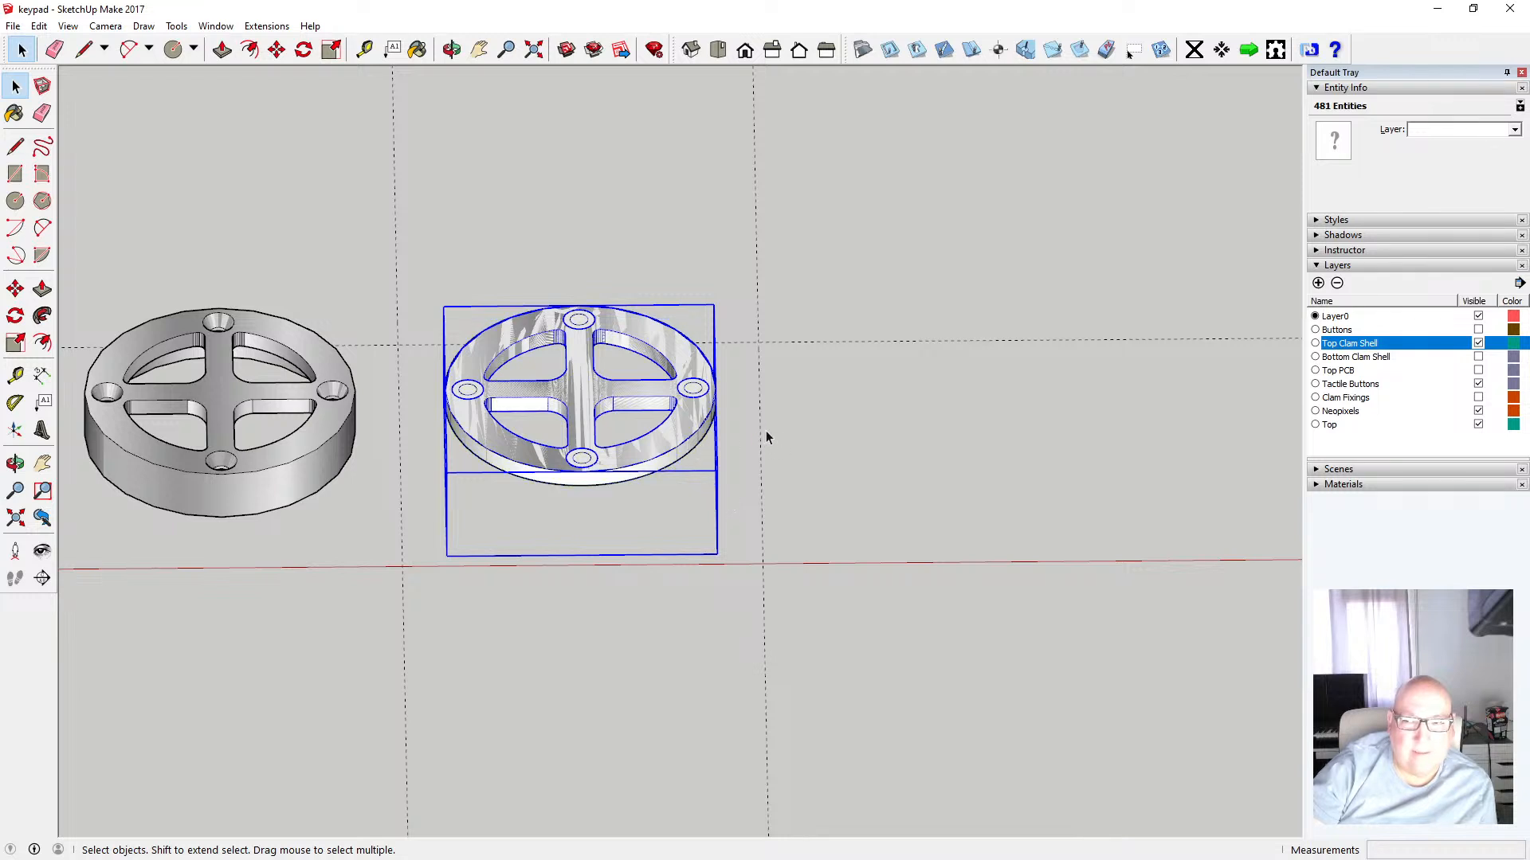
left_click(1188, 398)
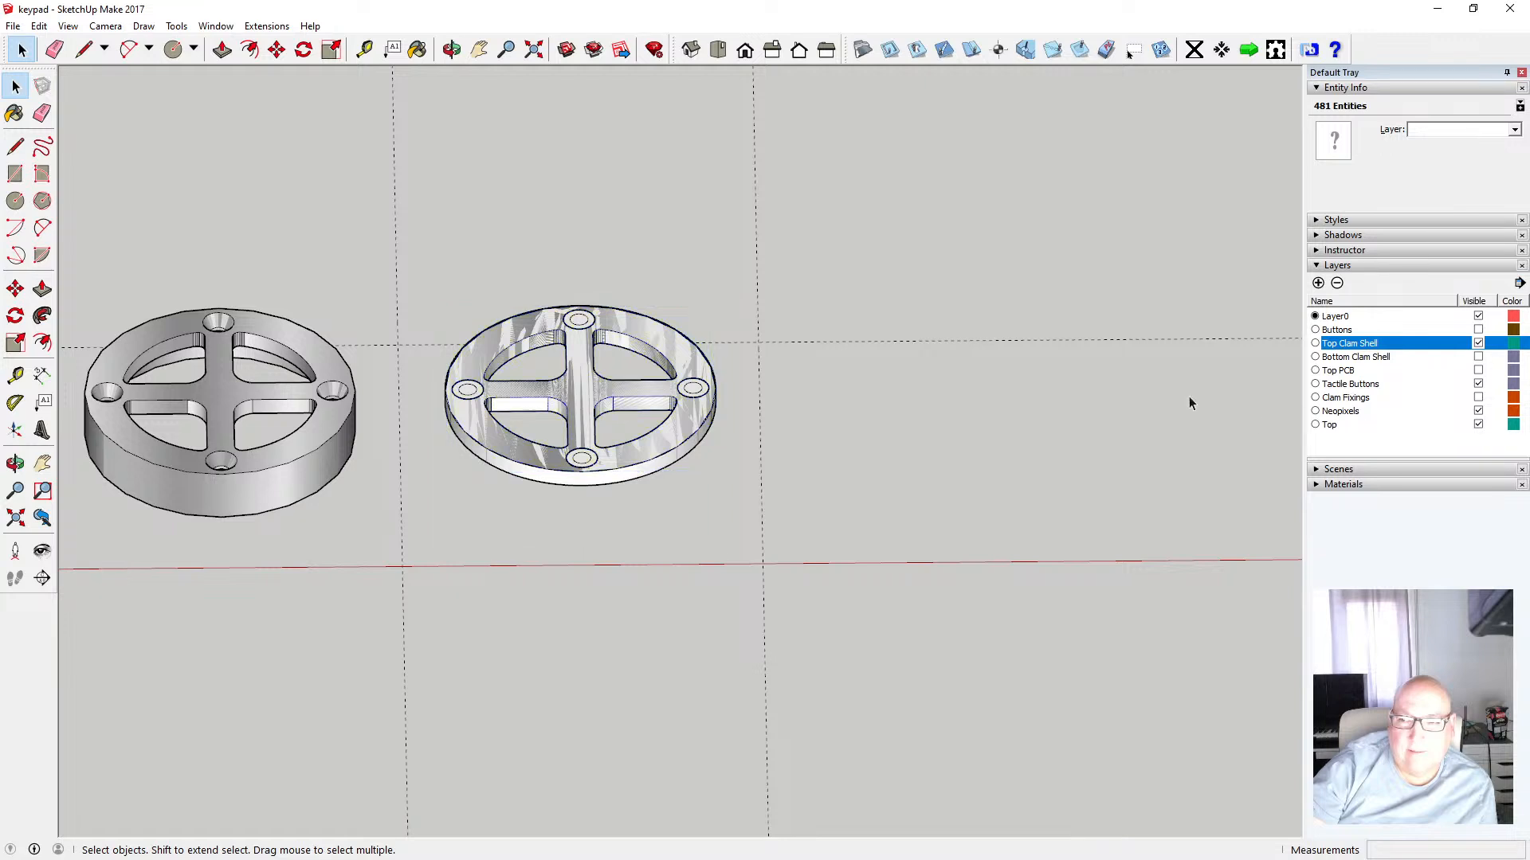
Hide the Top layer and select the pasted hole faces sitting on the clam shell
left_click(1478, 426)
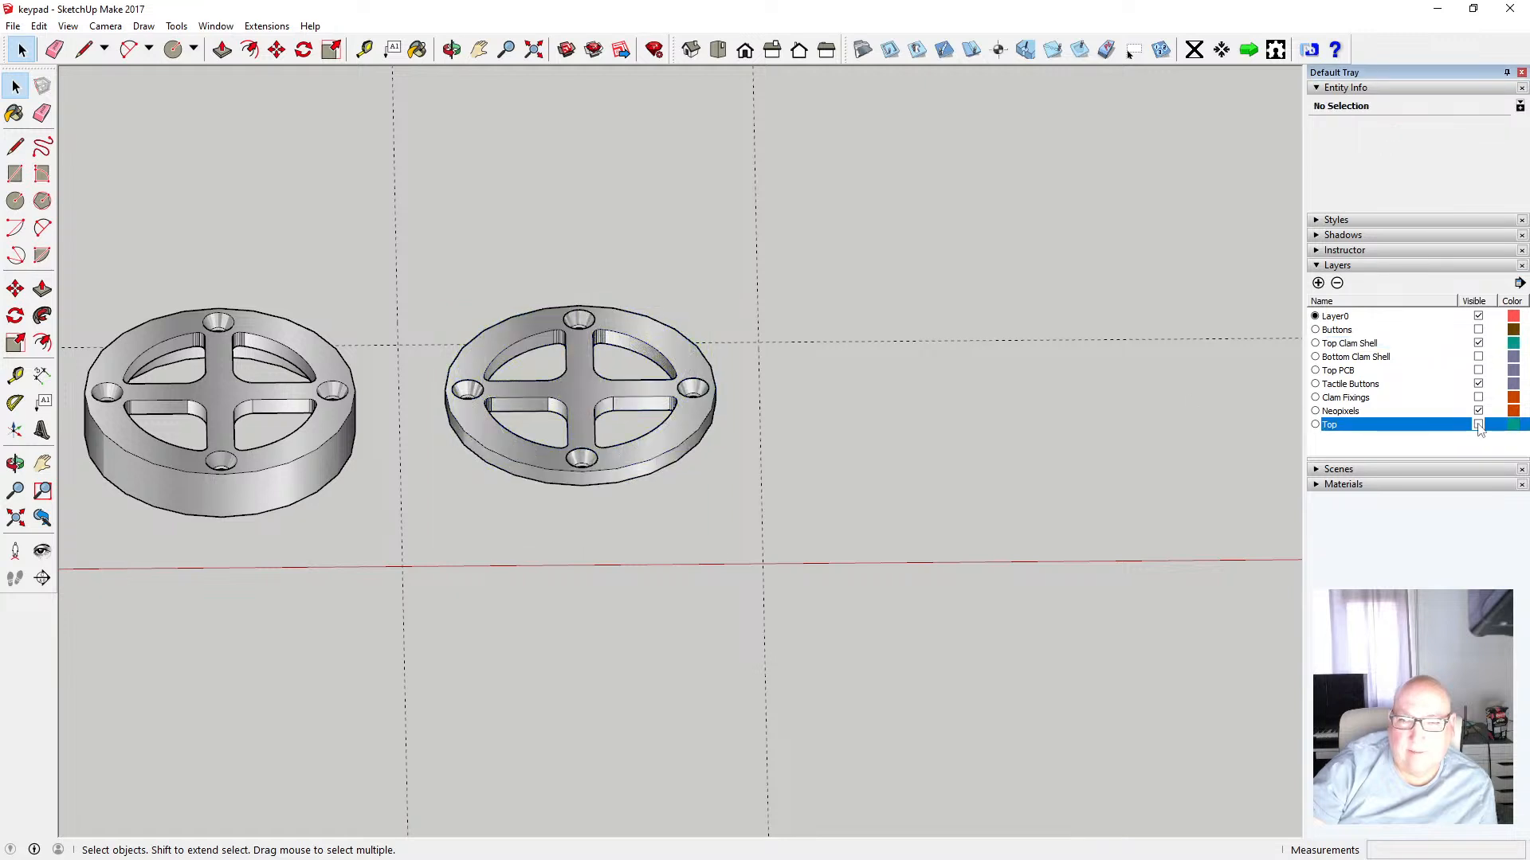
left_click_drag(426, 268, 720, 480)
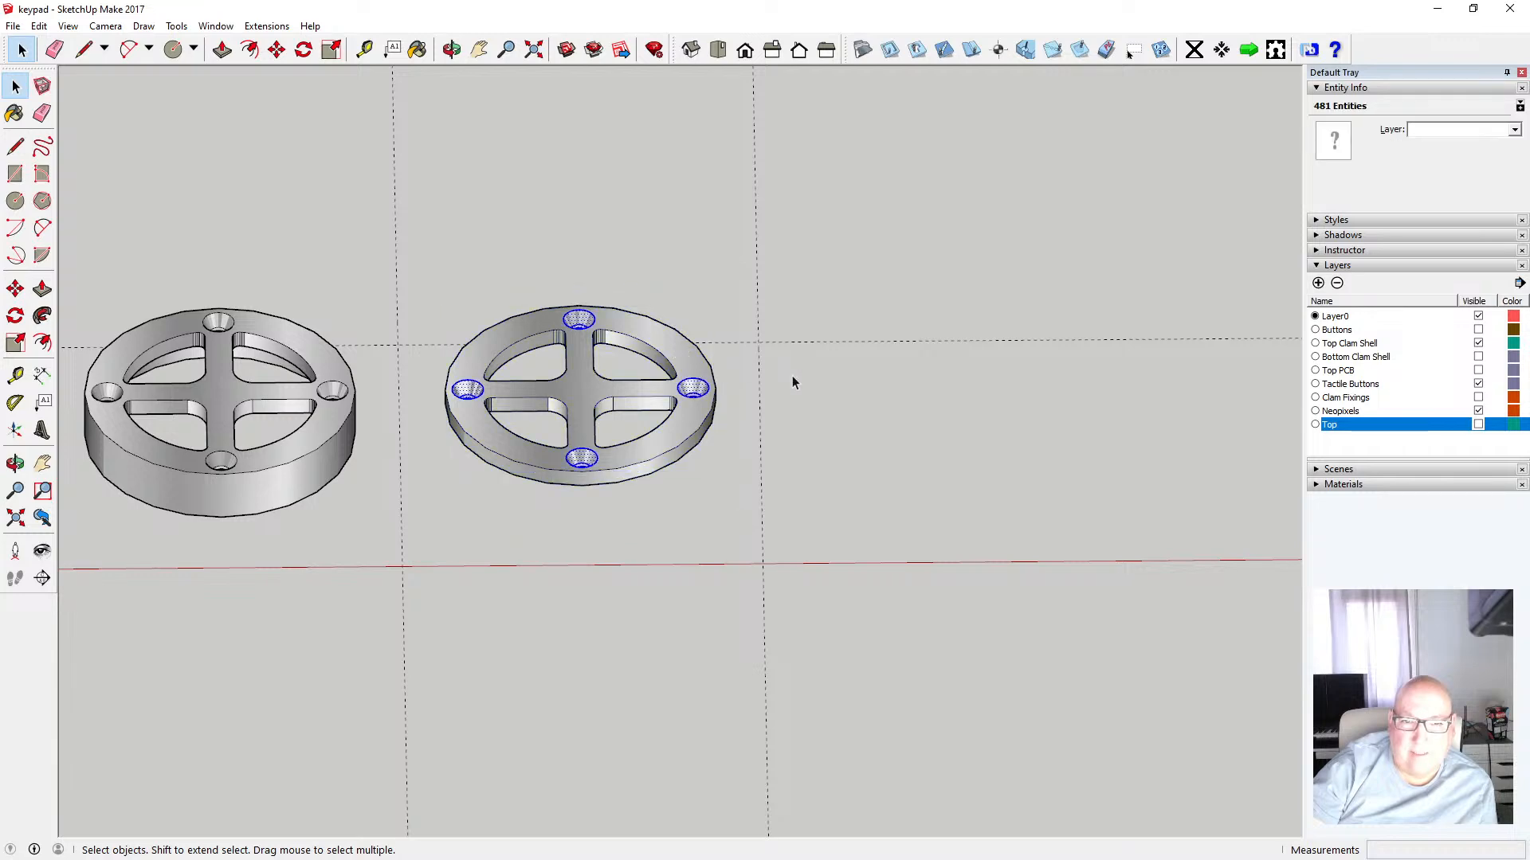
left_click(451, 50)
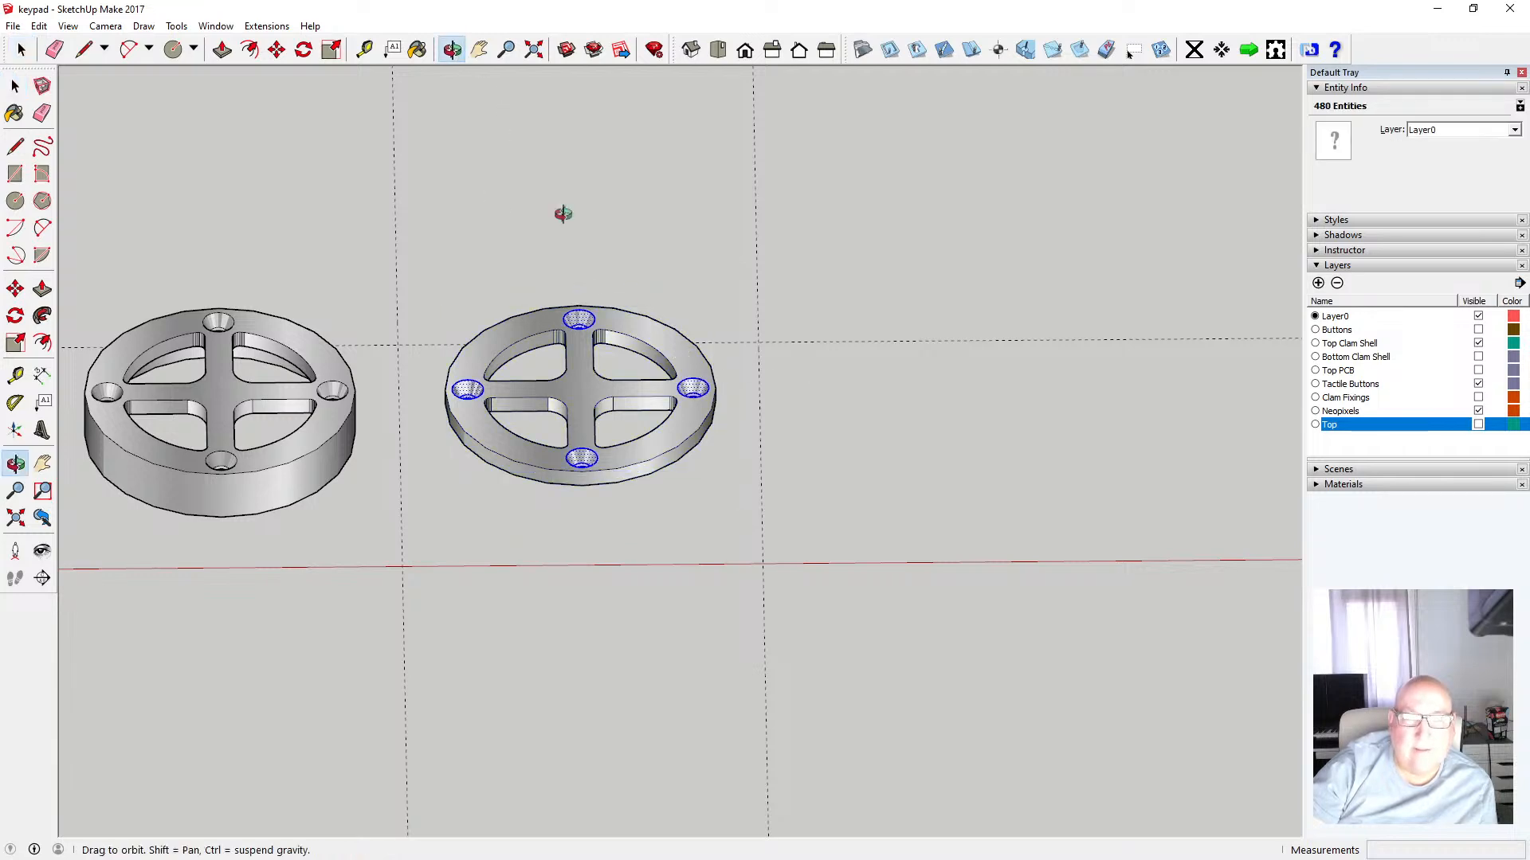
Move the selected countersunk hole faces onto the Top layer
left_click_drag(563, 212, 693, 602)
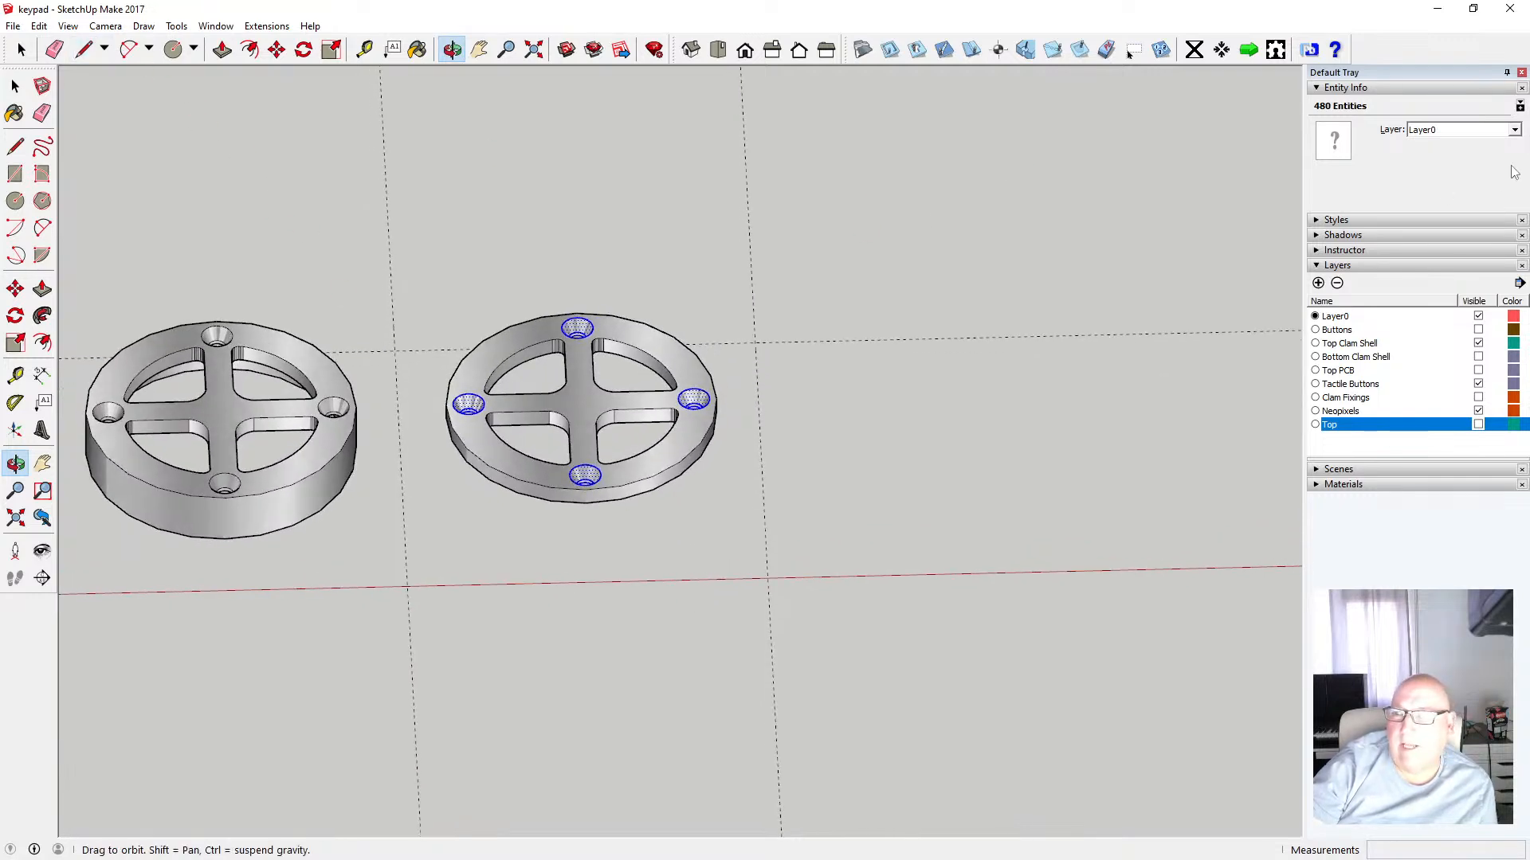
left_click(1514, 131)
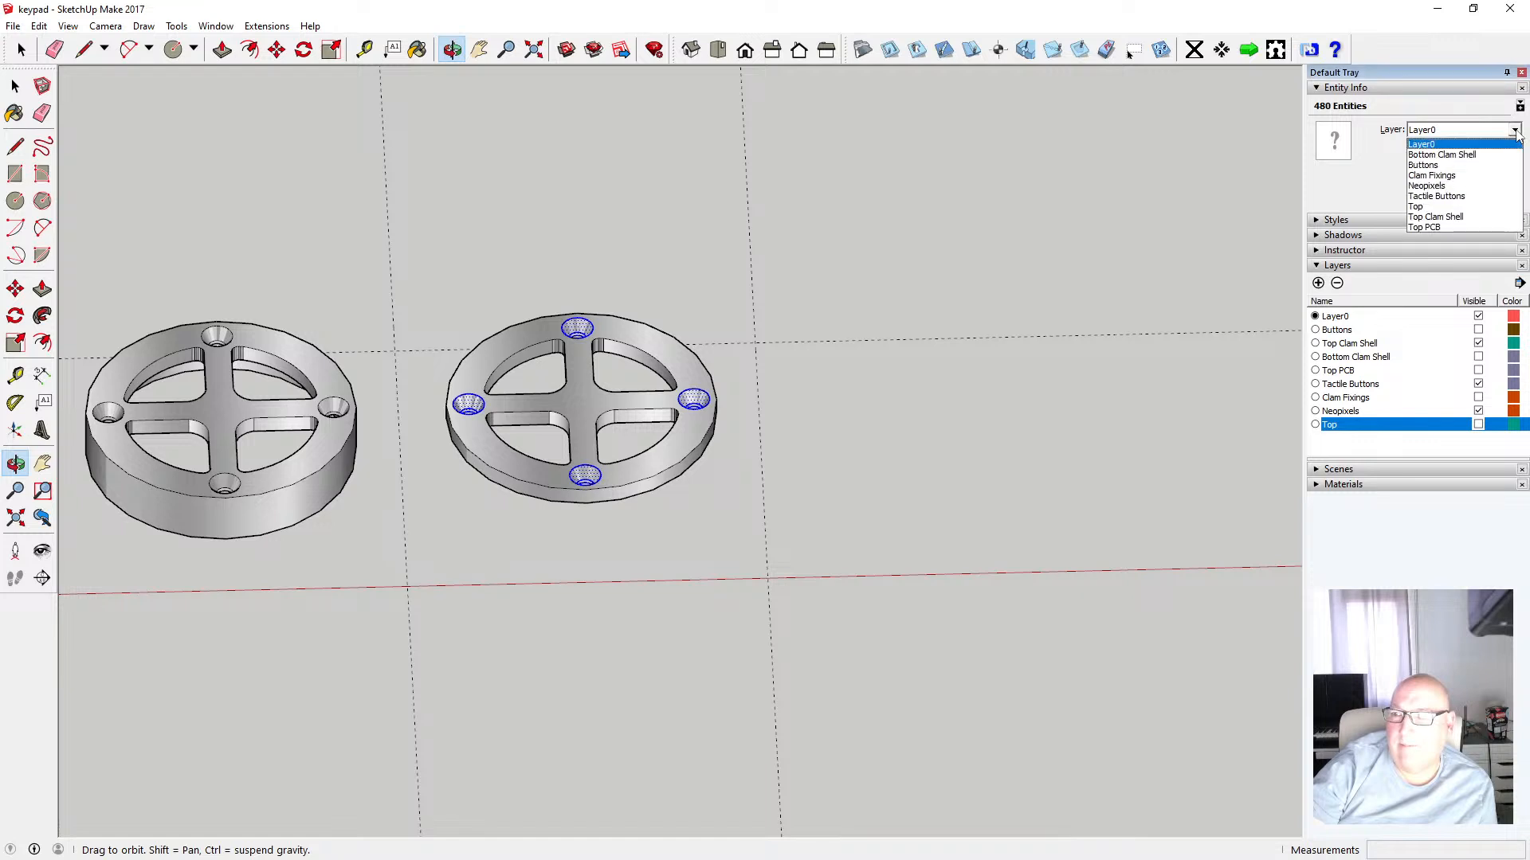
left_click(1444, 208)
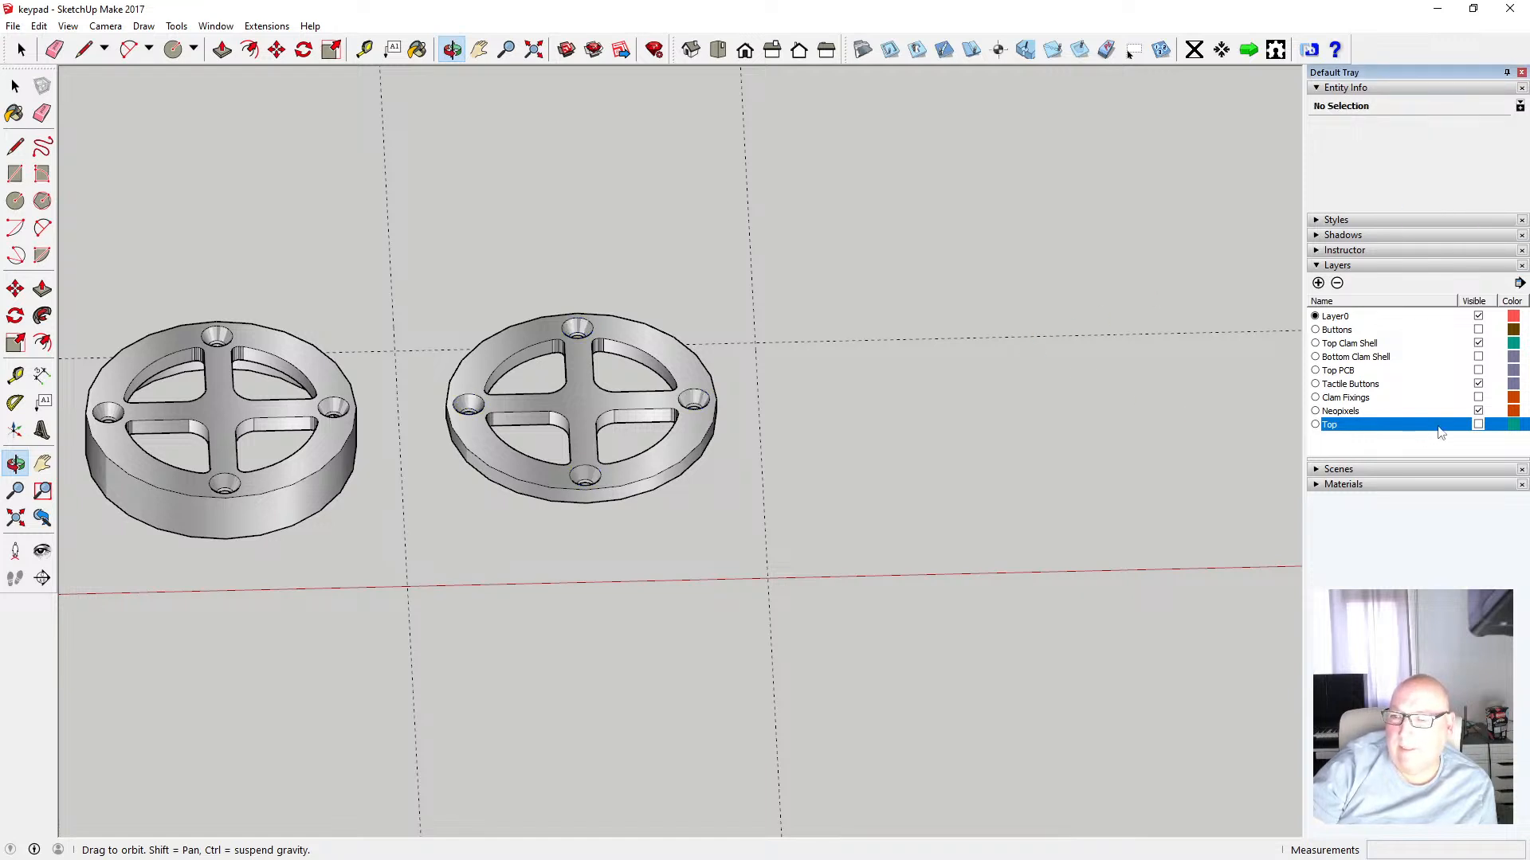
Hide the Top Clam Shell layer and toggle the Top layer to inspect the leftover hole edges
left_click(1479, 343)
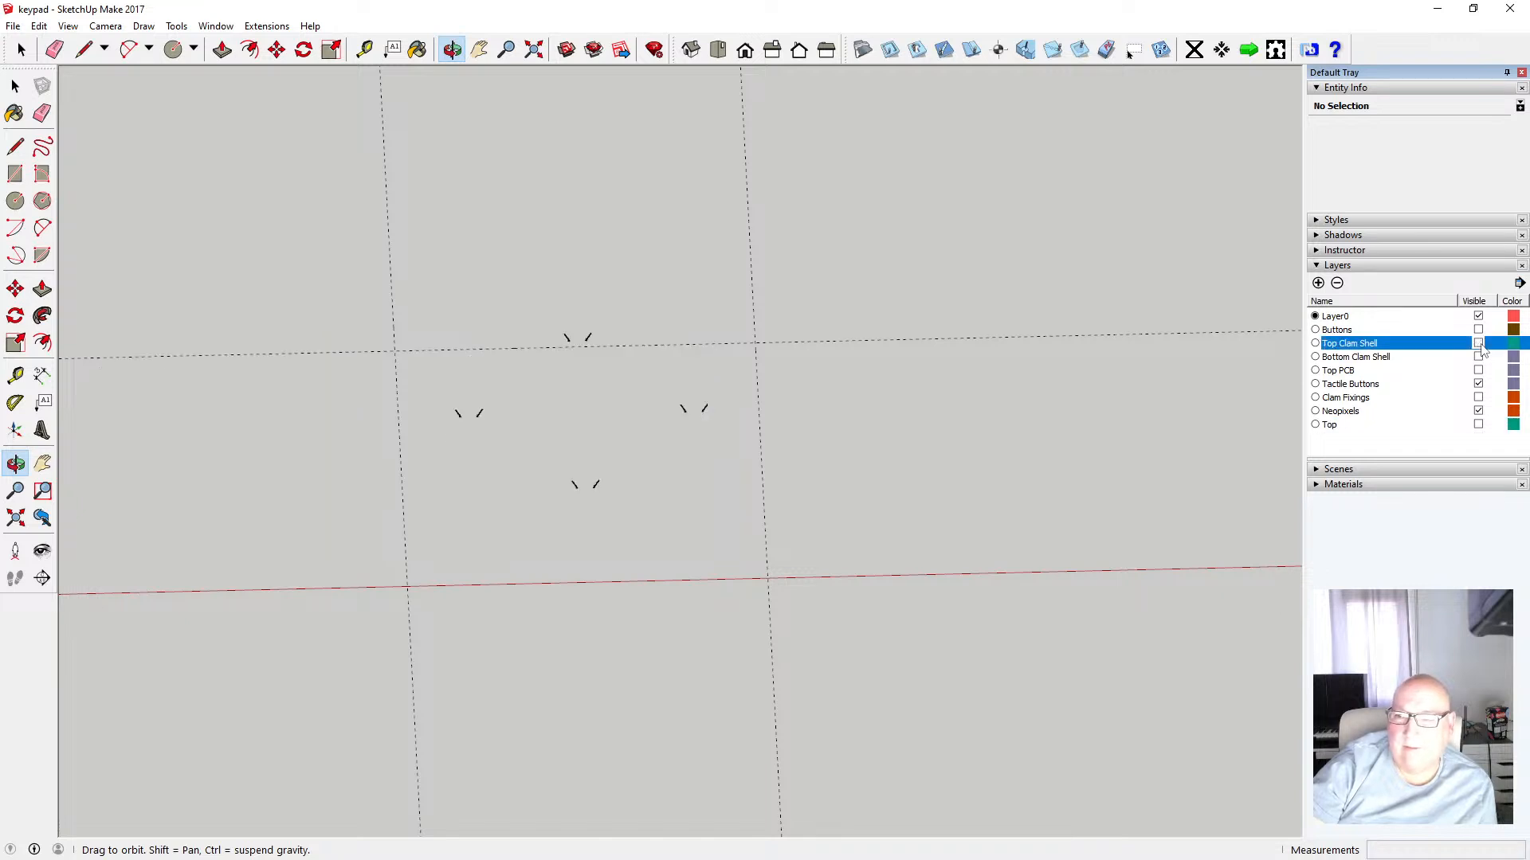
left_click(1479, 426)
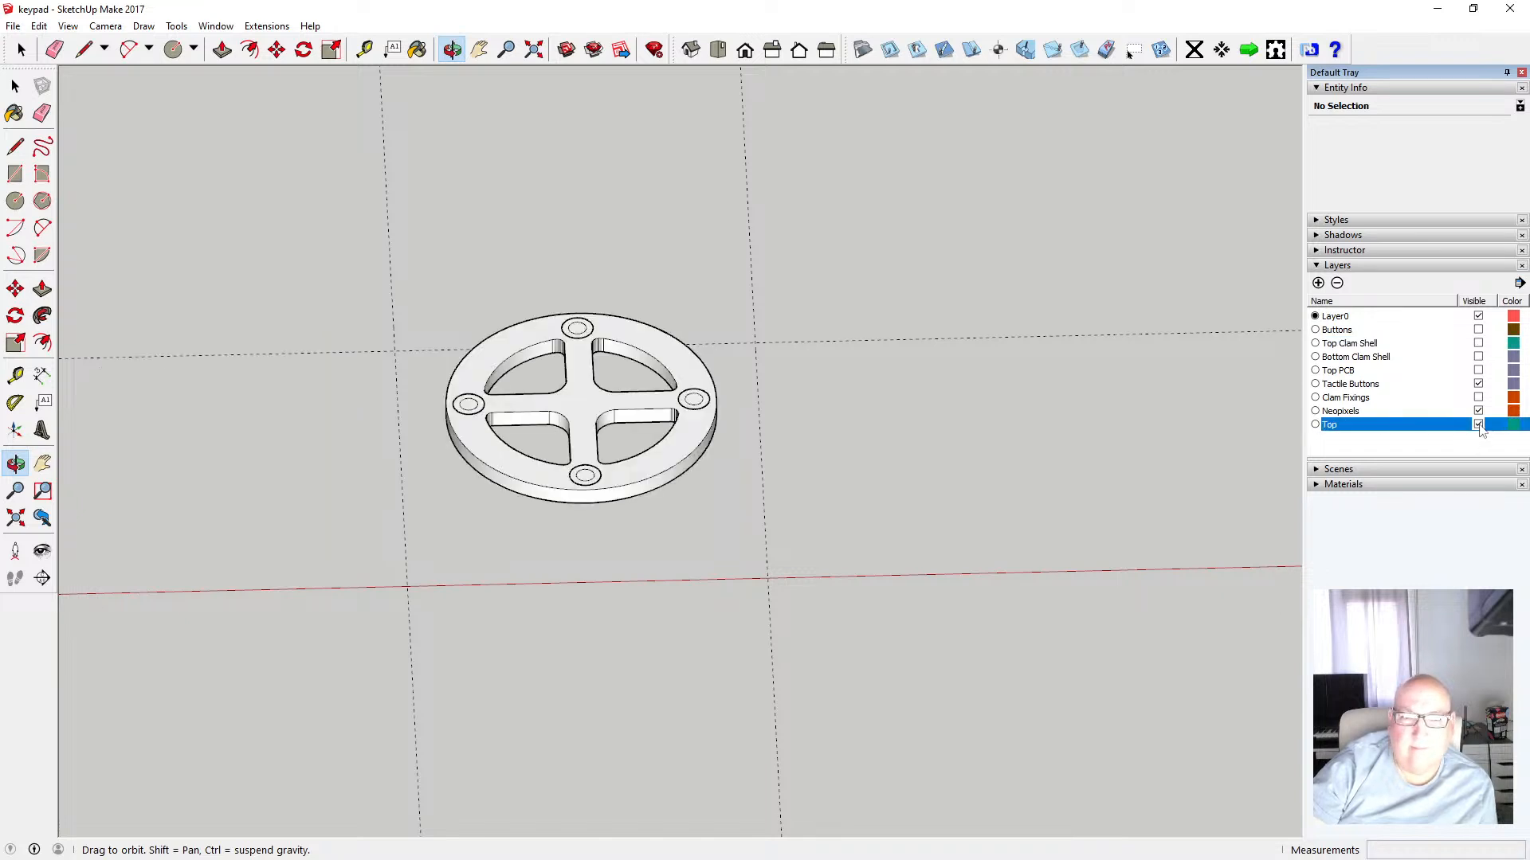
left_click(1479, 424)
scroll(587, 487, "up", 4)
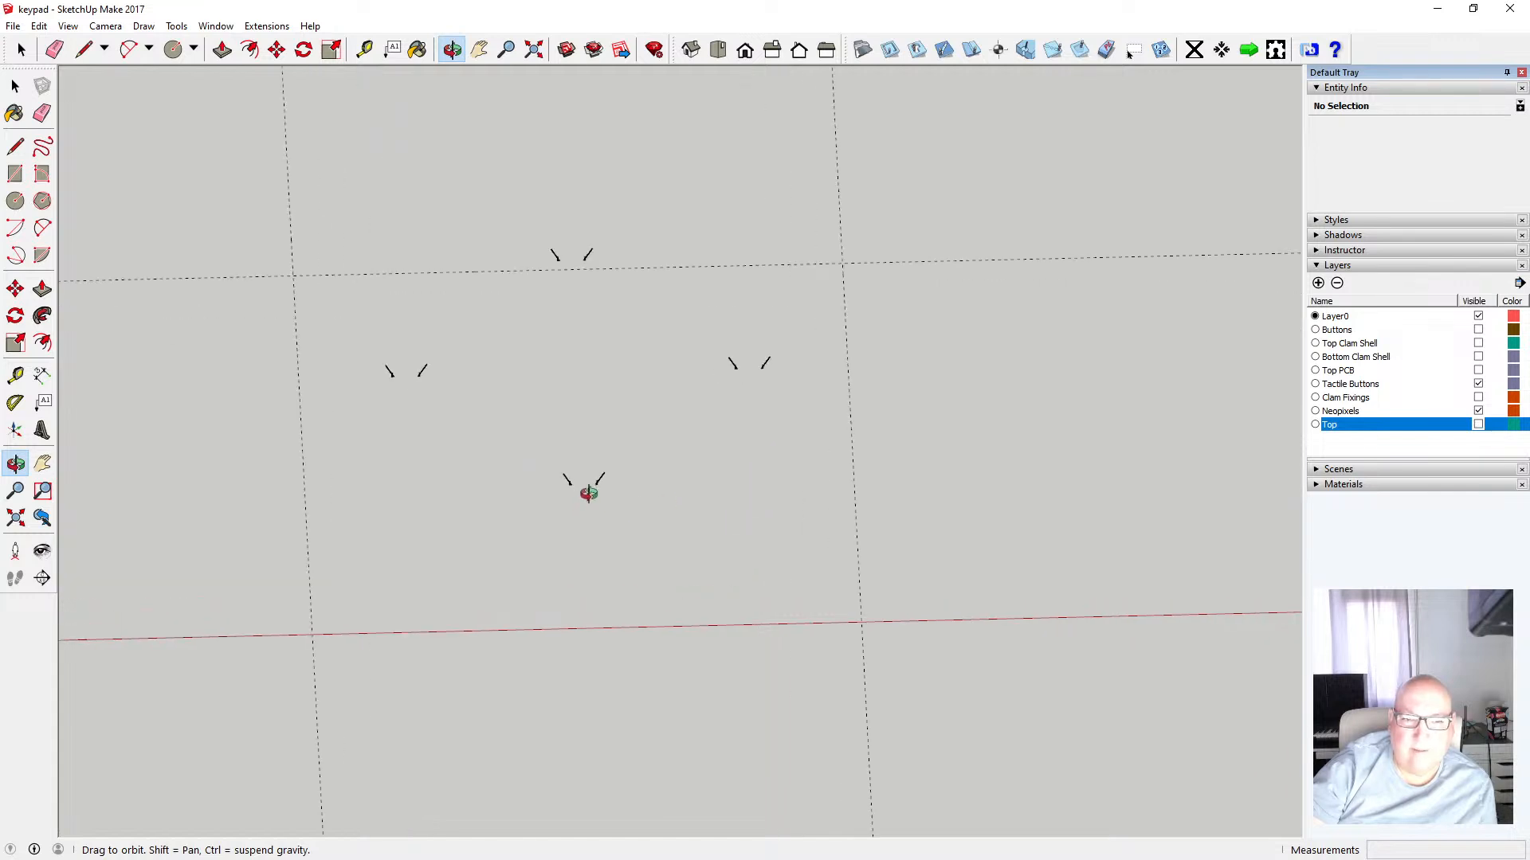
left_click(15, 86)
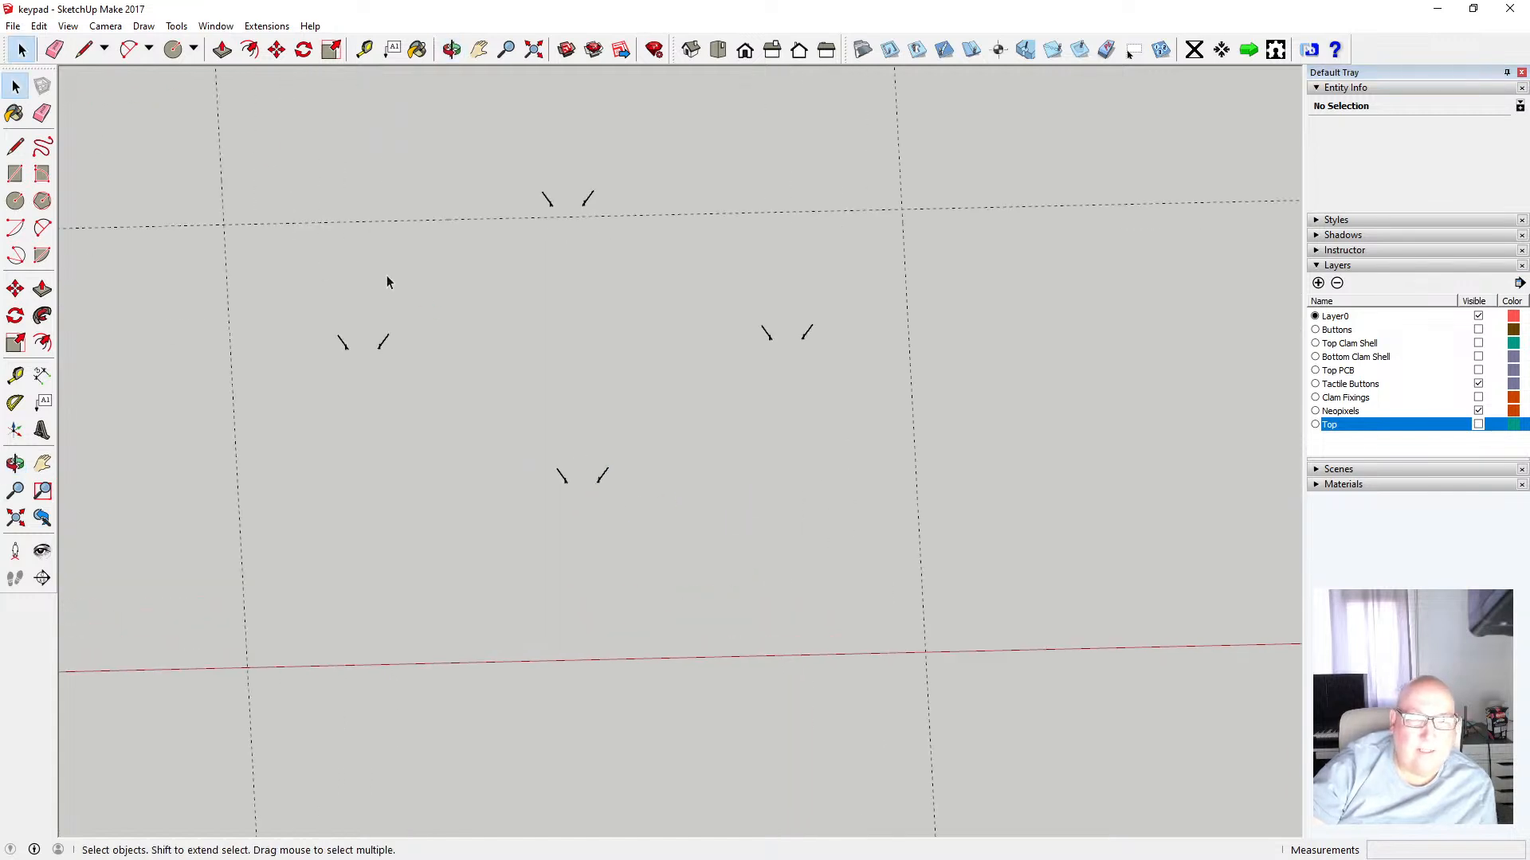
scroll(389, 280, "up", 1)
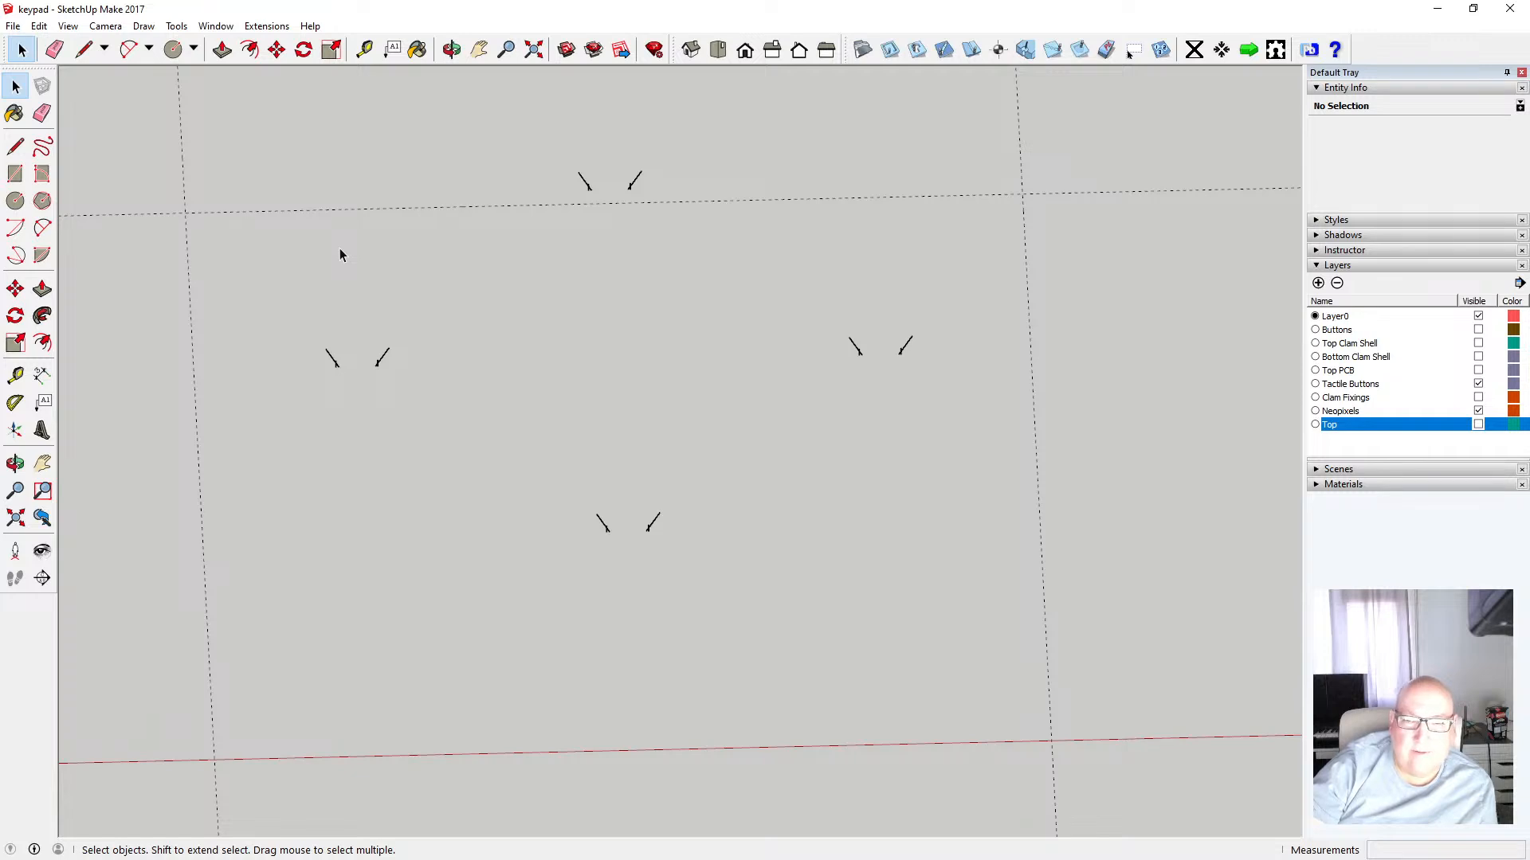
scroll(339, 252, "down", 1)
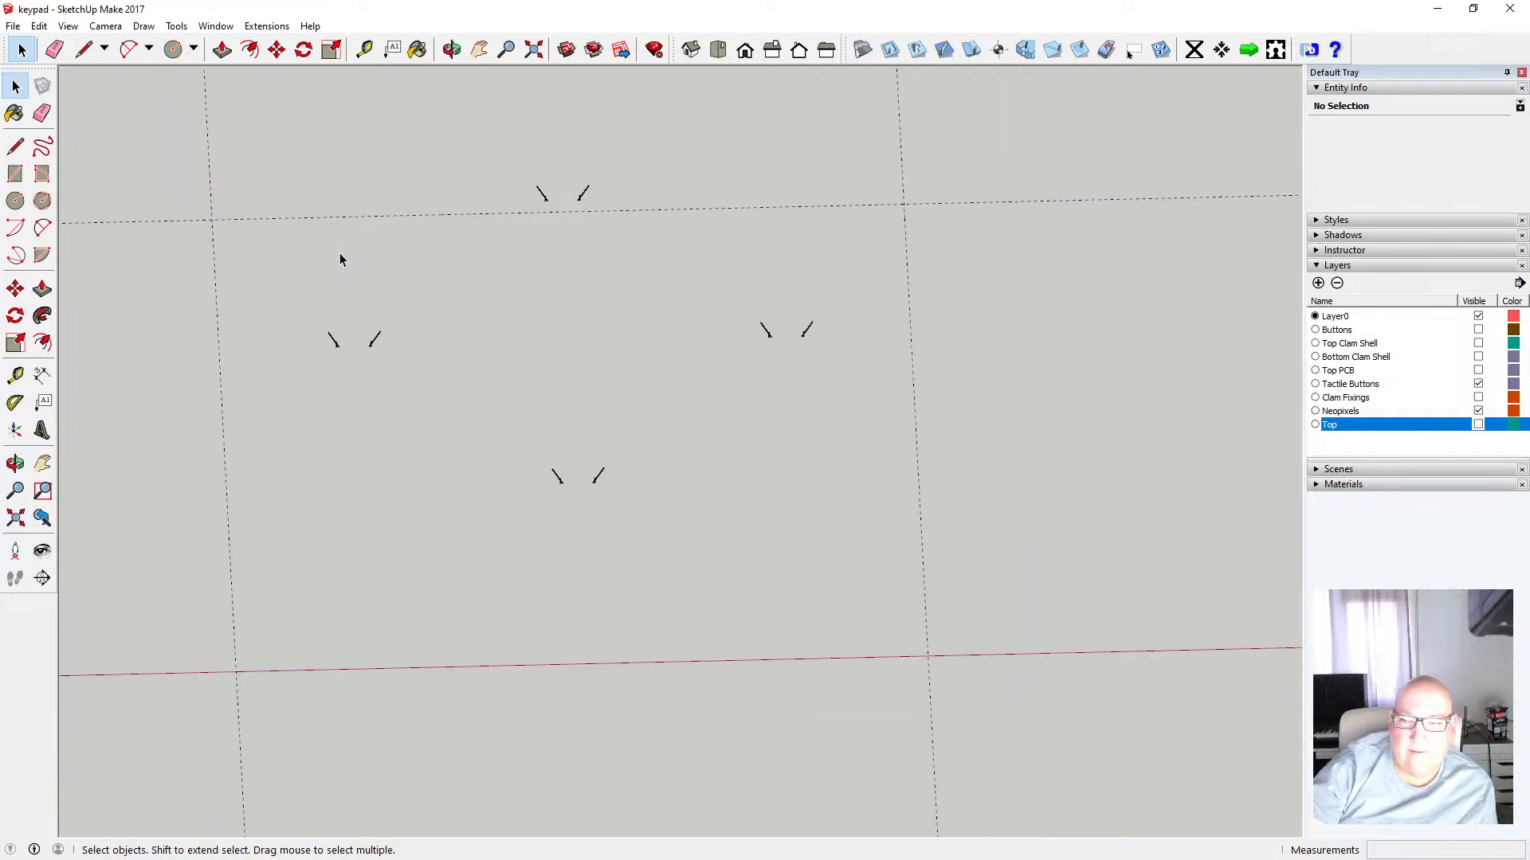
left_click(1479, 425)
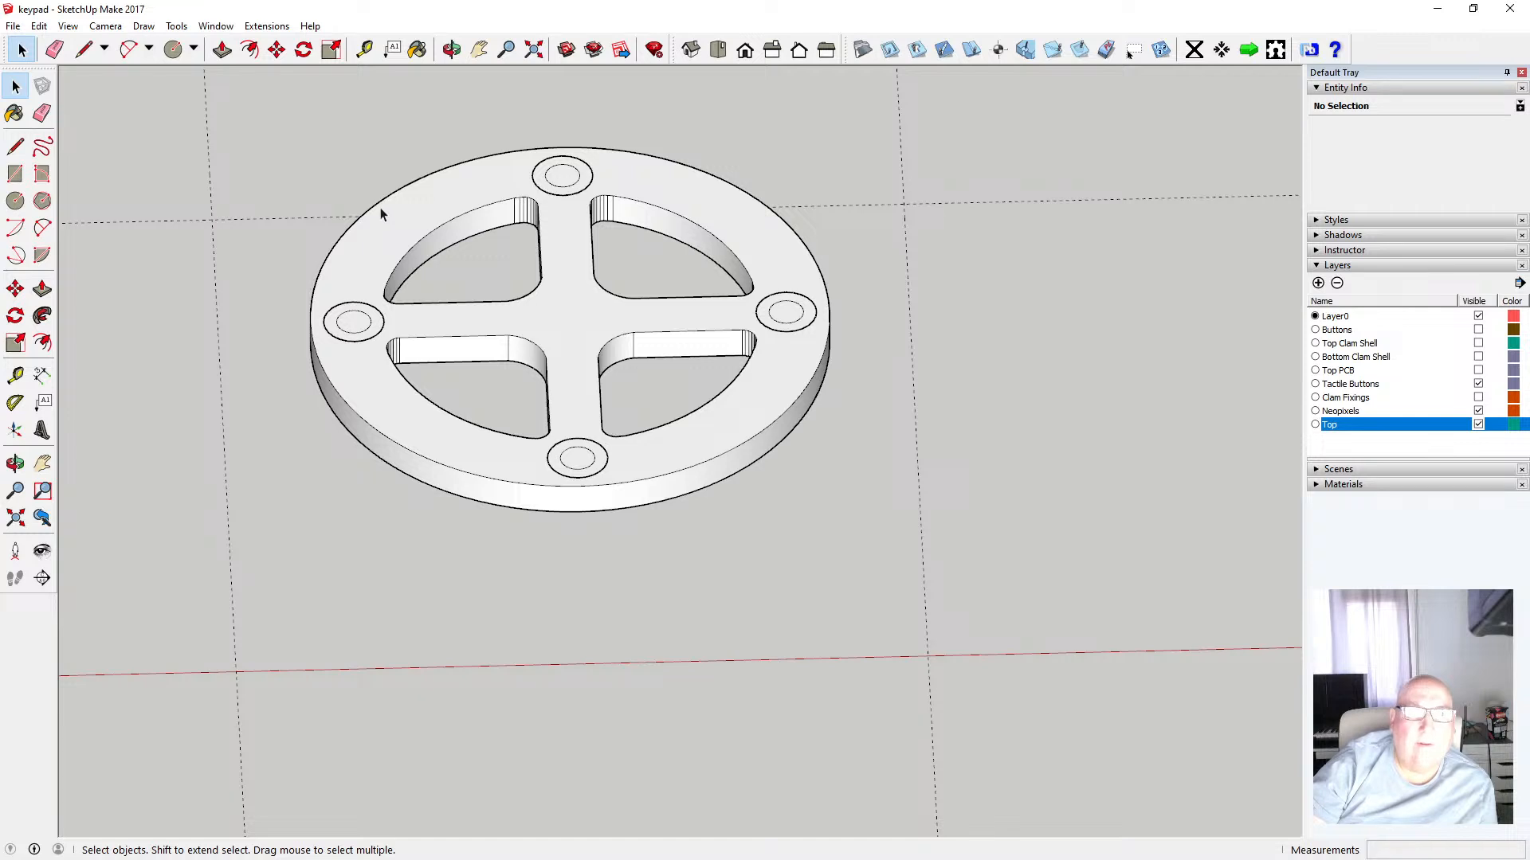
left_click(1479, 425)
Box-select around the leftover hole edges and pick a stray face to check its layer
left_click_drag(148, 115, 901, 572)
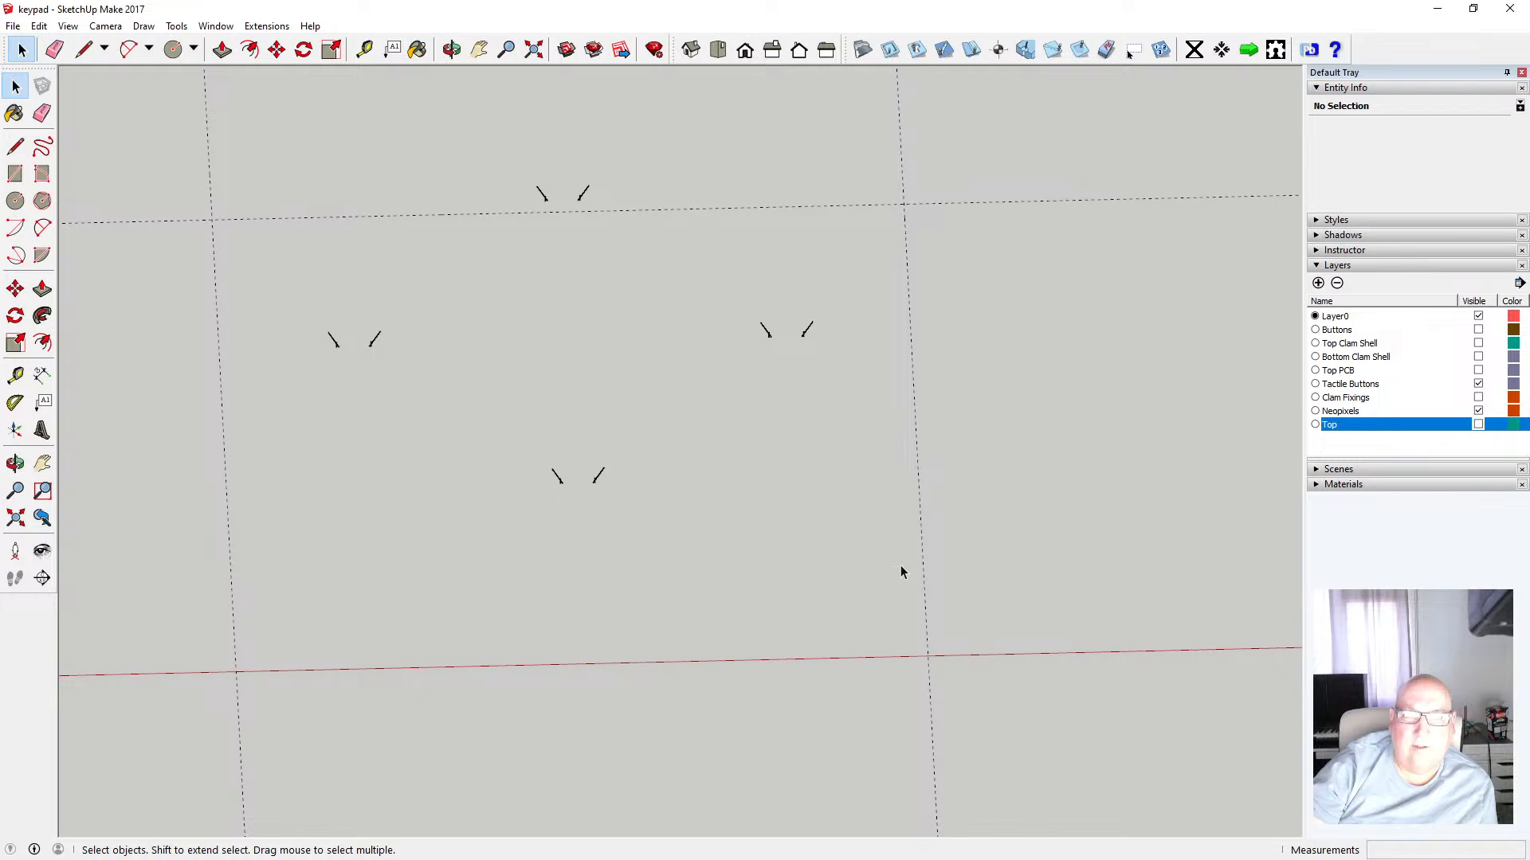
left_click(601, 479)
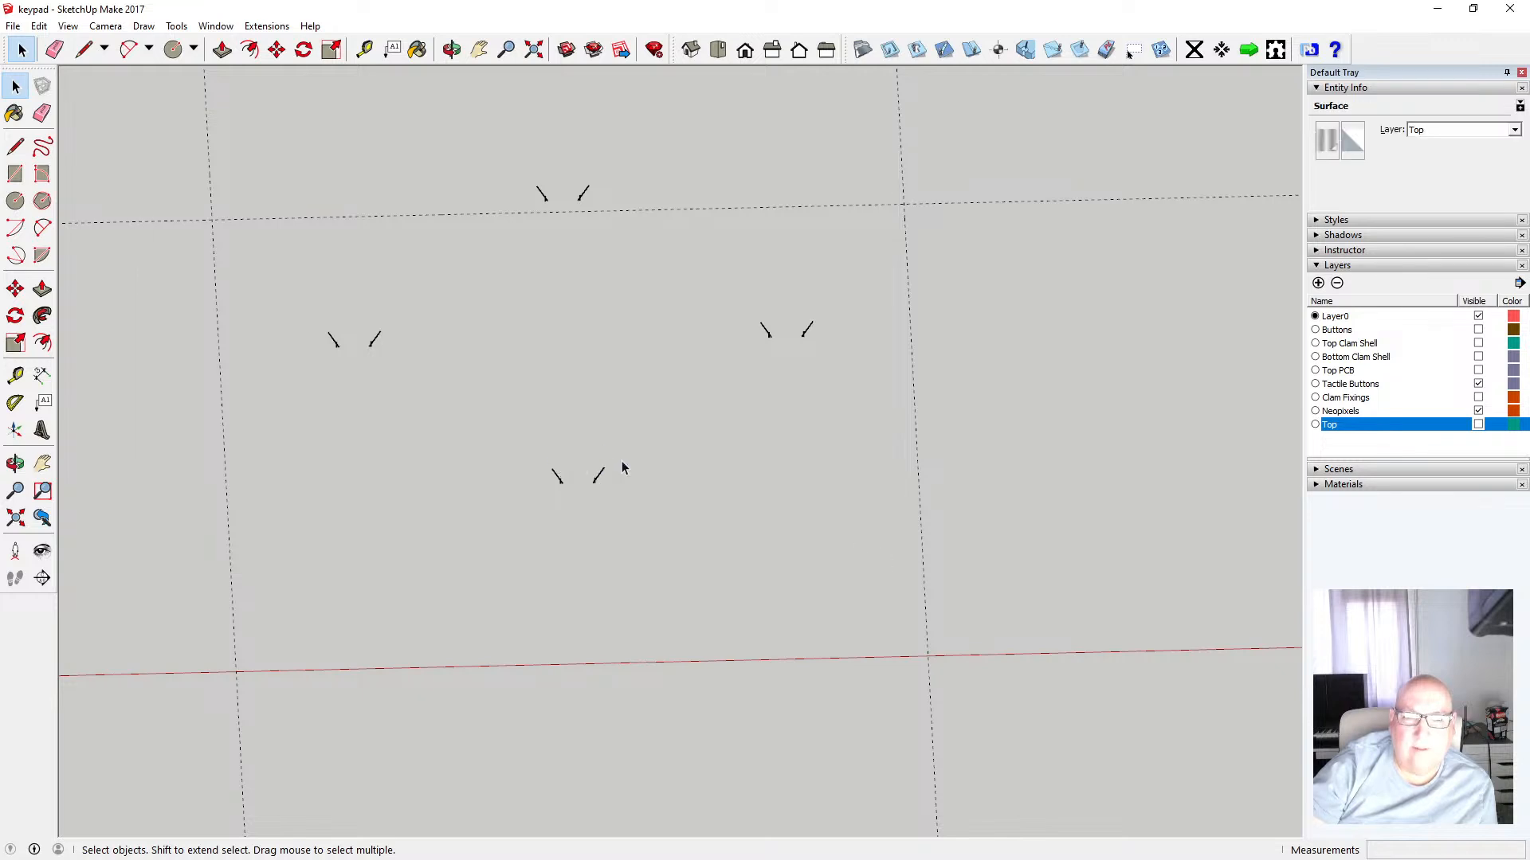
left_click(625, 468)
scroll(668, 396, "down", 3)
scroll(668, 399, "down", 2)
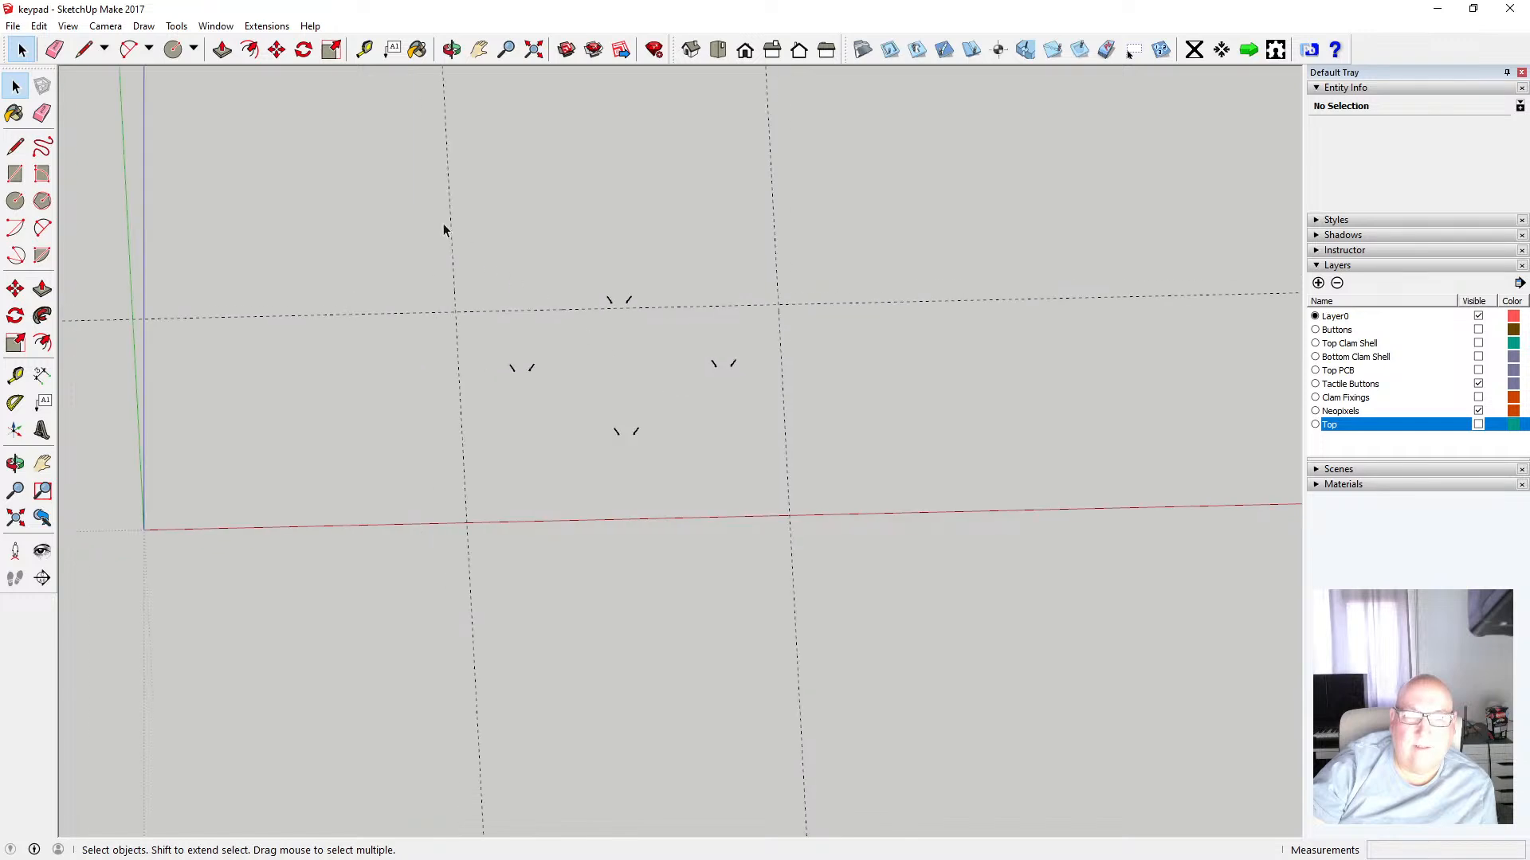
left_click_drag(369, 177, 853, 591)
scroll(797, 582, "down", 5)
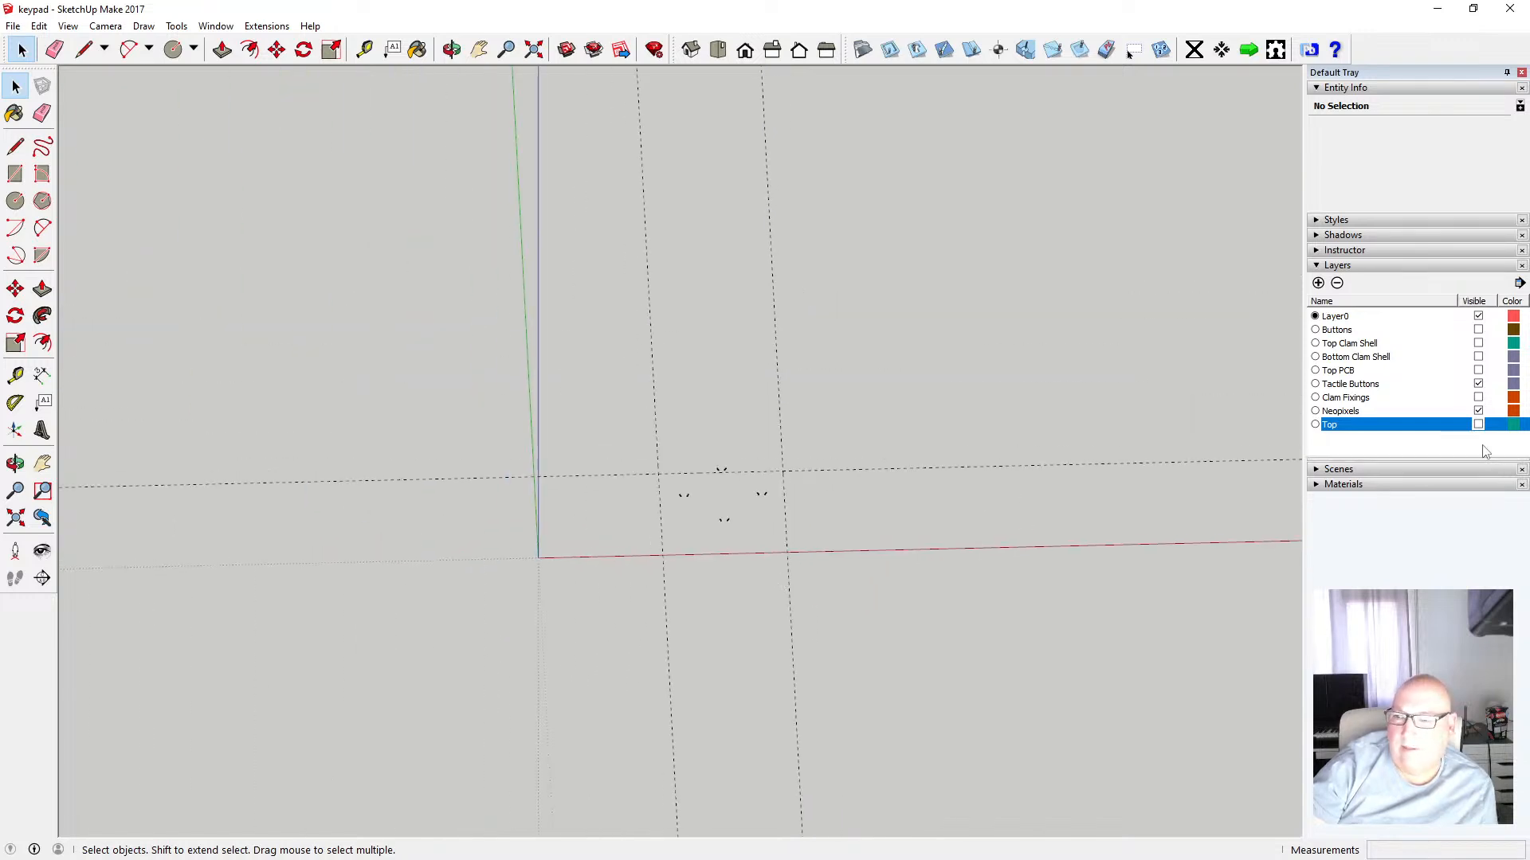
Show the Top layer, select the whole disc, assign it to the Top layer and hide it again
left_click(1478, 425)
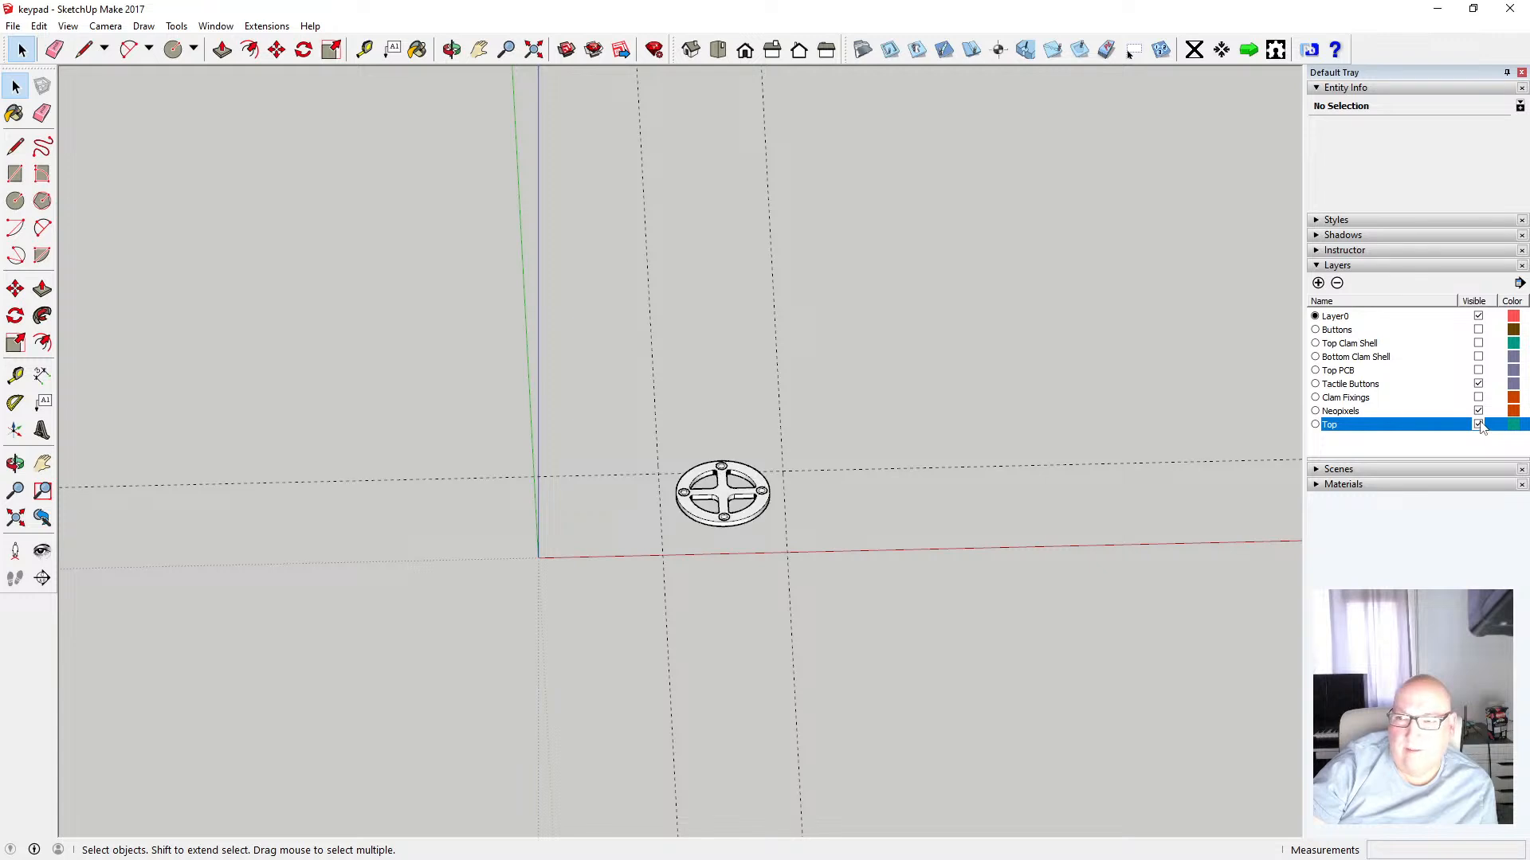
left_click_drag(611, 415, 834, 624)
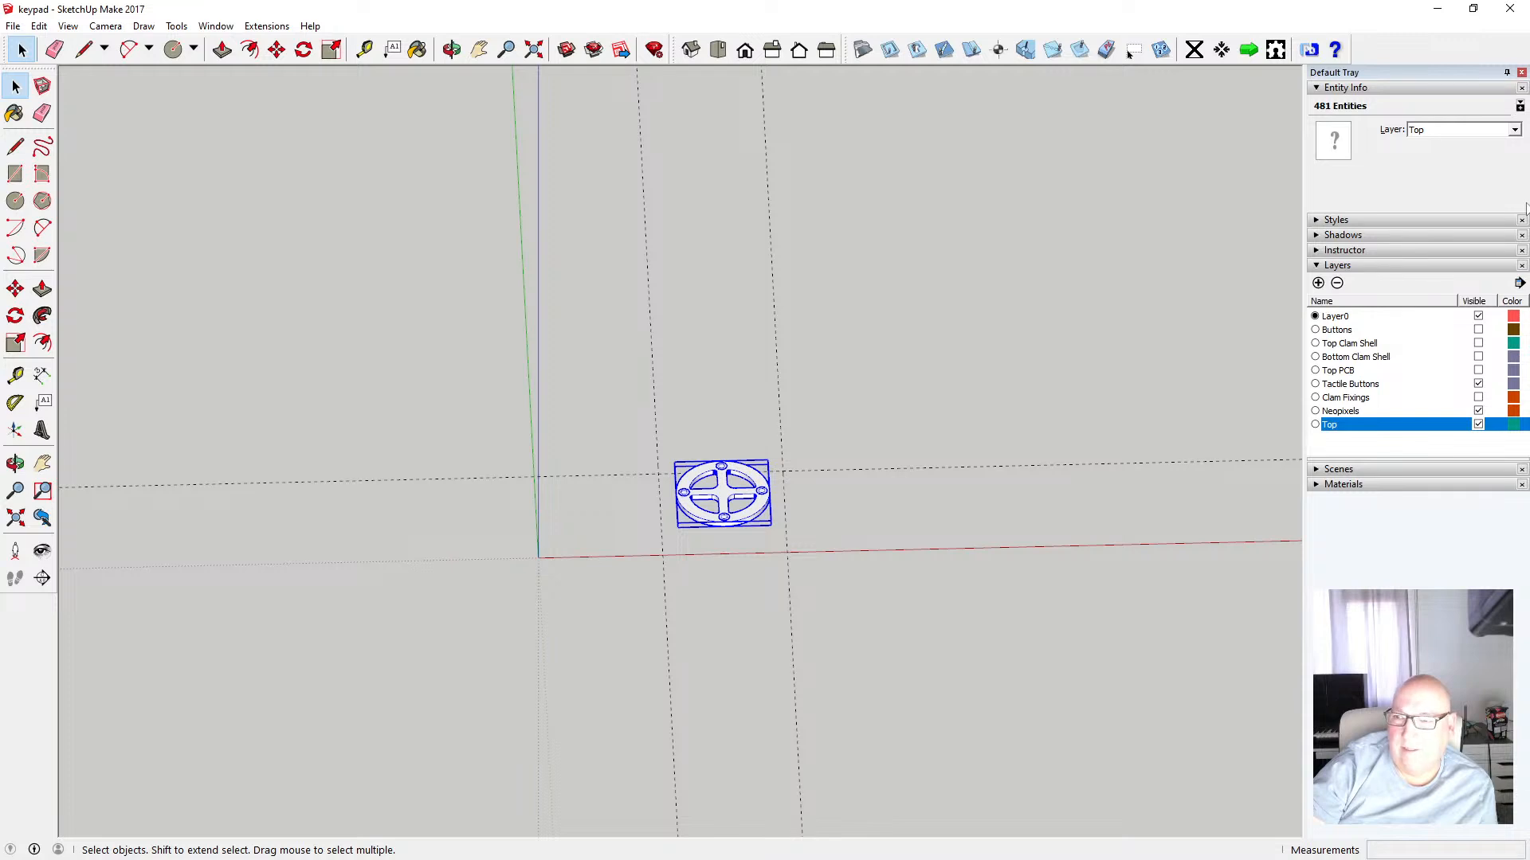
left_click(1513, 130)
left_click(1450, 207)
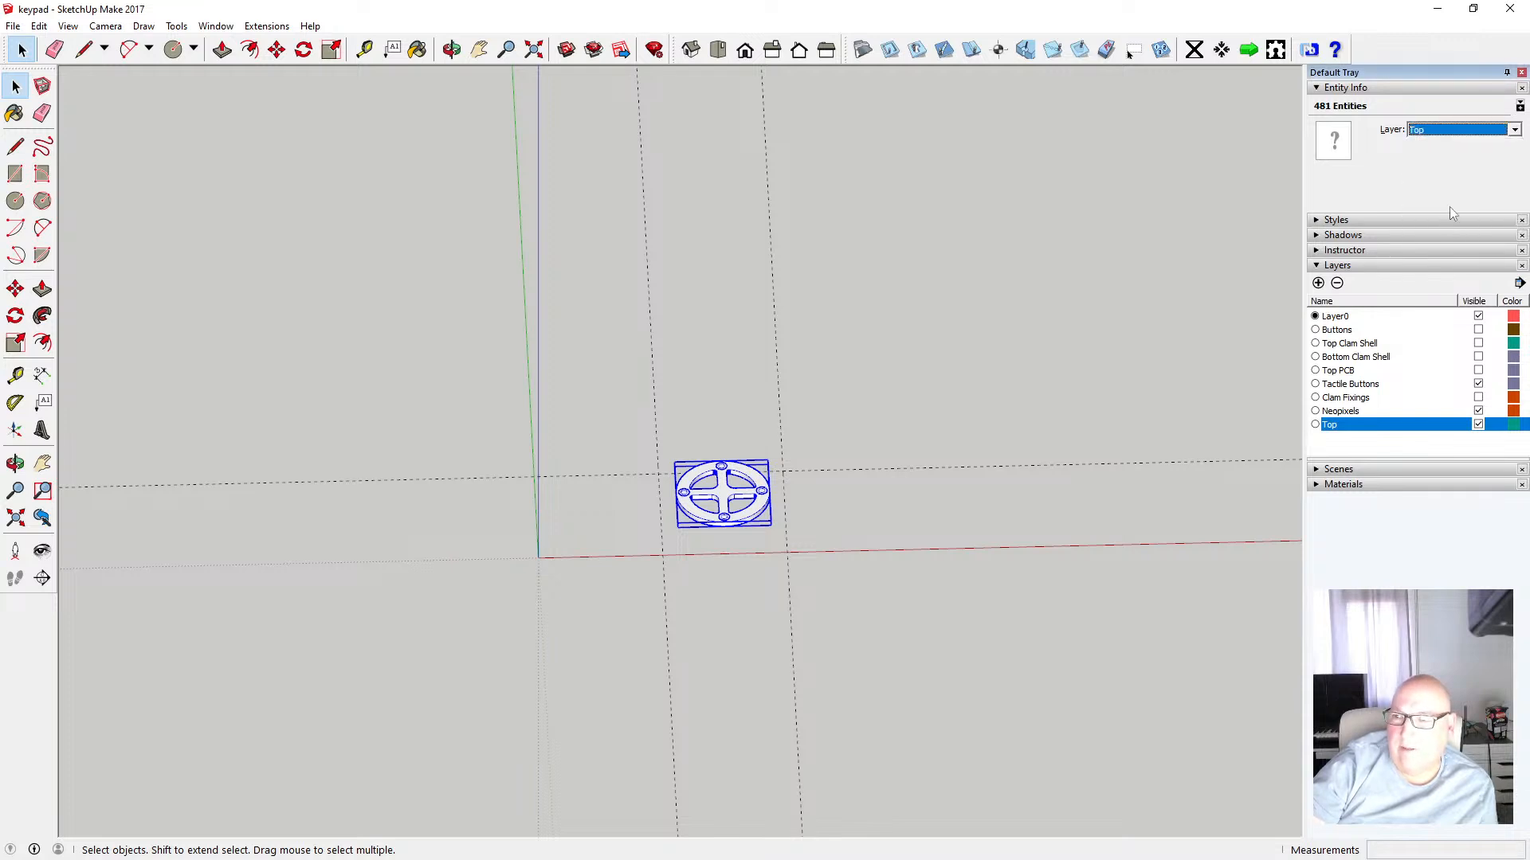
left_click(1478, 424)
Toggle the Top Clam Shell layer and select the stray hole faces among the remaining edges
left_click(1478, 343)
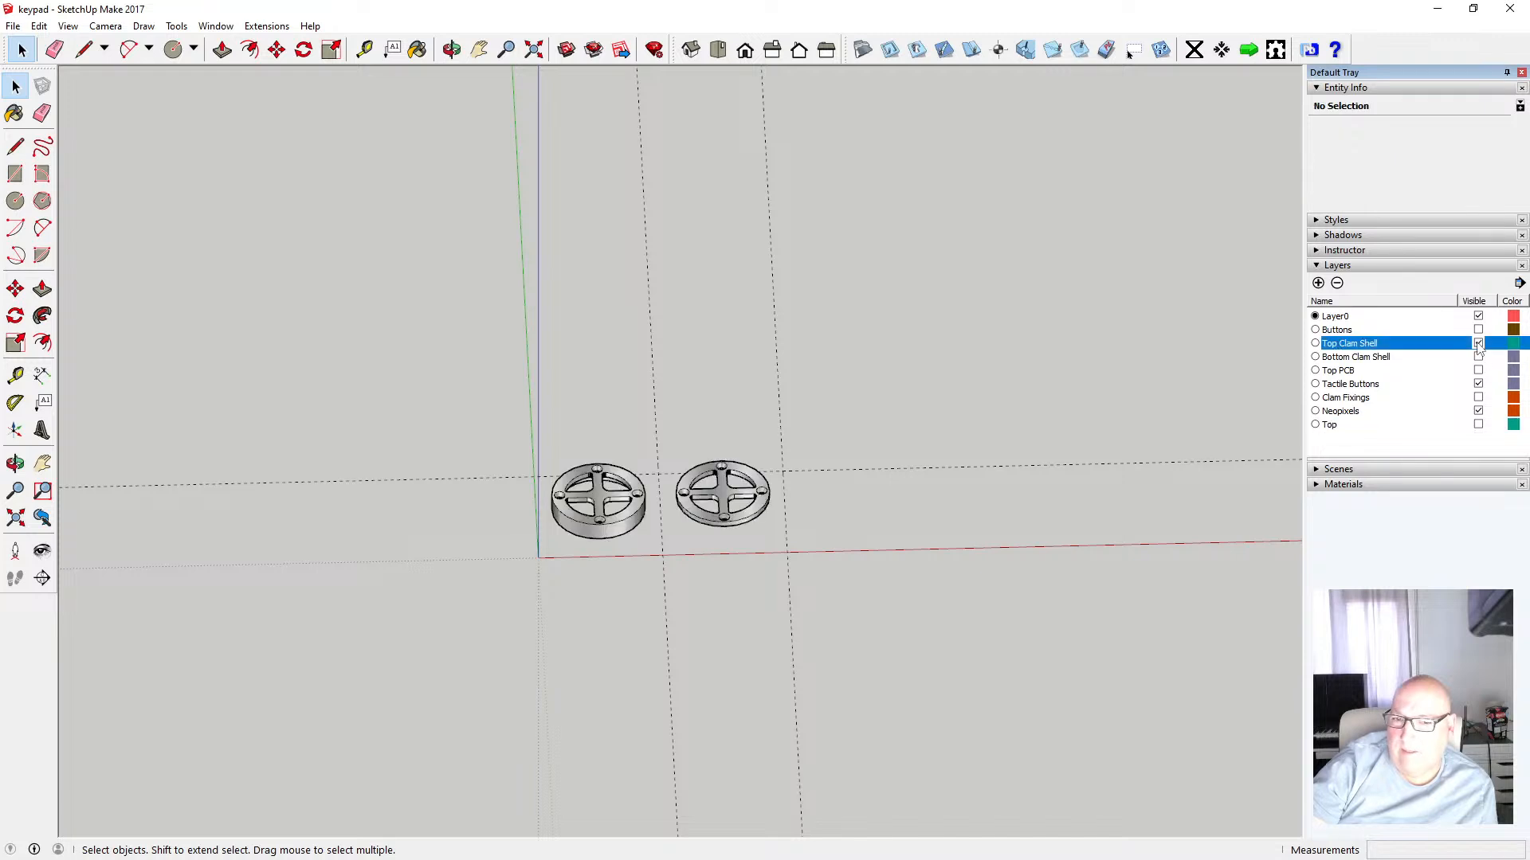
left_click(1478, 344)
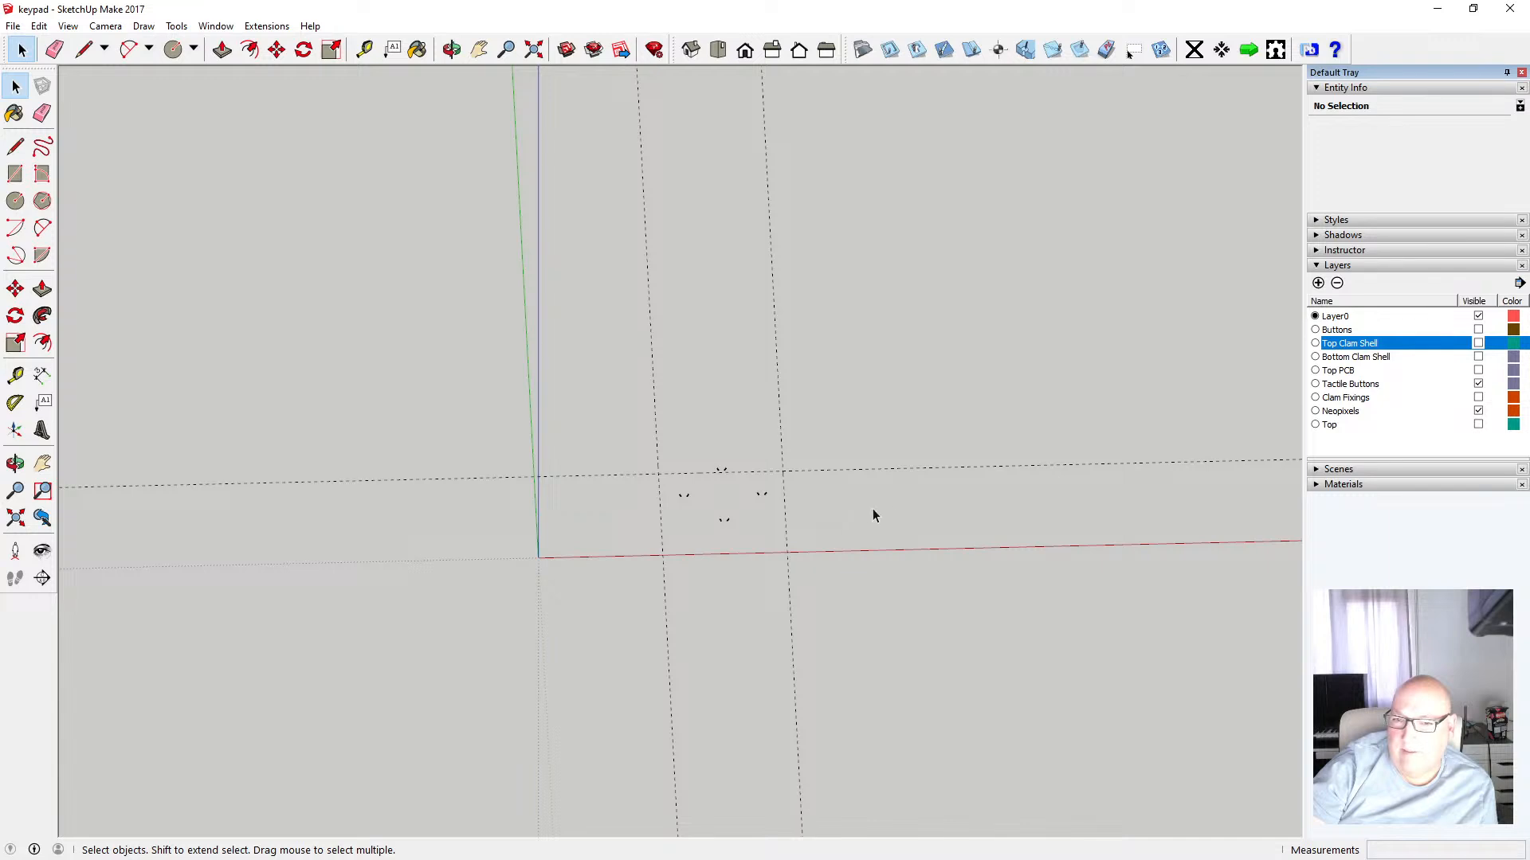
scroll(716, 506, "up", 3)
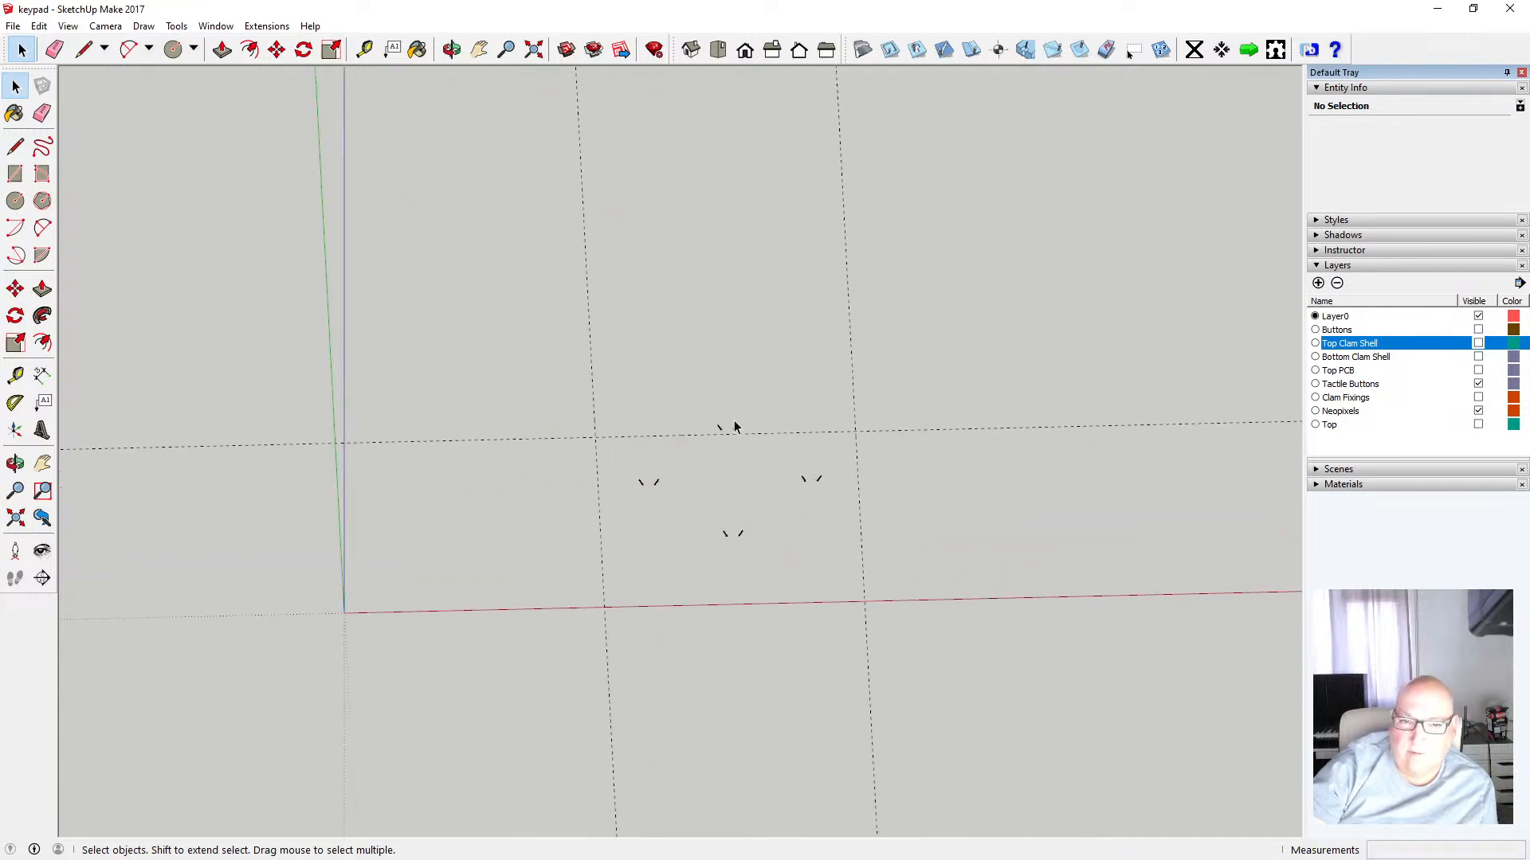
left_click_drag(574, 393, 822, 592)
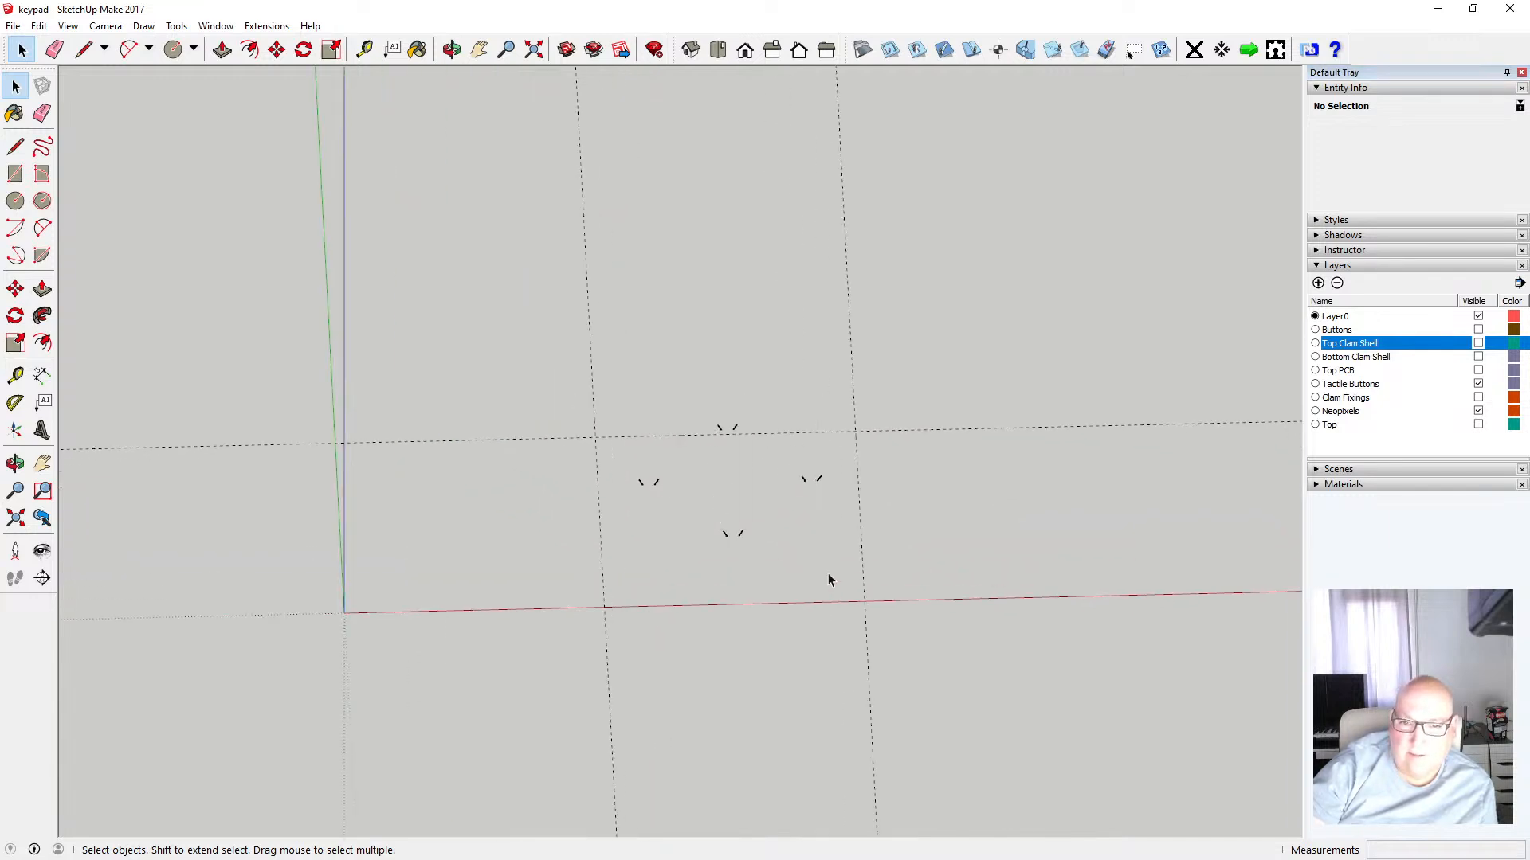
left_click(741, 534)
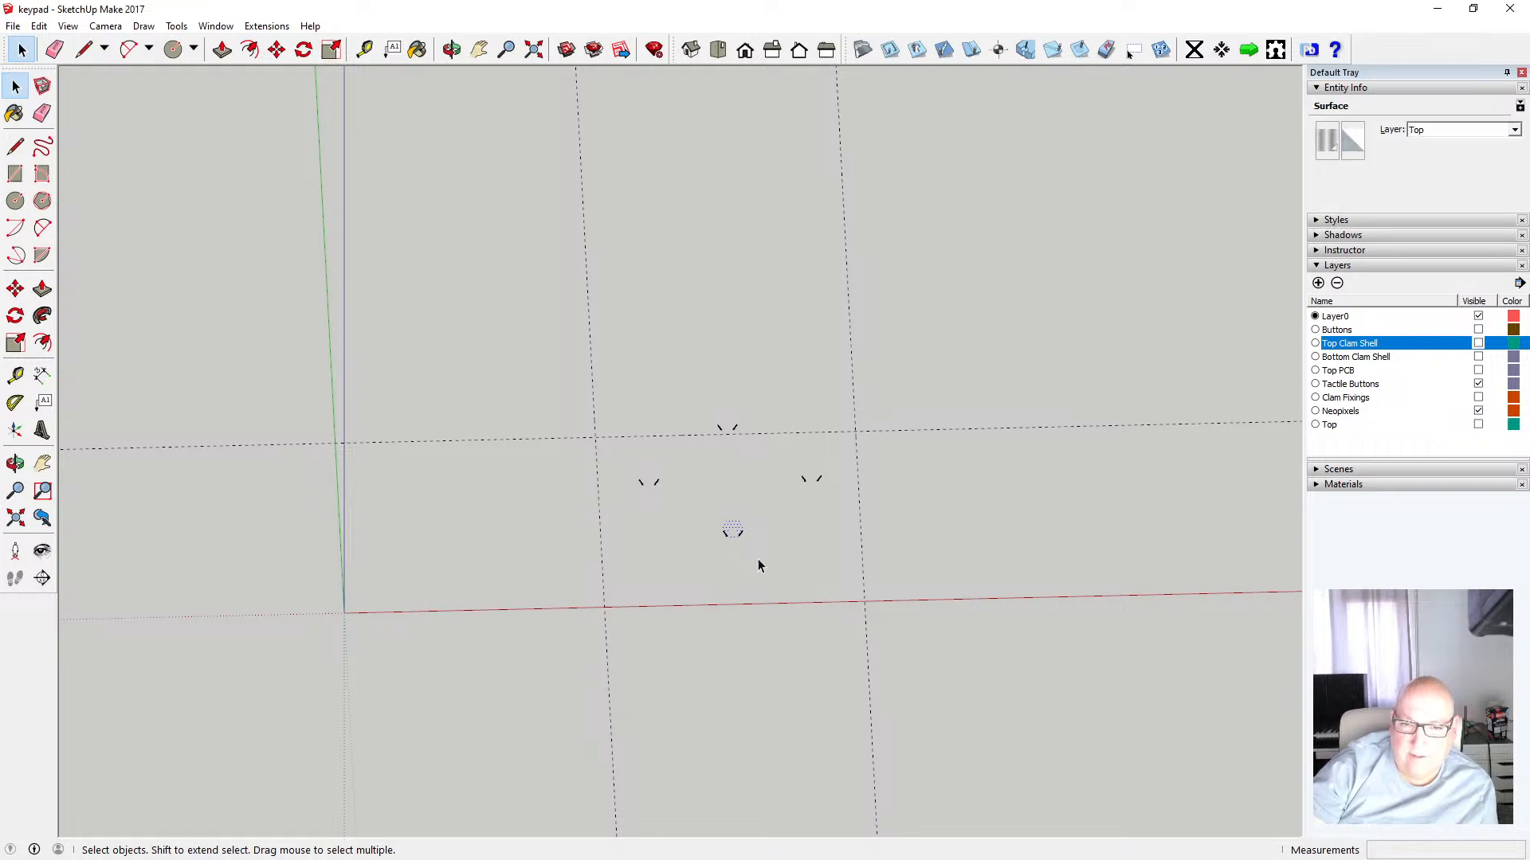
left_click(800, 599)
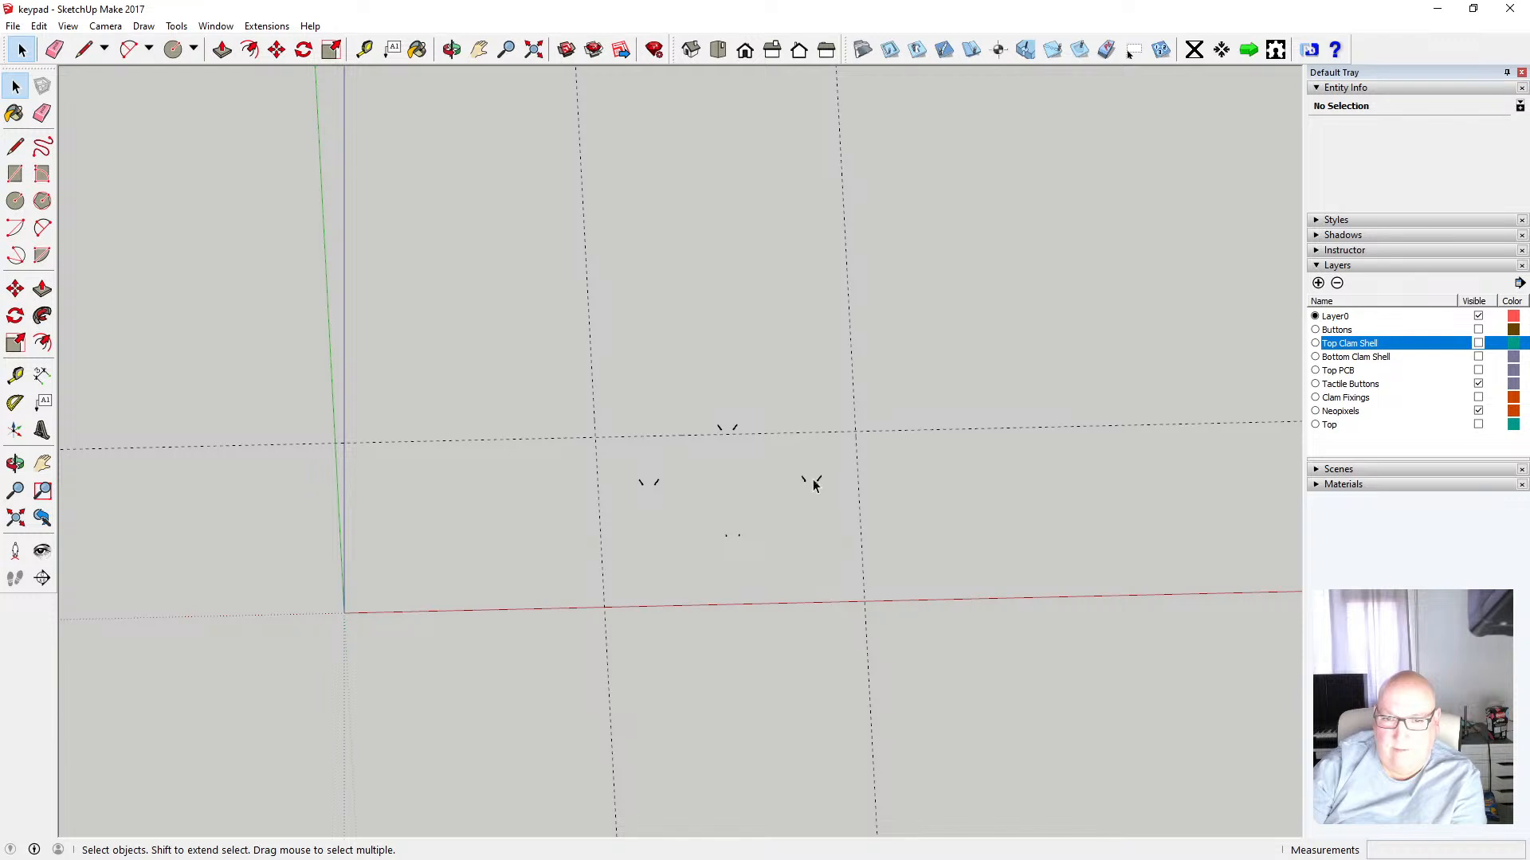
left_click_drag(633, 403, 896, 632)
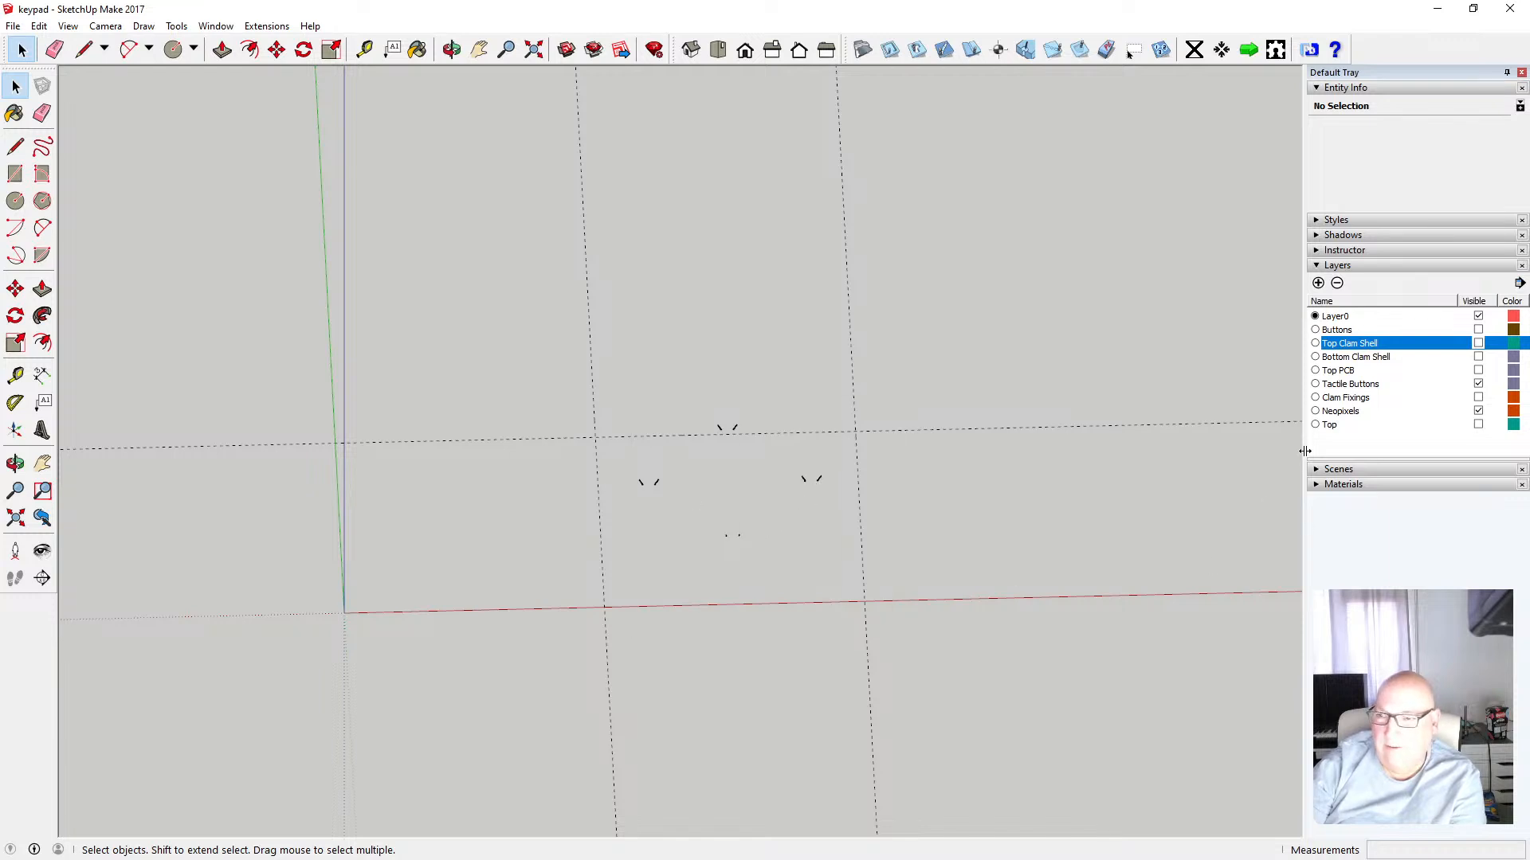
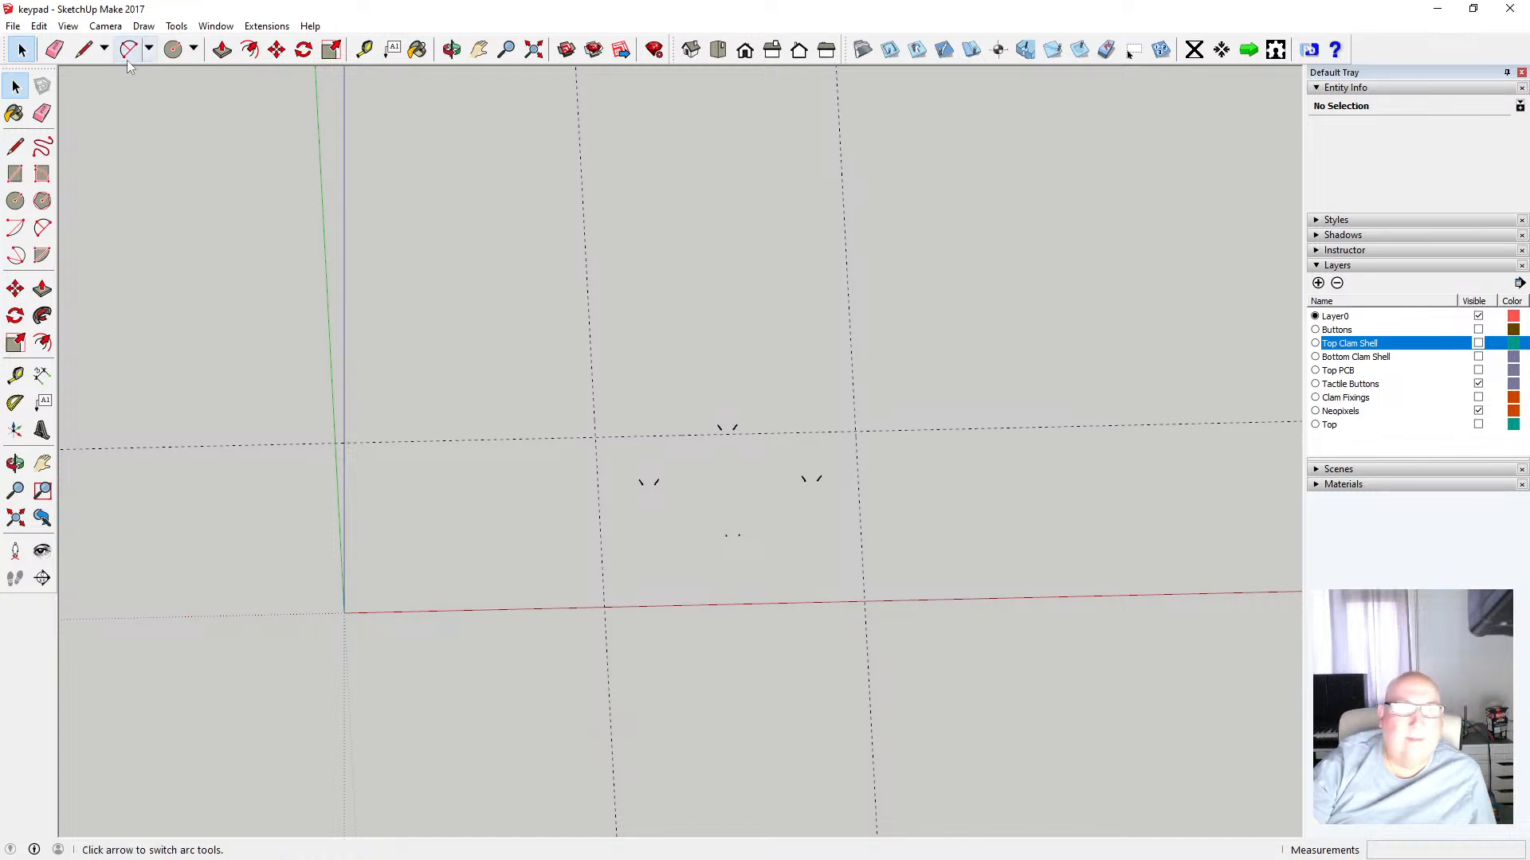
Undo the last edit in the model
left_click(39, 26)
left_click(80, 45)
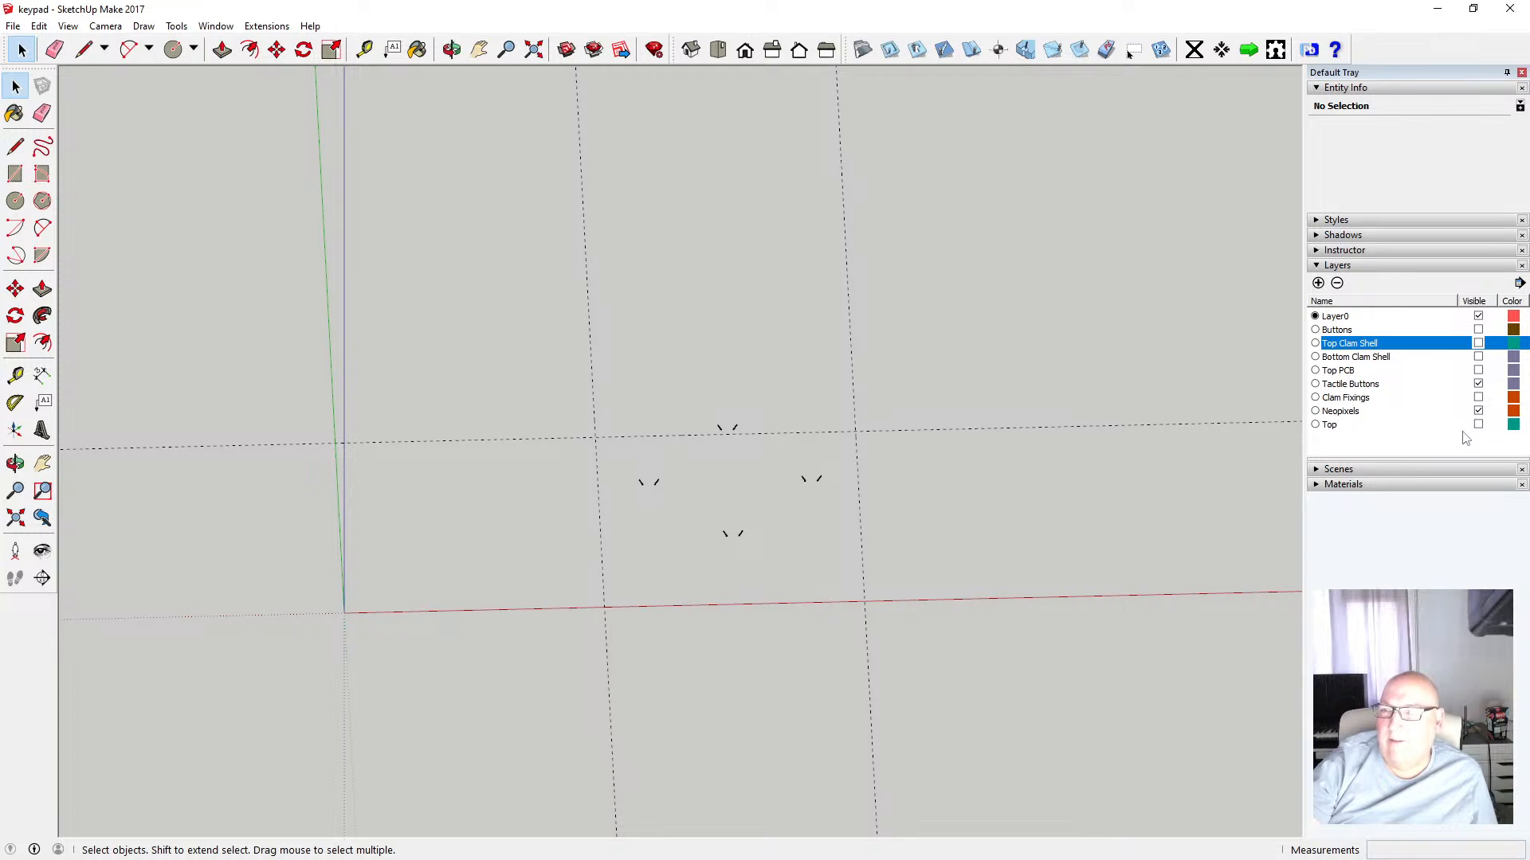
scroll(574, 500, "down", 3)
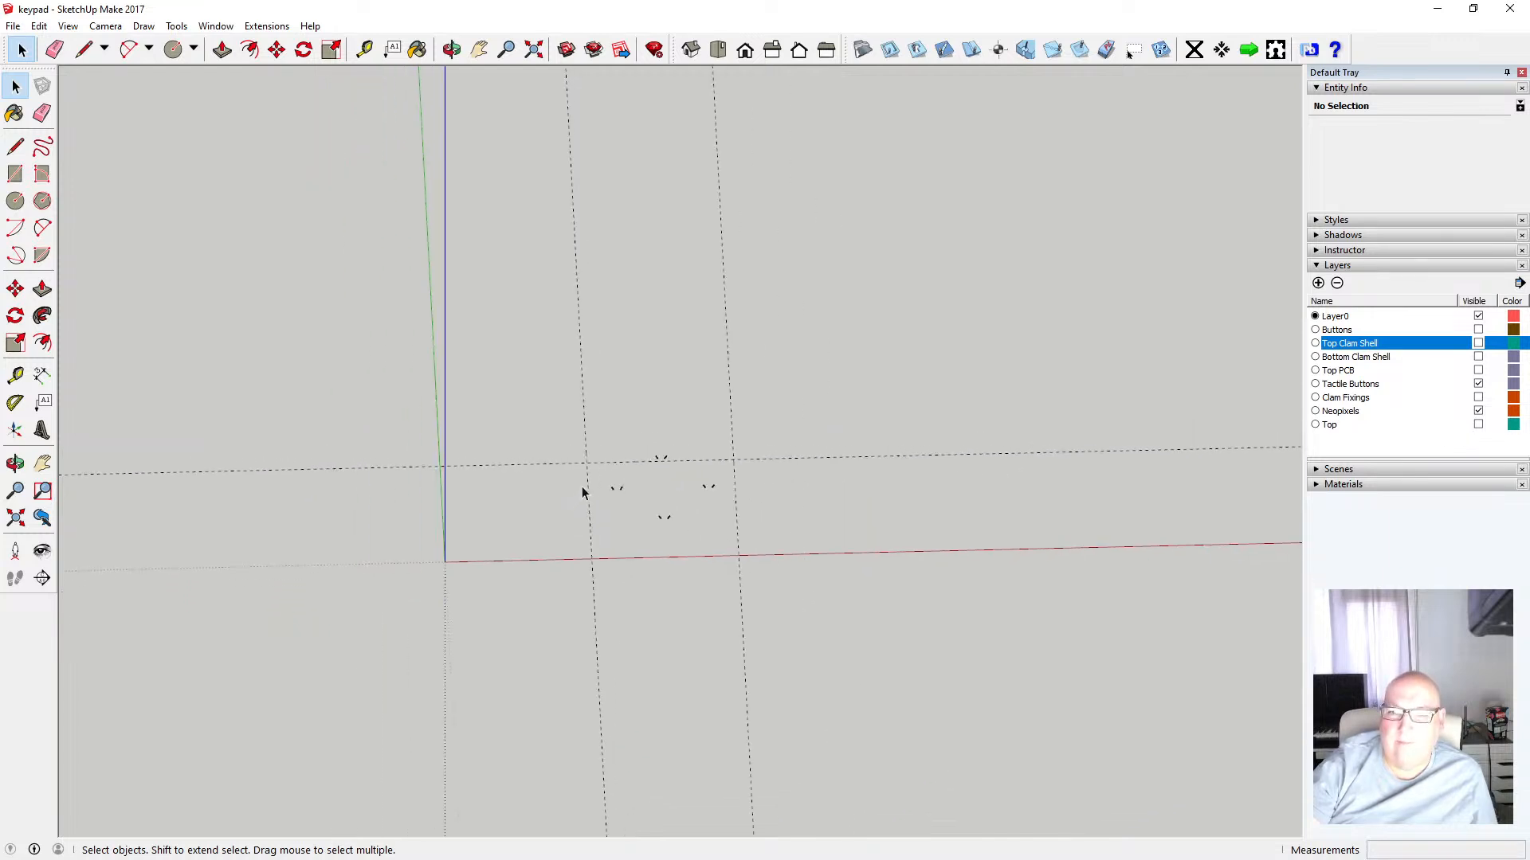
scroll(776, 501, "up", 3)
scroll(724, 438, "up", 4)
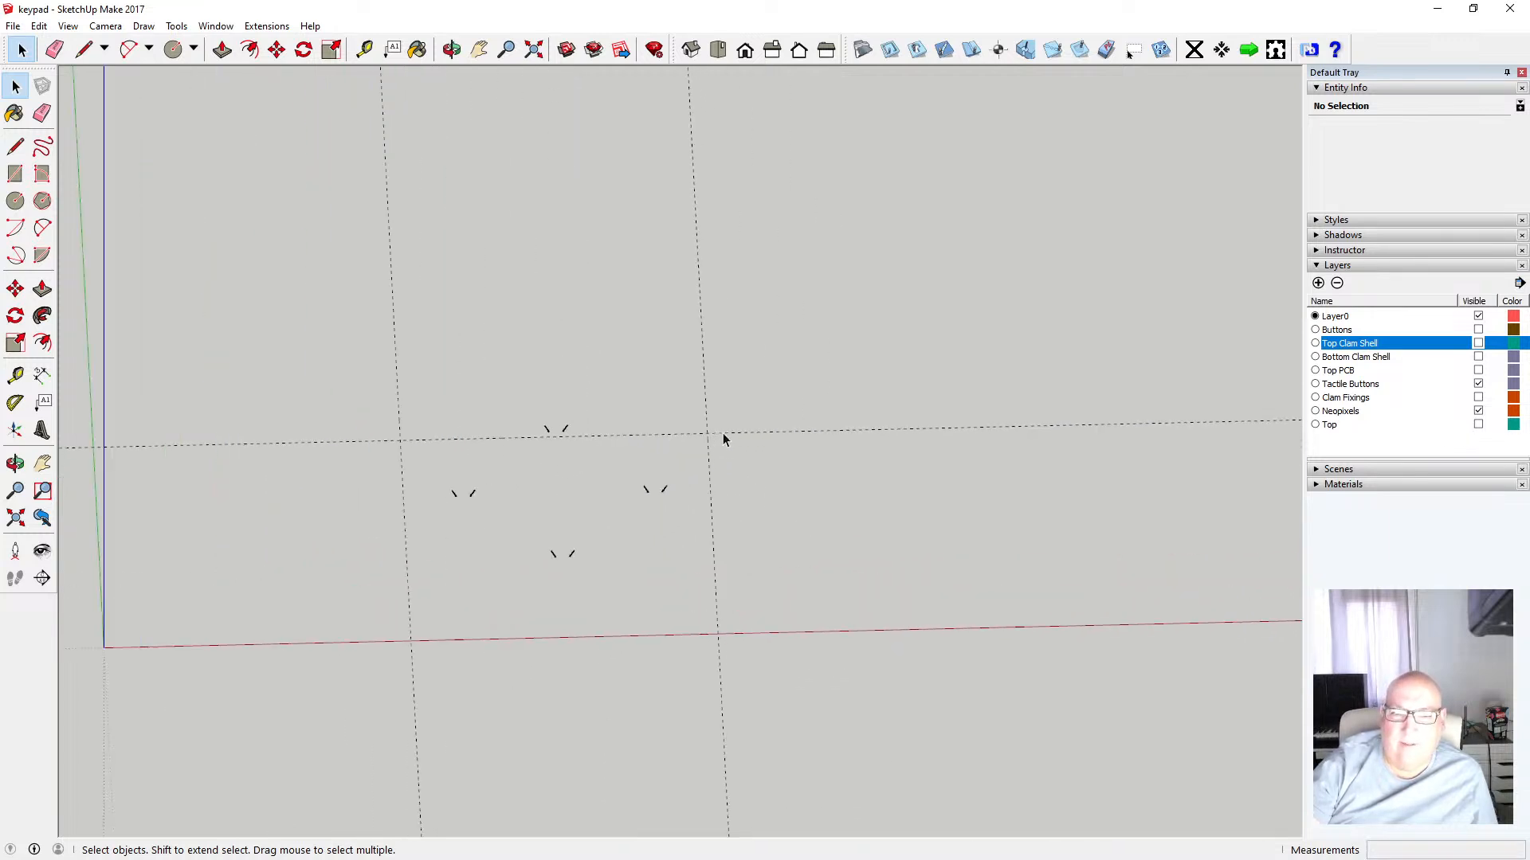
scroll(725, 430, "down", 3)
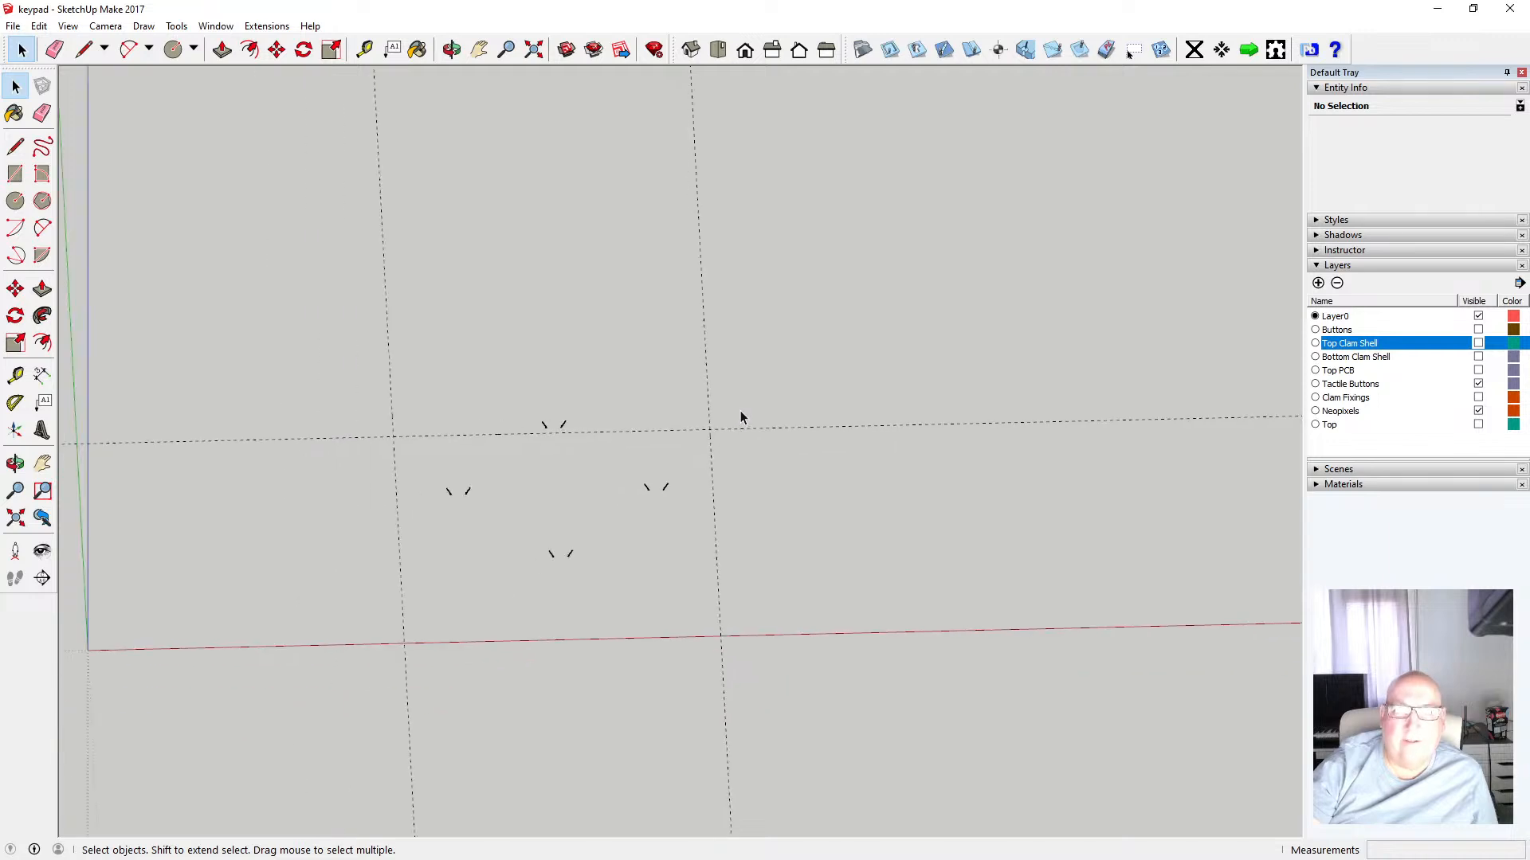
Create a guide line 80 mm from the vertical guide with the Tape Measure
left_click(364, 49)
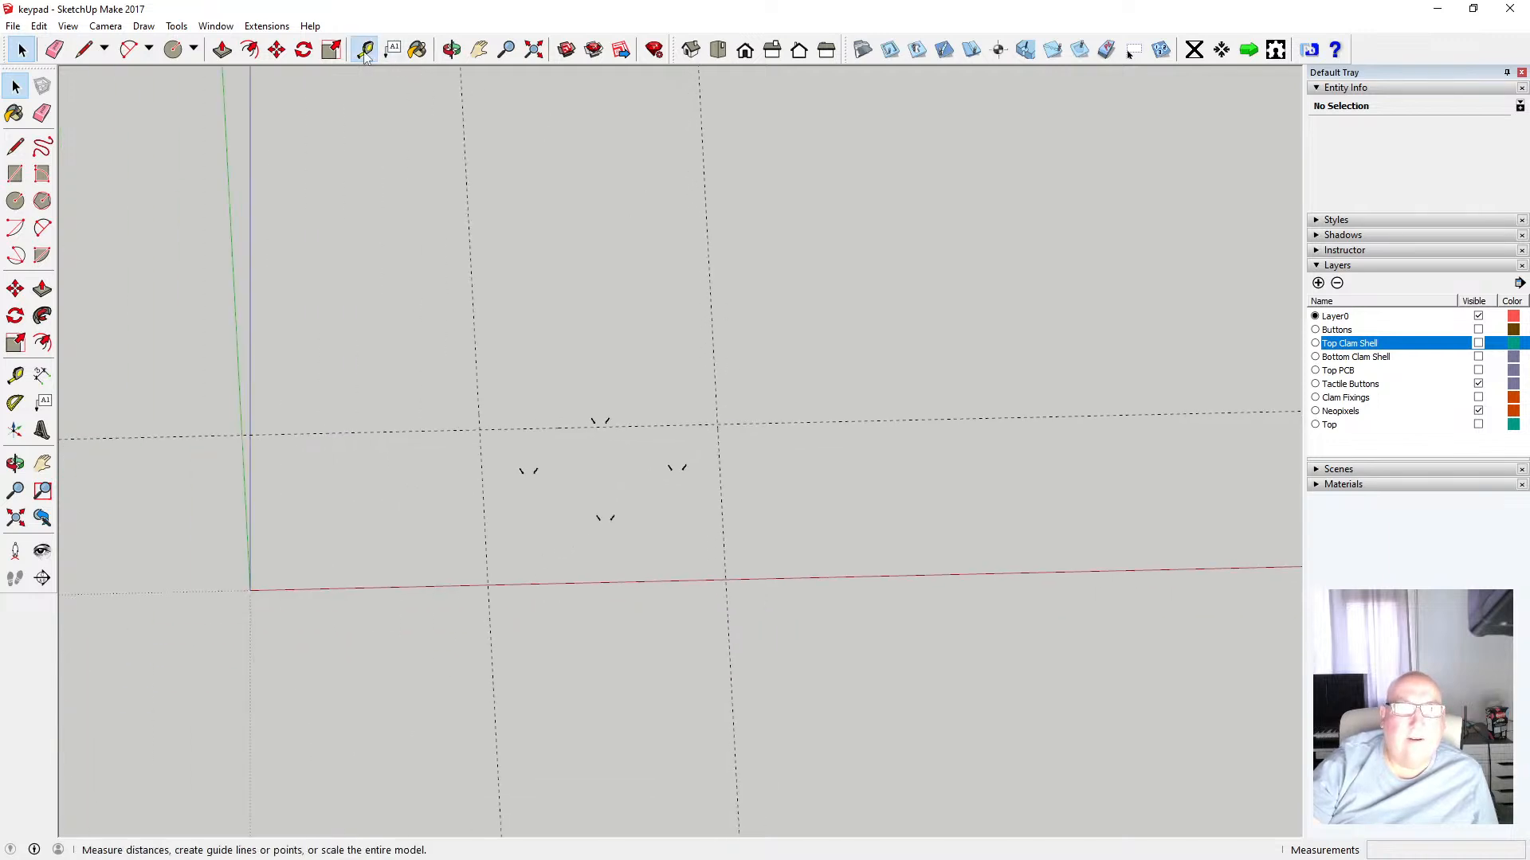
left_click(476, 378)
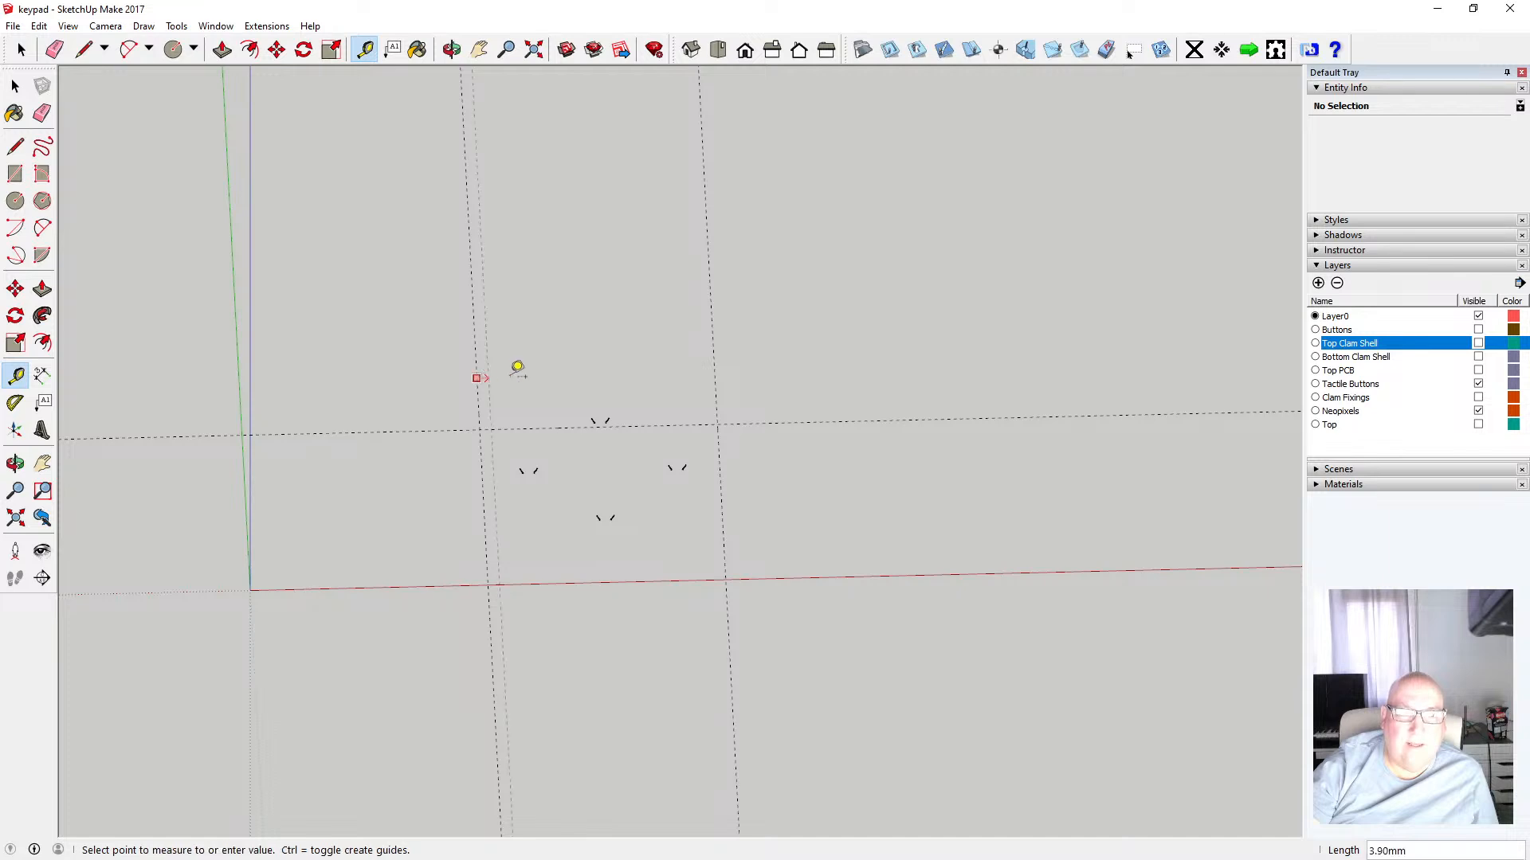
left_click(717, 368)
left_click(715, 383)
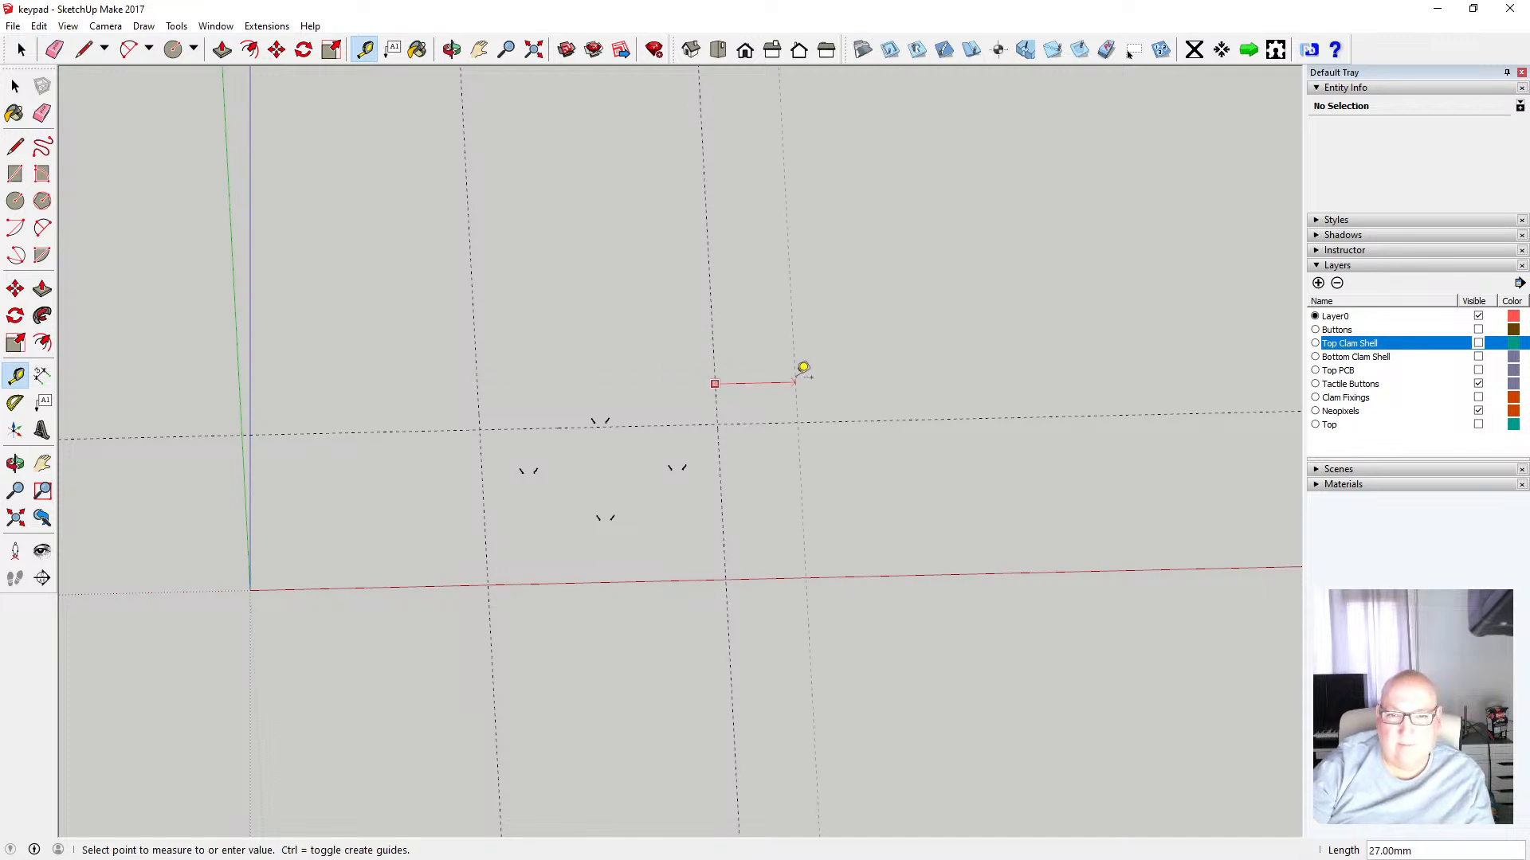
type("80")
key("Return")
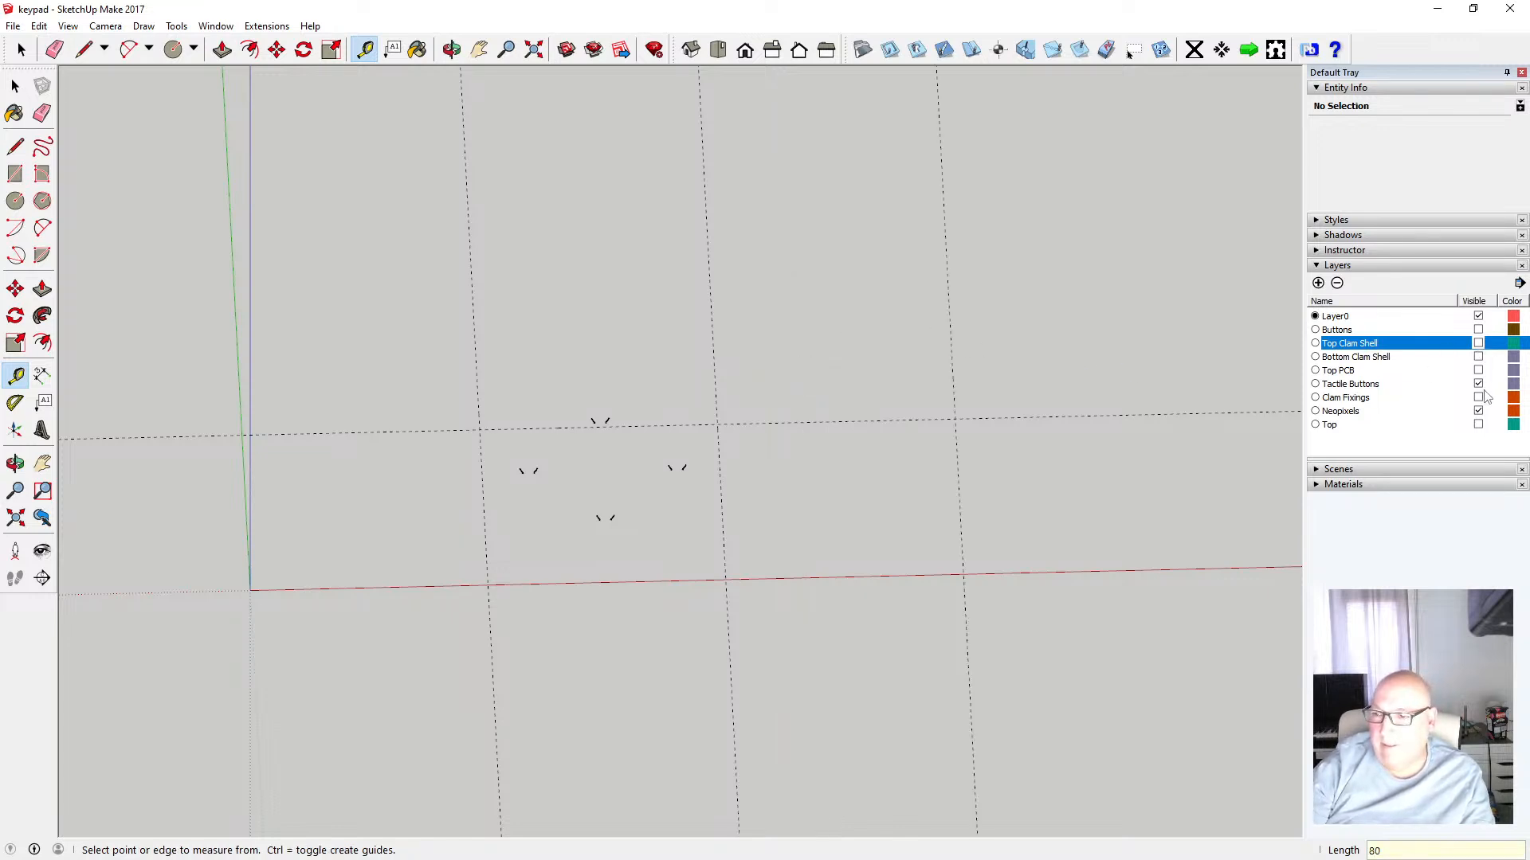
Show the Top layer and move the ring part 80 mm along the red axis
left_click(1478, 424)
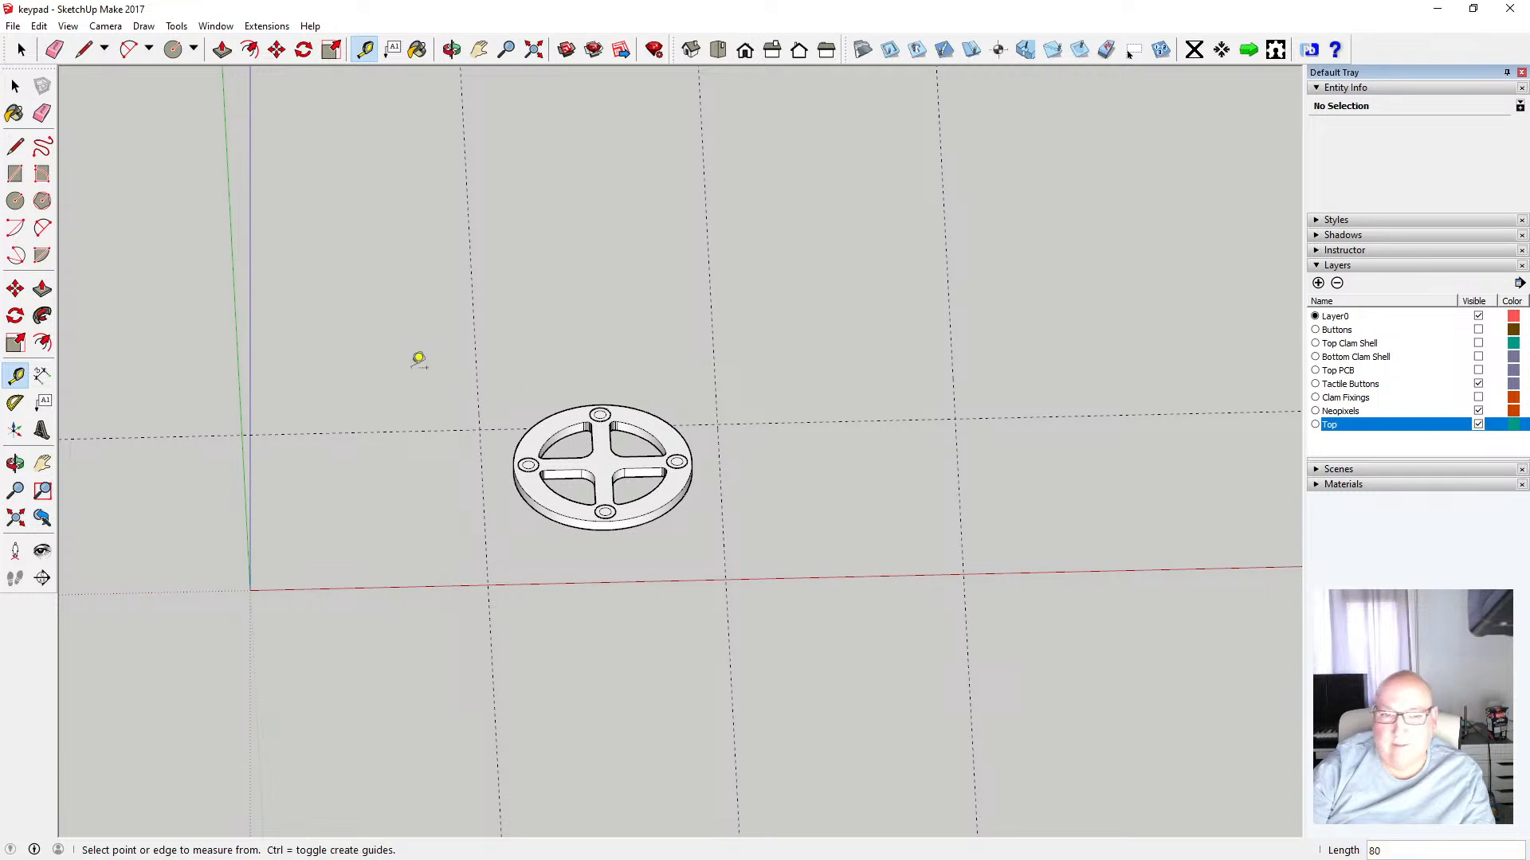
left_click(16, 86)
left_click_drag(475, 366, 717, 578)
key("m")
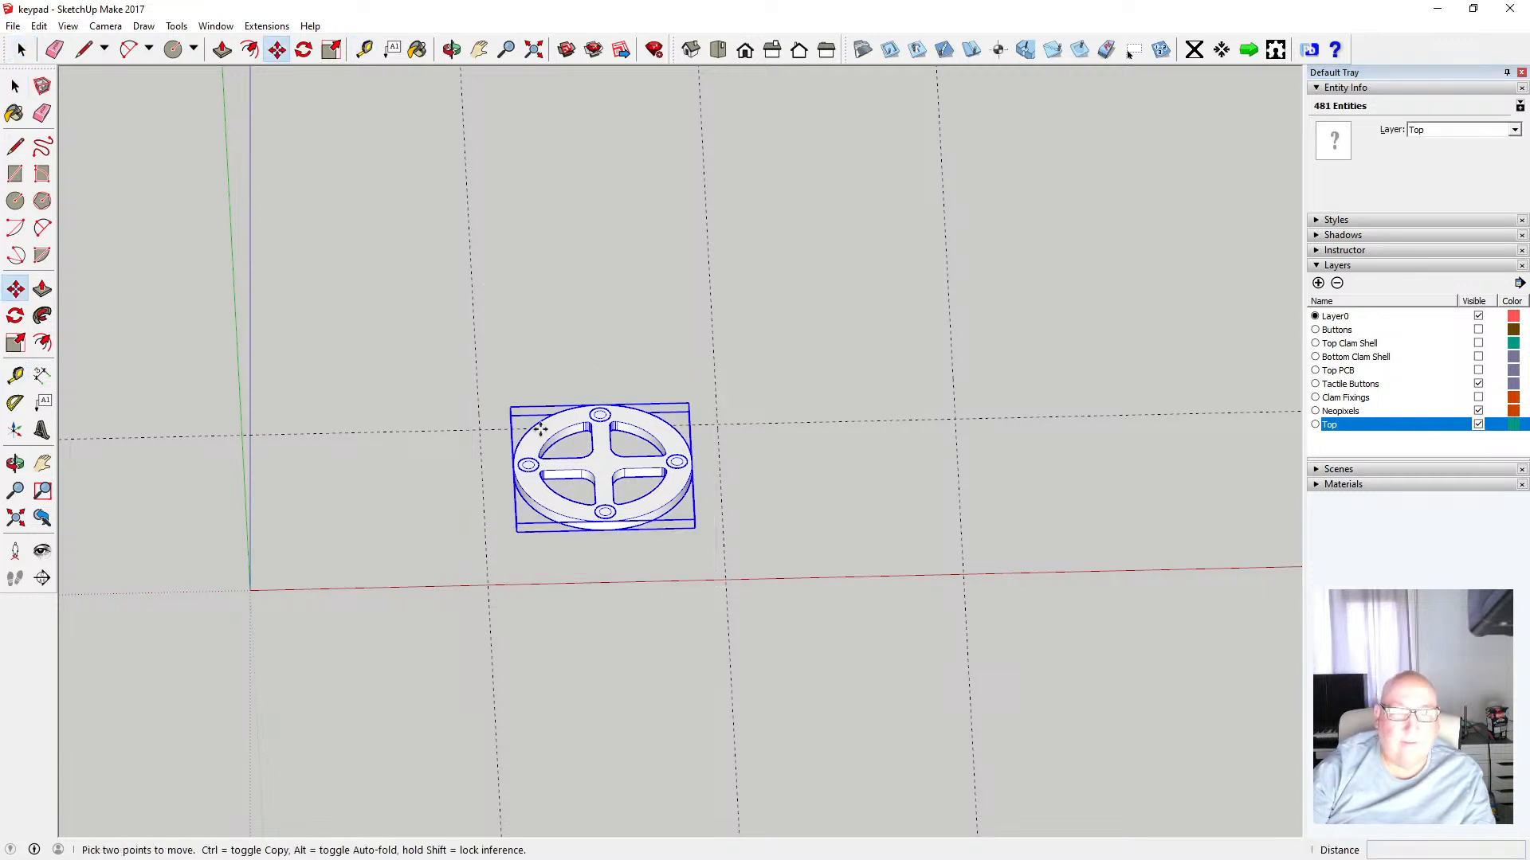
left_click(511, 465)
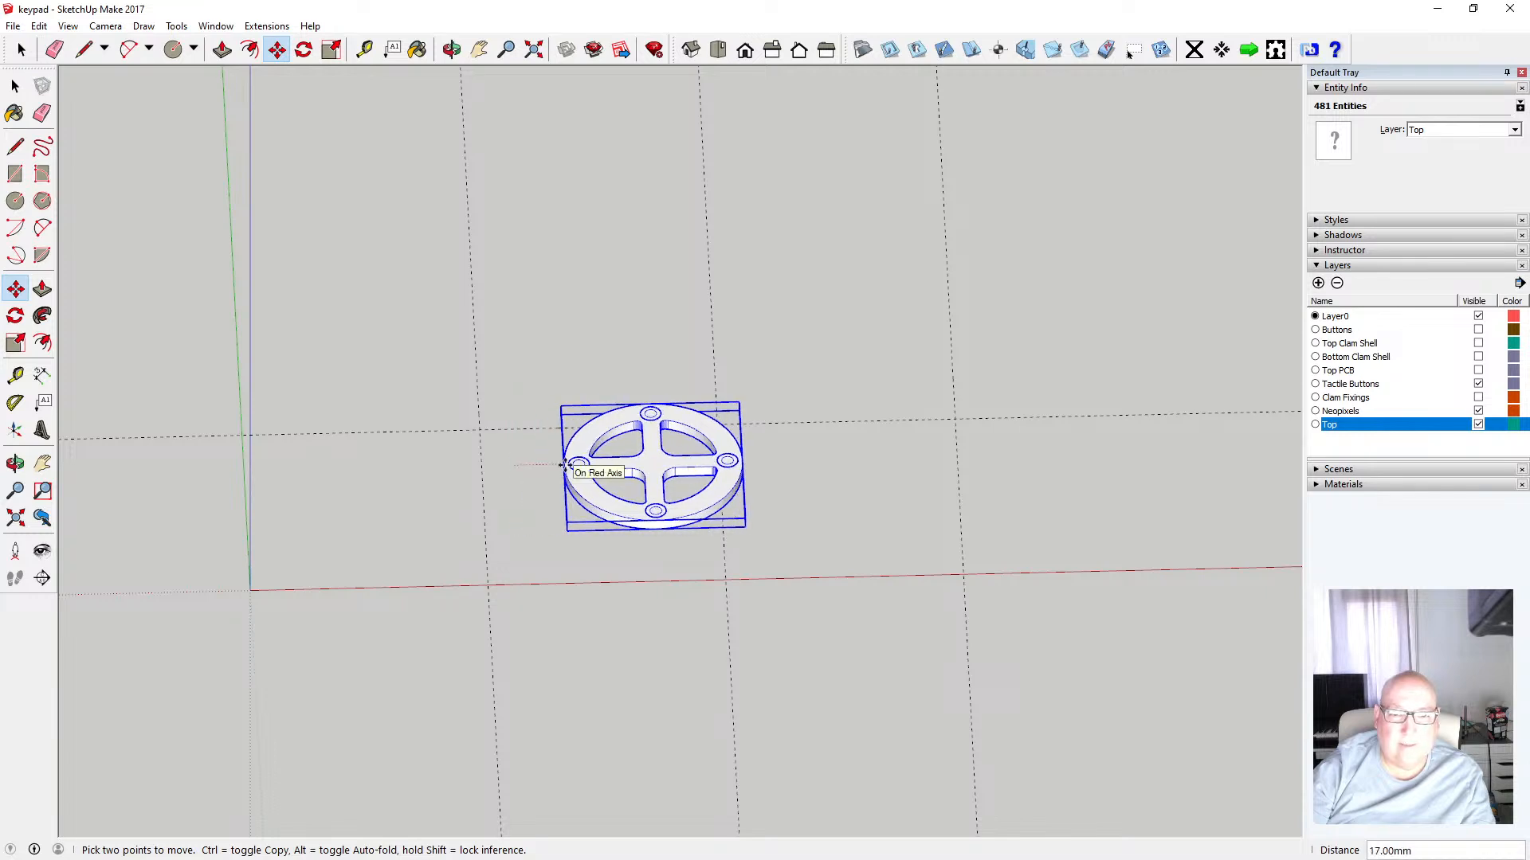
type("80")
key("Return")
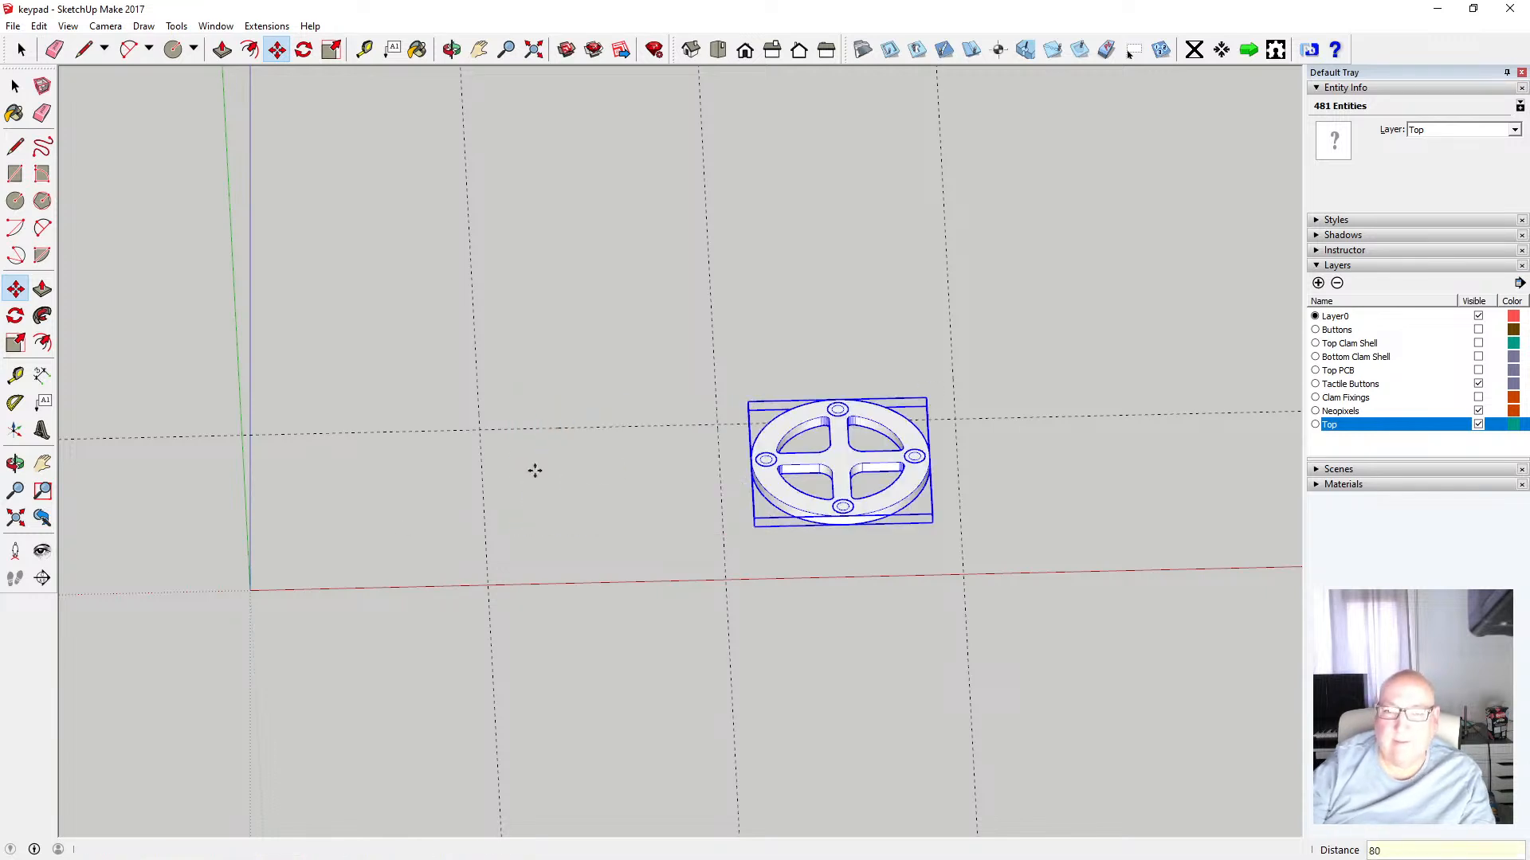
left_click(16, 86)
left_click(354, 243)
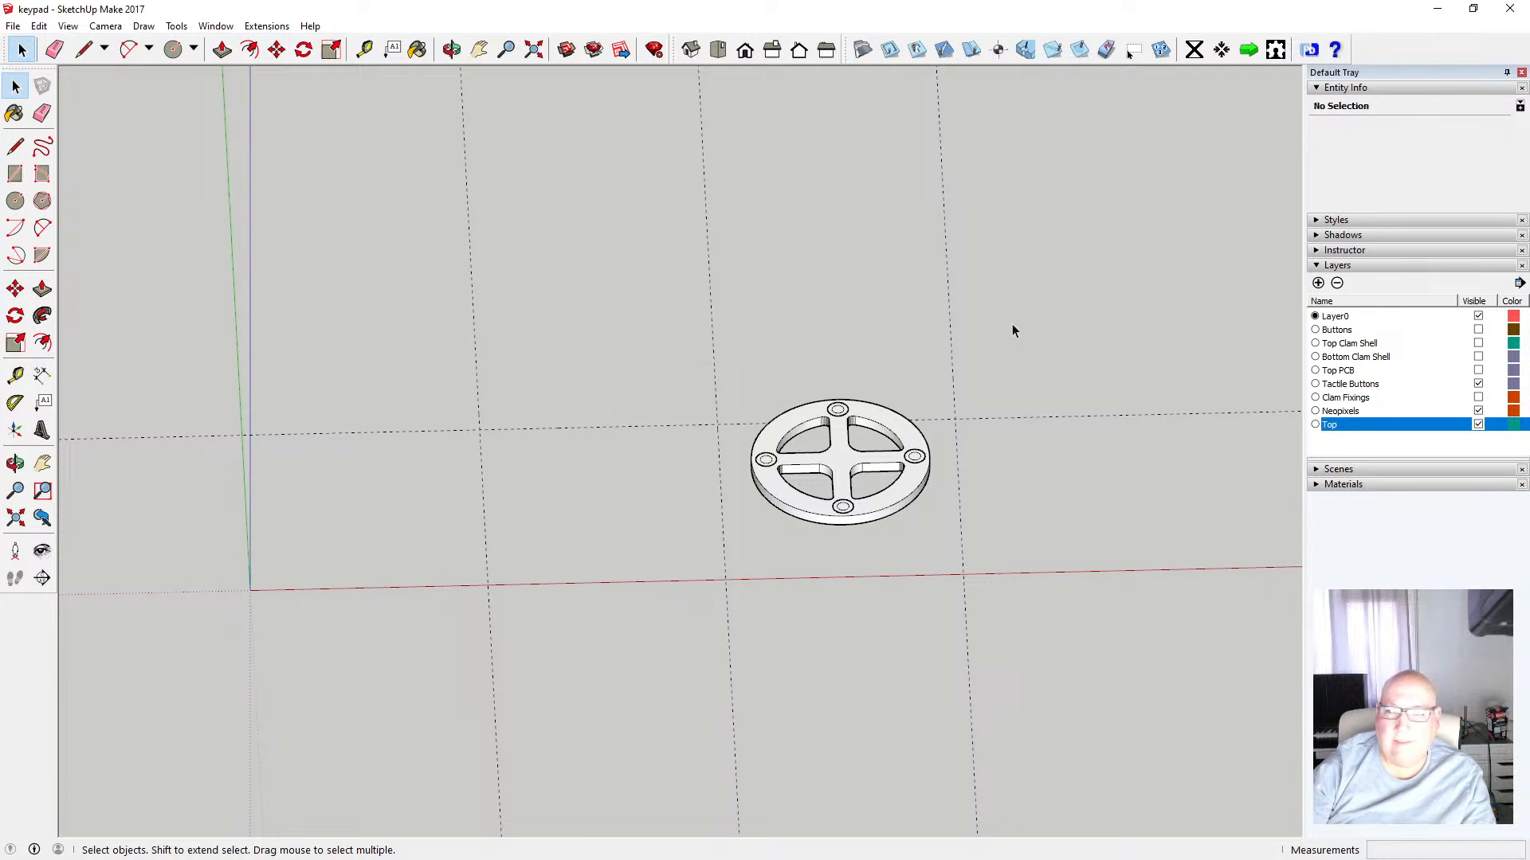
left_click(1478, 424)
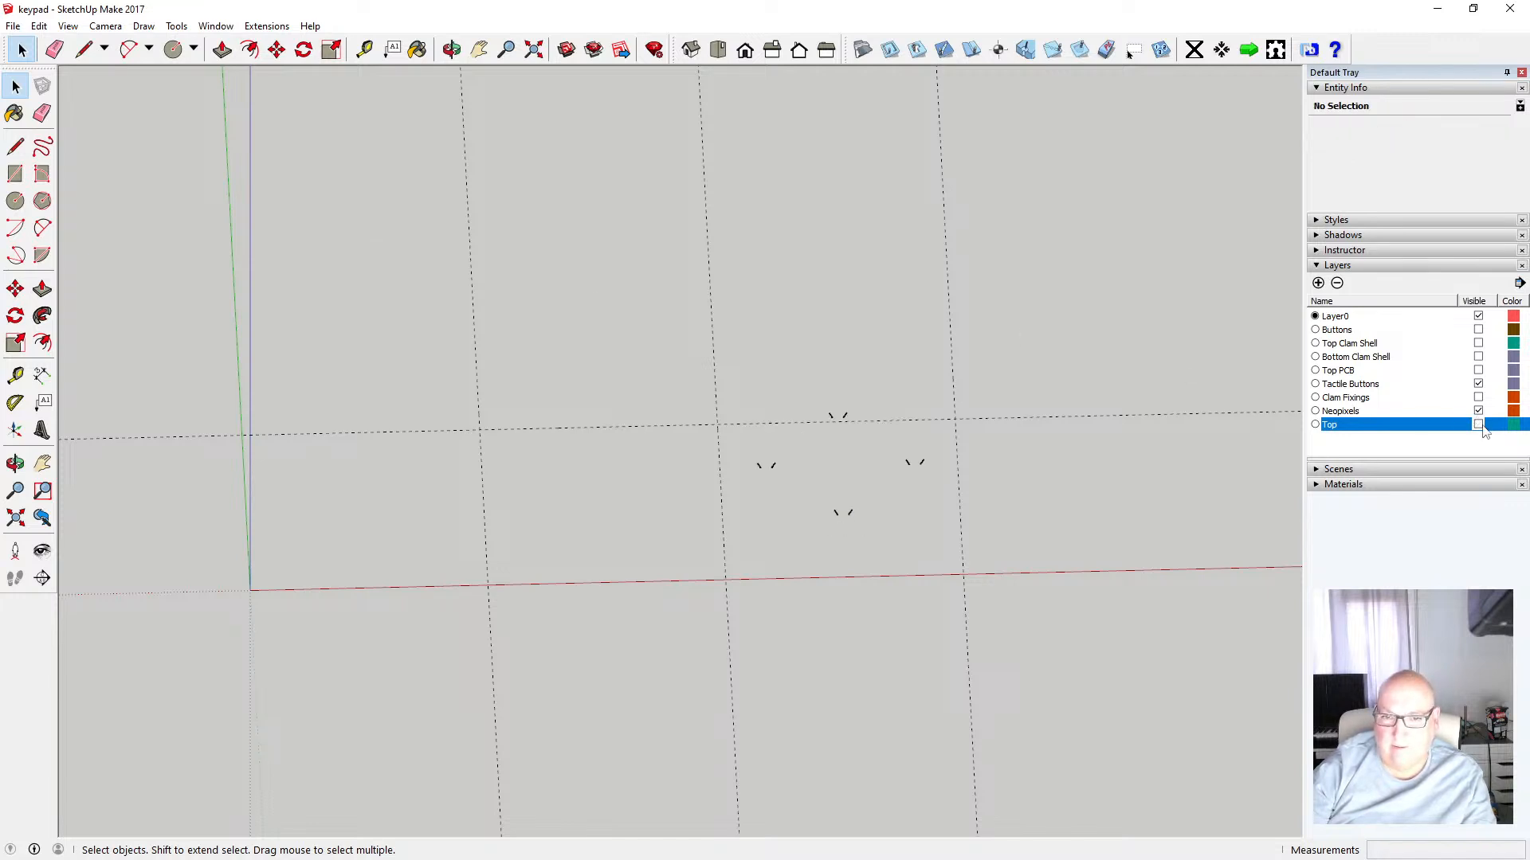
left_click(1478, 425)
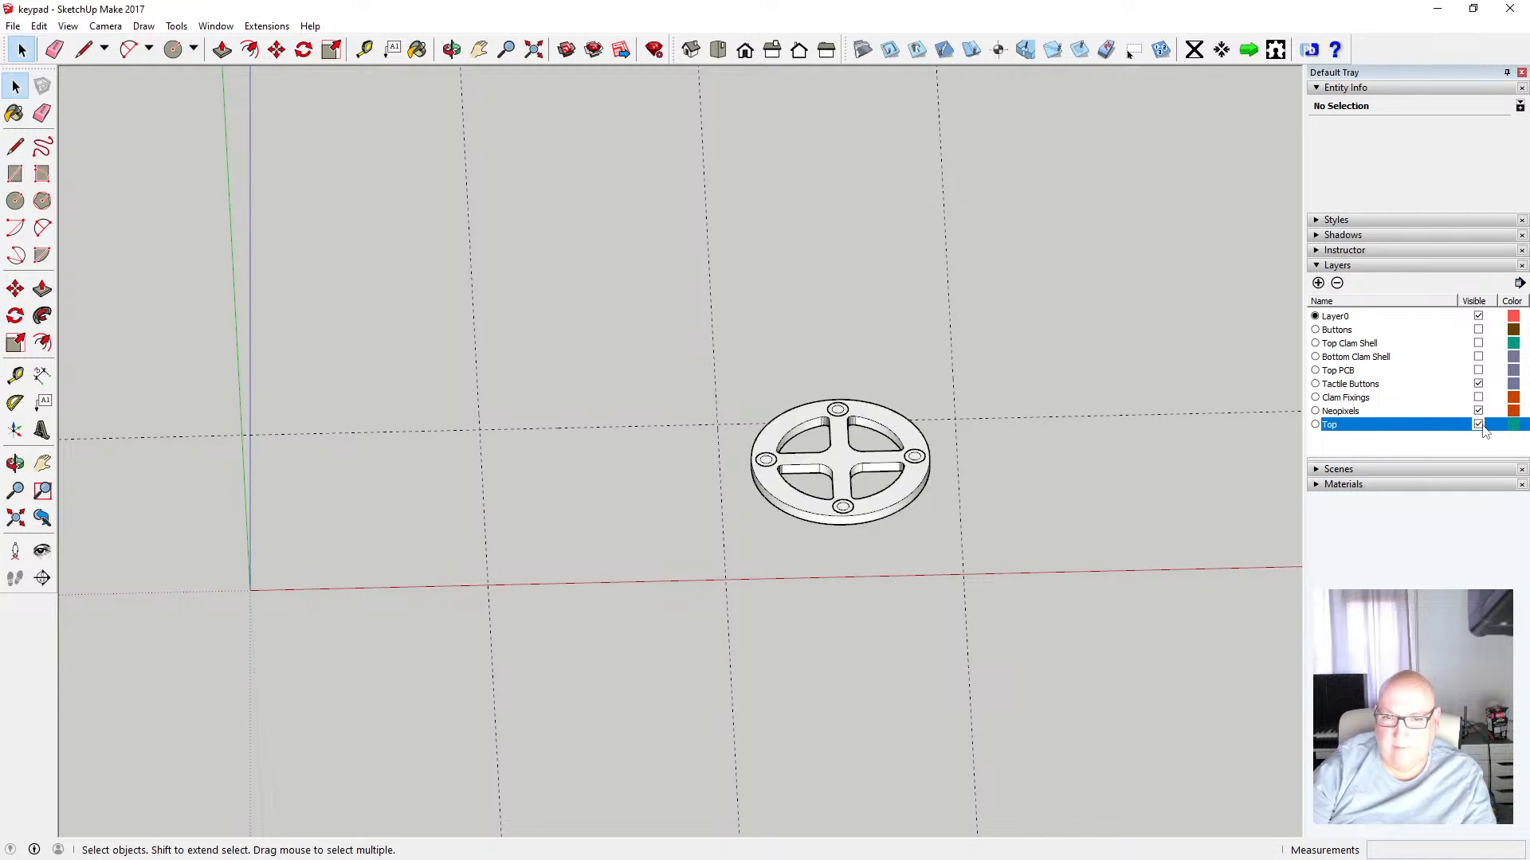
left_click(1478, 425)
left_click(1478, 425)
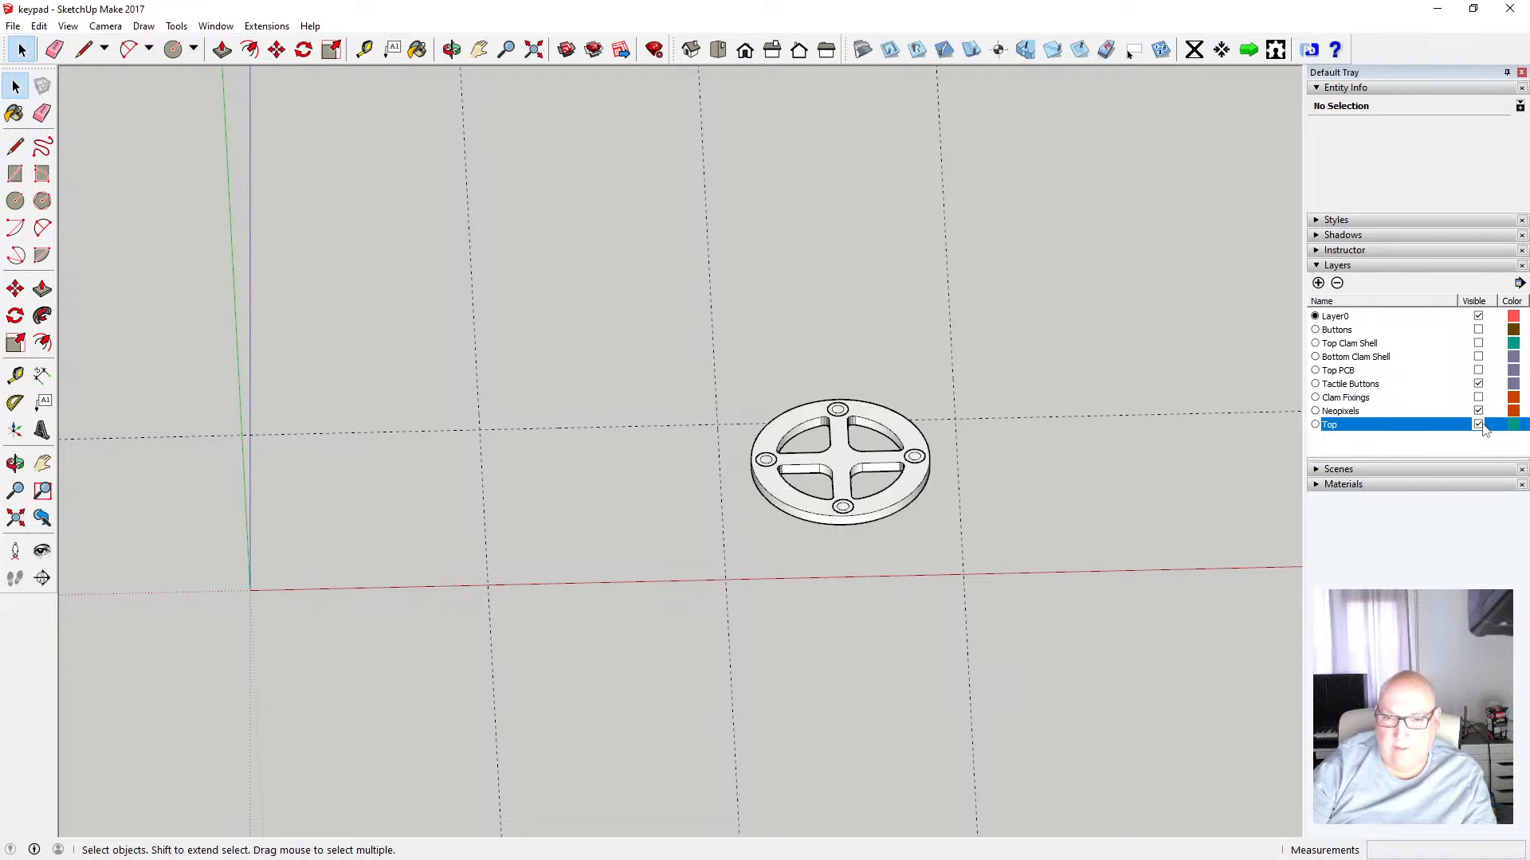
left_click(1478, 425)
left_click(1478, 425)
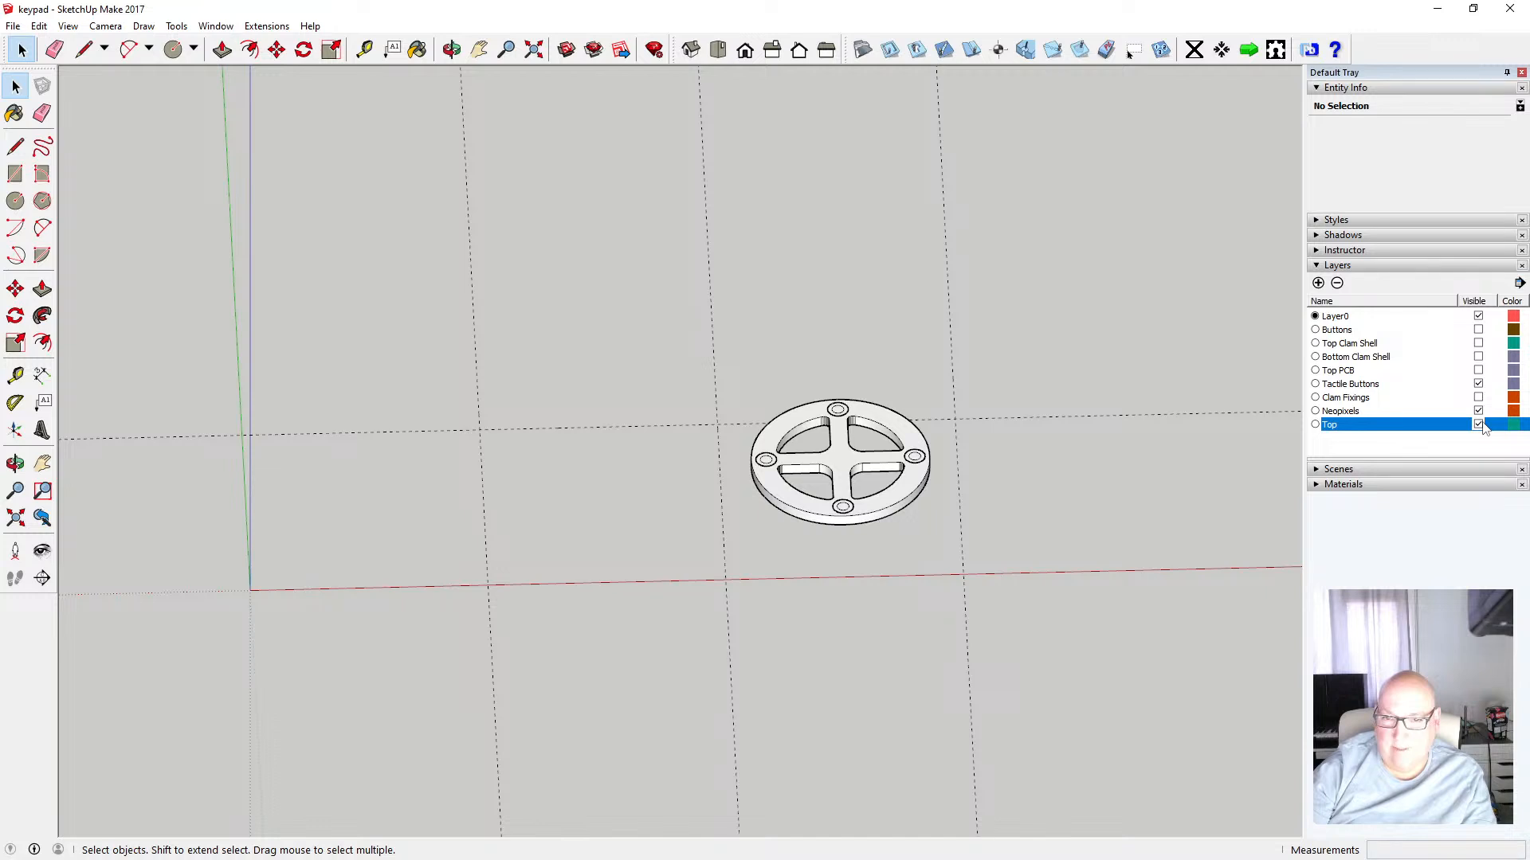
Undo the layer visibility changes, the ring's move and the 80 mm guide
left_click(39, 25)
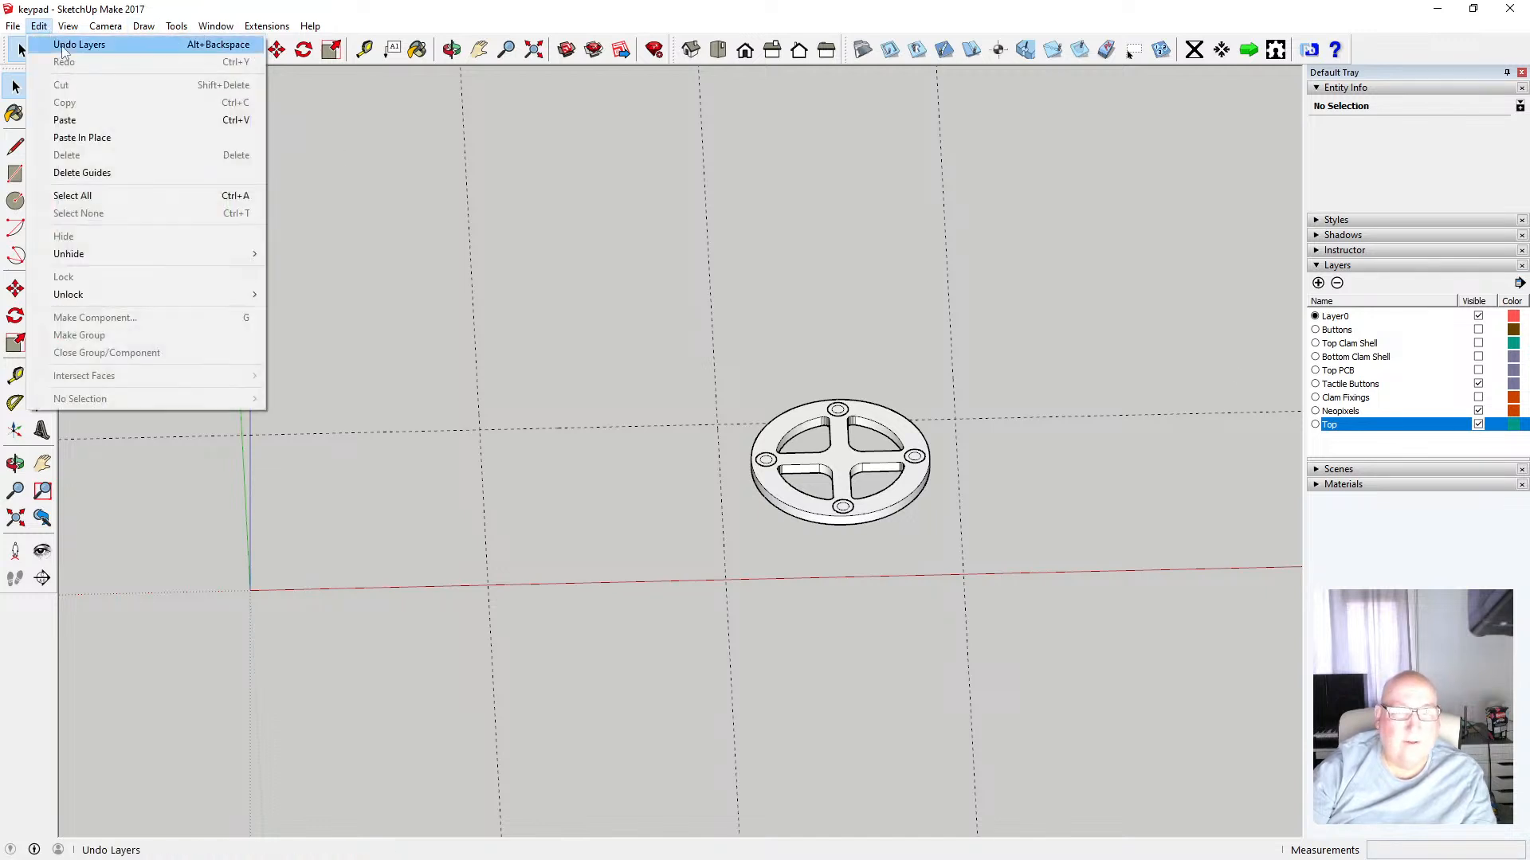
left_click(42, 36)
left_click(39, 25)
left_click(52, 58)
left_click(39, 25)
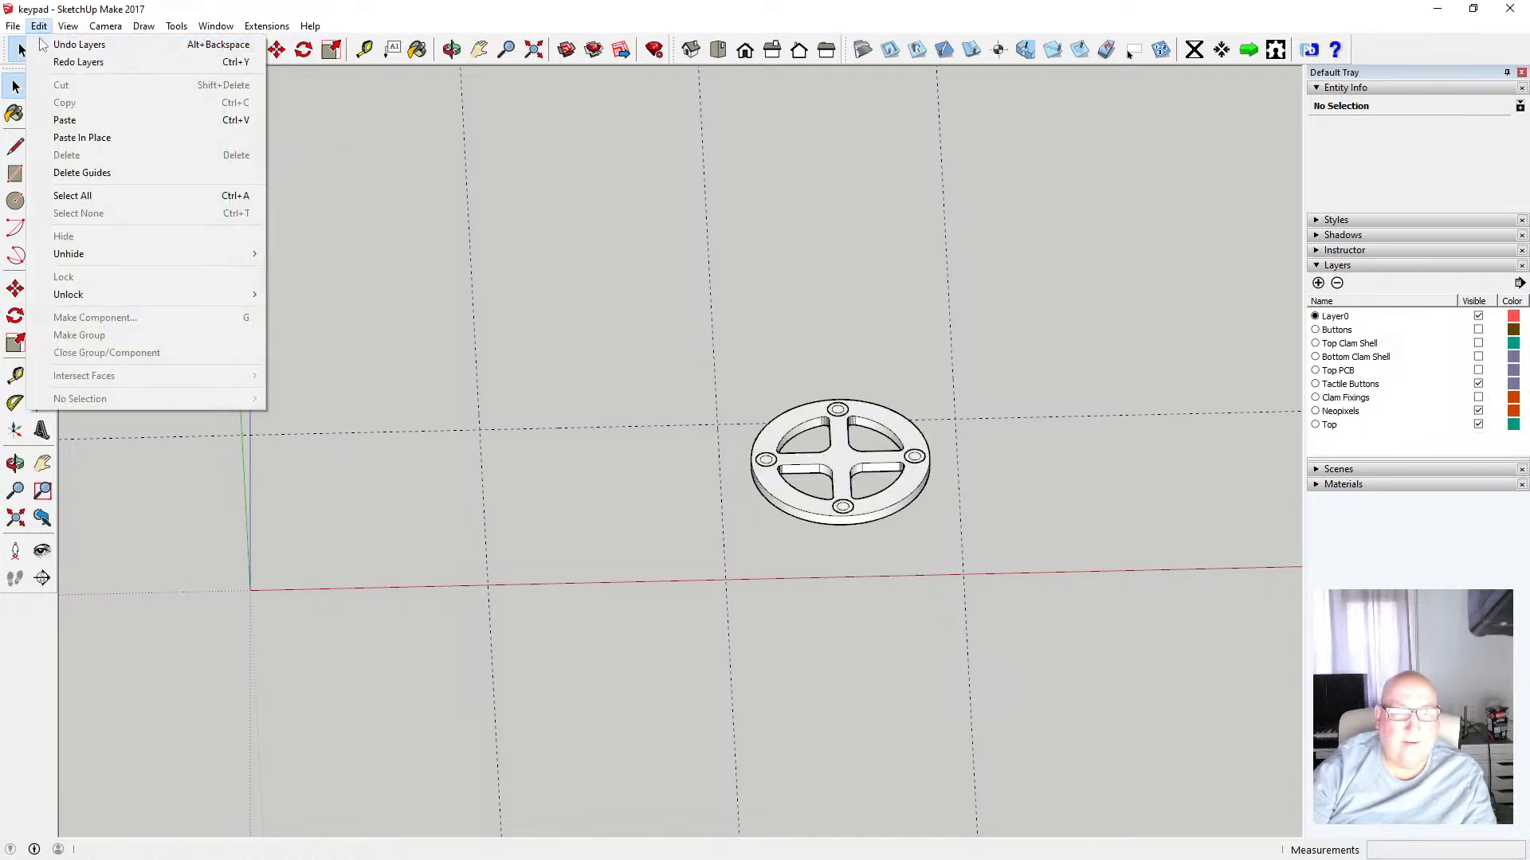
left_click(50, 44)
left_click(39, 26)
left_click(48, 58)
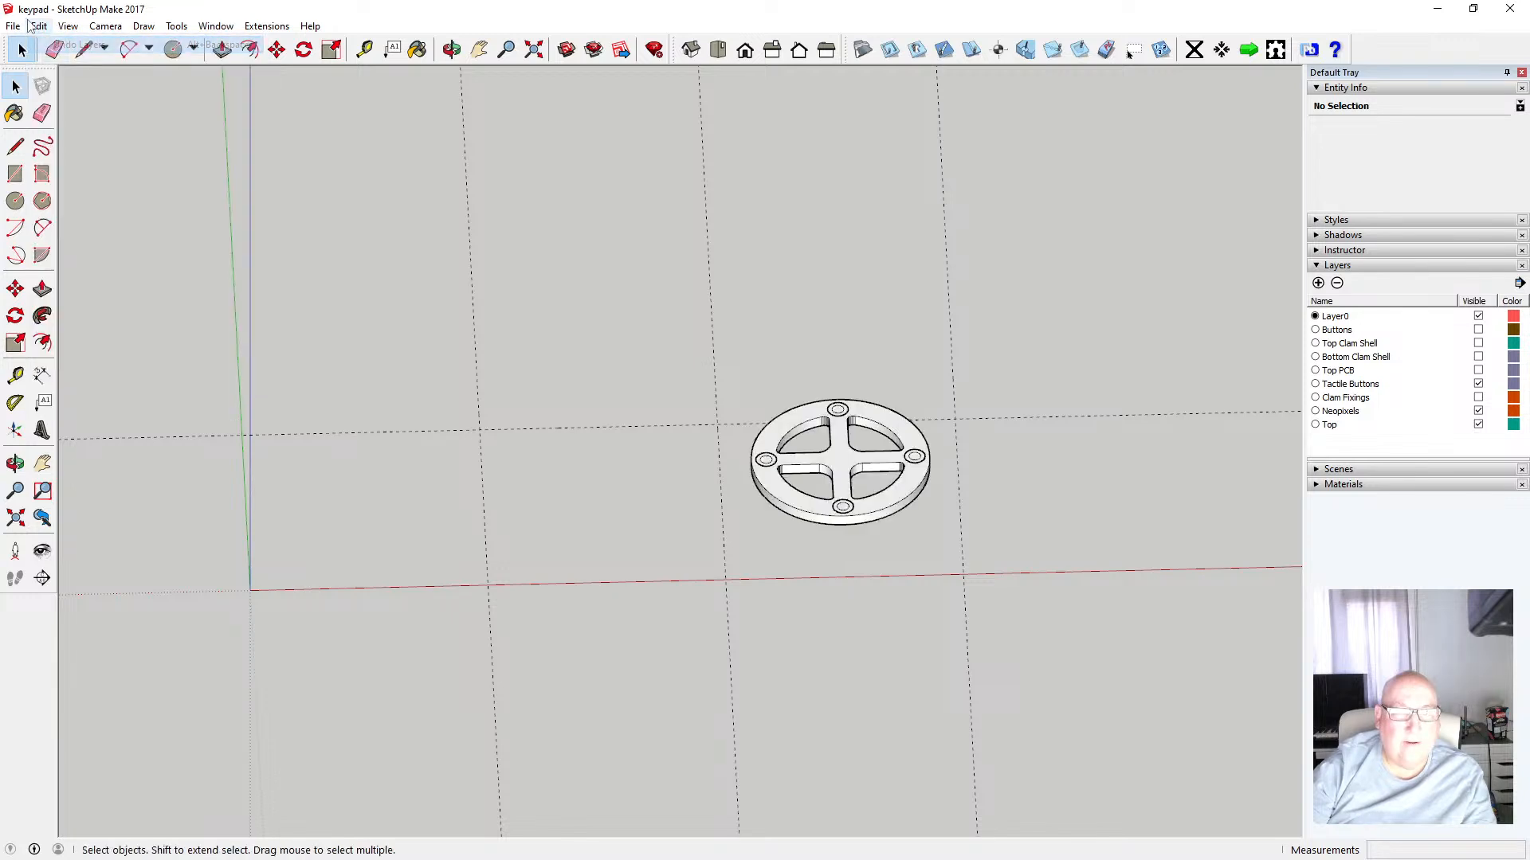
left_click(39, 25)
left_click(54, 45)
left_click(39, 25)
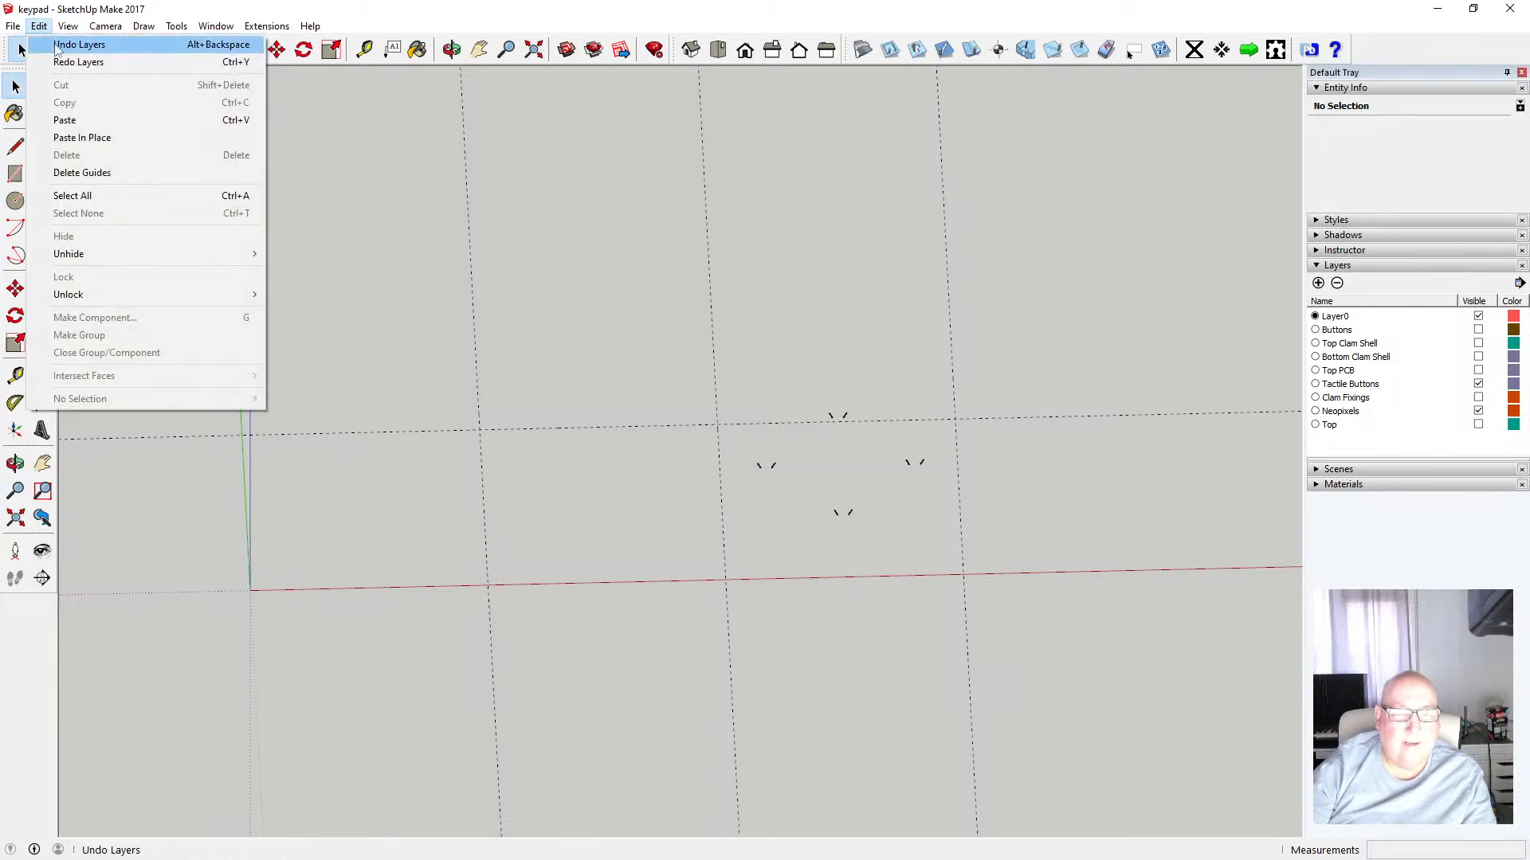
left_click(56, 45)
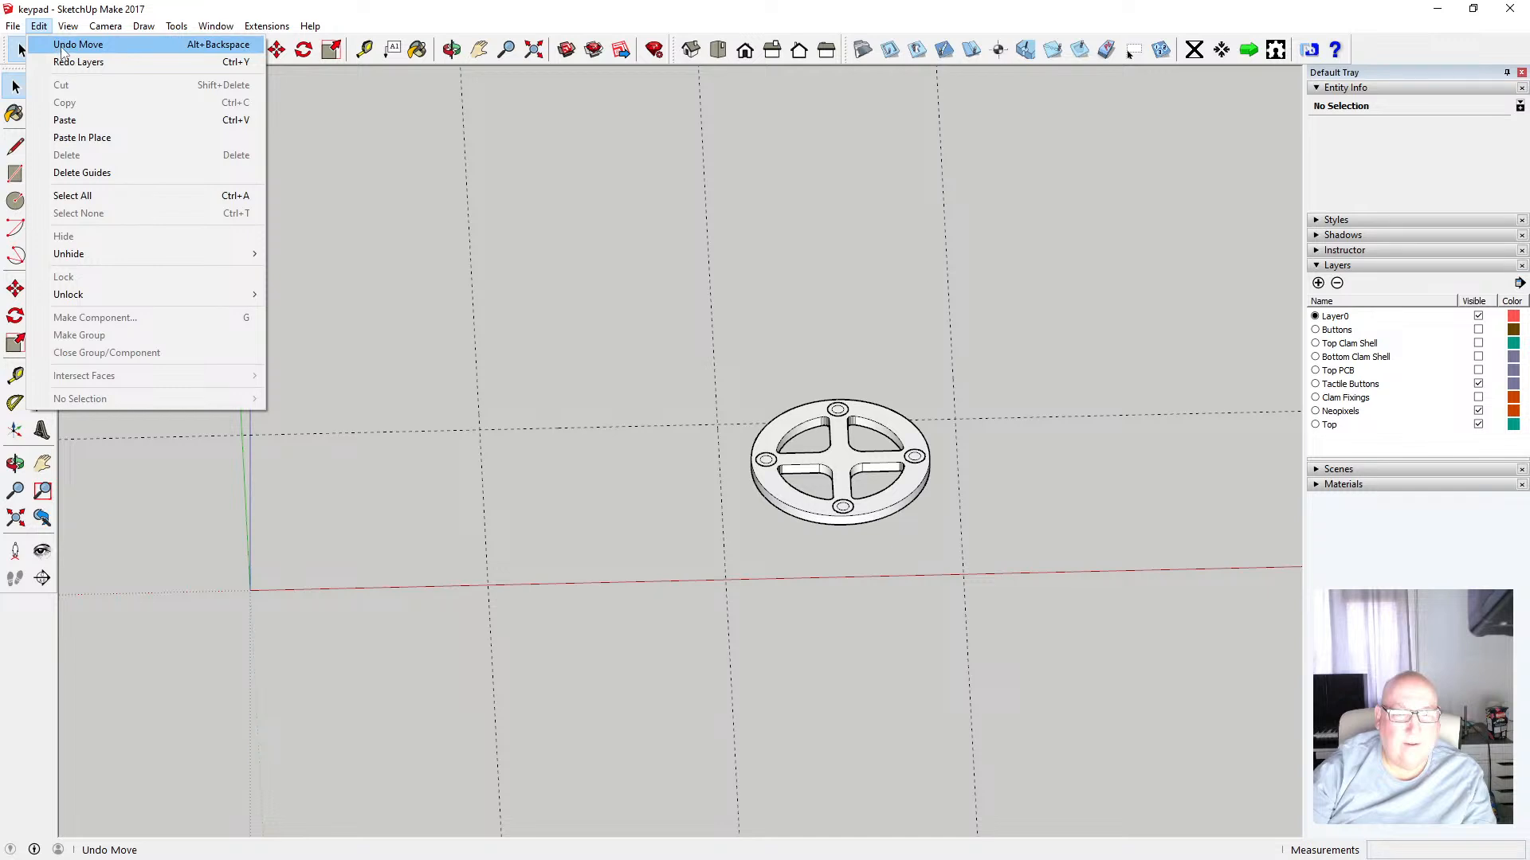
left_click(64, 45)
left_click(39, 26)
left_click(69, 44)
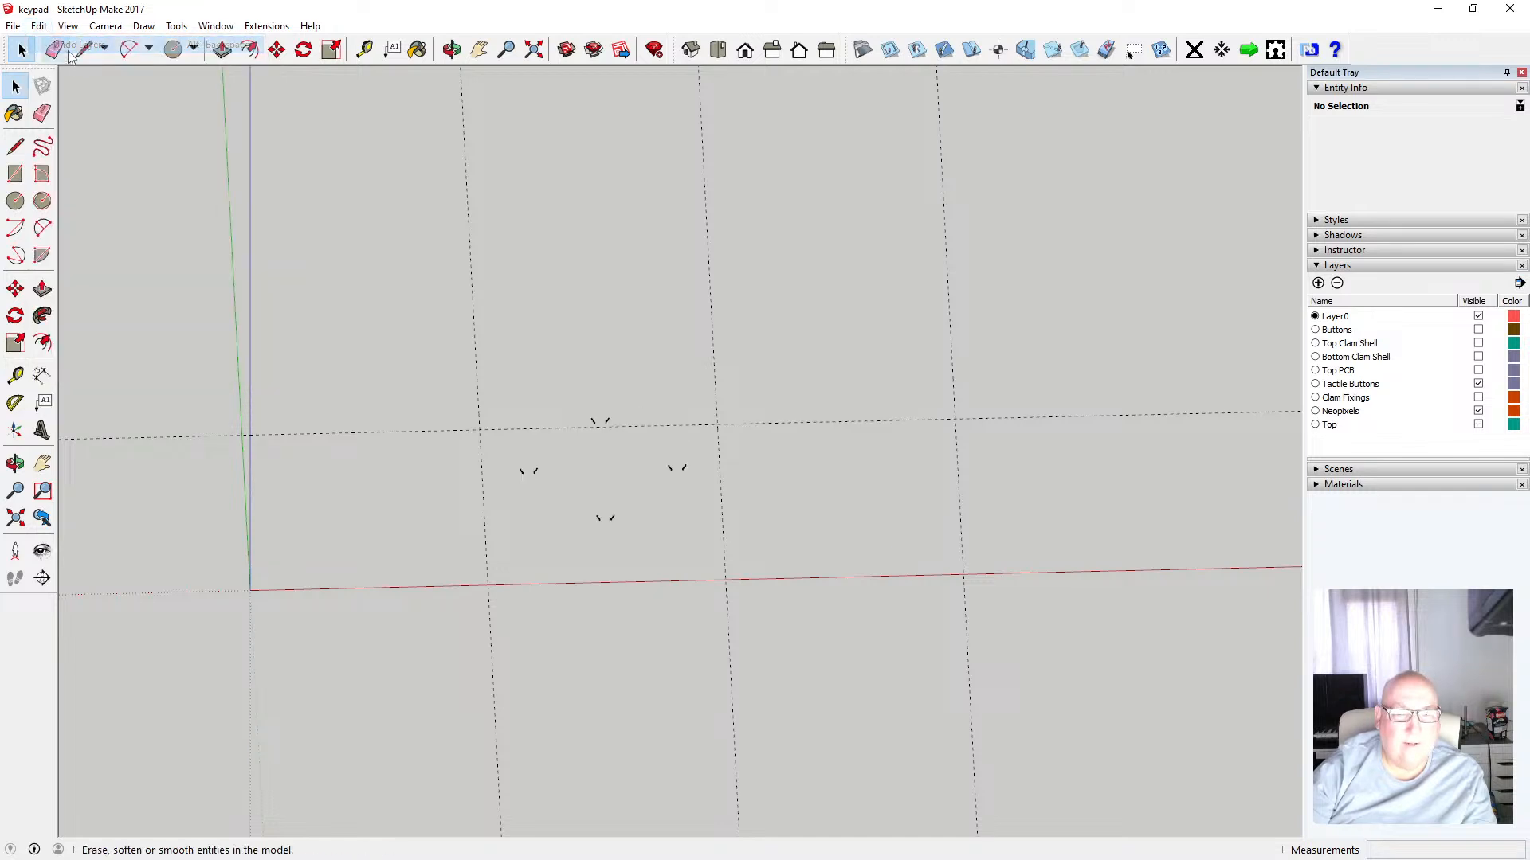
left_click(38, 25)
left_click(69, 46)
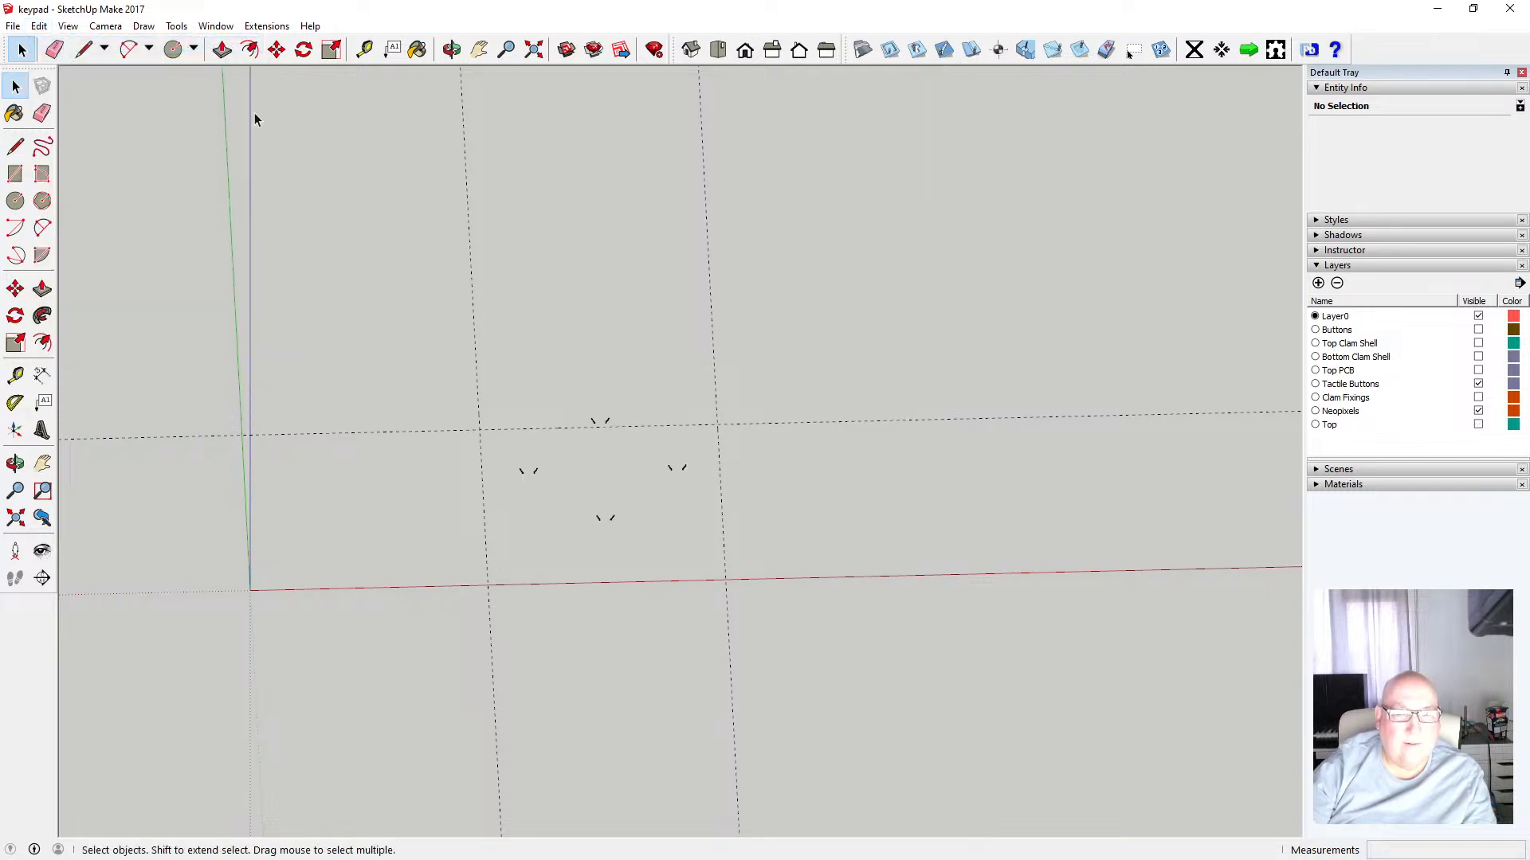
Show the Top layer and cut the four countersunk hole pieces from around the ring
left_click(1478, 424)
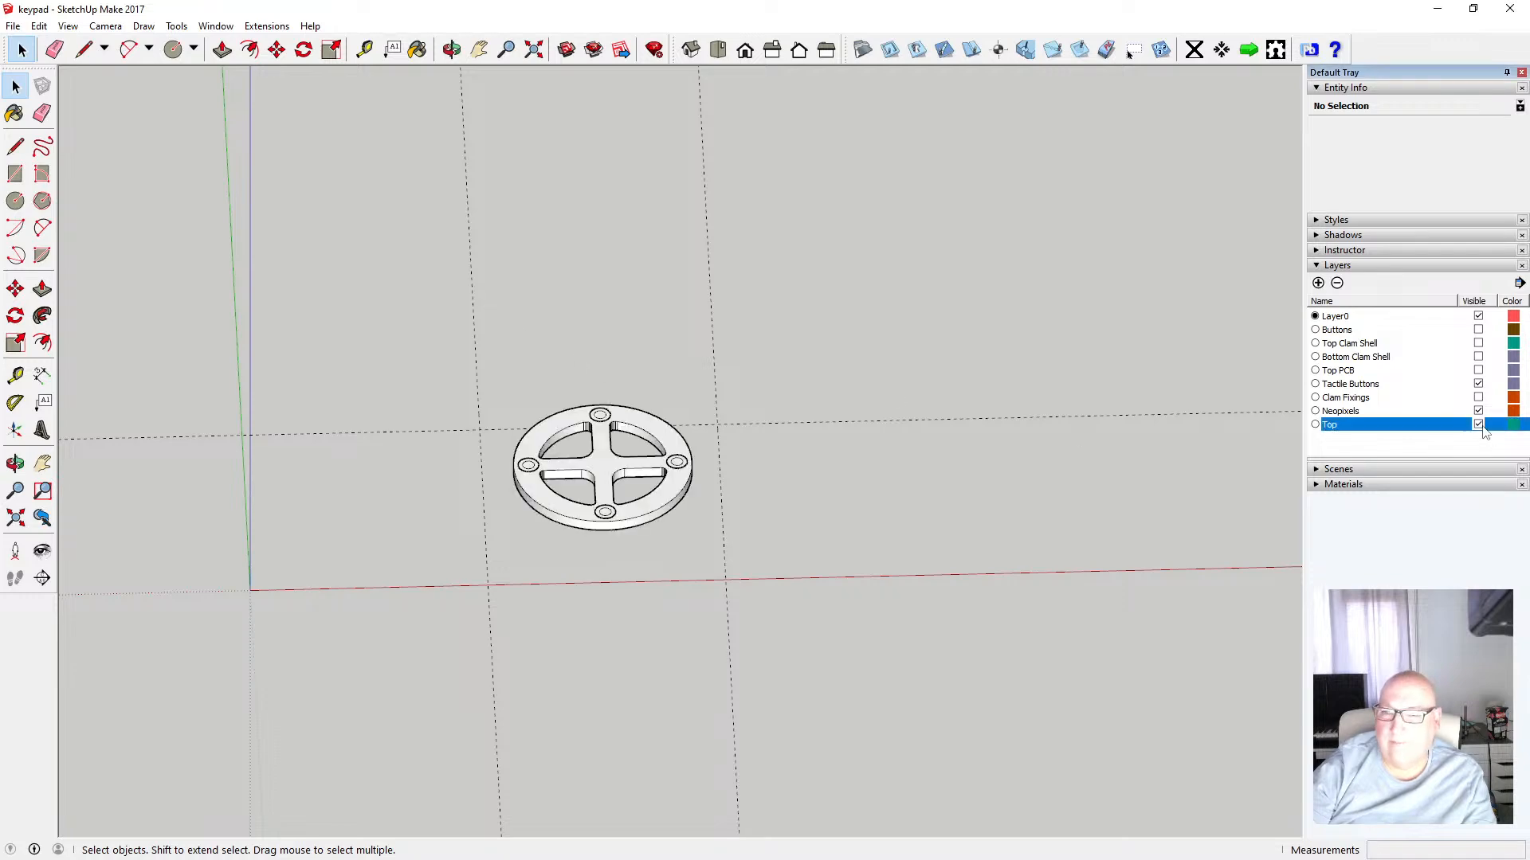
scroll(633, 454, "up", 6)
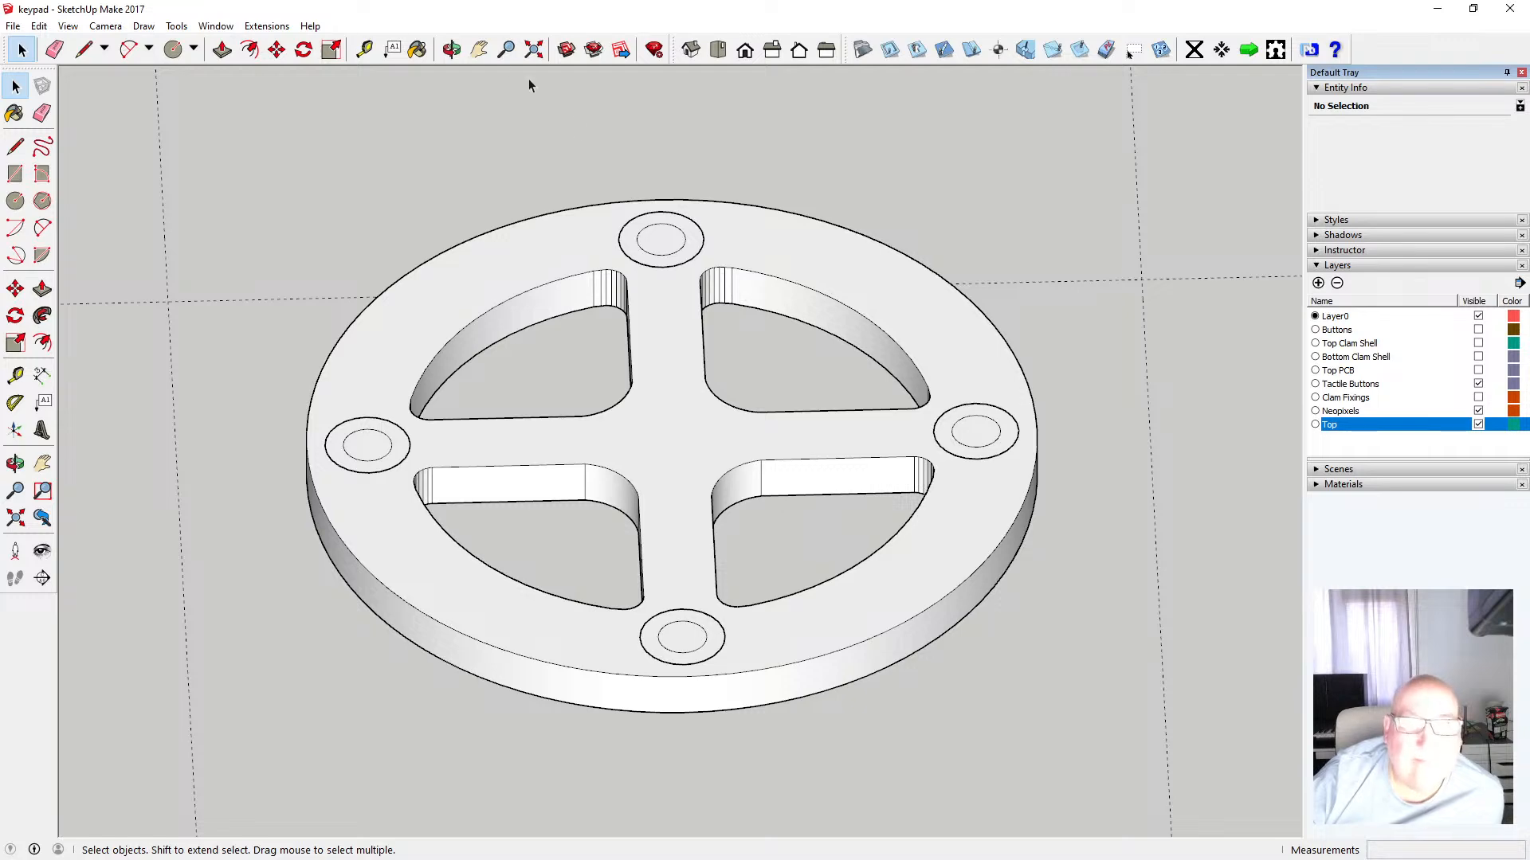
left_click(451, 49)
left_click_drag(618, 369, 666, 621)
scroll(671, 549, "down", 2)
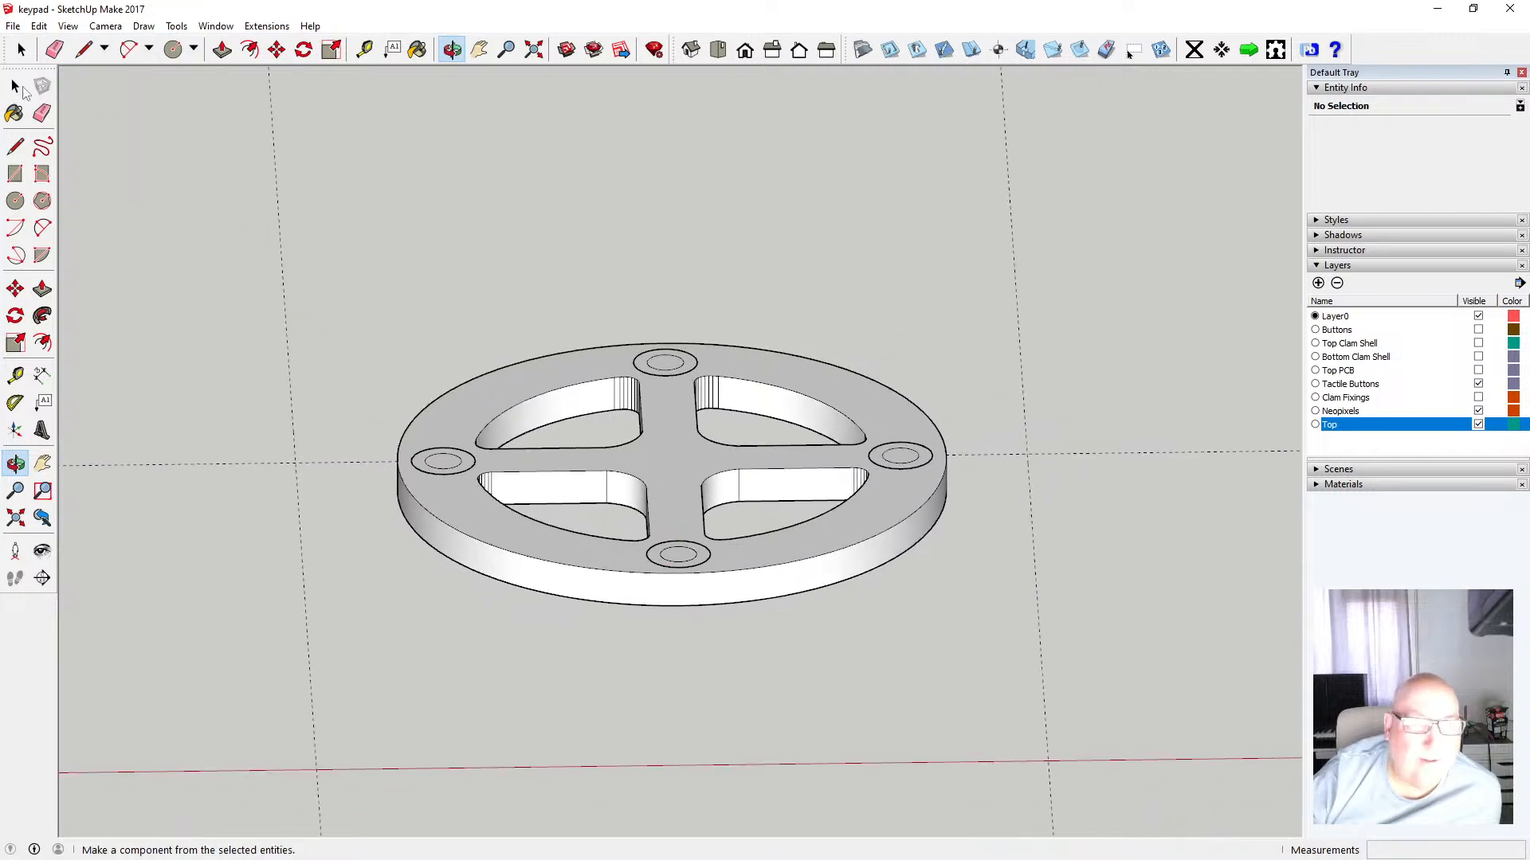
key("space")
left_click(435, 464)
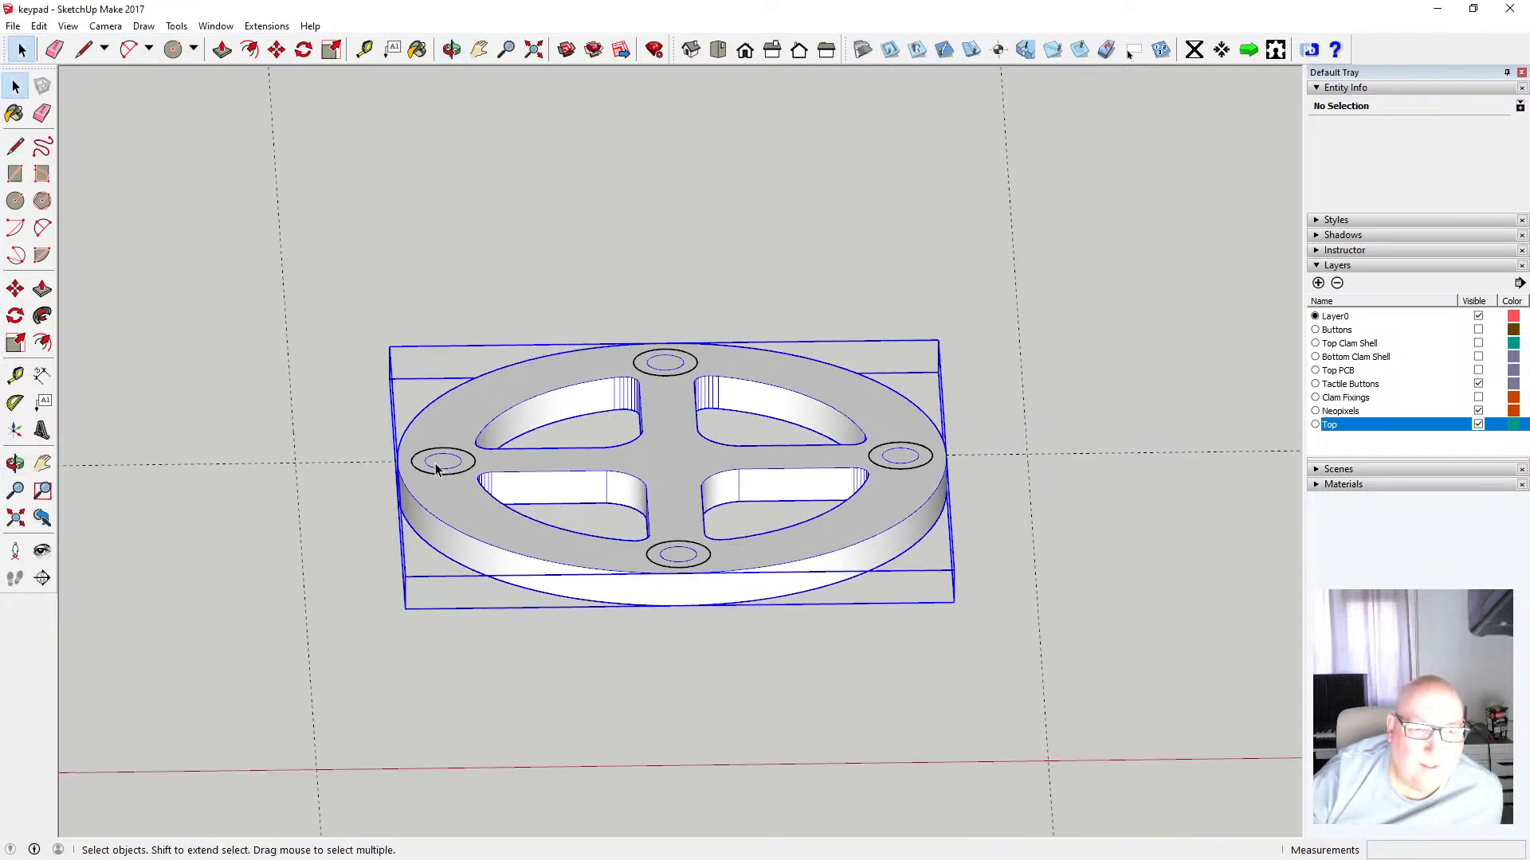
left_click(431, 450)
left_click_drag(396, 279, 1003, 698)
left_click(523, 555, "shift")
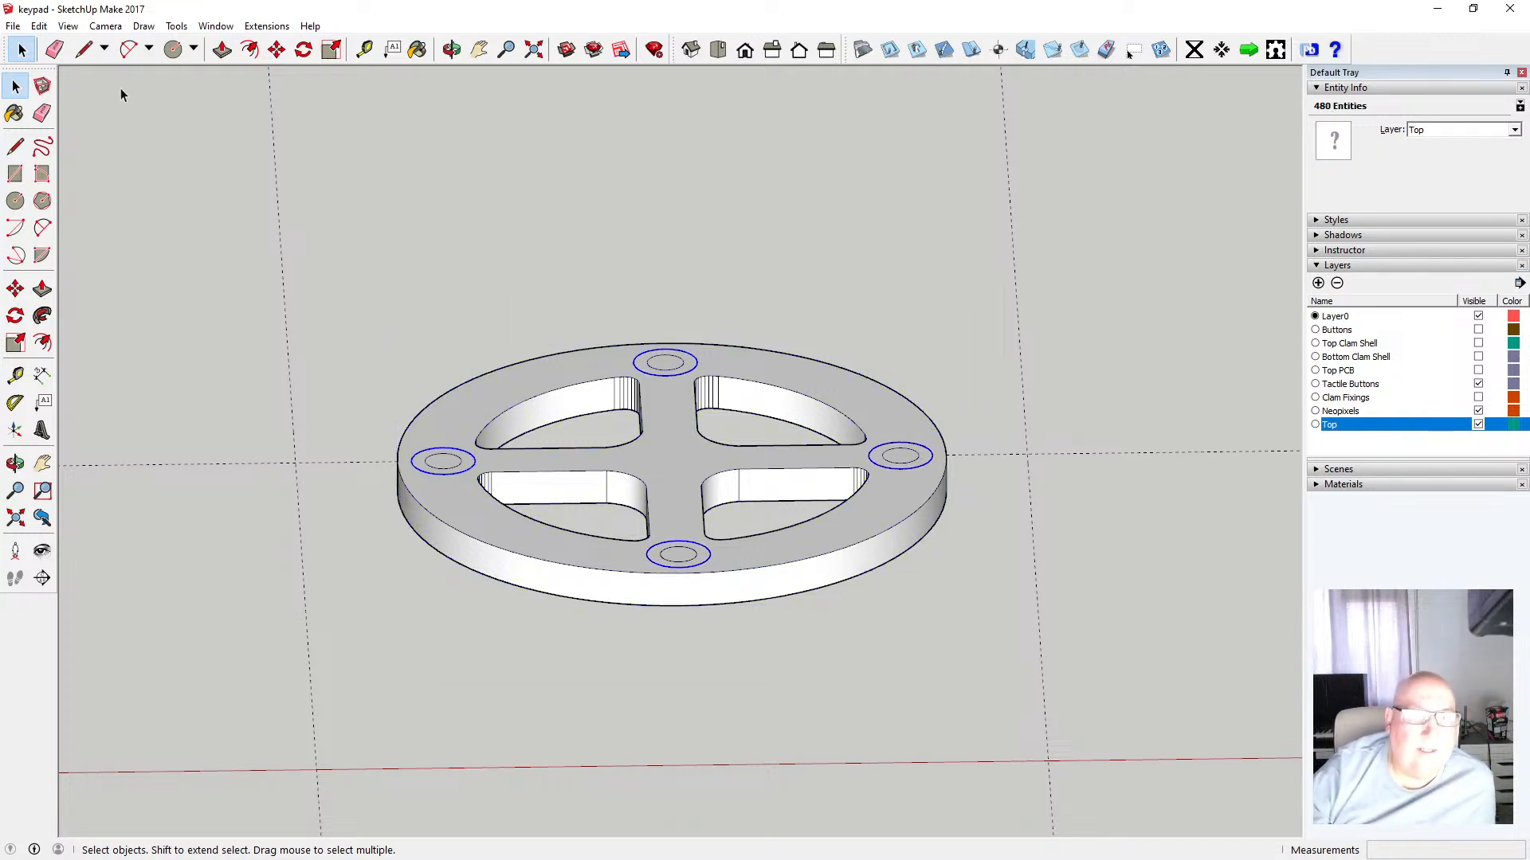
left_click(39, 26)
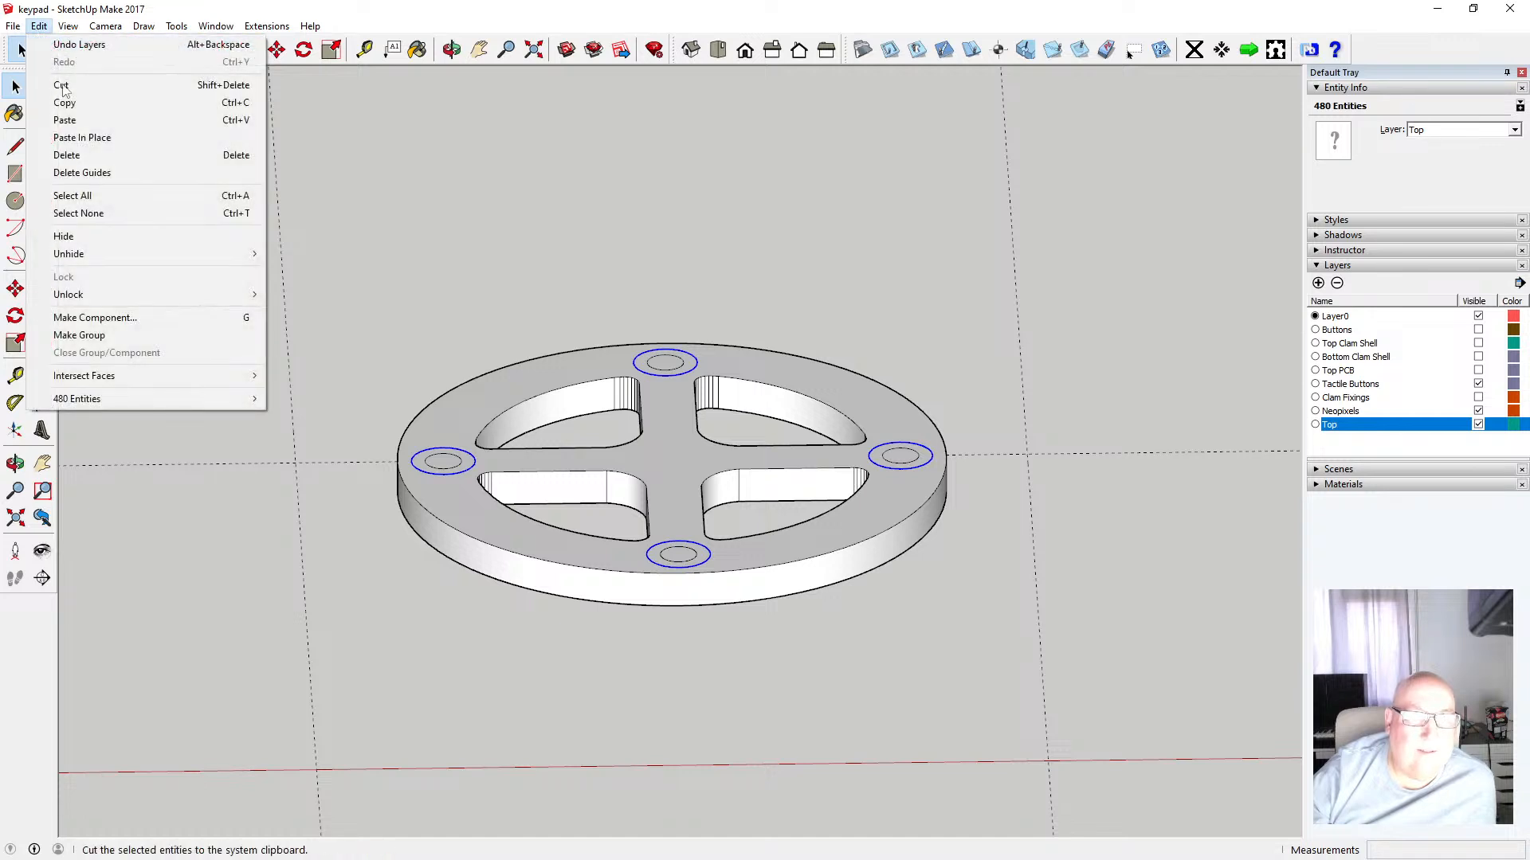
left_click(62, 85)
Paste the hole pieces in place inside the ring component
double_click(493, 384)
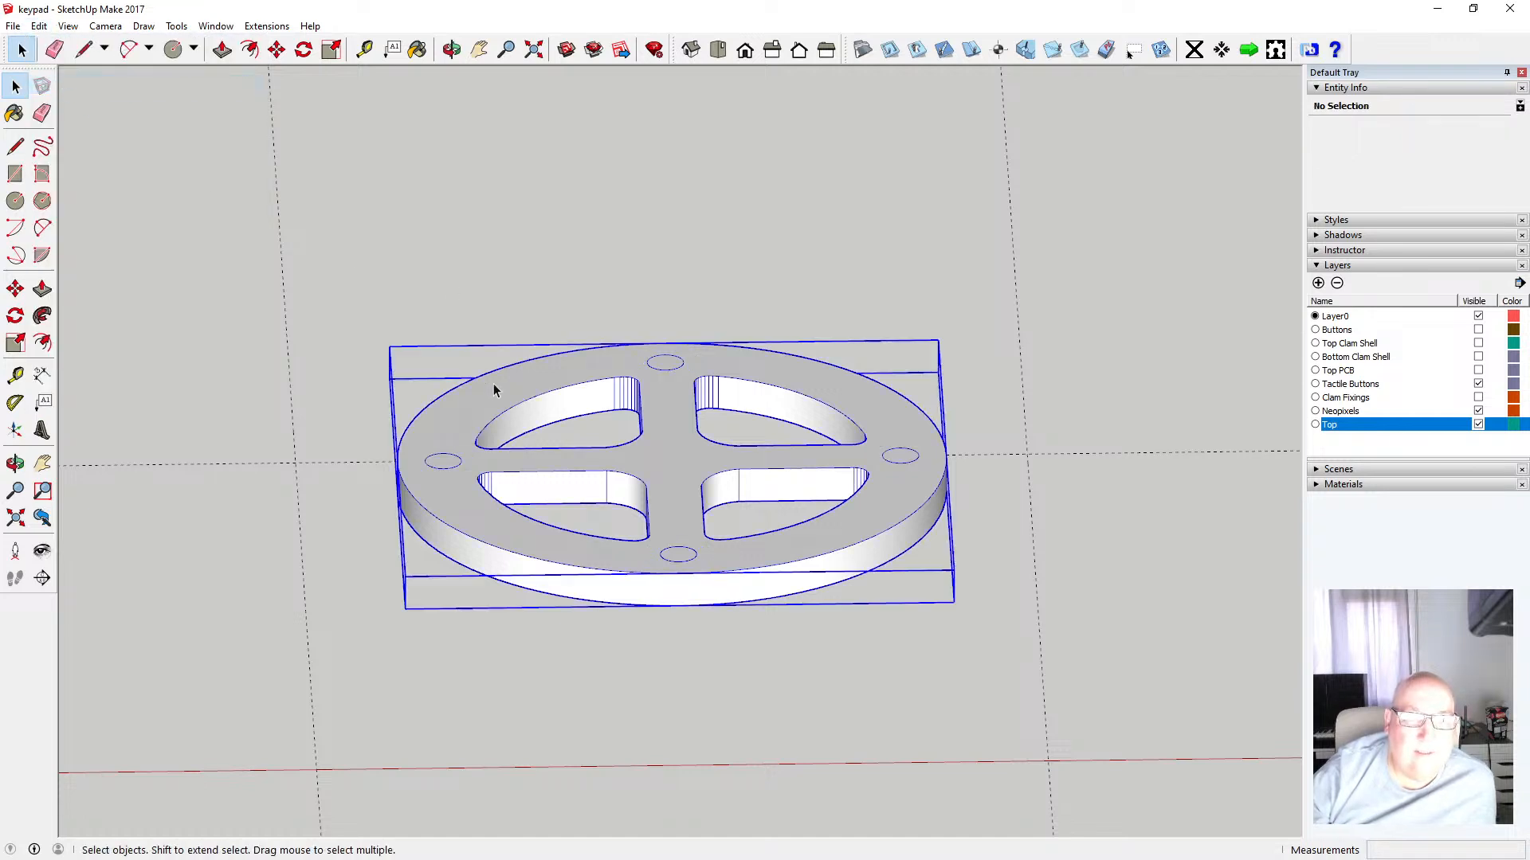
left_click(40, 25)
left_click(97, 142)
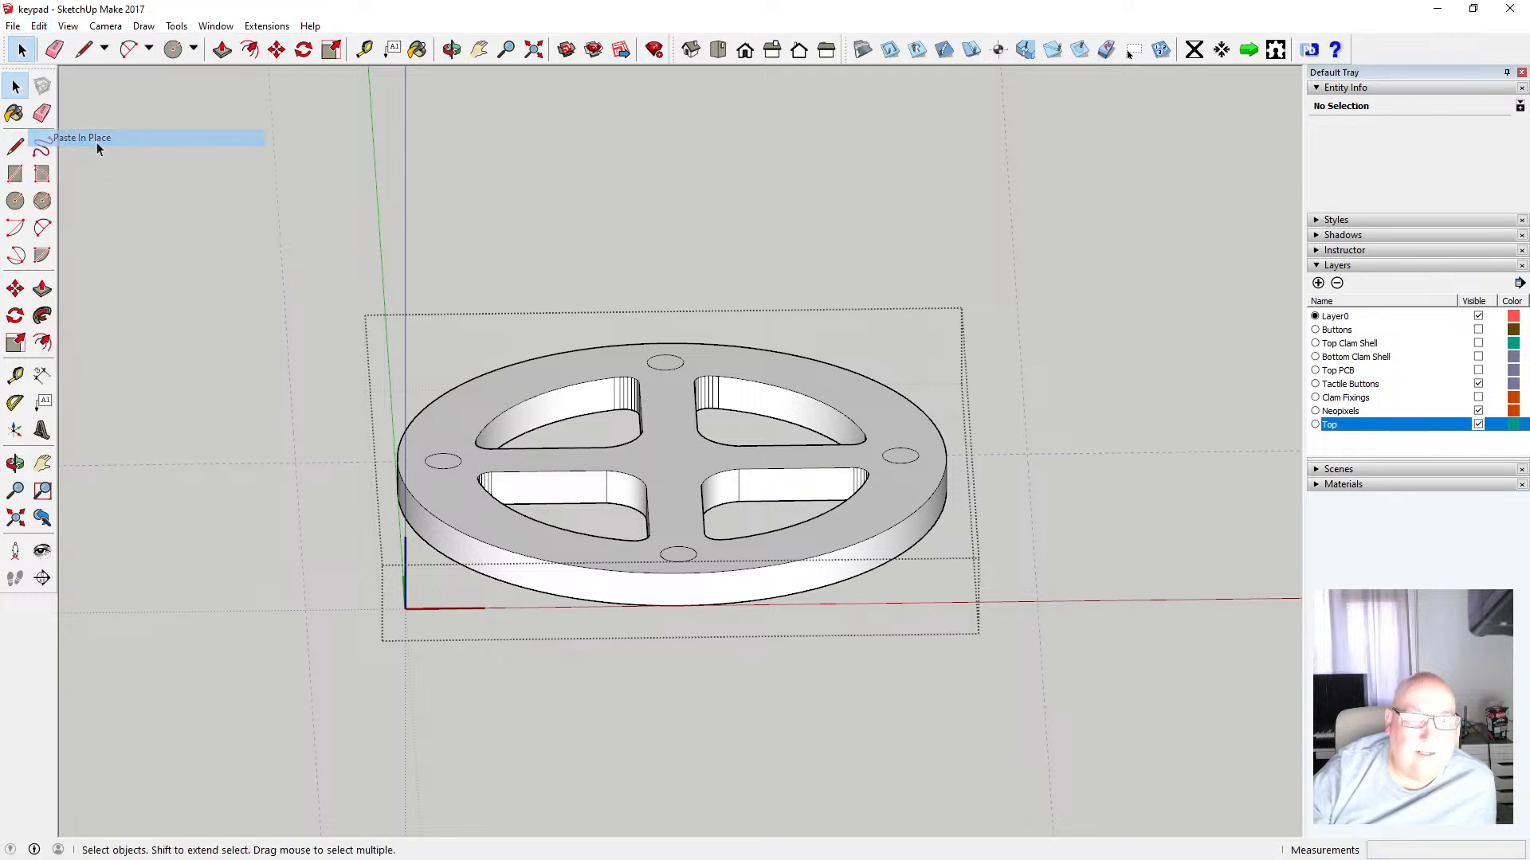
left_click(558, 274)
Set the face style to X-ray and orbit closer to inspect the ring's holes
left_click(68, 26)
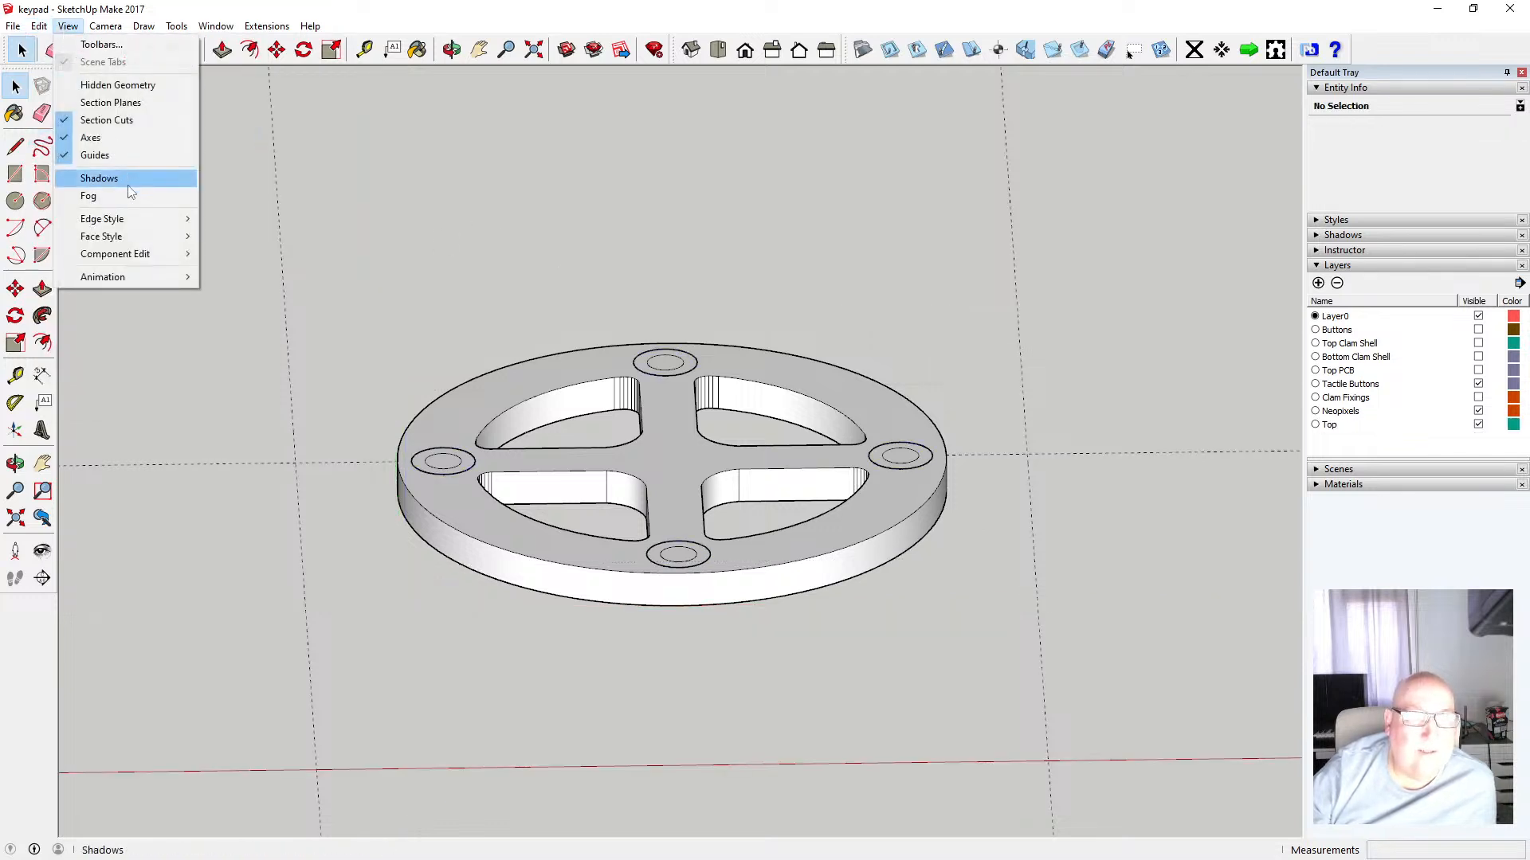
mouse_move(127, 236)
left_click(219, 237)
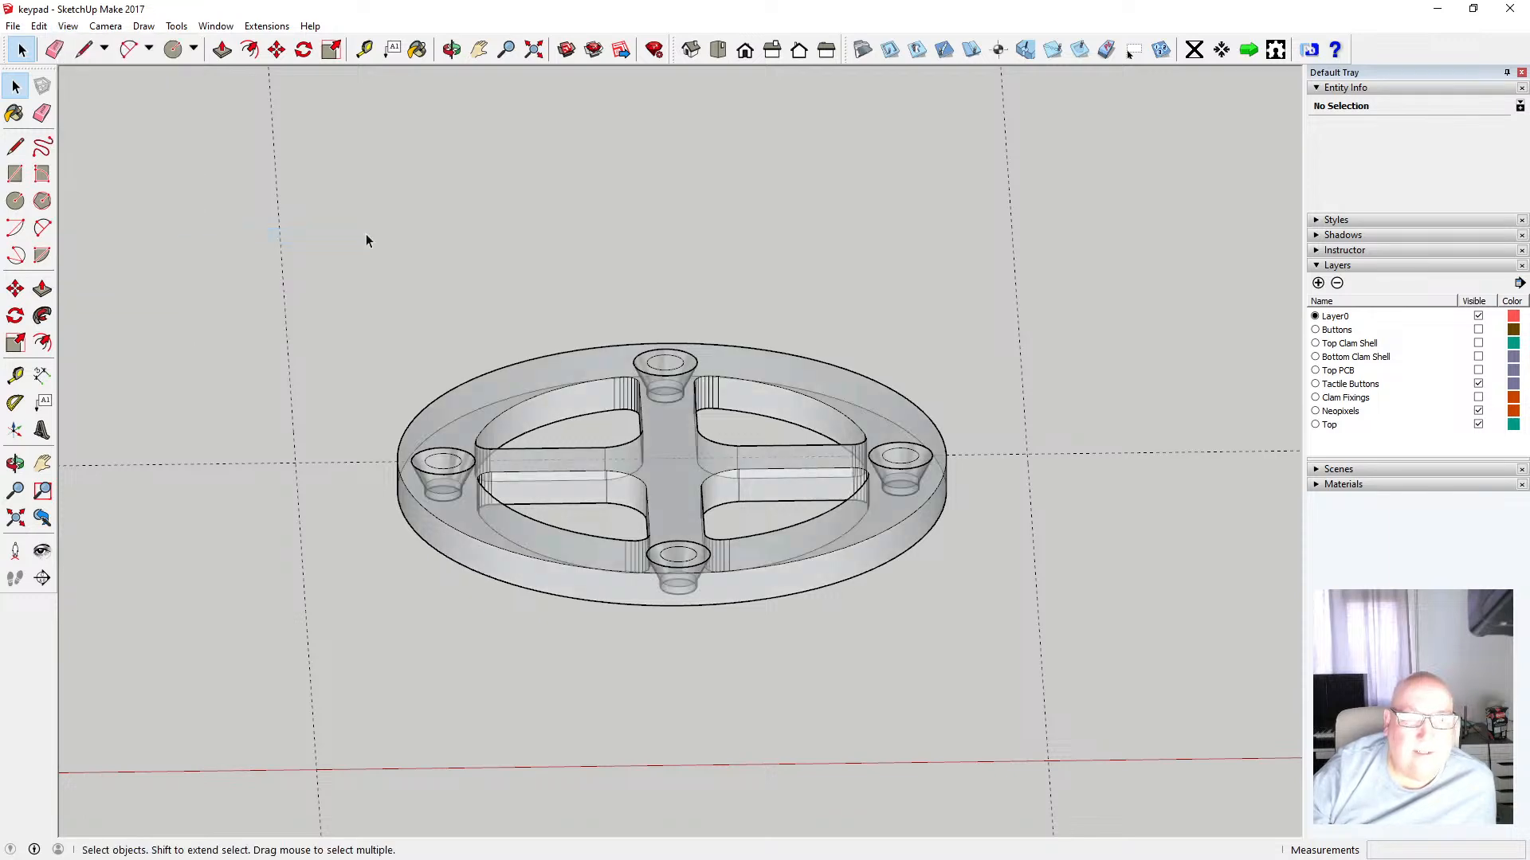
left_click(451, 49)
left_click_drag(630, 271, 624, 686)
scroll(683, 555, "up", 5)
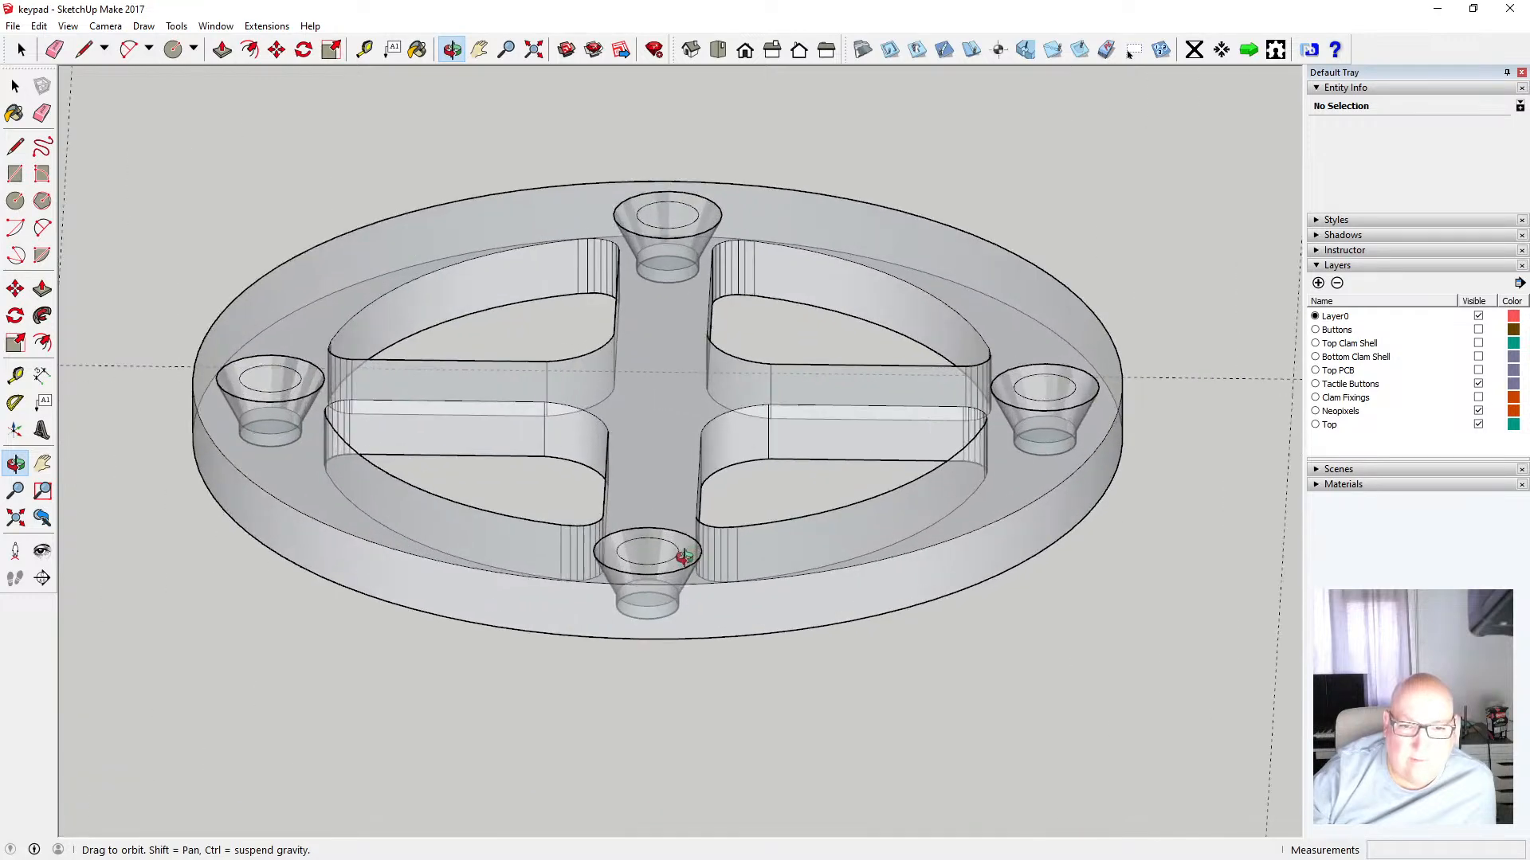
Switch the face style back from X-ray to normal shaded display
scroll(684, 556, "up", 3)
scroll(779, 557, "down", 4)
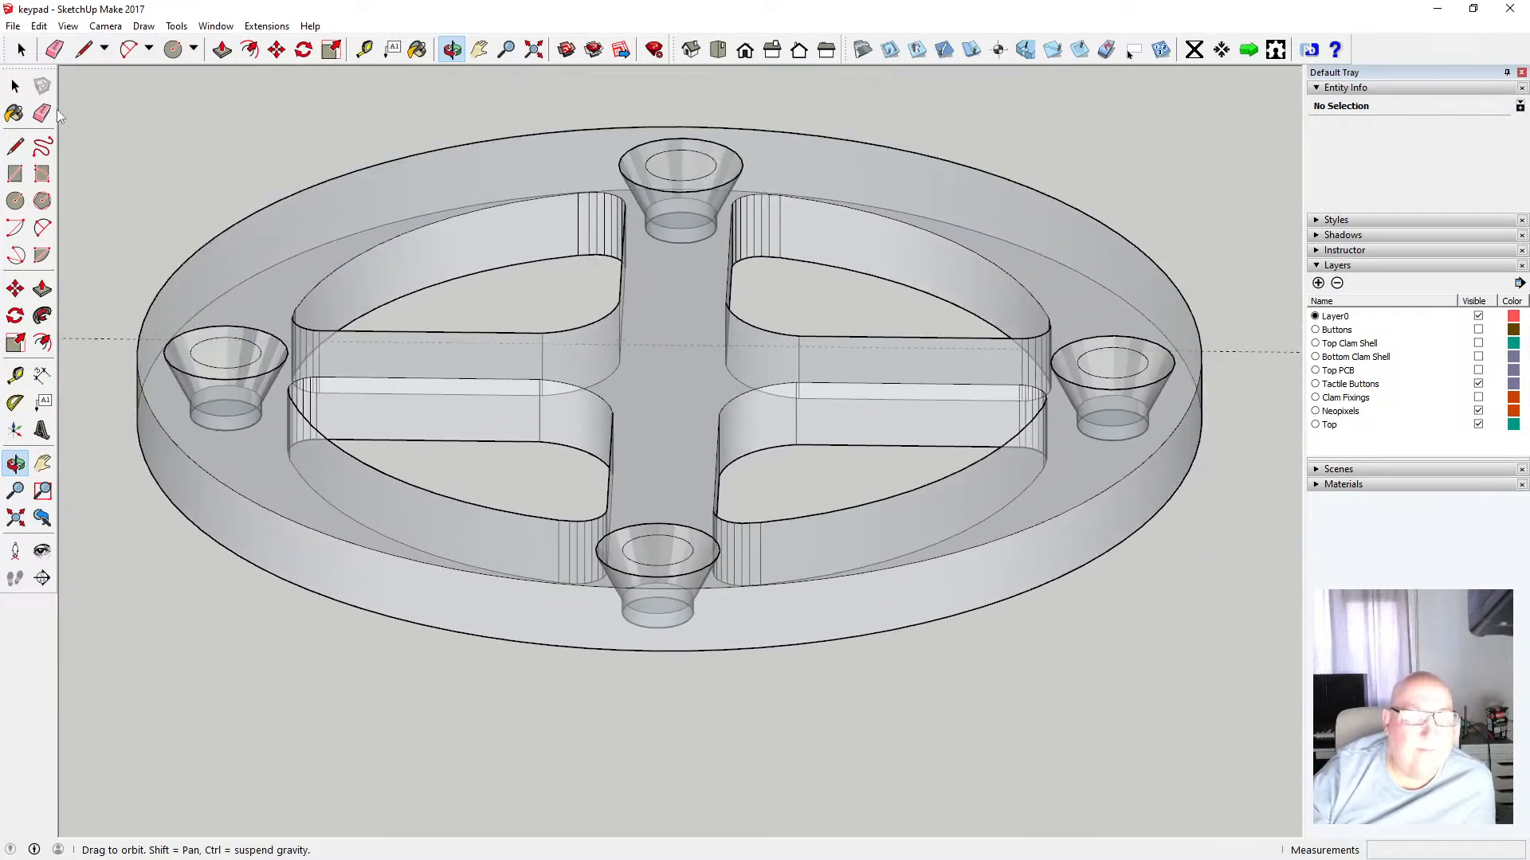
left_click(15, 86)
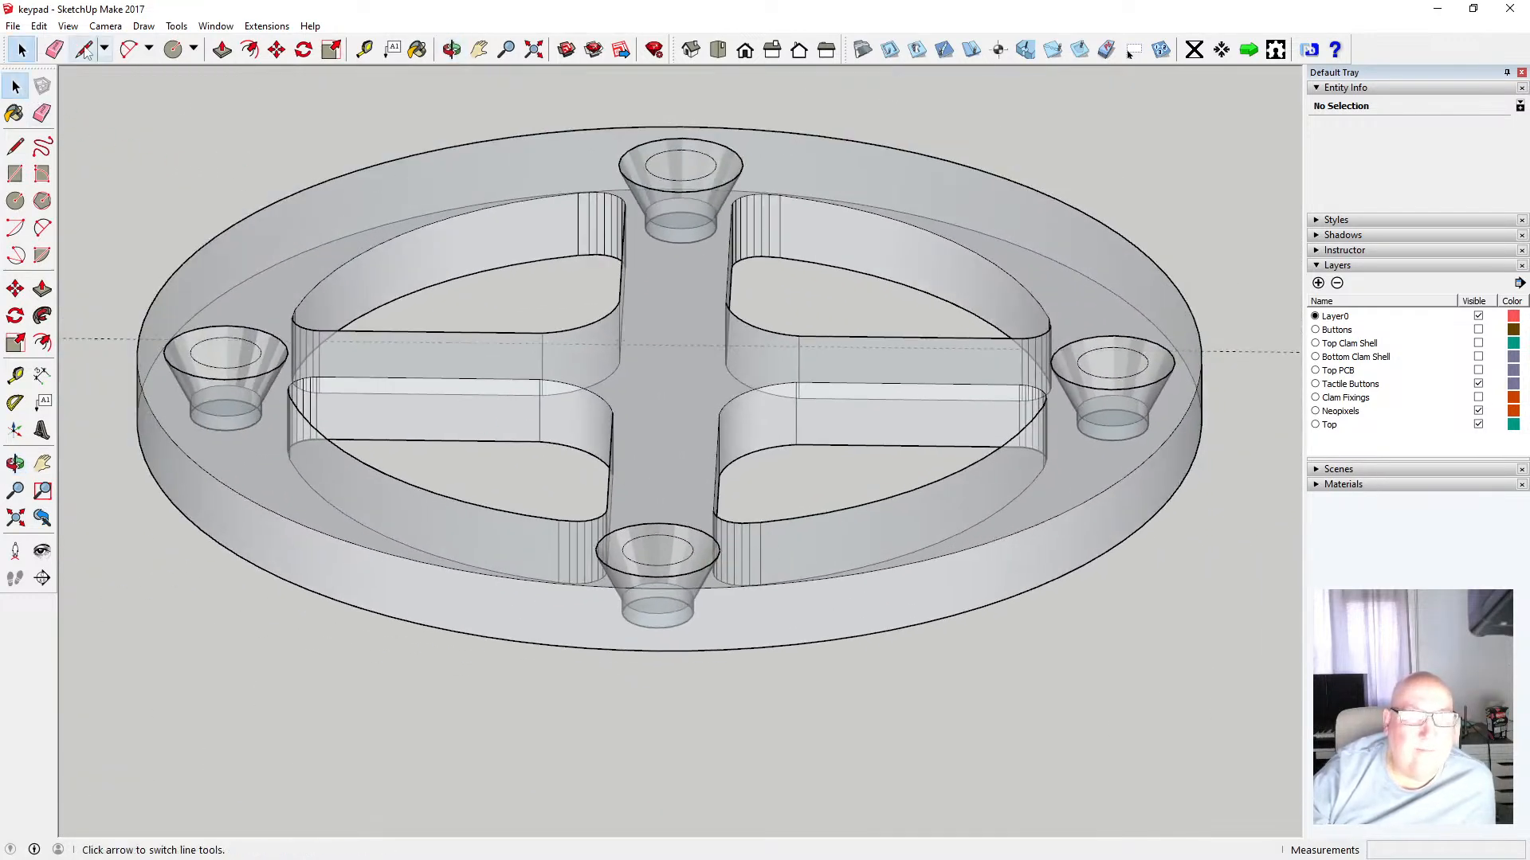
left_click(68, 26)
mouse_move(79, 236)
left_click(213, 237)
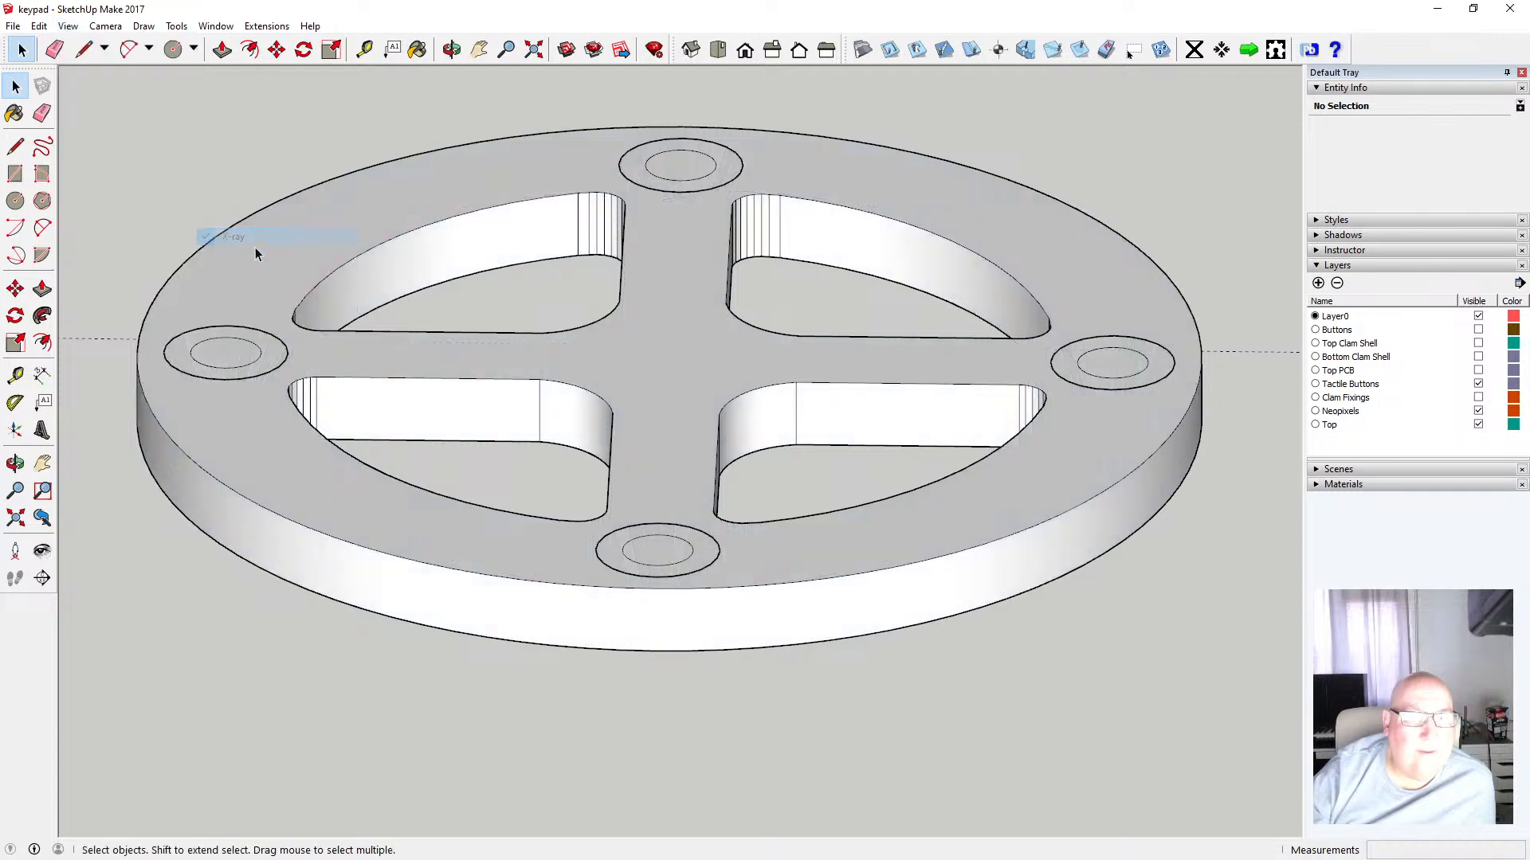
Open the ring component for editing, select all its geometry and intersect the faces
left_click(648, 548)
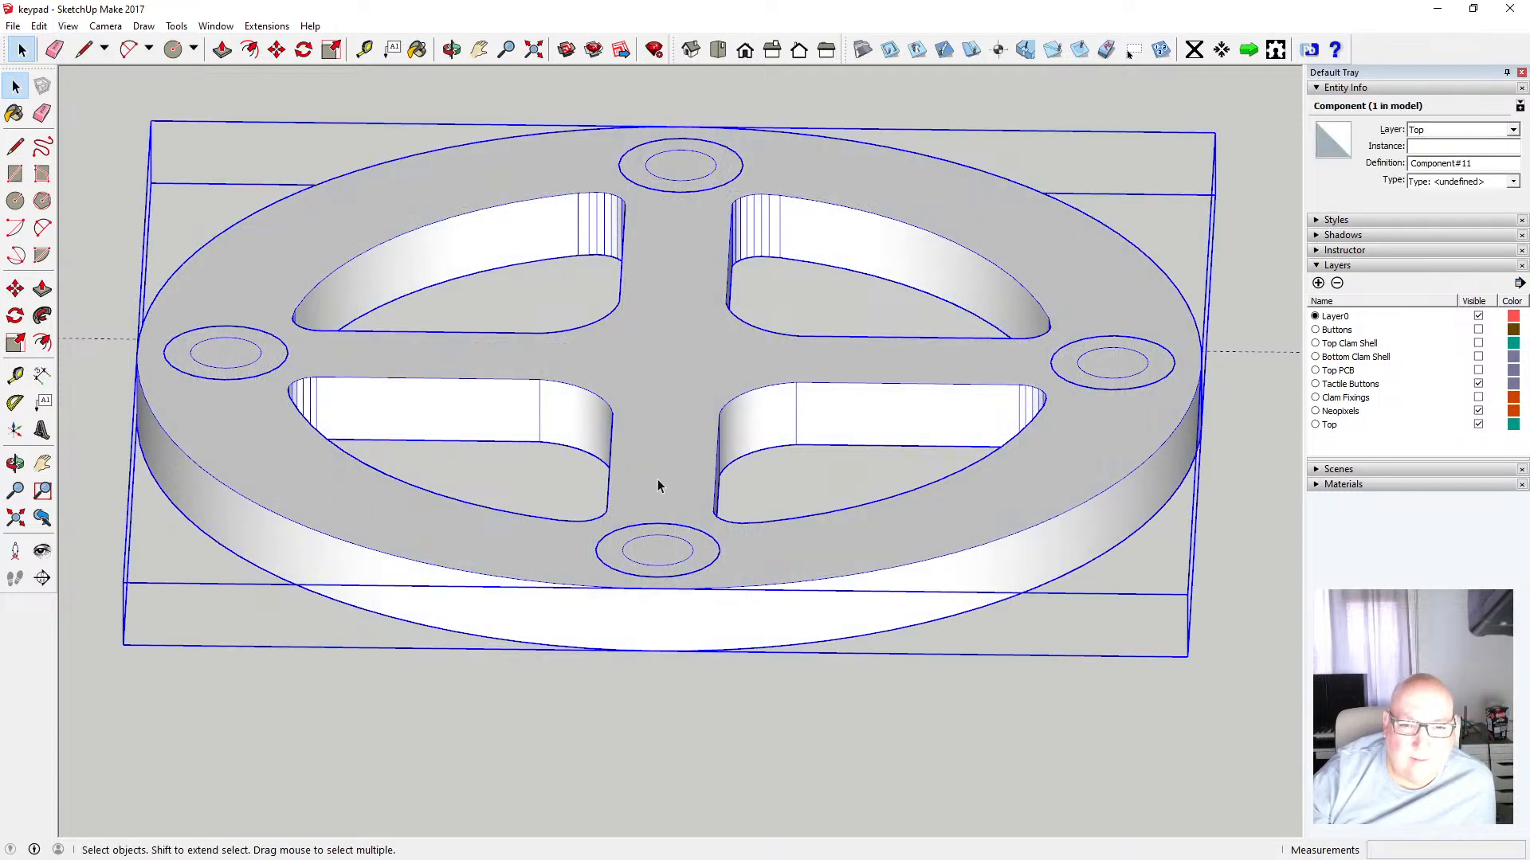
double_click(658, 486)
left_click(674, 558)
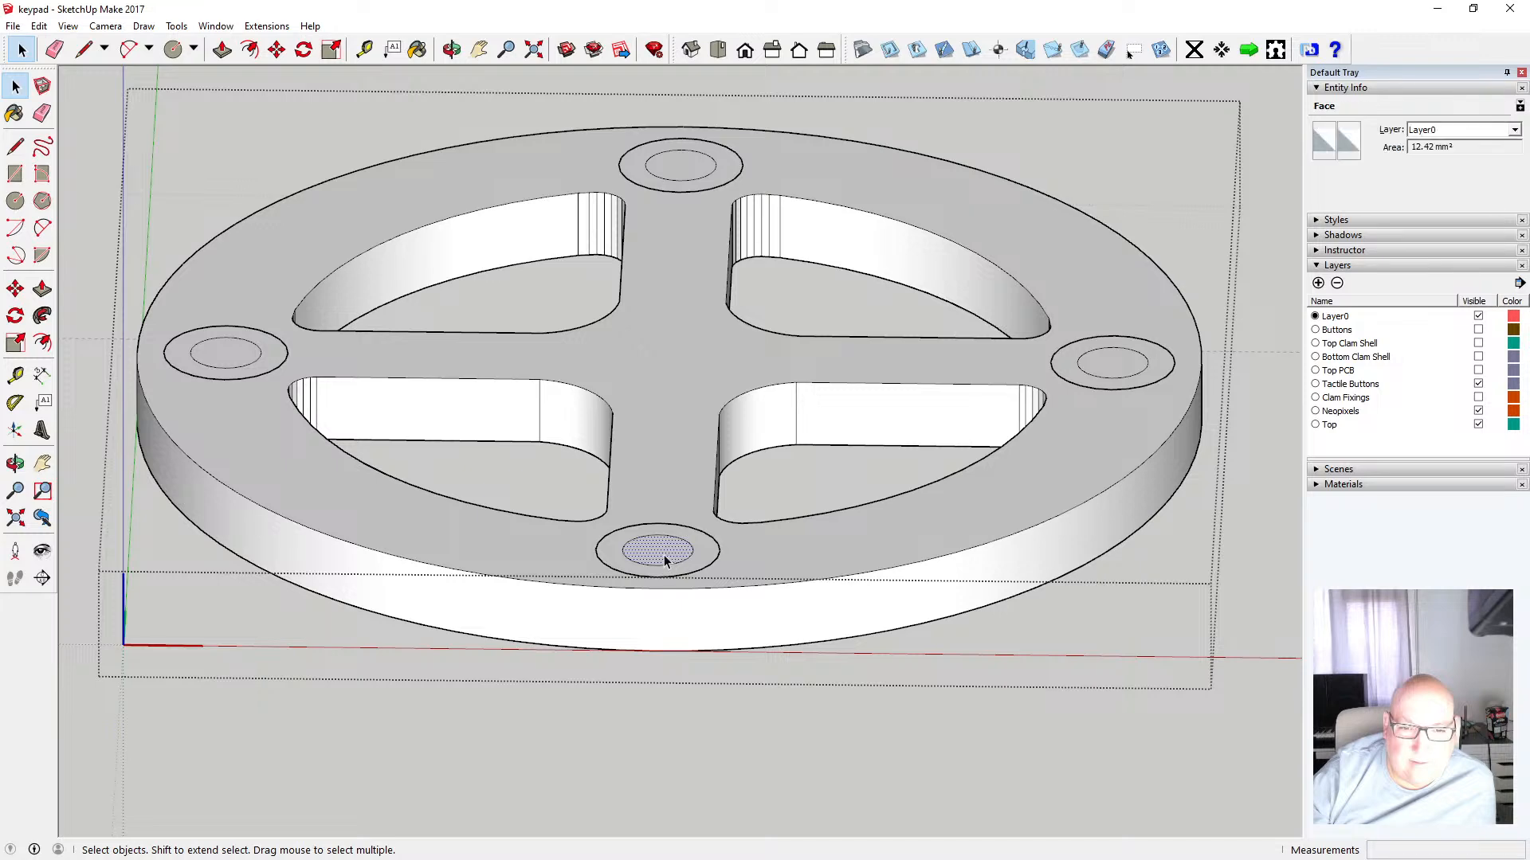
left_click(618, 555)
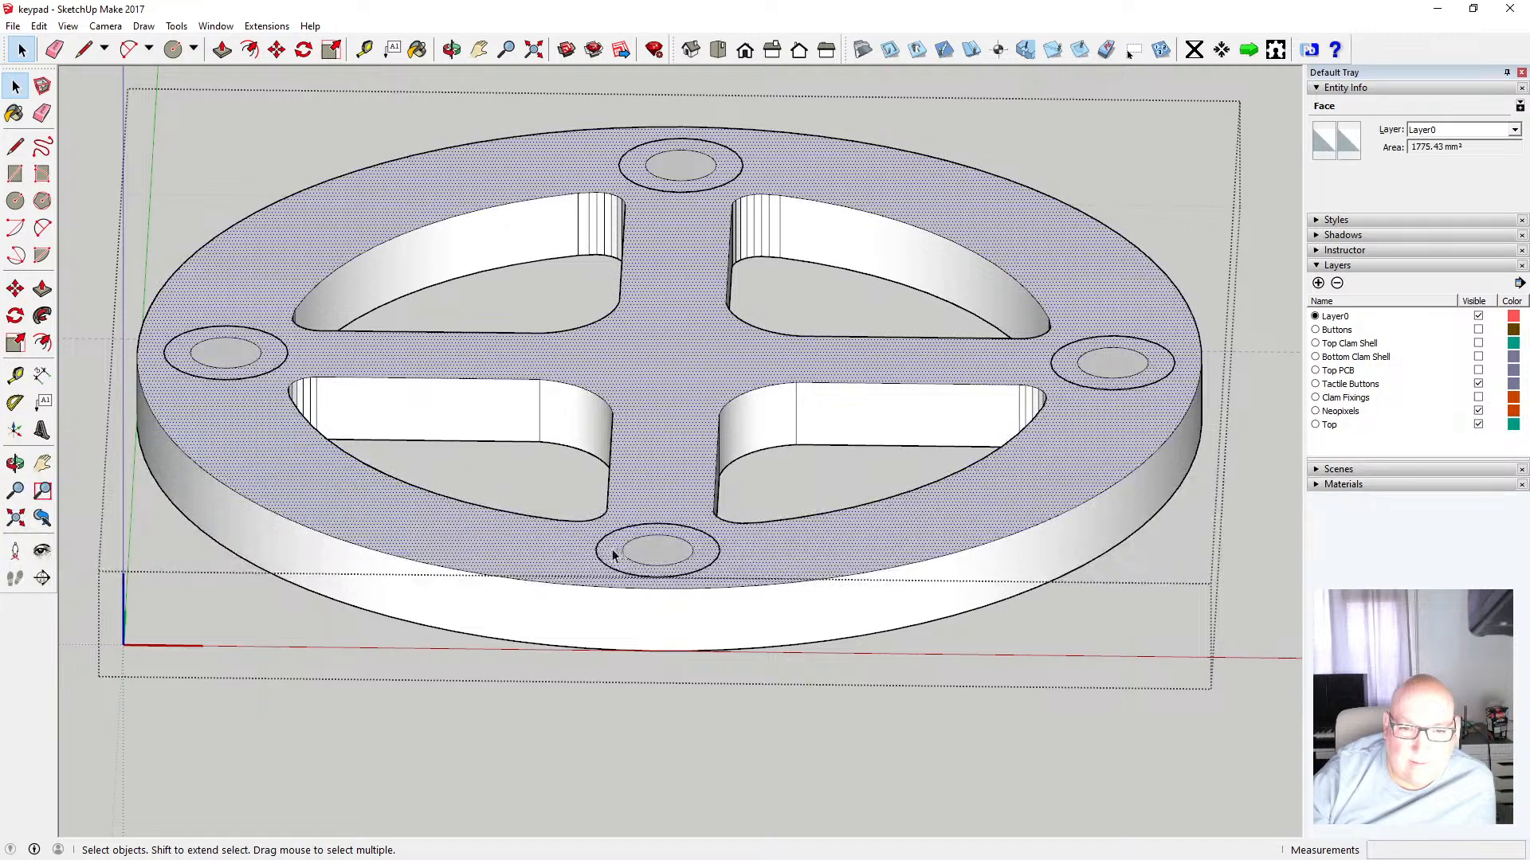
scroll(673, 556, "down", 3)
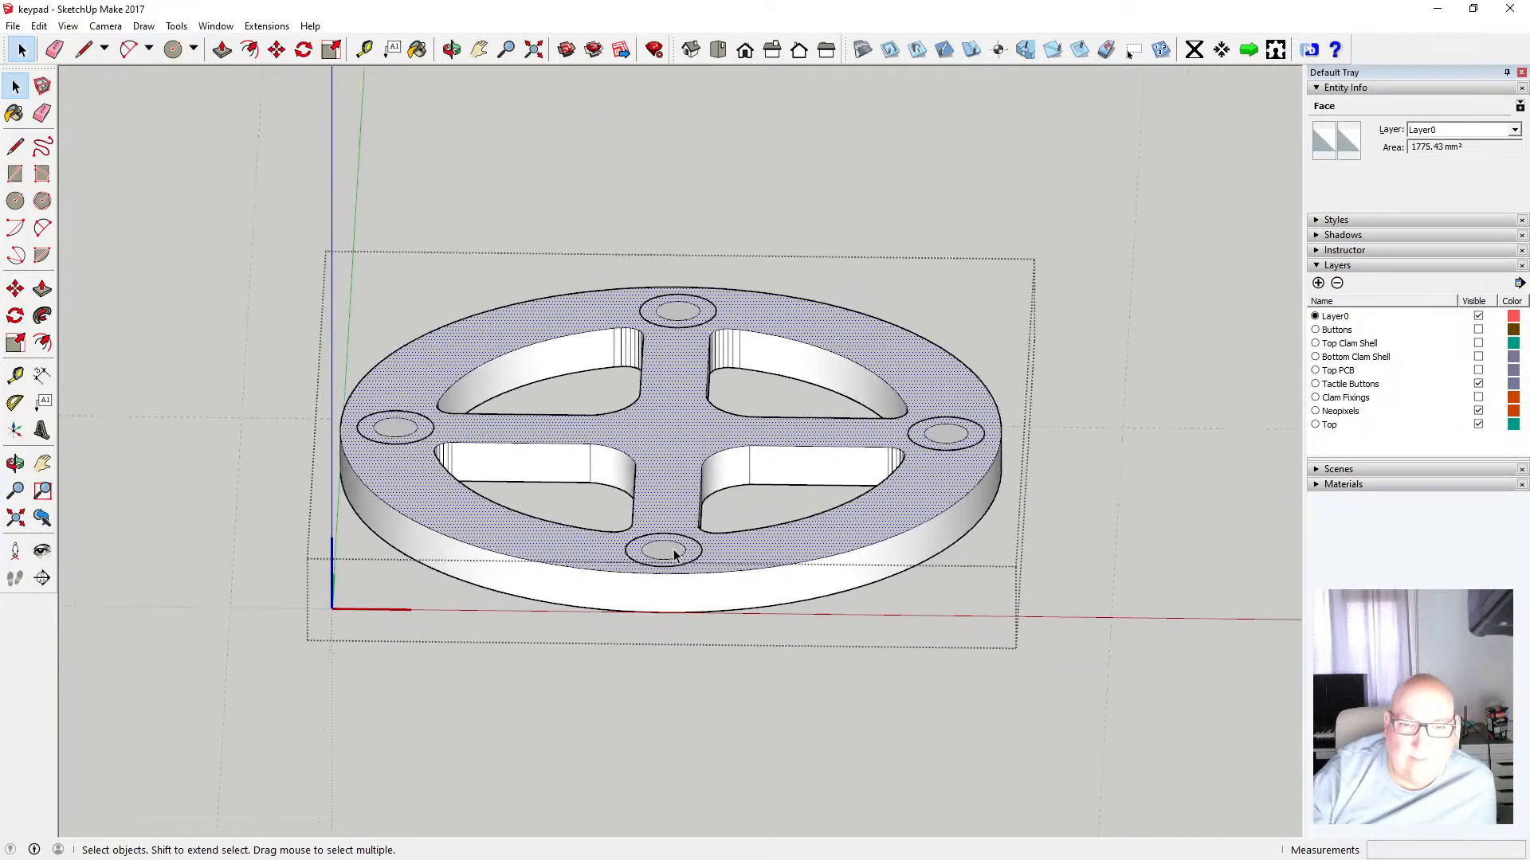
left_click_drag(269, 212, 1051, 658)
right_click(721, 590)
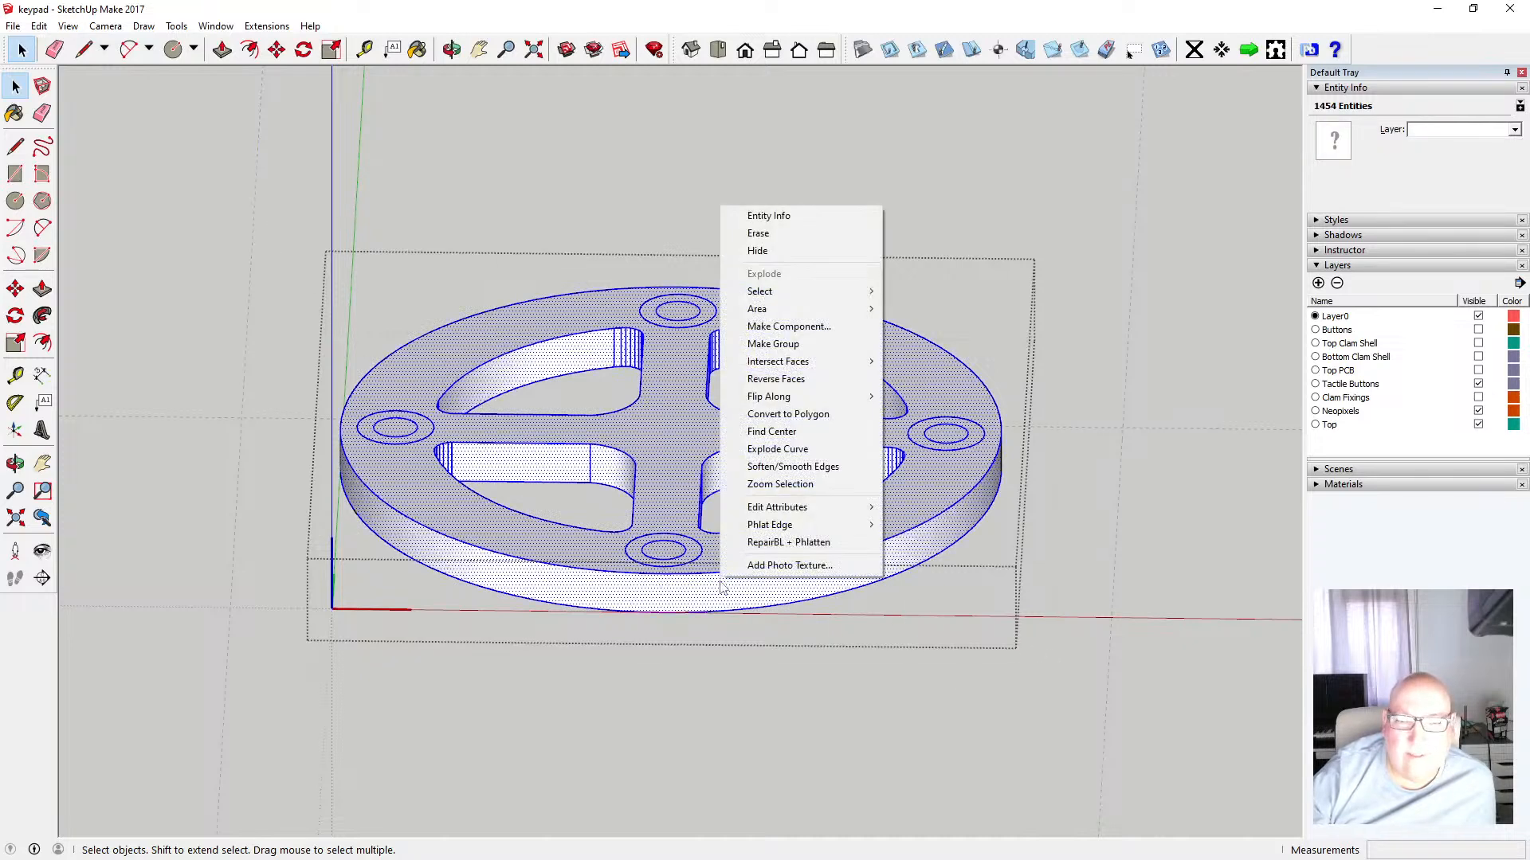
mouse_move(816, 361)
left_click(922, 362)
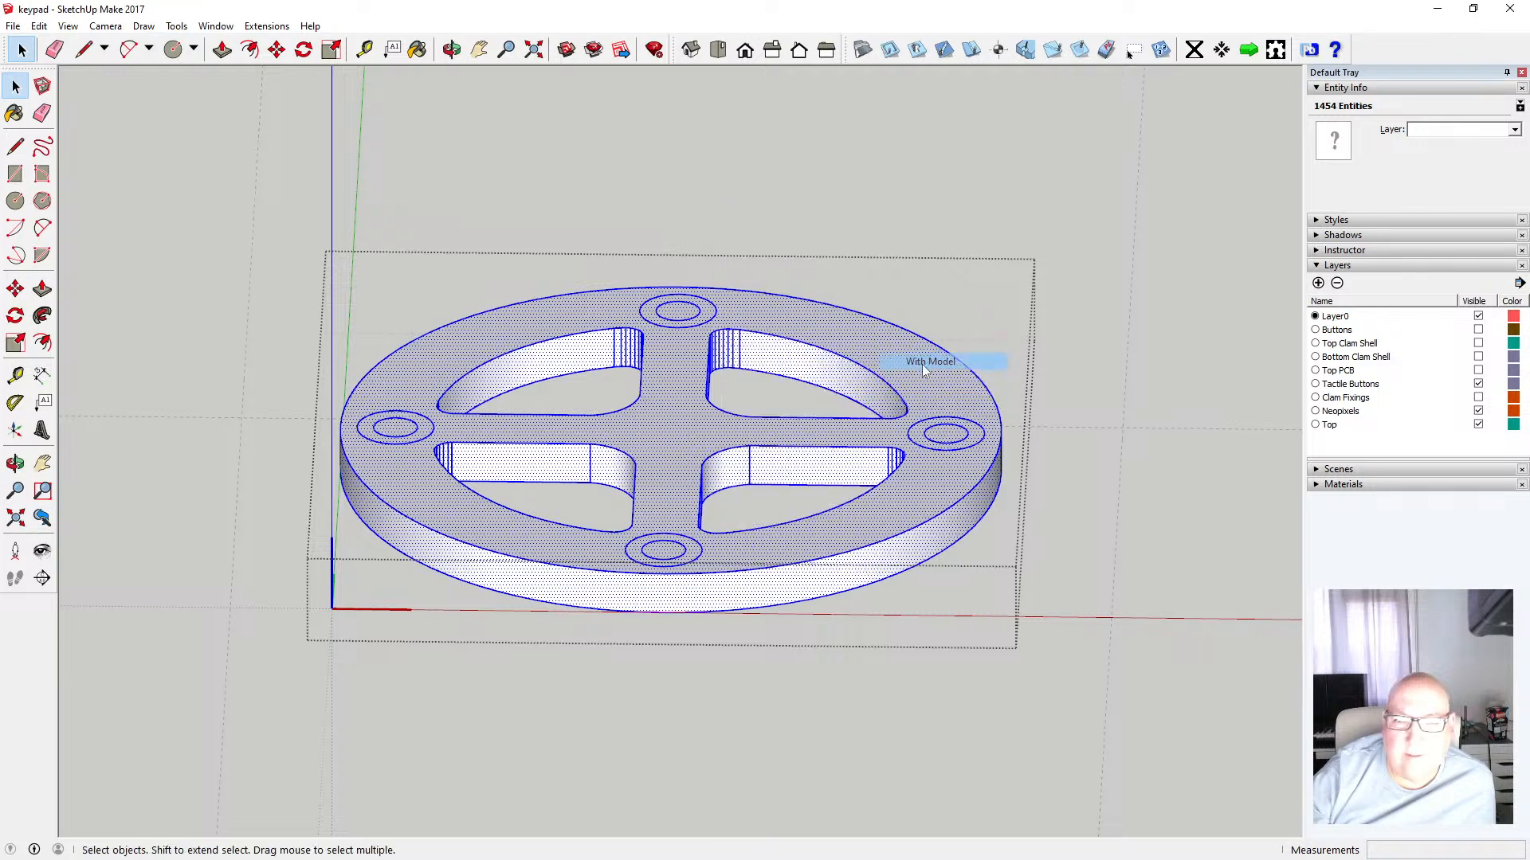
Delete the faces covering the front countersunk hole in the ring
left_click(669, 558)
scroll(669, 557, "up", 3)
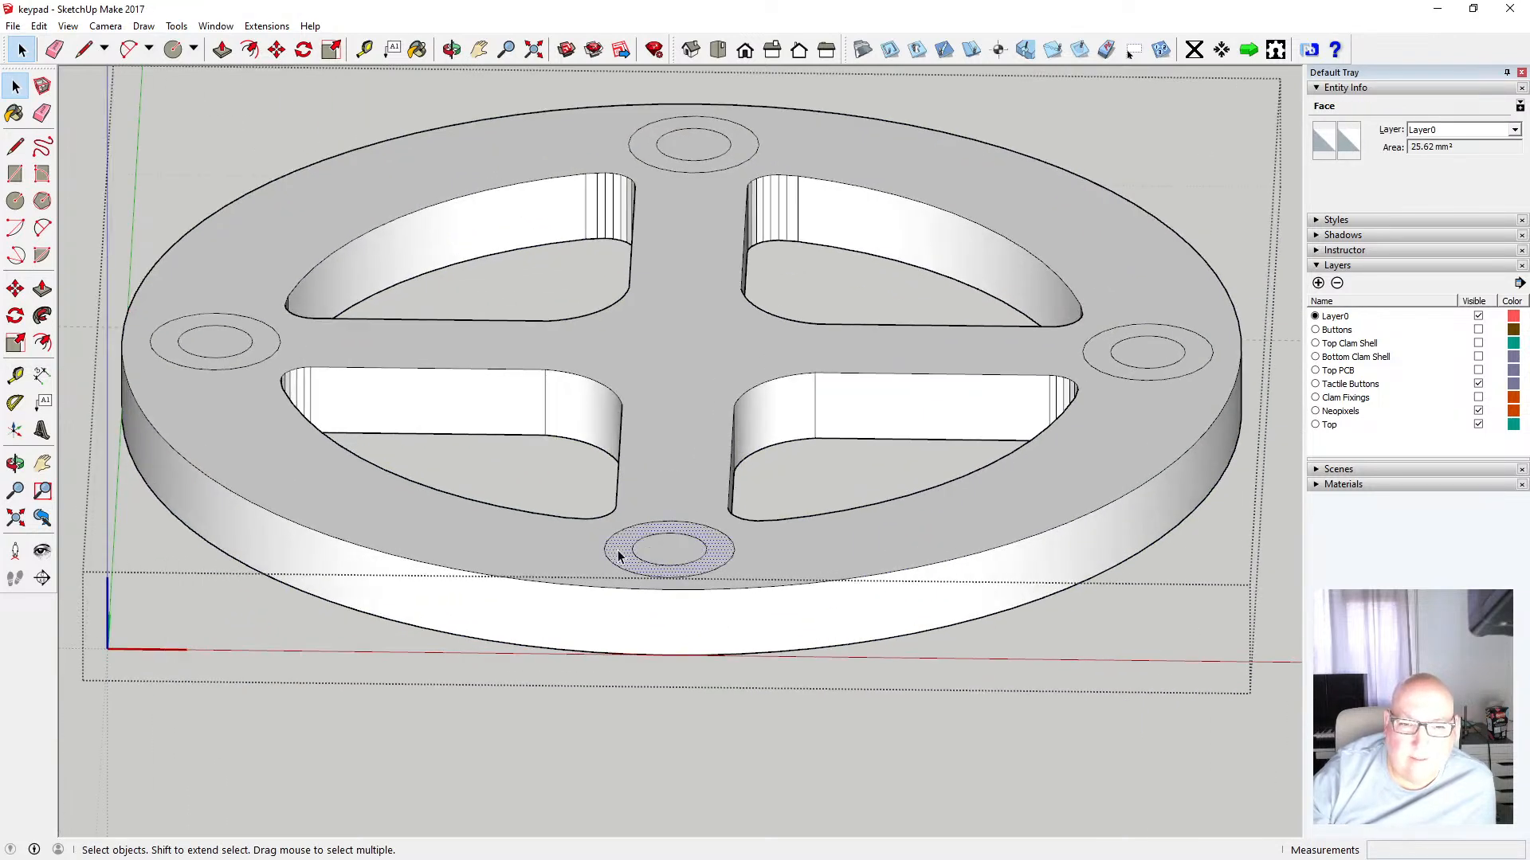
key("Delete")
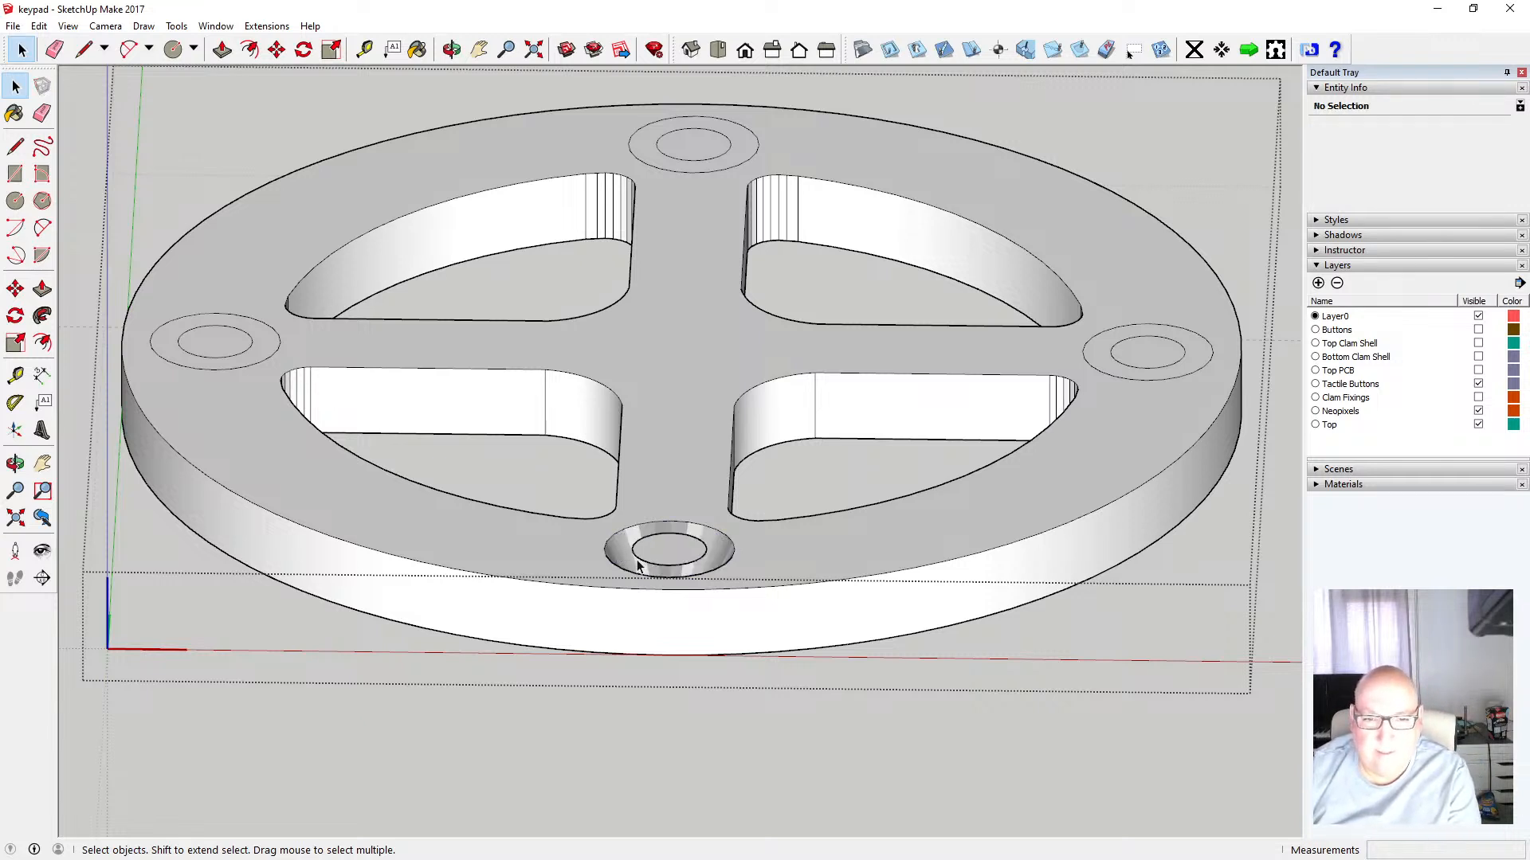
left_click(637, 566)
key("Delete")
scroll(652, 453, "down", 3)
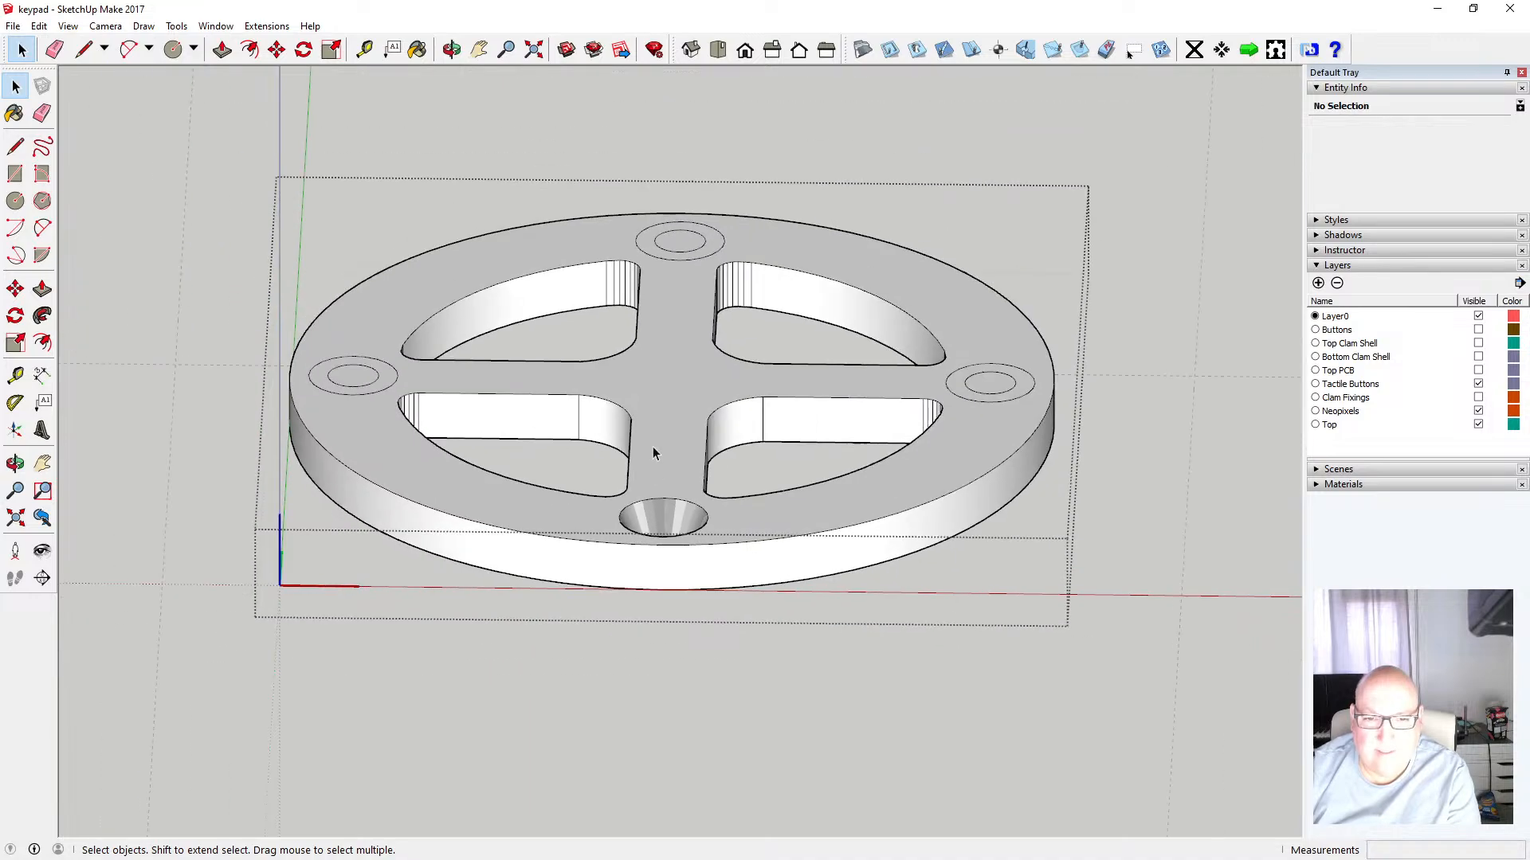
Orbit beneath the ring and zoom in to inspect the countersunk holes from below
key("o")
left_click_drag(596, 418, 624, 150)
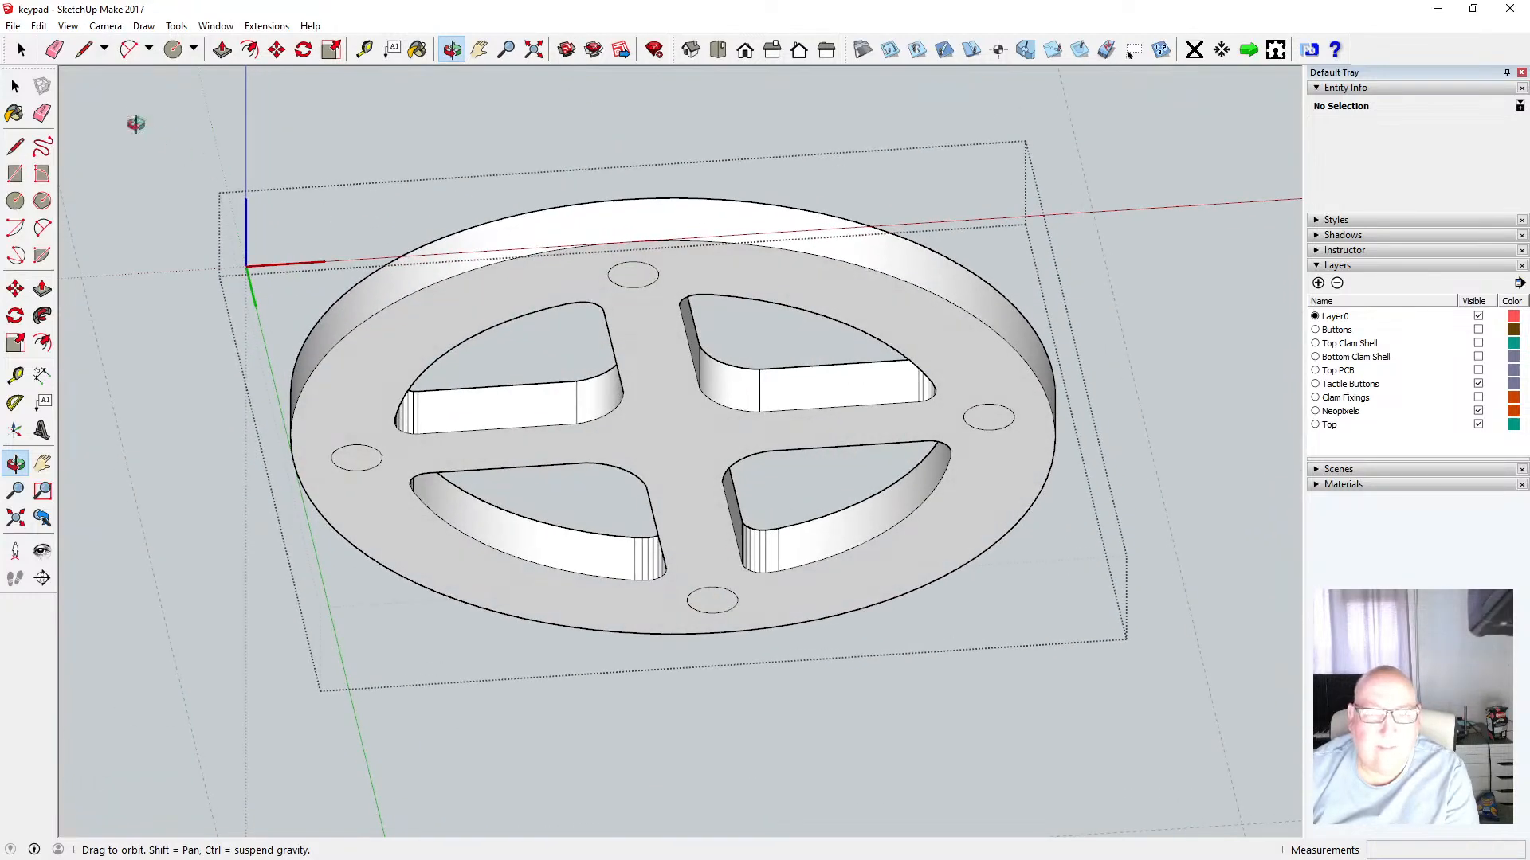
left_click(16, 86)
left_click(635, 279)
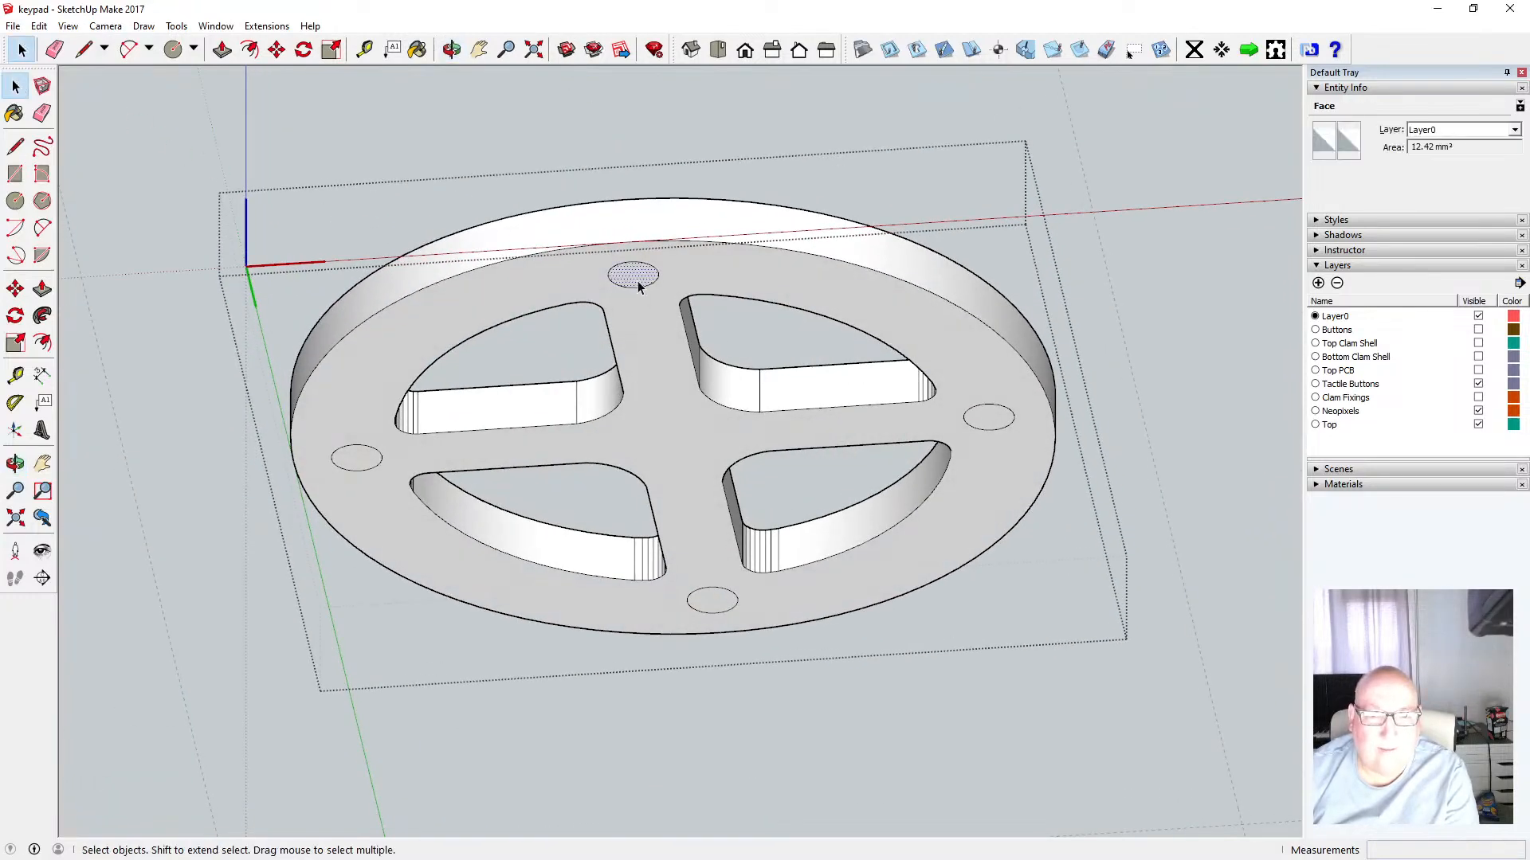
left_click(457, 54)
left_click_drag(655, 338, 601, 236)
scroll(596, 291, "up", 6)
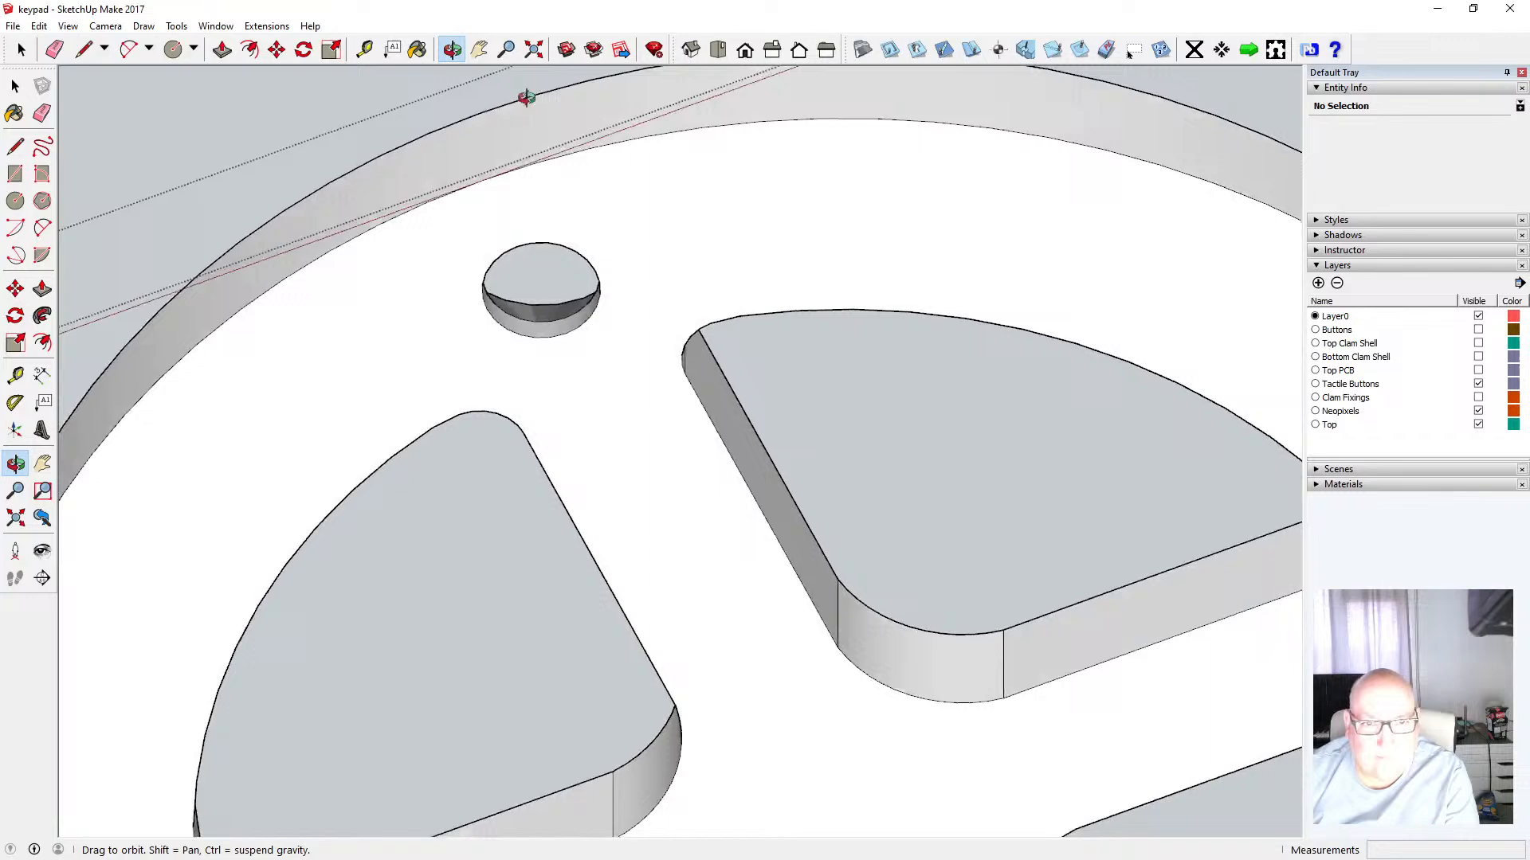
left_click_drag(526, 97, 568, 571)
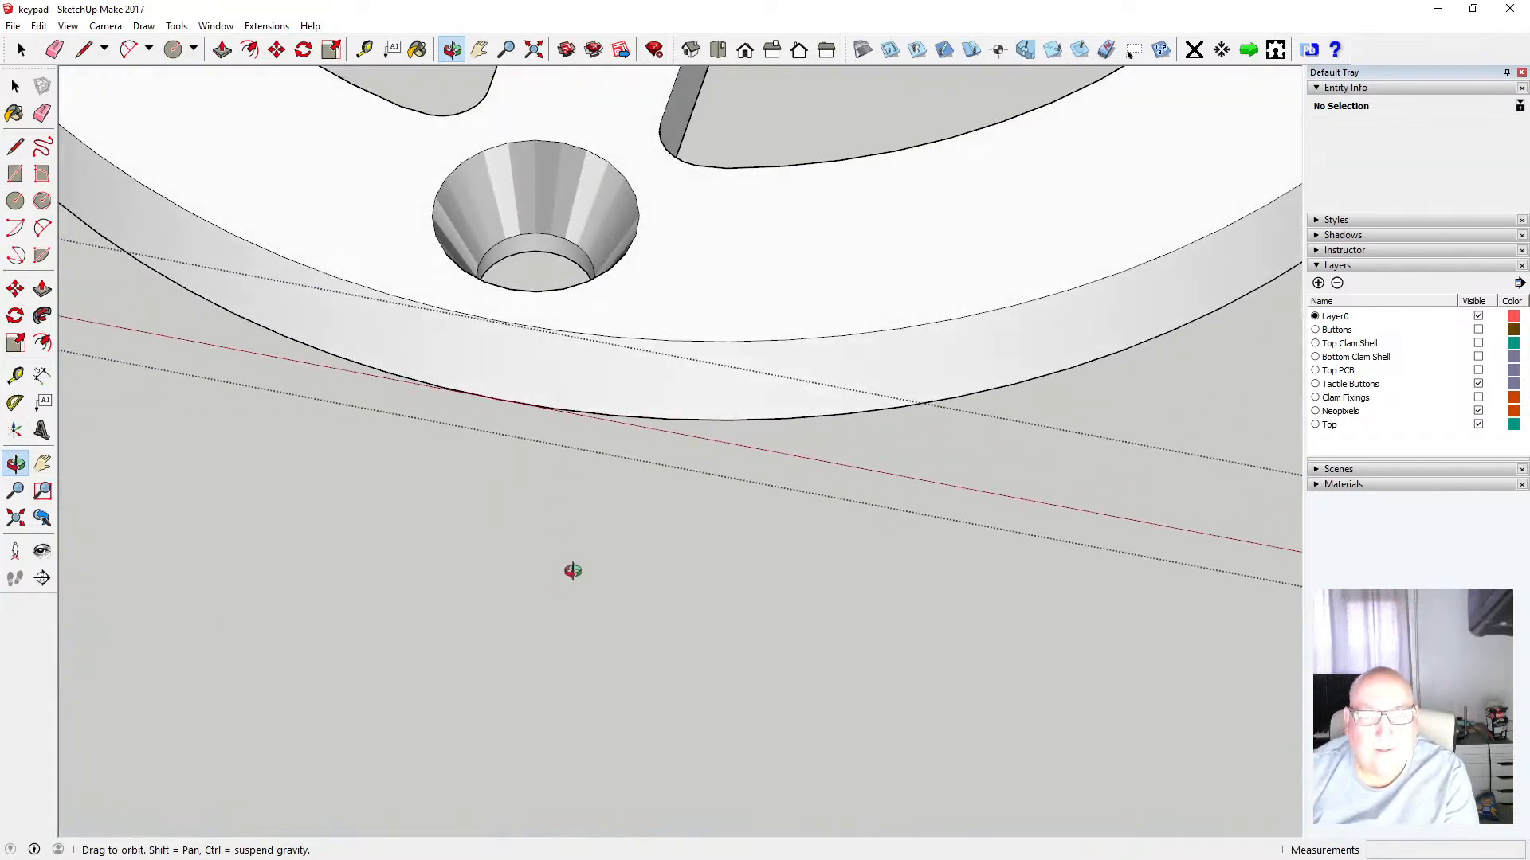
scroll(572, 569, "down", 3)
scroll(573, 569, "down", 10)
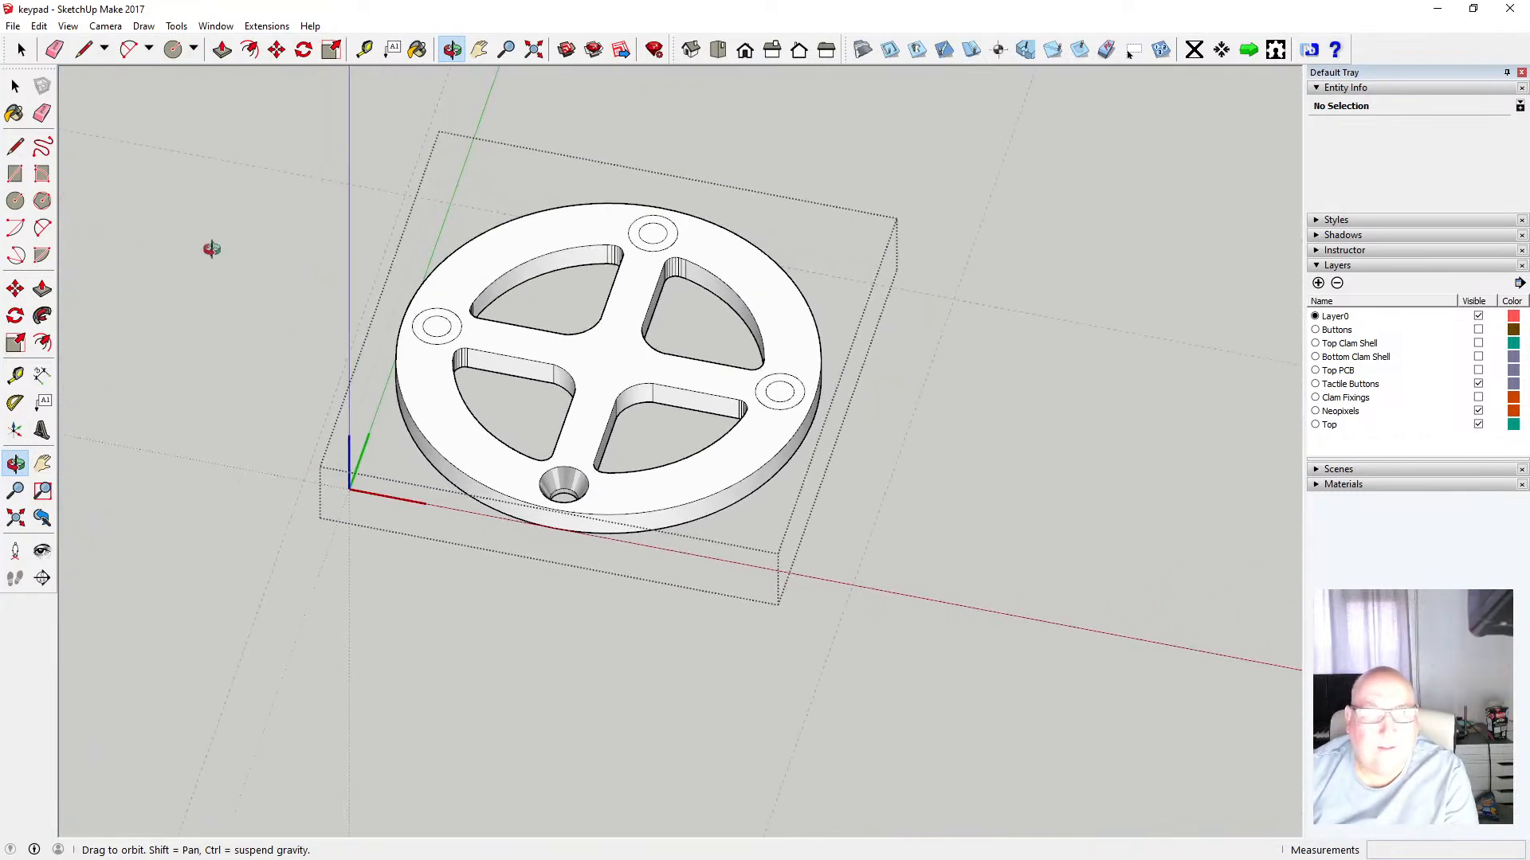
Delete the covering faces of the left and back countersunk holes
left_click(16, 85)
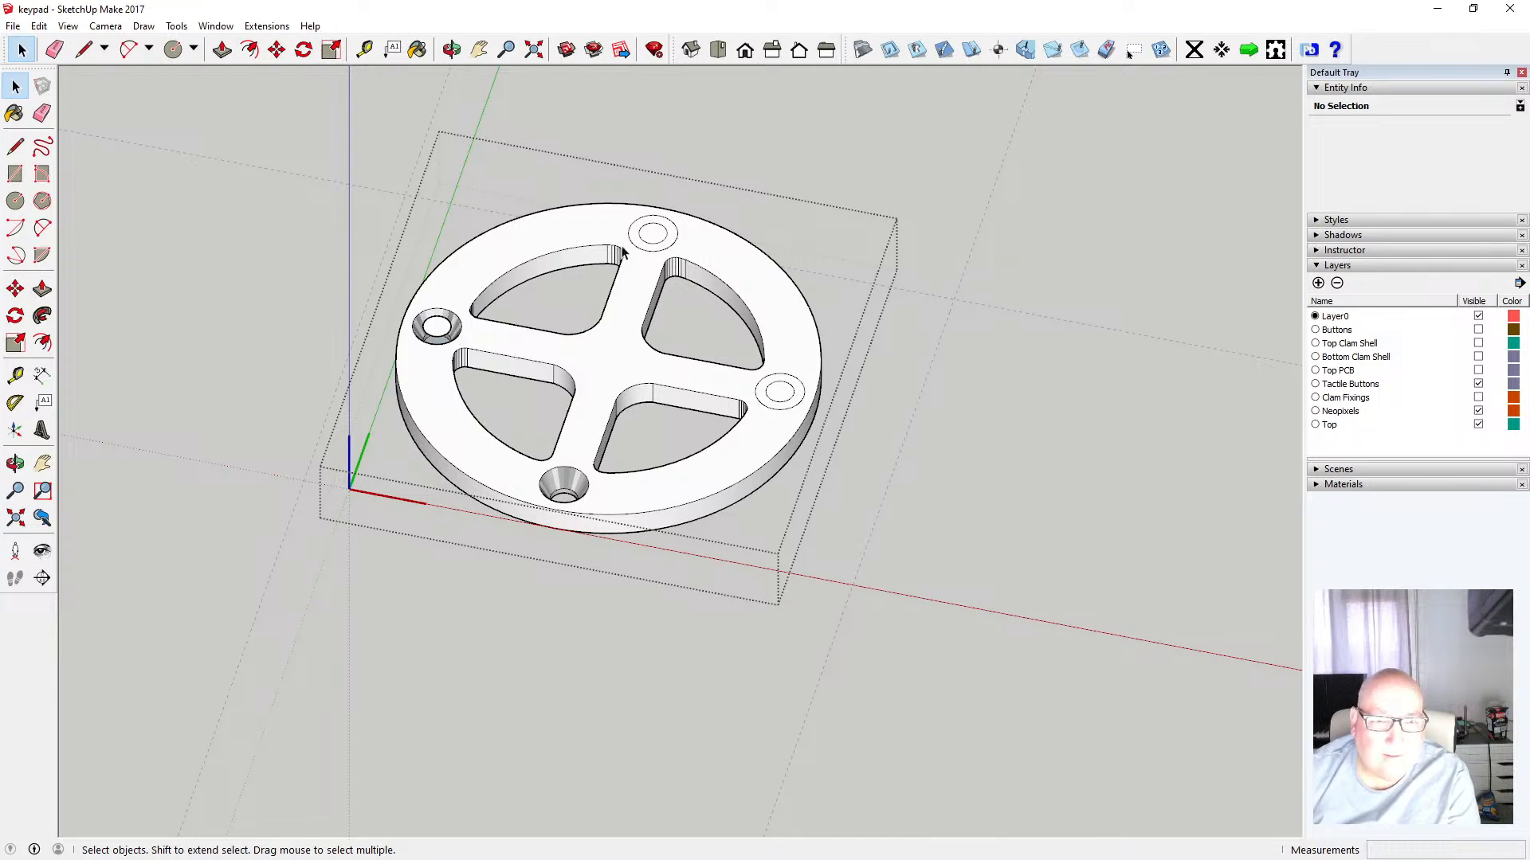
scroll(437, 341, "up", 5)
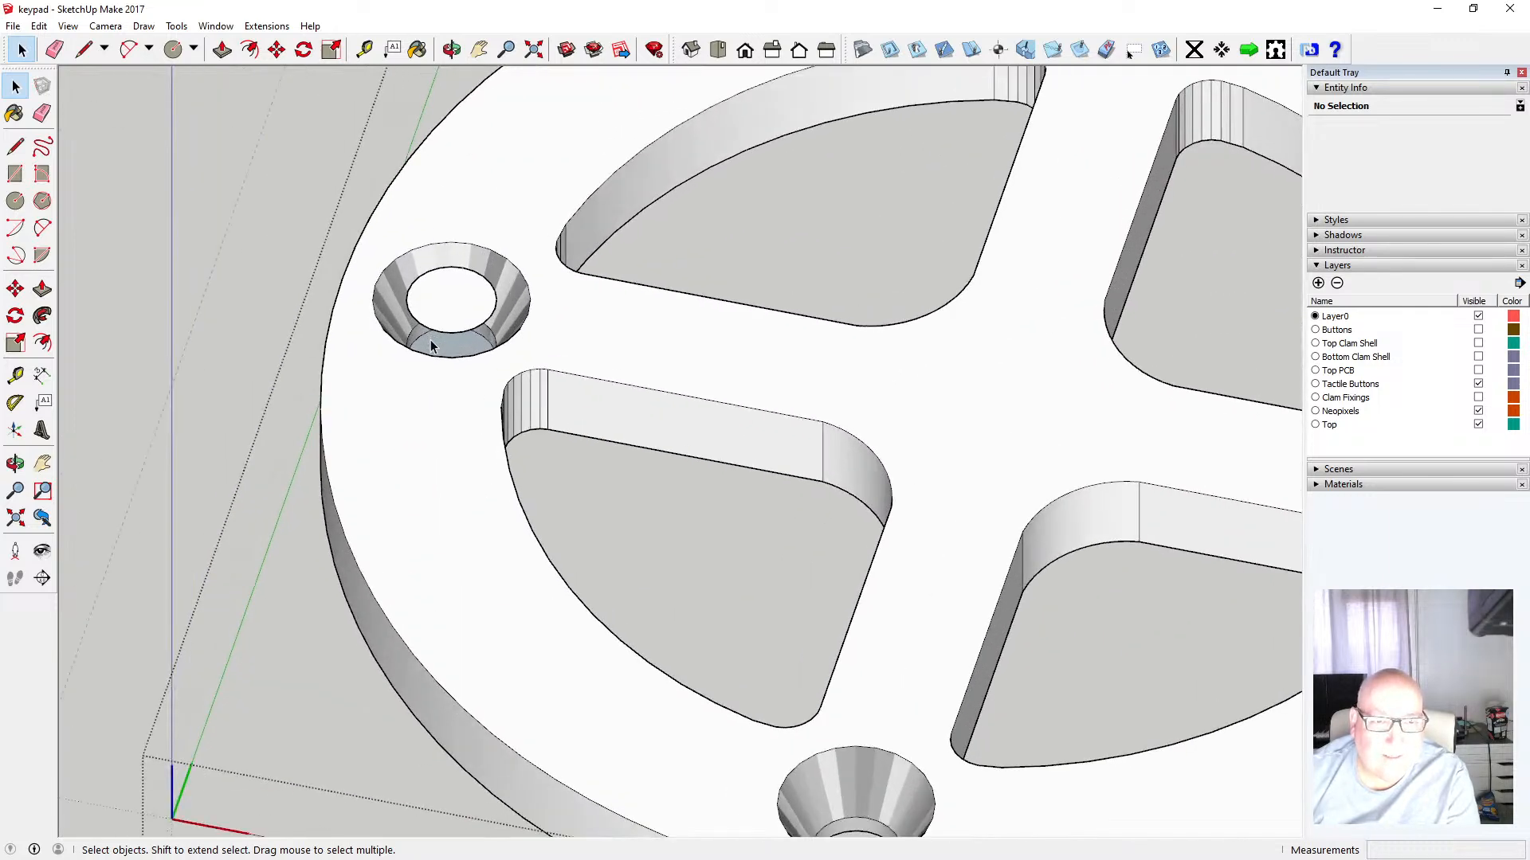
left_click(456, 337)
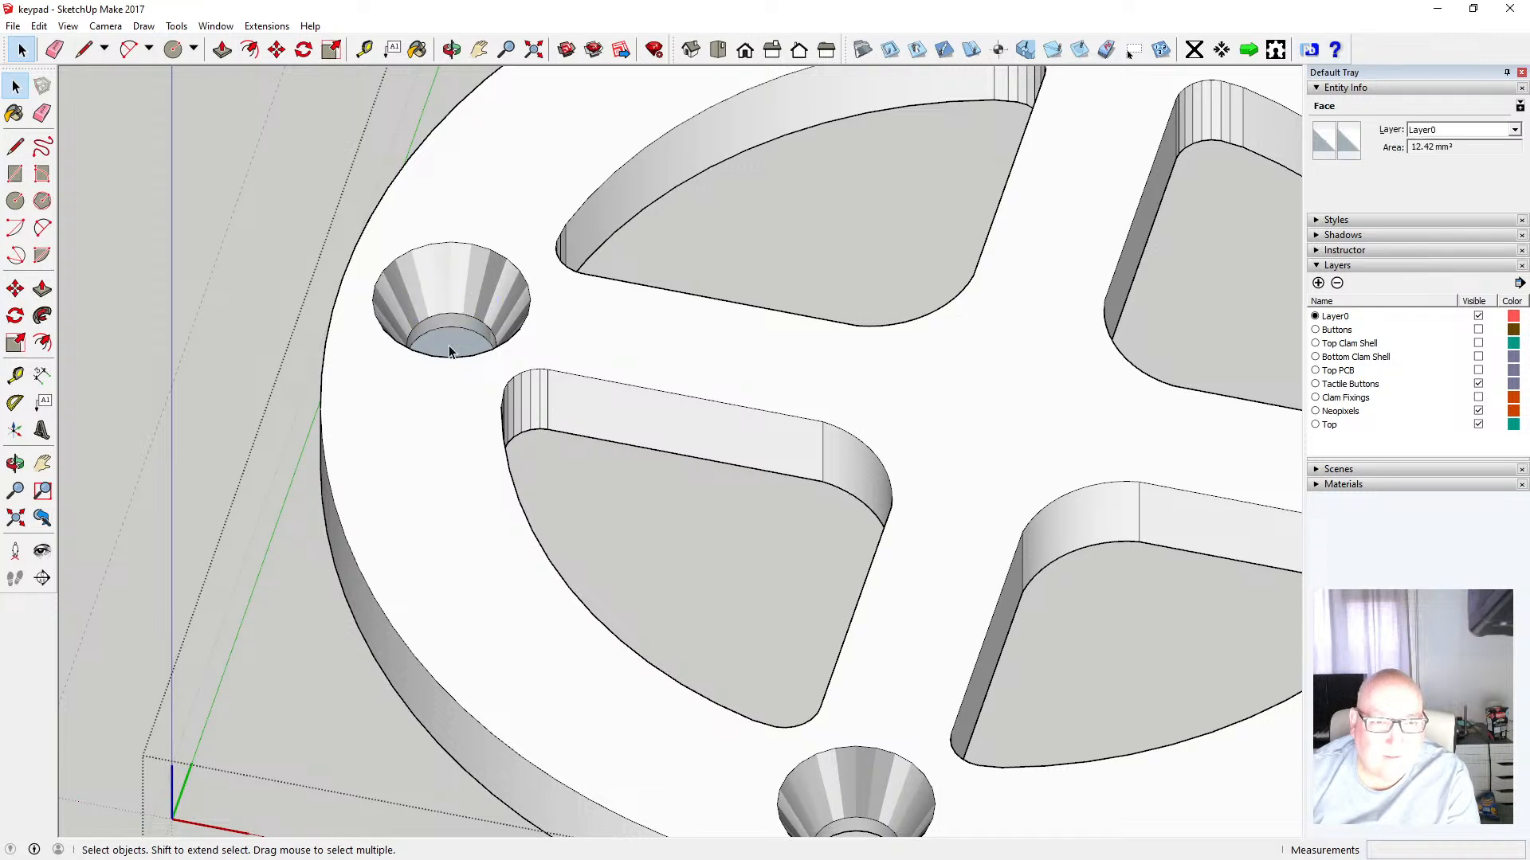
key("Delete")
scroll(423, 381, "down", 3)
scroll(423, 381, "down", 1)
left_click(840, 164)
key("Delete")
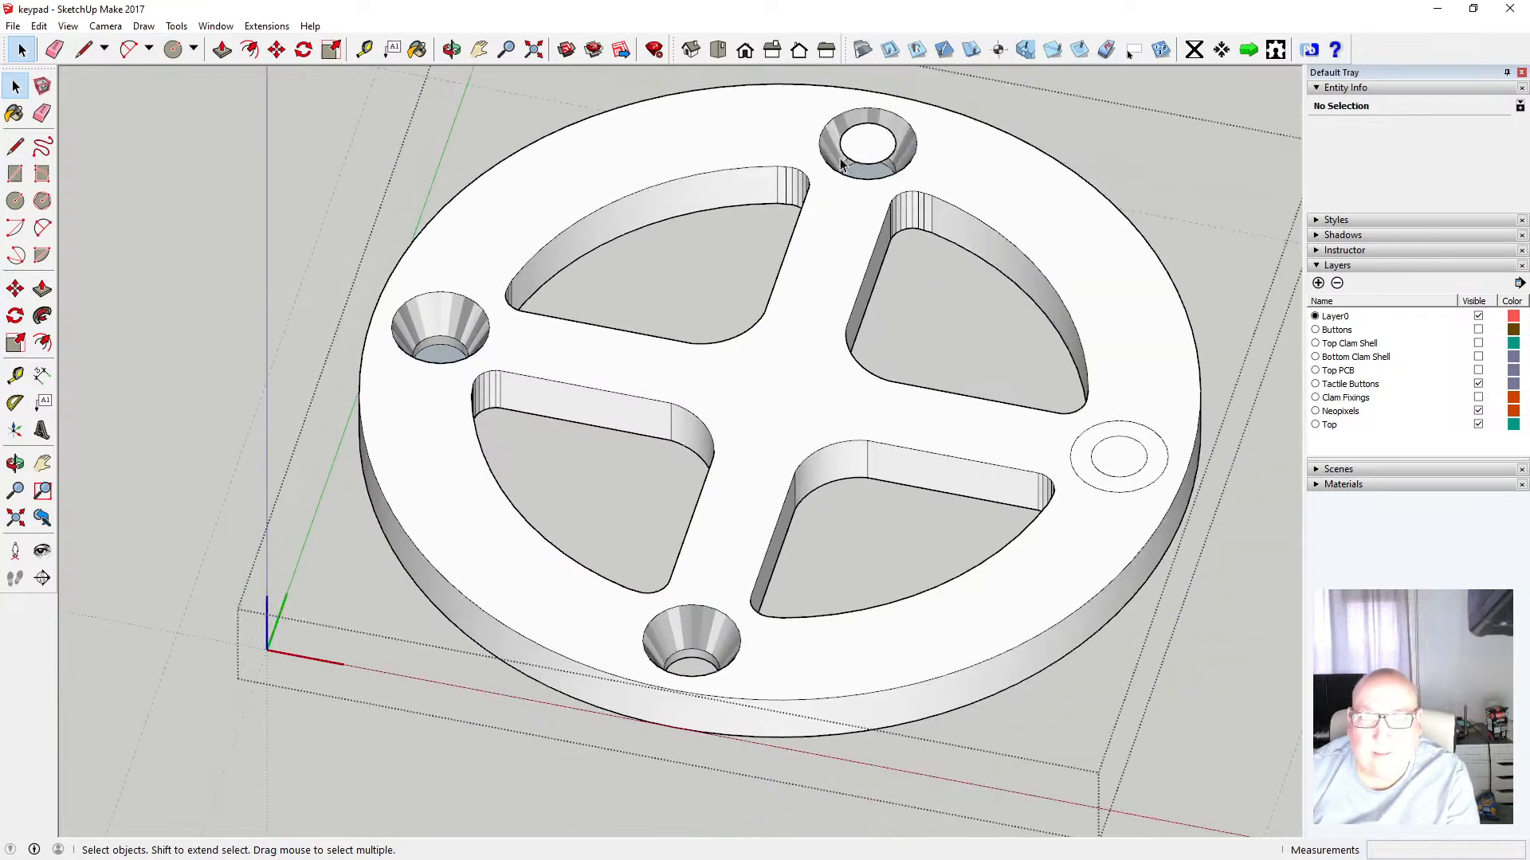
key("Delete")
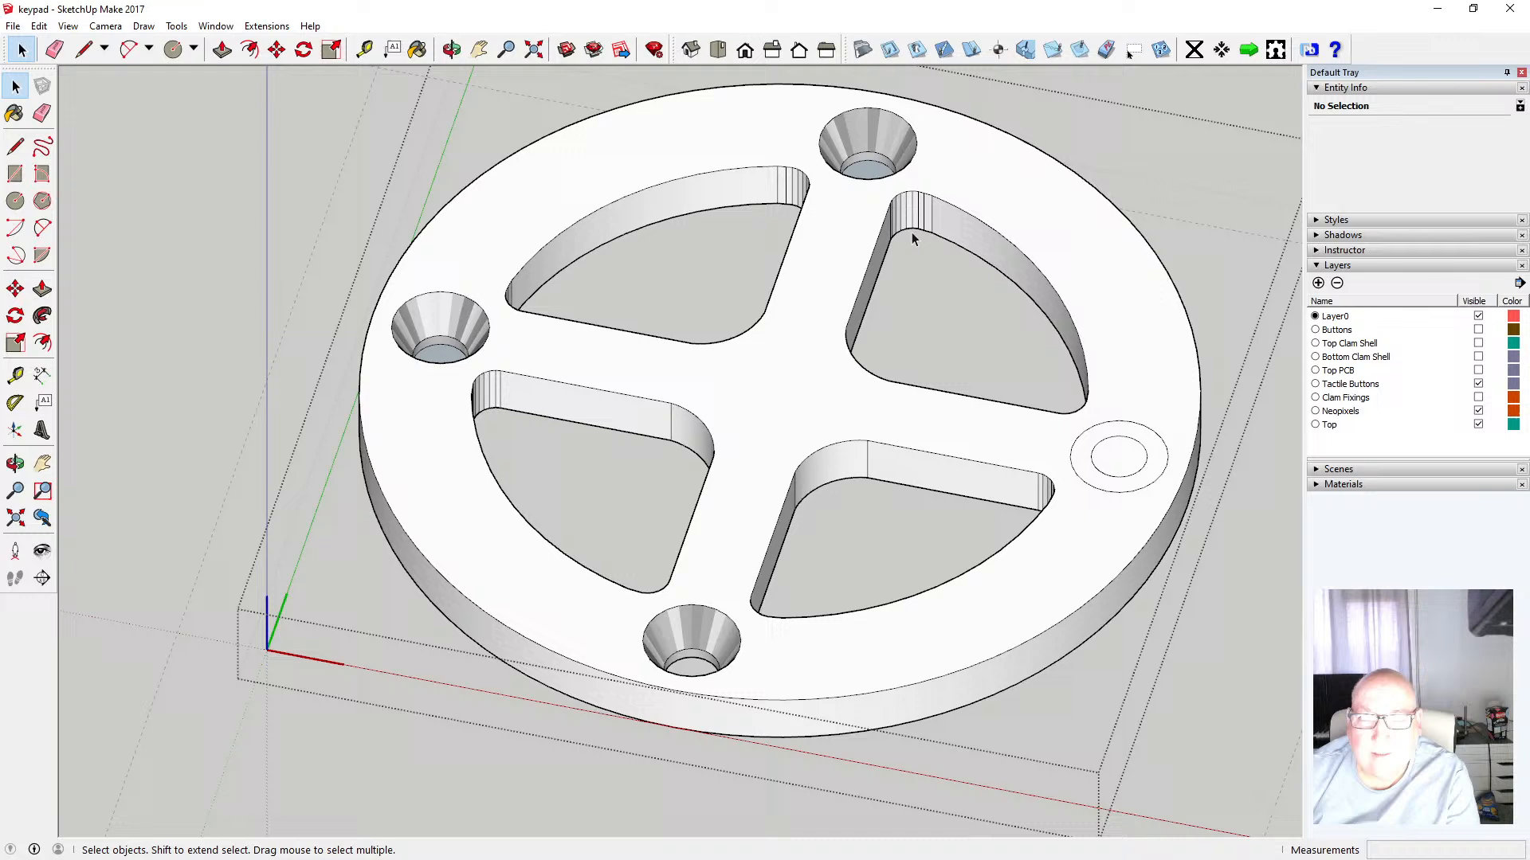
Delete the covering faces of the right countersunk hole
left_click(1081, 455)
key("Delete")
left_click(1094, 476)
key("Delete")
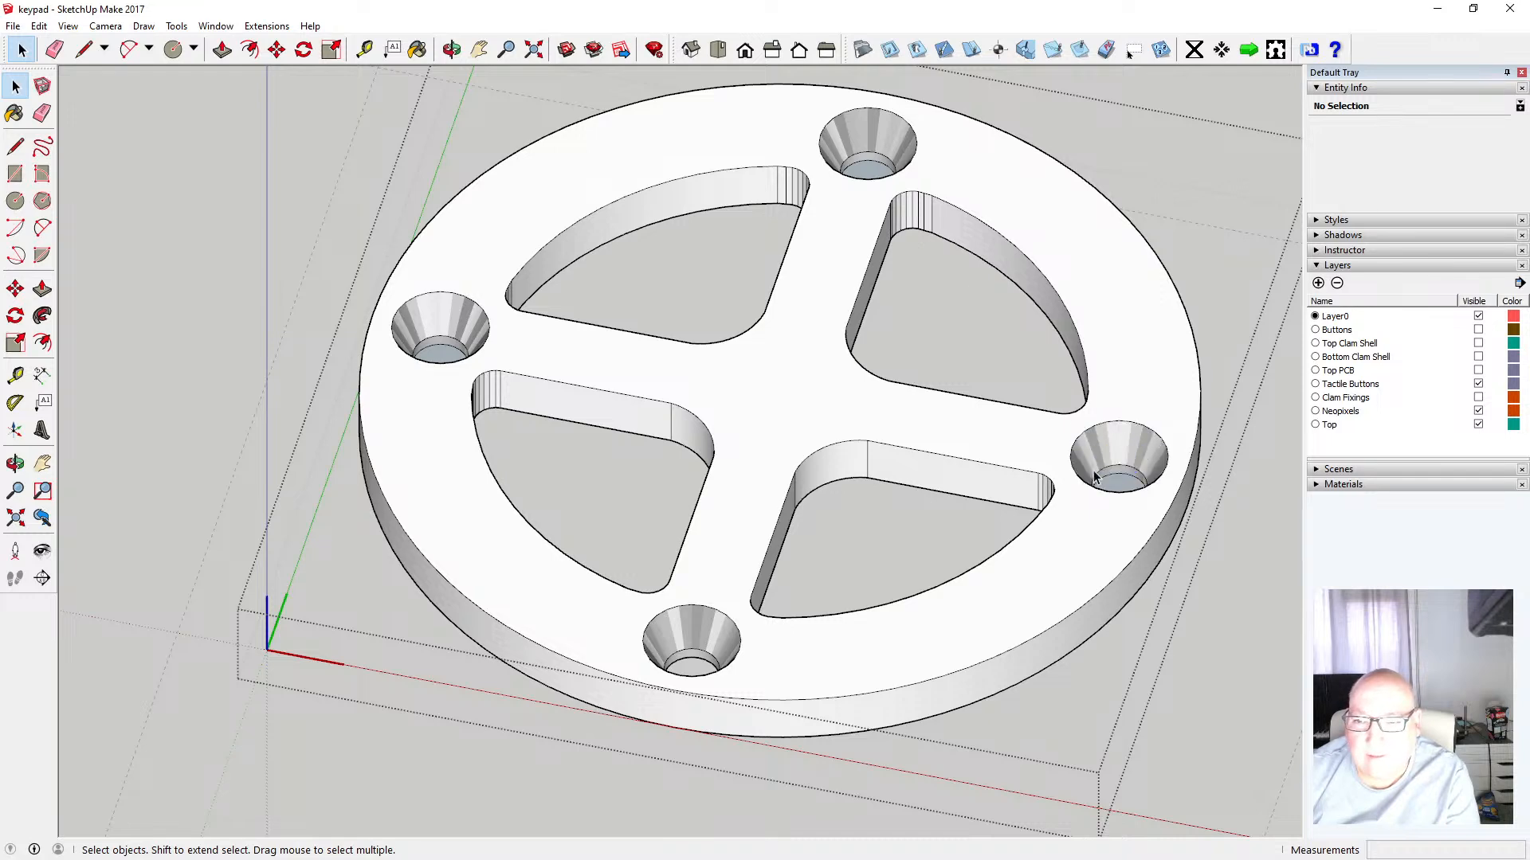
Orbit to the ring's underside and delete the bottom faces closing three of the holes
left_click(452, 50)
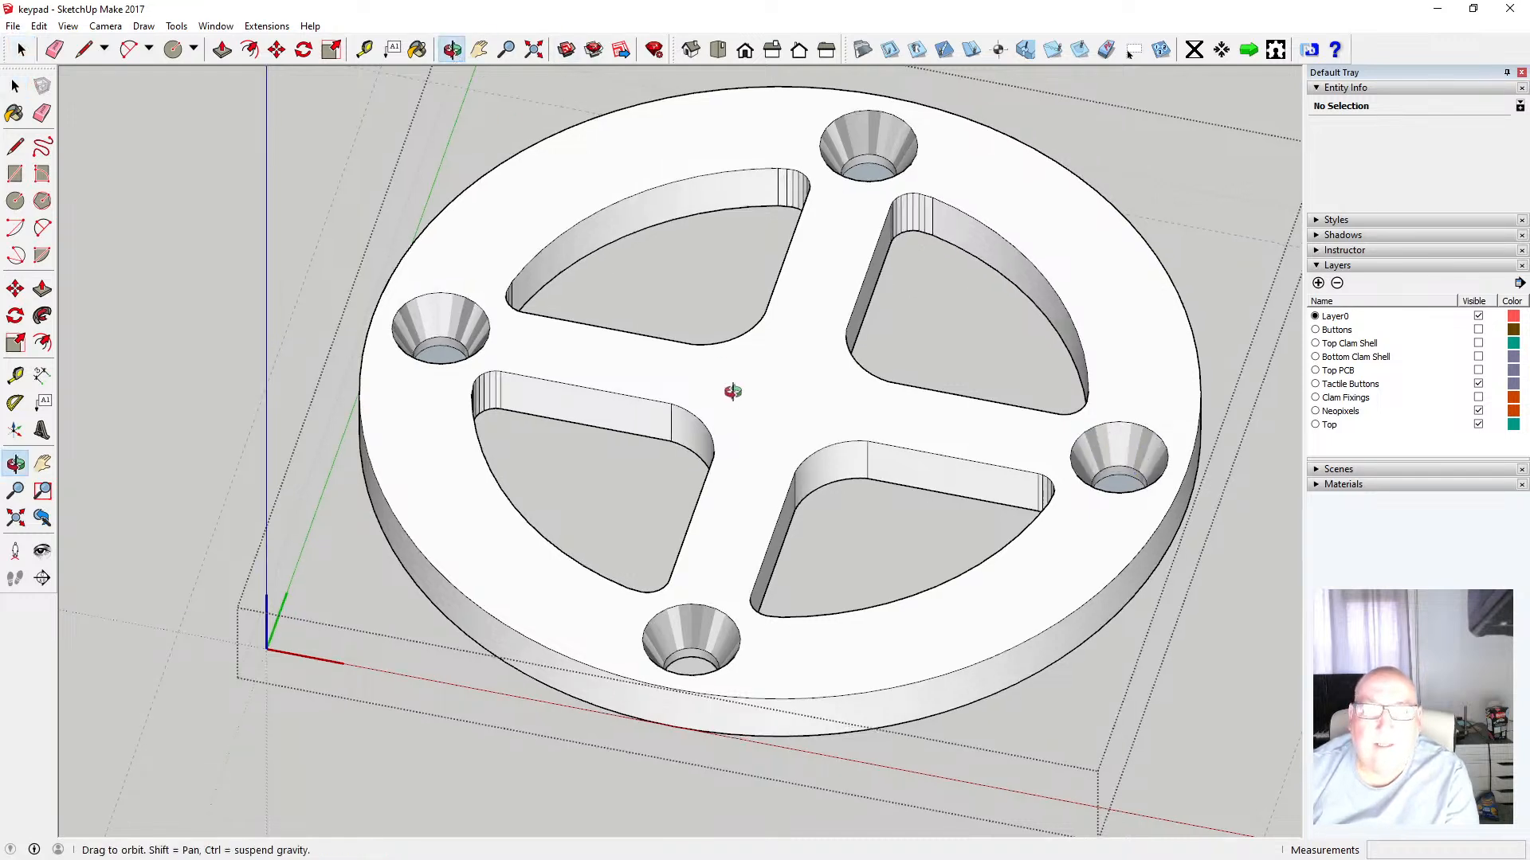
left_click_drag(728, 390, 215, 150)
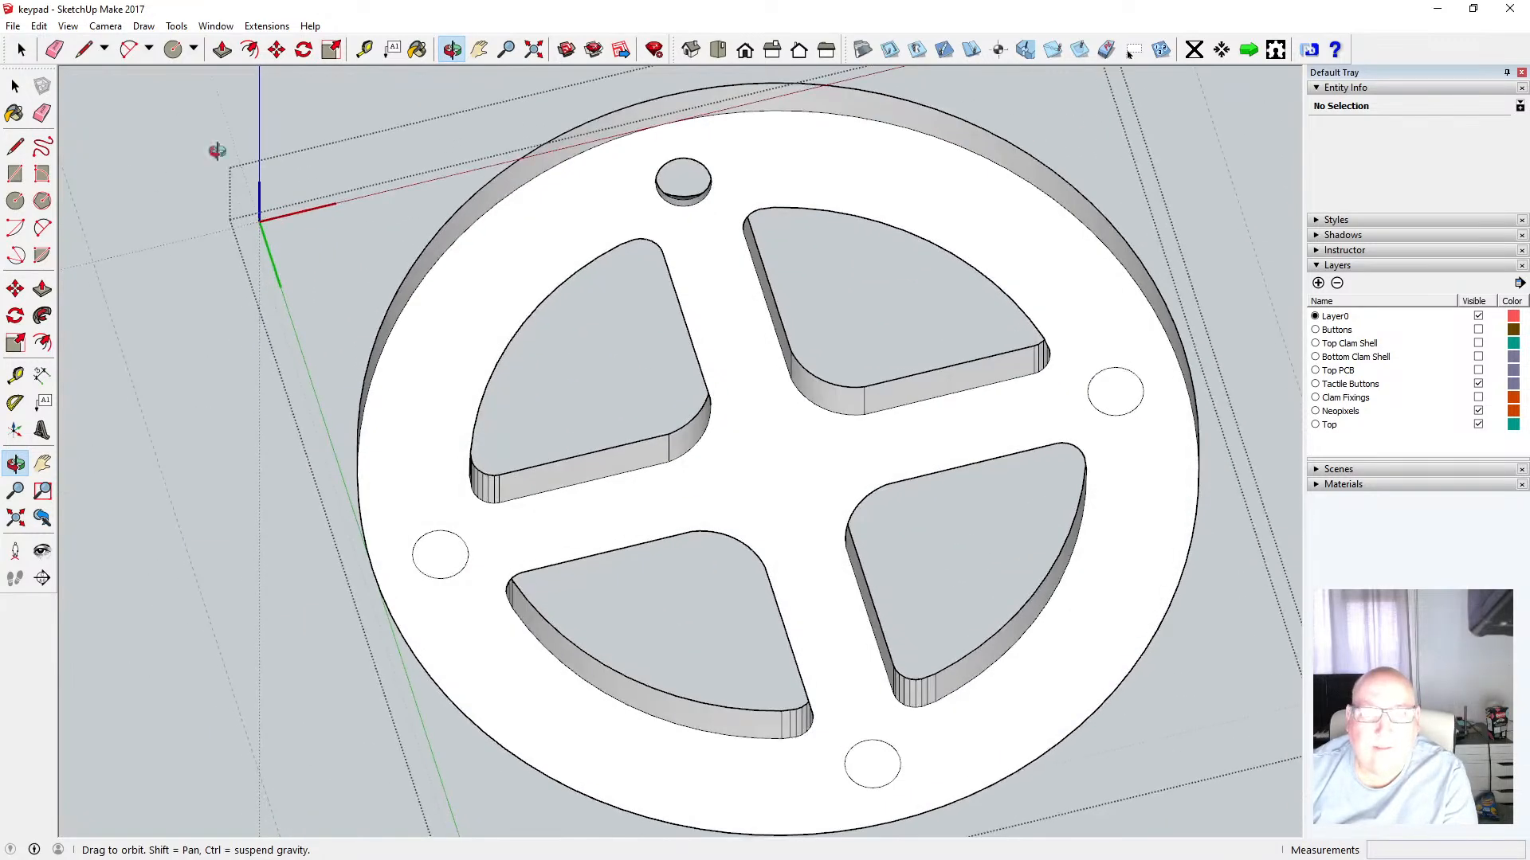
left_click(15, 85)
left_click(449, 546)
key("Delete")
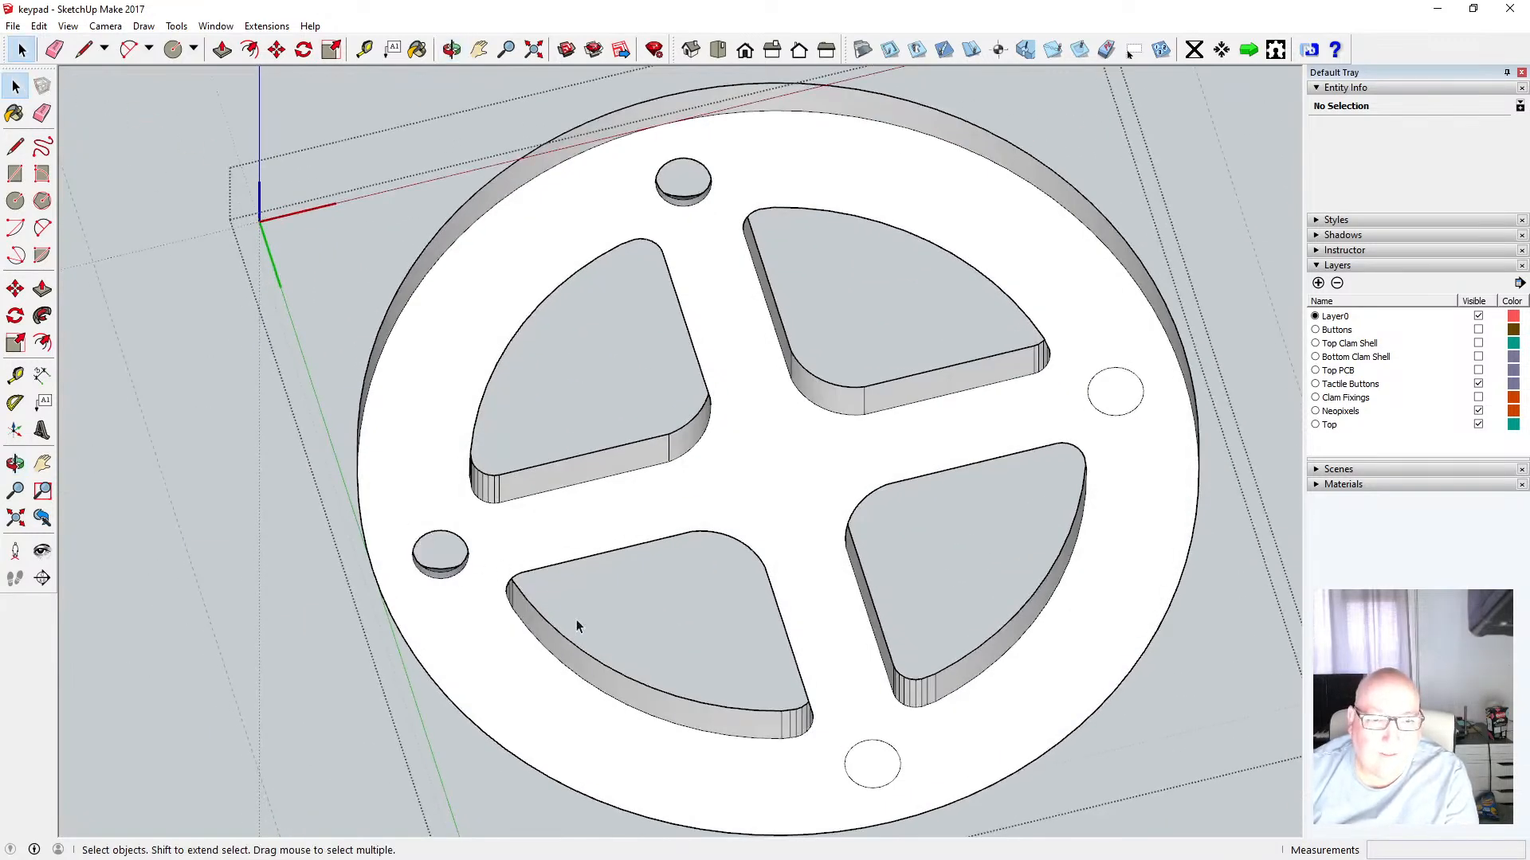
left_click(897, 775)
key("Delete")
left_click(1111, 407)
key("Delete")
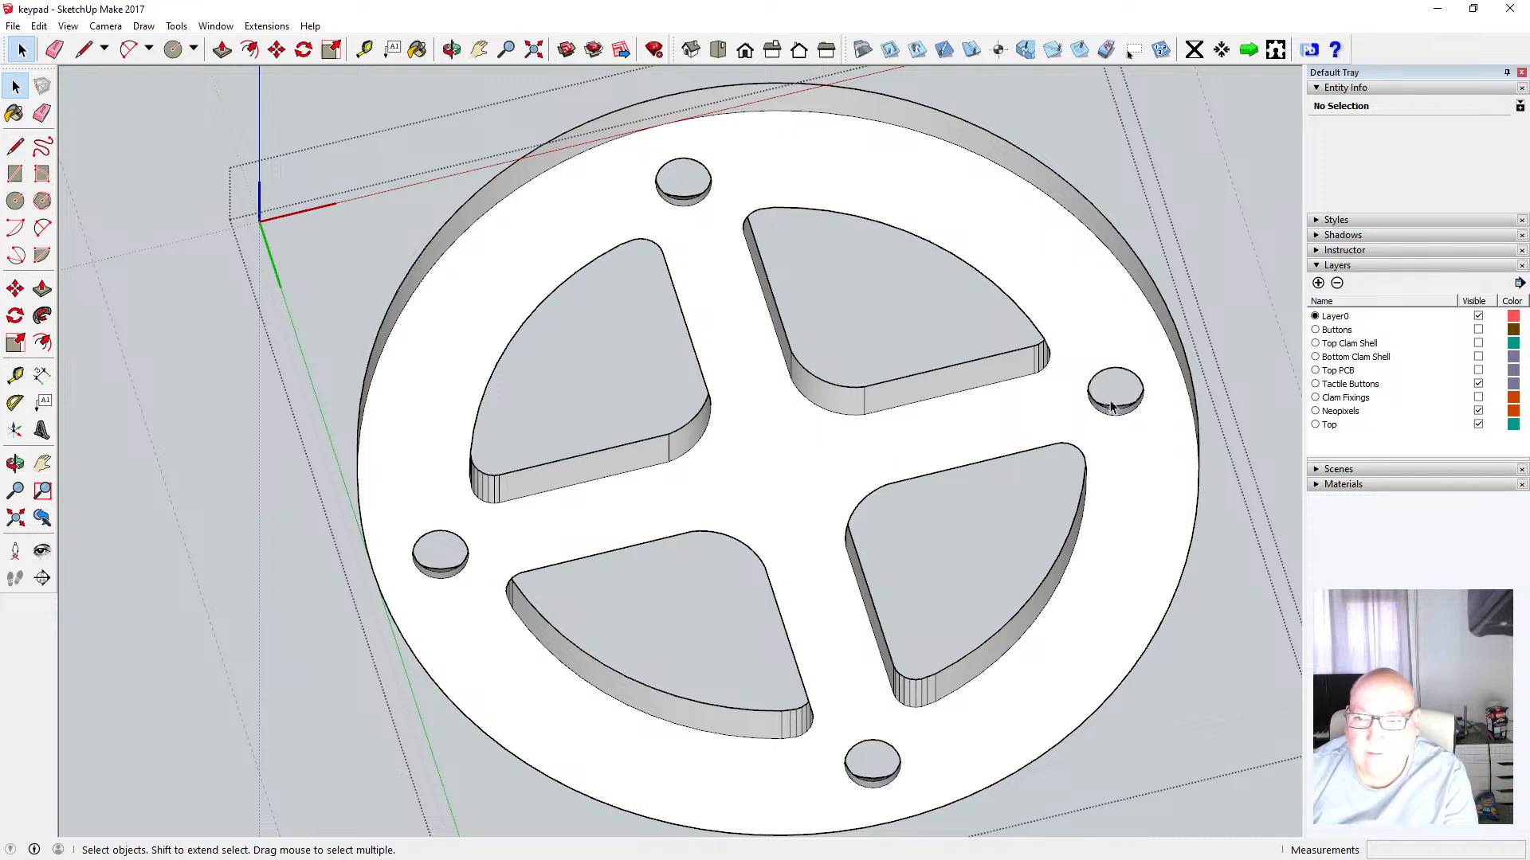
Switch to the top view and orbit around to check the finished ring holes
scroll(882, 505, "down", 3)
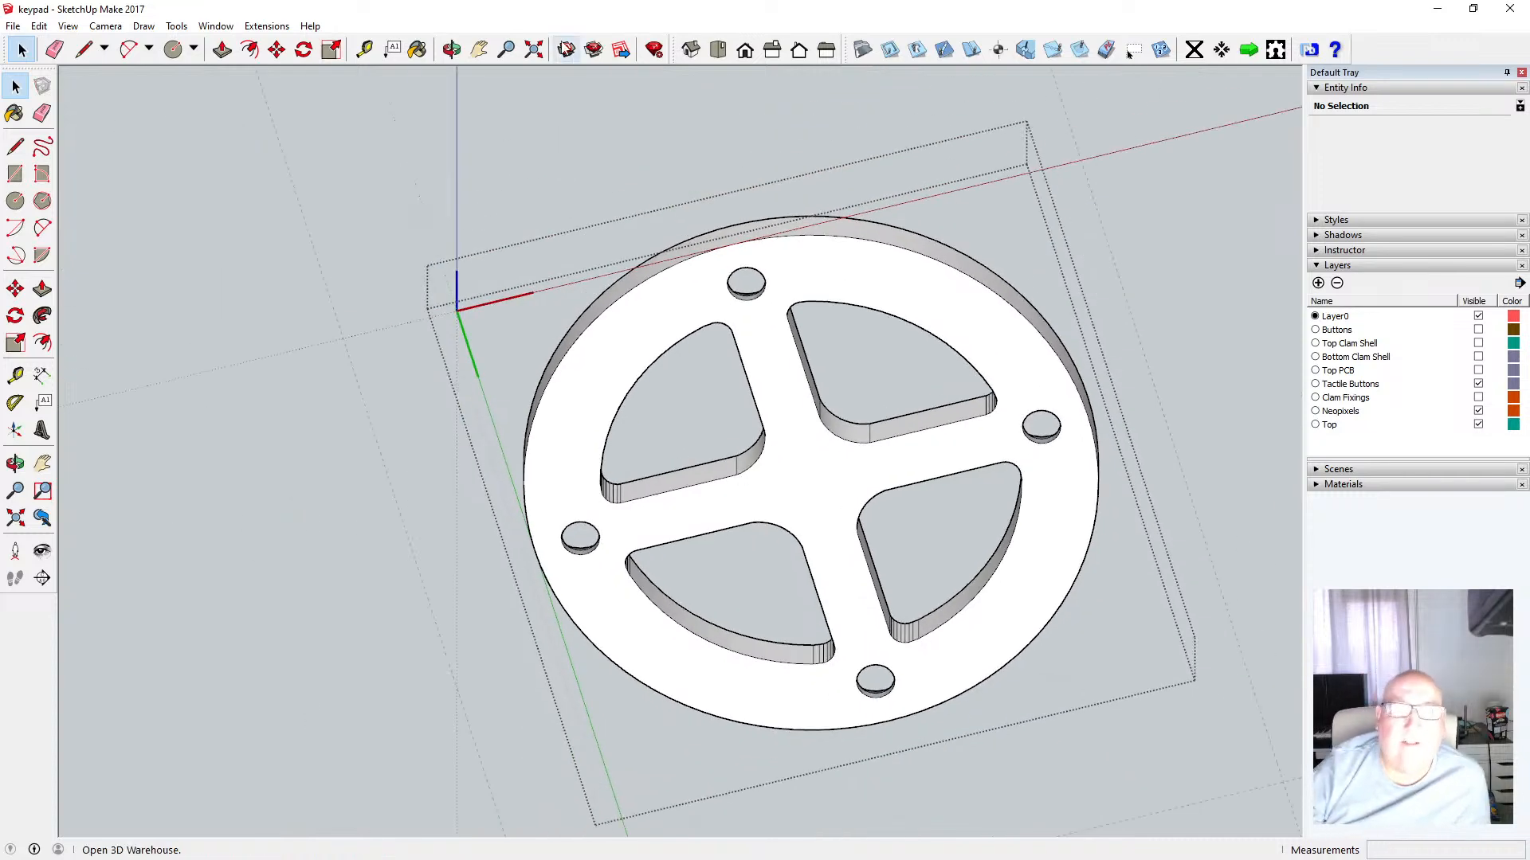
left_click(459, 53)
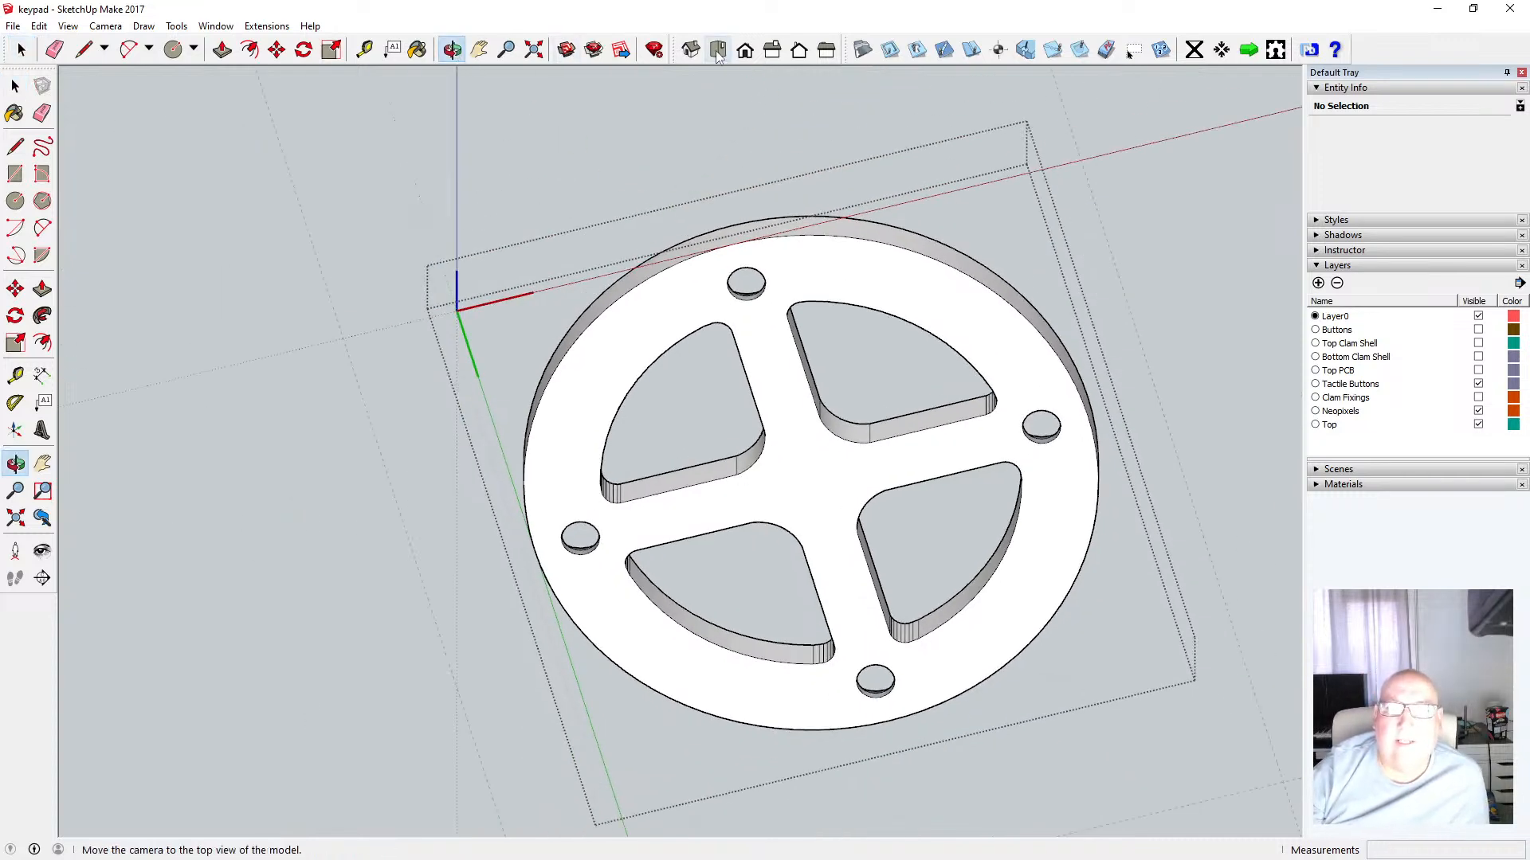
left_click(713, 57)
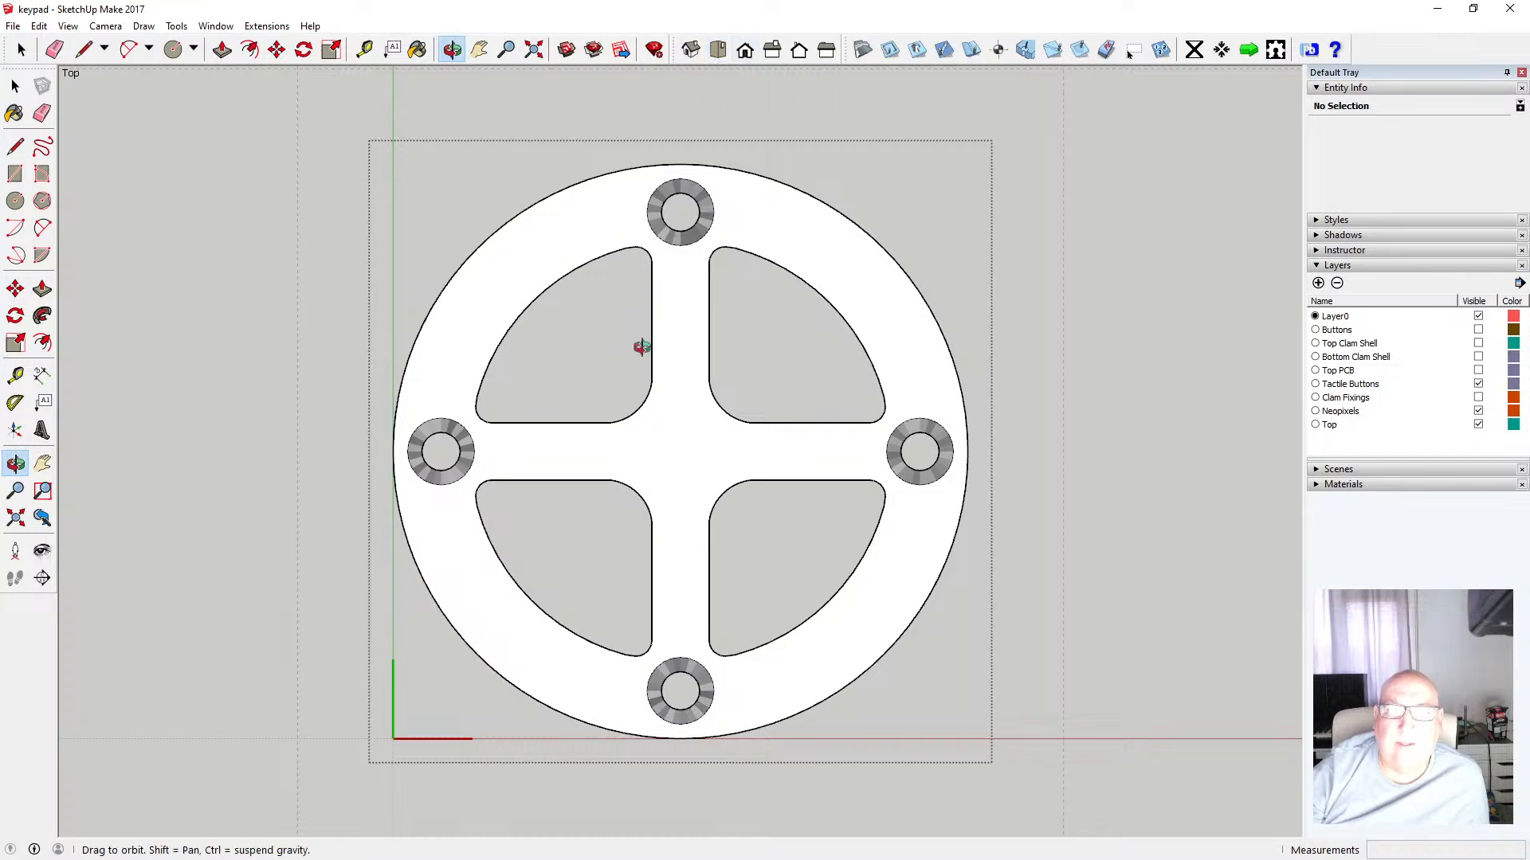
left_click_drag(638, 345, 597, 209)
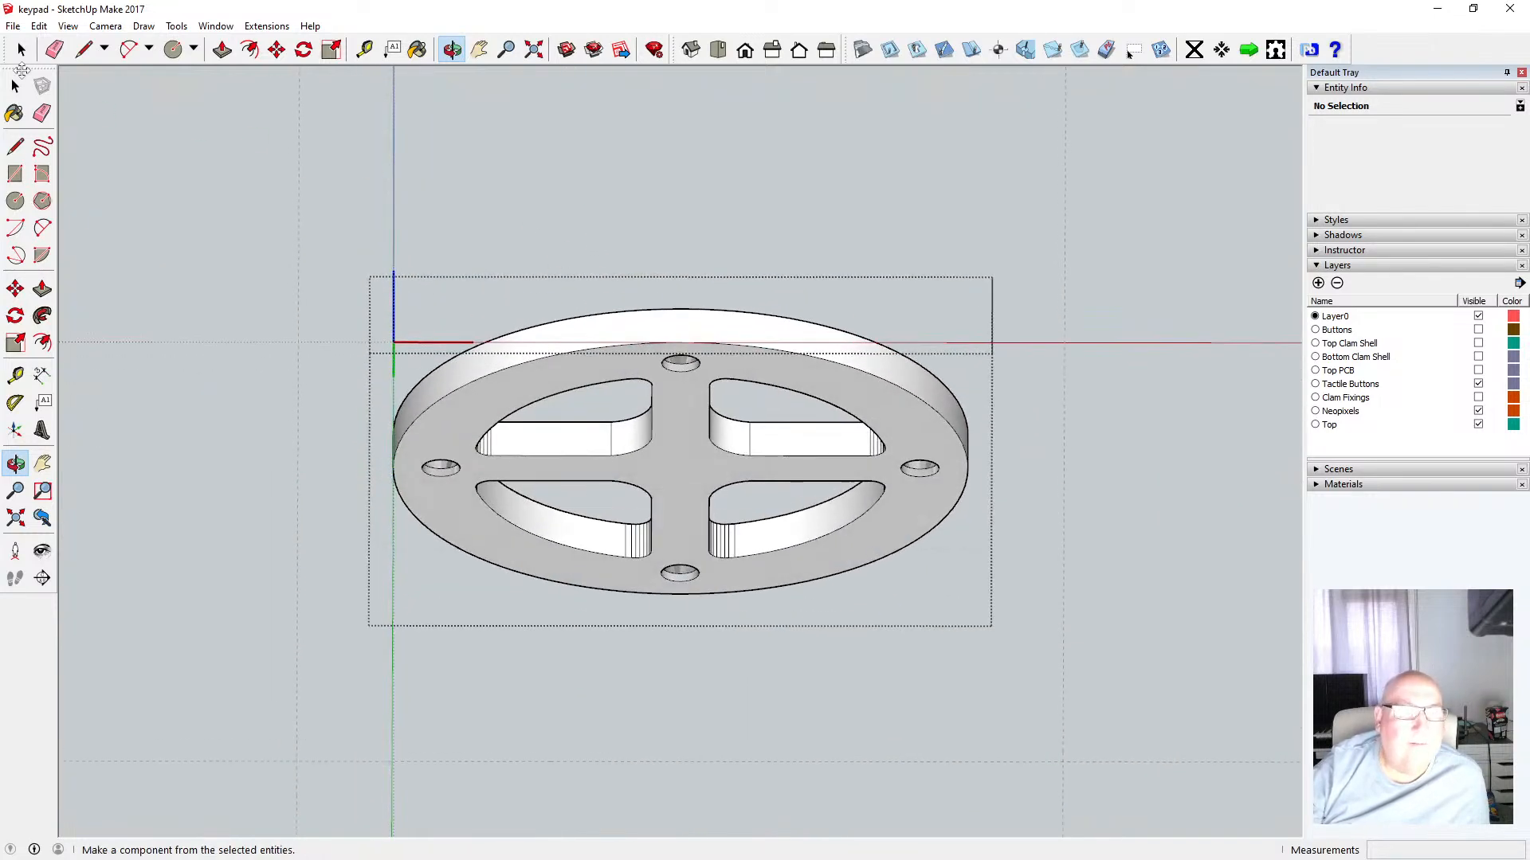
left_click(15, 85)
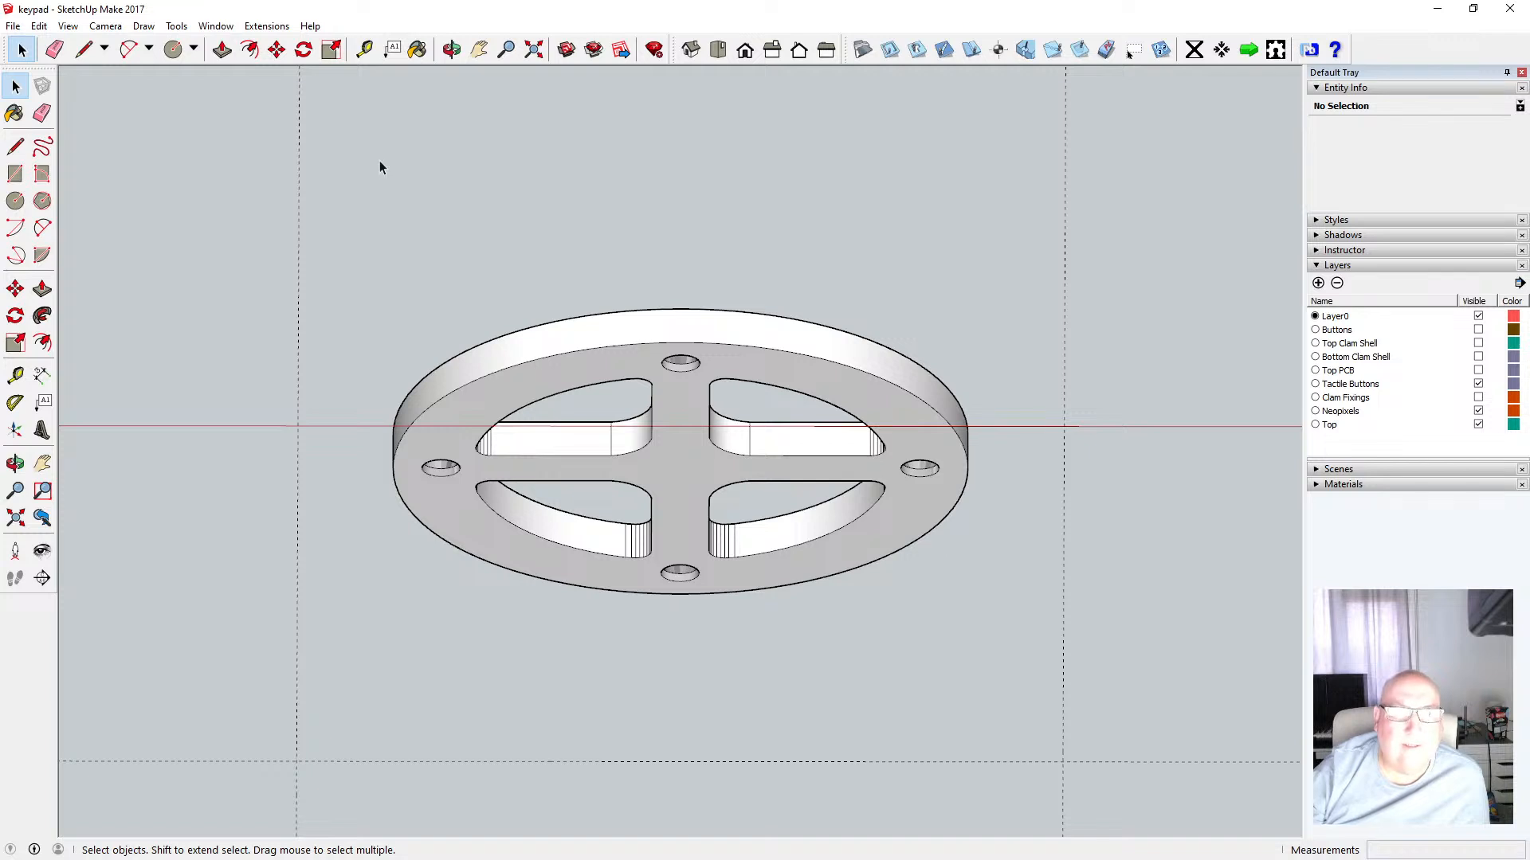
scroll(1244, 327, "down", 1)
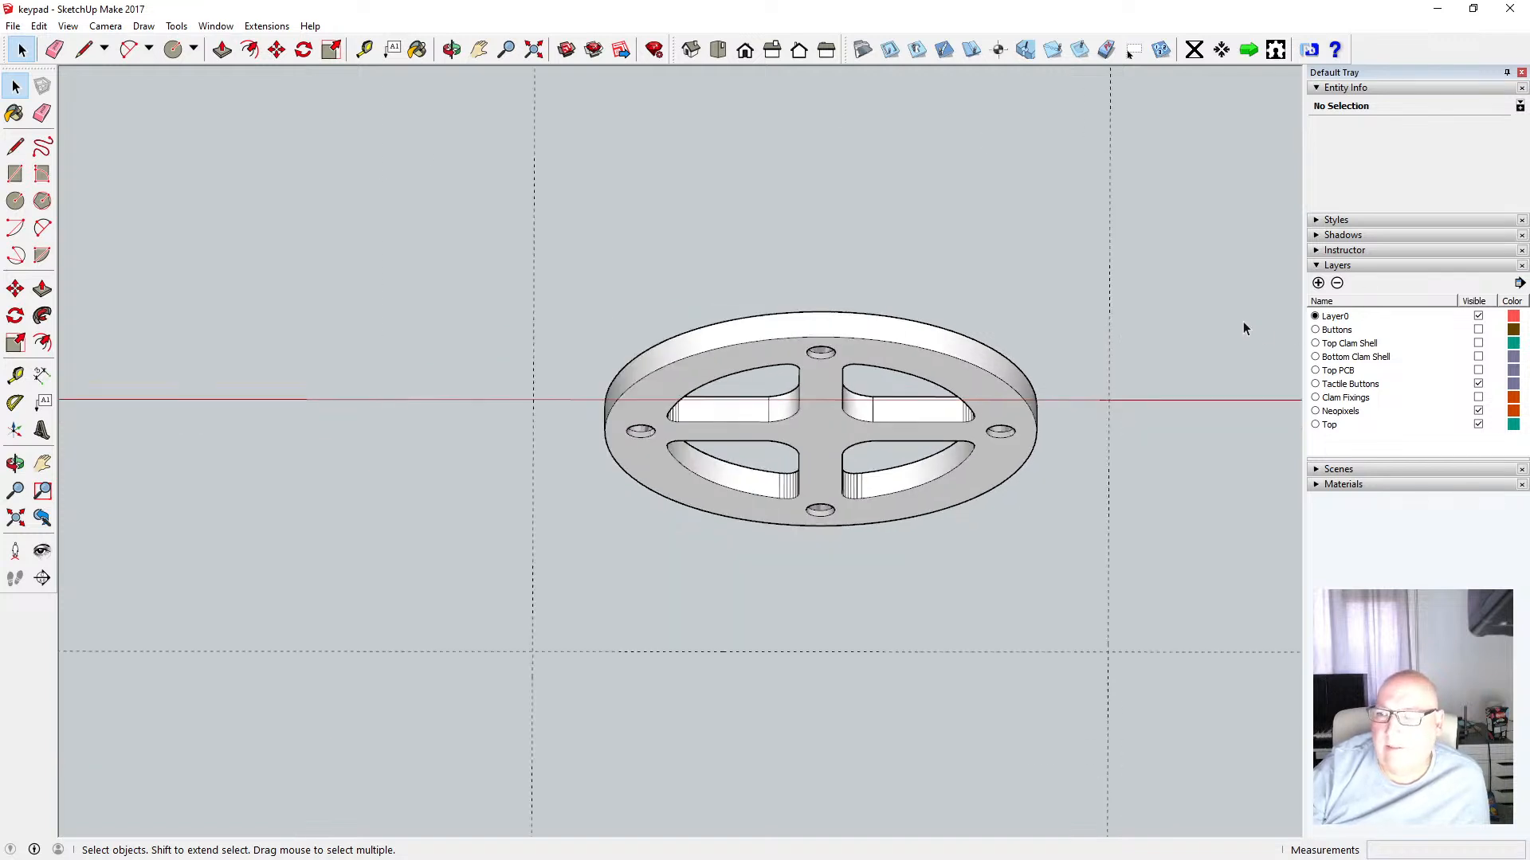
Toggle the Top Clam Shell layer on and off and hide the Top layer
left_click(1478, 342)
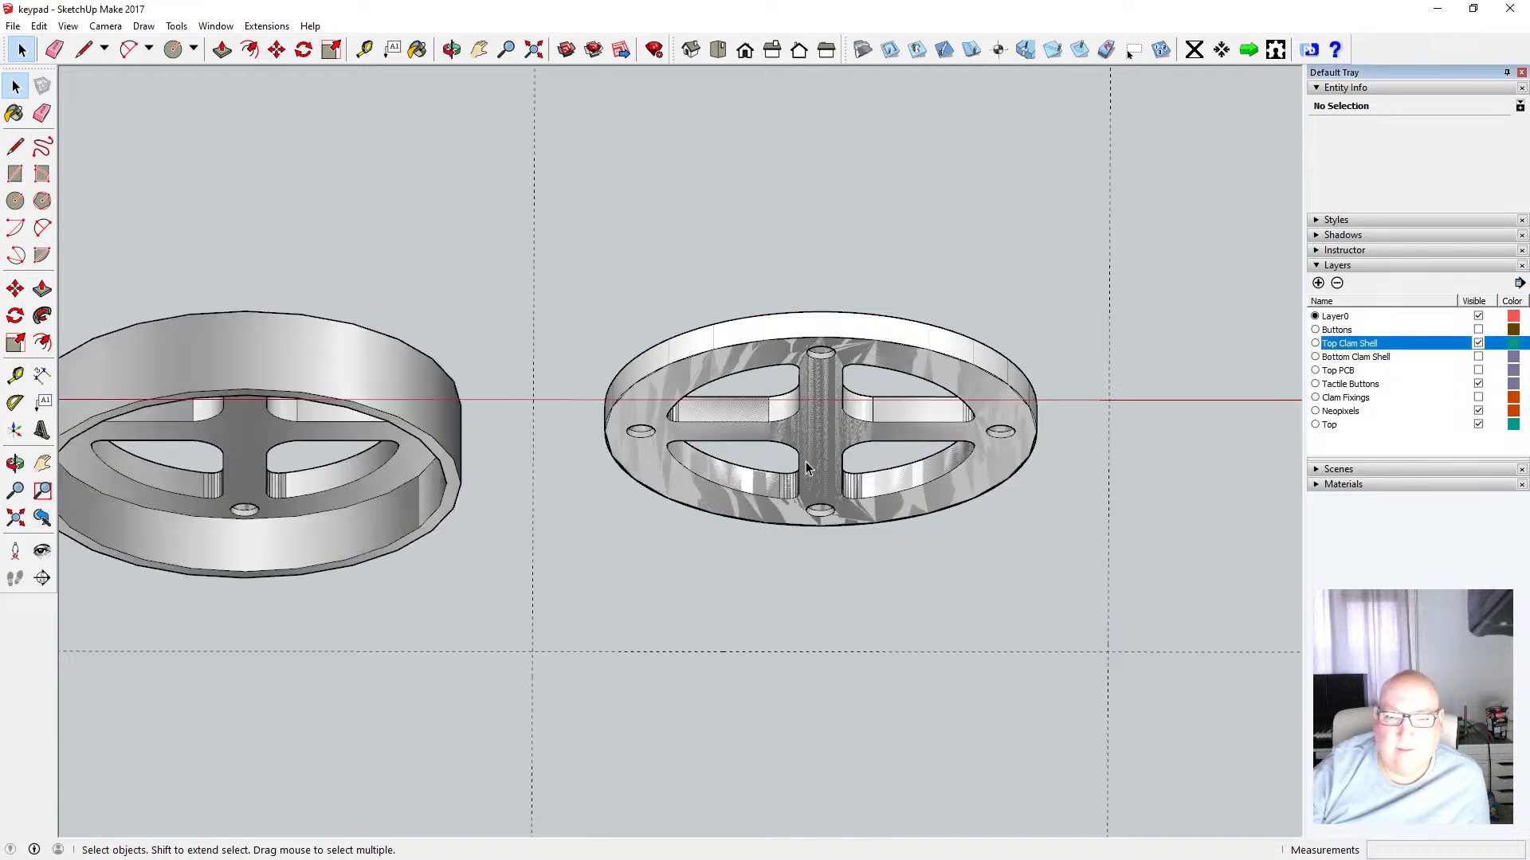
left_click(1478, 343)
left_click(1478, 425)
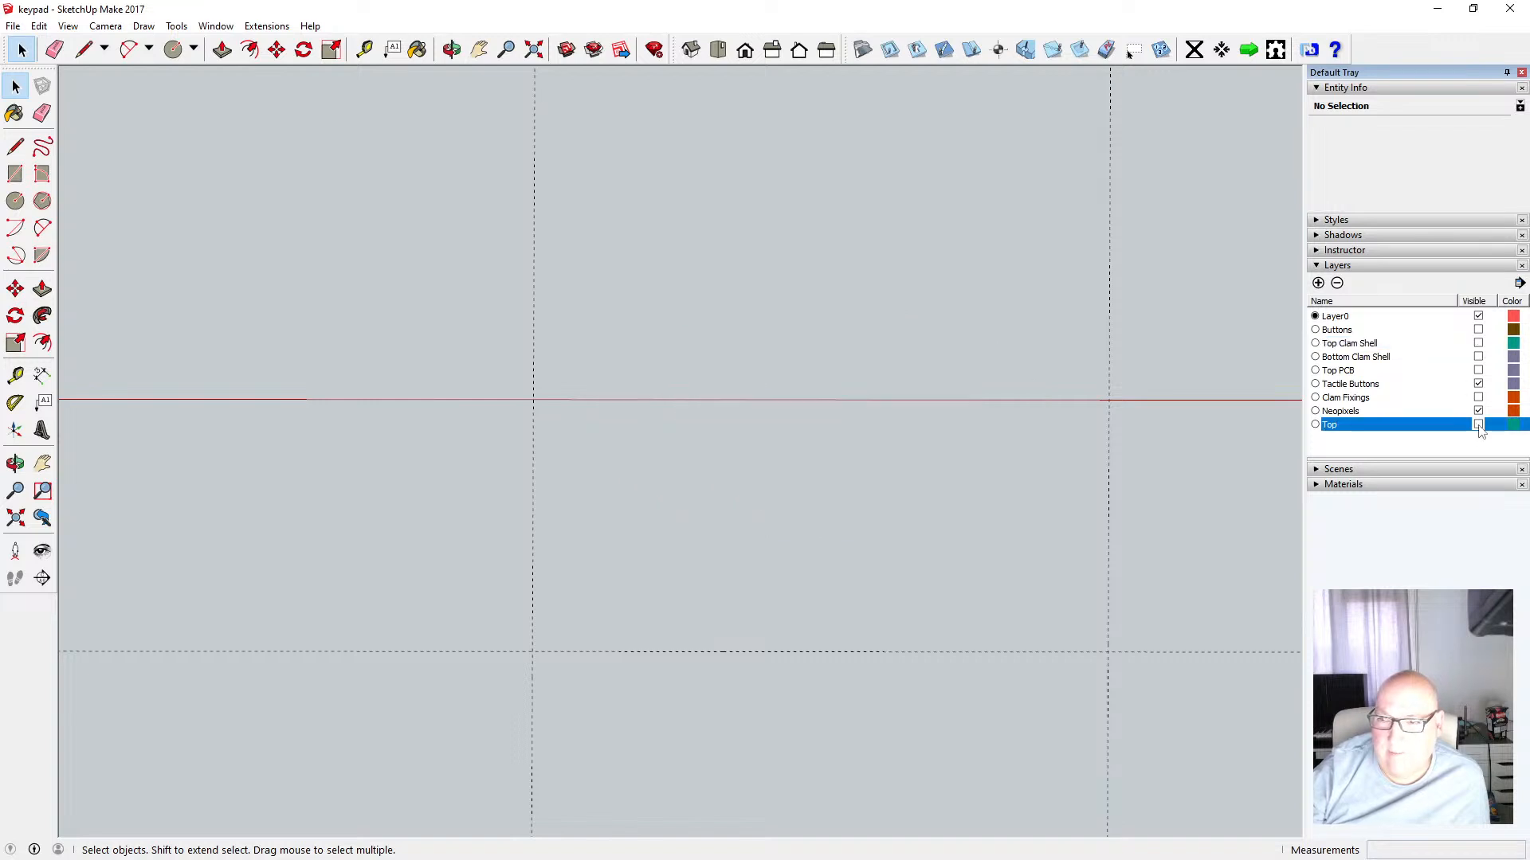
Show the Top Clam Shell layer and delete the duplicate ring standing beside the shell
left_click(1477, 344)
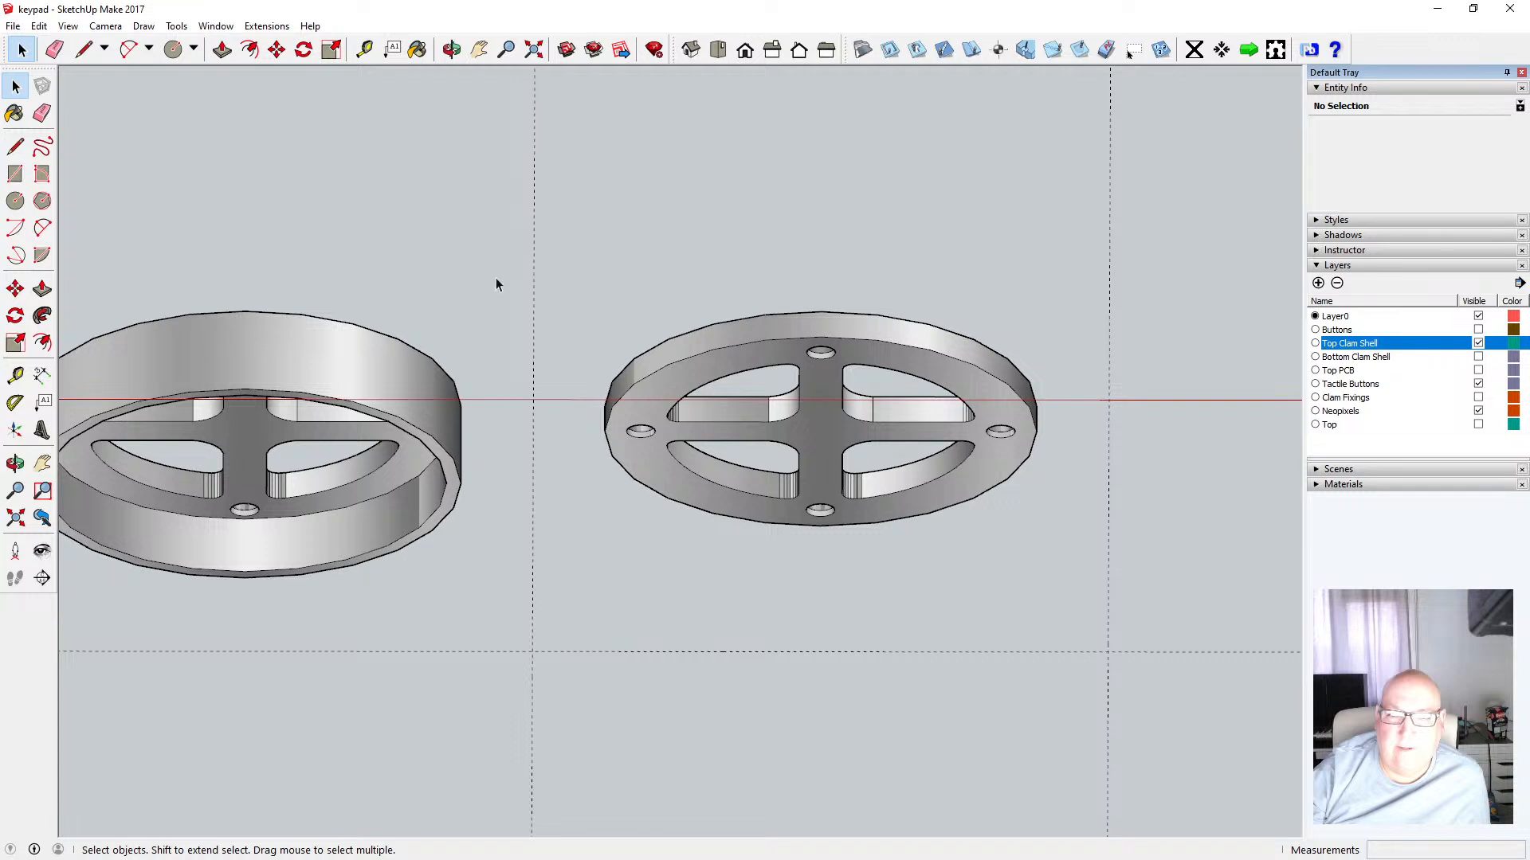
left_click_drag(561, 275, 1080, 564)
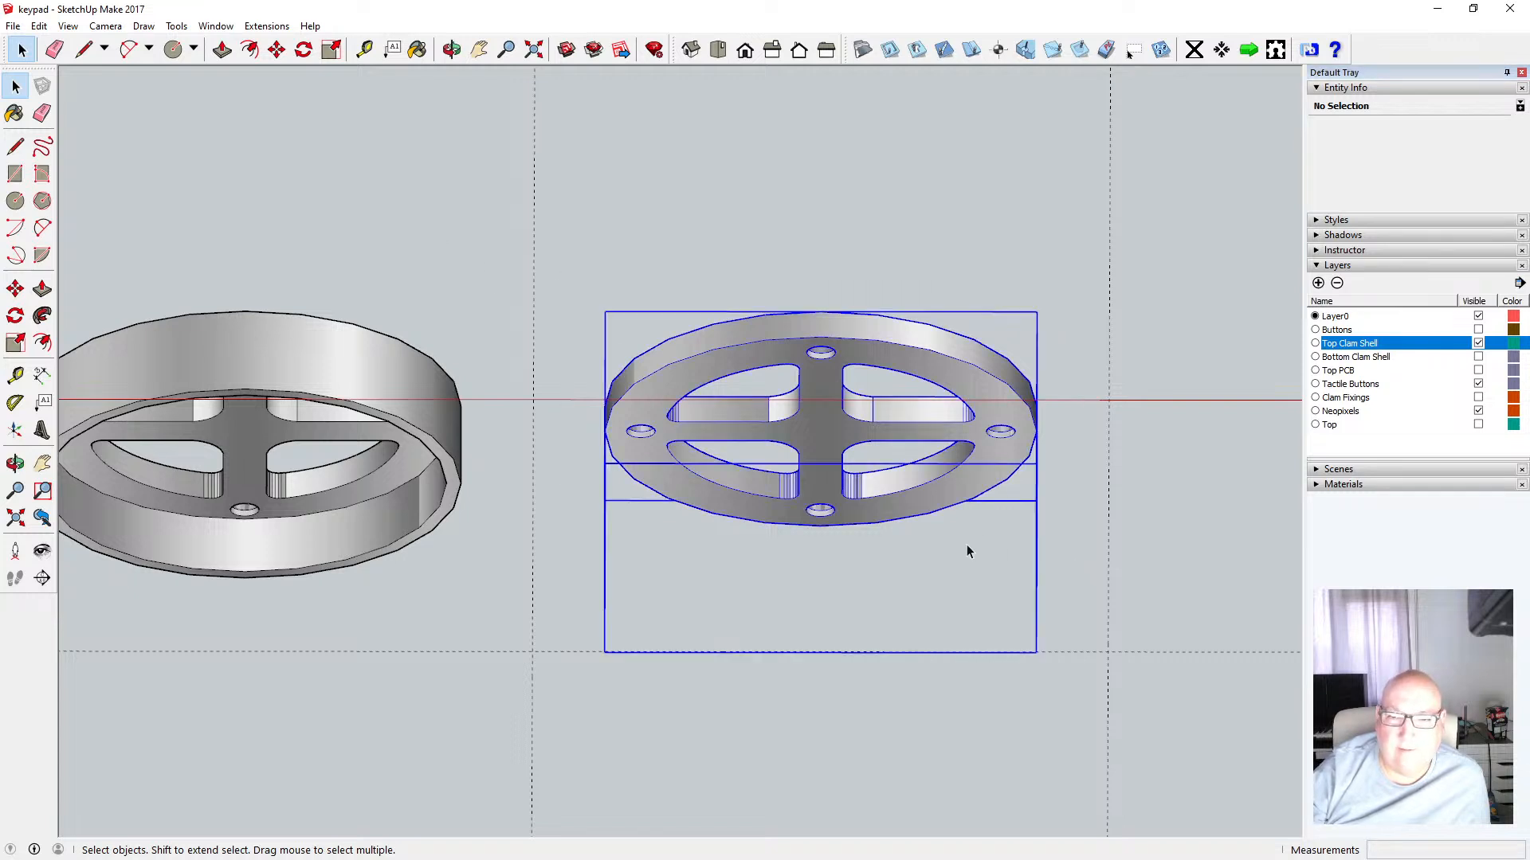
key("Delete")
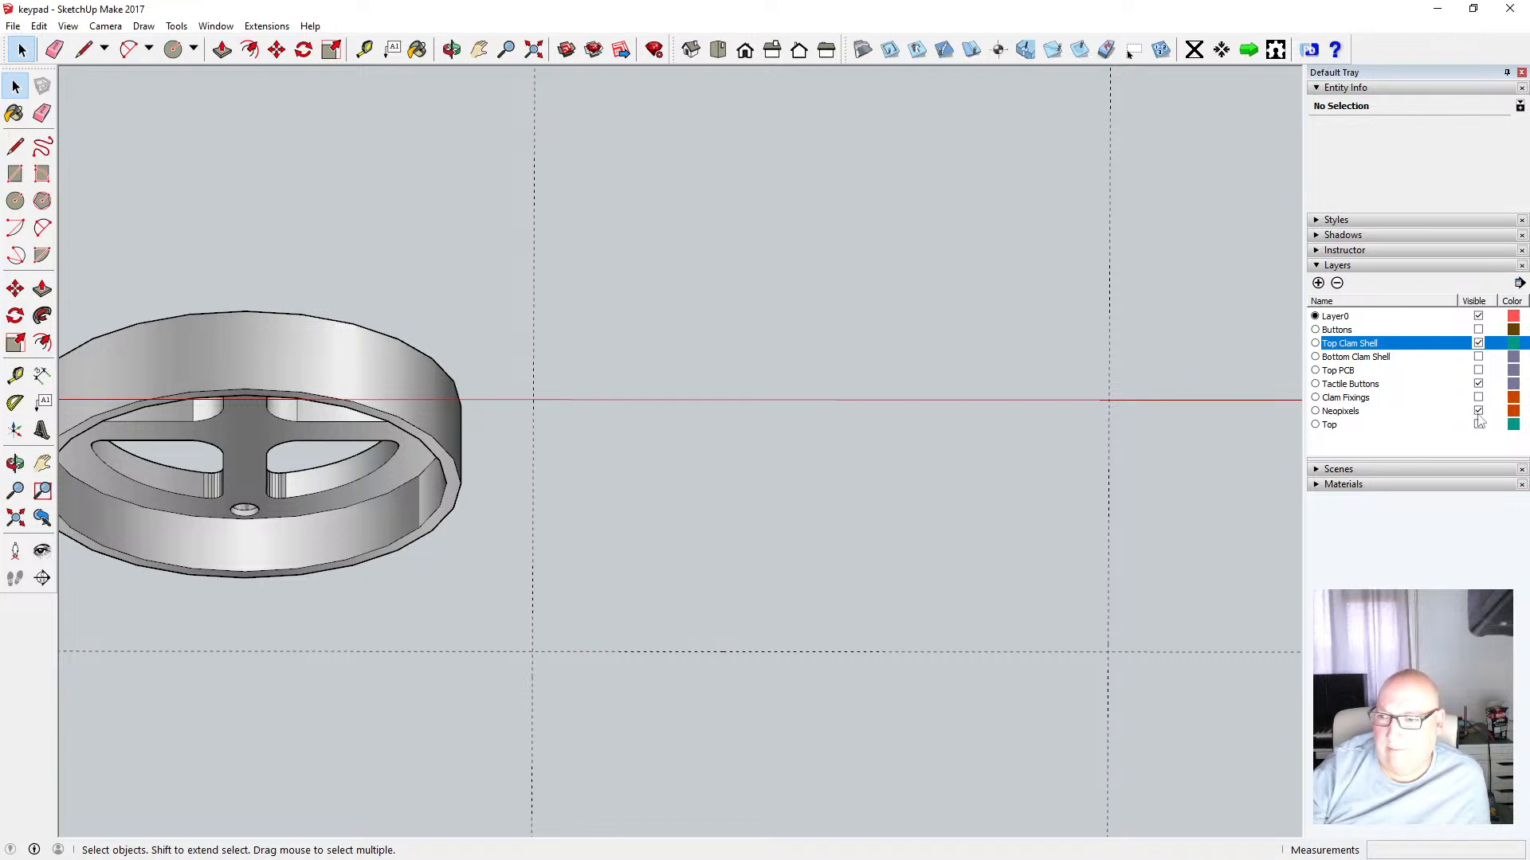
Toggle the Top Clam Shell and Top layers and orbit around to inspect both rings
left_click(1478, 344)
left_click(1478, 424)
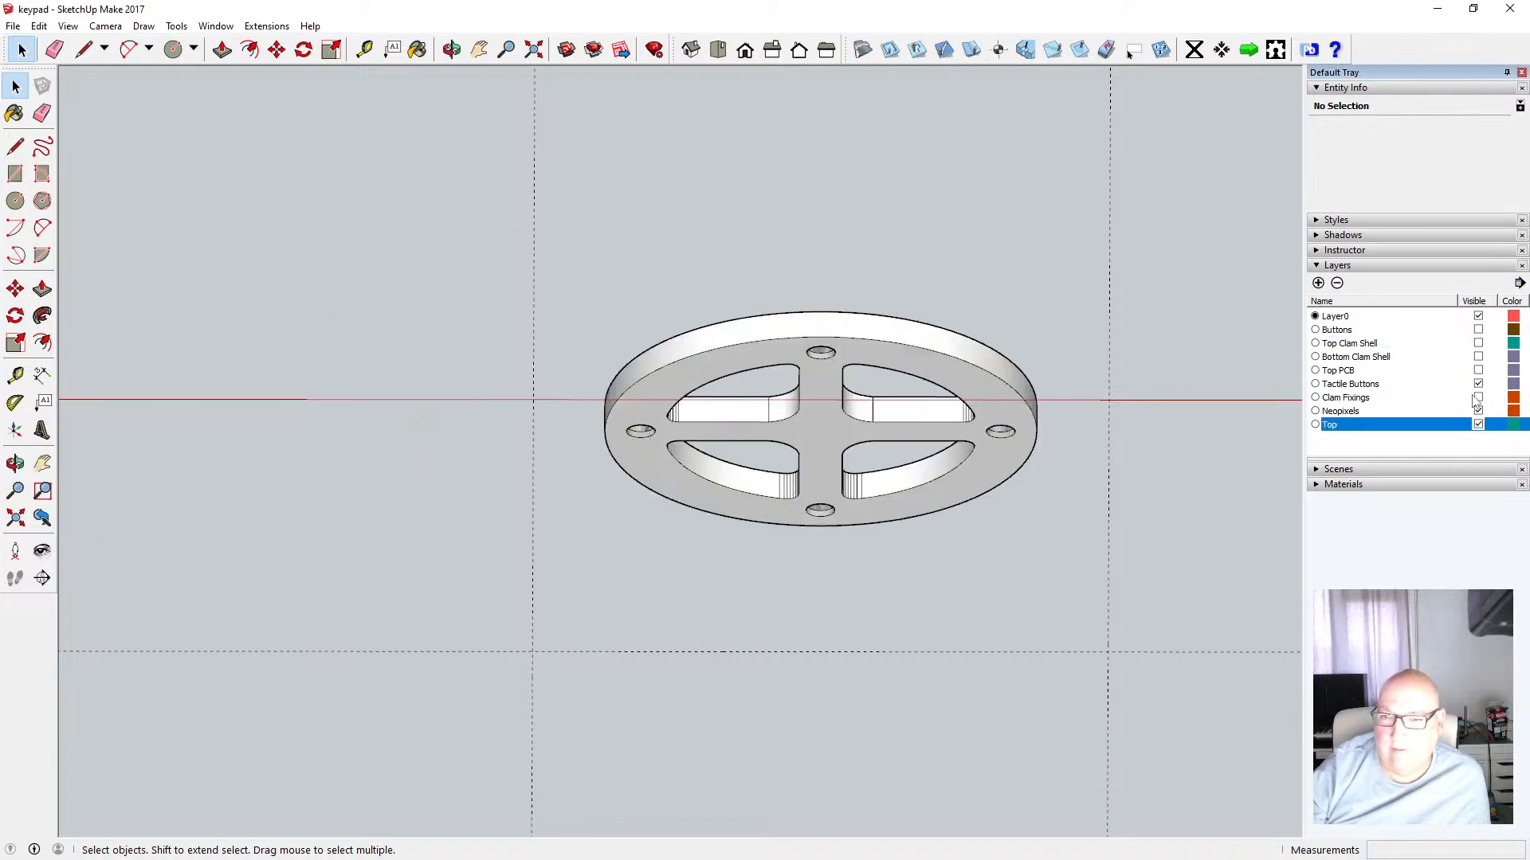
left_click(1478, 344)
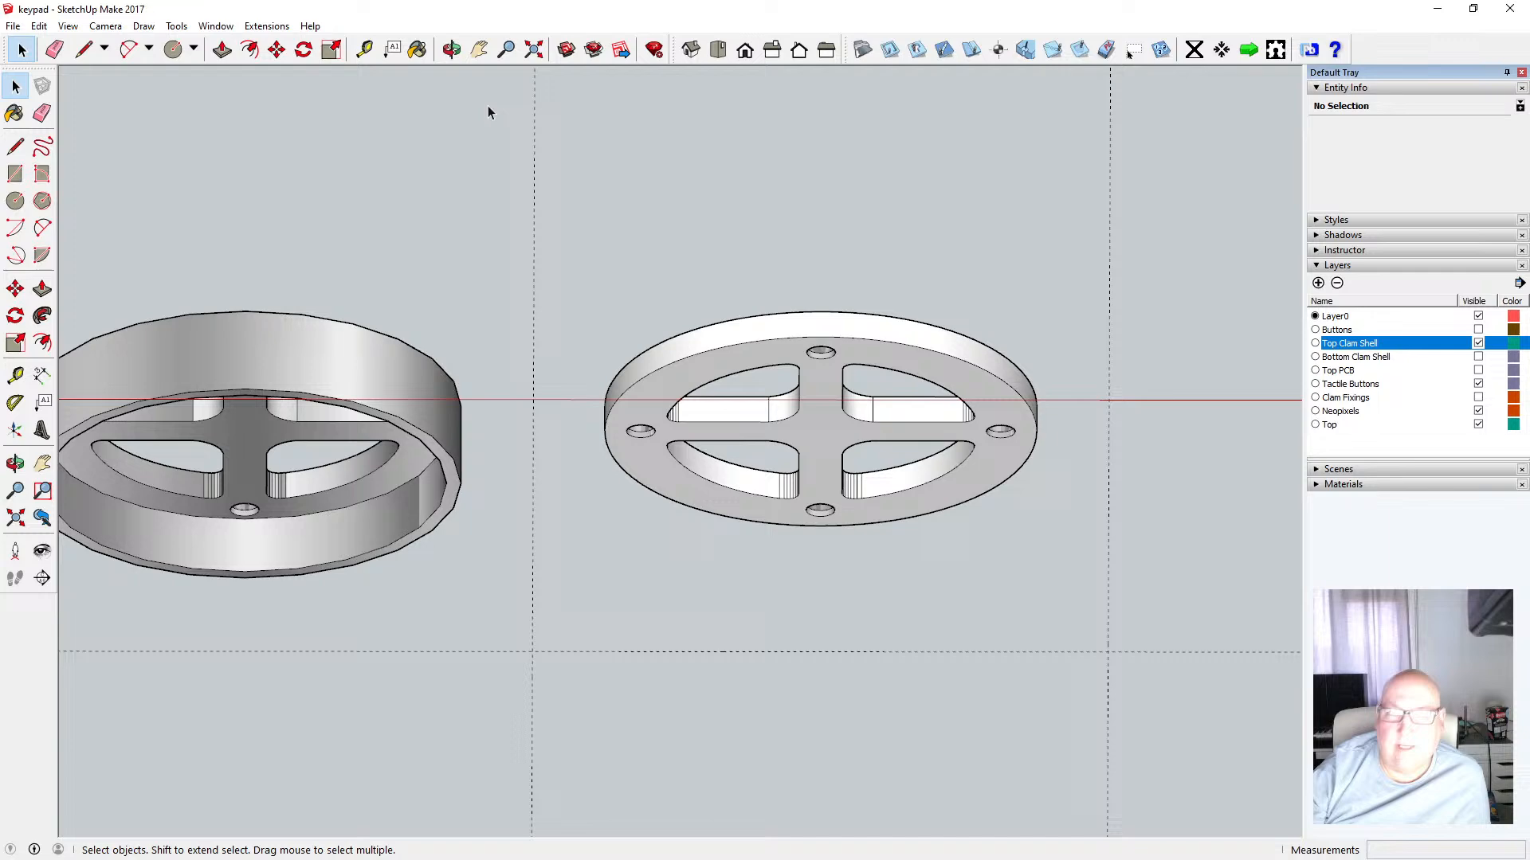
left_click(451, 49)
left_click_drag(754, 242, 721, 472)
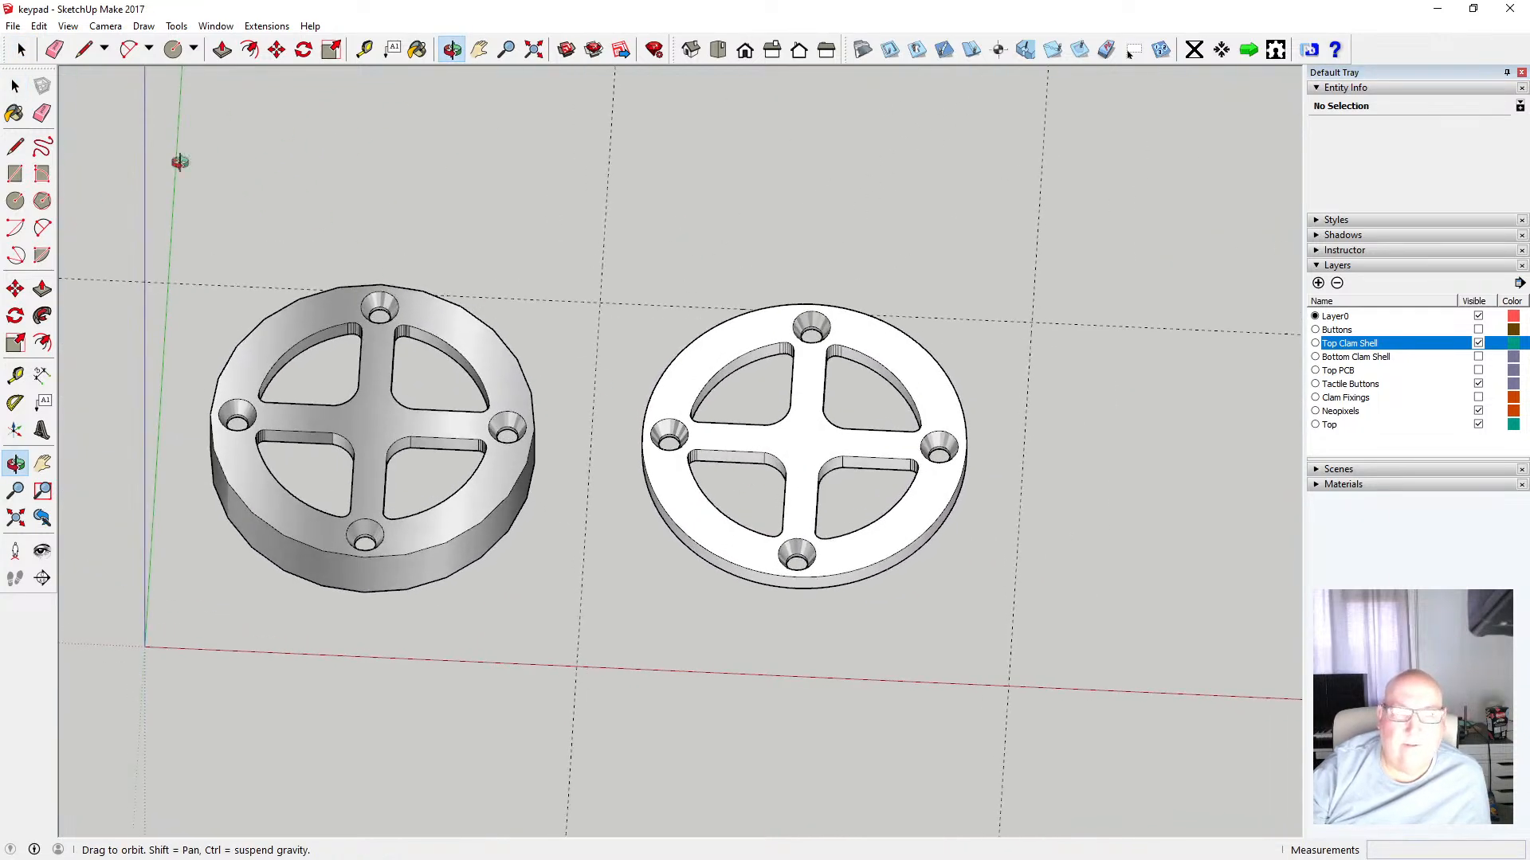
left_click(106, 25)
left_click(128, 119)
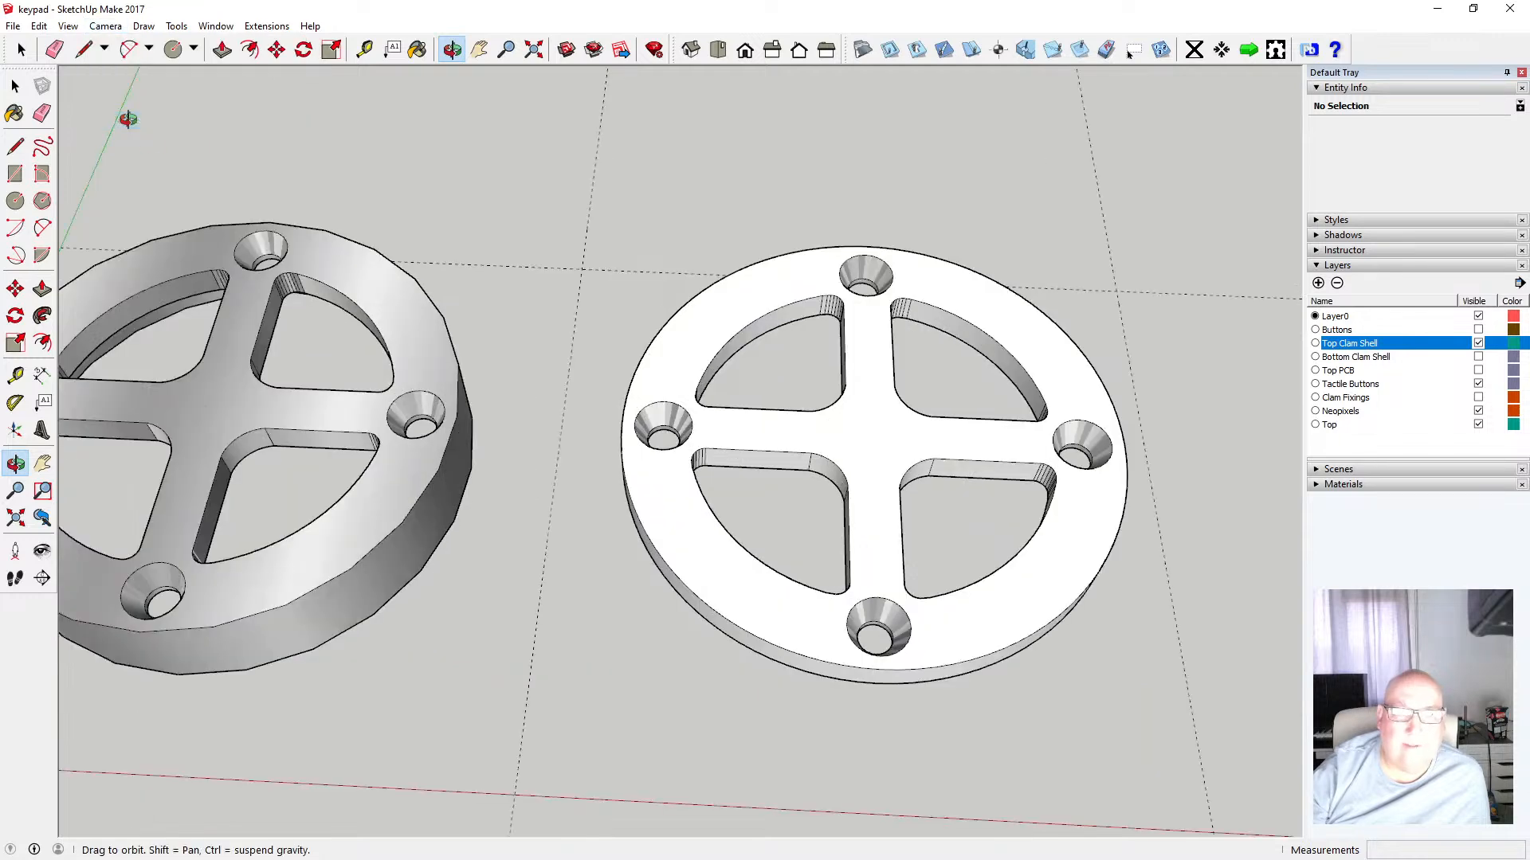
left_click_drag(713, 441, 671, 435)
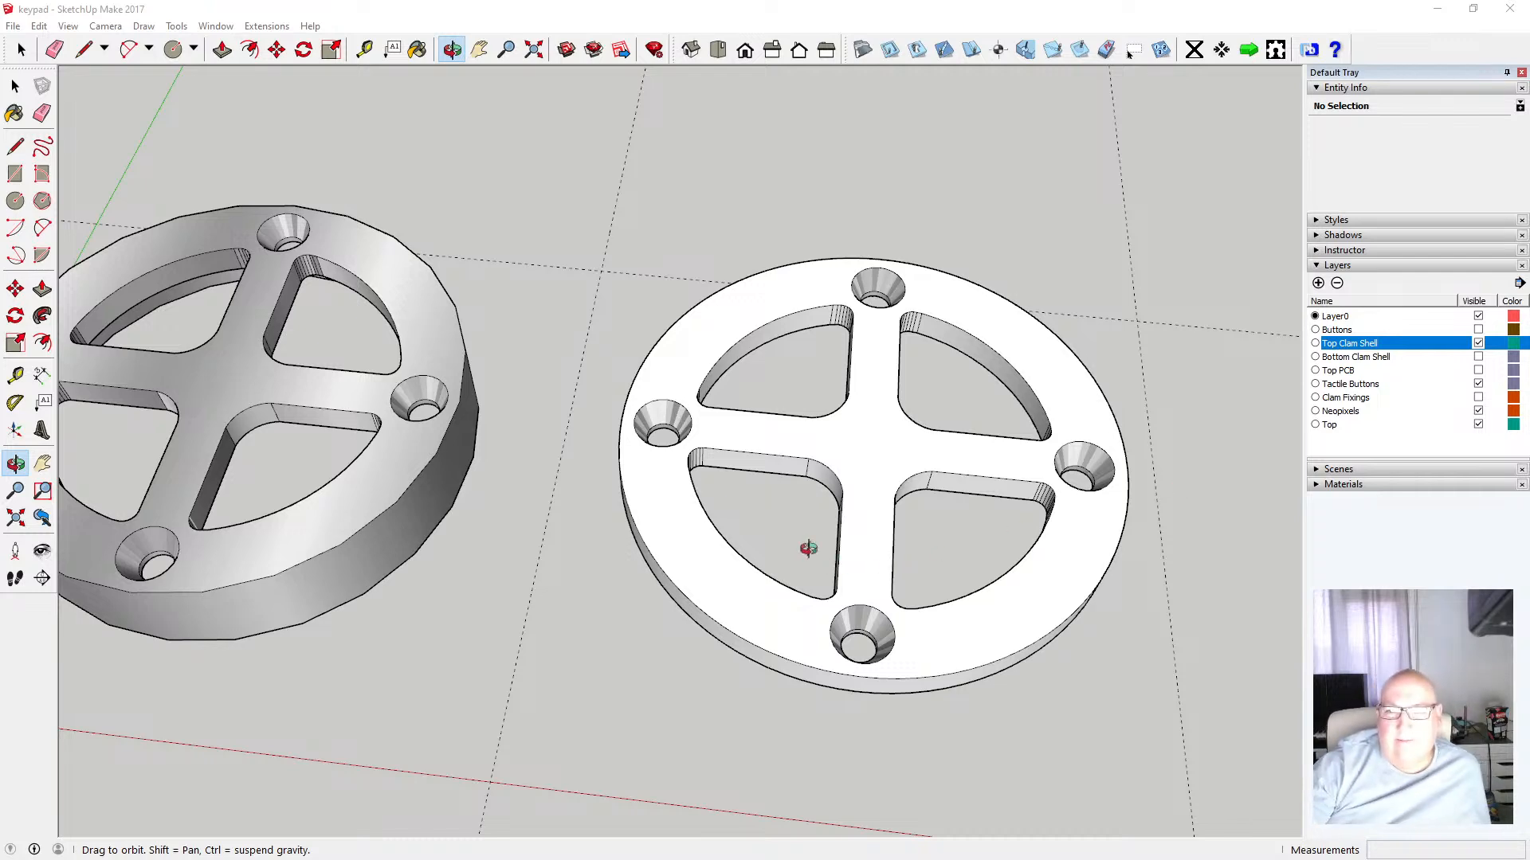
scroll(807, 546, "down", 4)
scroll(806, 540, "up", 5)
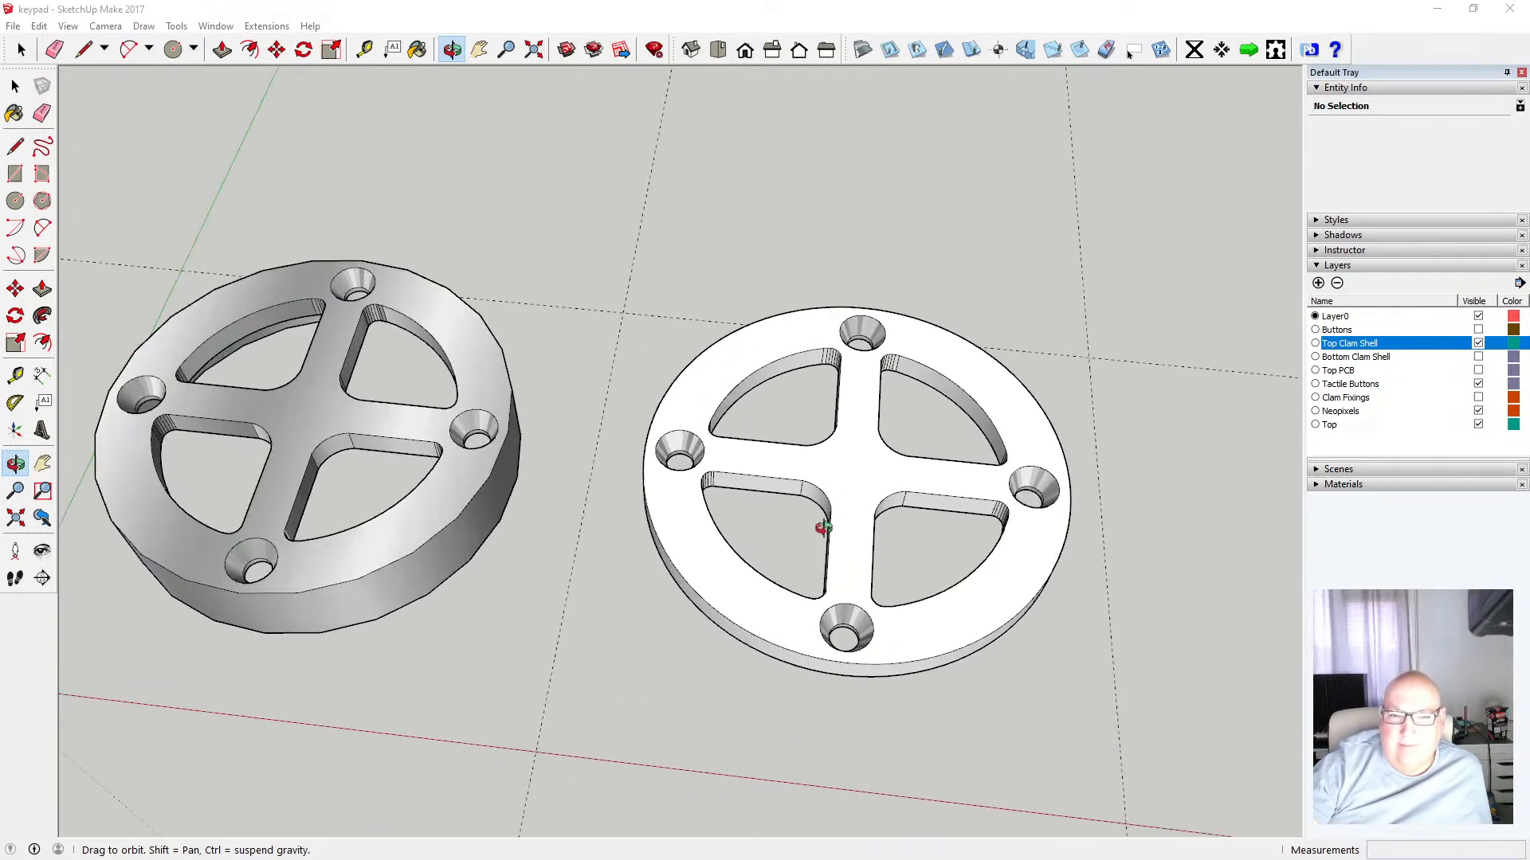
left_click_drag(822, 527, 676, 579)
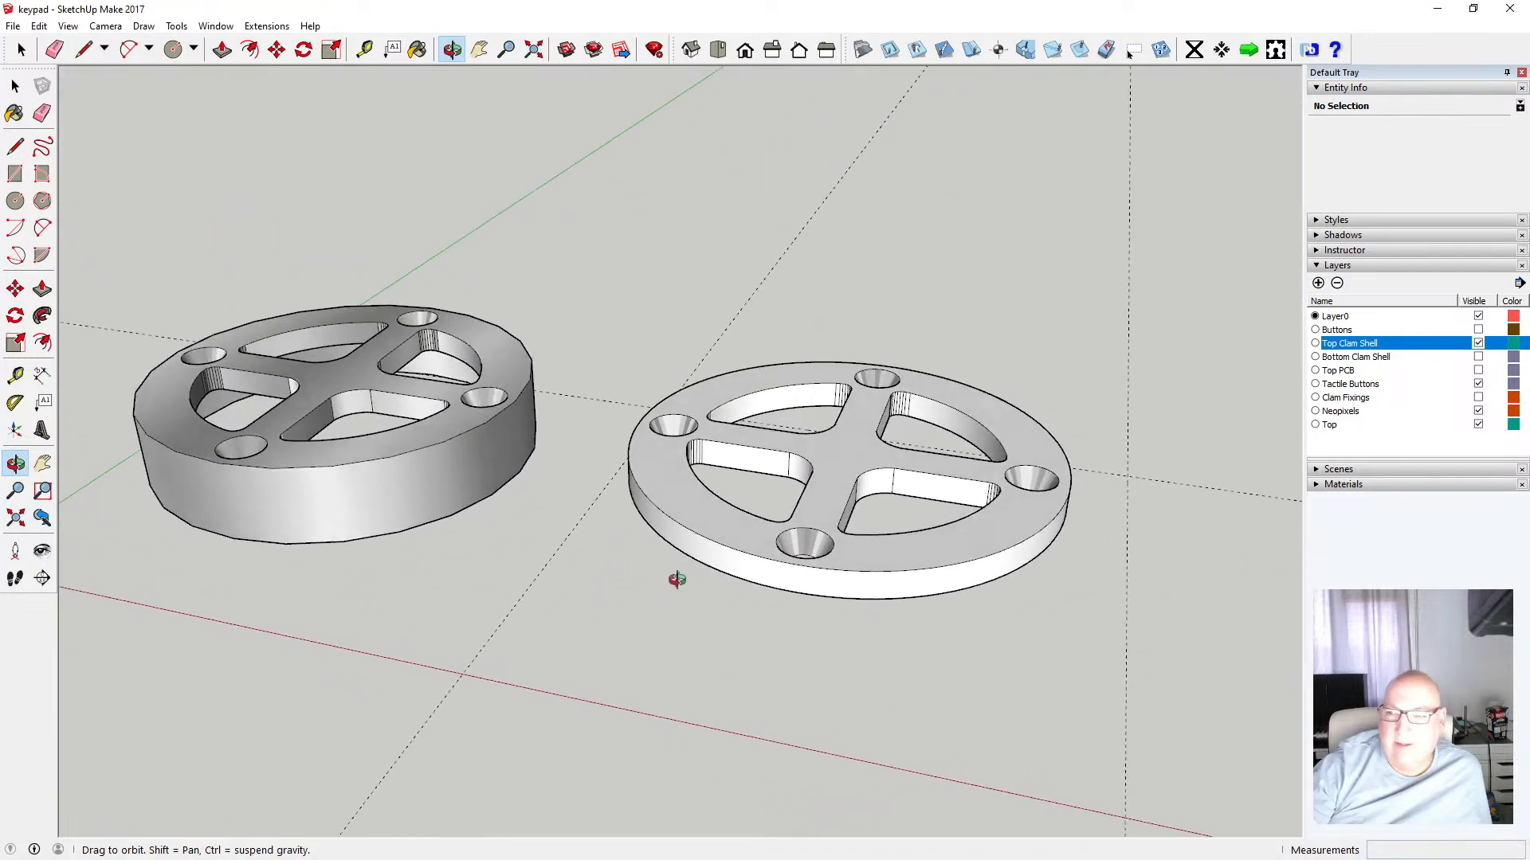
Show the Buttons layer and toggle the top and bottom clam shell layers to check the button fit
left_click(1480, 330)
left_click_drag(1060, 401, 698, 470)
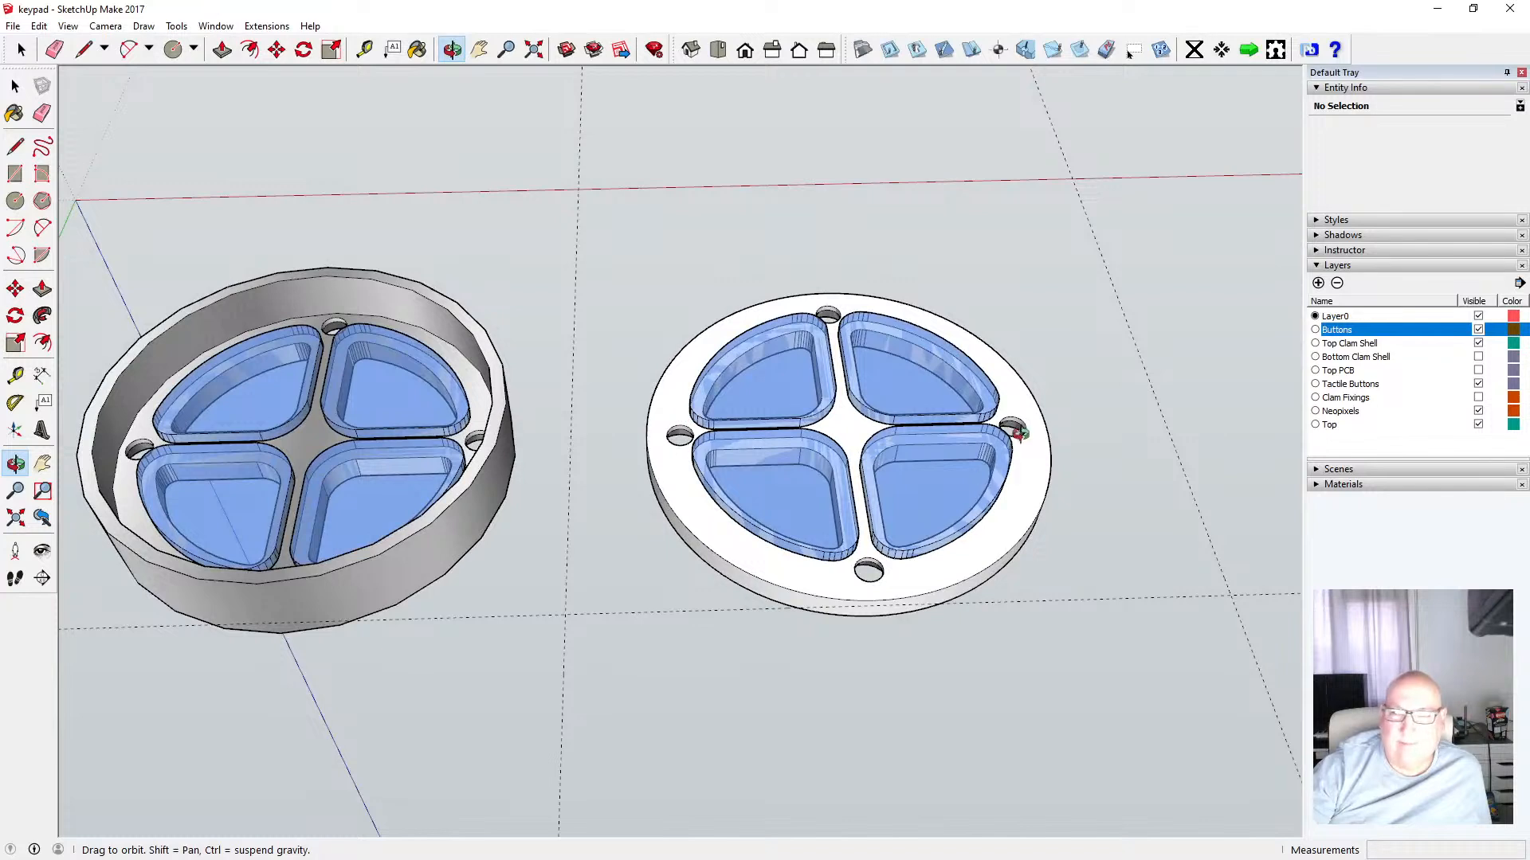
left_click(1478, 344)
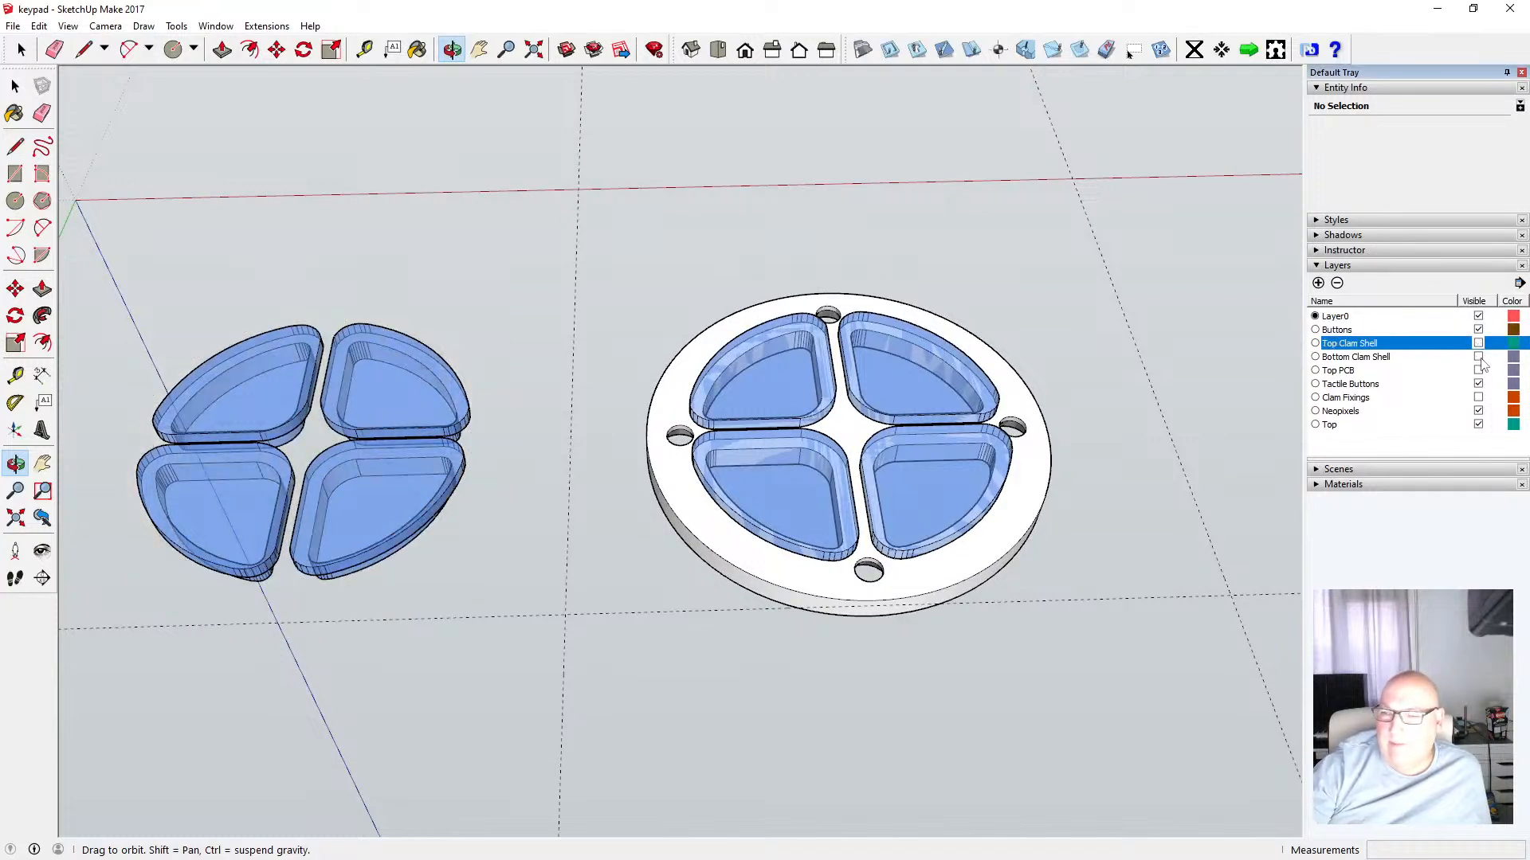
left_click(1478, 357)
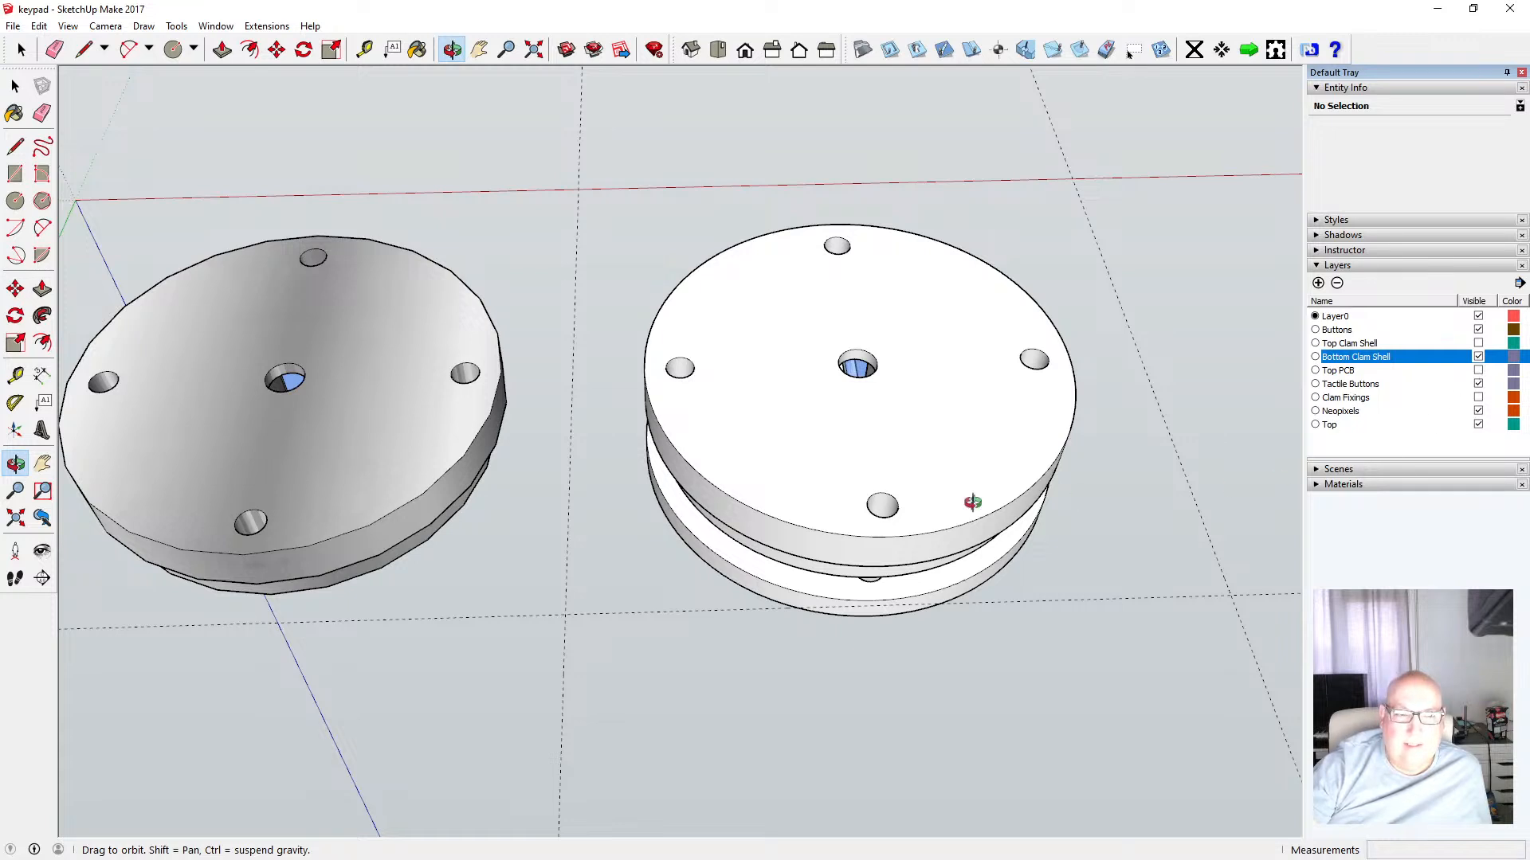
left_click(1477, 357)
left_click(1477, 344)
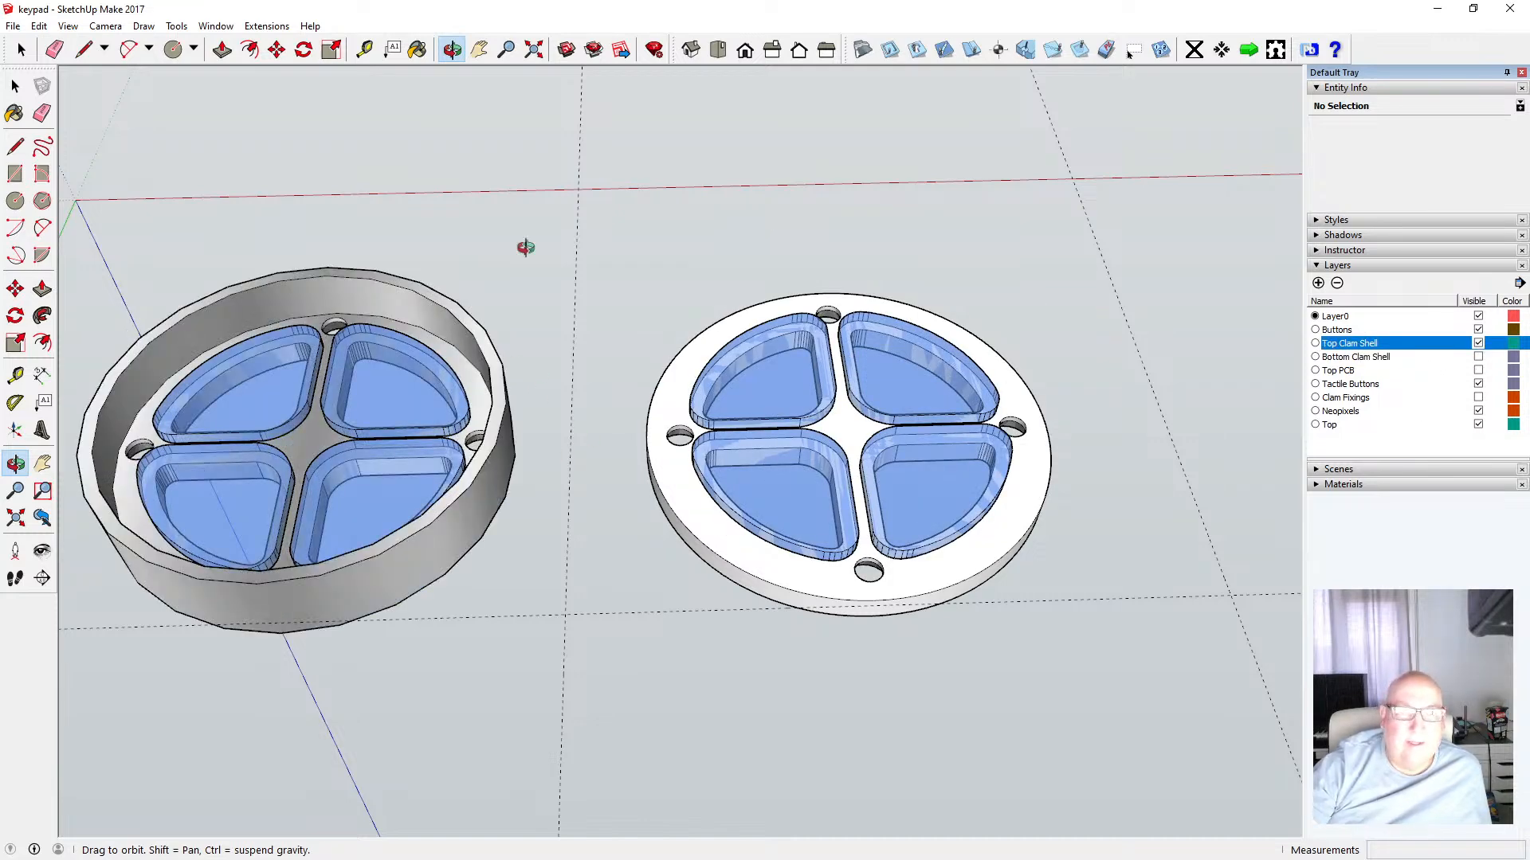
Measure across the top clam shell with the Tape Measure
left_click(364, 49)
left_click(503, 358)
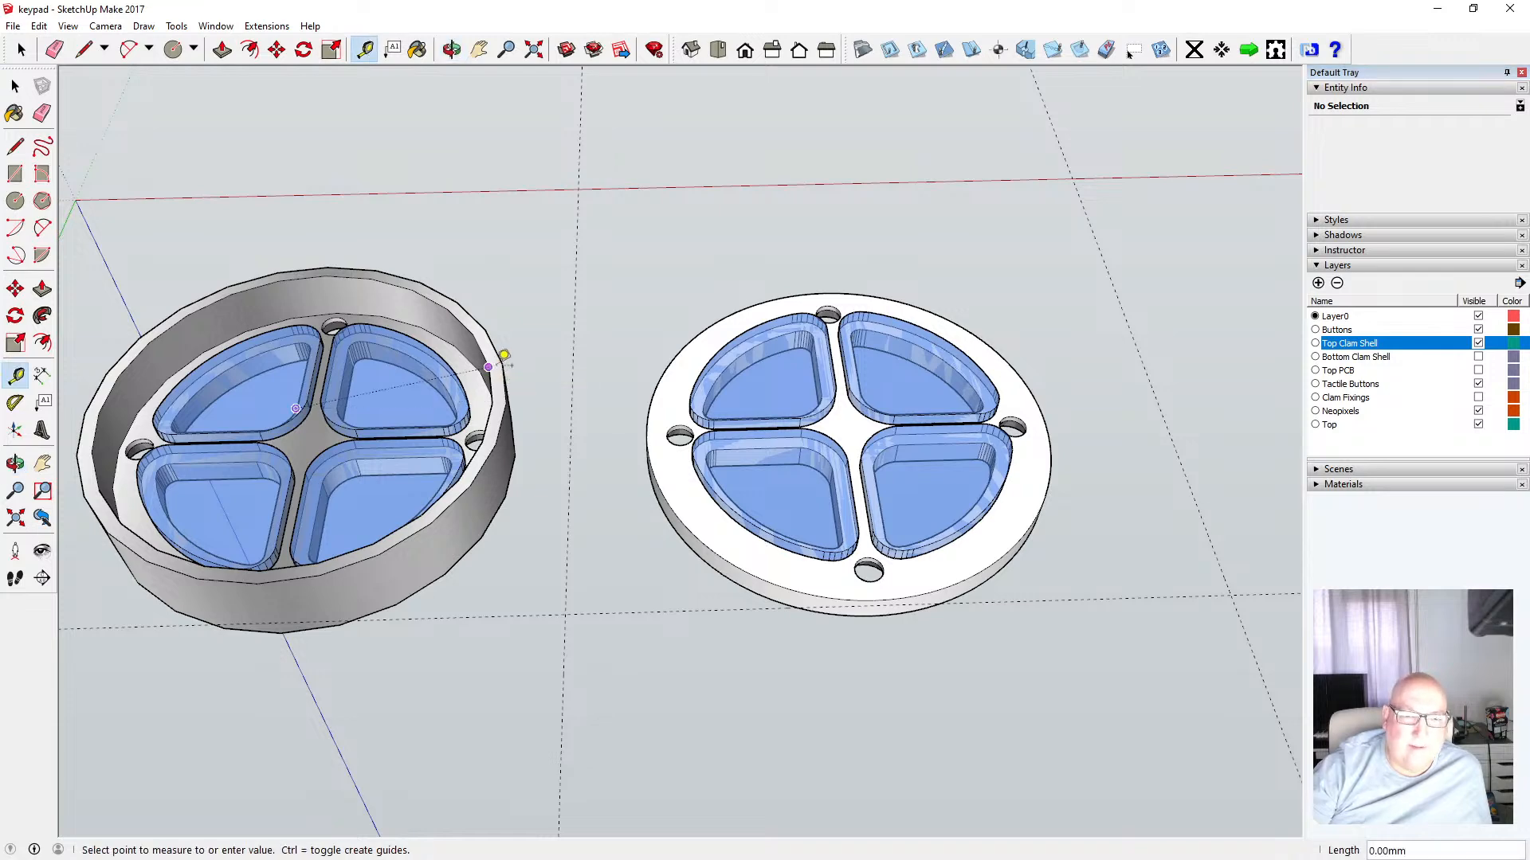
key("space")
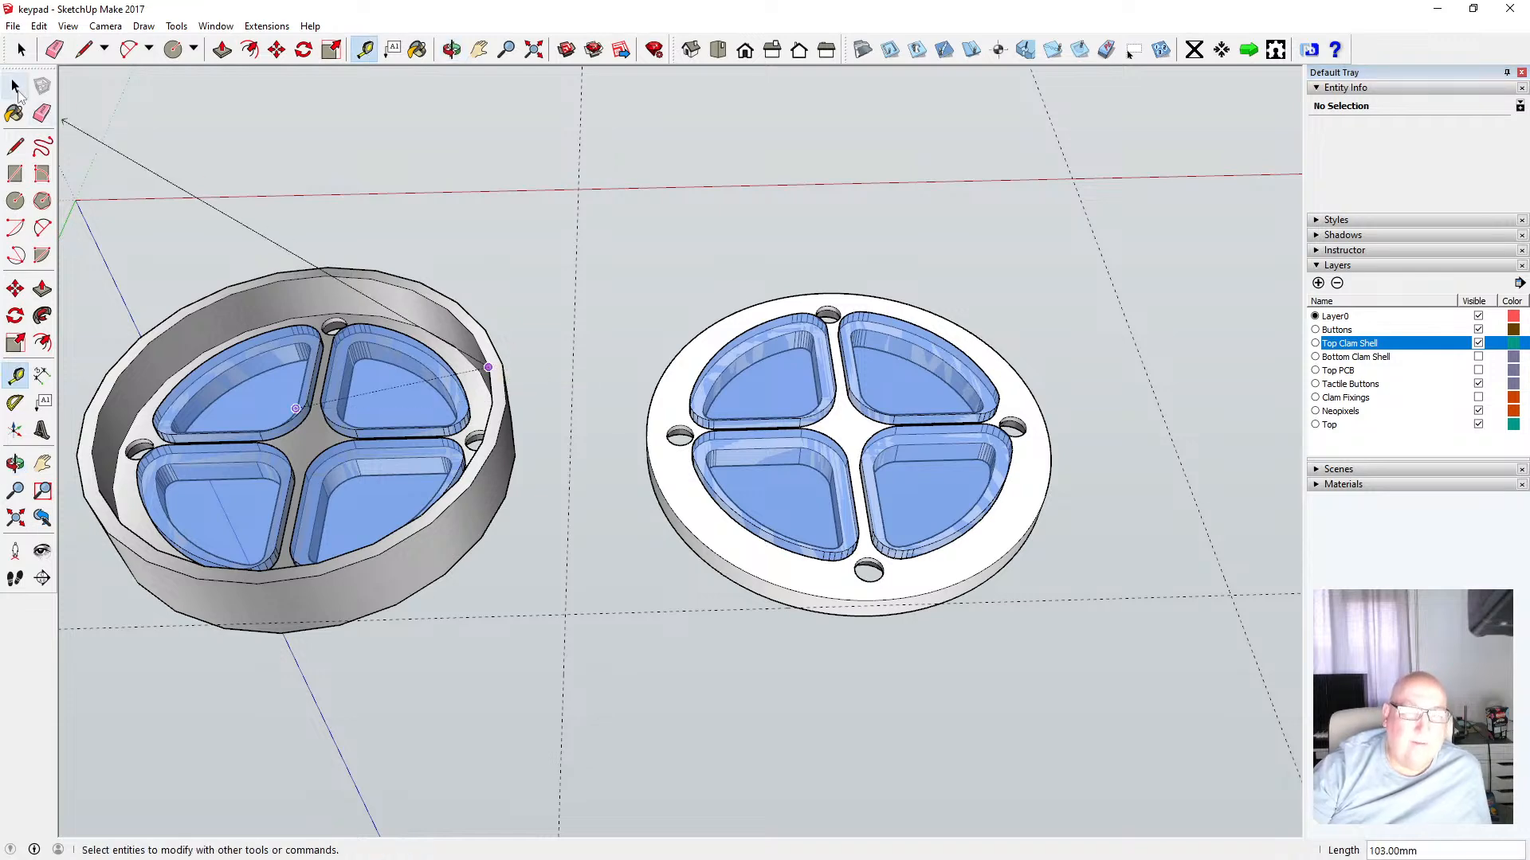
Offset the top ring's outer edge inward by 2 mm
scroll(718, 440, "up", 5)
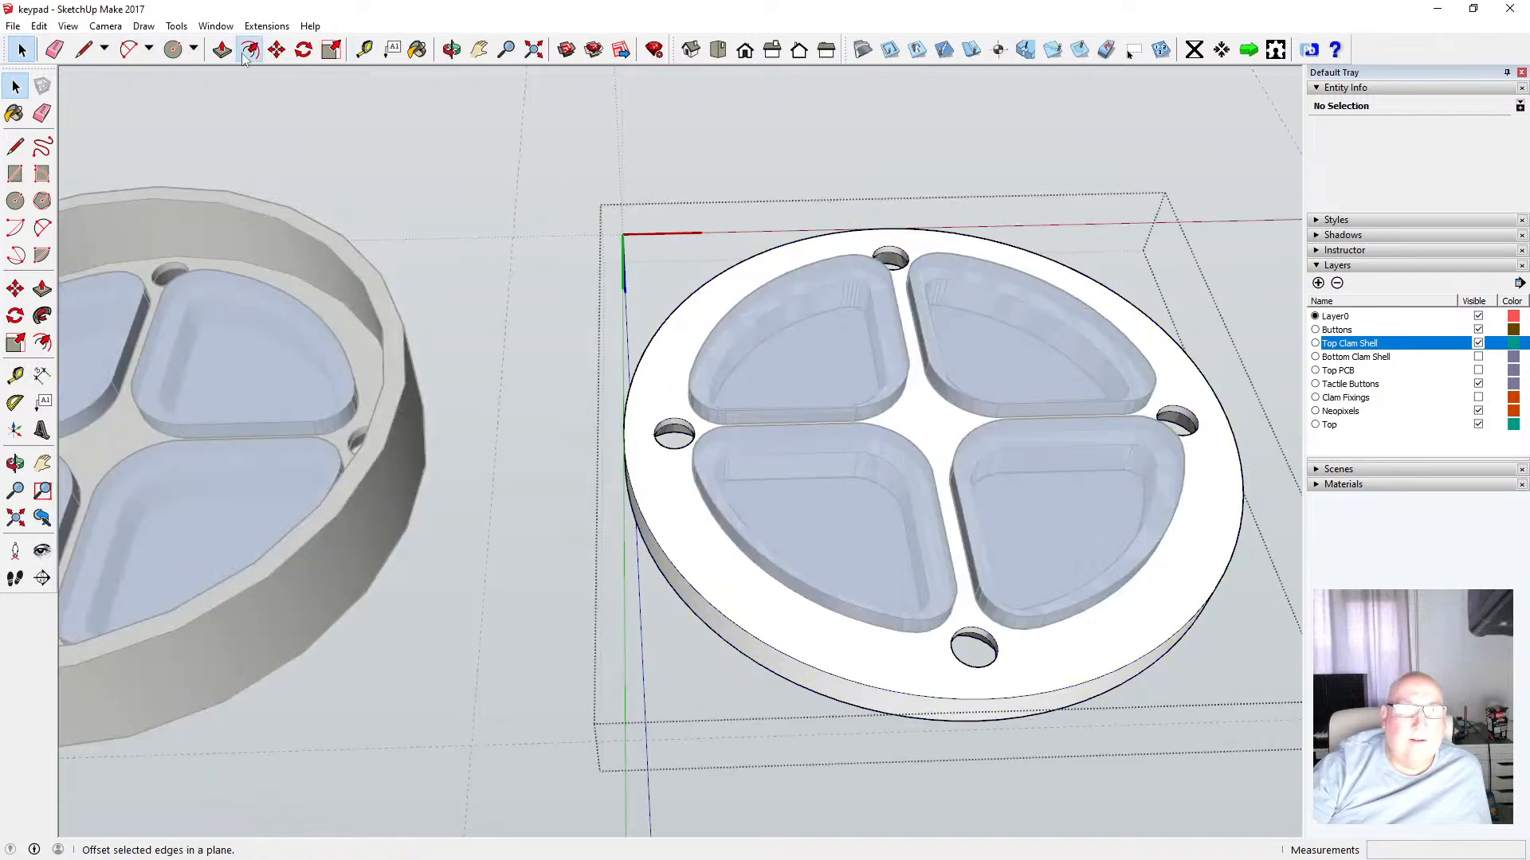
left_click(249, 50)
left_click(670, 352)
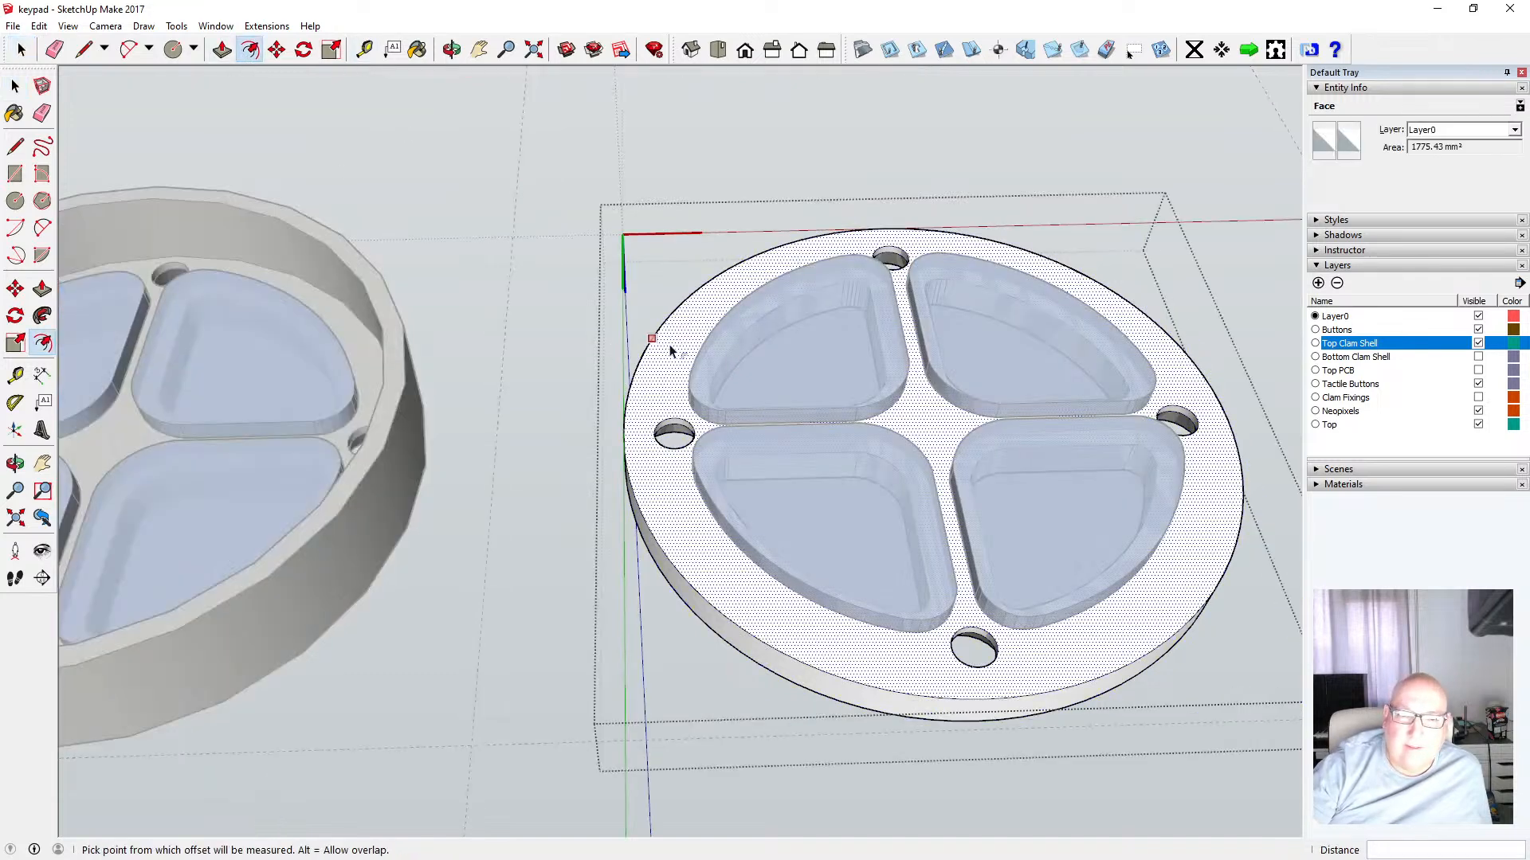
left_click(673, 347)
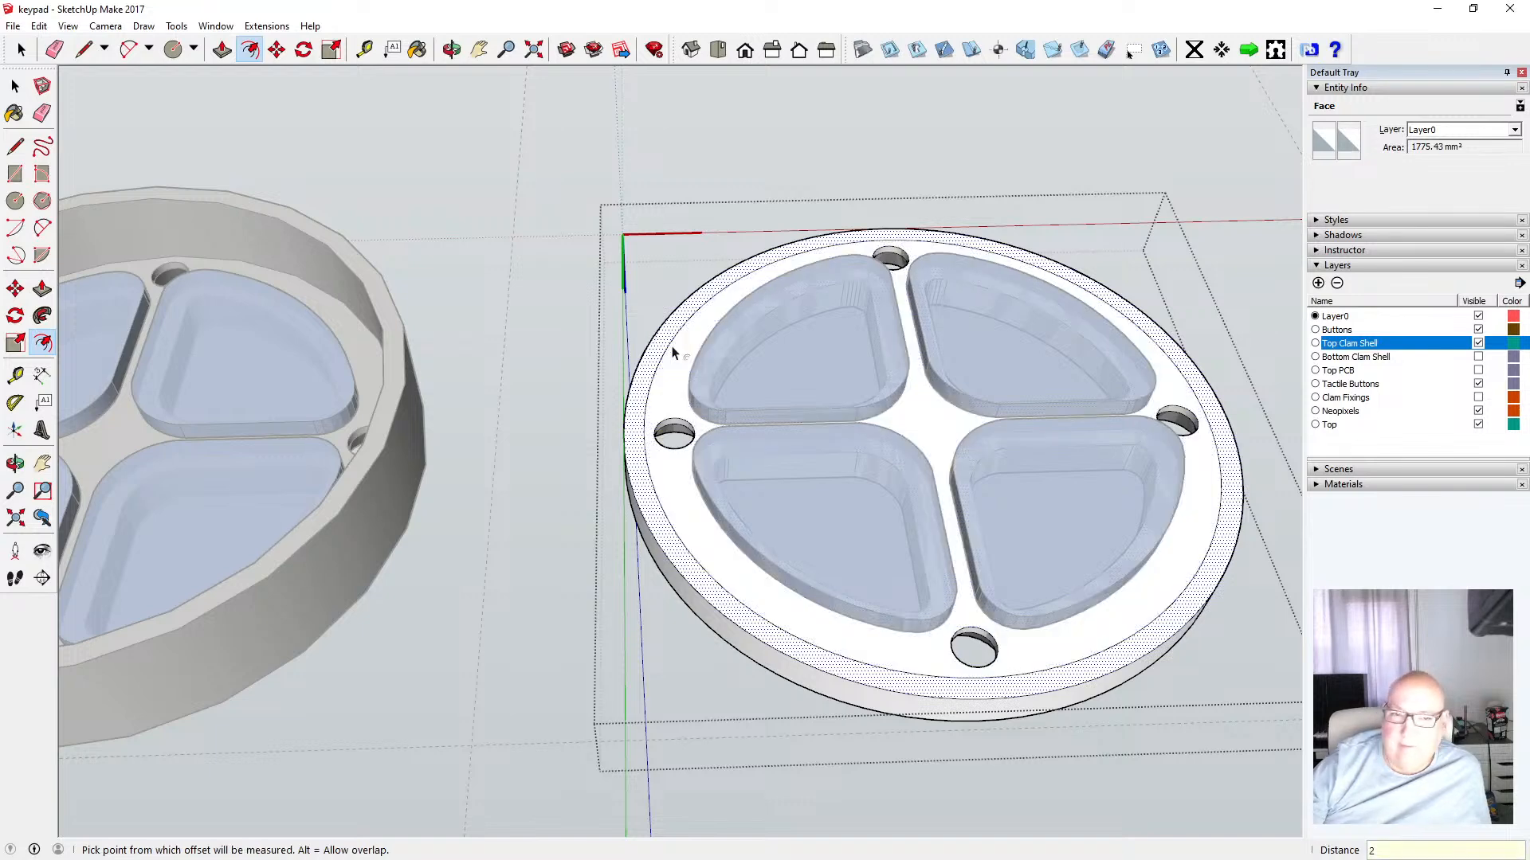
key("space")
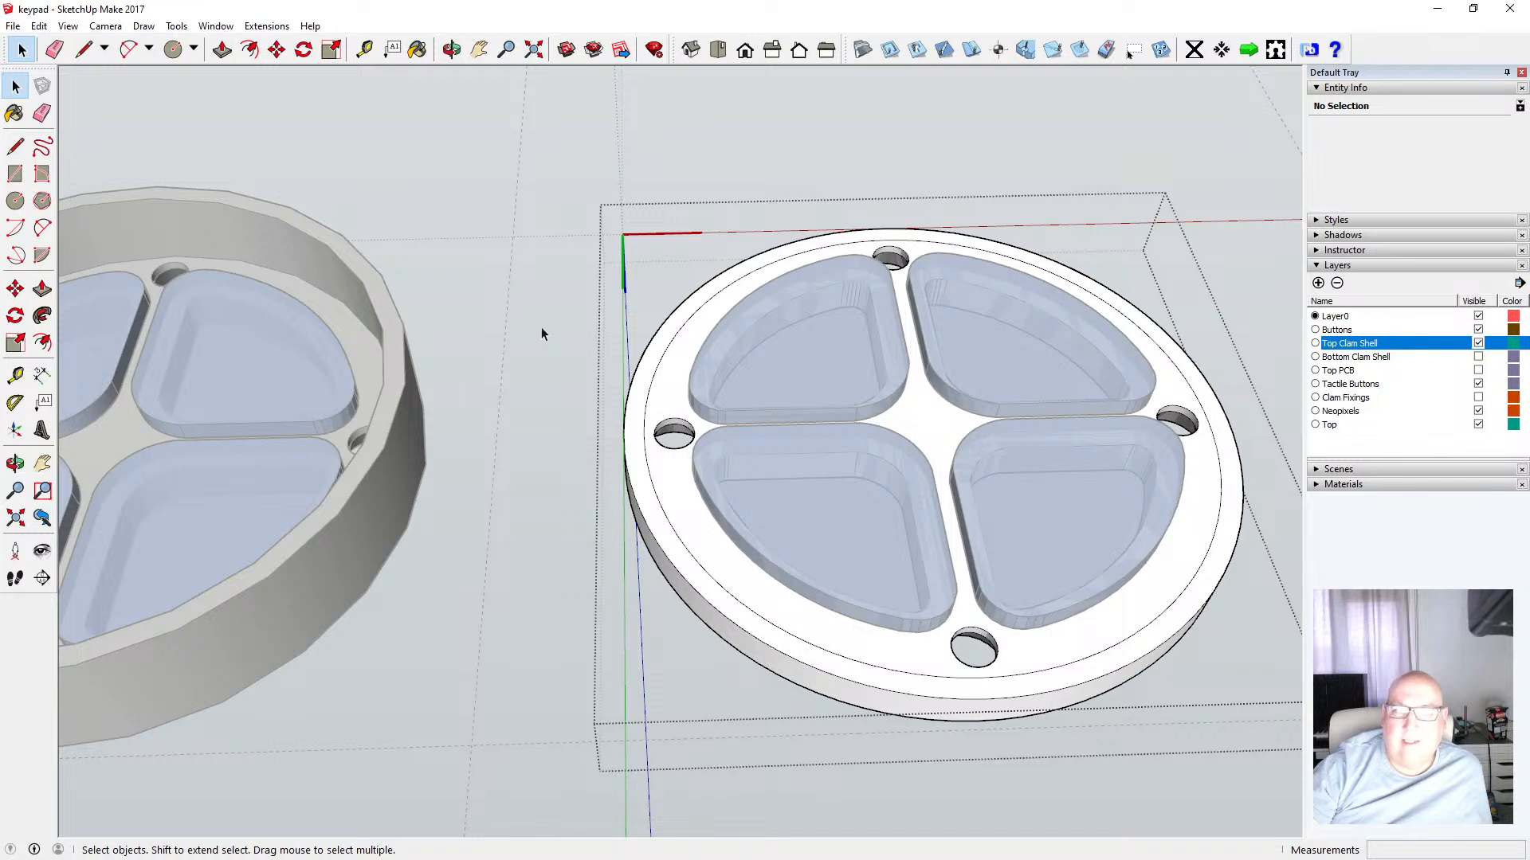
Select the outer offset strip on the top ring and take a Tape Measure reading from its edge
scroll(575, 468, "down", 2)
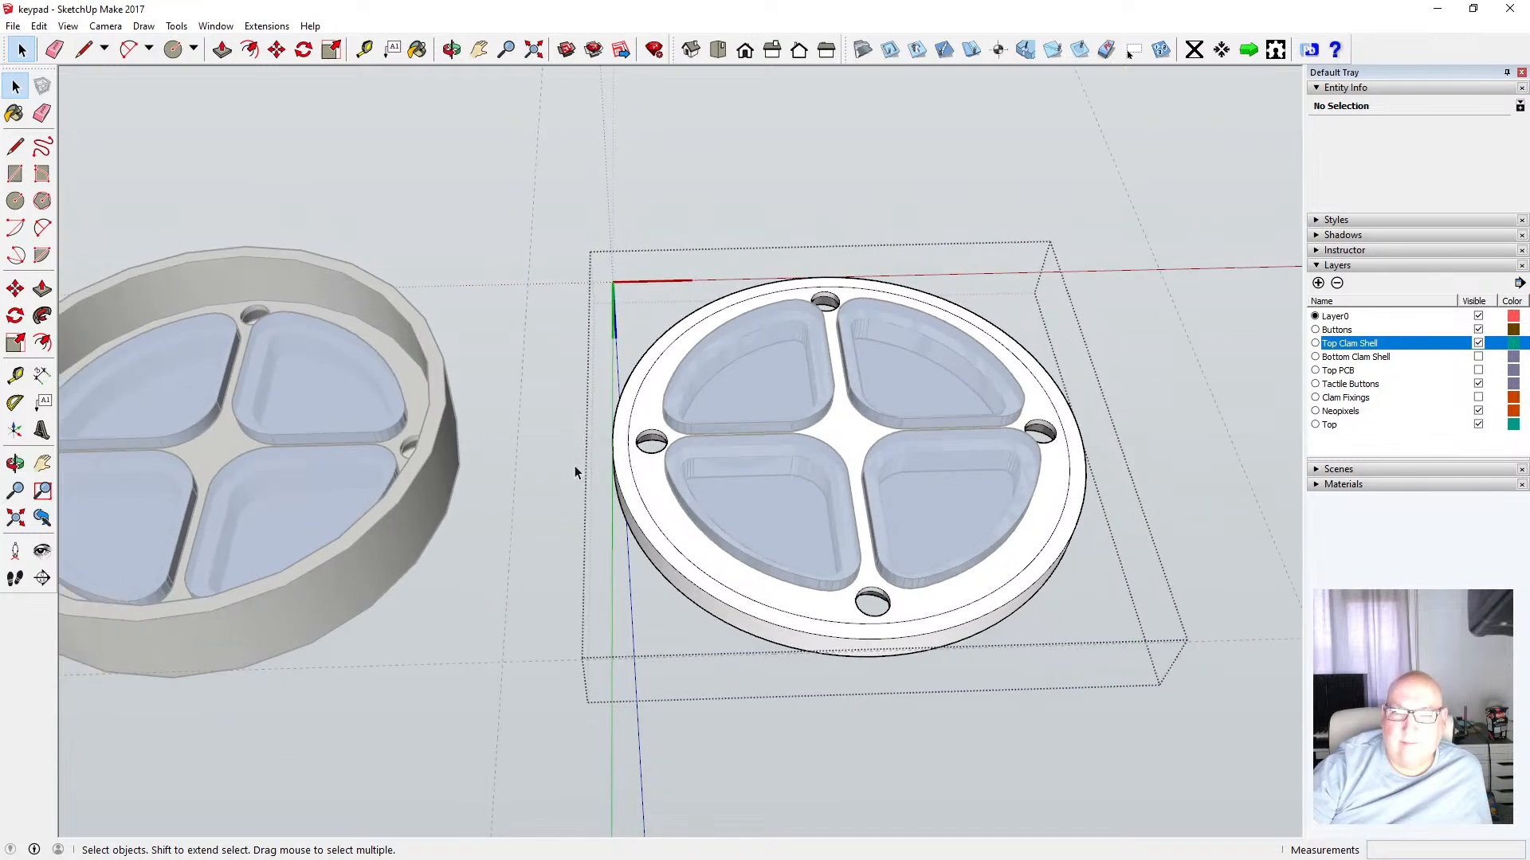
left_click(620, 447)
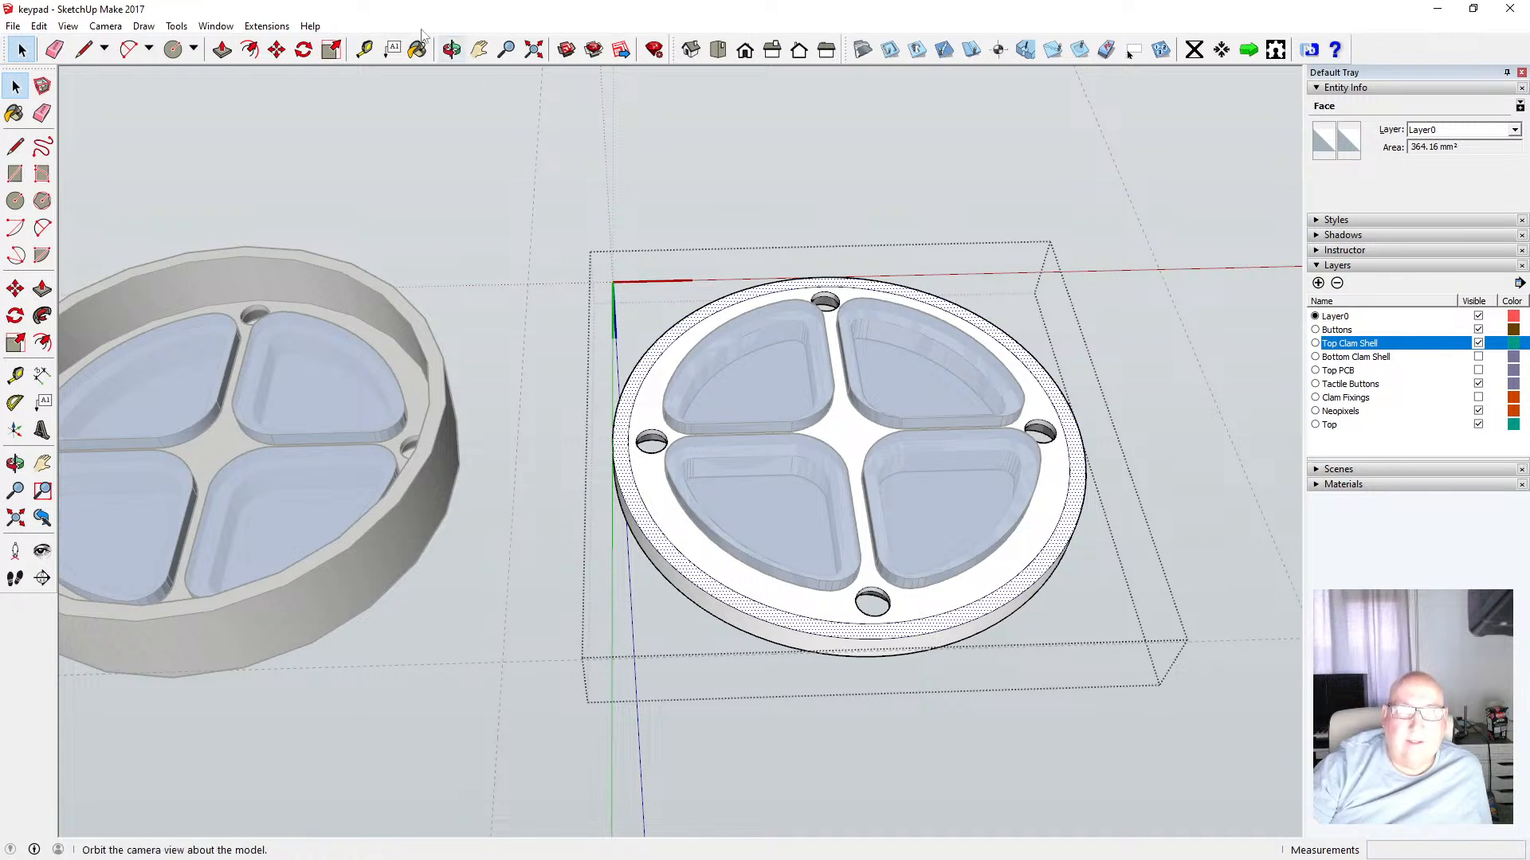
left_click(364, 49)
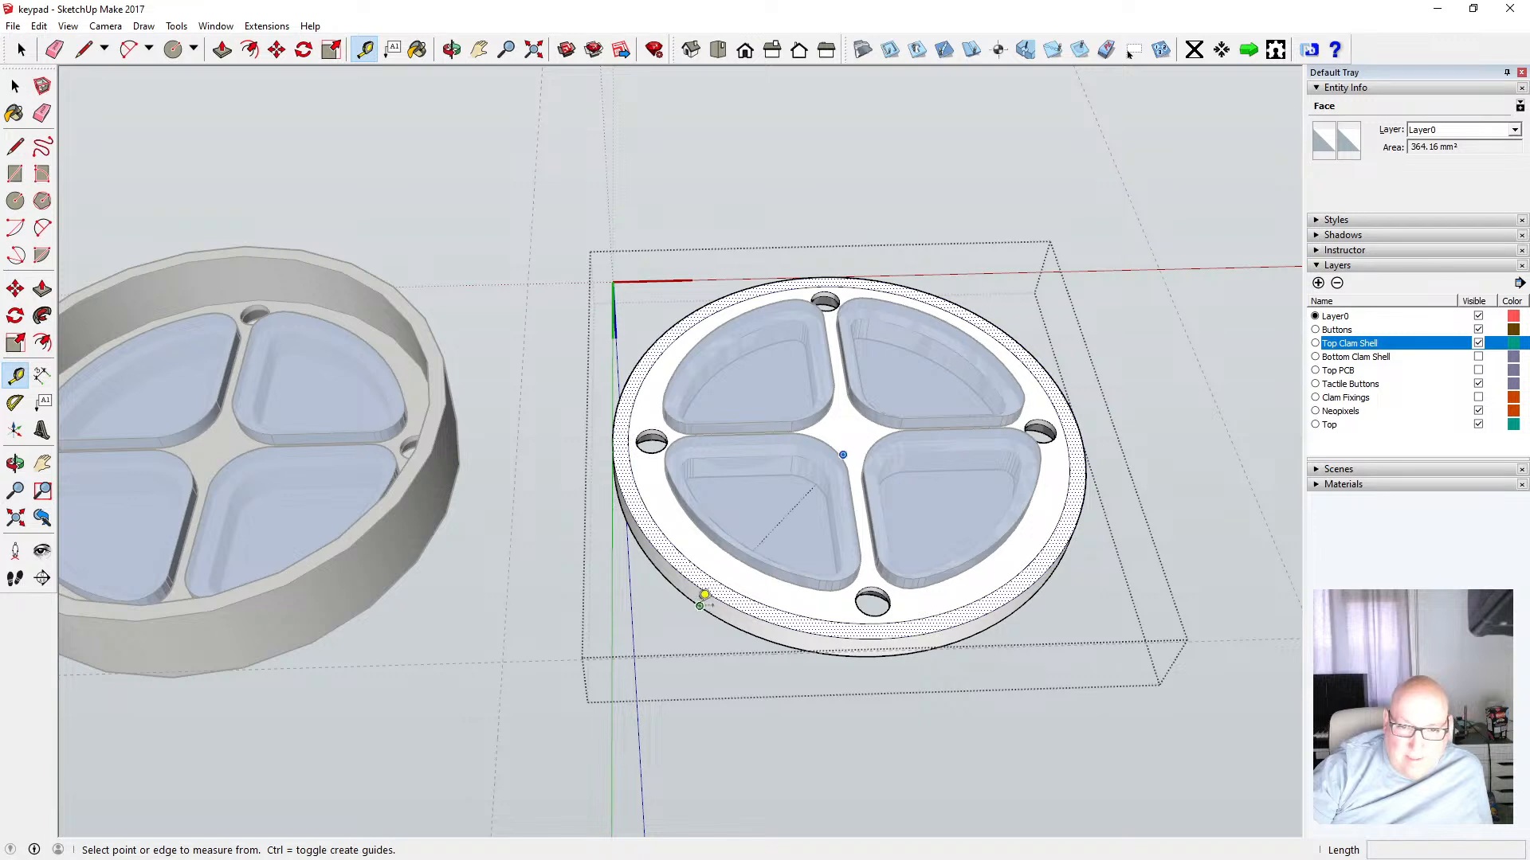
left_click(699, 606)
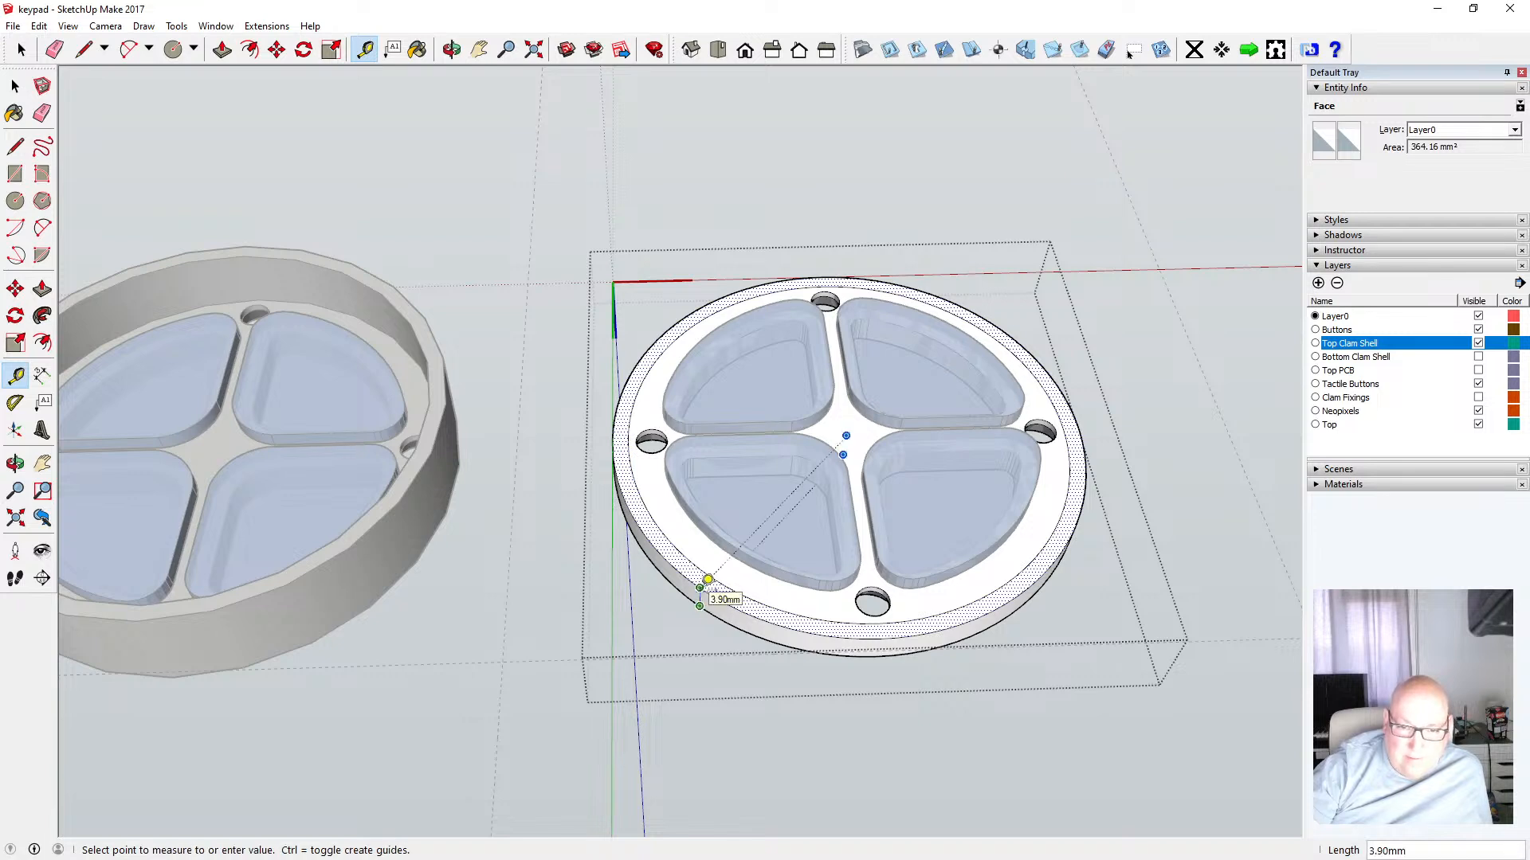
left_click(16, 87)
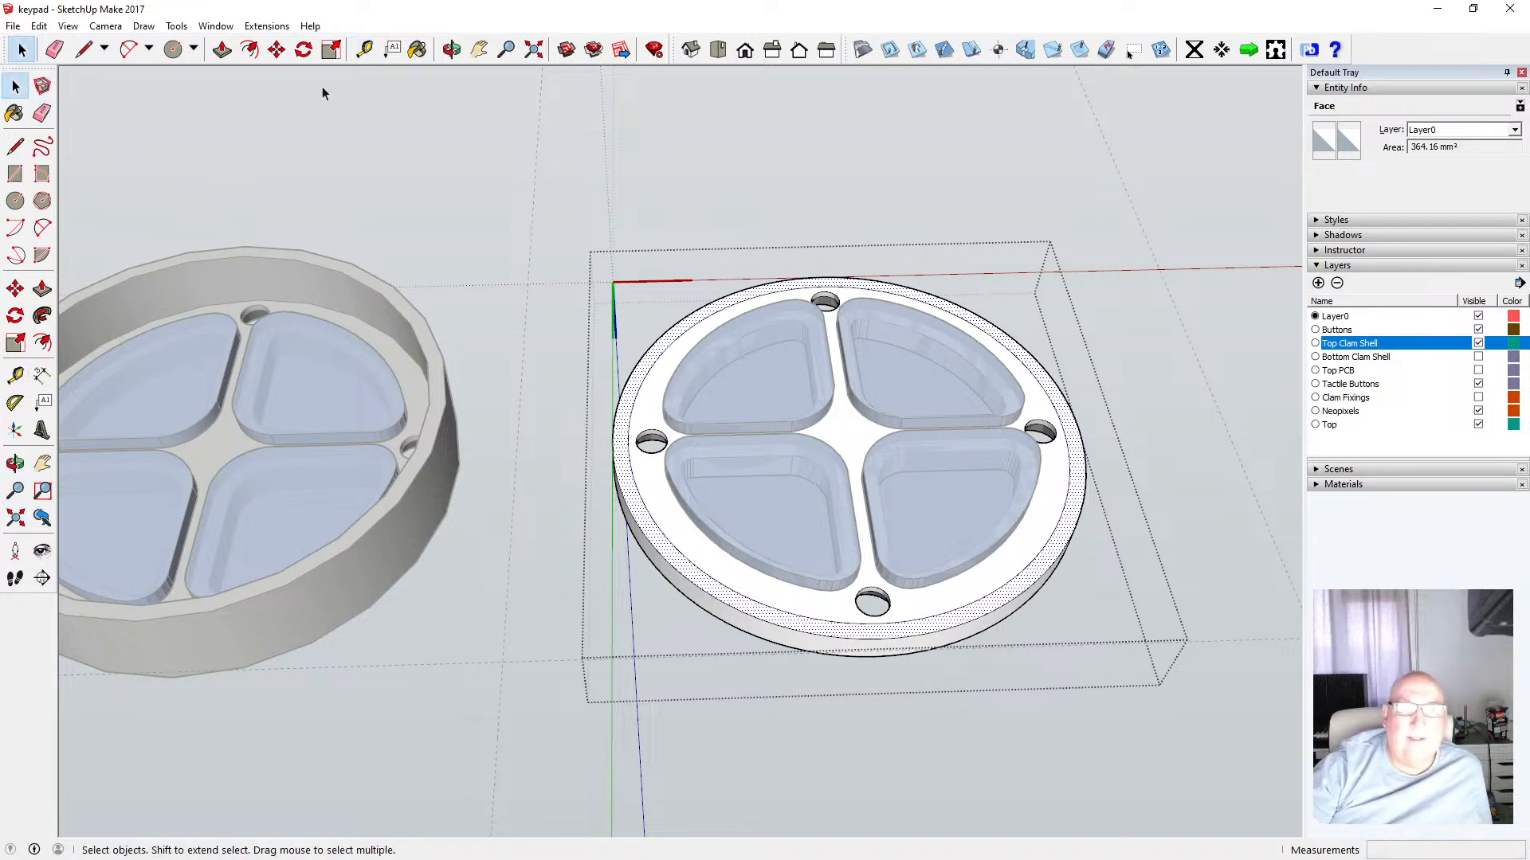
Push/pull the outer rim strip up 8.1 mm to form a raised lip around the top ring
left_click(223, 49)
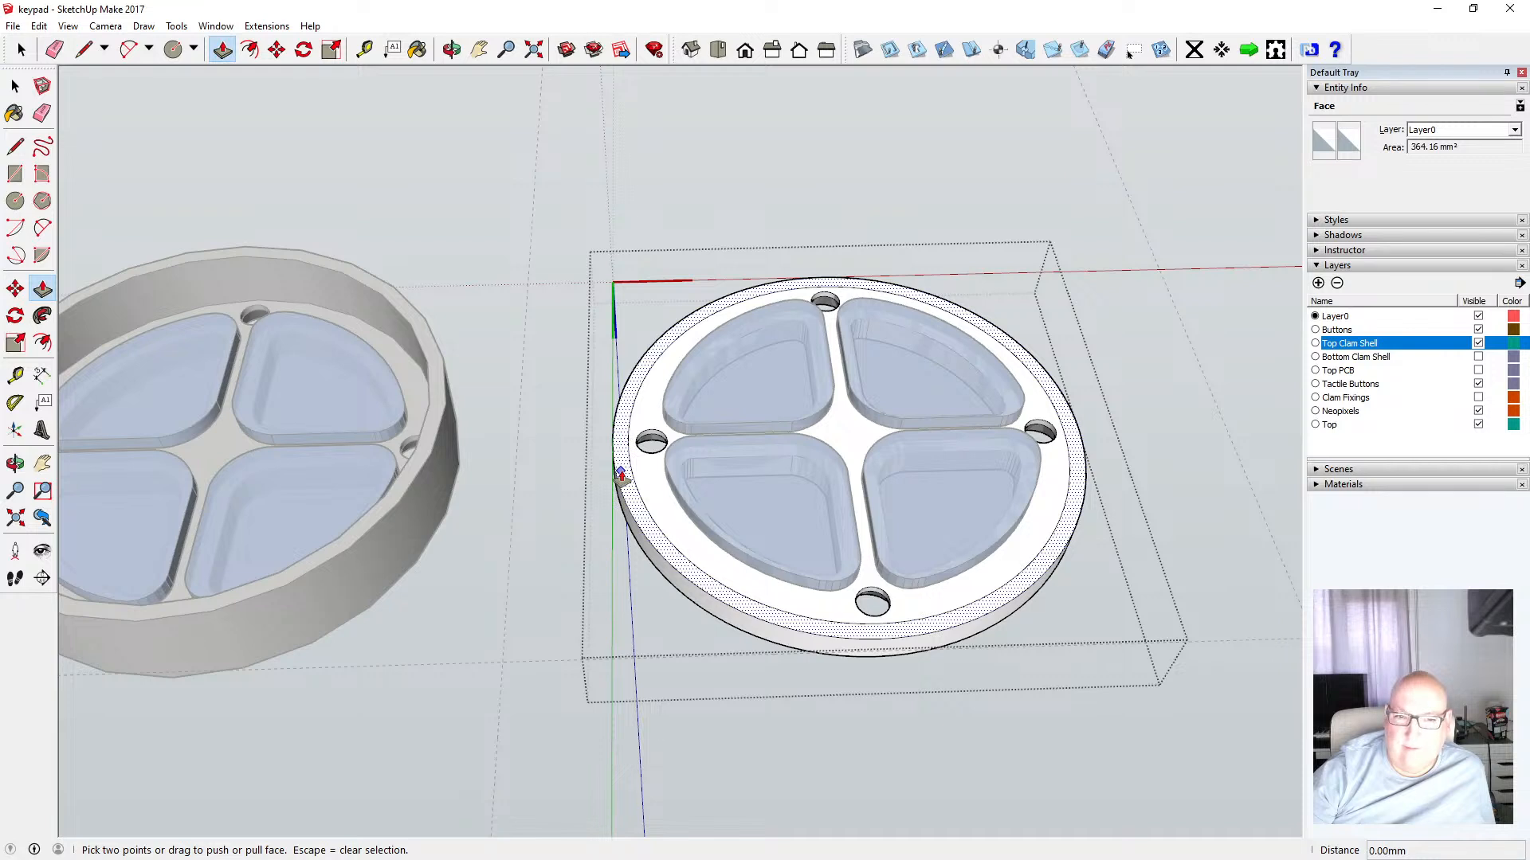
left_click_drag(620, 476, 621, 466)
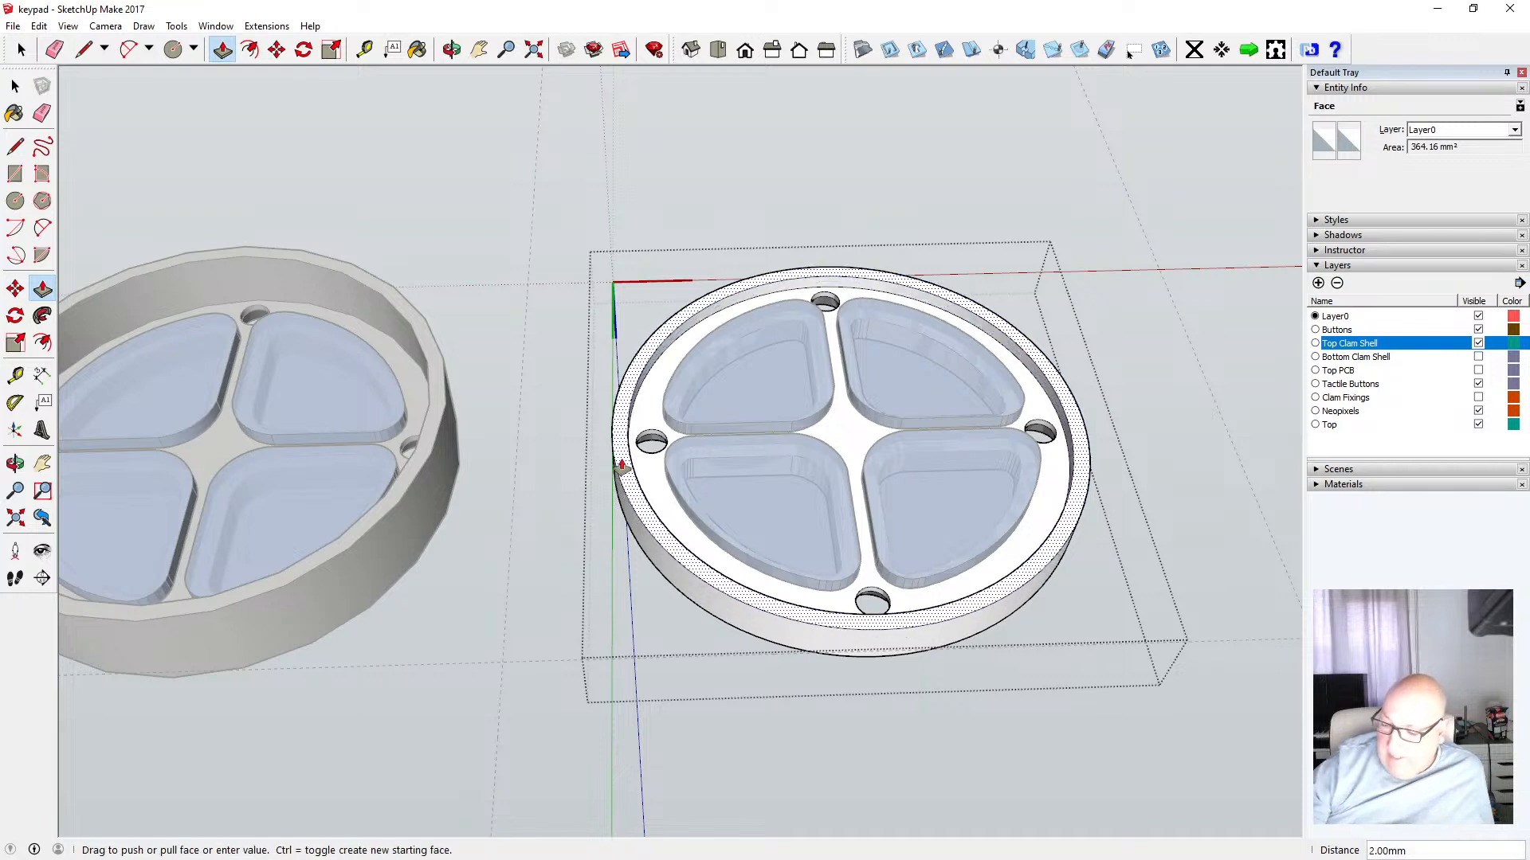
key("Return")
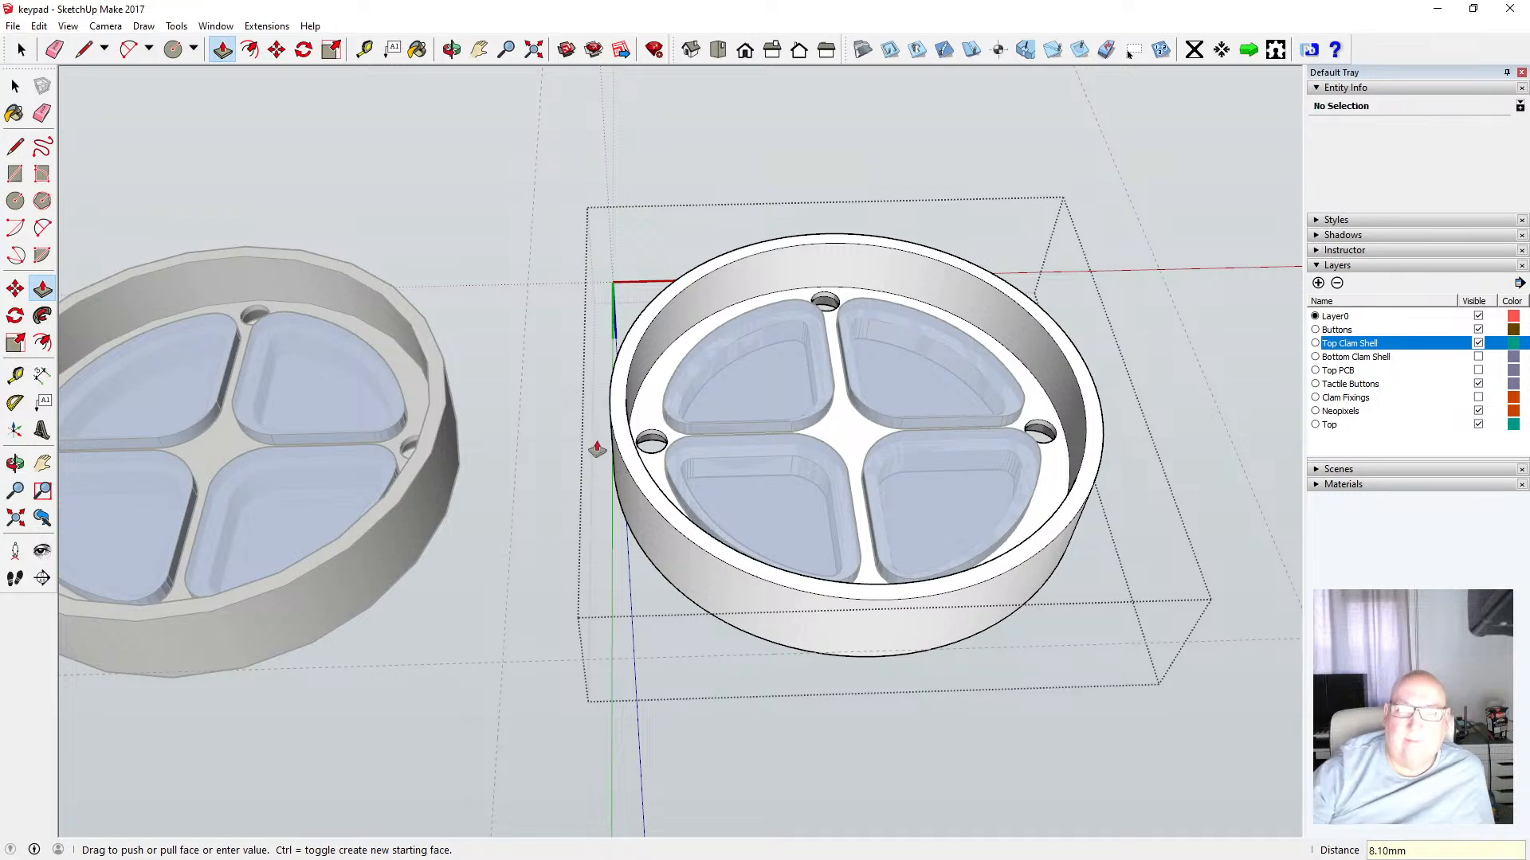
key("space")
left_click(381, 193)
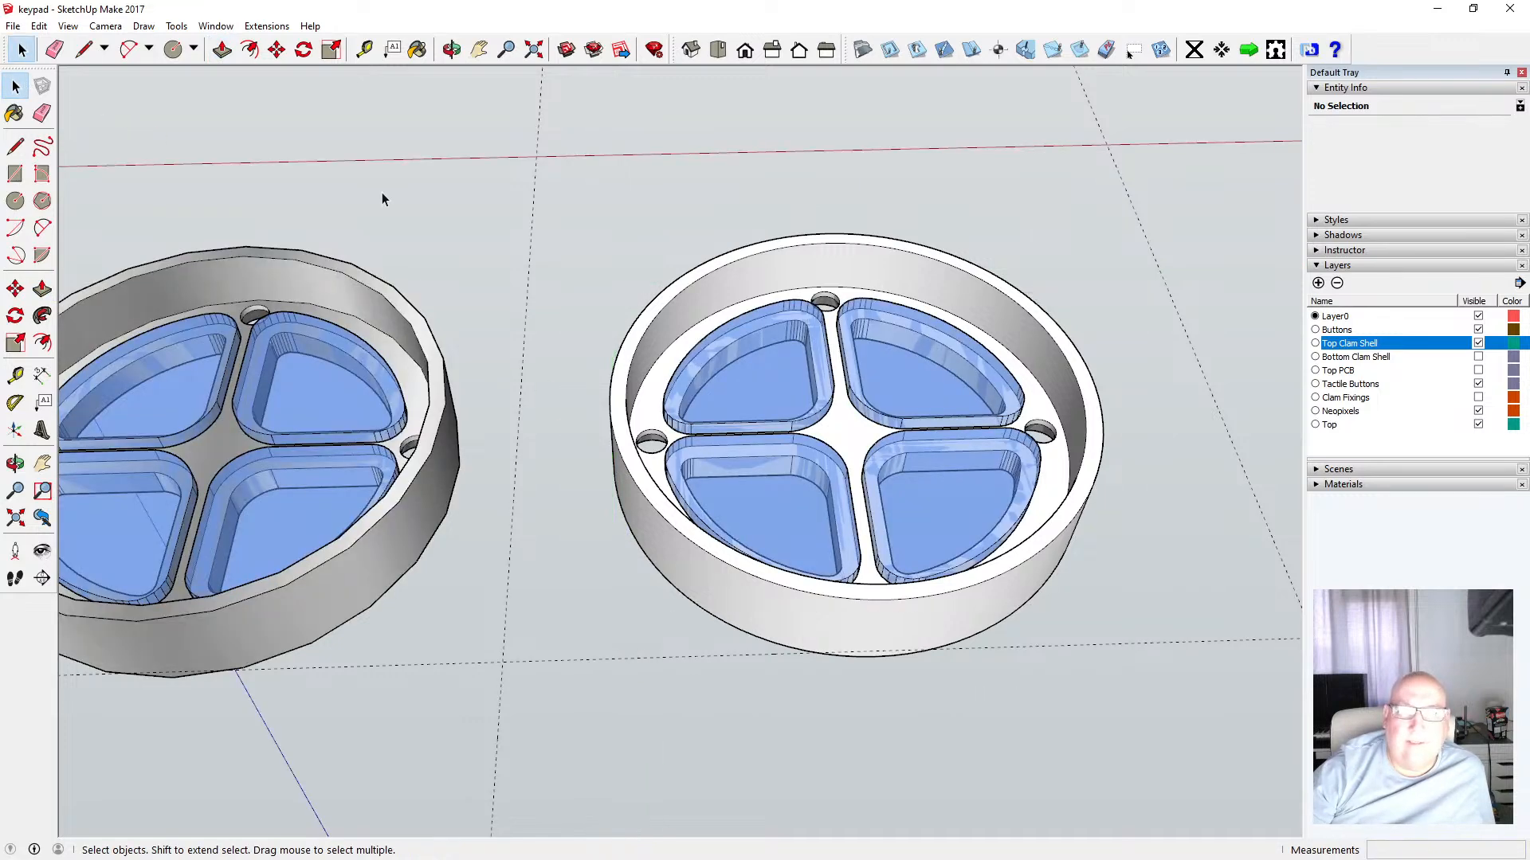
Show the Bottom Clam Shell layer and orbit to a side view to inspect how the parts stack
left_click(452, 50)
left_click_drag(614, 235, 636, 123)
left_click_drag(566, 366, 557, 550)
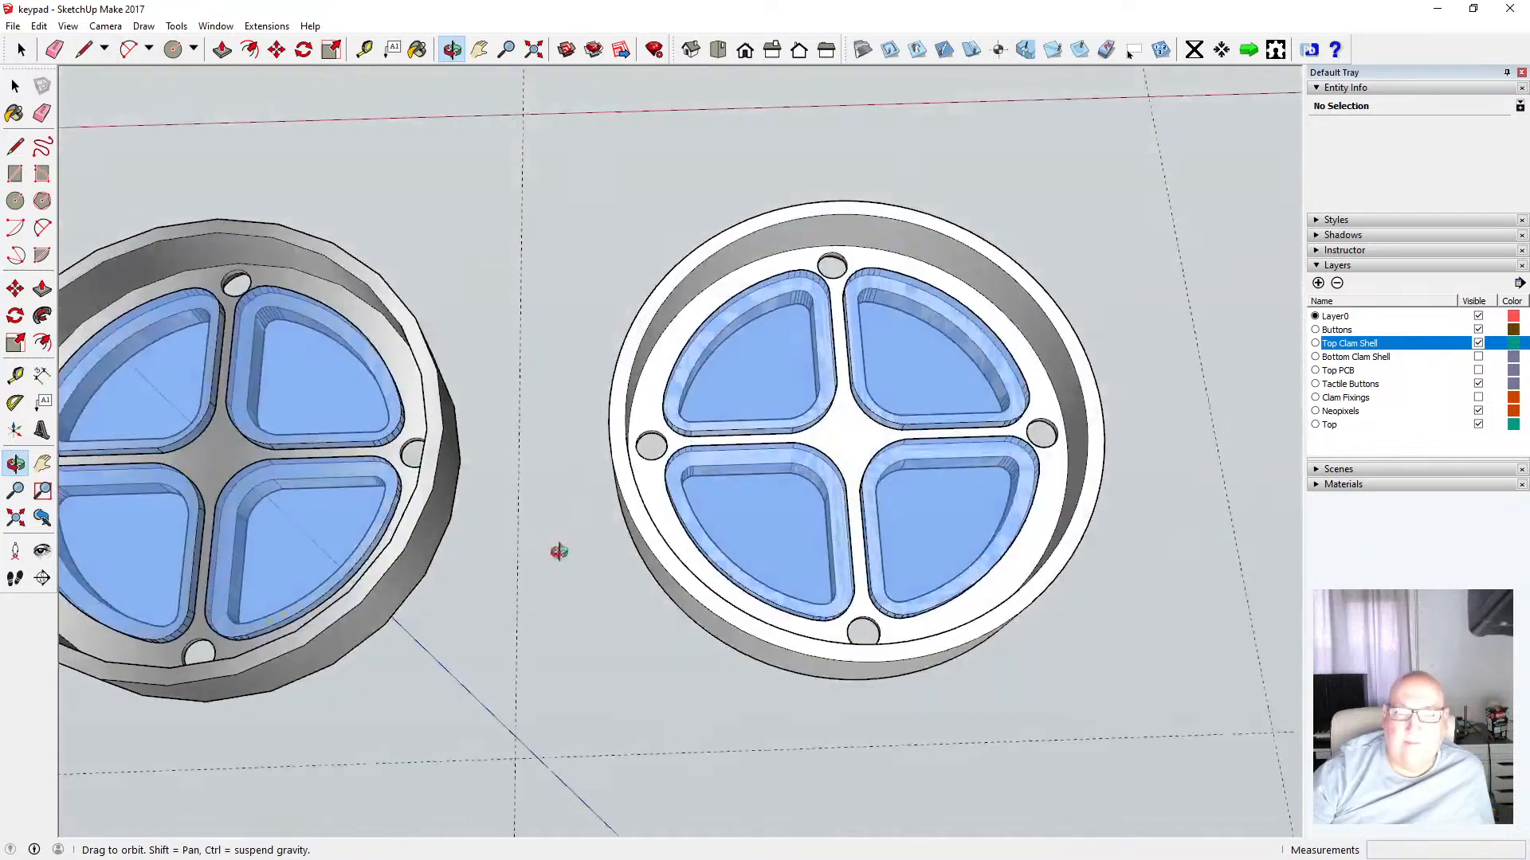
left_click_drag(581, 347, 572, 558)
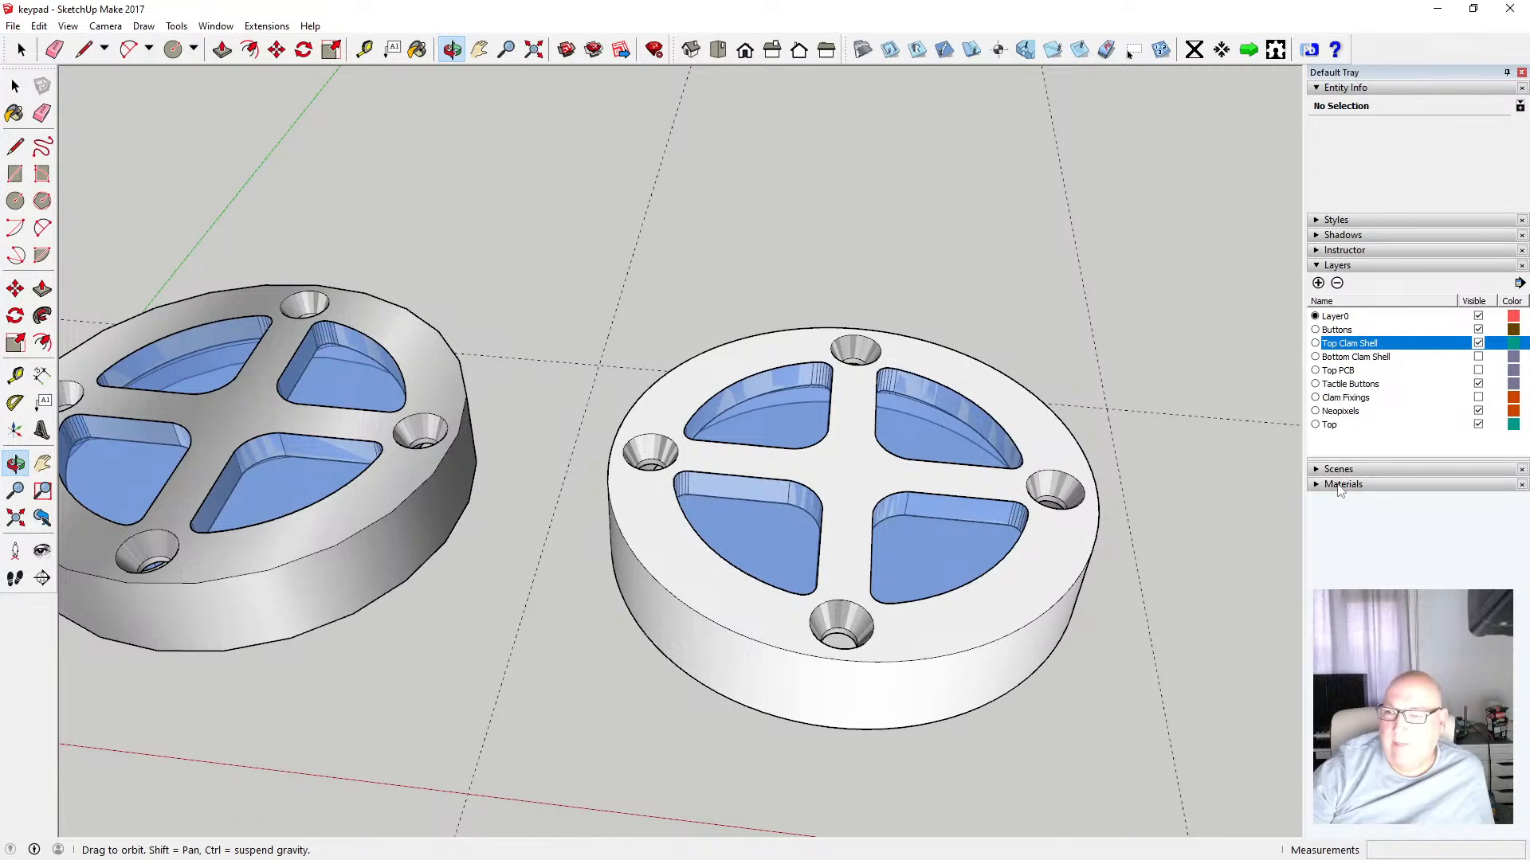
left_click(1479, 357)
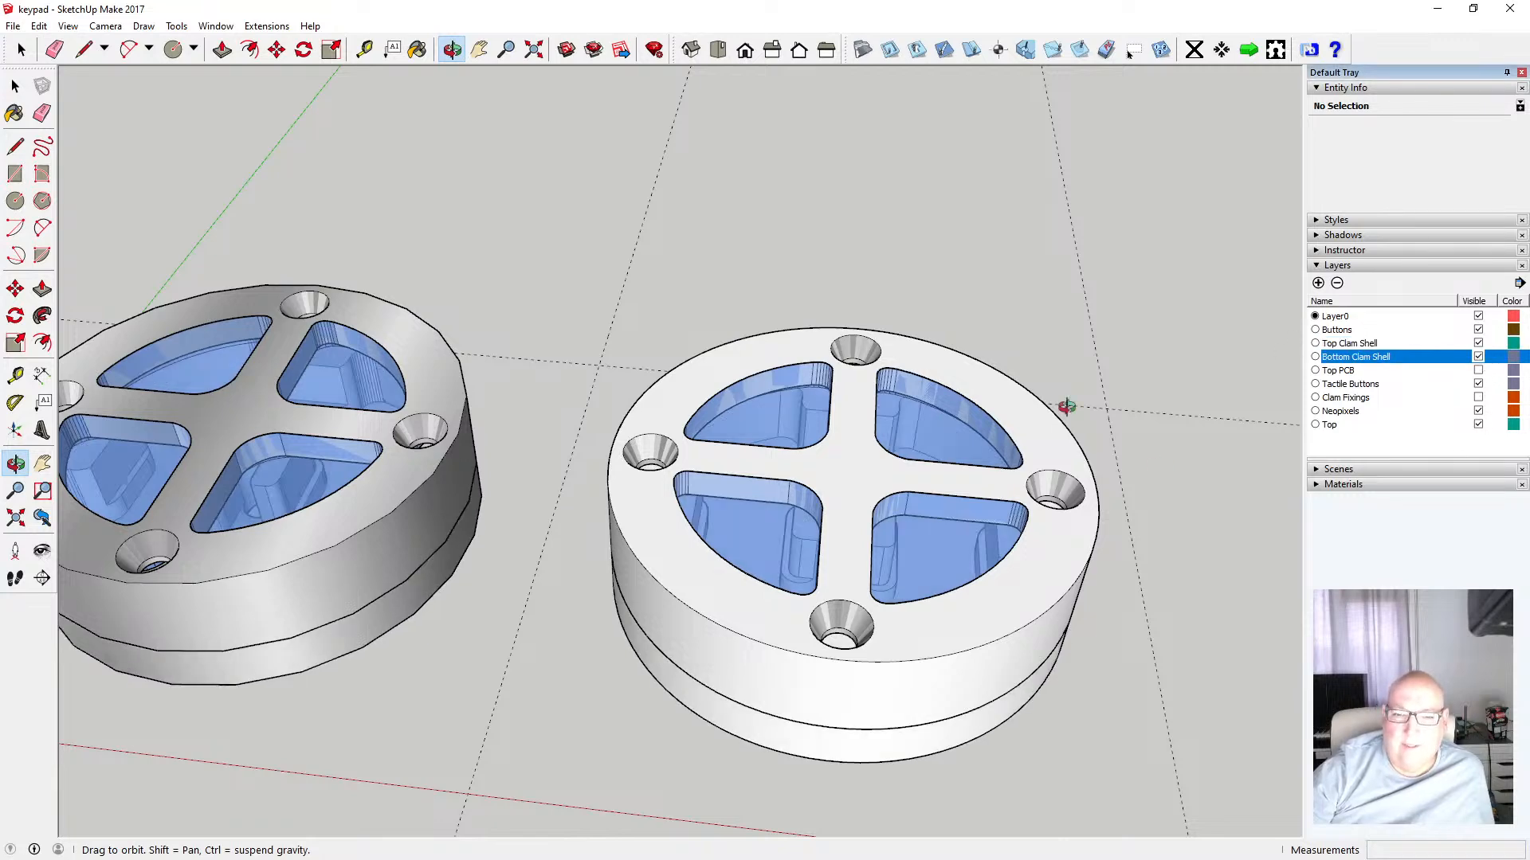
left_click_drag(502, 92, 478, 126)
left_click_drag(562, 242, 671, 295)
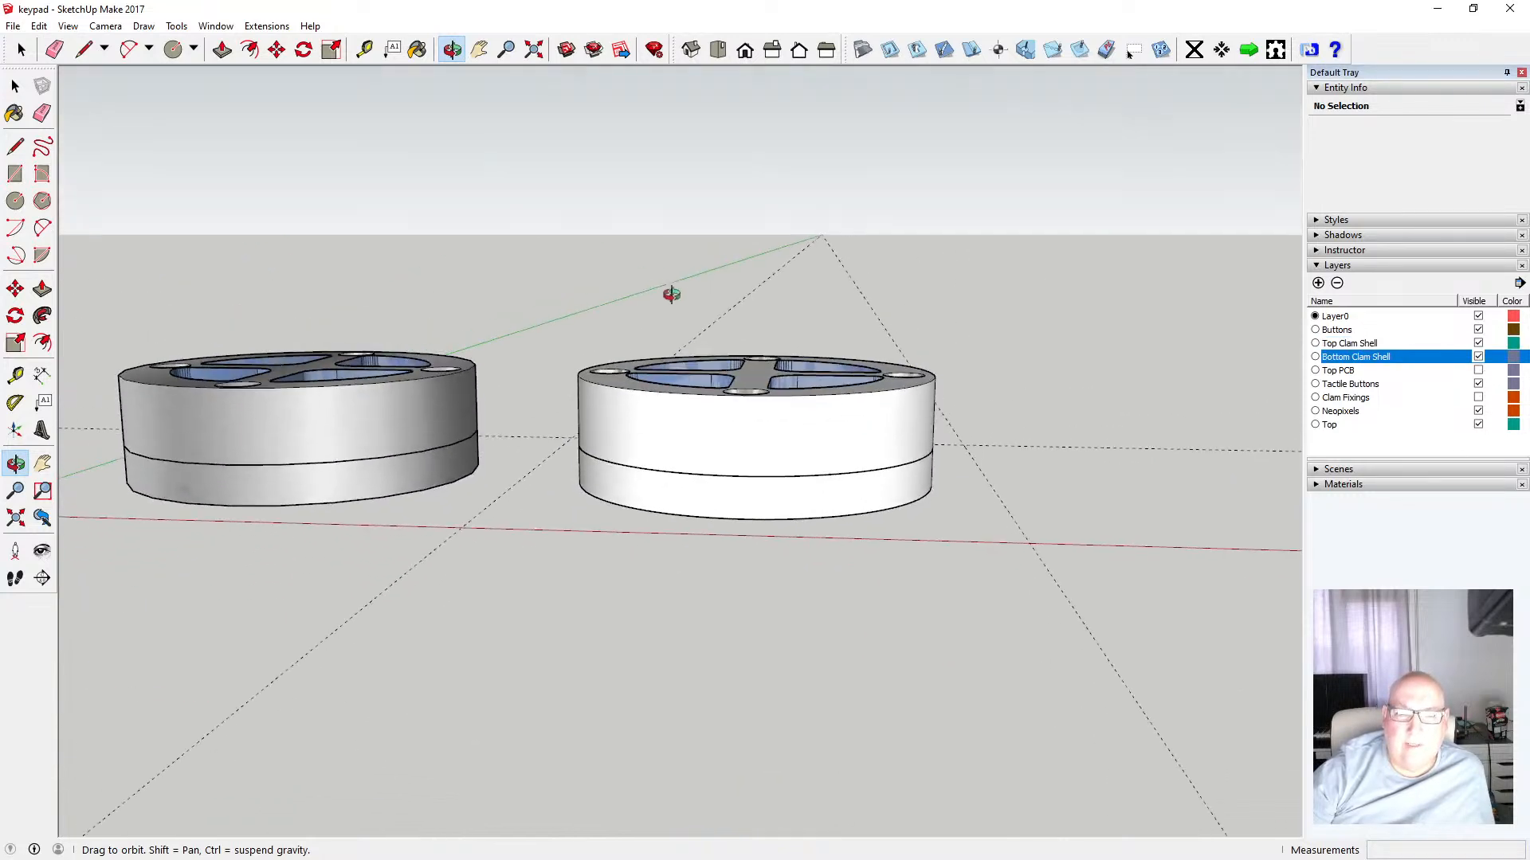
left_click_drag(636, 458, 682, 353)
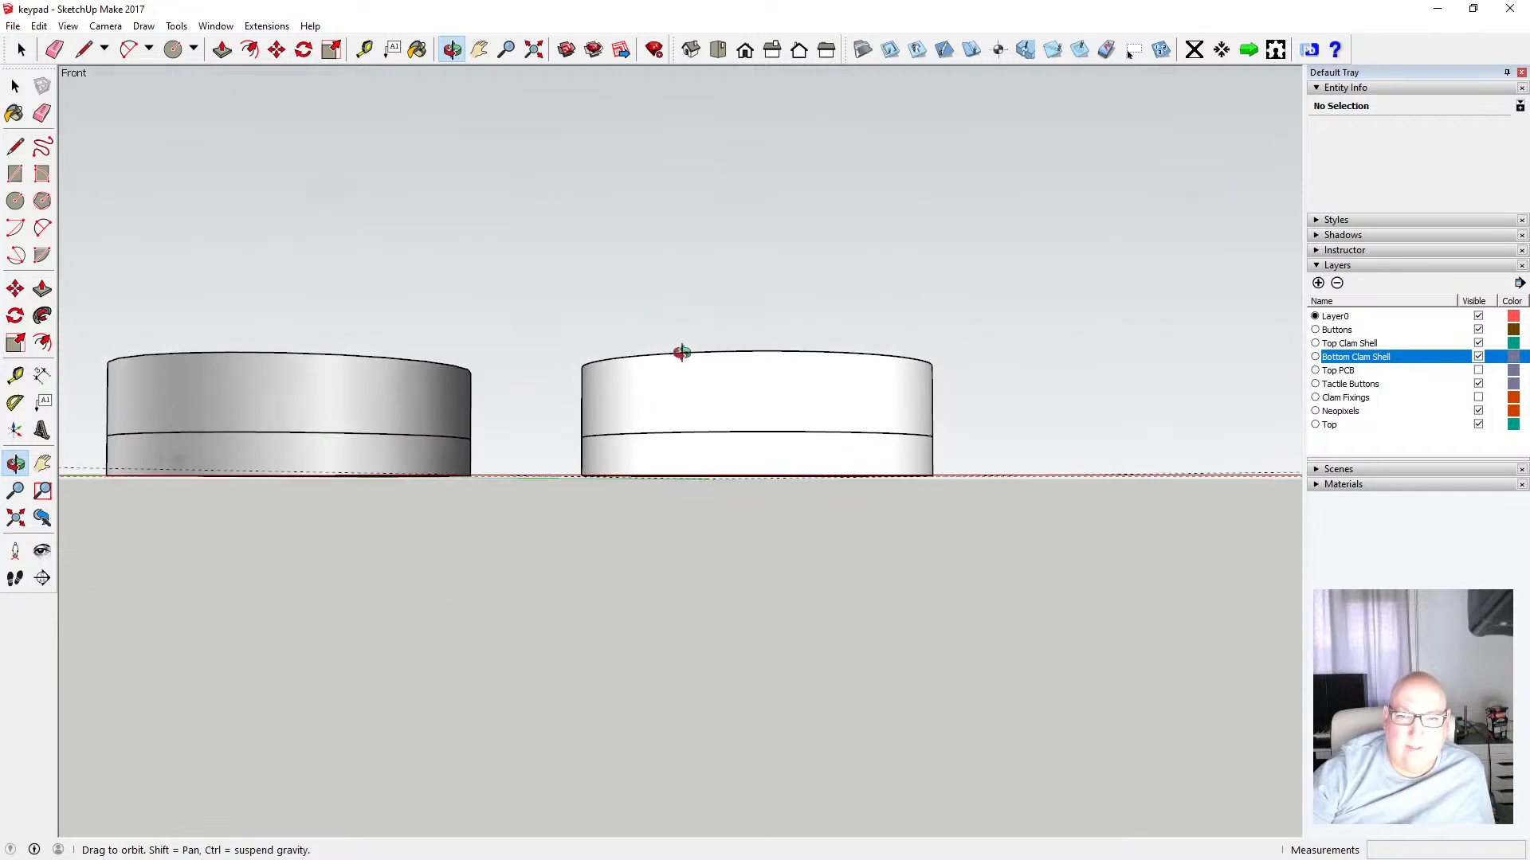
Switch the face style to X-ray and orbit to see inside the stacked enclosure parts
left_click(68, 25)
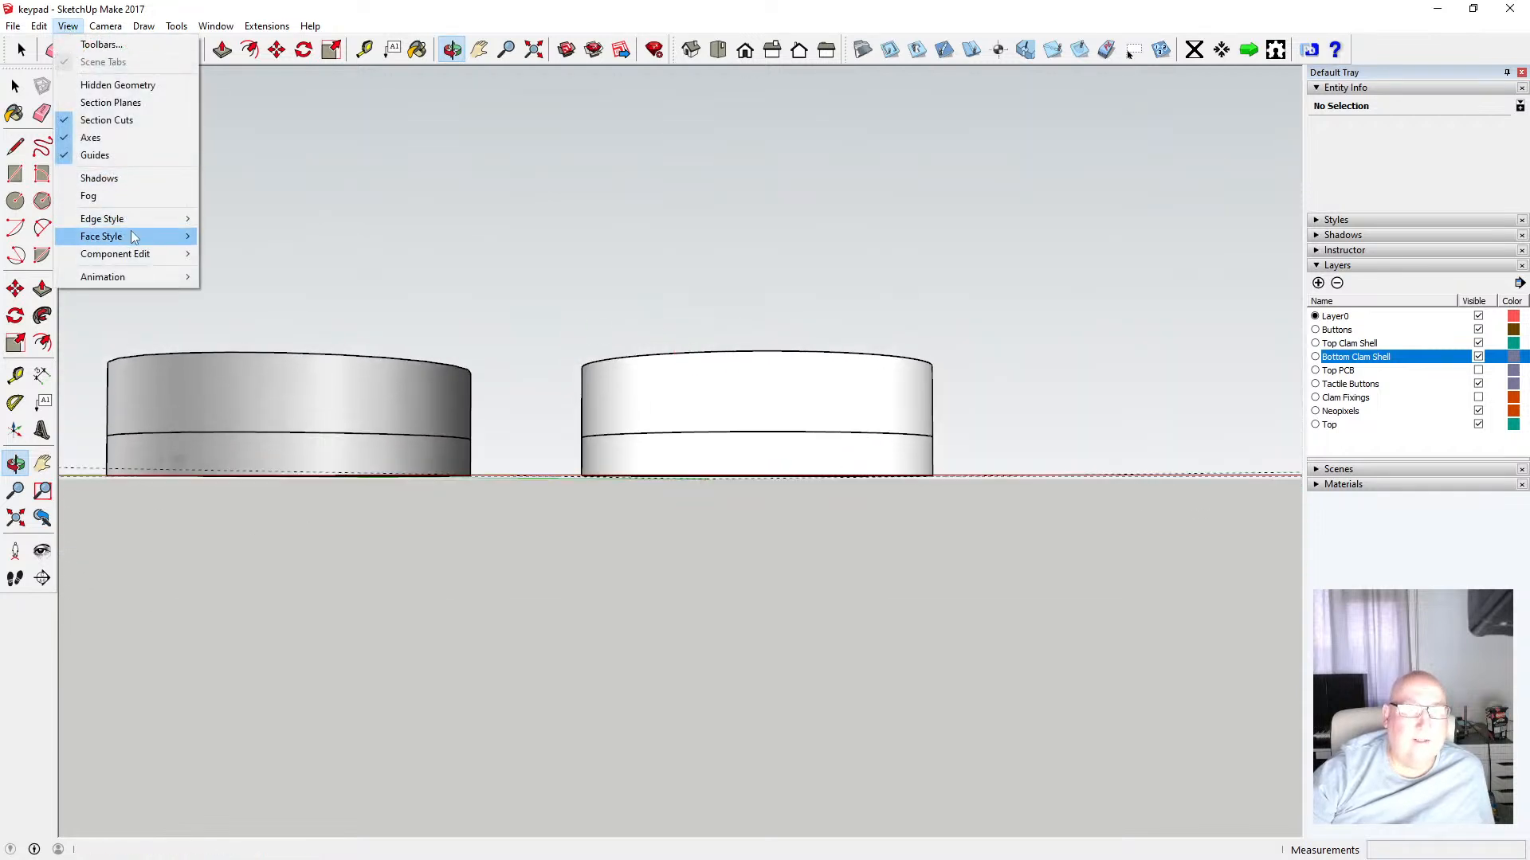
mouse_move(143, 237)
left_click(223, 237)
scroll(705, 429, "up", 5)
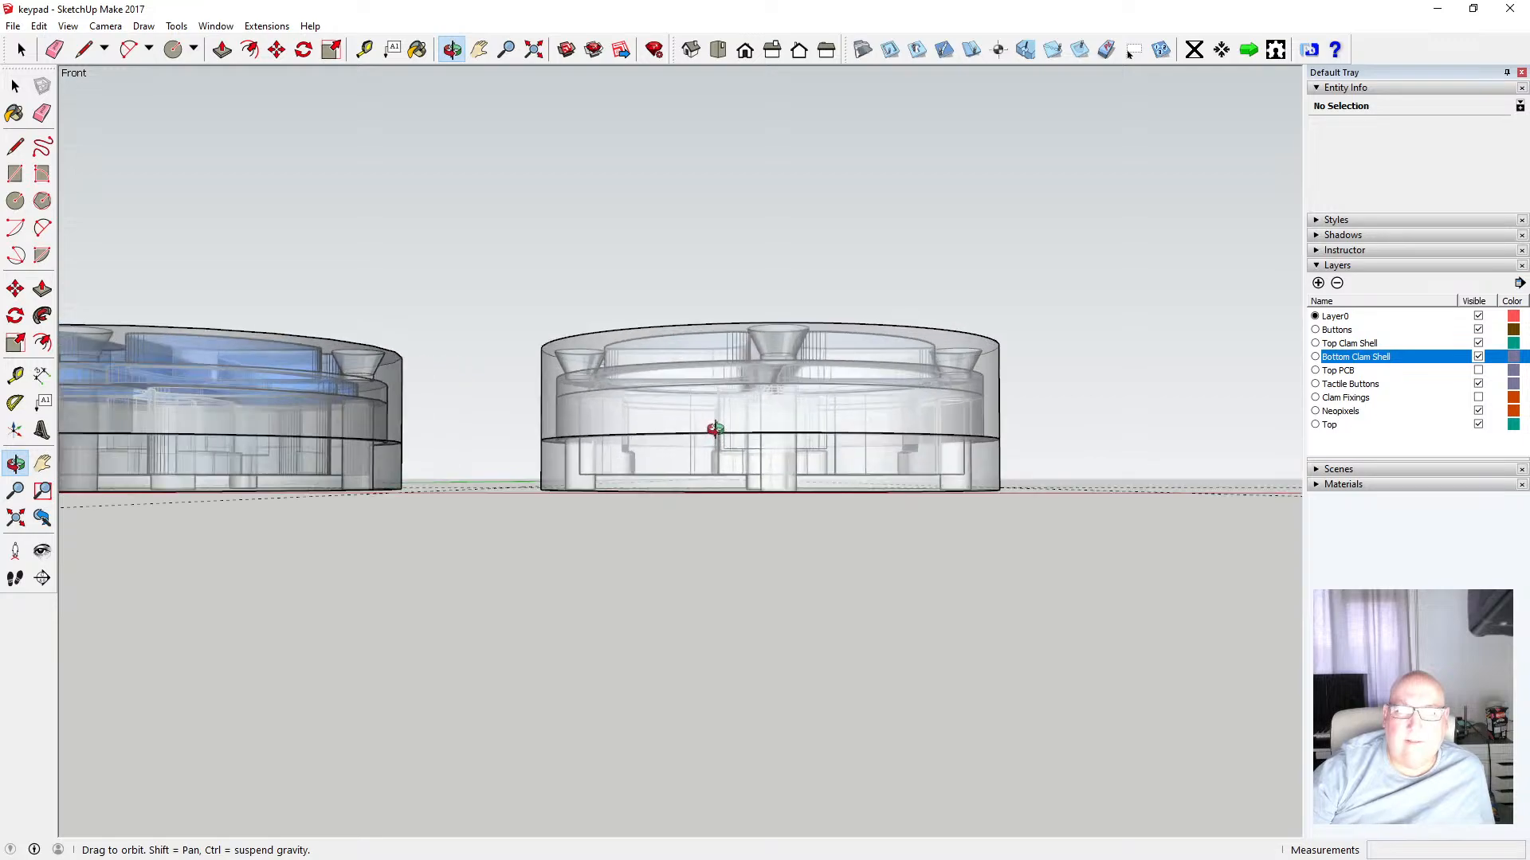
scroll(713, 423, "up", 3)
left_click_drag(706, 430, 683, 573)
scroll(683, 571, "down", 5)
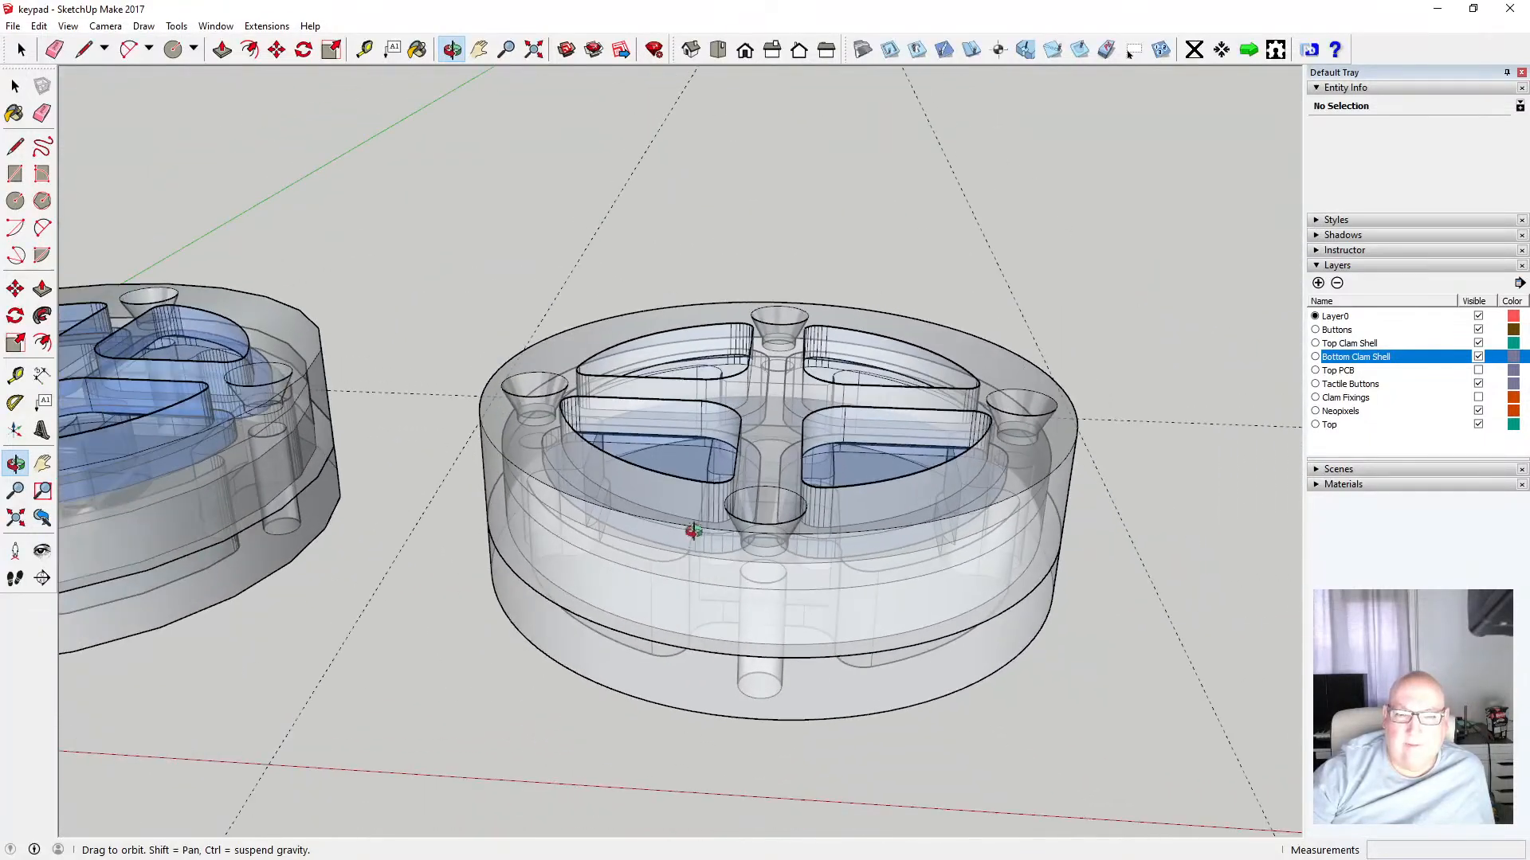
Turn X-ray off and orbit around the top ring of the enclosure
left_click(68, 25)
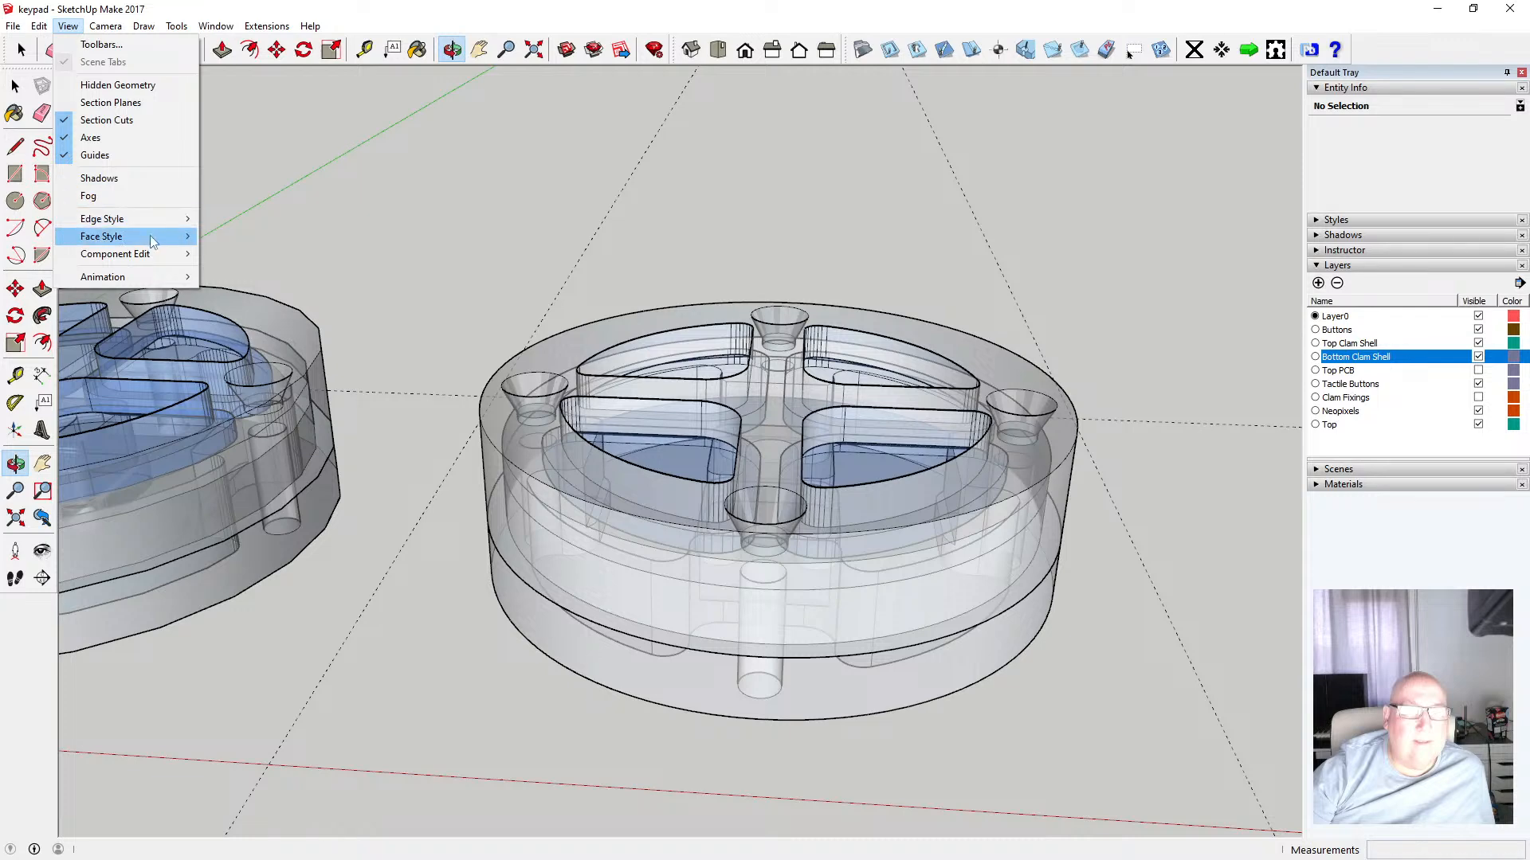
mouse_move(152, 238)
left_click(211, 237)
left_click_drag(512, 388, 635, 377)
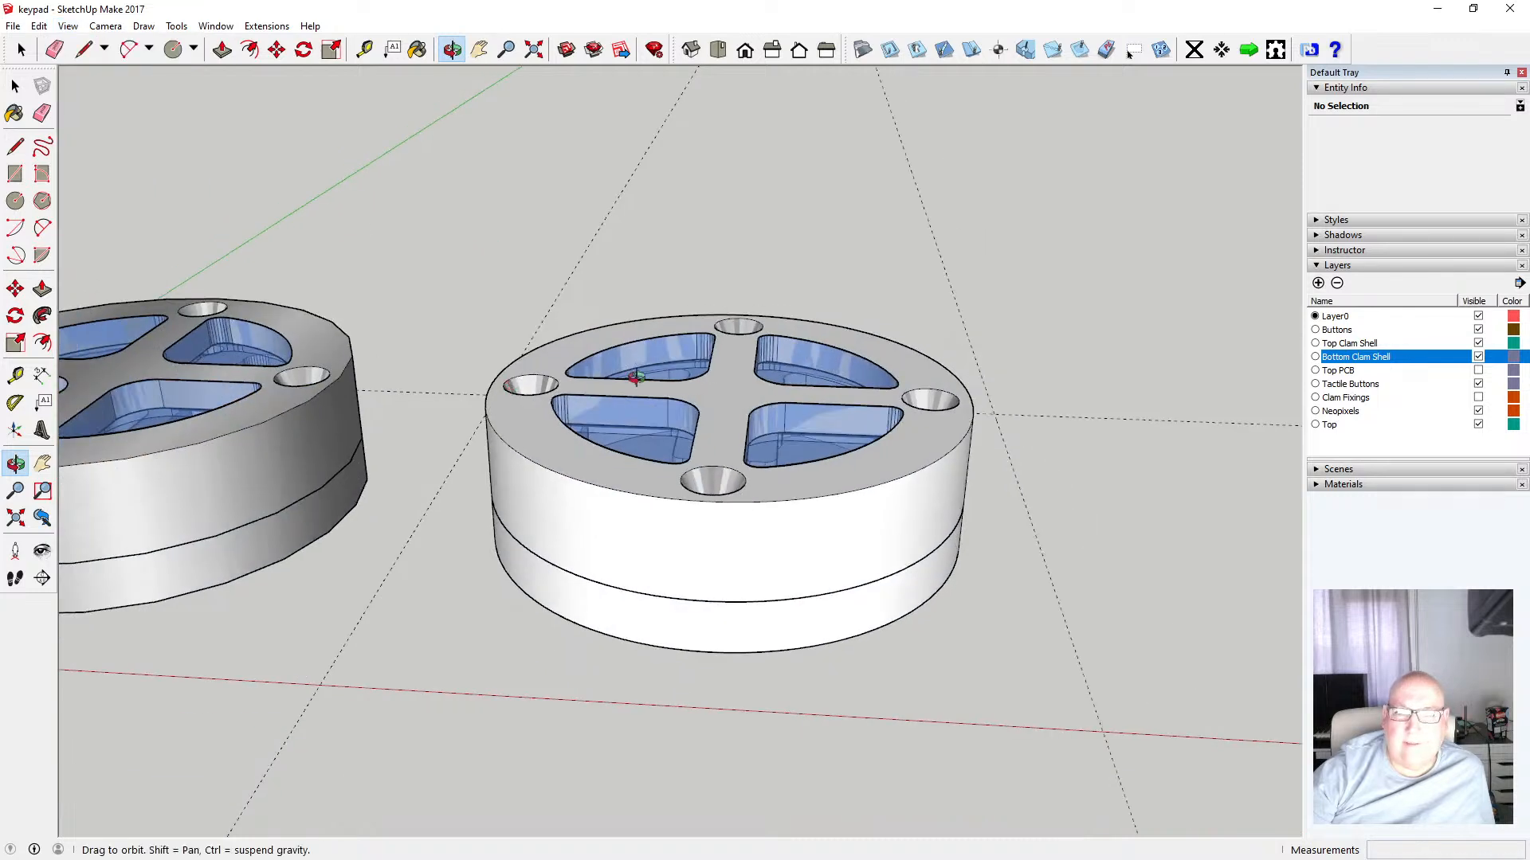
left_click_drag(484, 176, 519, 317)
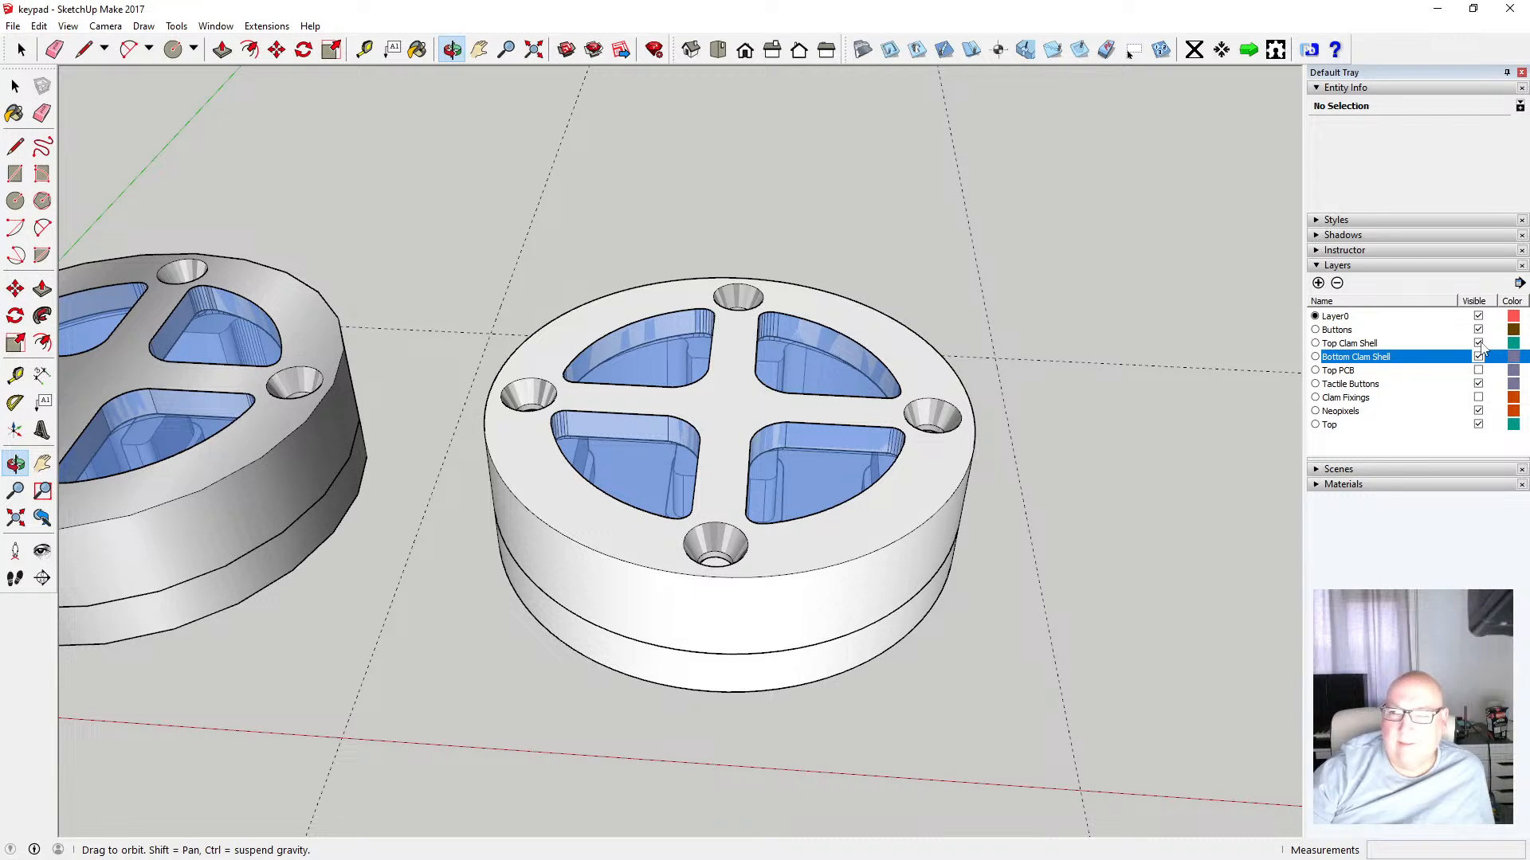
Hide the Top layer, show the Top PCB layer, and show Top again to inspect the buttons beneath the ring
left_click(1478, 425)
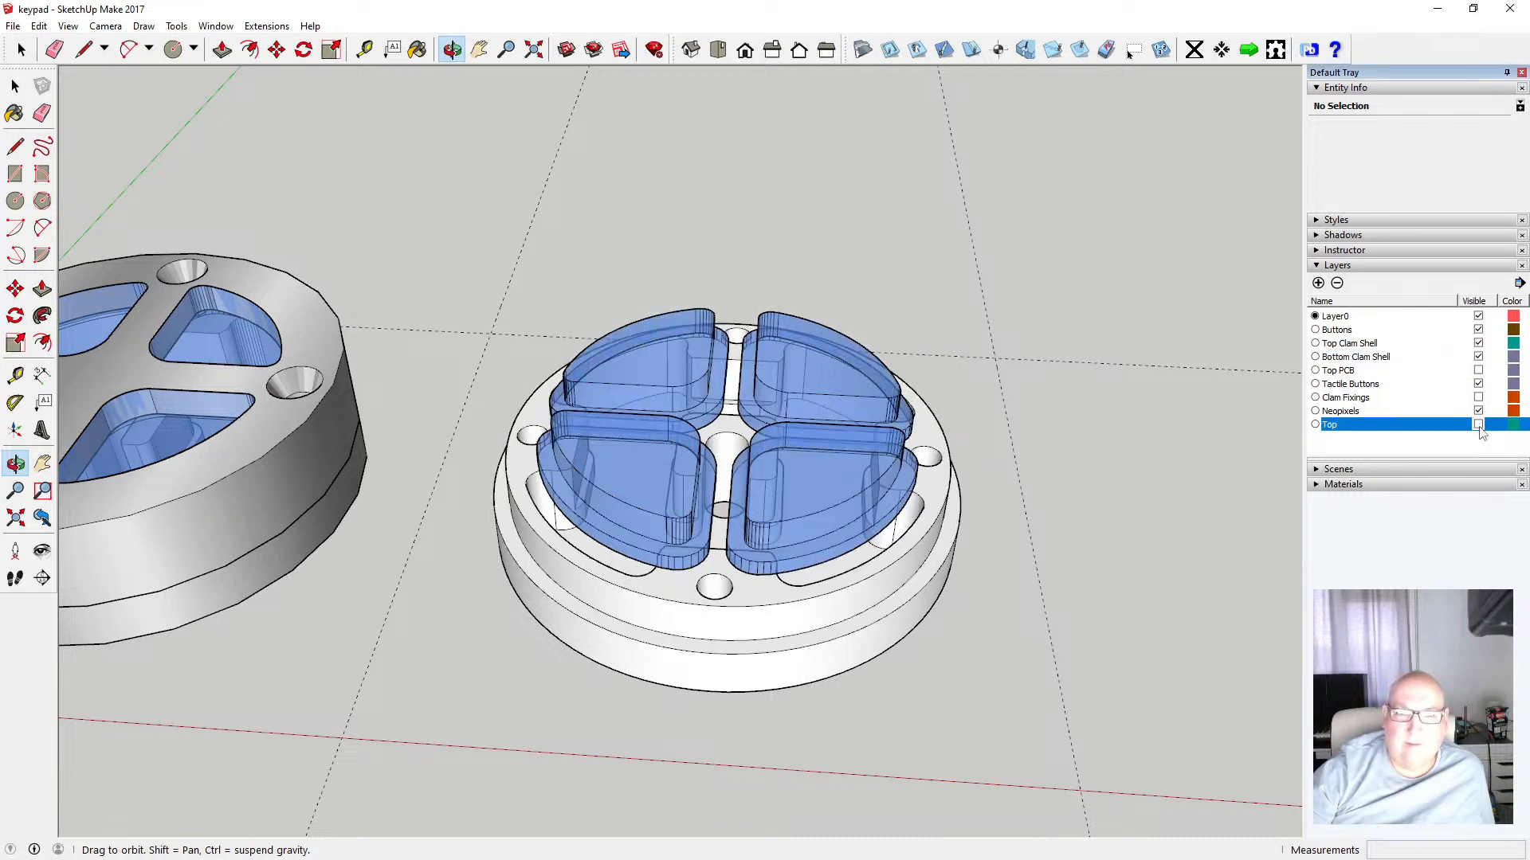
left_click_drag(901, 500, 866, 494)
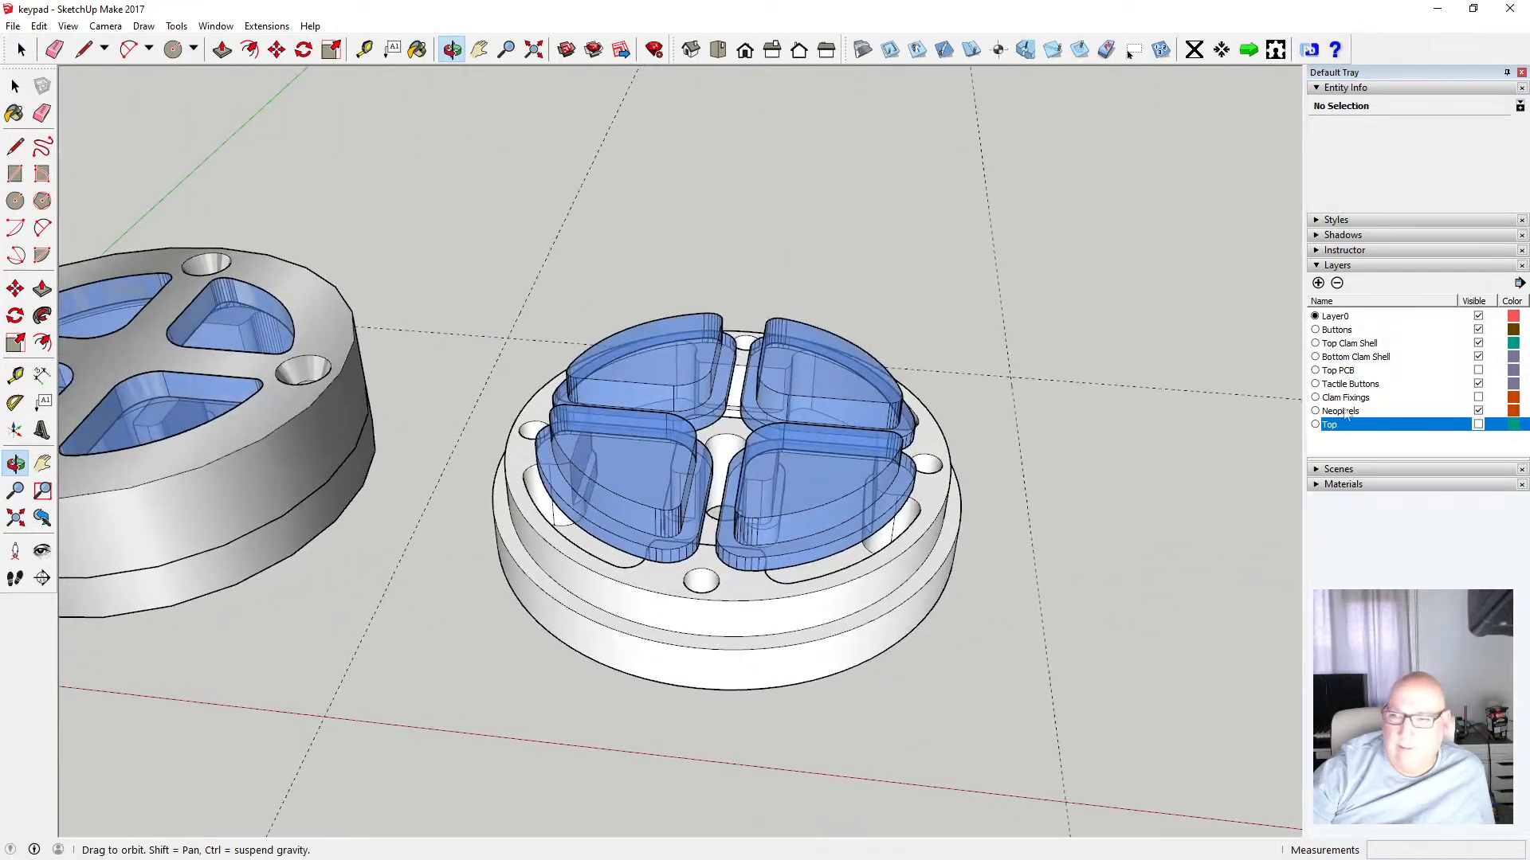
left_click(1478, 371)
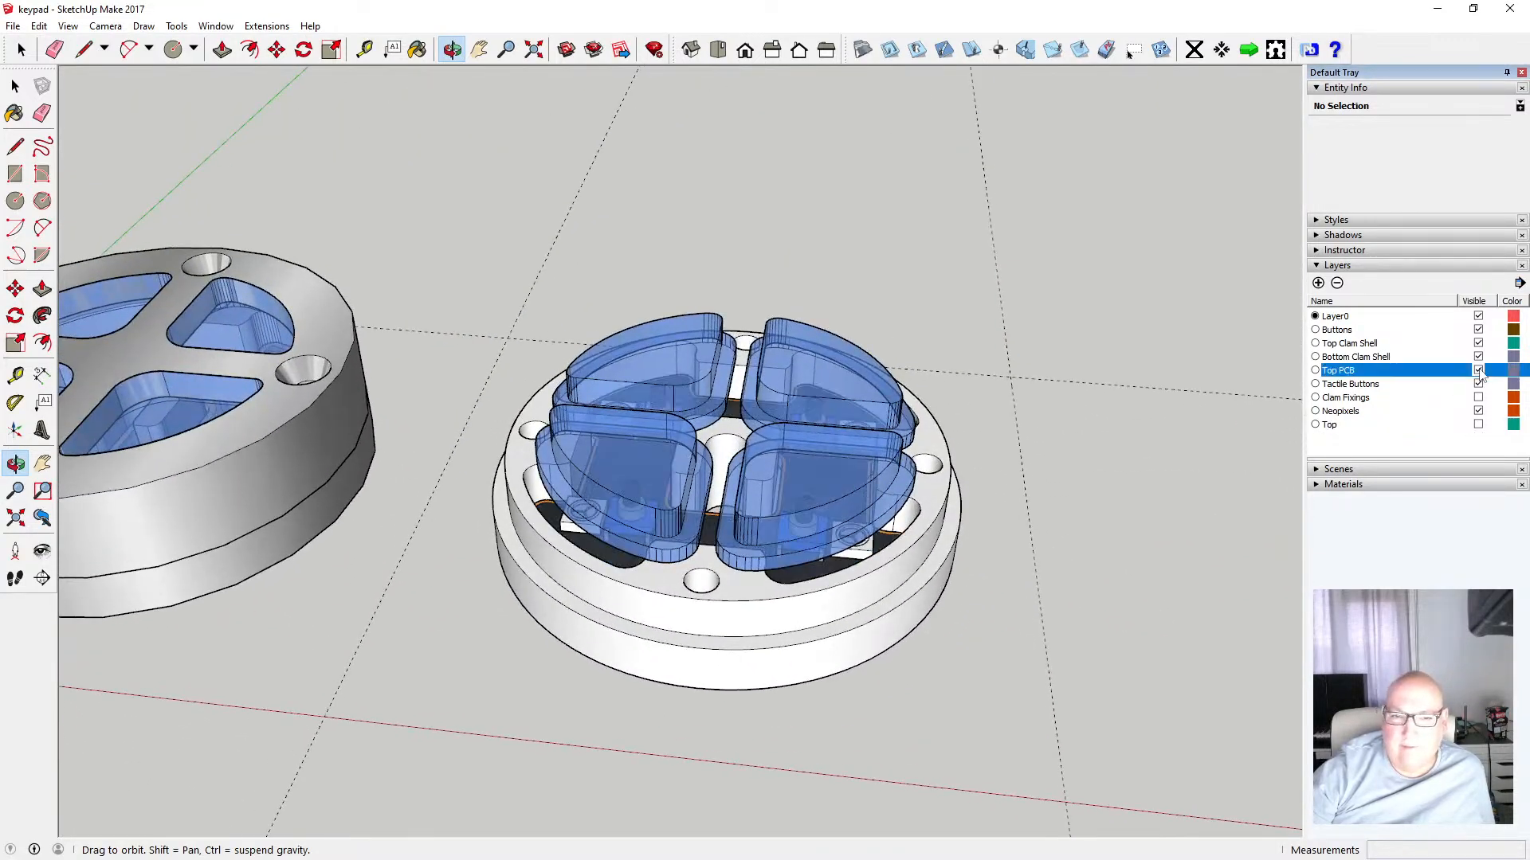
left_click_drag(742, 481, 762, 330)
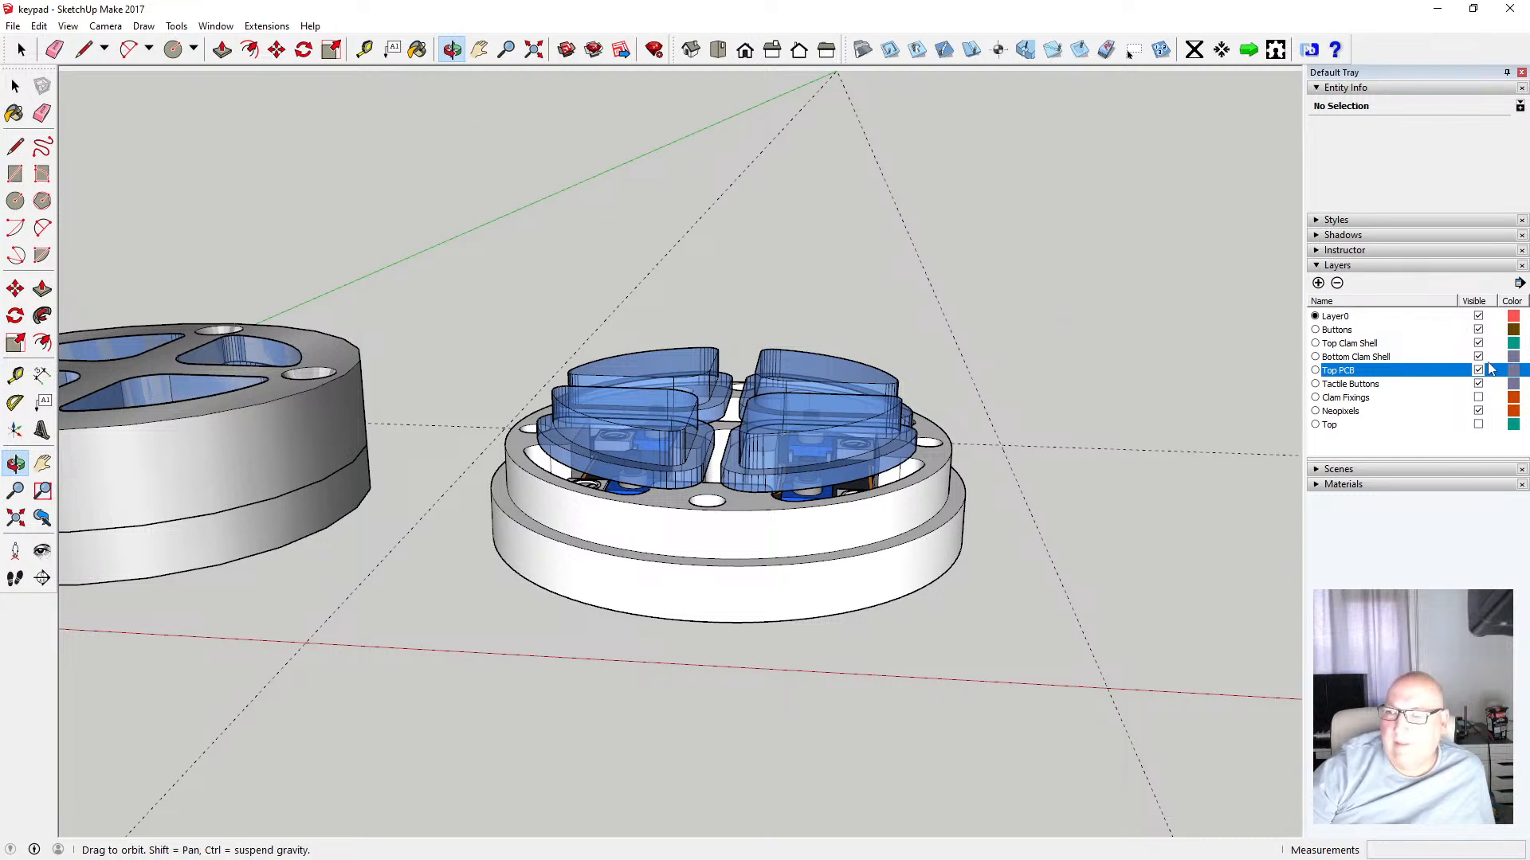
left_click(1478, 424)
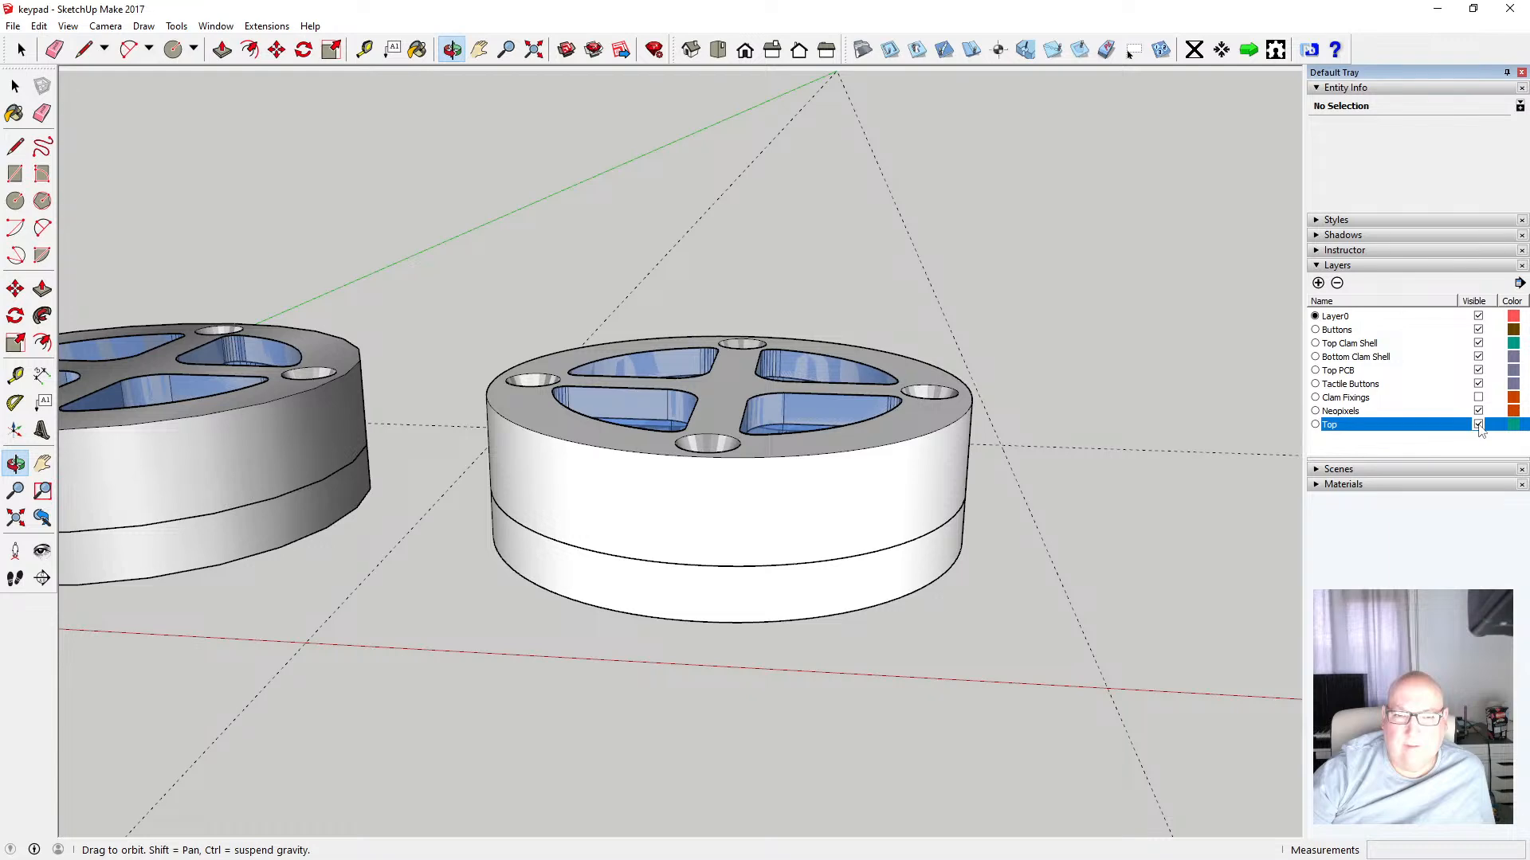
Toggle the Top layer's visibility repeatedly, leaving it shown, and orbit to view the enclosure's base
left_click(1478, 425)
left_click(1478, 425)
left_click(1478, 425)
left_click(1478, 425)
left_click(1477, 424)
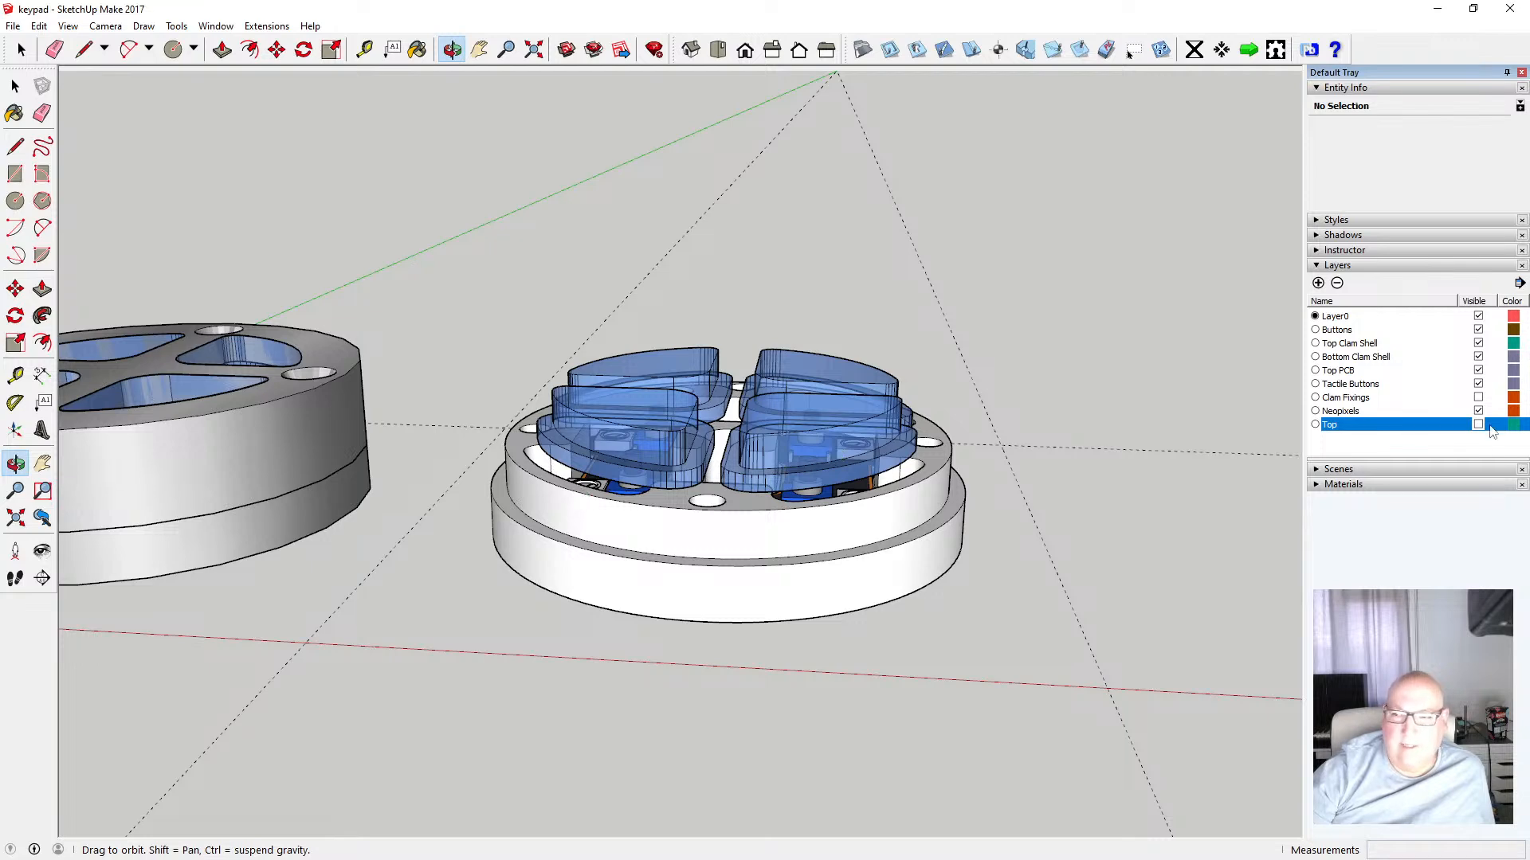
left_click(1478, 425)
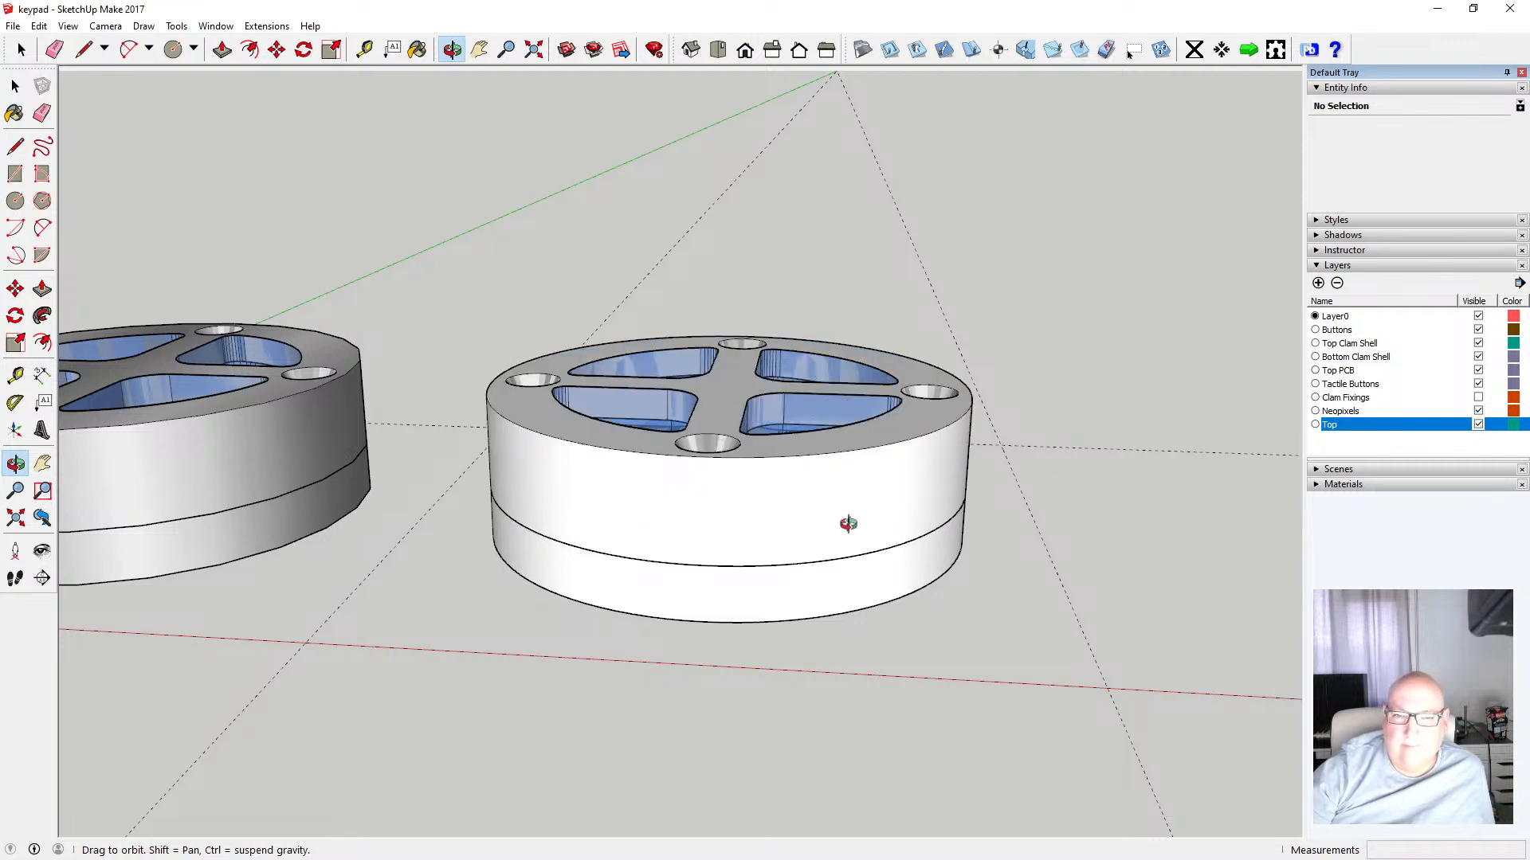
left_click_drag(848, 523, 673, 413)
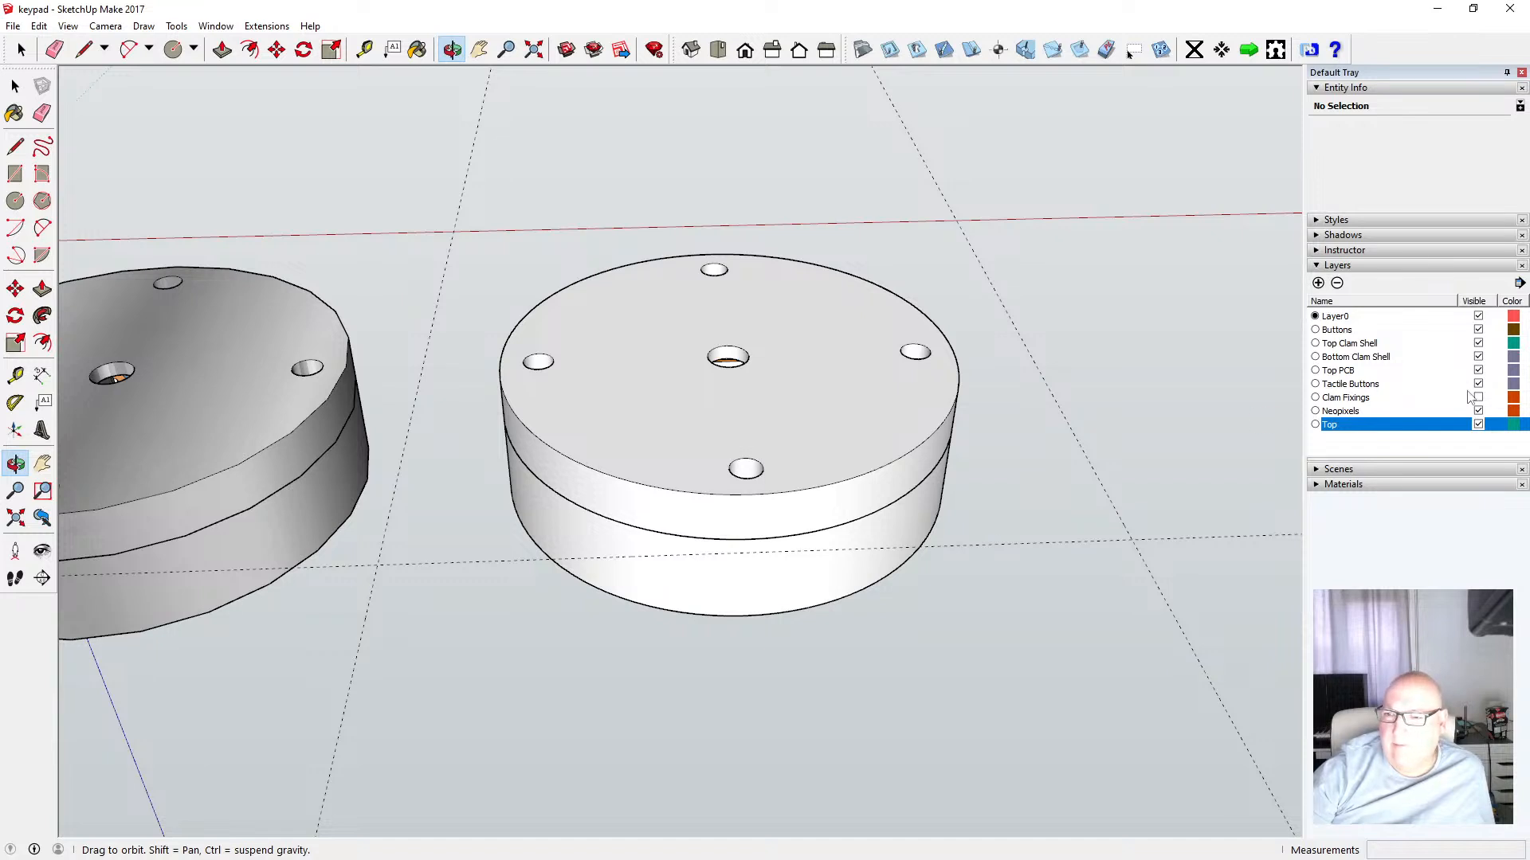
Toggle the Bottom Clam Shell layer to inspect how the PCB sits inside the shell
left_click(1478, 357)
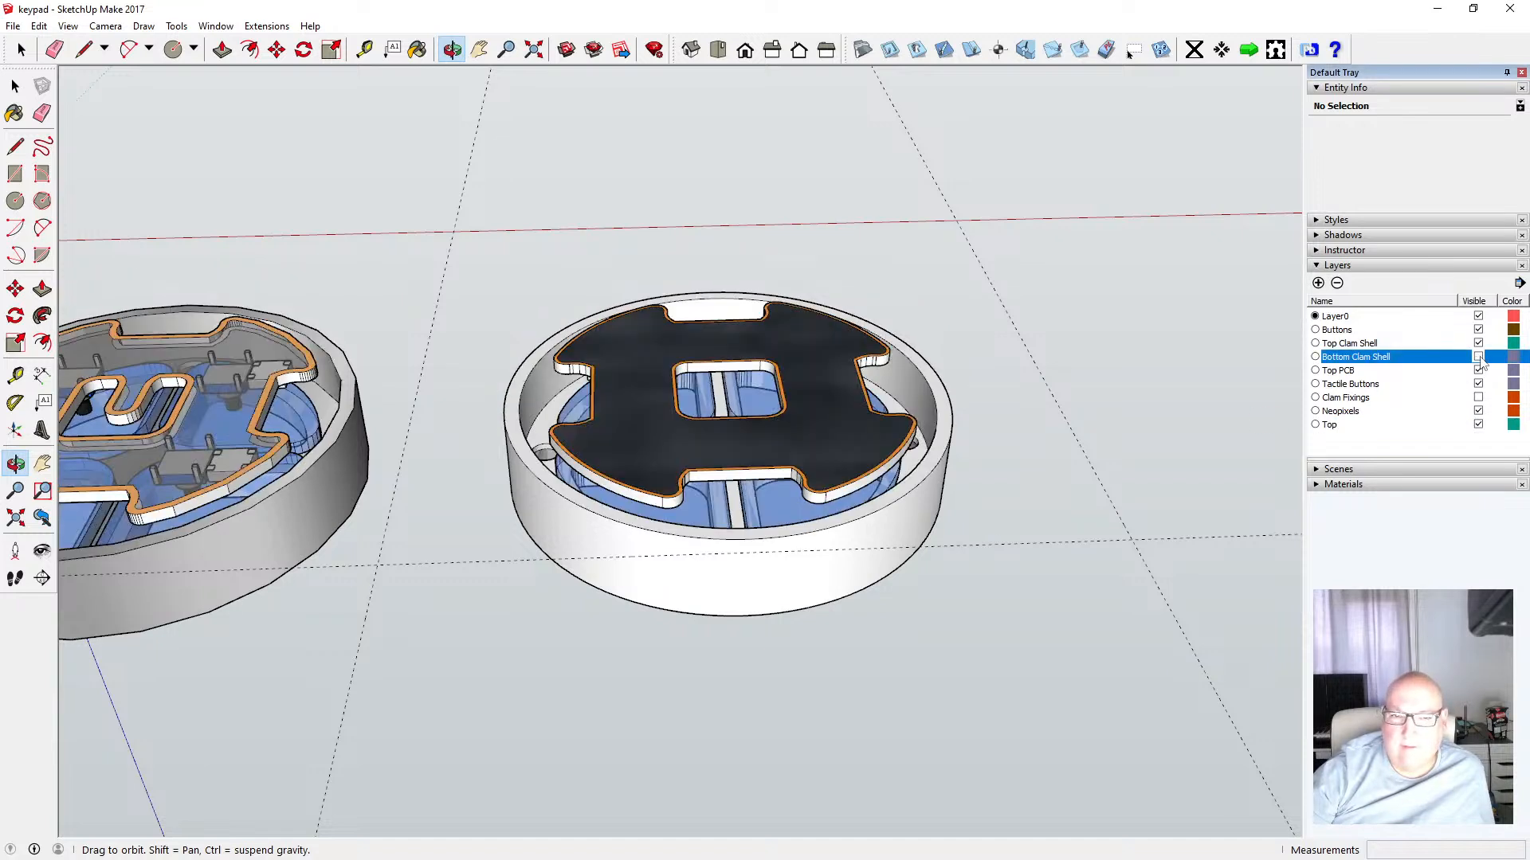
left_click(1478, 357)
left_click(1478, 357)
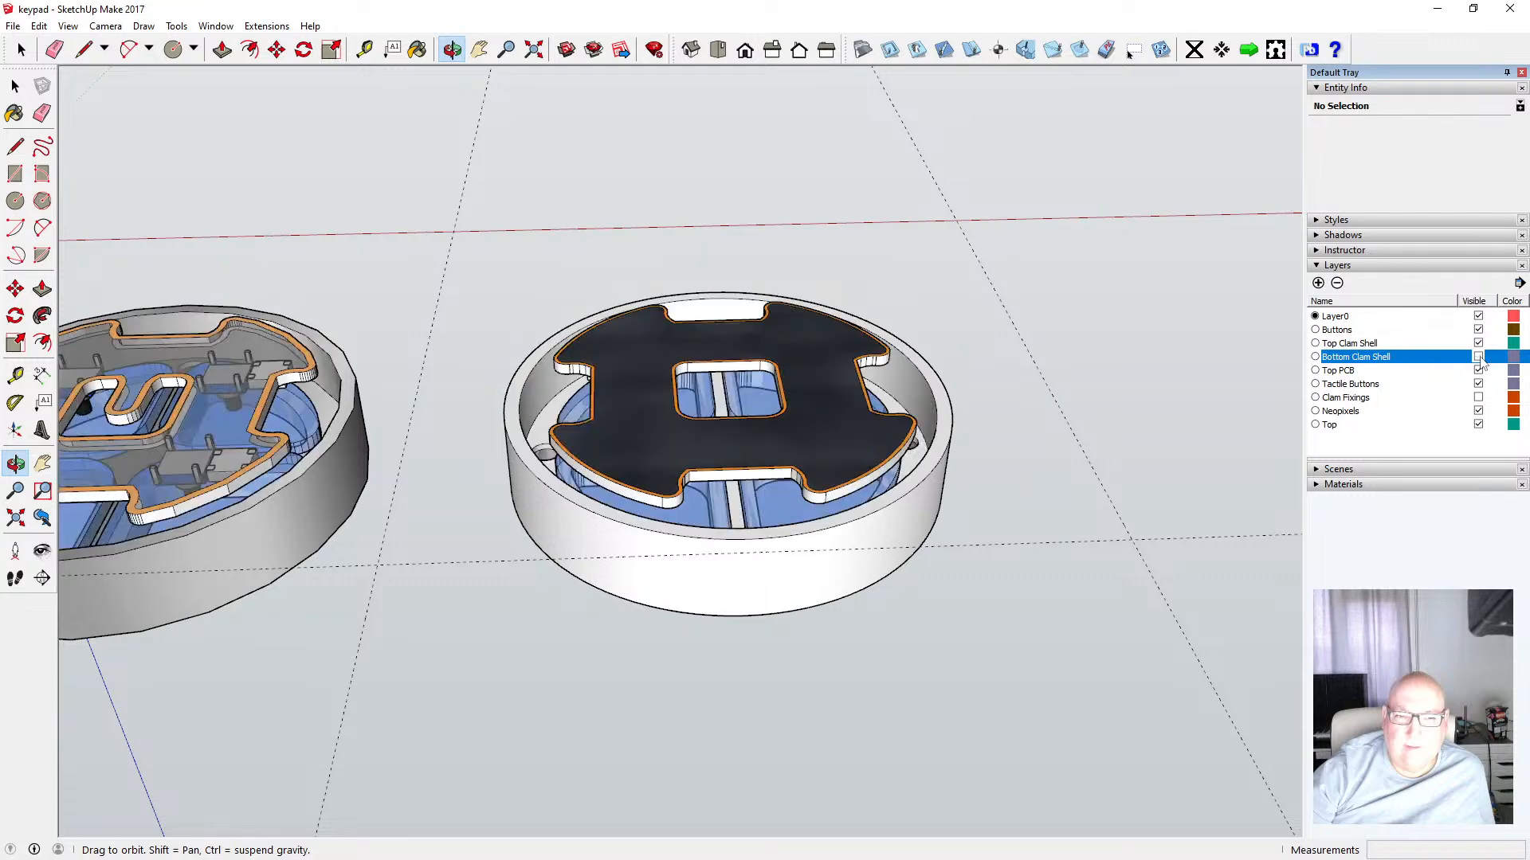
scroll(533, 428, "up", 6)
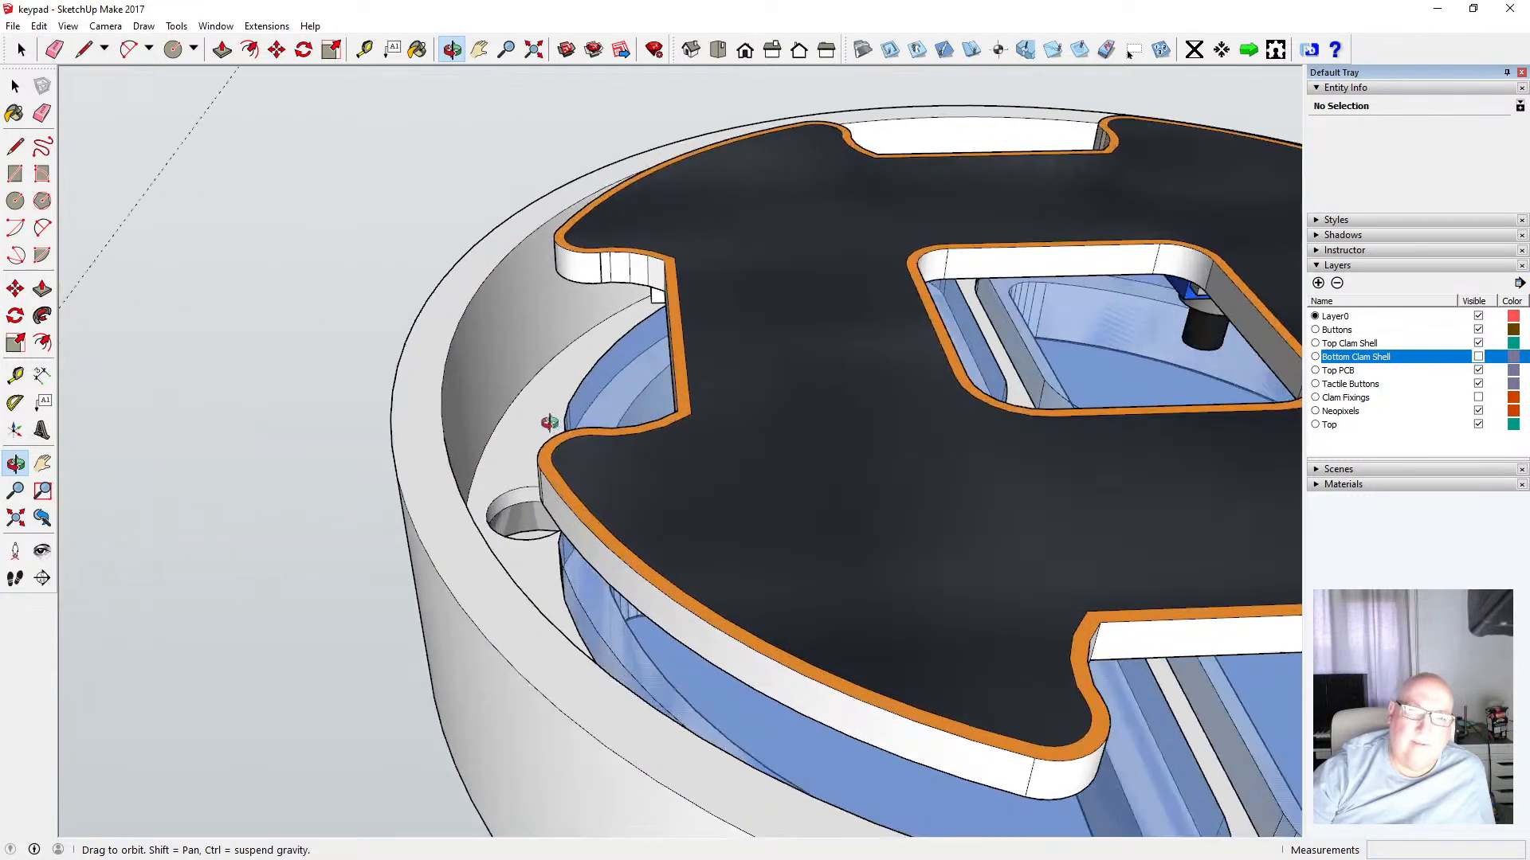
Toggle the X-ray face style on and off while viewing the PCB edge against the shell wall
left_click(68, 26)
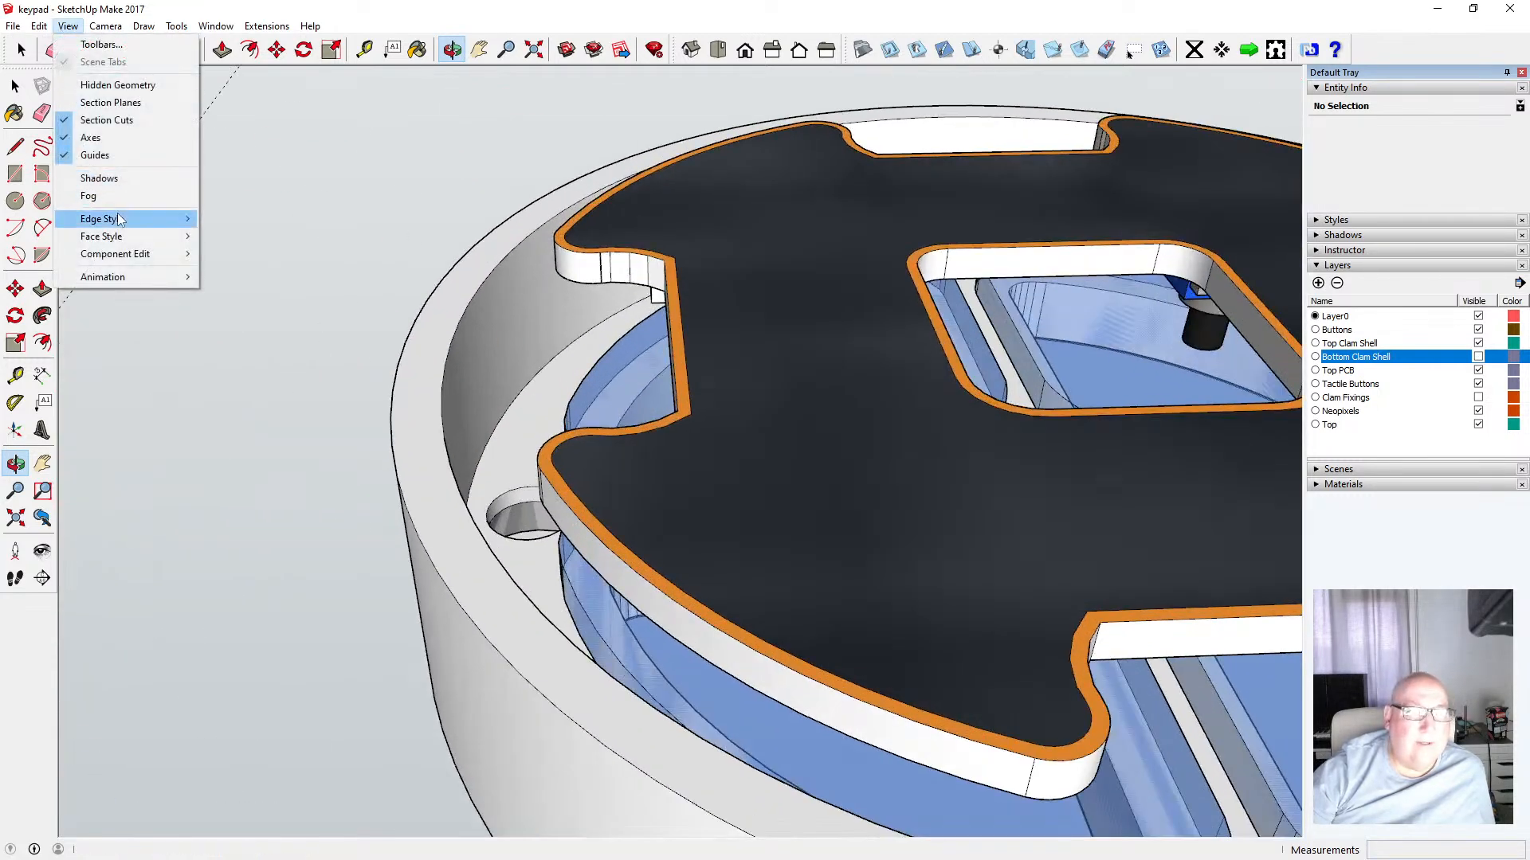
mouse_move(140, 236)
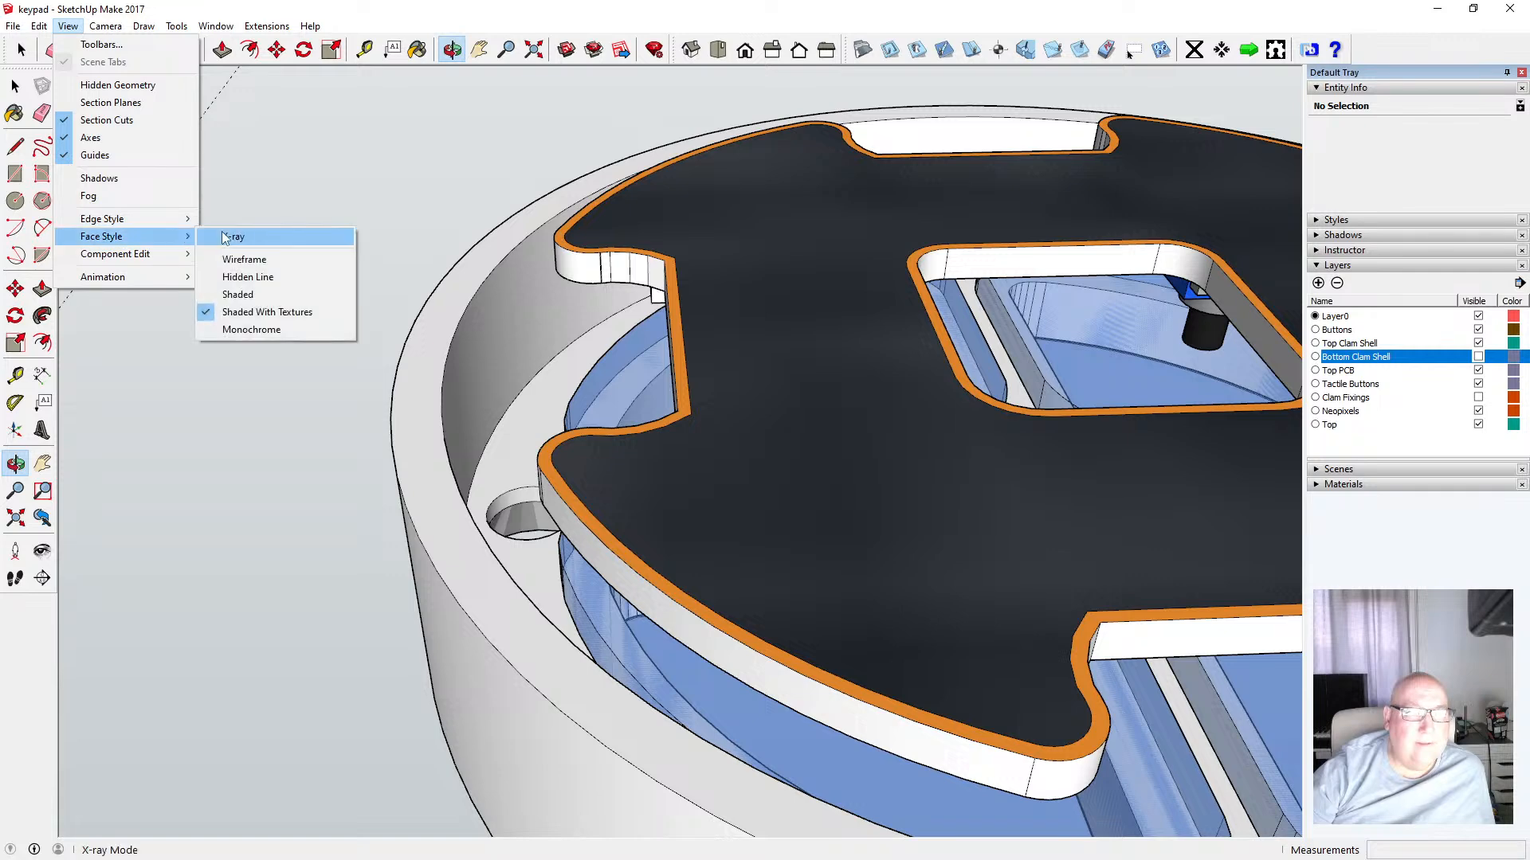
left_click(227, 233)
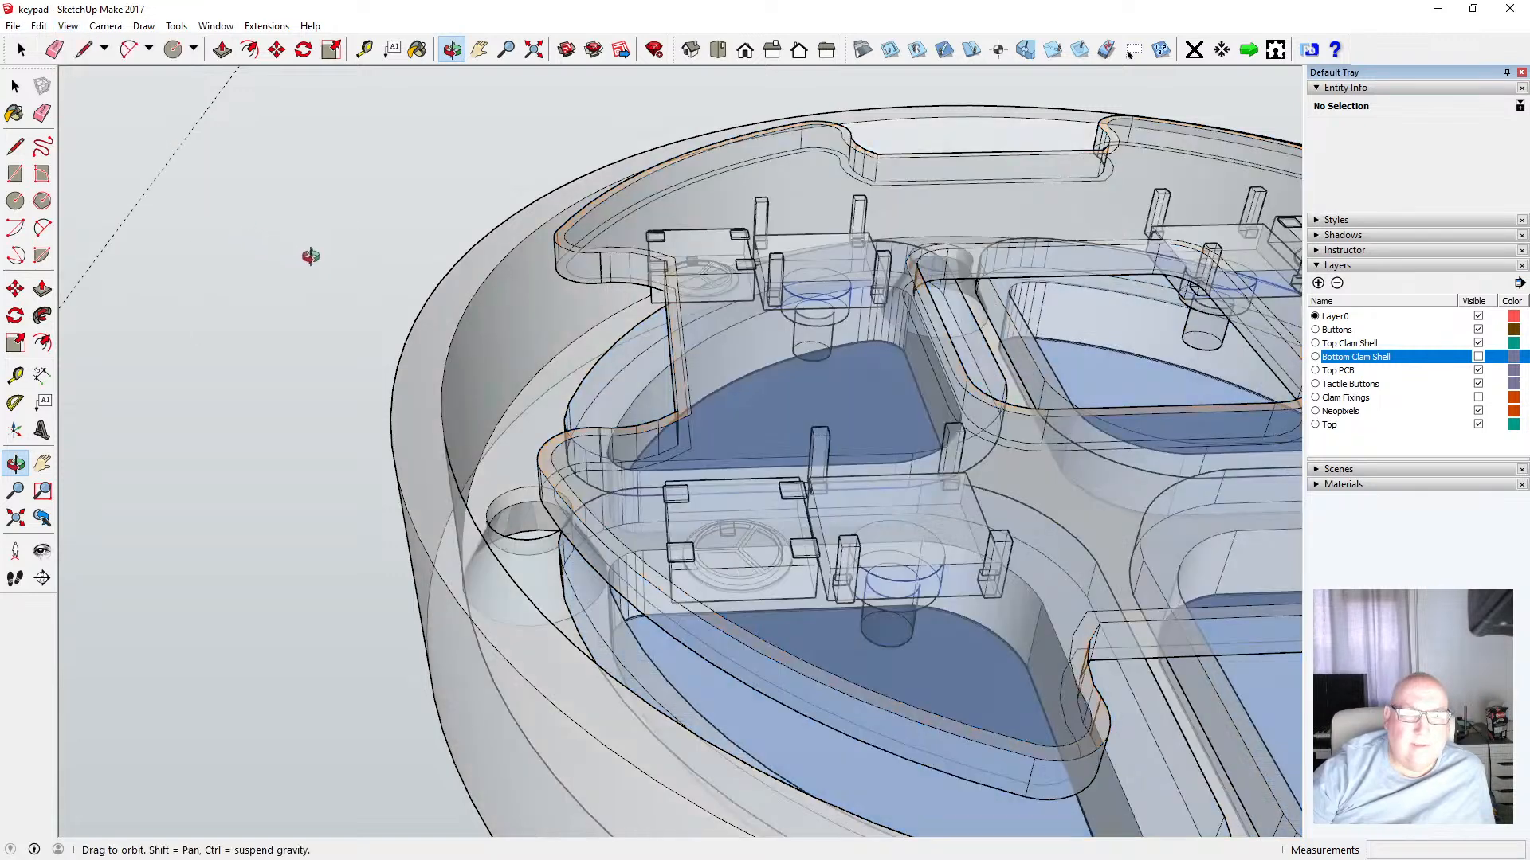
left_click(68, 26)
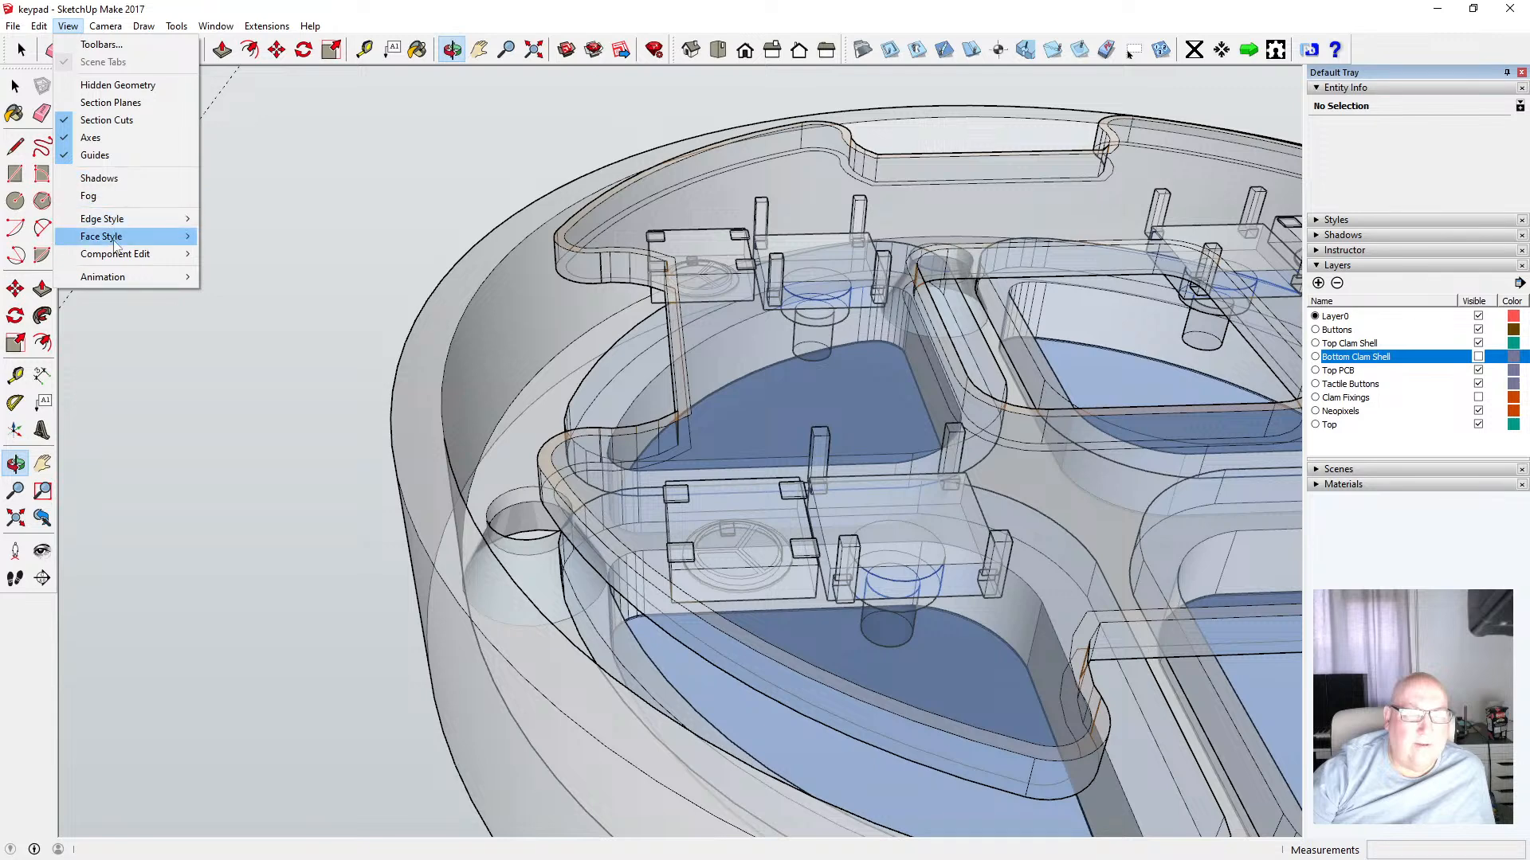
mouse_move(119, 237)
left_click(232, 237)
Switch the face style to Wireframe and toggle the Bottom Clam Shell layer to examine internal edges
left_click(68, 27)
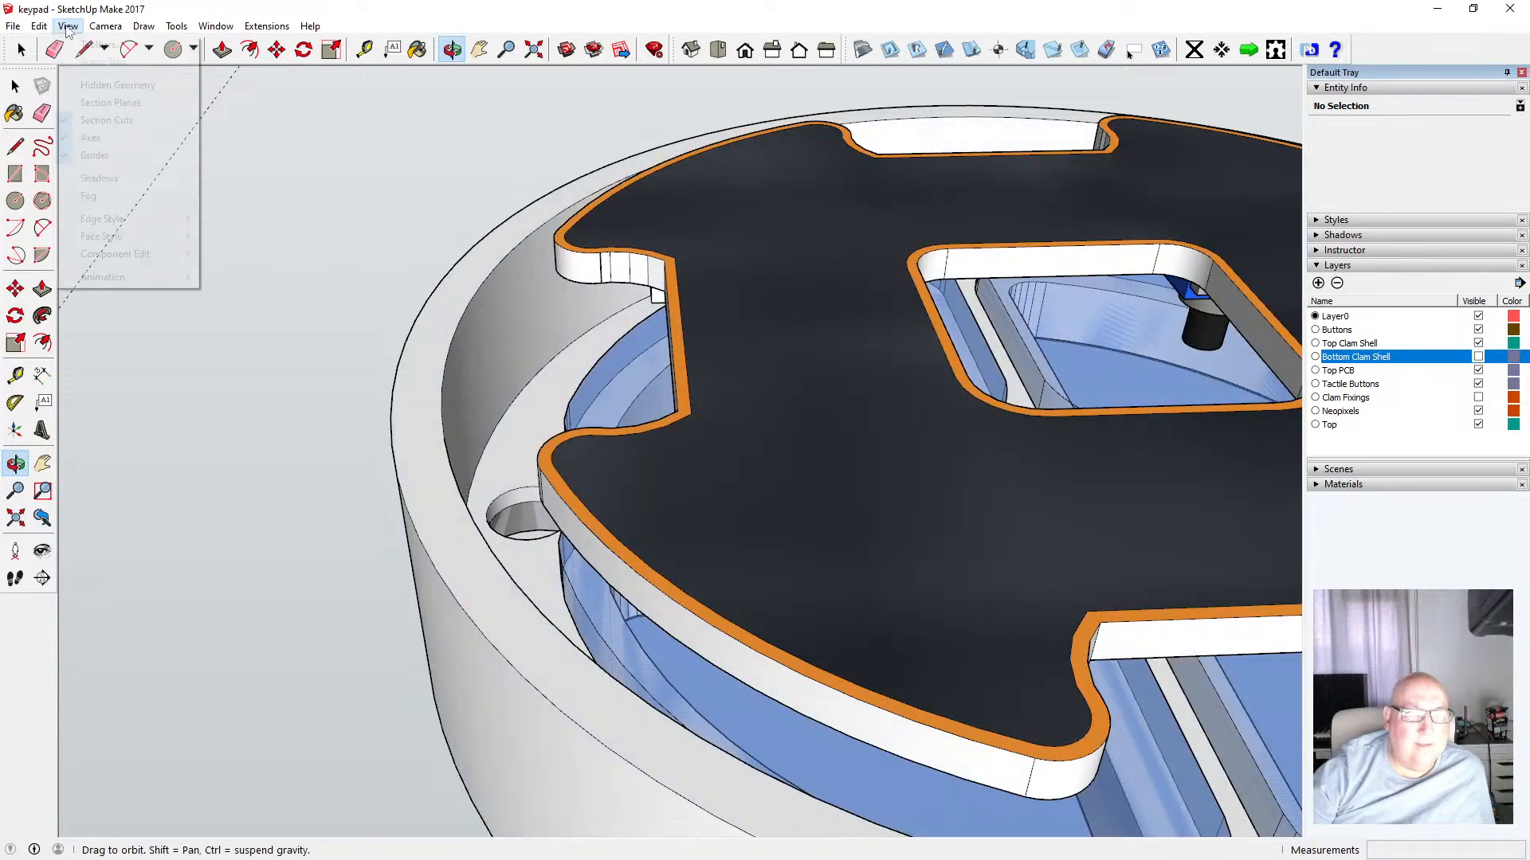
left_click(235, 258)
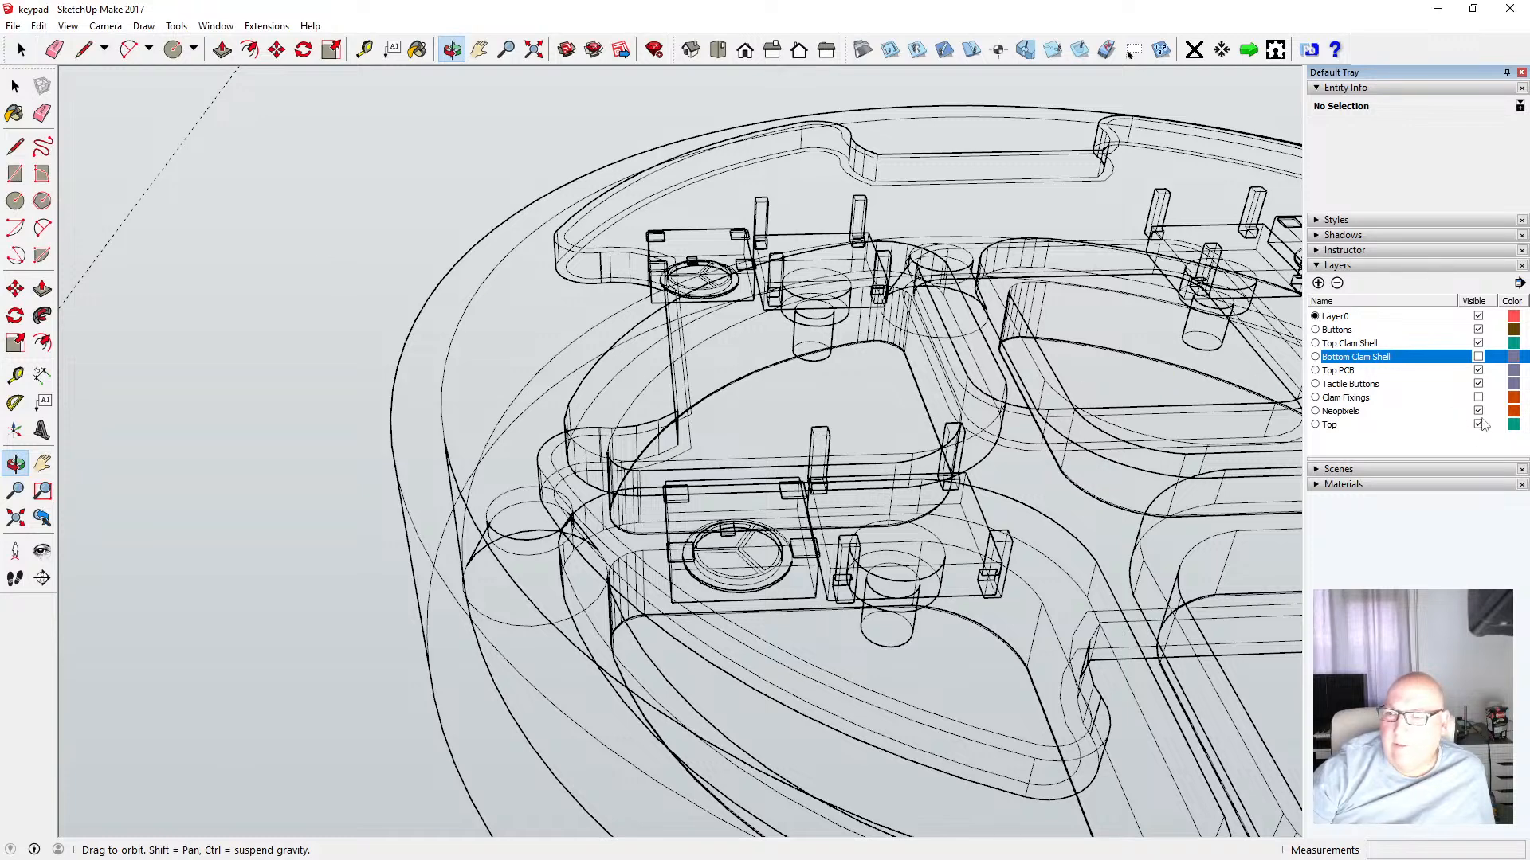
left_click(1479, 357)
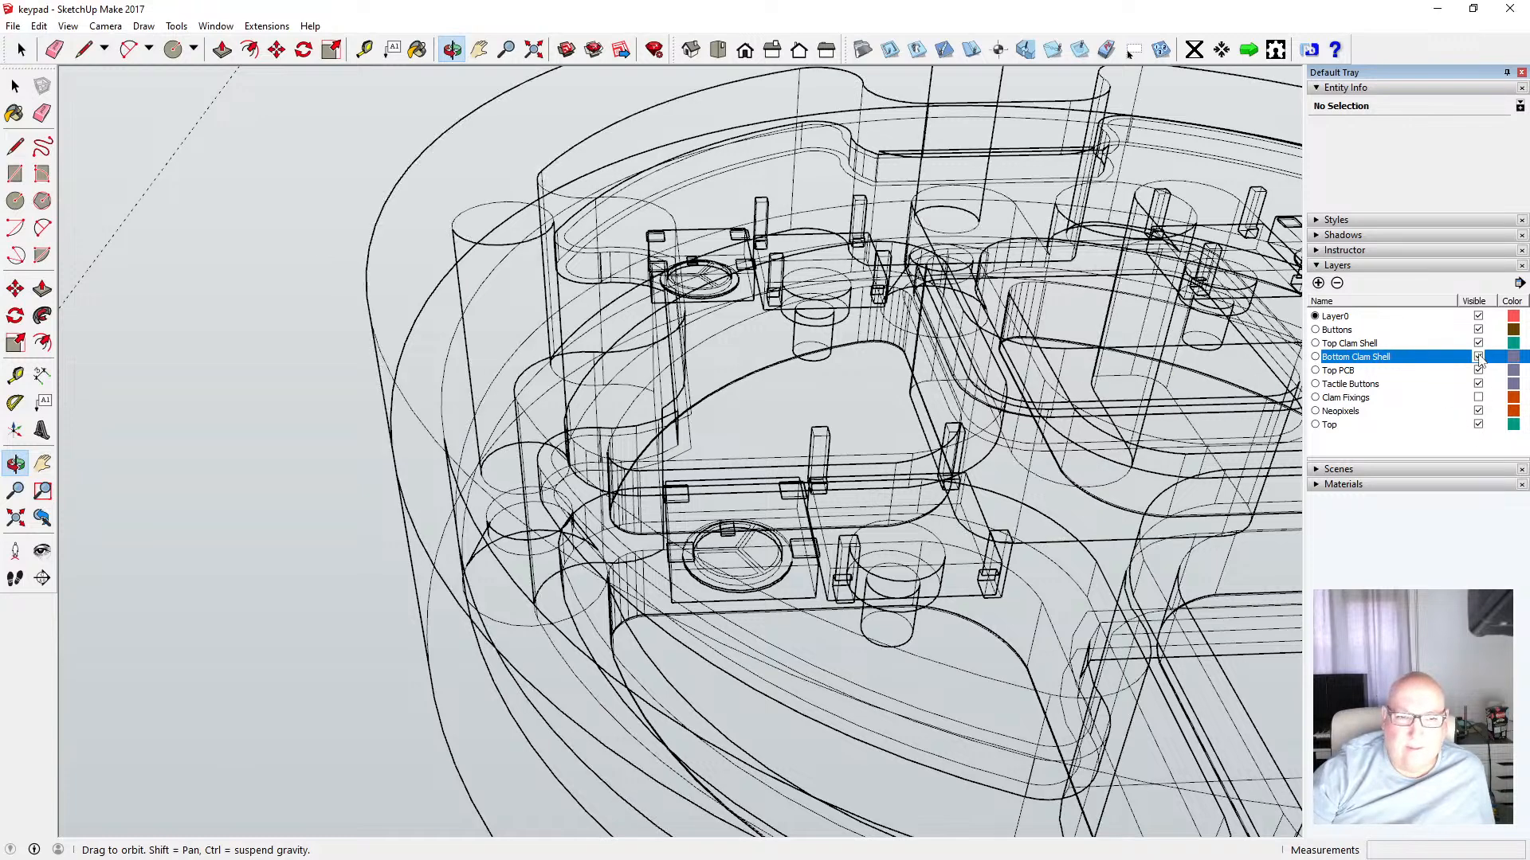
left_click(1478, 358)
left_click(1478, 358)
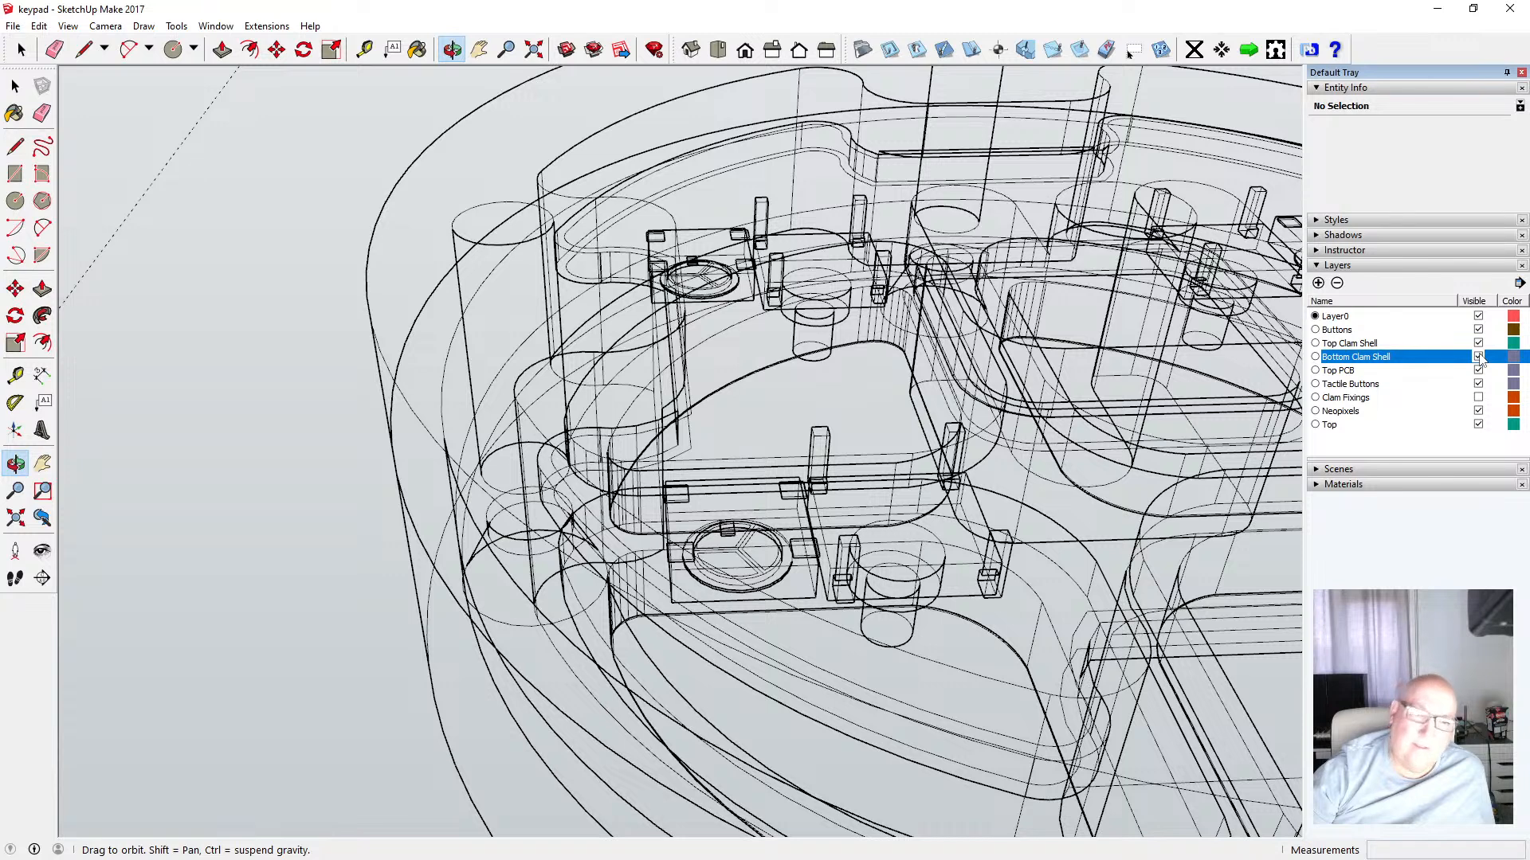
left_click(1479, 358)
left_click(1479, 358)
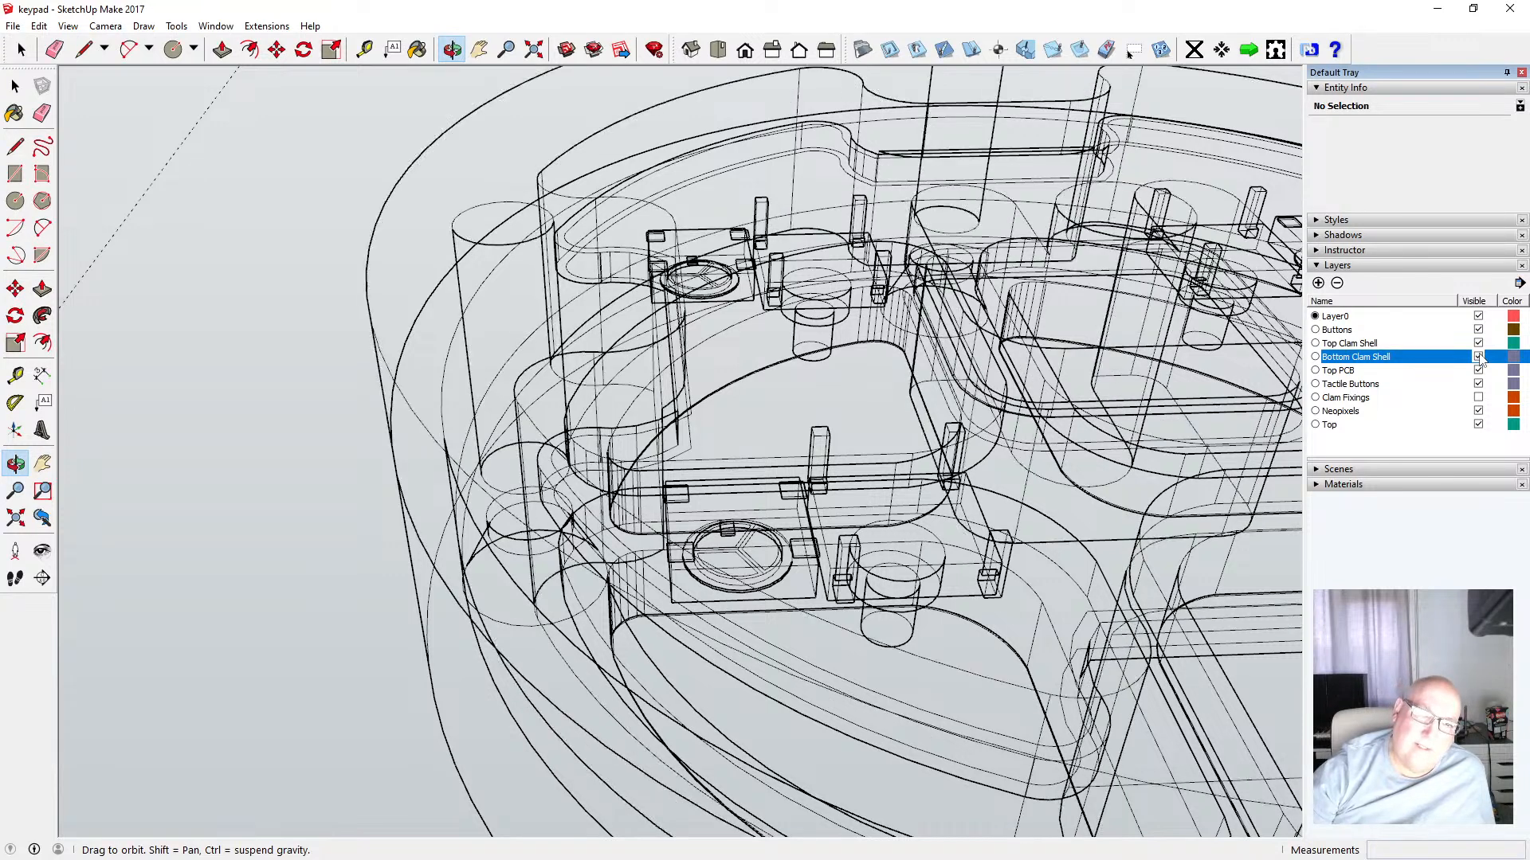
left_click(1479, 358)
Return the face style to Shaded With Textures
left_click(68, 25)
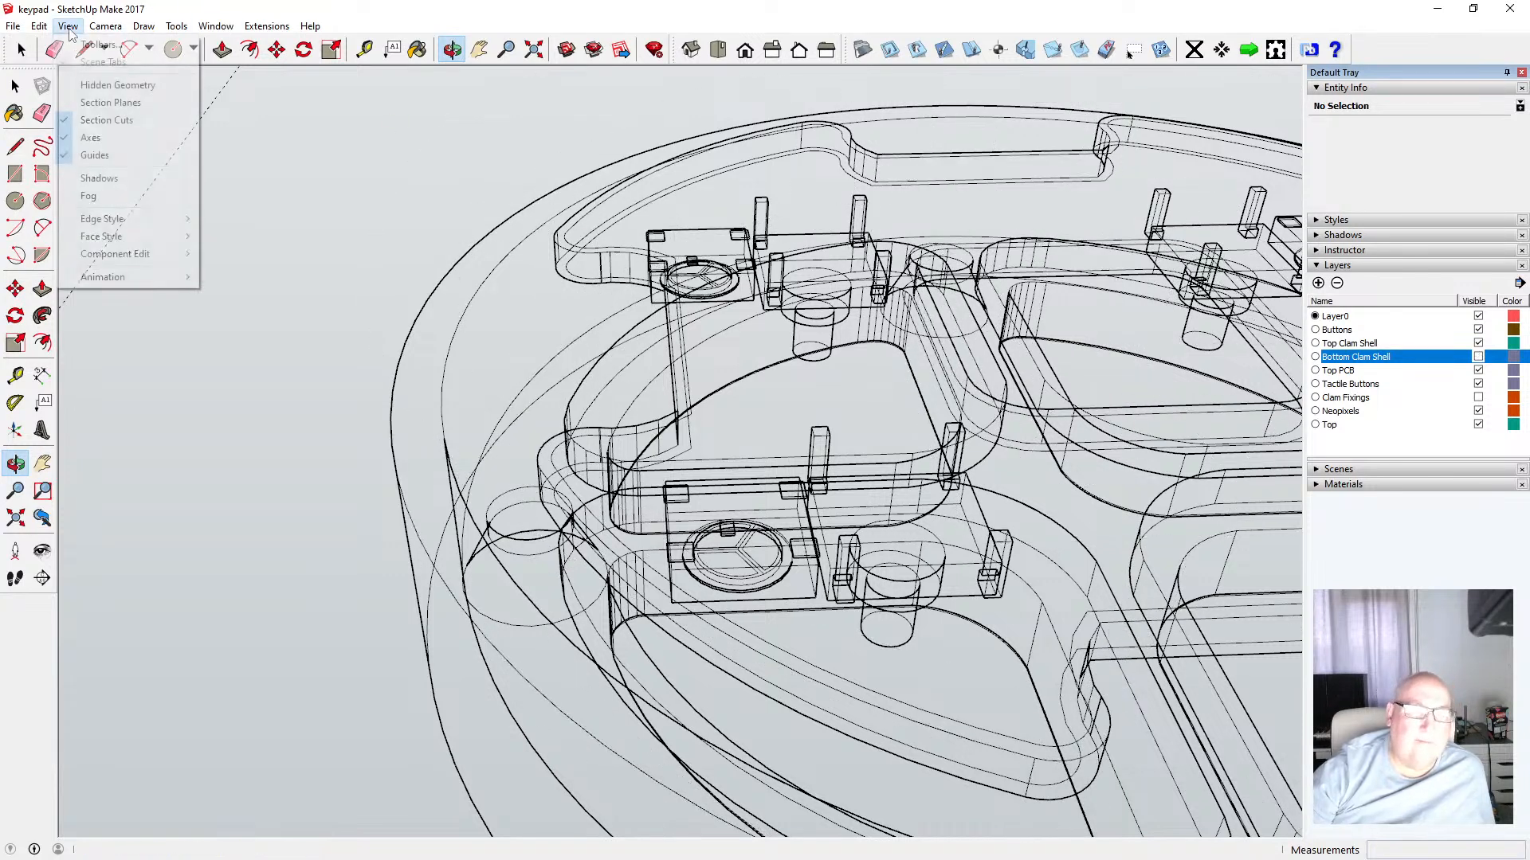
mouse_move(139, 237)
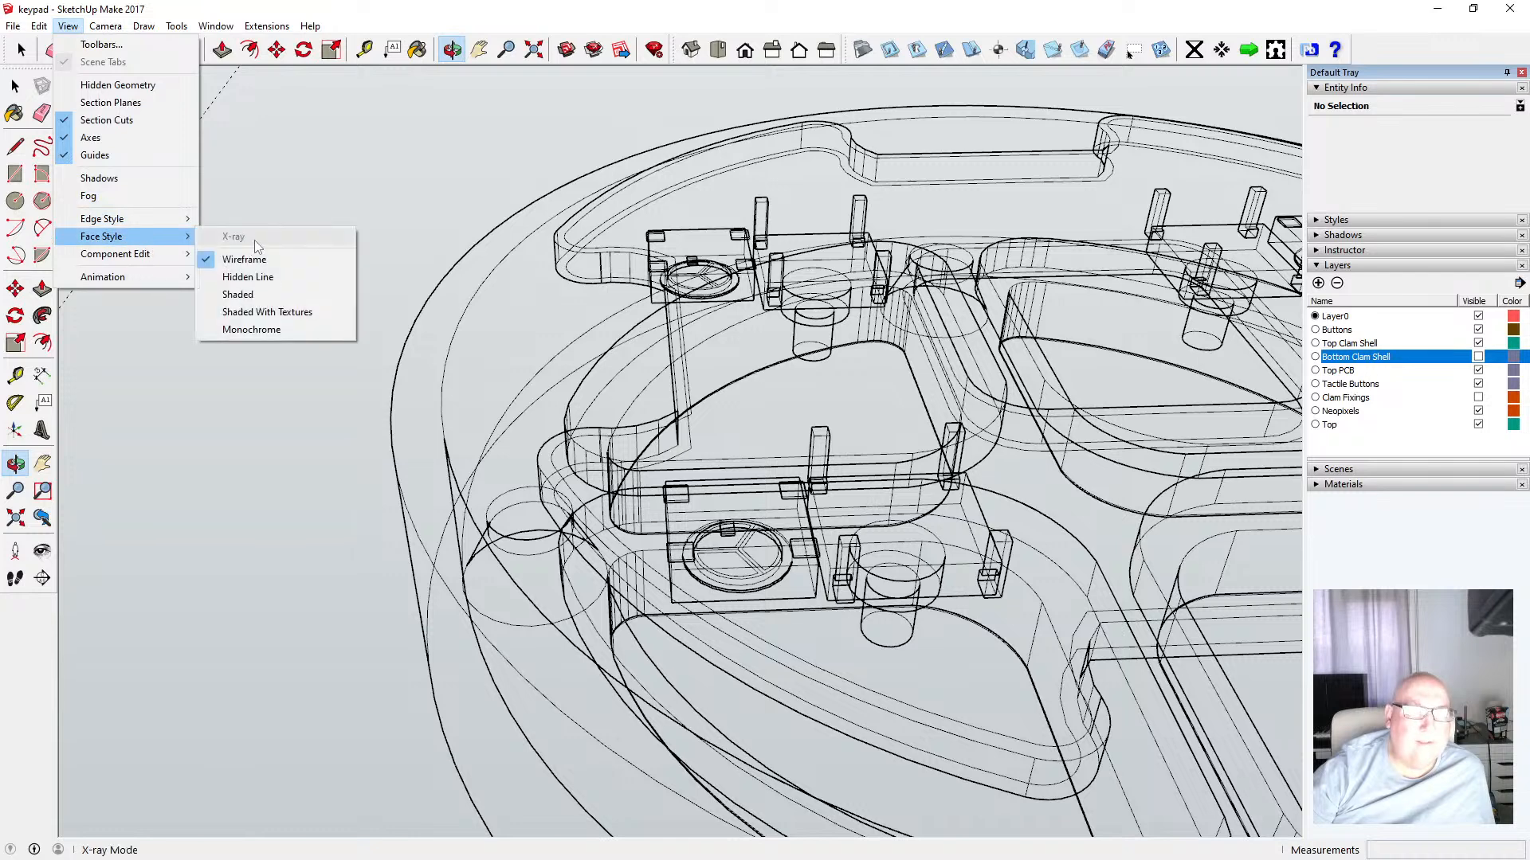
left_click(280, 319)
left_click(39, 26)
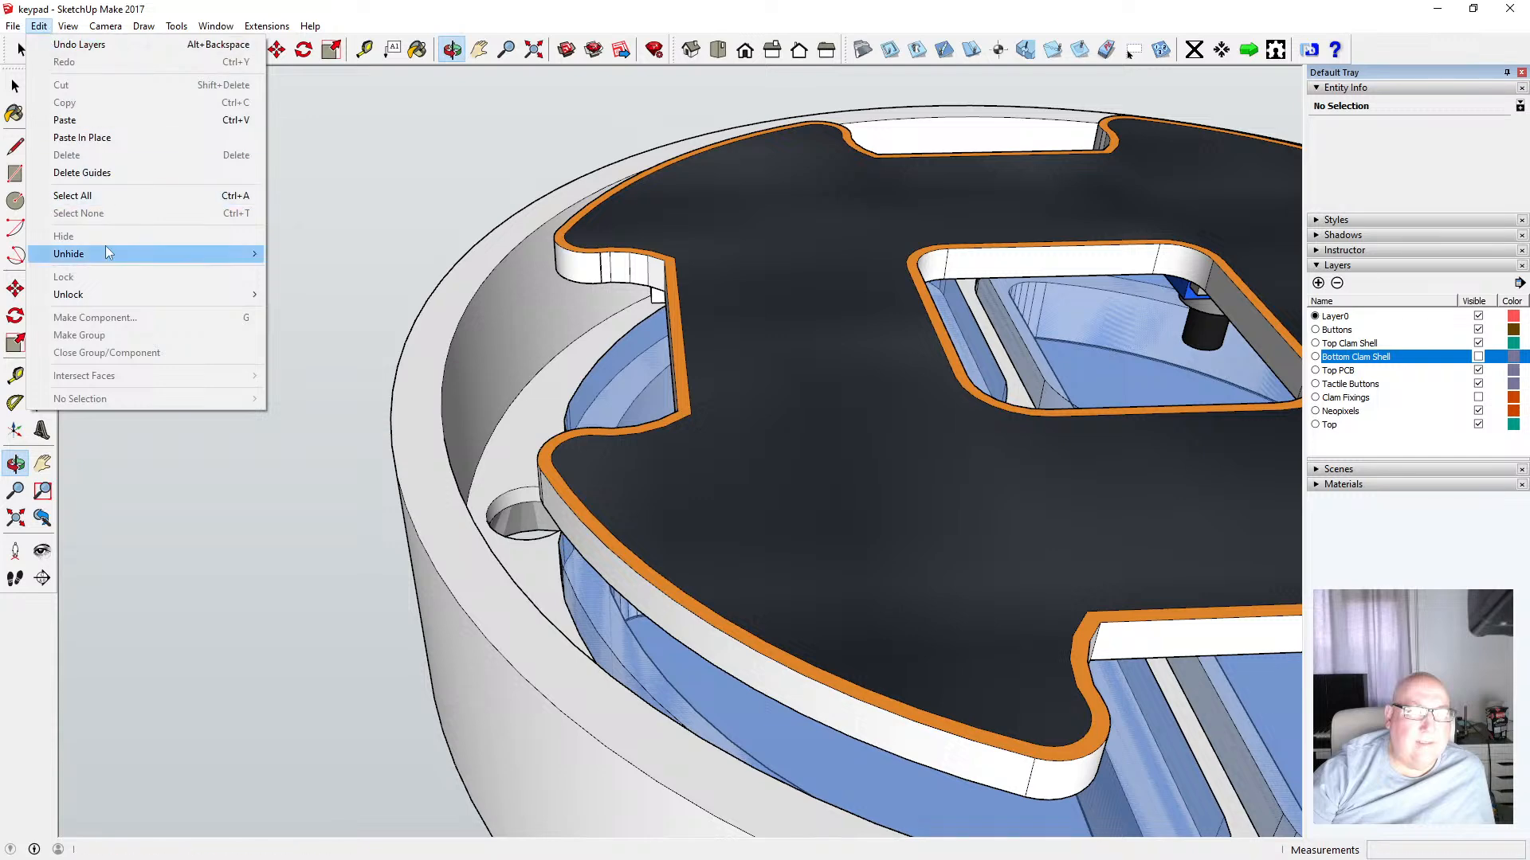
left_click(251, 9)
Toggle the Bottom Clam Shell layer and orbit around the PCB seated in the lower shell
scroll(608, 479, "down", 2)
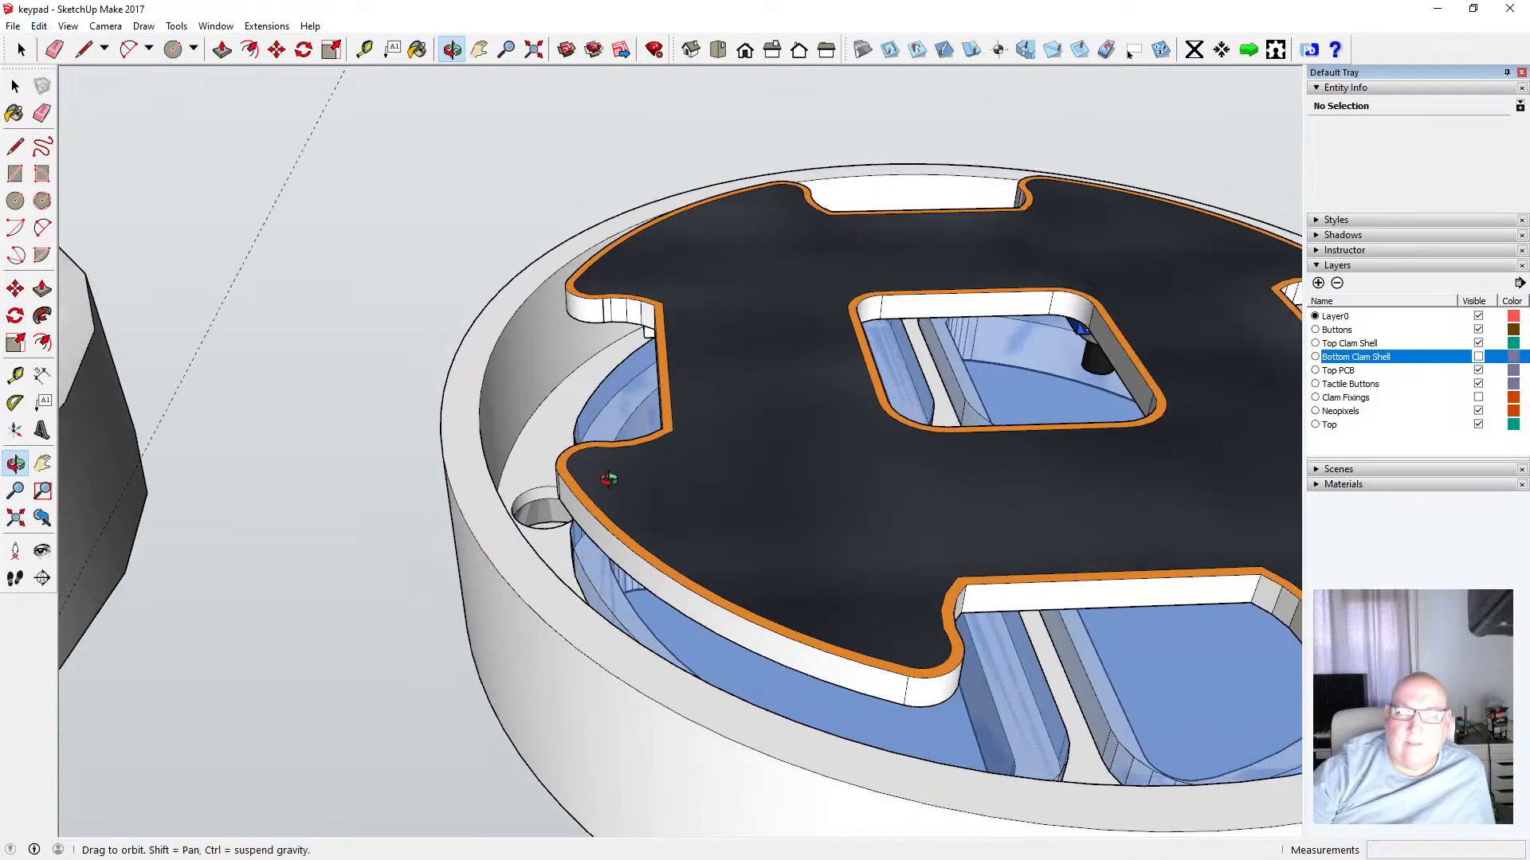
left_click(1478, 357)
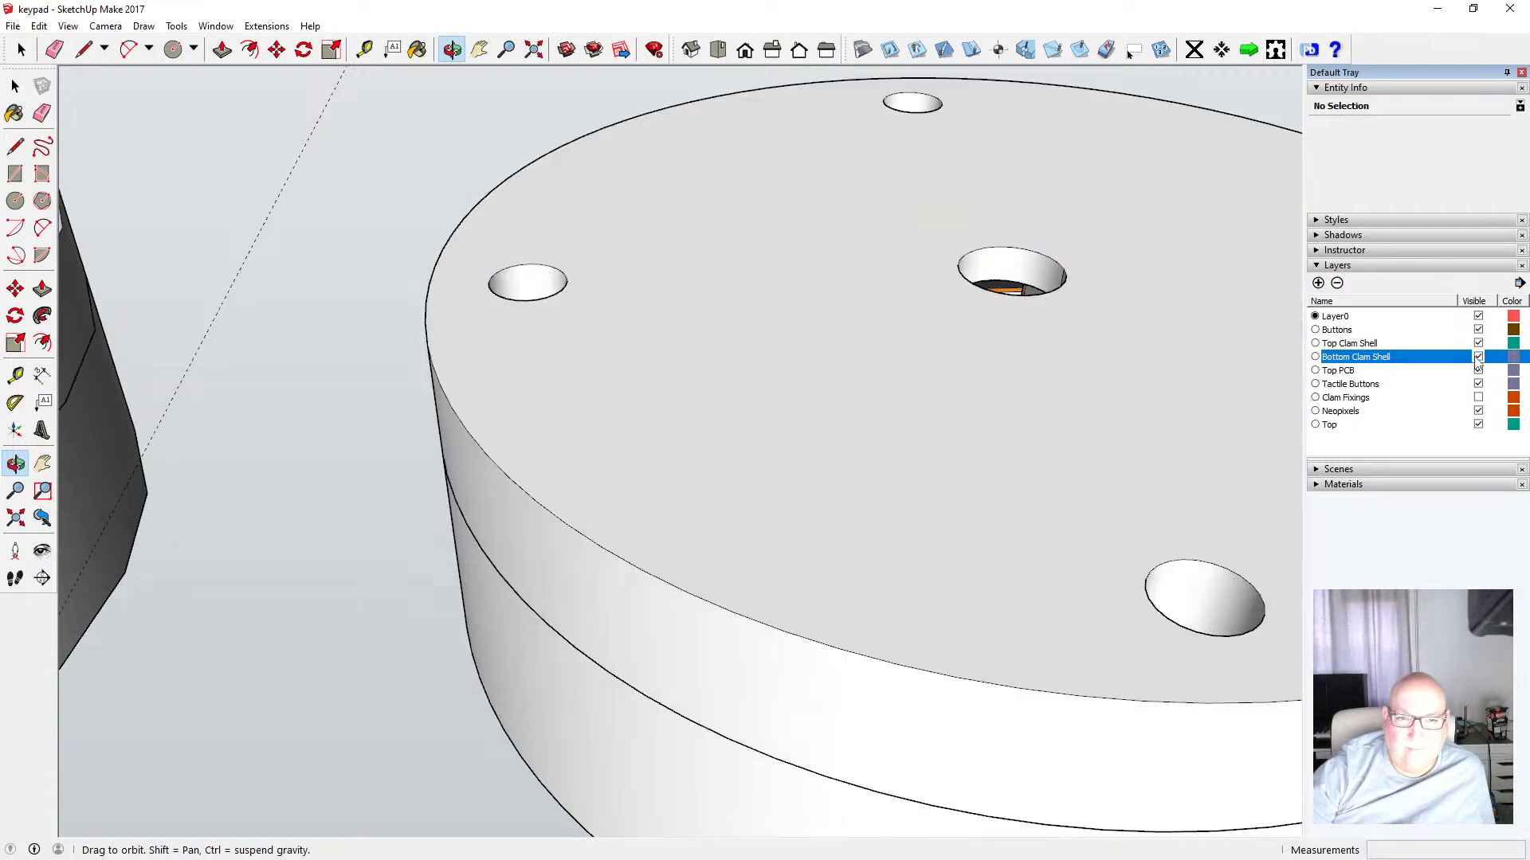
left_click(1478, 357)
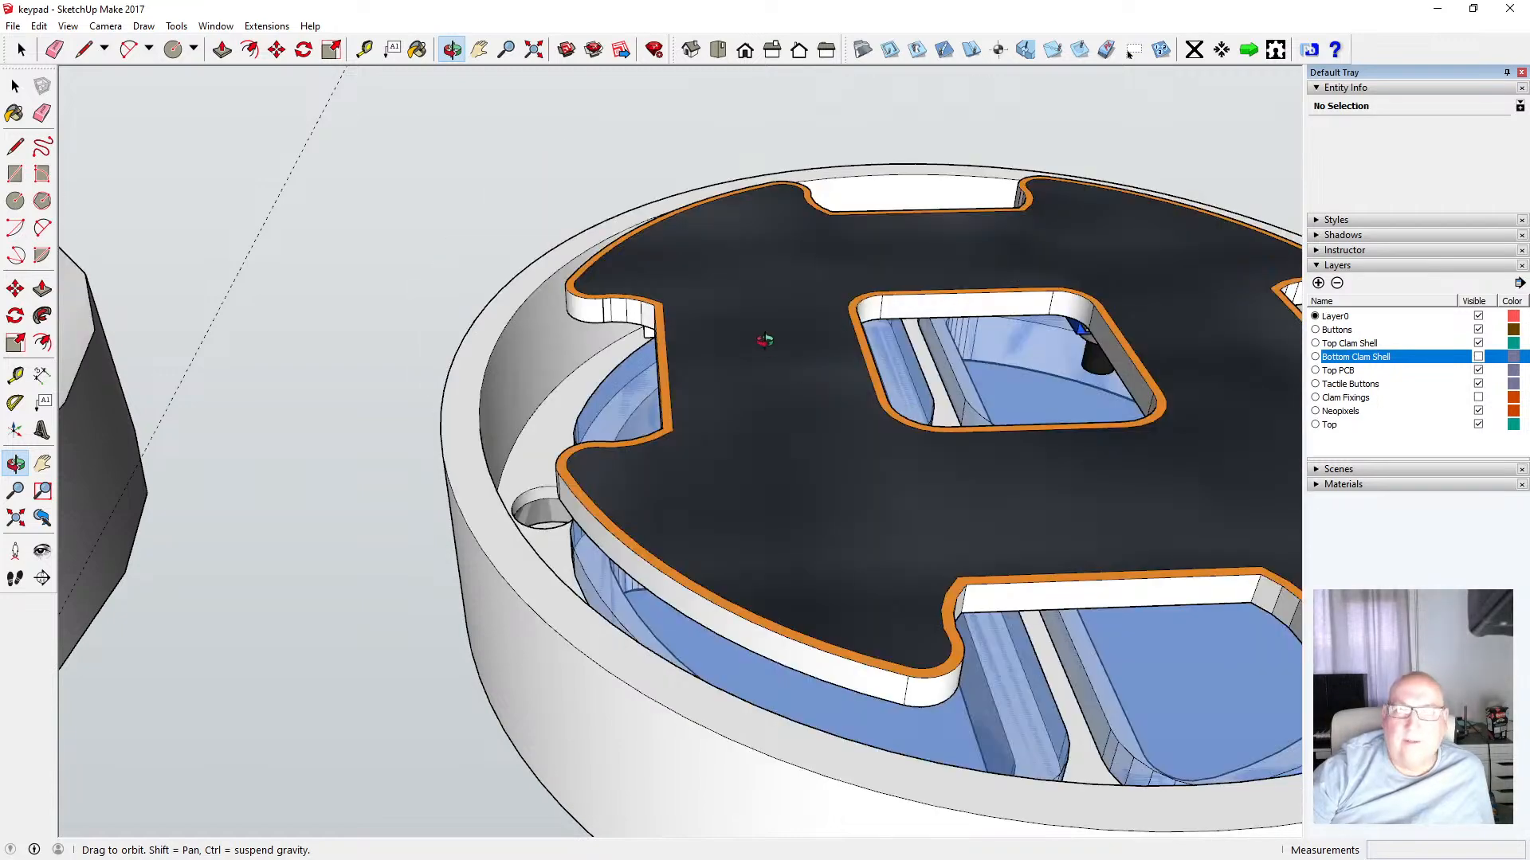
left_click_drag(765, 338, 824, 150)
scroll(677, 409, "down", 10)
left_click_drag(728, 155, 554, 409)
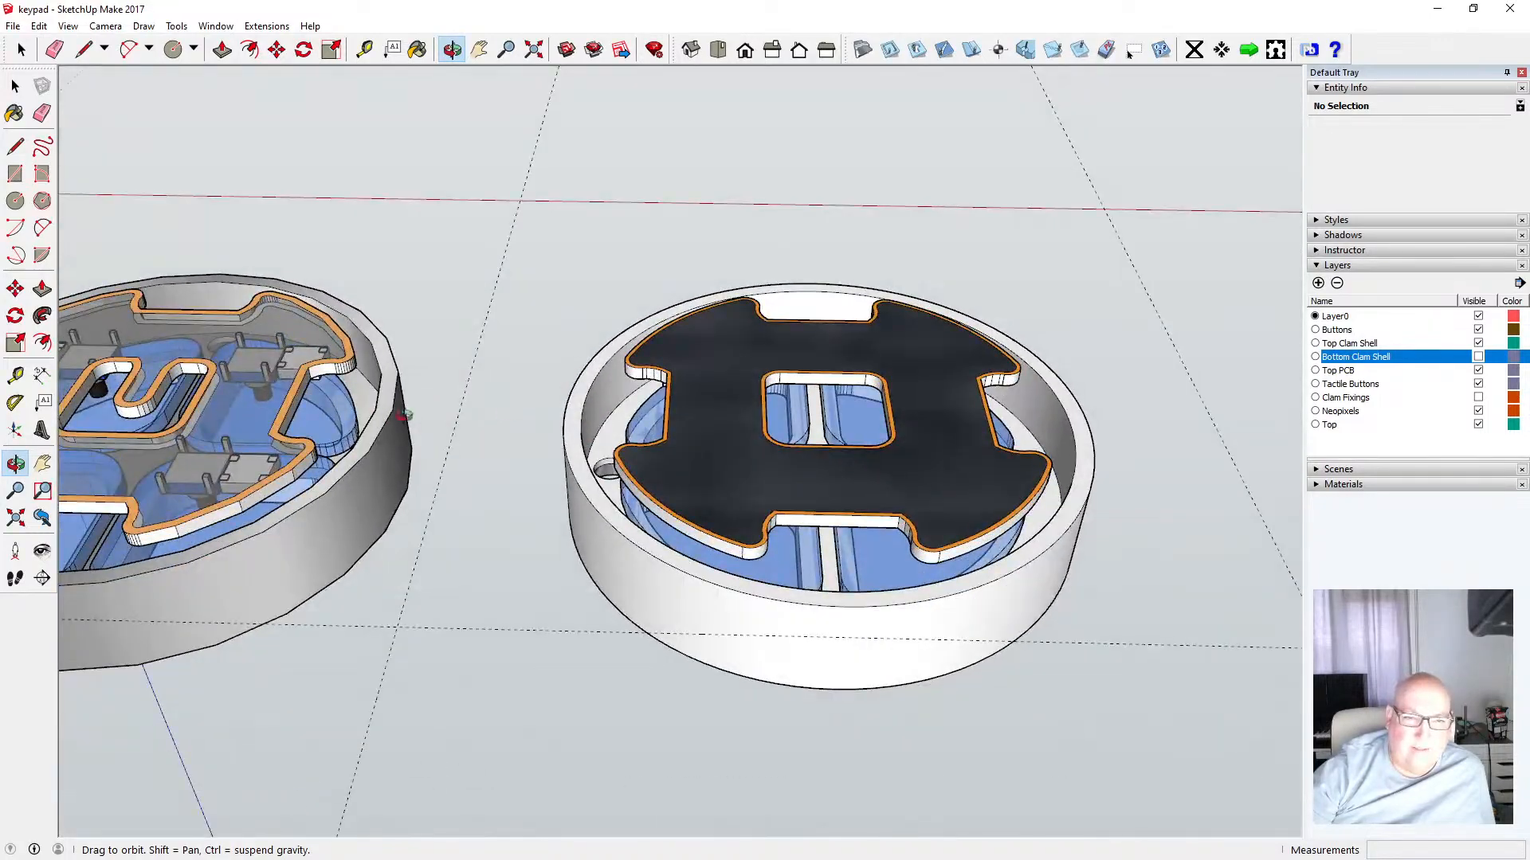
left_click_drag(404, 415, 536, 567)
Show the Bottom Clam Shell layer and orbit to view the top ring's countersunk holes from above
left_click(1478, 357)
scroll(791, 541, "up", 4)
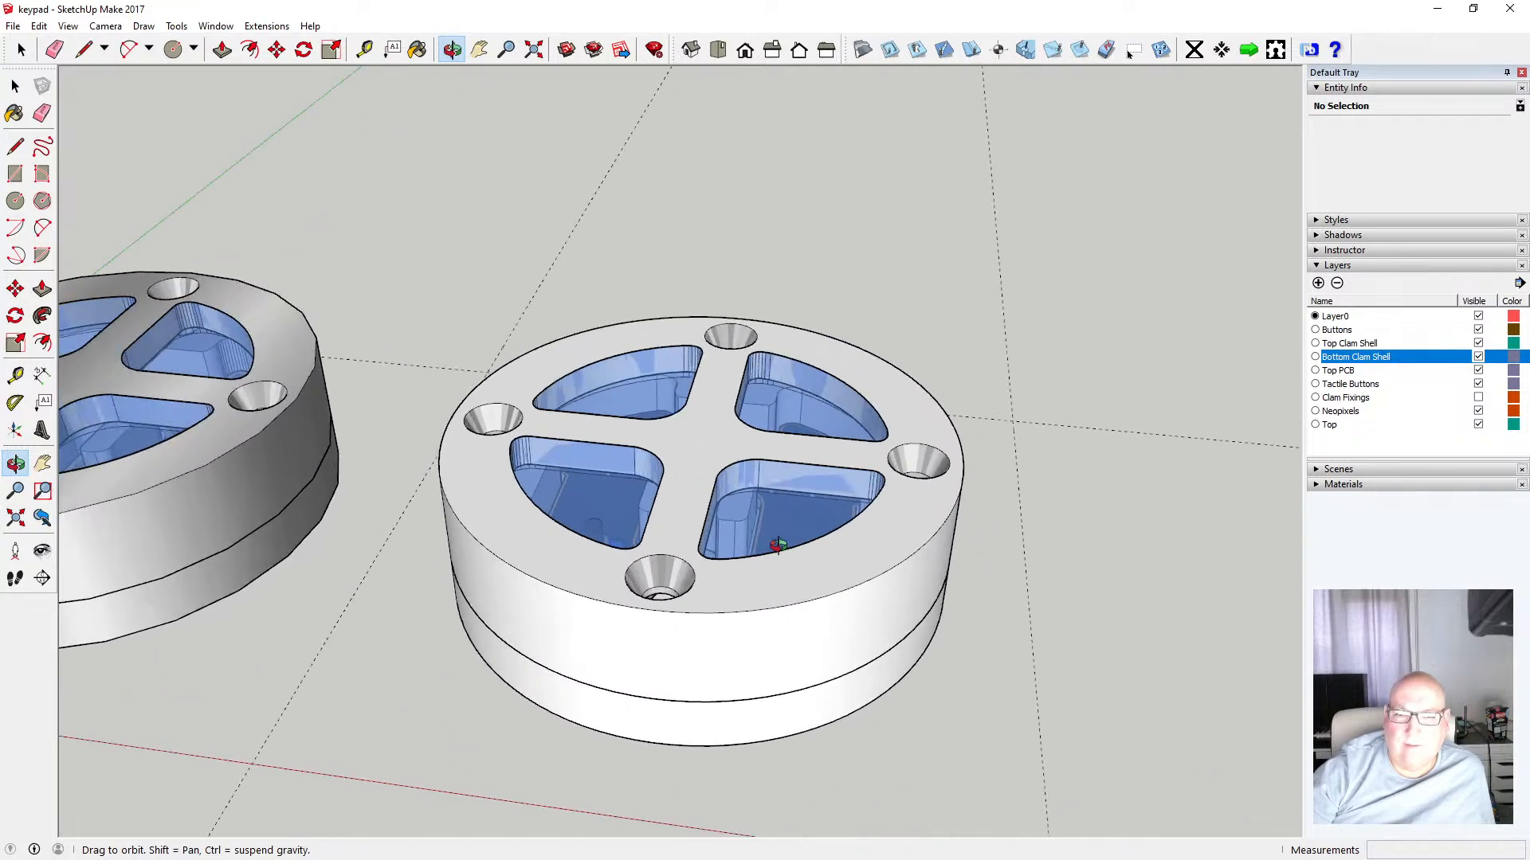
left_click_drag(698, 466, 830, 608)
scroll(830, 608, "down", 1)
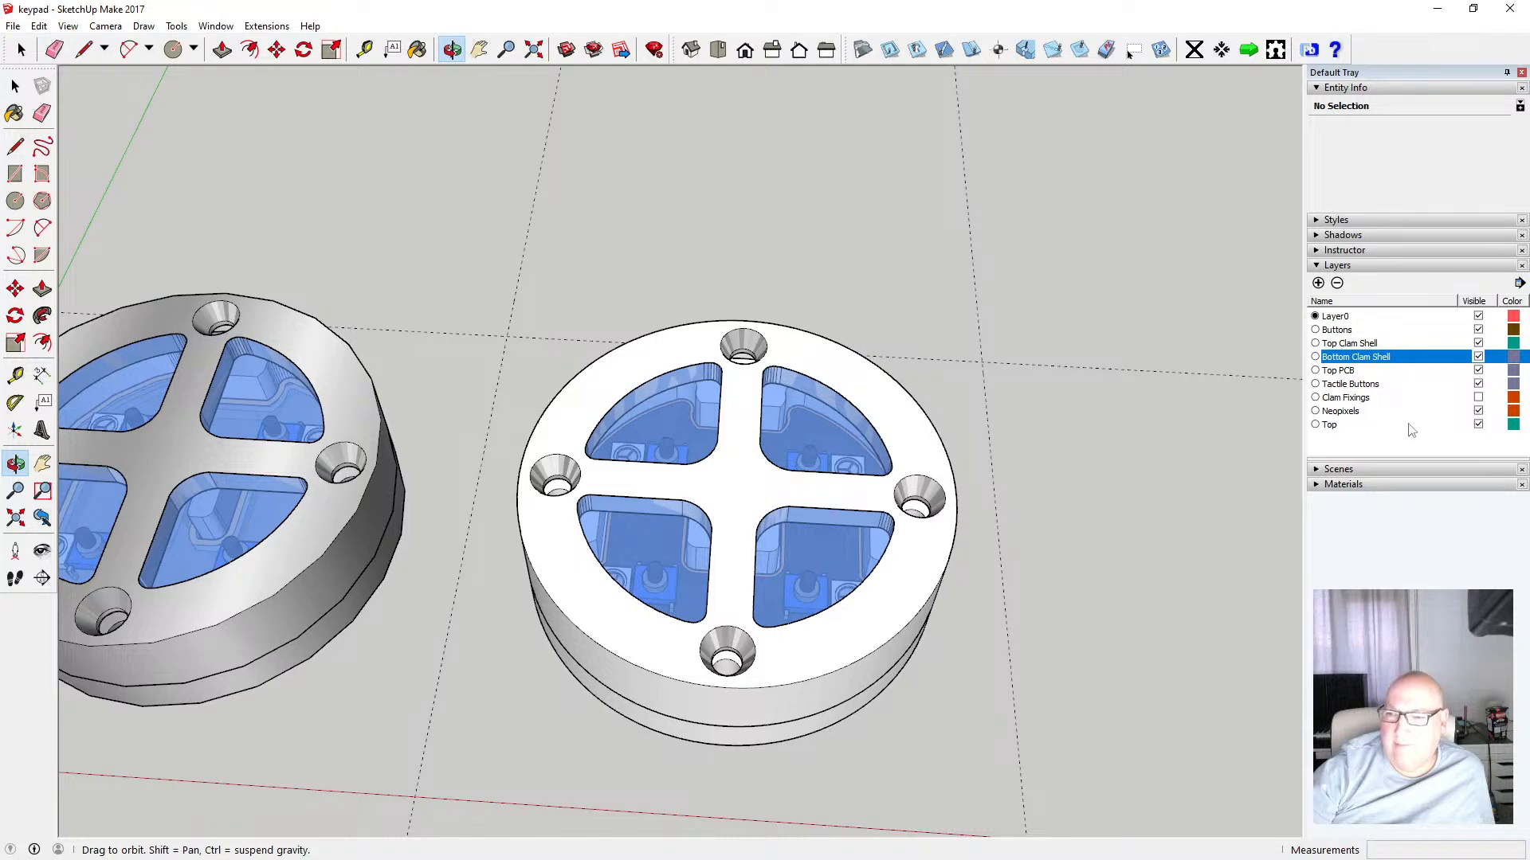
Show the Clam Fixings layer and select the four screws inside the left top clam shell component
left_click(1478, 397)
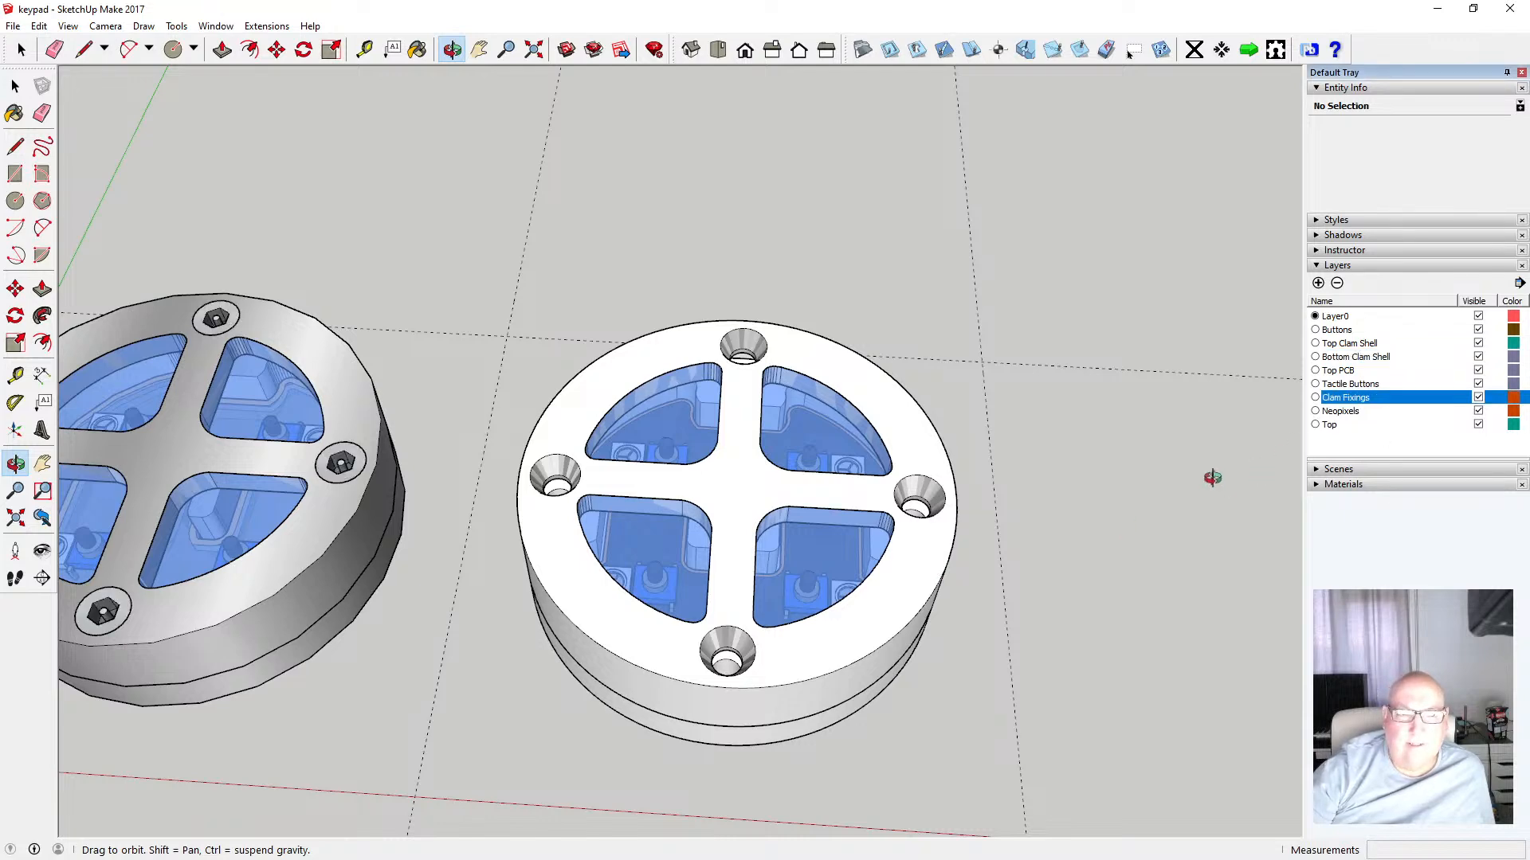
scroll(1212, 475, "down", 1)
left_click(15, 86)
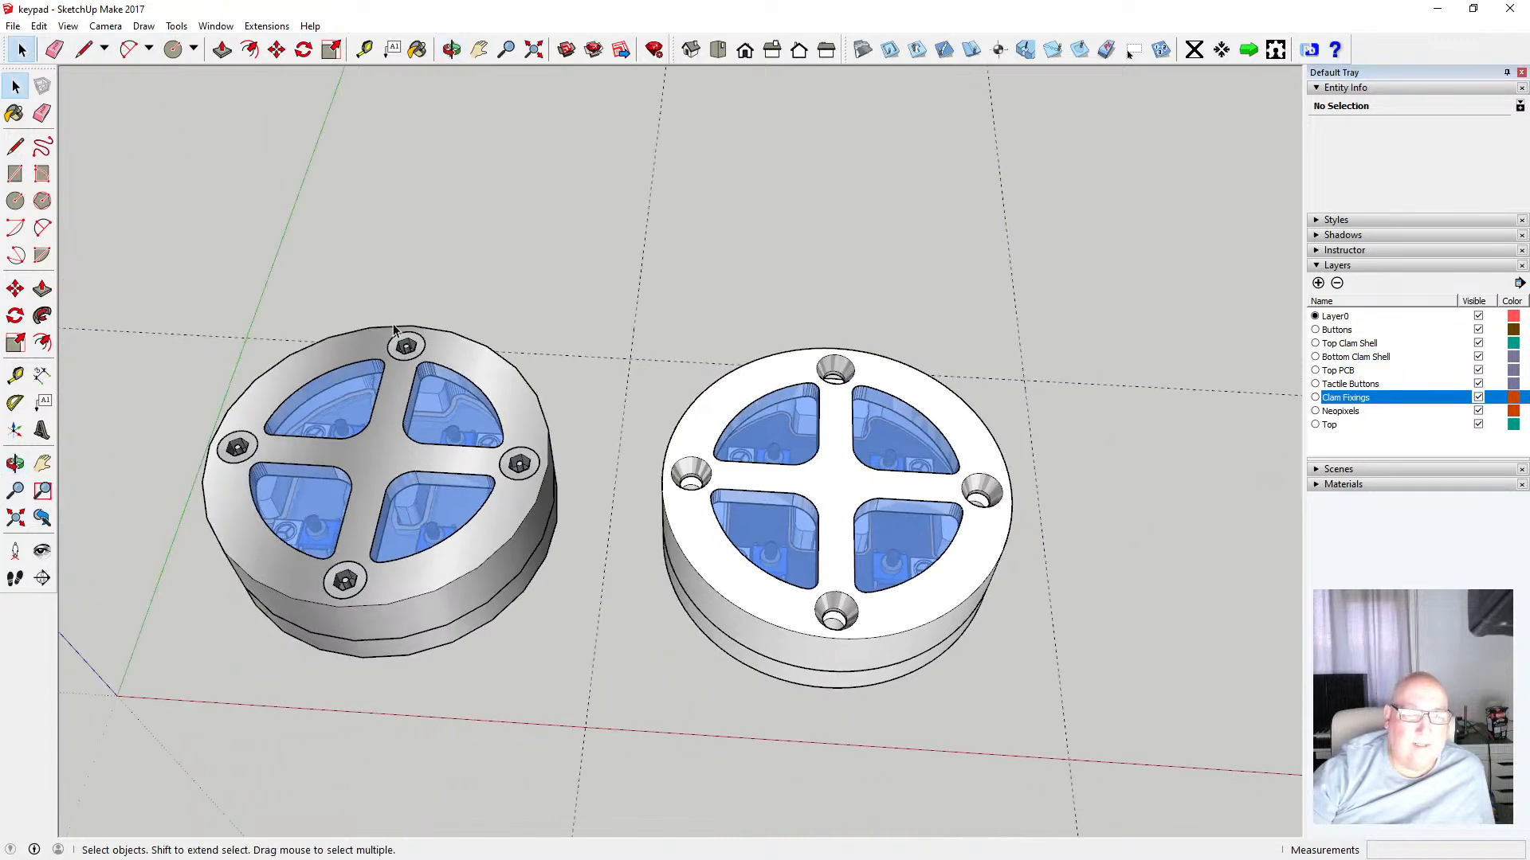
left_click(413, 358)
double_click(413, 359)
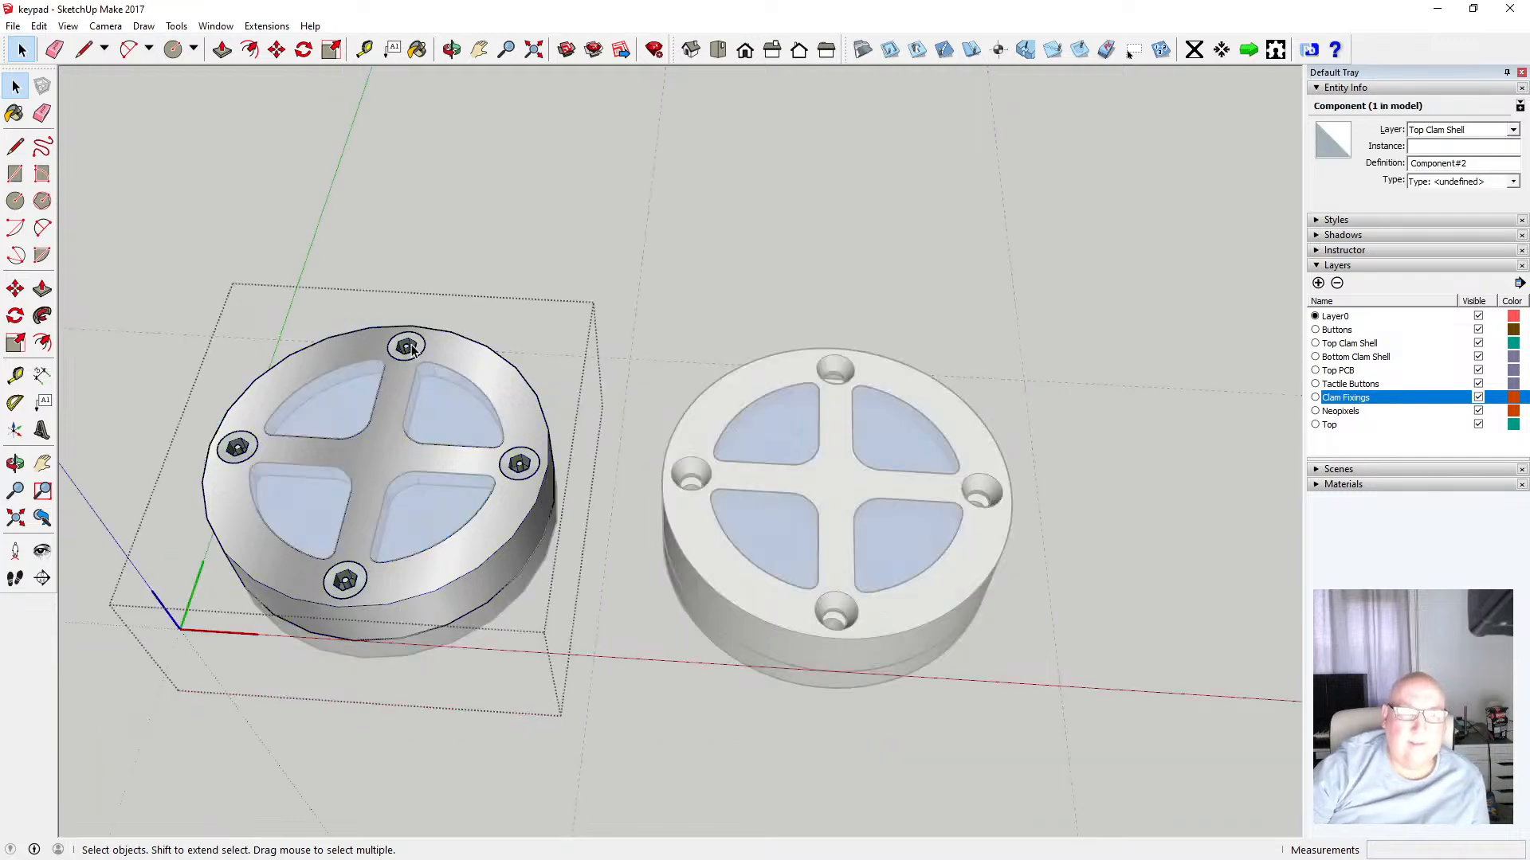
left_click(237, 448, "shift")
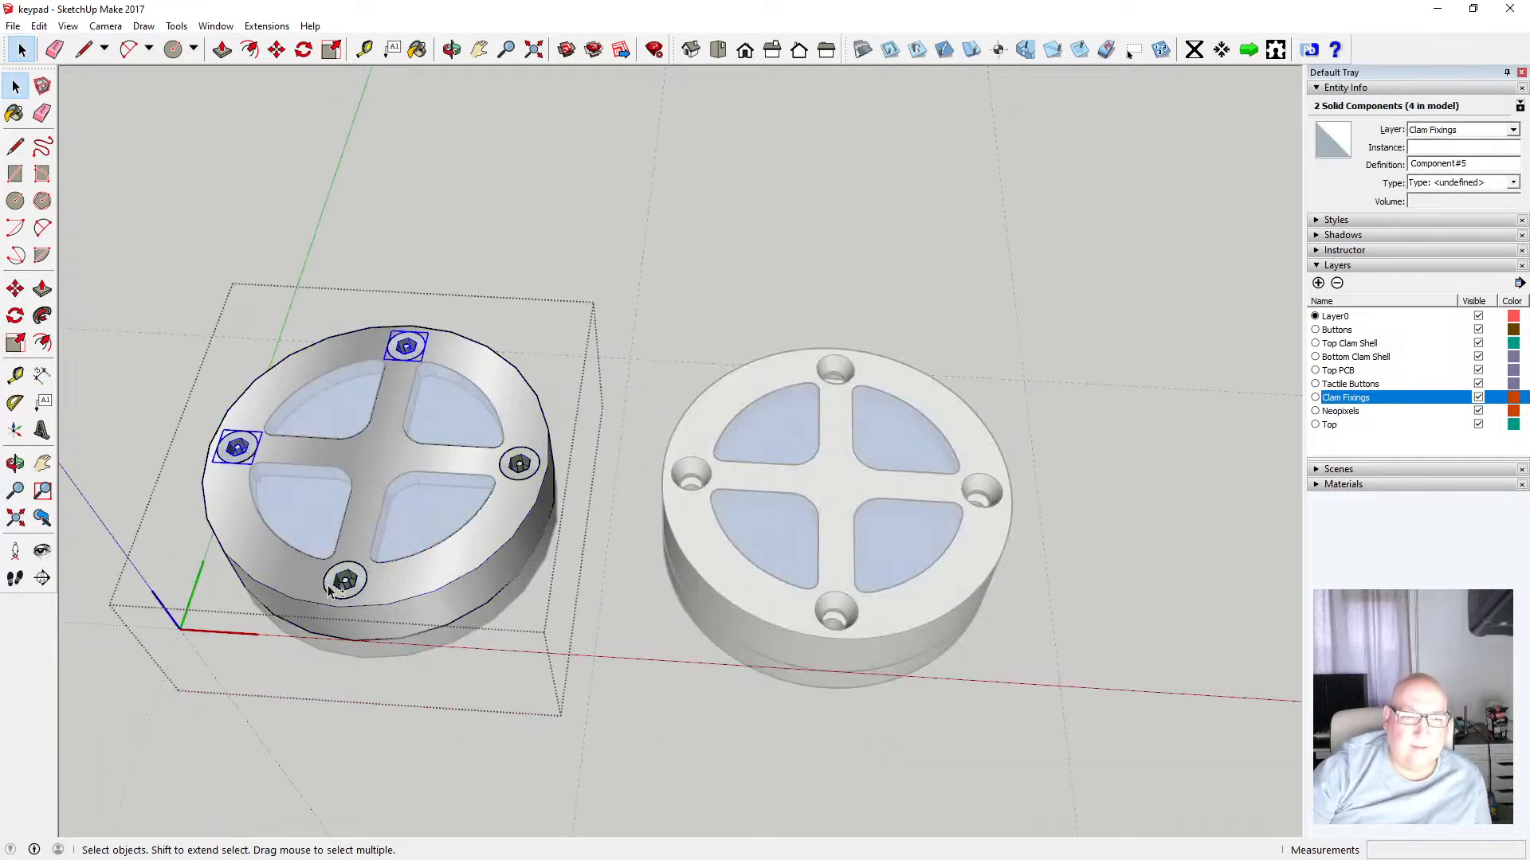
left_click(351, 603, "shift")
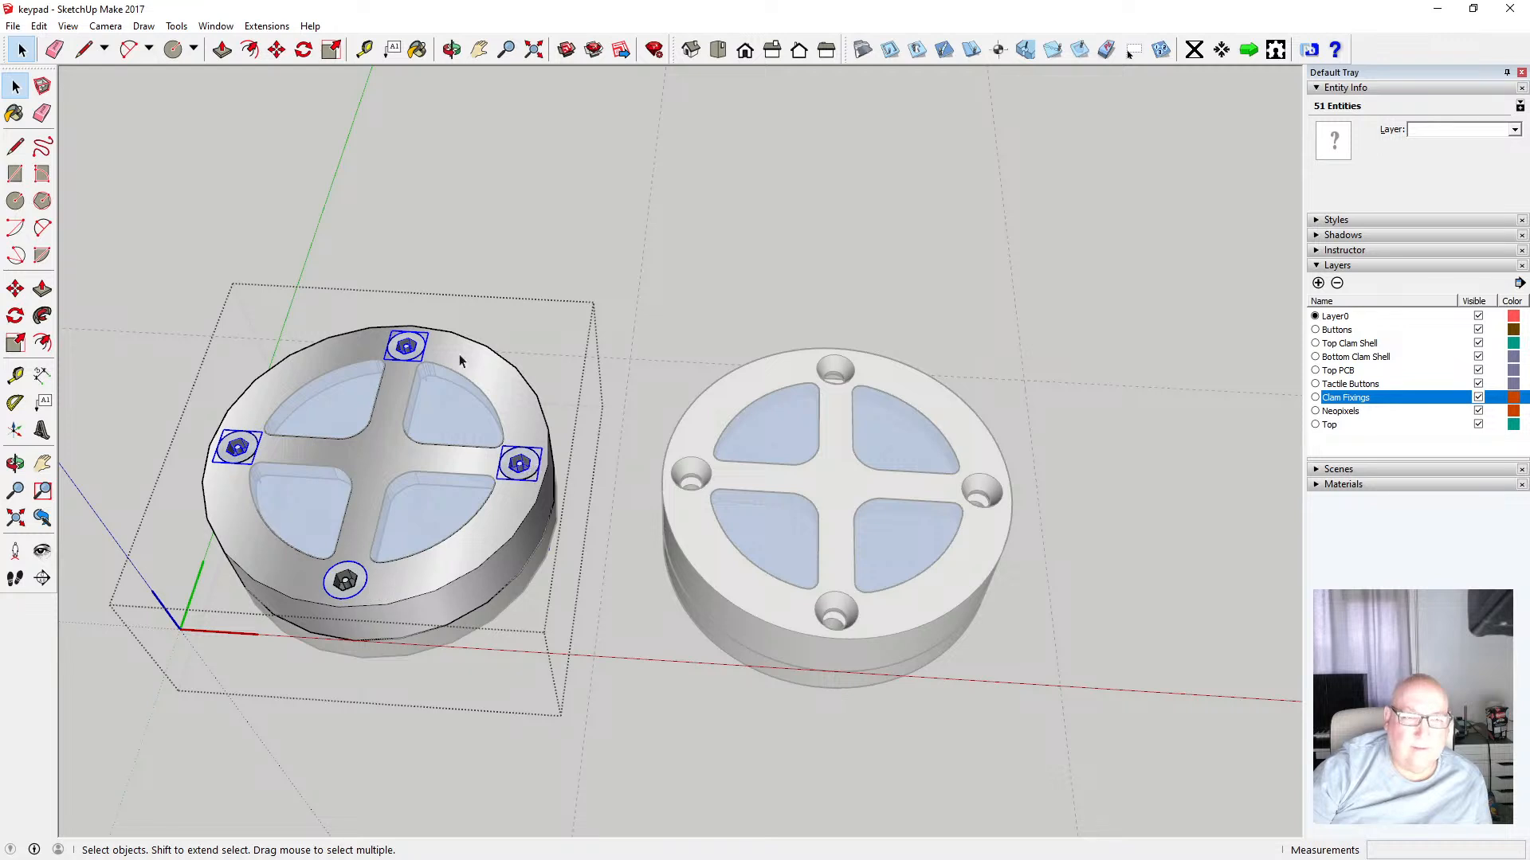
left_click(277, 50)
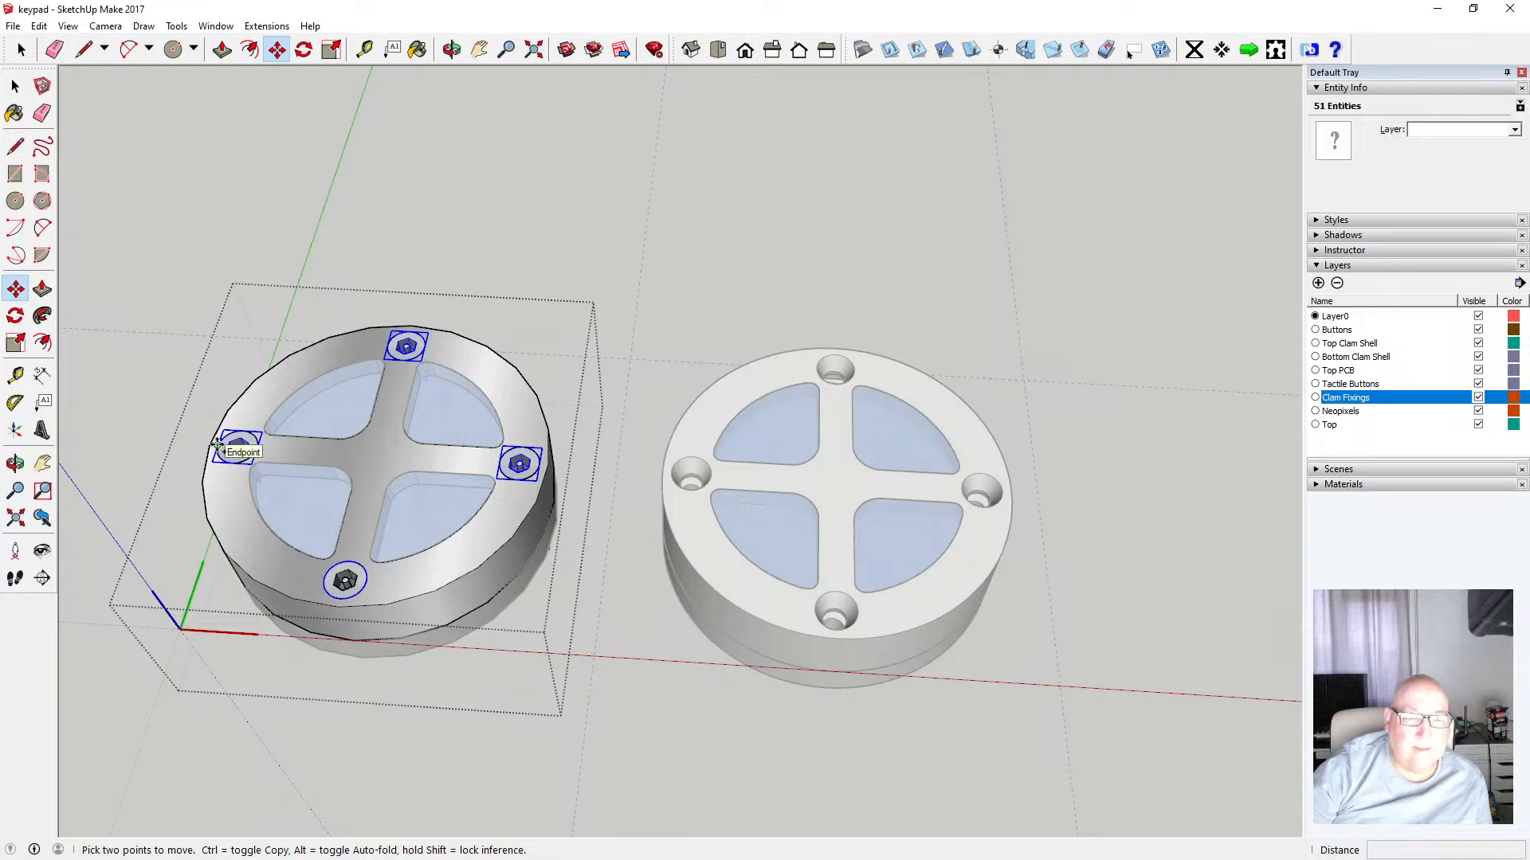
key("ctrl")
left_click(218, 445)
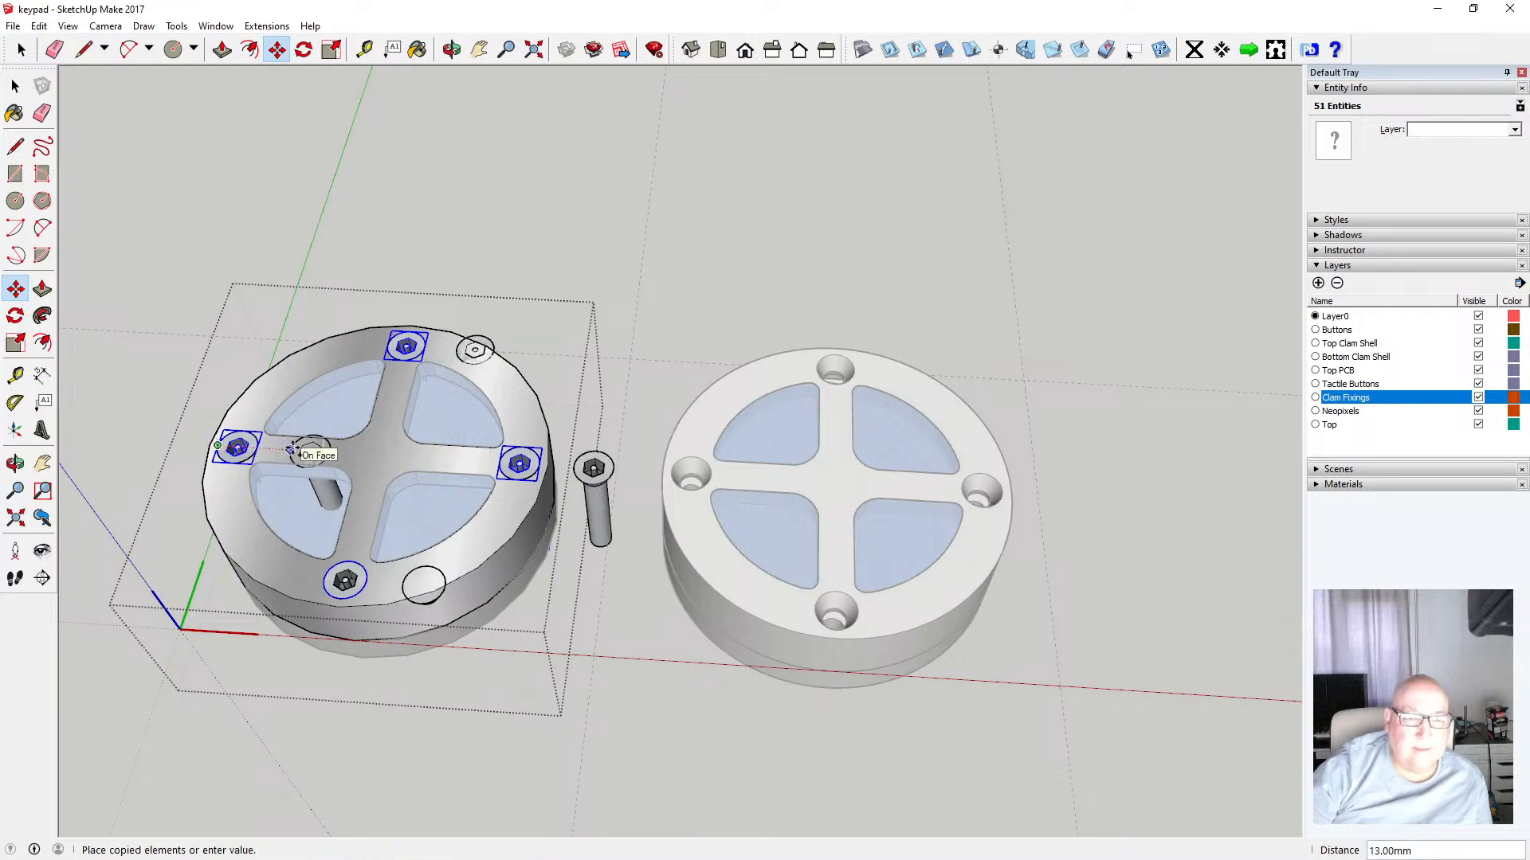
key("Escape")
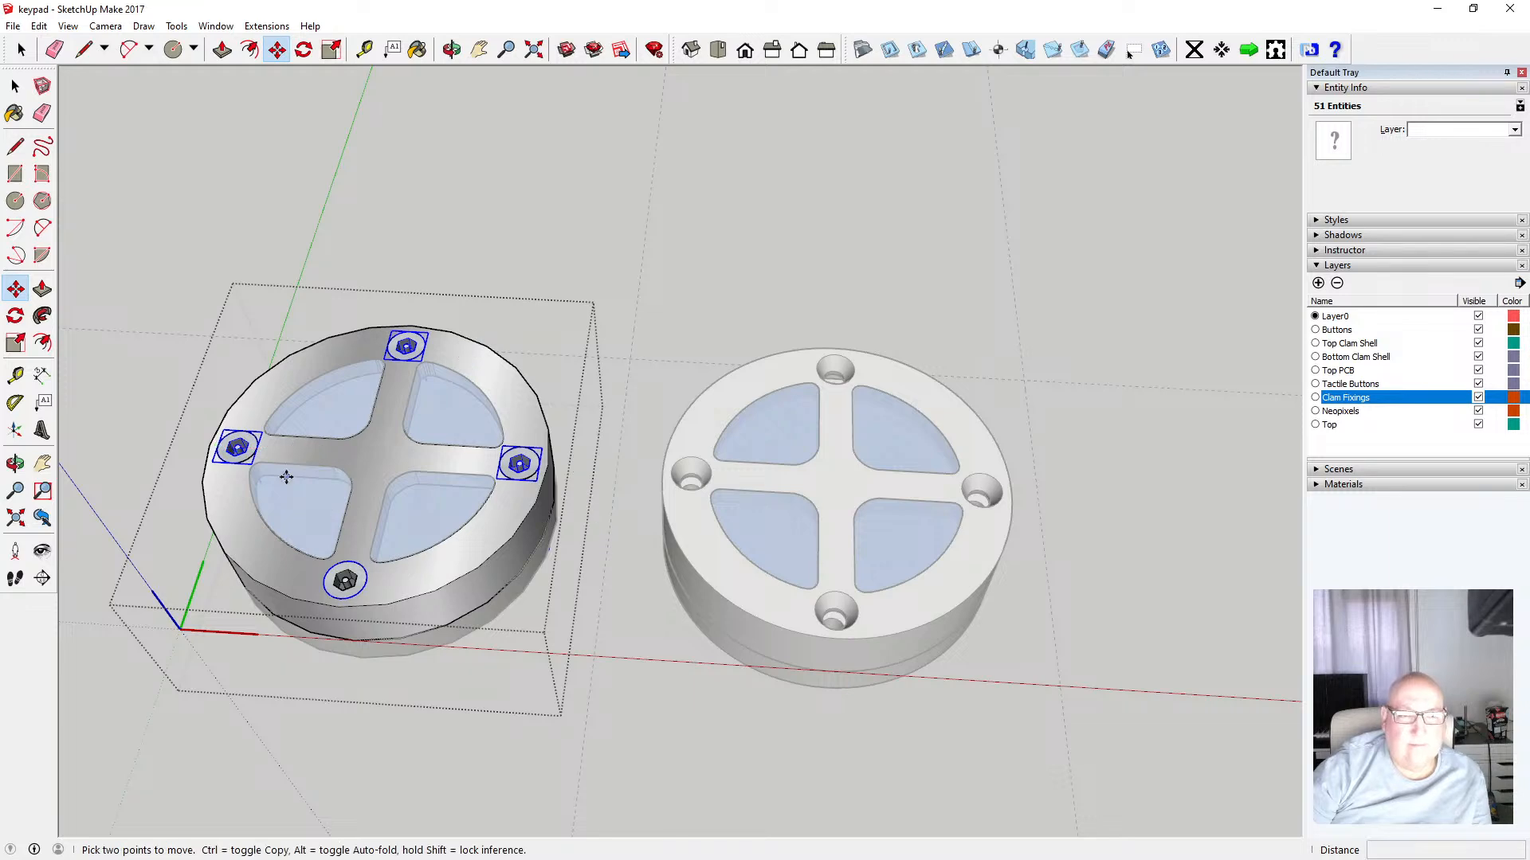
Copy the selected screws and paste them in place outside the component
left_click(38, 26)
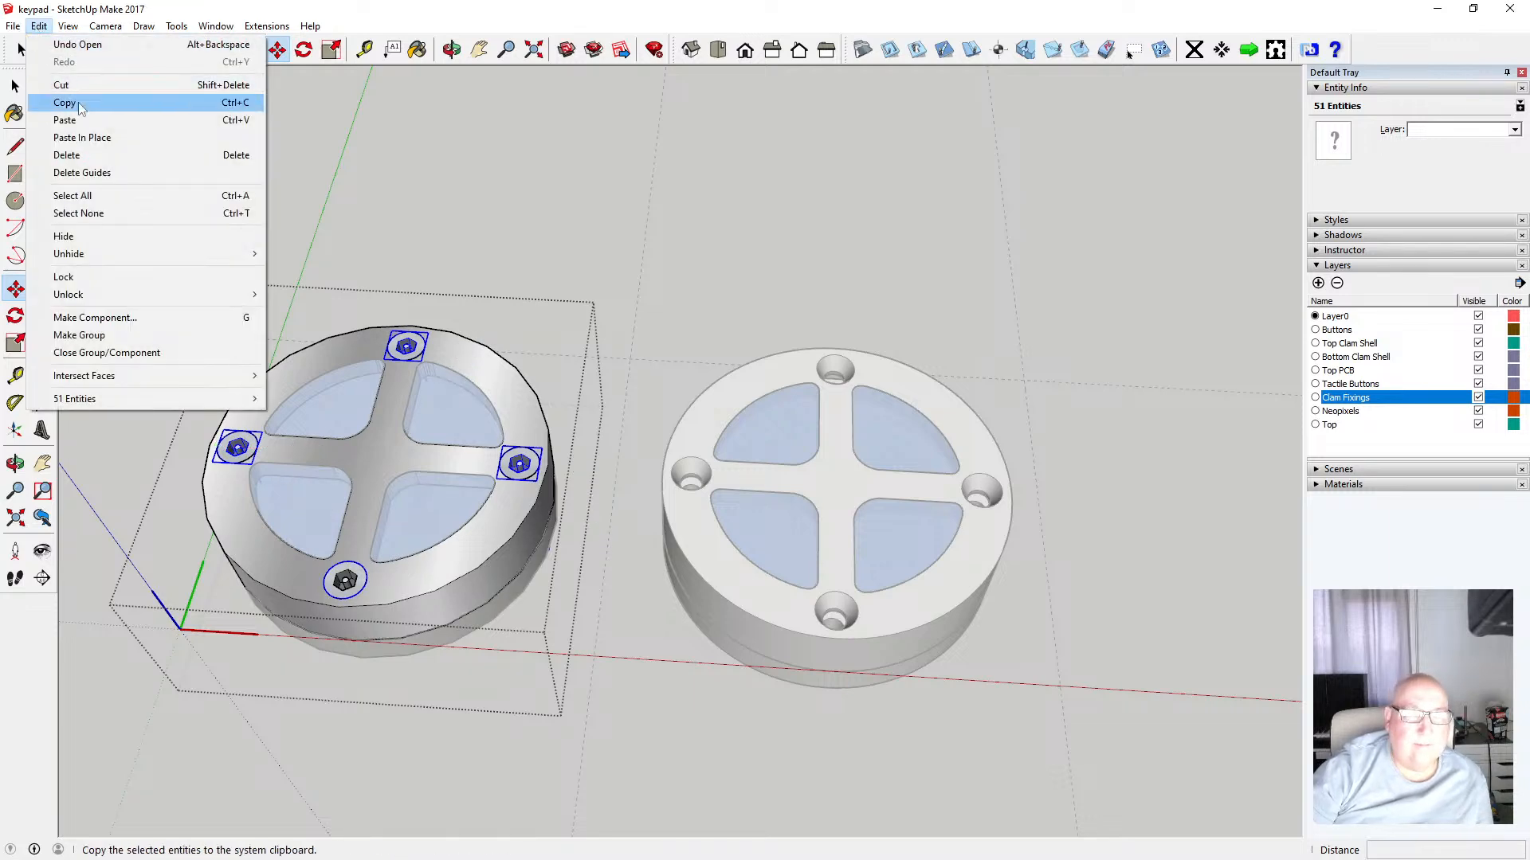
left_click(64, 102)
key("space")
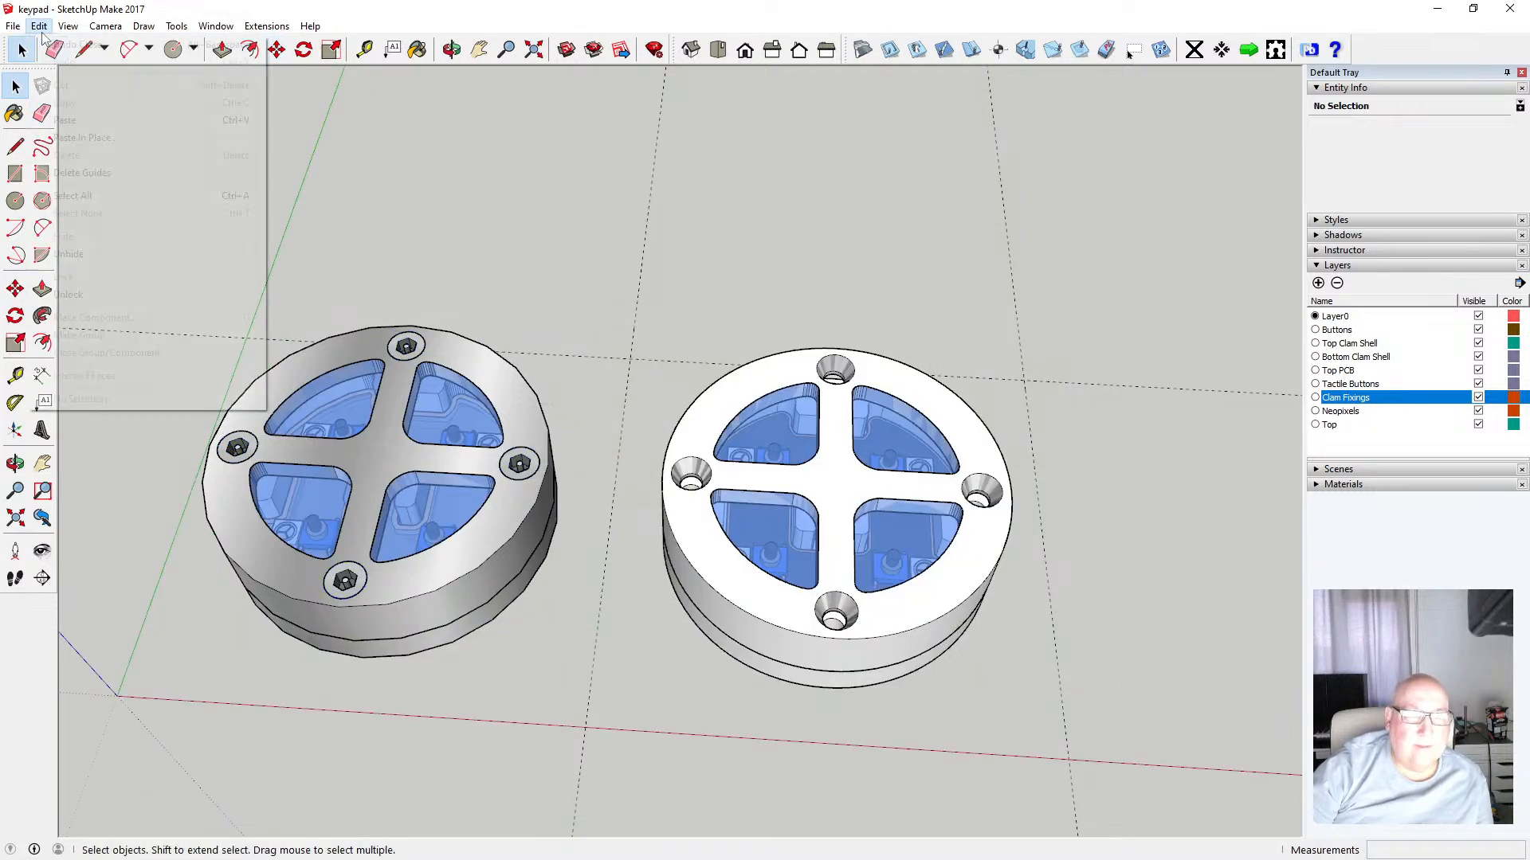
left_click(38, 26)
left_click(78, 138)
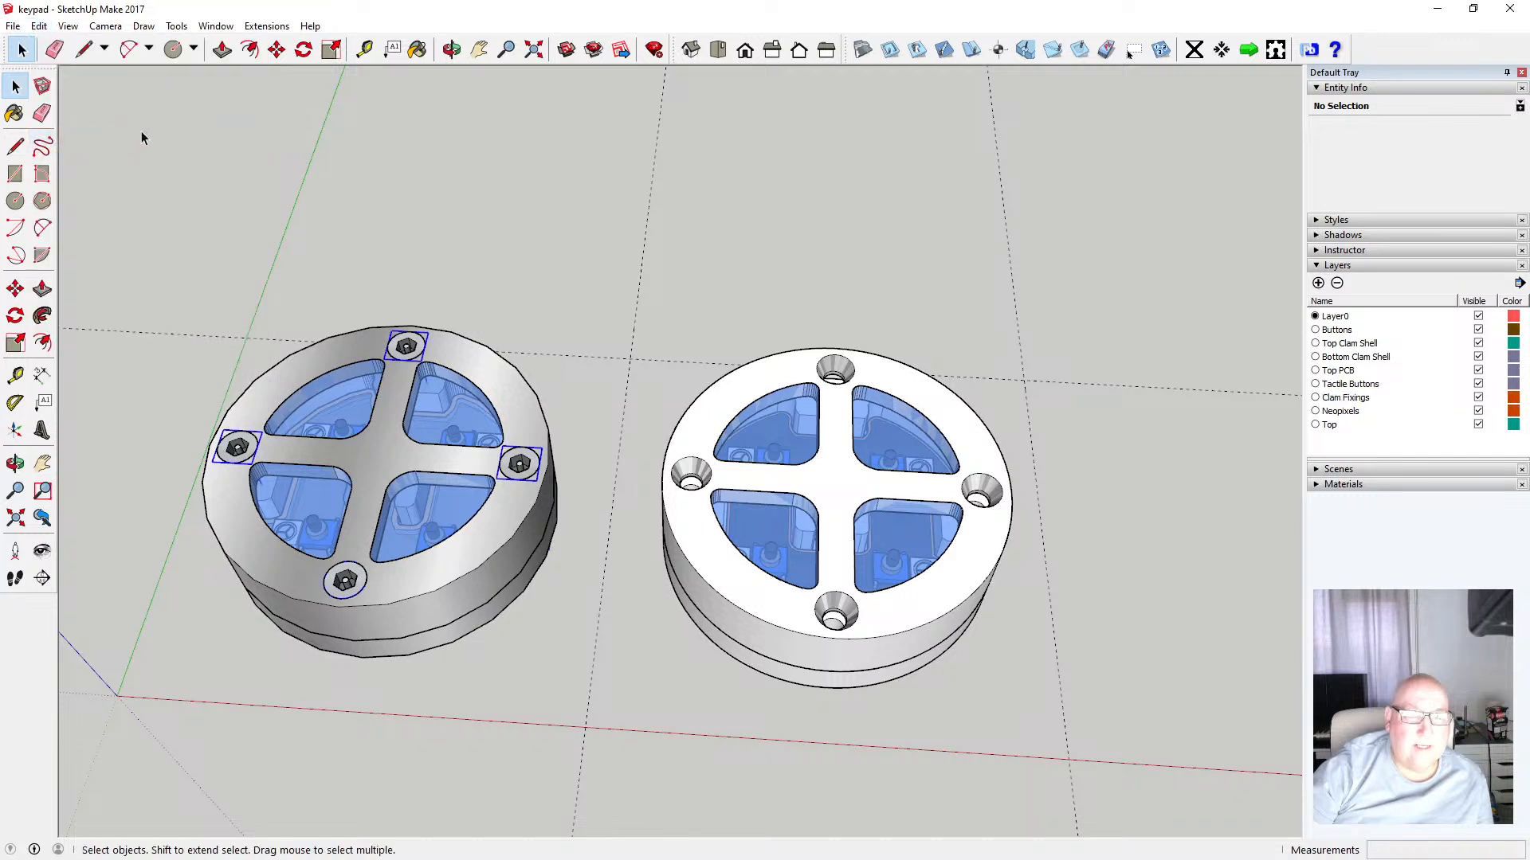
Move the pasted screws 80 mm across into the right top ring's holes
left_click(277, 49)
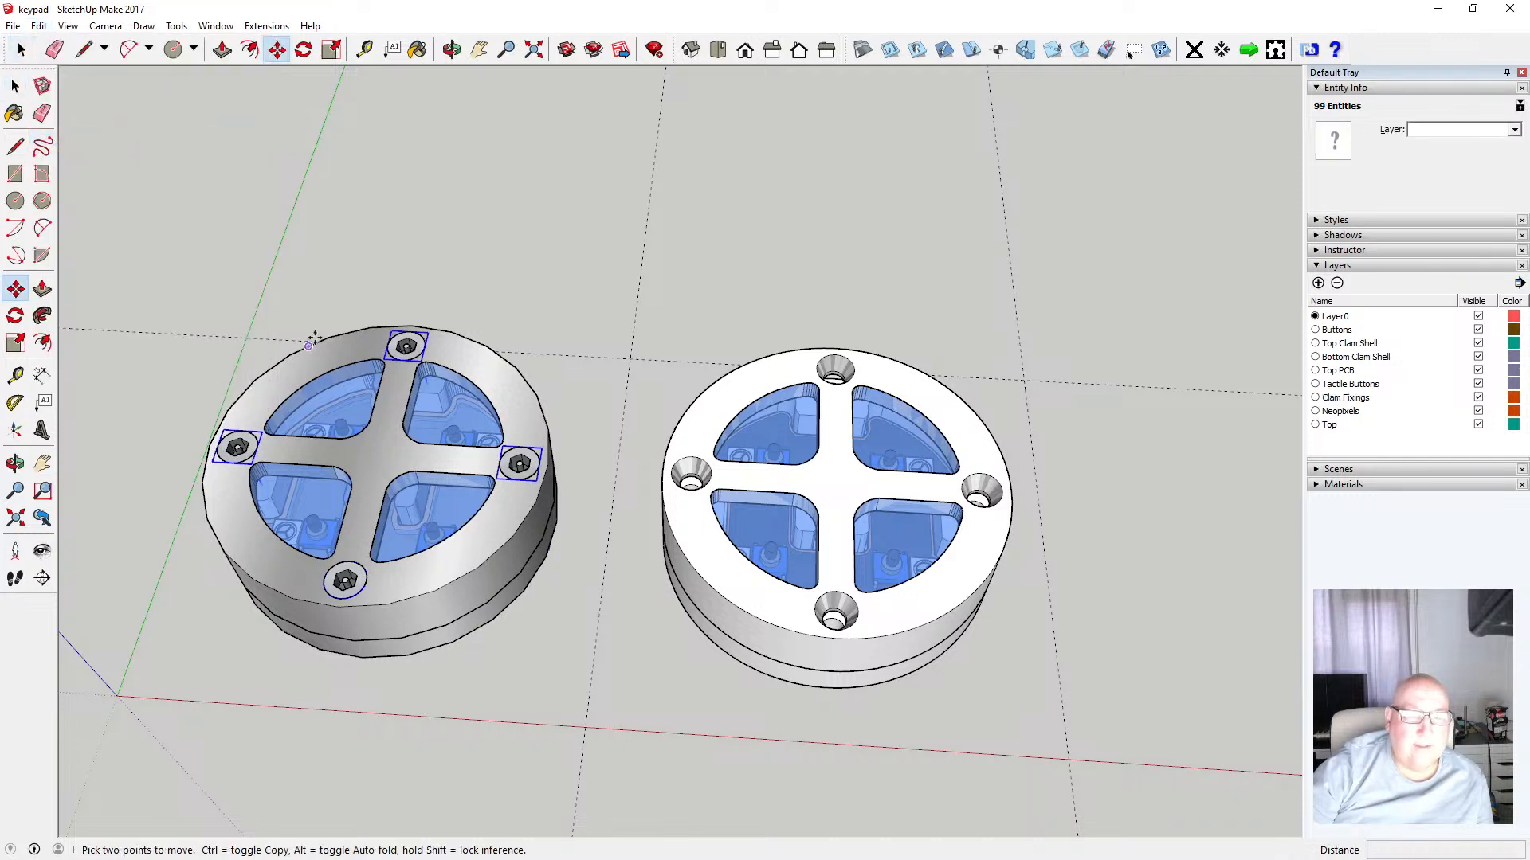
left_click(256, 451)
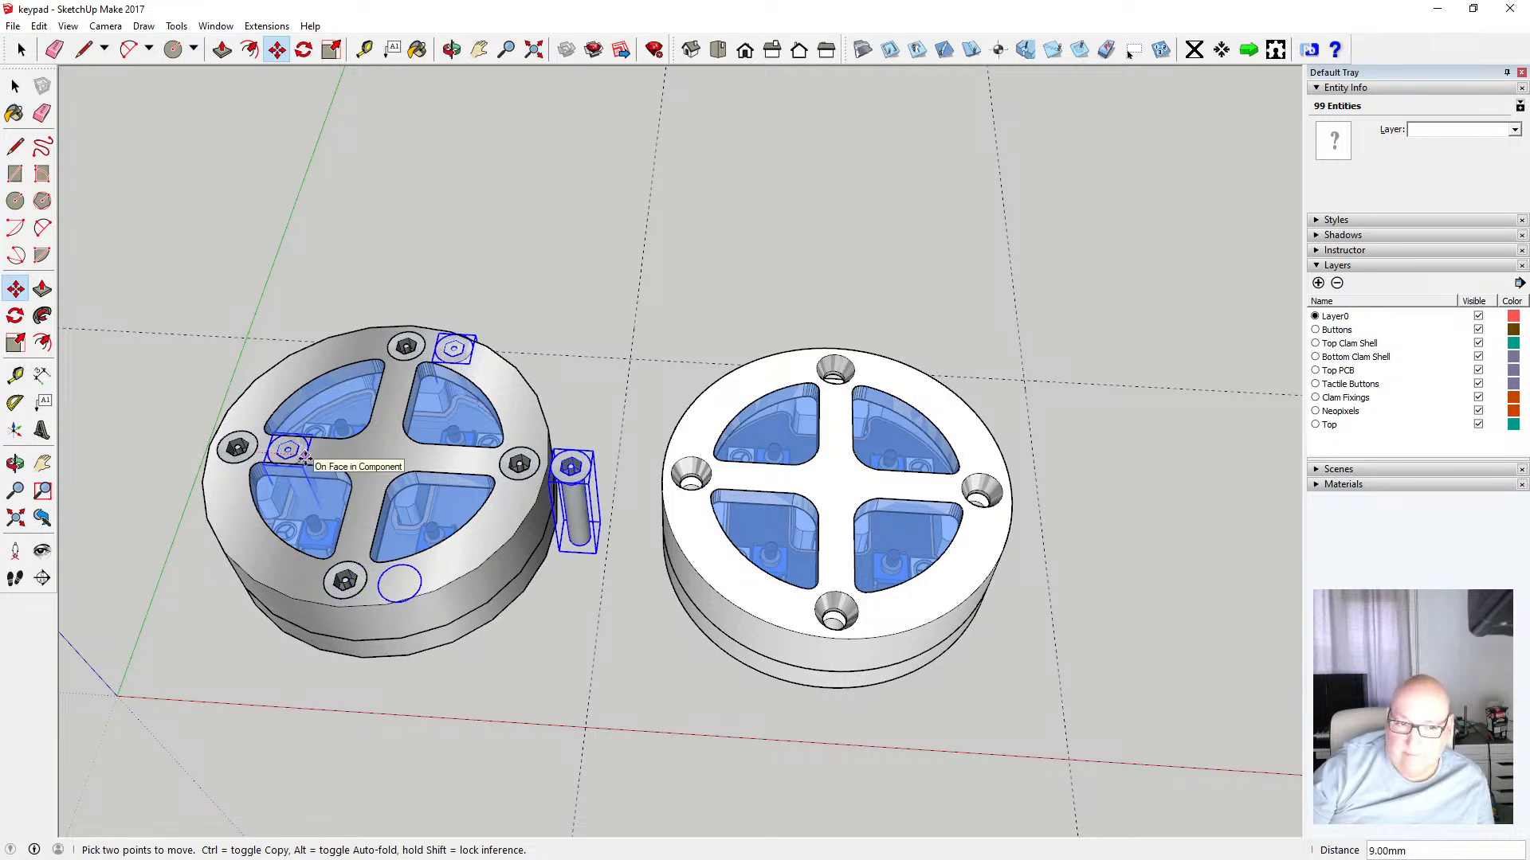
type("8")
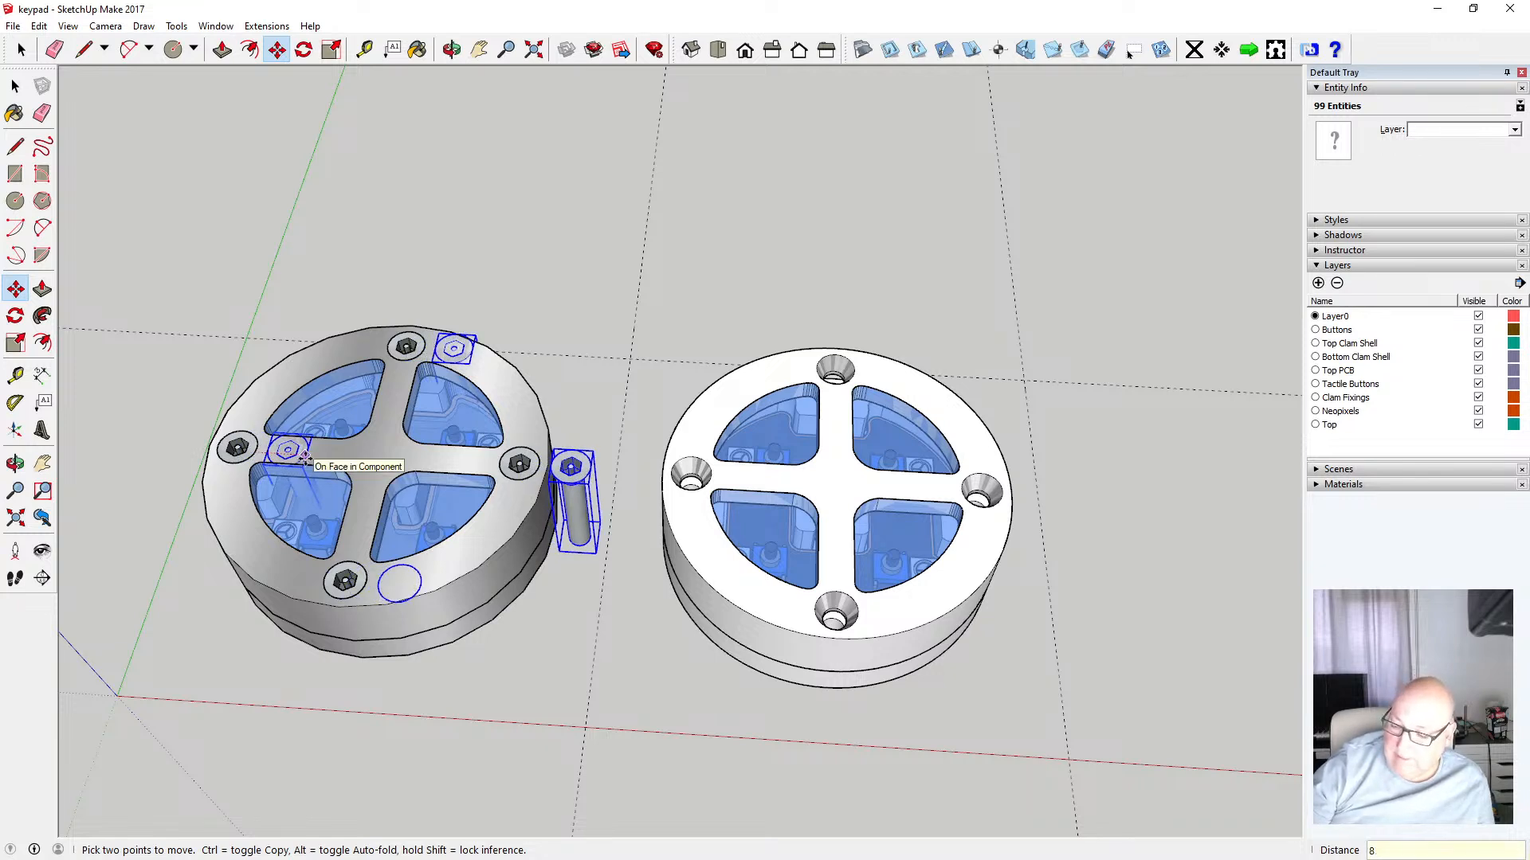
type("0")
key("Return")
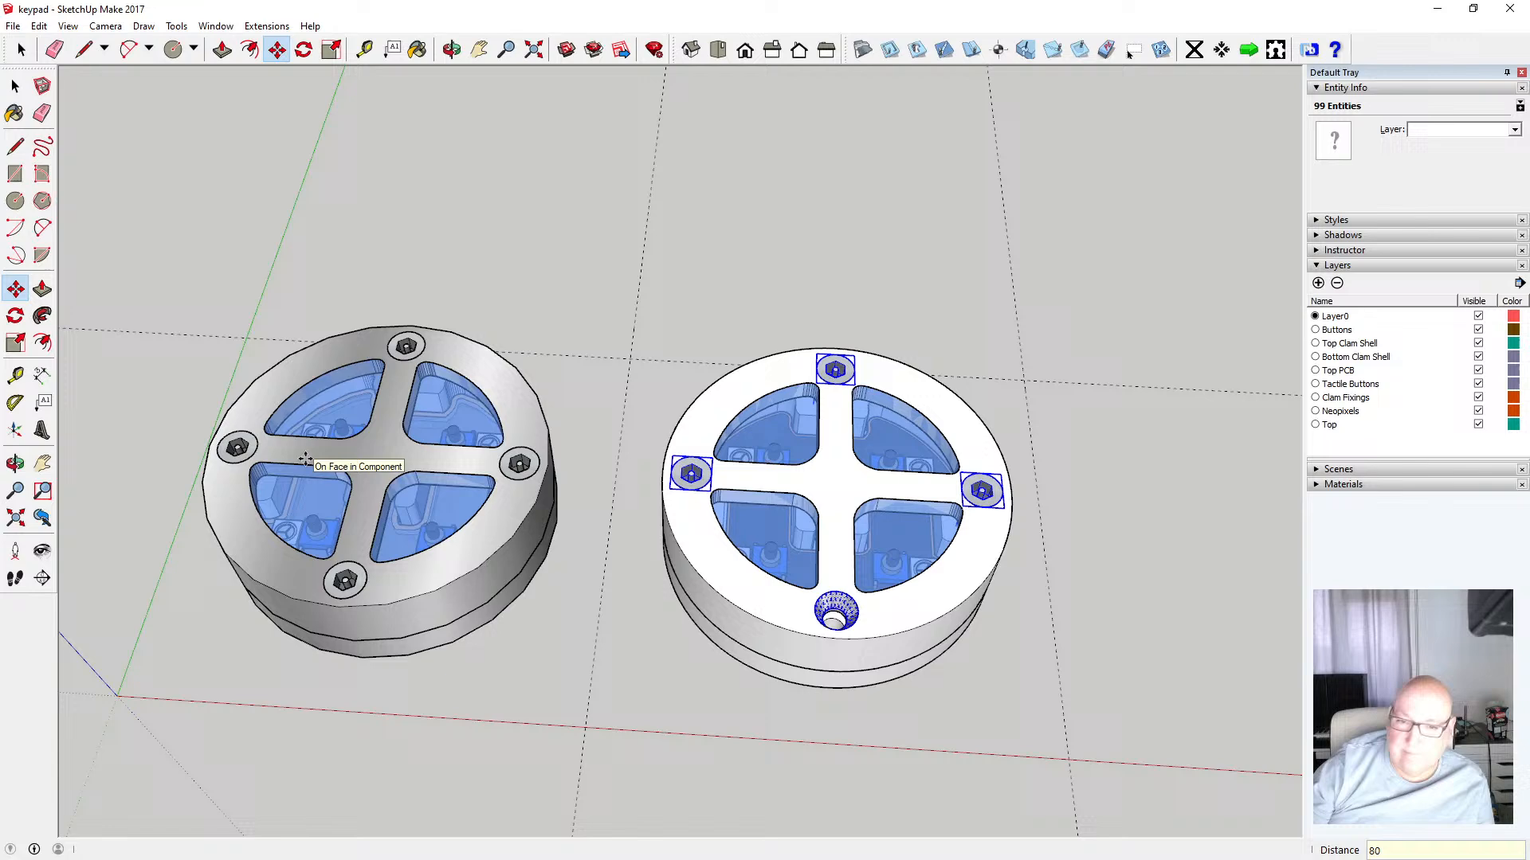
Orbit and zoom around the right ring to inspect the newly placed screws
left_click(18, 86)
left_click(276, 215)
left_click(451, 50)
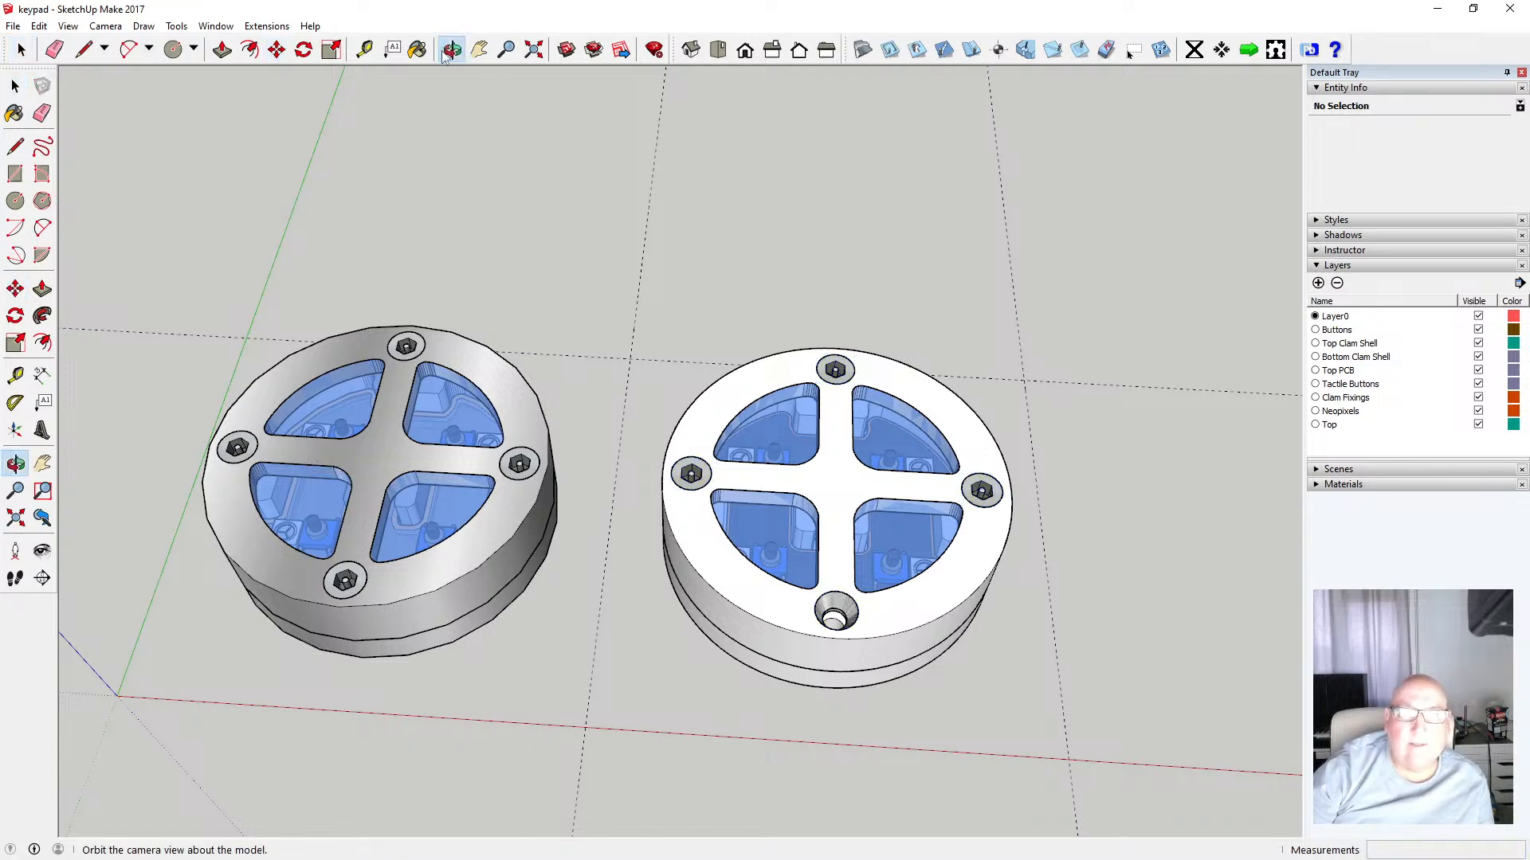
scroll(323, 398, "down", 3)
scroll(789, 540, "up", 3)
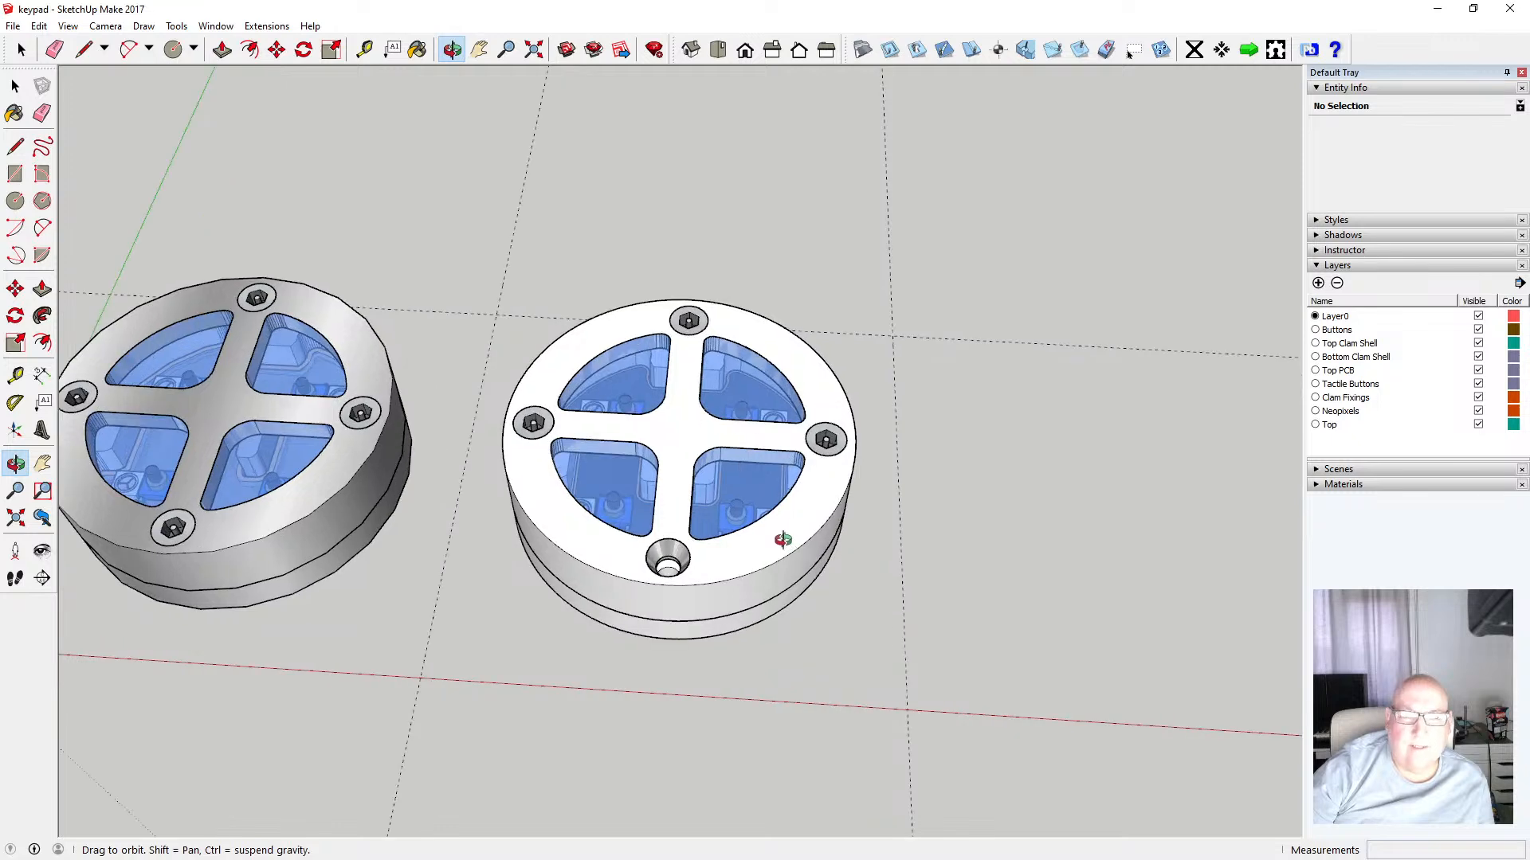
scroll(783, 540, "down", 2)
scroll(705, 562, "up", 2)
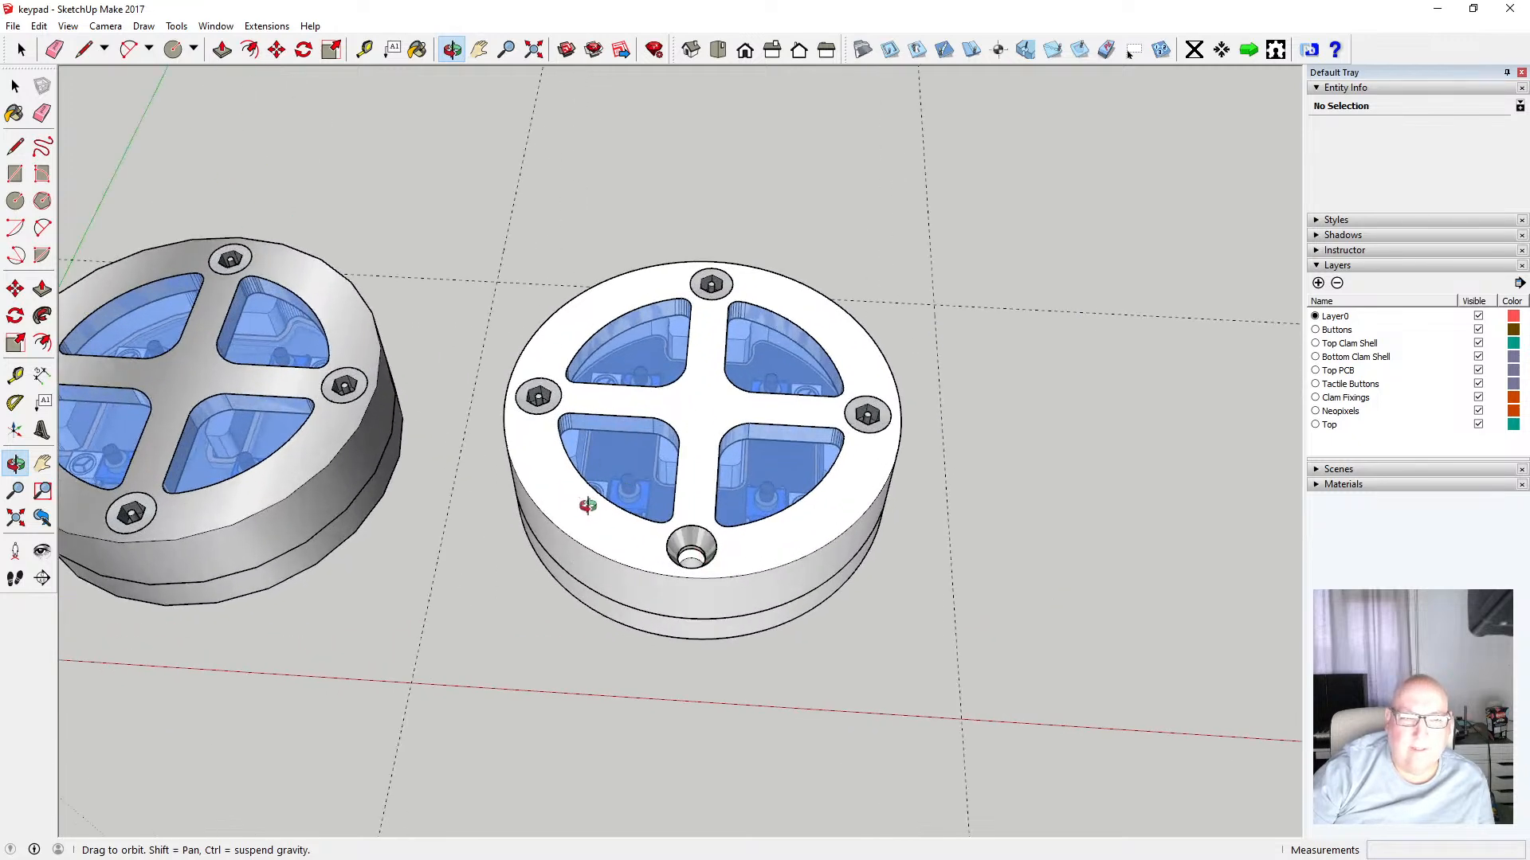
scroll(732, 494, "down", 2)
Copy the bottom screw from inside the left top clam shell and paste it in place
key("space")
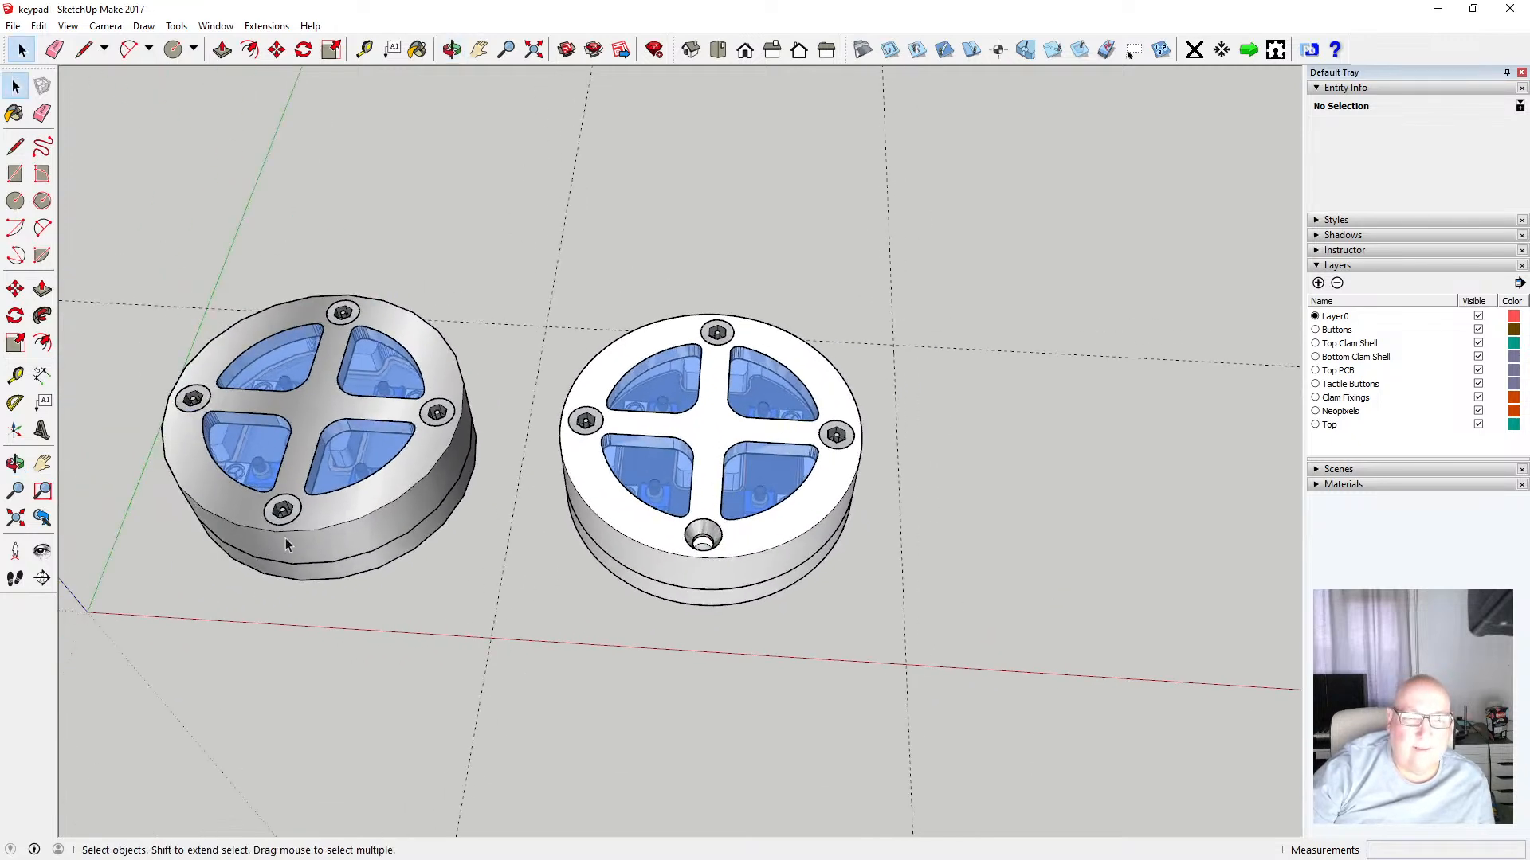
left_click(286, 516)
double_click(285, 516)
left_click(285, 513)
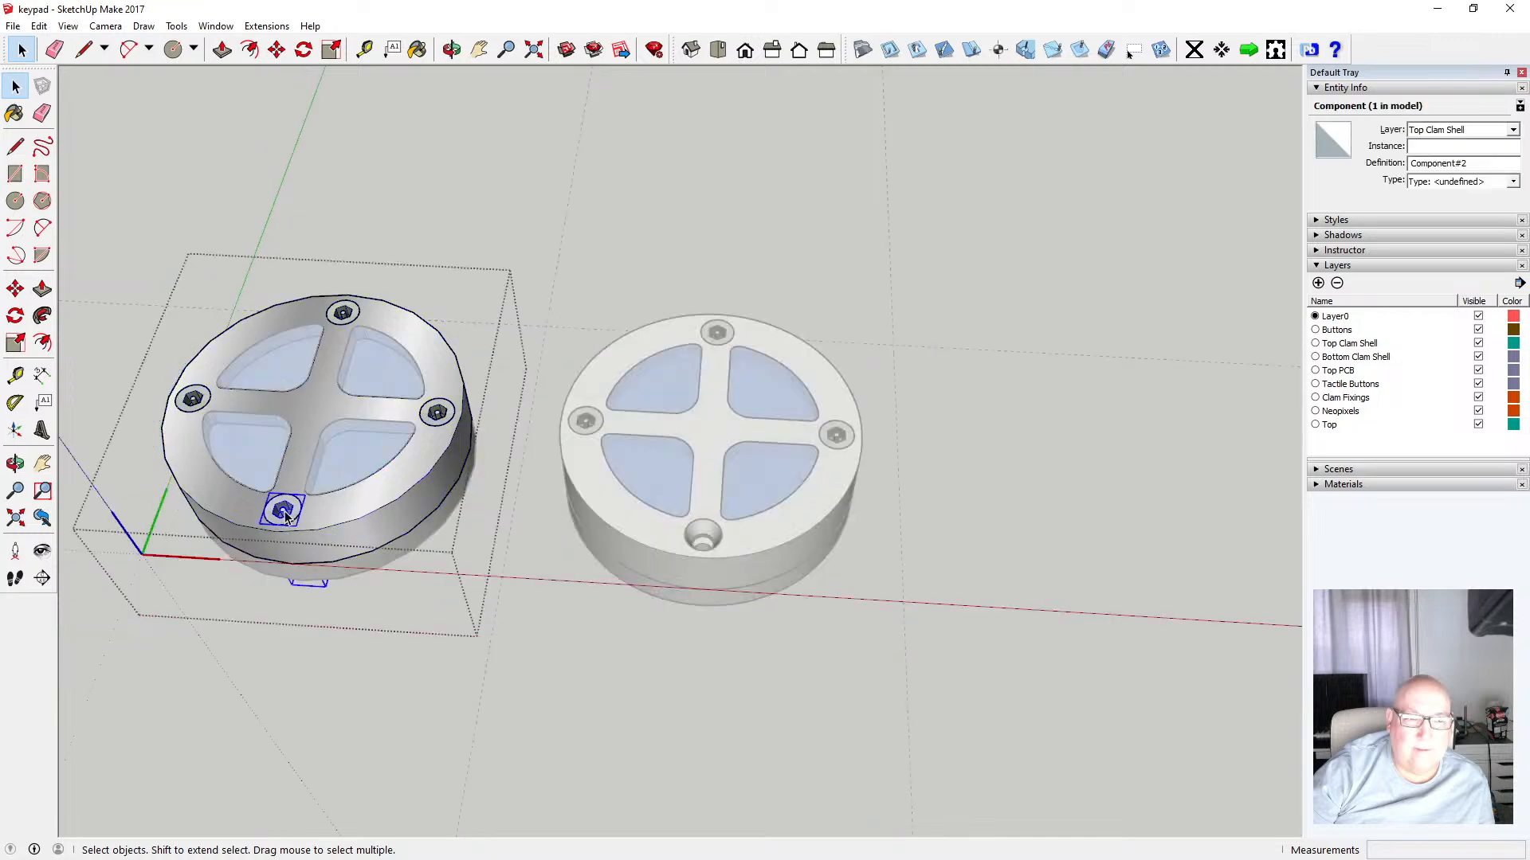
left_click(39, 25)
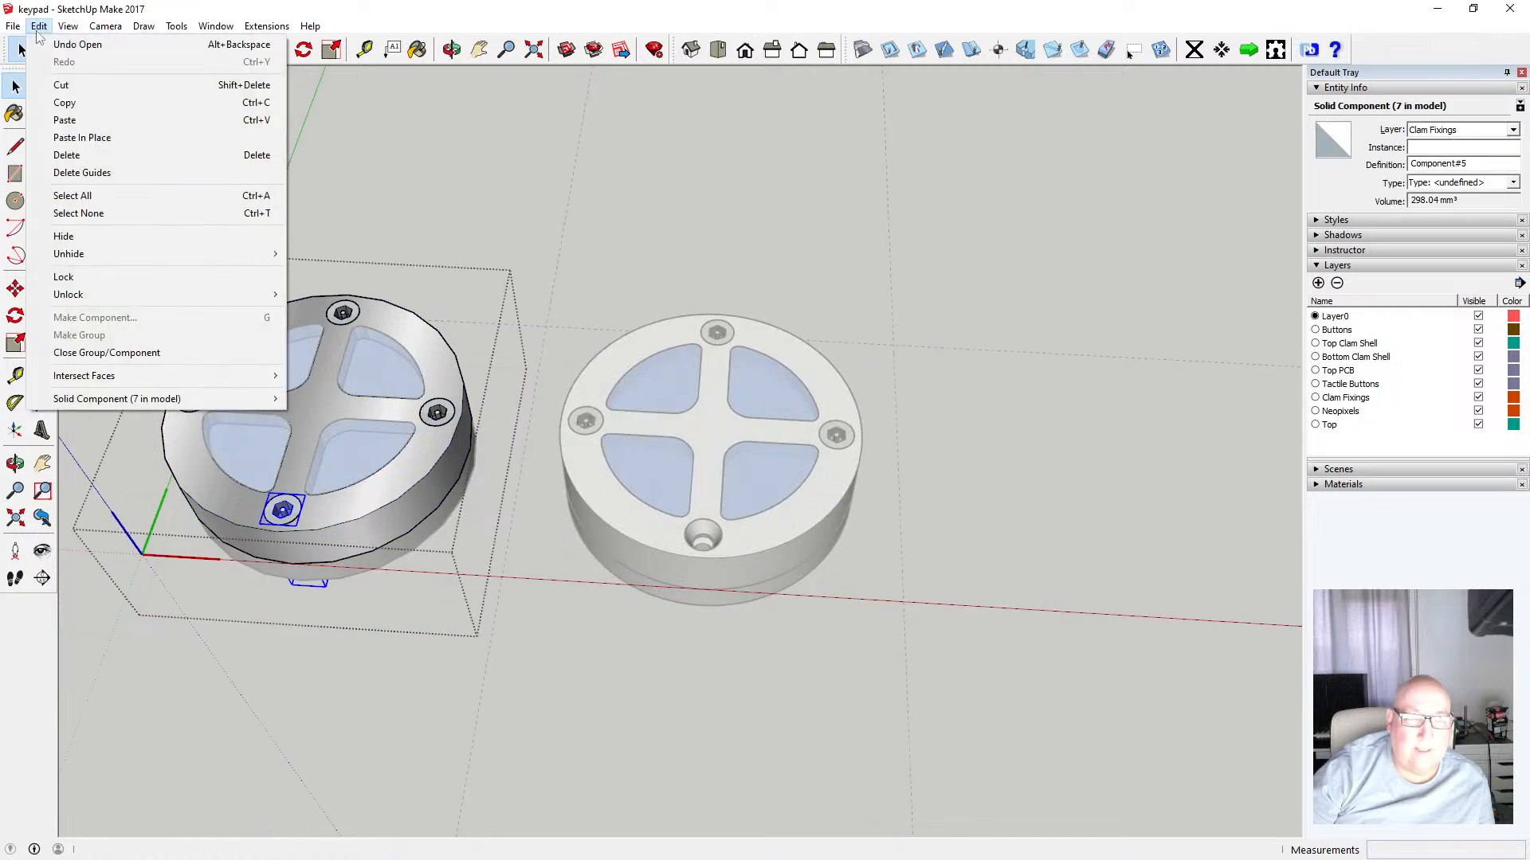
left_click(113, 102)
left_click(113, 140)
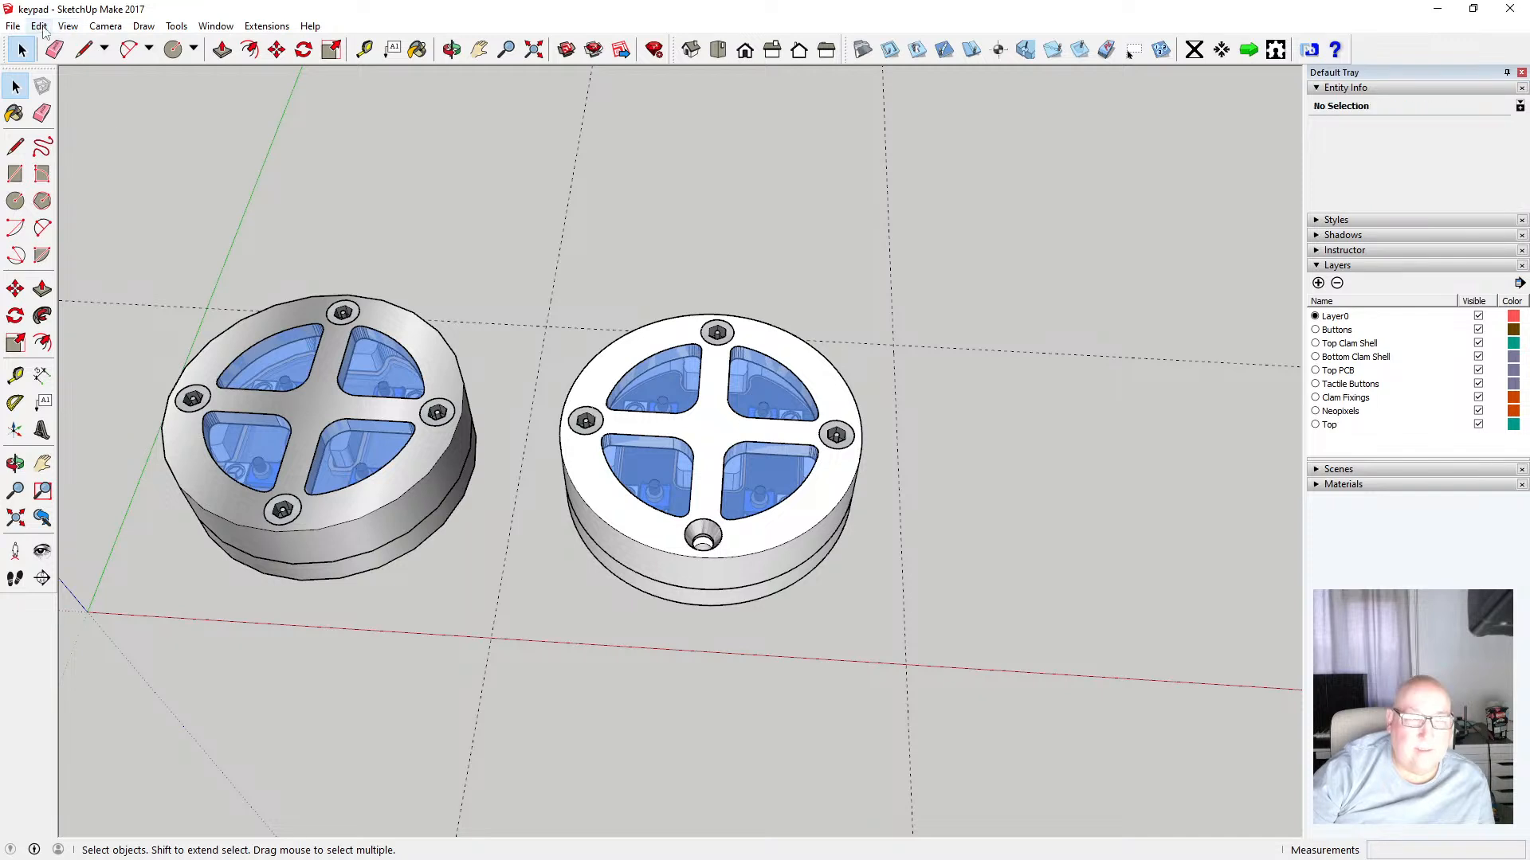
left_click(39, 25)
left_click(100, 139)
Move the pasted bottom screw 80 mm into the right ring's remaining hole
left_click(277, 49)
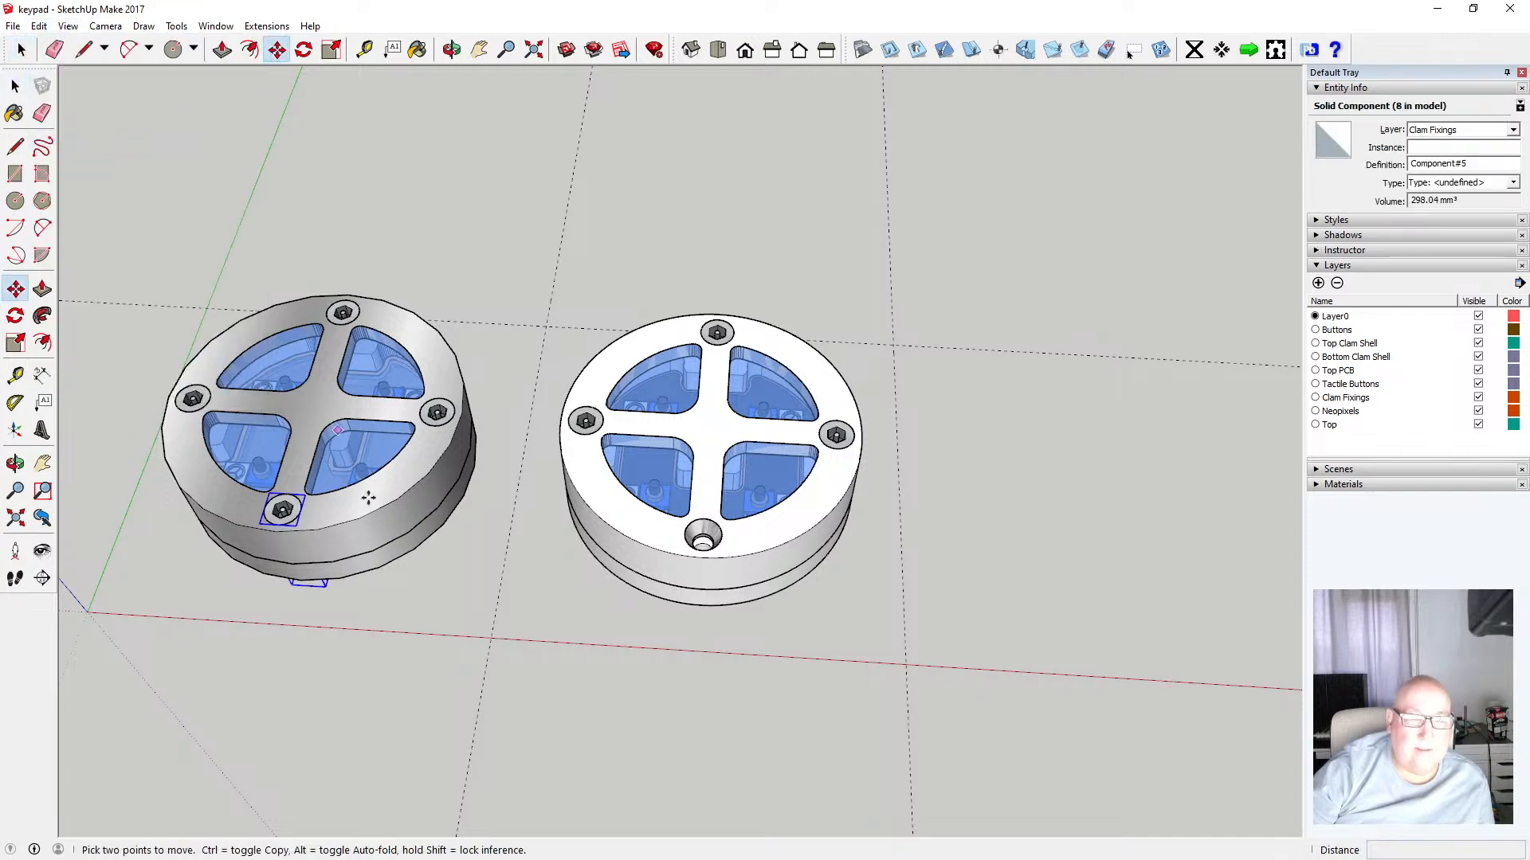
left_click(283, 510)
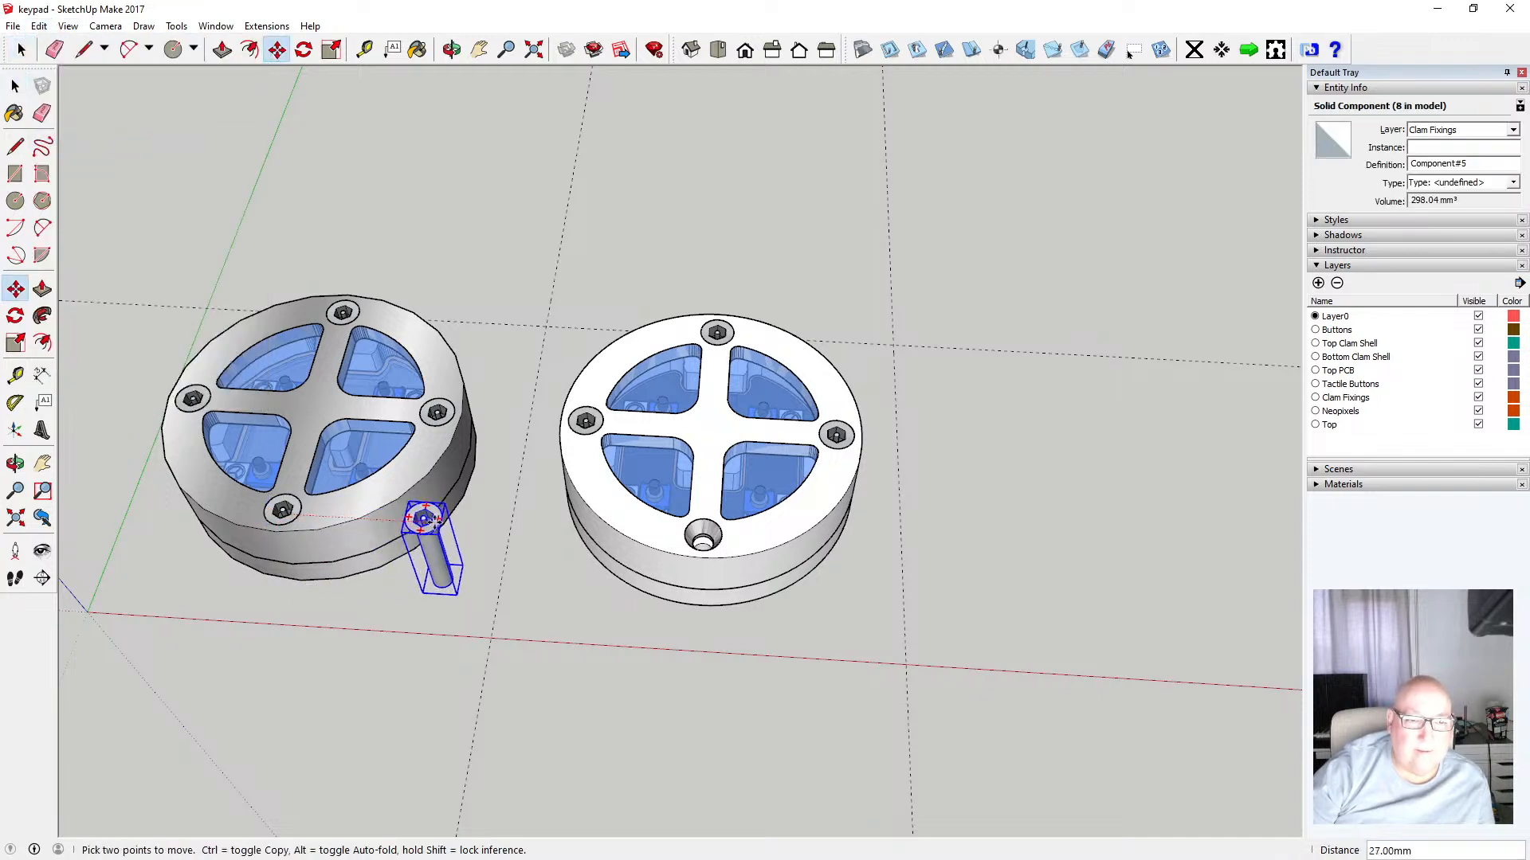
type("80")
key("Return")
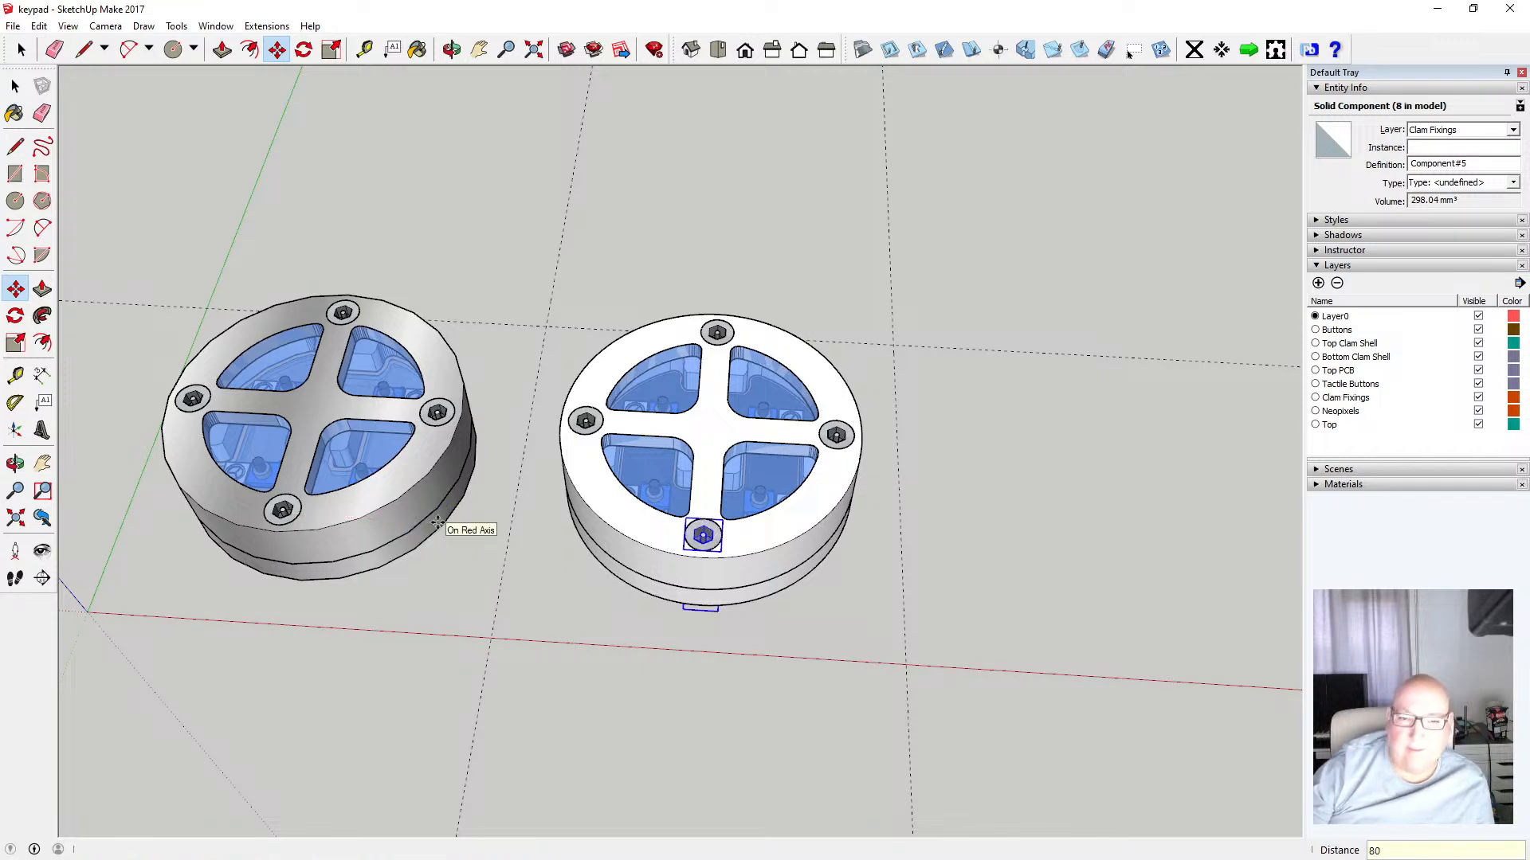
Orbit and zoom around both assemblies to inspect the fitted screws
key("space")
left_click(245, 176)
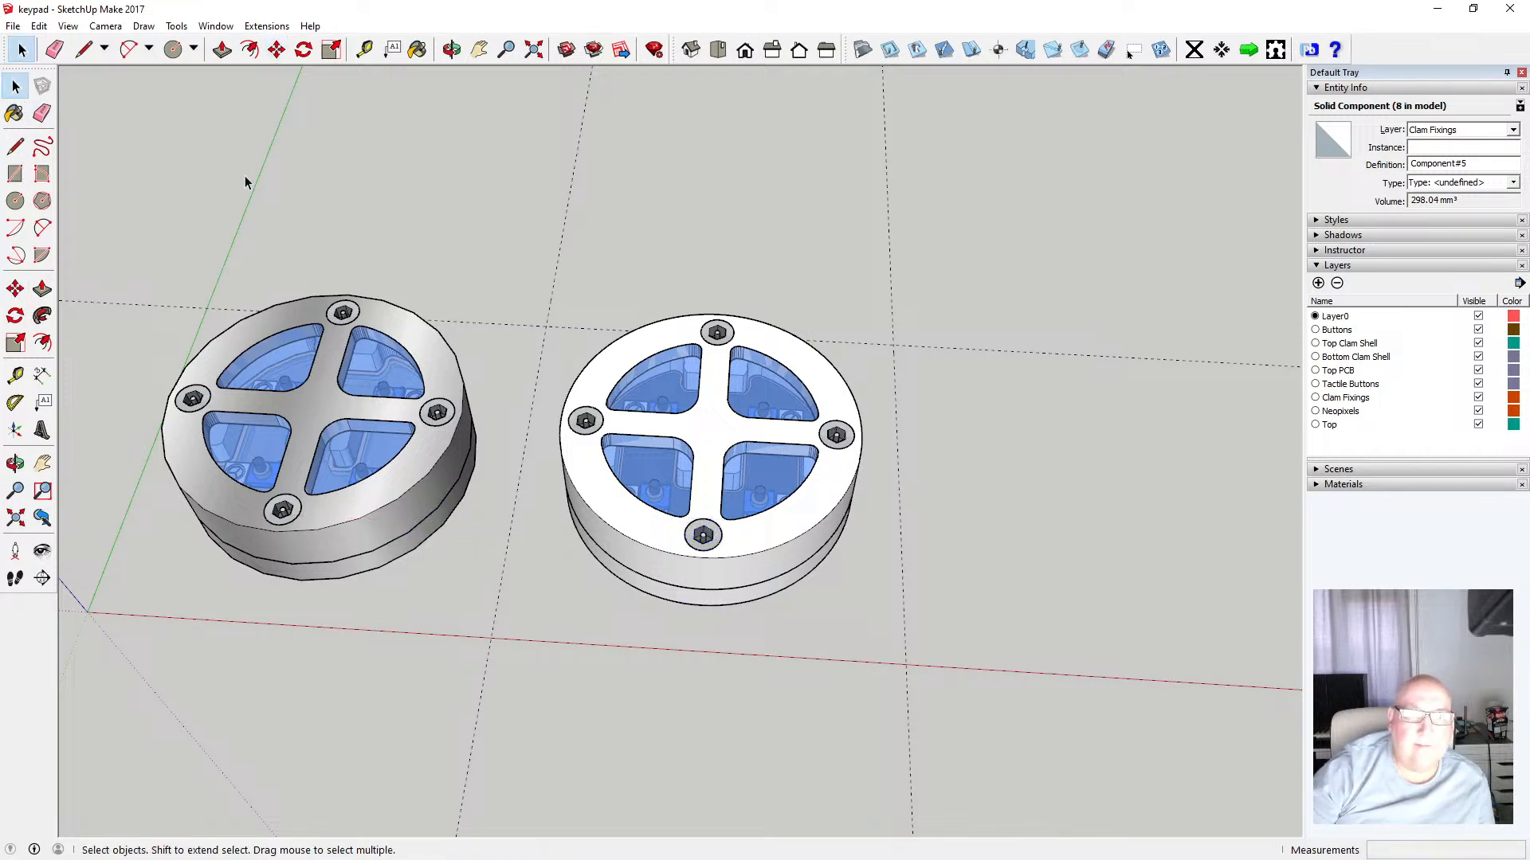
key("o")
left_click_drag(591, 278, 608, 623)
scroll(847, 577, "down", 3)
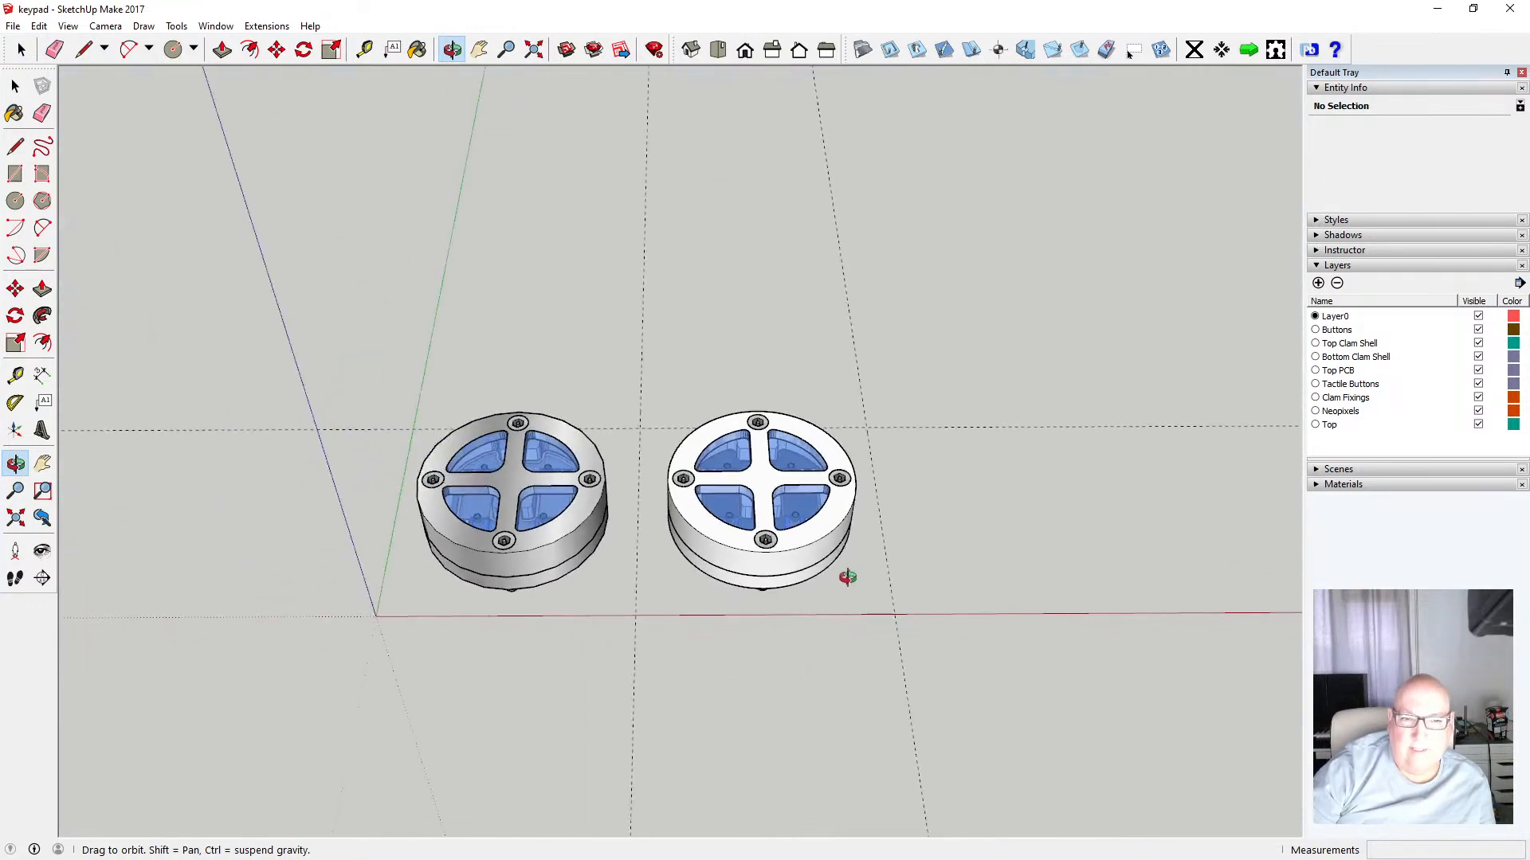
left_click_drag(547, 516, 512, 603)
left_click_drag(649, 495, 548, 394)
scroll(793, 533, "up", 5)
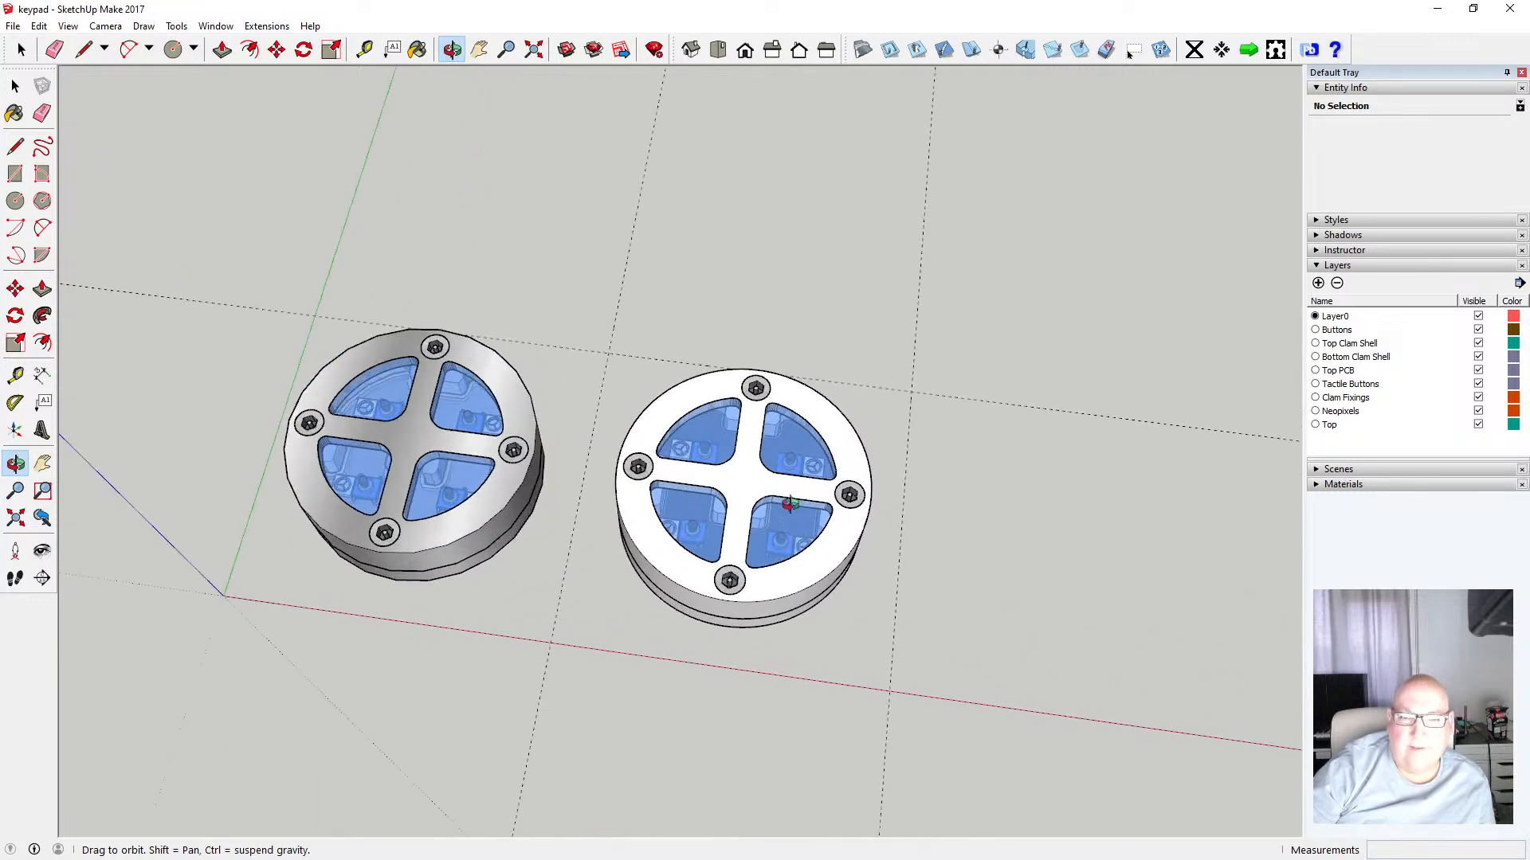
left_click_drag(750, 350, 685, 583)
Switch to the Top view and toggle the Section Planes display
left_click(722, 54)
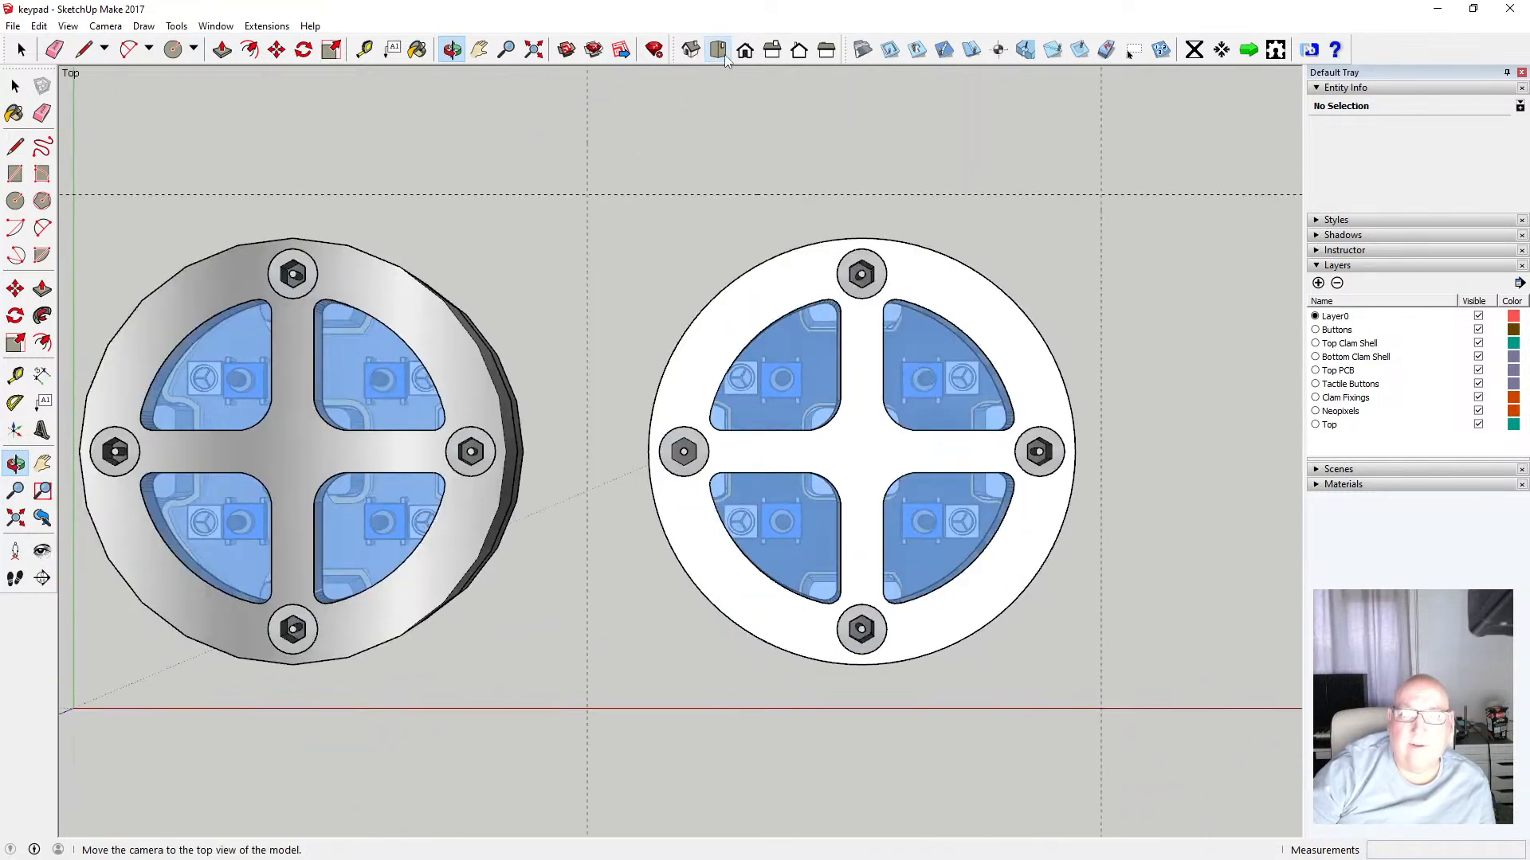
left_click(63, 27)
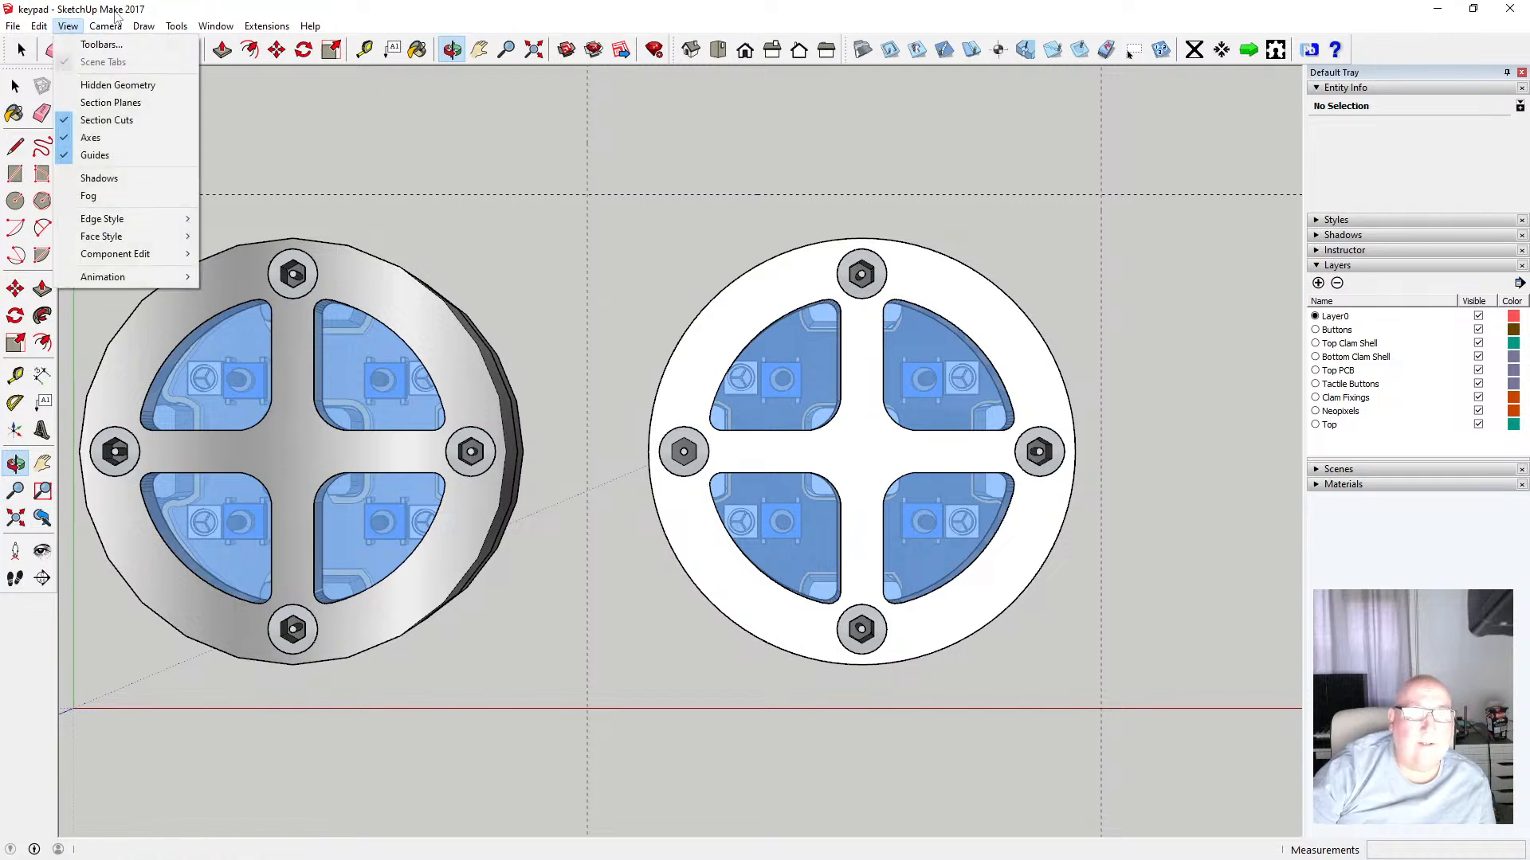
mouse_move(105, 28)
left_click(149, 102)
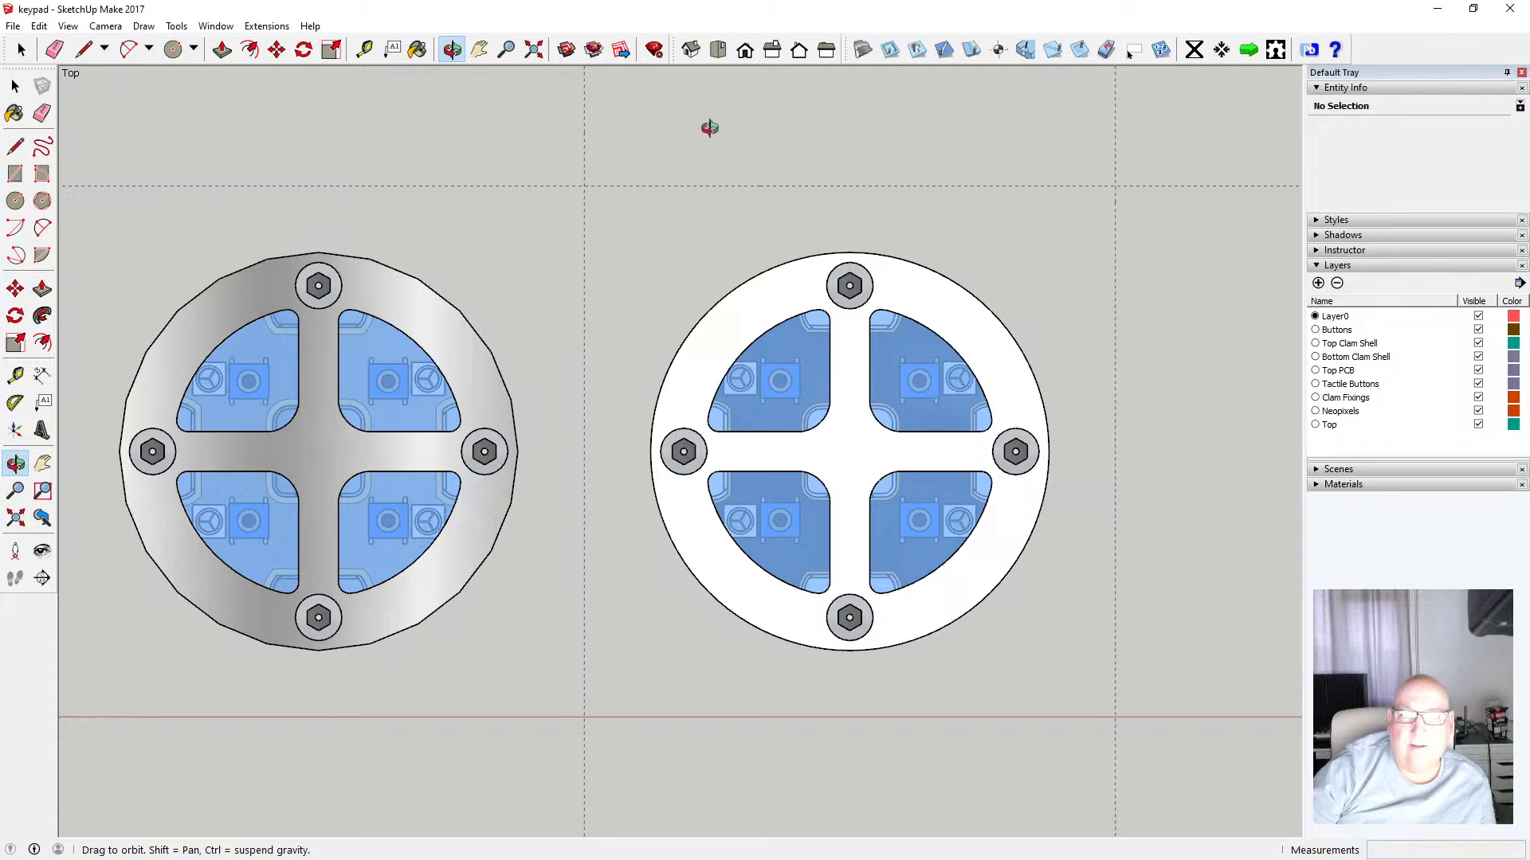
Set the face style to X-ray and view both assemblies from the Right and Back
left_click(68, 26)
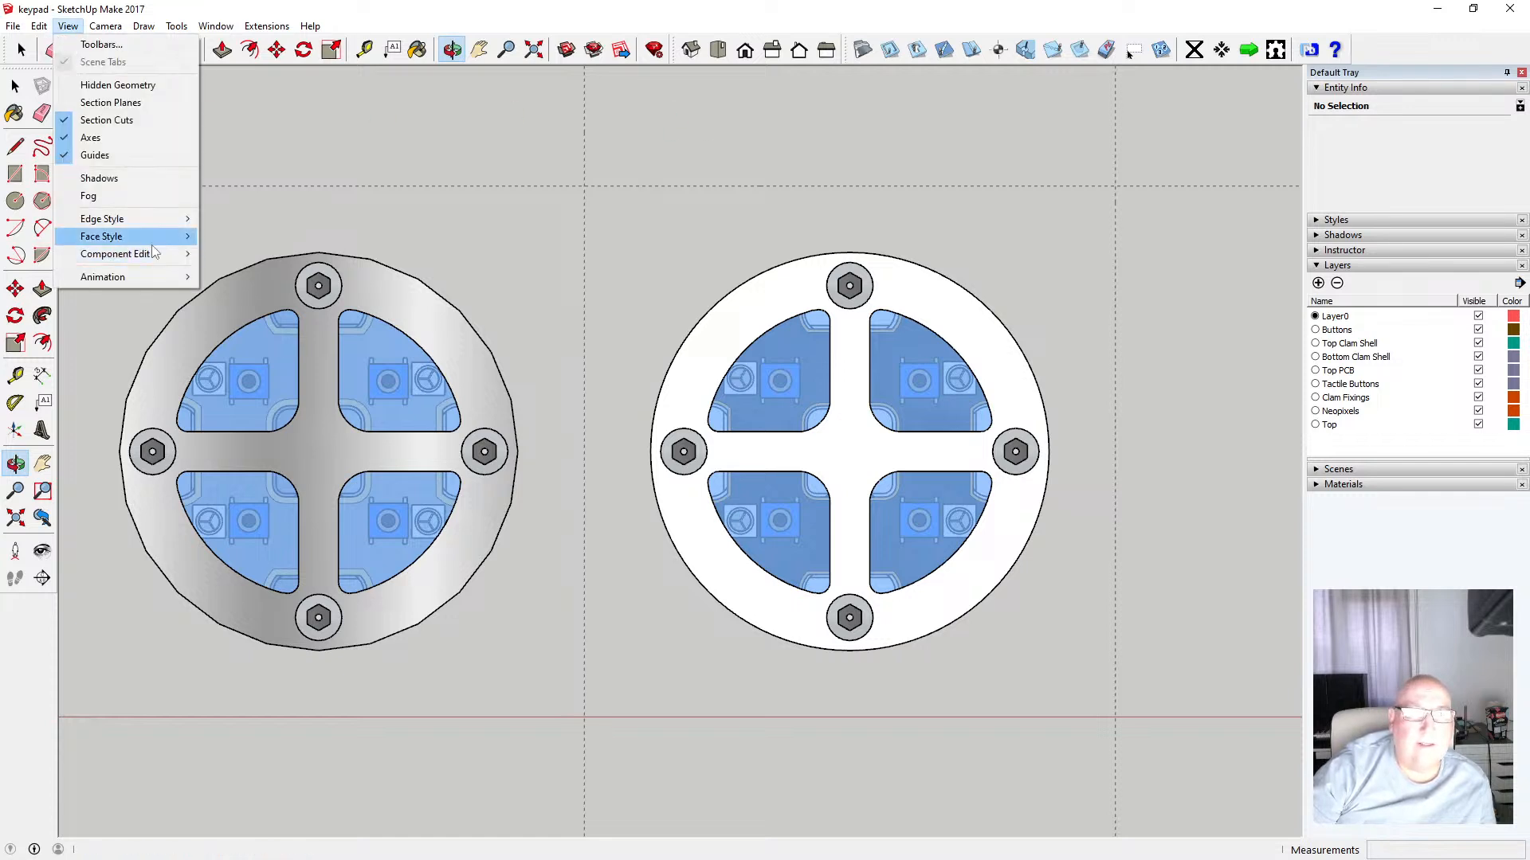
mouse_move(182, 241)
left_click(266, 240)
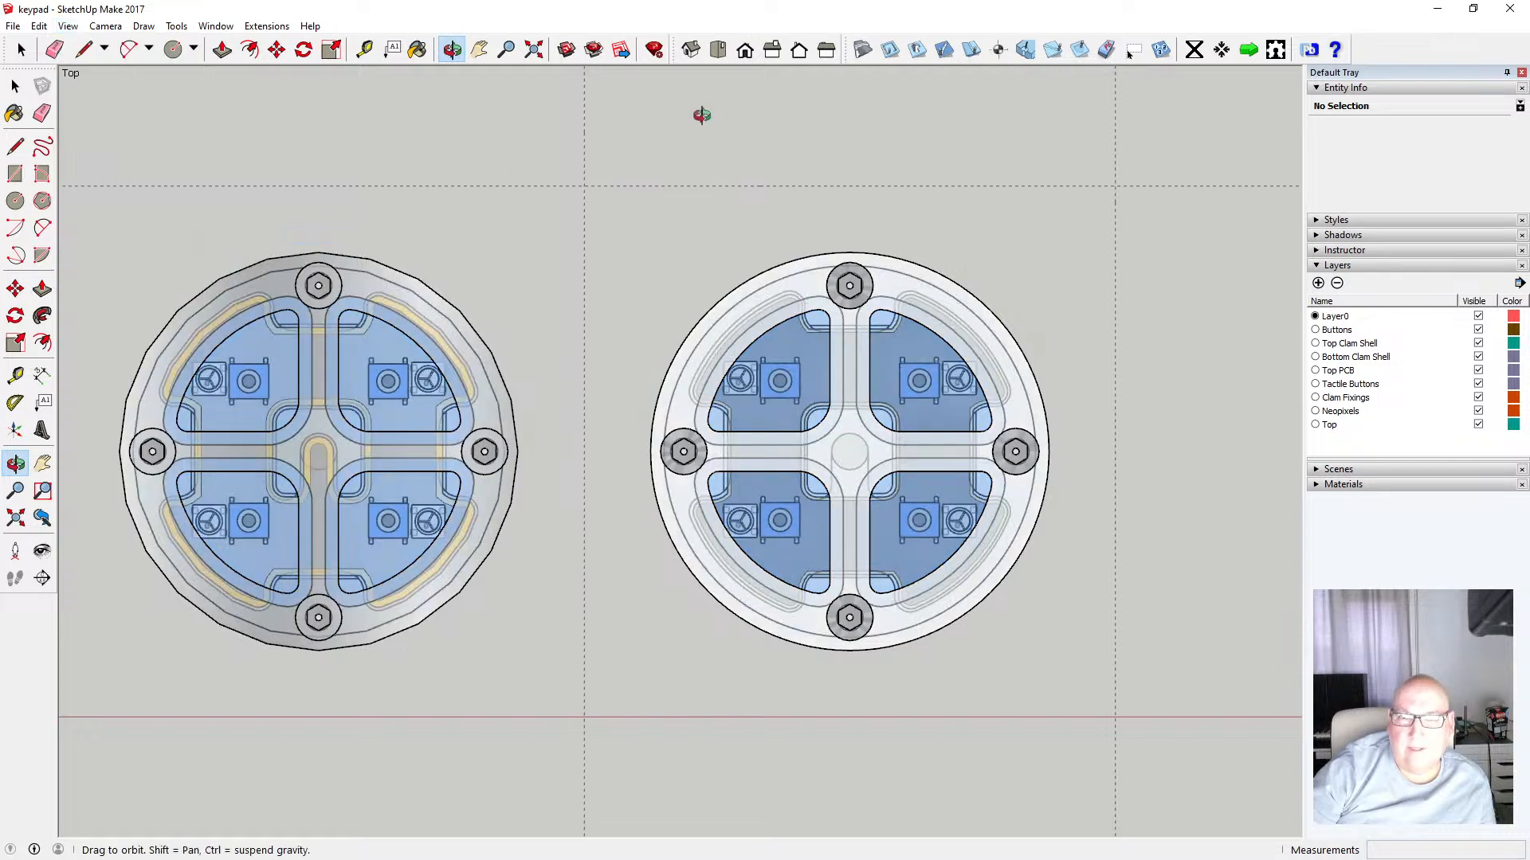
left_click(774, 51)
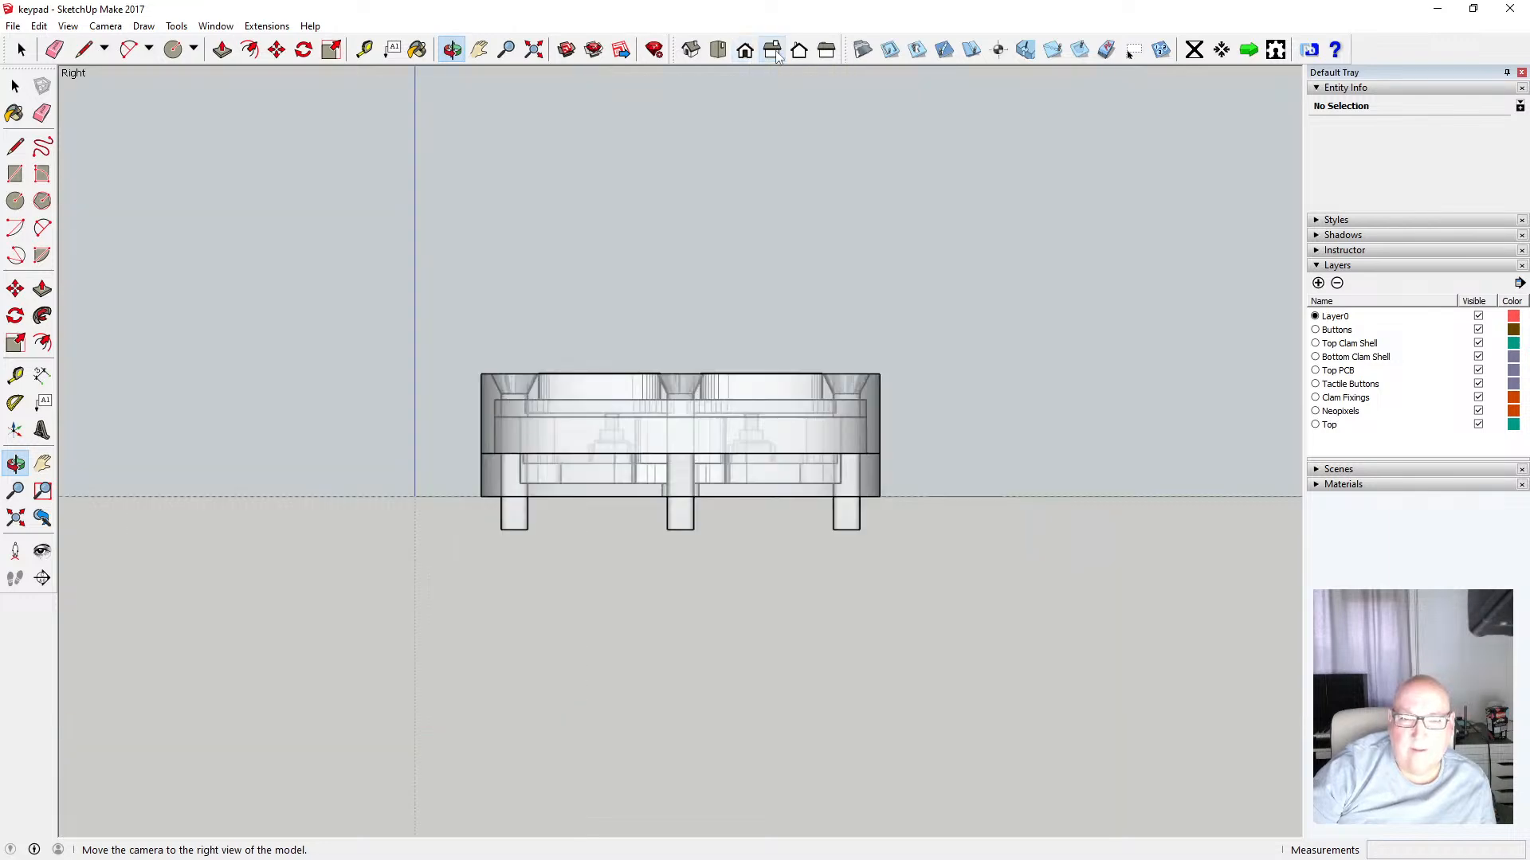
left_click(800, 51)
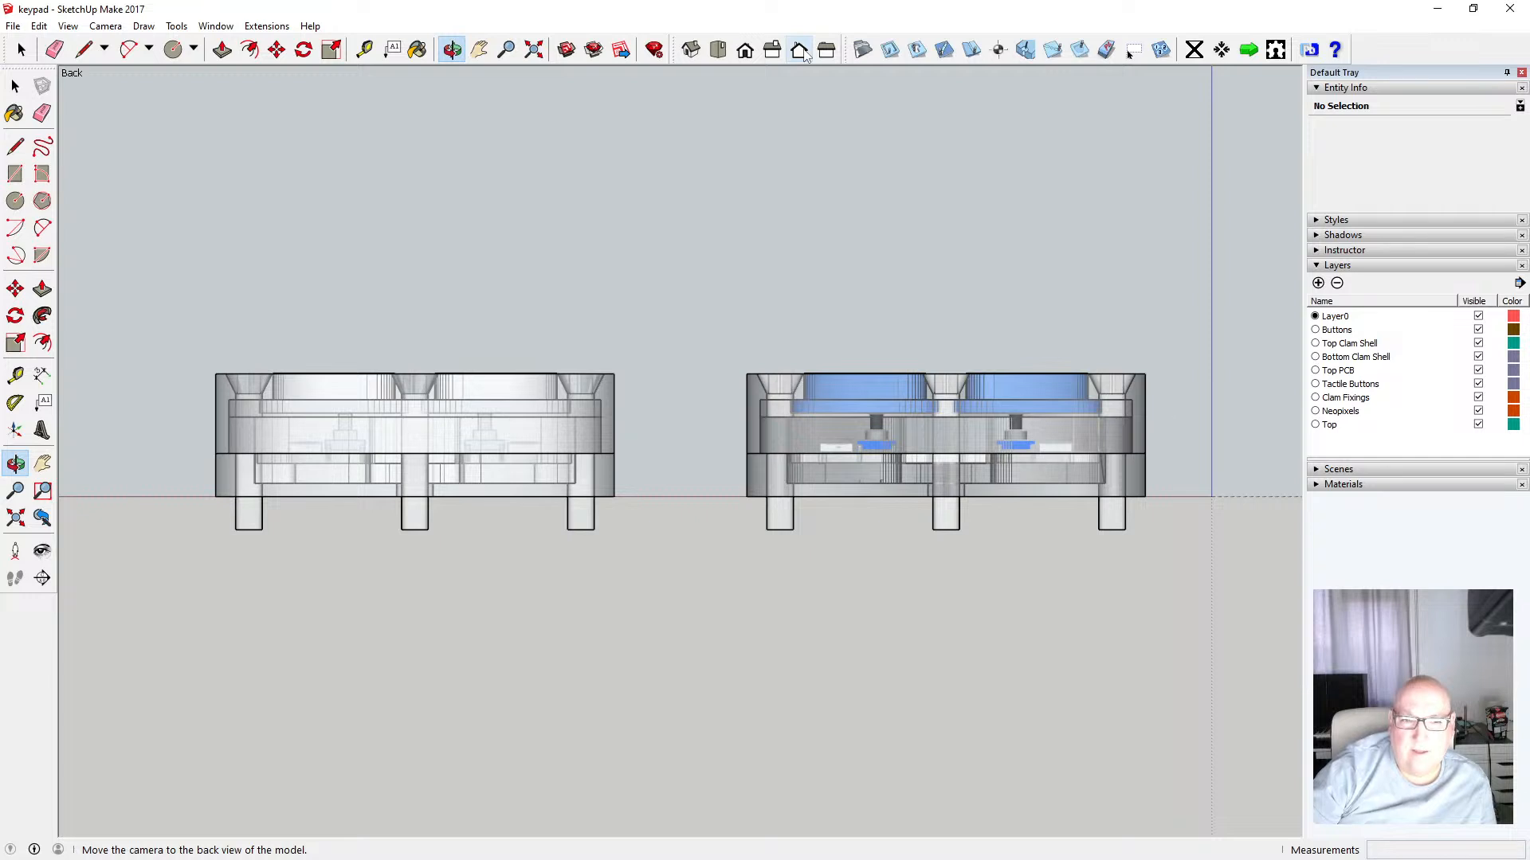
View the two assemblies from the Left, Right and Top standard views
left_click(827, 51)
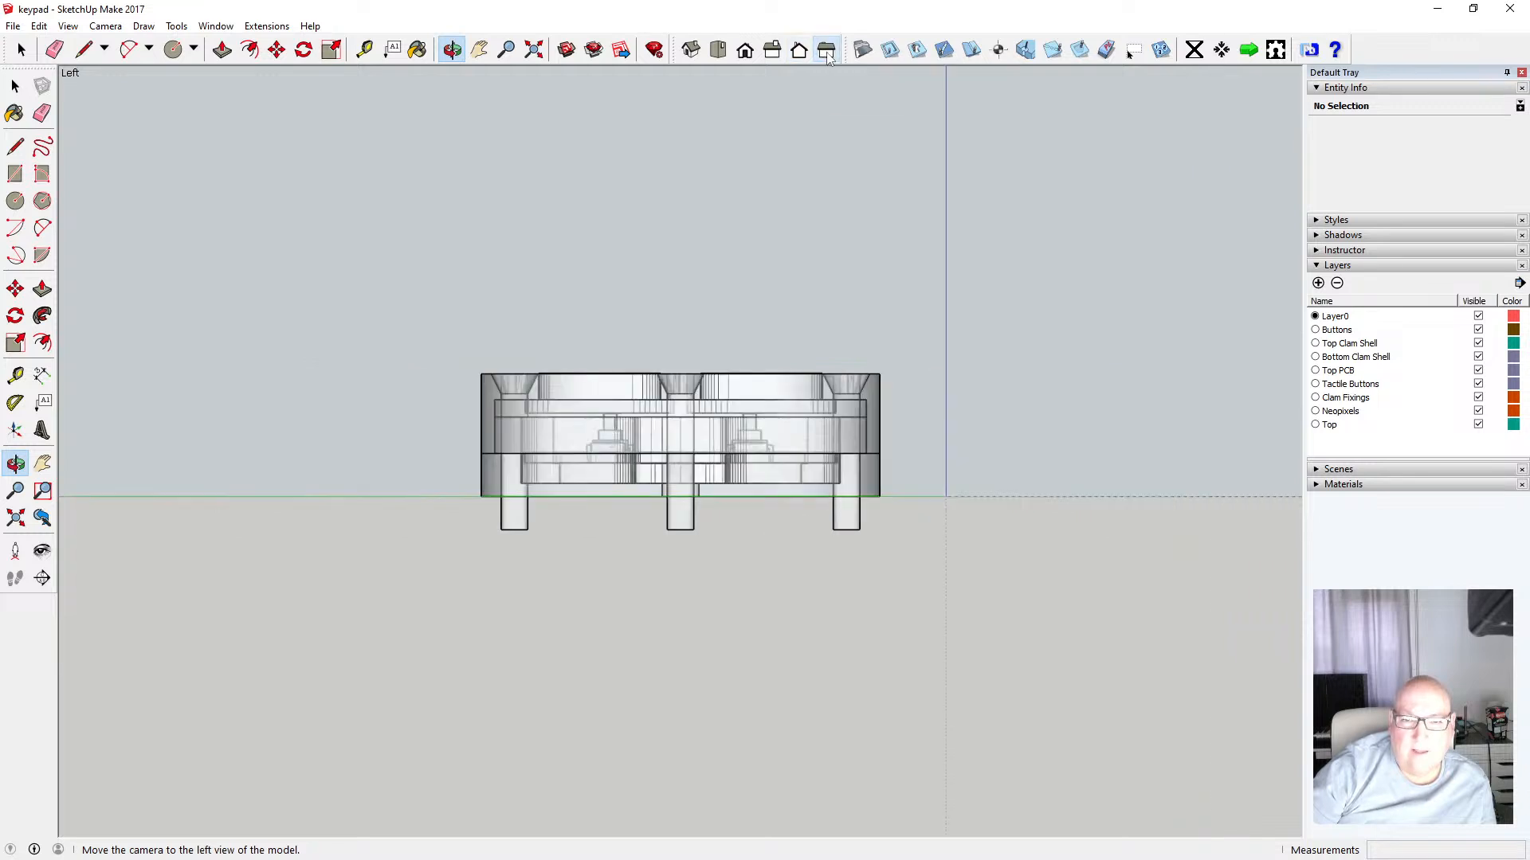
left_click(772, 51)
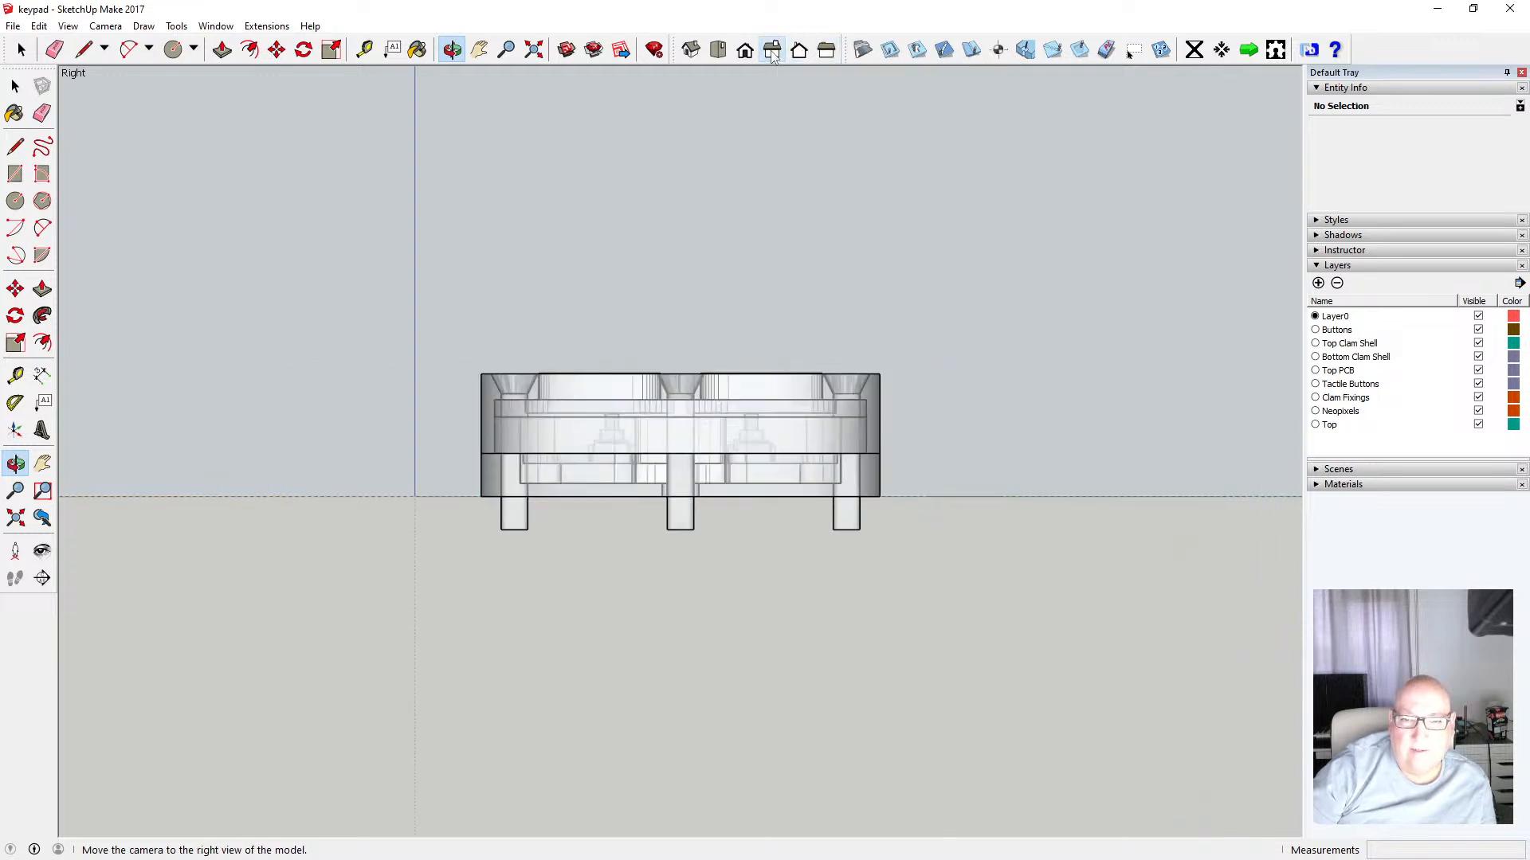
left_click(745, 51)
left_click(717, 50)
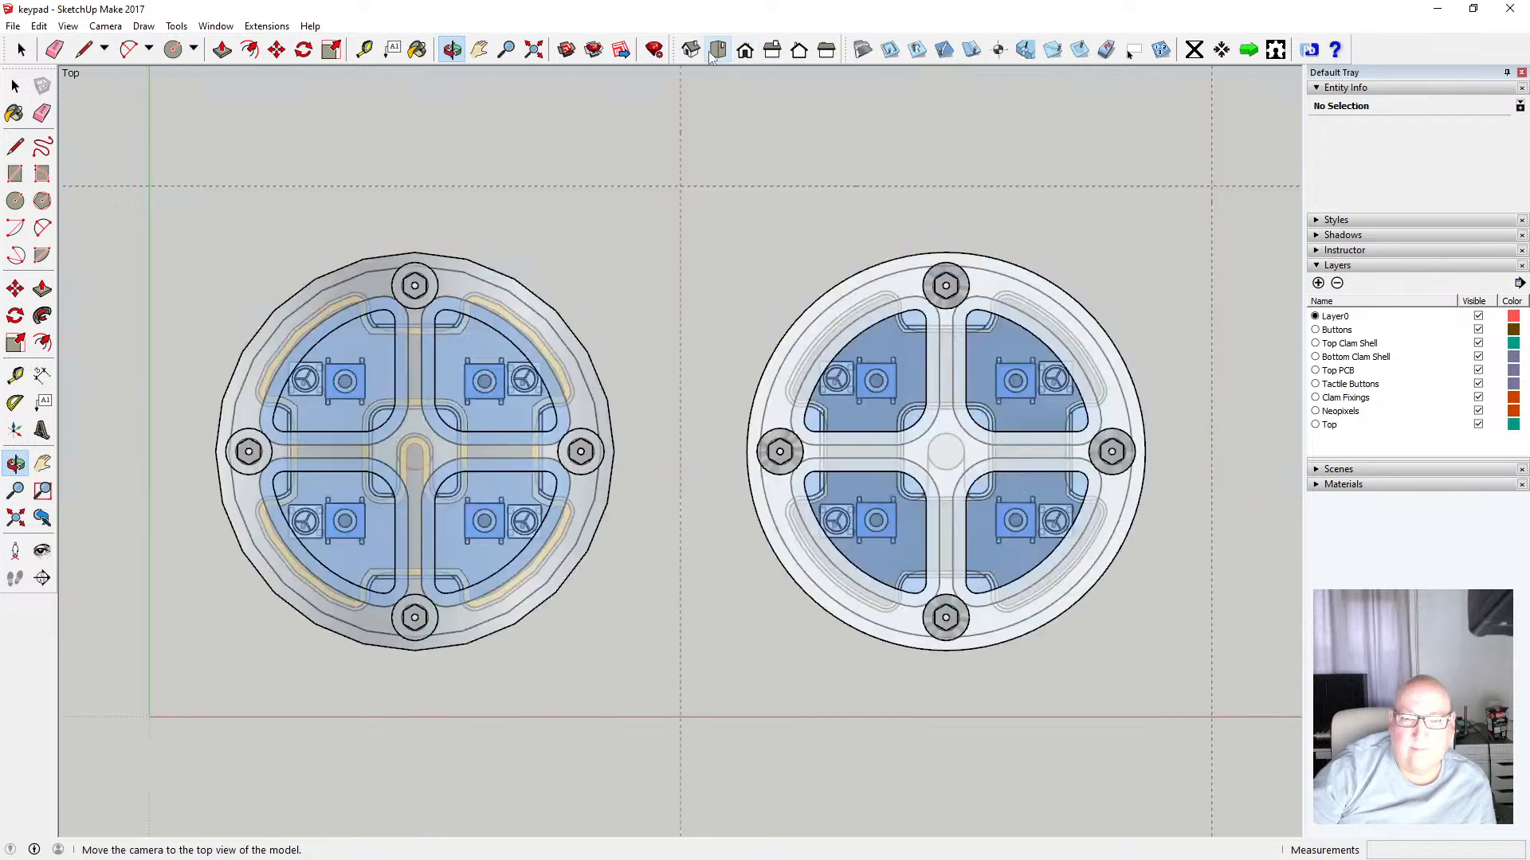
Turn off the X-ray face style and switch the camera back to Perspective
left_click(68, 25)
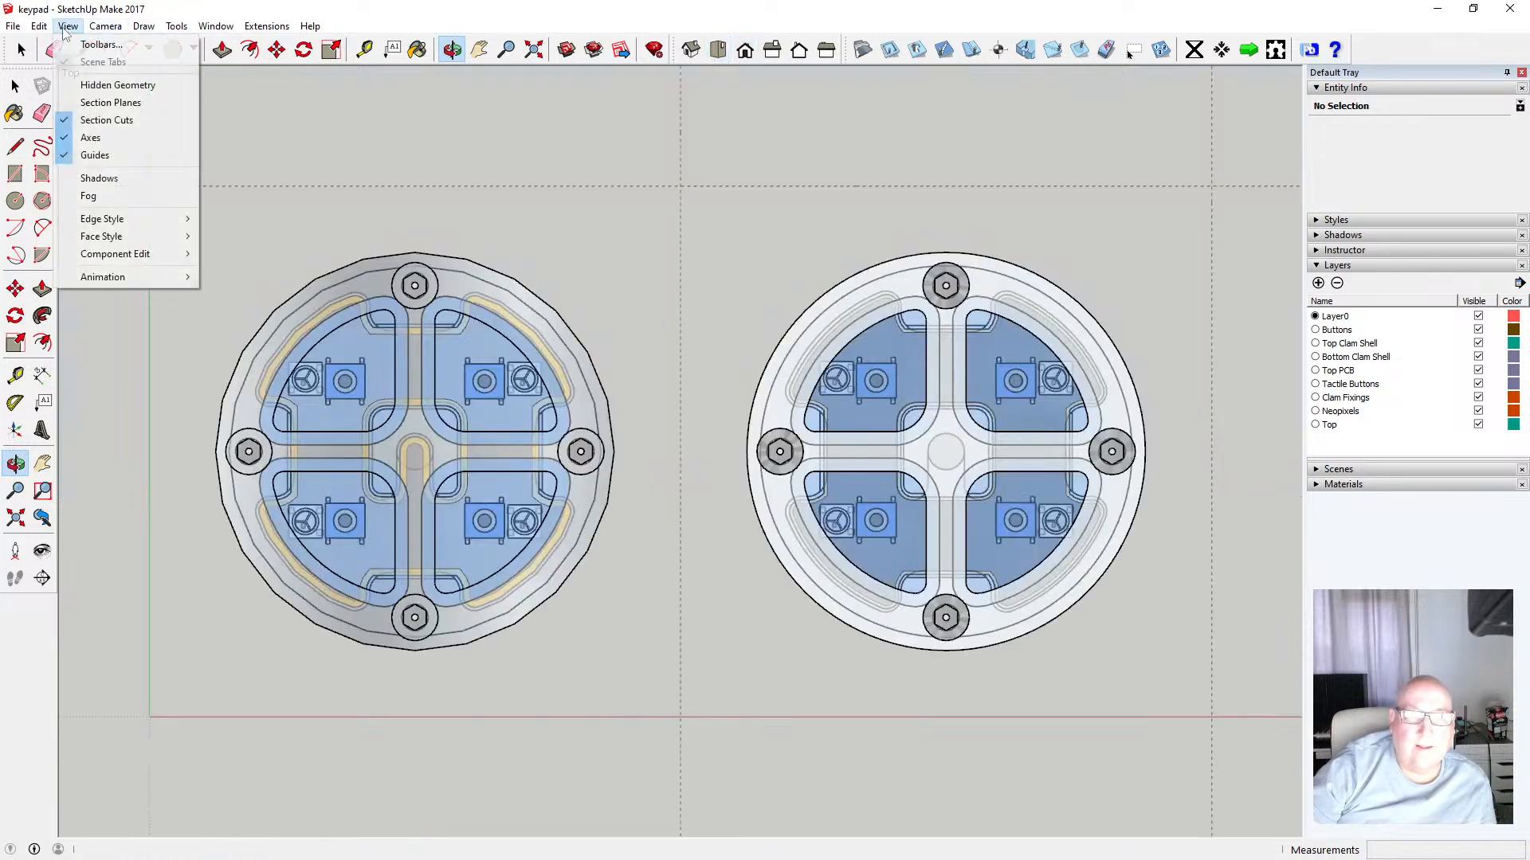
mouse_move(101, 236)
left_click(239, 236)
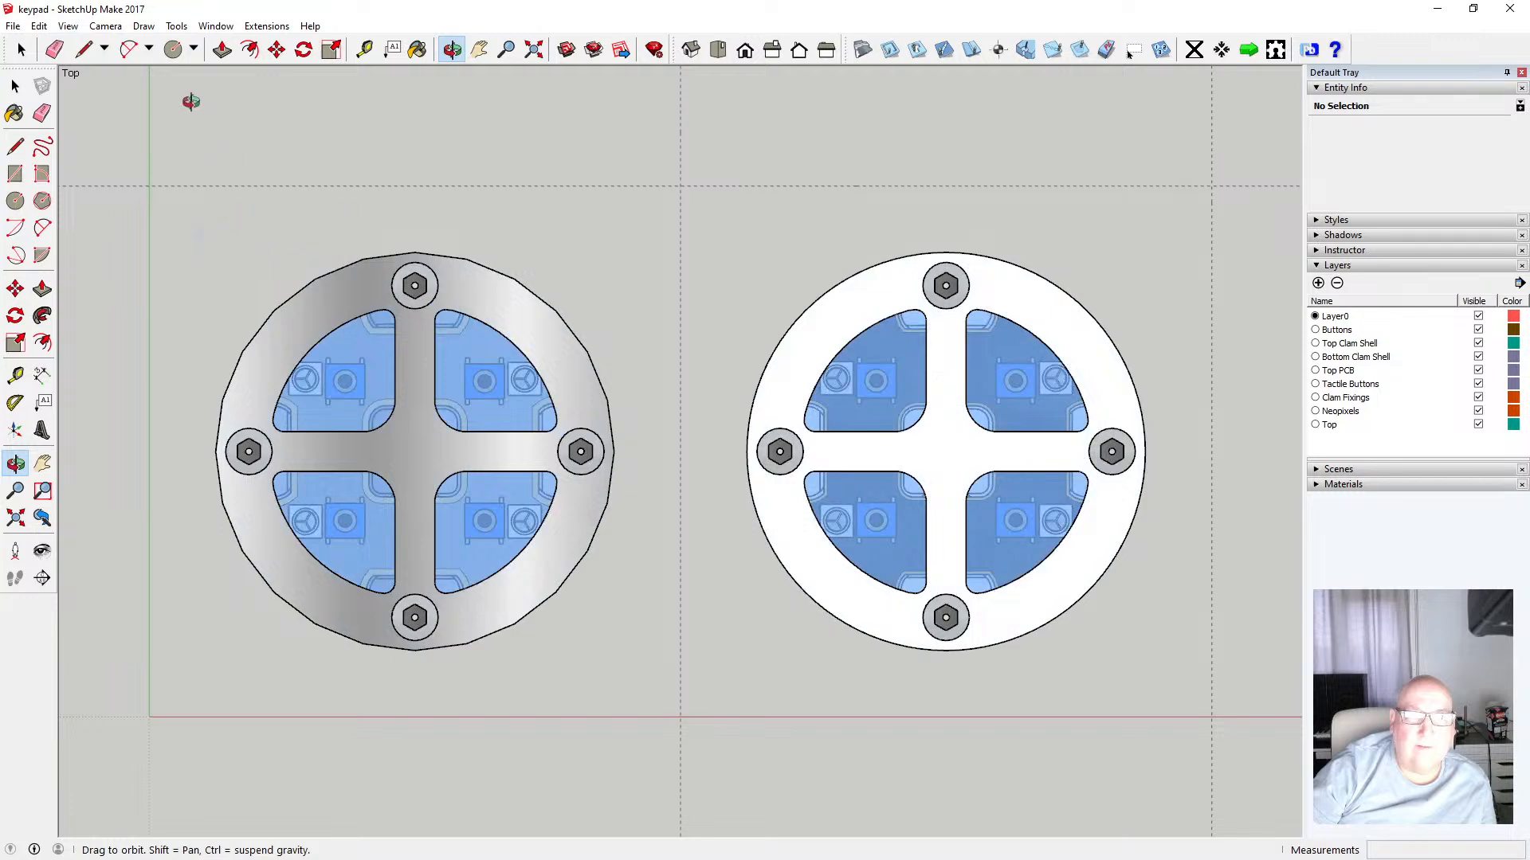
left_click(106, 26)
left_click(135, 119)
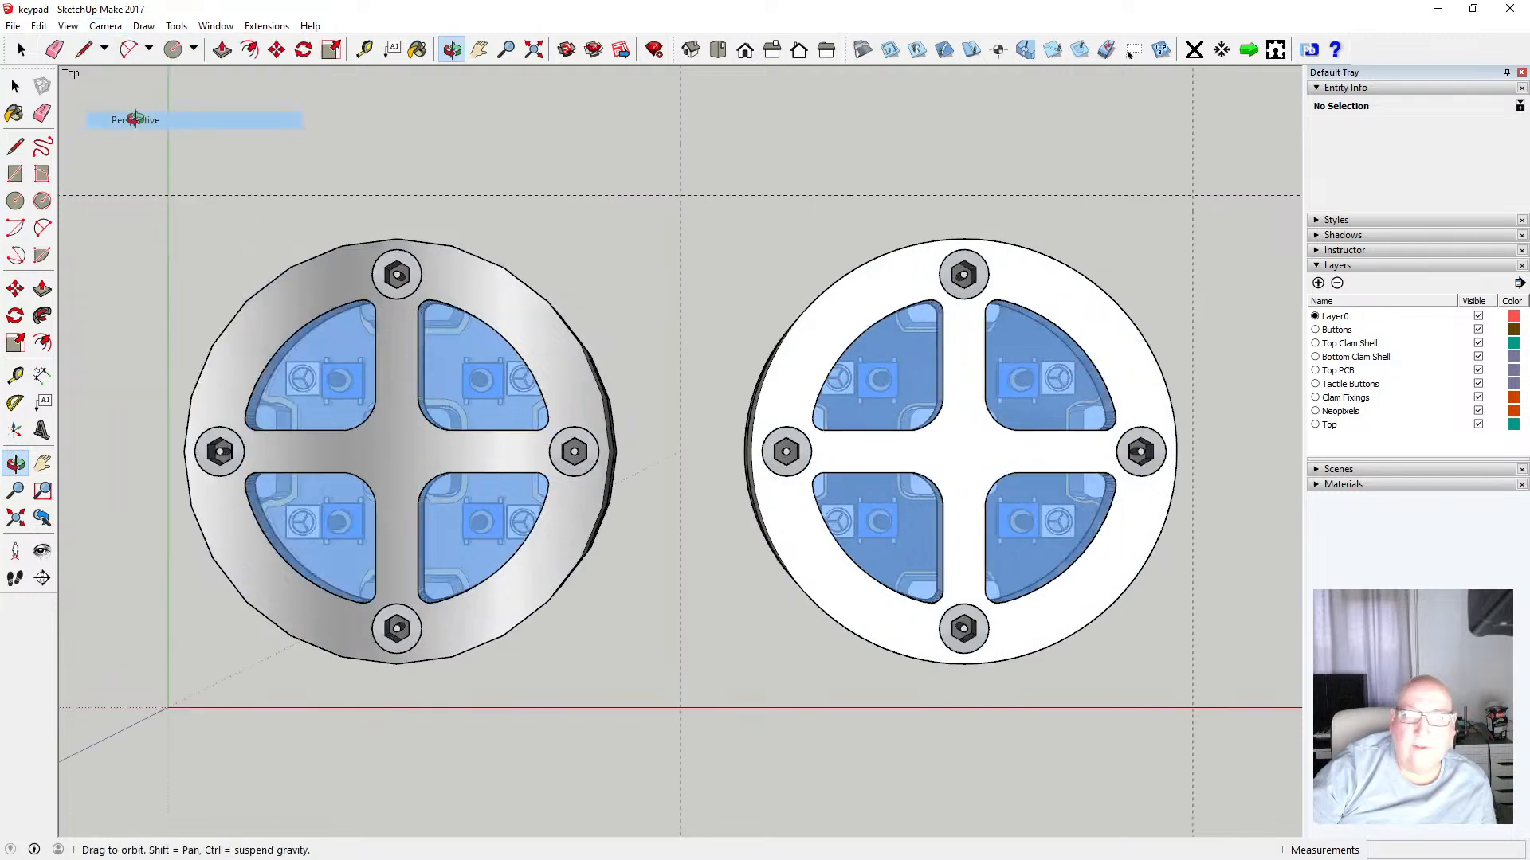
Orbit and zoom around both assemblies, toggling the Top Clam Shell layer's visibility off and on
left_click(691, 49)
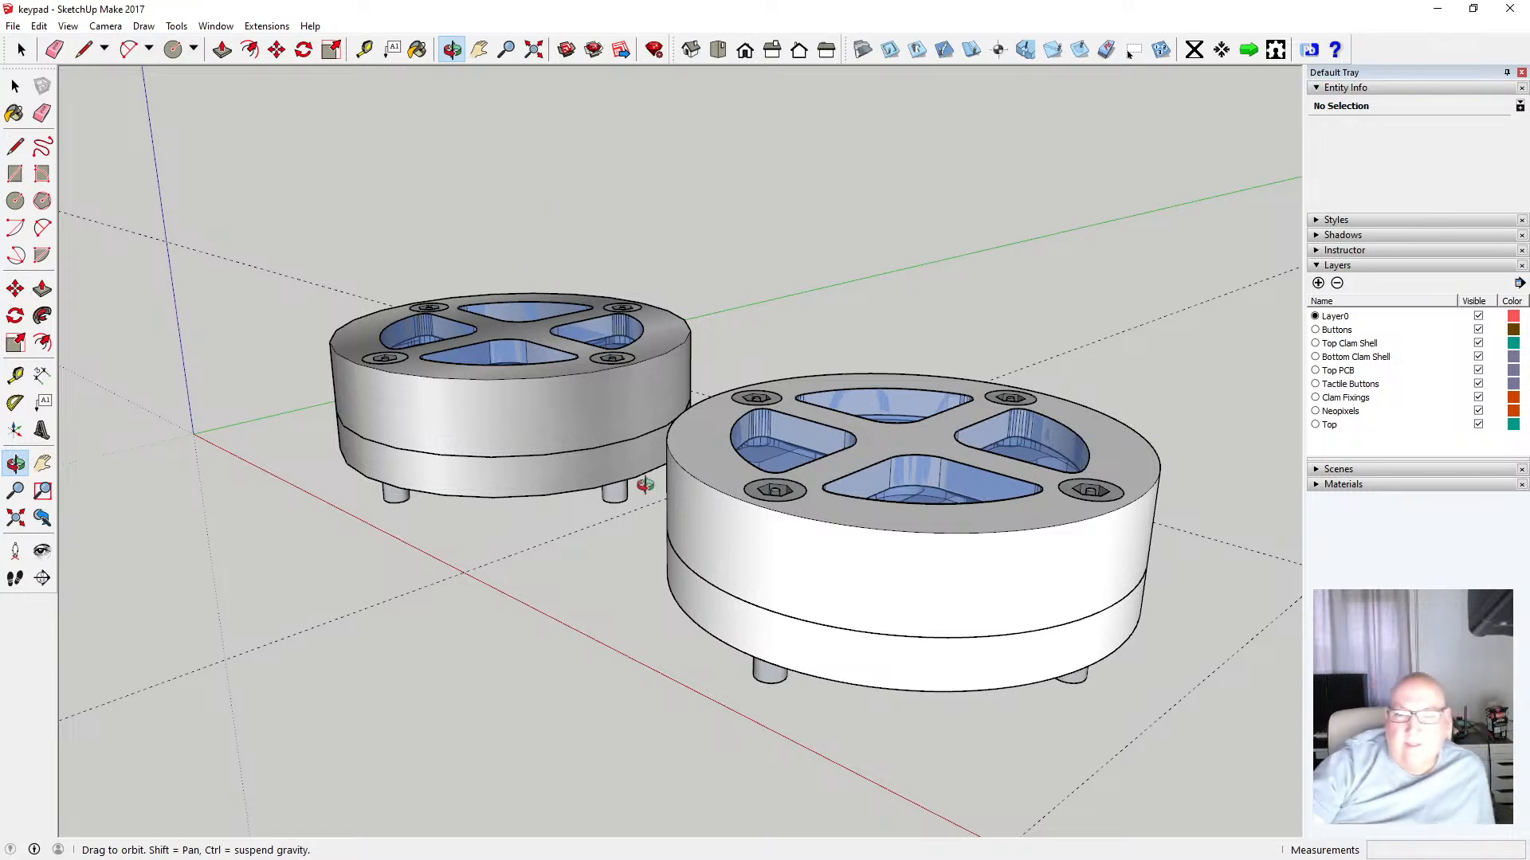
left_click_drag(547, 292, 820, 536)
scroll(869, 437, "up", 5)
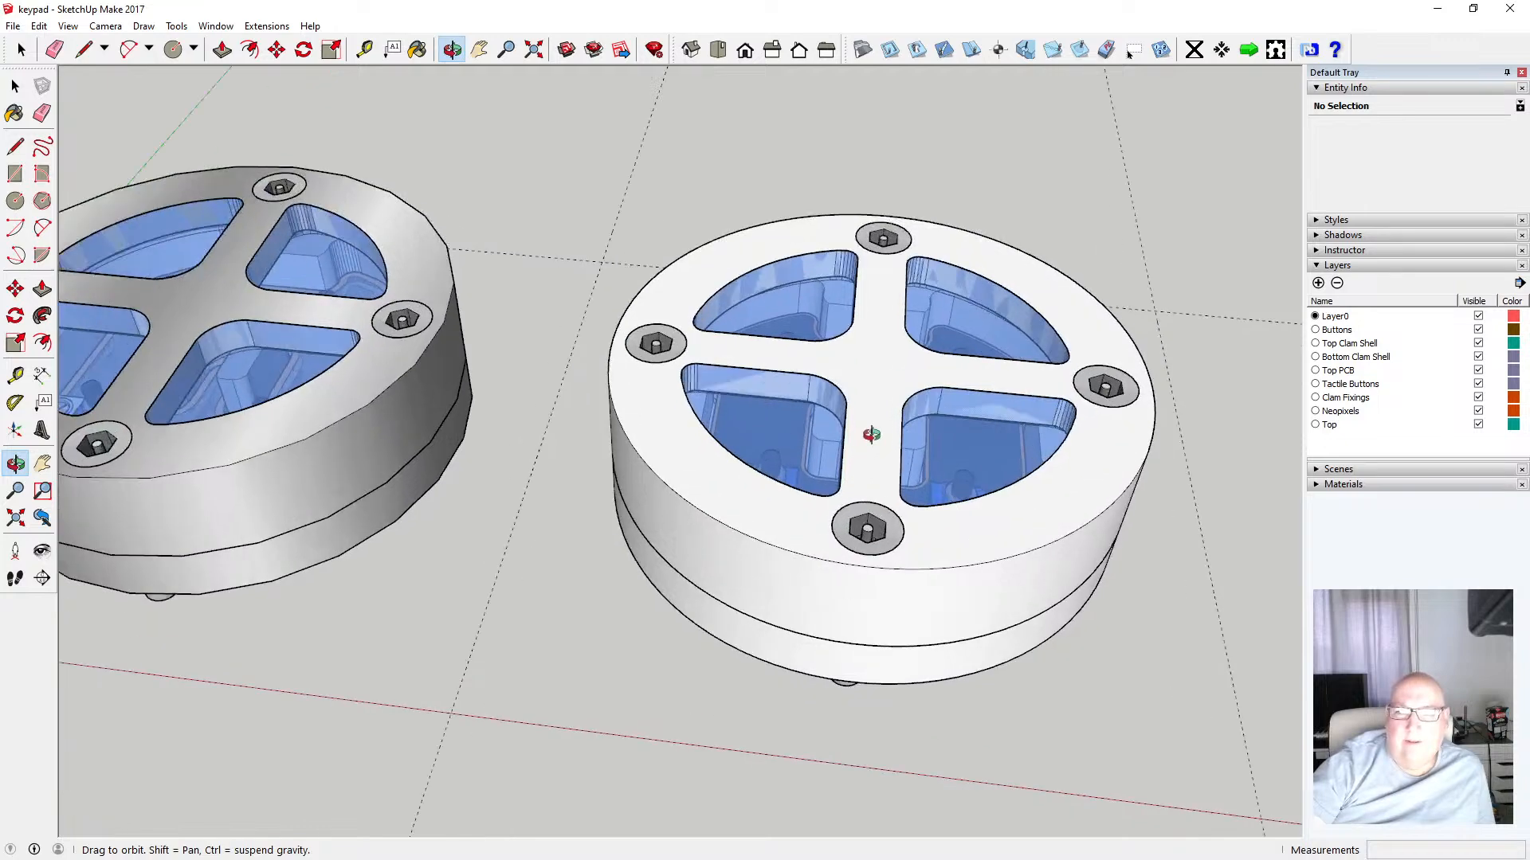
left_click_drag(869, 437, 831, 444)
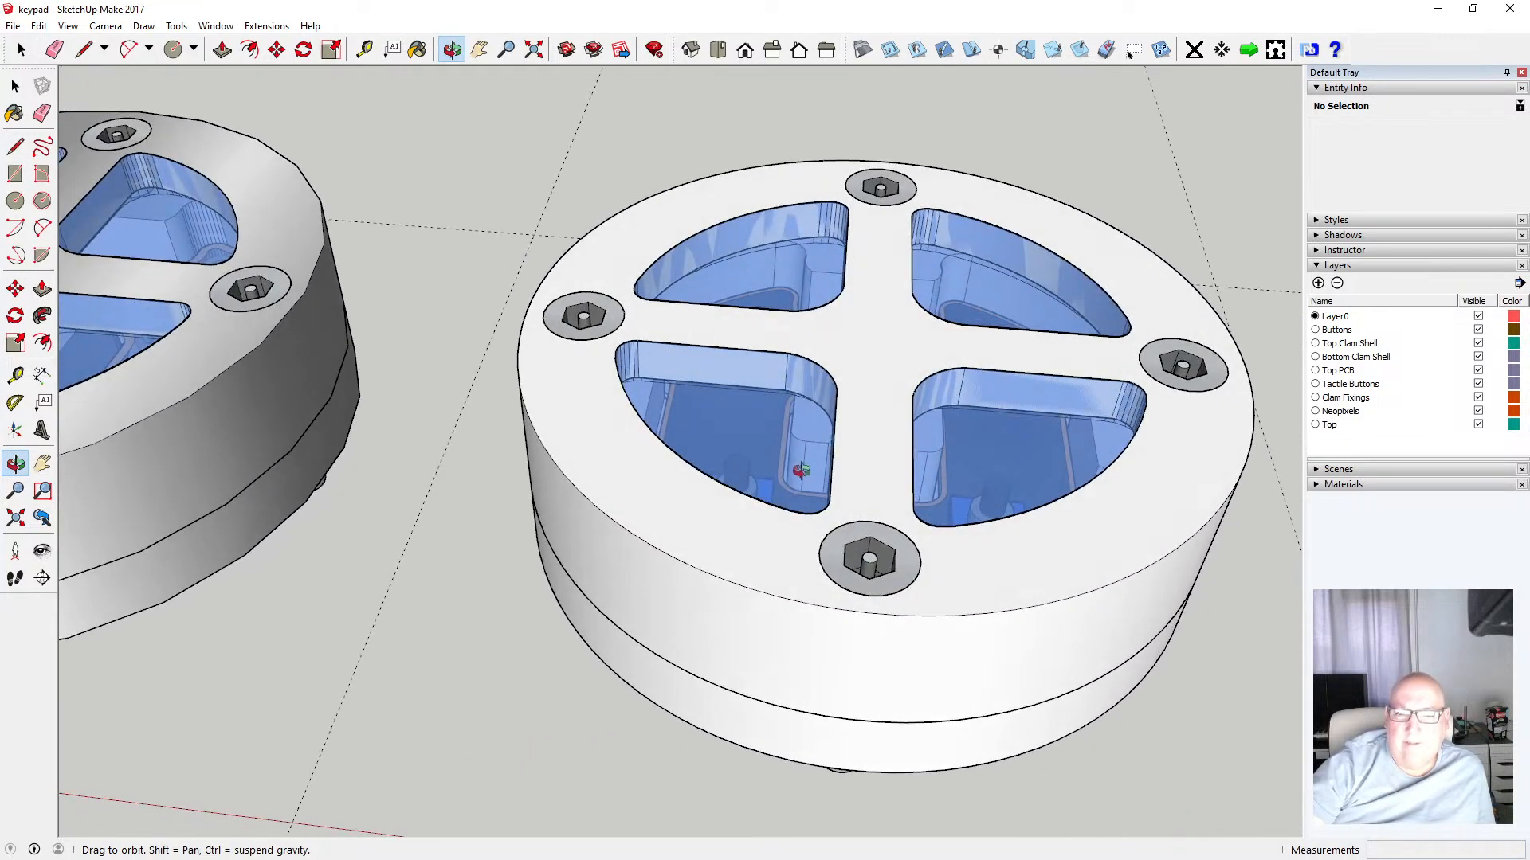
scroll(801, 471, "down", 4)
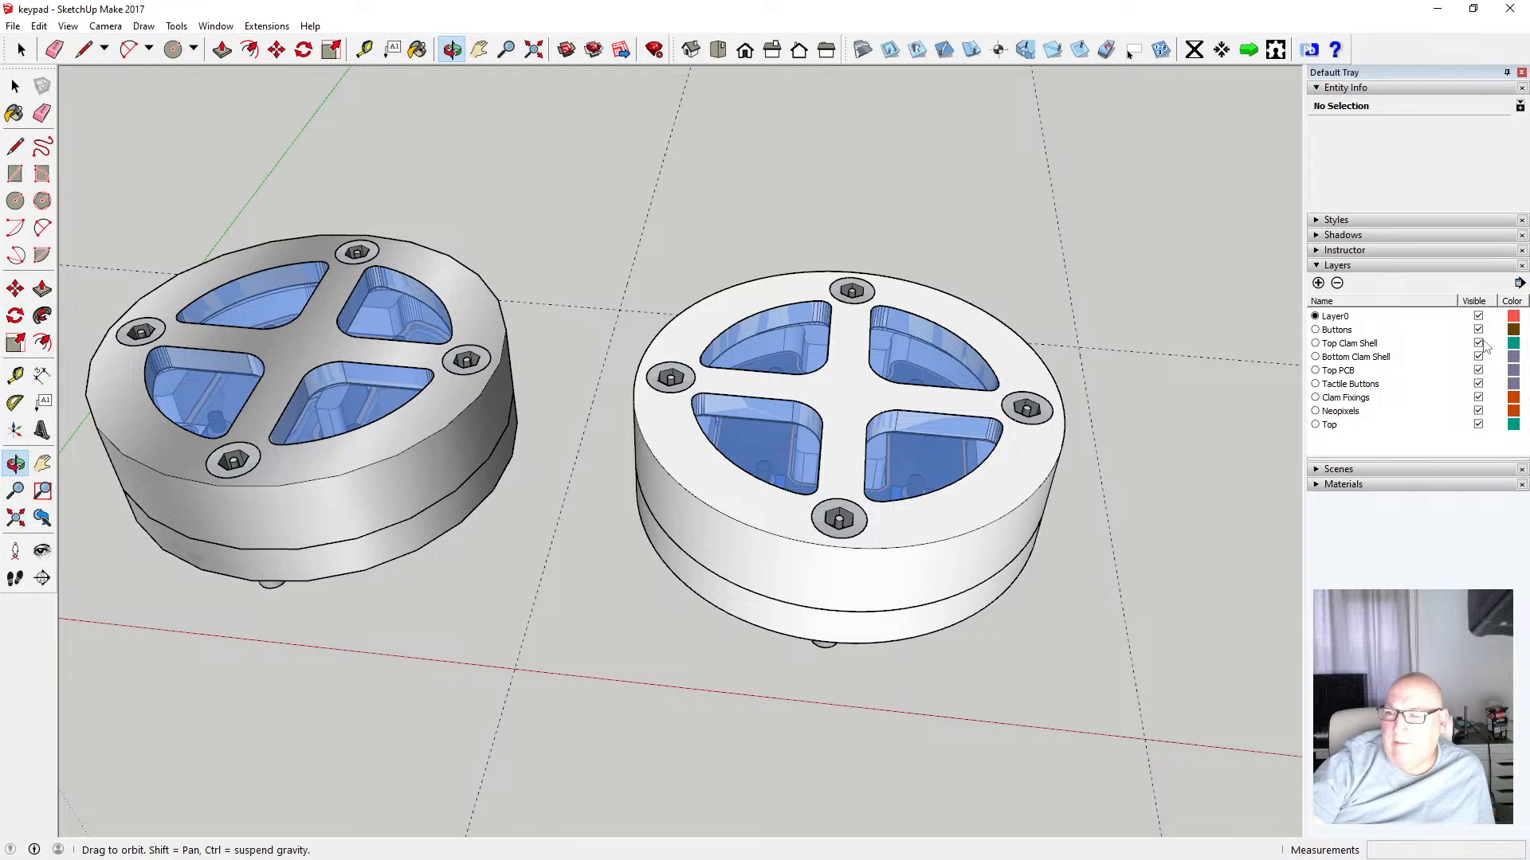
left_click(1480, 343)
left_click(1480, 343)
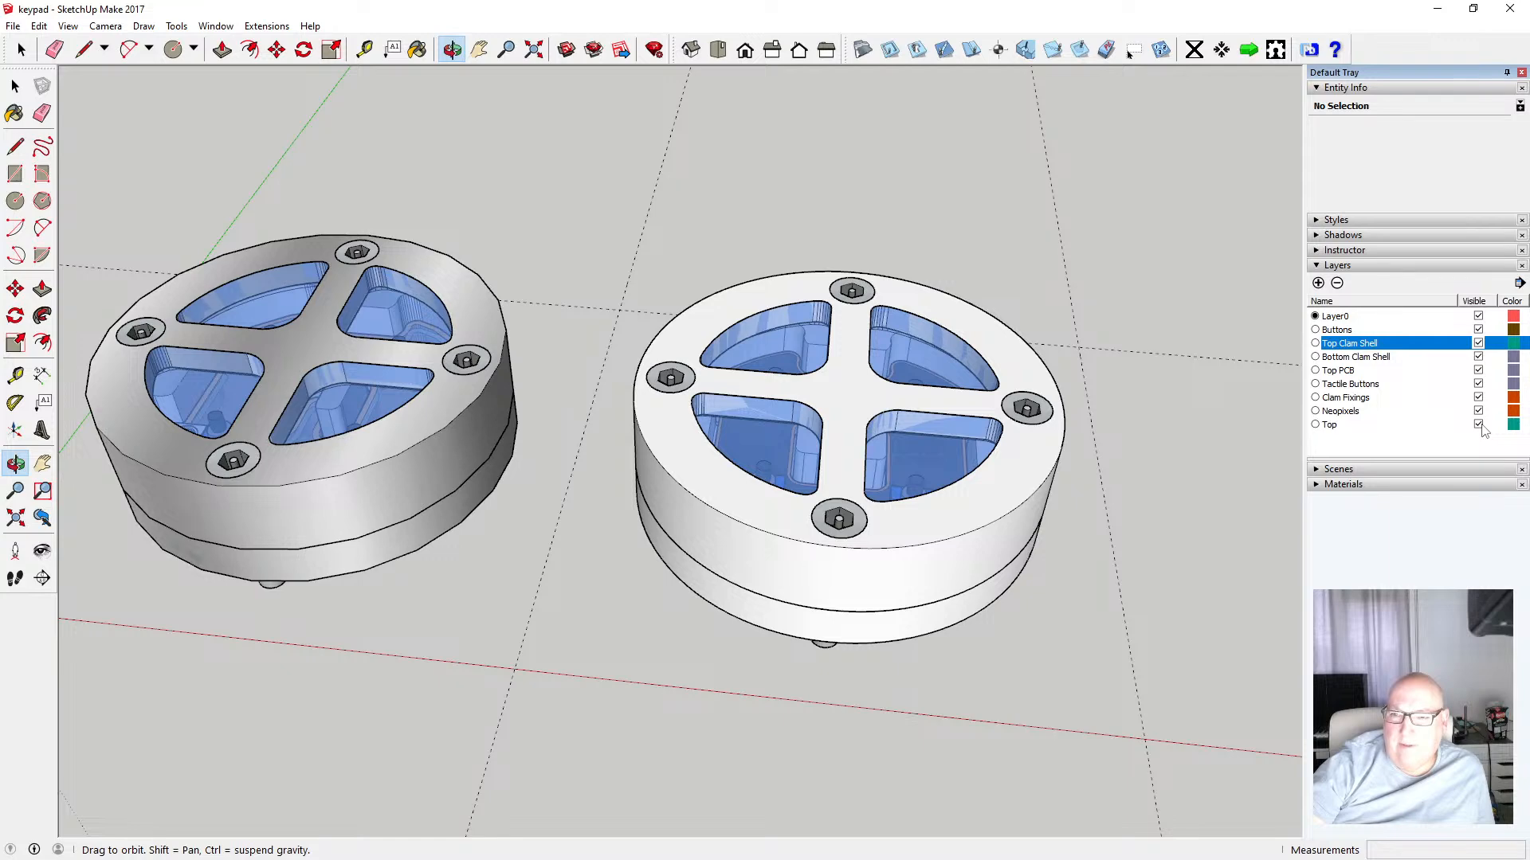
scroll(386, 410, "down", 2)
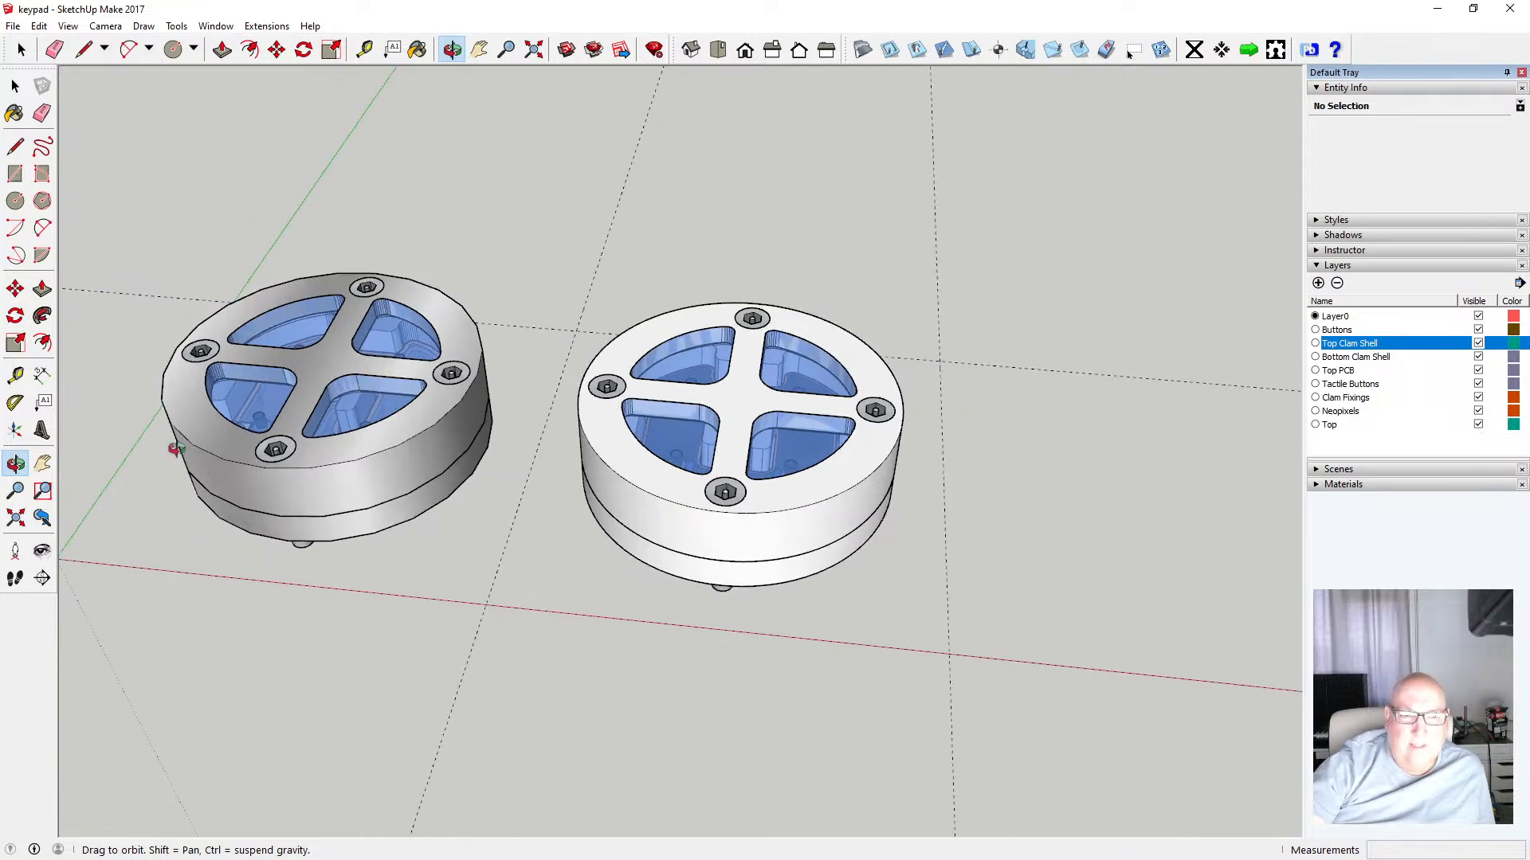
left_click_drag(494, 462, 998, 529)
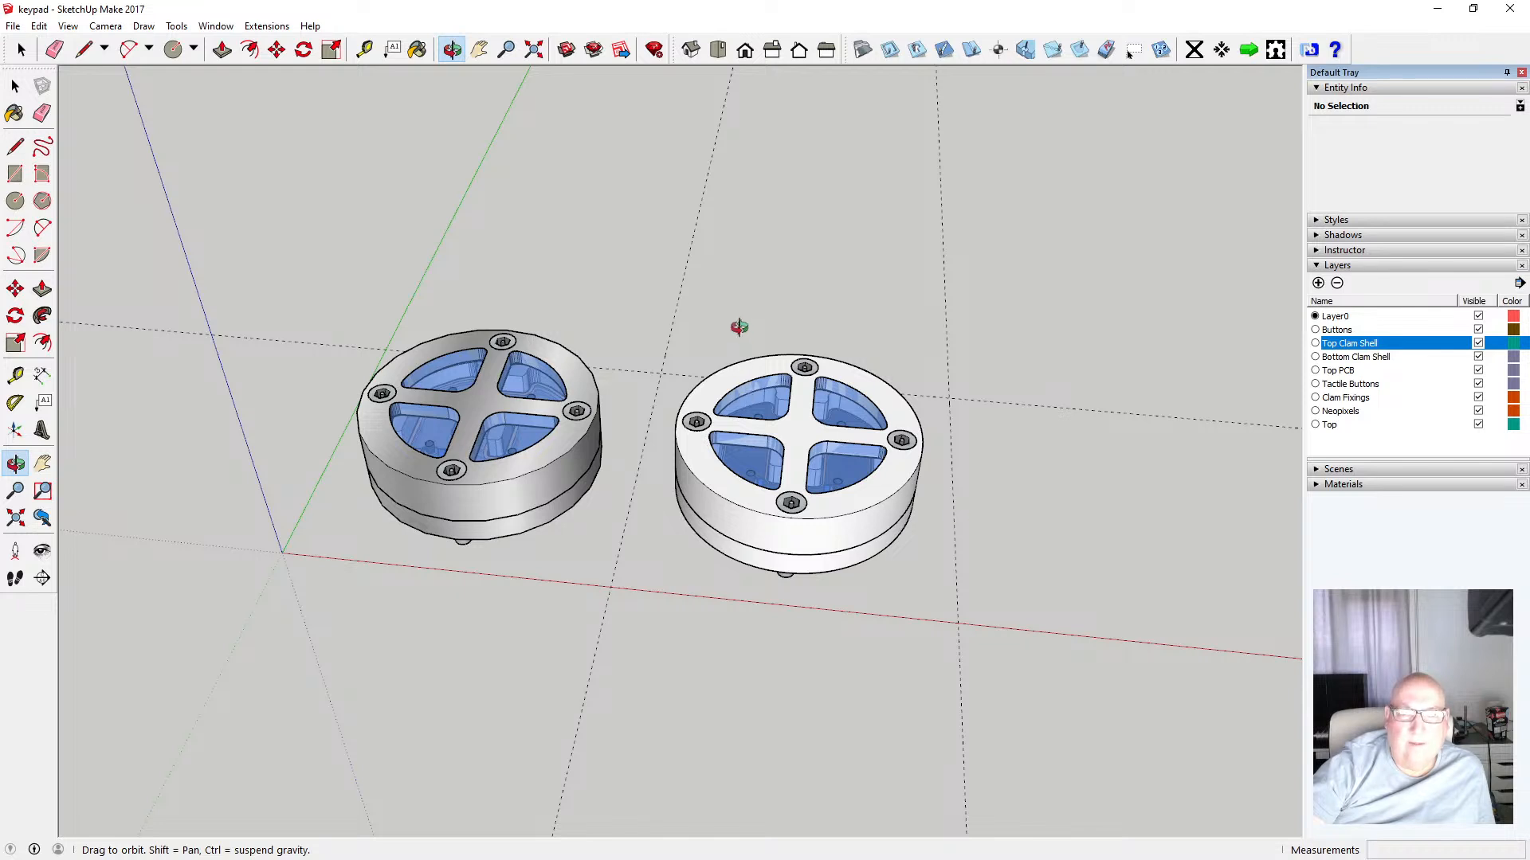
Select the old assembly on the left and delete it
left_click(15, 86)
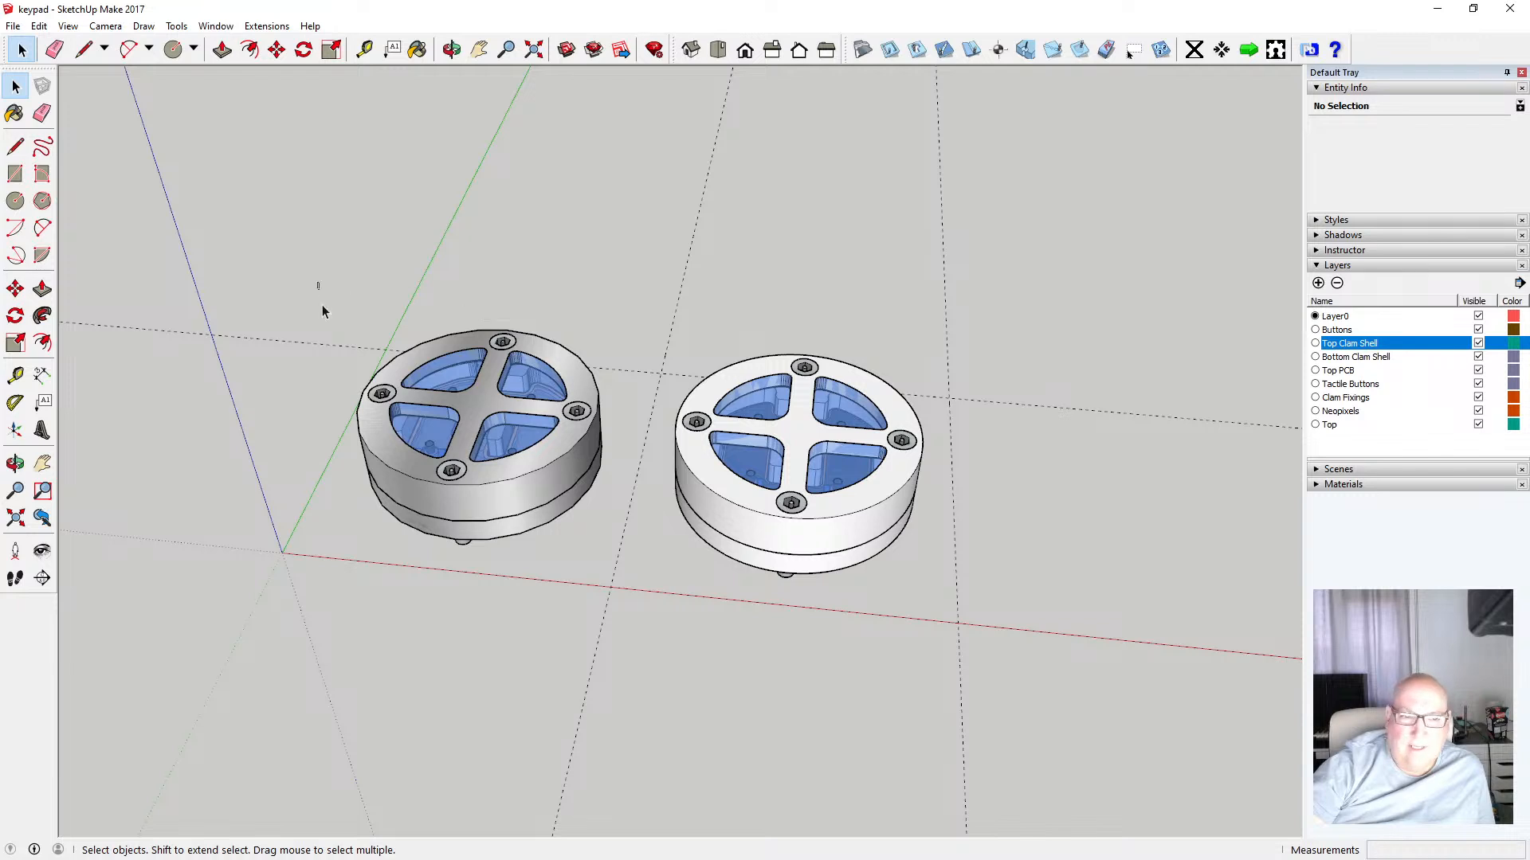
left_click_drag(319, 284, 629, 608)
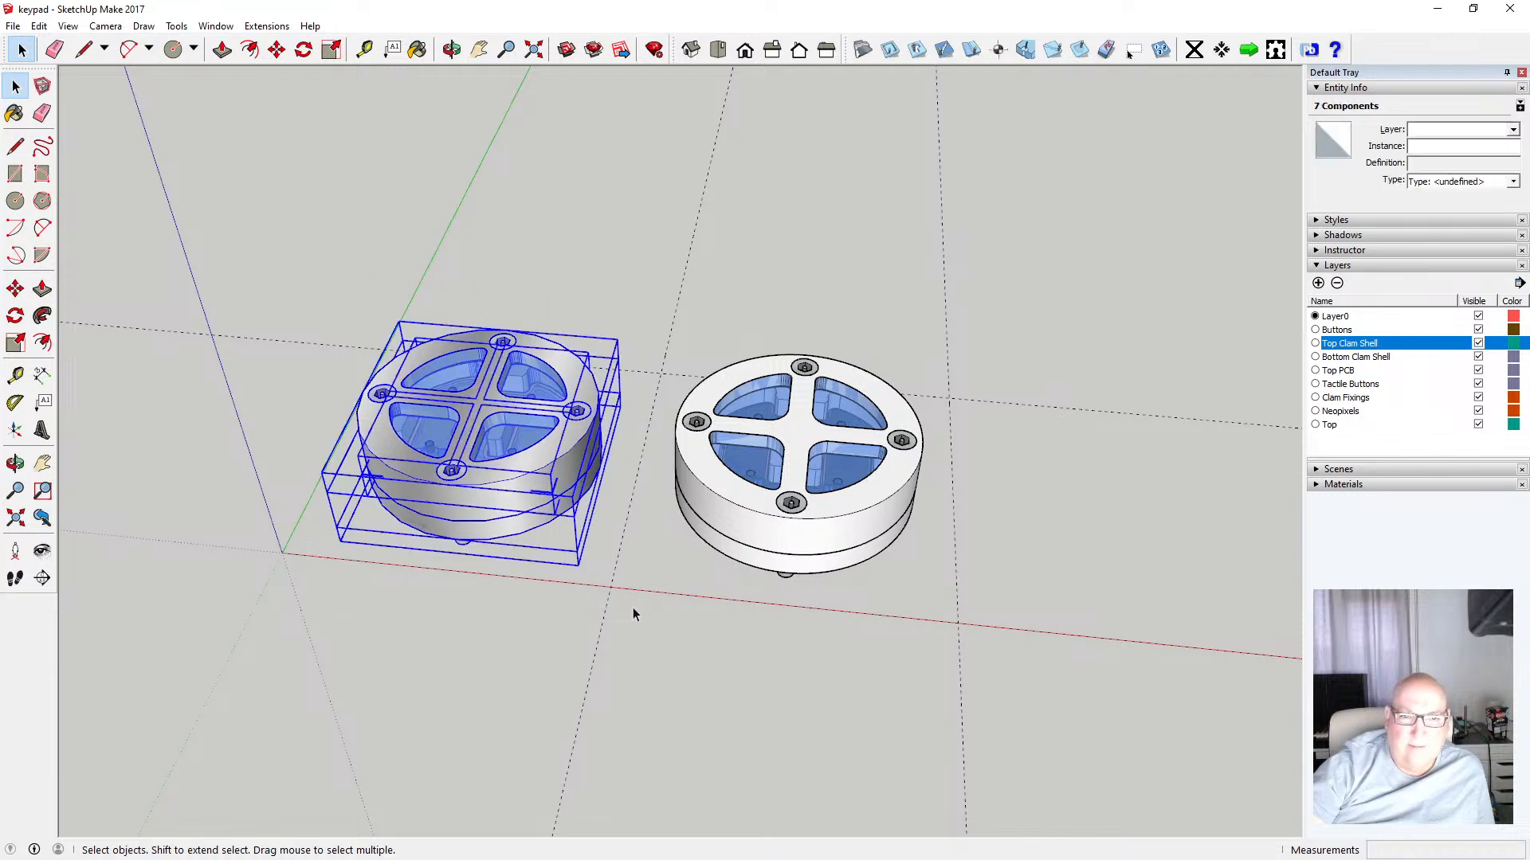
key("Delete")
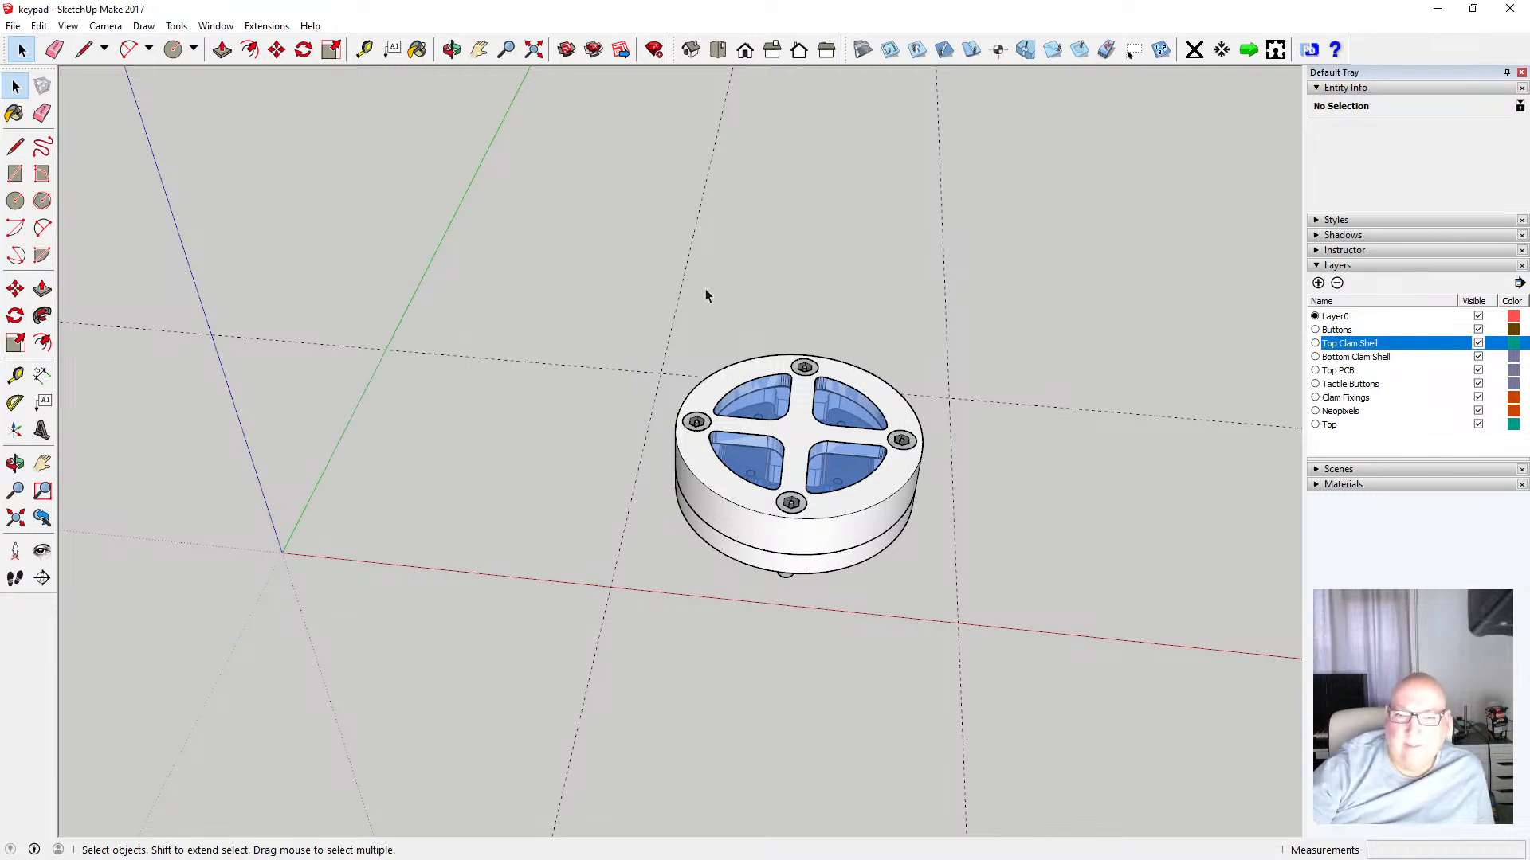
Move the remaining assembly 80 mm along the red axis toward the origin and deselect it
left_click_drag(583, 285, 959, 702)
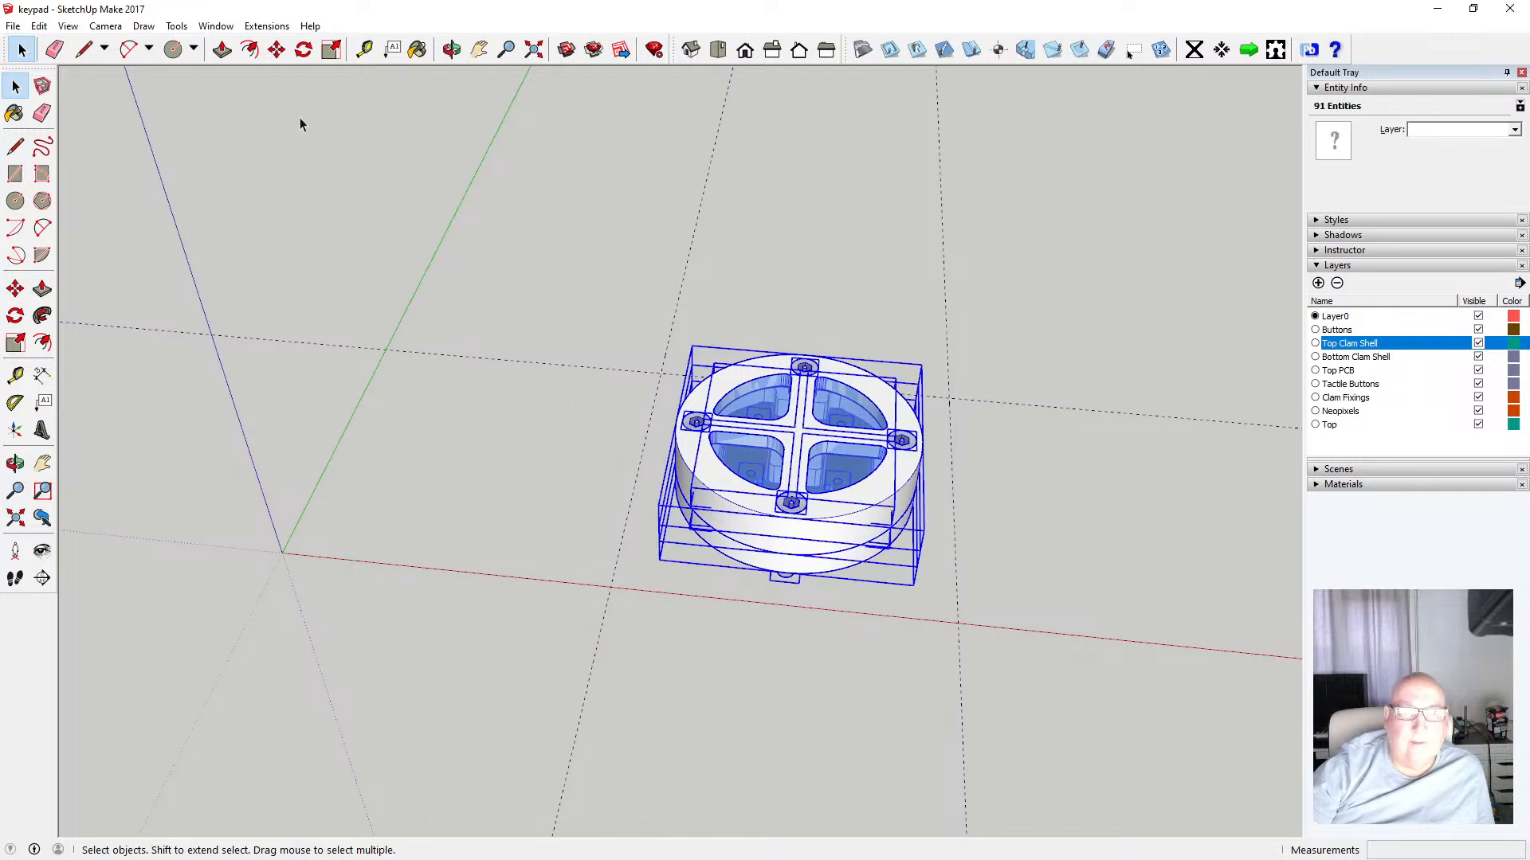
left_click(277, 49)
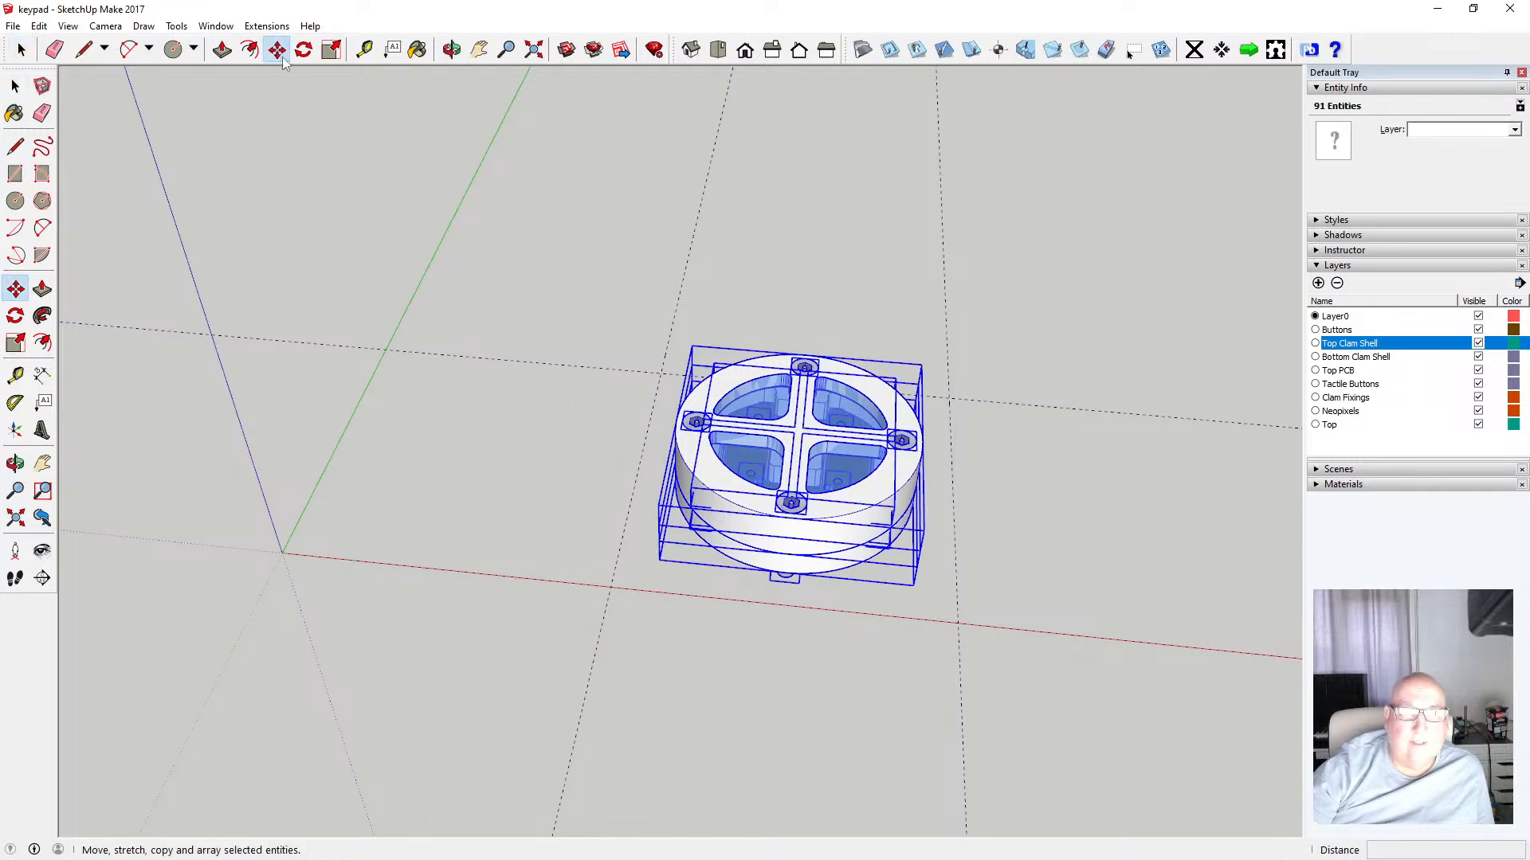
left_click(674, 420)
type("80")
key("Return")
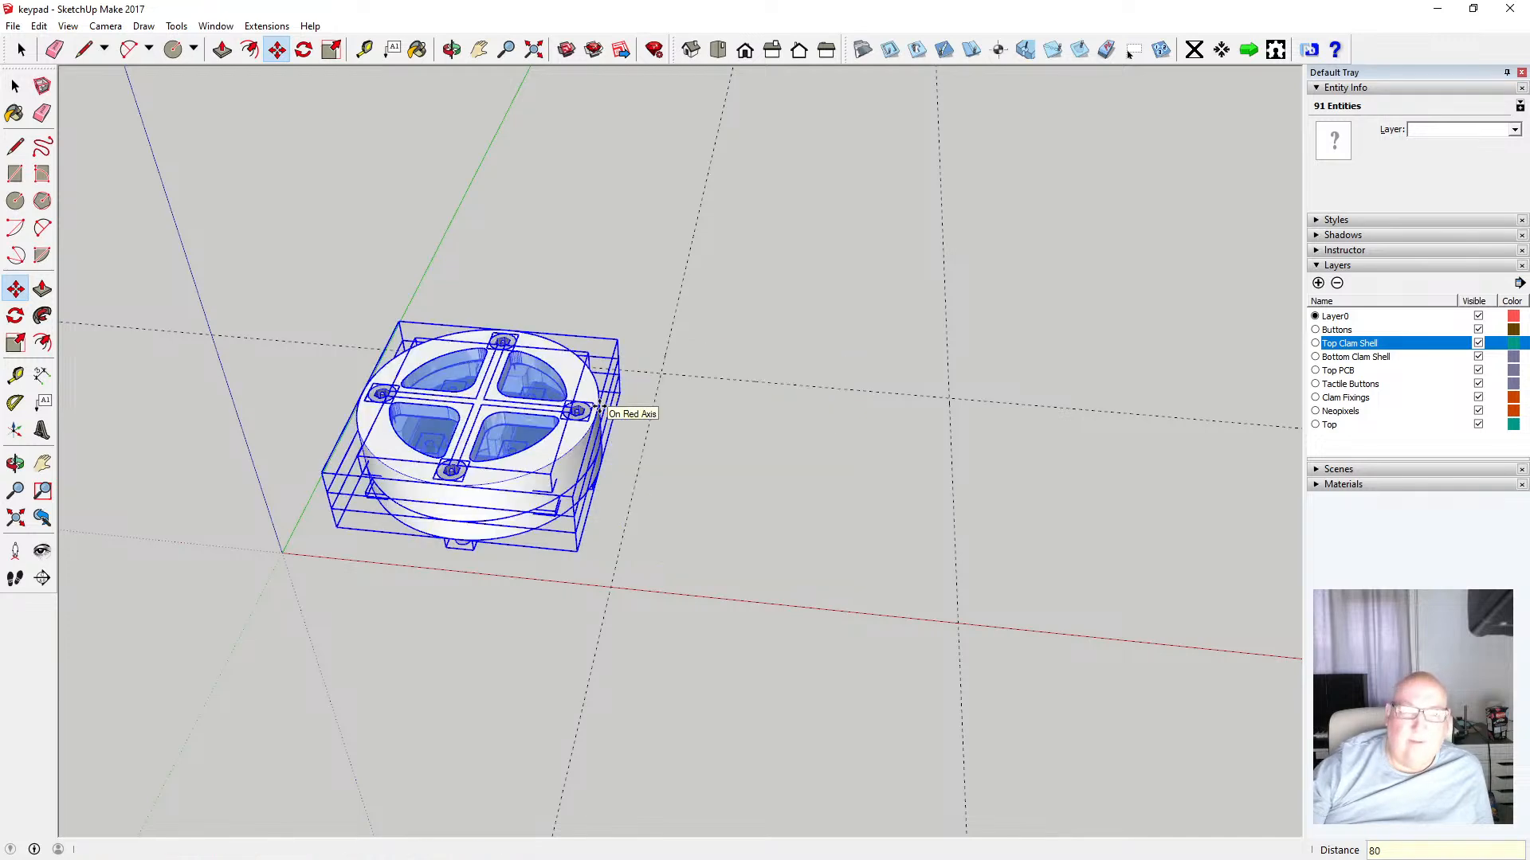
left_click(15, 85)
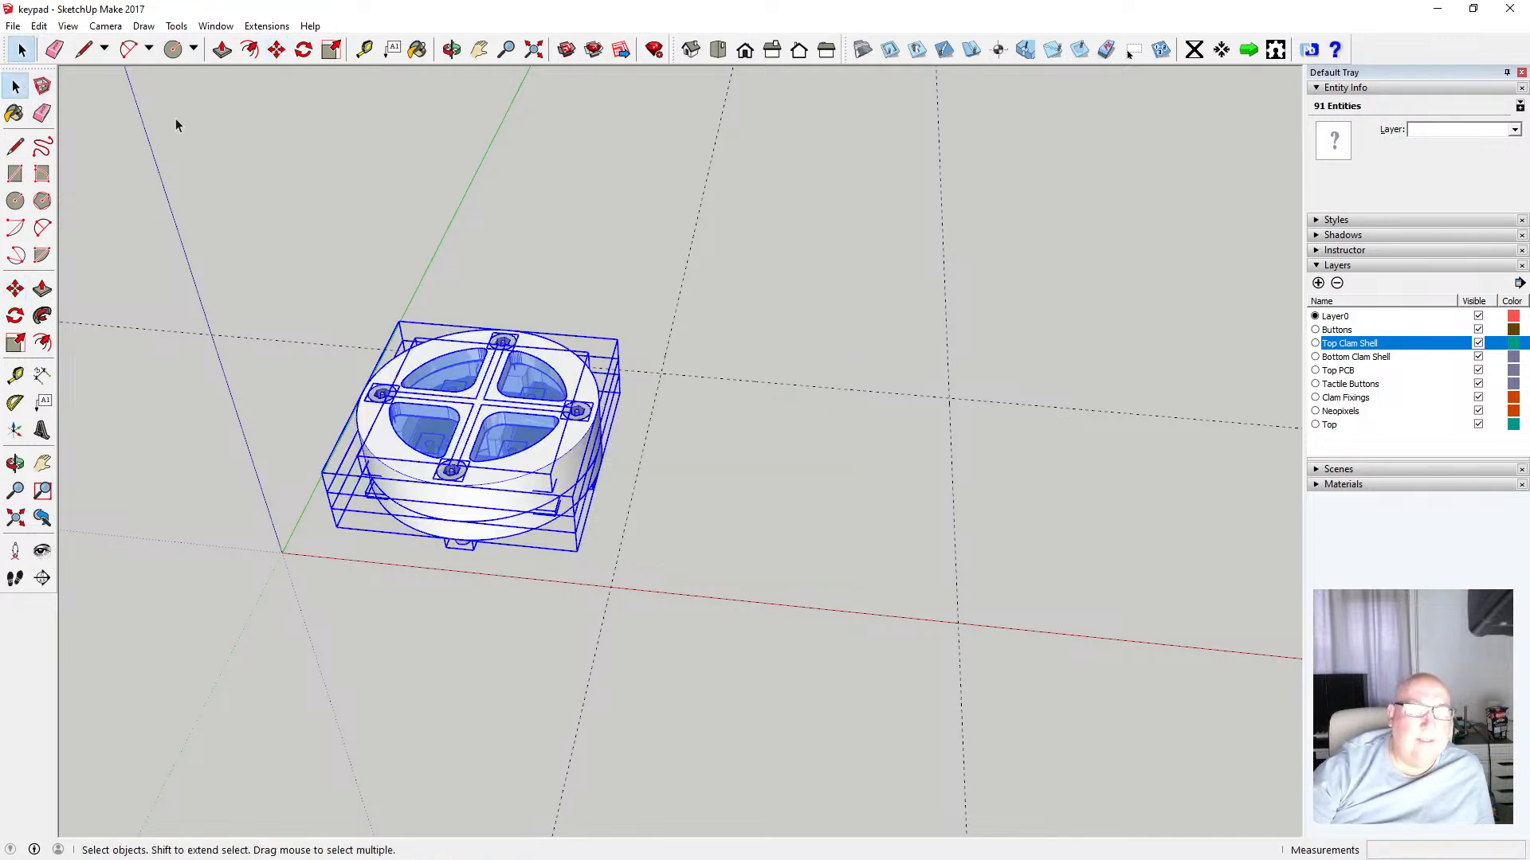
left_click(177, 120)
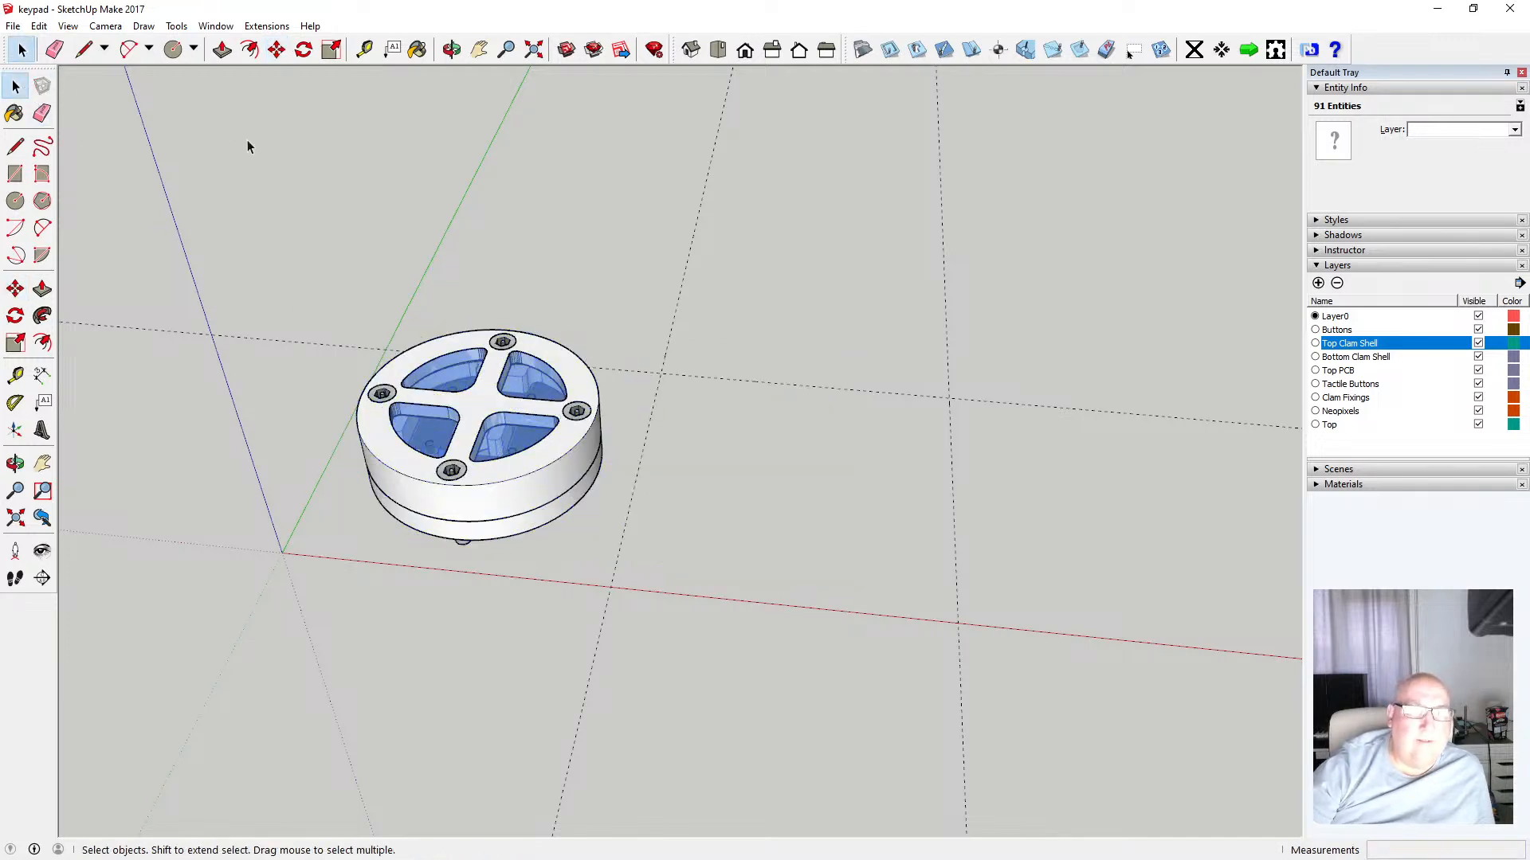
Zoom to the whole model and delete the stray guide line beside the assembly
left_click(534, 50)
scroll(641, 356, "down", 1)
scroll(645, 370, "down", 3)
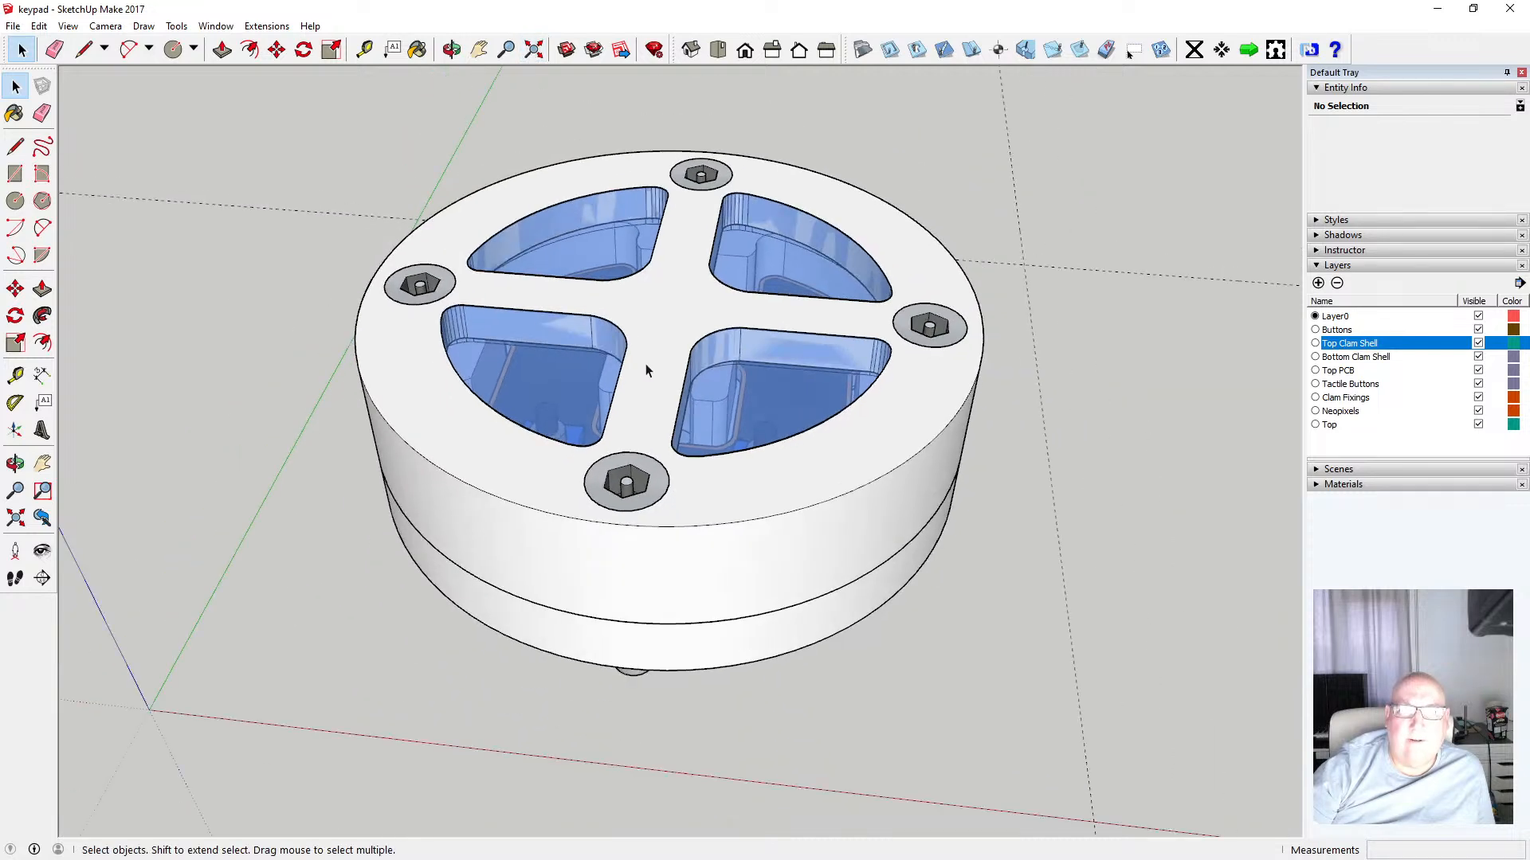
scroll(650, 323, "down", 3)
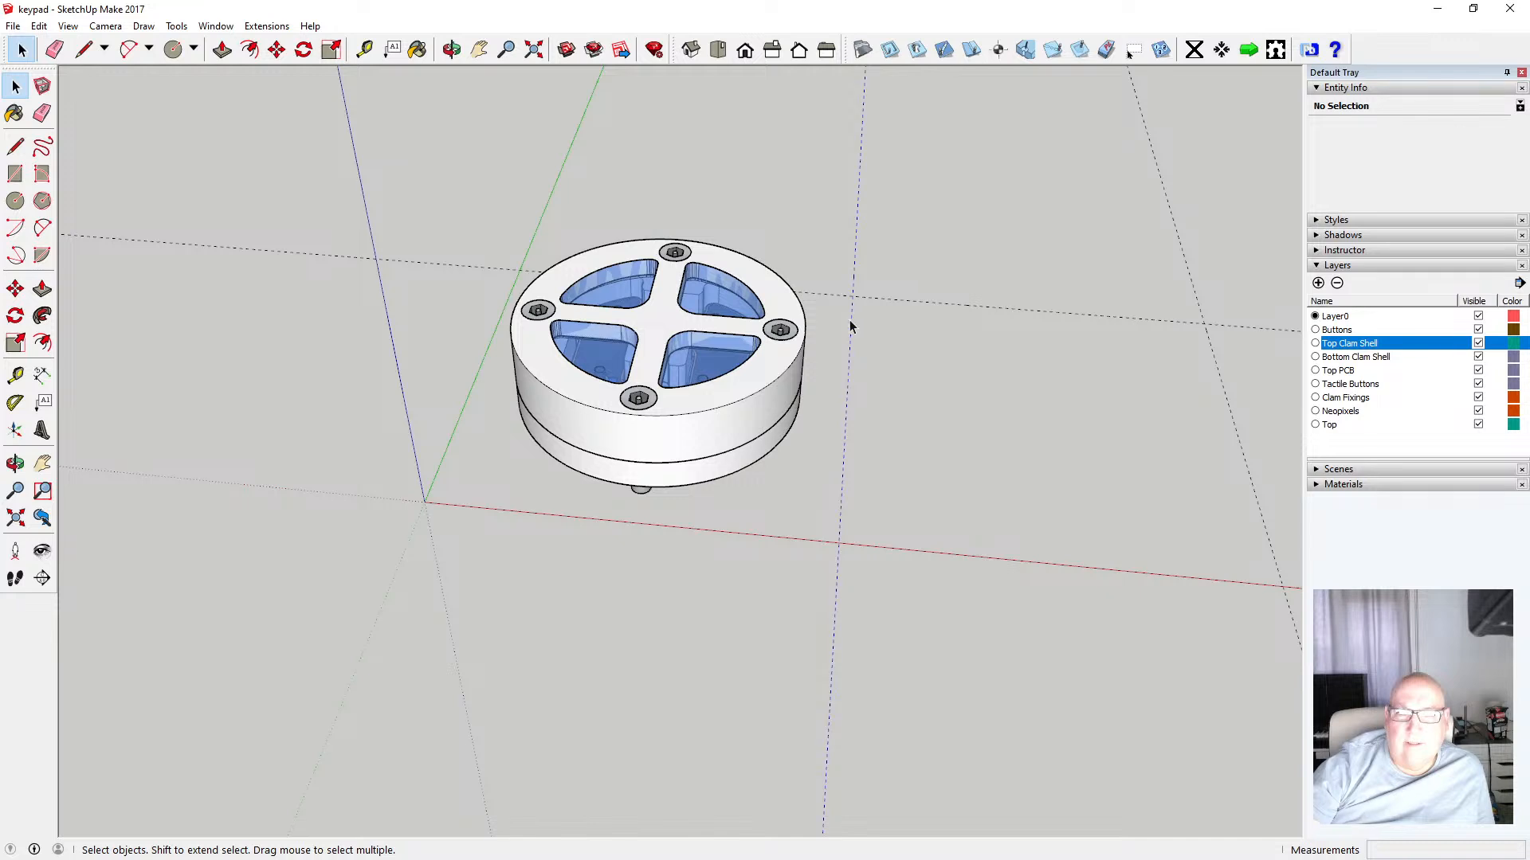
key("Delete")
left_click(863, 295)
key("Delete")
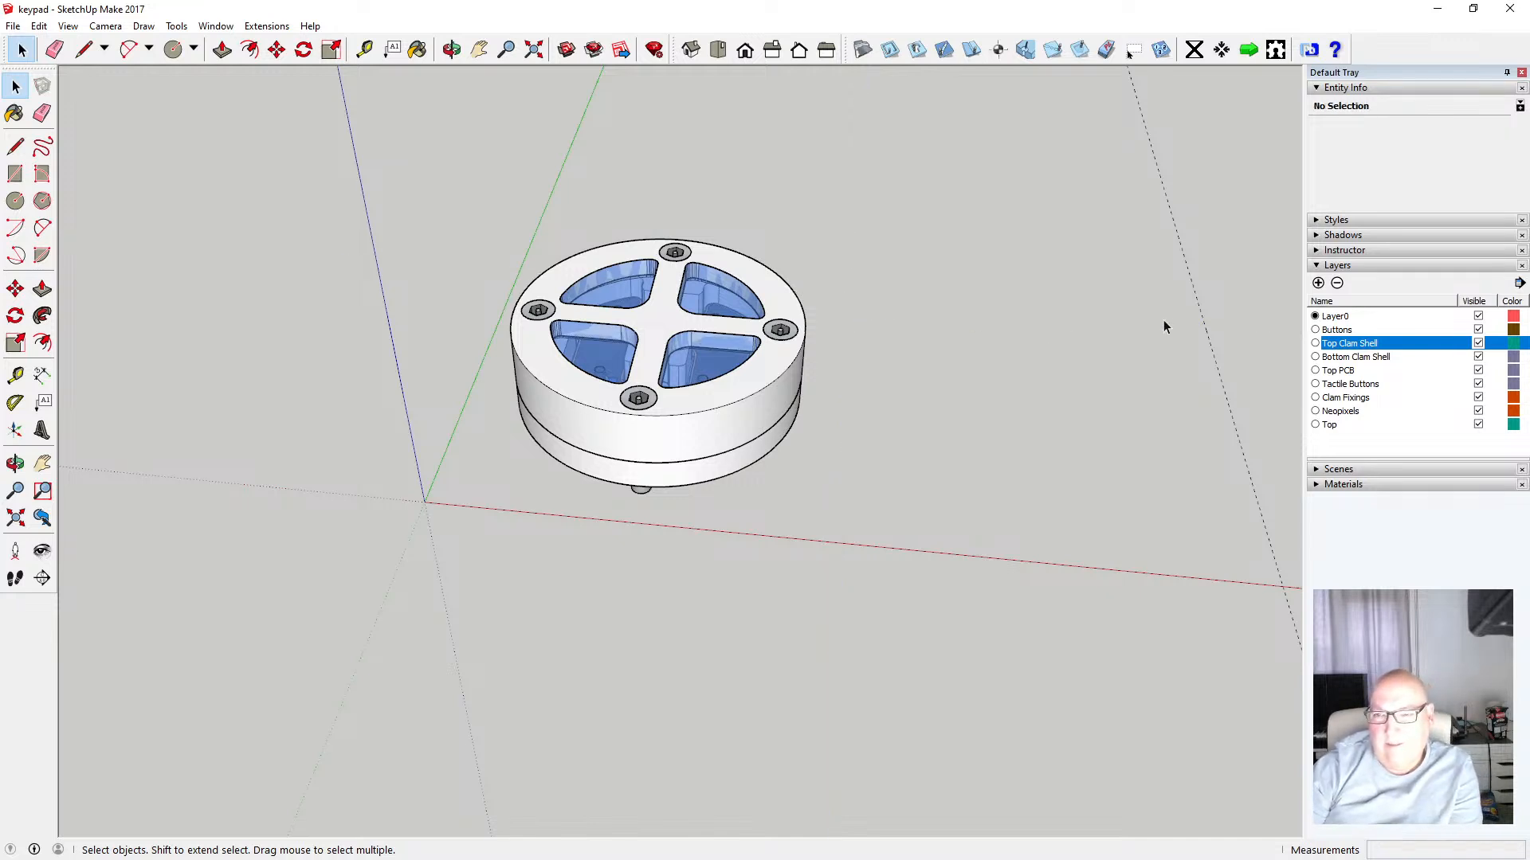
key("Delete")
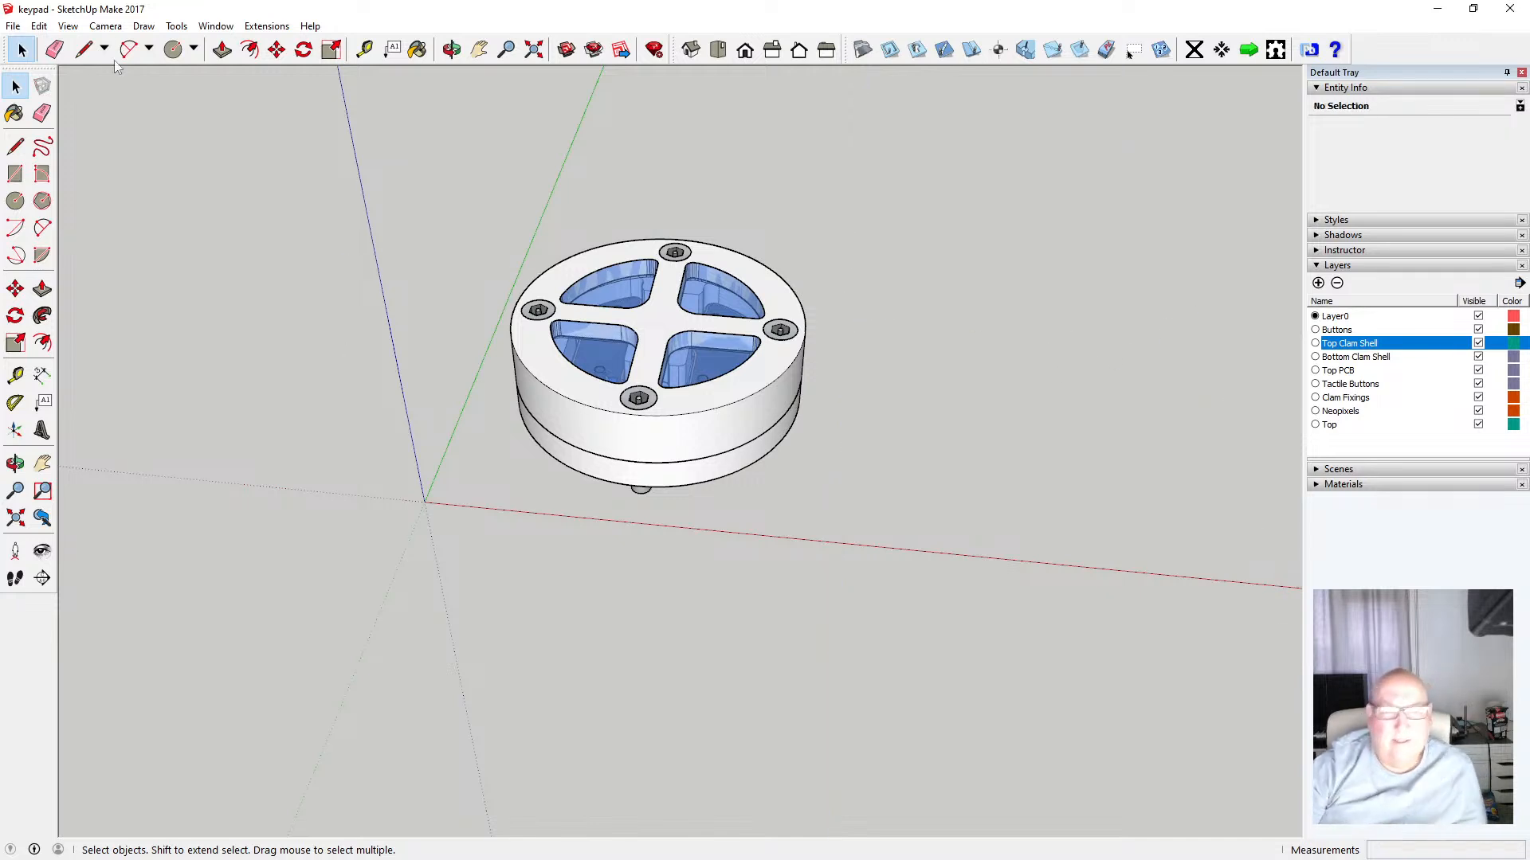
Hide the axes and zoom to fit the assembly in the view
left_click(67, 25)
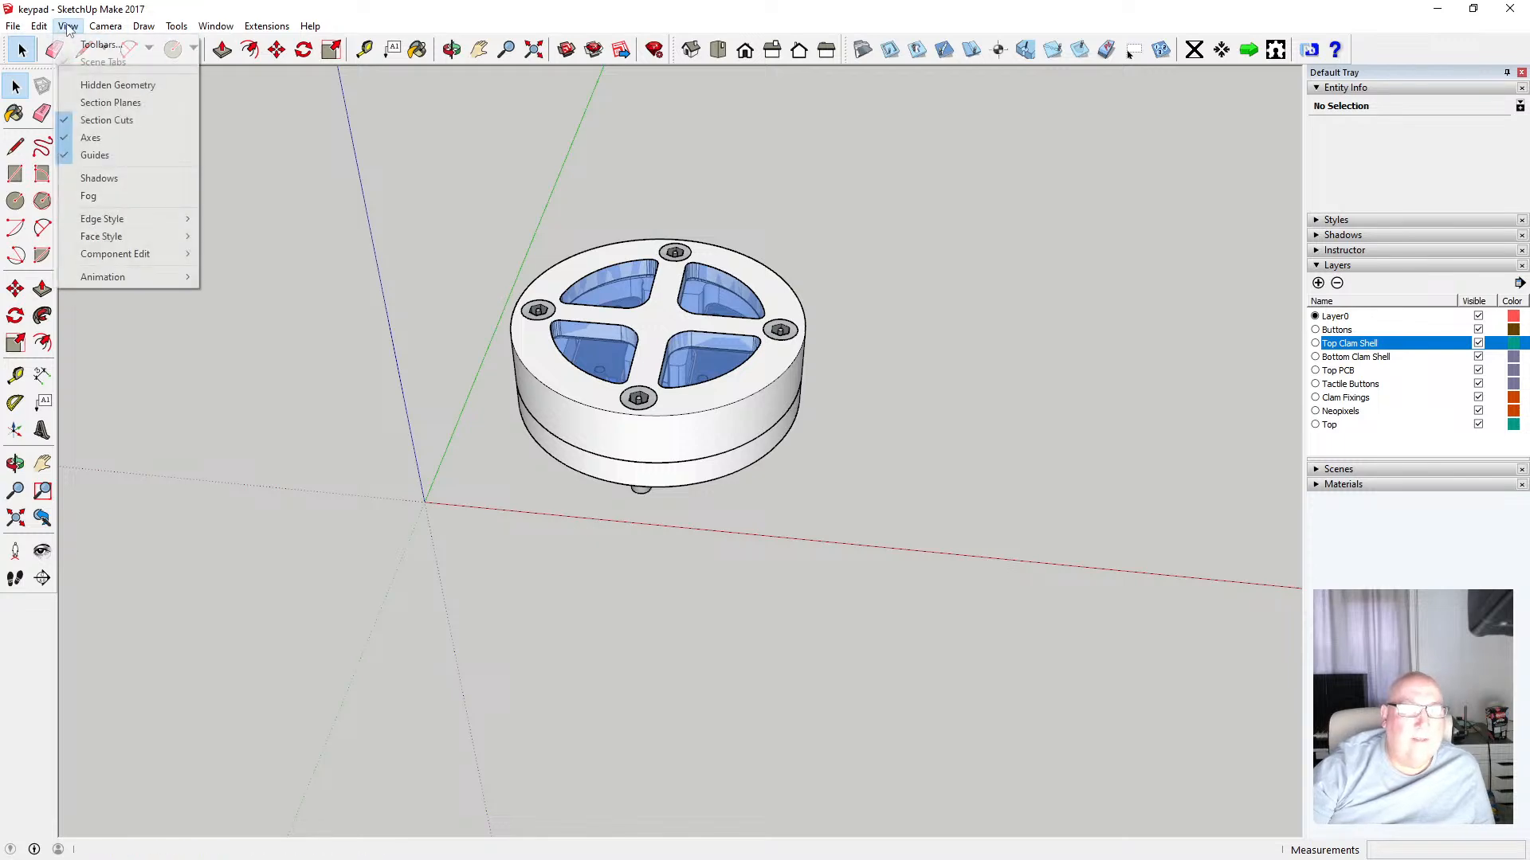
left_click(111, 138)
left_click(534, 50)
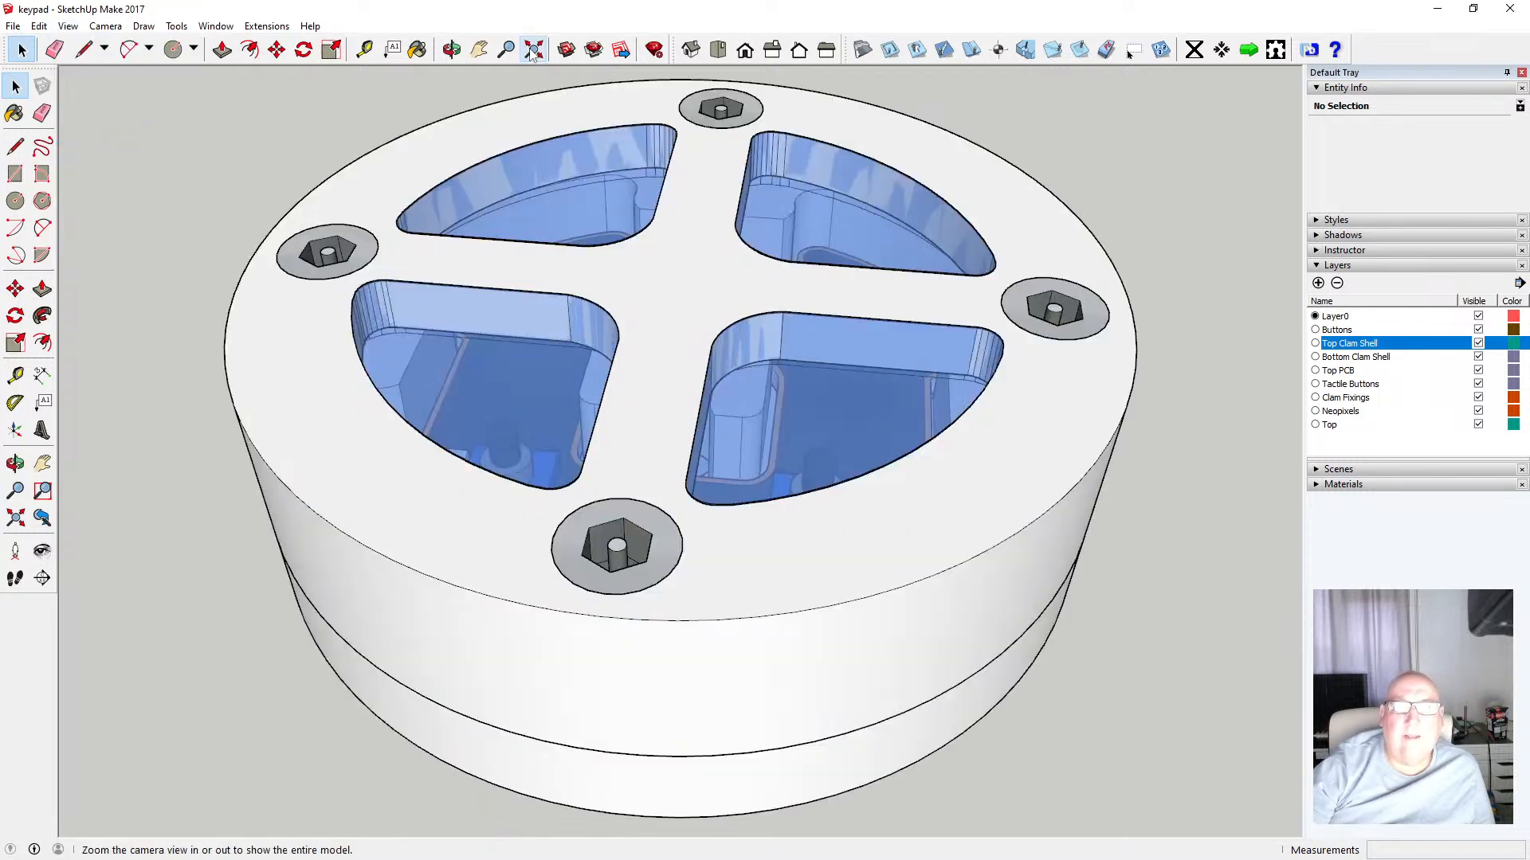
scroll(666, 433, "down", 3)
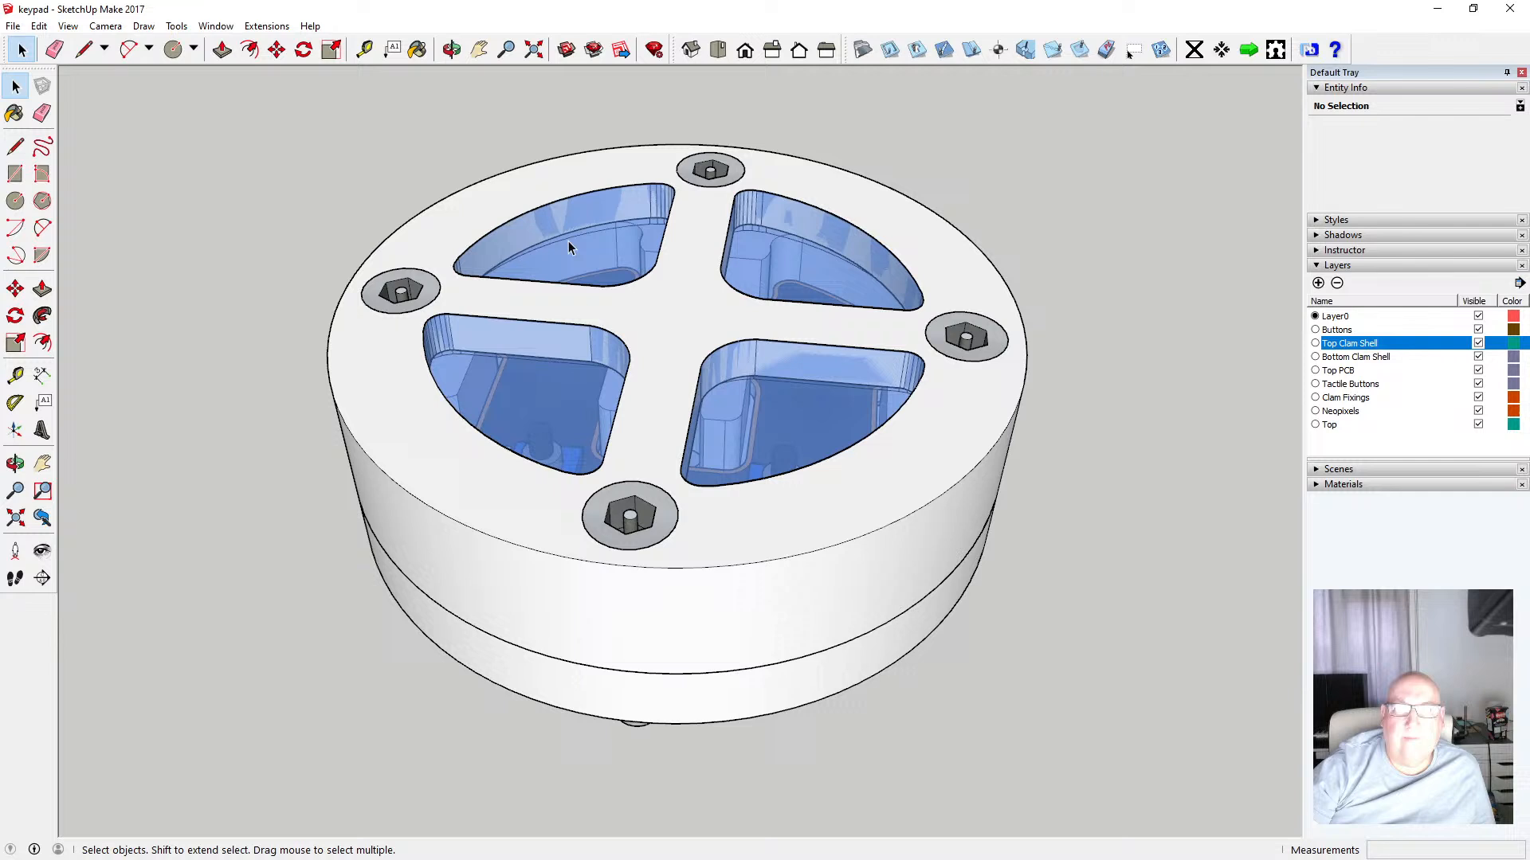
Save the model
left_click(452, 50)
left_click(12, 25)
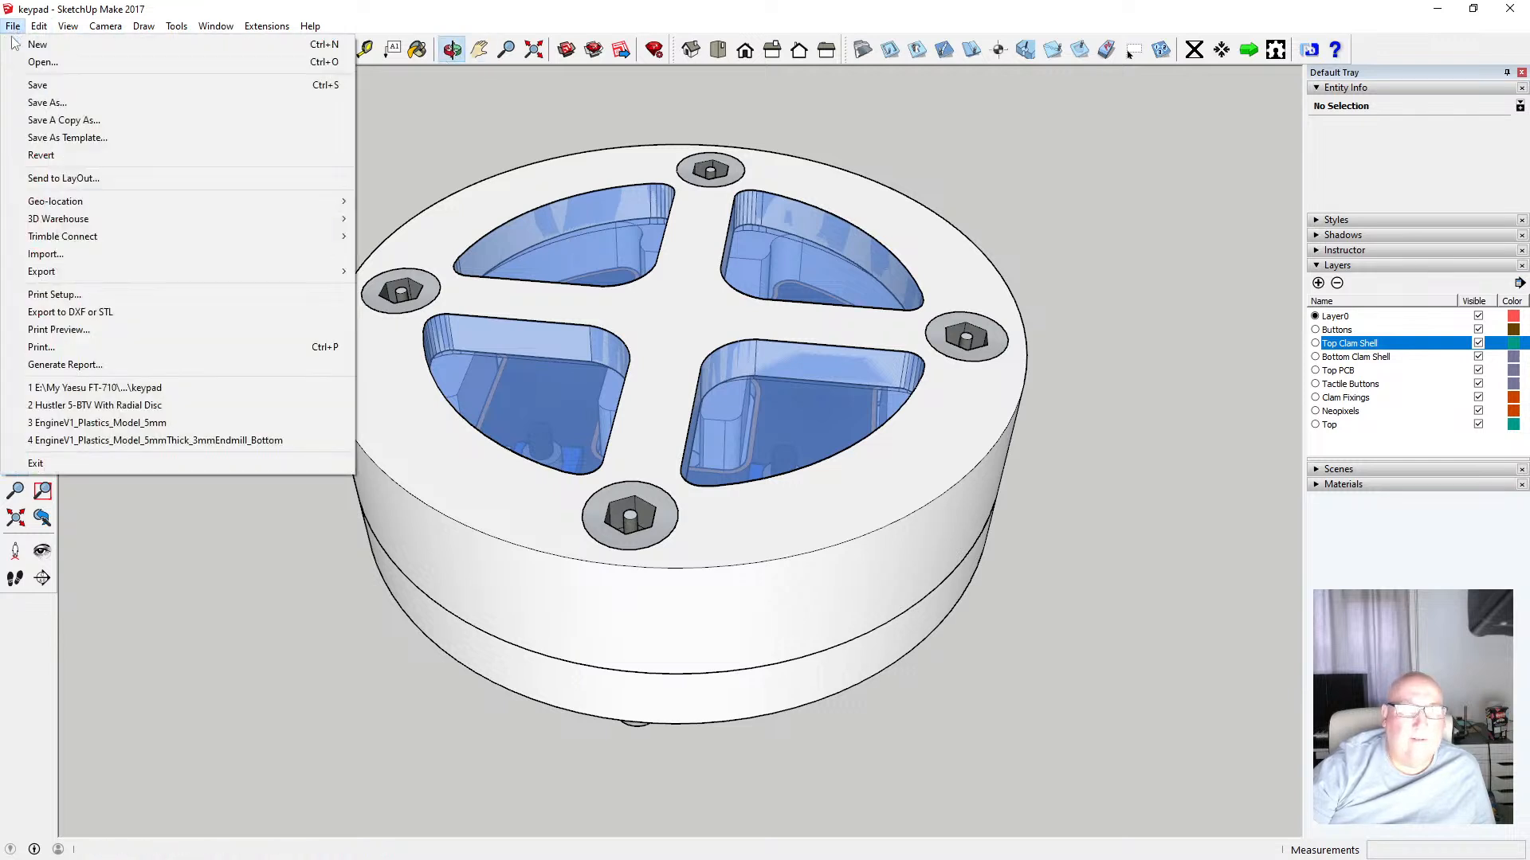
left_click(14, 84)
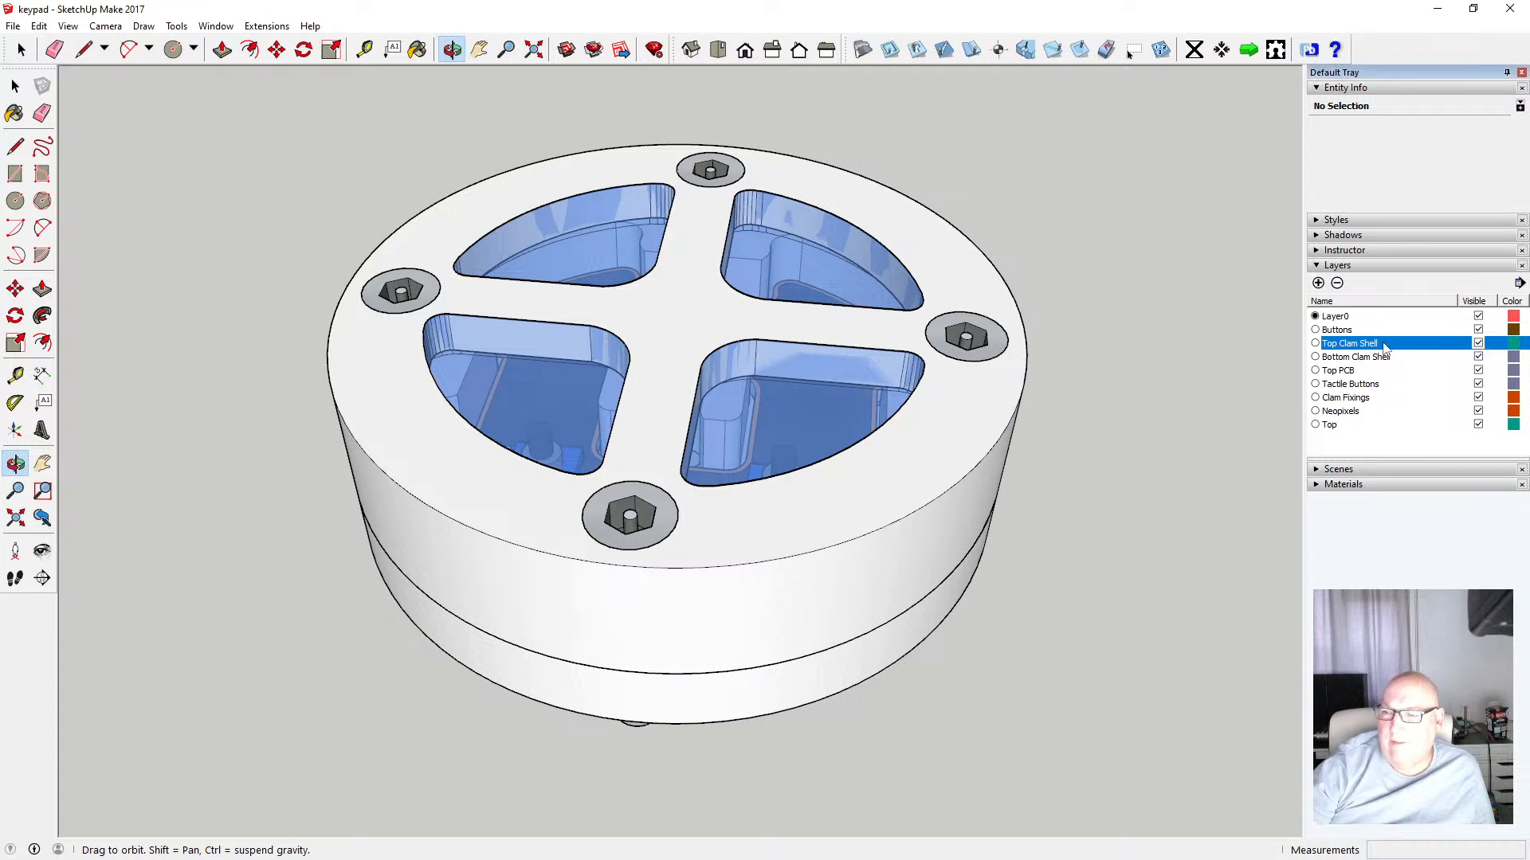
Delete the Top Clam Shell layer and toggle the Bottom Clam Shell layer's visibility off and back on
left_click(1337, 283)
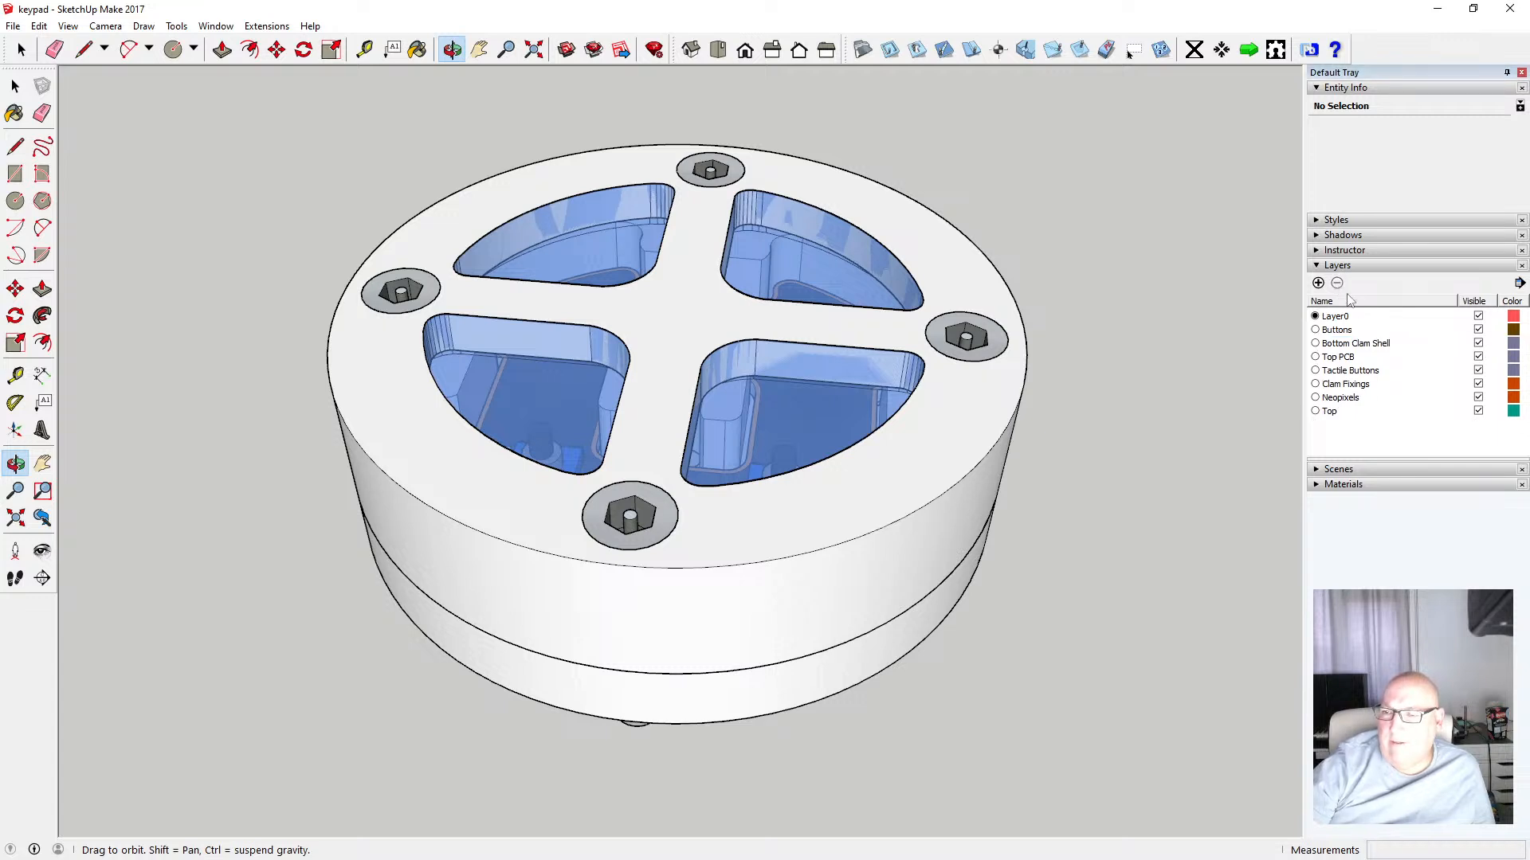
left_click(1478, 344)
left_click(1477, 344)
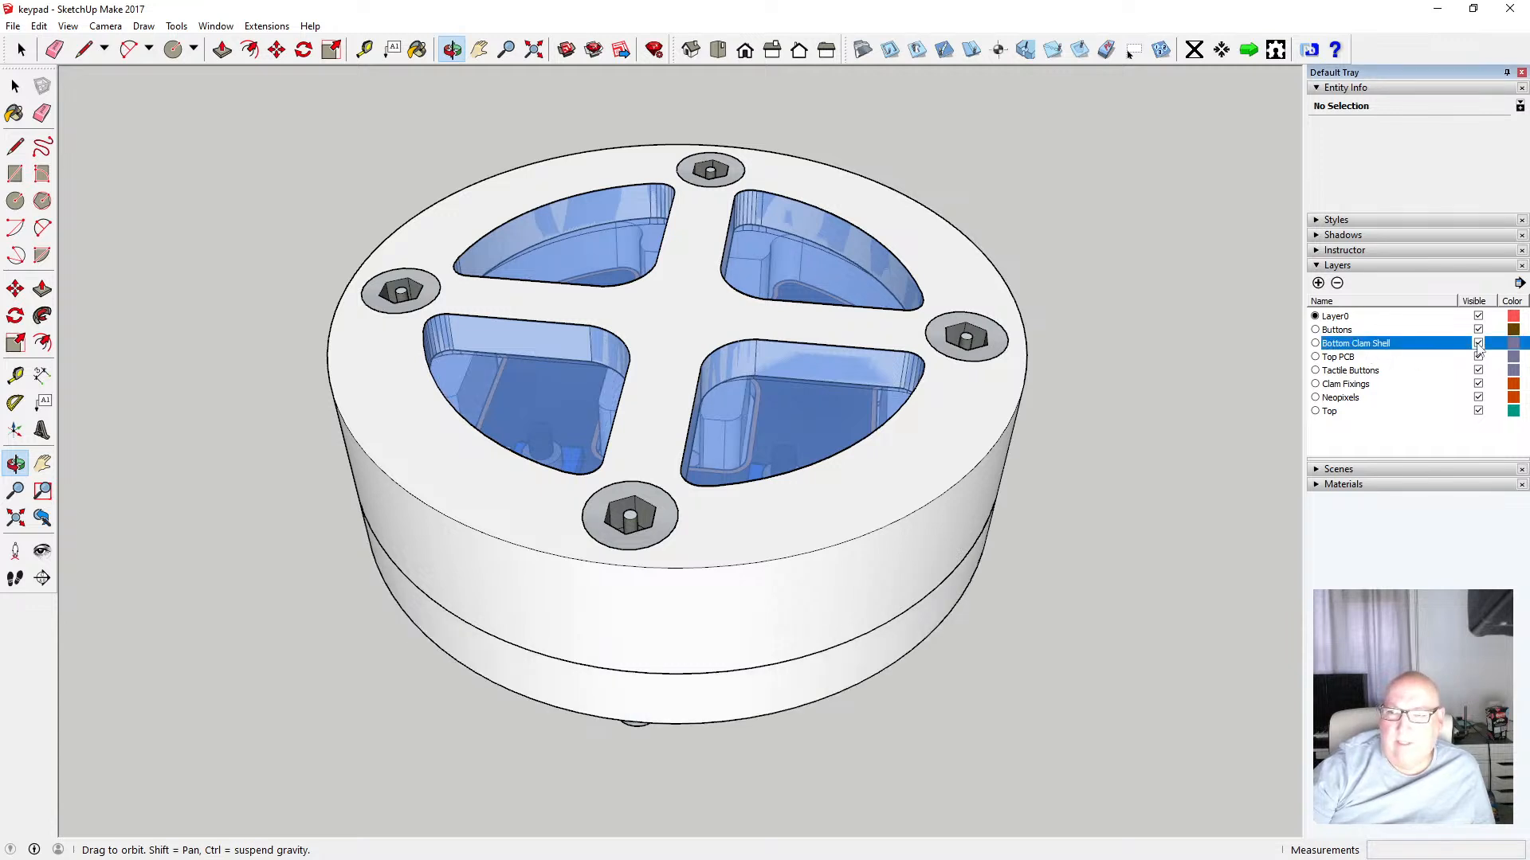
left_click(1478, 344)
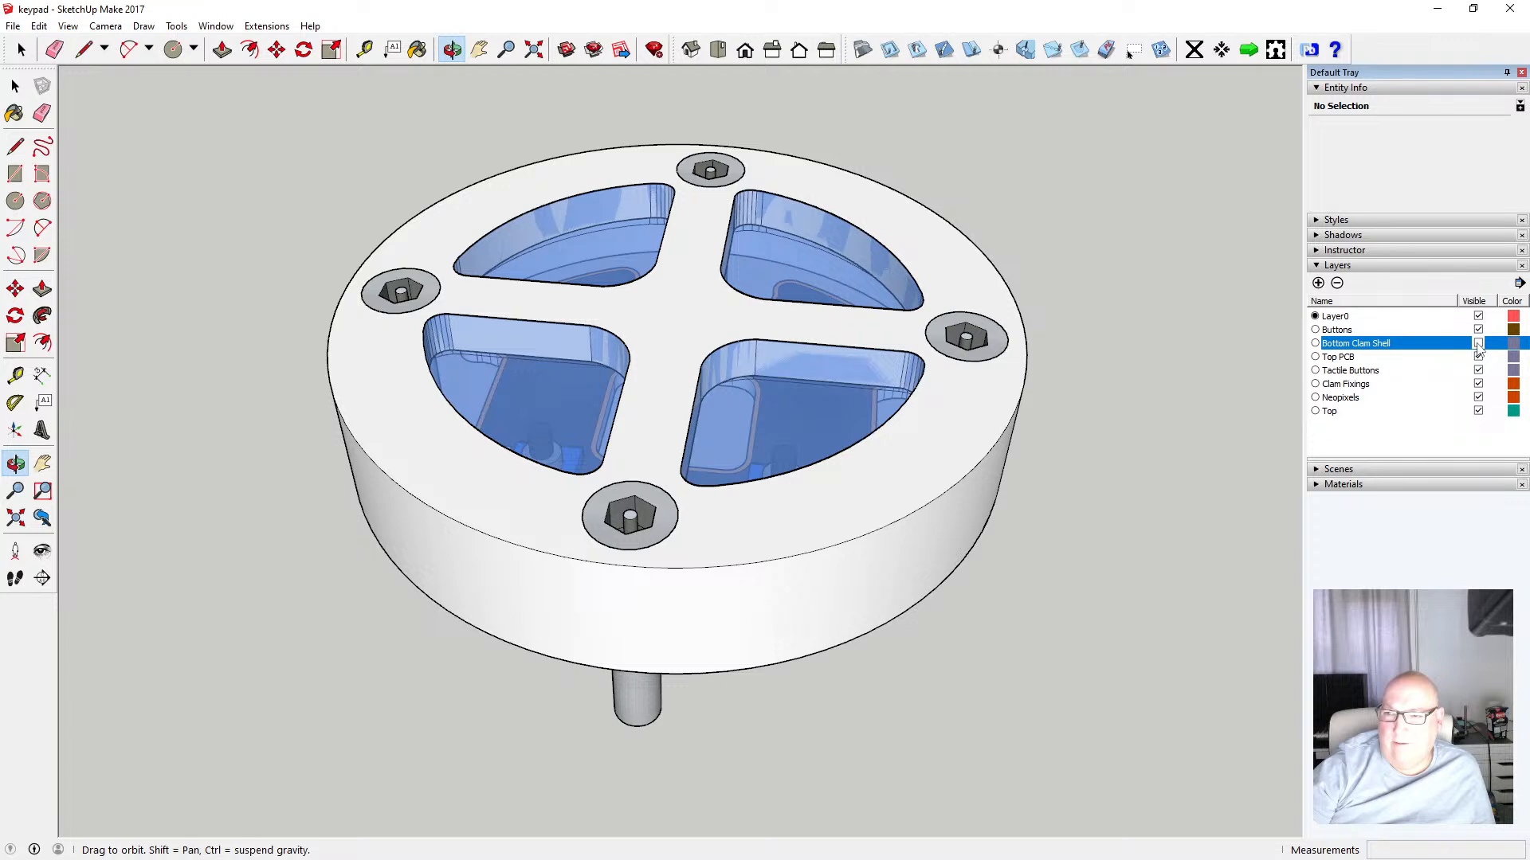
left_click(1478, 344)
Rename the Bottom Clam Shell layer as Bottom
double_click(1370, 345)
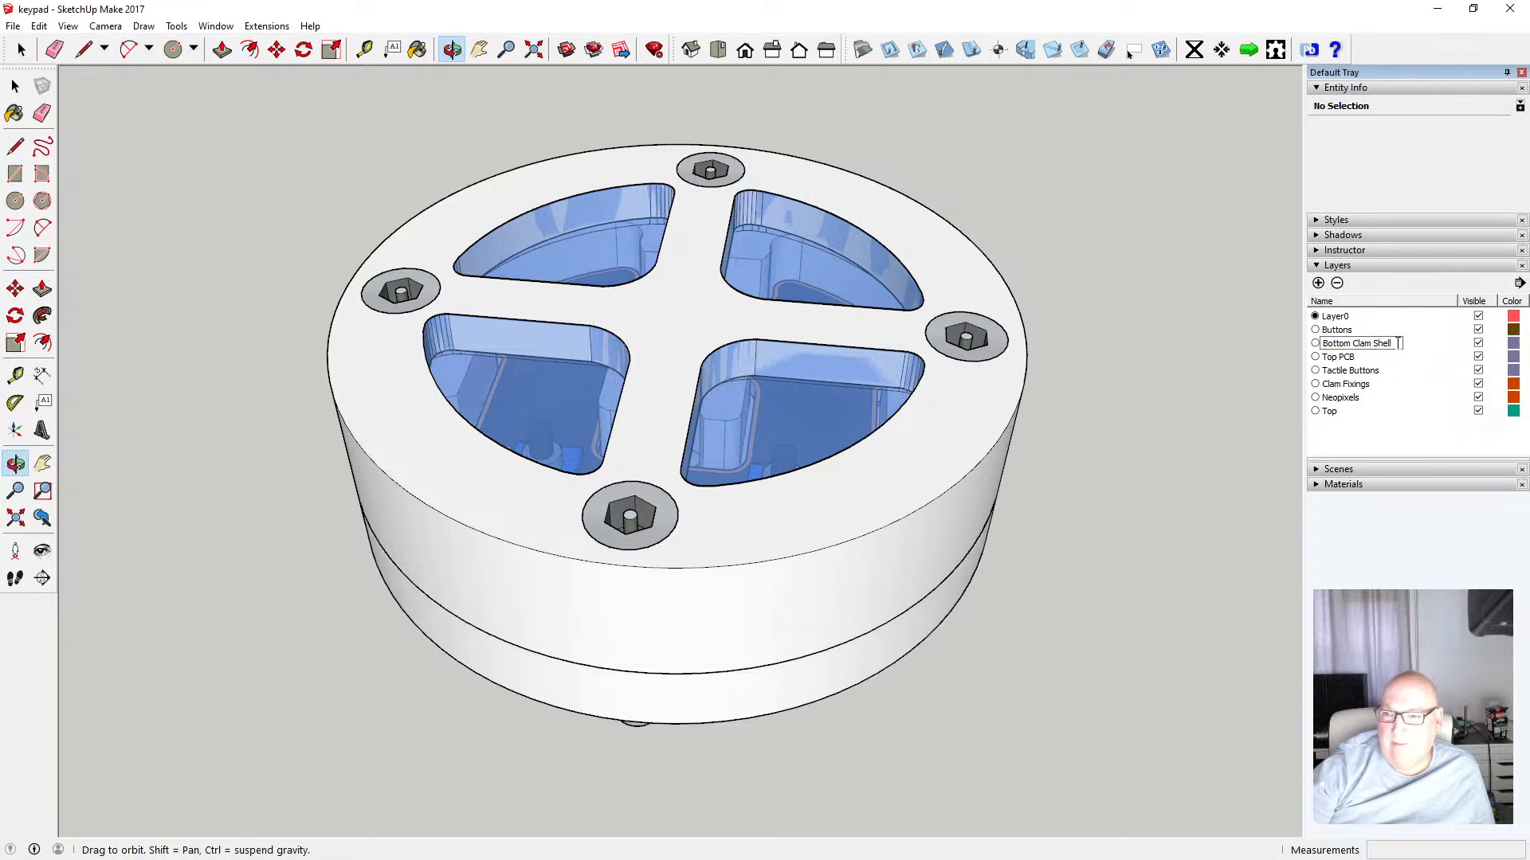
key("BackSpace")
key("BackSpace")
key("BackSpace")
key("BackSpace")
key("BackSpace")
key("BackSpace")
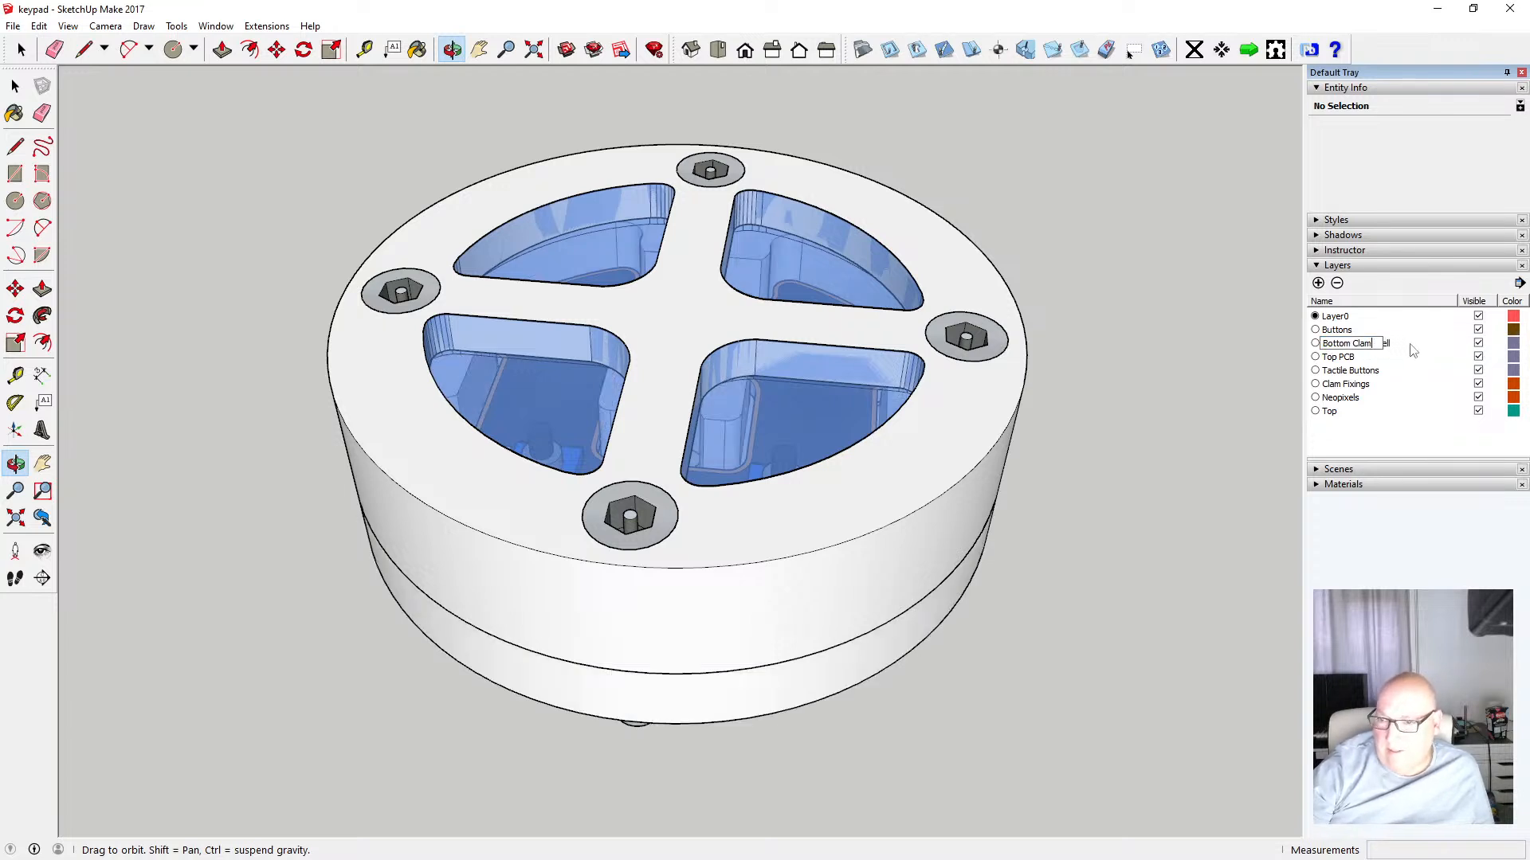
key("BackSpace")
key("BackSpace")
key("BackSpace")
key("BackSpace")
key("BackSpace")
key("Return")
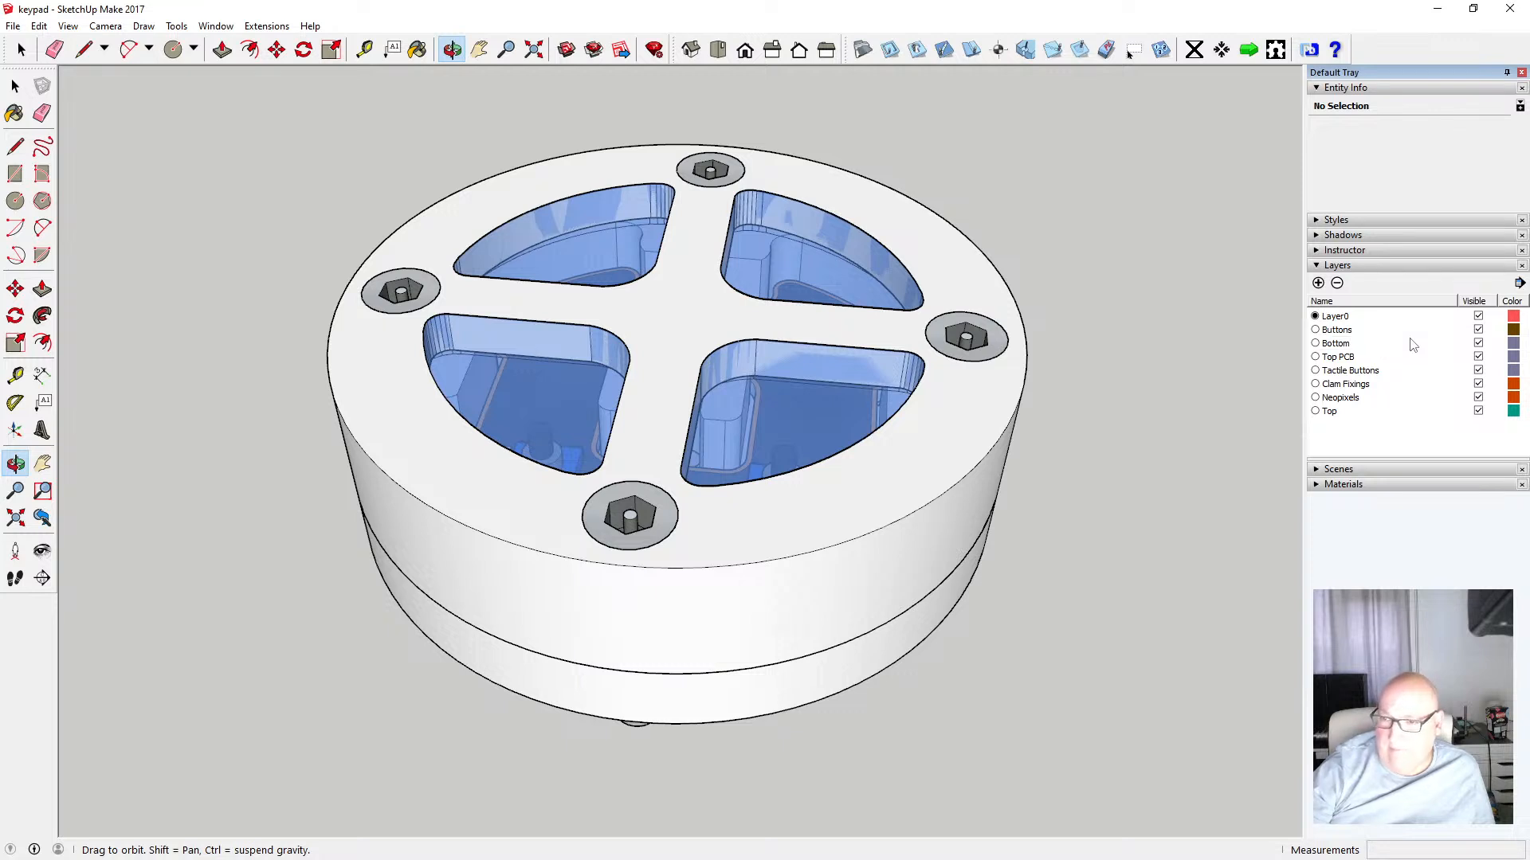
Toggle the Buttons and Top PCB layers' visibility off and back on
left_click(1478, 330)
left_click(1479, 330)
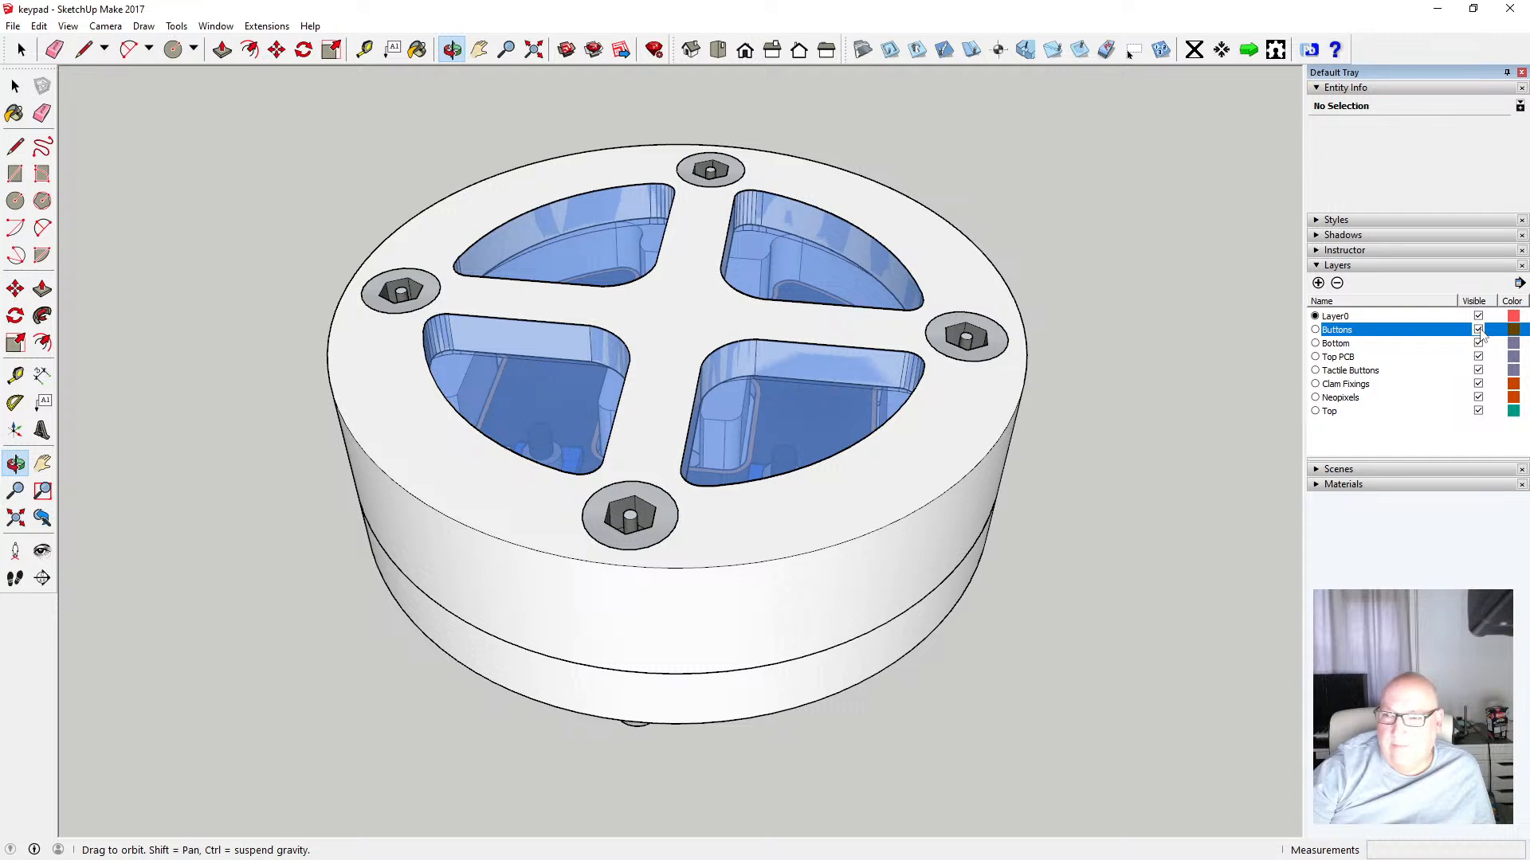
left_click(1478, 357)
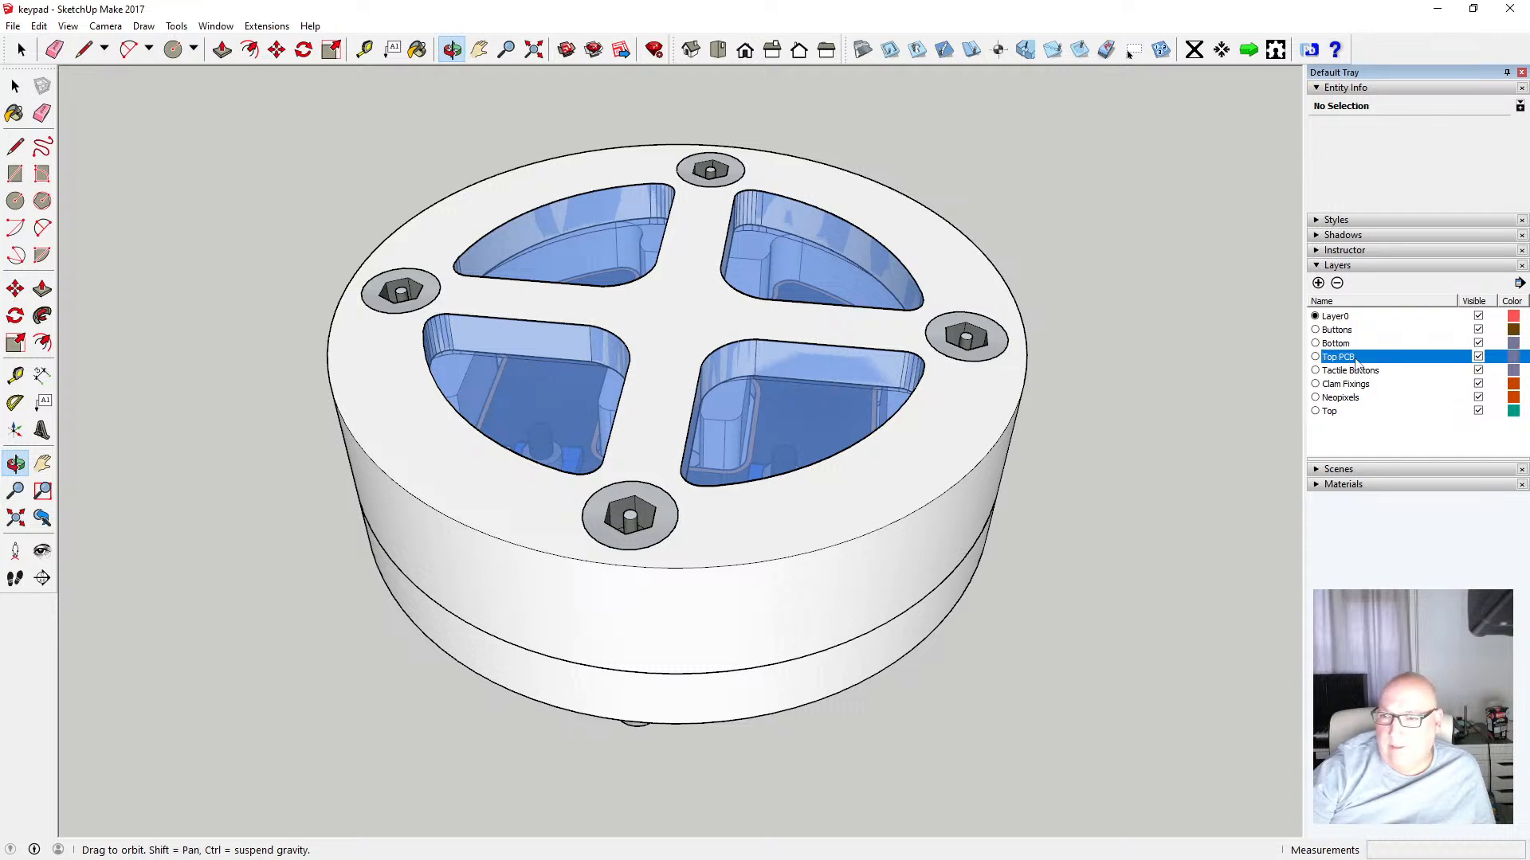
left_click(1479, 358)
left_click(1479, 358)
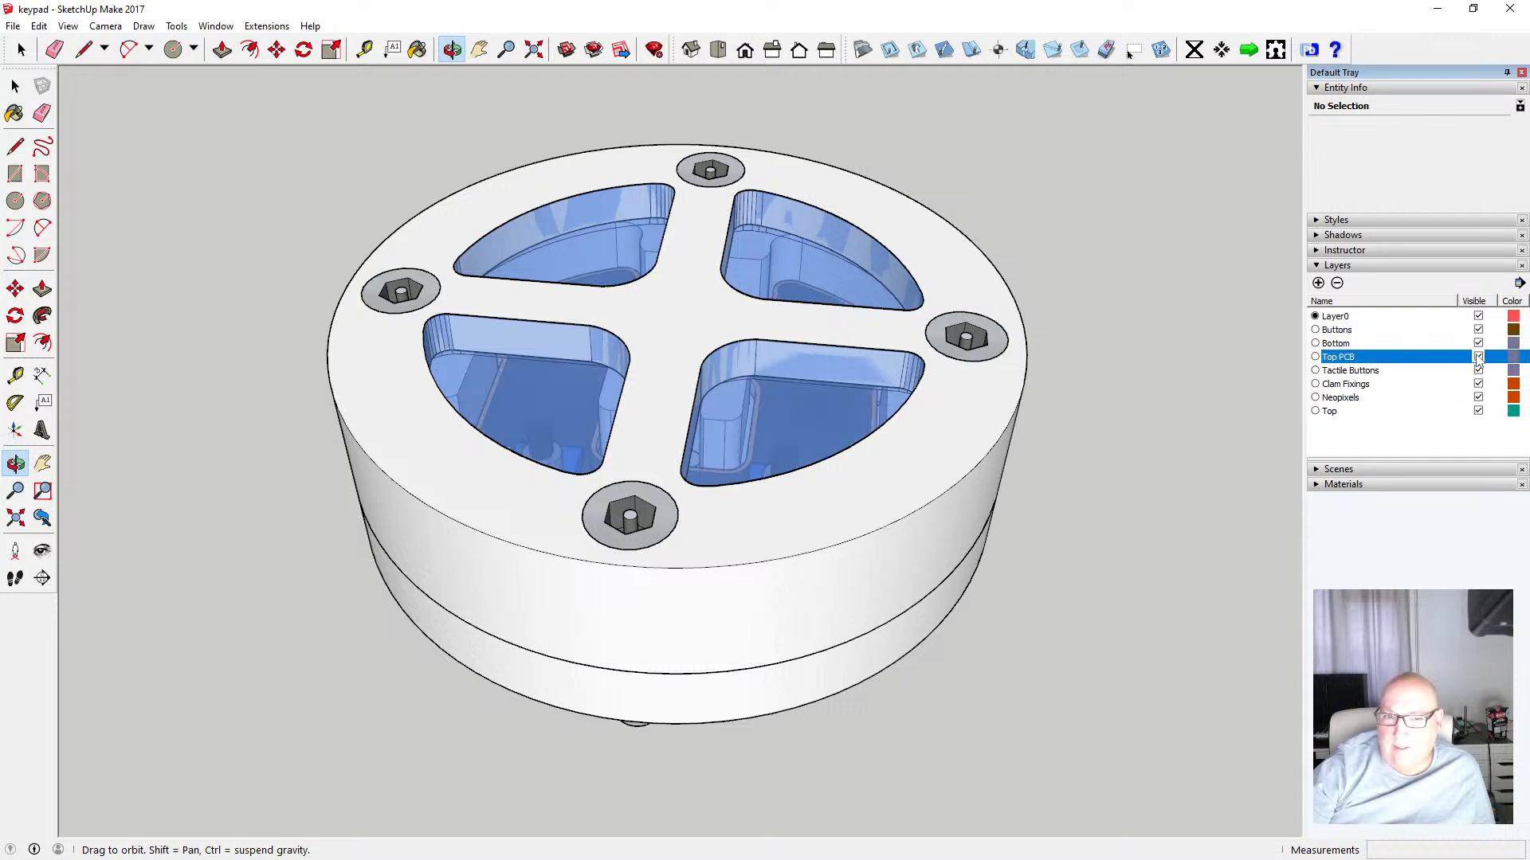
Rename the Top PCB layer as PCB
left_click(1351, 357)
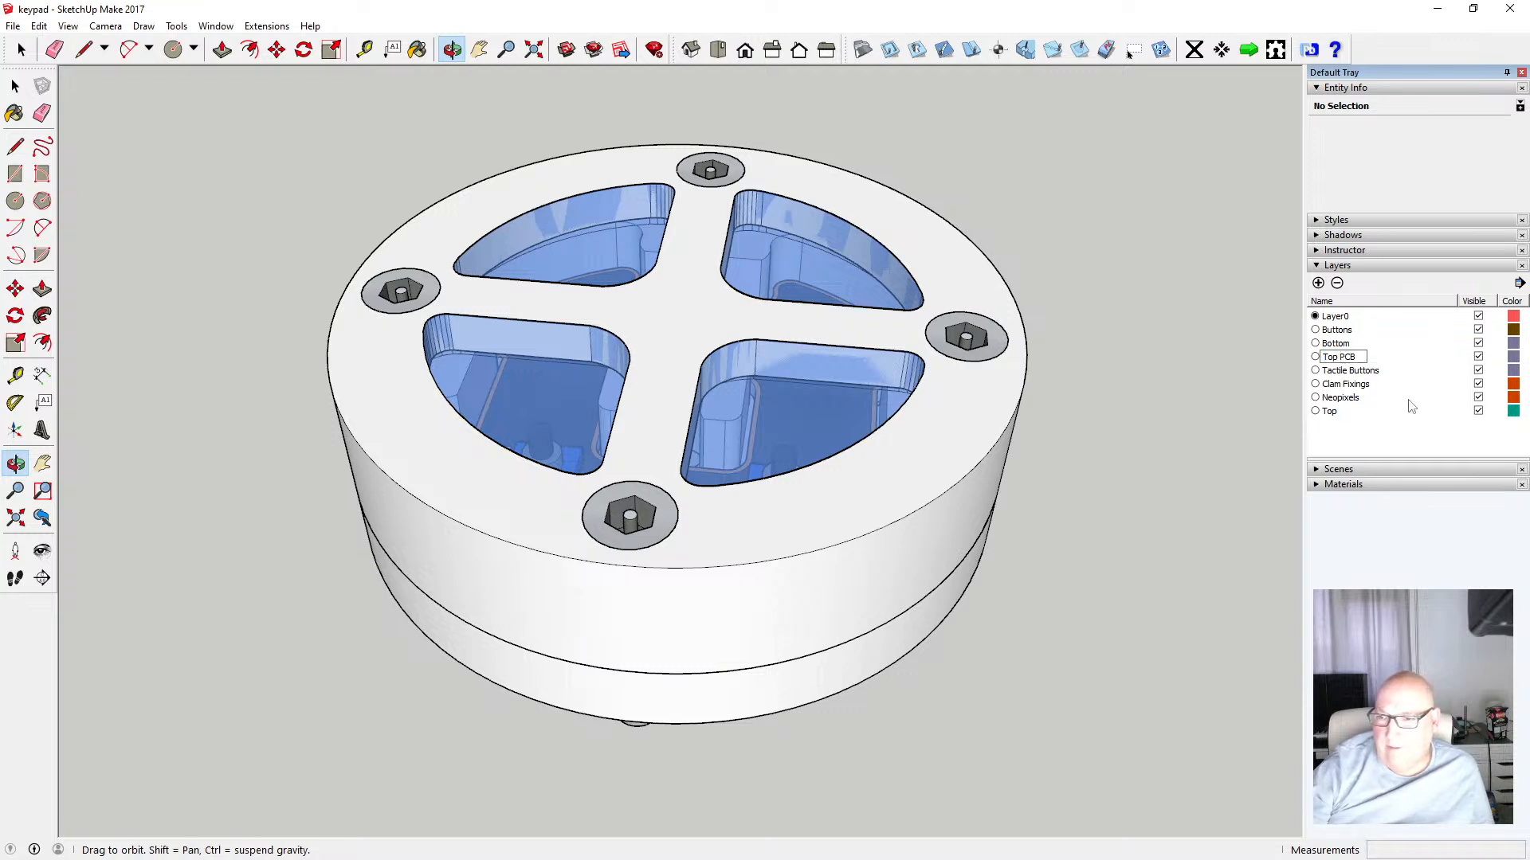
key("BackSpace")
key("BackSpace")
key("BackSpace")
key("BackSpace")
key("Return")
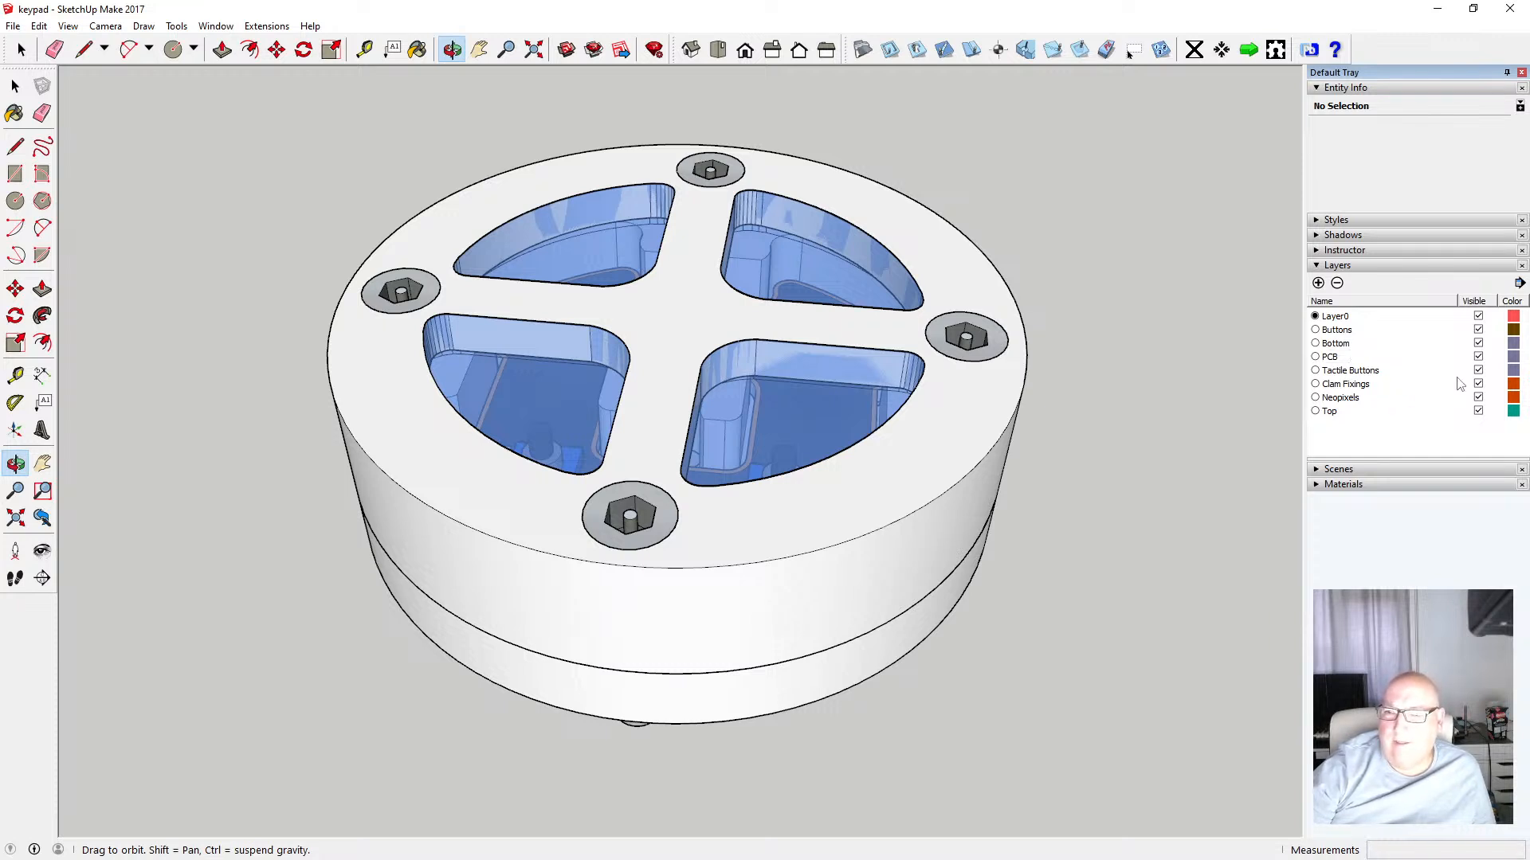
Toggle the PCB and Bottom layers off and on, and hide the Top and Neopixels layers
left_click(1479, 357)
left_click(1479, 357)
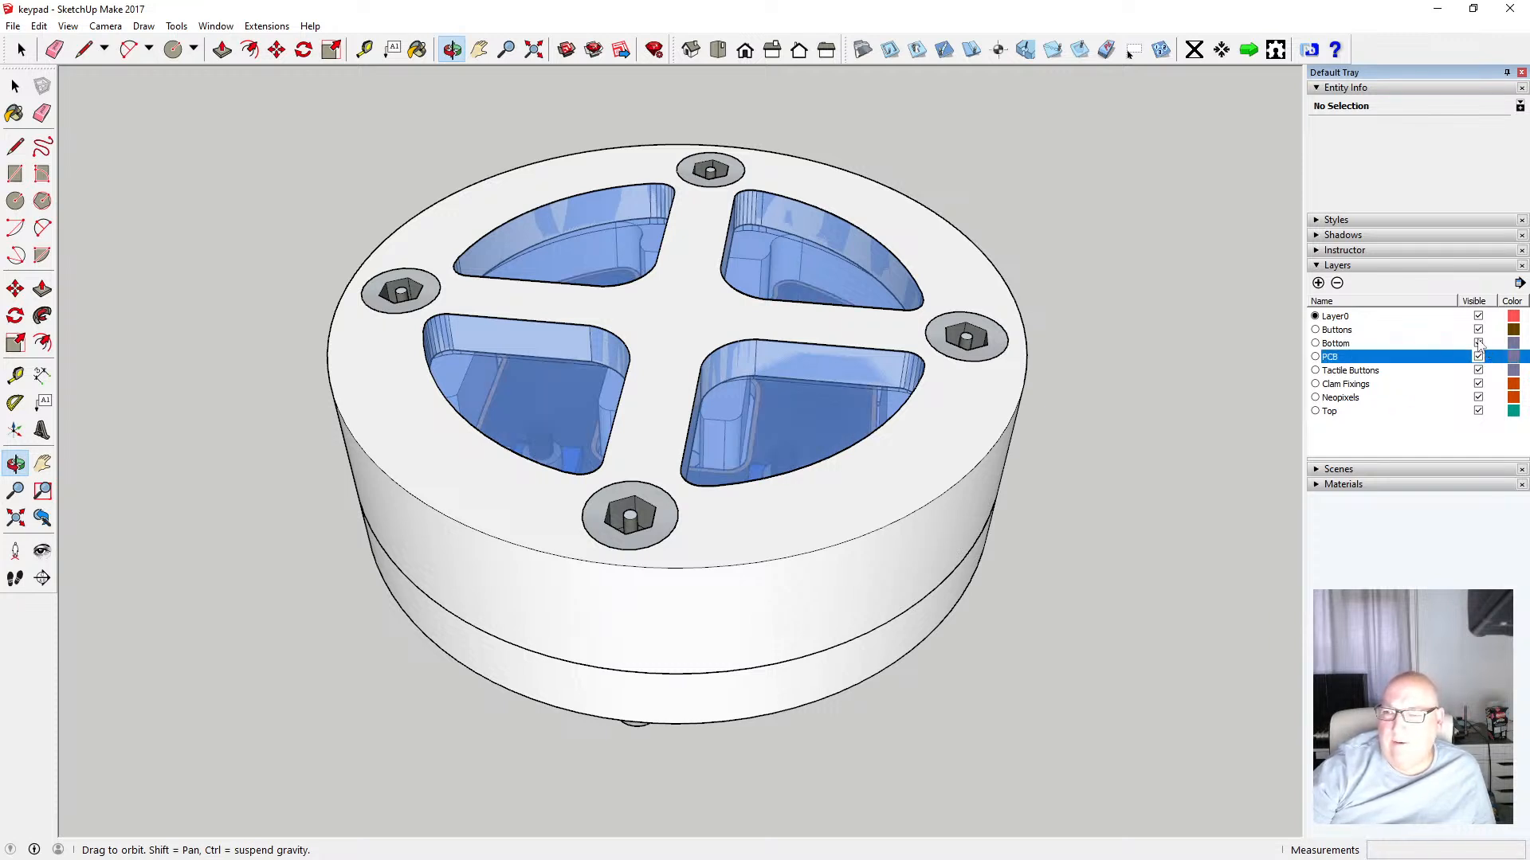
left_click(1478, 344)
left_click(1479, 343)
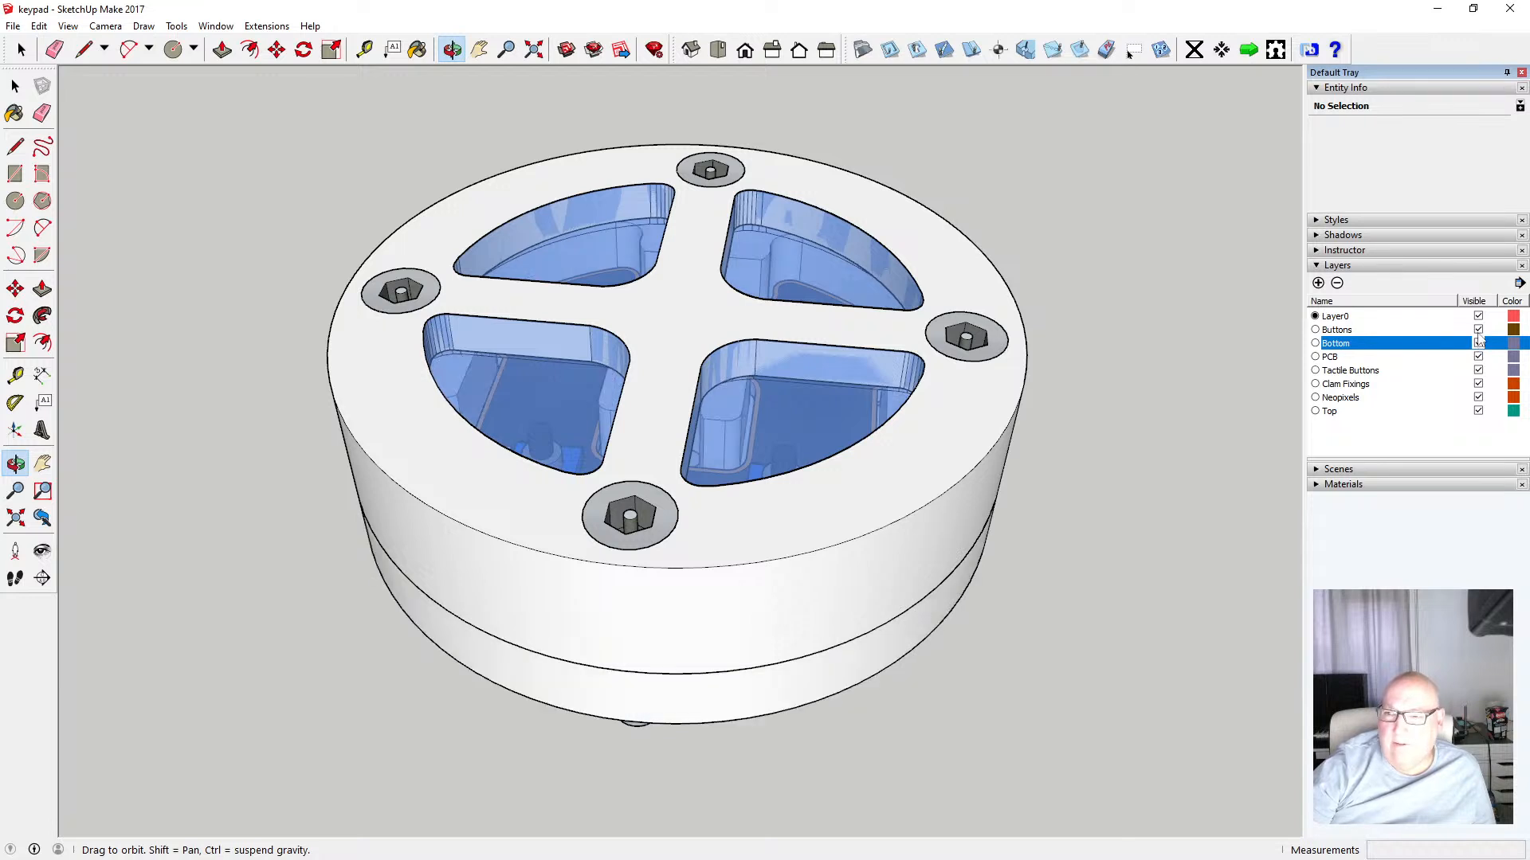
left_click(1479, 411)
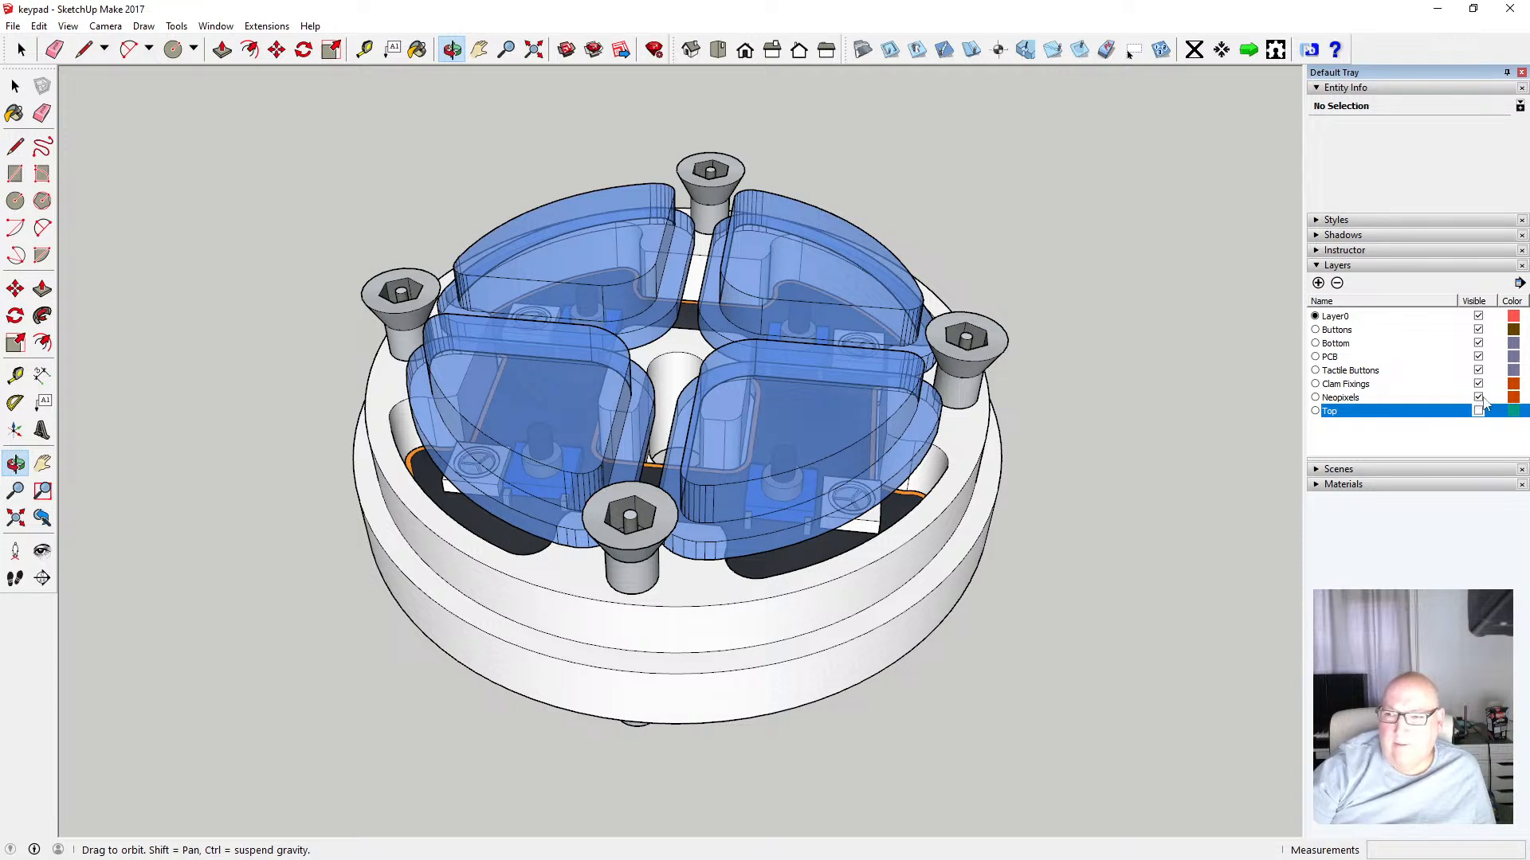
left_click(1479, 398)
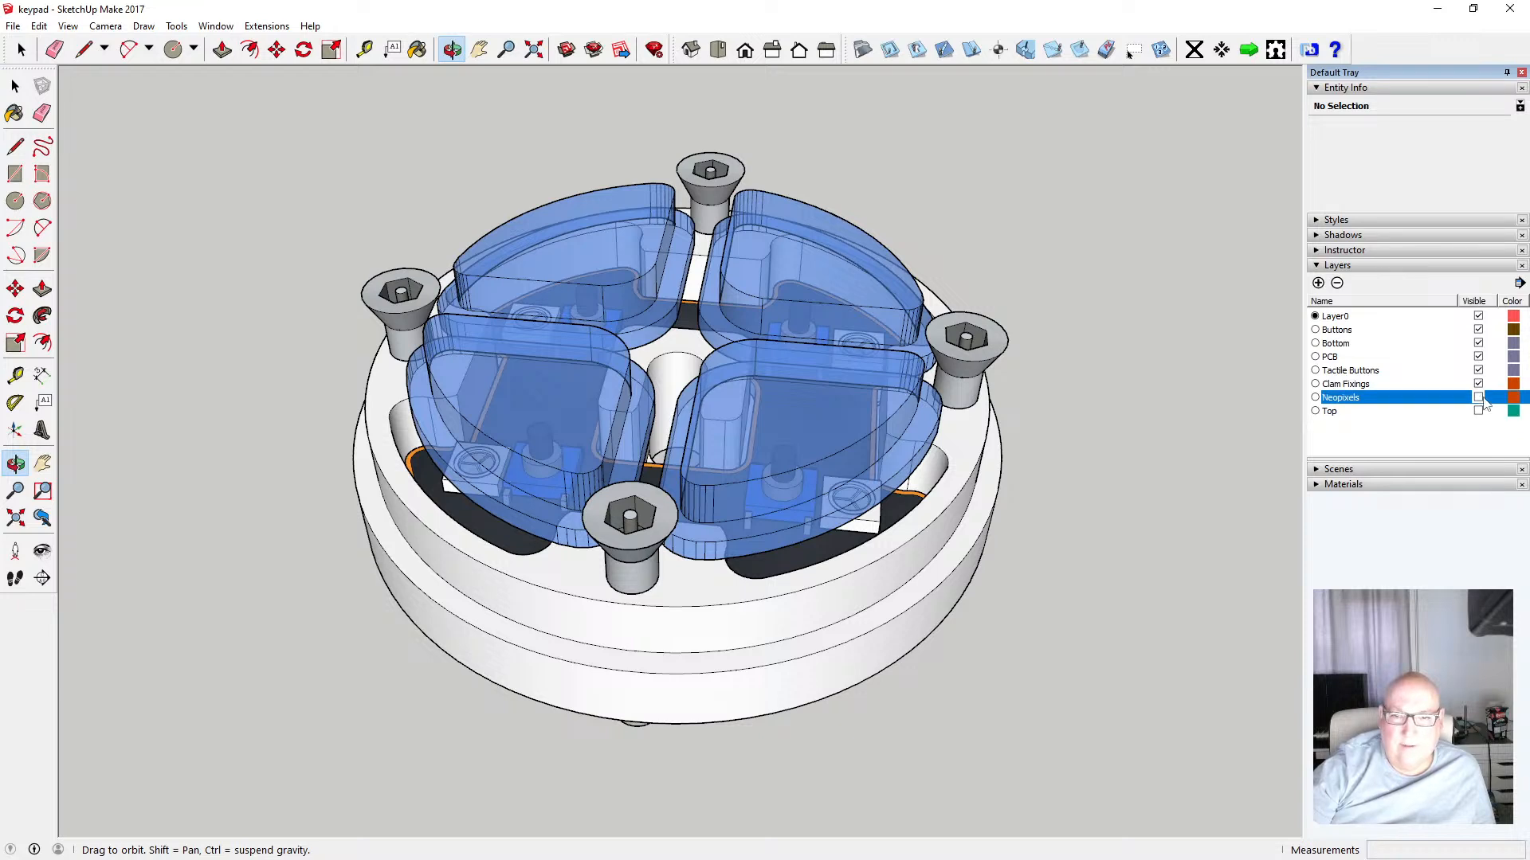
Twice try to delete the Neopixels layer, cancelling the dialog about its contents
double_click(1429, 403)
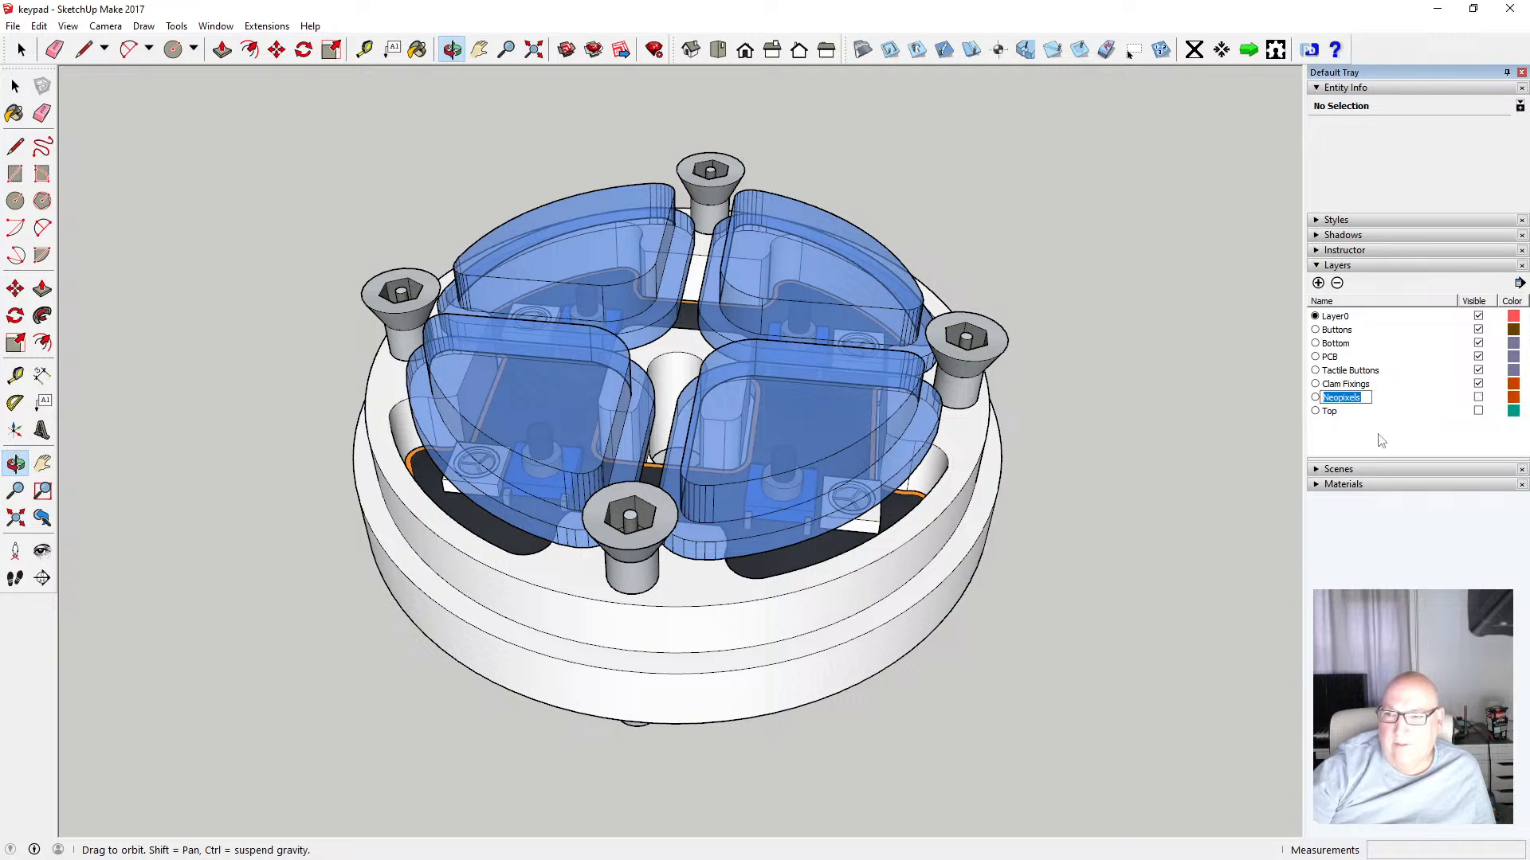
key("Return")
left_click(1344, 404)
left_click(1337, 283)
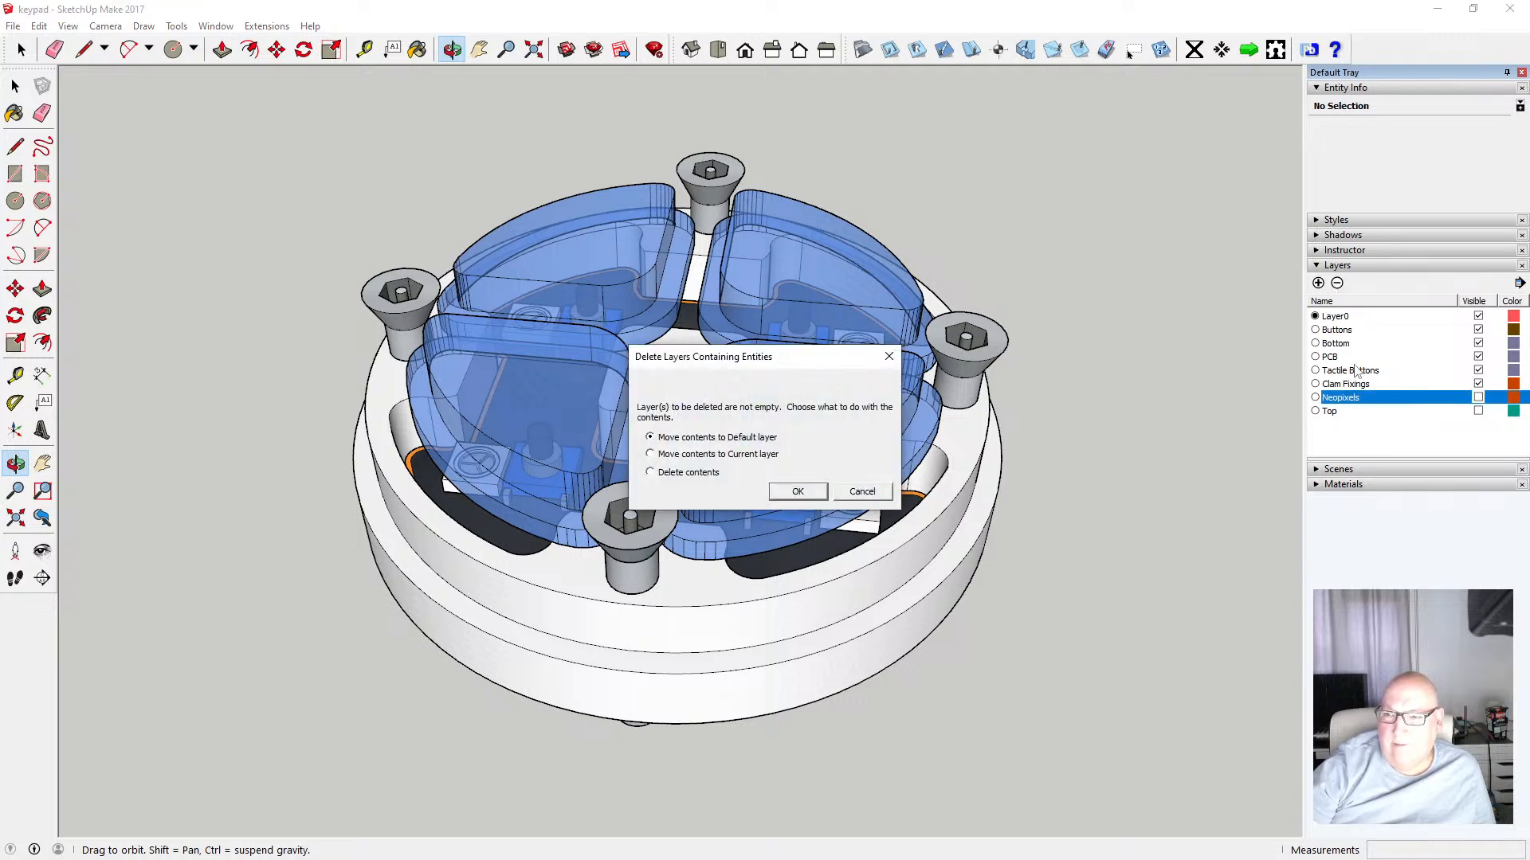
left_click(862, 491)
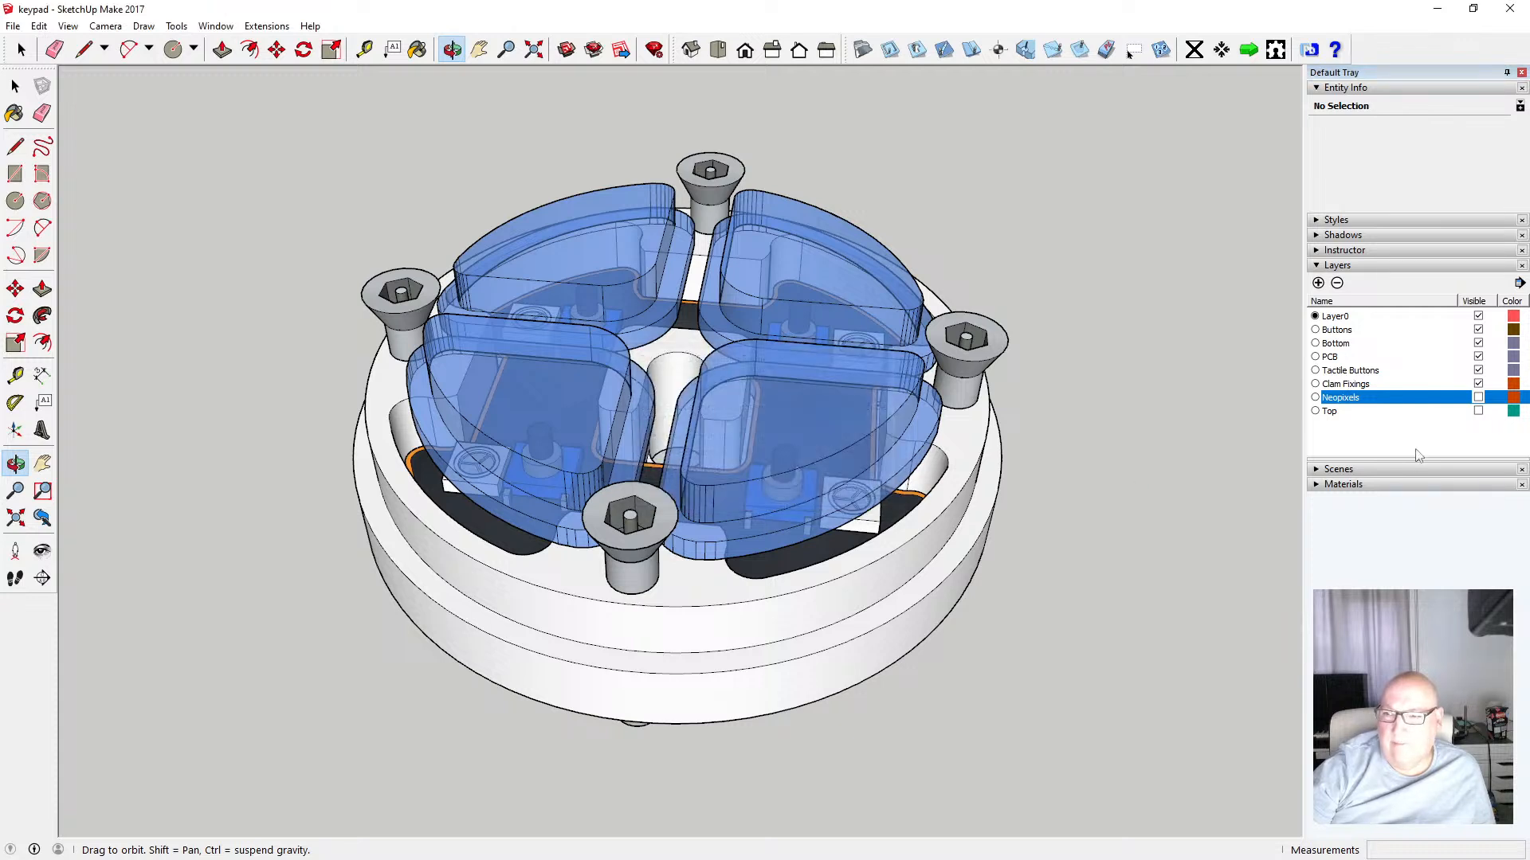
left_click(1417, 455)
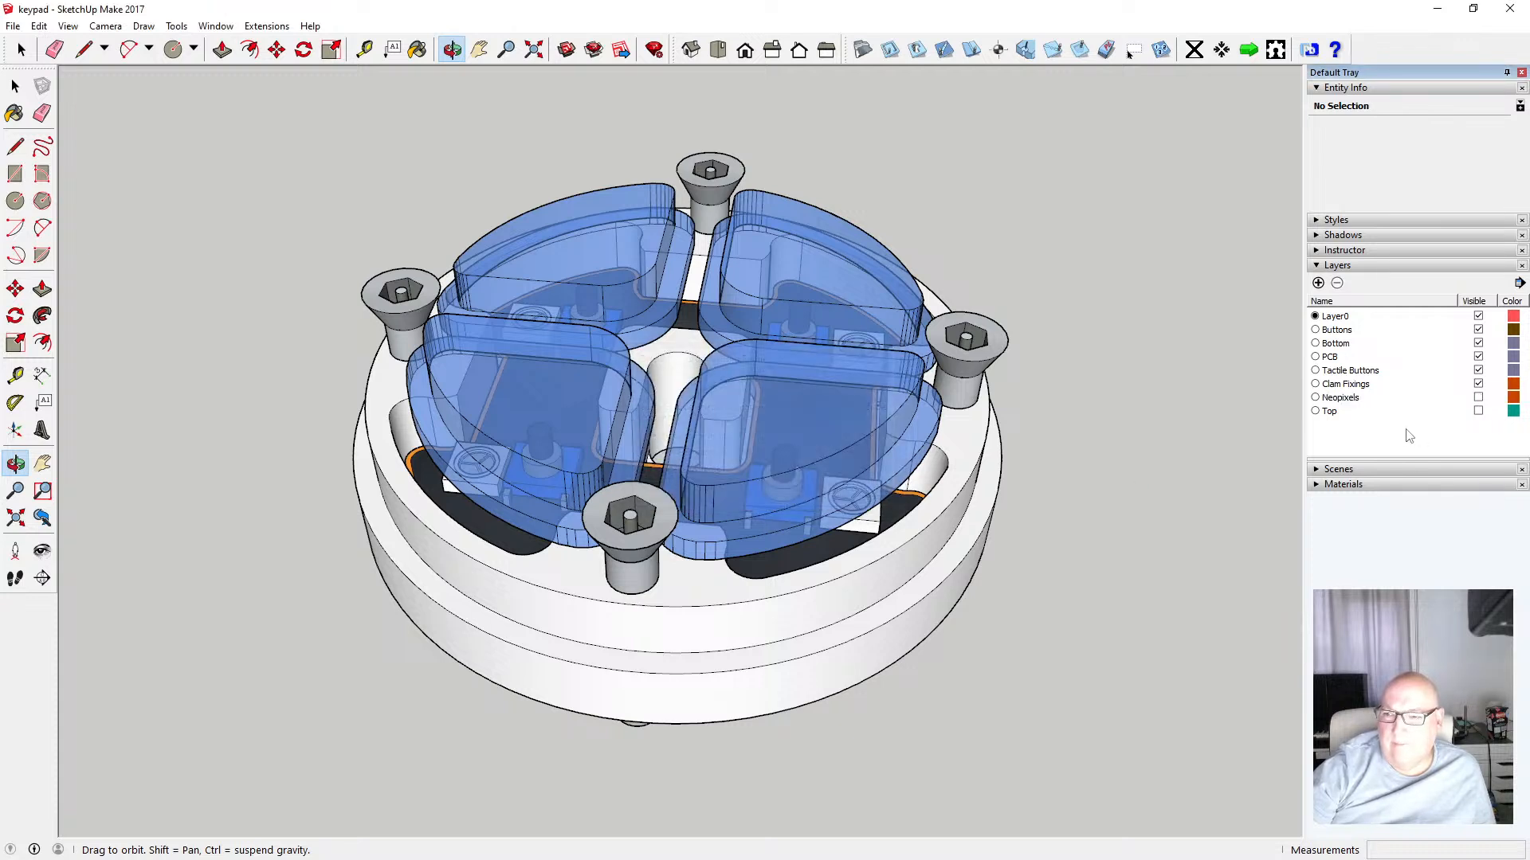
left_click(1341, 403)
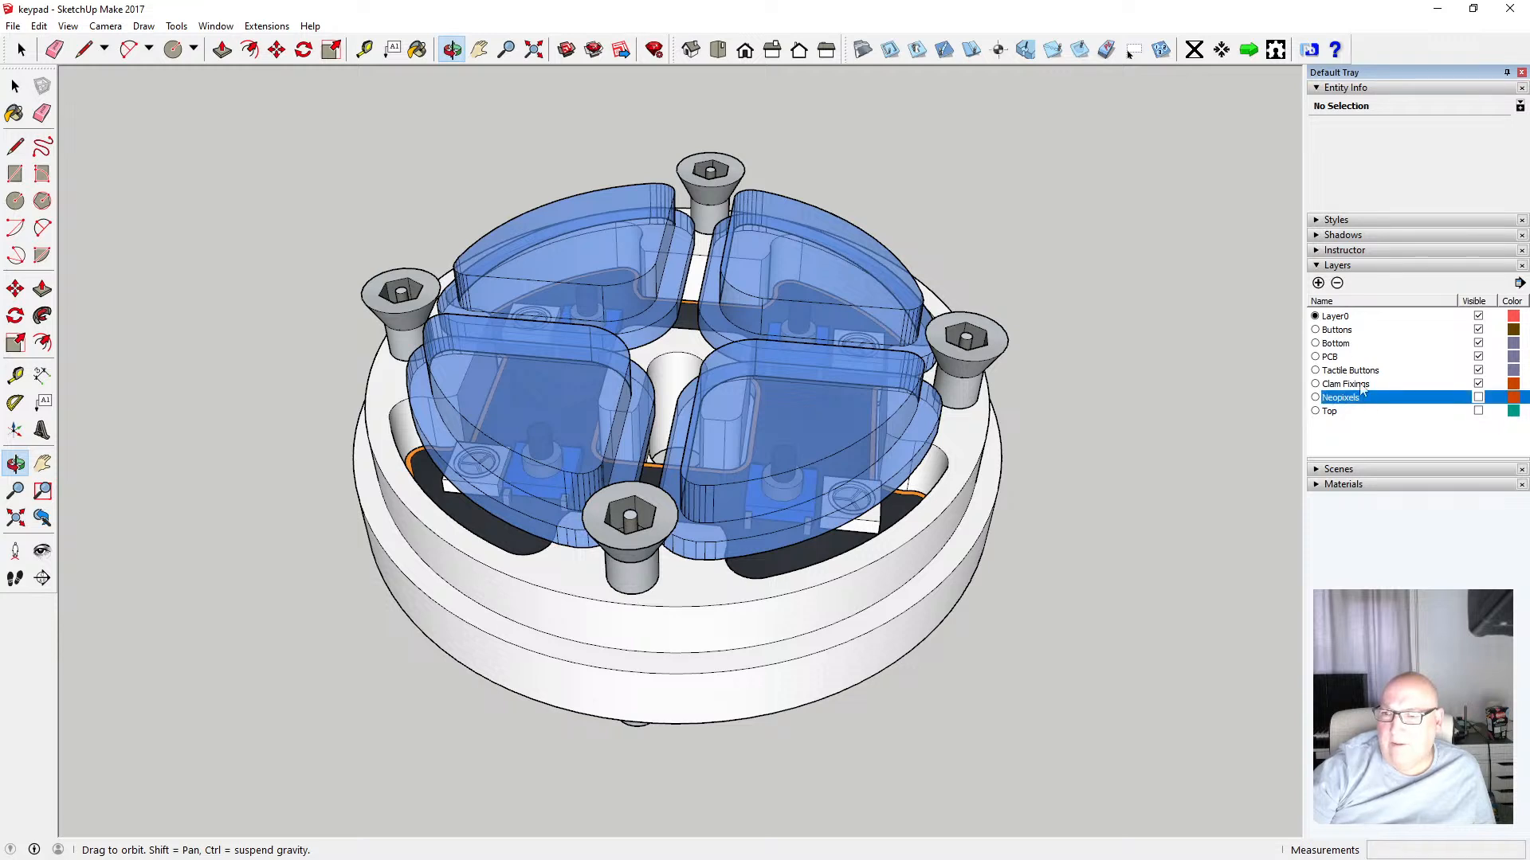
left_click(1337, 283)
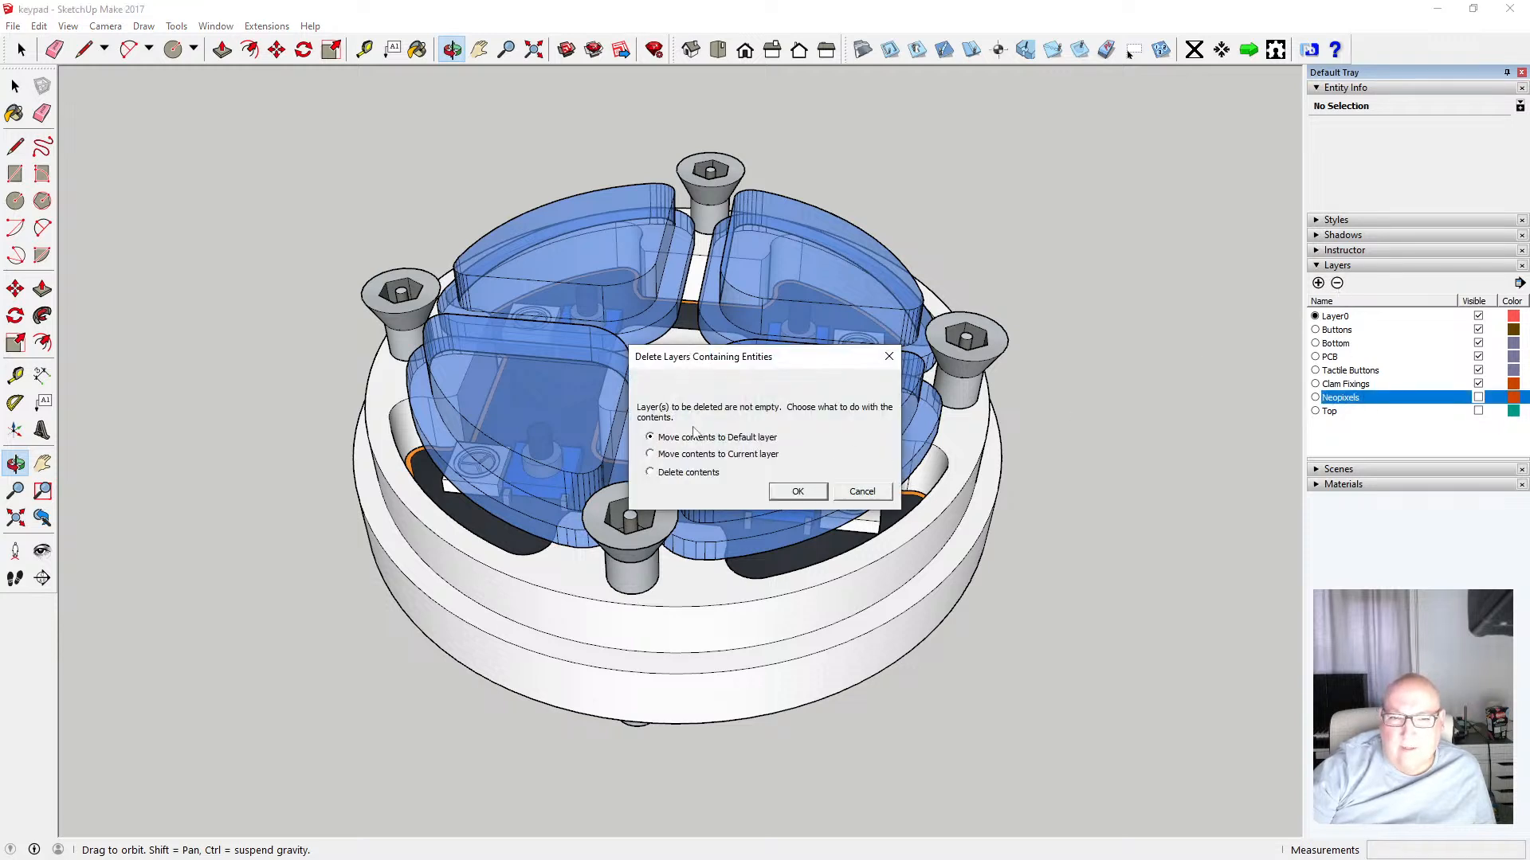
left_click(864, 491)
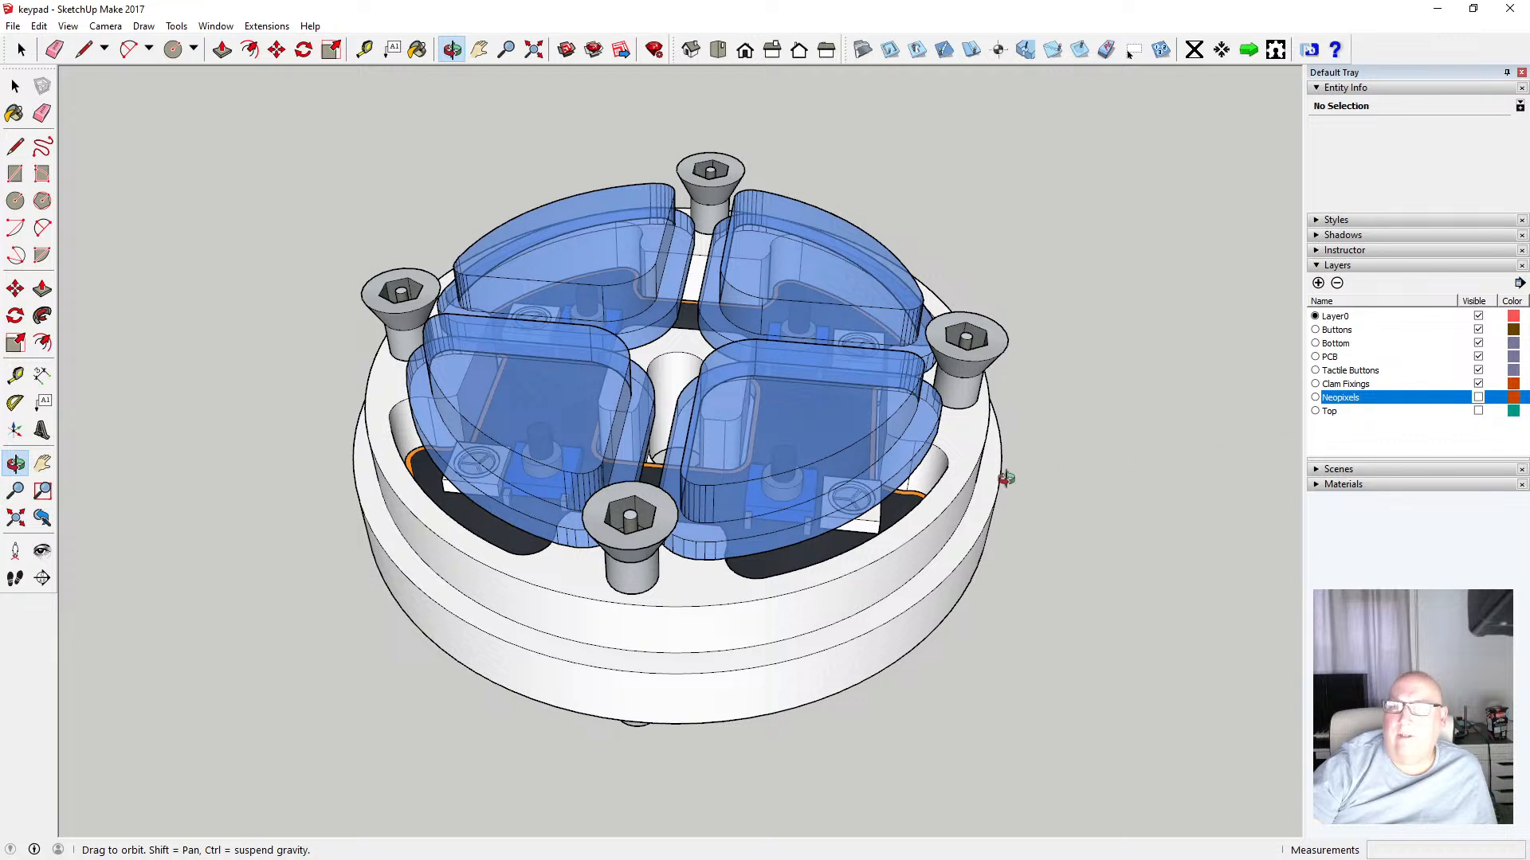
Hide the Buttons layer
left_click(15, 86)
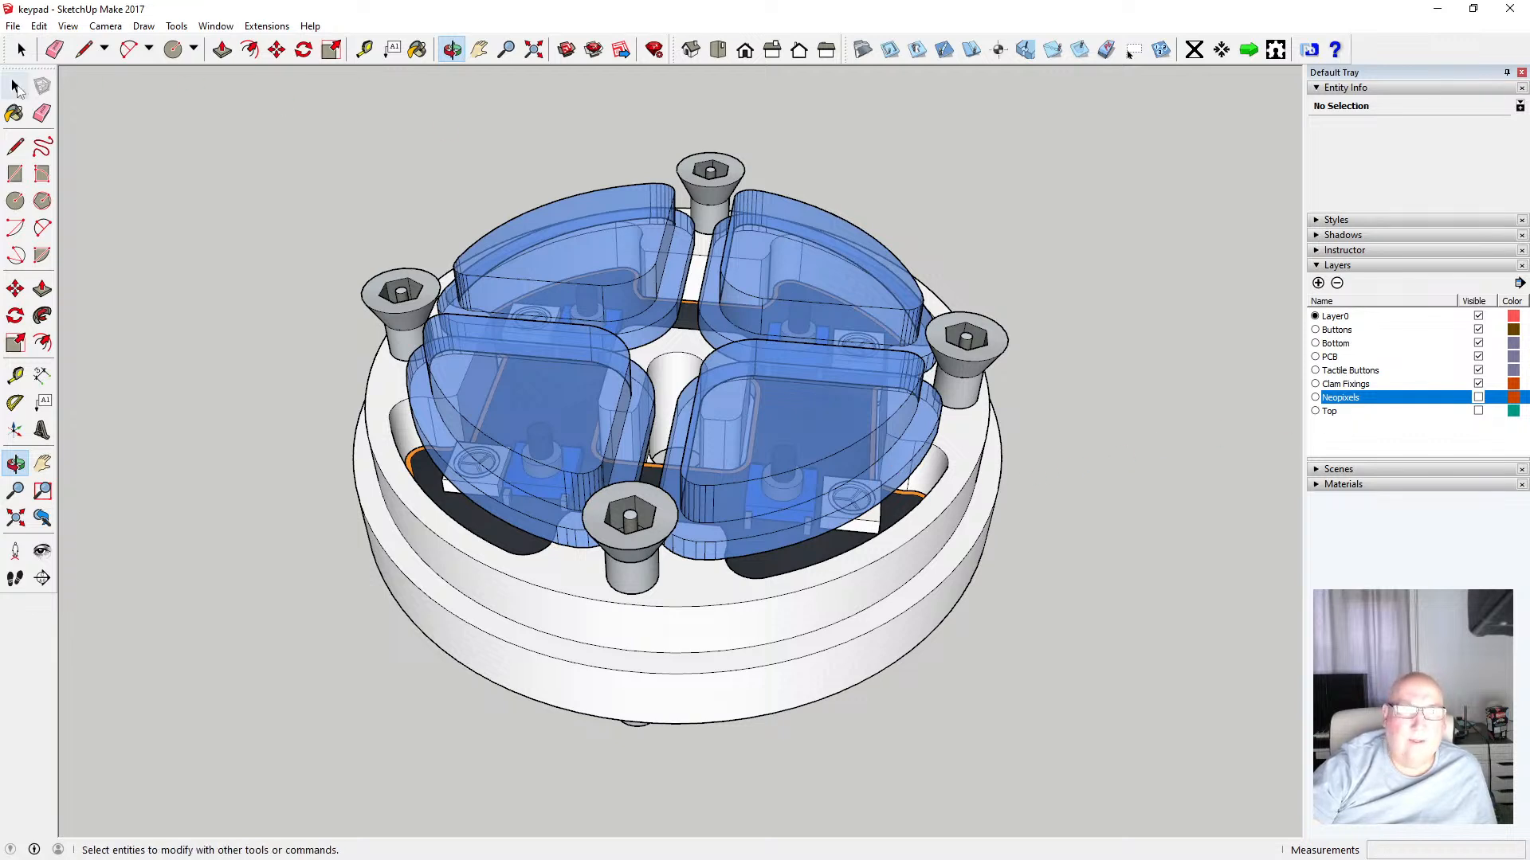
double_click(767, 565)
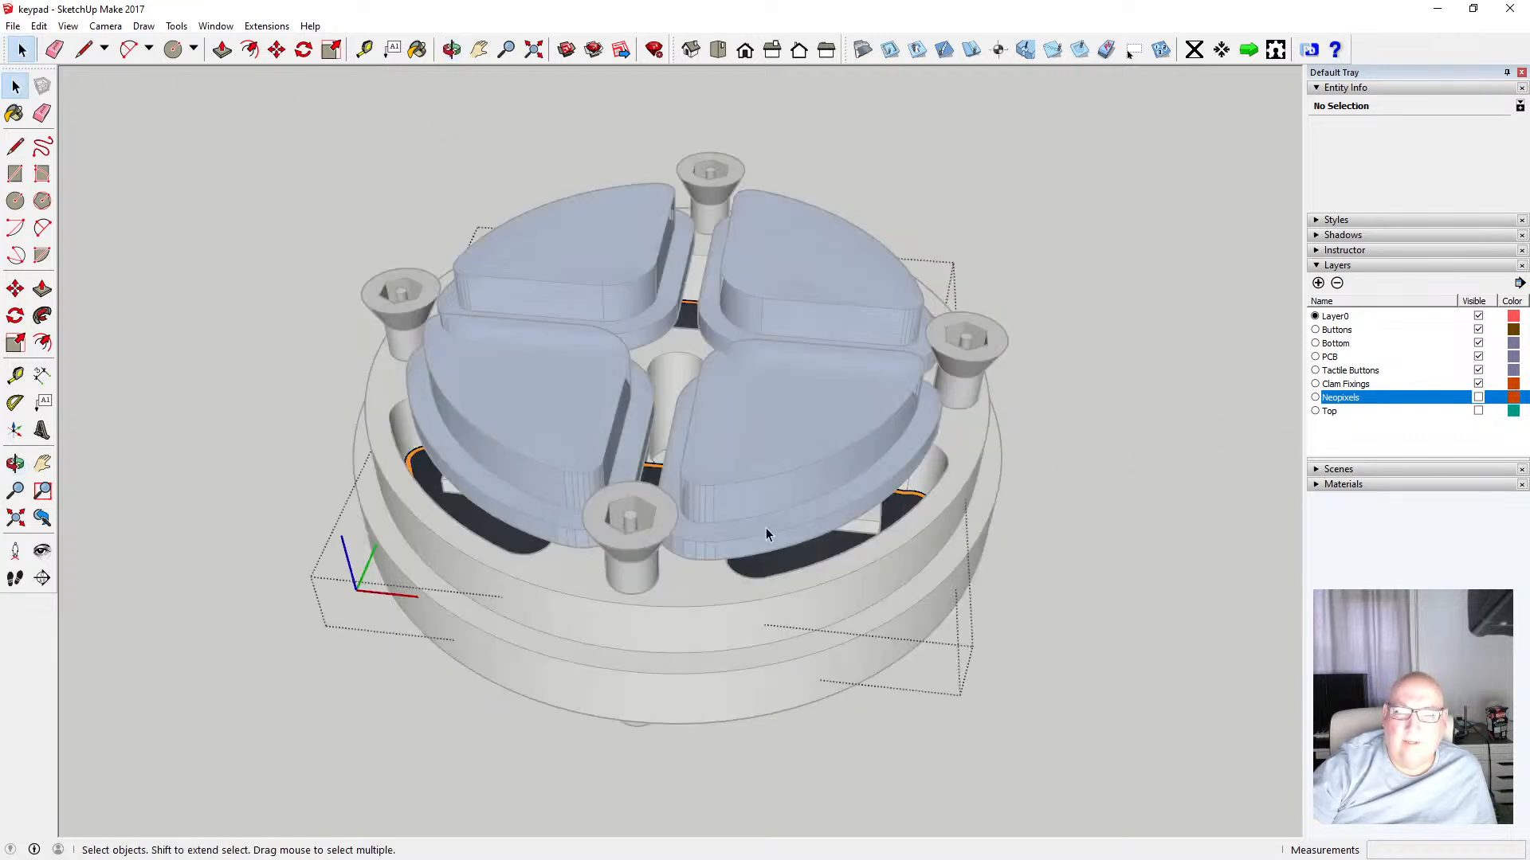
left_click(1117, 464)
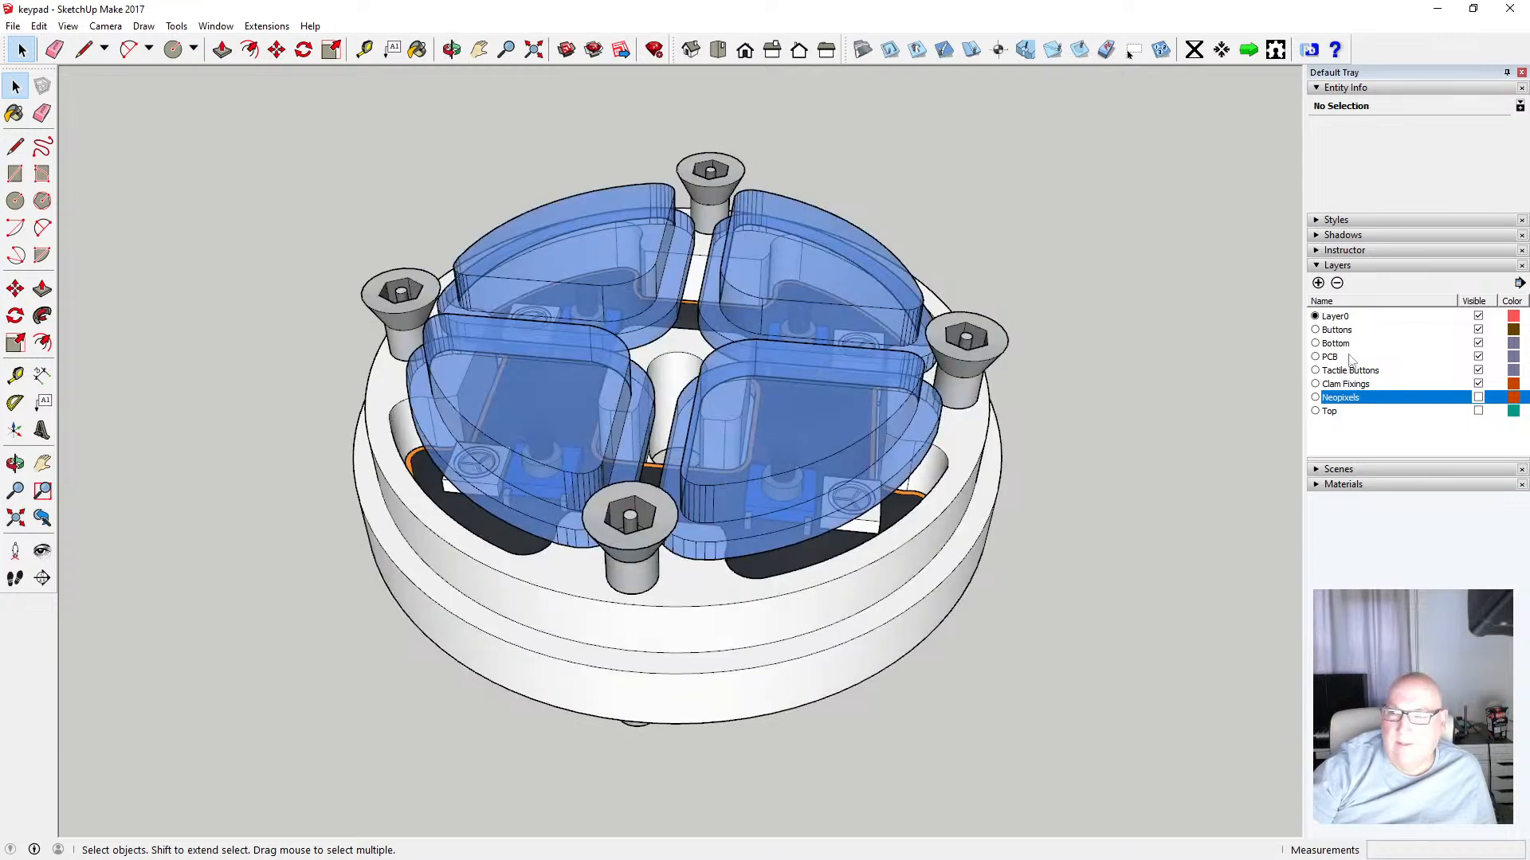
left_click(1477, 329)
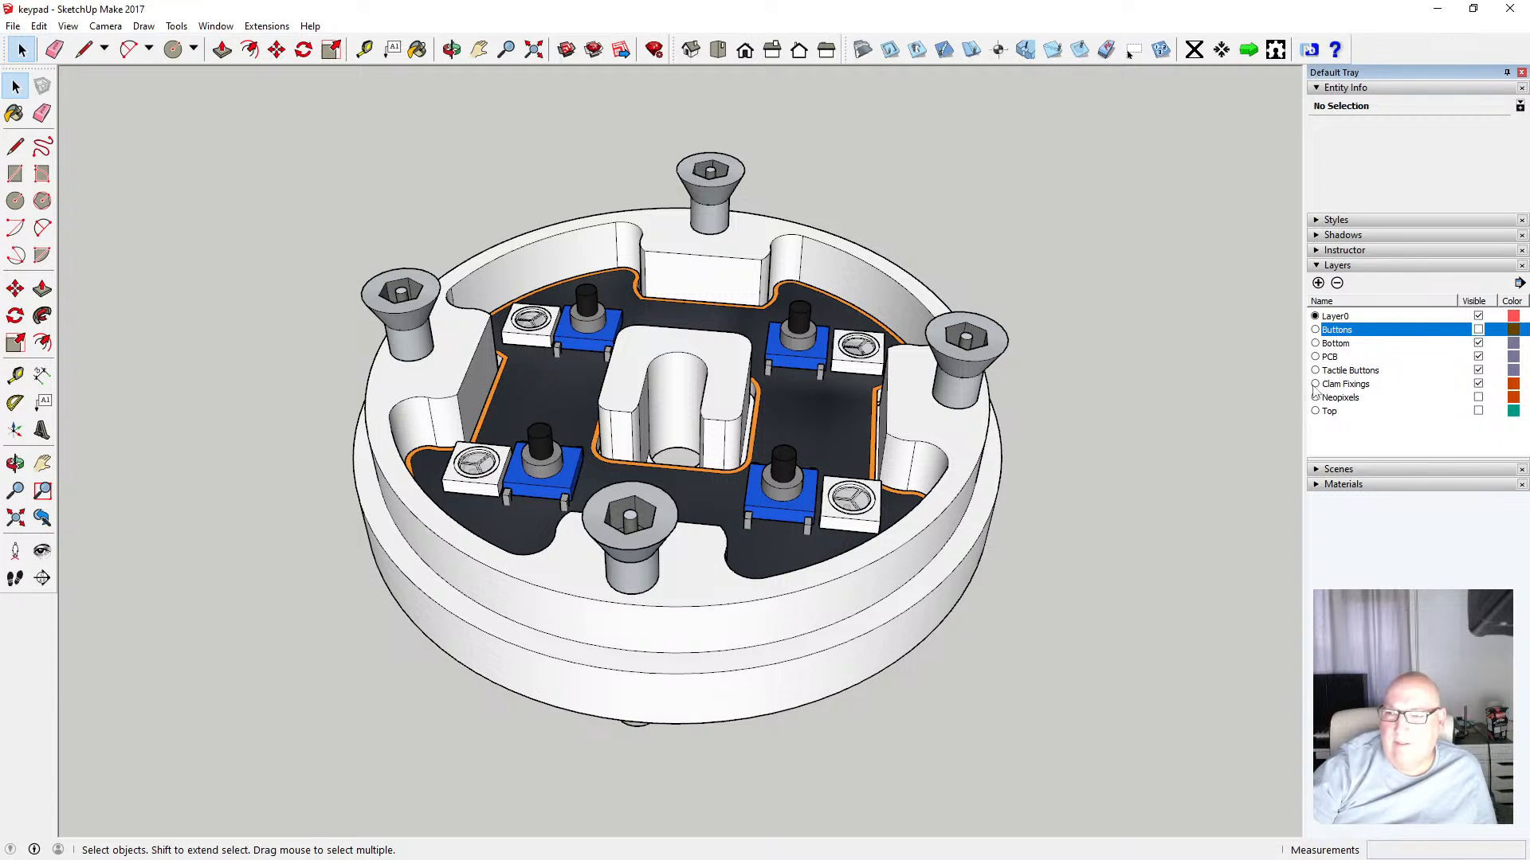
Rename the Clam Fixings layer as Fixings and hide it
left_click(1353, 385)
left_click(1347, 387)
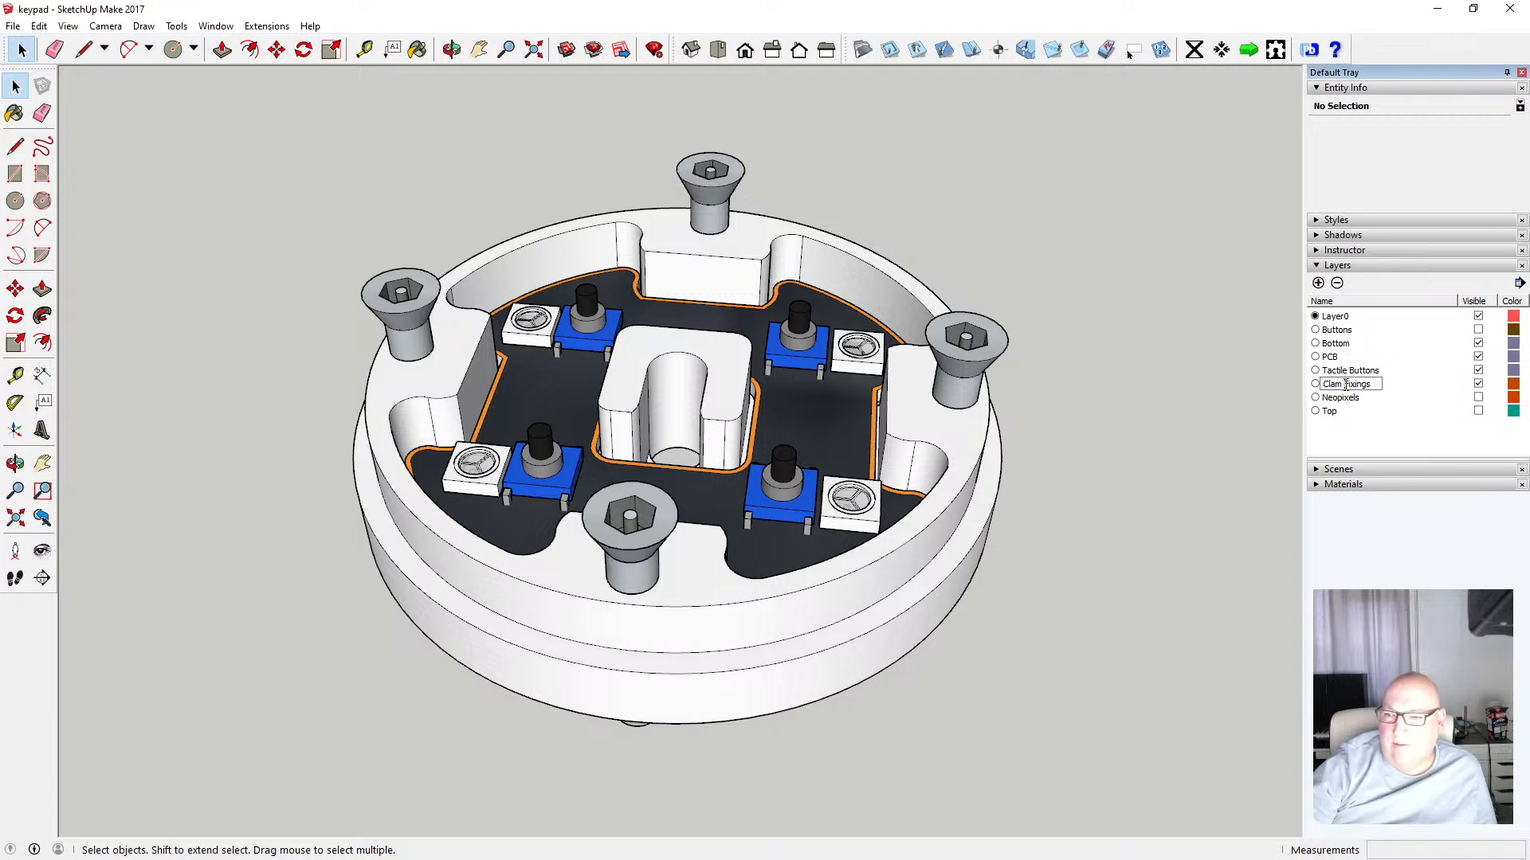
key("BackSpace")
key("BackSpace")
key("BackSpace")
key("BackSpace")
key("BackSpace")
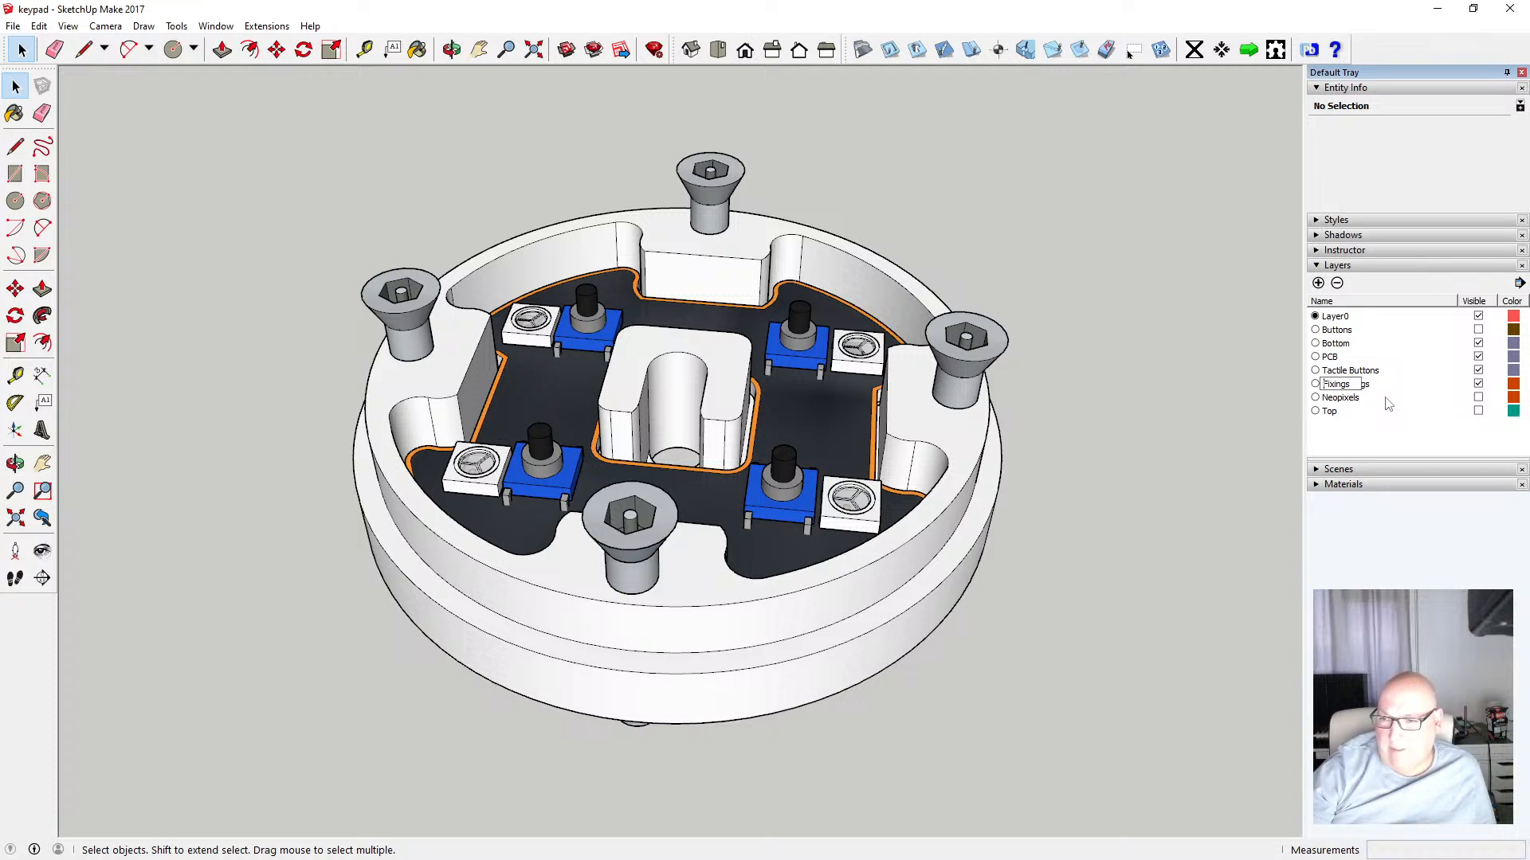
key("Return")
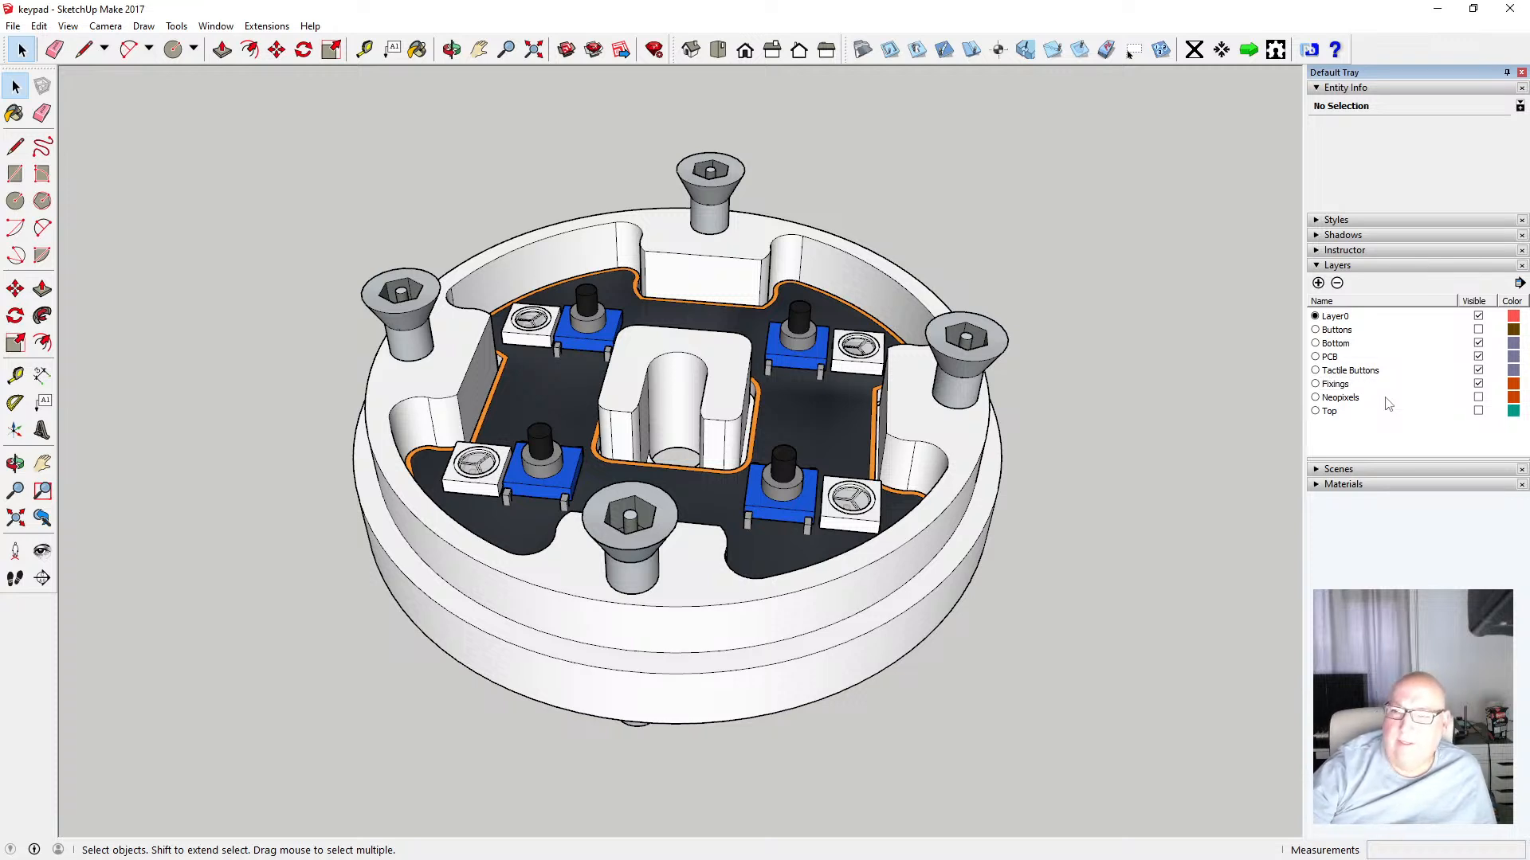
left_click(1478, 385)
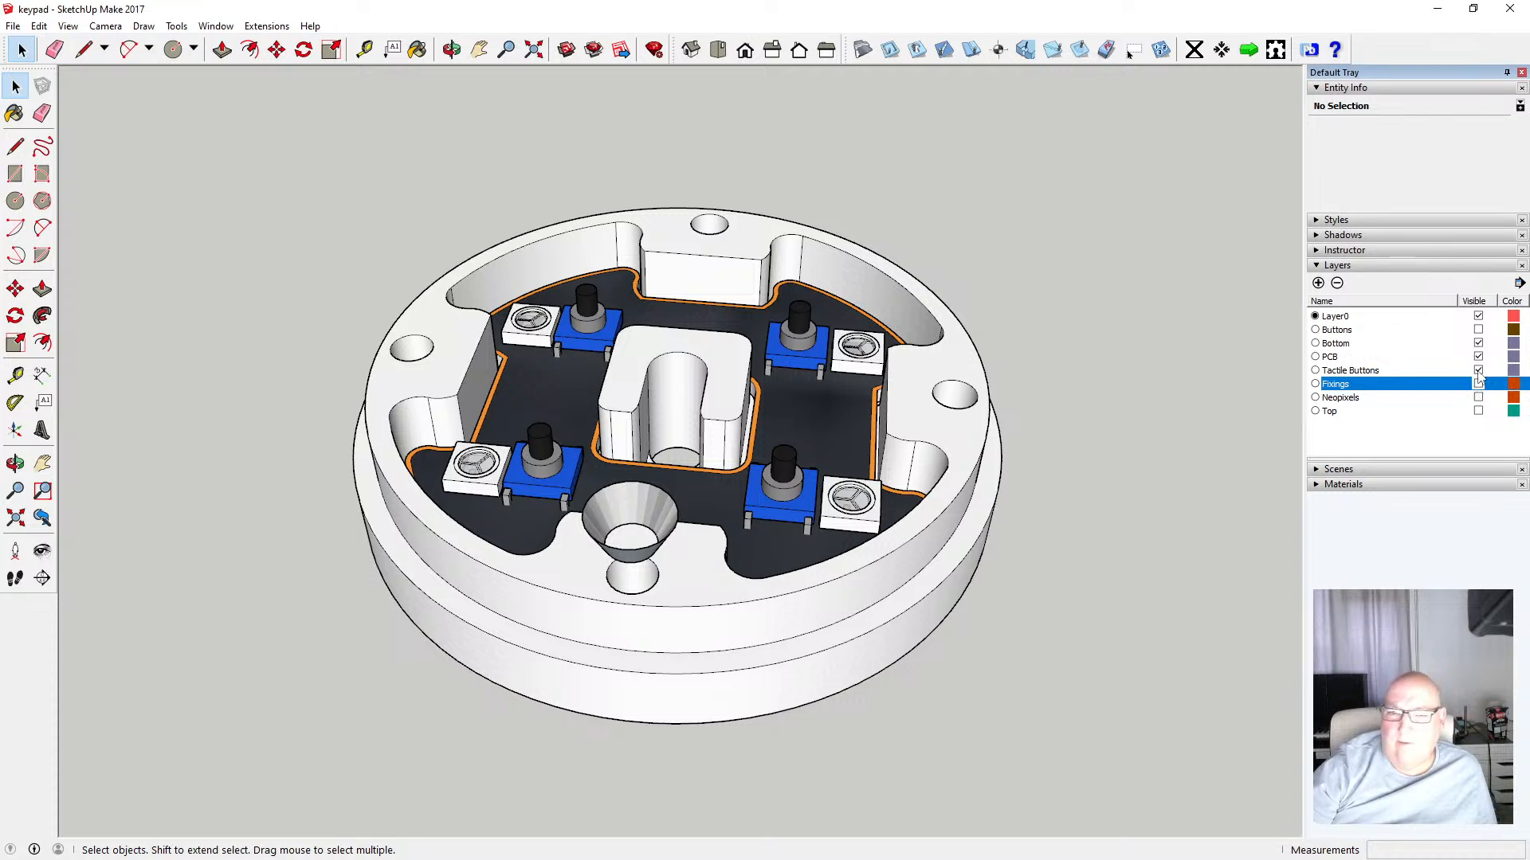
Select the four tactile push buttons and move them onto the Tactile Buttons layer
left_click(1478, 371)
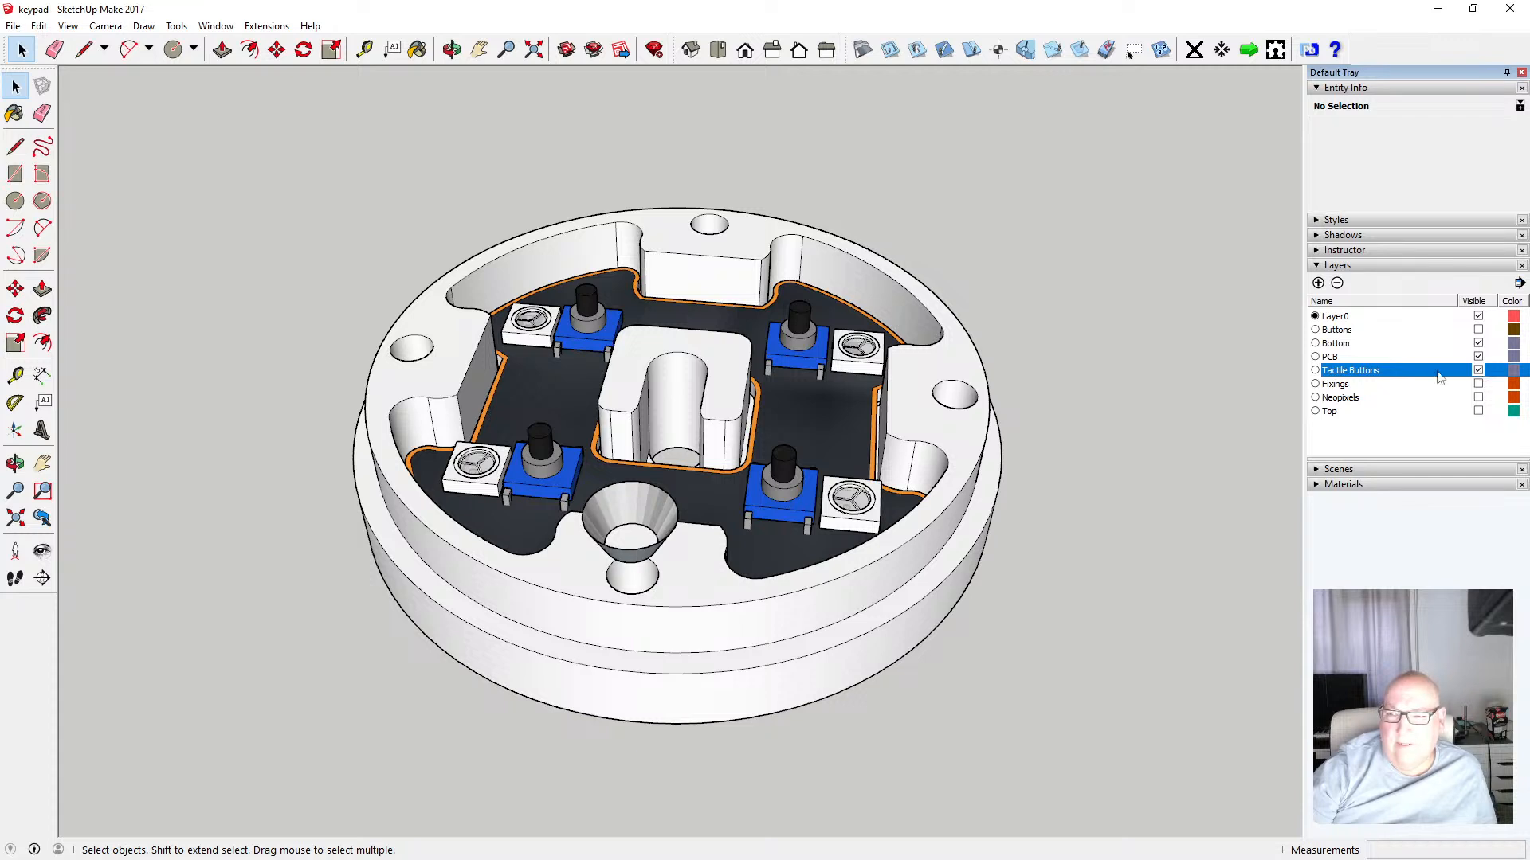
left_click(587, 319)
left_click(580, 470, "shift")
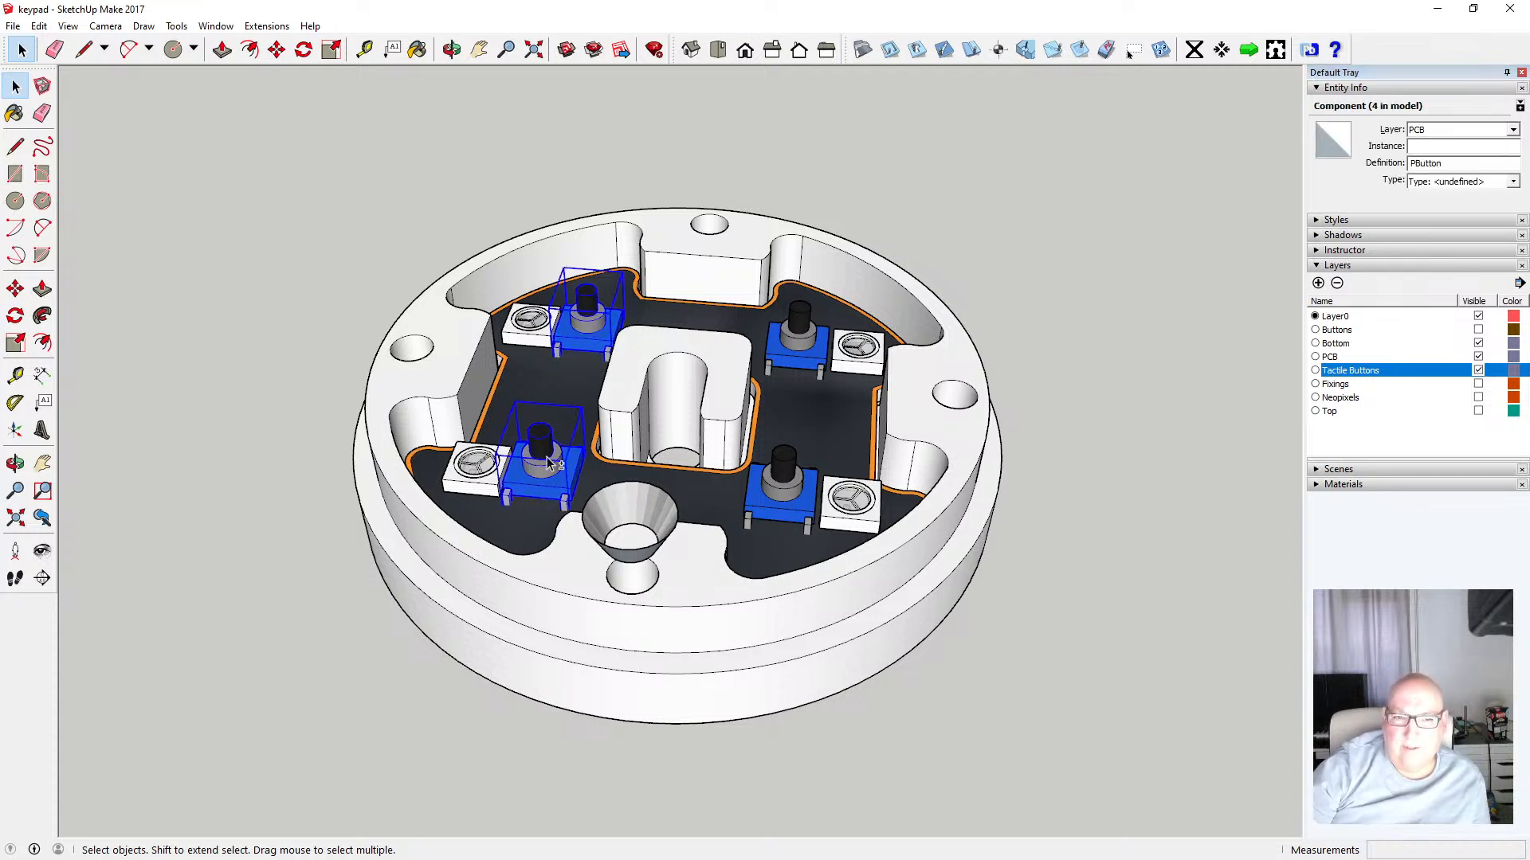
left_click(789, 488, "shift")
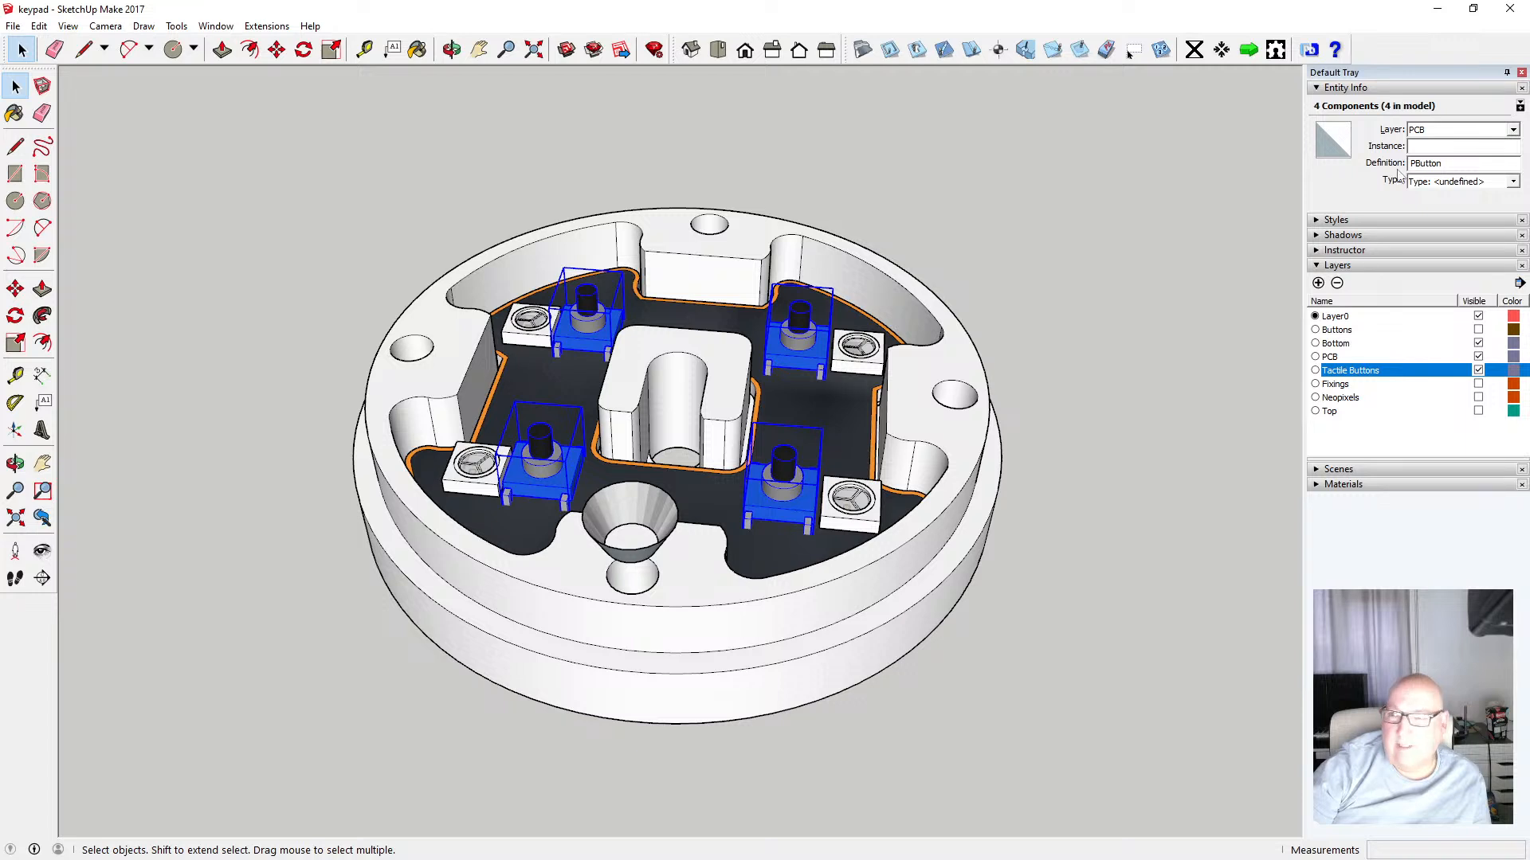
left_click(1516, 132)
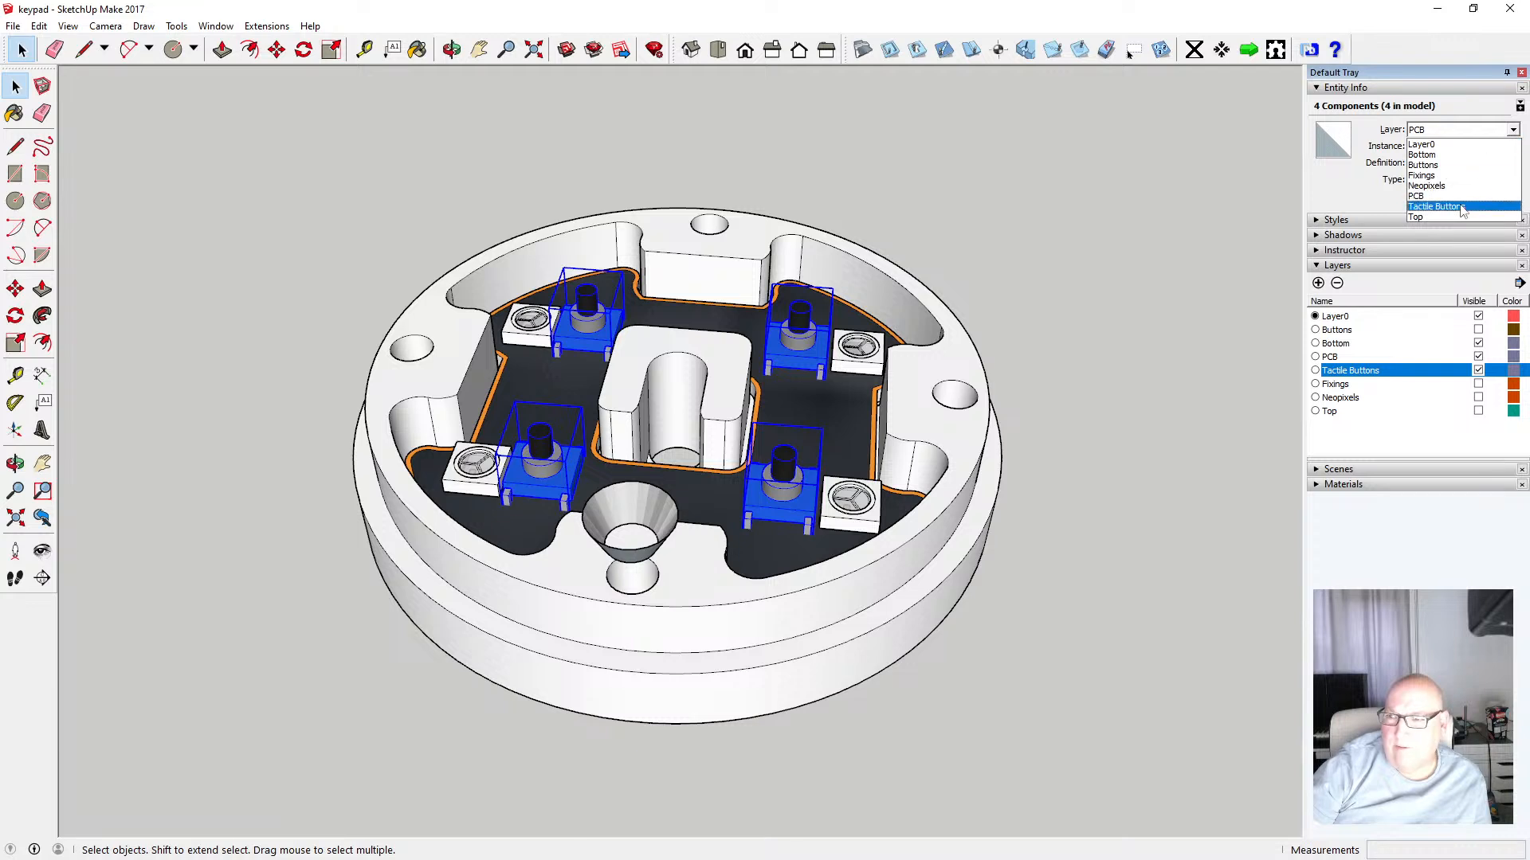
left_click(1462, 209)
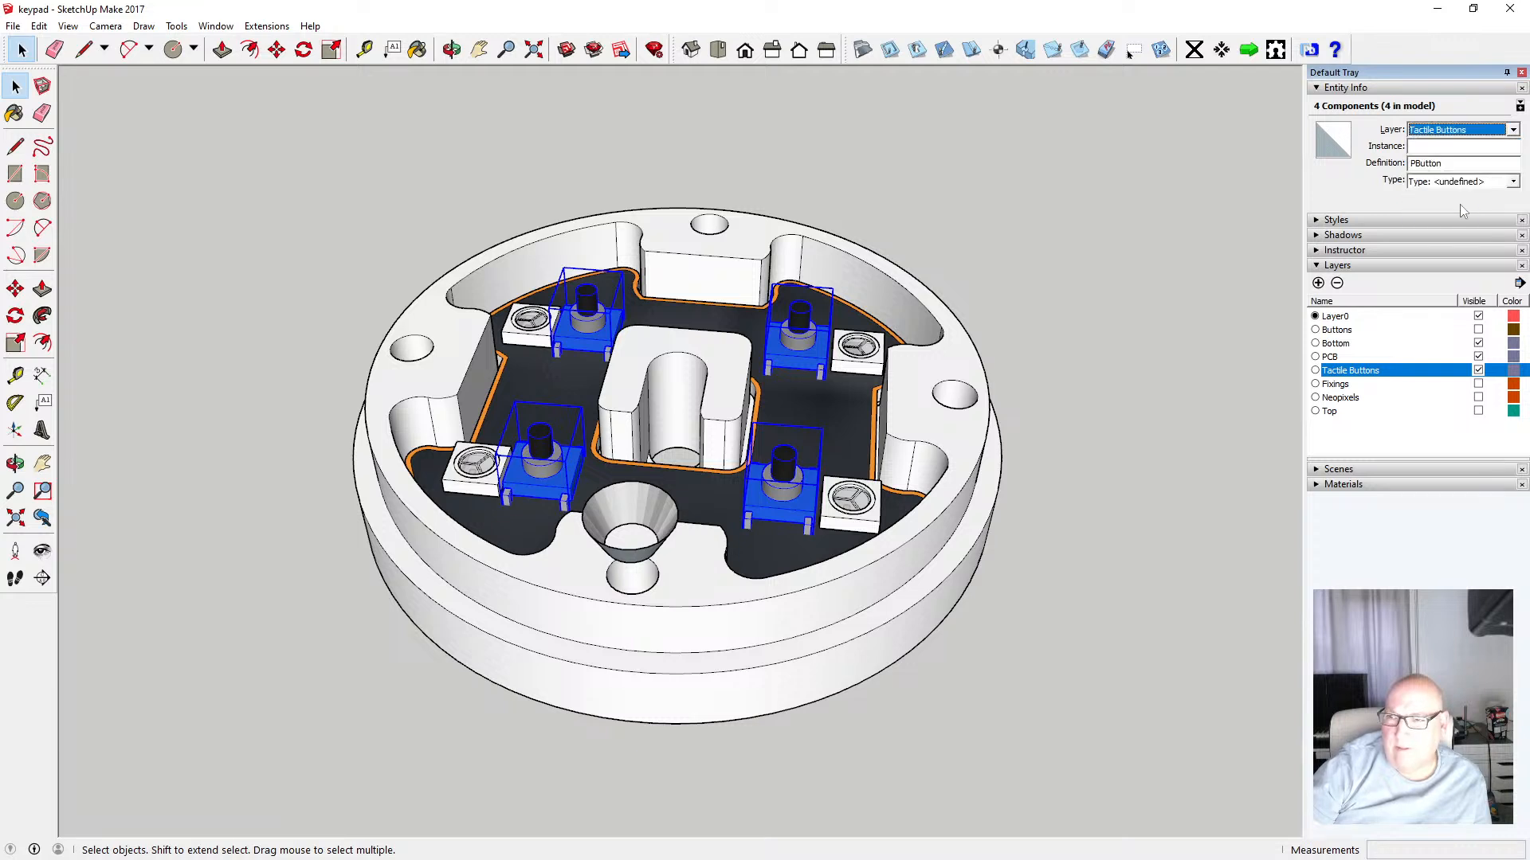
left_click(1477, 370)
left_click(1478, 371)
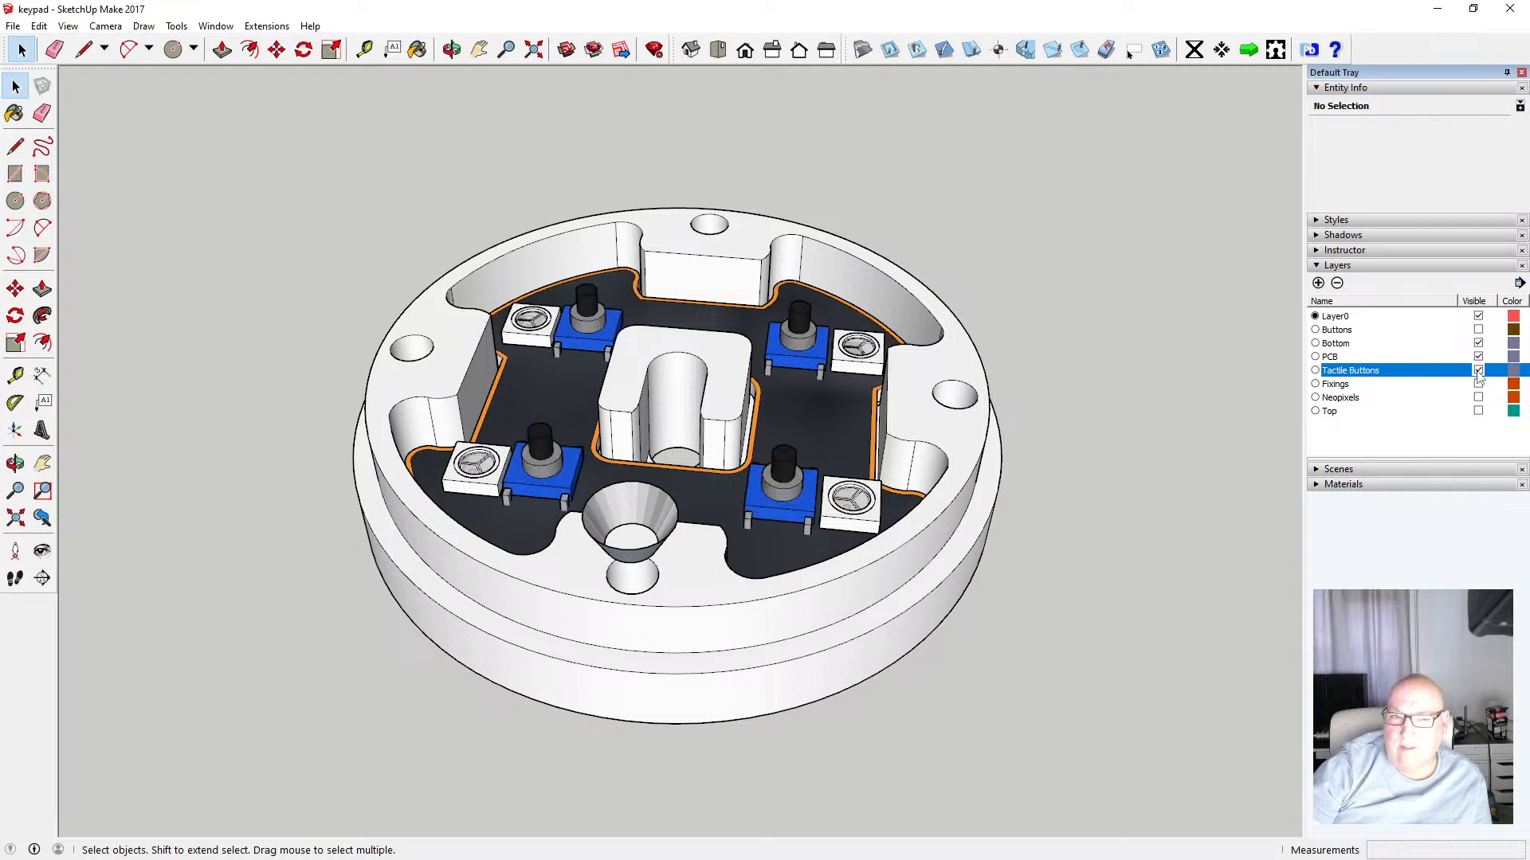
Select the four WS2812B Neopixel components and move them onto the Neopixels layer
left_click(482, 459)
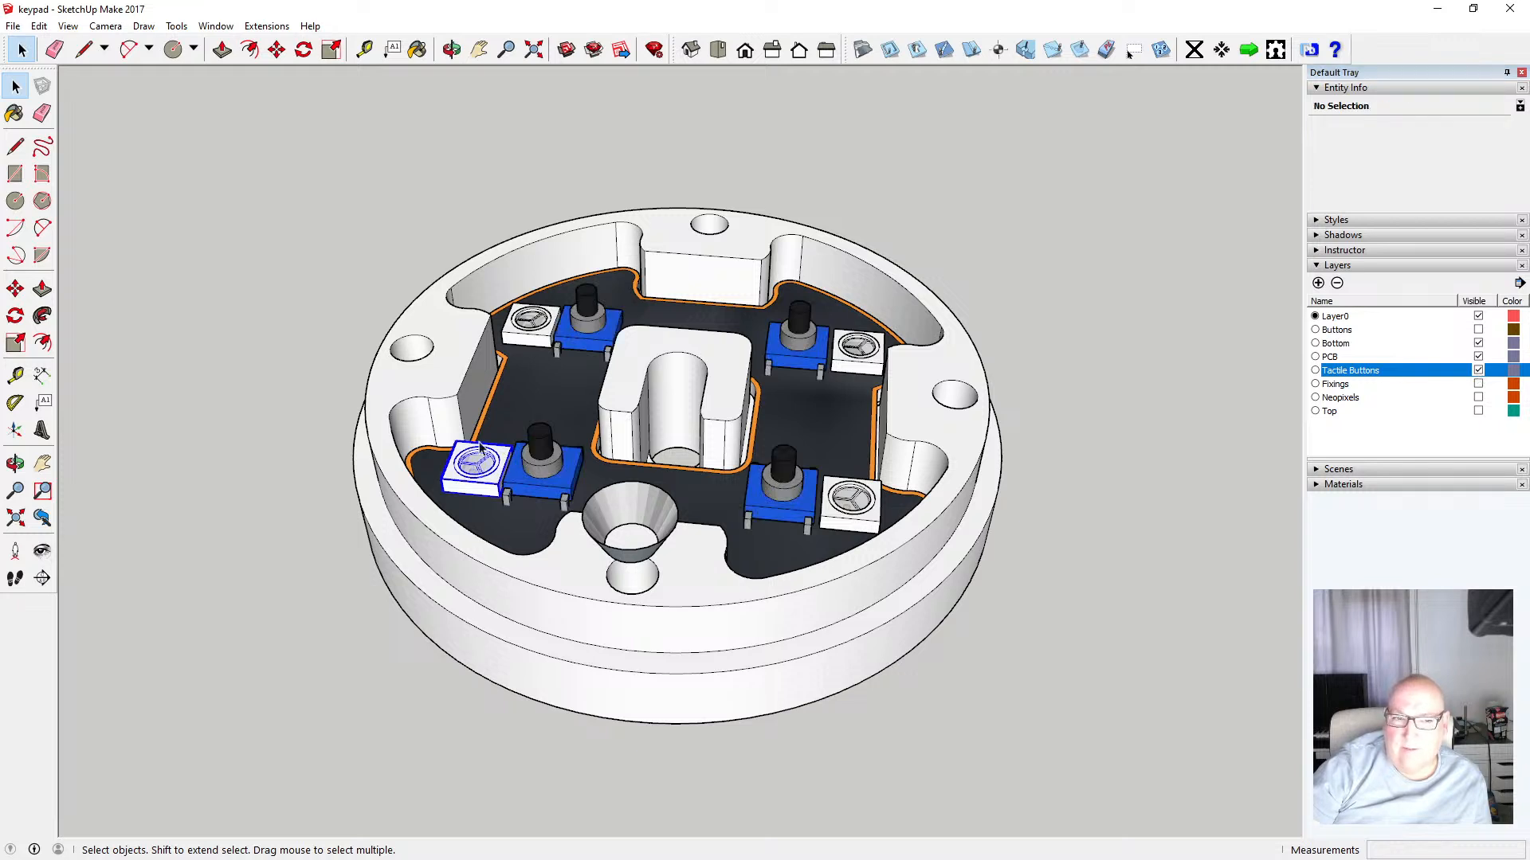
left_click(534, 320, "shift")
left_click(862, 358, "shift")
left_click(850, 495, "shift")
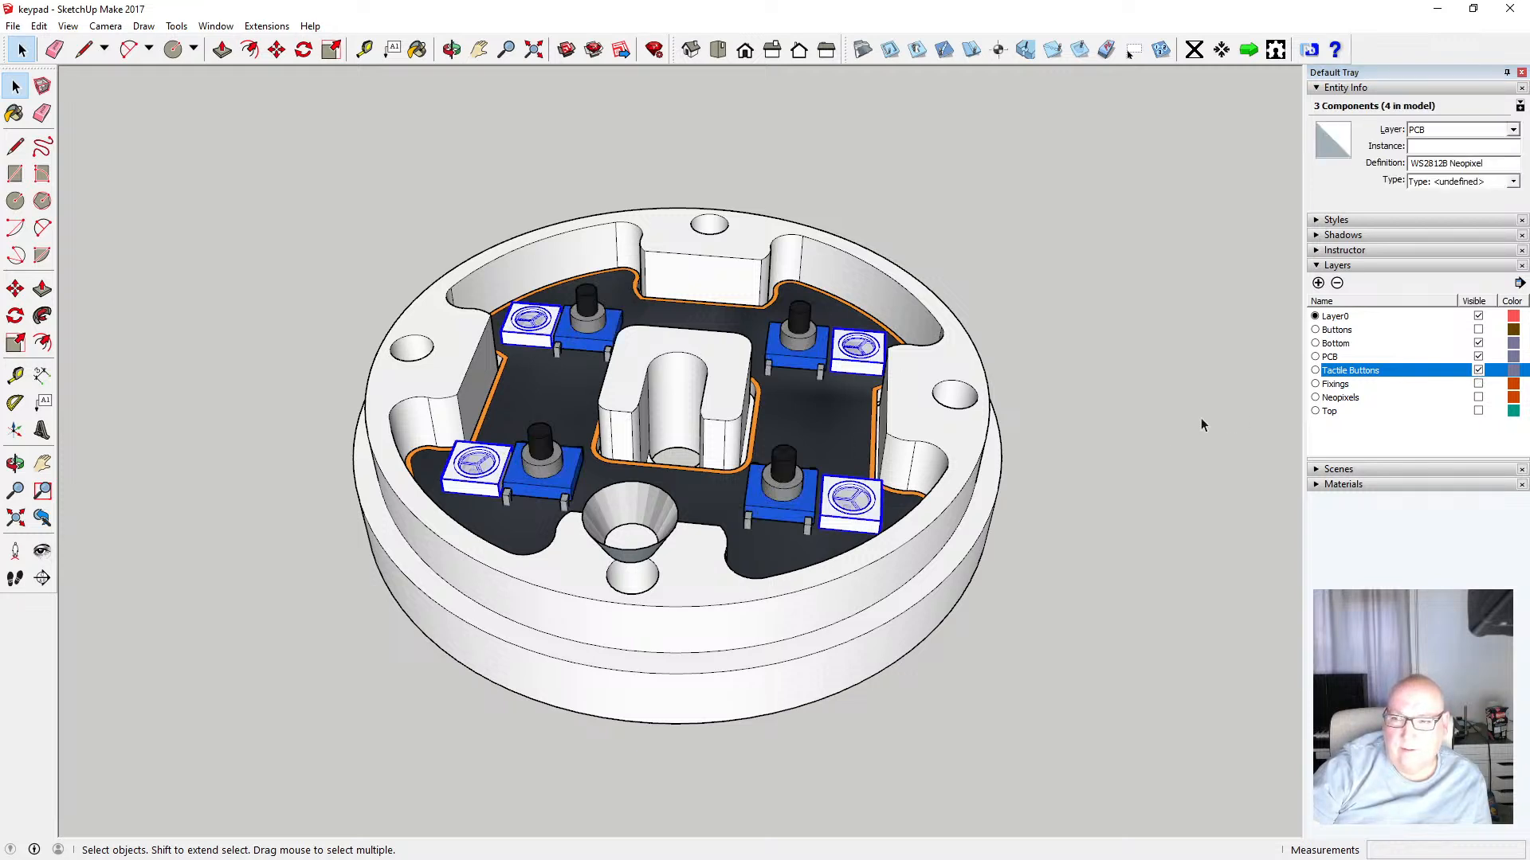
left_click(1512, 130)
left_click(1469, 185)
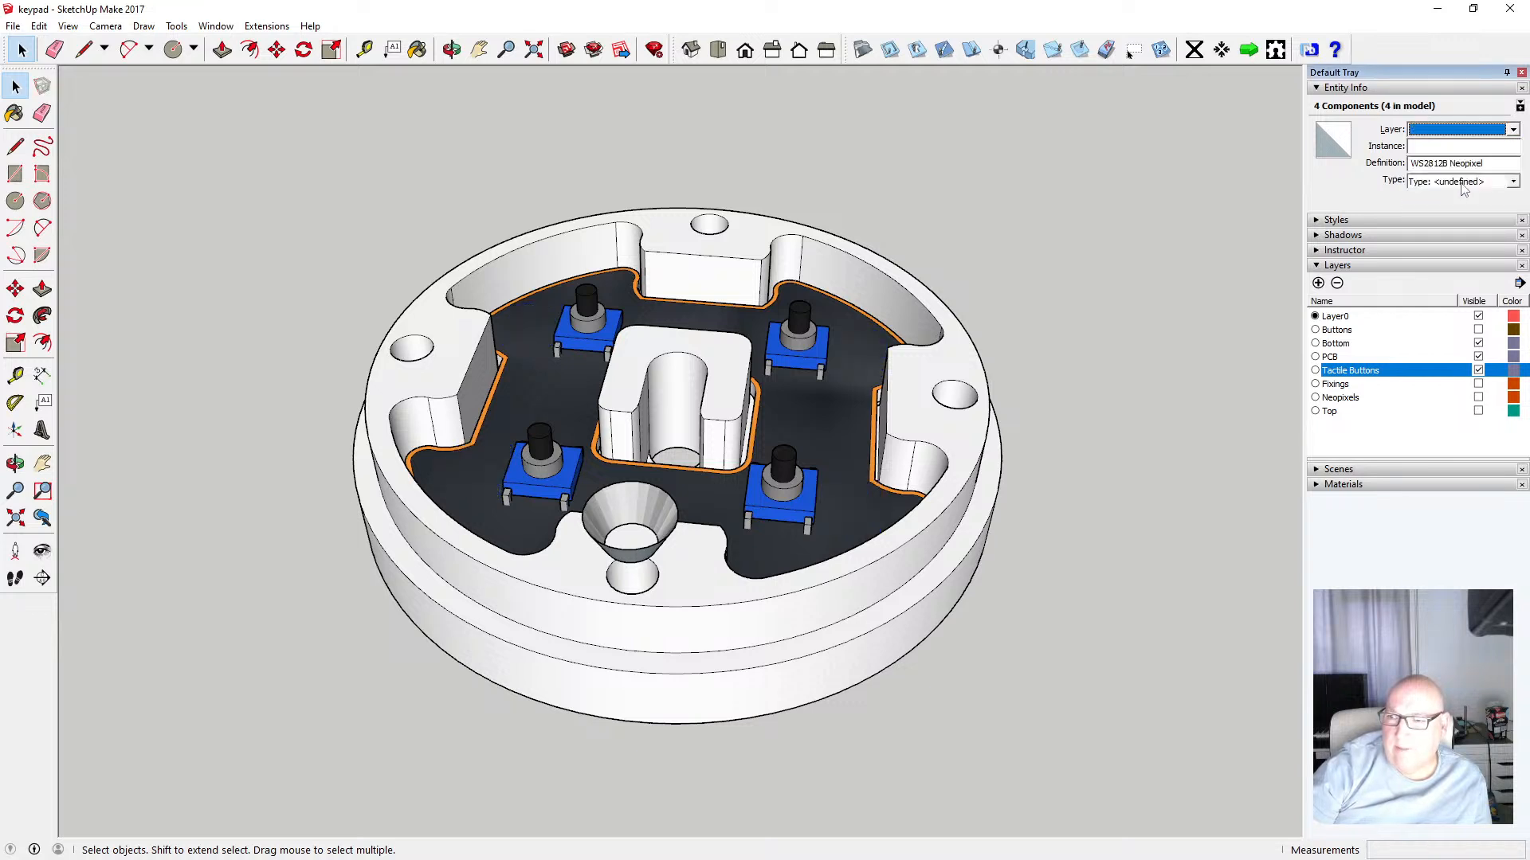
Toggle the Neopixels, Tactile Buttons and PCB layers' visibility to check which parts each layer holds
left_click(1479, 398)
left_click(1478, 397)
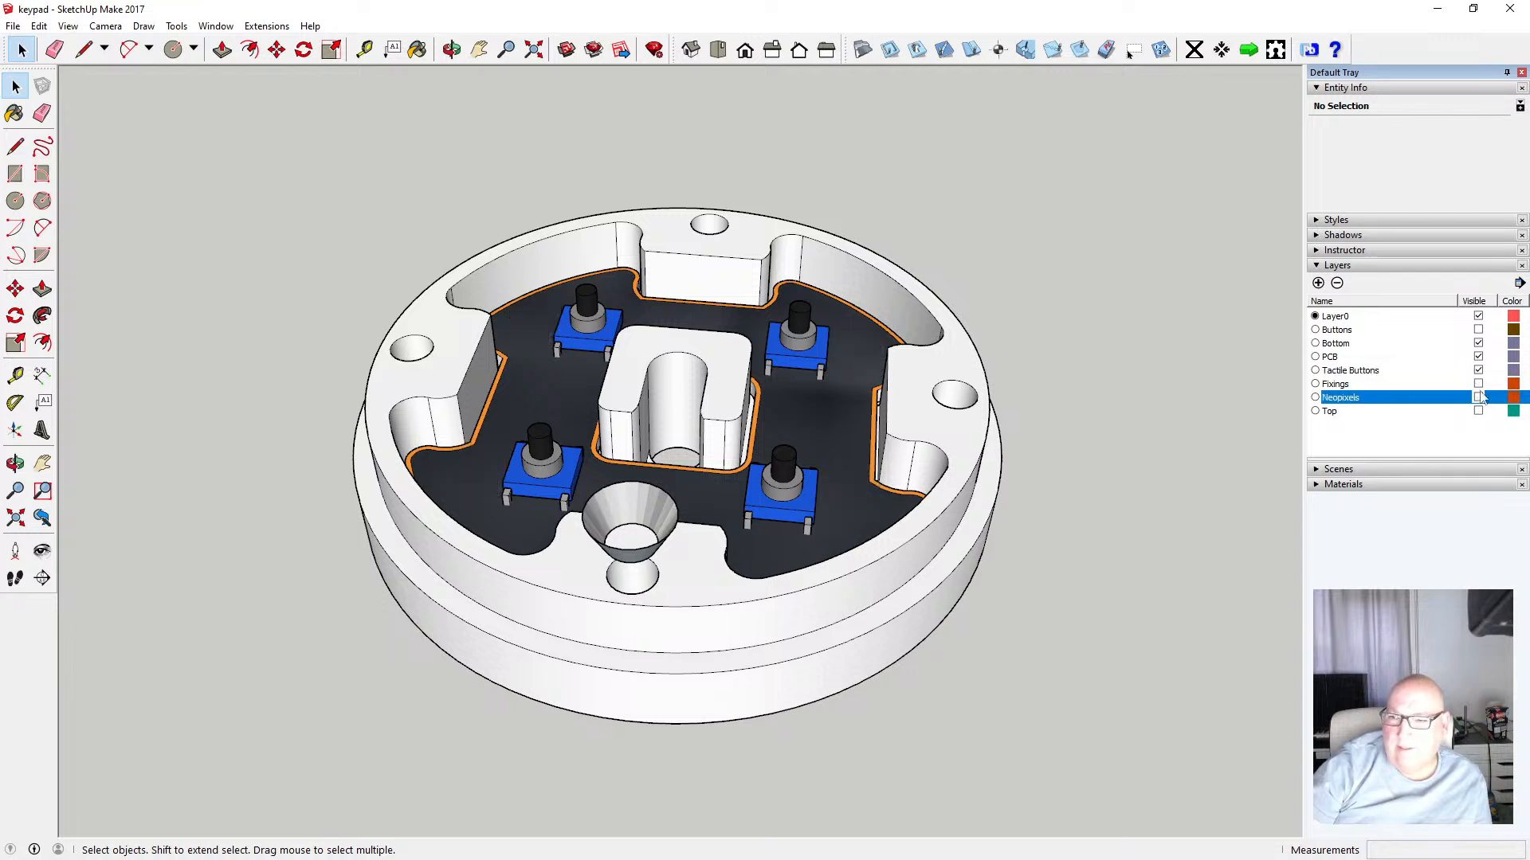
left_click(1479, 371)
left_click(1479, 371)
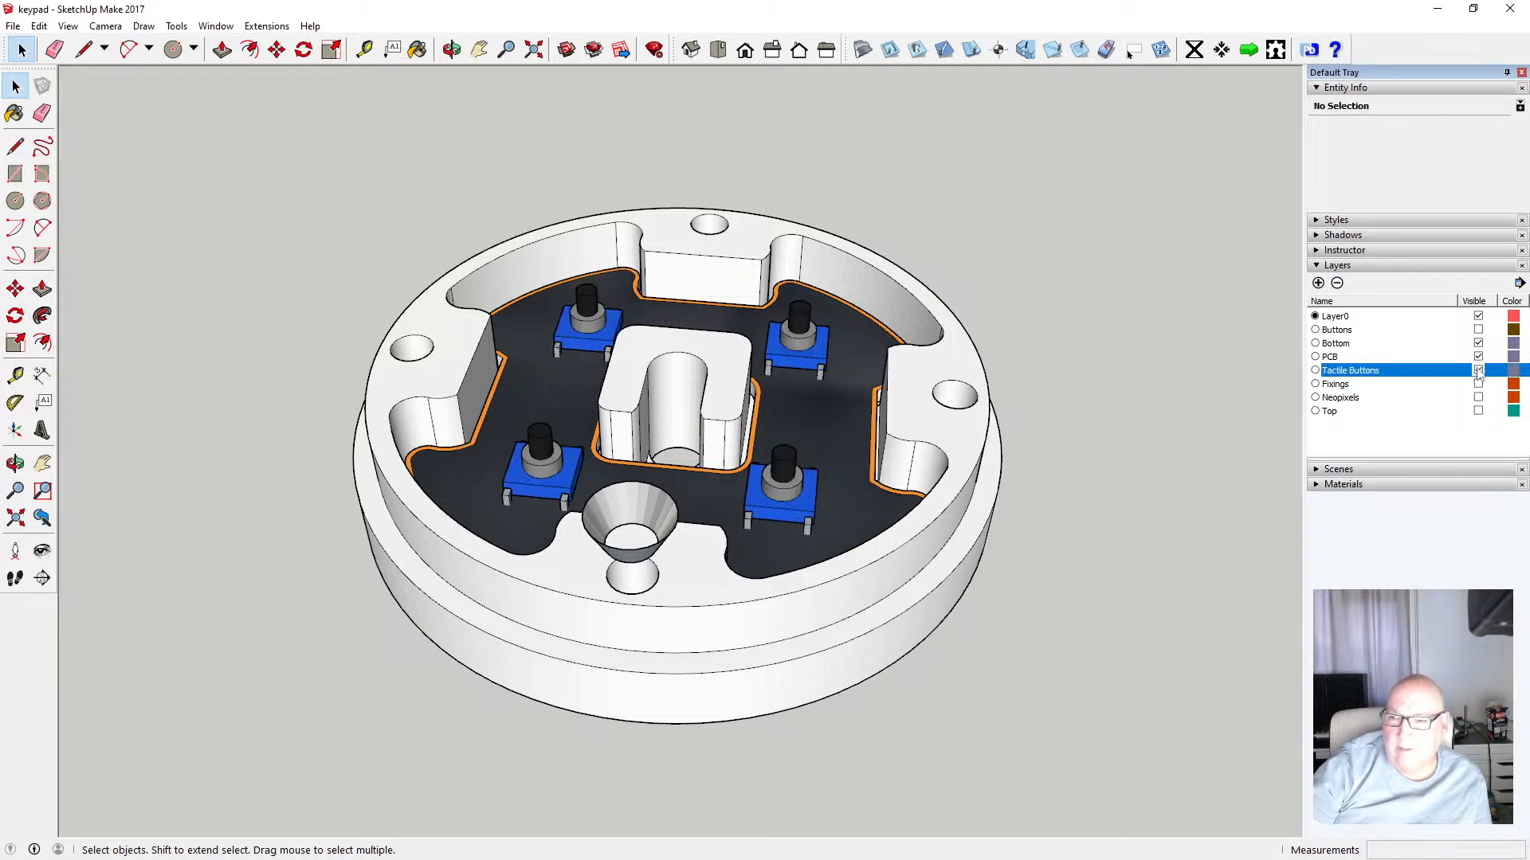
left_click(1478, 357)
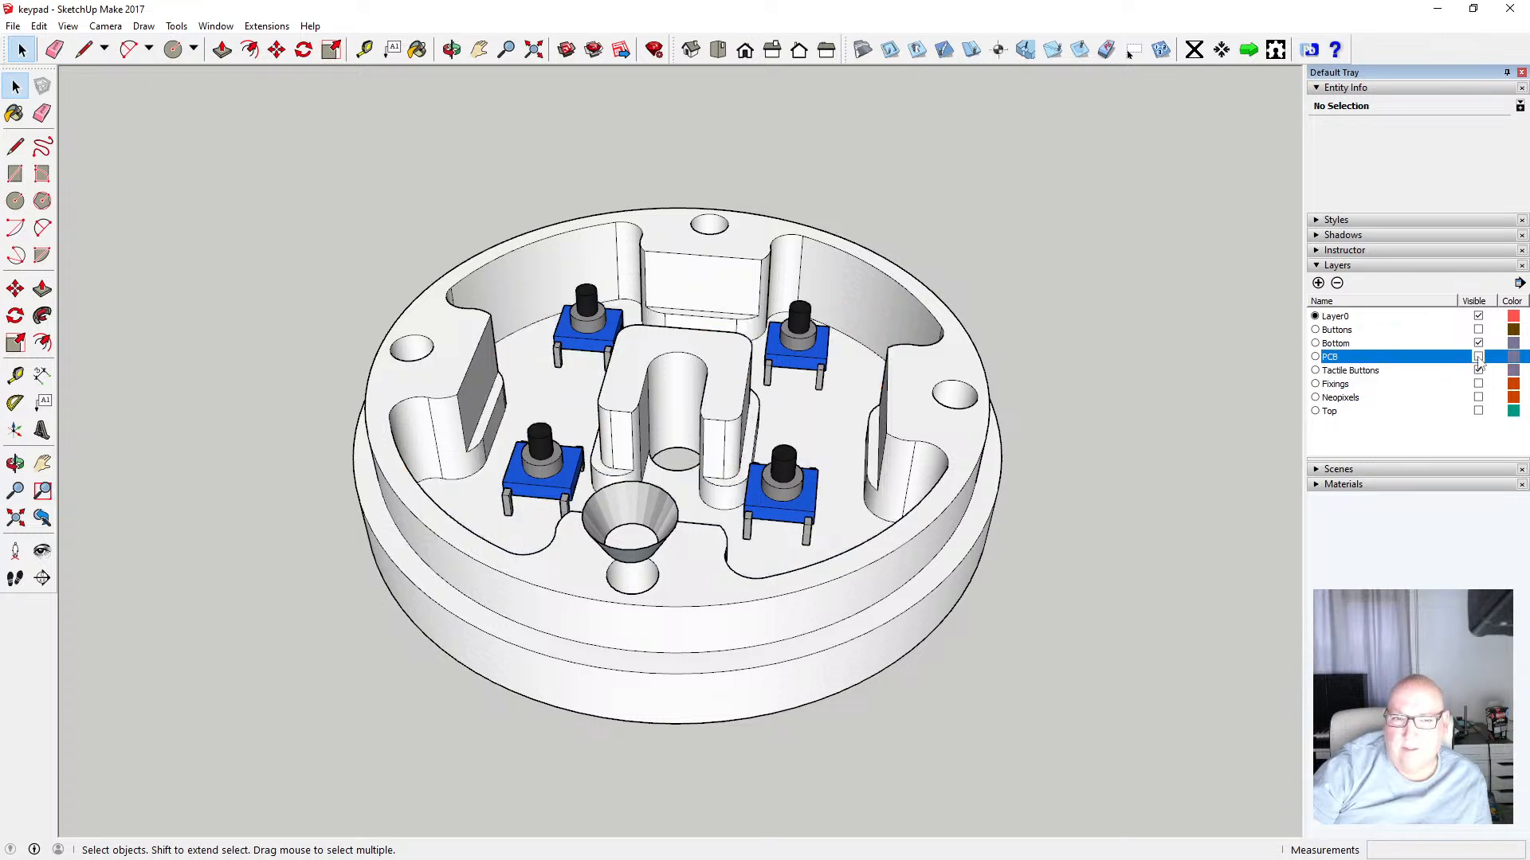
left_click(1478, 357)
left_click(1479, 357)
left_click(1479, 357)
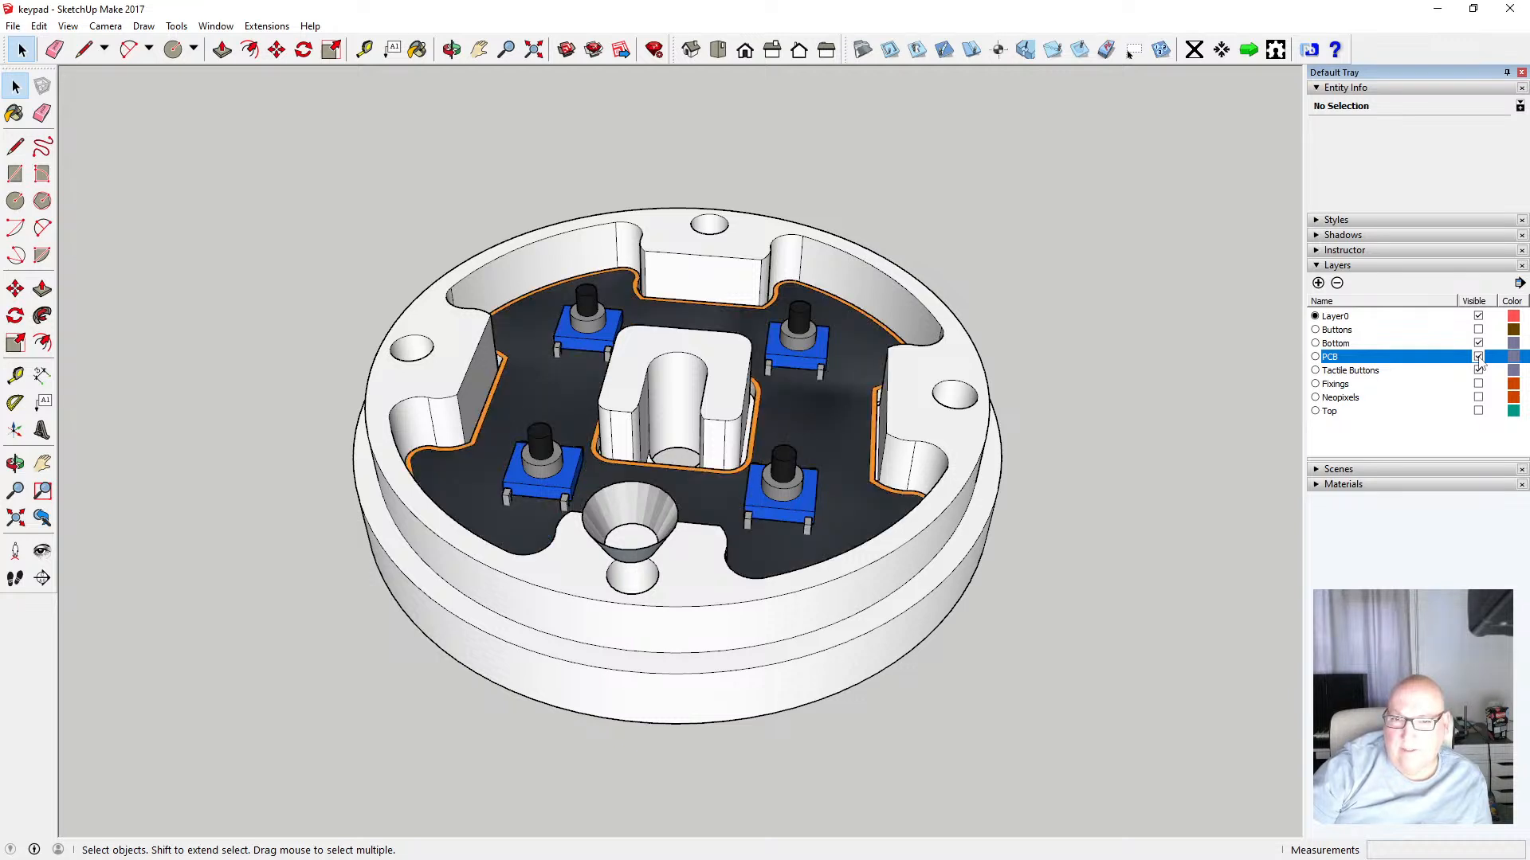
left_click(1478, 399)
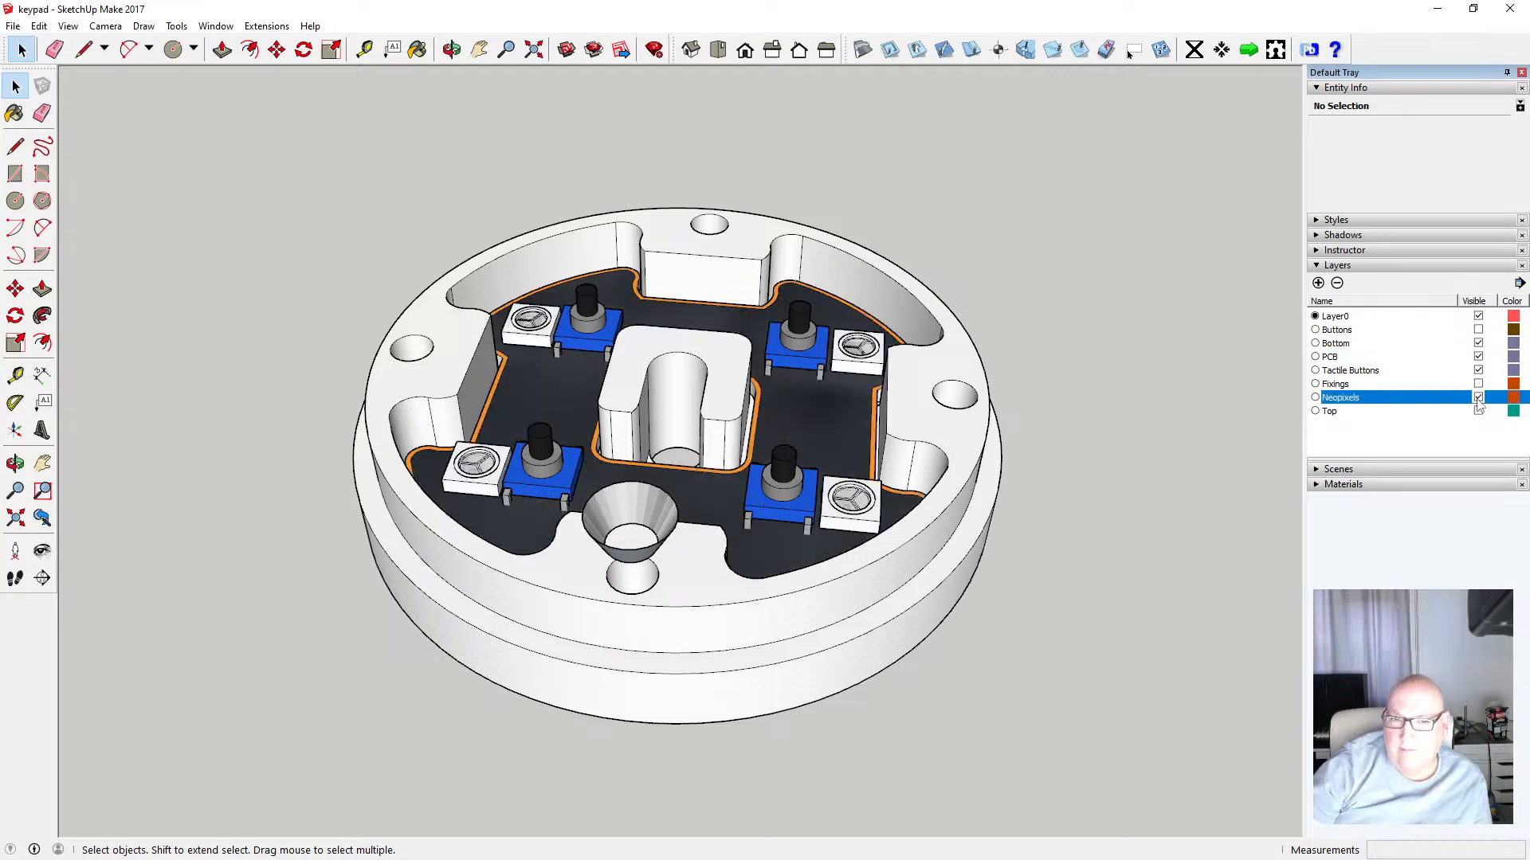
Cut the eight tactile button and Neopixel components and paste them in place inside the PCB component
left_click(586, 326, "shift")
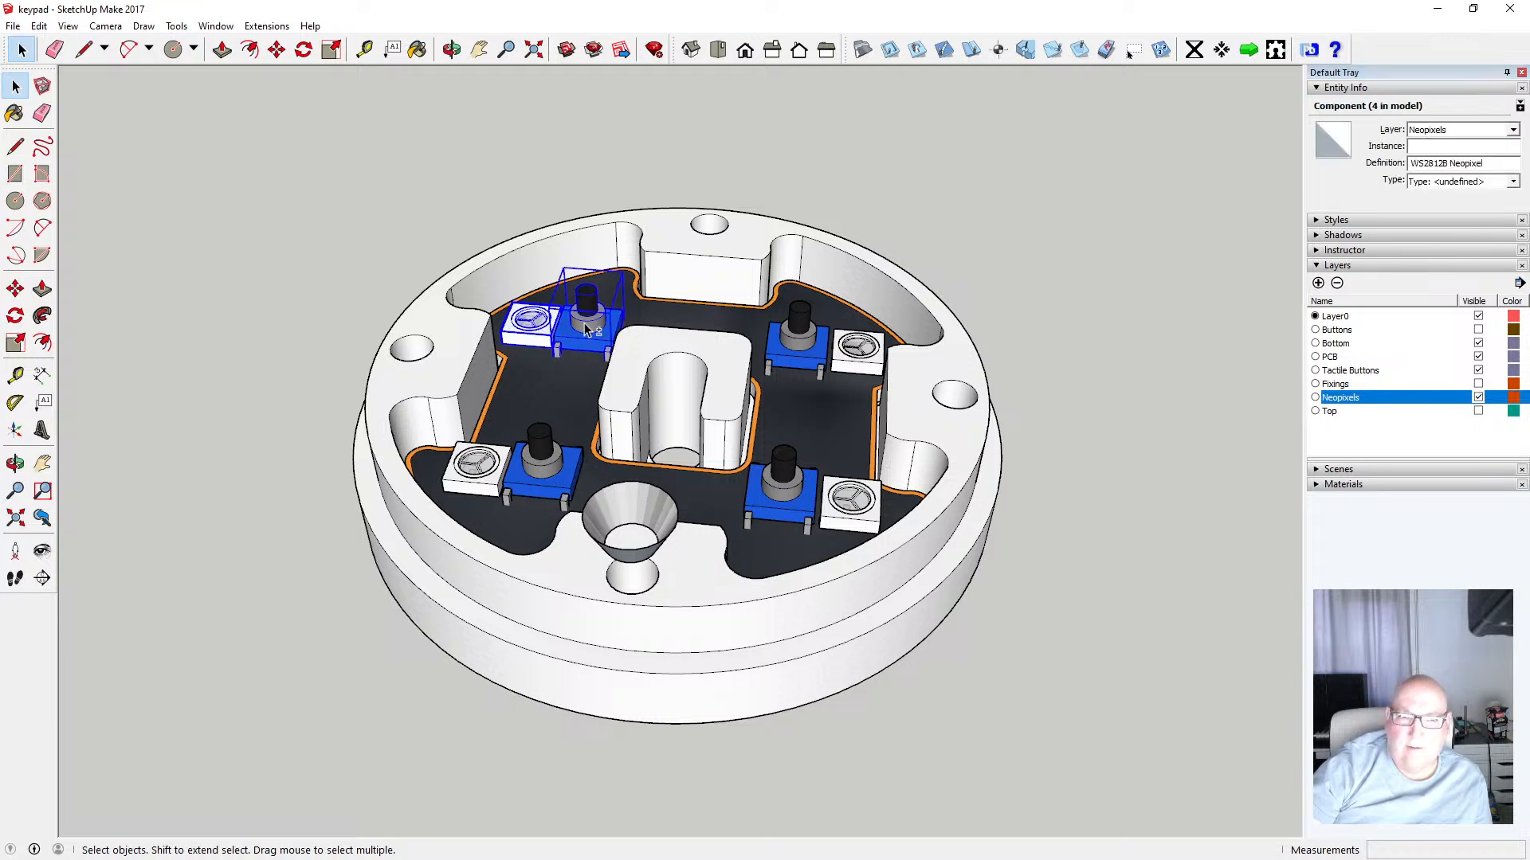
left_click(524, 476, "shift")
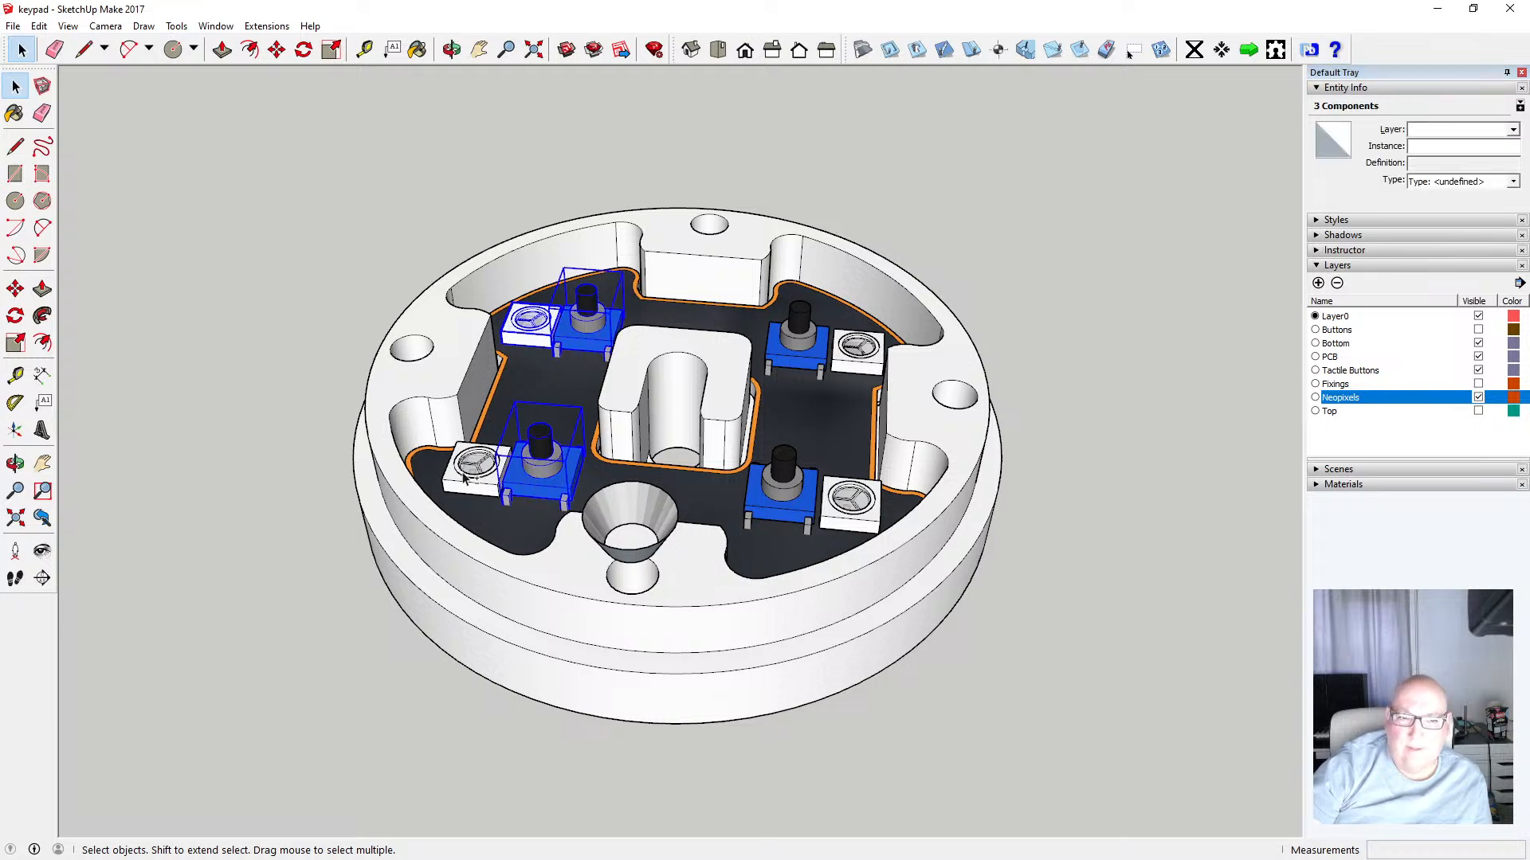
left_click(846, 345, "shift")
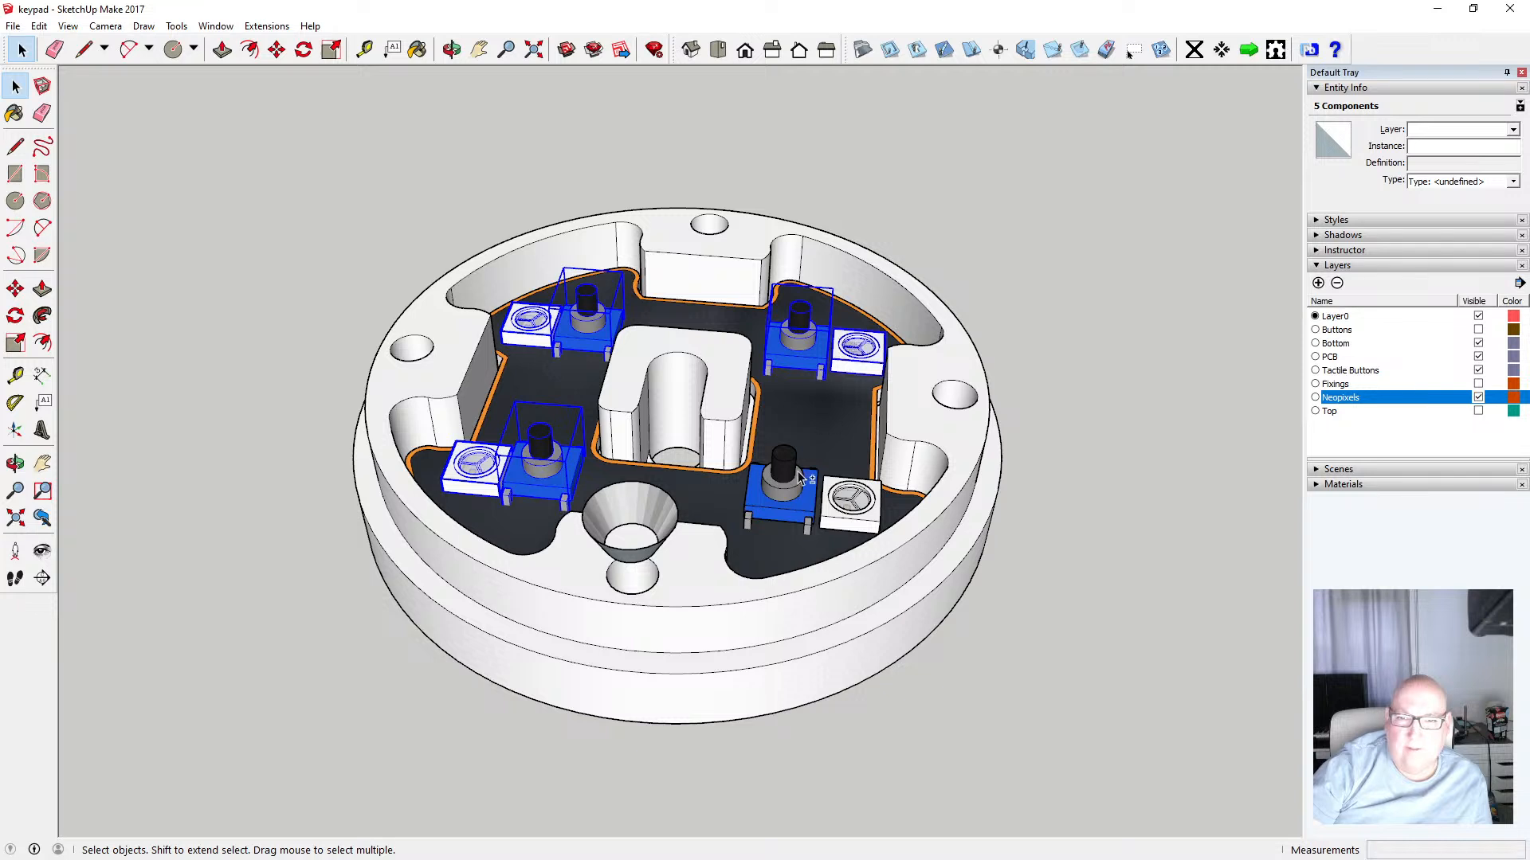
left_click(799, 478, "shift")
left_click(850, 499, "shift")
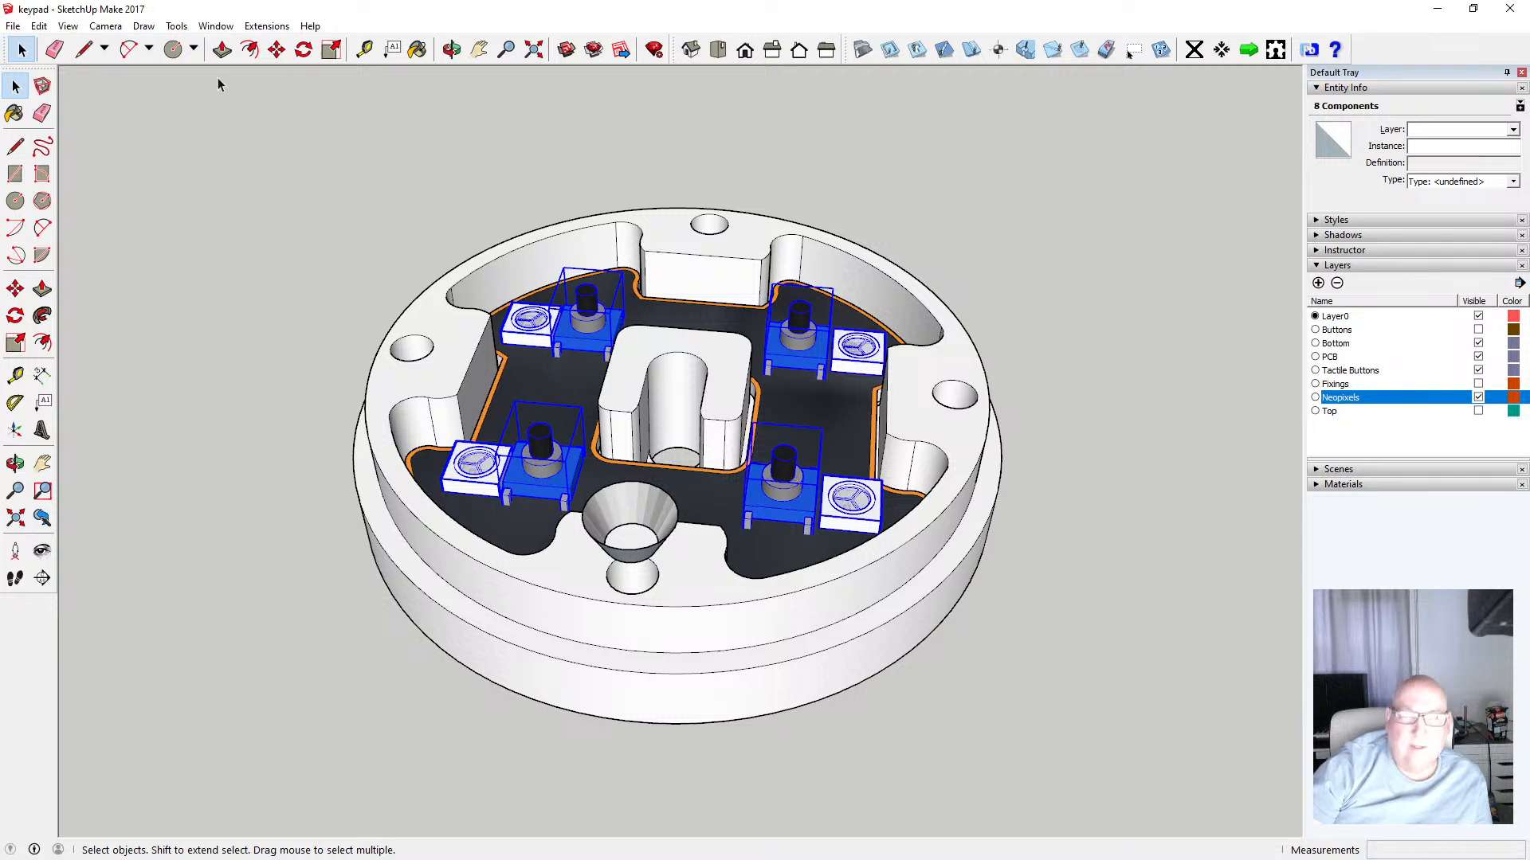
left_click(39, 26)
left_click(71, 86)
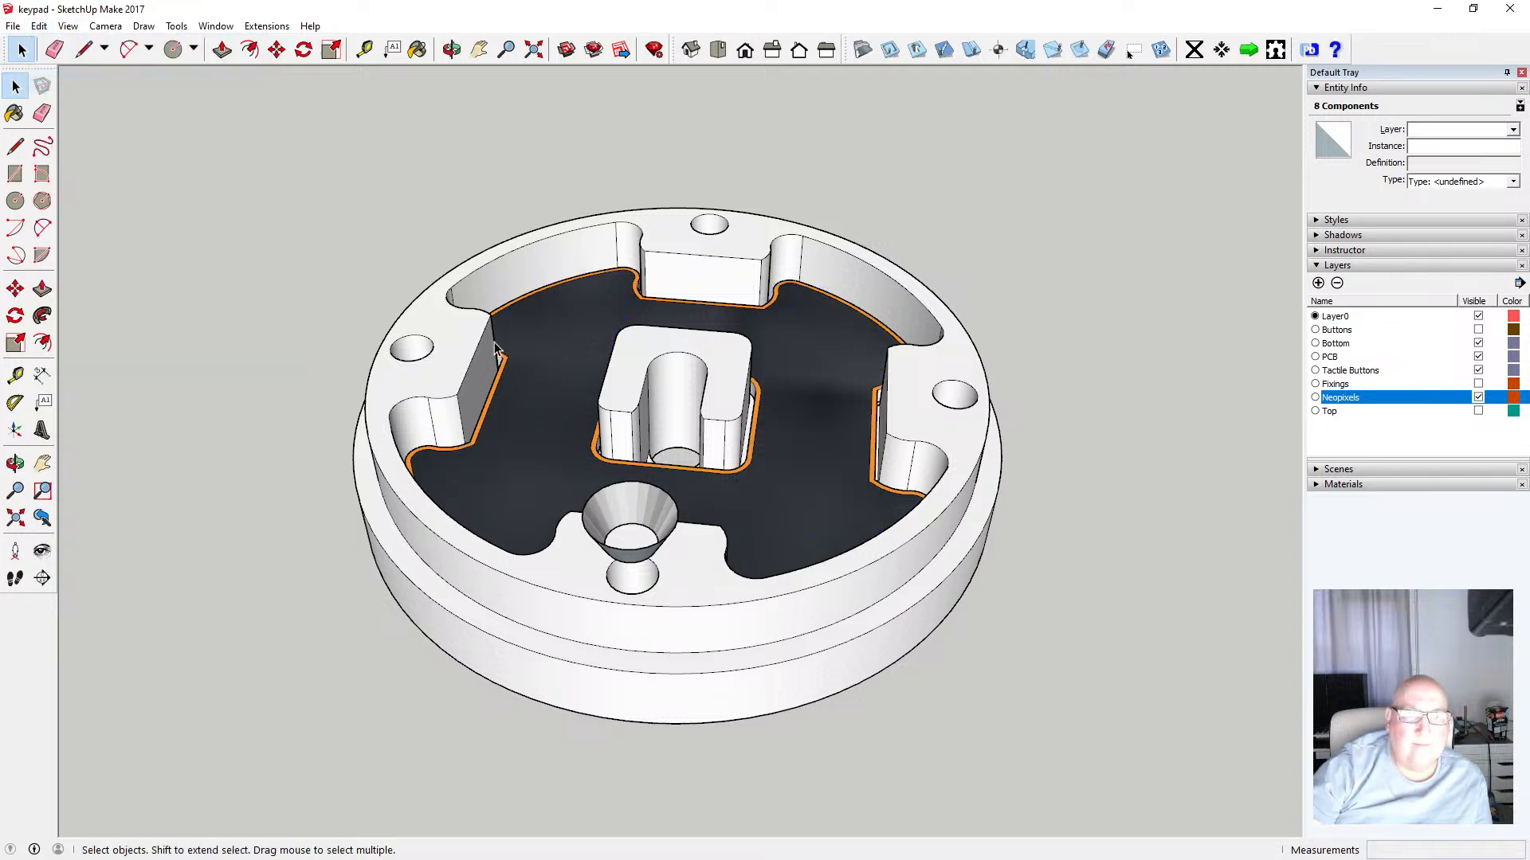
double_click(551, 336)
left_click(39, 26)
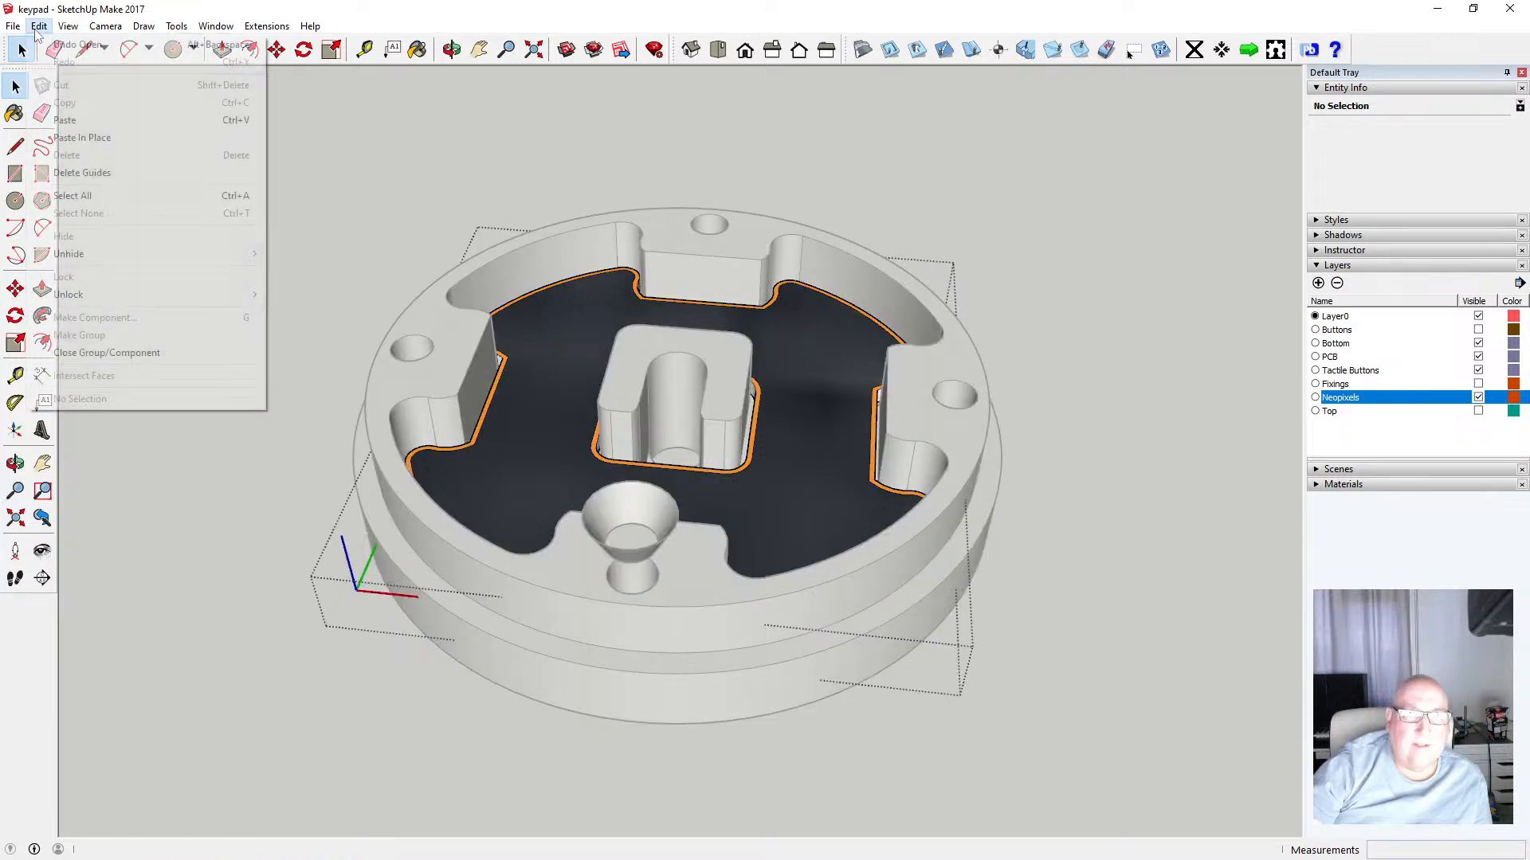
left_click(70, 136)
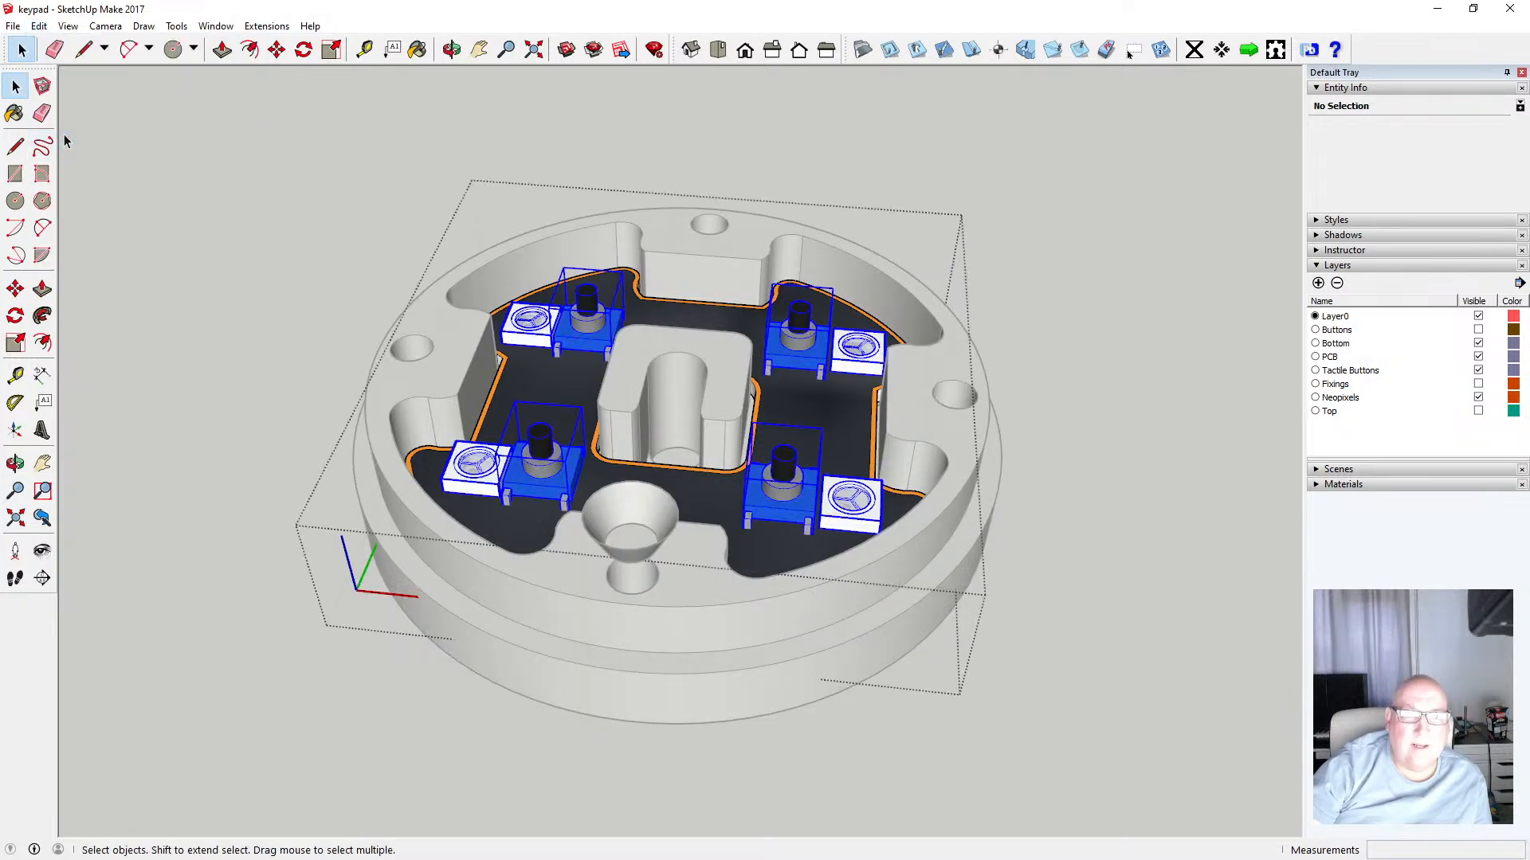
left_click(308, 275)
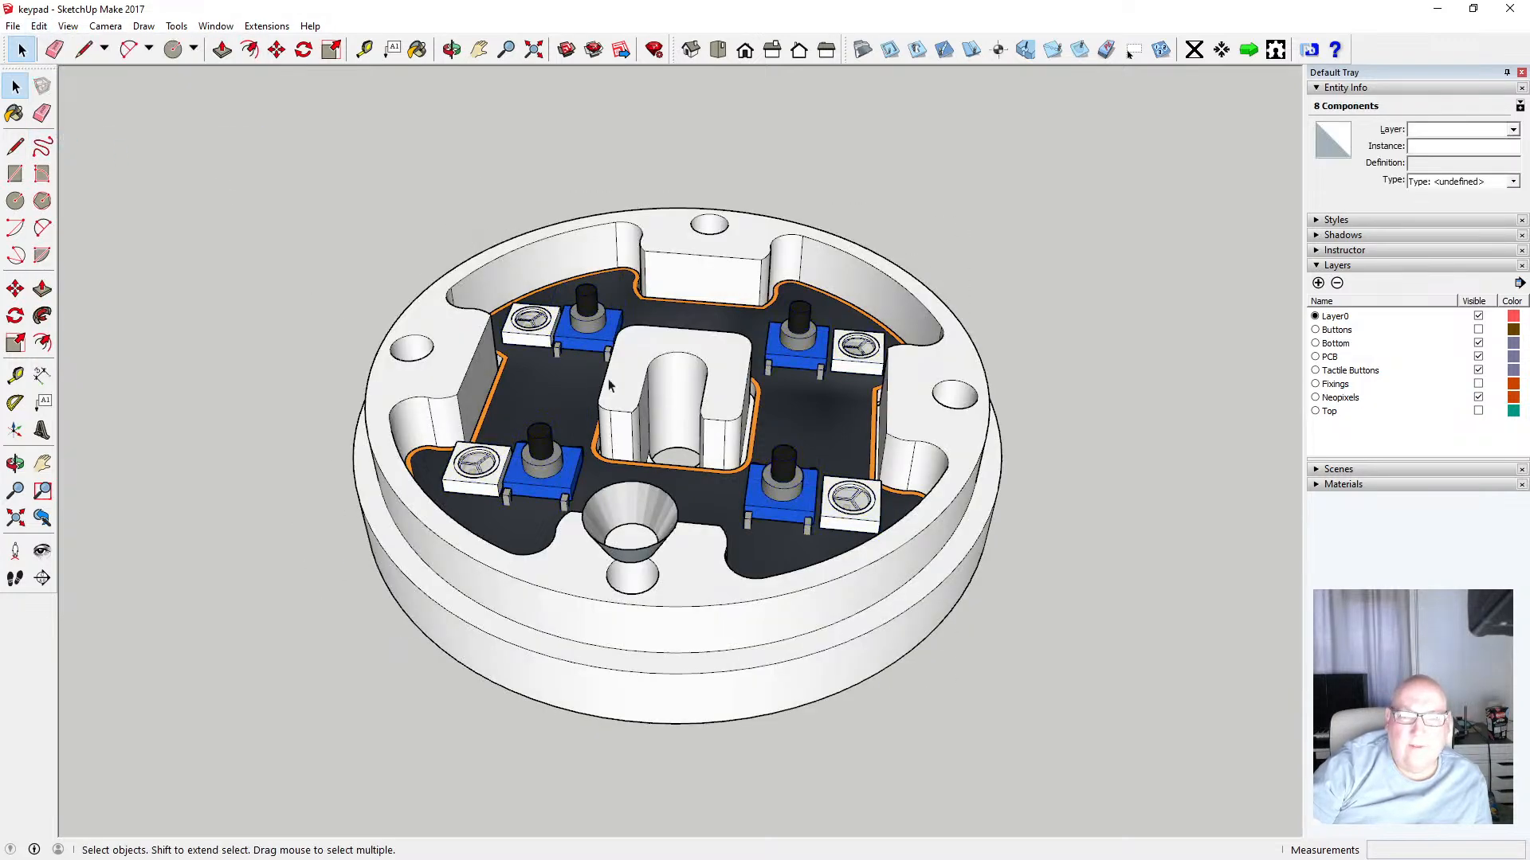
Toggle the PCB, Tactile Buttons, Neopixels, Top and Bottom layers on and off to verify the PCB grouping
left_click(522, 373)
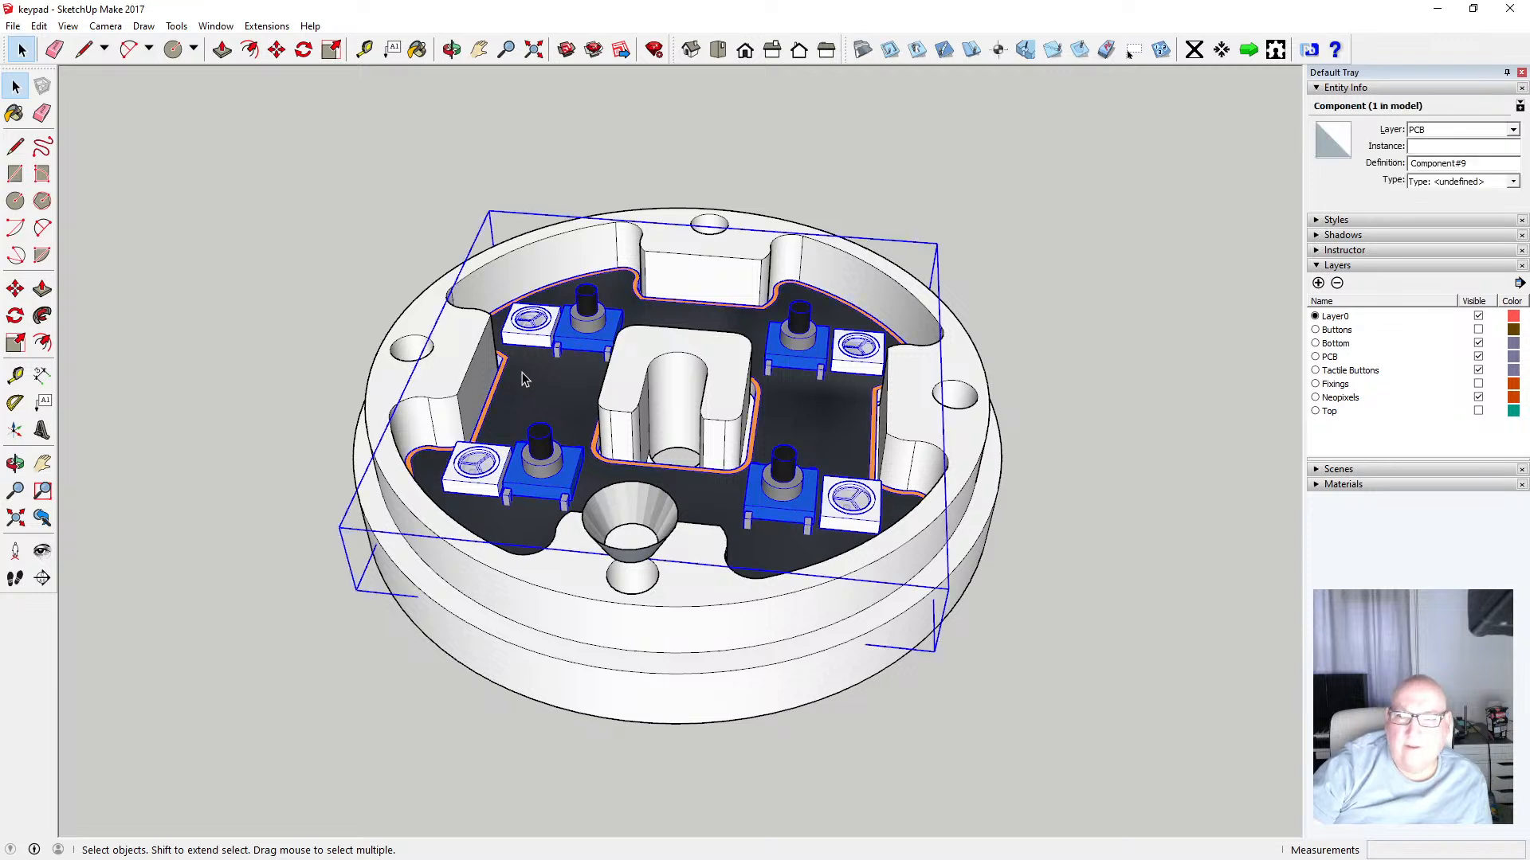
left_click(1136, 357)
left_click(1479, 357)
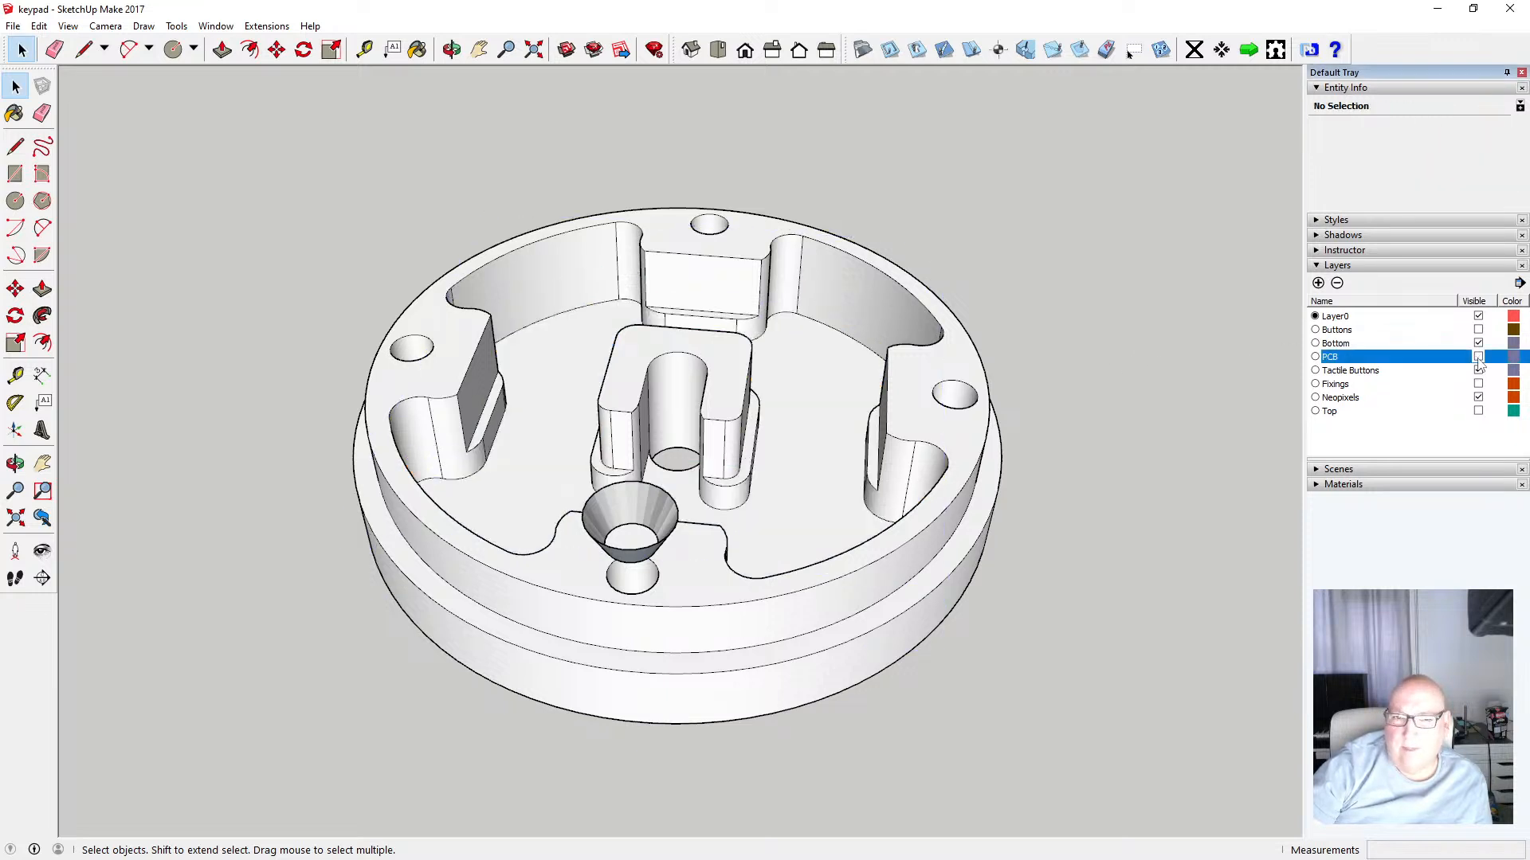
left_click(1479, 357)
left_click(1479, 357)
left_click(1479, 357)
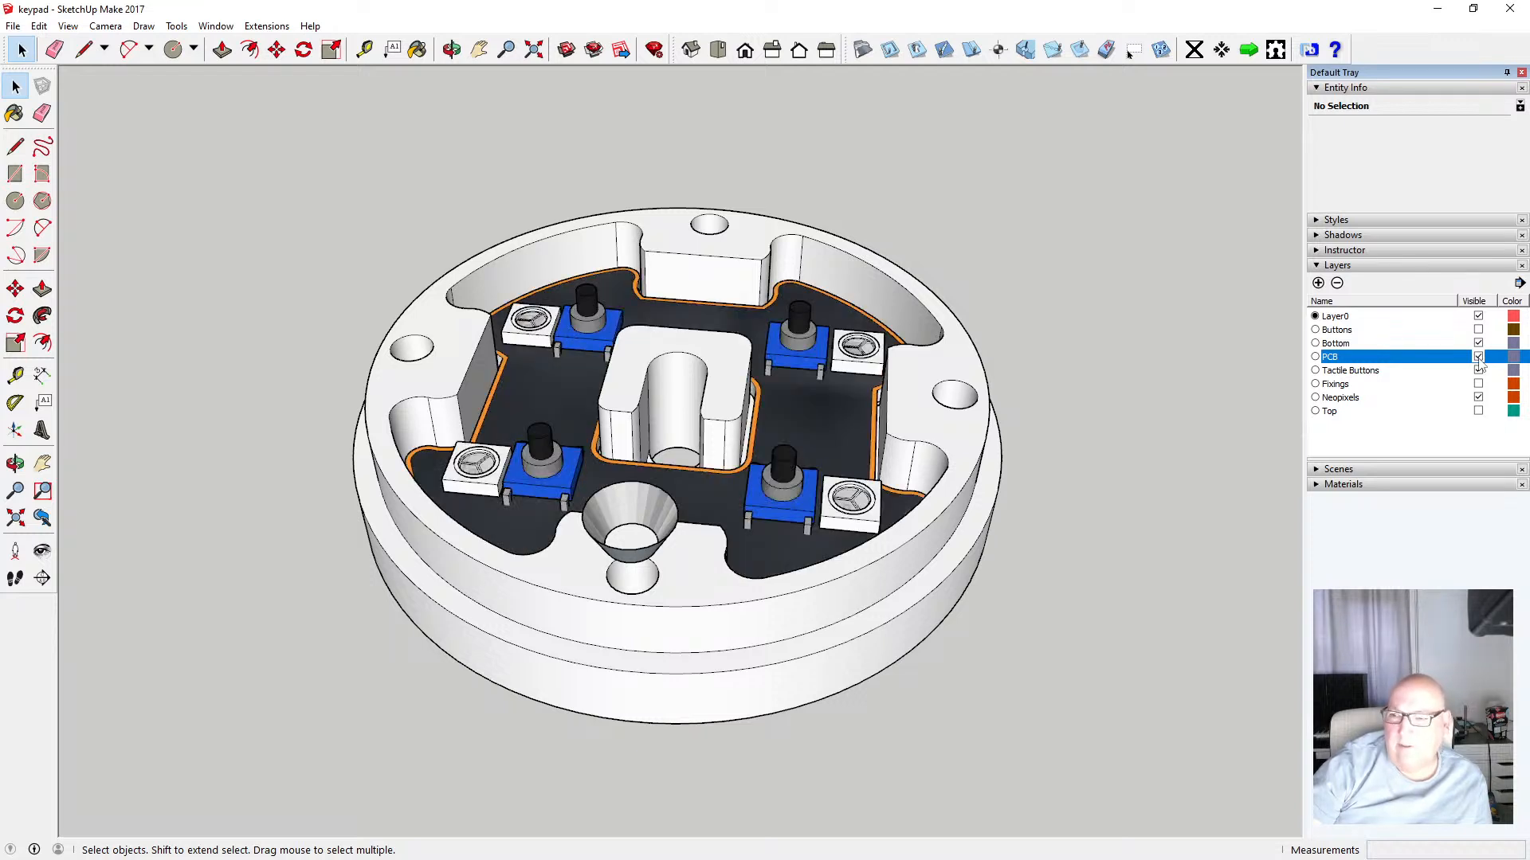
left_click(1478, 372)
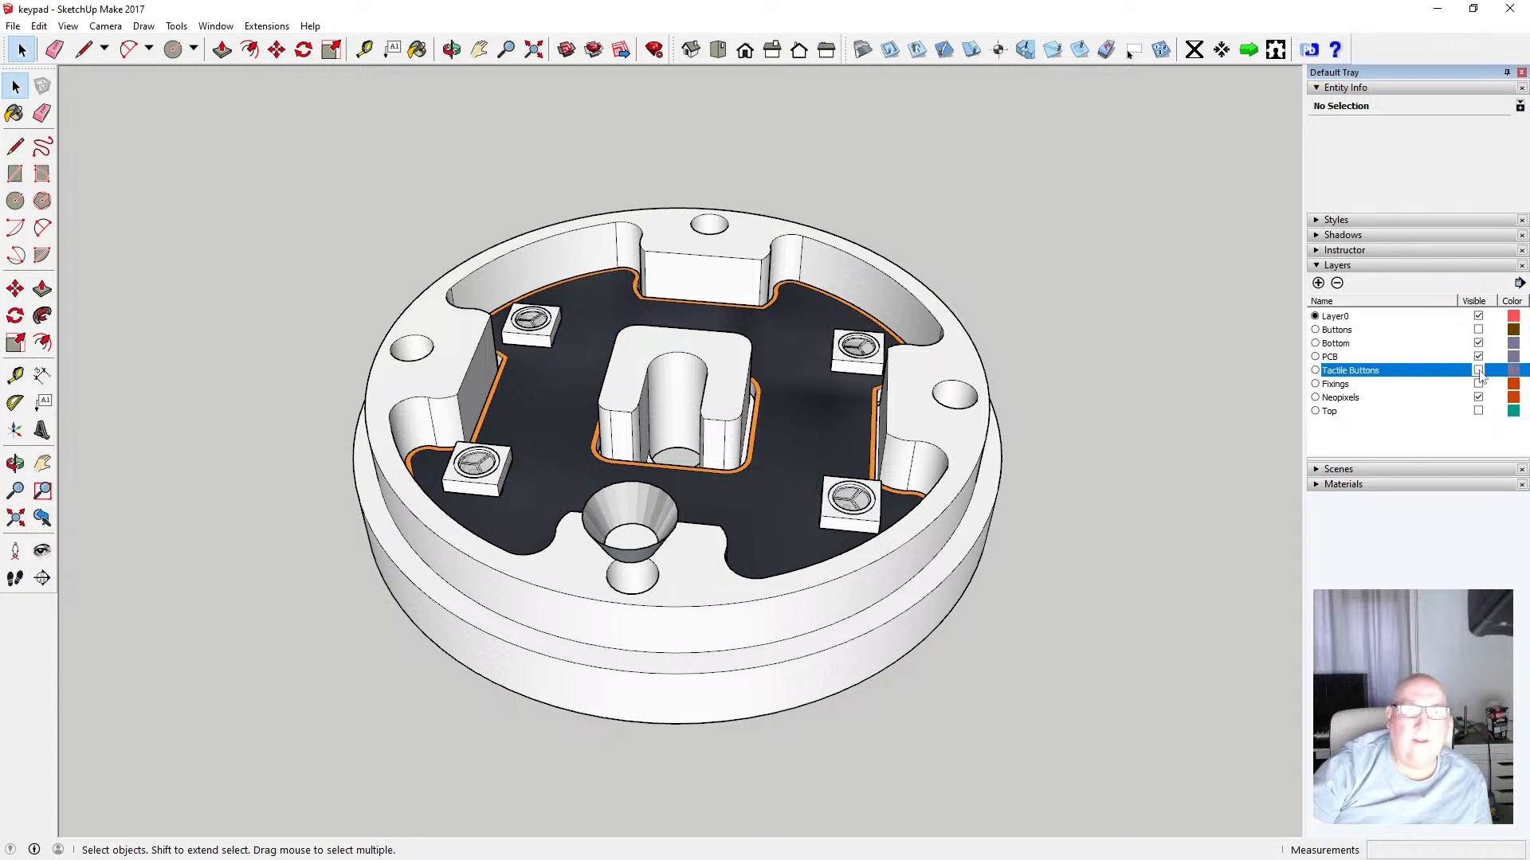
left_click(1478, 371)
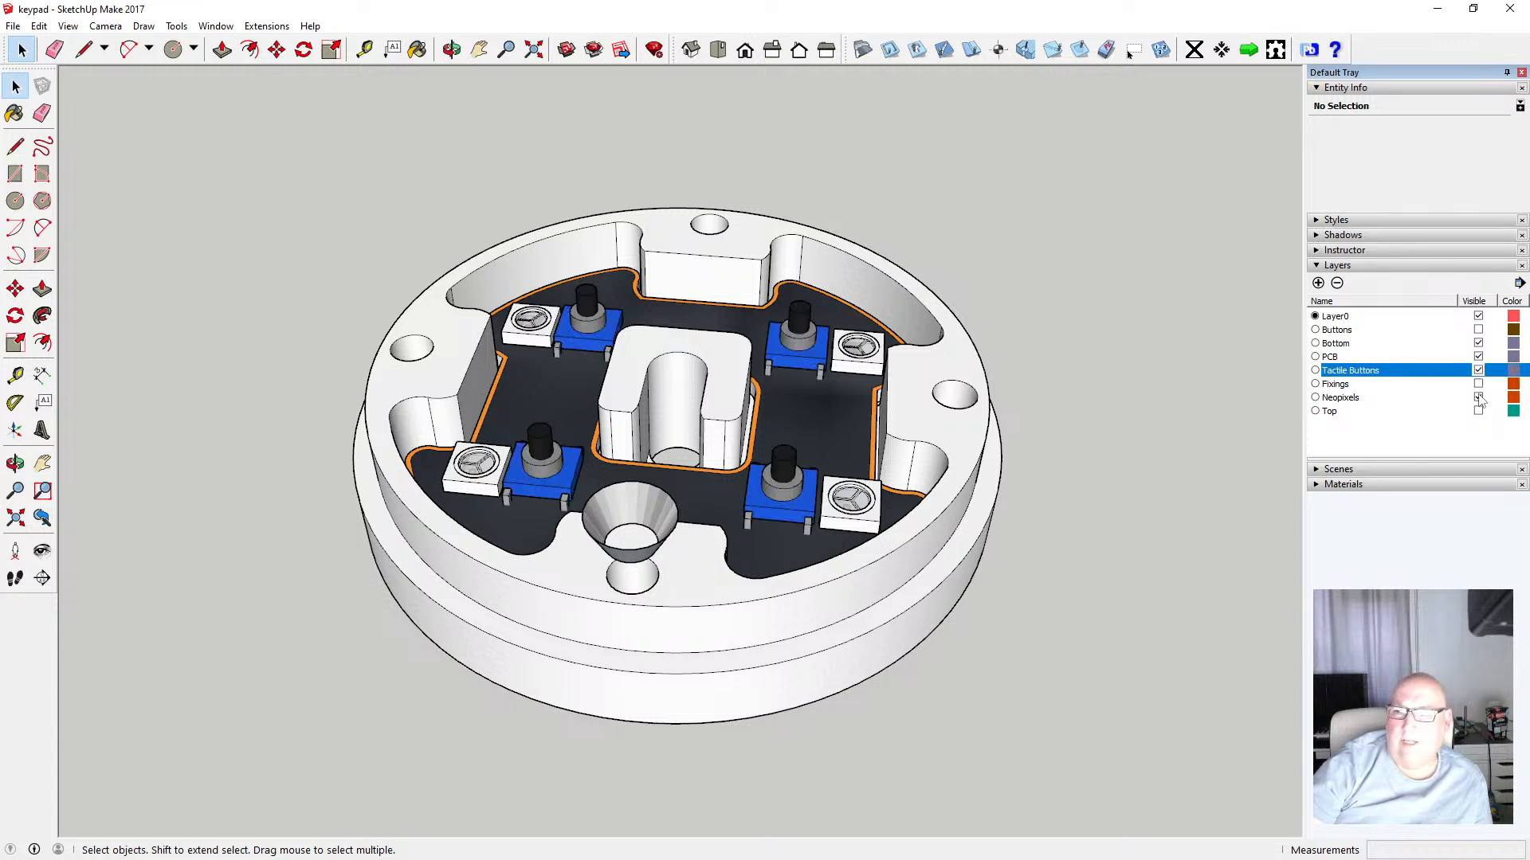
left_click(1479, 397)
left_click(1479, 397)
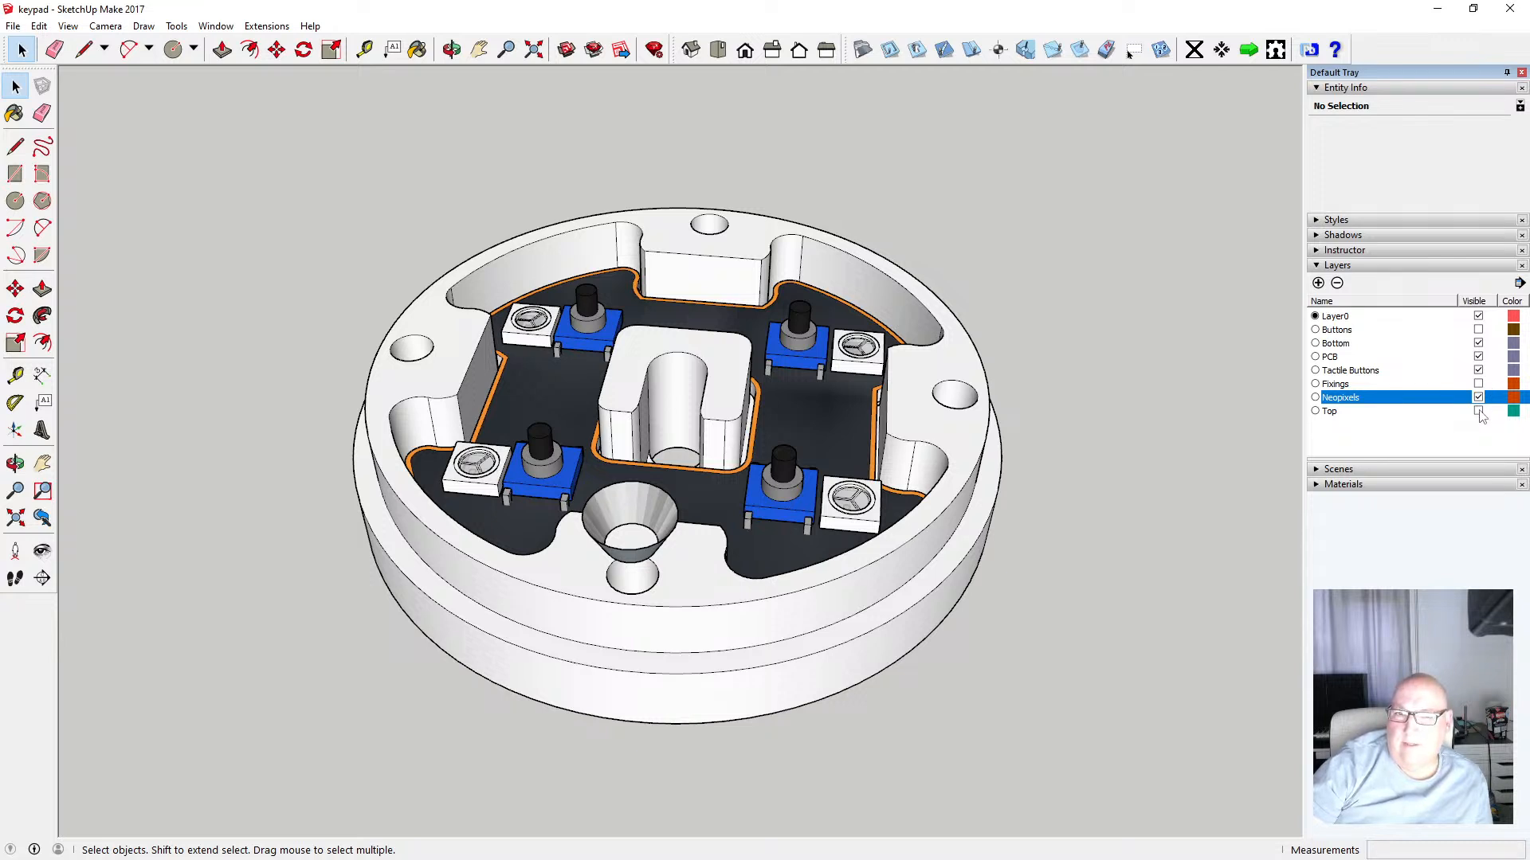
left_click(1478, 411)
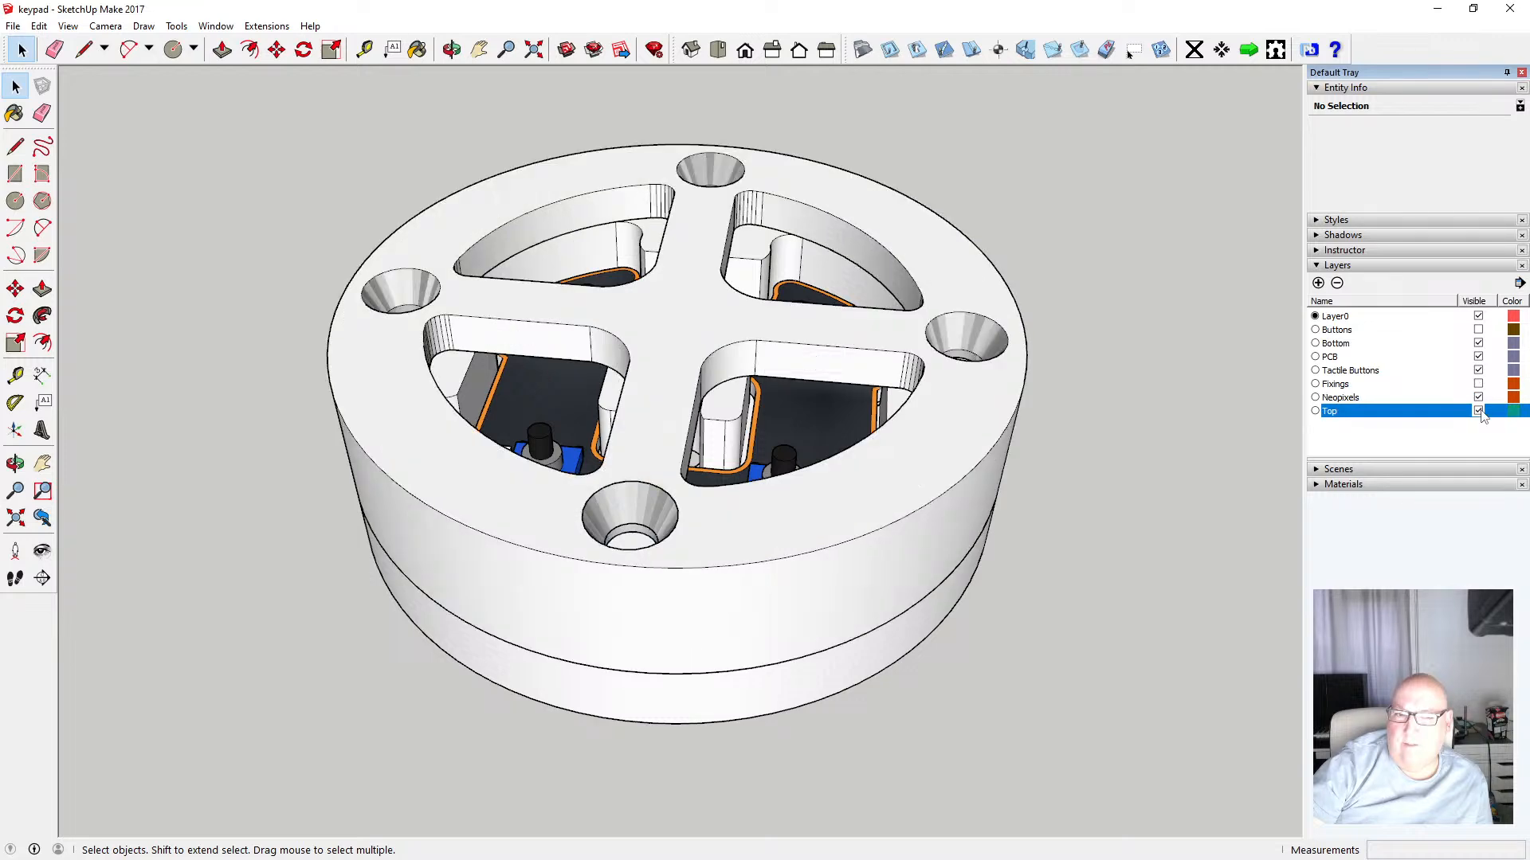
left_click(1479, 411)
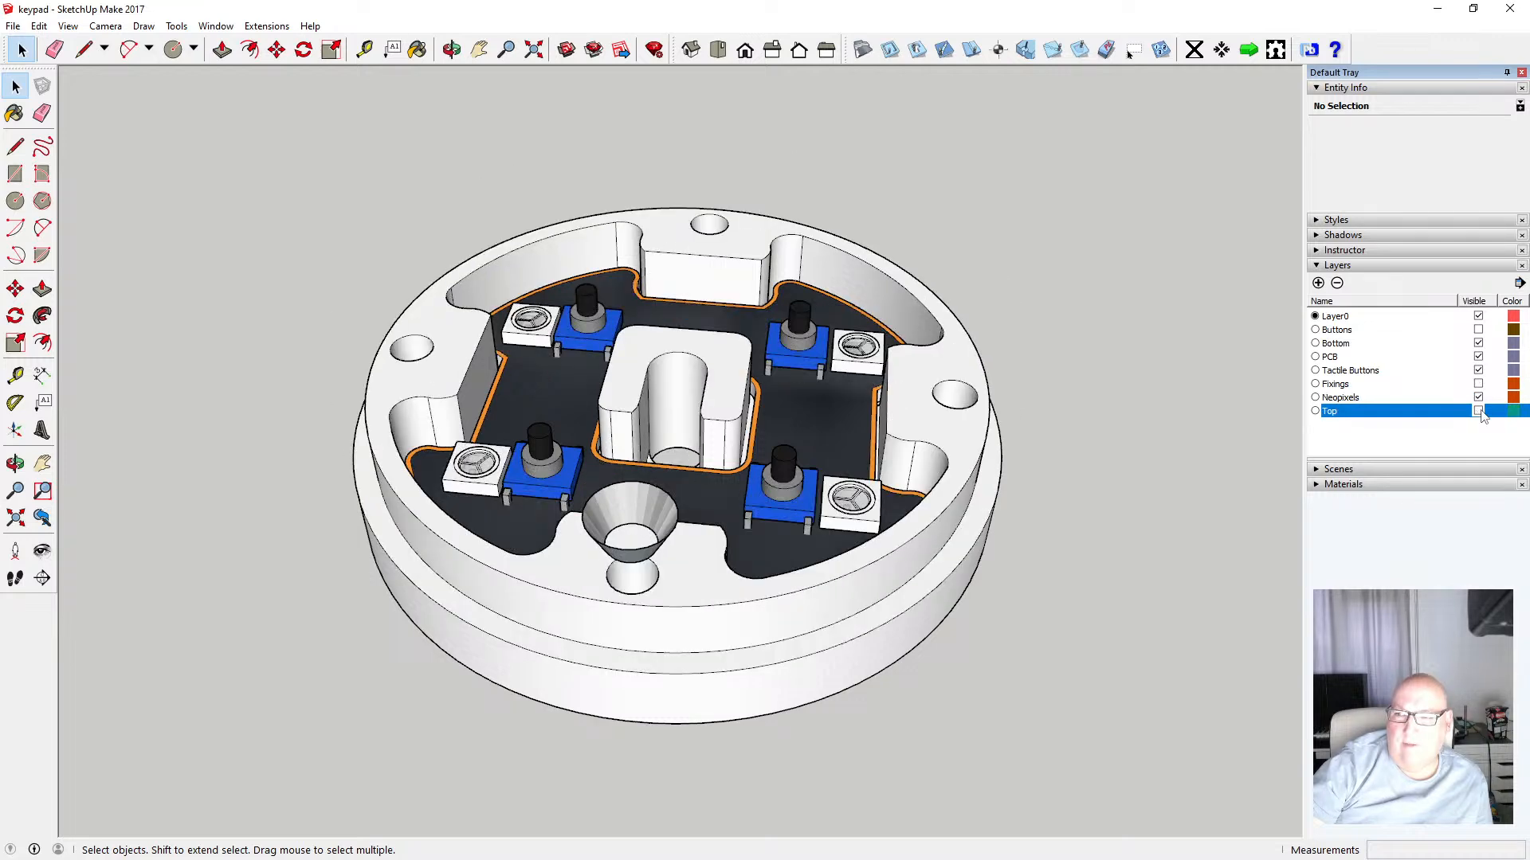
left_click(1478, 344)
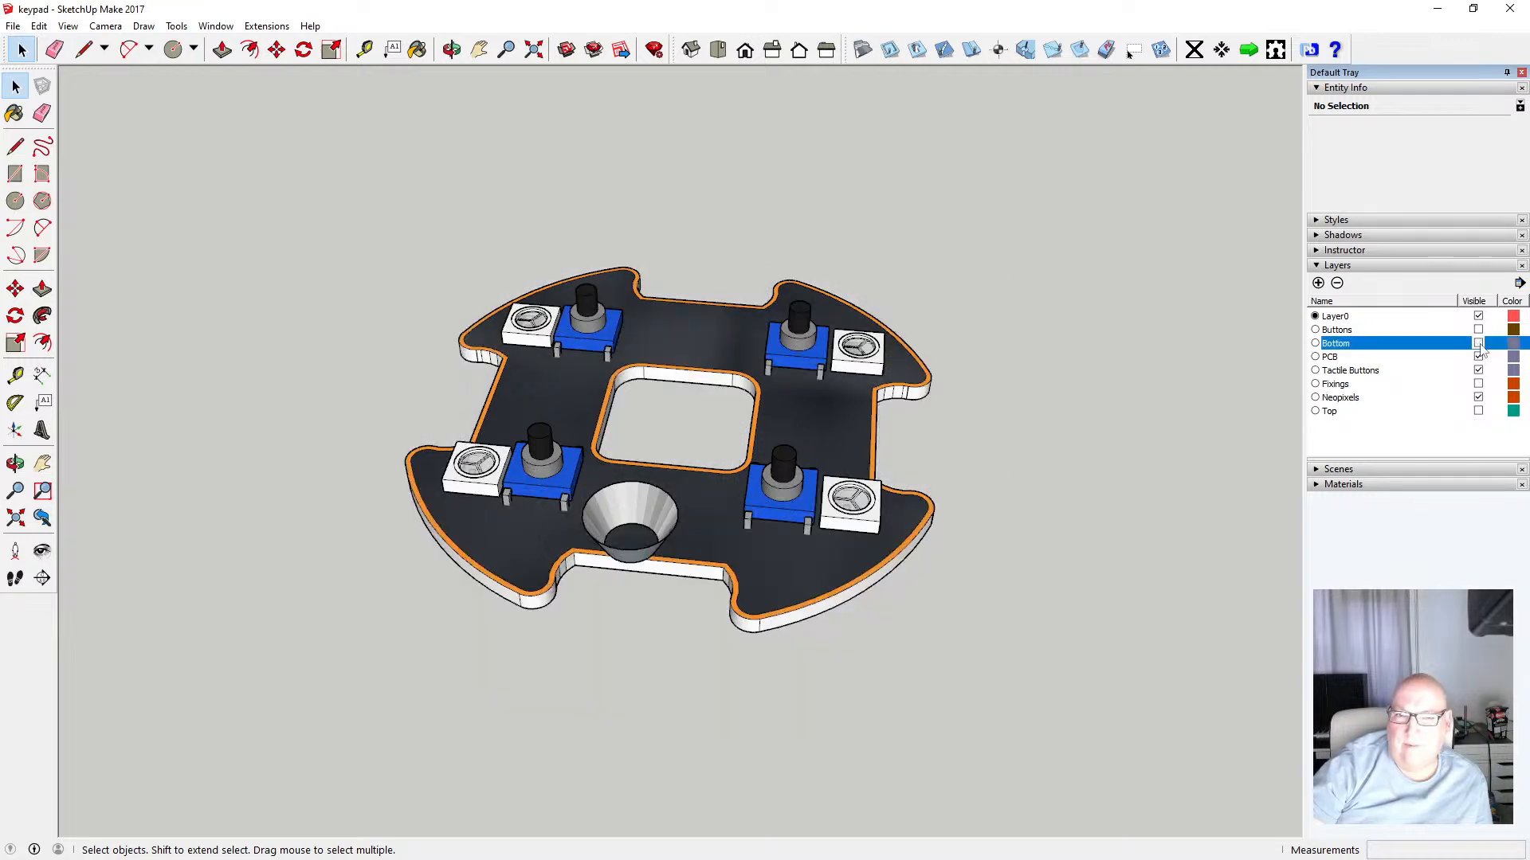
left_click(1479, 344)
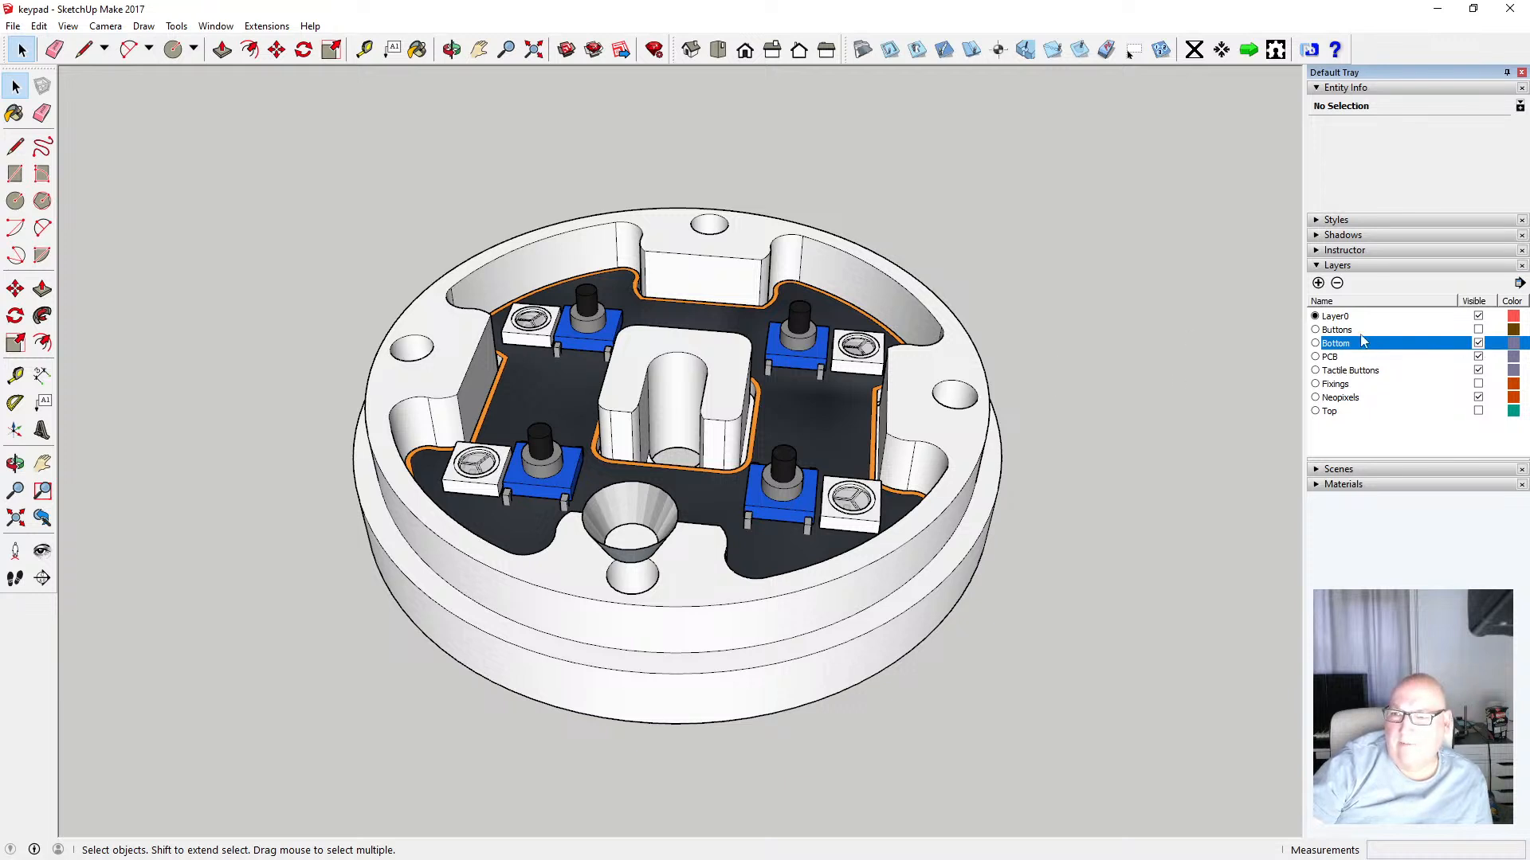
Show the Buttons, Top and Fixings layers to view the full assembly, then hide Buttons again
left_click(1478, 330)
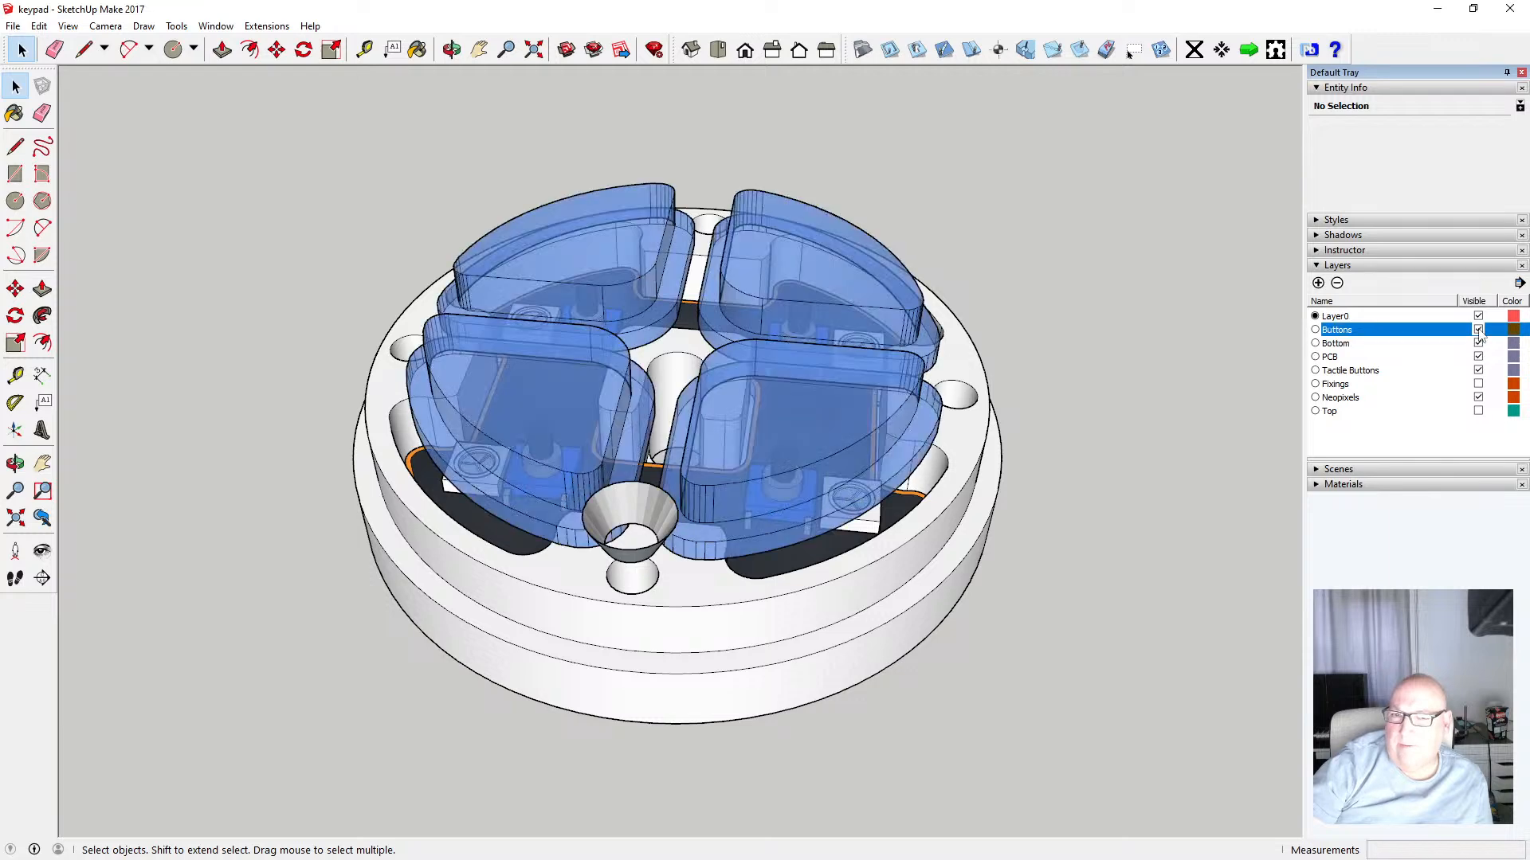
left_click(1479, 410)
left_click(1479, 384)
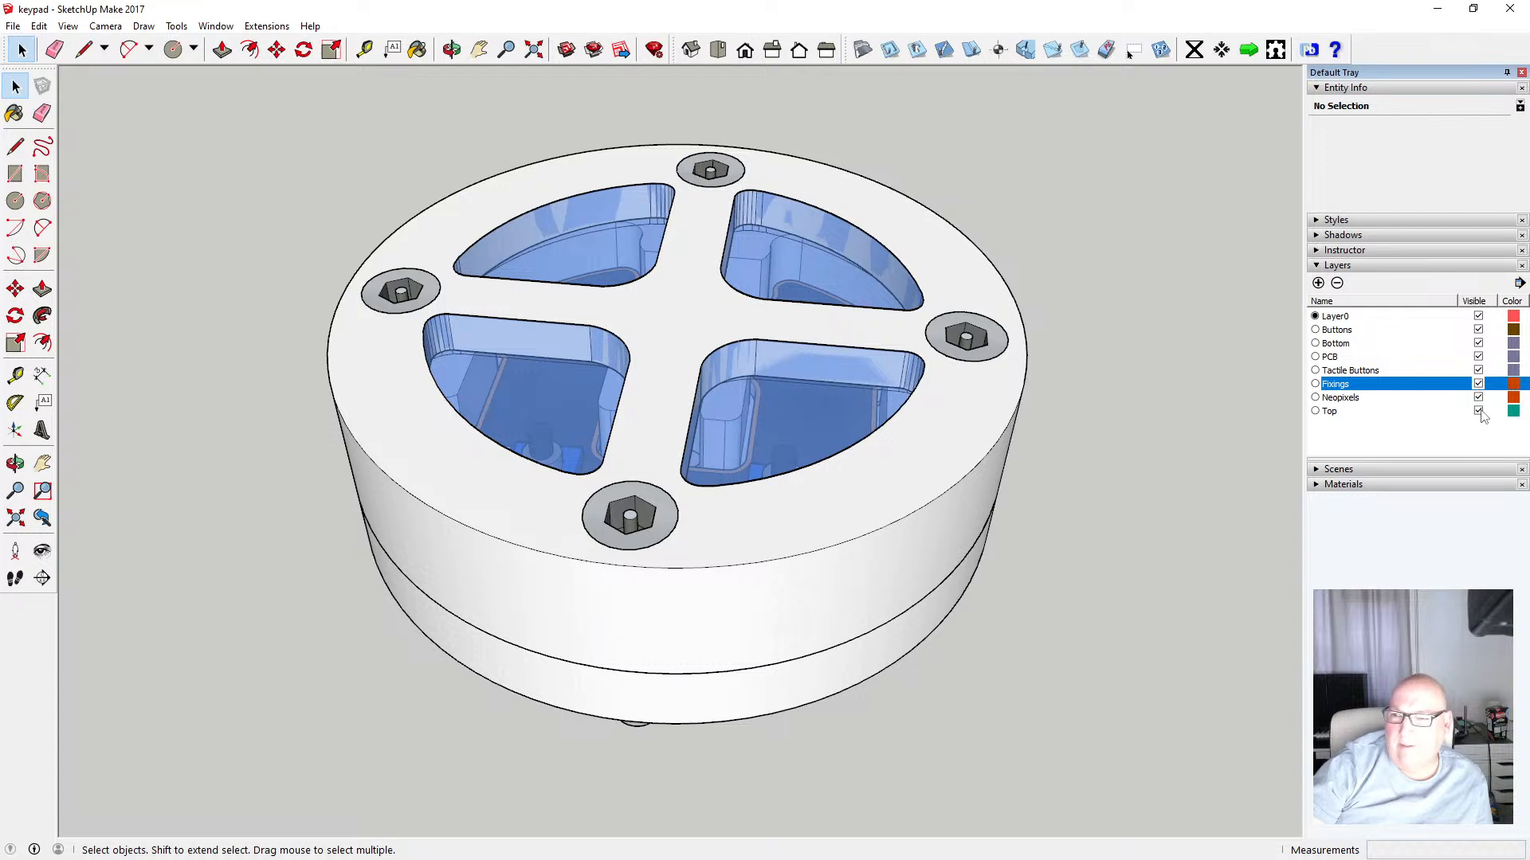
left_click(1479, 331)
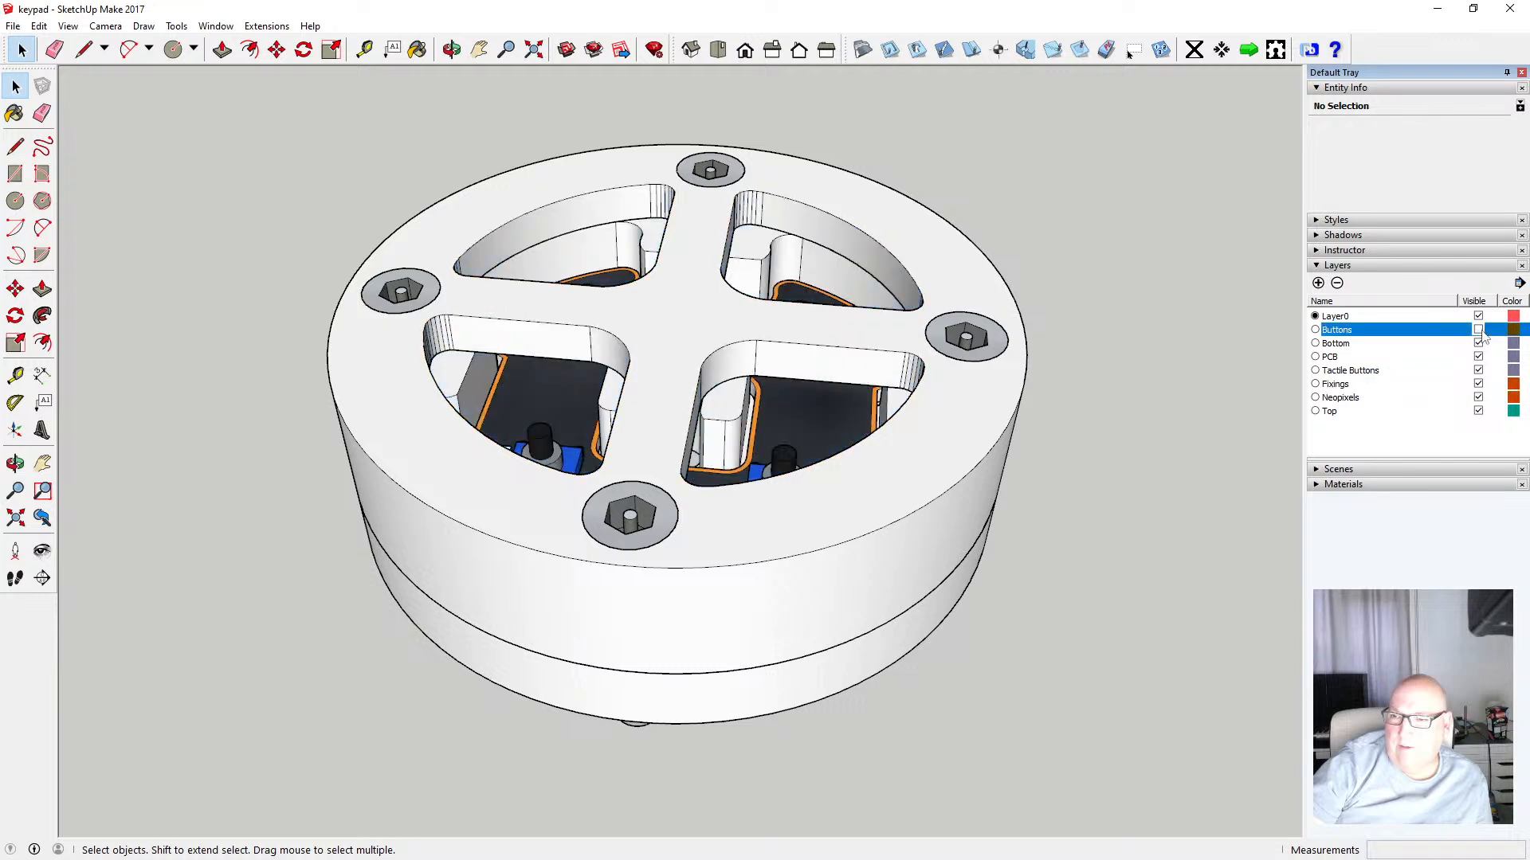
Hide the PCB, Tactile Buttons, Fixings, Neopixels and Top layers, leaving only the Bottom visible
left_click(1479, 357)
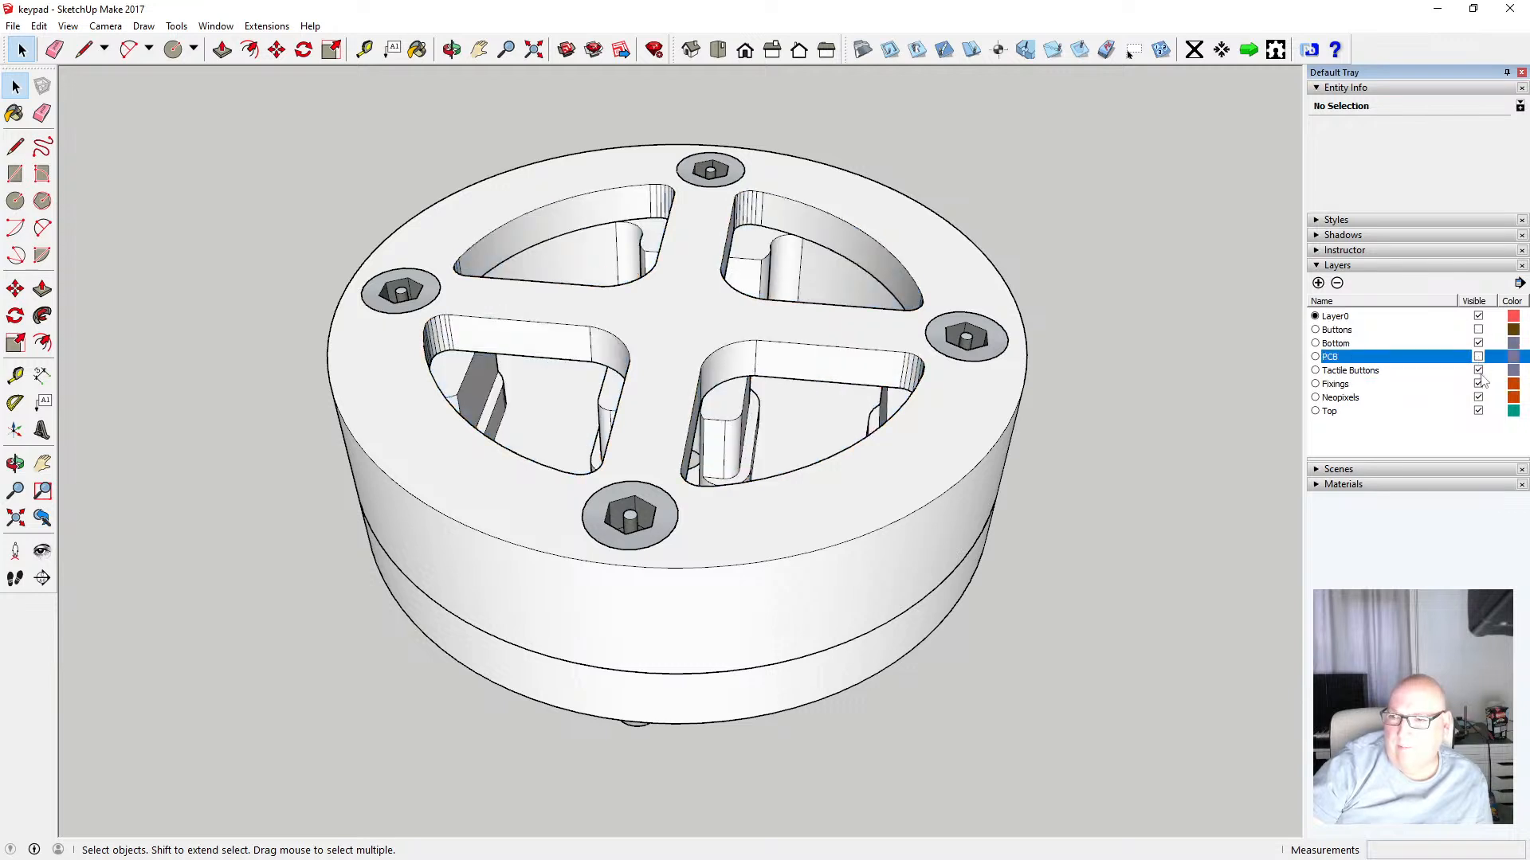
left_click(1478, 371)
left_click(1478, 384)
left_click(1479, 397)
left_click(1479, 411)
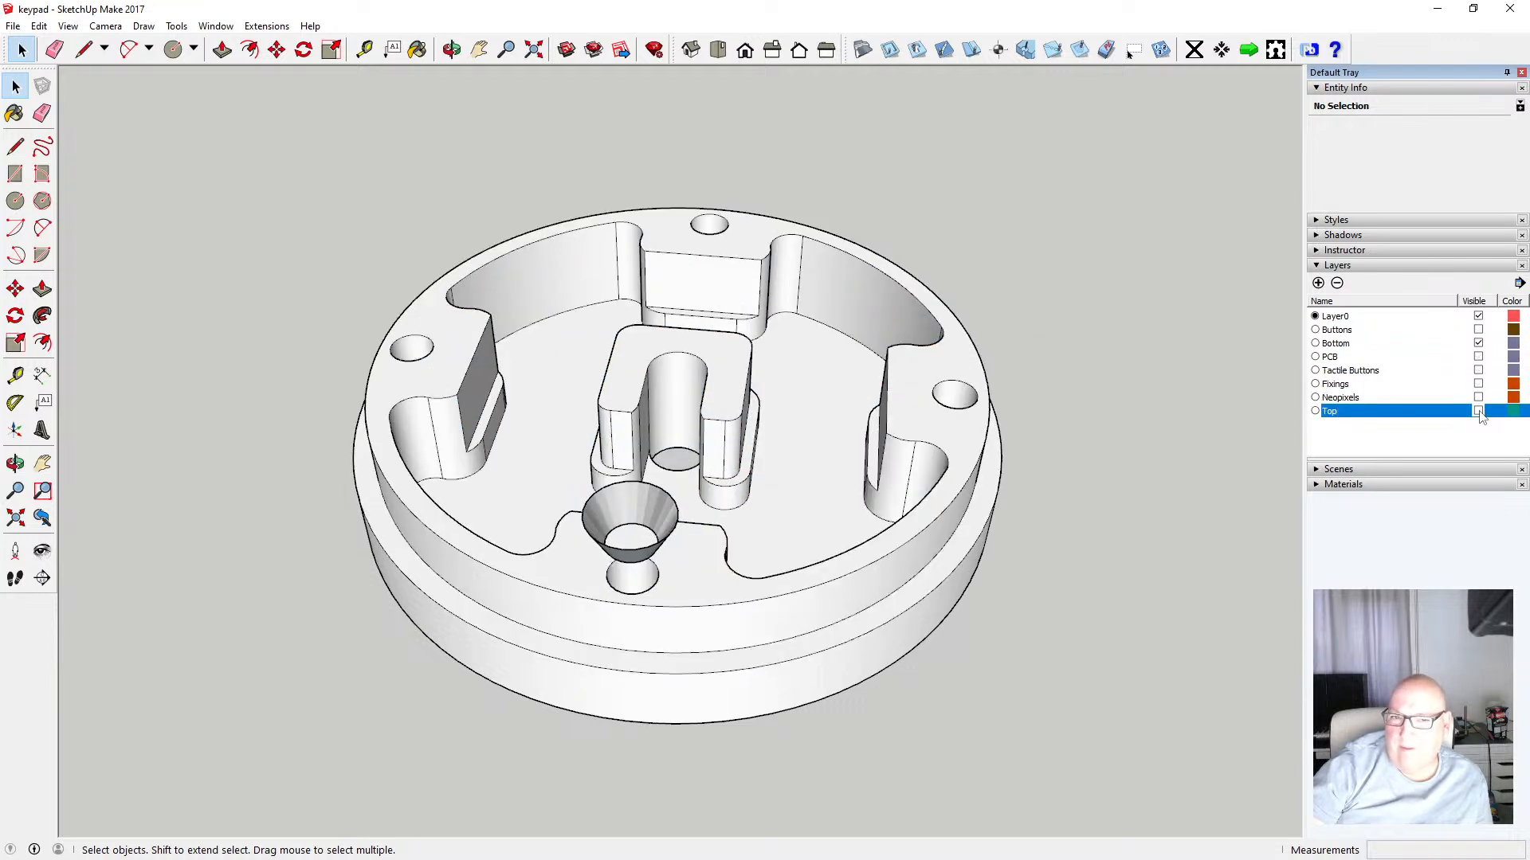
Rename the Bottom layer as 7 - Bottom
left_click(1346, 346)
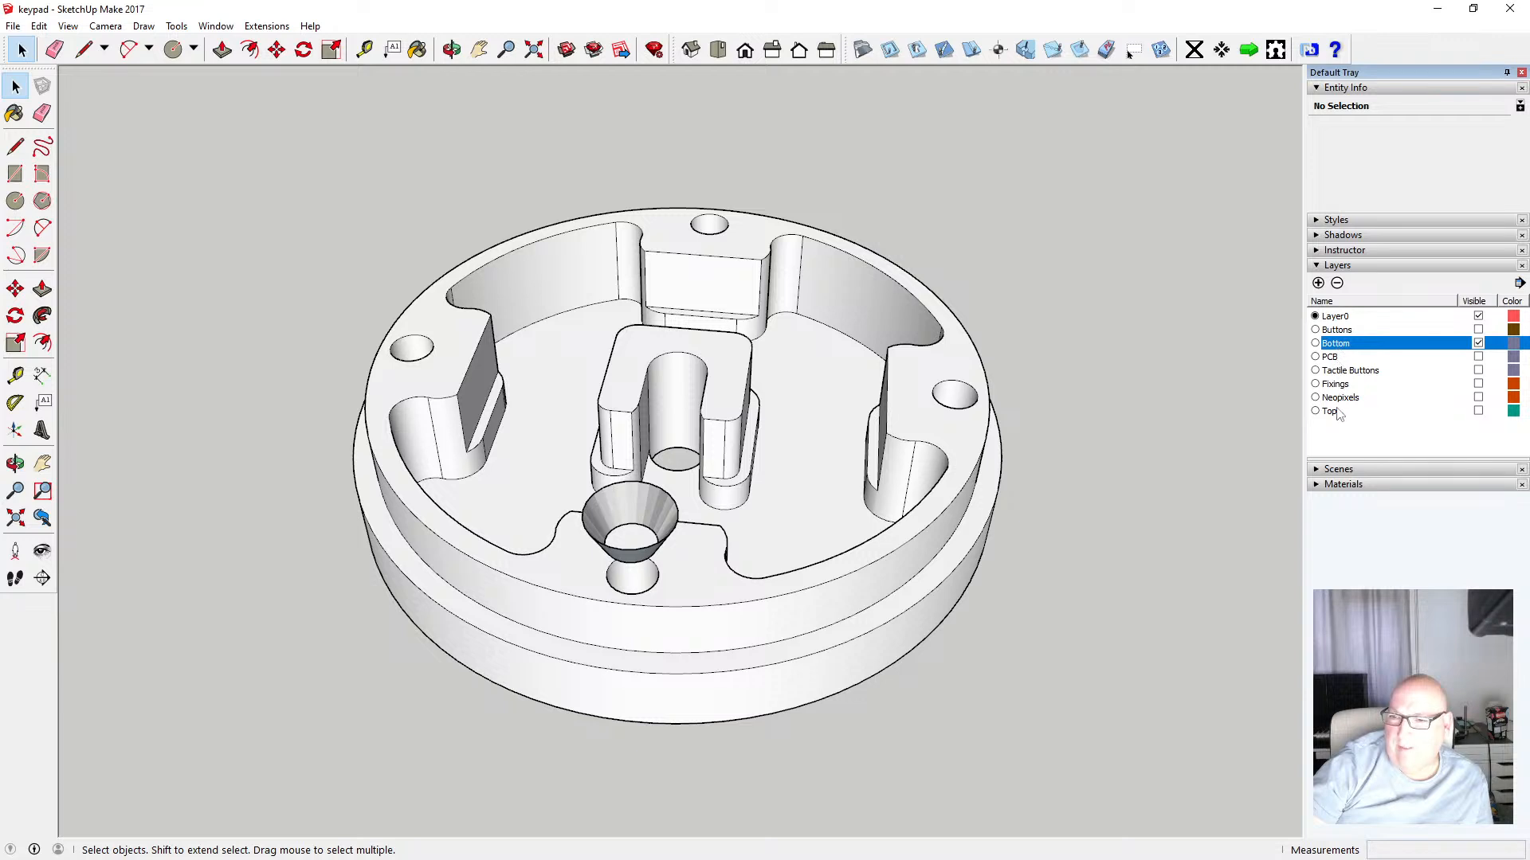
double_click(1328, 343)
left_click(1336, 343)
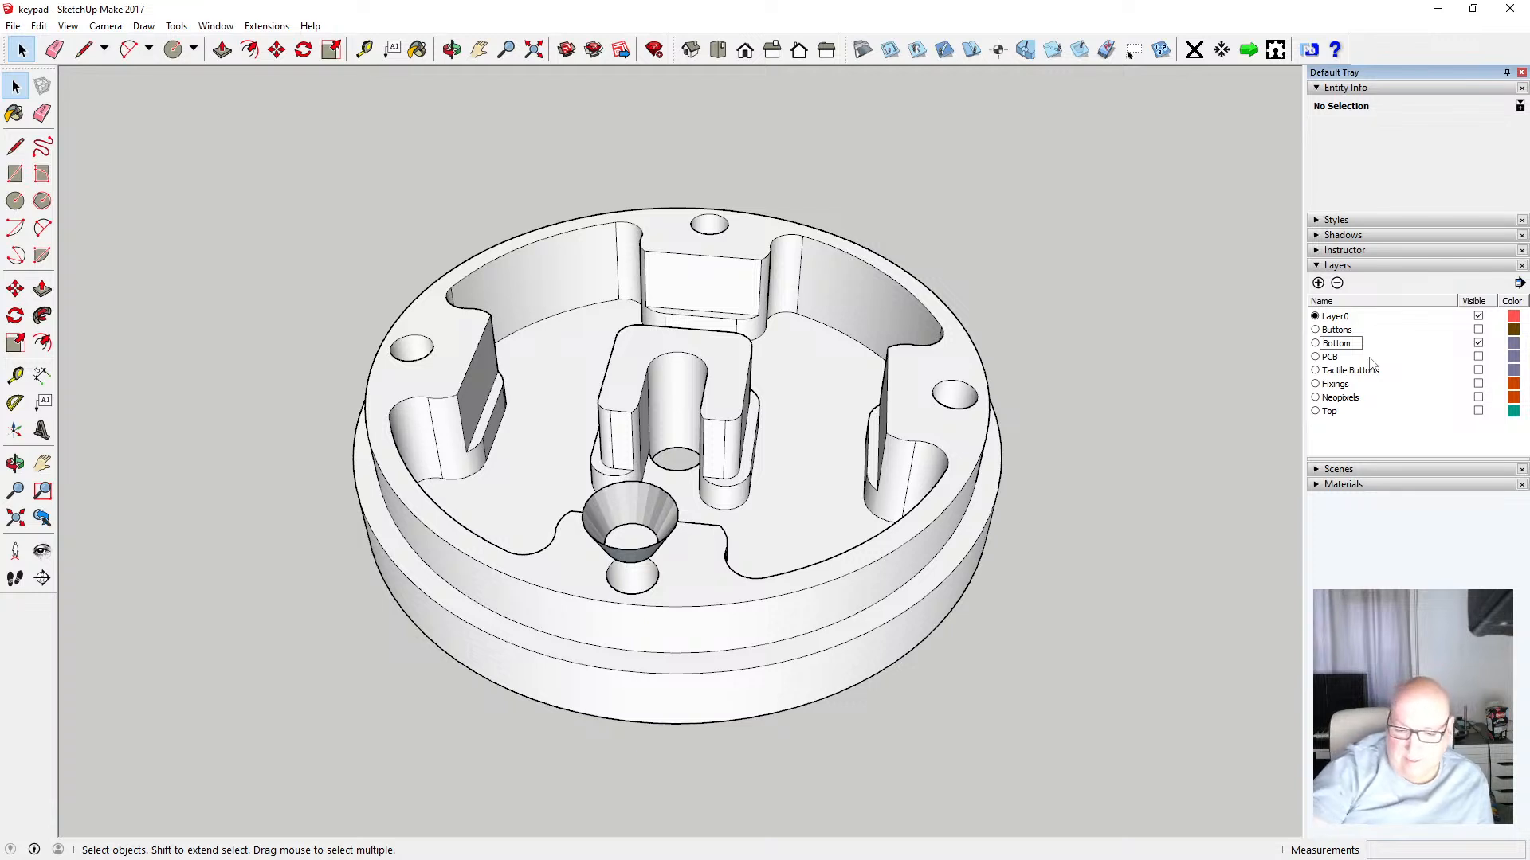
type("7 -")
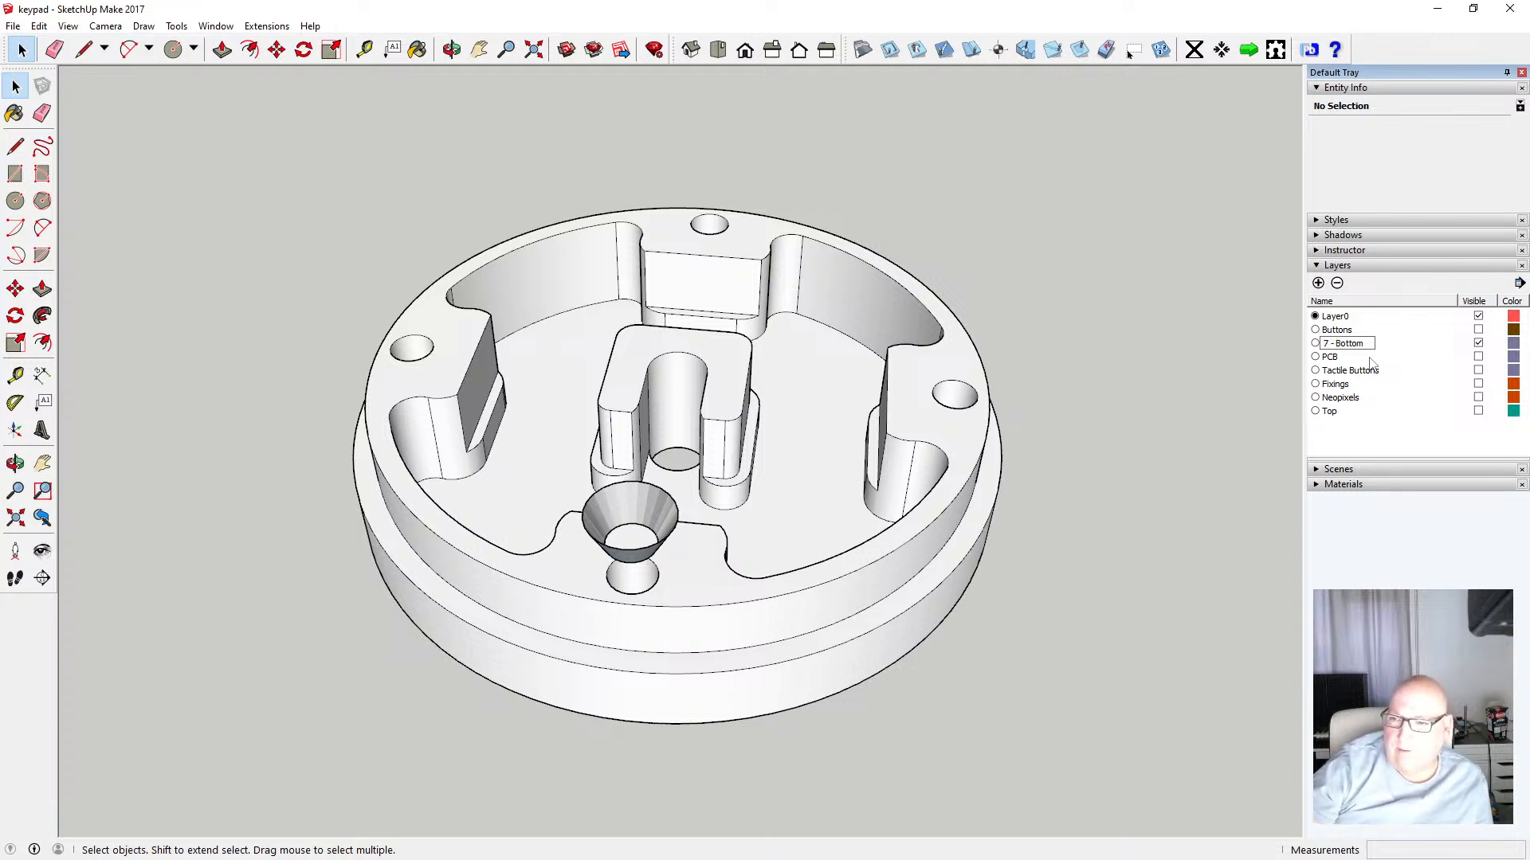
key("Return")
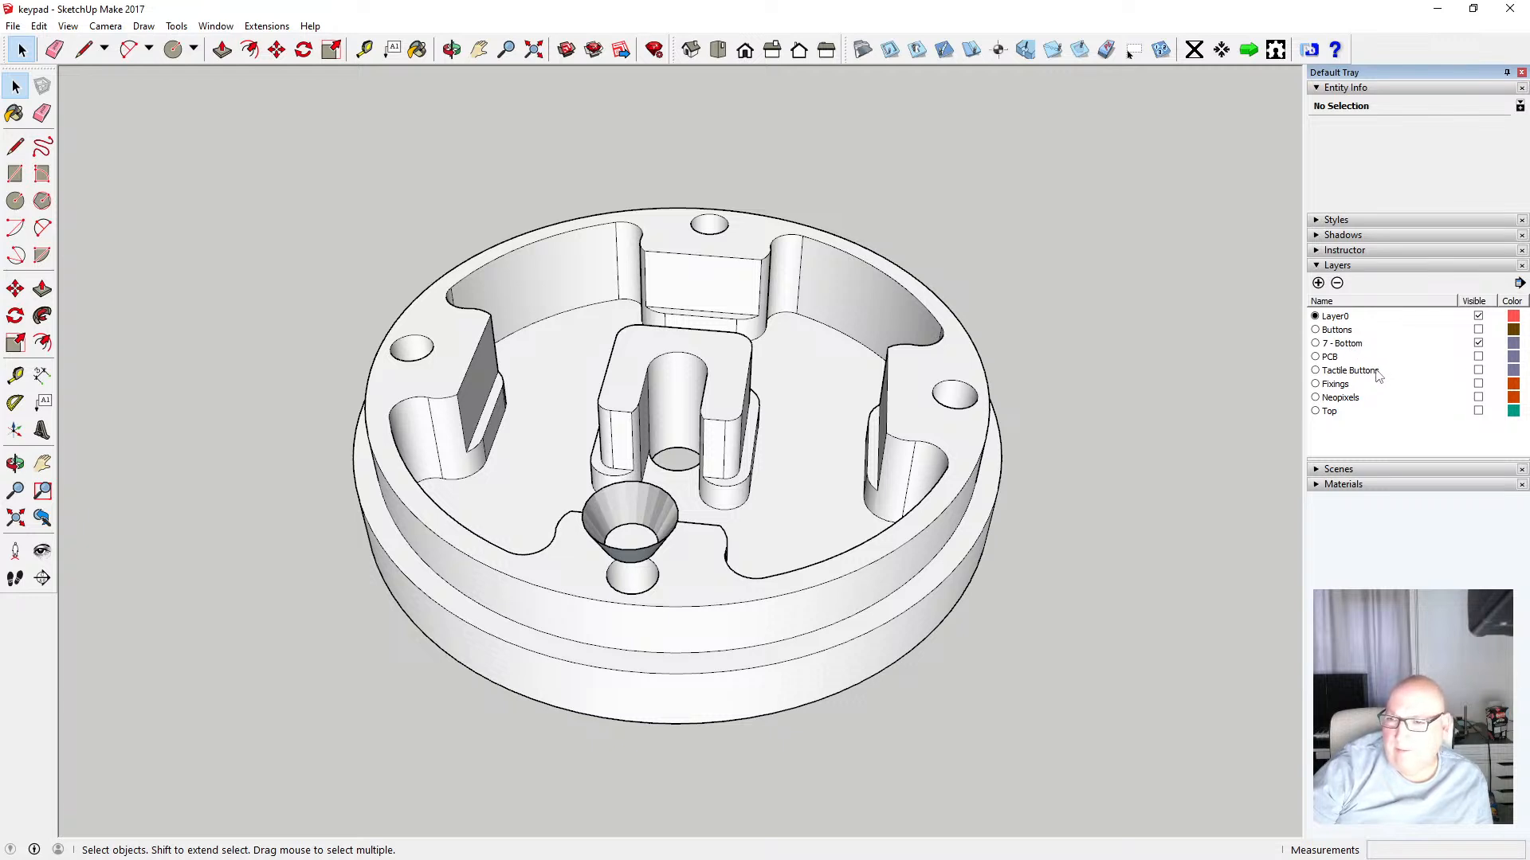
Rename the PCB layer as 6 - PCB
left_click(1416, 360)
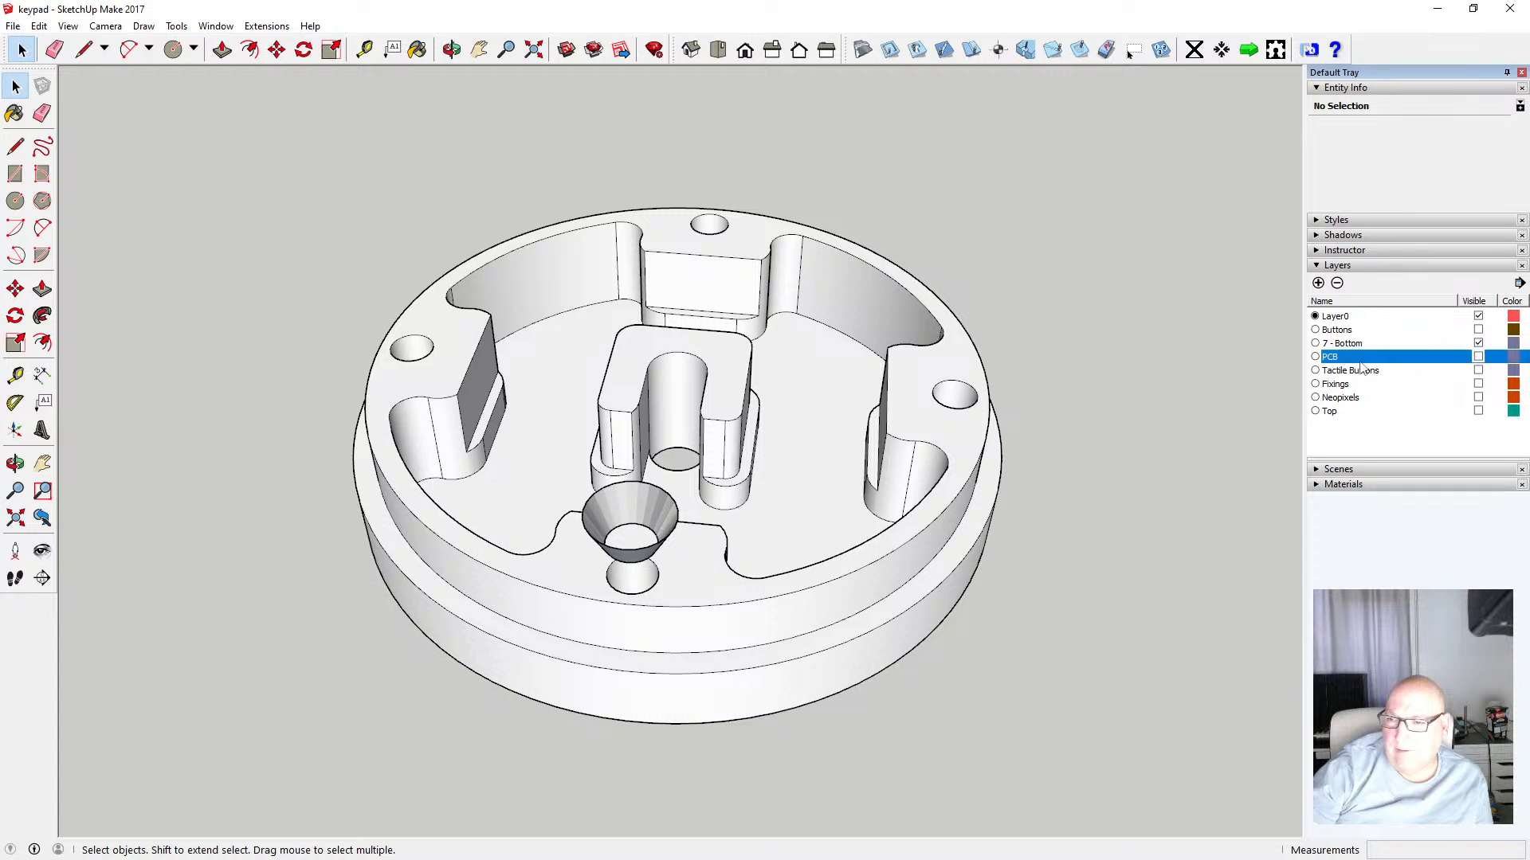
left_click(1335, 360)
double_click(1327, 357)
left_click(1324, 358)
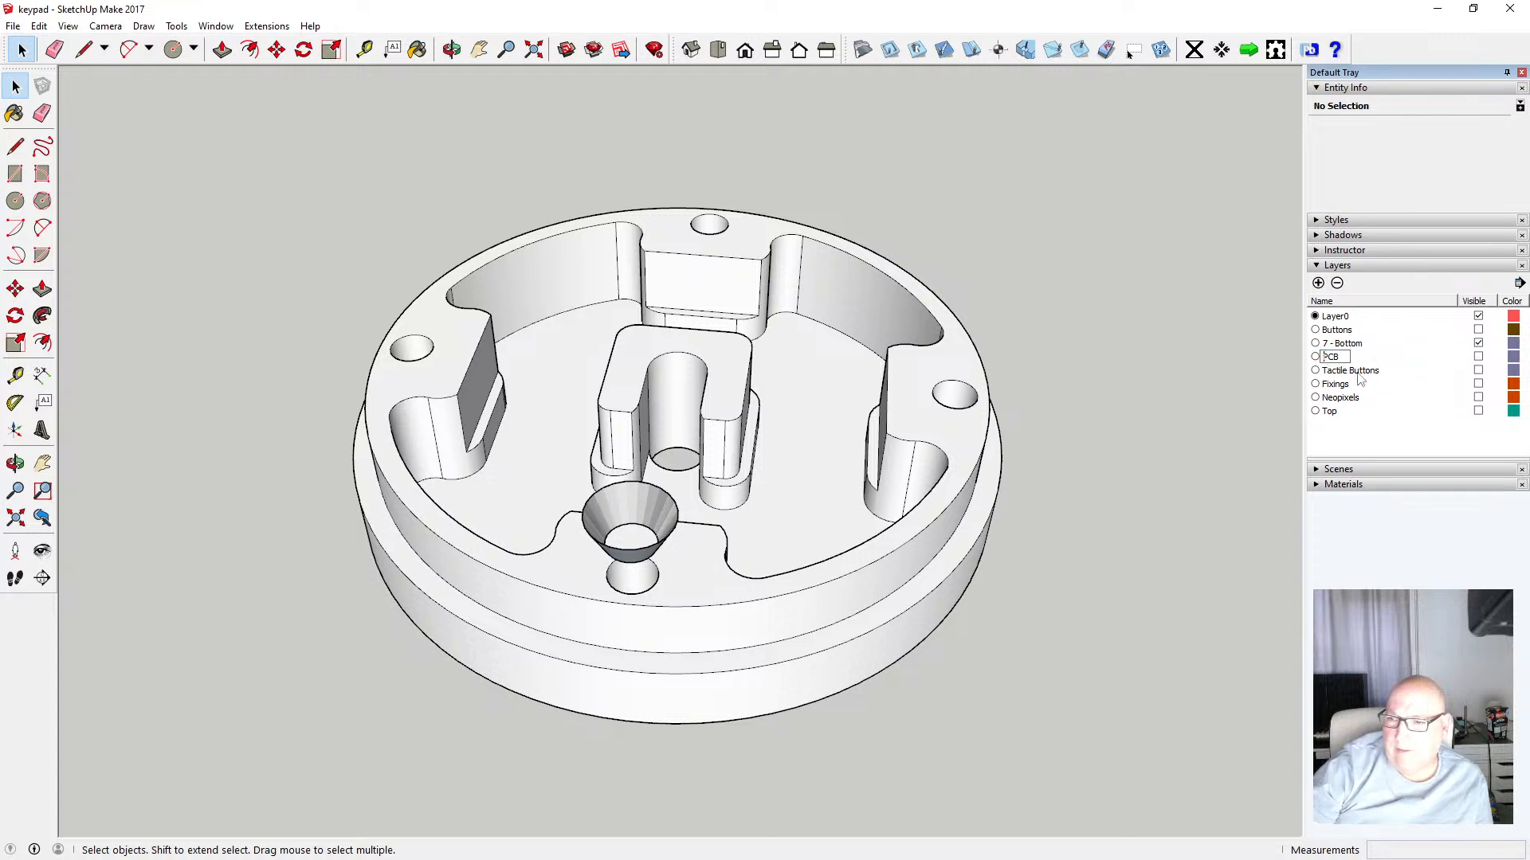
type("6 -")
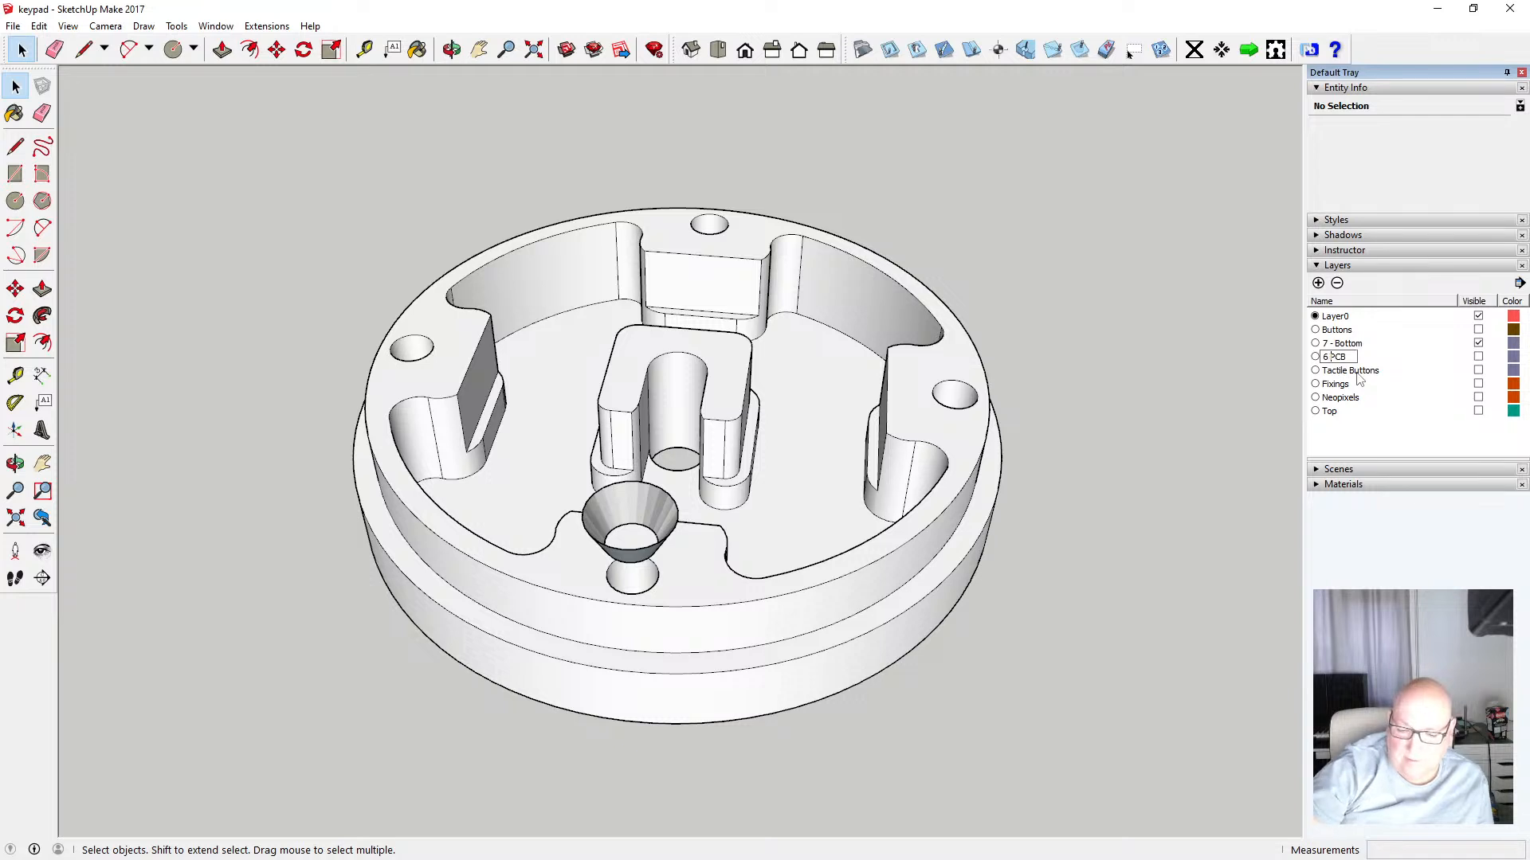
key("Return")
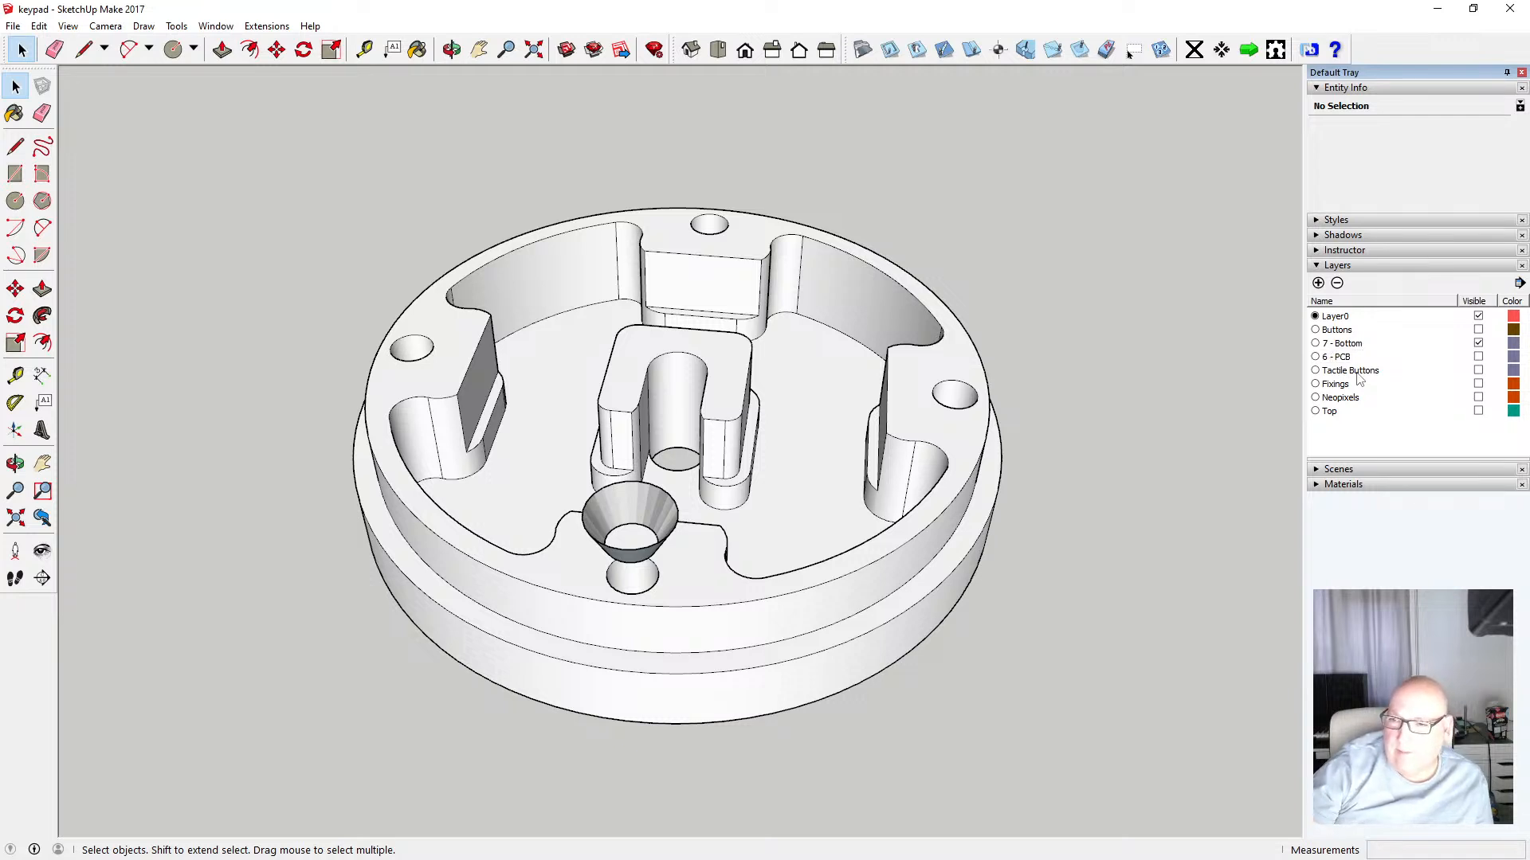
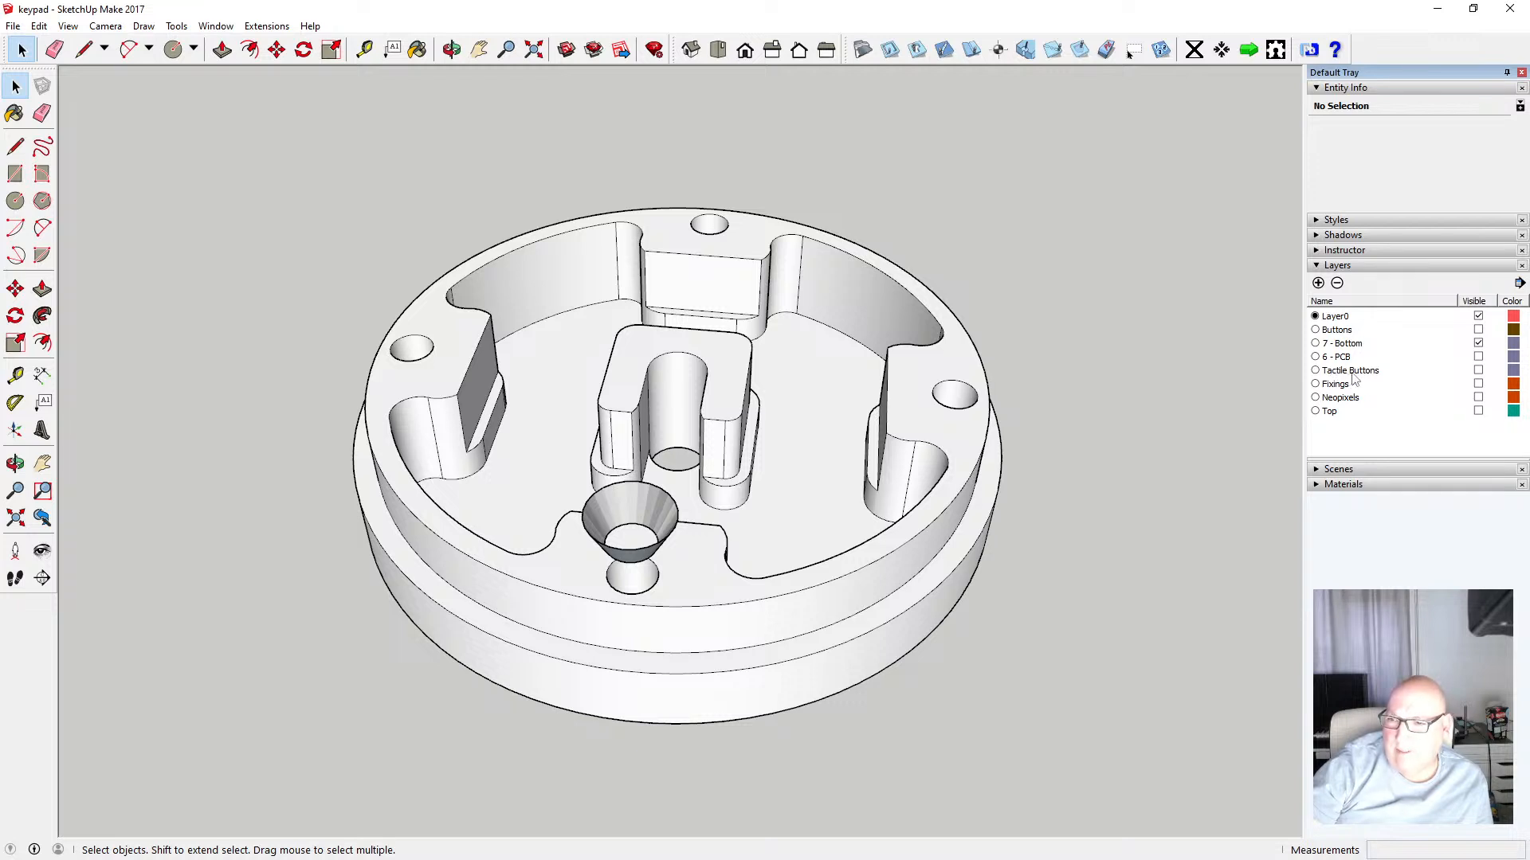
Rename the Neopixels layer as 5 - Neopixels
left_click(1337, 401)
left_click(1333, 403)
left_click(1323, 398)
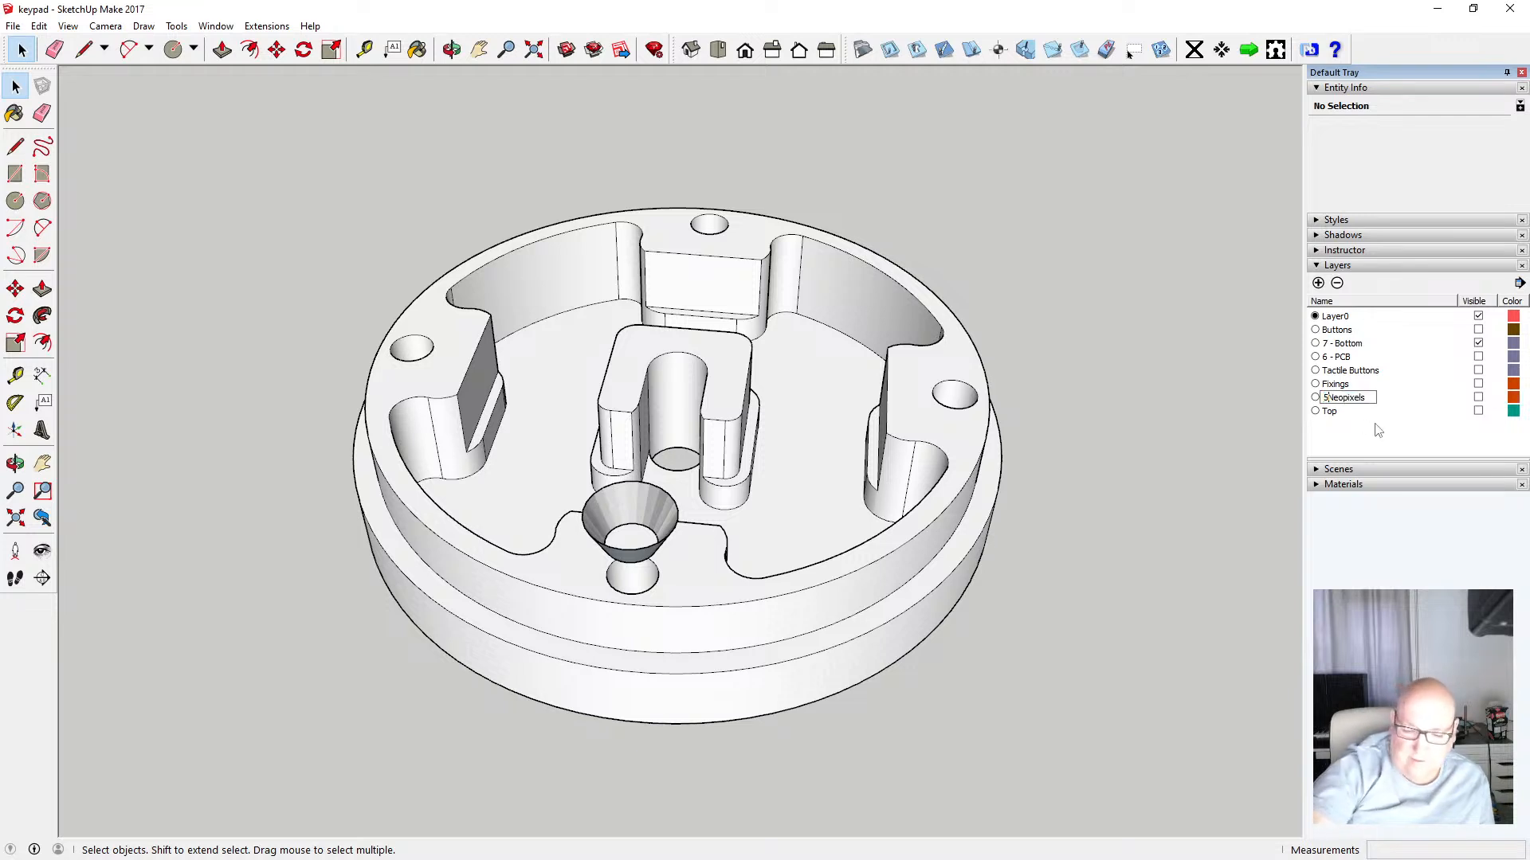
type("5 0")
key("BackSpace")
type("-")
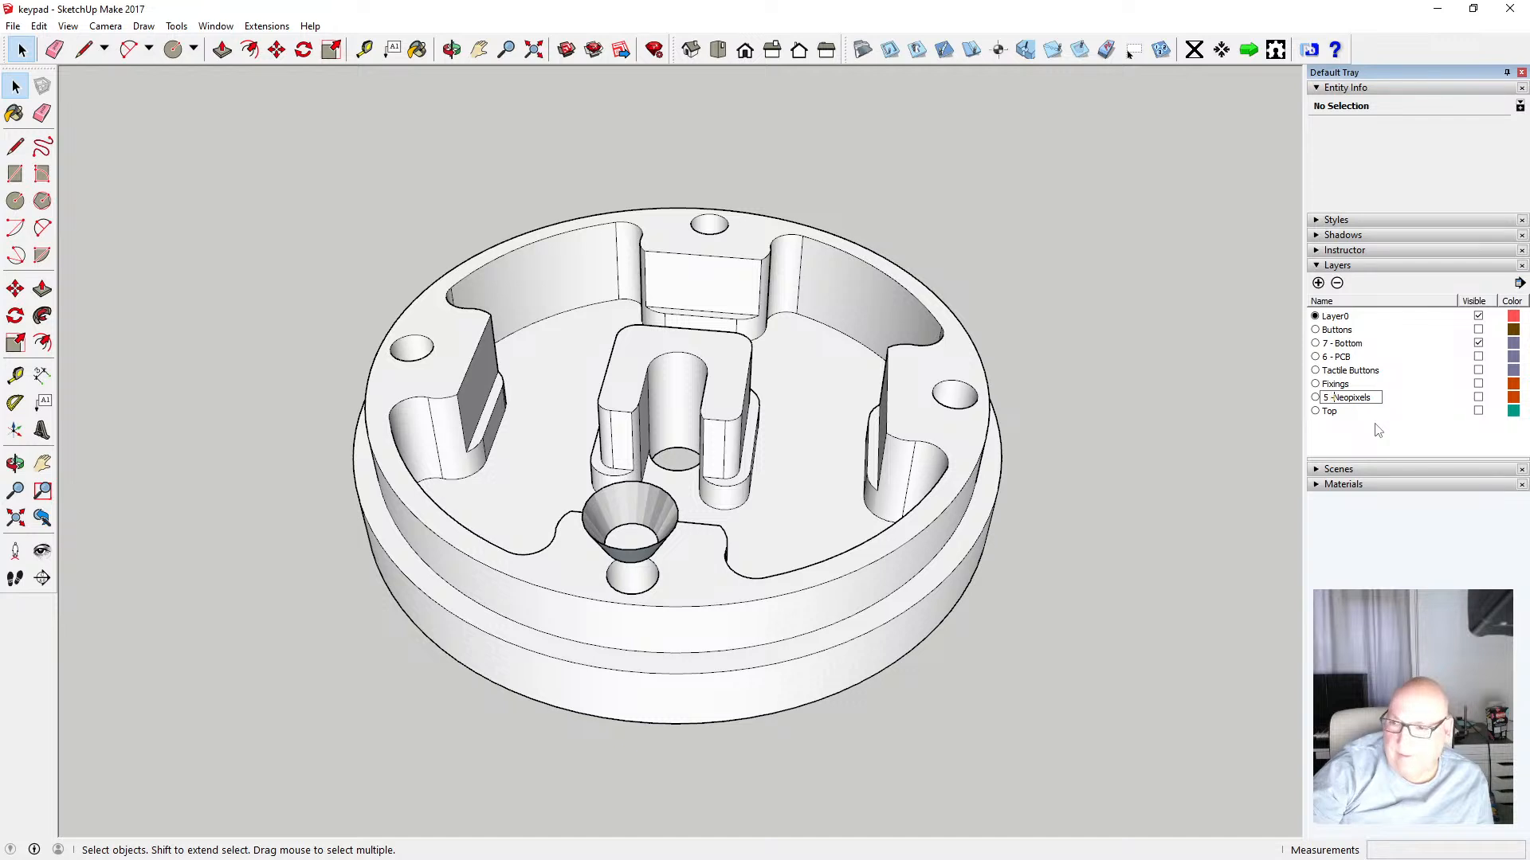
key("Return")
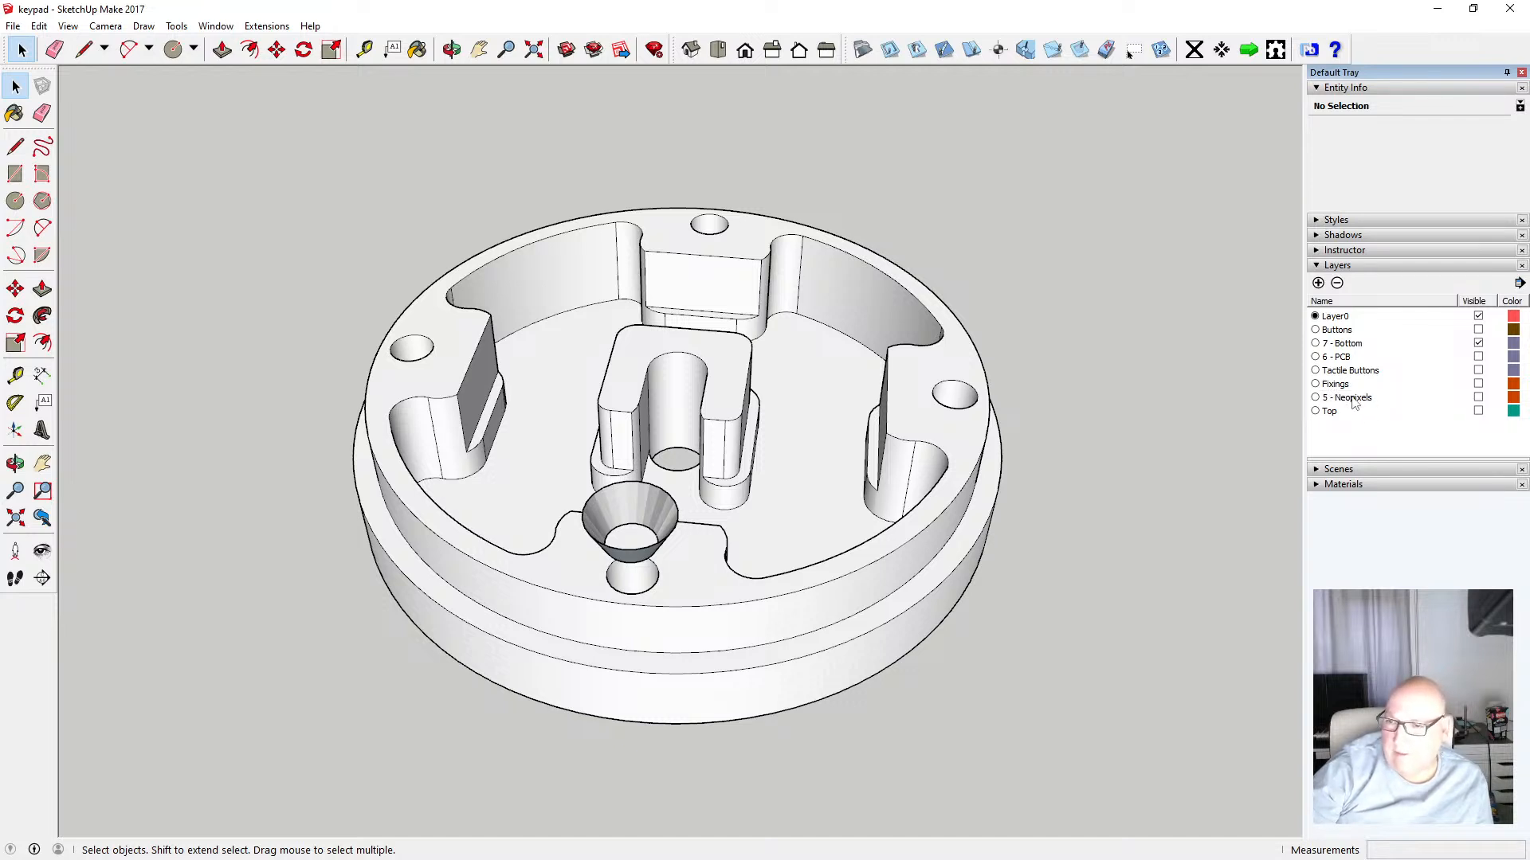
Rename the Tactile Buttons layer as 4 - Tactile Buttons
left_click(1335, 372)
left_click(1327, 372)
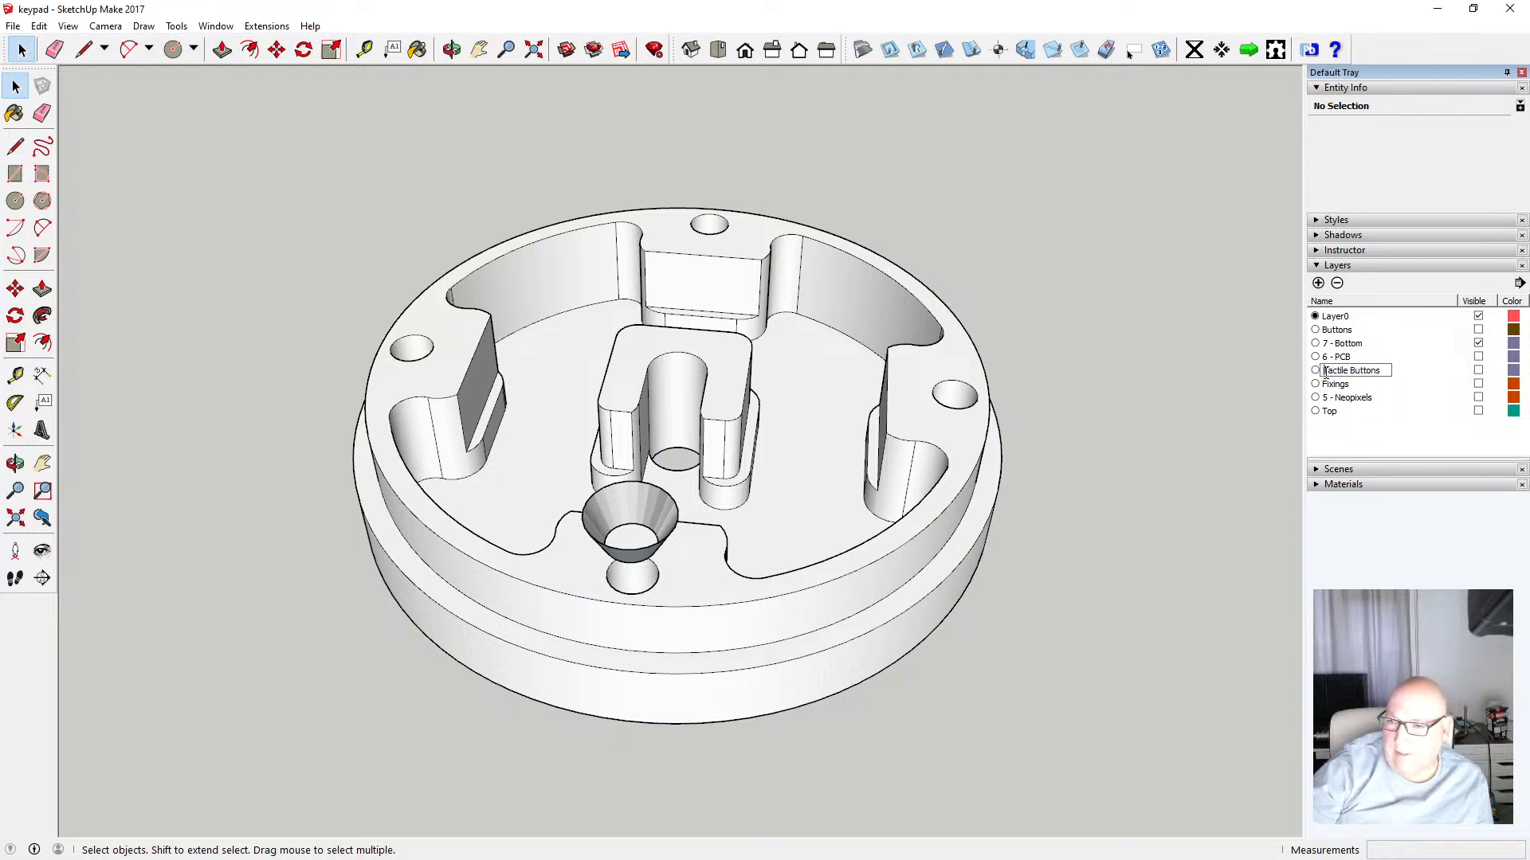
type("4 ")
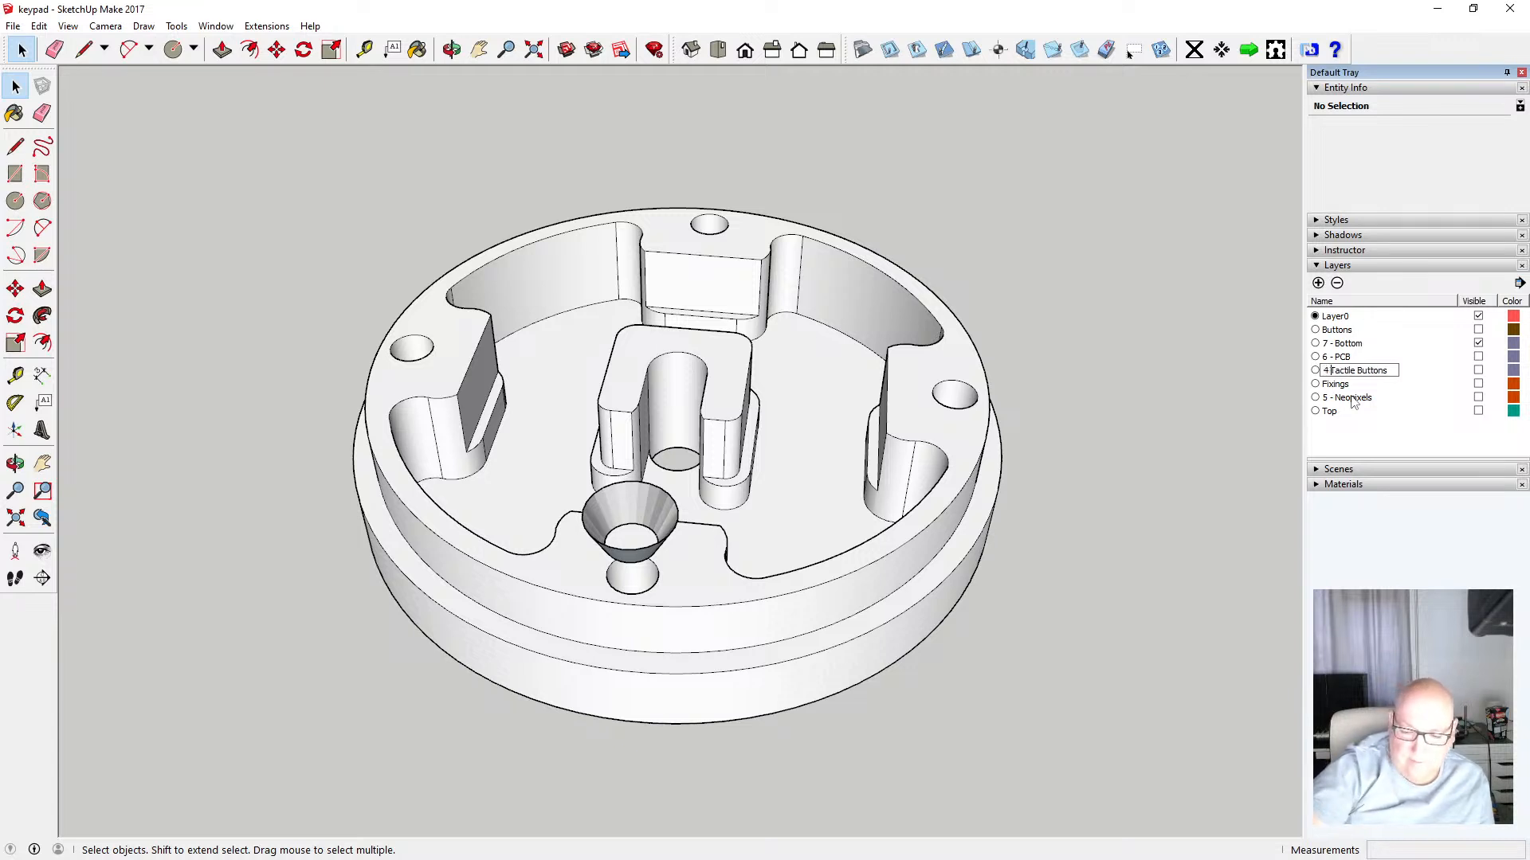
type("-")
key("Return")
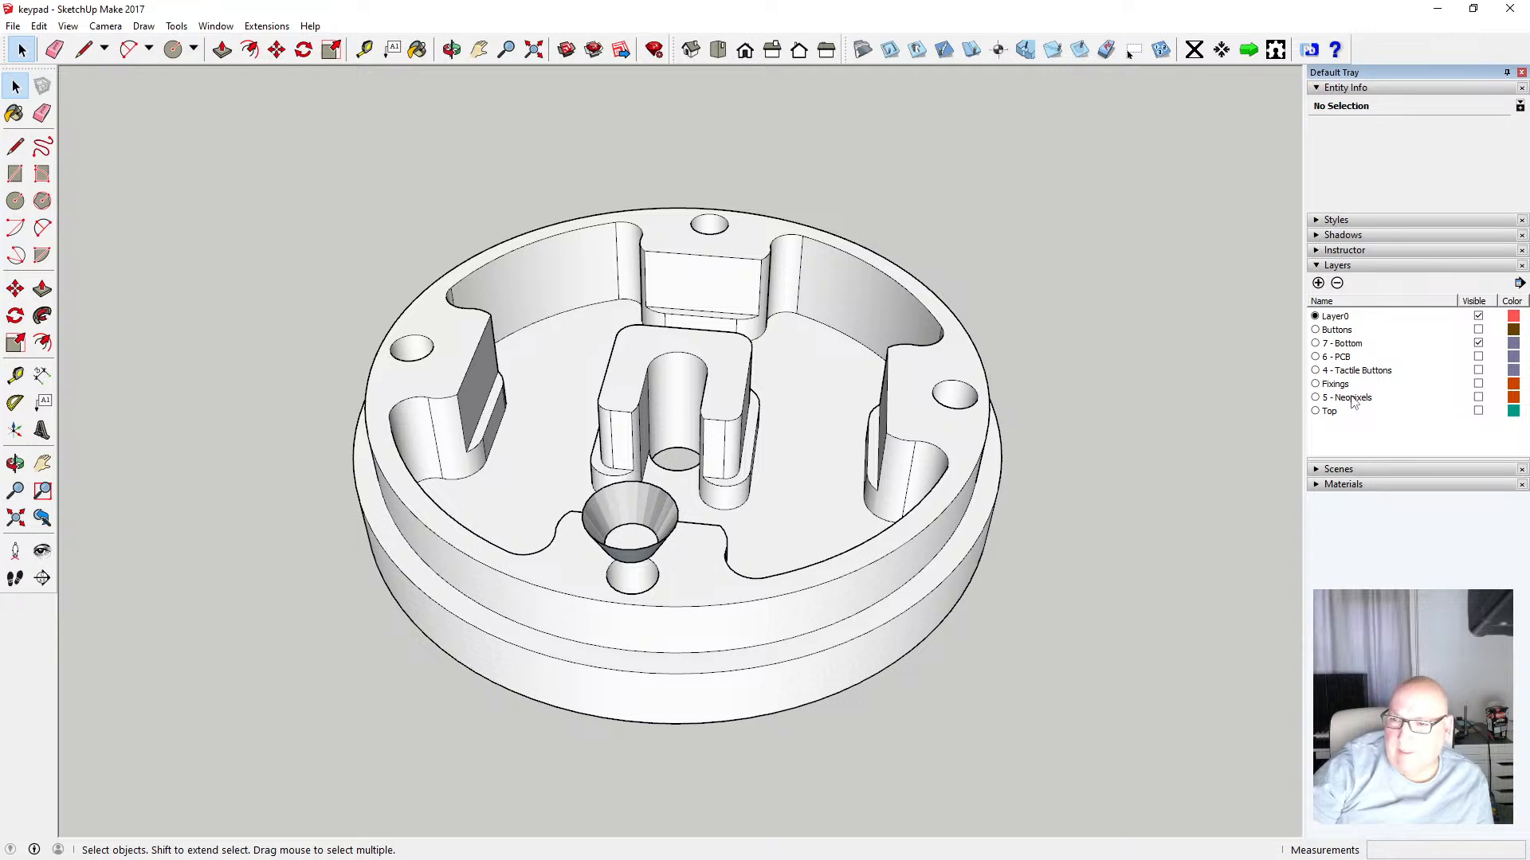
Rename the Buttons layer as 3 - Buttons
double_click(1341, 334)
left_click(1338, 336)
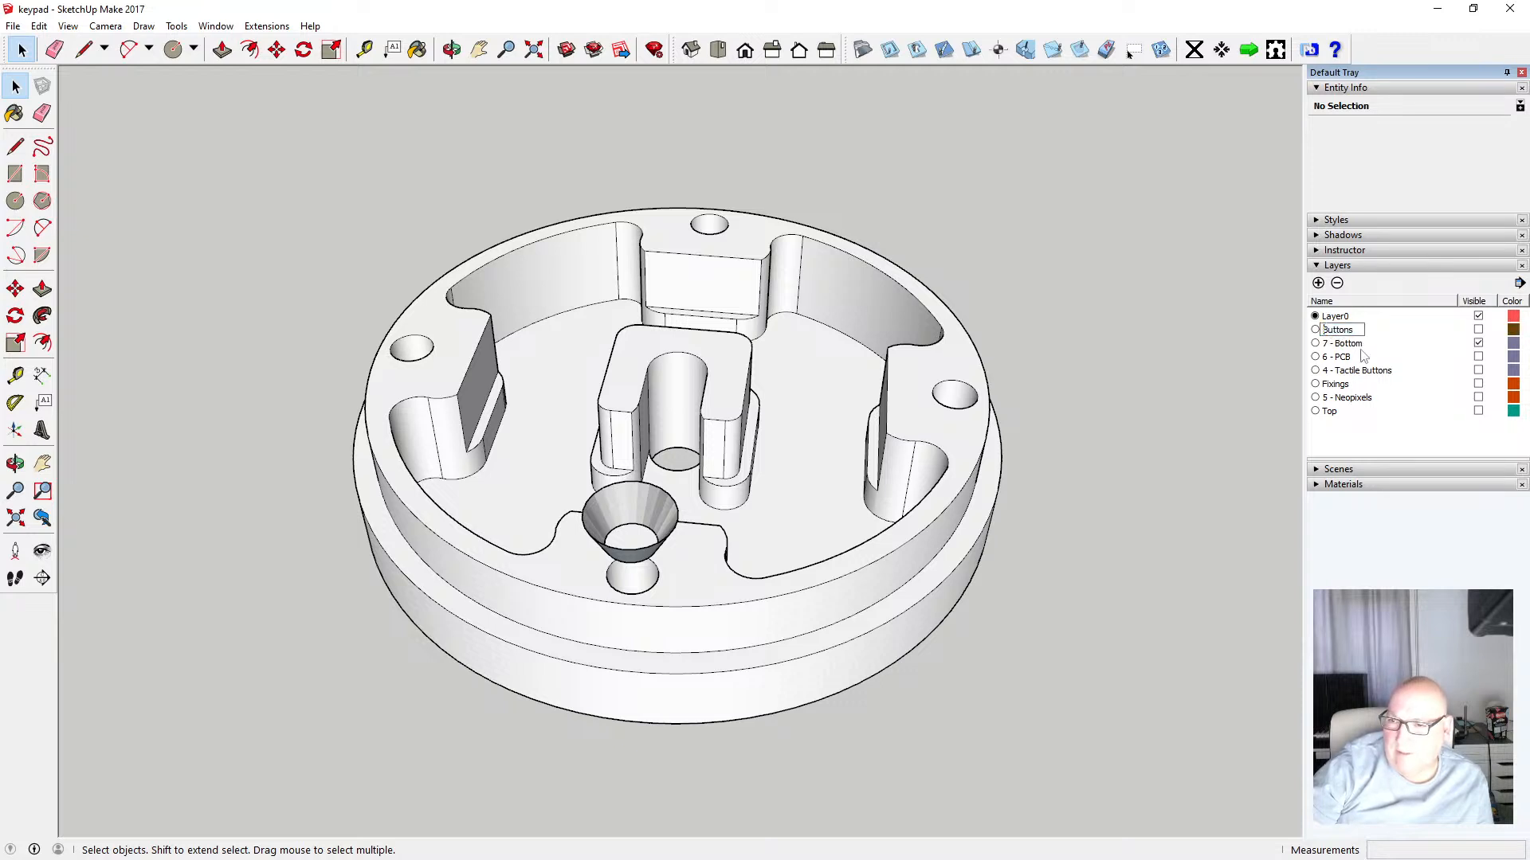
type("3 -")
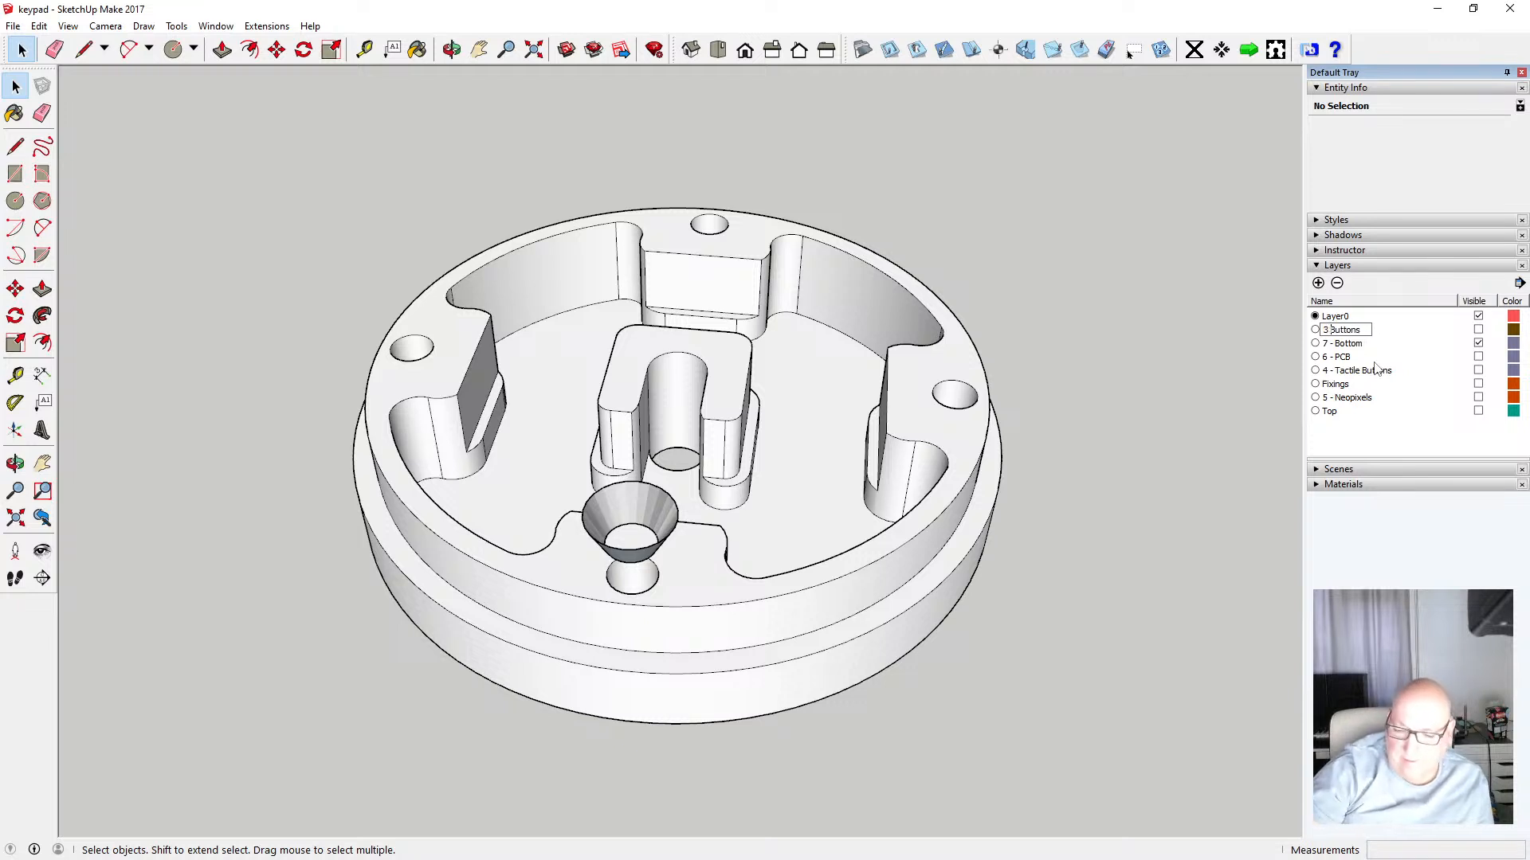
key("Return")
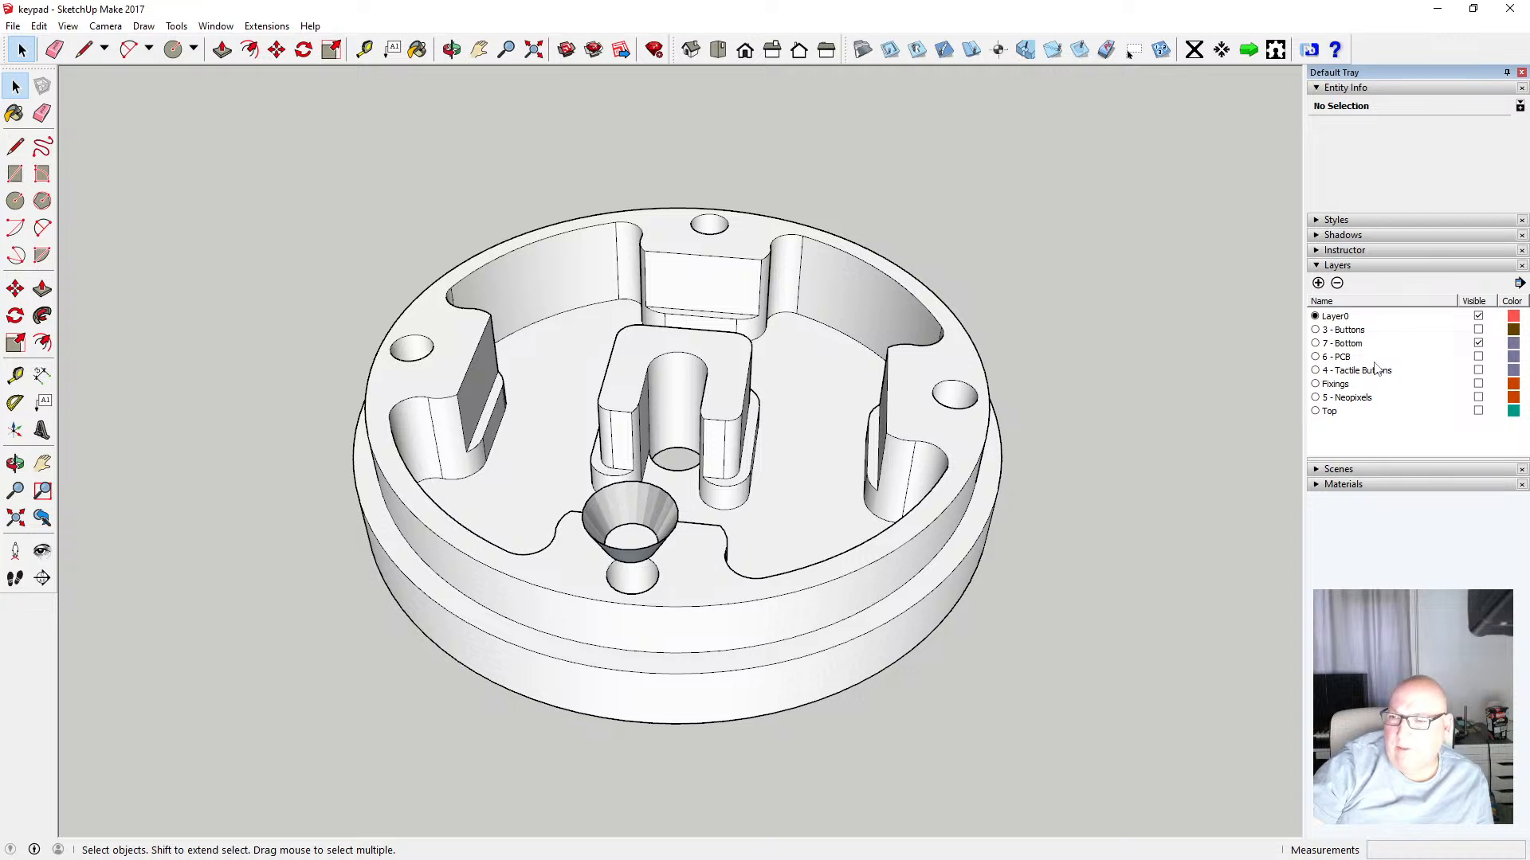
Rename the Top layer as 2 - Top
left_click(1330, 411)
left_click(1330, 414)
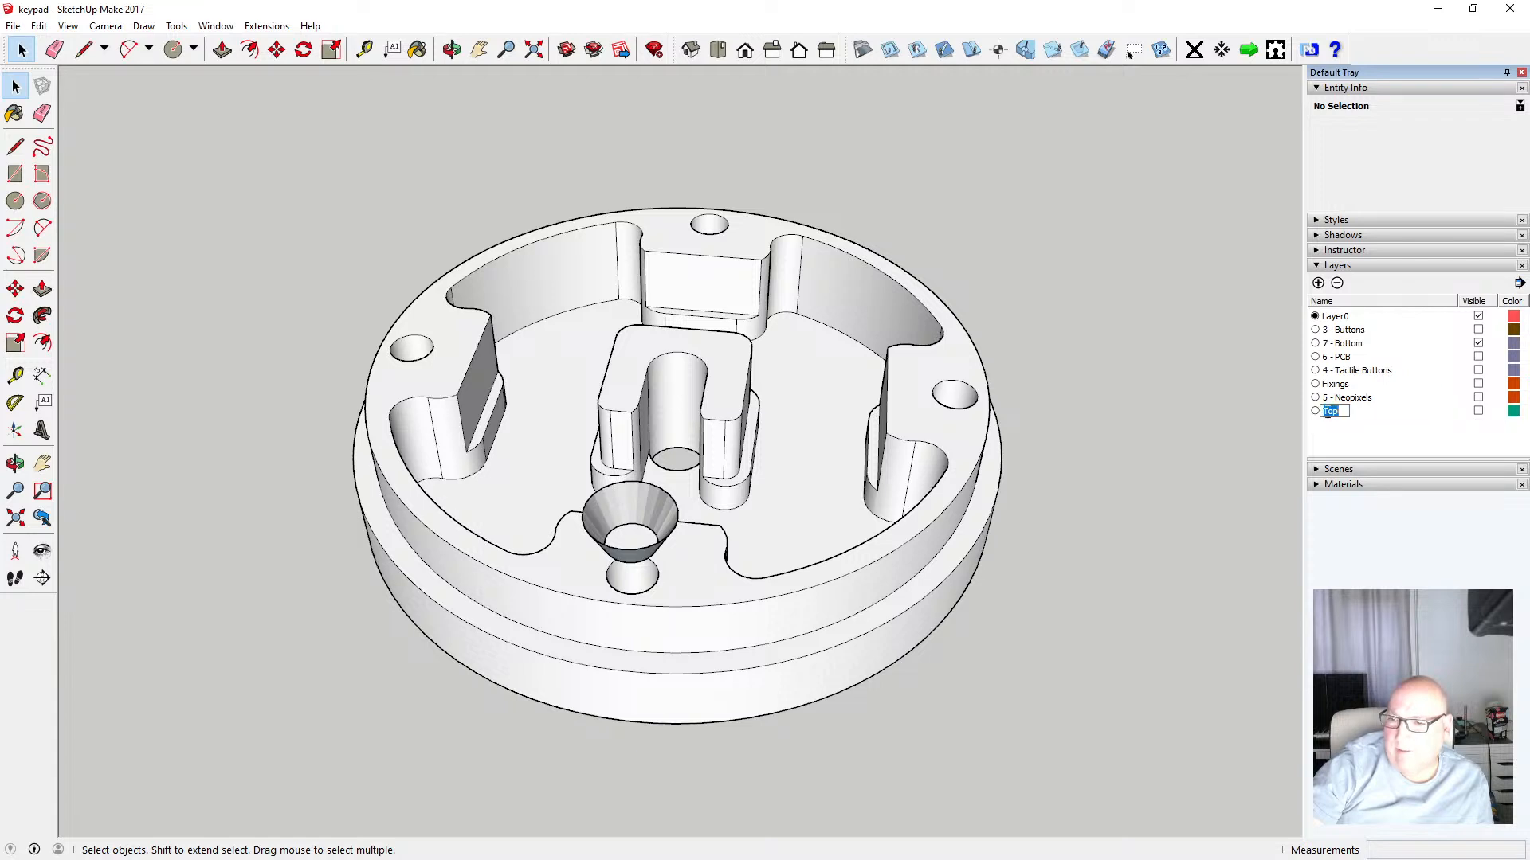
type("2")
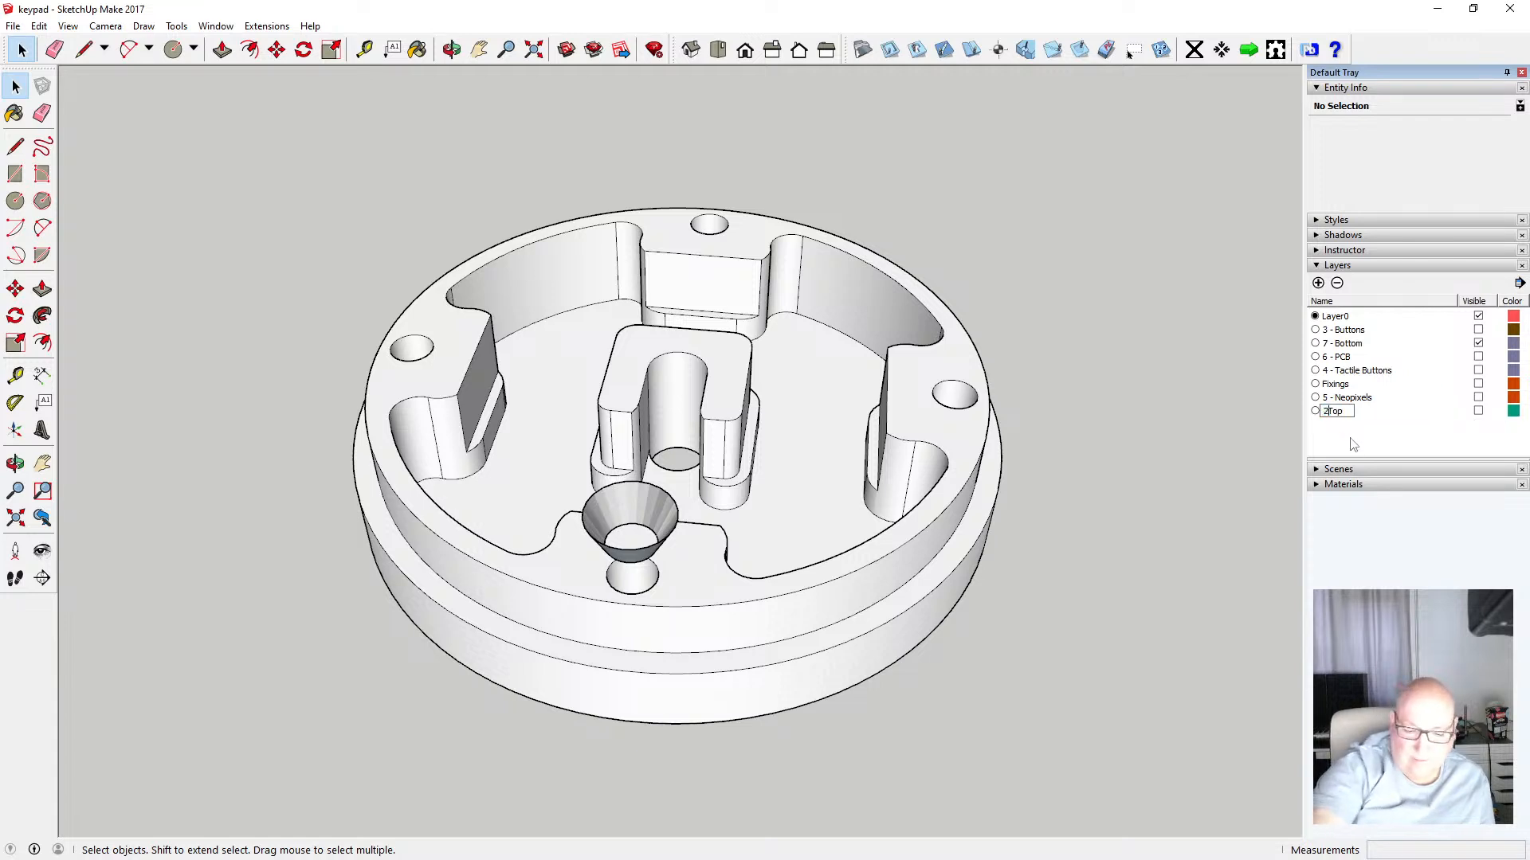
type(" -")
key("Return")
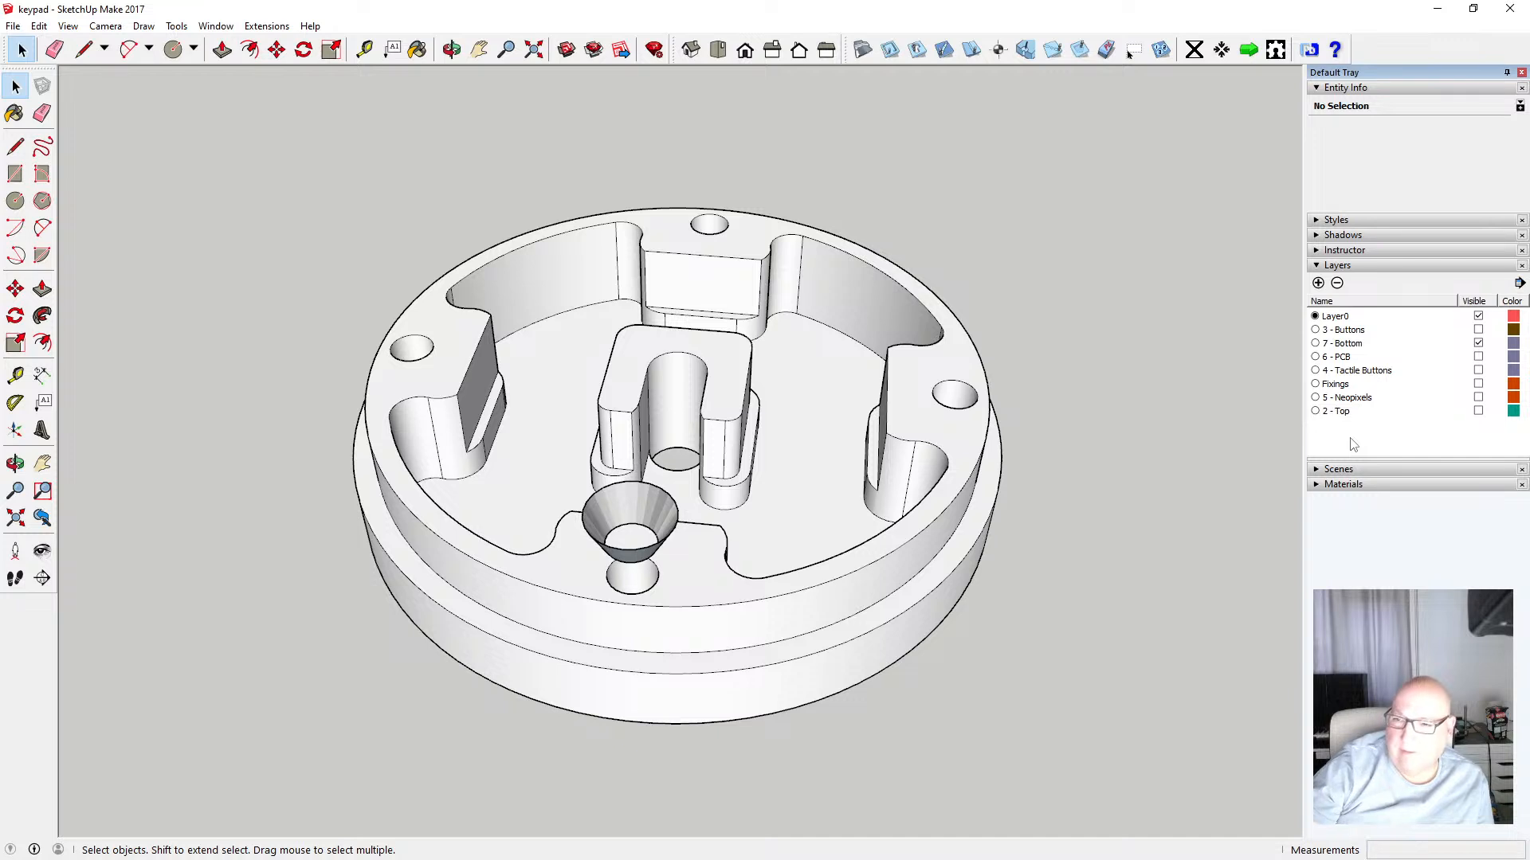
Rename the Fixings layer as 1 - Fixings
left_click(1329, 386)
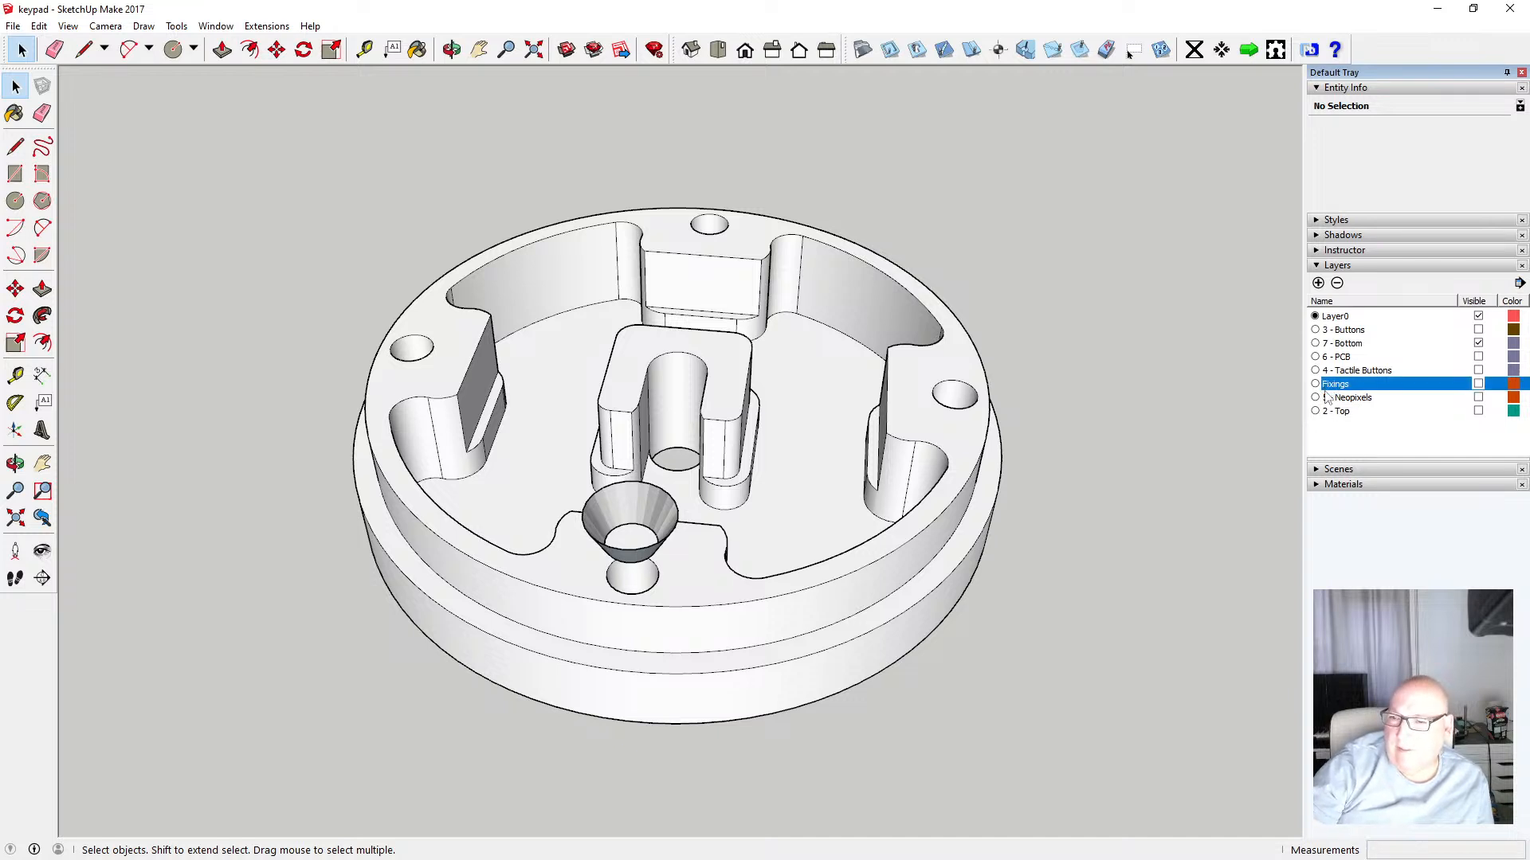
left_click(1324, 386)
left_click(1323, 386)
type("1 -")
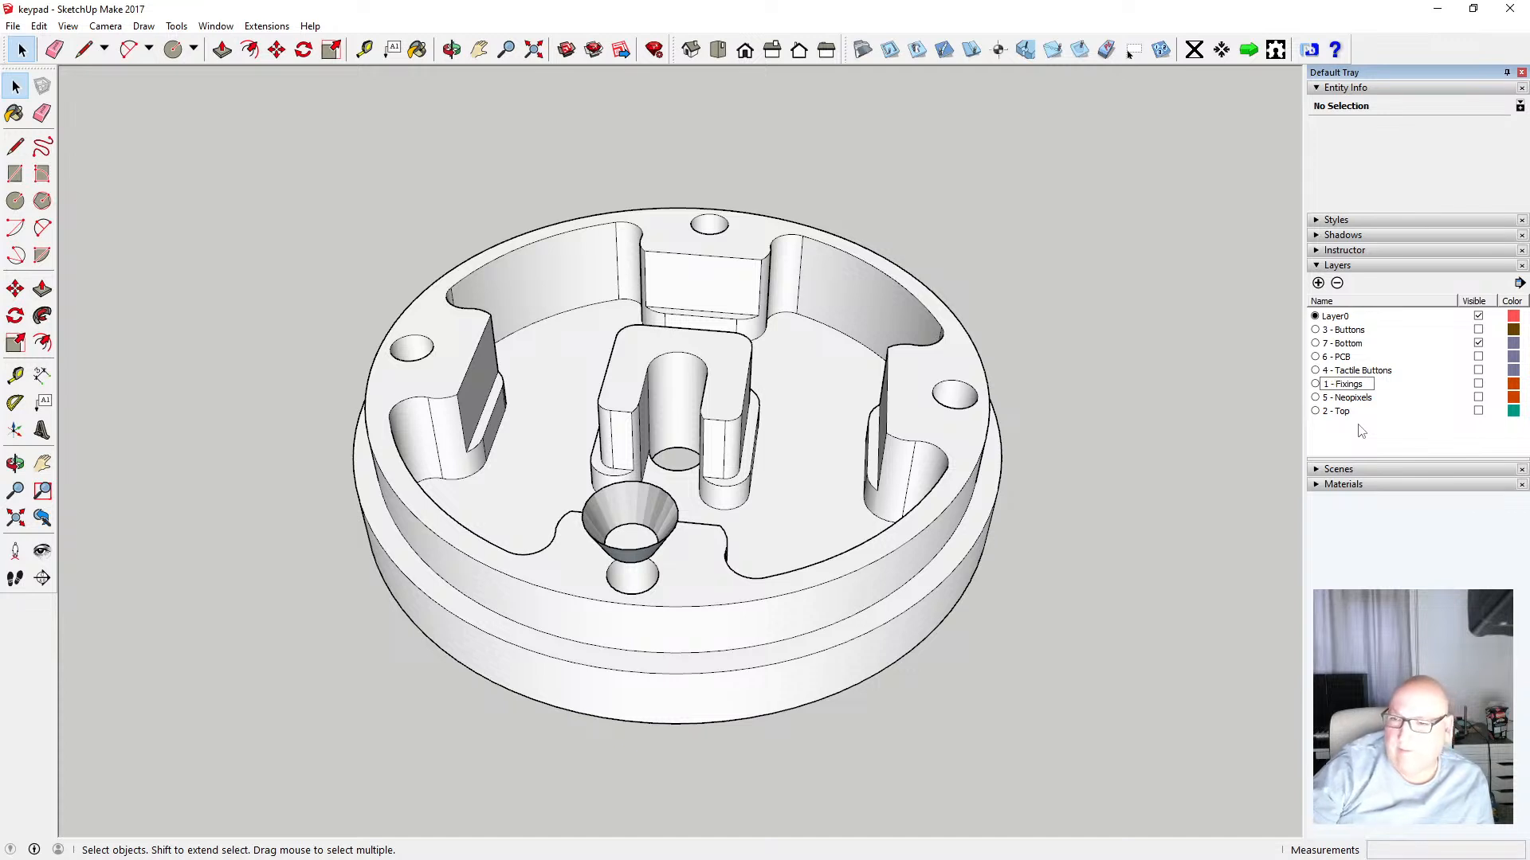
key("Return")
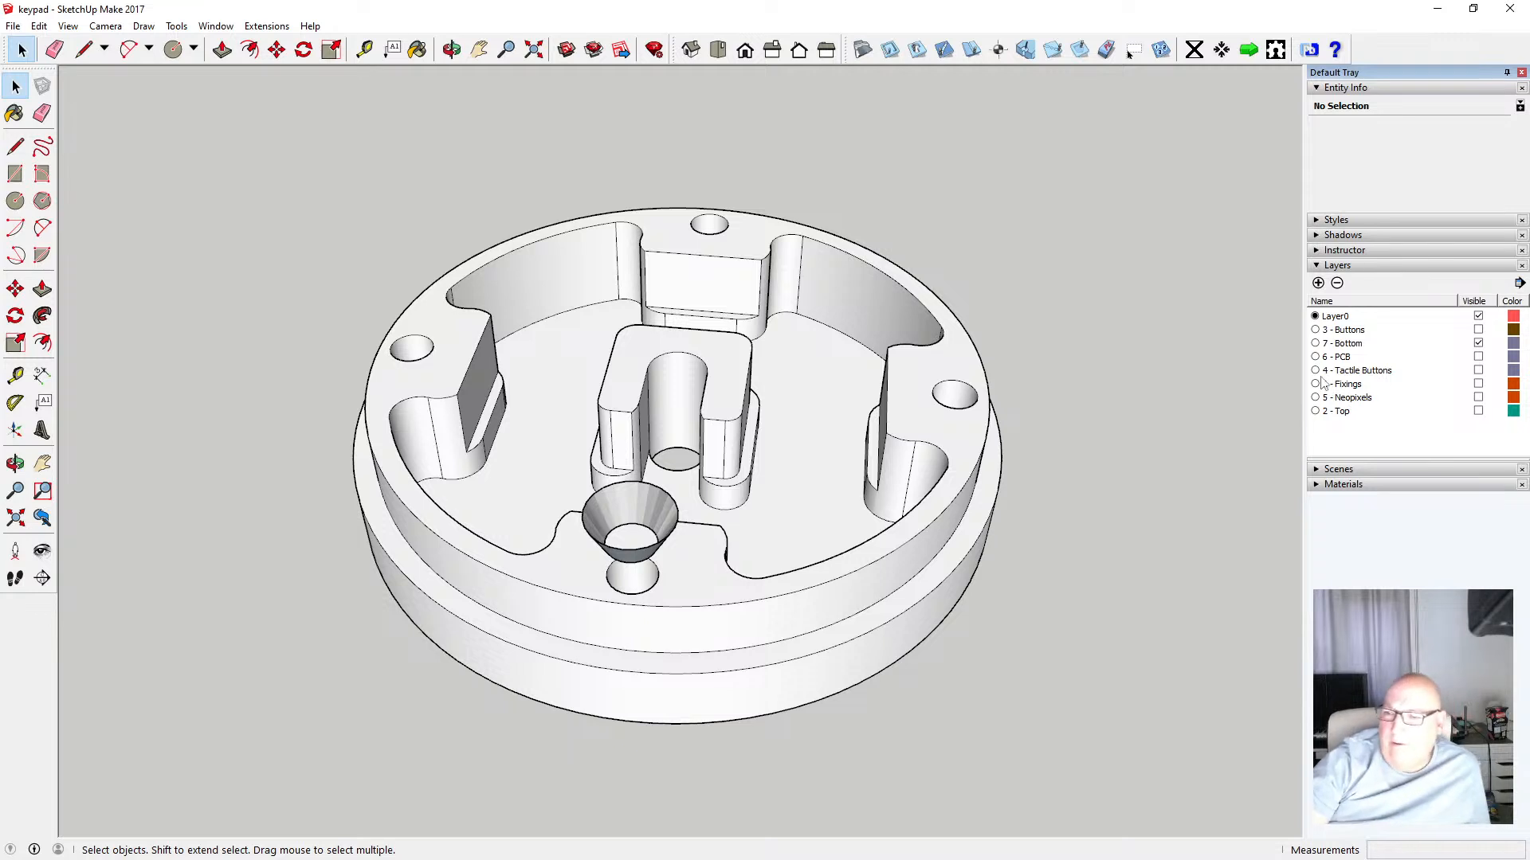
Make every layer visible to show the complete assembly
left_click(1317, 268)
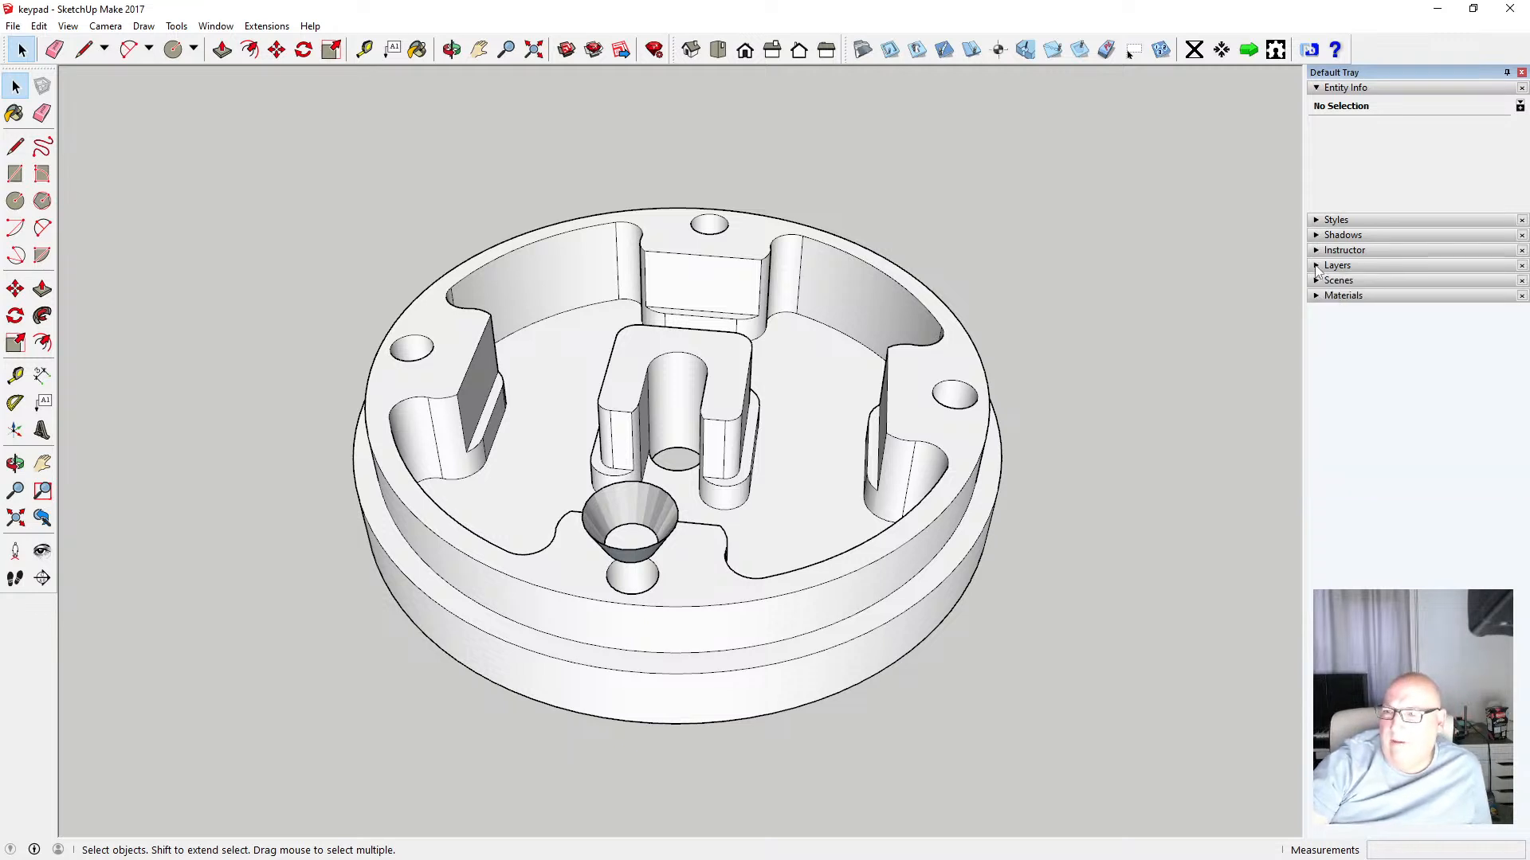
left_click(1317, 268)
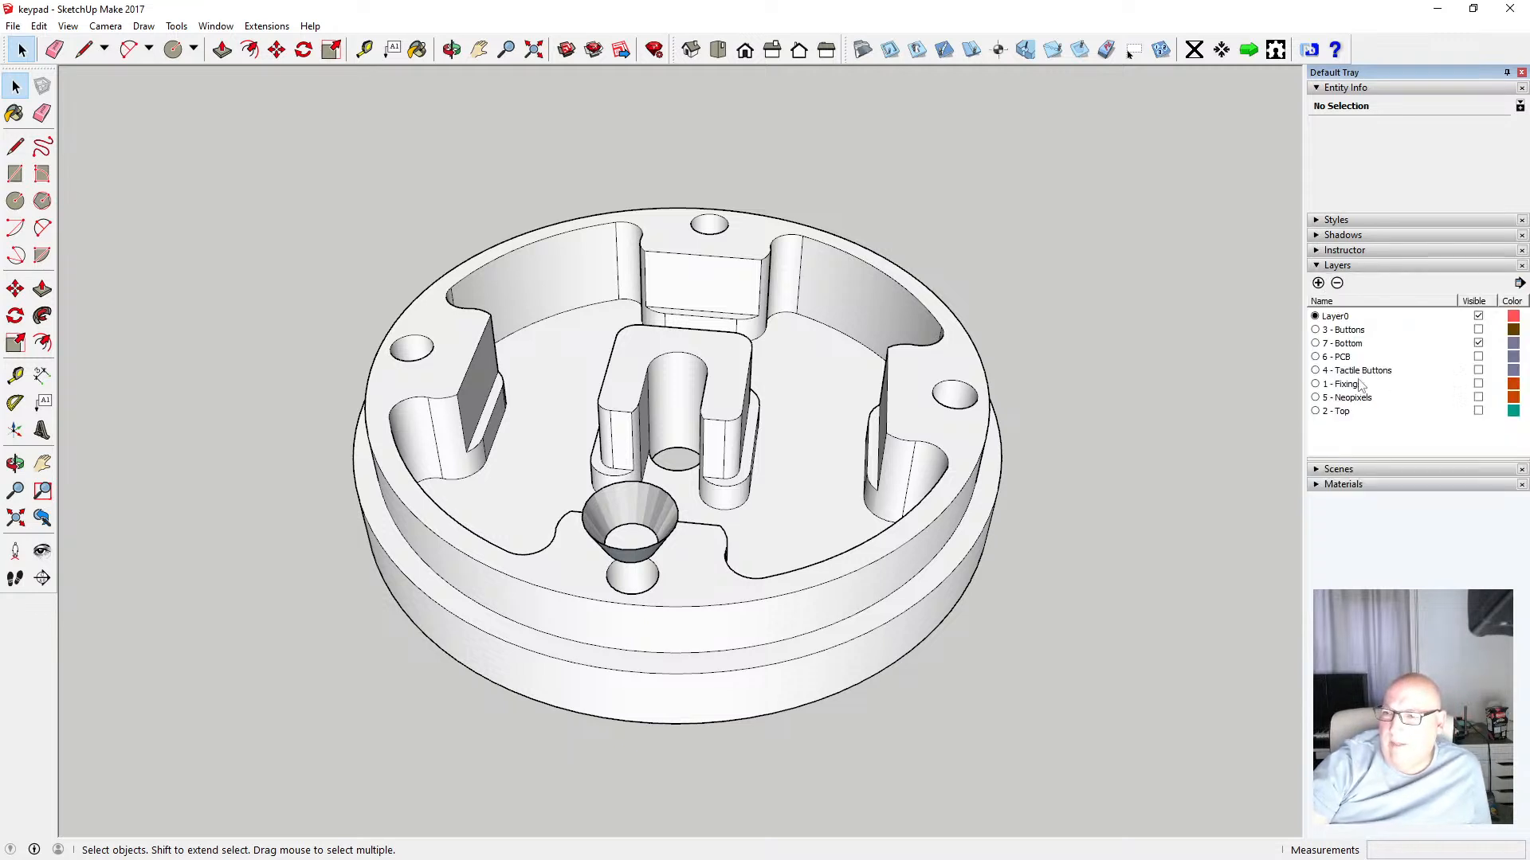
left_click(1358, 319)
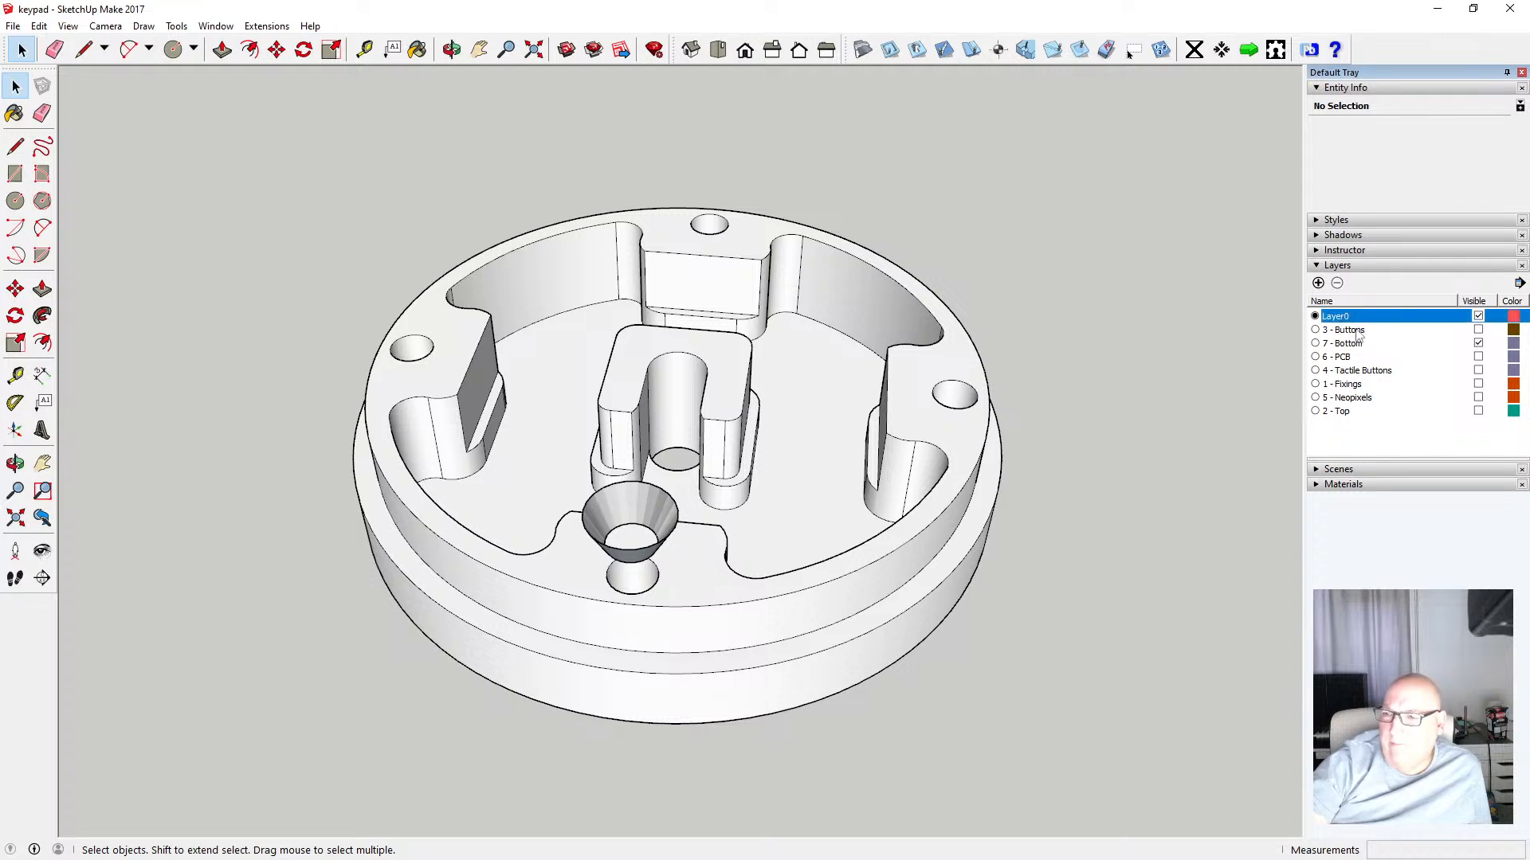
left_click(1358, 330)
left_click(1477, 330)
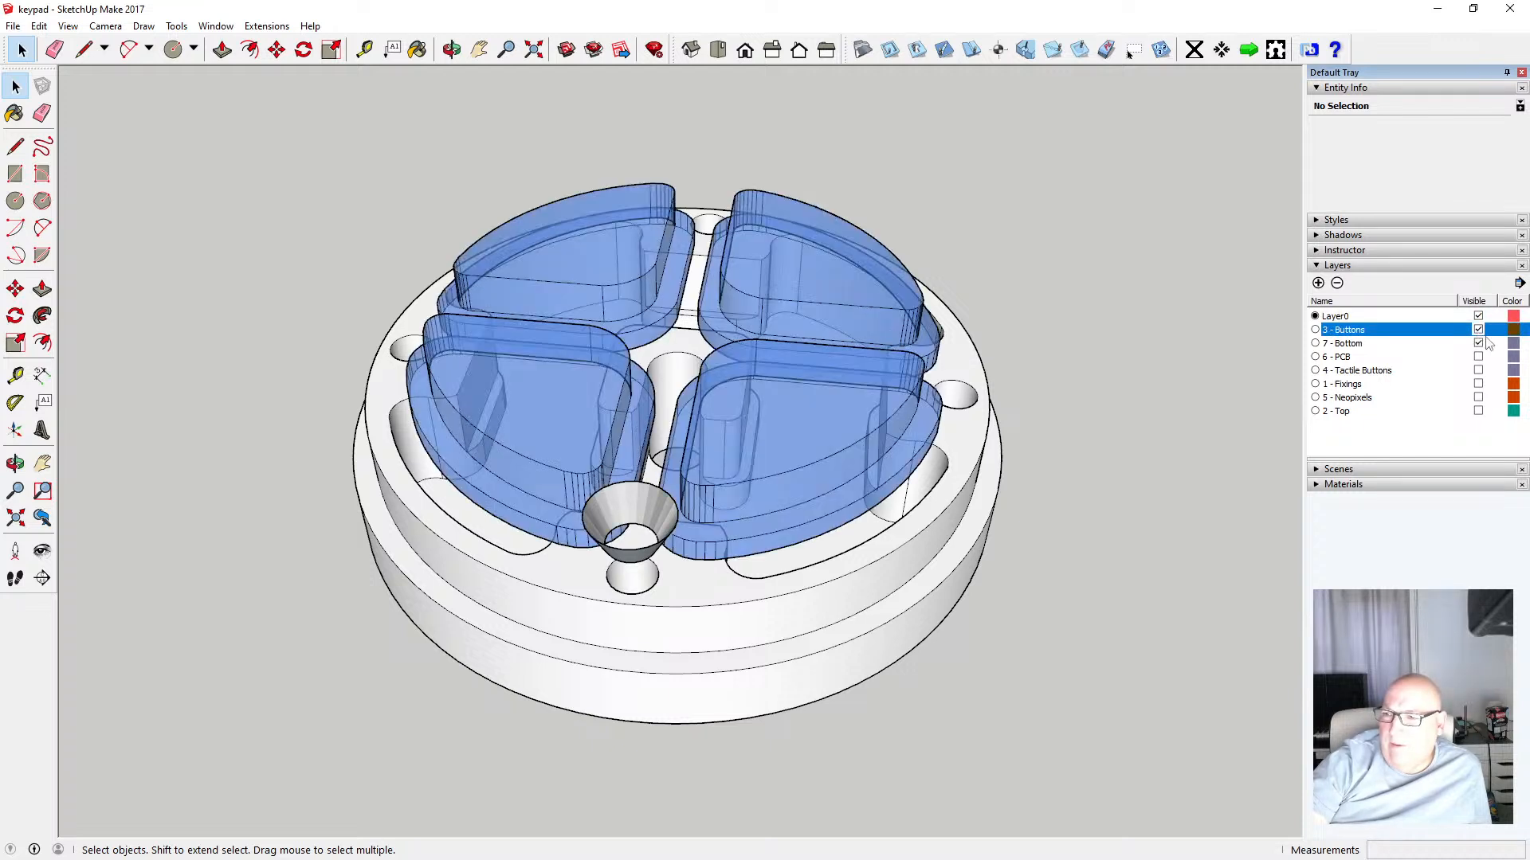
left_click(1478, 357)
left_click(1477, 370)
left_click(1478, 384)
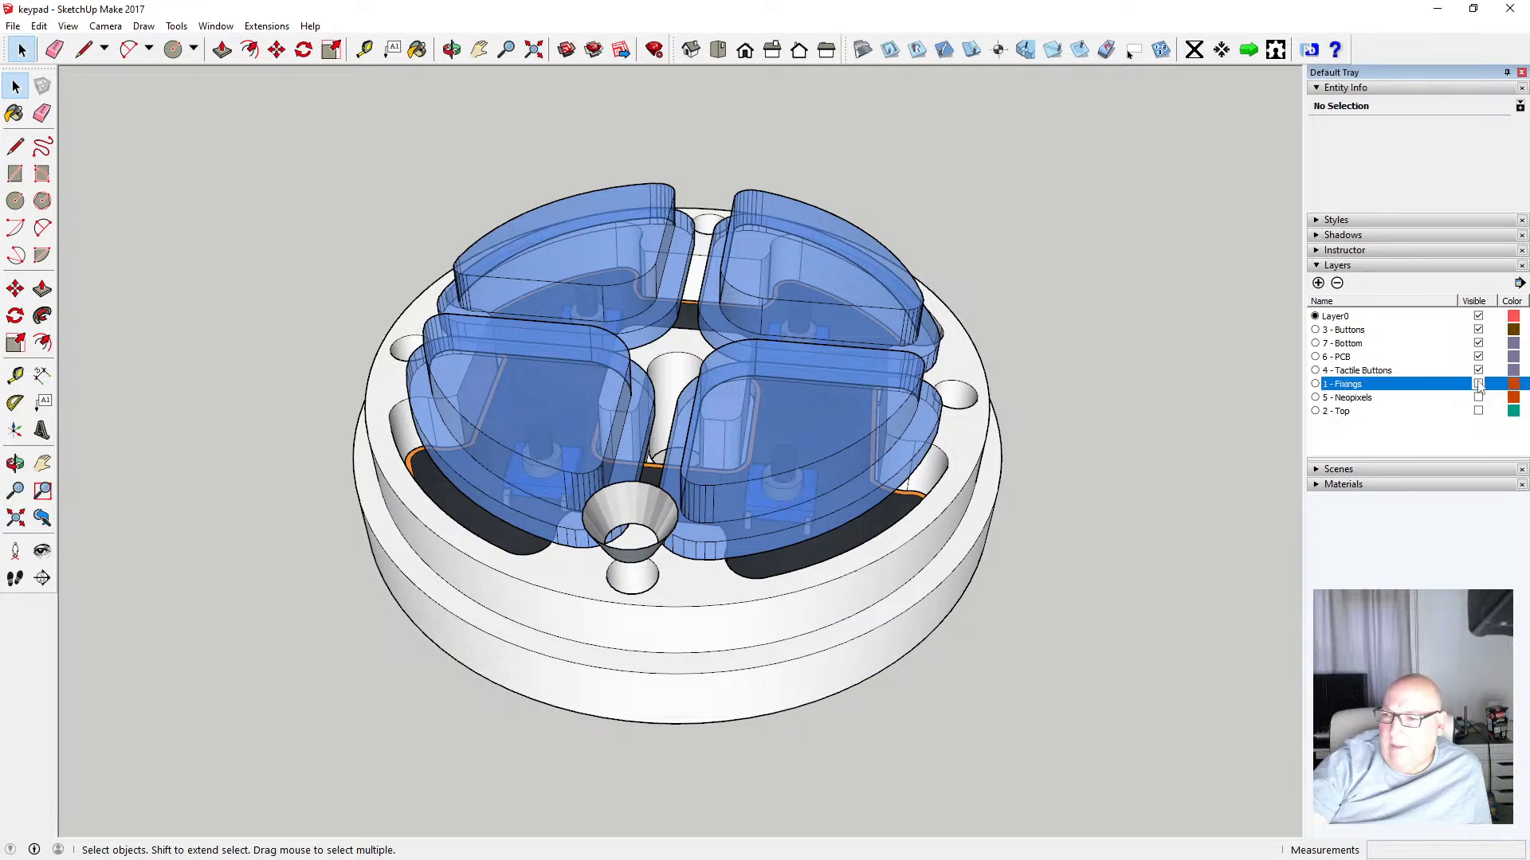
left_click(1478, 398)
left_click(1478, 411)
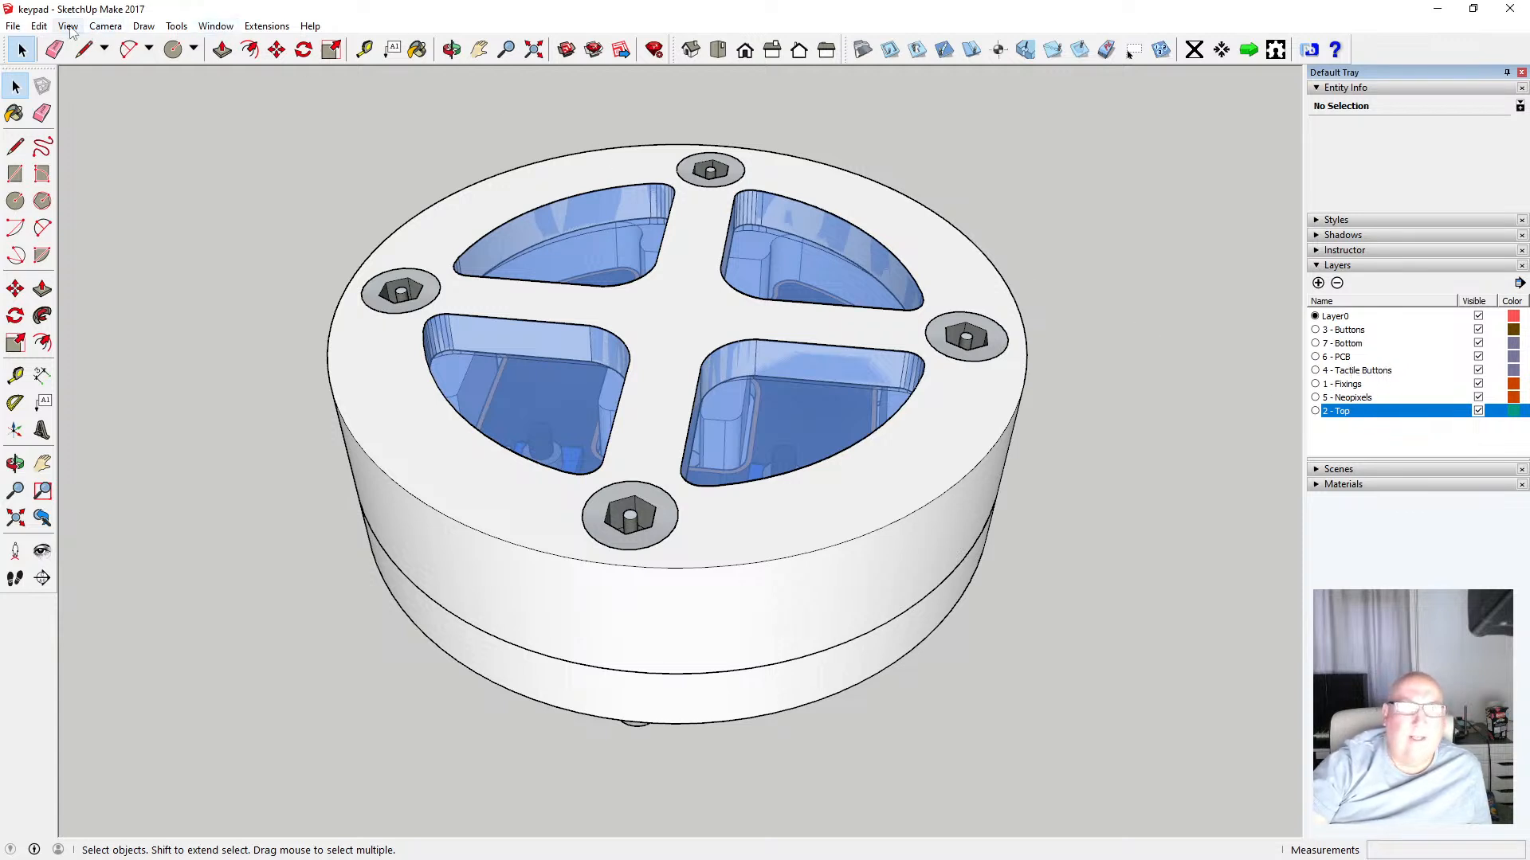
Open the recent Hustler 5-BTV With Radial Disc model
left_click(13, 25)
left_click(29, 82)
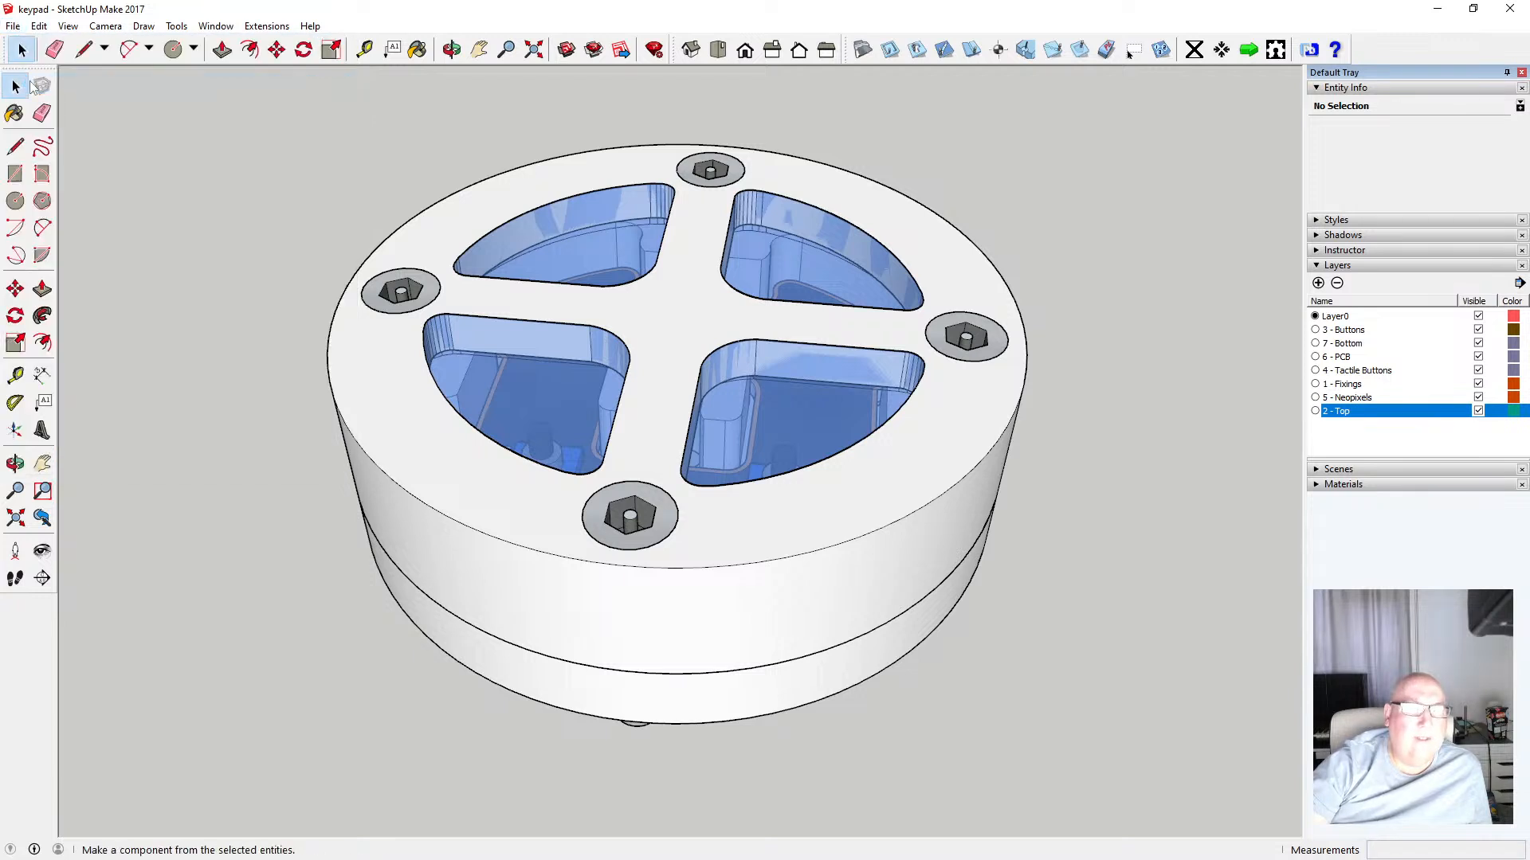
left_click(13, 26)
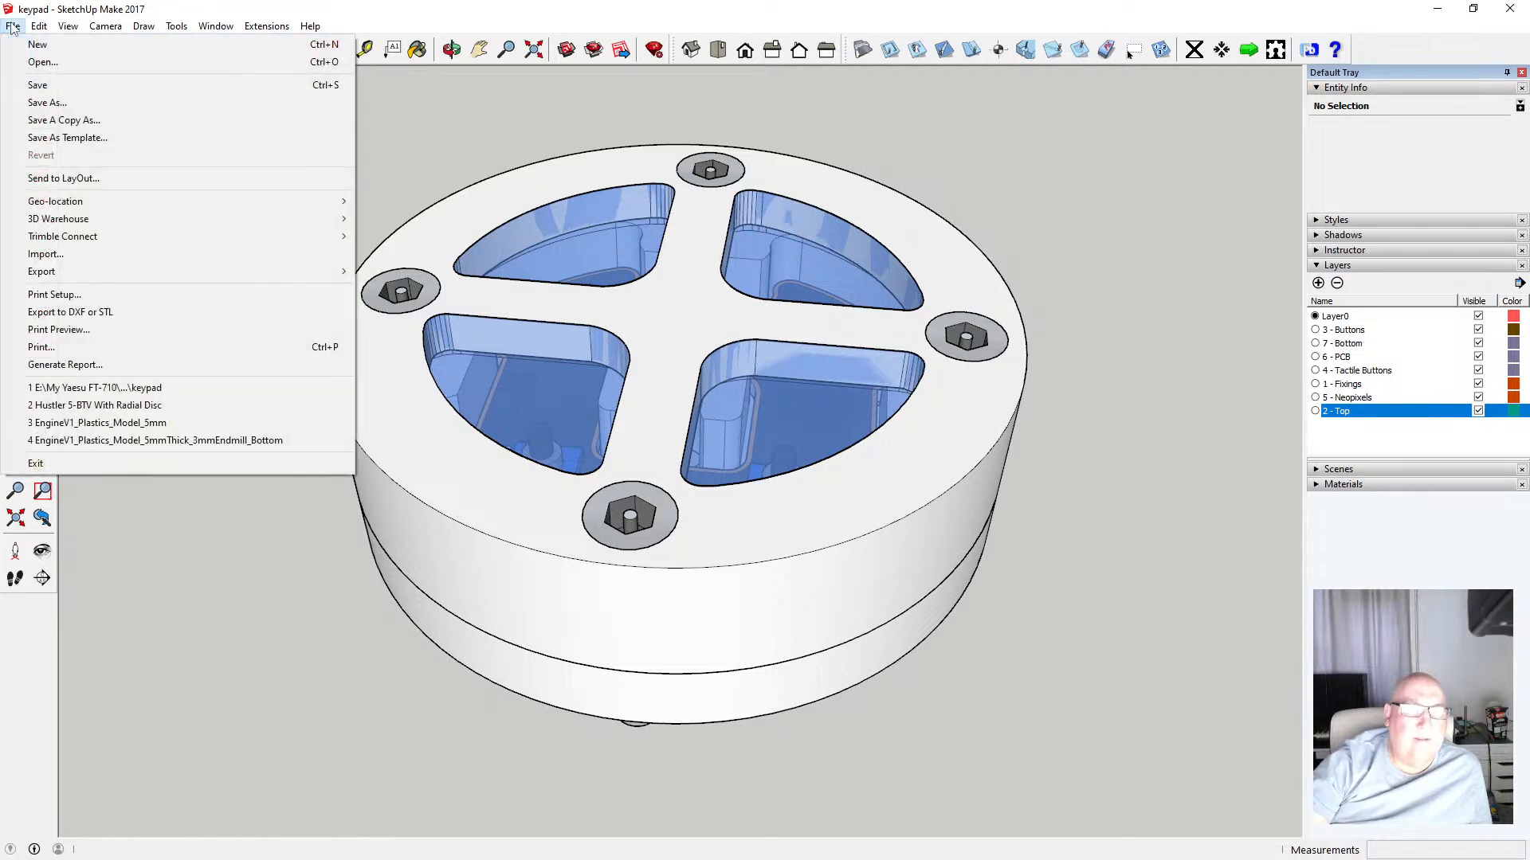
left_click(145, 404)
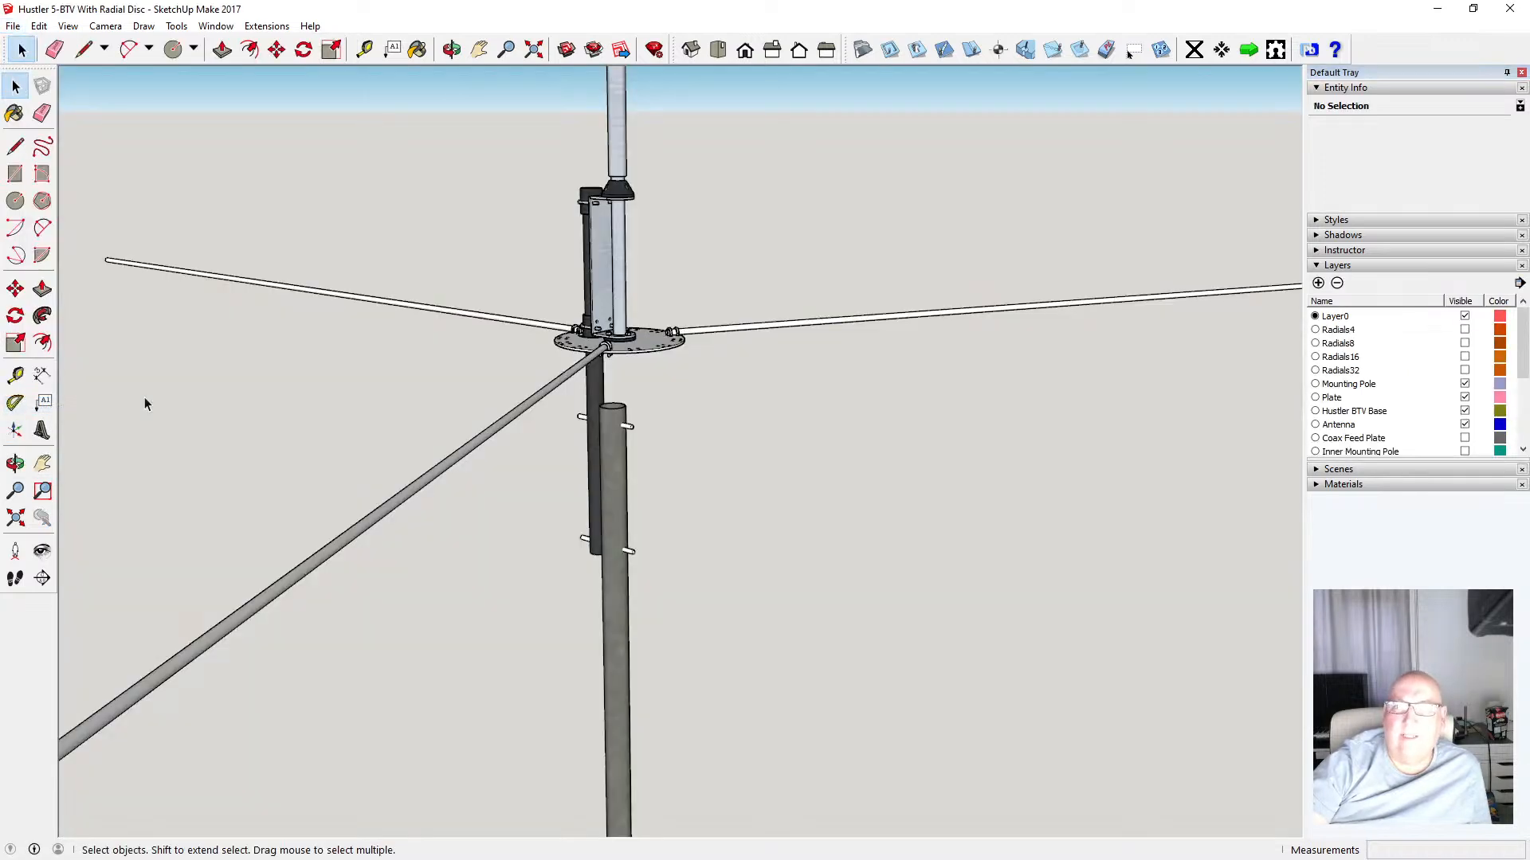
Reopen the recent keypad model without saving changes to the Hustler model
left_click(13, 27)
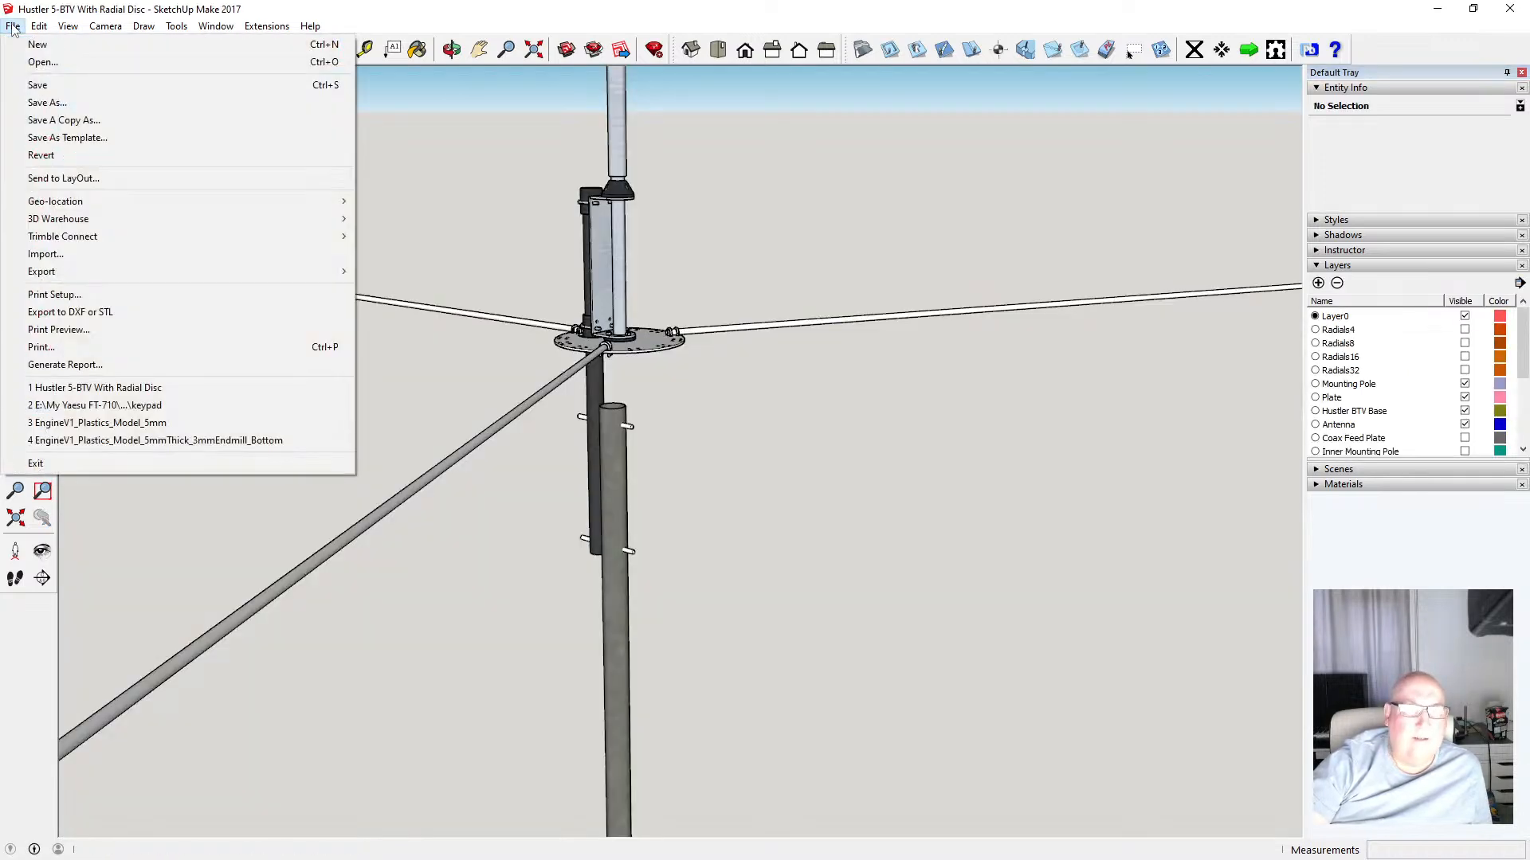
left_click(127, 408)
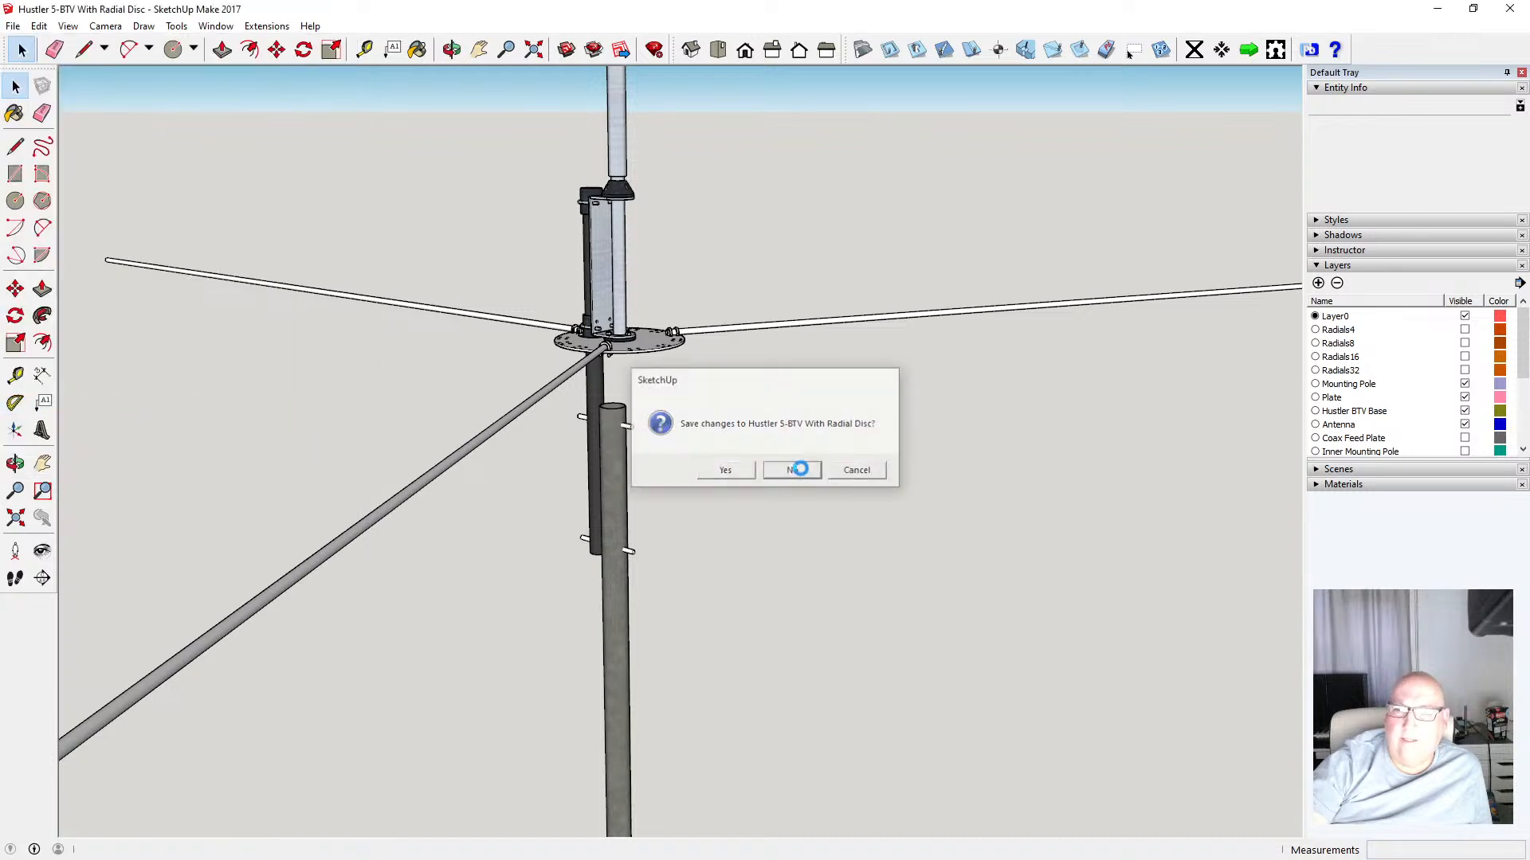
left_click(799, 470)
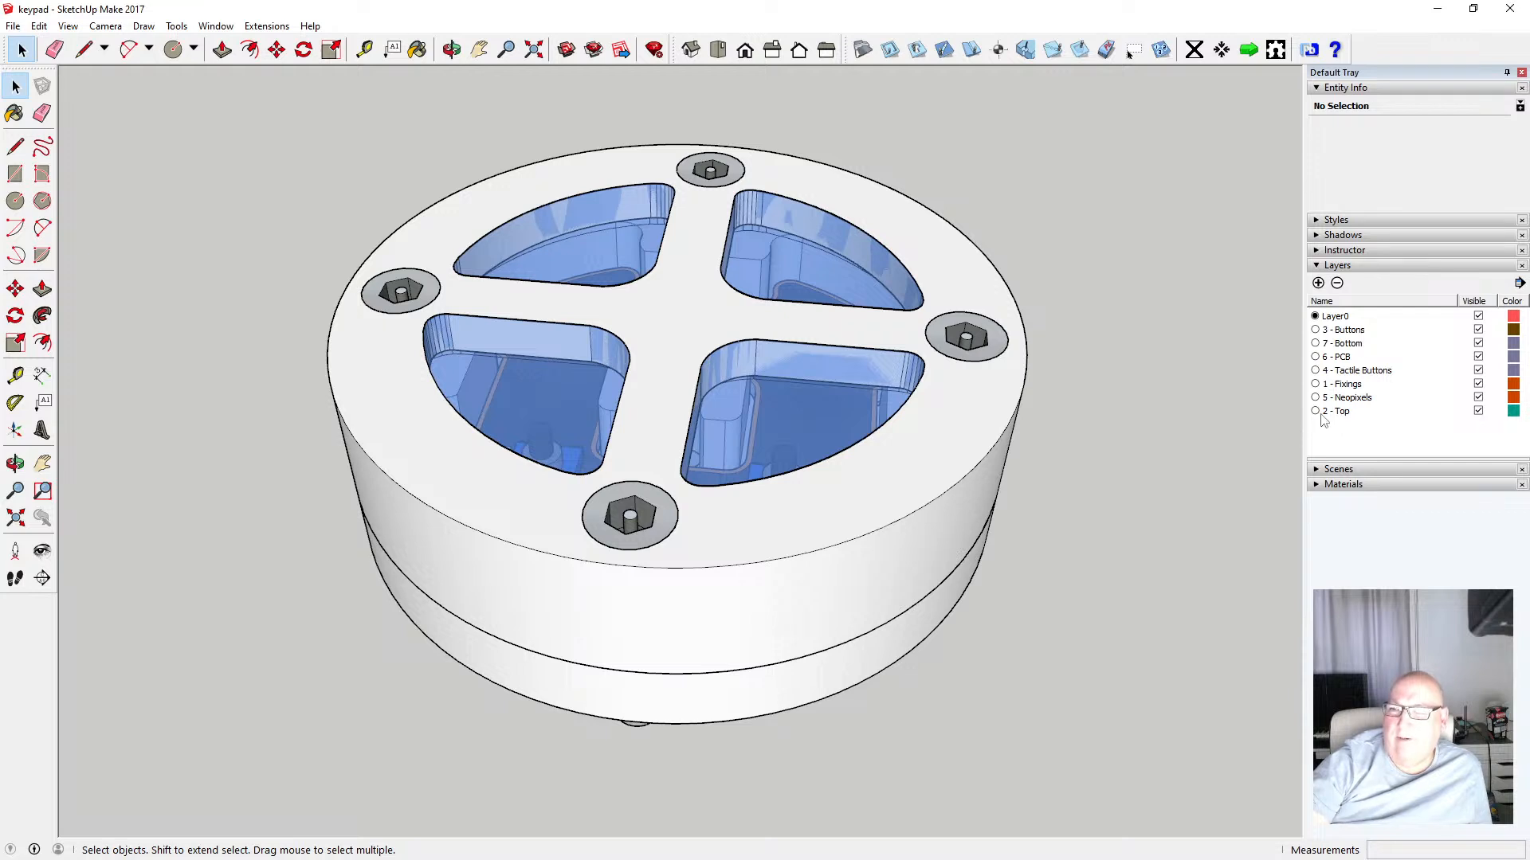
Toggle the 2 - Top layer's visibility off and on to compare the assembly with and without it
left_click(1478, 411)
left_click(1478, 411)
left_click(1478, 411)
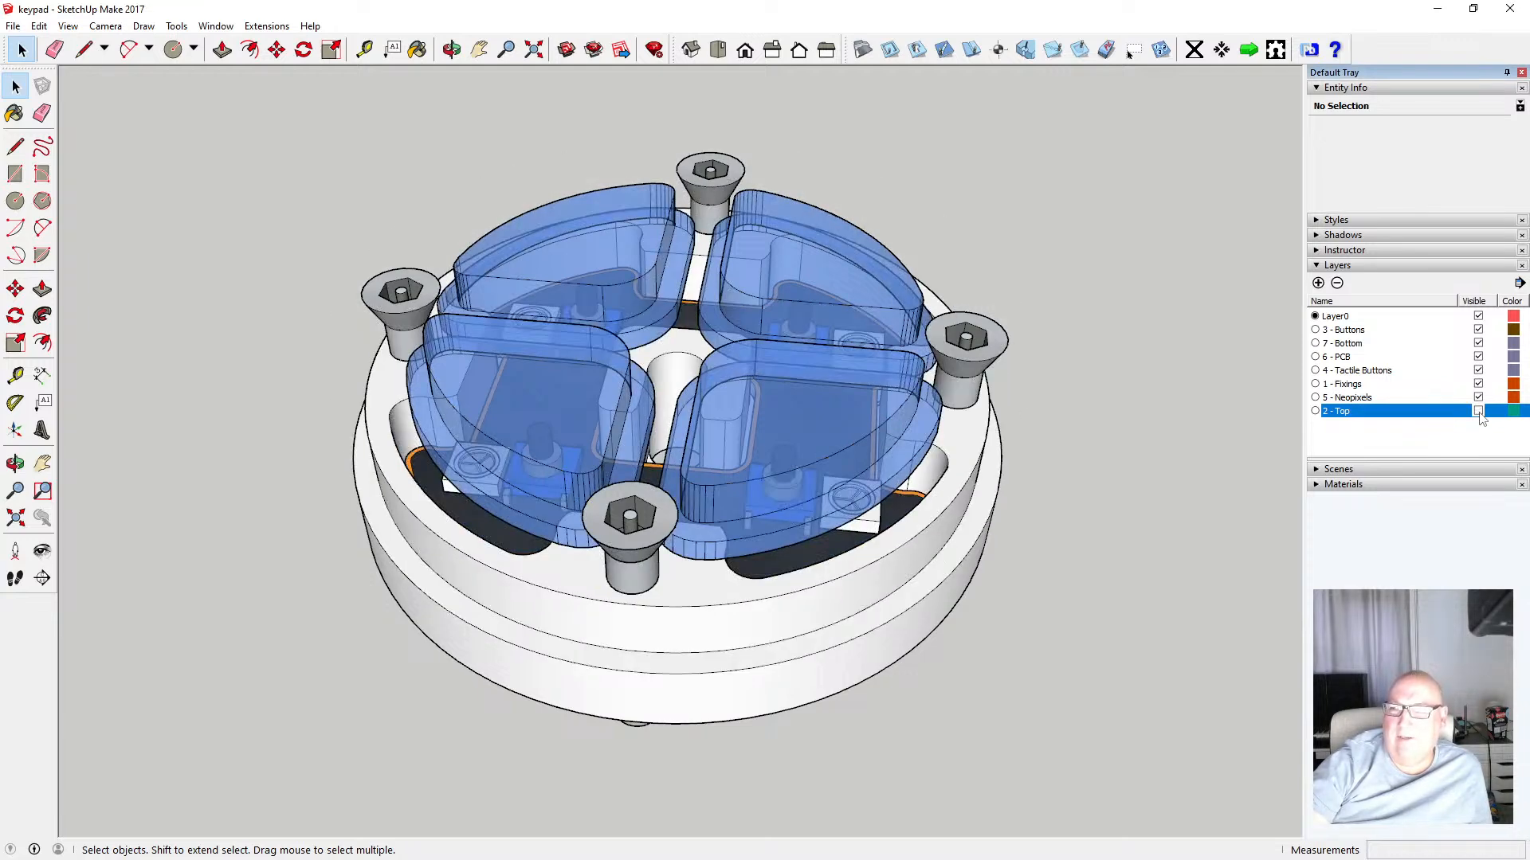
left_click(1478, 412)
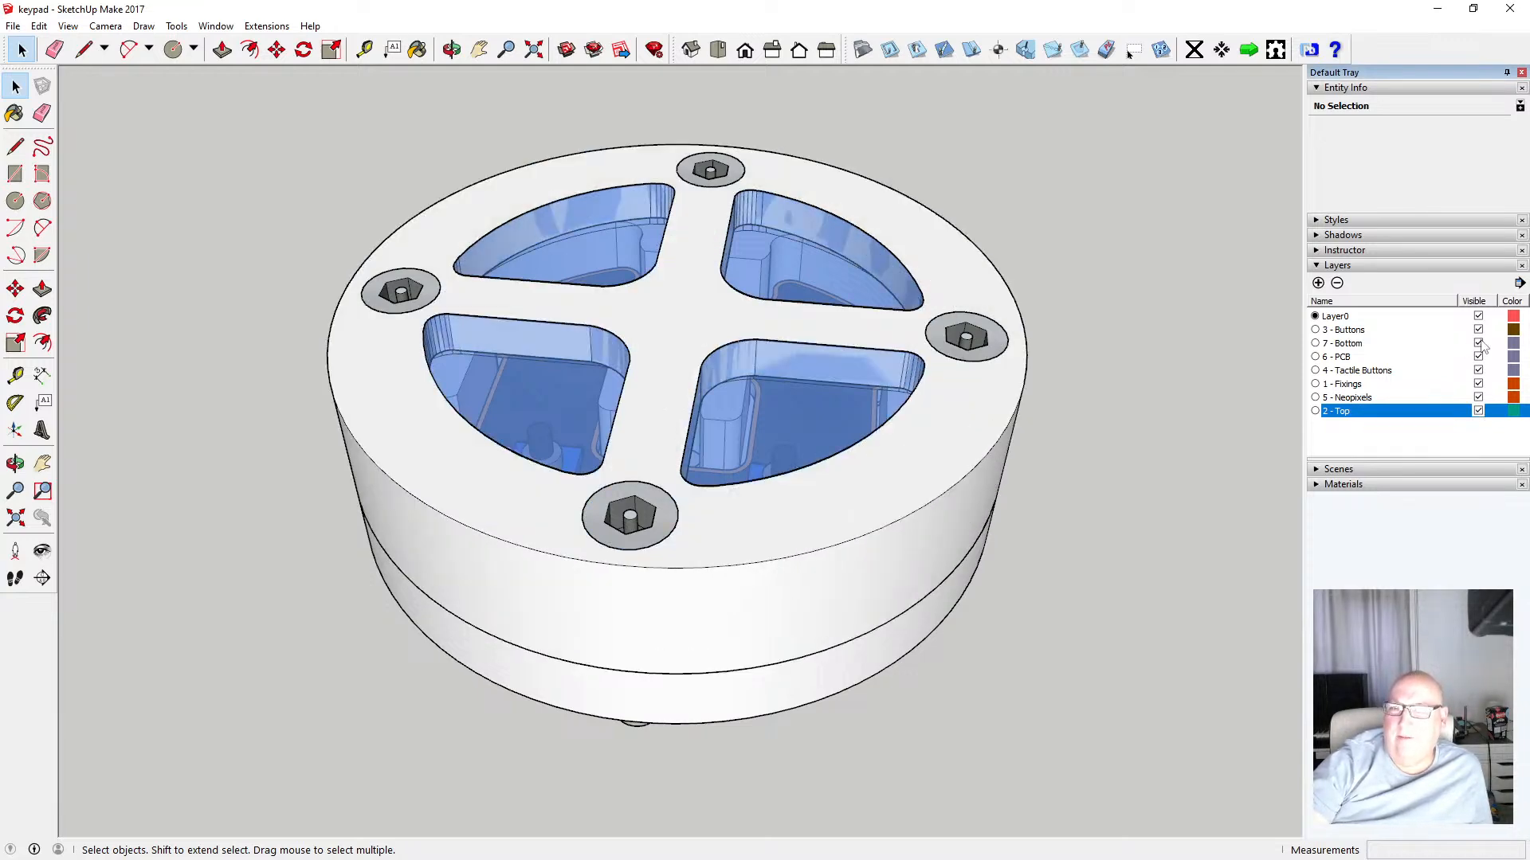
Toggle the 7 - Bottom layer's visibility off and on to compare the assembly with and without it
left_click(1478, 343)
left_click(1478, 343)
left_click(1477, 343)
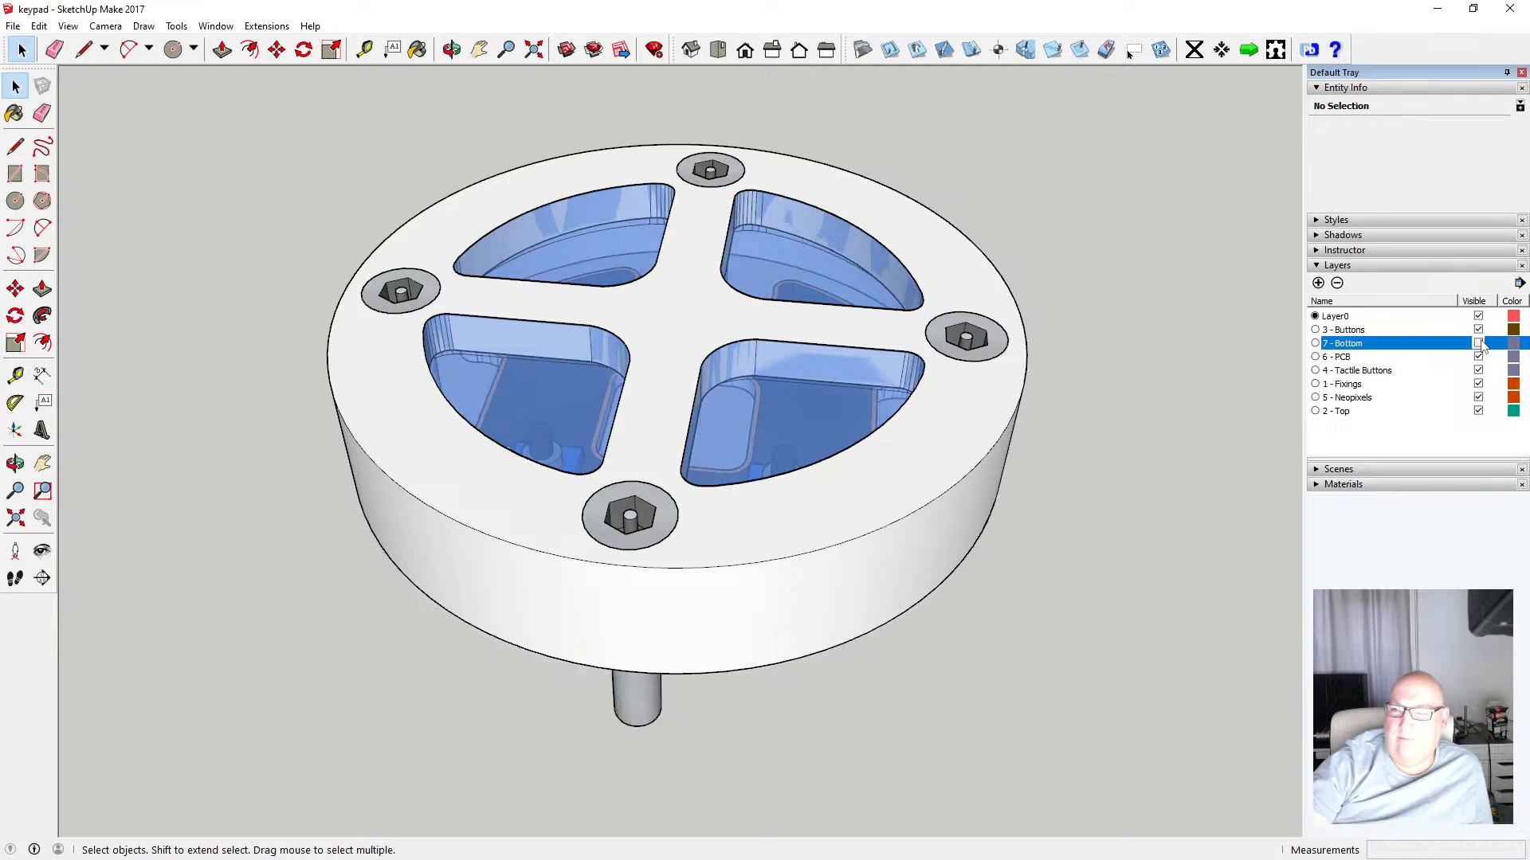
left_click(1478, 344)
left_click(1477, 343)
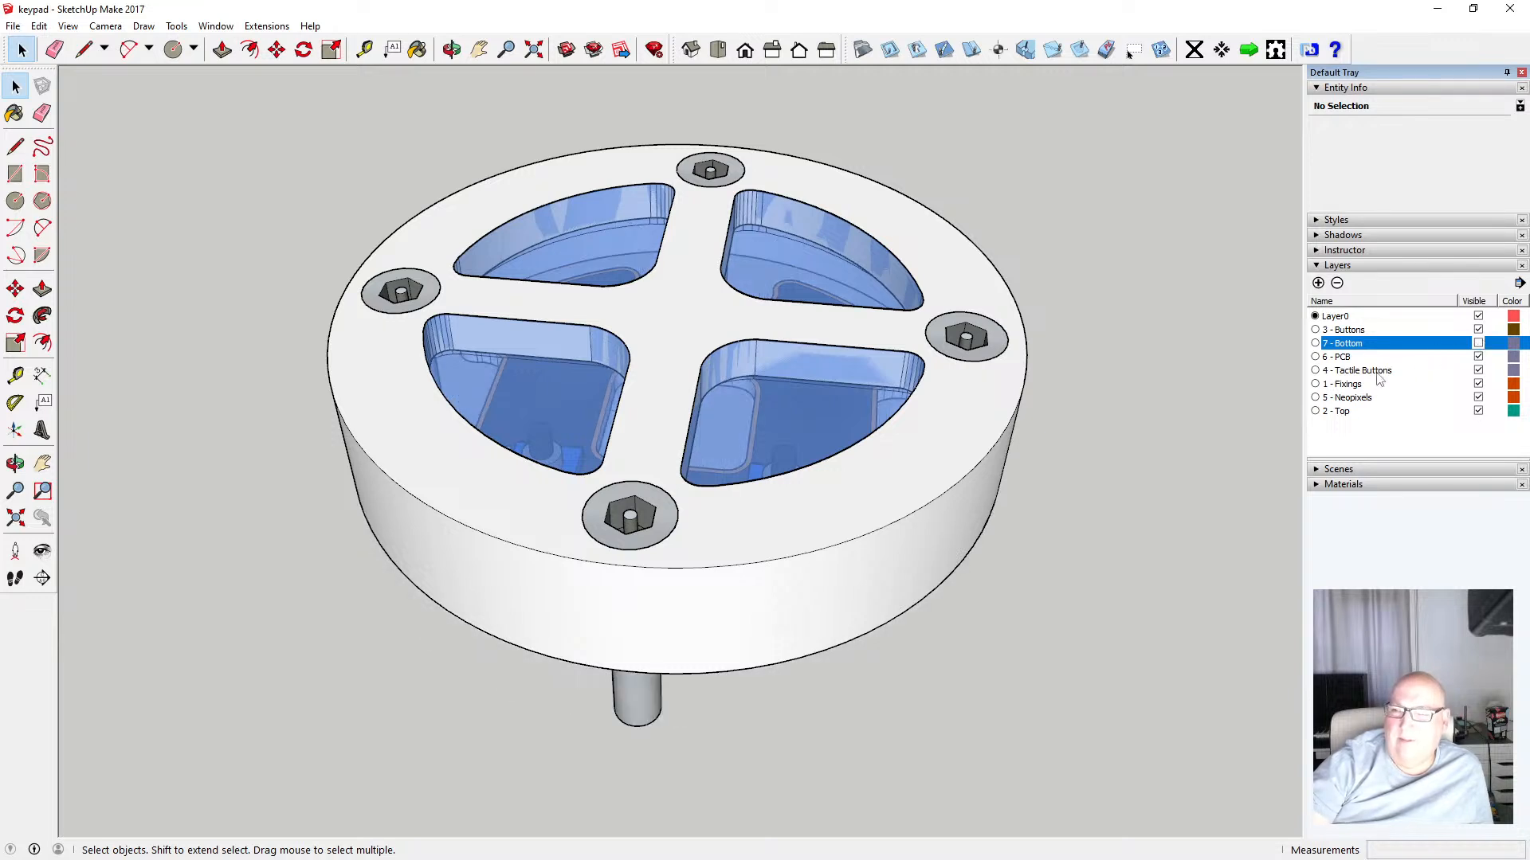
left_click(1478, 344)
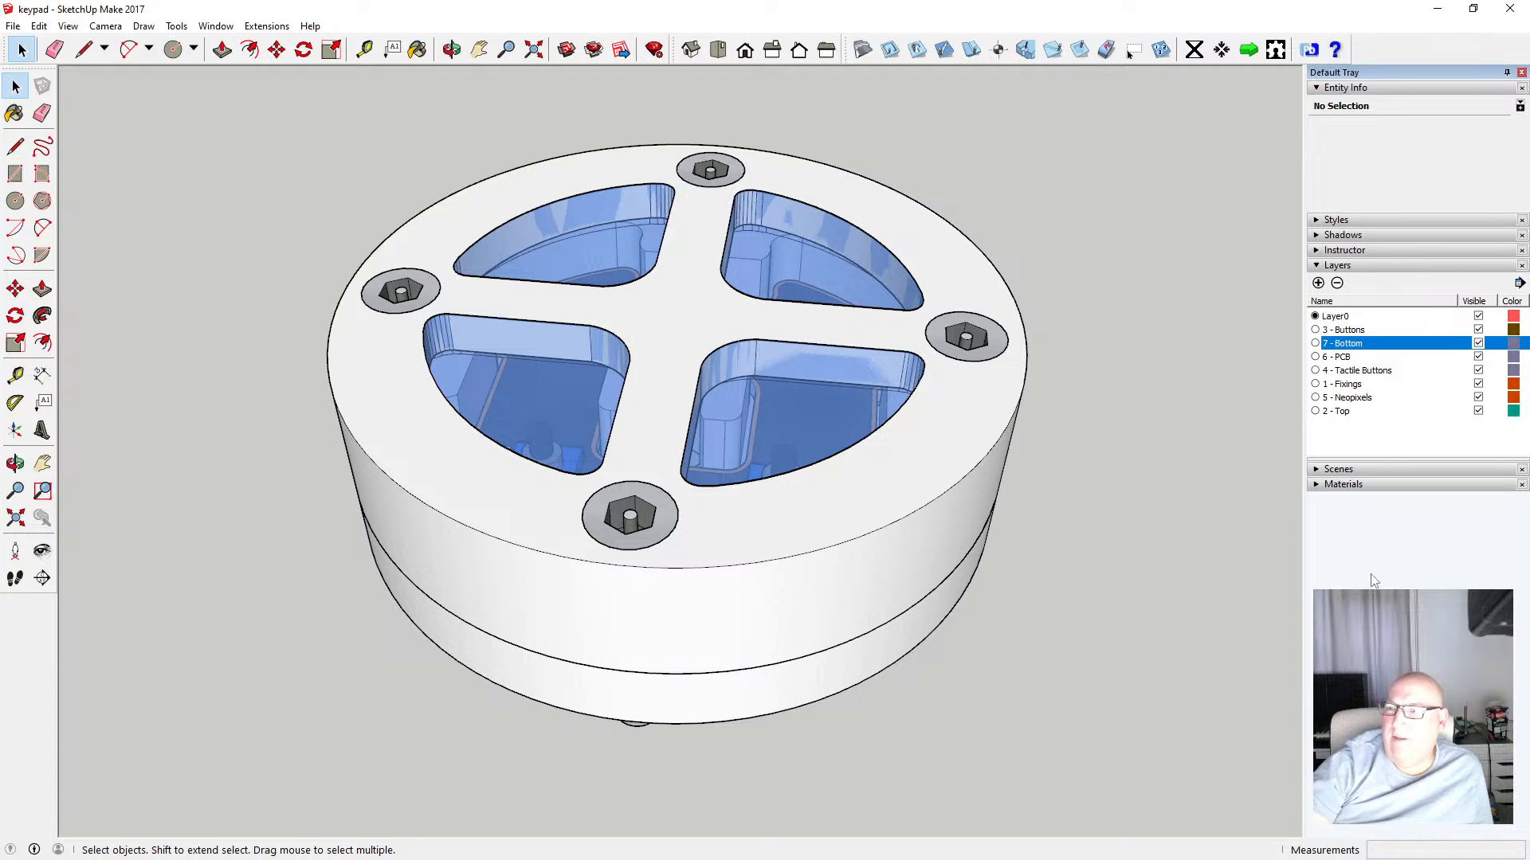
Toggle the 5 - Neopixels and 1 - Fixings layers' visibility to inspect the screw fixings
left_click(1396, 442)
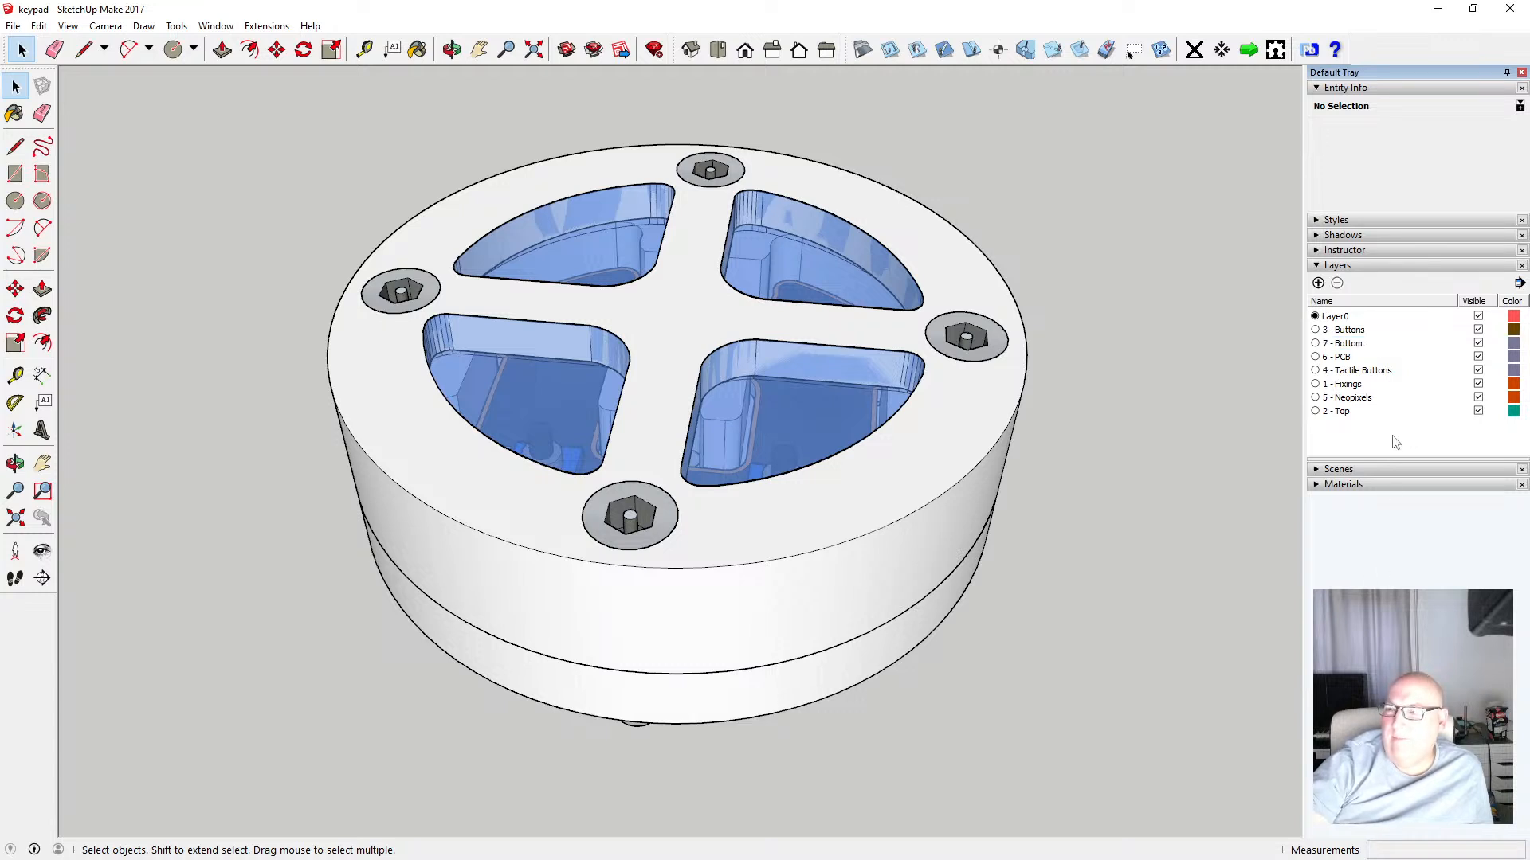
left_click(1479, 398)
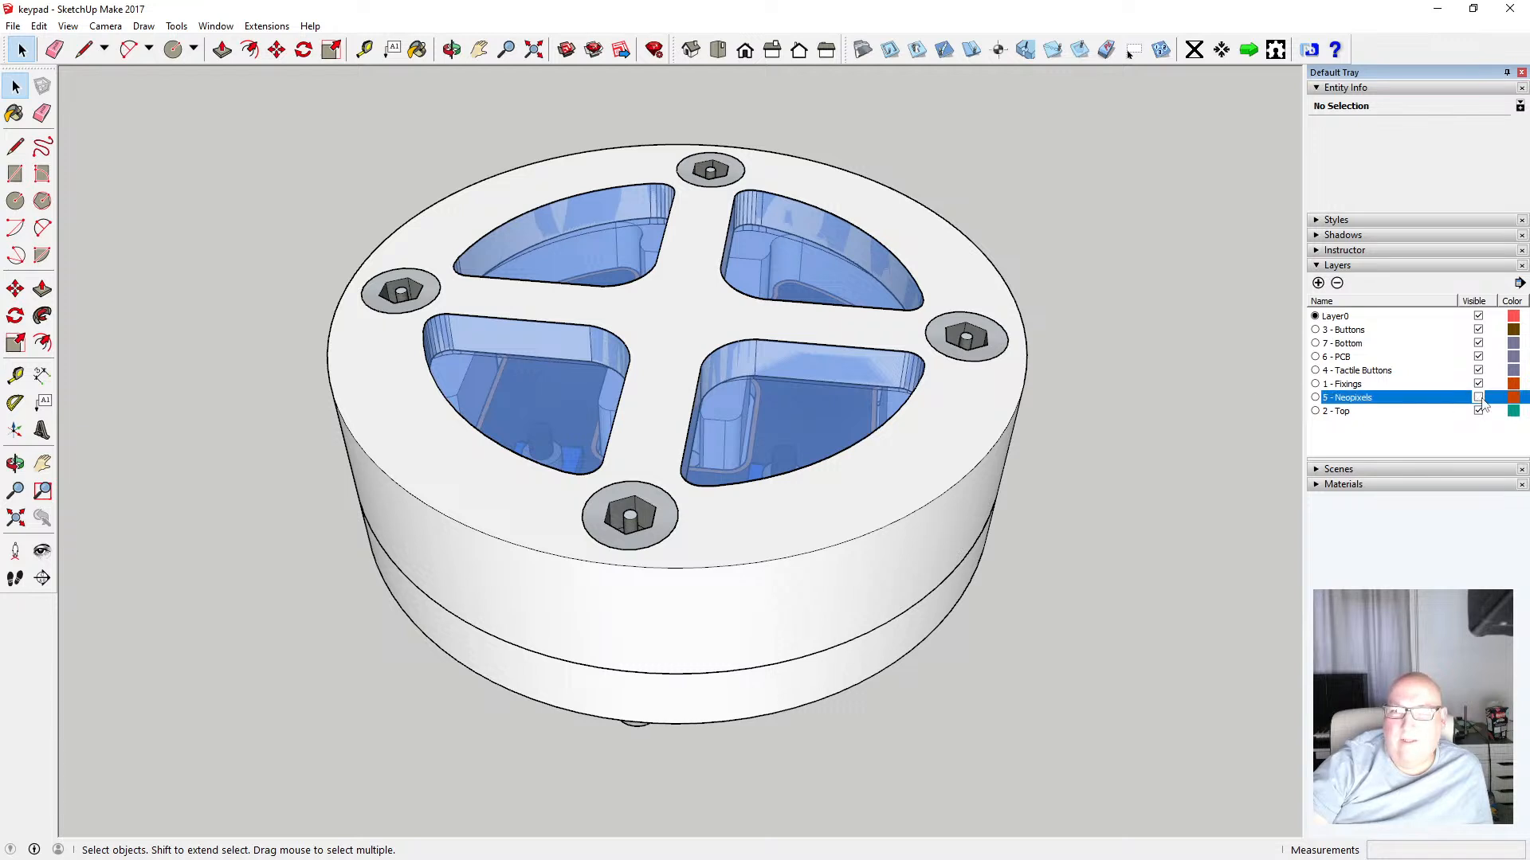
left_click(1479, 384)
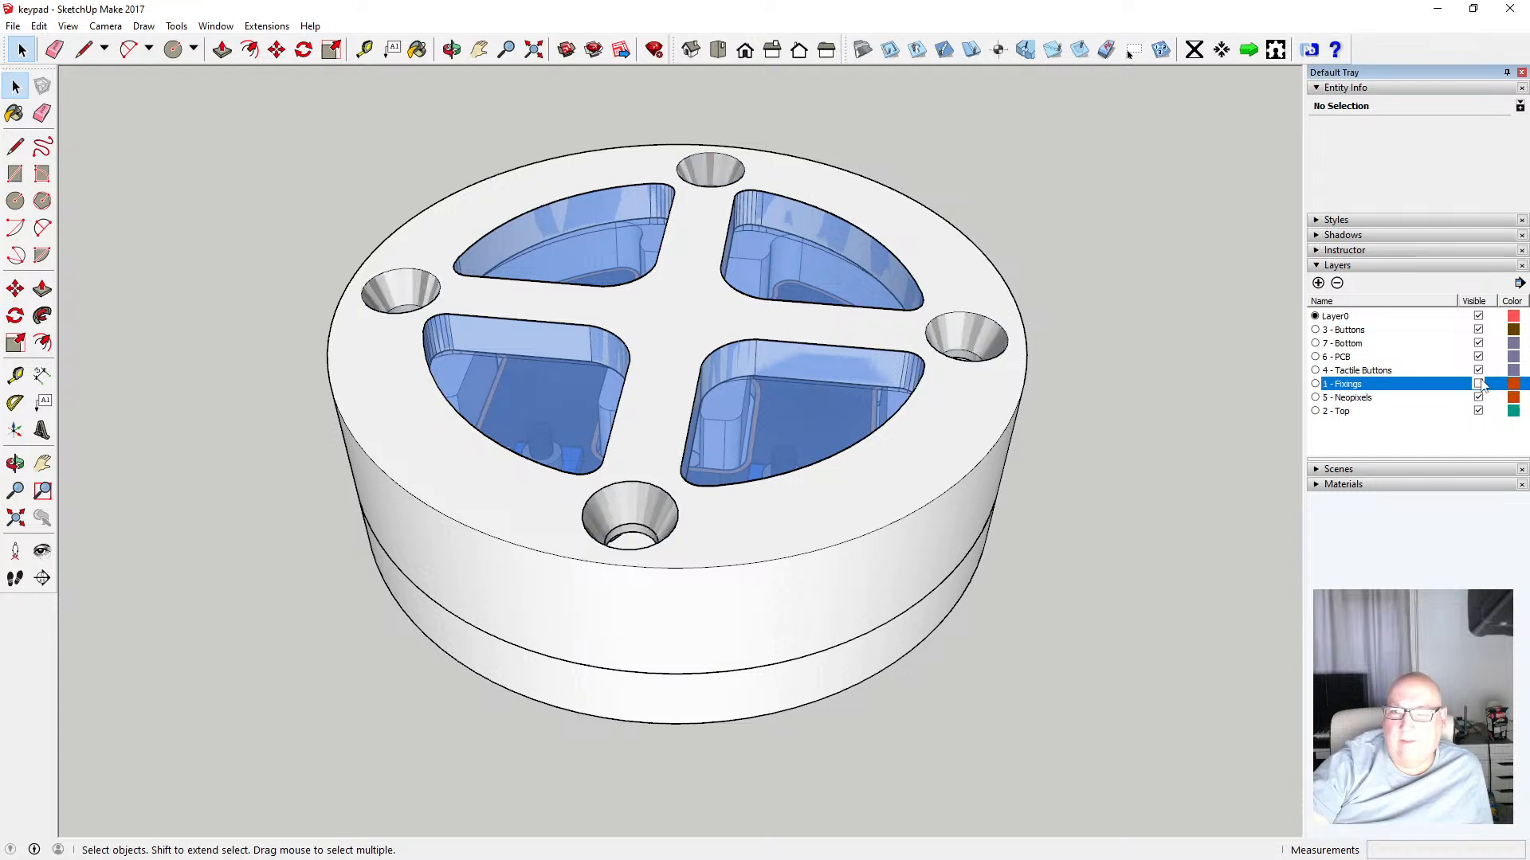
left_click(1479, 384)
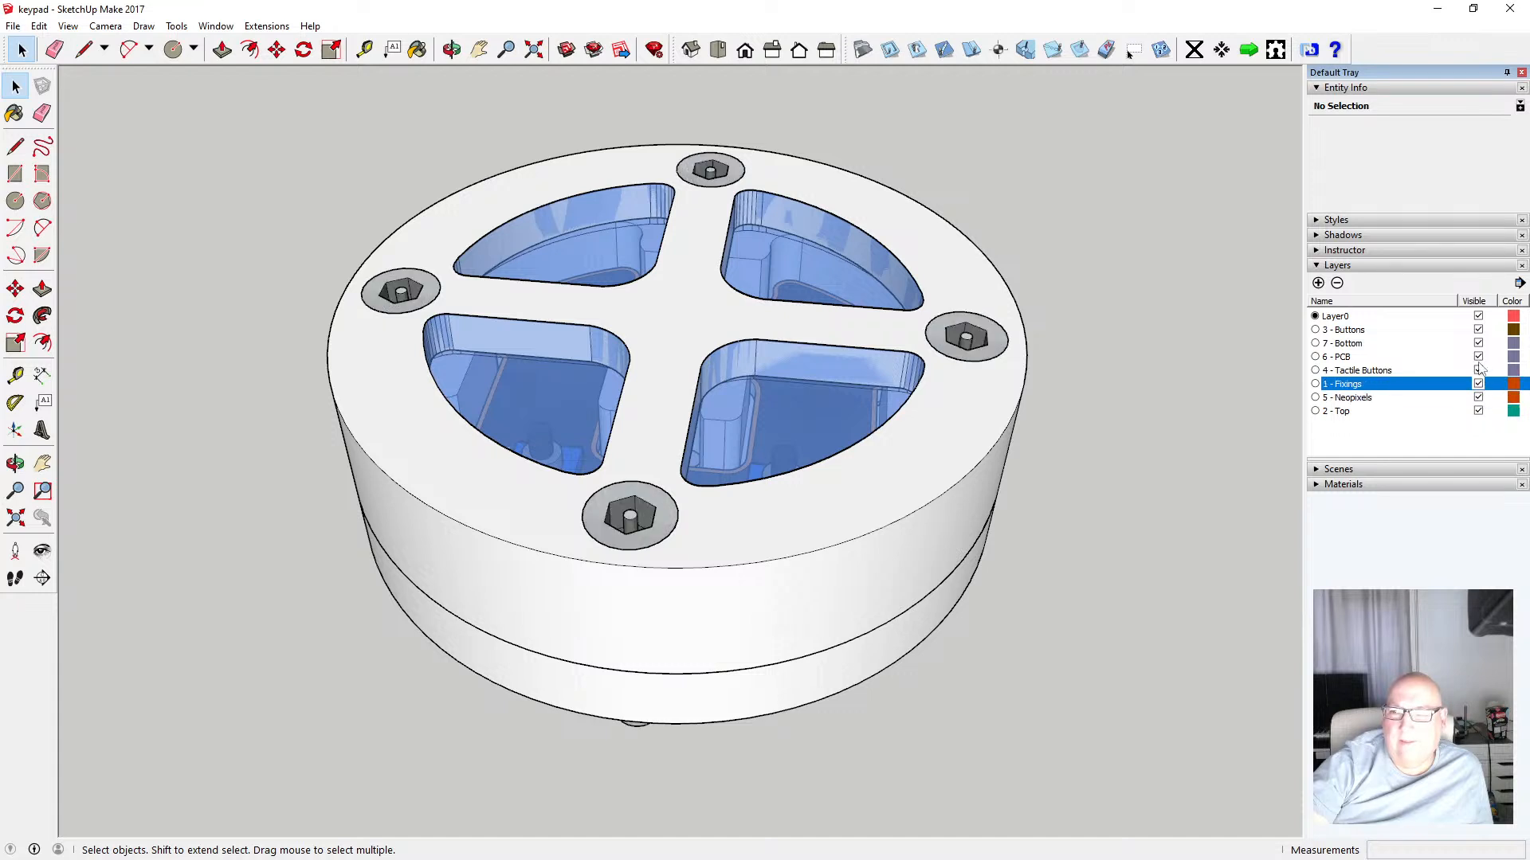
Hide every layer except Layer0 and 4 - Tactile Buttons to isolate stray geometry
left_click(1478, 330)
left_click(1478, 344)
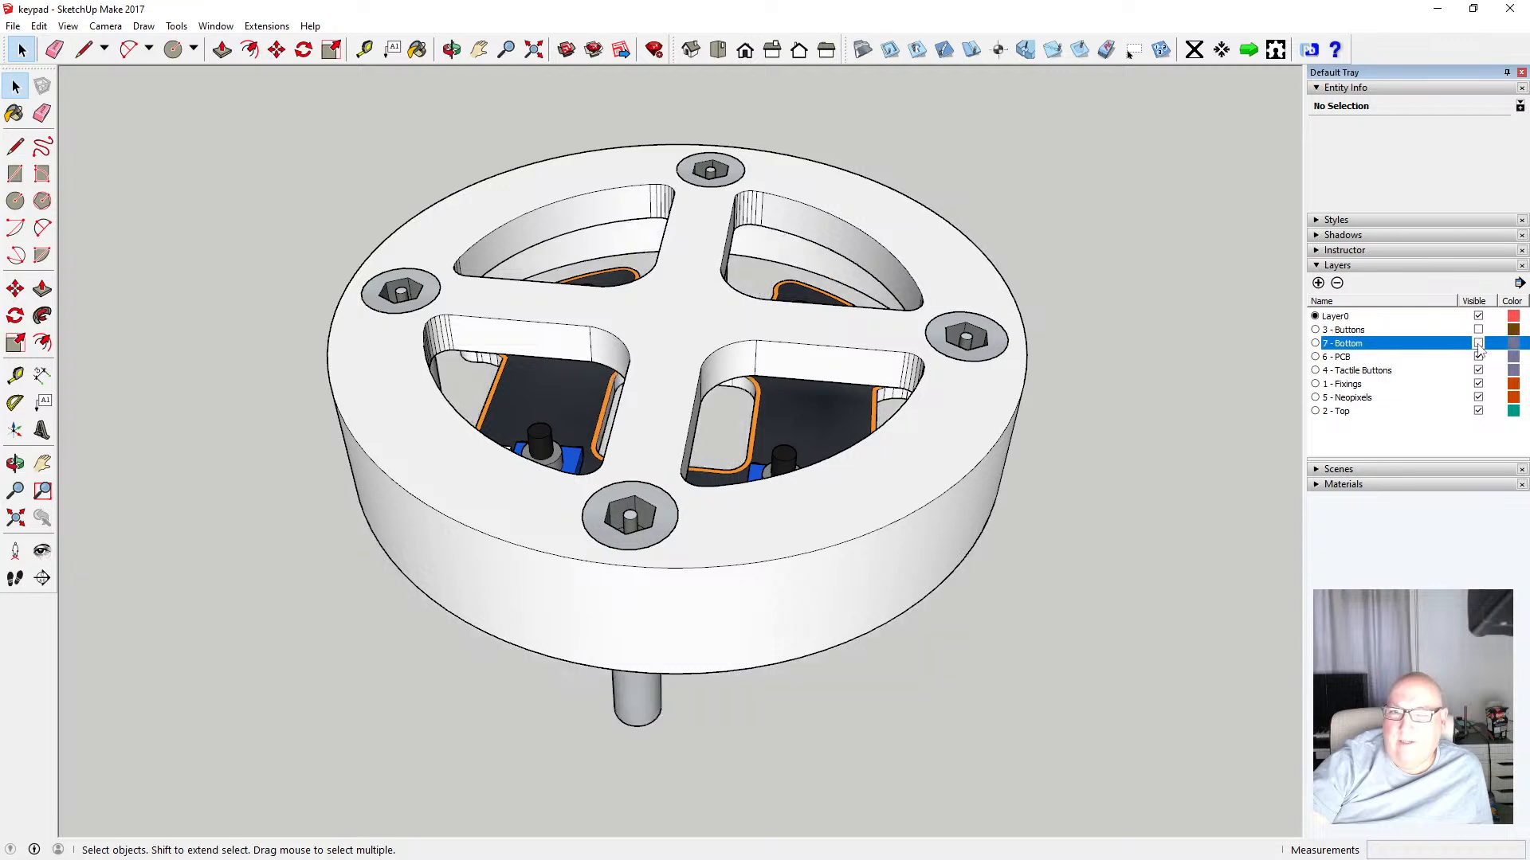
left_click(1479, 357)
left_click(1479, 371)
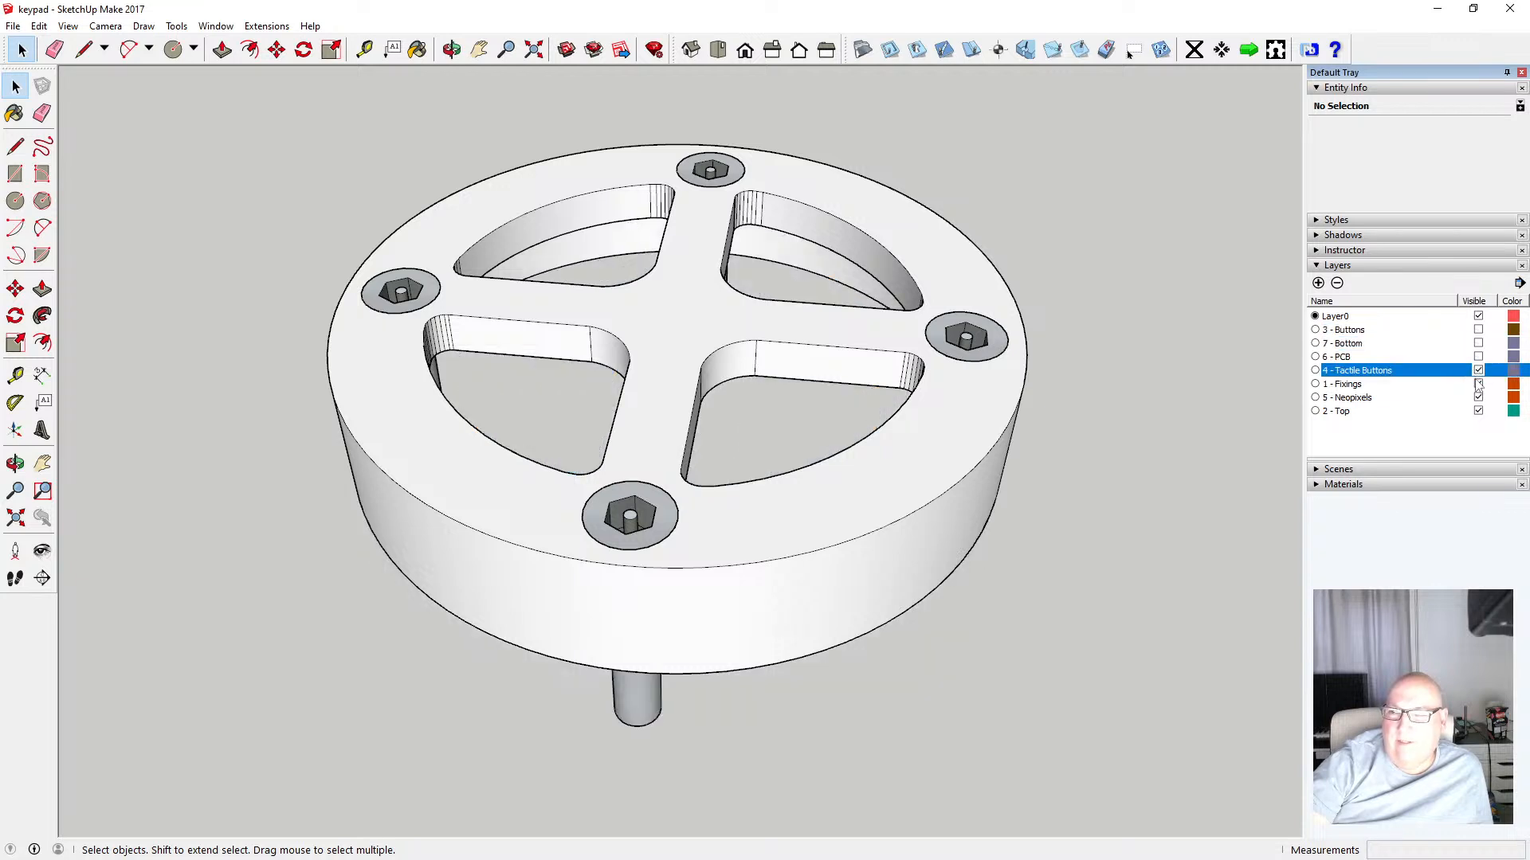
left_click(1479, 384)
left_click(1478, 397)
left_click(1479, 411)
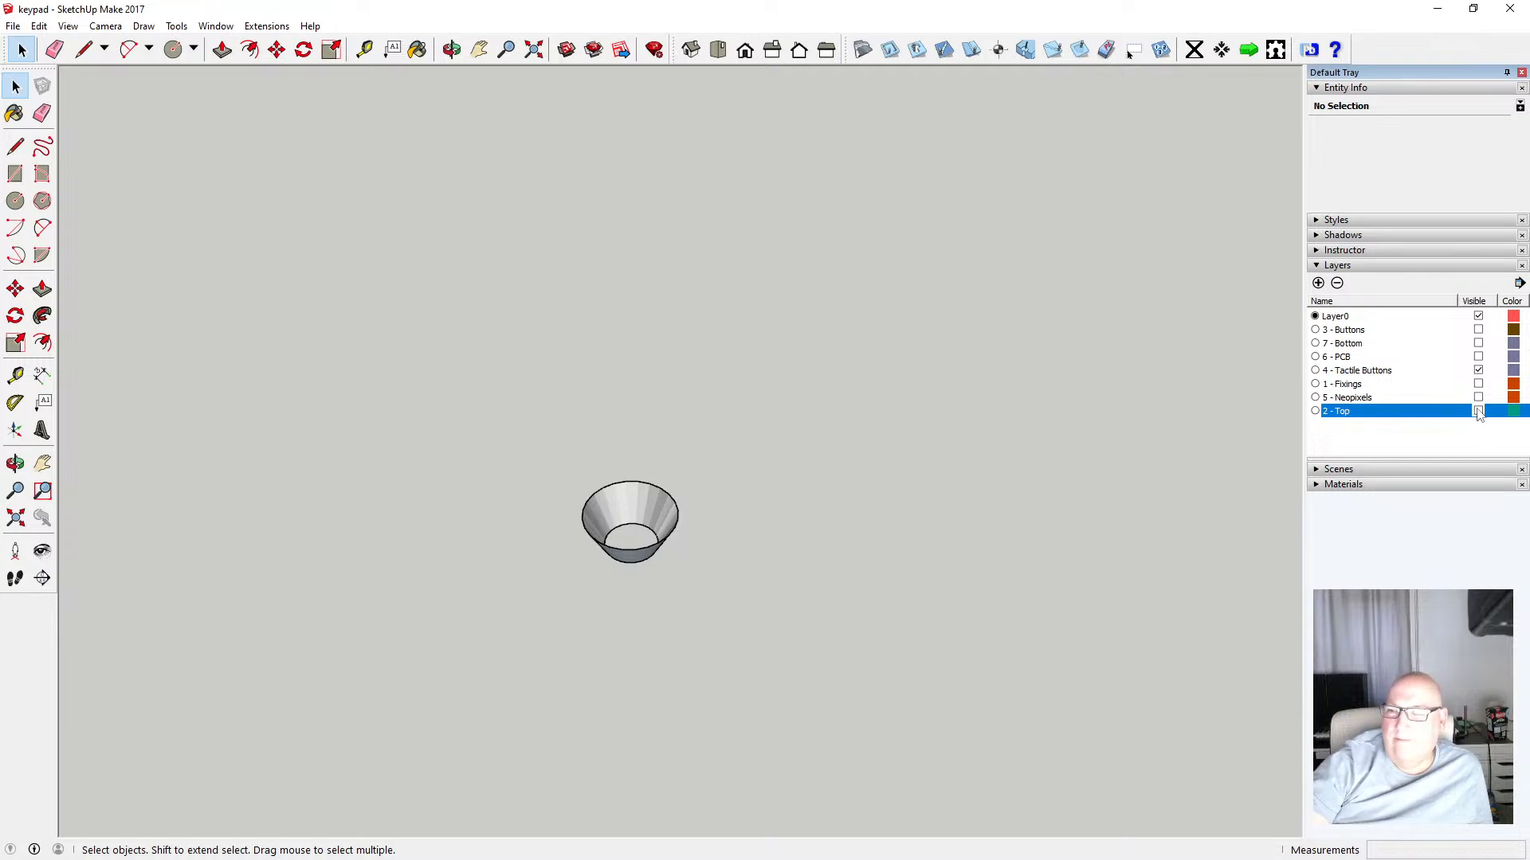
Toggle the 2 - Top layer's visibility, then select and delete the stray cone-shaped object left in the model
left_click(1479, 411)
left_click(1478, 411)
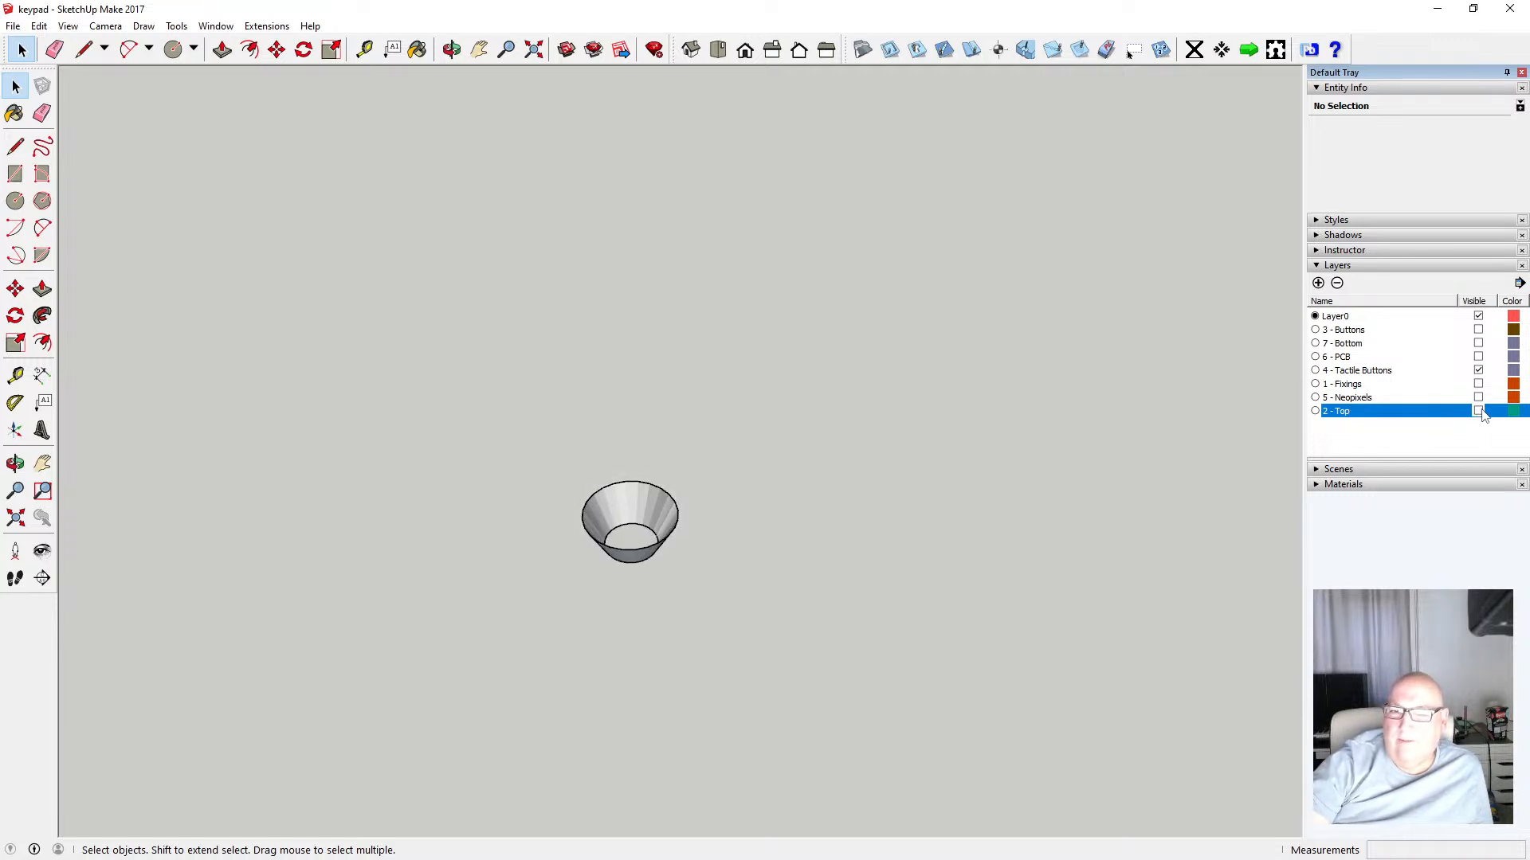
left_click(1478, 411)
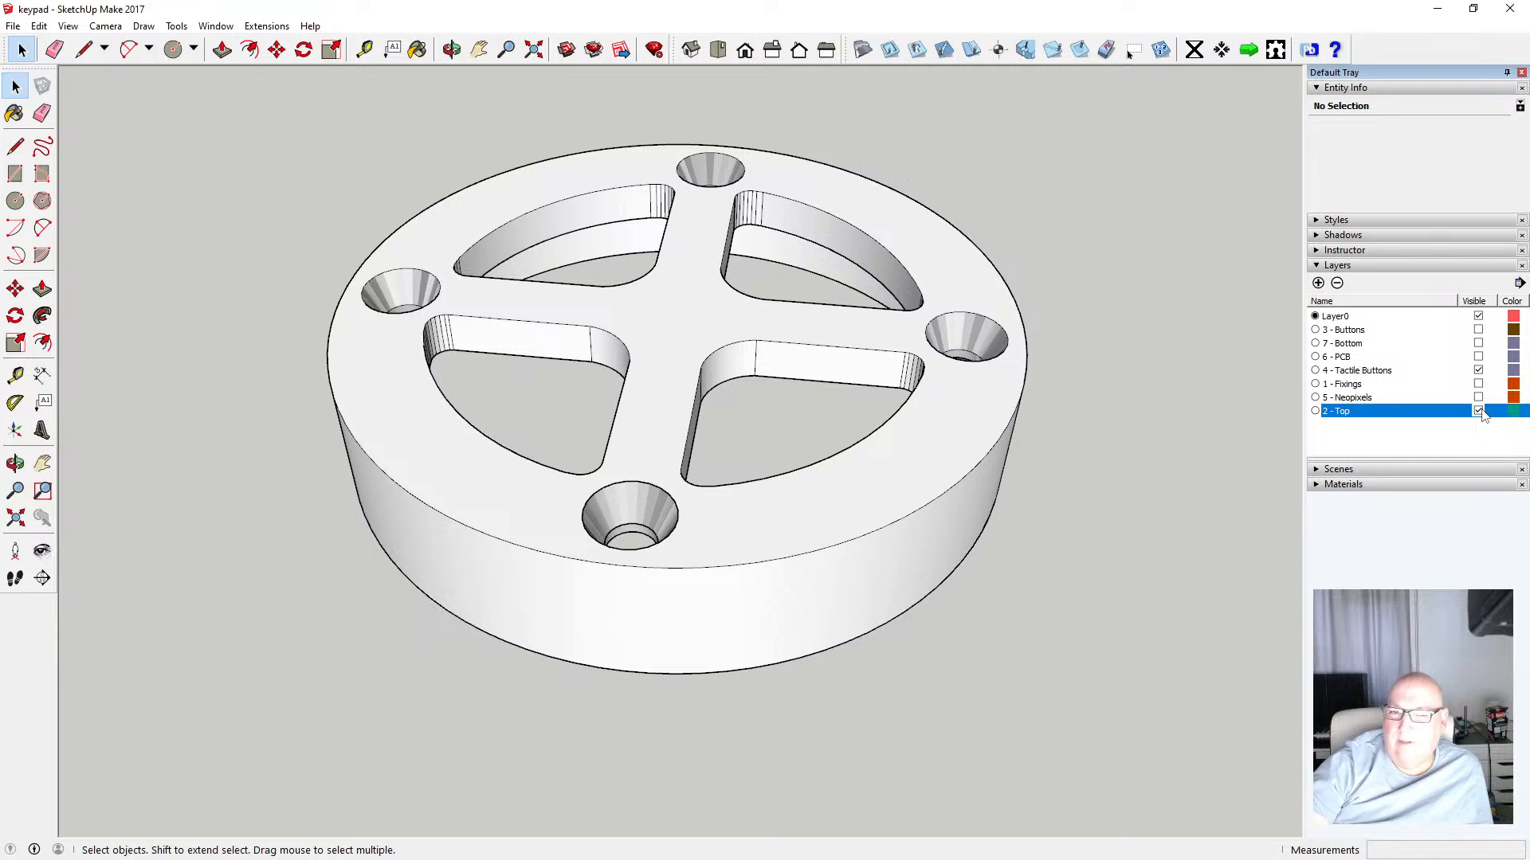
left_click(1478, 411)
left_click_drag(532, 452, 719, 624)
key("Delete")
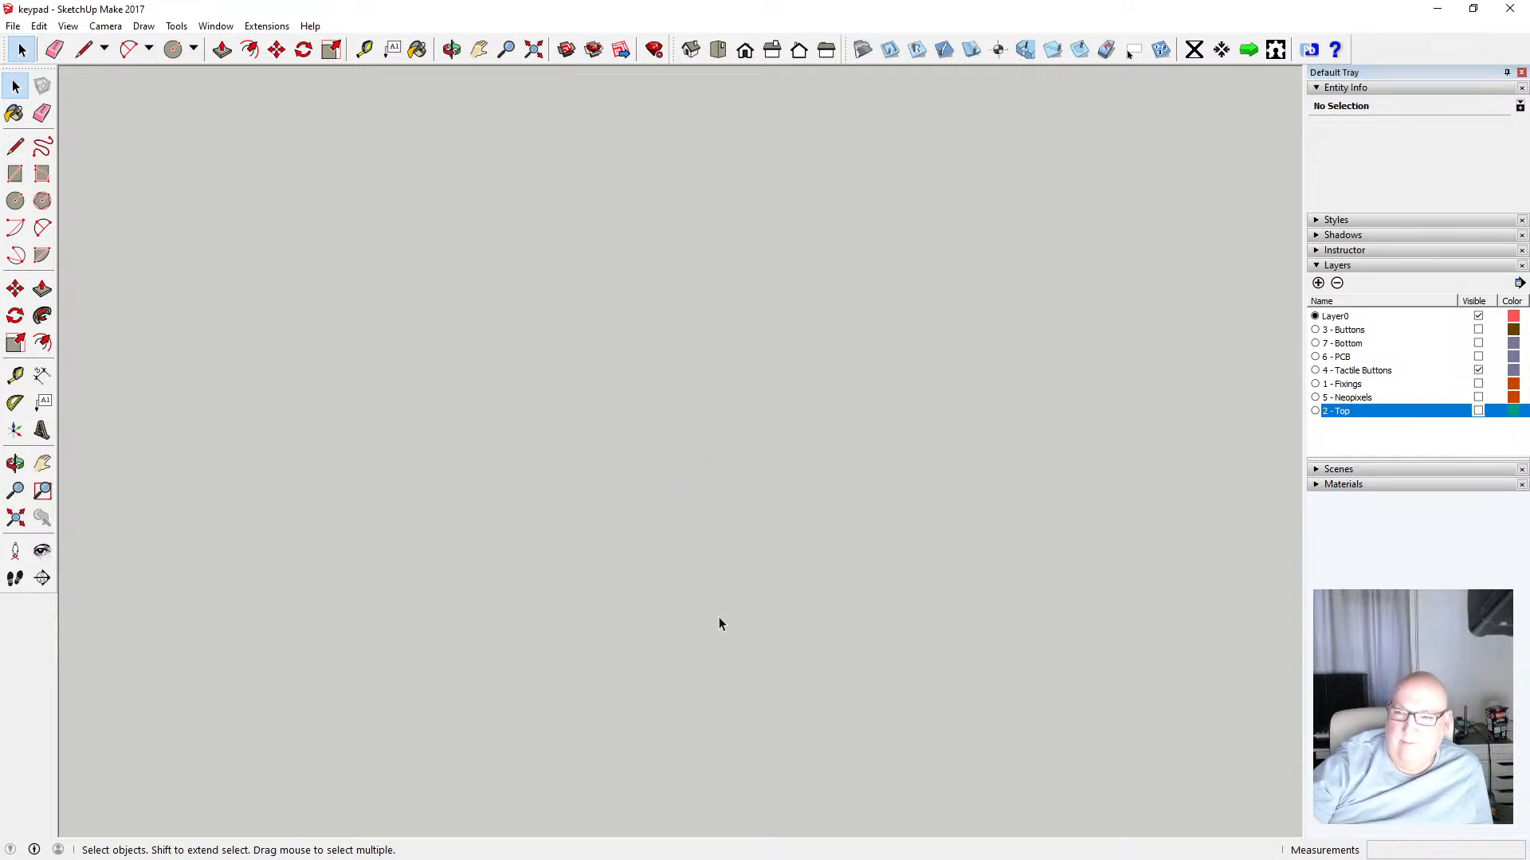
Turn the visibility of all hidden layers back on, zooming out to view the whole assembly
left_click(1479, 411)
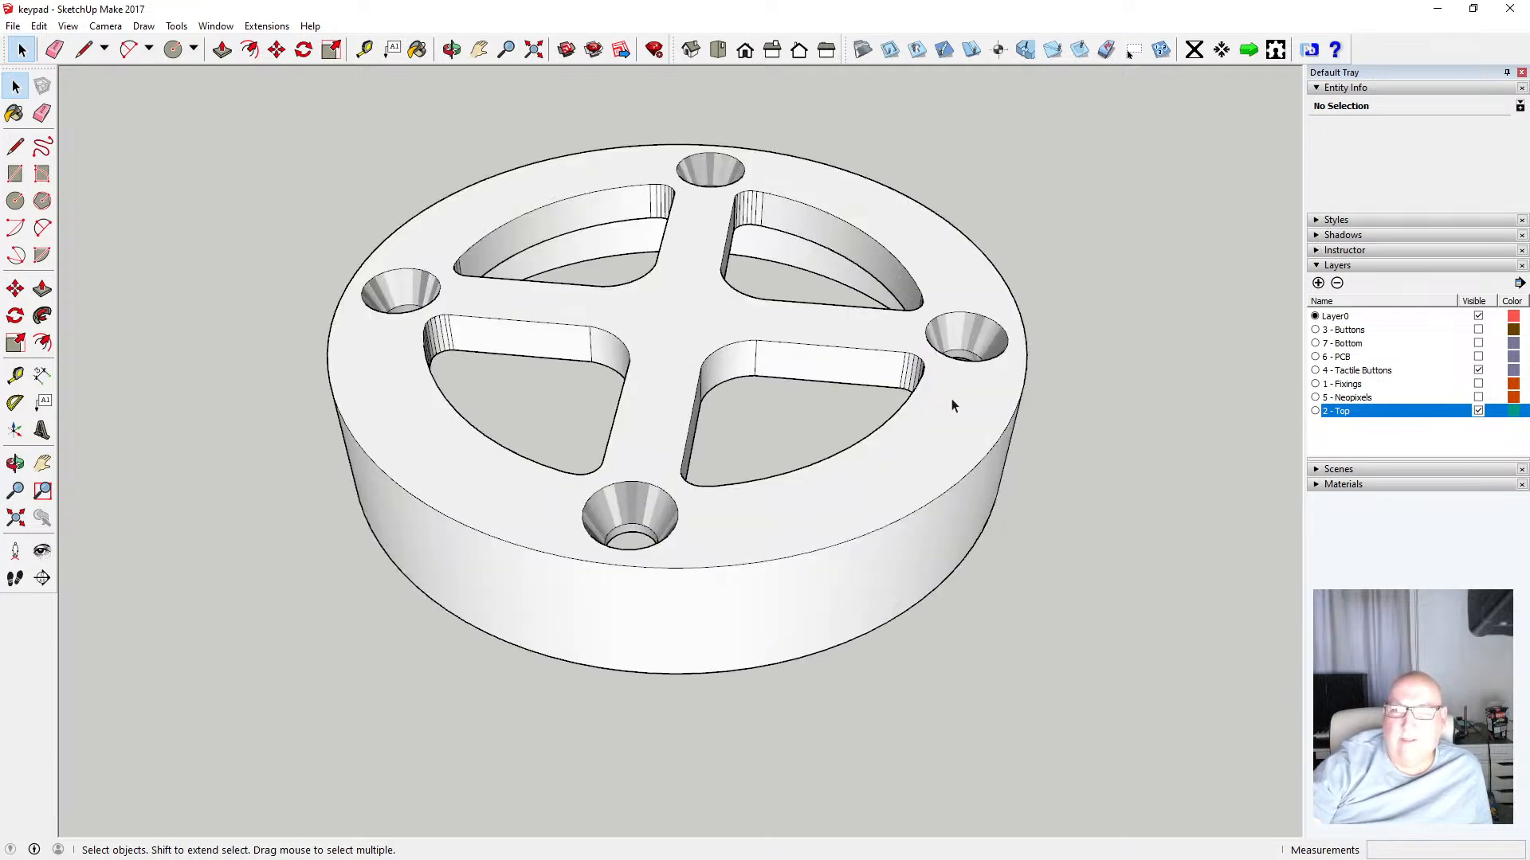
scroll(648, 446, "down", 2)
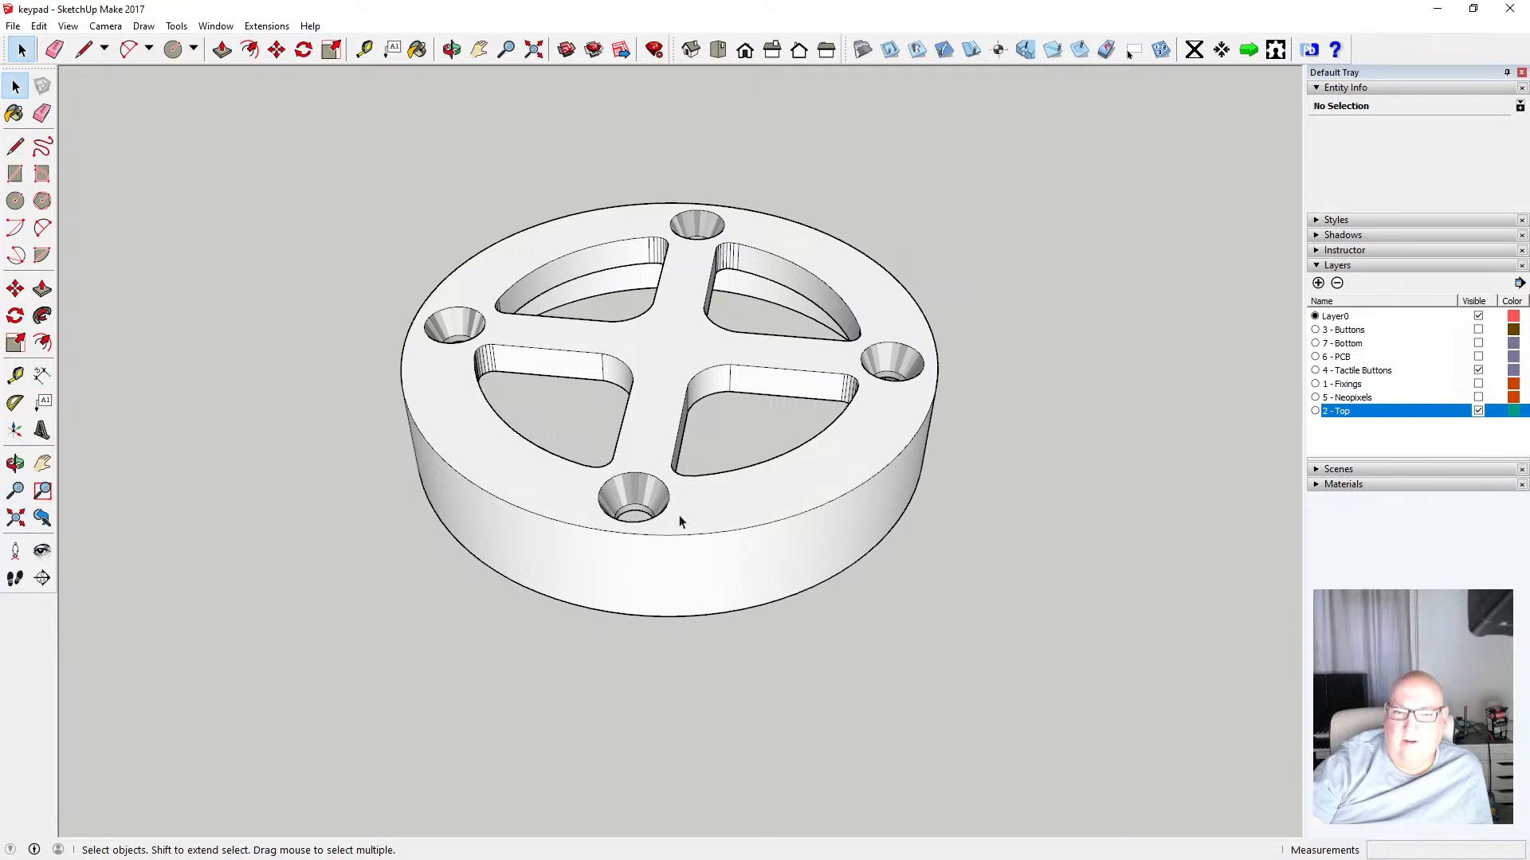
scroll(679, 516, "down", 1)
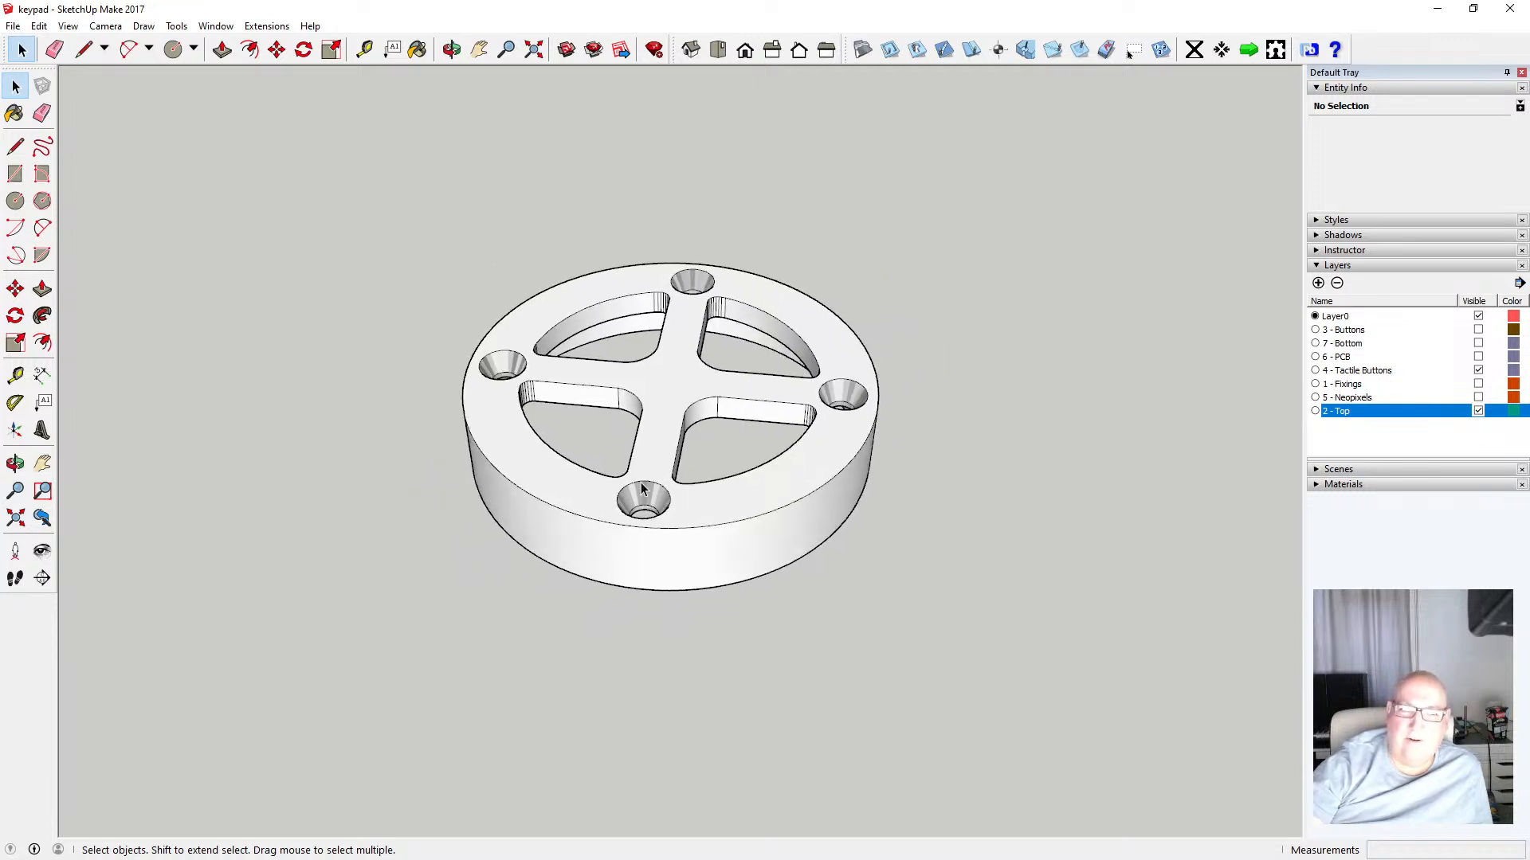
scroll(792, 478, "down", 1)
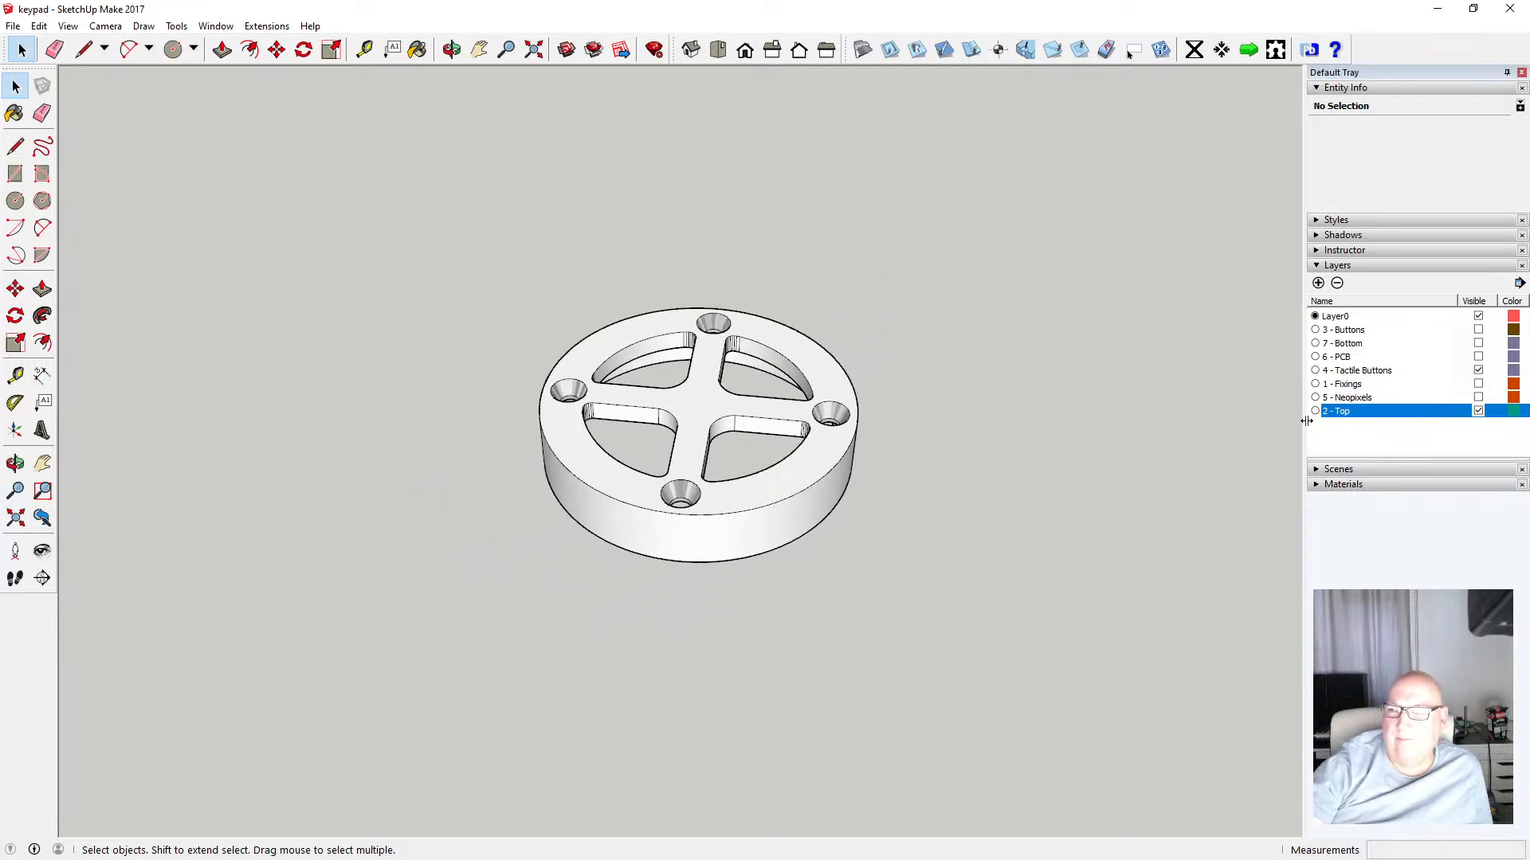
left_click(1478, 397)
left_click(1478, 384)
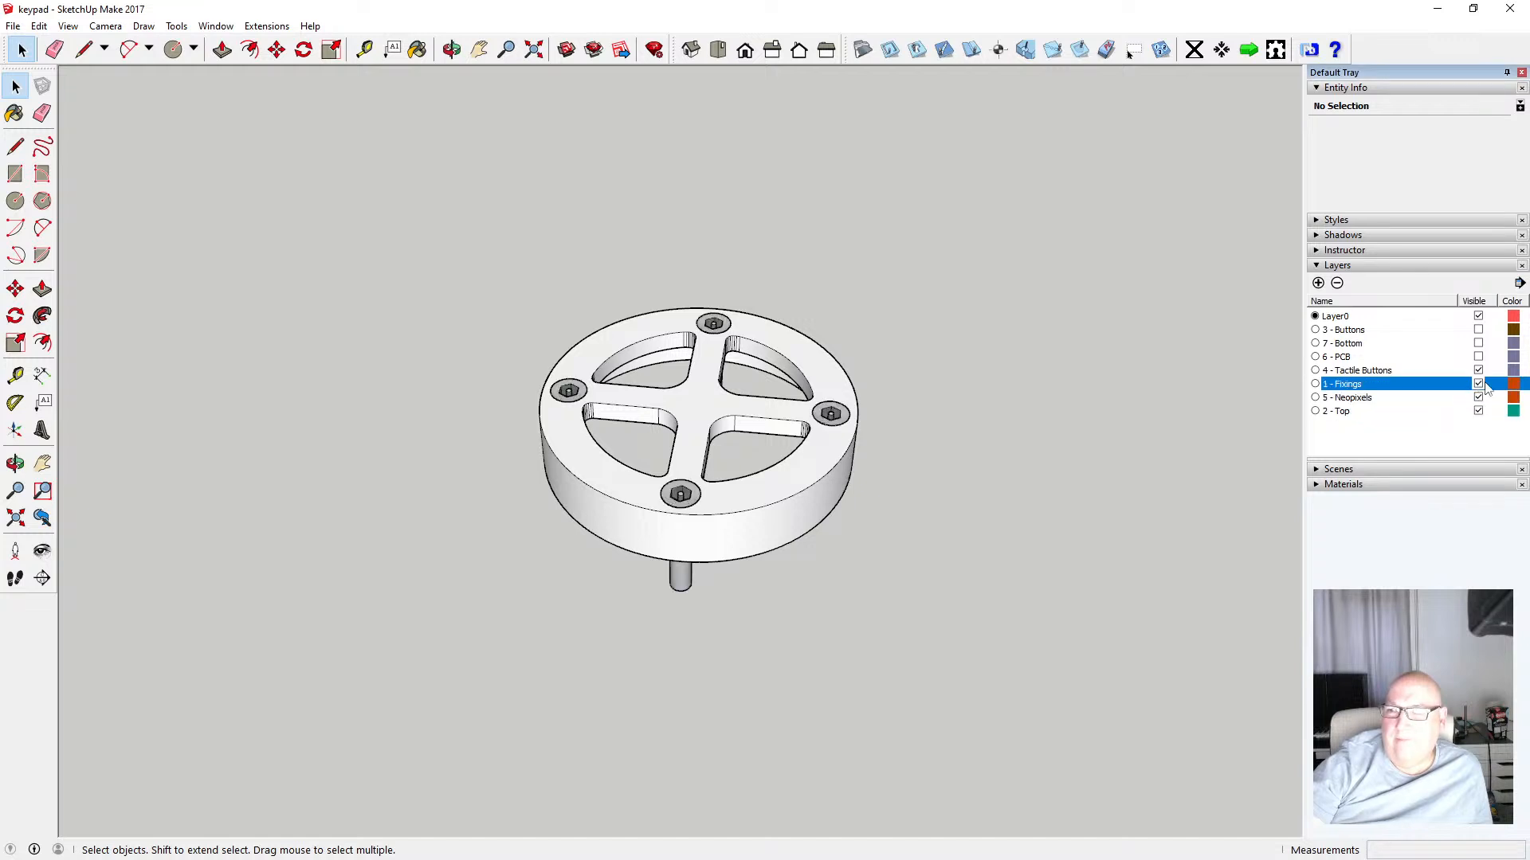
left_click(1478, 357)
left_click(1478, 344)
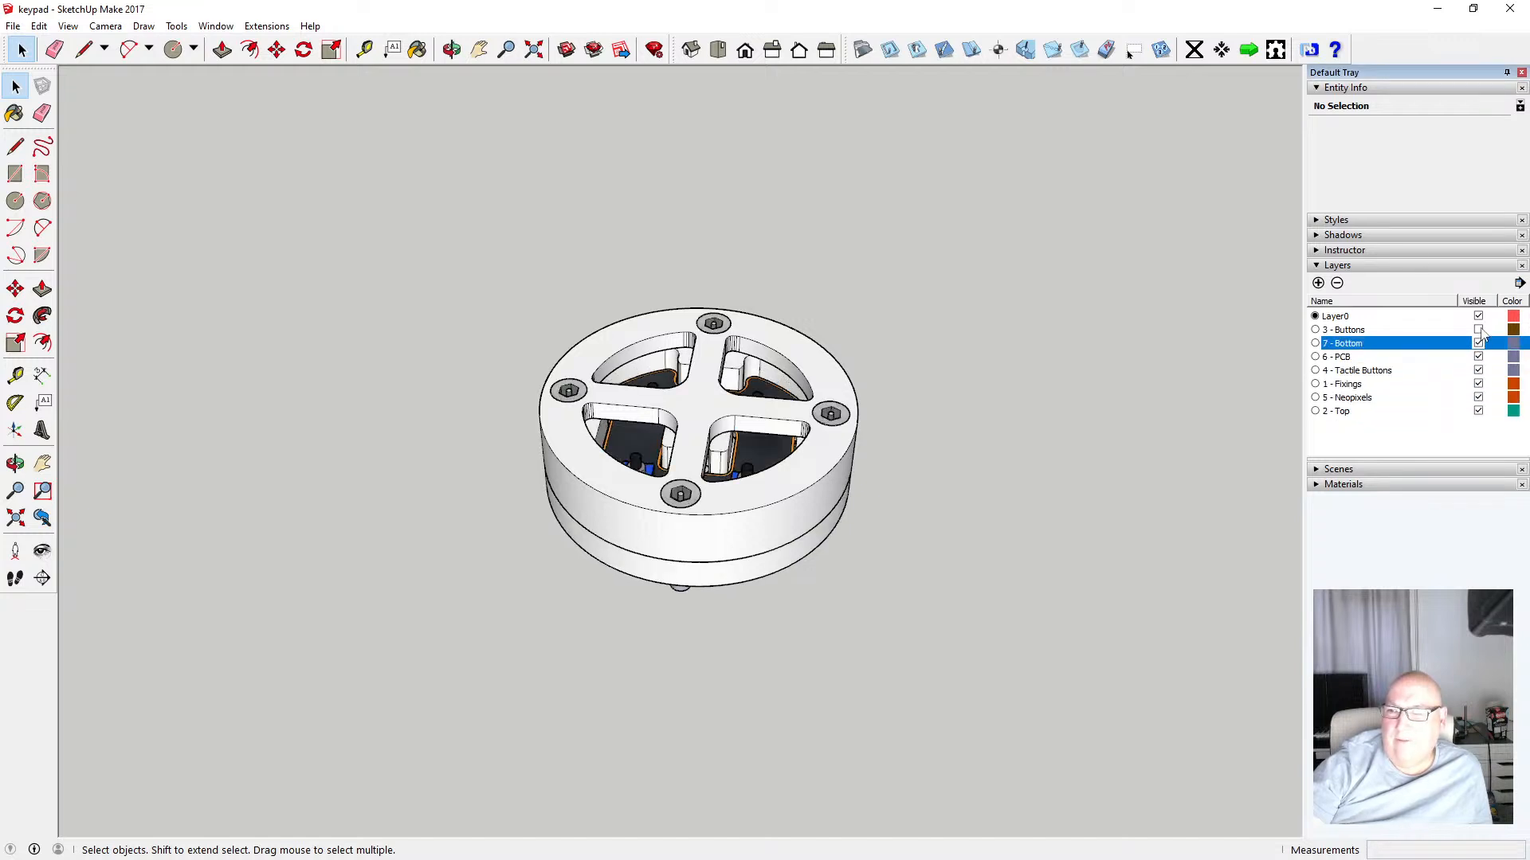
left_click(1478, 330)
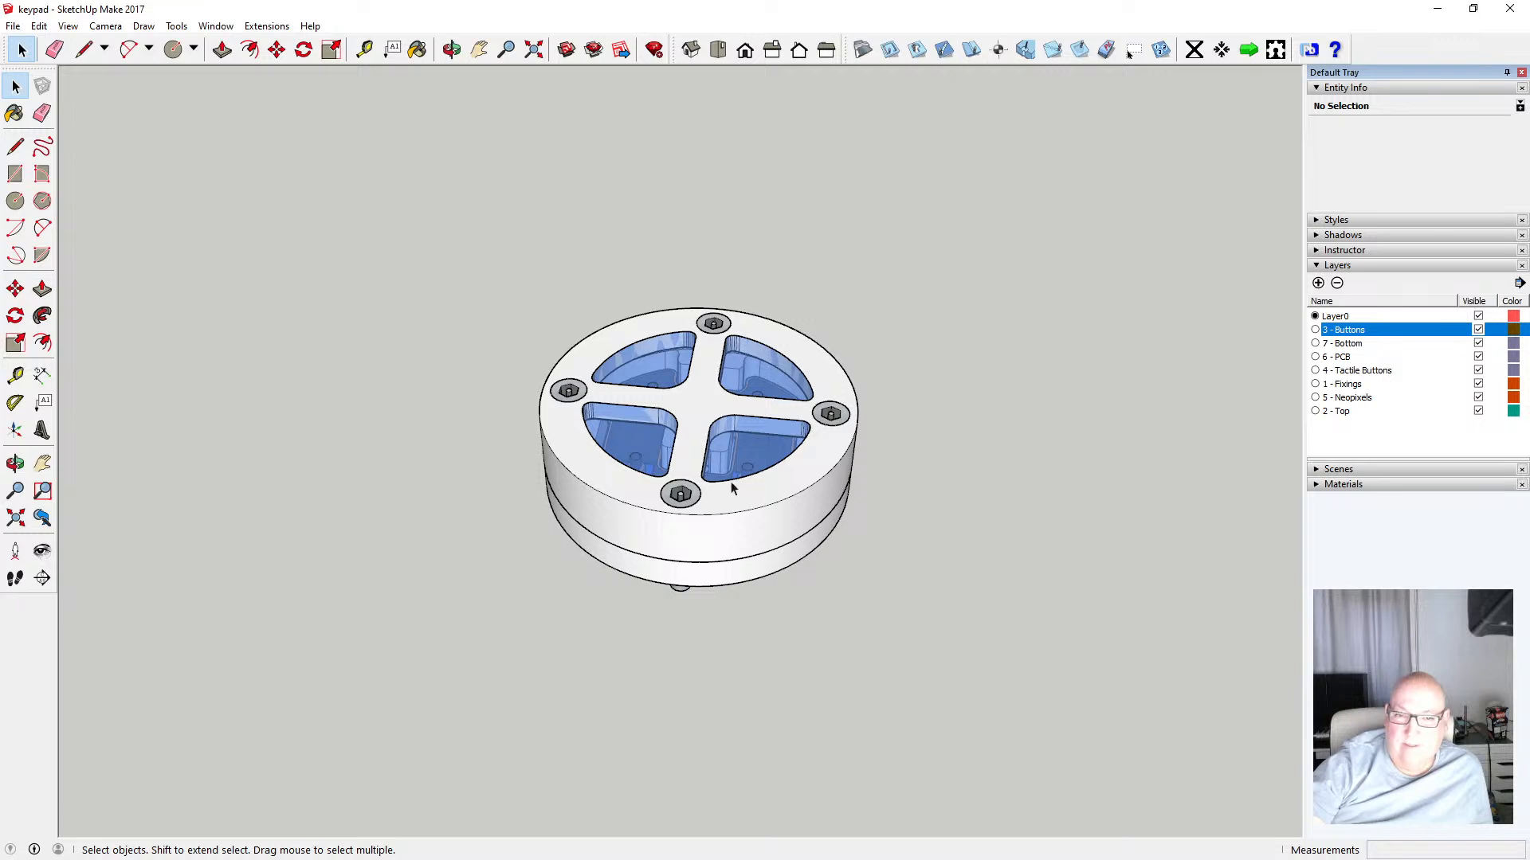
Rename the 3 - Buttons layer to Screws
scroll(730, 478, "up", 5)
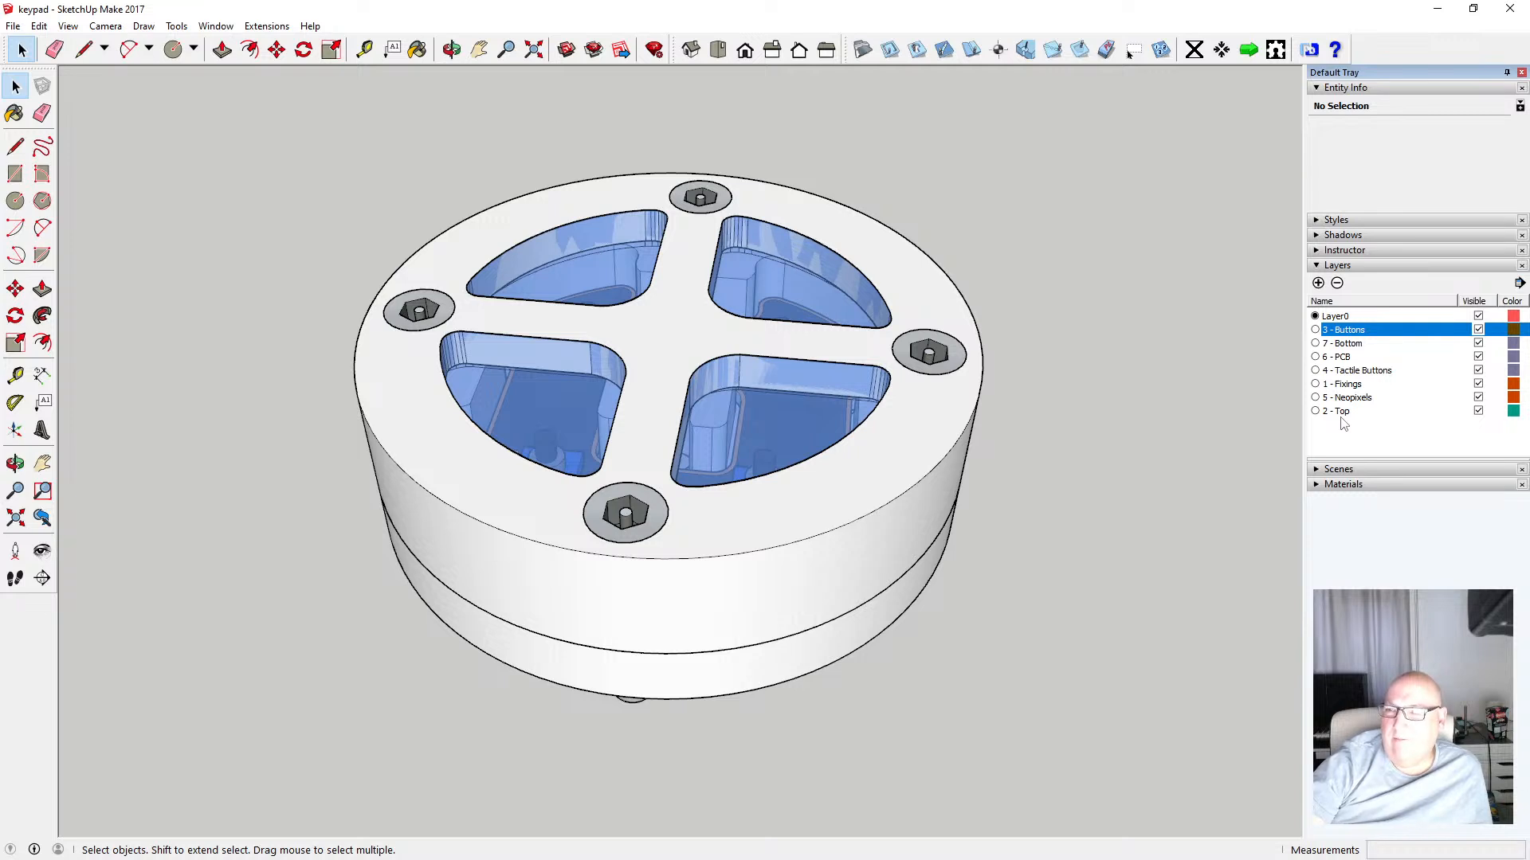
left_click(1377, 335)
left_click(1377, 335)
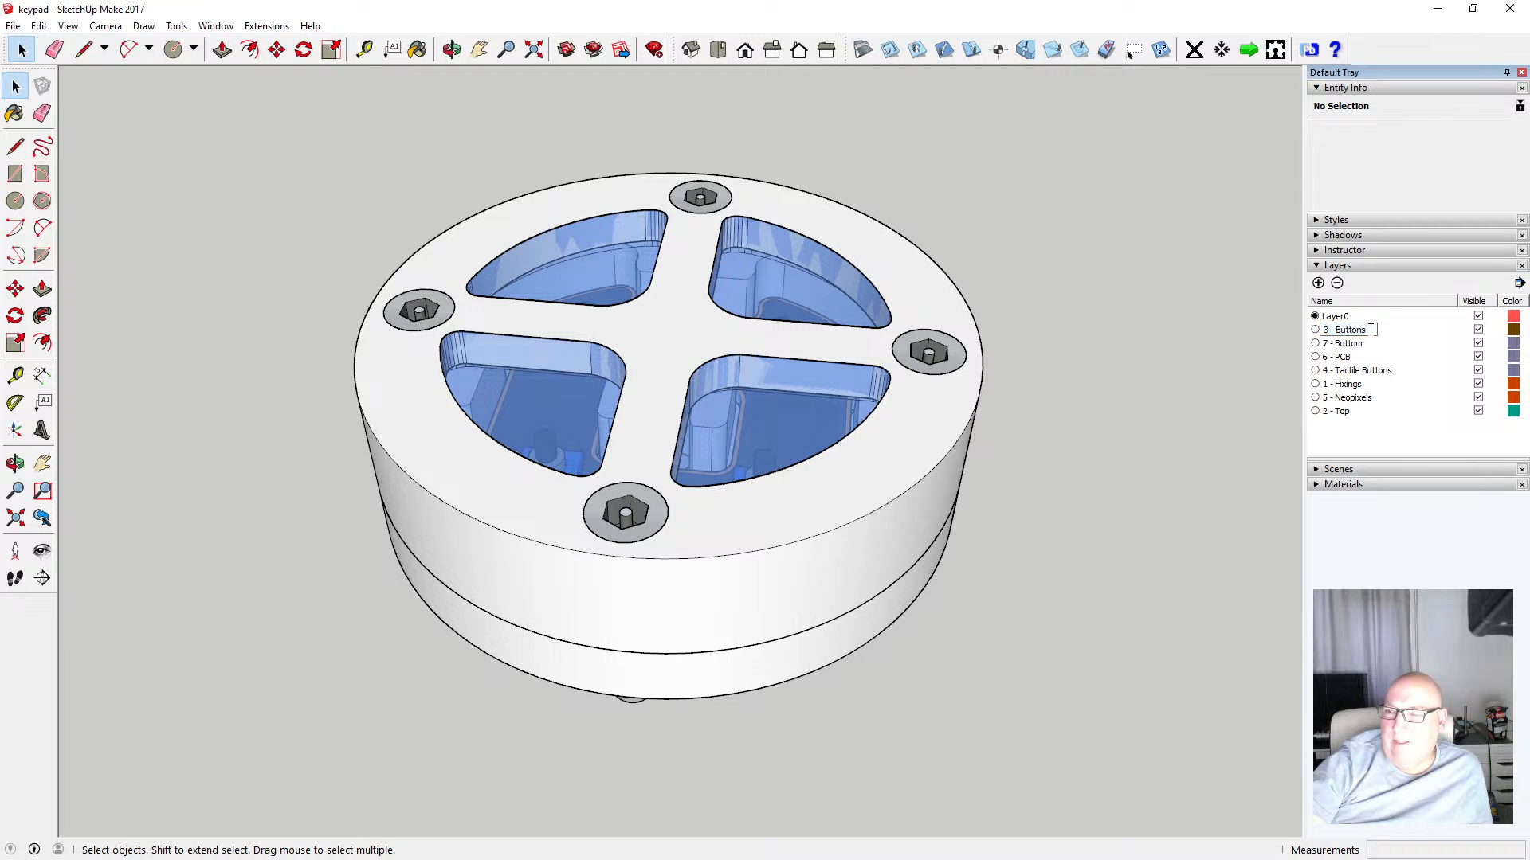
key("Left")
key("Left")
key("Left")
key("Left")
key("Left")
key("Left")
key("Left")
key("Left")
key("Left")
key("Left")
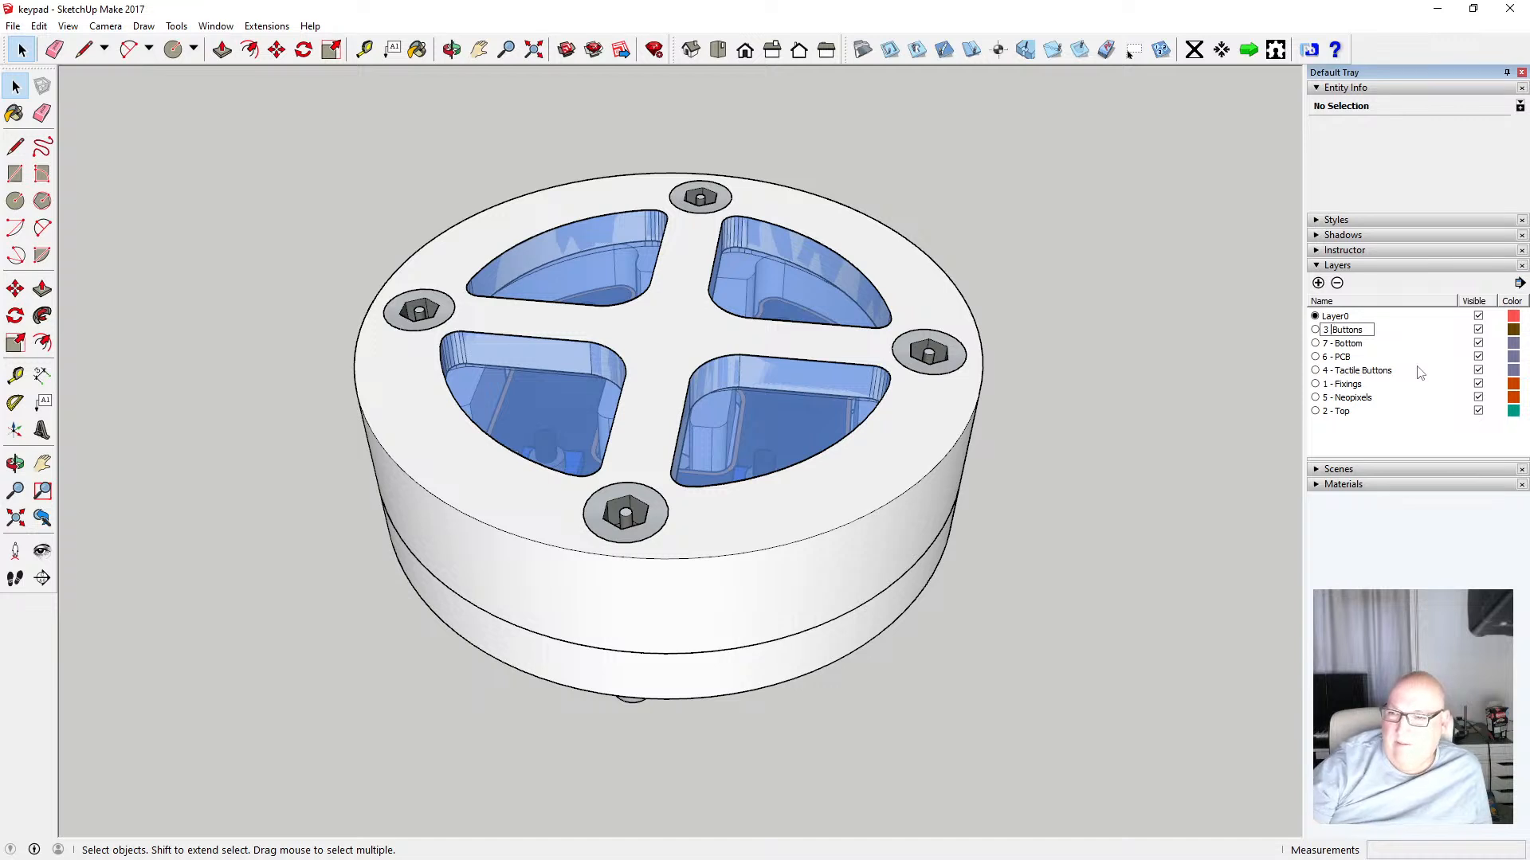
key("BackSpace")
key("Delete")
key("Delete")
key("Delete")
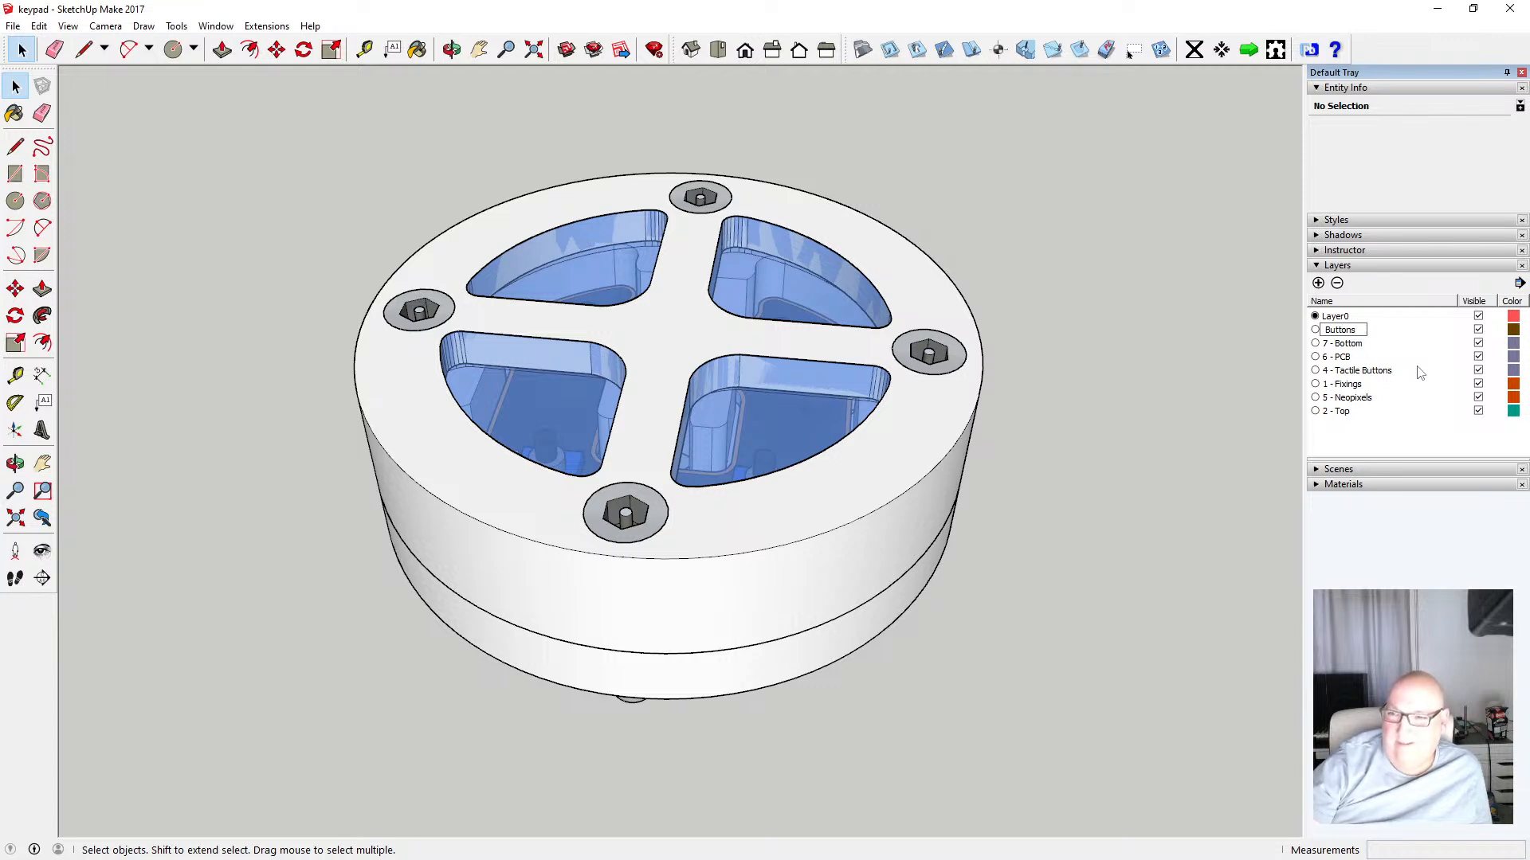
key("BackSpace")
key("BackSpace")
key("BackSpace")
key("BackSpace")
key("BackSpace")
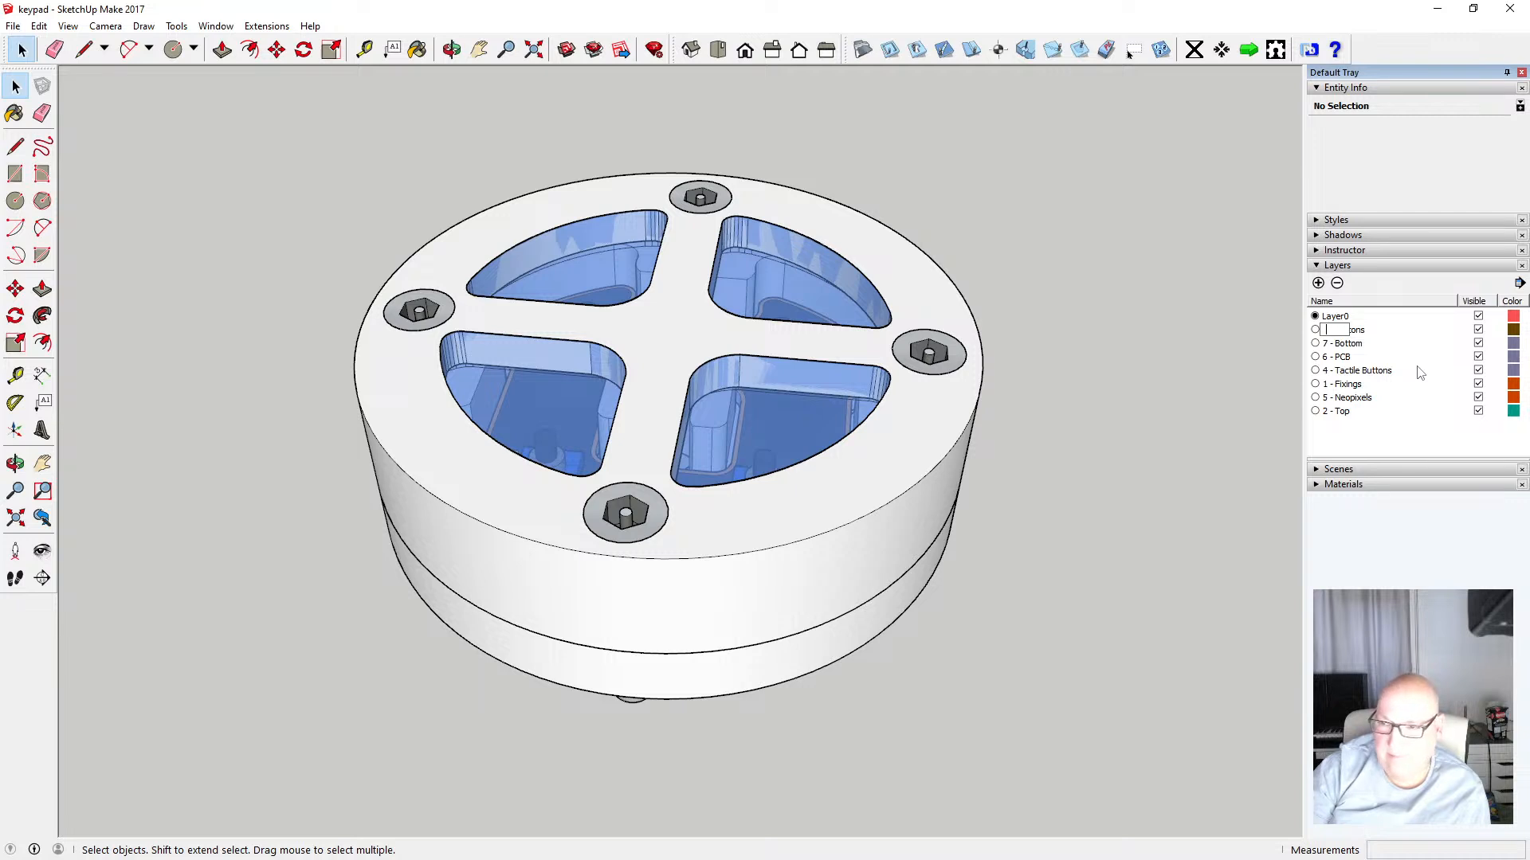
type("Screws")
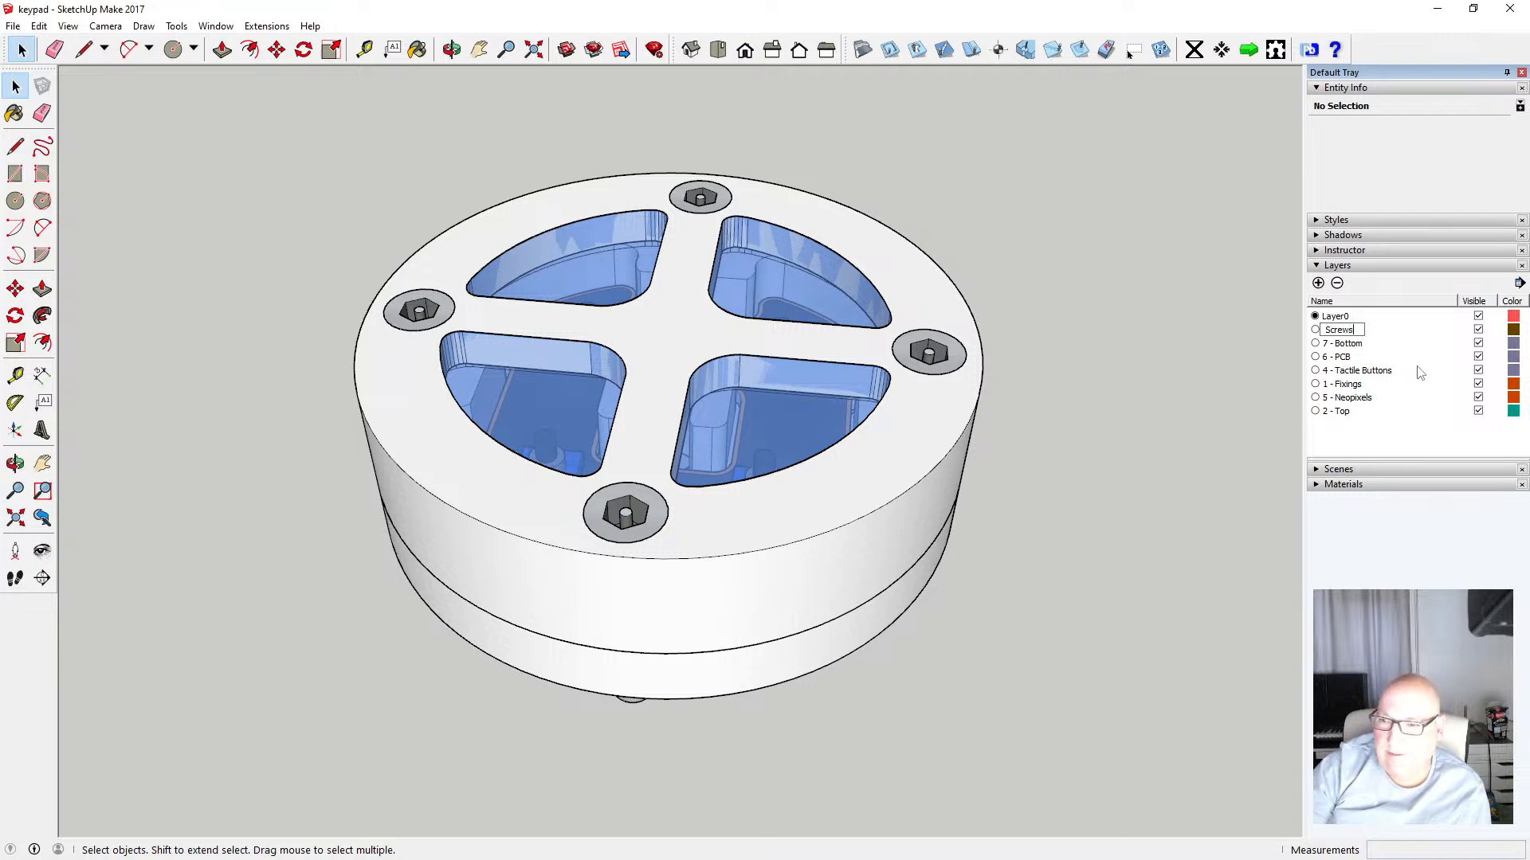
key("Return")
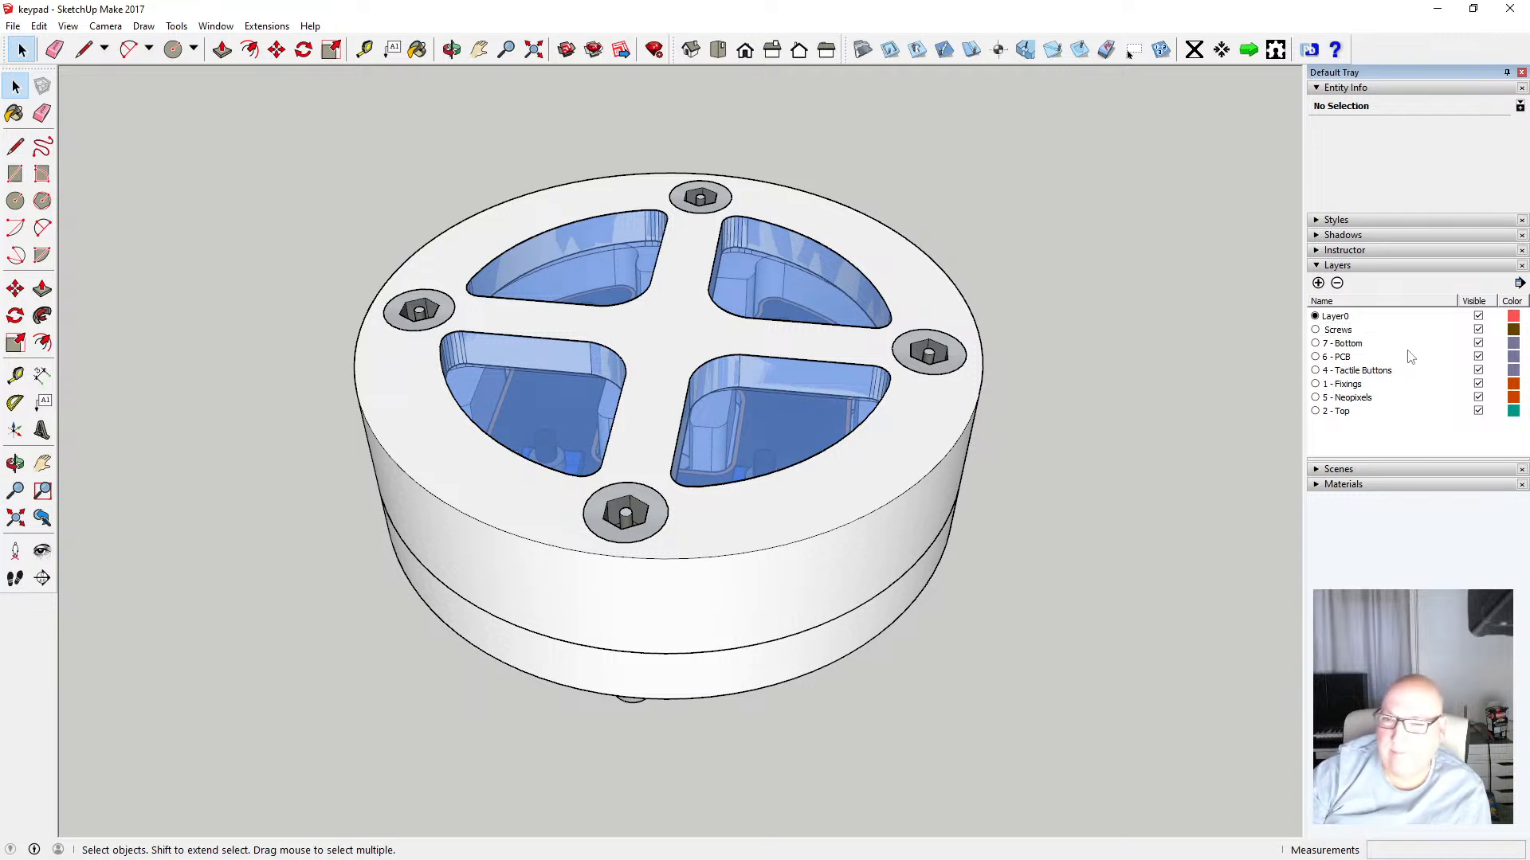
Select the four screw heads and move them onto the Screws layer
left_click(419, 310)
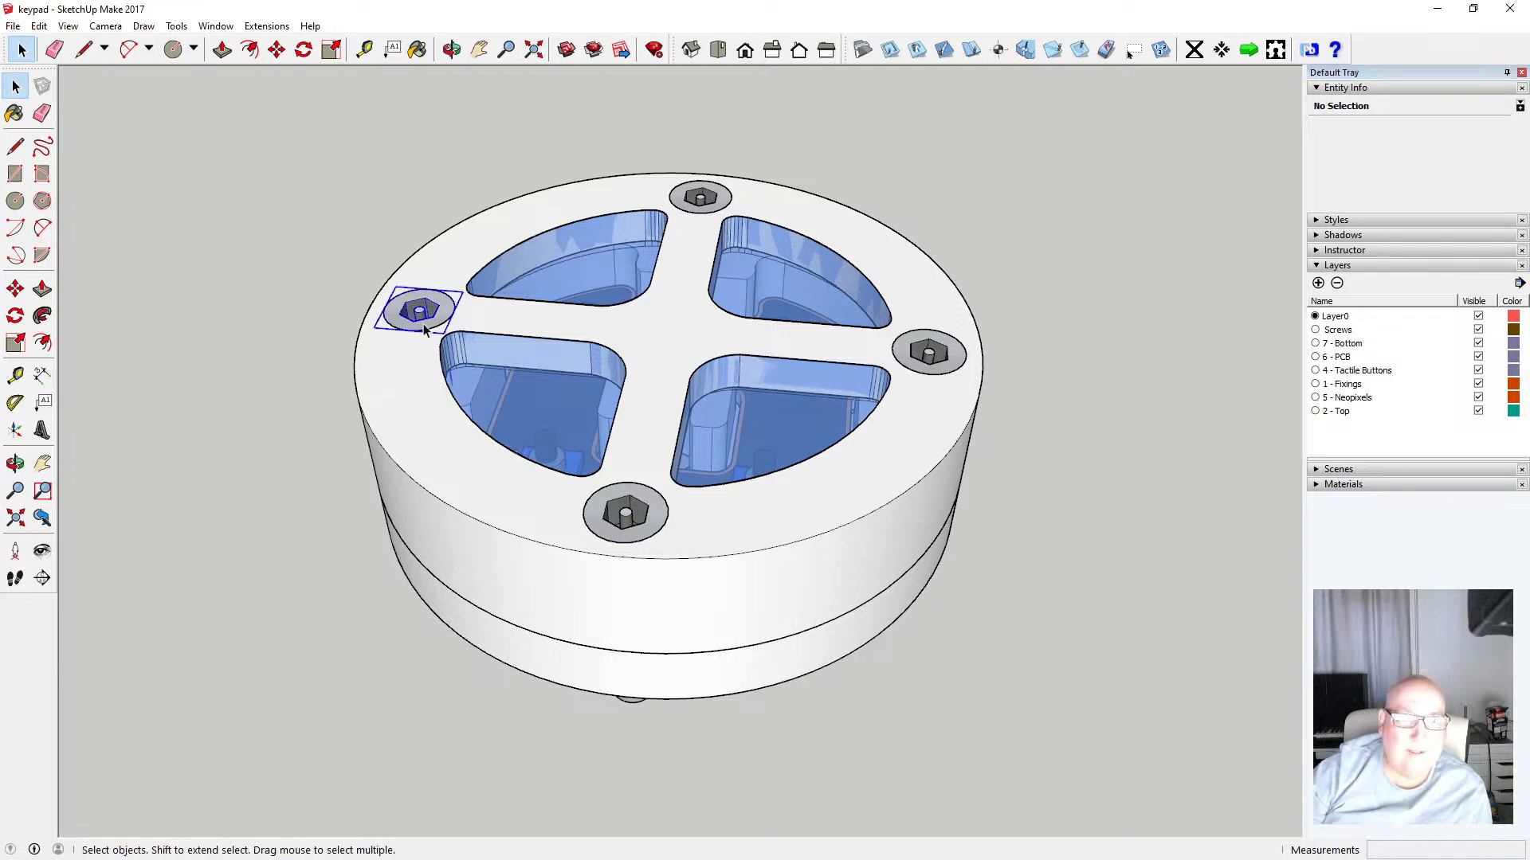
left_click(700, 197, "shift")
left_click(641, 518, "shift")
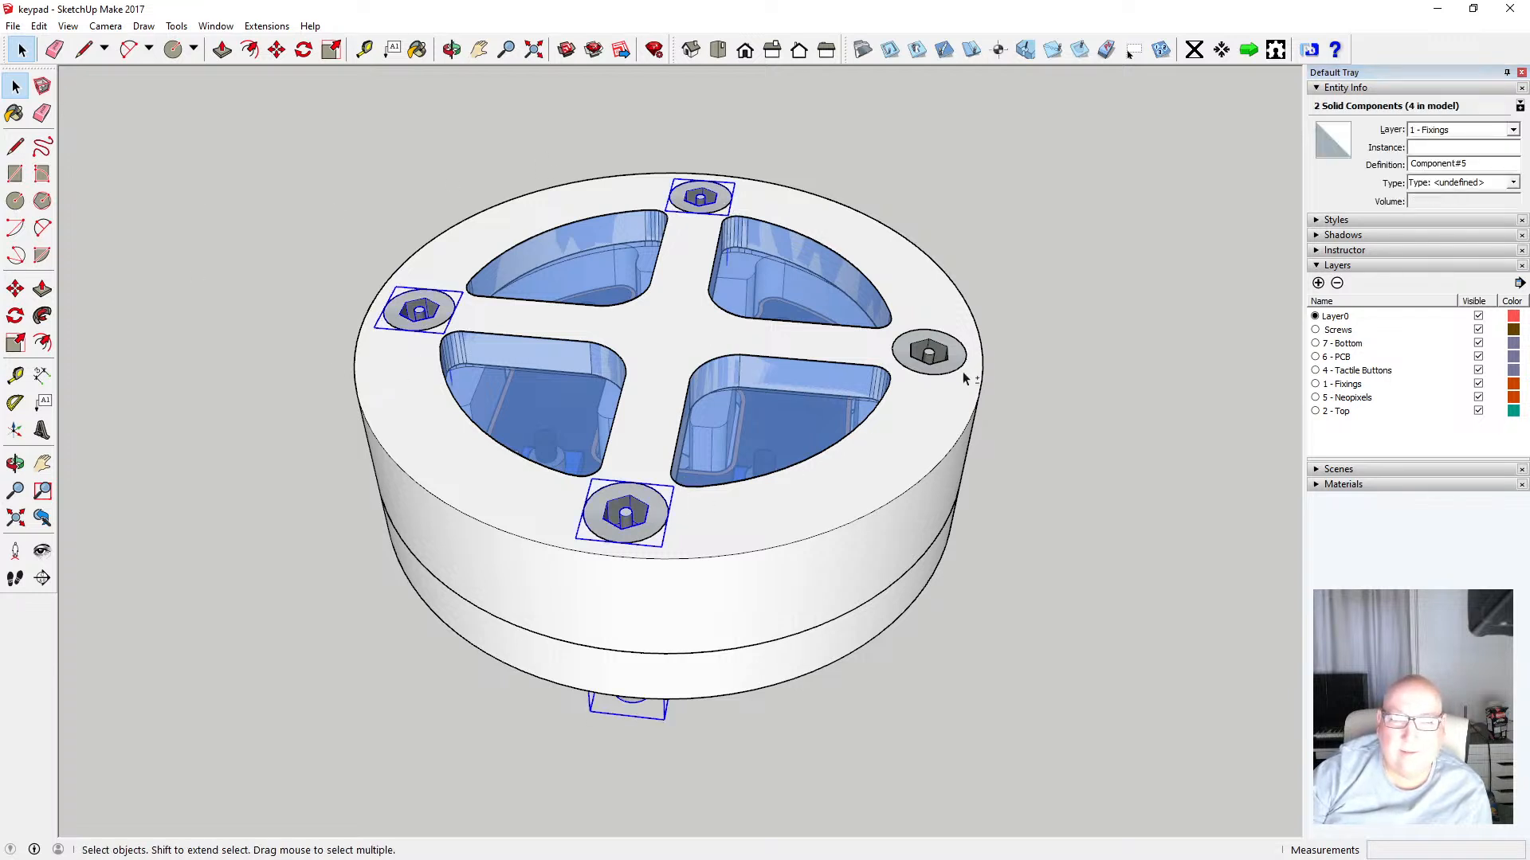
left_click(942, 358, "shift")
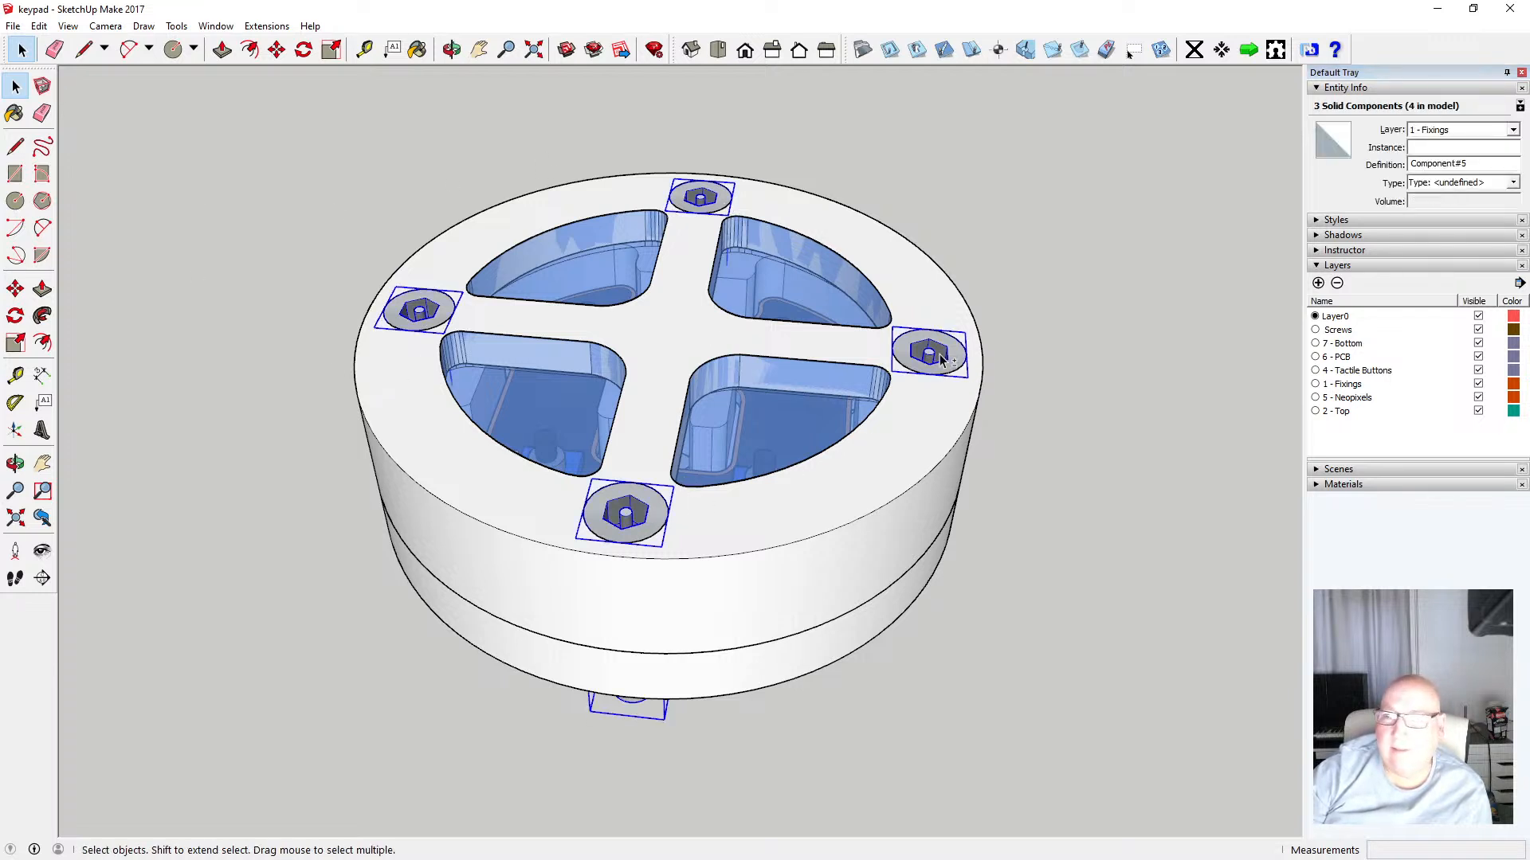
left_click(1513, 129)
left_click(1474, 160)
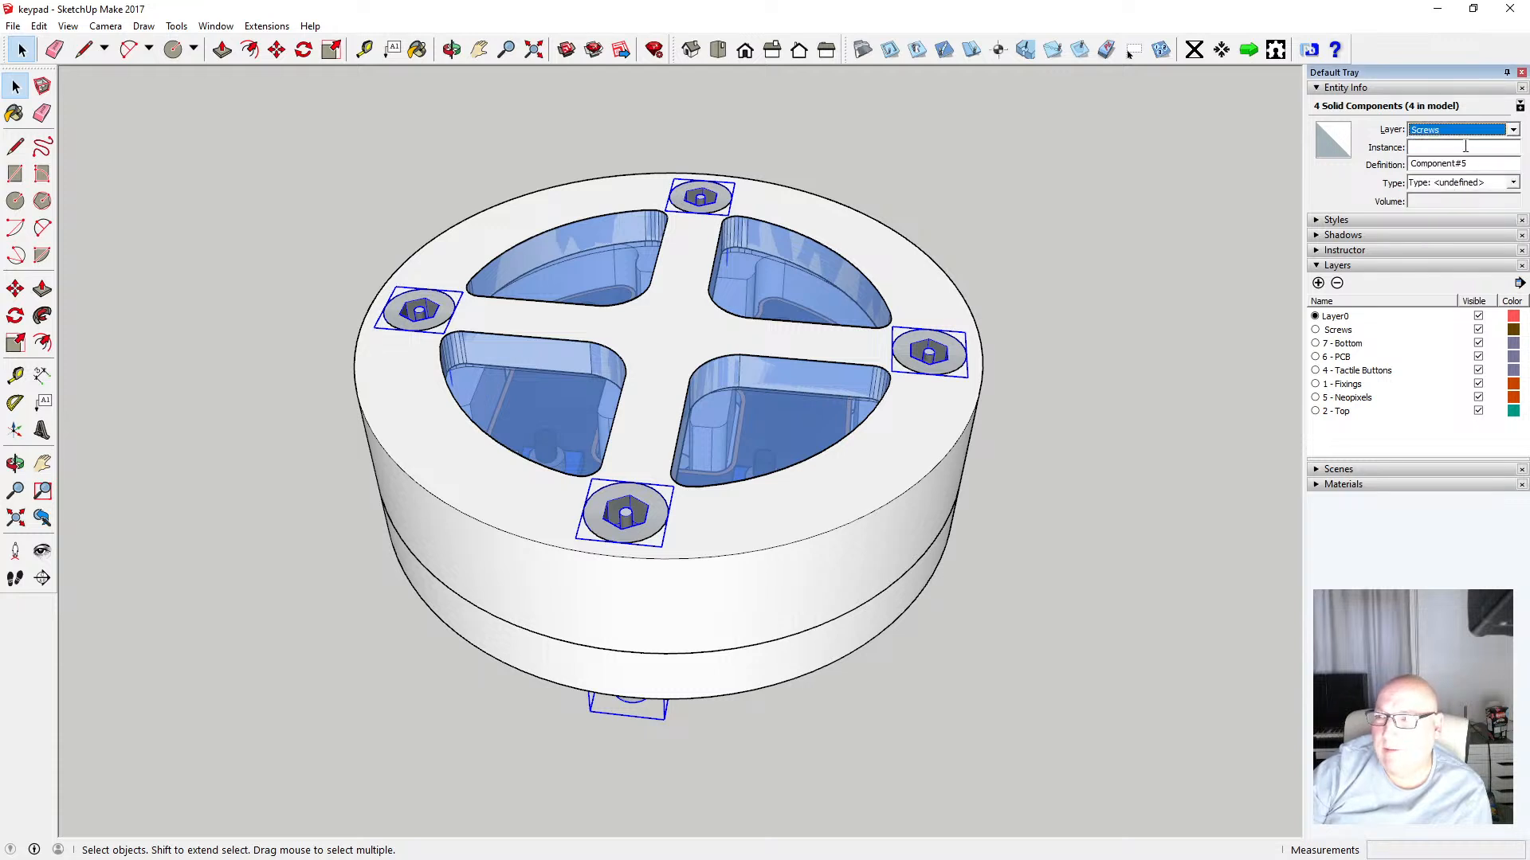
left_click(1195, 301)
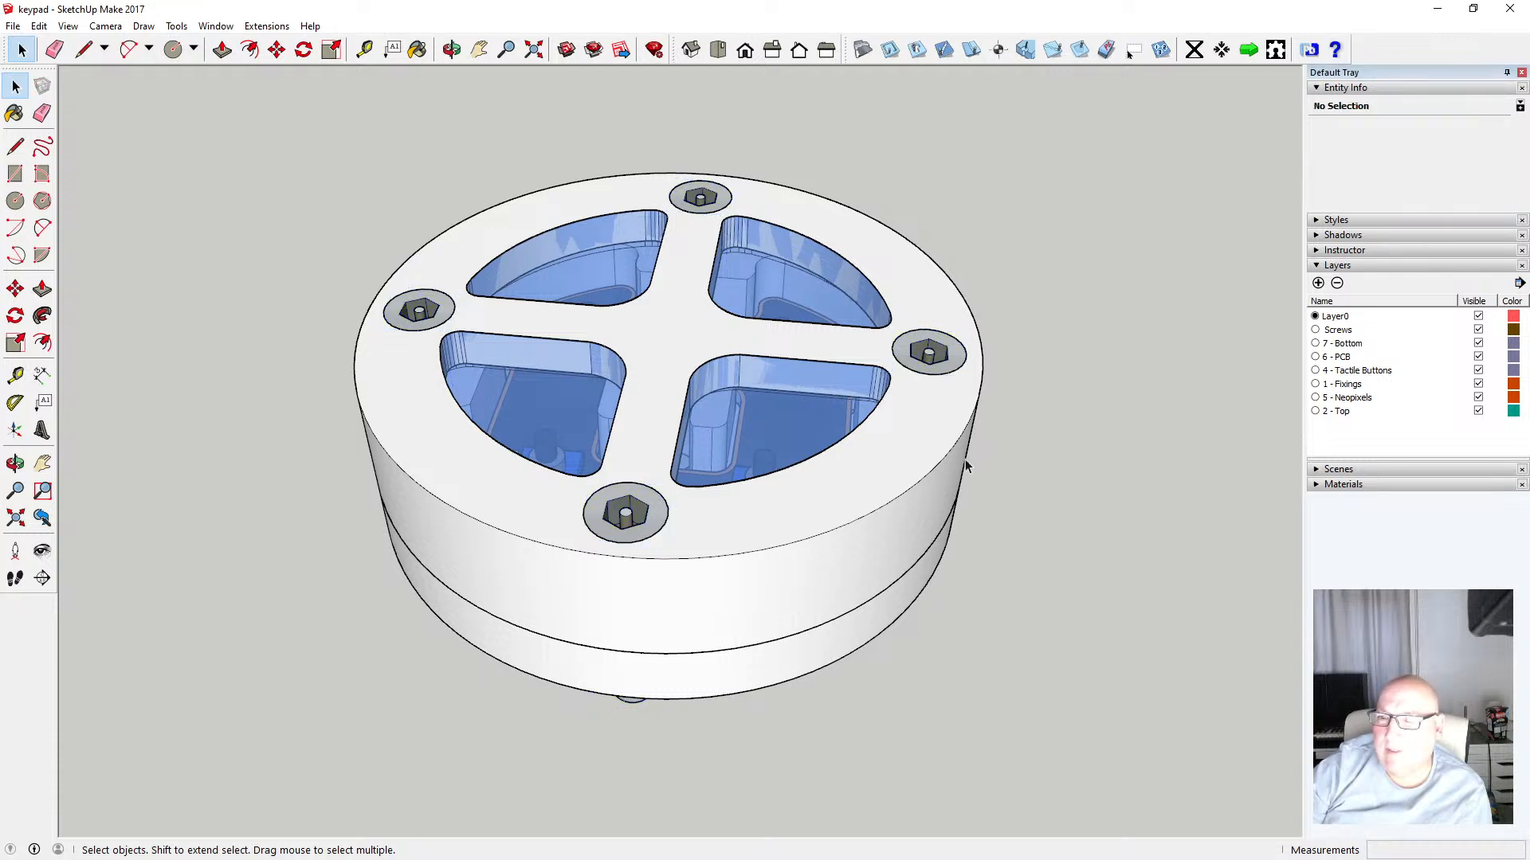
Select the top ring and rename the 7 - Bottom layer to Top
left_click(921, 447)
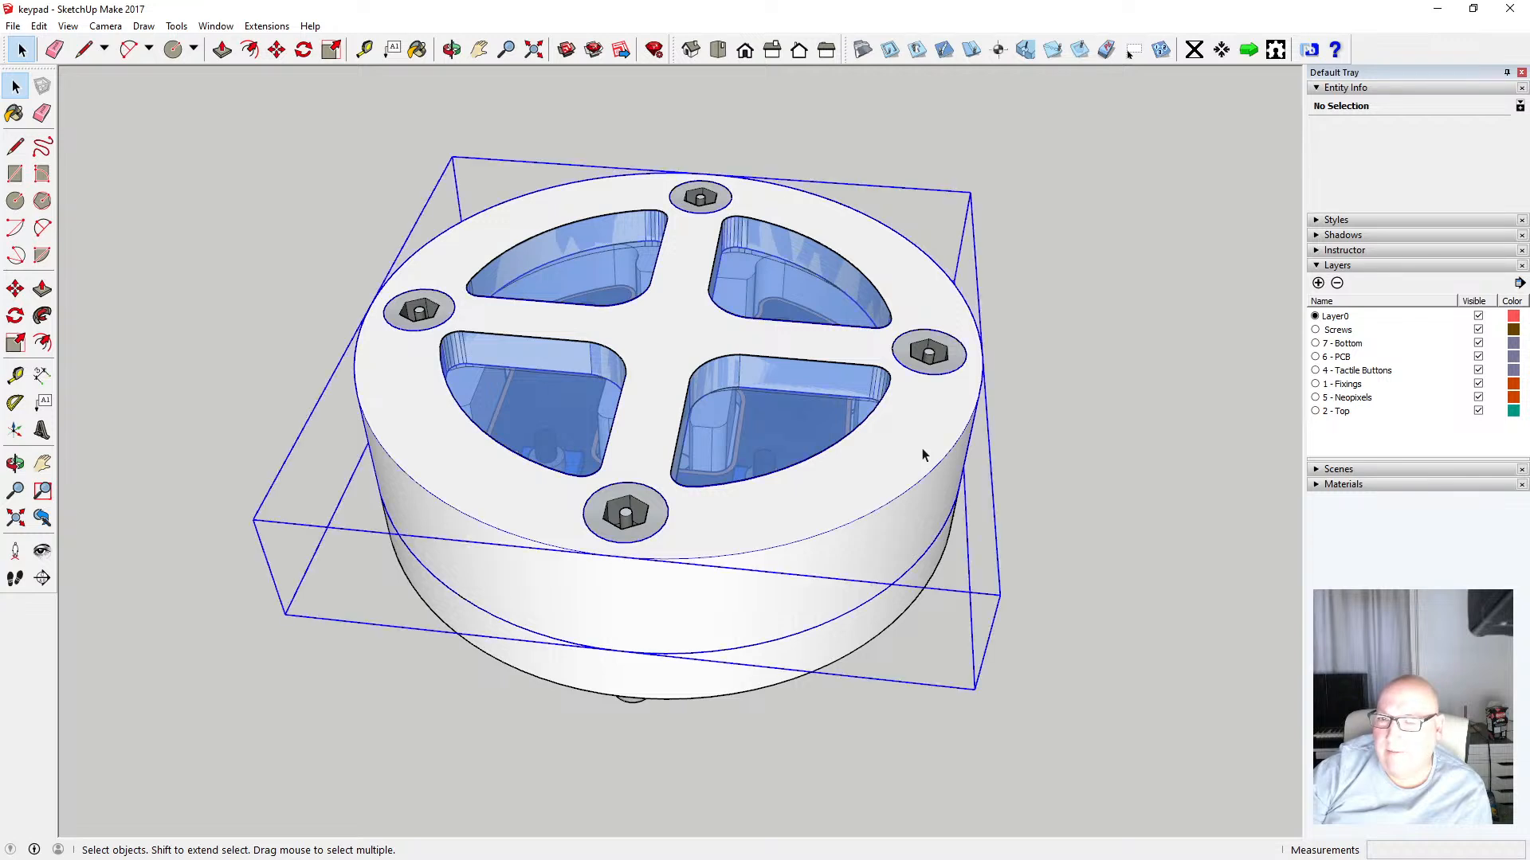
left_click(1354, 344)
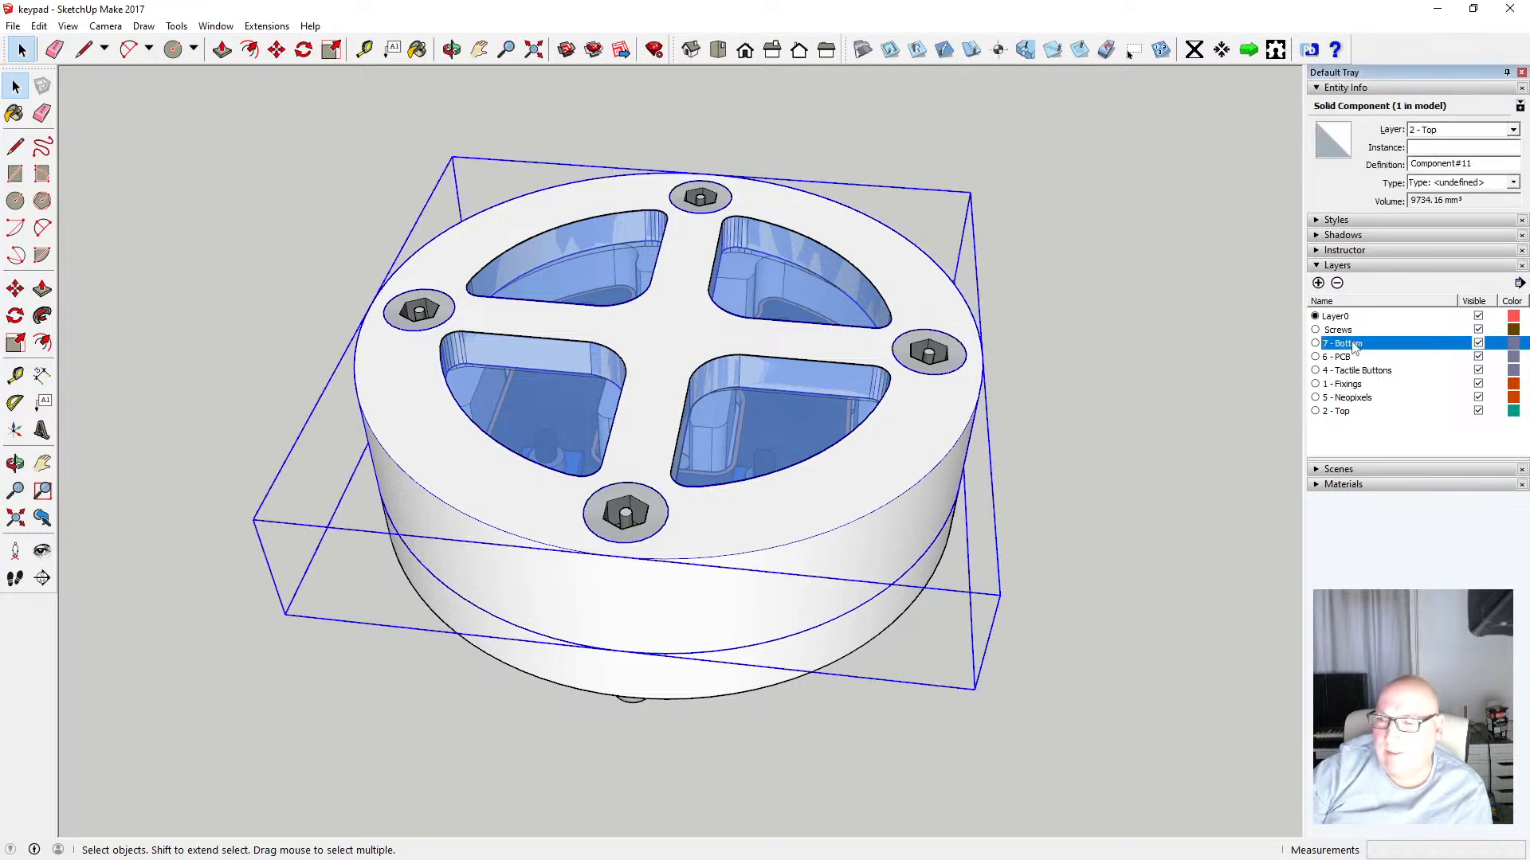
left_click(1370, 343)
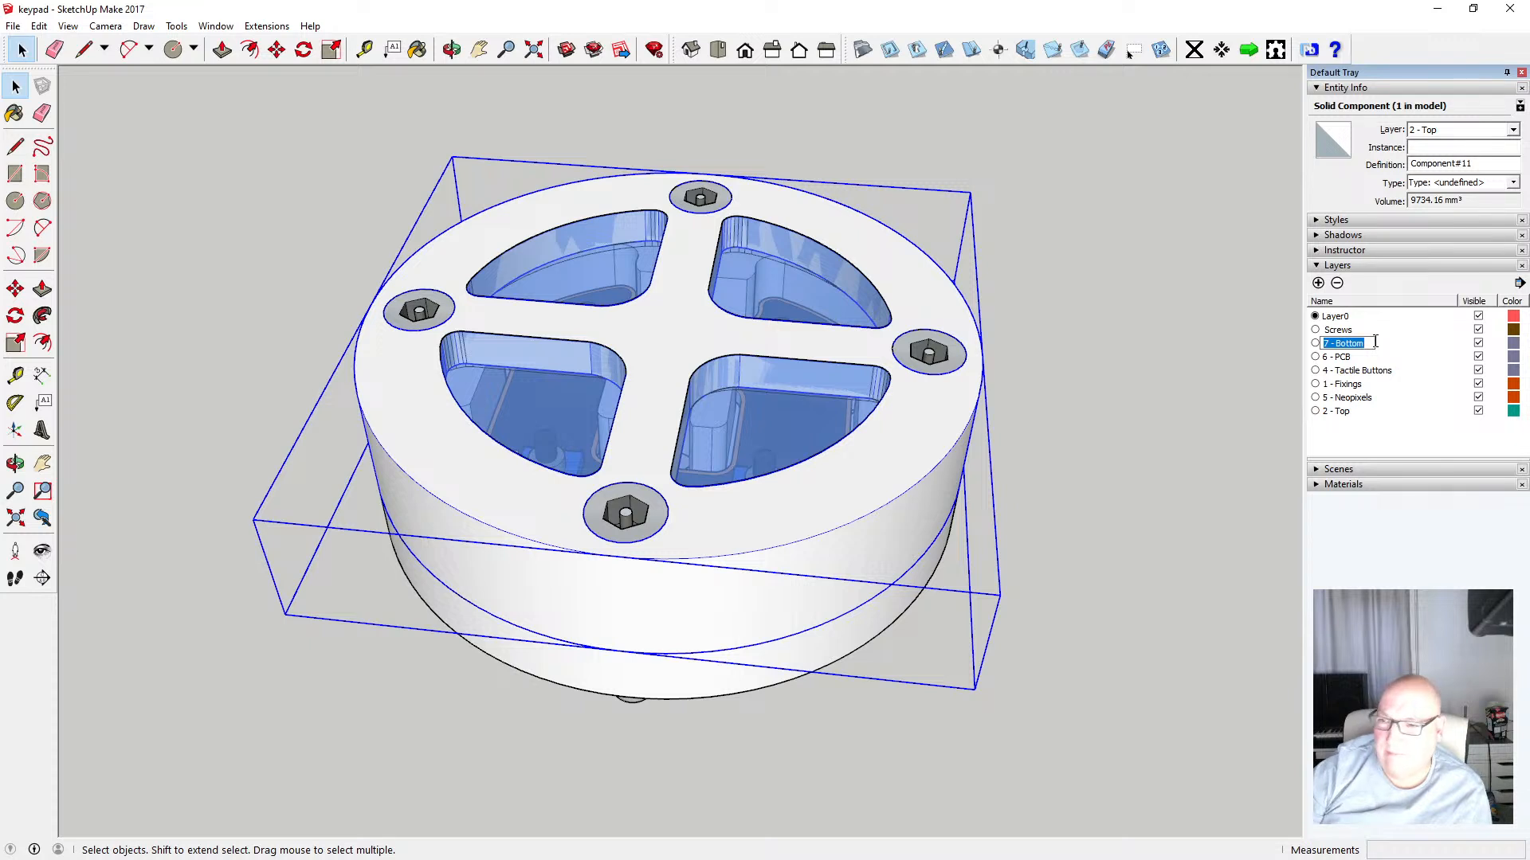
key("BackSpace")
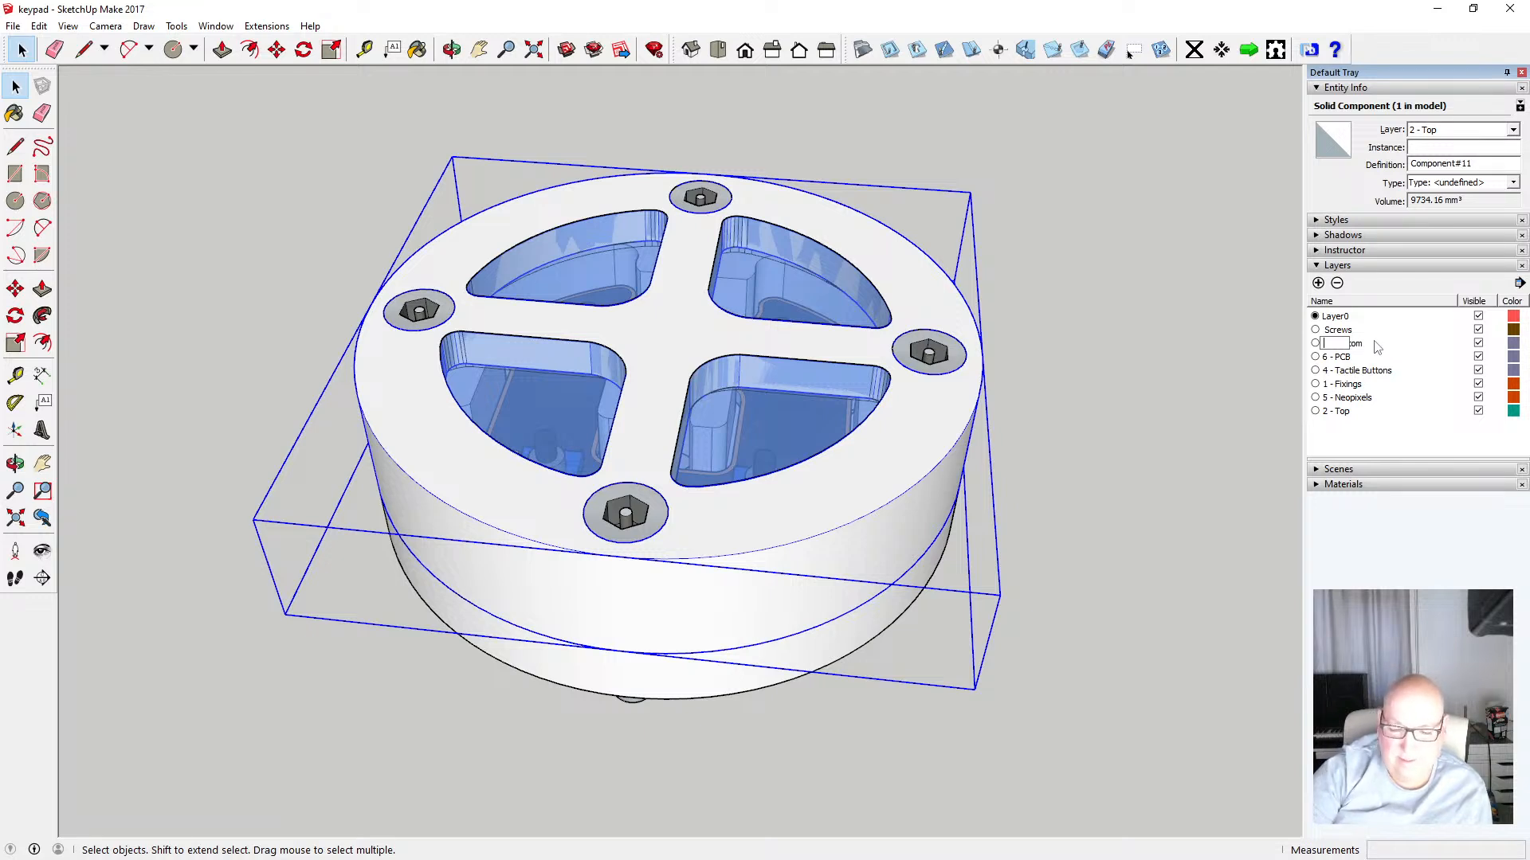
type("Top")
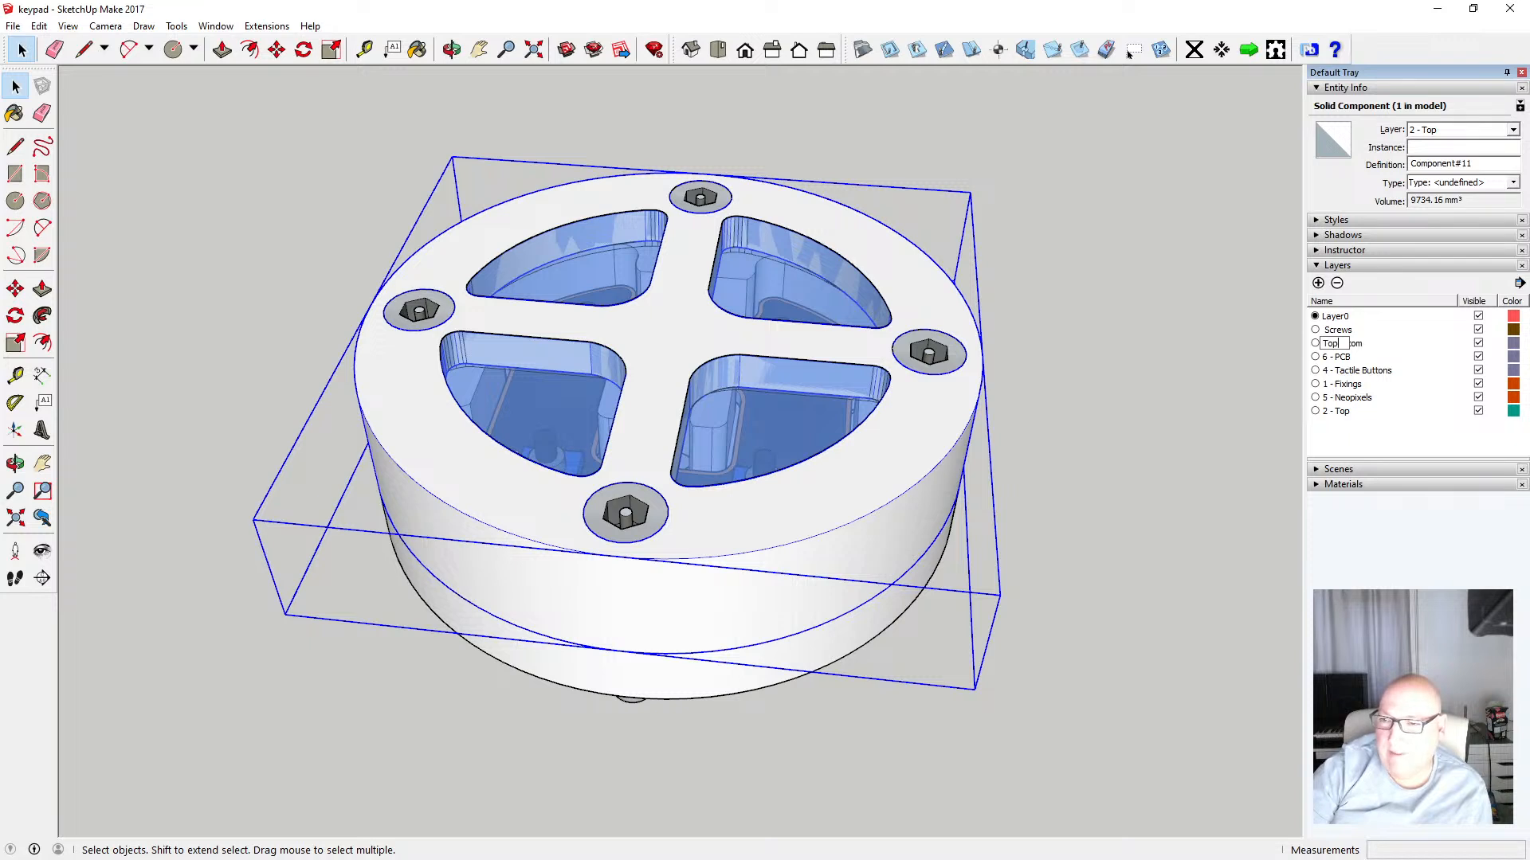
key("Return")
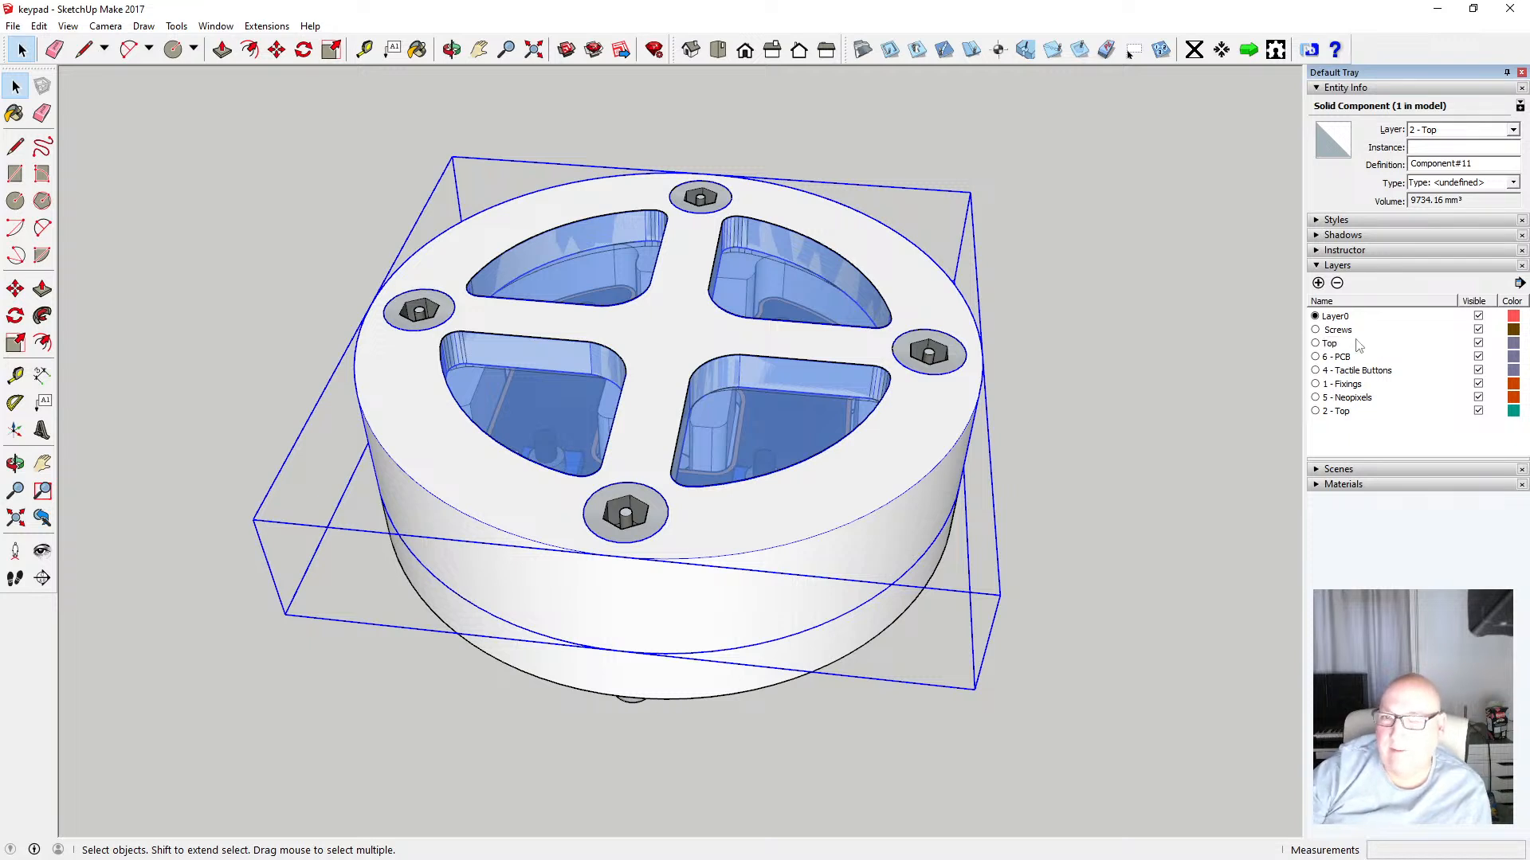
Assign the top ring component to the Top layer and reselect it to check
left_click(1513, 129)
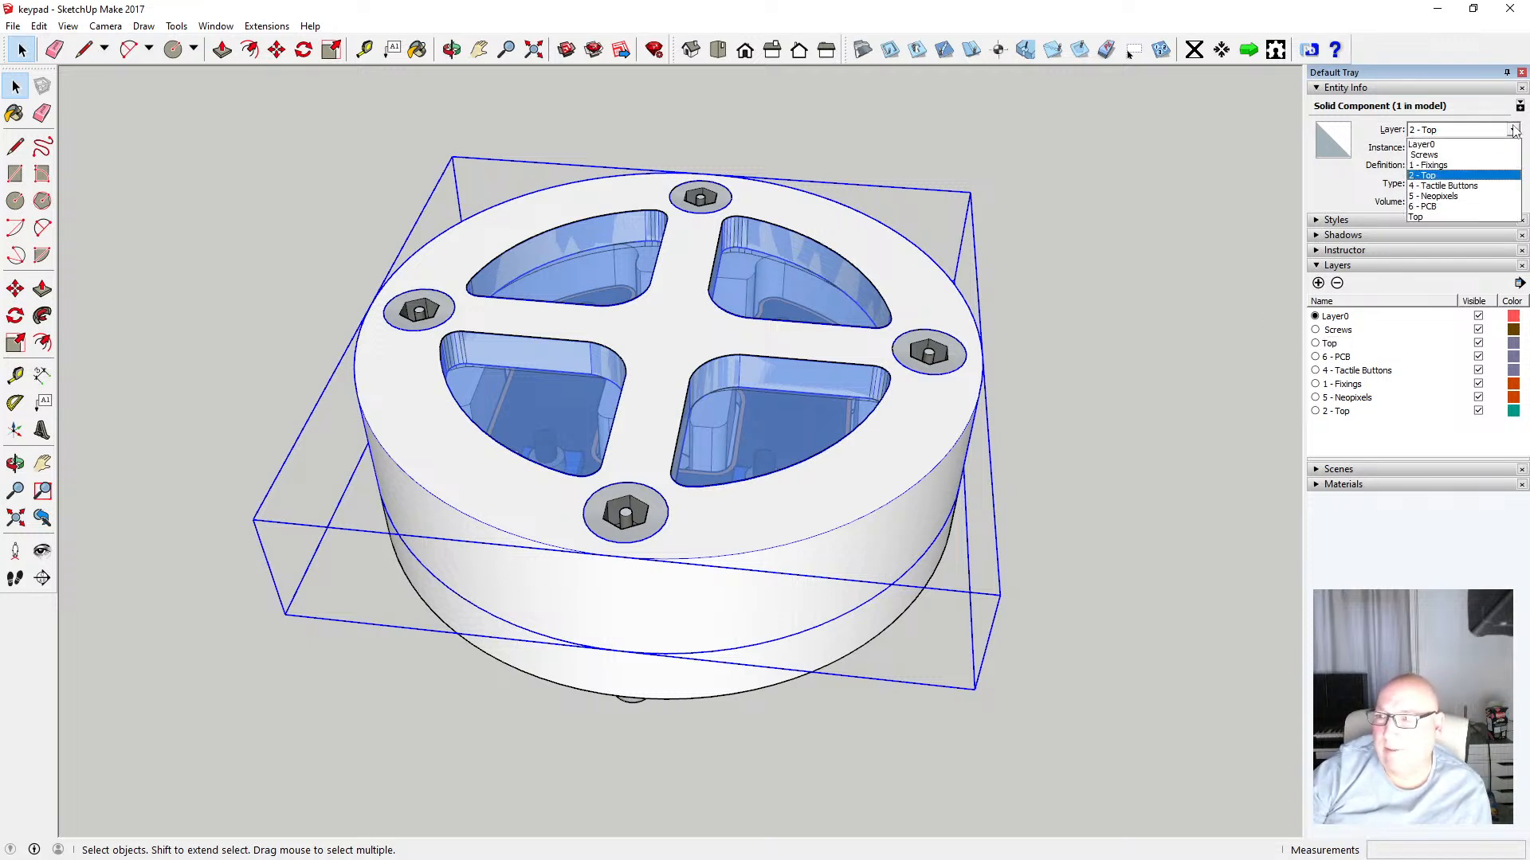
left_click(1460, 217)
left_click(1339, 358)
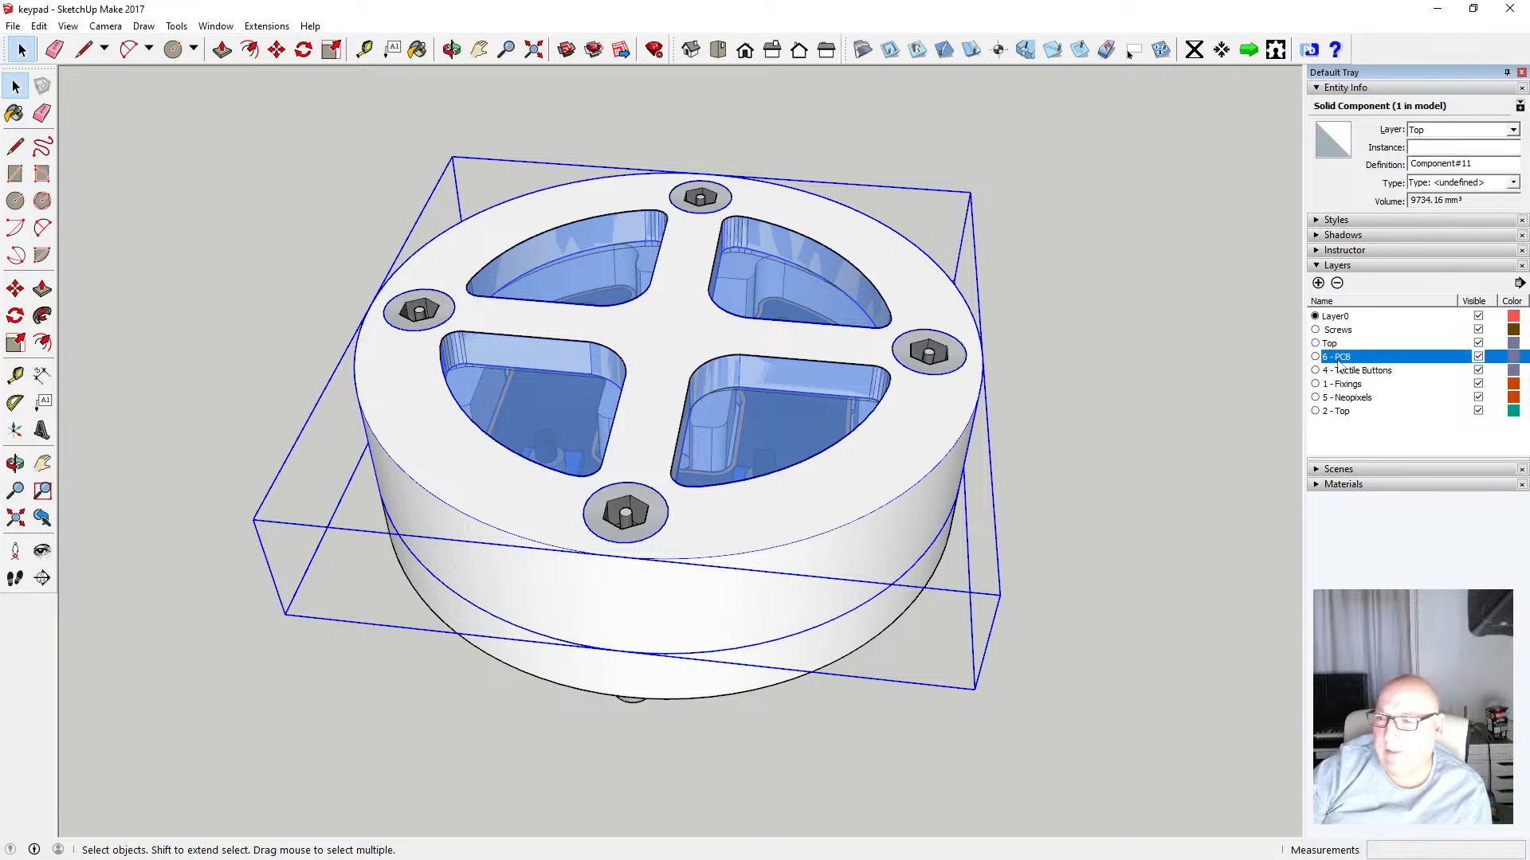
left_click(1221, 366)
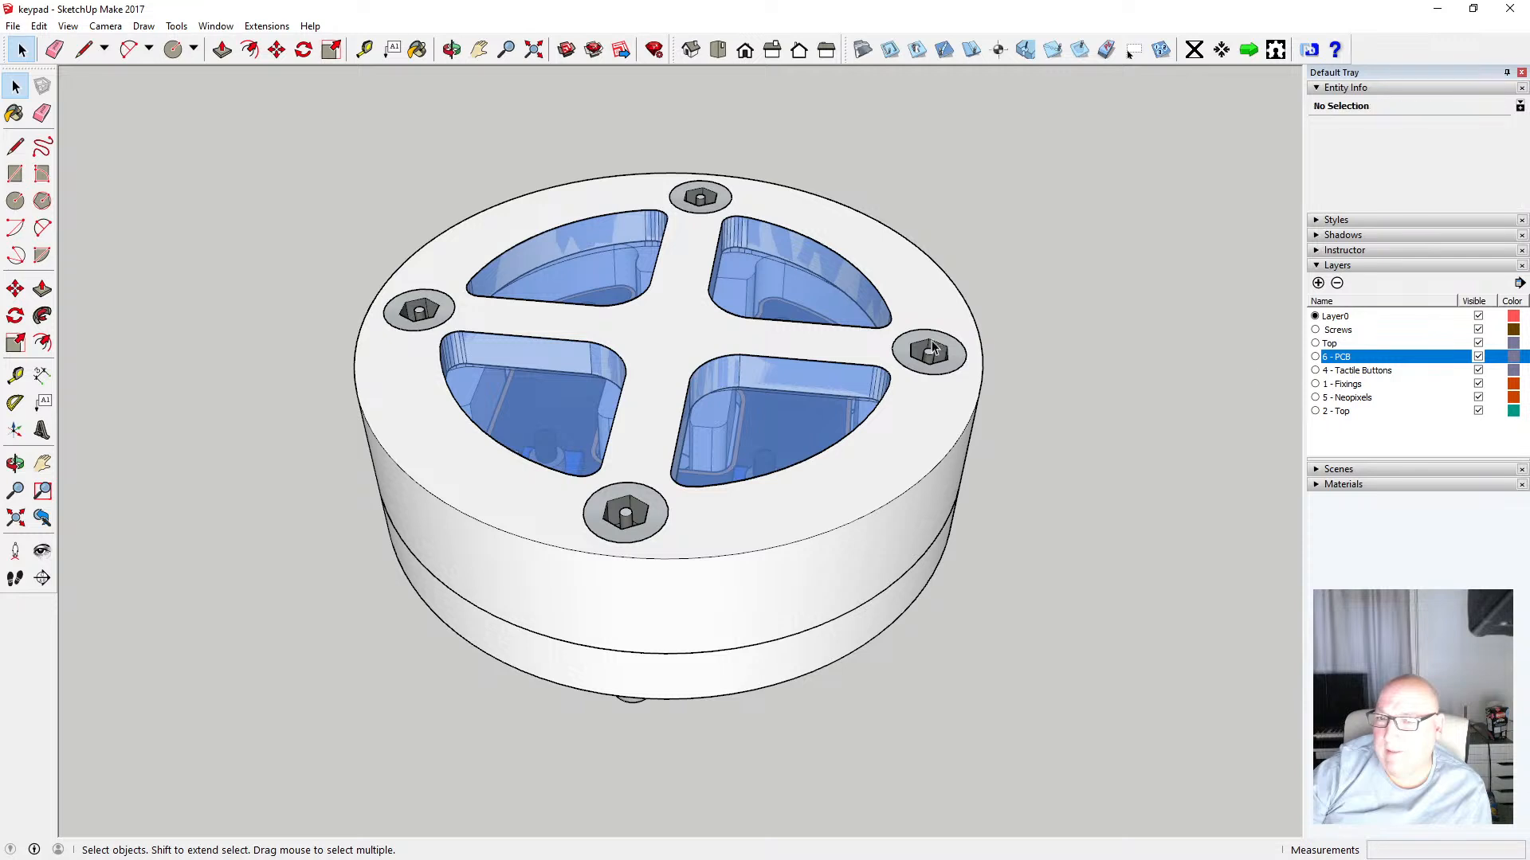
left_click(935, 313)
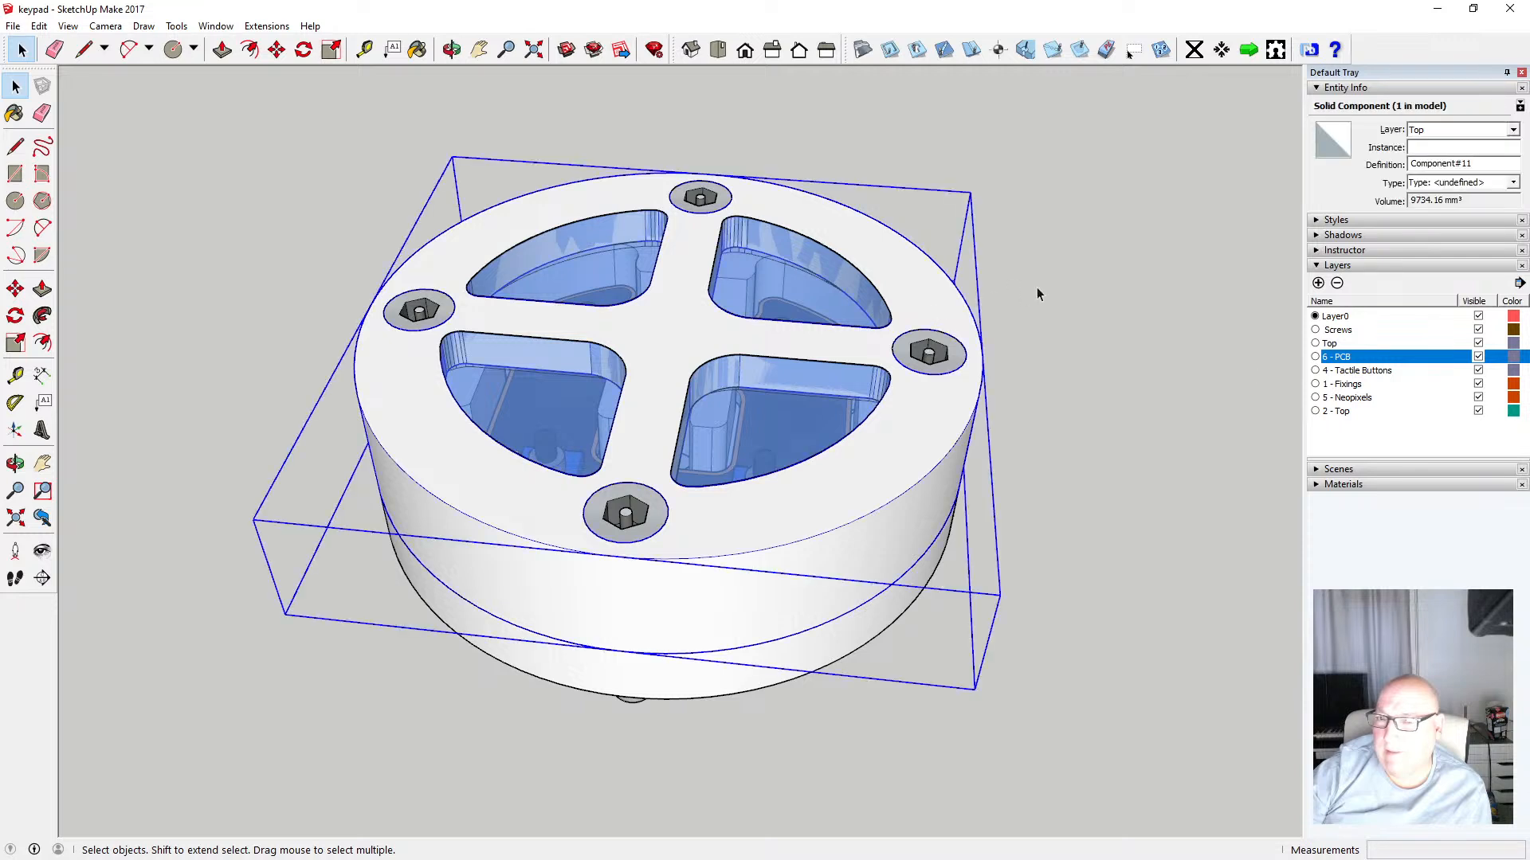
Toggle the visibility of the Screws and Top layers to check which parts each one holds
left_click(1207, 370)
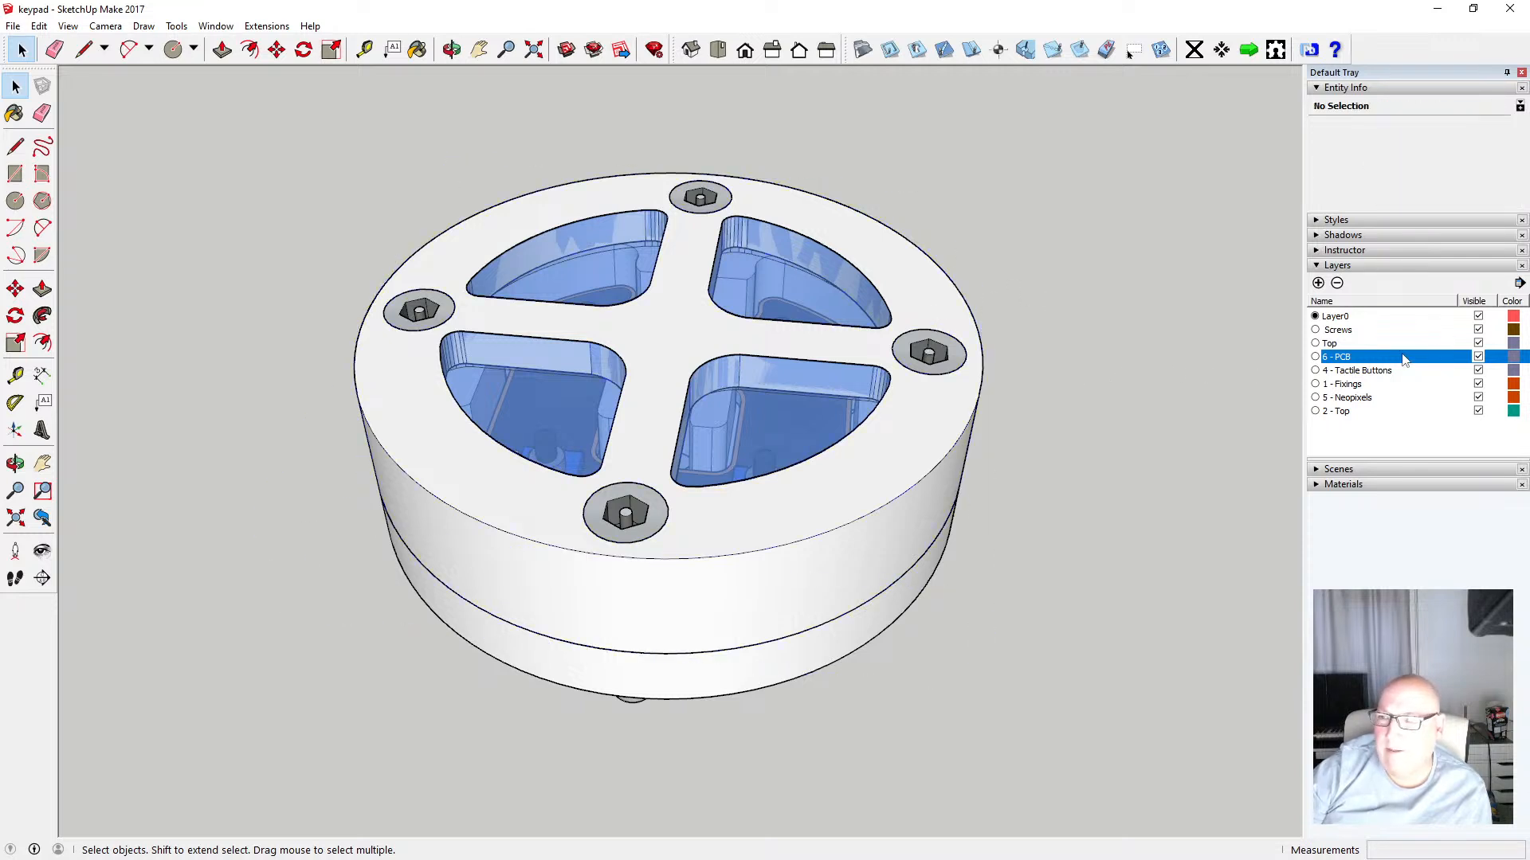
left_click(1478, 330)
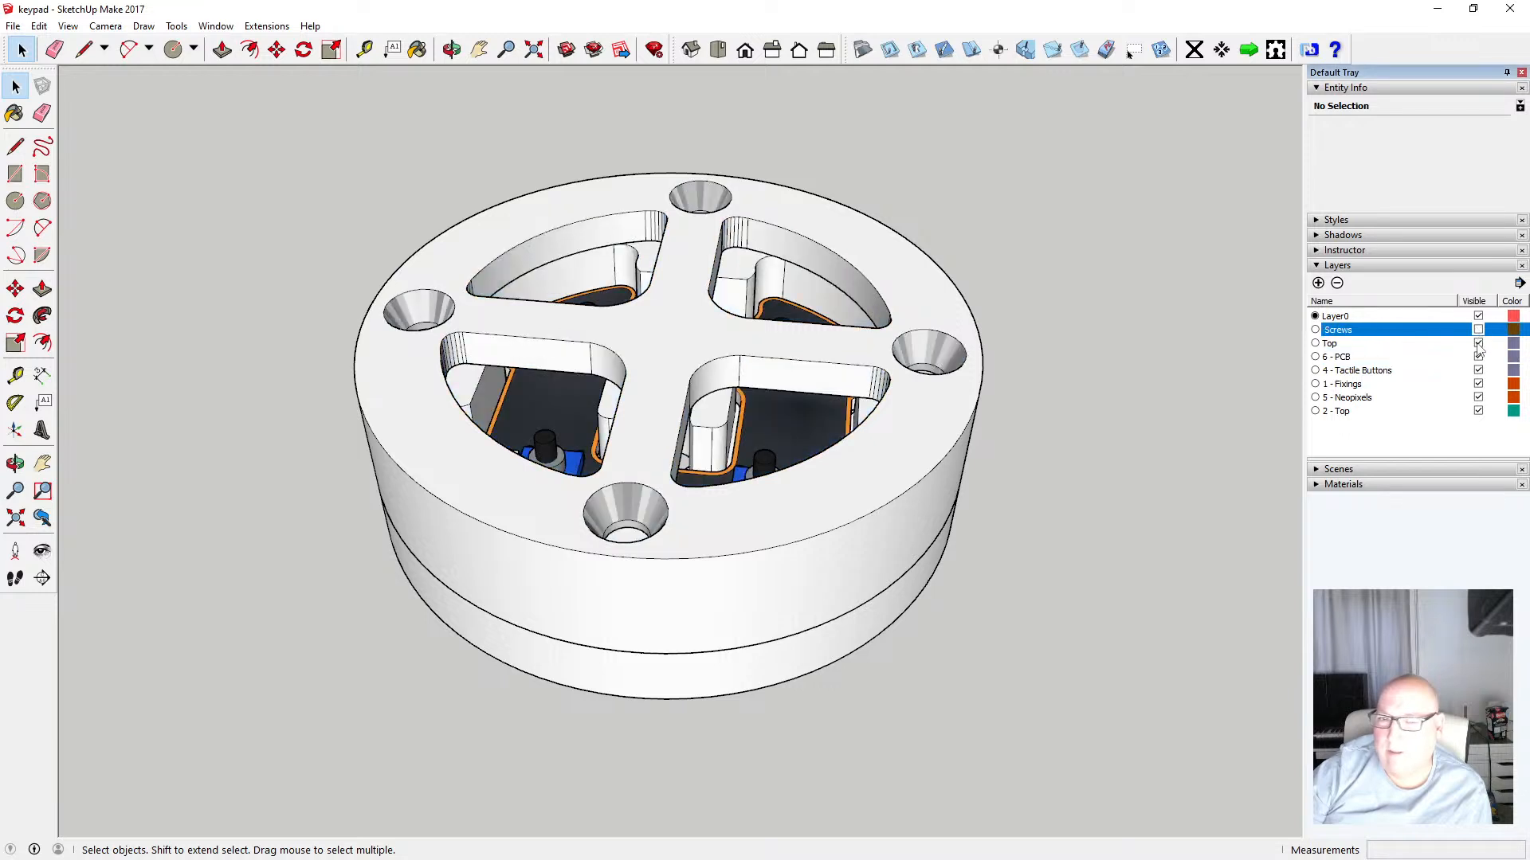
left_click(1478, 343)
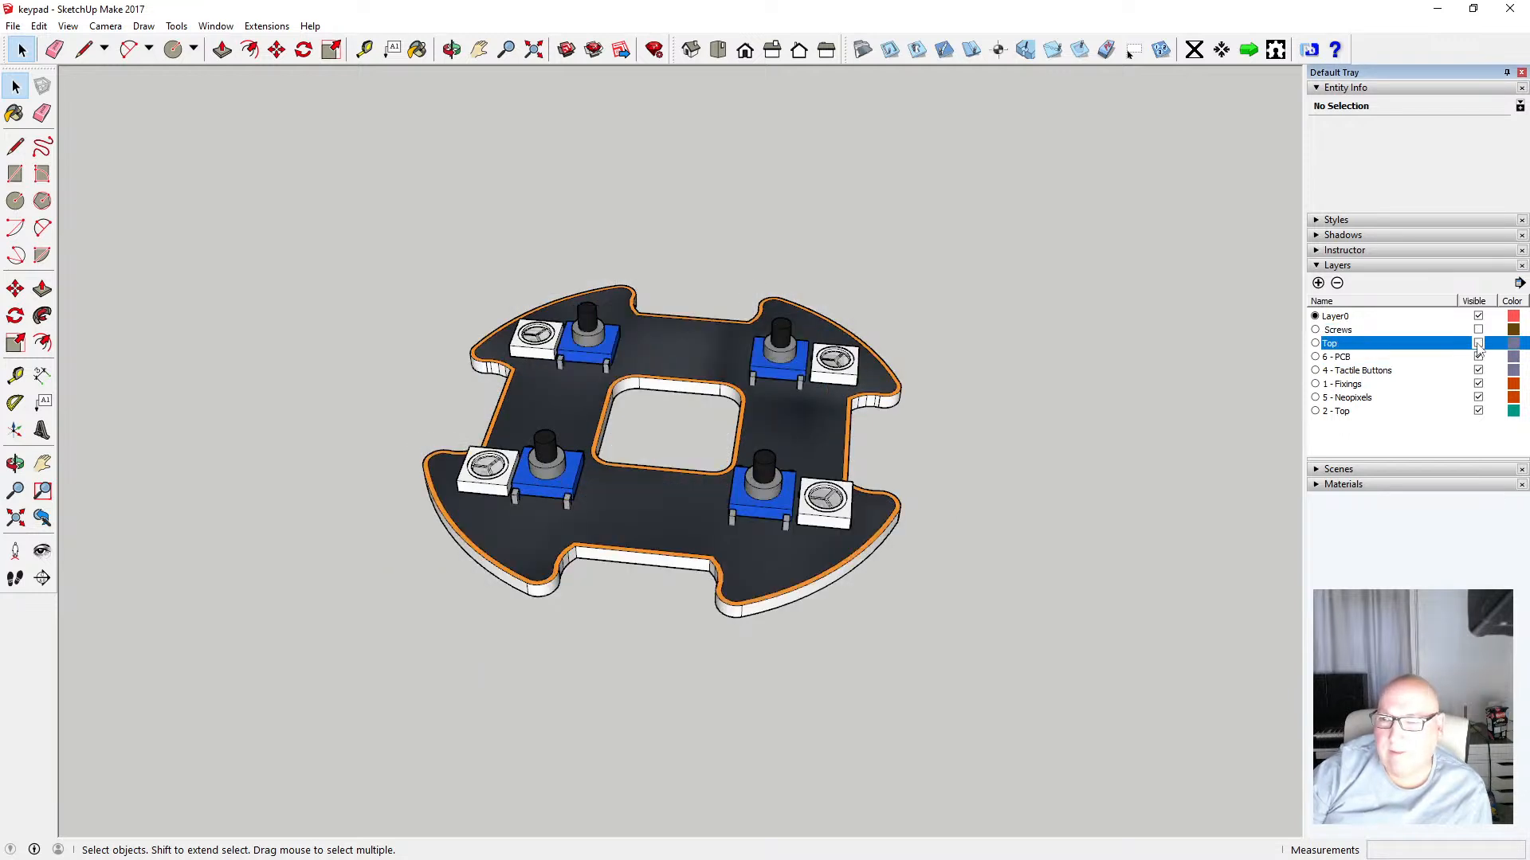
left_click(1478, 344)
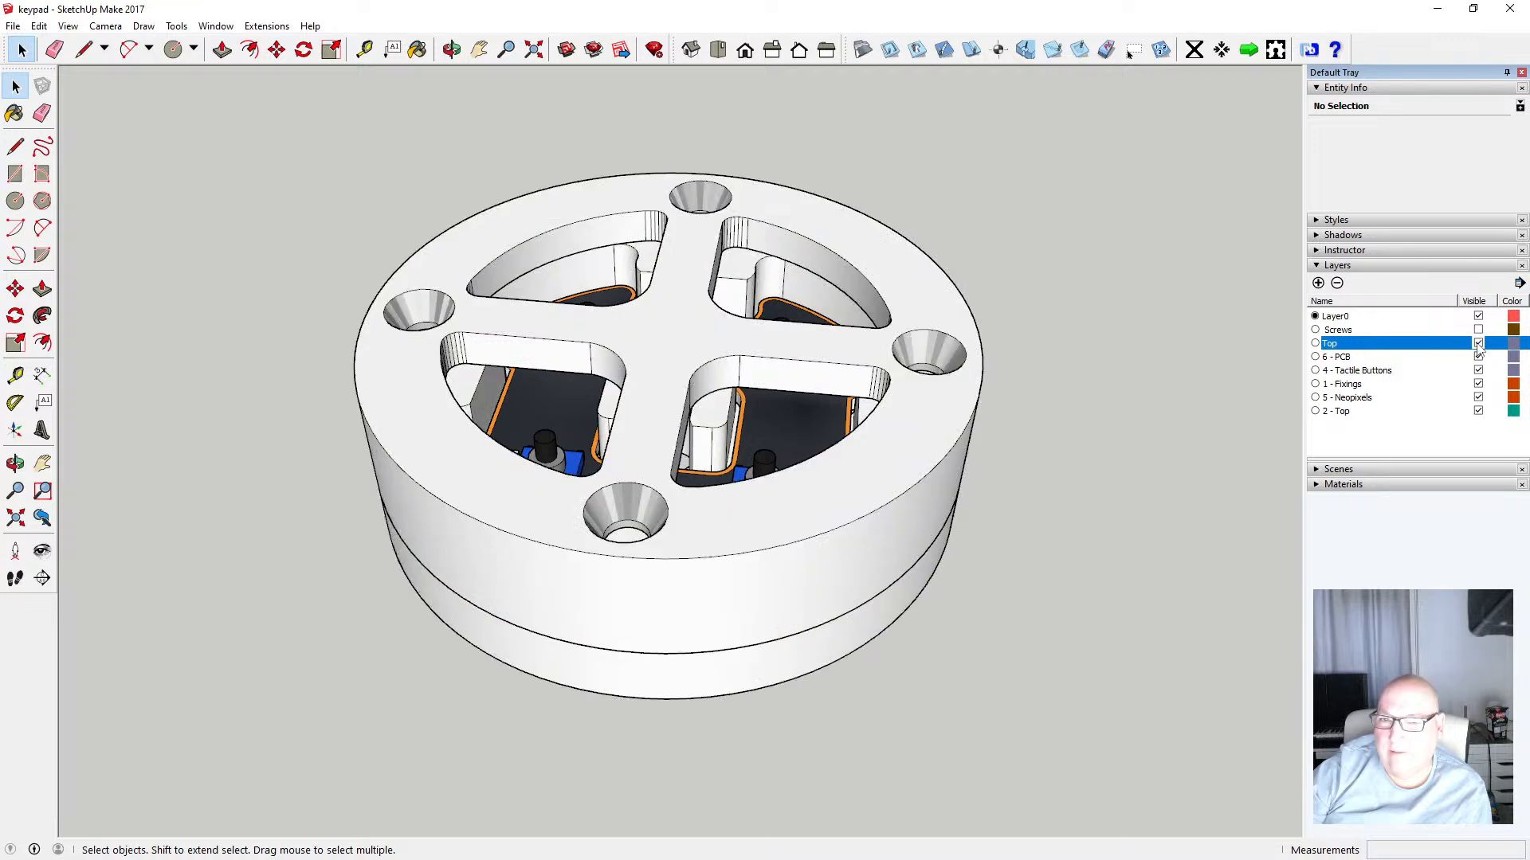
left_click(1478, 330)
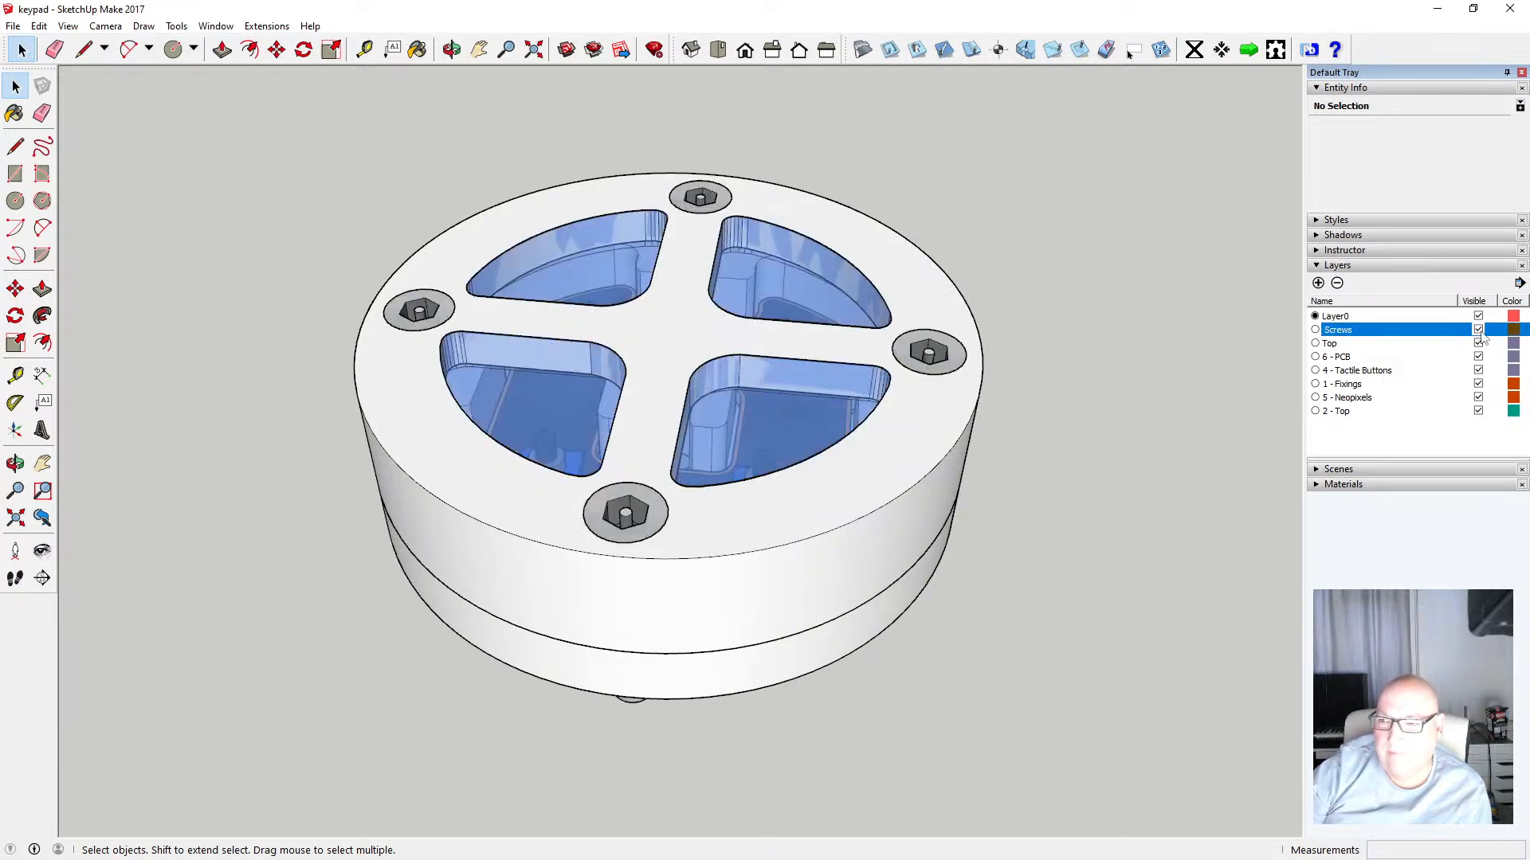
left_click(1478, 330)
left_click(1478, 330)
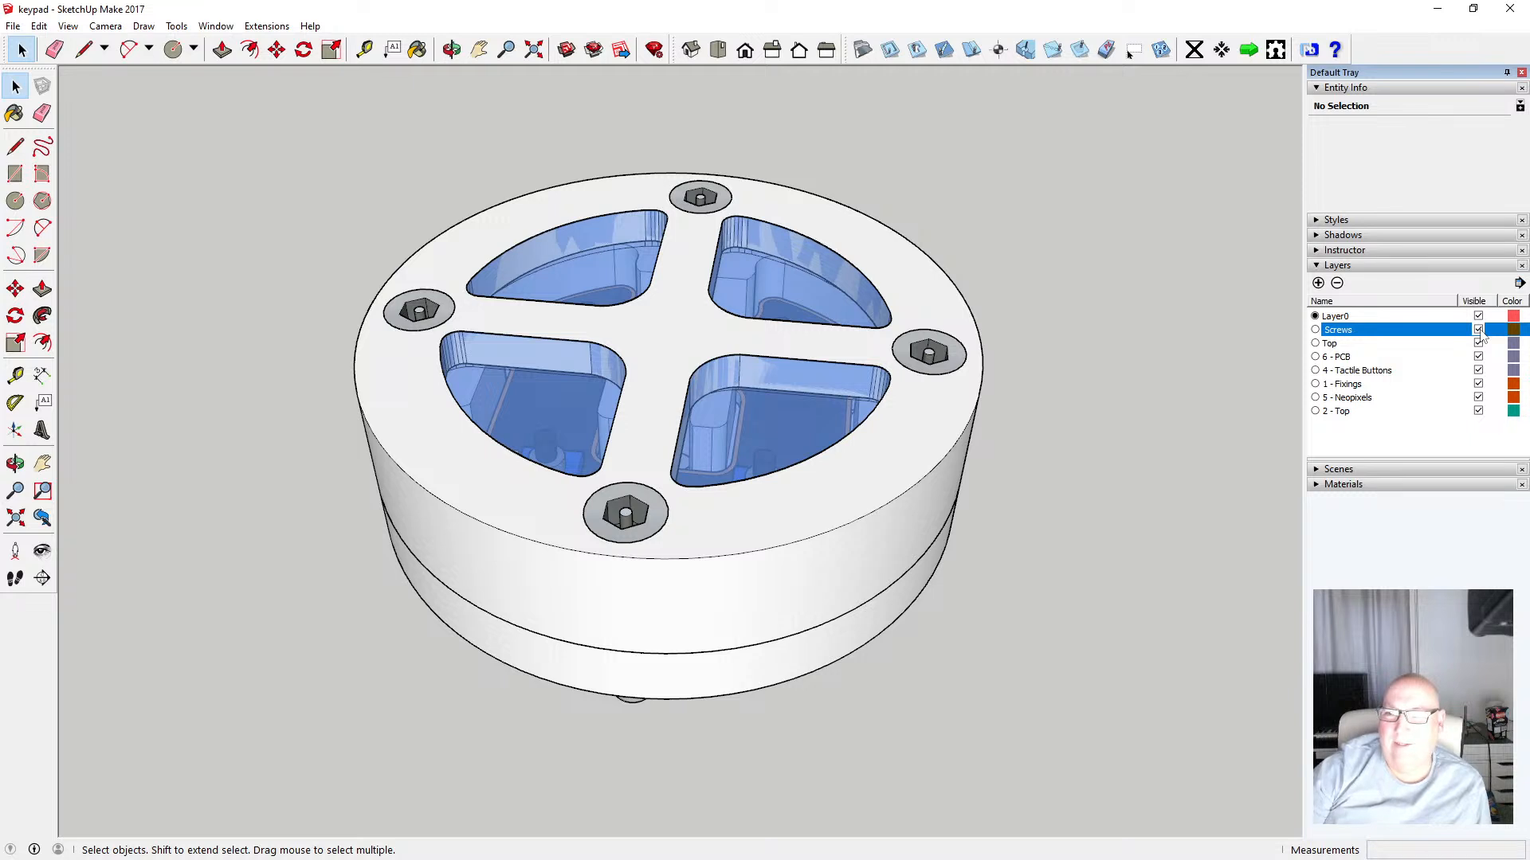
Select the four clear button caps and move them onto Layer0
left_click(760, 281)
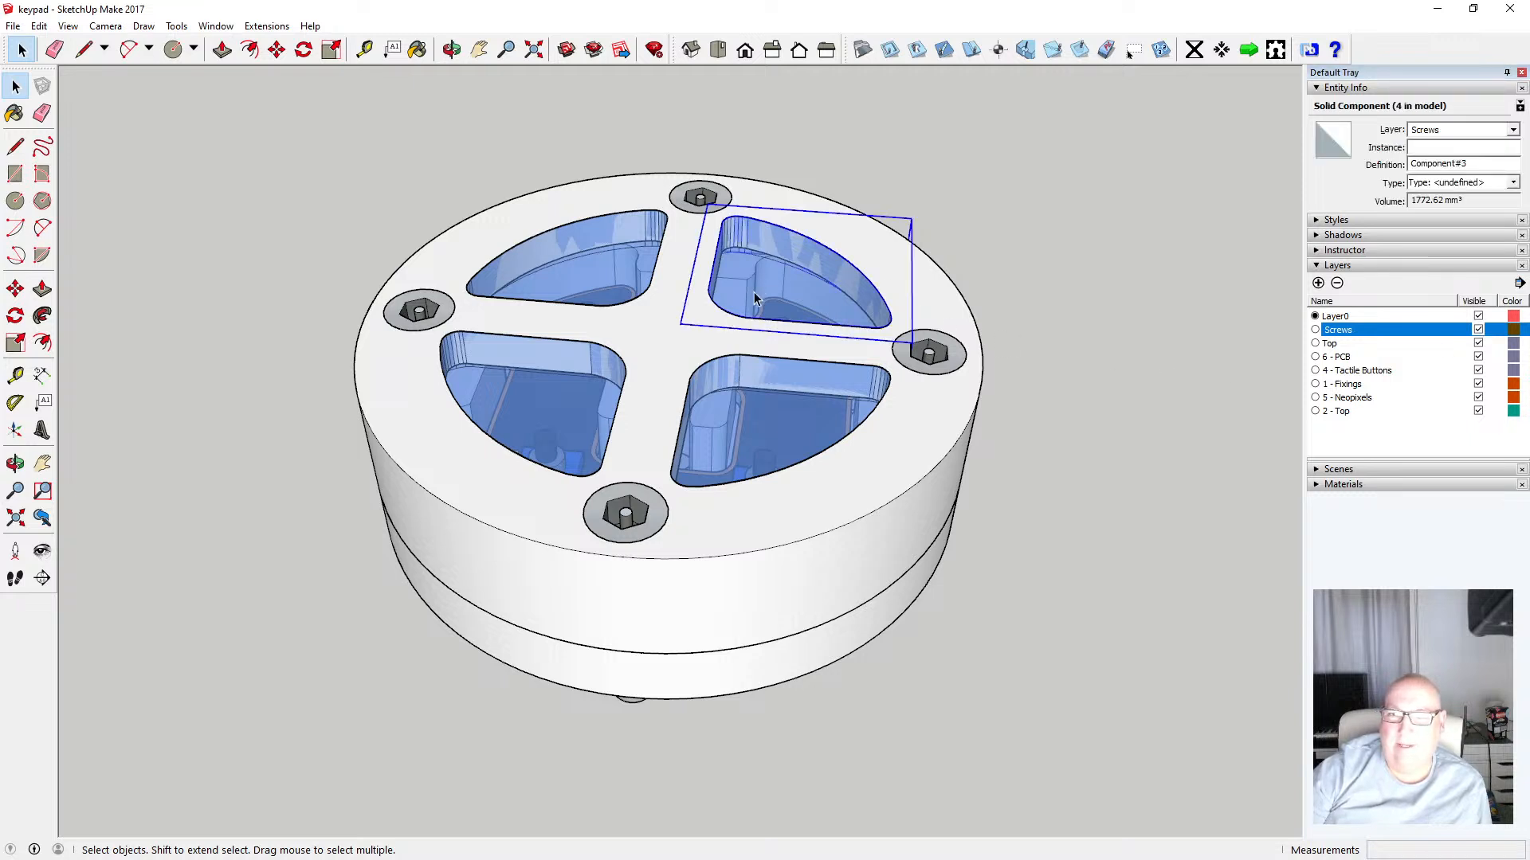
left_click(597, 260)
left_click(558, 402, "shift")
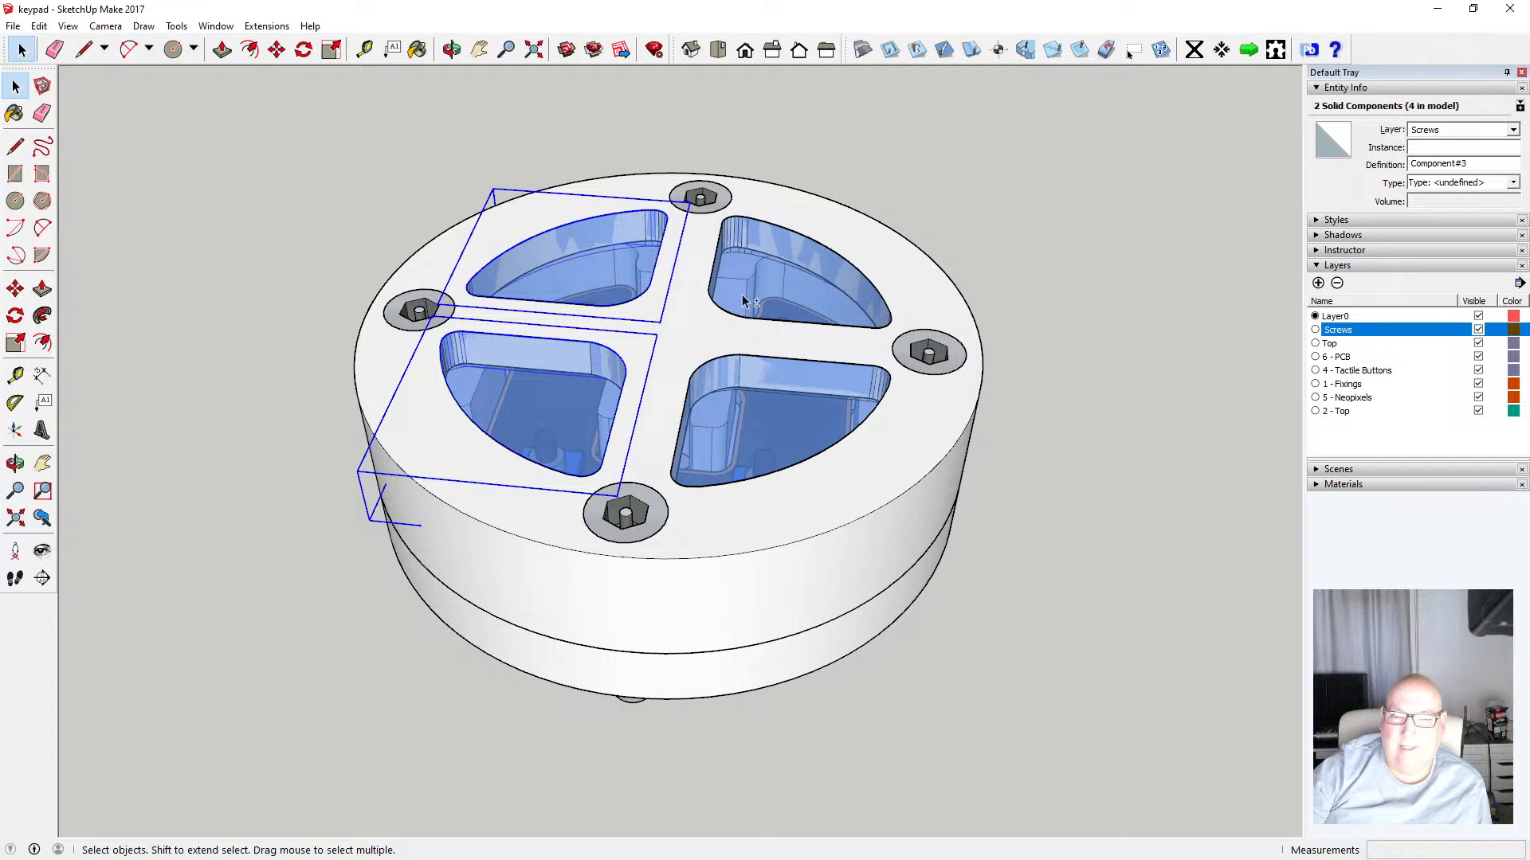
left_click(743, 294, "shift")
left_click(748, 405, "shift")
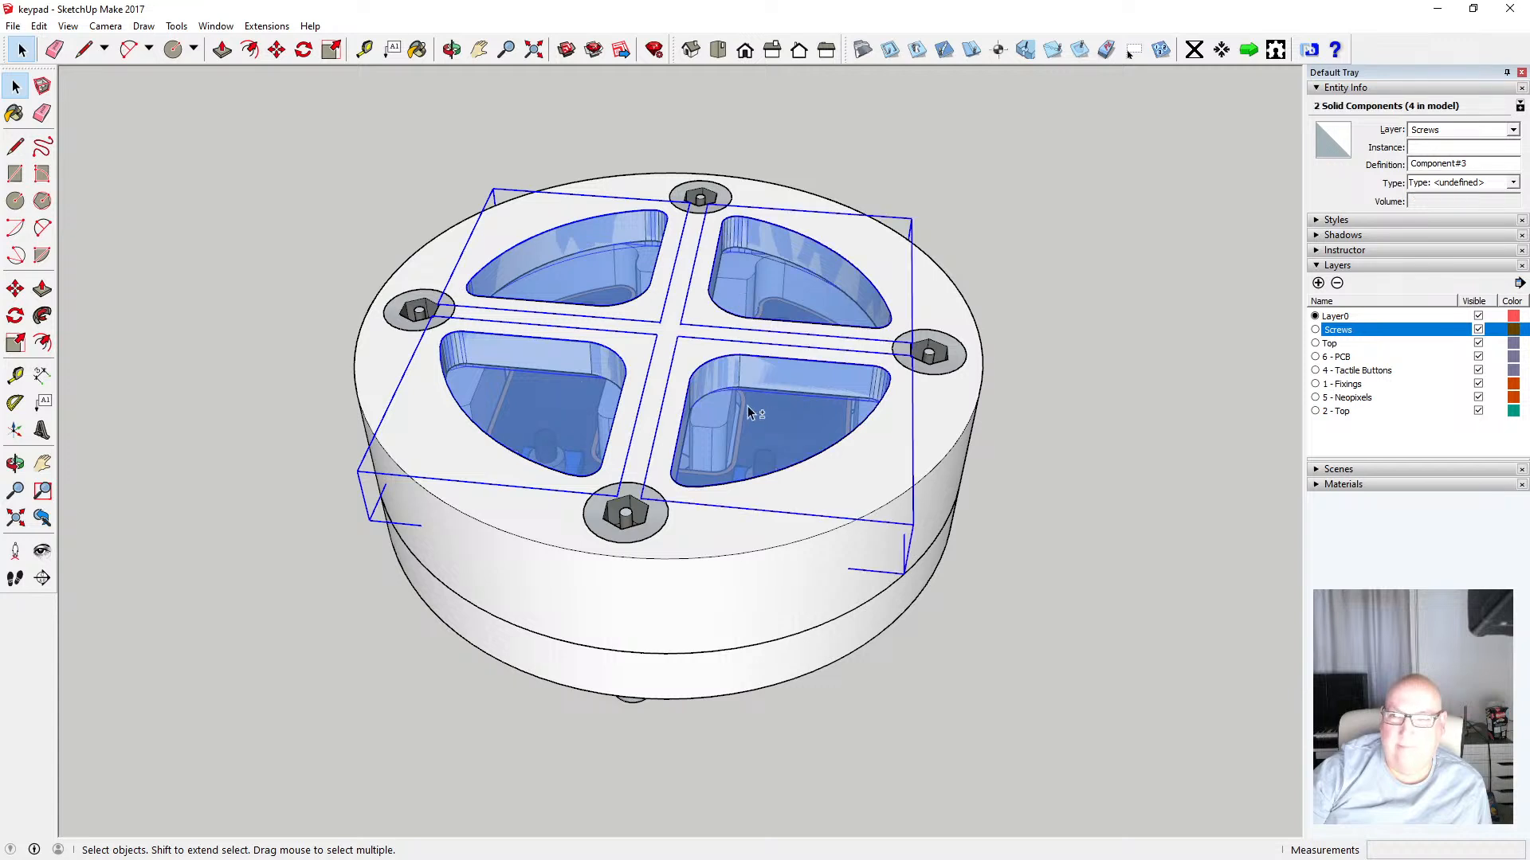
left_click(1511, 130)
left_click(1482, 145)
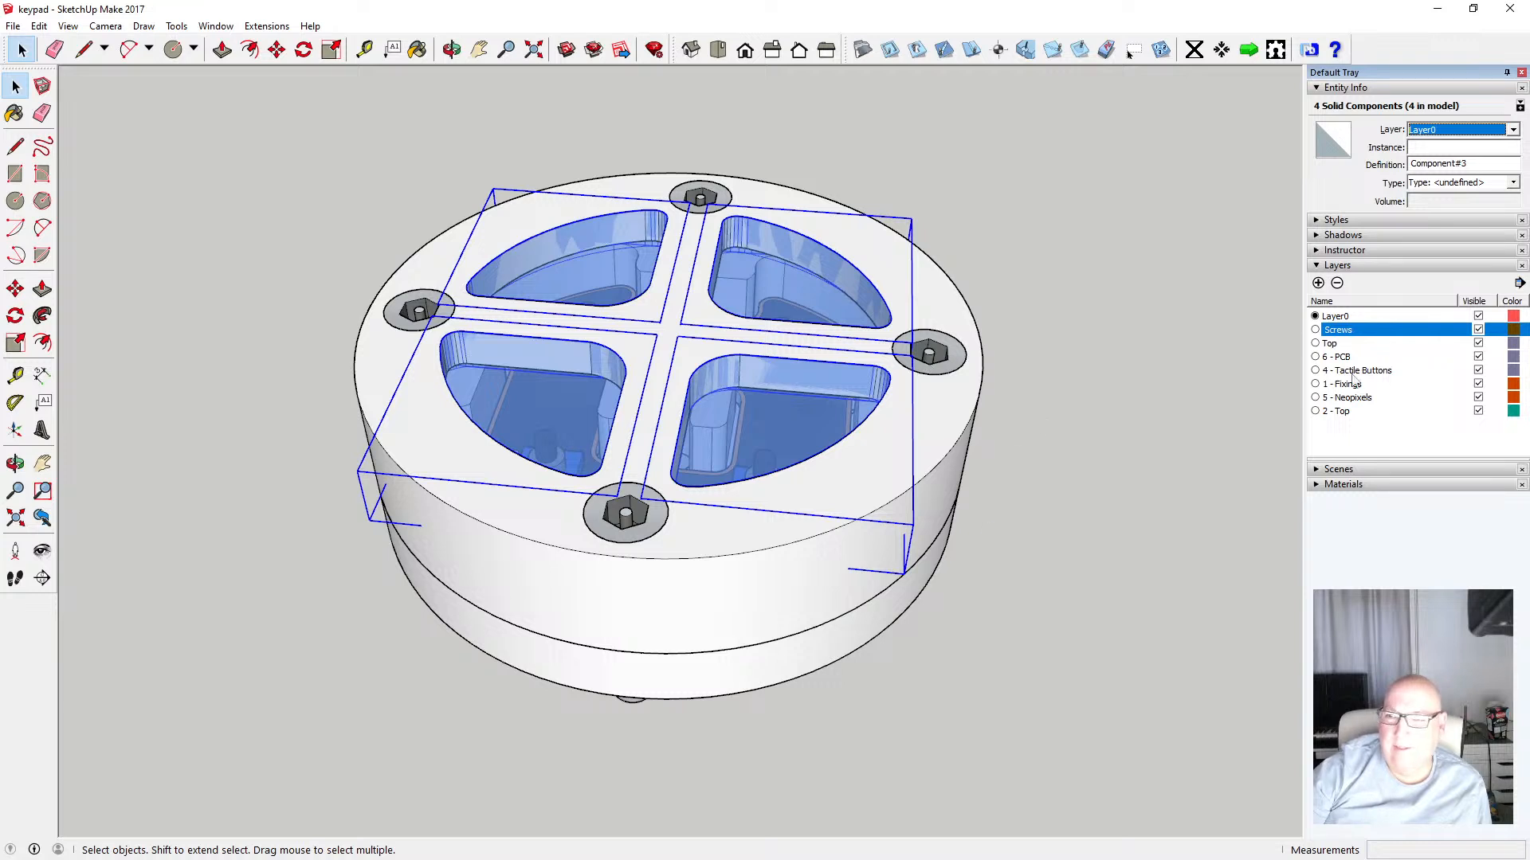
Rename the 6 - PCB layer to Clear Buttons
left_click(1211, 379)
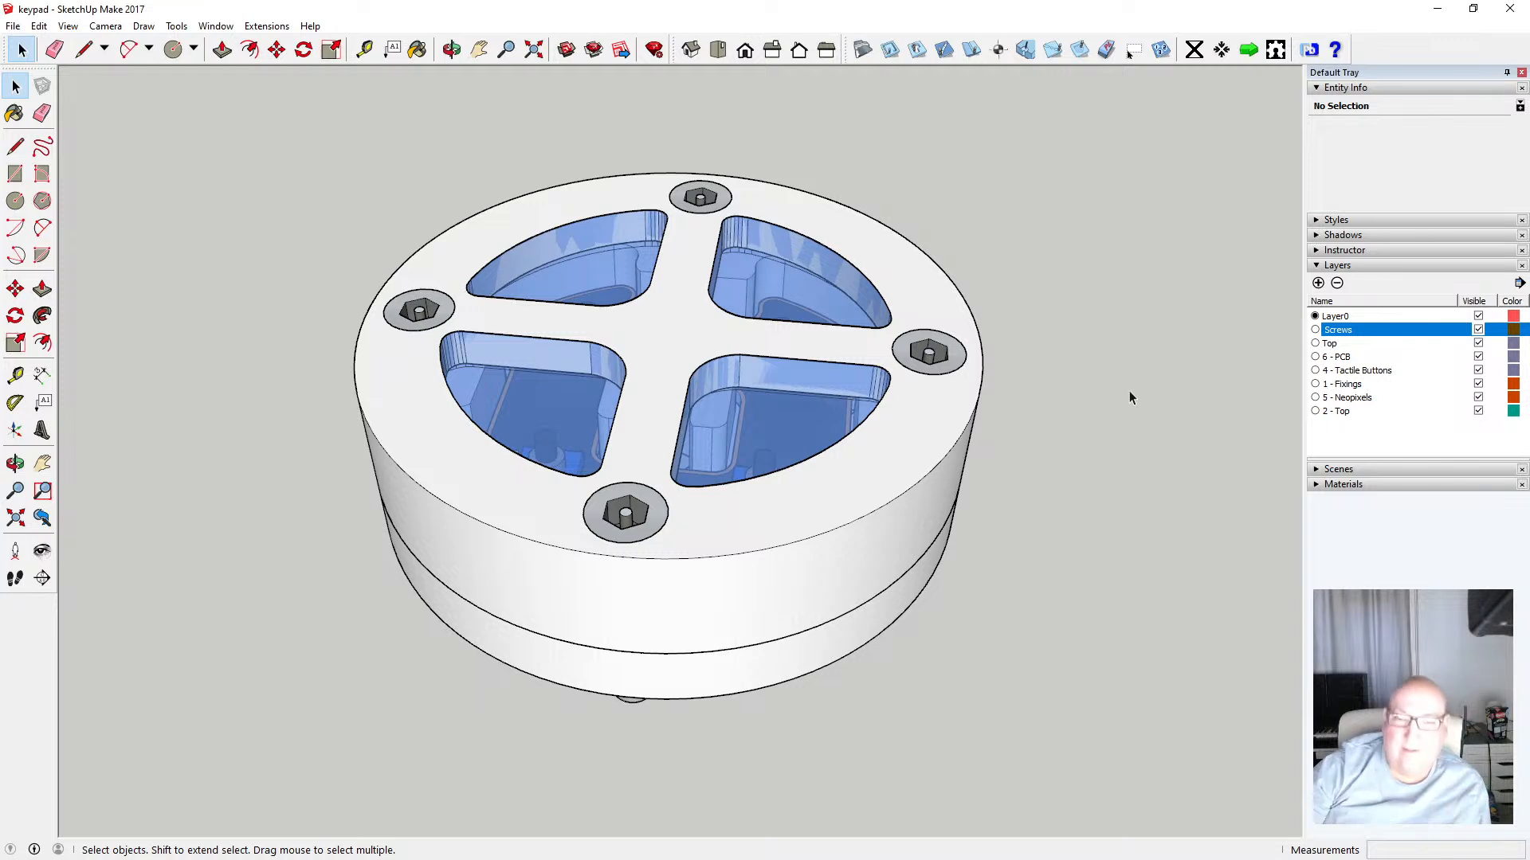
left_click(1348, 357)
left_click(1349, 357)
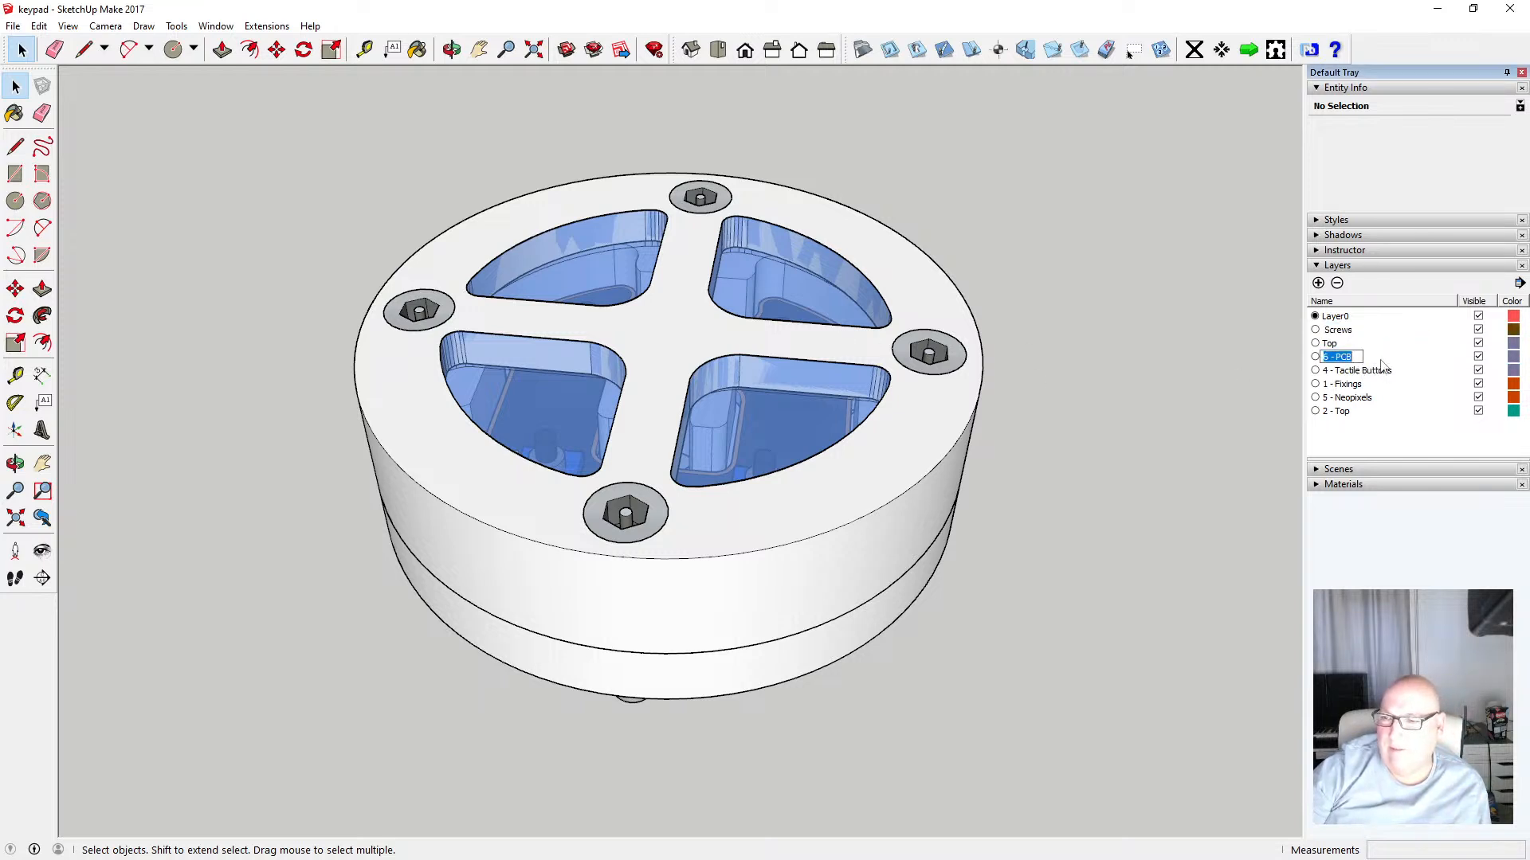
type("B")
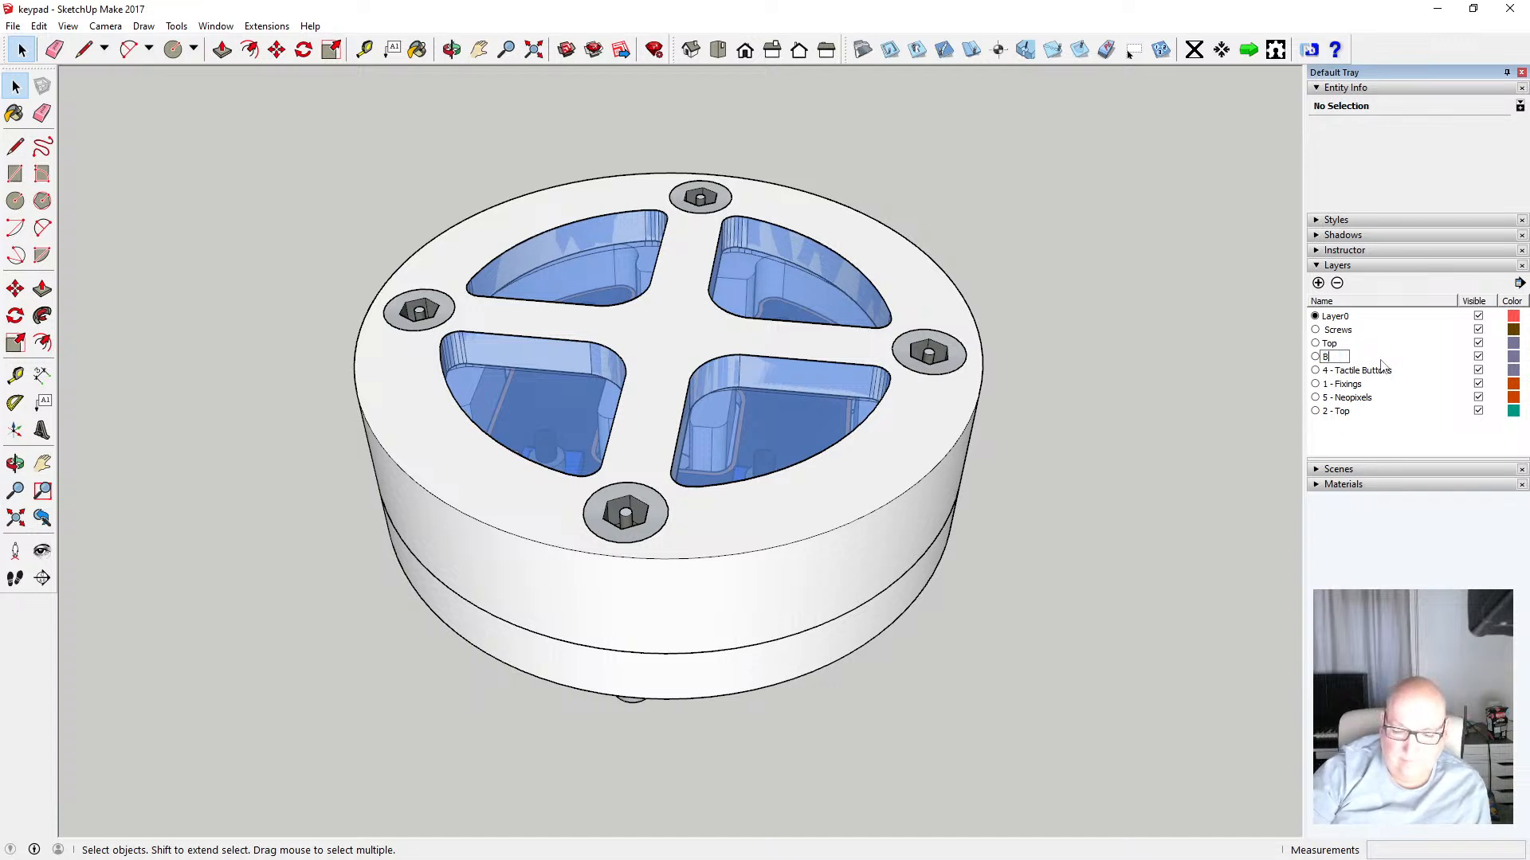
type("uttons")
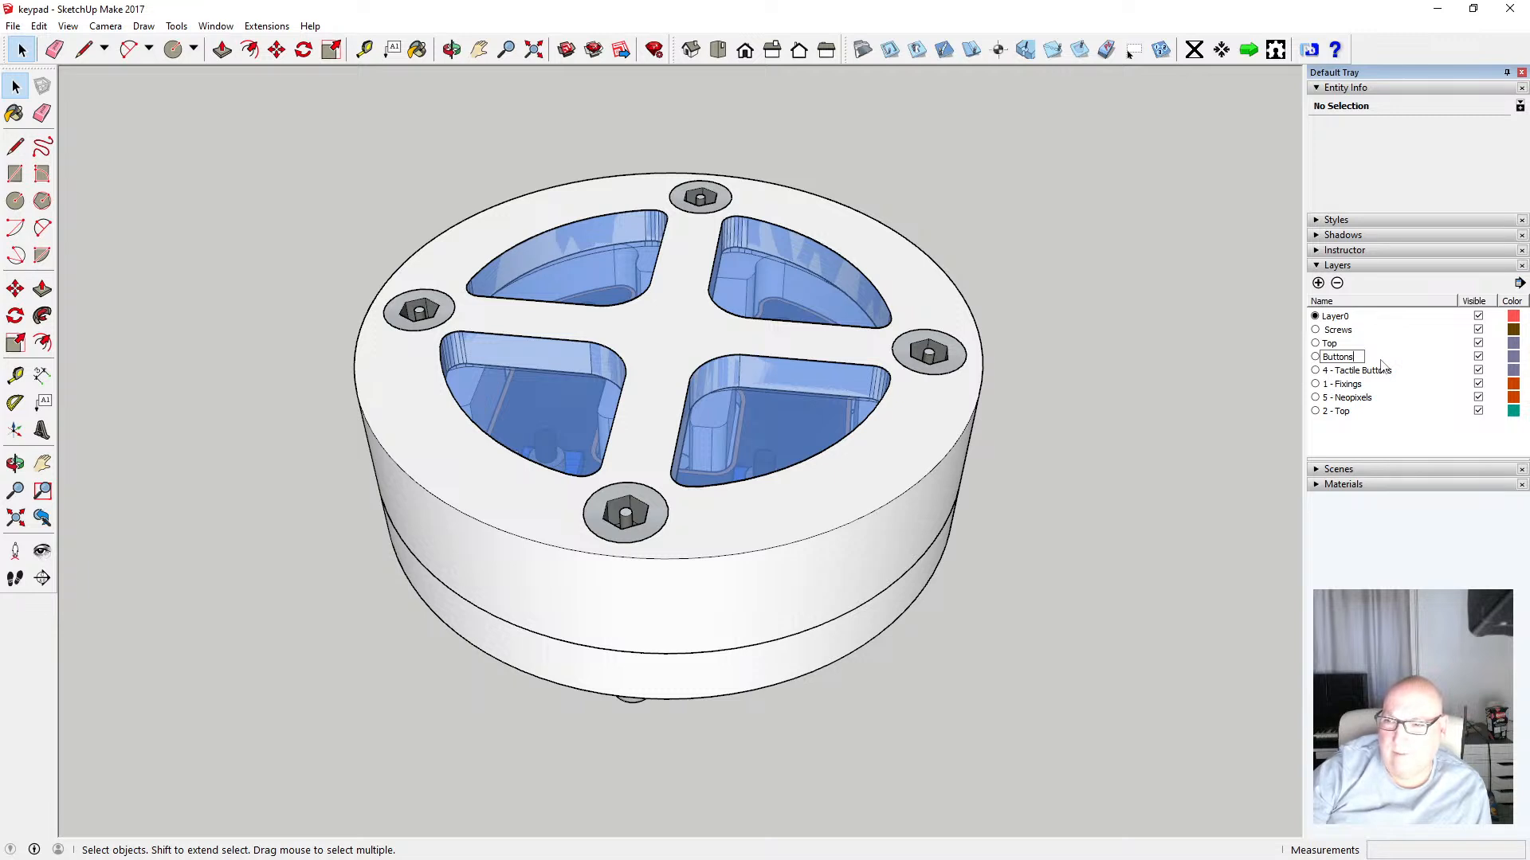
key("BackSpace")
key("BackSpace")
key("BackSpace")
key("BackSpace")
key("BackSpace")
key("BackSpace")
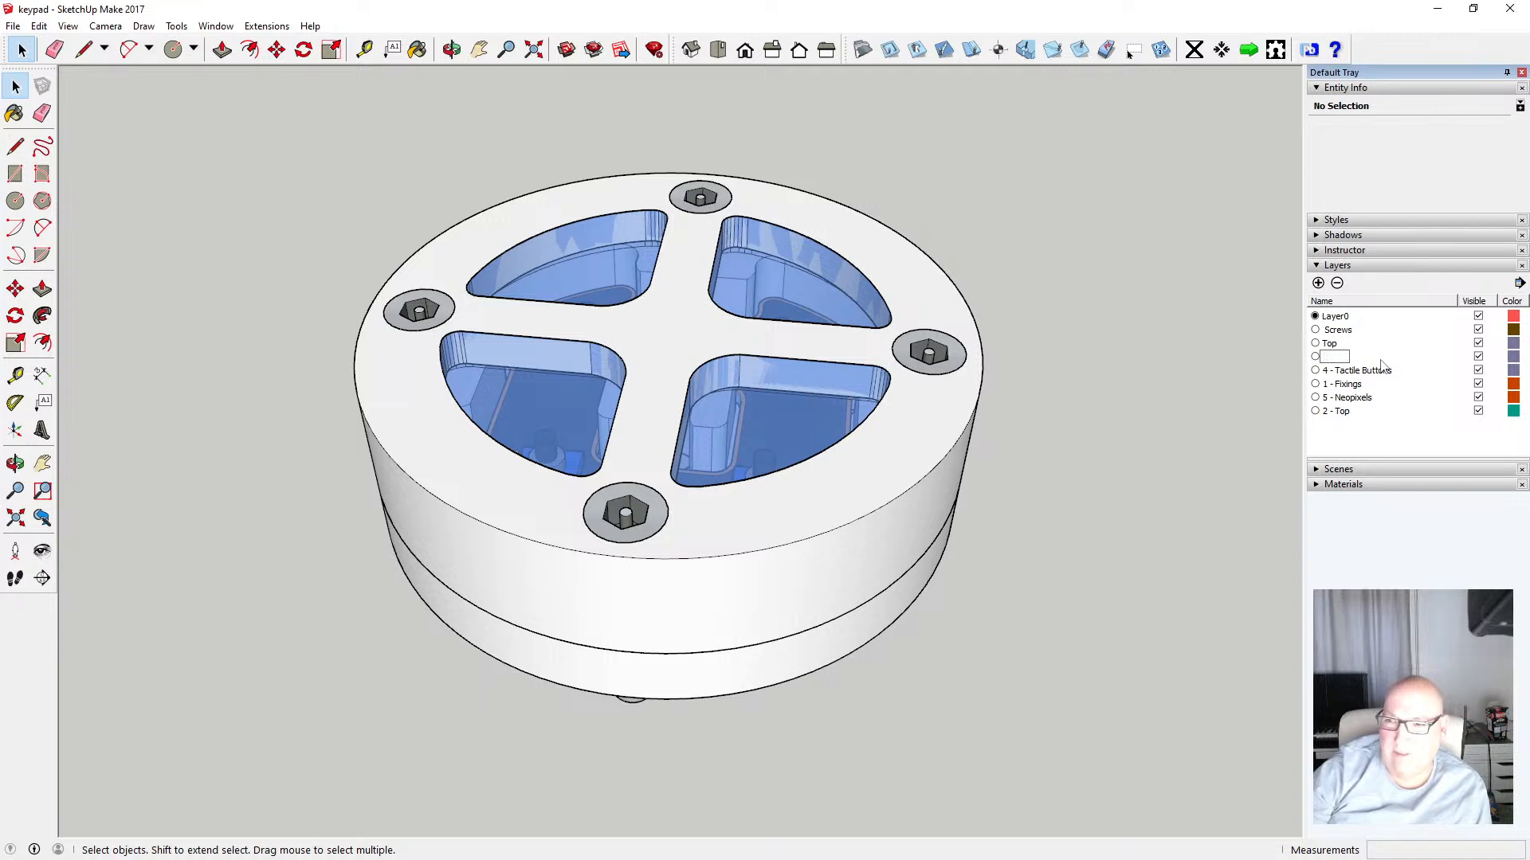
type("Clear")
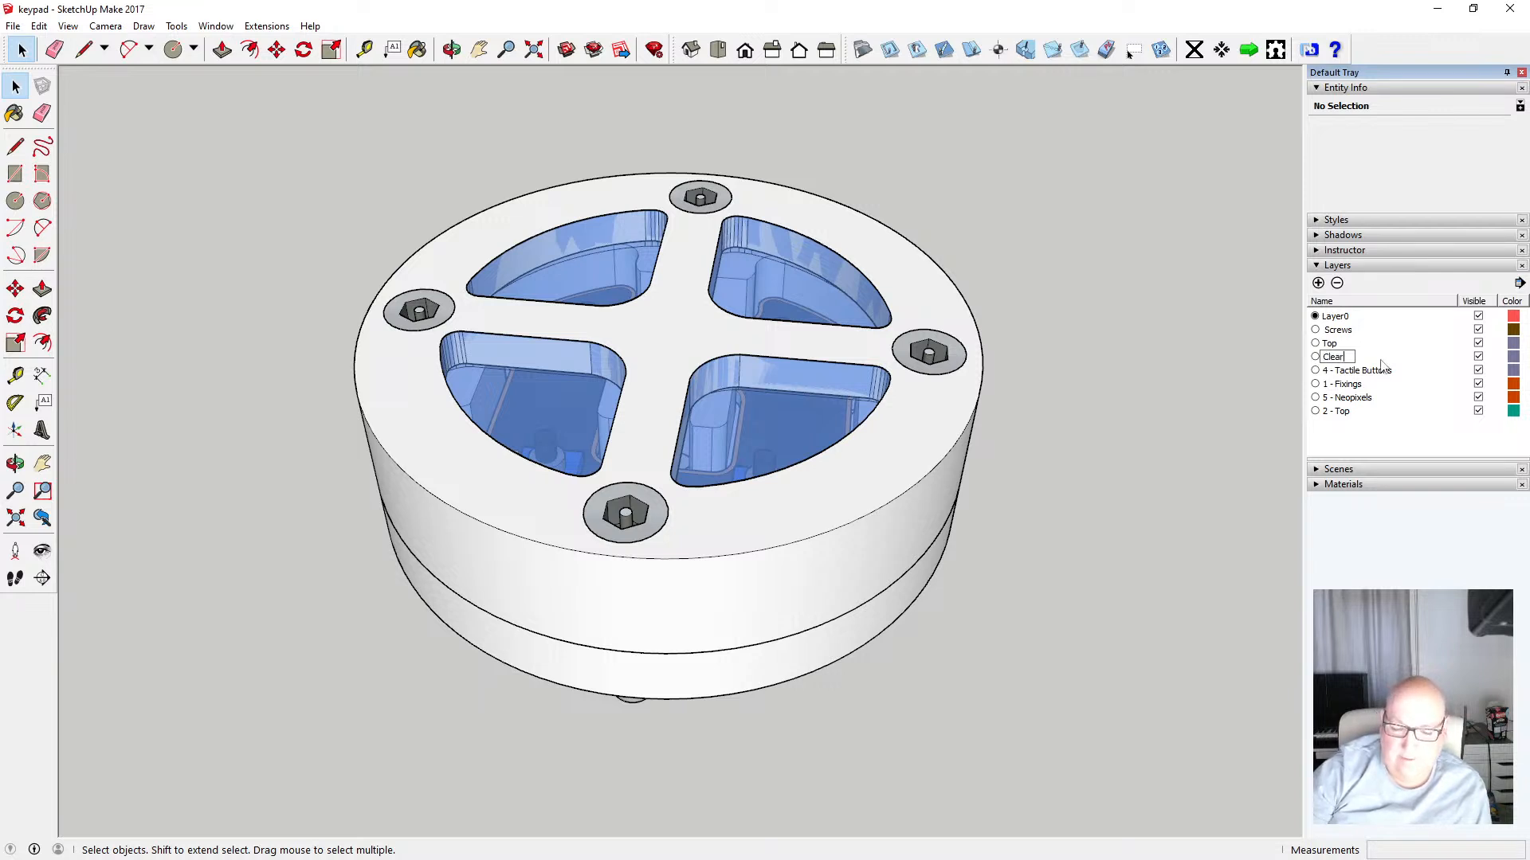
type(" Bu")
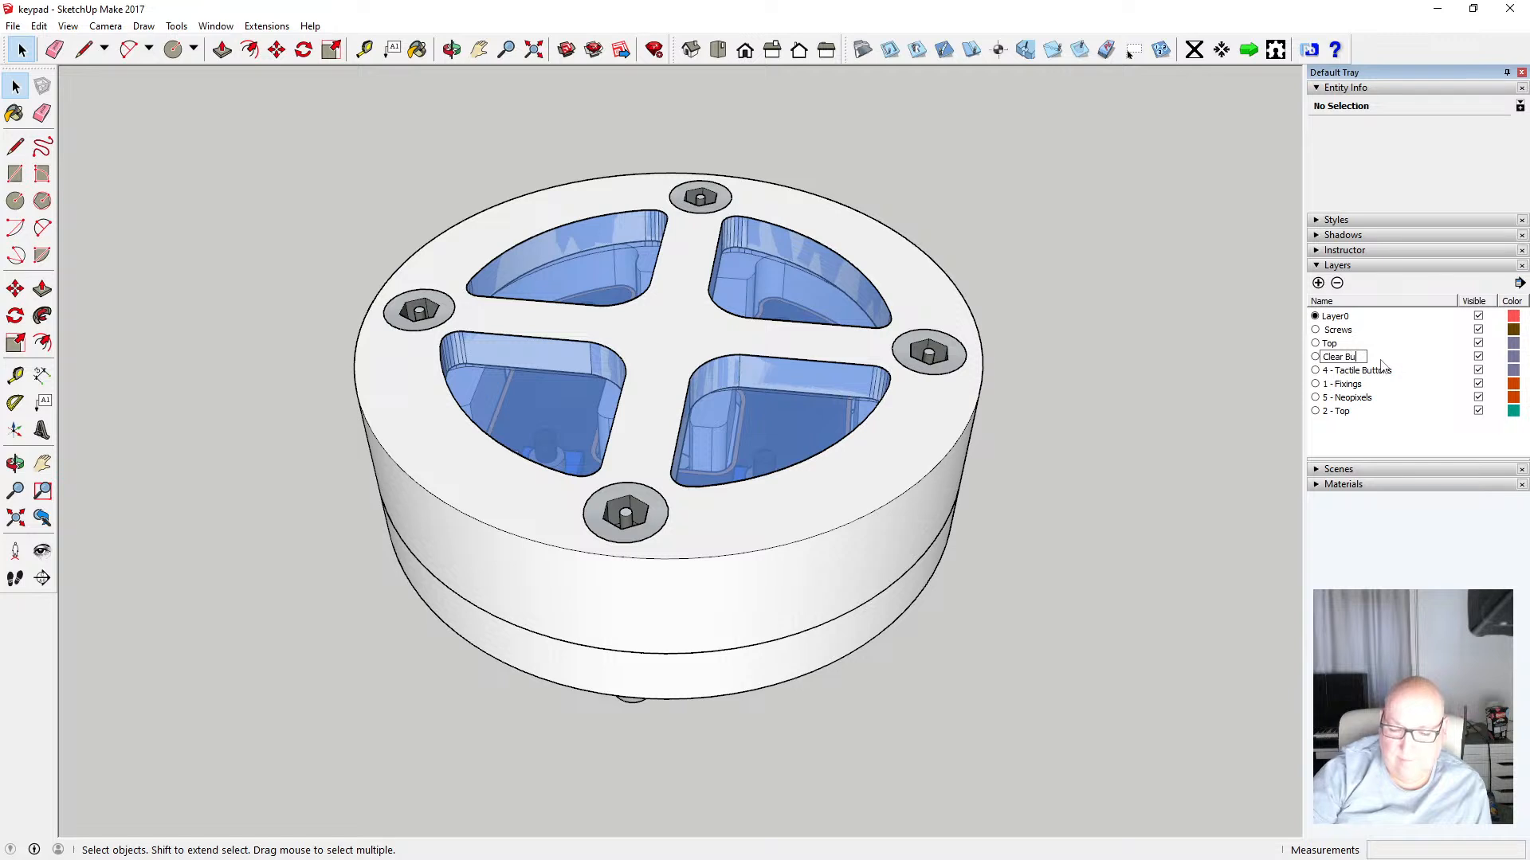
type("ttons")
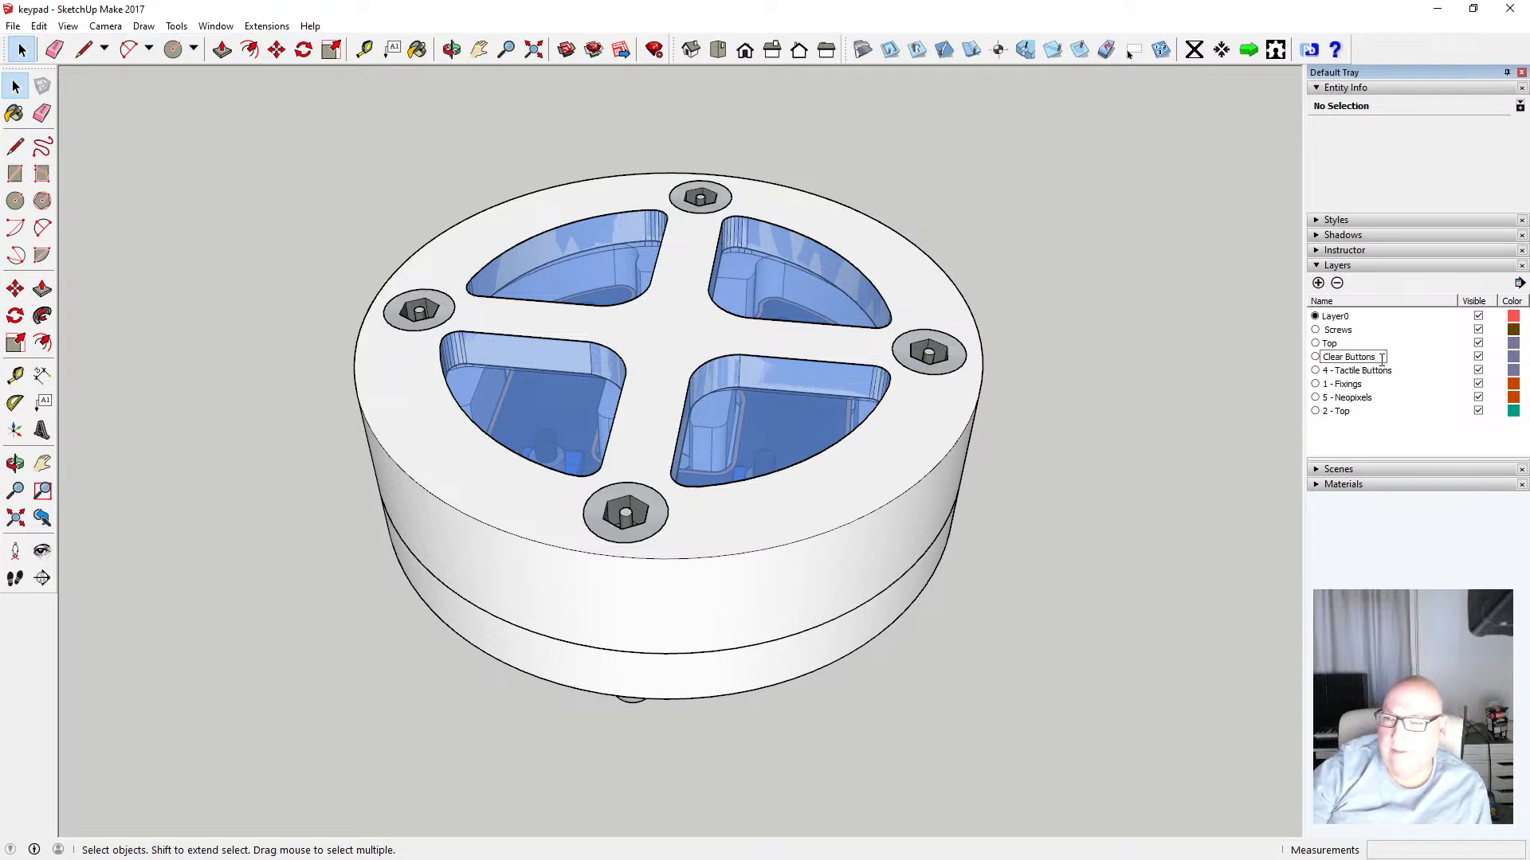
key("Return")
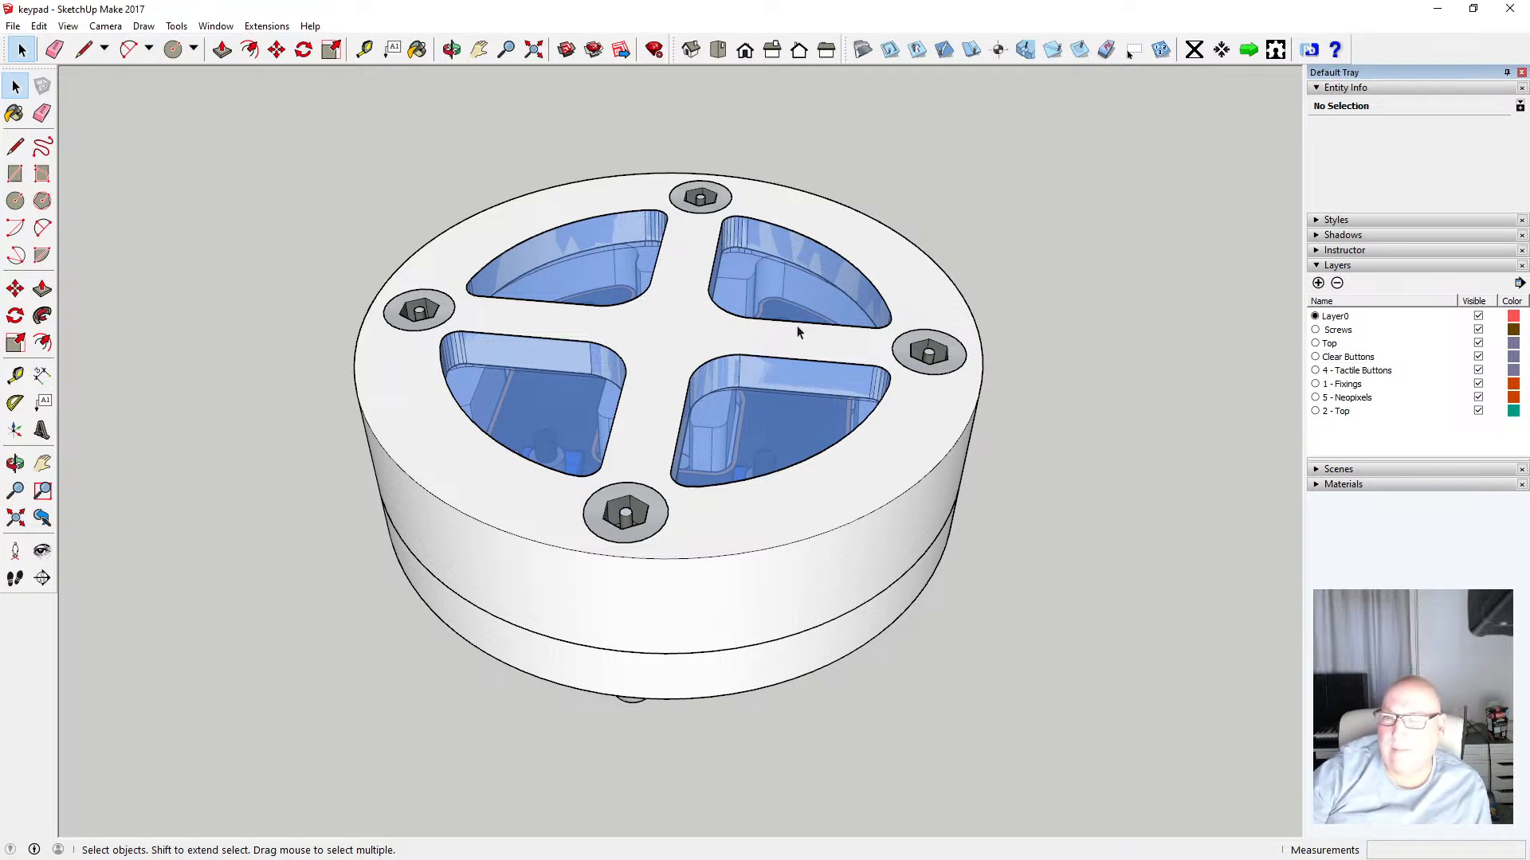
Select the four clear button caps and assign them to the Clear Buttons layer
left_click(605, 266)
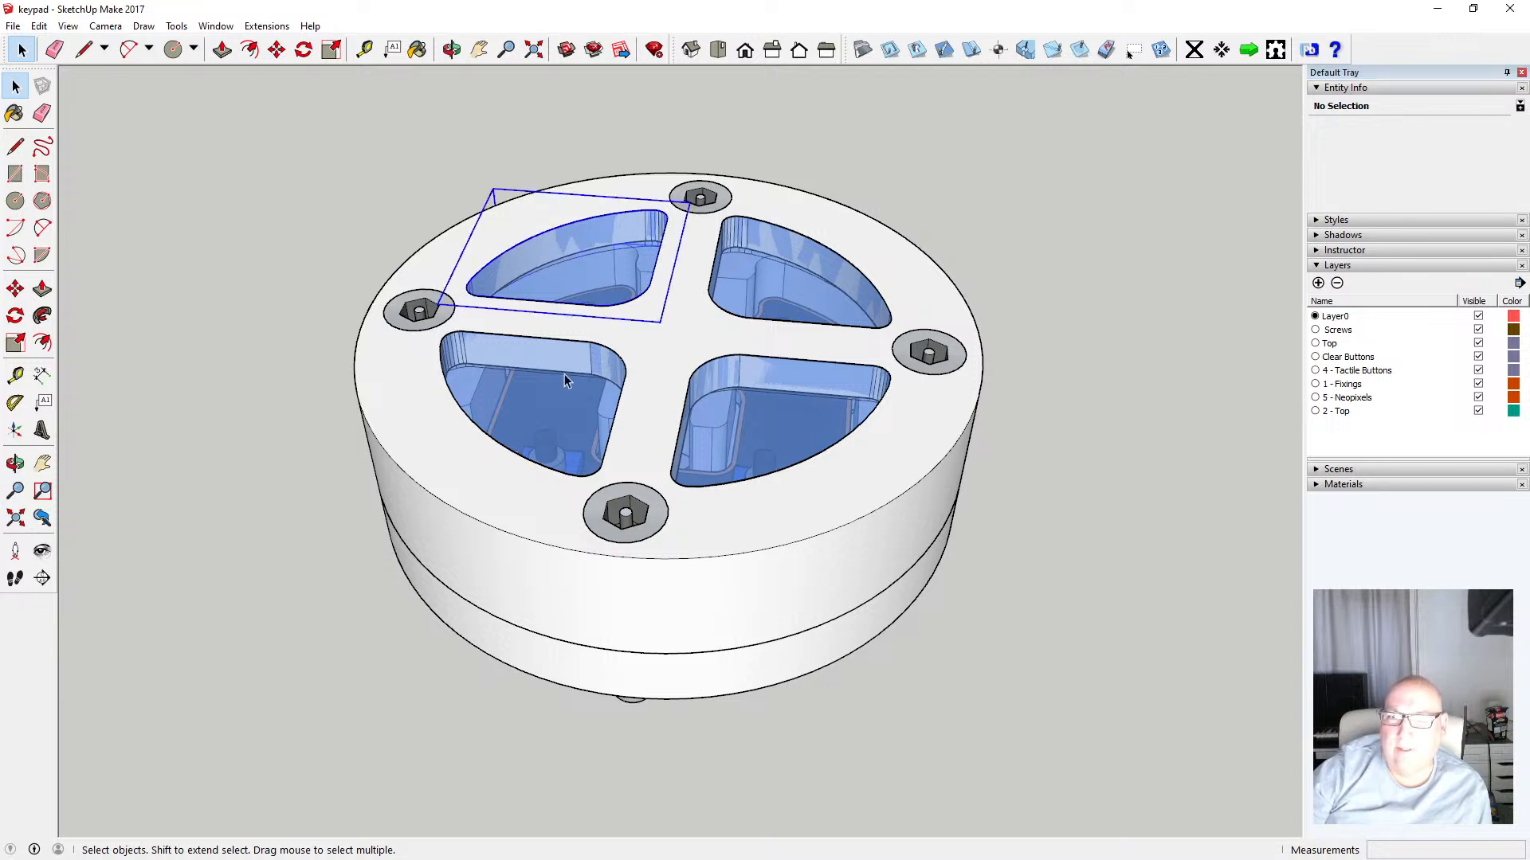
left_click(570, 382, "shift")
left_click(763, 289, "shift")
left_click(757, 416, "shift")
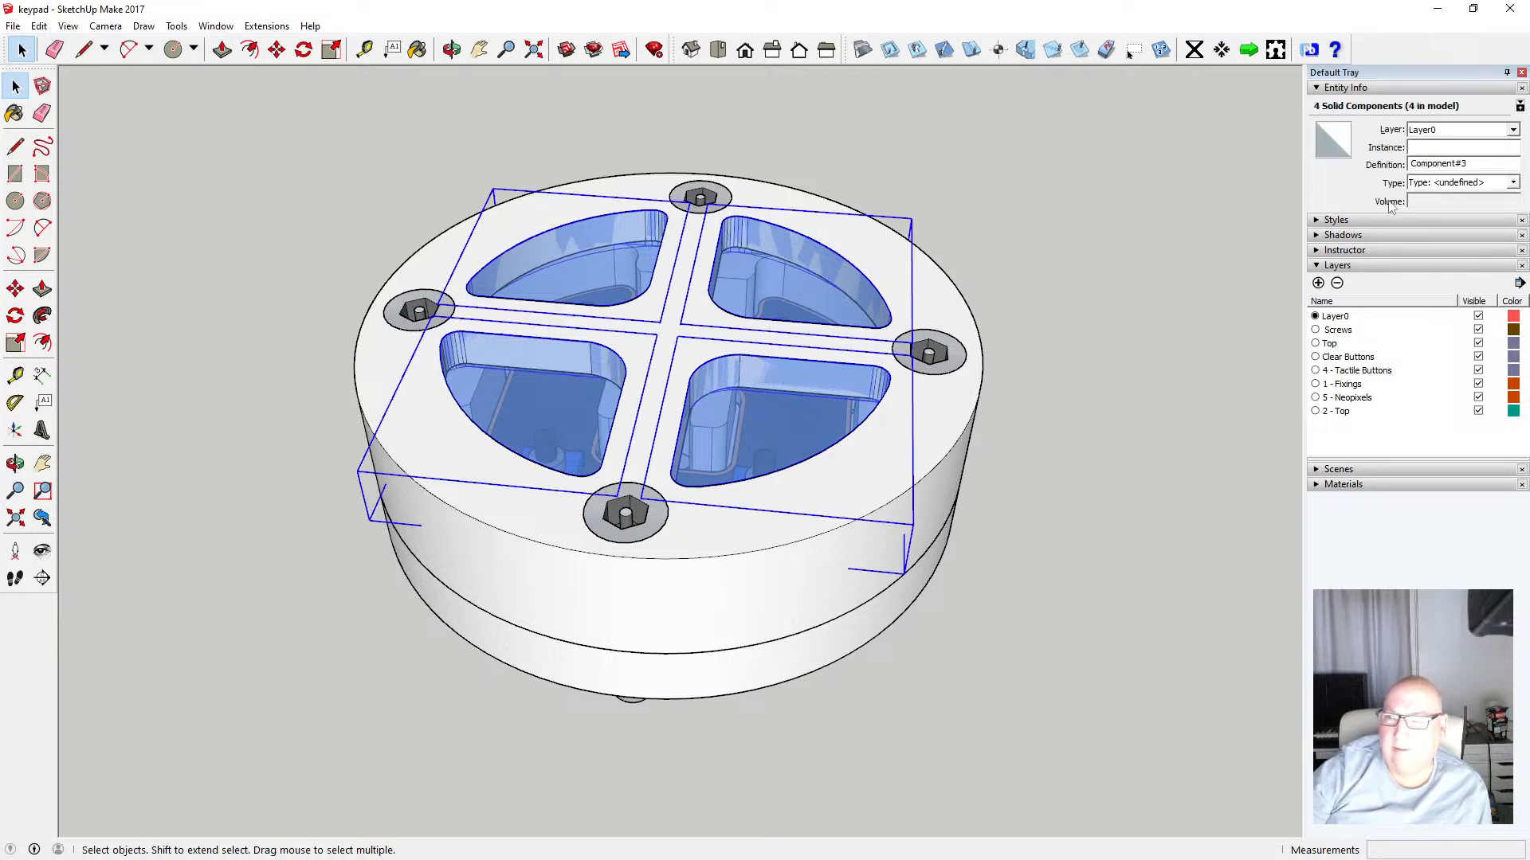
left_click(1512, 130)
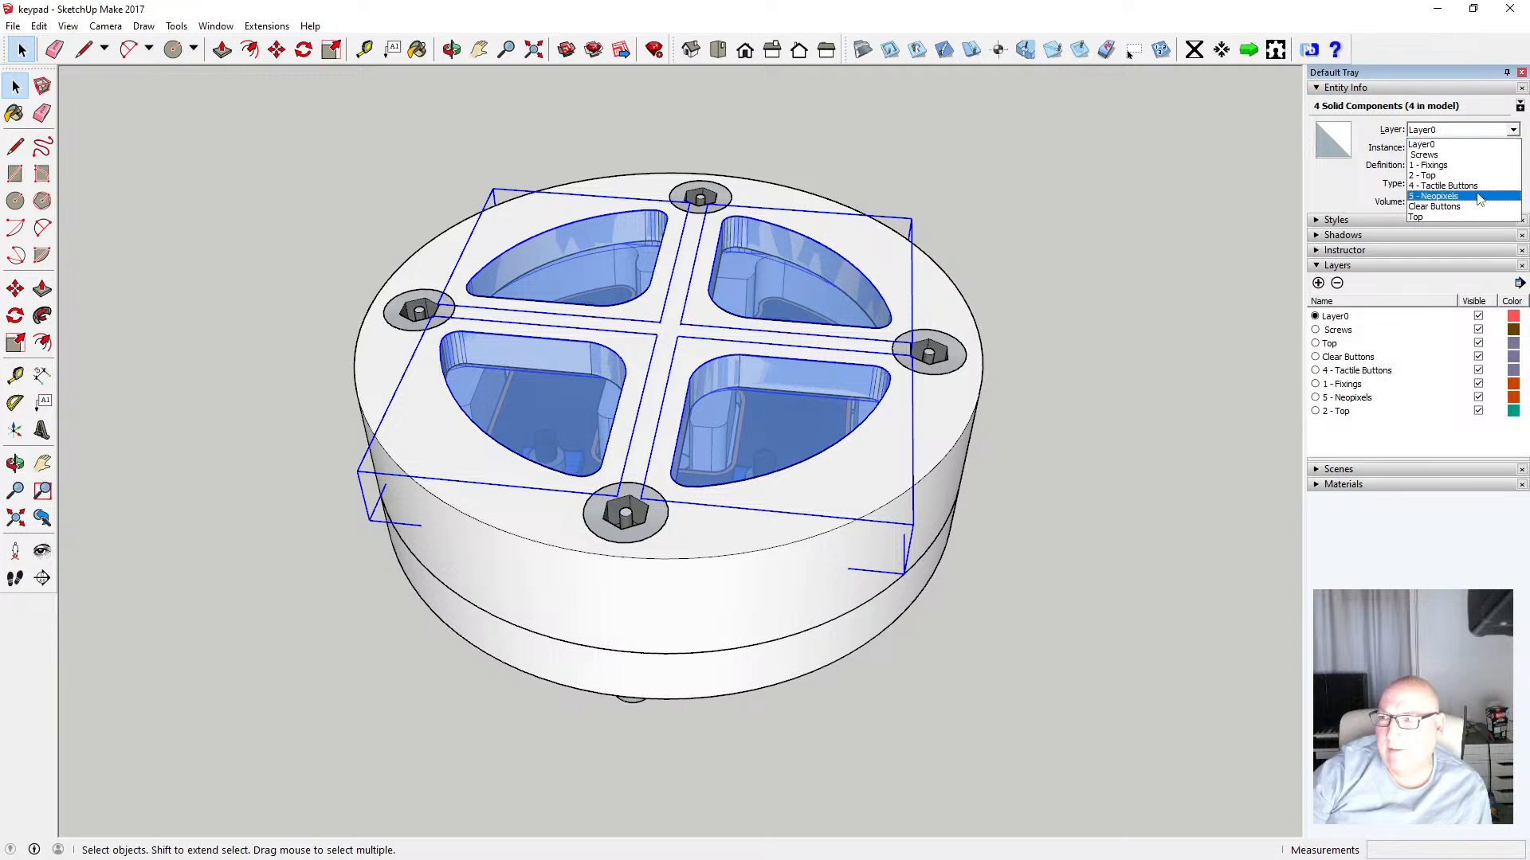
left_click(1435, 206)
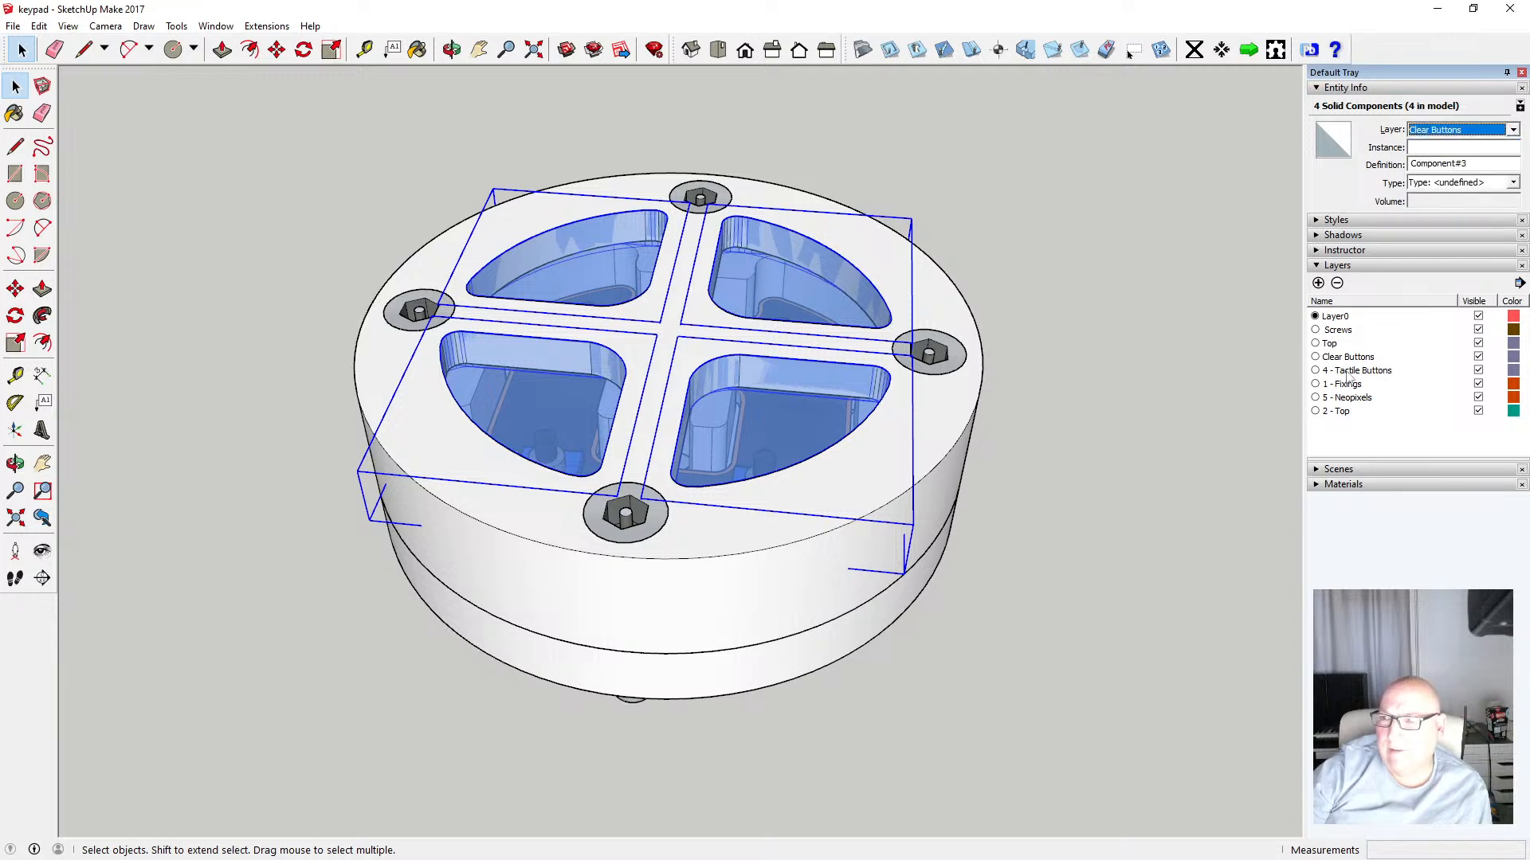
left_click(1134, 355)
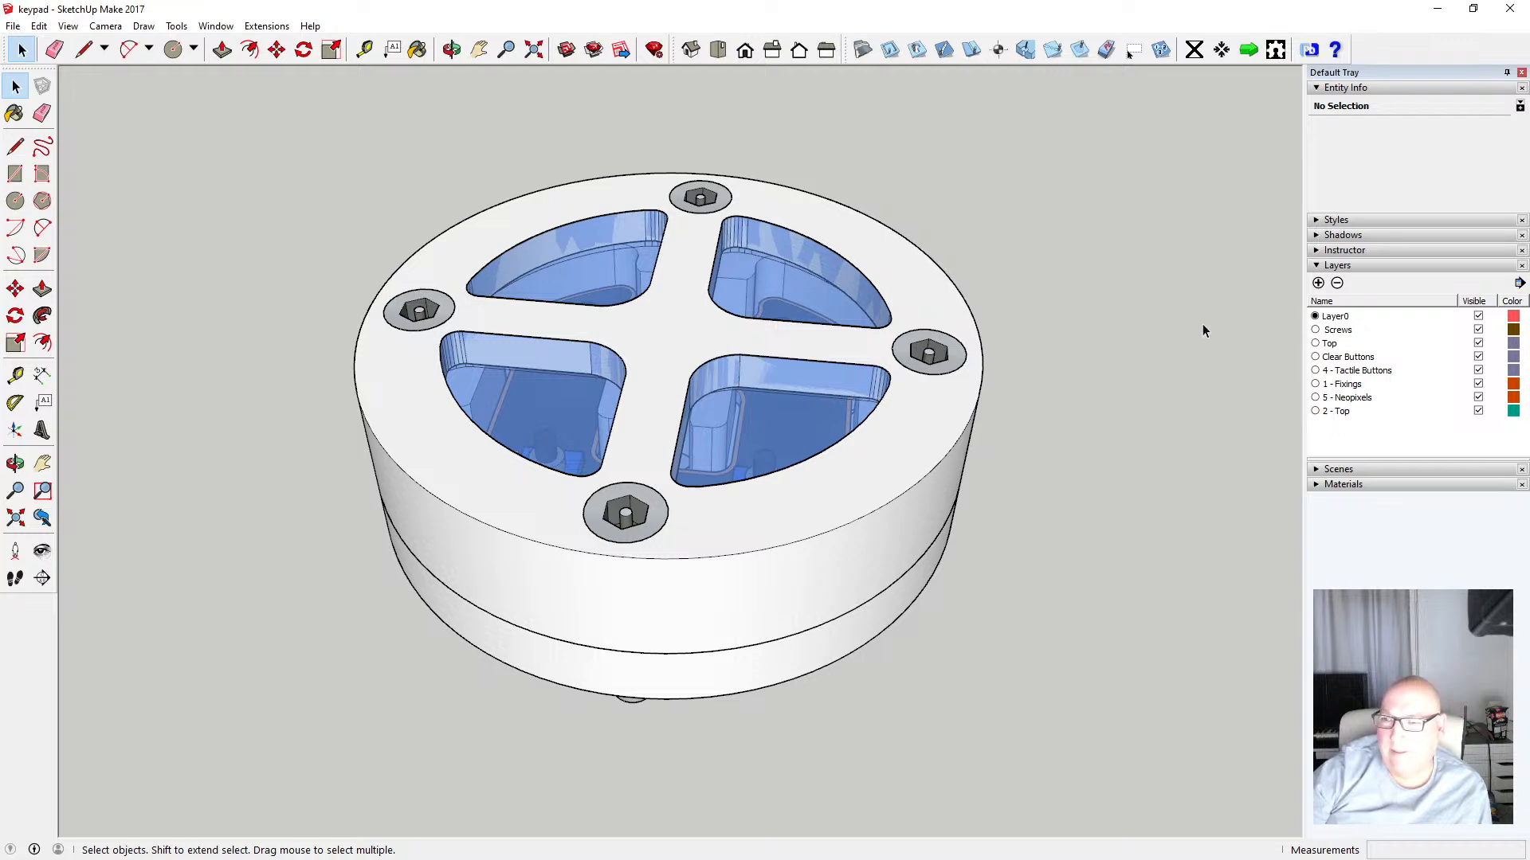
Select the top ring, a screw head and a button cap in turn to check their layers
left_click(937, 302)
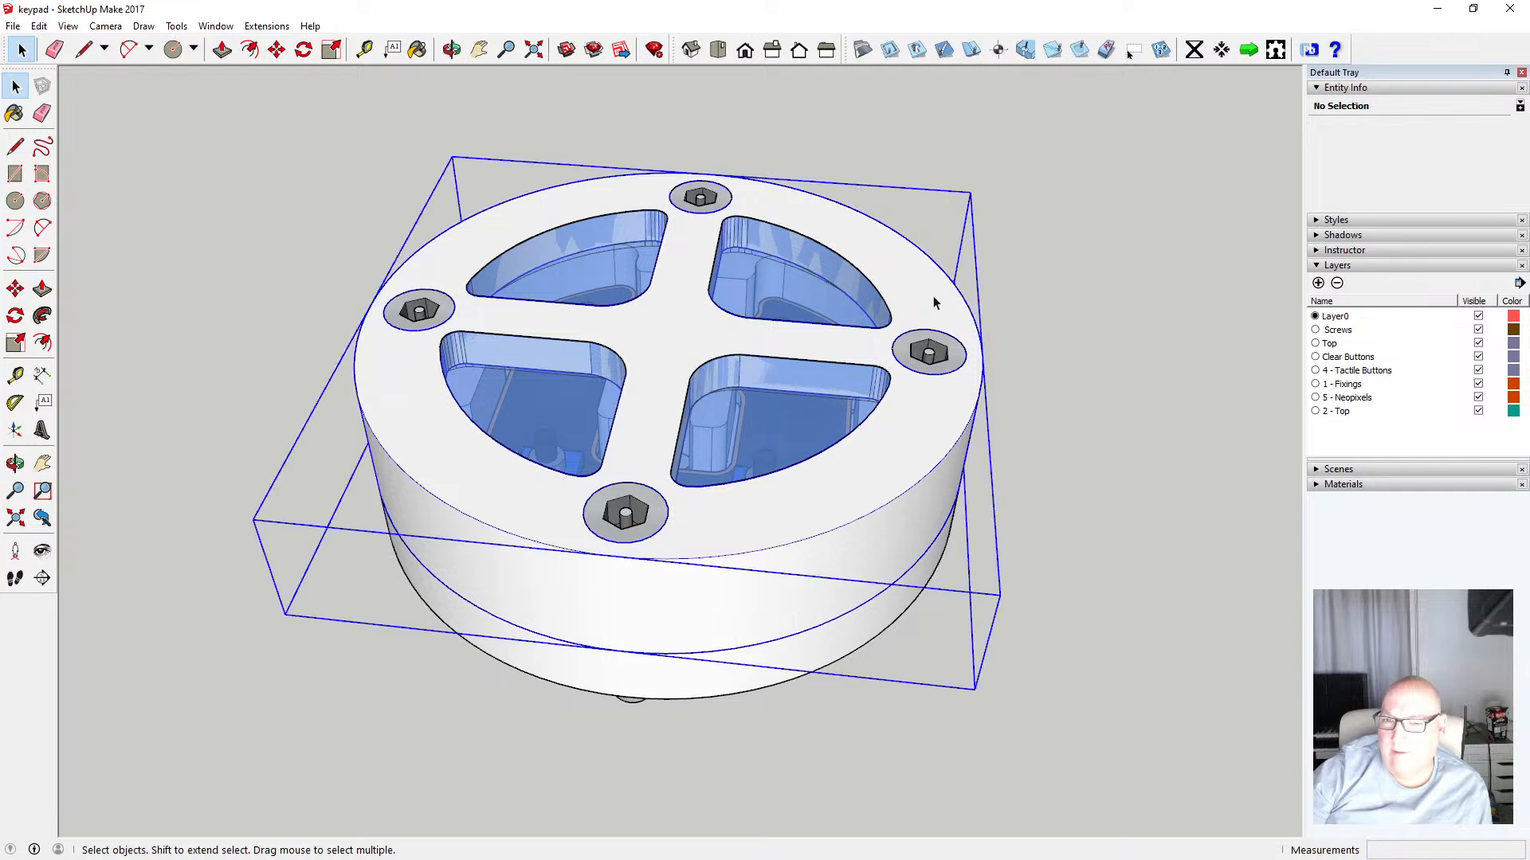
left_click(937, 352)
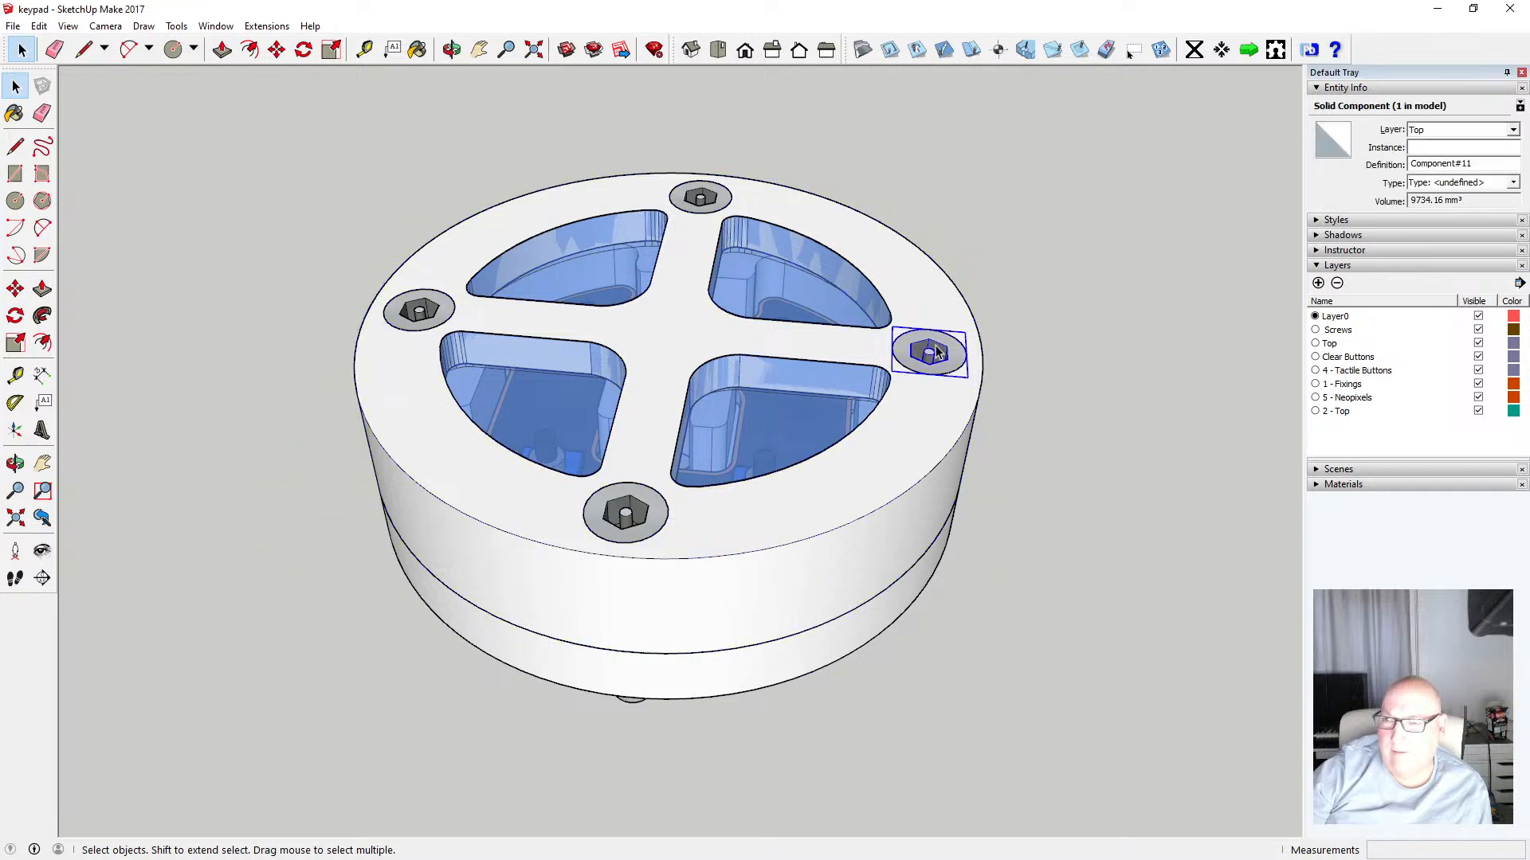
left_click(911, 301)
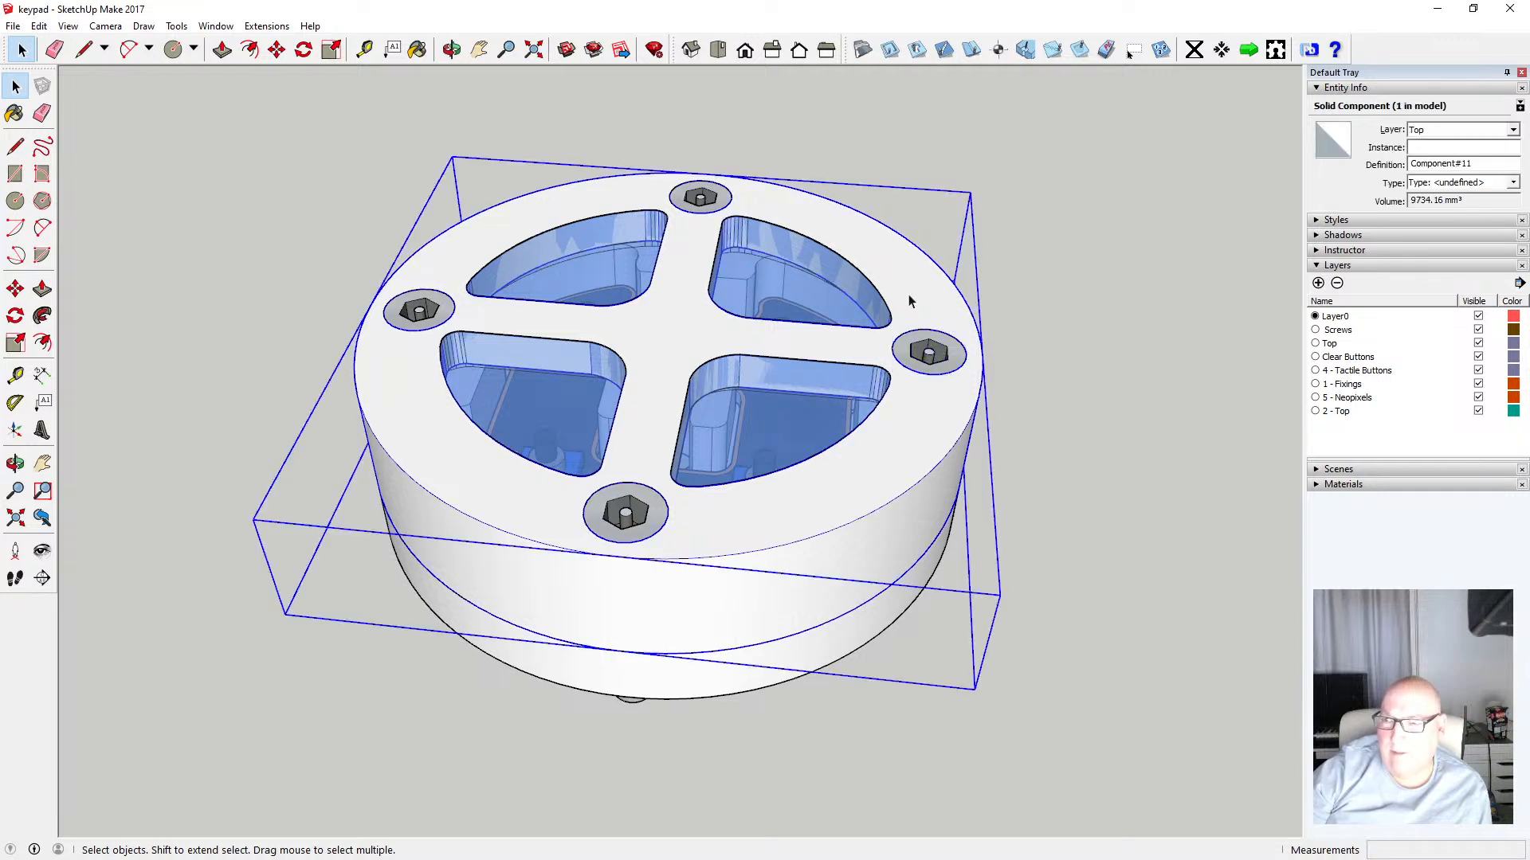
left_click(795, 280)
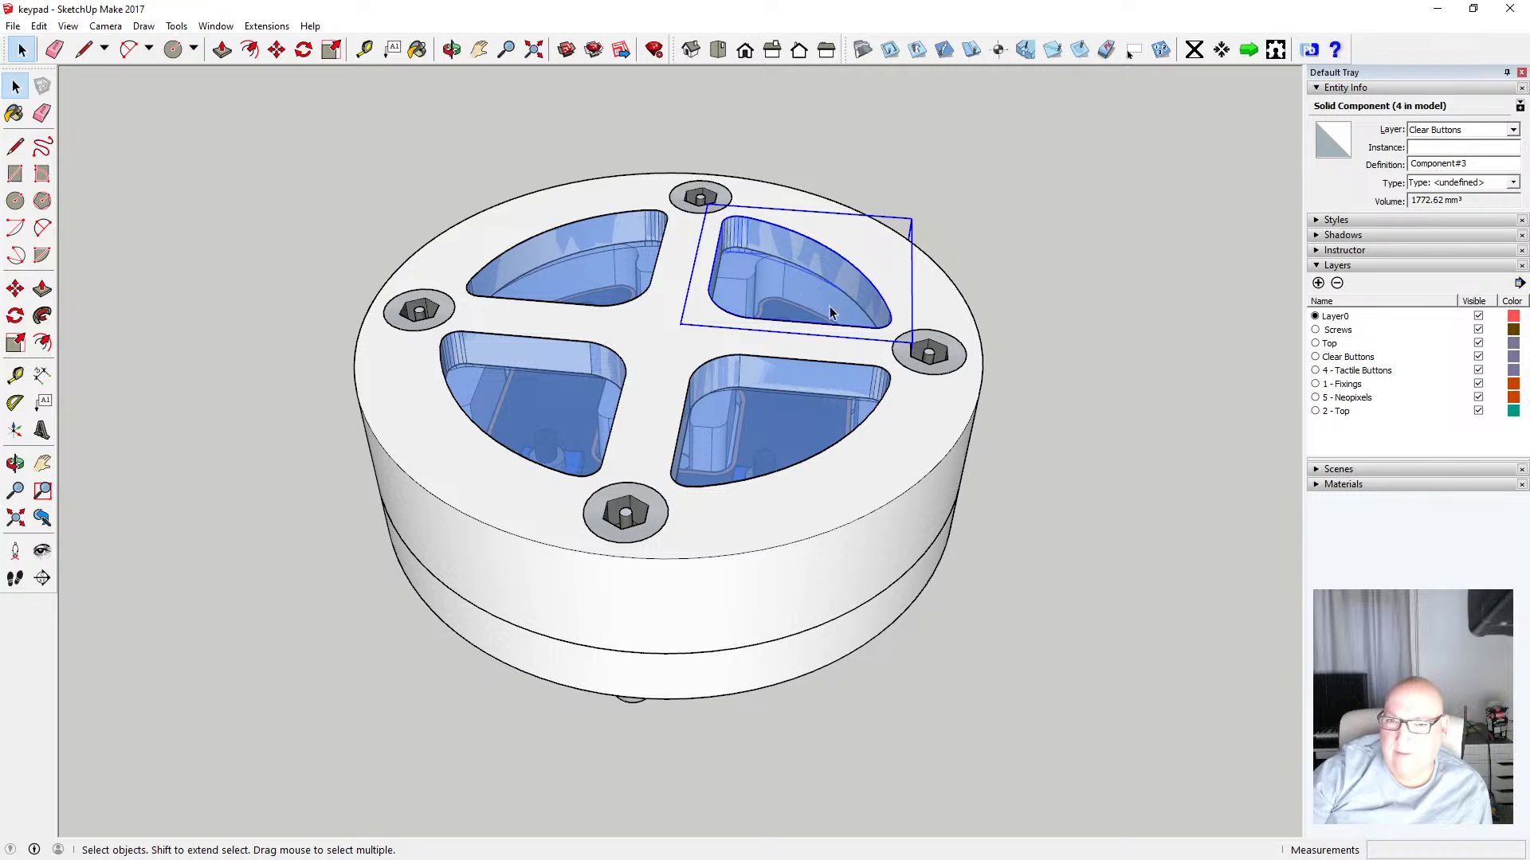
Toggle the visibility of the Screws, Top and Clear Buttons layers to check each layer's contents
left_click(1479, 329)
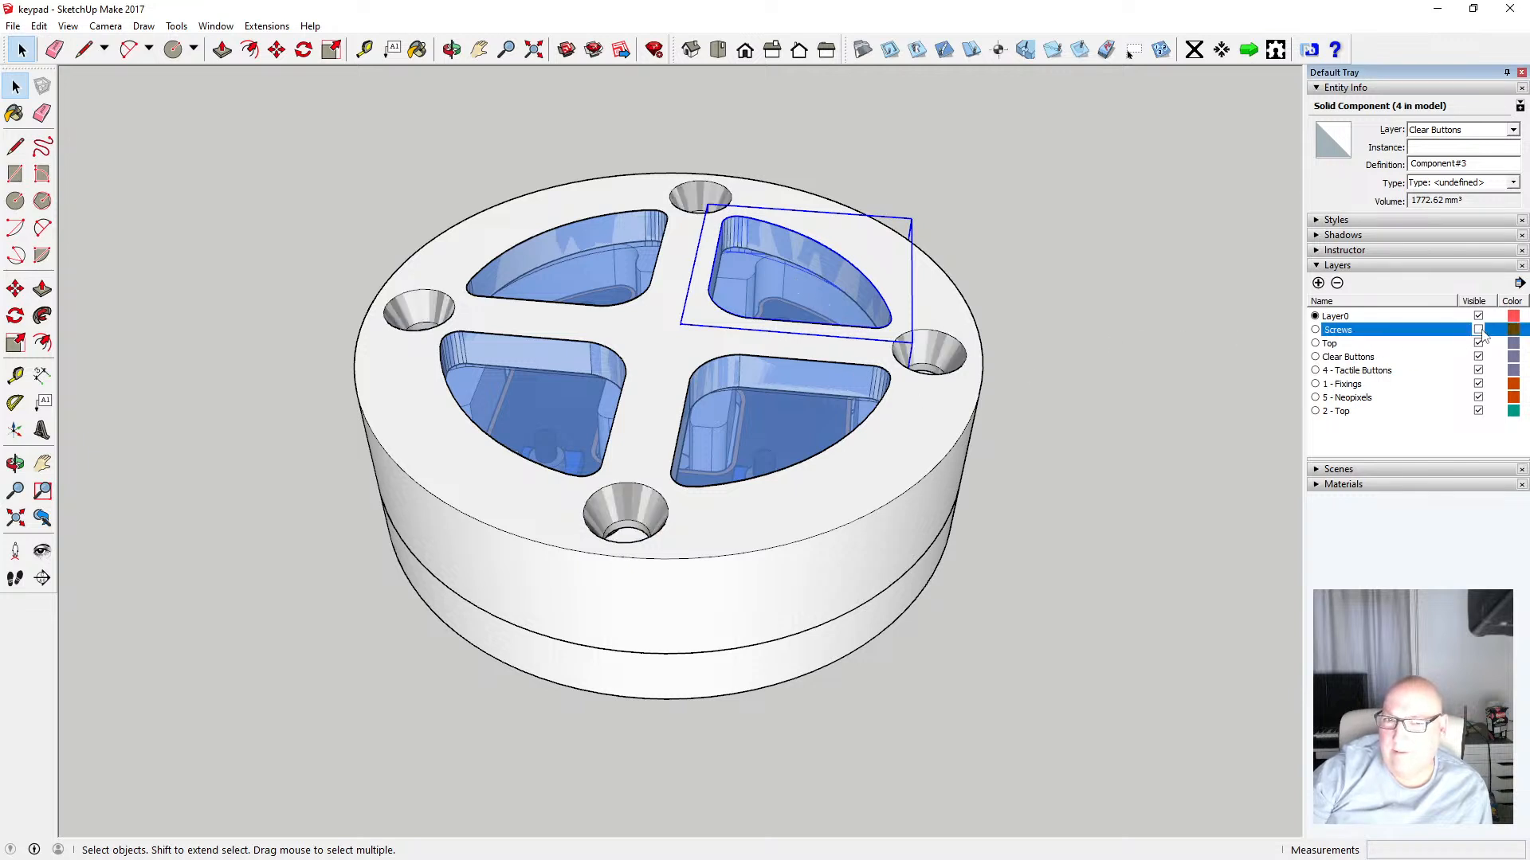
left_click(1479, 343)
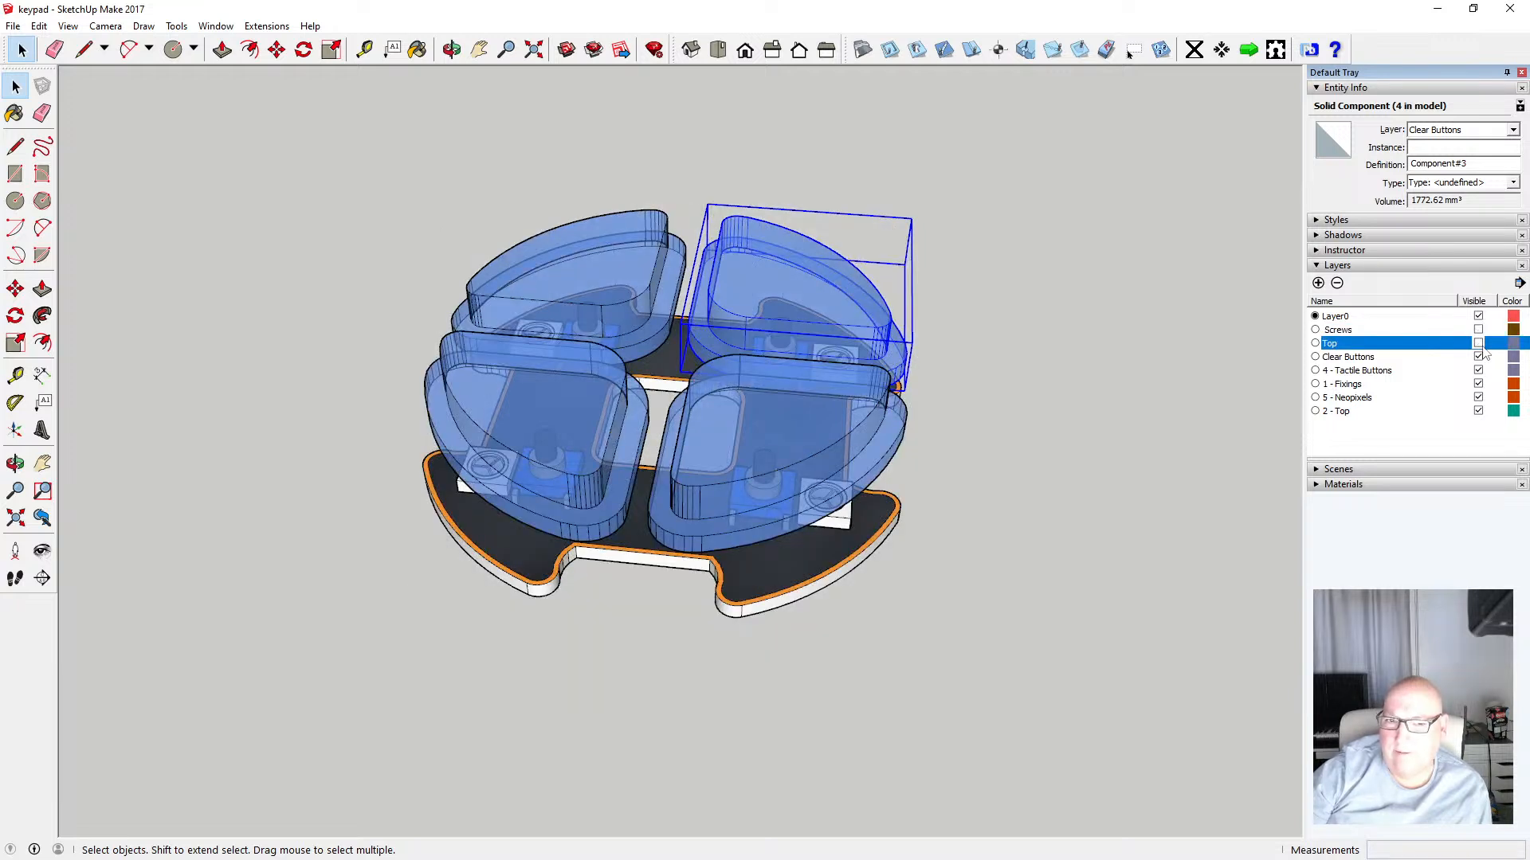
left_click(1479, 356)
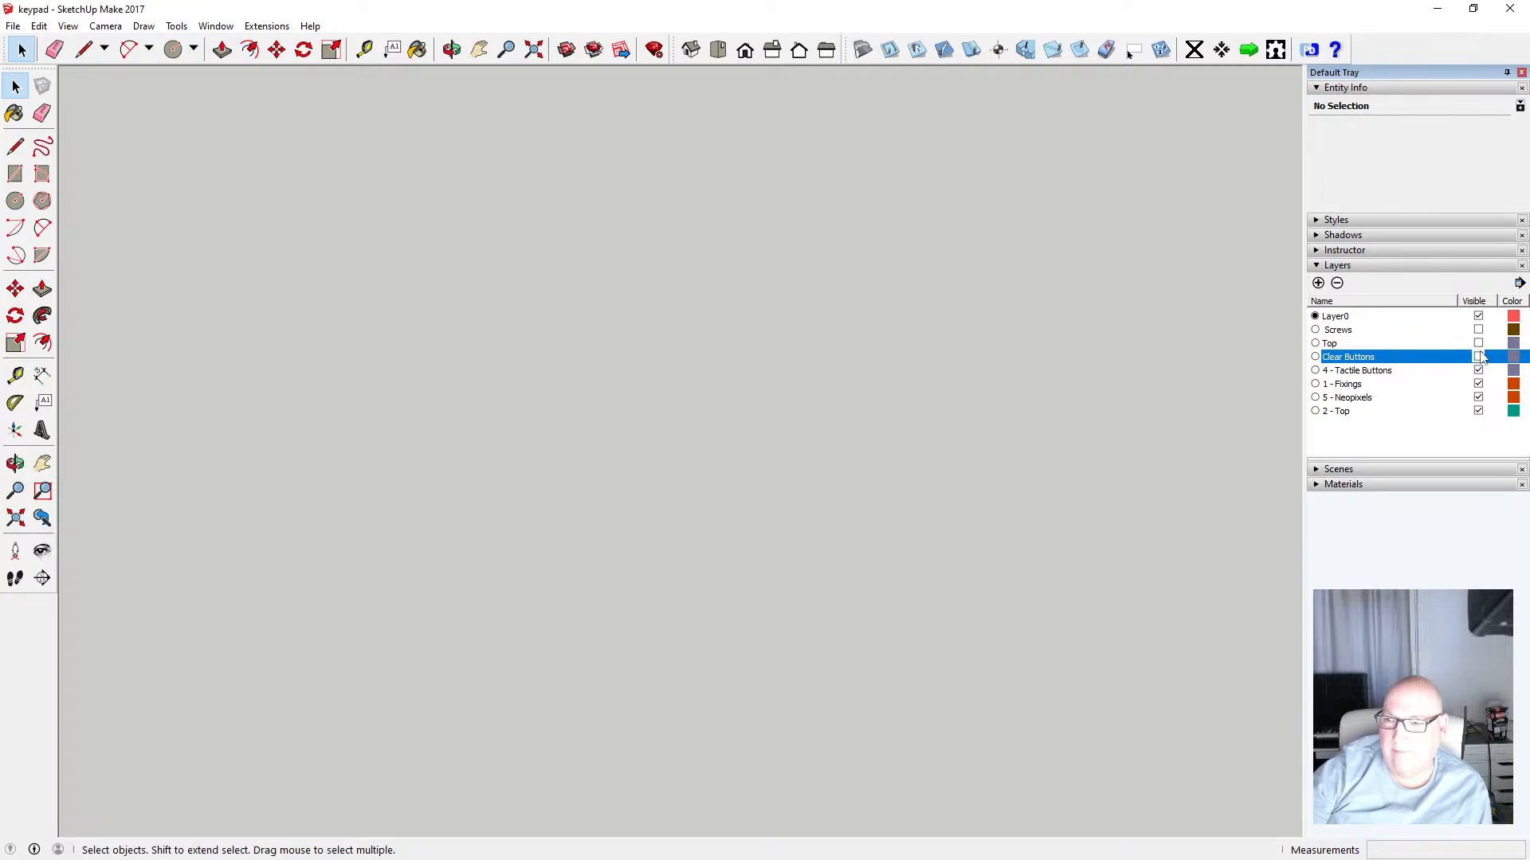
left_click(1479, 343)
left_click(1479, 356)
left_click(1479, 329)
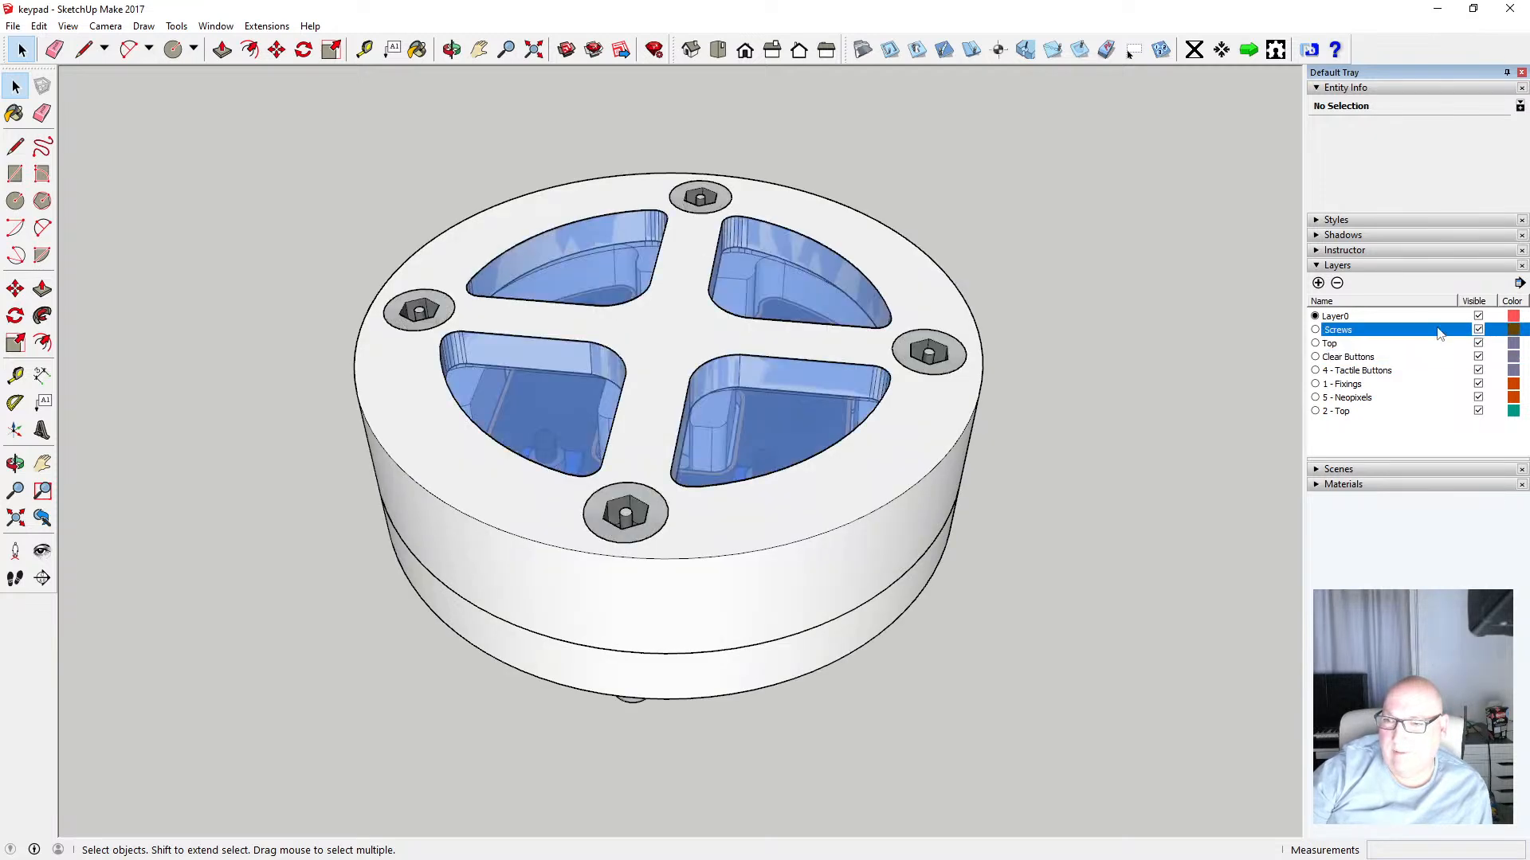
Select the bottom housing component and move it onto Layer0
left_click(851, 632)
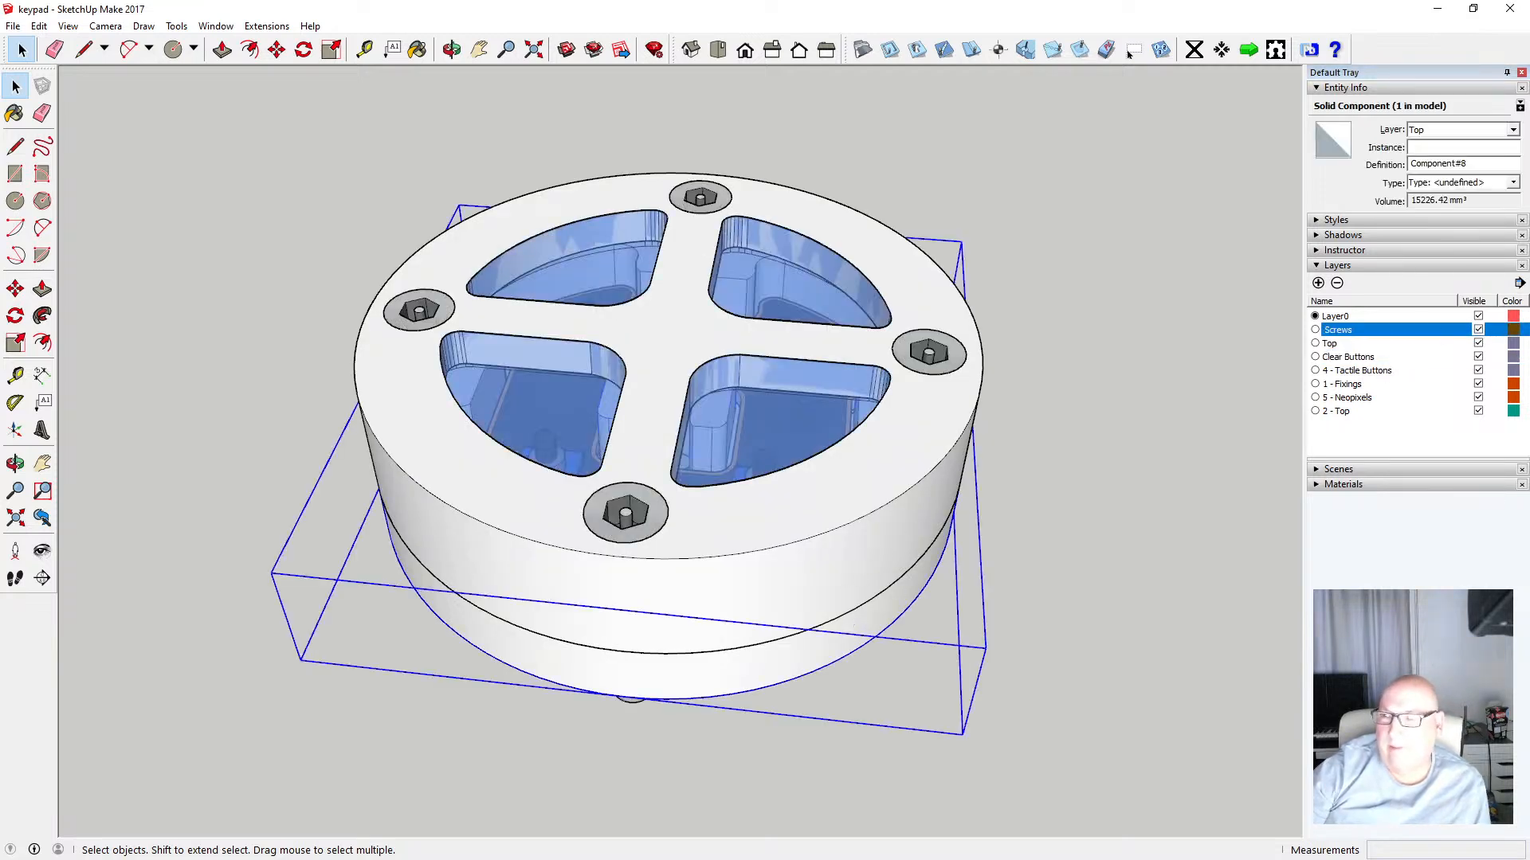
left_click(1512, 129)
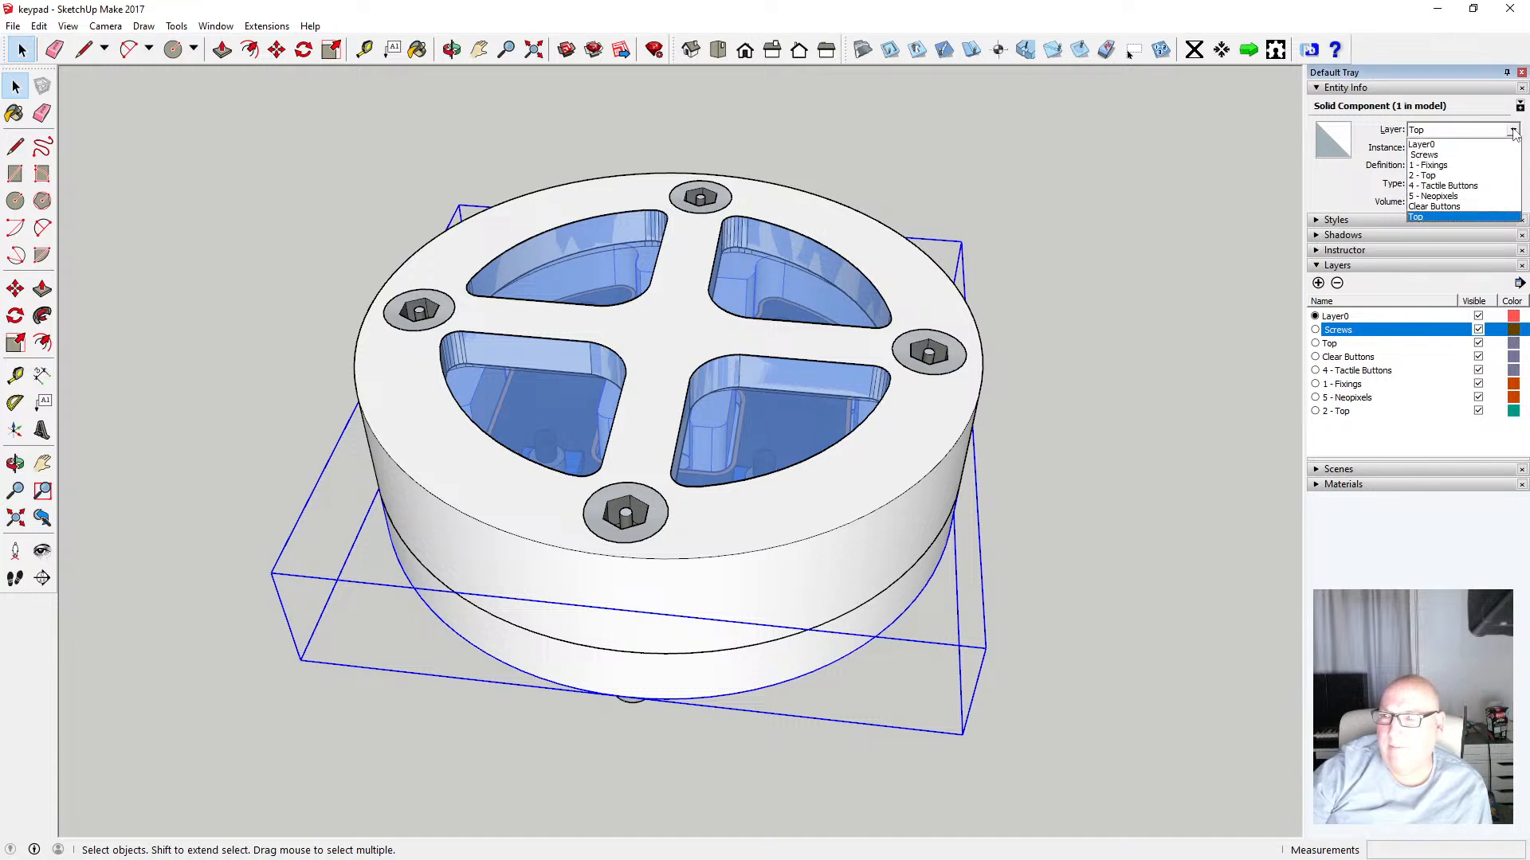
left_click(1458, 141)
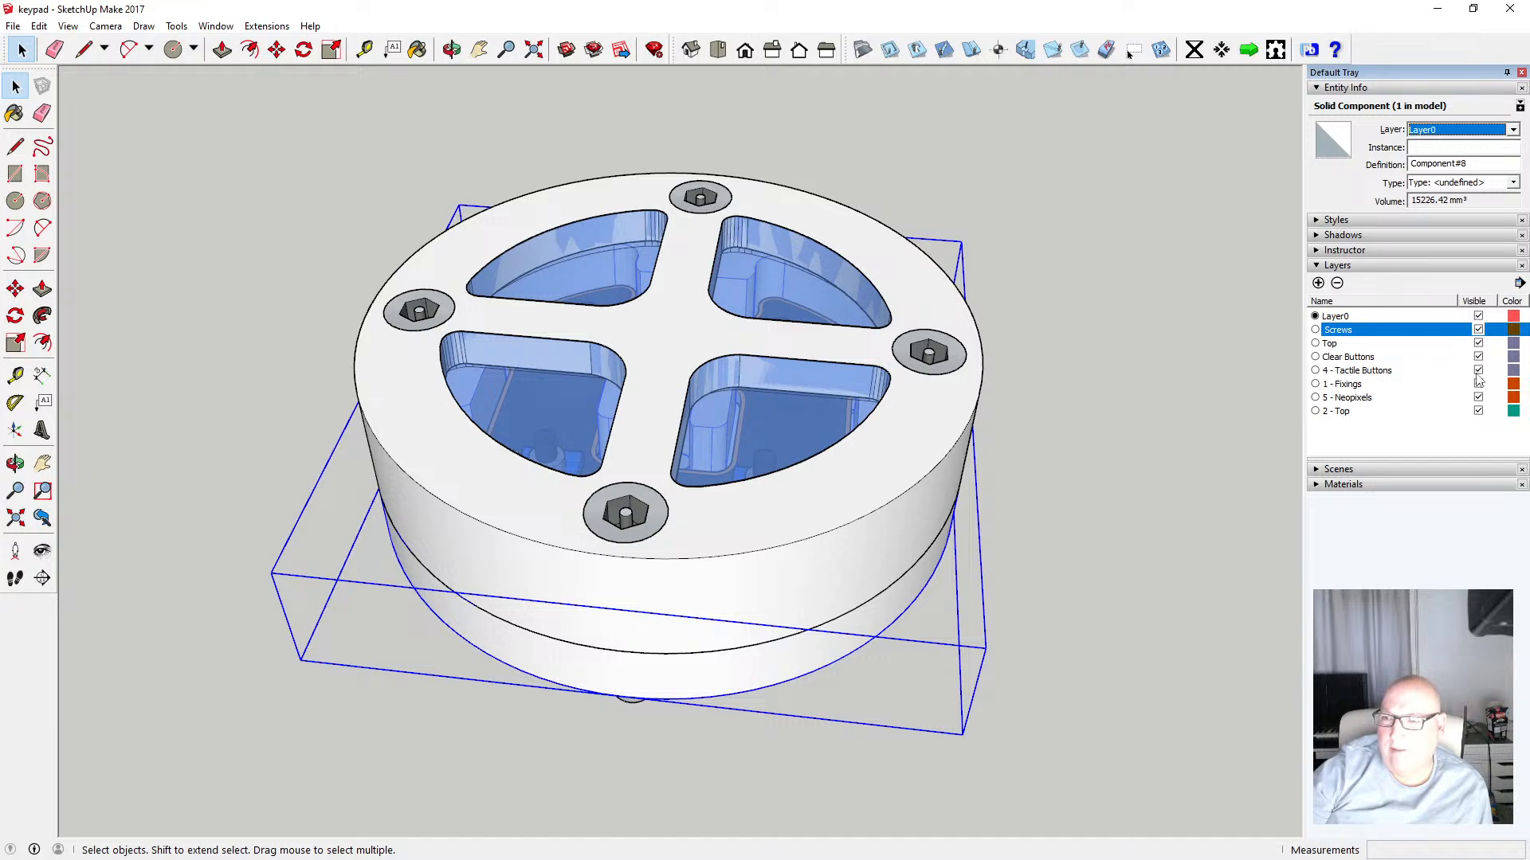
Hide the Top layer and move the inner PCB assembly component onto Layer0
left_click(1479, 343)
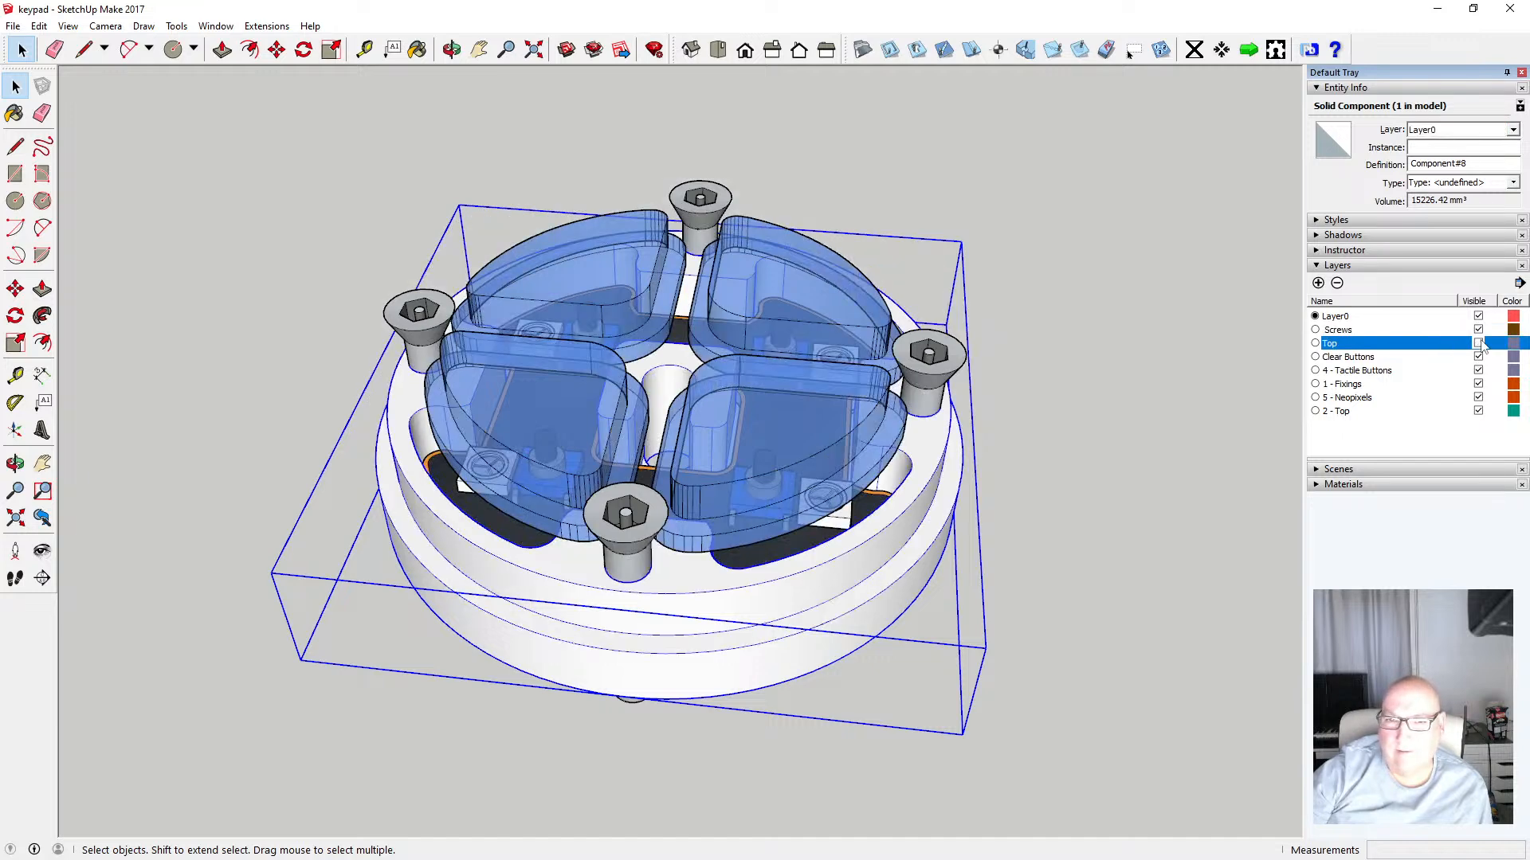
left_click(769, 556)
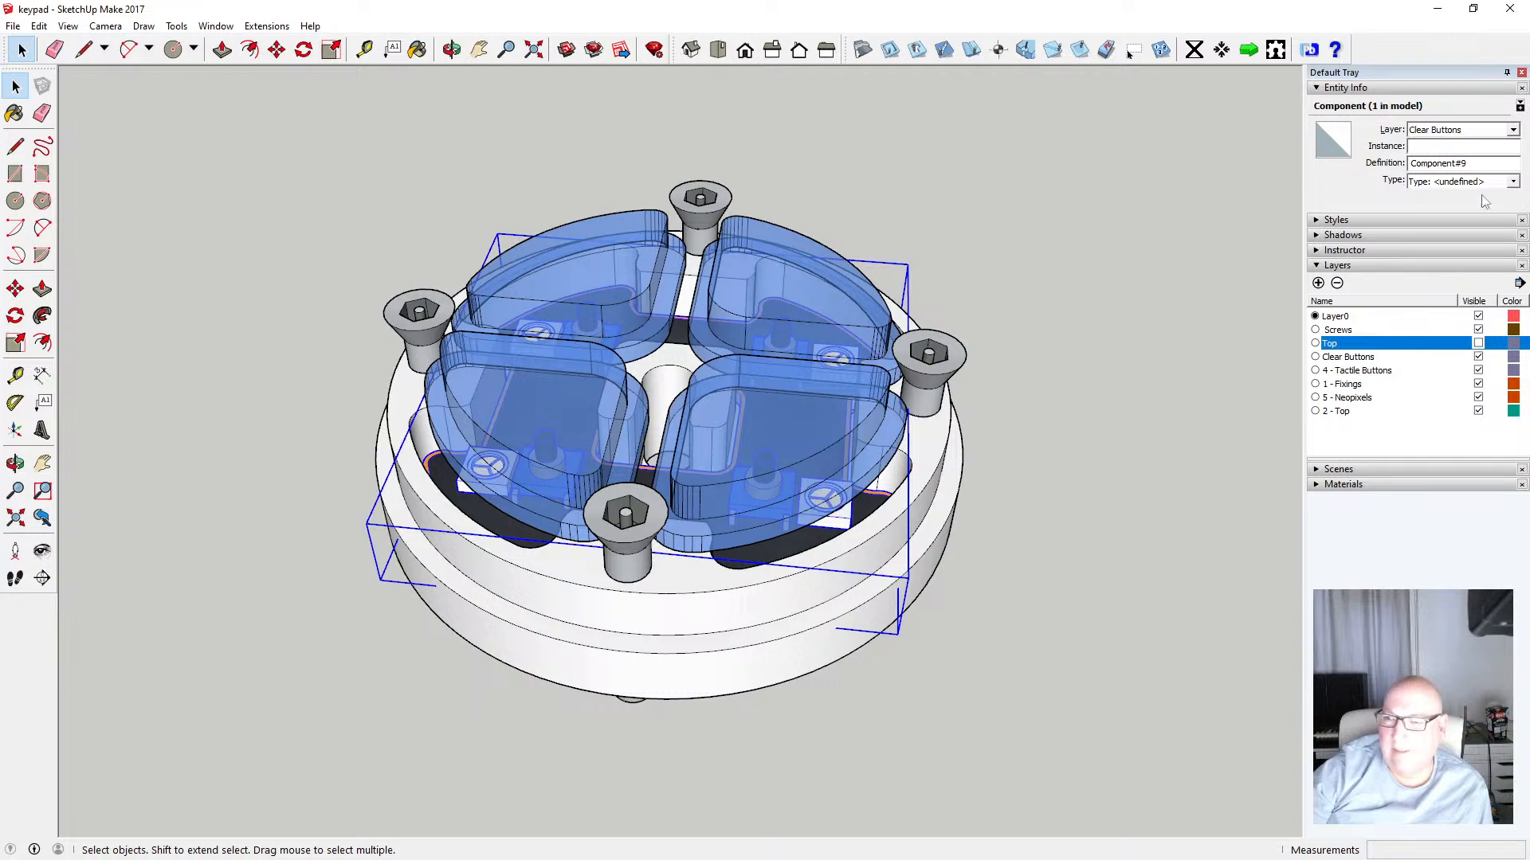
left_click(1513, 130)
left_click(1493, 152)
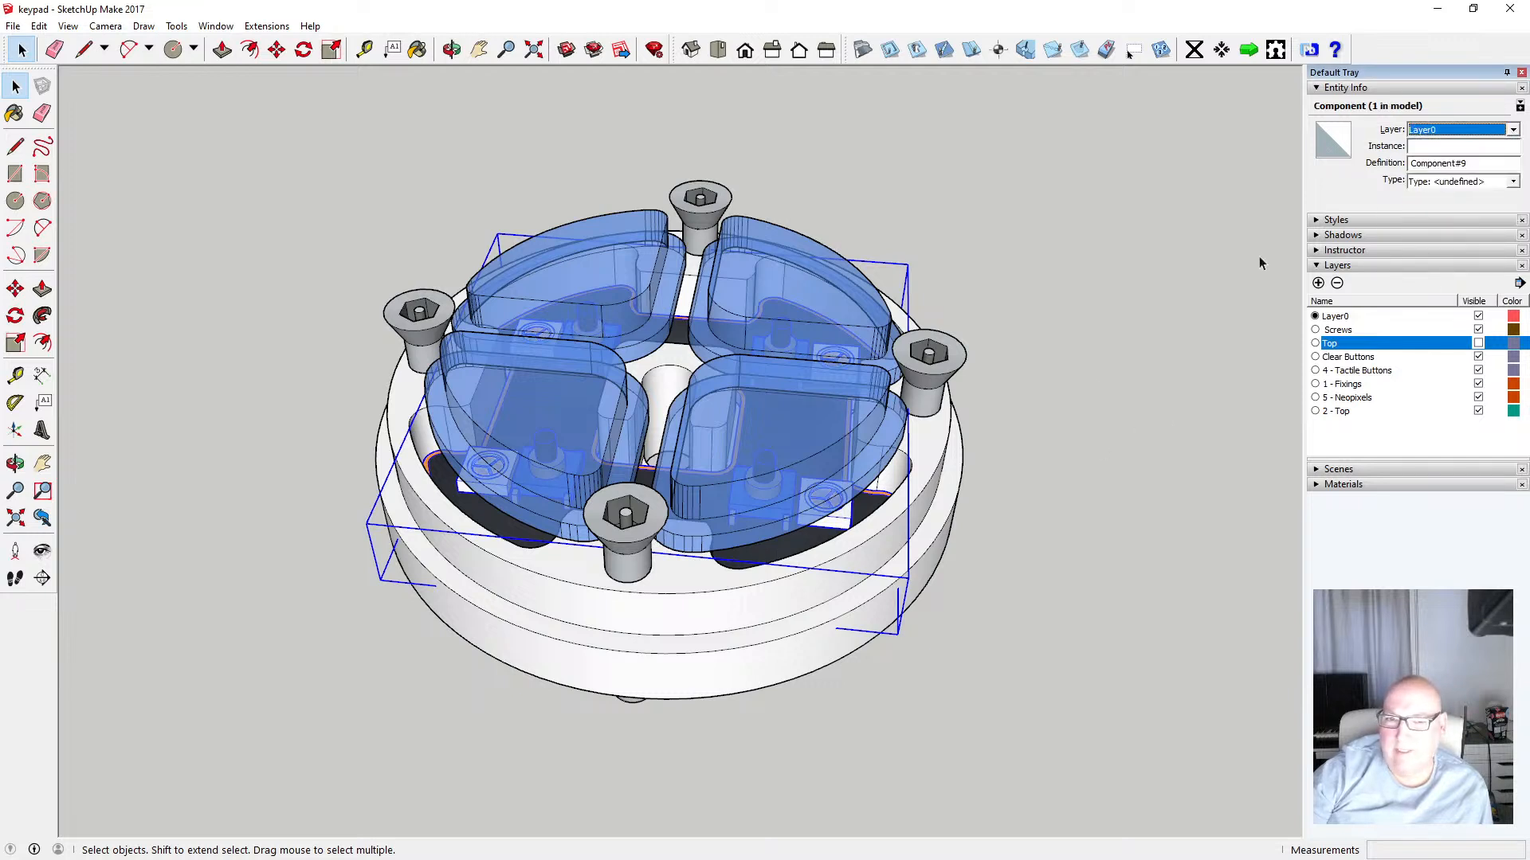
left_click(1075, 393)
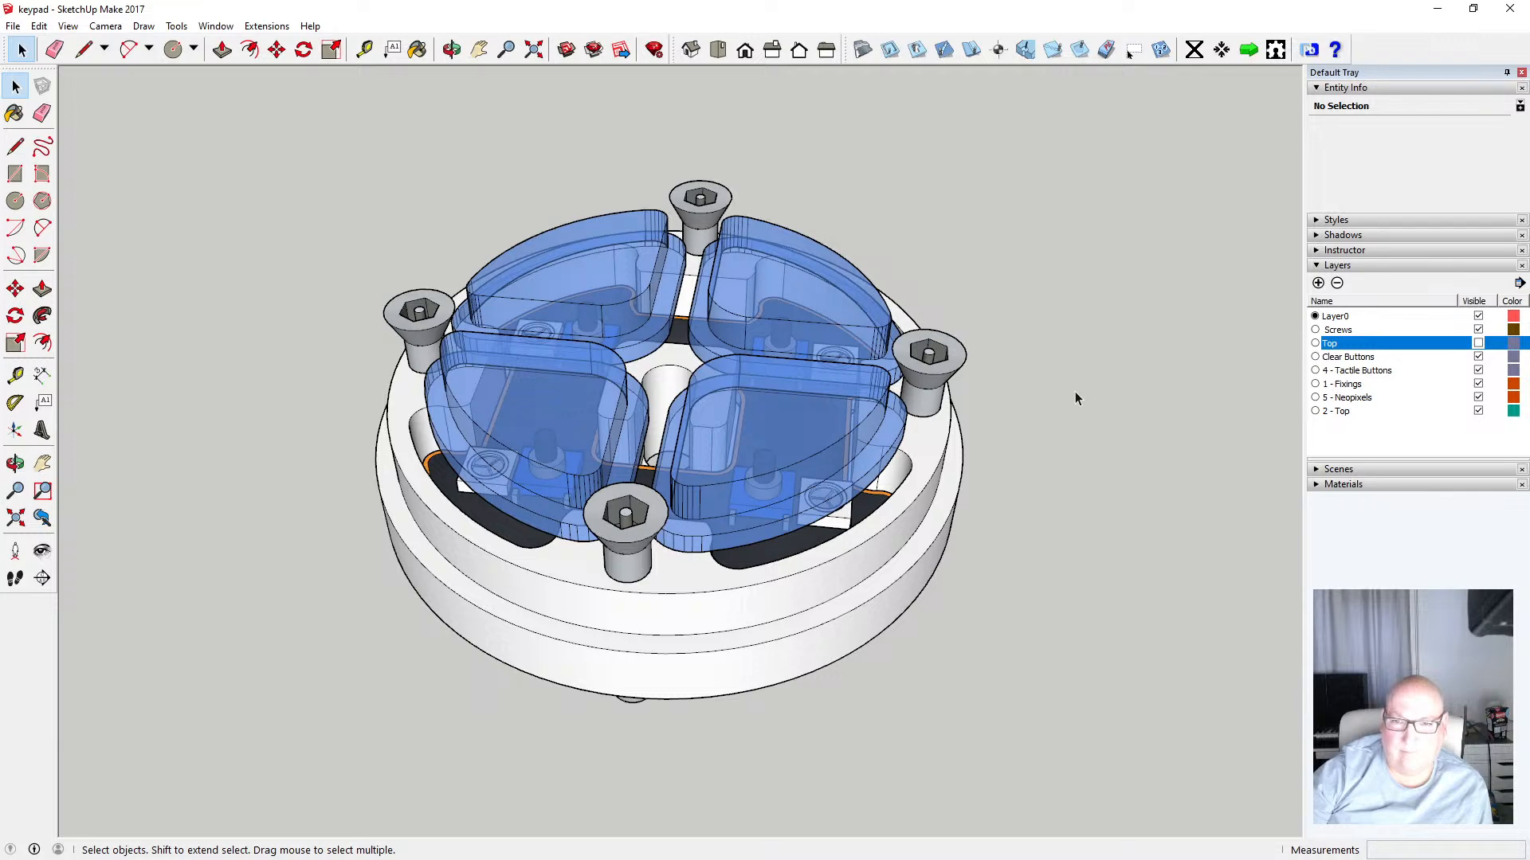
Hide the Top, Screws and Clear Buttons layers to expose the PCB assembly
left_click(1479, 343)
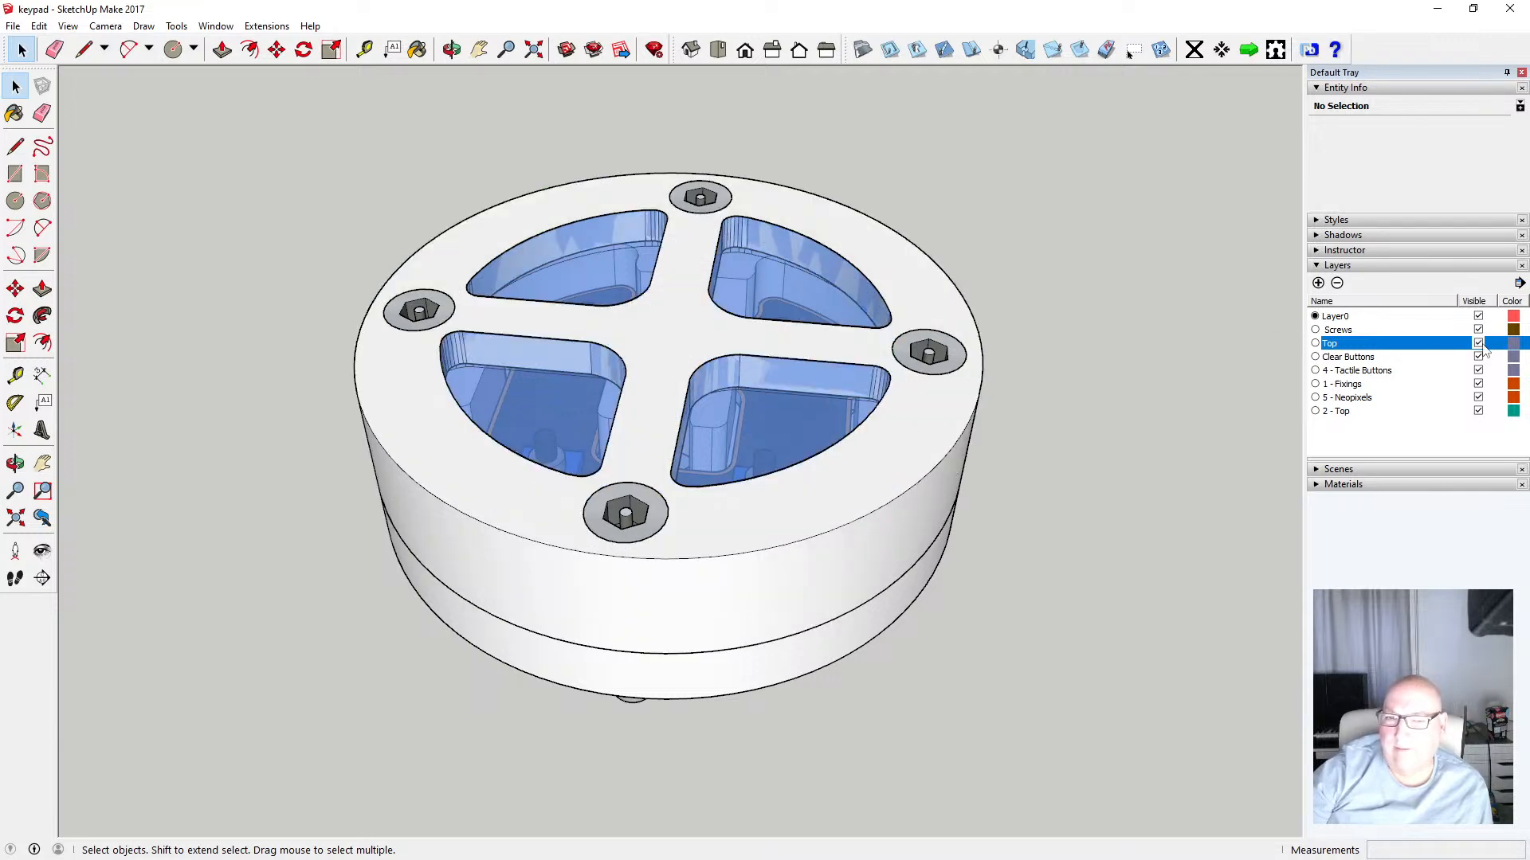
left_click(1479, 343)
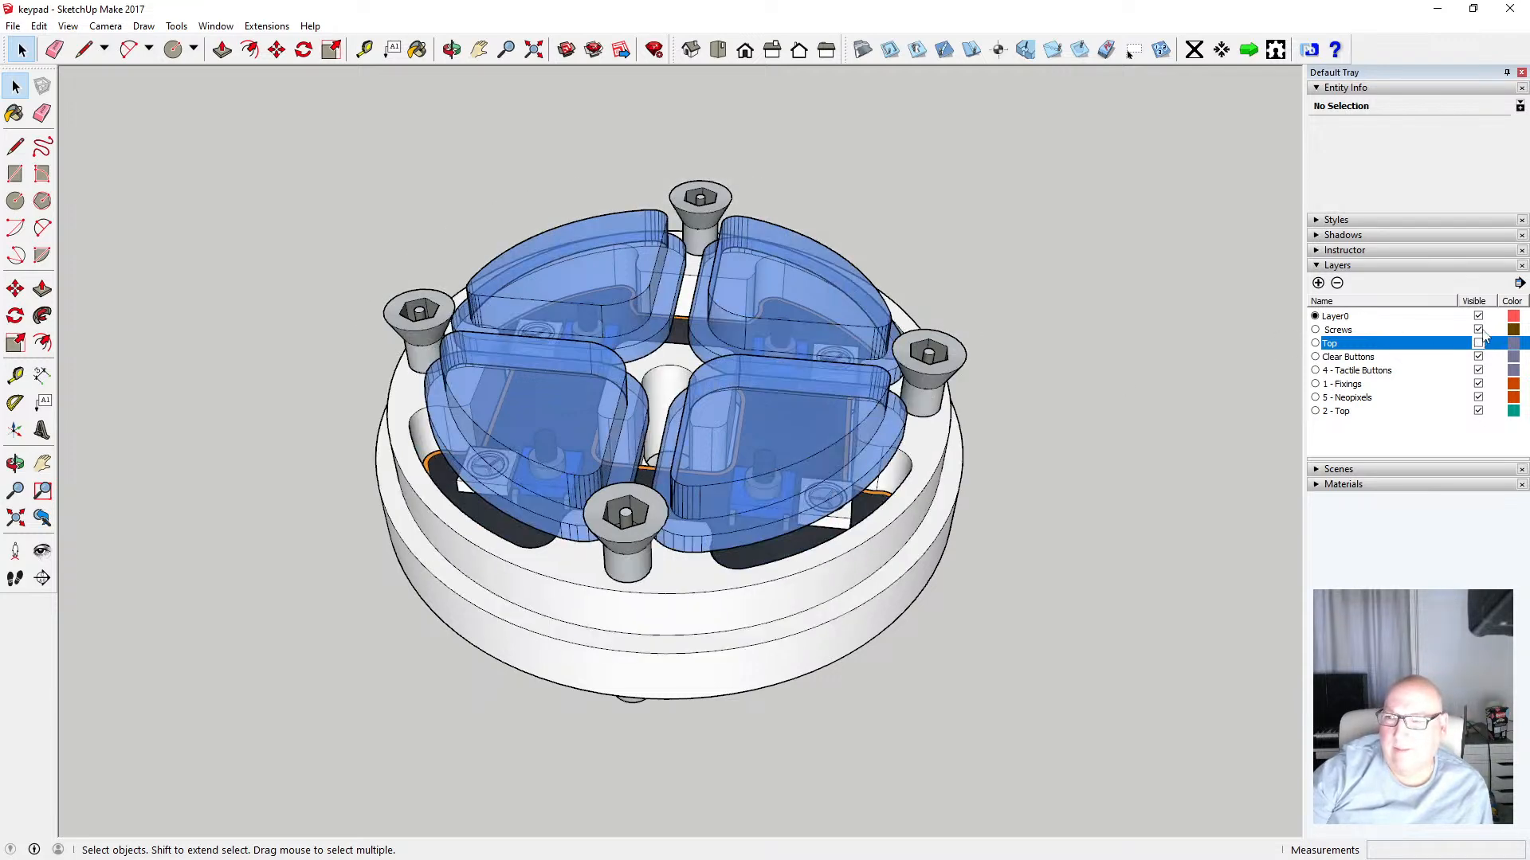
left_click(1478, 330)
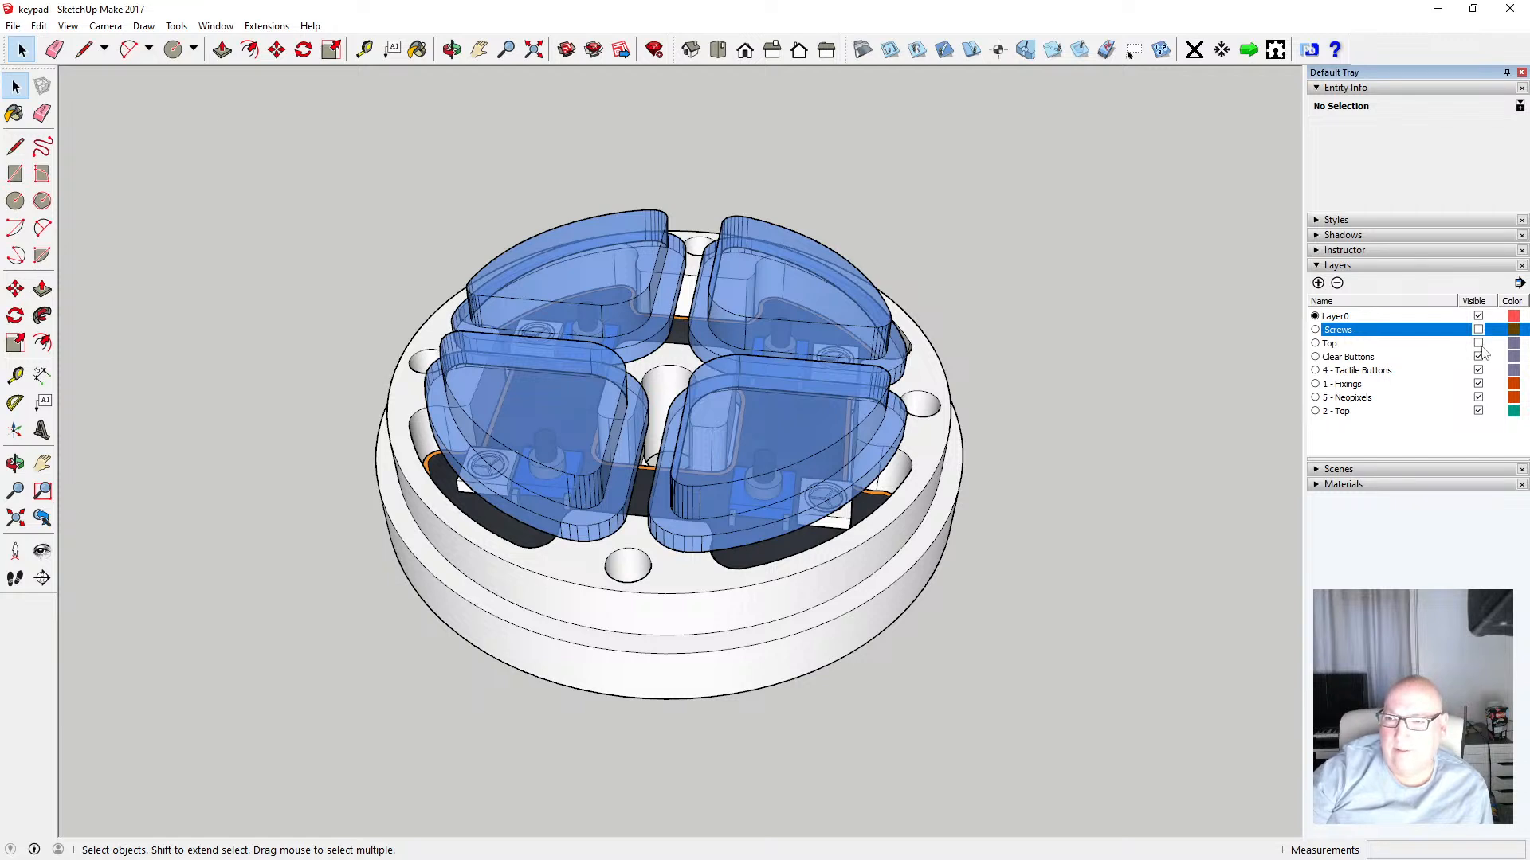
left_click(1478, 357)
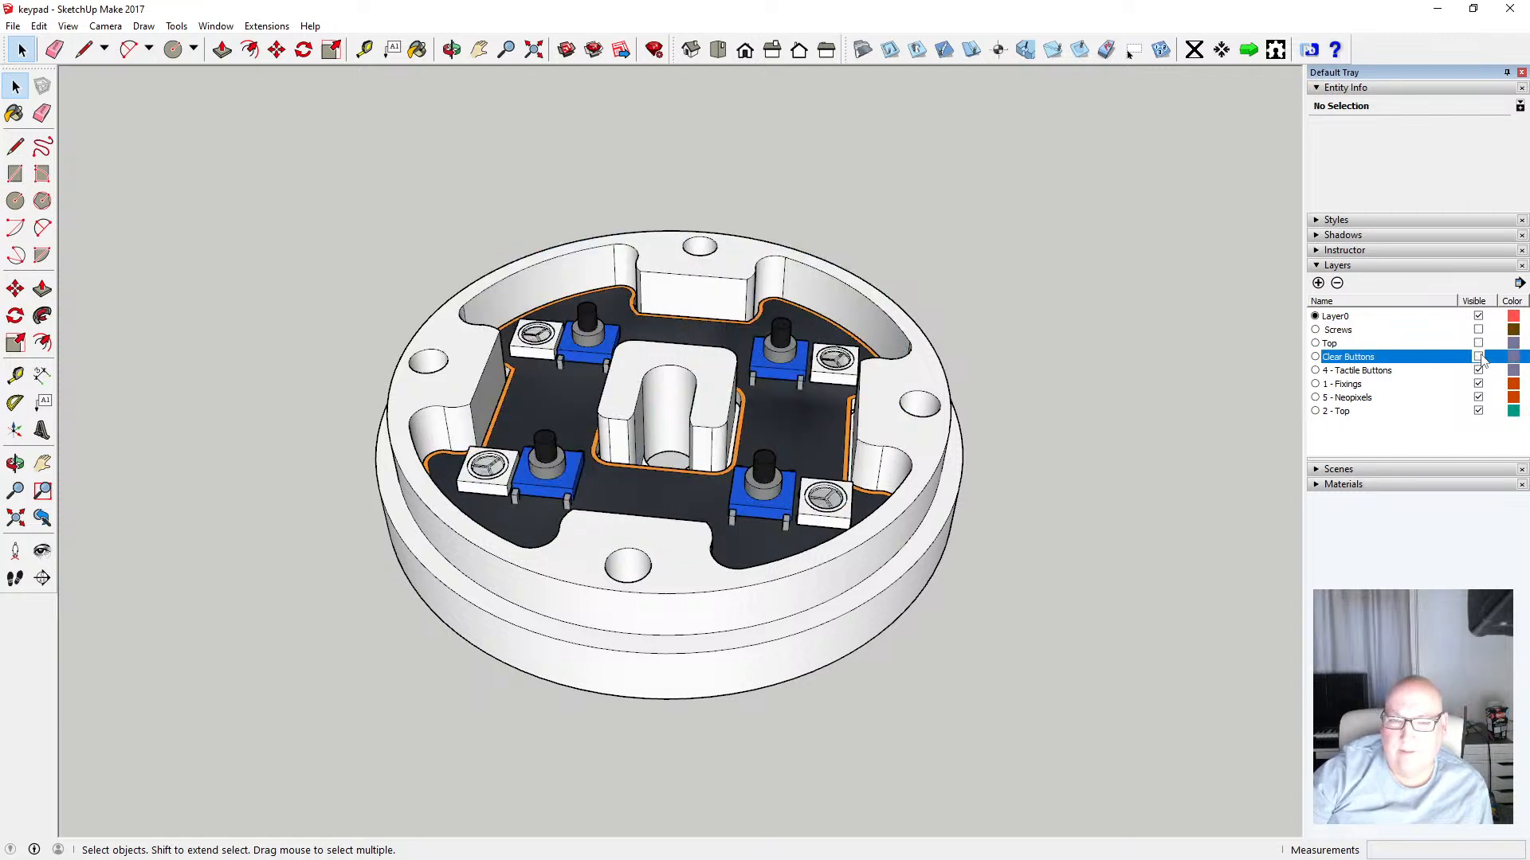
Rename the 4 - Tactile Buttons layer to Tactile Buttons
left_click(1352, 377)
left_click(1386, 379)
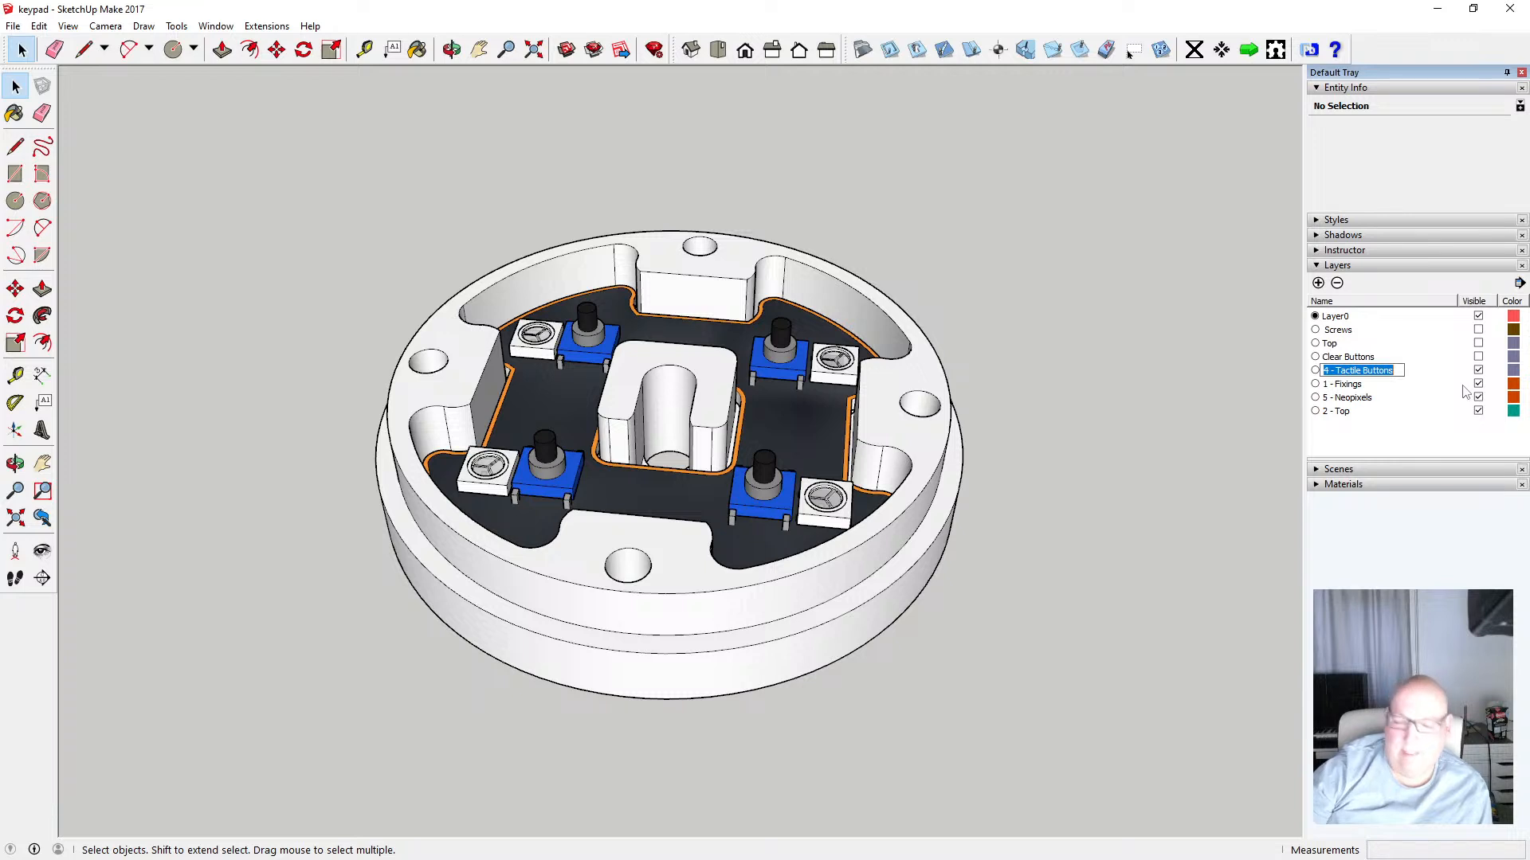
key("Home")
key("Delete")
key("Delete")
key("Delete")
key("Delete")
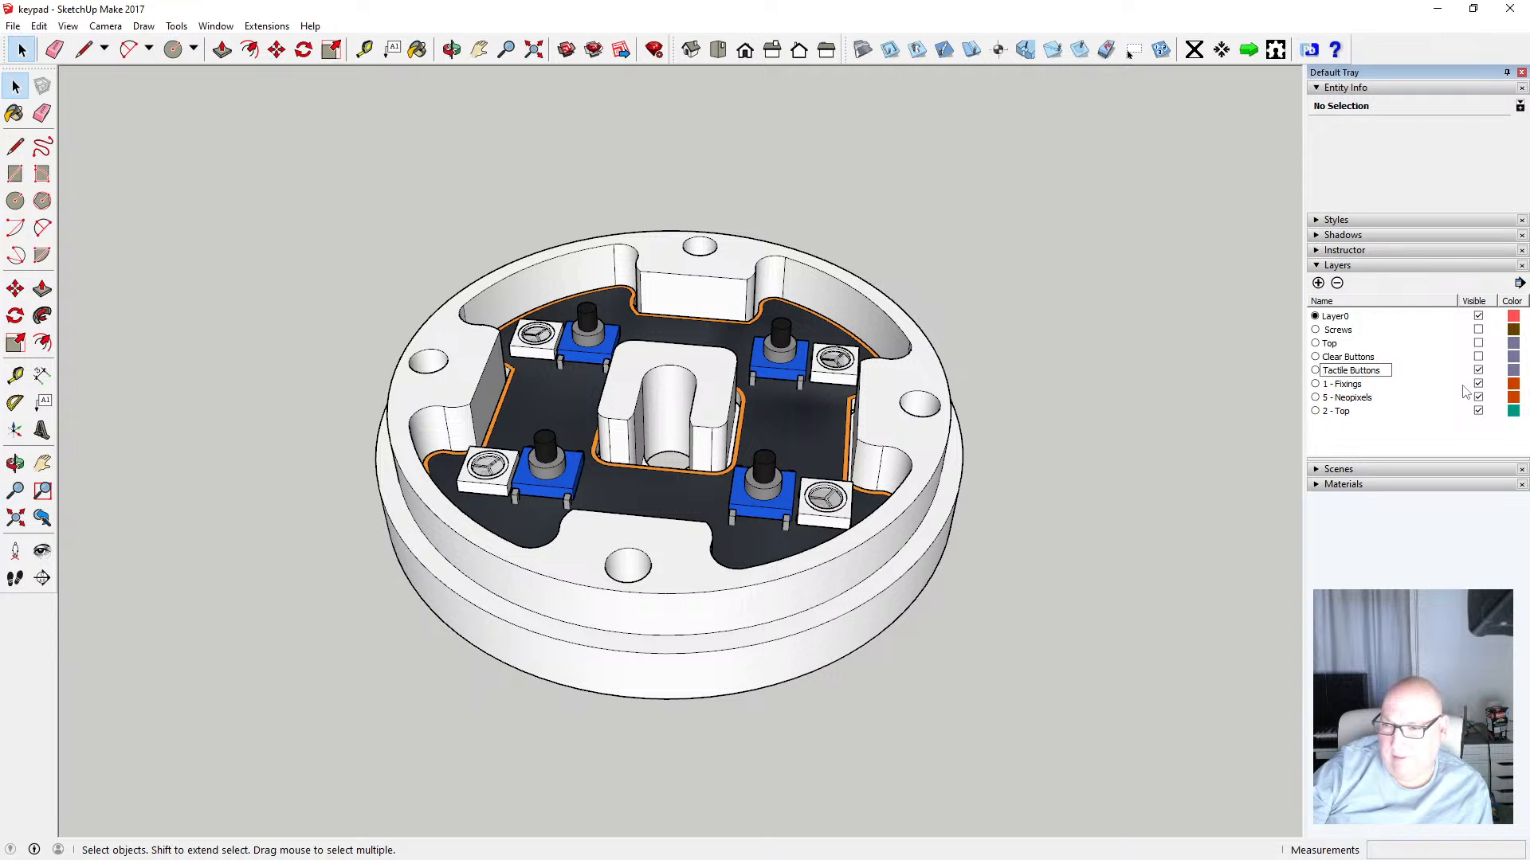
key("Return")
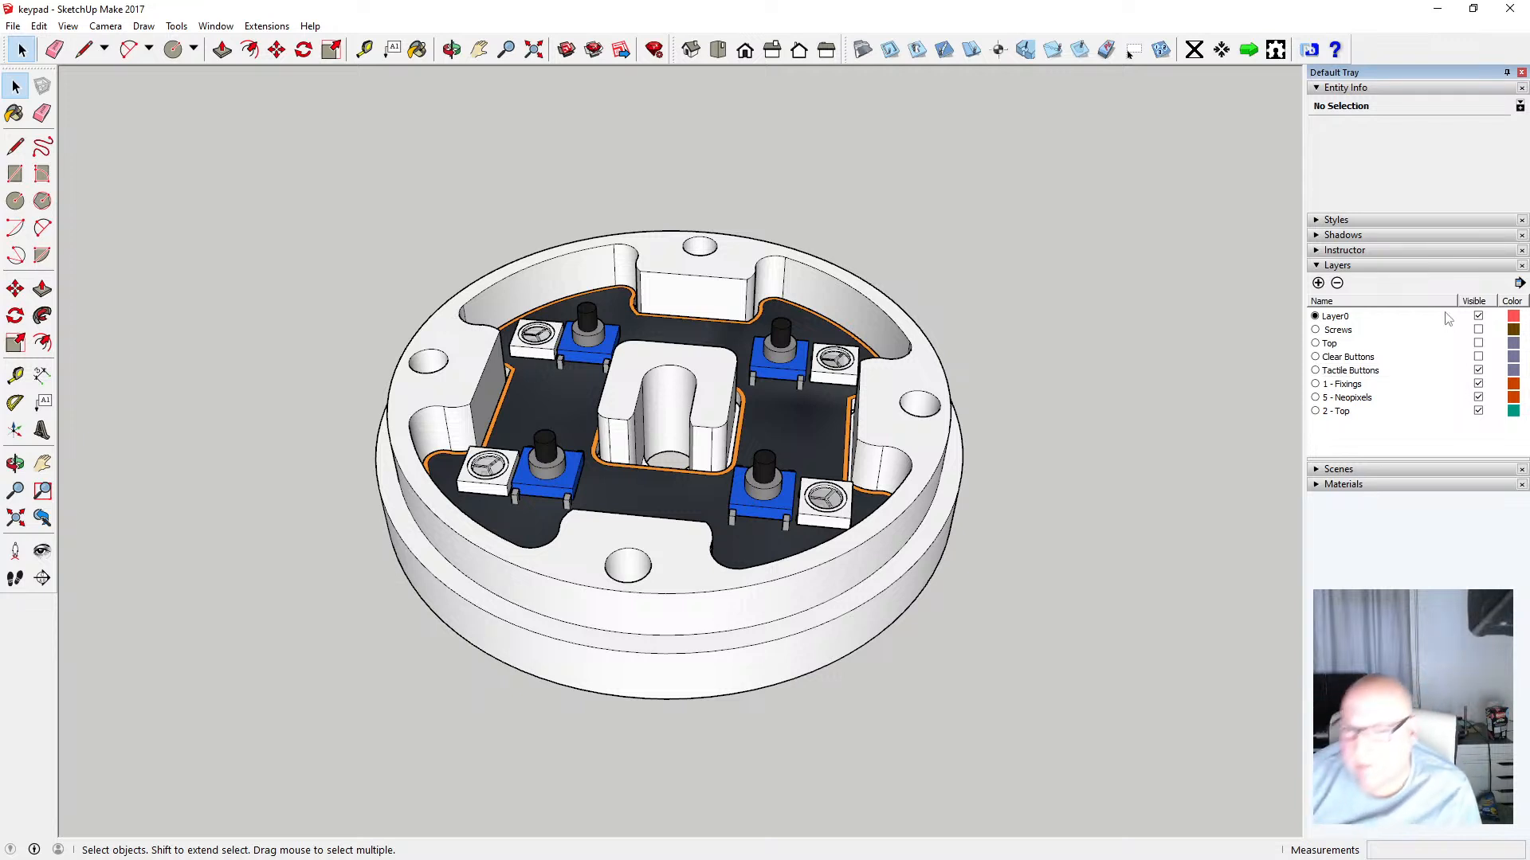
Open the PCB assembly and select a tactile button to check its layer
left_click(780, 363)
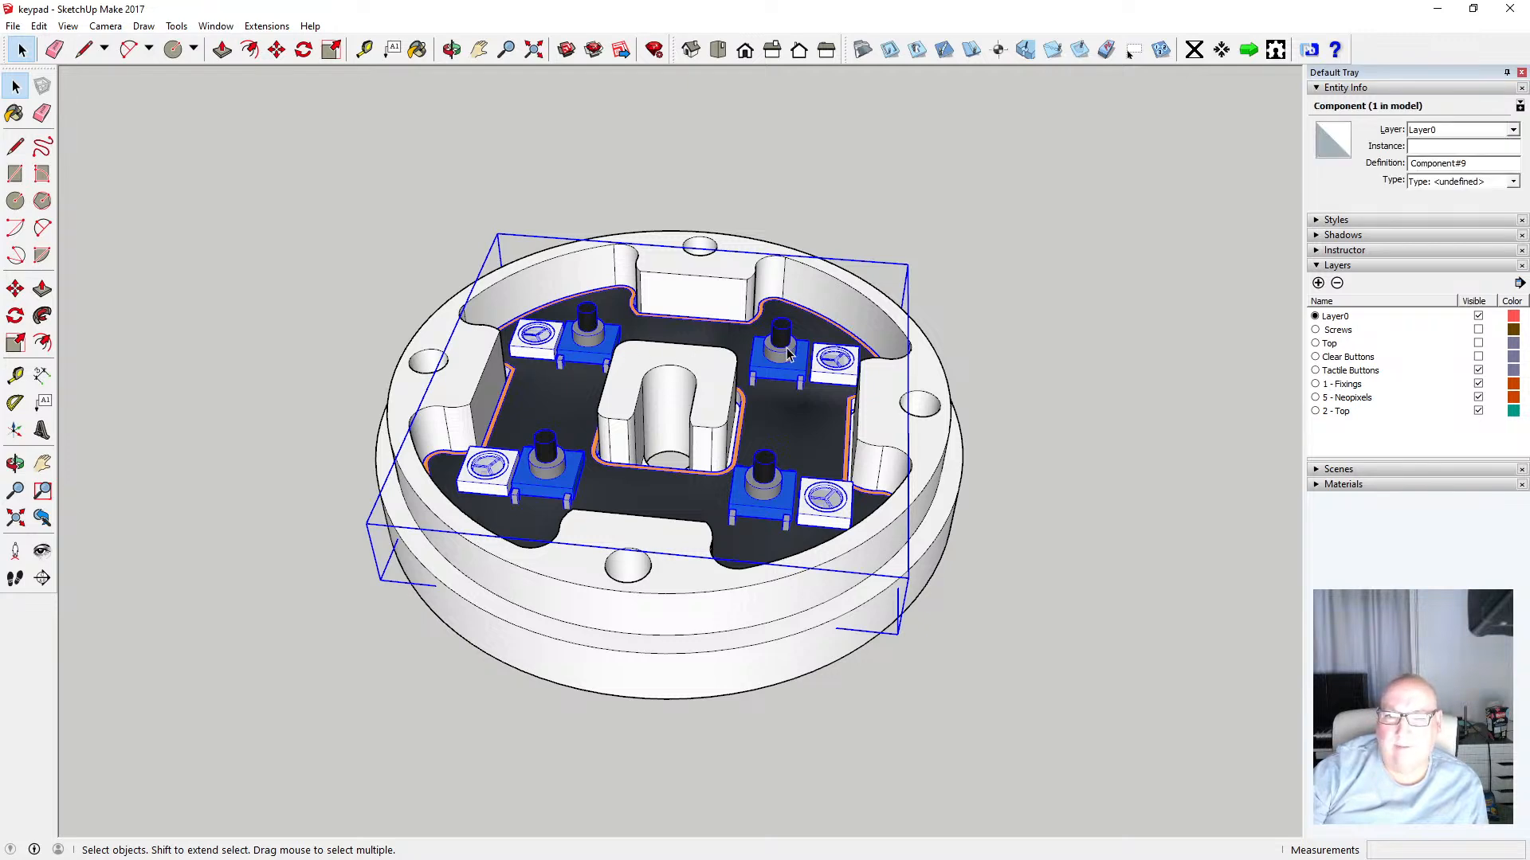
double_click(787, 348)
left_click(784, 357)
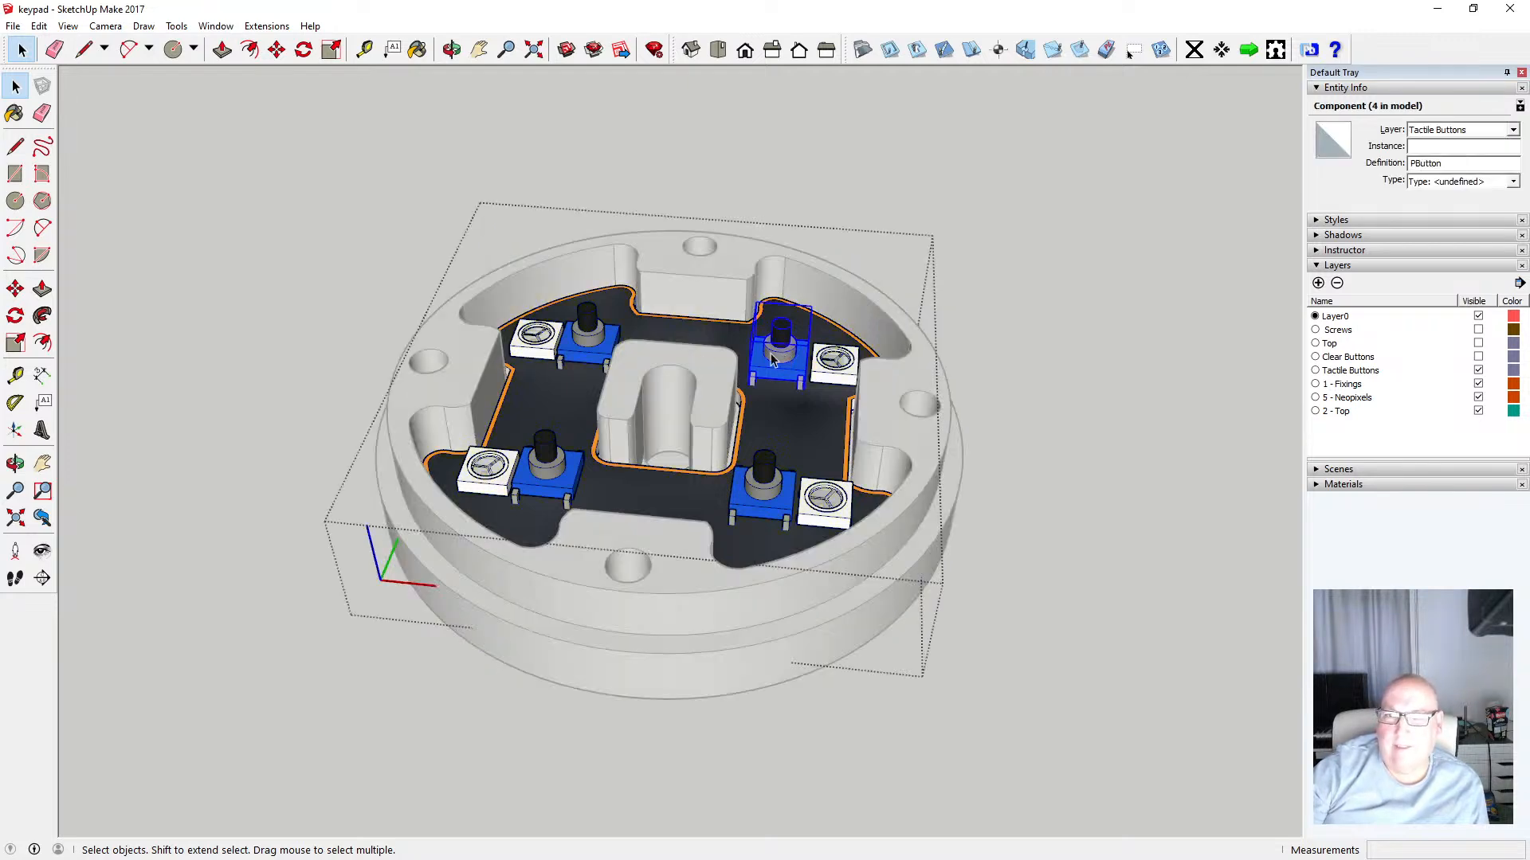
left_click(1160, 320)
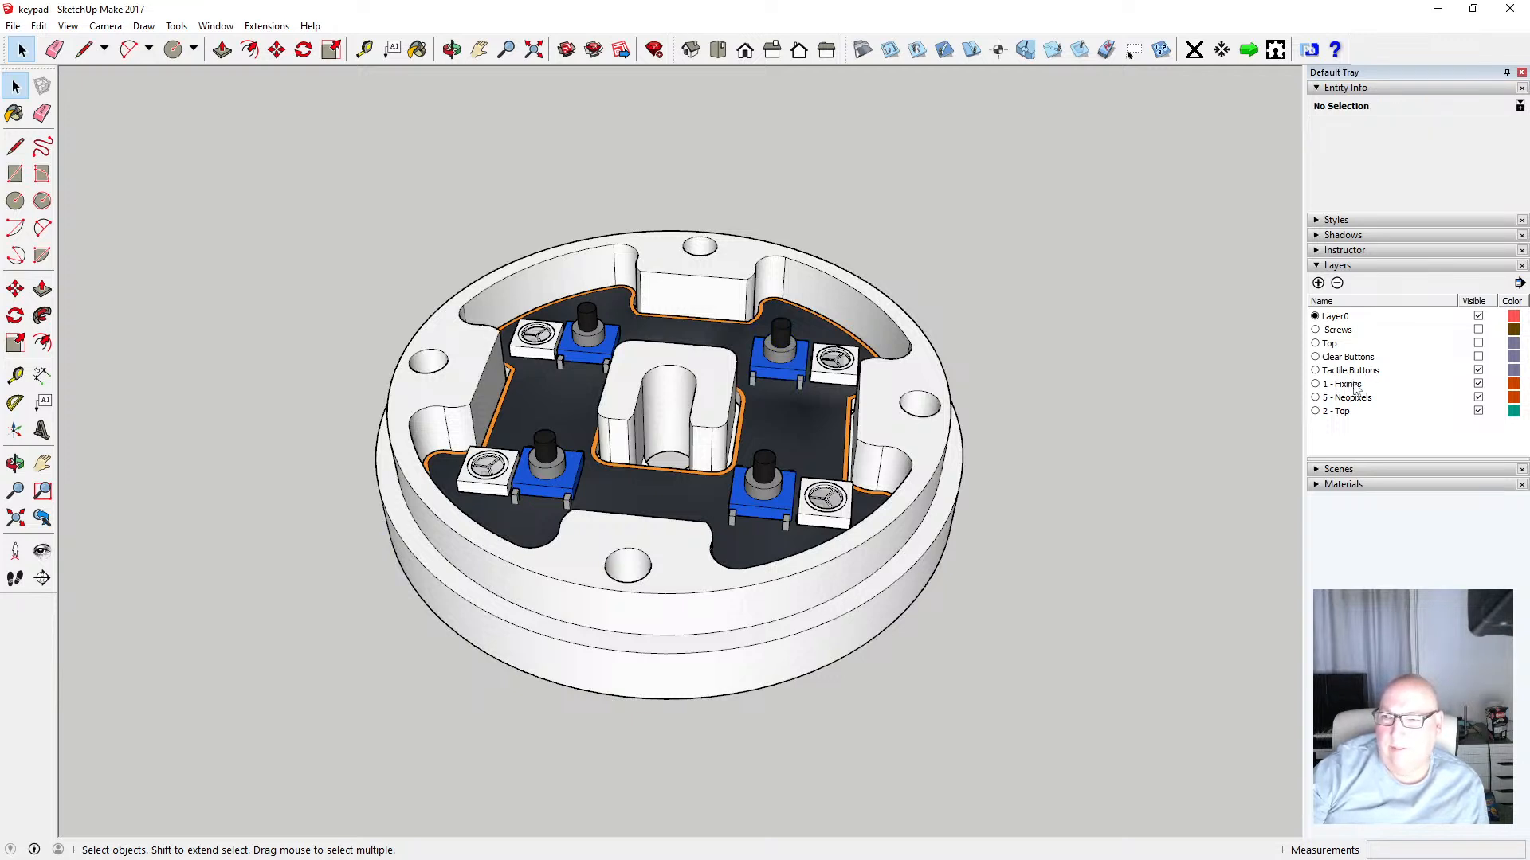
Rename the 1 - Fixings layer to Neopixels
left_click(1354, 389)
double_click(1371, 389)
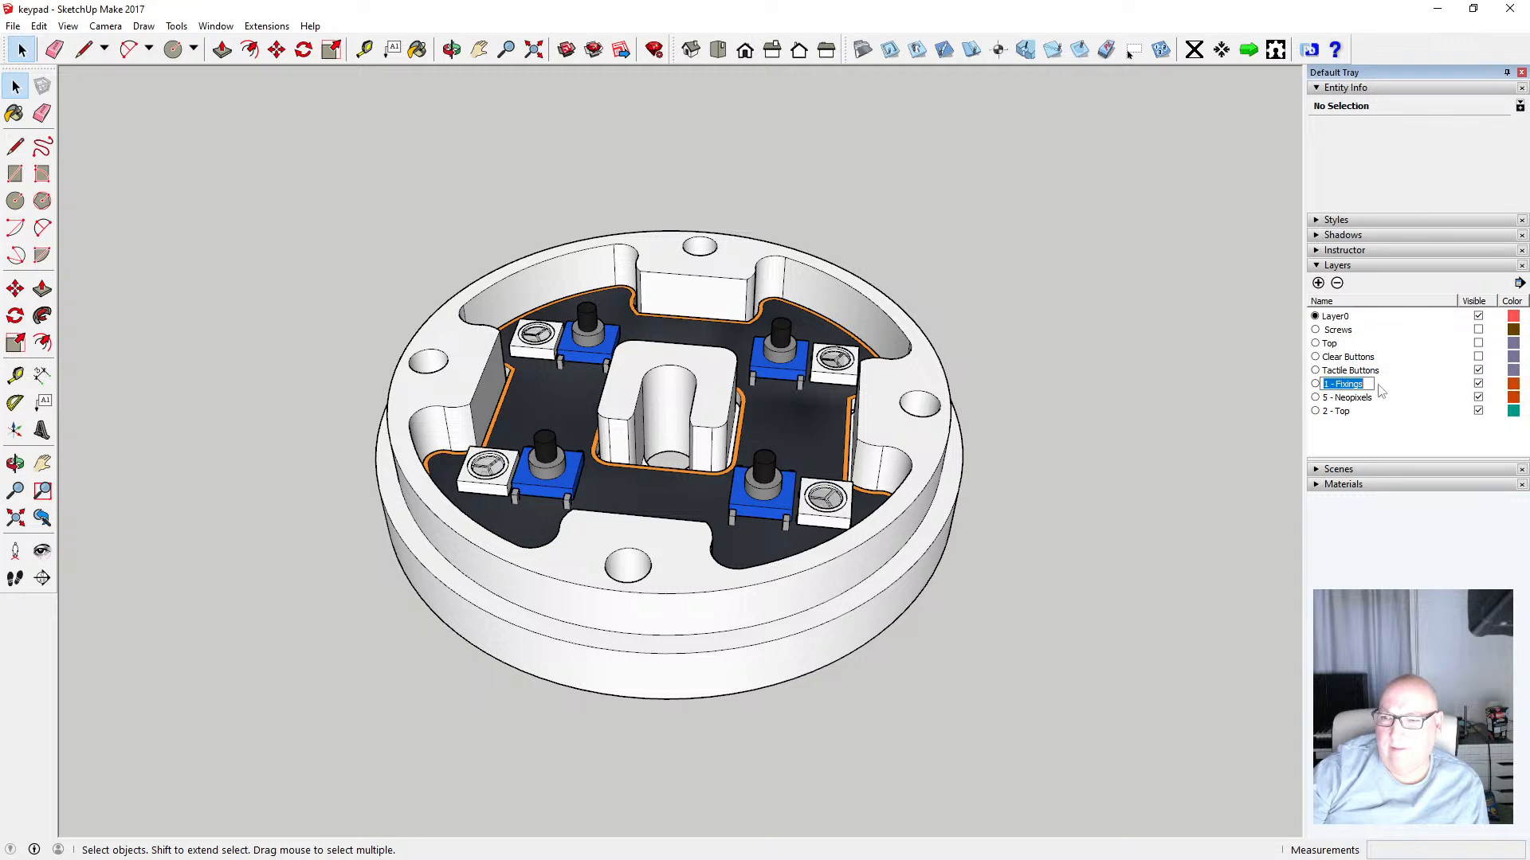
type("N")
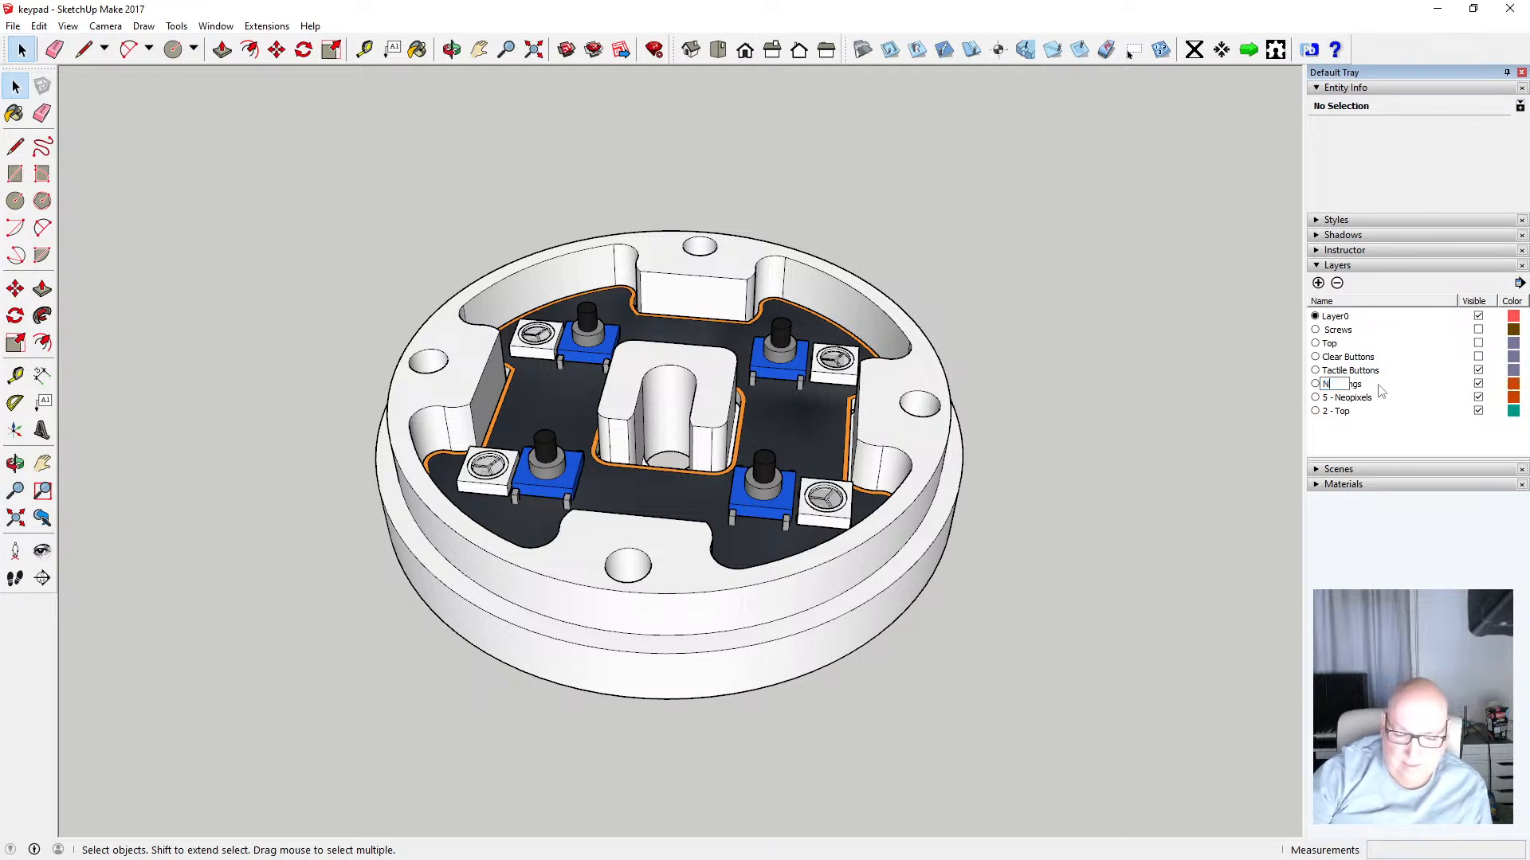
type("eopix")
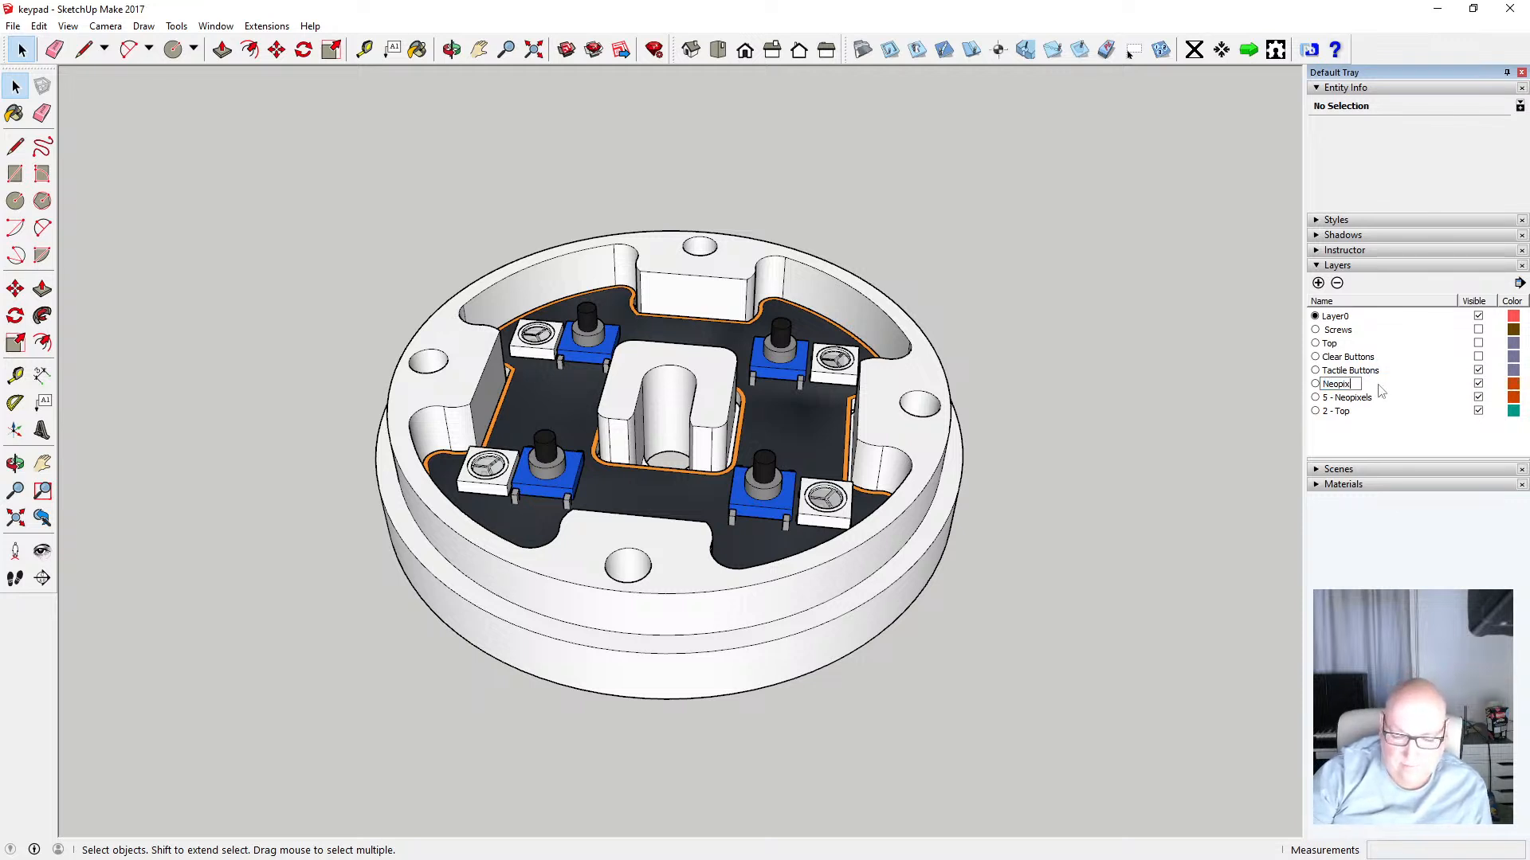
type("els")
key("Return")
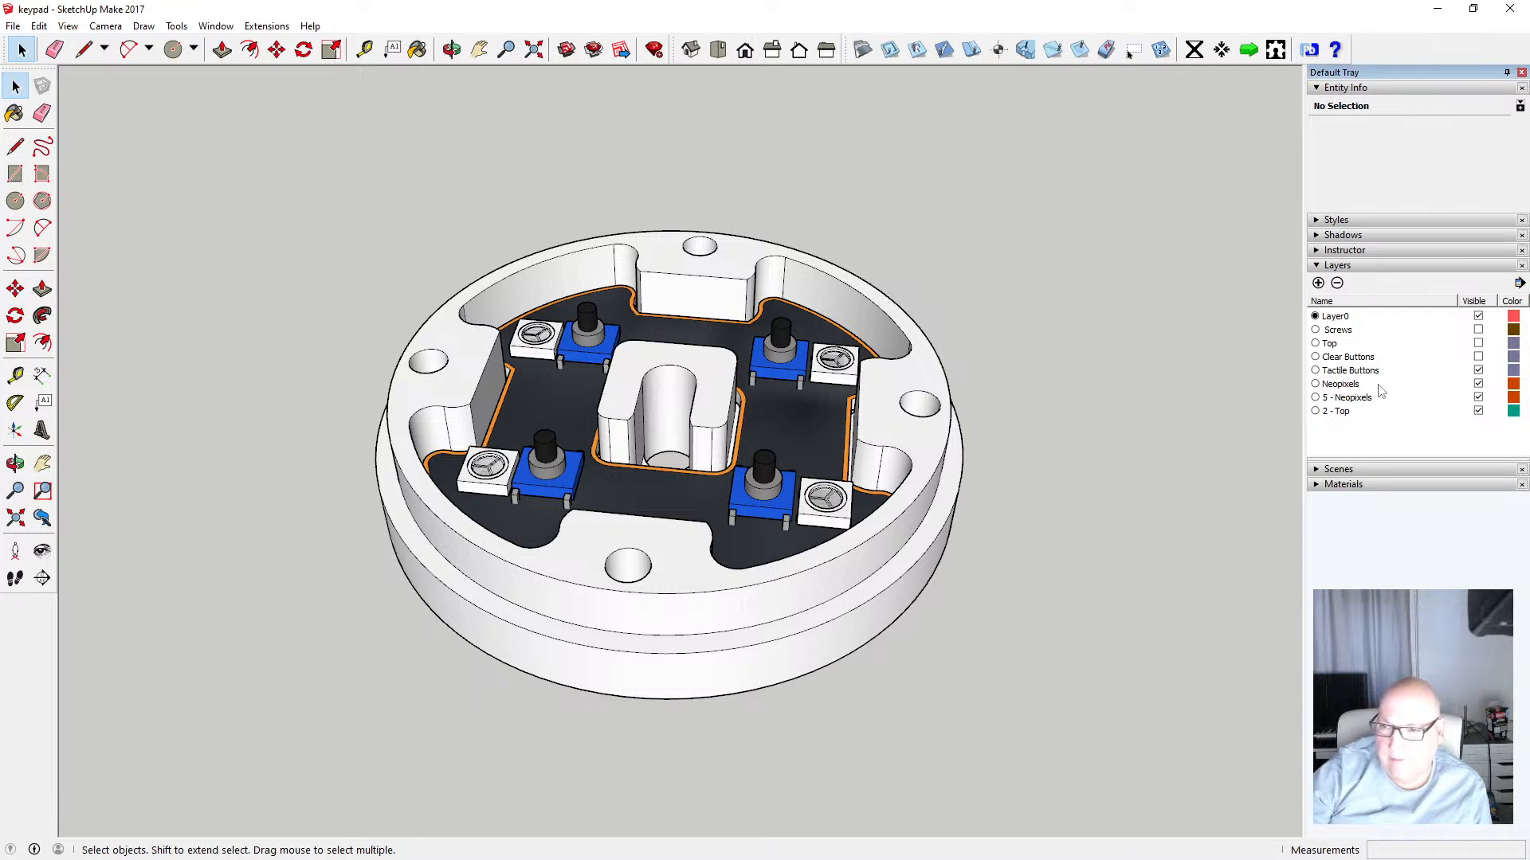
Select the four Neopixel LEDs inside the PCB assembly and assign them to the Neopixels layer
double_click(539, 341)
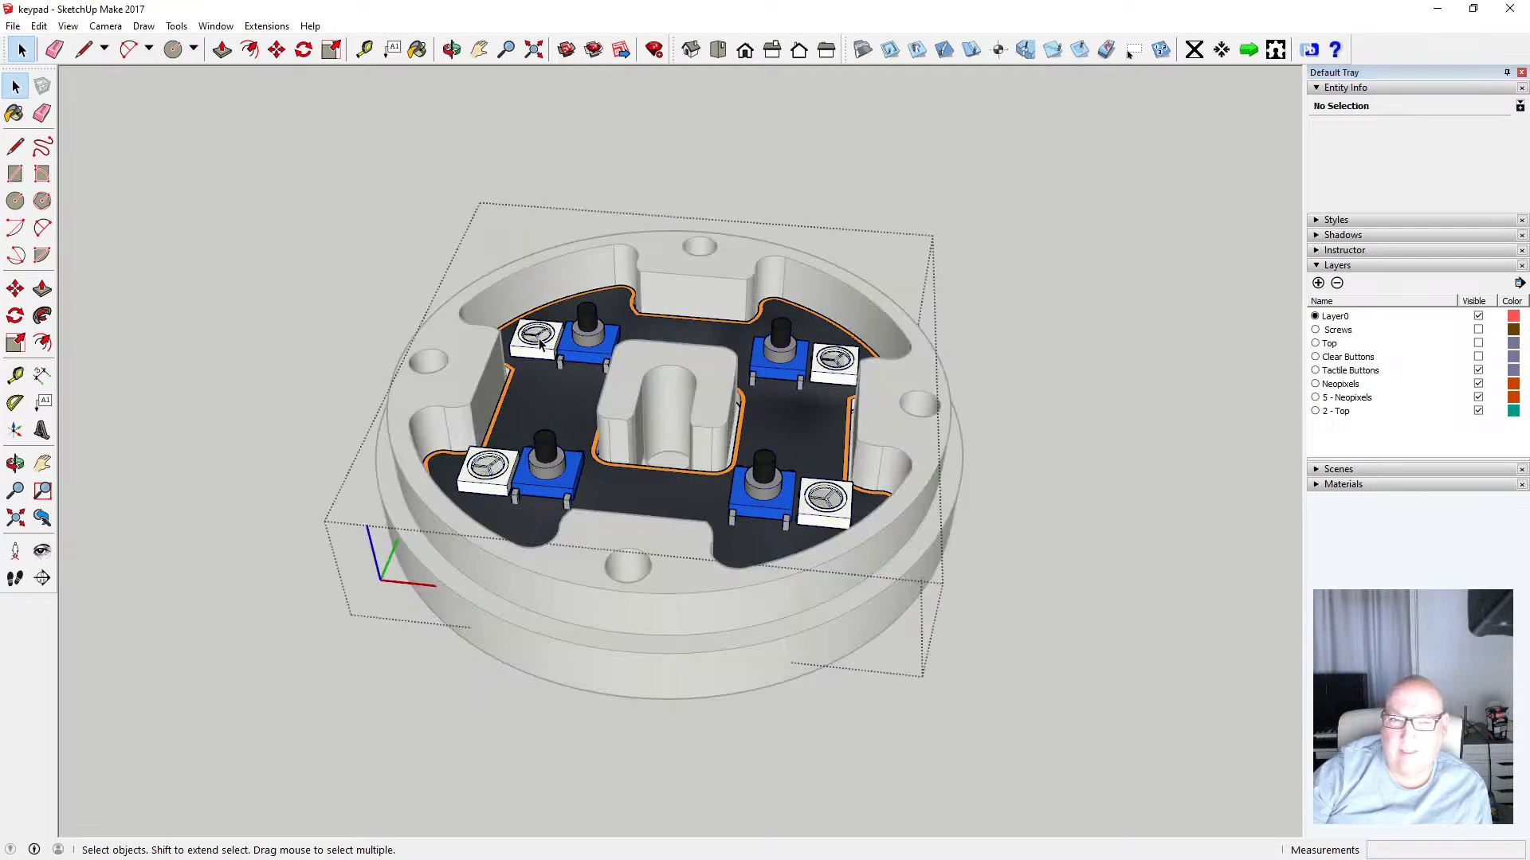
left_click(539, 341)
left_click(503, 476, "shift")
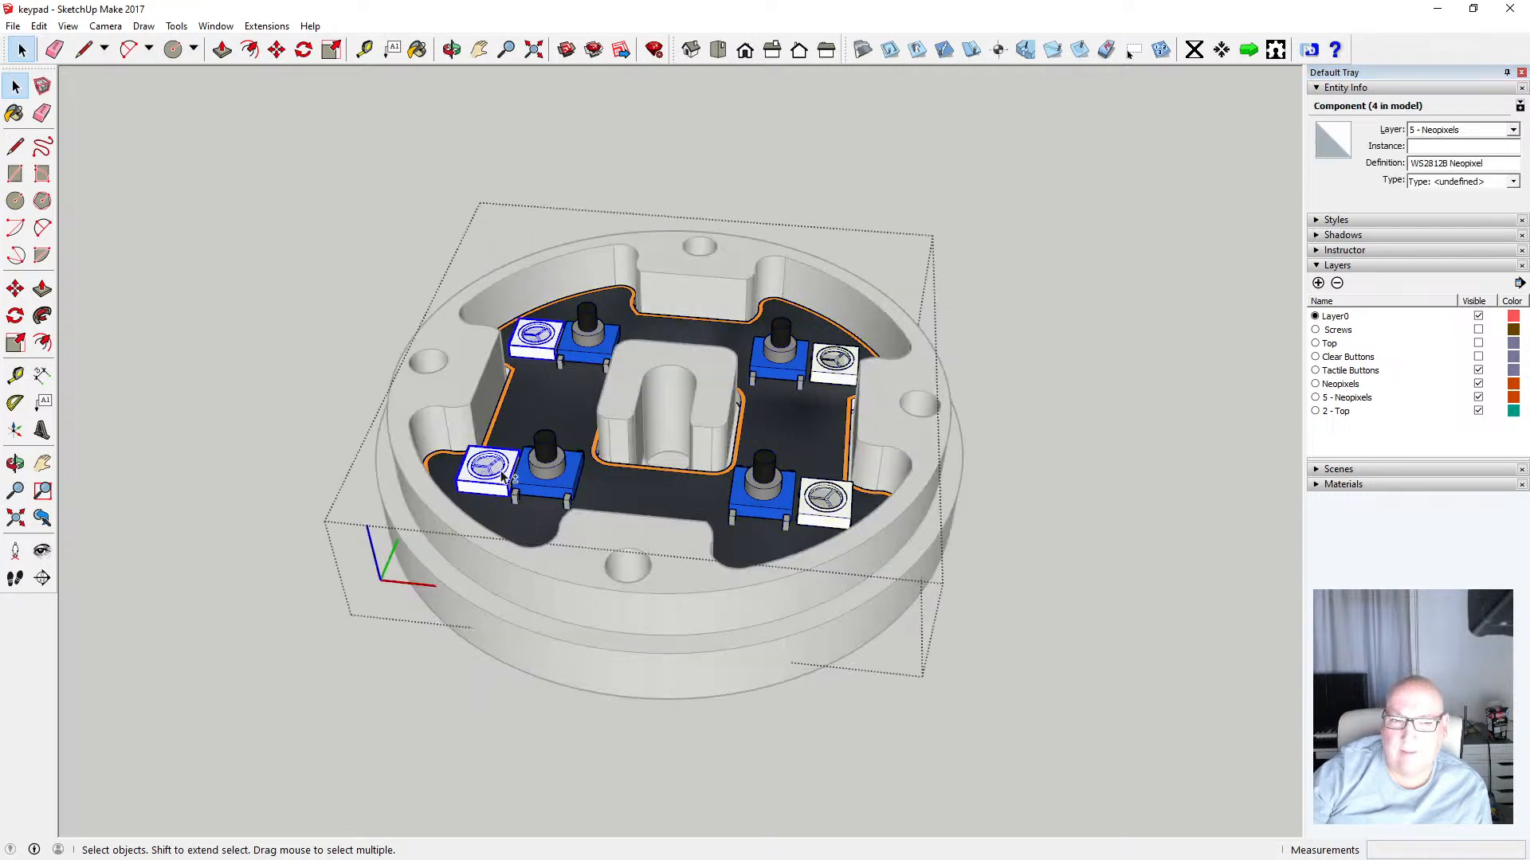
left_click(835, 360, "shift")
left_click(826, 500, "shift")
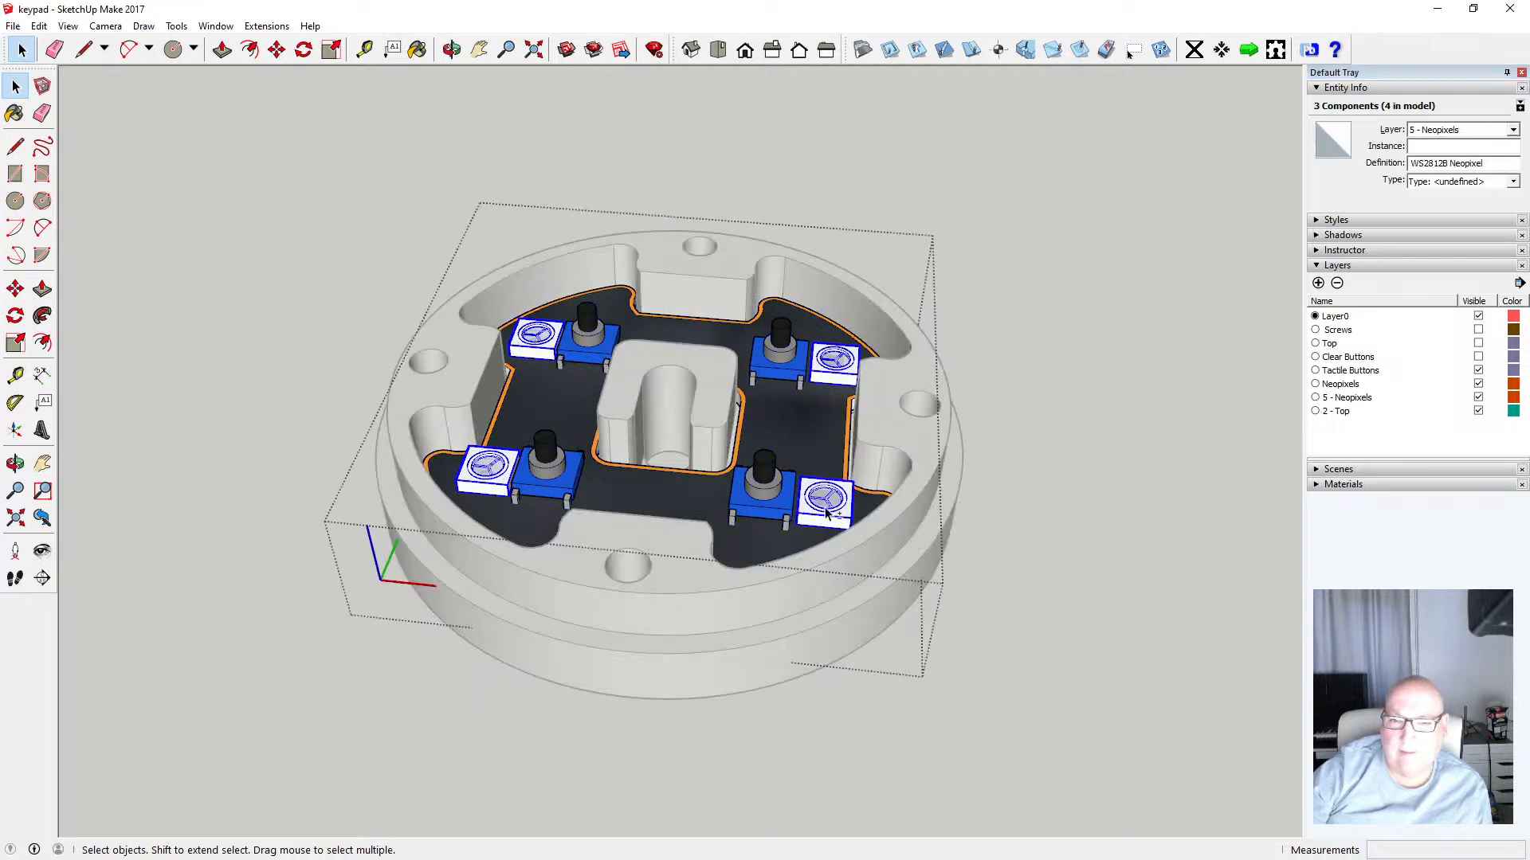
left_click(1512, 129)
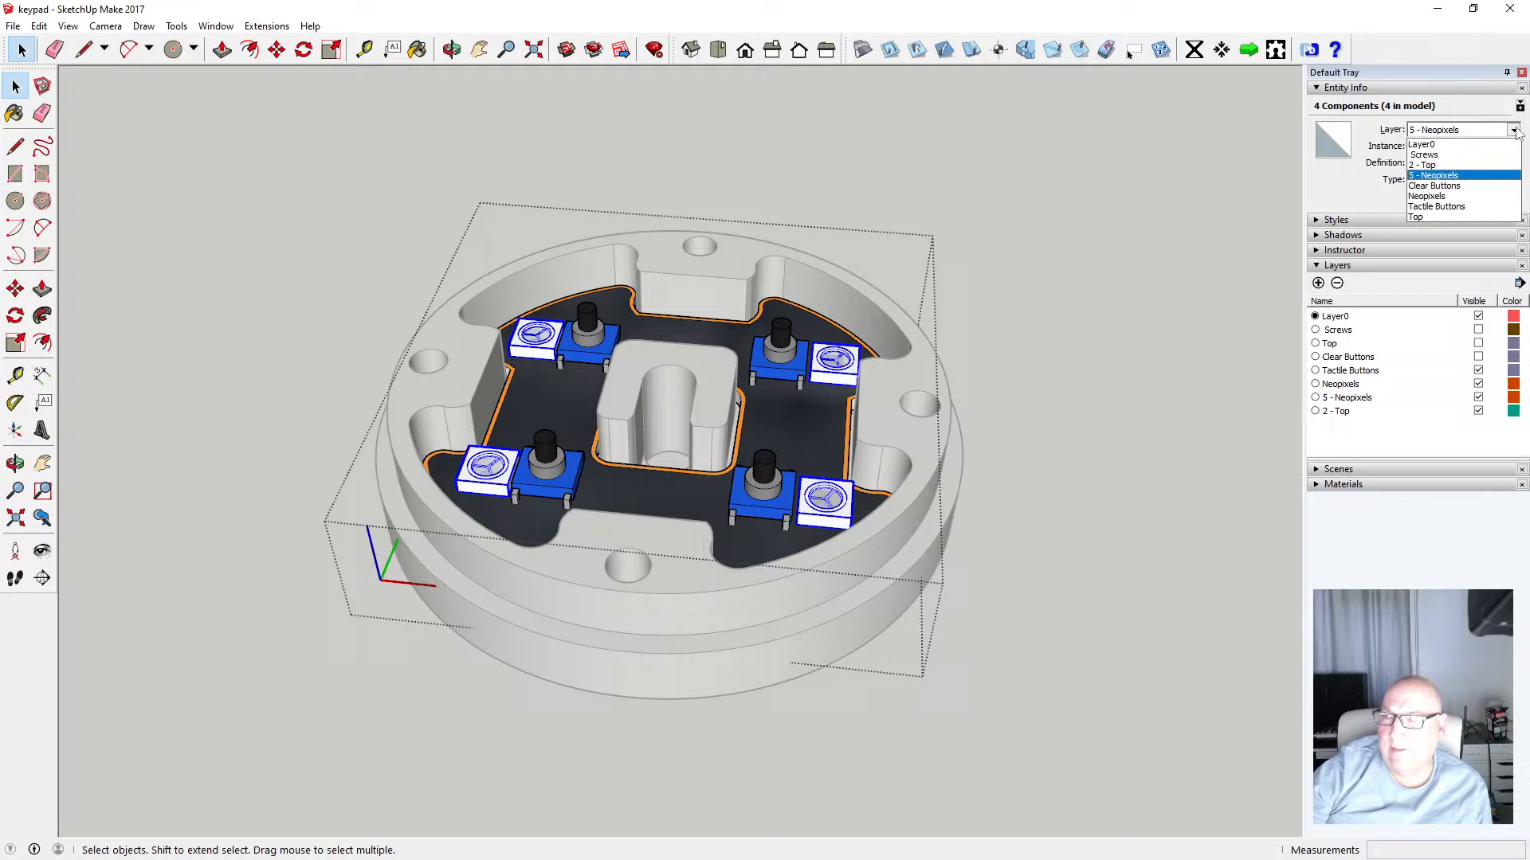
left_click(1458, 196)
left_click(1192, 389)
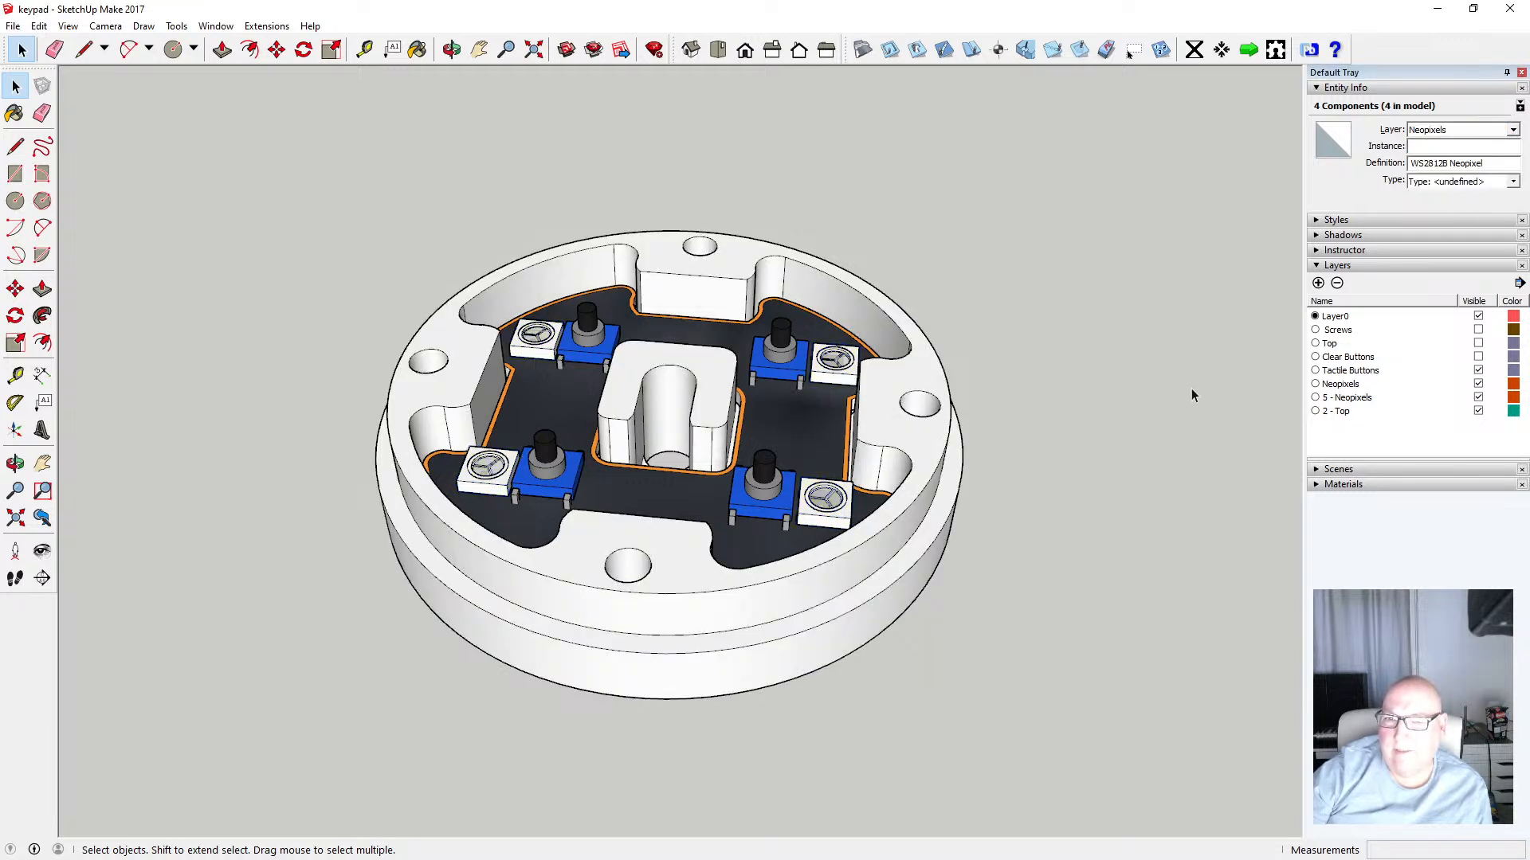
Rename the 5 - Neopixels layer to PCB
left_click(1369, 399)
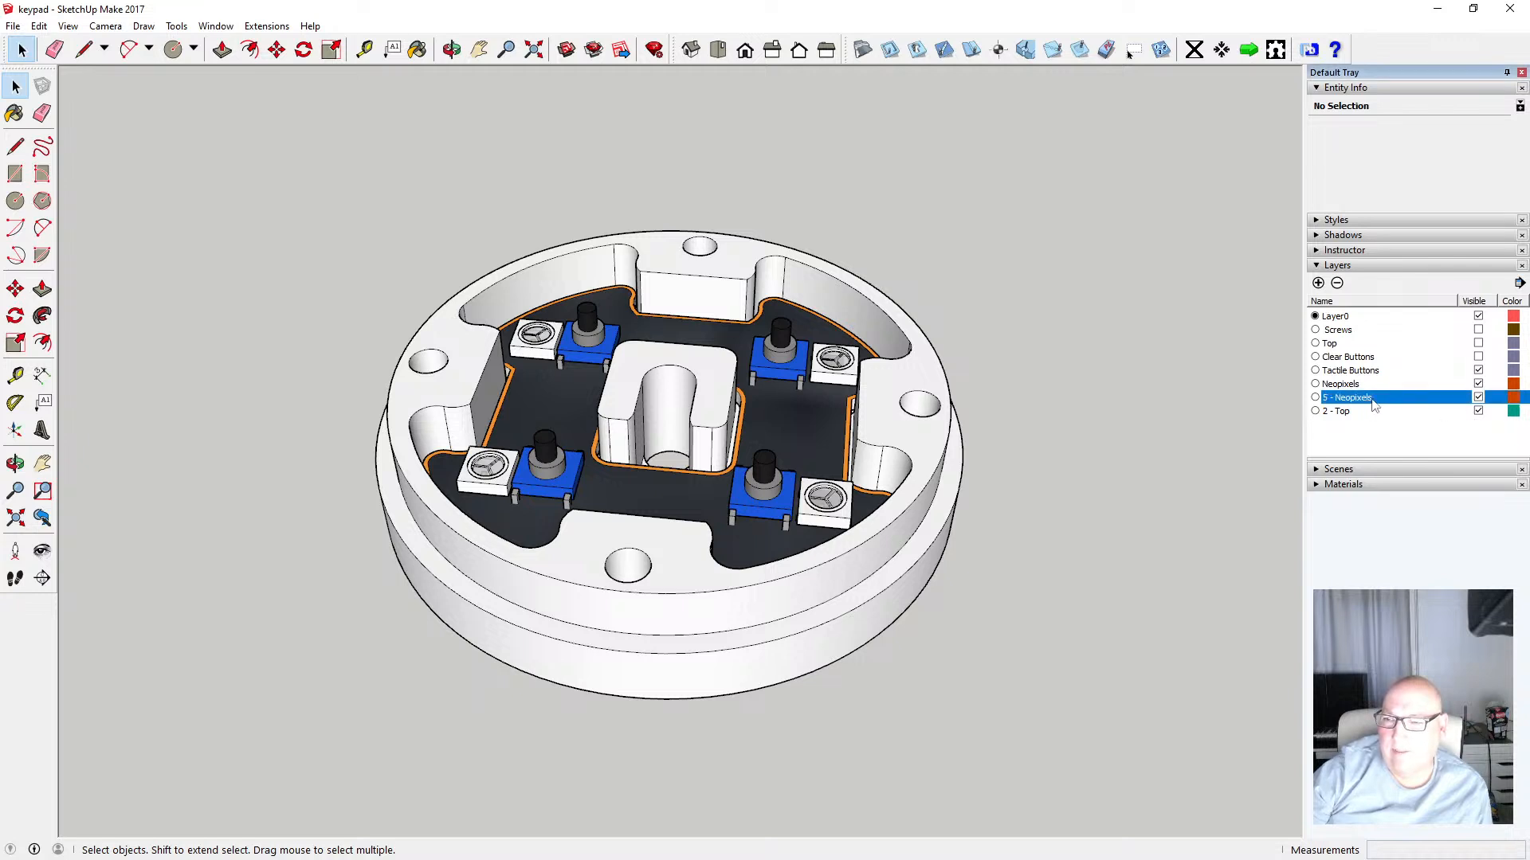
left_click(1372, 400)
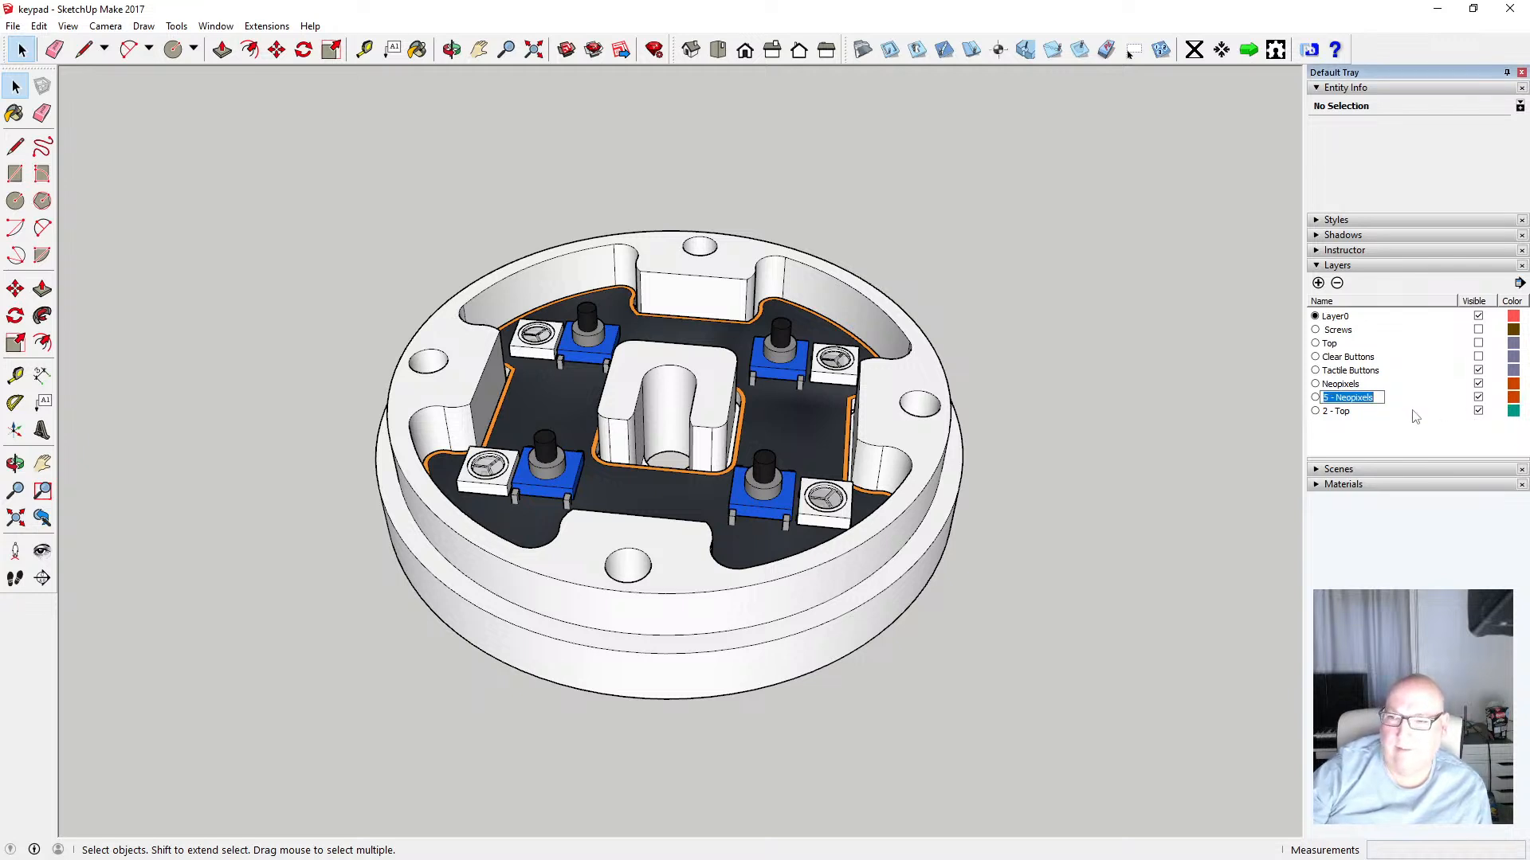
type("PCB")
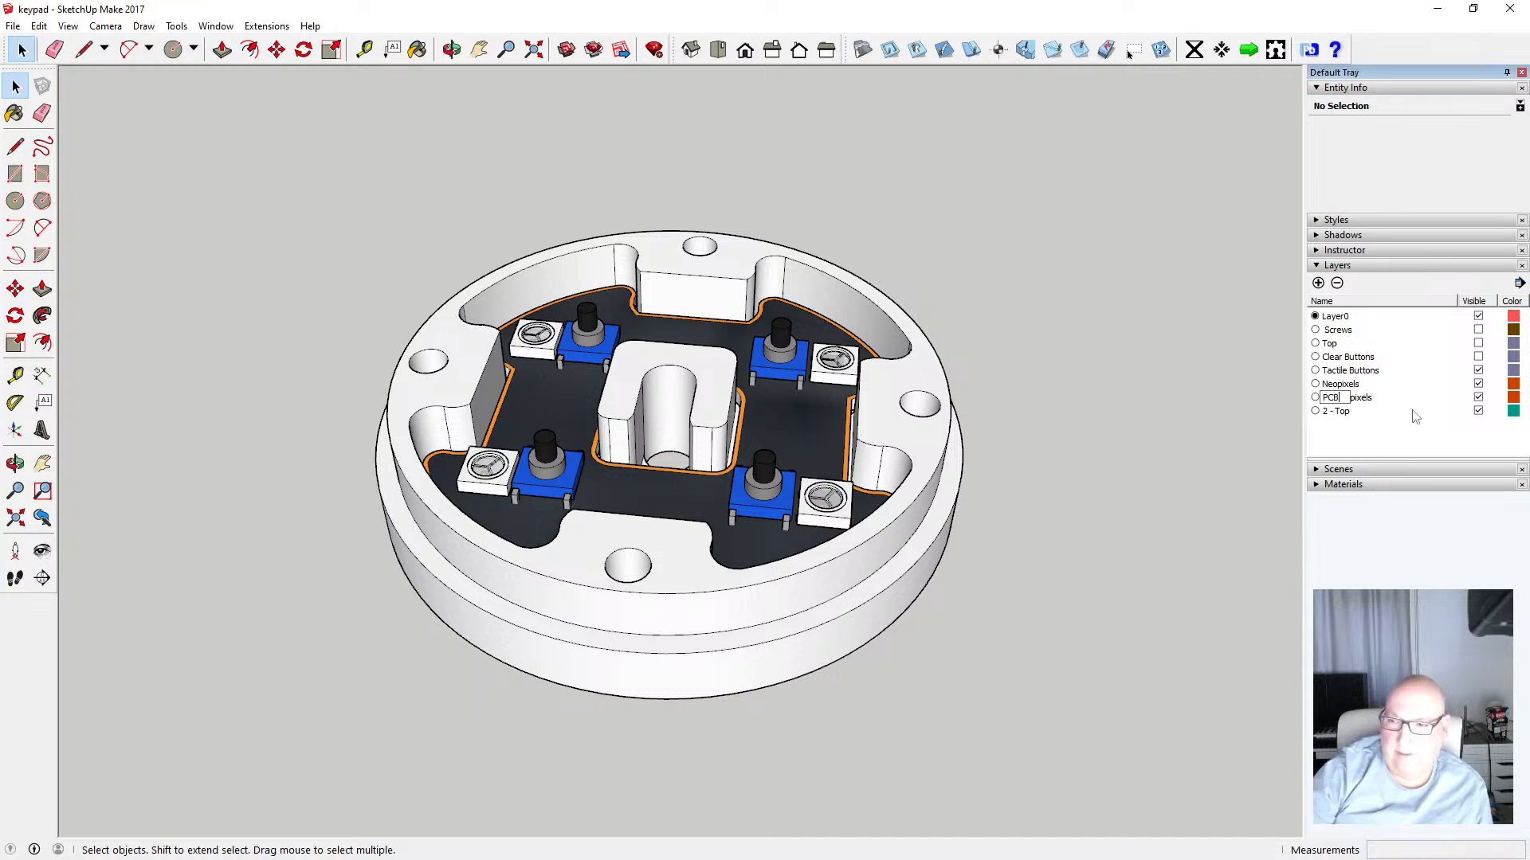
key("Return")
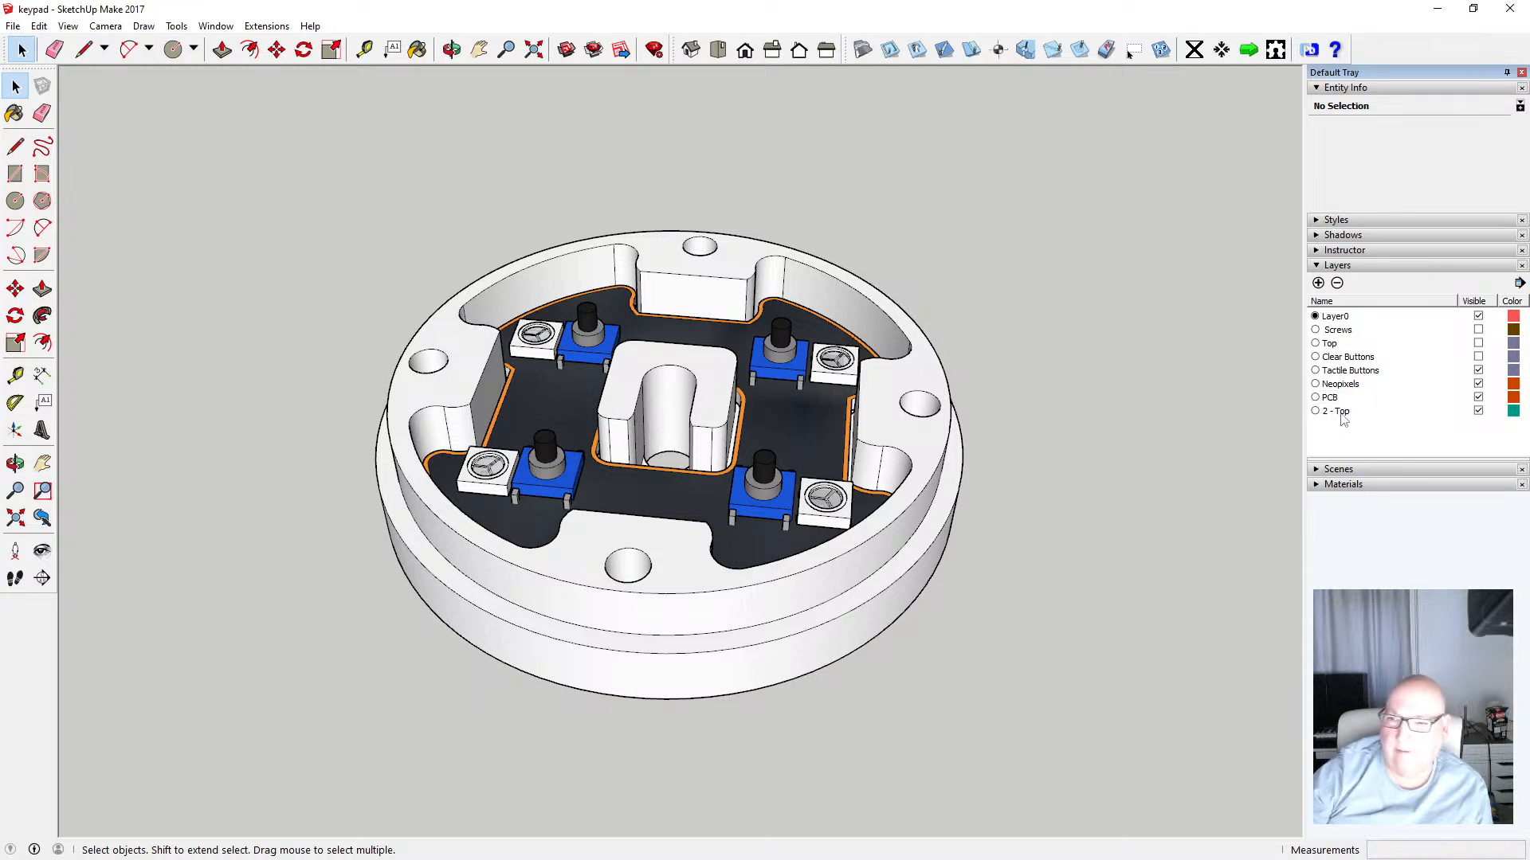
Assign the PCB assembly component to the PCB layer
left_click(782, 439)
left_click(1512, 129)
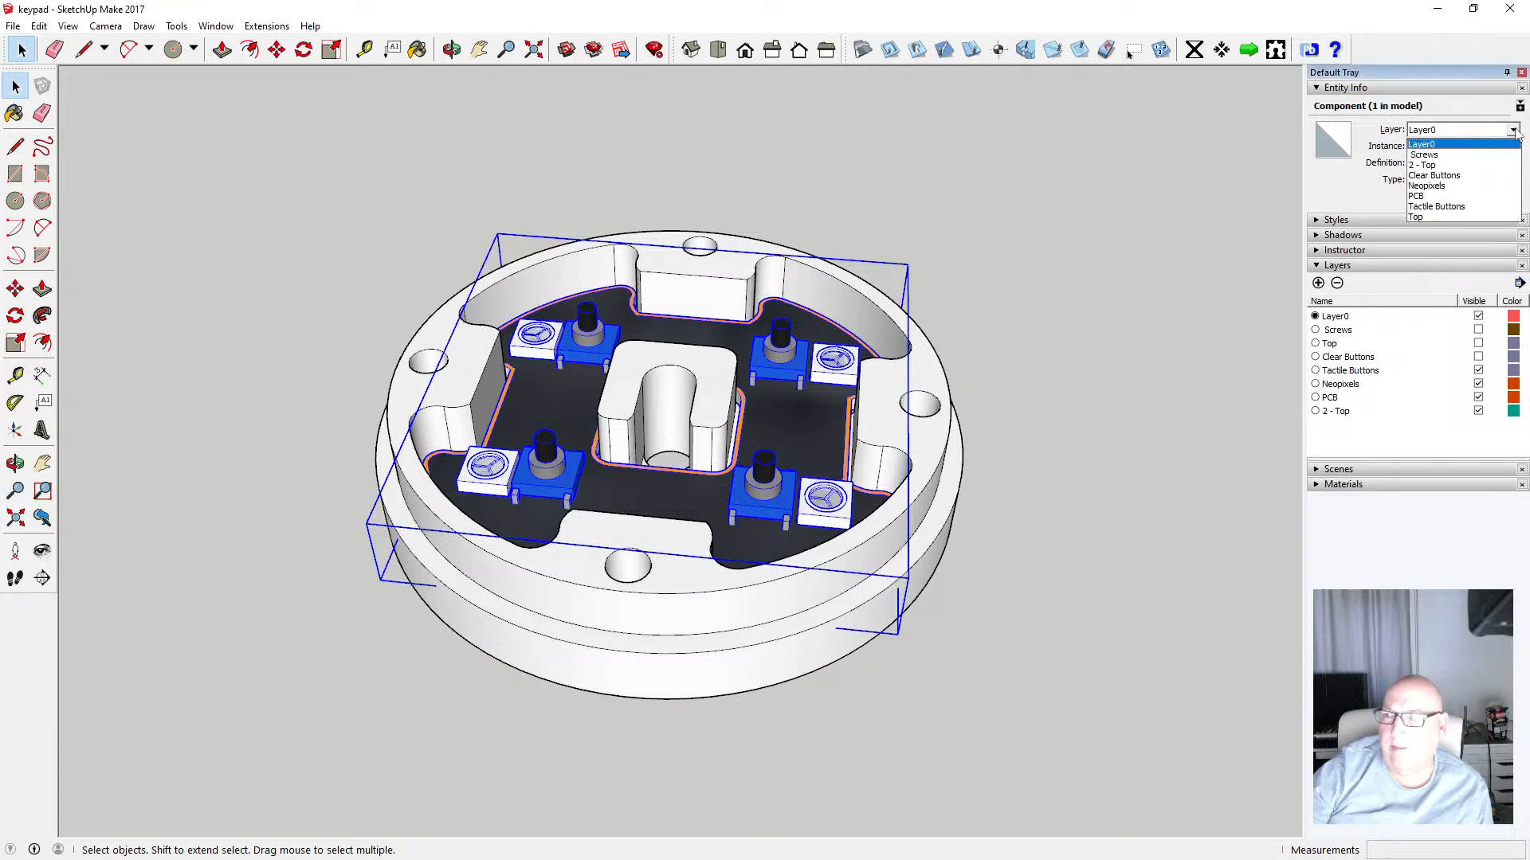
left_click(1438, 199)
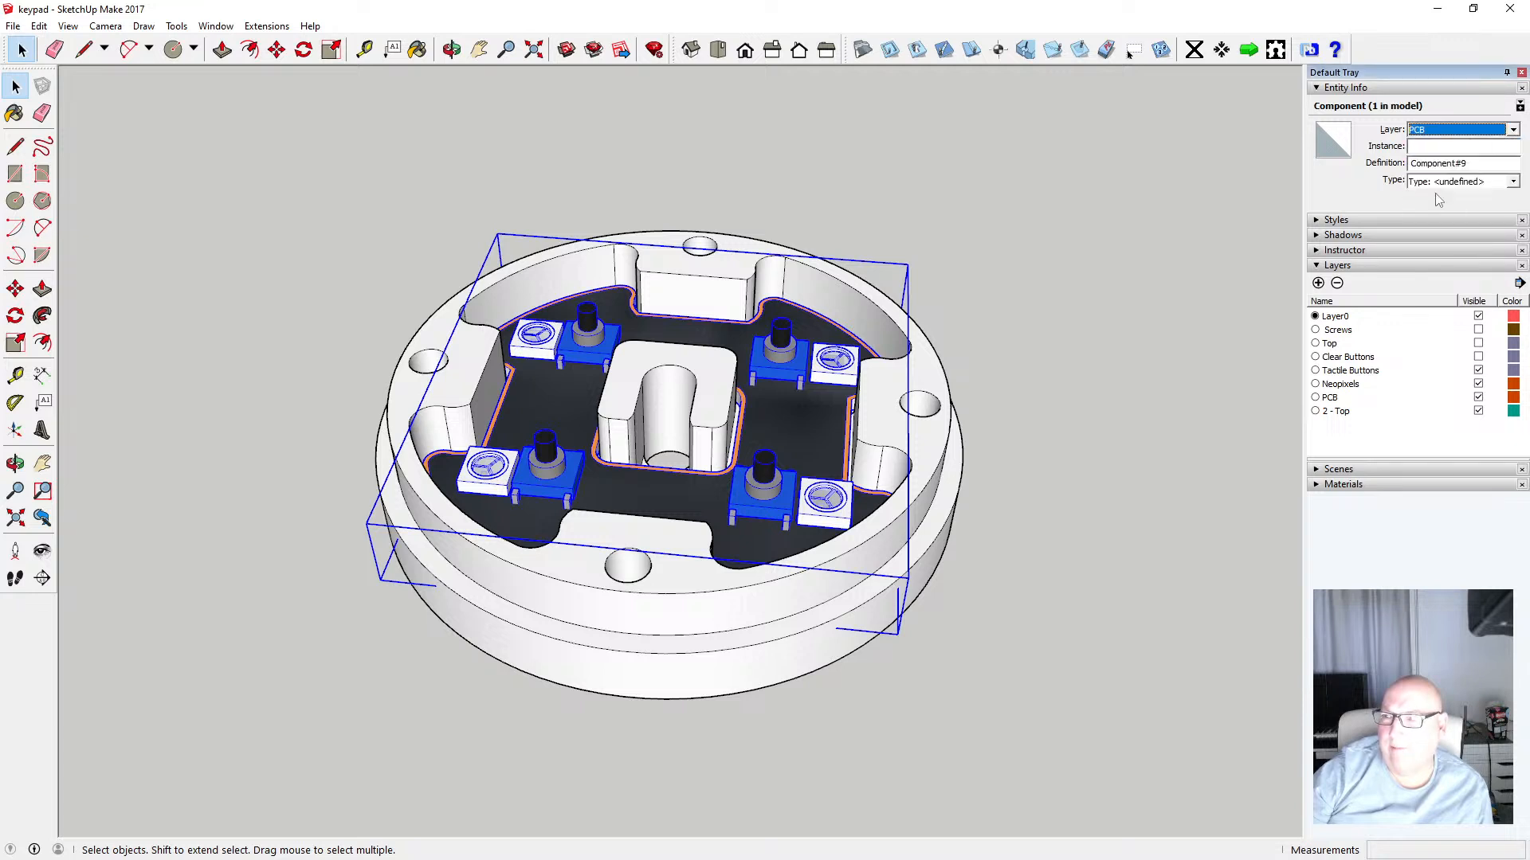
left_click(1260, 386)
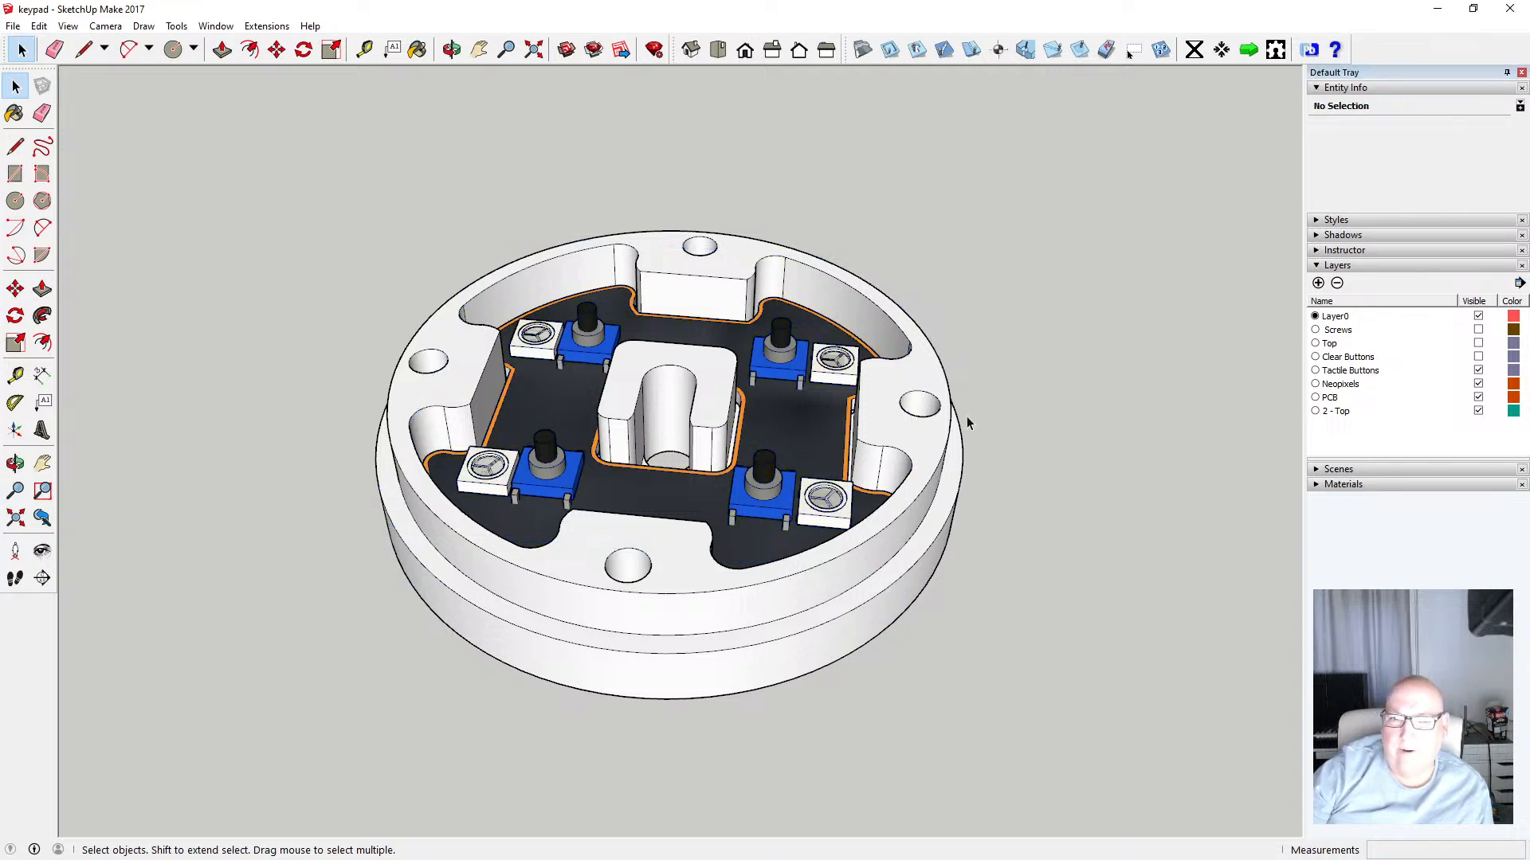
Select the bottom housing and rename the 2 - Top layer to Bottom
left_click(920, 441)
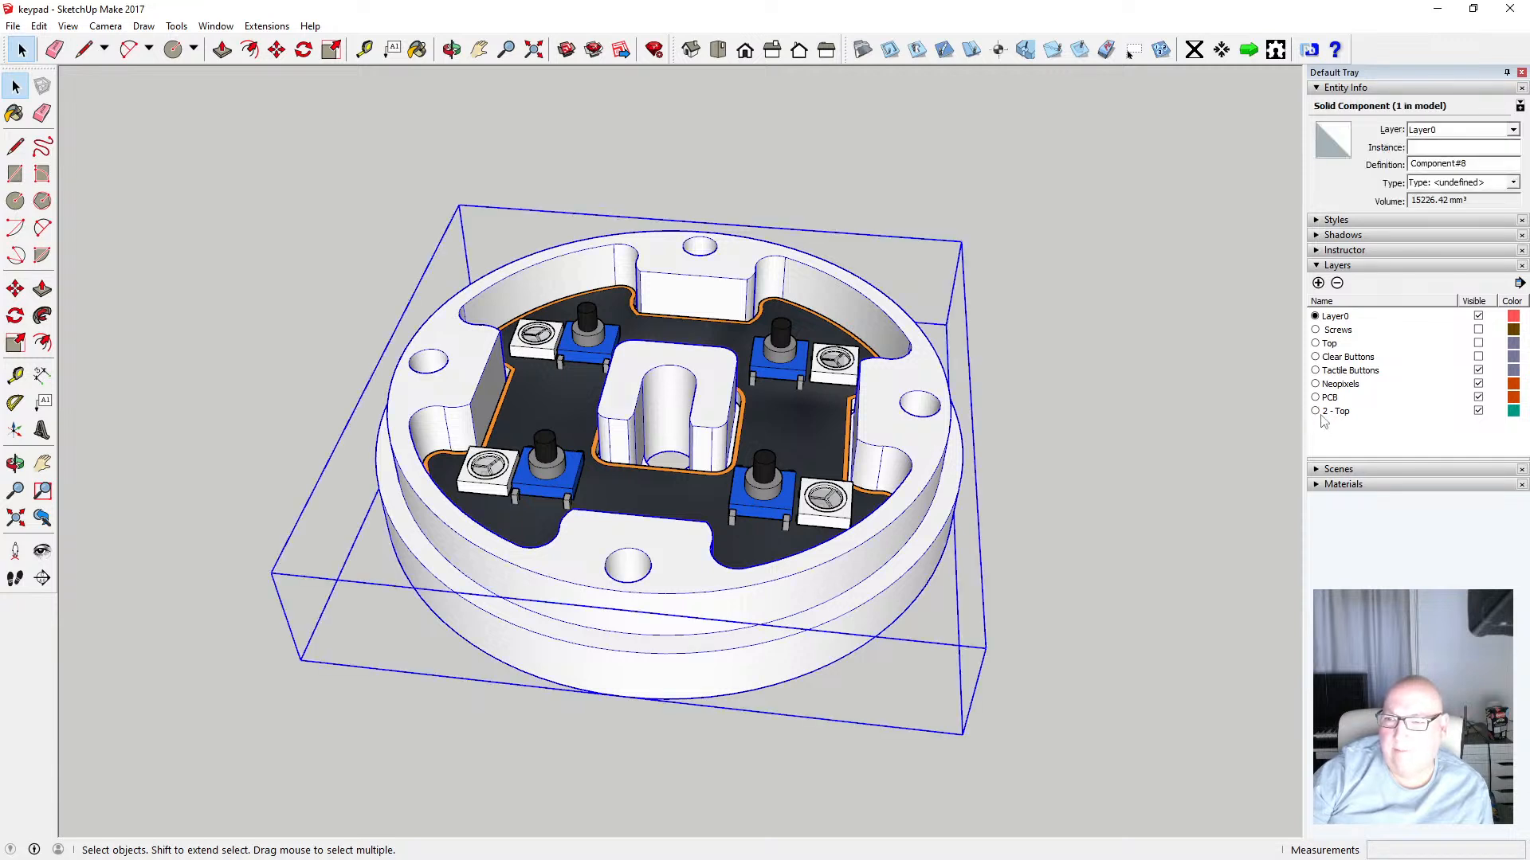
left_click(1355, 411)
left_click(1368, 414)
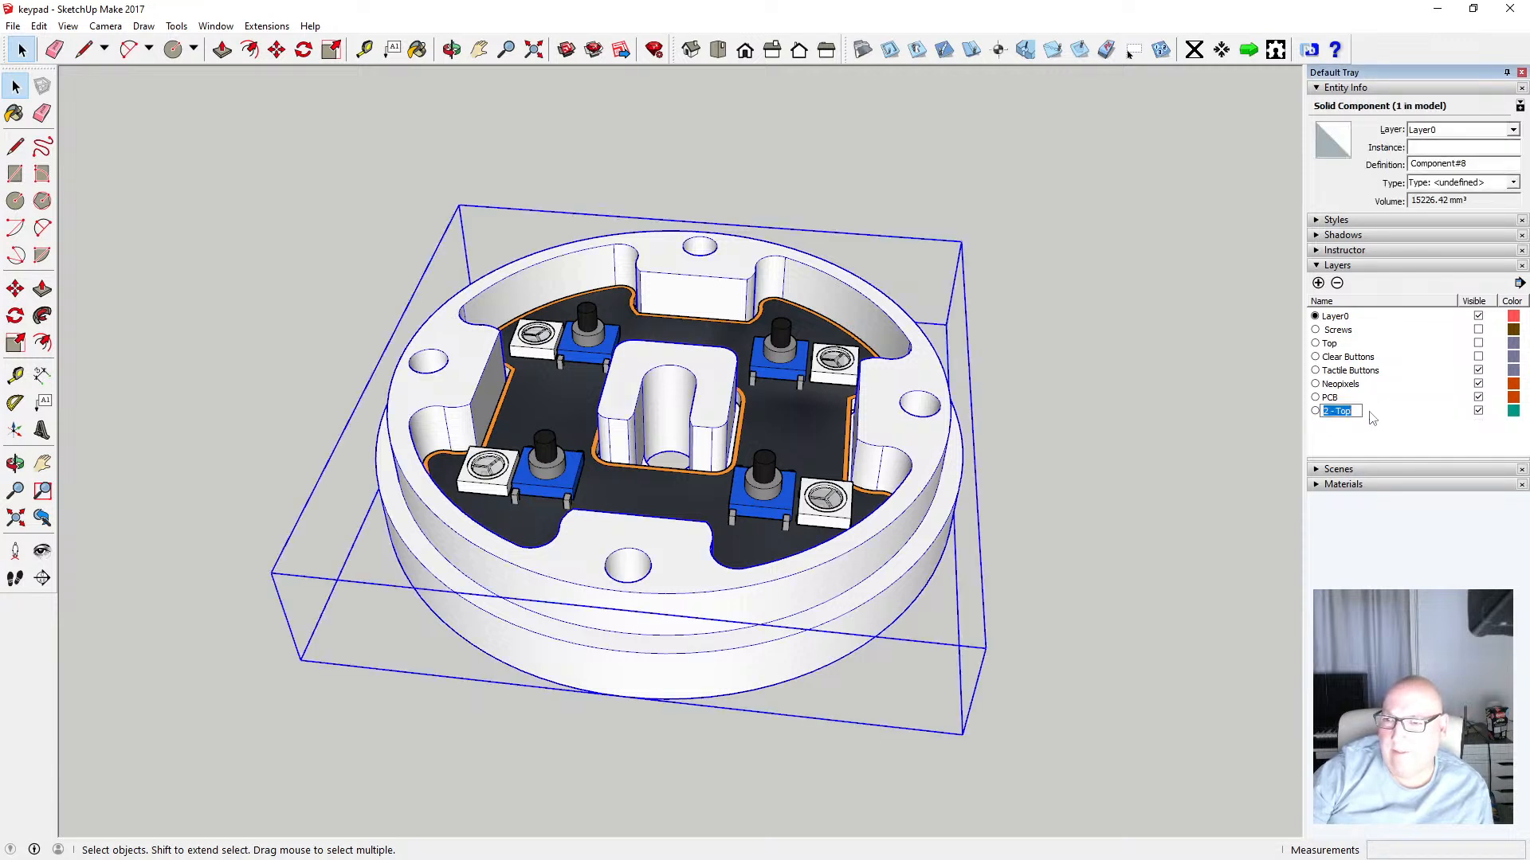
key("BackSpace")
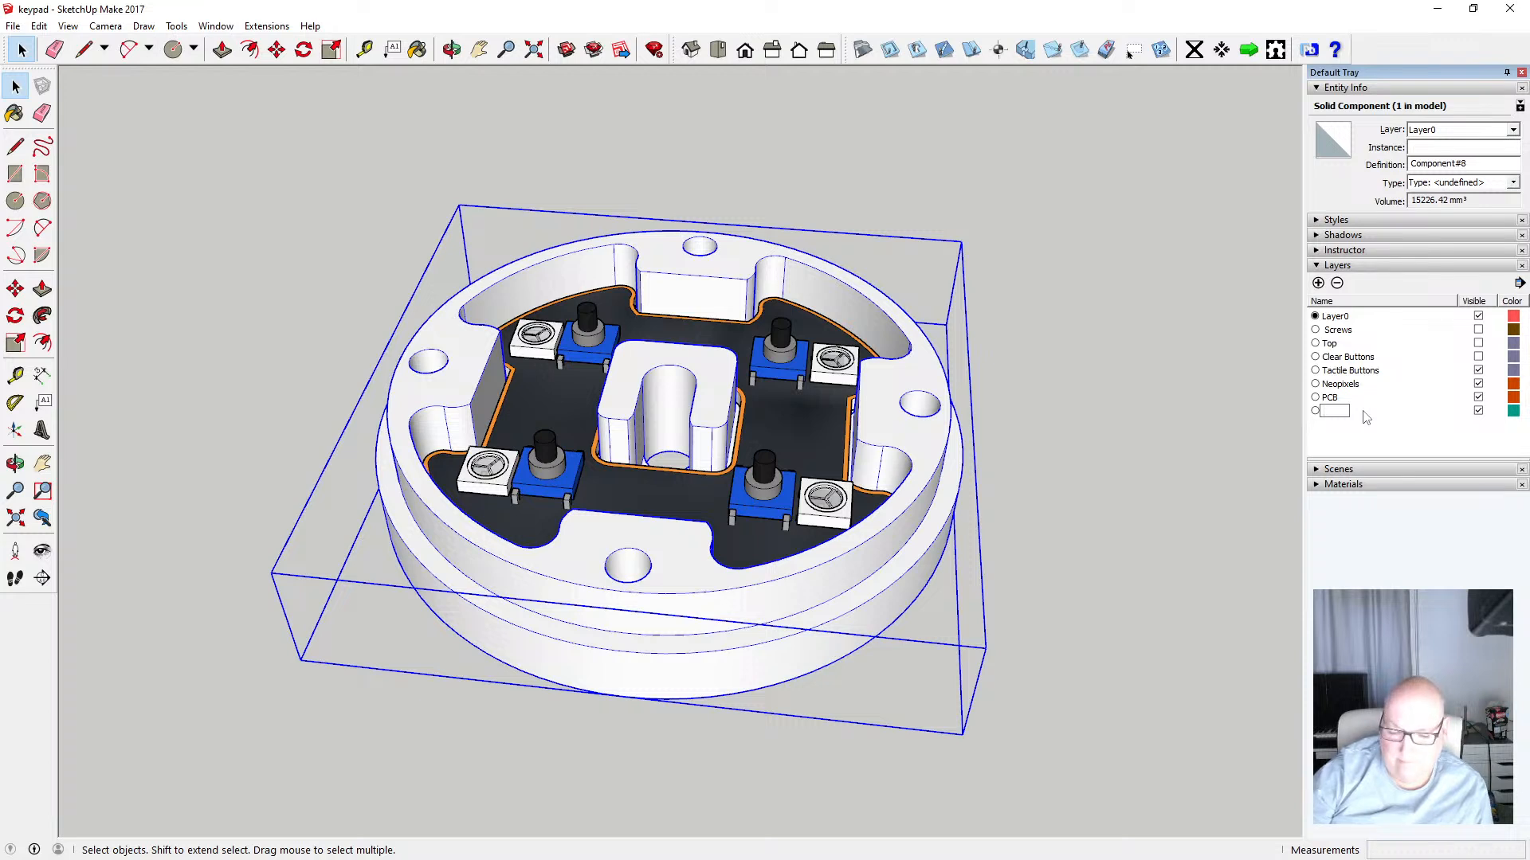
type("Bo")
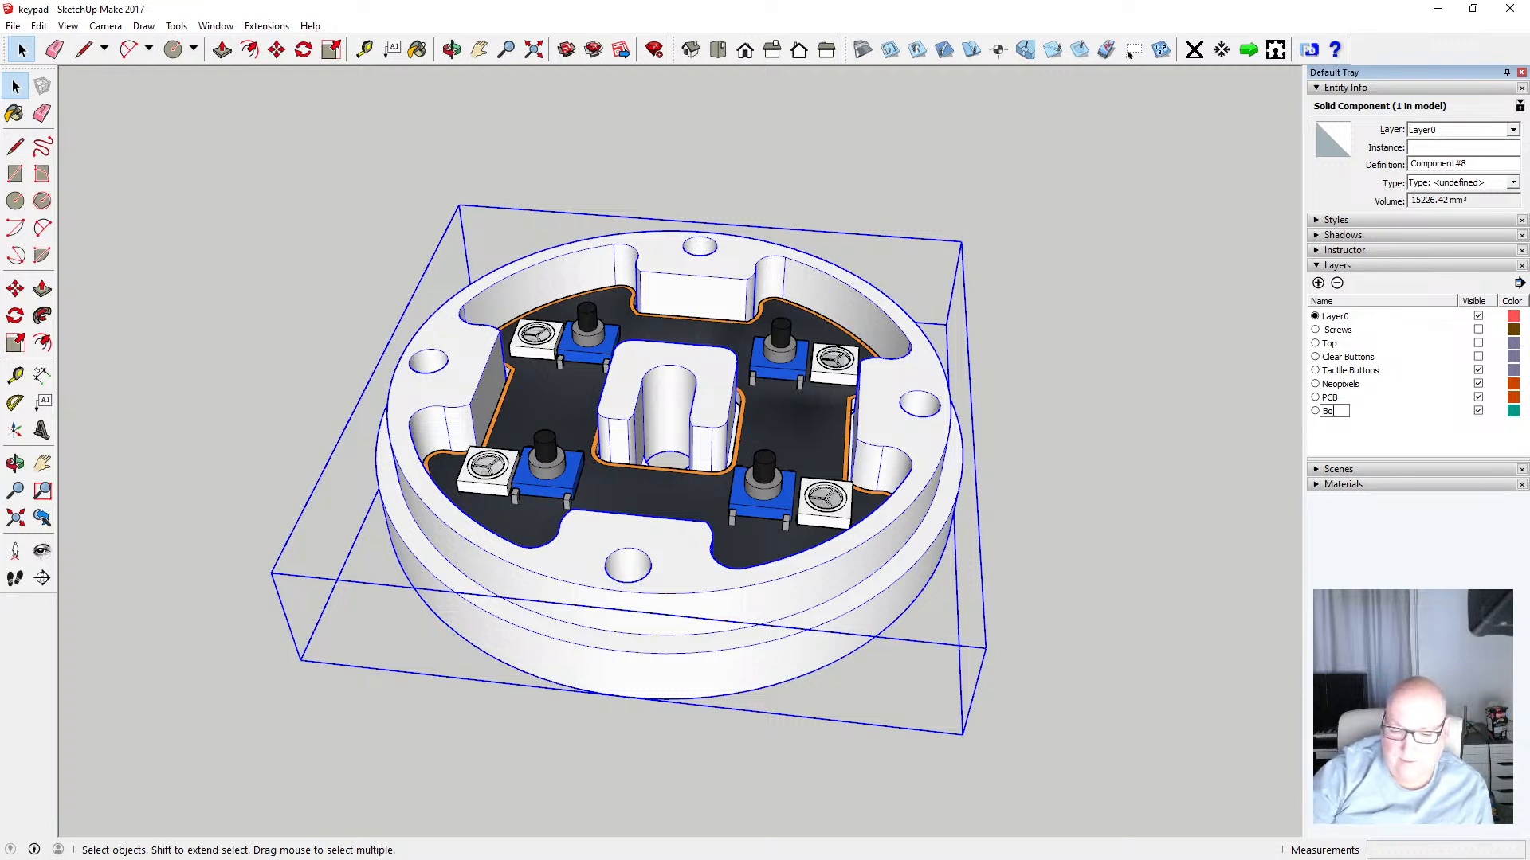
type("ttom")
key("Return")
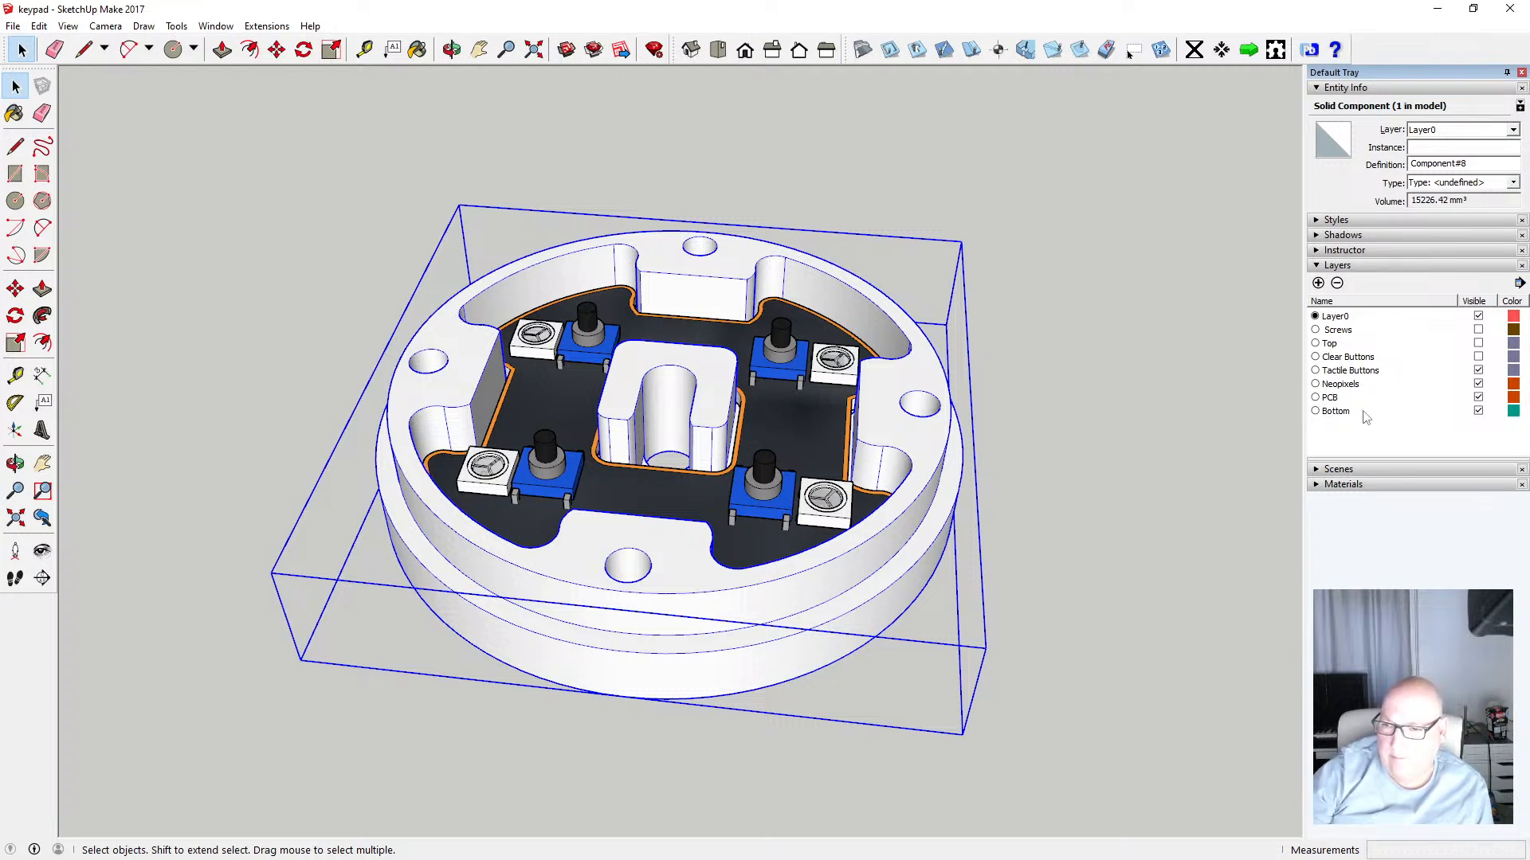
Assign the selected bottom housing to the Bottom layer and clear the selection
left_click(1514, 134)
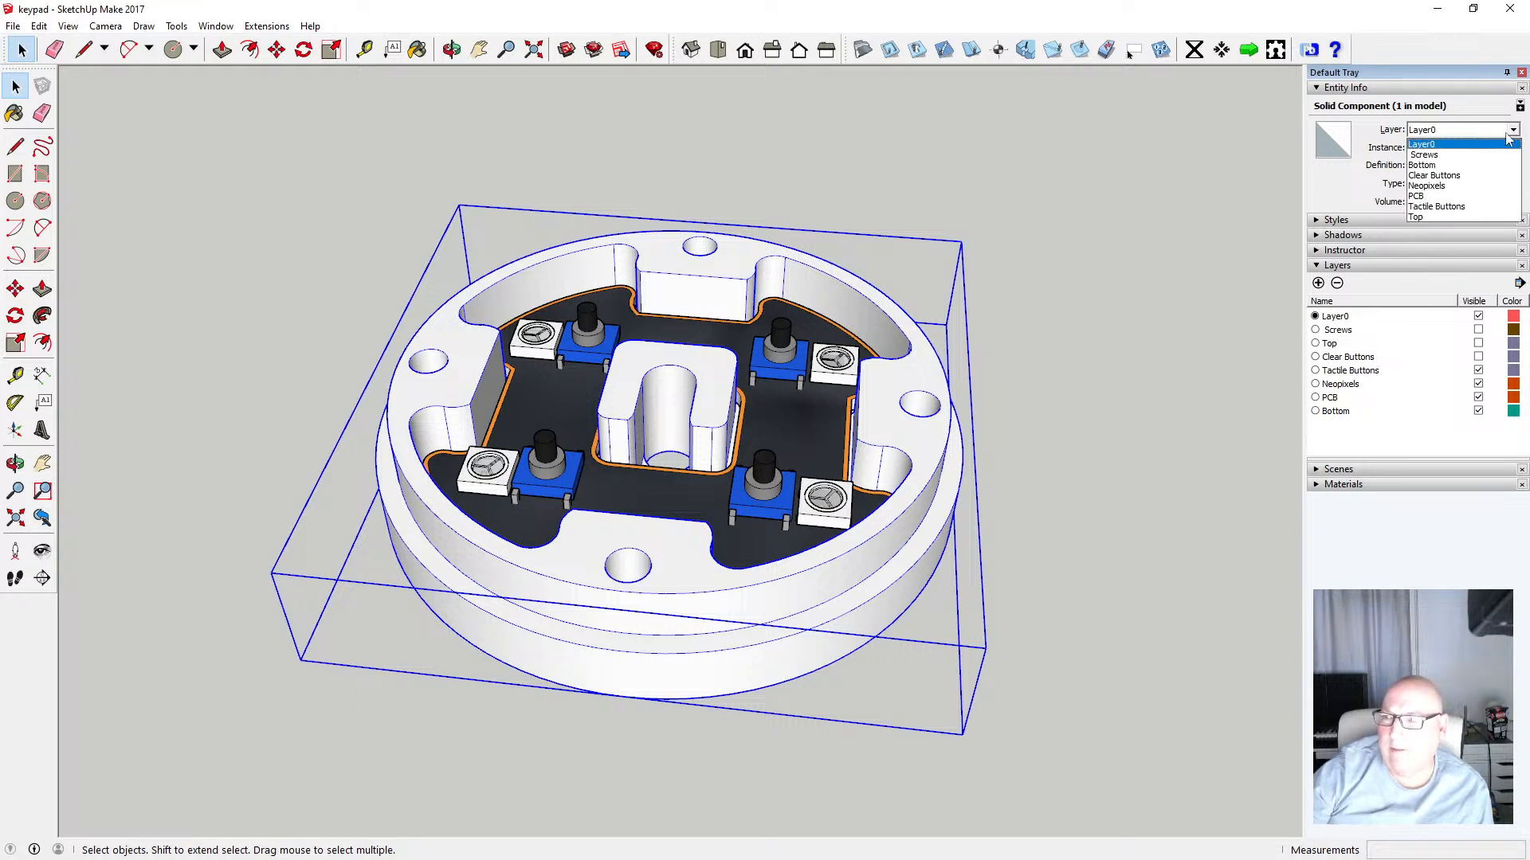
left_click(1455, 165)
left_click(1236, 334)
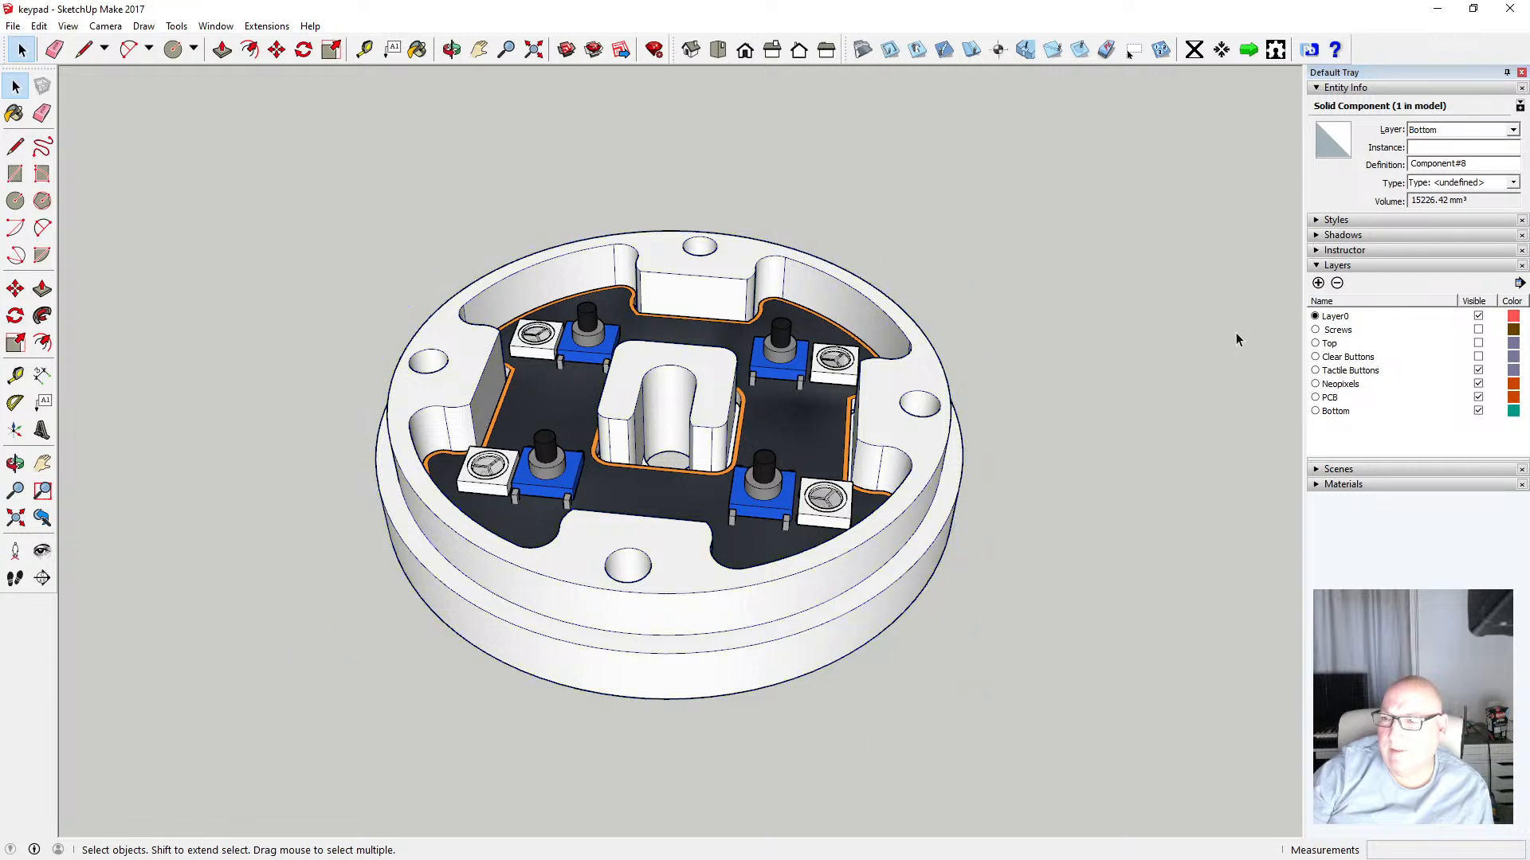
Make the Clear Buttons, Top and Screws layers visible again
left_click(1478, 357)
left_click(1478, 344)
left_click(1478, 330)
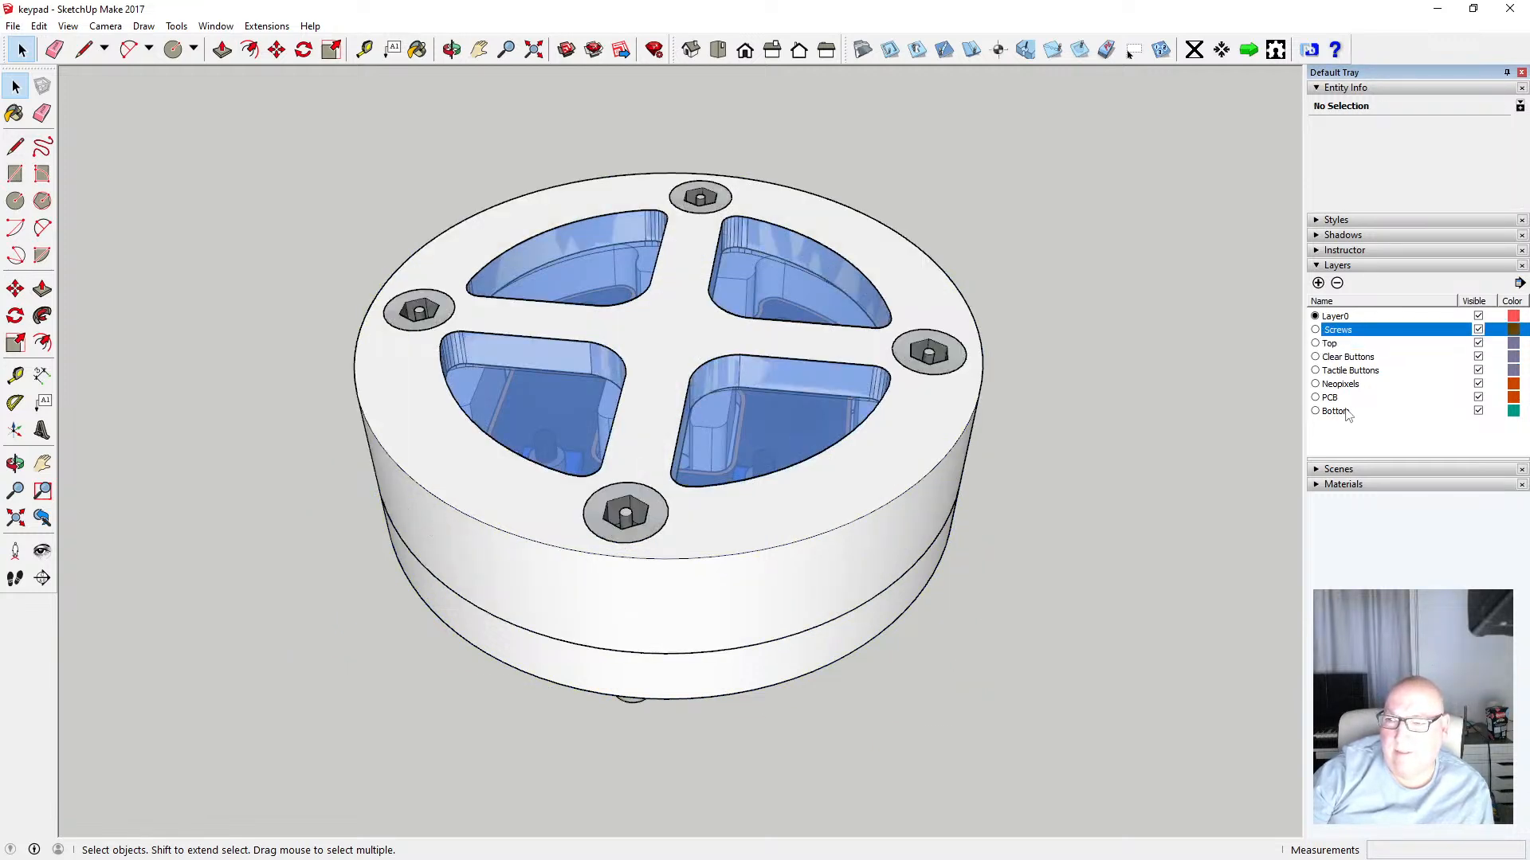
Hide each layer in turn from Screws down to Bottom, then show them all again to check the layer assignments
left_click(1478, 330)
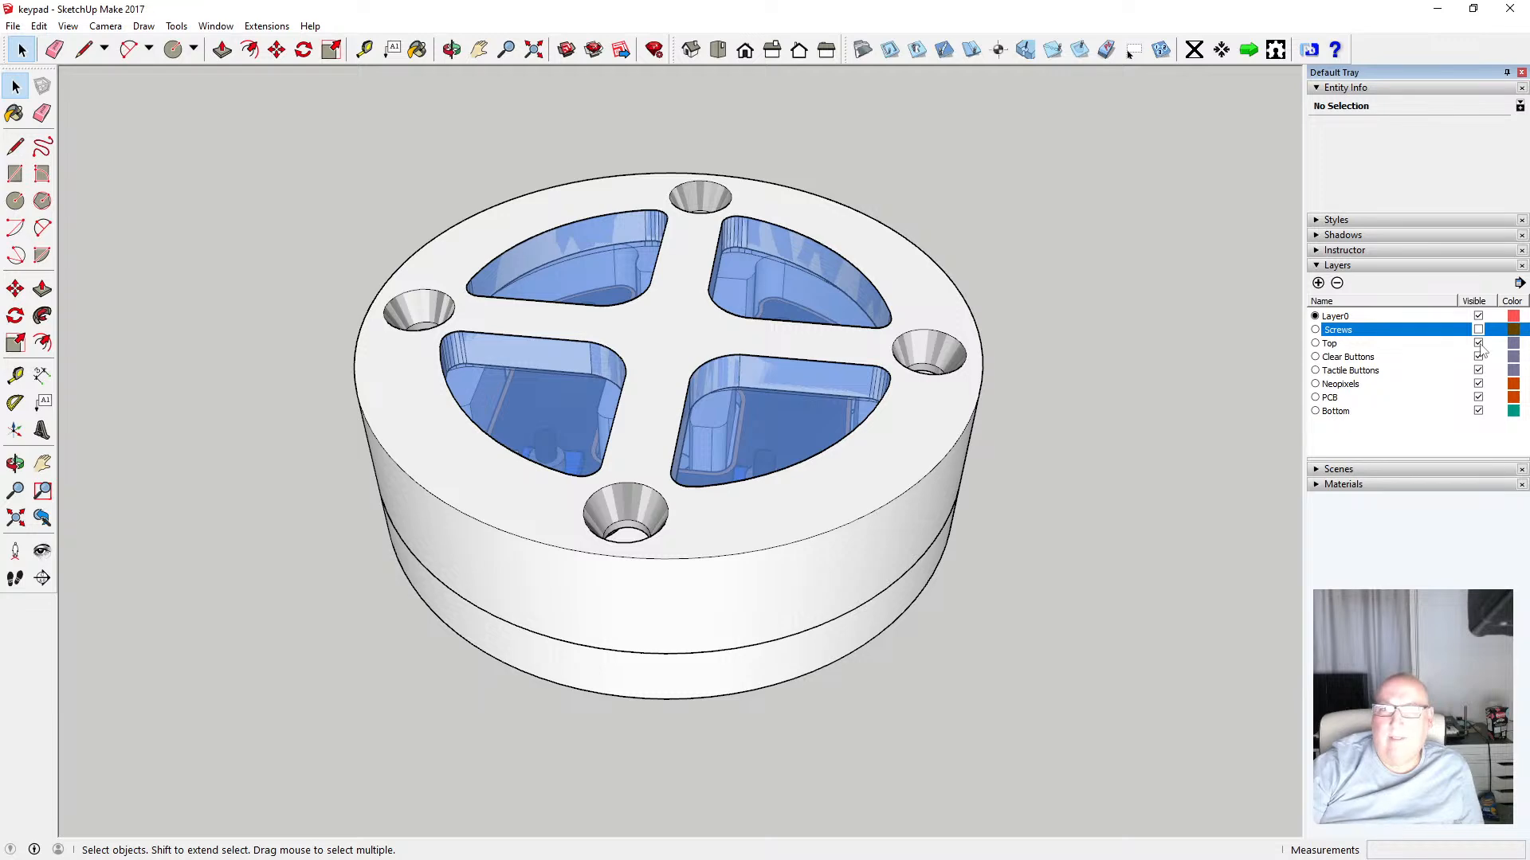
left_click(1477, 343)
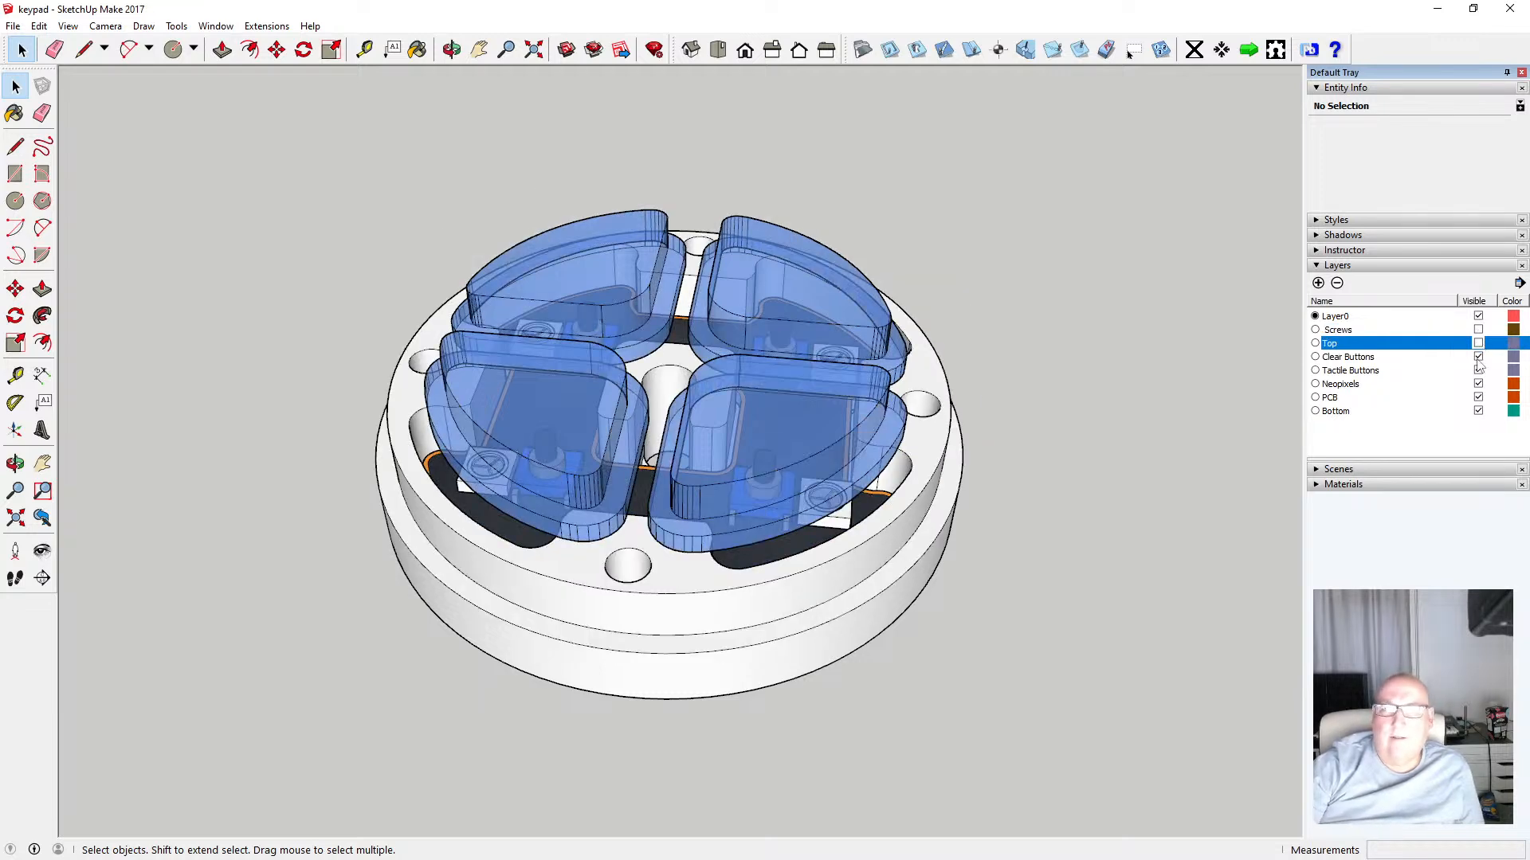
left_click(1478, 357)
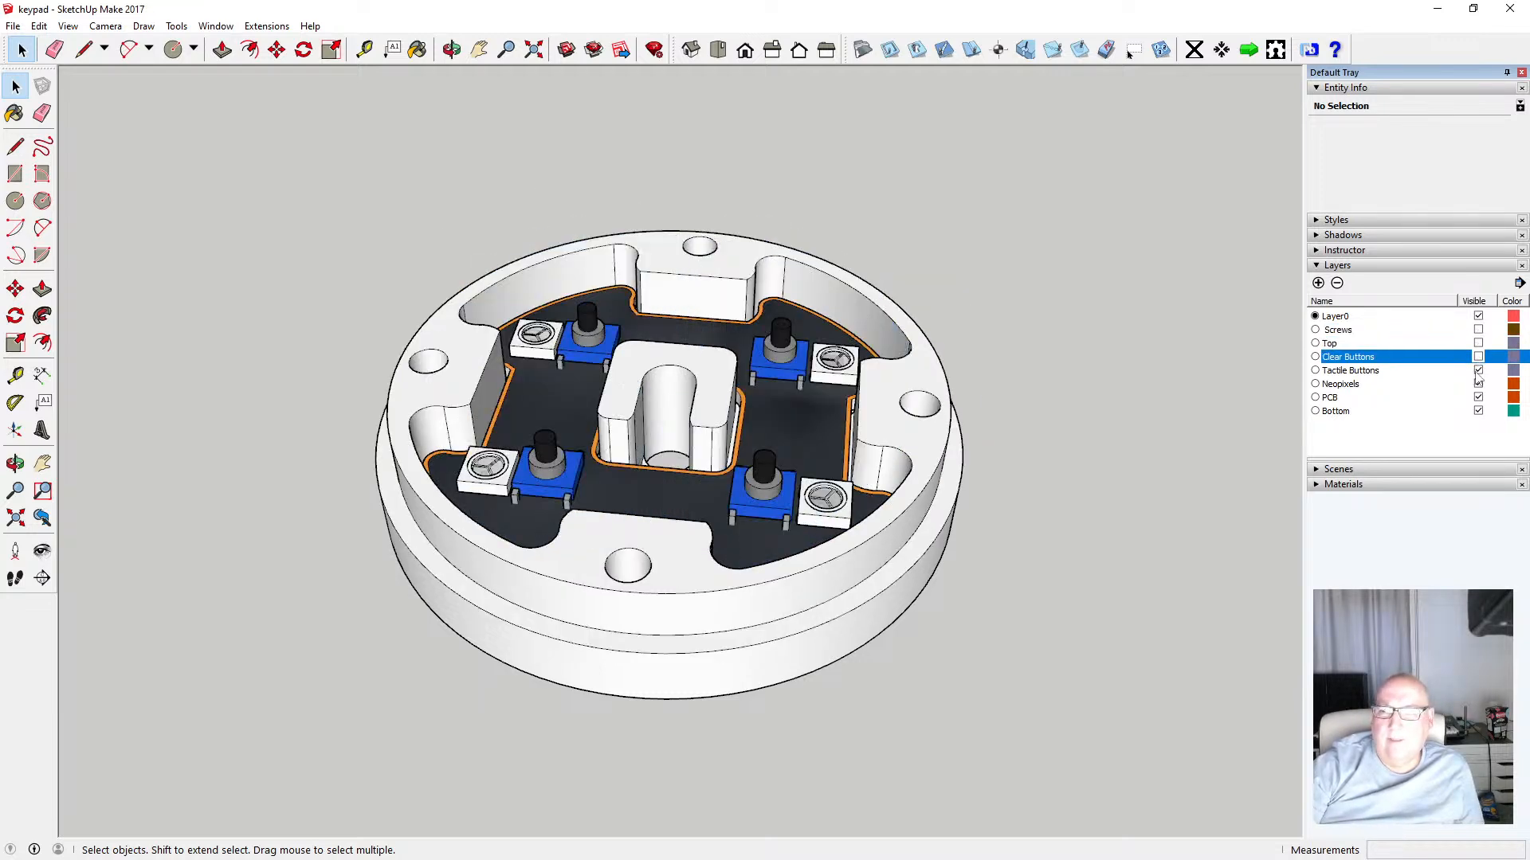
left_click(1478, 371)
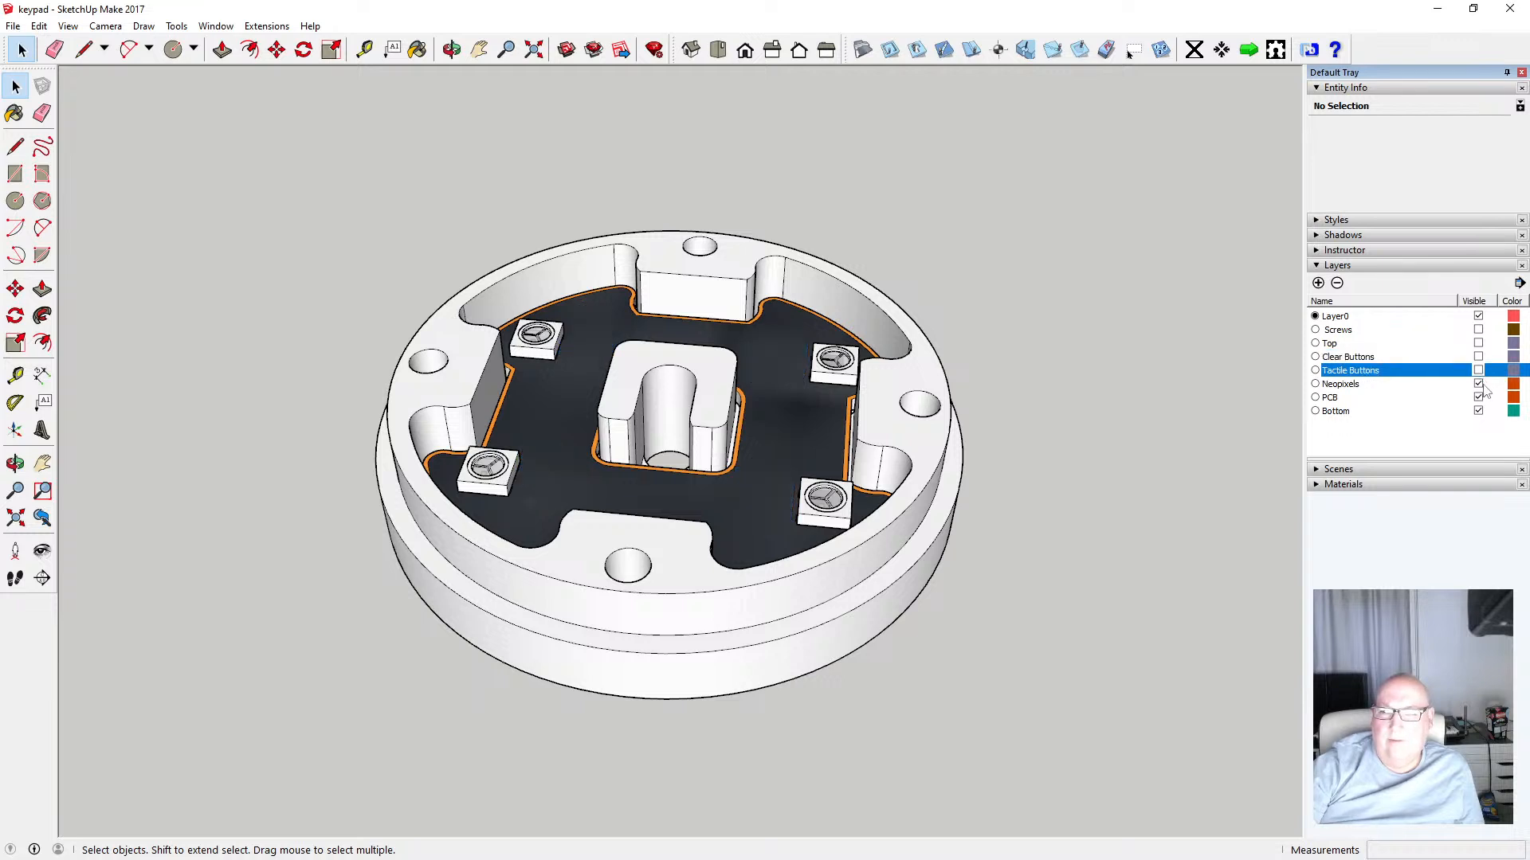
left_click(1478, 384)
left_click(1478, 398)
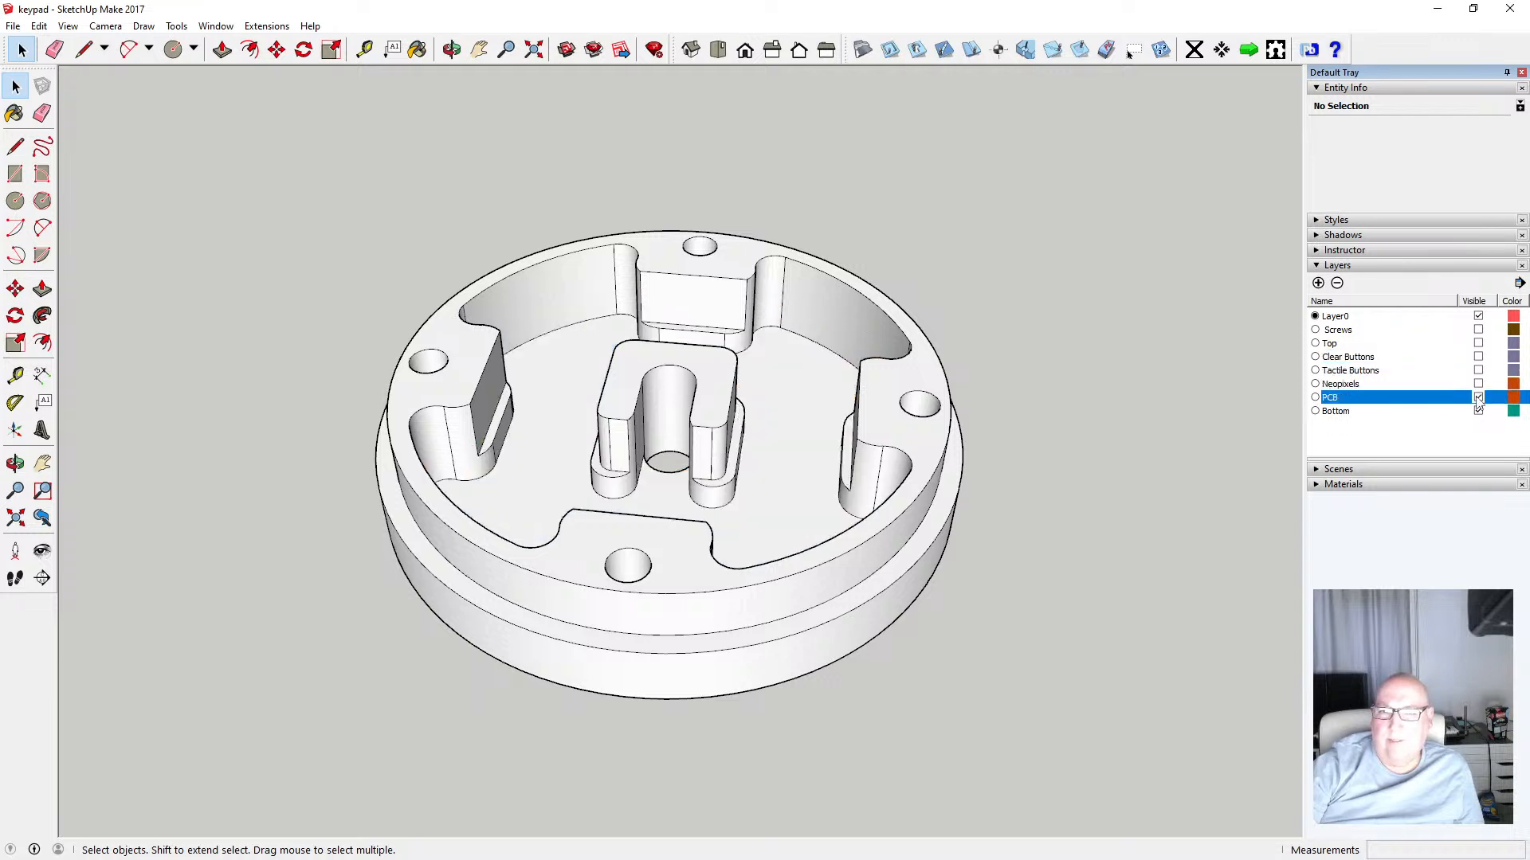
left_click(1478, 411)
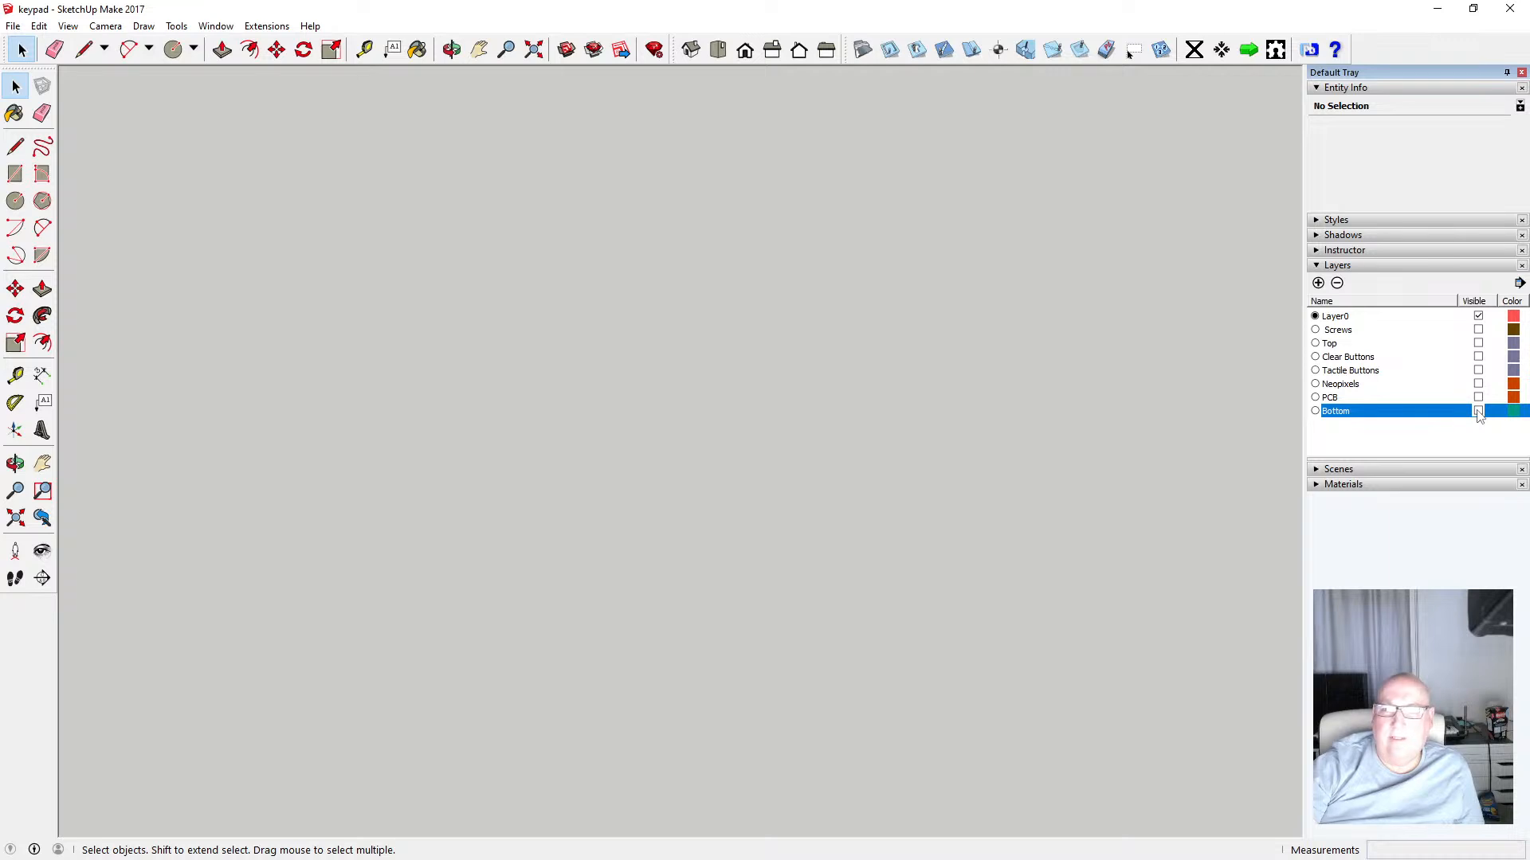
left_click(1478, 411)
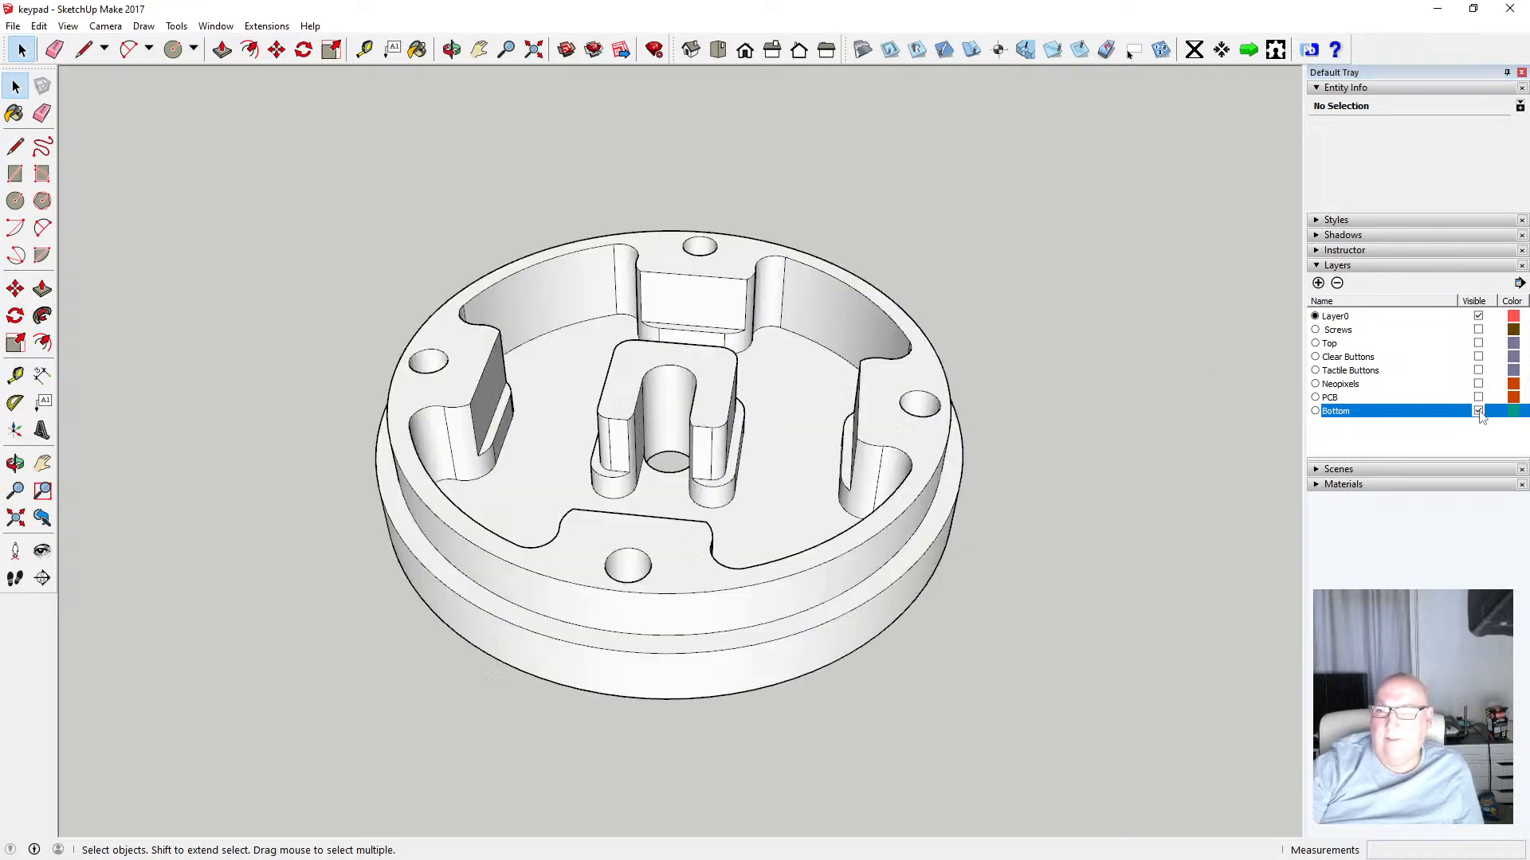
left_click(1478, 397)
left_click(1478, 385)
left_click(1478, 384)
left_click(1478, 370)
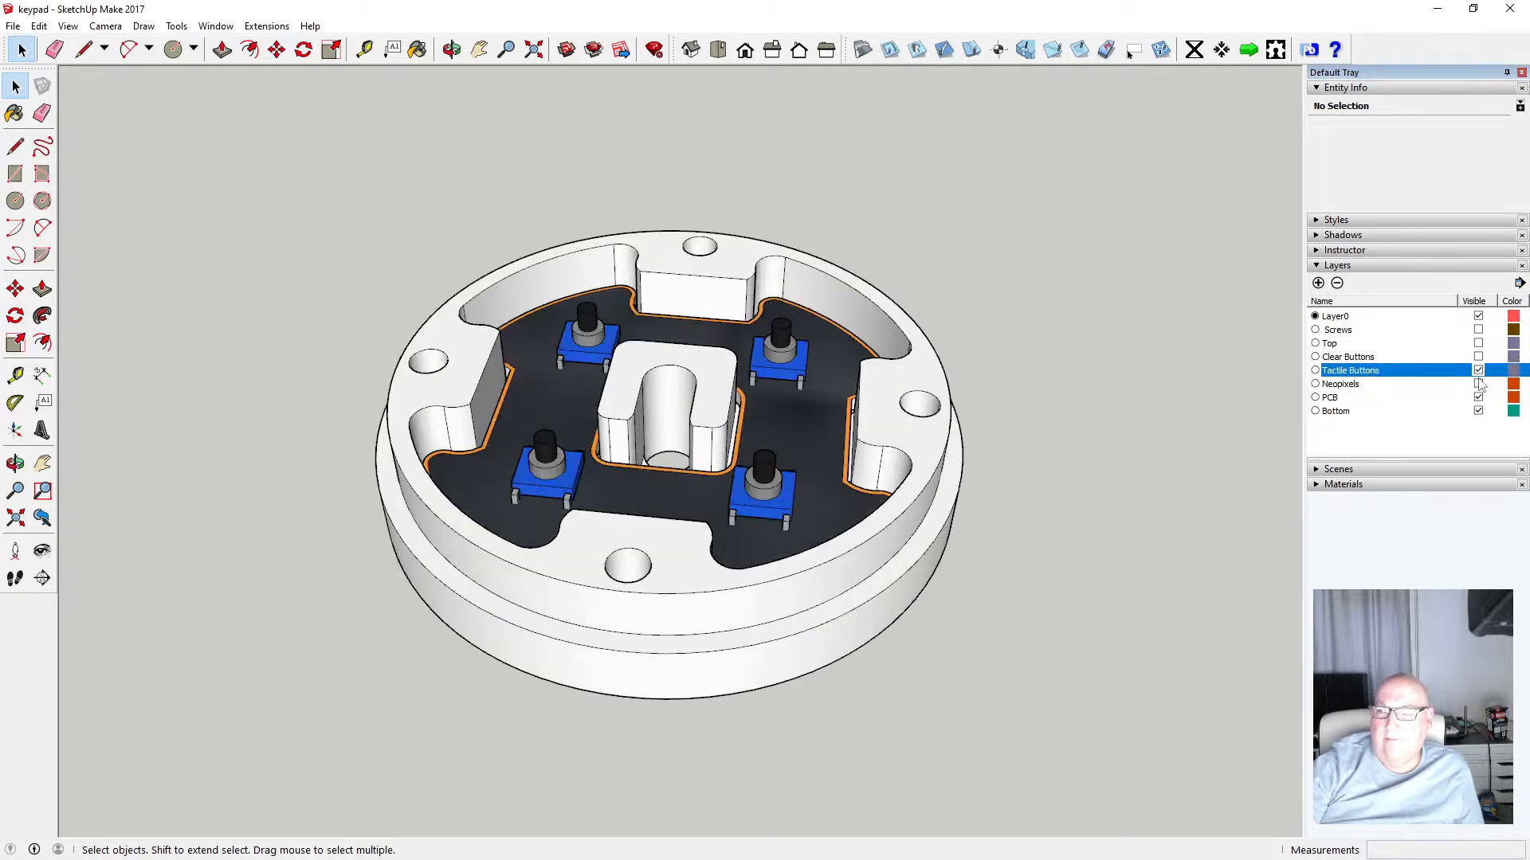
left_click(1478, 384)
left_click(1478, 357)
left_click(1478, 343)
left_click(1478, 330)
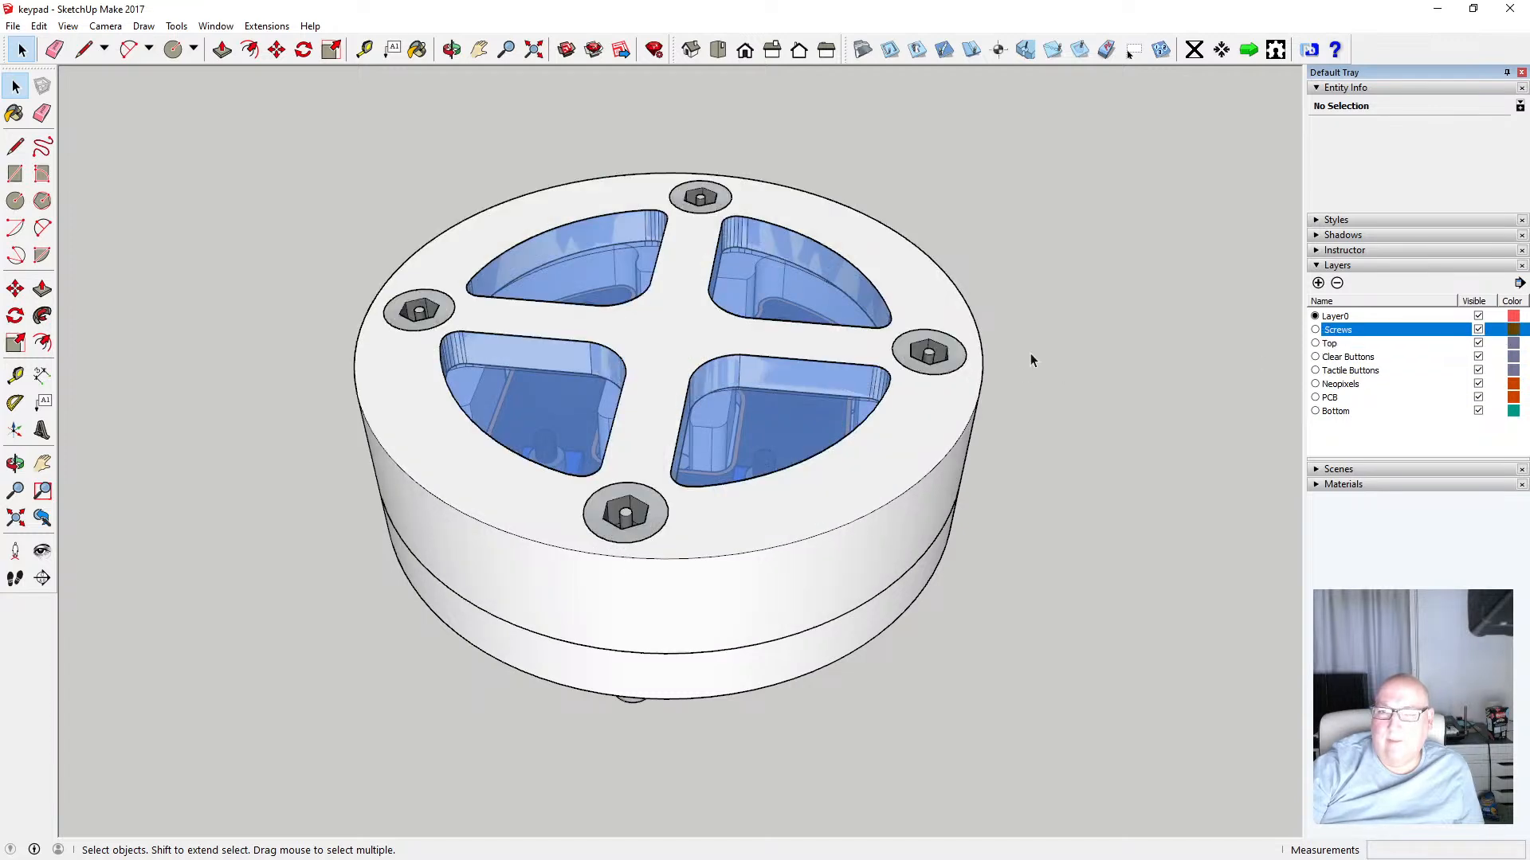
Save the keypad model
left_click(13, 25)
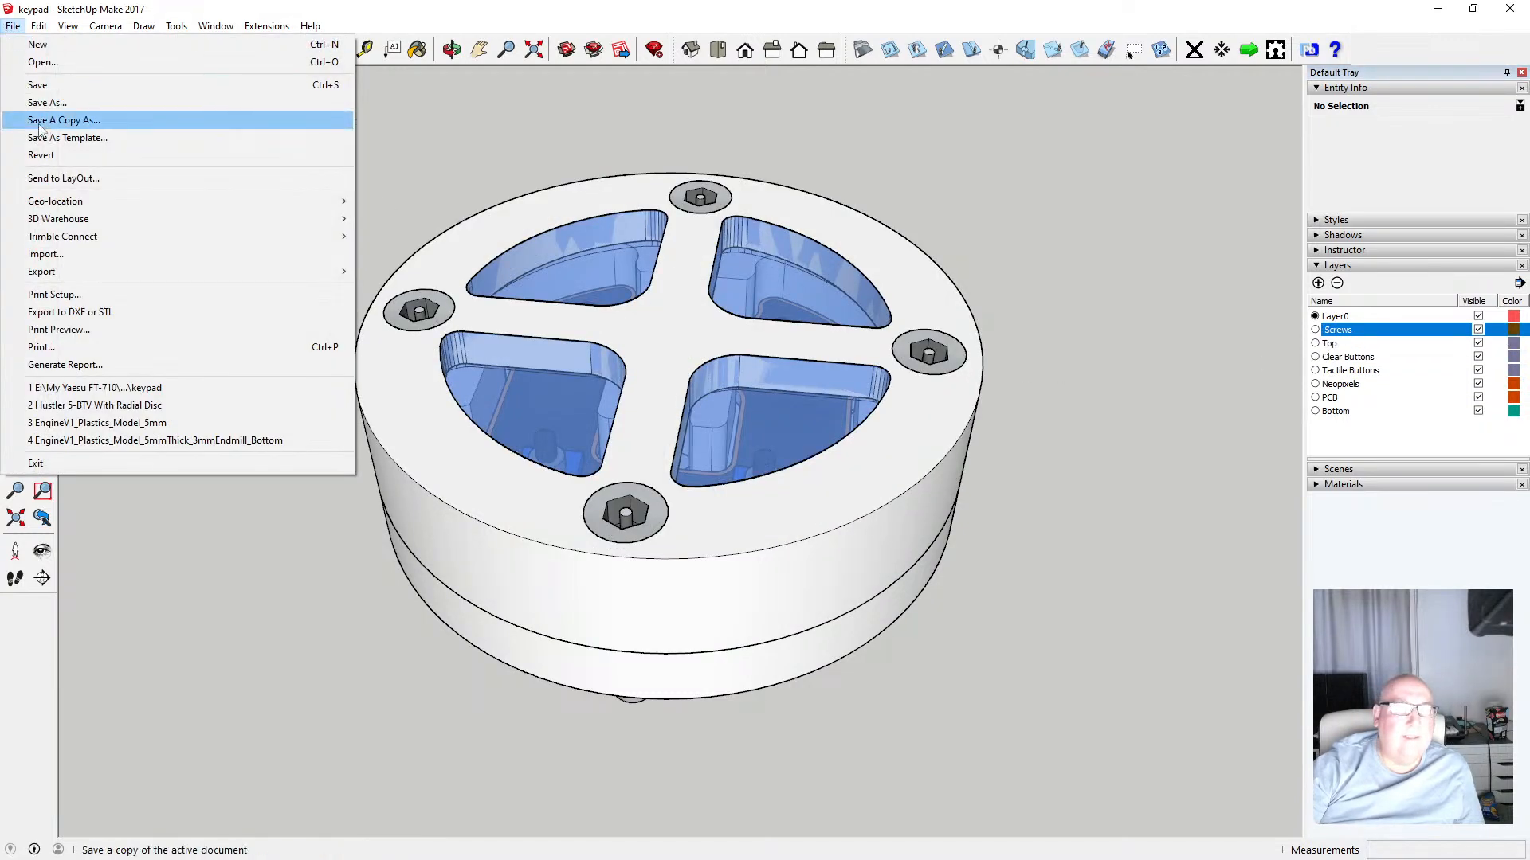
left_click(44, 86)
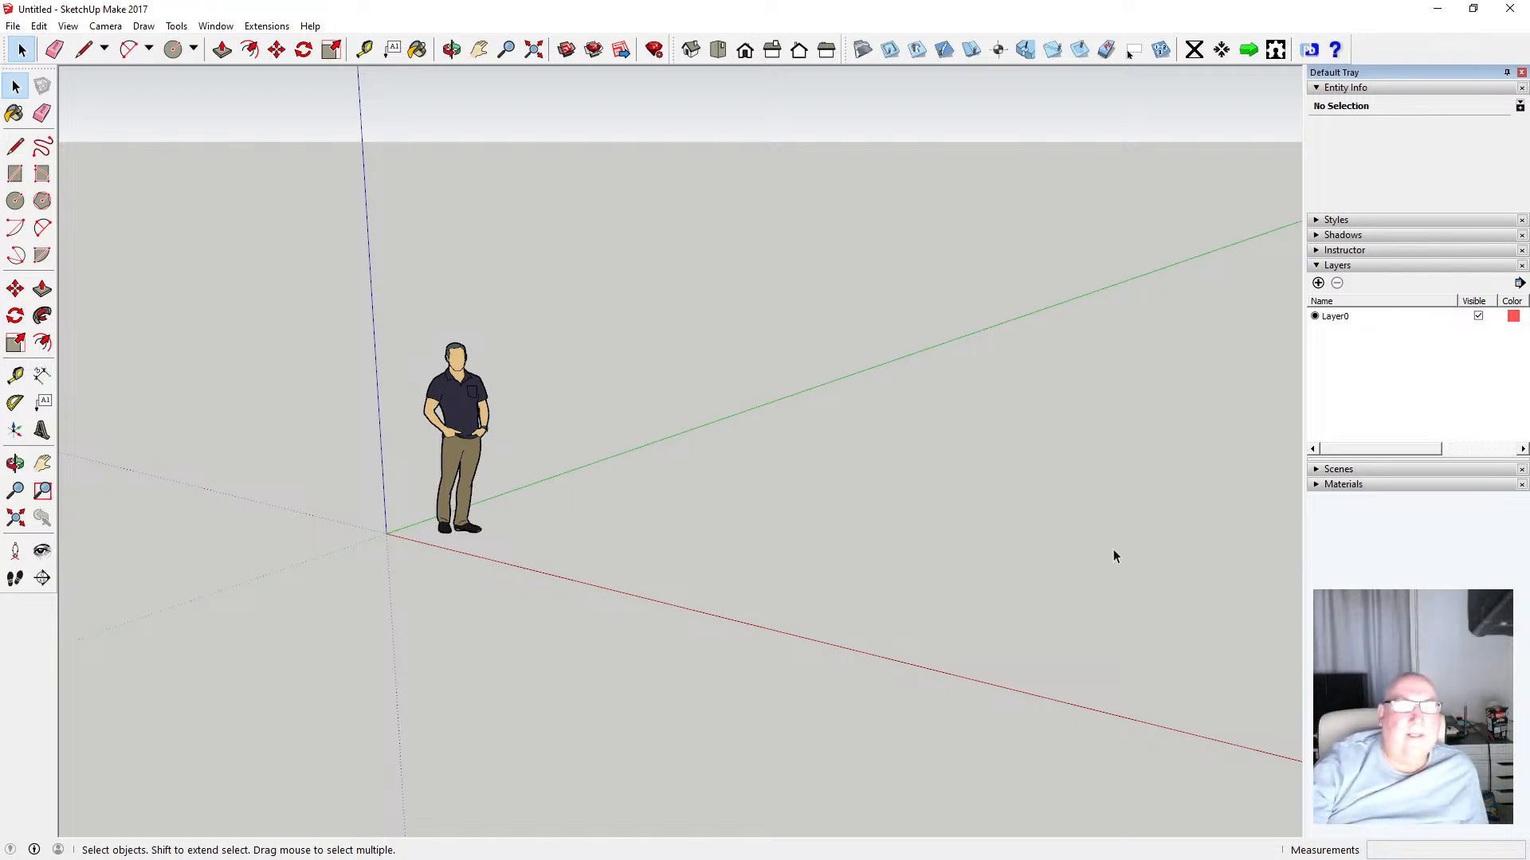
Reopen the keypad model from the recent files list, accepting the prompt about the untitled model
left_click(13, 25)
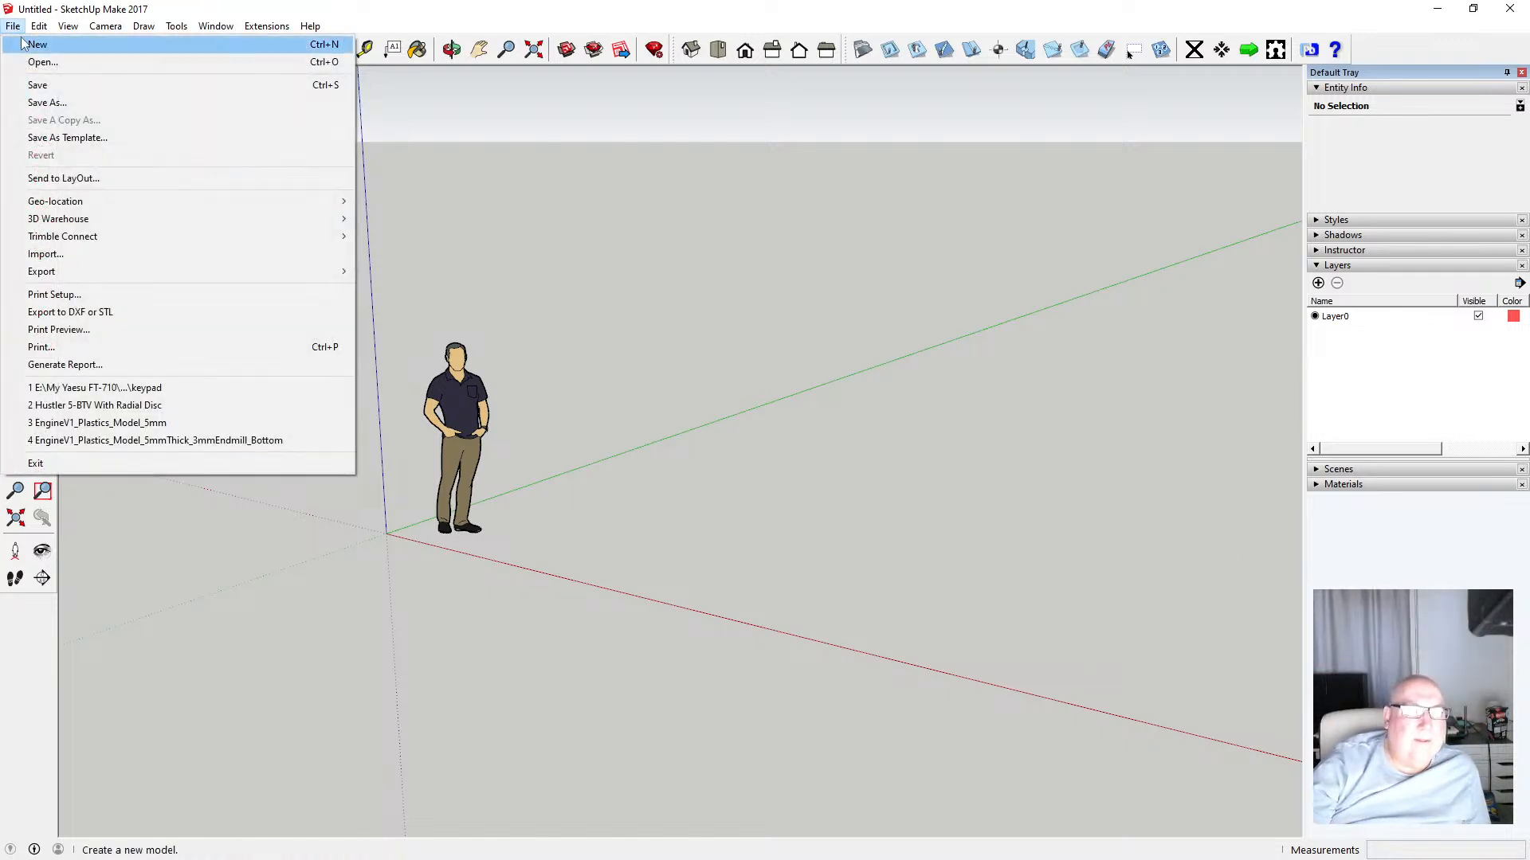
left_click(184, 388)
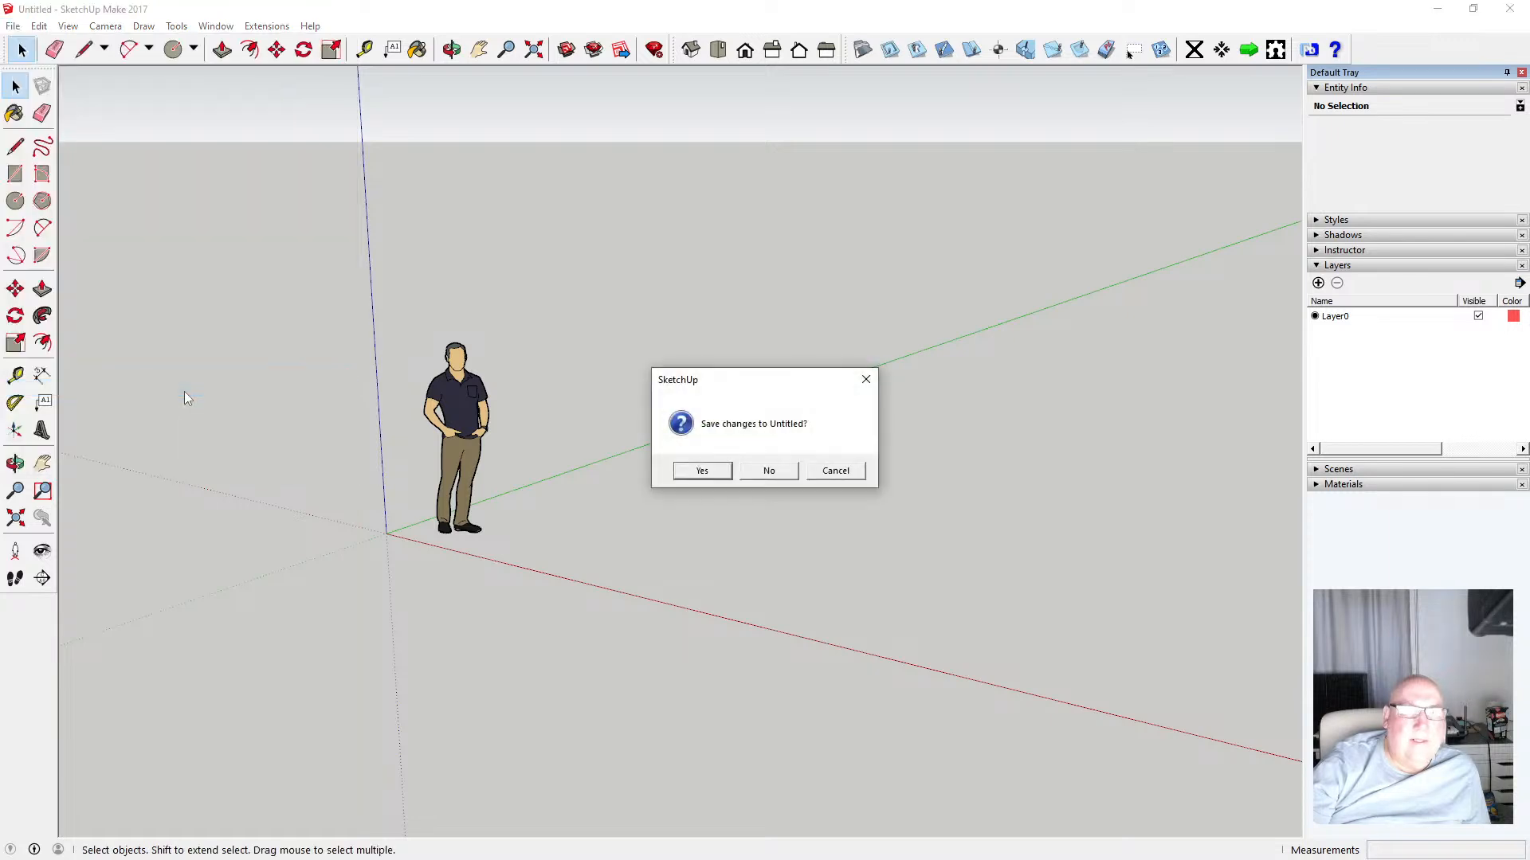
left_click(725, 470)
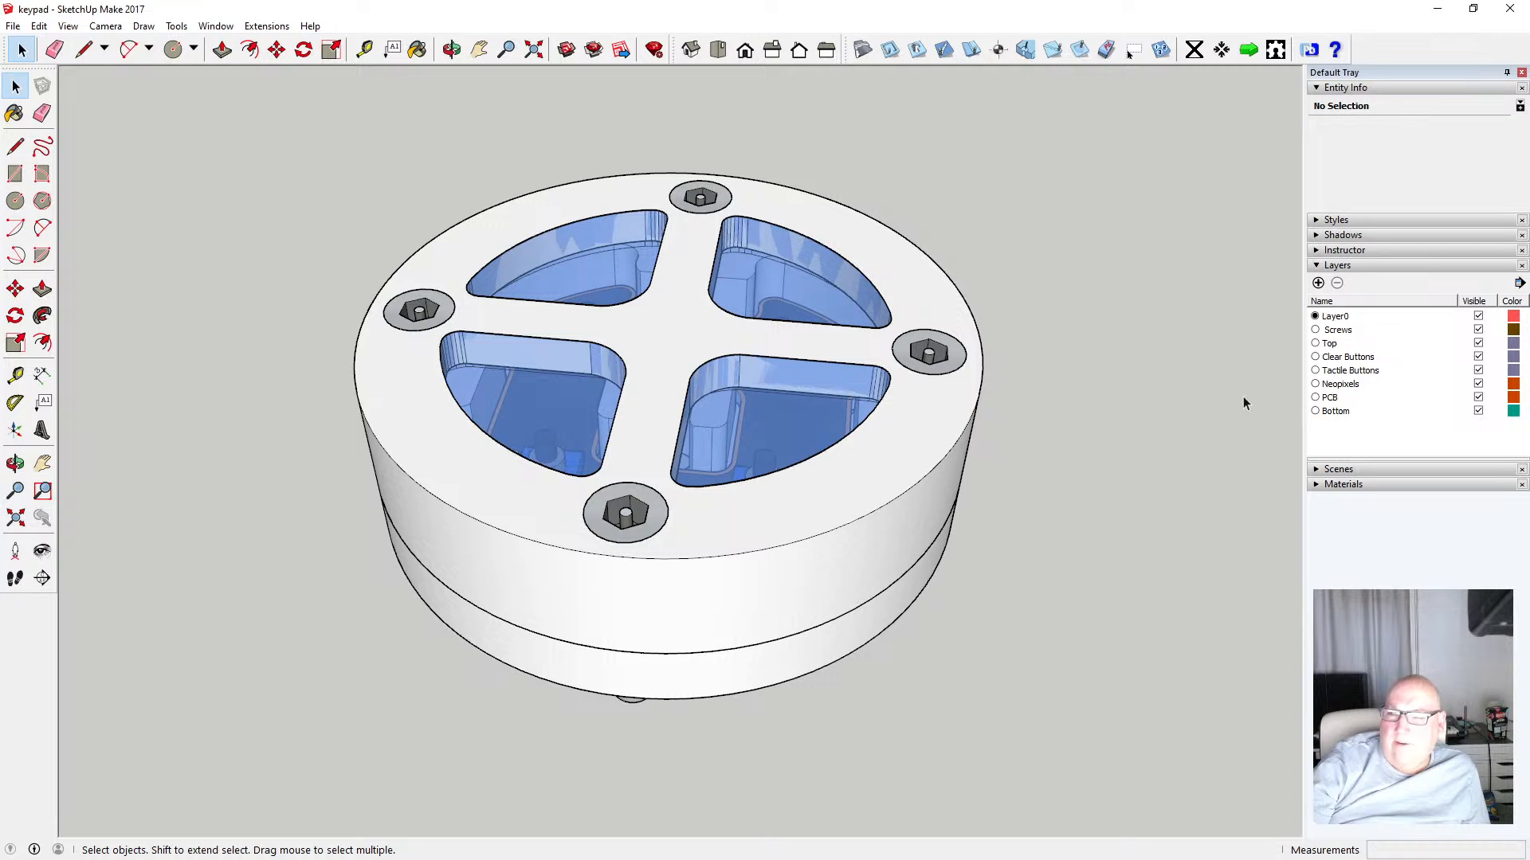
Hide every layer one by one and show them all again to verify the reopened model's layers
left_click(1478, 329)
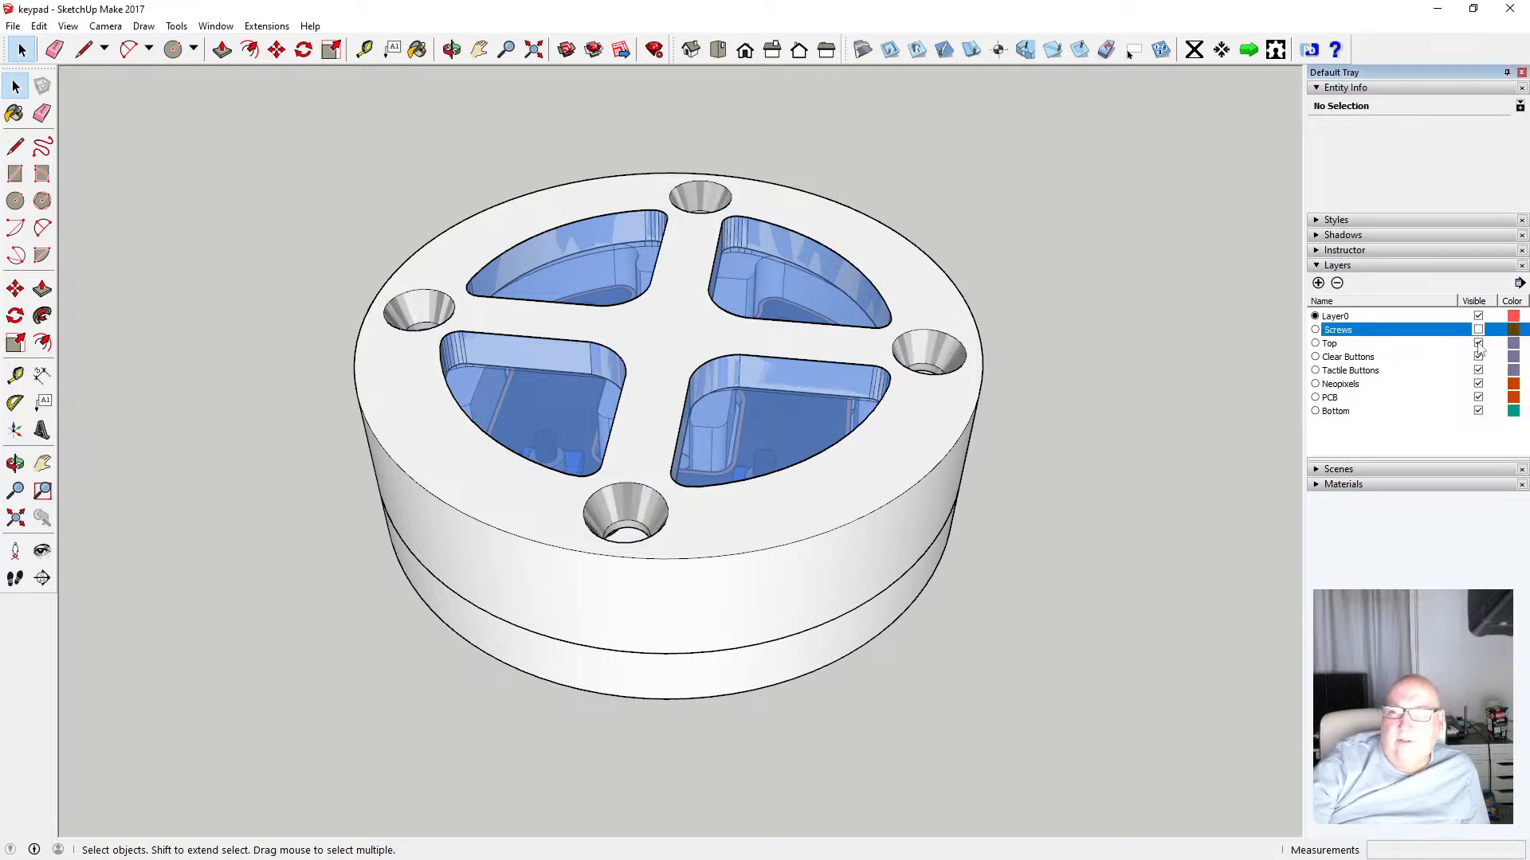
left_click(1472, 343)
left_click(1478, 343)
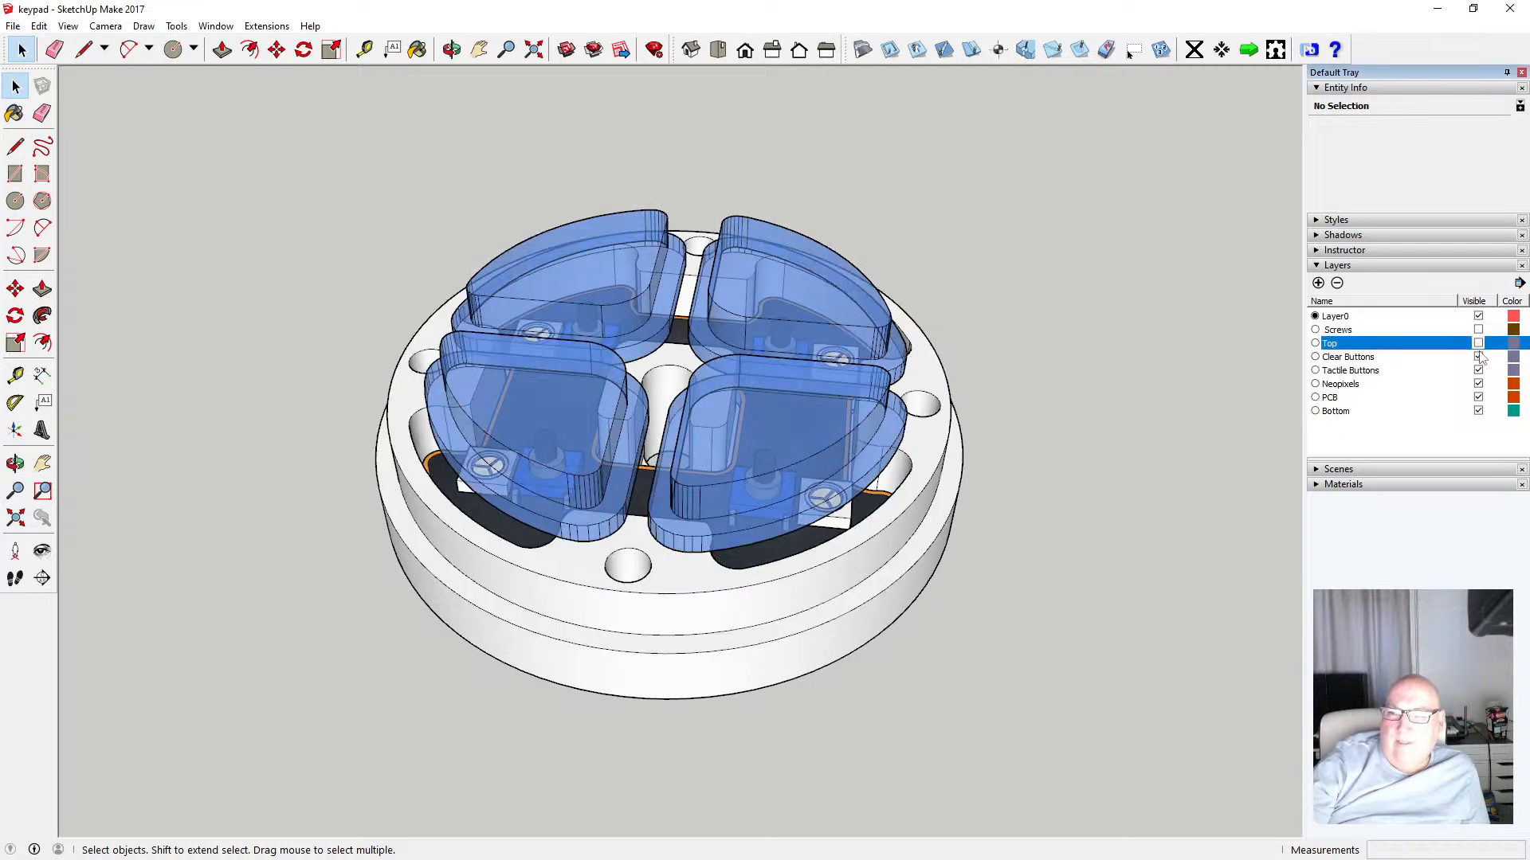
left_click(1478, 357)
left_click(1478, 371)
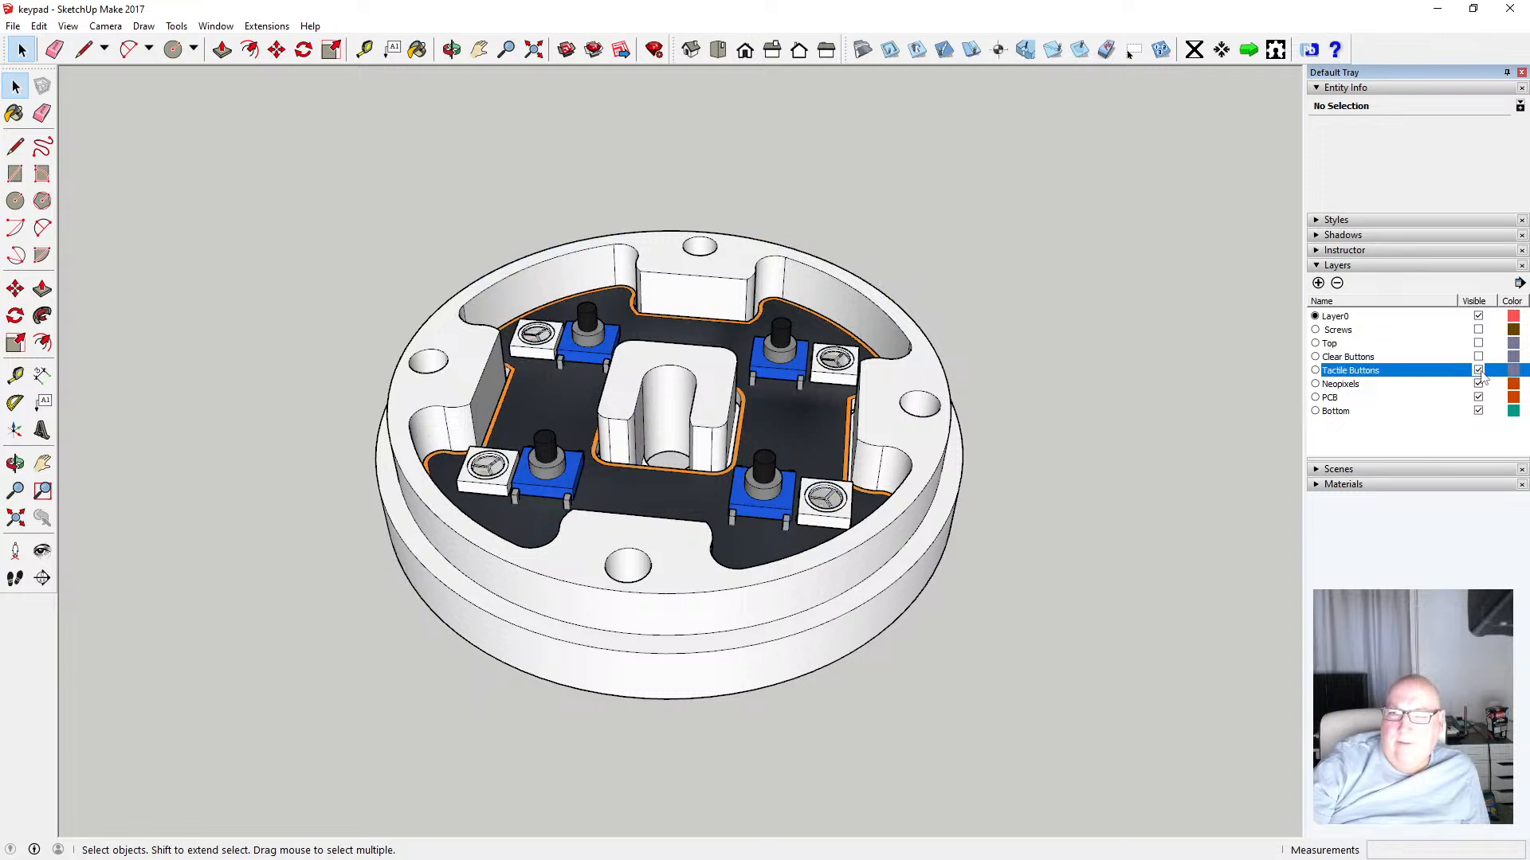
left_click(1478, 384)
left_click(1478, 398)
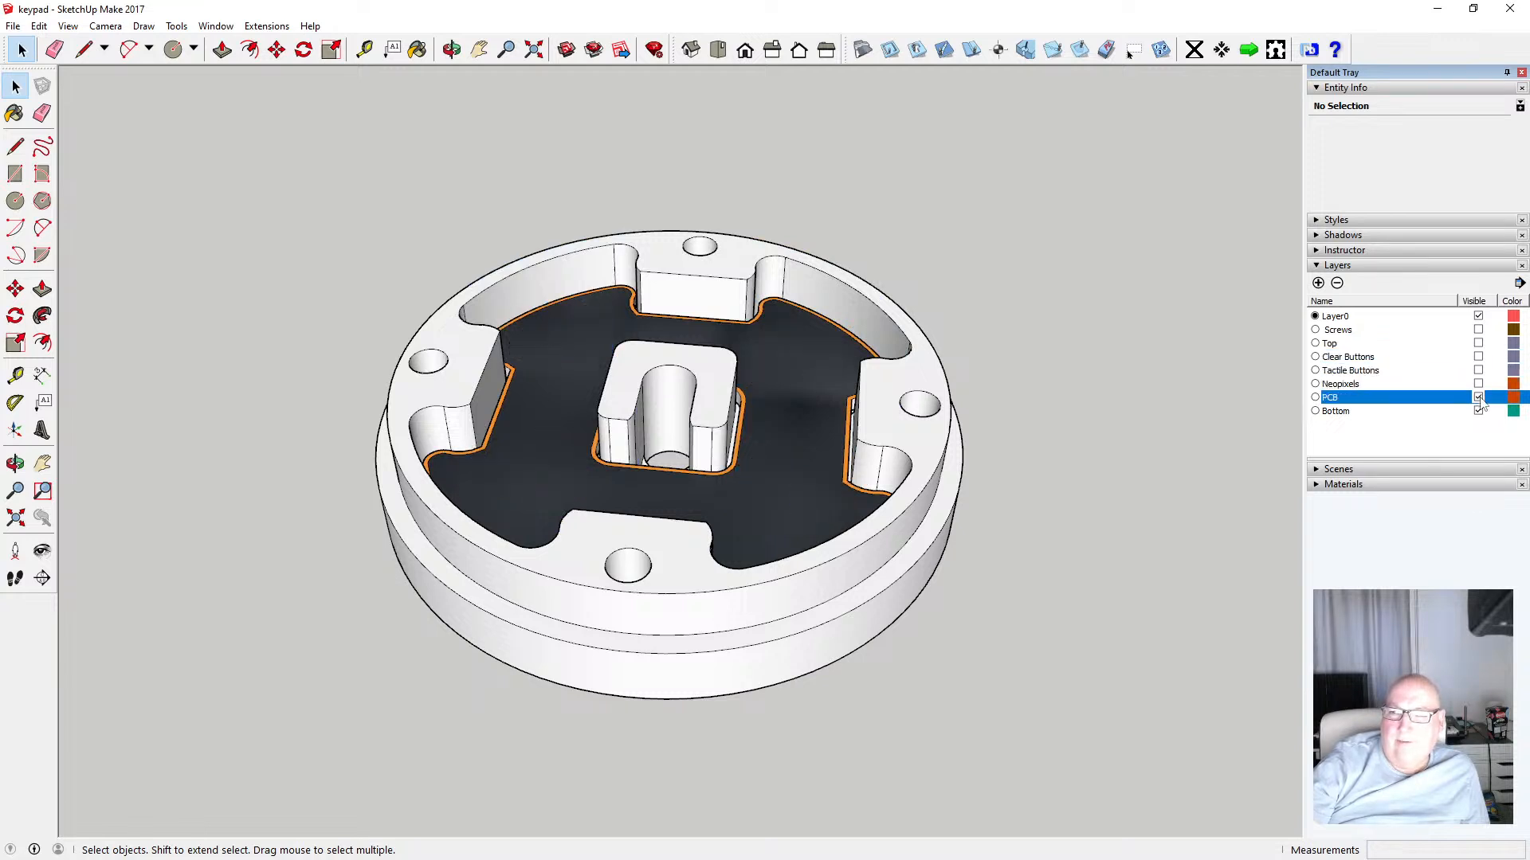
left_click(1477, 411)
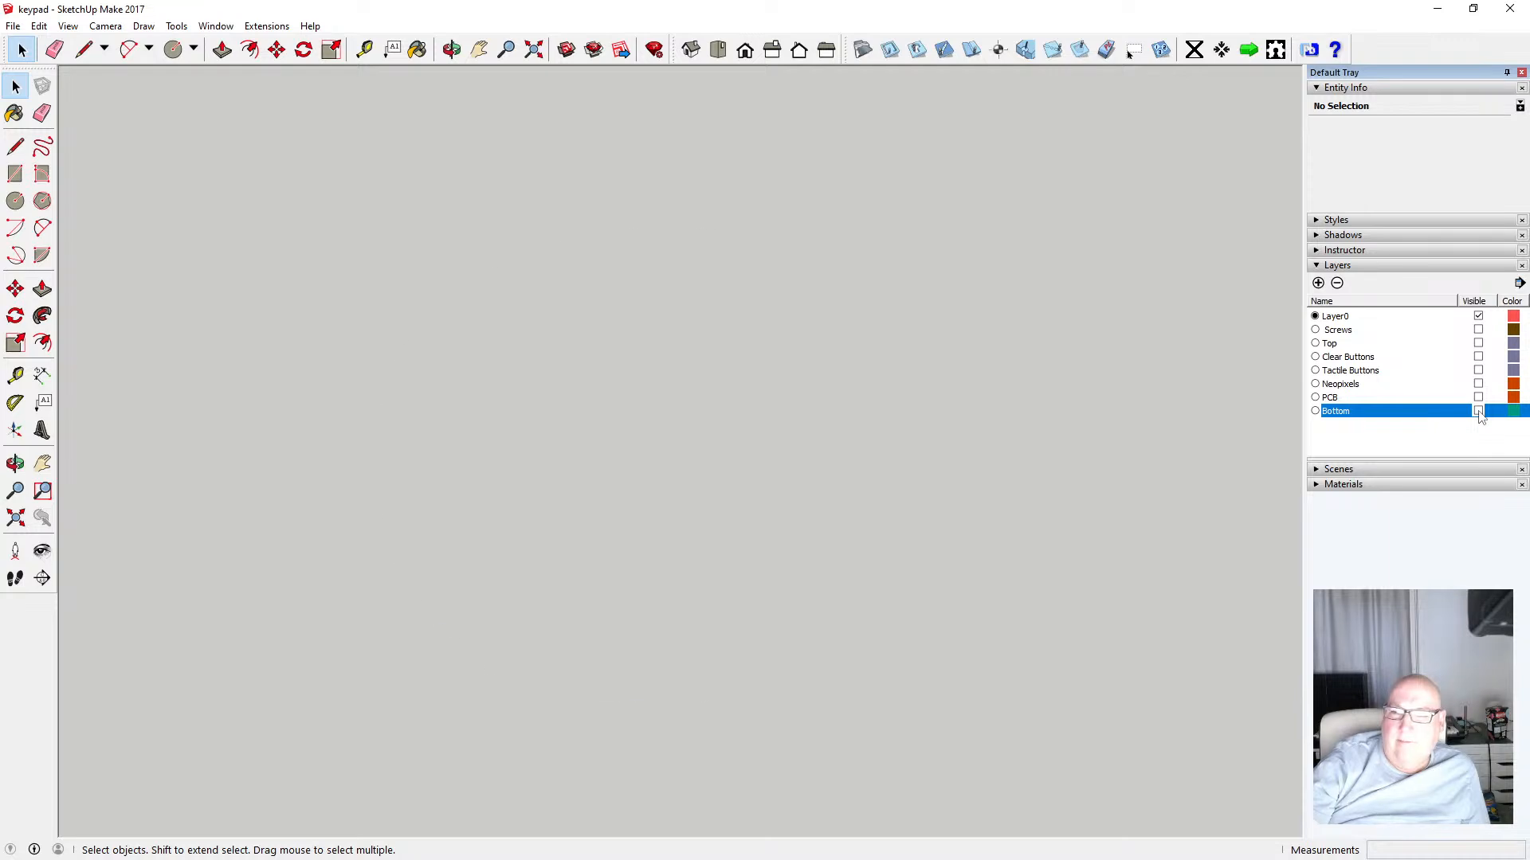
left_click(1478, 411)
left_click(1478, 398)
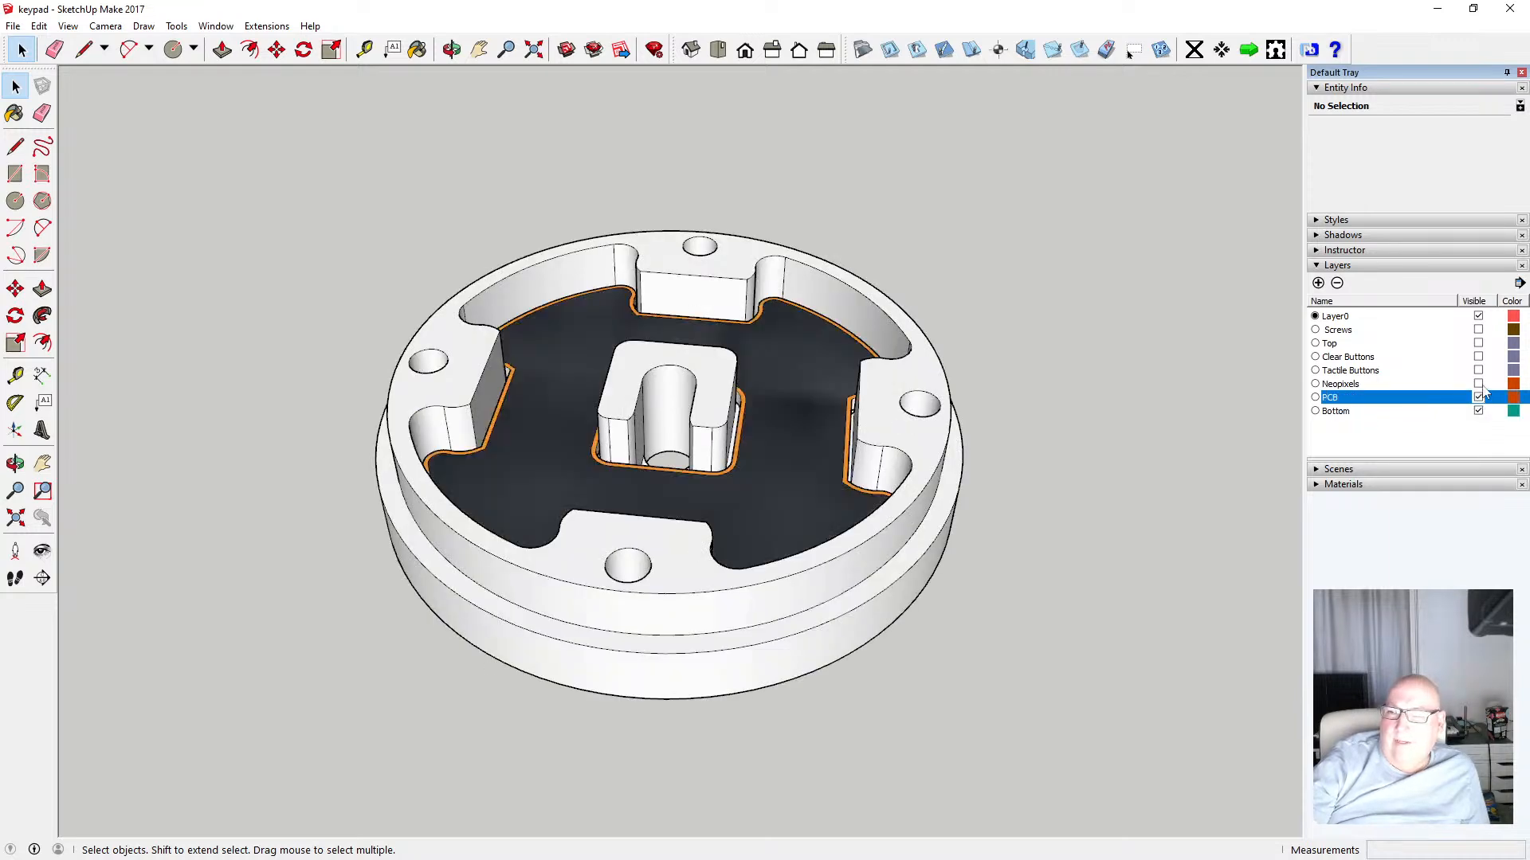
left_click(1478, 384)
left_click(1478, 370)
left_click(1478, 357)
left_click(1478, 343)
left_click(1478, 329)
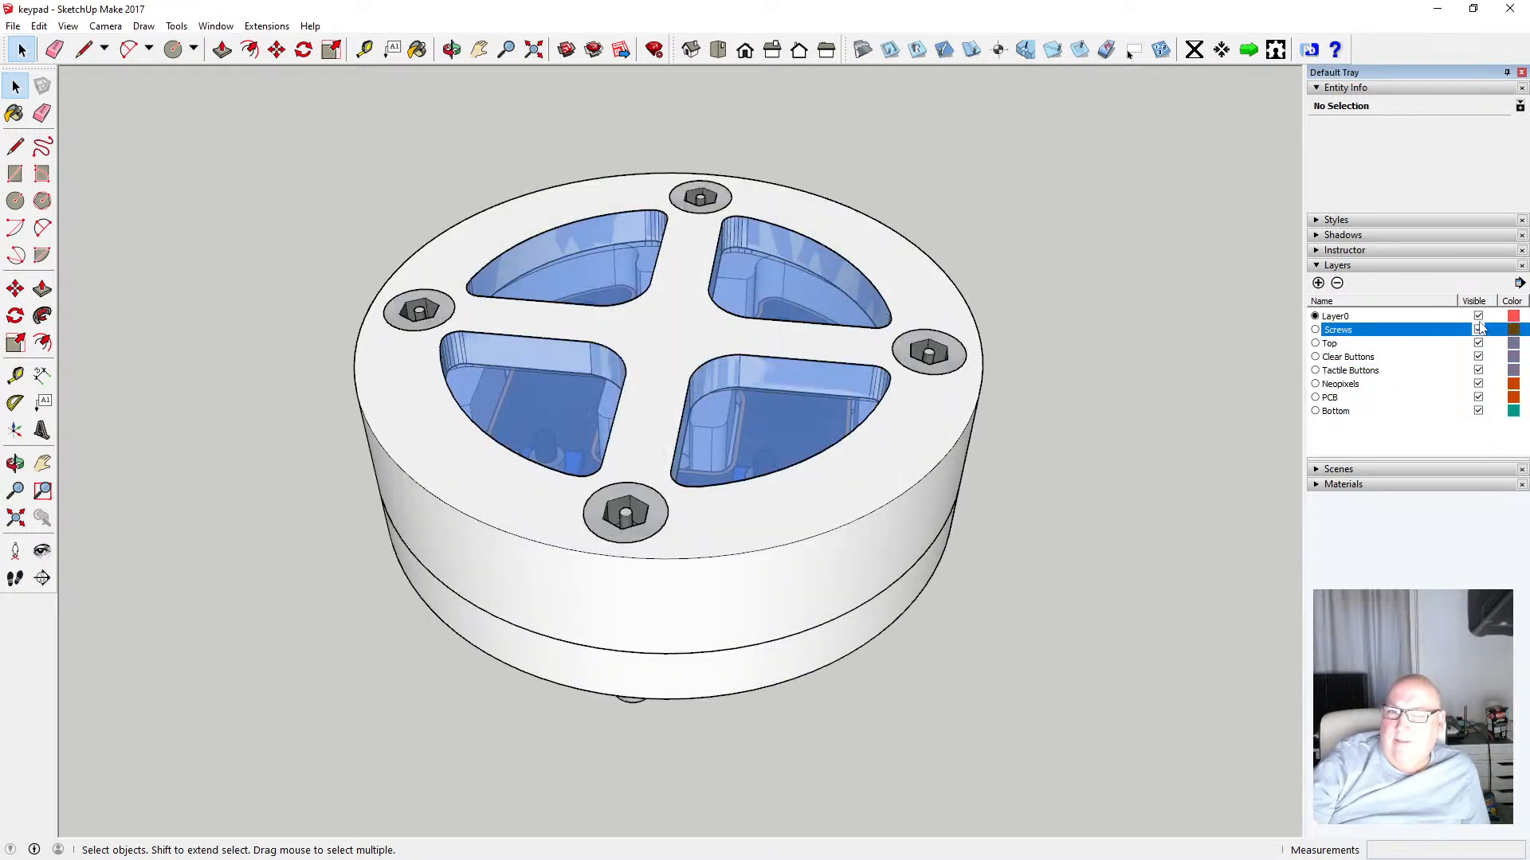
Orbit beneath the enclosure and toggle each layer's visibility off and on to inspect the assembly from underneath
left_click(451, 49)
left_click_drag(483, 111, 829, 353)
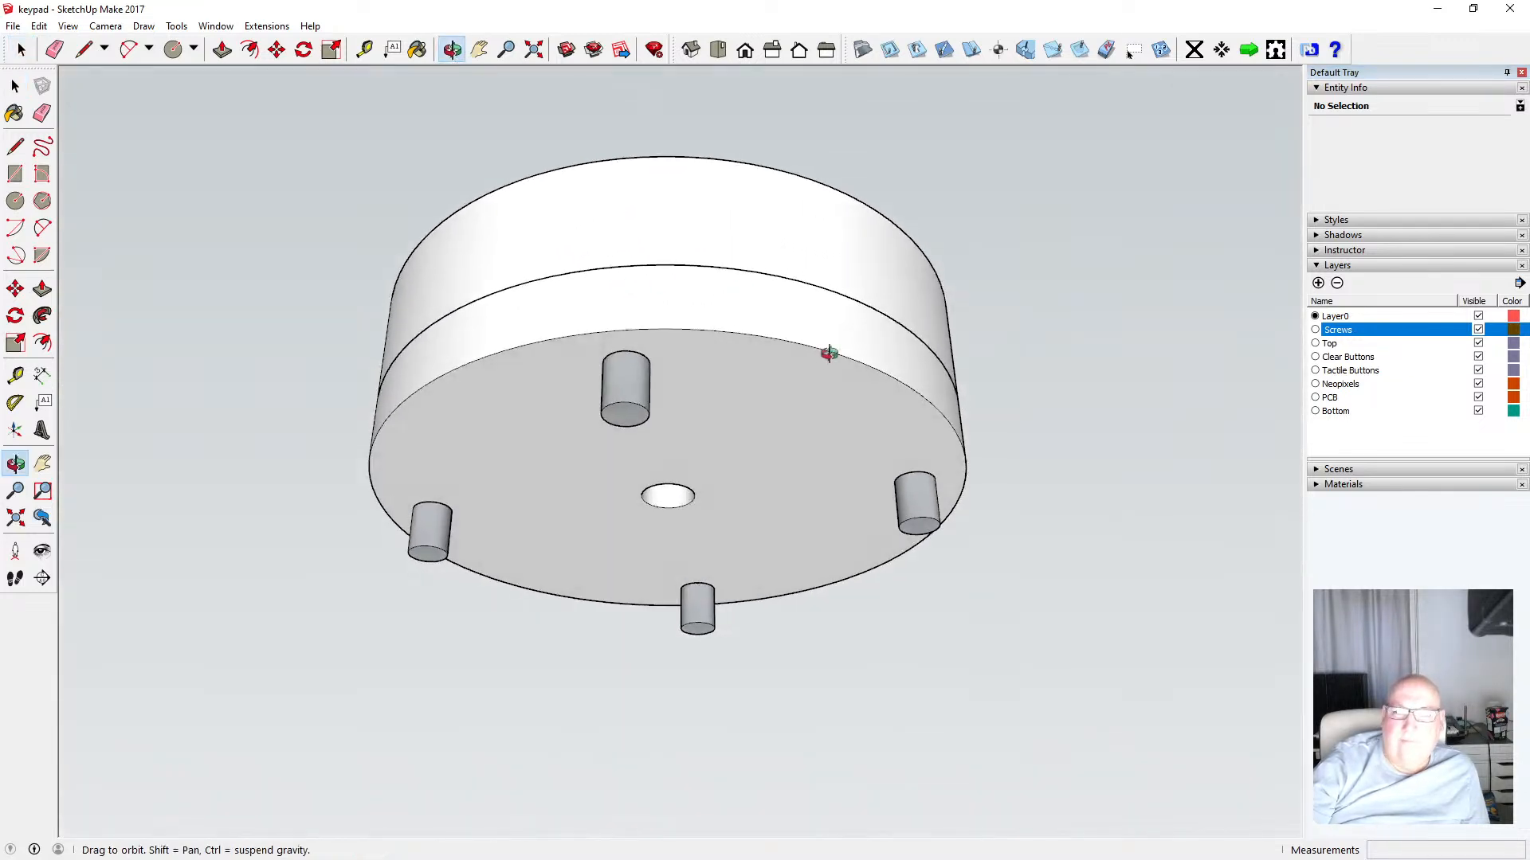
left_click(1477, 411)
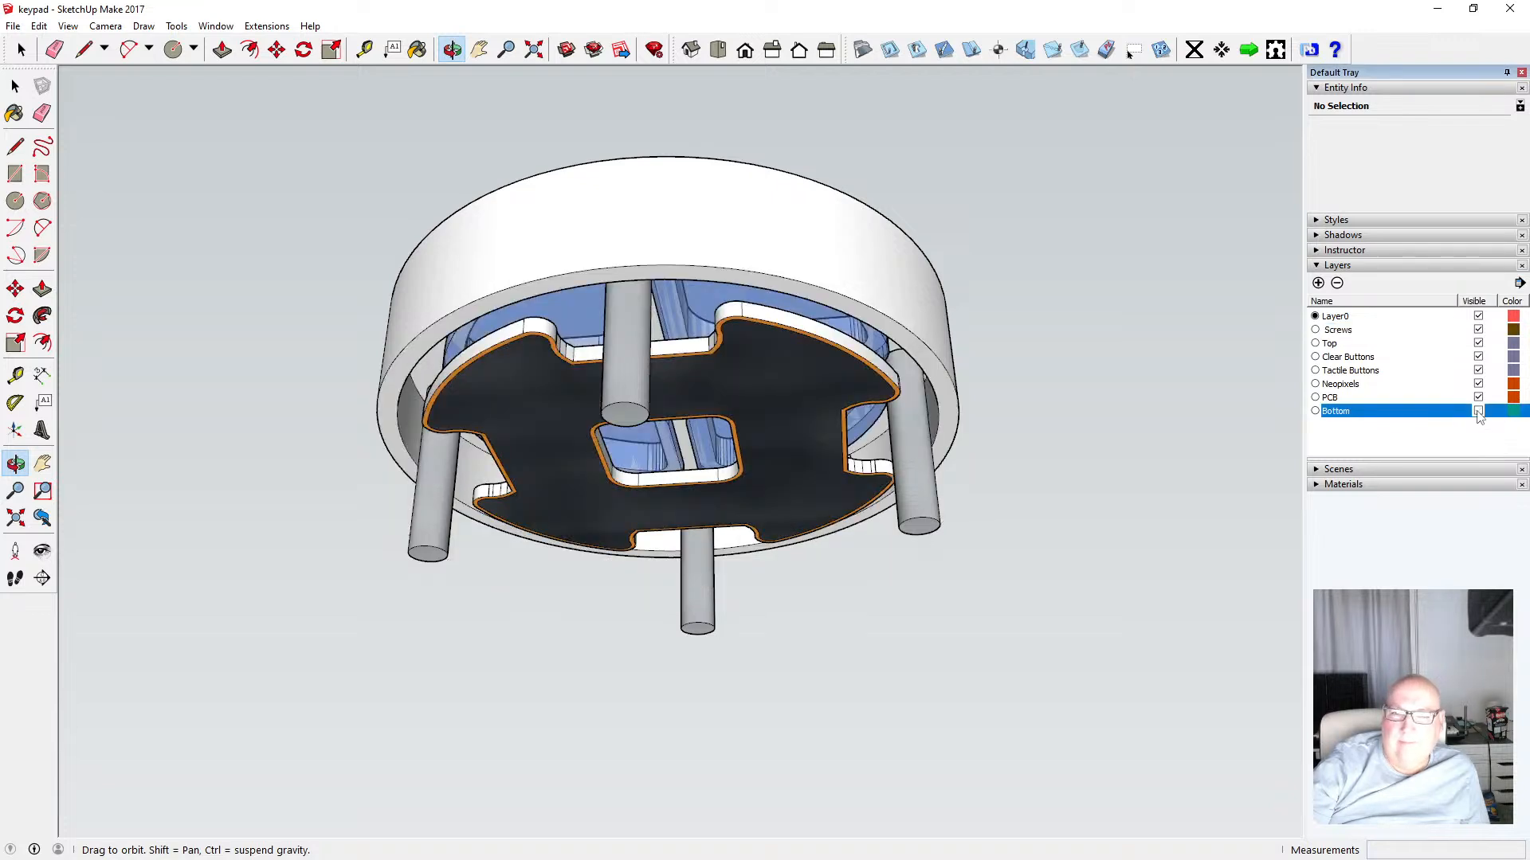
left_click(1478, 398)
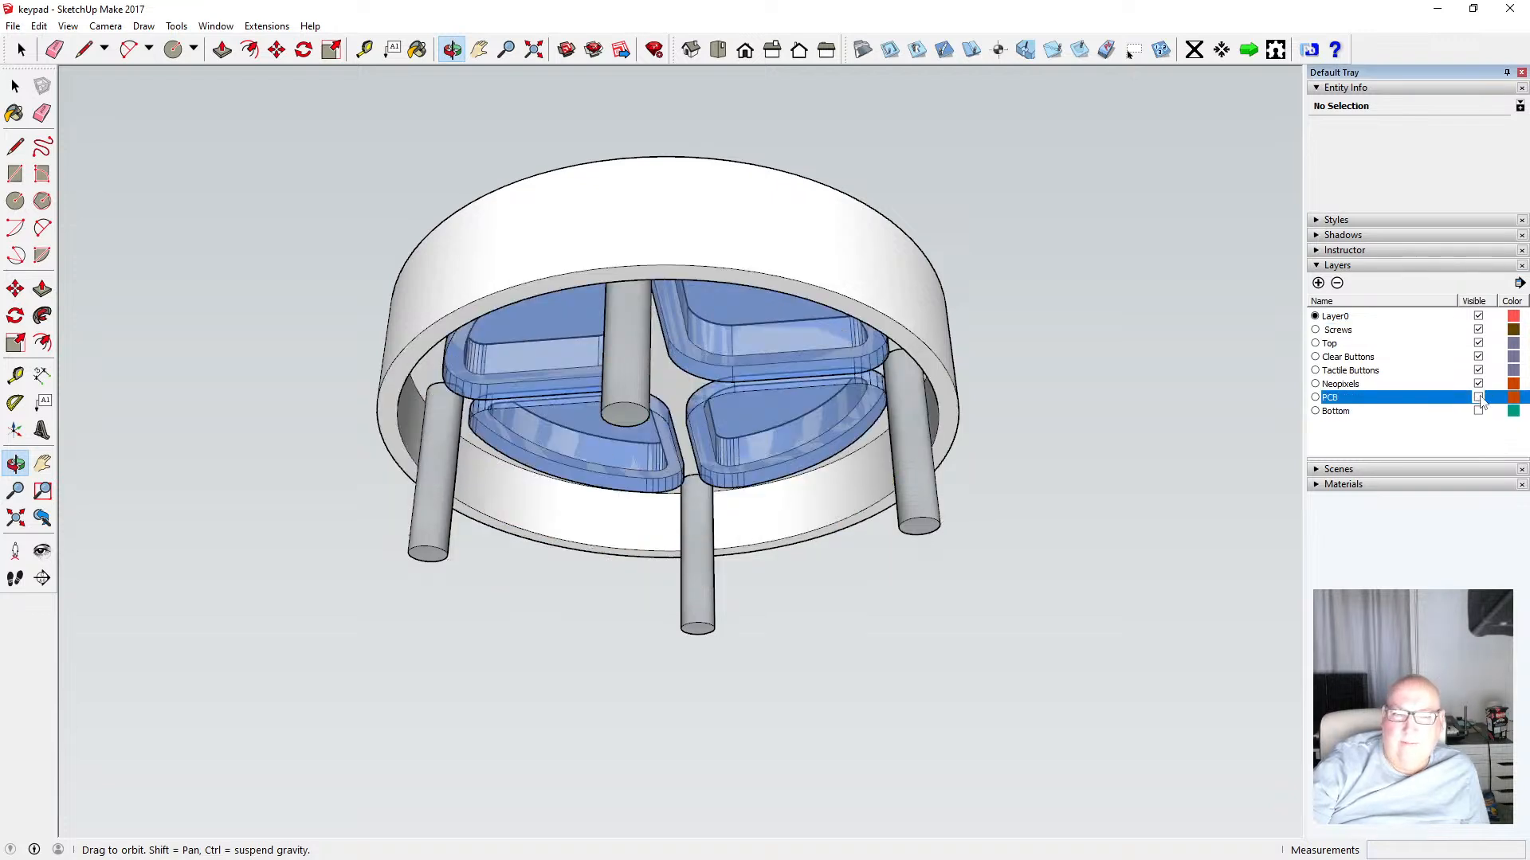
left_click(1478, 384)
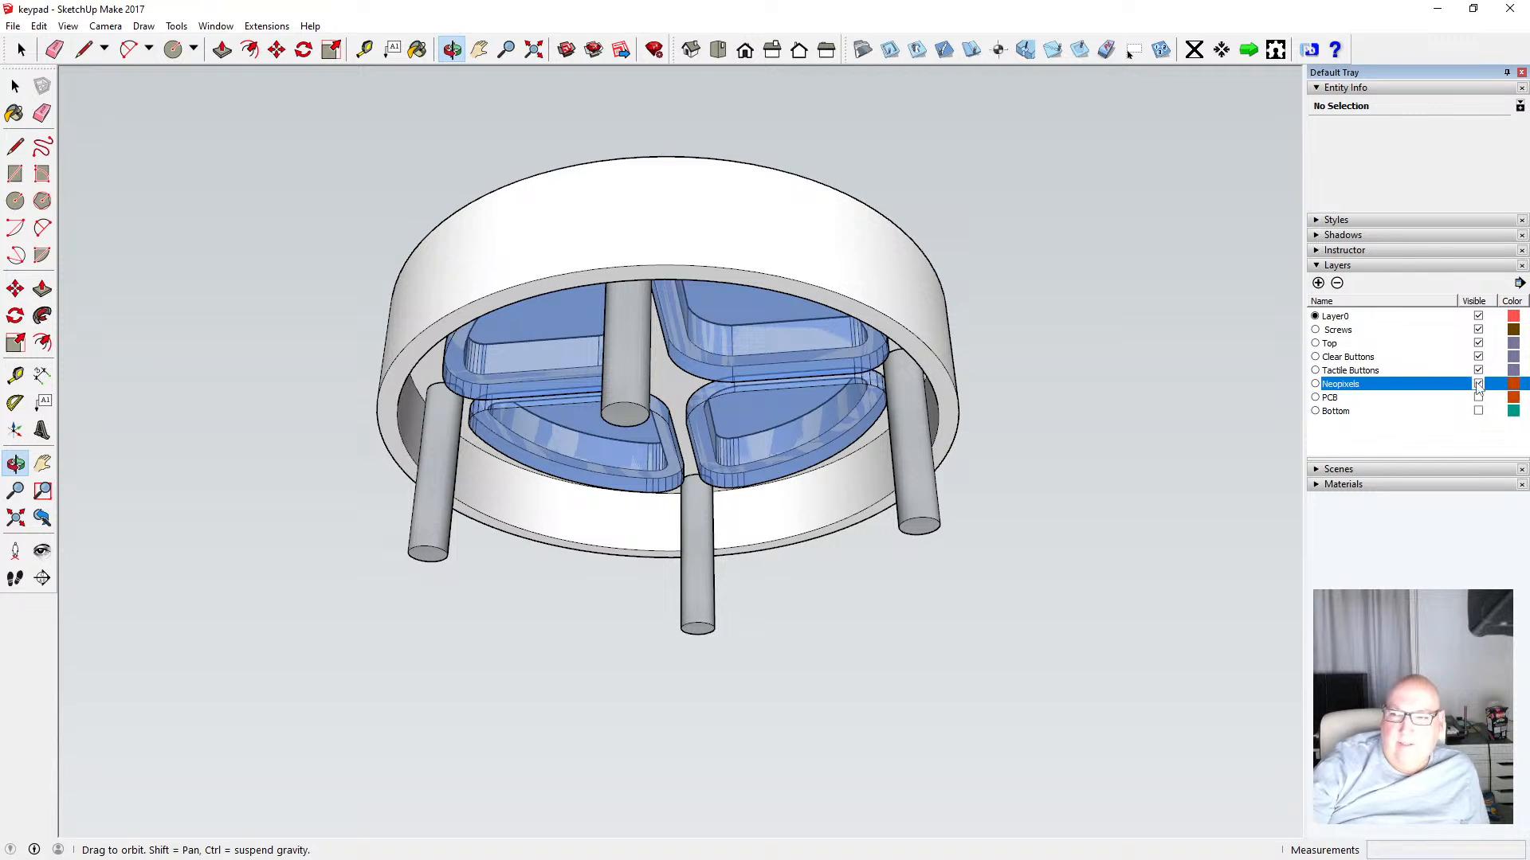
left_click(1479, 371)
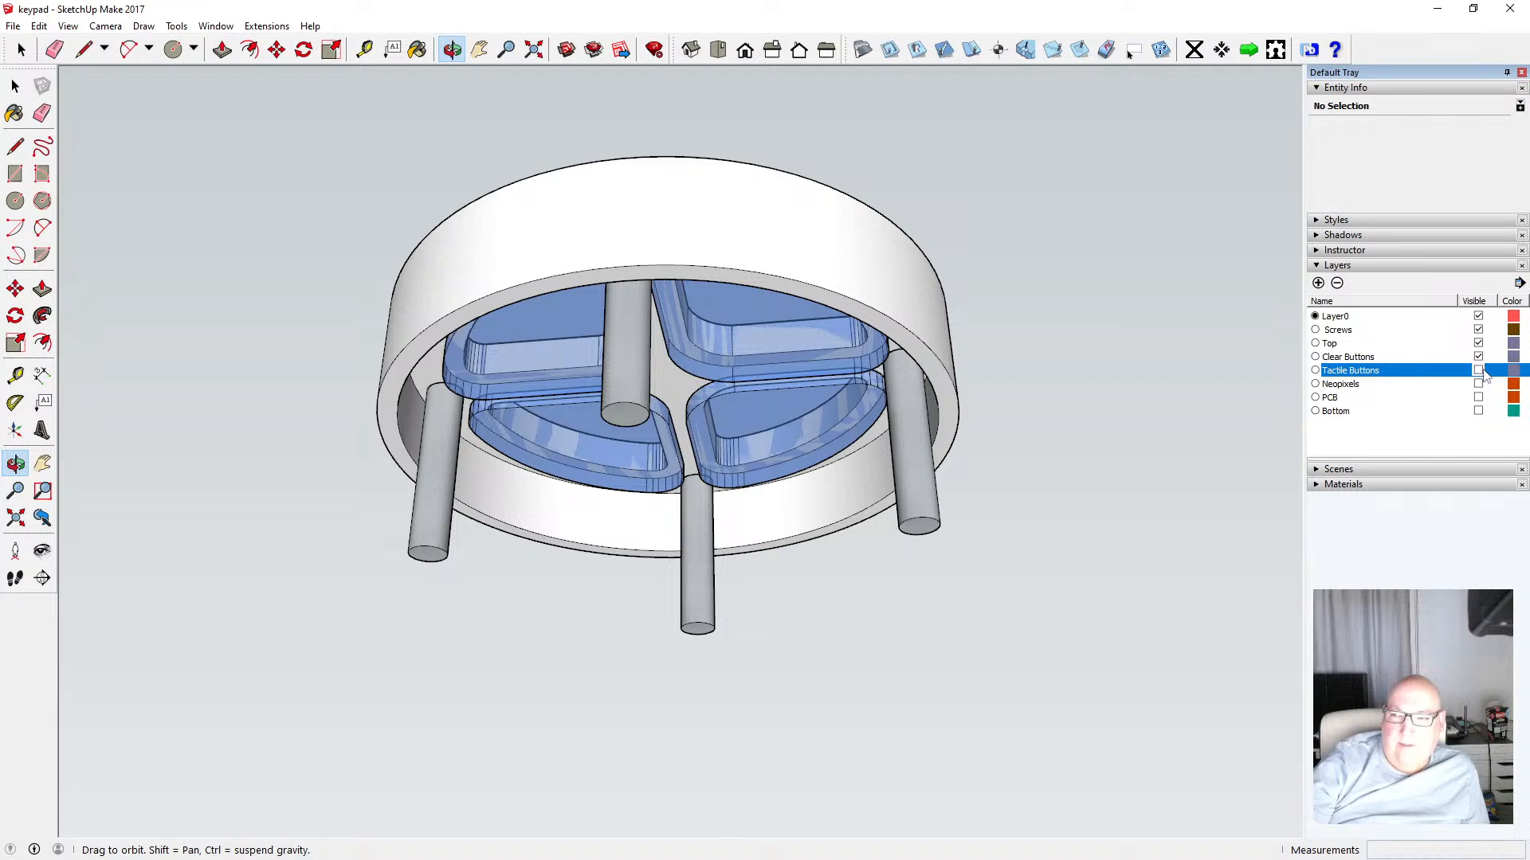
left_click(1478, 357)
left_click(1478, 344)
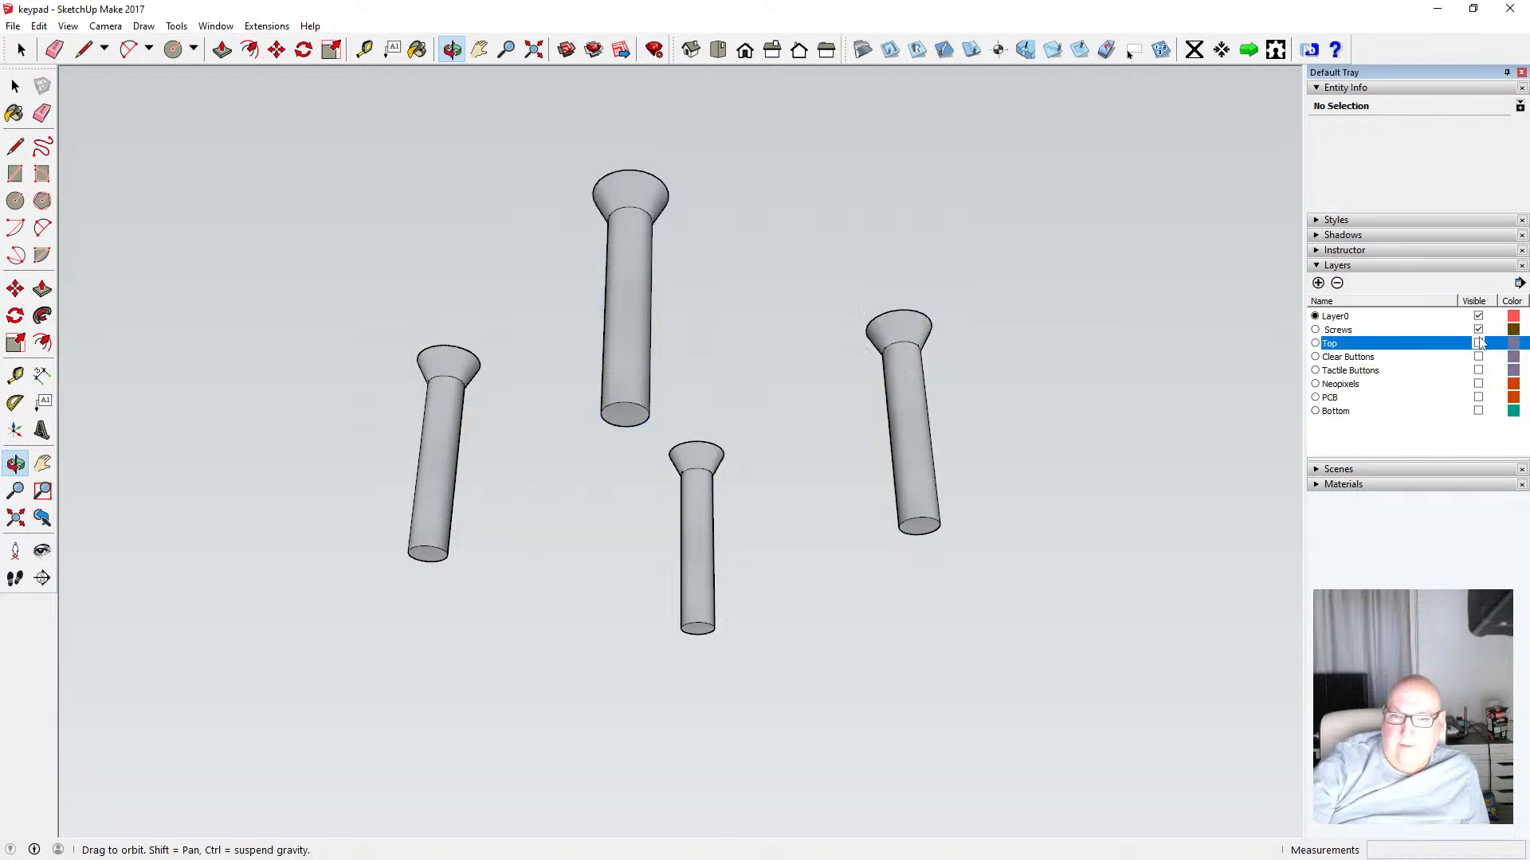
left_click(1479, 330)
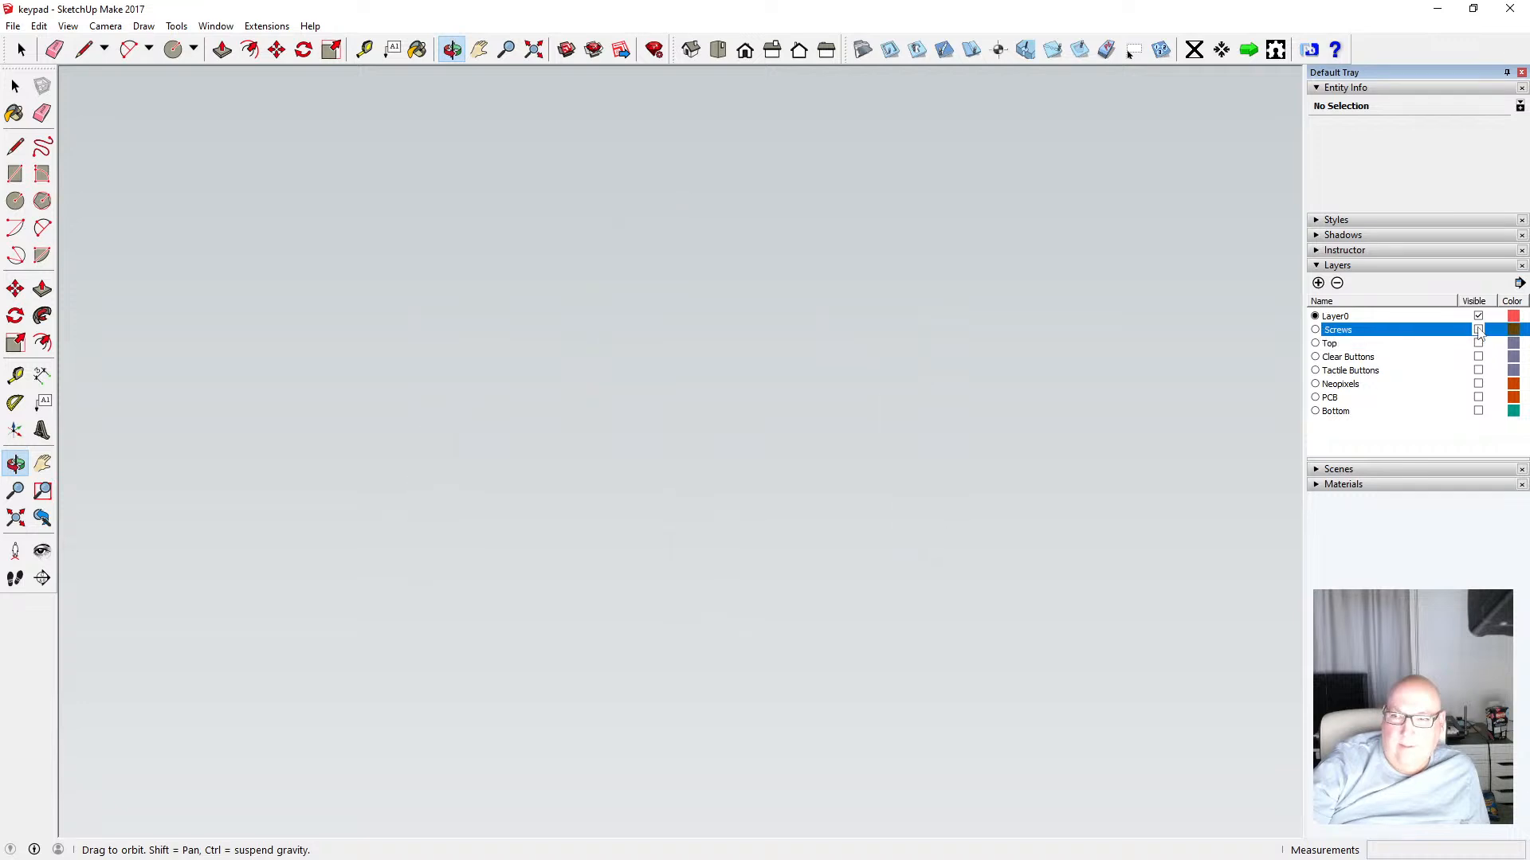
left_click(1478, 330)
left_click(1479, 411)
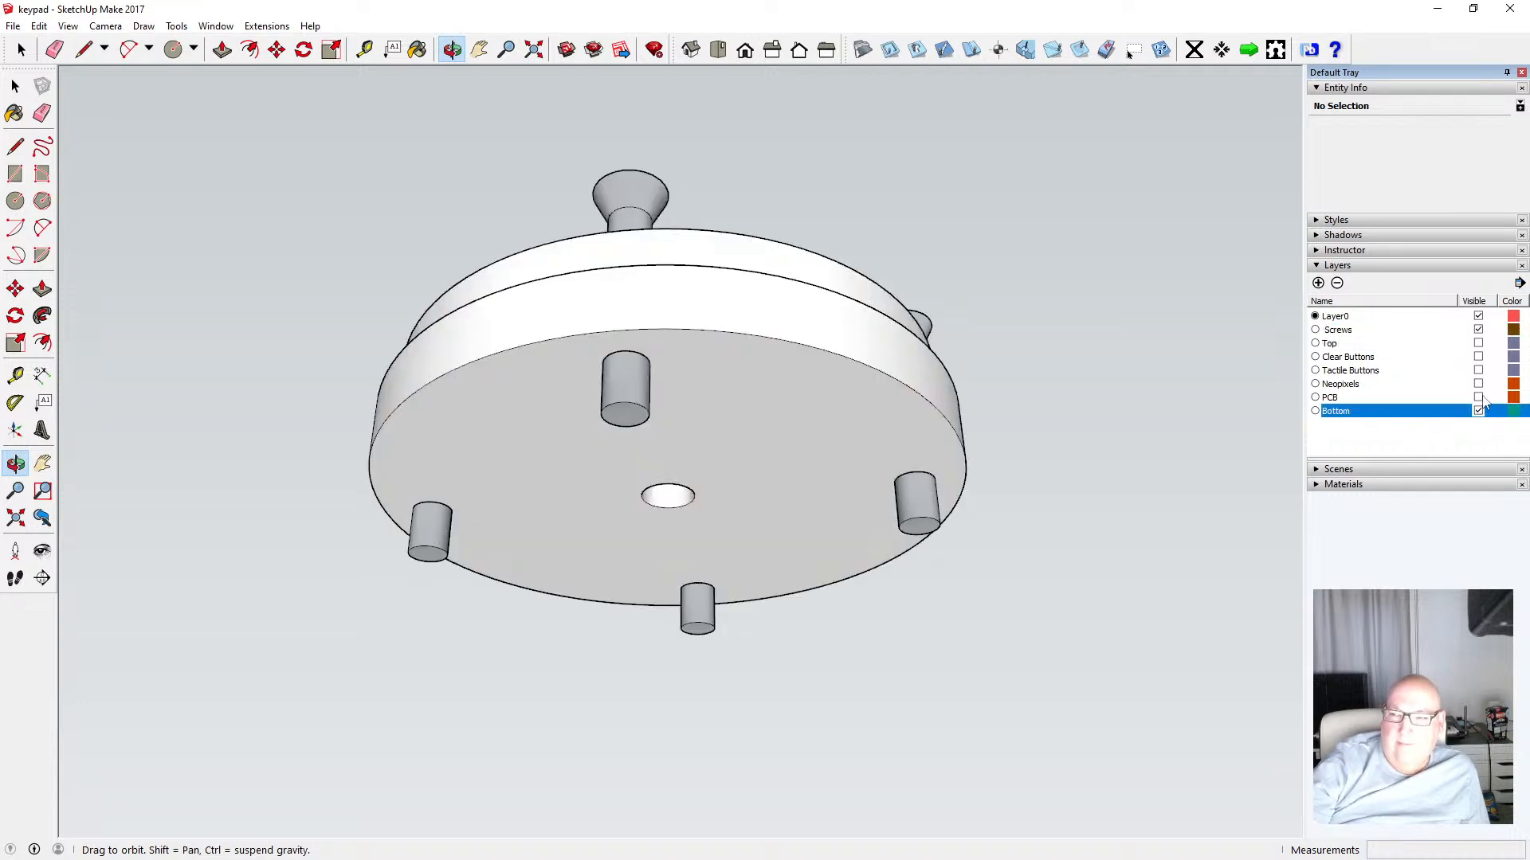
left_click(1479, 398)
left_click(1479, 384)
left_click(1478, 370)
left_click(1479, 357)
left_click(1479, 343)
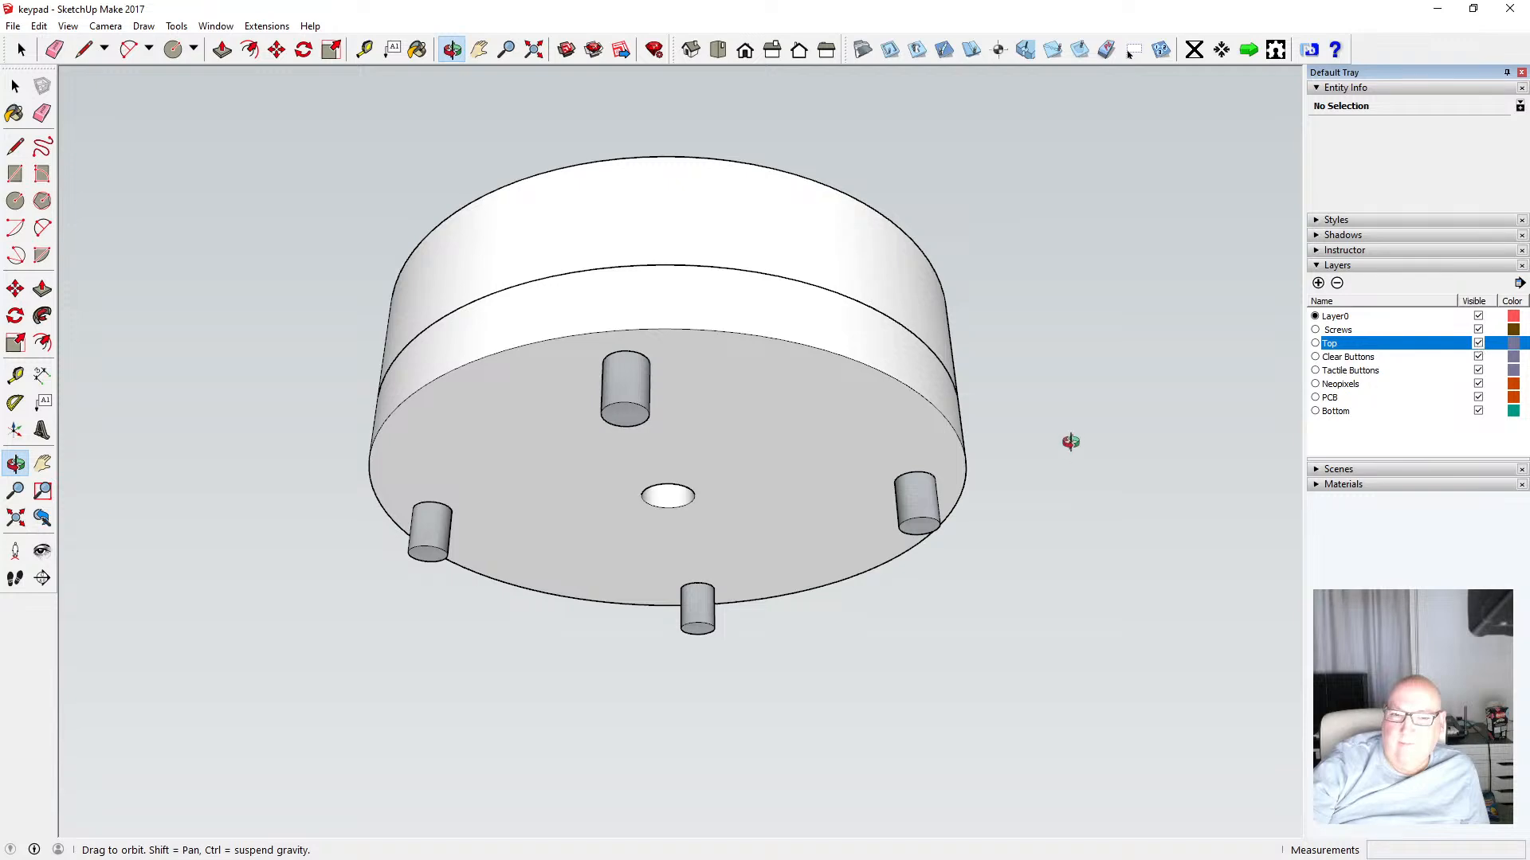
left_click_drag(1068, 444, 717, 539)
scroll(766, 410, "down", 5)
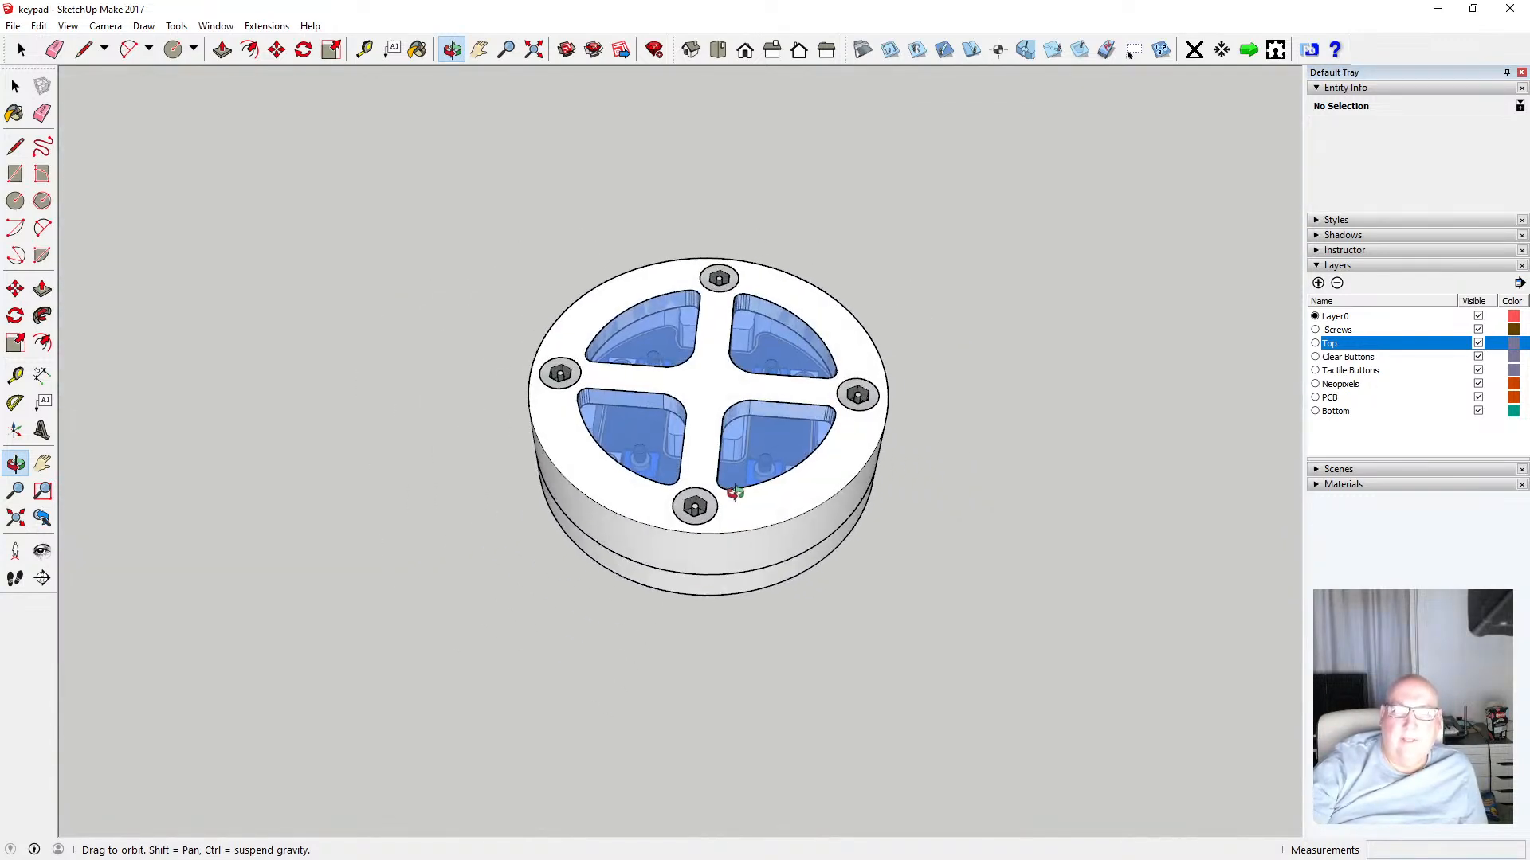
scroll(734, 492, "up", 4)
mouse_move(689, 424)
left_mouse_down()
mouse_move(717, 435)
mouse_move(683, 414)
left_mouse_up()
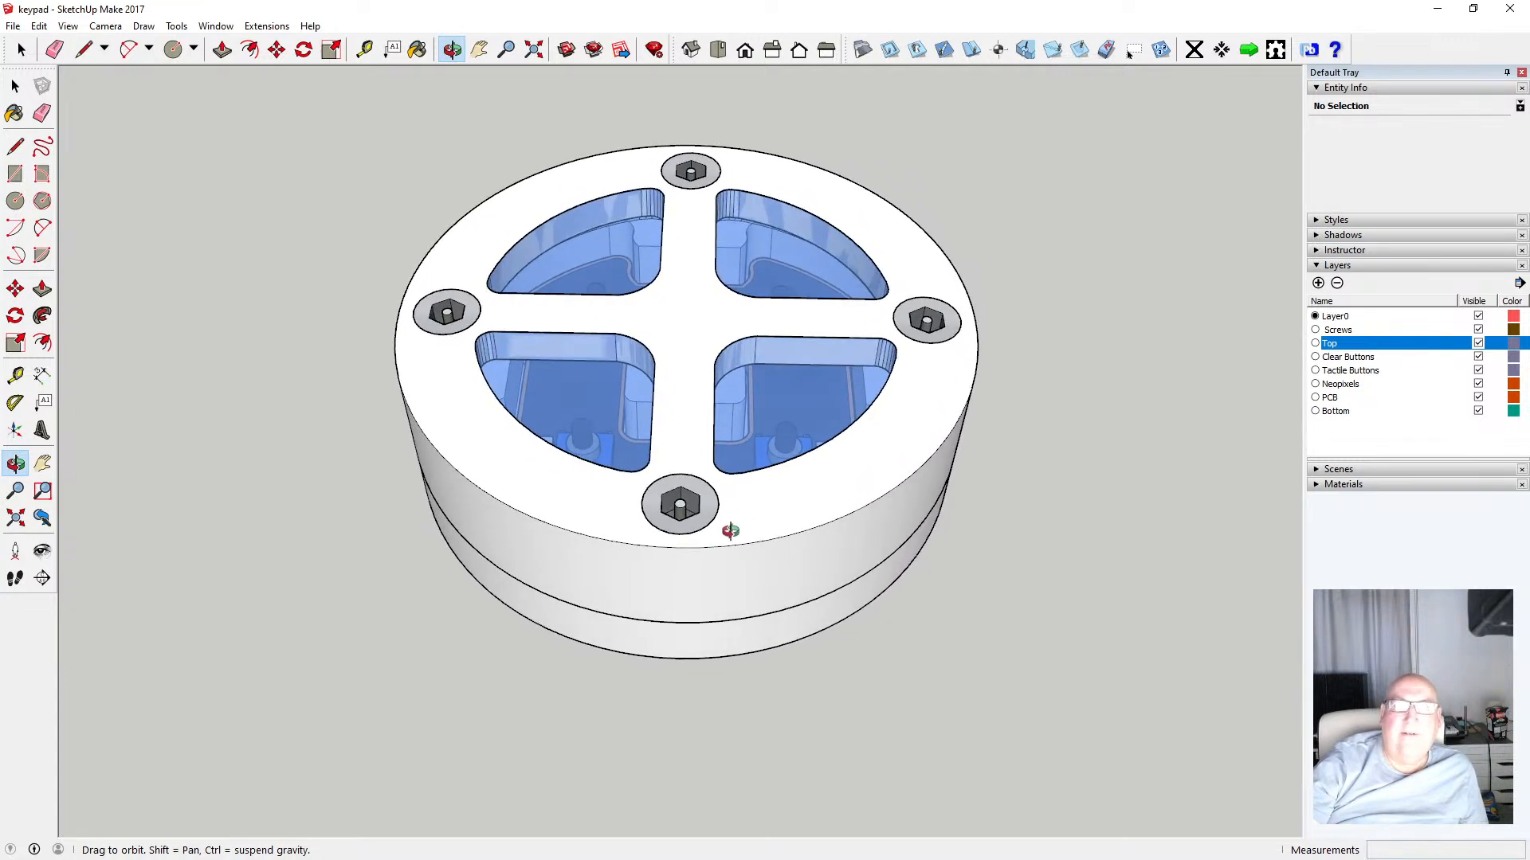
Orbit and zoom around the closed enclosure to examine the assembled top ring from above and from the side
scroll(668, 600, "down", 2)
left_click_drag(717, 641, 607, 466)
scroll(631, 415, "up", 4)
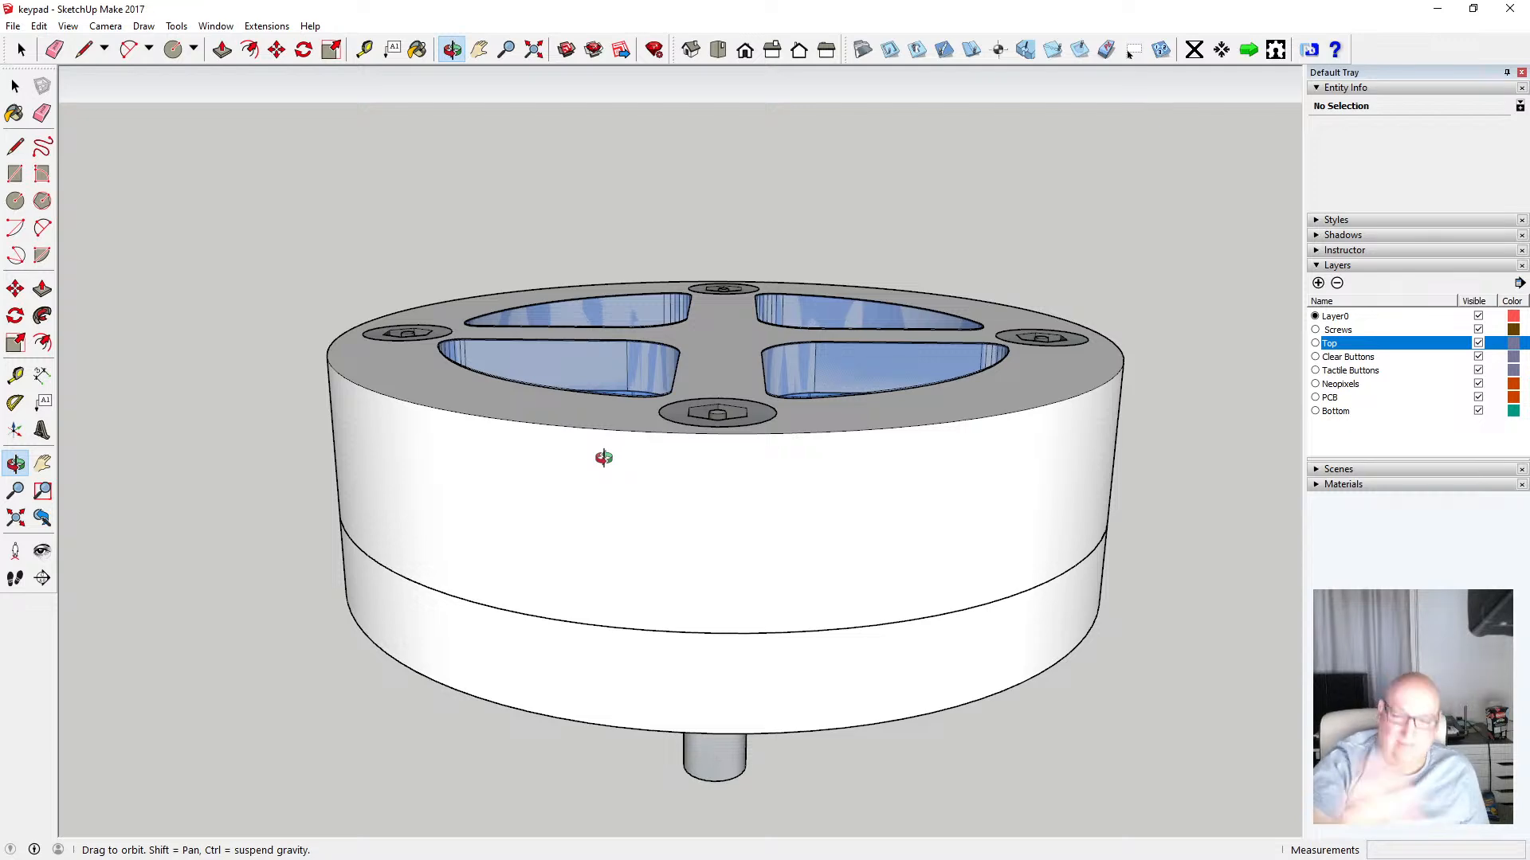
left_click_drag(639, 321, 657, 440)
scroll(656, 419, "down", 2)
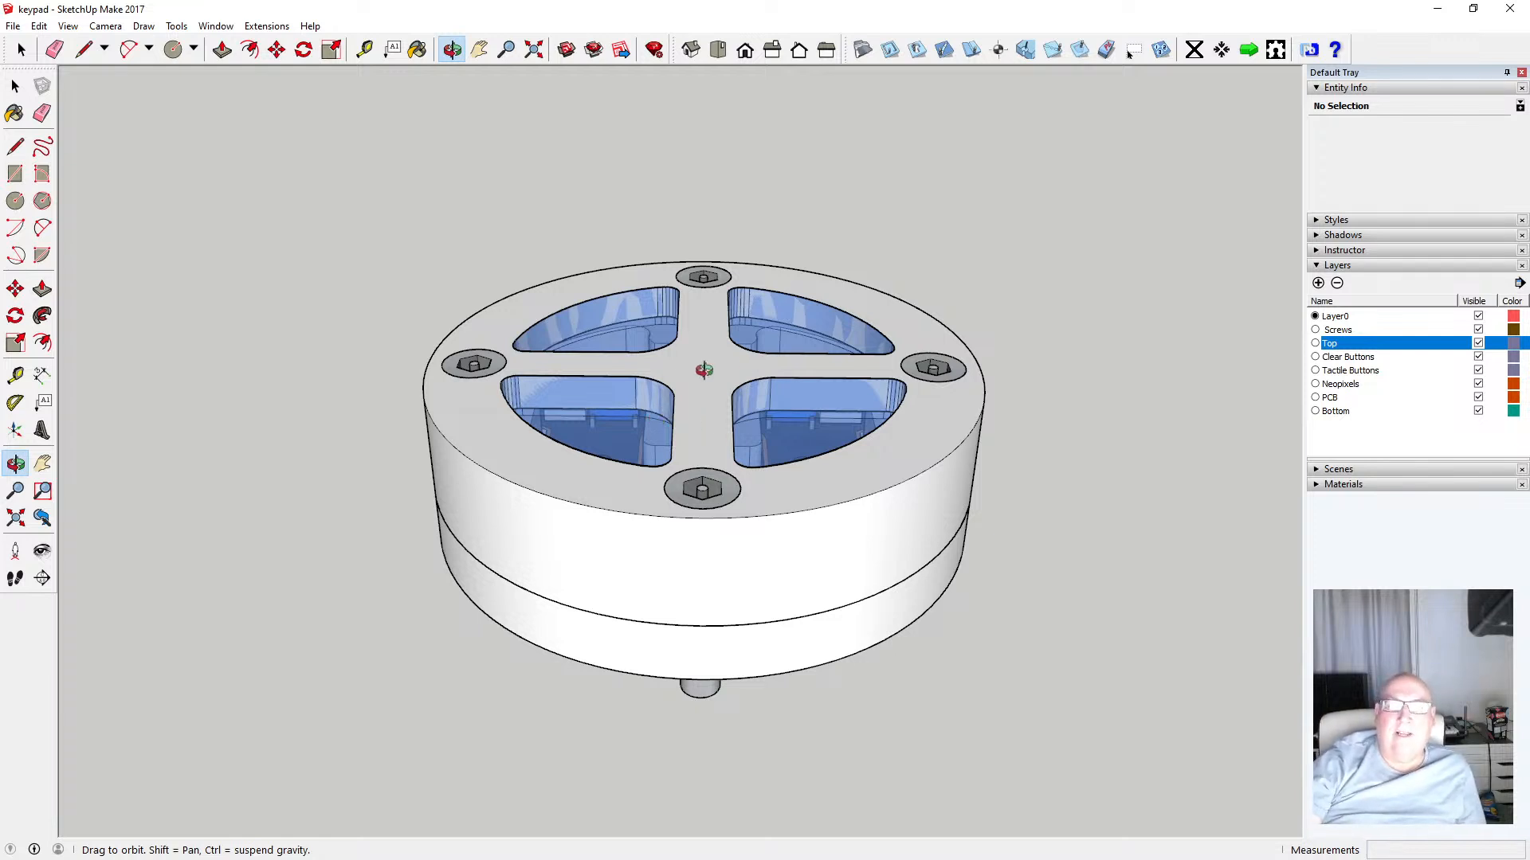
left_click_drag(703, 373, 697, 444)
scroll(695, 412, "up", 3)
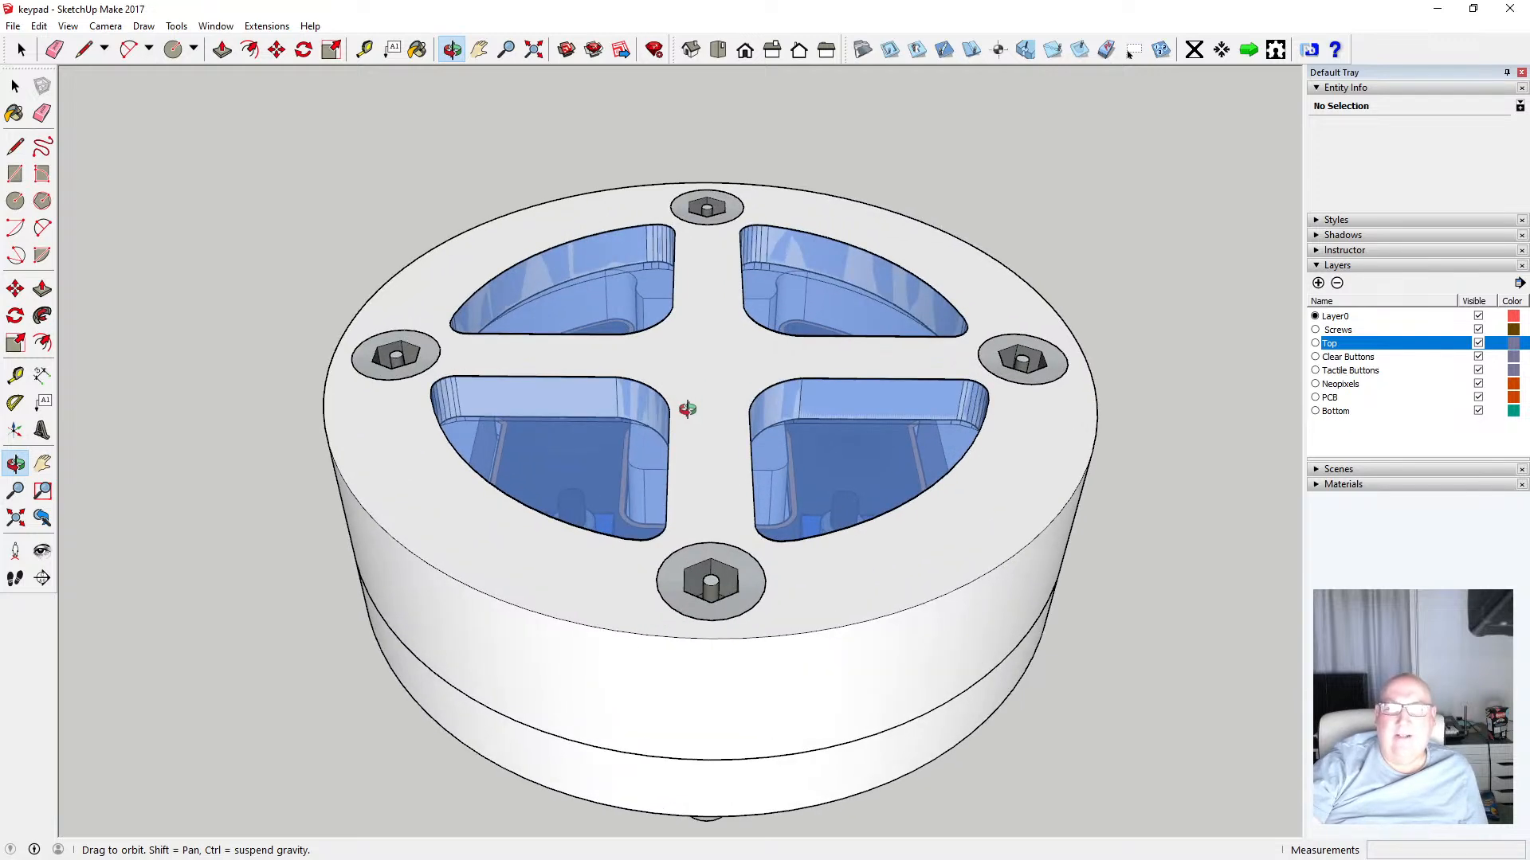
scroll(687, 409, "down", 3)
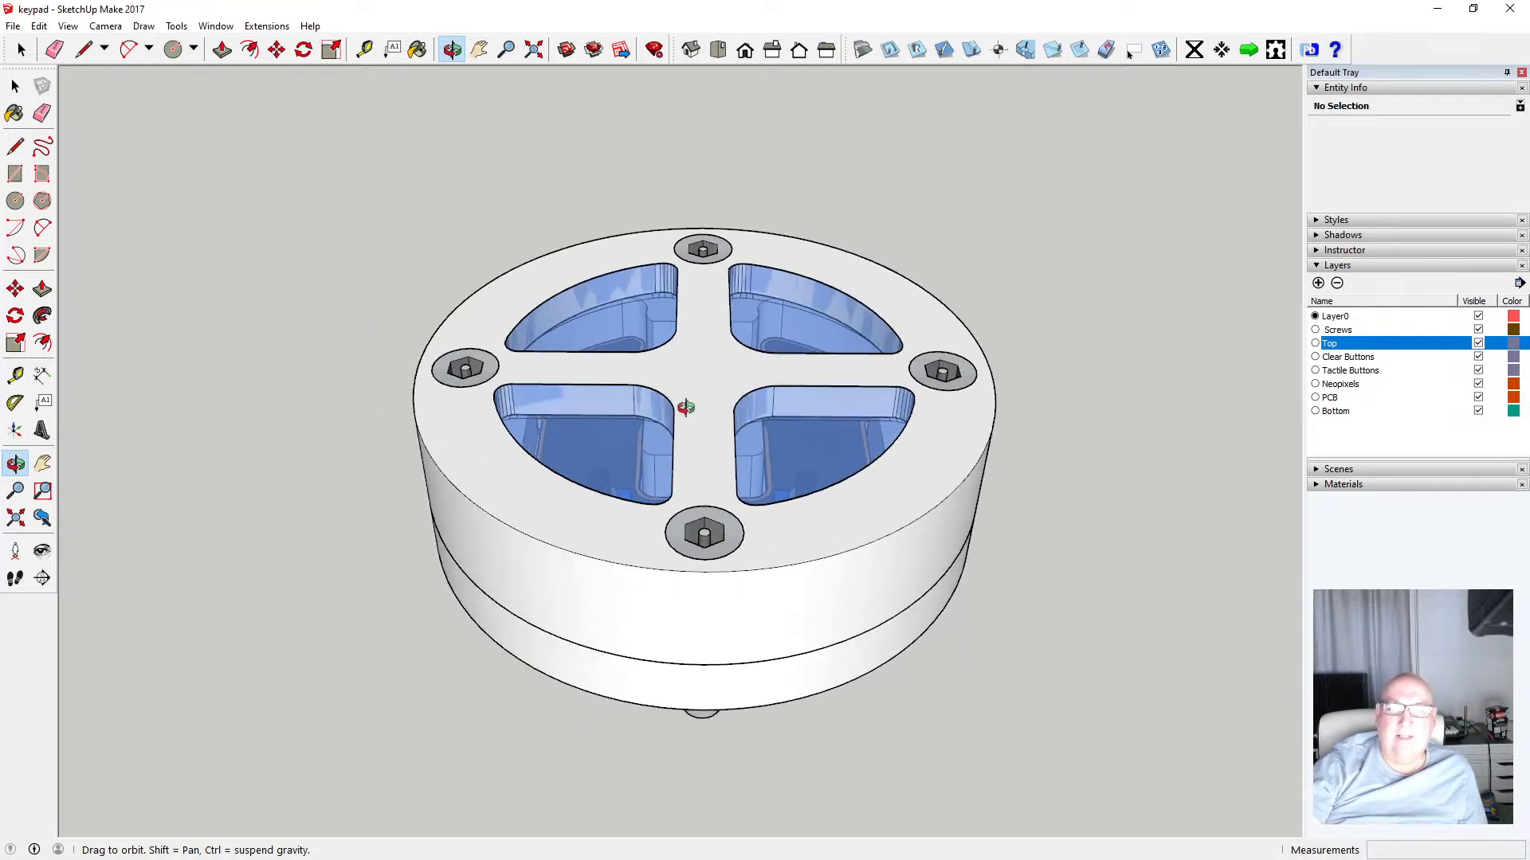
left_click_drag(695, 412, 701, 342)
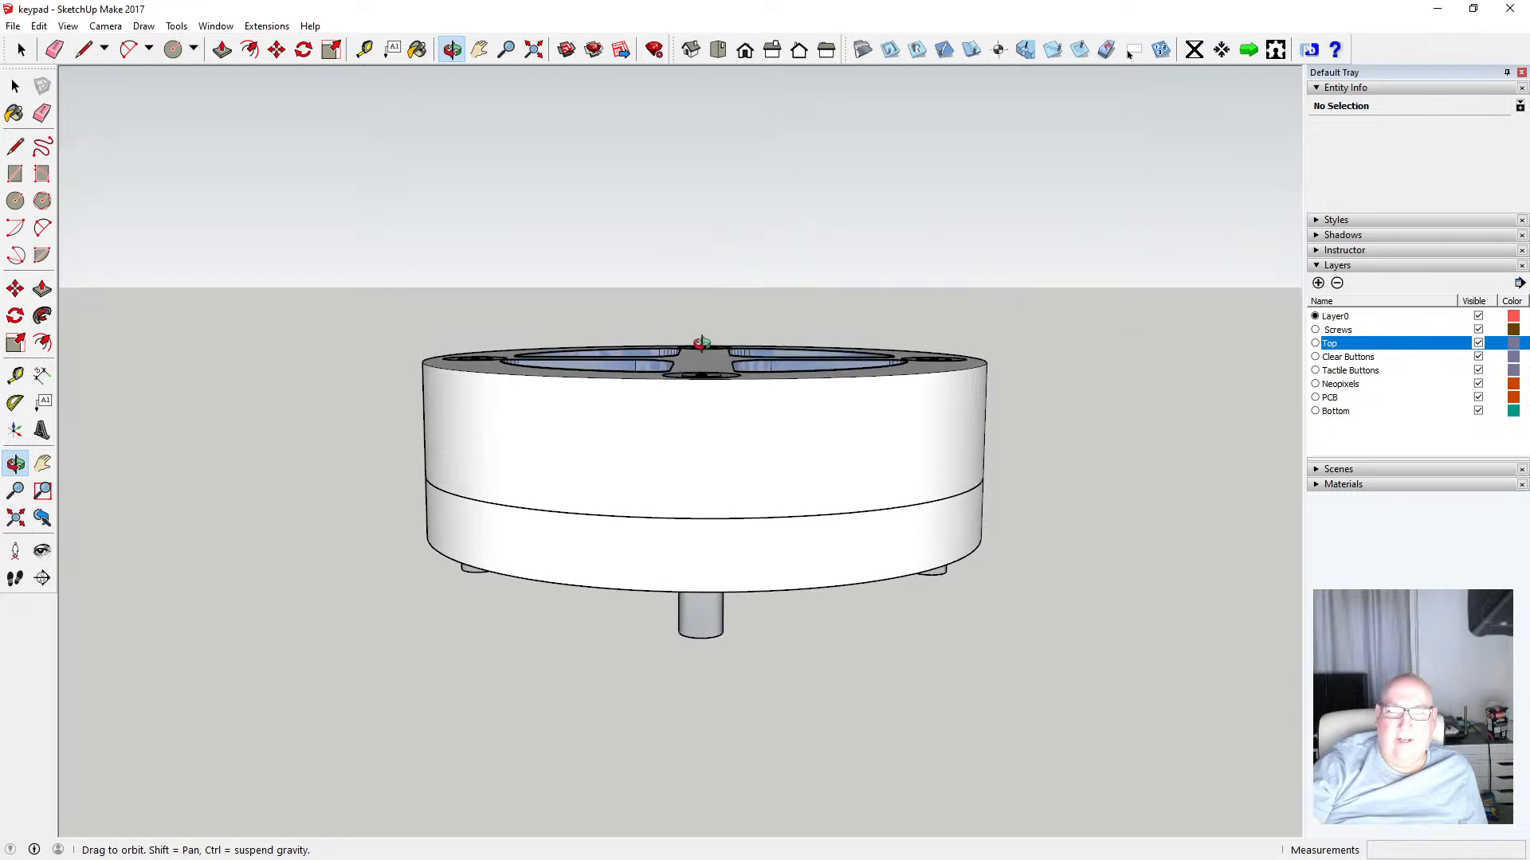
Measure the enclosure's side heights with the Tape Measure, from the seam and from the bottom edge
left_click(364, 49)
left_click(702, 516)
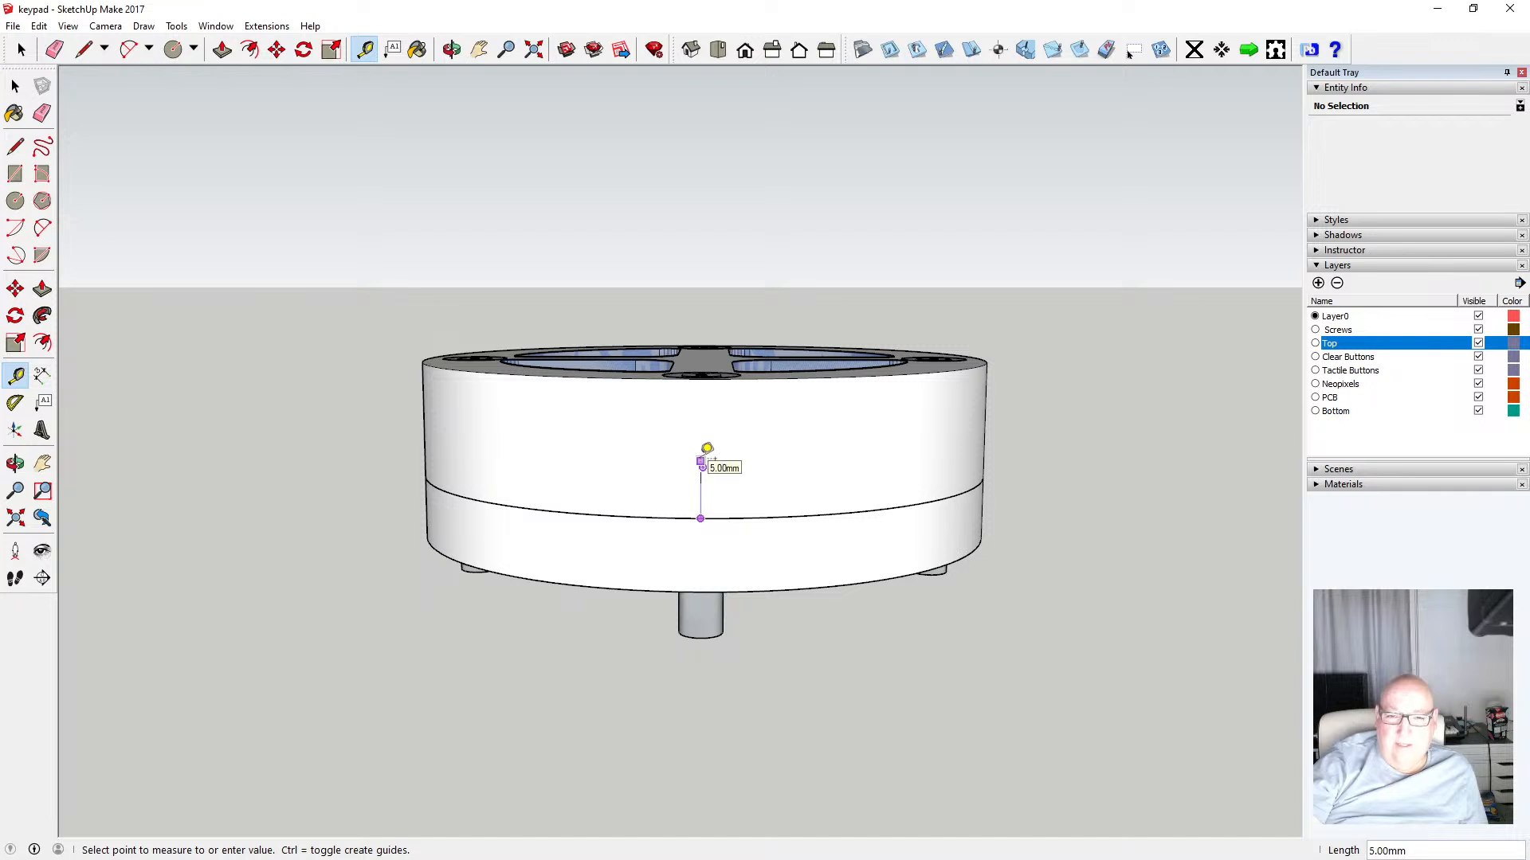
left_click(15, 86)
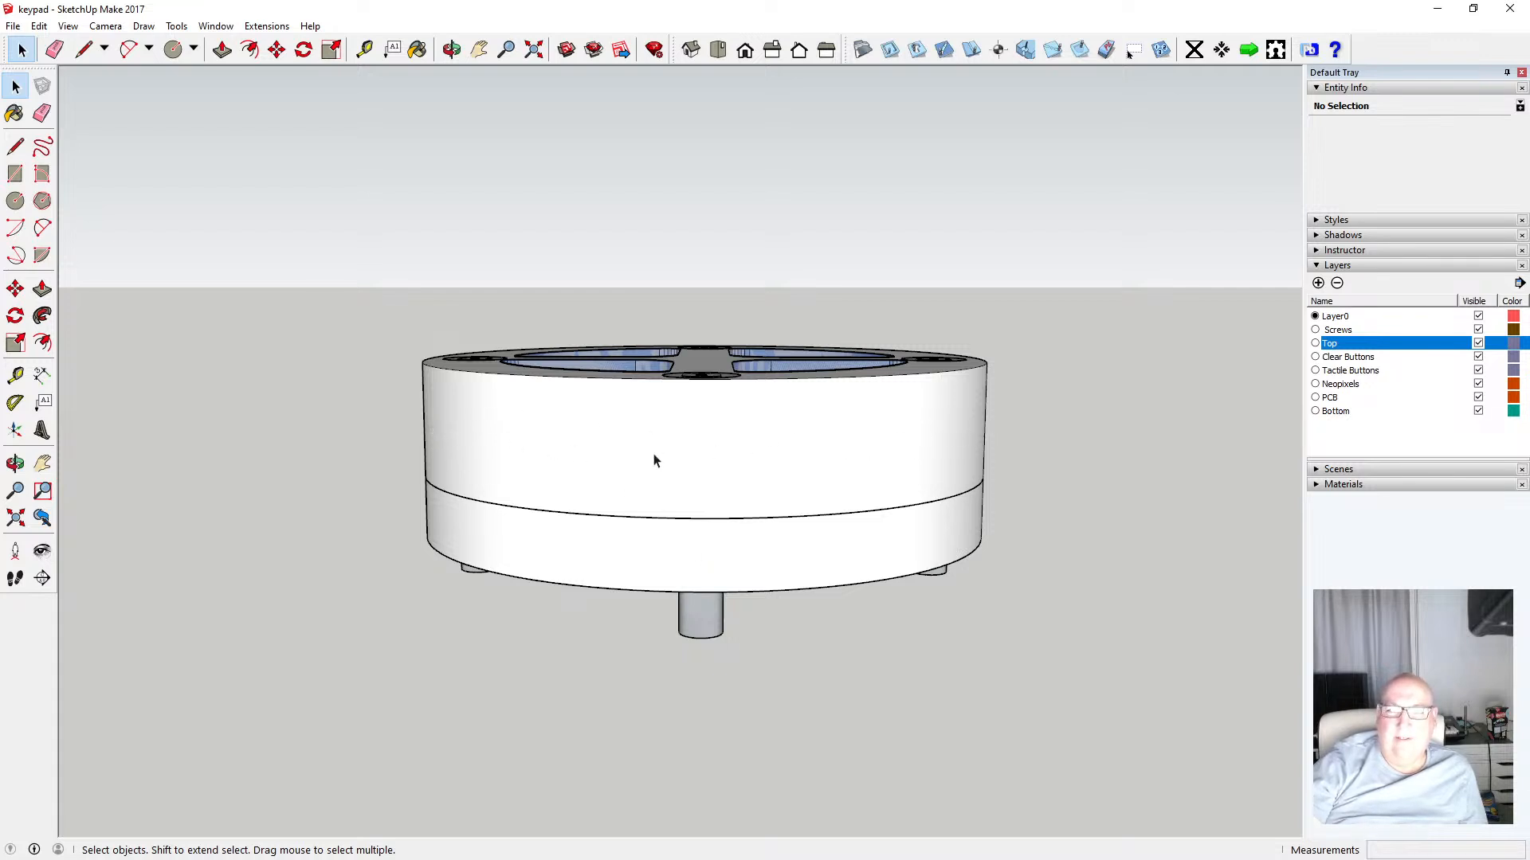
left_click(454, 61)
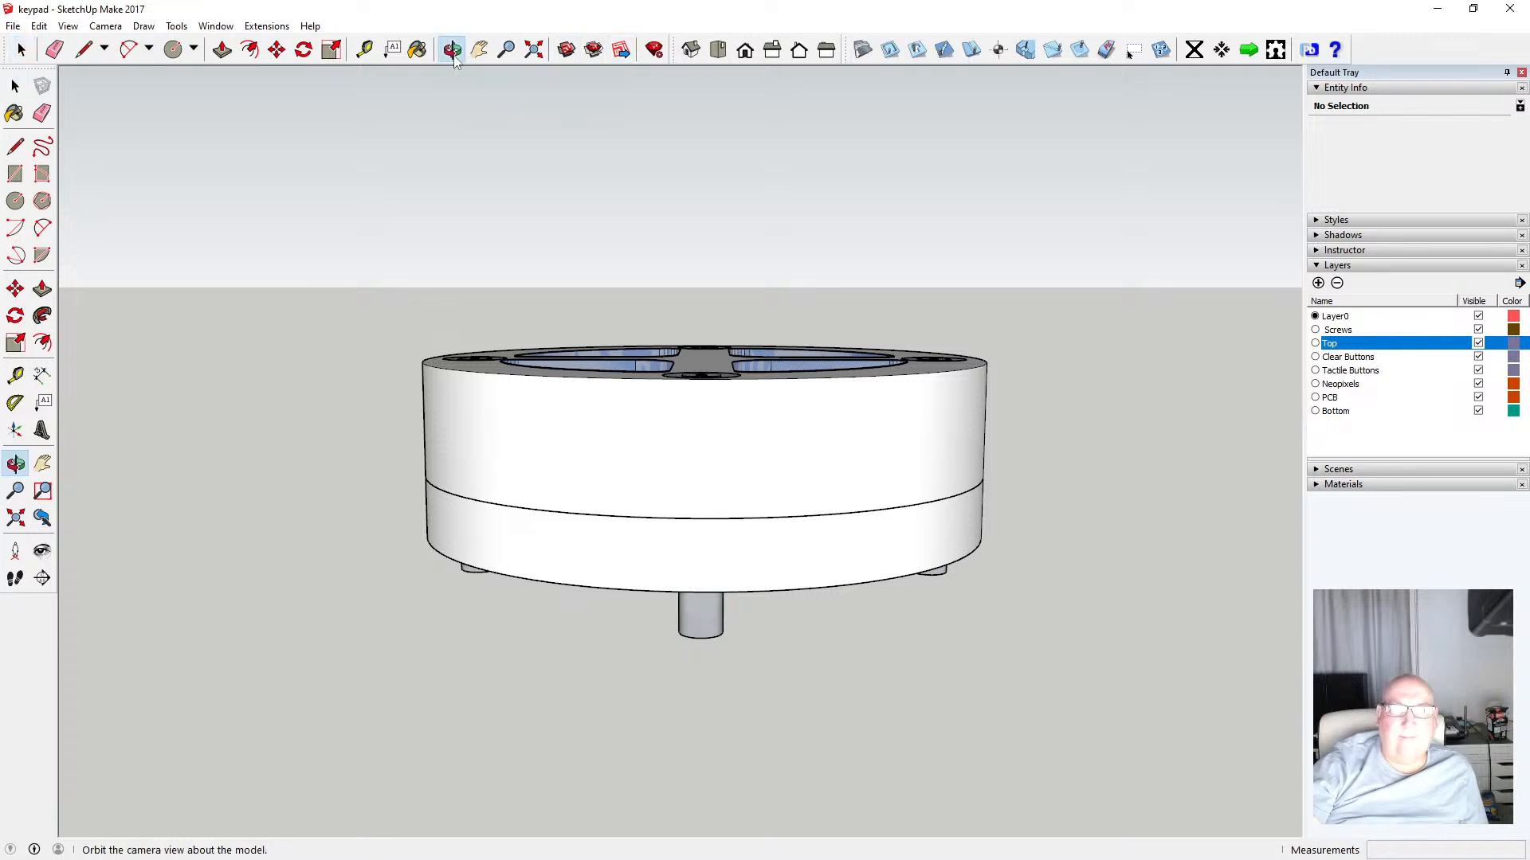
left_click(364, 50)
left_click(700, 591)
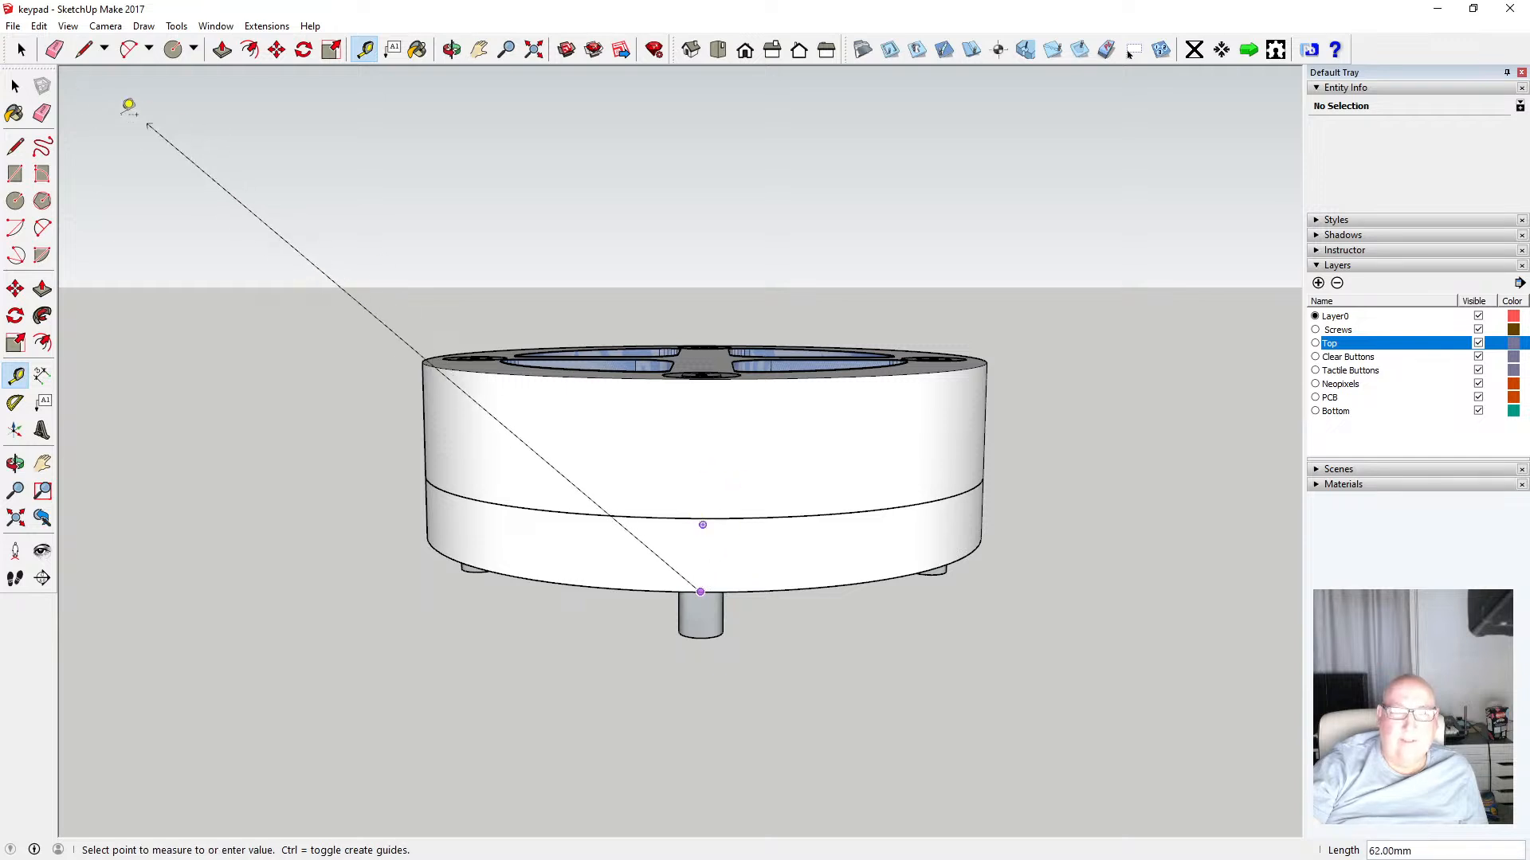
left_click(15, 86)
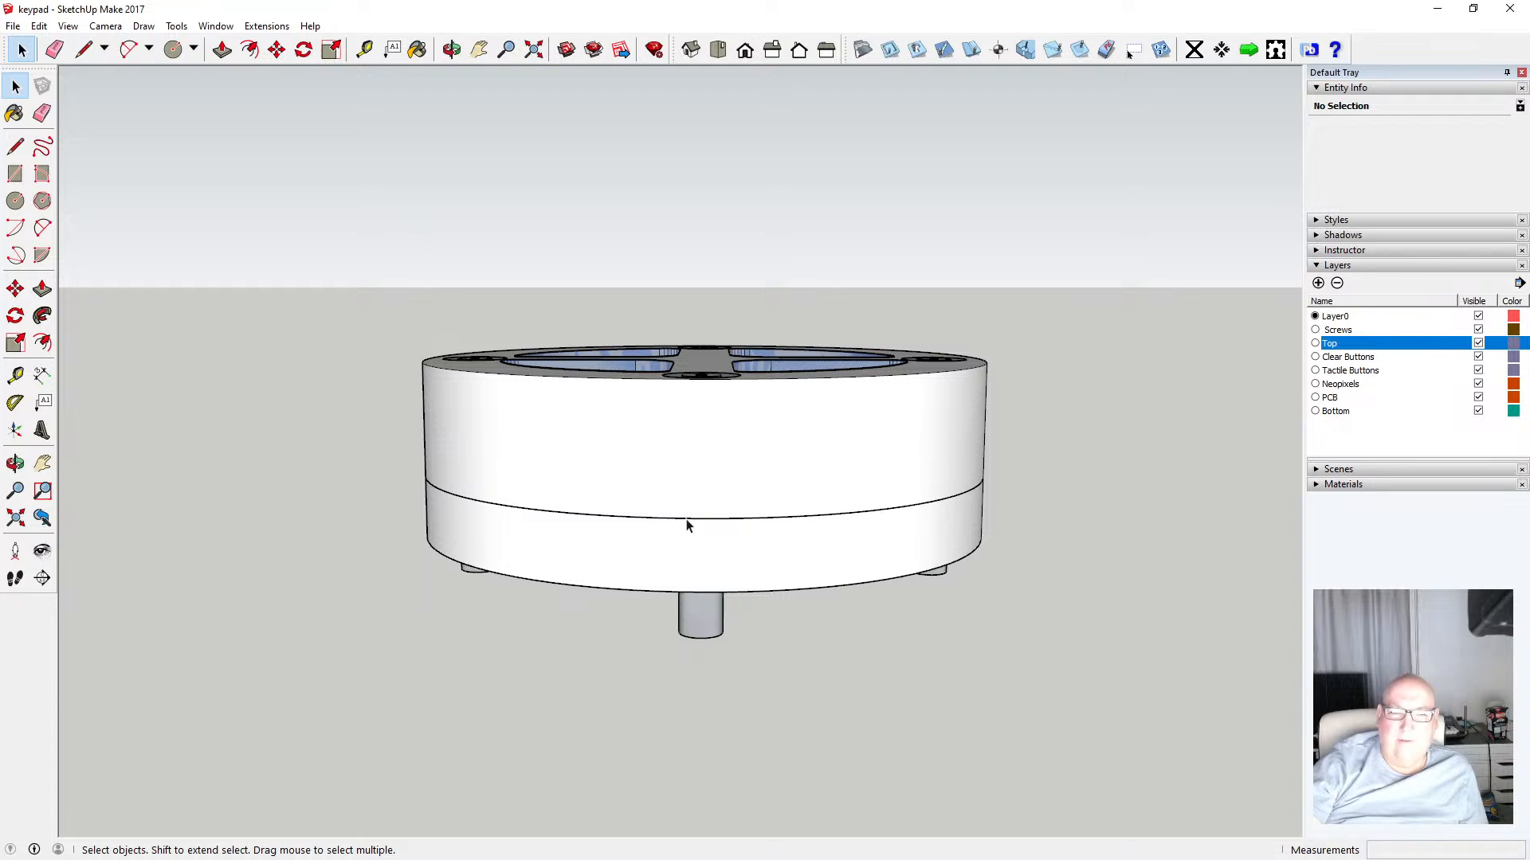
Hide the Top, Screws, Clear Buttons, Tactile Buttons, Neopixels and PCB layers
left_click(1478, 343)
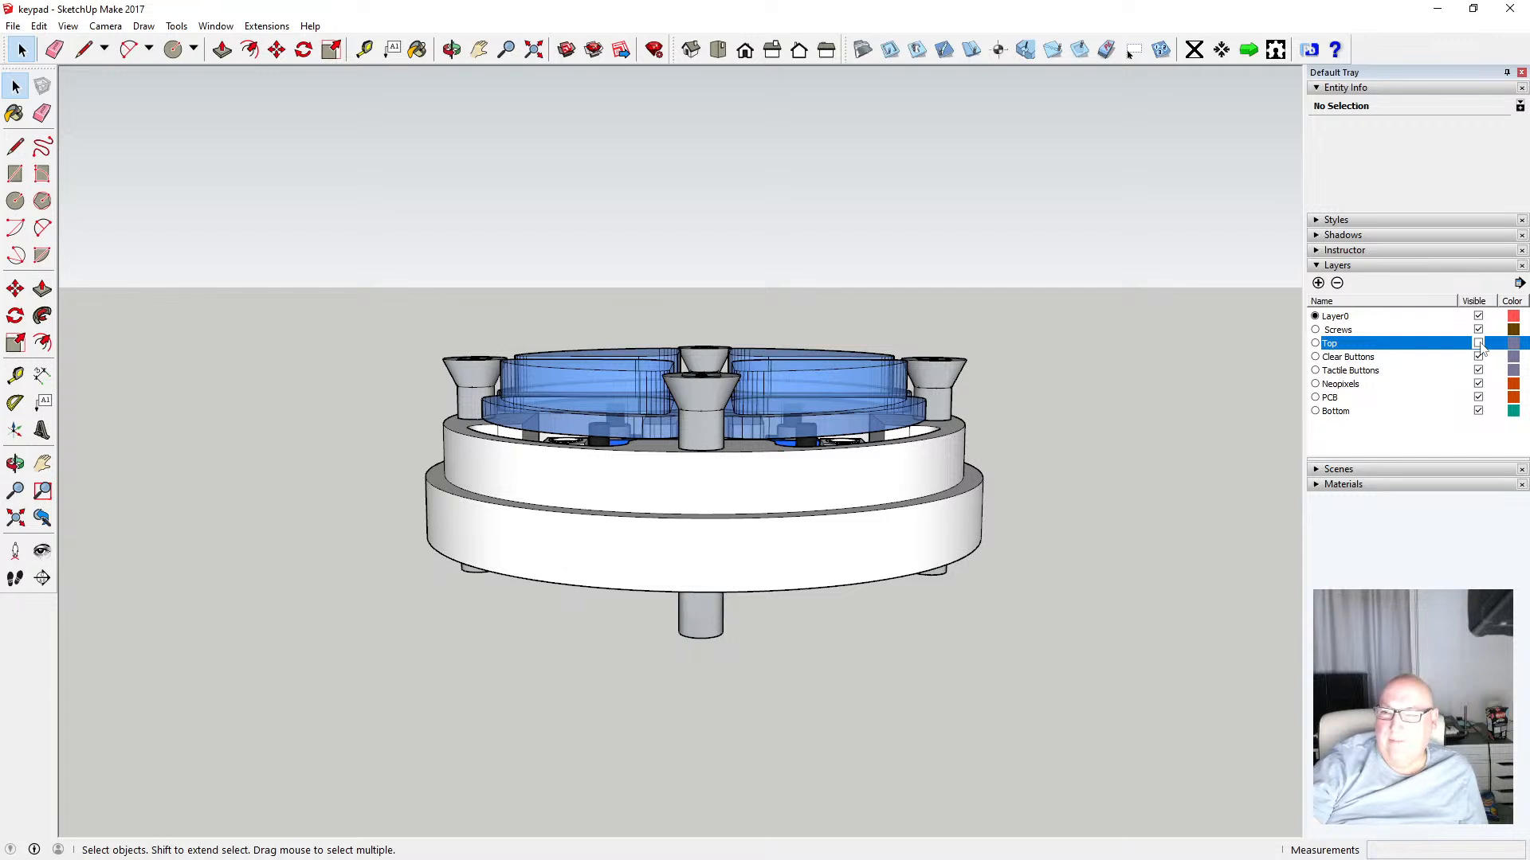
left_click(1478, 329)
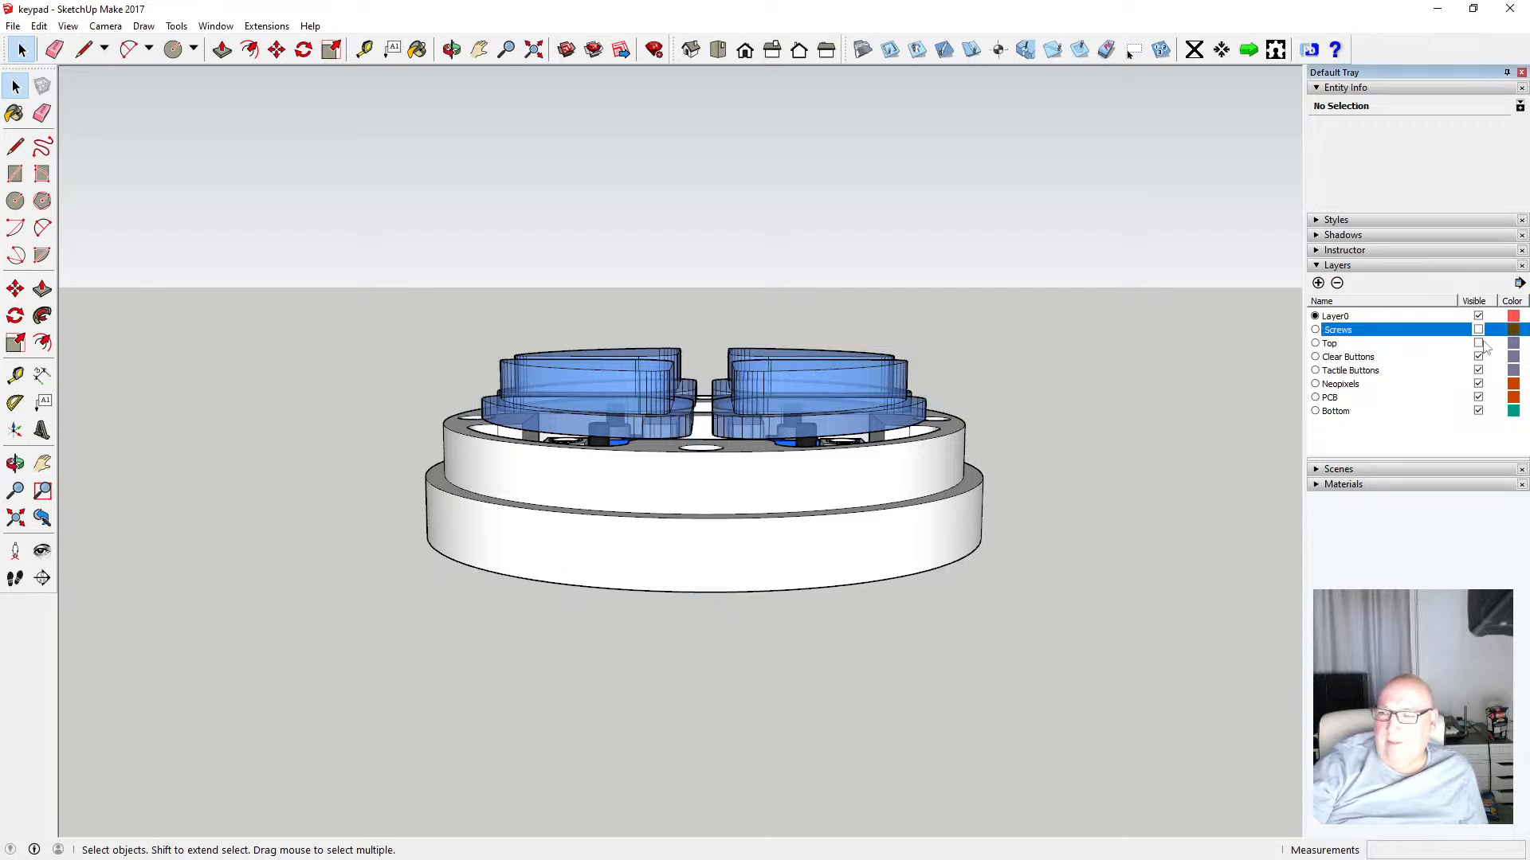
left_click(1479, 358)
left_click(1478, 370)
left_click(1478, 383)
left_click(1478, 397)
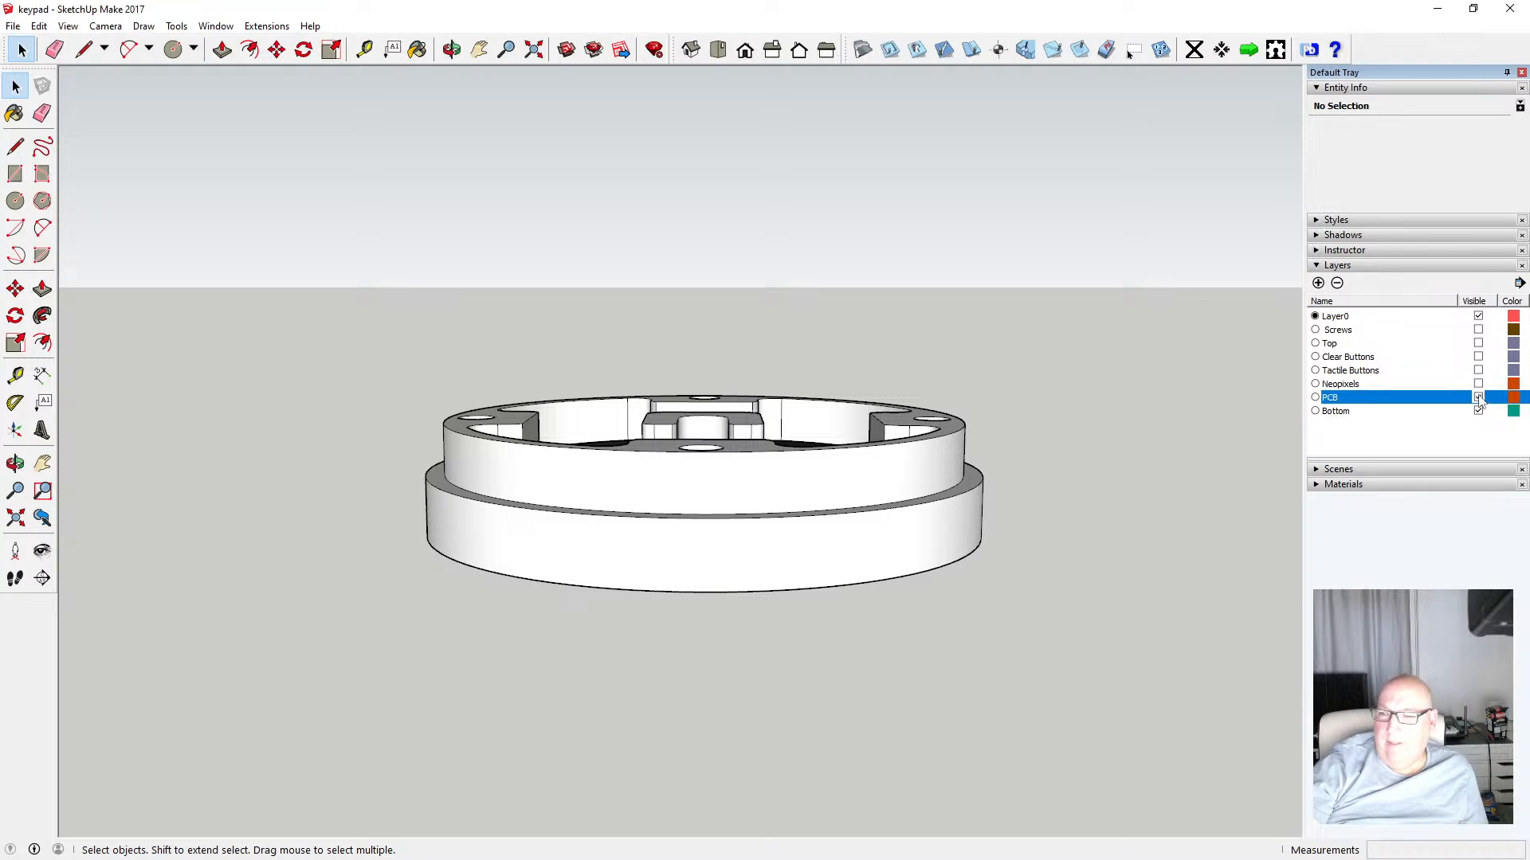
Orbit to the remaining bottom part and measure the heights of its inner ledge and outer lip
left_click(450, 49)
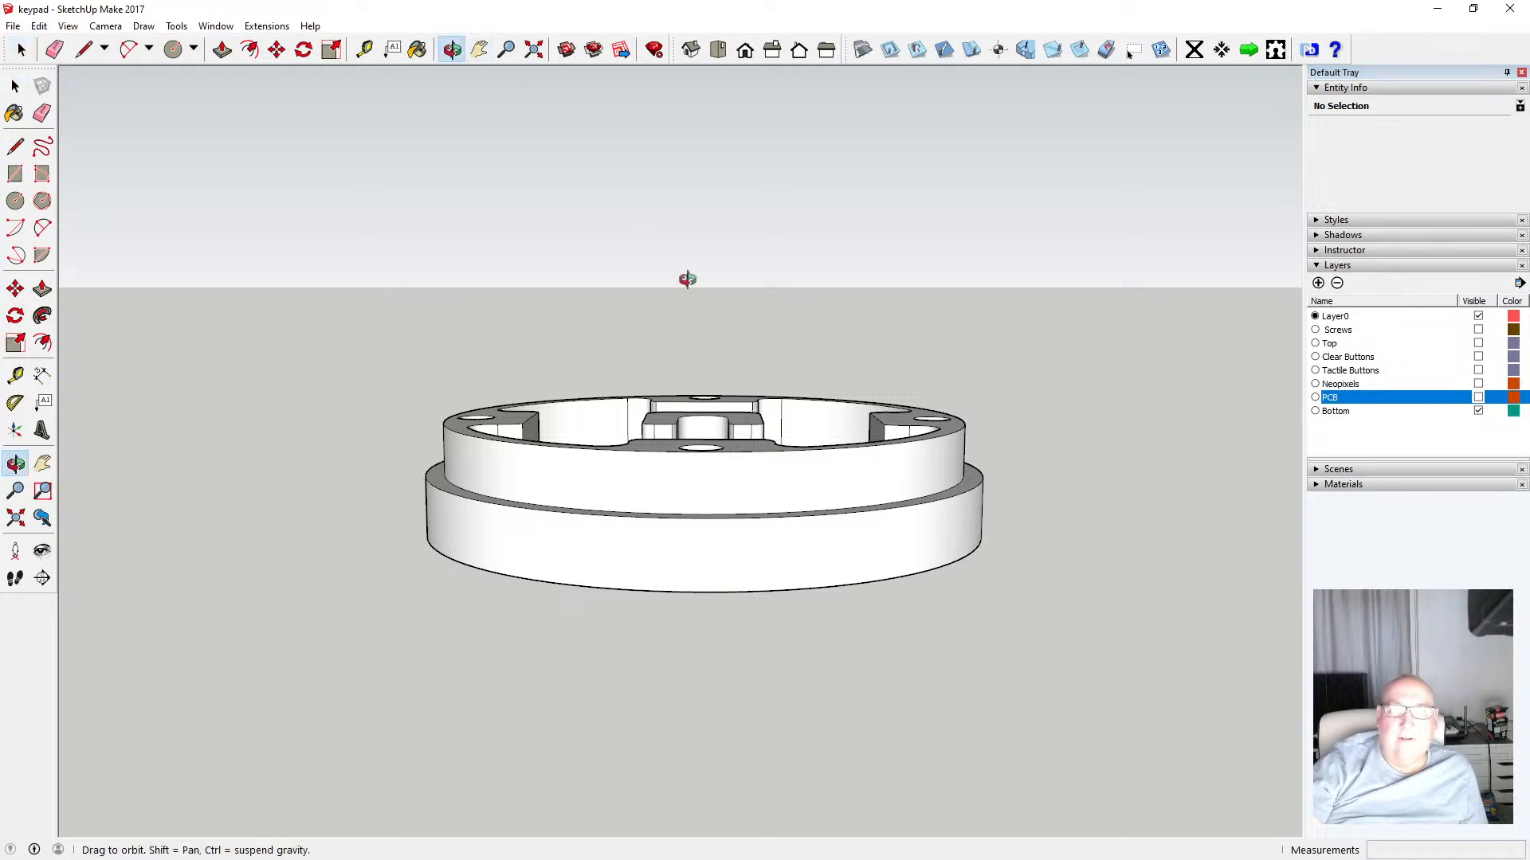
left_click_drag(683, 276, 661, 473)
scroll(658, 446, "down", 5)
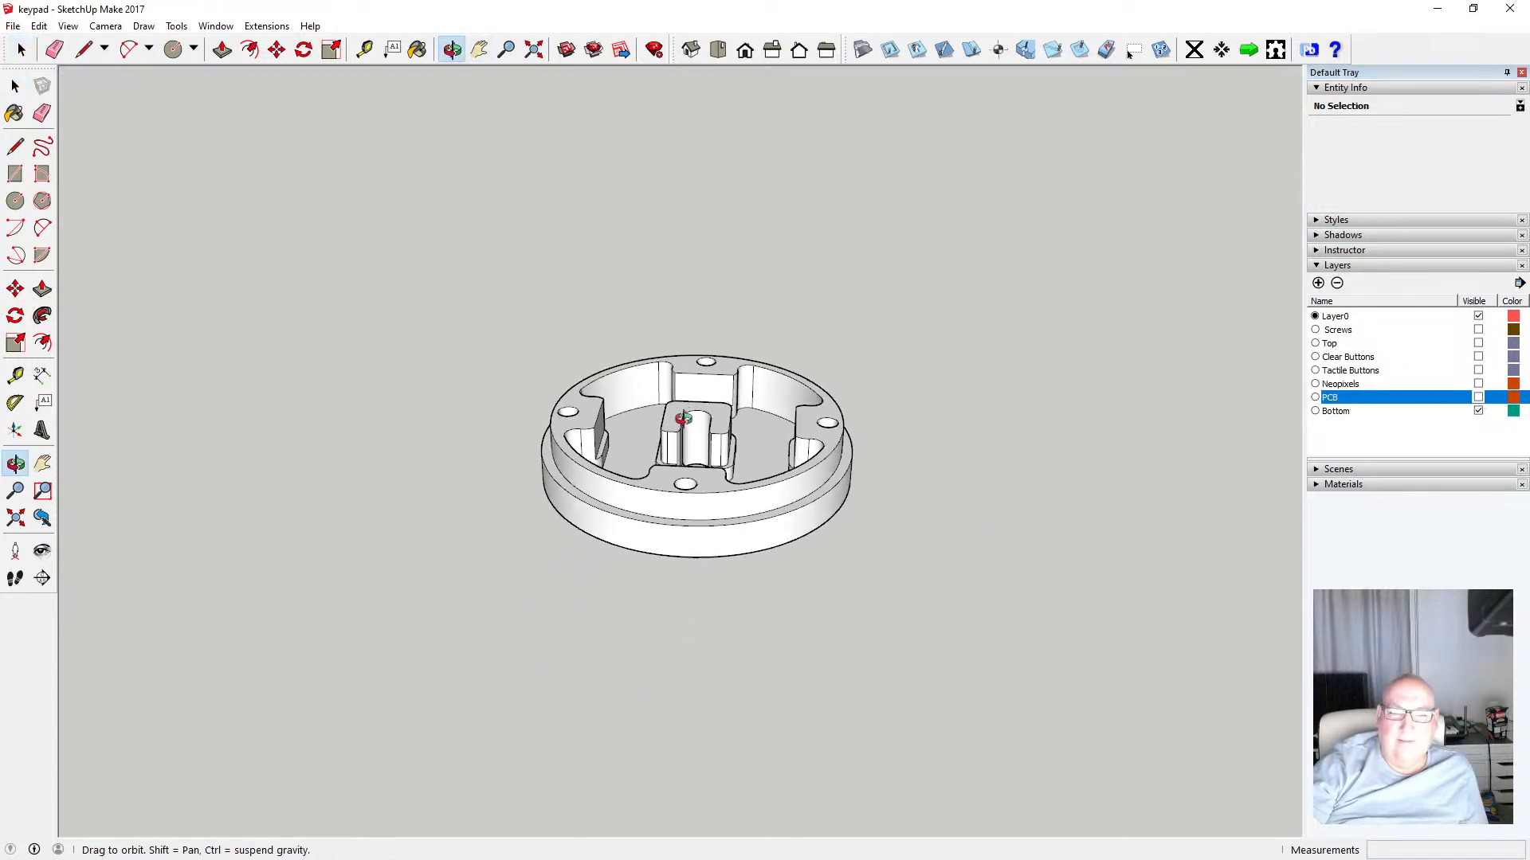
scroll(703, 505, "up", 5)
left_click_drag(701, 494, 643, 327)
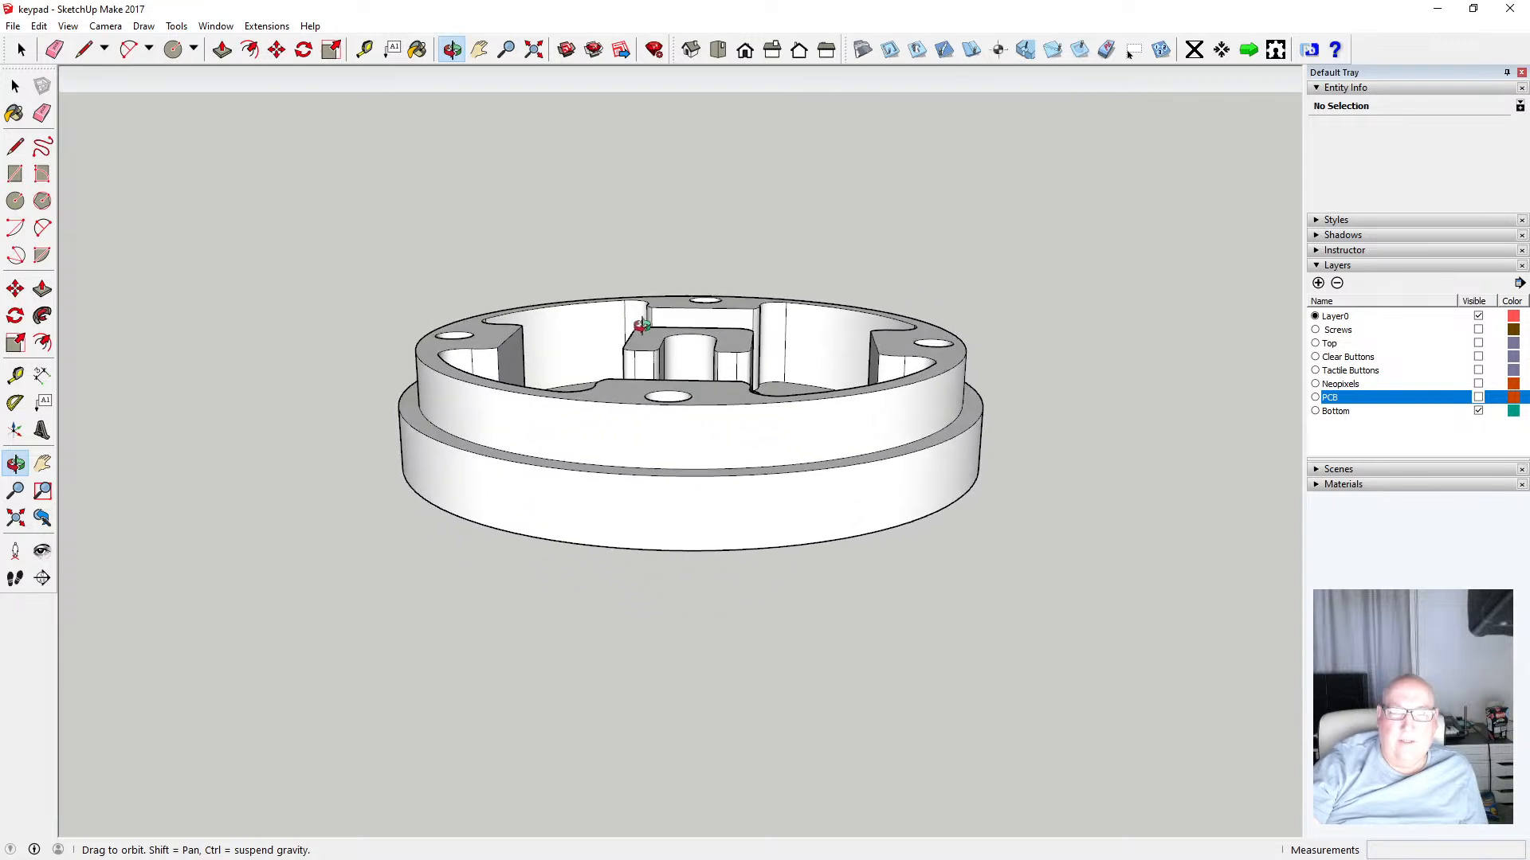
left_click(364, 49)
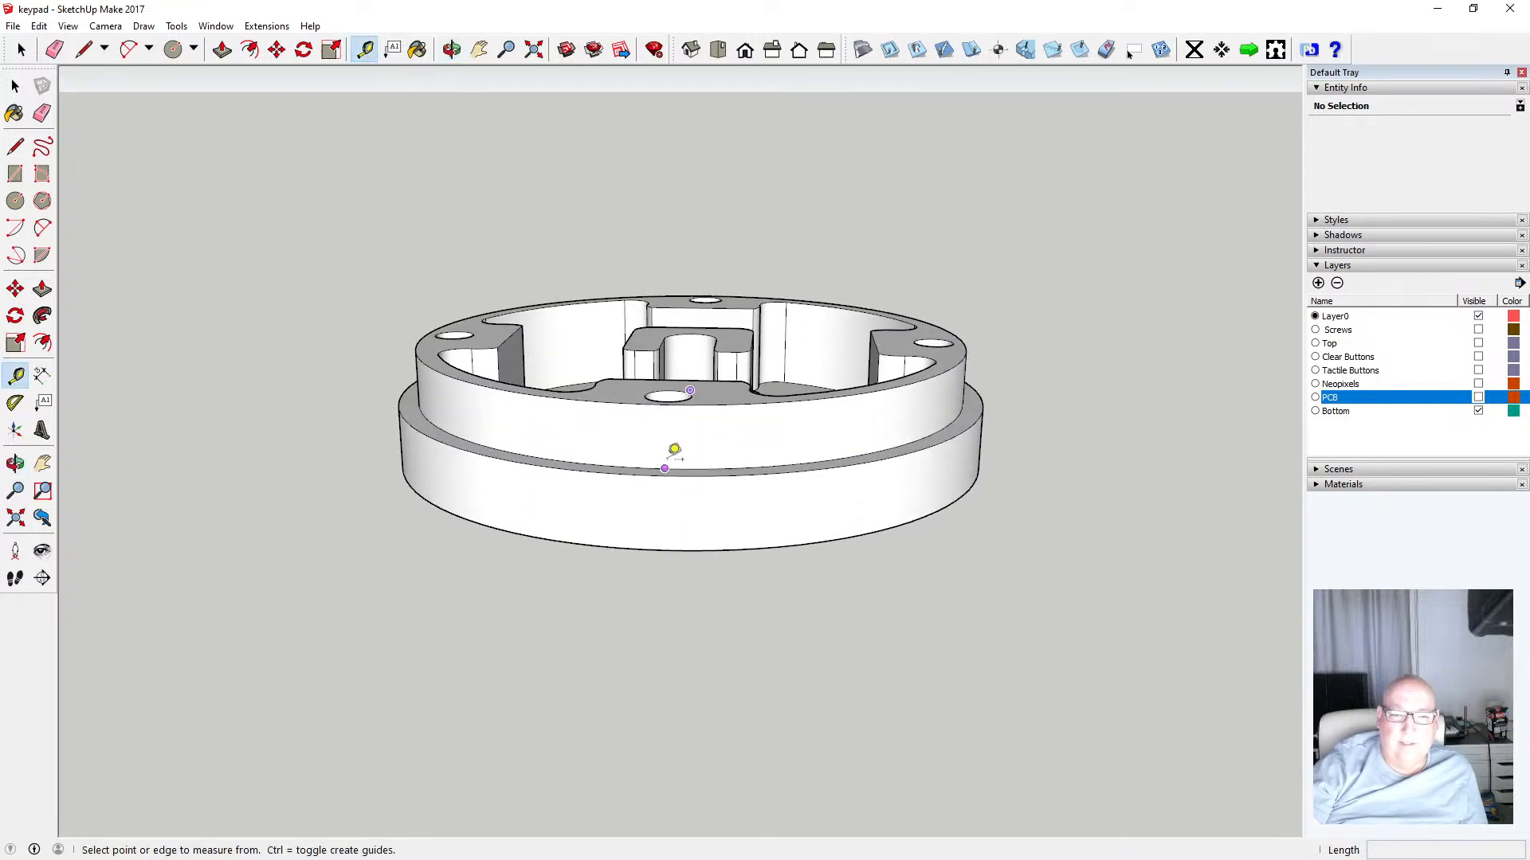
left_click(666, 468)
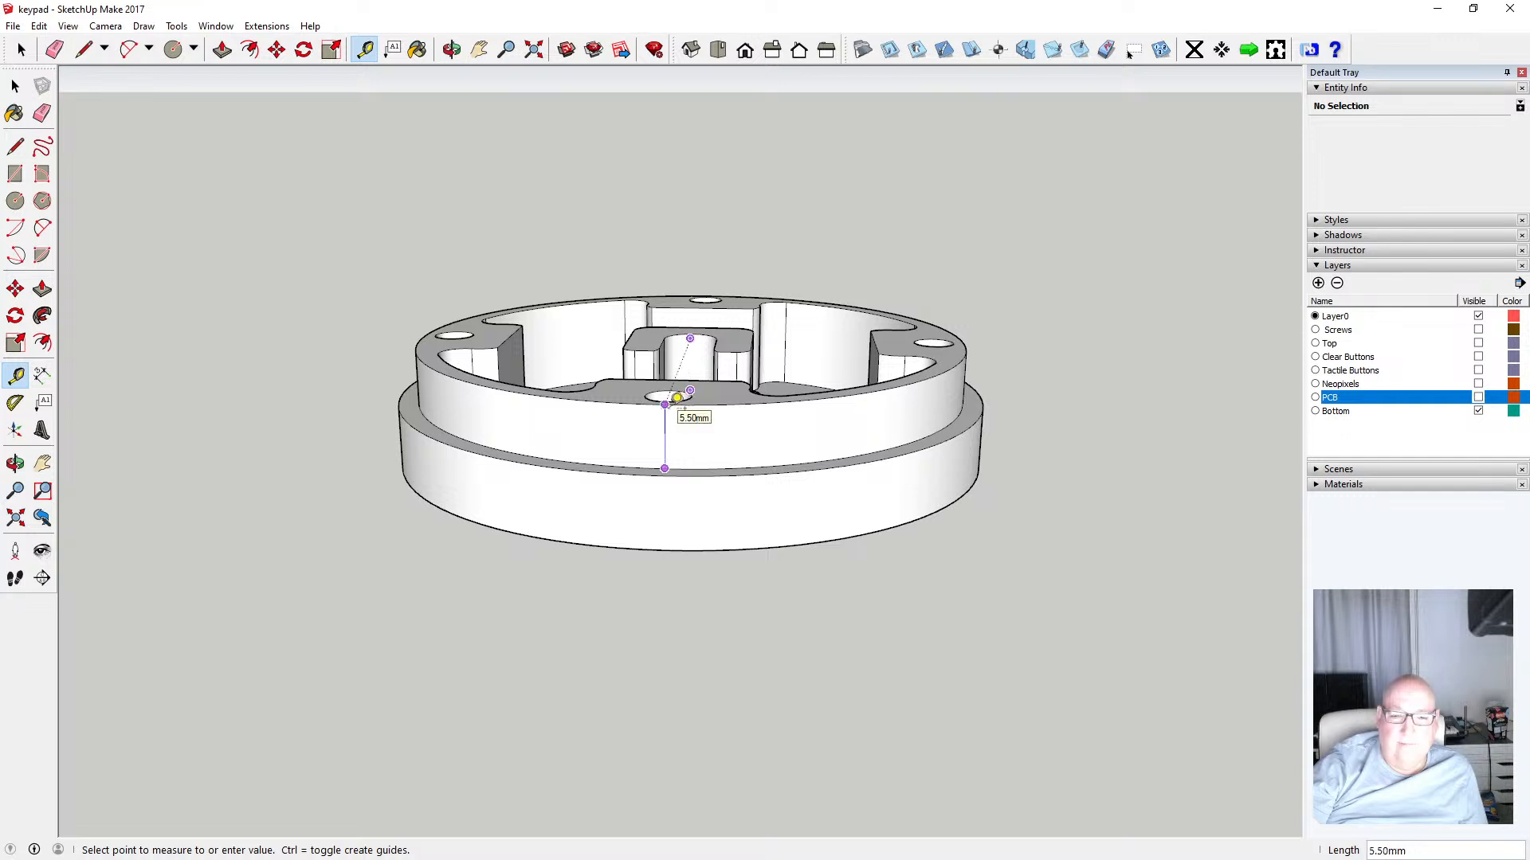
left_click(676, 398)
left_click(663, 550)
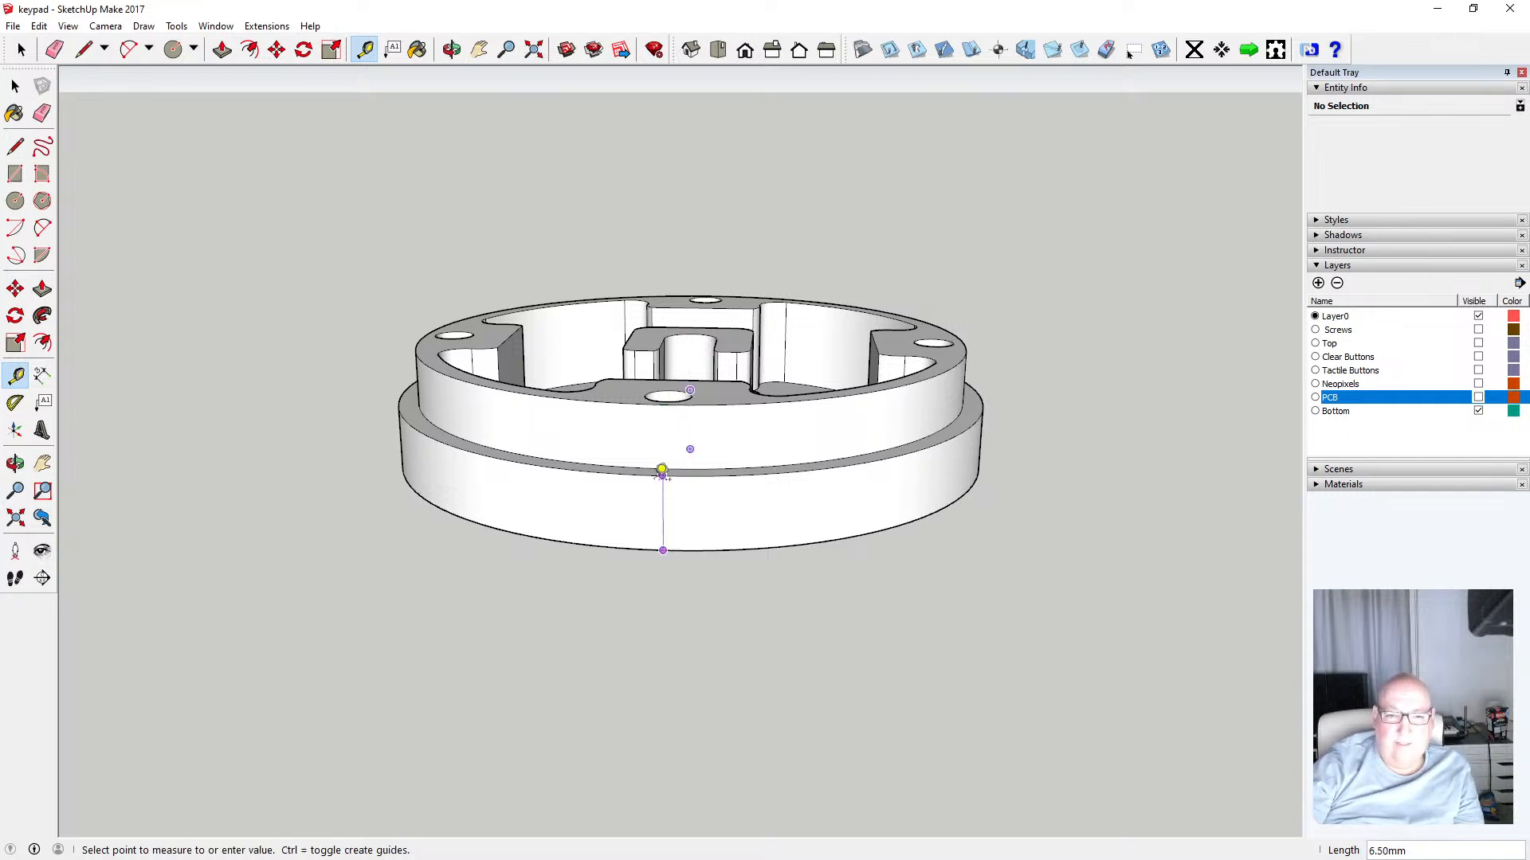
left_click(662, 472)
left_click(16, 87)
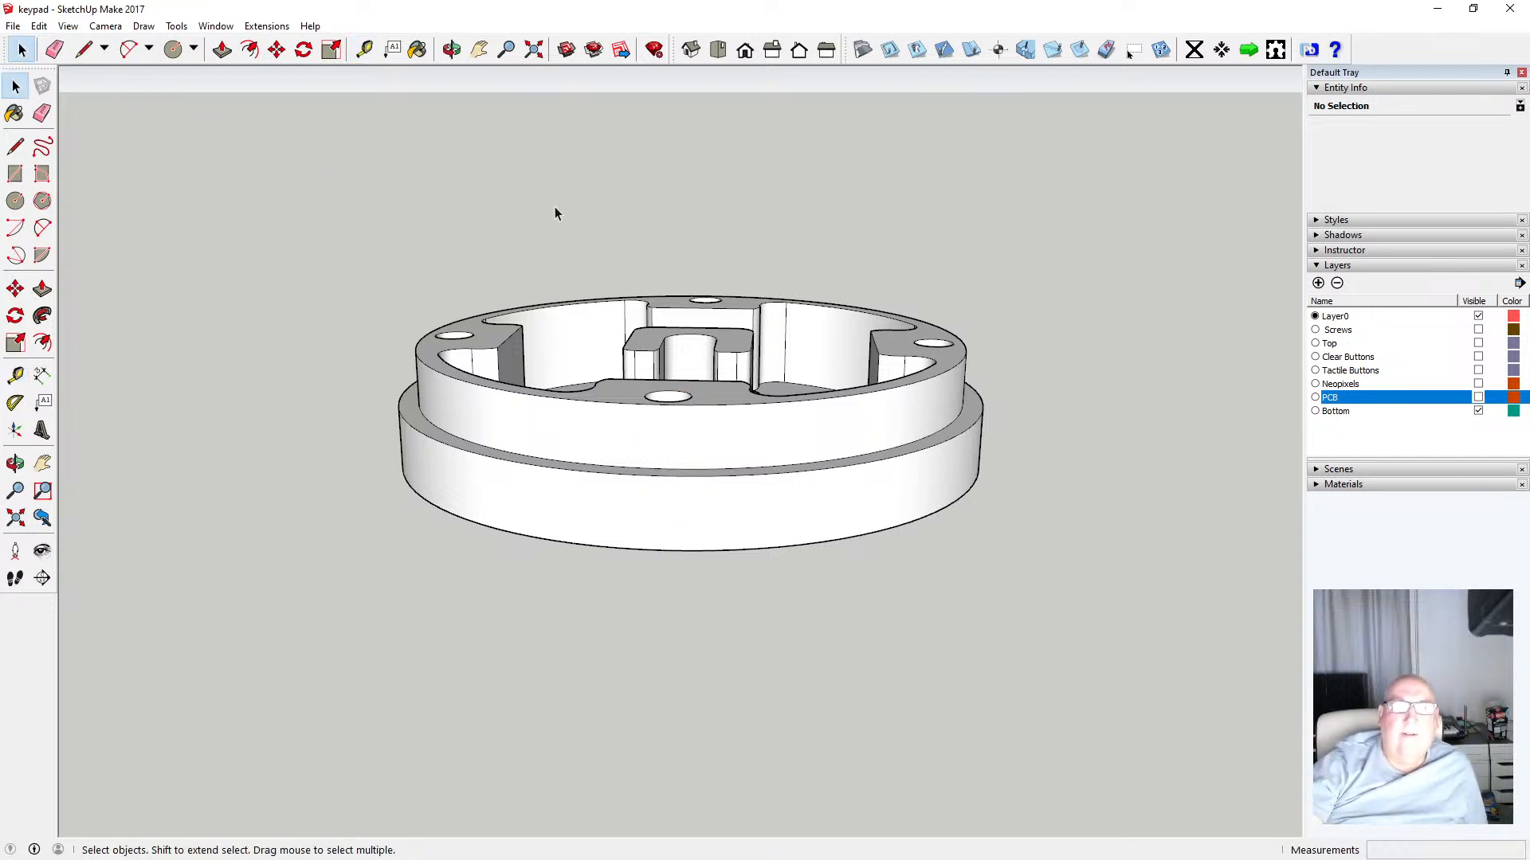
Zoom in on the bottom part and measure its outer wall height with the Tape Measure
left_click(452, 50)
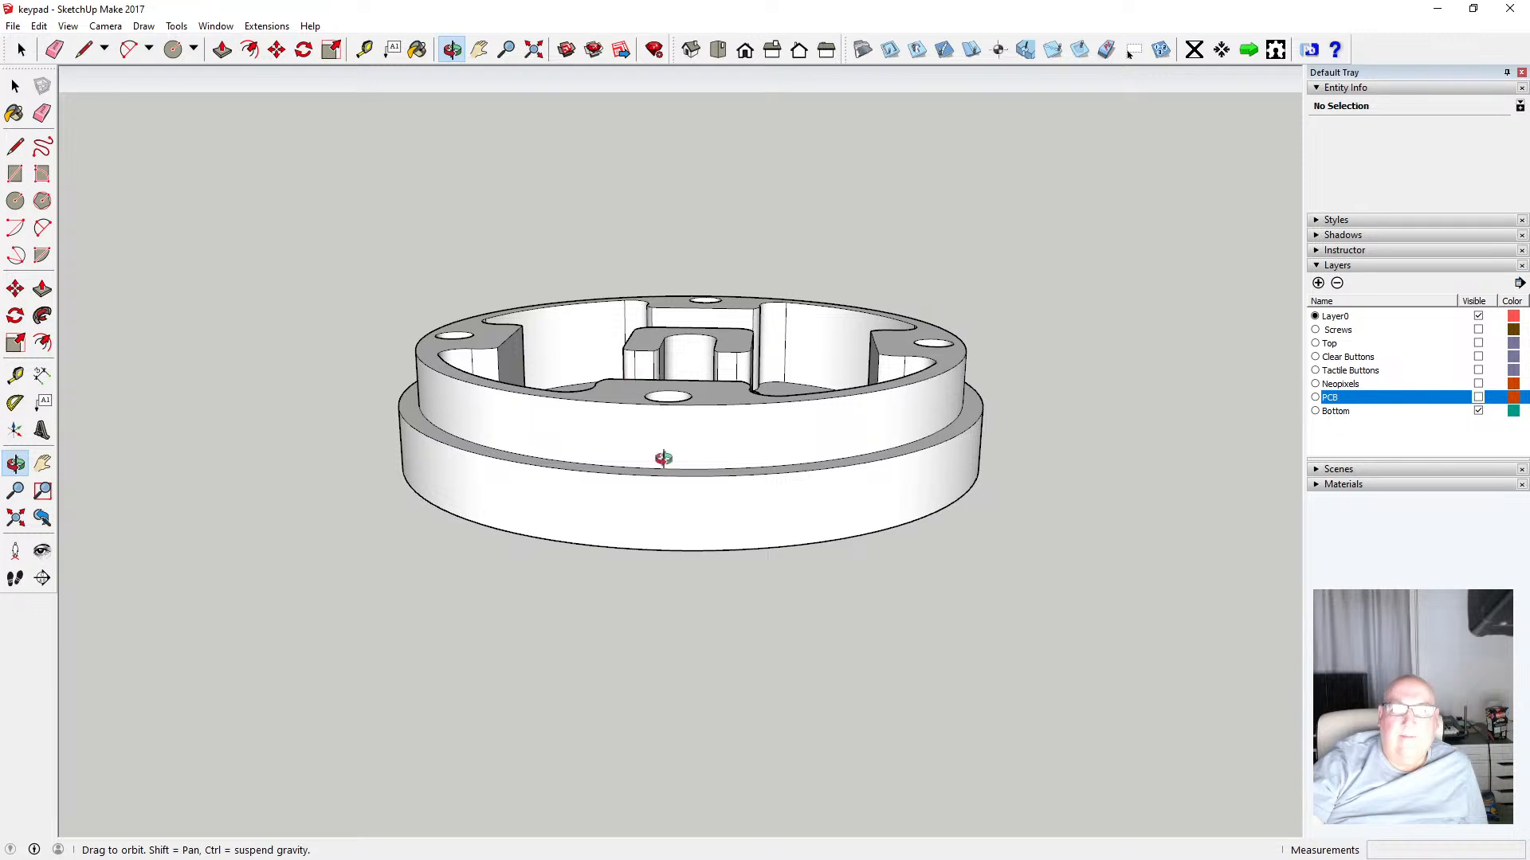
mouse_move(664, 458)
left_mouse_down()
mouse_move(678, 333)
mouse_move(652, 536)
mouse_move(671, 457)
left_mouse_up()
scroll(666, 533, "up", 3)
scroll(665, 533, "up", 2)
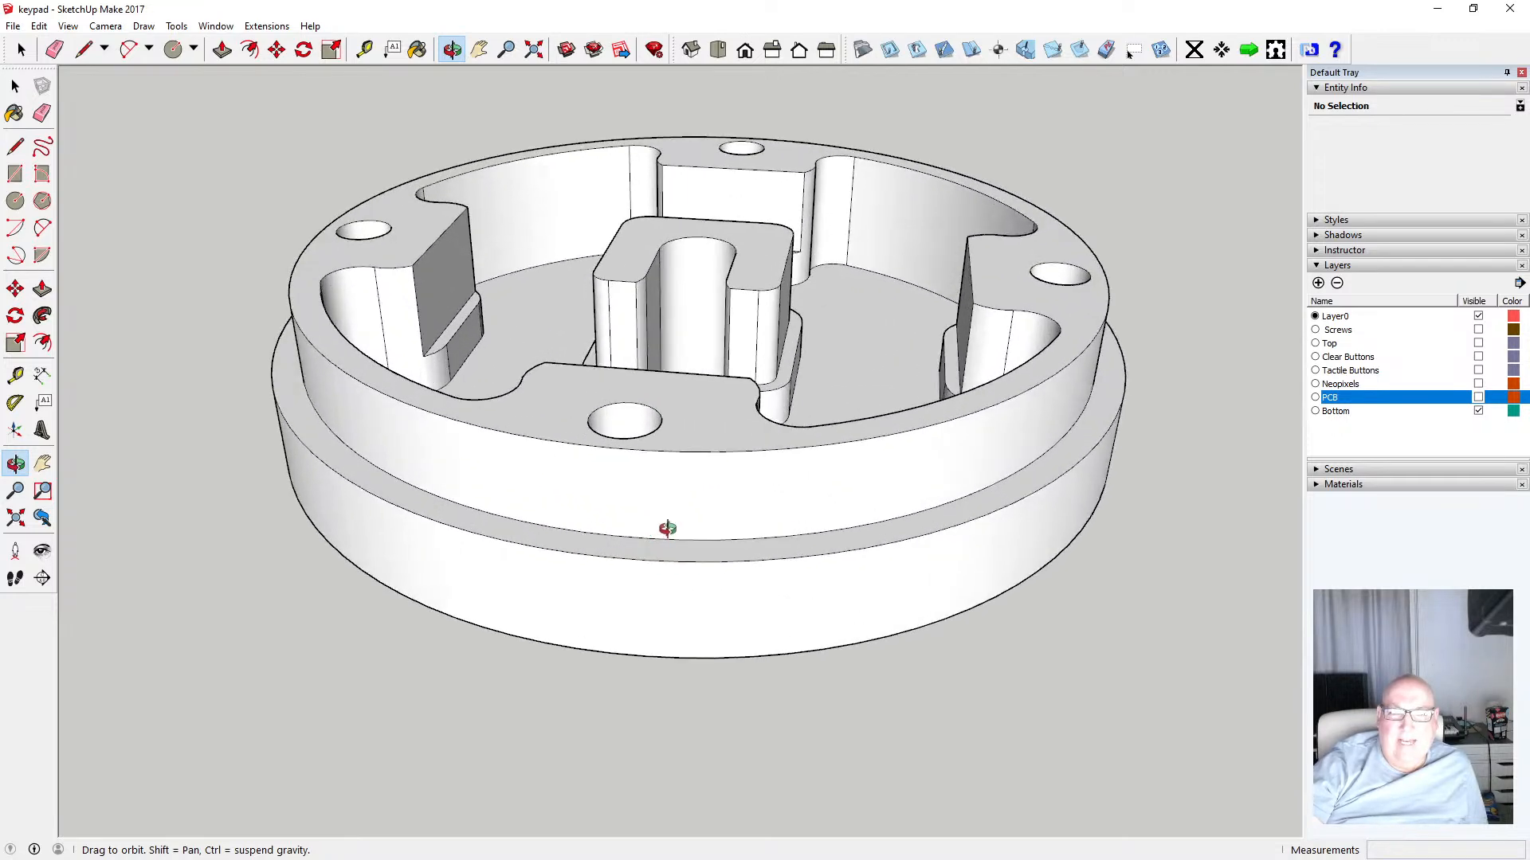
left_click_drag(669, 538, 635, 351)
left_click_drag(471, 92, 498, 163)
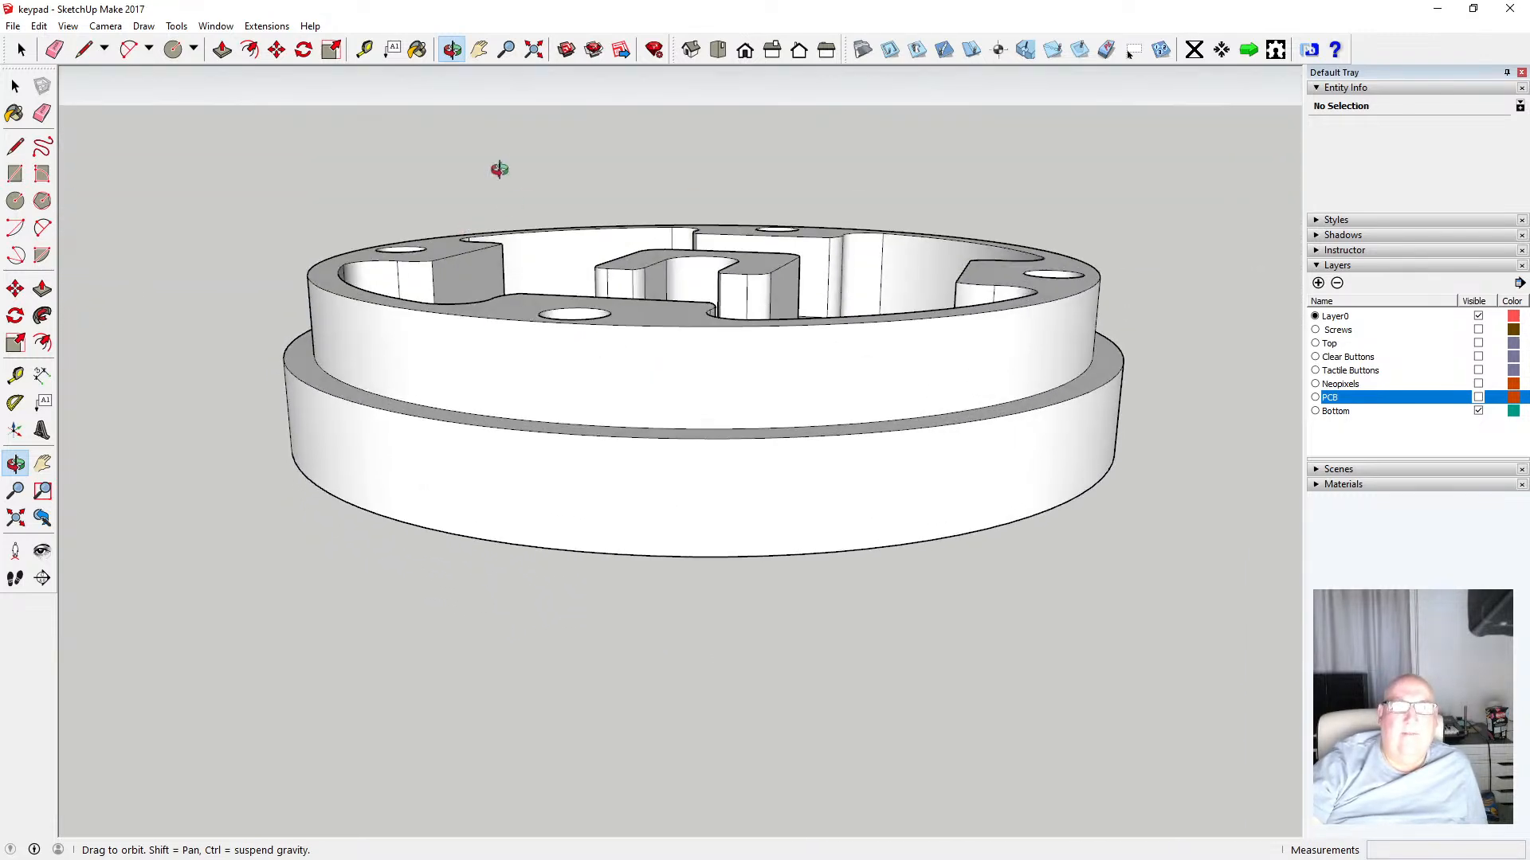
key("t")
left_click(634, 554)
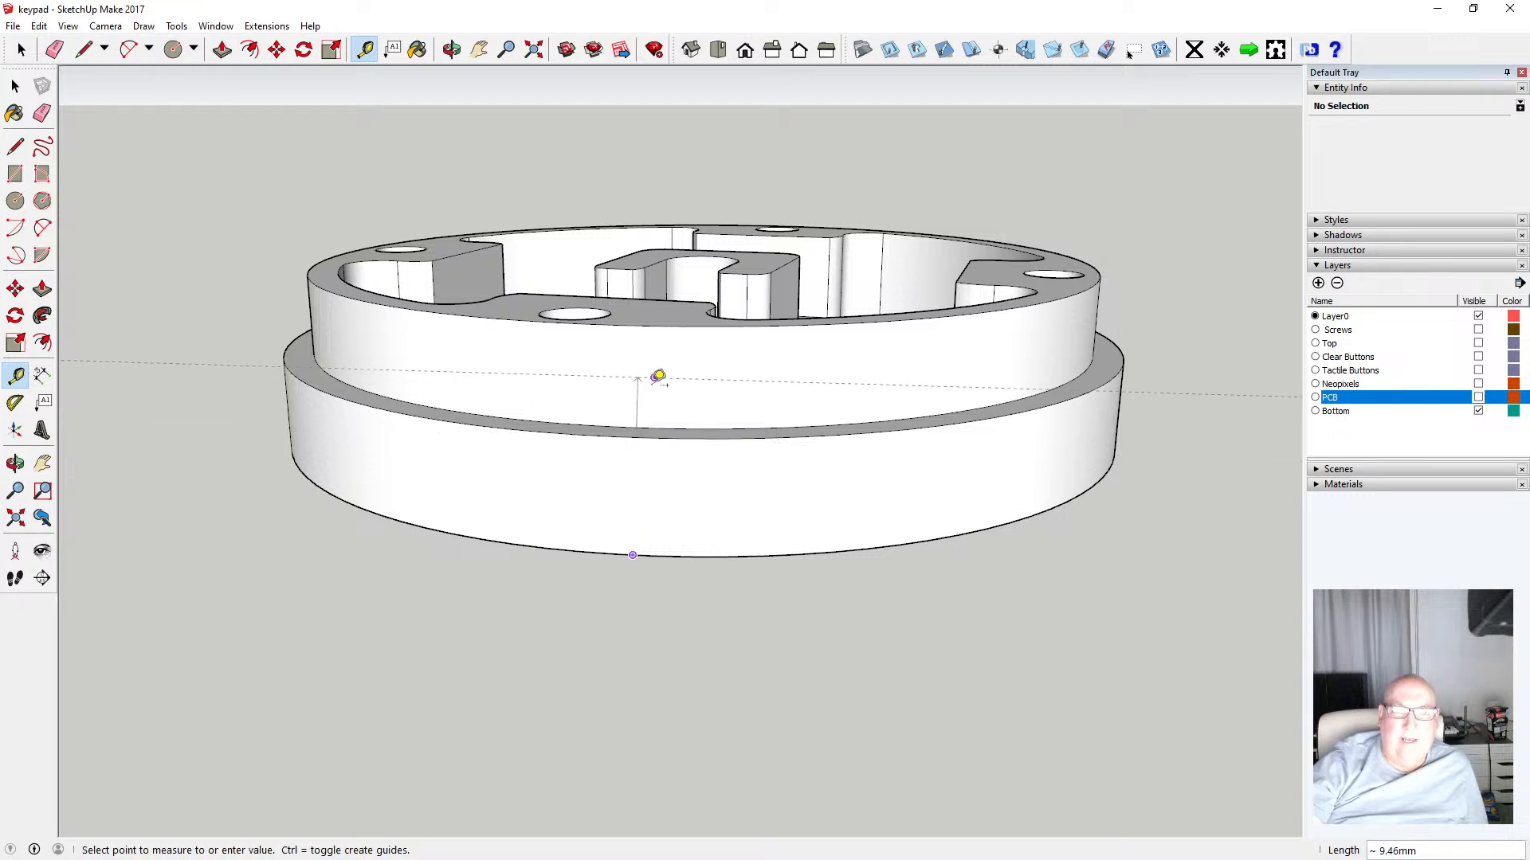
key("space")
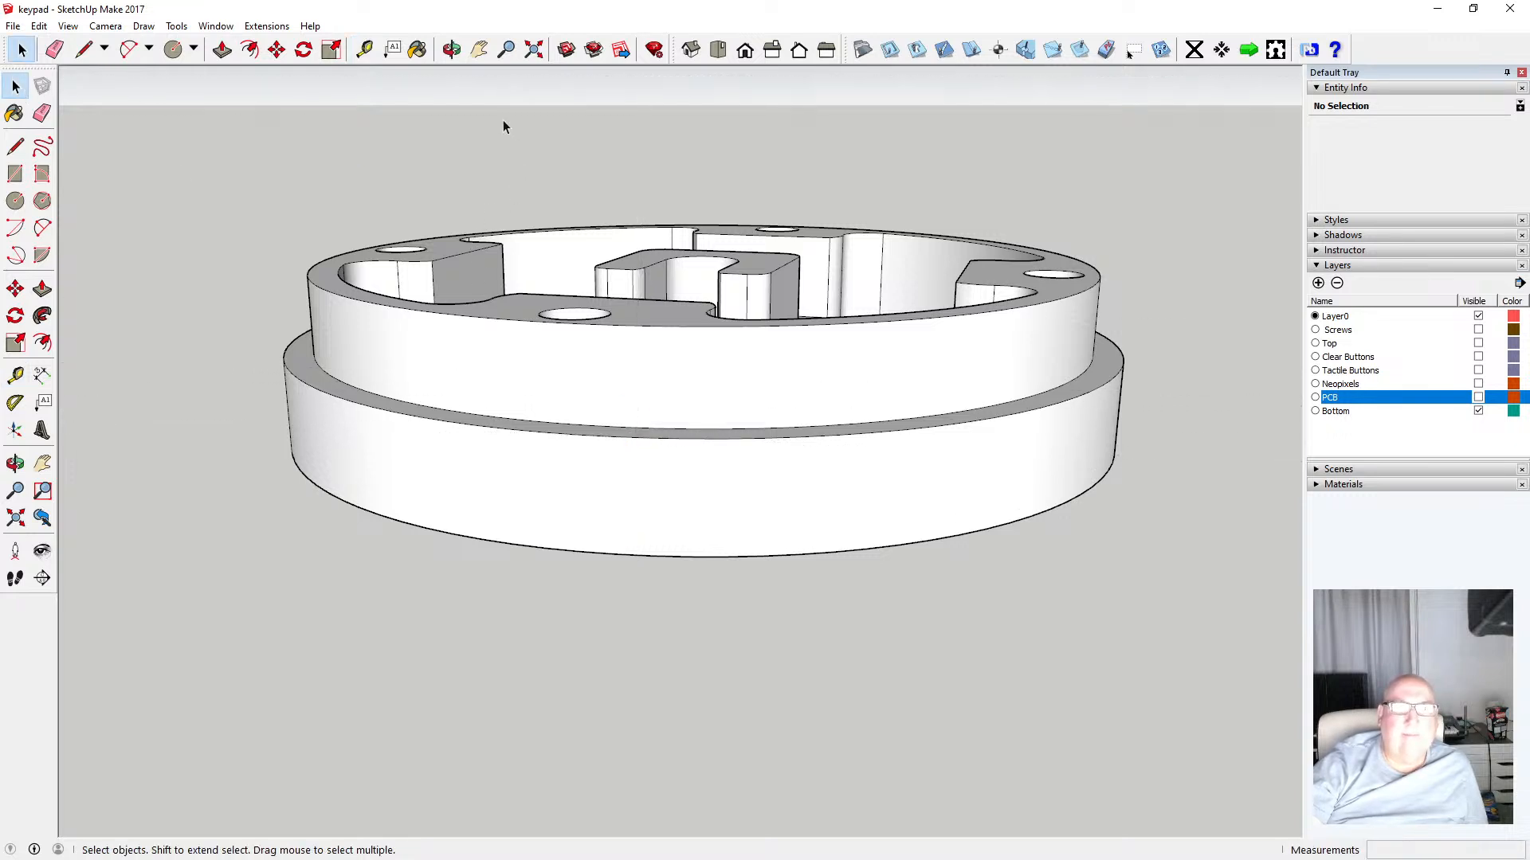
Show the Top layer again
left_click(452, 49)
left_click_drag(546, 137, 530, 325)
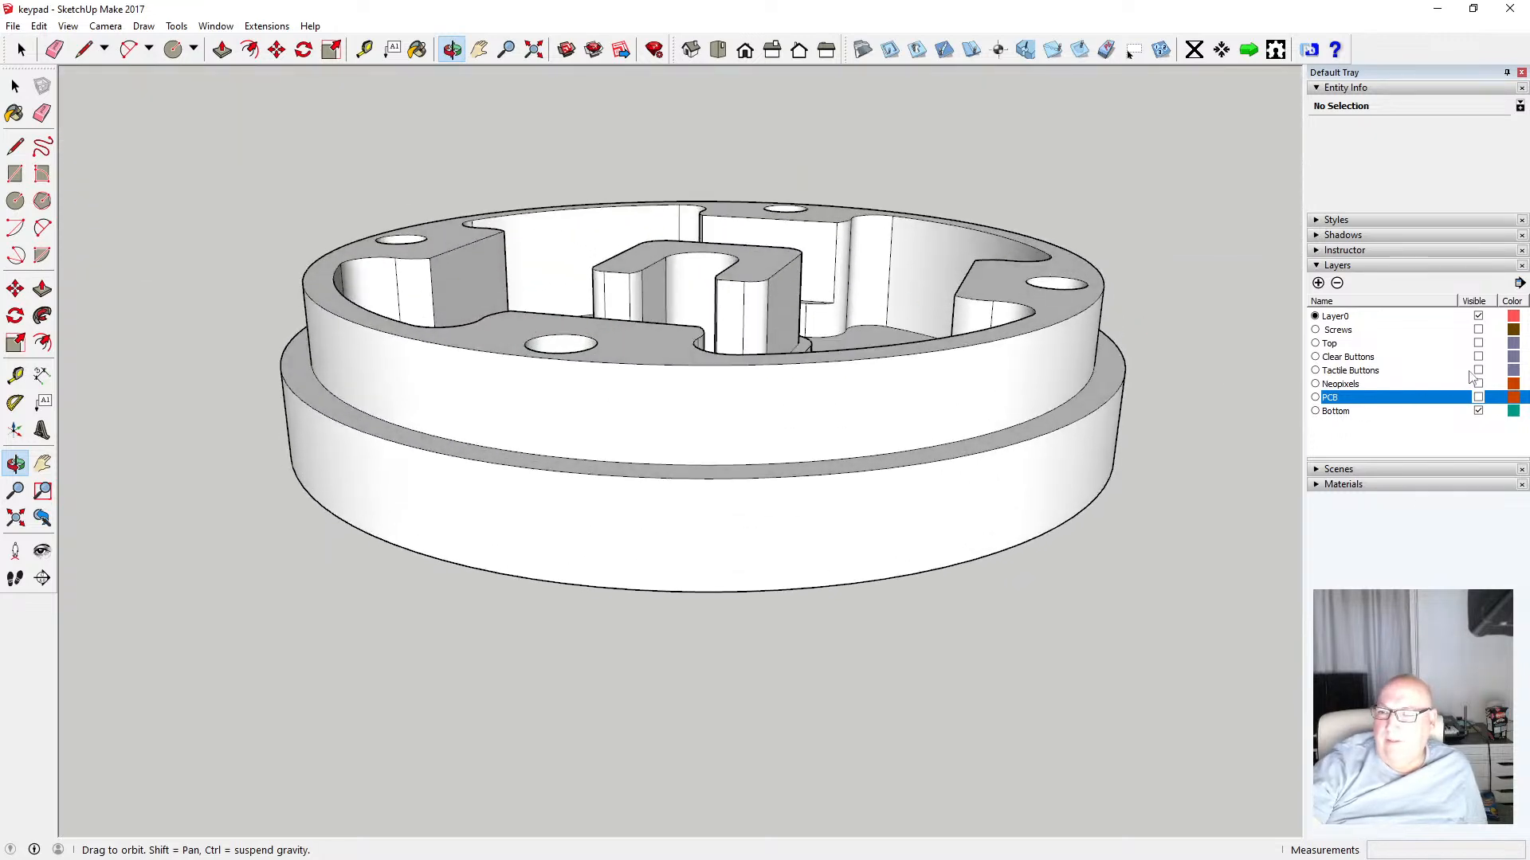
left_click(1479, 343)
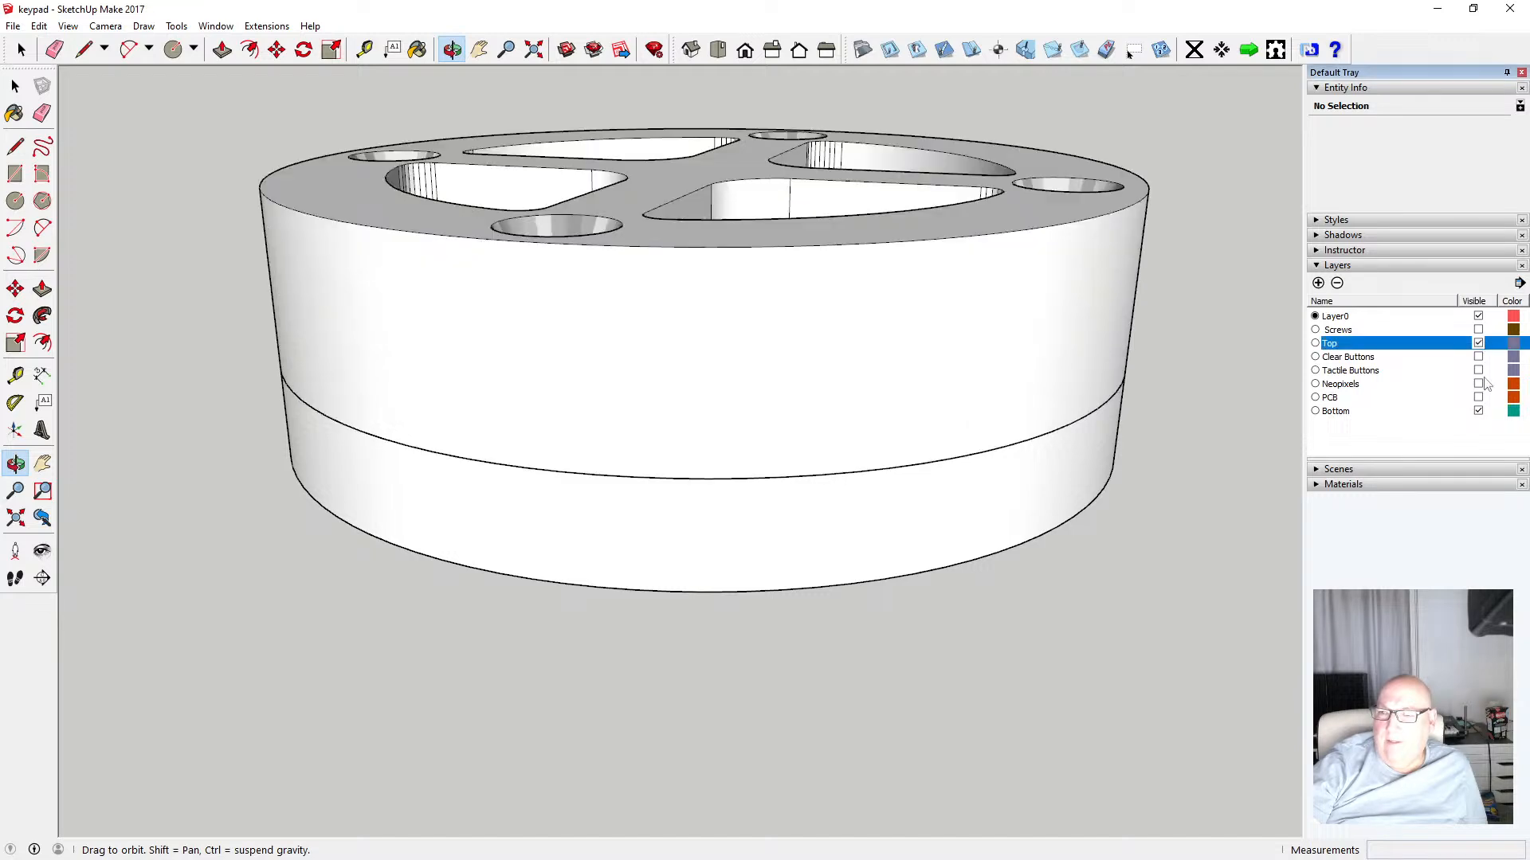
Hide the Bottom layer and orbit and zoom around the top ring to inspect it on its own
left_click(1478, 411)
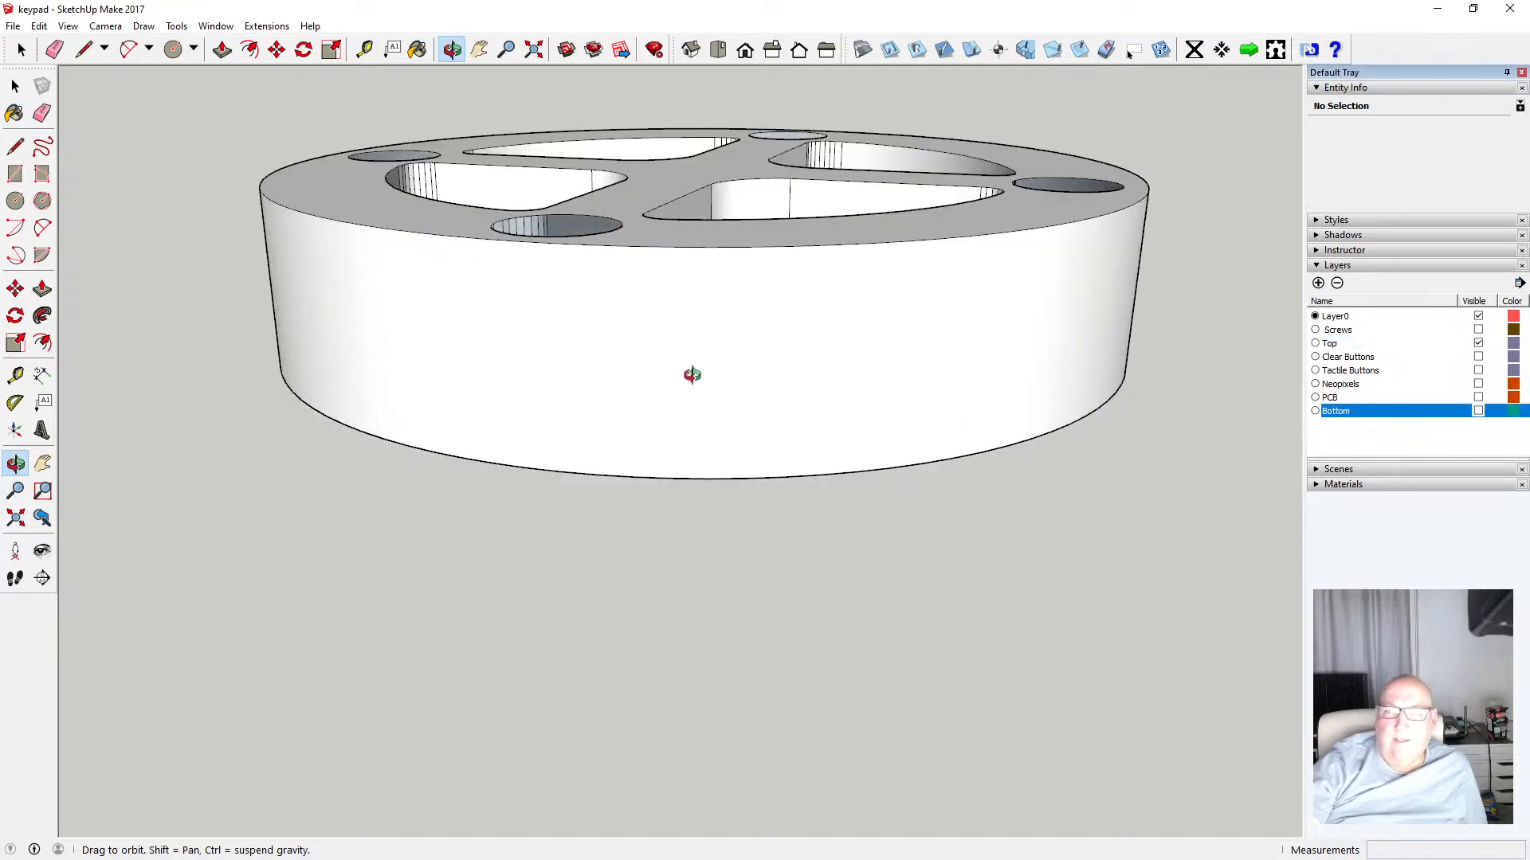
left_click_drag(690, 368, 640, 435)
scroll(648, 345, "down", 3)
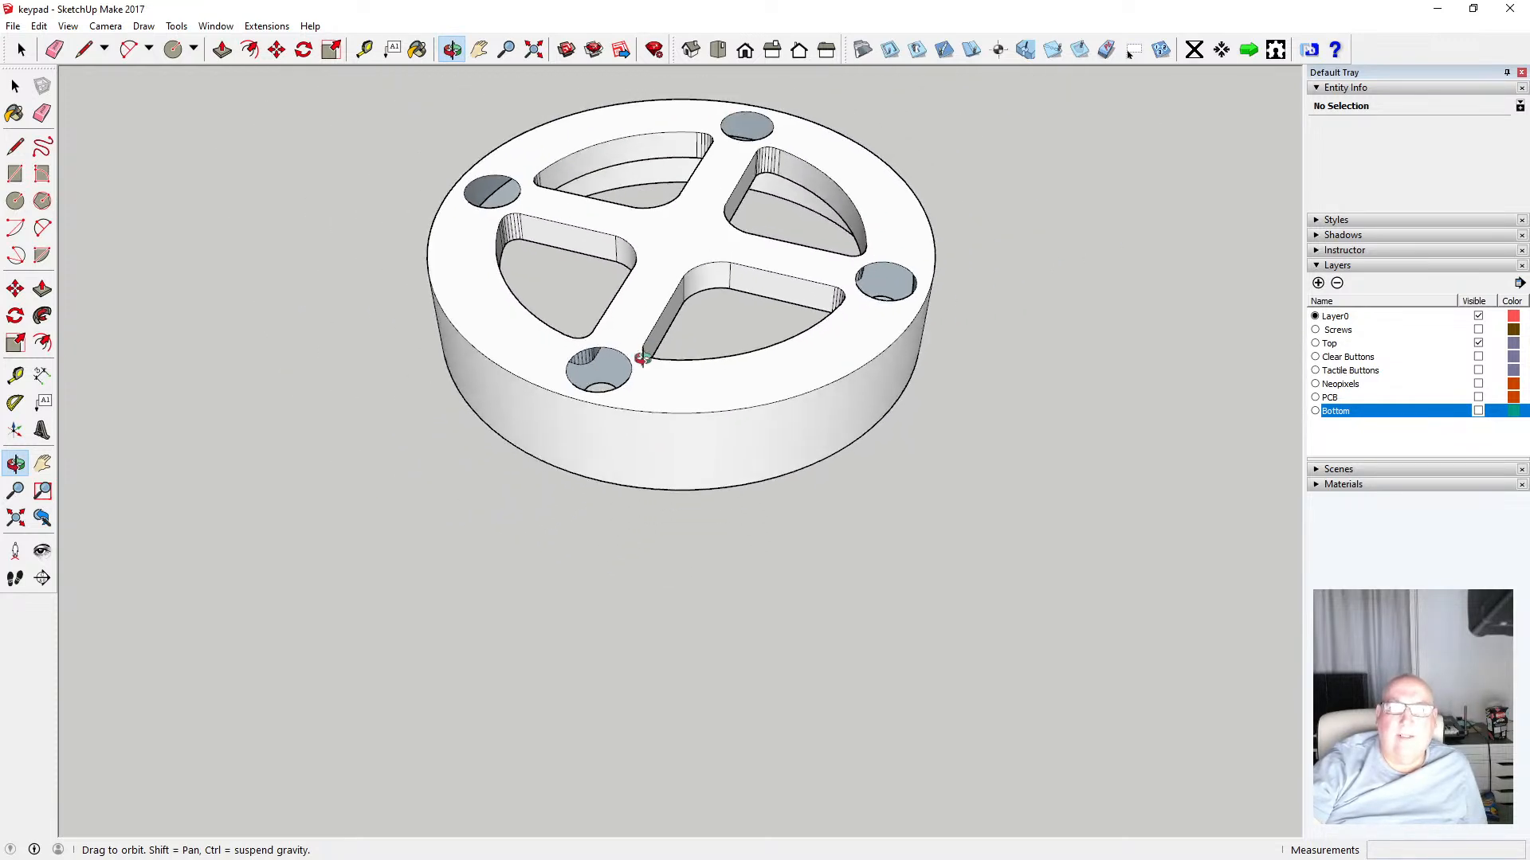
scroll(626, 340, "up", 2)
scroll(625, 339, "down", 2)
scroll(697, 332, "down", 1)
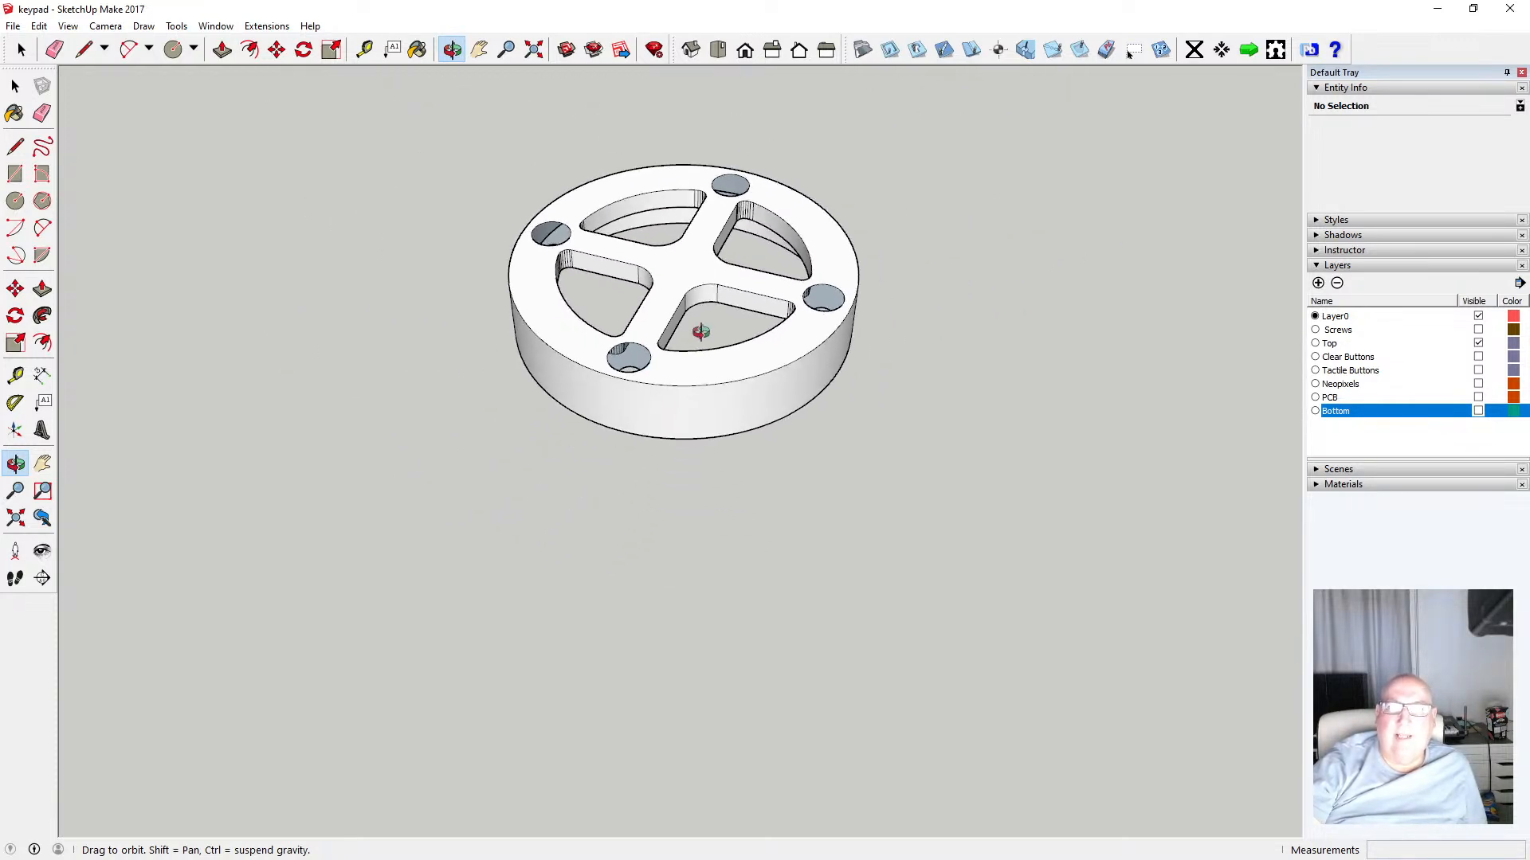
scroll(720, 205, "up", 4)
scroll(724, 208, "up", 1)
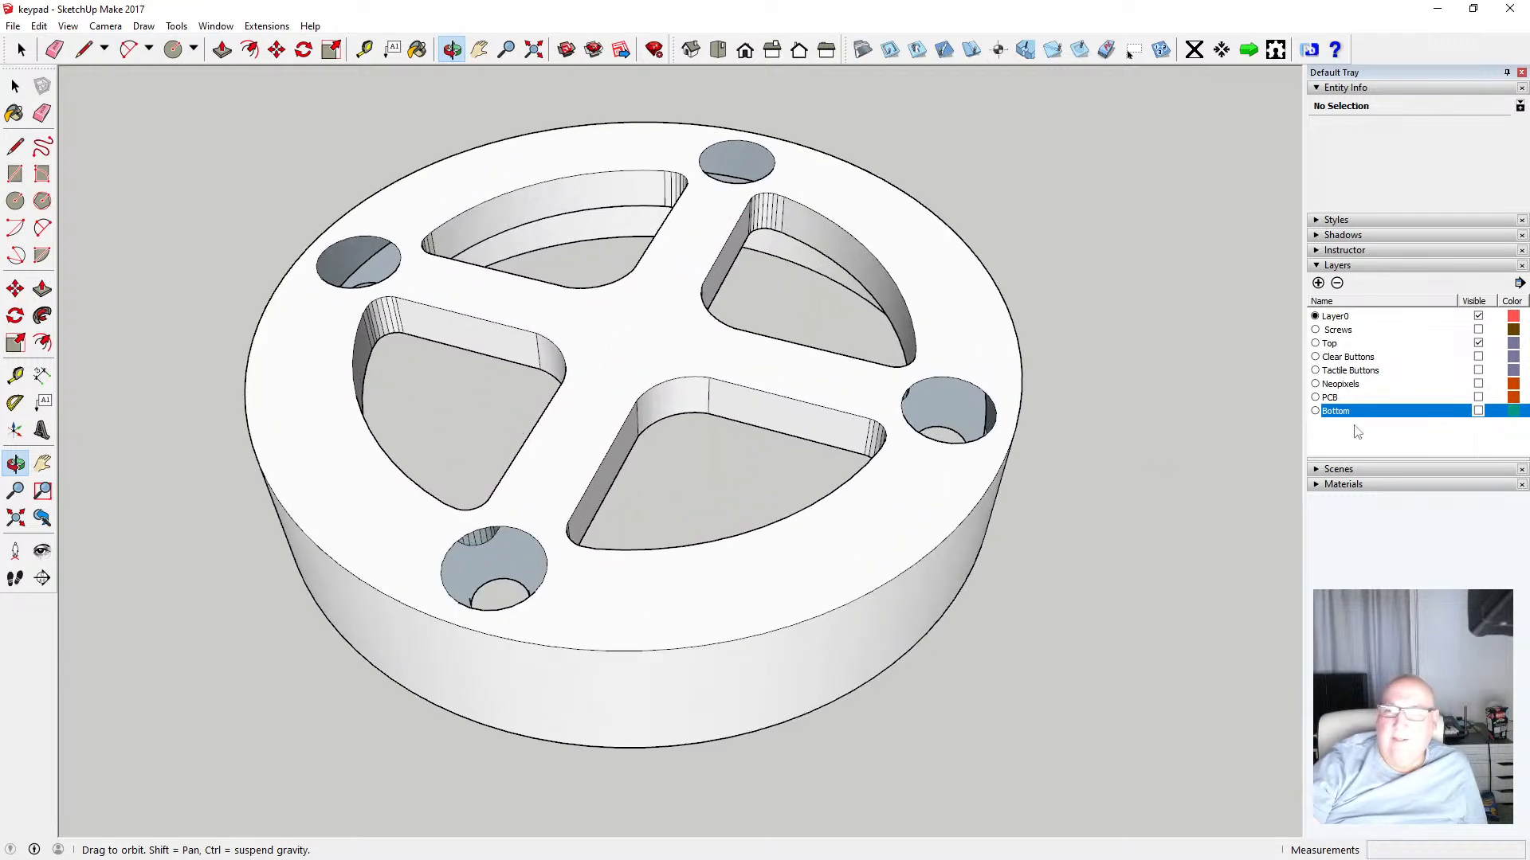
Show the Bottom layer again and switch to the Front standard view
left_click(1477, 411)
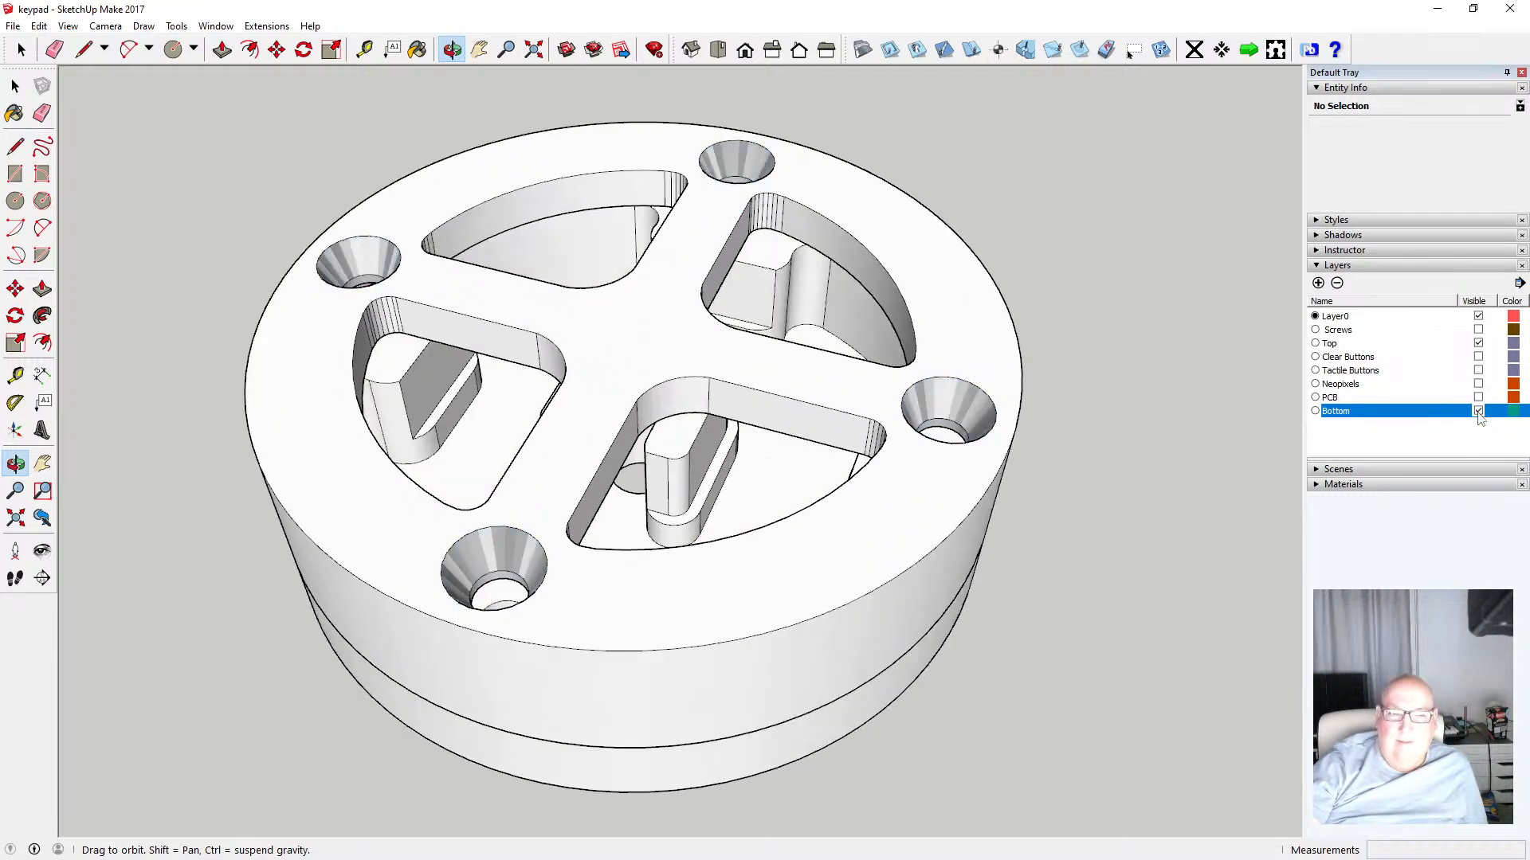
left_click(1478, 411)
left_click(1478, 411)
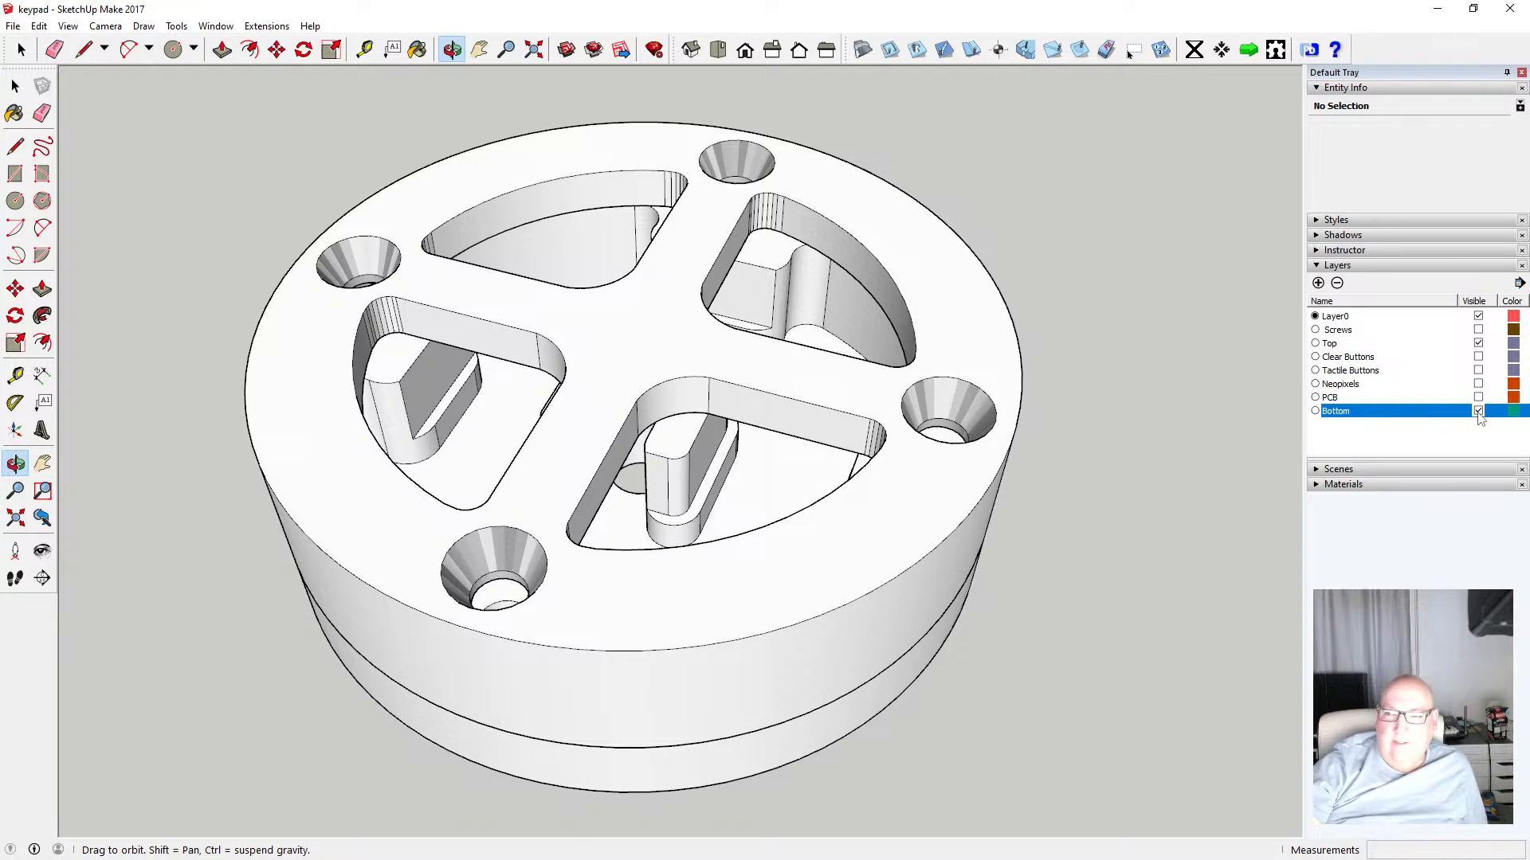
scroll(1054, 466, "down", 2)
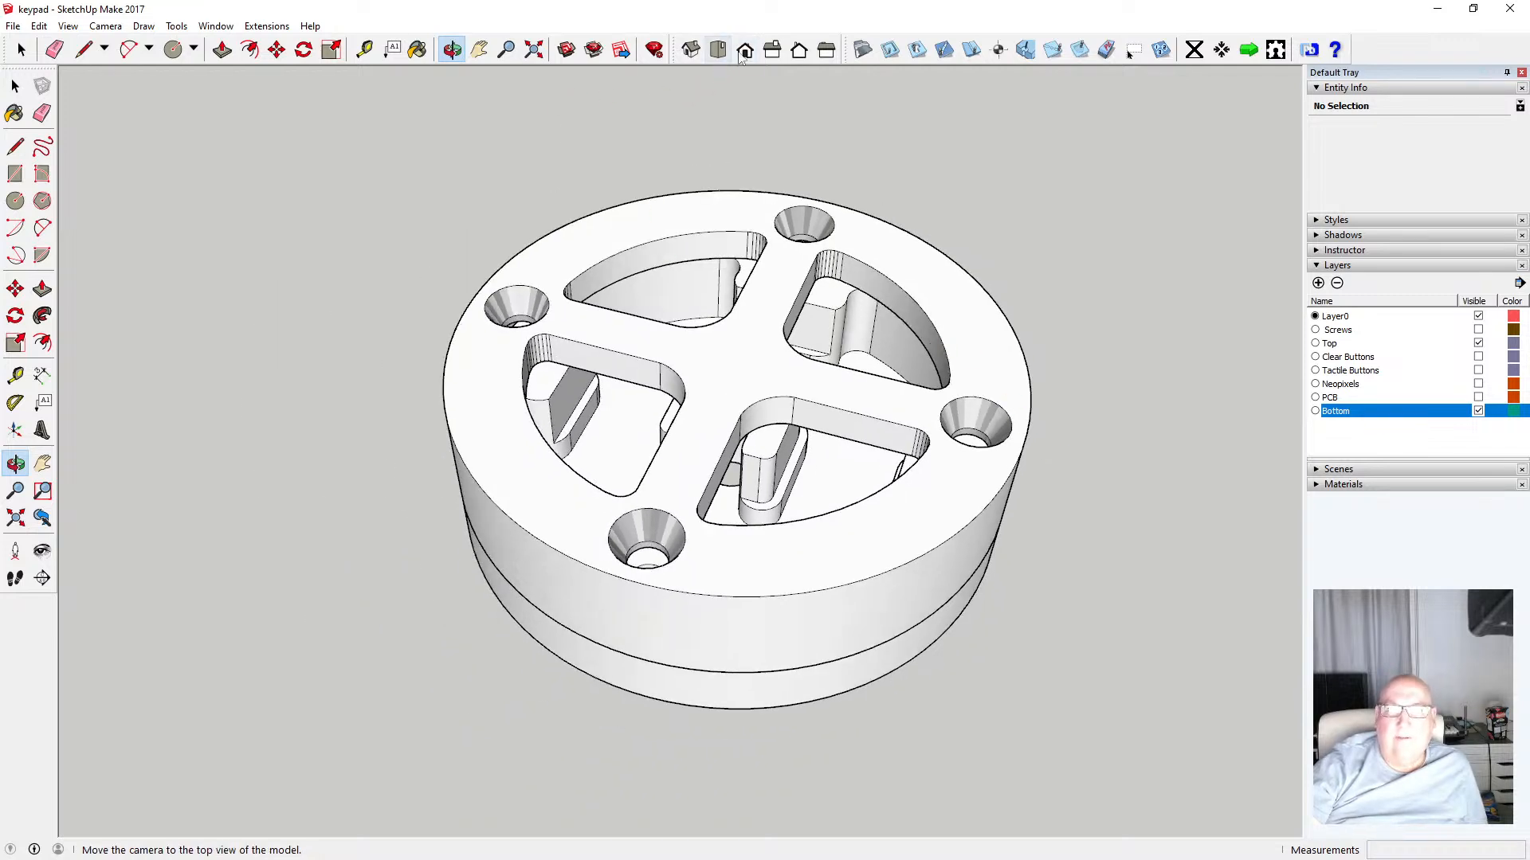
left_click(745, 53)
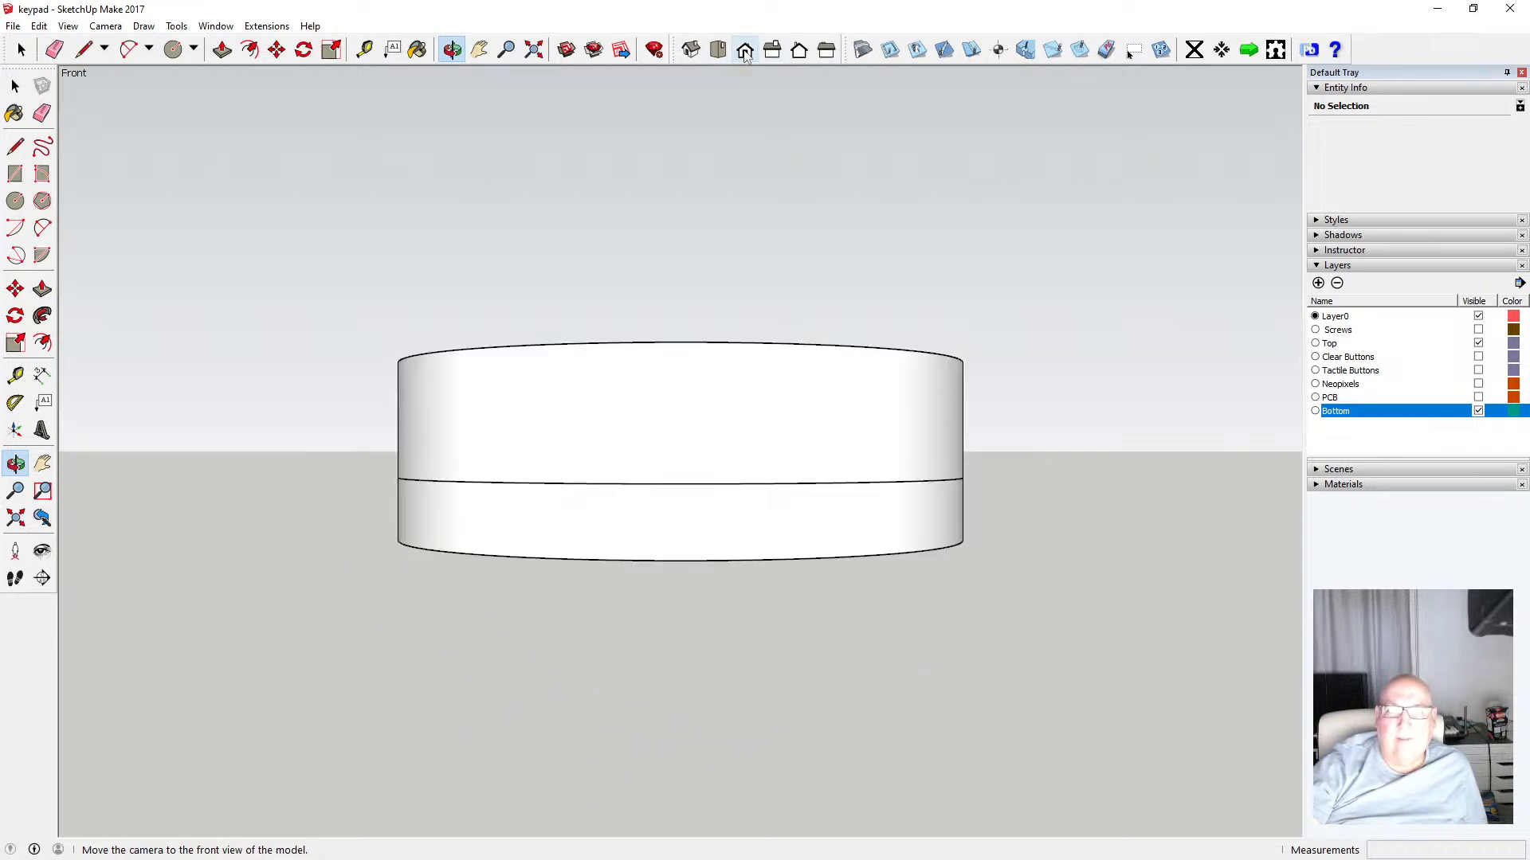
Switch the camera to parallel projection
left_click(70, 27)
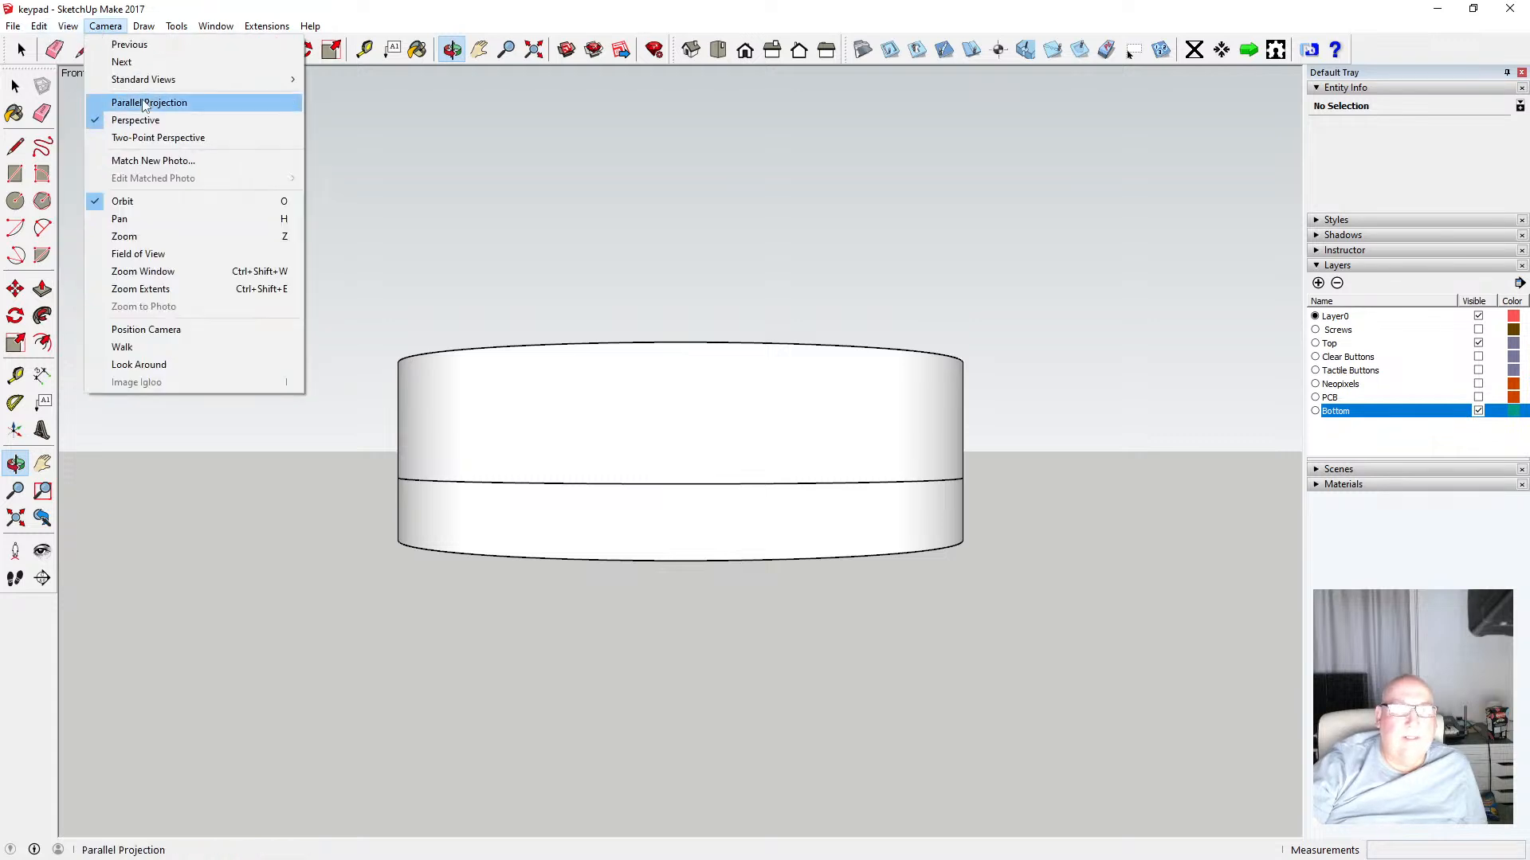
left_click(120, 102)
left_click(18, 87)
left_click_drag(339, 324, 997, 452)
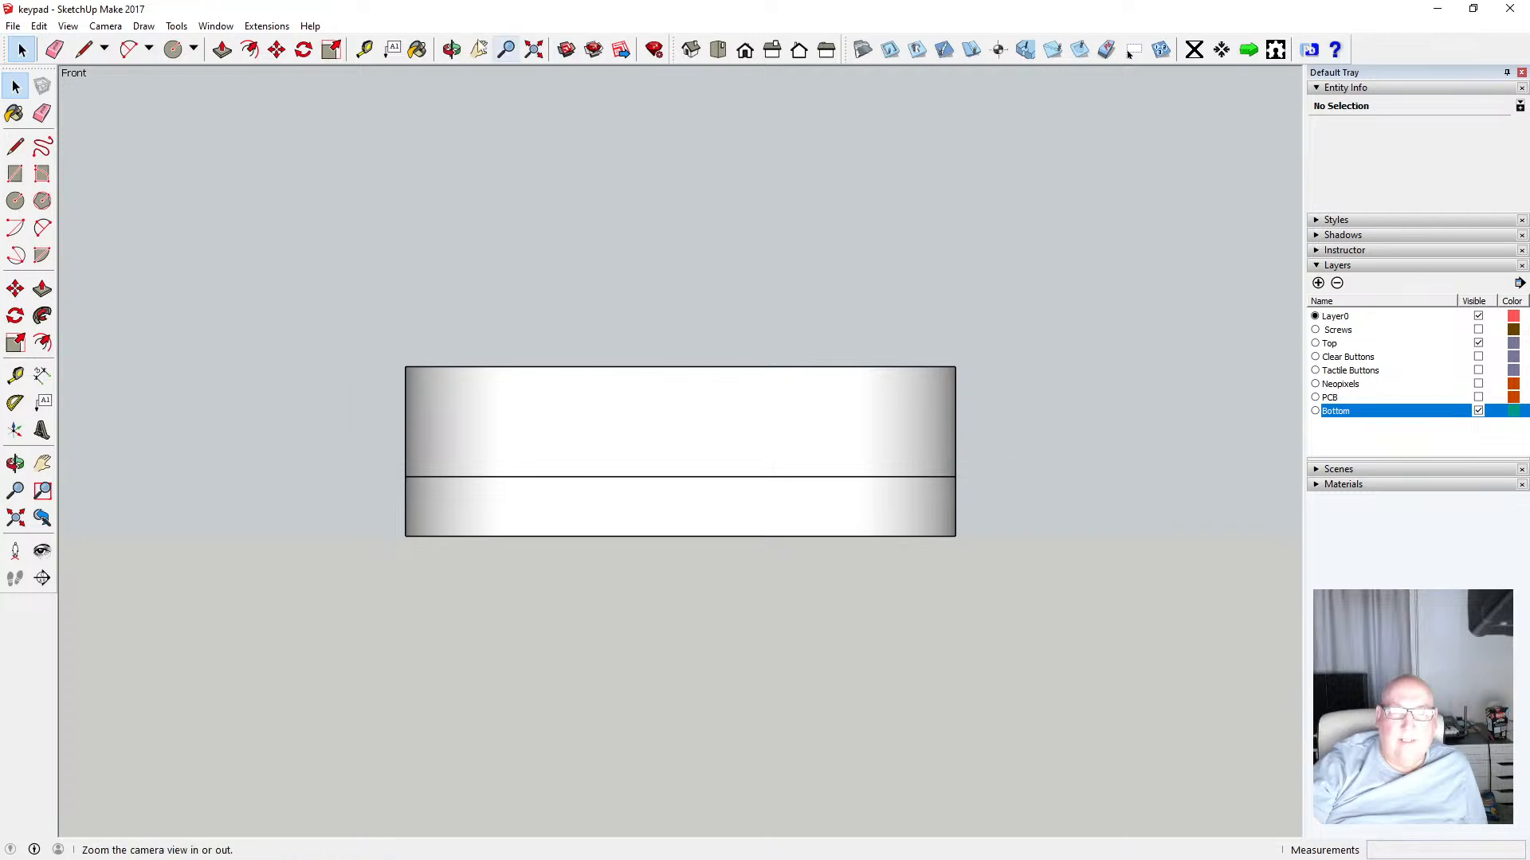
Open the top ring for editing and select its geometry from the front view
left_click(451, 50)
left_click_drag(648, 139, 669, 621)
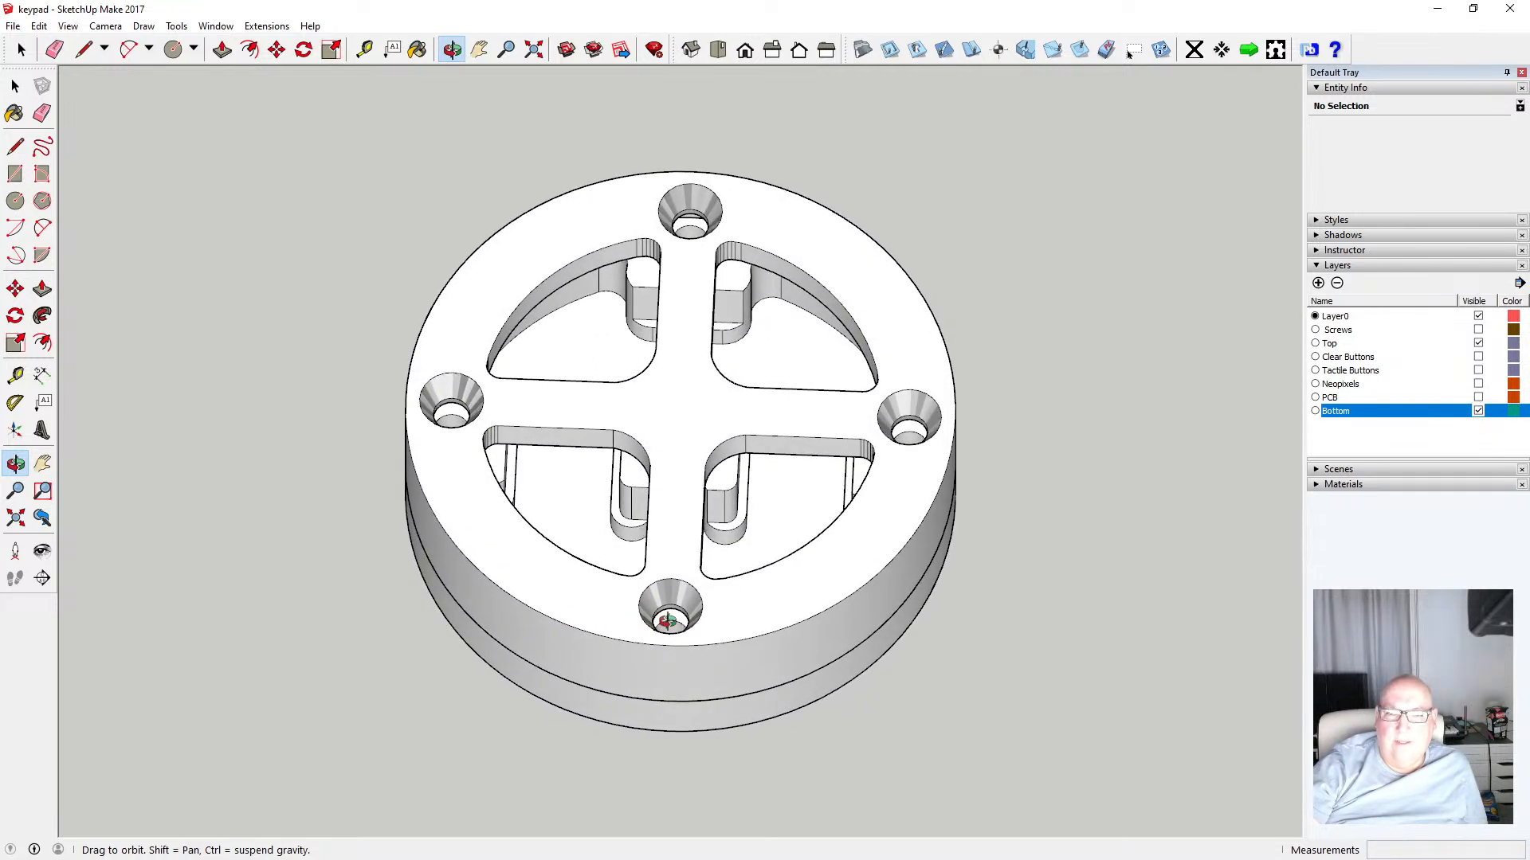
key("space")
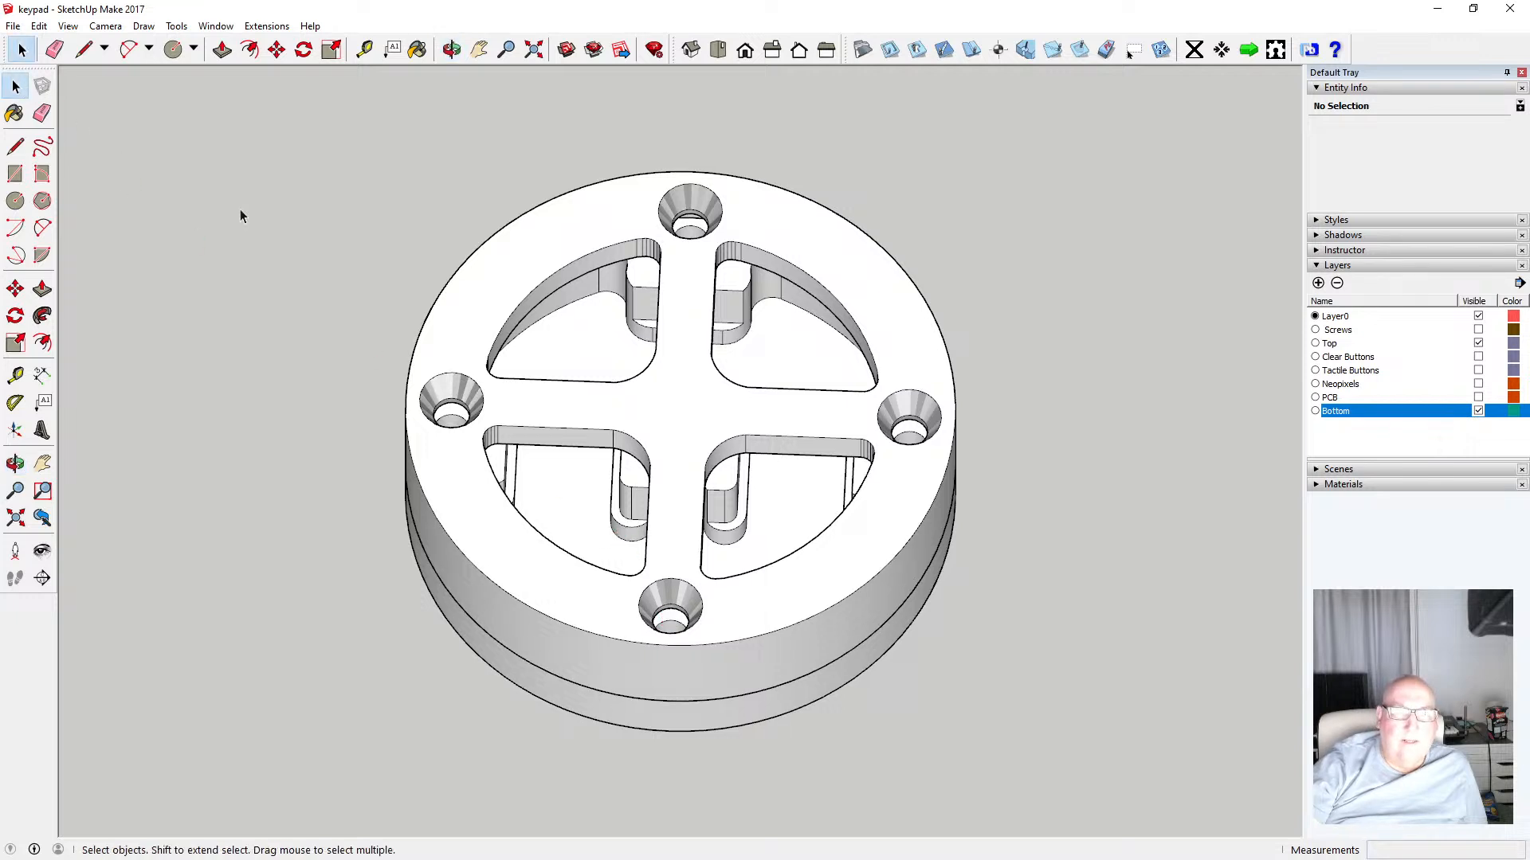
double_click(464, 341)
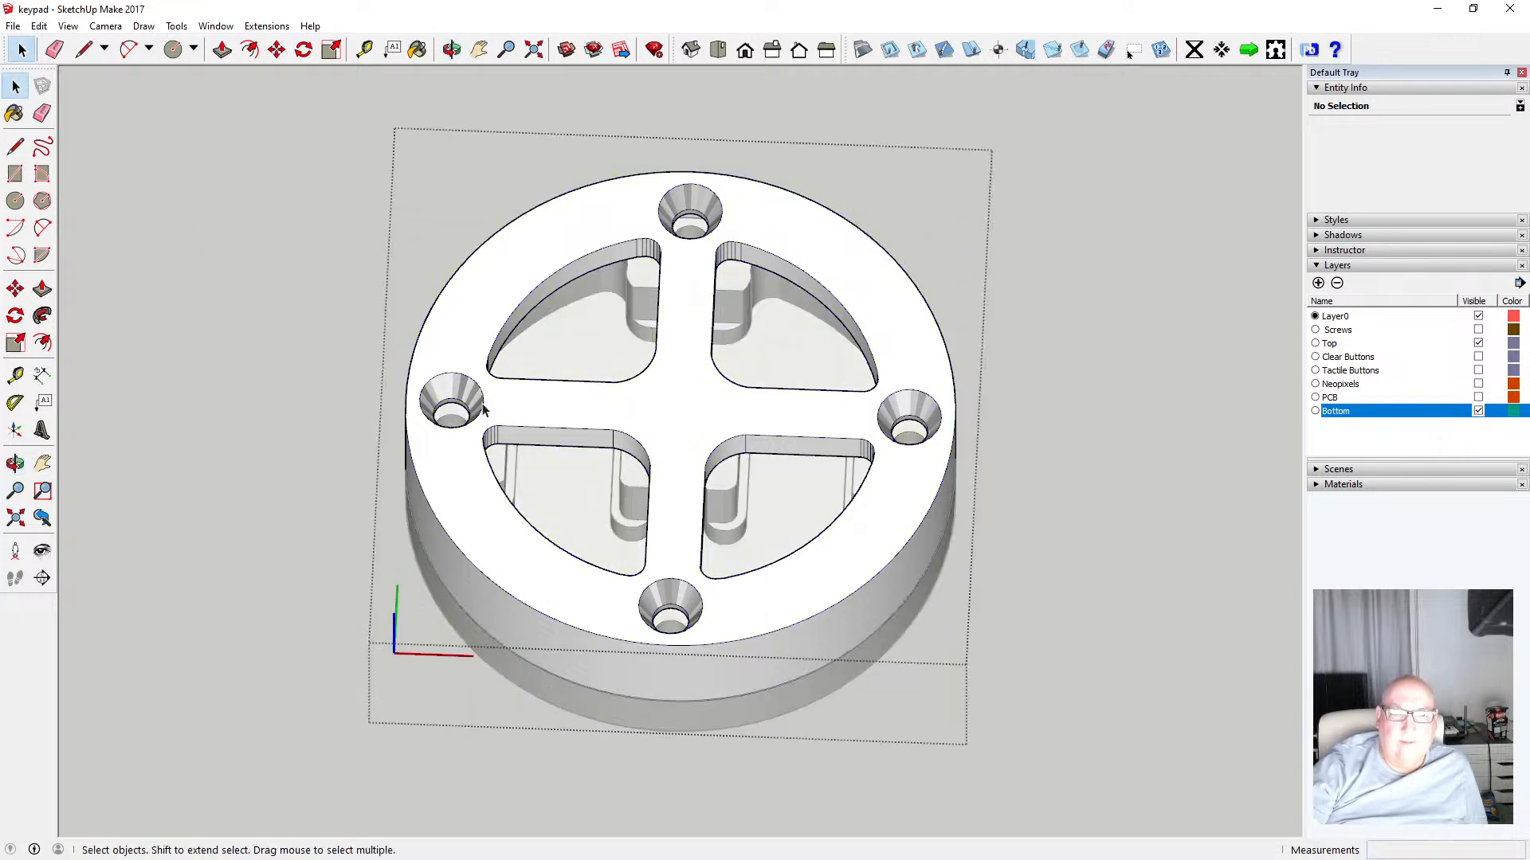
left_click(747, 56)
left_click_drag(470, 393, 995, 425)
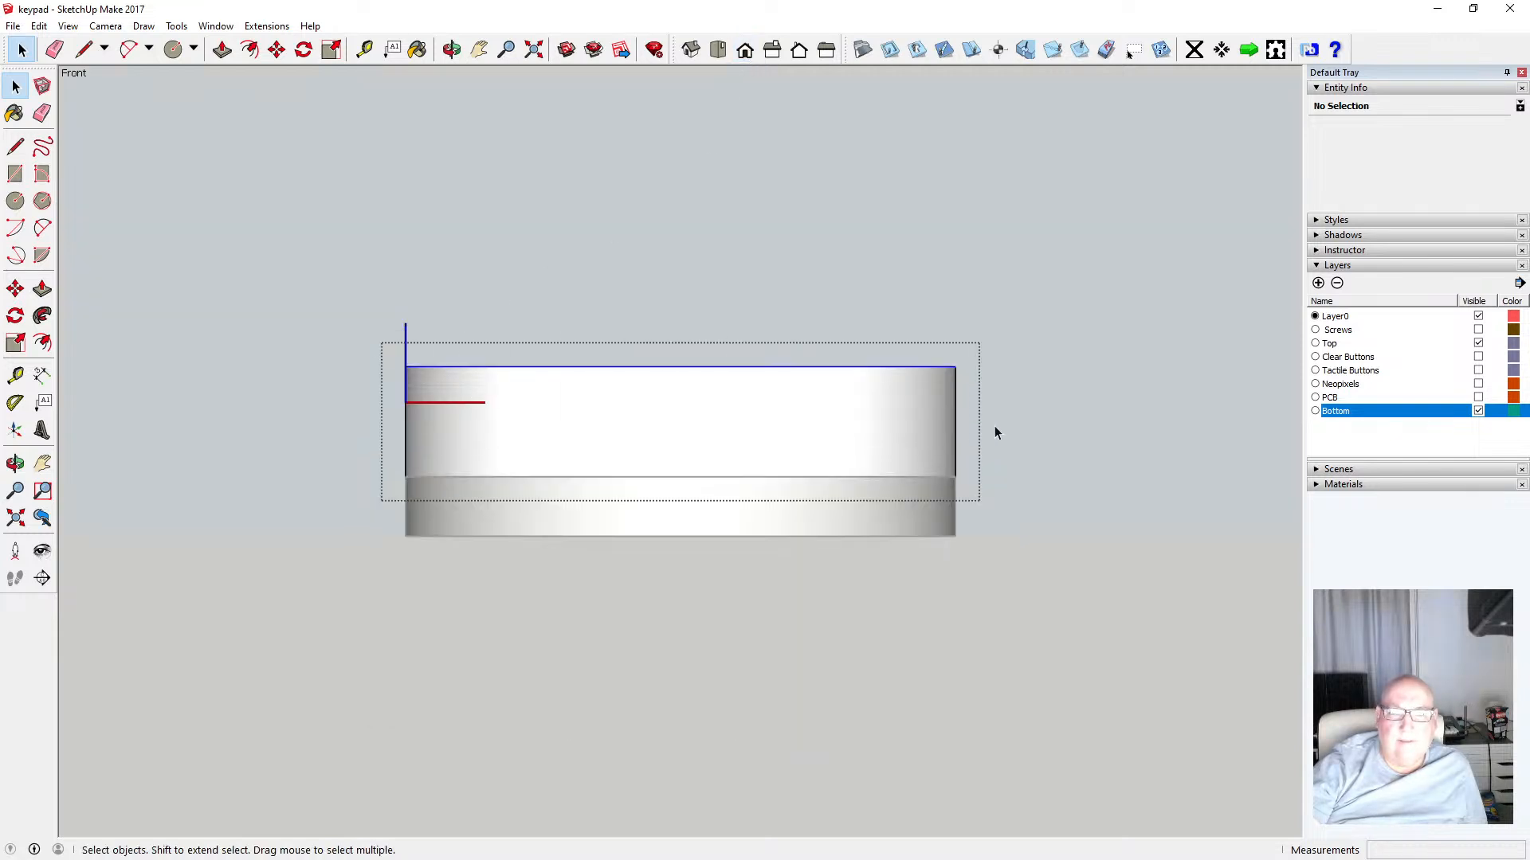
Try to hide the Top layer while editing the ring, dismiss the warning and close the ring
left_click(451, 50)
left_click_drag(586, 255, 482, 510)
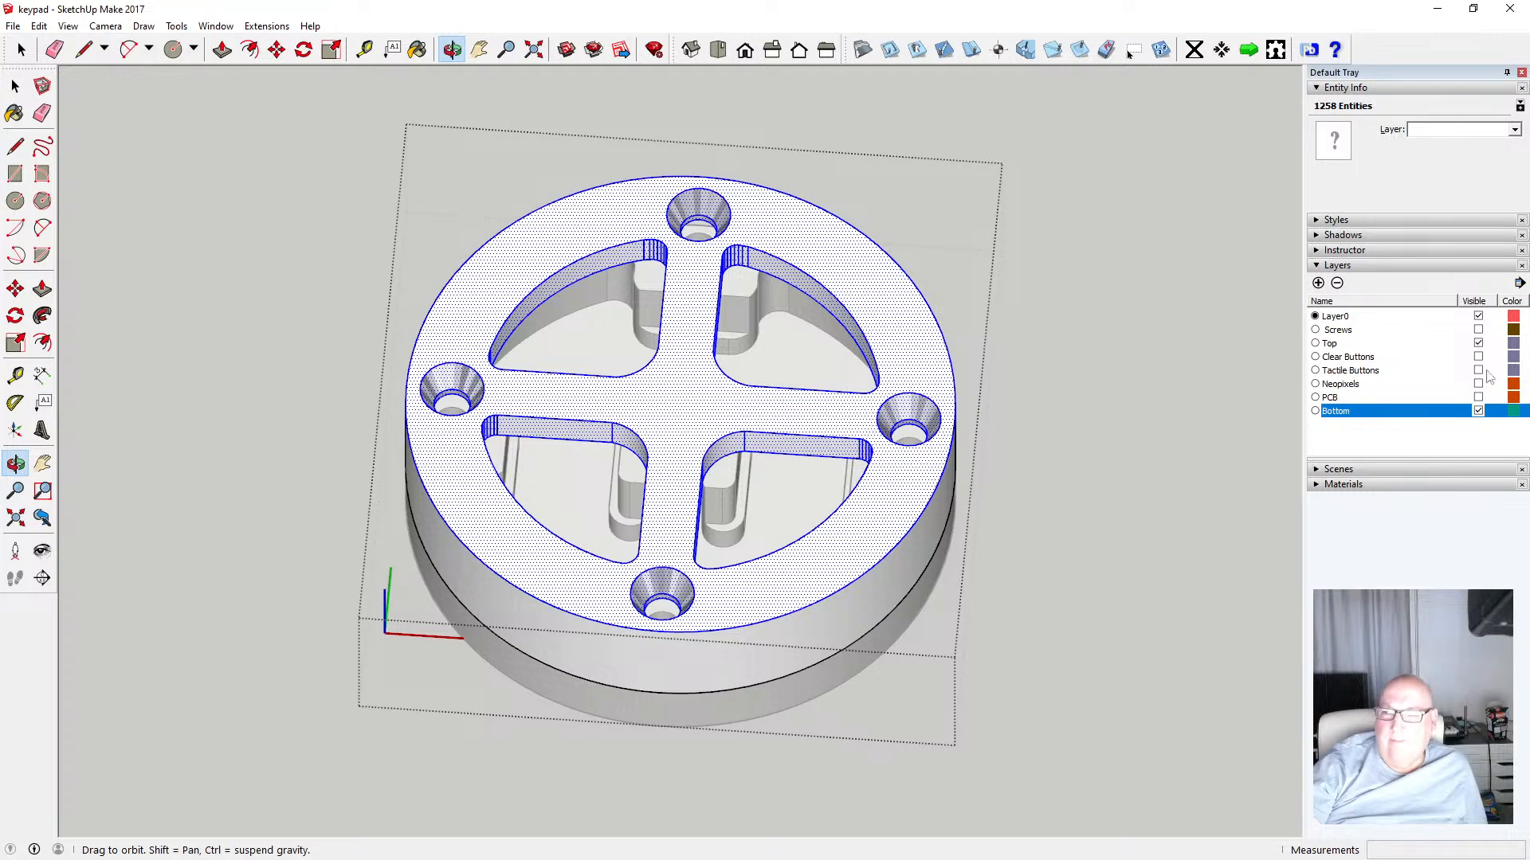
left_click(1479, 344)
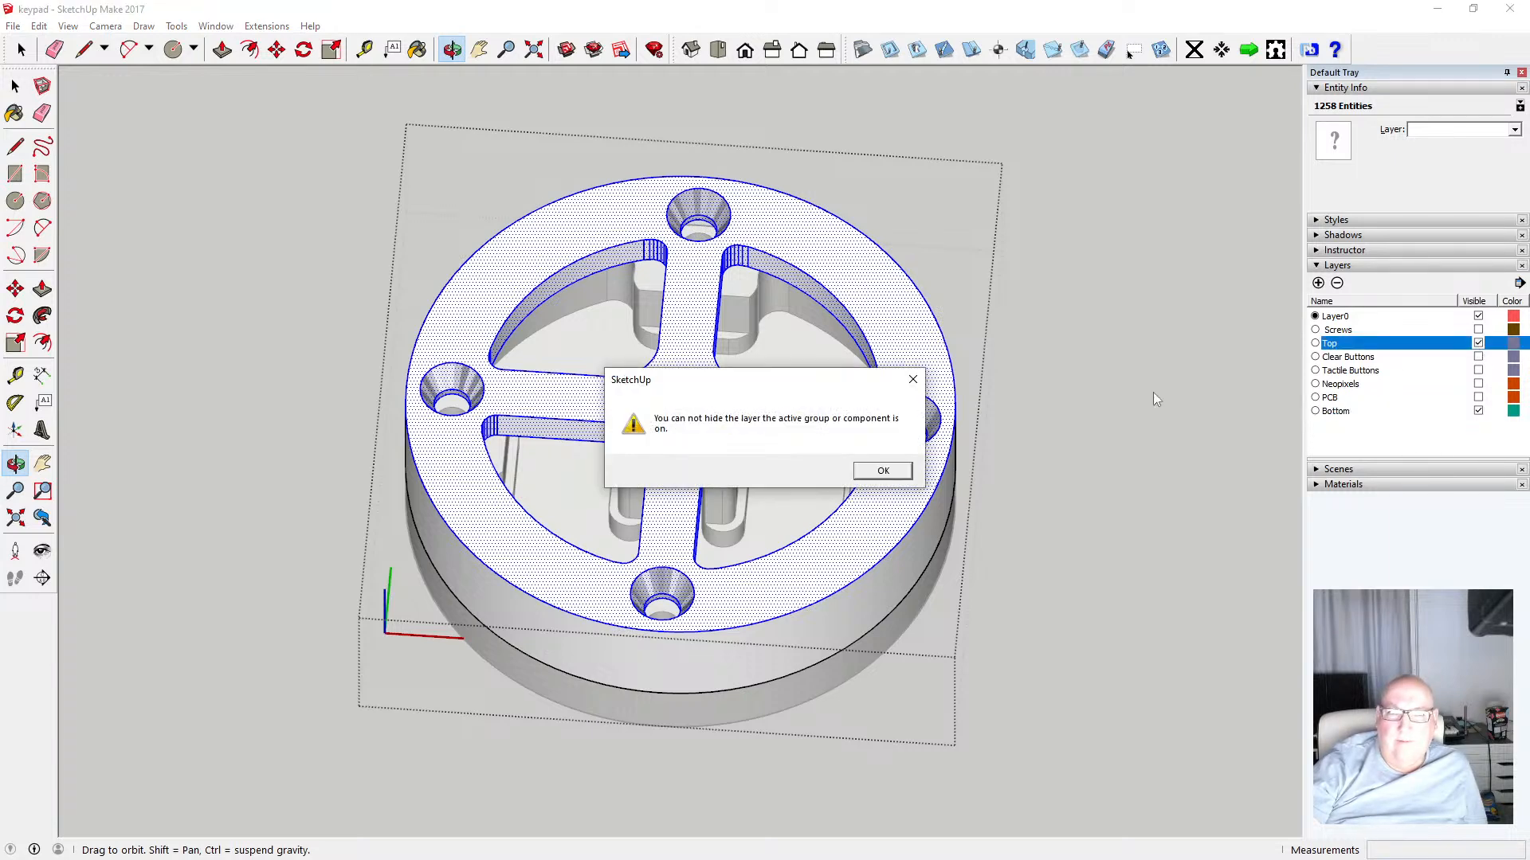
left_click(883, 472)
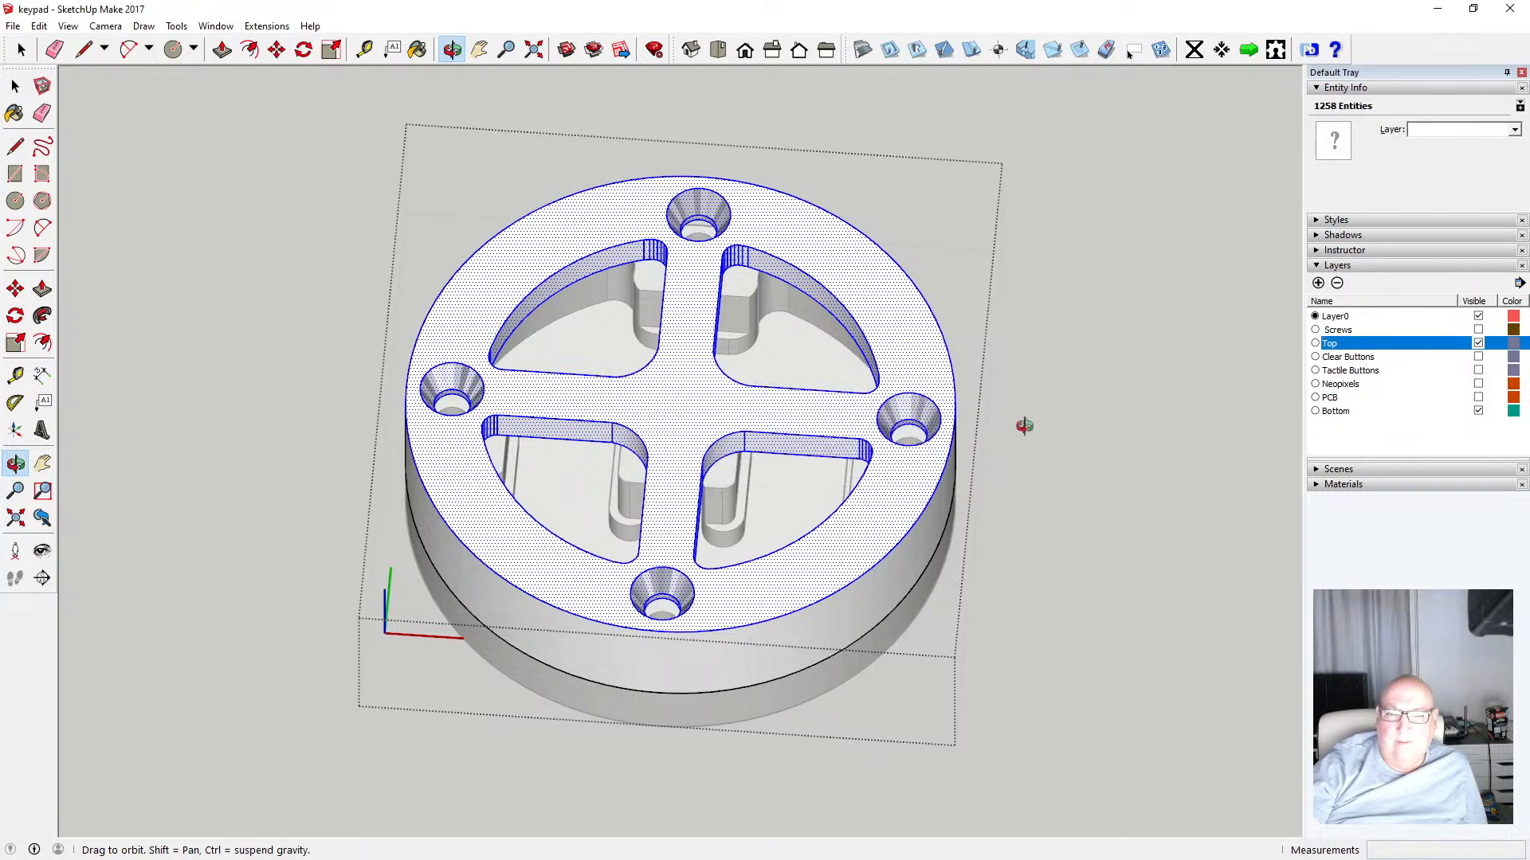
key("space")
left_click(245, 135)
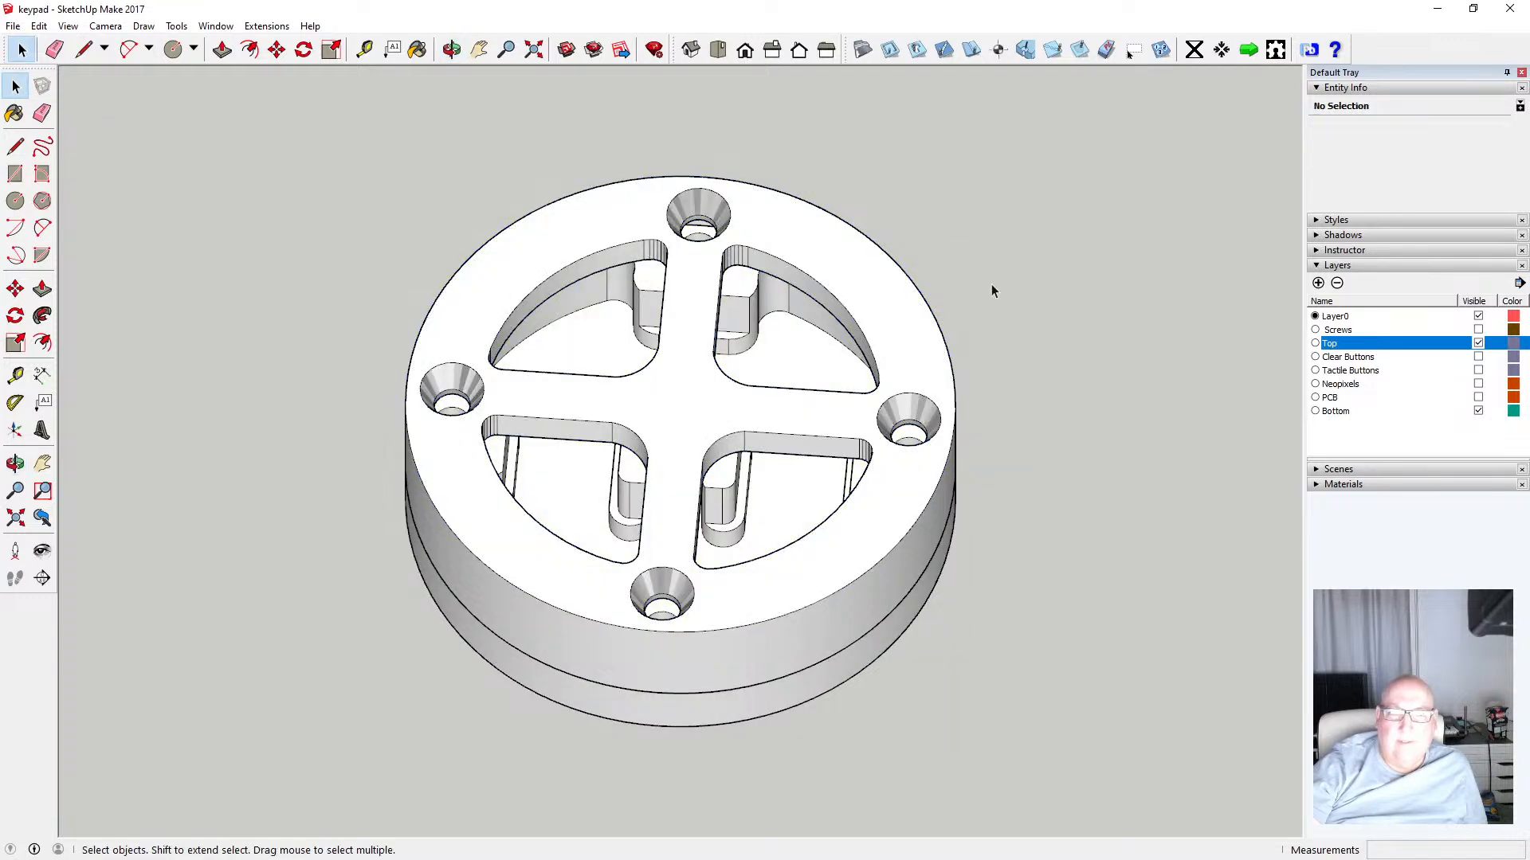
Hide and show the Top layer again to compare the two parts
left_click(1479, 343)
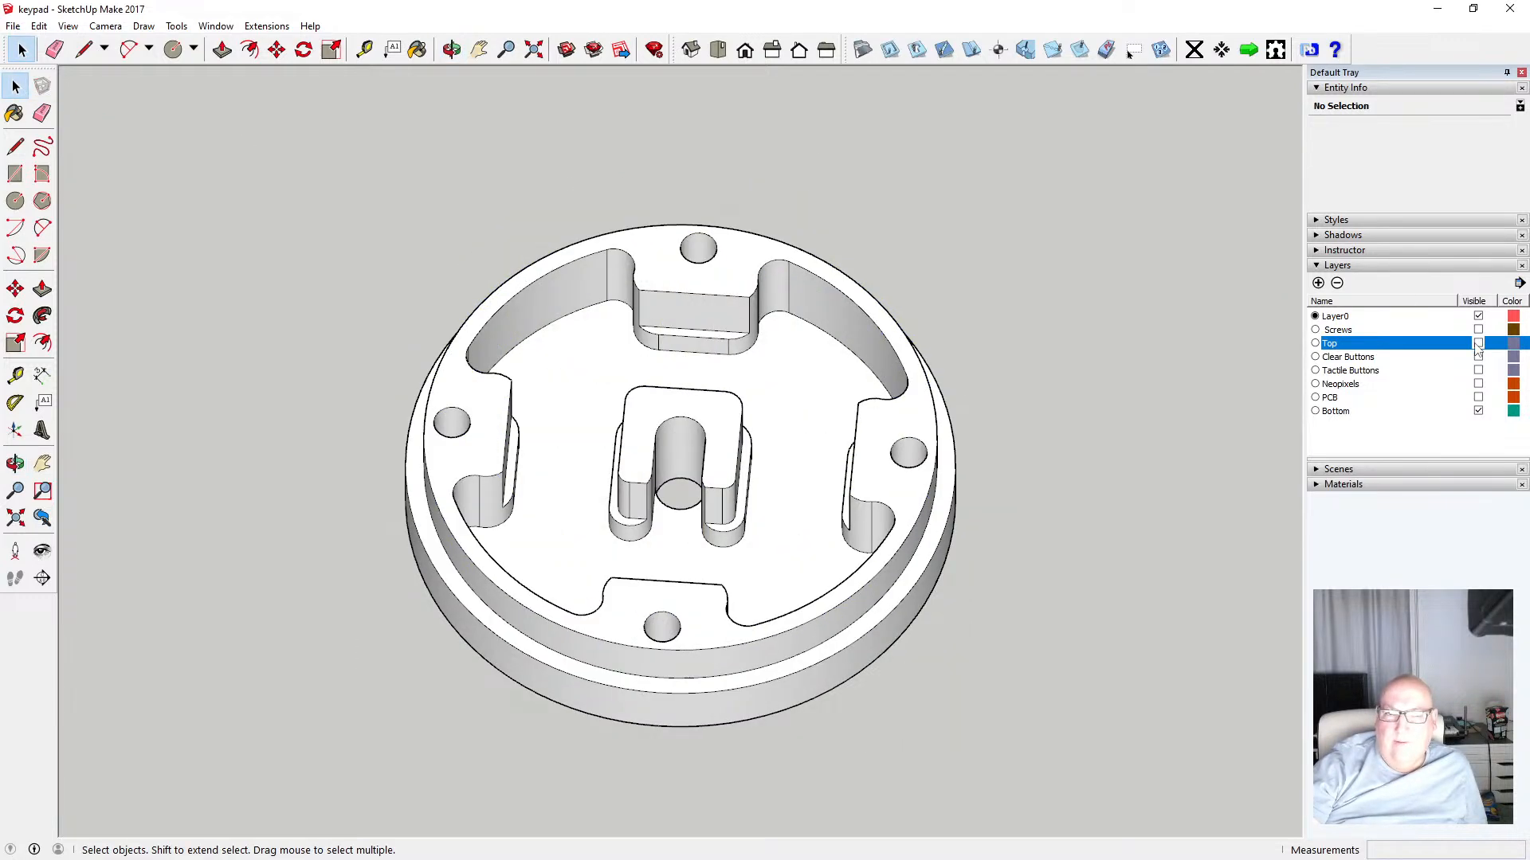
left_click(1478, 344)
left_click(1478, 344)
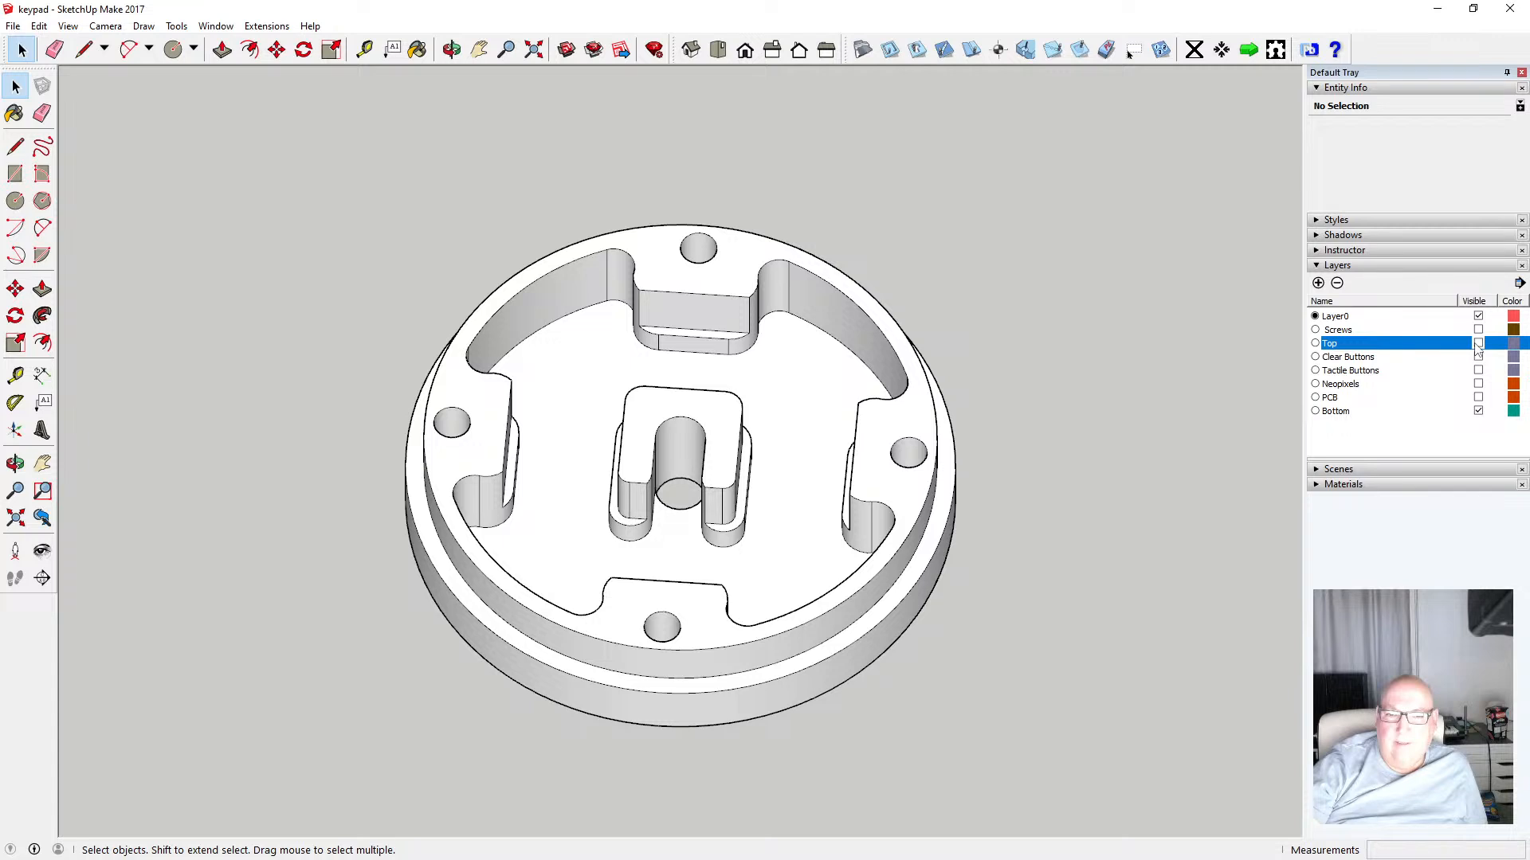
left_click(1479, 344)
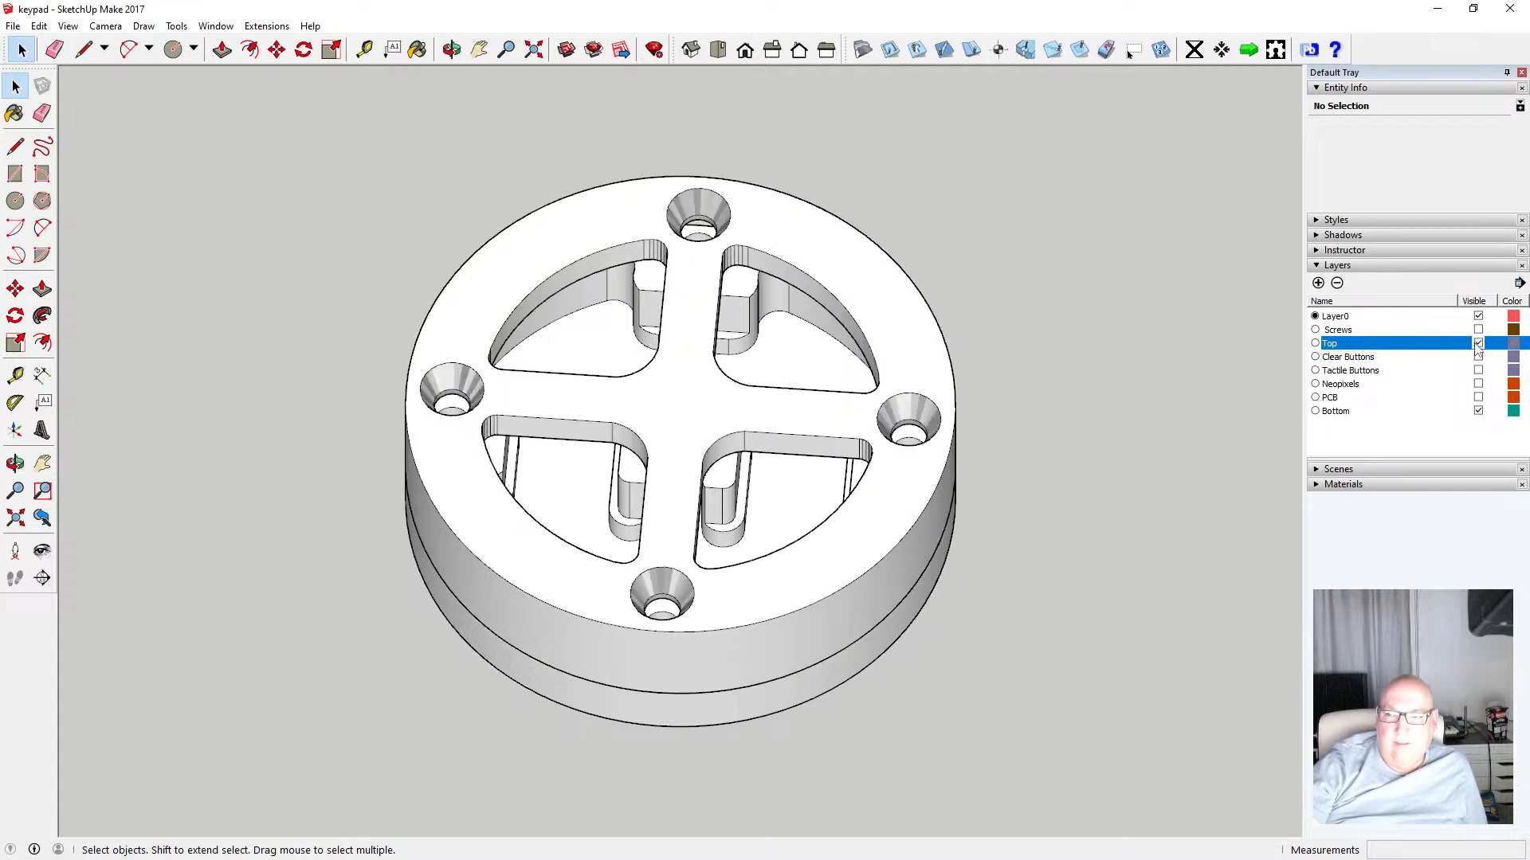
Open the top ring and move the right countersunk screw hole's faces onto the Top layer
left_click(896, 355)
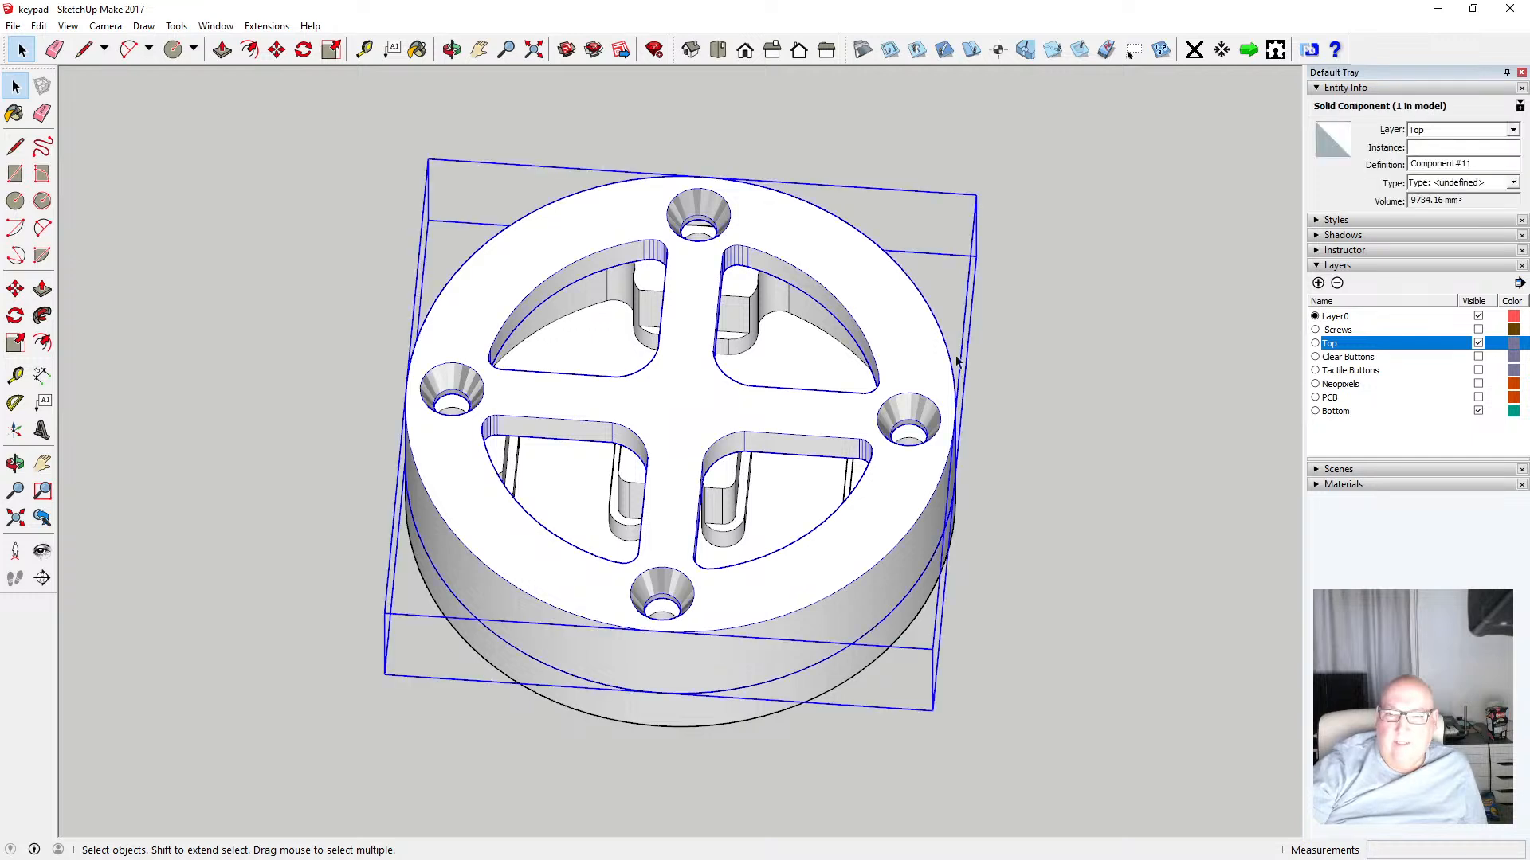
double_click(924, 360)
left_click(914, 403)
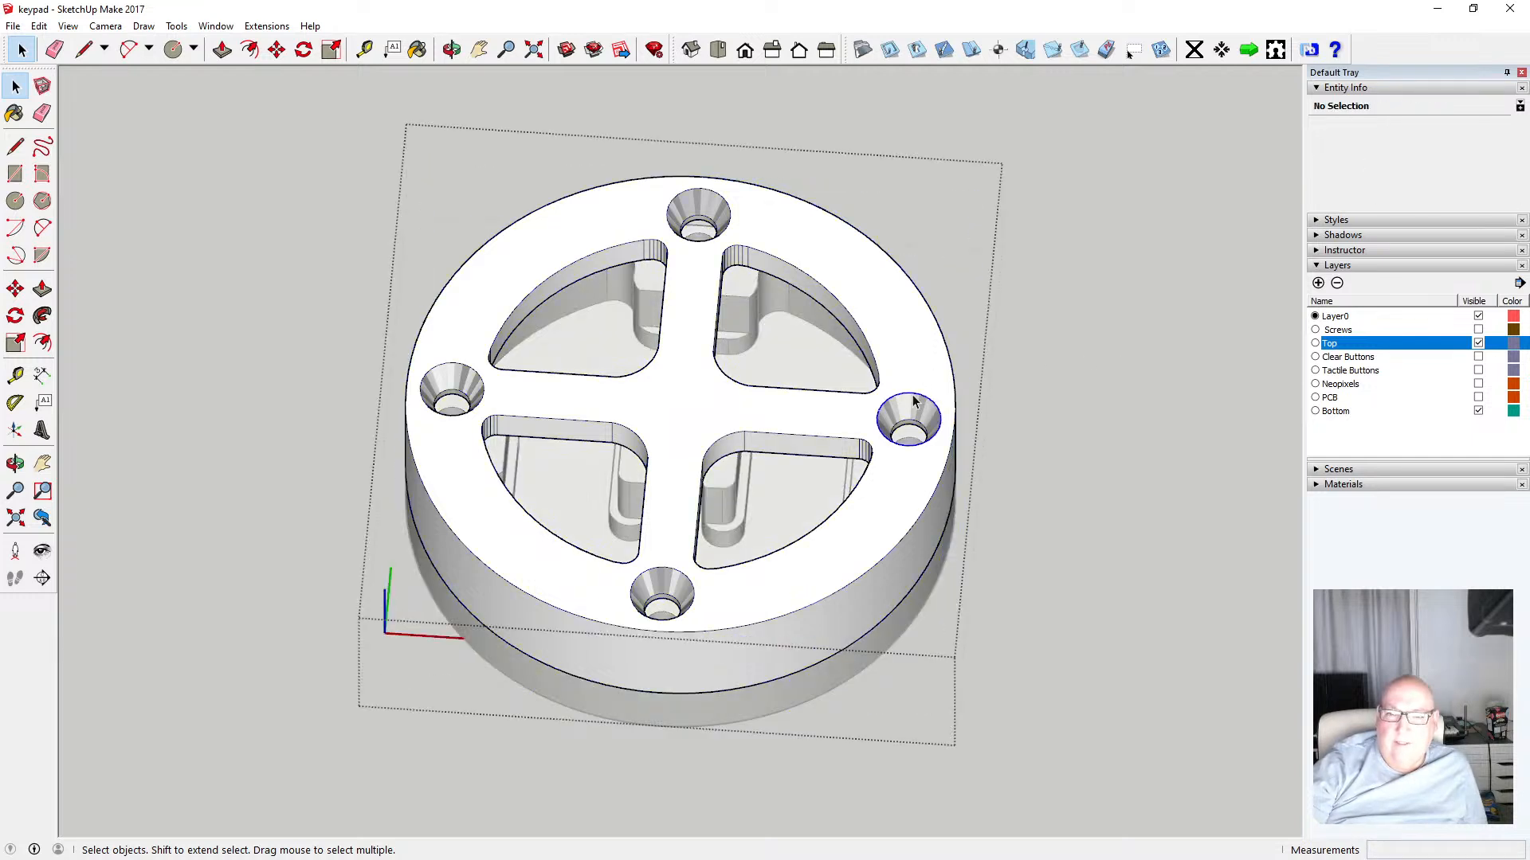
left_click(911, 411)
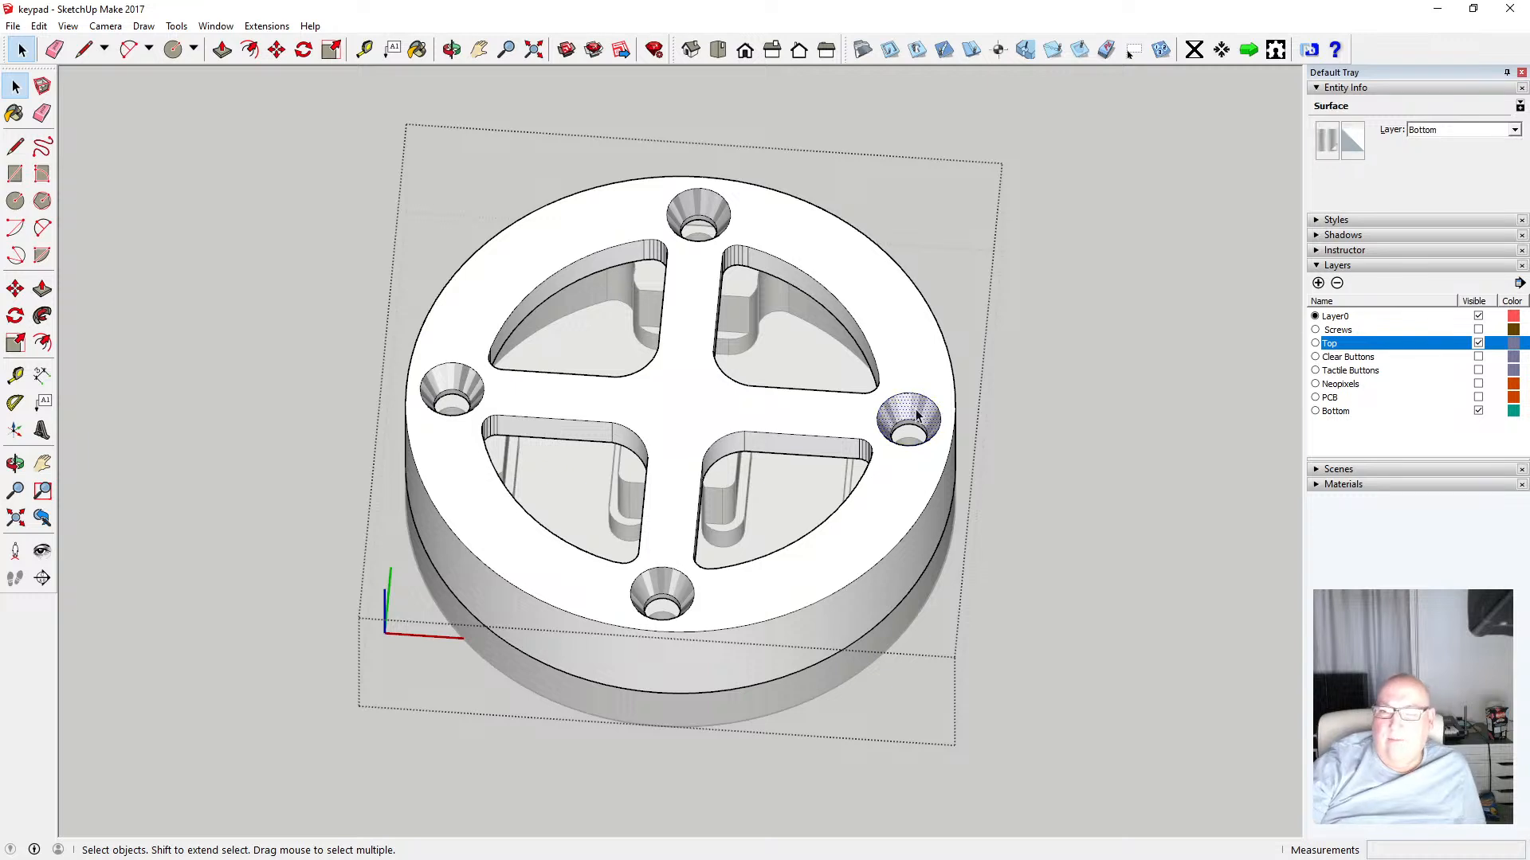
left_click_drag(858, 381, 951, 478)
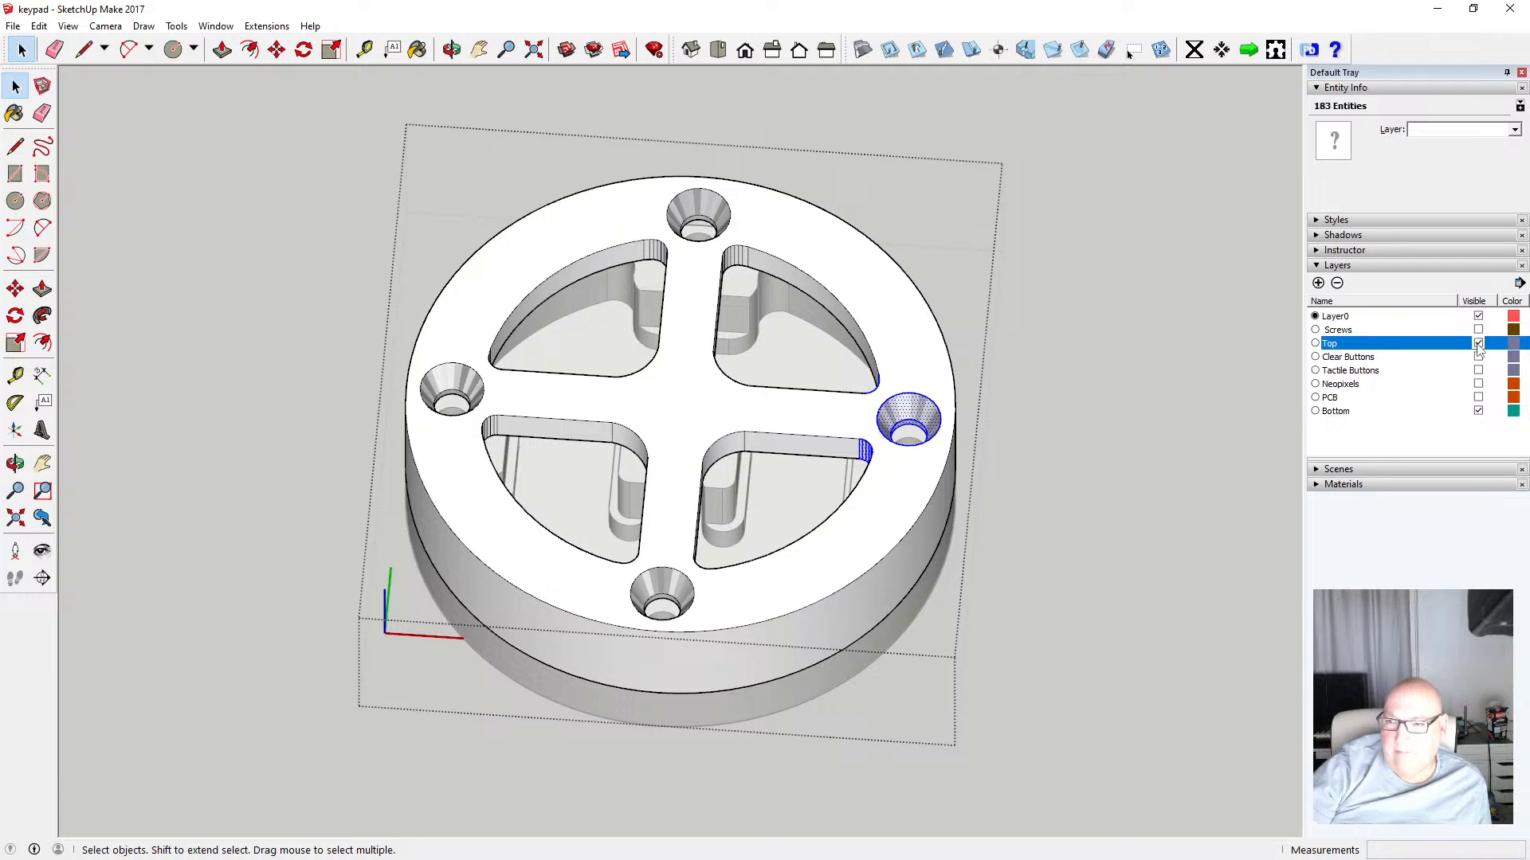
left_click(1513, 130)
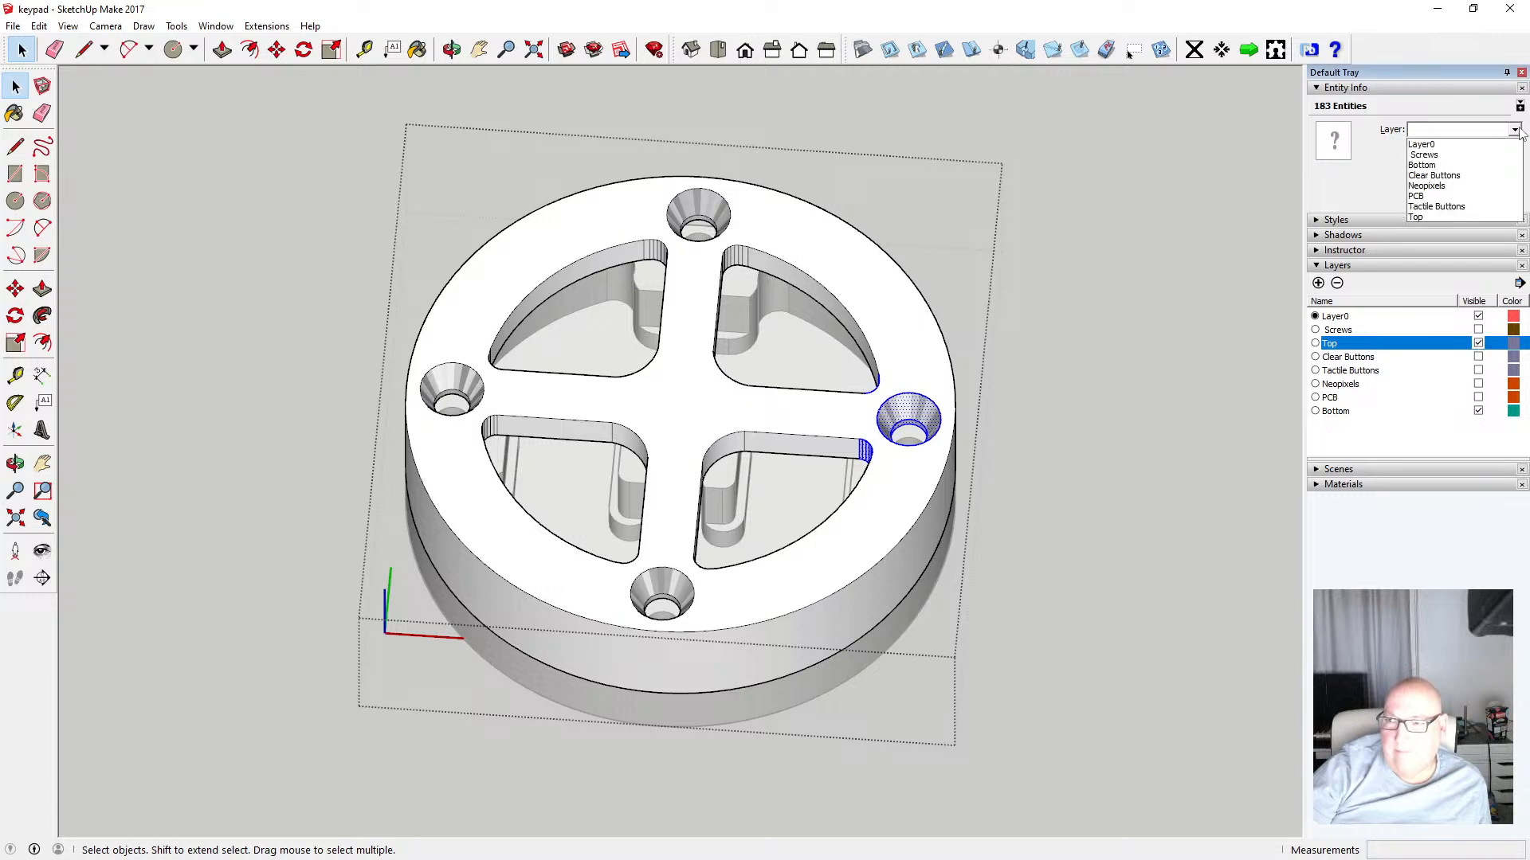
left_click(1455, 217)
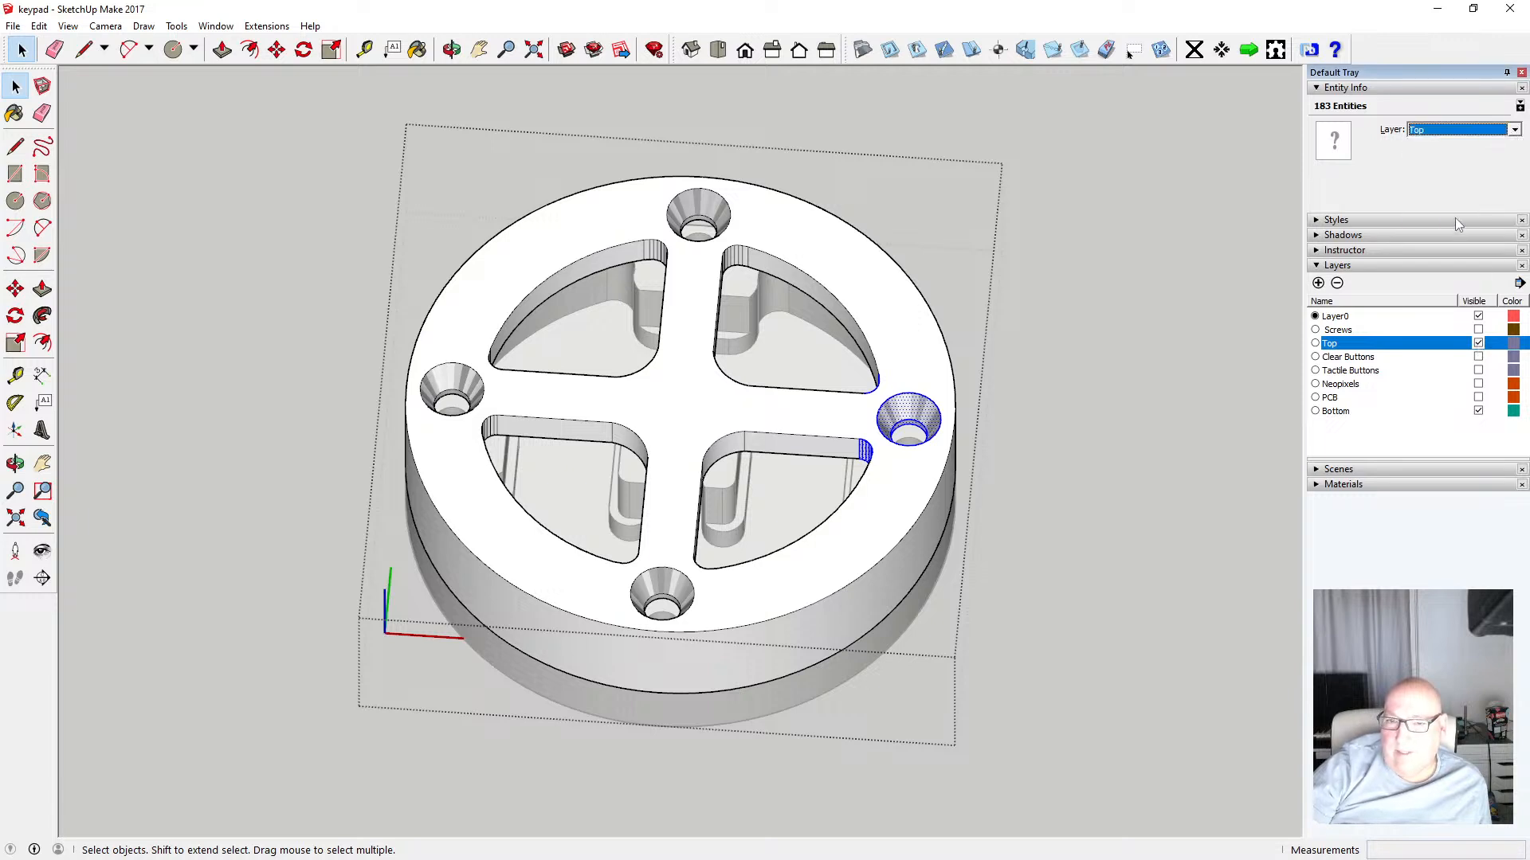
left_click(1139, 339)
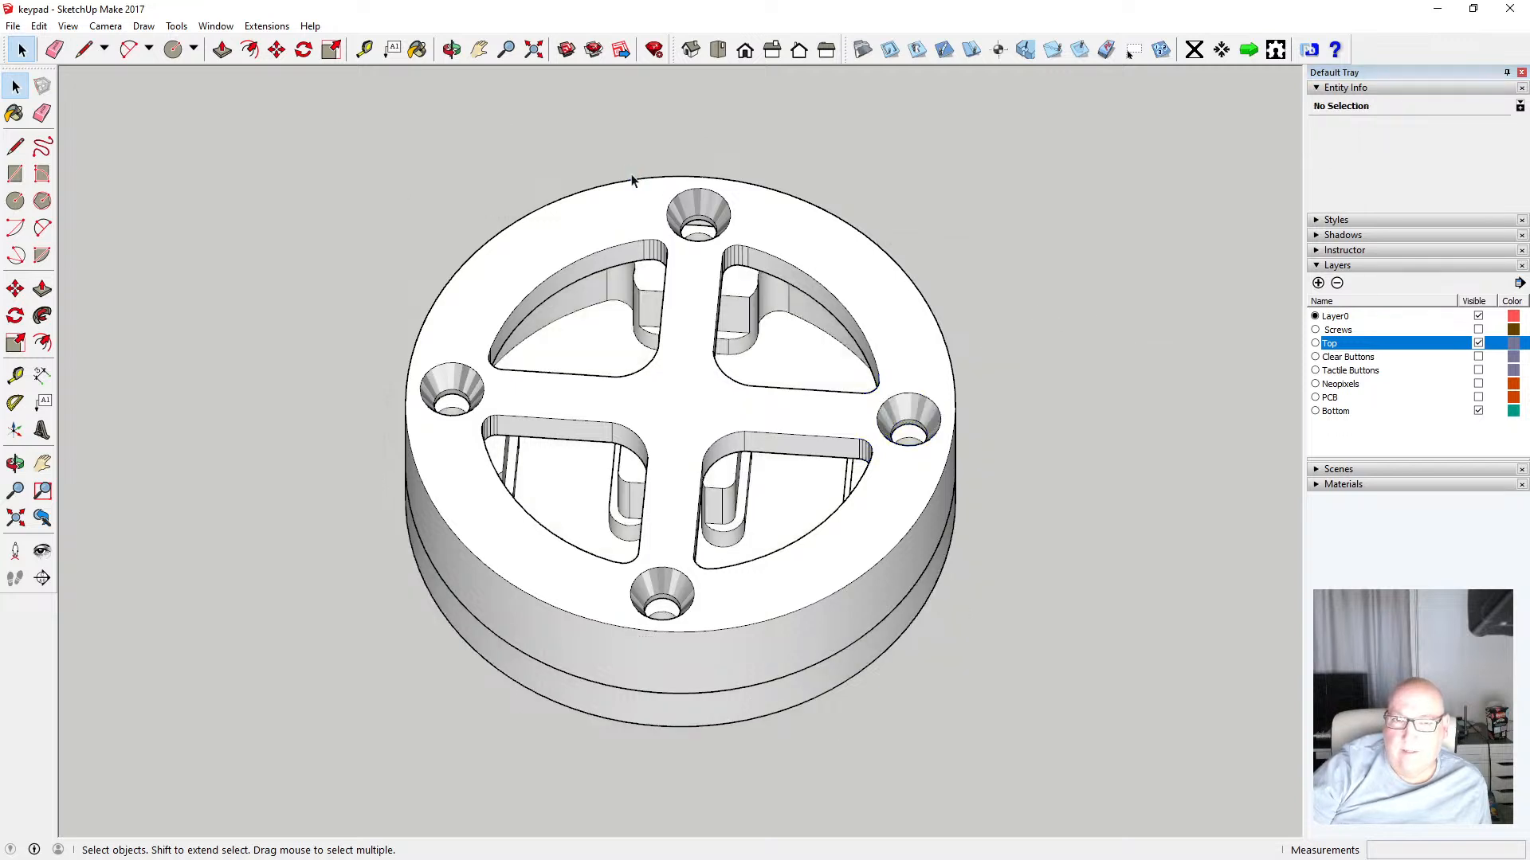
Move the upper countersunk screw hole's faces onto the Top layer
left_click_drag(670, 229, 747, 283)
double_click(672, 236)
left_click_drag(640, 198, 765, 279)
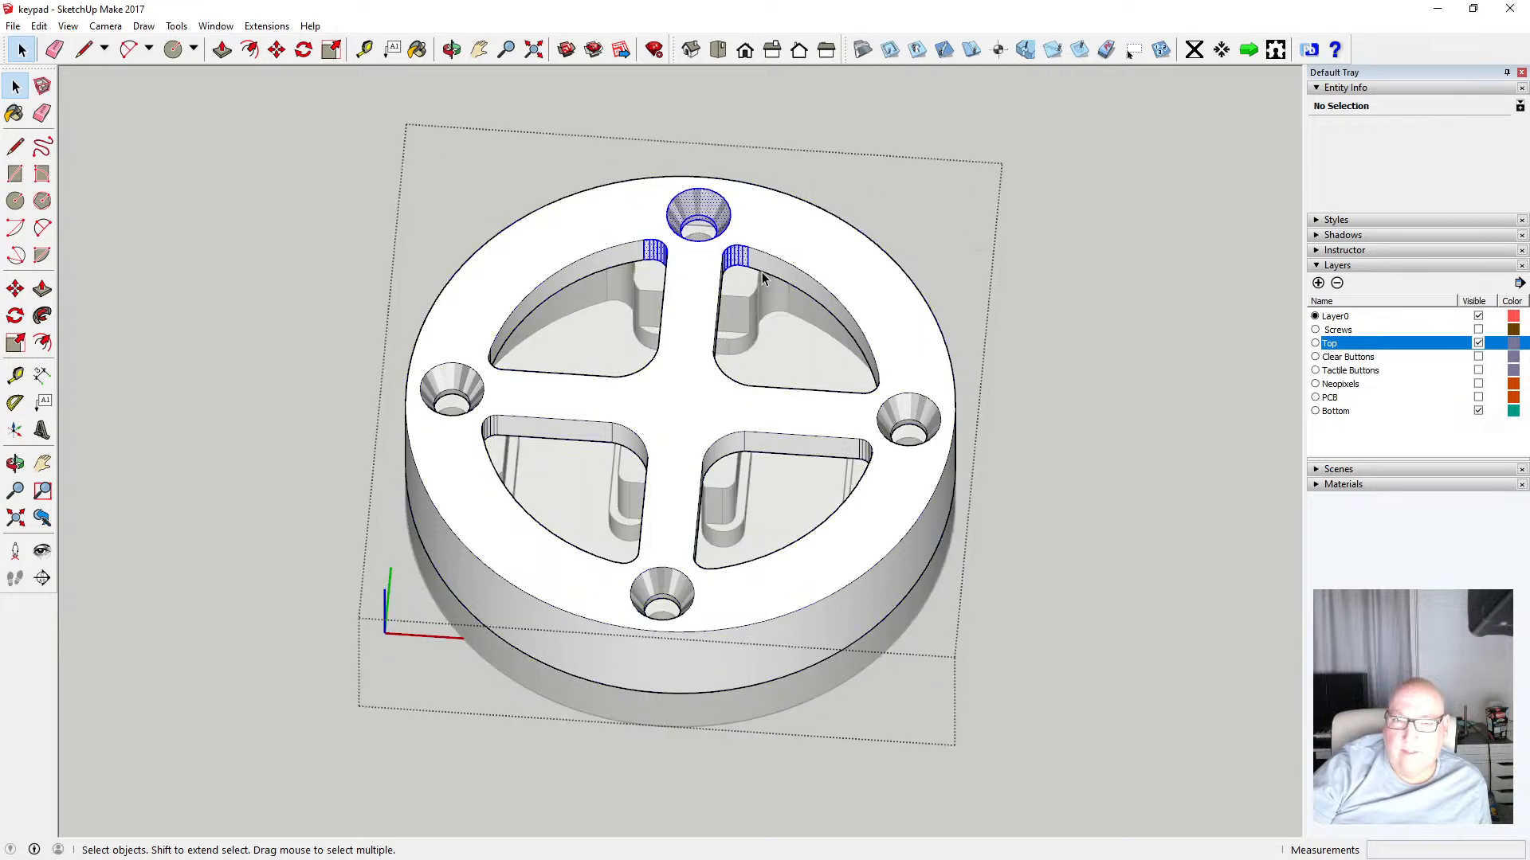
left_click(1514, 129)
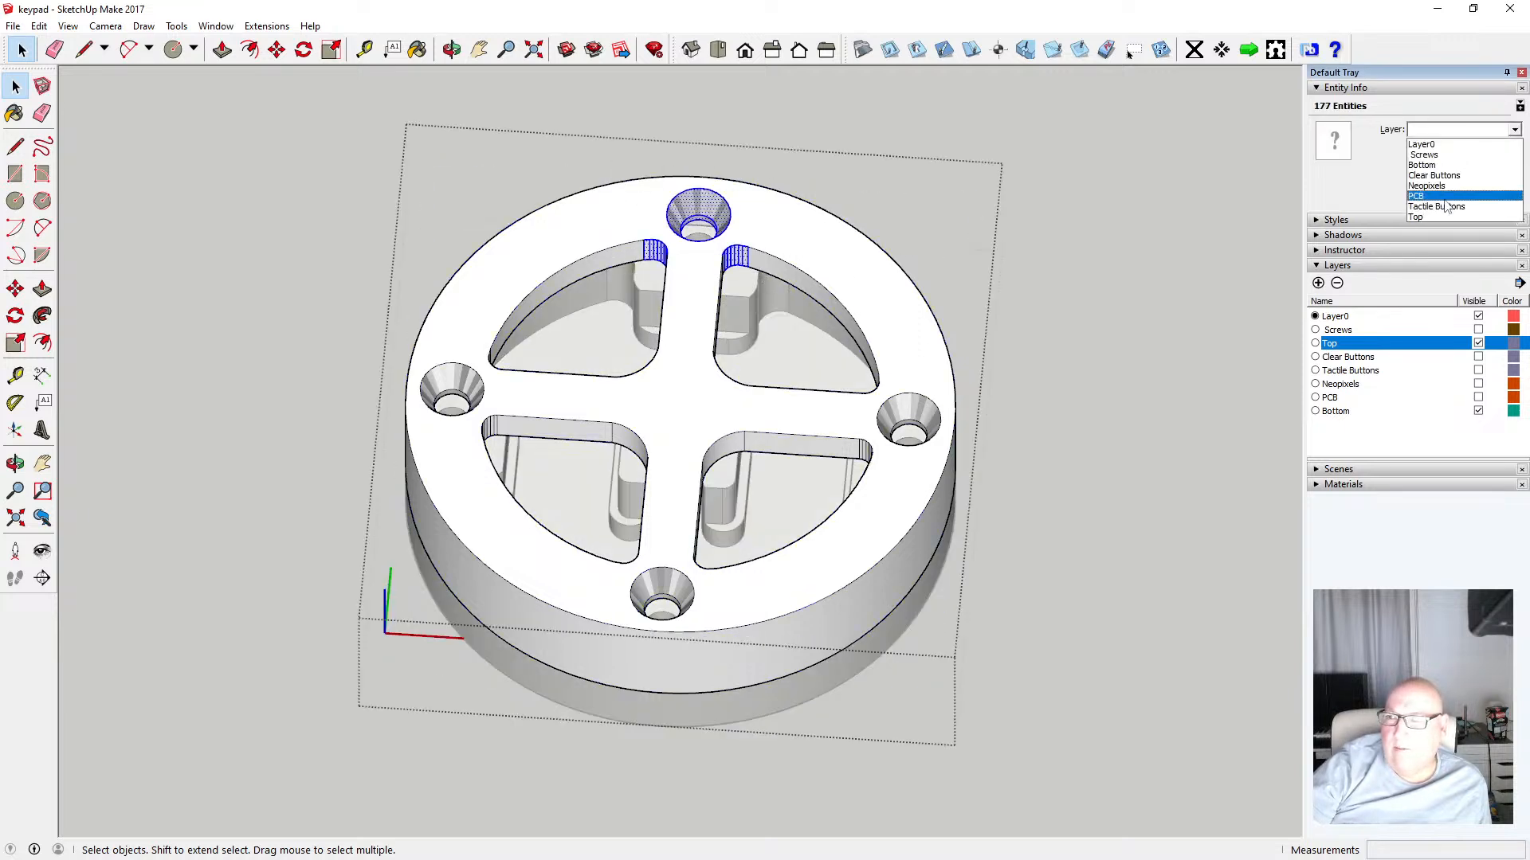
left_click(1438, 216)
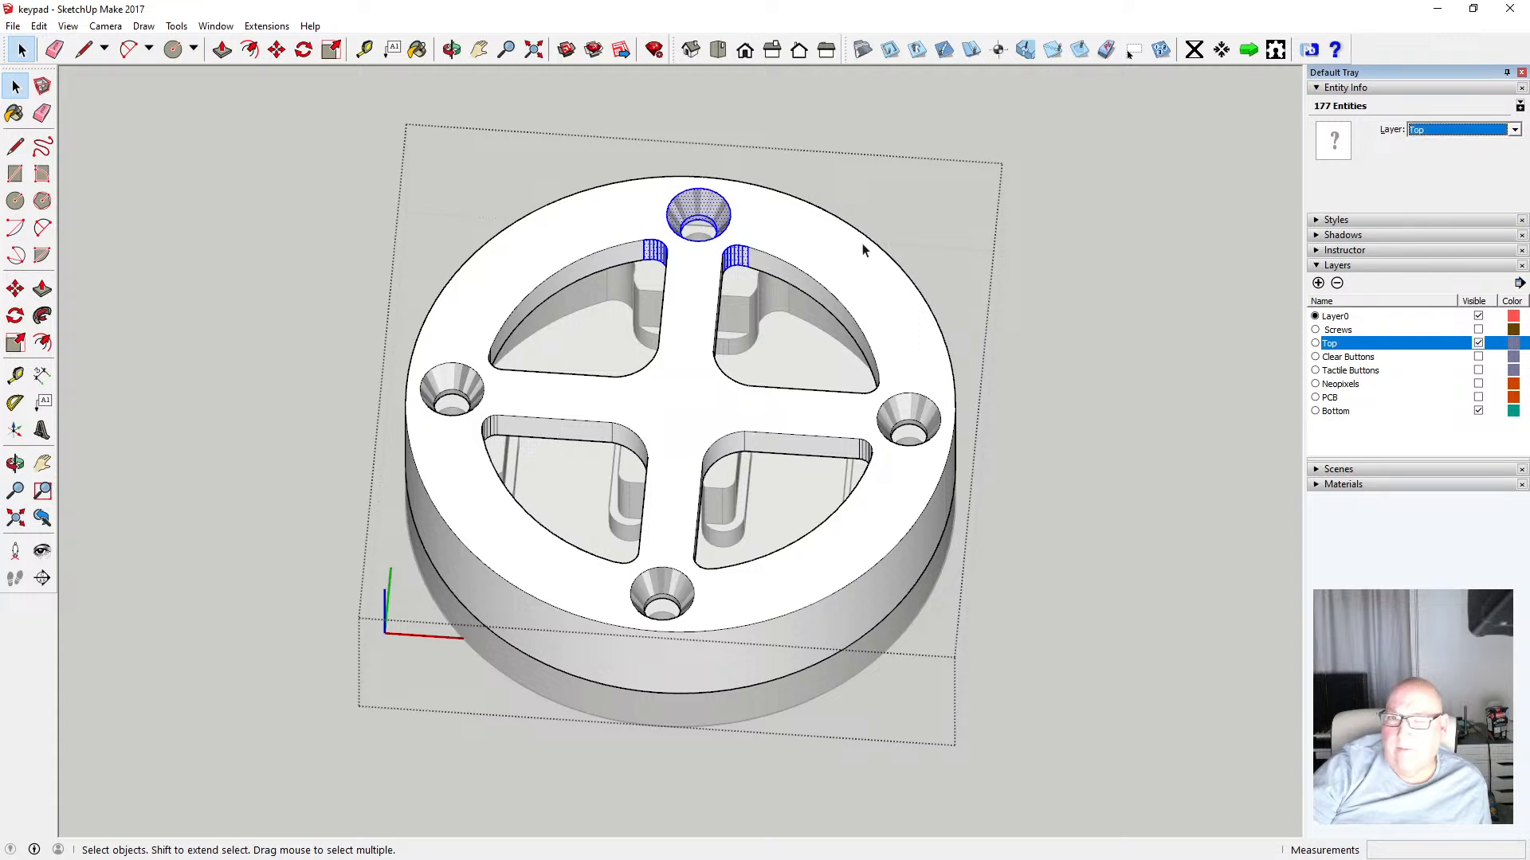
left_click(883, 204)
Move the left countersunk screw hole's faces onto the Top layer
left_click_drag(409, 329, 610, 443)
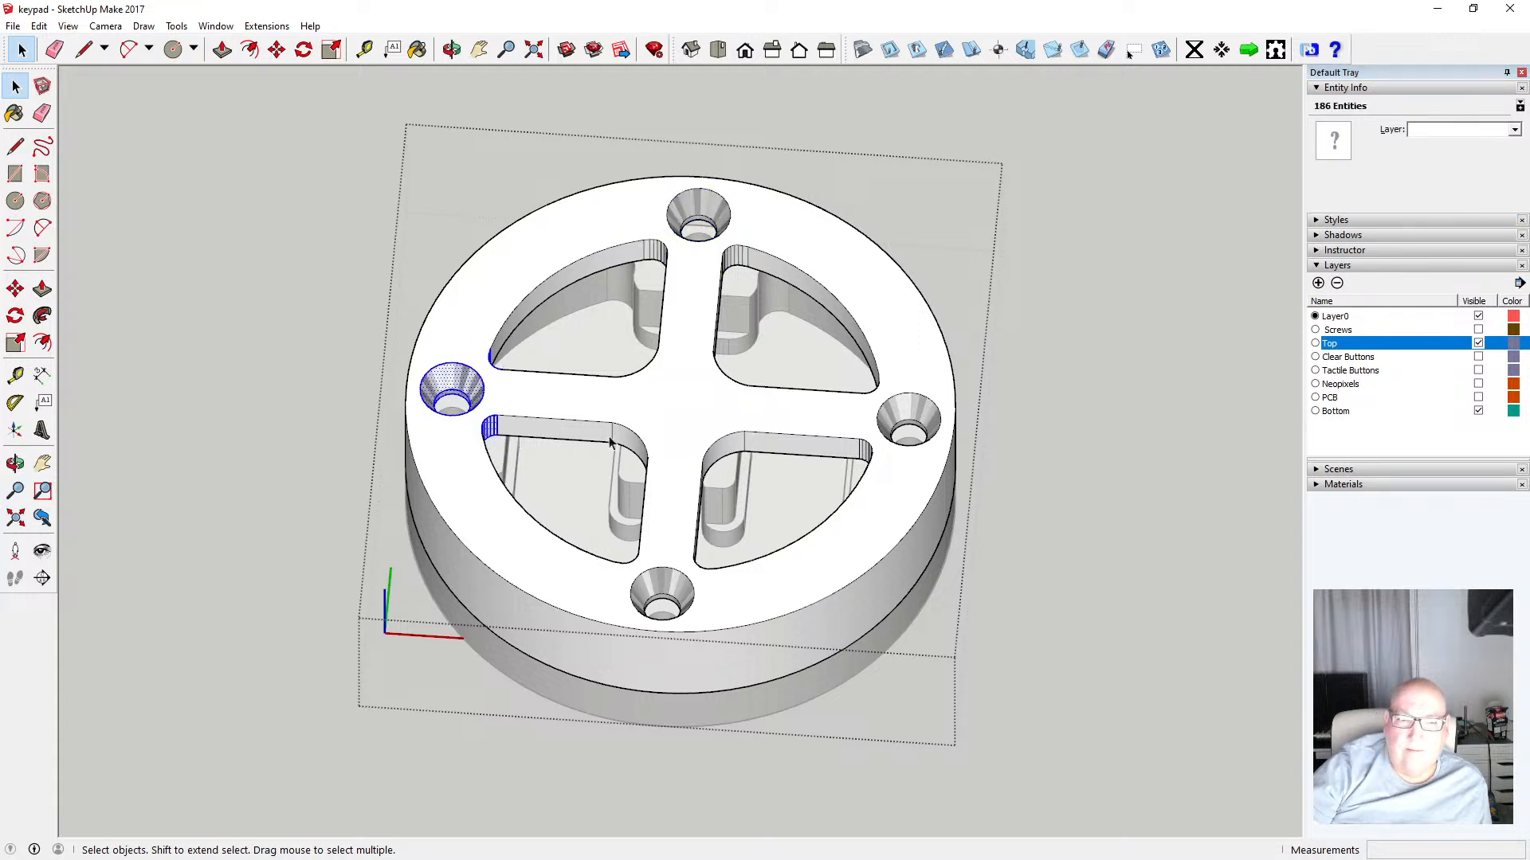
left_click(1514, 131)
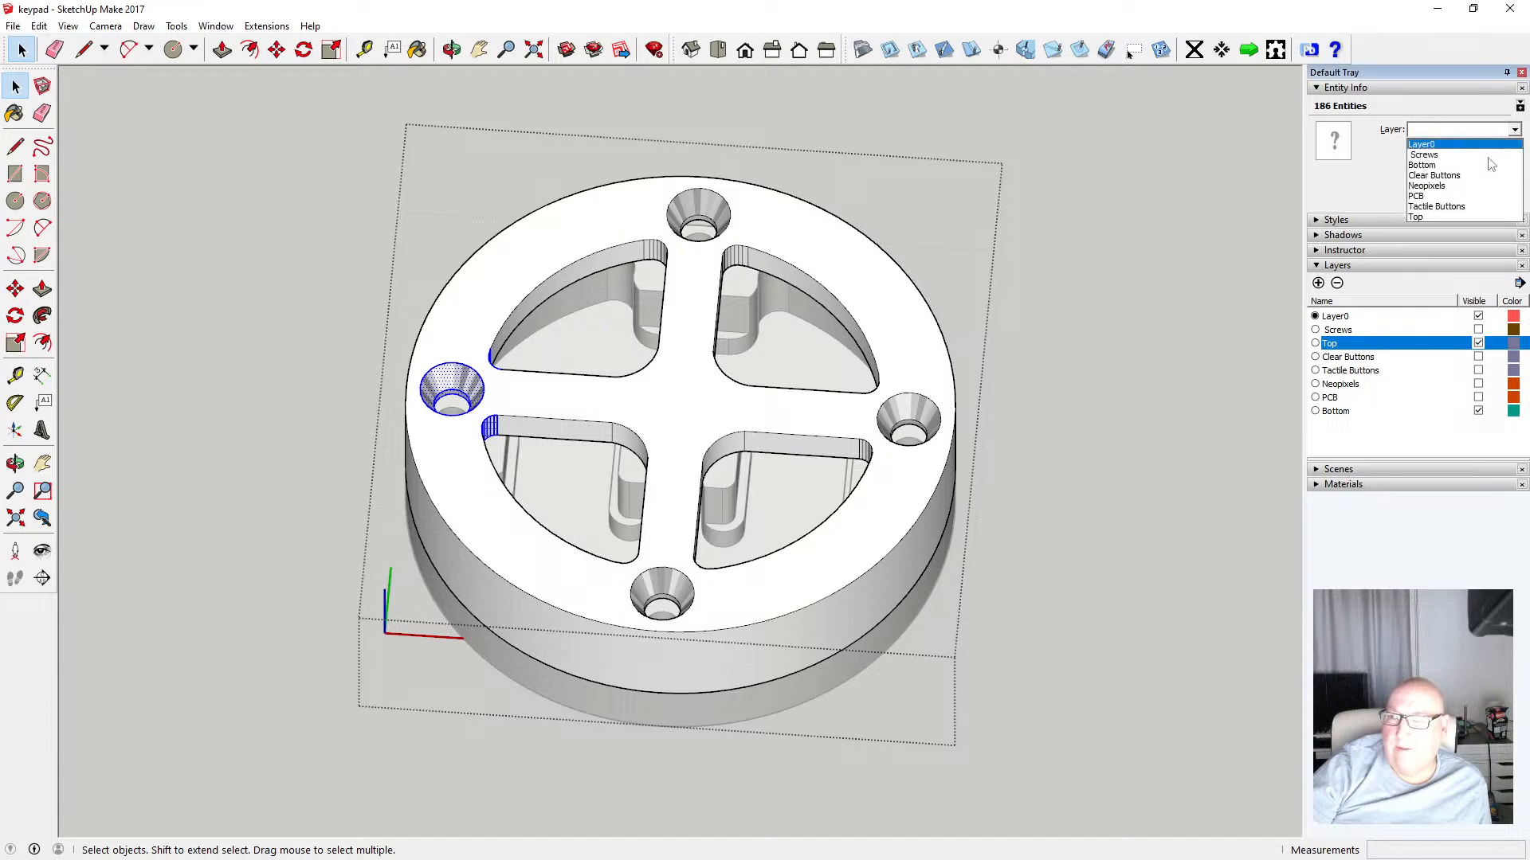
left_click(1452, 217)
left_click(1230, 232)
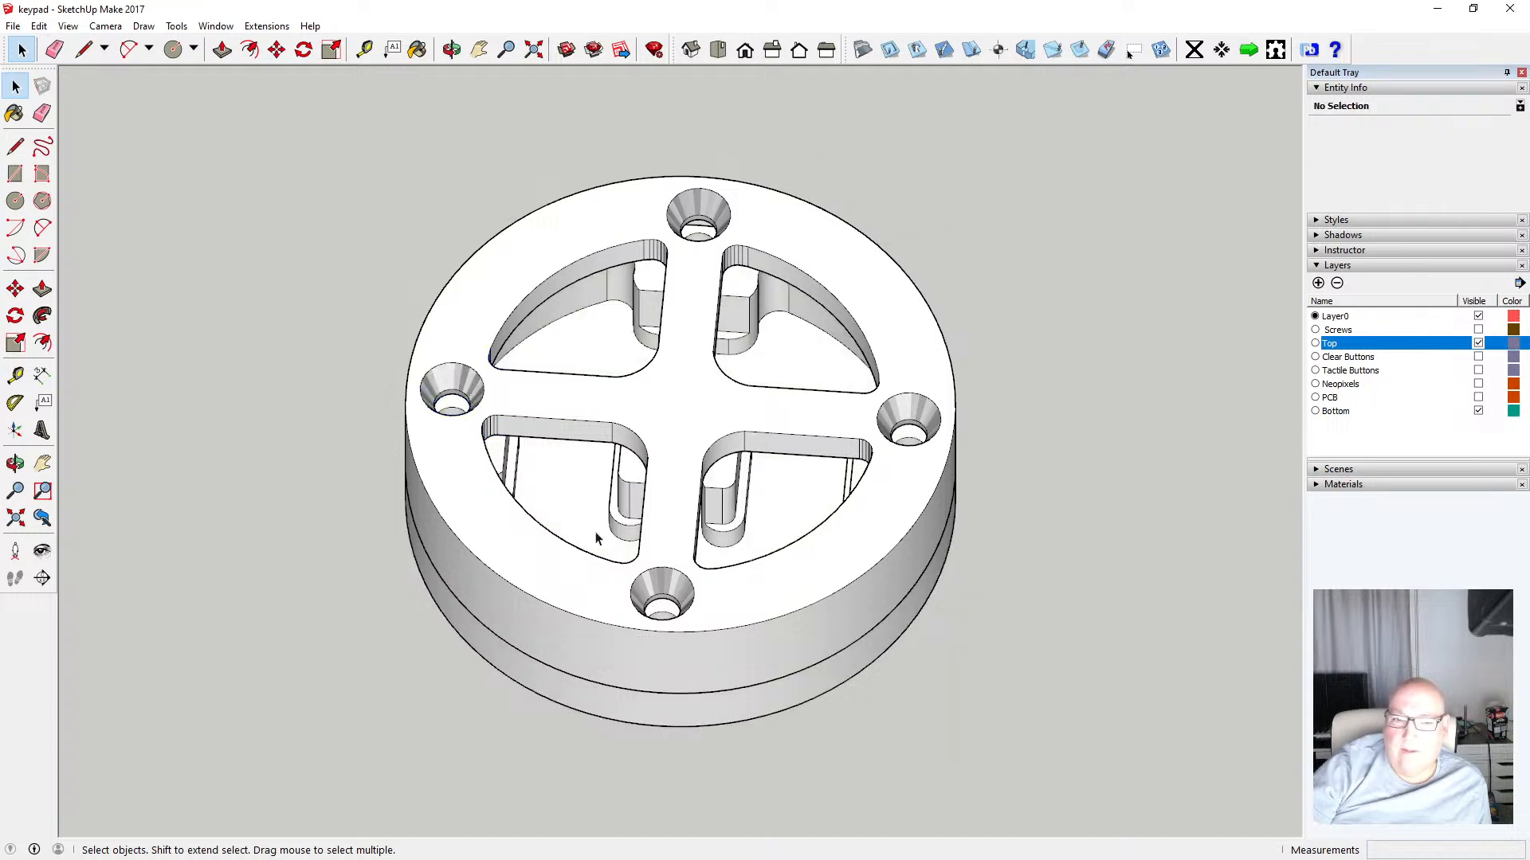
Move the lower countersunk screw hole's faces onto the Top layer
left_click_drag(602, 544, 719, 653)
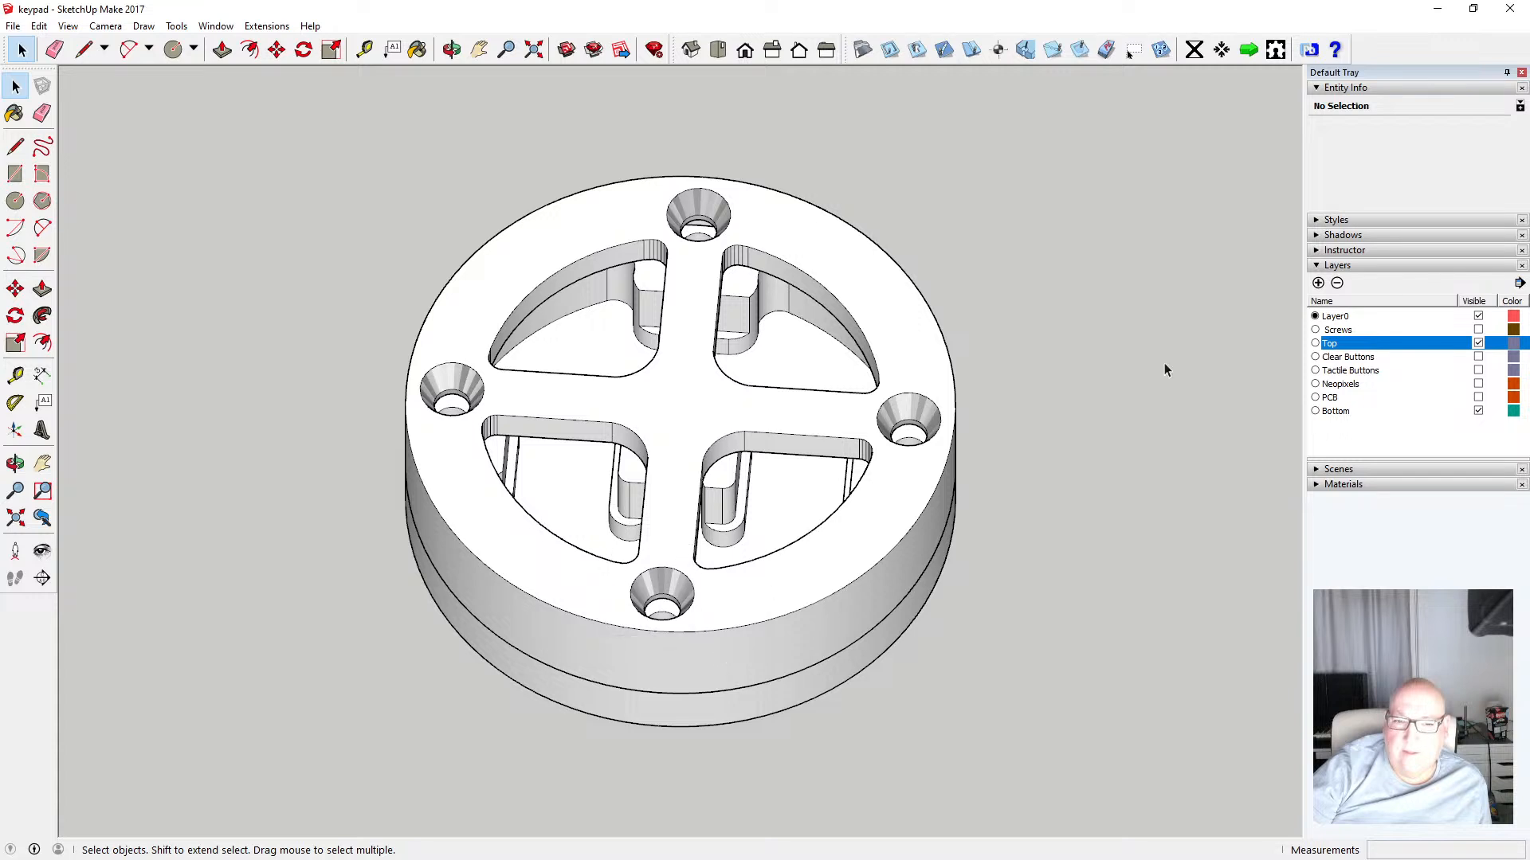
left_click(802, 579)
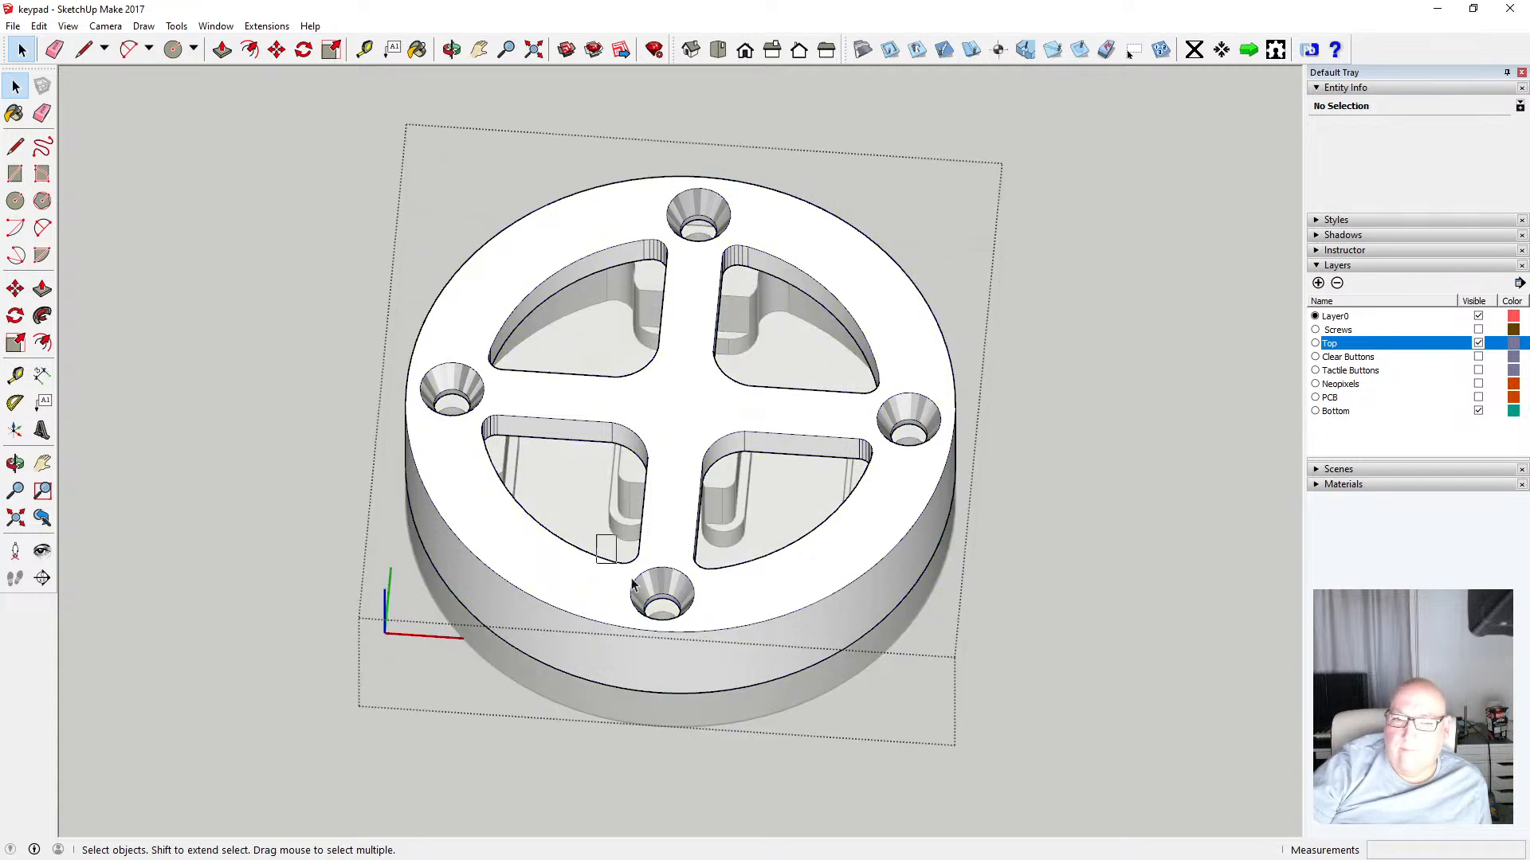
left_click_drag(632, 584, 721, 651)
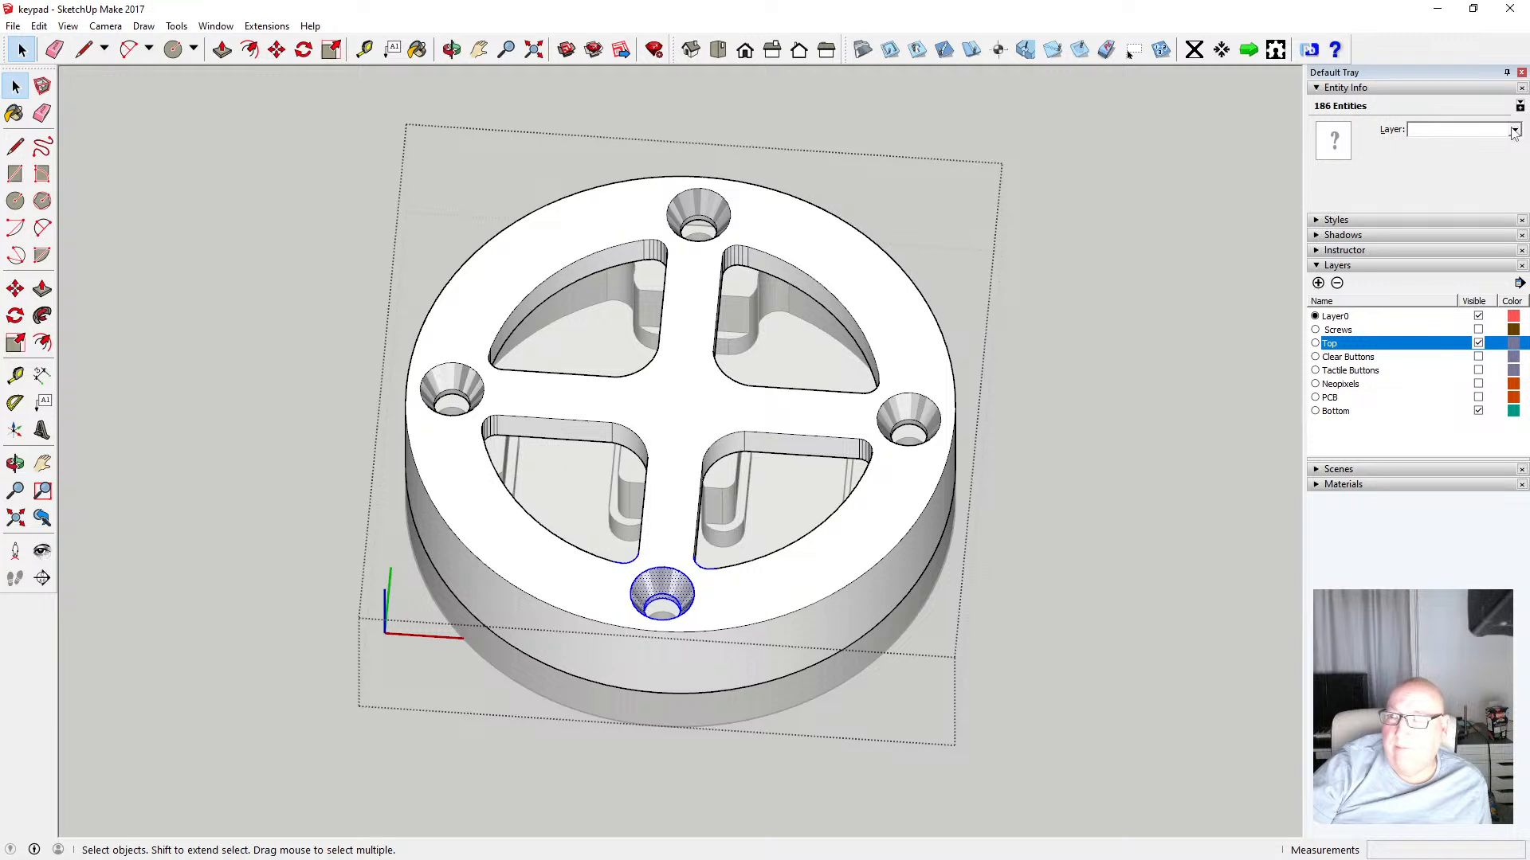
left_click(1514, 130)
left_click(1442, 216)
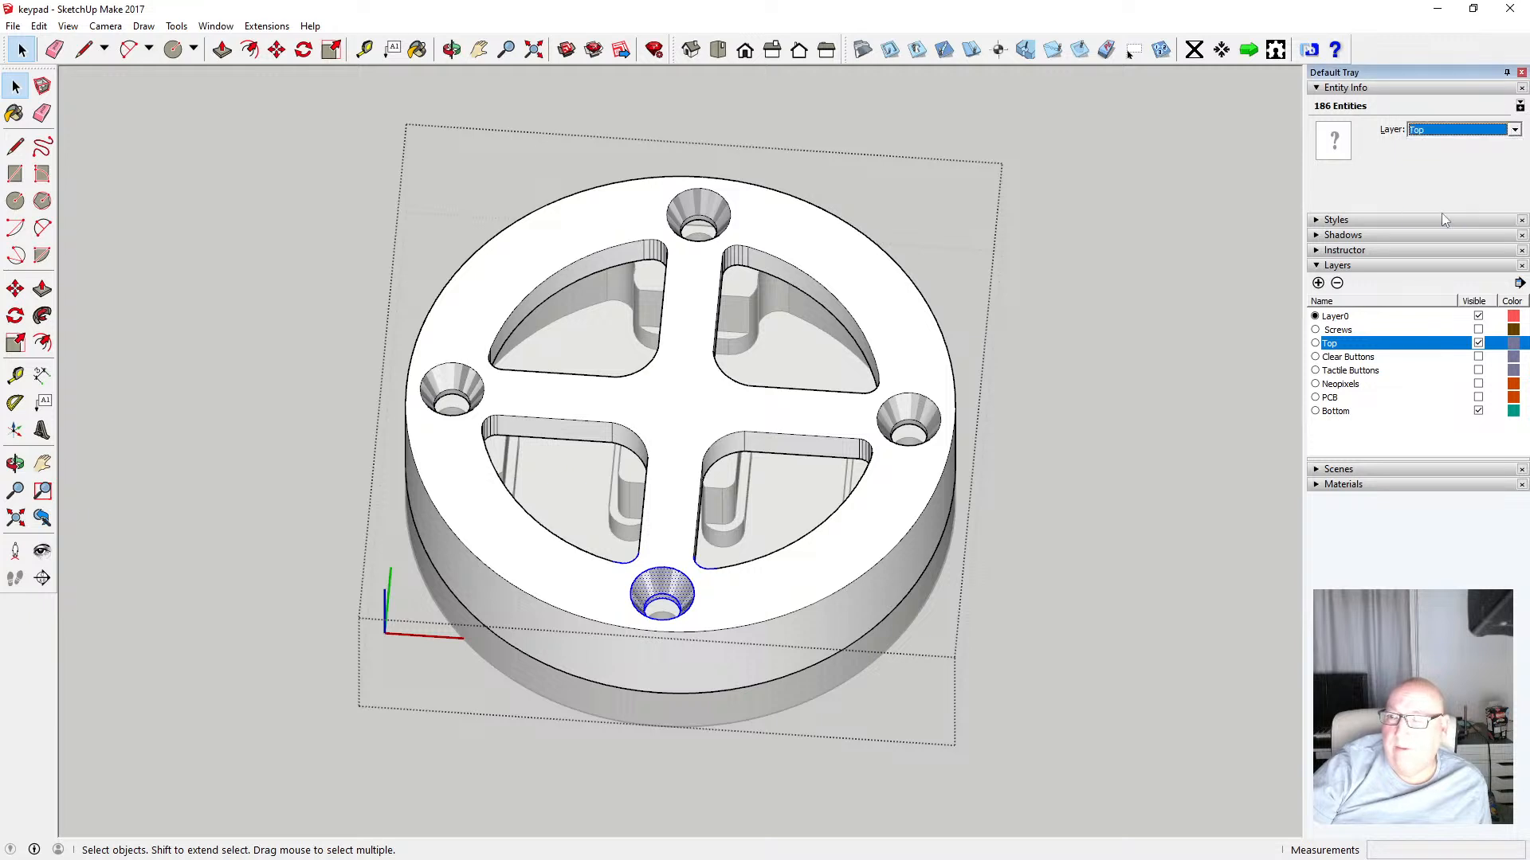
left_click(1167, 239)
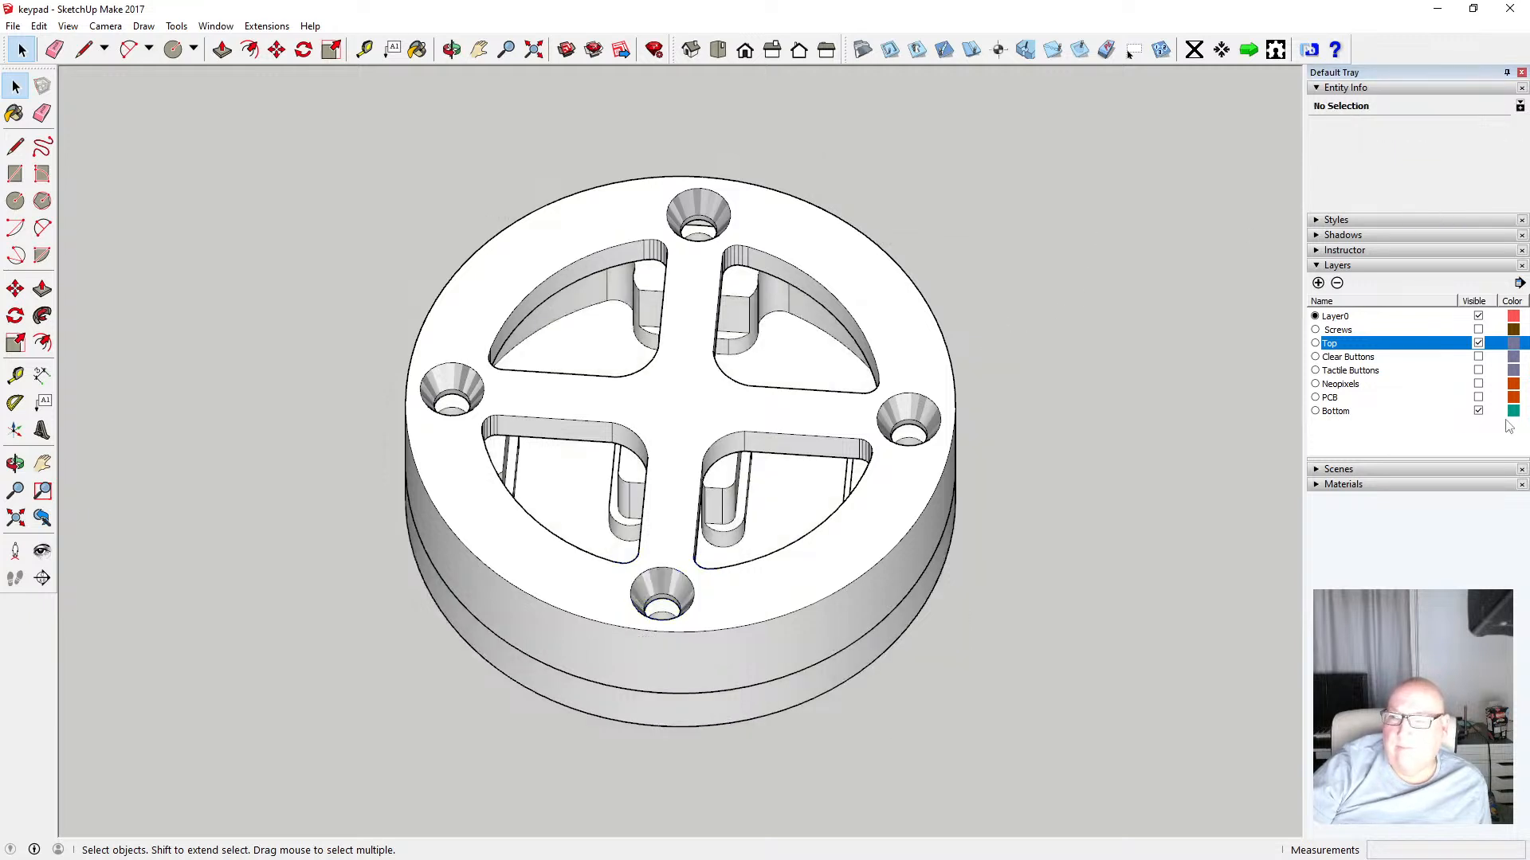
Hide the Bottom layer and inspect the top ring on its own
left_click(1479, 412)
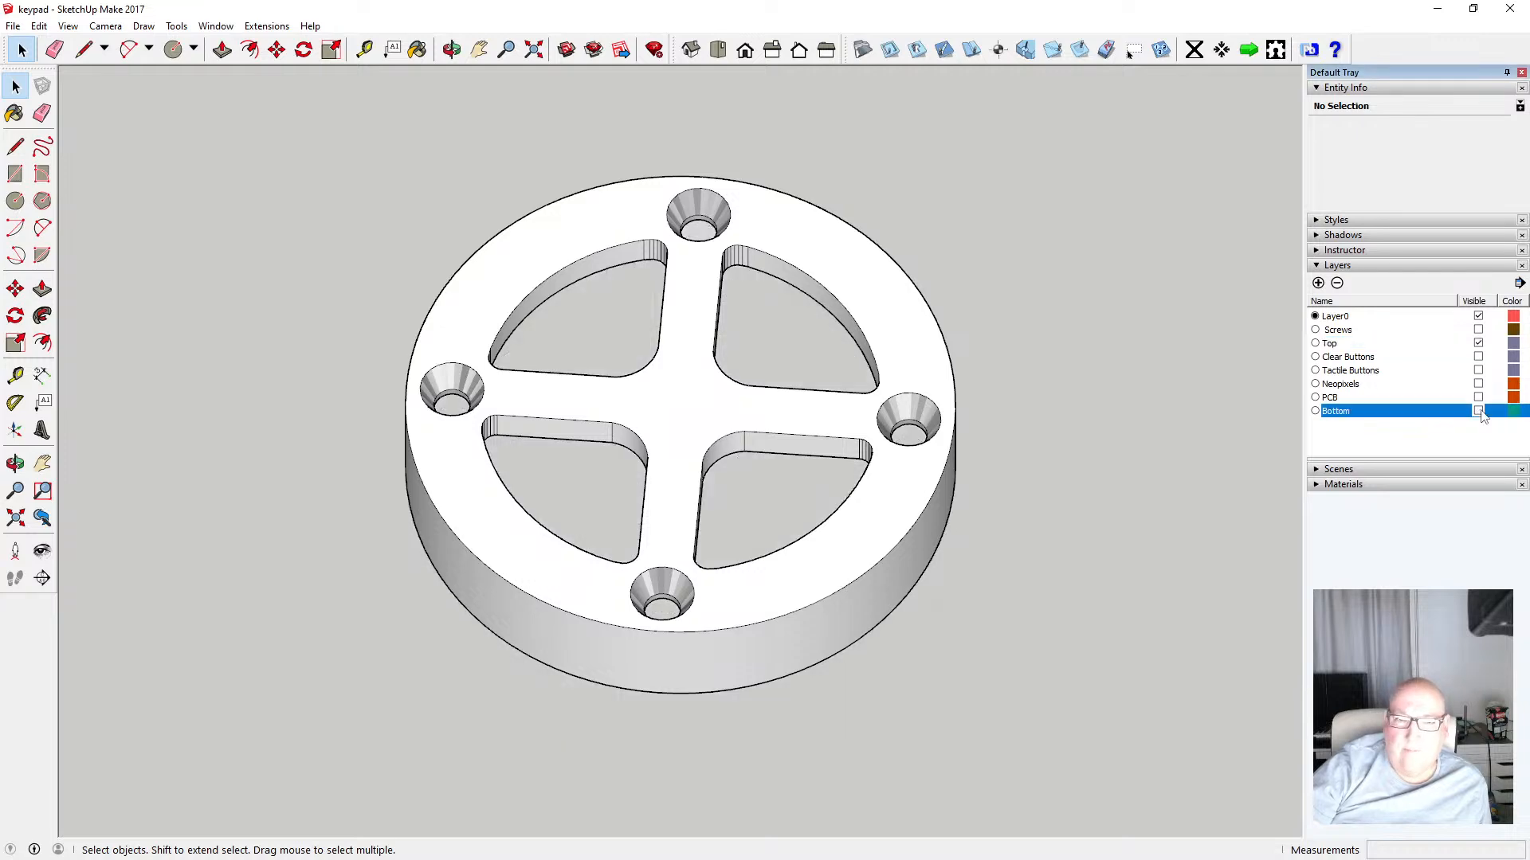
left_click(1479, 411)
left_click(1478, 412)
left_click(452, 49)
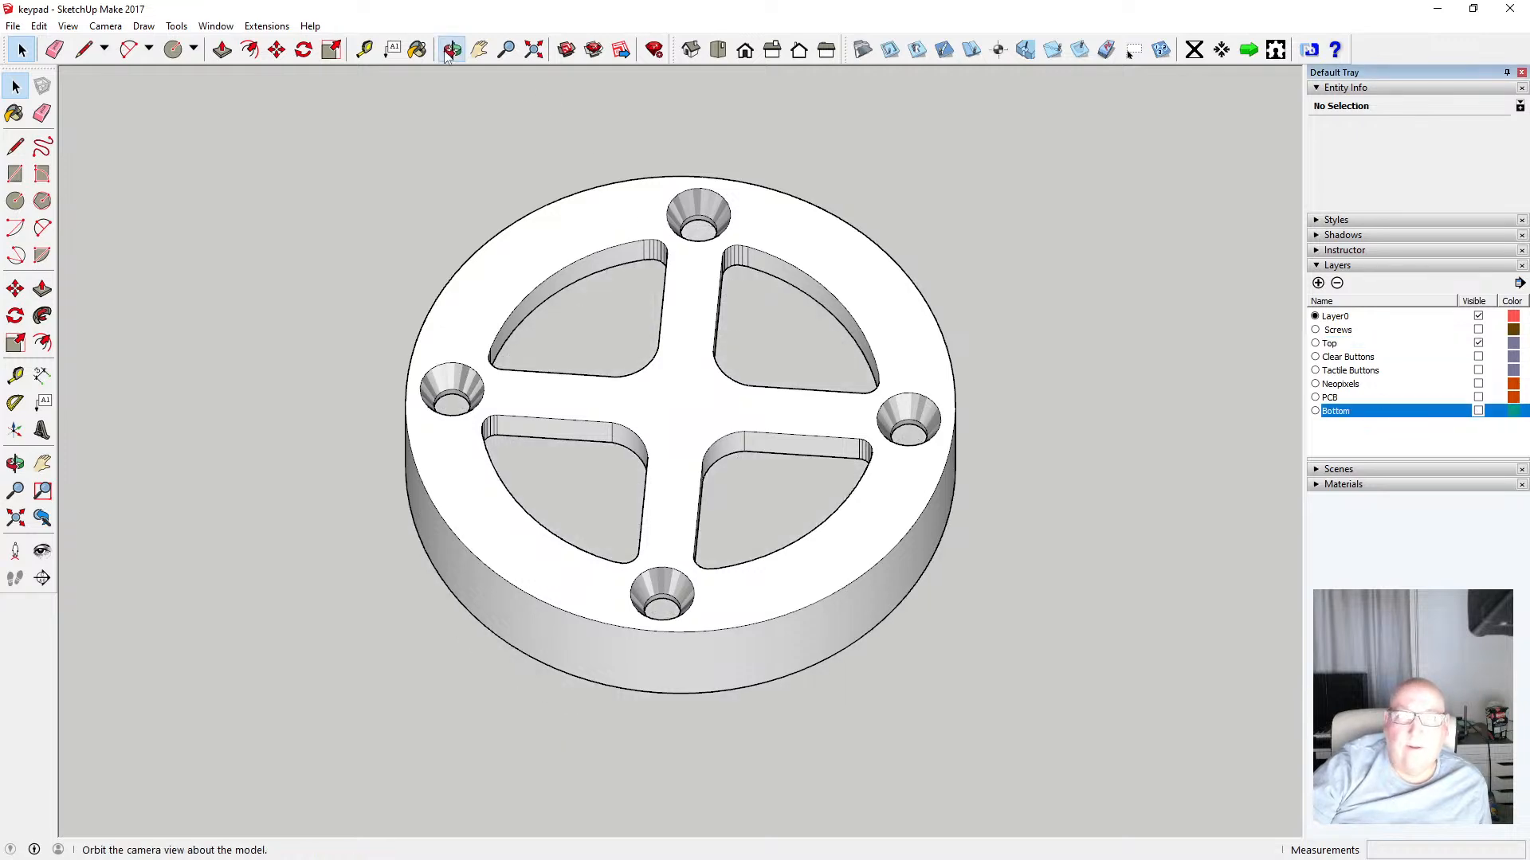
left_click_drag(629, 128, 621, 516)
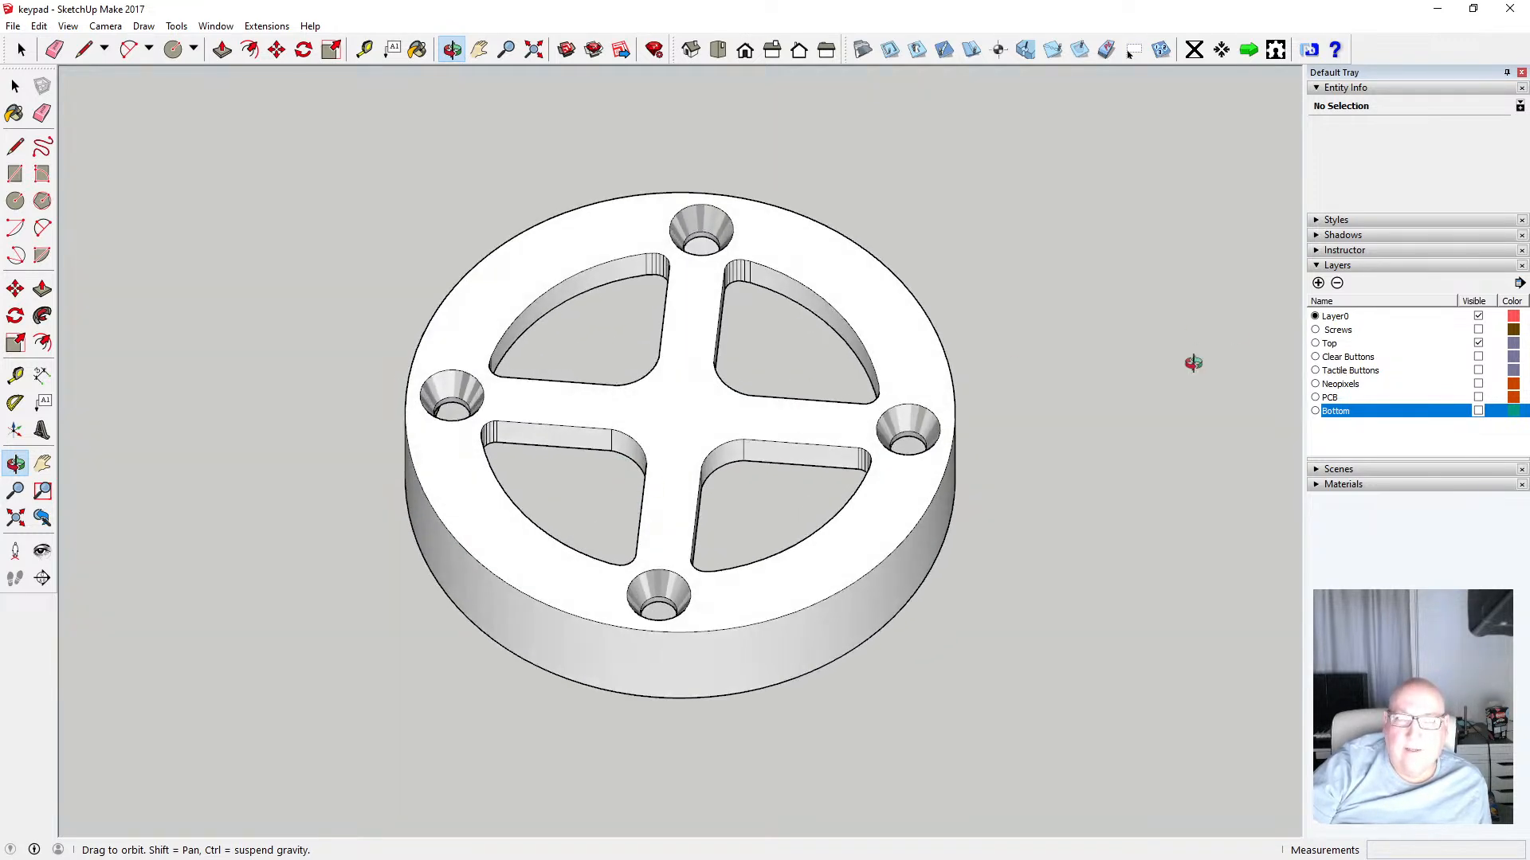
Hide the Top layer and show the Bottom layer to view the bottom part alone
left_click(1479, 344)
left_click(1479, 411)
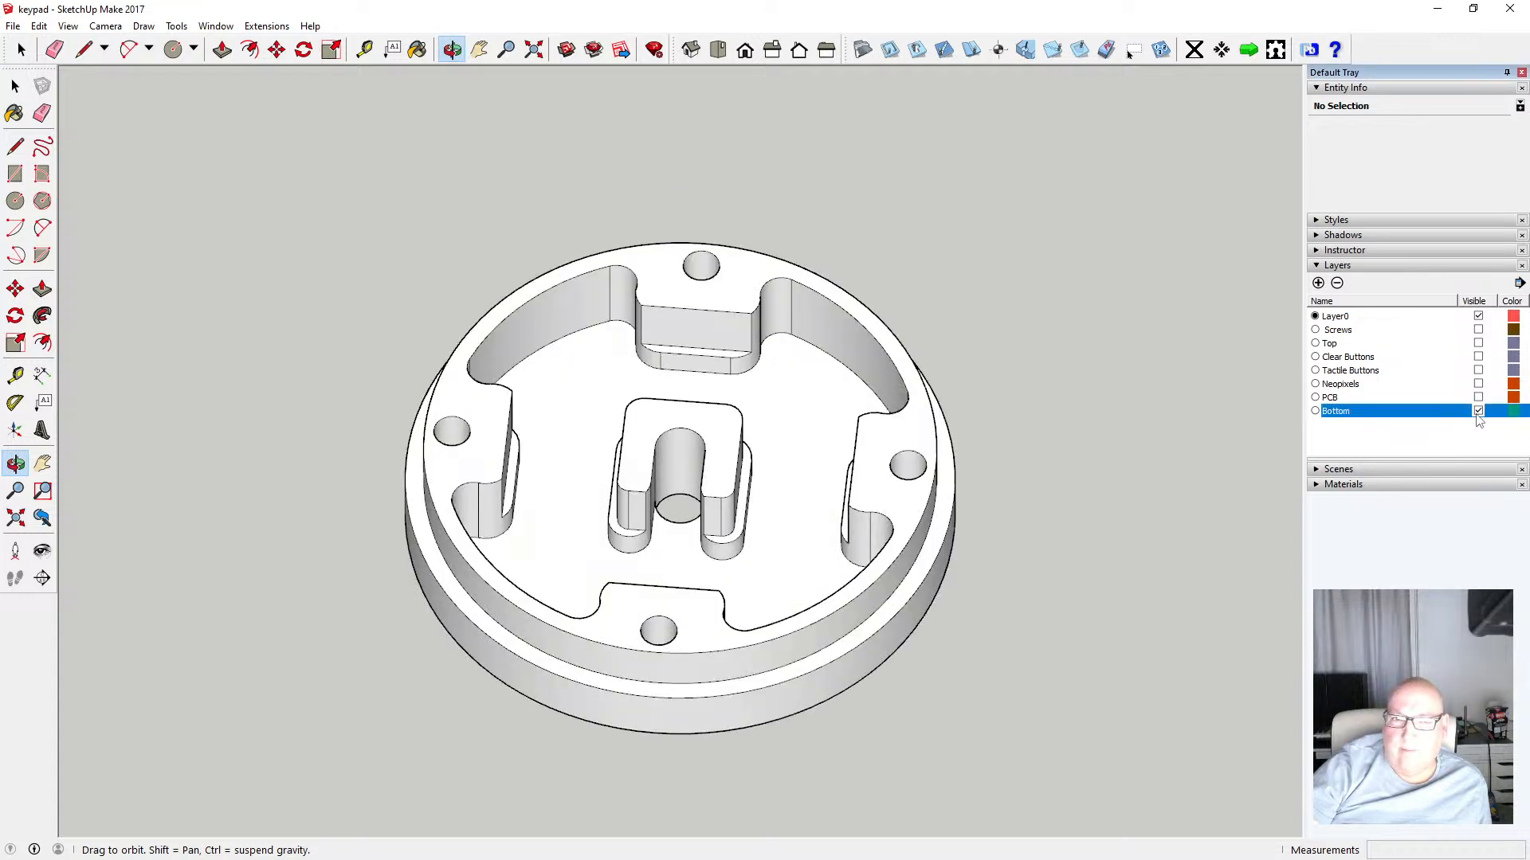
Show the Top layer again so the top ring and bottom part appear together
left_click(1479, 345)
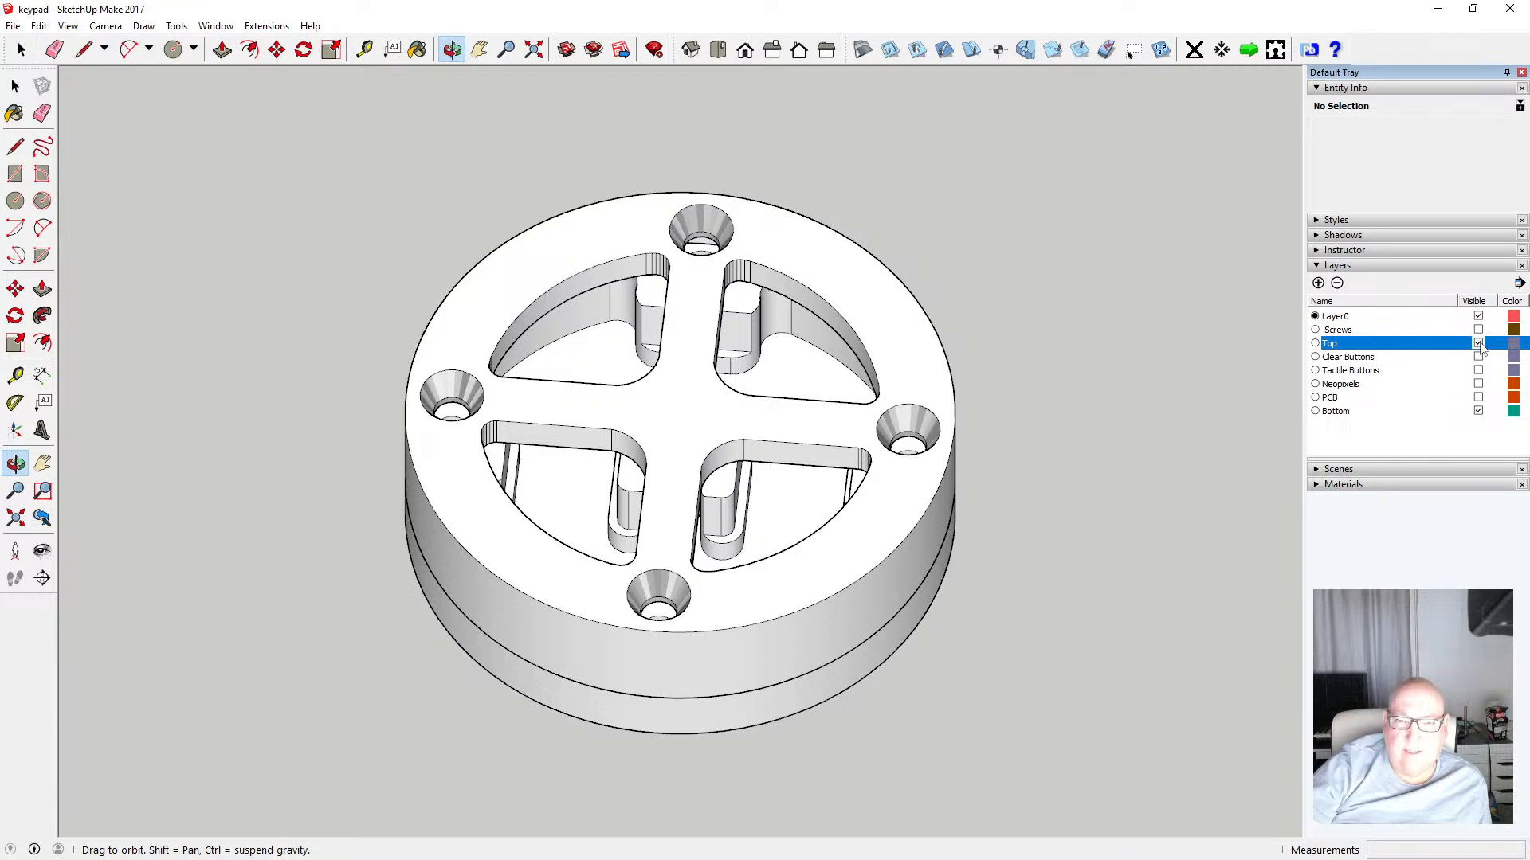
left_click_drag(931, 404, 788, 450)
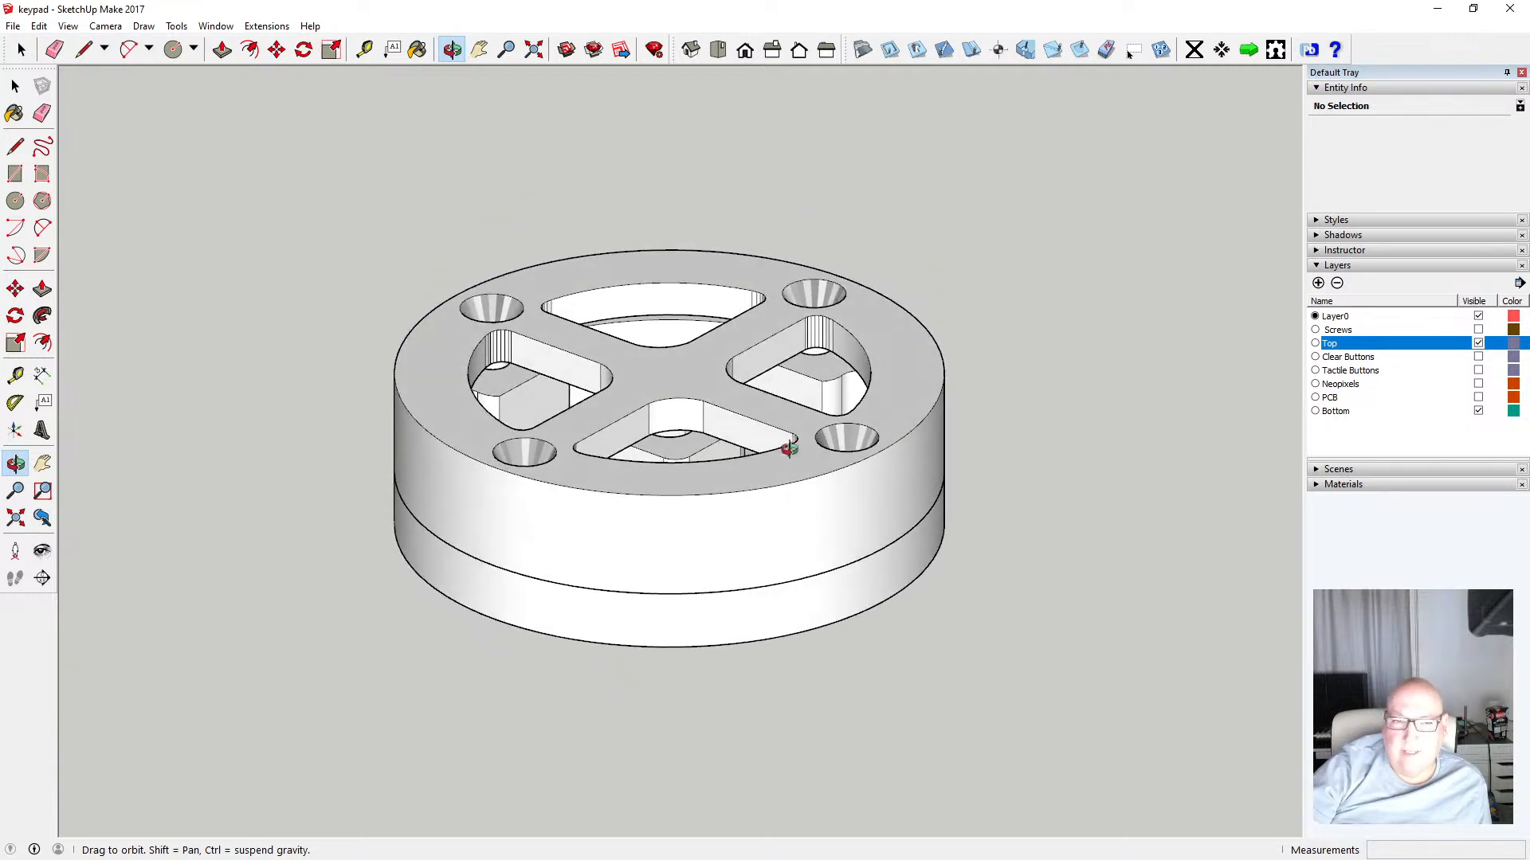
Toggle the camera's Perspective projection and orbit to a straight side elevation of the enclosure
left_click(105, 26)
left_click(130, 120)
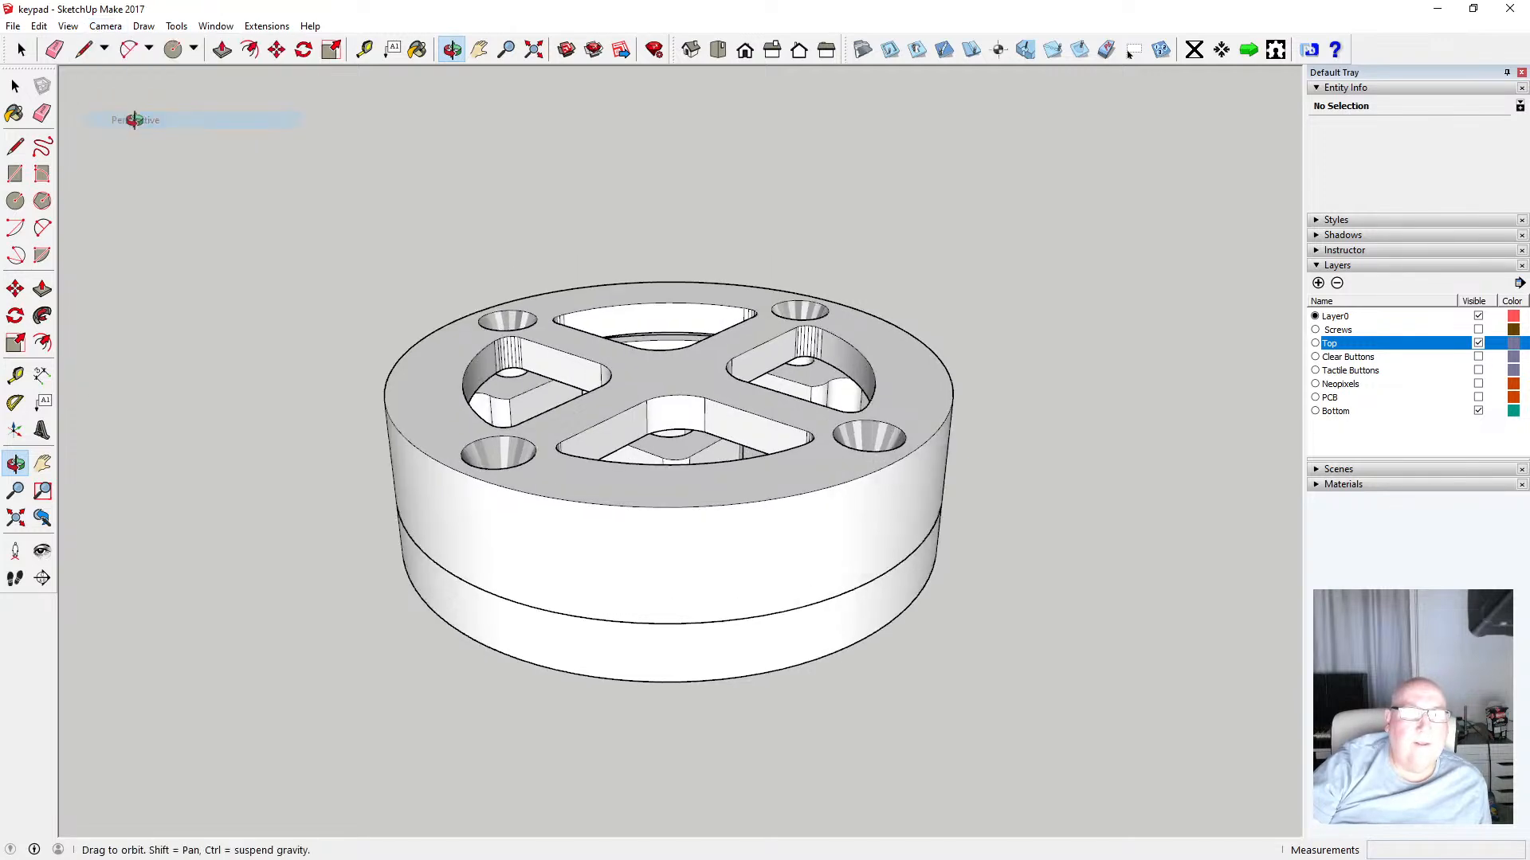
left_click_drag(536, 356, 830, 444)
left_click_drag(758, 495, 670, 538)
scroll(624, 522, "up", 5)
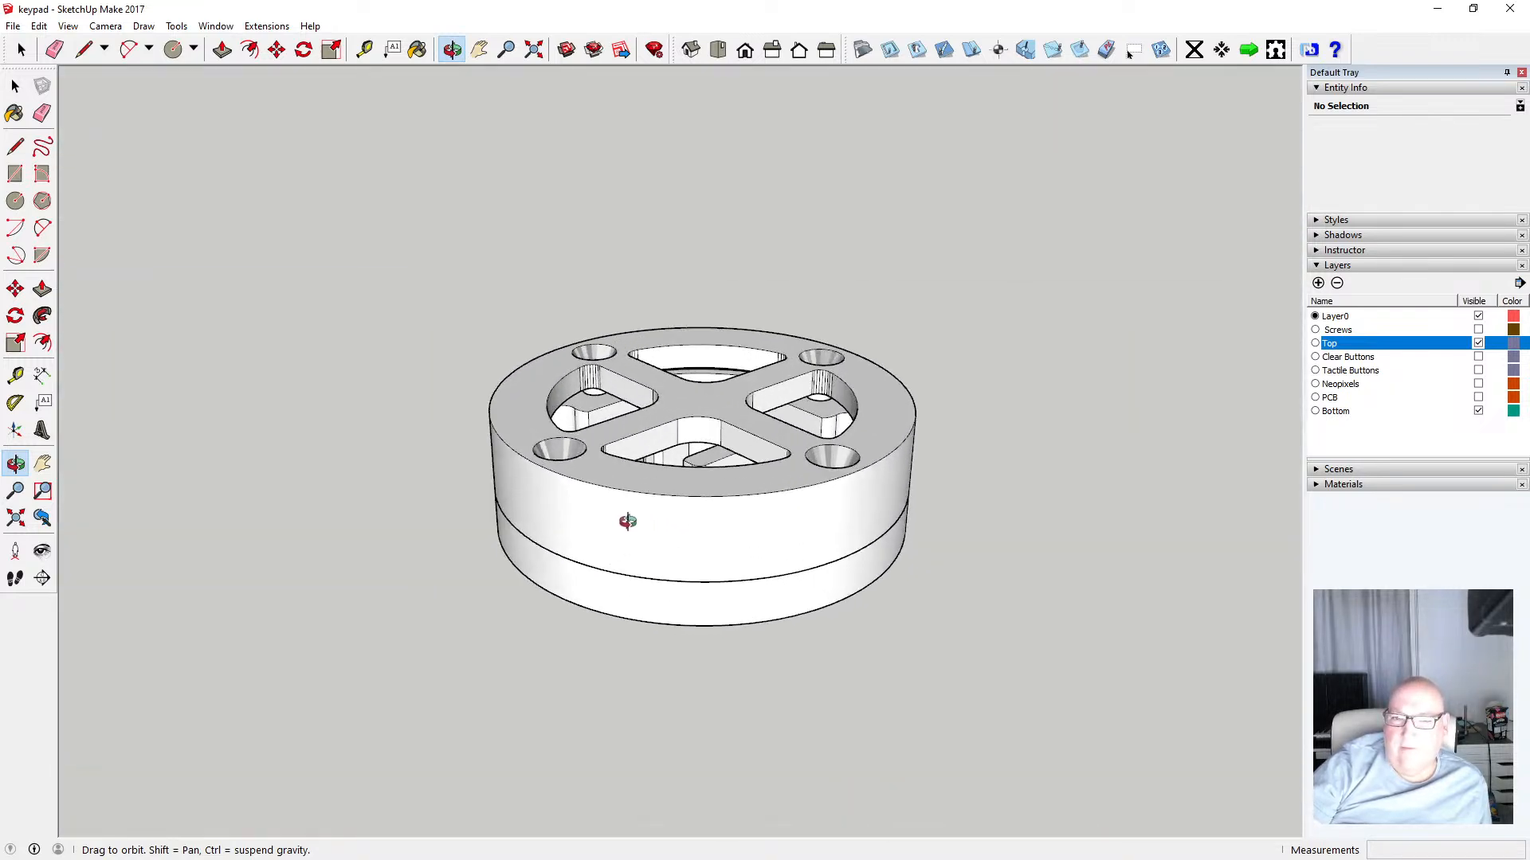
left_click_drag(571, 512, 532, 306)
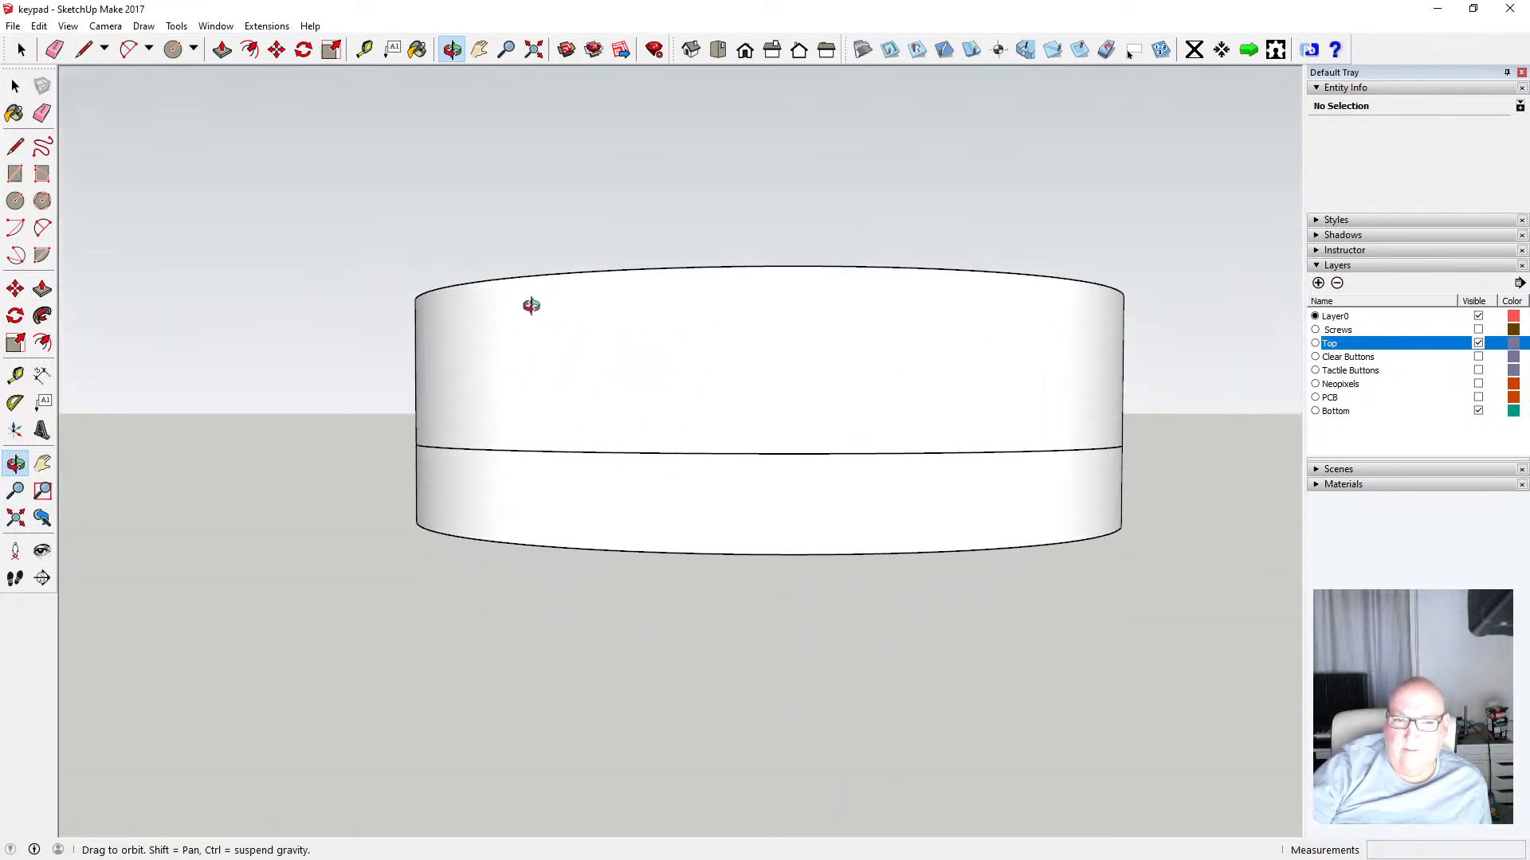
Measure the bottom part's height from its base edge up to the seam with the Tape Measure
left_click(364, 50)
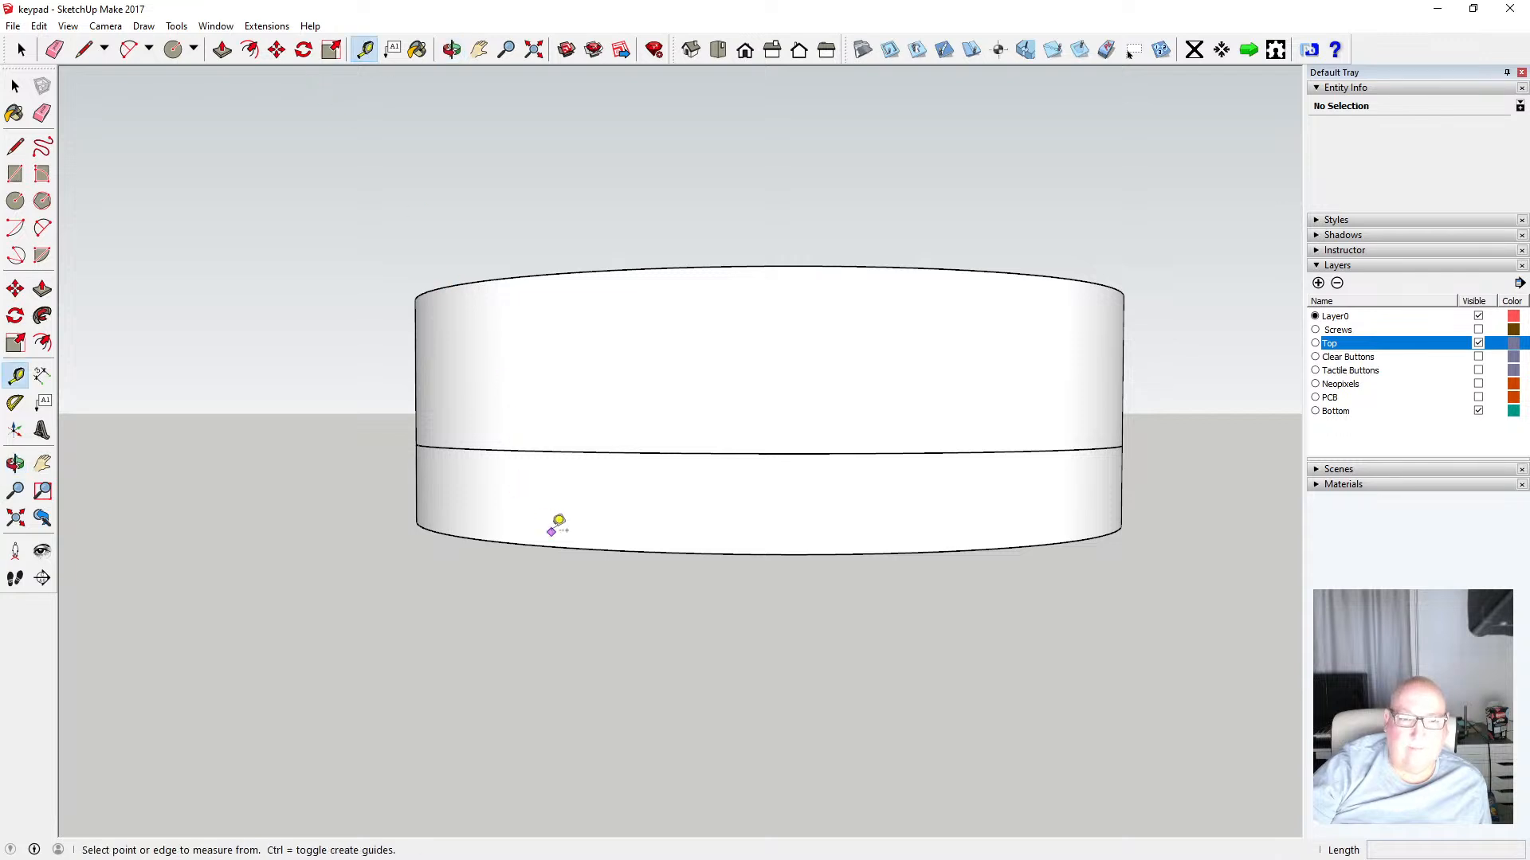
left_click(546, 545)
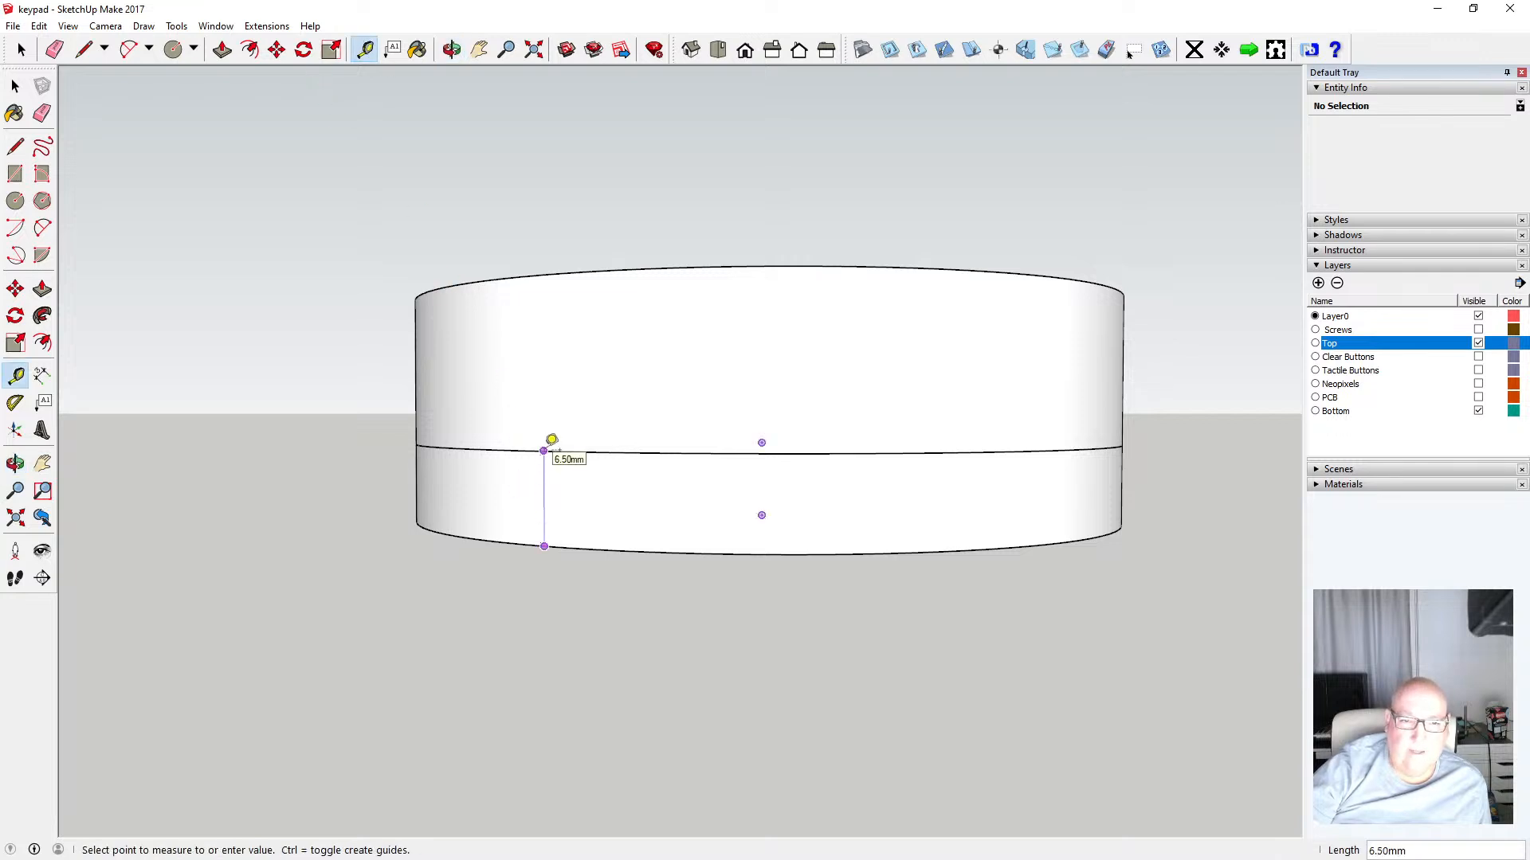
left_click(15, 86)
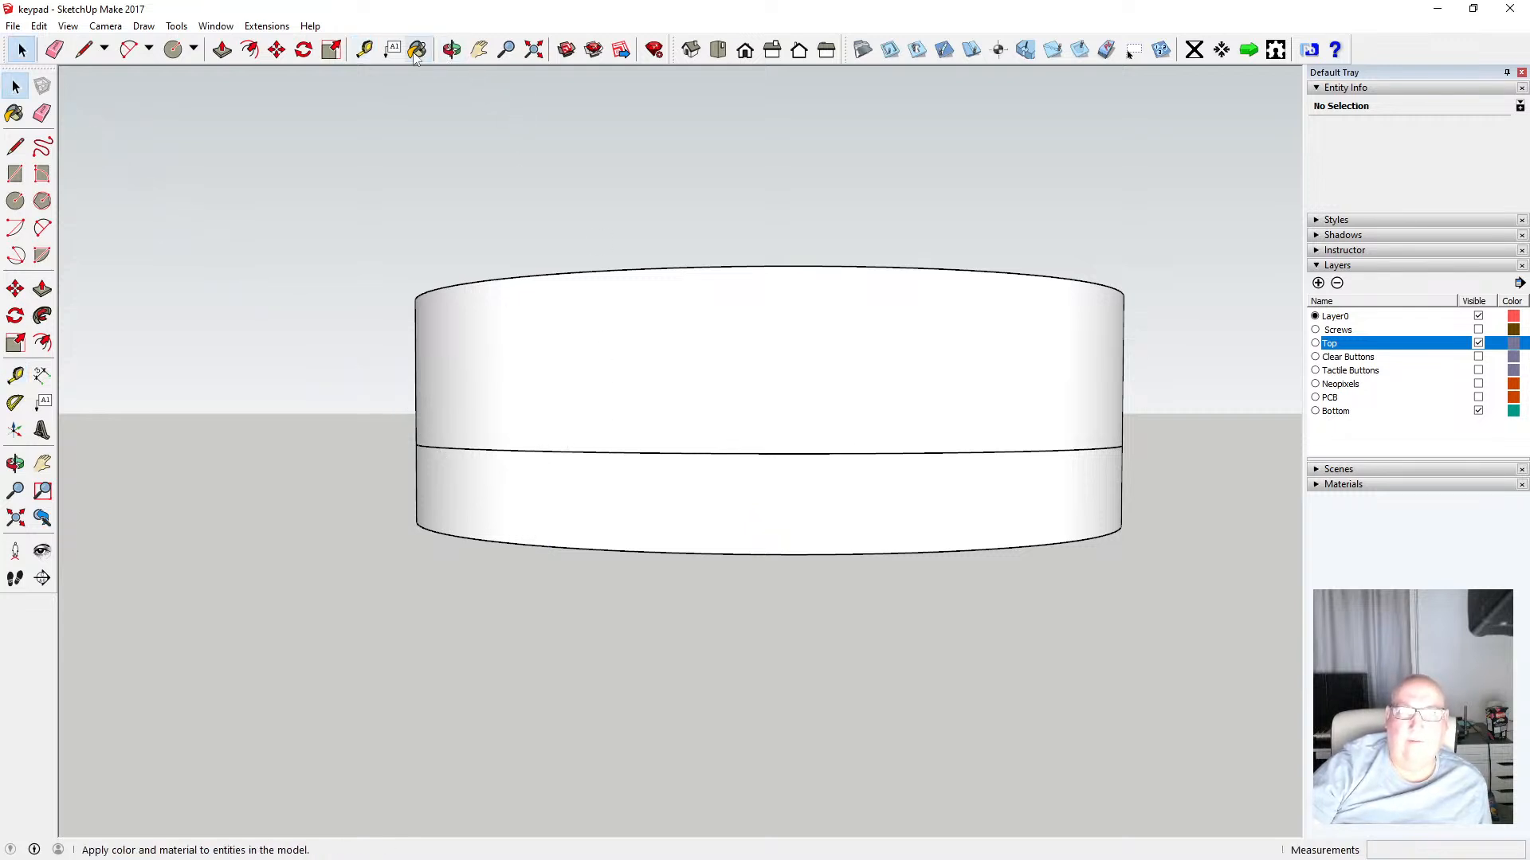
Start another Tape Measure measurement from the seam between the top ring and bottom part
left_click(364, 49)
left_click(676, 451)
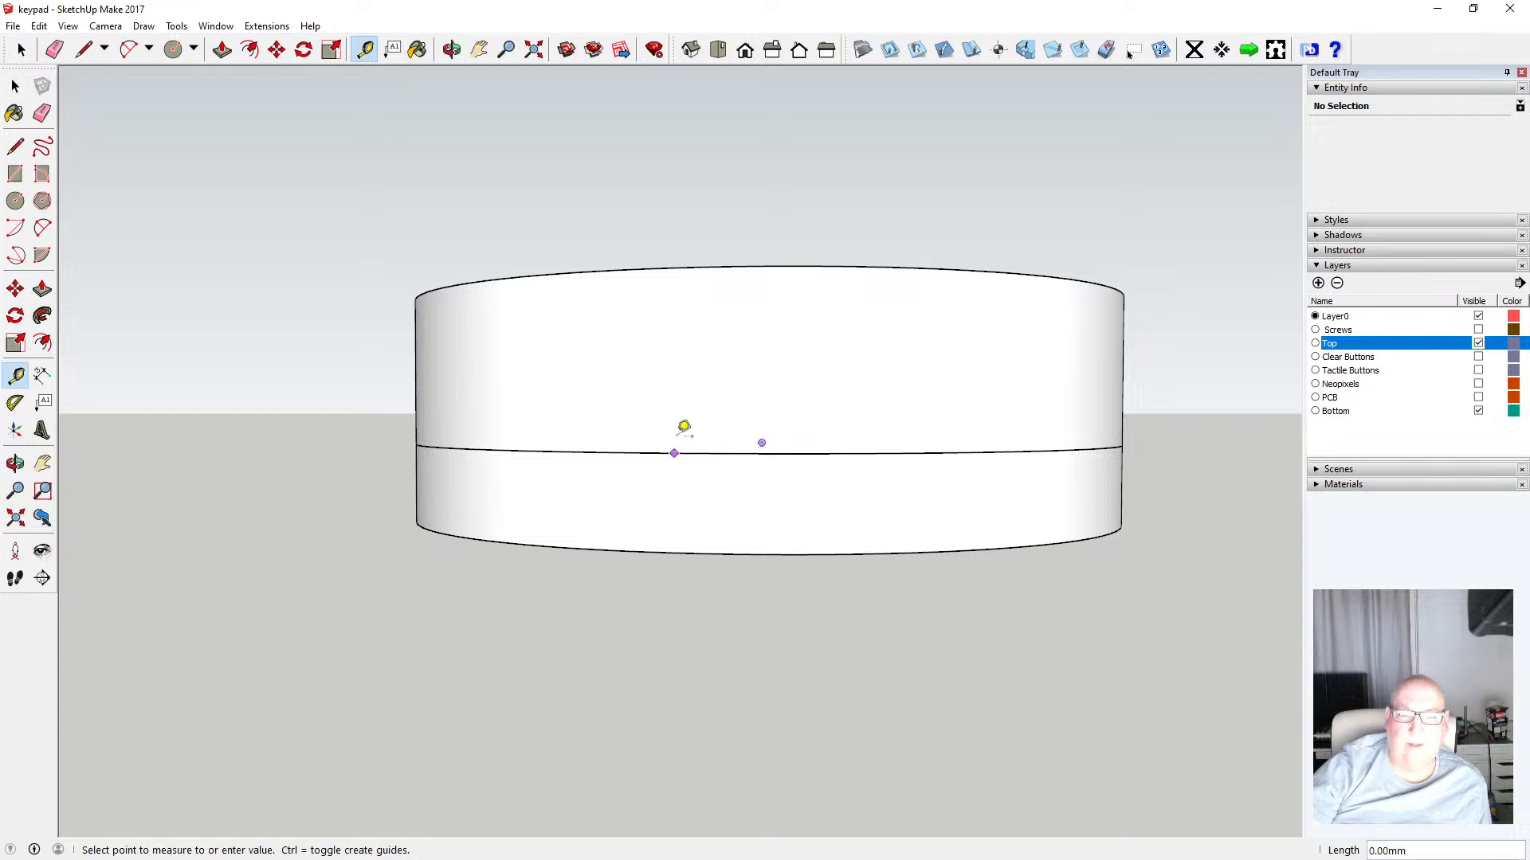
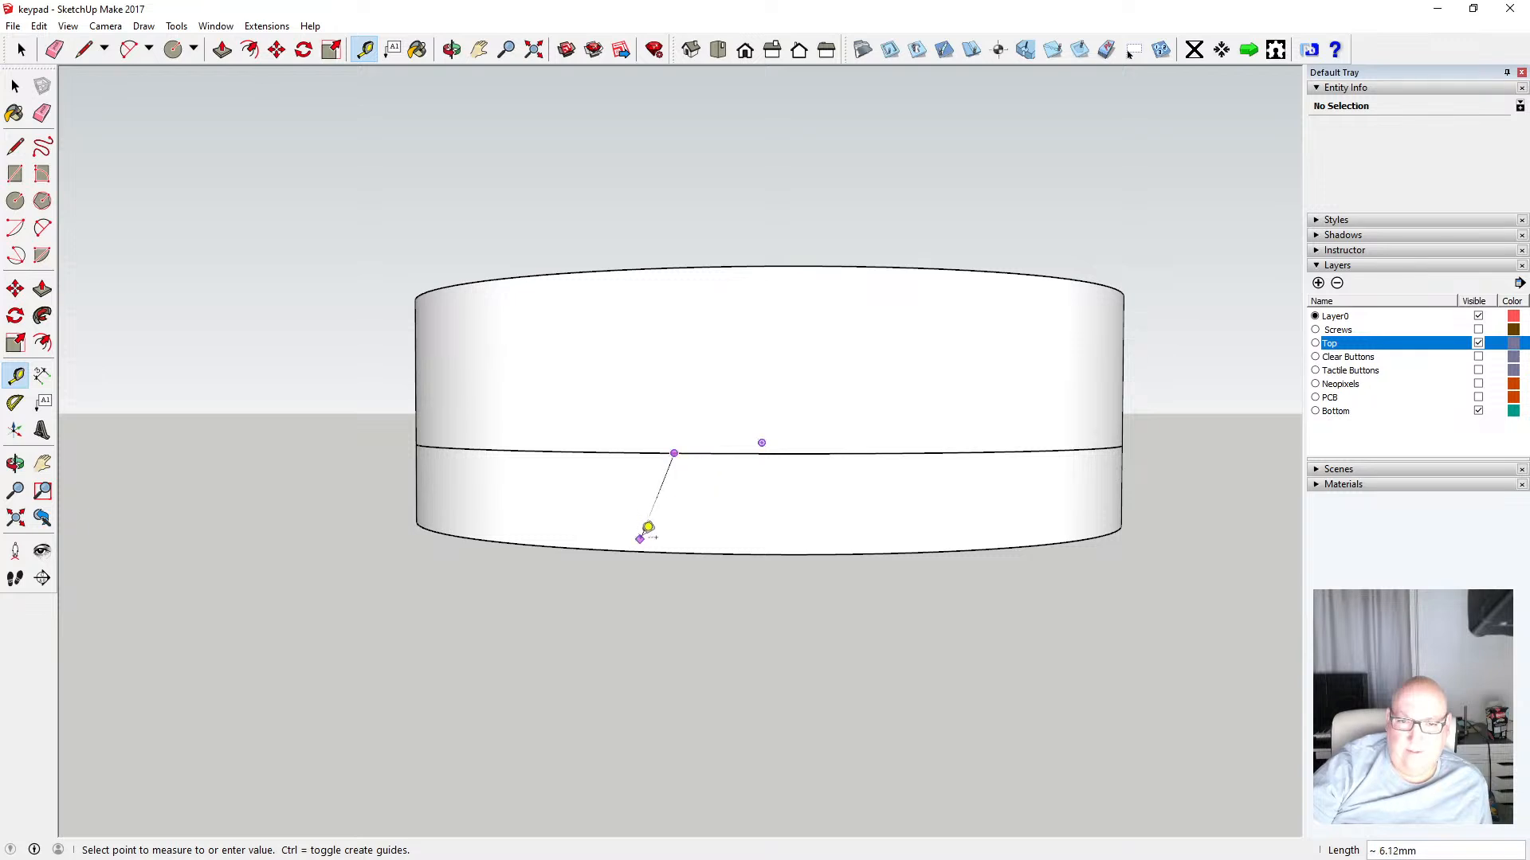
Take a Tape Measure reading from the enclosure's bottom edge up the side elevation
left_click(15, 86)
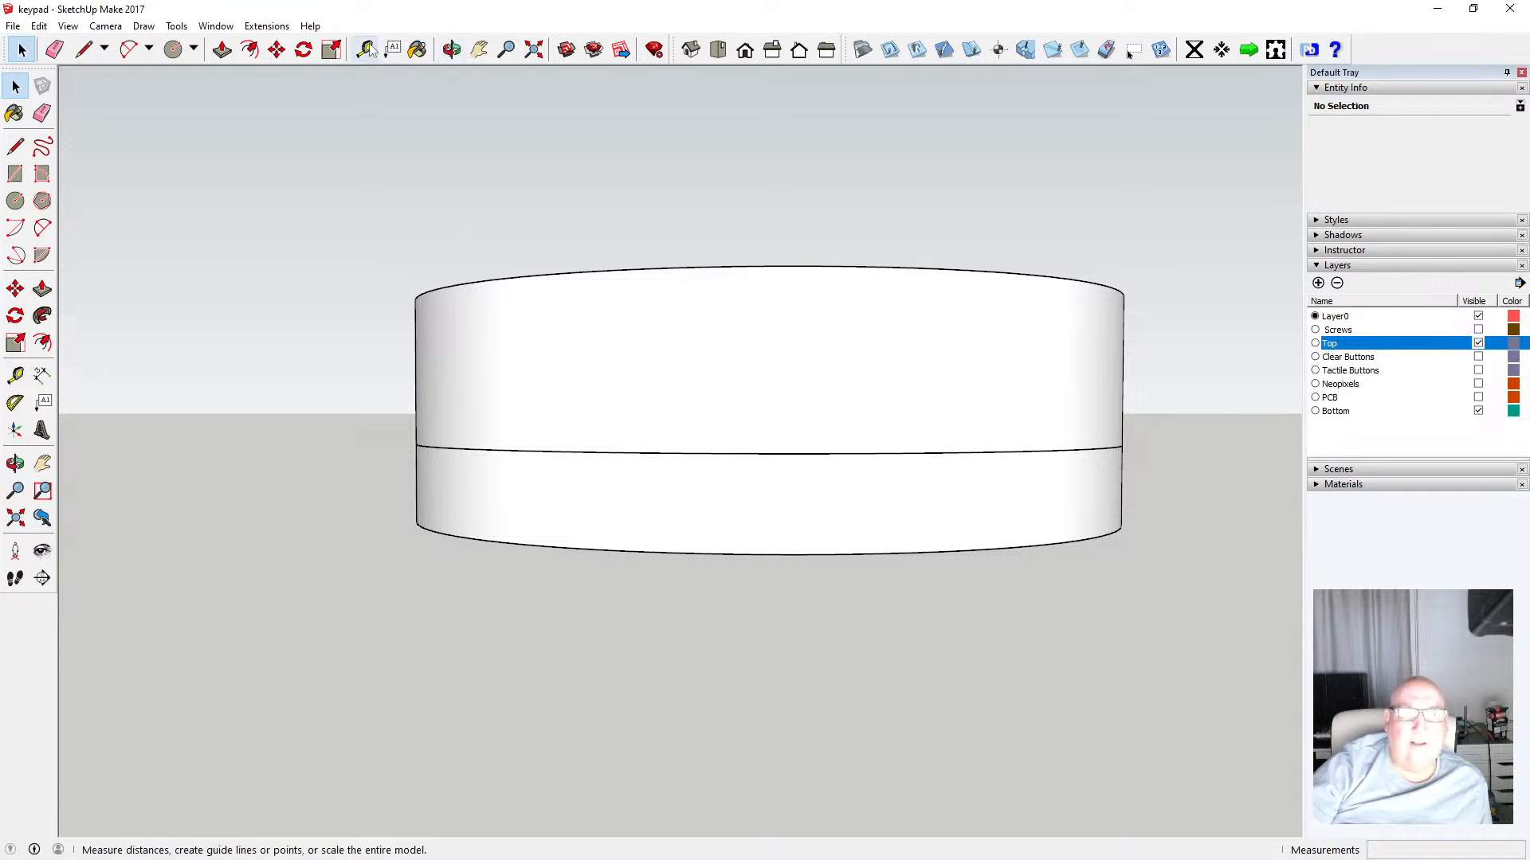
left_click(15, 375)
left_click(689, 553)
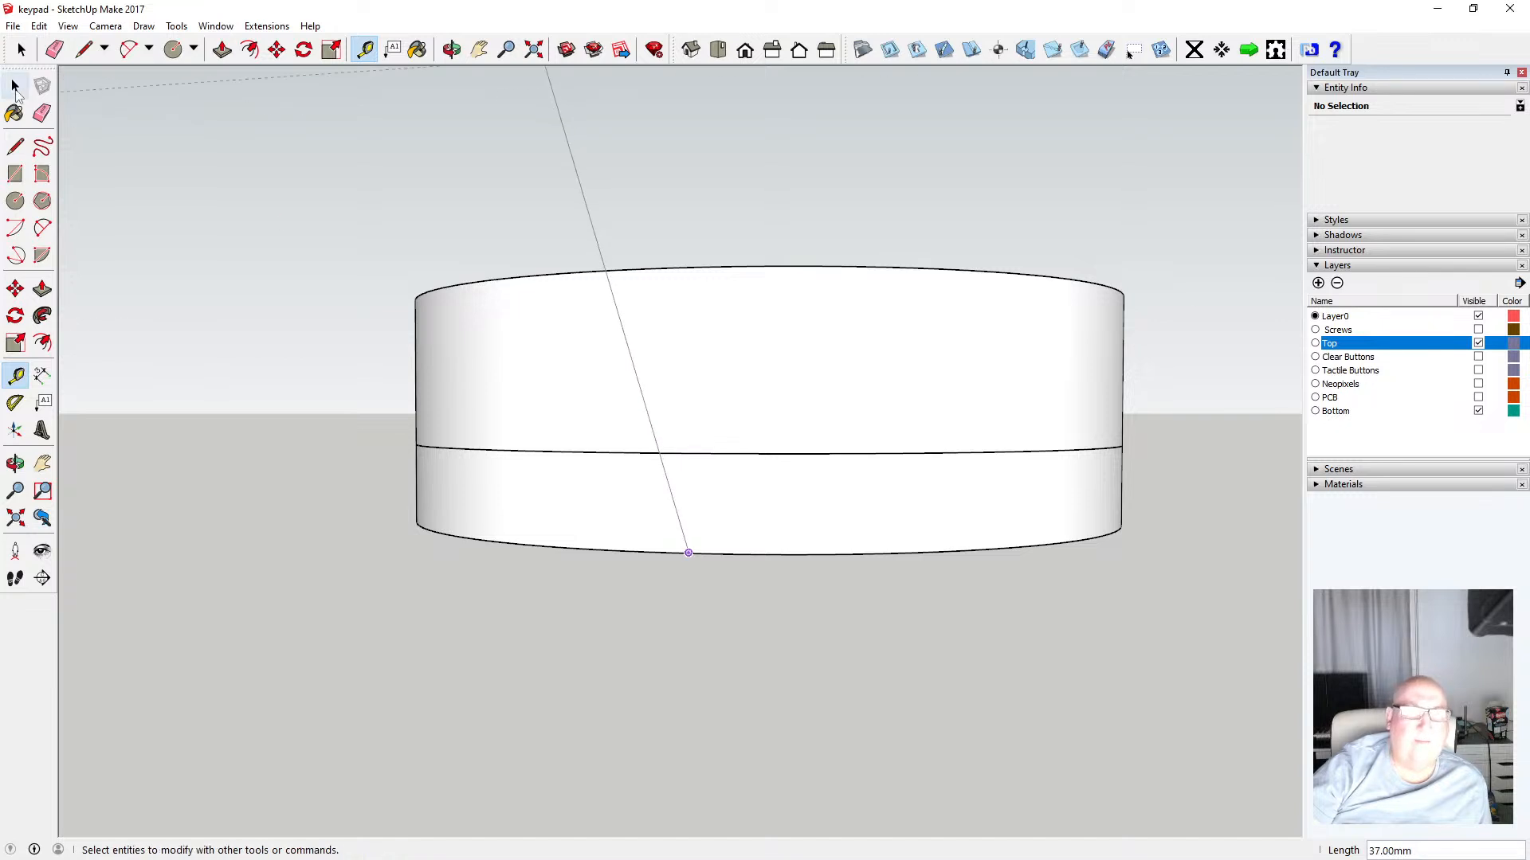
key("space")
Orbit to a slightly raised view and measure again from the enclosure's bottom edge
left_click(452, 50)
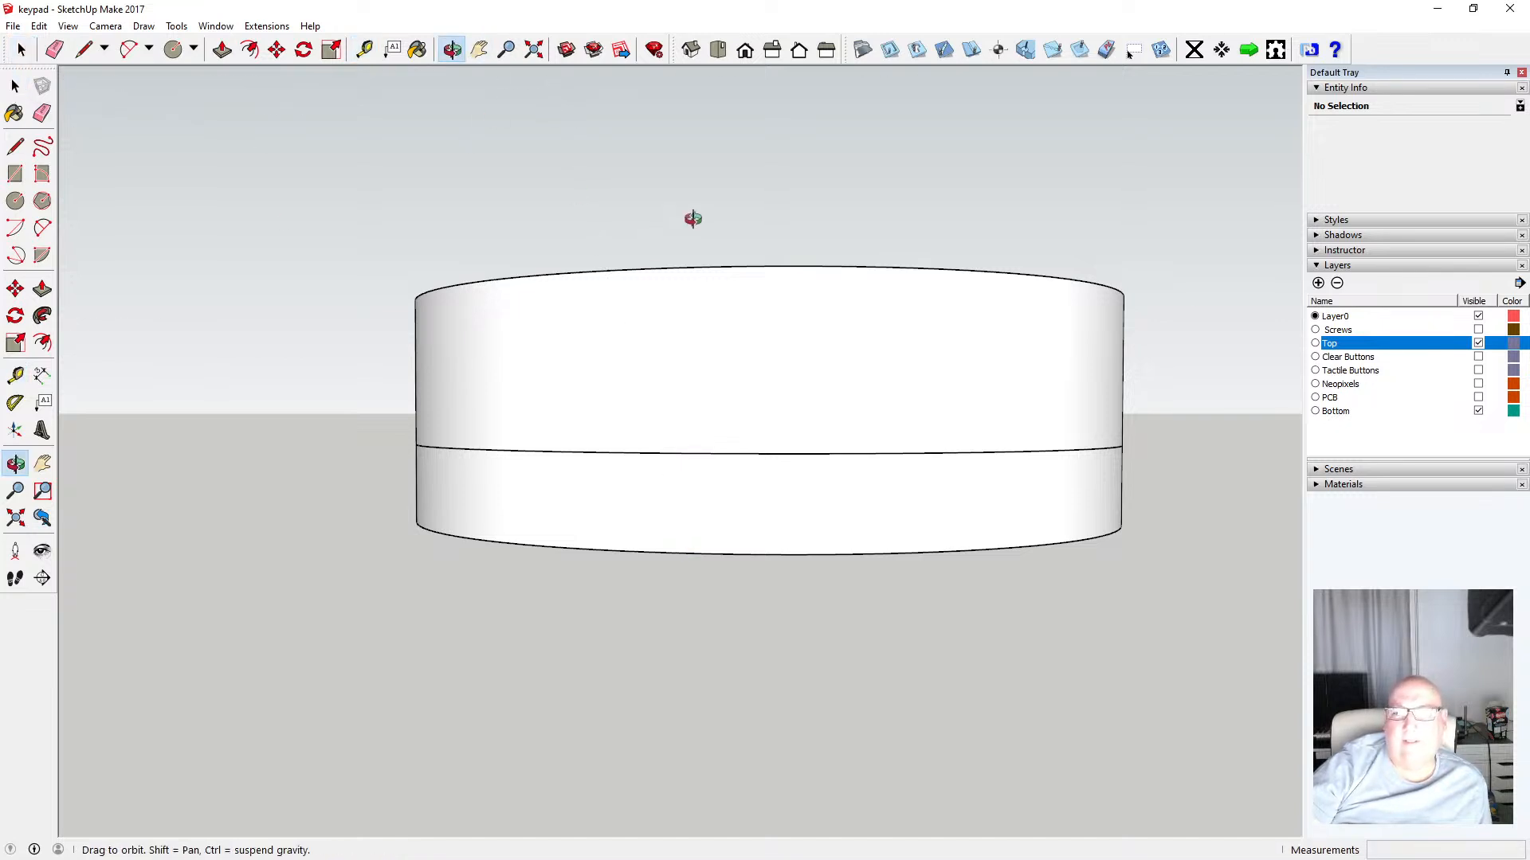
left_click_drag(692, 218, 686, 288)
key("t")
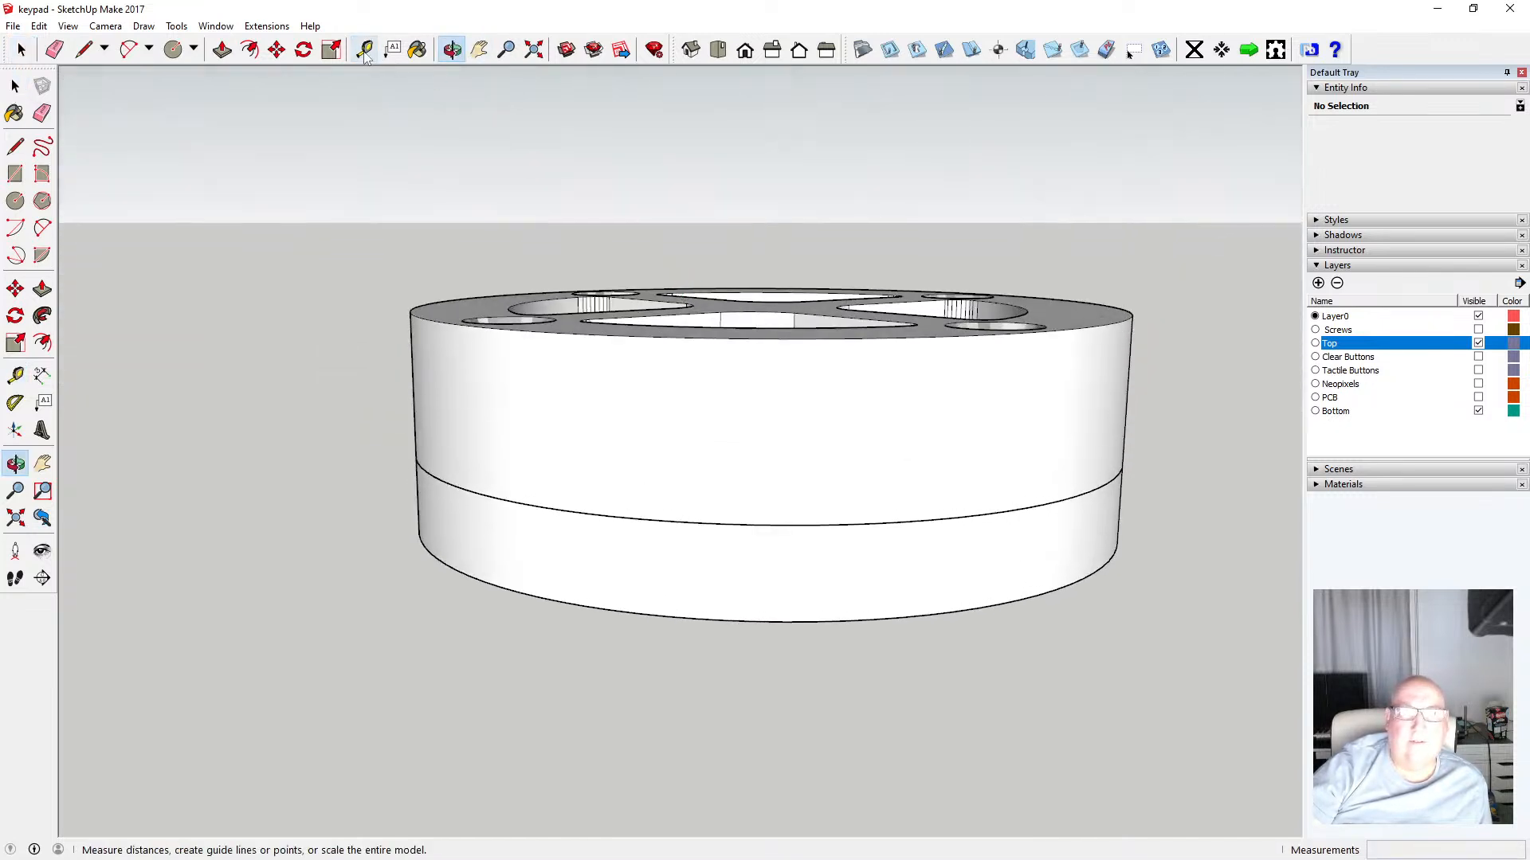
left_click(611, 611)
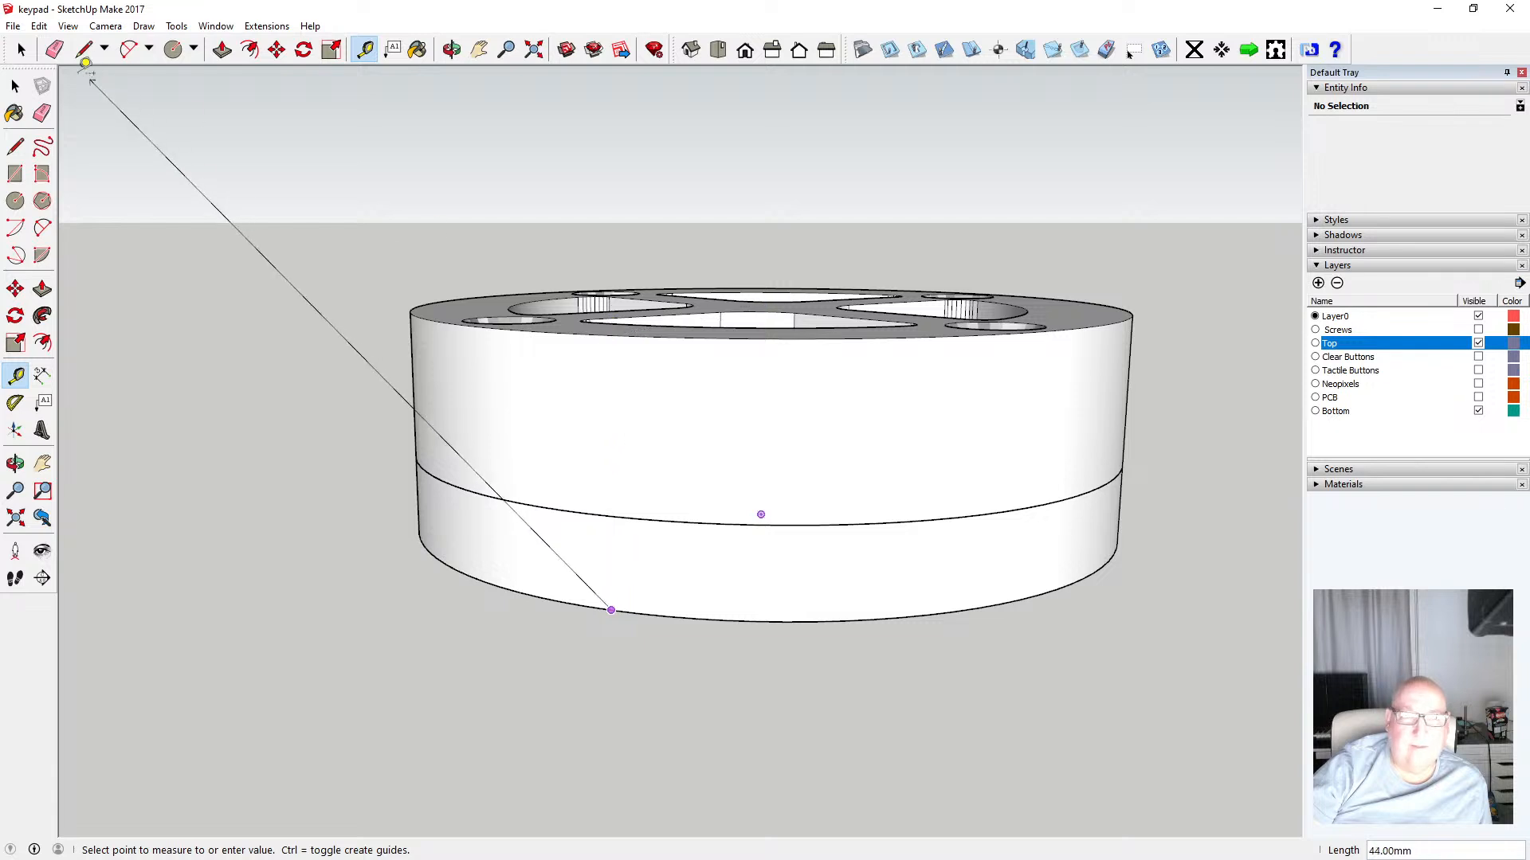
left_click(21, 49)
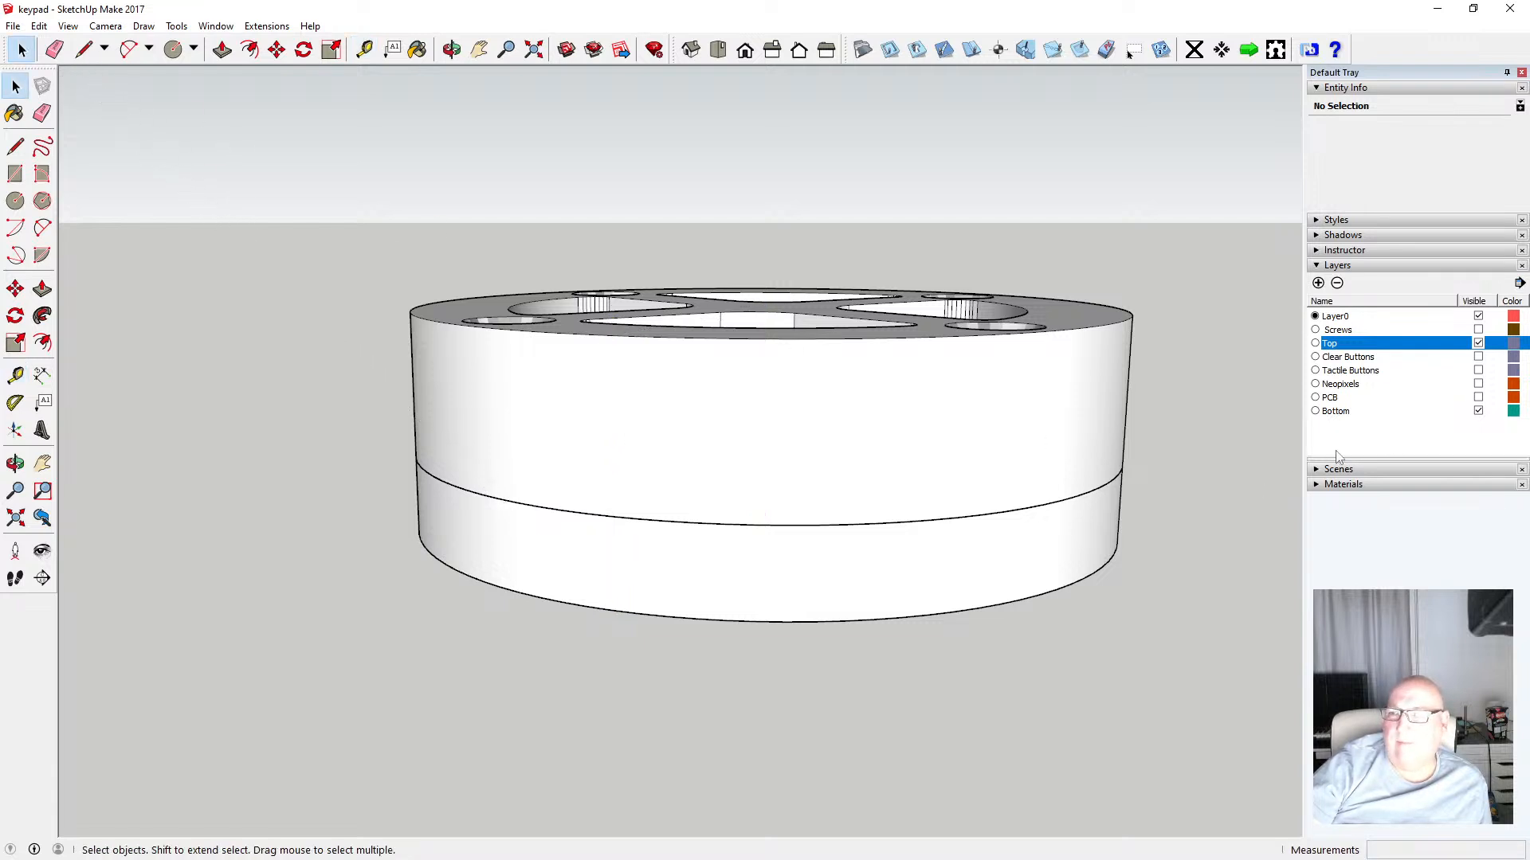
Hide the Top layer and orbit to look down into the bottom part
left_click(1478, 343)
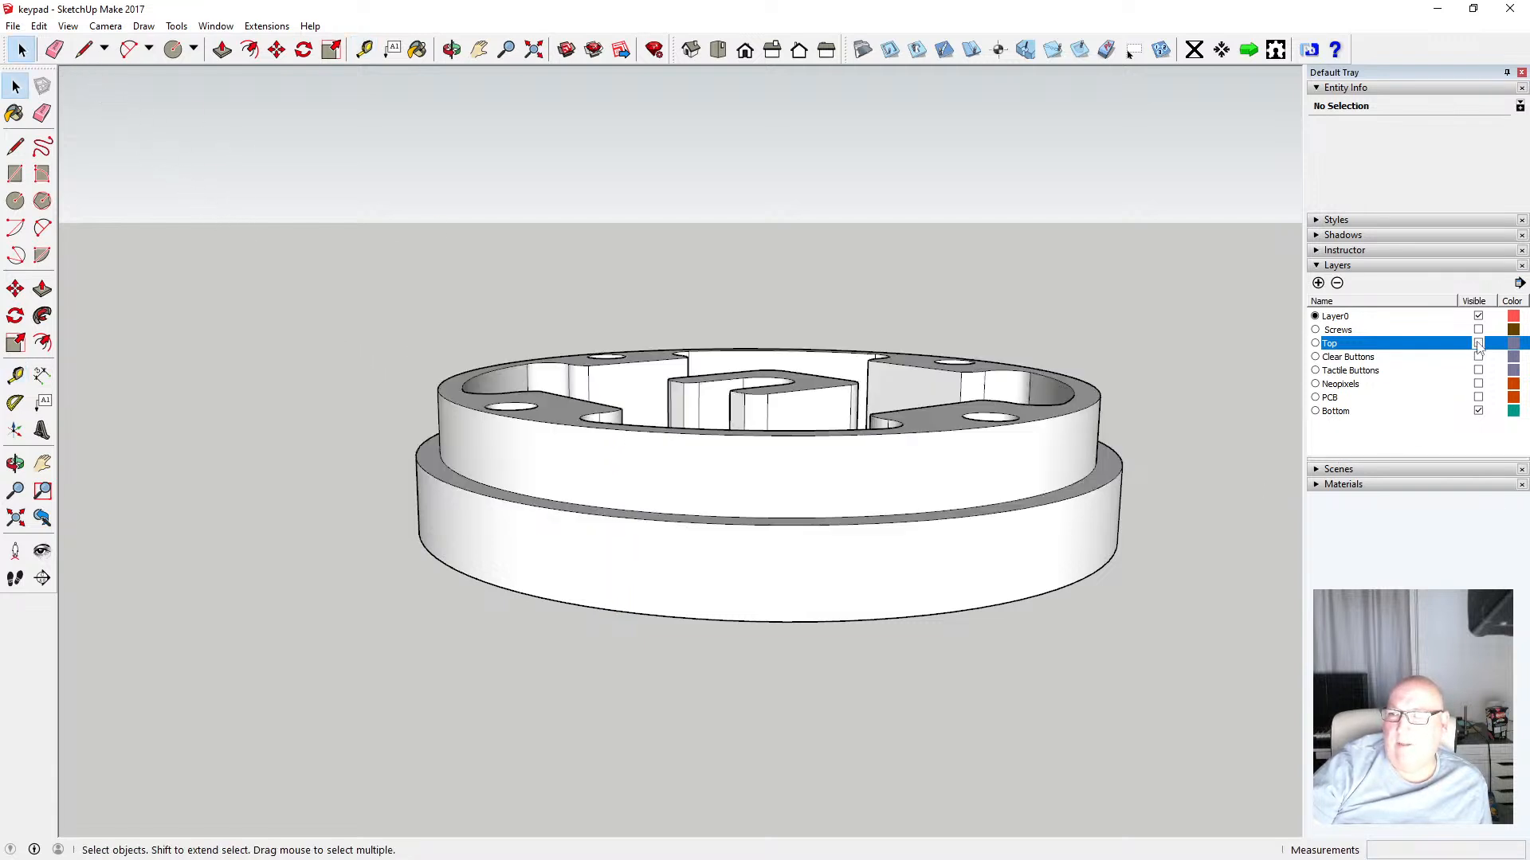
left_click(452, 49)
left_click_drag(619, 168, 648, 313)
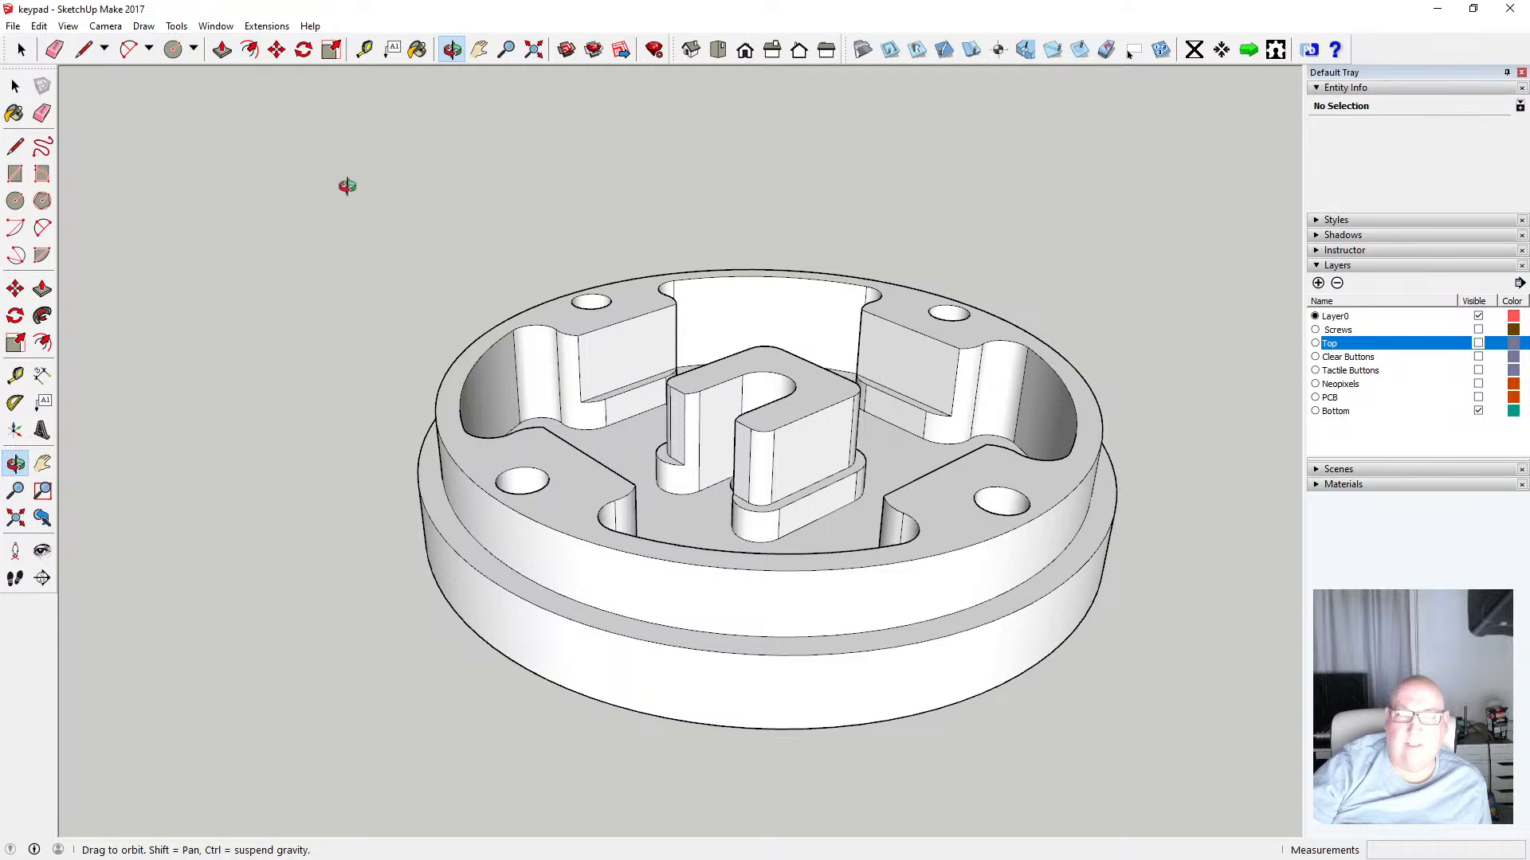
Measure the heights of the inner walls and ledges inside the bottom part with the Tape Measure
left_click(364, 50)
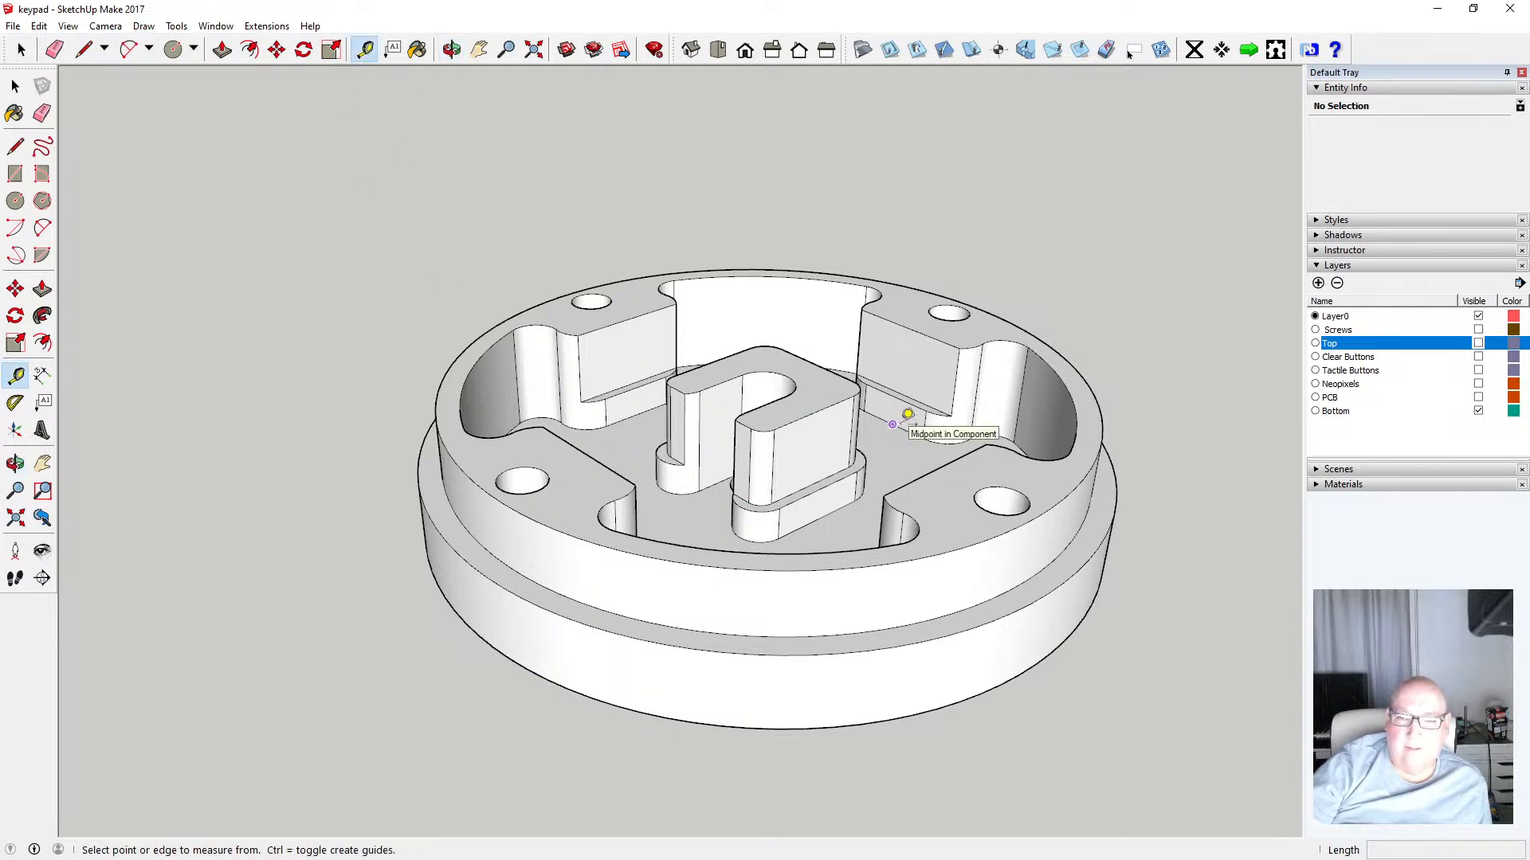
left_click(894, 423)
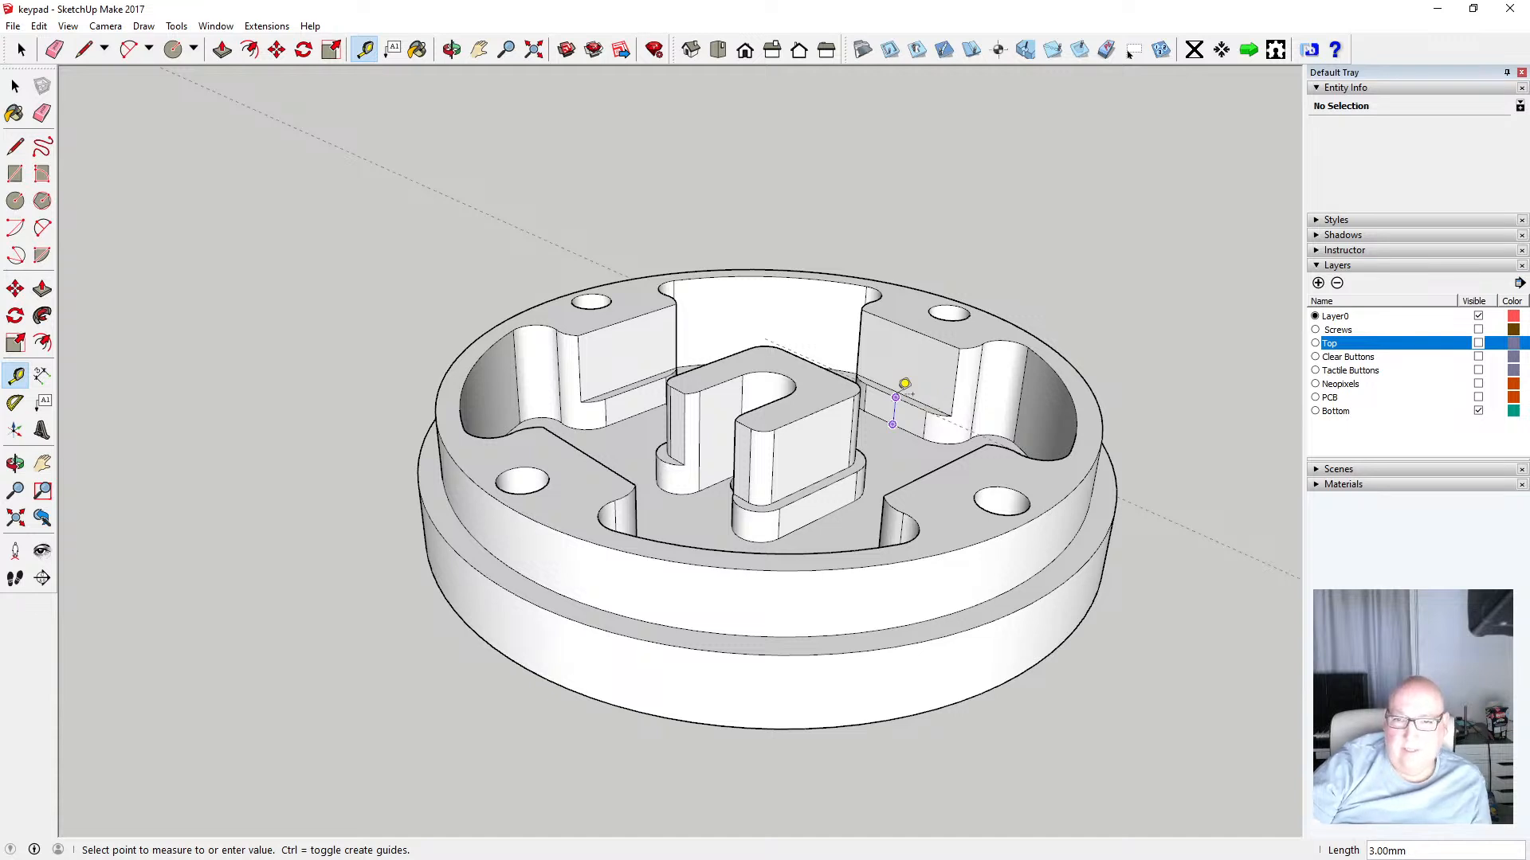
key("Escape")
left_click(951, 414)
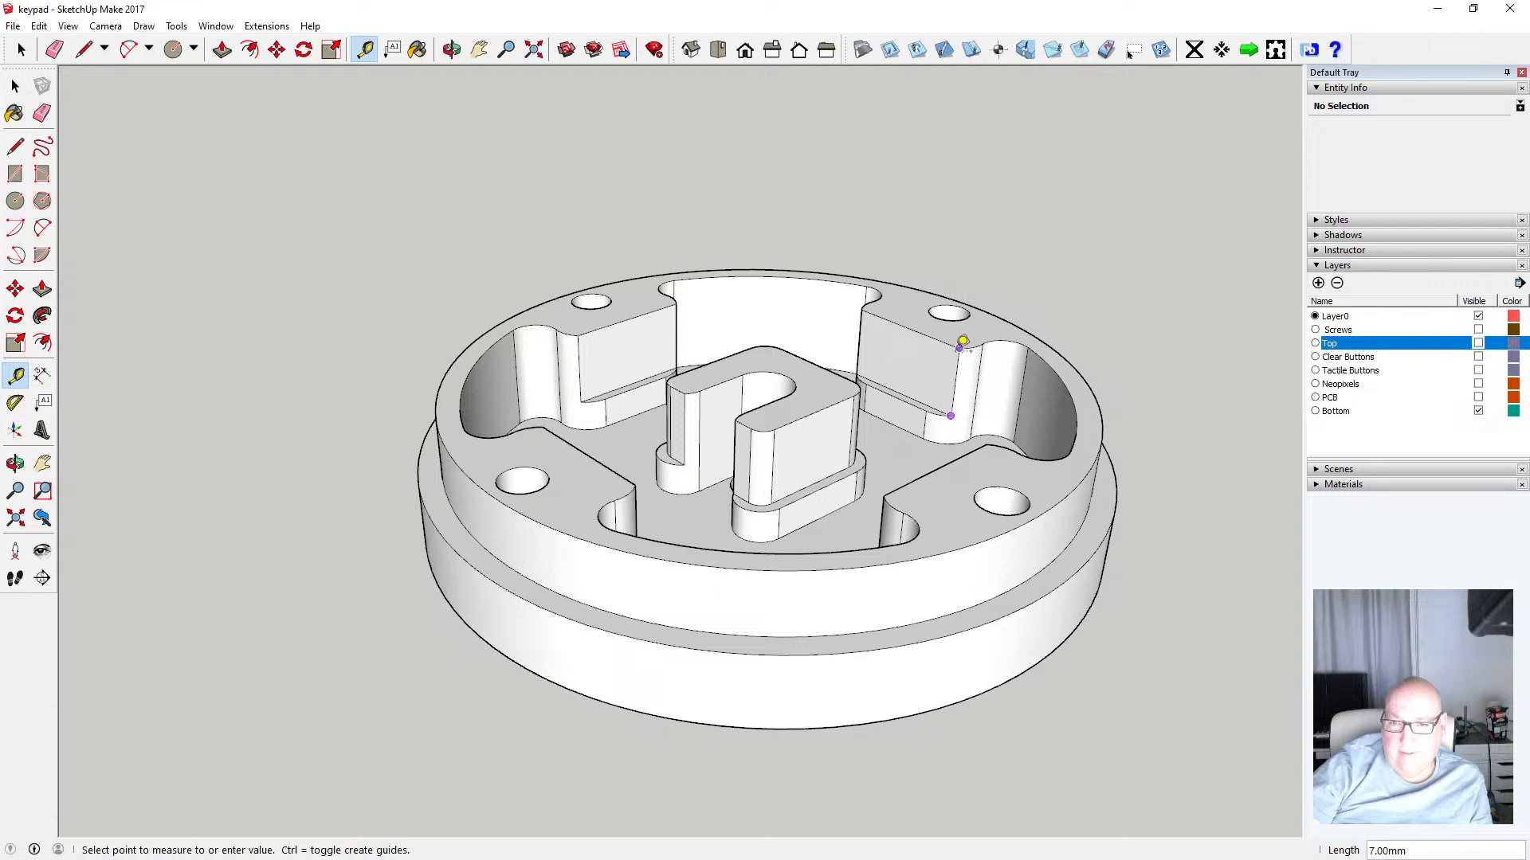
left_click(963, 341)
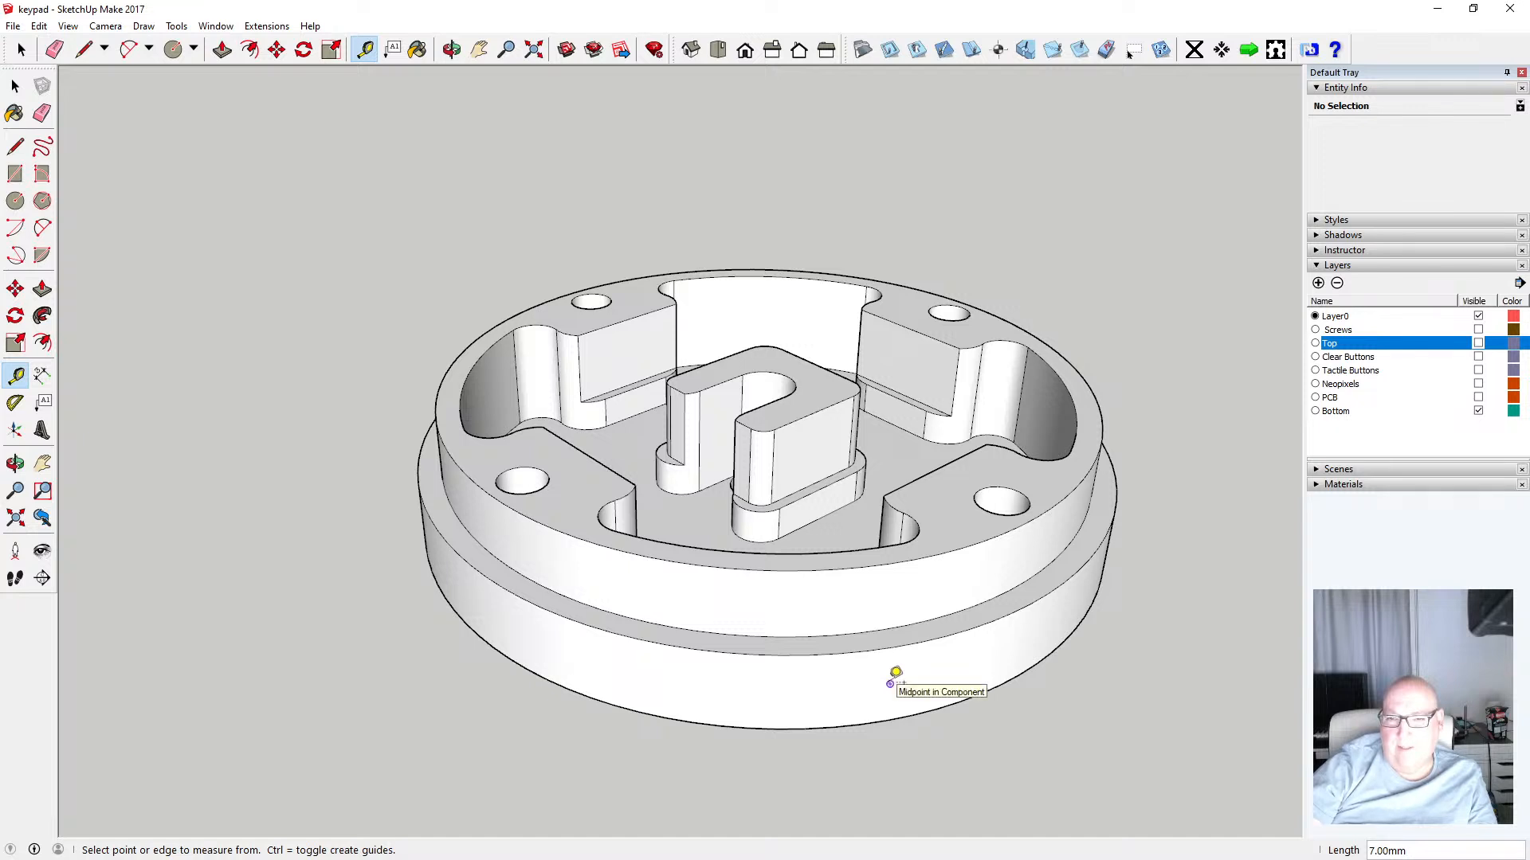
left_click(18, 86)
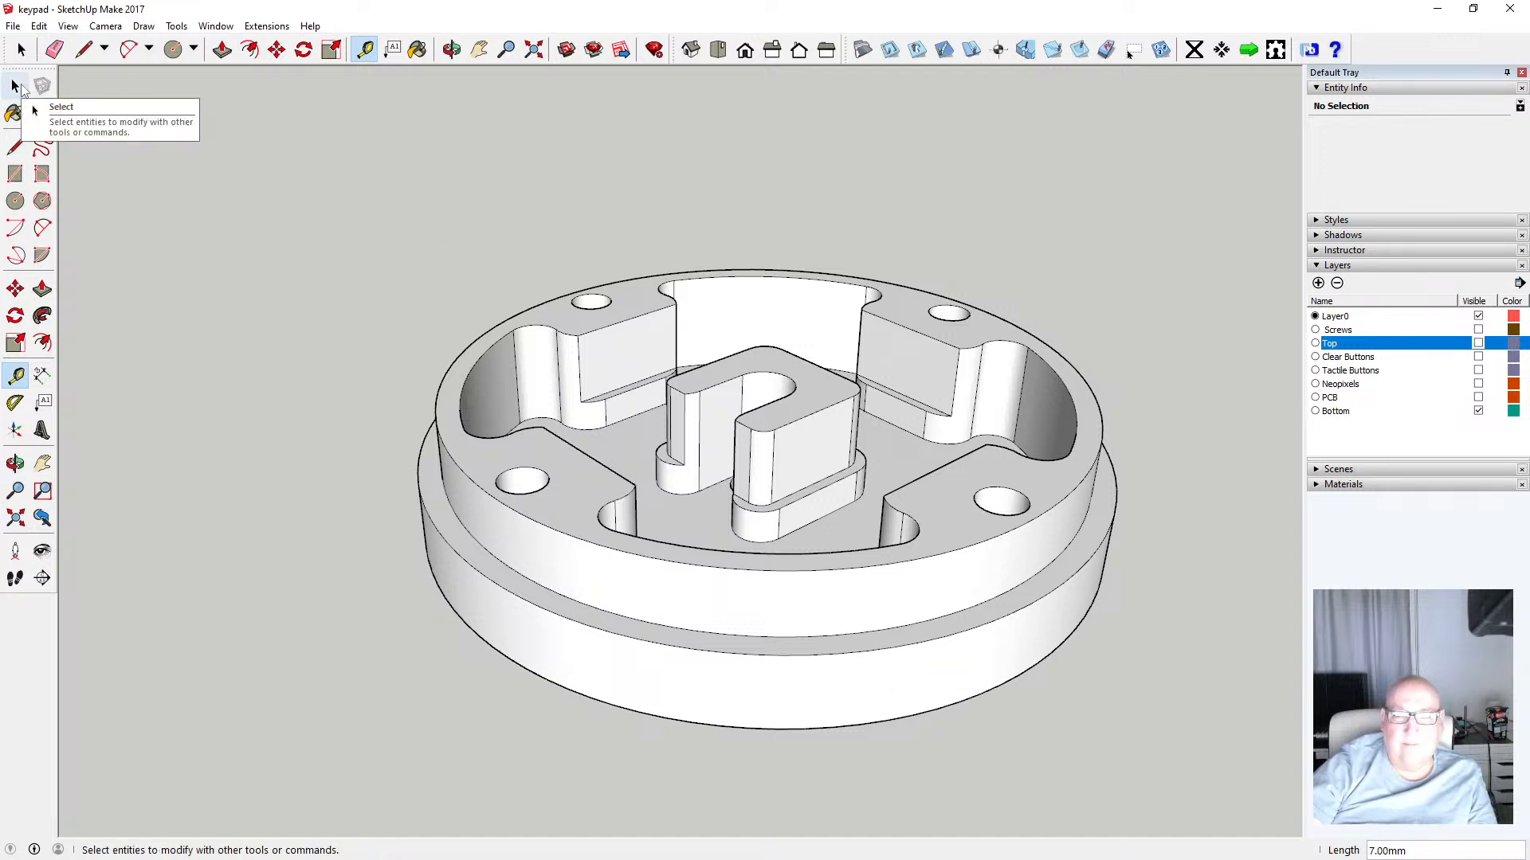
left_click(927, 428)
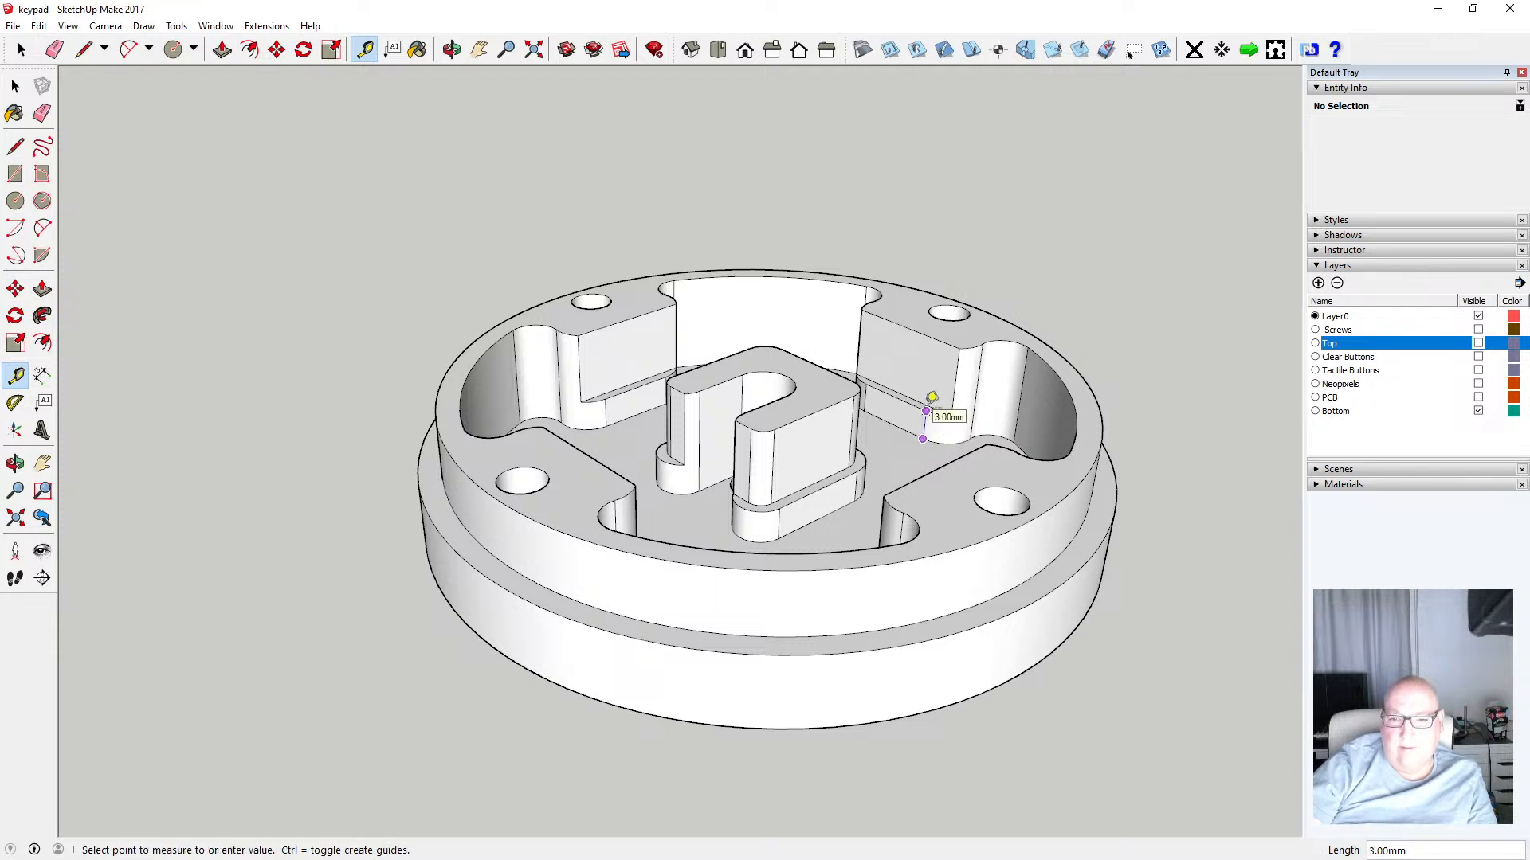
left_click(932, 397)
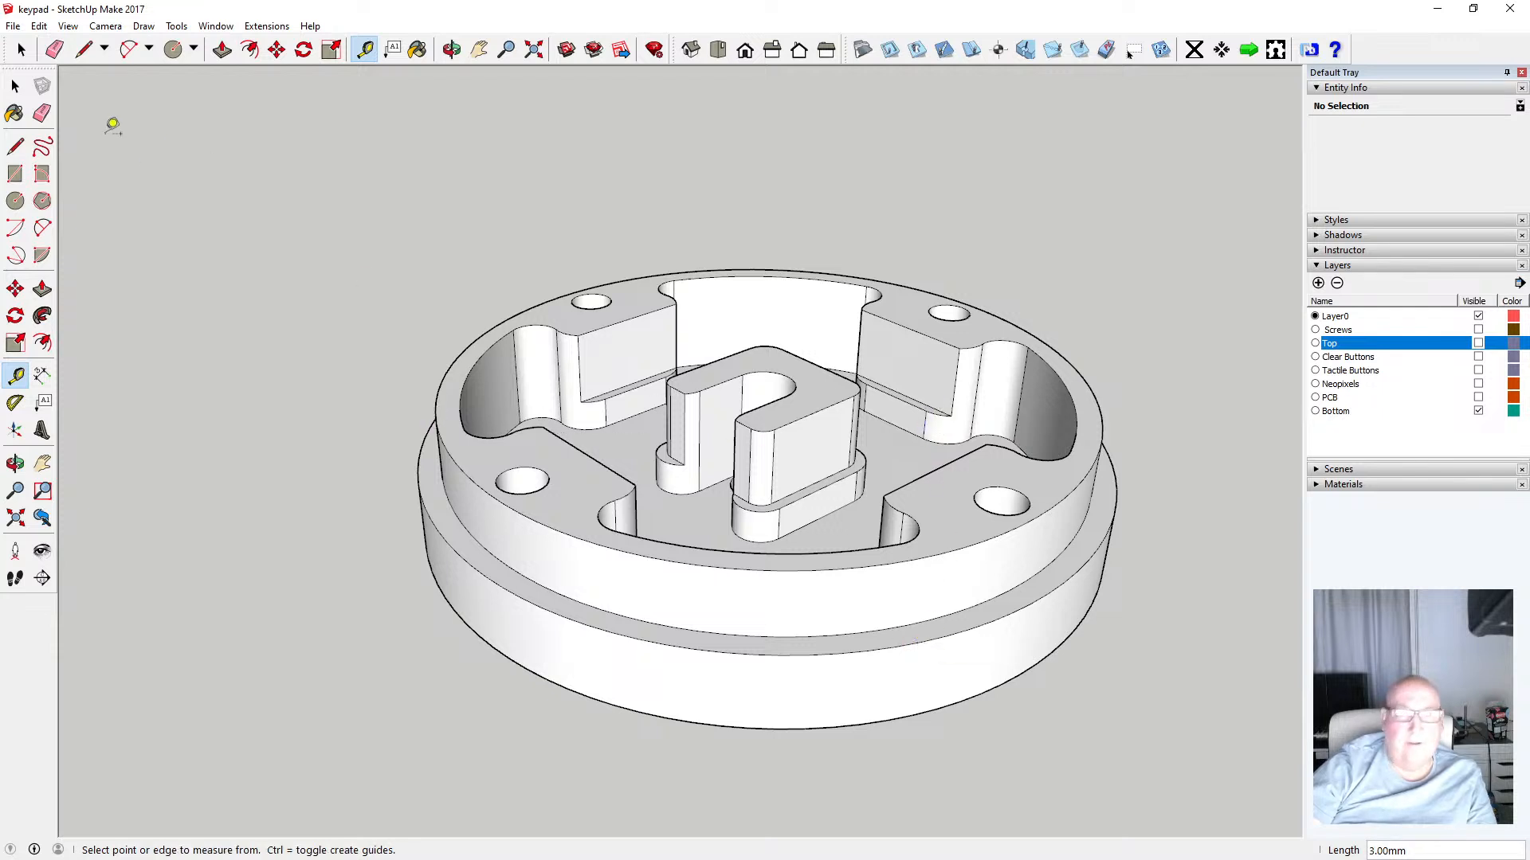
Inside the bottom part's component, push/pull the outer ledge face at the seam by 0.5 mm
left_click(14, 86)
left_click(459, 531)
double_click(457, 529)
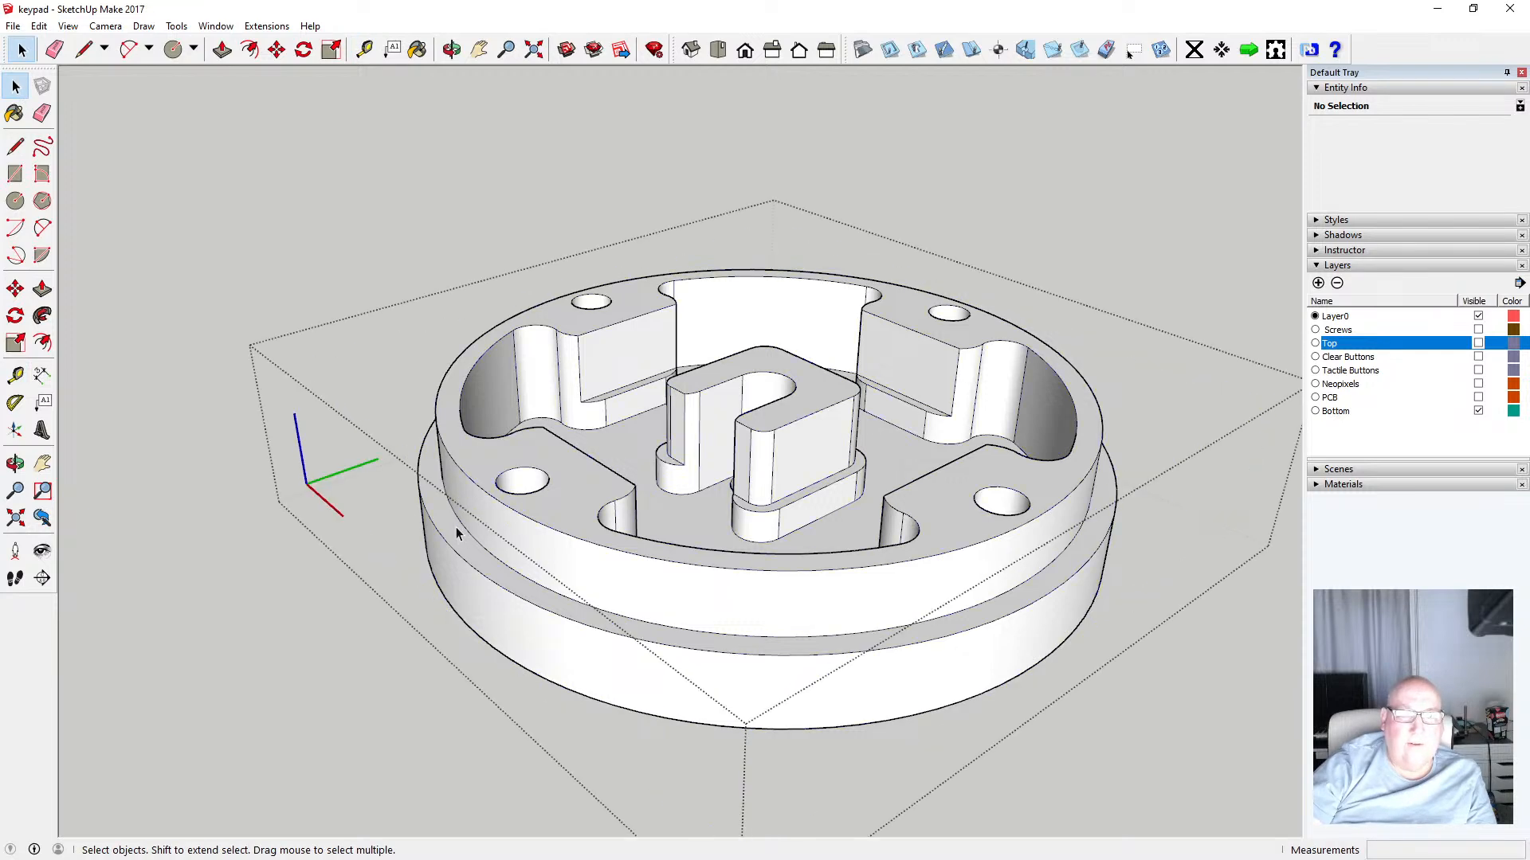
left_click(221, 49)
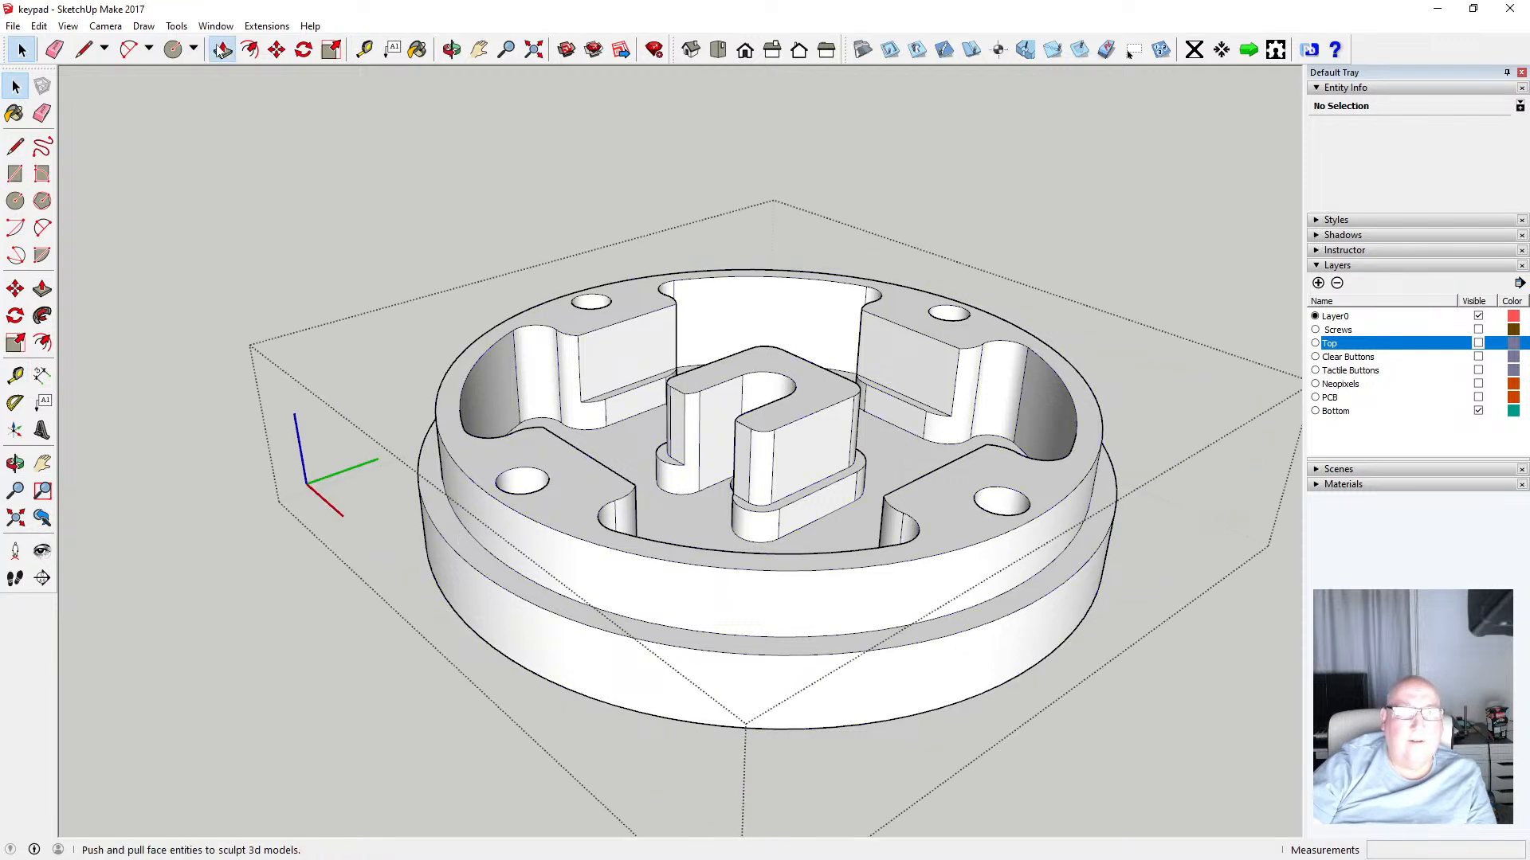
left_click(451, 530)
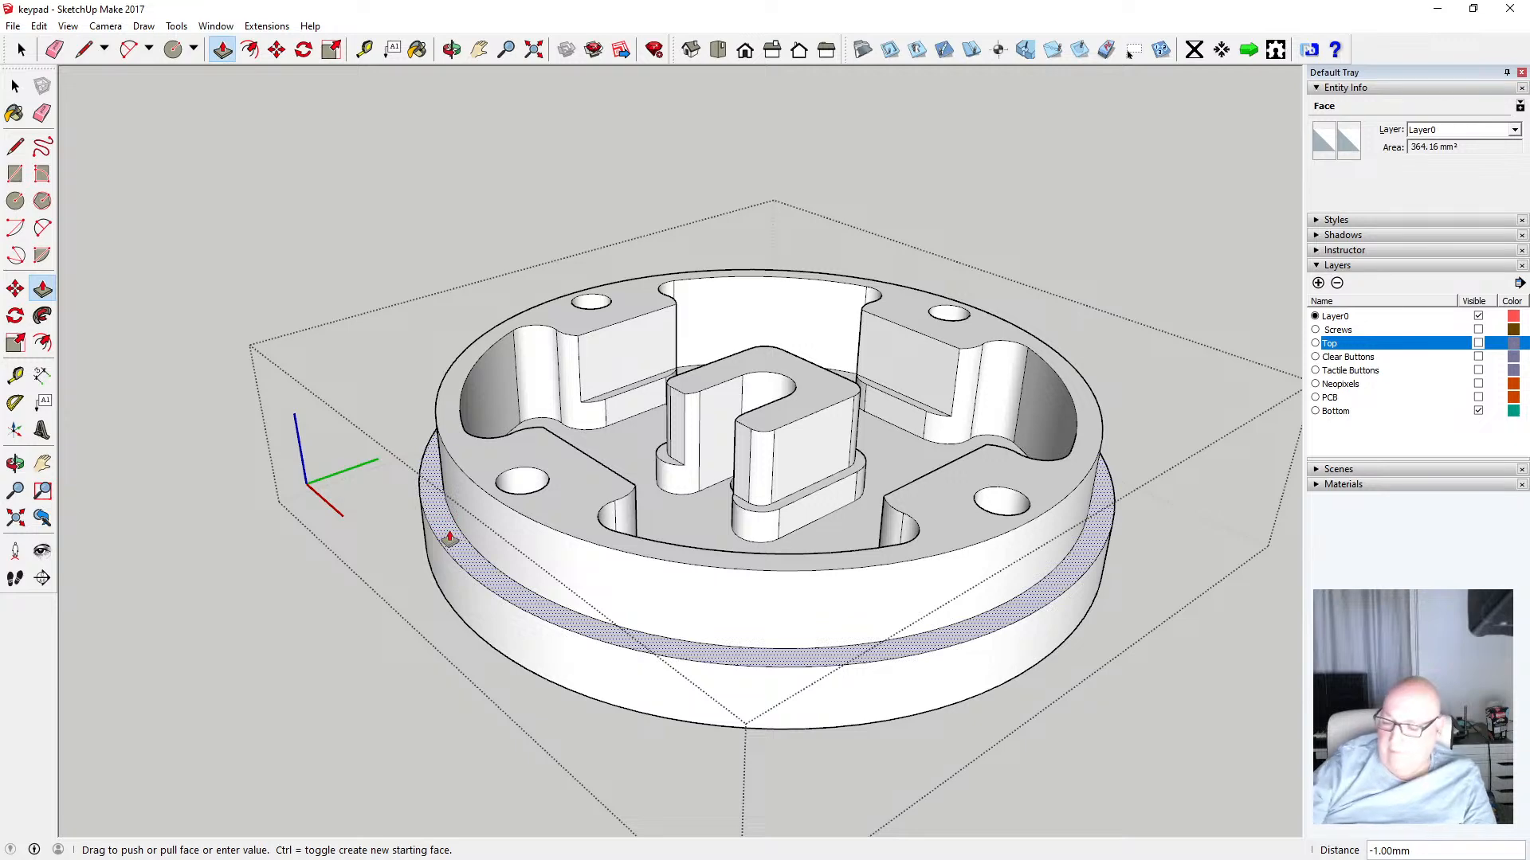
type("0.5")
key("Return")
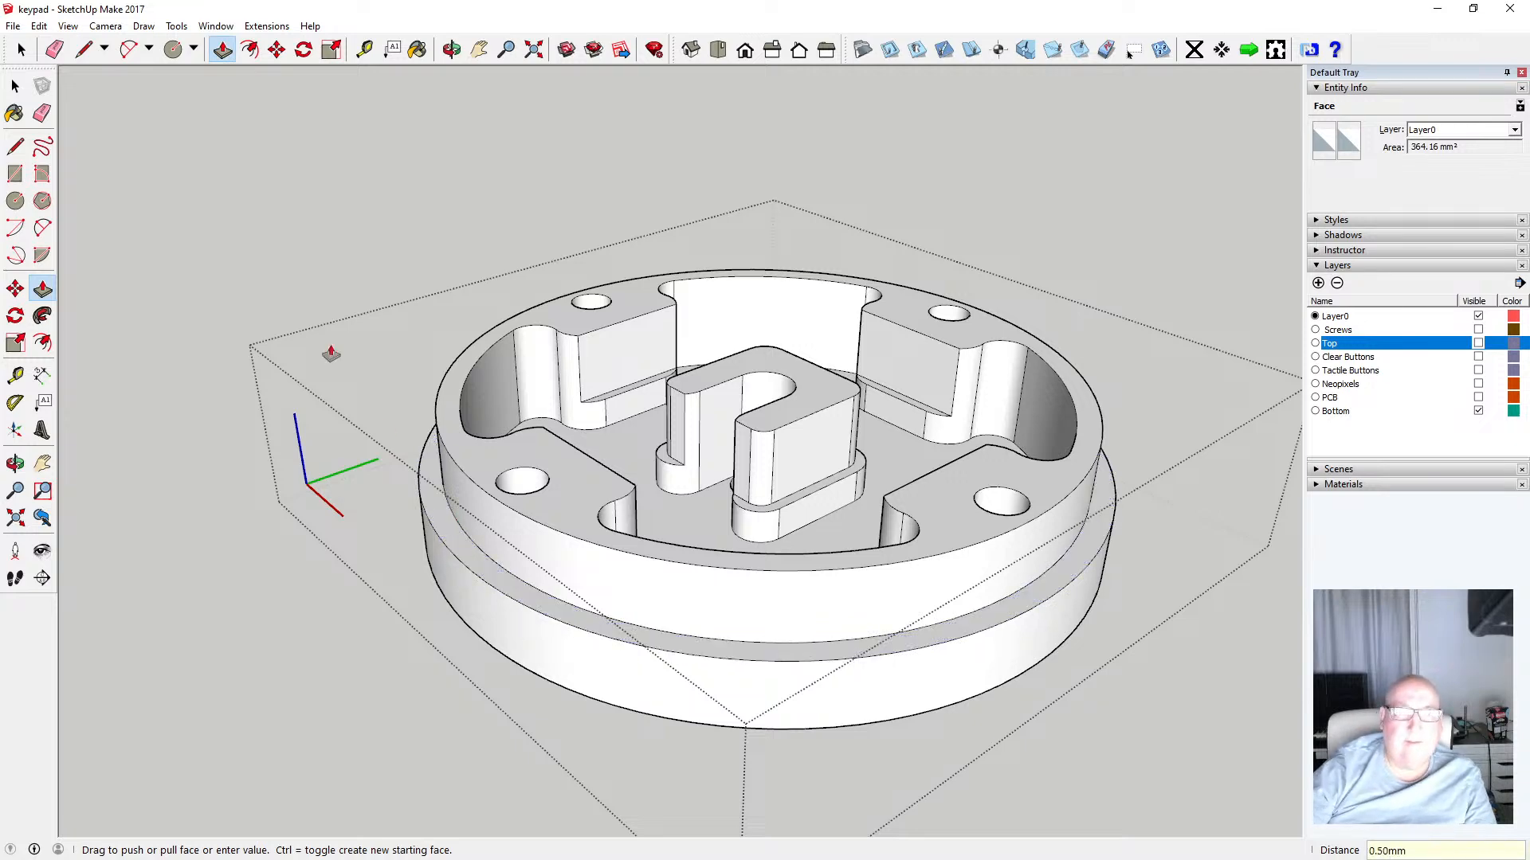
left_click(15, 85)
left_click(207, 158)
Orbit the view and show the Top layer again
left_click(456, 50)
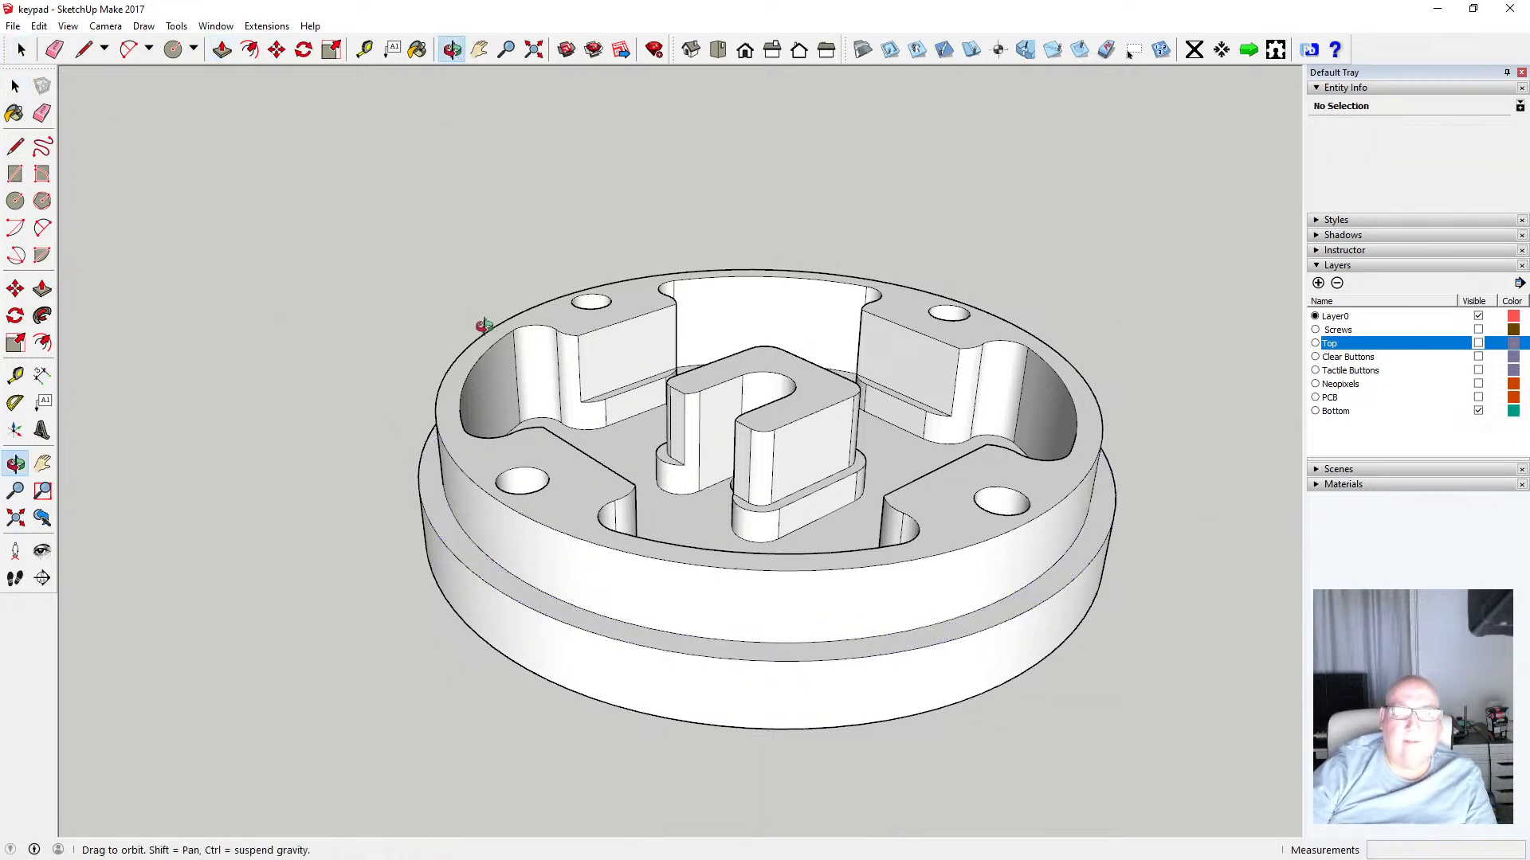
left_click_drag(467, 119, 470, 205)
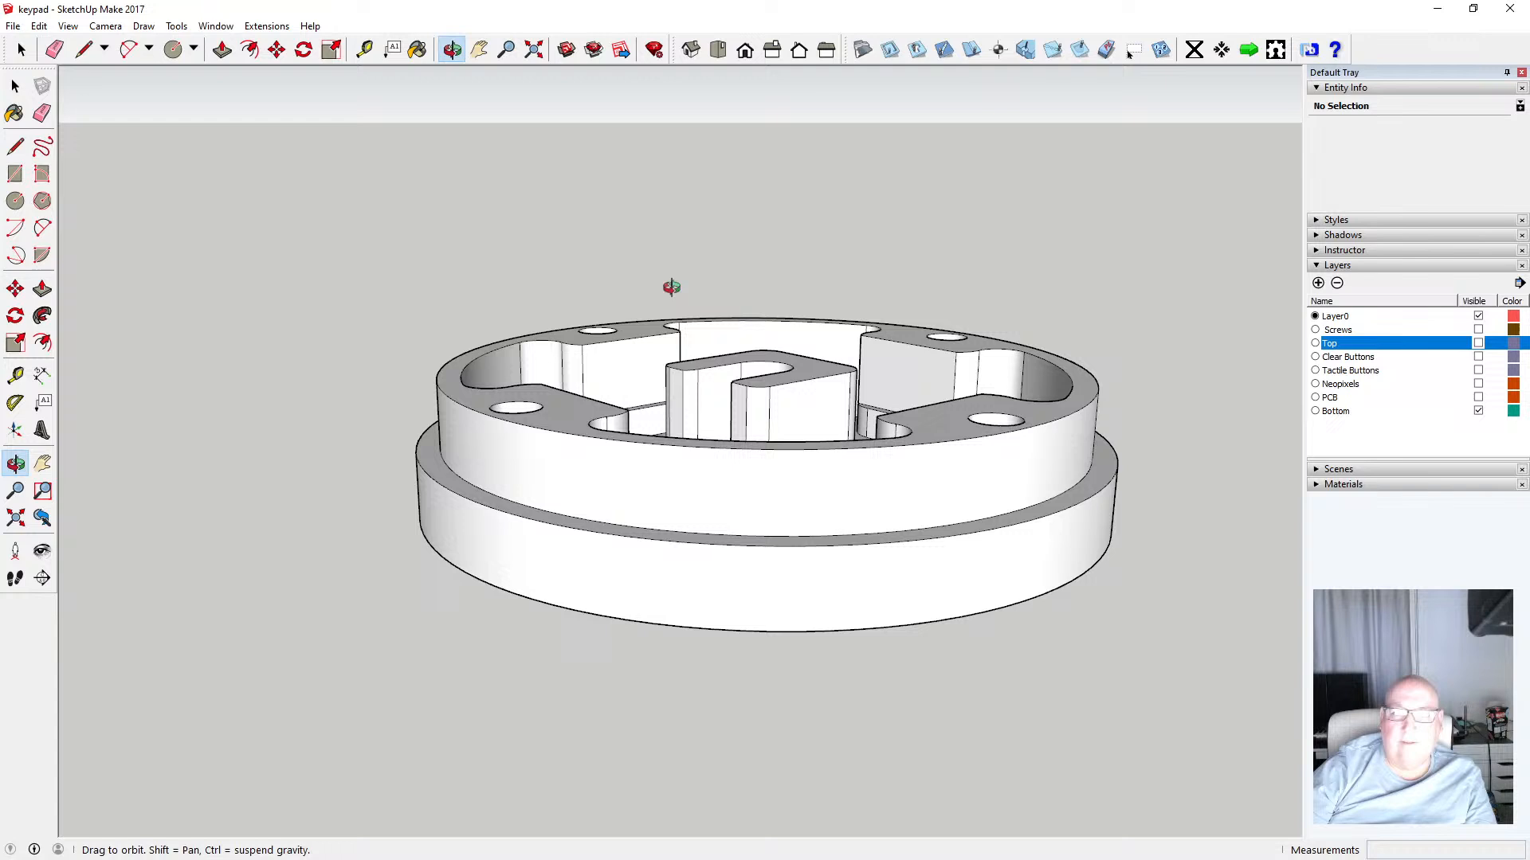
left_click(1478, 343)
Zoom and orbit around the top ring to inspect its openings and the seam
left_click_drag(883, 337, 590, 452)
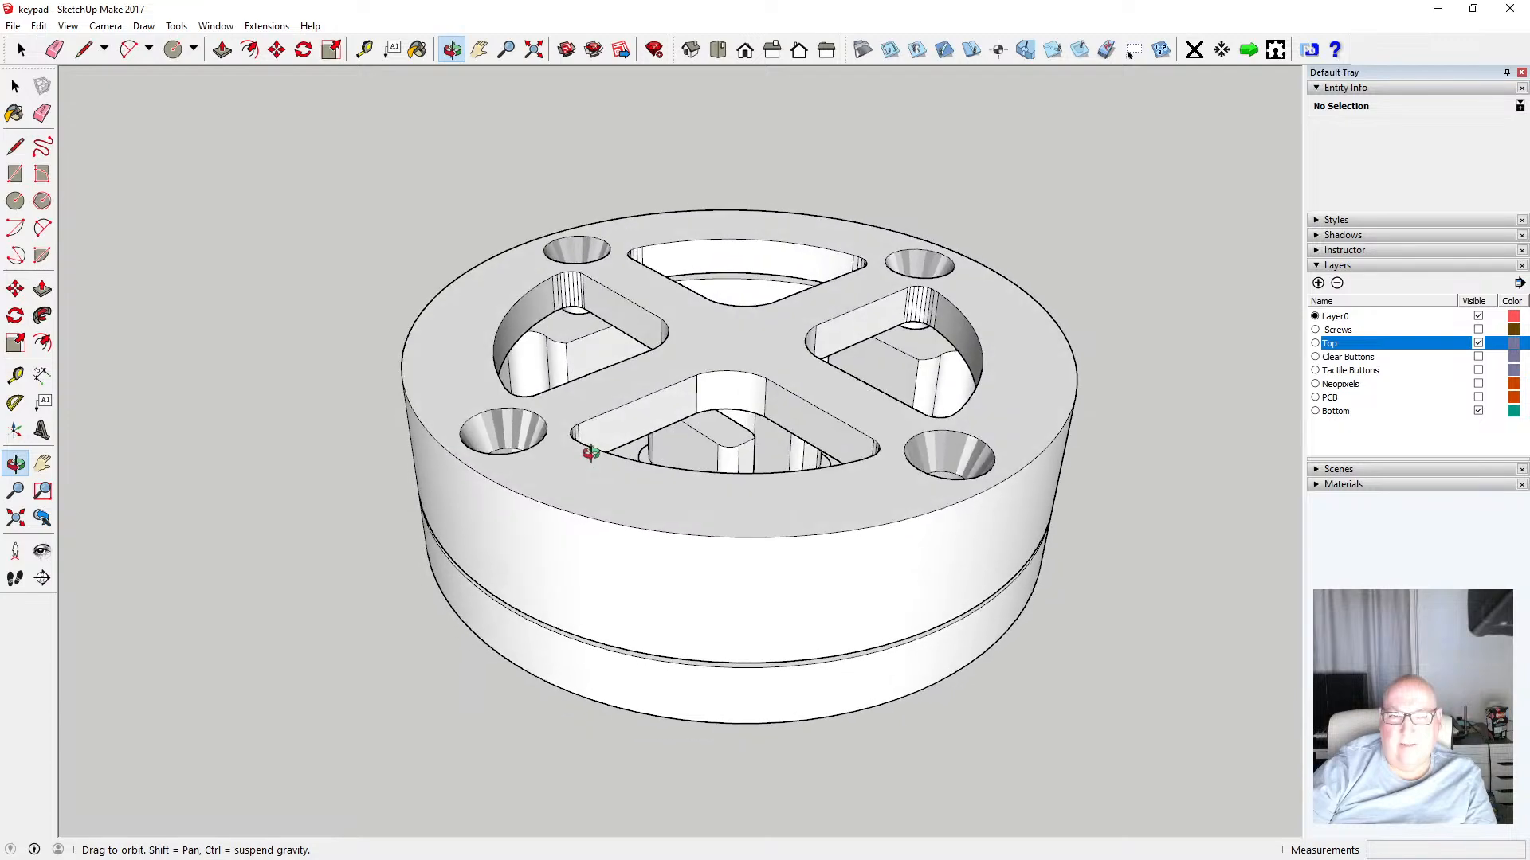
scroll(600, 379, "up", 8)
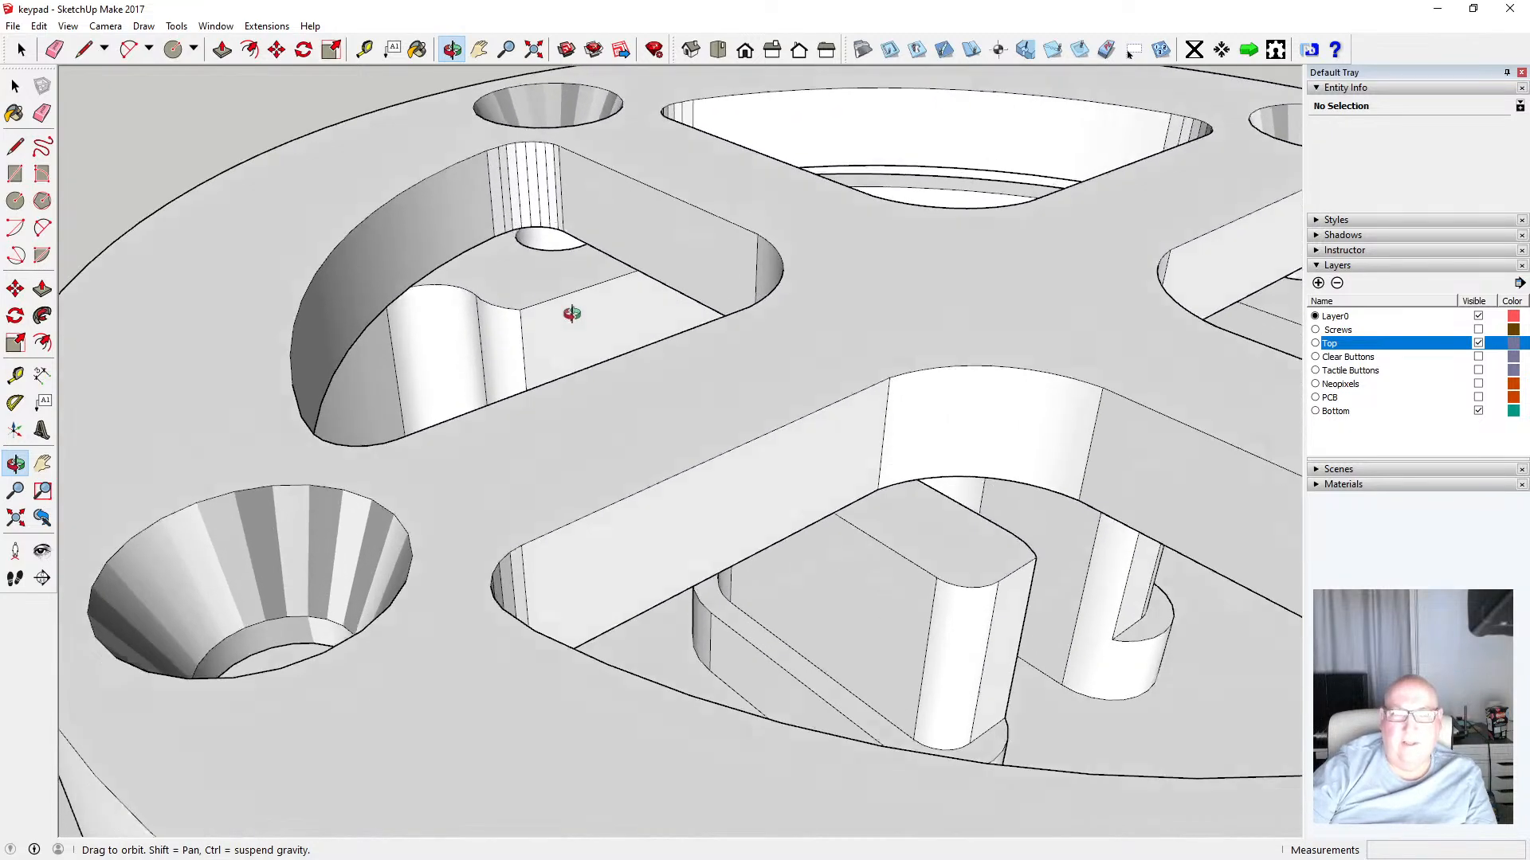
scroll(578, 288, "down", 5)
scroll(569, 295, "up", 5)
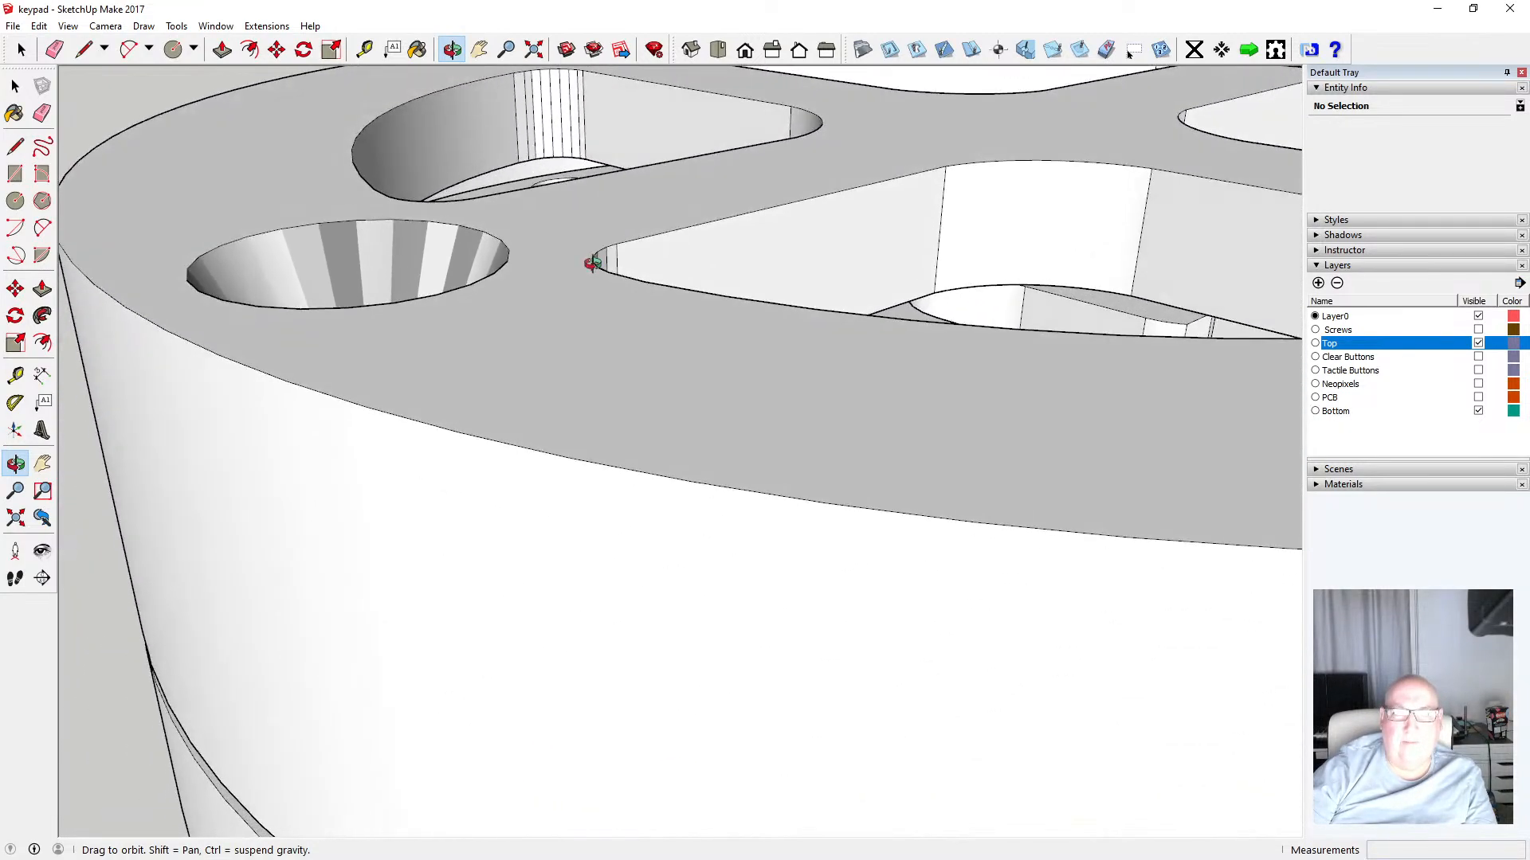
left_click_drag(586, 277, 573, 234)
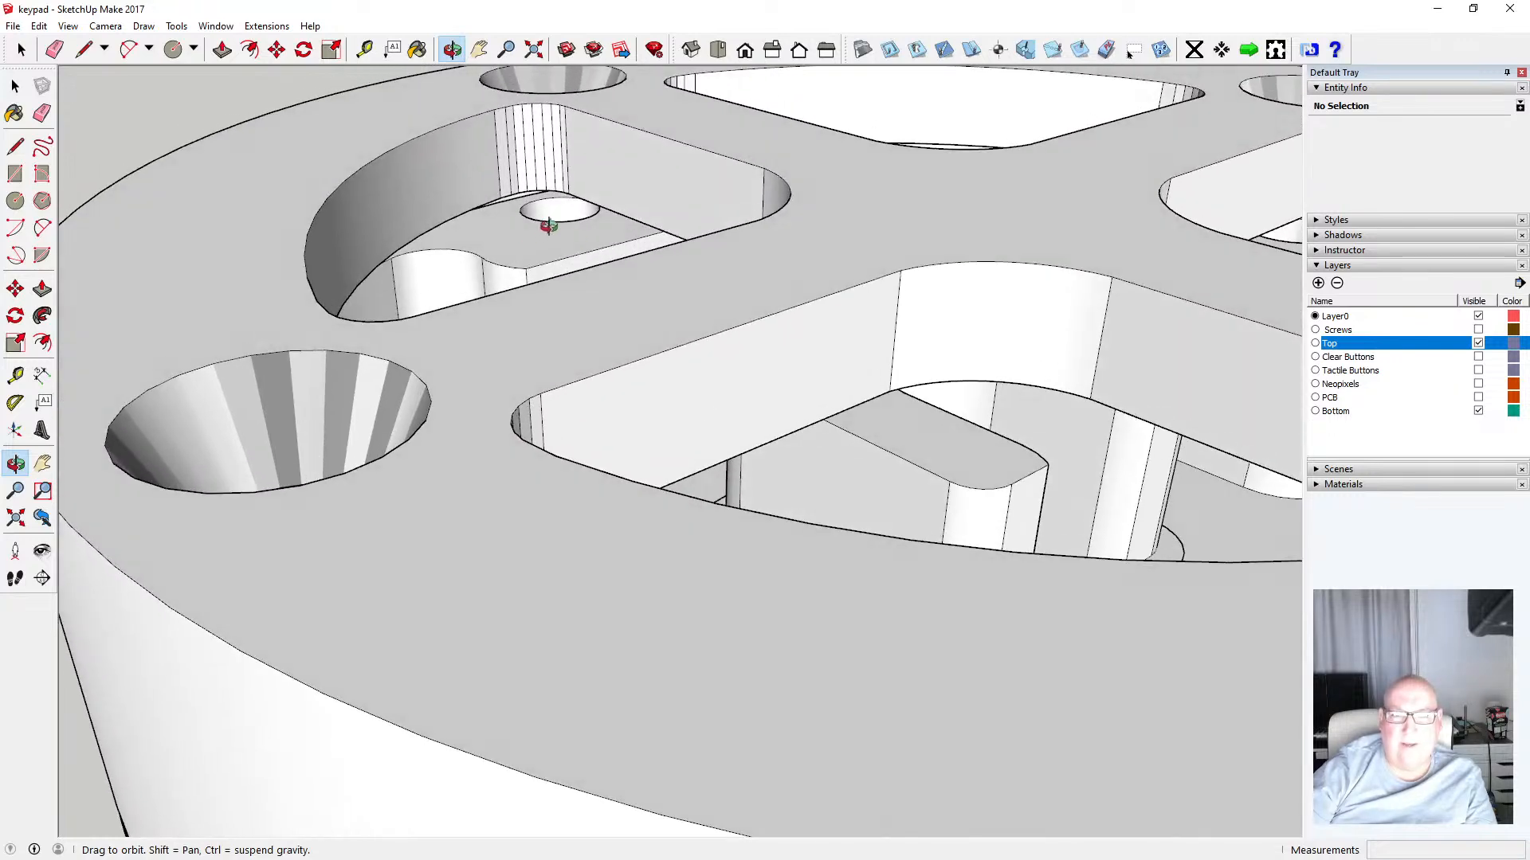
scroll(548, 226, "up", 3)
scroll(548, 227, "down", 6)
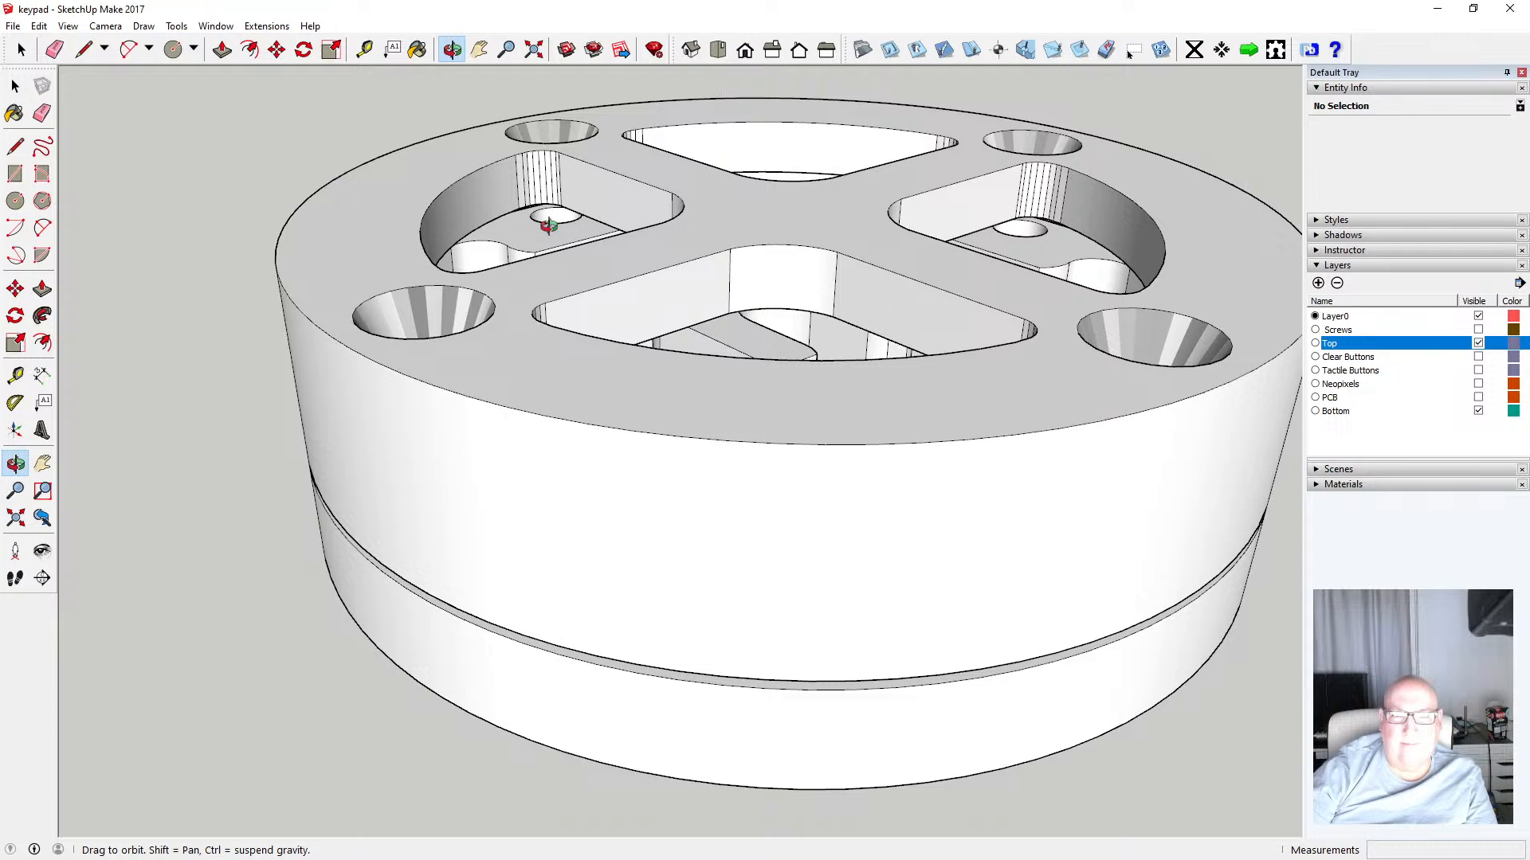
scroll(548, 226, "up", 2)
scroll(548, 226, "down", 2)
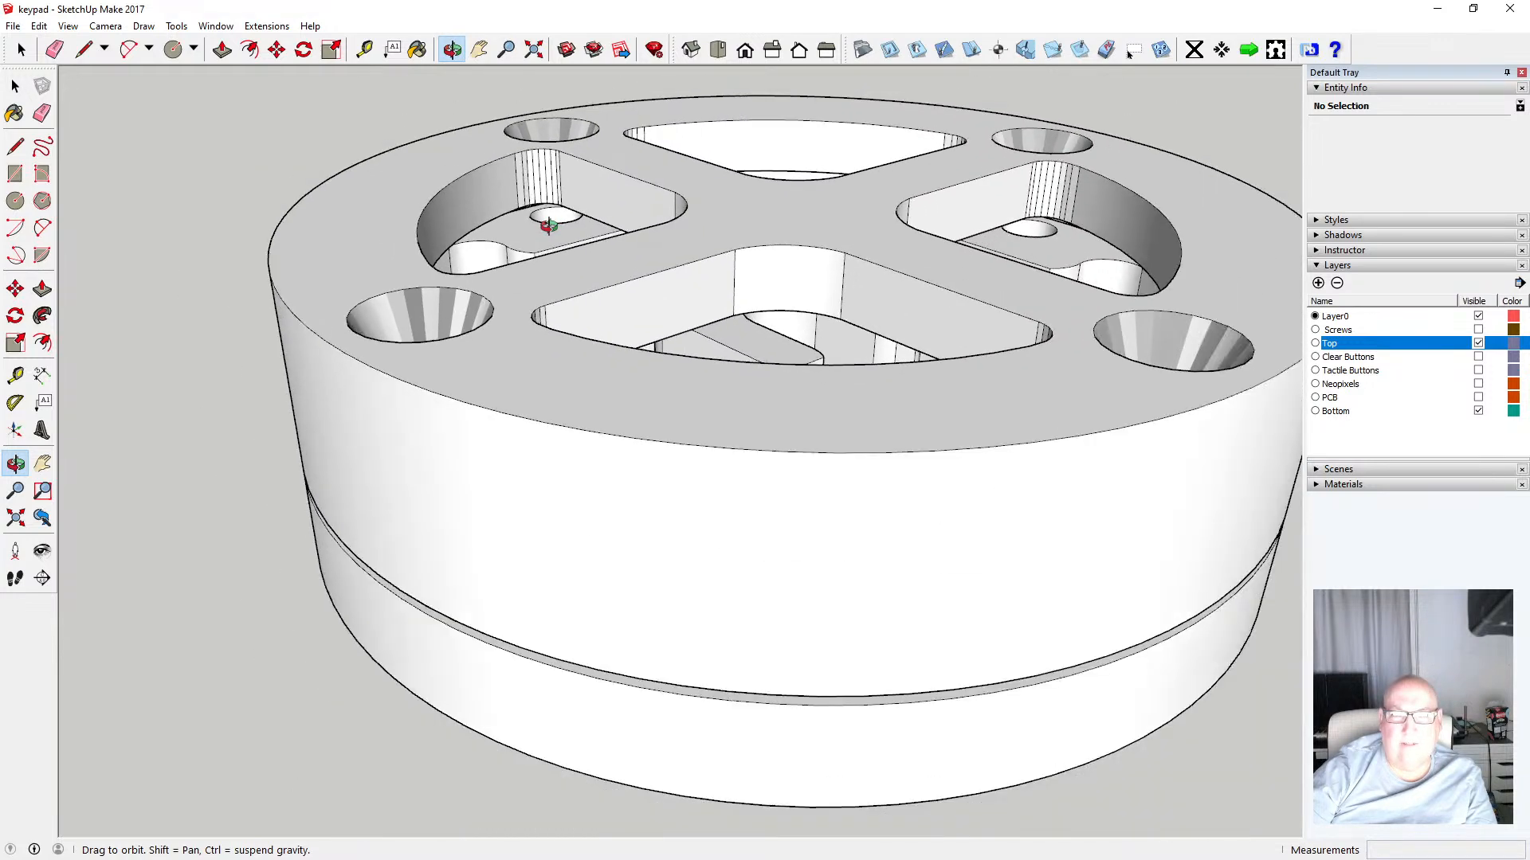
scroll(548, 227, "down", 2)
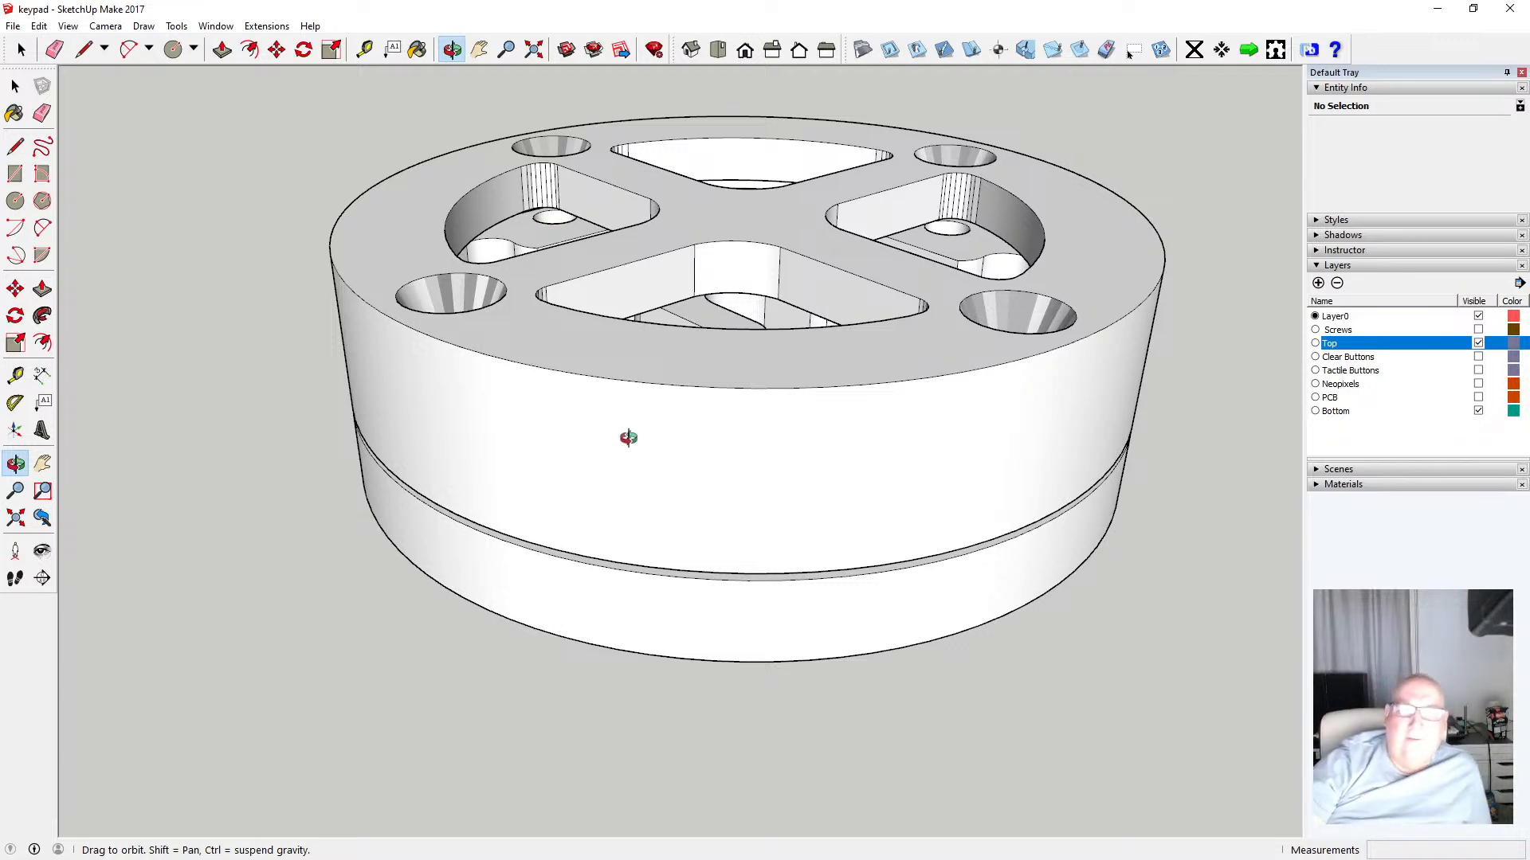
left_click_drag(628, 438, 581, 269)
left_click_drag(643, 471, 700, 362)
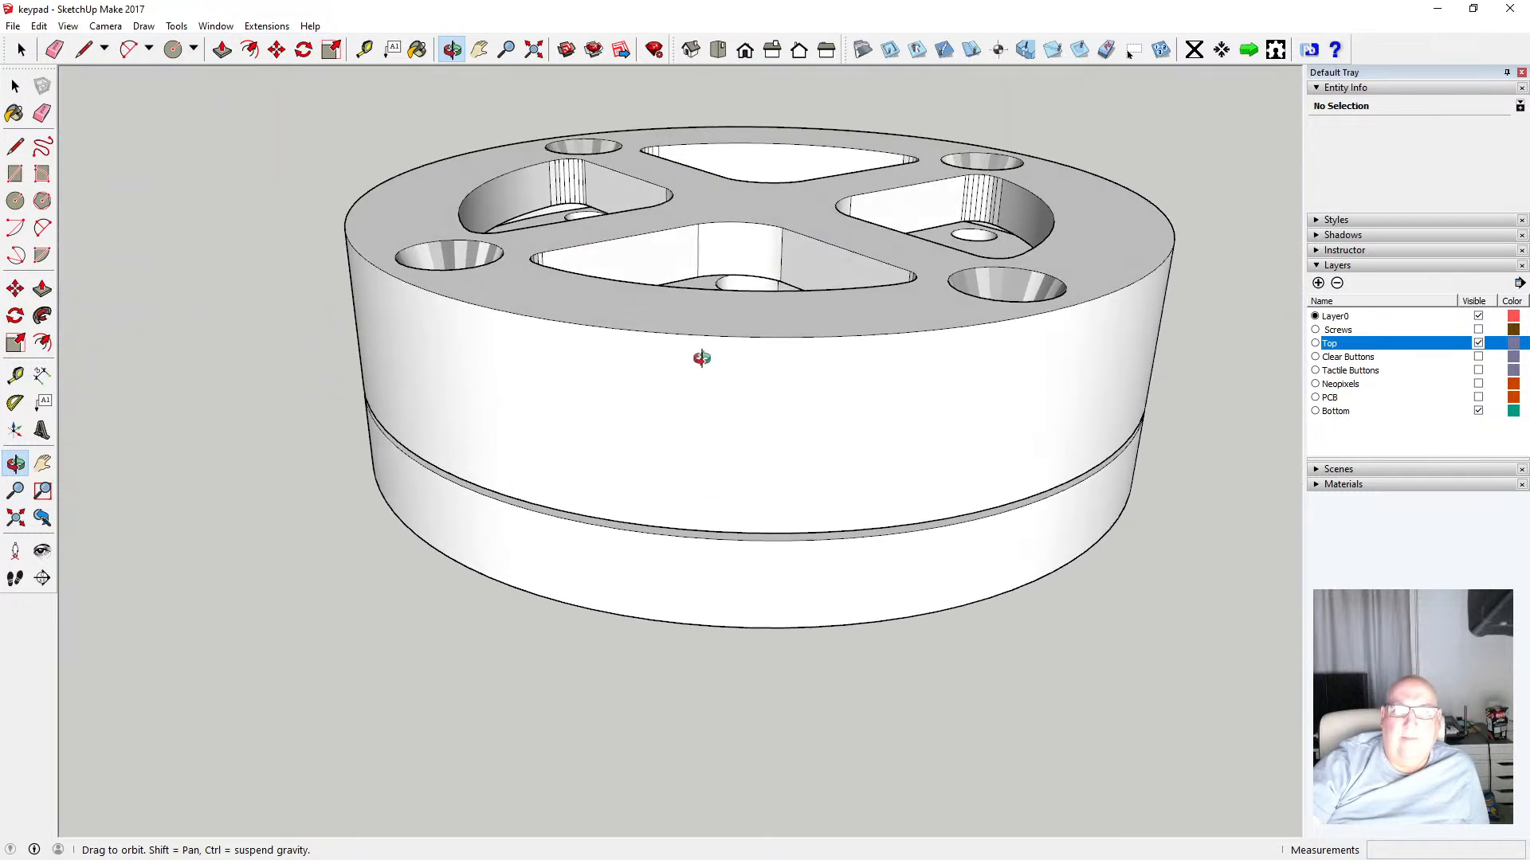
Show the Clear Buttons layer inside the top ring
left_click(1479, 358)
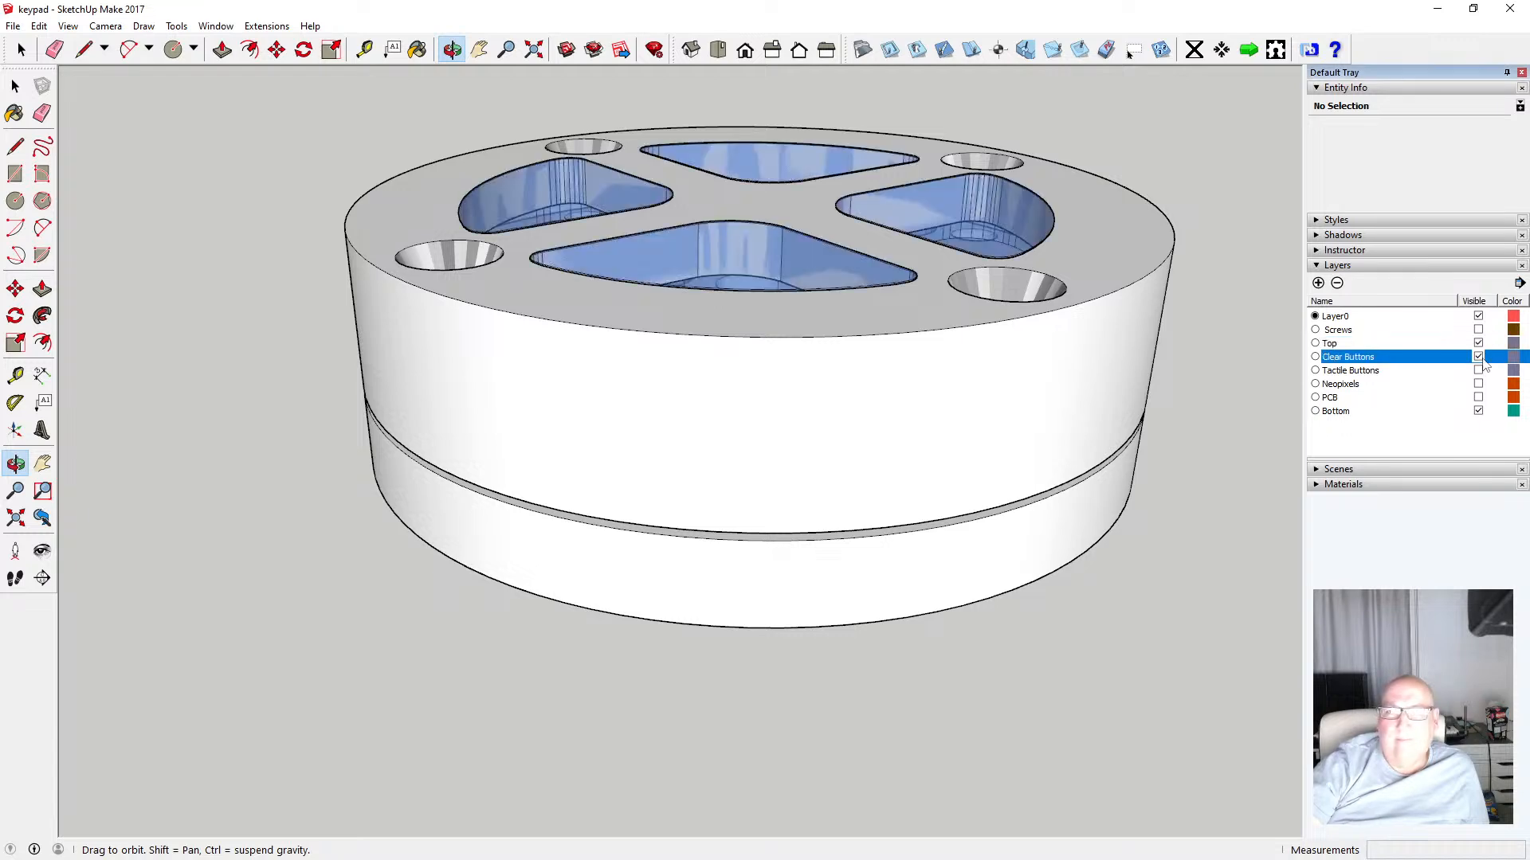
left_click_drag(803, 353, 884, 309)
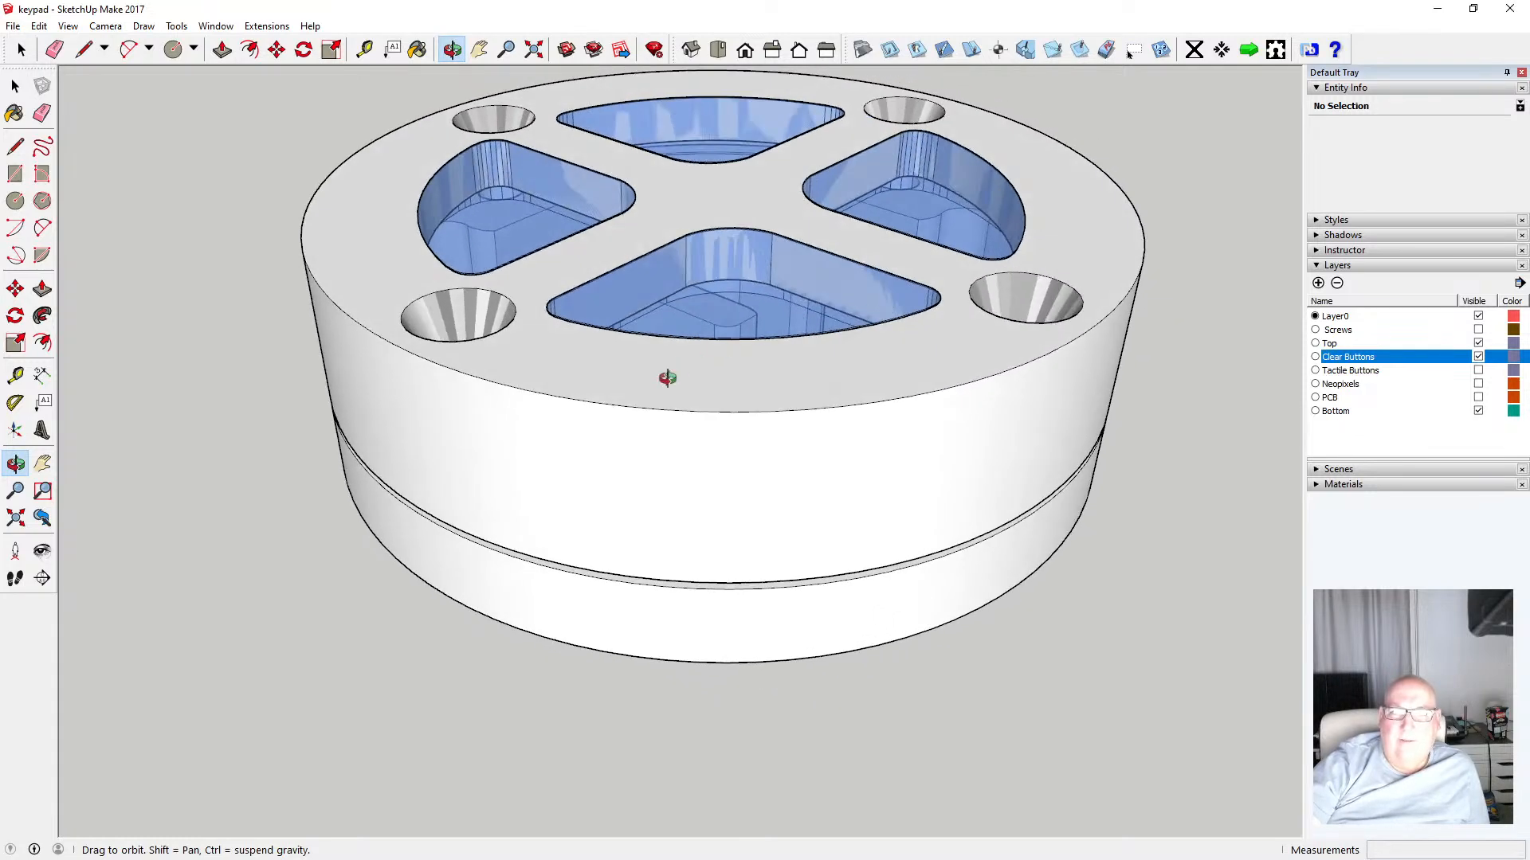
left_click_drag(667, 377, 674, 376)
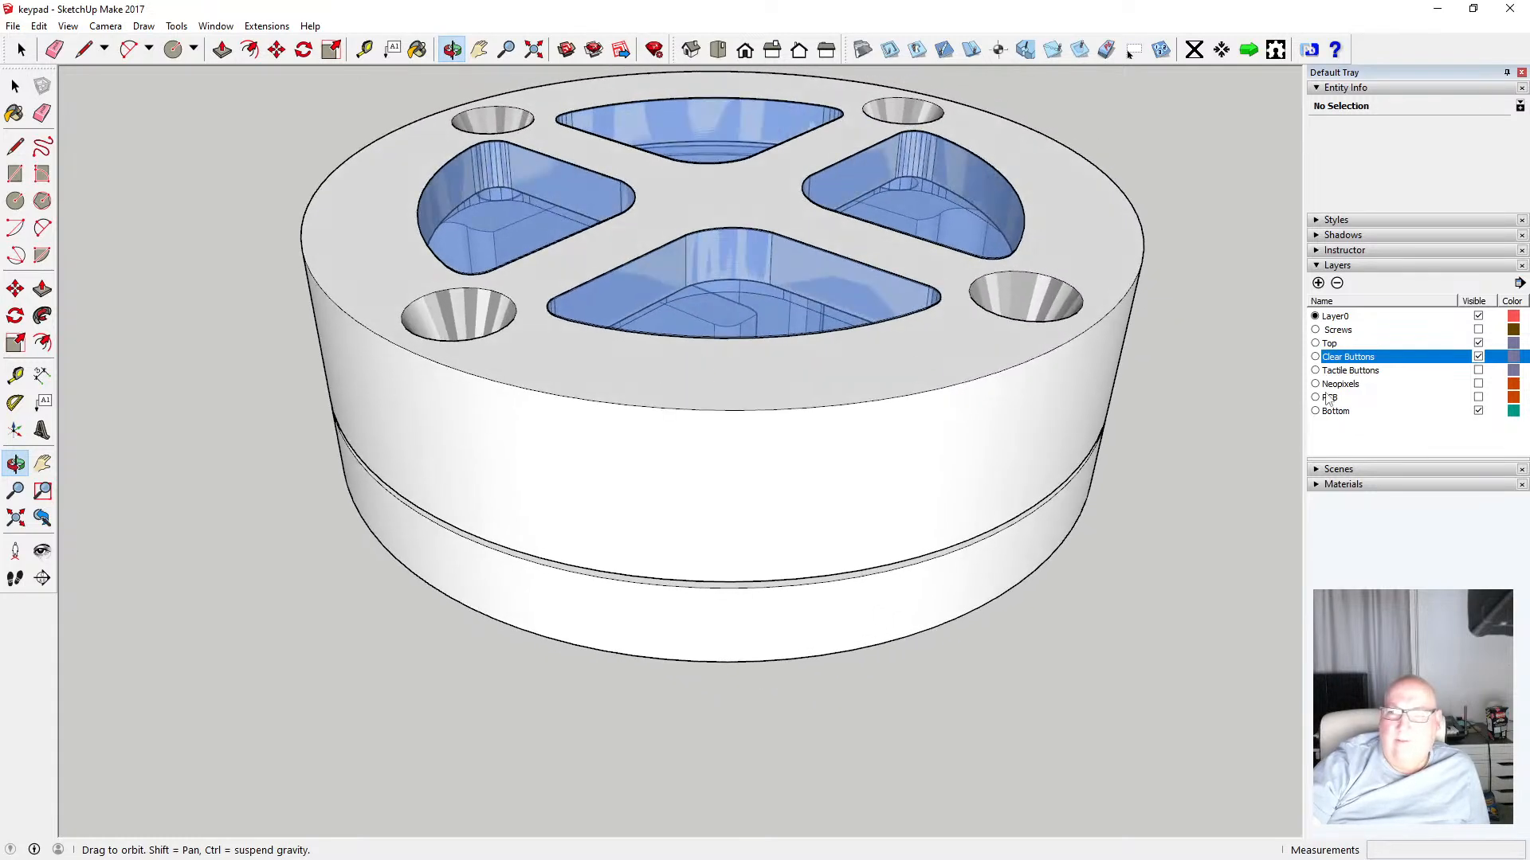
Hide the Top layer, orbit to view the assembly from below, and show the Top layer again
left_click(1477, 344)
left_click_drag(677, 410, 581, 439)
left_click_drag(873, 505, 611, 286)
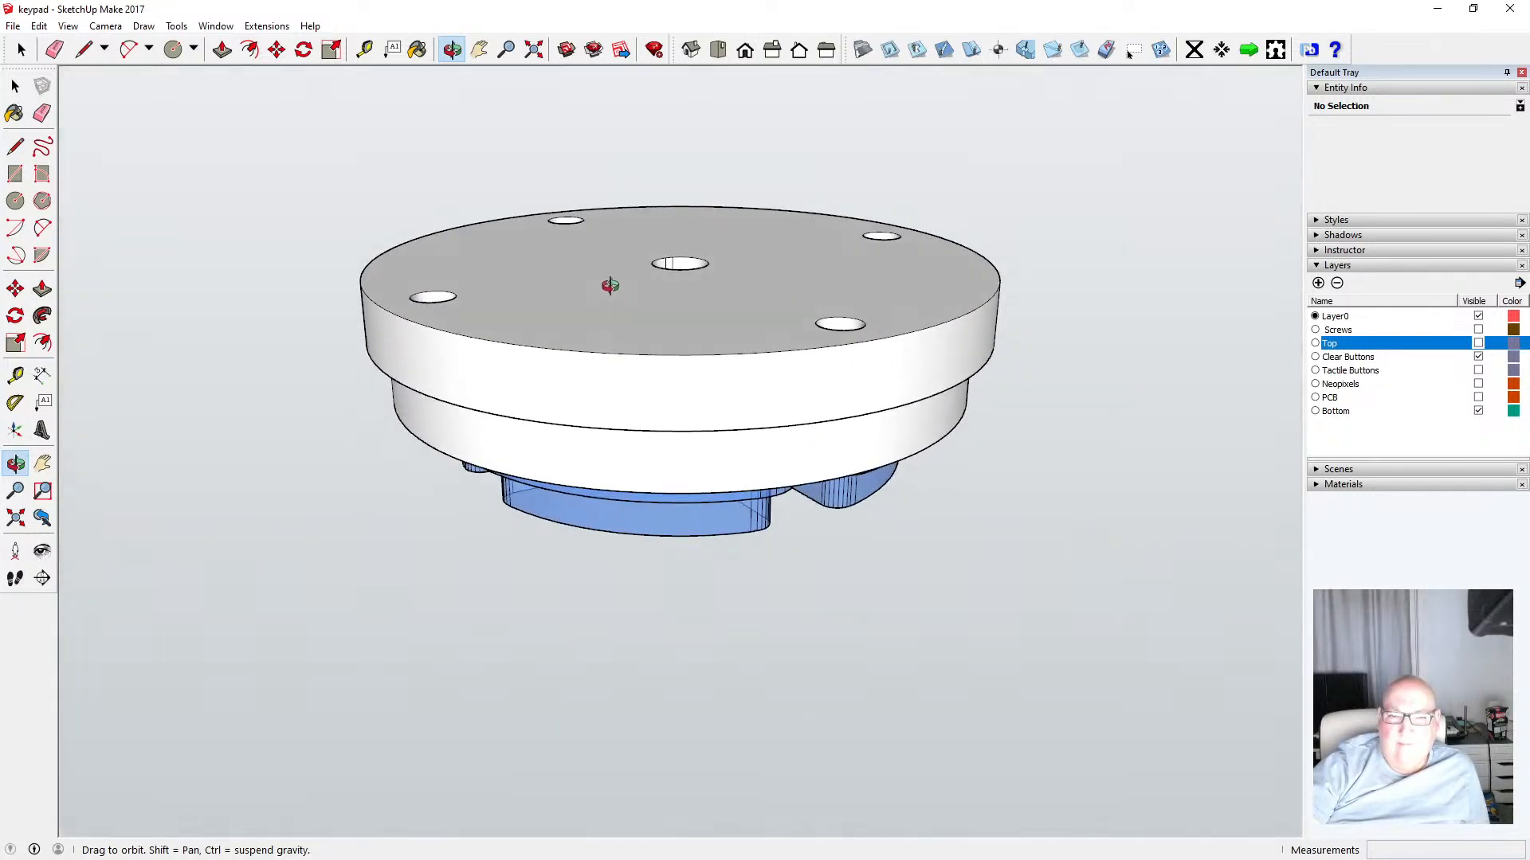
left_click(1478, 343)
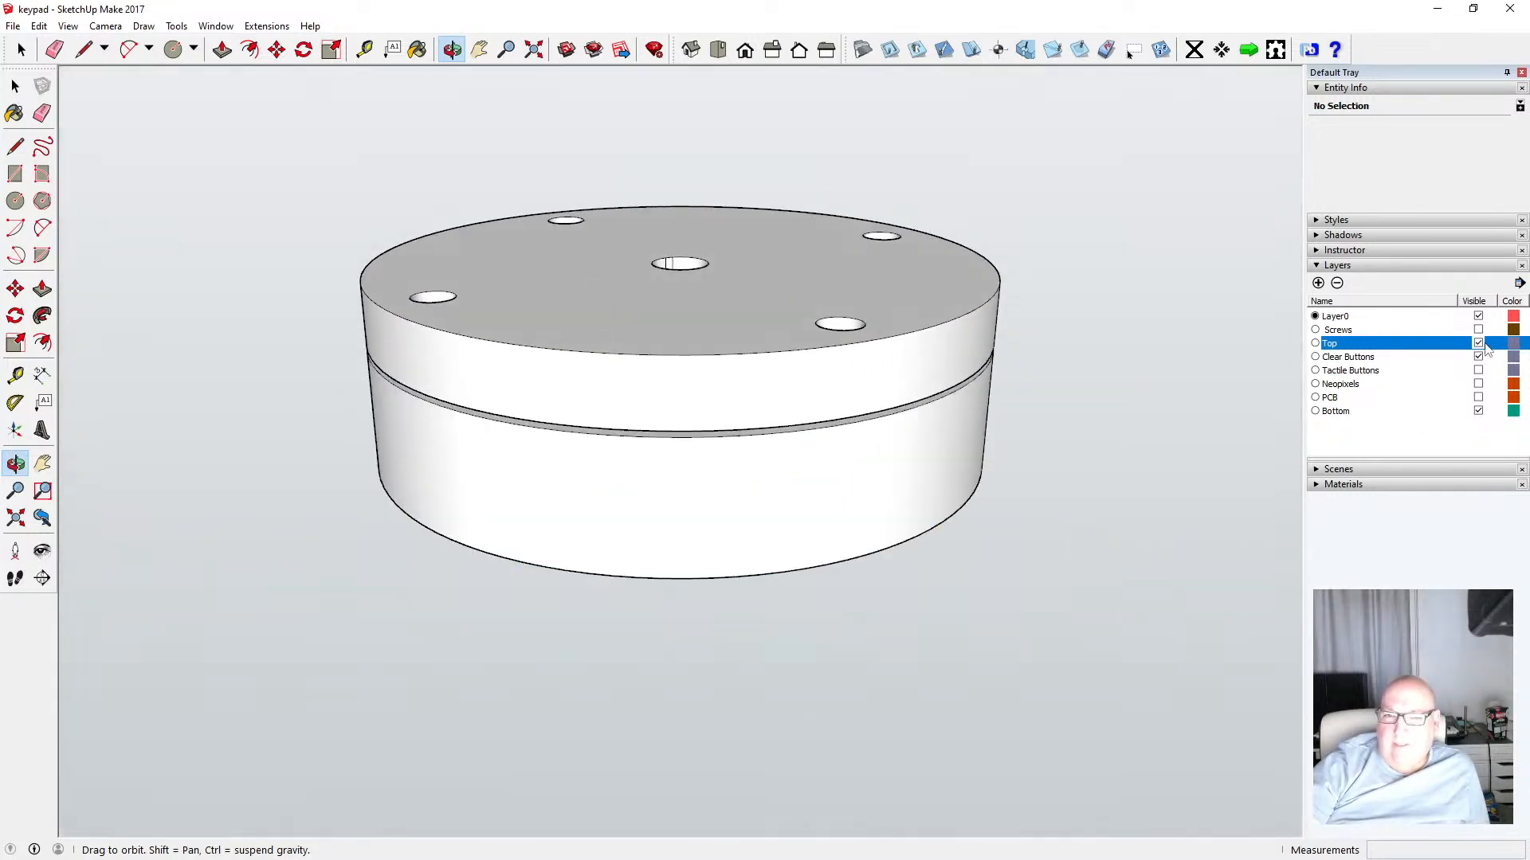
Hide the Bottom layer and orbit to view the clear buttons inside the top ring
left_click(1479, 412)
left_click_drag(851, 364, 788, 516)
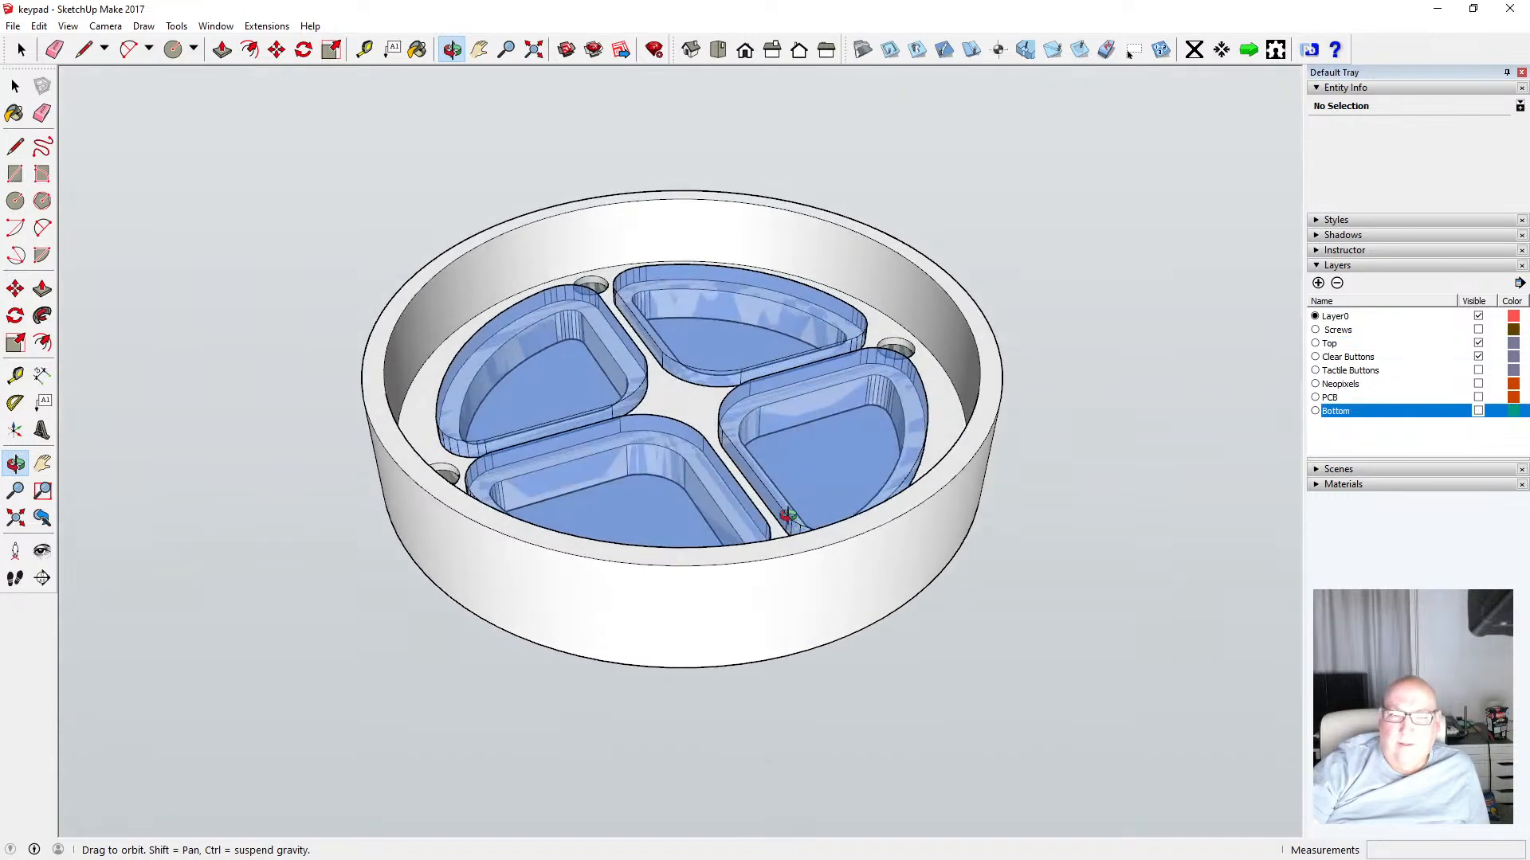
Orbit and zoom around the clear buttons seated inside the top ring to inspect their fit
left_click_drag(655, 487, 619, 548)
scroll(558, 448, "up", 3)
scroll(558, 447, "up", 5)
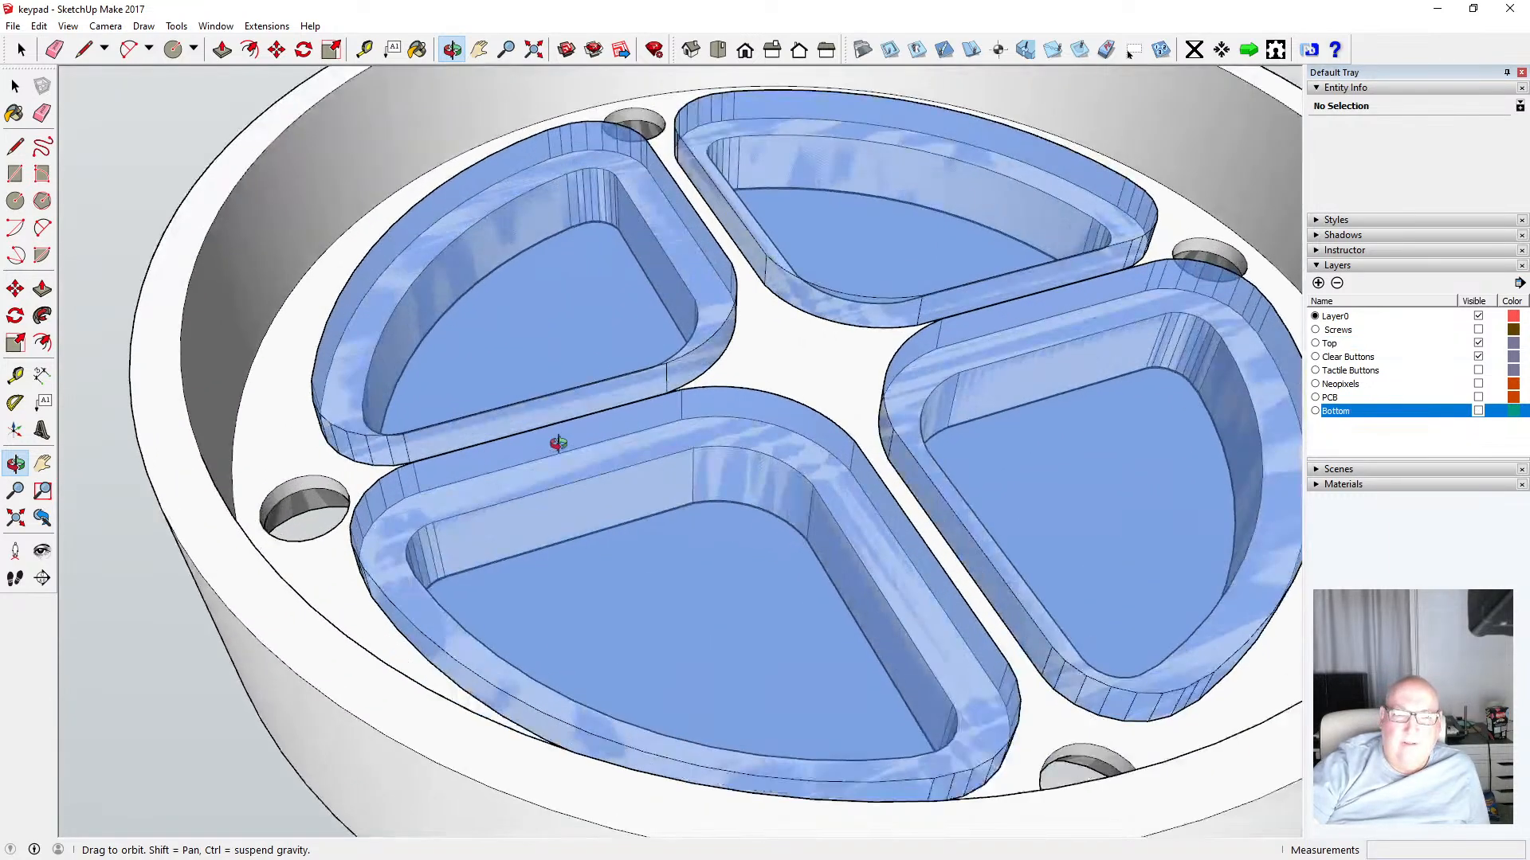
left_click_drag(553, 440, 518, 348)
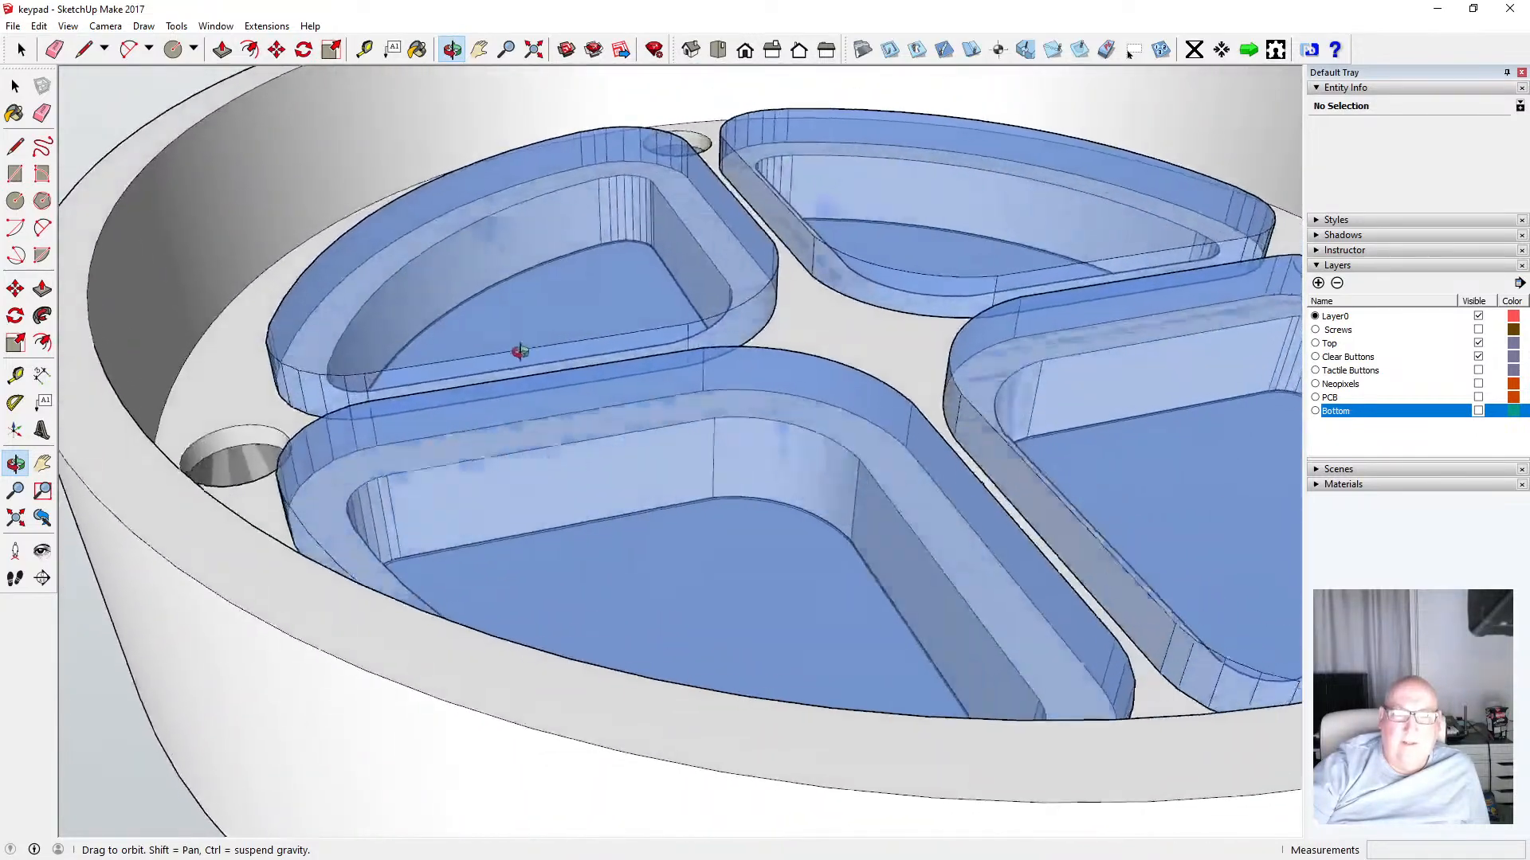
left_click_drag(768, 342, 734, 353)
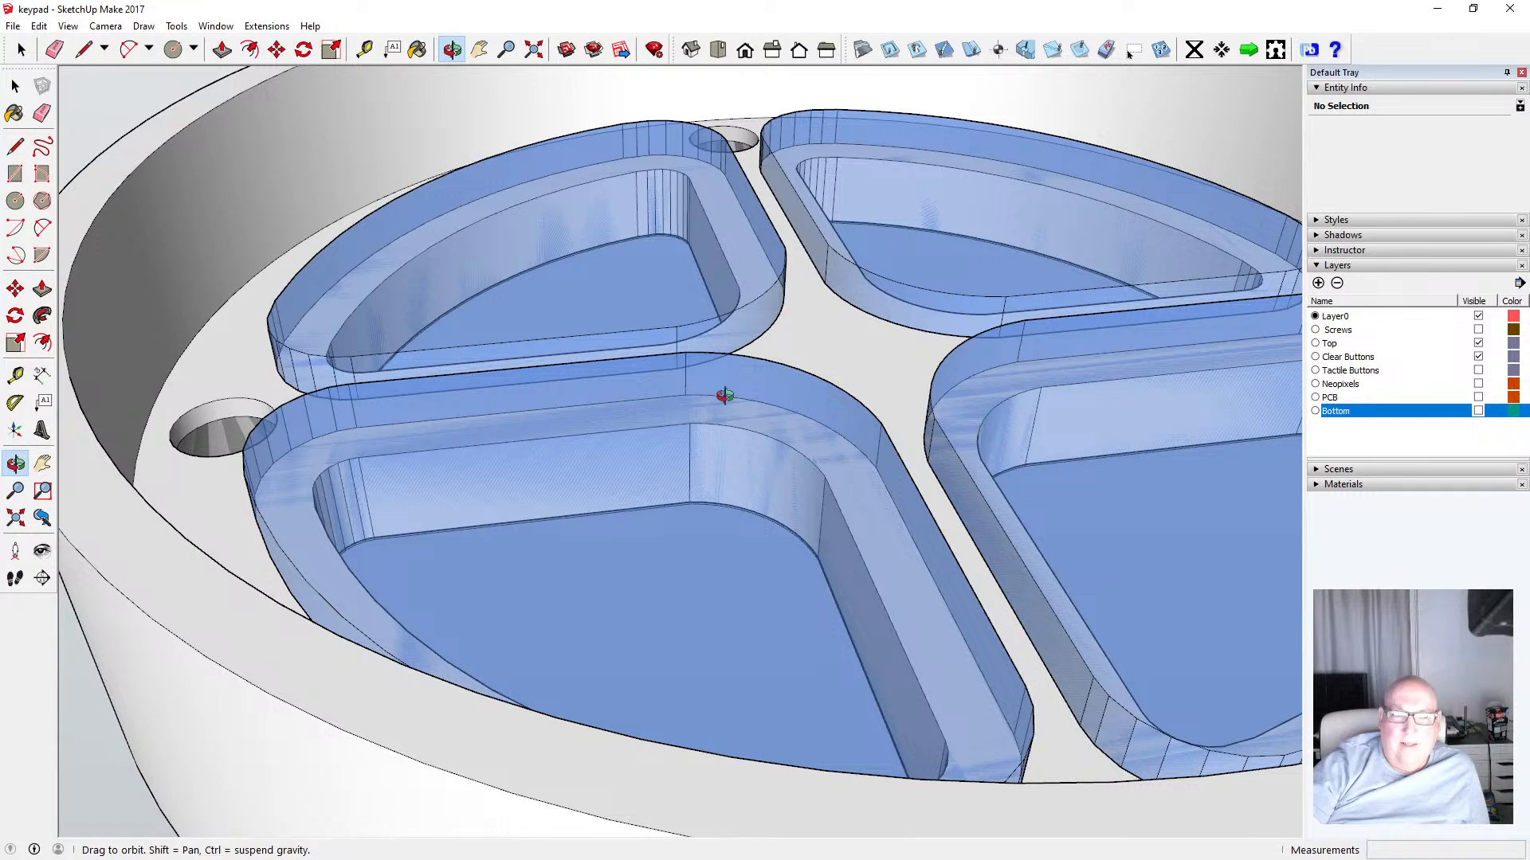
scroll(727, 374, "down", 5)
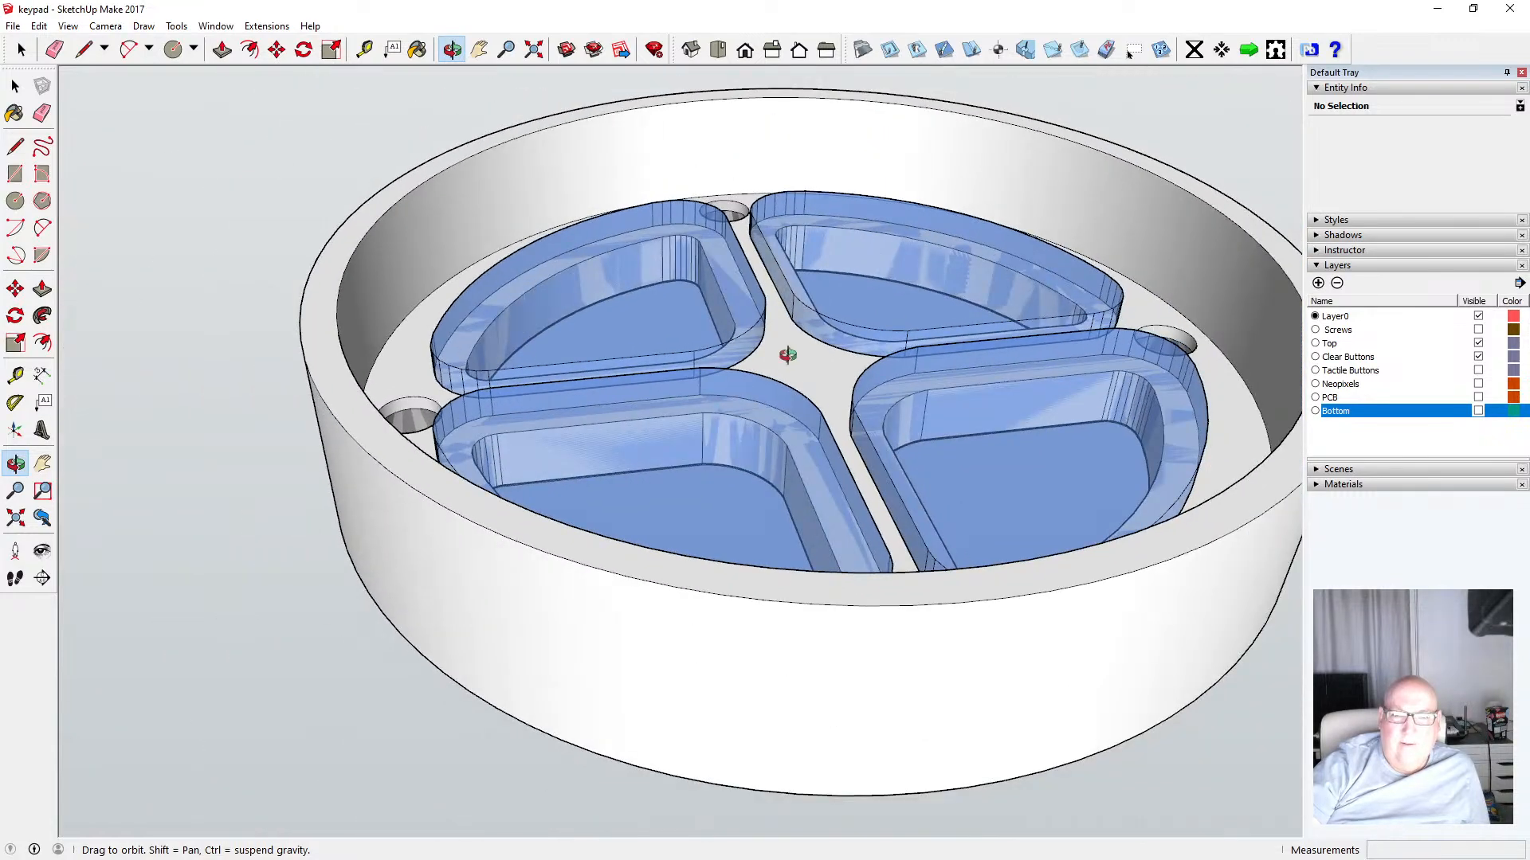
scroll(386, 389, "up", 5)
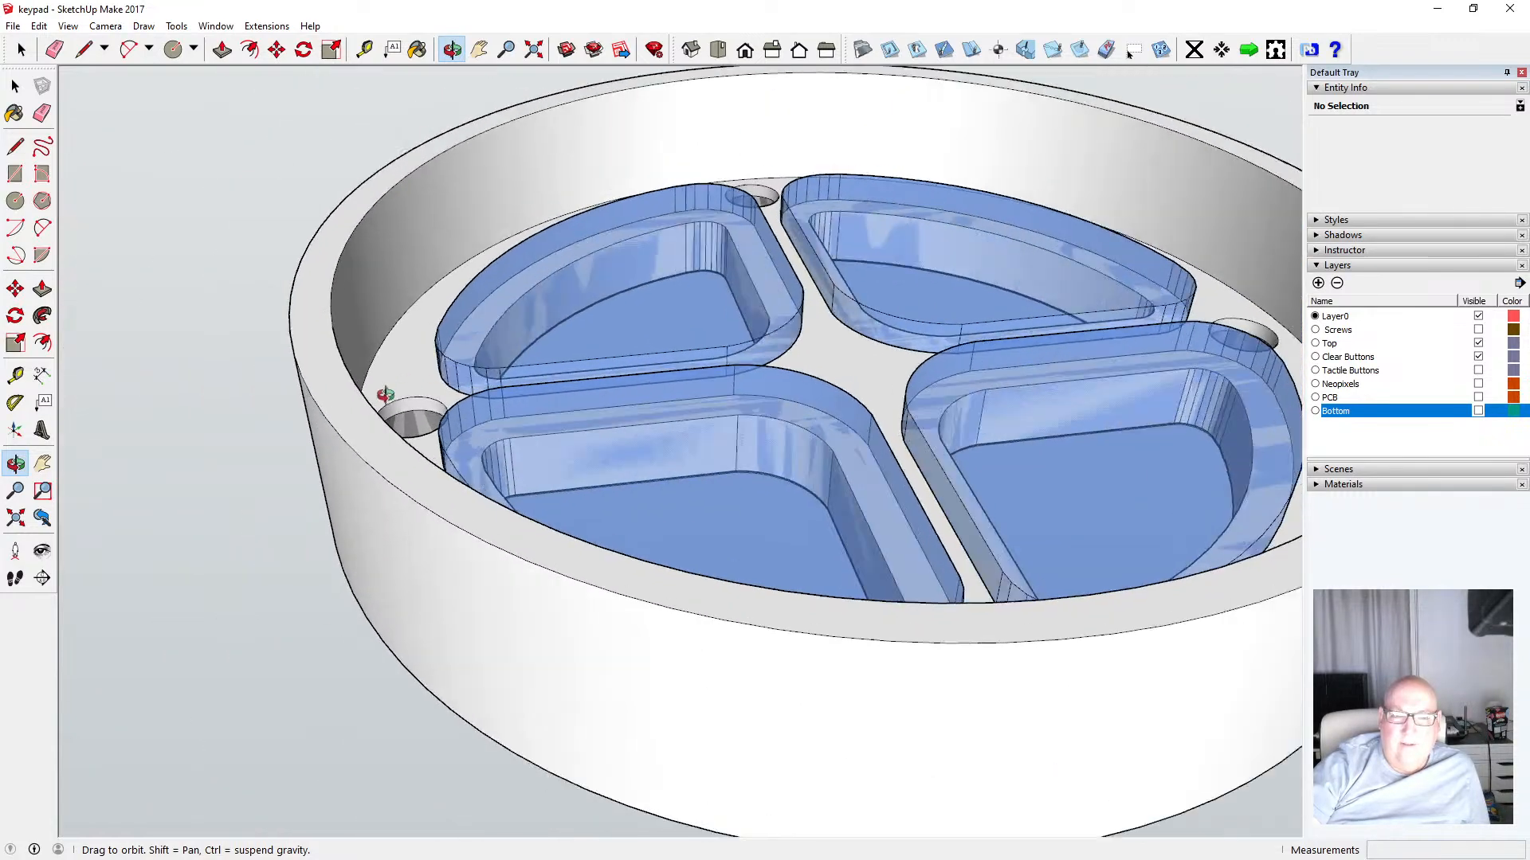
Measure the clearance between a screw hole and the neighbouring clear button with the Tape Measure
left_click(364, 50)
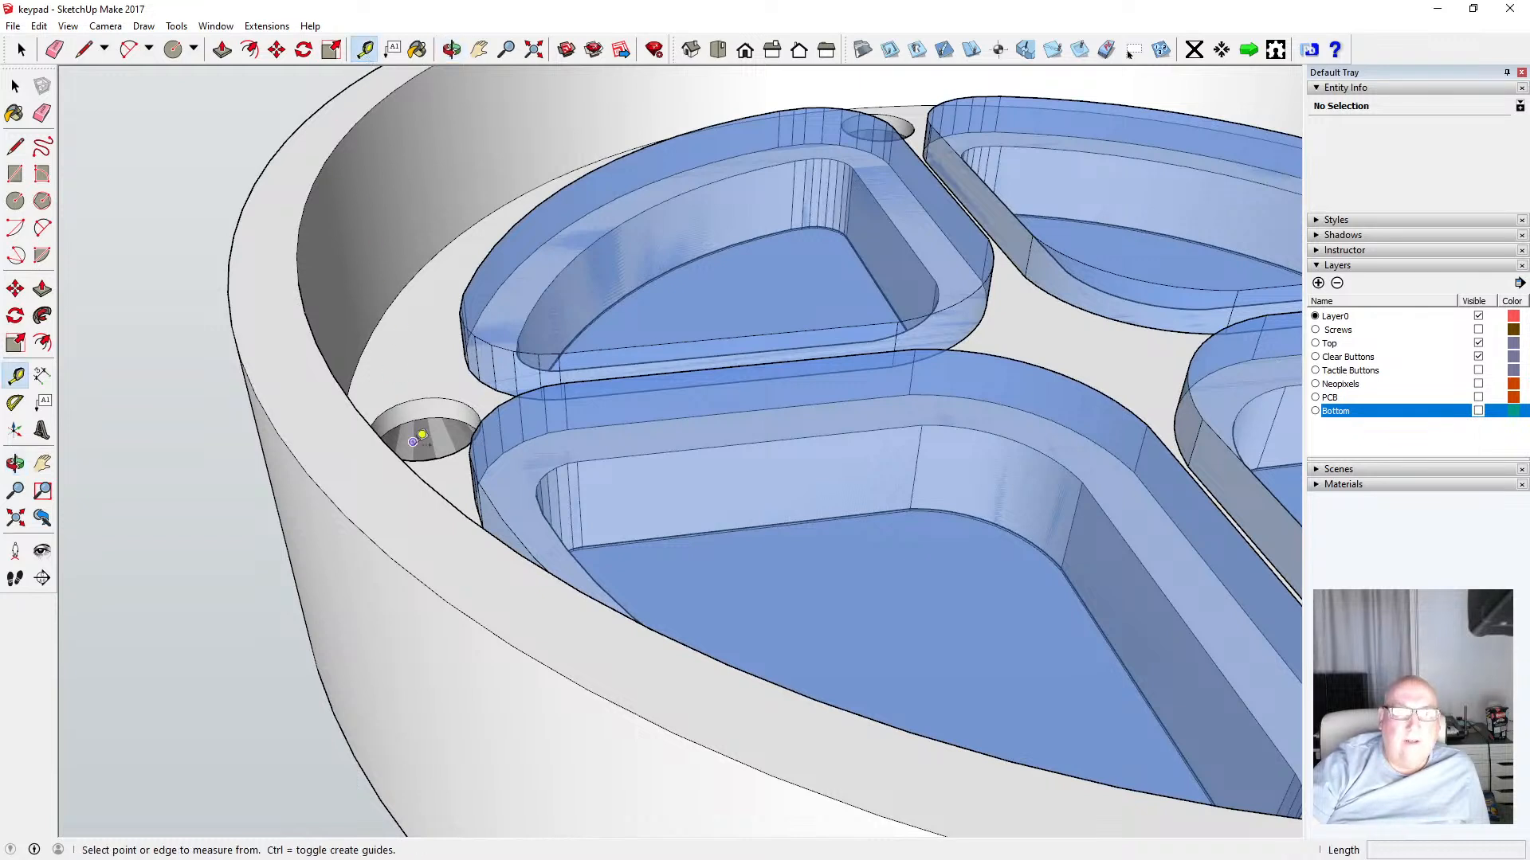
left_click(427, 417)
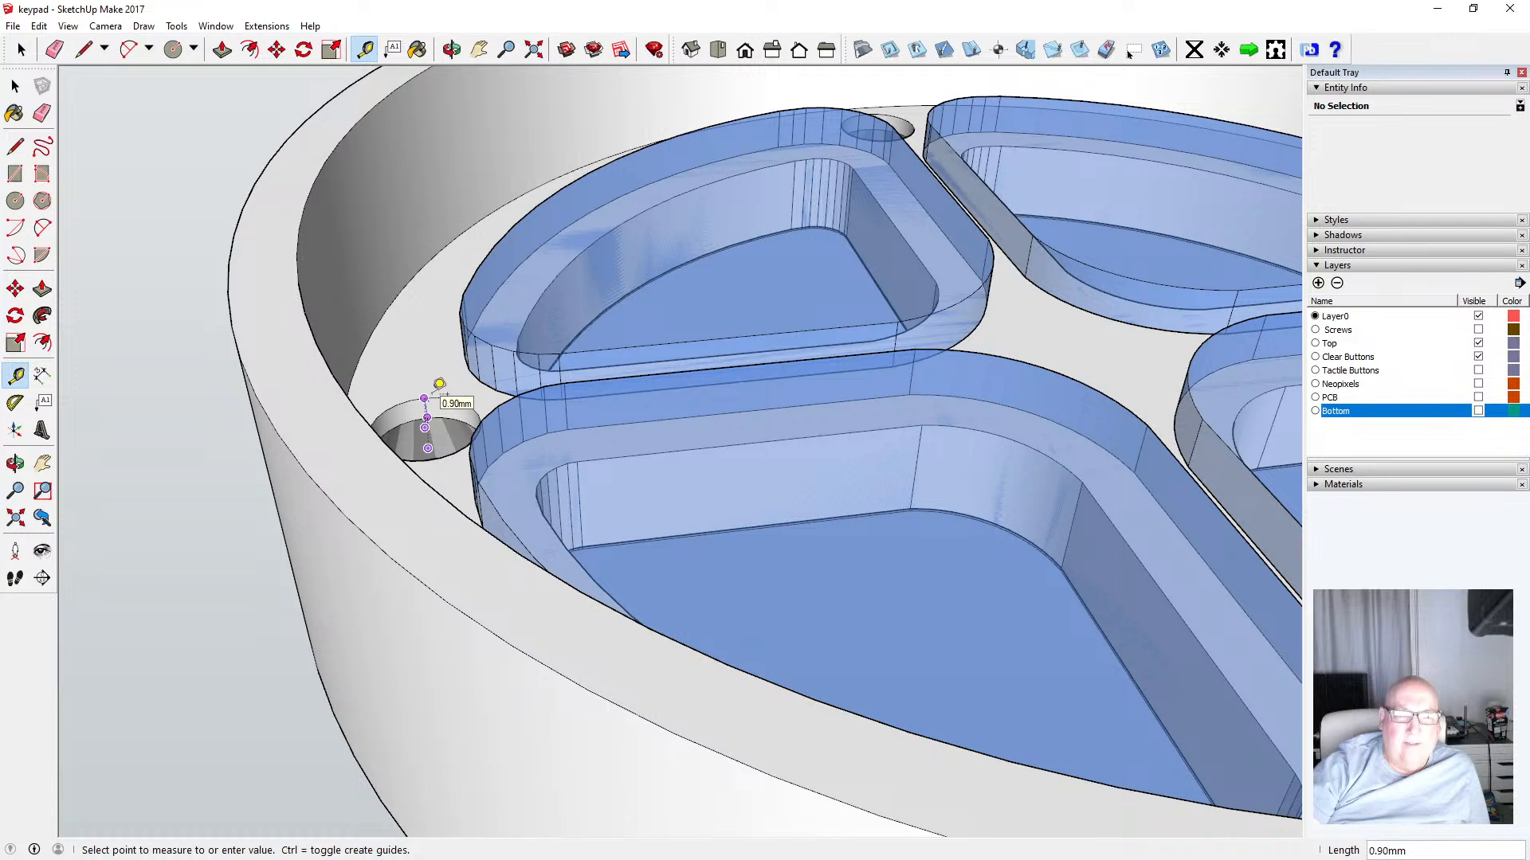
left_click(439, 384)
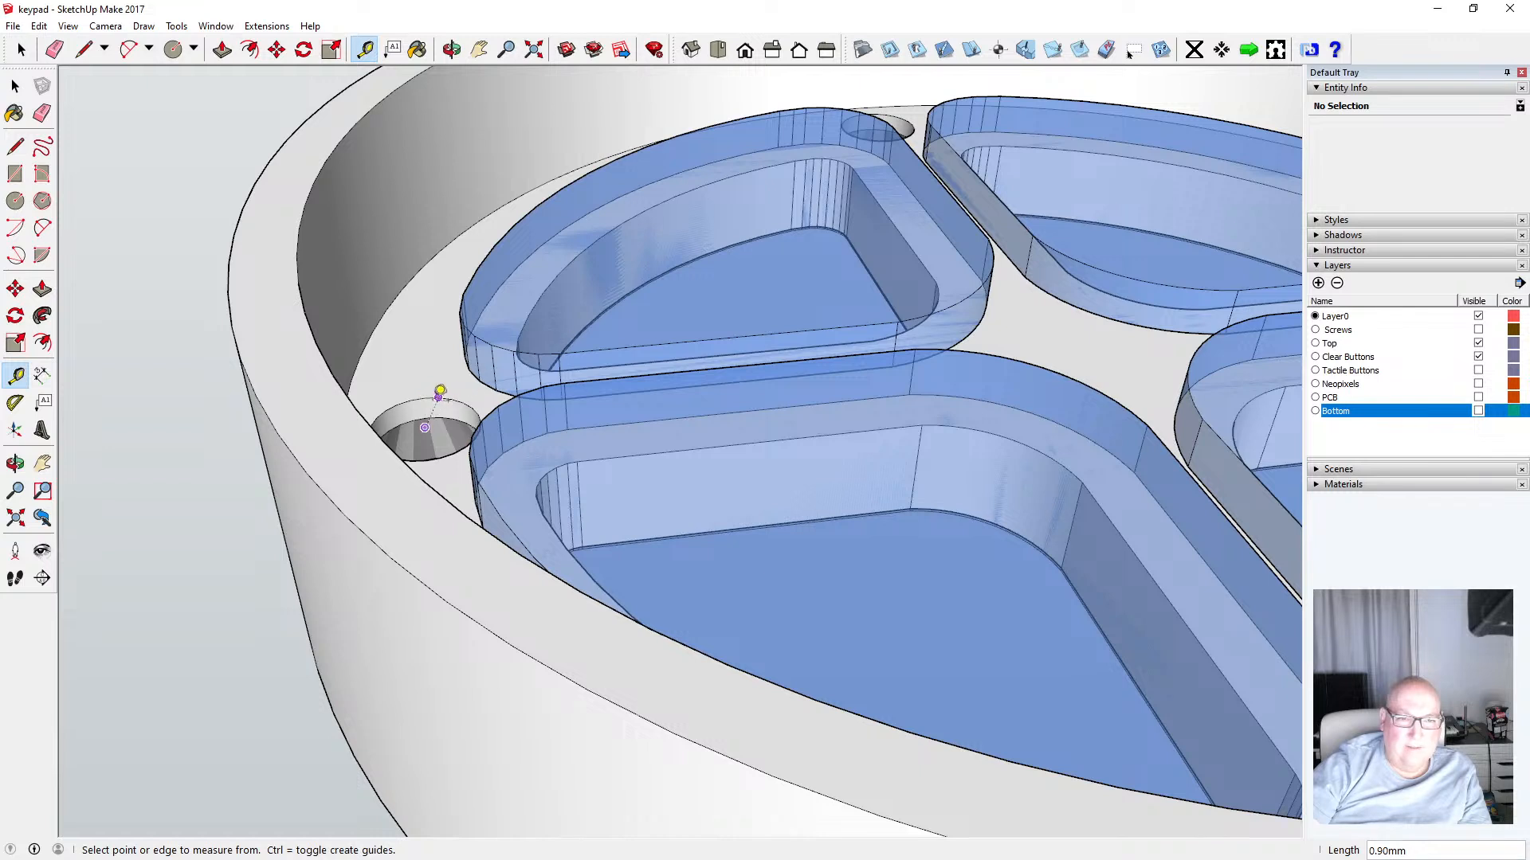
left_click(437, 398)
left_click(445, 401)
left_click(428, 404)
left_click(425, 397)
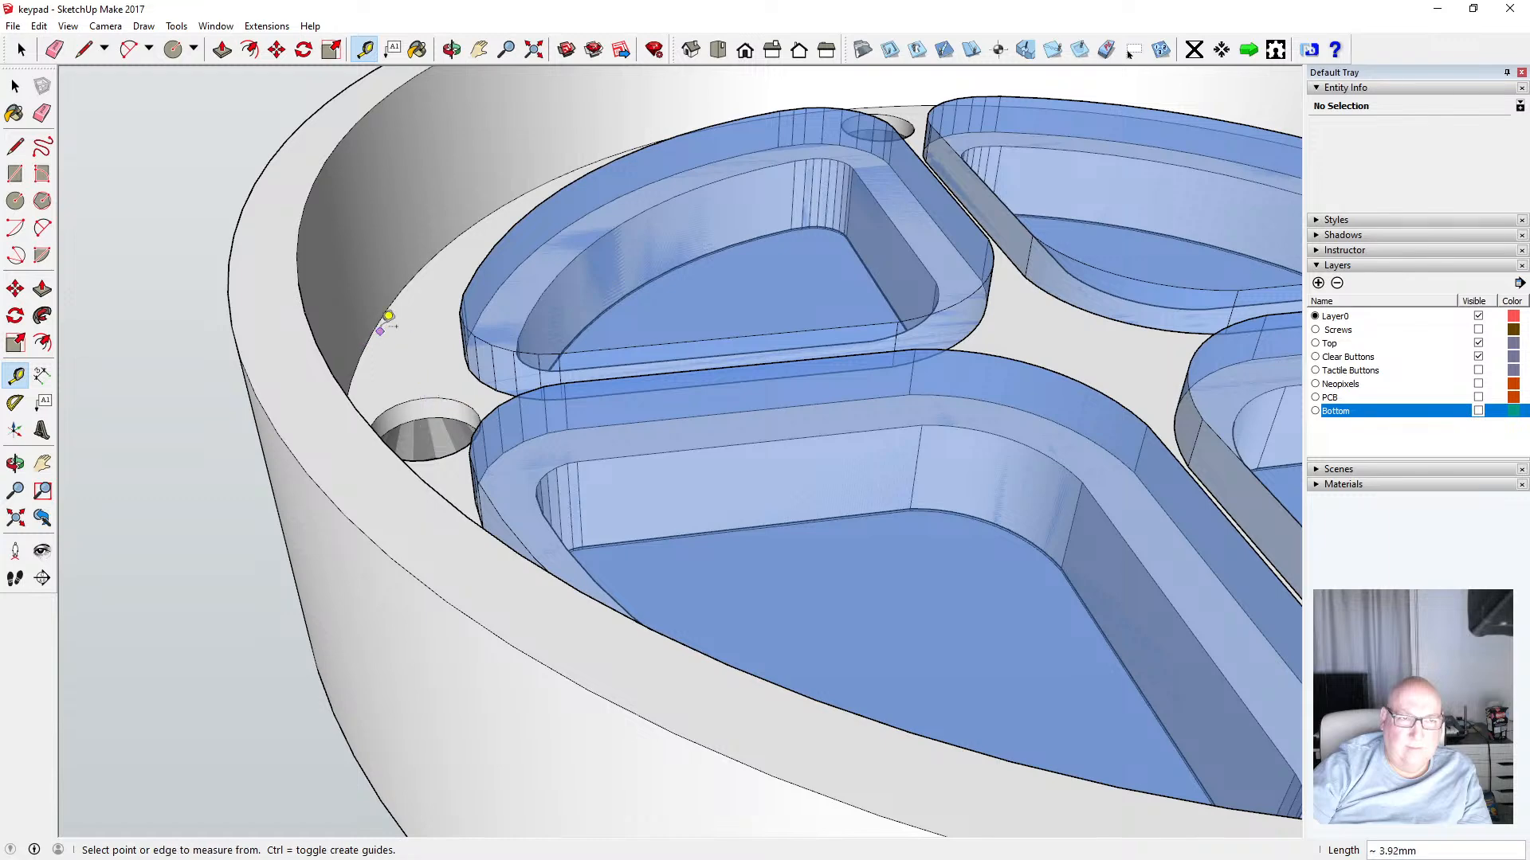
left_click(15, 87)
Zoom in on a screw hole beside the buttons, then orbit to view the ring's top face
scroll(363, 458, "down", 3)
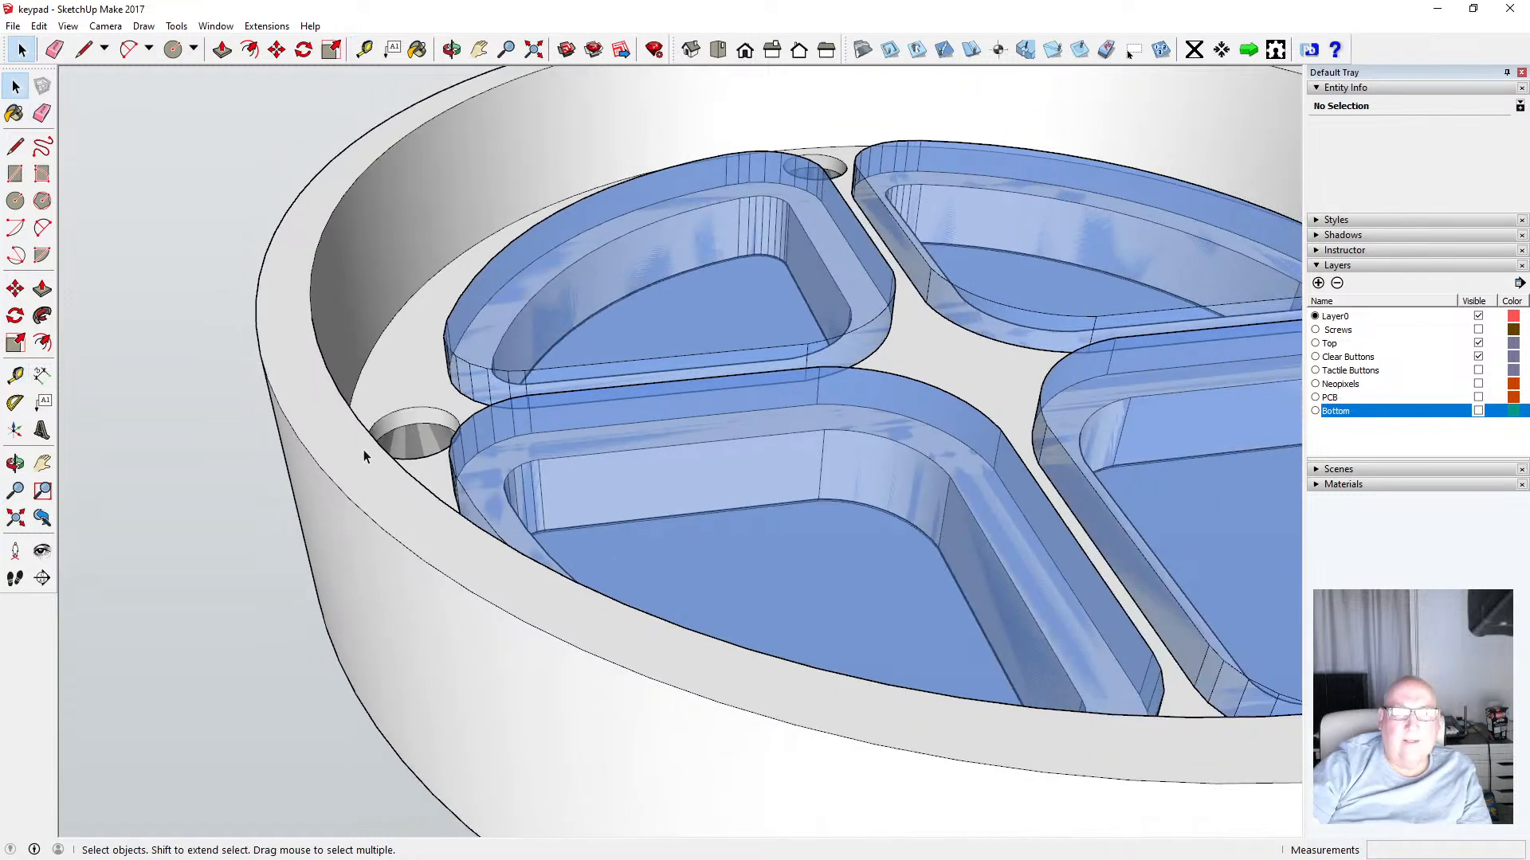
scroll(359, 399, "down", 3)
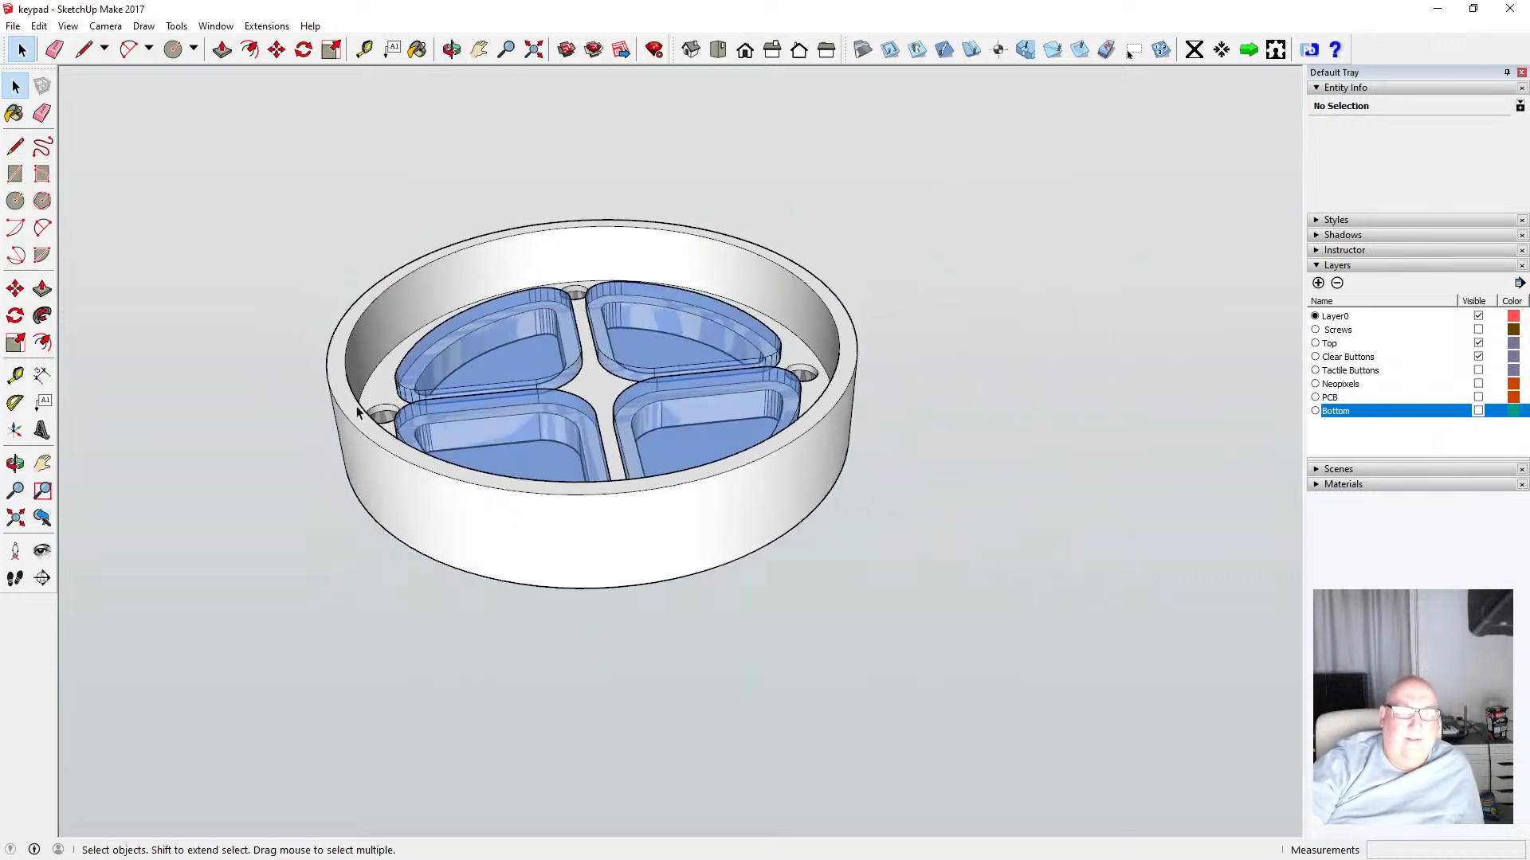
scroll(360, 413, "up", 10)
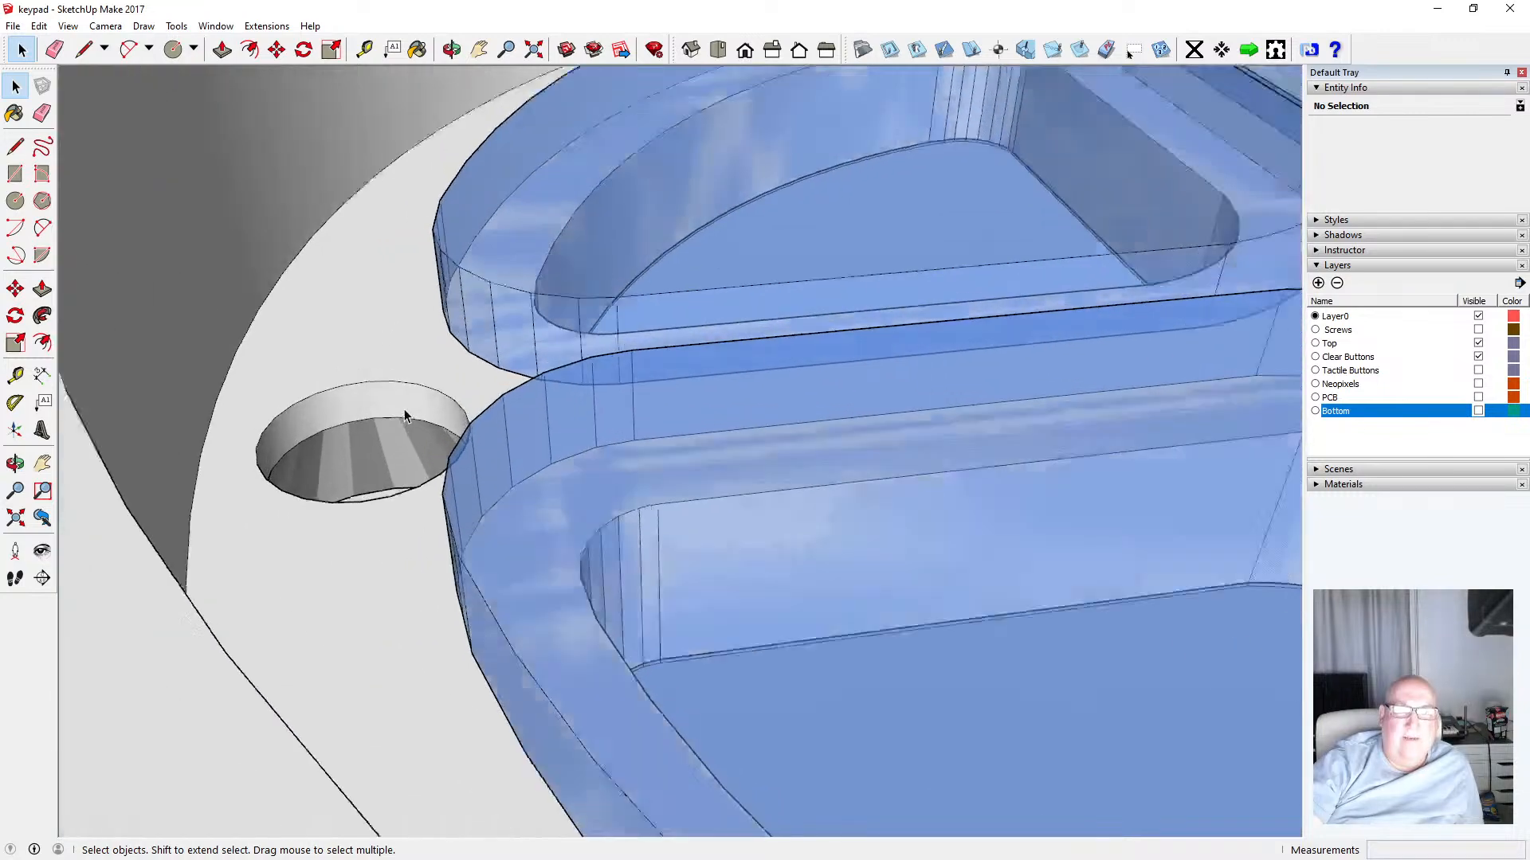
scroll(404, 416, "up", 2)
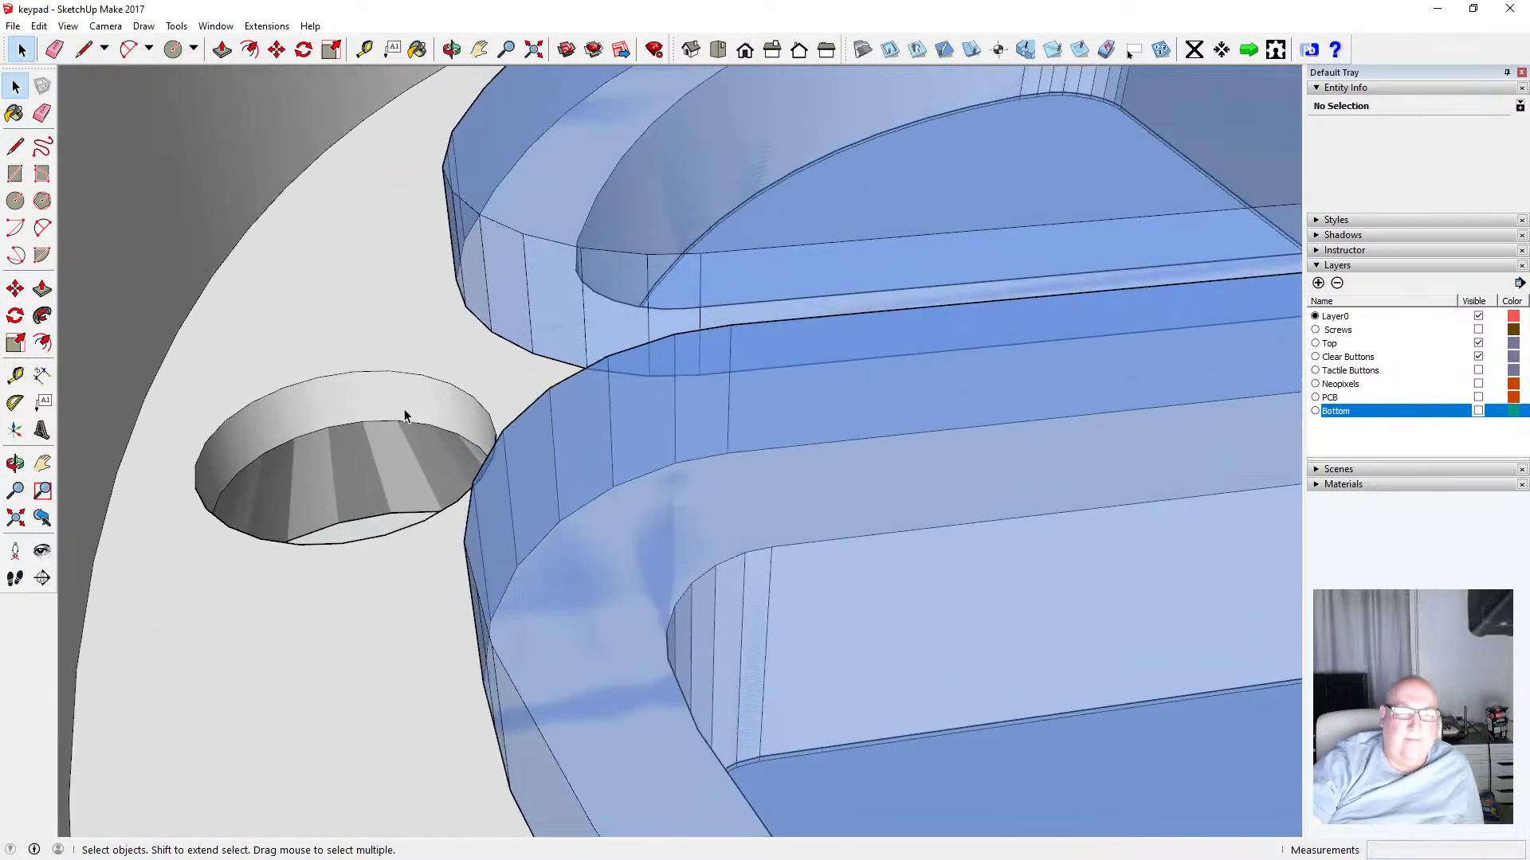
scroll(404, 413, "down", 6)
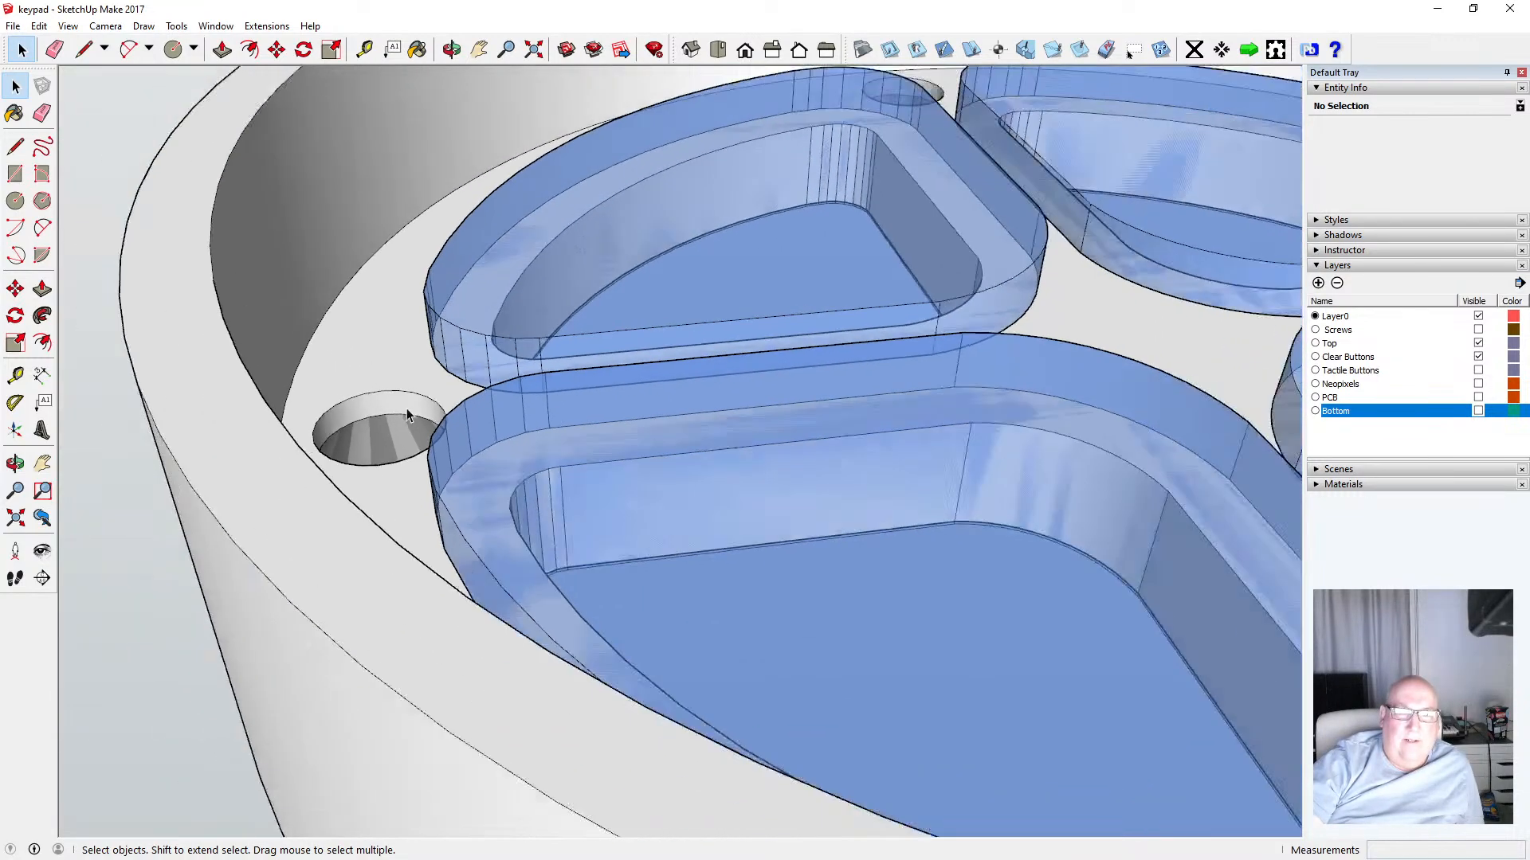
scroll(407, 408, "down", 5)
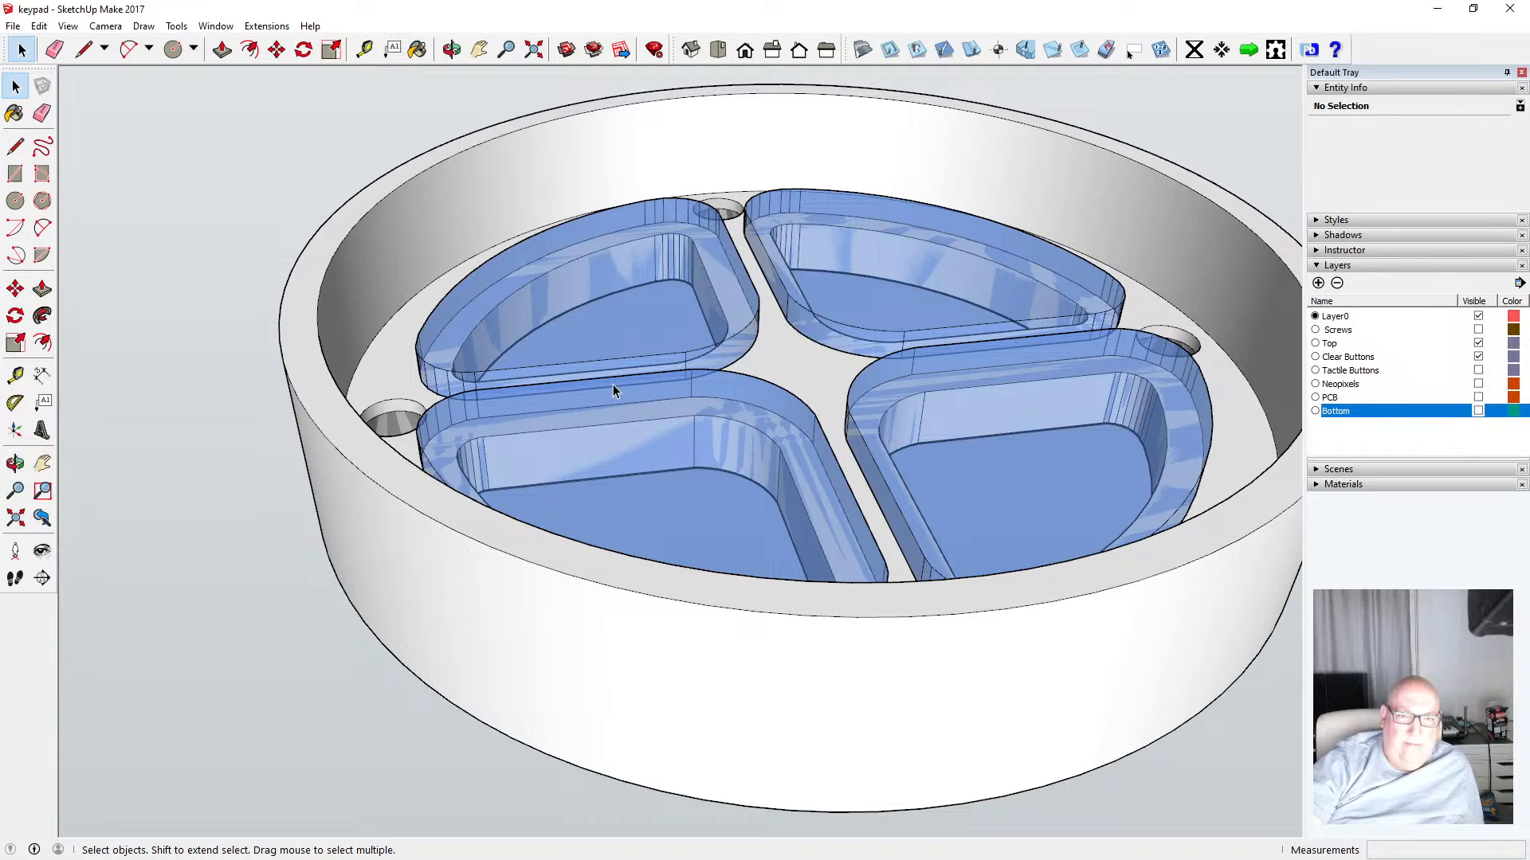
left_click(451, 49)
left_click_drag(693, 271, 548, 75)
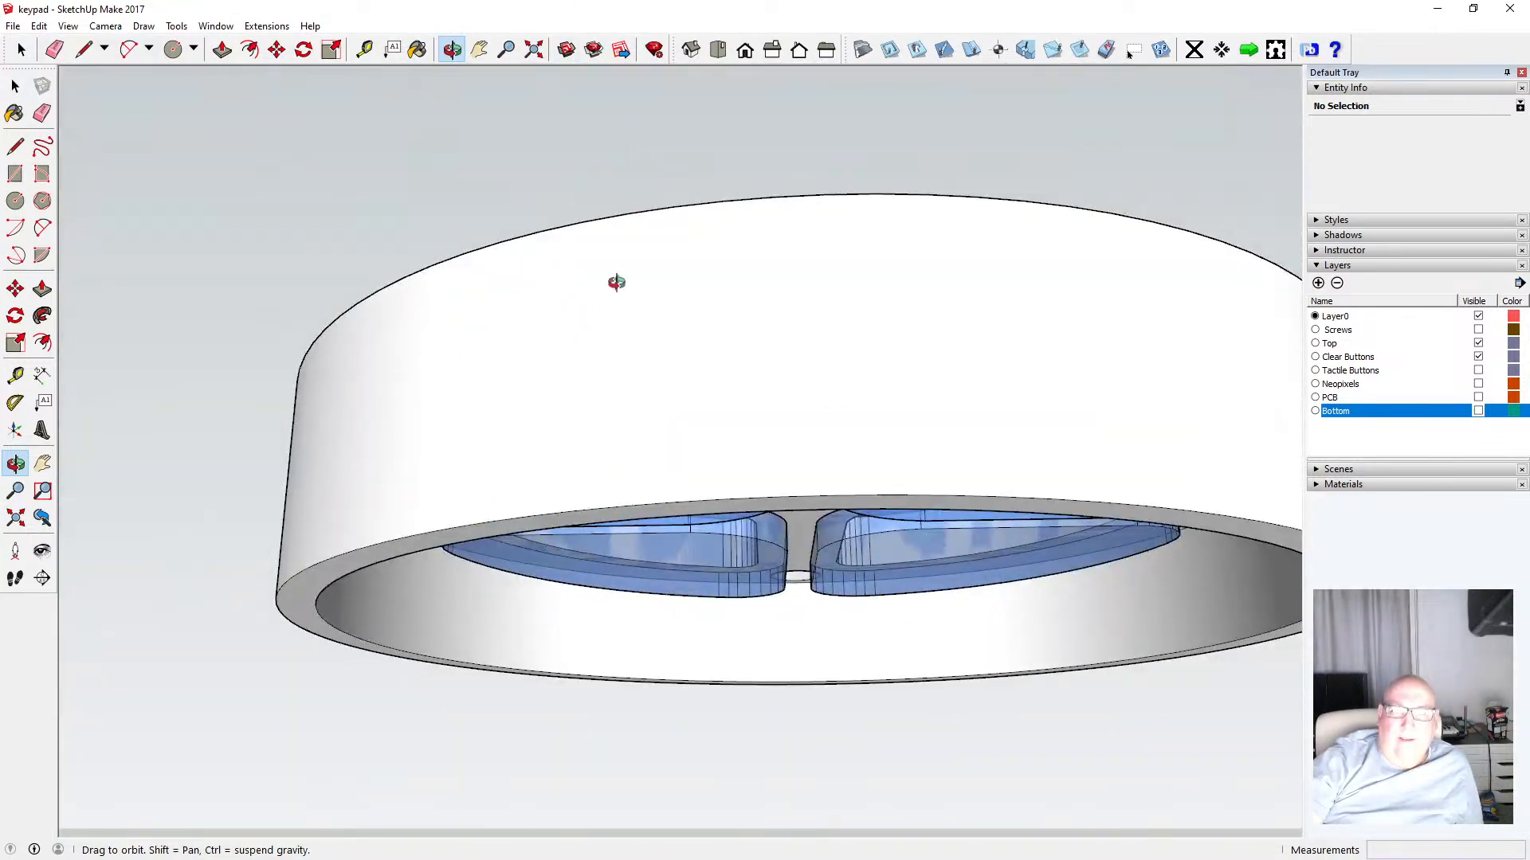
left_click_drag(618, 284, 674, 390)
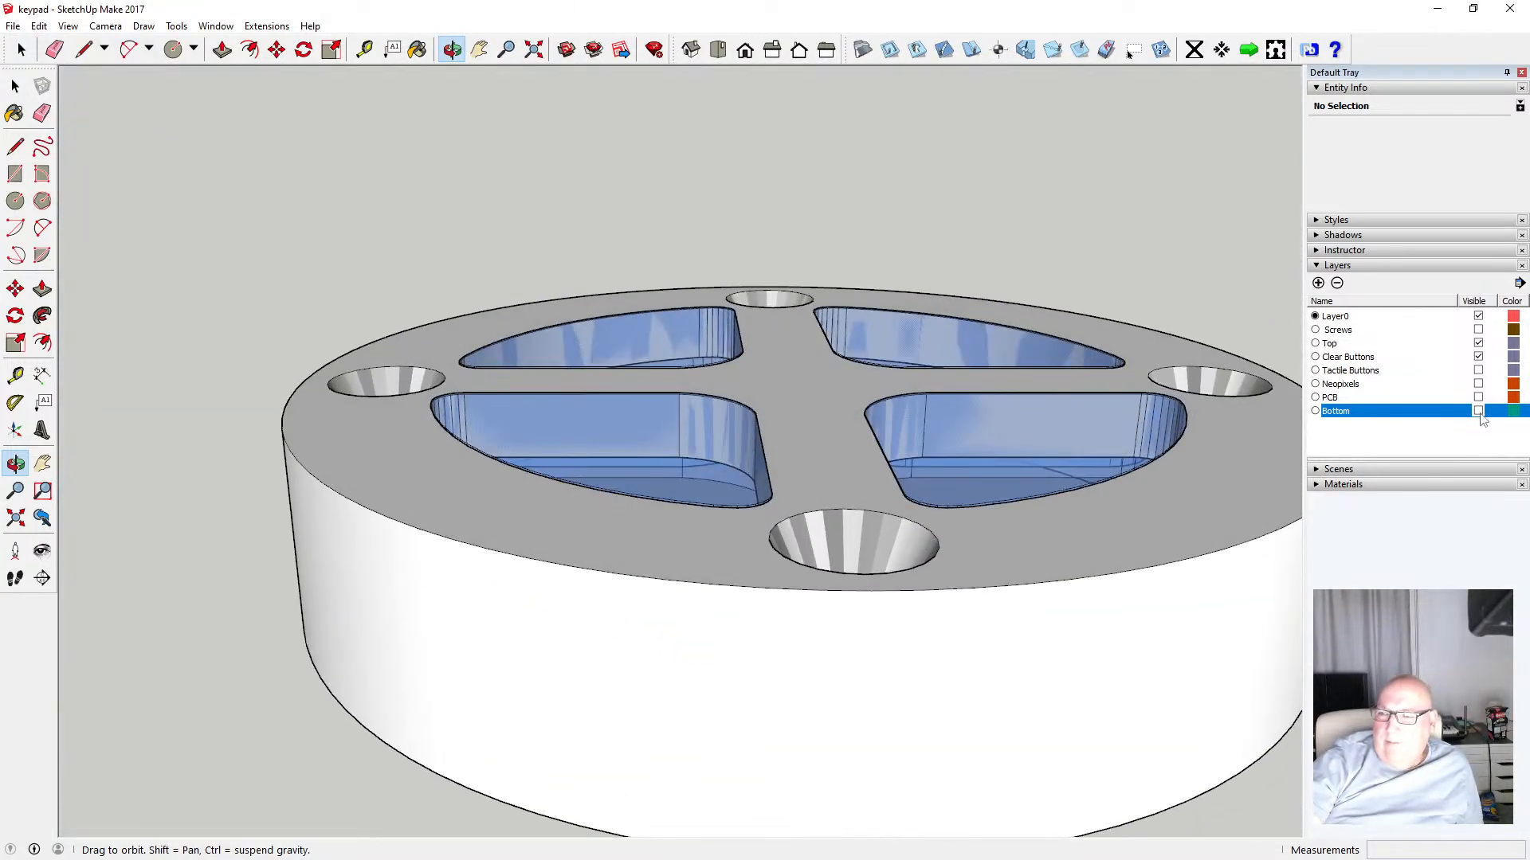
Hide the Top layer and orbit to view the clear buttons from the side
left_click(1478, 343)
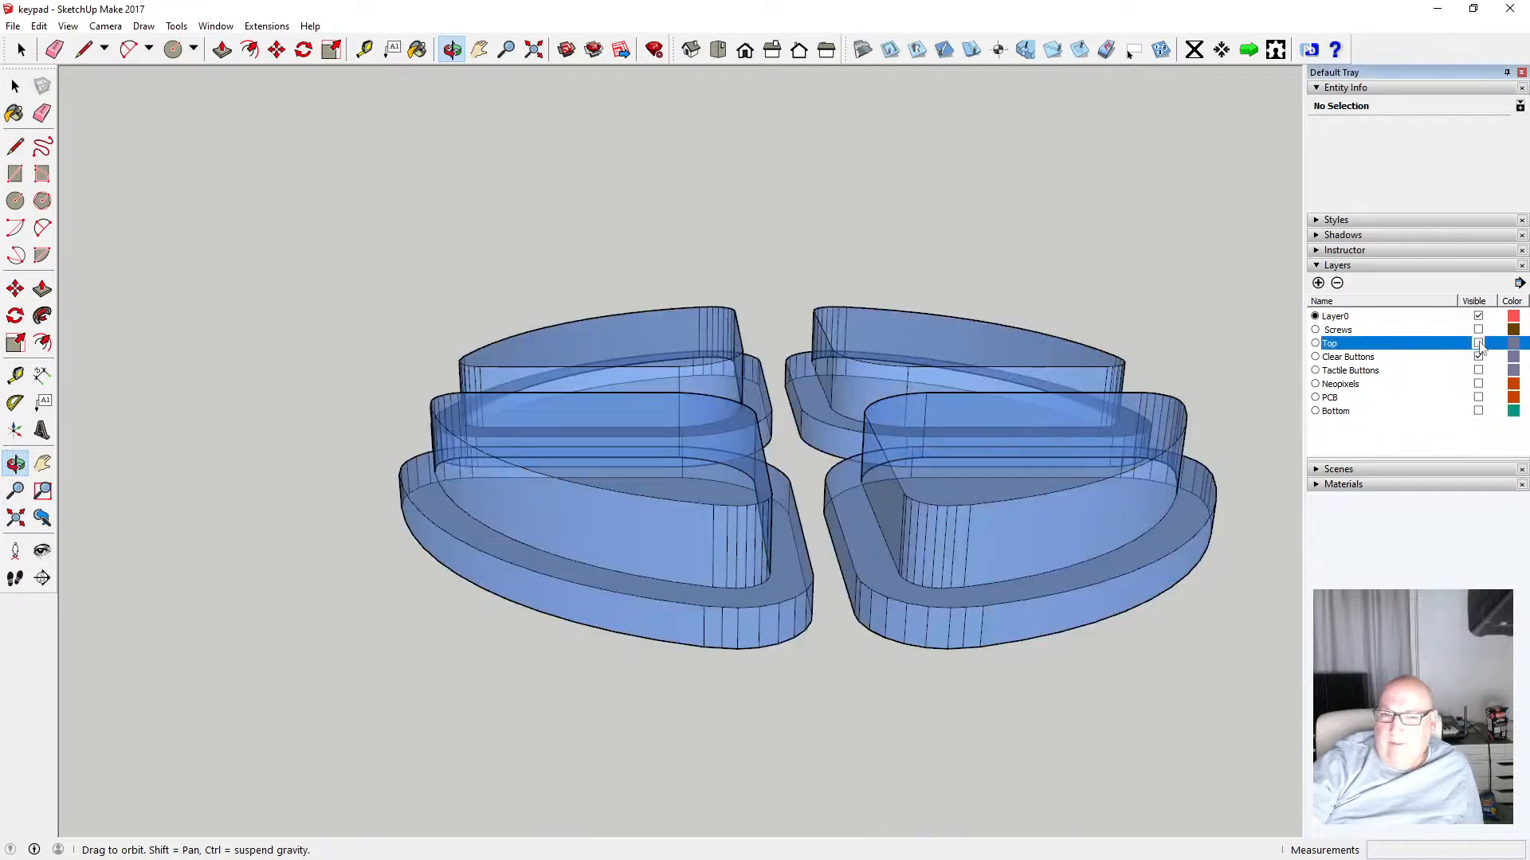
left_click_drag(634, 433, 734, 517)
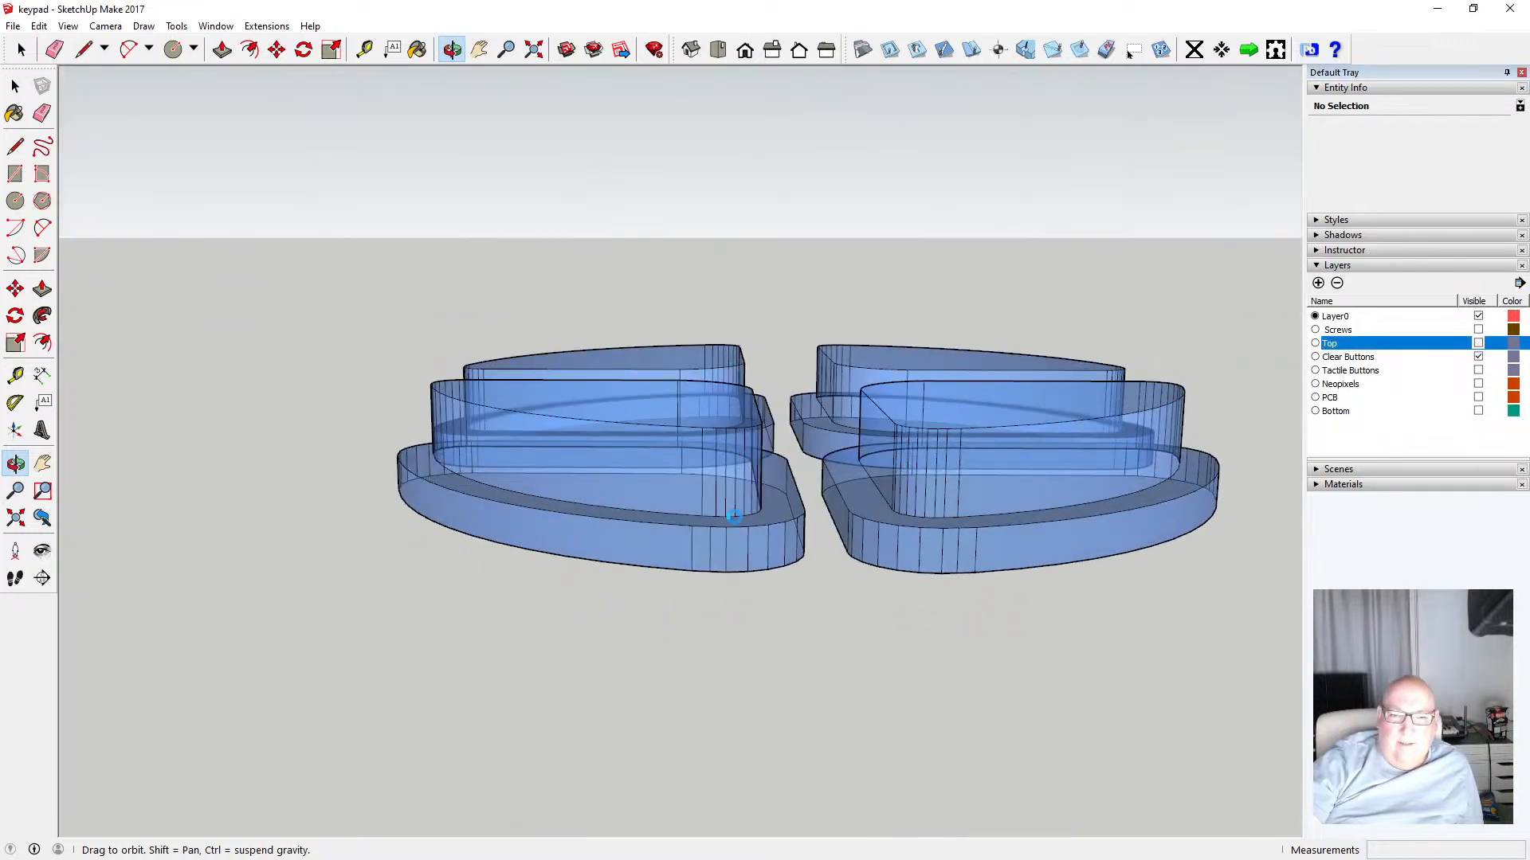
left_click_drag(578, 518, 545, 512)
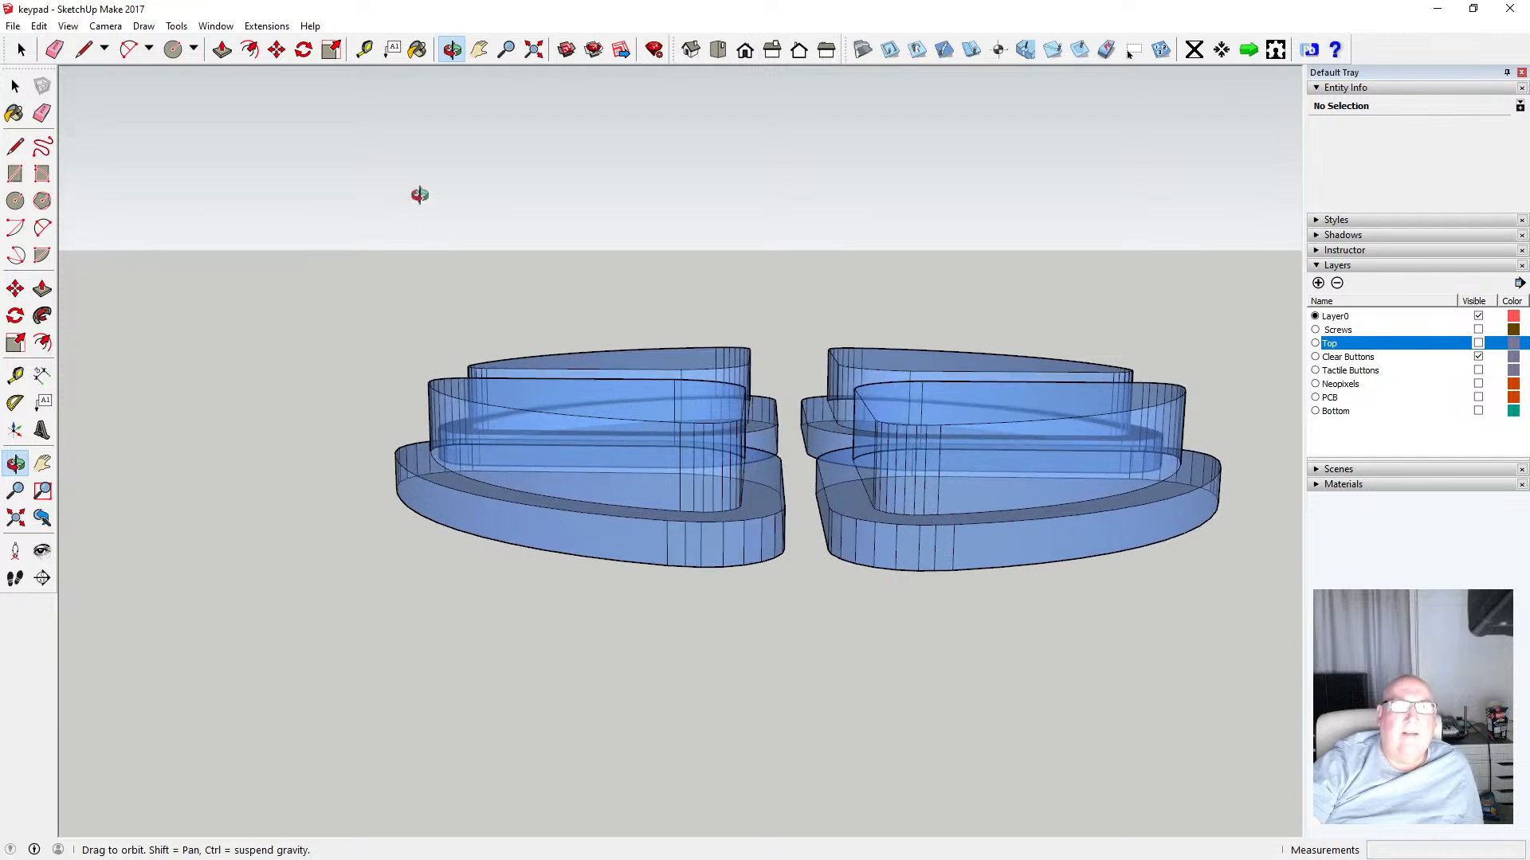
Measure the heights of a clear button's raised body and its flange
left_click(364, 50)
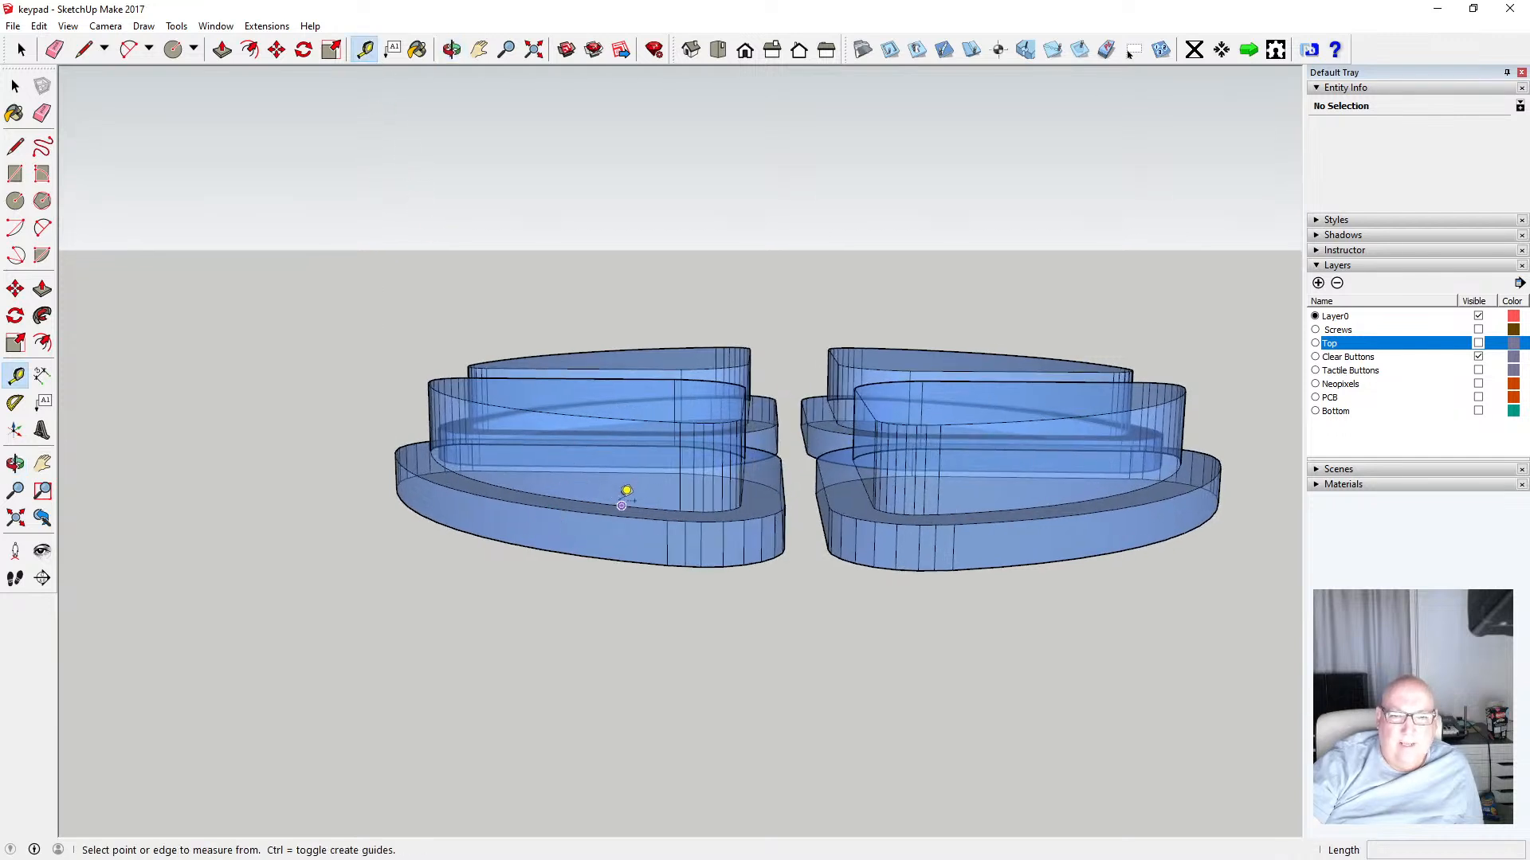
left_click(621, 505)
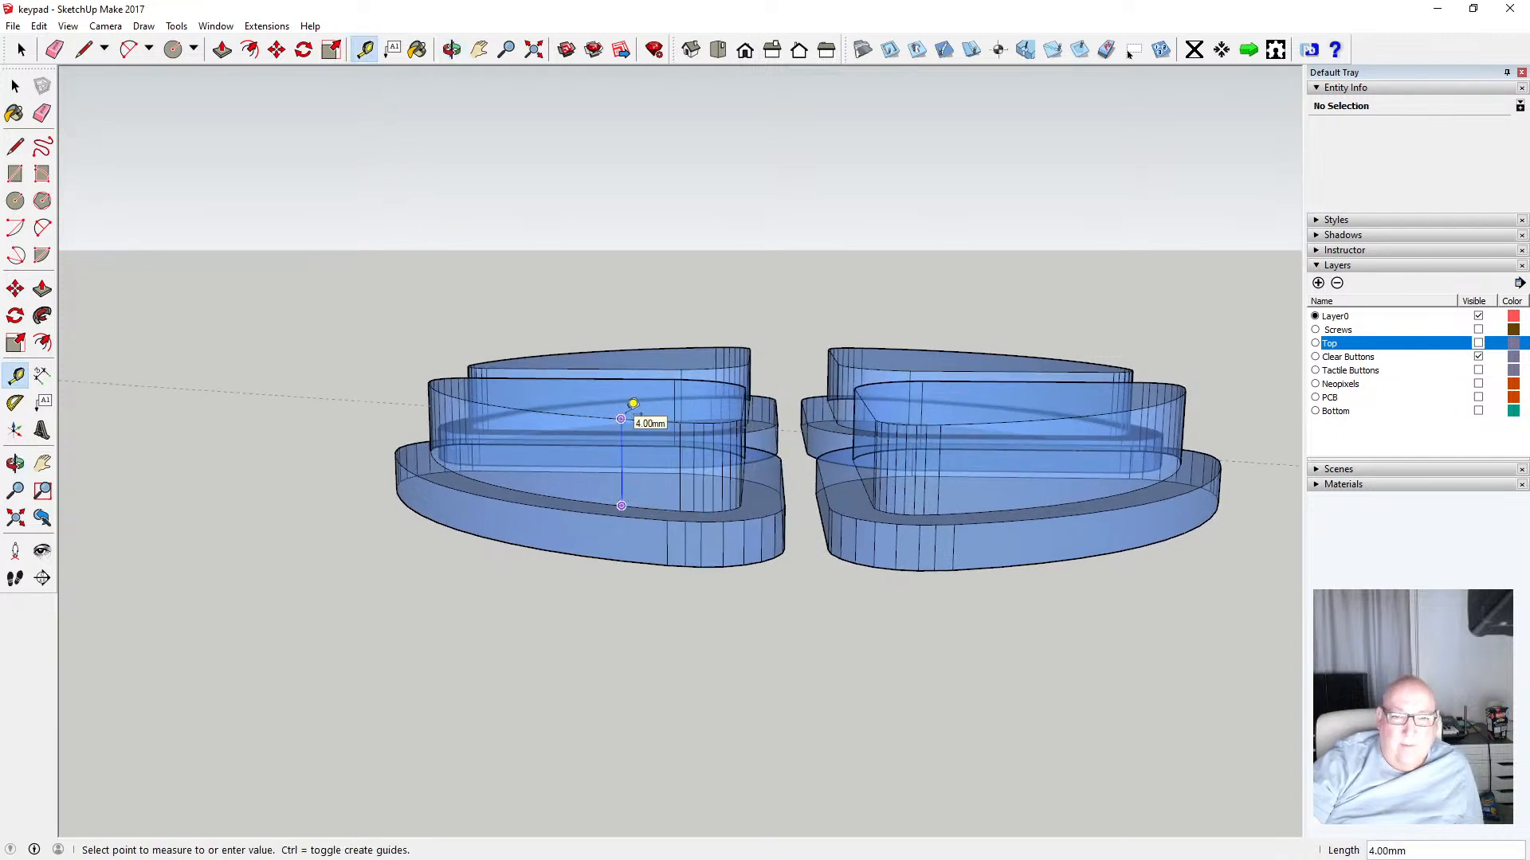
left_click(633, 403)
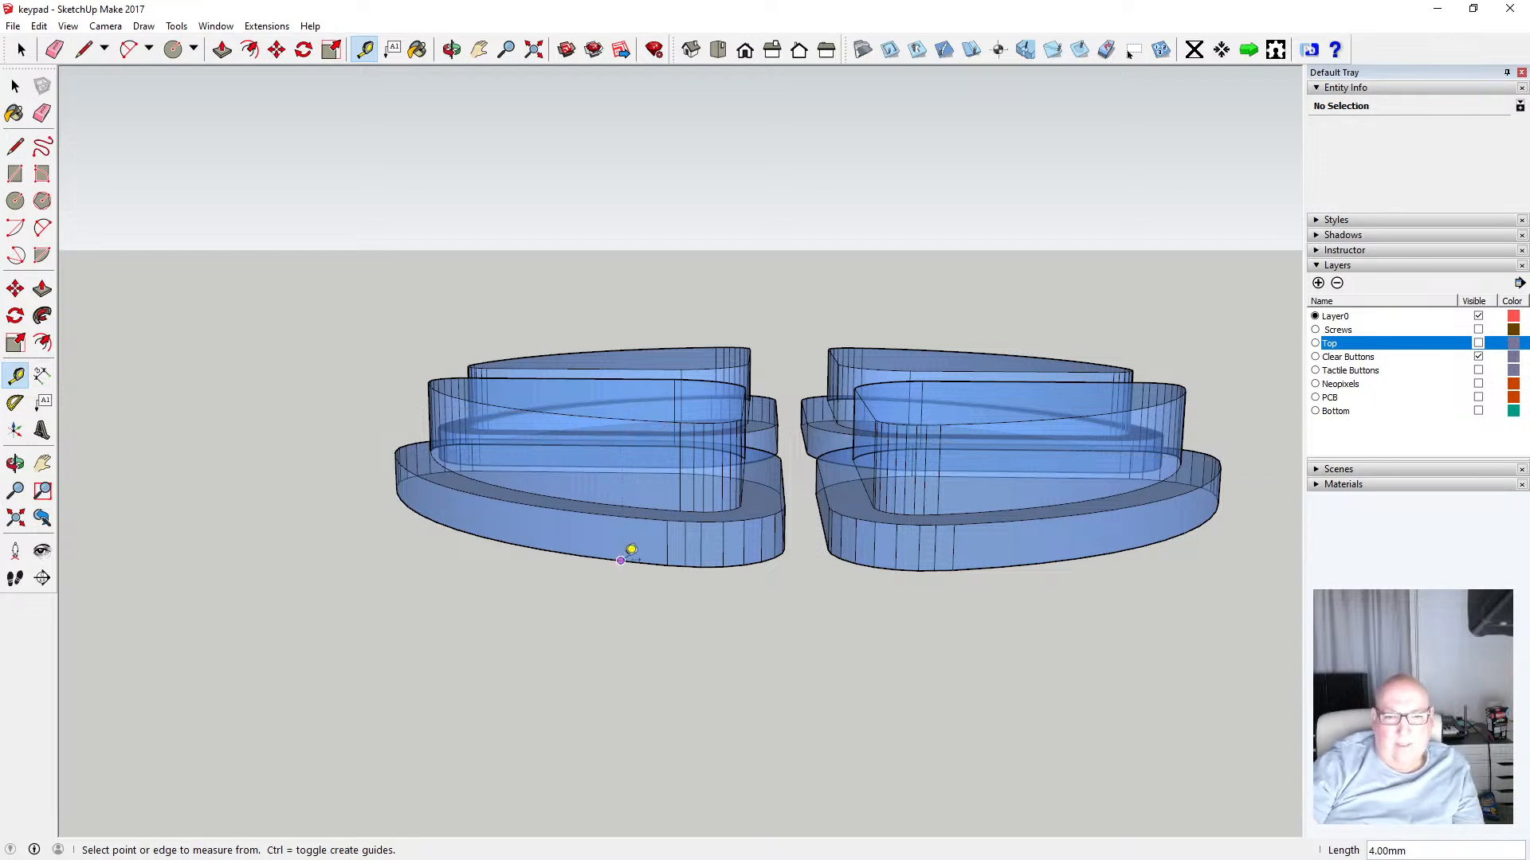
left_click(621, 560)
left_click(634, 507)
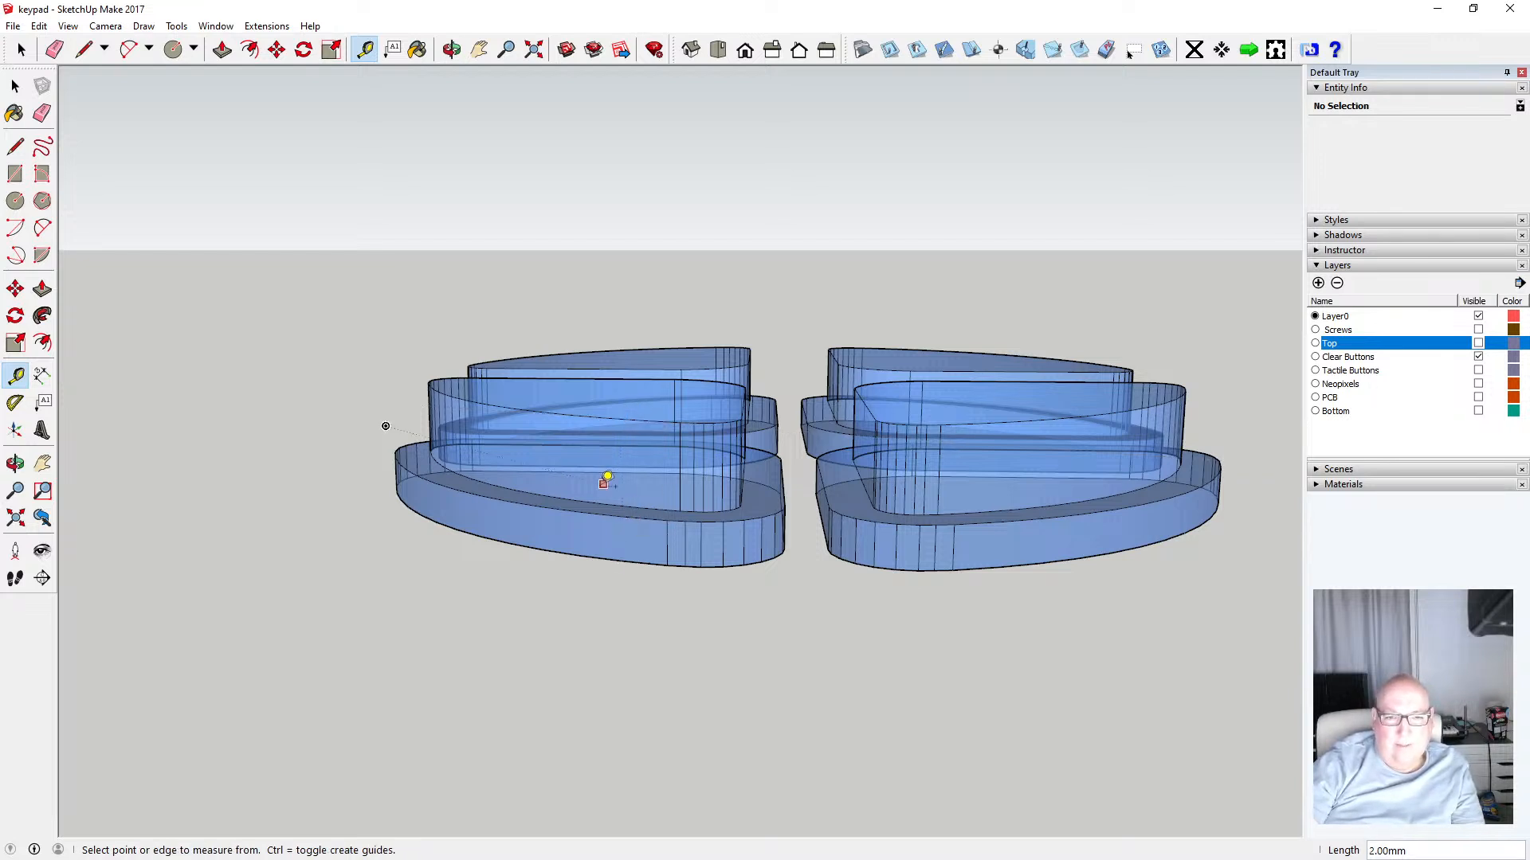
left_click(15, 85)
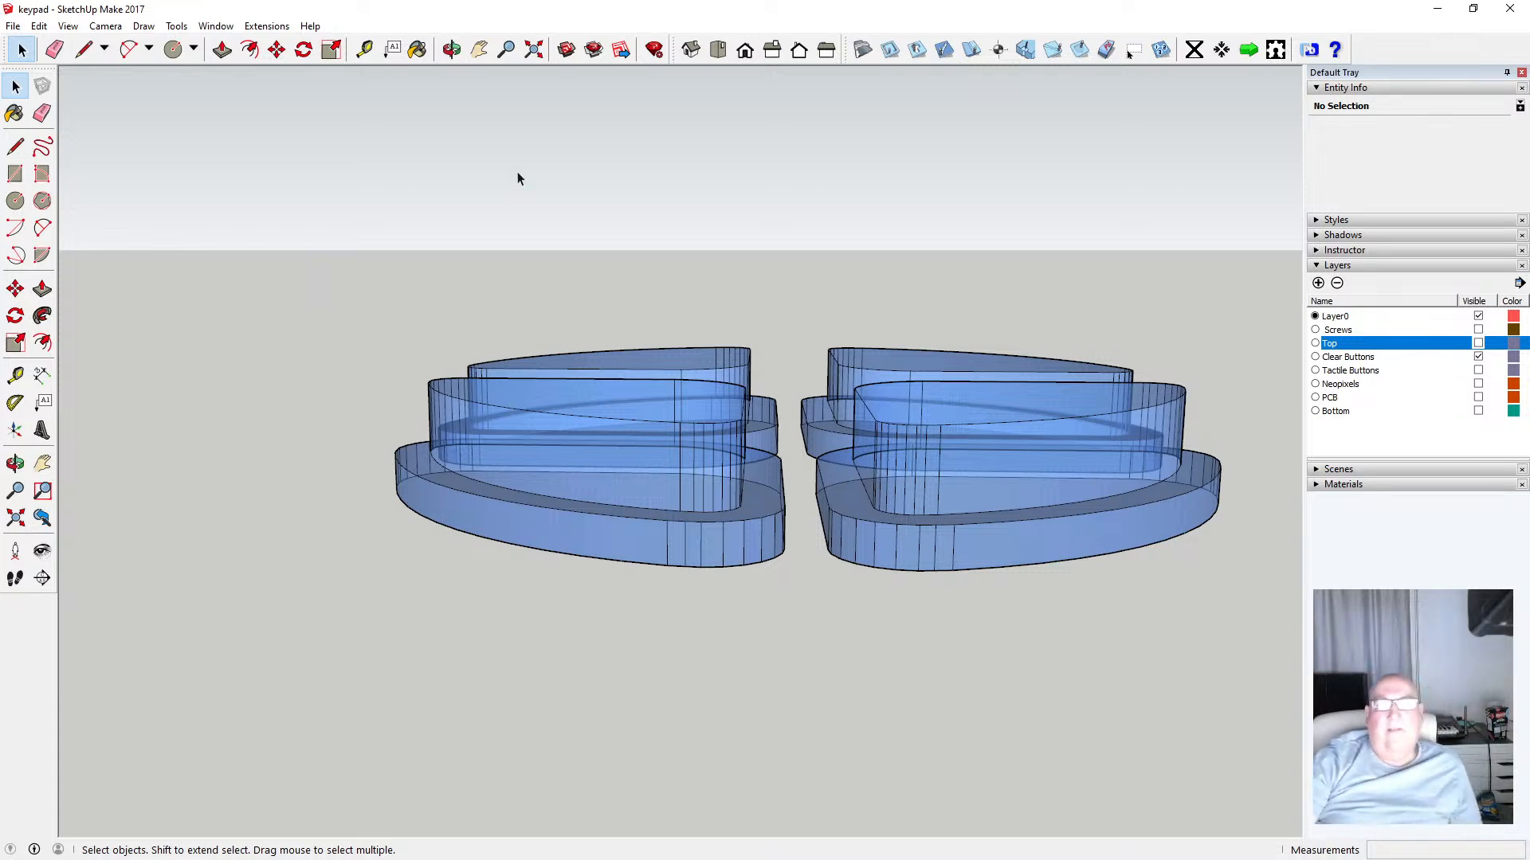
Orbit around the clear buttons and show the Top layer again
left_click(451, 49)
left_click_drag(749, 440, 730, 518)
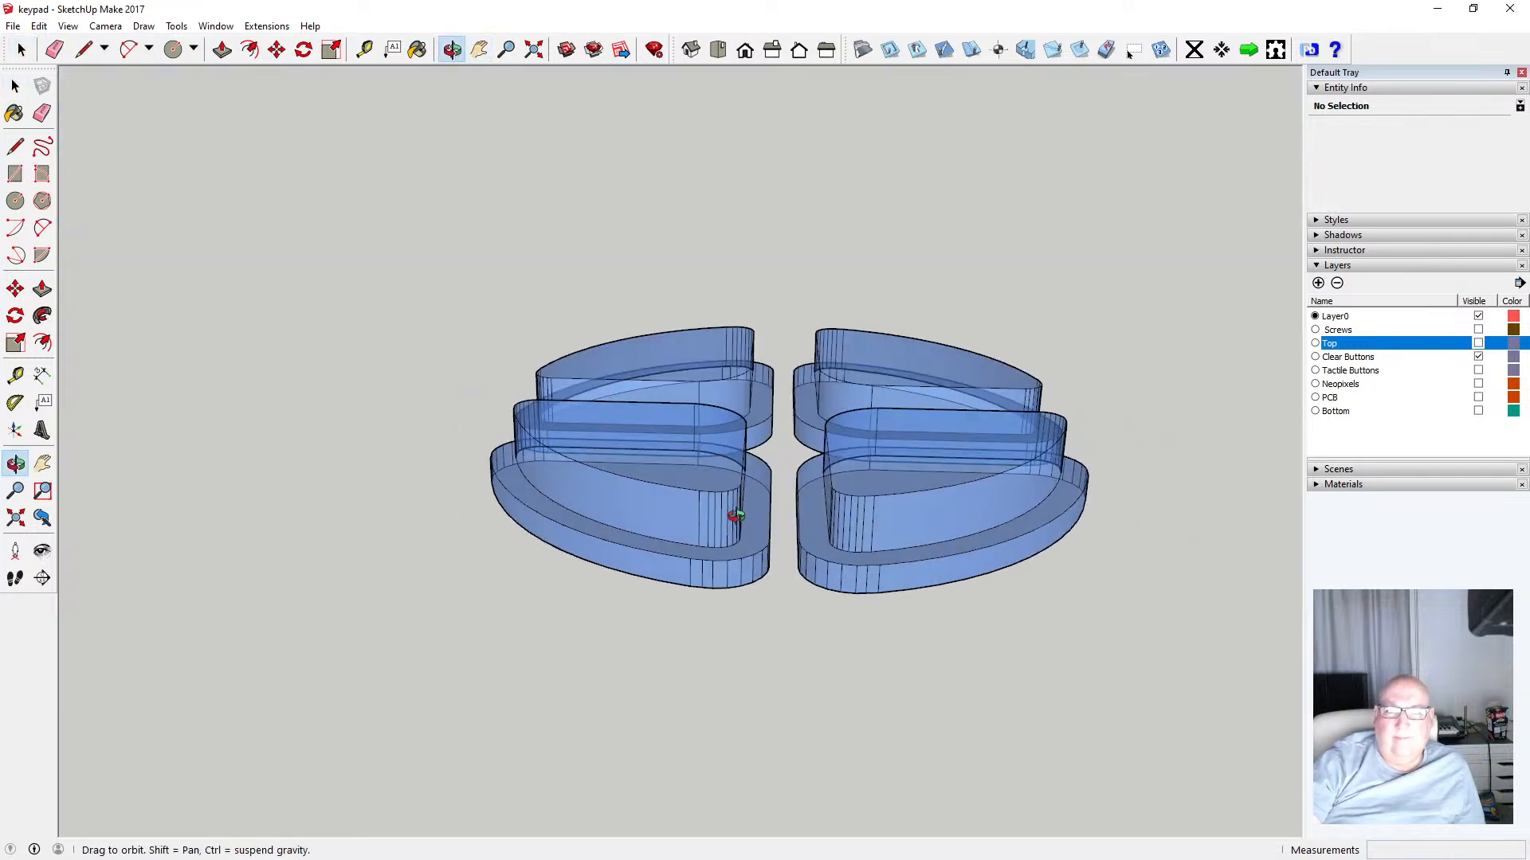
left_click(1478, 343)
Switch to the front standard view with parallel projection to see the assembly edge-on
left_click_drag(903, 343, 542, 372)
scroll(623, 411, "up", 5)
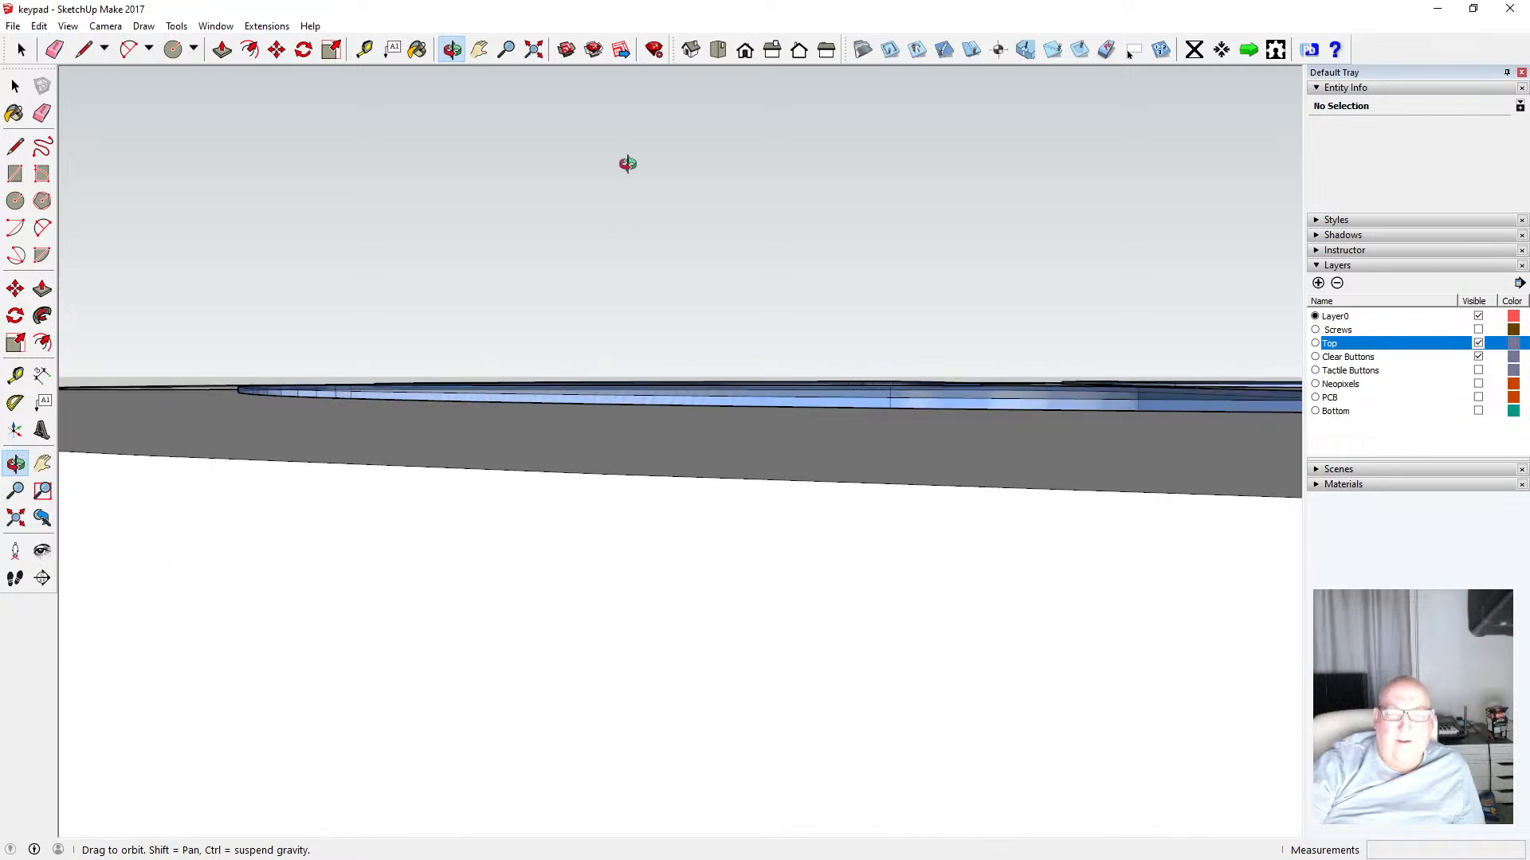
left_click(745, 51)
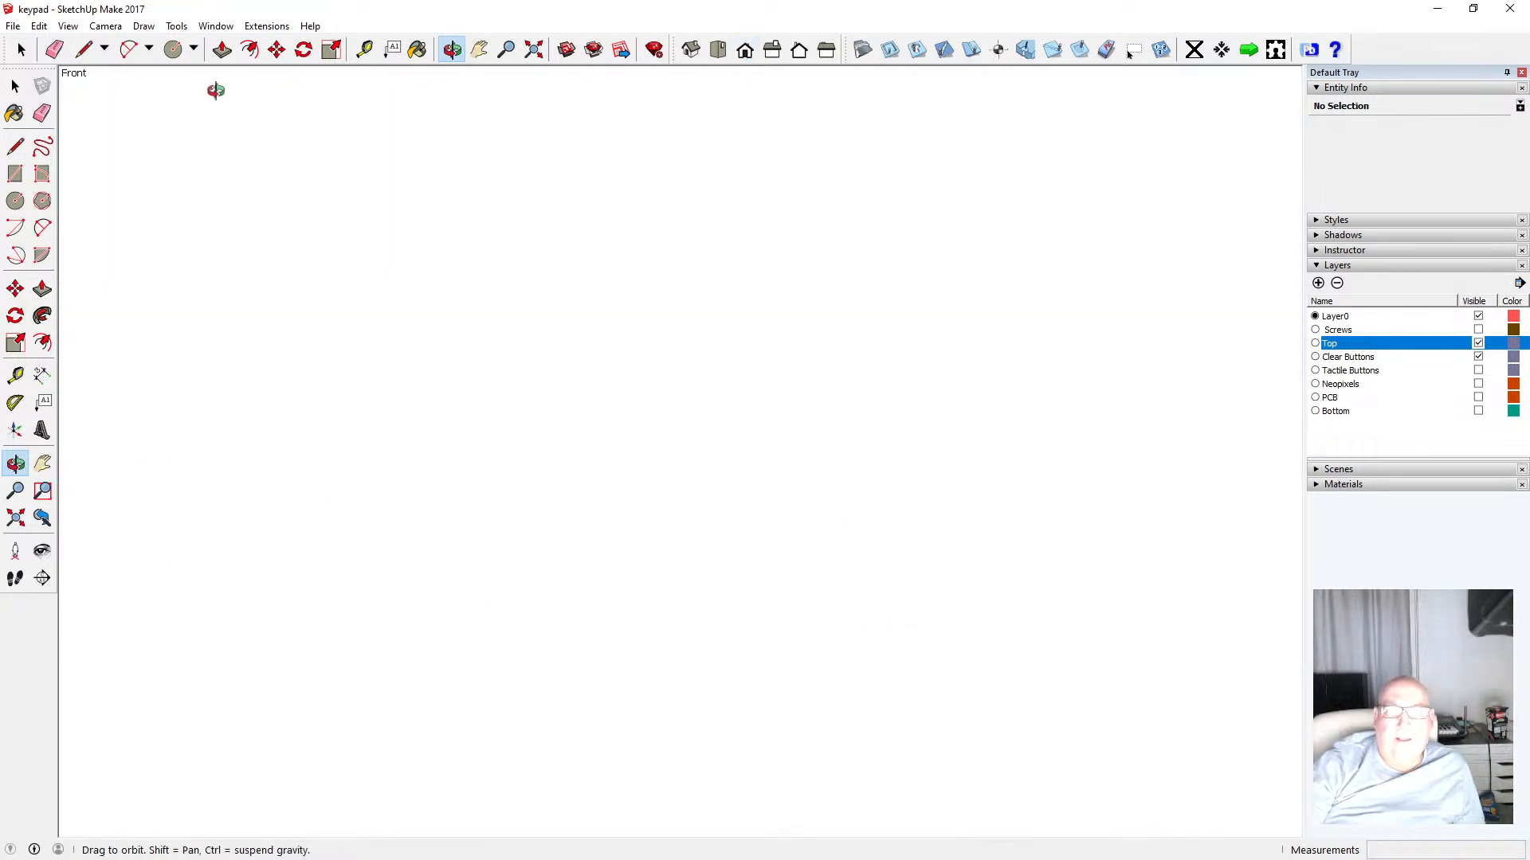
left_click(105, 26)
left_click(127, 102)
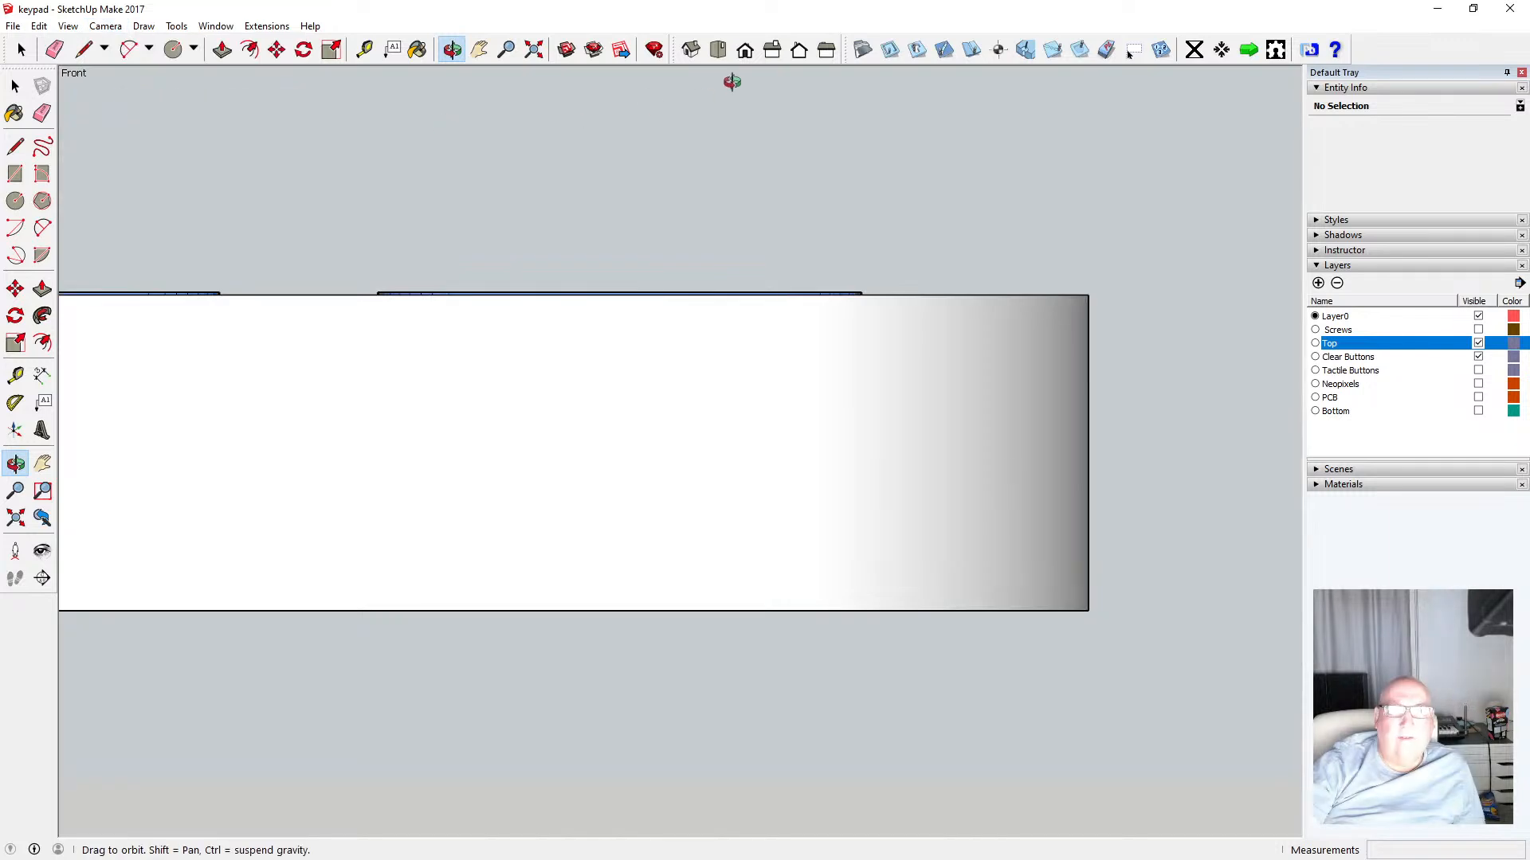
mouse_move(875, 315)
left_mouse_down()
mouse_move(823, 304)
mouse_move(830, 290)
mouse_move(908, 297)
mouse_move(887, 294)
left_mouse_up()
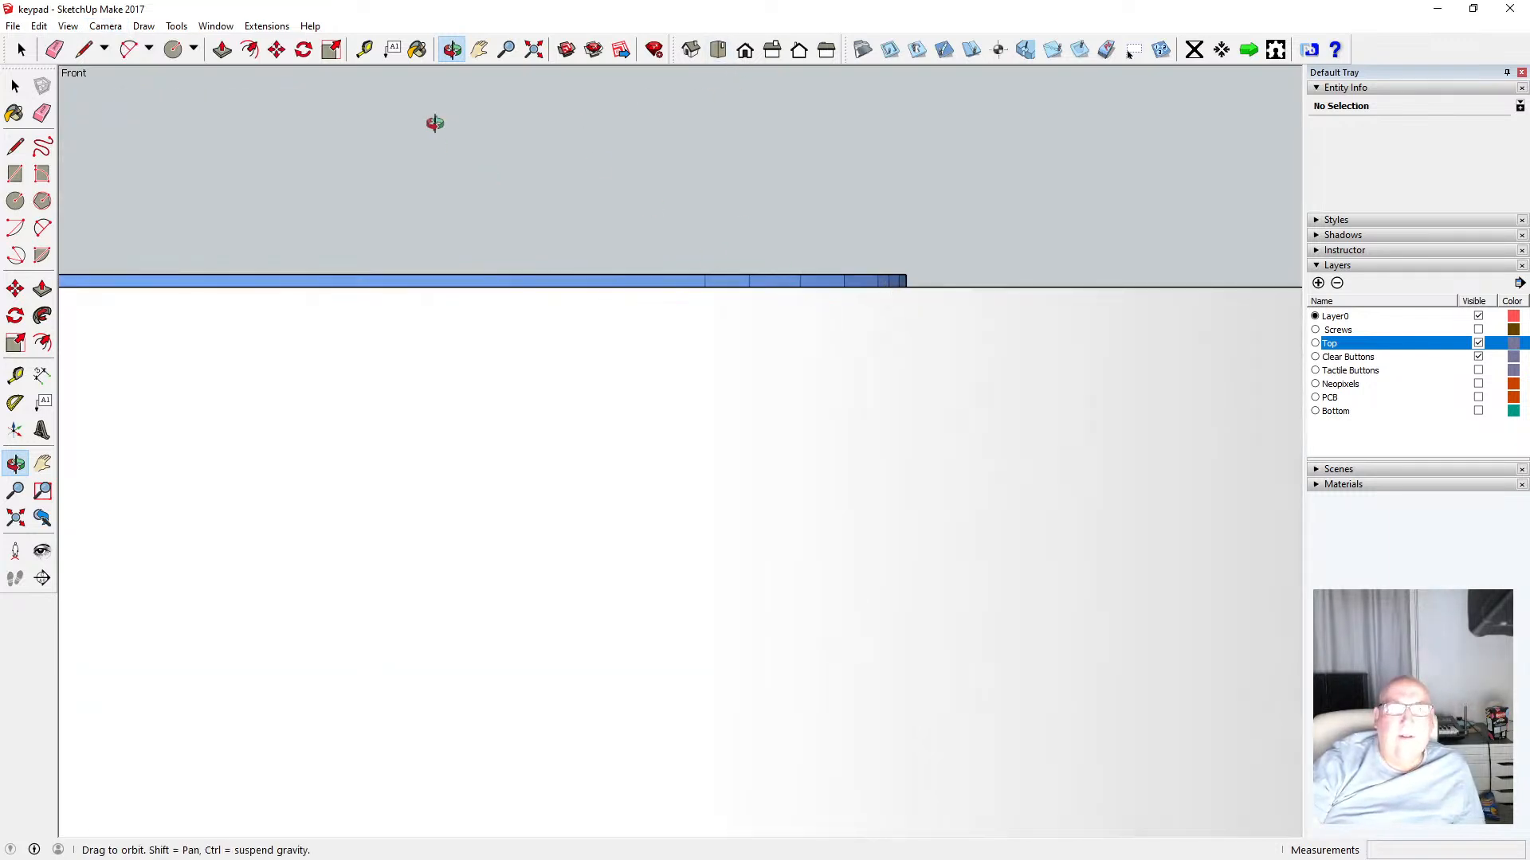
Measure the height difference between the clear buttons' tops and the top ring's surface in front view
left_click(364, 49)
left_click(375, 274)
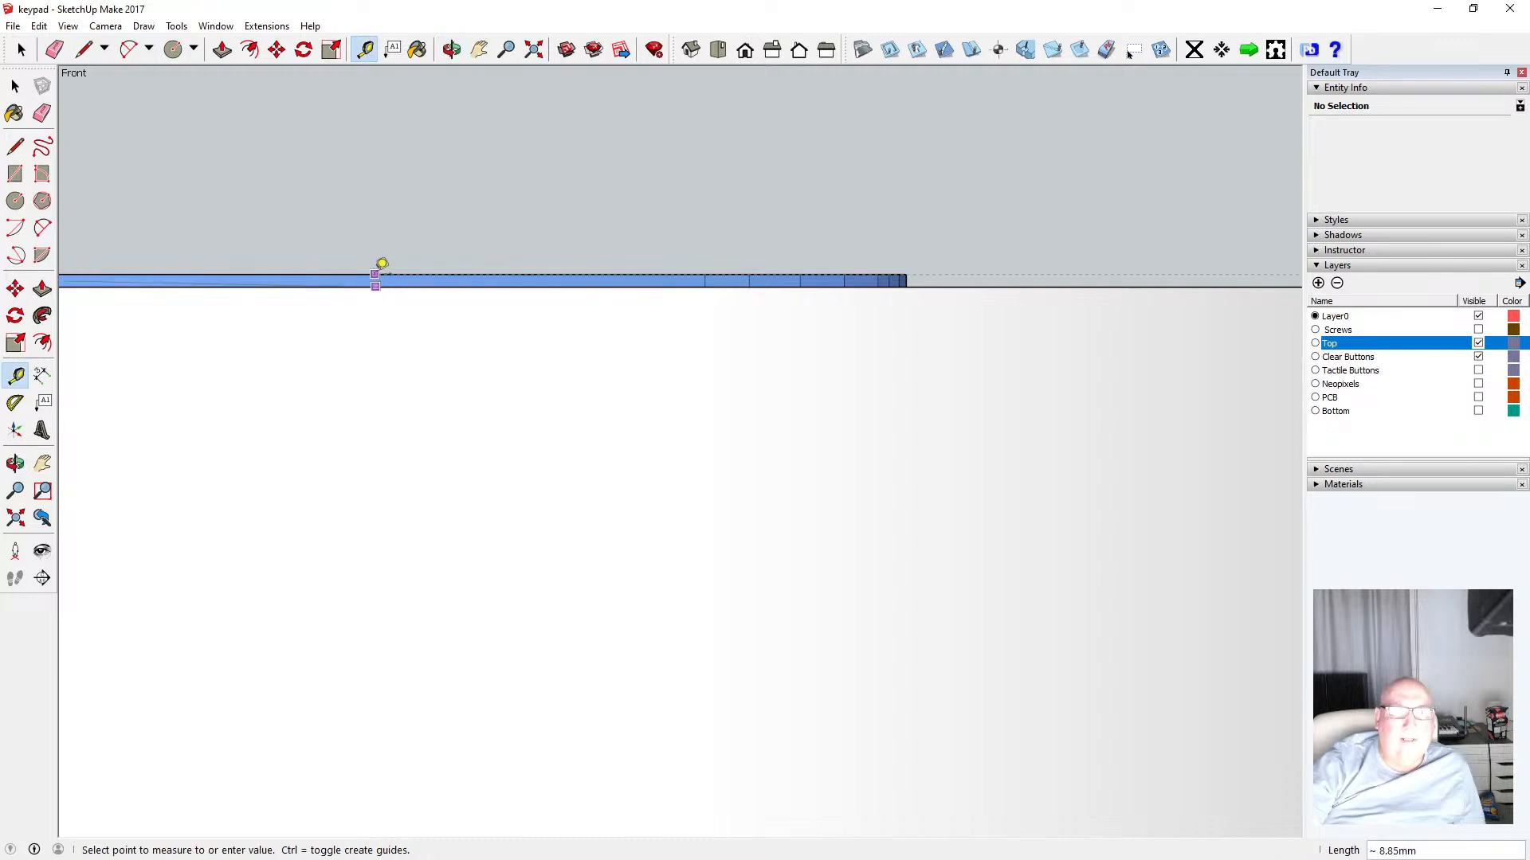
scroll(513, 344, "down", 1)
key("Escape")
scroll(698, 373, "down", 10)
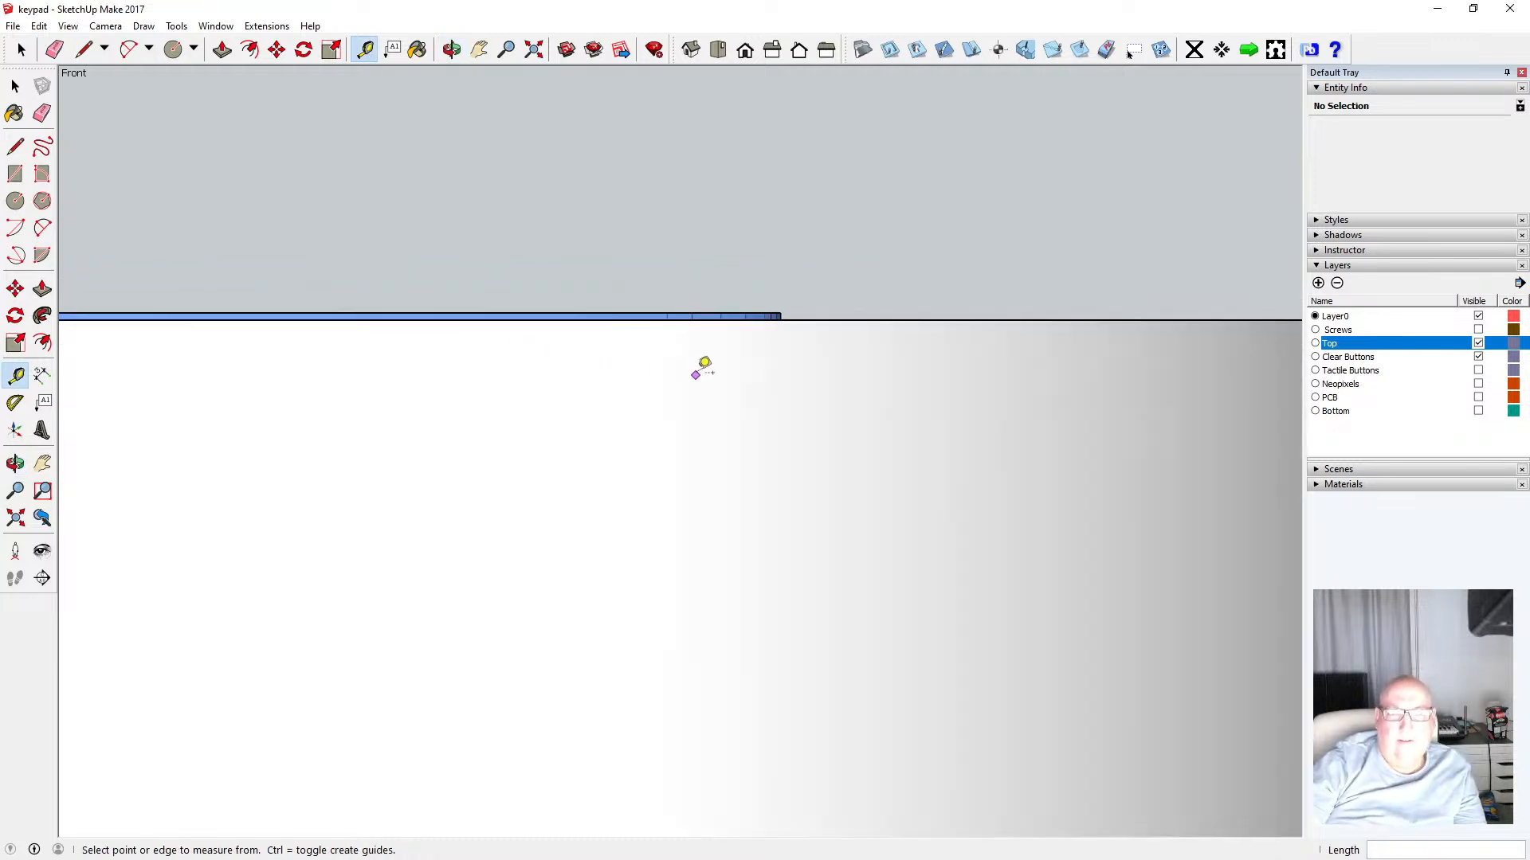
scroll(512, 369, "down", 1)
scroll(461, 351, "up", 5)
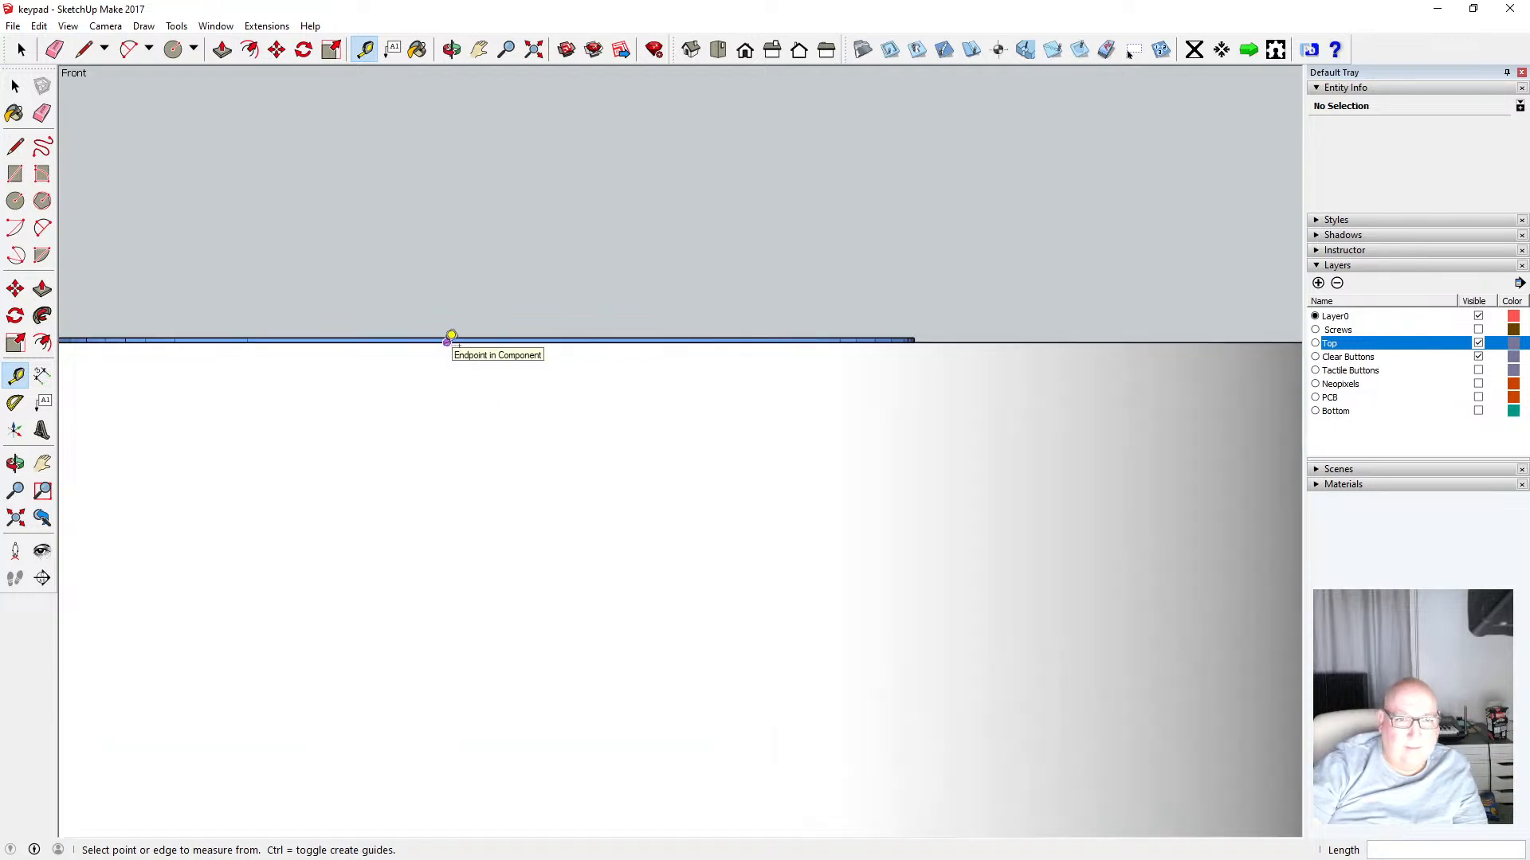
left_click(447, 341)
scroll(452, 327, "up", 4)
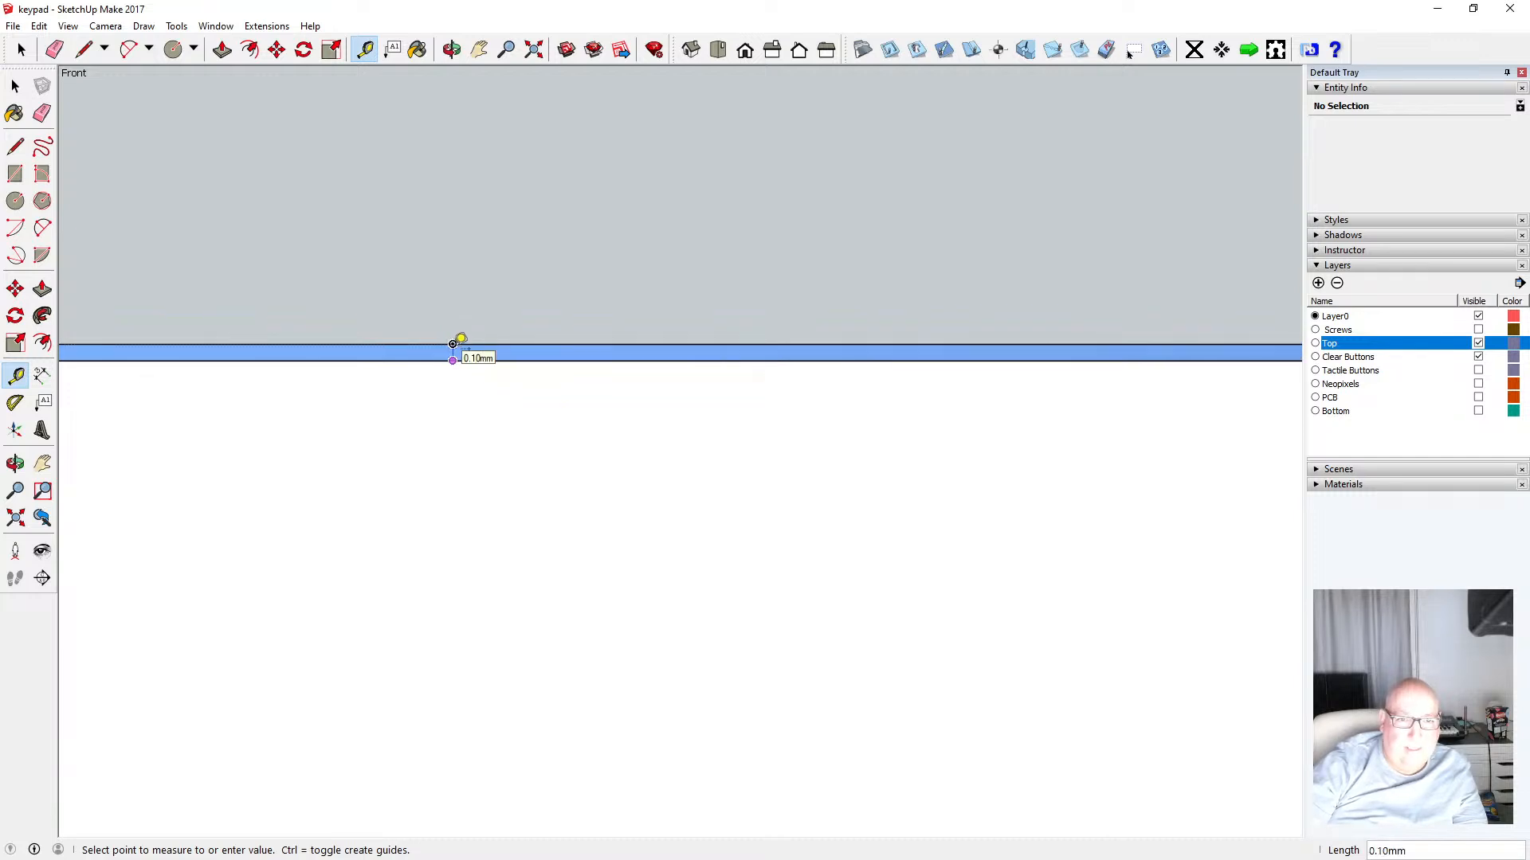
left_click(15, 86)
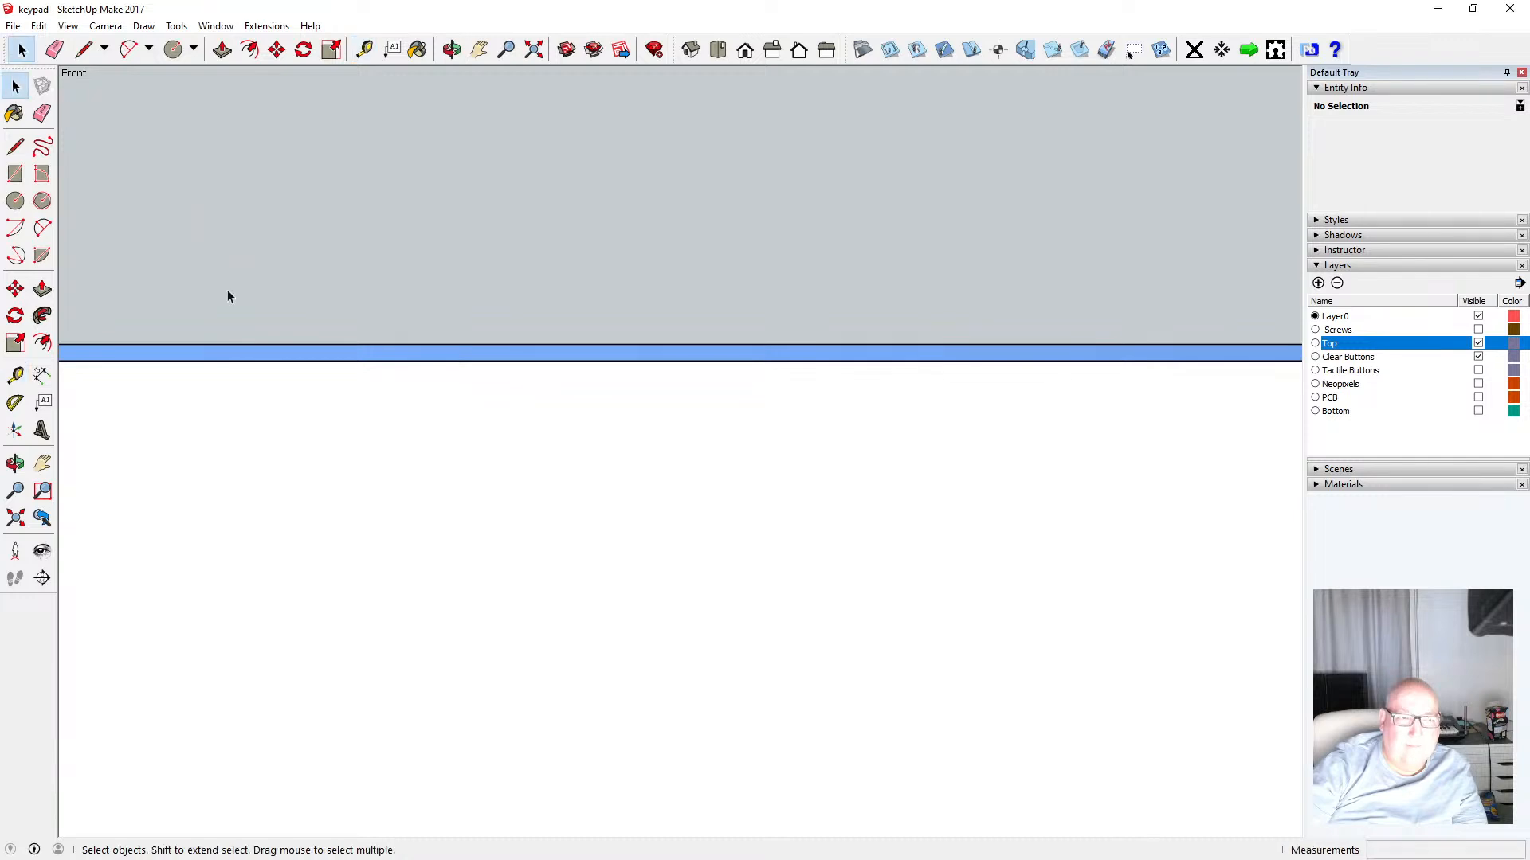
Show the Bottom layer and hide the Top layer in the front view
scroll(372, 443, "down", 1)
scroll(372, 444, "down", 5)
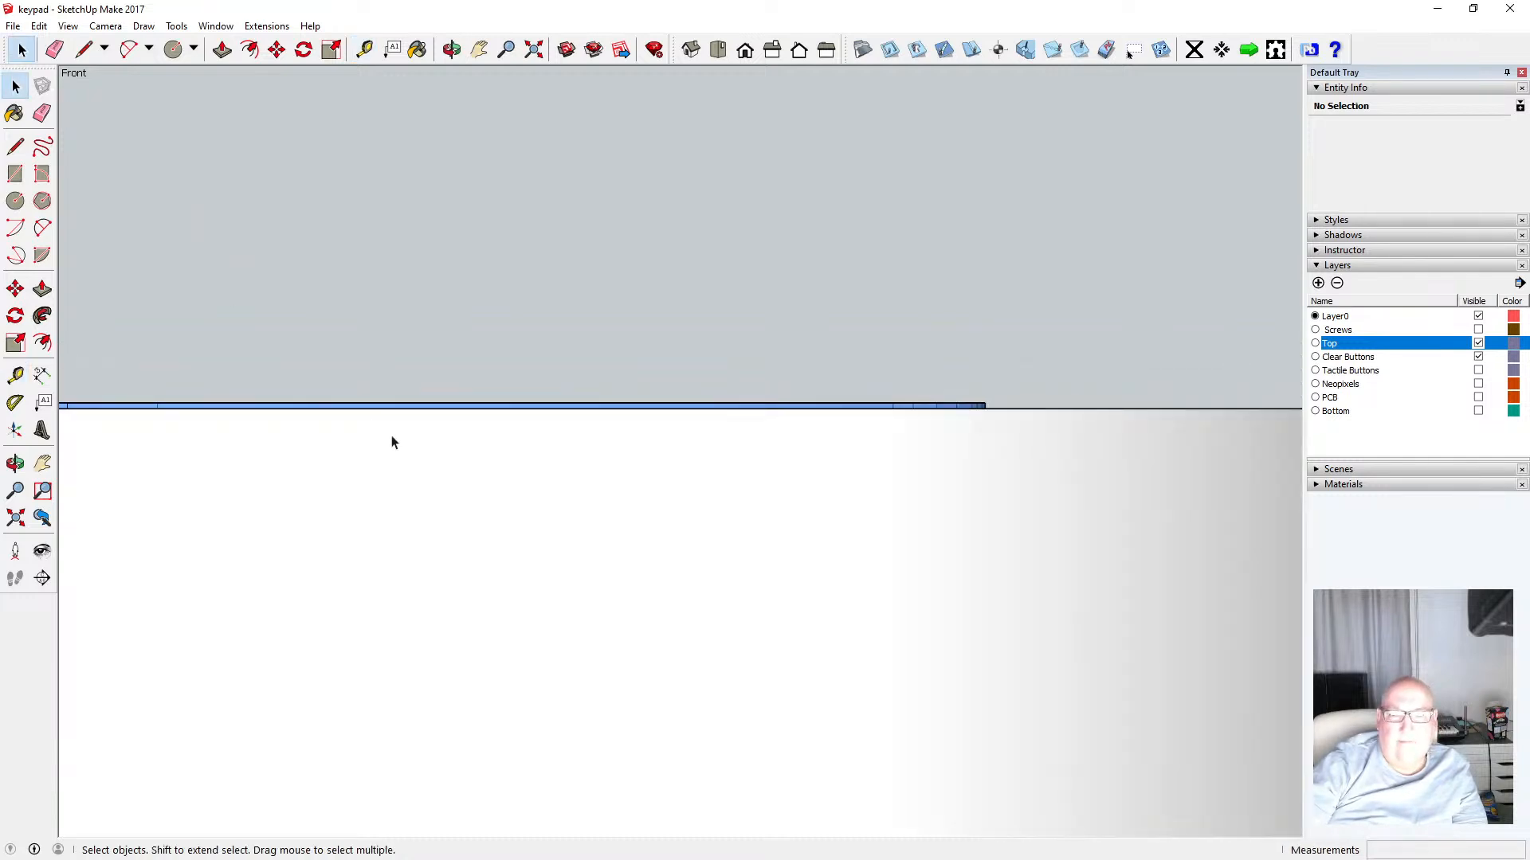
scroll(460, 444, "down", 3)
scroll(834, 421, "down", 3)
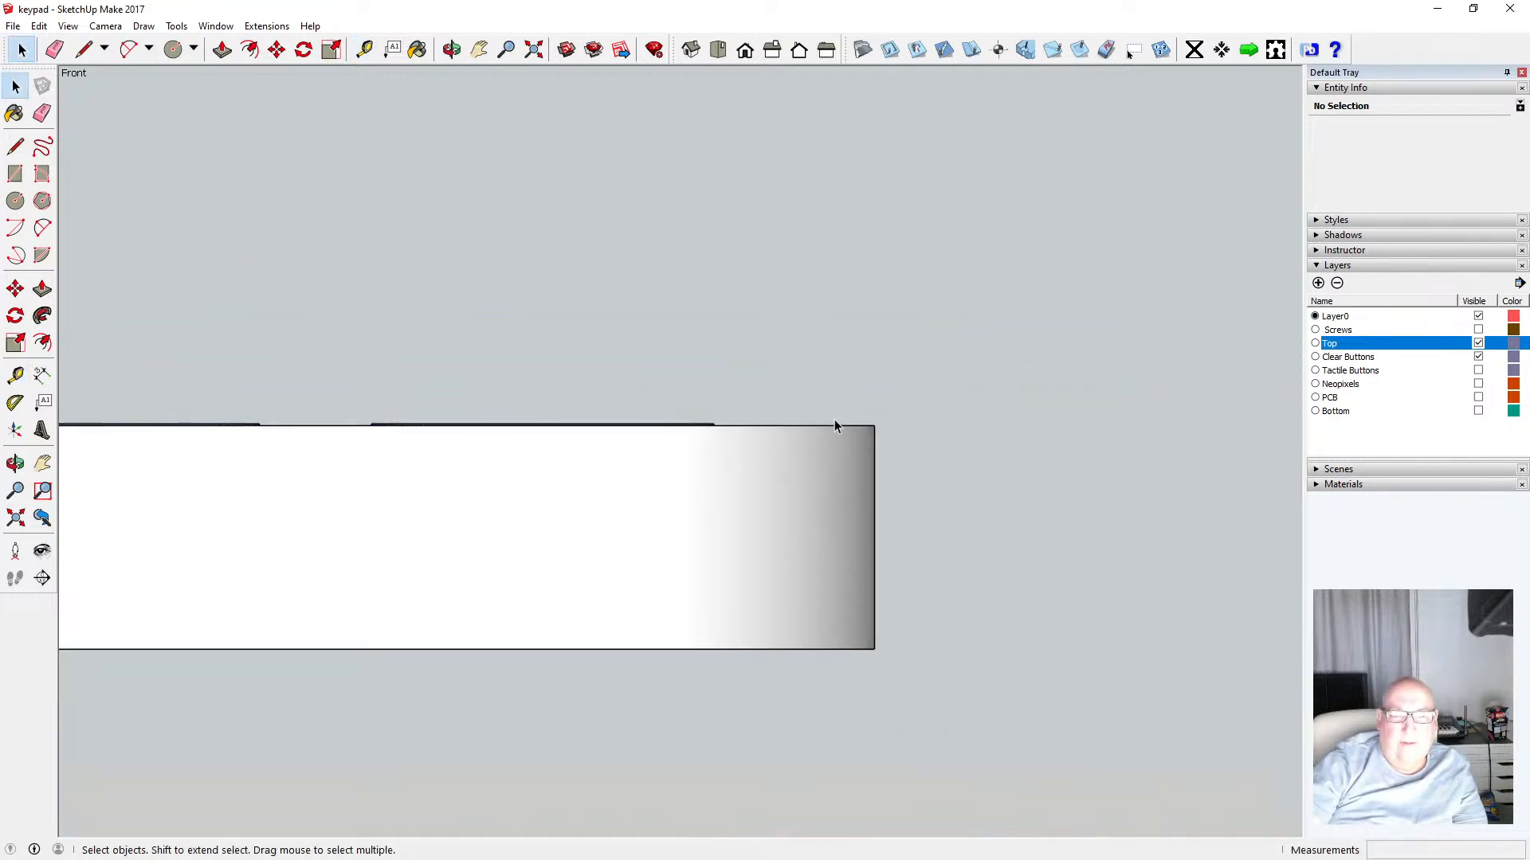
scroll(845, 421, "down", 1)
scroll(572, 487, "up", 3)
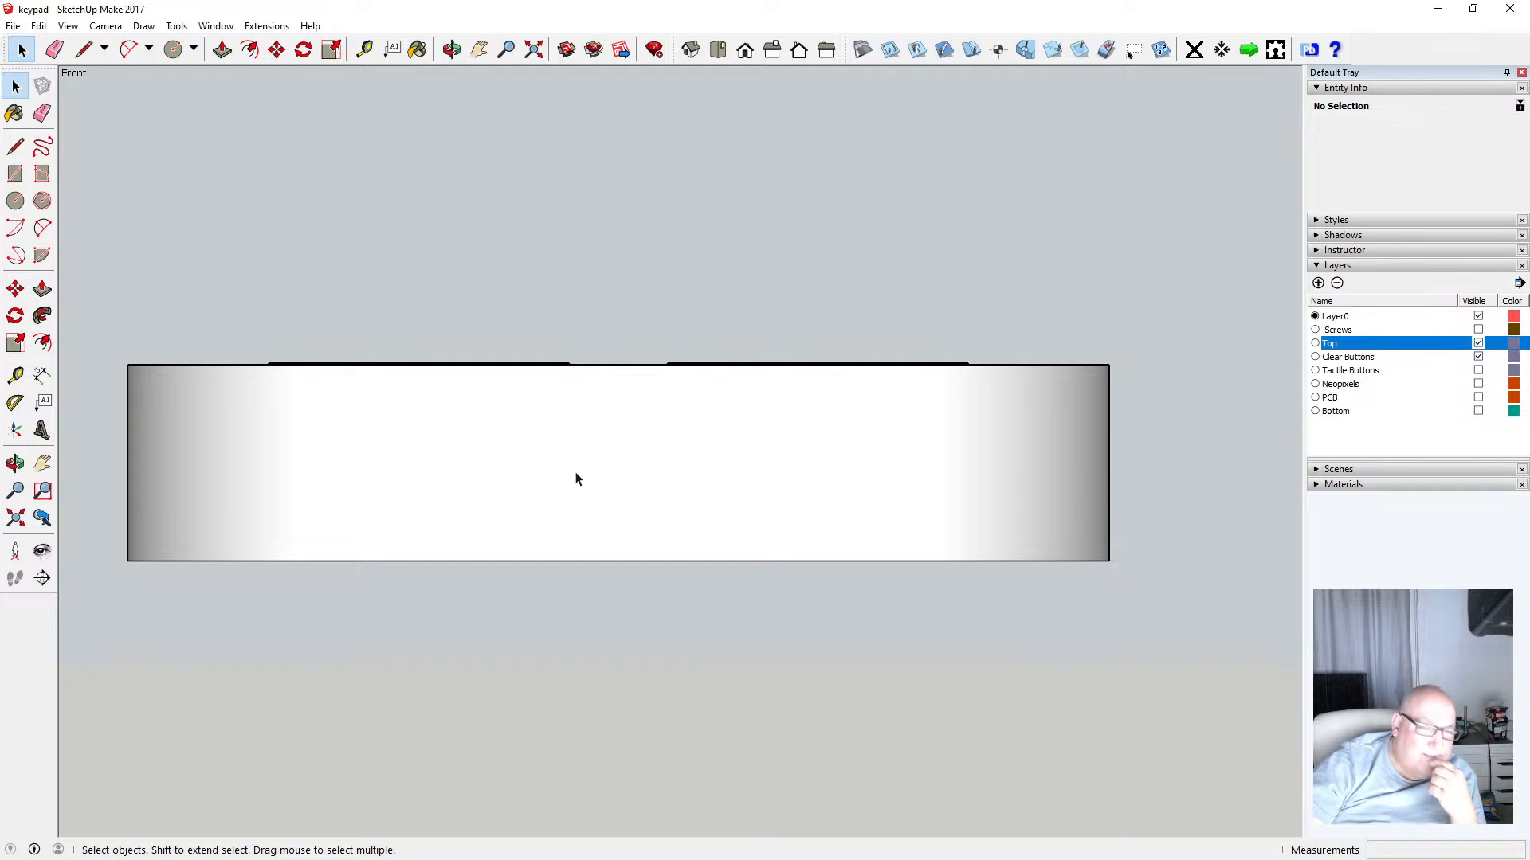
left_click(1479, 412)
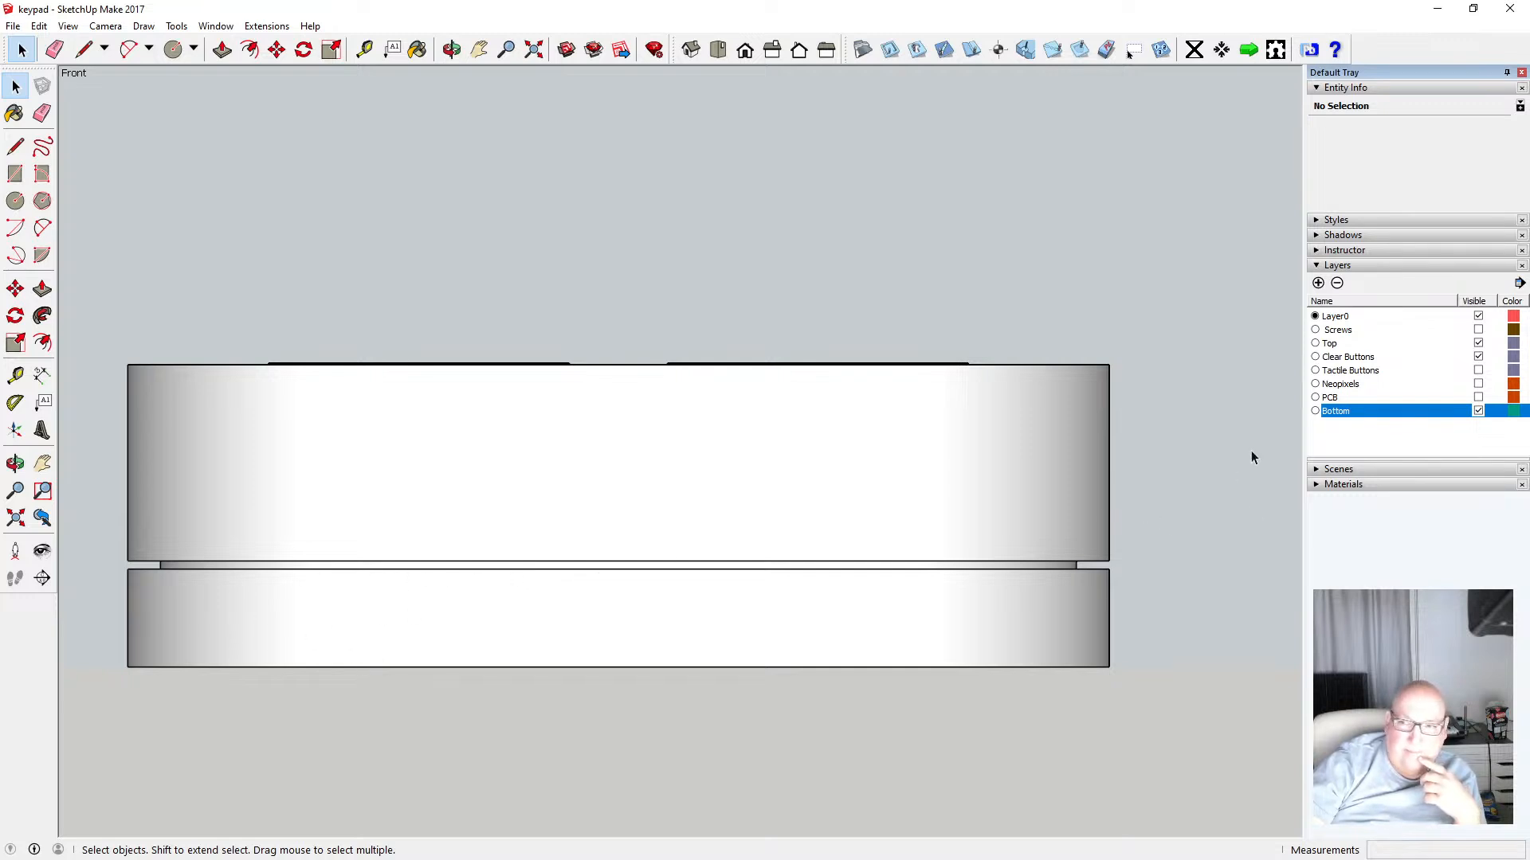
left_click(1478, 343)
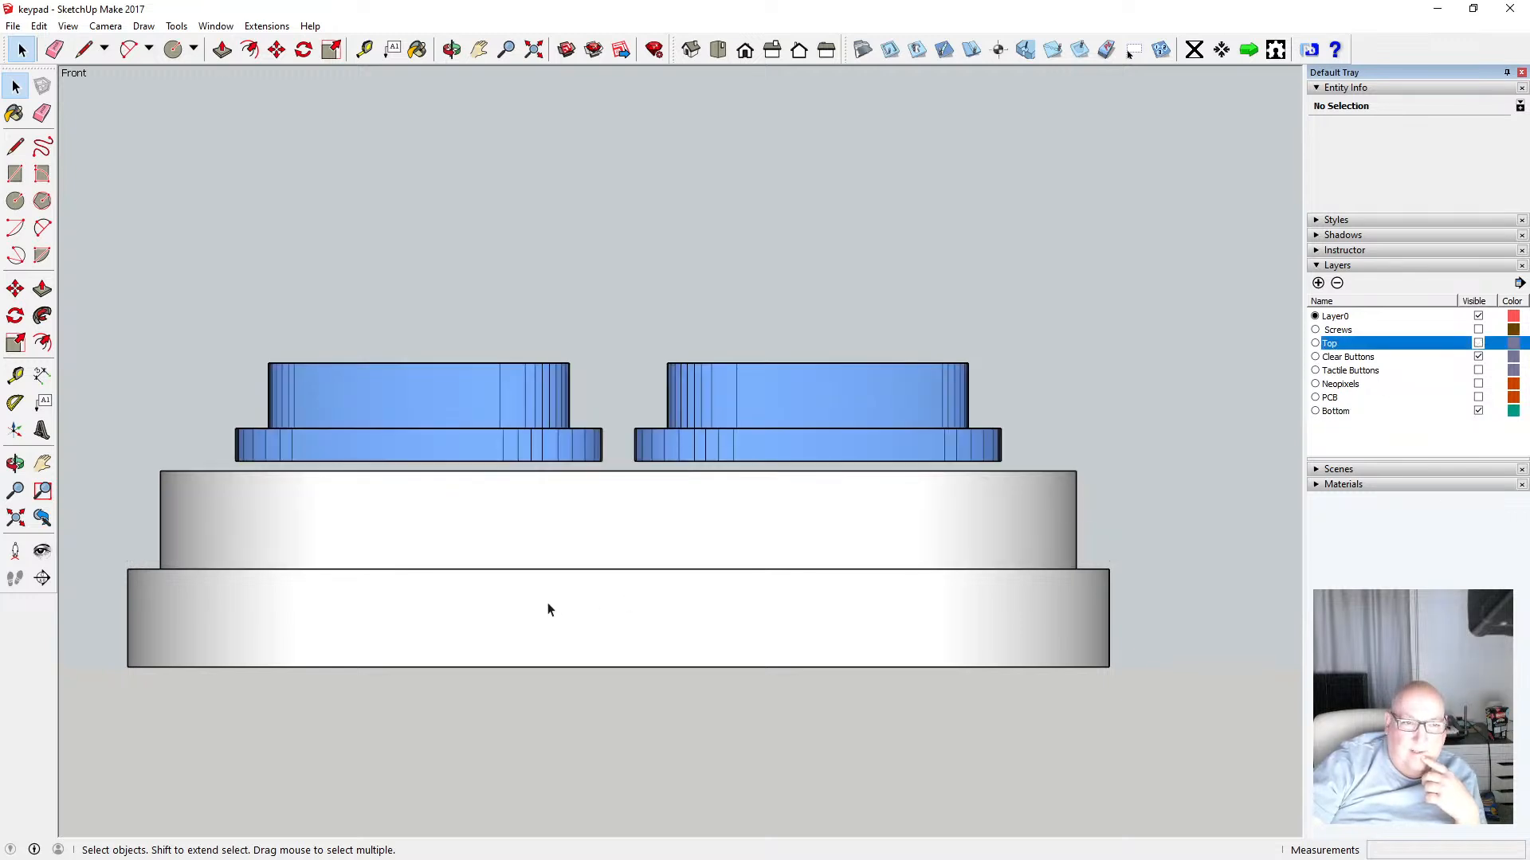
Measure the heights of the two stacked enclosure parts beneath the clear buttons
left_click(364, 50)
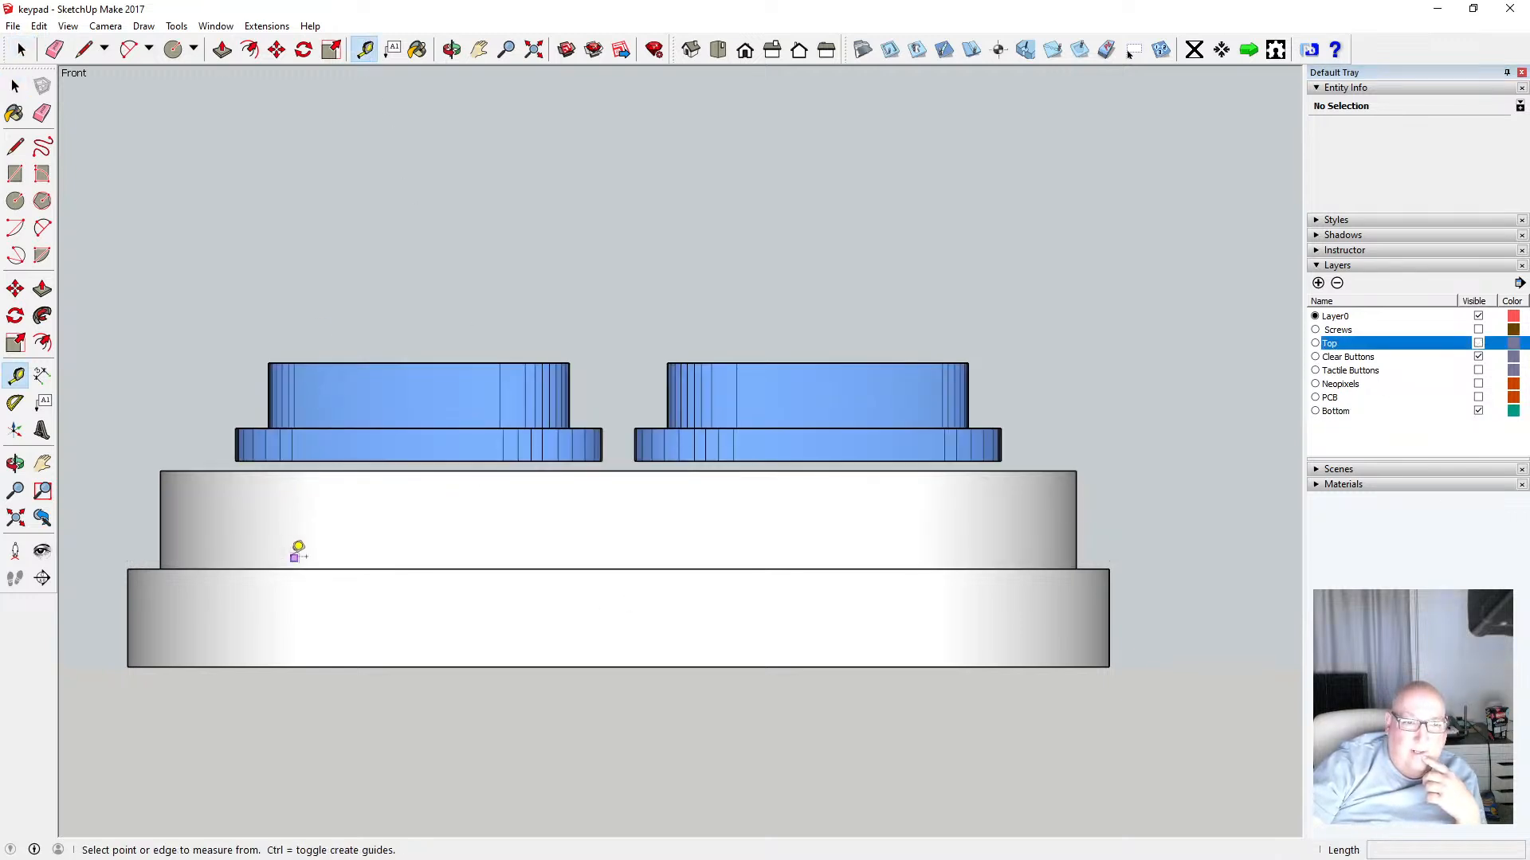
left_click(295, 567)
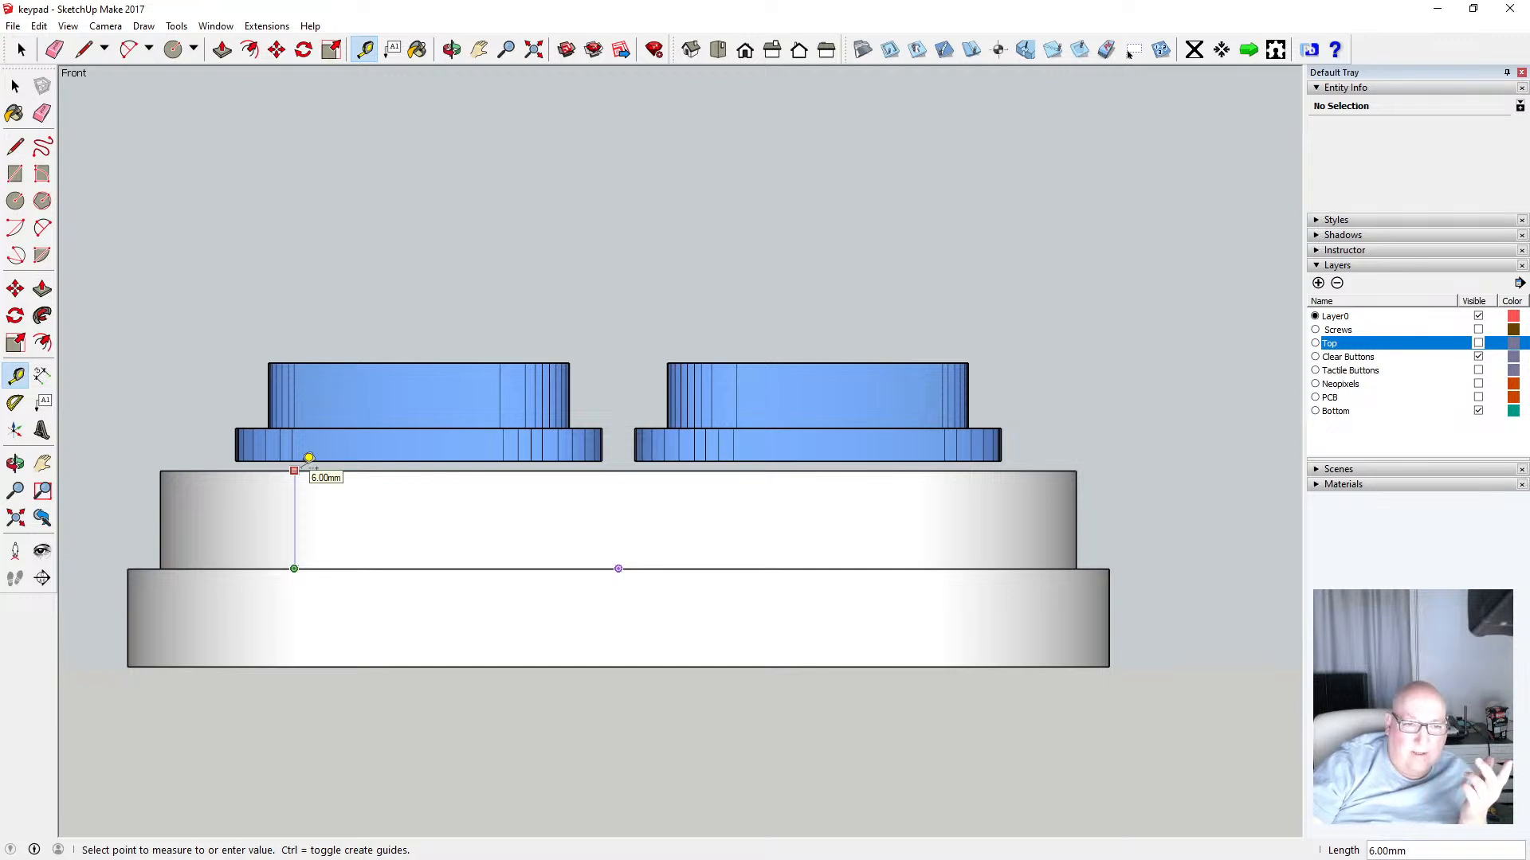
left_click(309, 458)
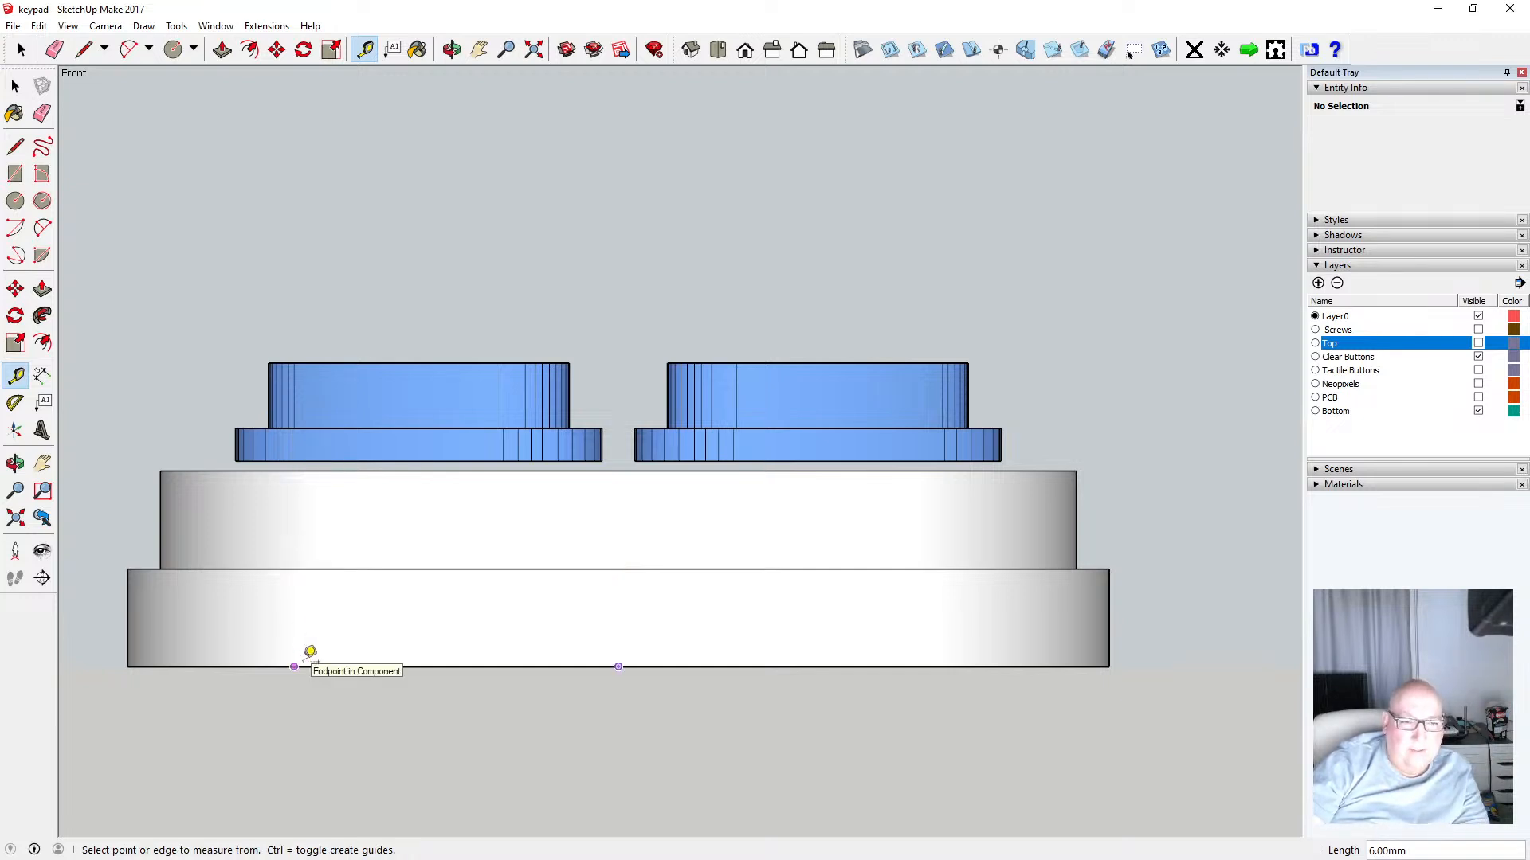
left_click(306, 659)
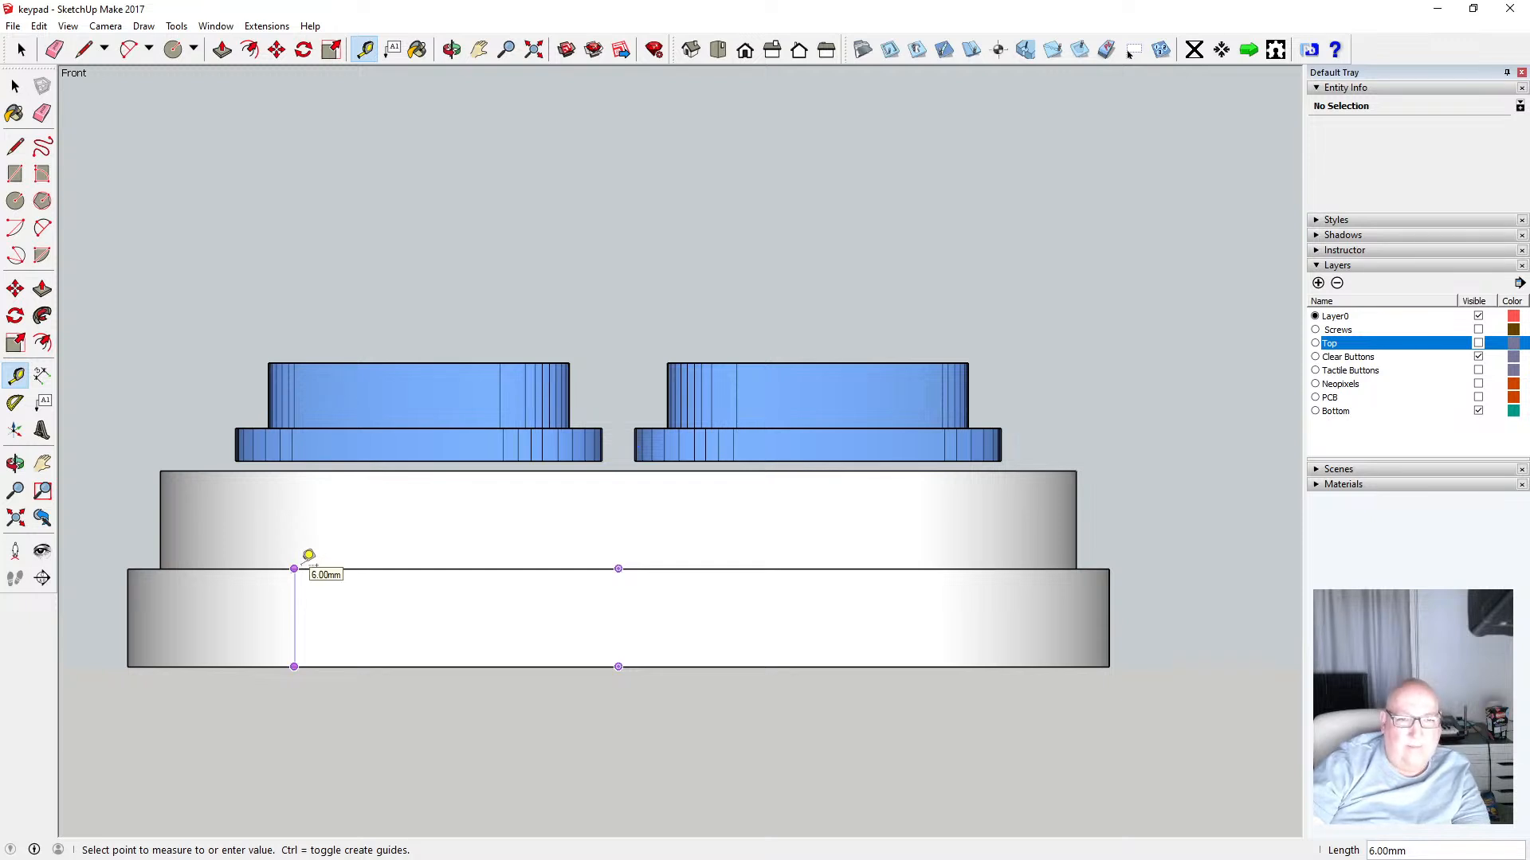
left_click(309, 556)
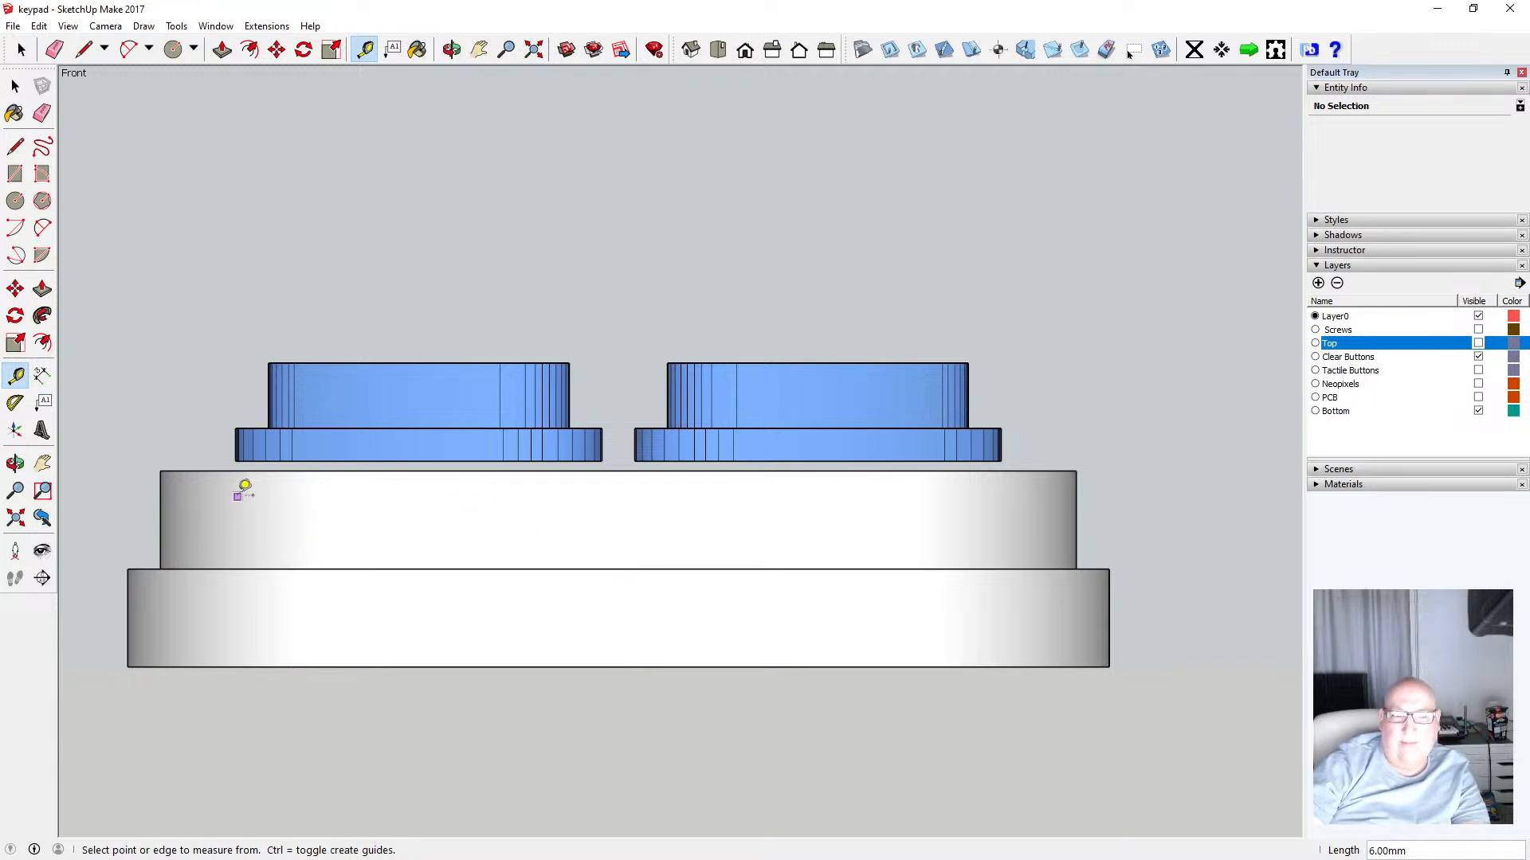
Orbit around the assembly and switch the camera to perspective projection
key("o")
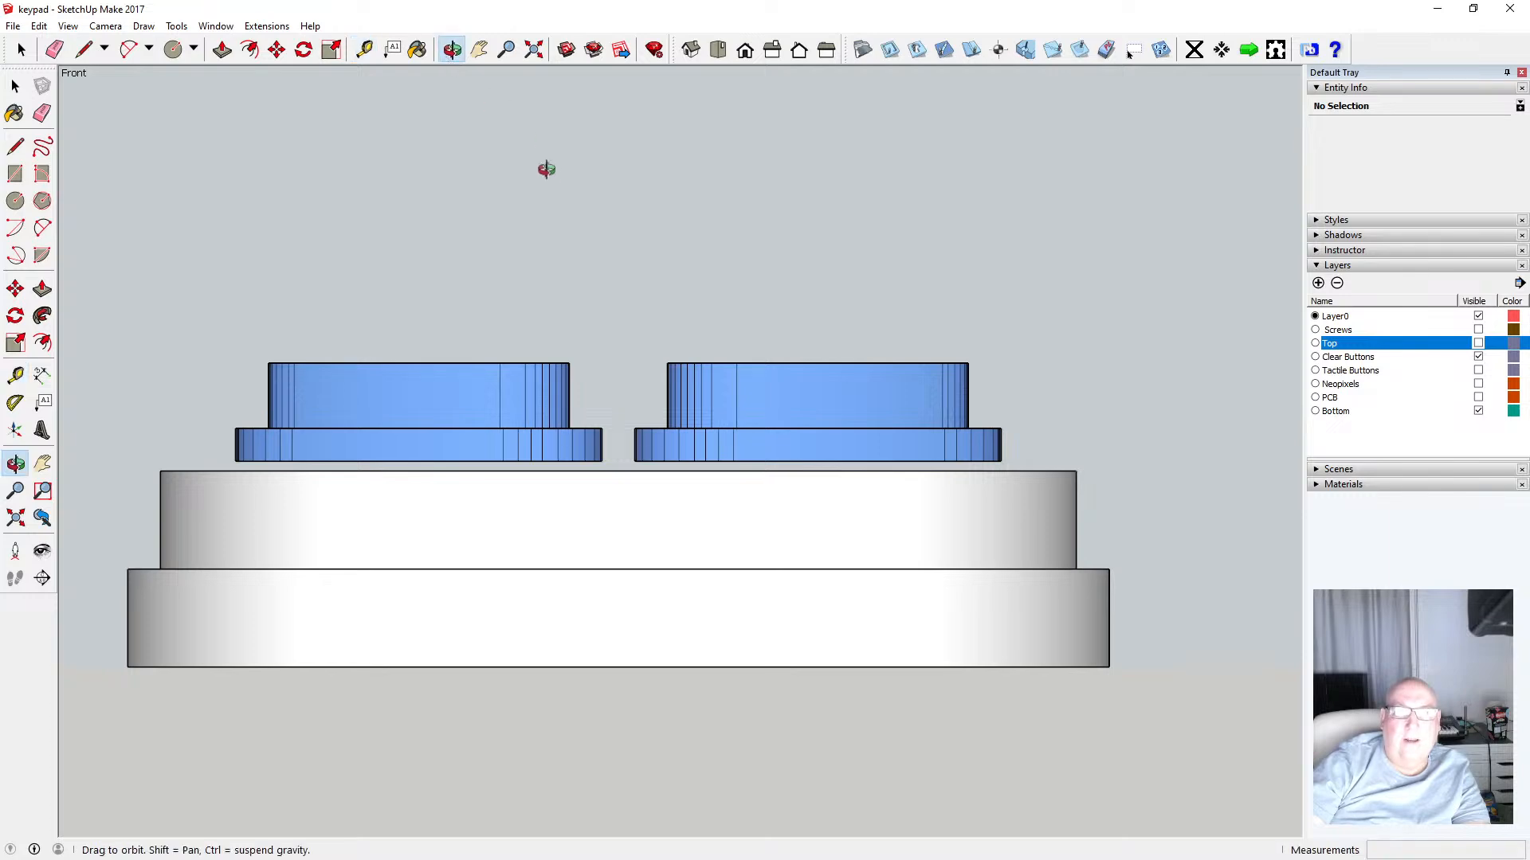
left_click_drag(546, 169, 499, 366)
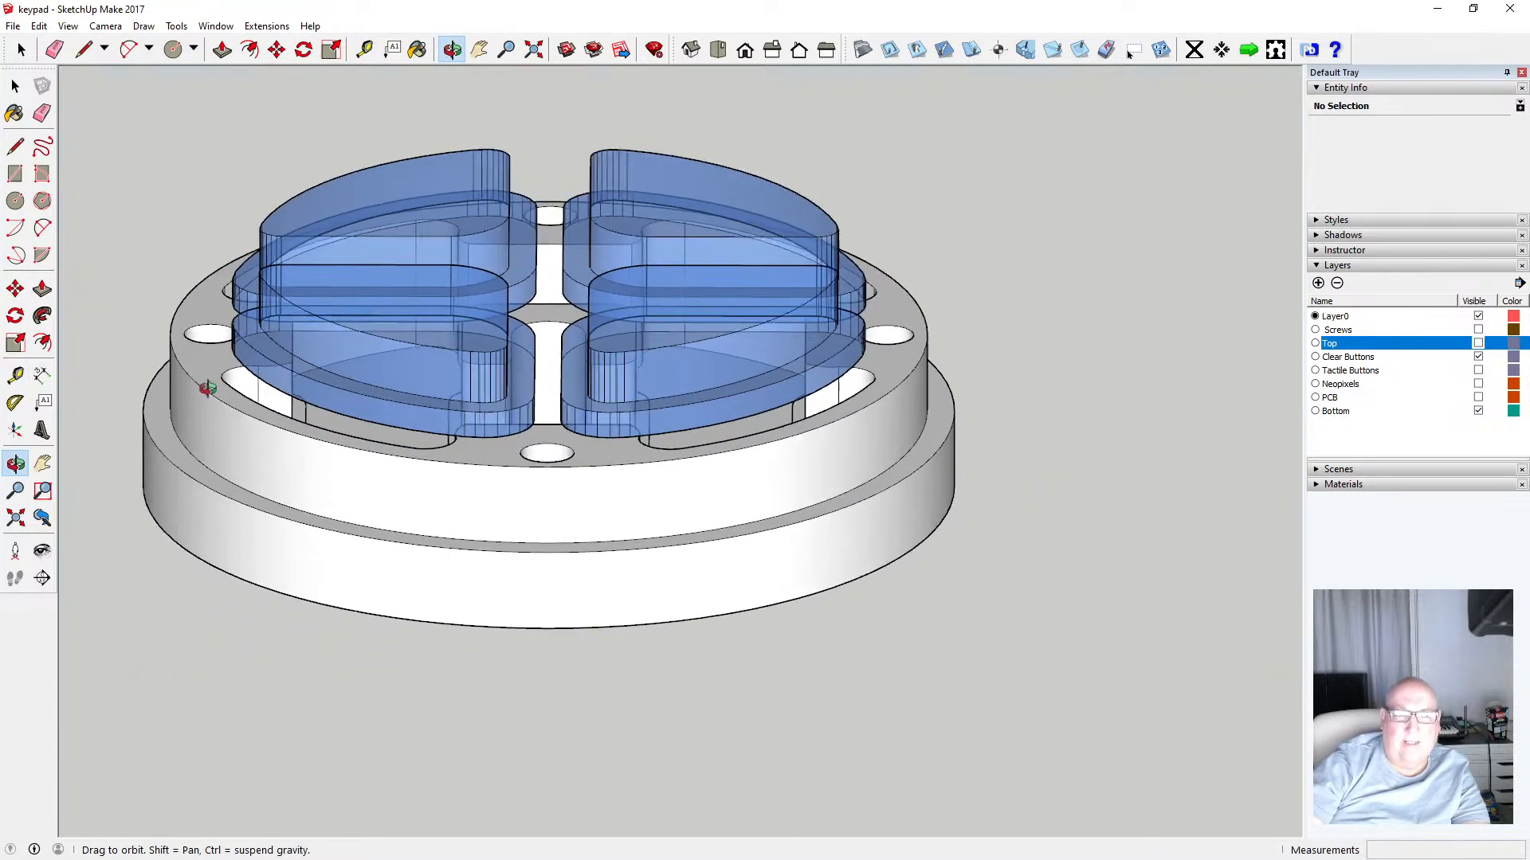
left_click_drag(207, 388, 231, 365)
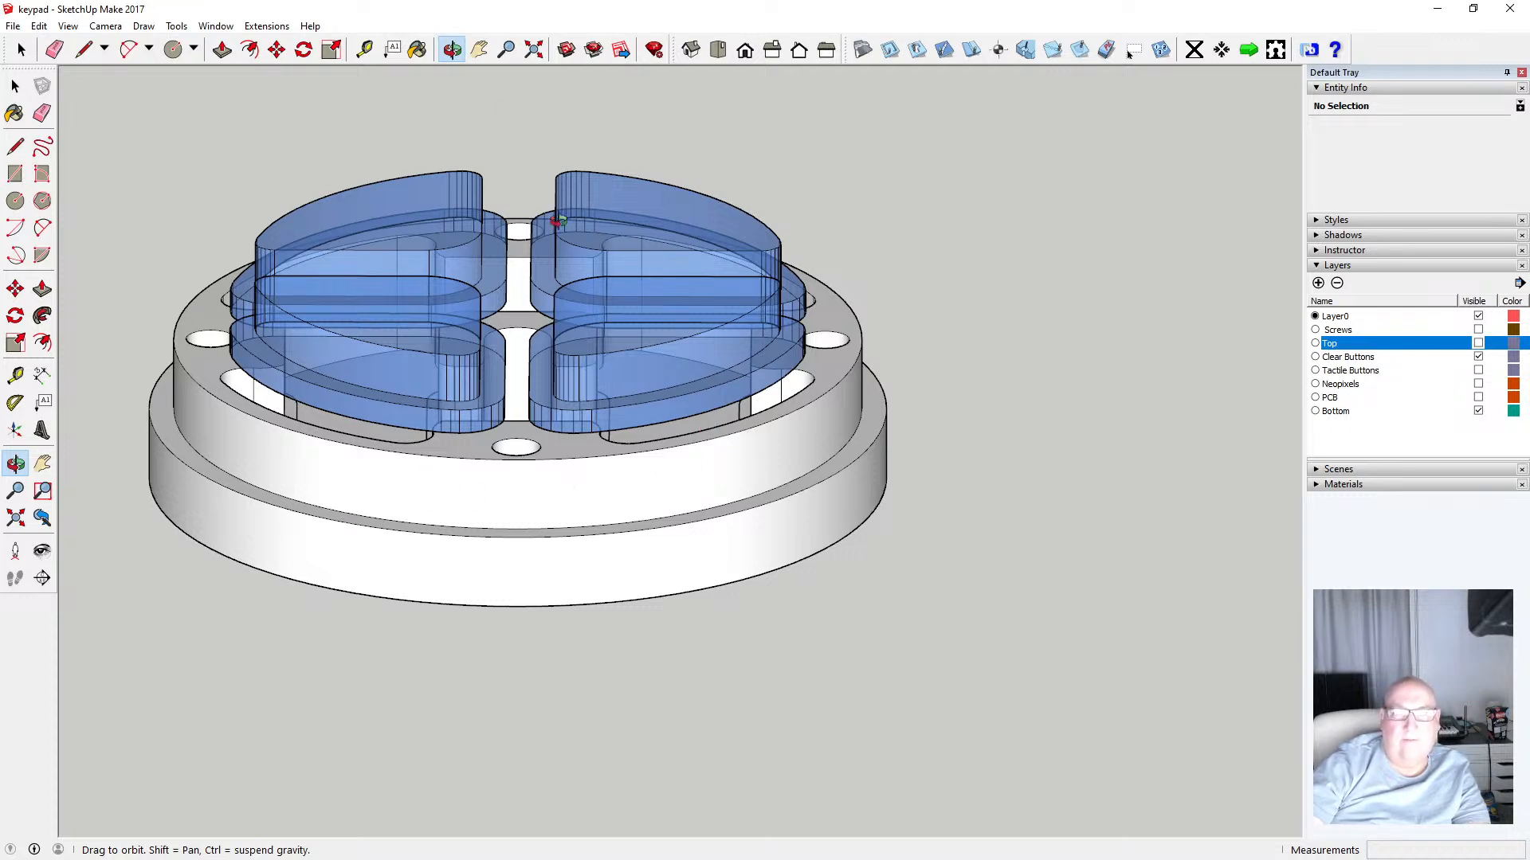
scroll(763, 398, "down", 2)
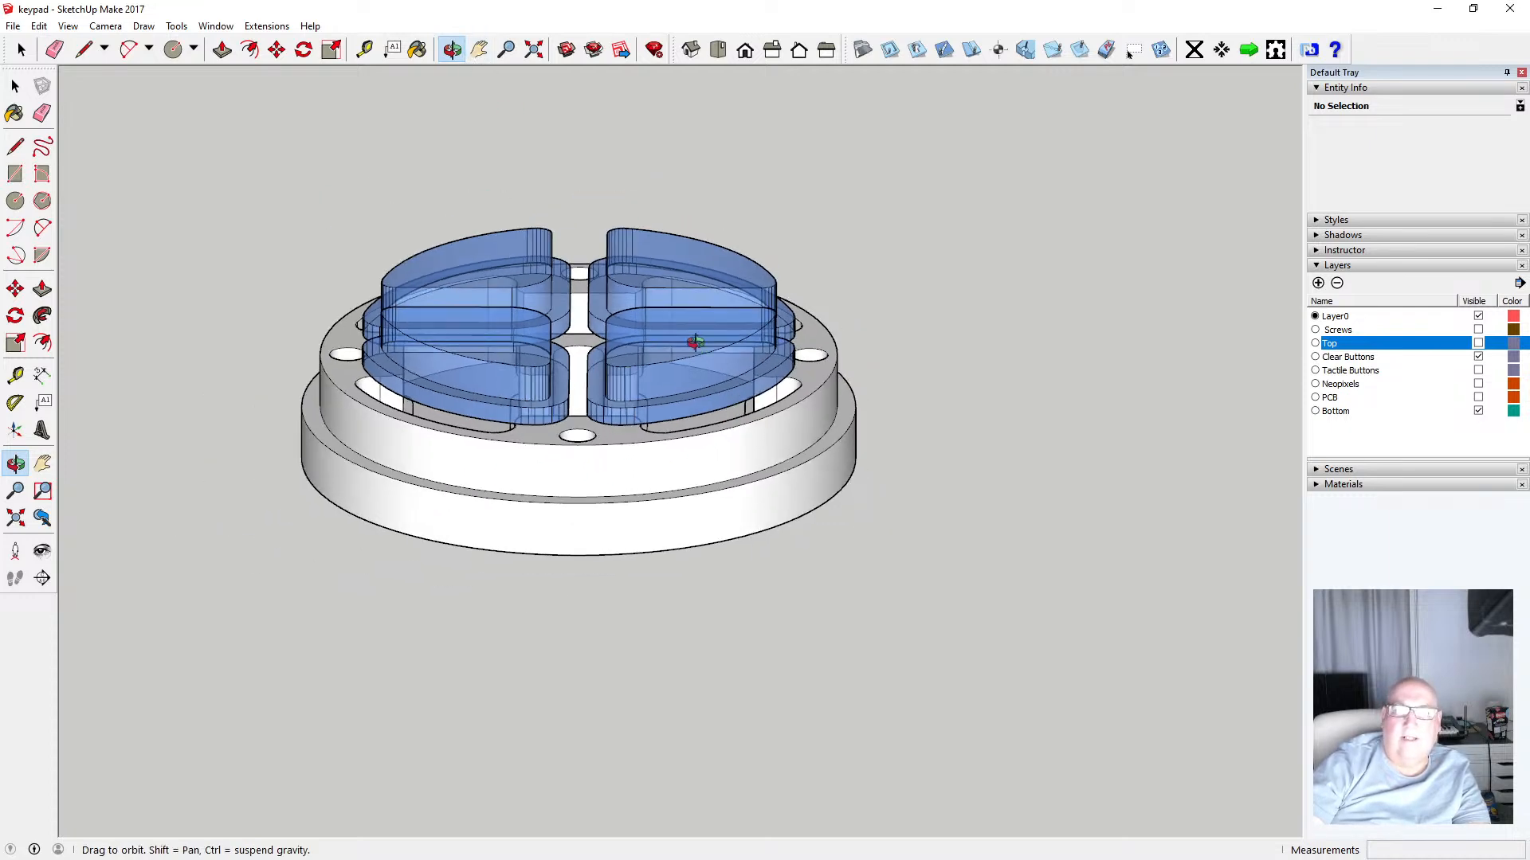
left_click_drag(694, 343, 595, 280)
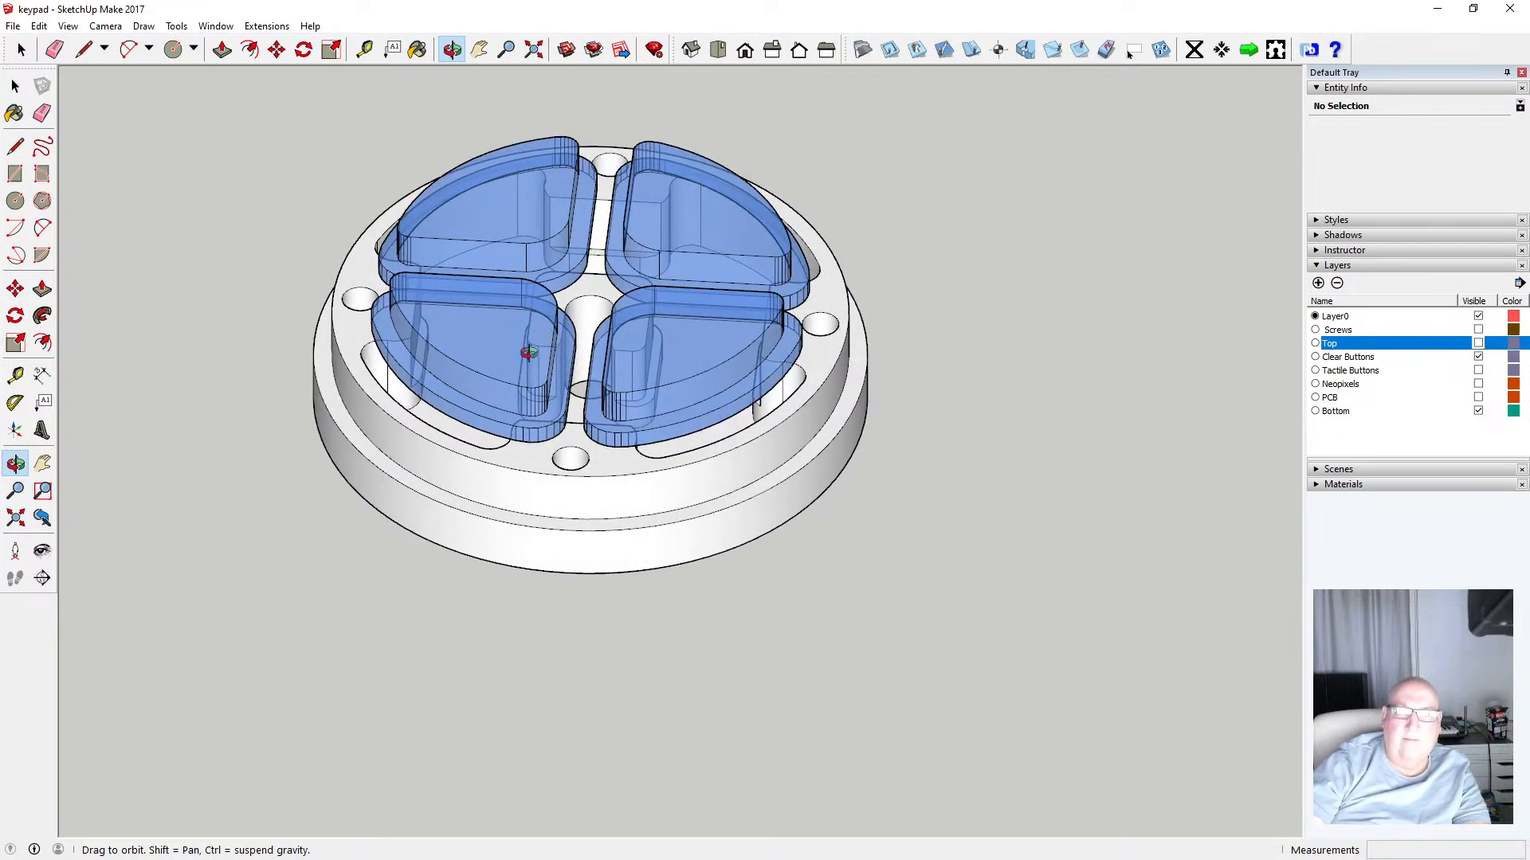
scroll(529, 352, "down", 2)
left_click(68, 26)
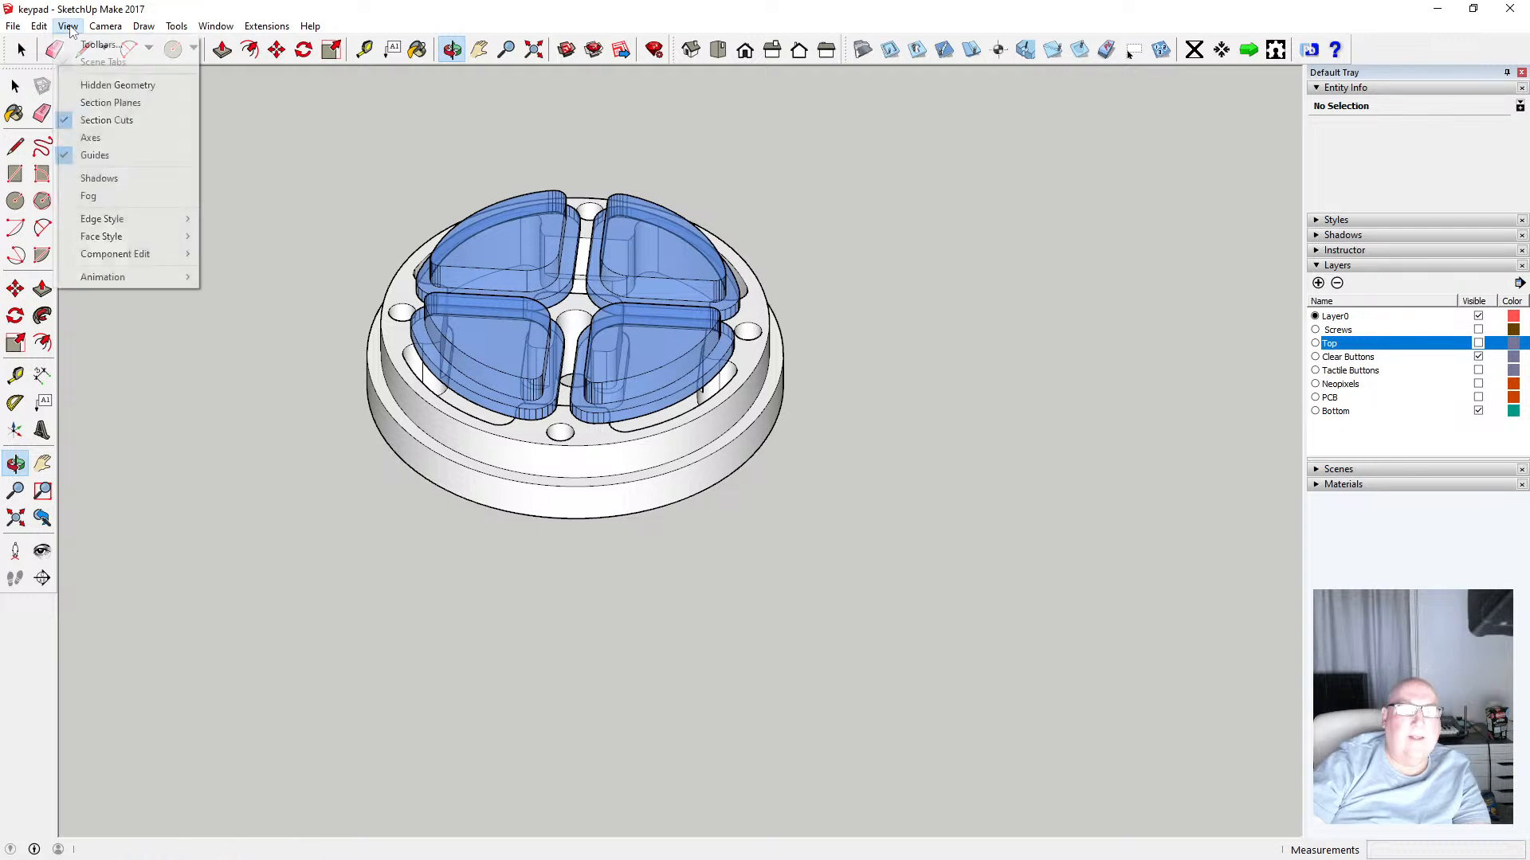
mouse_move(94, 29)
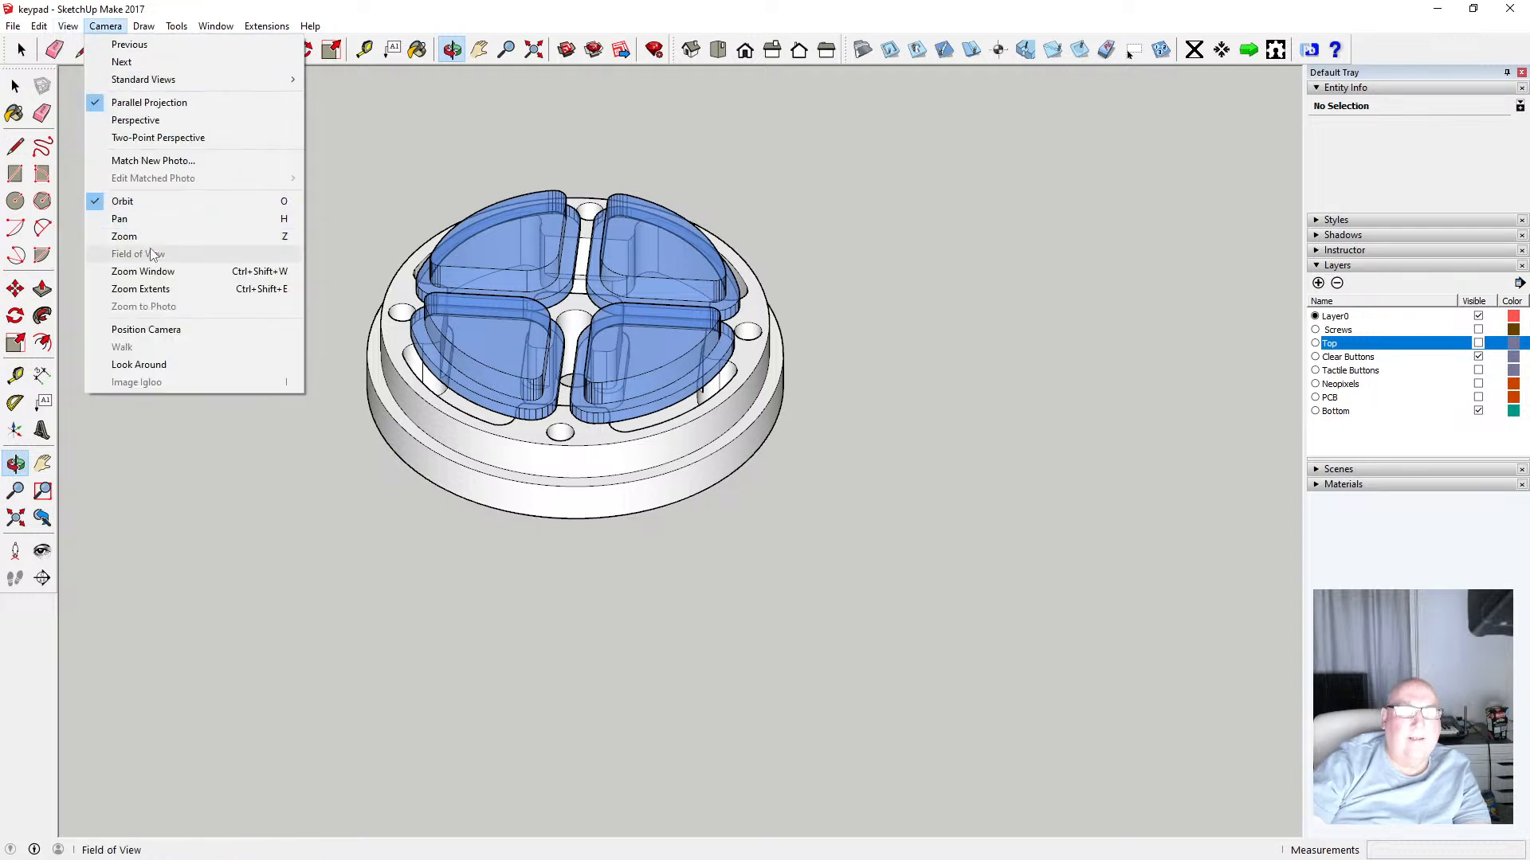
left_click(148, 127)
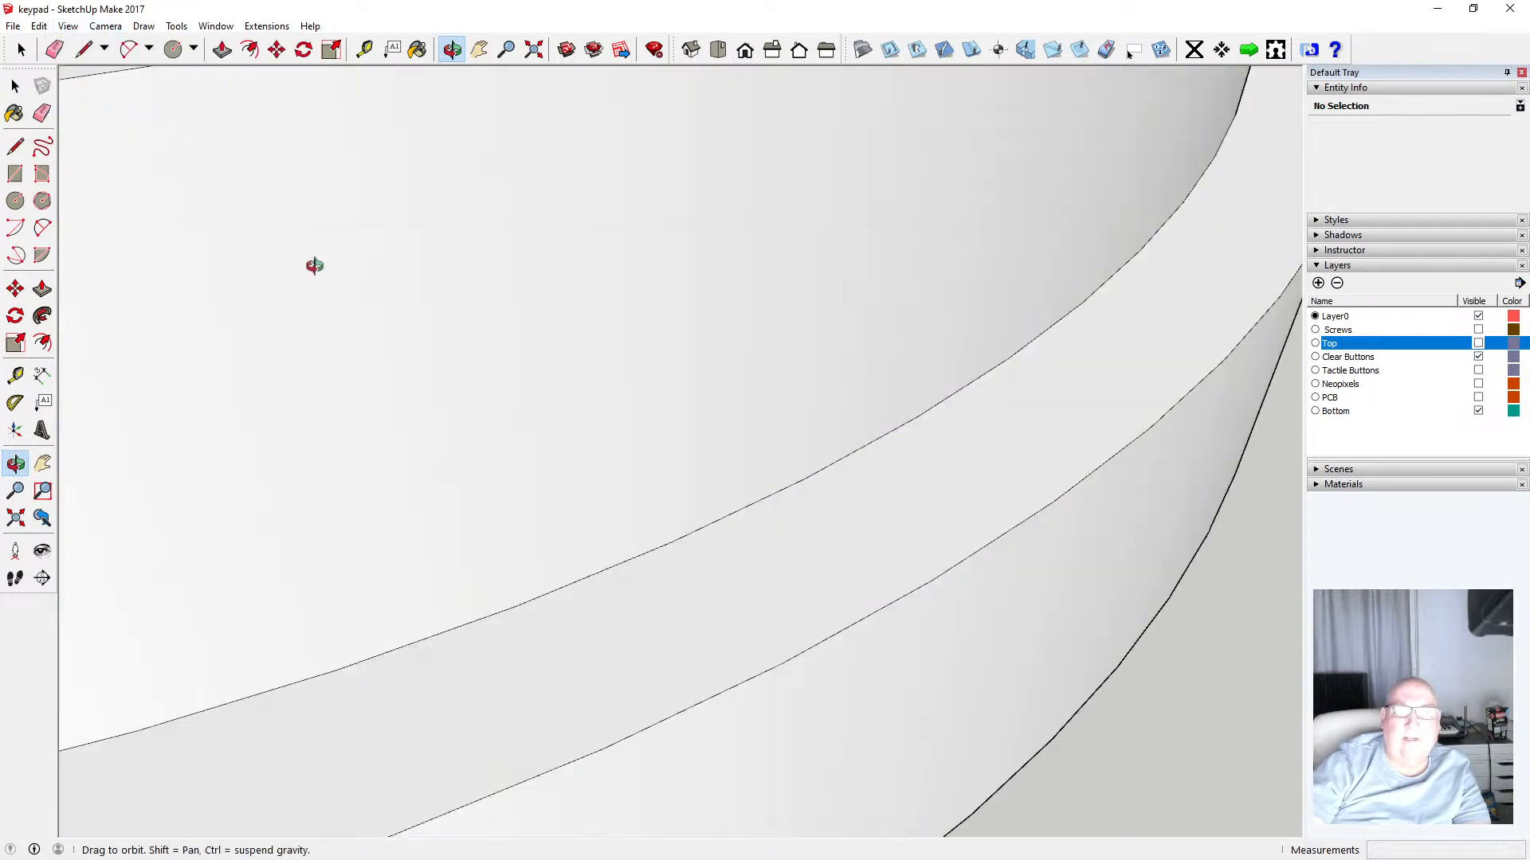
left_click(534, 50)
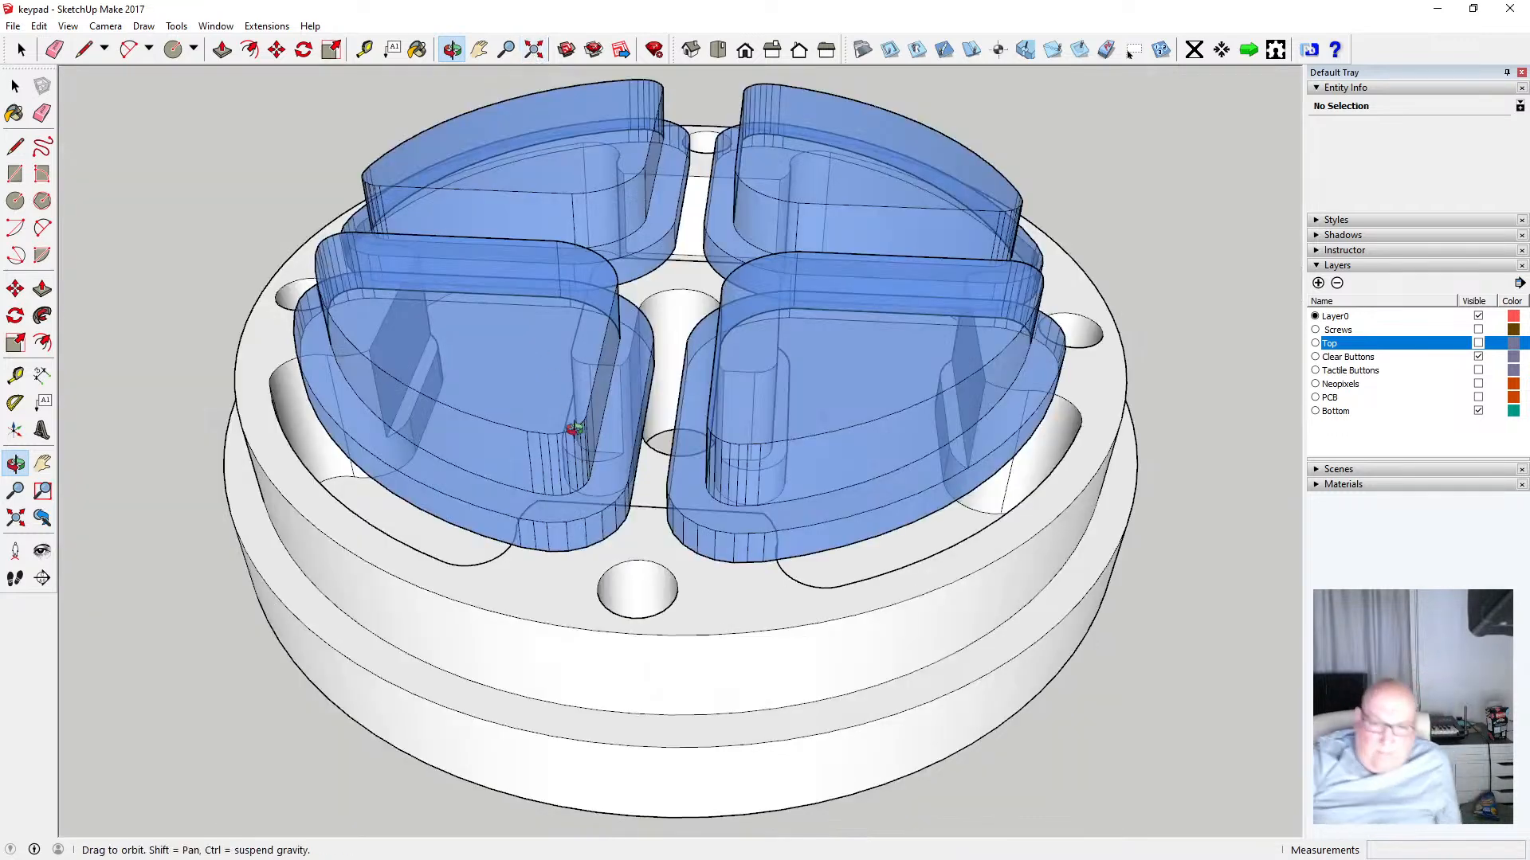
Show the Top layer and hide the Bottom and Clear Buttons layers to isolate the top ring
left_click_drag(594, 499, 416, 486)
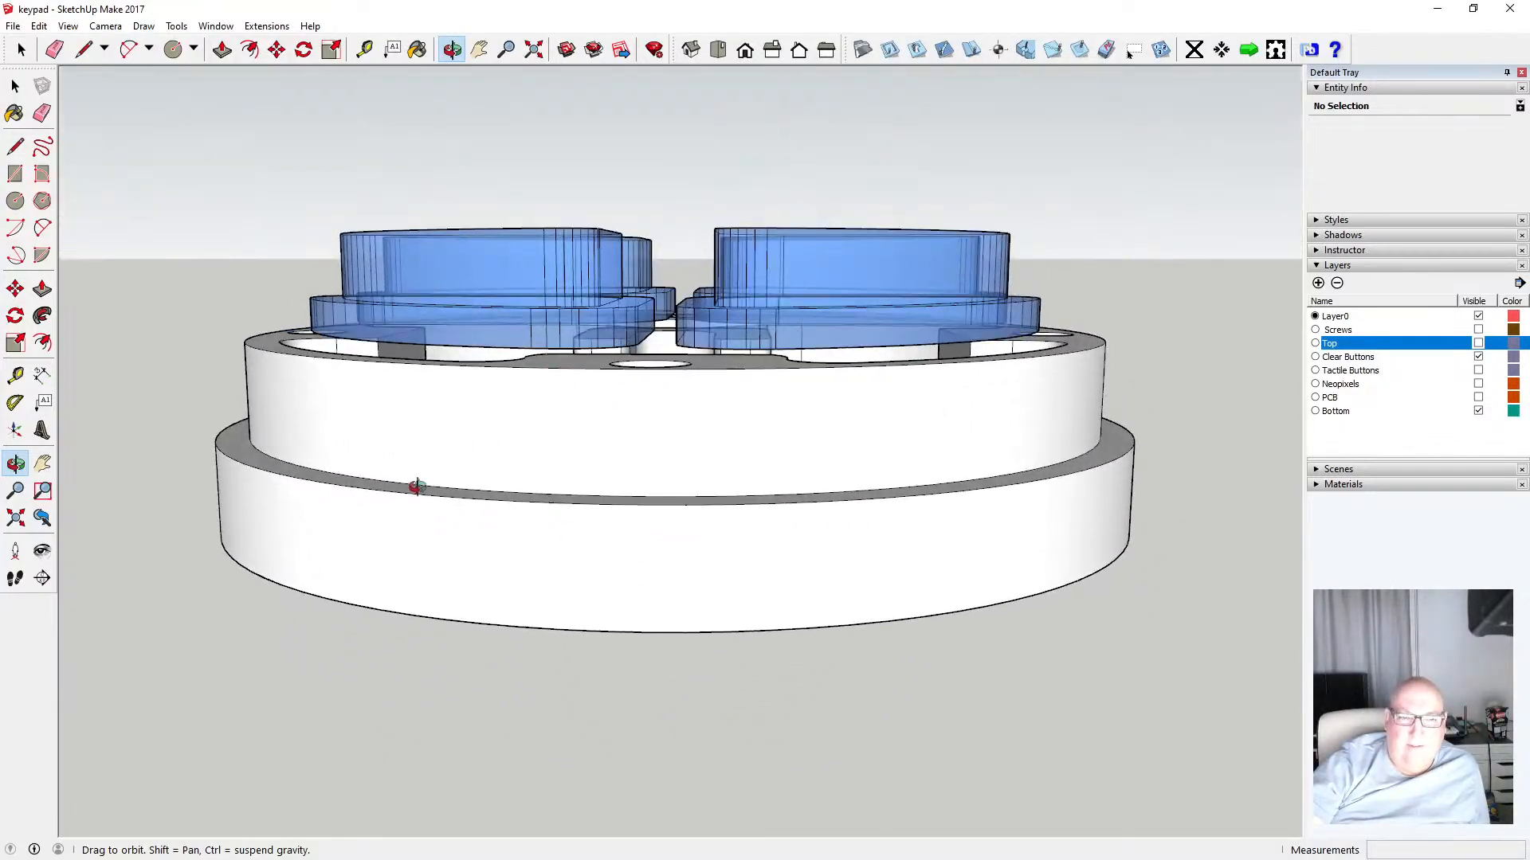
left_click_drag(417, 539, 541, 393)
left_click(1480, 344)
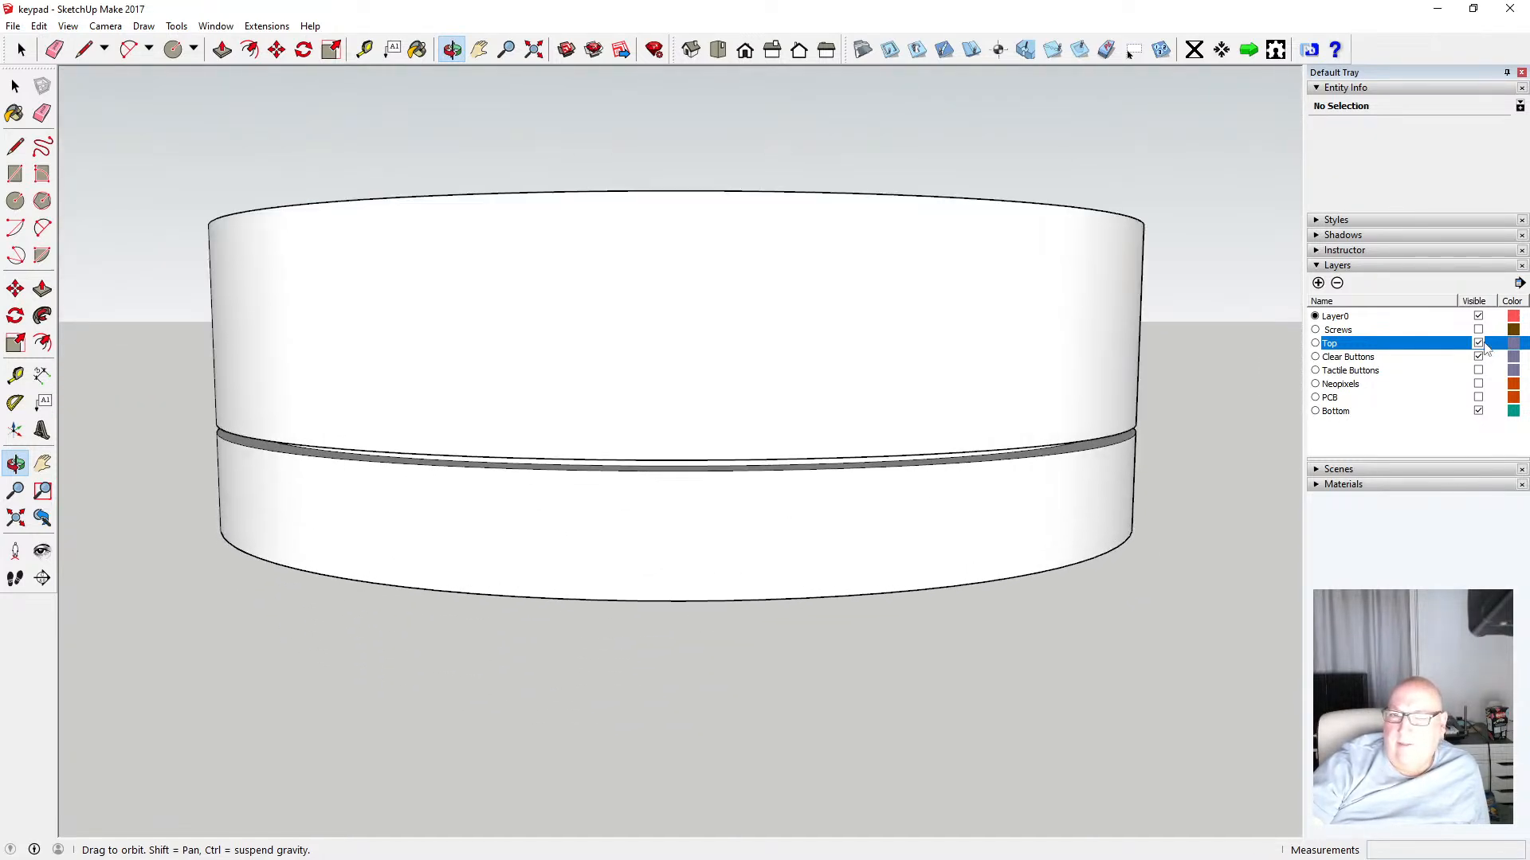
left_click(1479, 411)
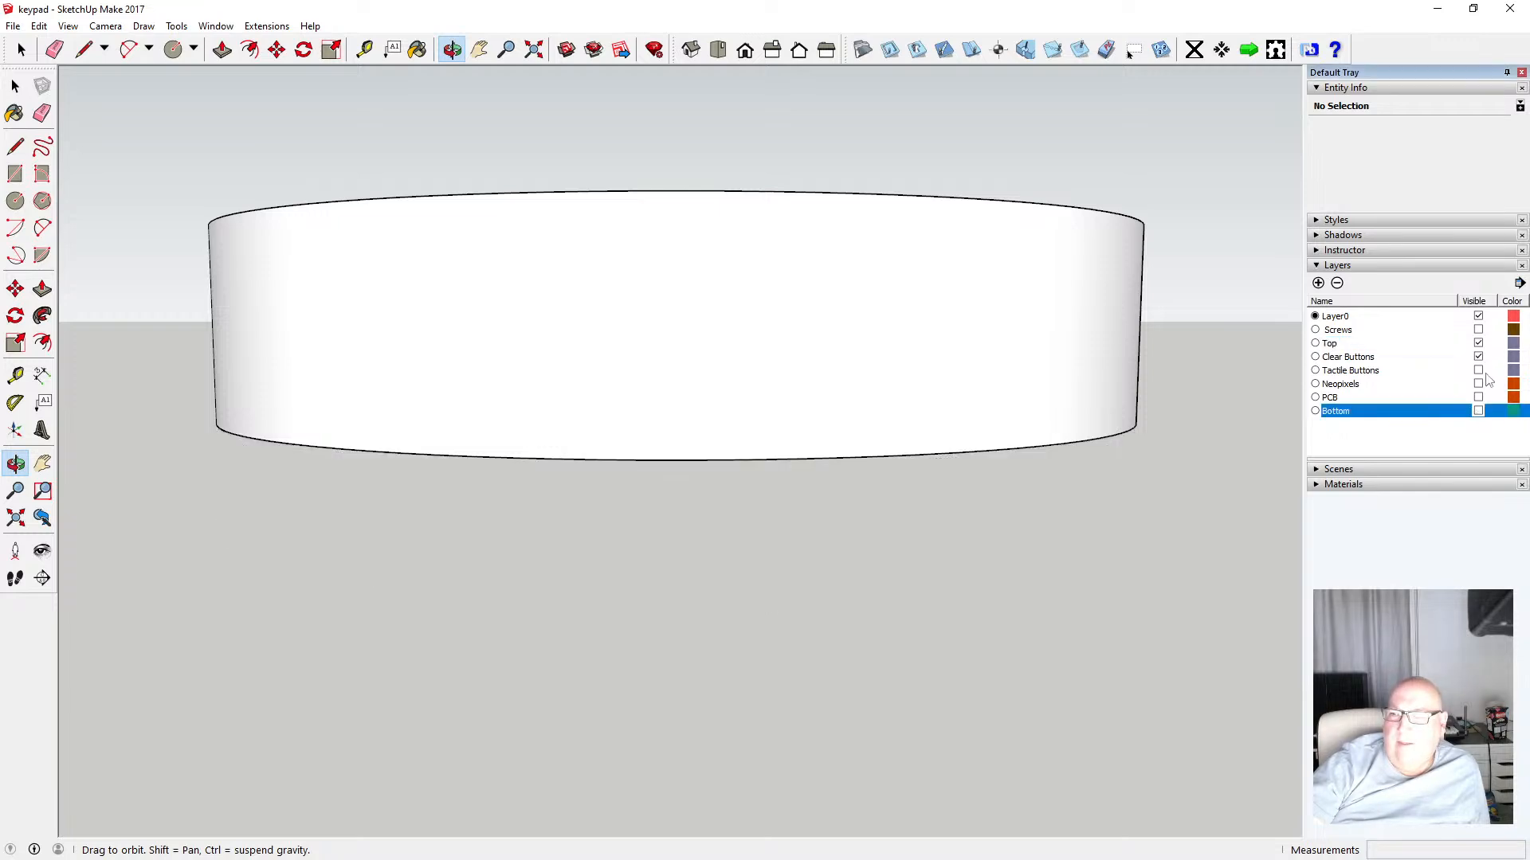
left_click(1480, 358)
left_click_drag(801, 407, 579, 591)
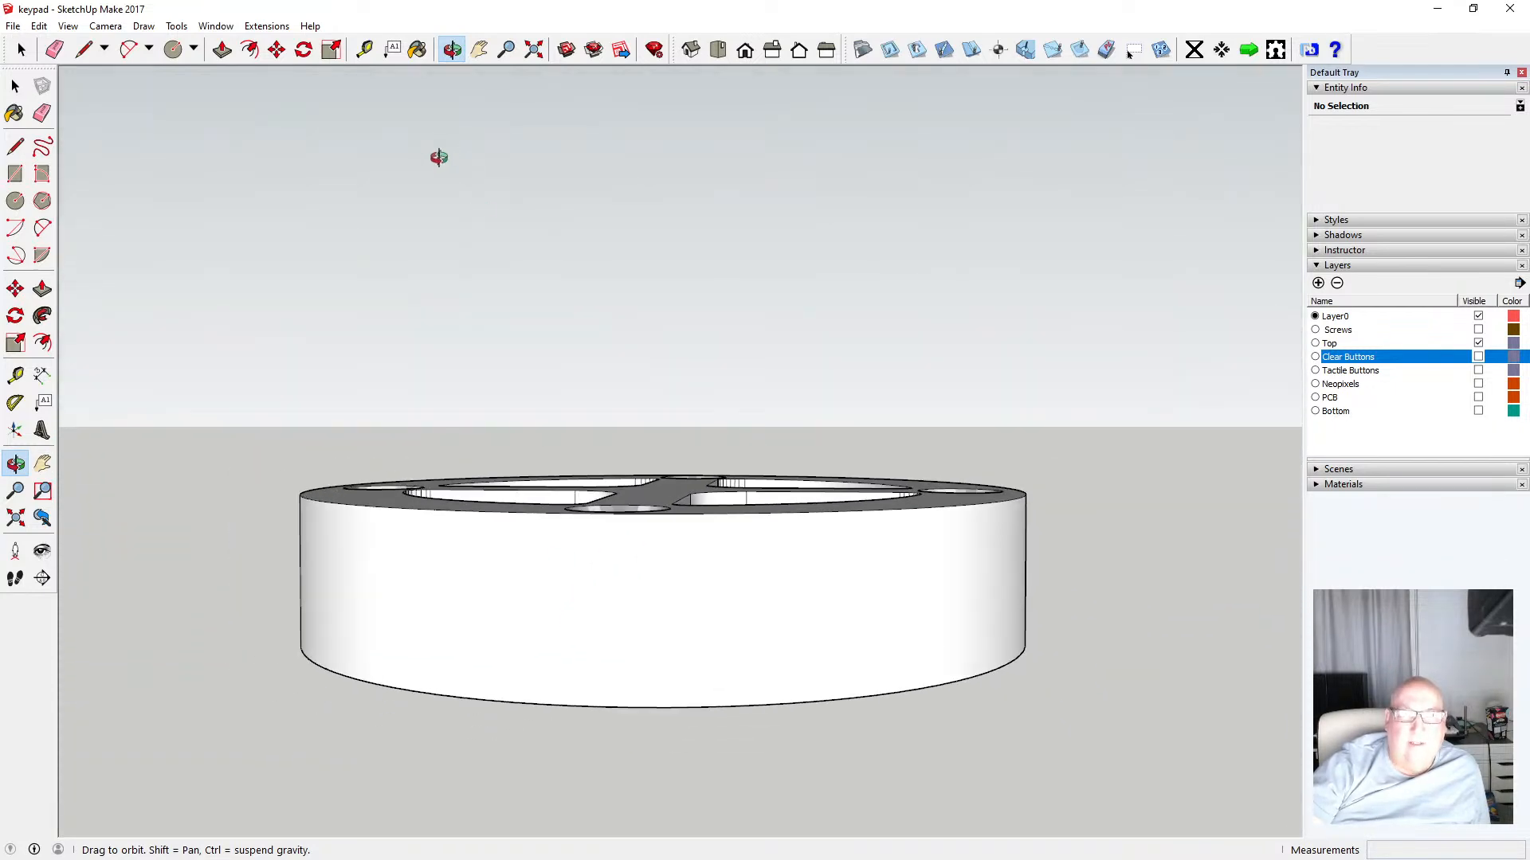
left_click(364, 50)
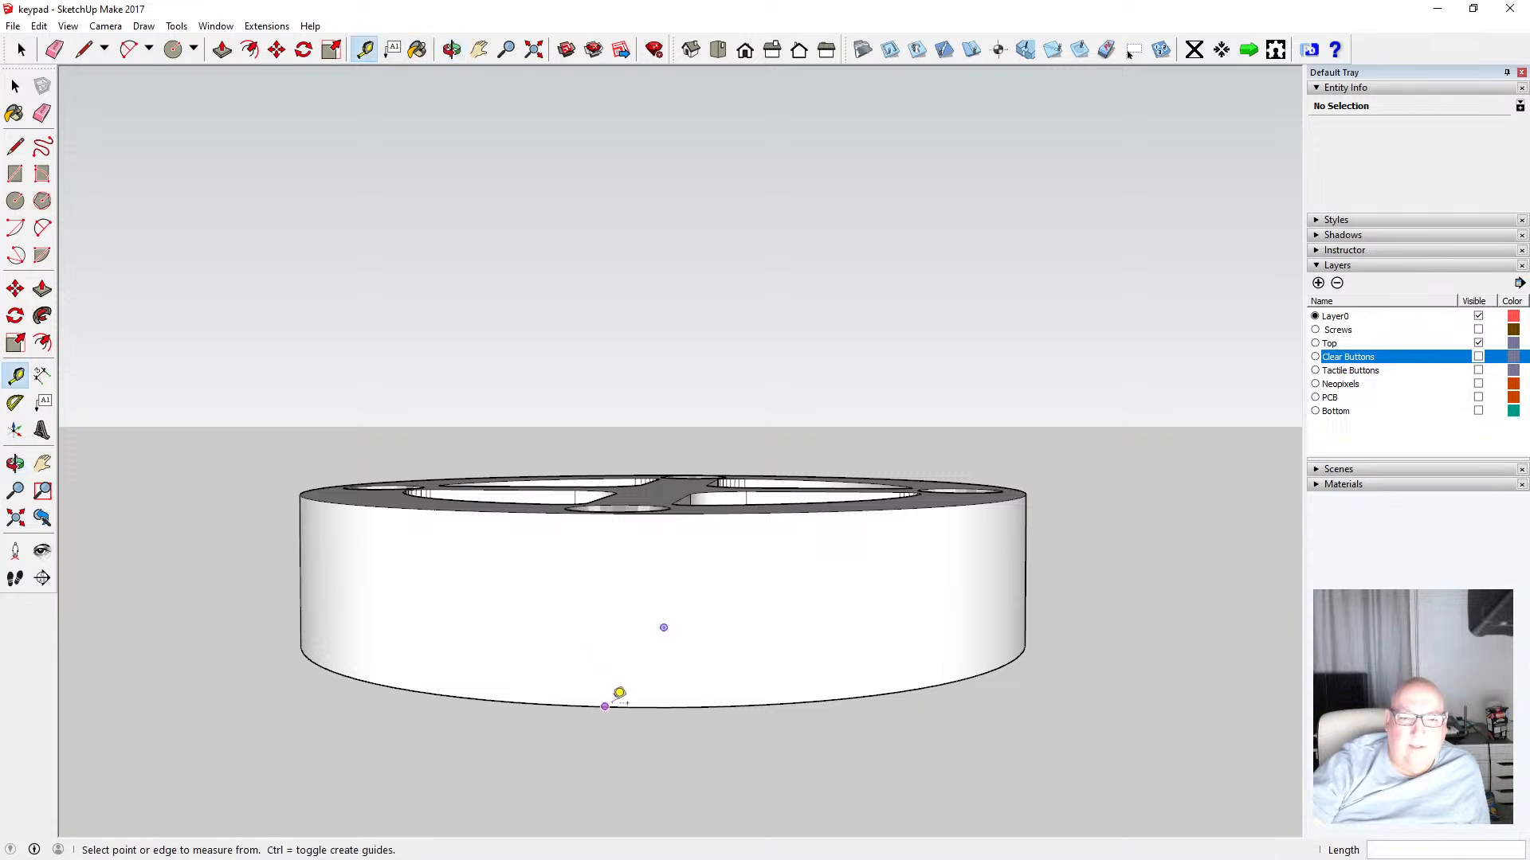
left_click(605, 707)
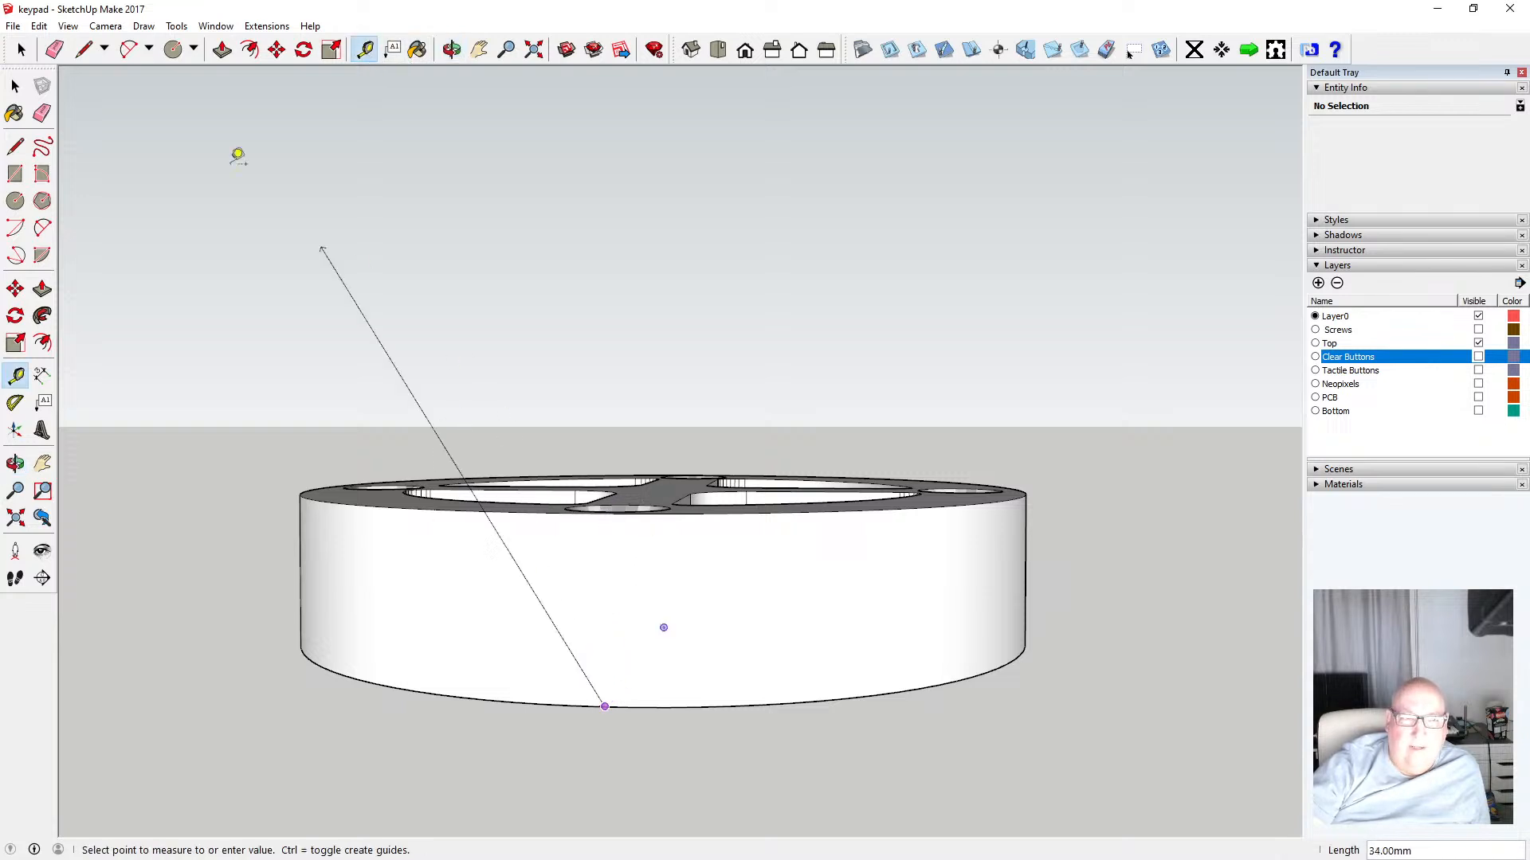
left_click(15, 86)
Orbit beneath the top ring and measure its cross plate thickness and the recess depth below it
left_click(452, 49)
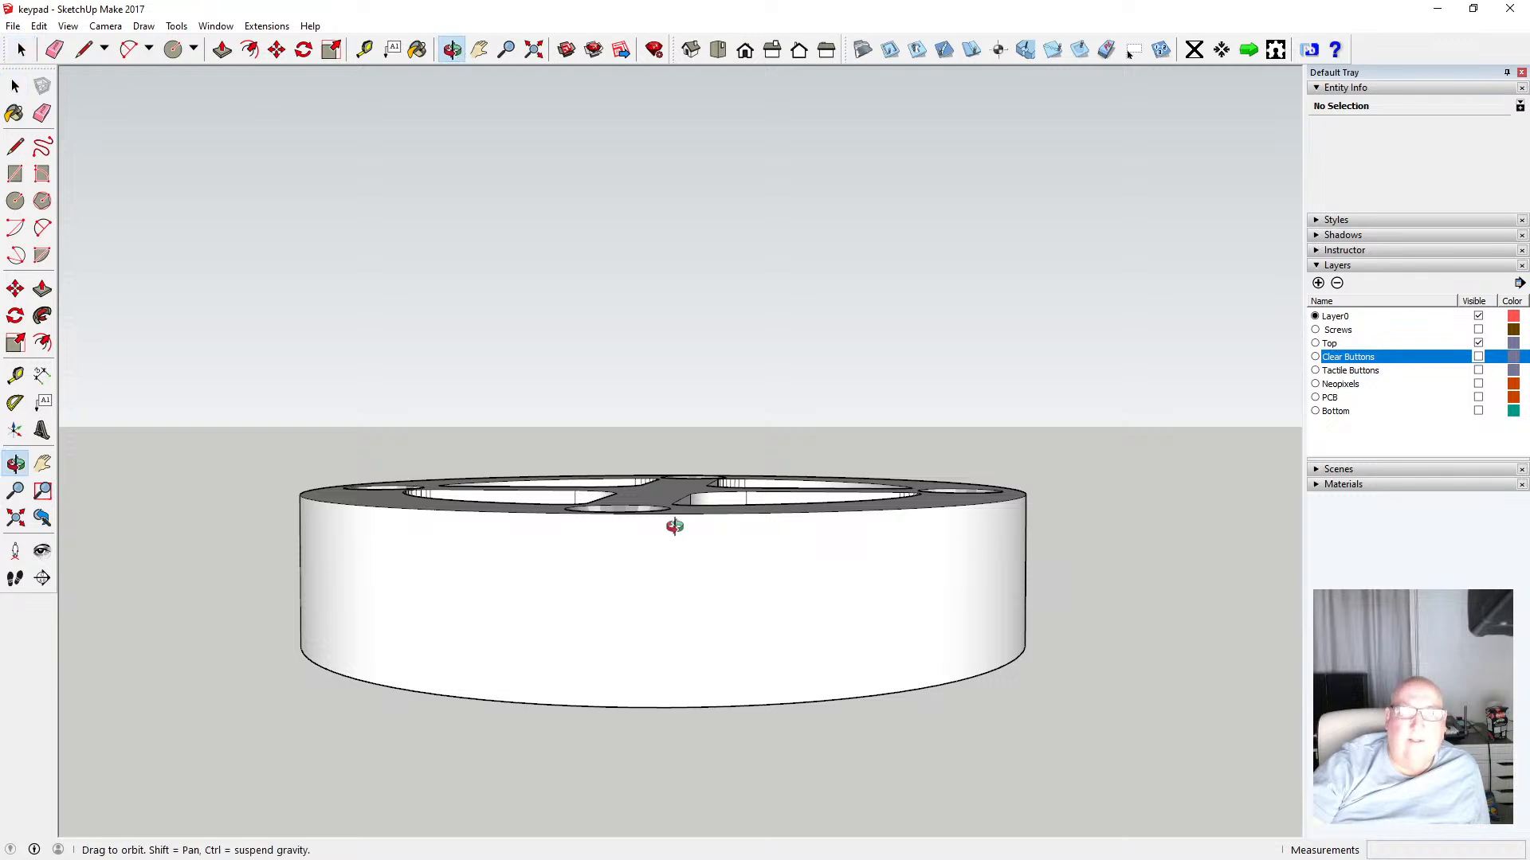
left_click_drag(673, 522, 623, 394)
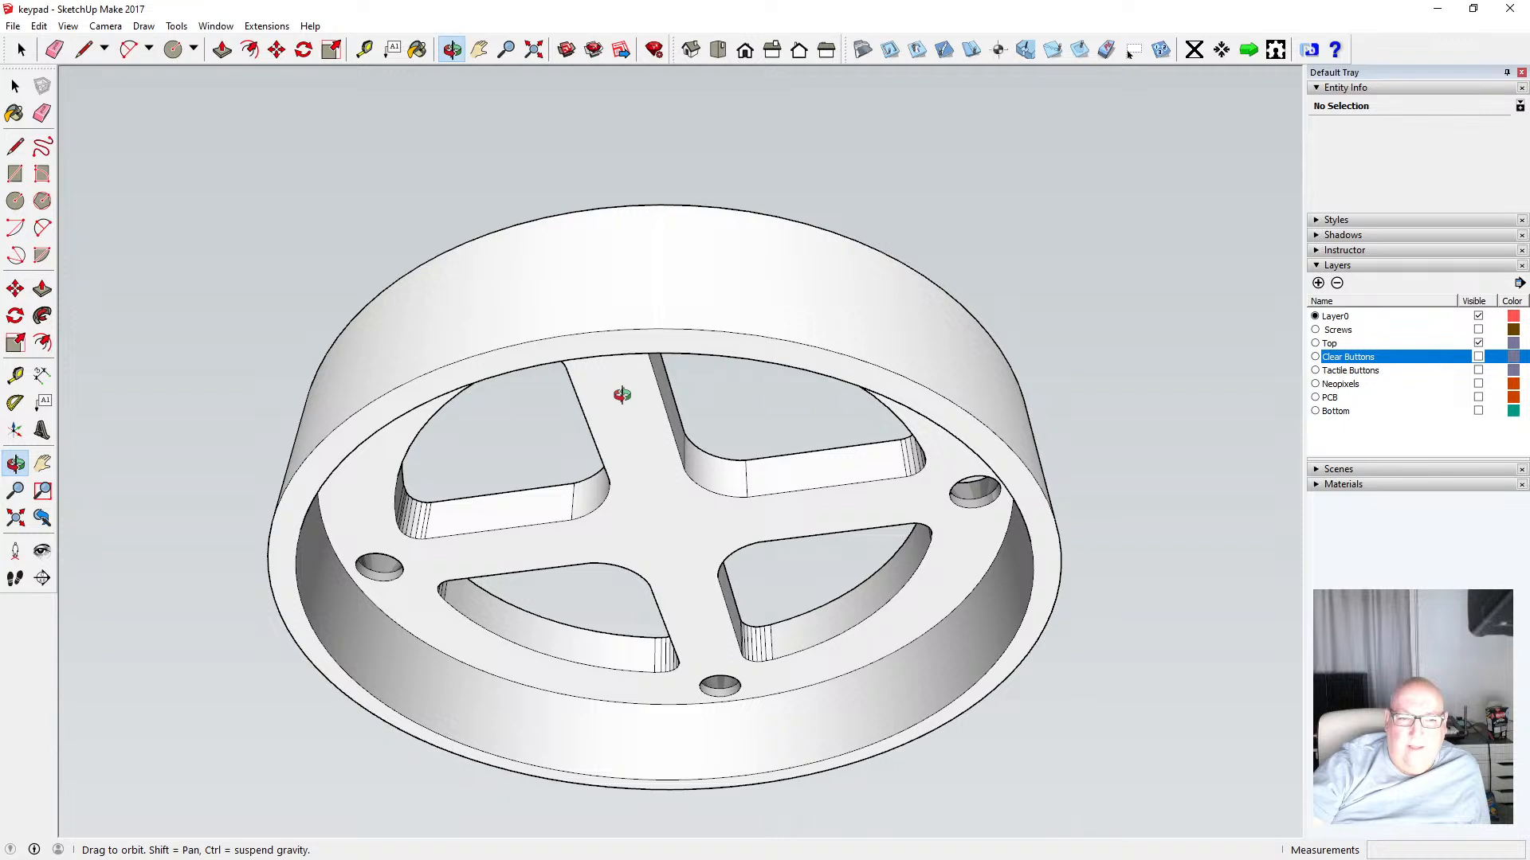
left_click(364, 49)
left_click(497, 529)
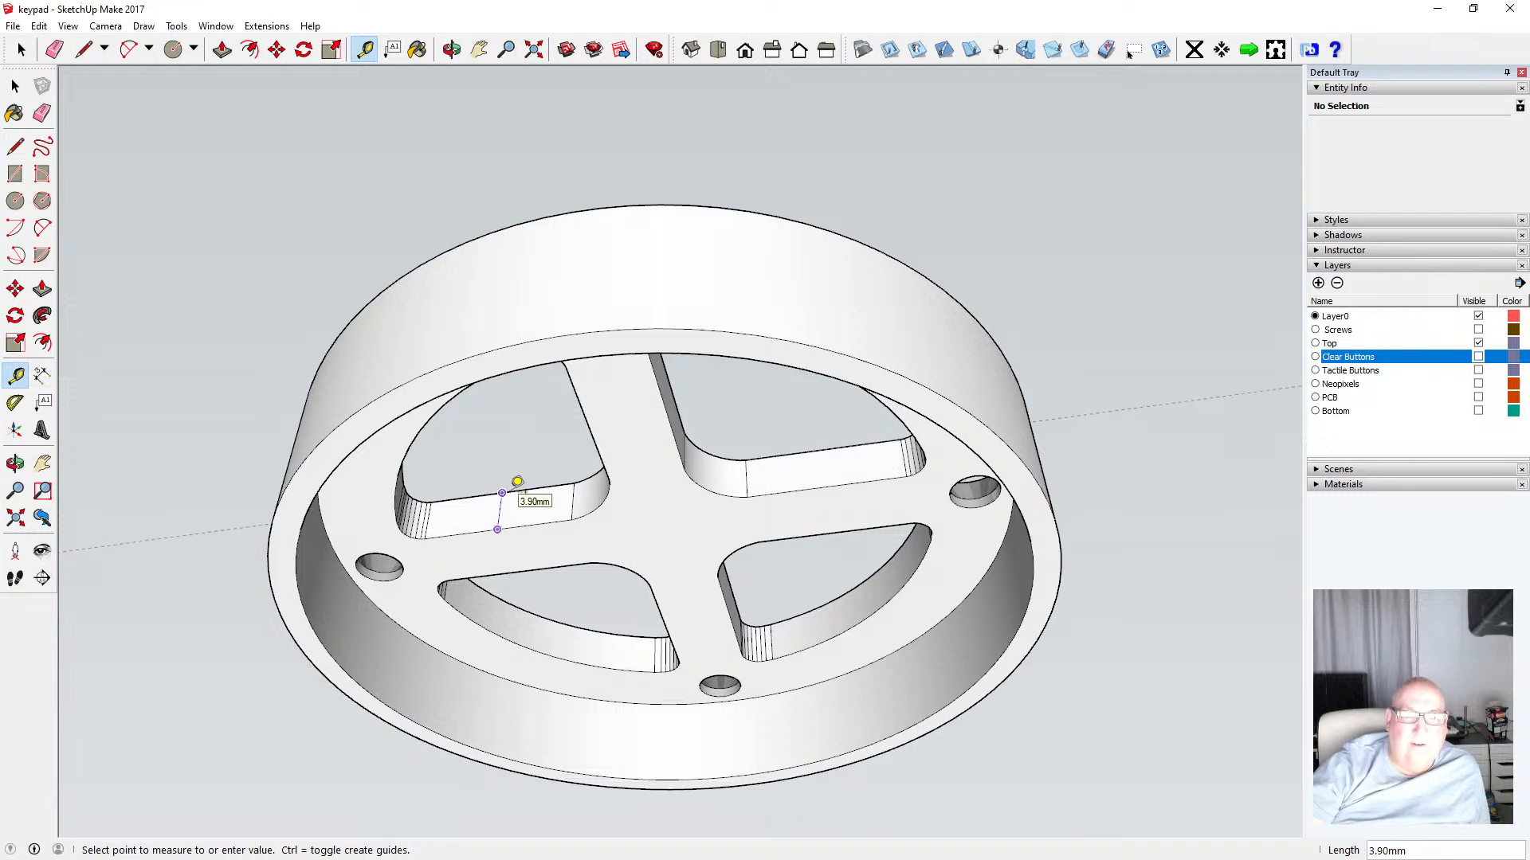
key("Escape")
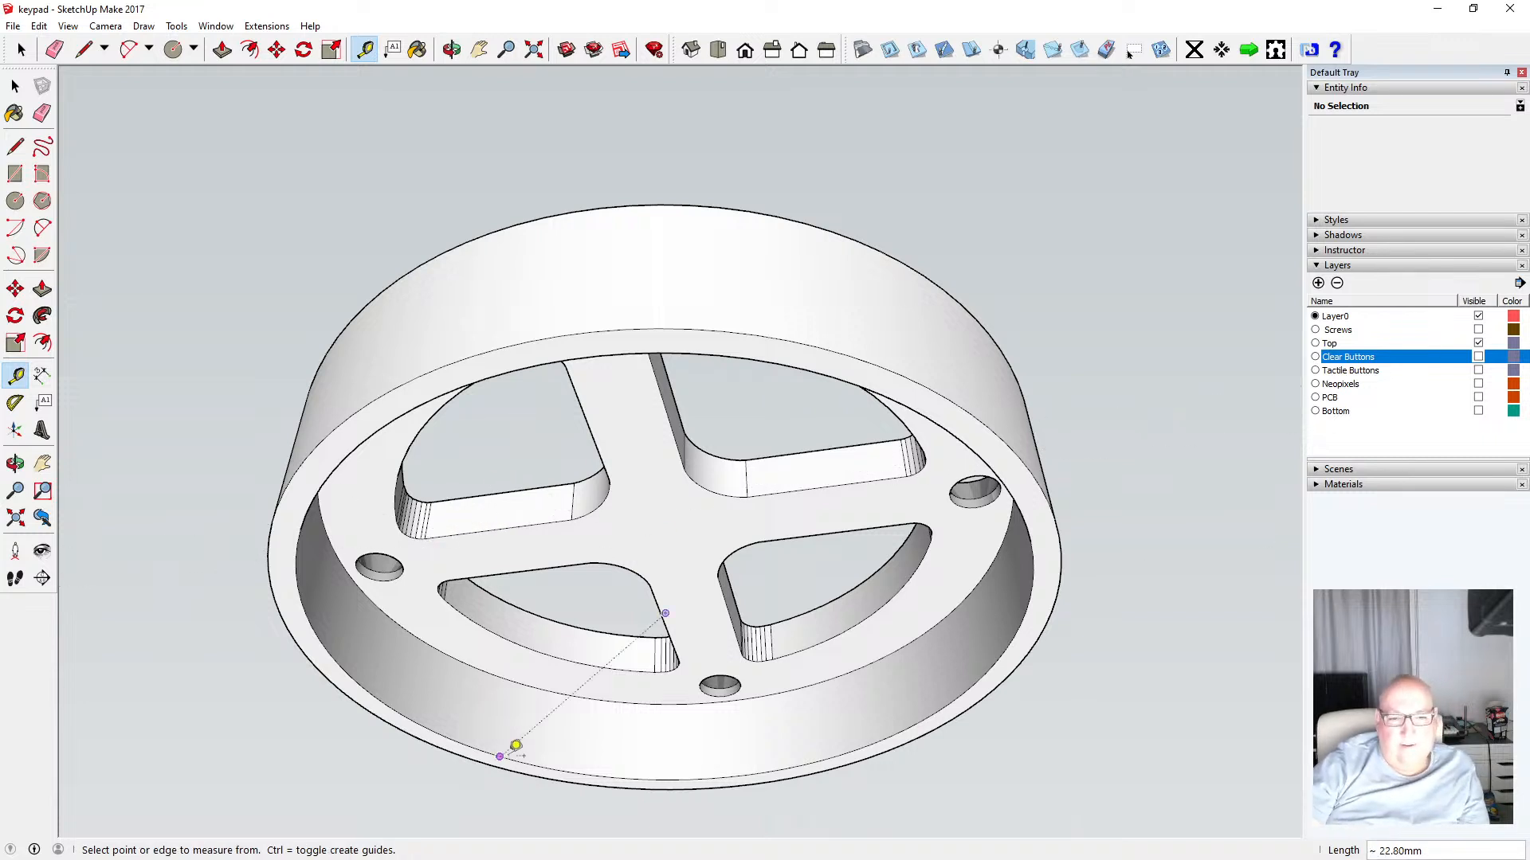
left_click(513, 747)
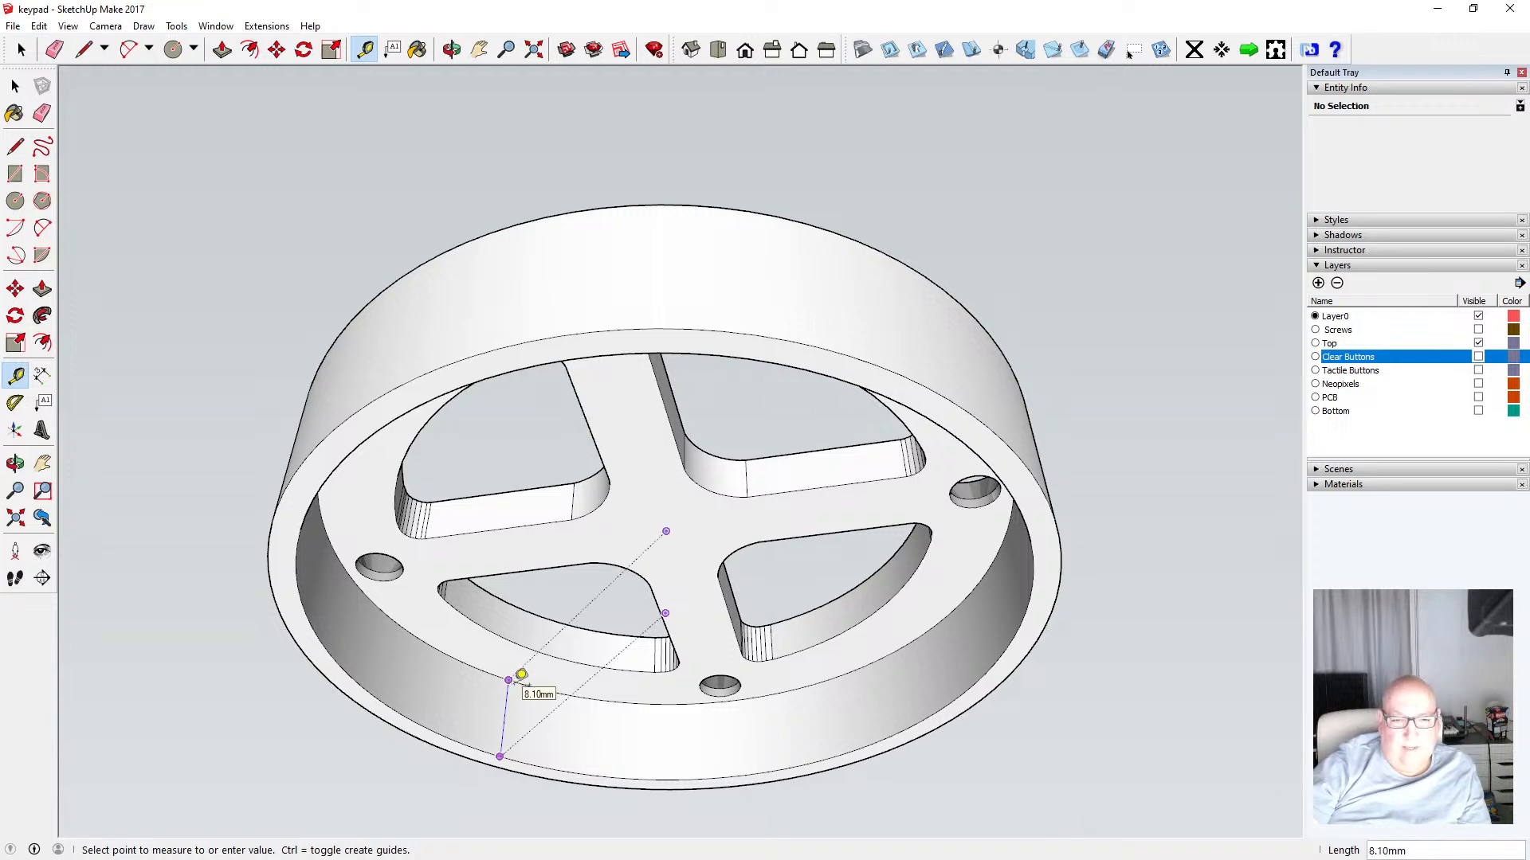
left_click(510, 679)
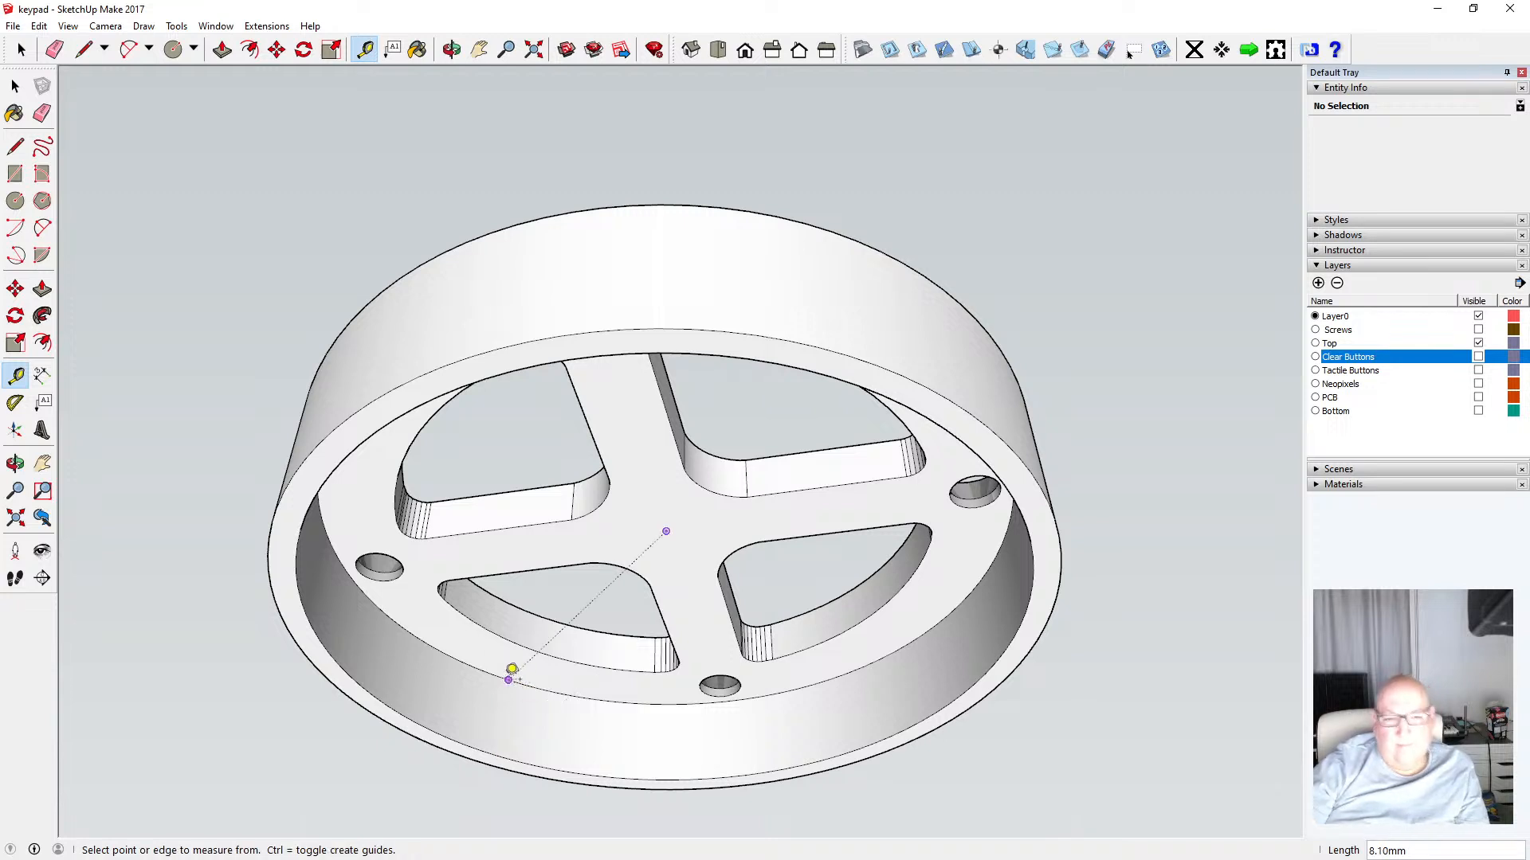
key("space")
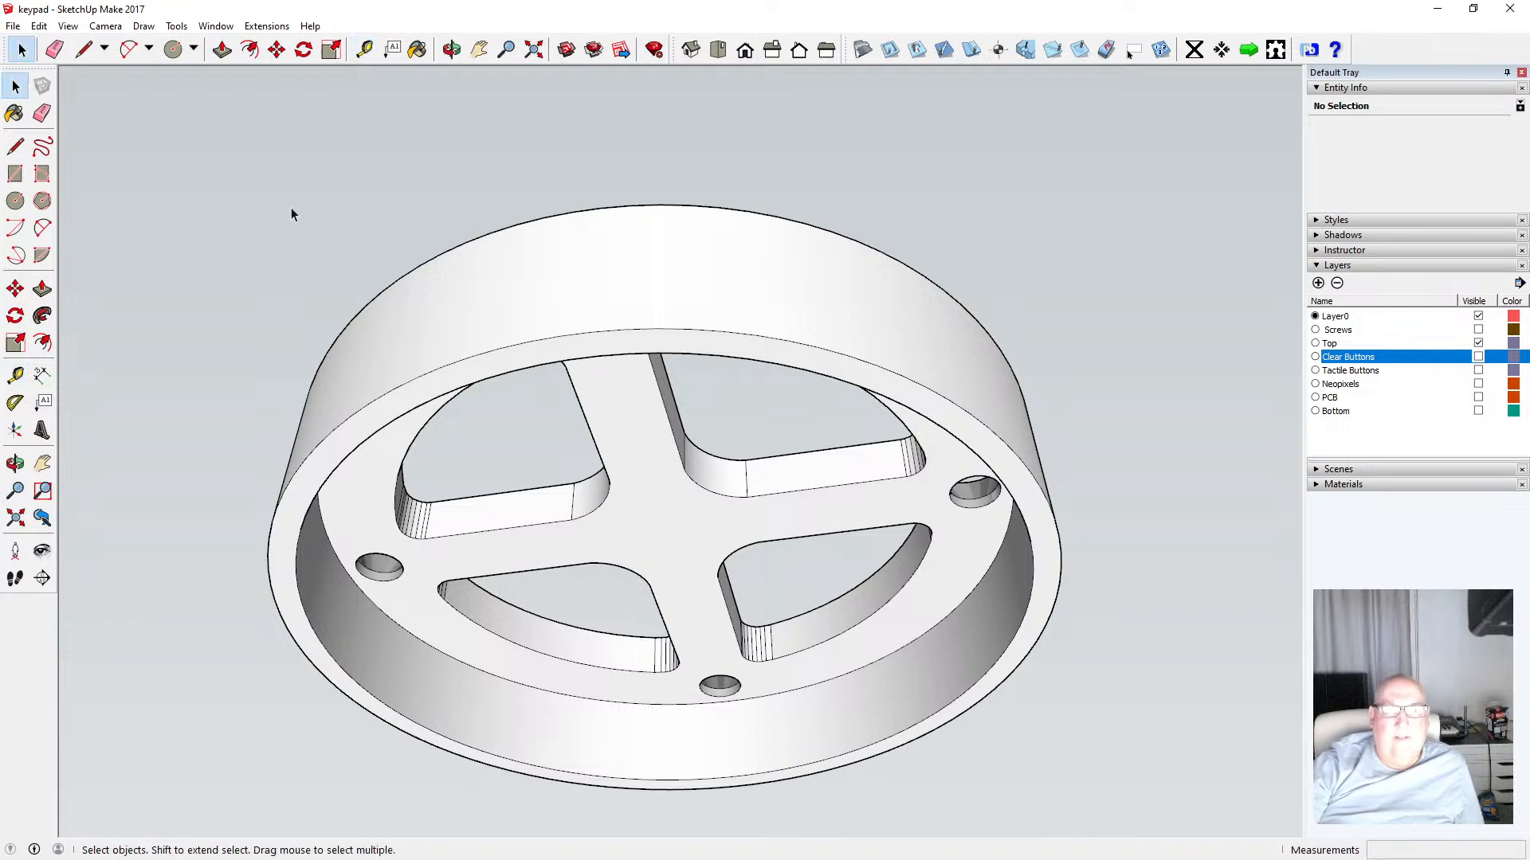
Enter the top ring group and push/pull its cross plate face by 0.50 mm
scroll(534, 384, "down", 2)
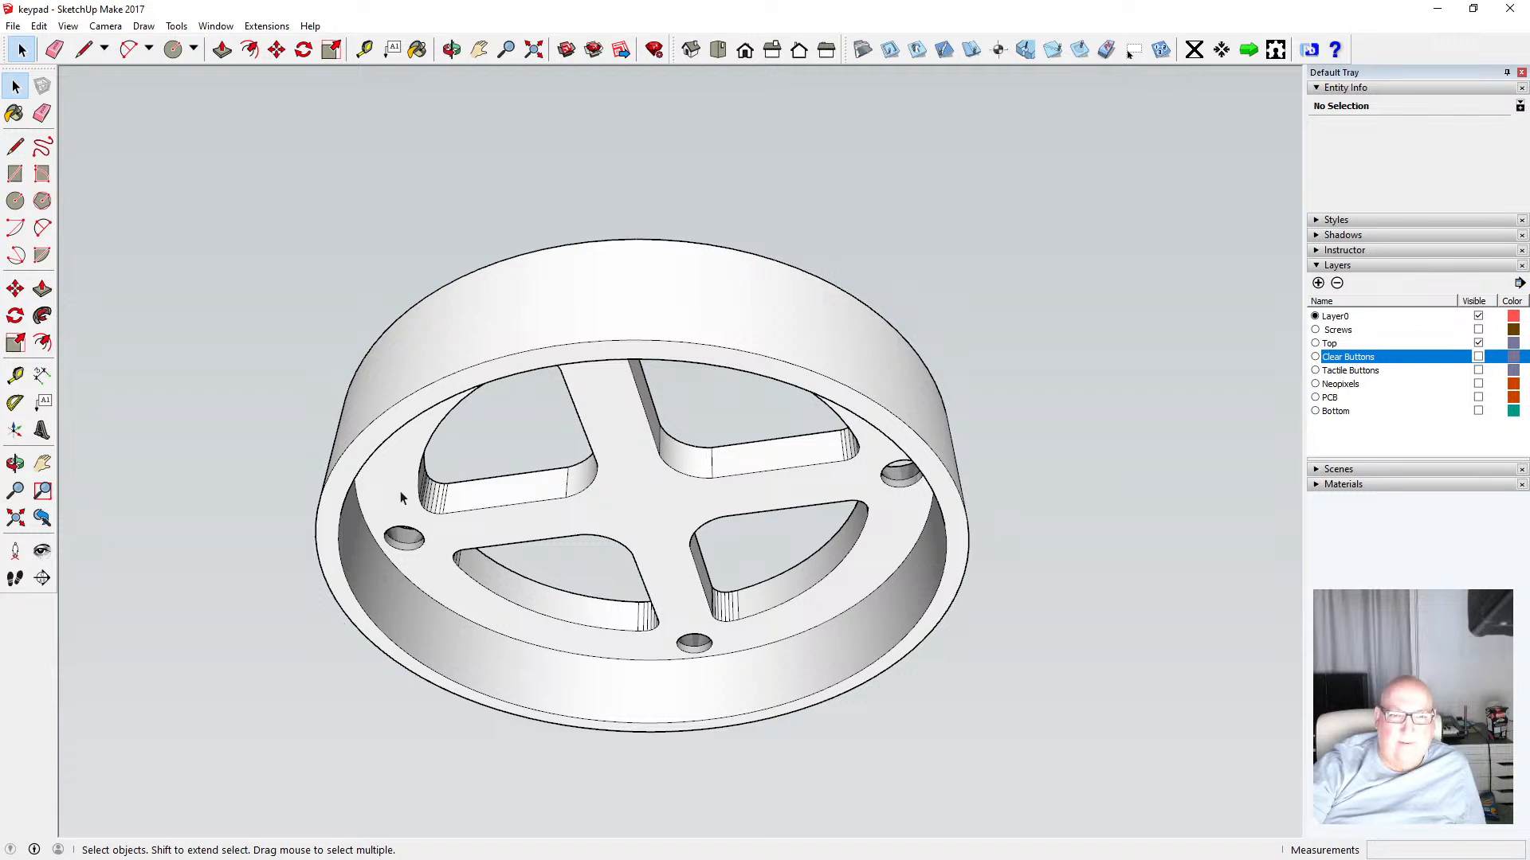
scroll(410, 527, "up", 3)
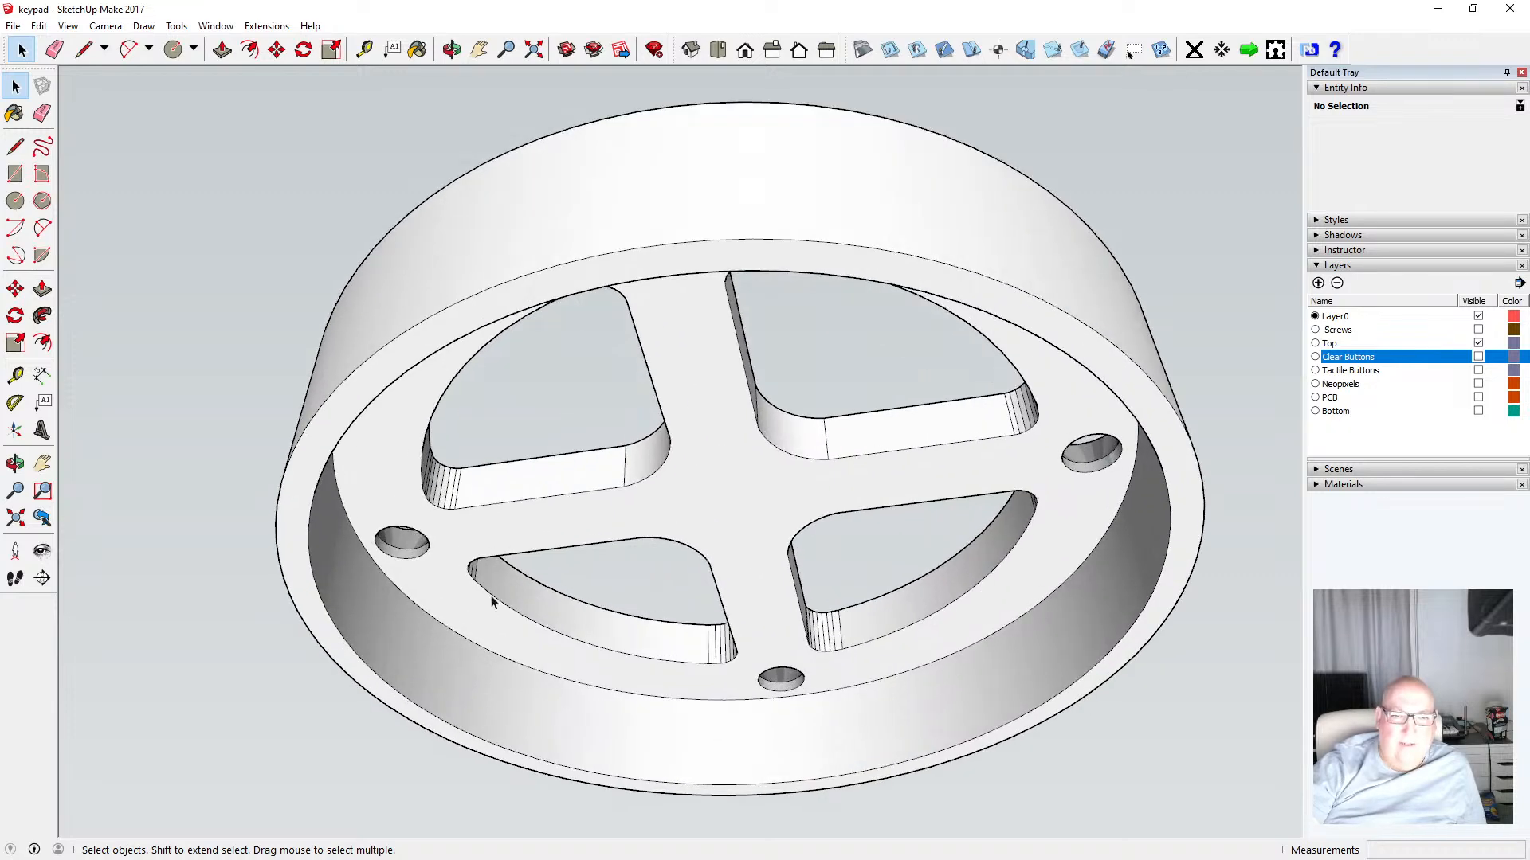
double_click(537, 530)
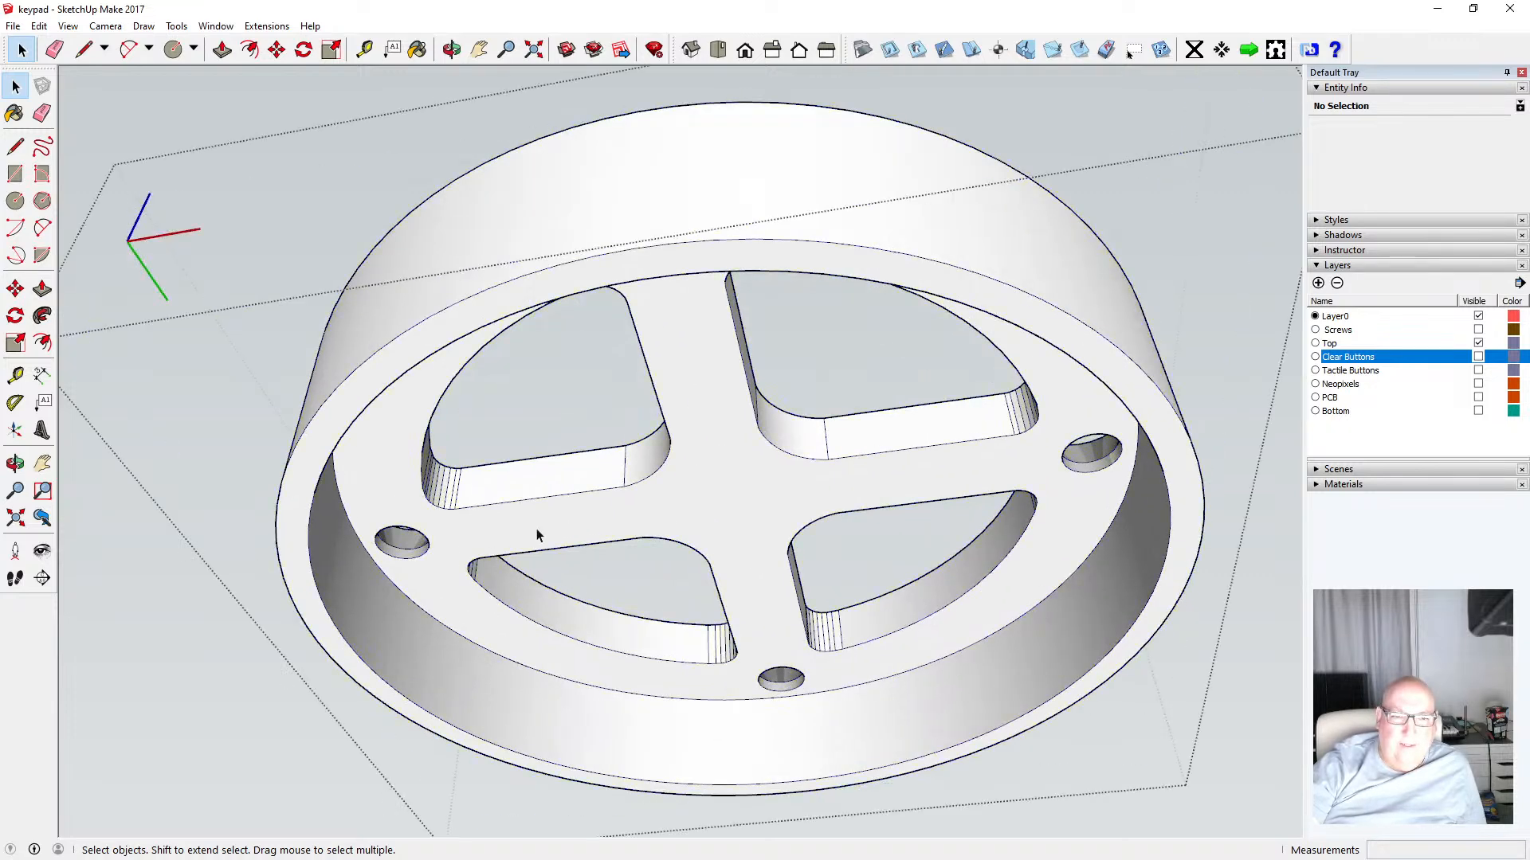
key("p")
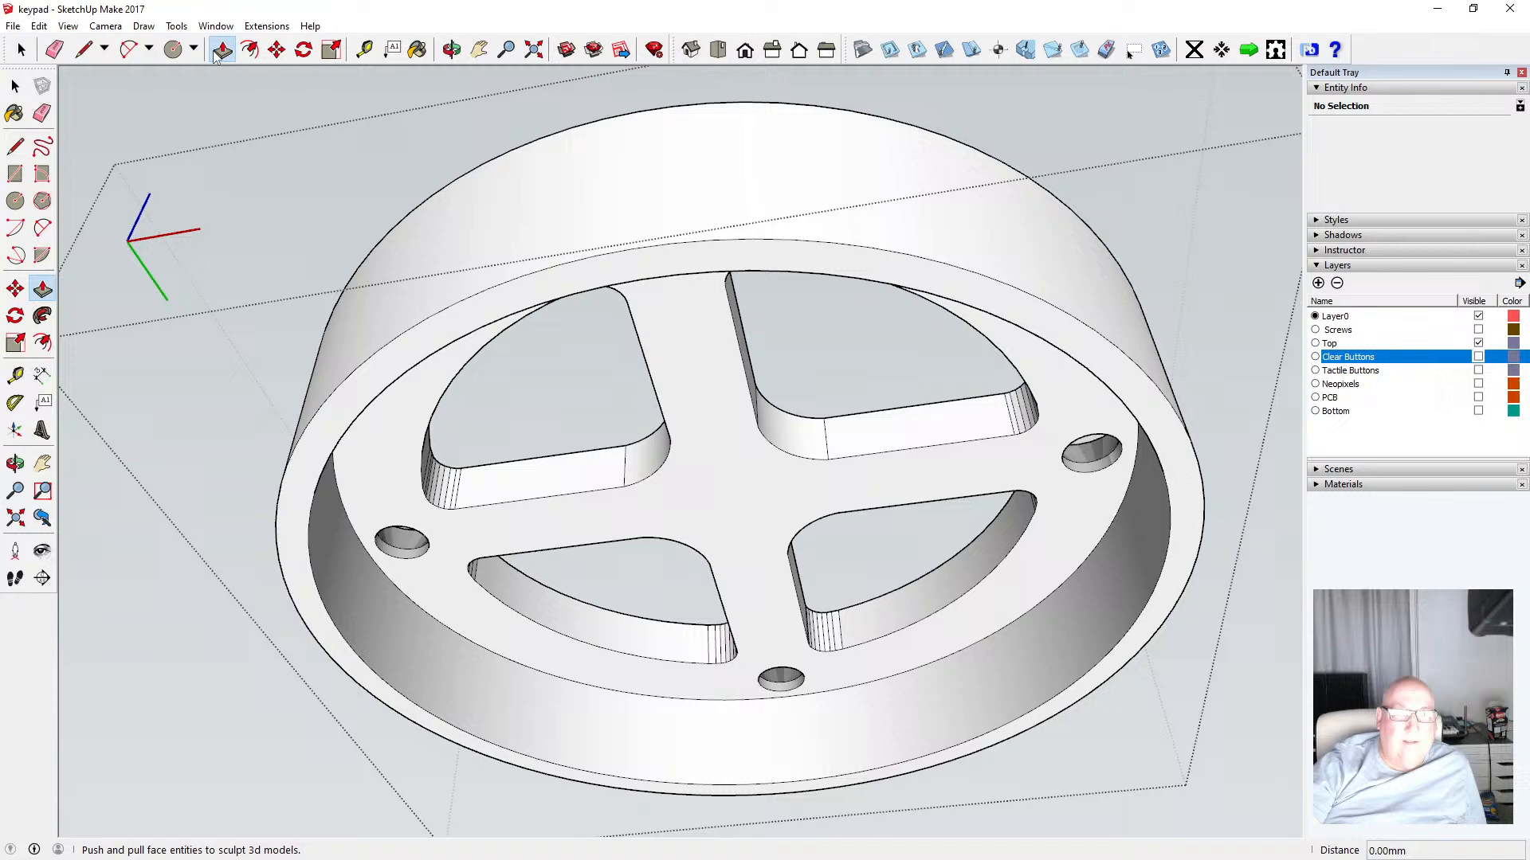
left_click(459, 548)
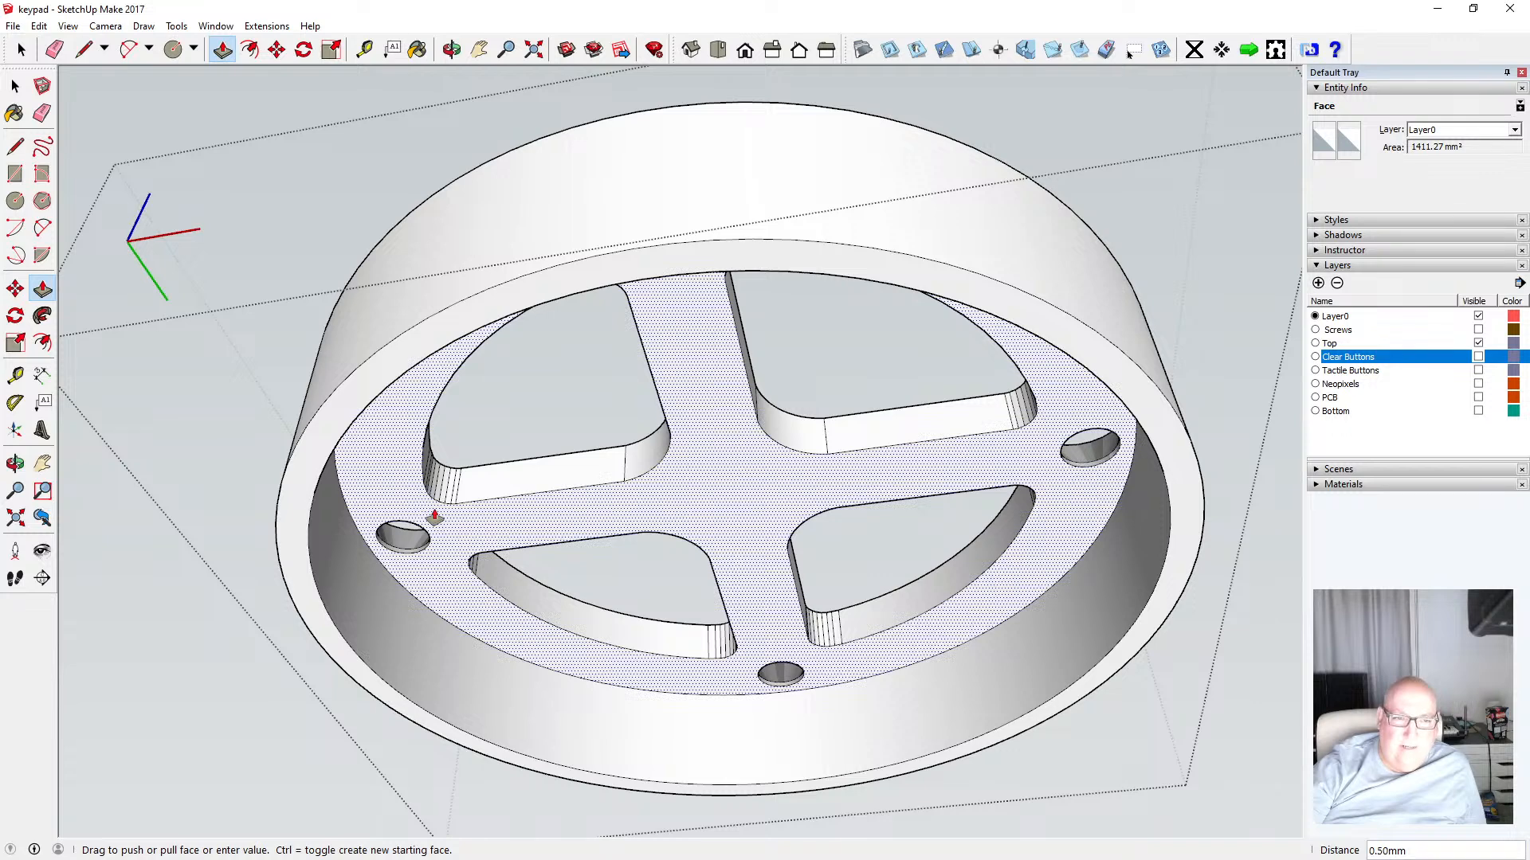
left_click(434, 518)
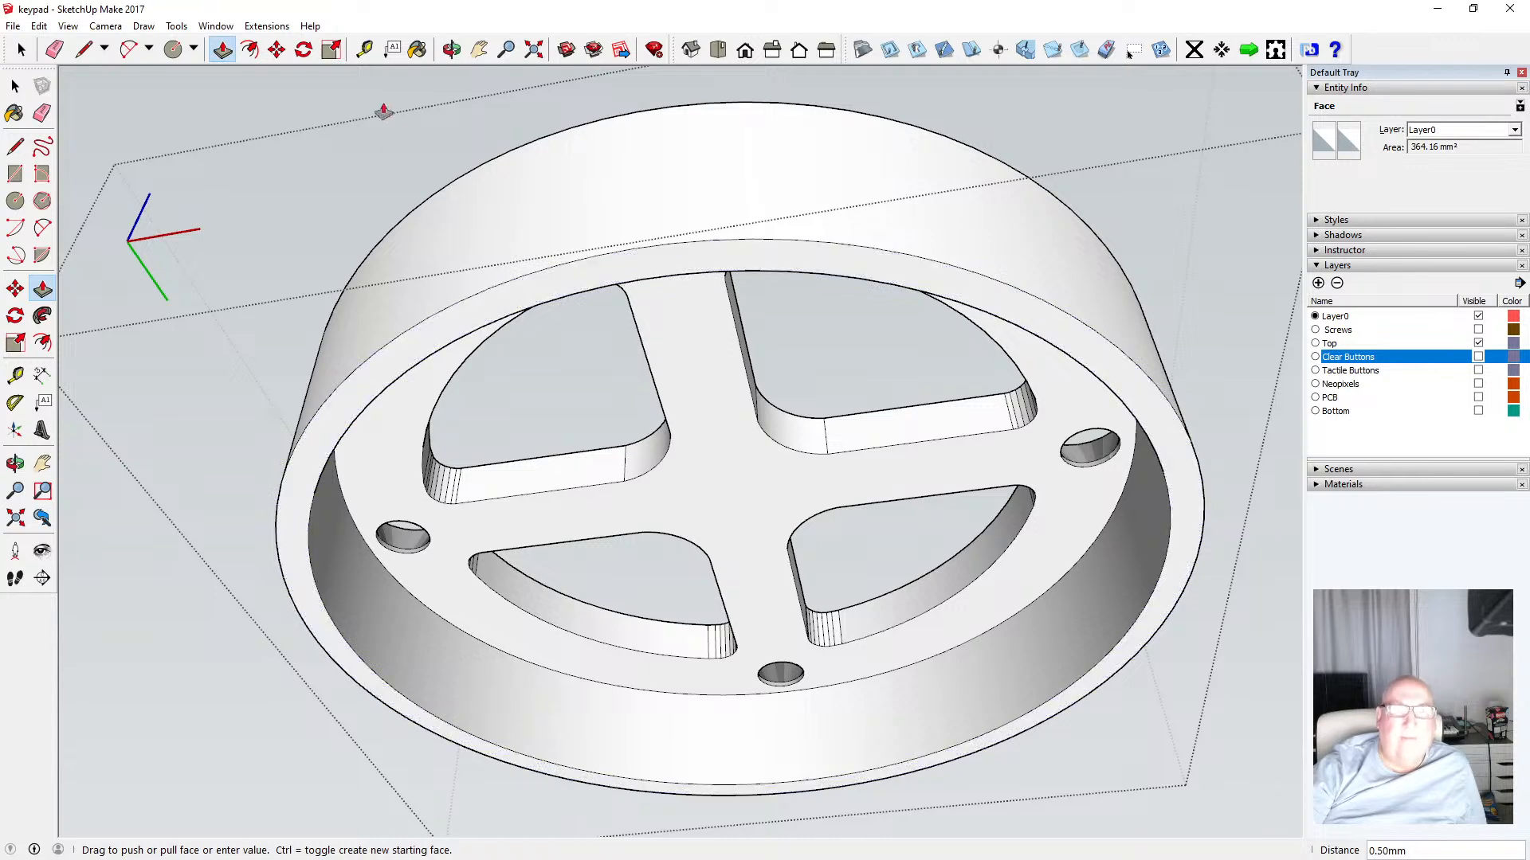
Measure the height of the top ring's outer wall with the Tape Measure
key("t")
left_click(653, 246)
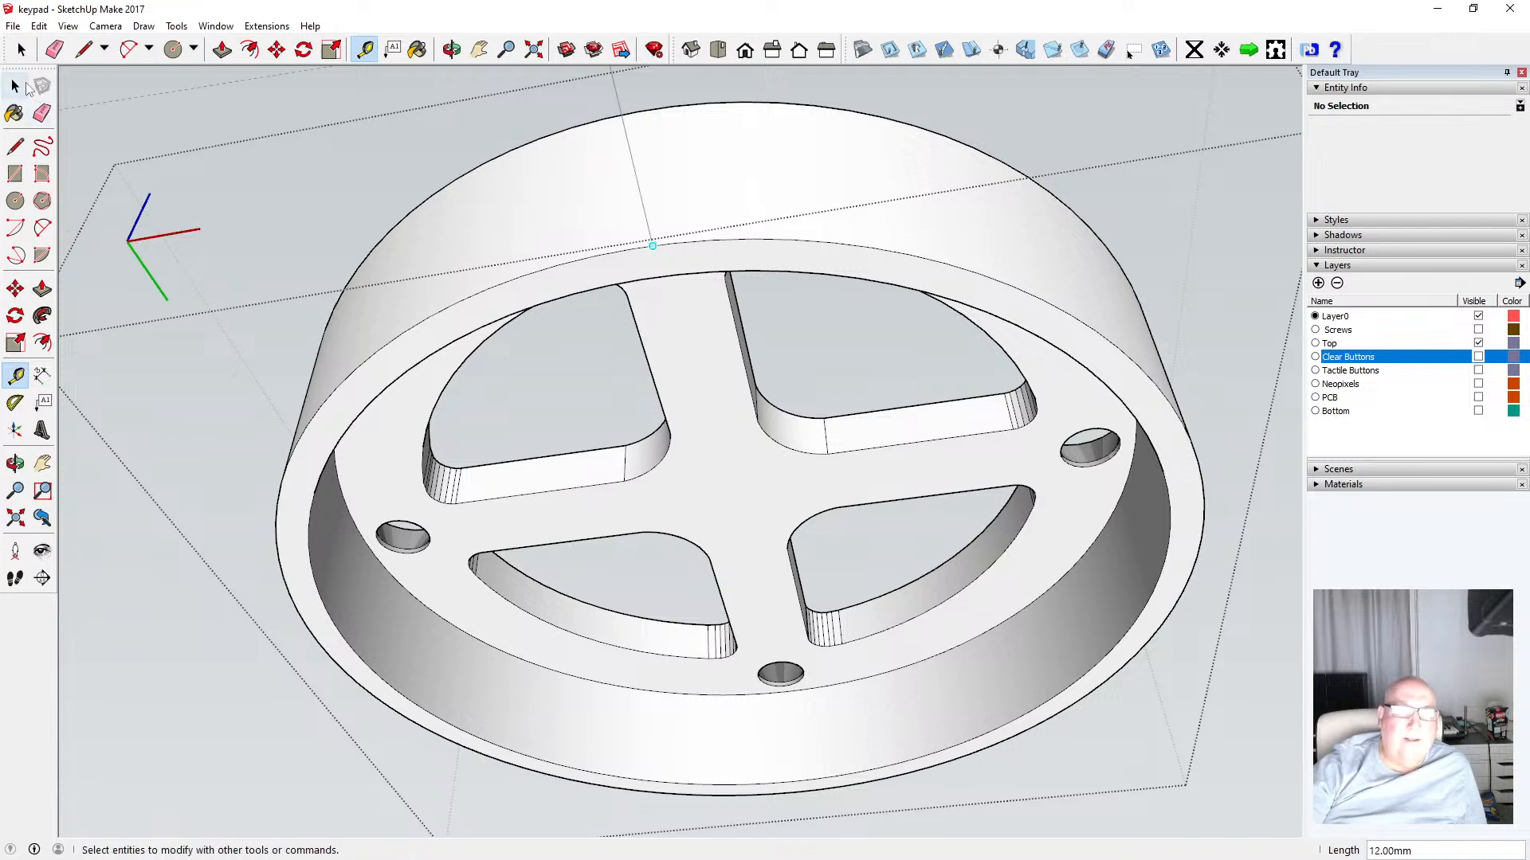
left_click(15, 85)
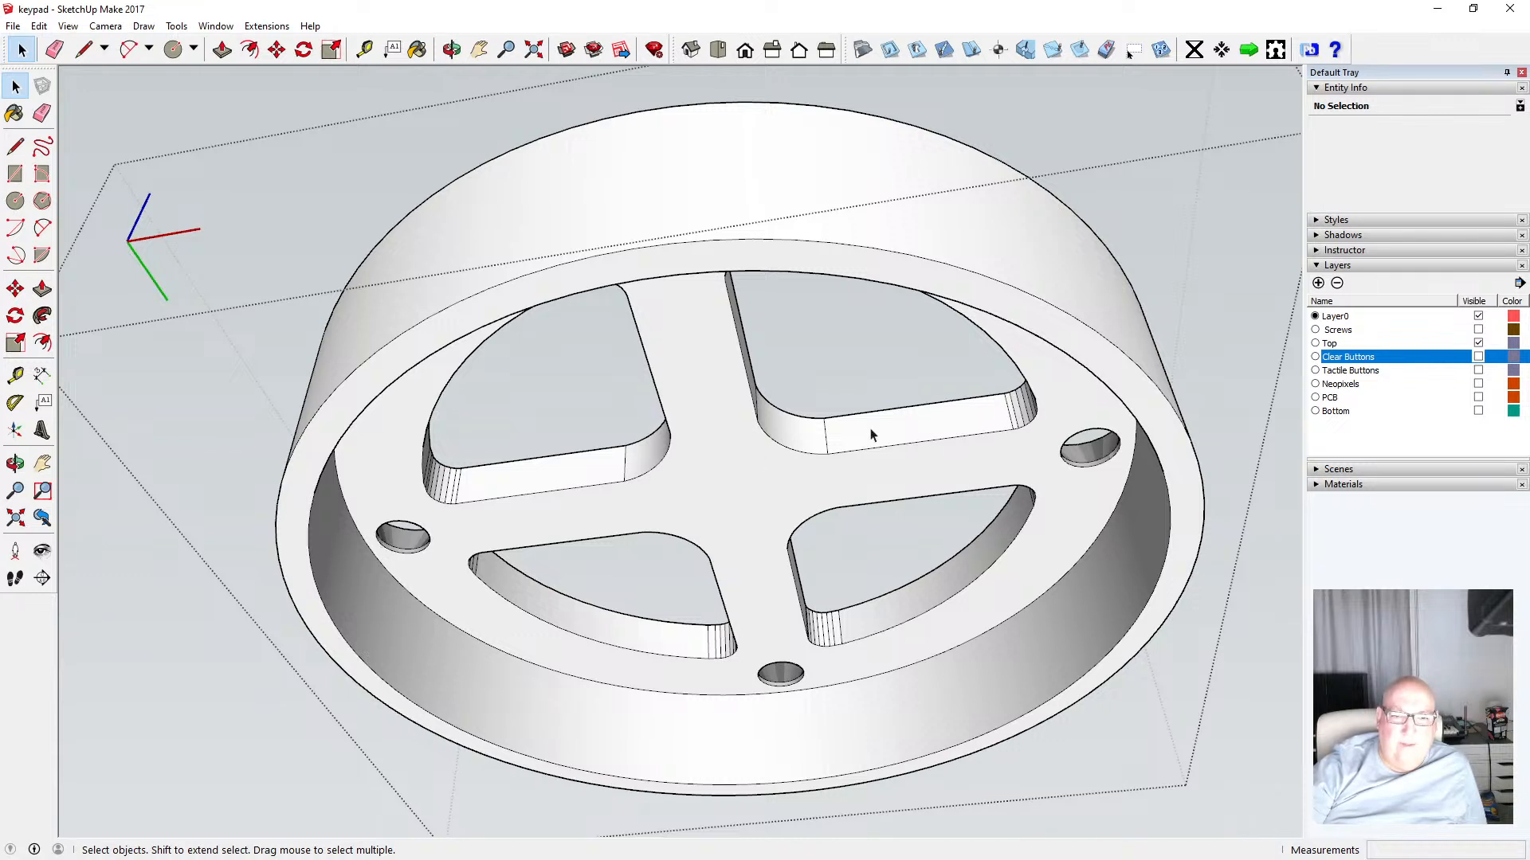
Show the Clear Buttons layer and orbit and zoom around to inspect how the buttons sit in the top ring
left_click(1478, 356)
left_click(452, 49)
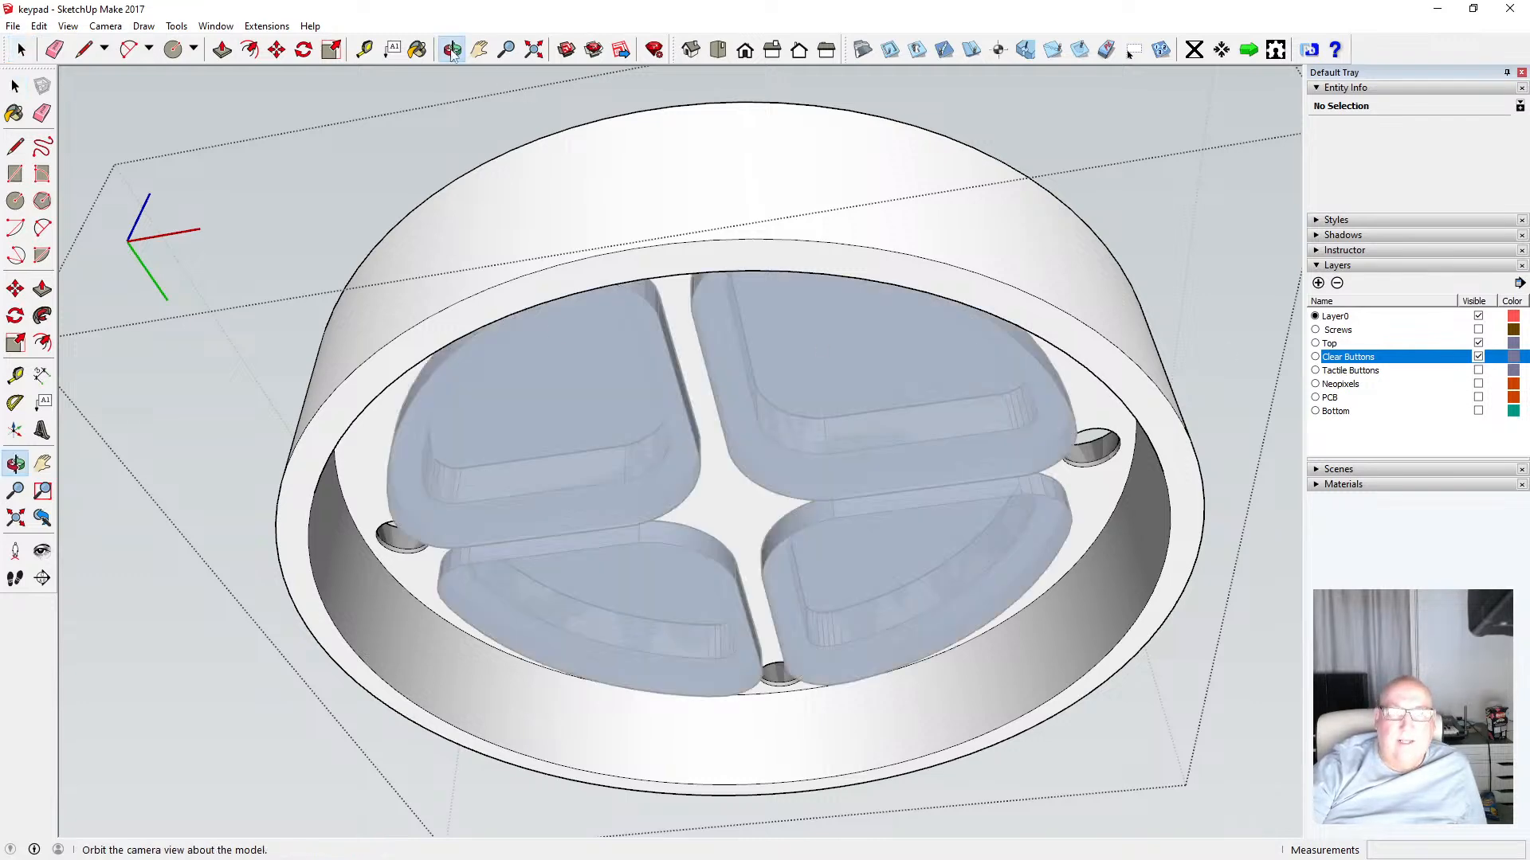
left_click_drag(573, 127, 398, 307)
key("space")
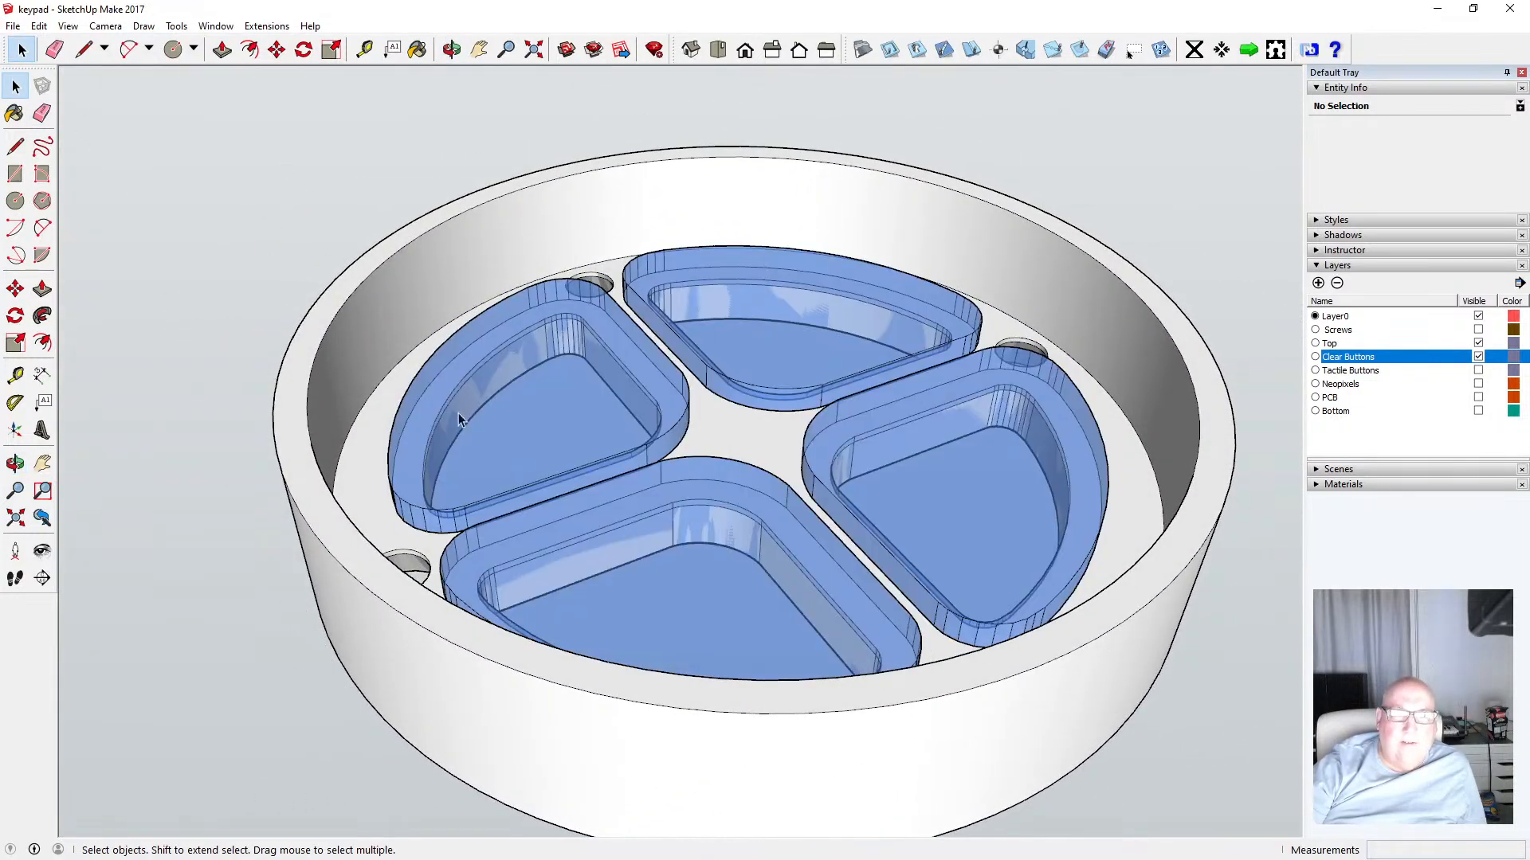
scroll(459, 416, "up", 5)
key("o")
scroll(434, 409, "up", 3)
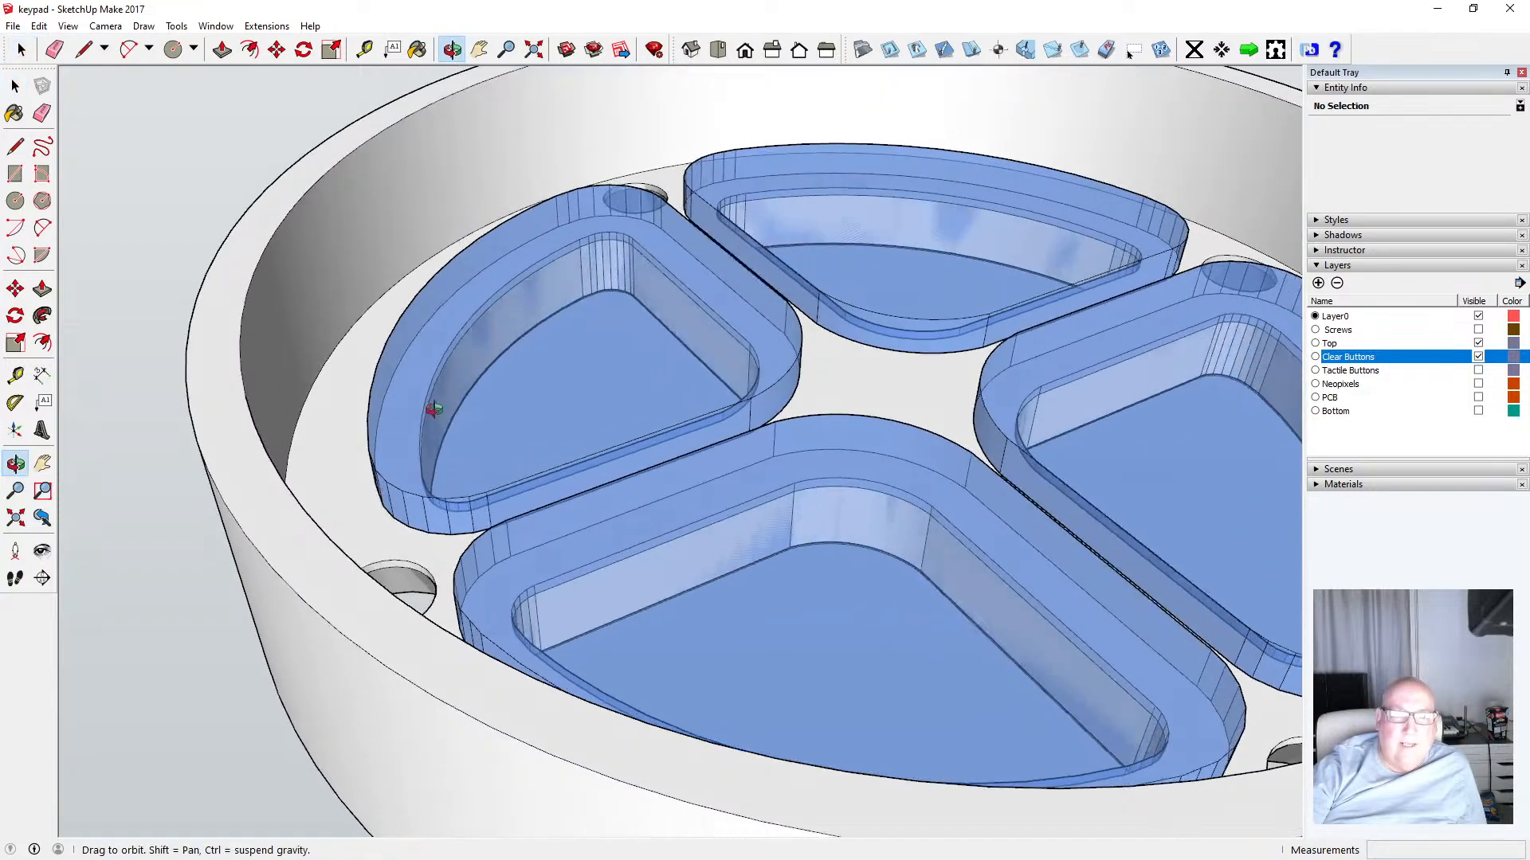
scroll(434, 409, "down", 6)
scroll(512, 375, "up", 10)
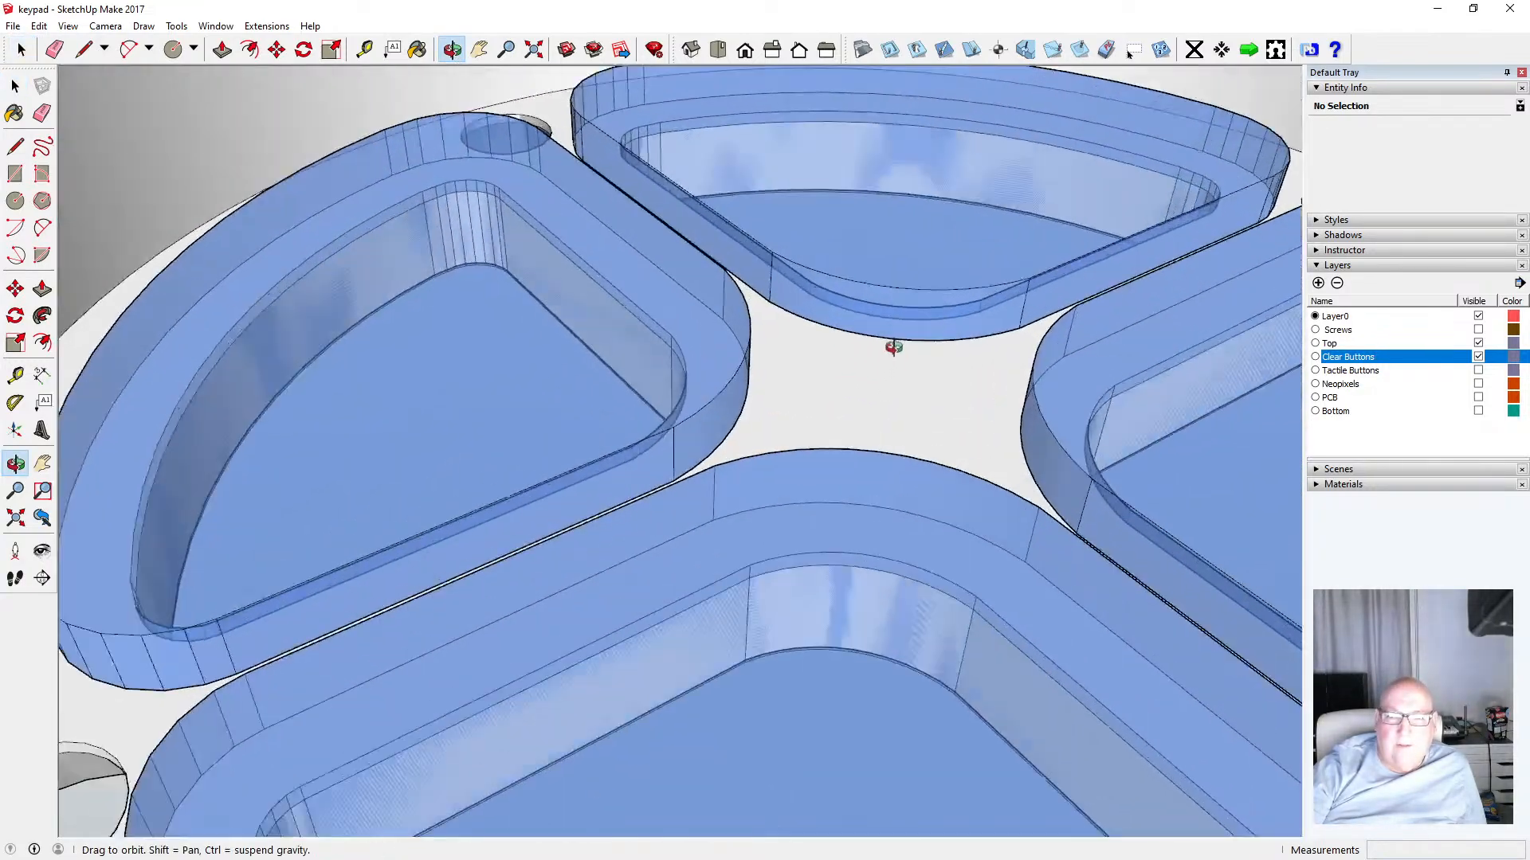
scroll(888, 349, "up", 3)
left_click_drag(884, 351, 704, 542)
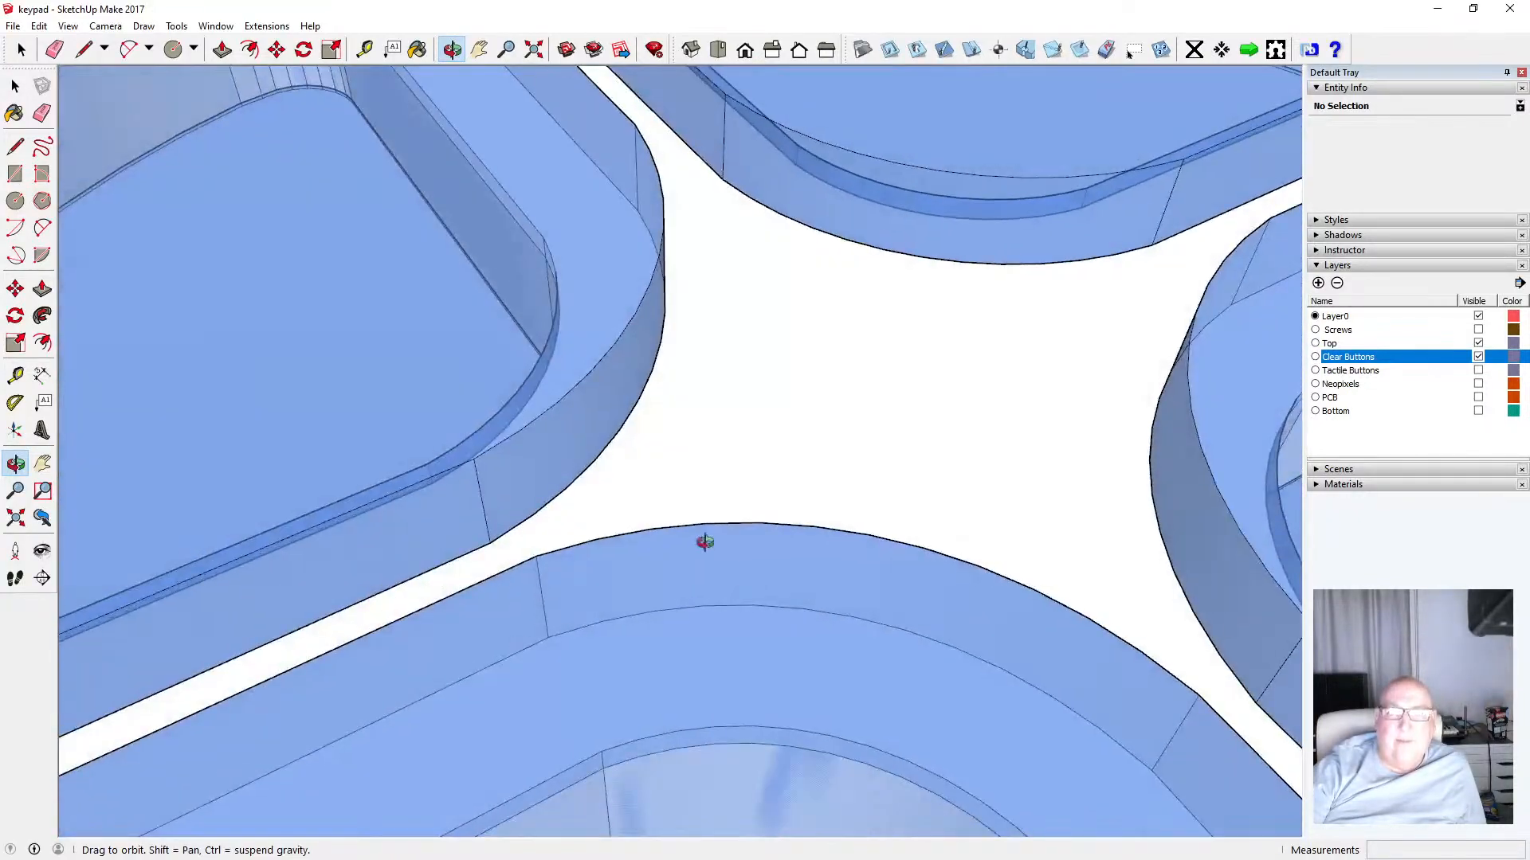
scroll(704, 542, "down", 8)
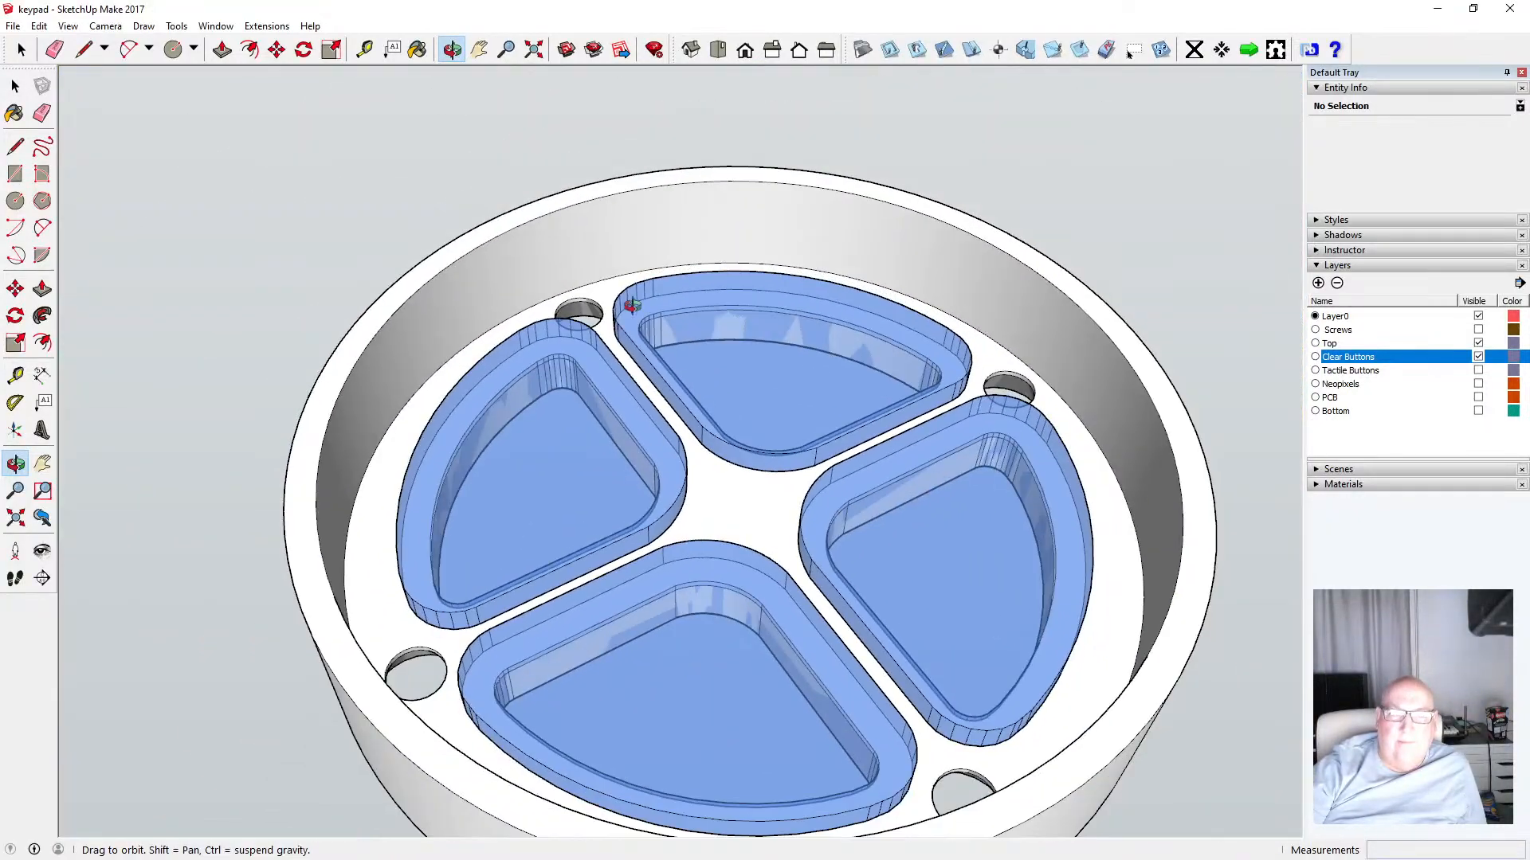
left_click_drag(632, 306, 662, 694)
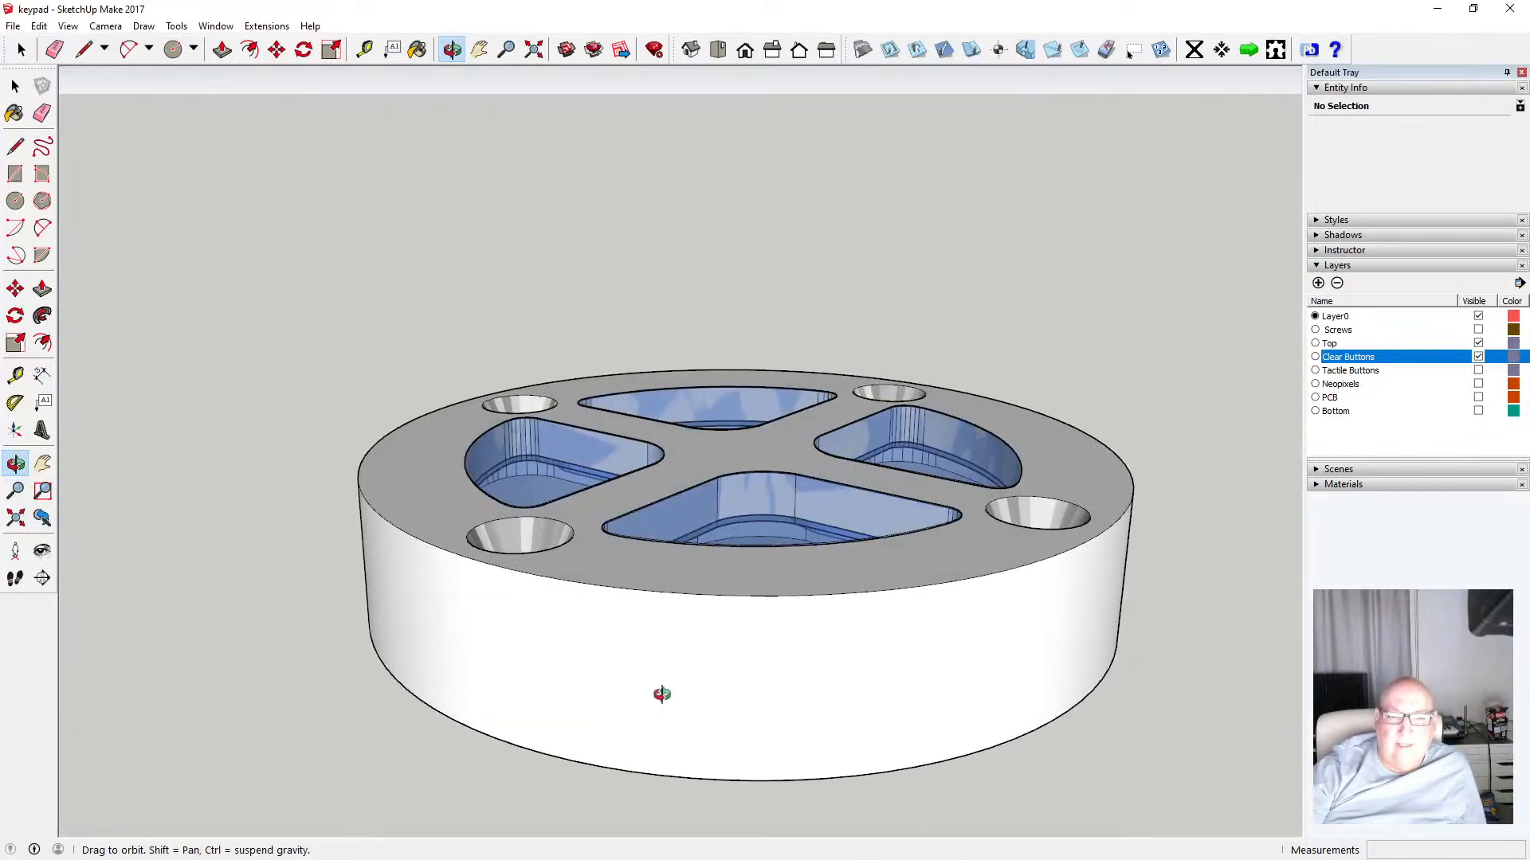
scroll(661, 694, "up", 10)
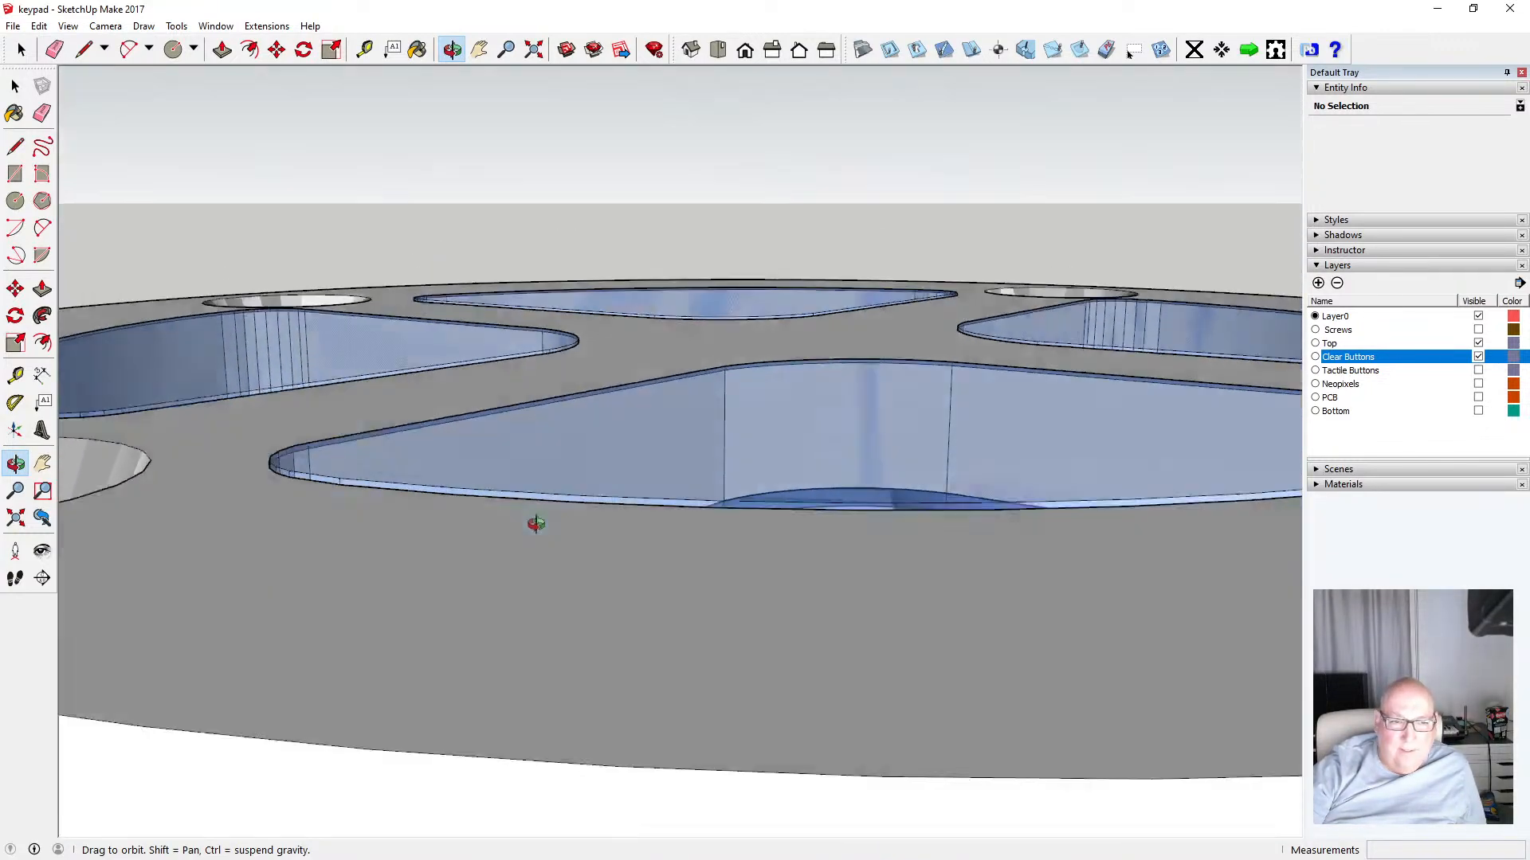
left_click_drag(536, 523, 541, 570)
scroll(550, 567, "down", 4)
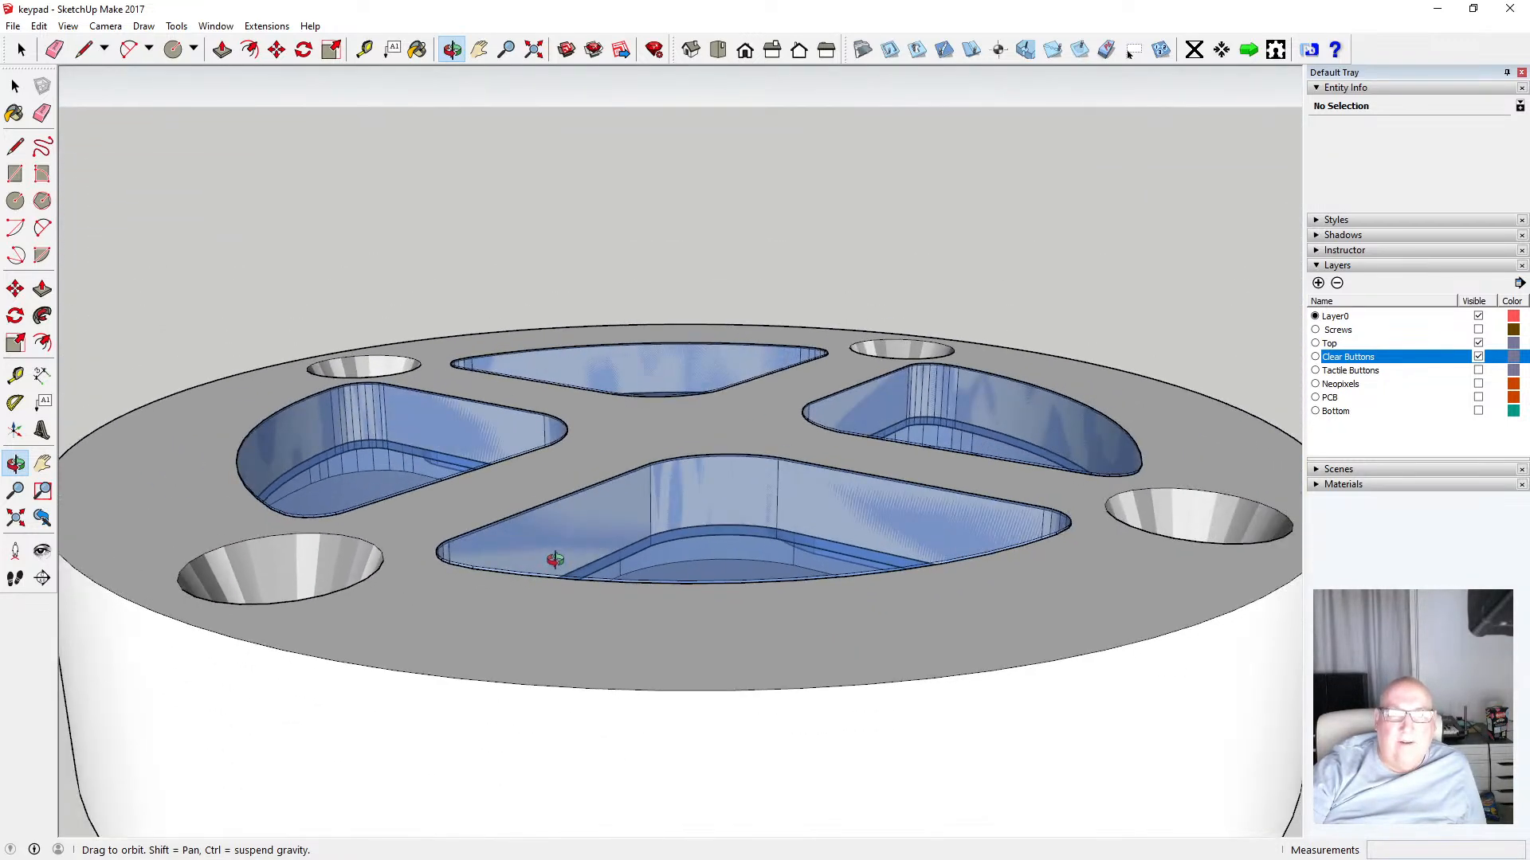
scroll(553, 560, "down", 3)
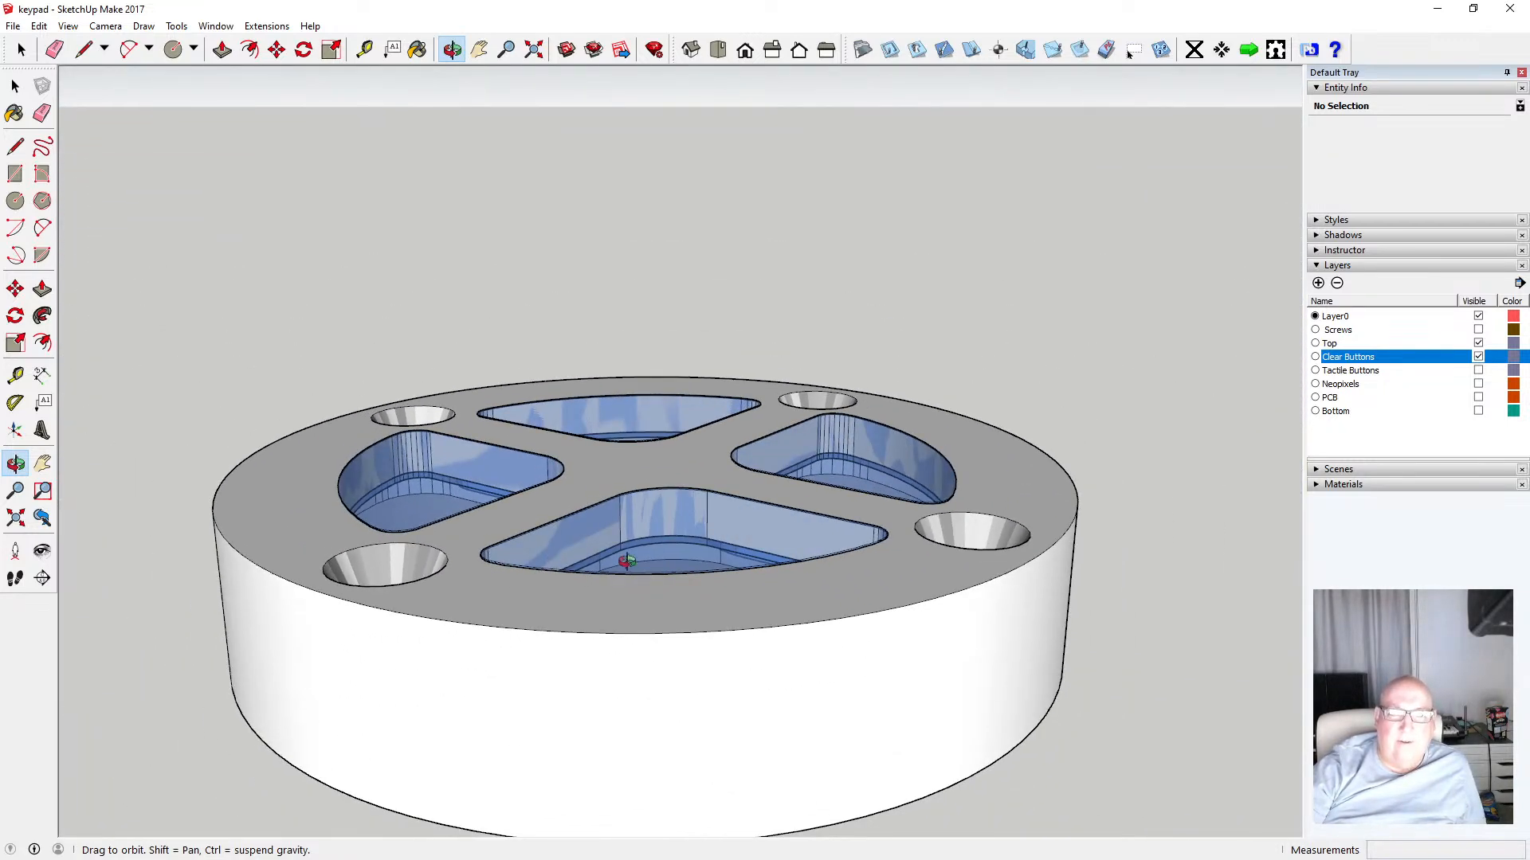
left_click_drag(624, 553, 434, 570)
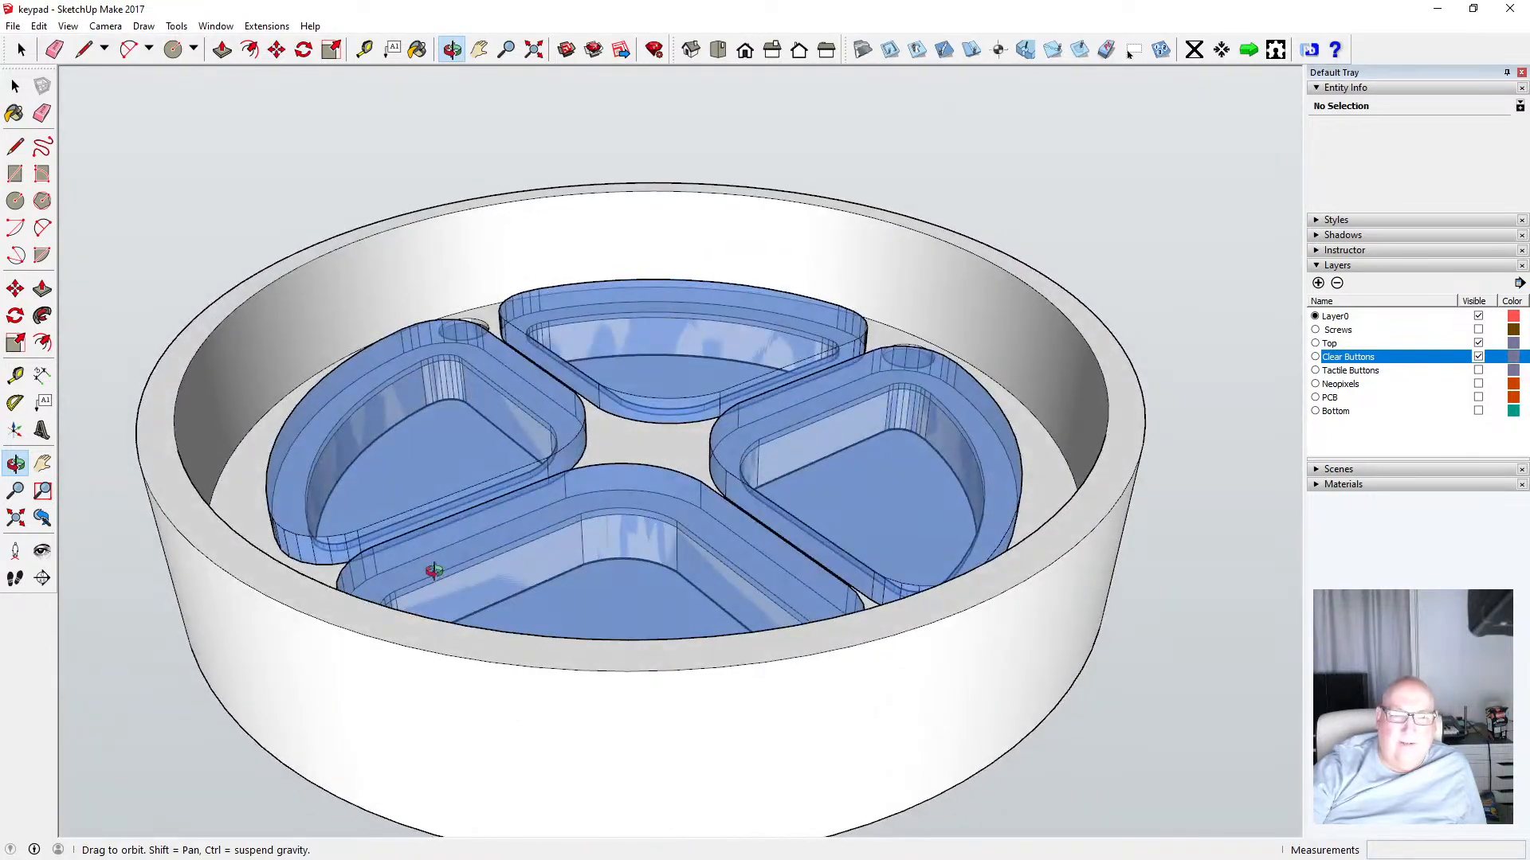
left_click_drag(630, 422, 636, 467)
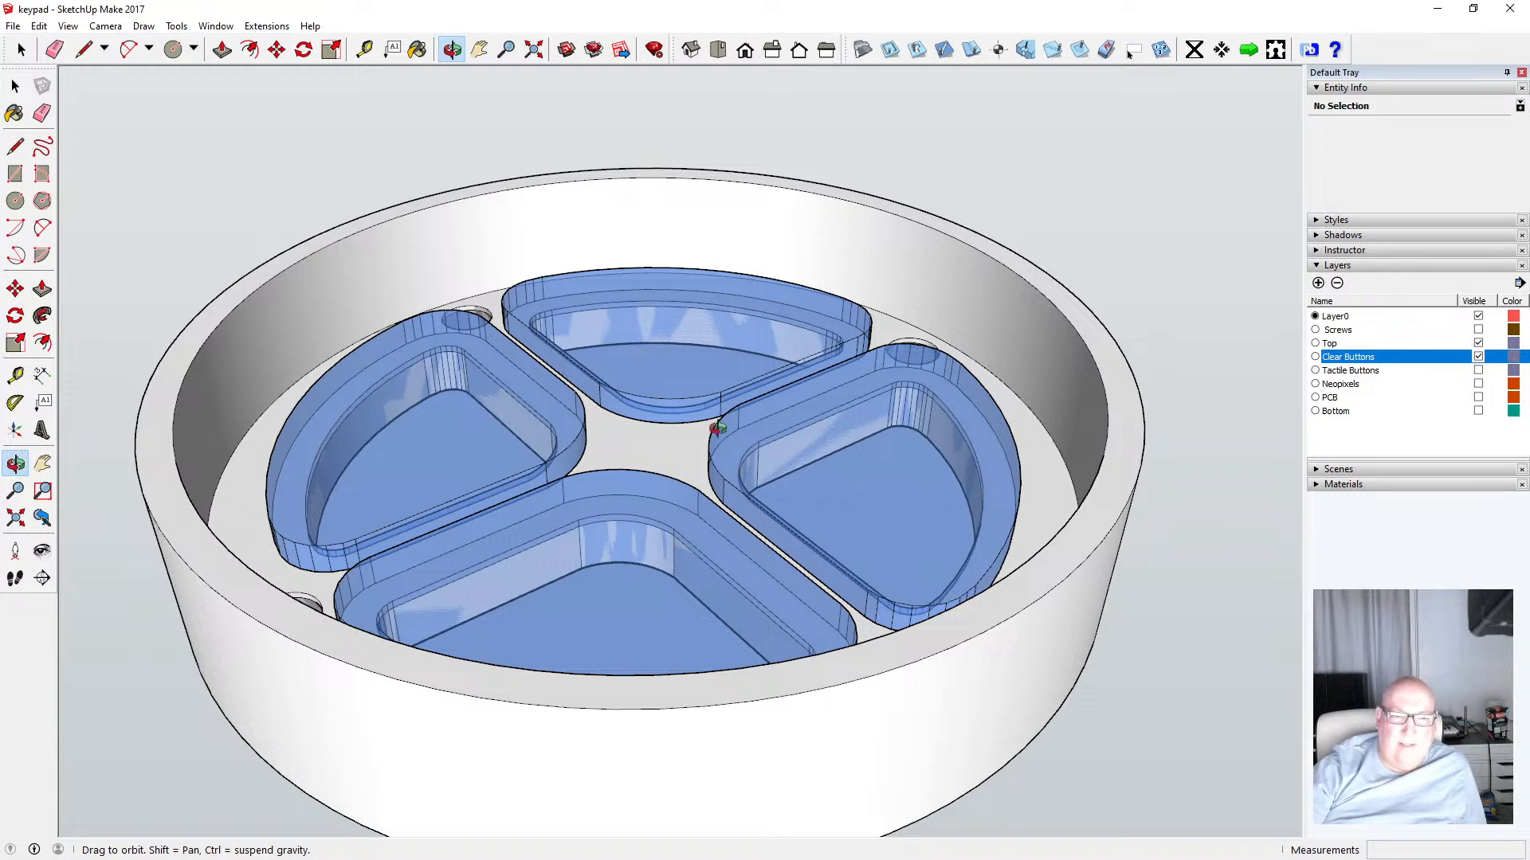
Undo the group close, the layer change and the cross plate push/pull
left_click(38, 29)
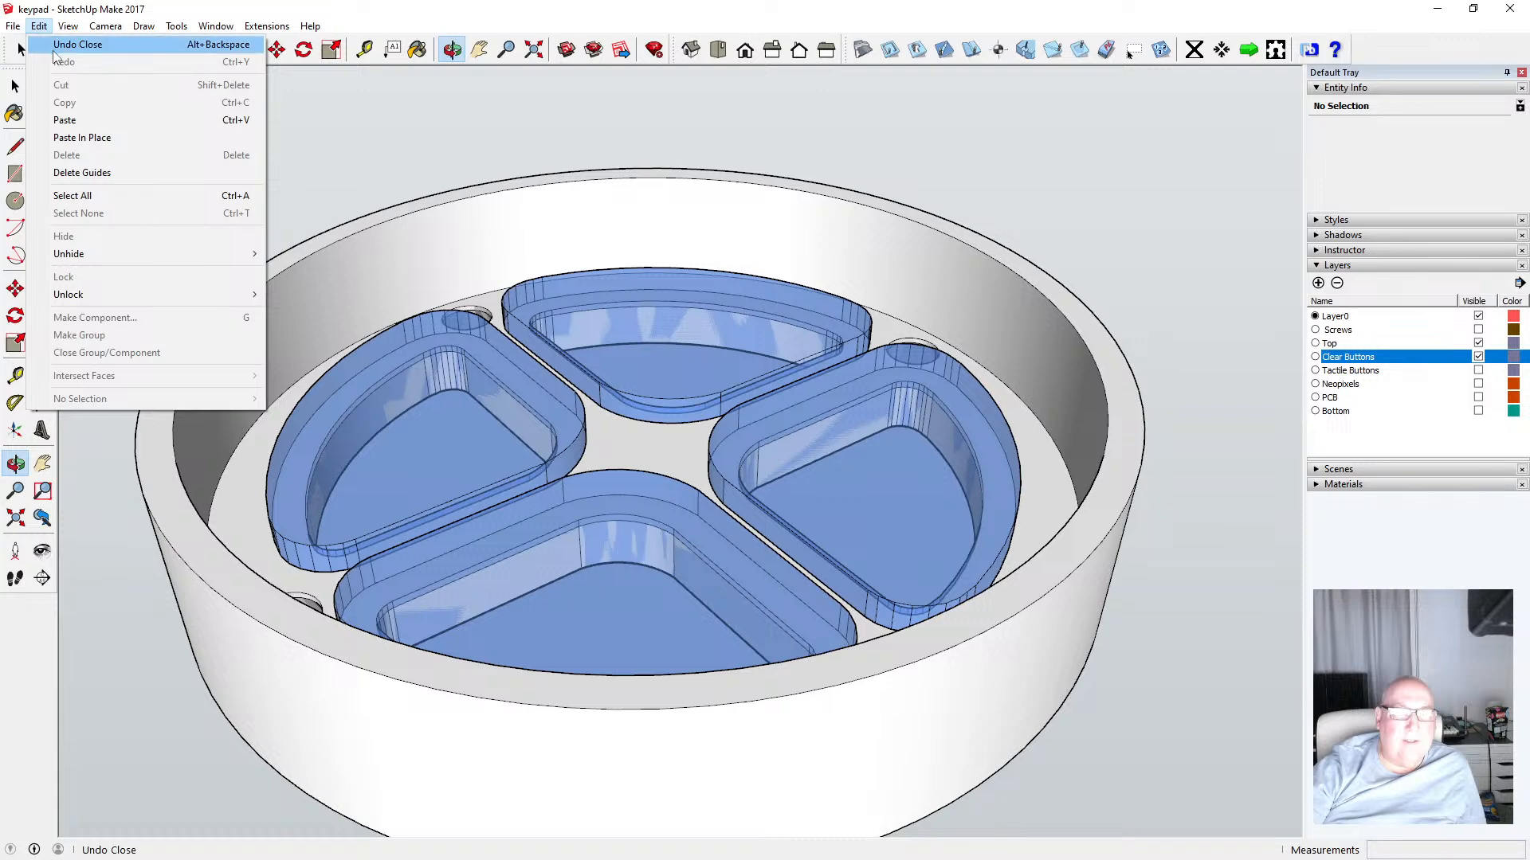
left_click(63, 45)
left_click(38, 26)
left_click(59, 45)
left_click(41, 27)
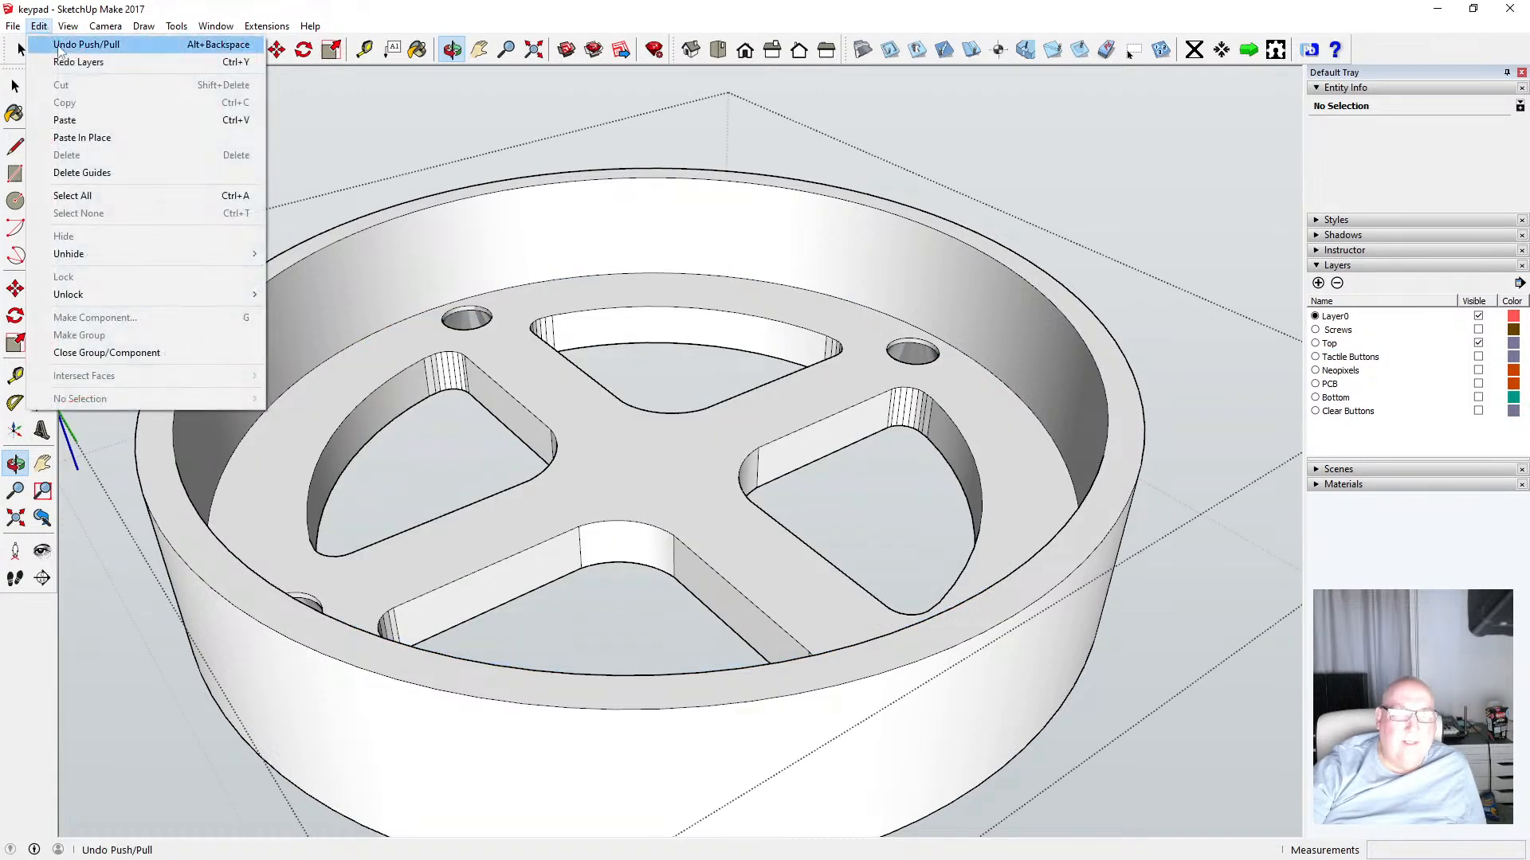
left_click(64, 50)
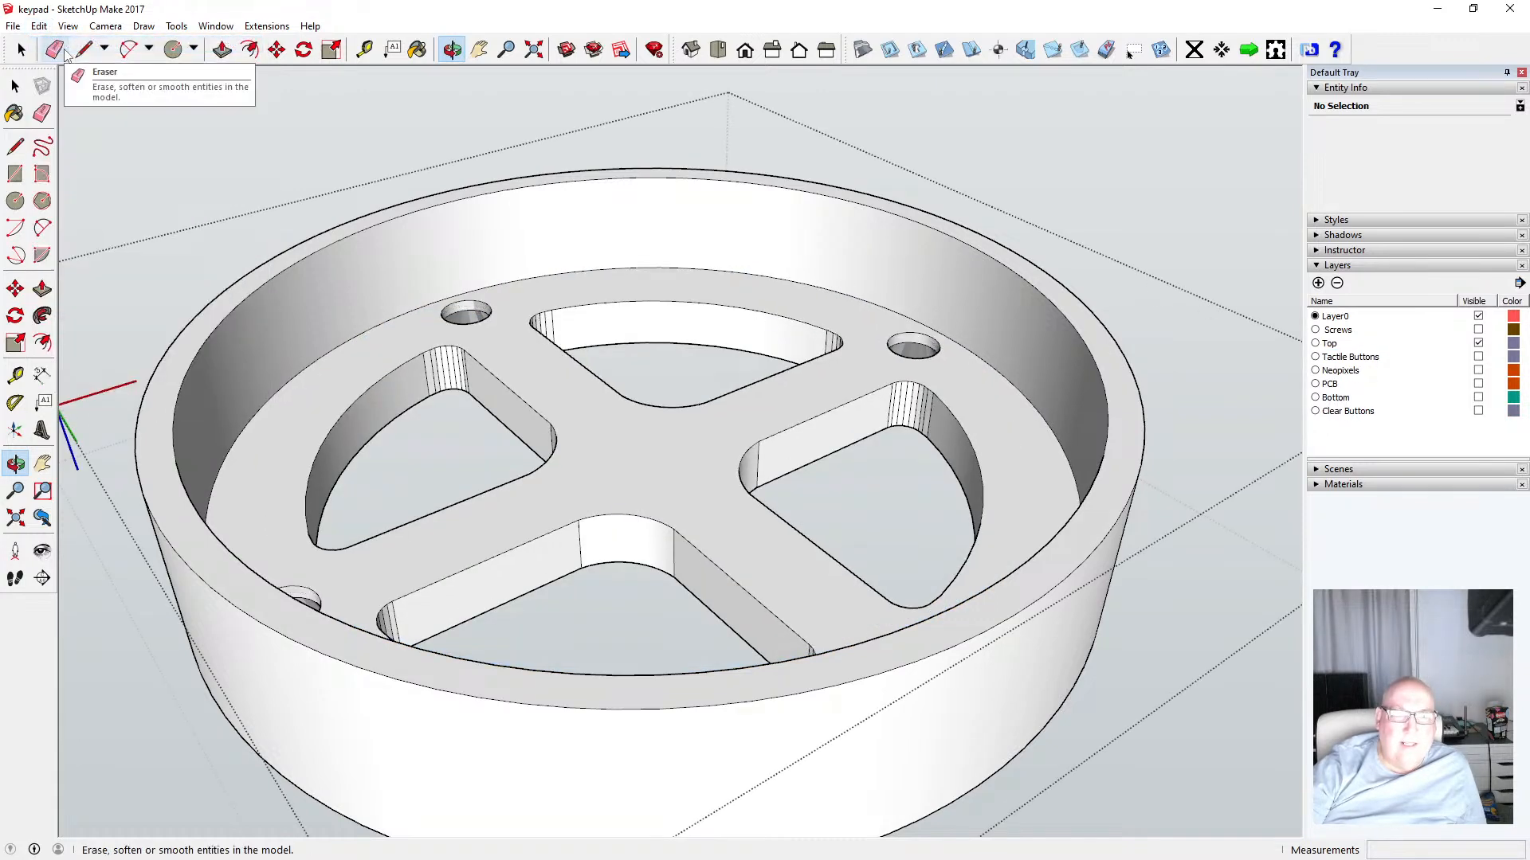
Show the Tactile Buttons and Clear Buttons layers and clear the selection
left_click(1478, 358)
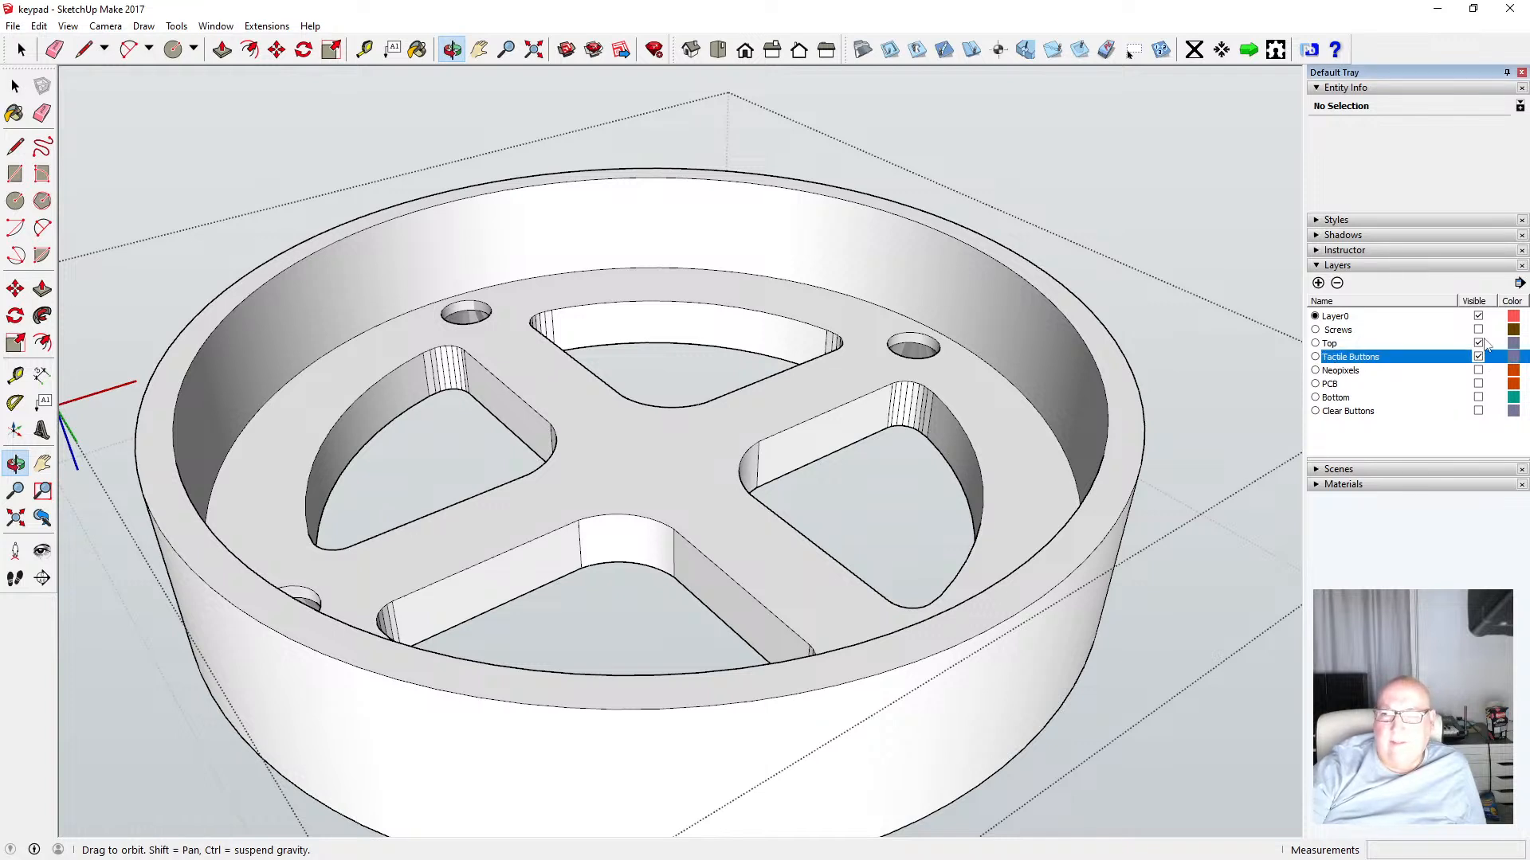
left_click(1479, 411)
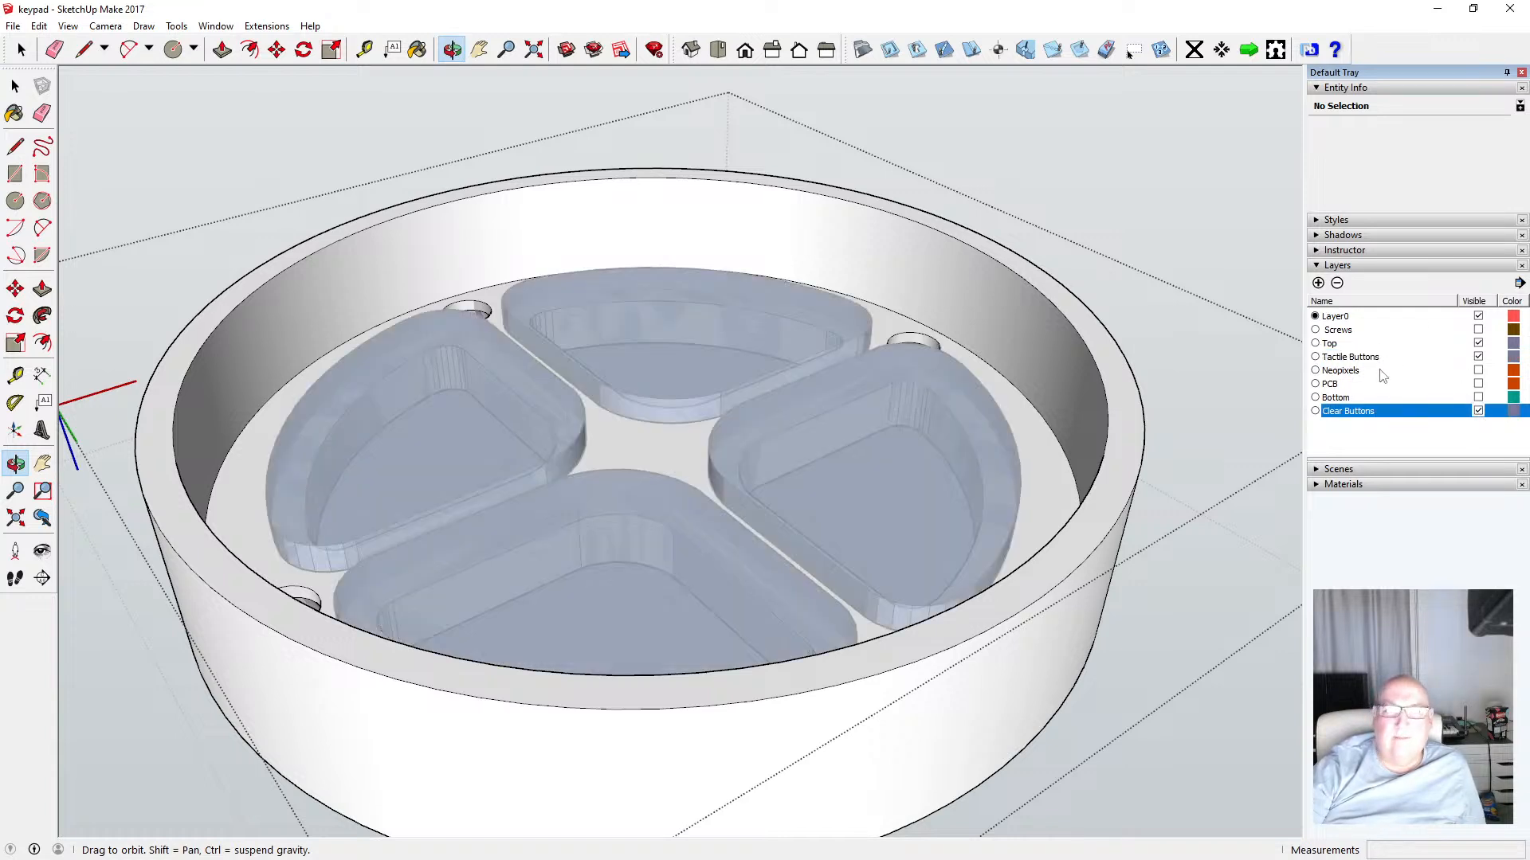
left_click(16, 85)
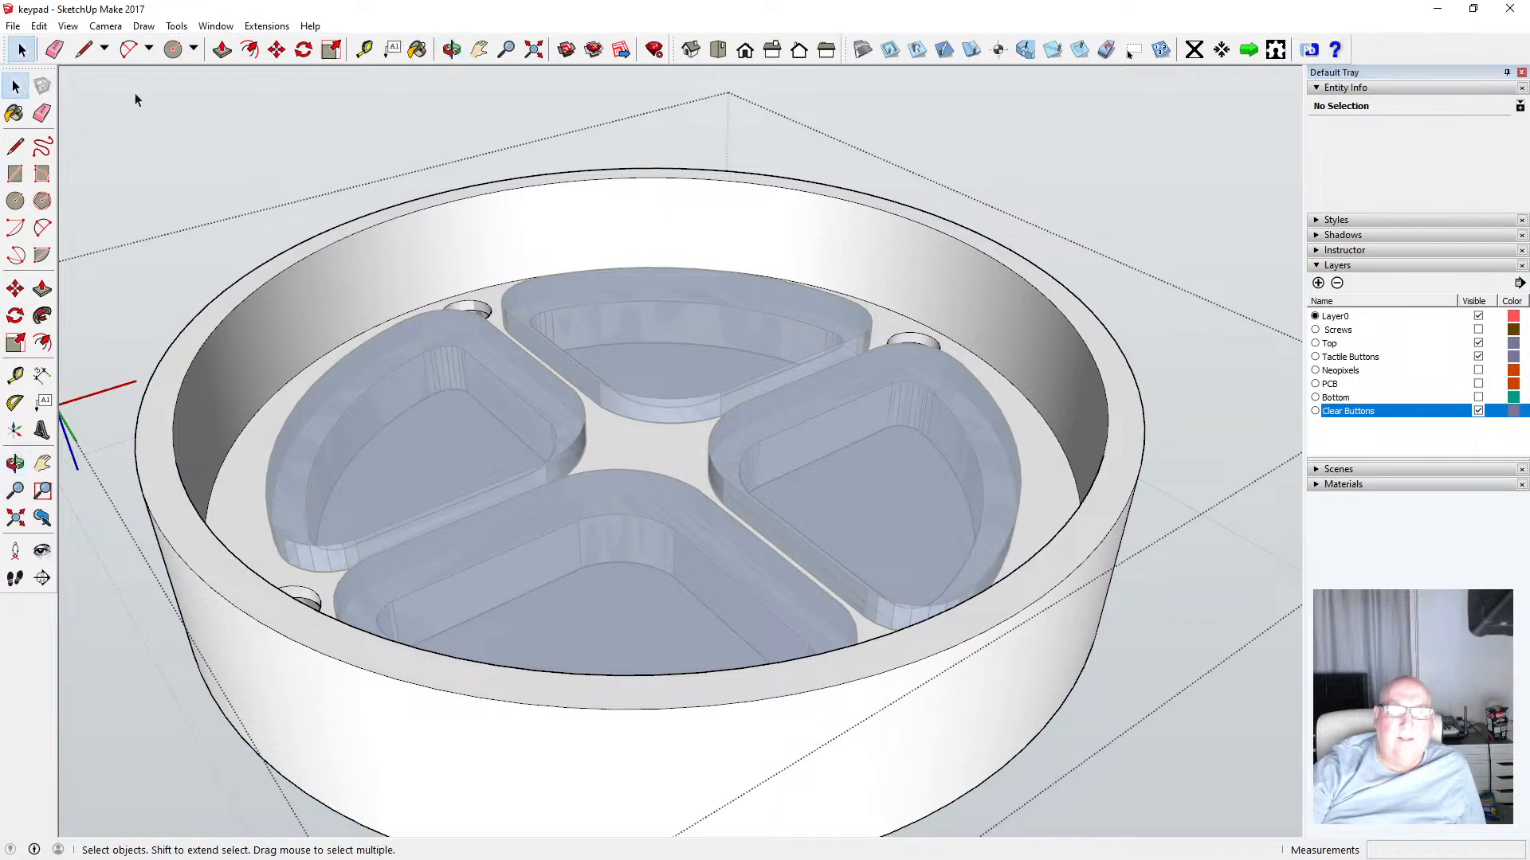
left_click(135, 93)
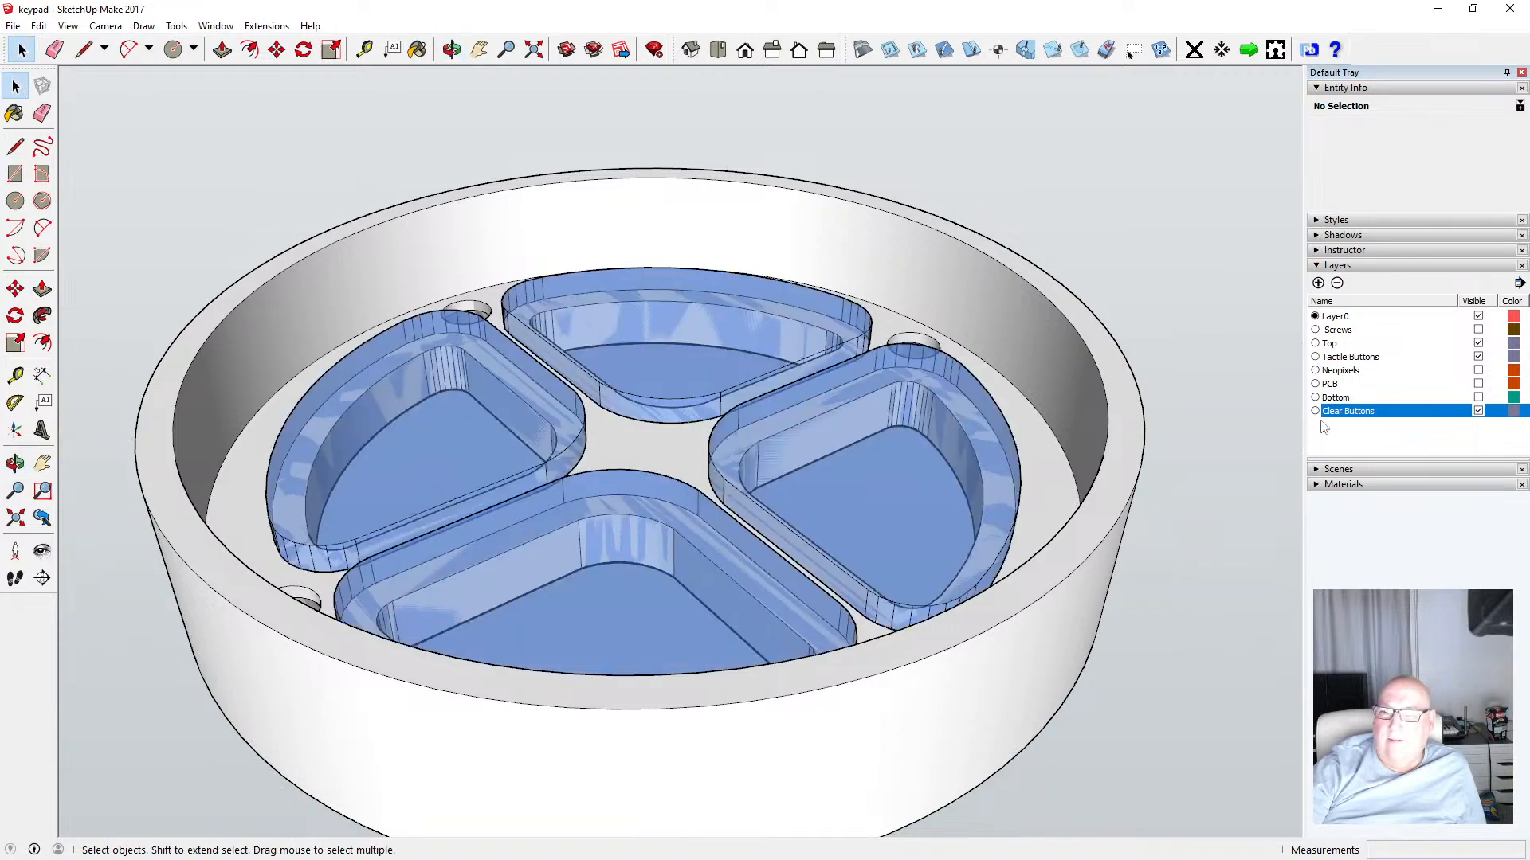
Orbit beneath the assembly and show the Bottom, PCB and Neopixels layers
left_click(451, 49)
left_click_drag(673, 183, 649, 499)
left_click_drag(632, 386, 601, 390)
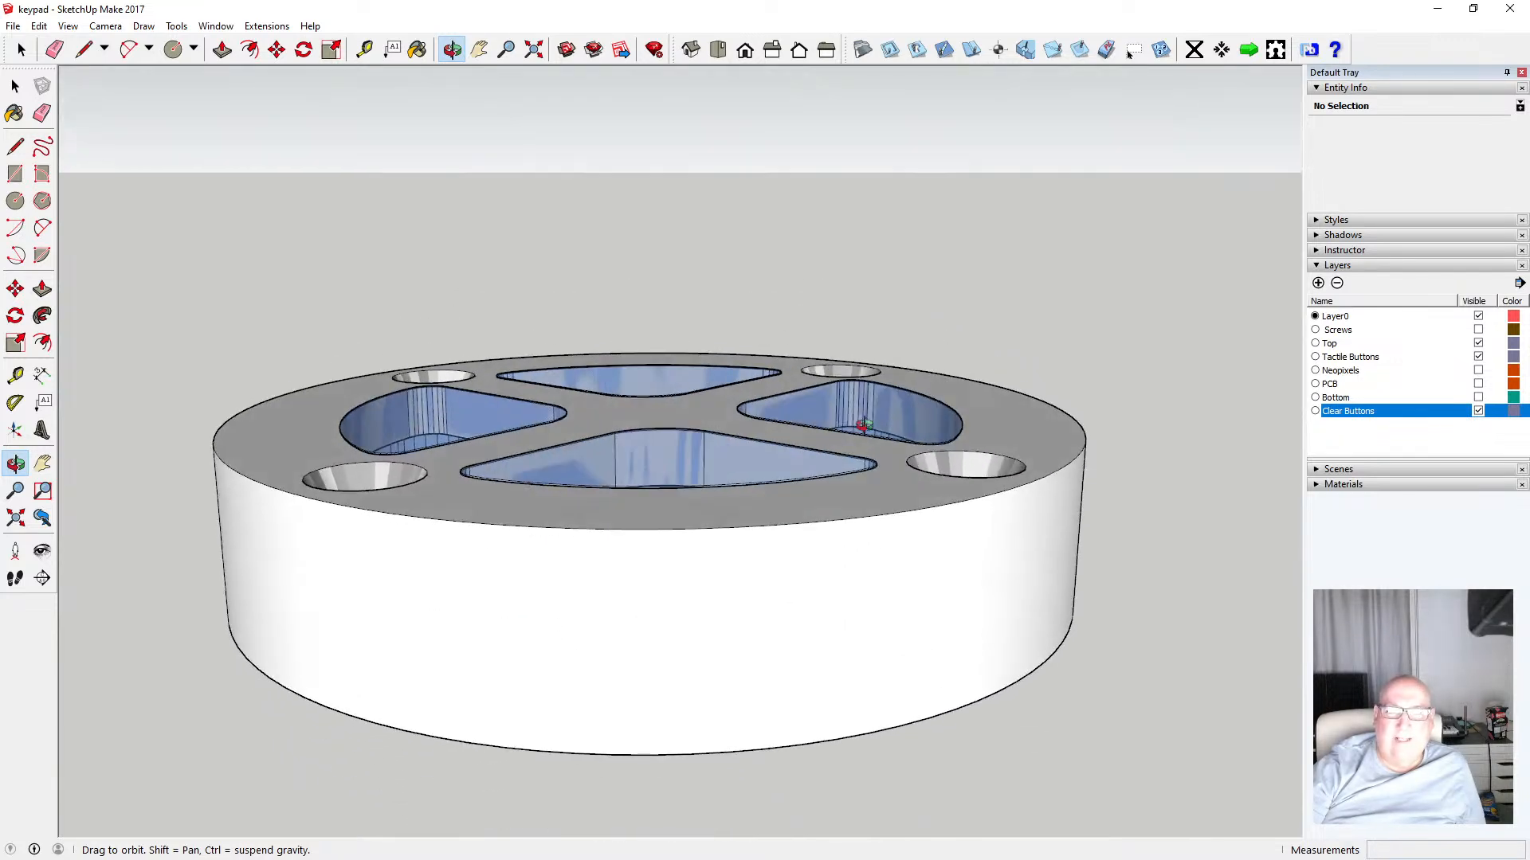
left_click(1478, 397)
left_click(1478, 383)
left_click(1480, 370)
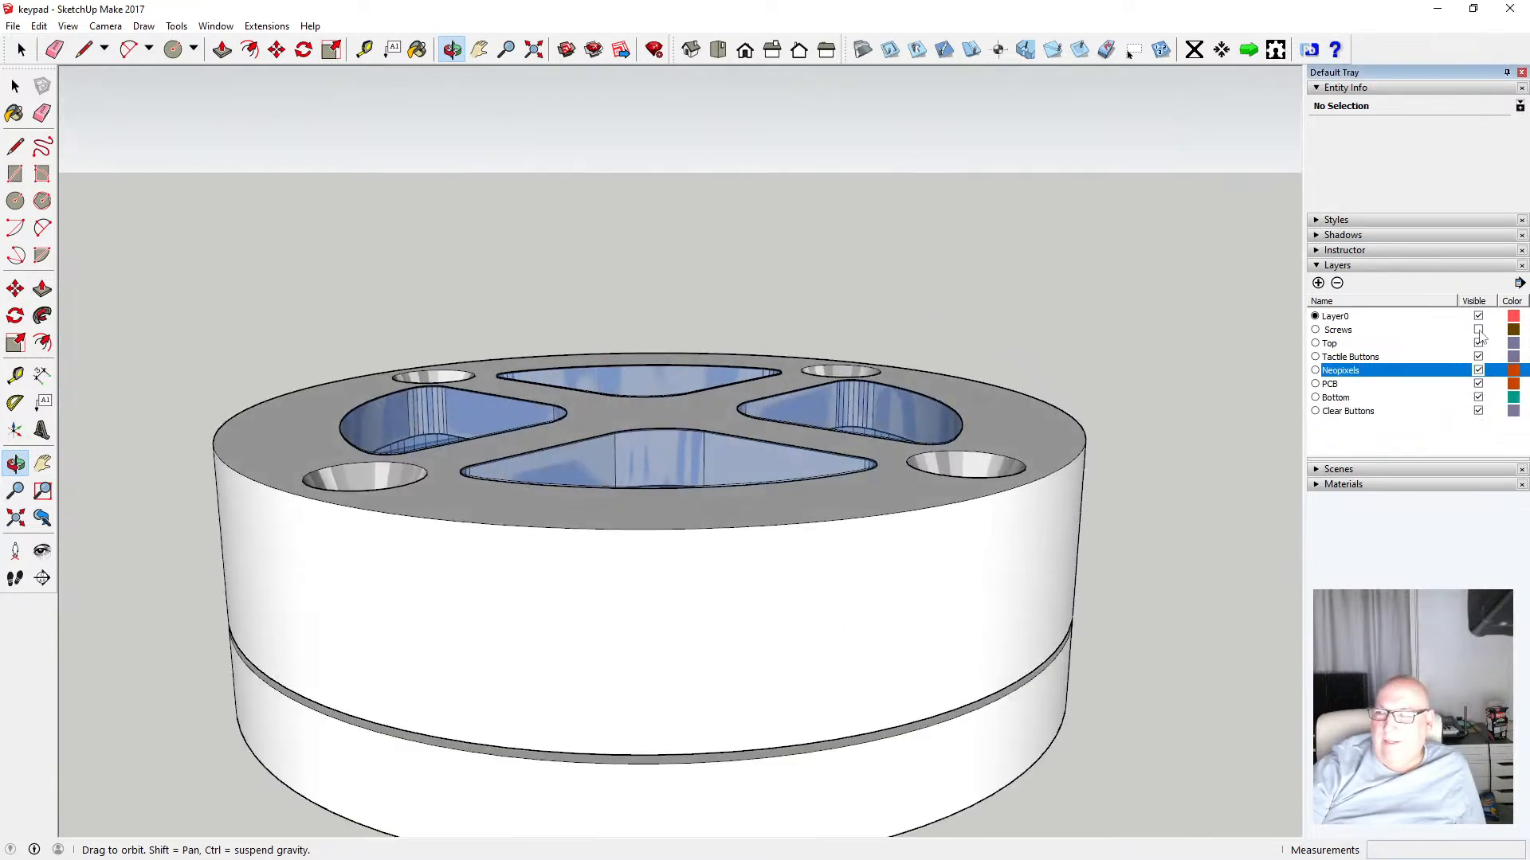
Show the Screws layer and orbit and zoom to inspect the fully assembled keypad
left_click(1478, 329)
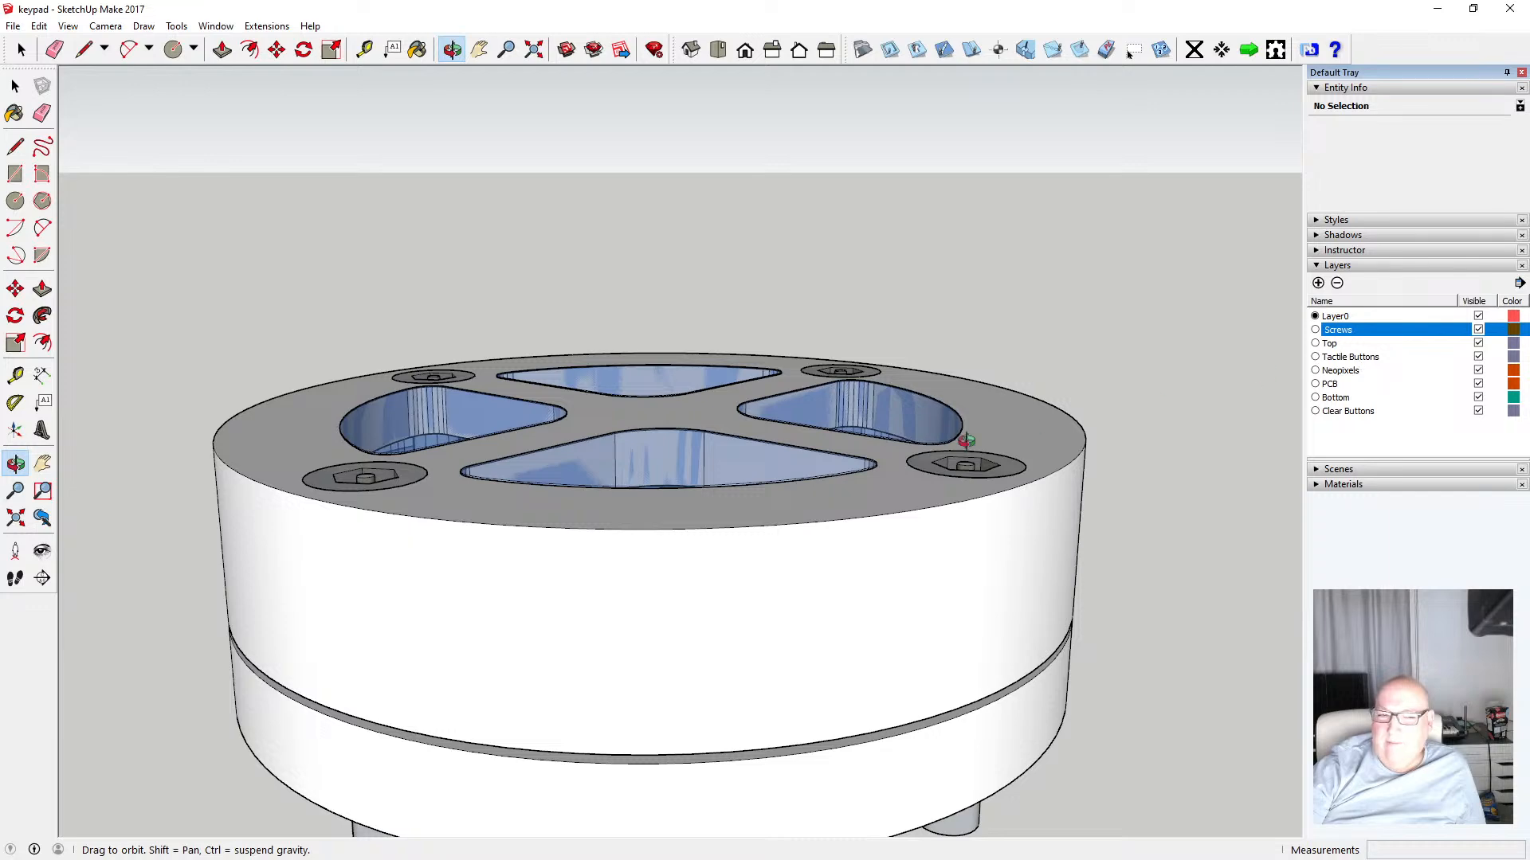
left_click_drag(566, 318, 587, 351)
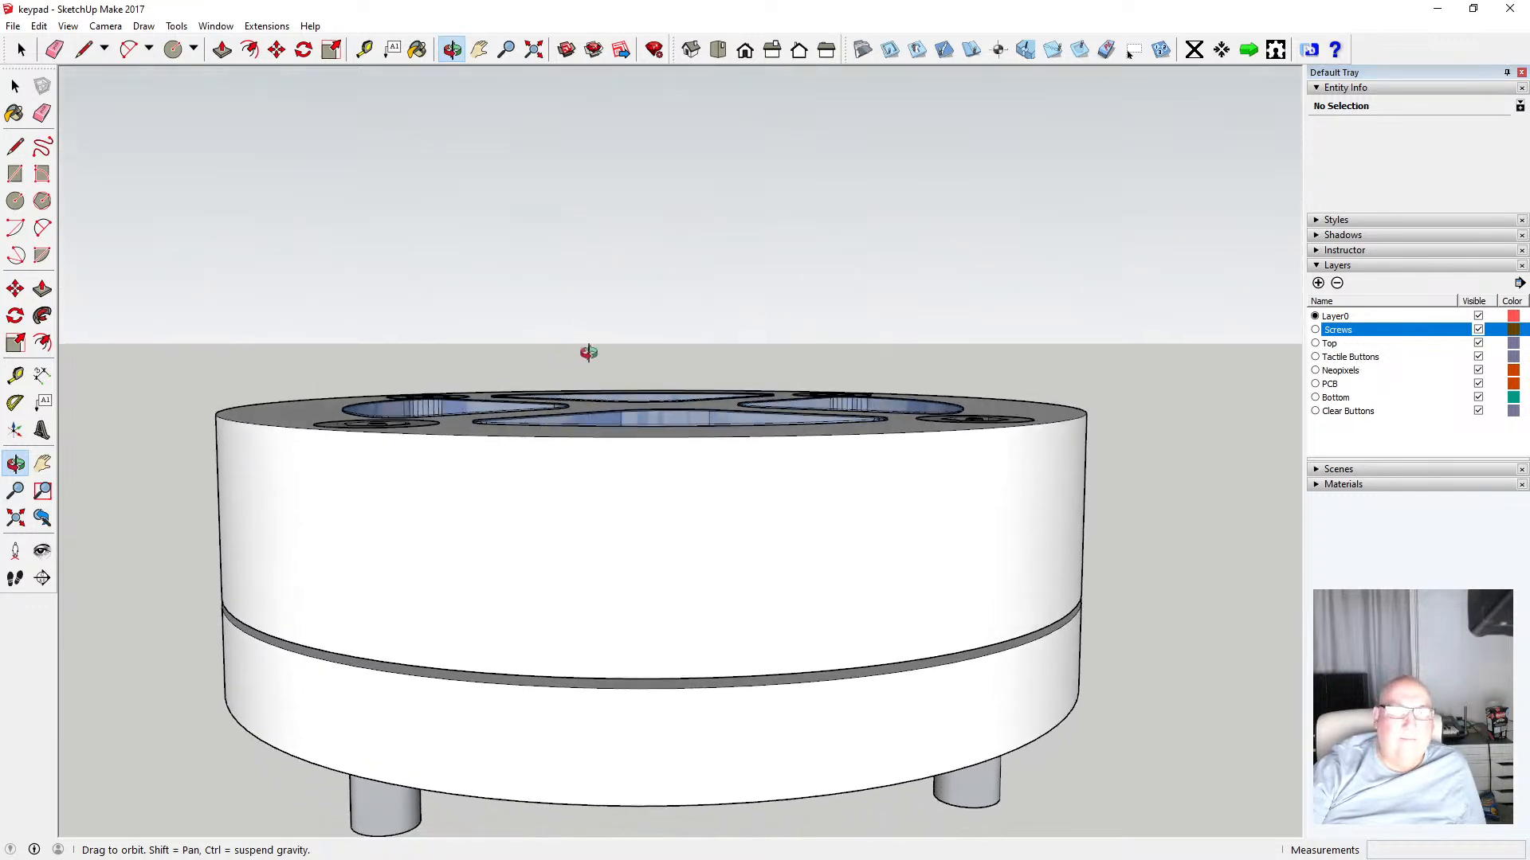
scroll(590, 355, "down", 5)
left_click_drag(583, 462, 587, 423)
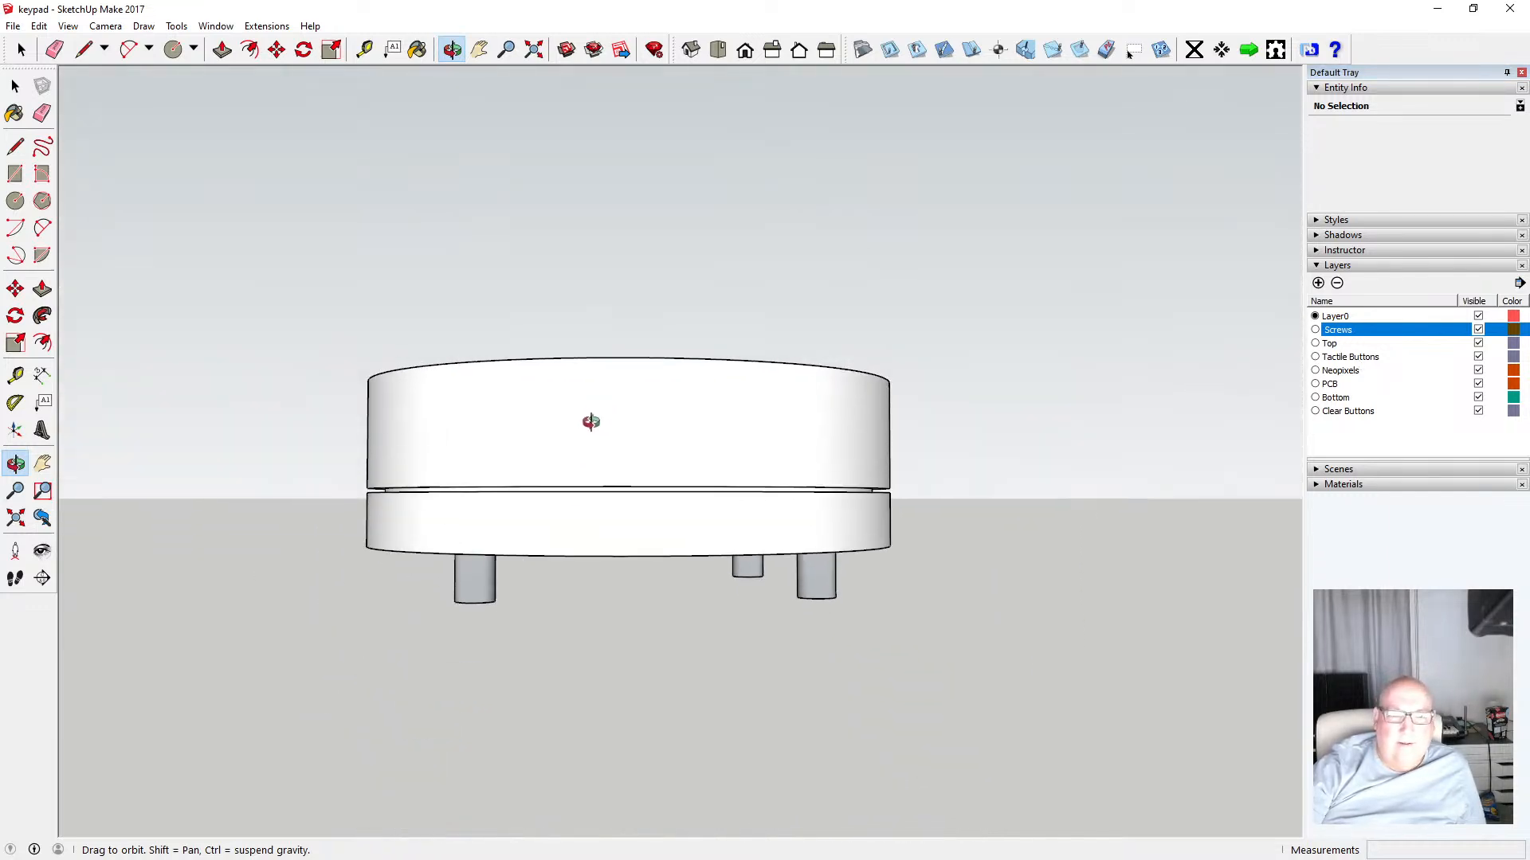
left_click_drag(487, 490, 523, 502)
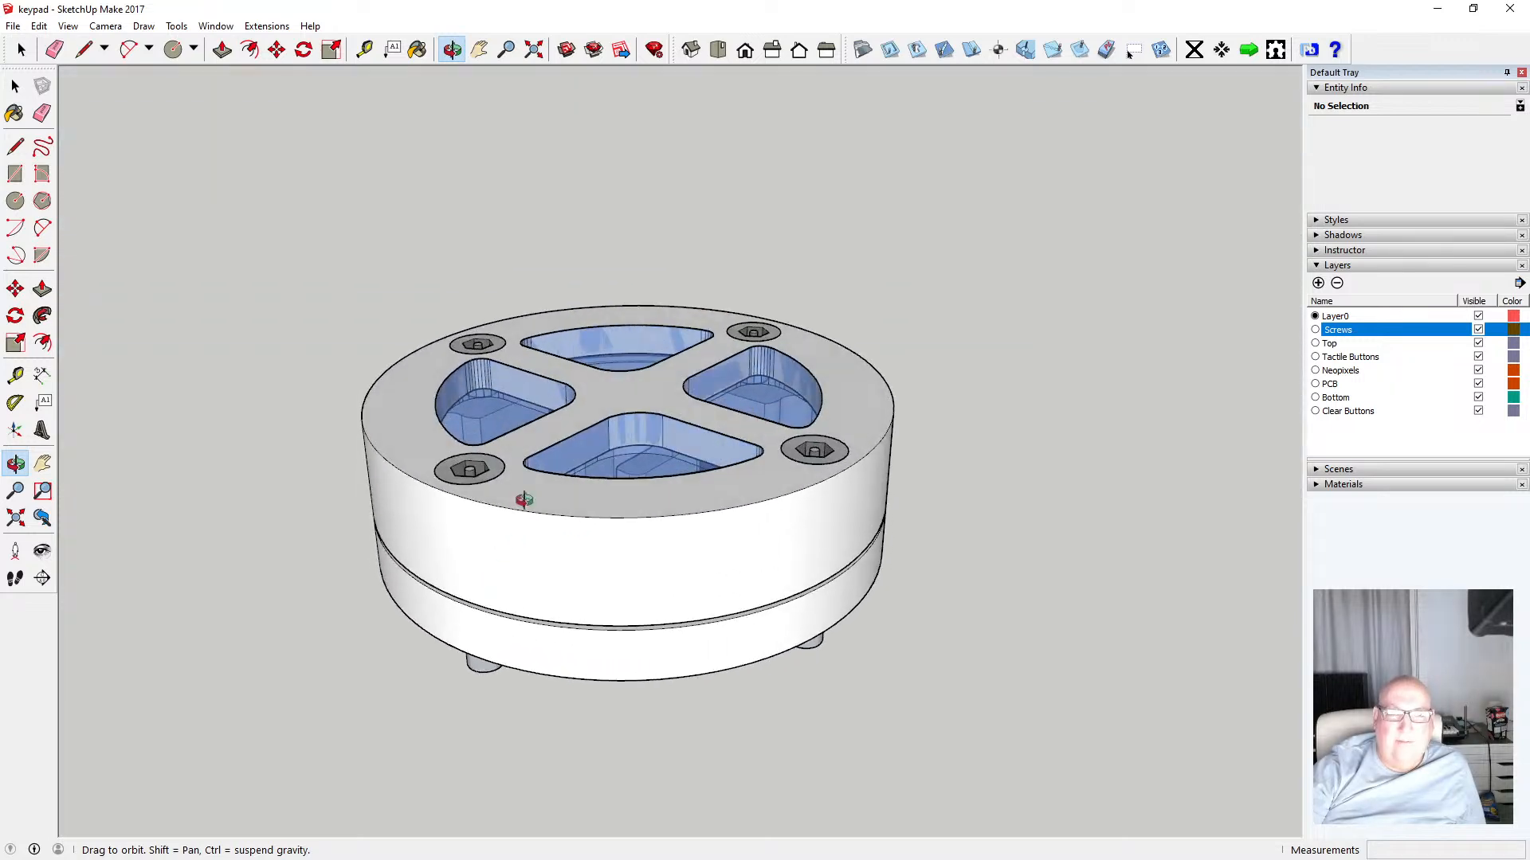
scroll(522, 494, "up", 8)
scroll(529, 488, "down", 1)
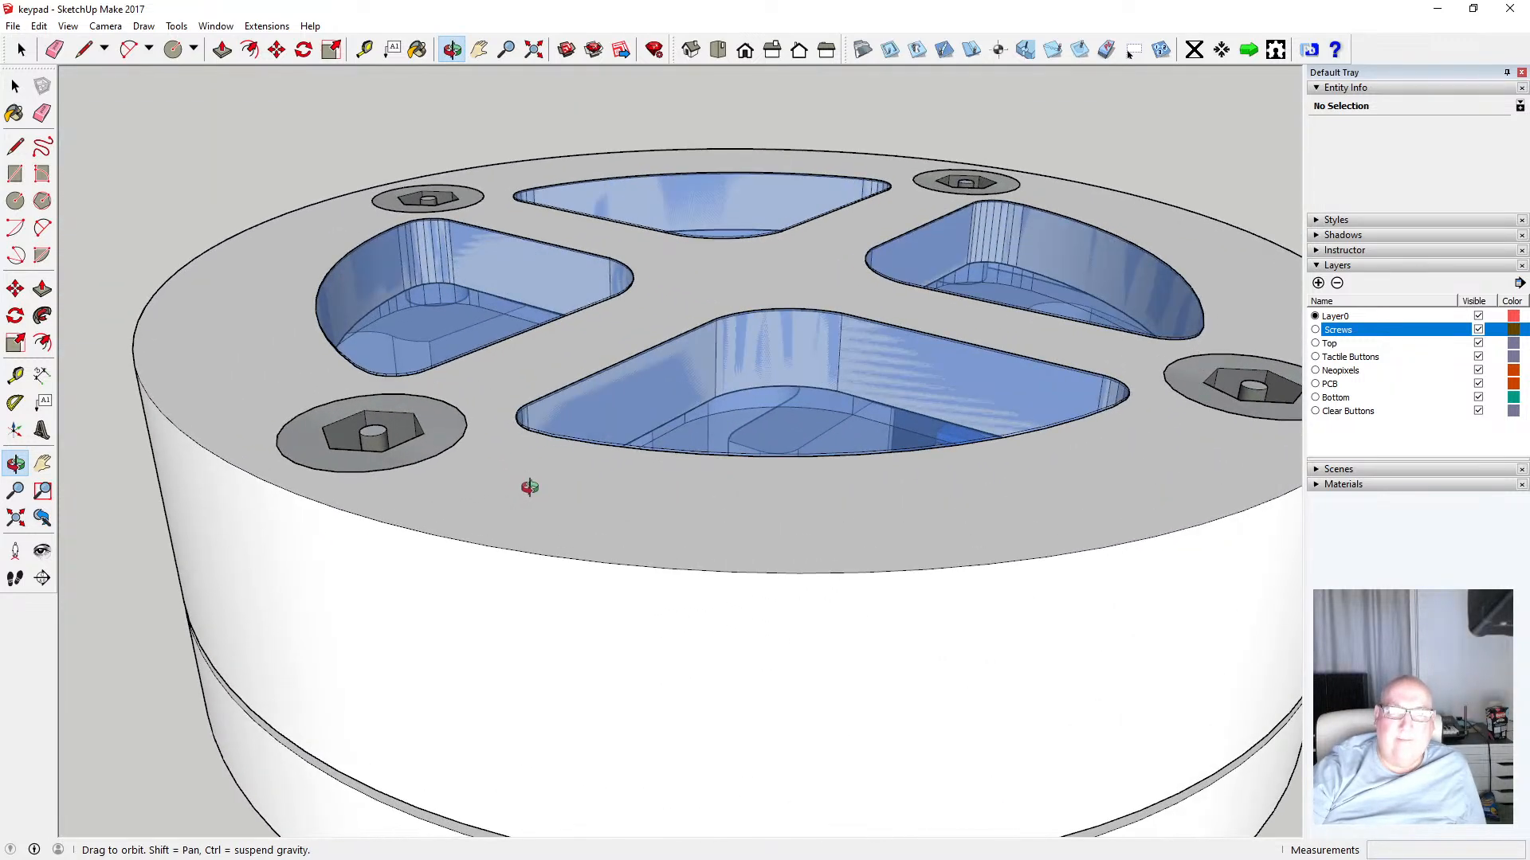
scroll(530, 487, "down", 2)
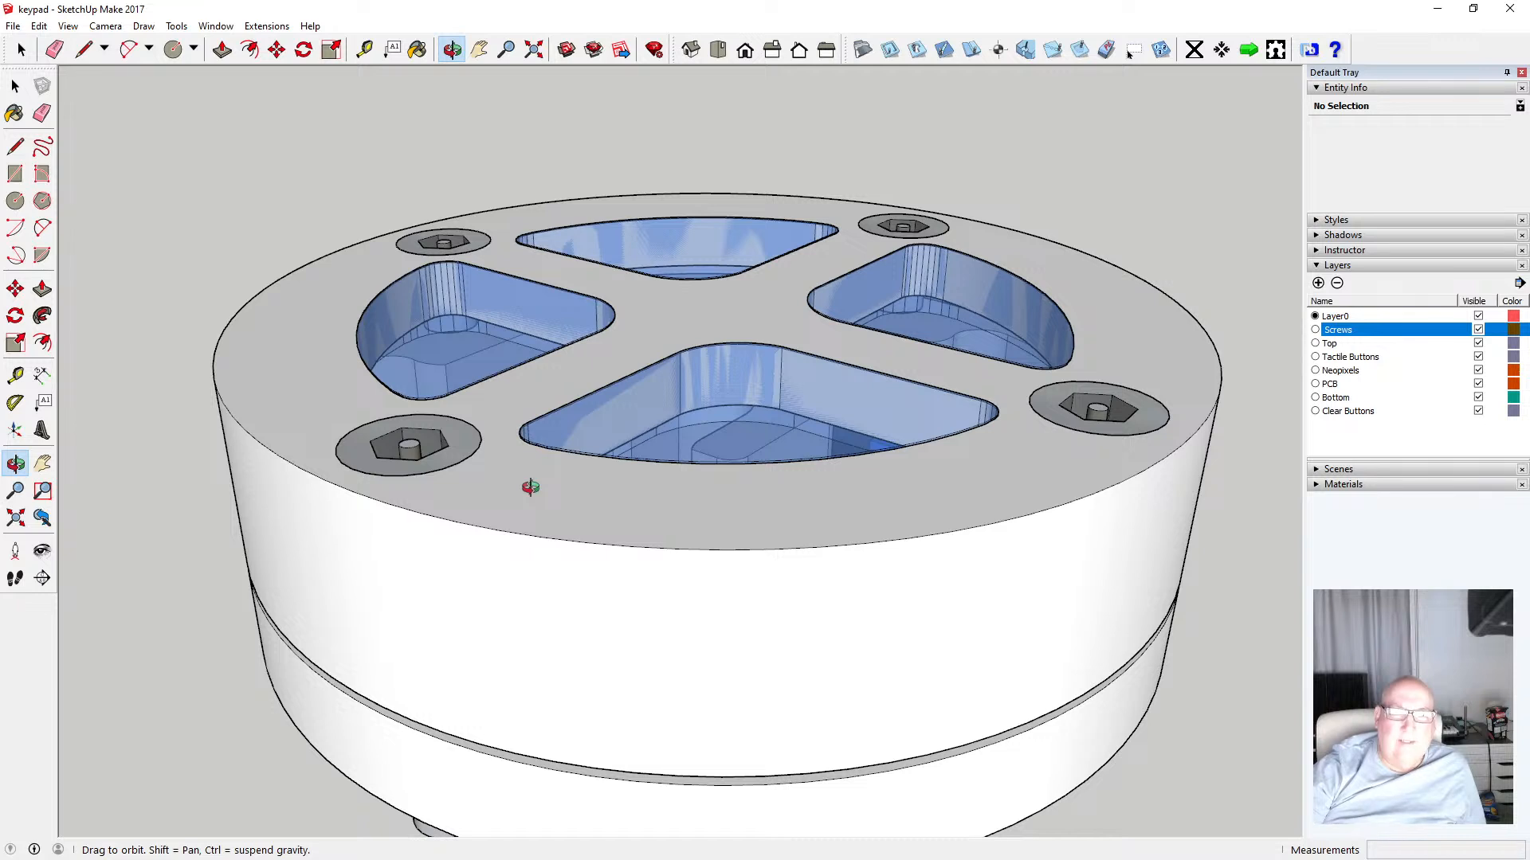
Orbit and zoom around the fully assembled keypad to inspect the top ring, screws and clear buttons
scroll(530, 488, "down", 2)
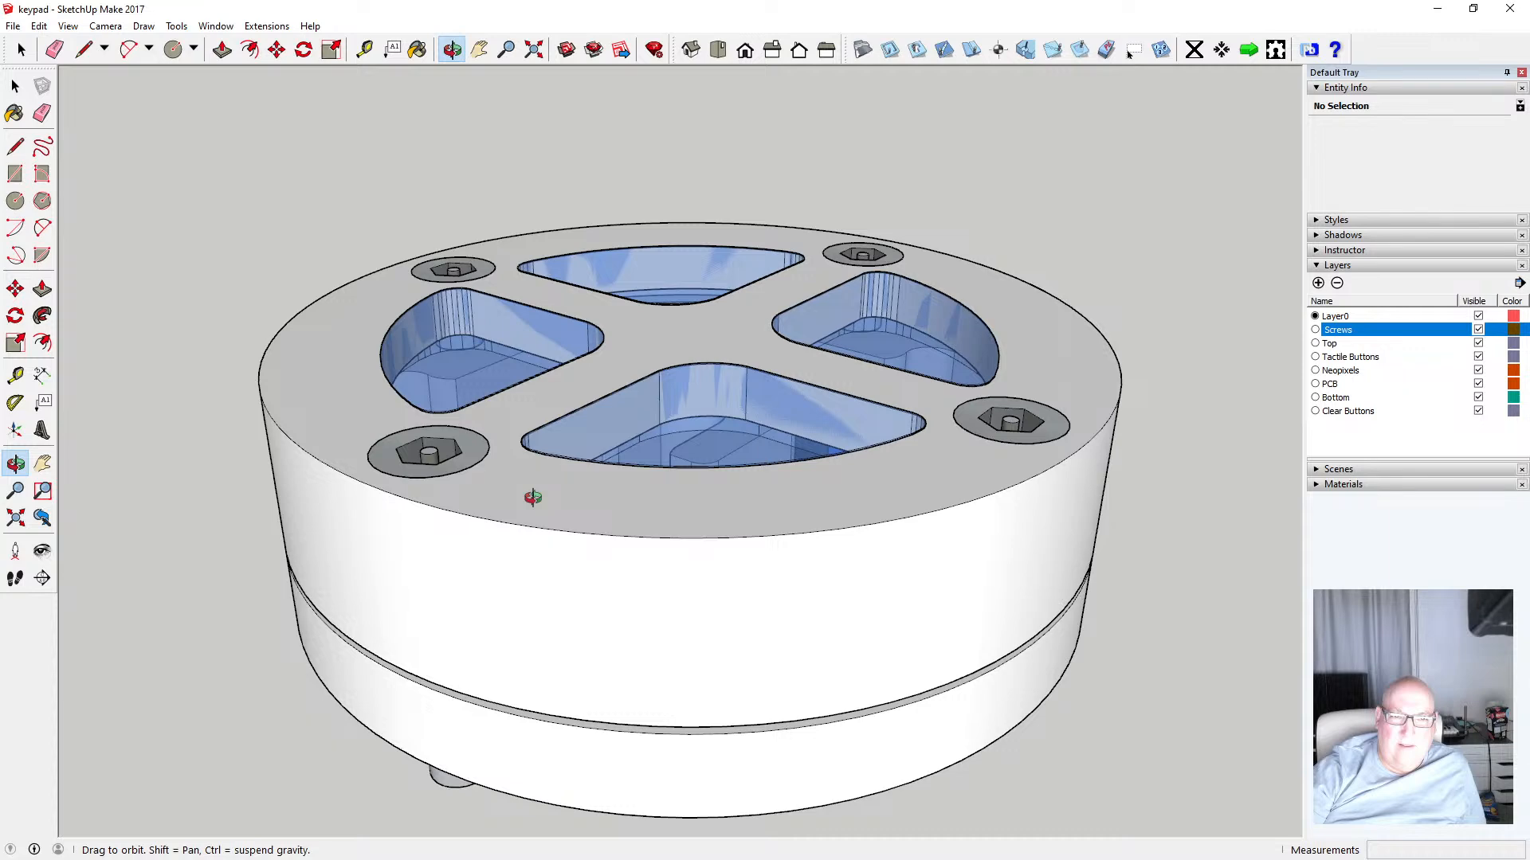
left_click_drag(619, 591, 587, 552)
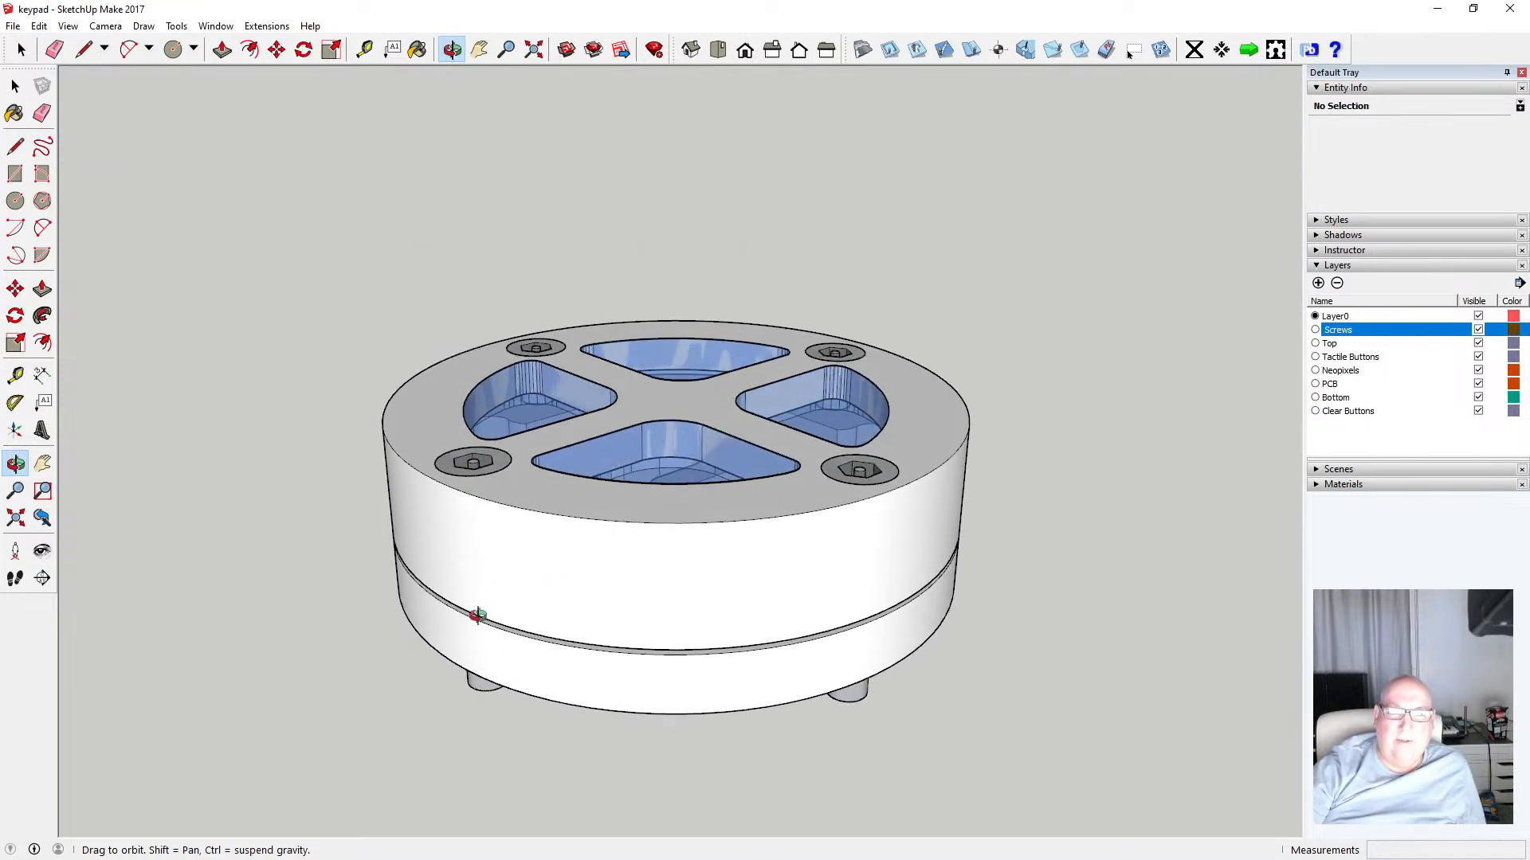
left_click_drag(478, 618, 522, 468)
left_click_drag(587, 427, 605, 505)
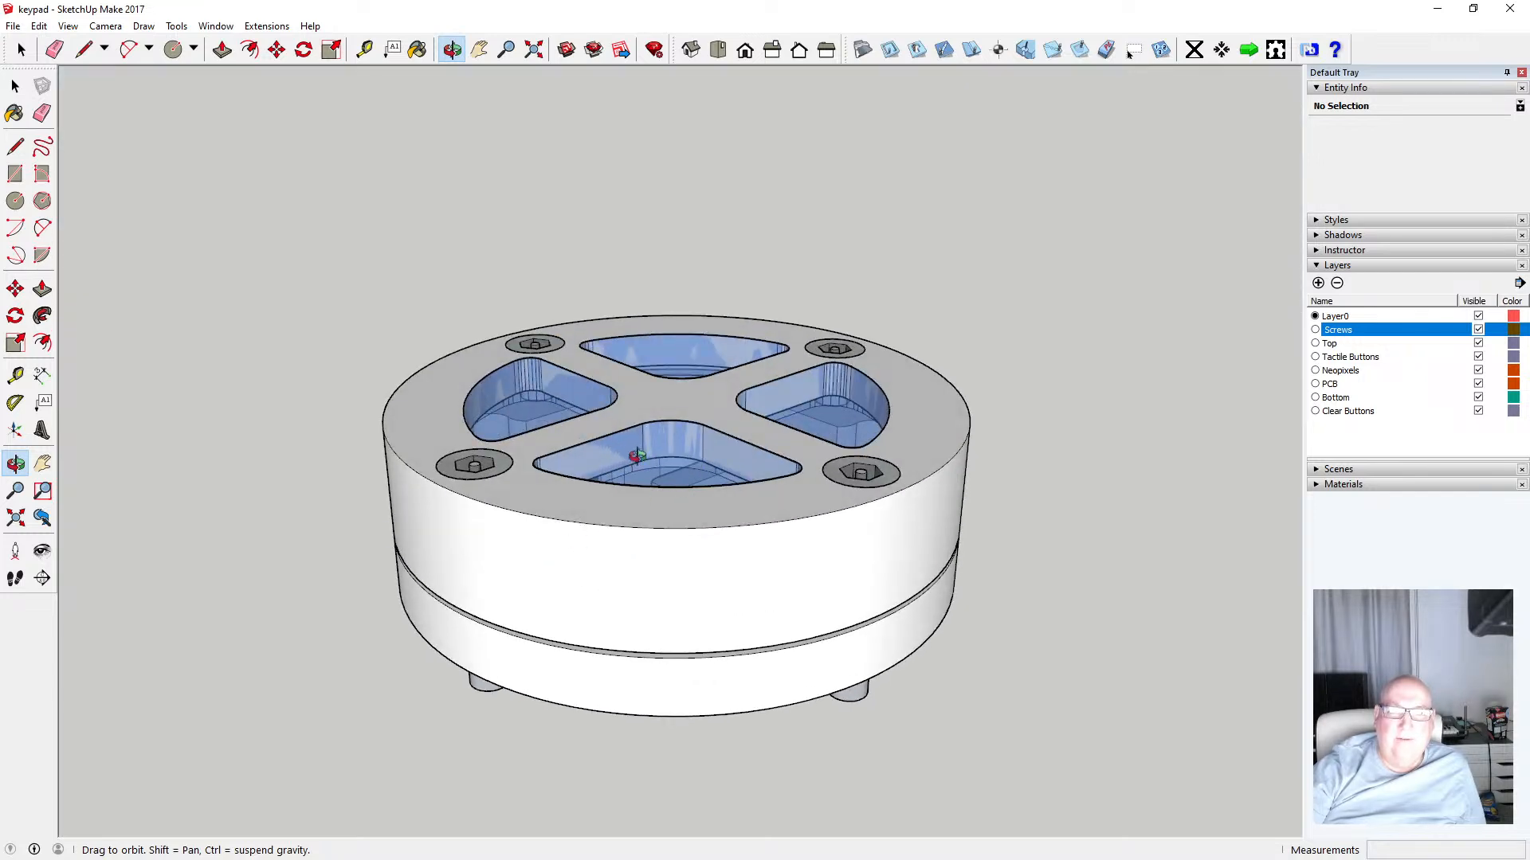
left_click_drag(569, 415, 799, 421)
left_click_drag(611, 486, 613, 463)
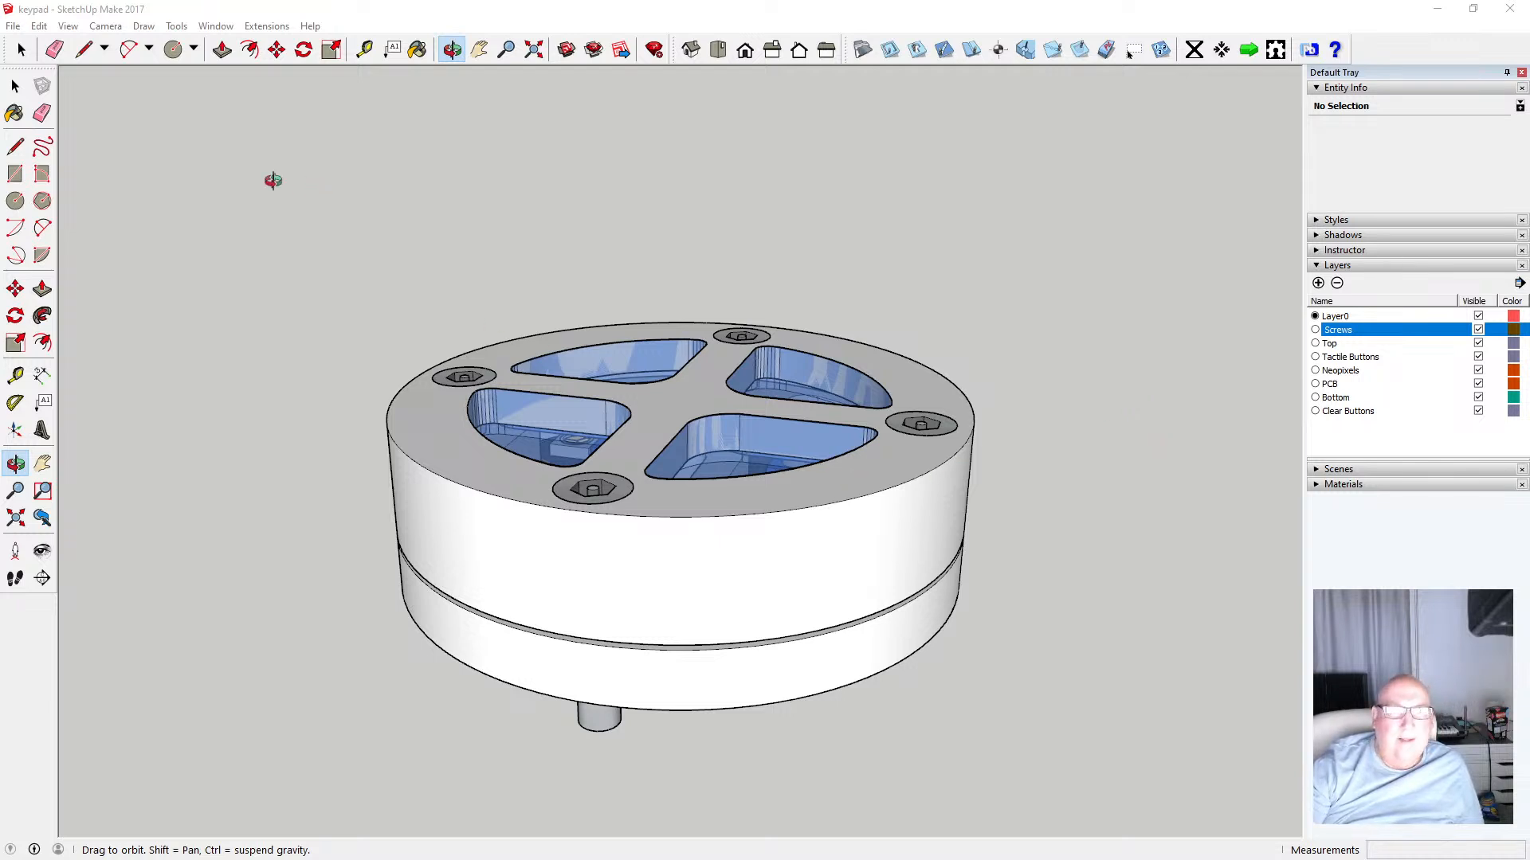
left_click(15, 86)
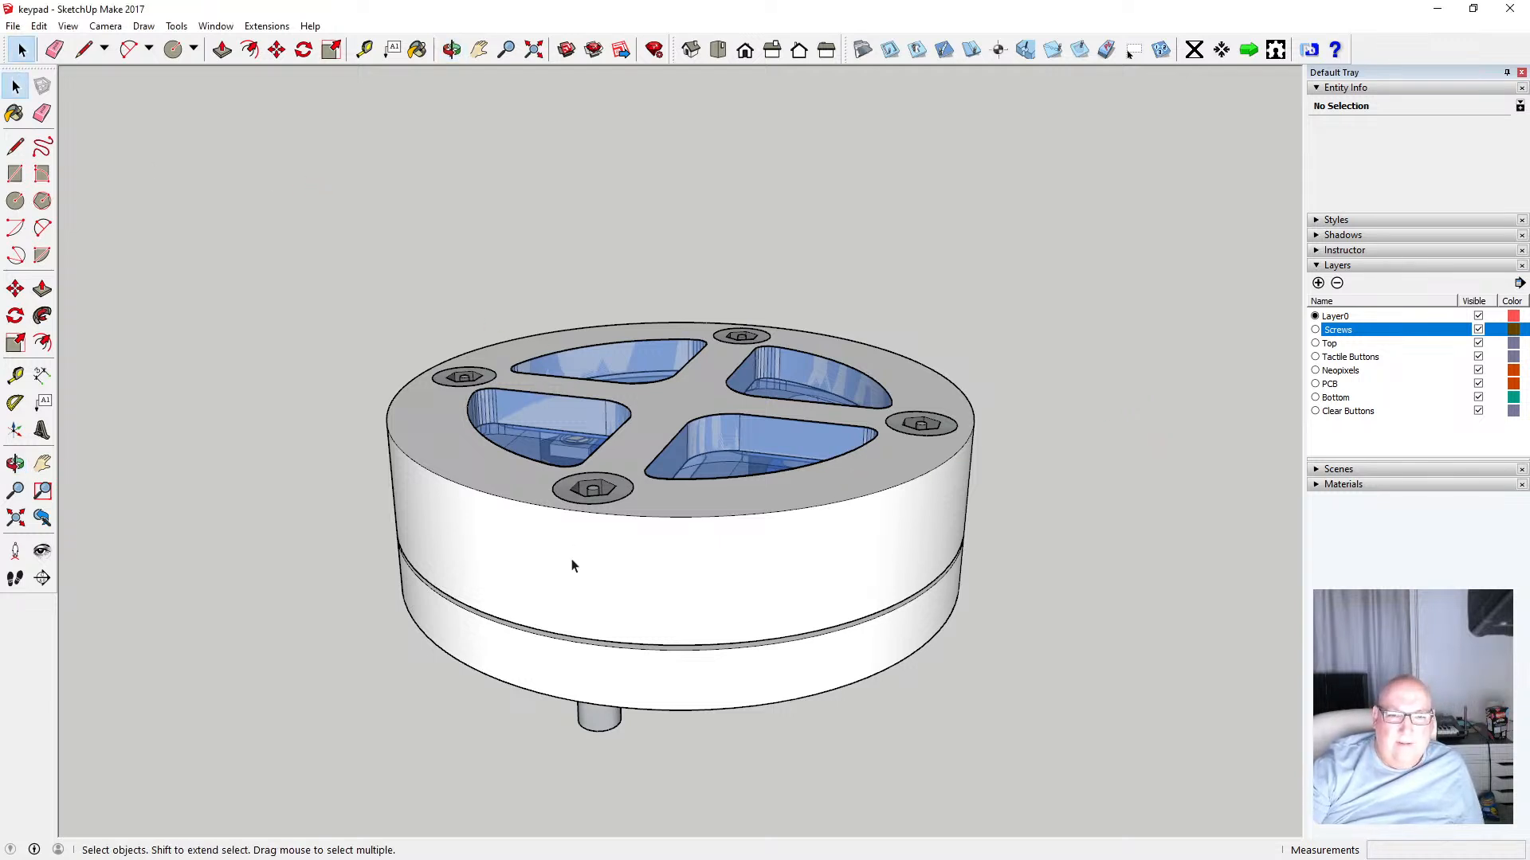
left_click(452, 50)
left_click_drag(629, 263, 662, 354)
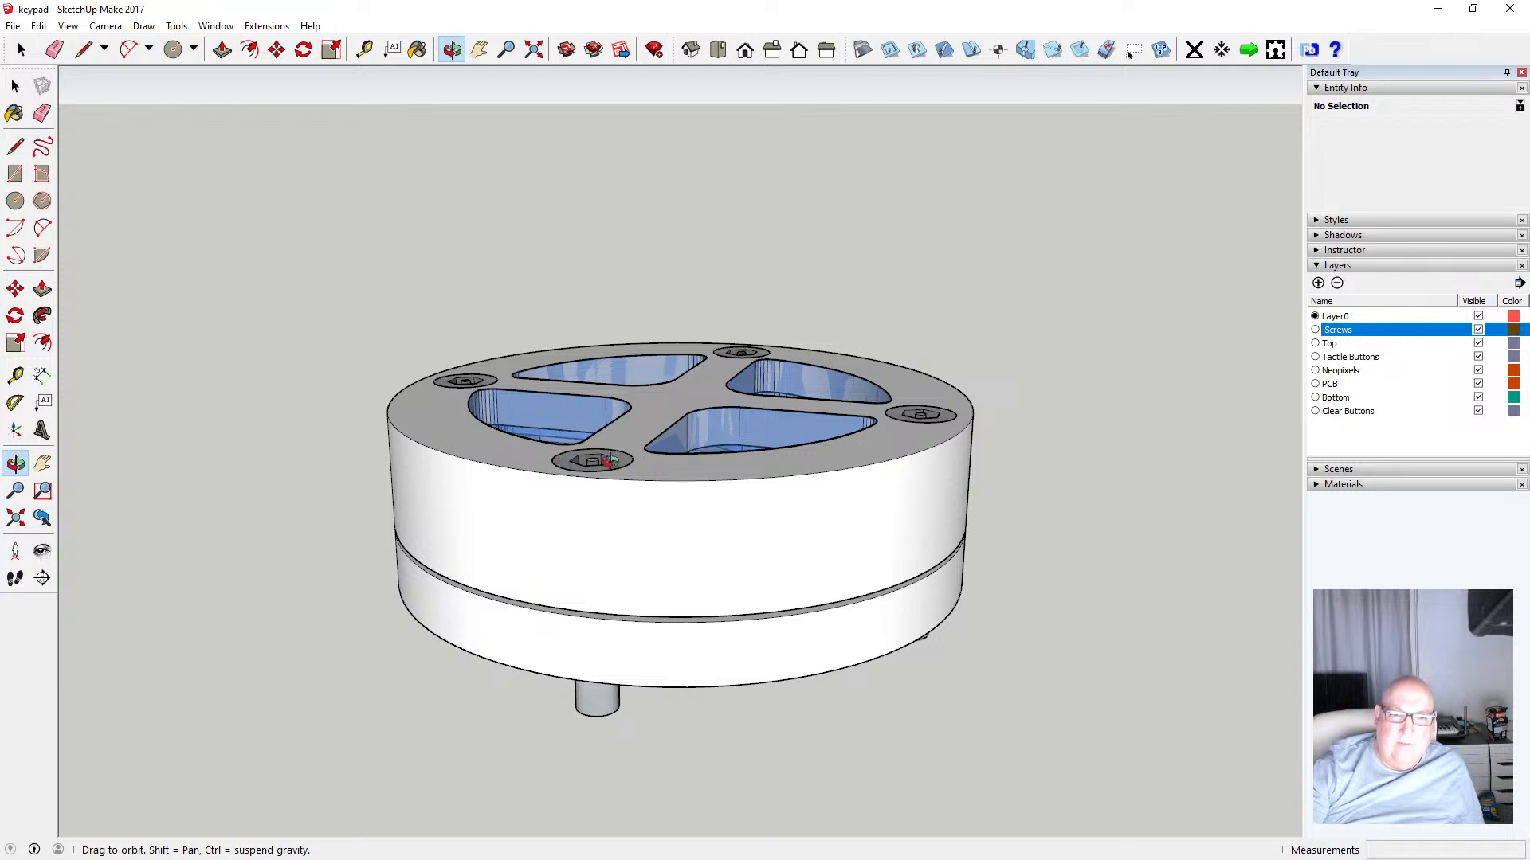
scroll(616, 451, "up", 5)
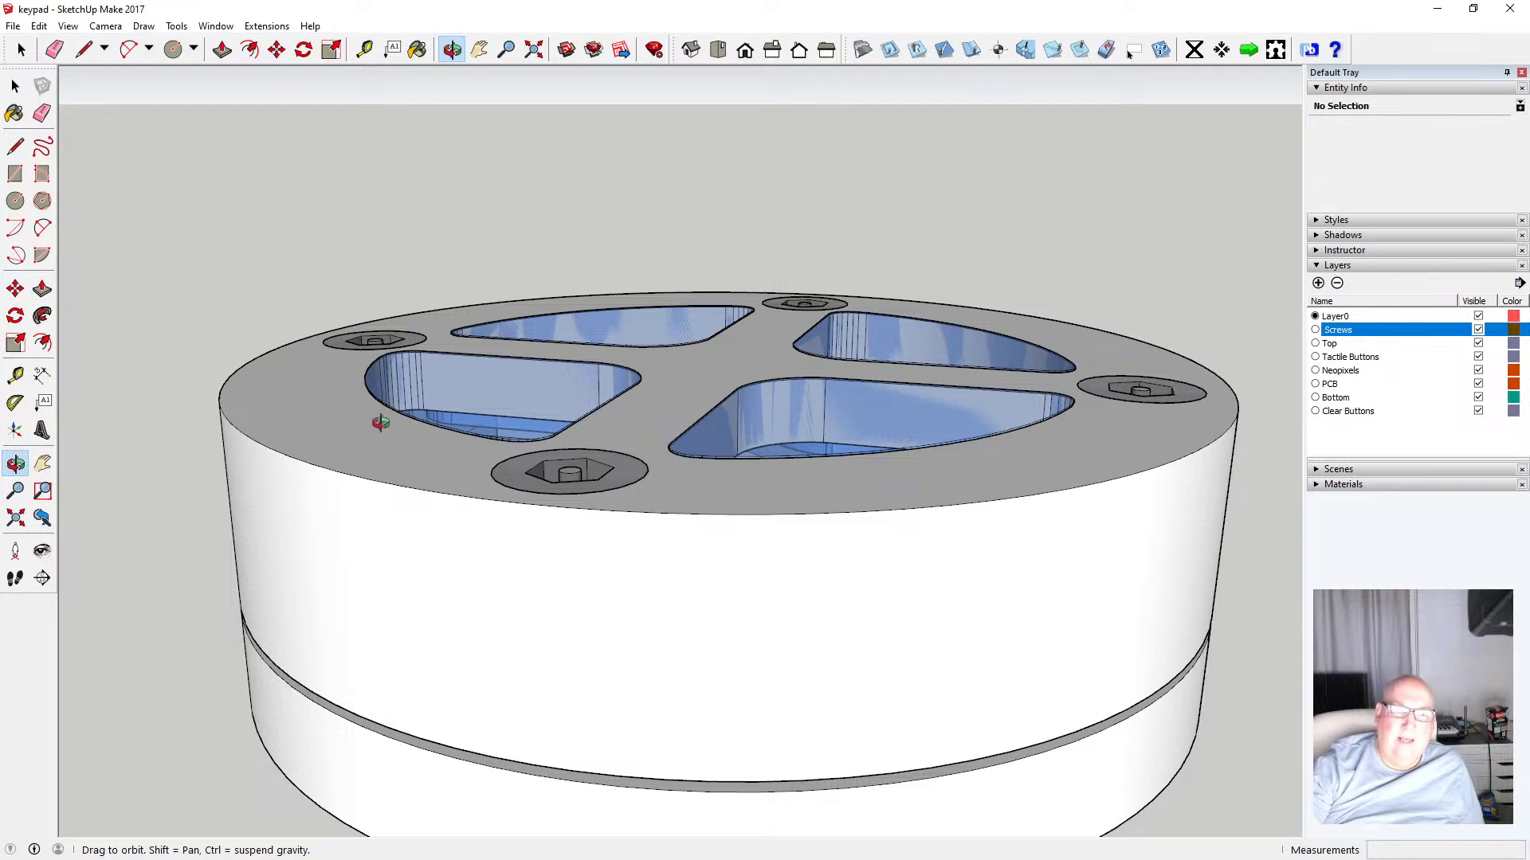
scroll(689, 482, "down", 4)
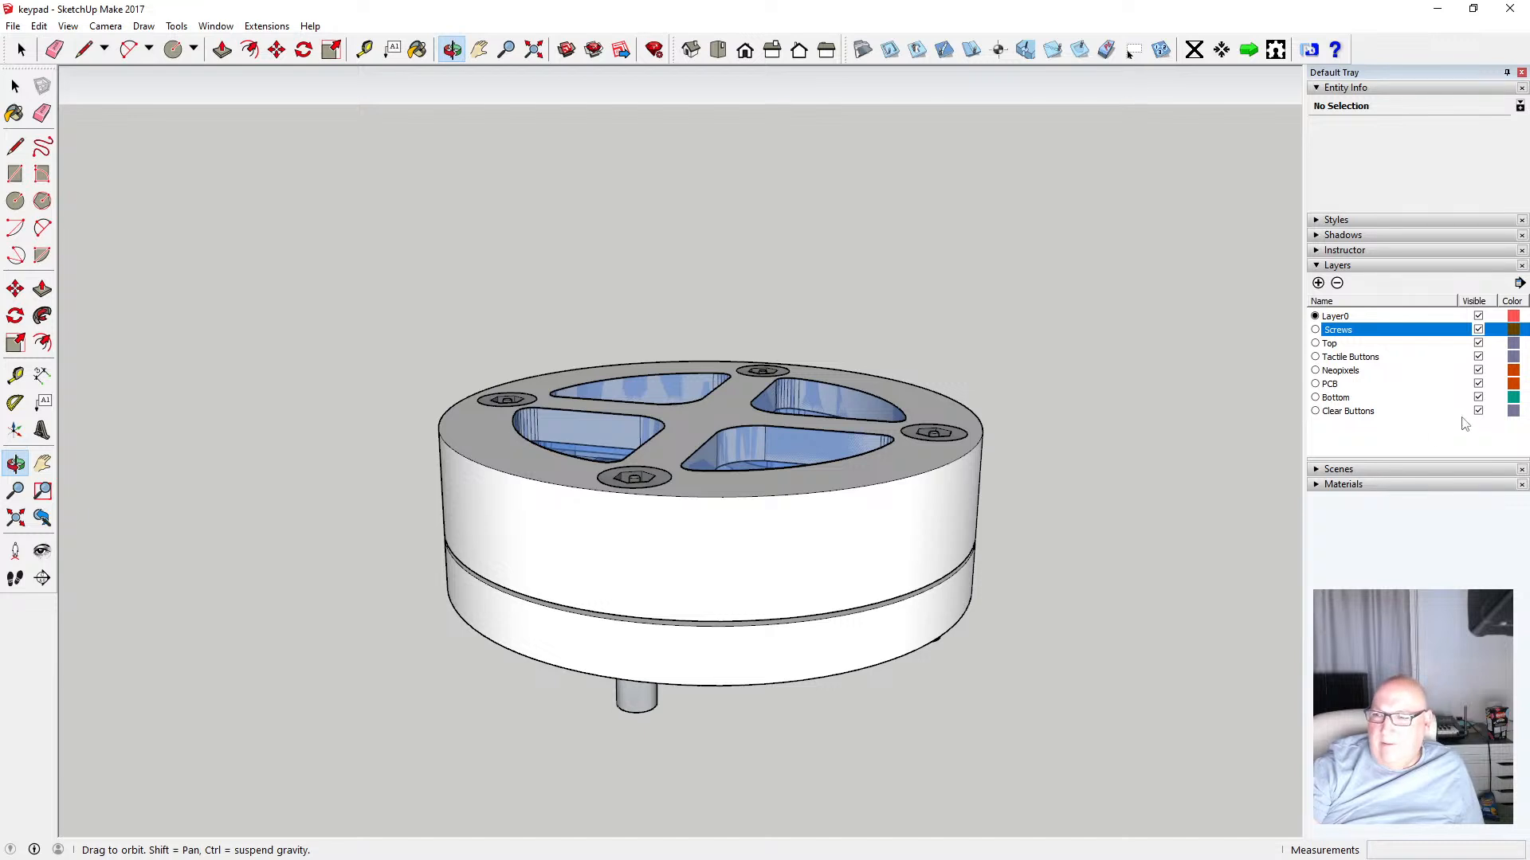
Hide the Clear Buttons, Screws, Tactile Buttons, Neopixels, PCB and Bottom layers, leaving only the top ring
left_click(1479, 411)
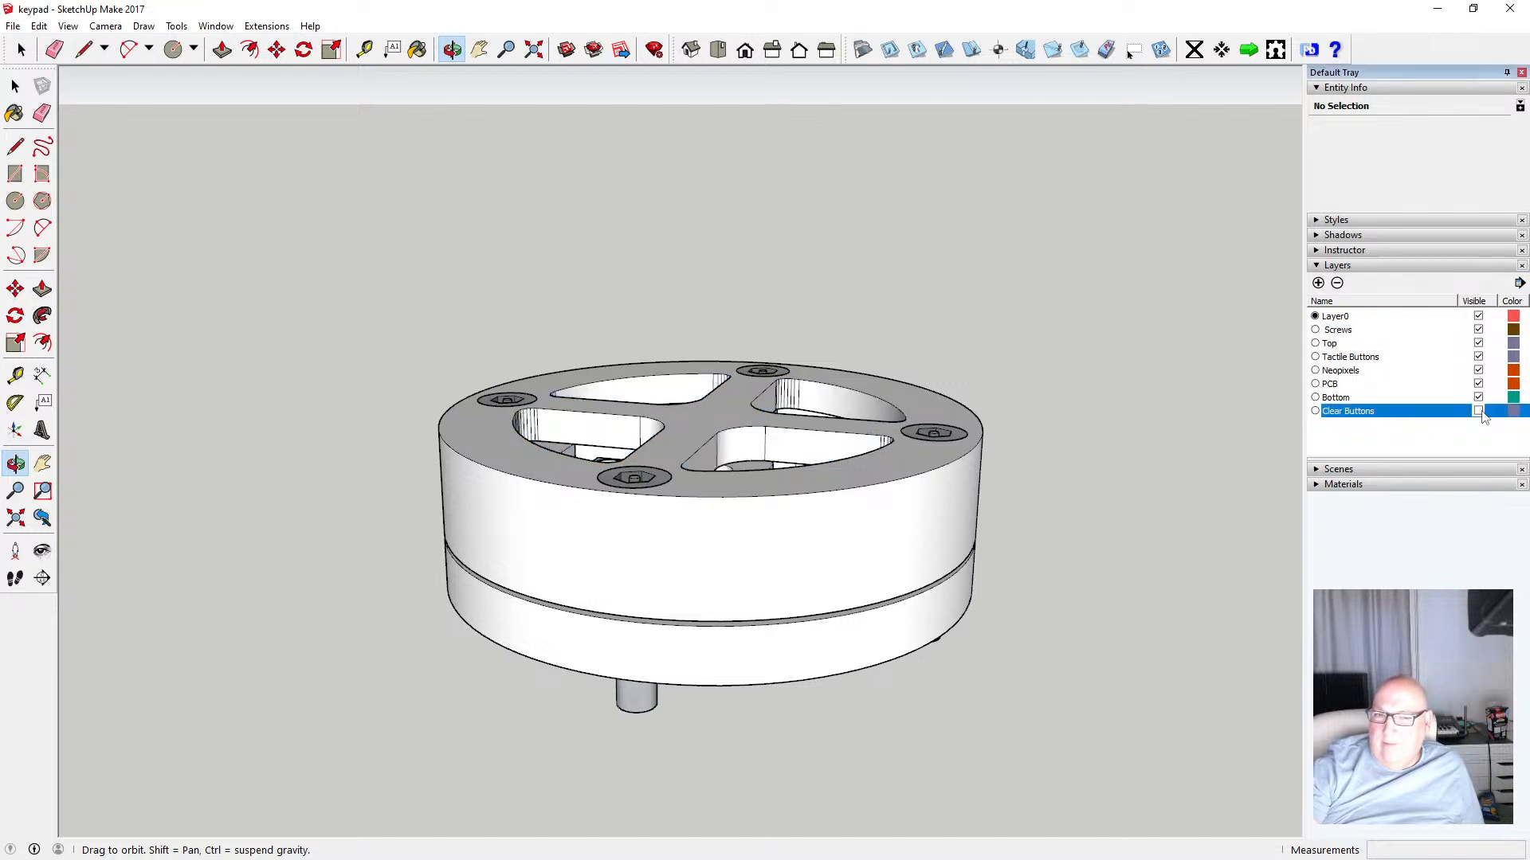
left_click(1478, 330)
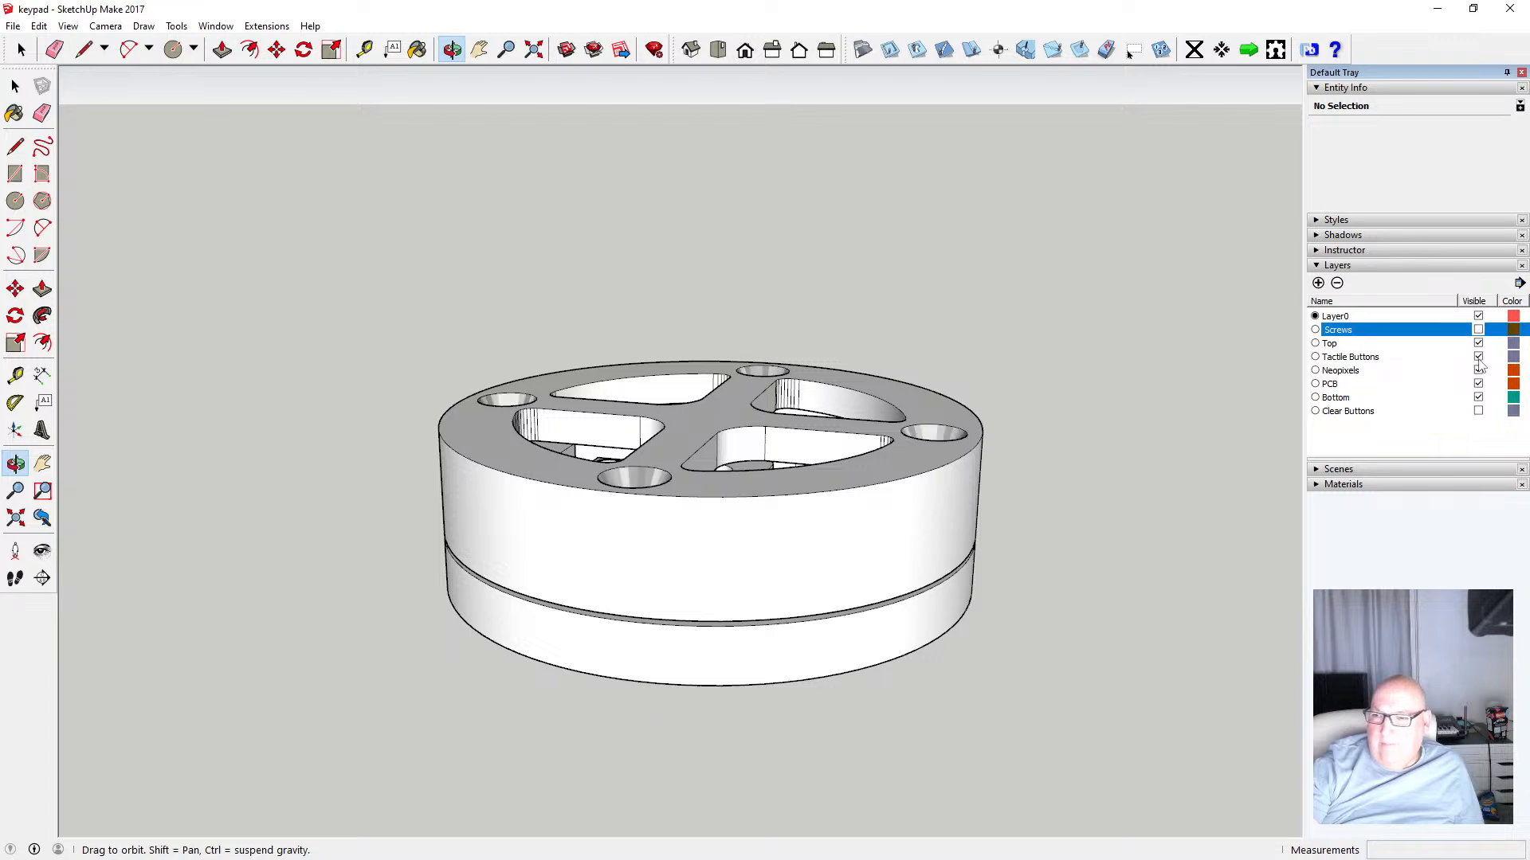
left_click(1479, 356)
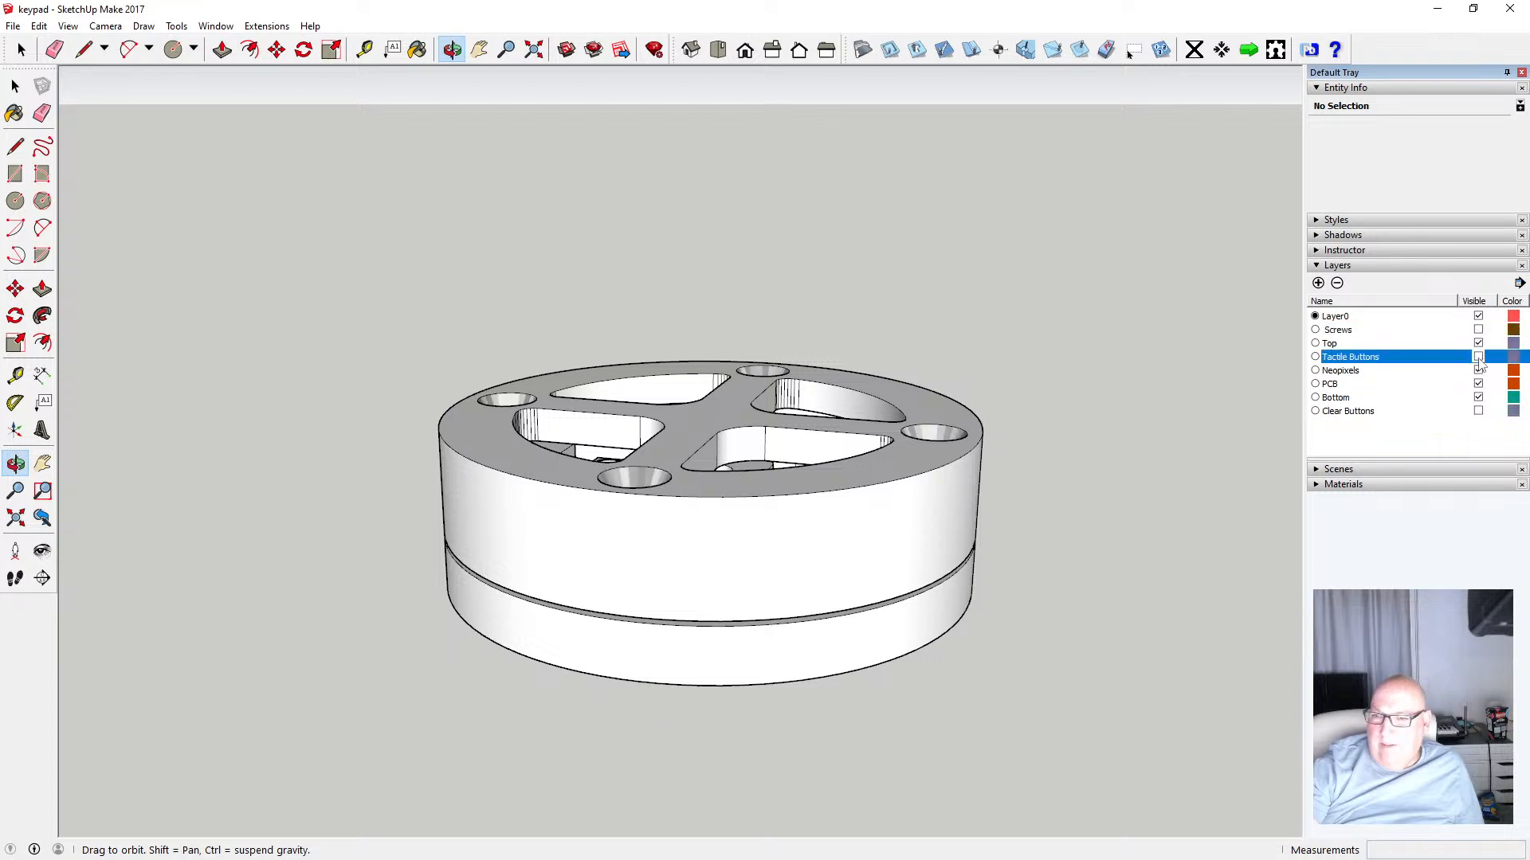
left_click(1479, 371)
left_click(1479, 384)
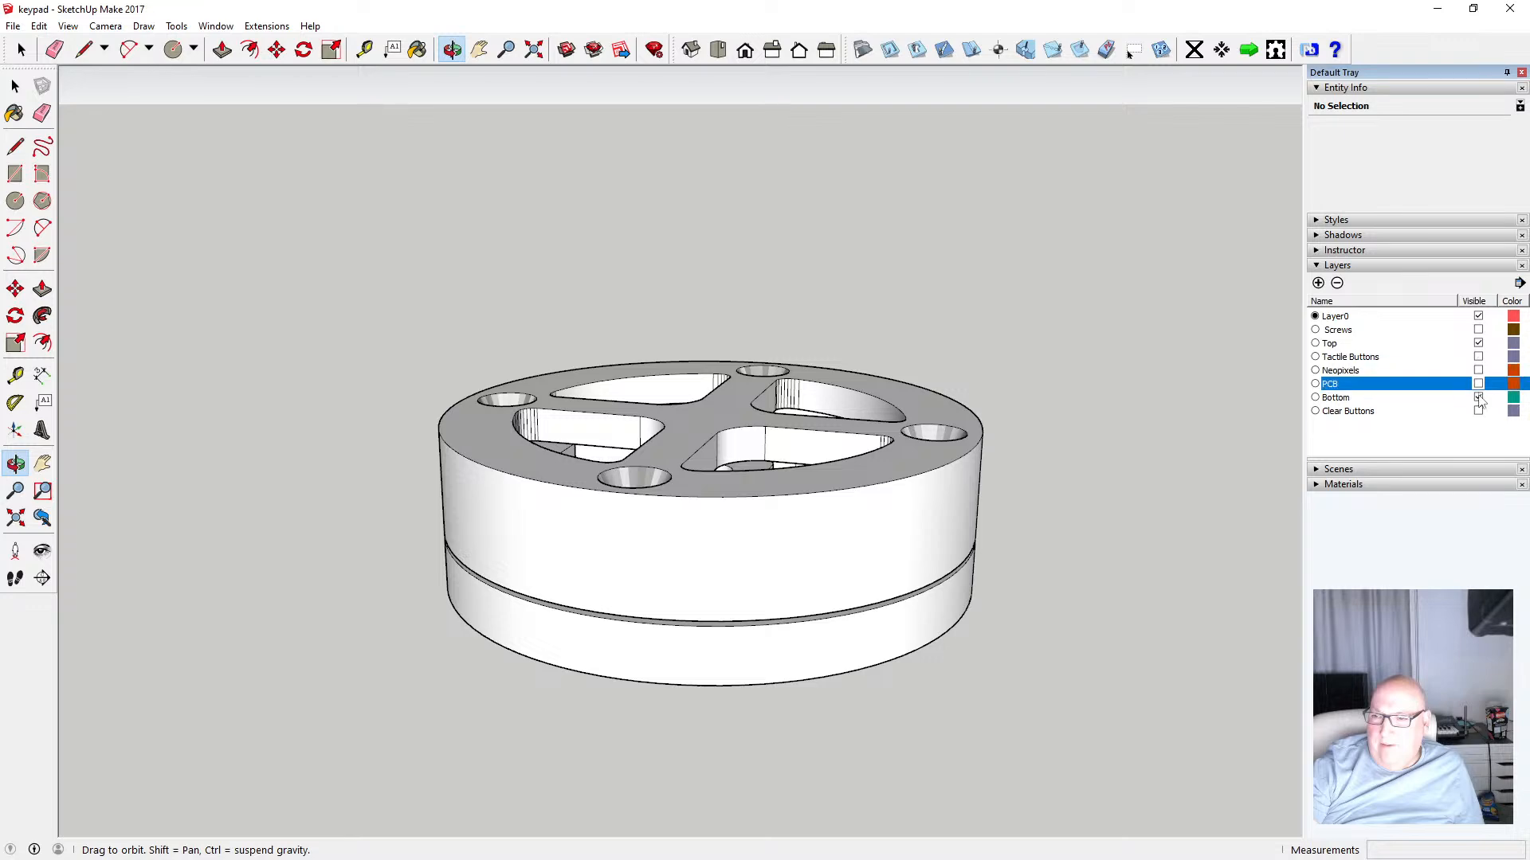
left_click(1479, 398)
Orbit and zoom in to examine the top ring's countersunk screw holes and button openings
mouse_move(629, 437)
left_mouse_down()
mouse_move(693, 446)
mouse_move(645, 458)
left_mouse_up()
scroll(638, 458, "up", 5)
left_click_drag(485, 383, 529, 566)
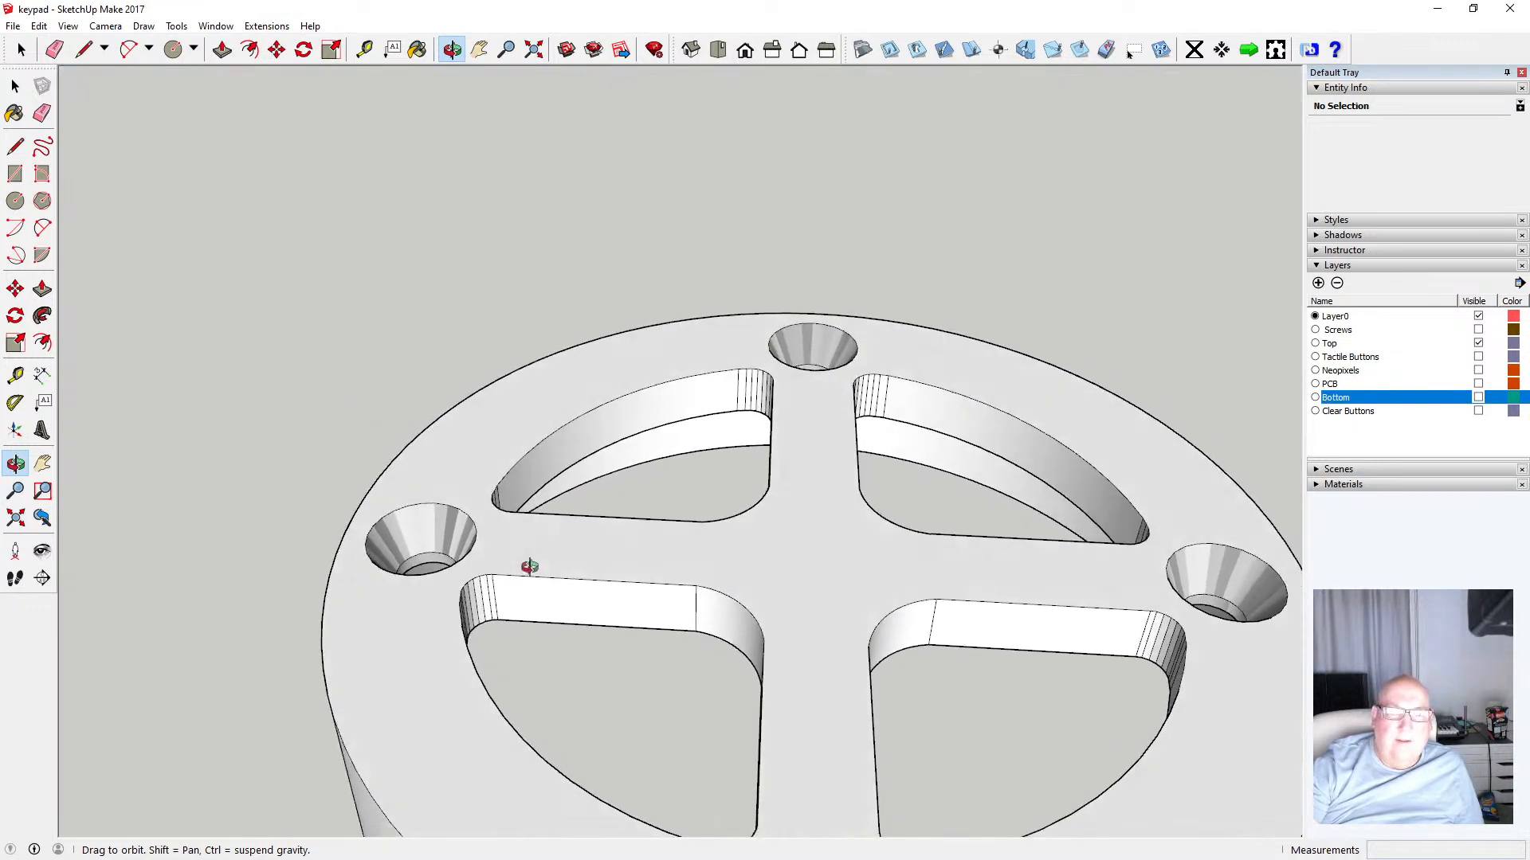
scroll(398, 546, "down", 3)
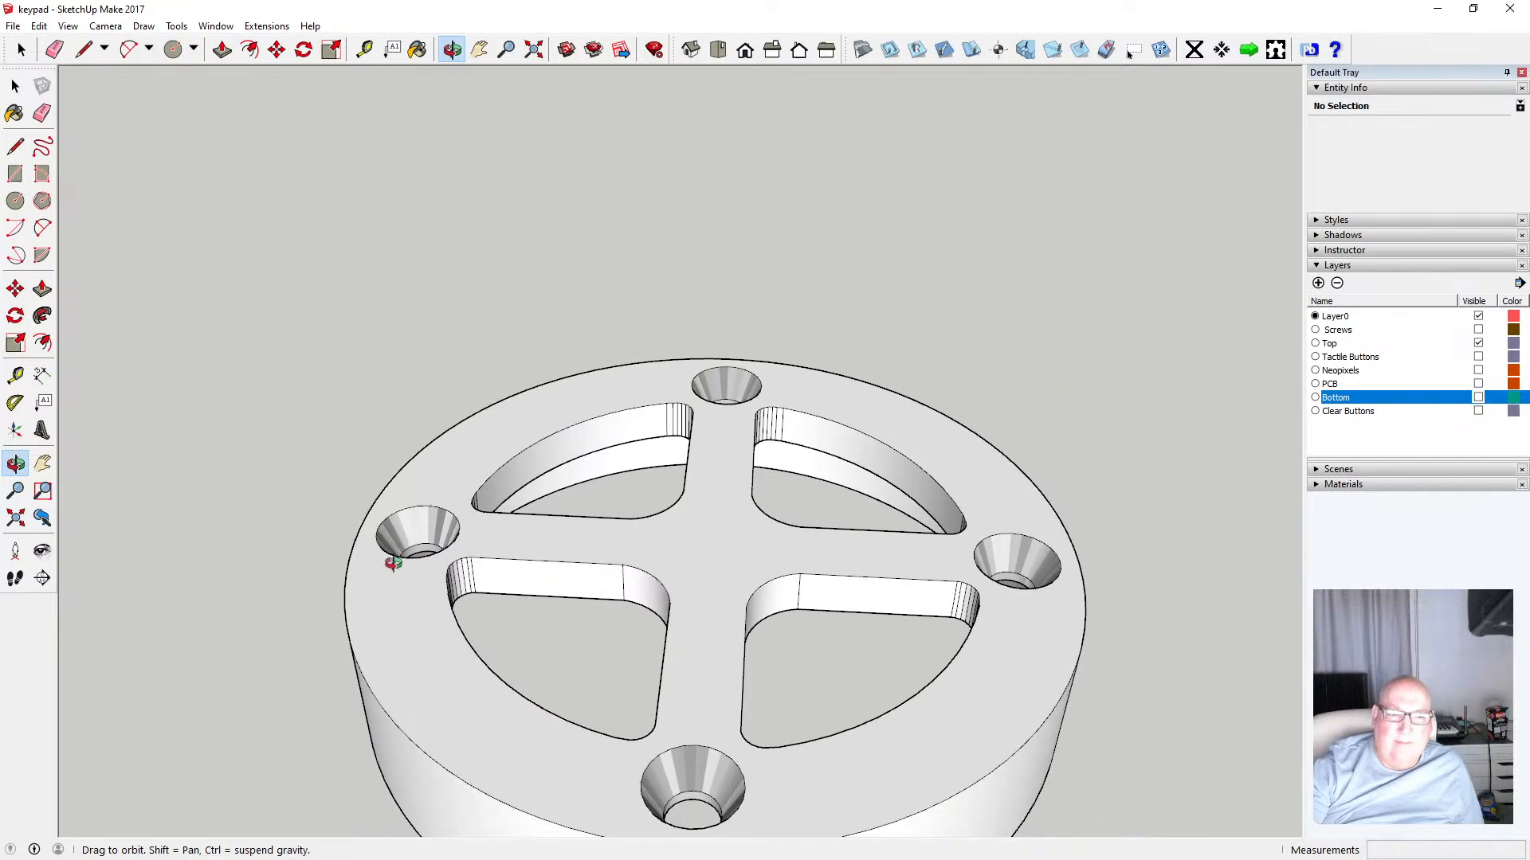
scroll(394, 555, "up", 4)
scroll(403, 548, "down", 2)
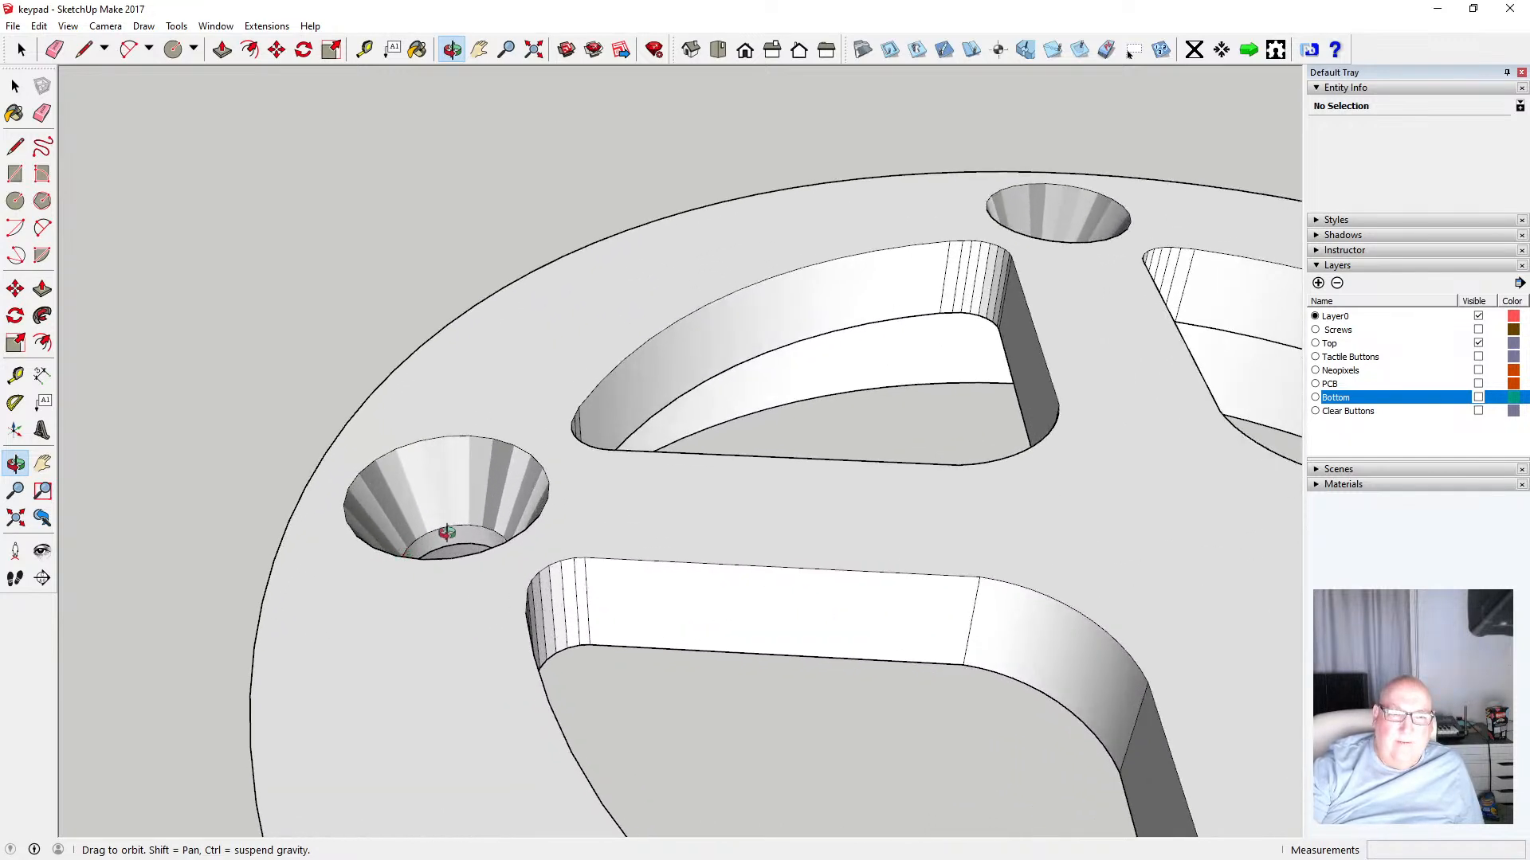
scroll(478, 514, "up", 3)
scroll(483, 510, "down", 2)
scroll(483, 510, "down", 3)
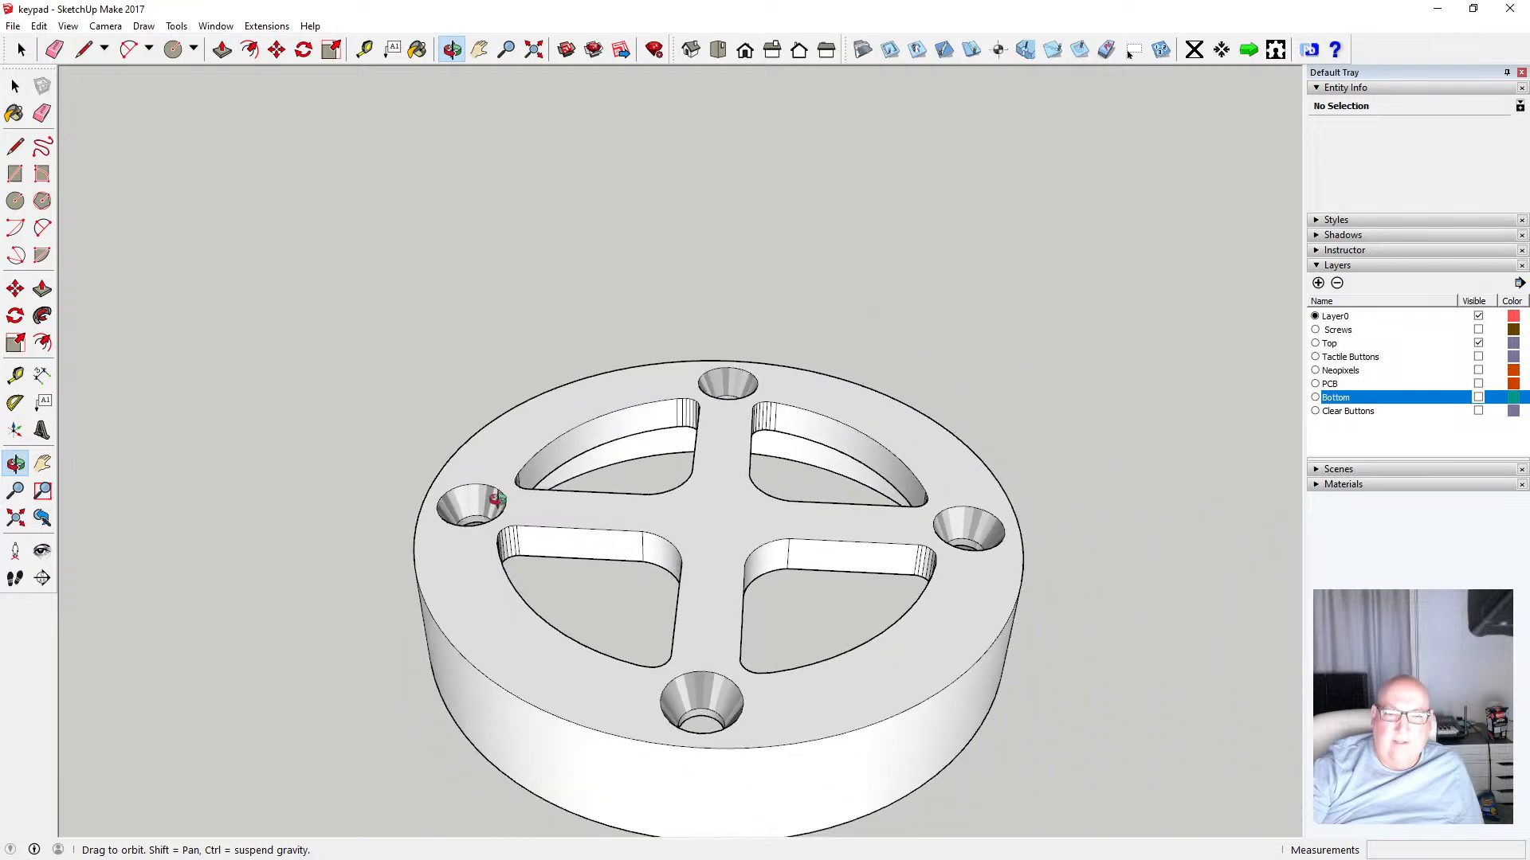
Move the top ring's upper face and countersinks down 0.5 mm along the blue axis inside its group
left_click(744, 53)
left_click(105, 26)
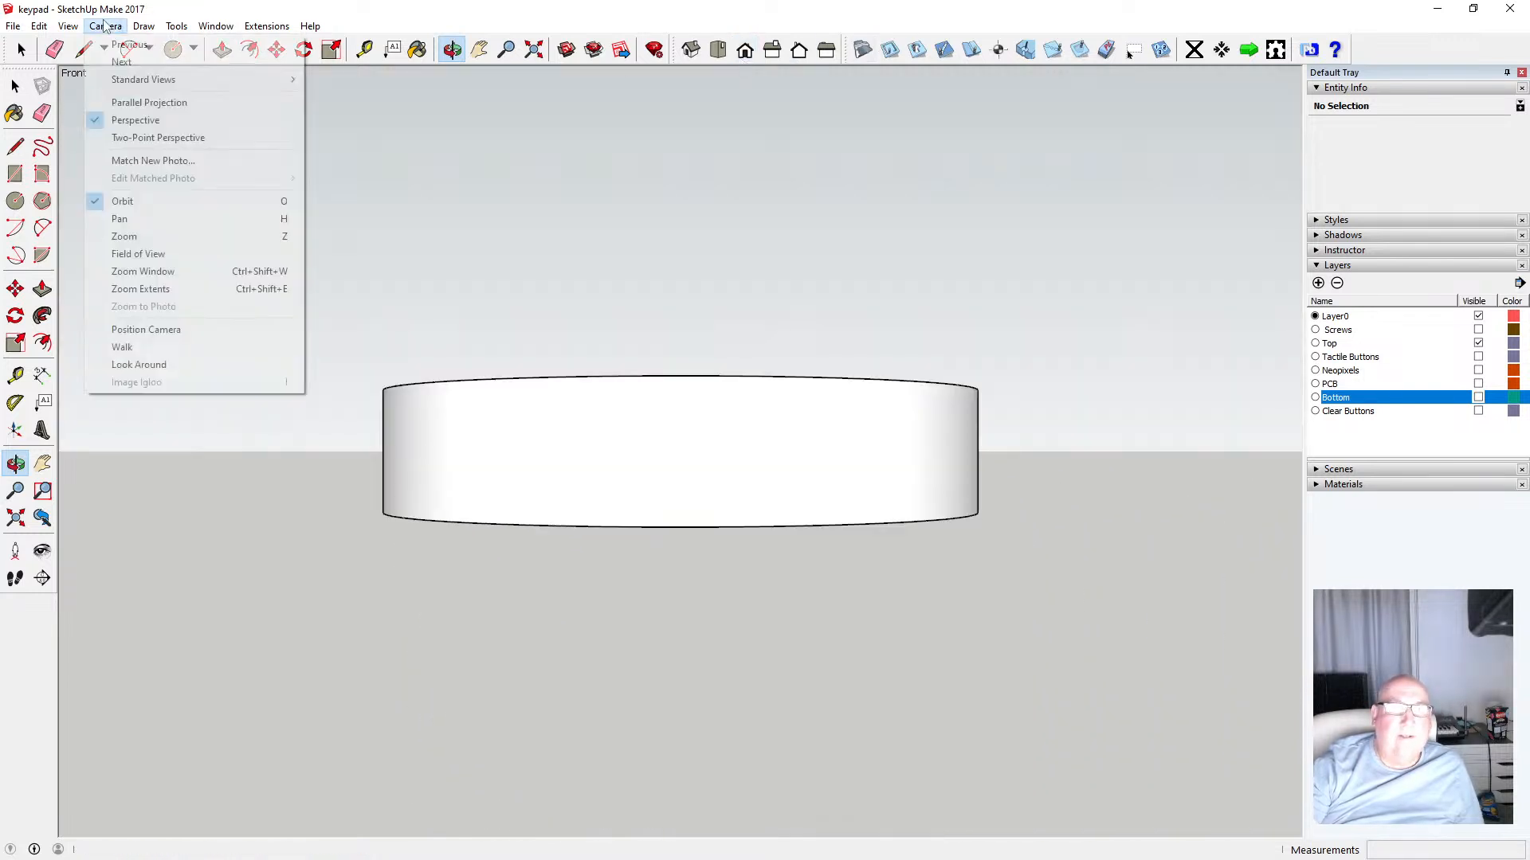
left_click(119, 122)
left_click(68, 25)
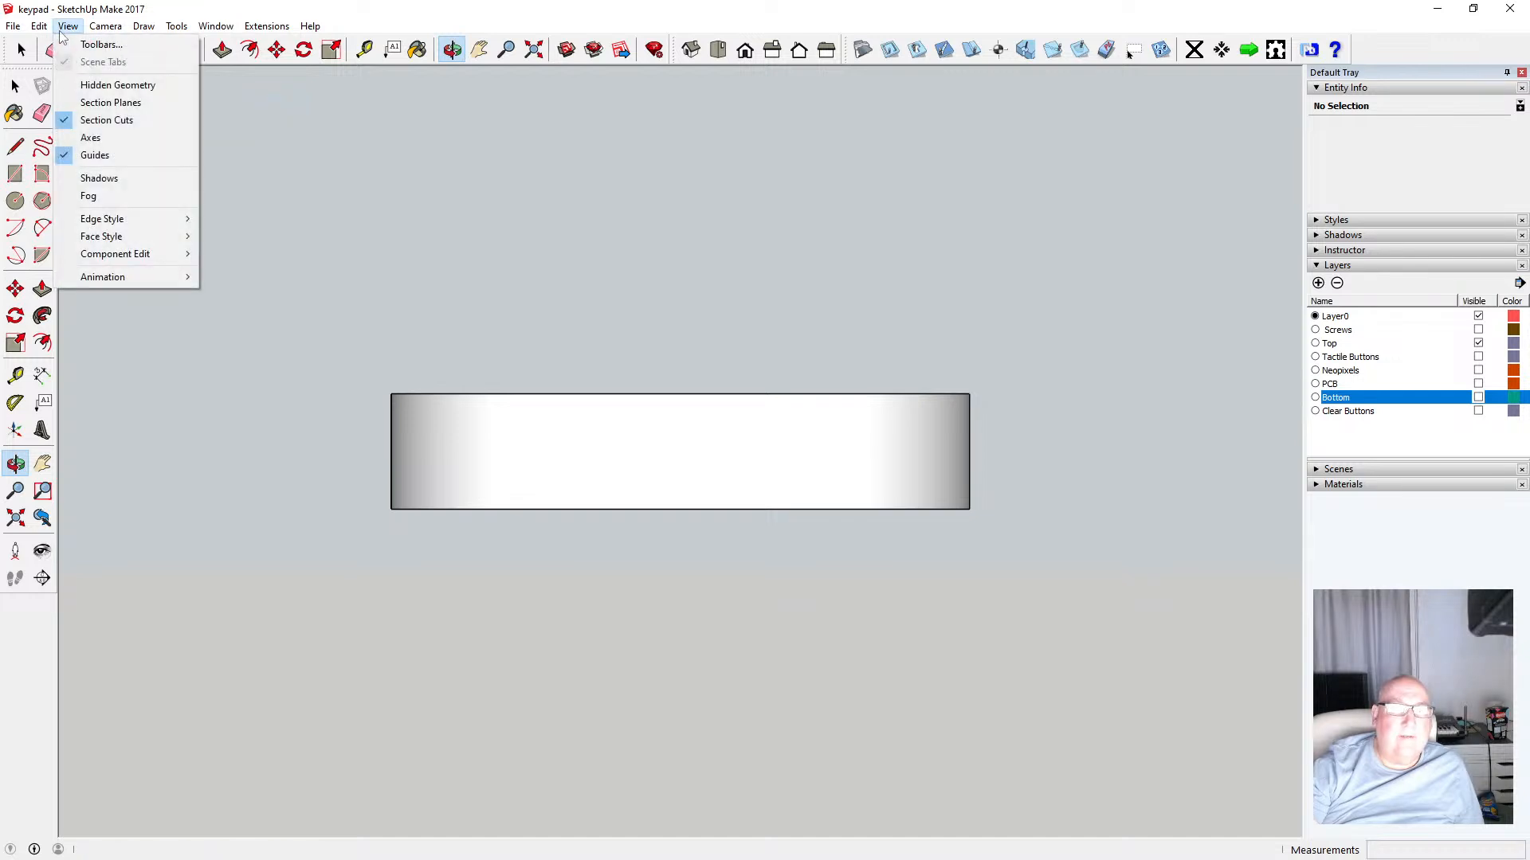
mouse_move(137, 236)
left_click(227, 236)
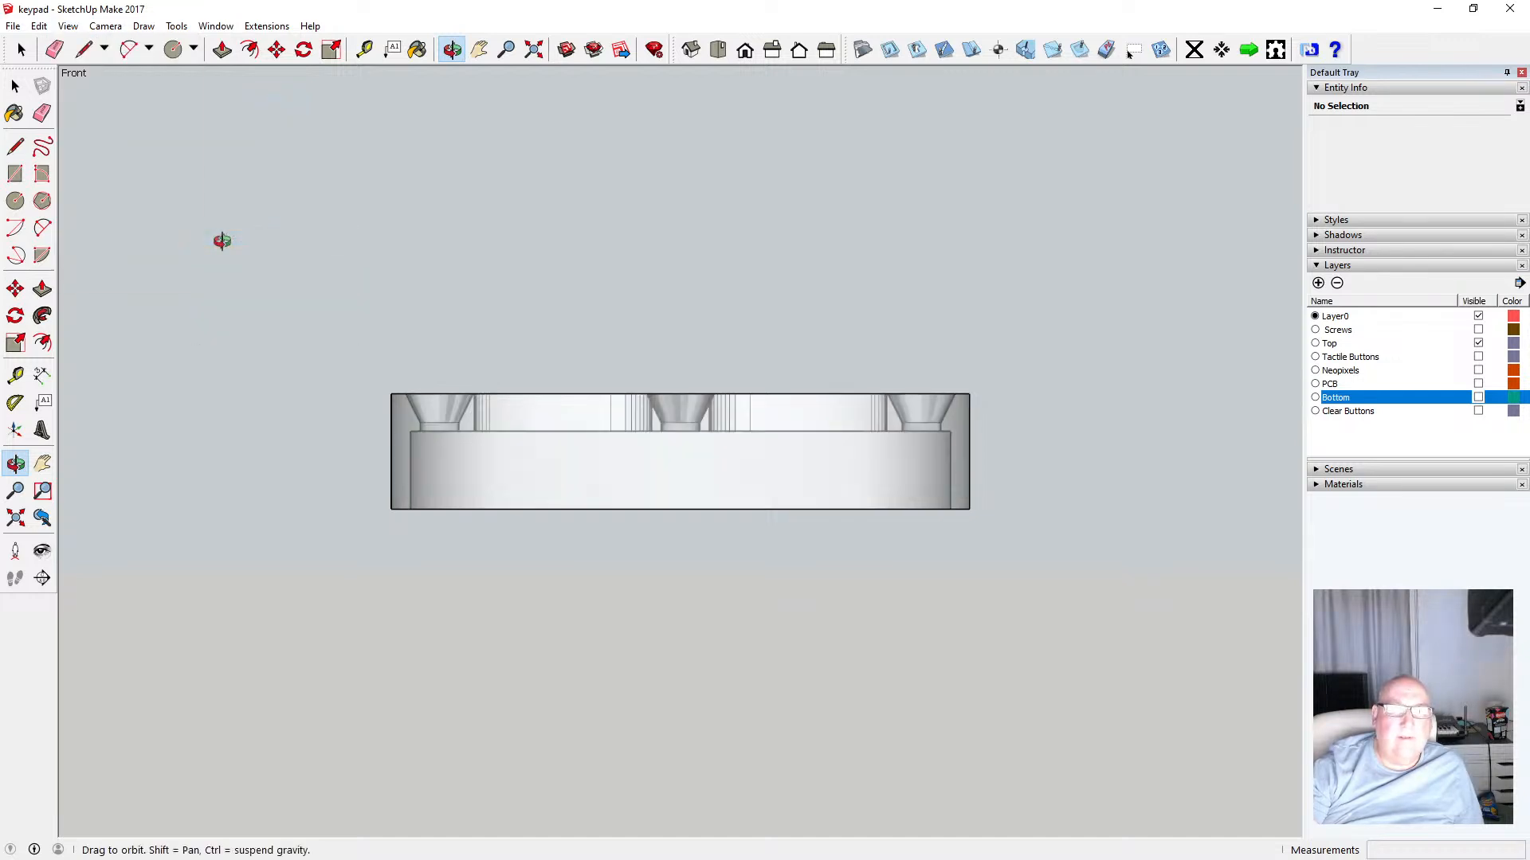
scroll(446, 368, "up", 2)
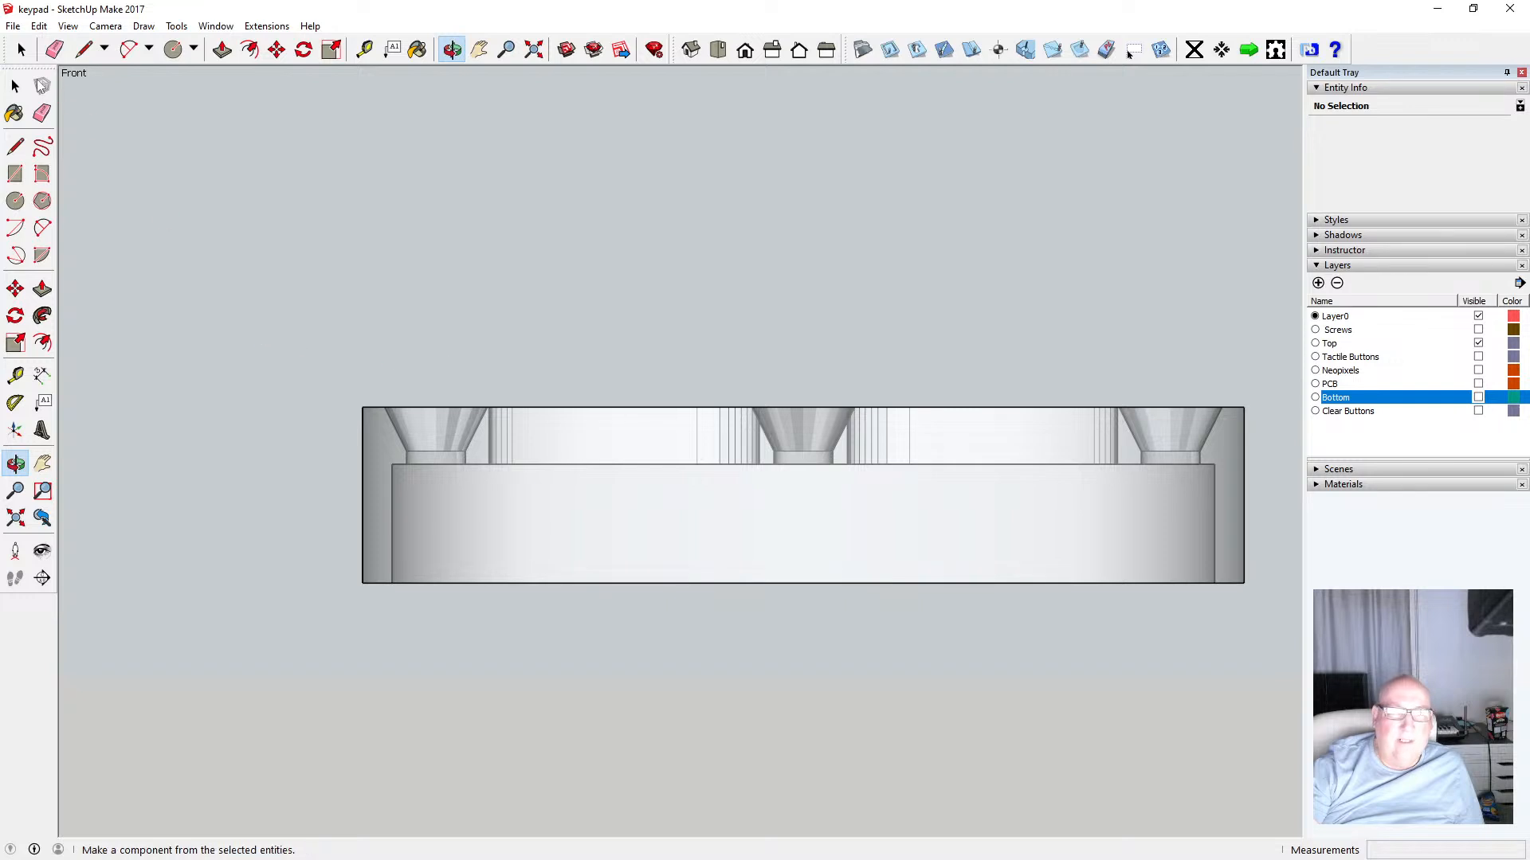
key("space")
double_click(524, 507)
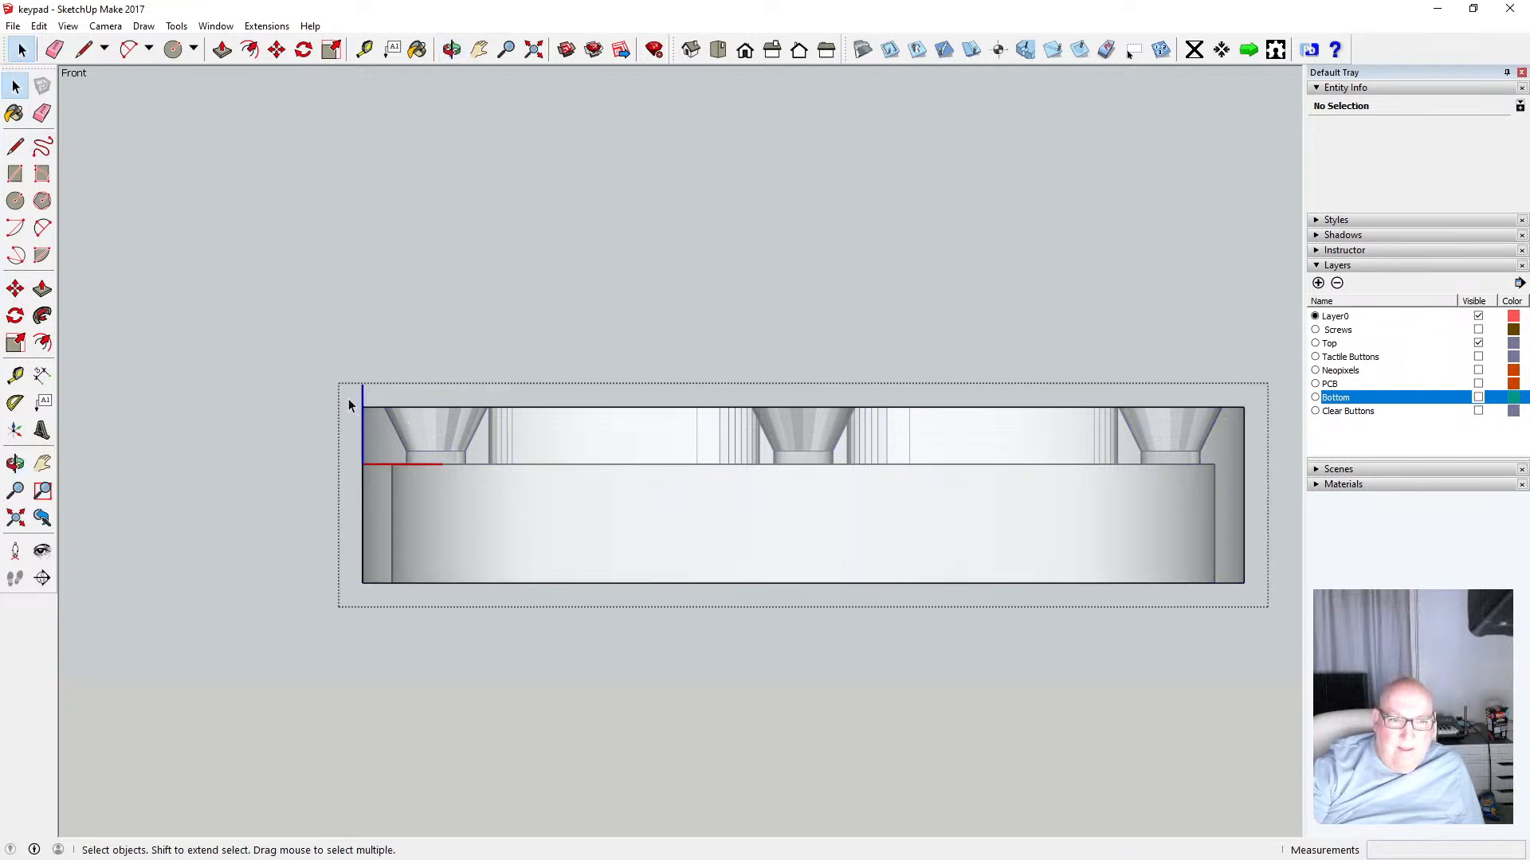
left_click_drag(348, 399, 1254, 461)
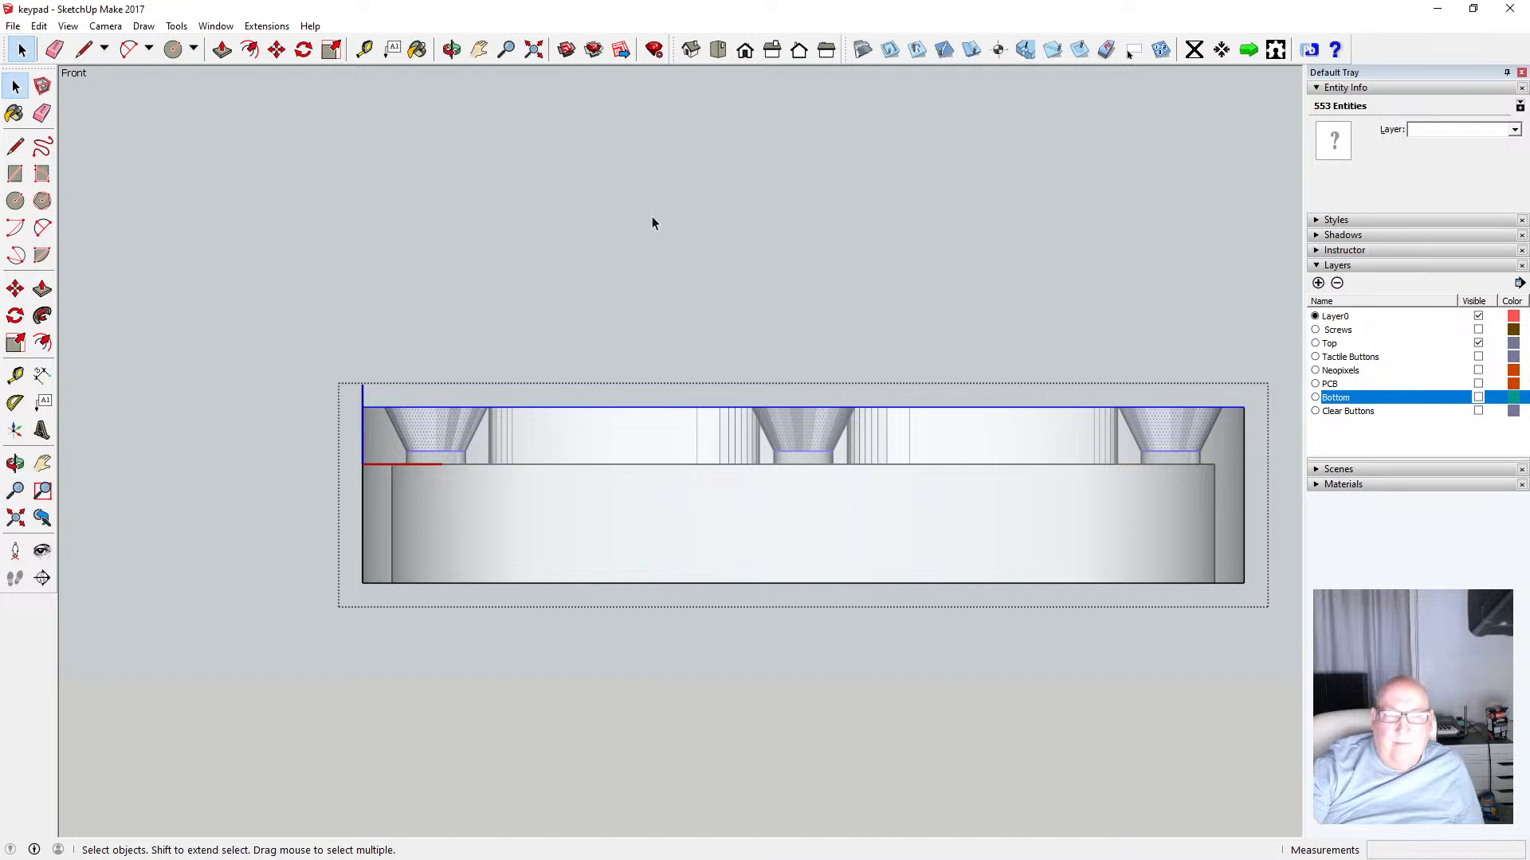
left_click(277, 49)
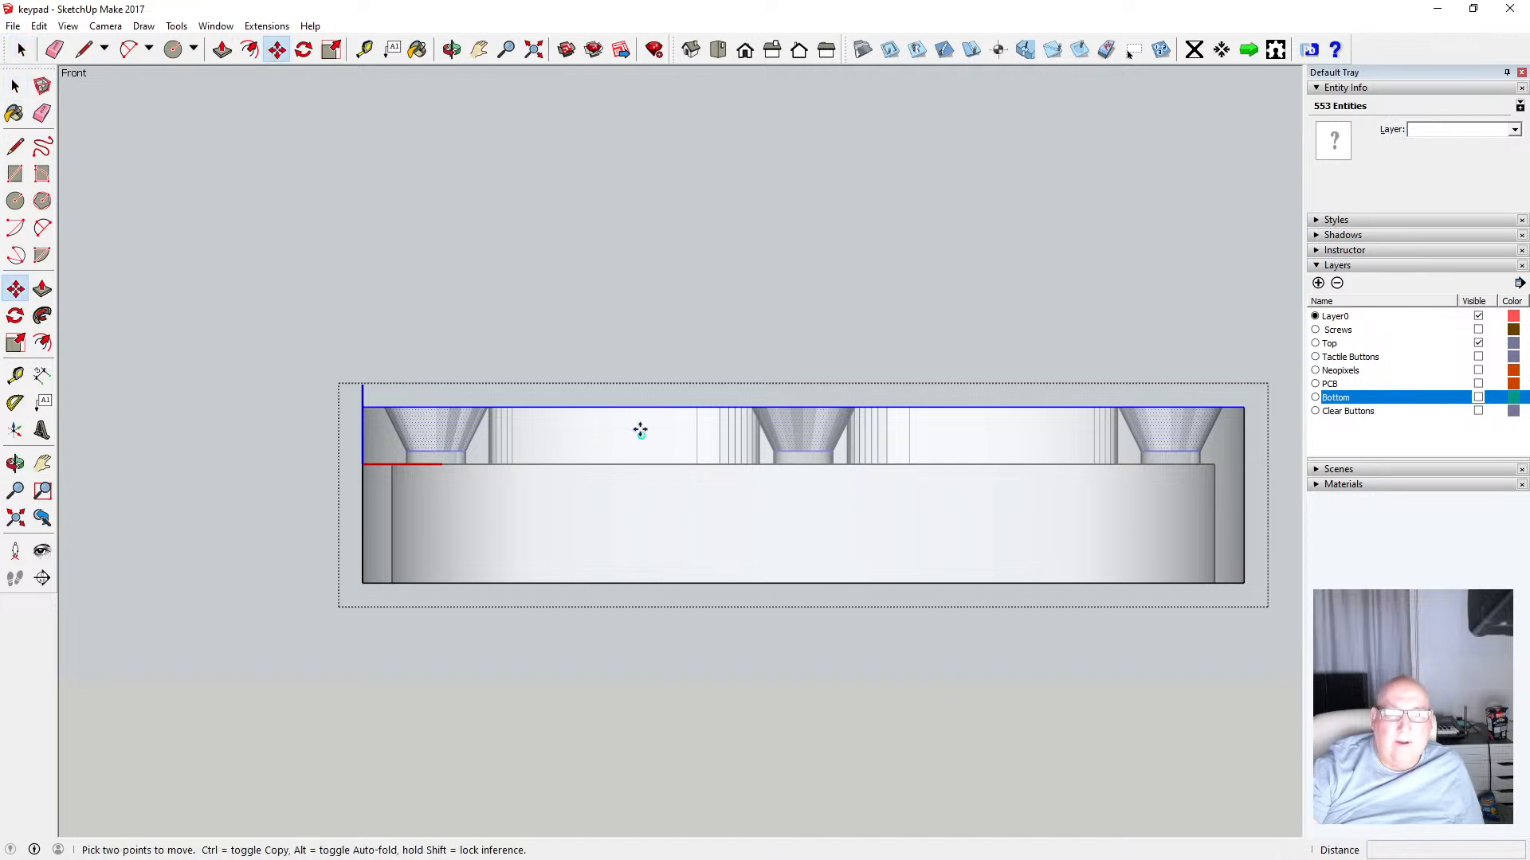
left_click(804, 408)
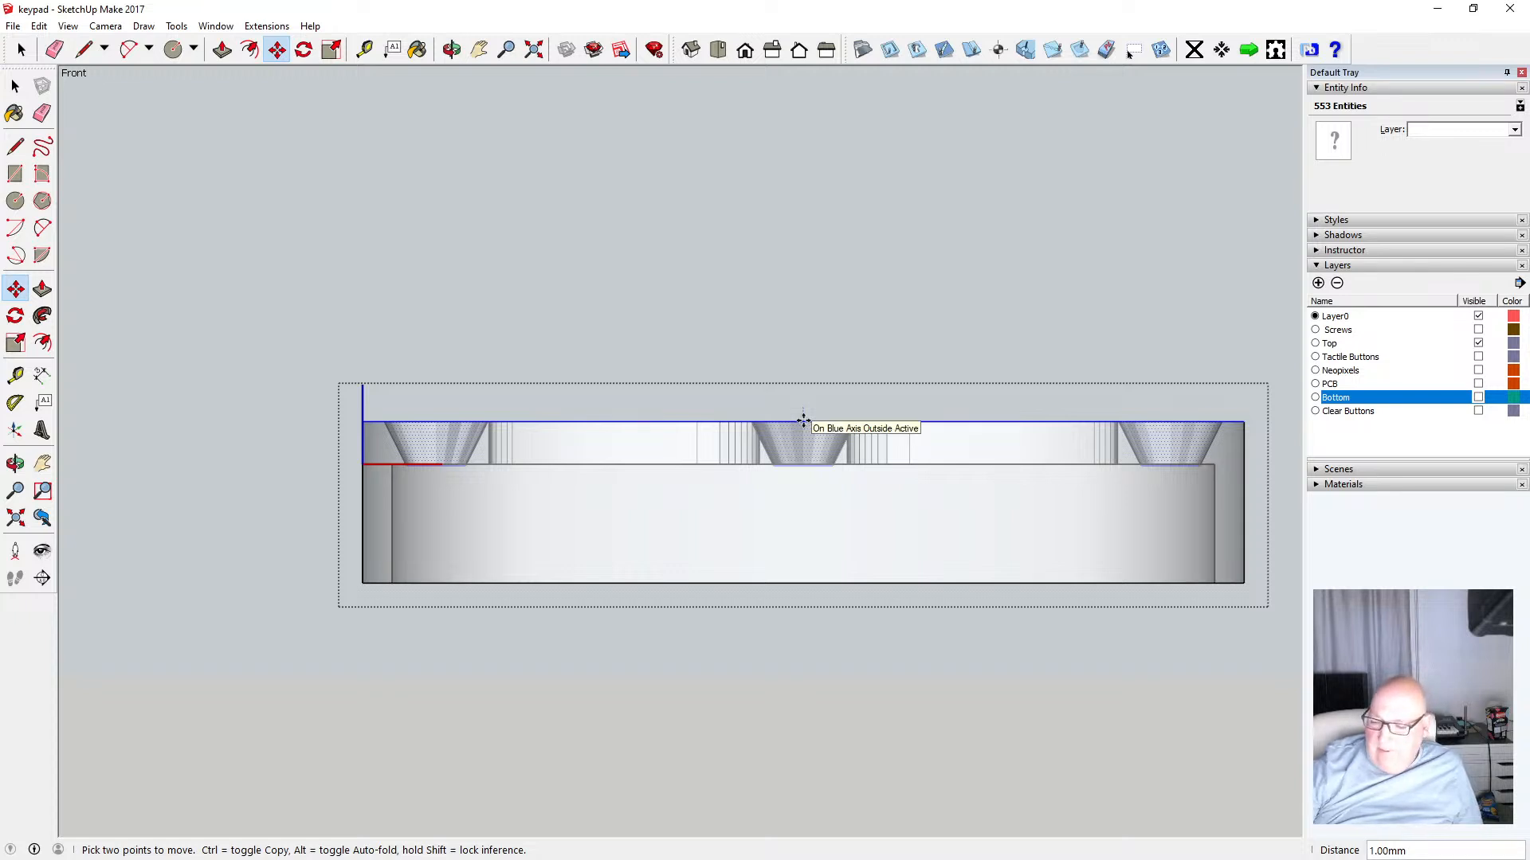
type(".5")
key("Return")
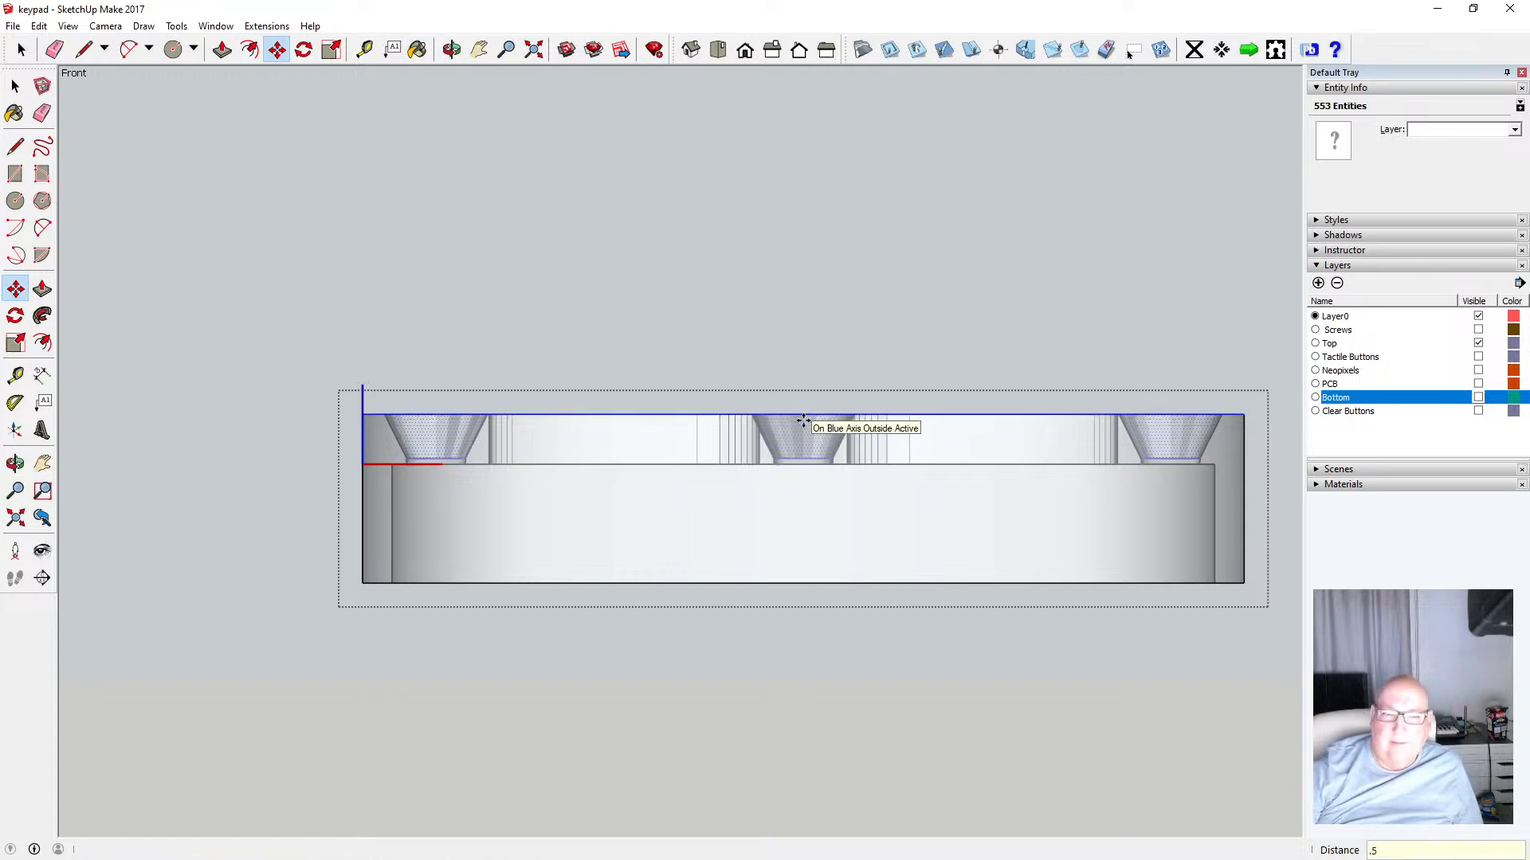
Close the group, turn off X-ray face style and switch the camera back to perspective
left_click(15, 86)
left_click(288, 159)
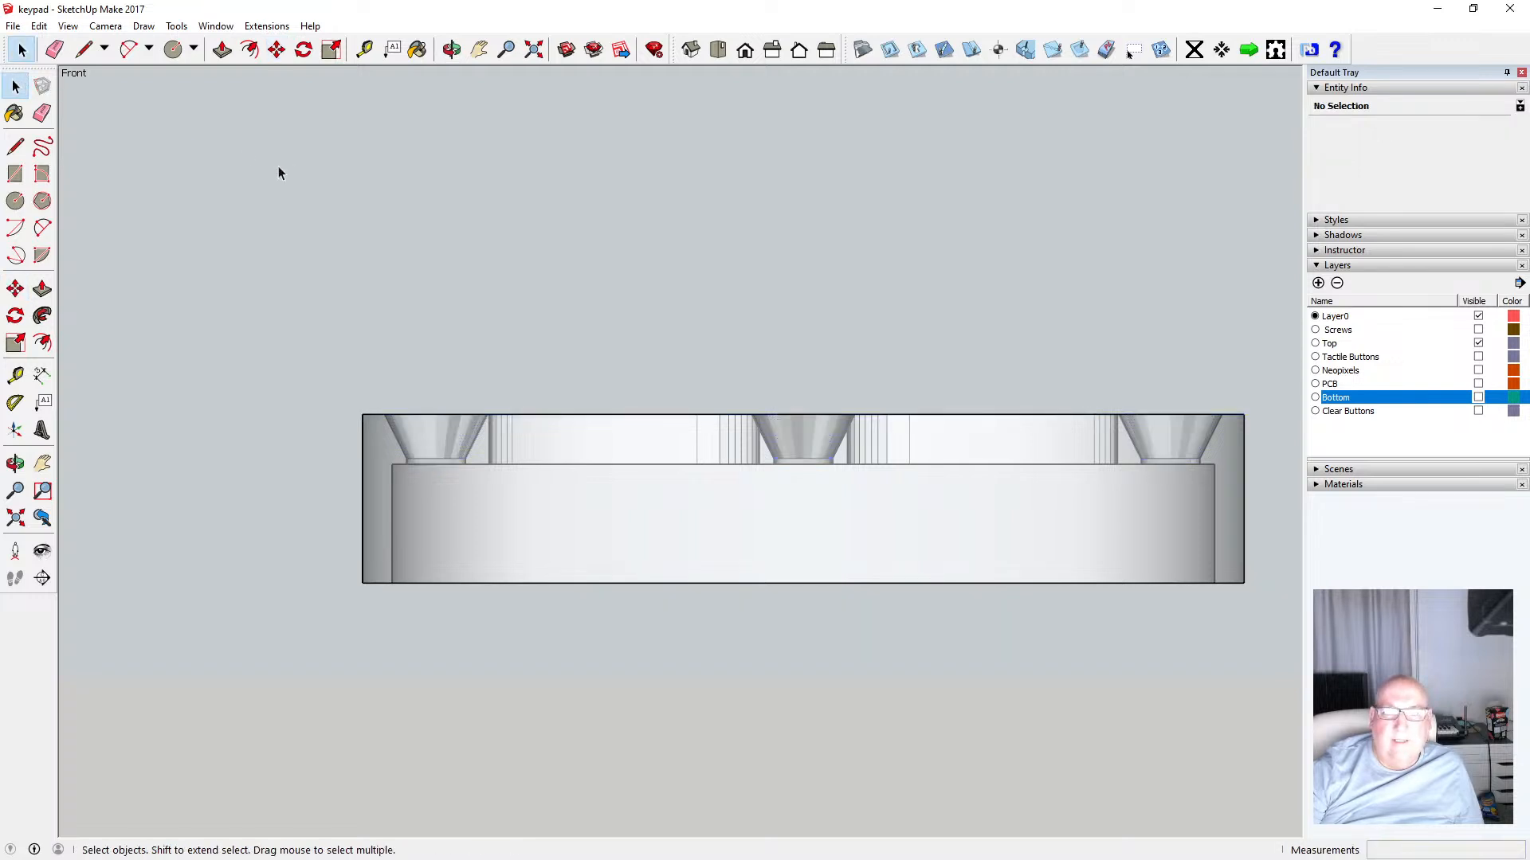
left_click(67, 25)
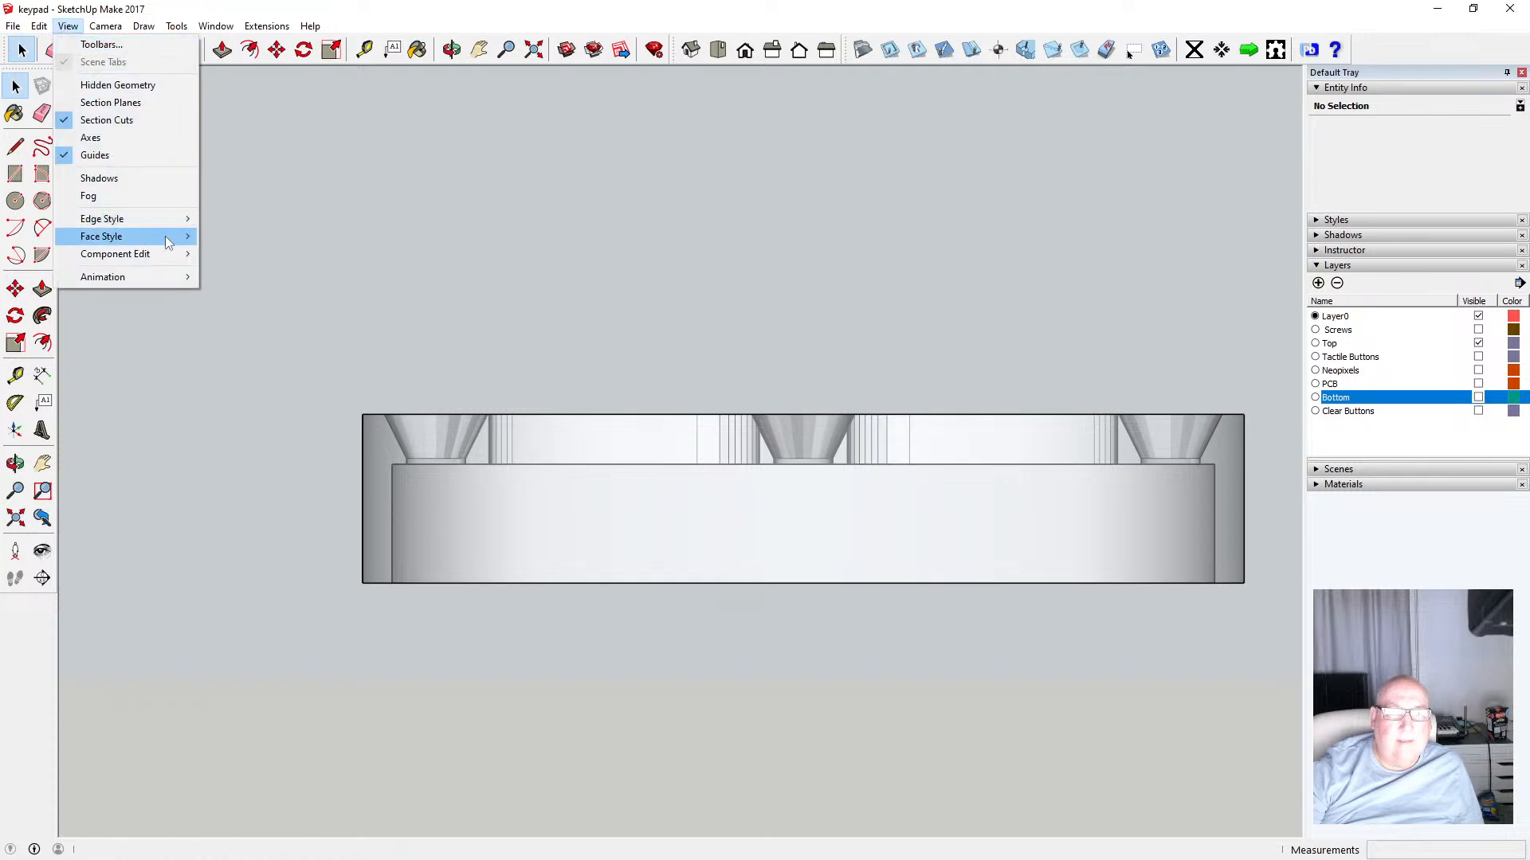
mouse_move(128, 236)
left_click(230, 232)
left_click(451, 50)
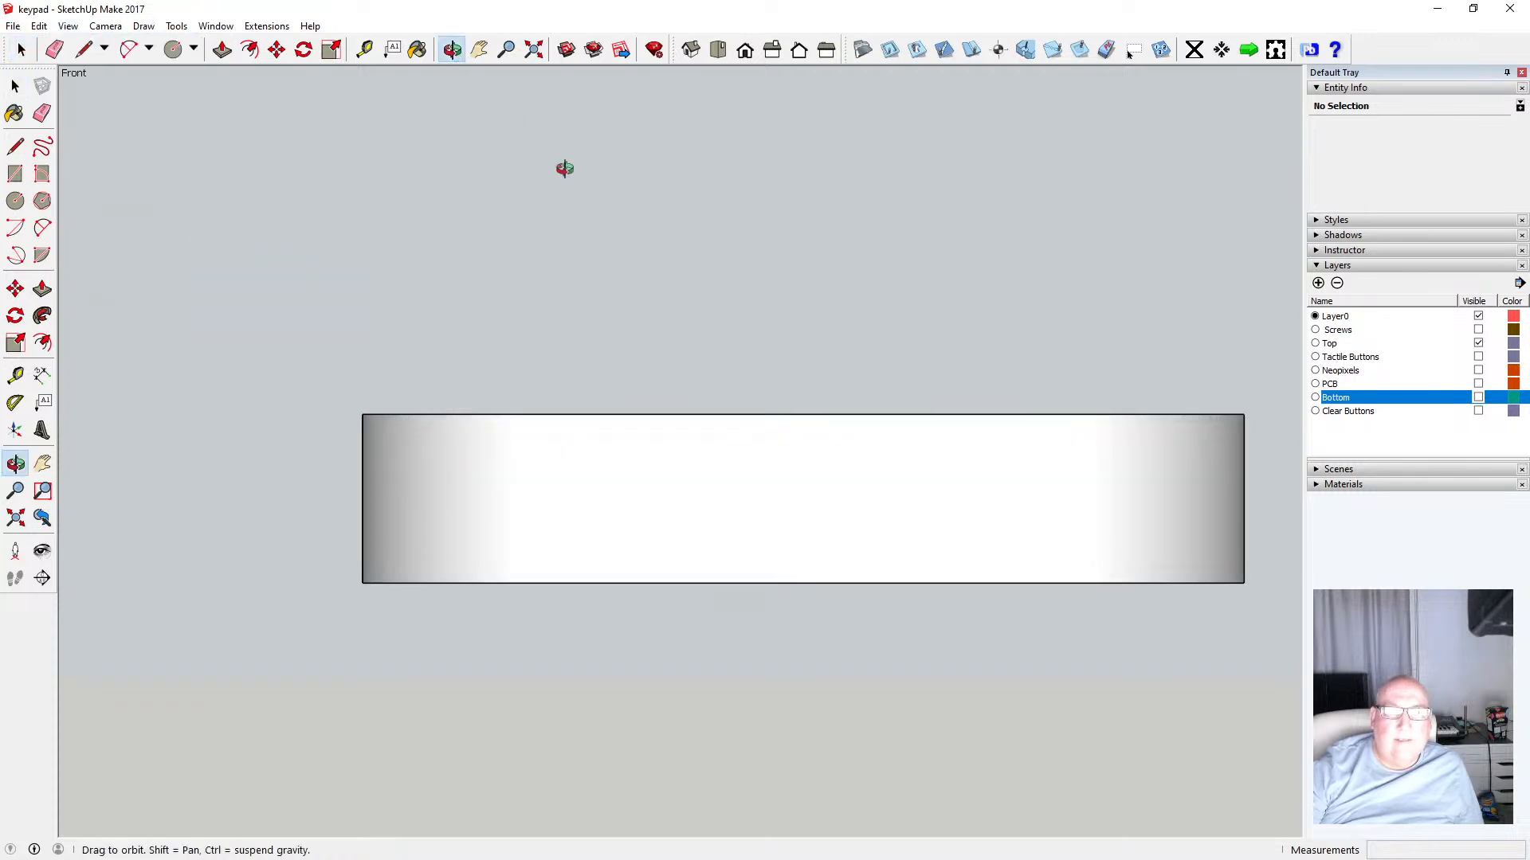
left_click_drag(564, 164, 536, 474)
left_click(106, 26)
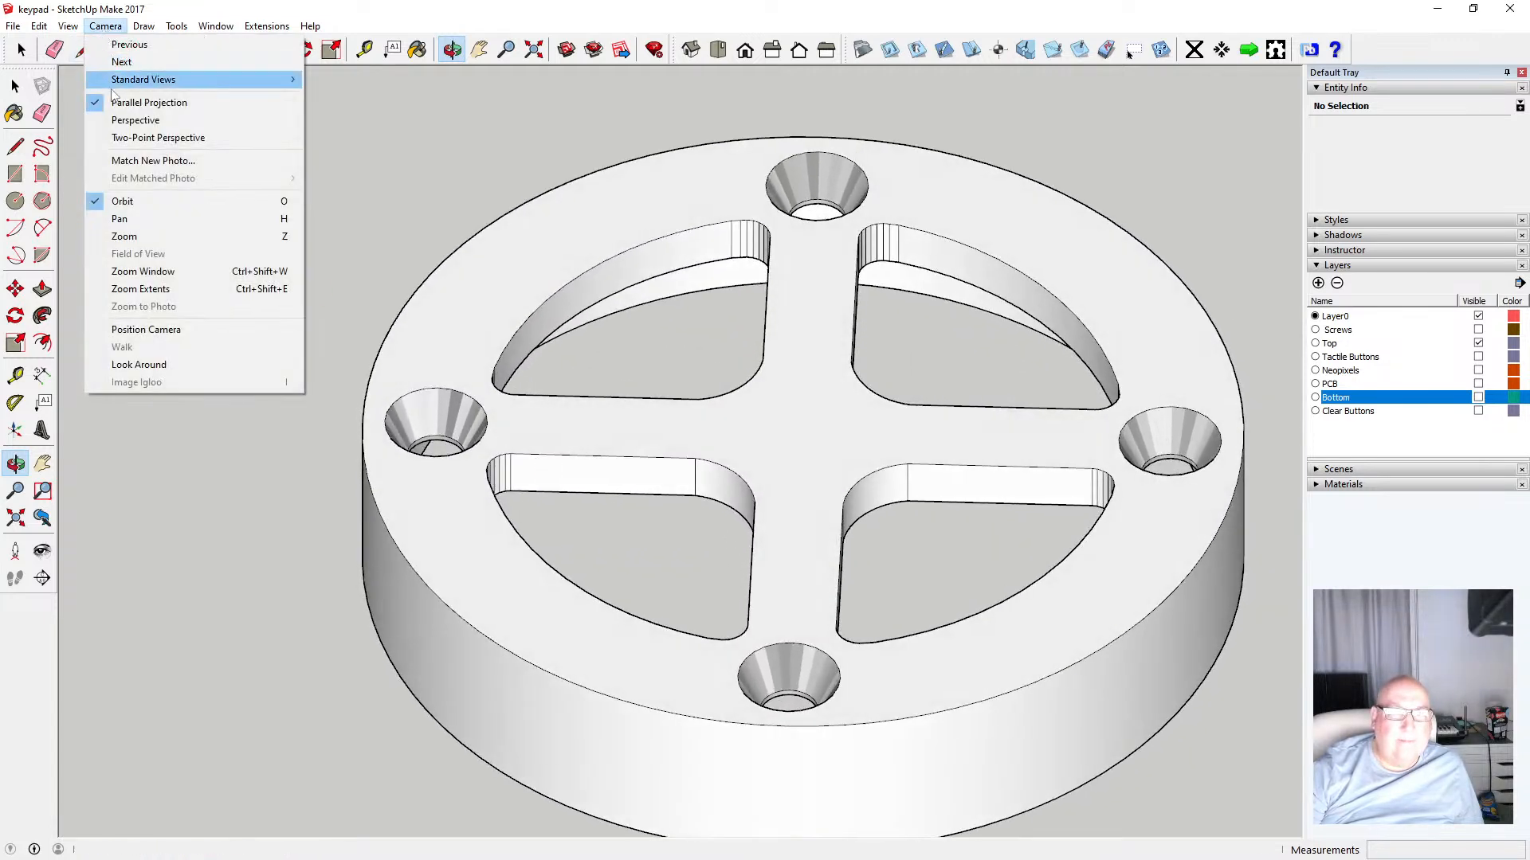
left_click(128, 120)
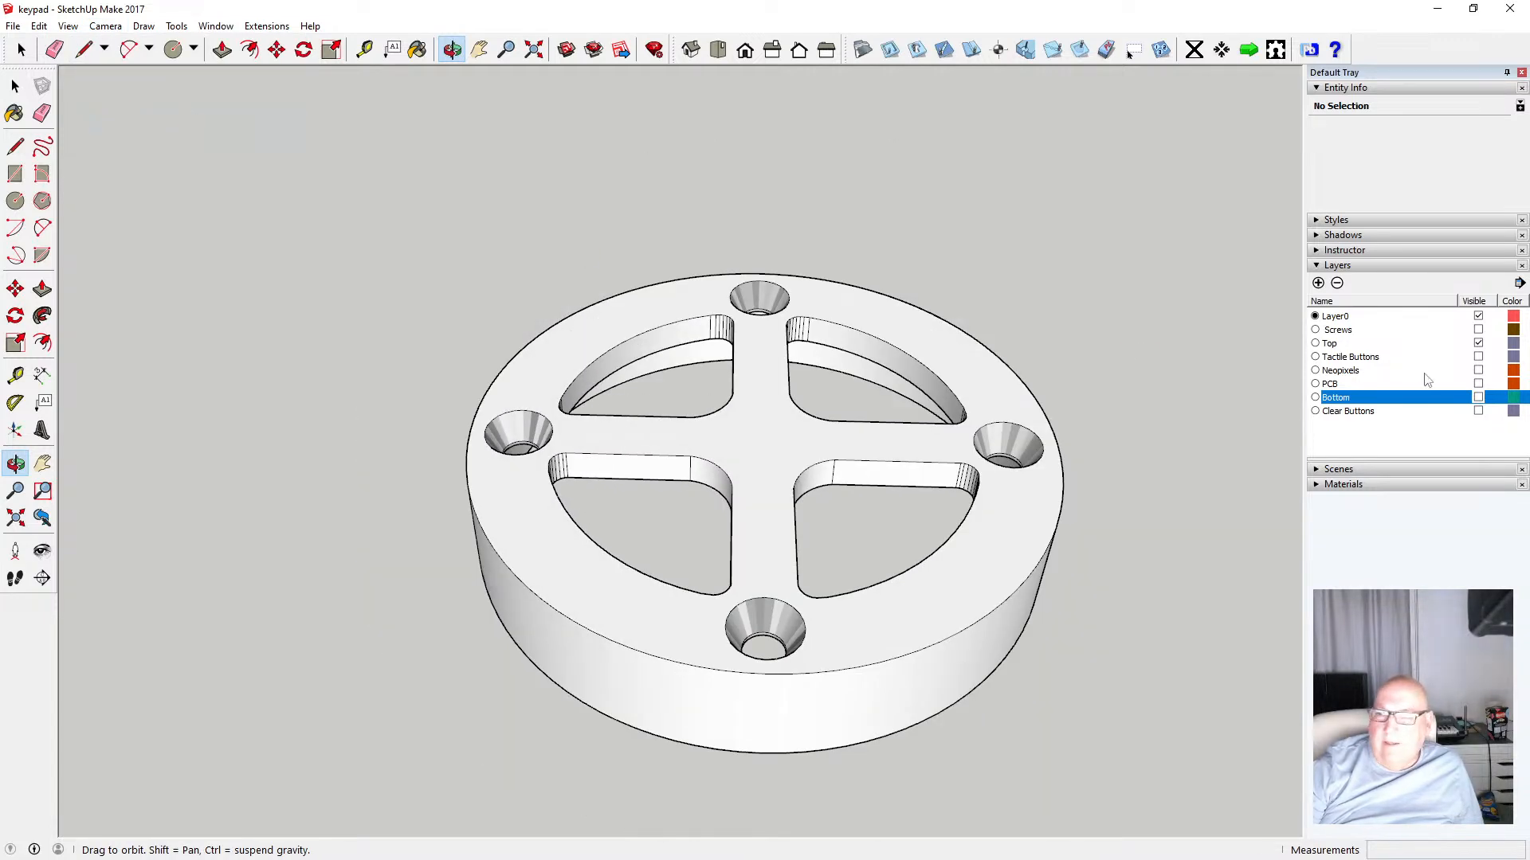
Show the Clear Buttons layer and orbit around the top ring to check how the buttons sit
left_click(1478, 411)
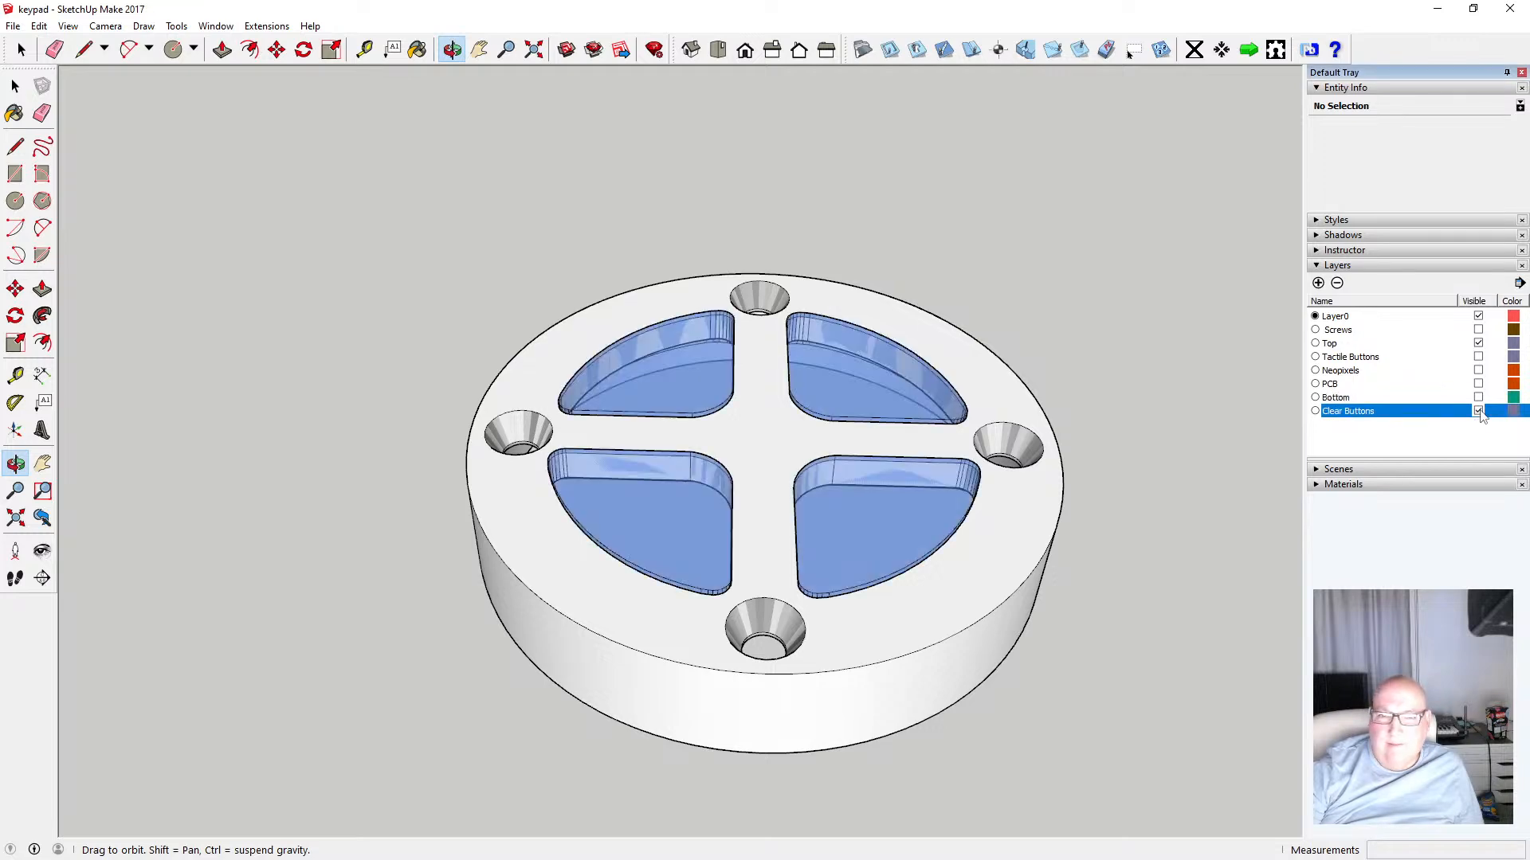
left_click_drag(781, 438, 644, 476)
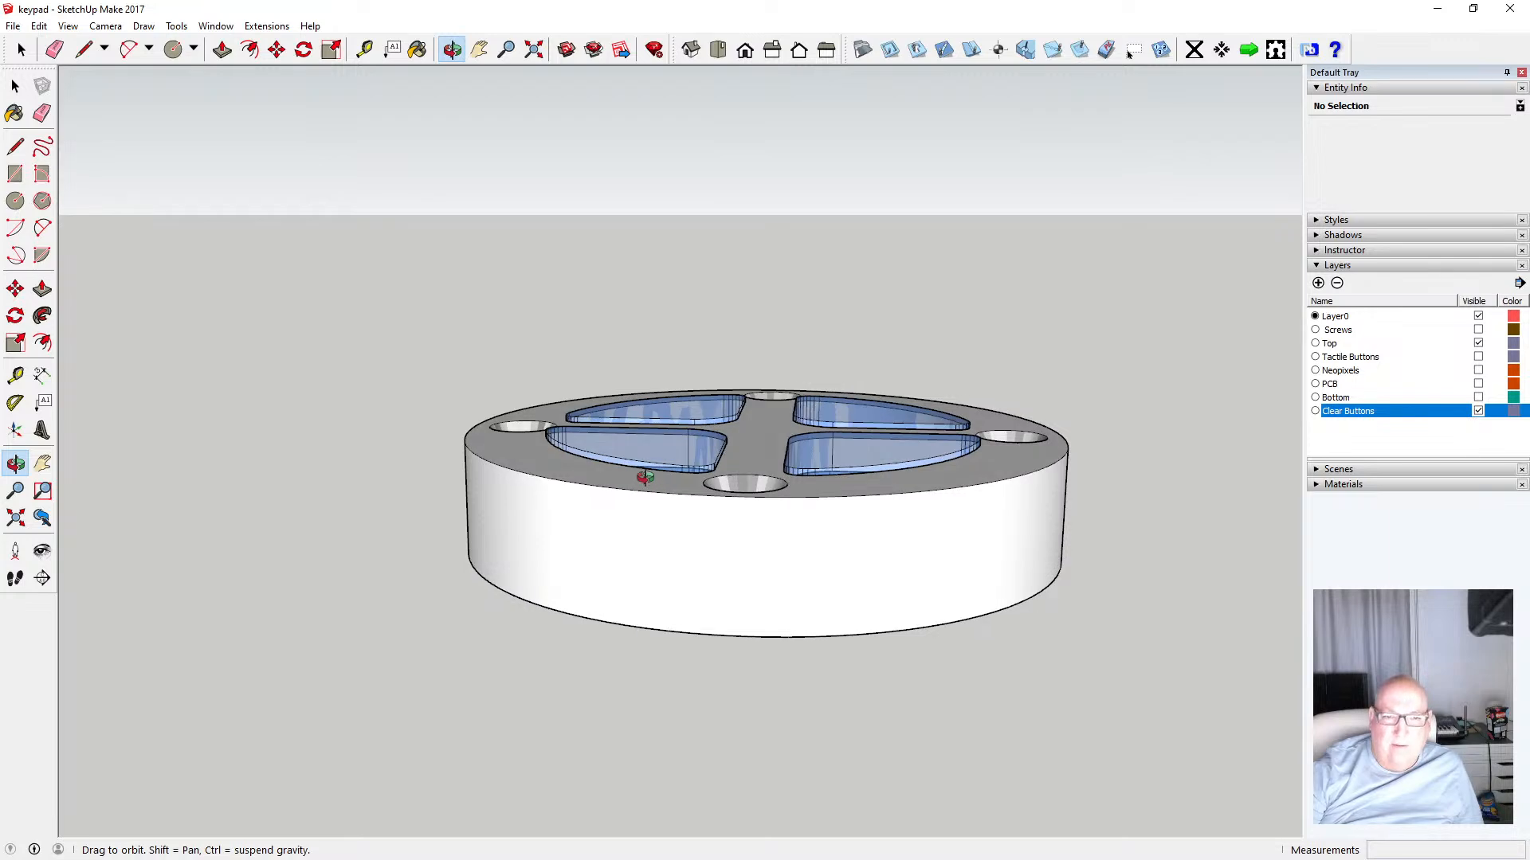
scroll(642, 472, "up", 4)
scroll(640, 462, "down", 2)
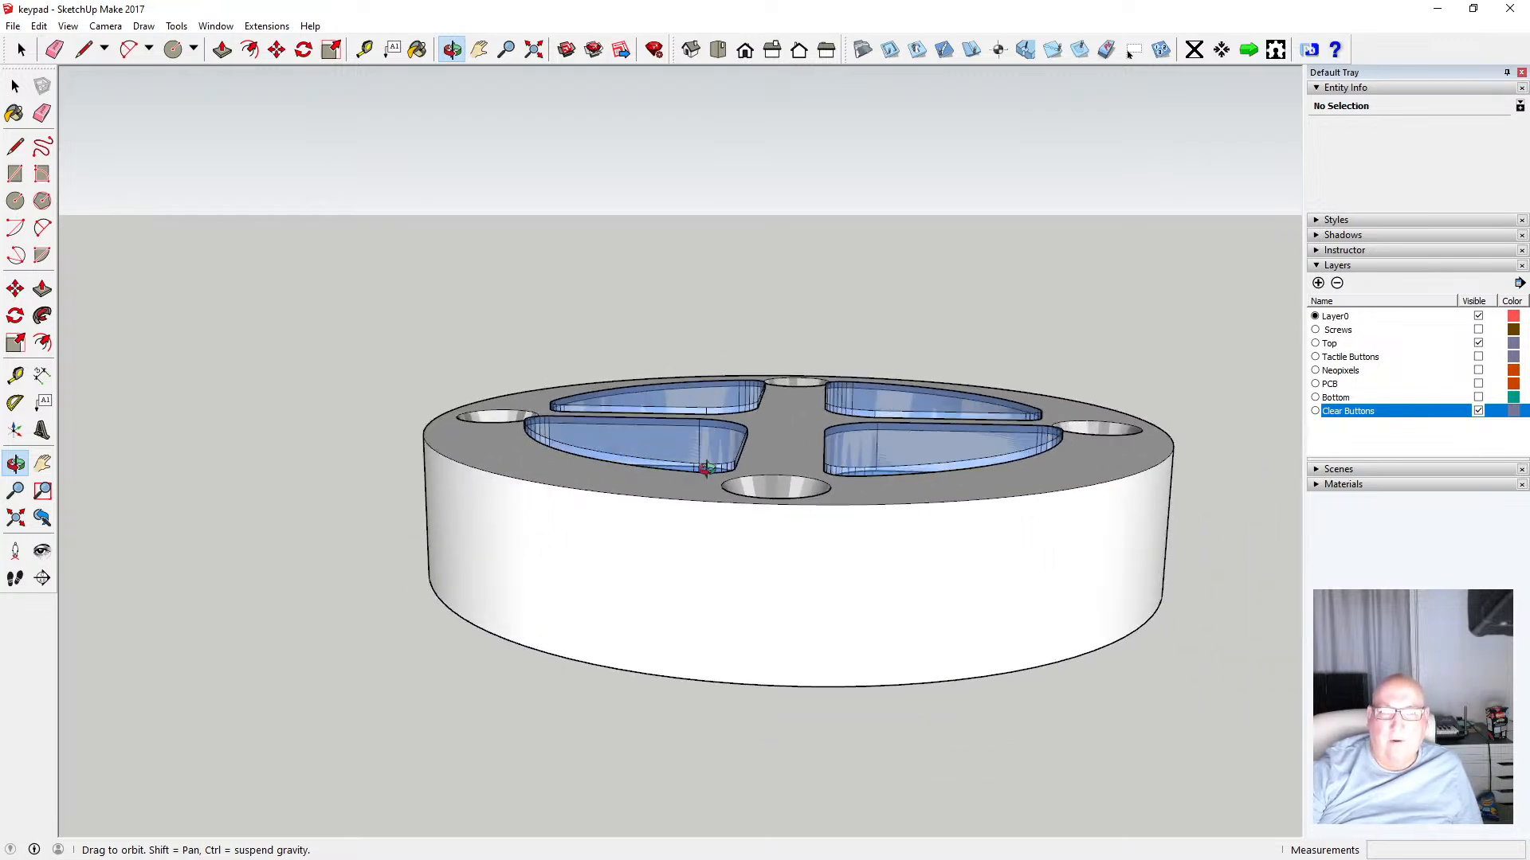
scroll(706, 470, "up", 3)
scroll(706, 470, "down", 4)
left_click_drag(706, 470, 676, 608)
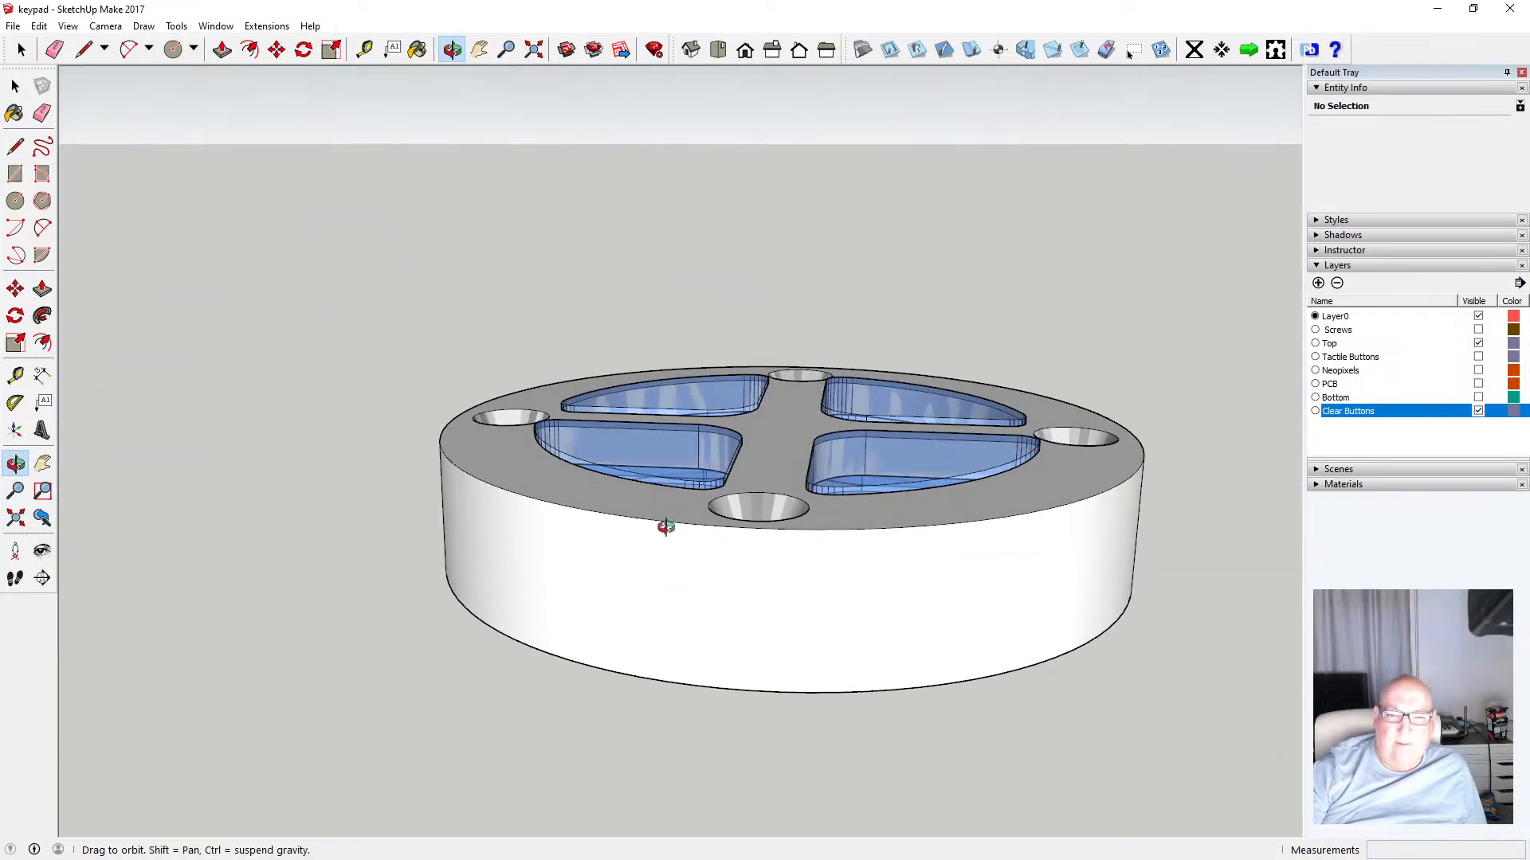
left_click_drag(683, 540, 682, 416)
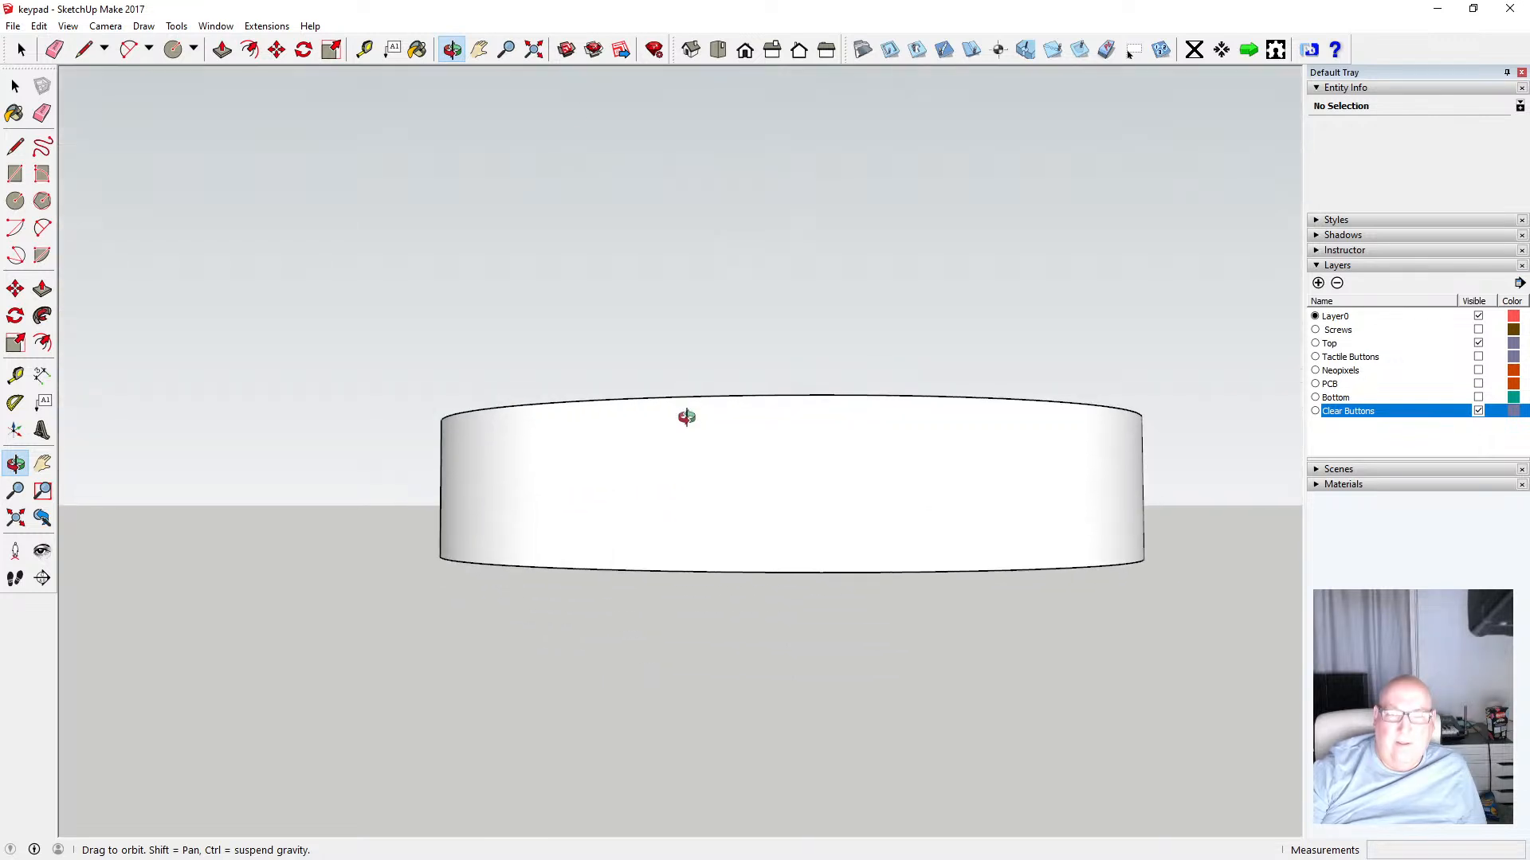
Measure the top ring's height with the Tape Measure
left_click(364, 49)
left_click(745, 571)
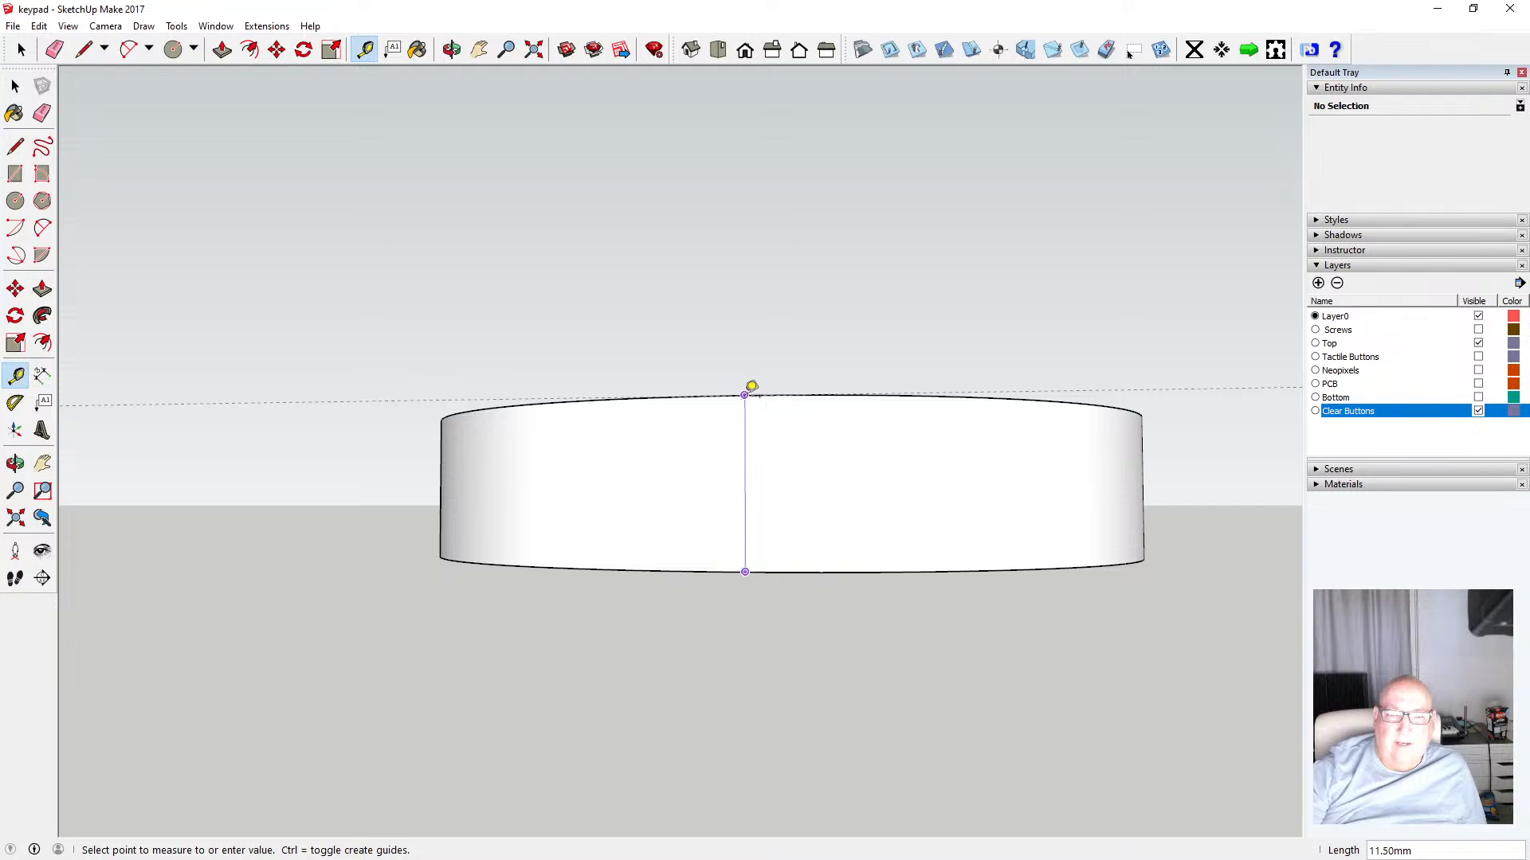
left_click(15, 85)
left_click(364, 50)
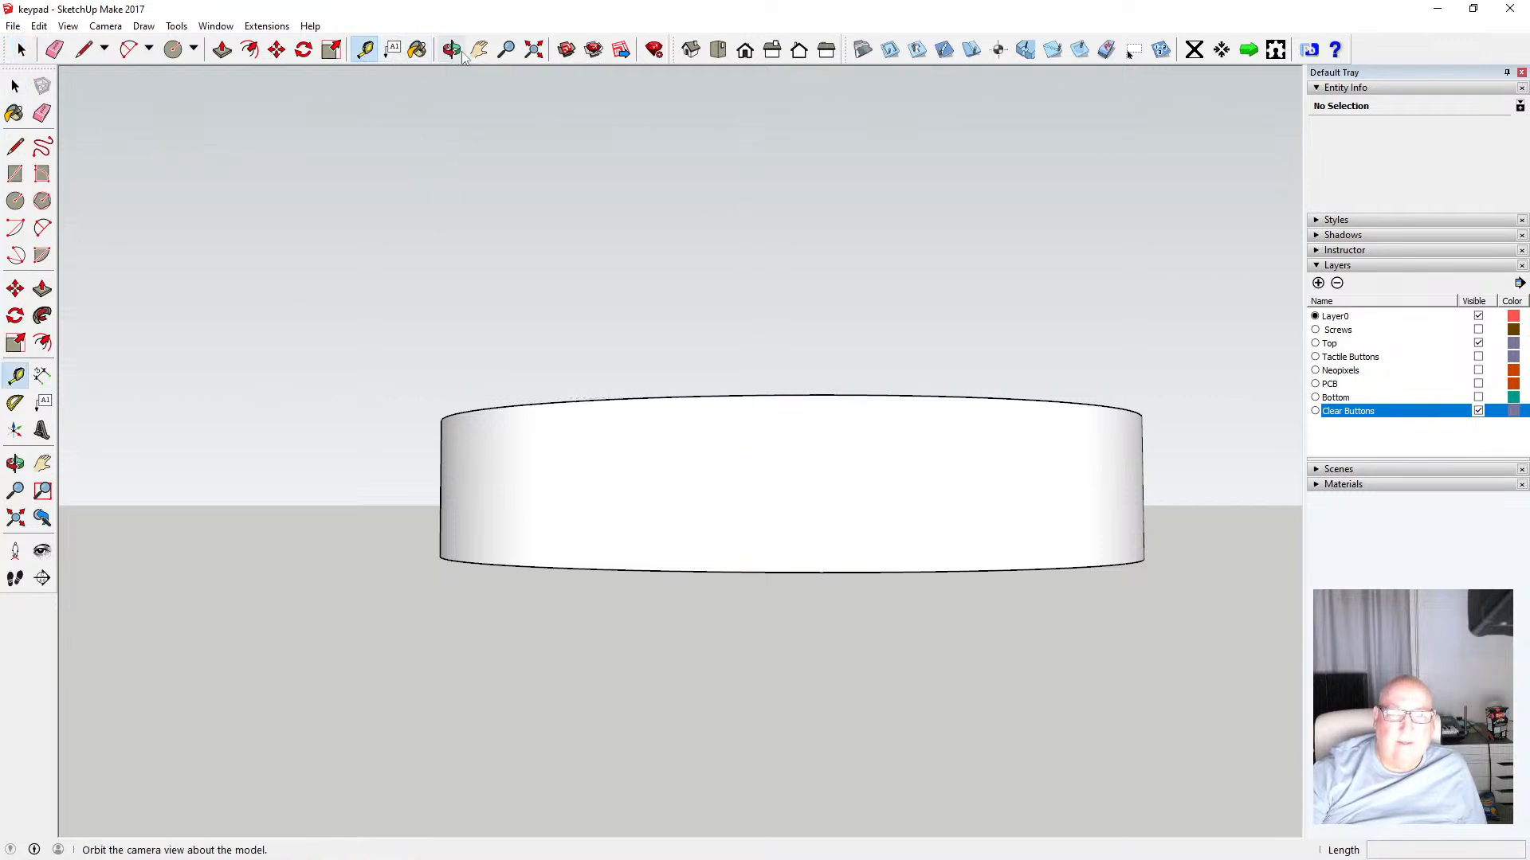
Open the top ring's group from below, push/pull its inner ledge face 0.5 mm, and close the group
left_click(452, 50)
left_click_drag(593, 342, 566, 184)
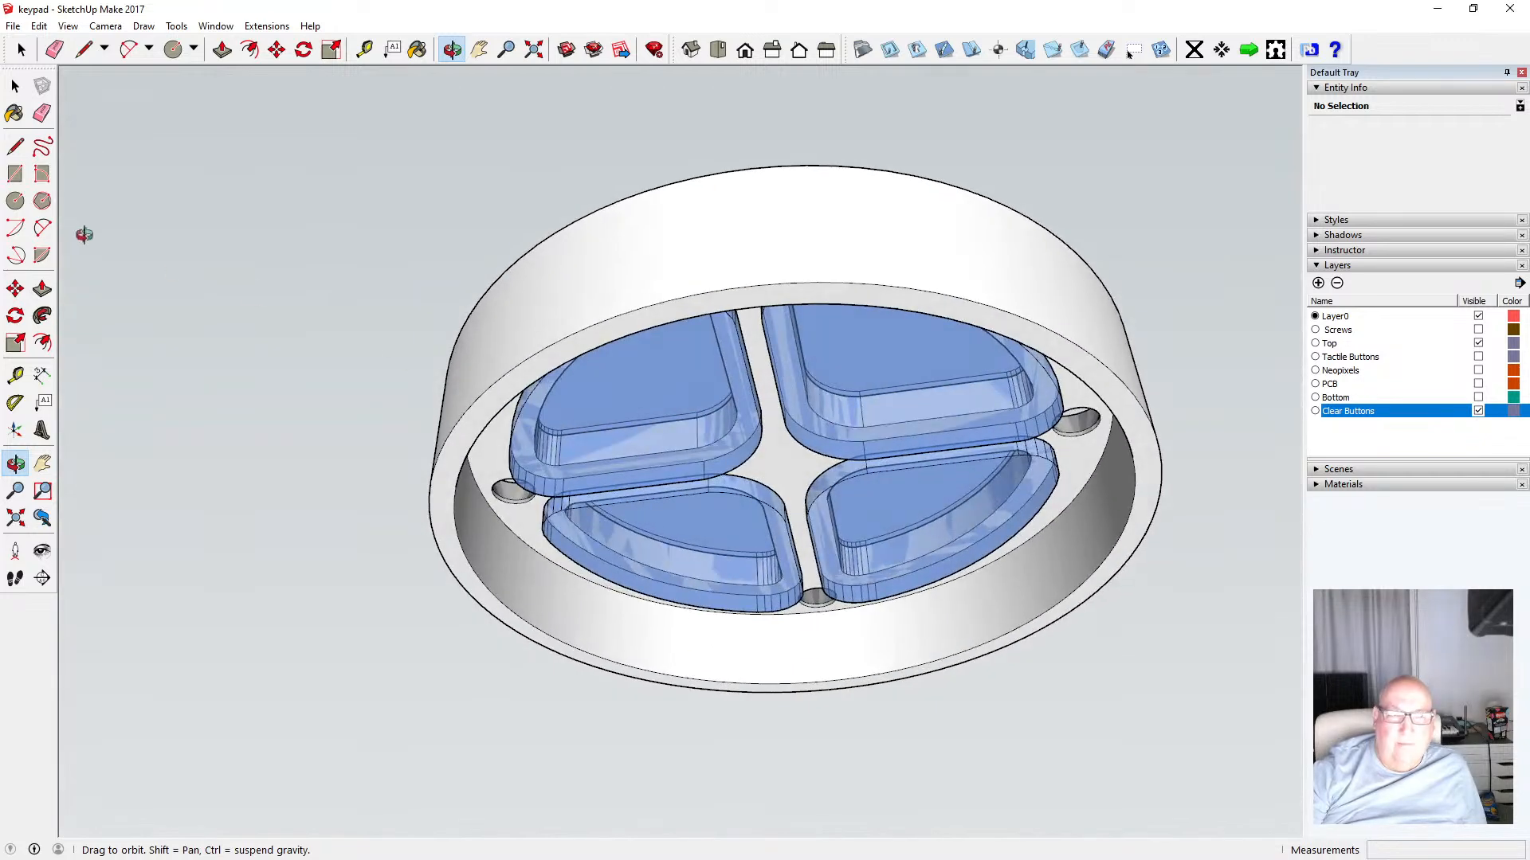
left_click(15, 86)
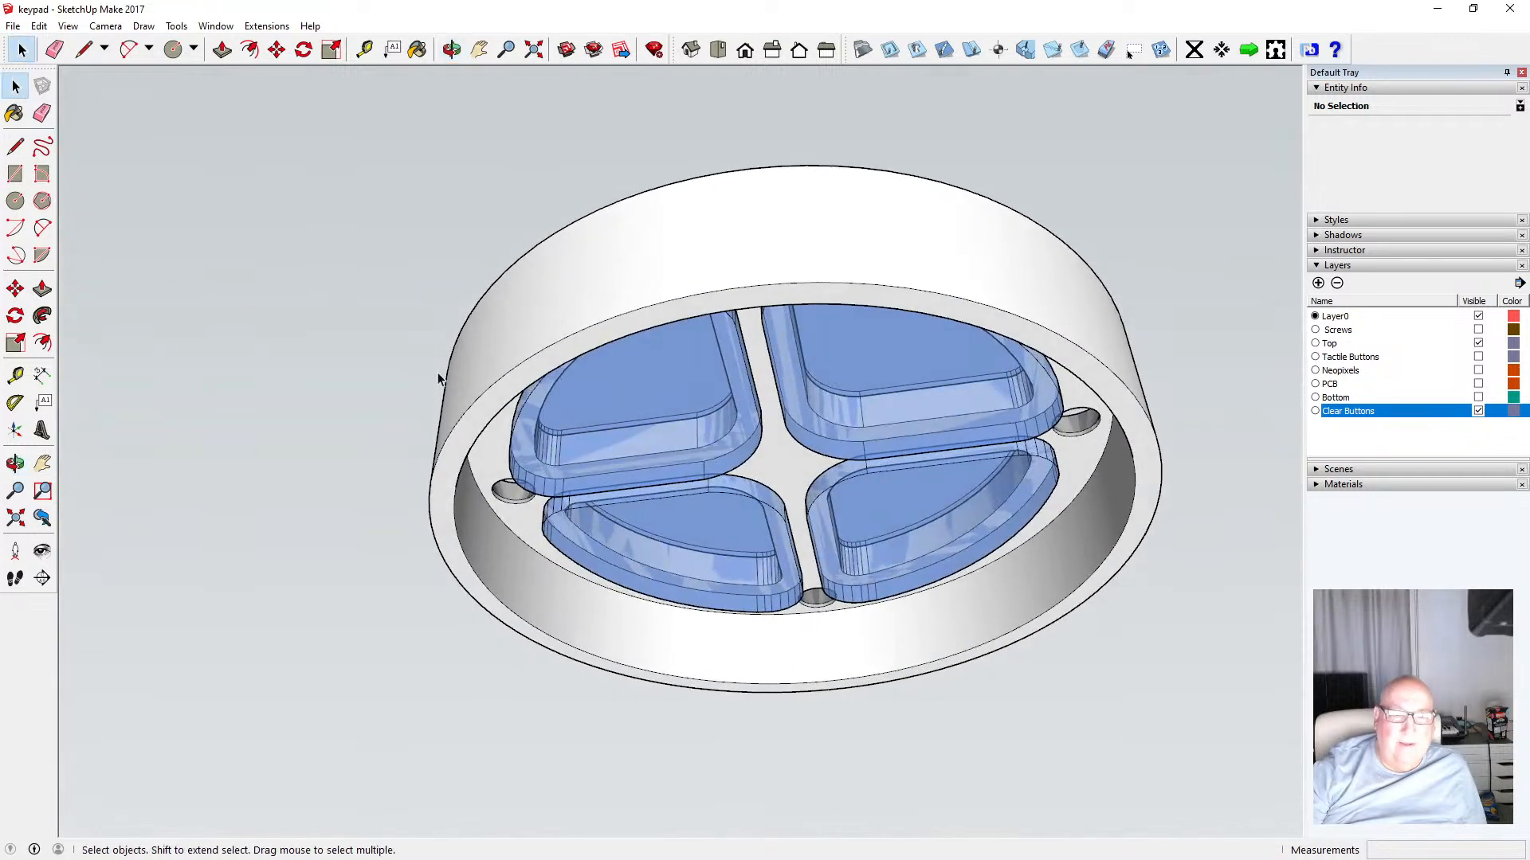
double_click(475, 434)
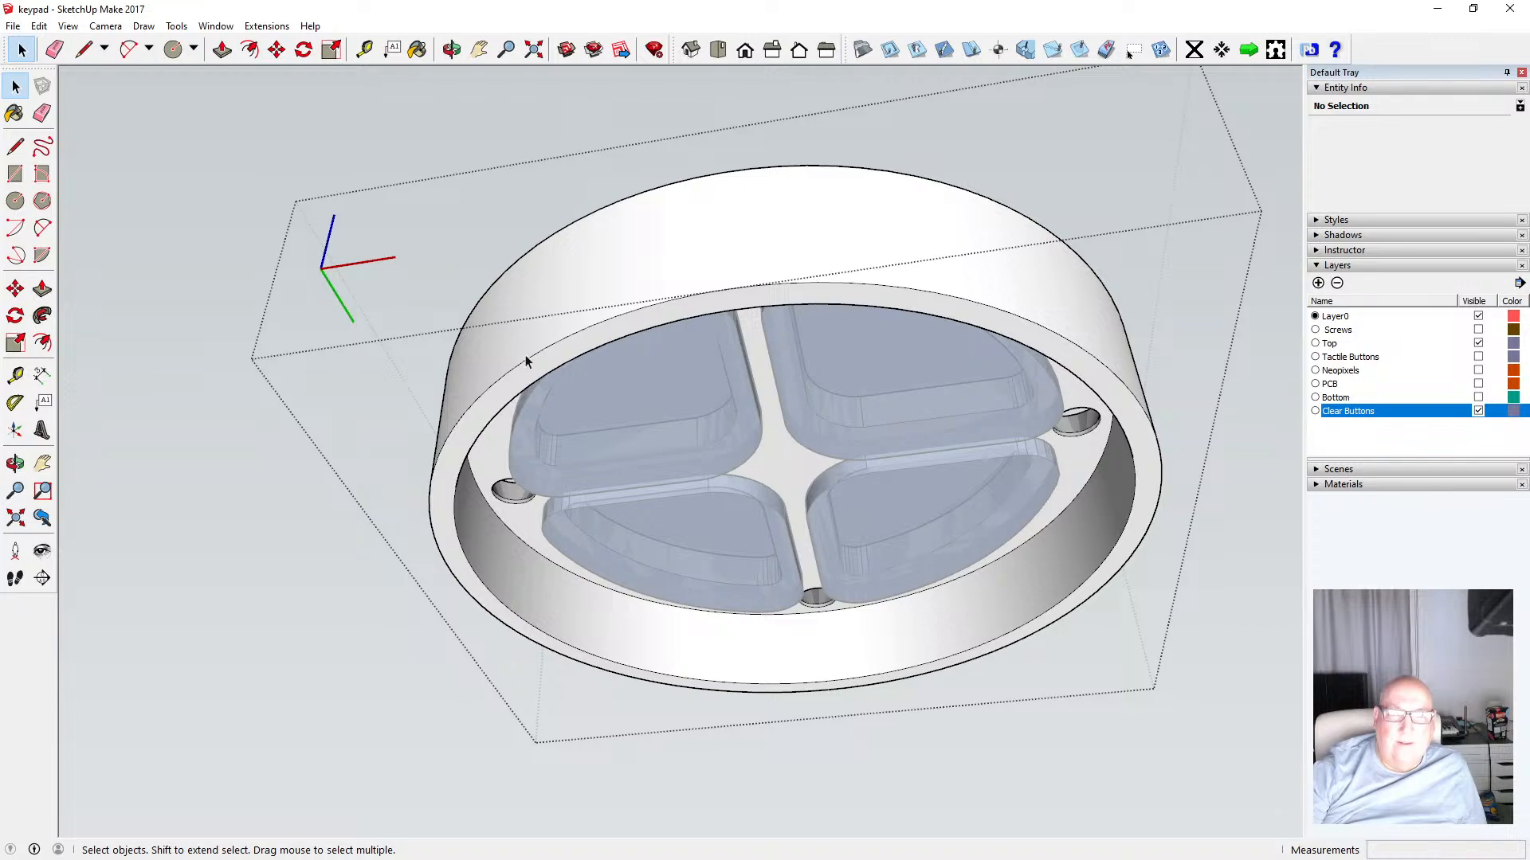
left_click(452, 50)
left_click_drag(642, 423, 721, 498)
scroll(797, 443, "up", 6)
scroll(757, 565, "down", 8)
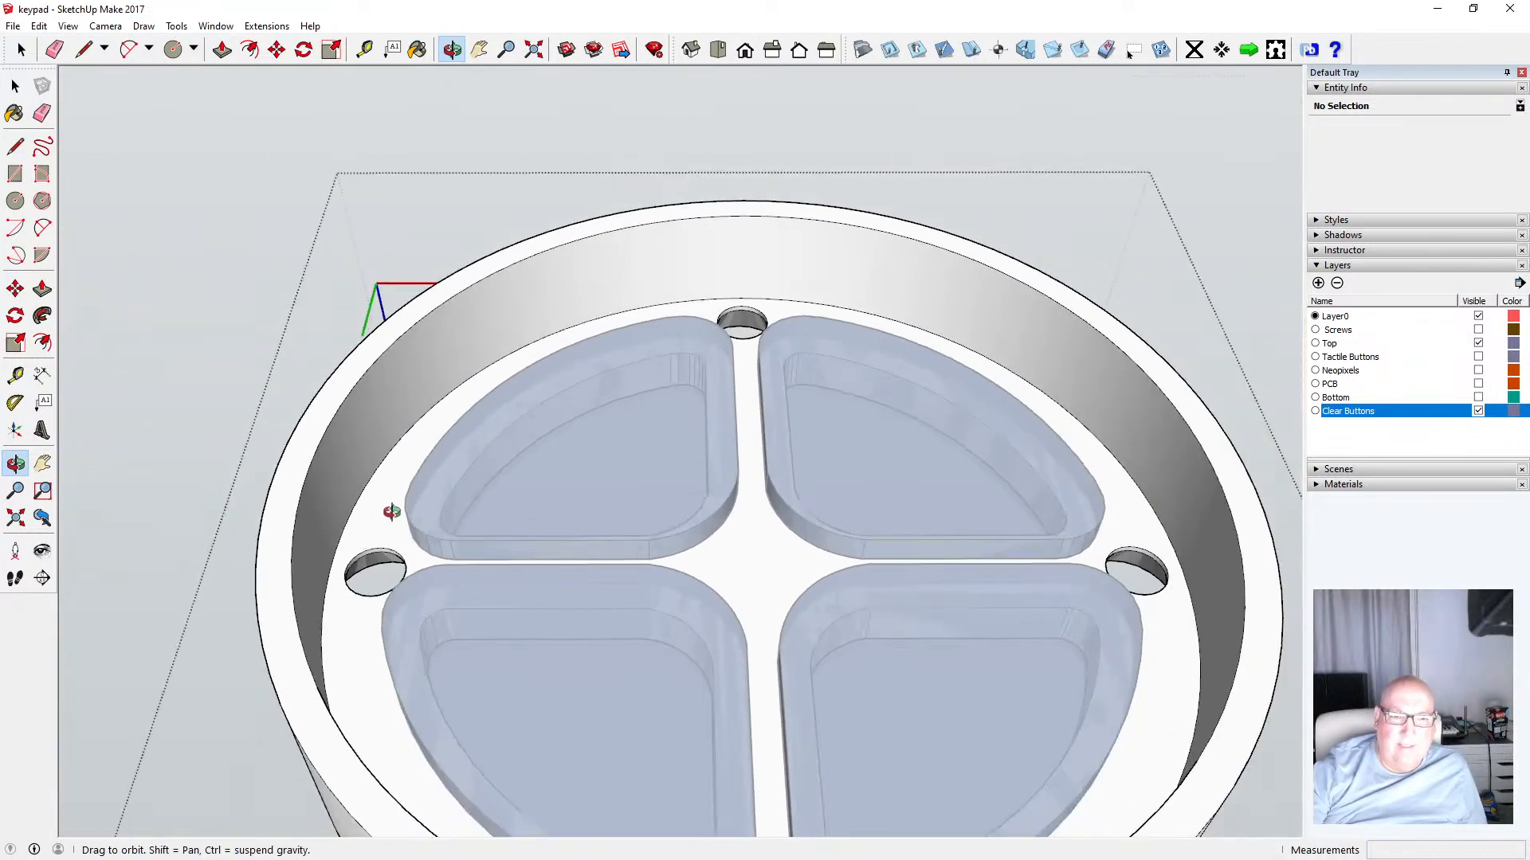
scroll(394, 511, "down", 3)
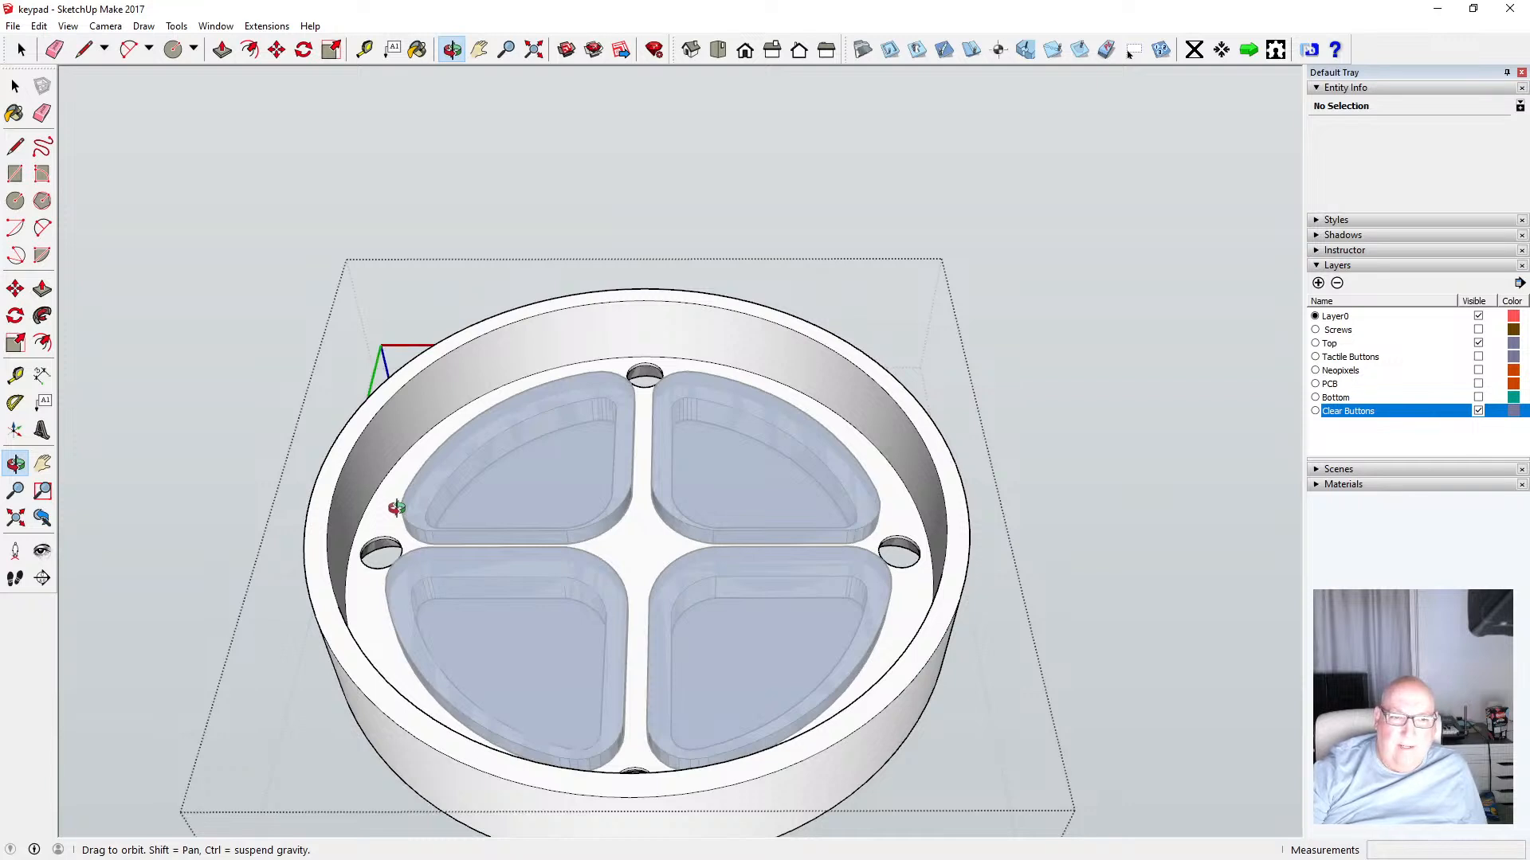
key("space")
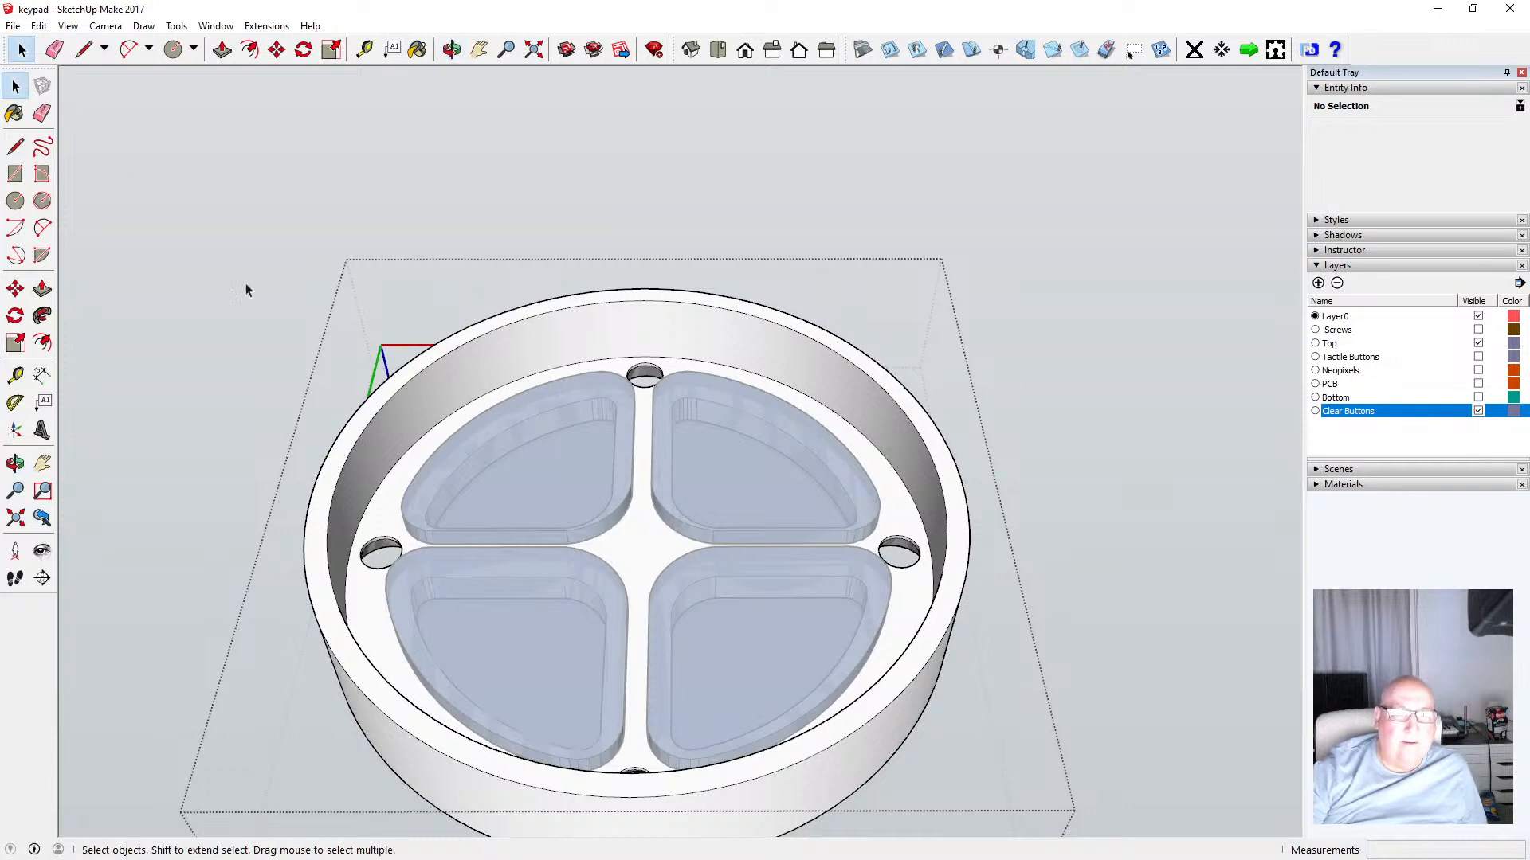
left_click(408, 373)
left_click(222, 50)
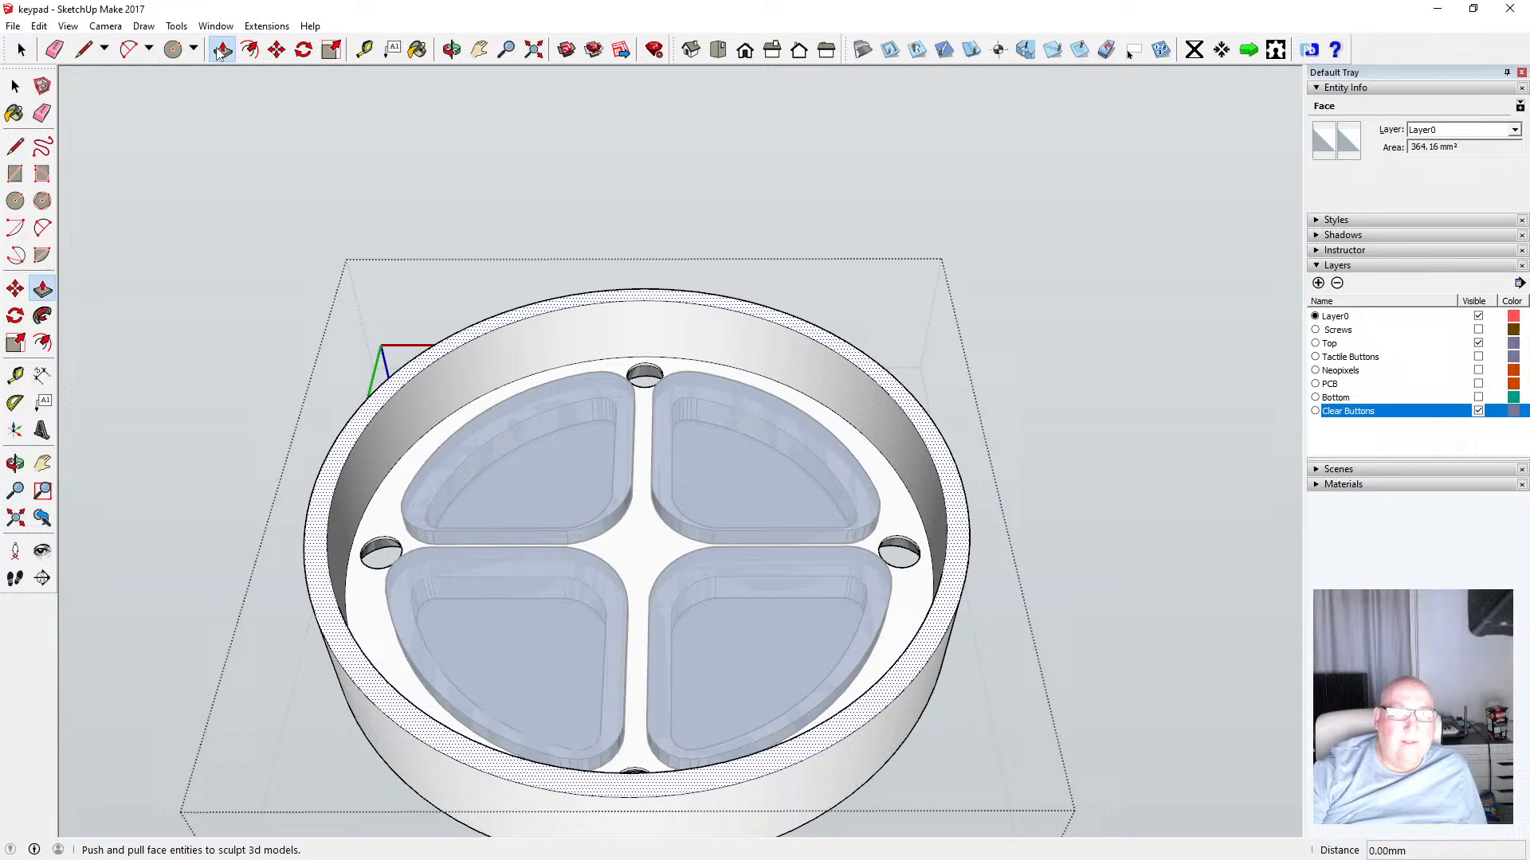
left_click(389, 391)
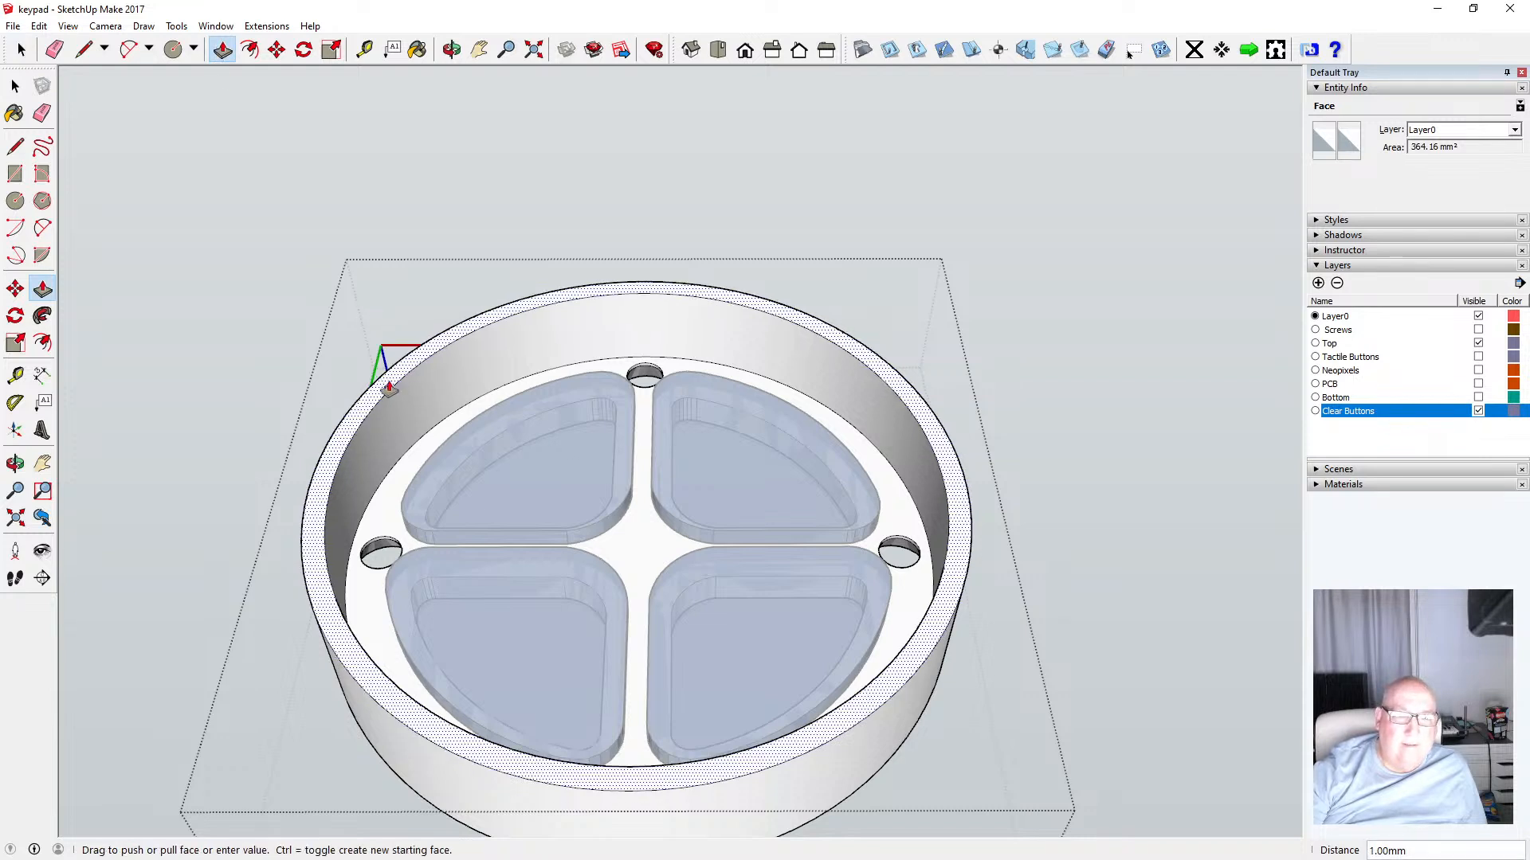
key("Return")
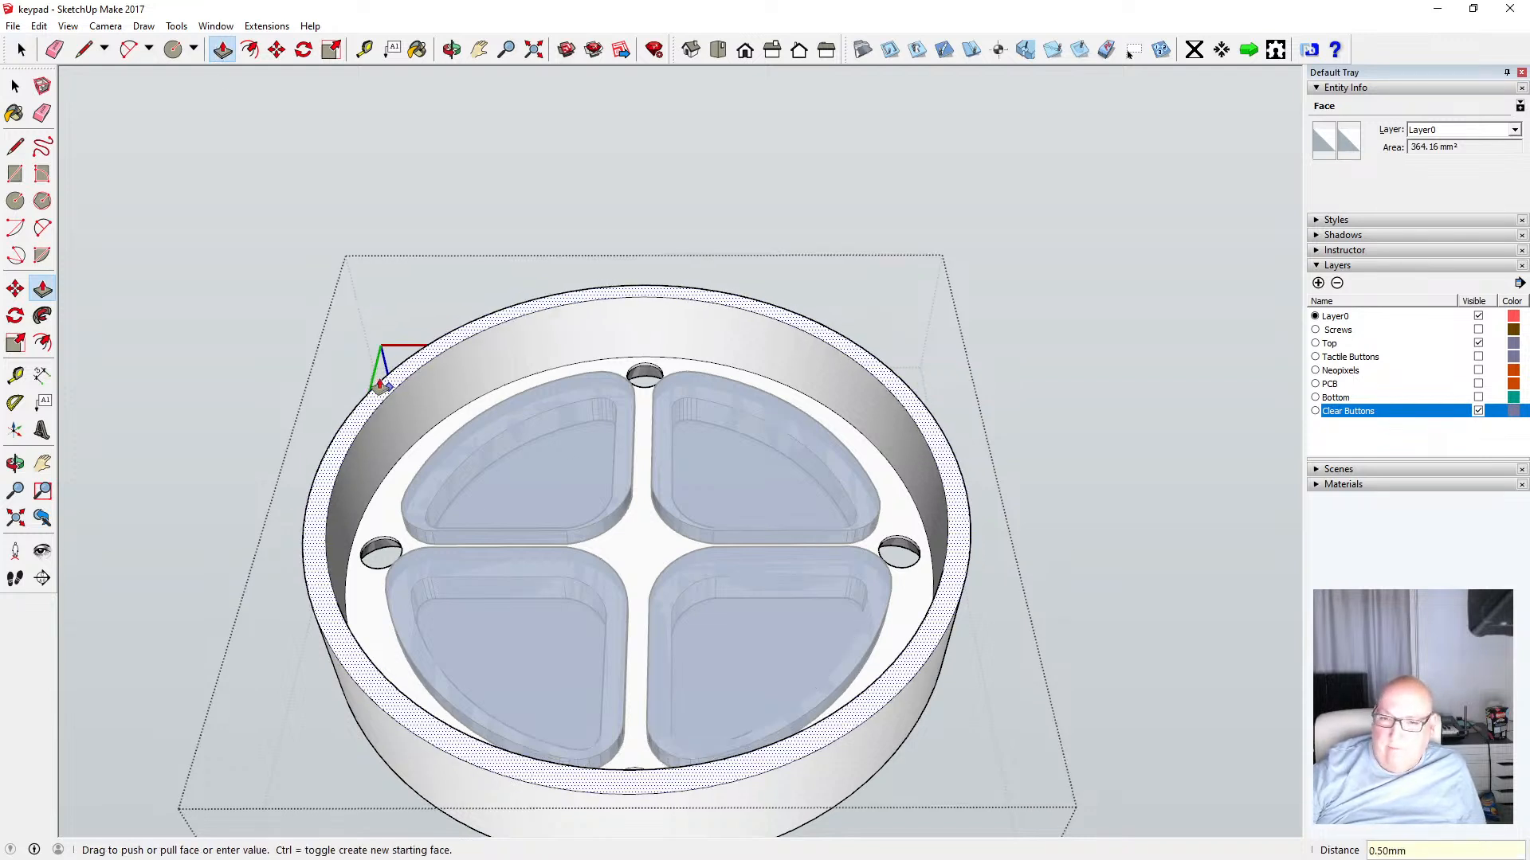
key("space")
left_click(228, 152)
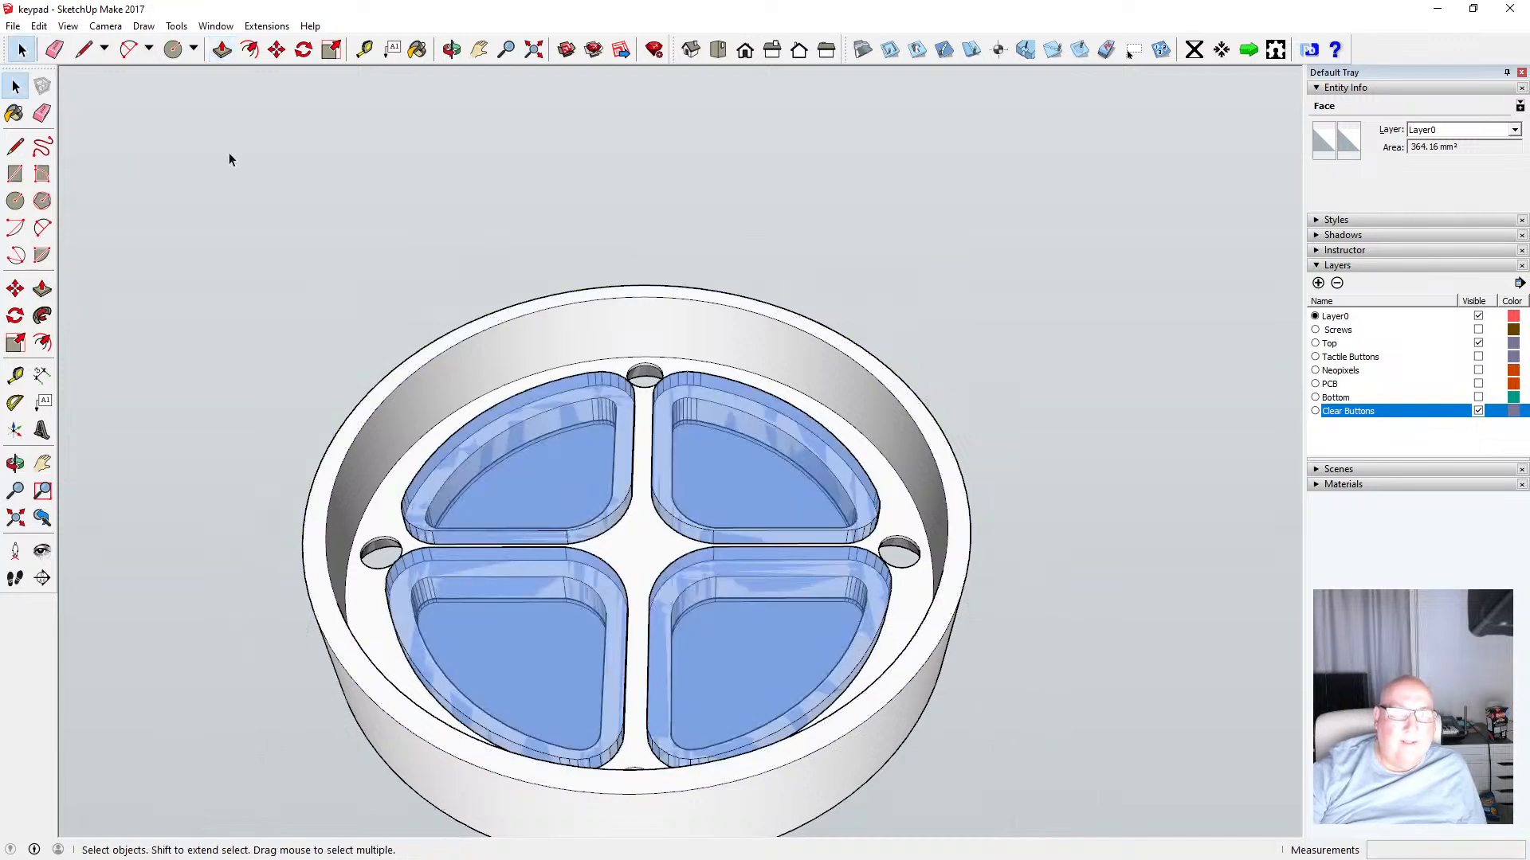
Orbit around the top ring and measure its height again
left_click(451, 50)
scroll(505, 229, "down", 5)
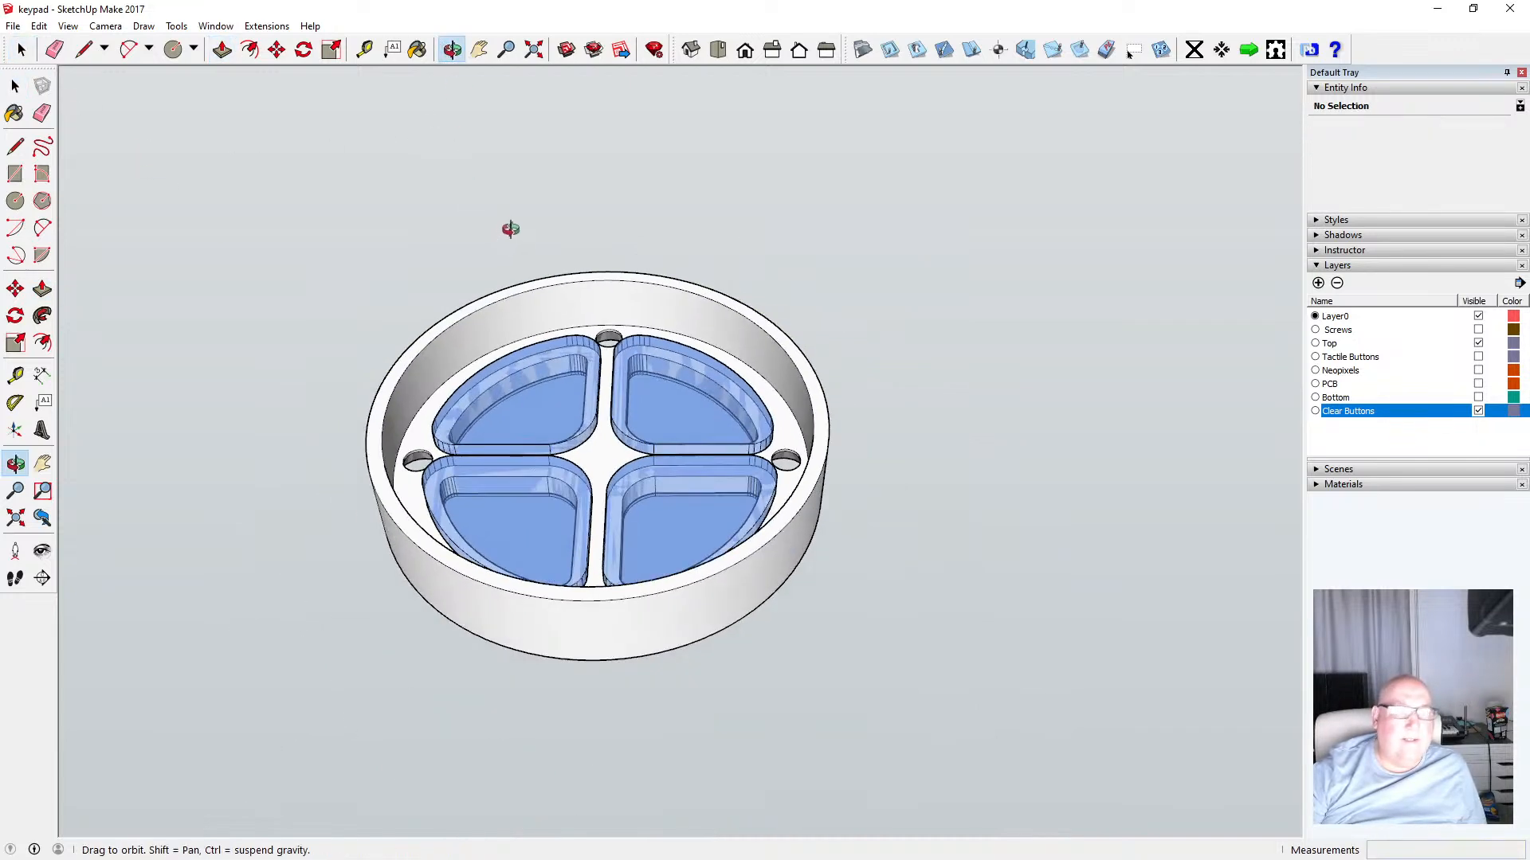
left_click_drag(502, 226, 597, 530)
scroll(584, 464, "up", 3)
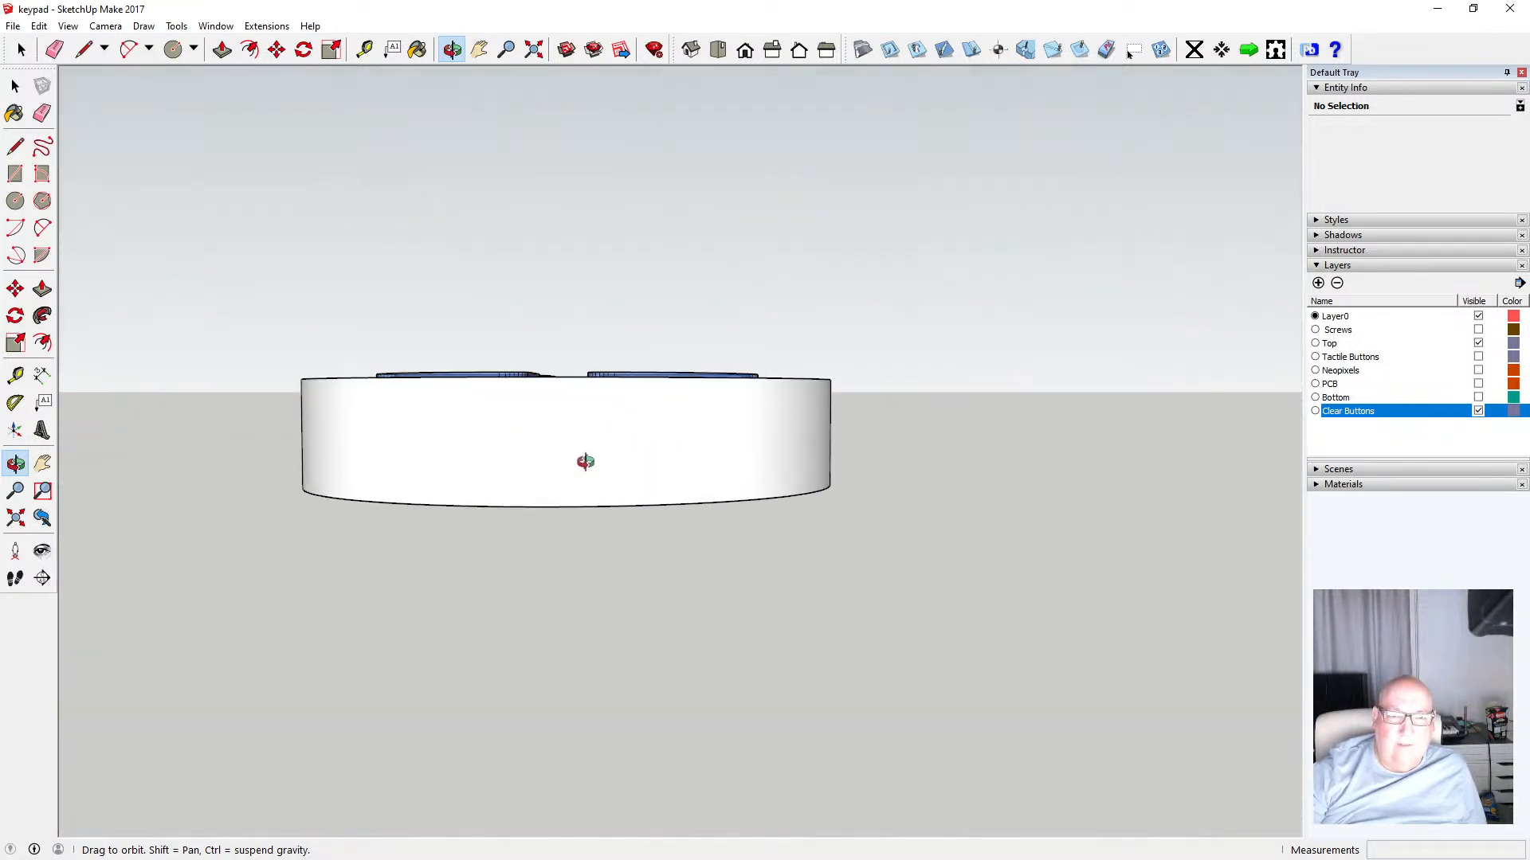
left_click_drag(584, 465, 573, 523)
scroll(573, 519, "up", 2)
scroll(574, 518, "up", 1)
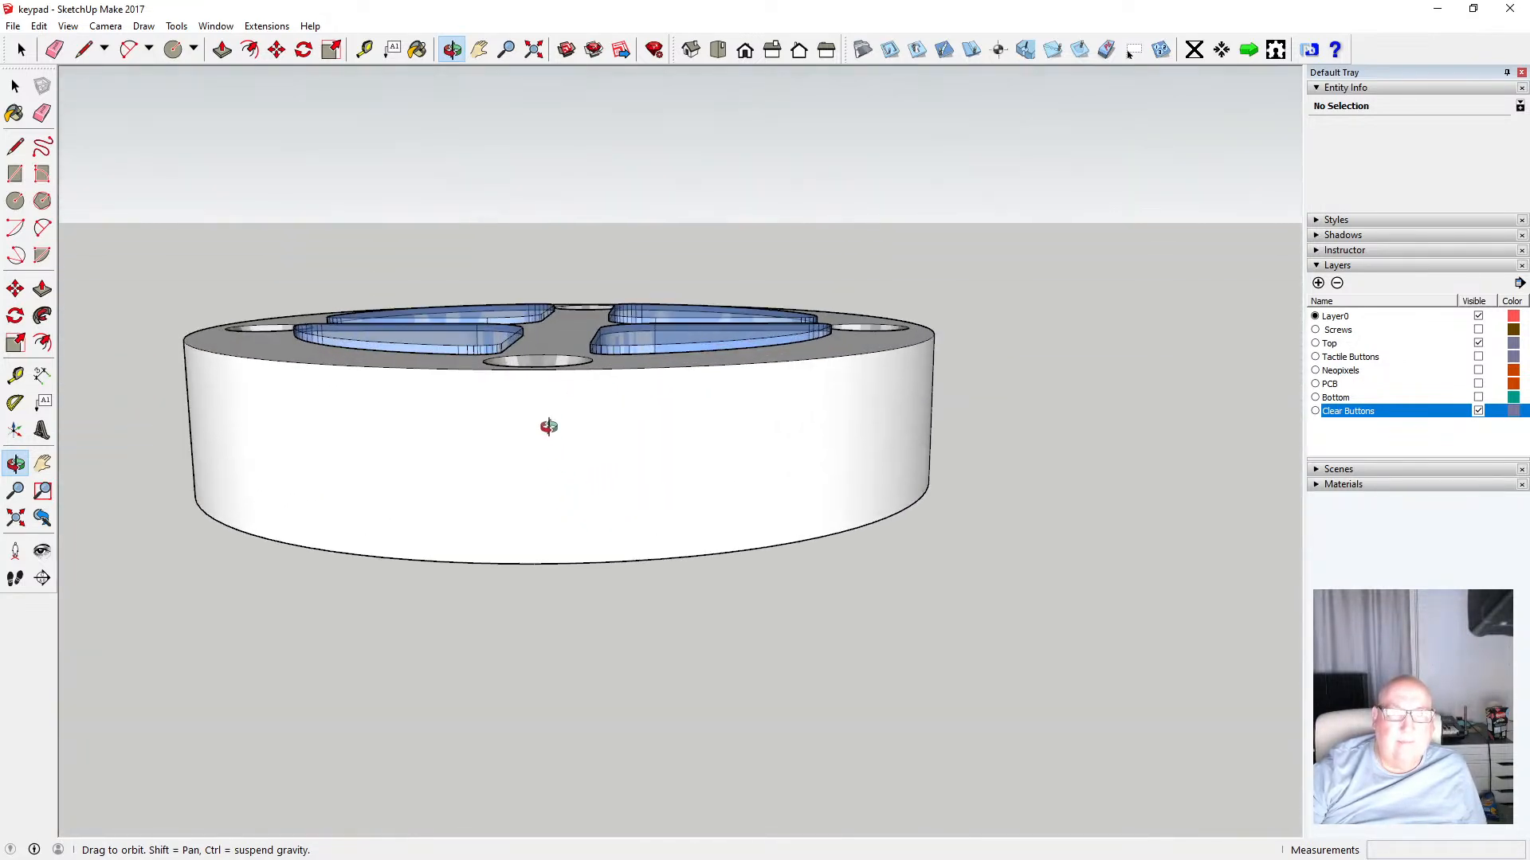
left_click(364, 50)
left_click(501, 563)
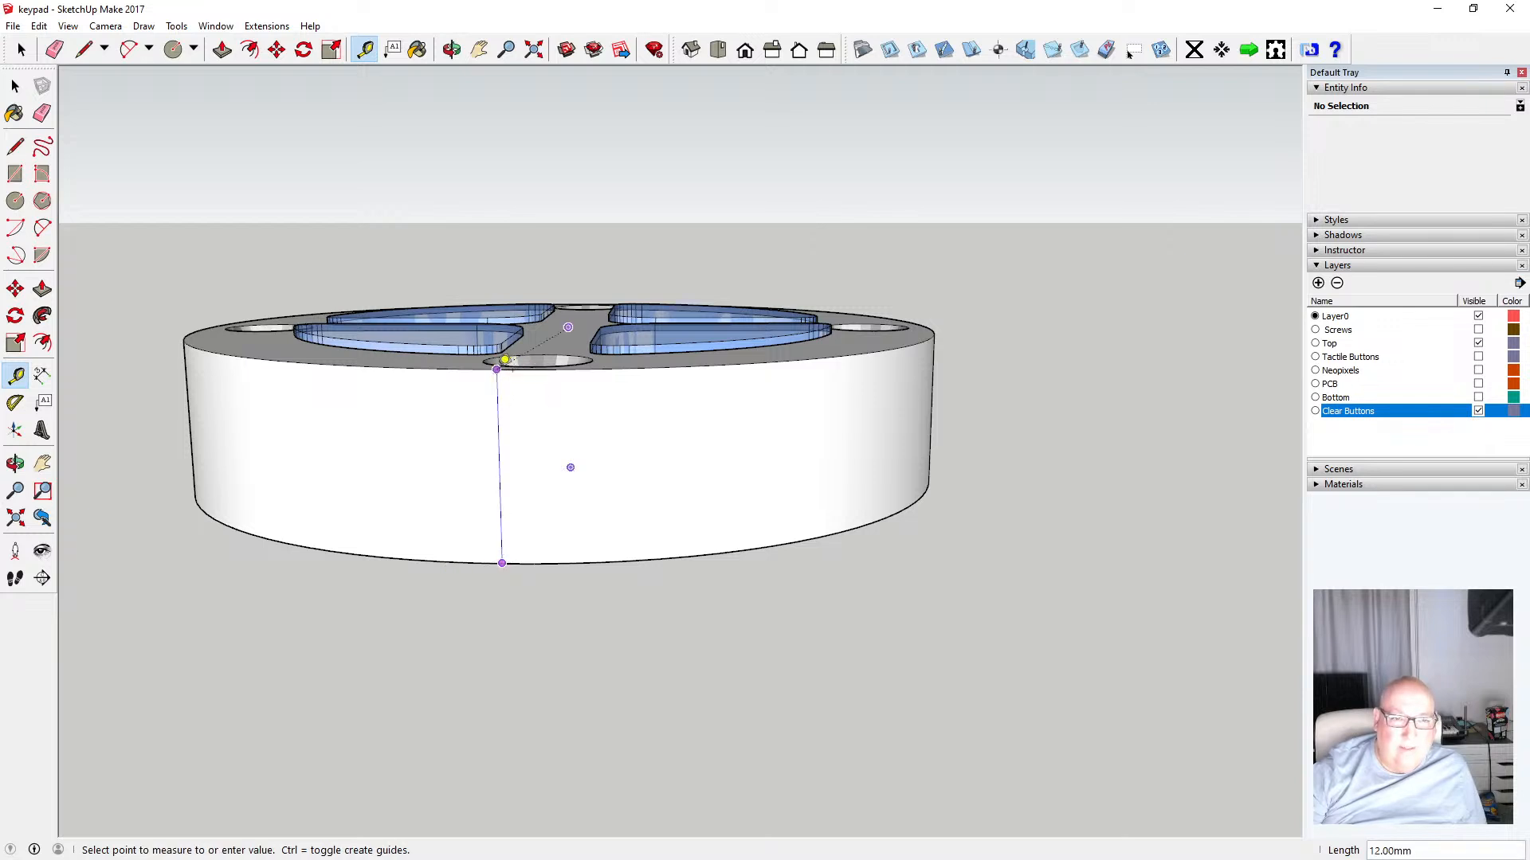
key("space")
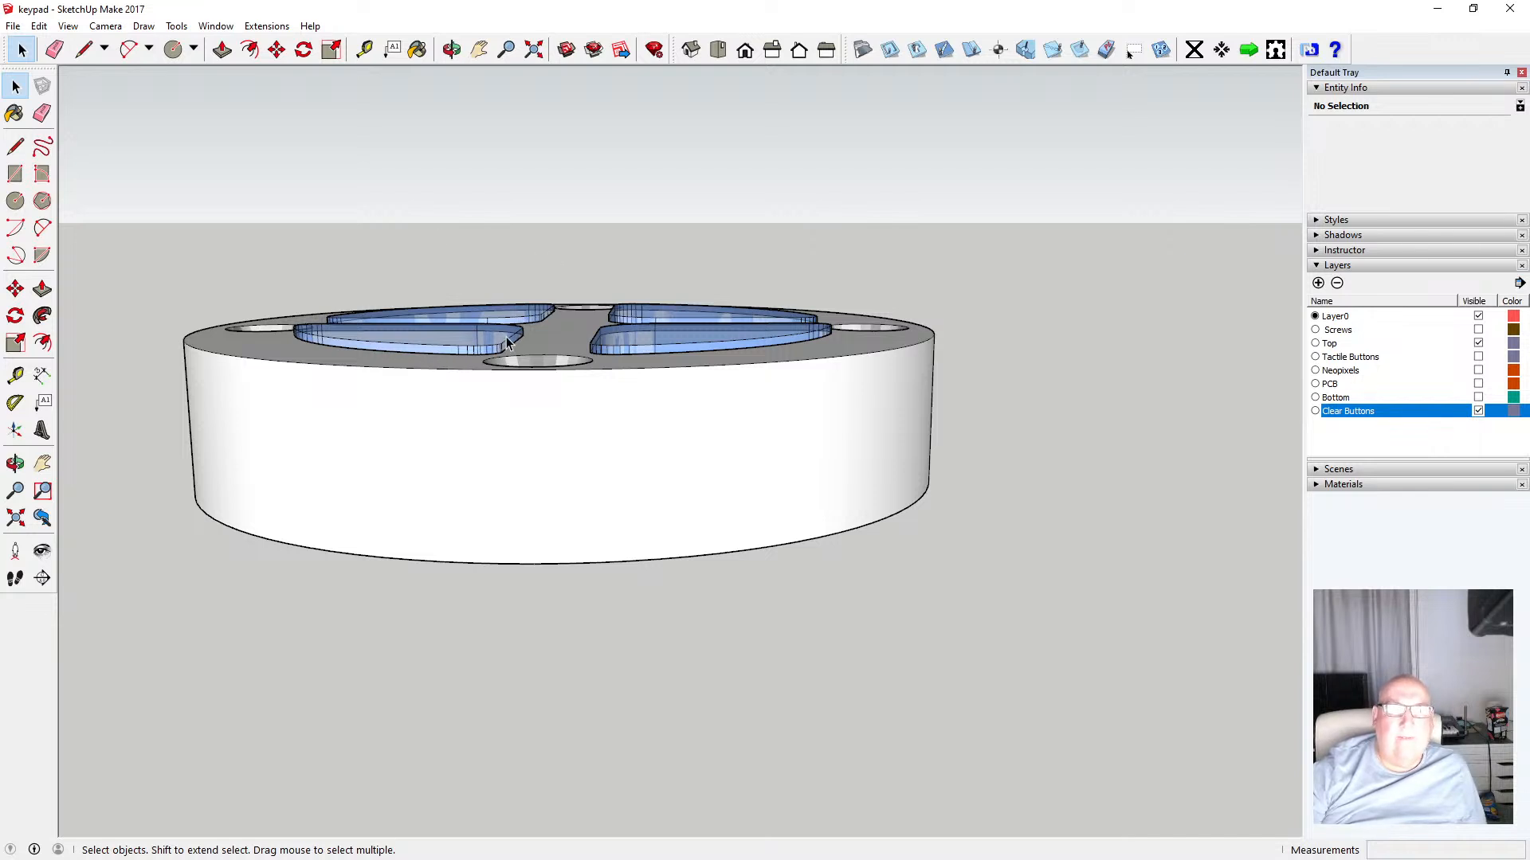
Show the Bottom layer and orbit around the assembled enclosure
left_click(452, 49)
left_click_drag(437, 285, 466, 100)
left_click_drag(446, 279, 474, 88)
left_click_drag(422, 438, 404, 317)
left_click_drag(405, 316, 778, 495)
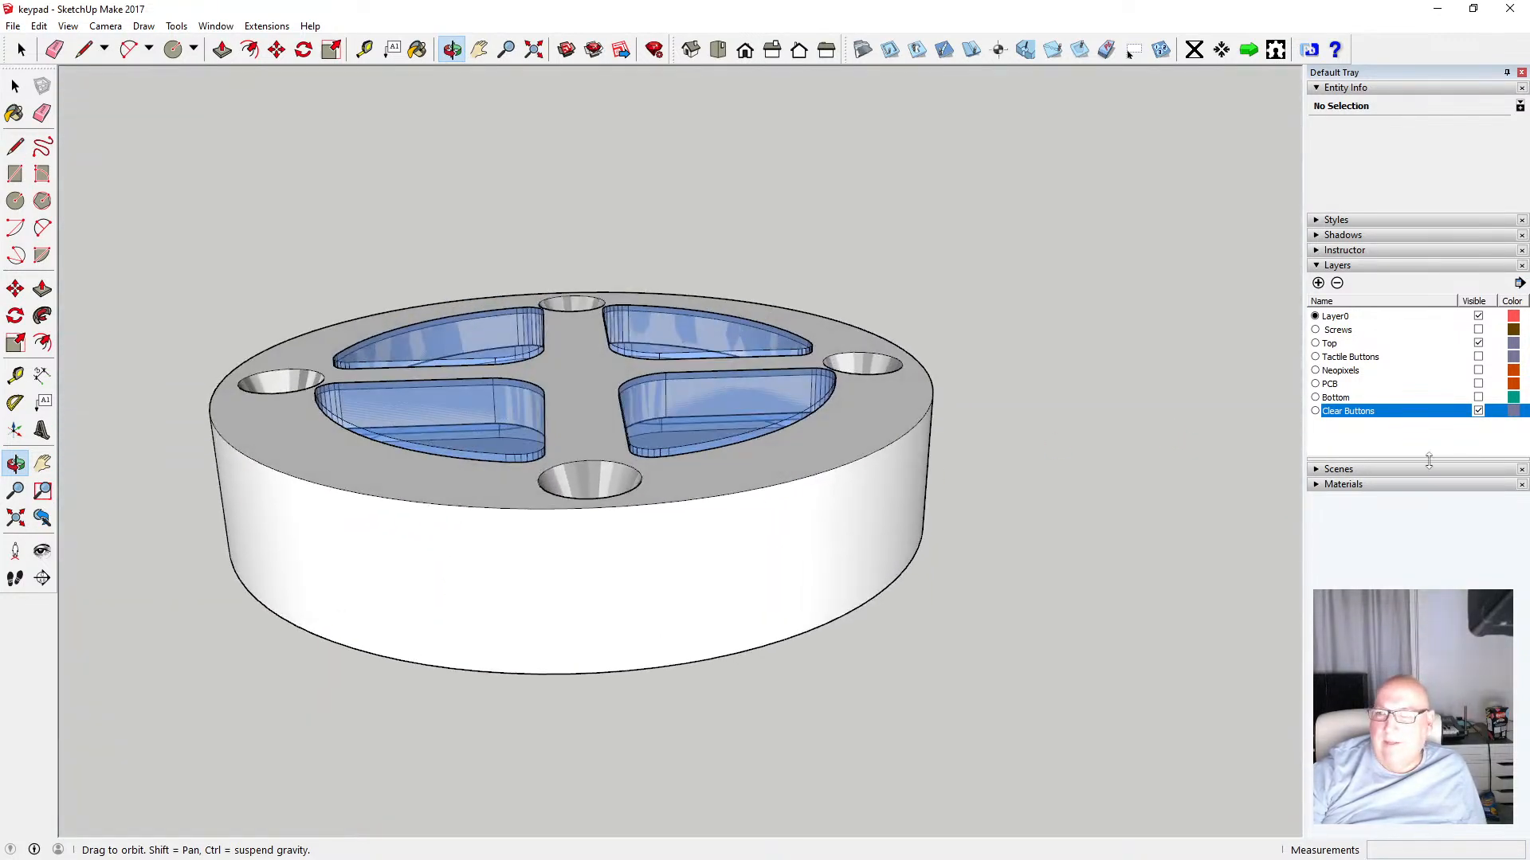
left_click(1478, 398)
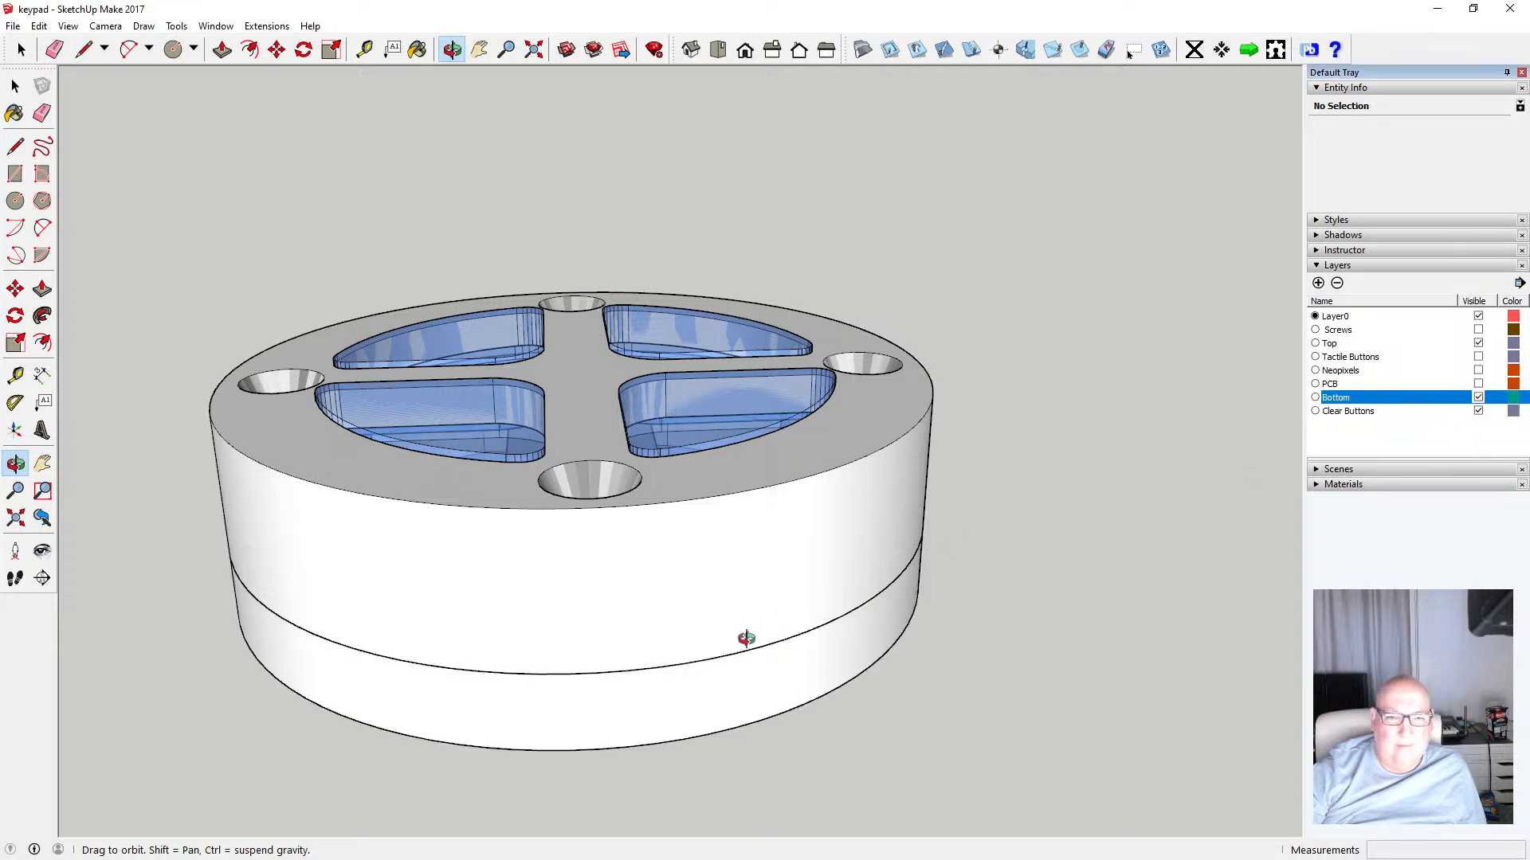
left_click_drag(746, 638, 635, 396)
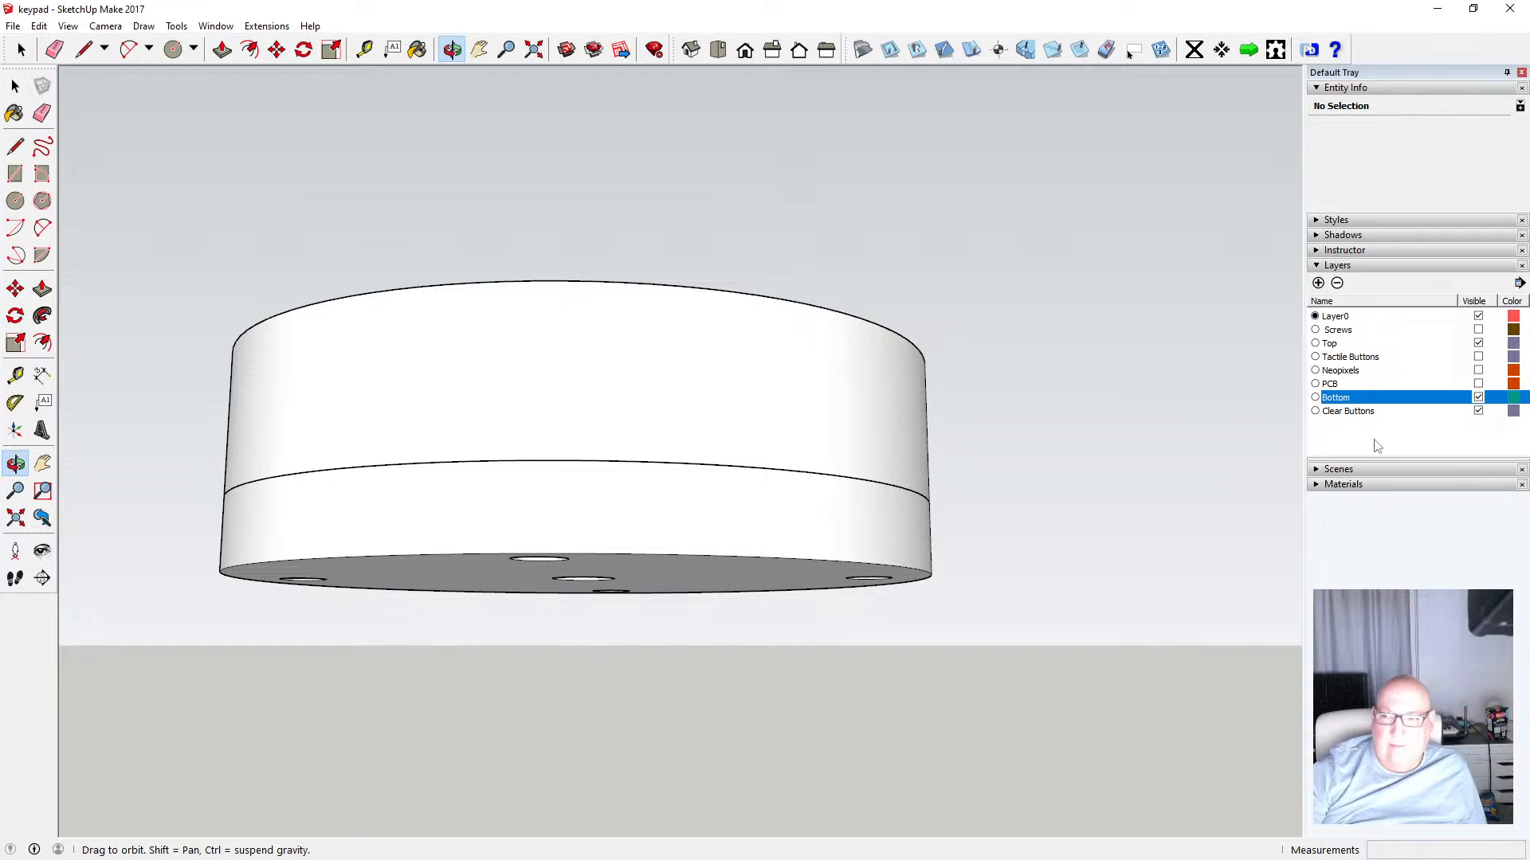
Hide the Top layer and show the PCB, Neopixels and Tactile Buttons layers
left_click(1479, 343)
left_click(1479, 343)
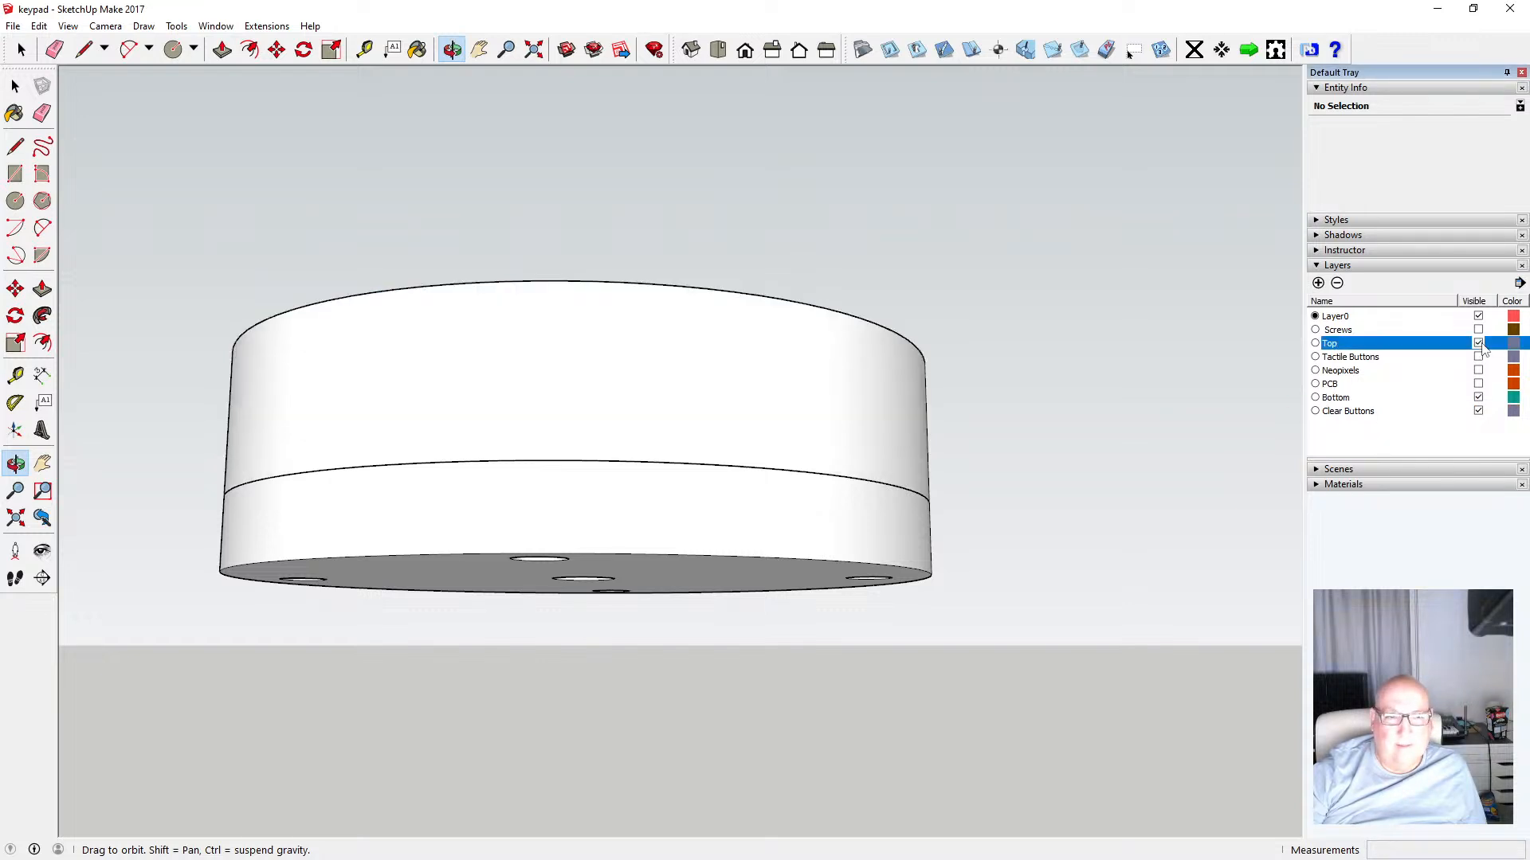
left_click(1478, 343)
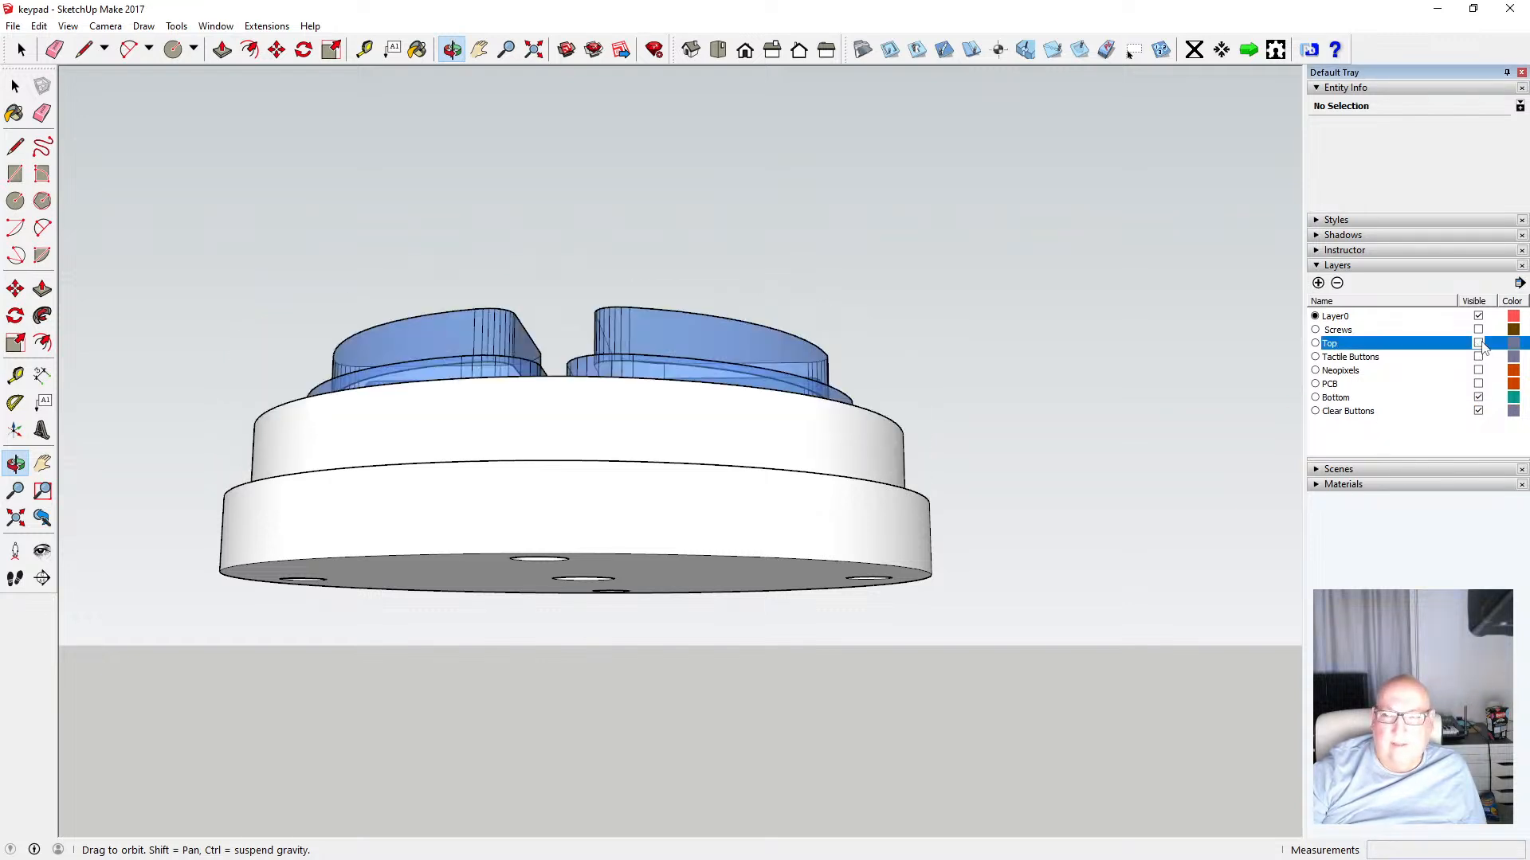
left_click(1478, 343)
left_click_drag(659, 280, 671, 408)
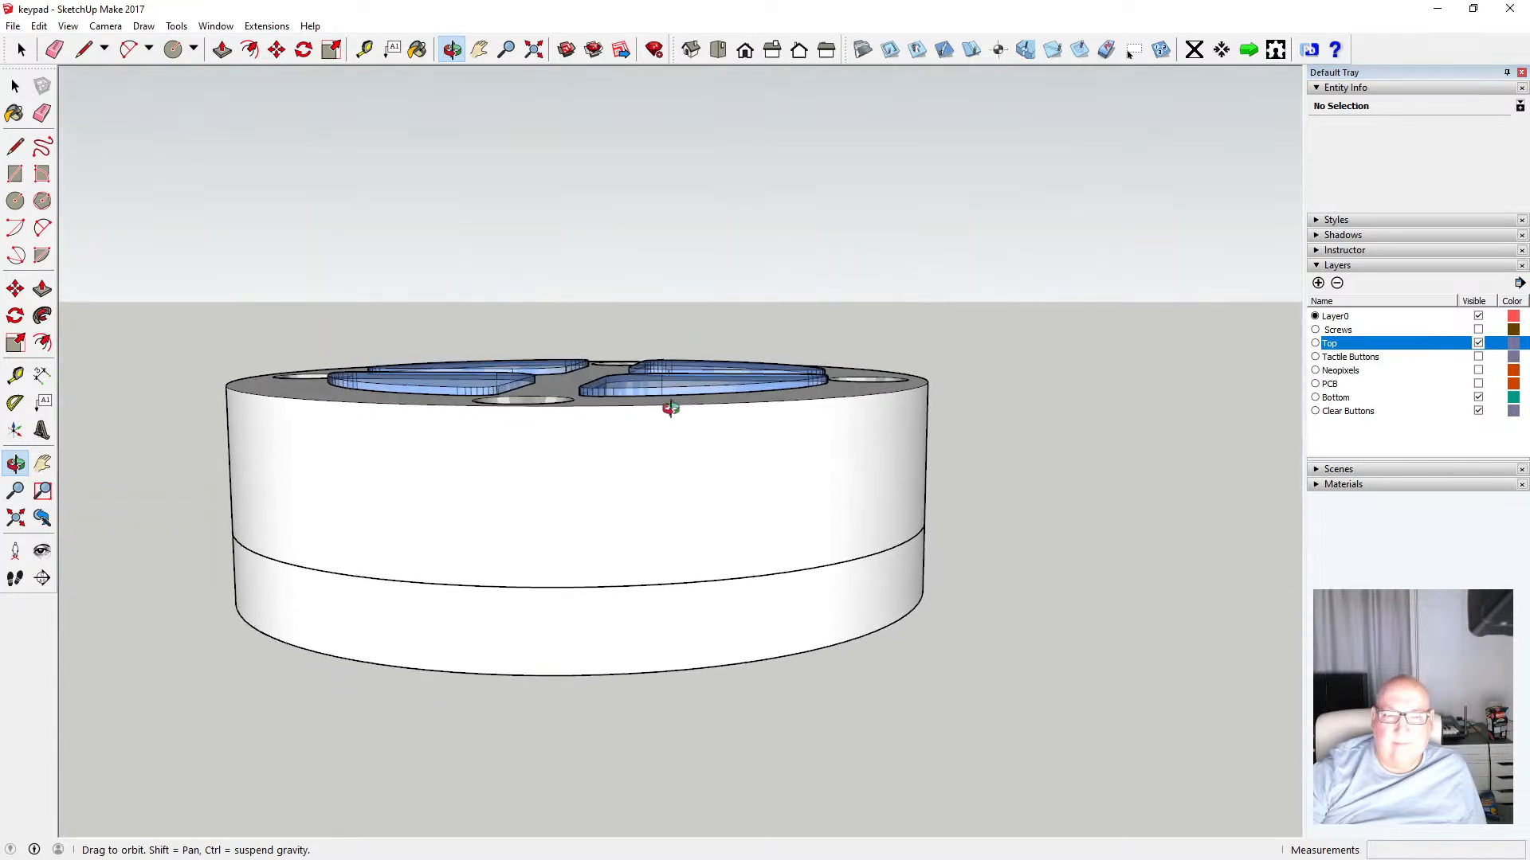
left_click(1478, 343)
left_click_drag(885, 435, 583, 416)
scroll(609, 461, "up", 4)
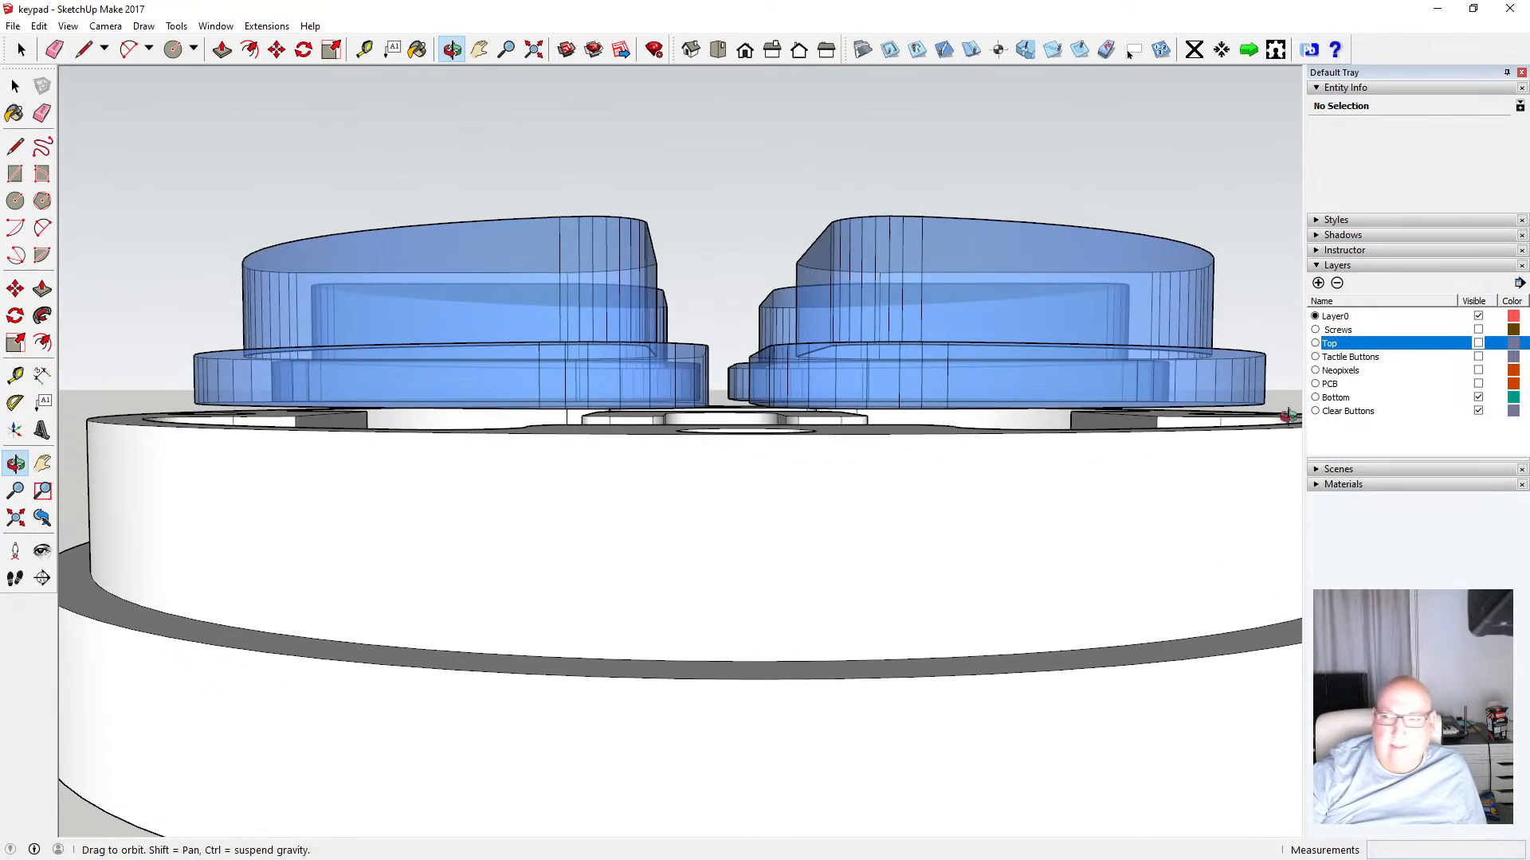
left_click(1479, 384)
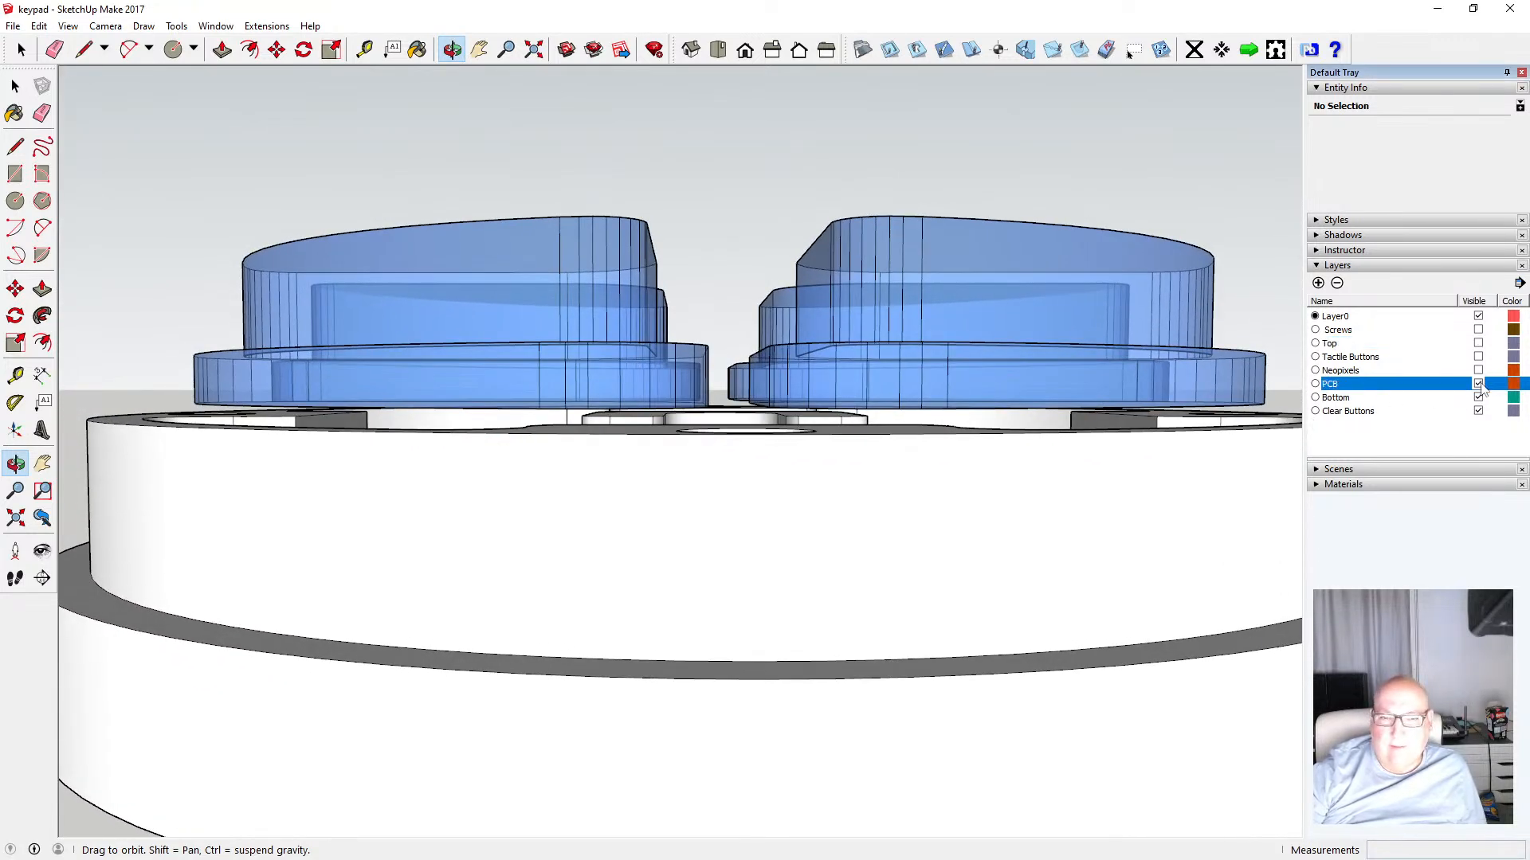
left_click(1478, 370)
left_click(1479, 358)
mouse_move(495, 393)
left_mouse_down()
mouse_move(471, 396)
mouse_move(490, 401)
left_mouse_up()
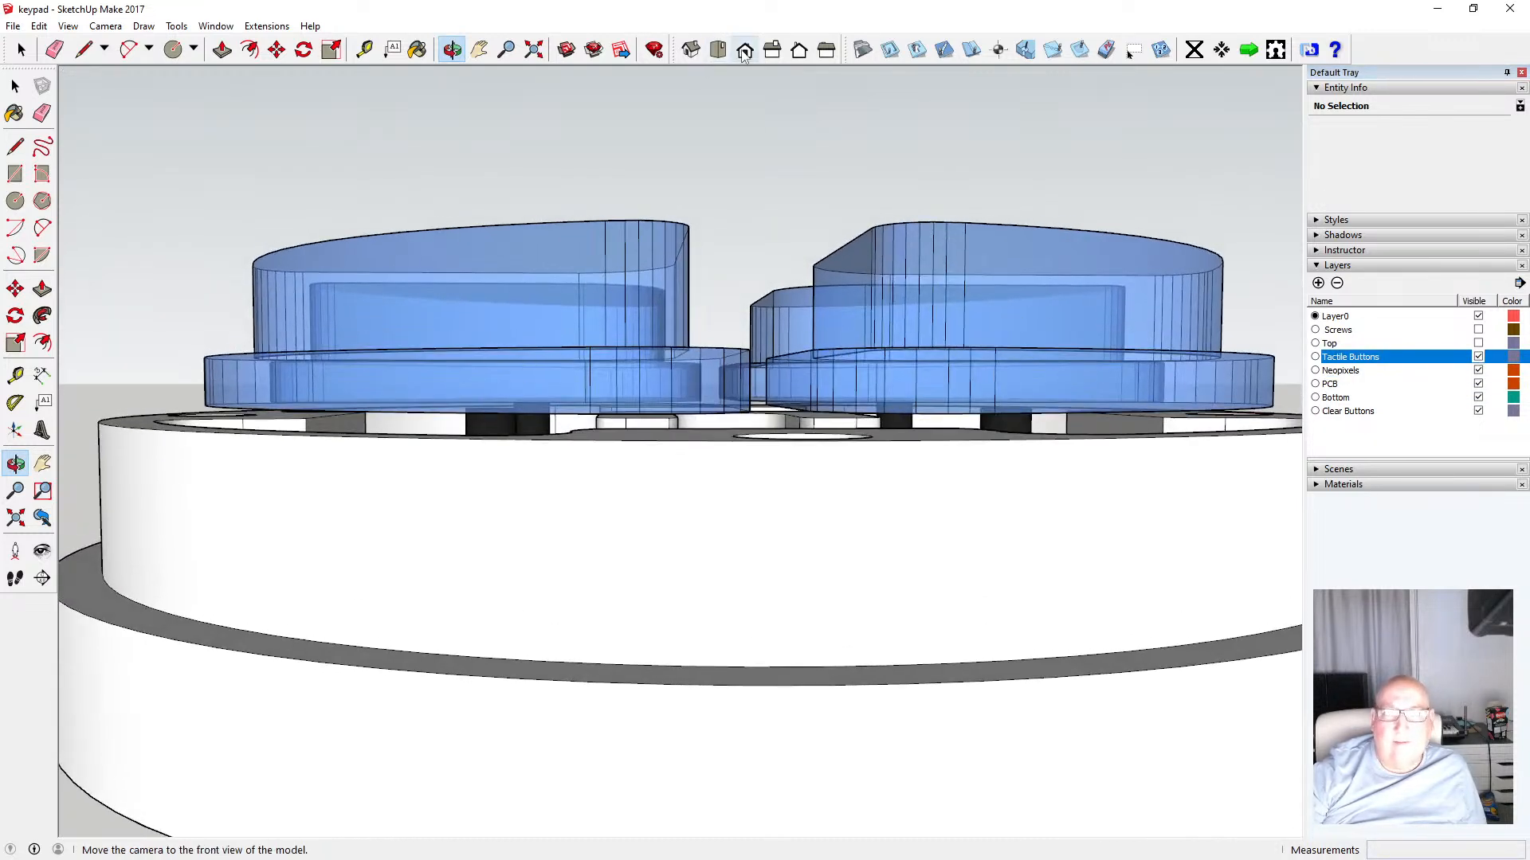
Switch to the front view with parallel projection and zoom in on the buttons
left_click(745, 49)
left_click(105, 26)
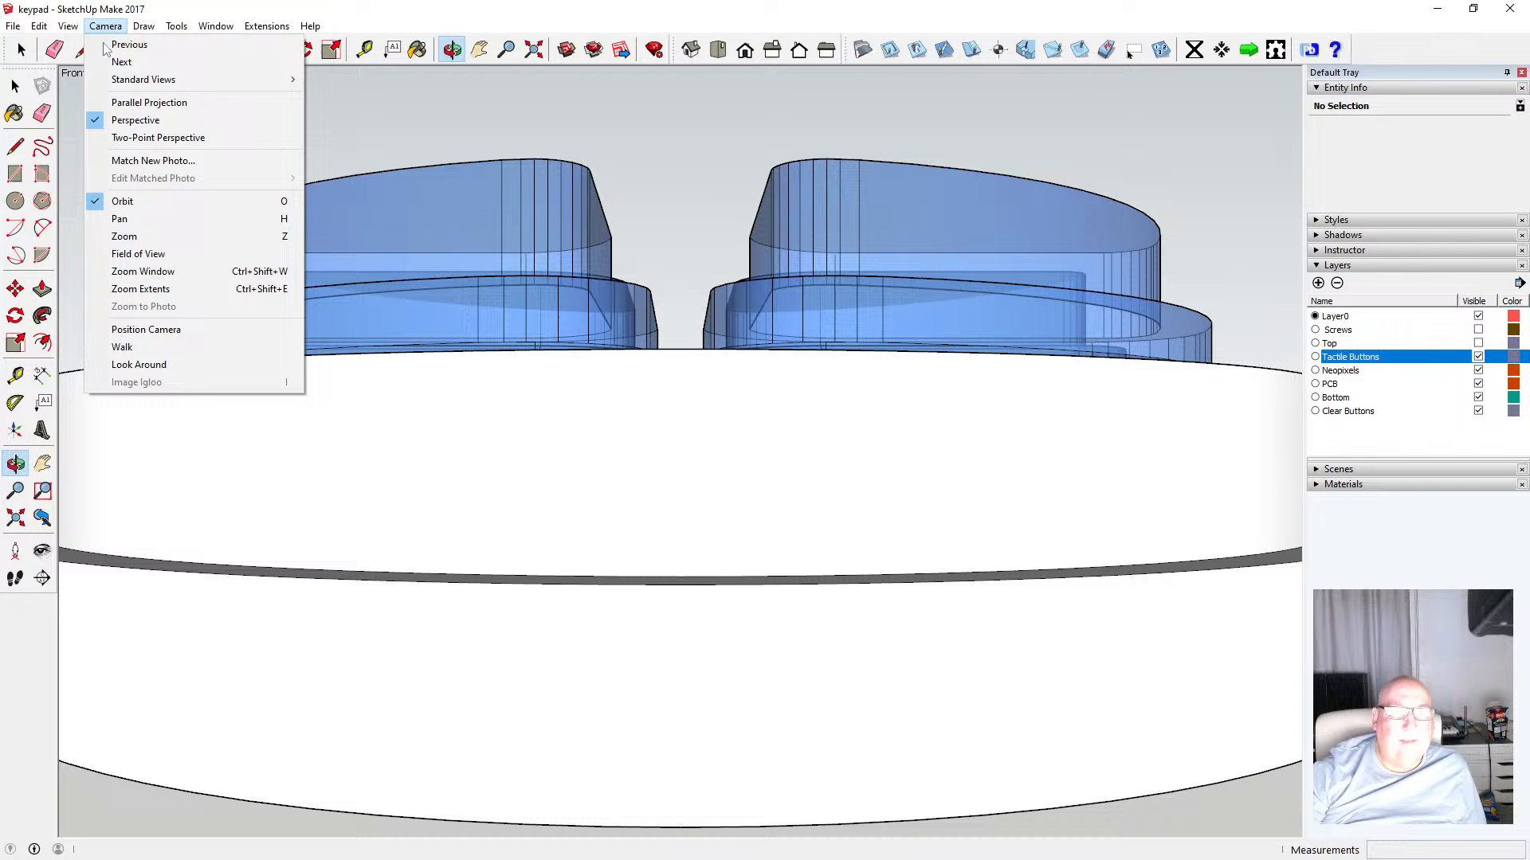
left_click(128, 99)
scroll(469, 398, "up", 4)
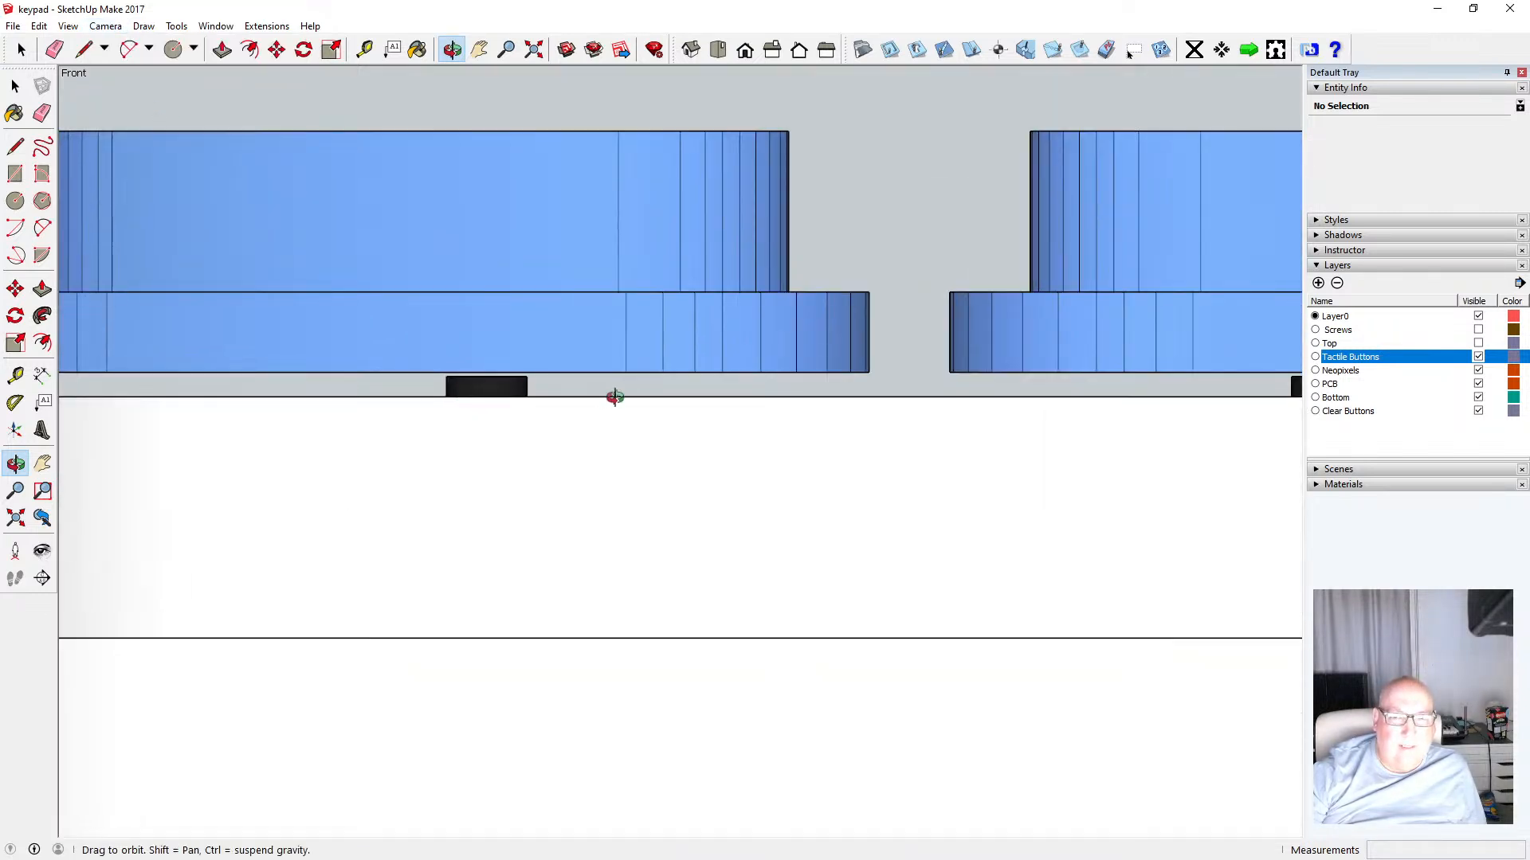
scroll(615, 396, "down", 2)
scroll(601, 403, "up", 2)
scroll(624, 383, "down", 3)
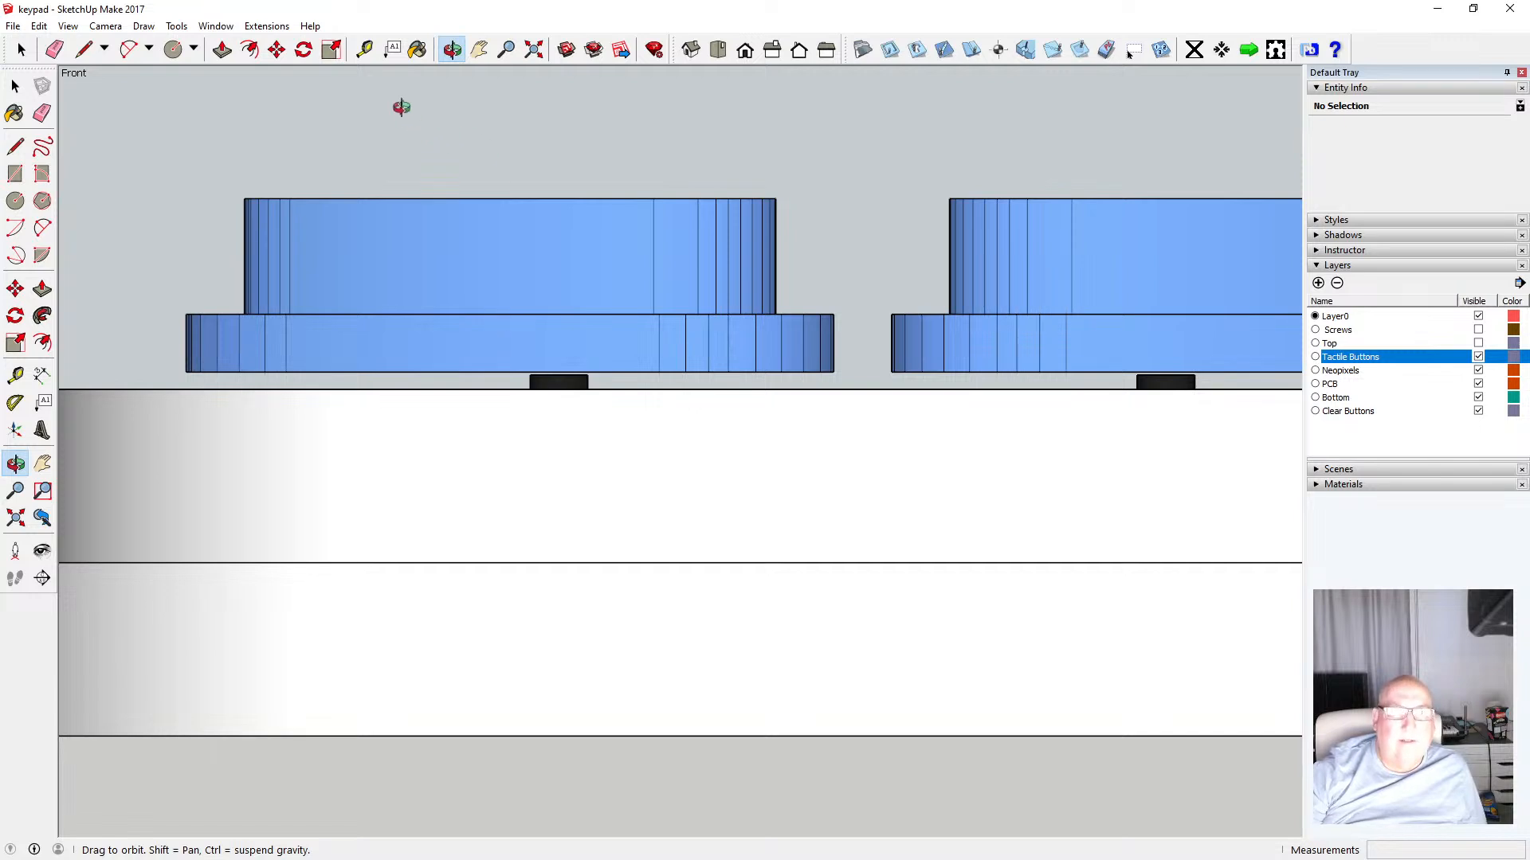
Measure the gap between a clear button's underside and the tactile button beneath it in front view
key("t")
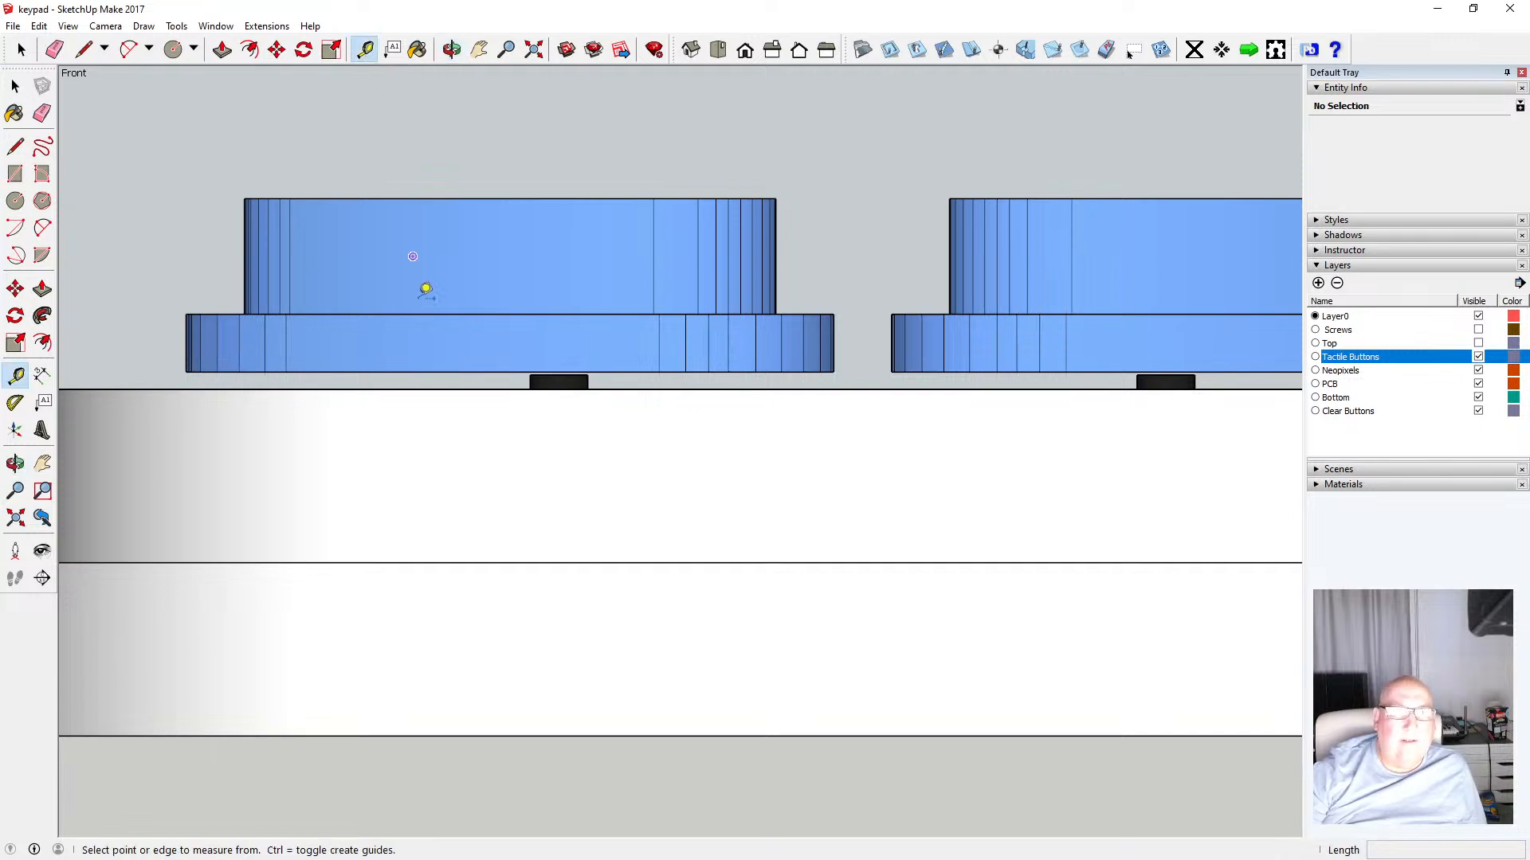
left_click(505, 388)
key("Escape")
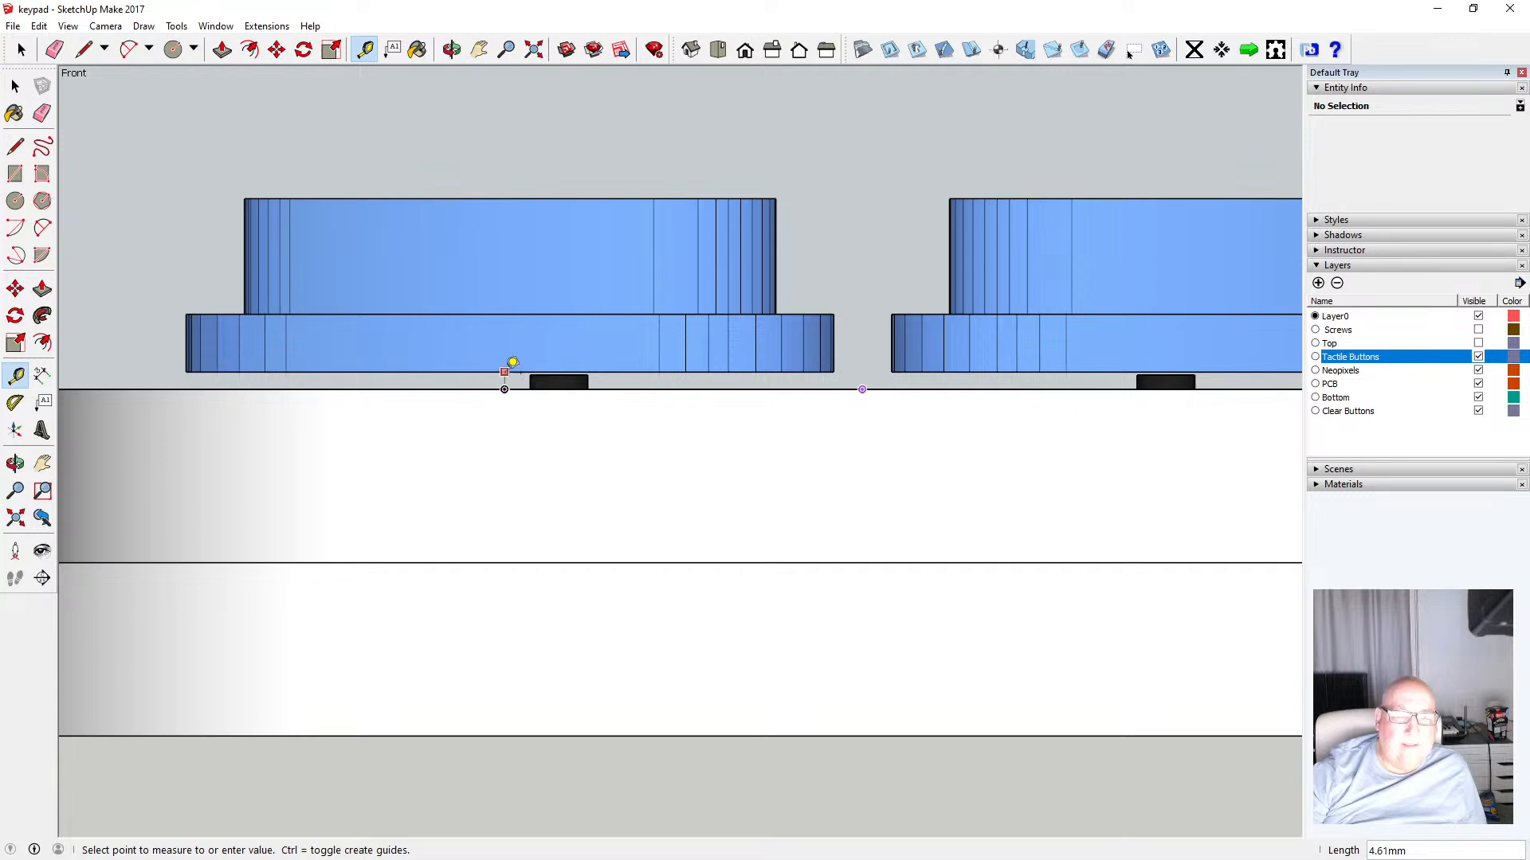
key("Escape")
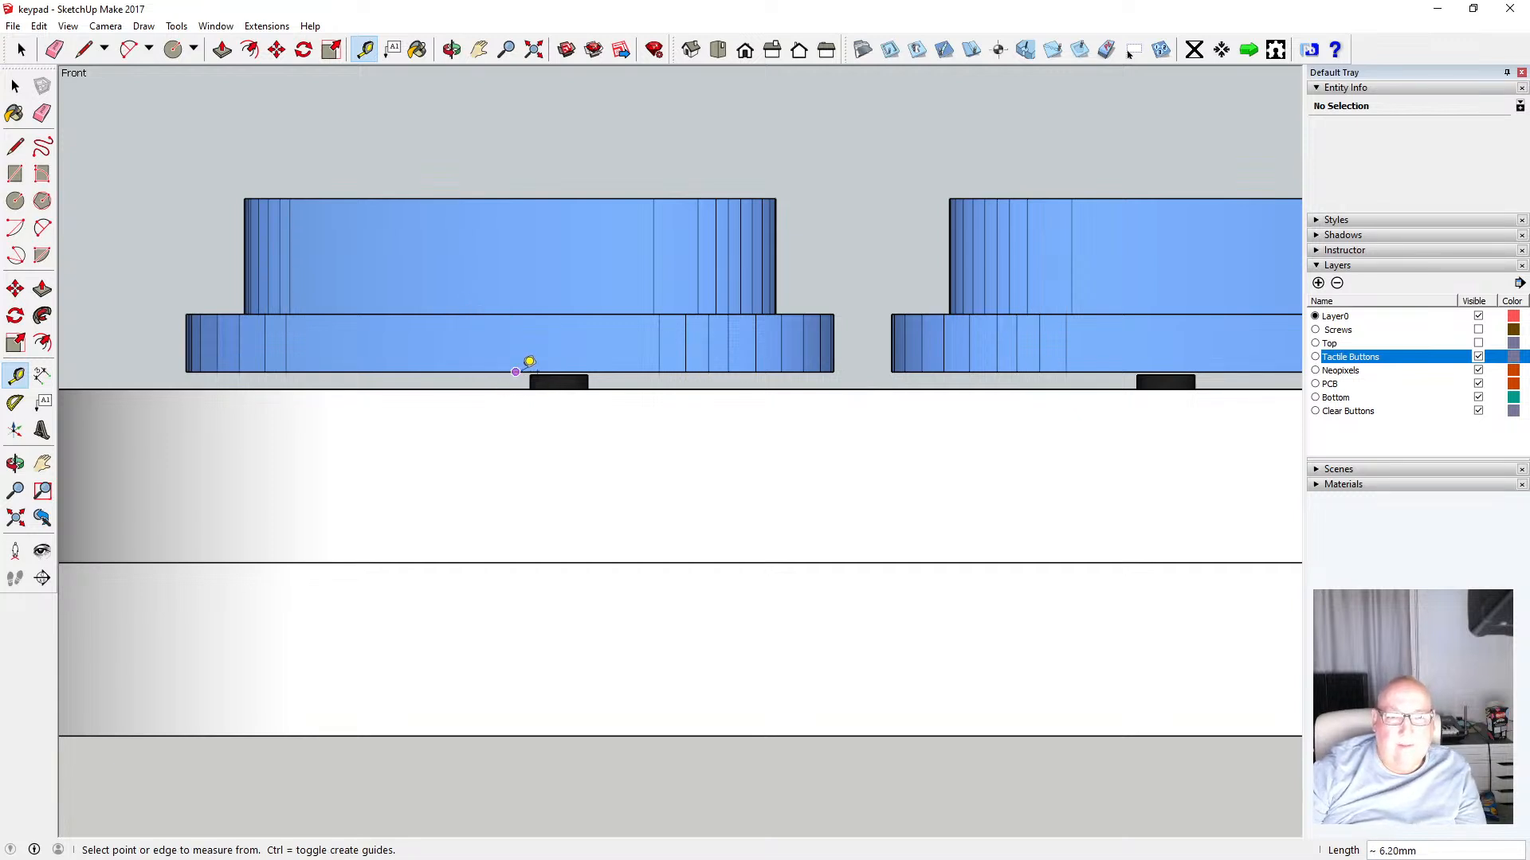
left_click(518, 371)
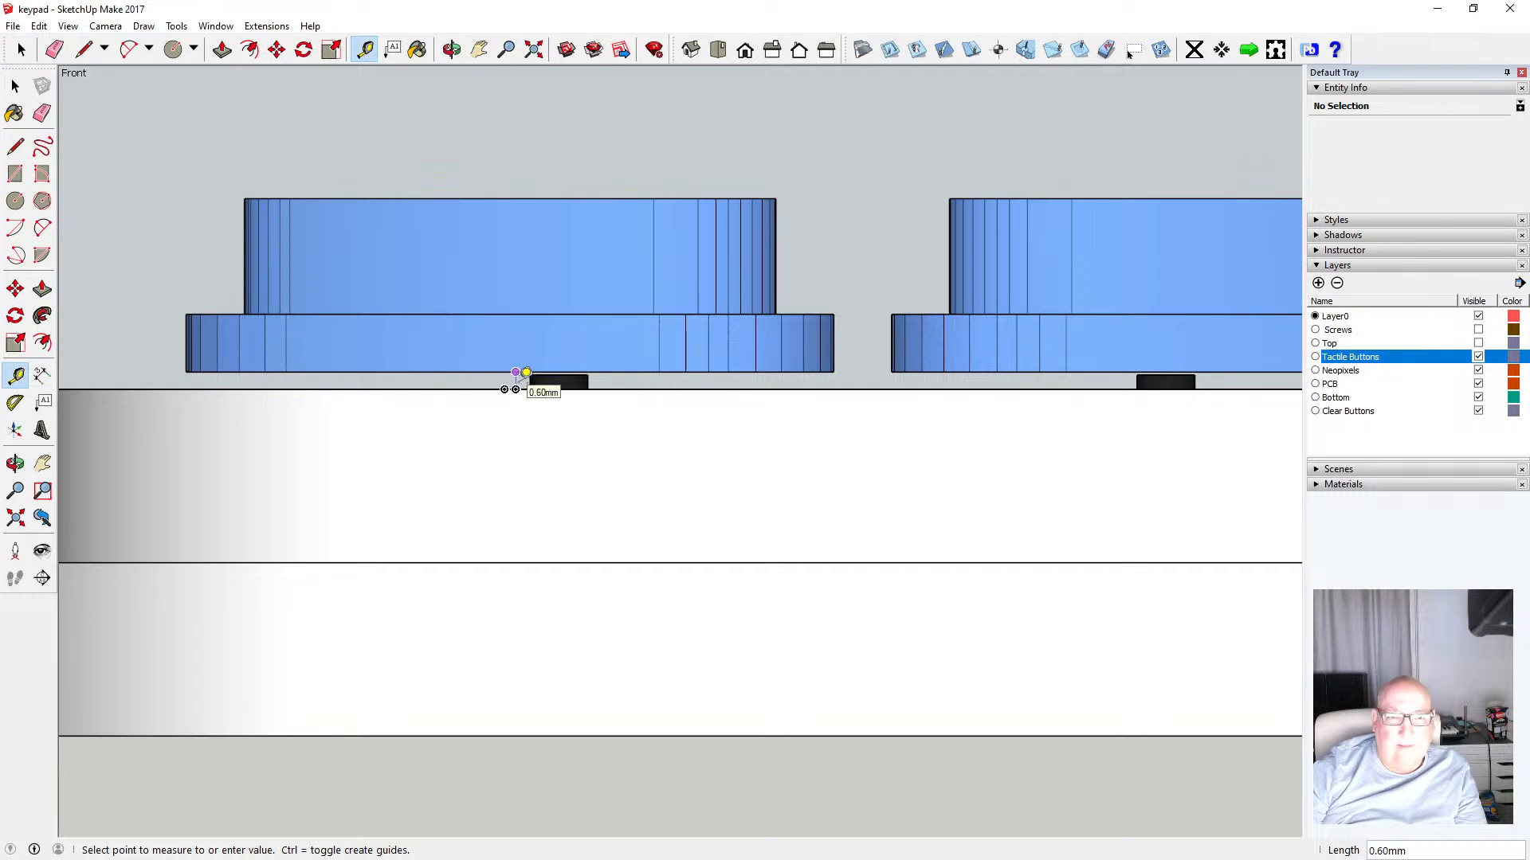
key("Escape")
scroll(569, 364, "up", 1)
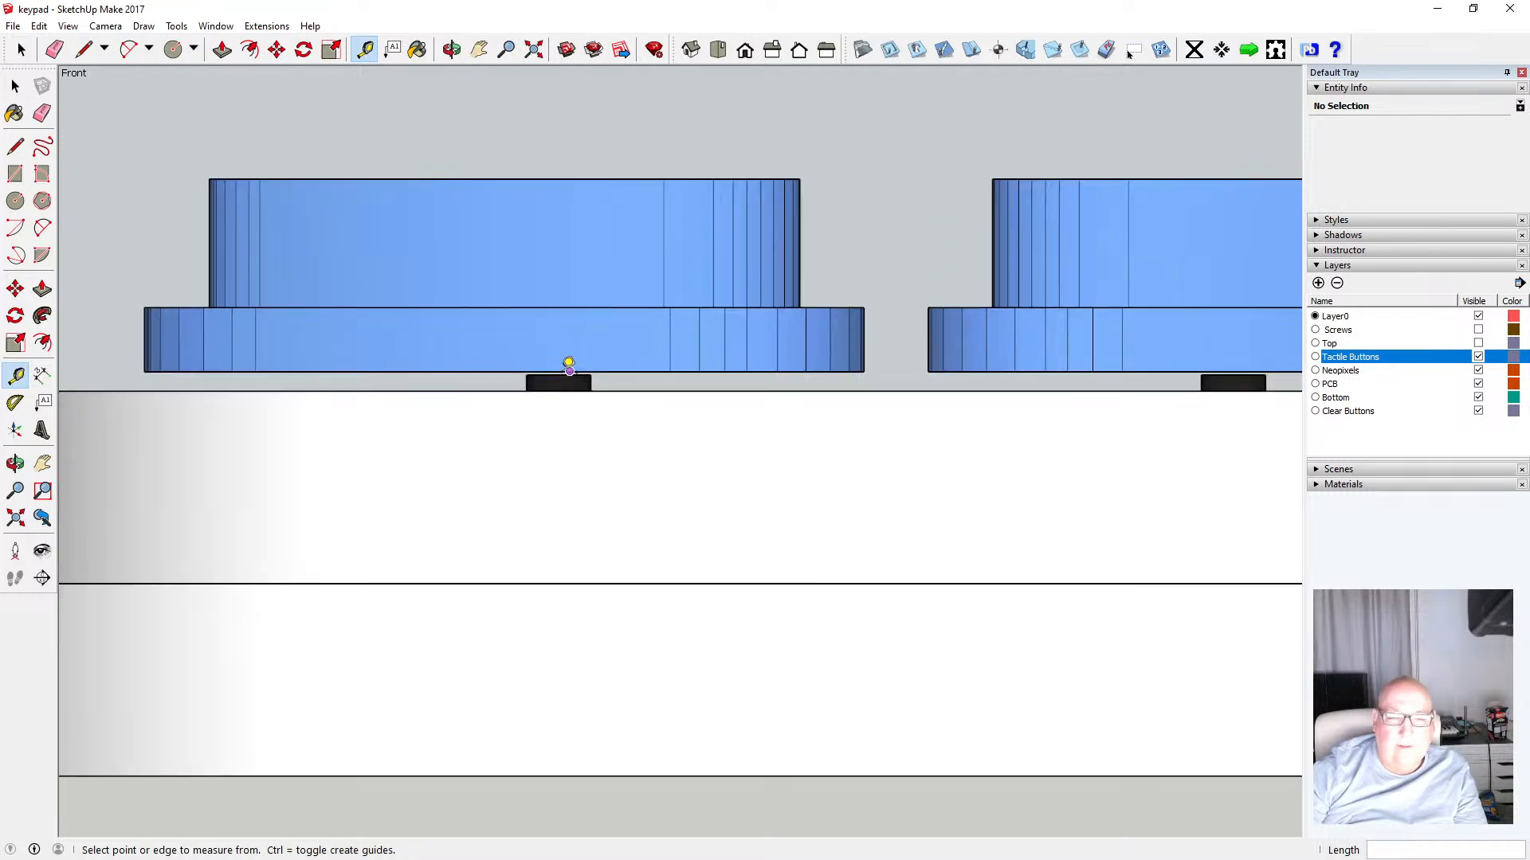
scroll(569, 364, "up", 1)
left_click(565, 367)
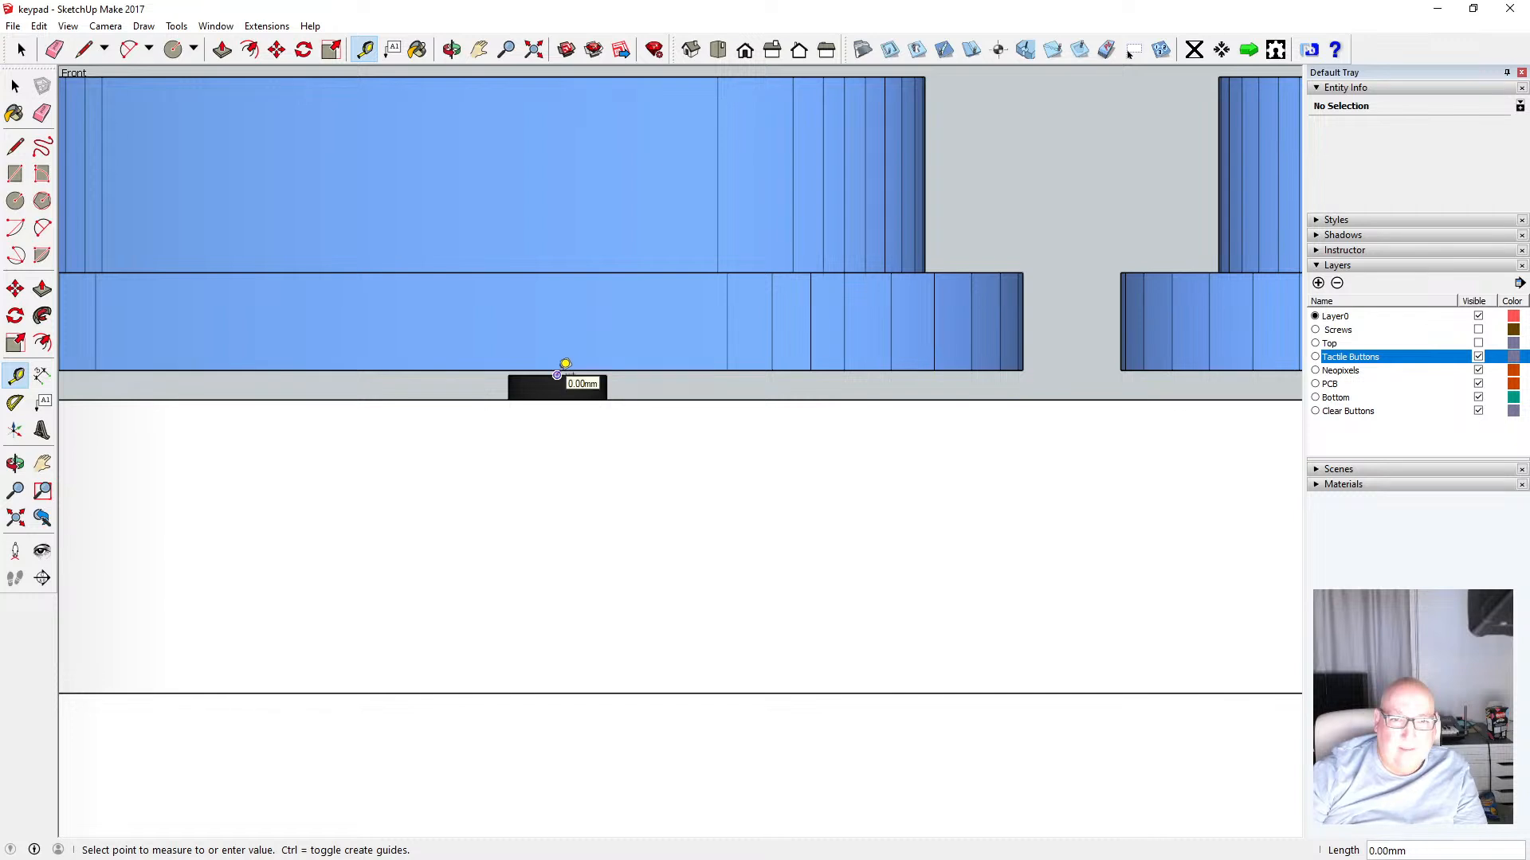
left_click(558, 372)
left_click(557, 375)
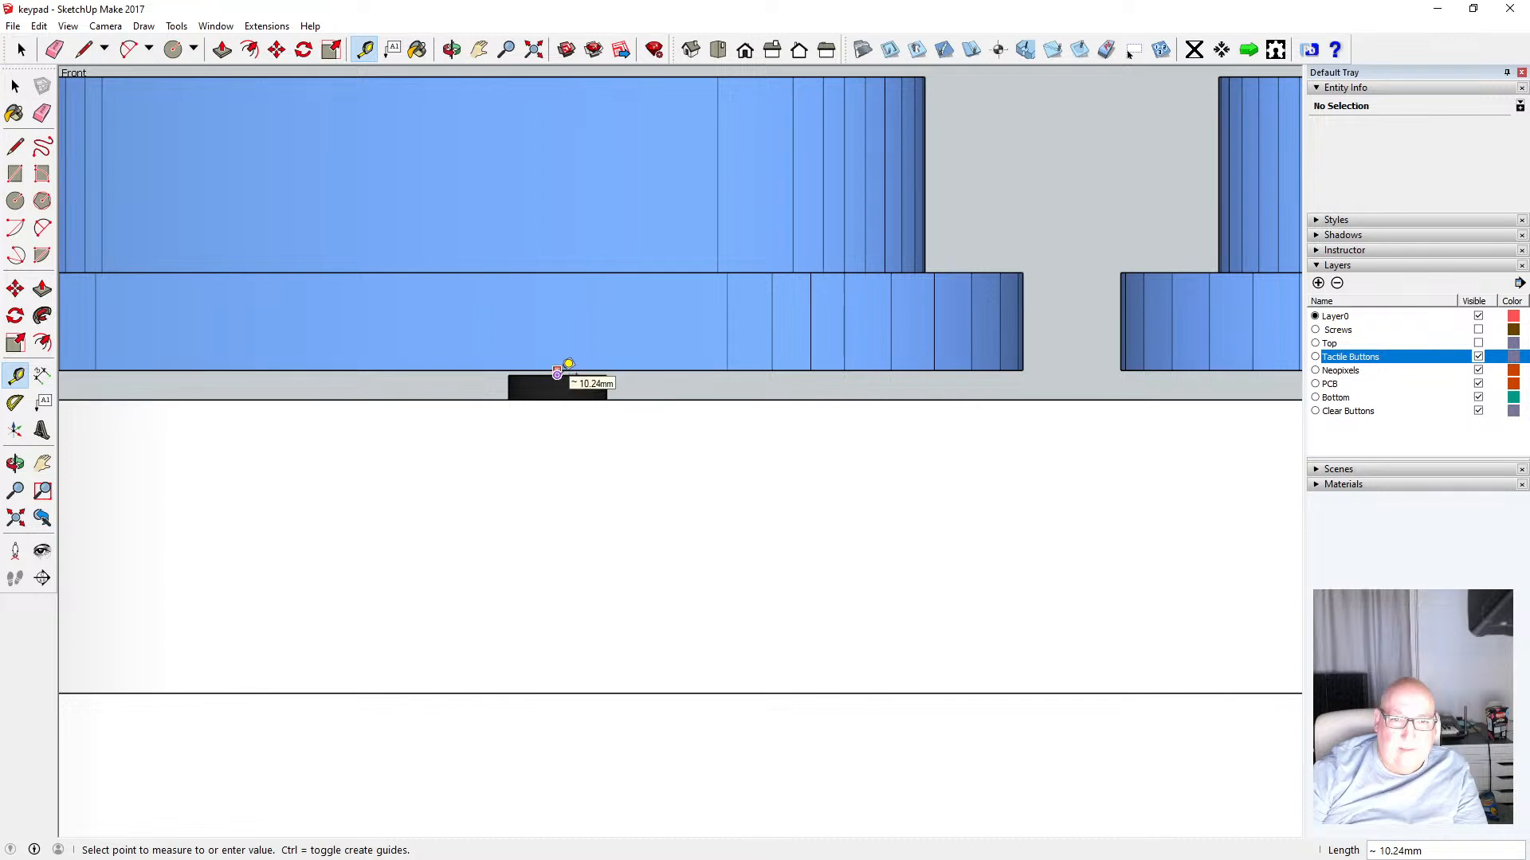
left_click(558, 371)
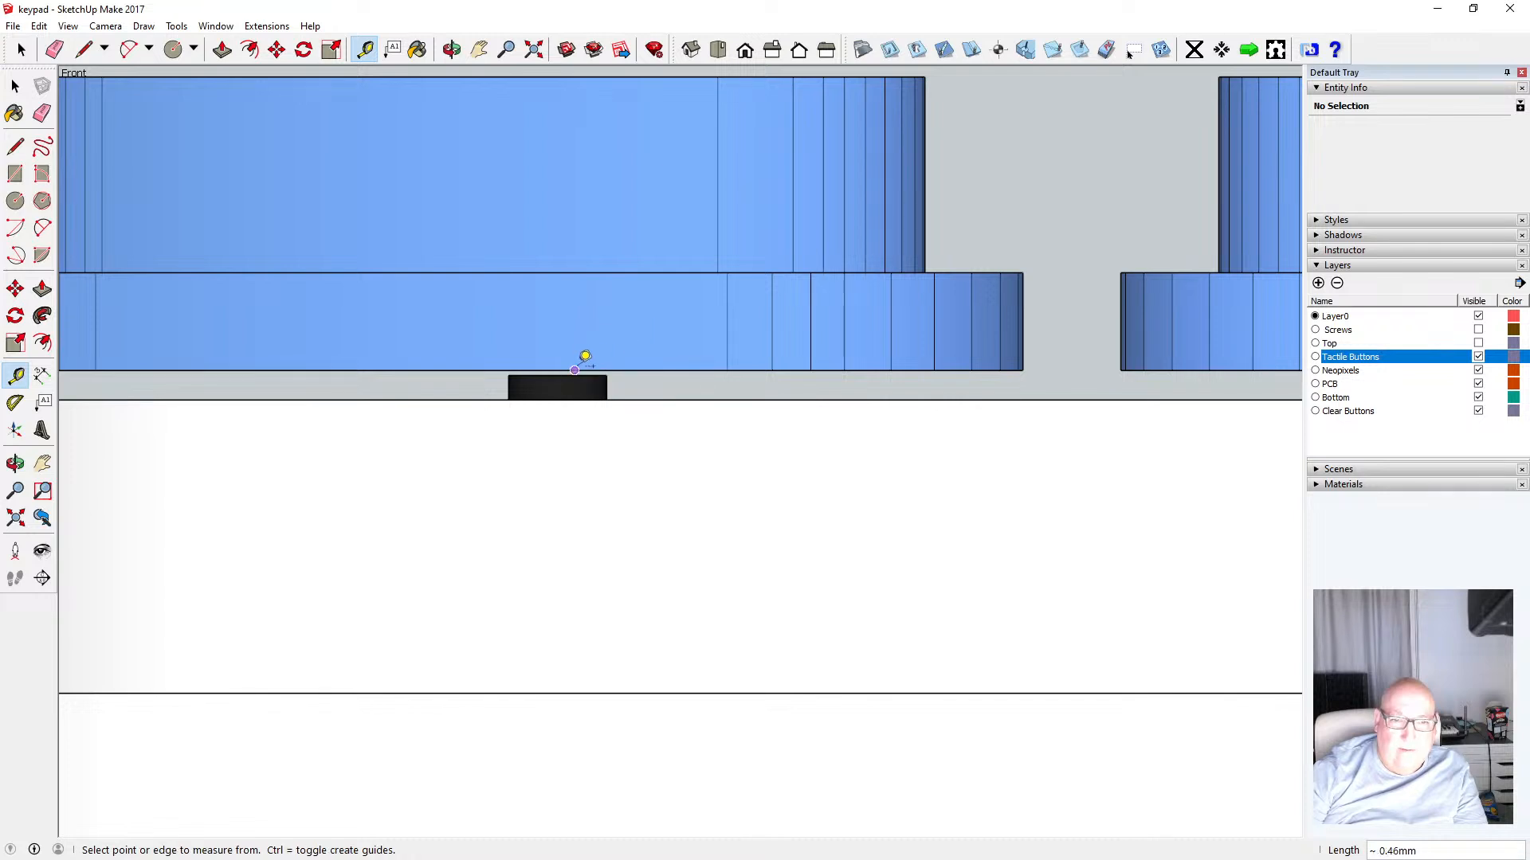
left_click(557, 373)
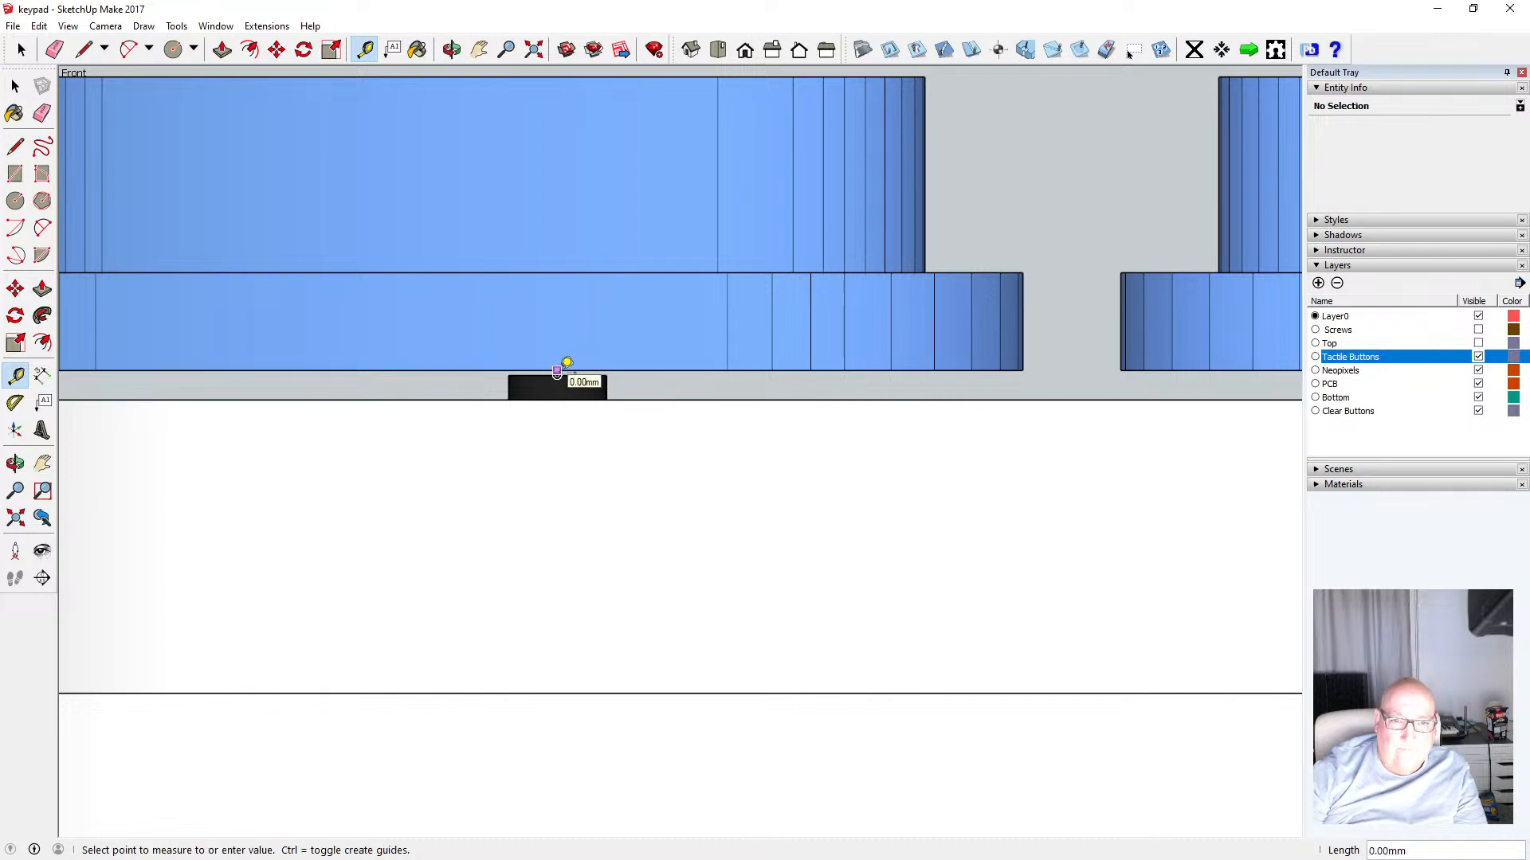
left_click(558, 371)
scroll(519, 369, "down", 3)
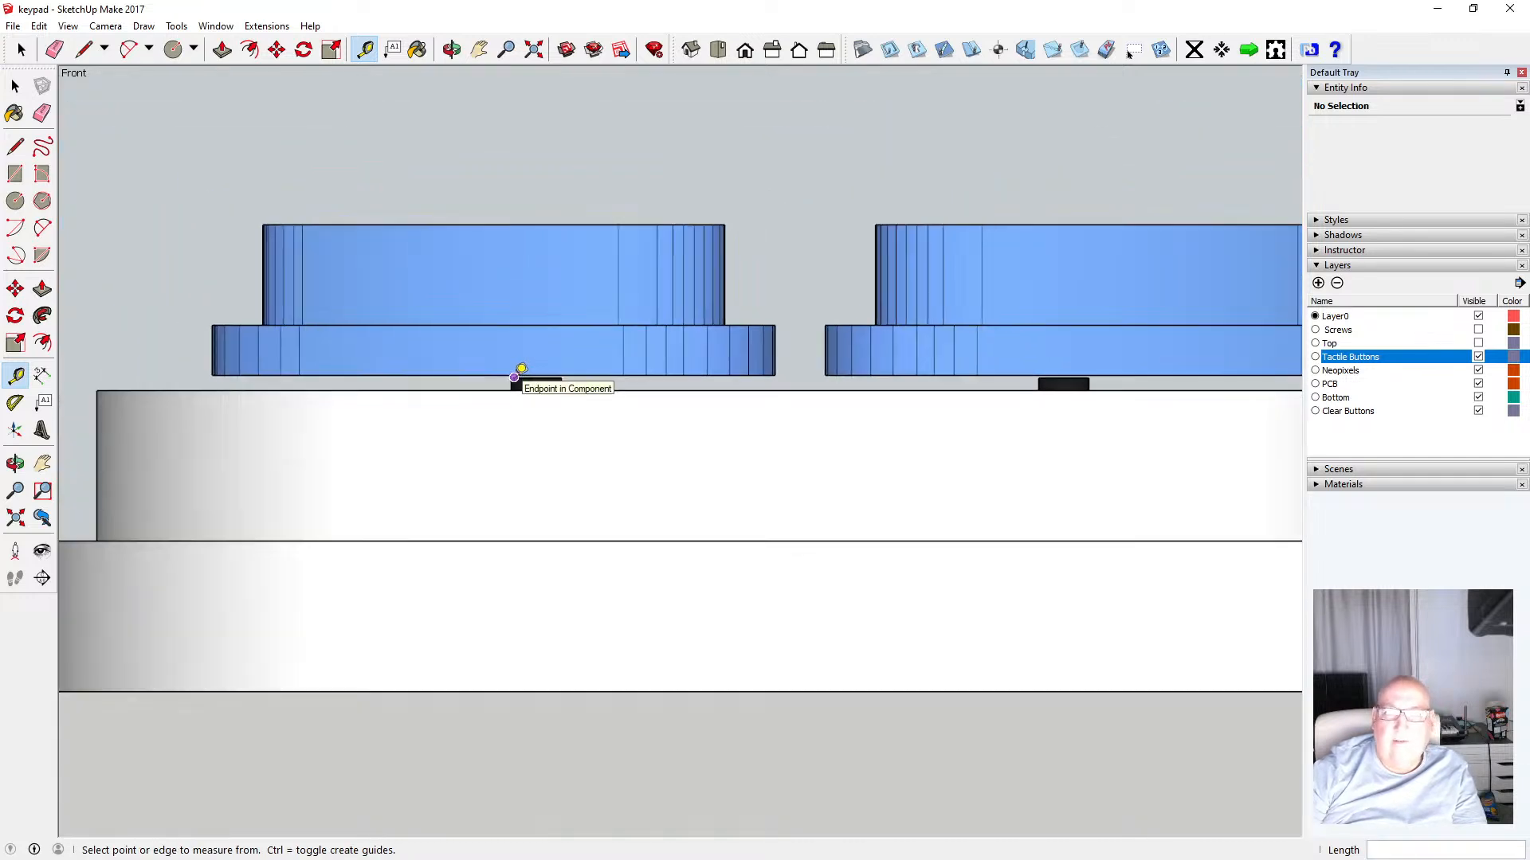
scroll(518, 369, "down", 3)
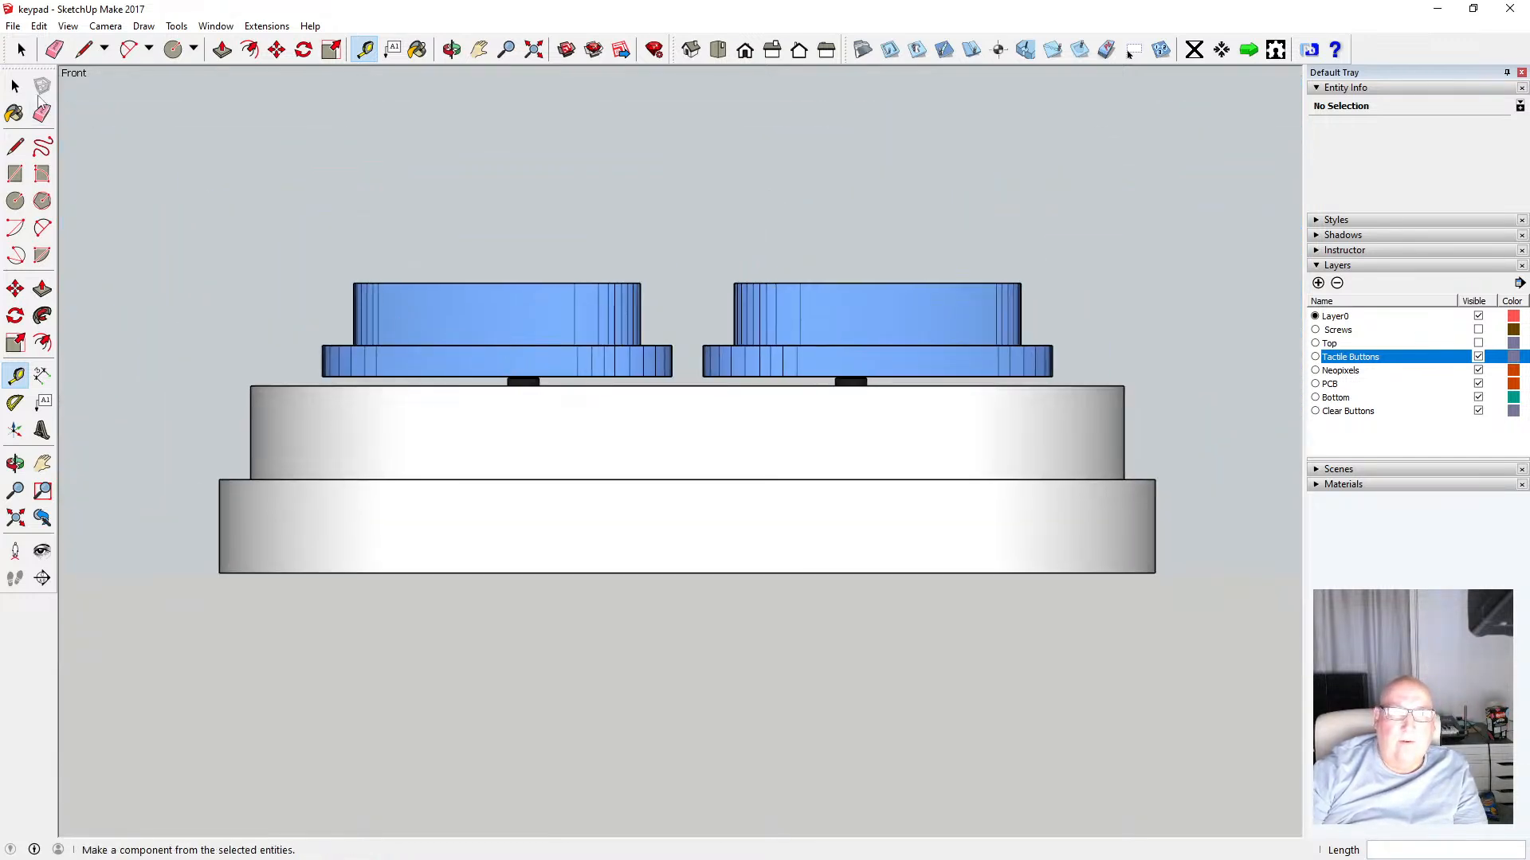
Toggle the Top layer's visibility on and off again
key("space")
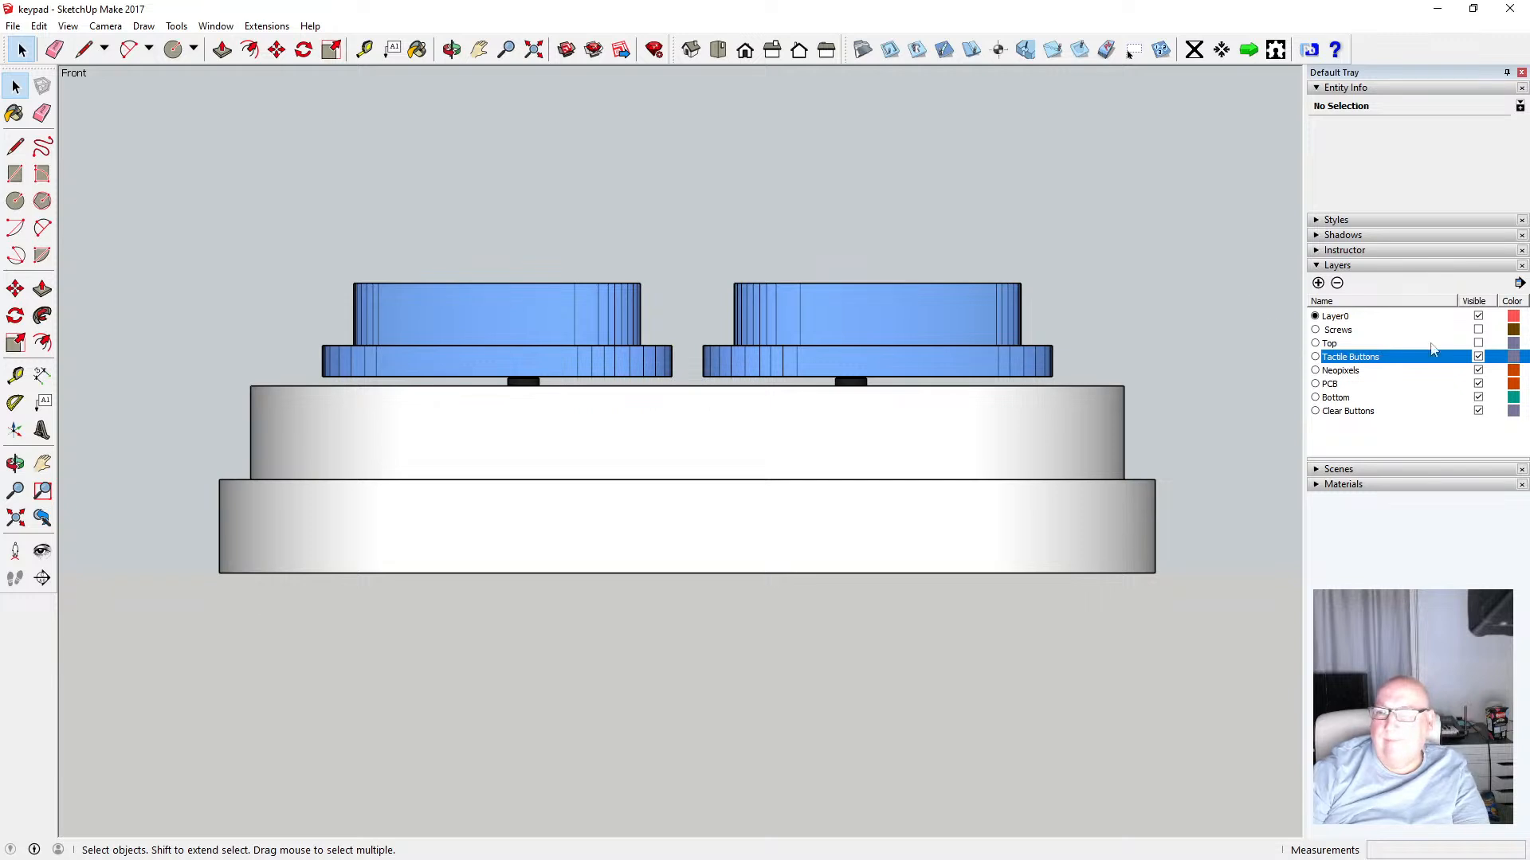
left_click(1478, 343)
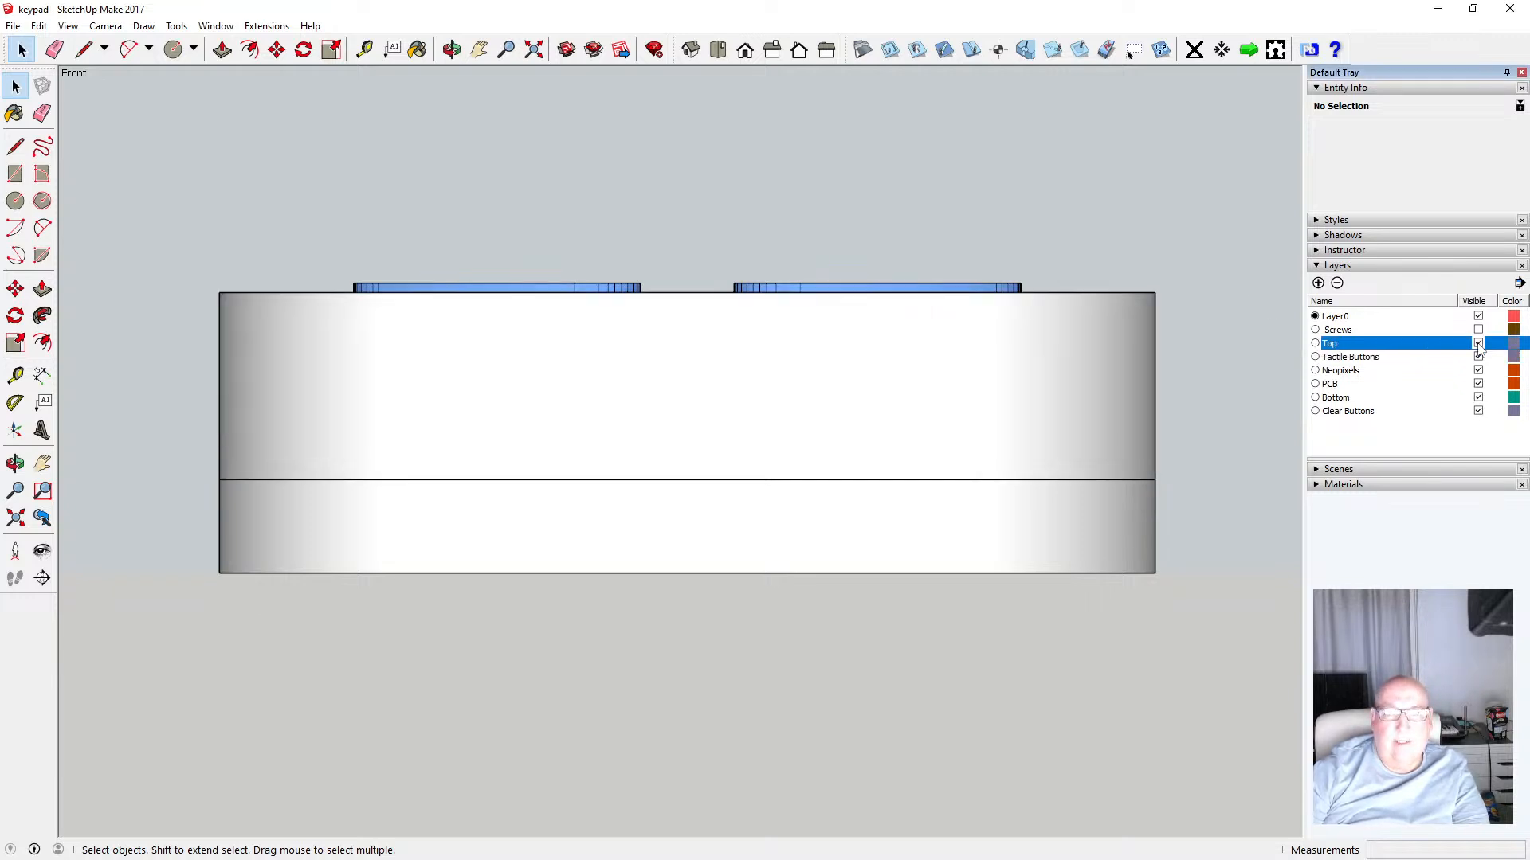
left_click(1478, 343)
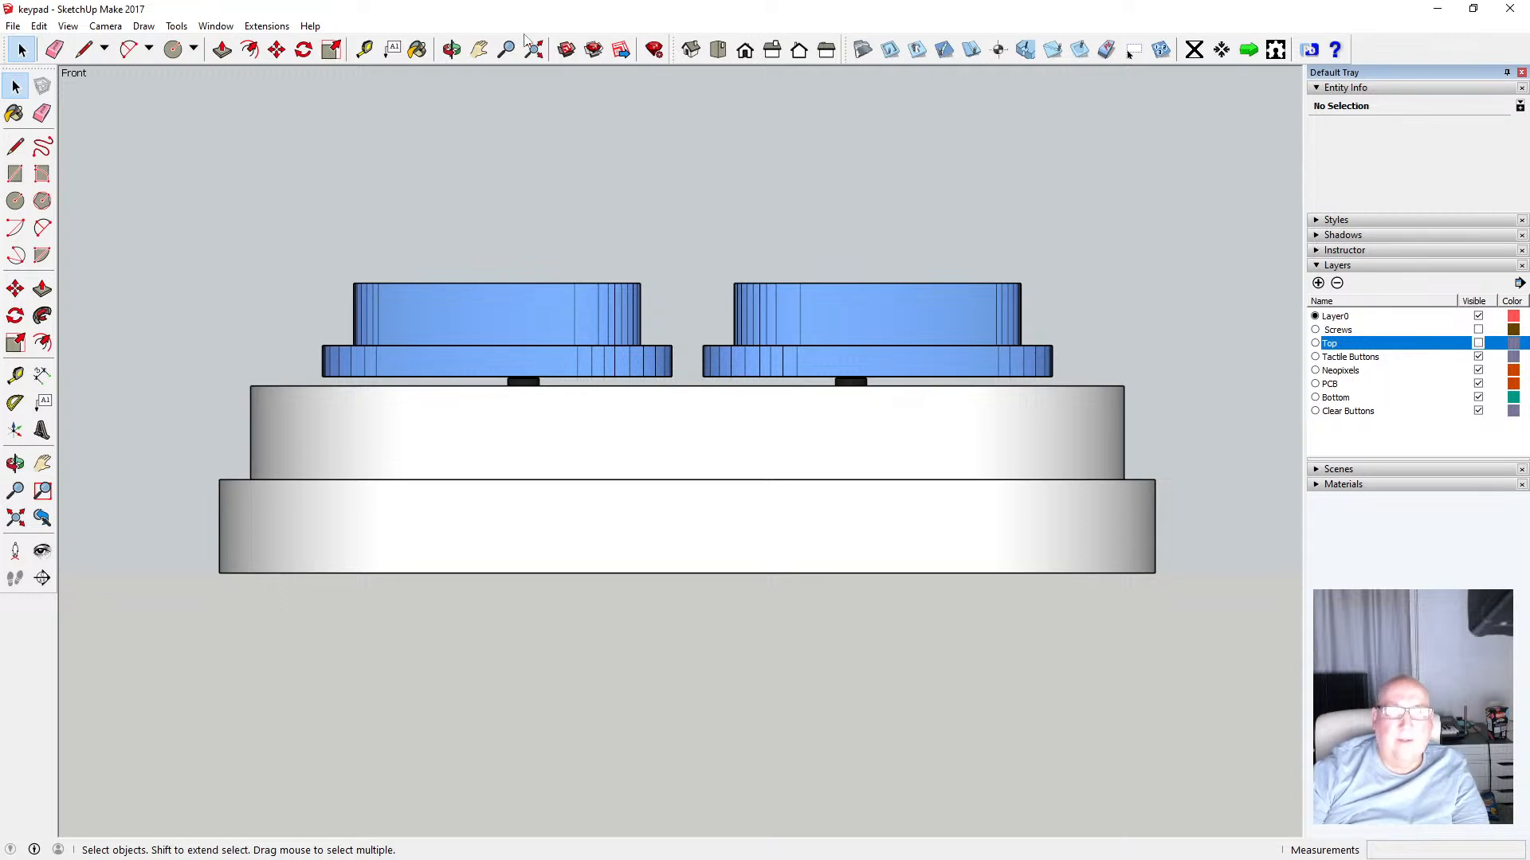
Measure the heights of the bottom part, the middle ring and a clear button in front view
left_click(364, 49)
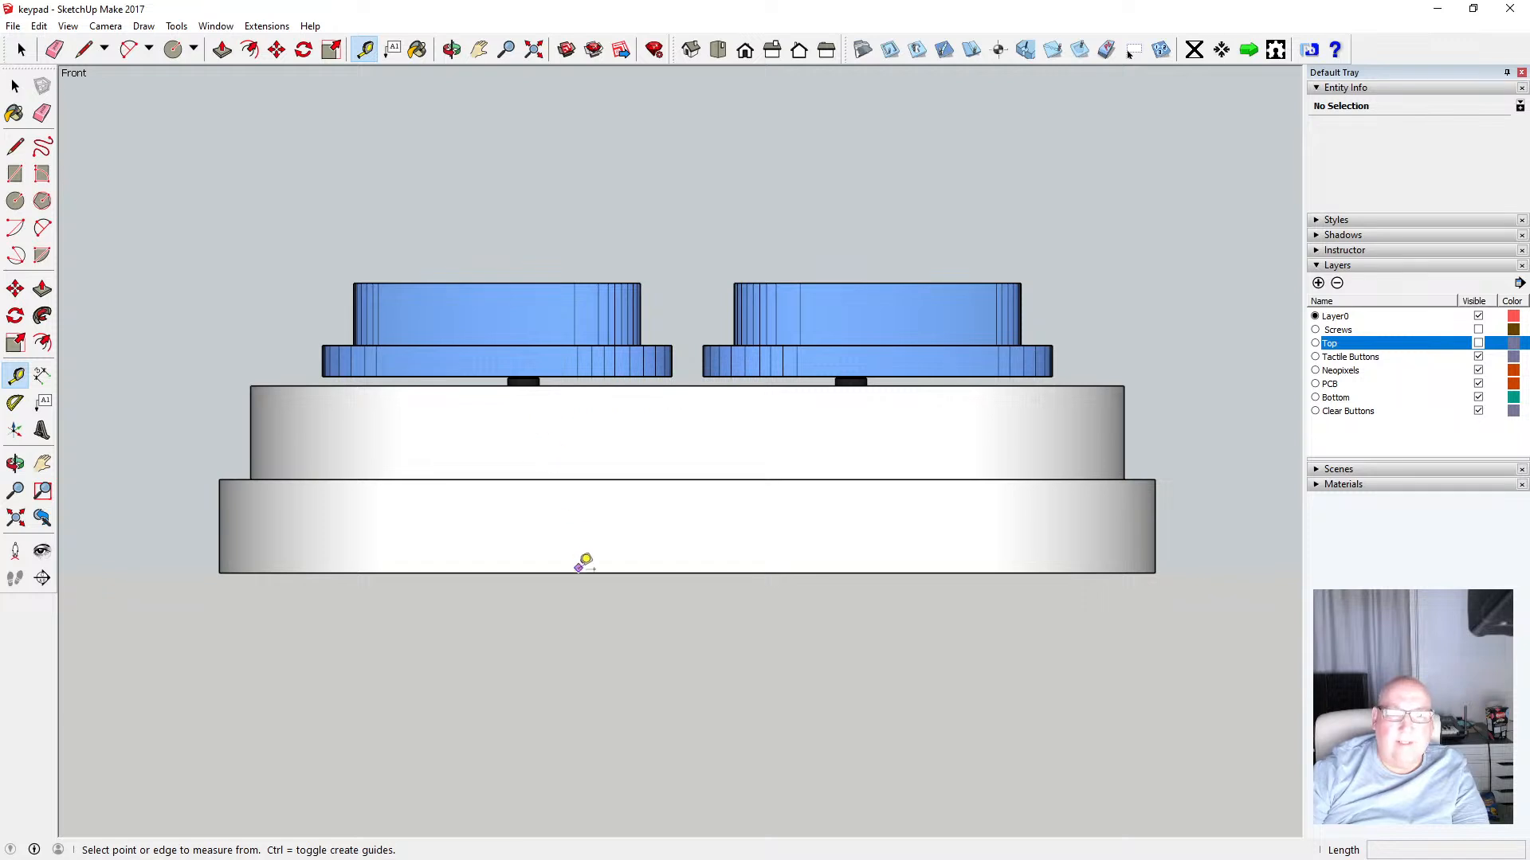
left_click(580, 571)
left_click(581, 479)
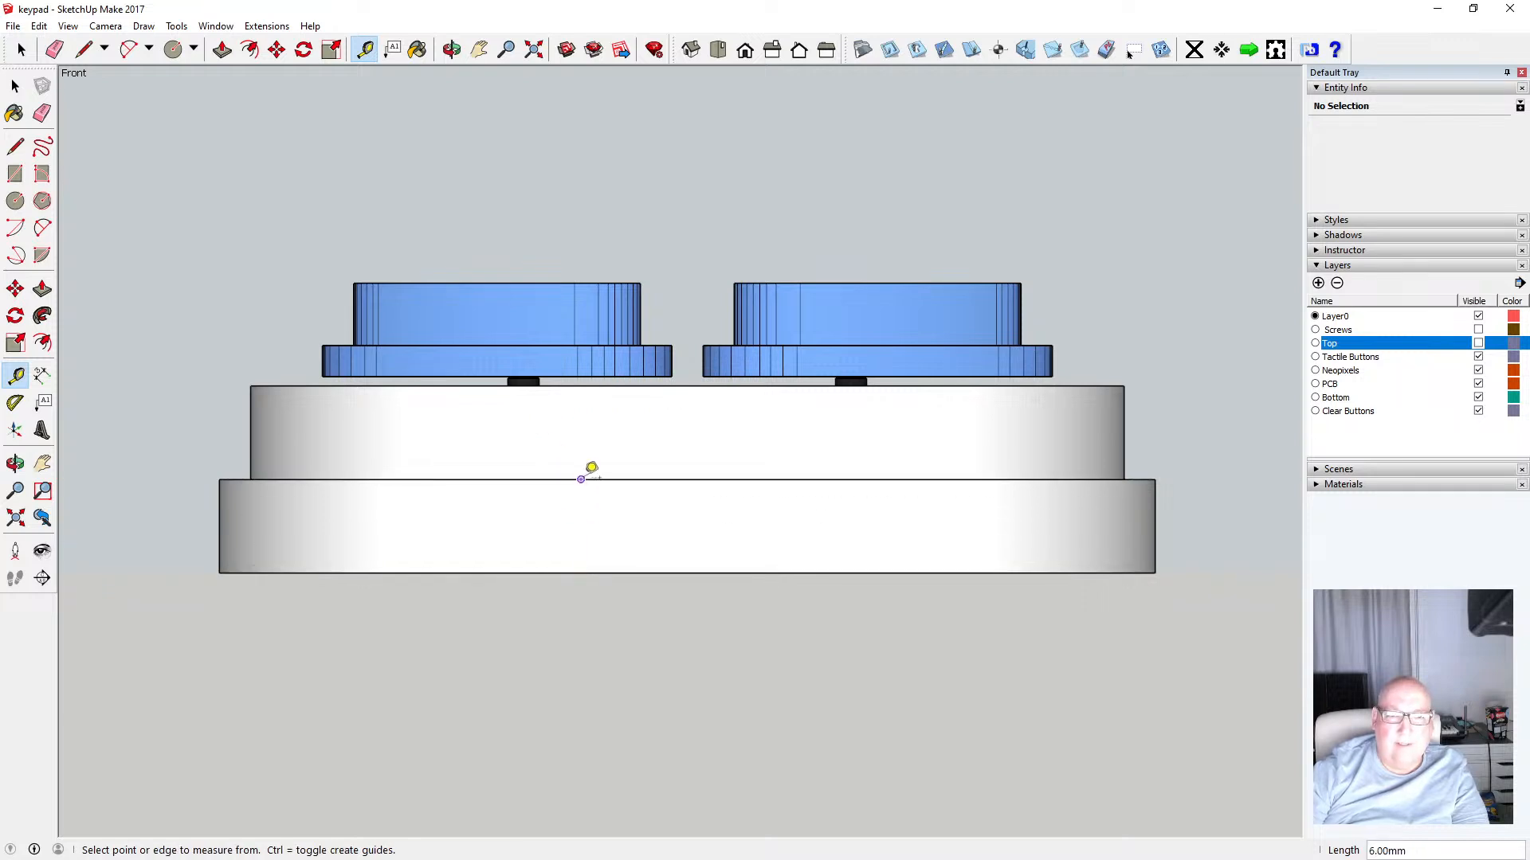
left_click(581, 479)
left_click(581, 386)
left_click(559, 376)
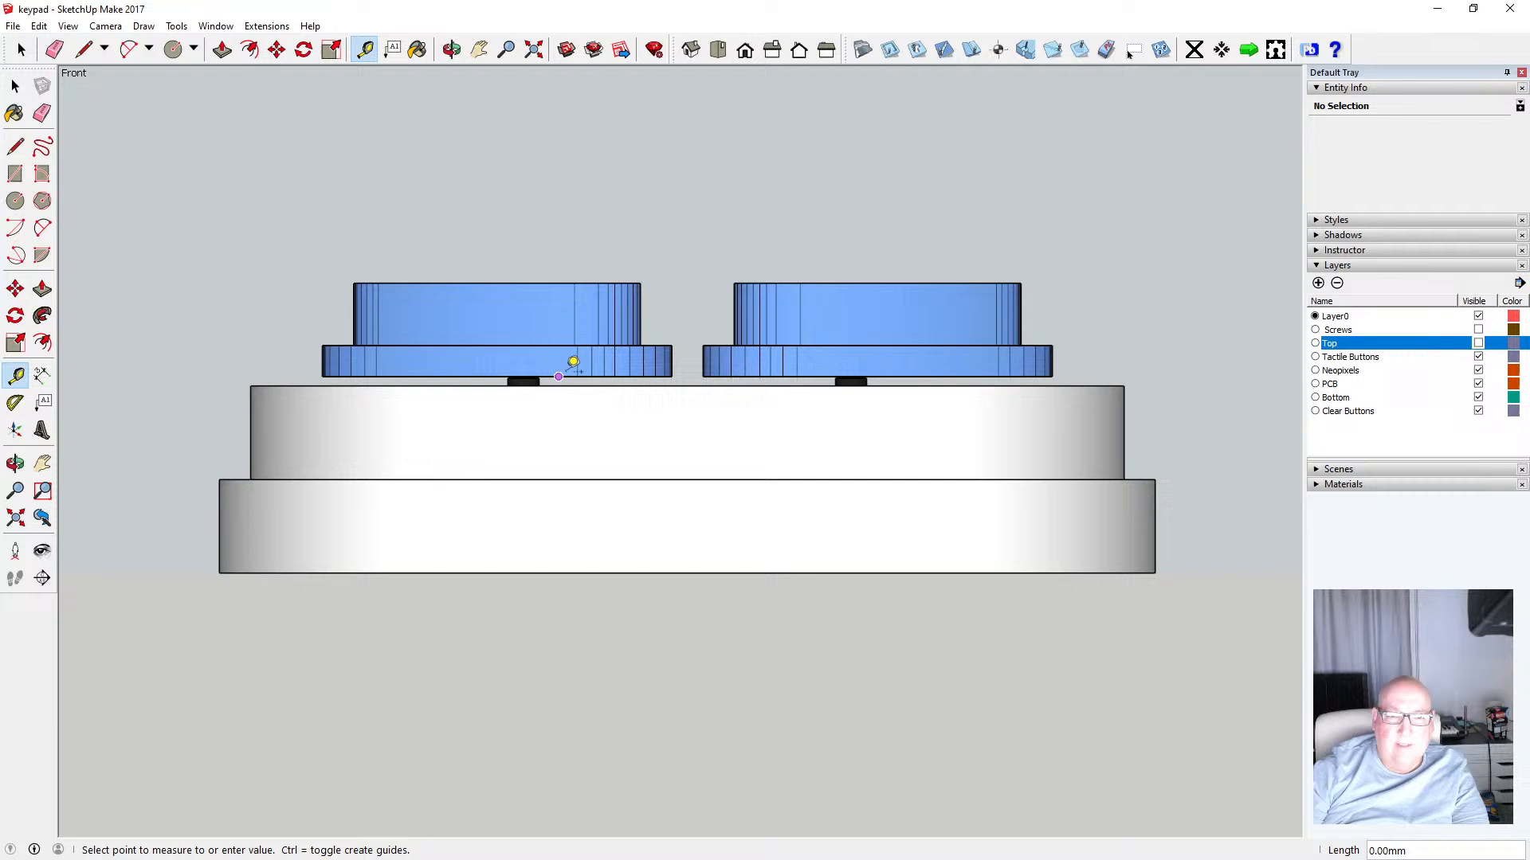
left_click(557, 282)
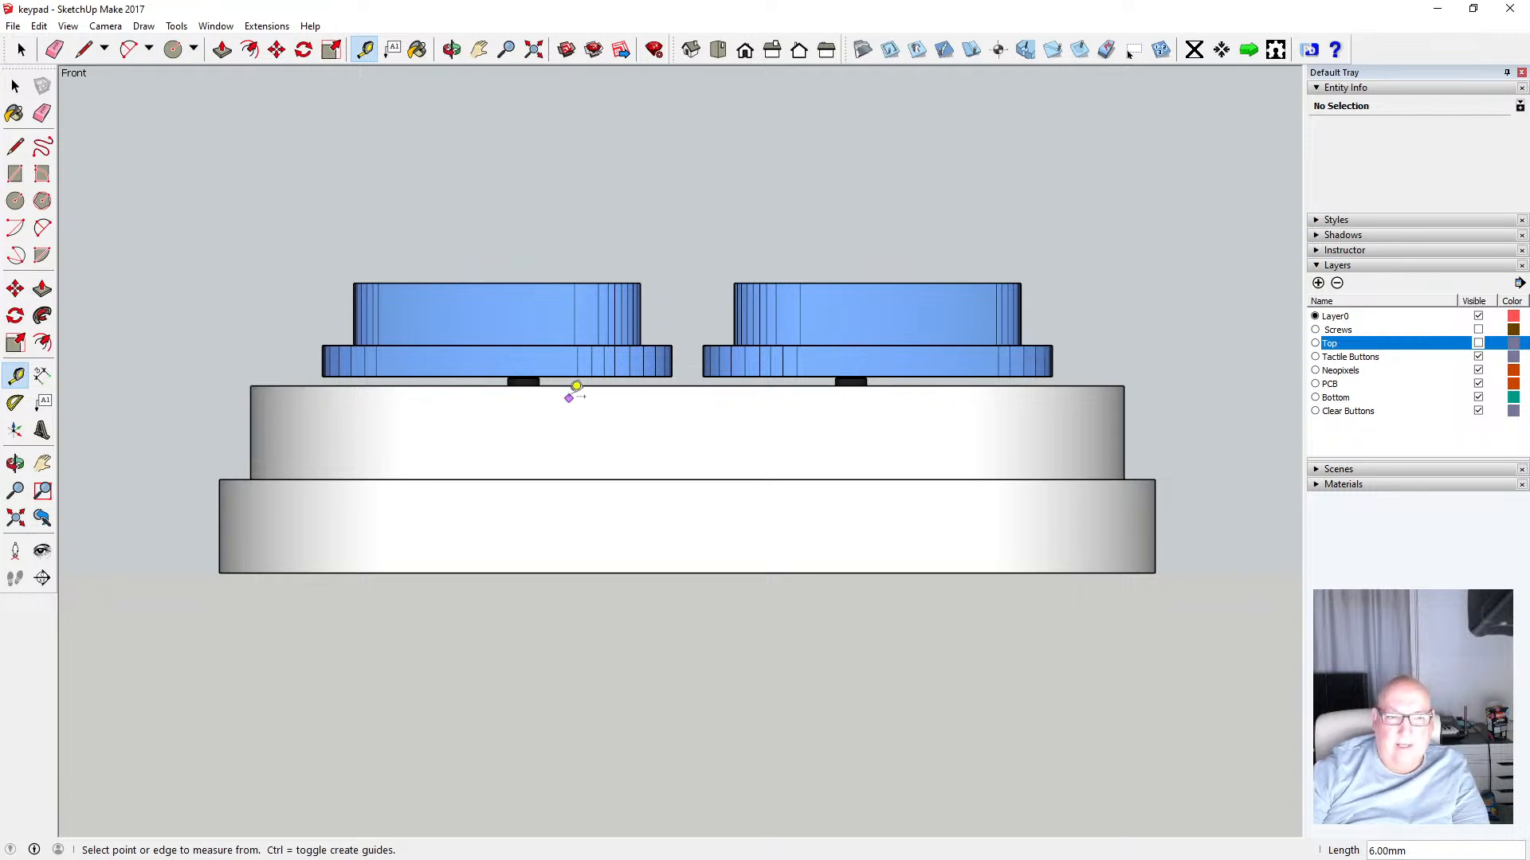
Orbit around the assembled enclosure and make the Top layer visible again
left_click(454, 52)
mouse_move(690, 157)
left_mouse_down()
mouse_move(686, 171)
mouse_move(690, 144)
mouse_move(690, 160)
left_mouse_up()
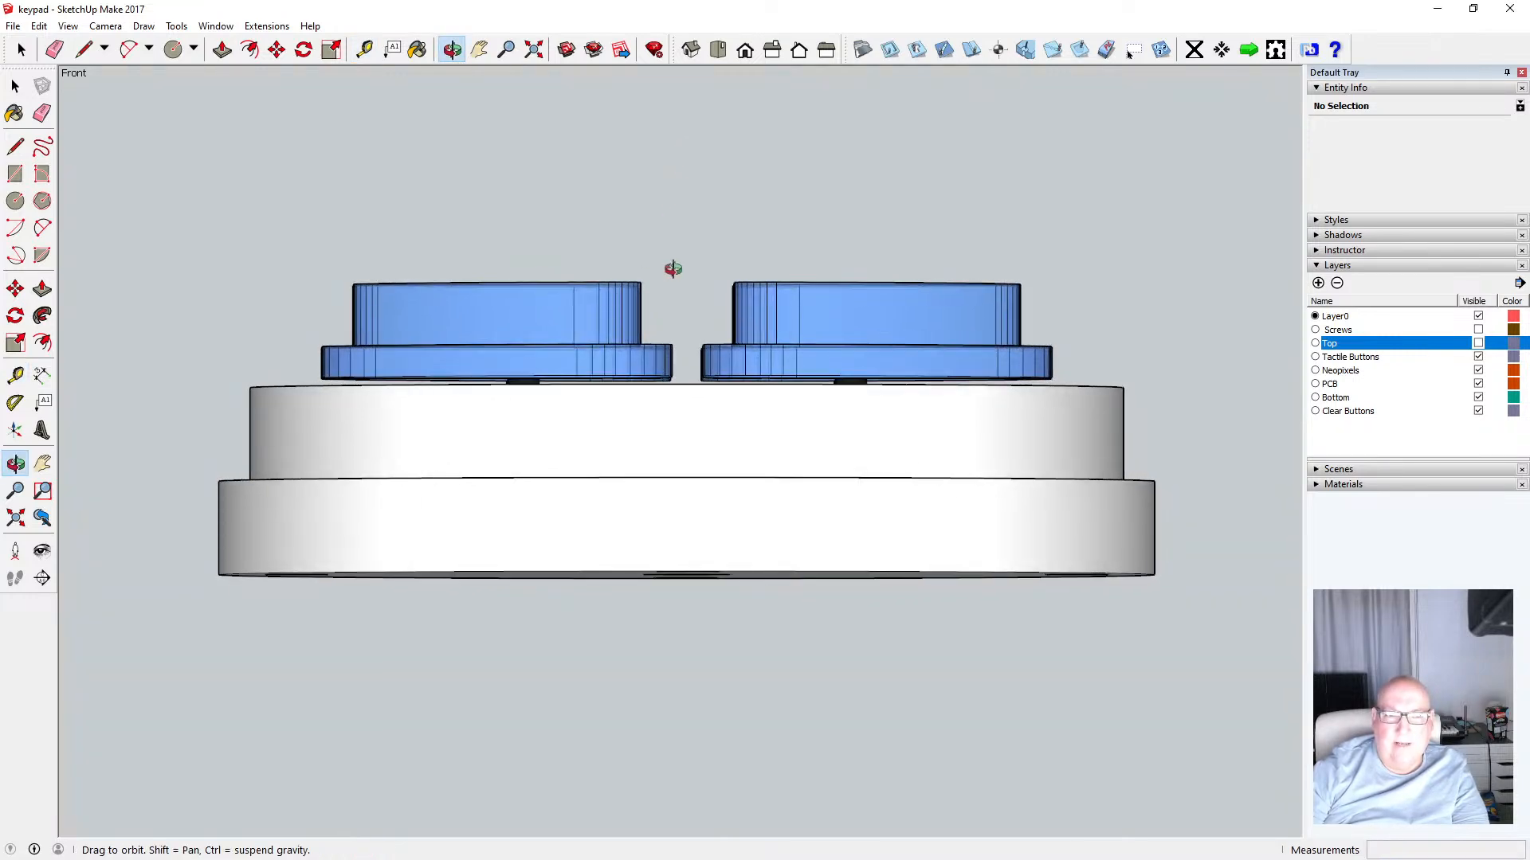
mouse_move(672, 266)
left_mouse_down()
mouse_move(673, 317)
mouse_move(666, 276)
left_mouse_up()
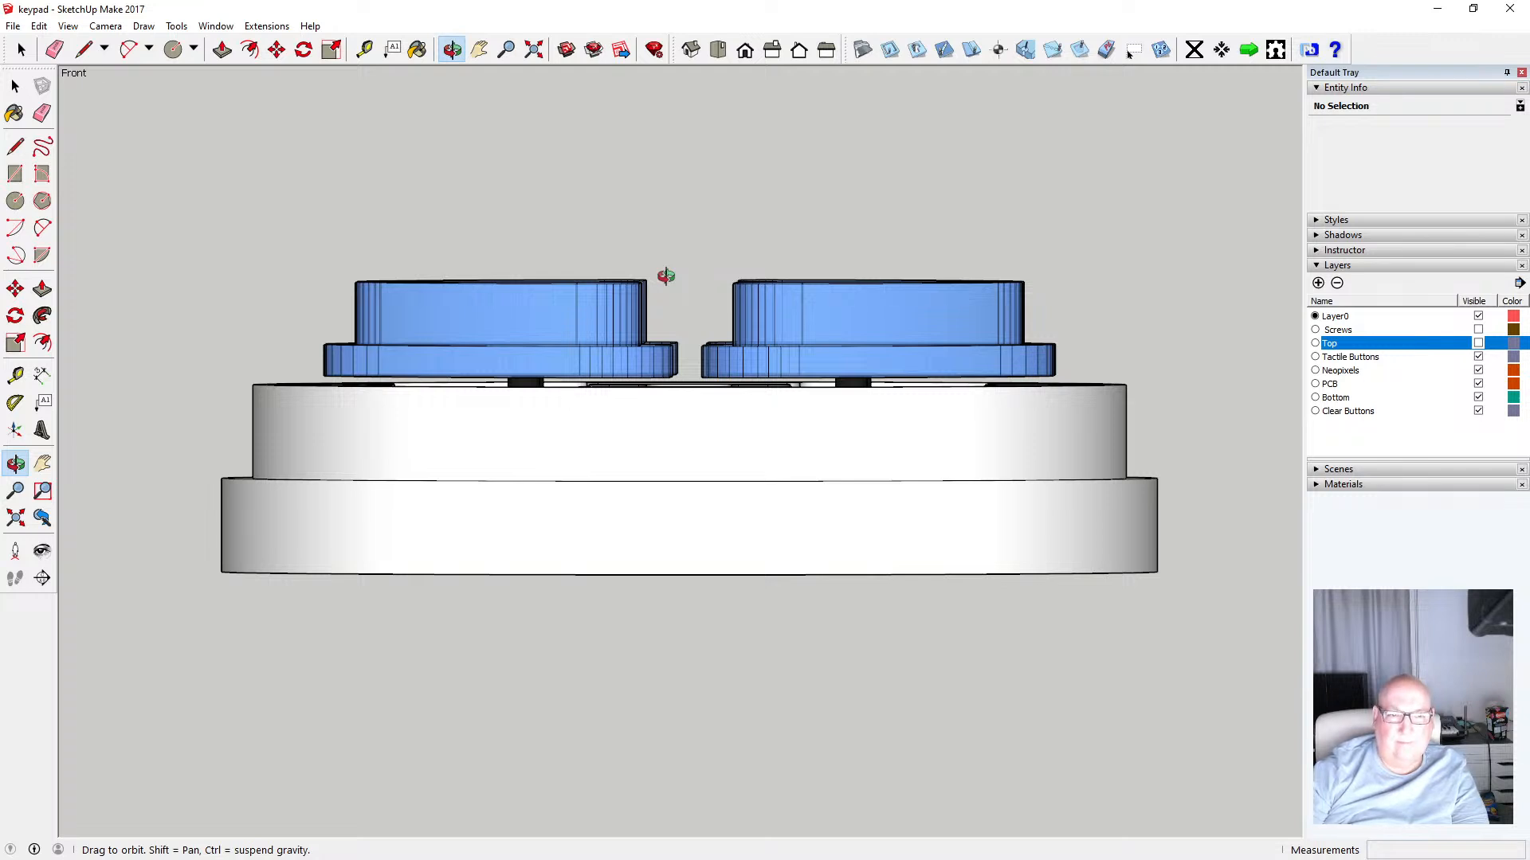
left_click_drag(666, 275, 660, 296)
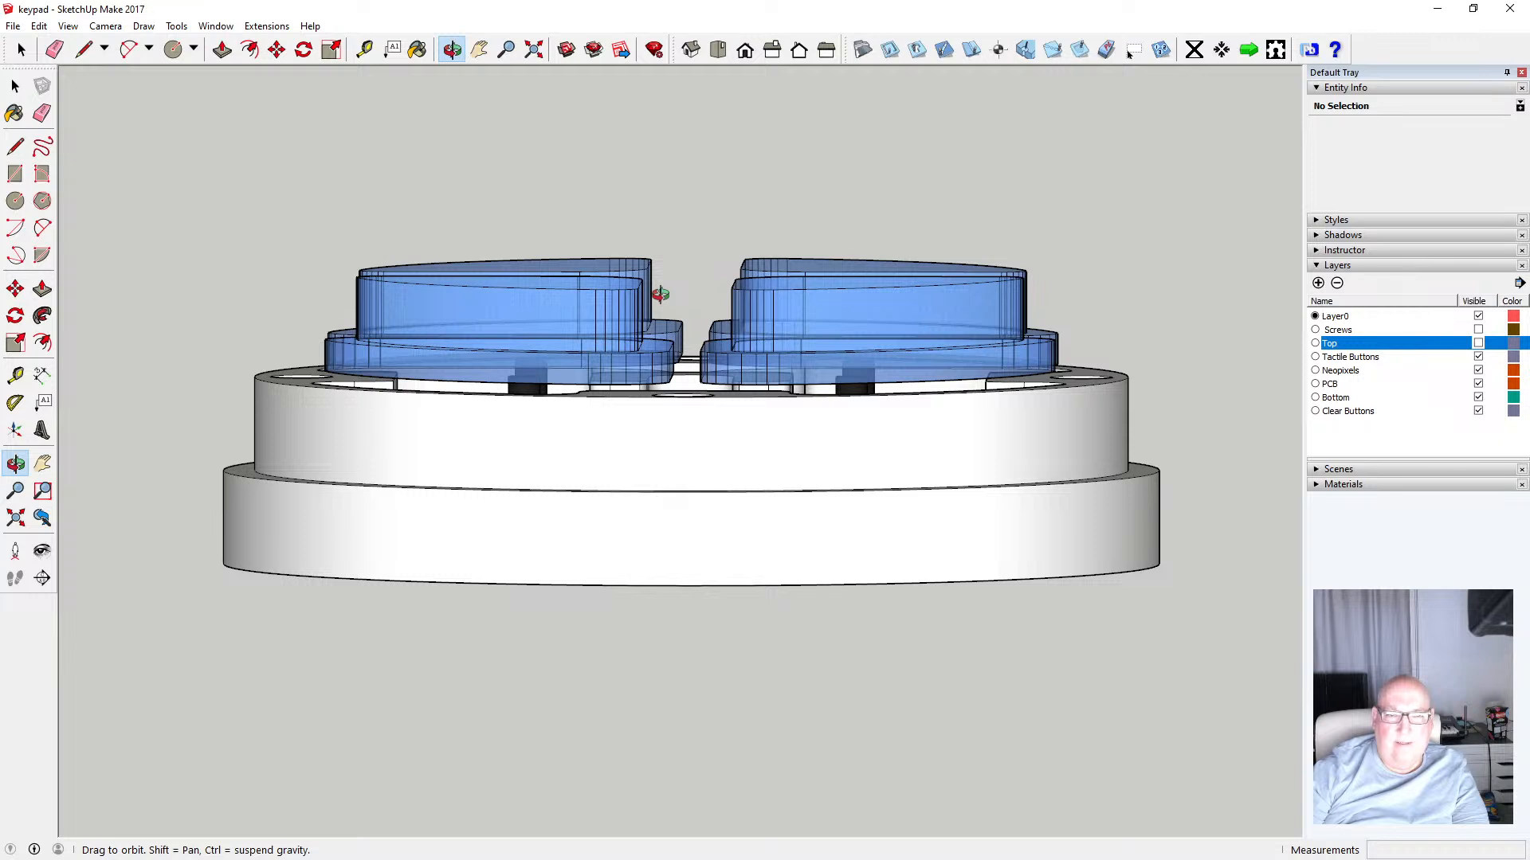
left_click_drag(667, 295, 676, 275)
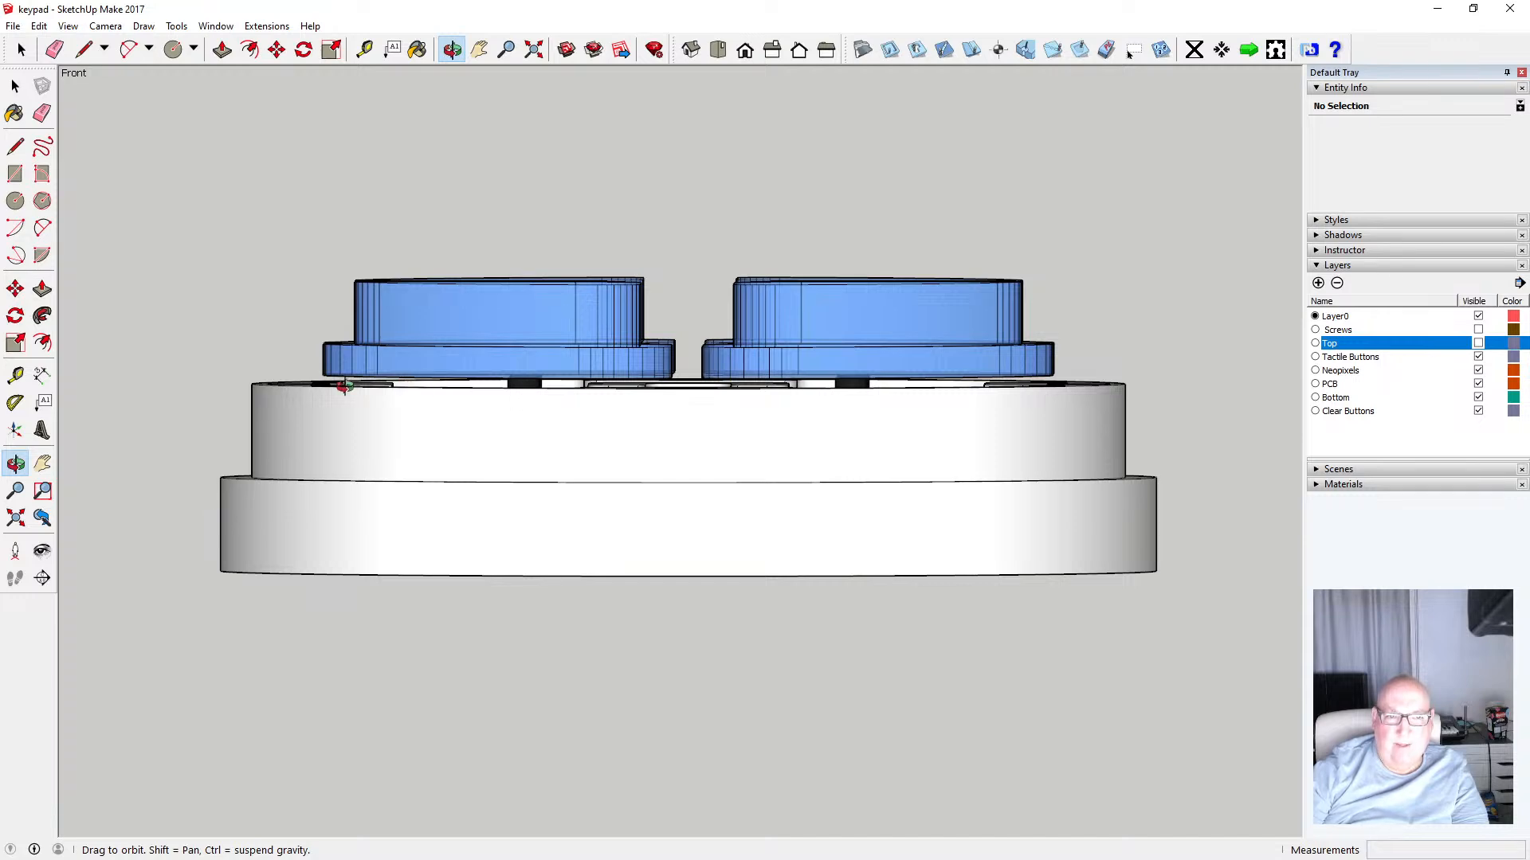
mouse_move(524, 389)
left_mouse_down()
mouse_move(550, 392)
mouse_move(536, 427)
mouse_move(545, 374)
left_mouse_up()
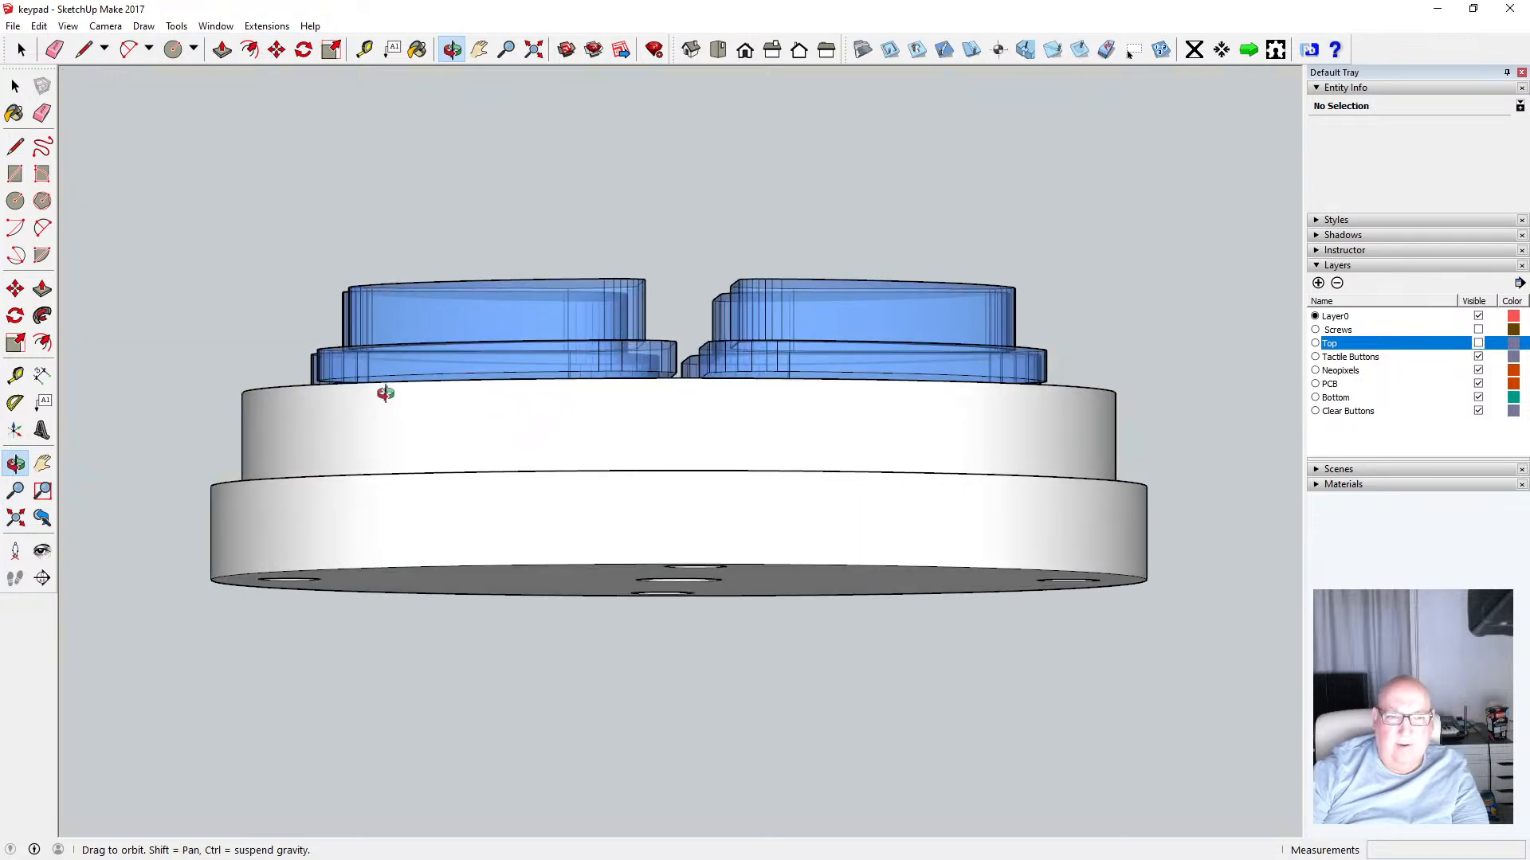
left_click_drag(384, 393, 419, 475)
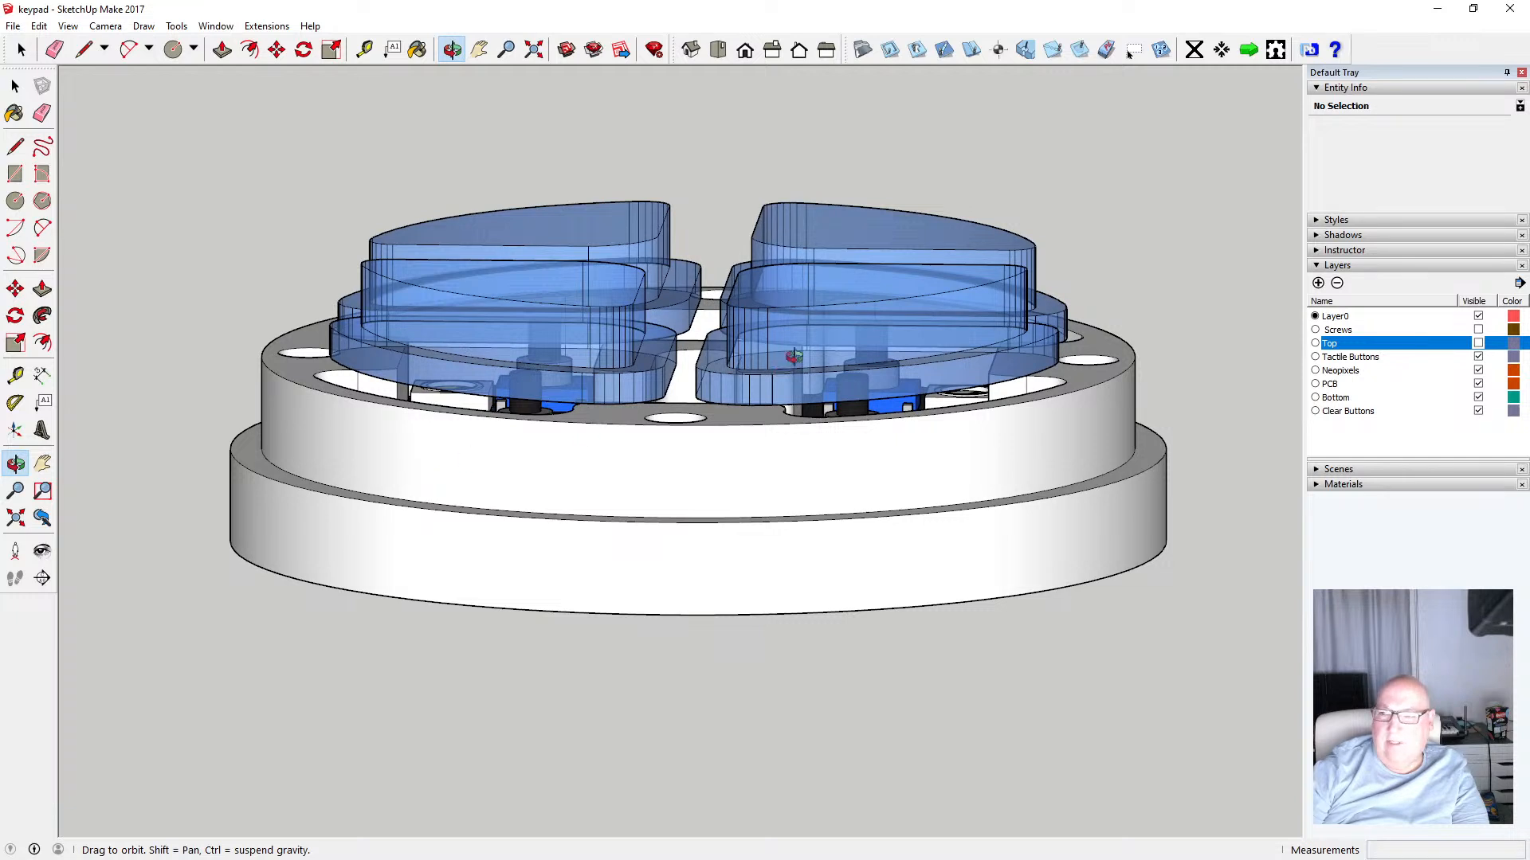
left_click(1477, 344)
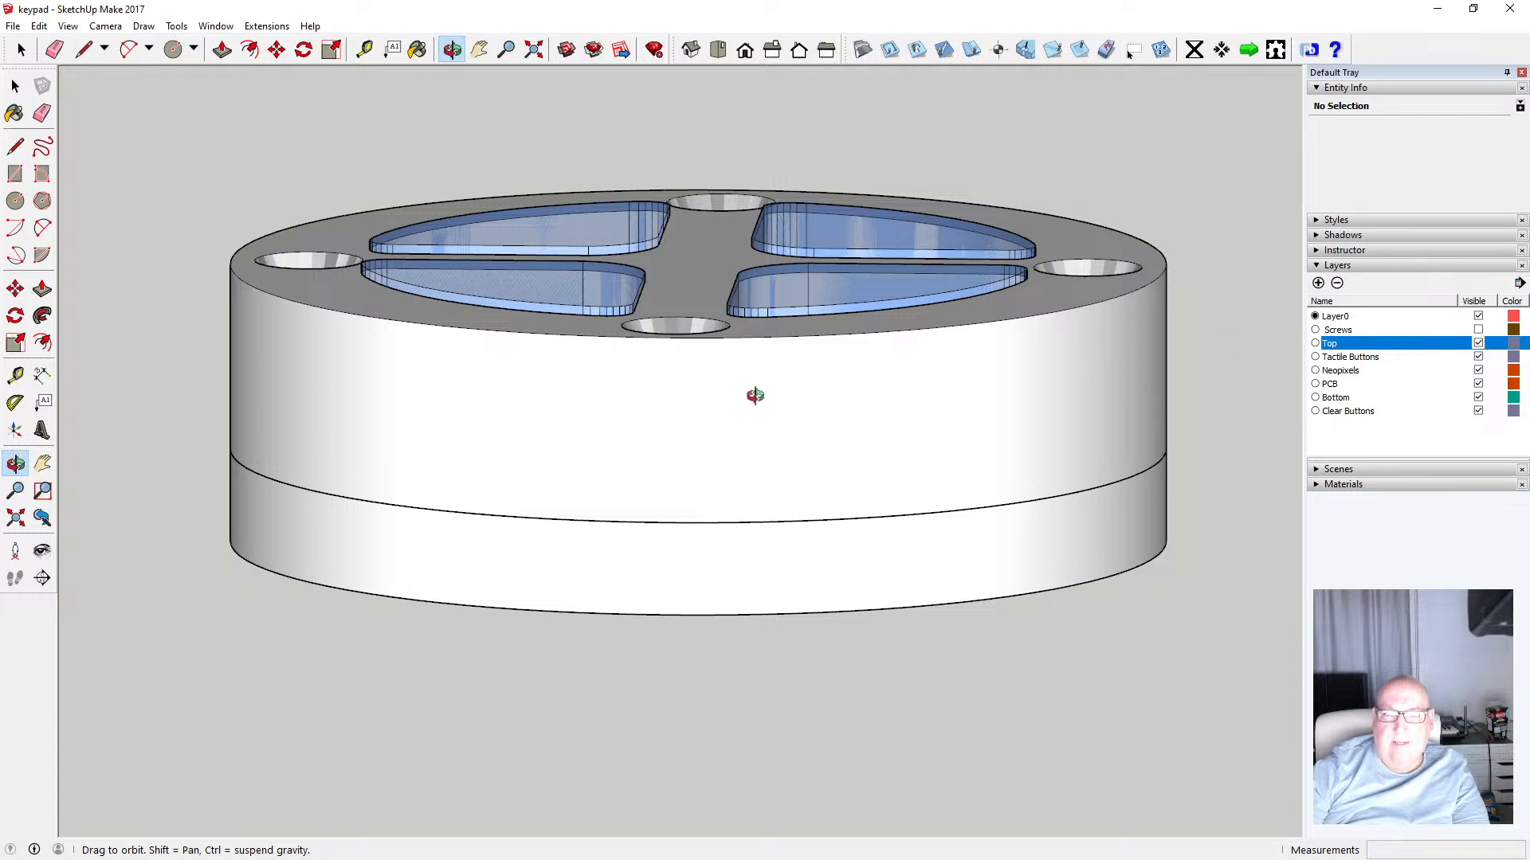
Measure the height of the top ring's outer wall
scroll(544, 311, "up", 3)
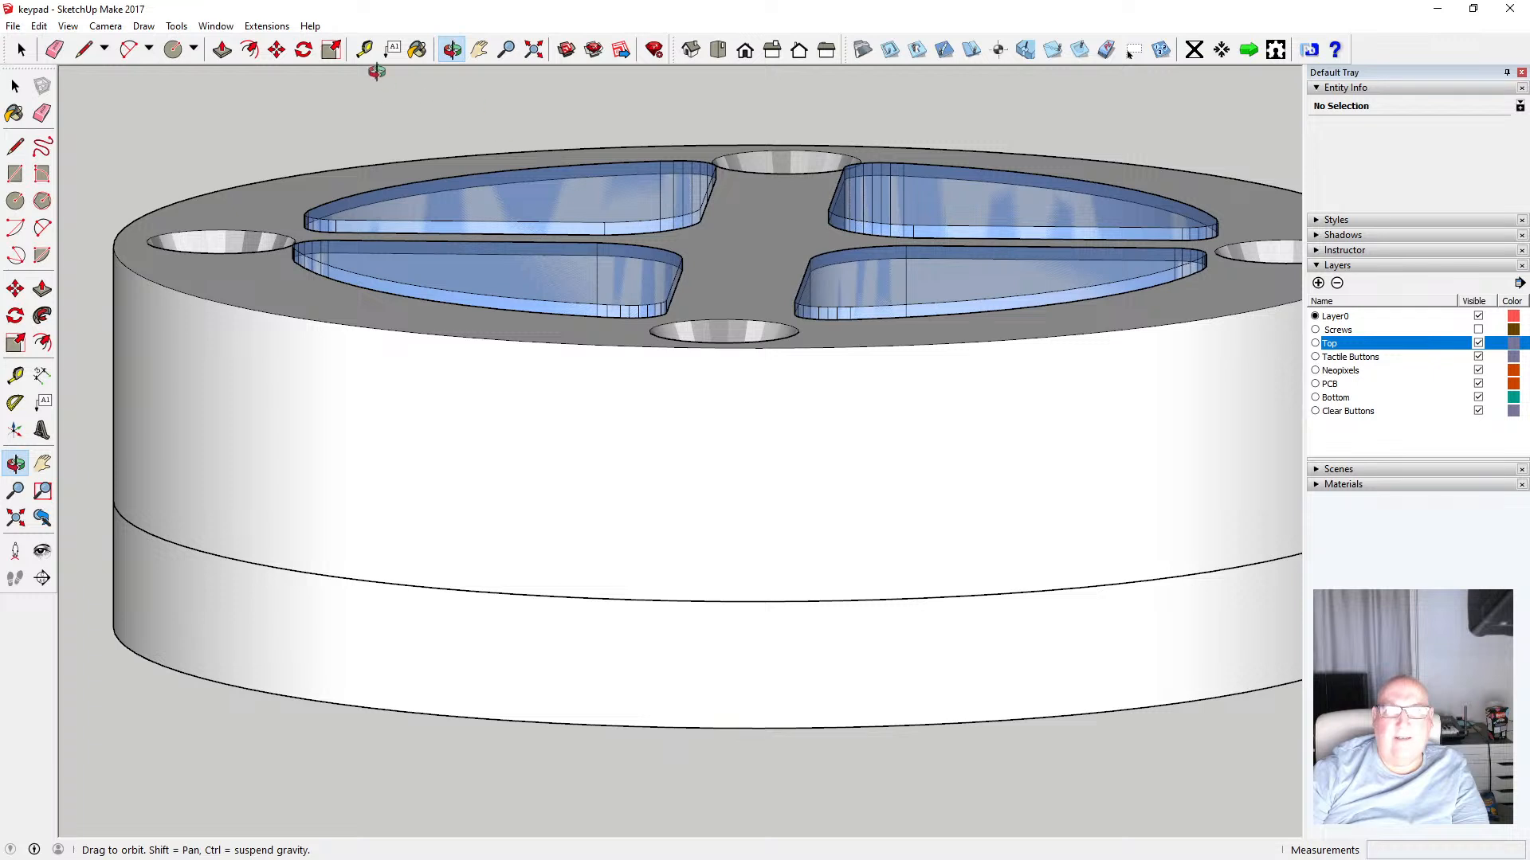
key("t")
left_click(535, 286)
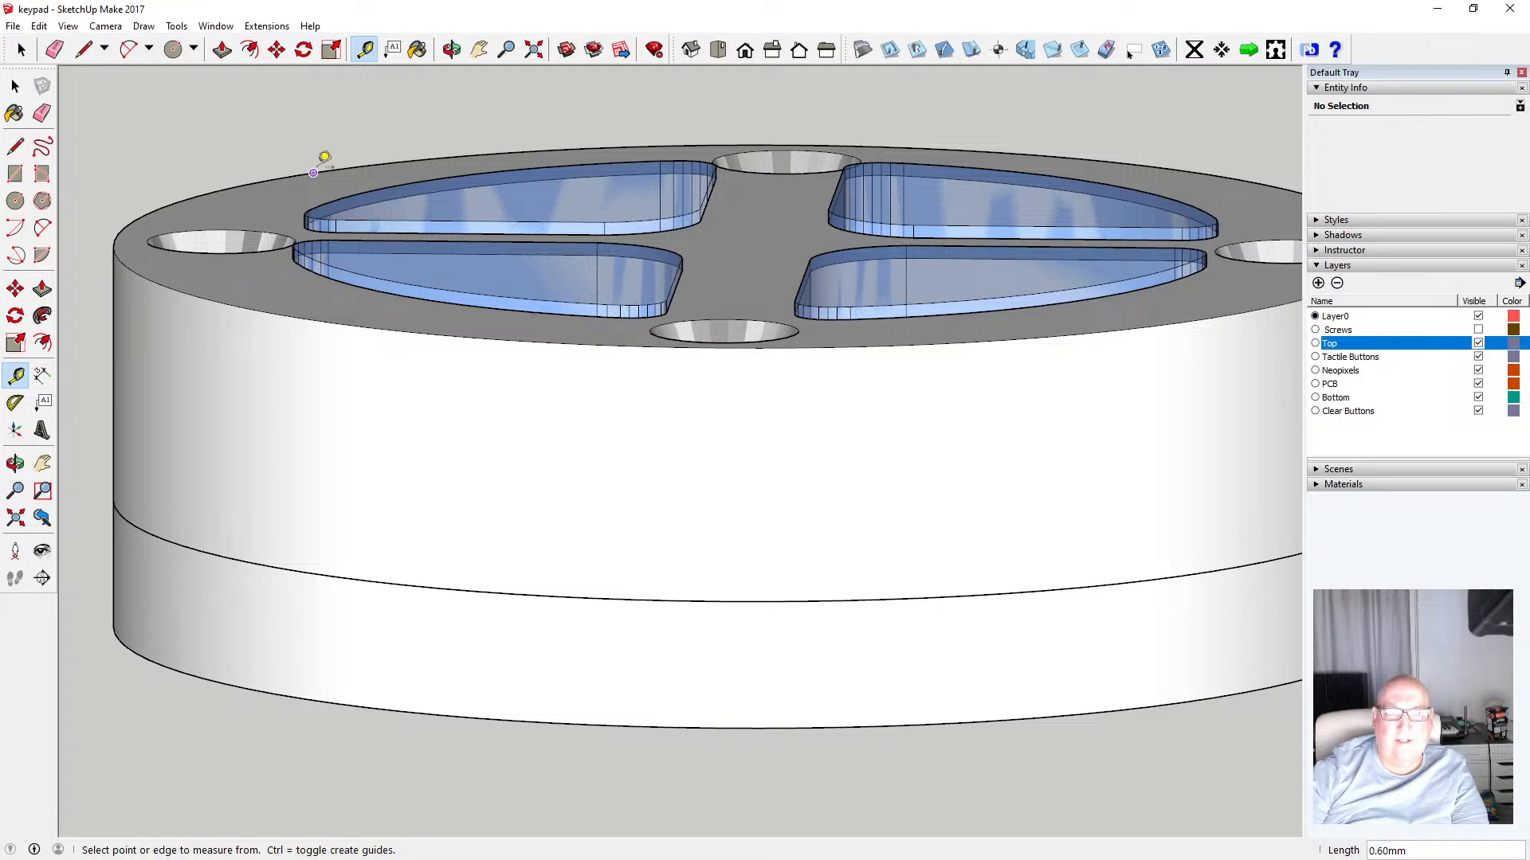
left_click(15, 86)
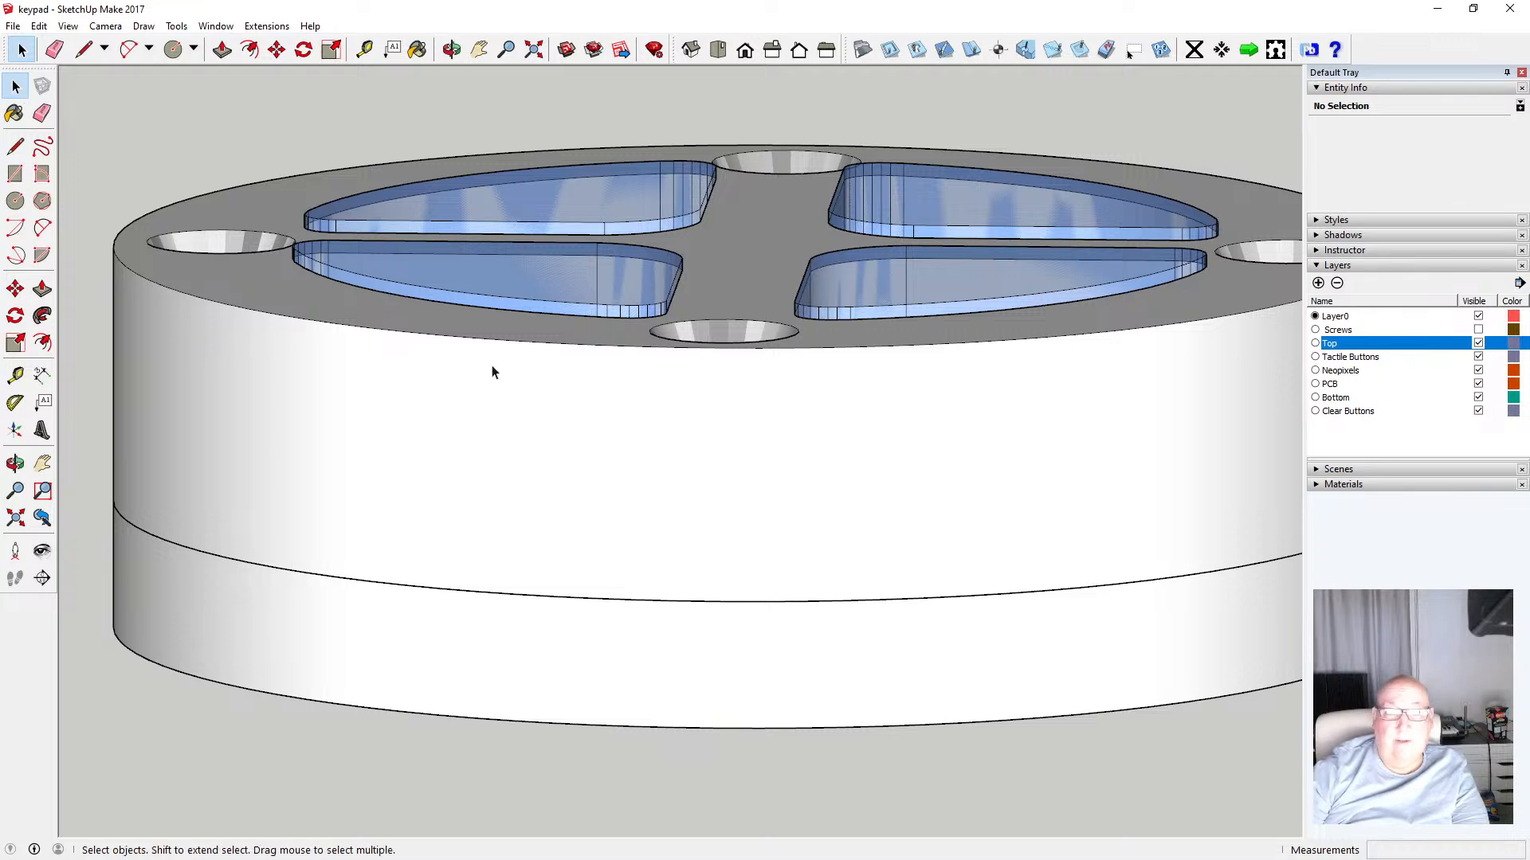
scroll(494, 370, "down", 4)
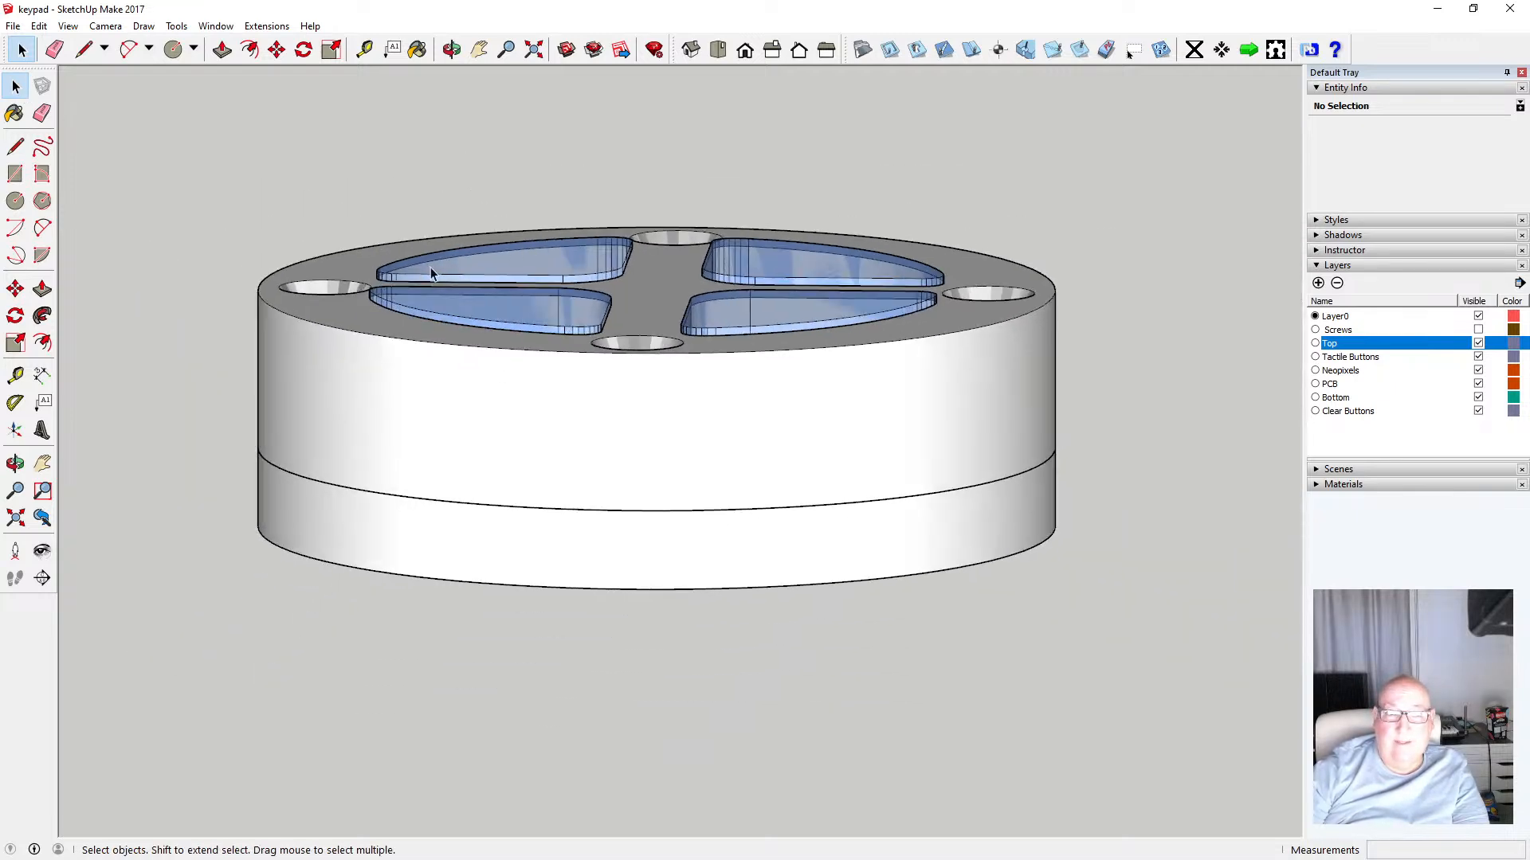
left_click(365, 49)
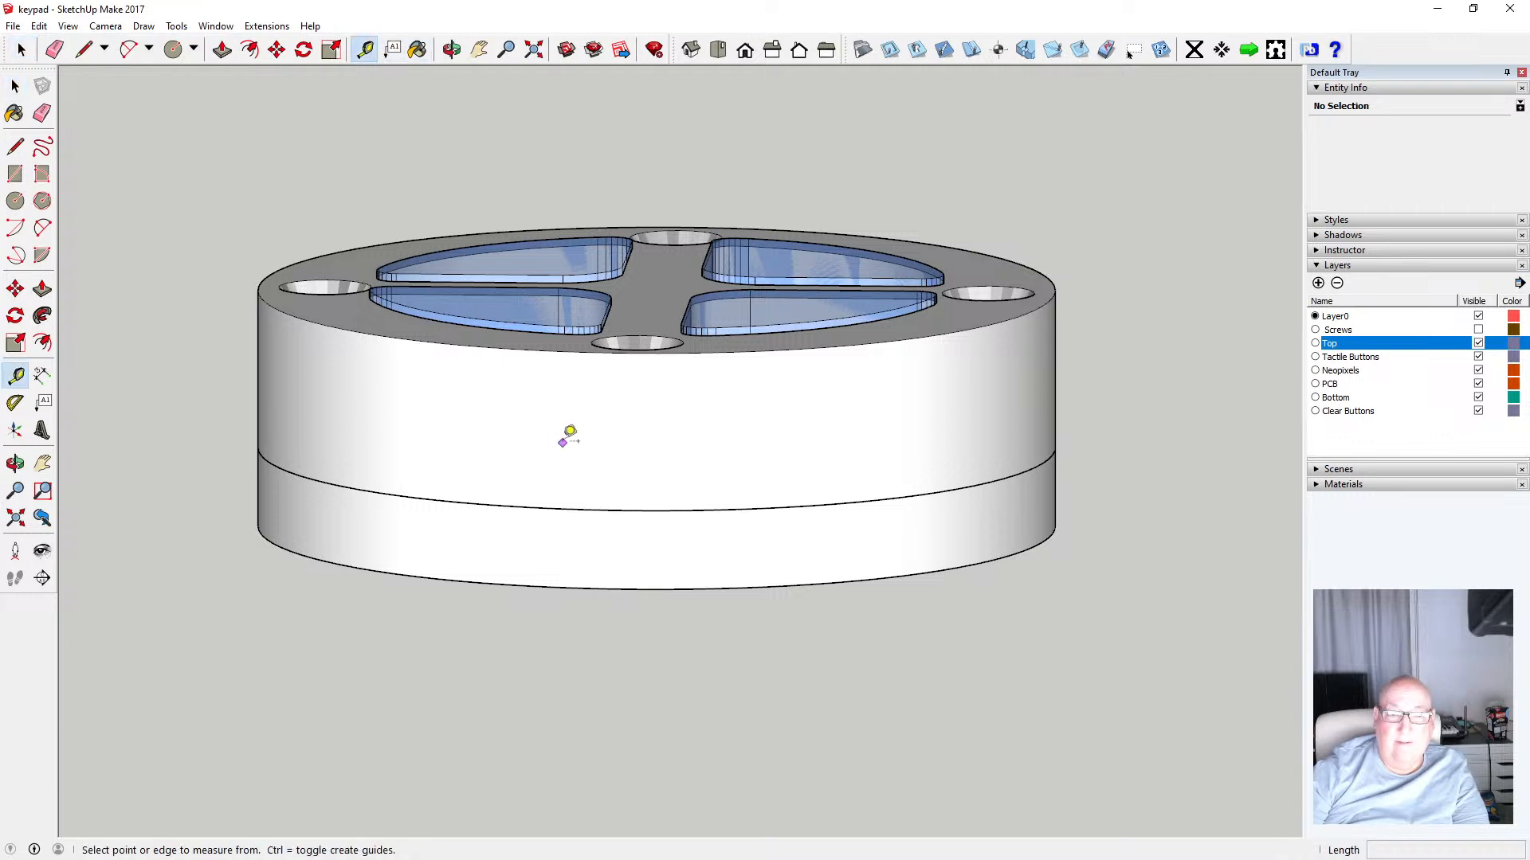
left_click(581, 510)
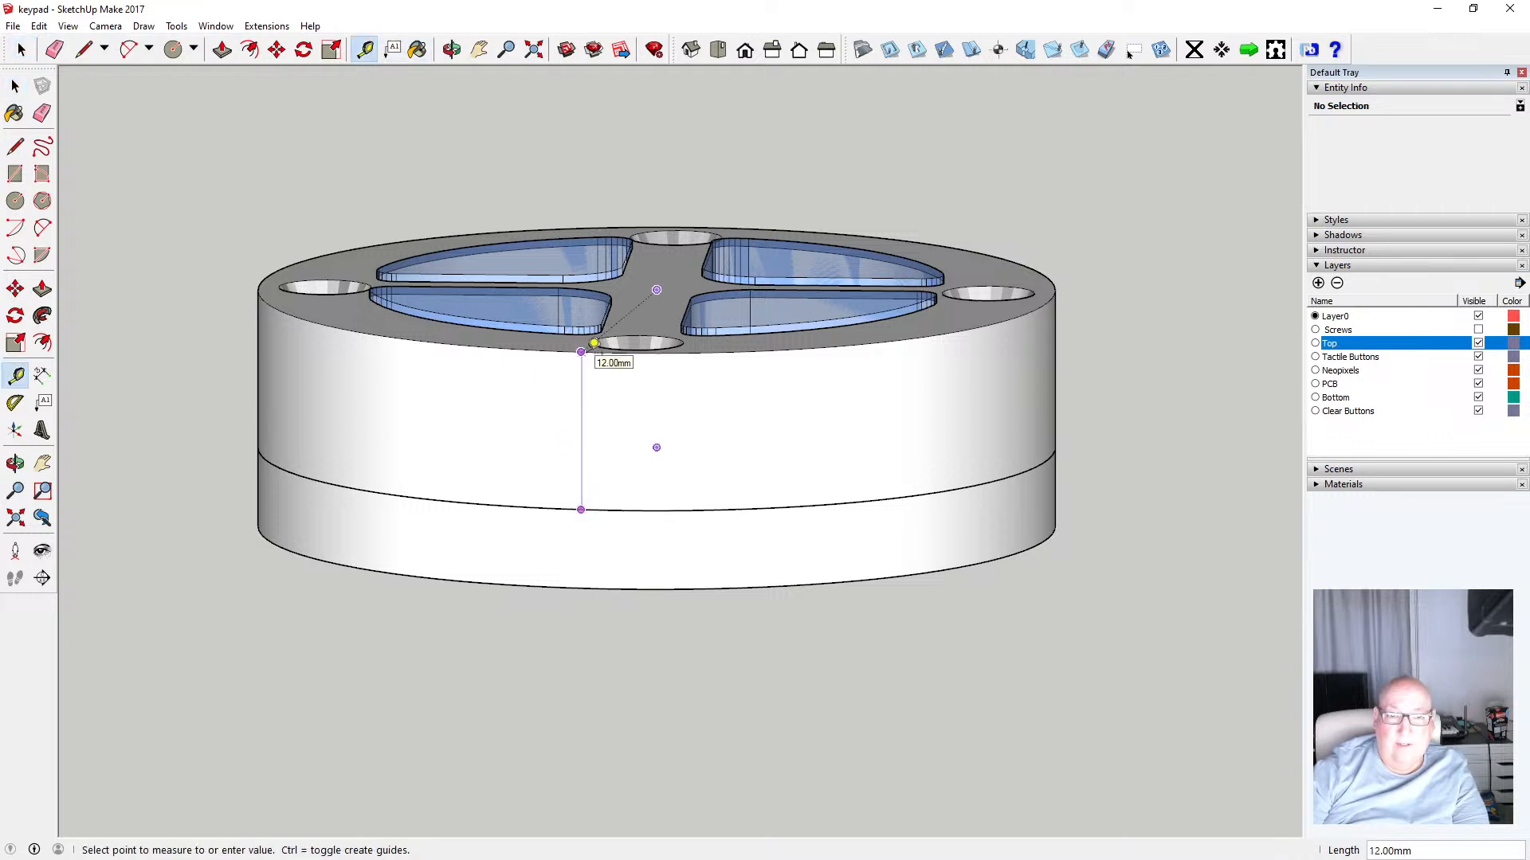
key("Escape")
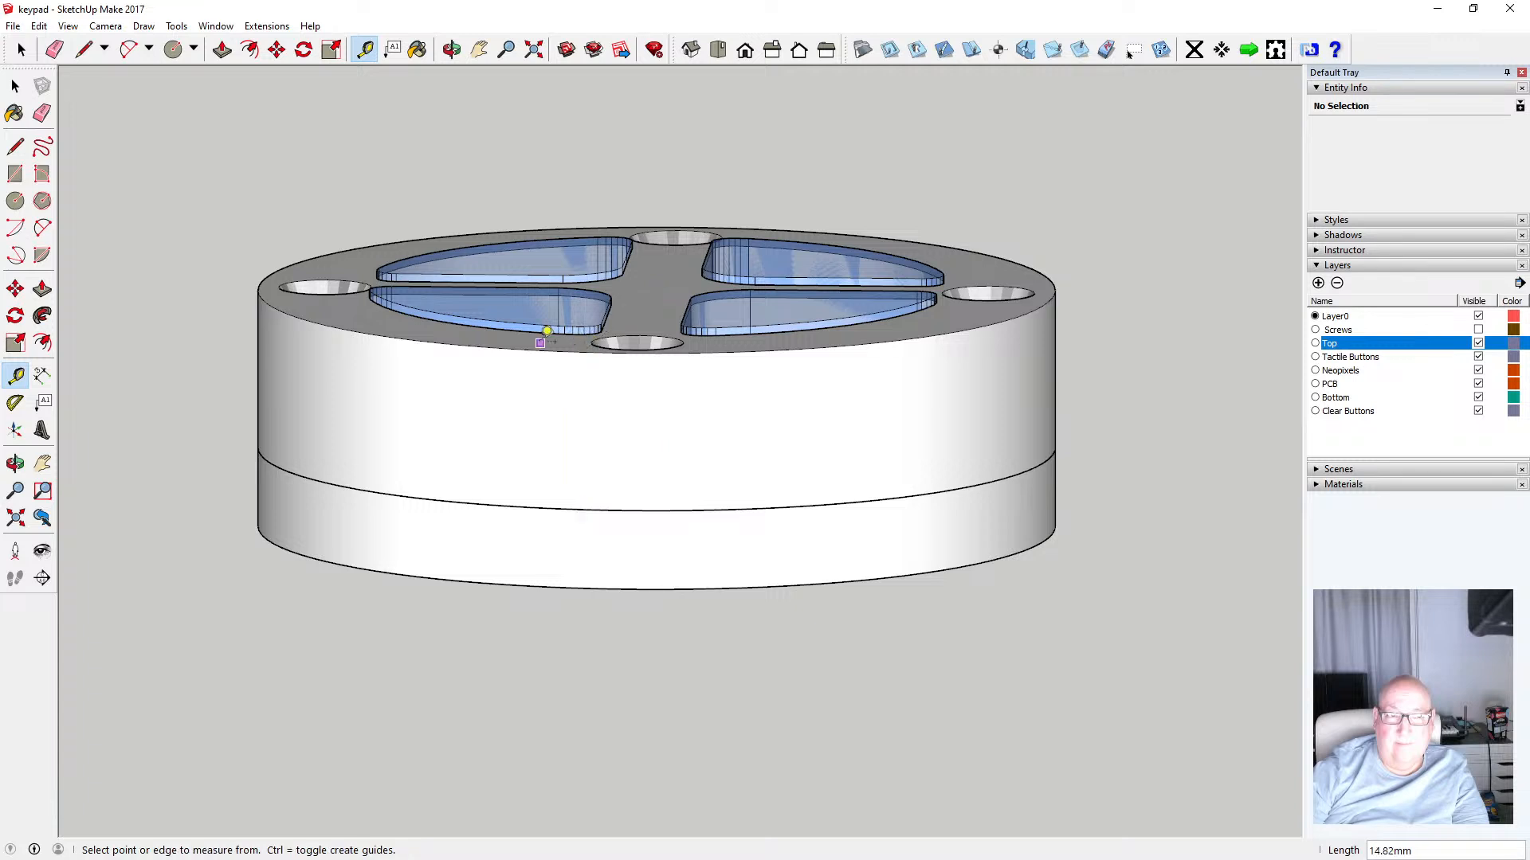
Make the Screws layer visible again
key("space")
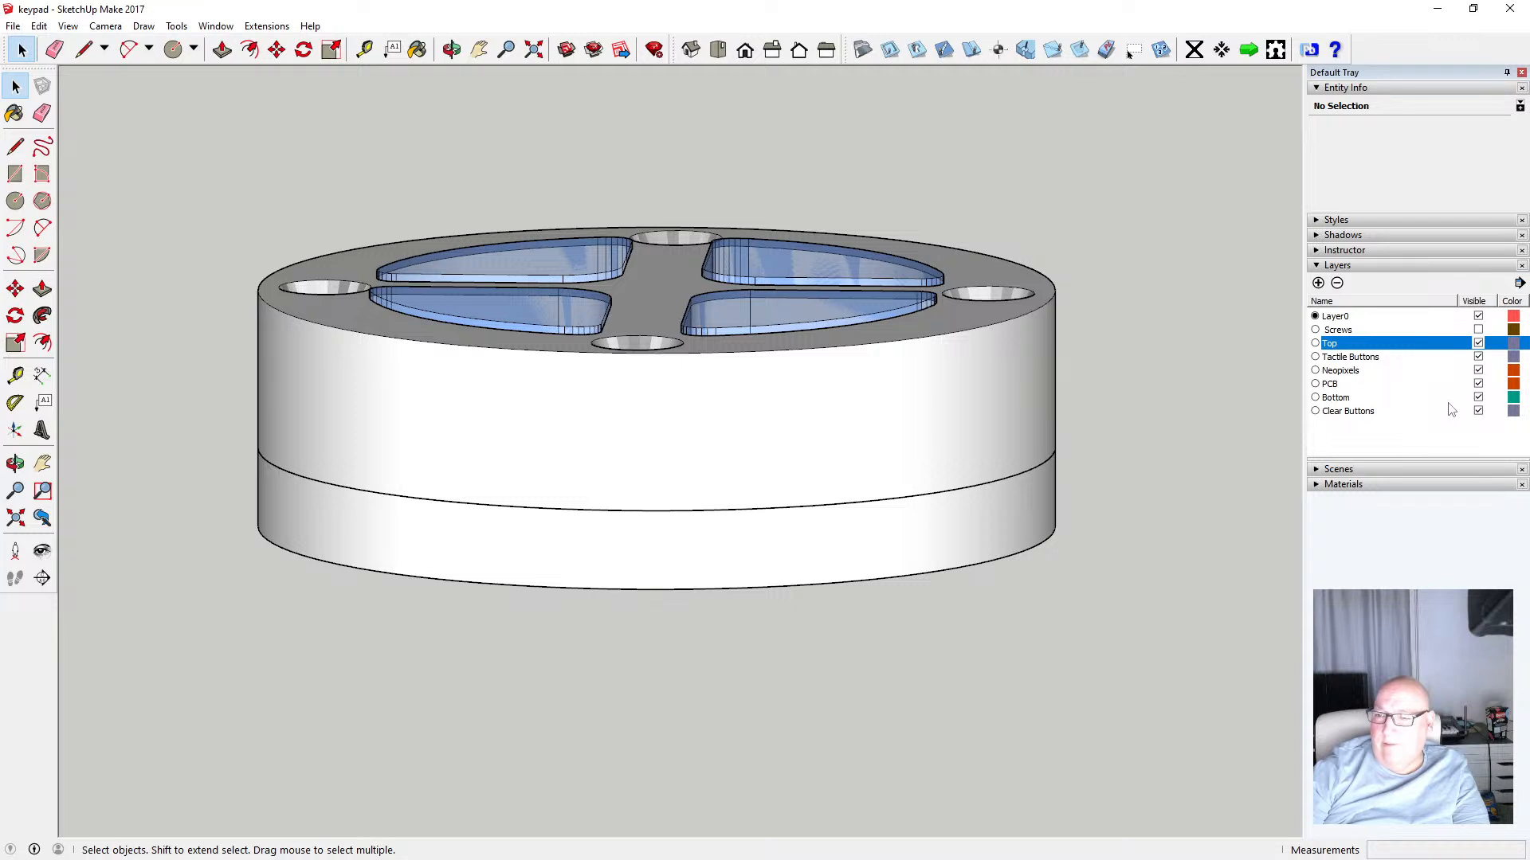
left_click(1479, 331)
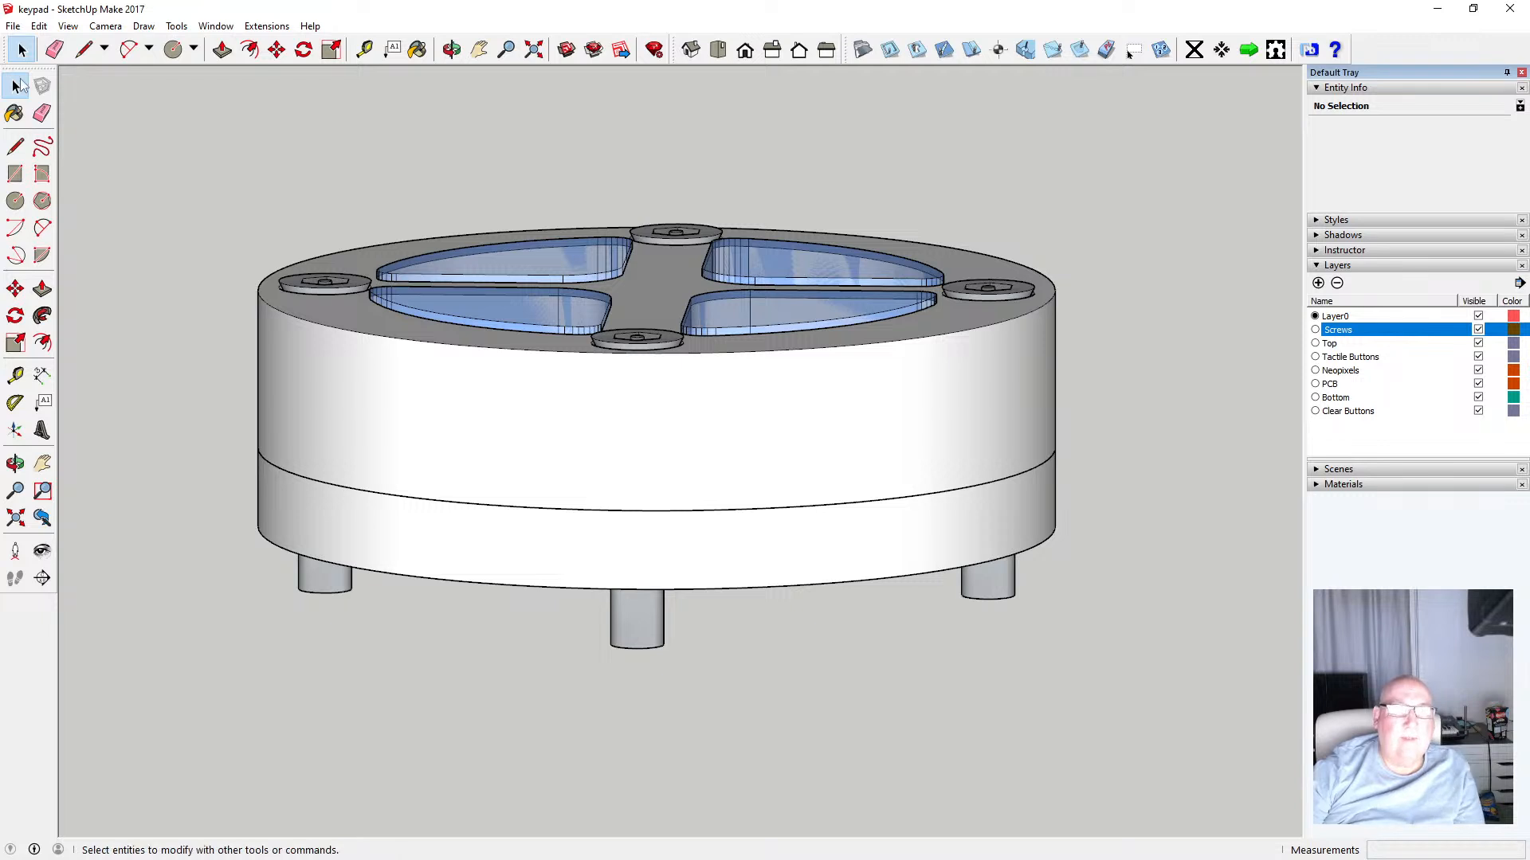
Select the four screws, move them 0.5 mm along their axis, and undo the move
left_click(337, 288)
left_click(673, 233, "ctrl")
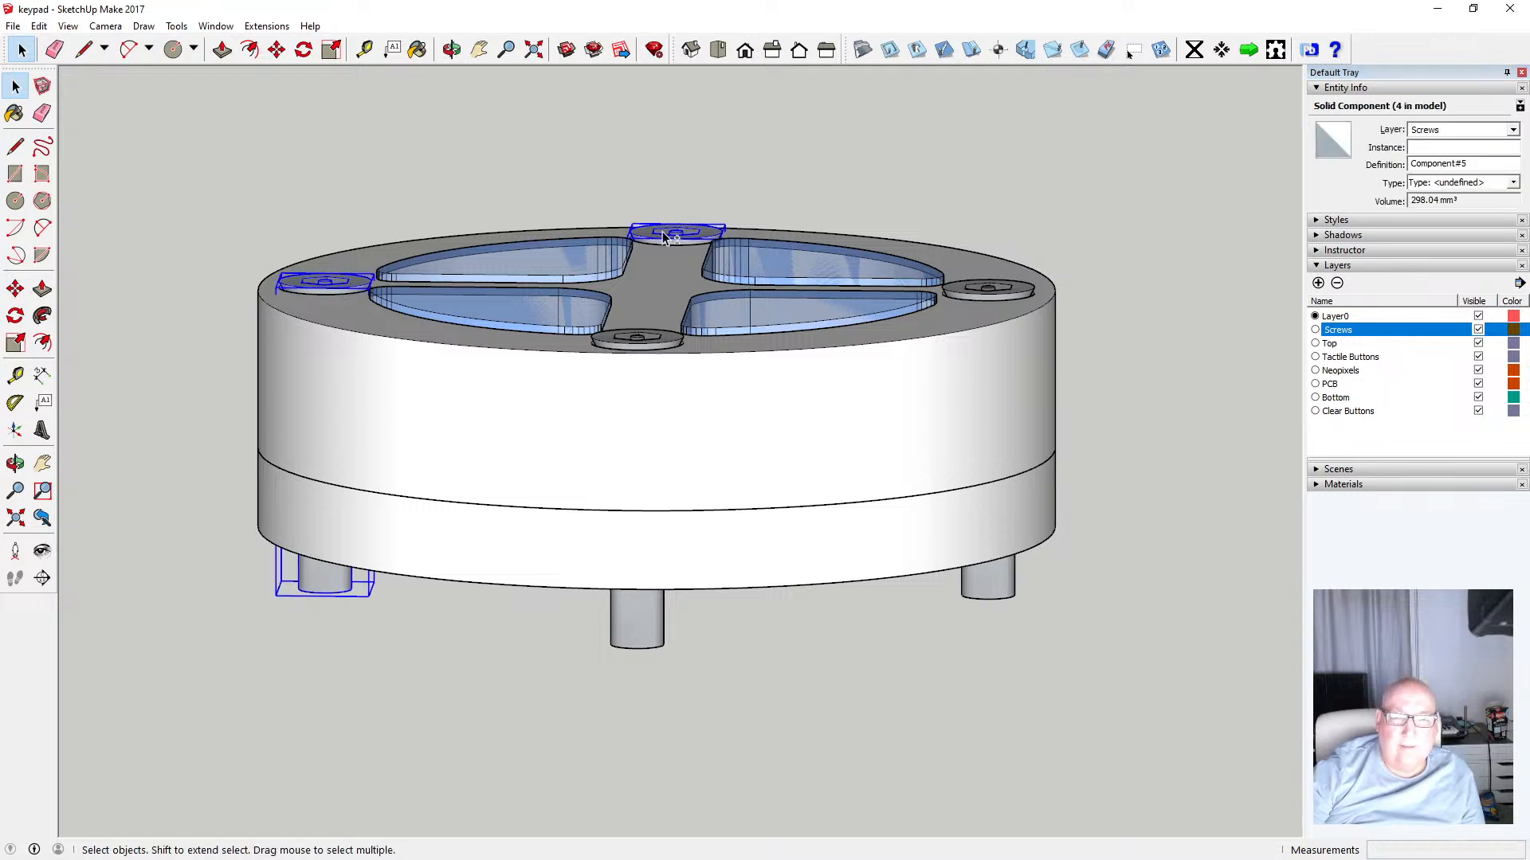
left_click(649, 341, "ctrl")
left_click(970, 296, "ctrl")
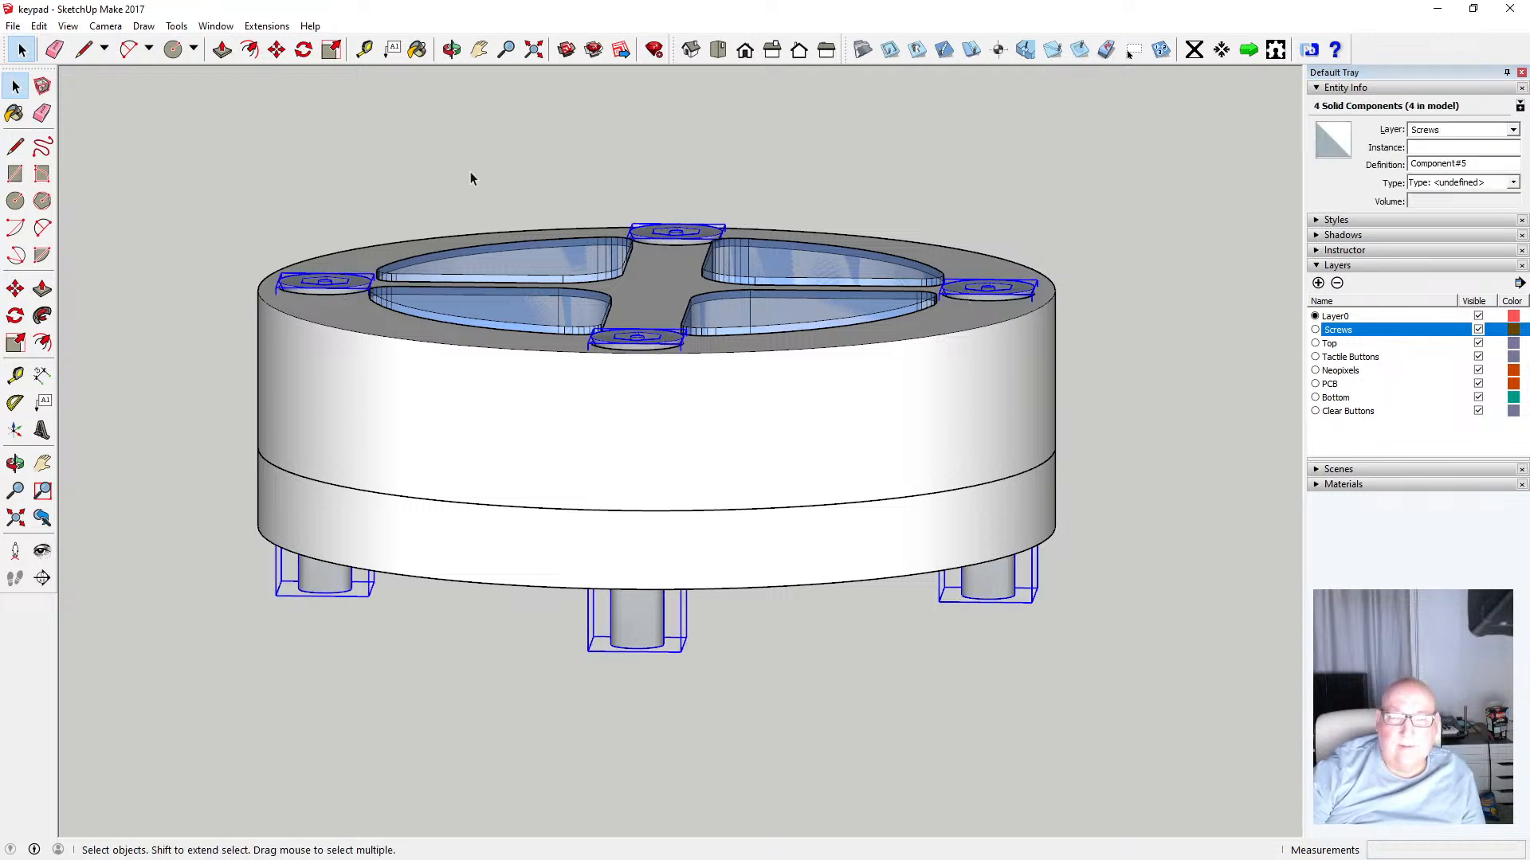
left_click(277, 49)
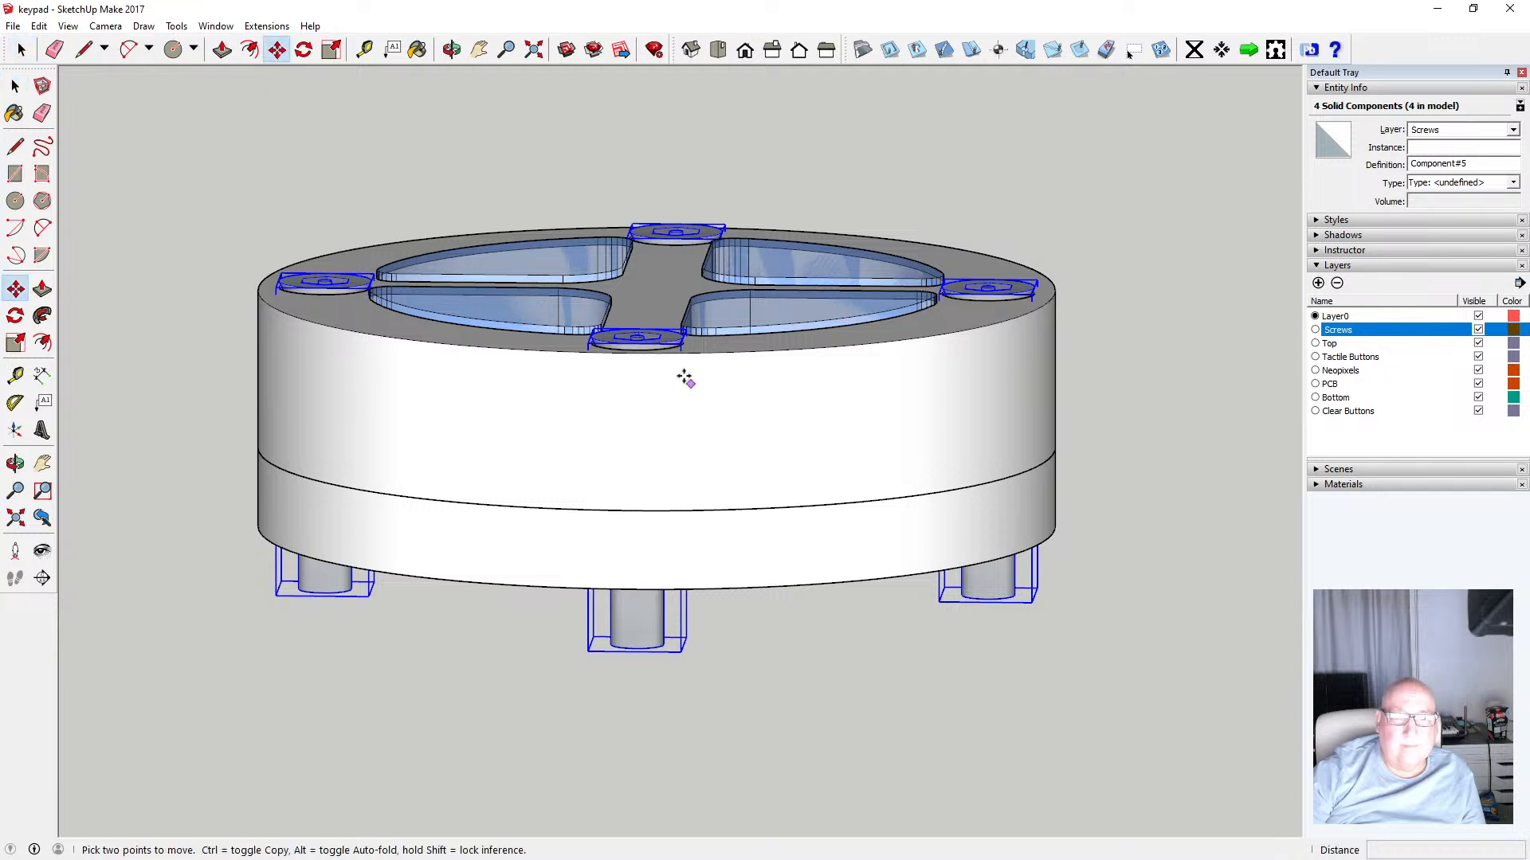
left_click(640, 345)
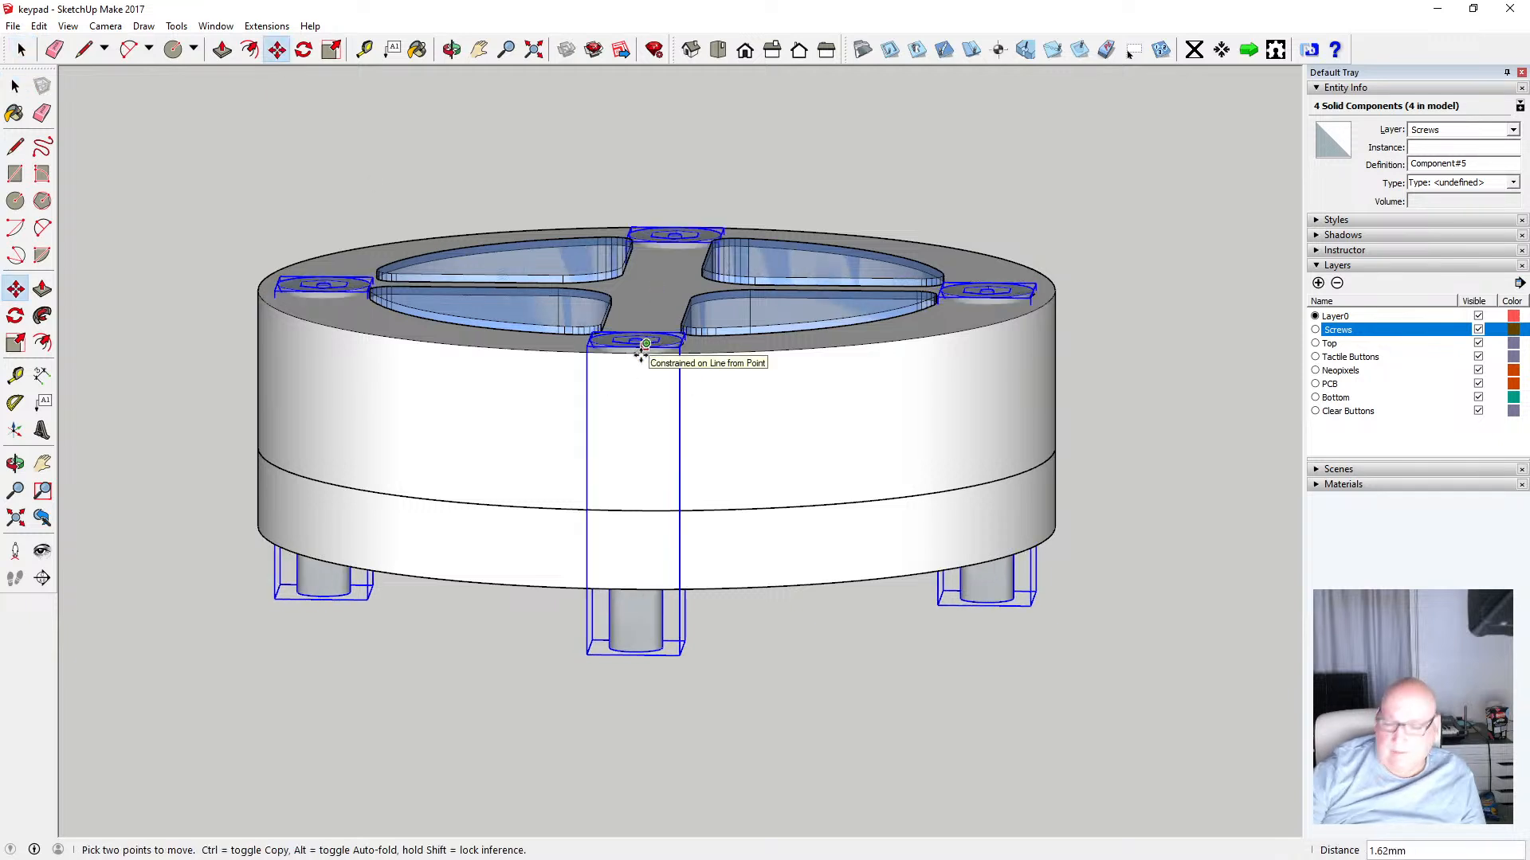
type(".5")
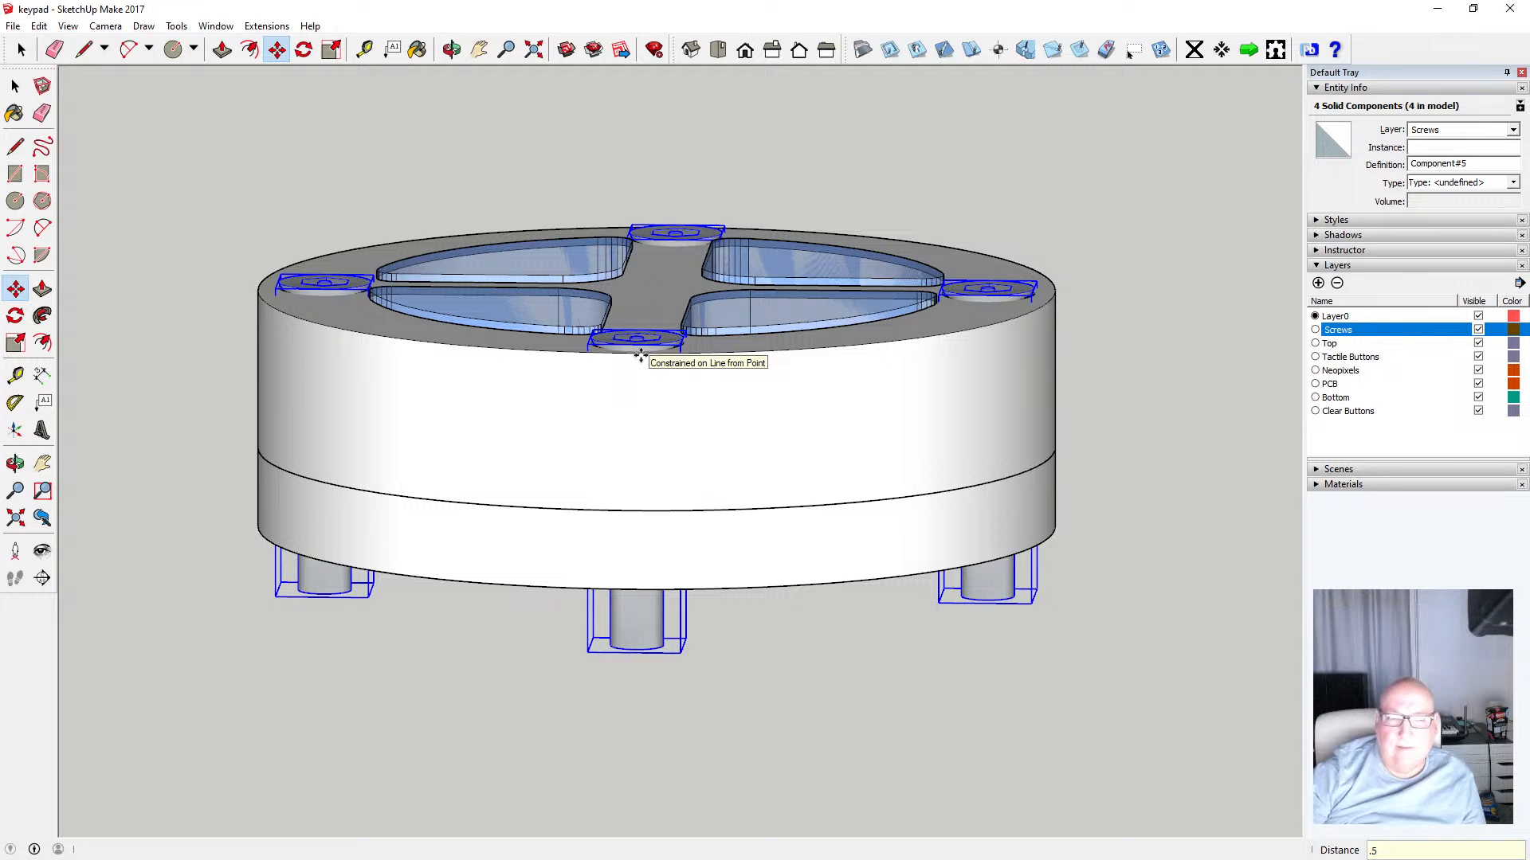
key("Return")
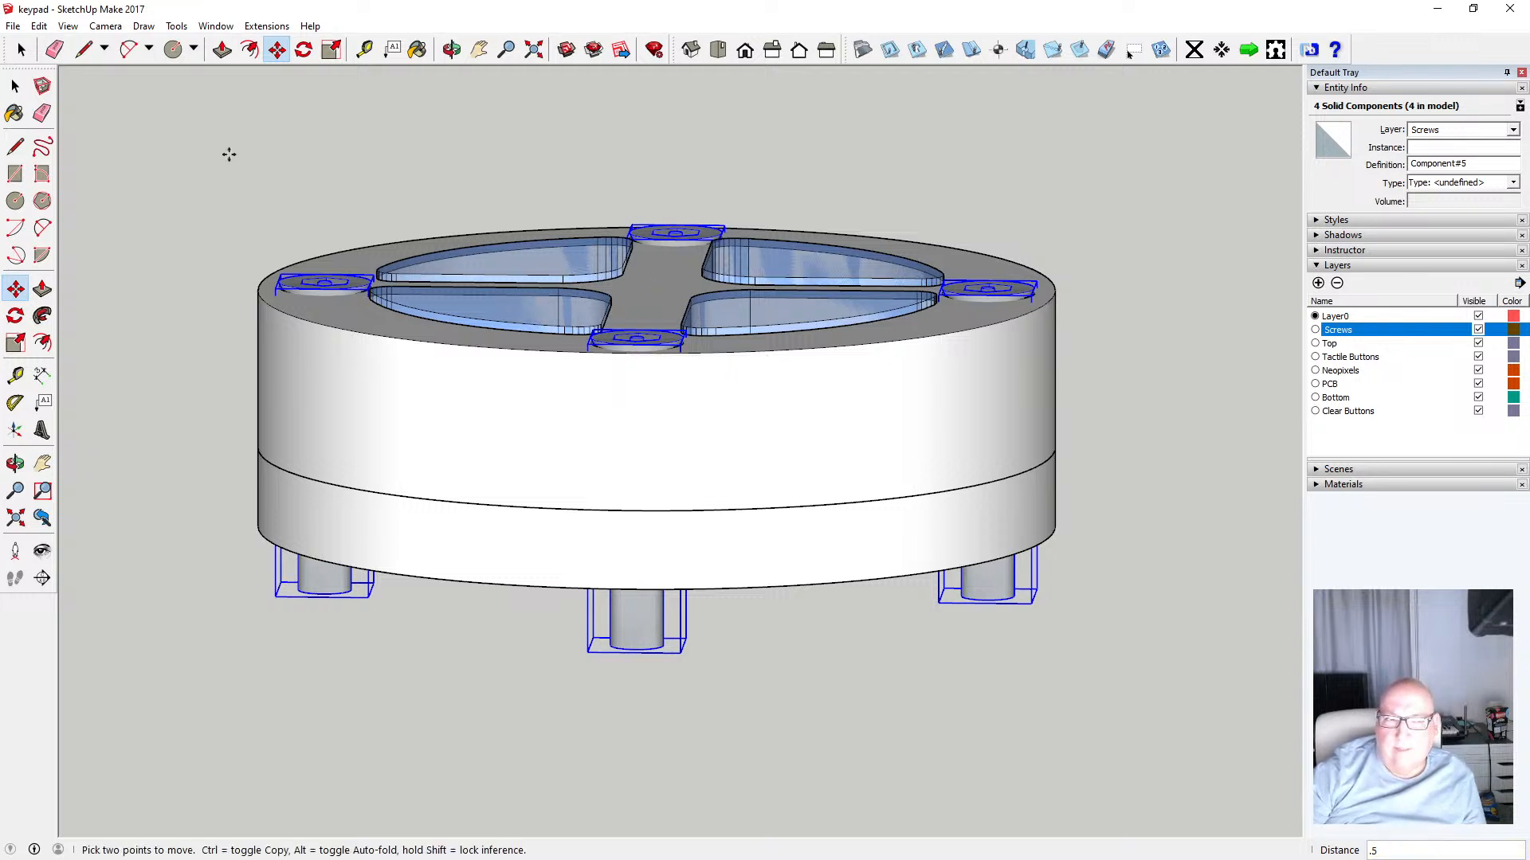
left_click(38, 25)
left_click(58, 44)
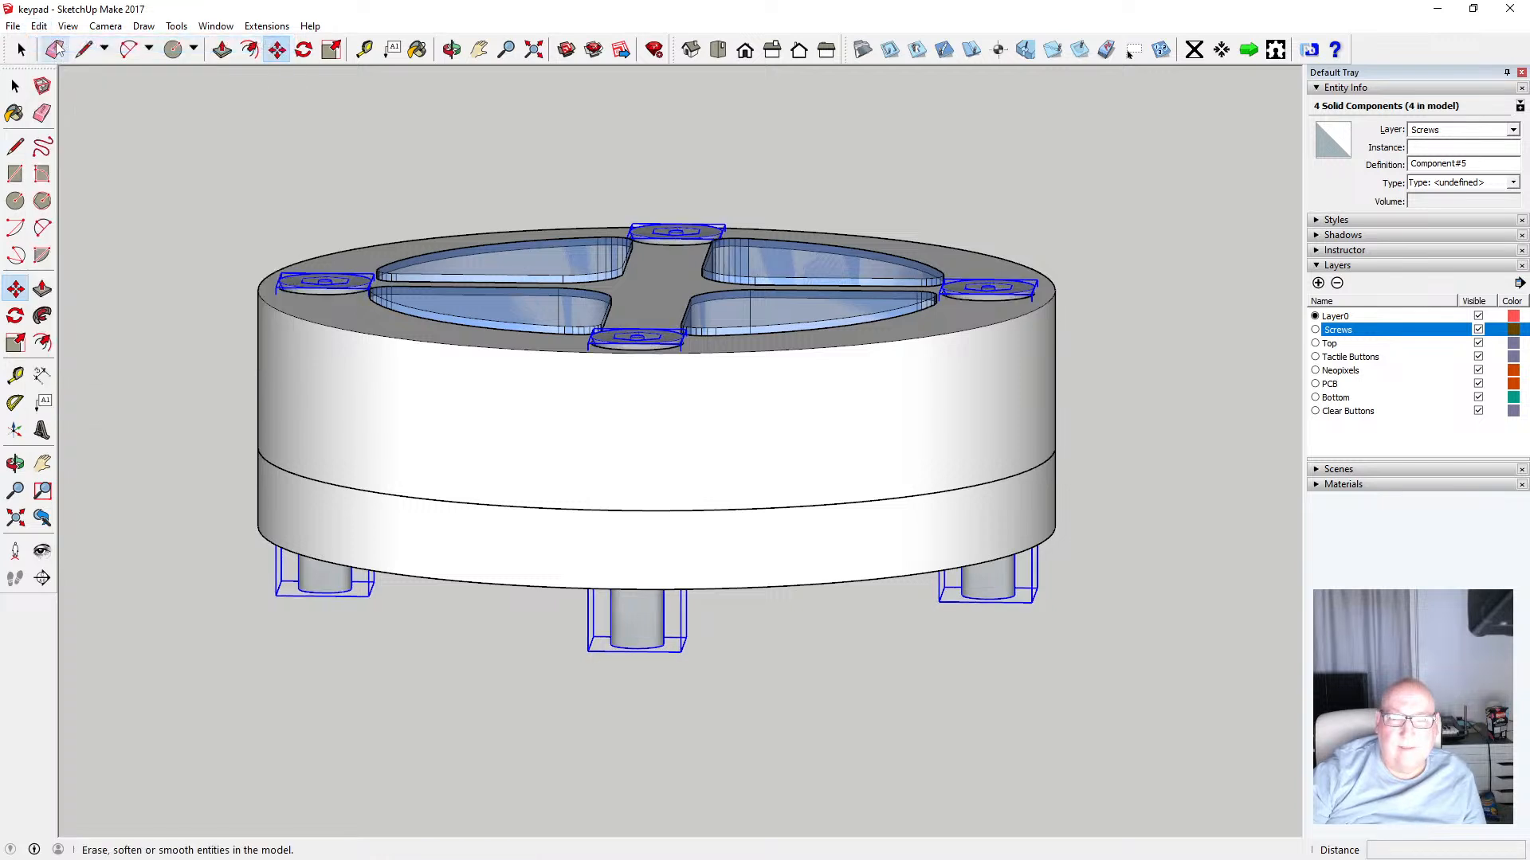
Move the four selected screws 0.5 mm along the blue axis from their lower end, then deselect them
left_click(637, 652)
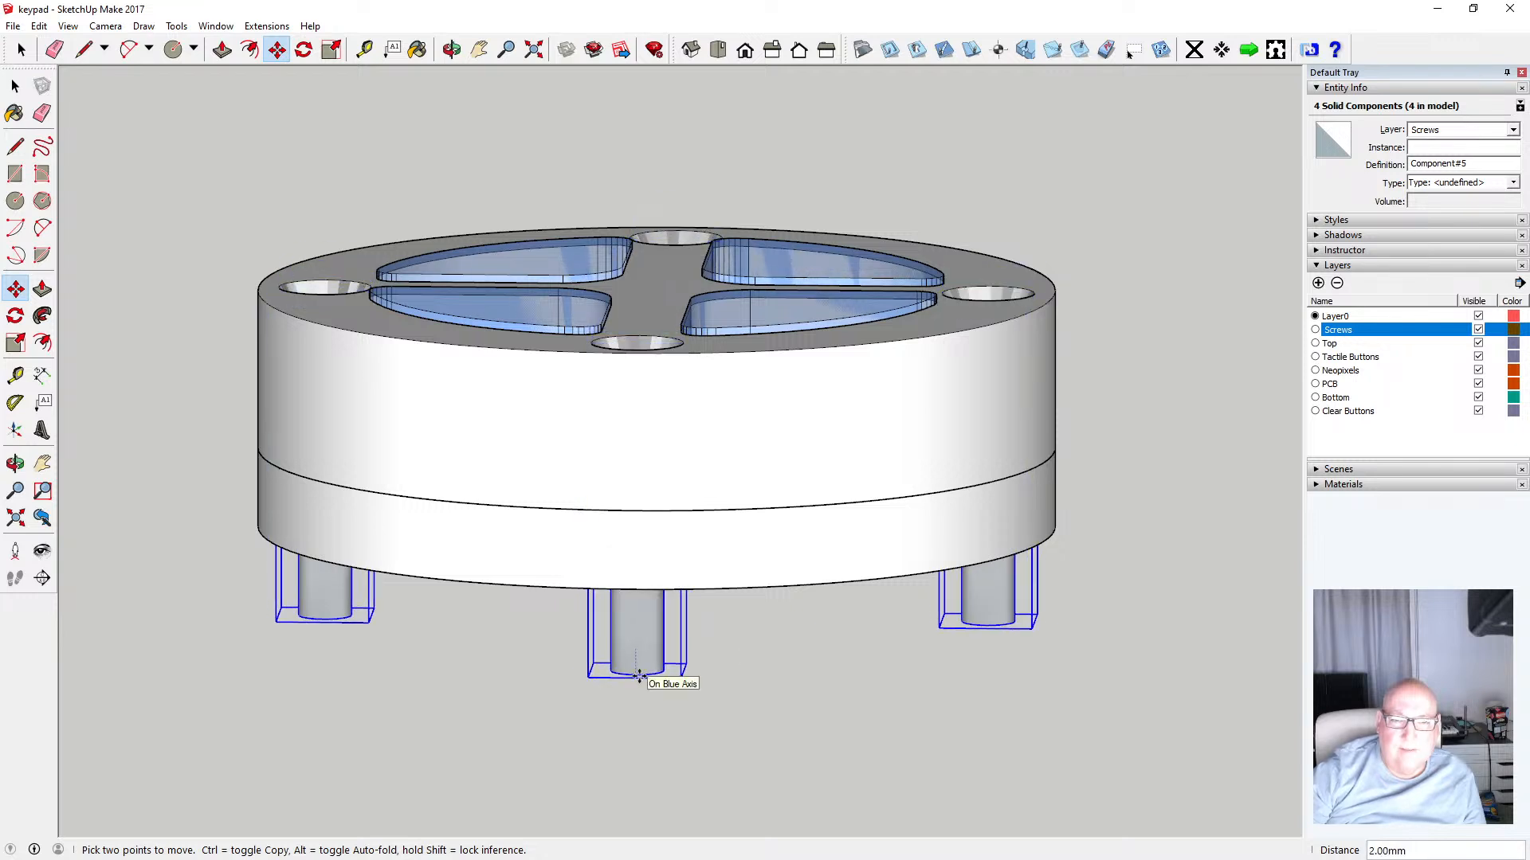
type(".5")
key("Return")
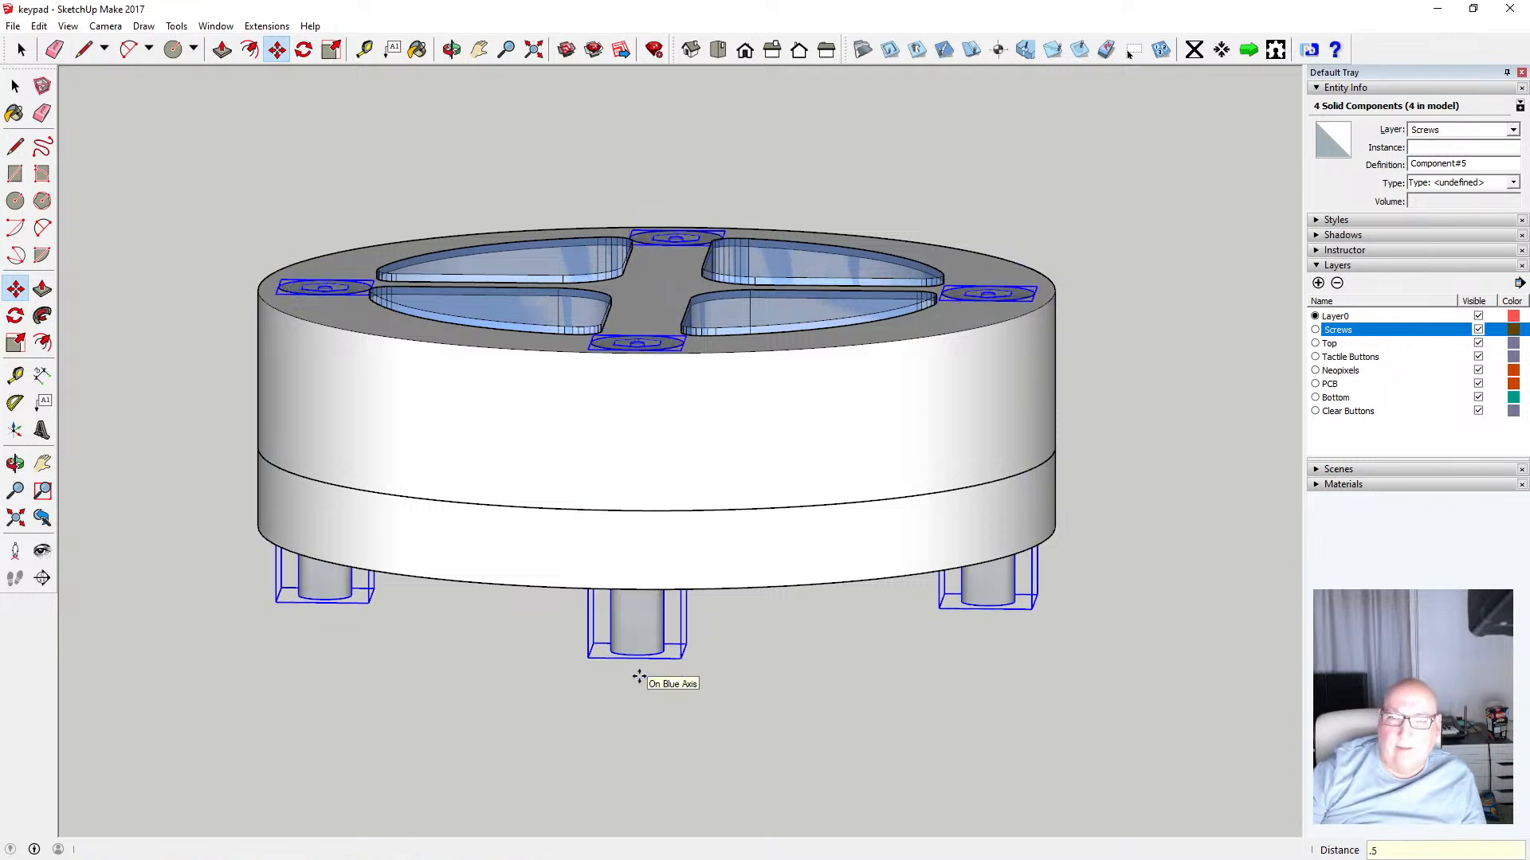
key("space")
left_click(121, 113)
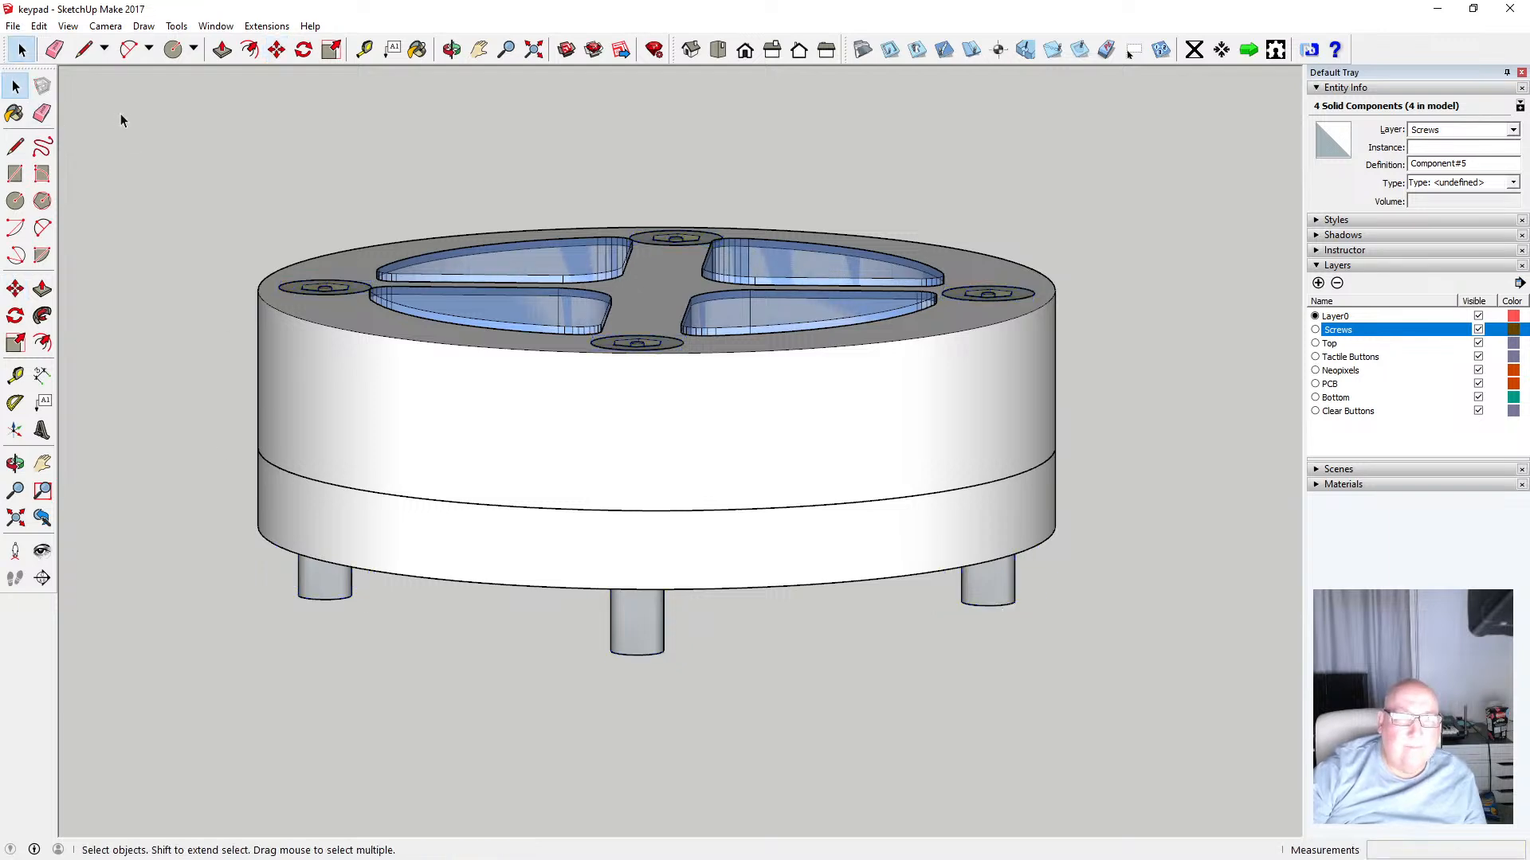
Switch the camera to Perspective and orbit to look at the enclosure from below
left_click(451, 49)
left_click_drag(495, 164, 360, 137)
left_click(108, 27)
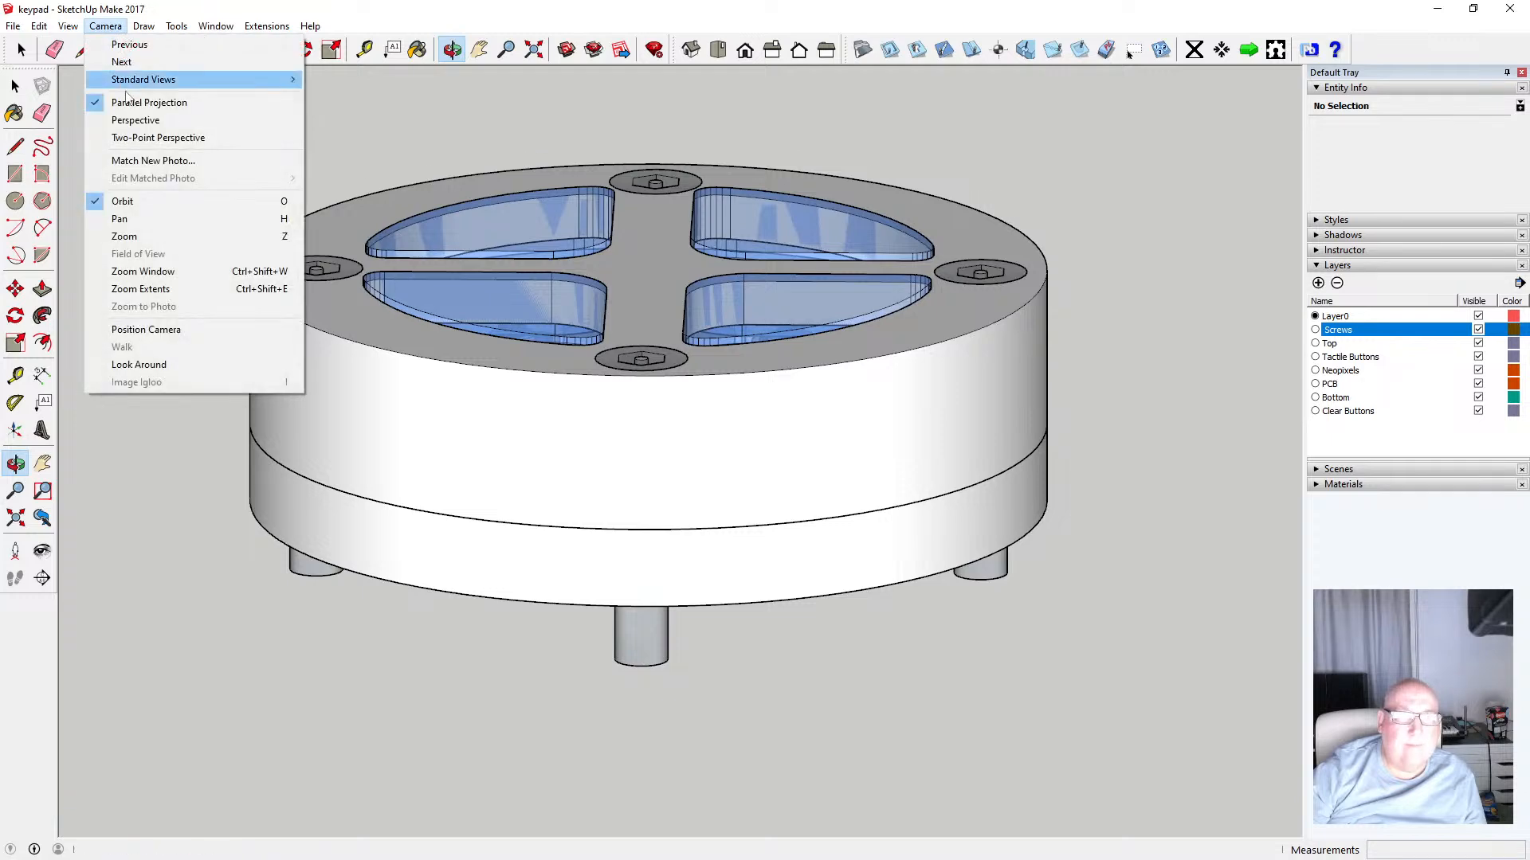
left_click(160, 120)
scroll(690, 426, "down", 10)
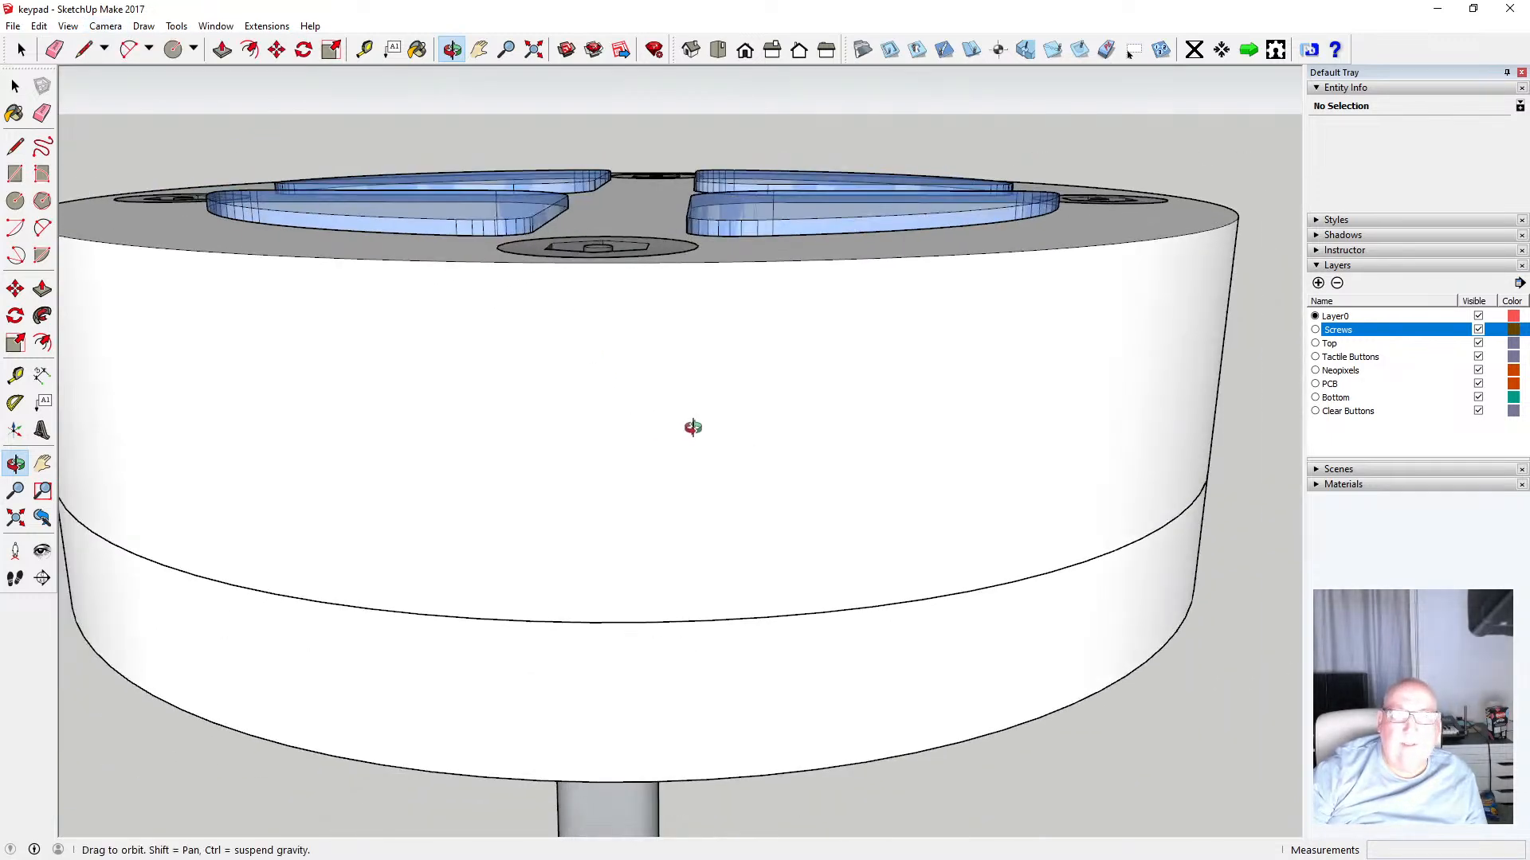
scroll(556, 348, "down", 2)
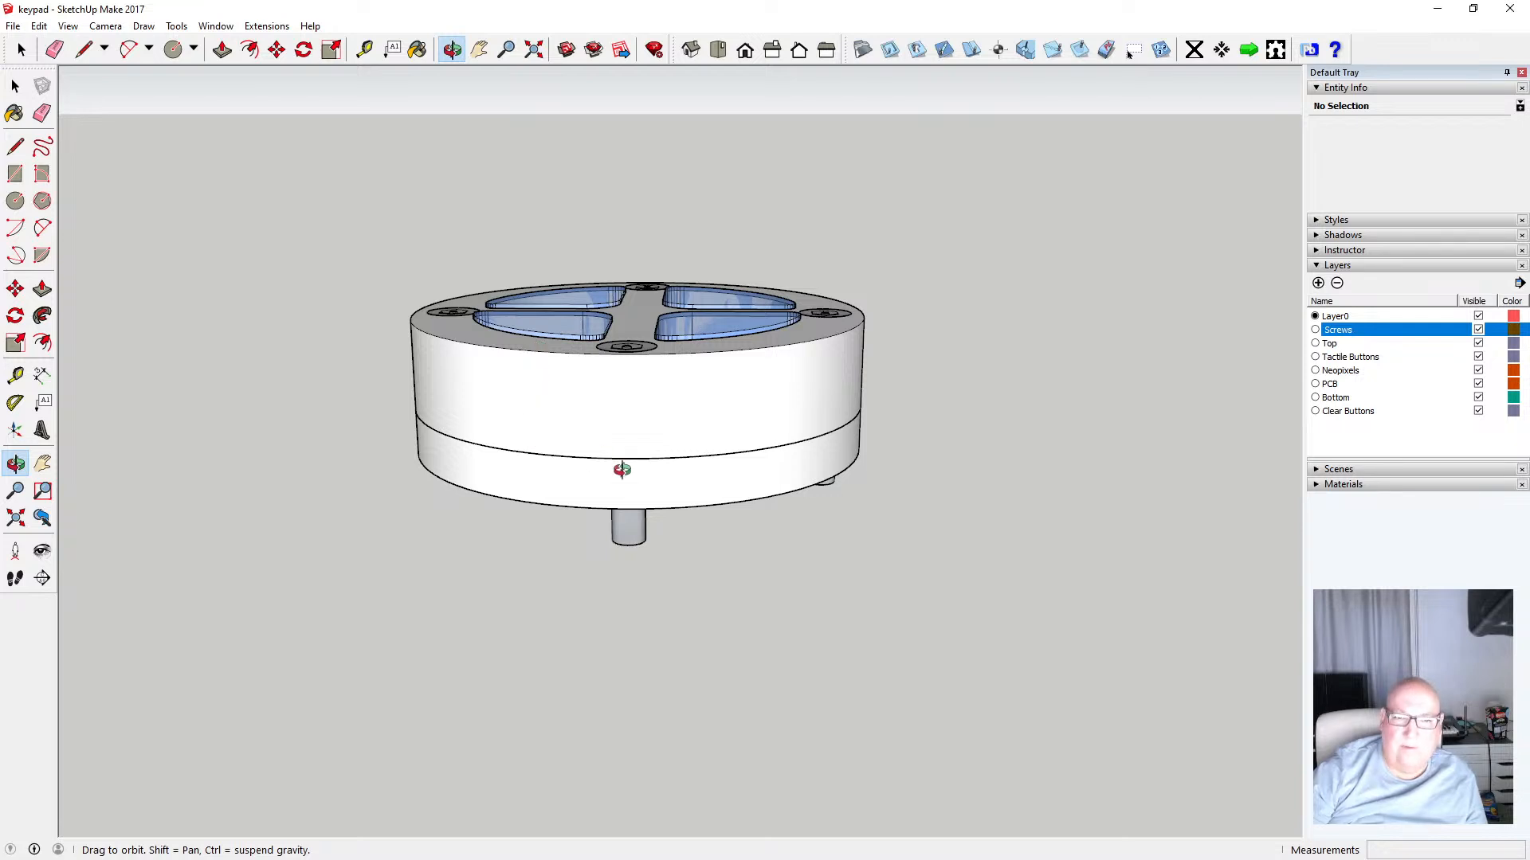
left_click_drag(622, 468, 618, 341)
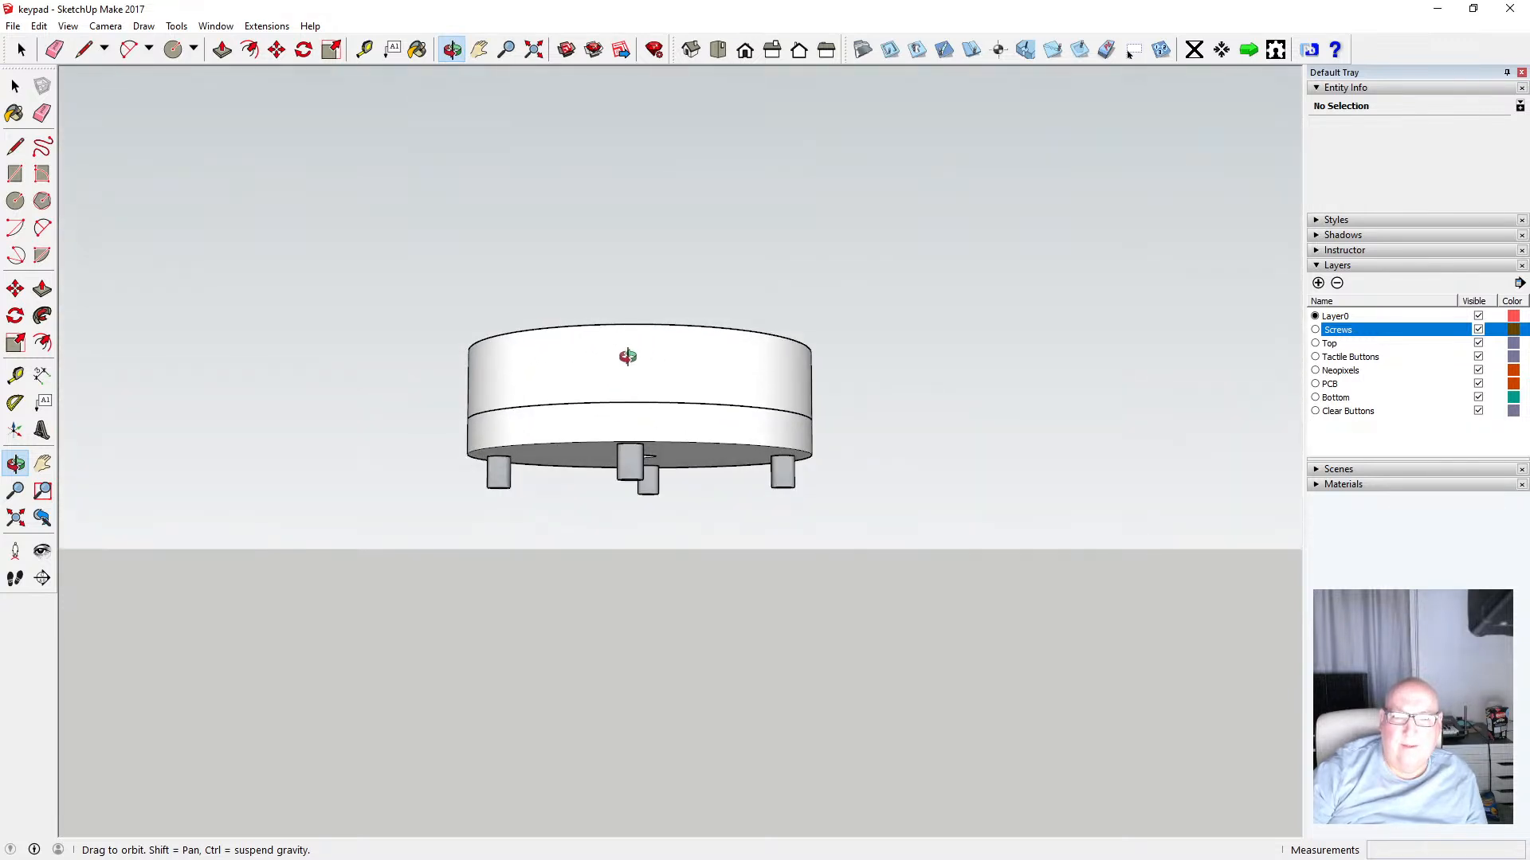
scroll(630, 438, "up", 6)
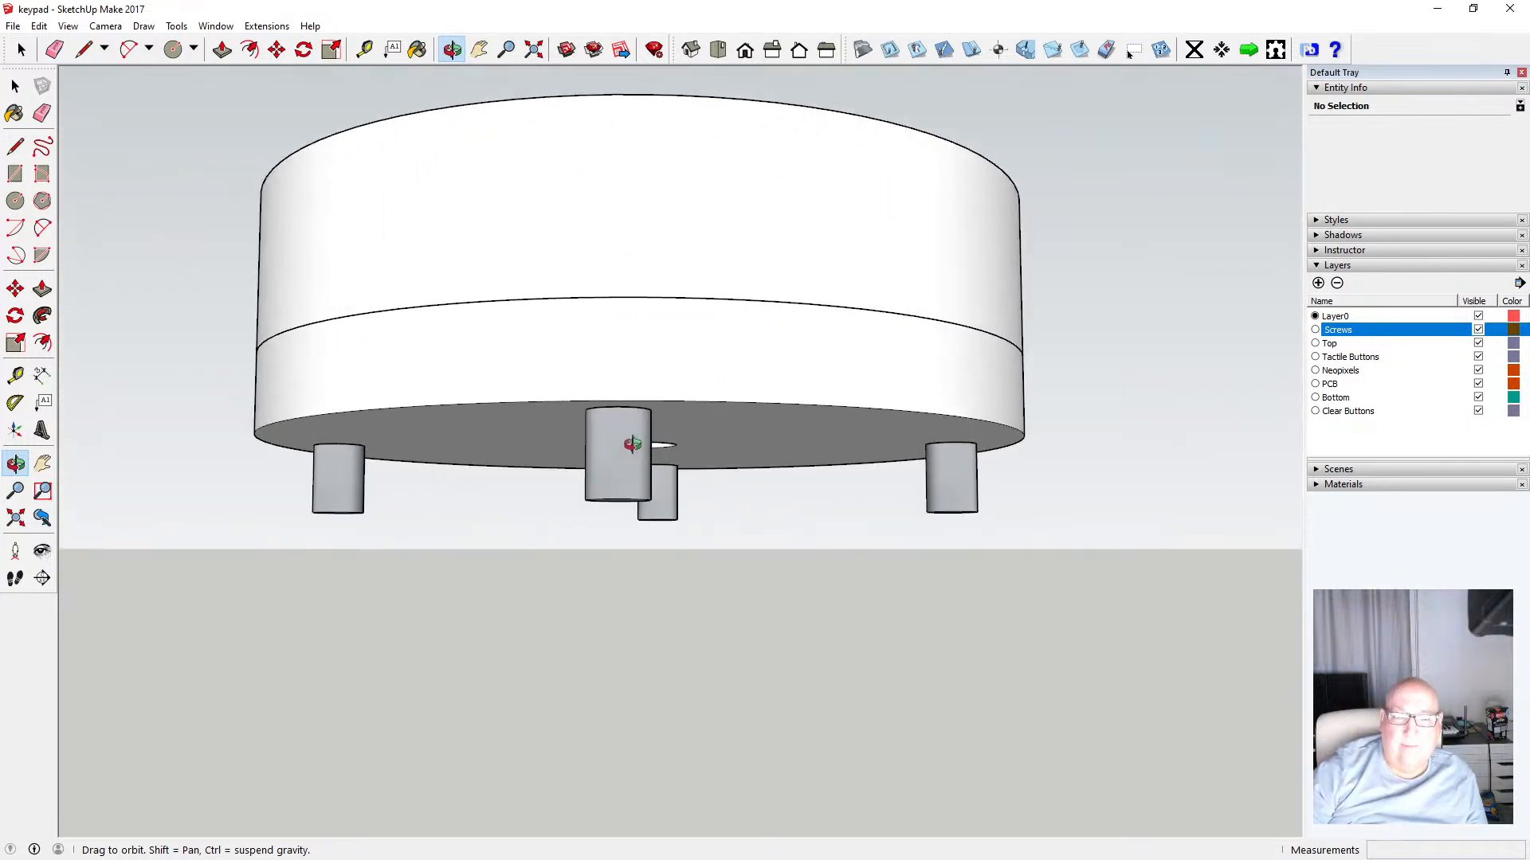
Start measuring from a screw's end below the enclosure and orbit to view the underside
left_click(364, 50)
left_click(622, 488)
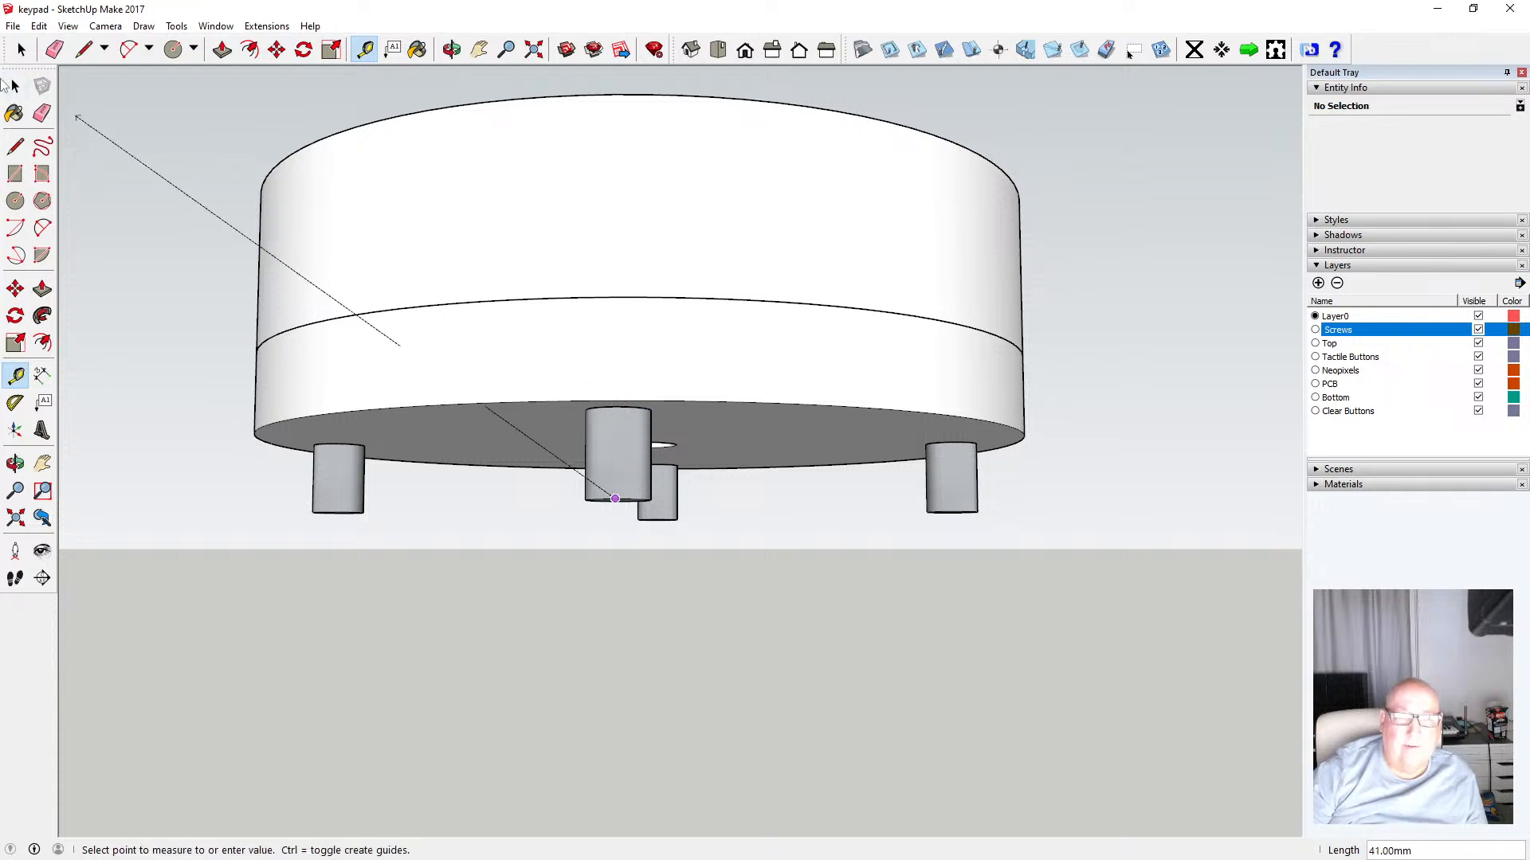
left_click(22, 50)
left_click(451, 49)
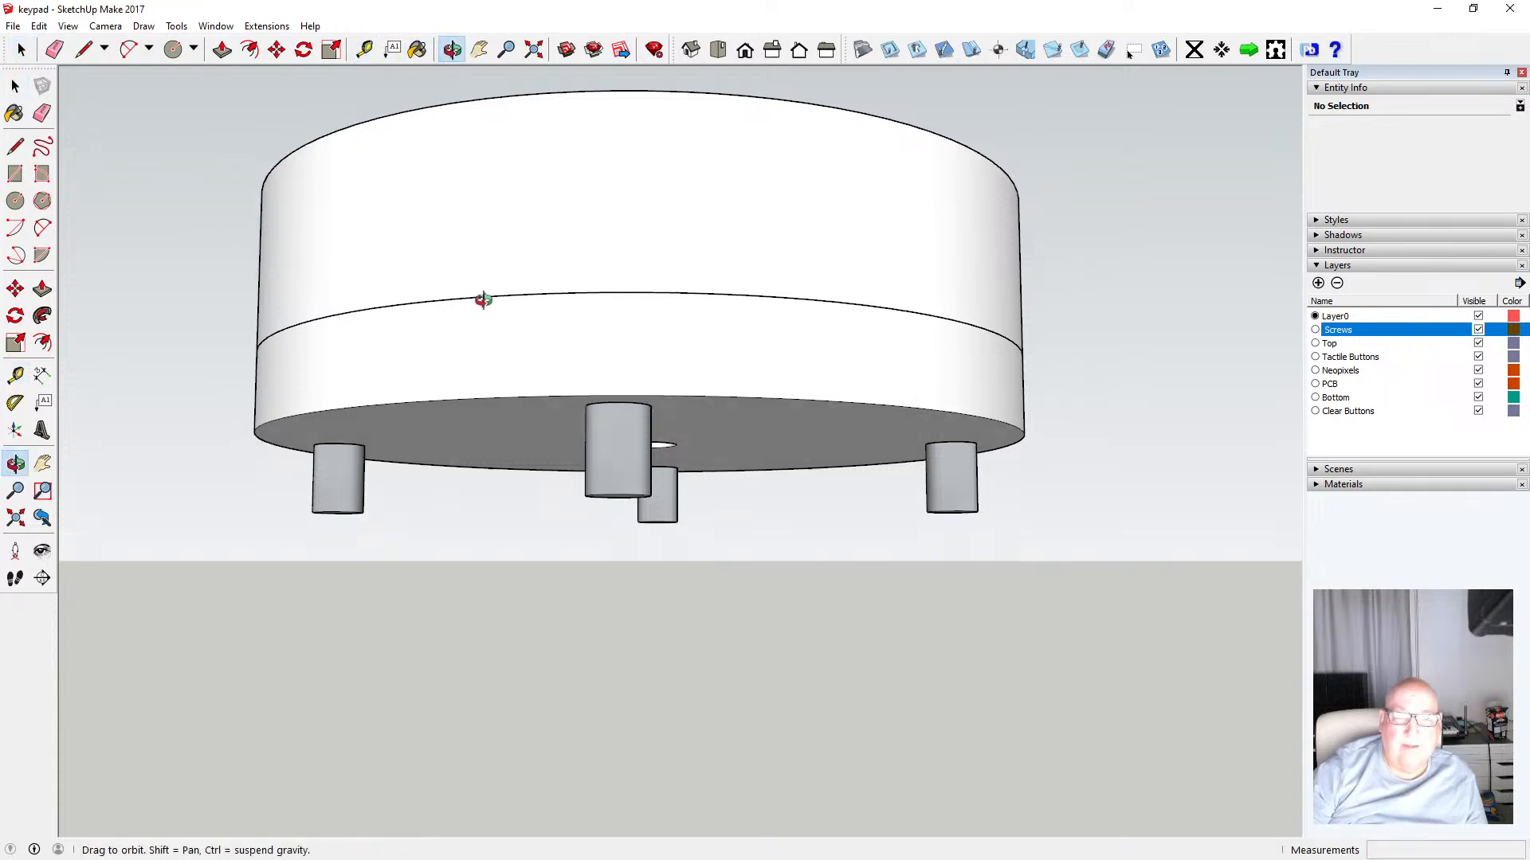
left_click_drag(478, 301, 478, 156)
key("space")
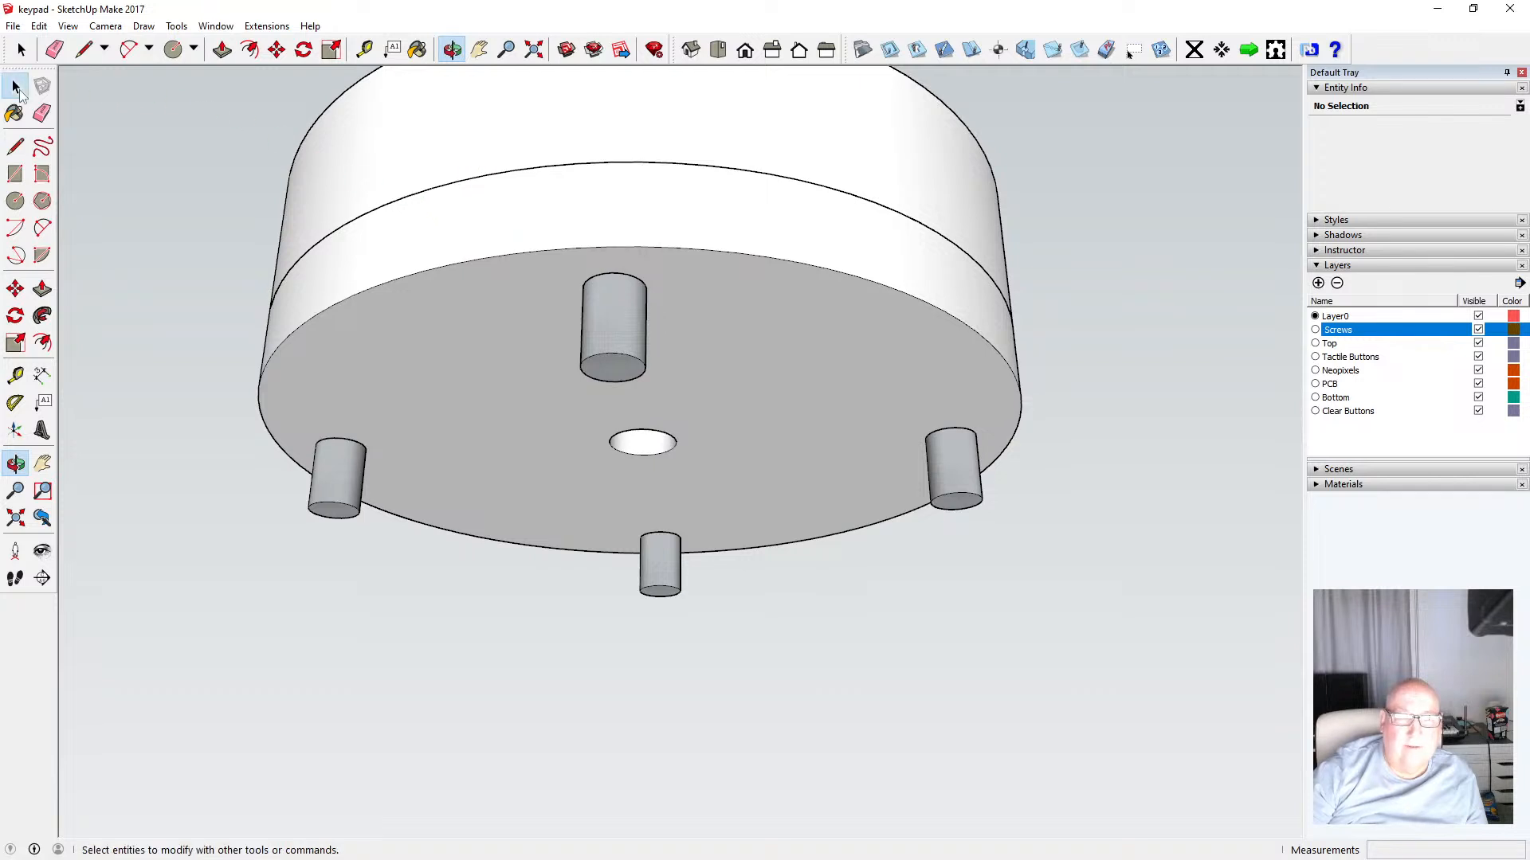
Open the central screw component and push its exposed end face out 0.5 mm with Push/Pull
double_click(624, 381)
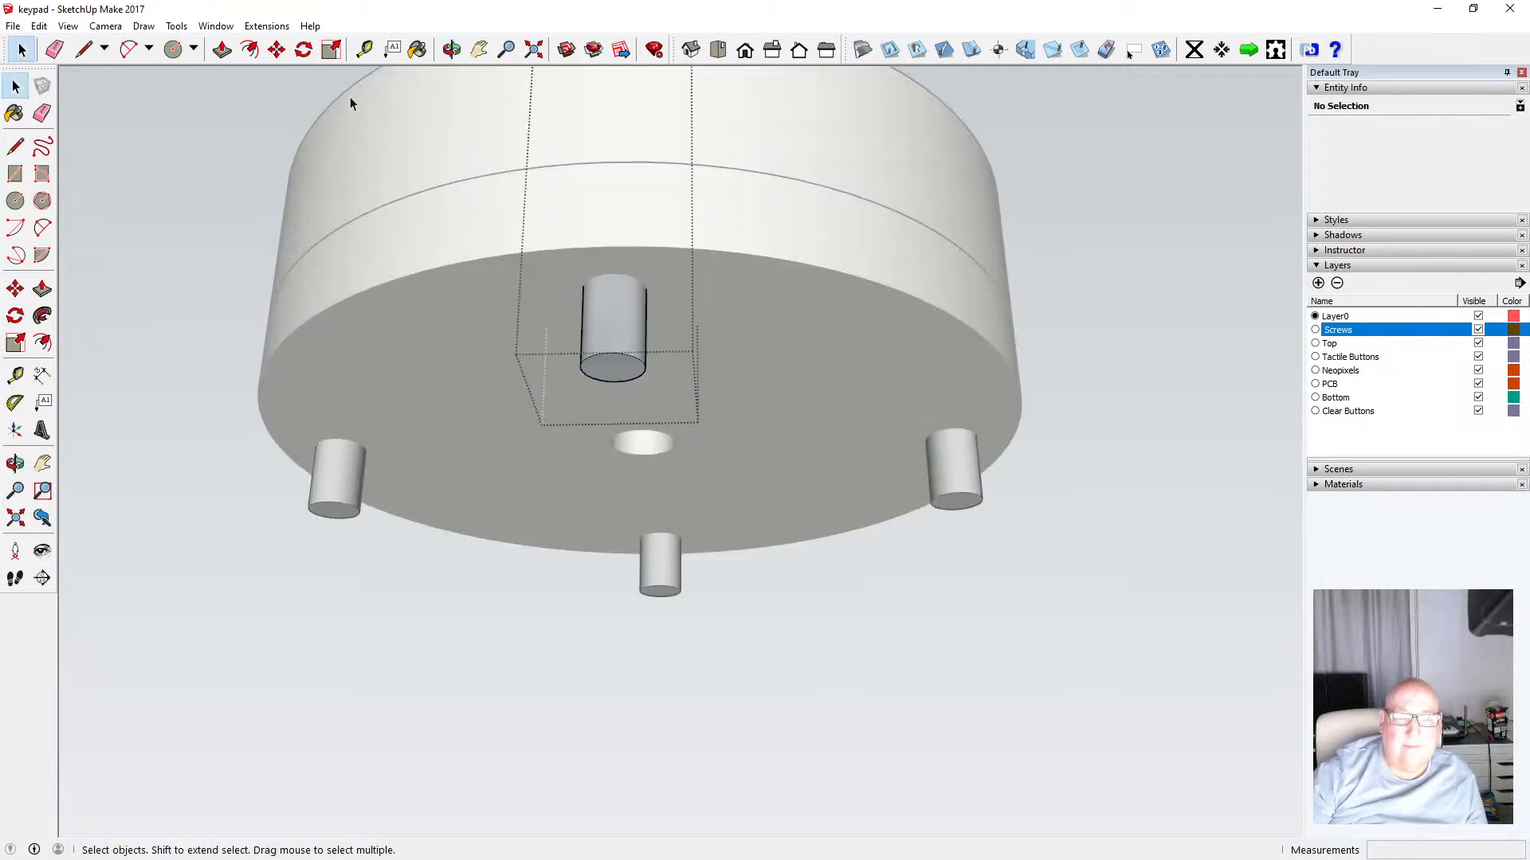
left_click(221, 50)
left_click(609, 373)
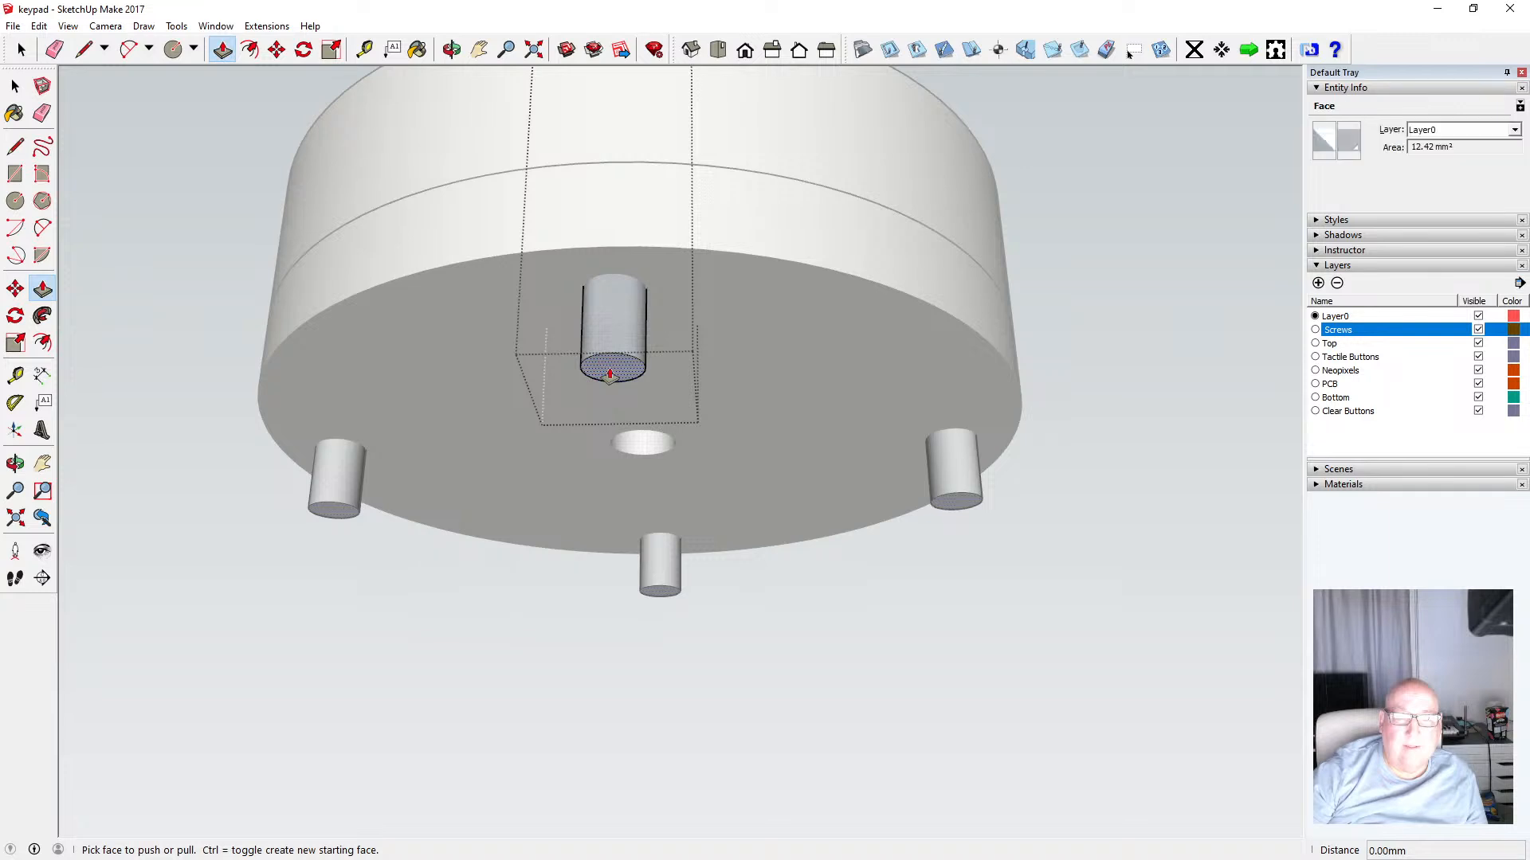
left_click(610, 372)
type(".")
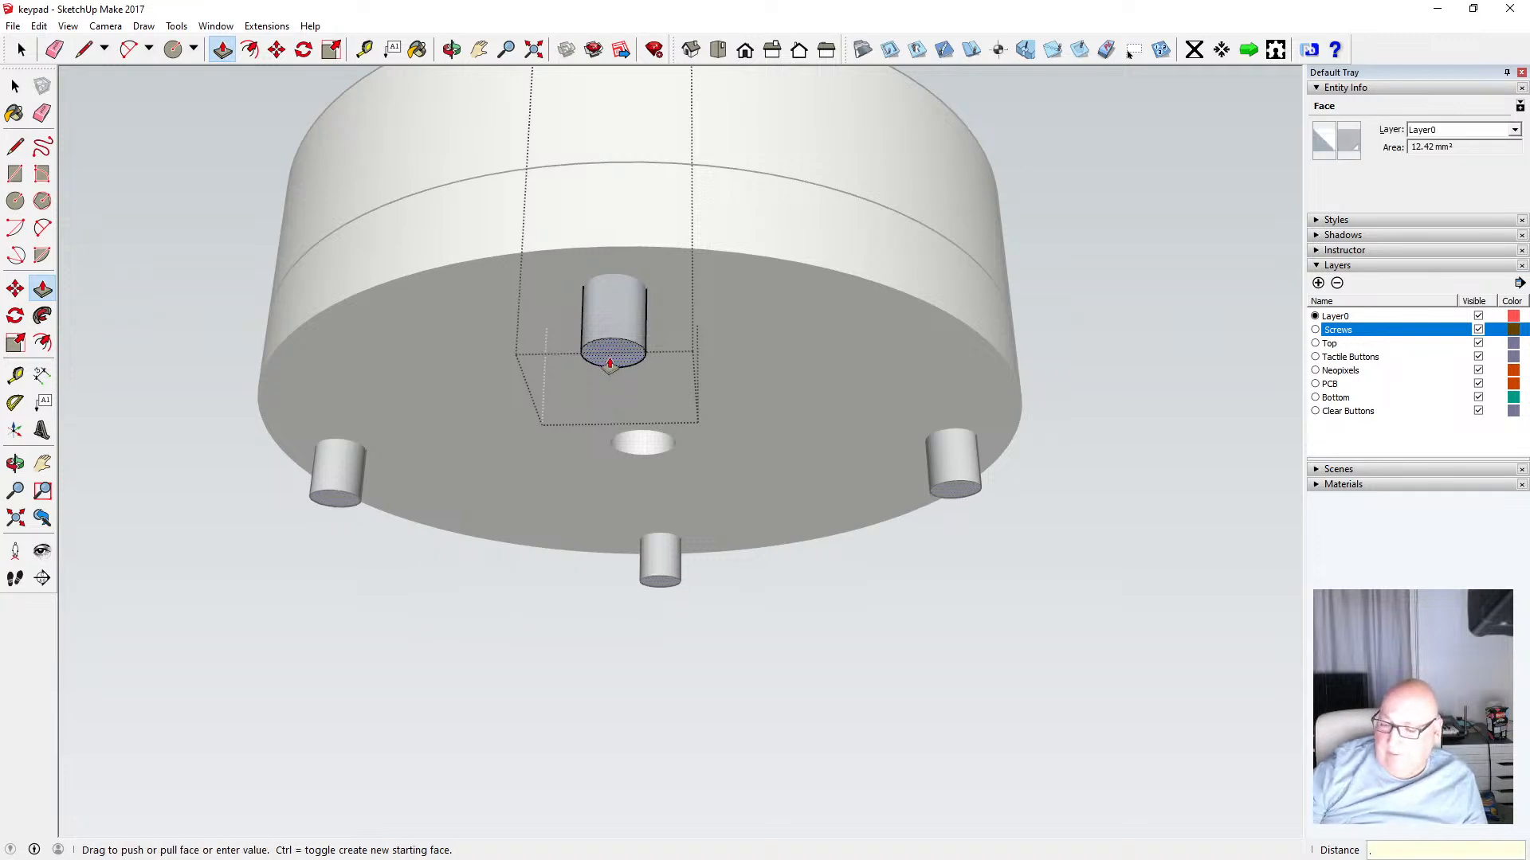
type("5")
key("Return")
left_click(15, 86)
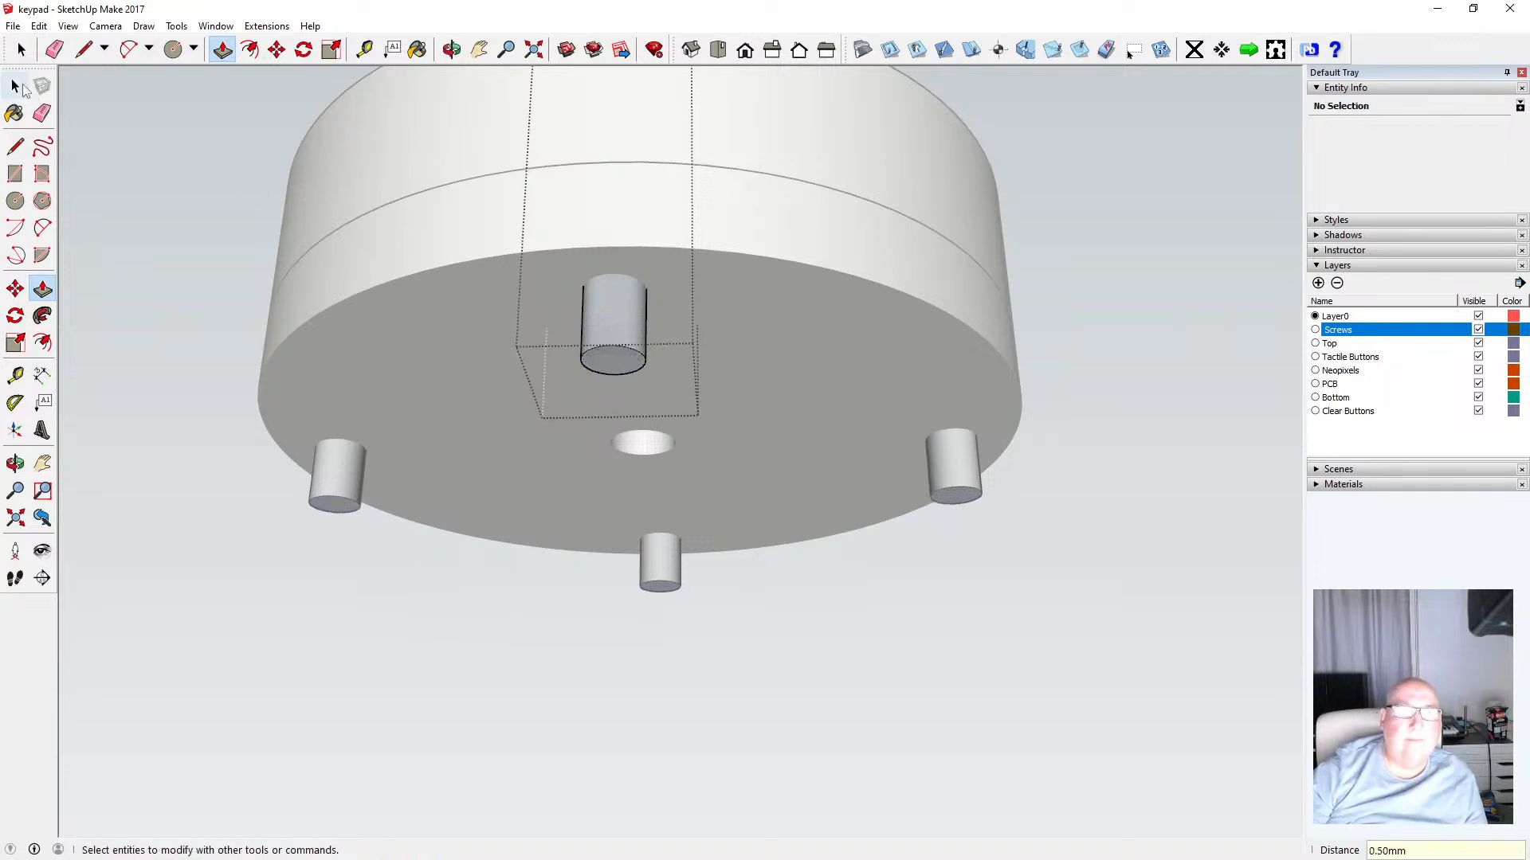
left_click(140, 106)
Measure a screw's protrusion and the enclosure's side height from the bottom face
left_click(450, 51)
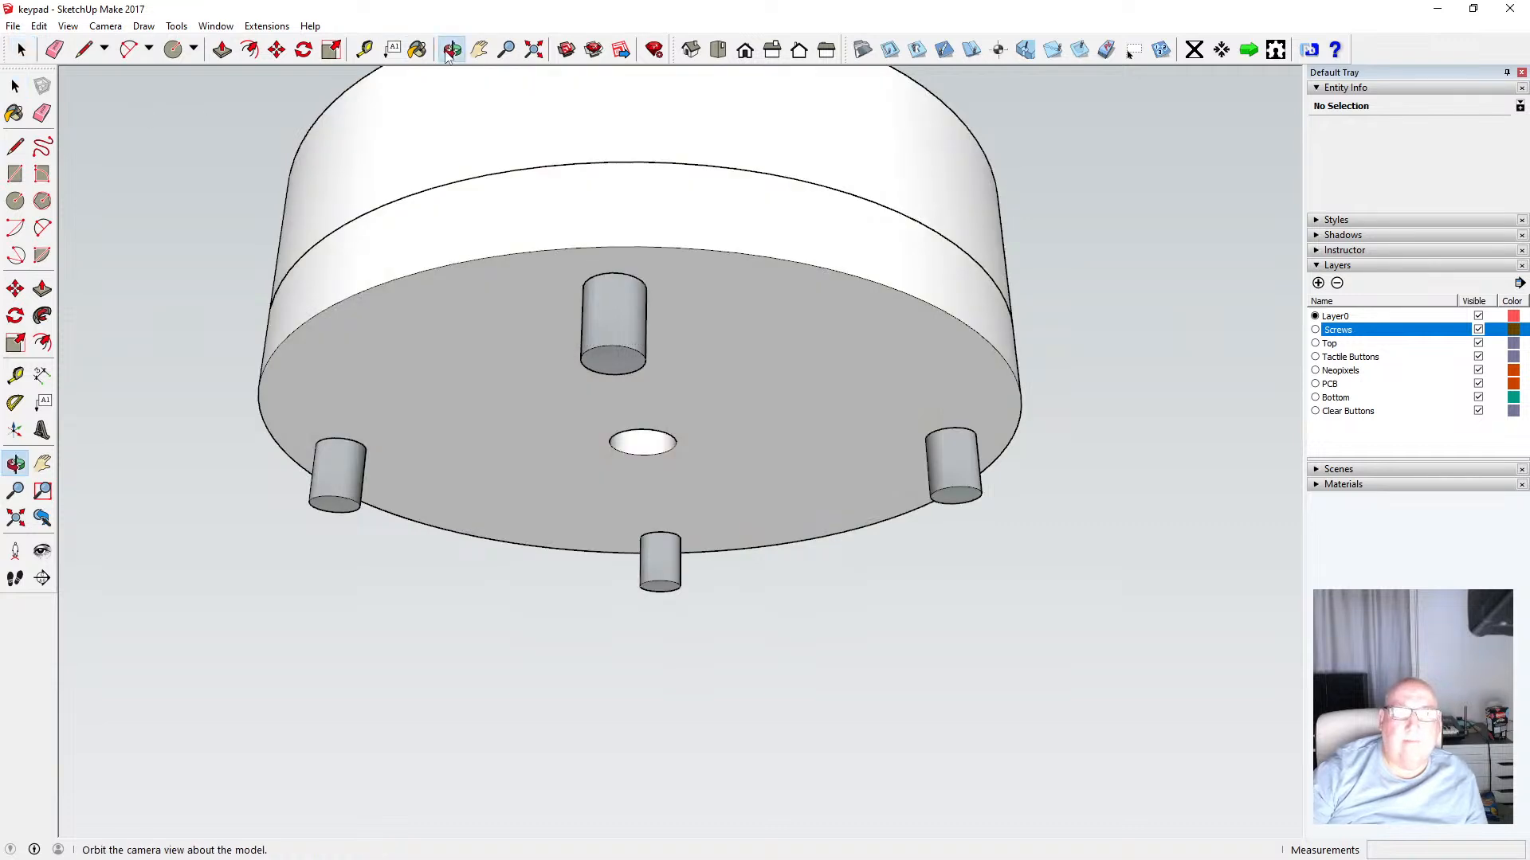
left_click_drag(545, 252, 532, 313)
left_click(368, 55)
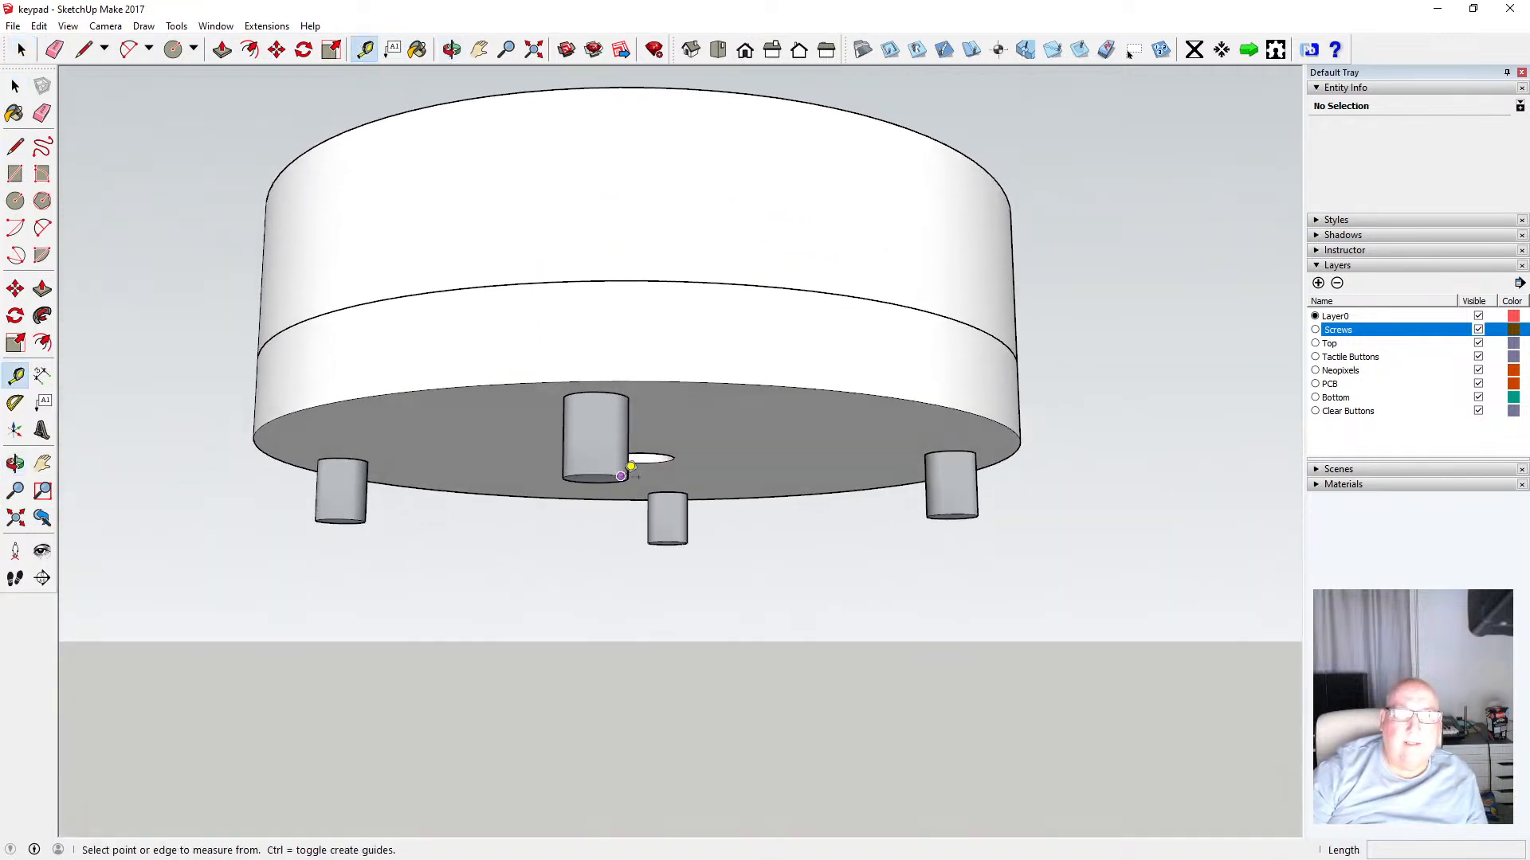
left_click(590, 474)
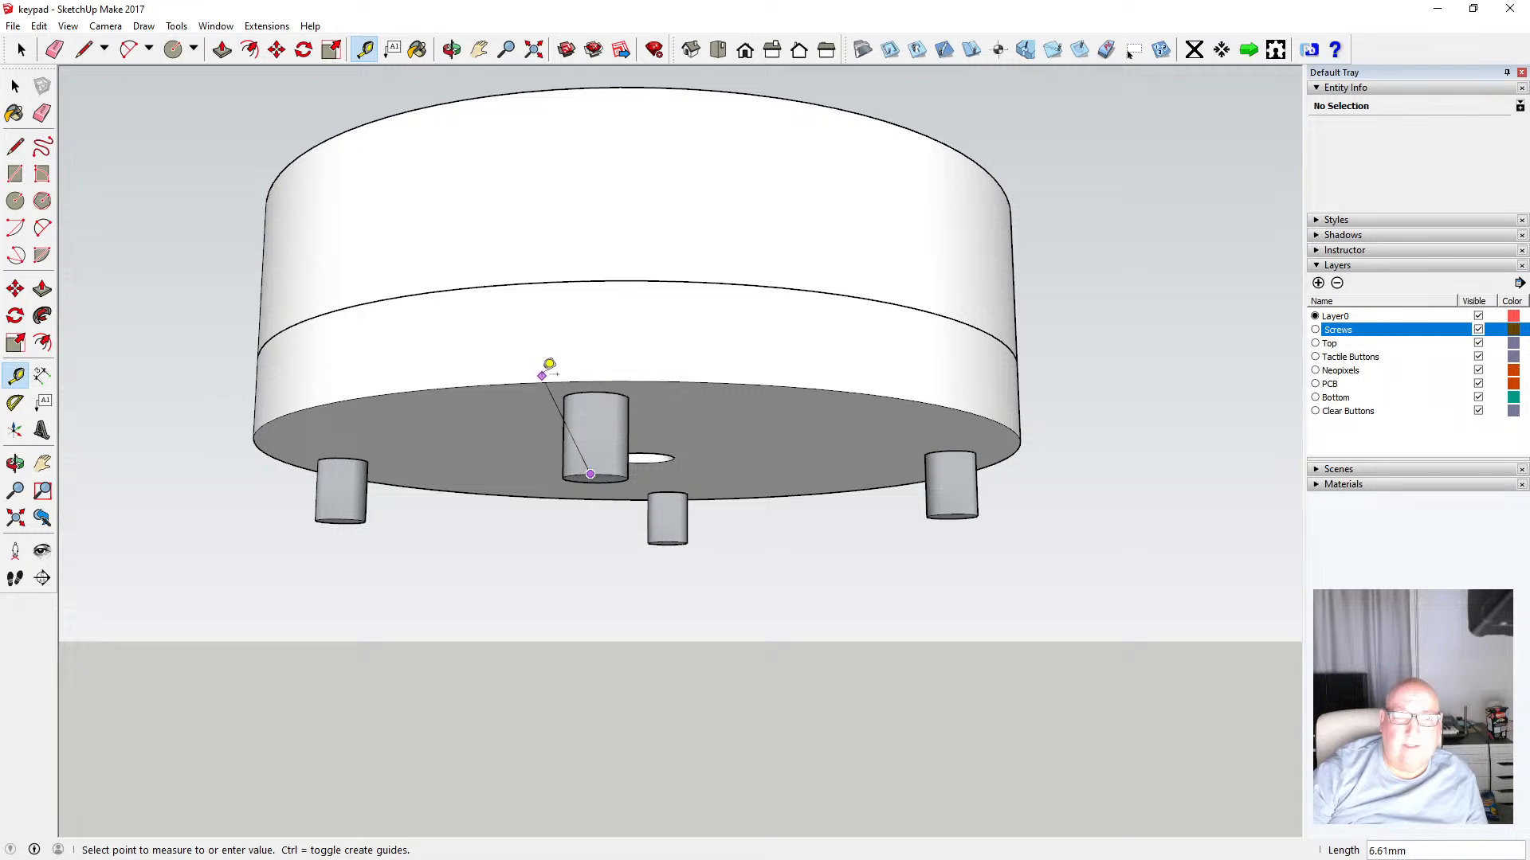
left_click(15, 86)
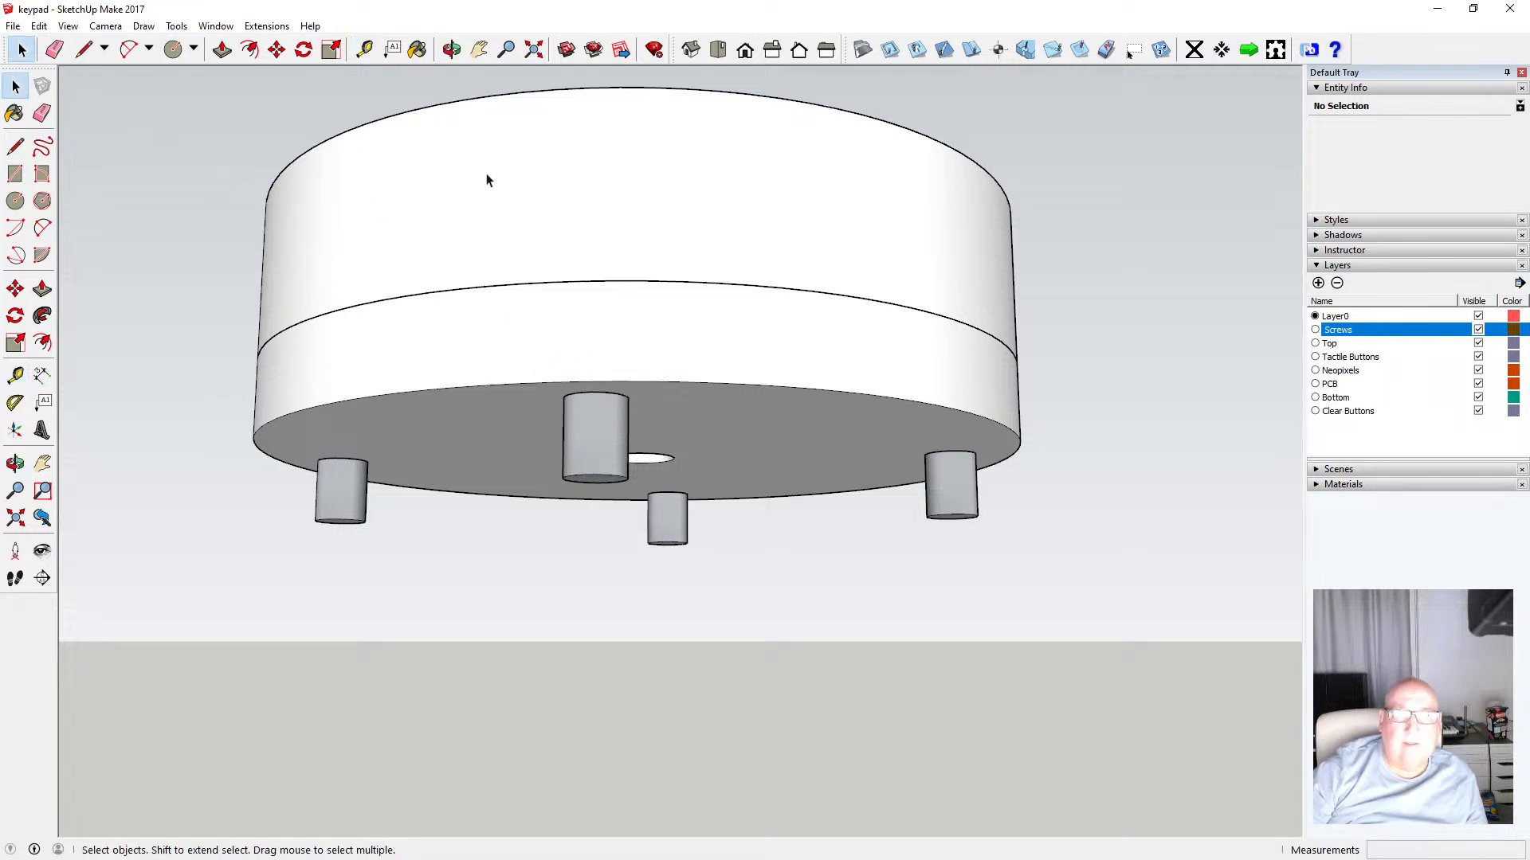
left_click(364, 49)
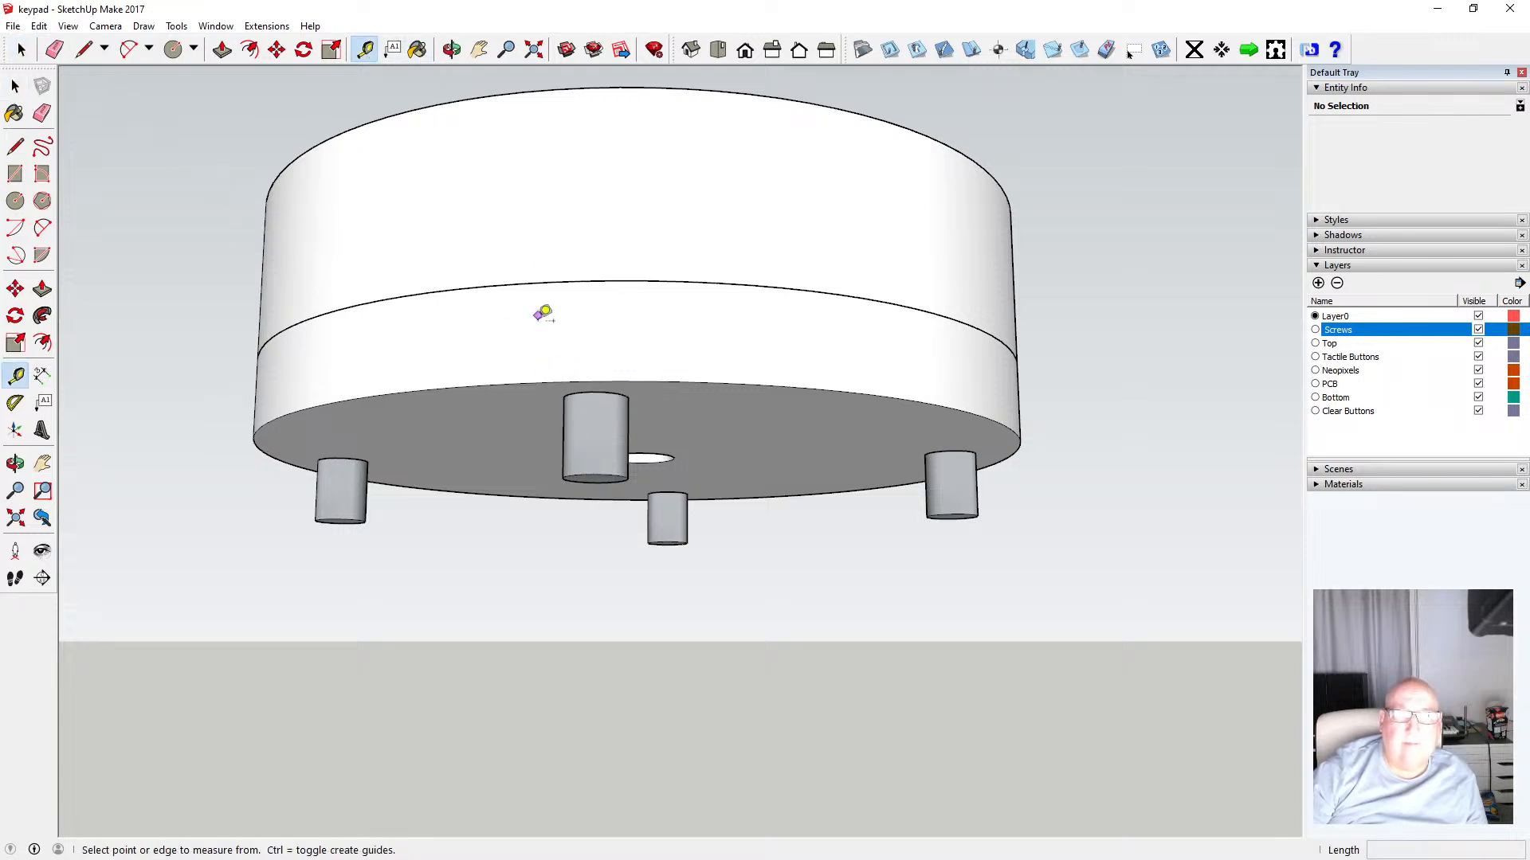
left_click(549, 382)
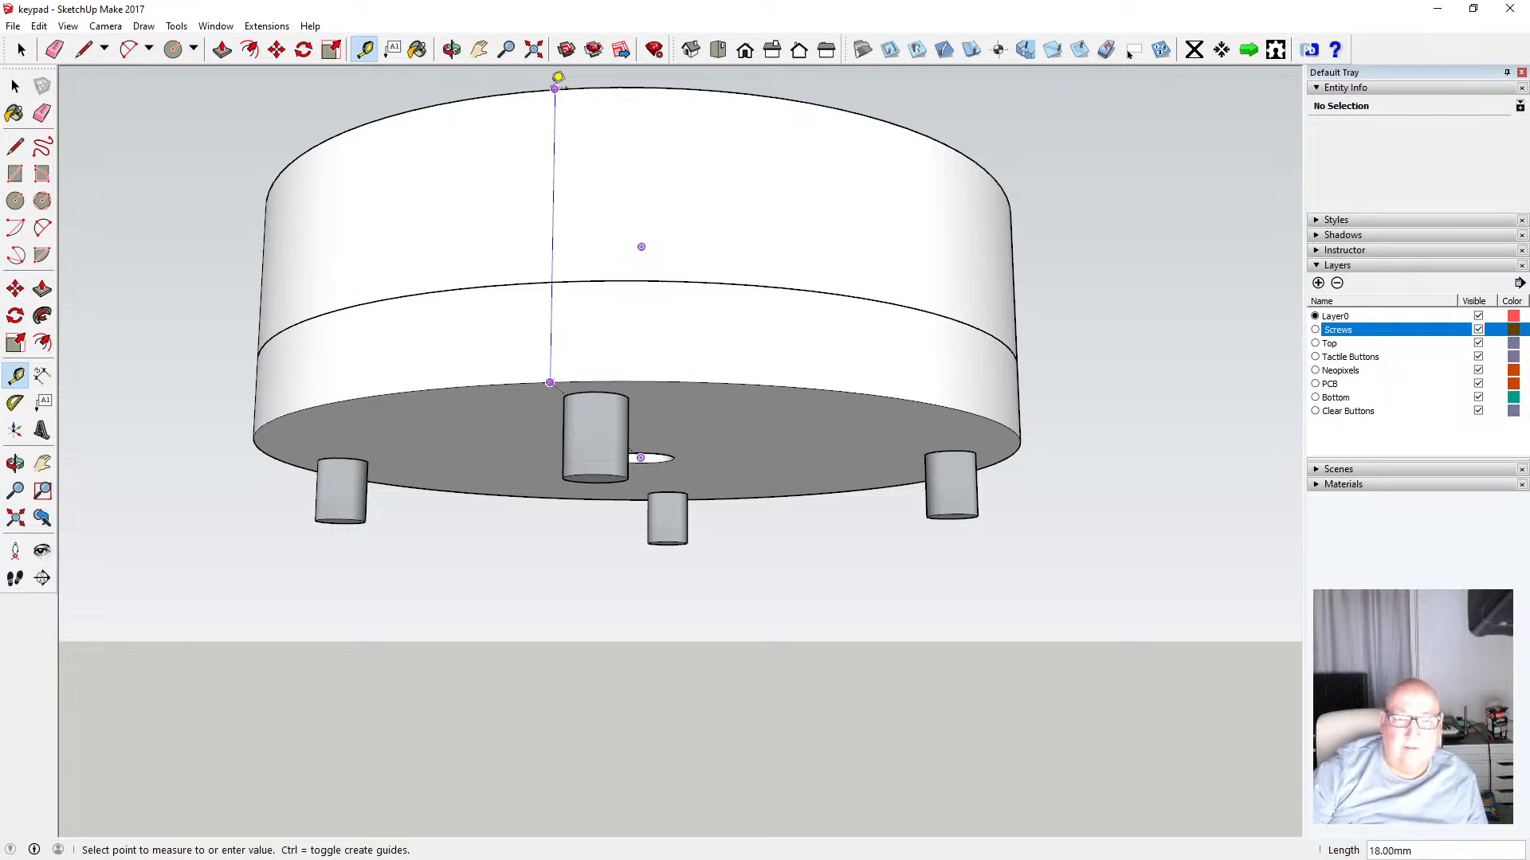
left_click(15, 85)
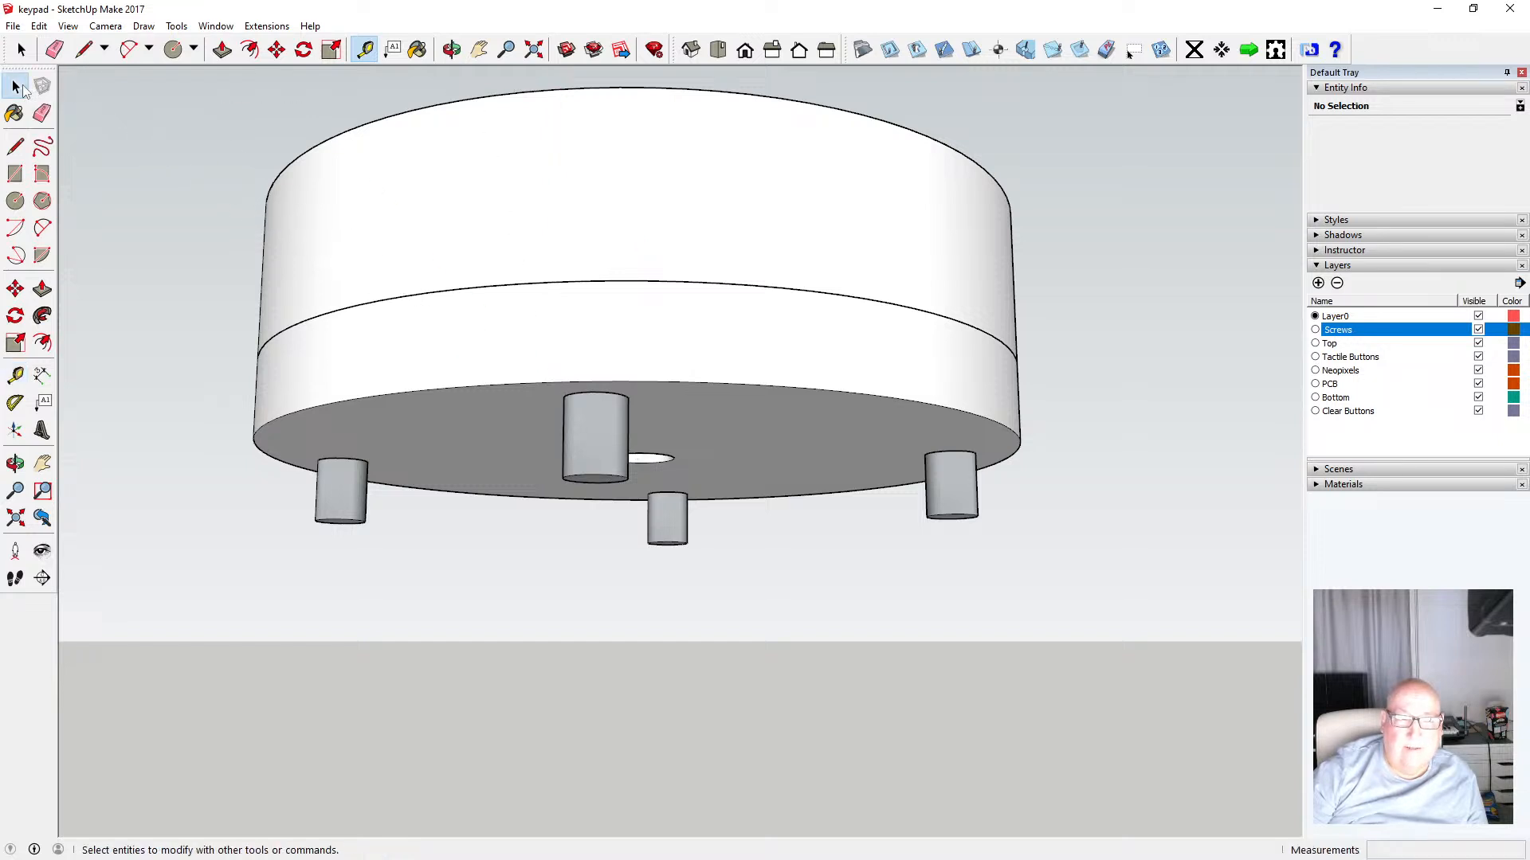
Hide the Top layer and zoom in on the screws and clear buttons
left_click(451, 49)
scroll(635, 378, "down", 5)
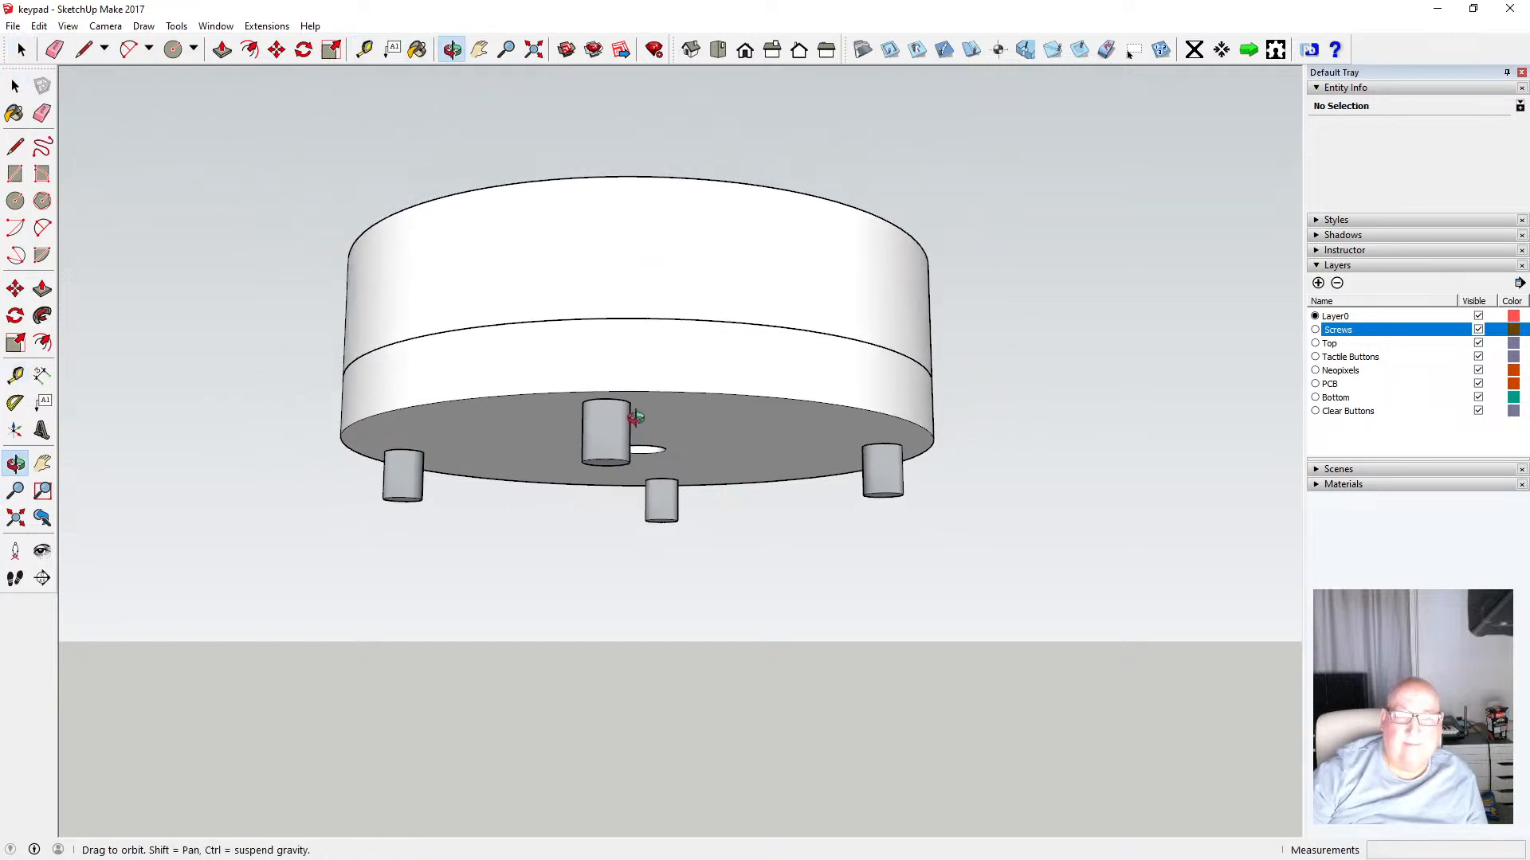
left_click_drag(636, 379, 614, 423)
scroll(658, 432, "down", 2)
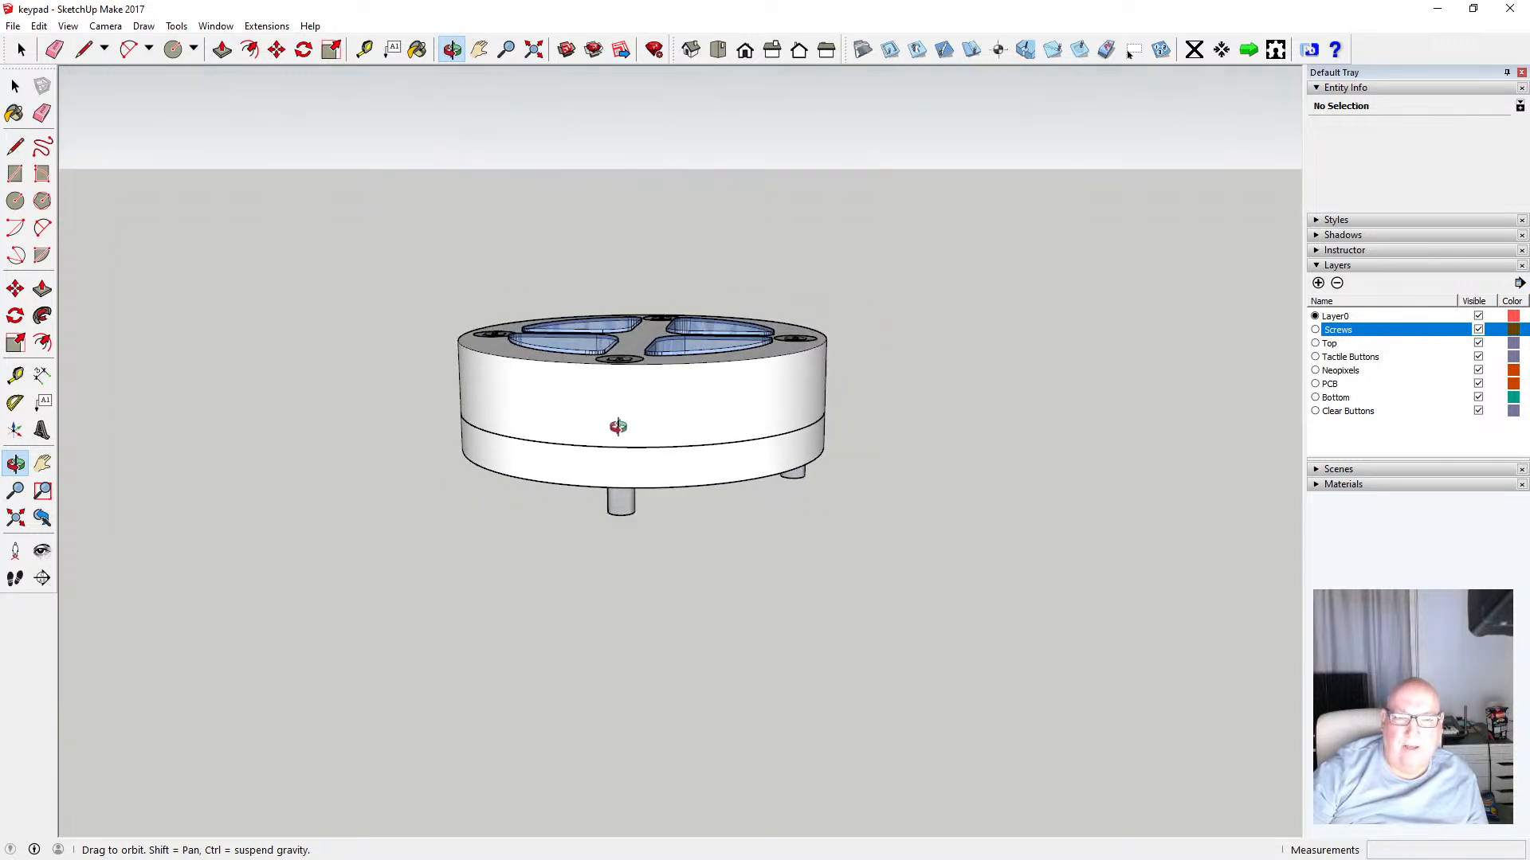
left_click(1478, 344)
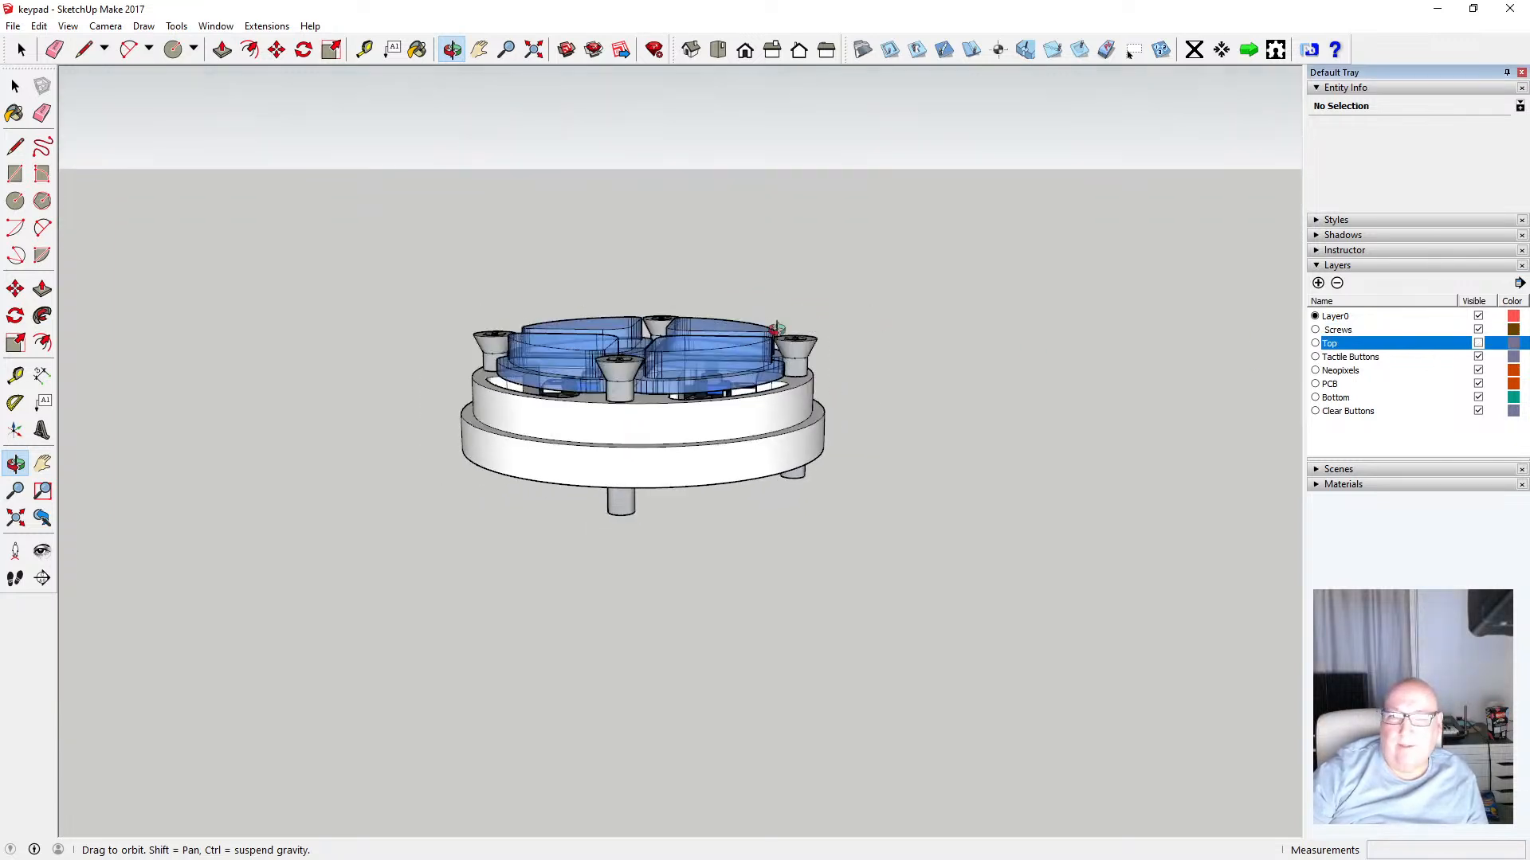
scroll(641, 426, "up", 5)
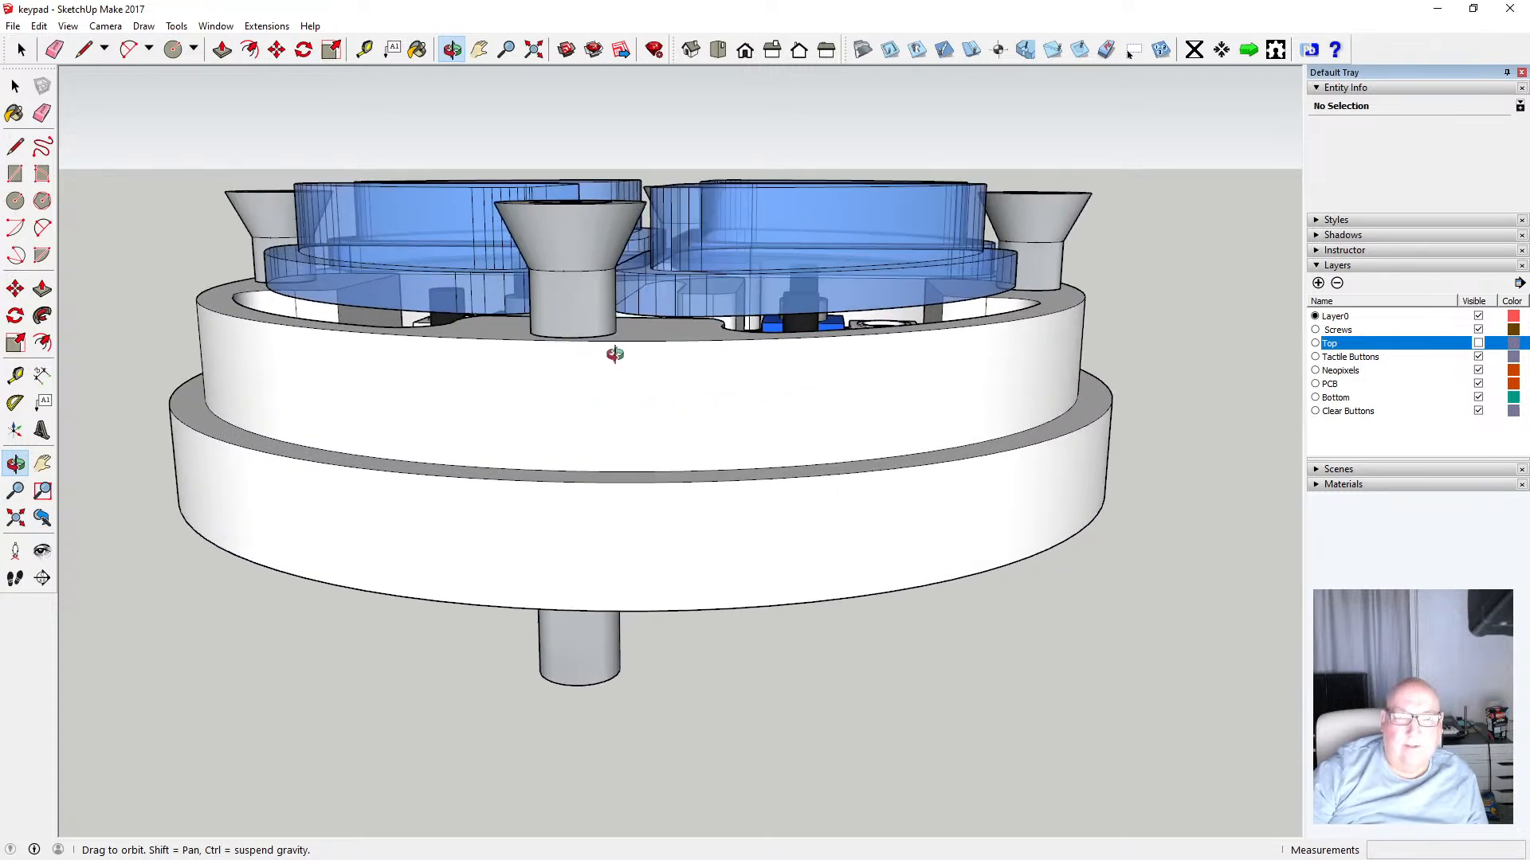
Measure from the edge between the enclosure's top ring and base, then make the Top layer visible again
left_click_drag(536, 371, 560, 323)
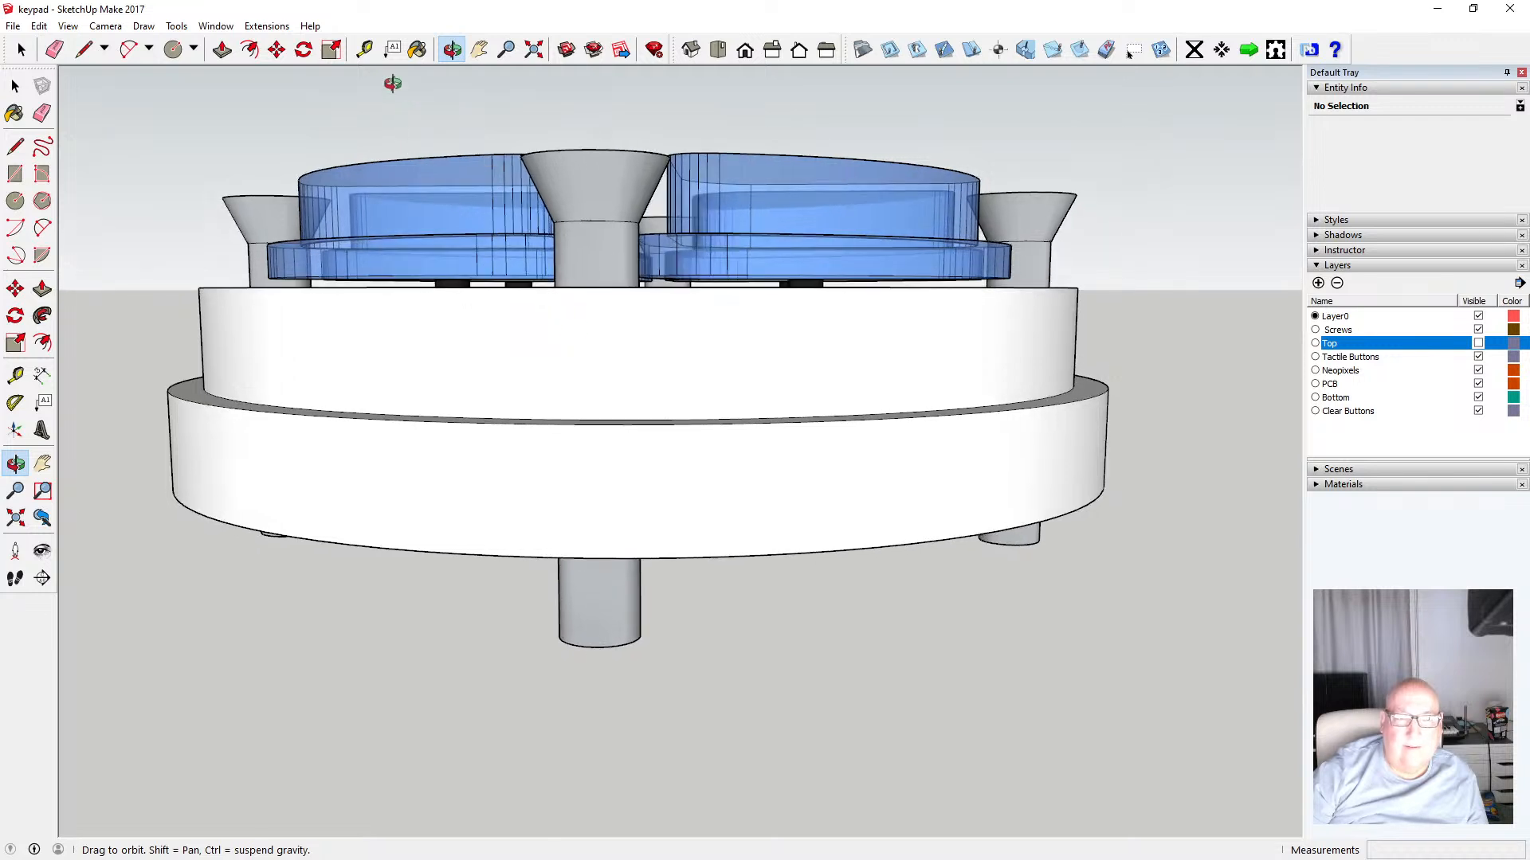
key("t")
left_click(421, 415)
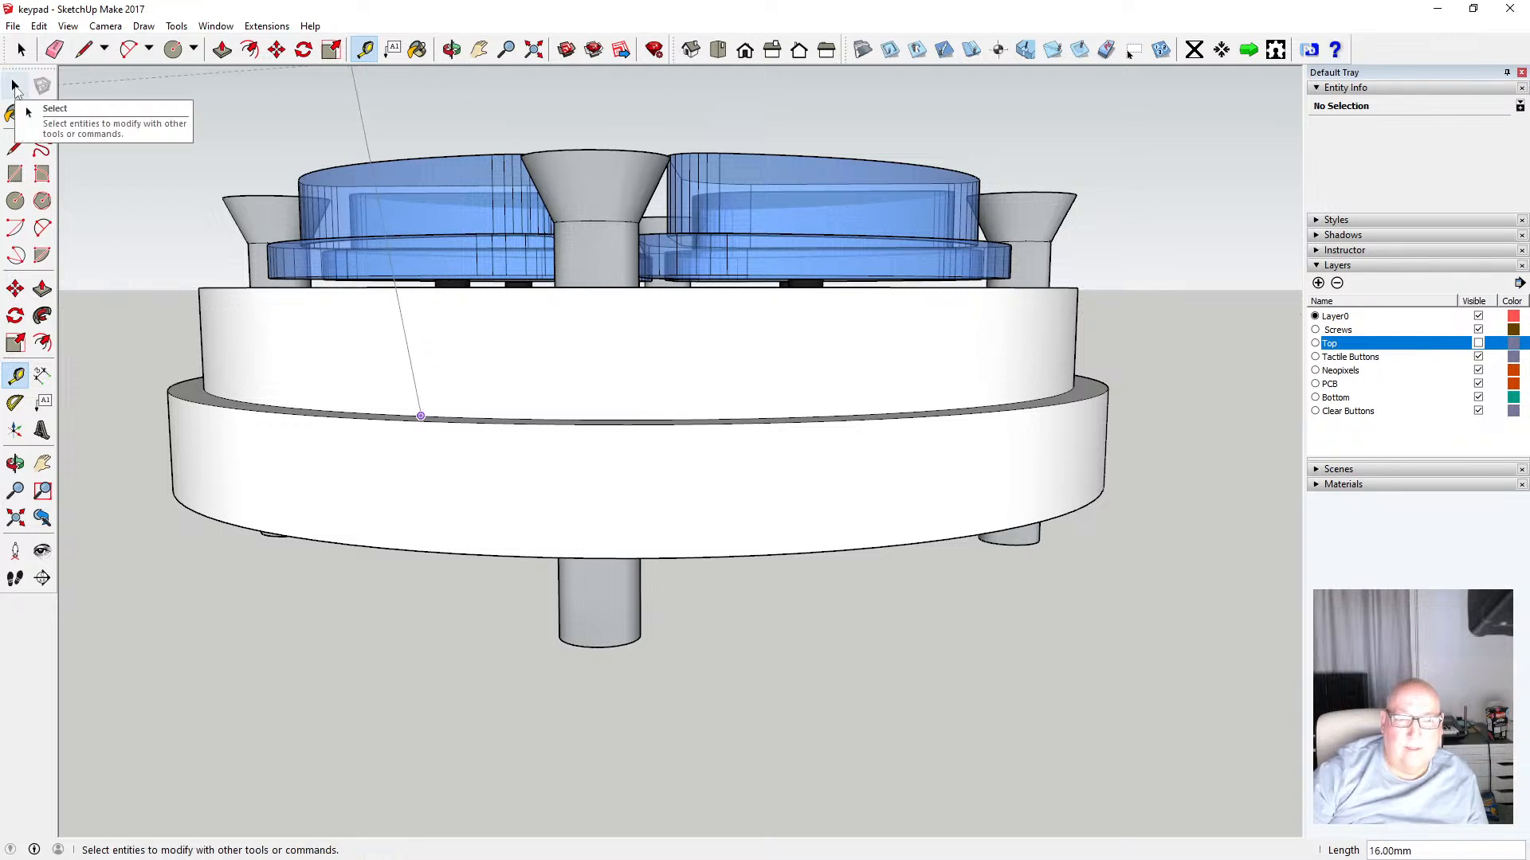
left_click(15, 86)
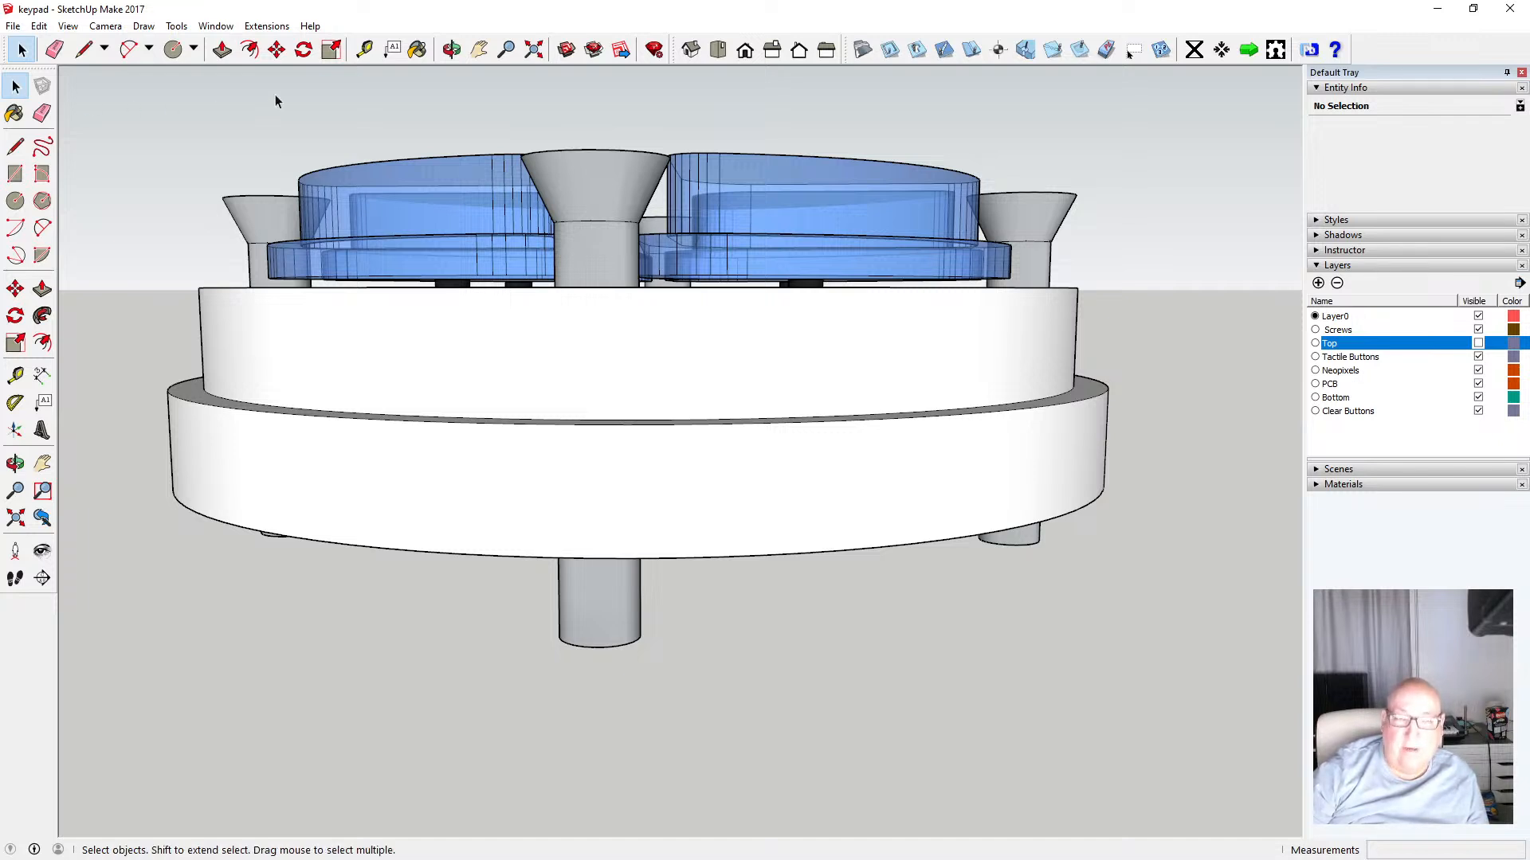
left_click(1479, 344)
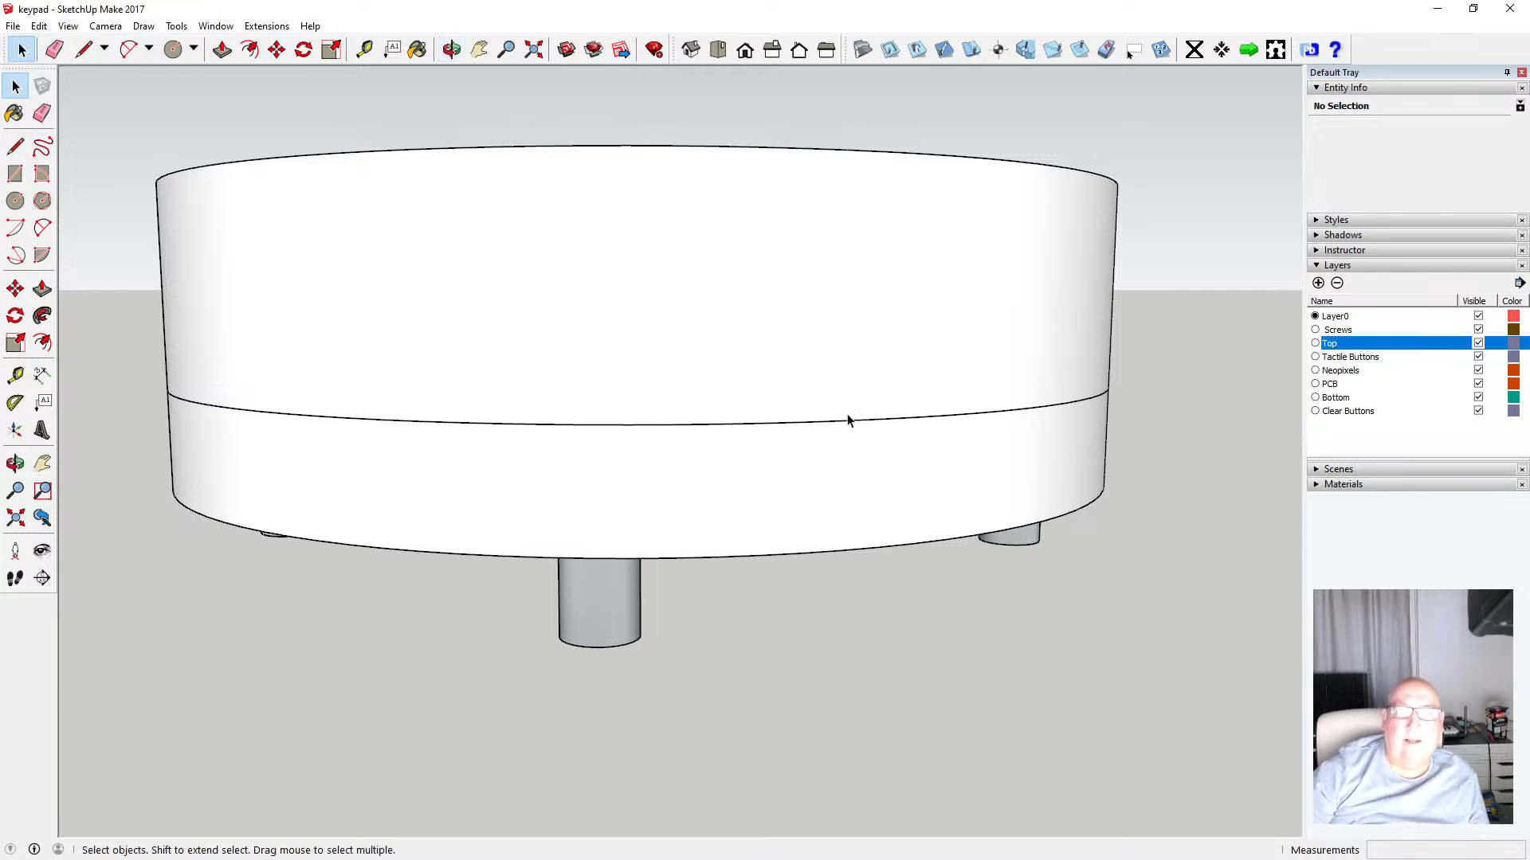
Inspect the closed enclosure from above and from the isometric view, and save the model
key("o")
left_click_drag(795, 246, 665, 370)
scroll(803, 389, "down", 3)
scroll(633, 357, "up", 8)
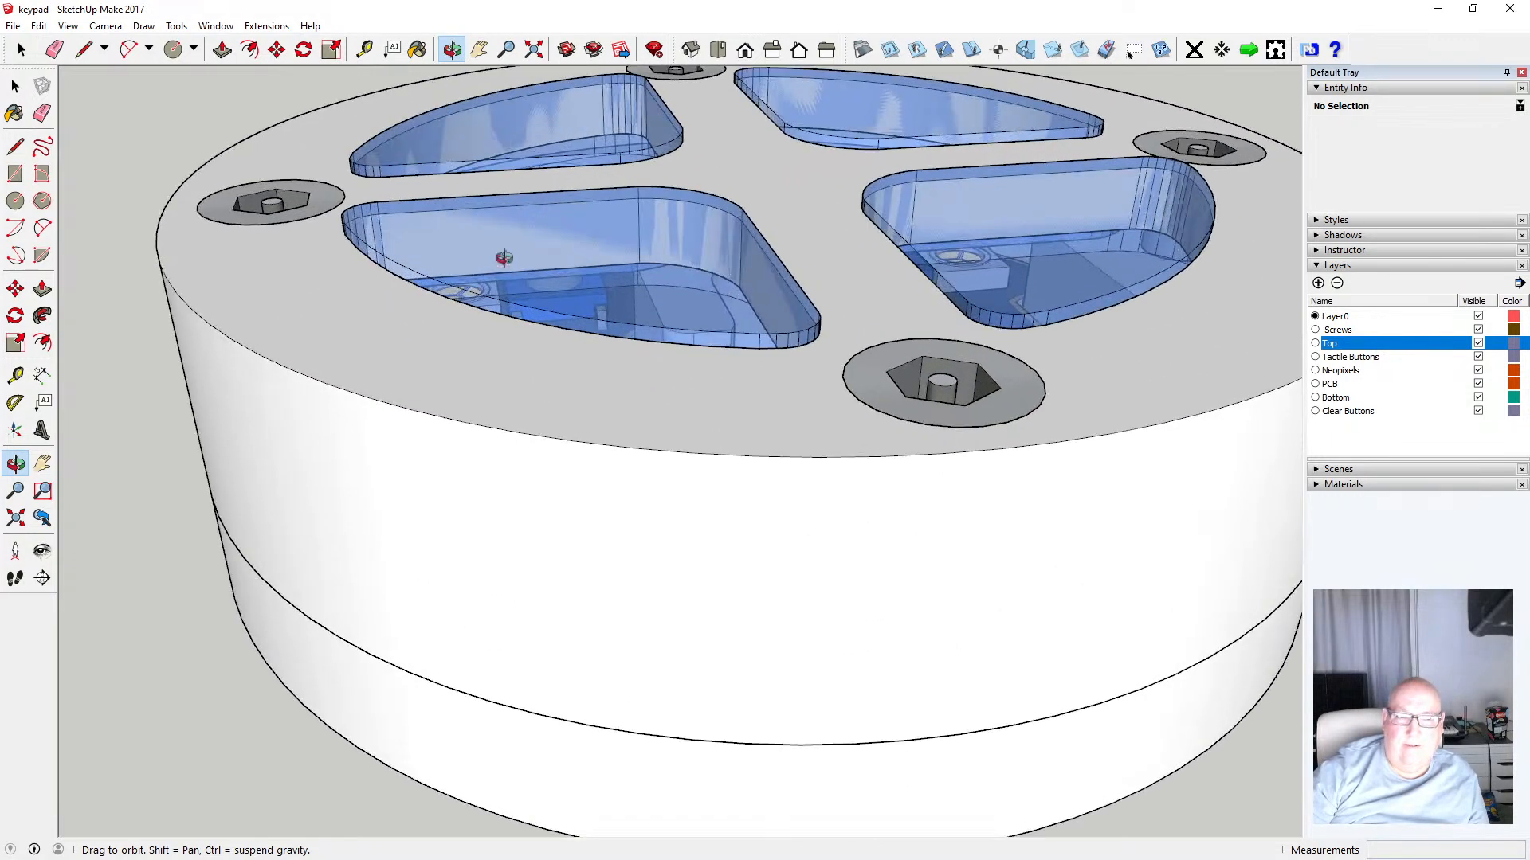
left_click_drag(505, 253, 647, 212)
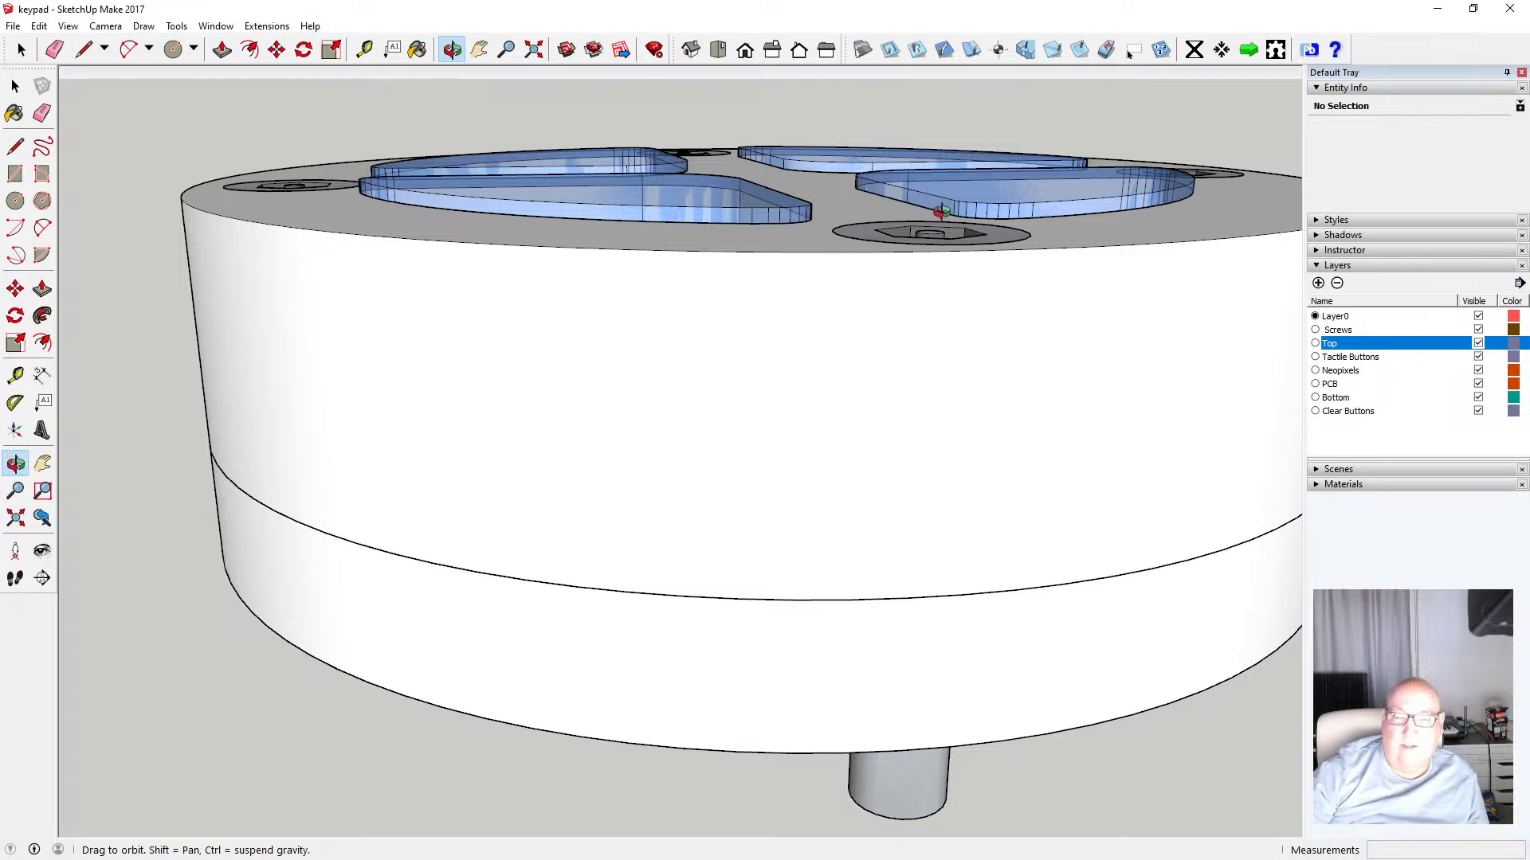
scroll(597, 438, "down", 3)
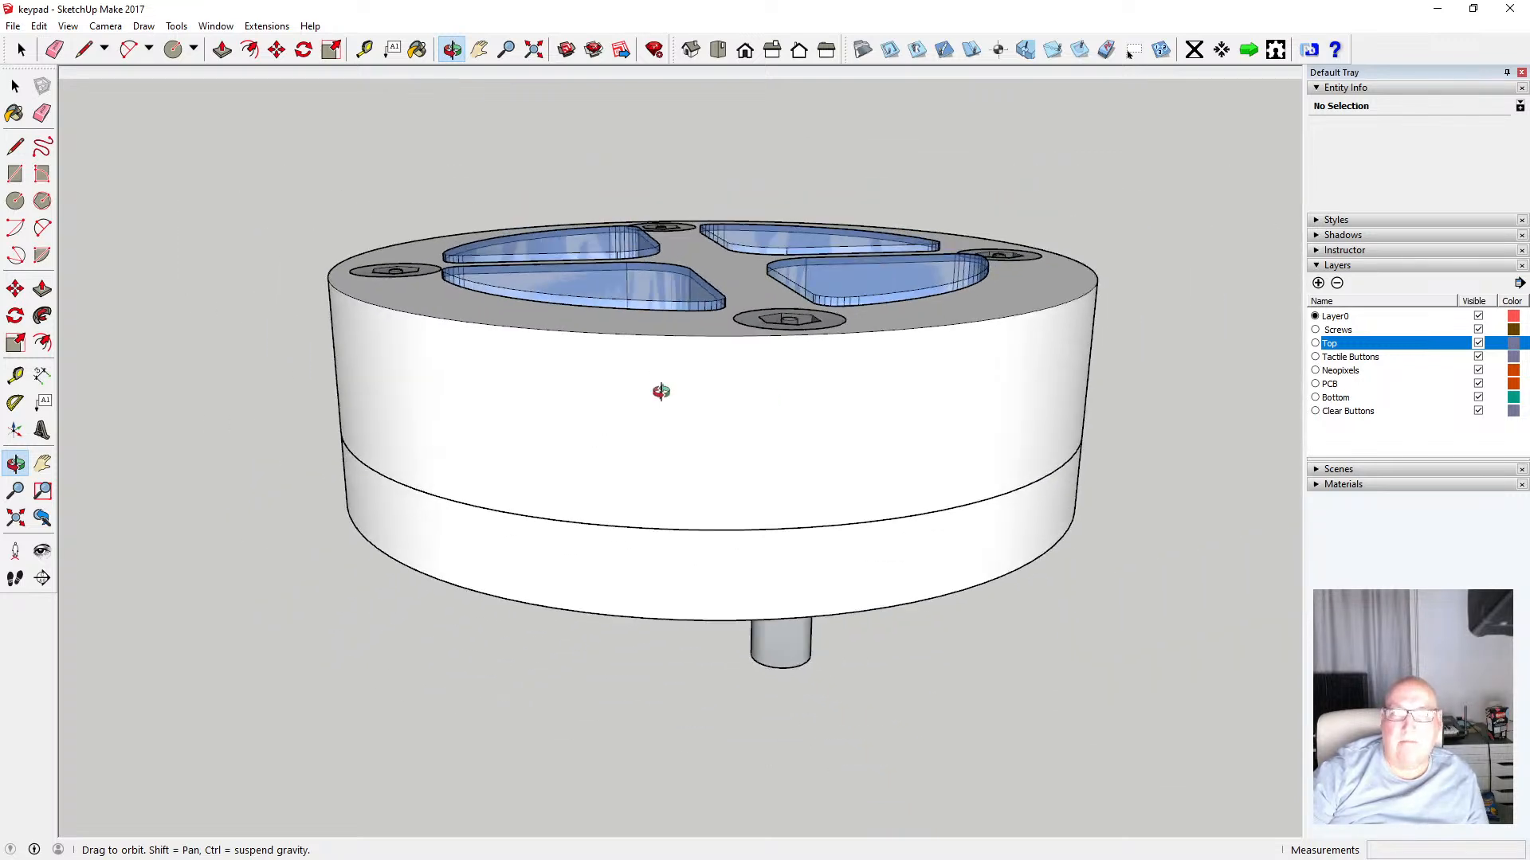
left_click_drag(662, 392, 637, 524)
left_click(720, 50)
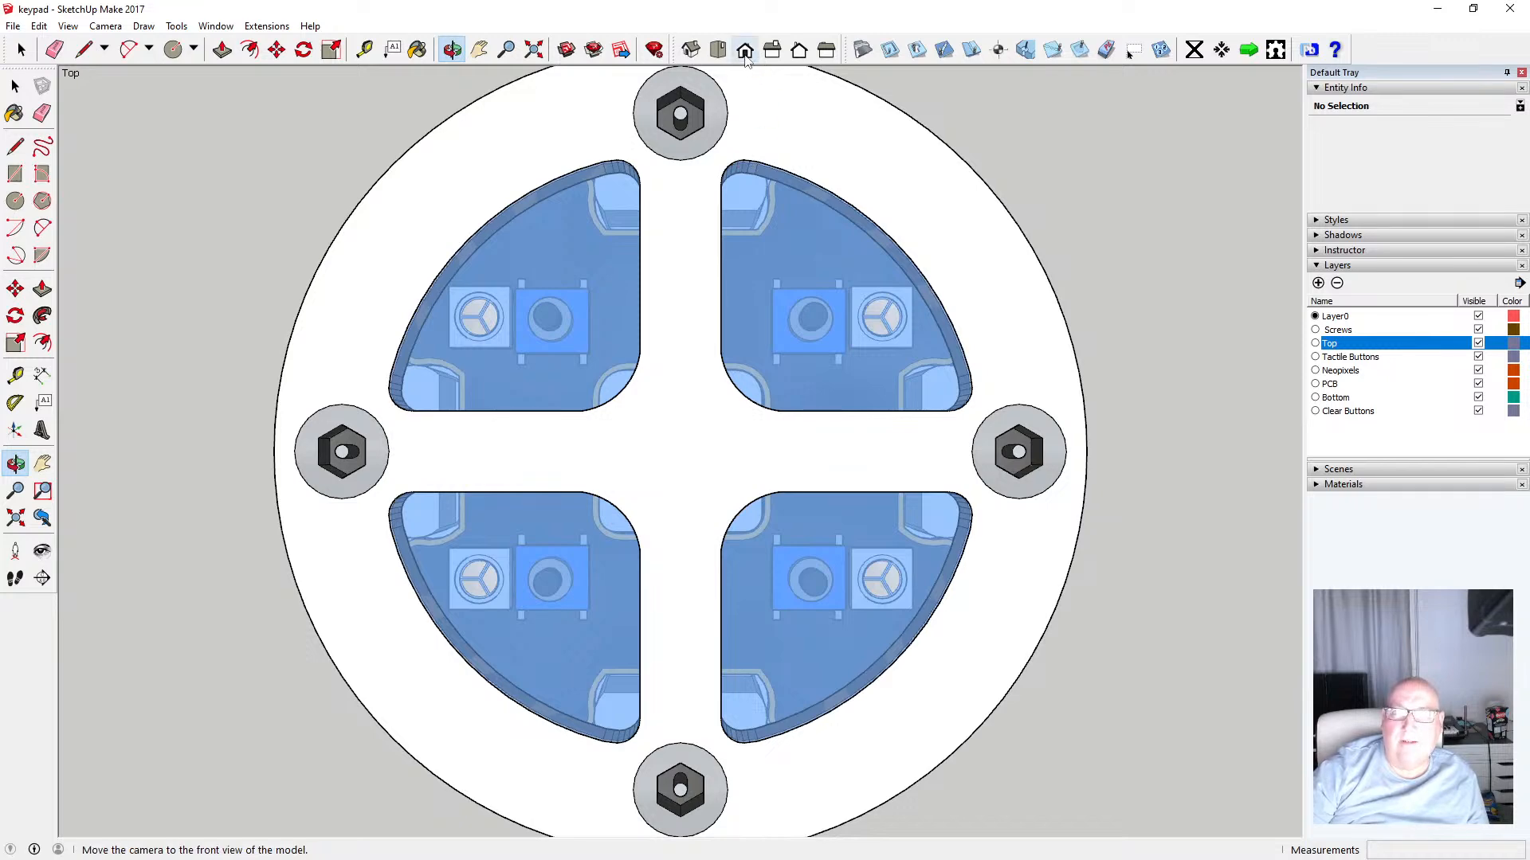
left_click(690, 51)
left_click(13, 26)
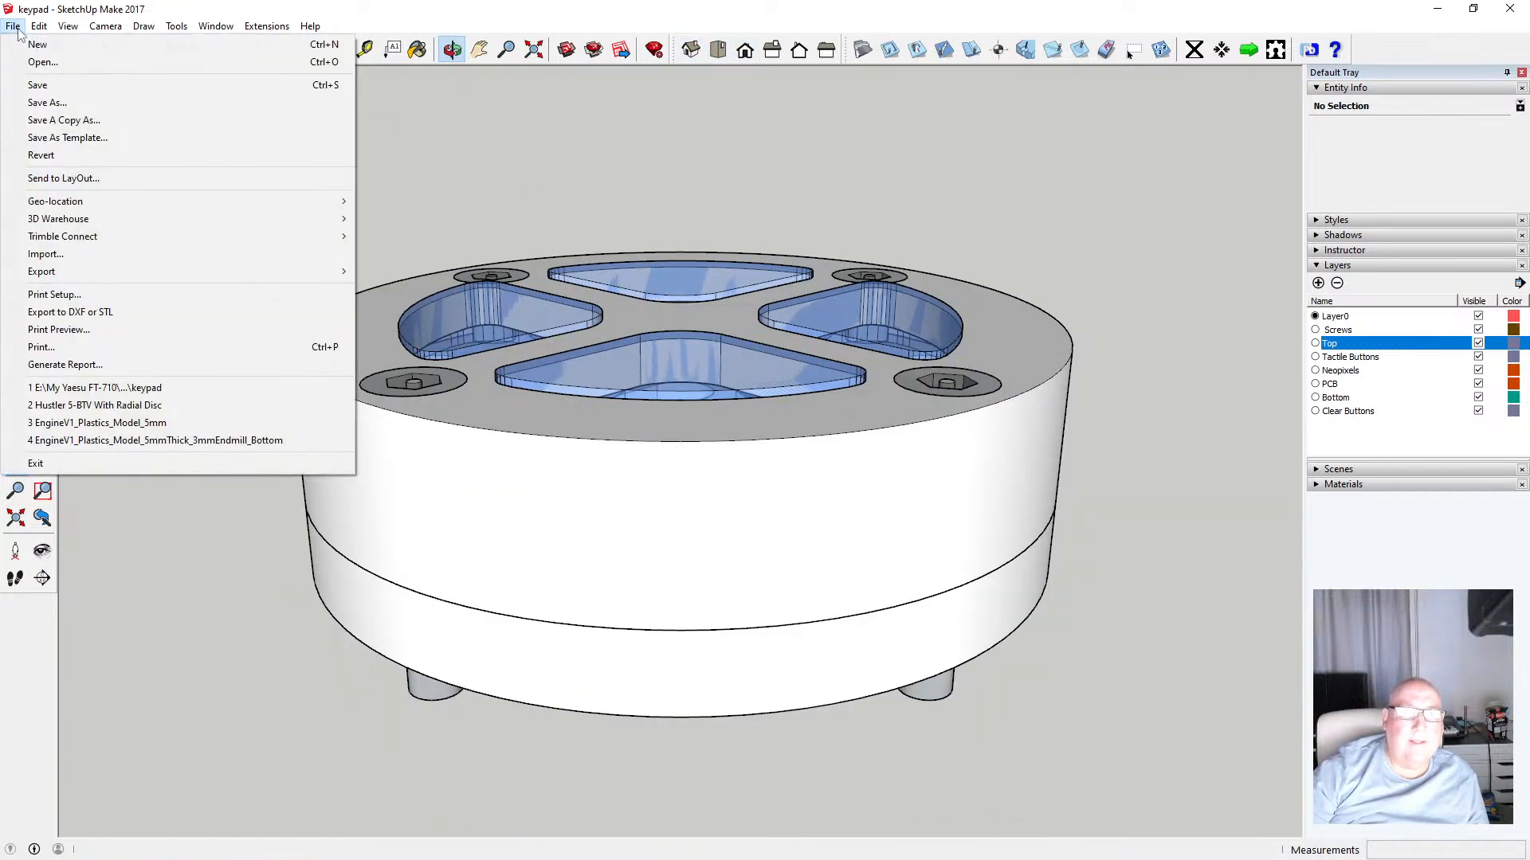
left_click(51, 84)
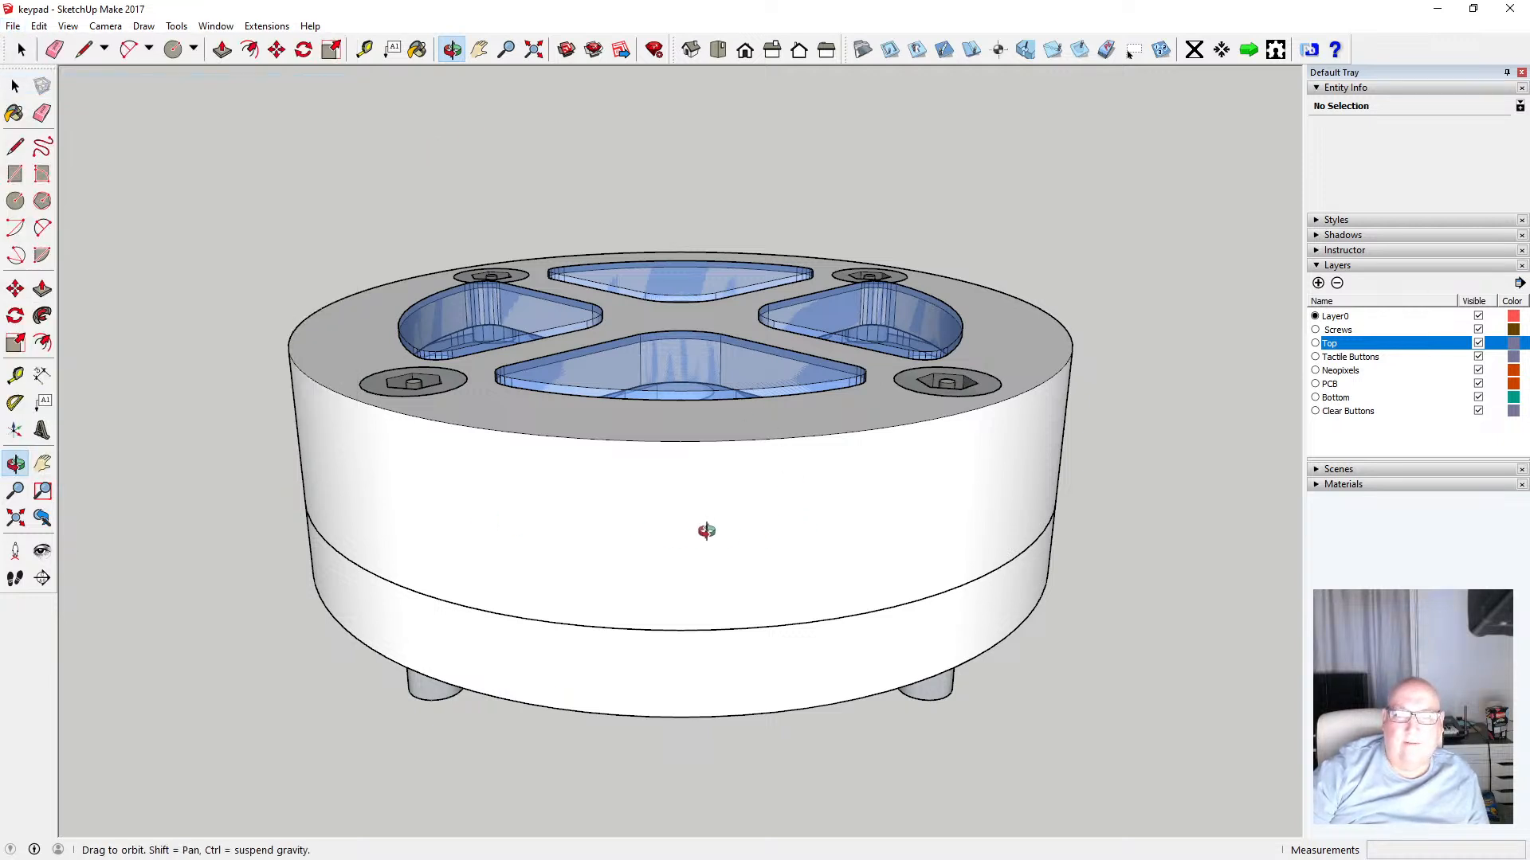
Orbit and zoom around the assembled enclosure showing the screw recesses and clear buttons, then save the model again
scroll(829, 557, "down", 6)
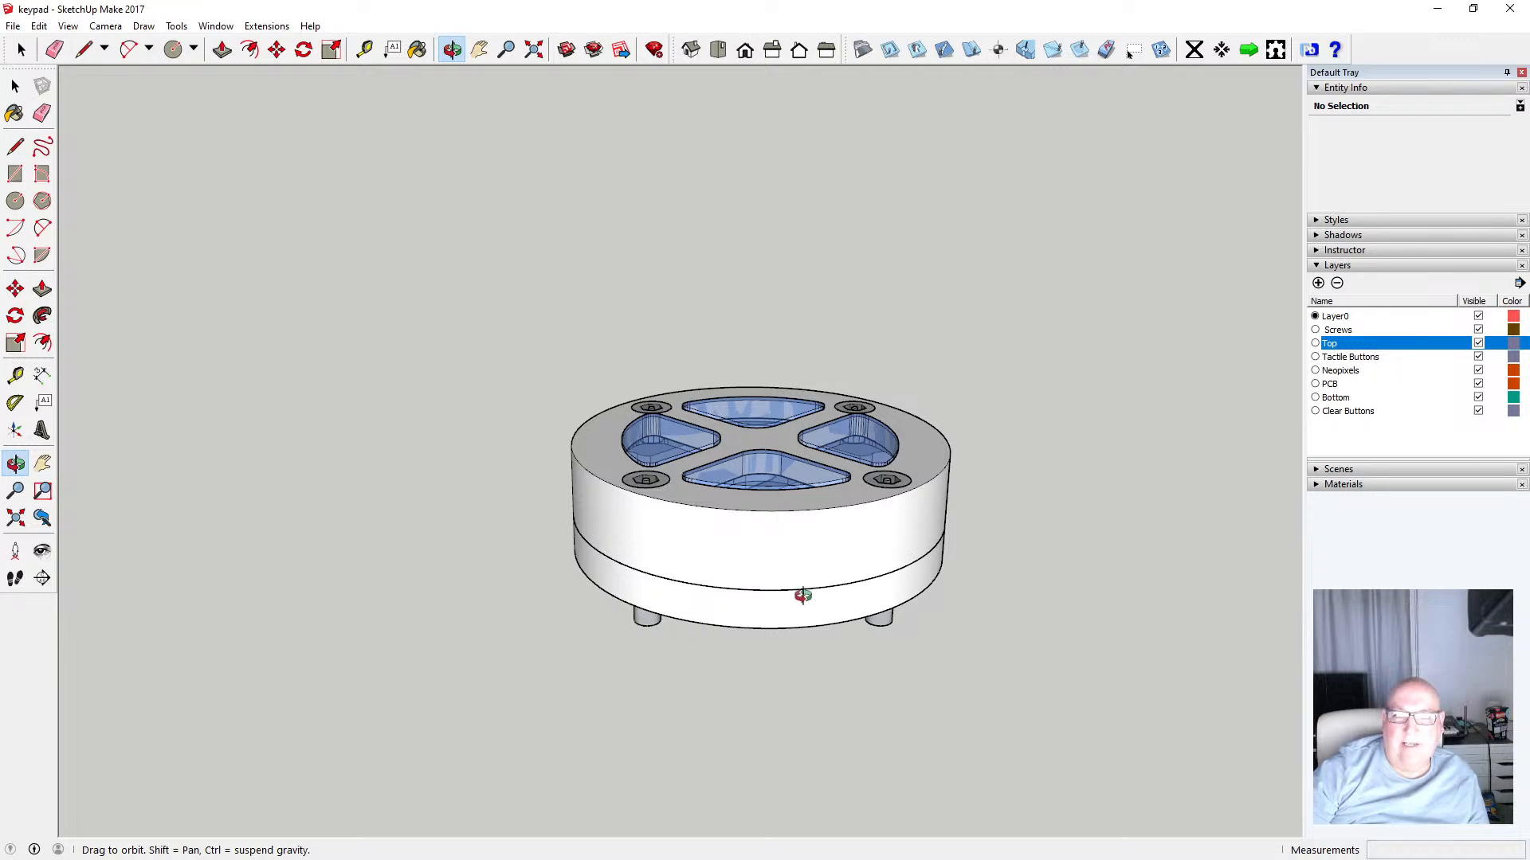
scroll(786, 590, "up", 5)
left_click_drag(736, 534, 813, 659)
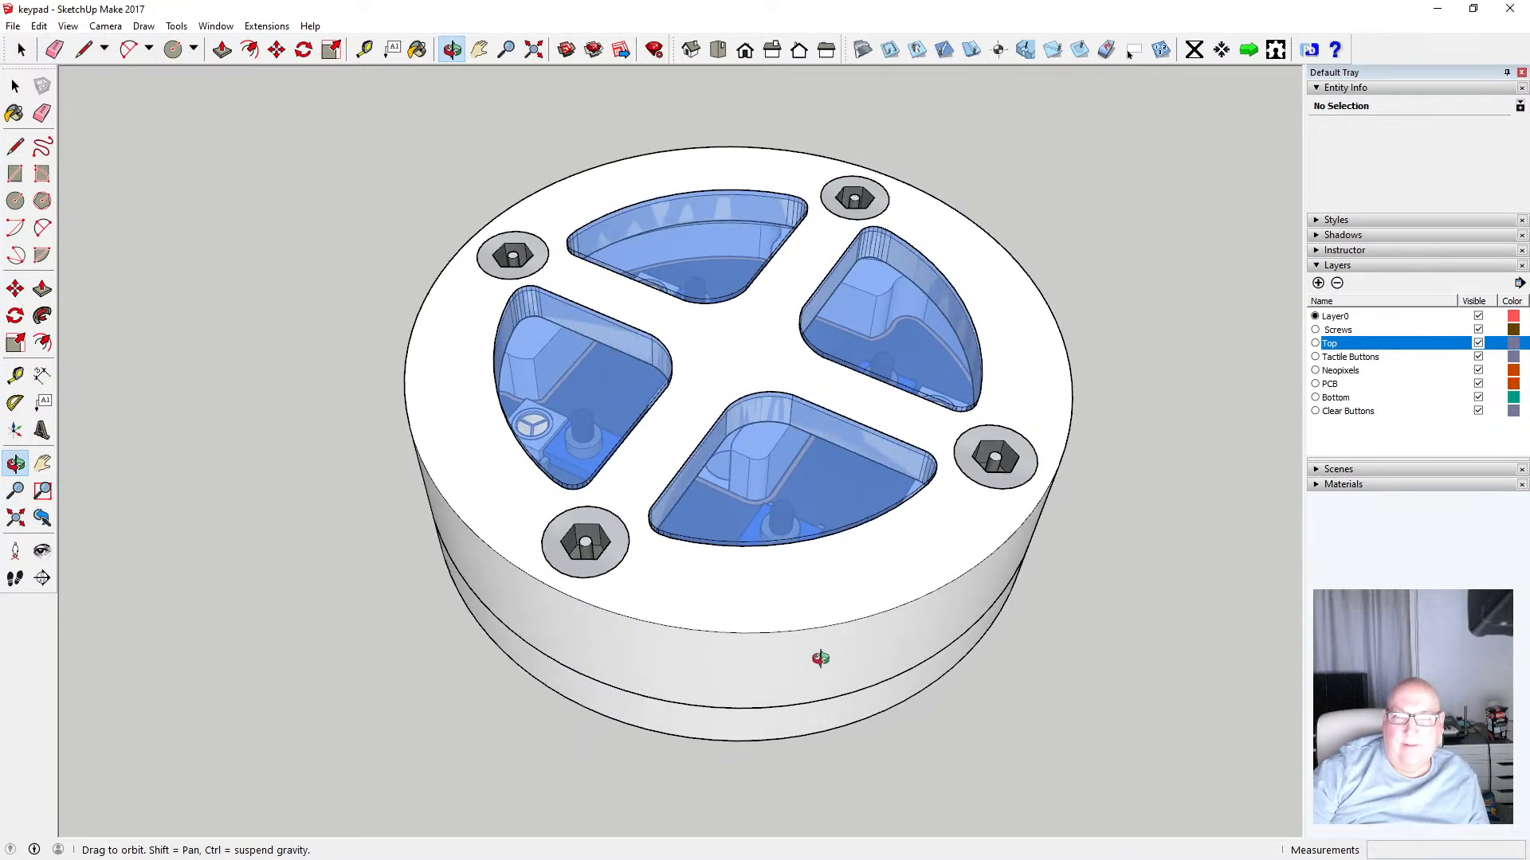
scroll(667, 644, "down", 2)
left_click_drag(667, 644, 671, 565)
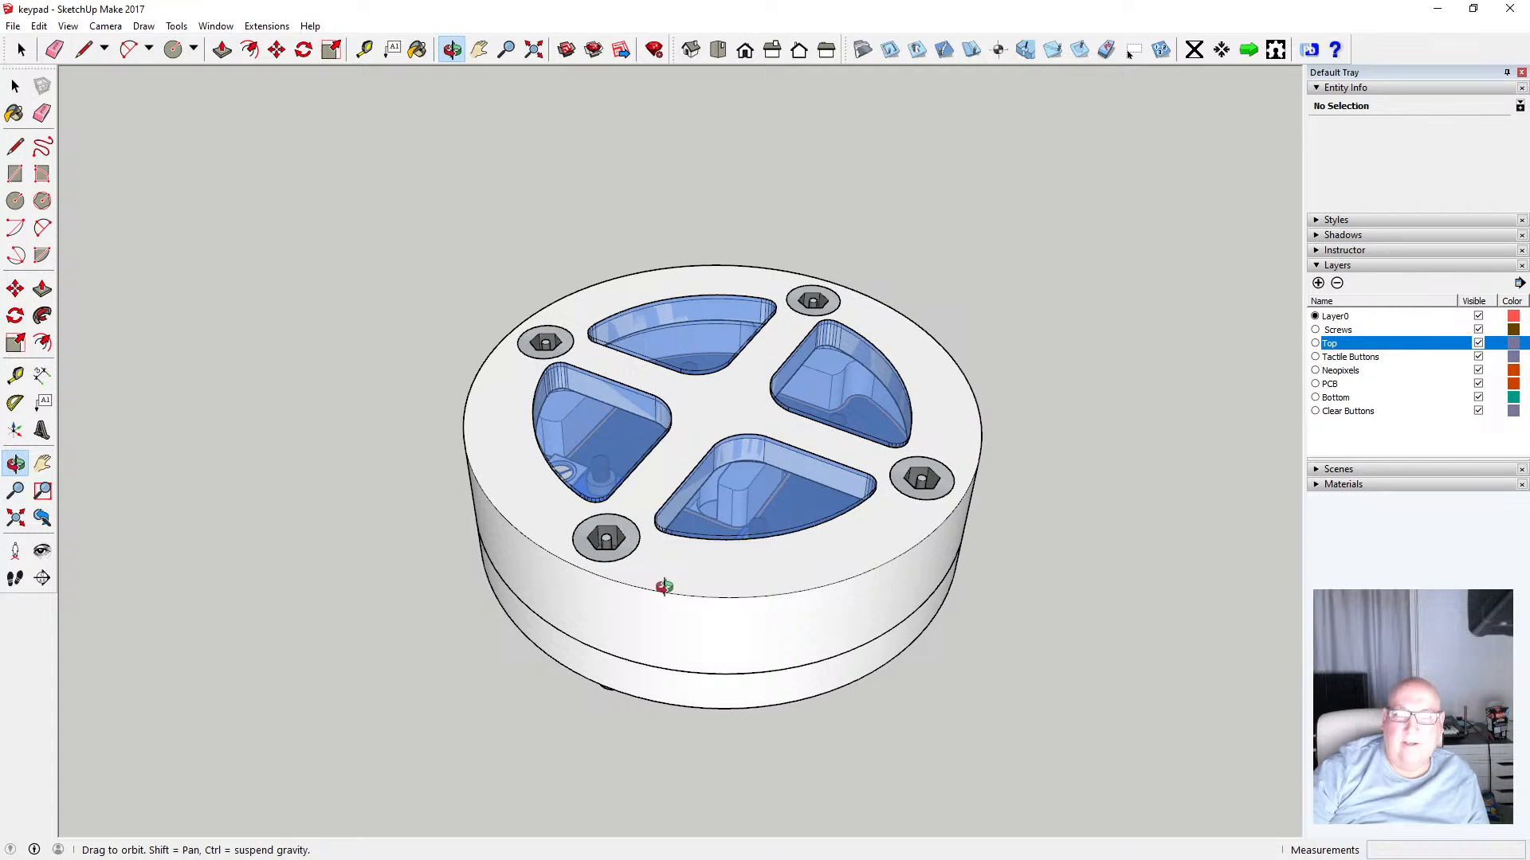
left_click_drag(671, 594, 709, 552)
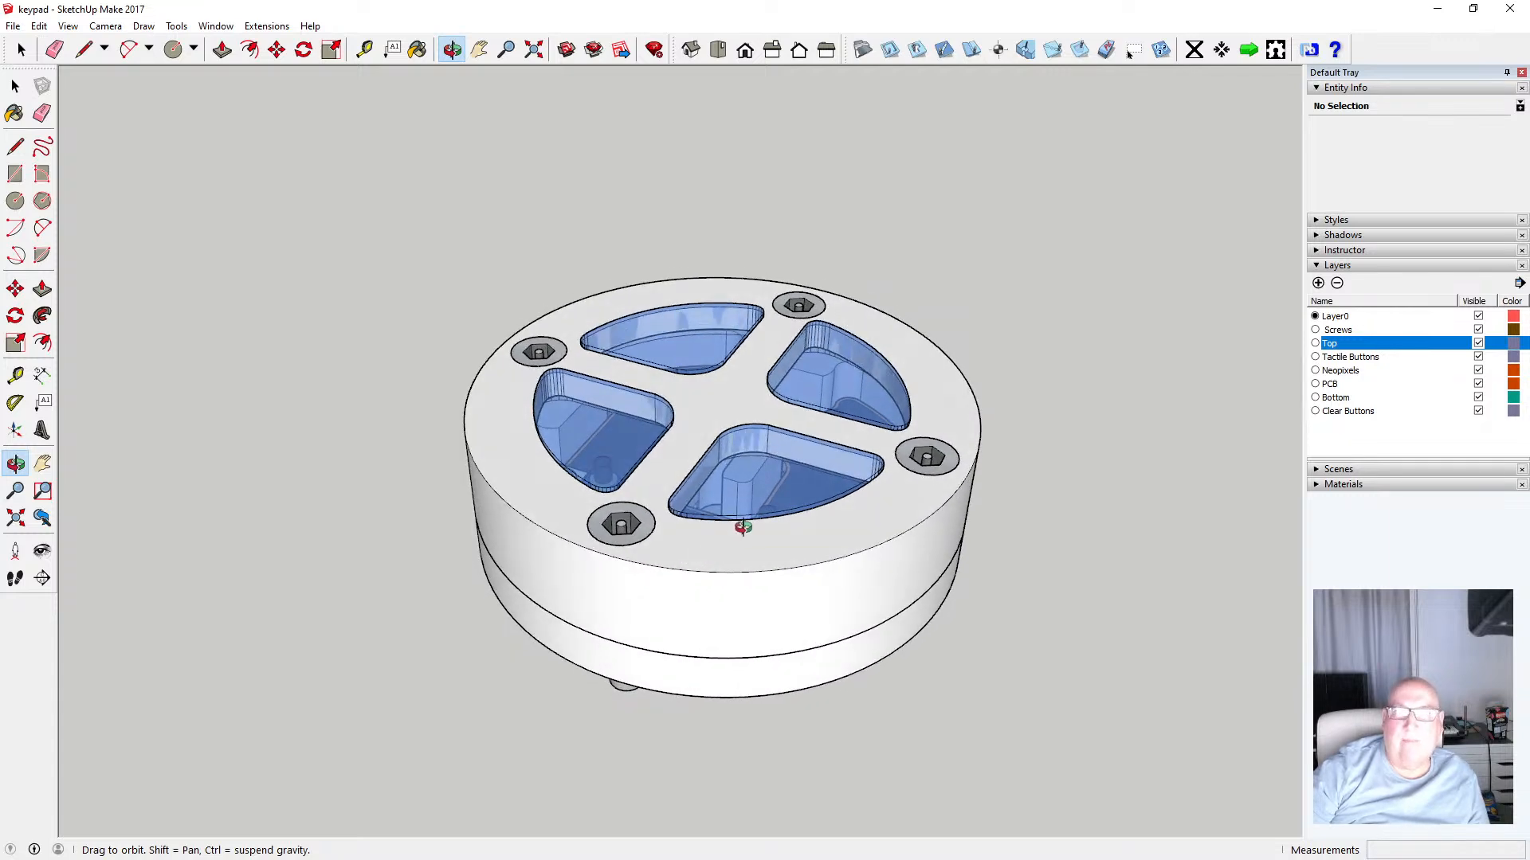
left_click(534, 49)
scroll(529, 290, "up", 2)
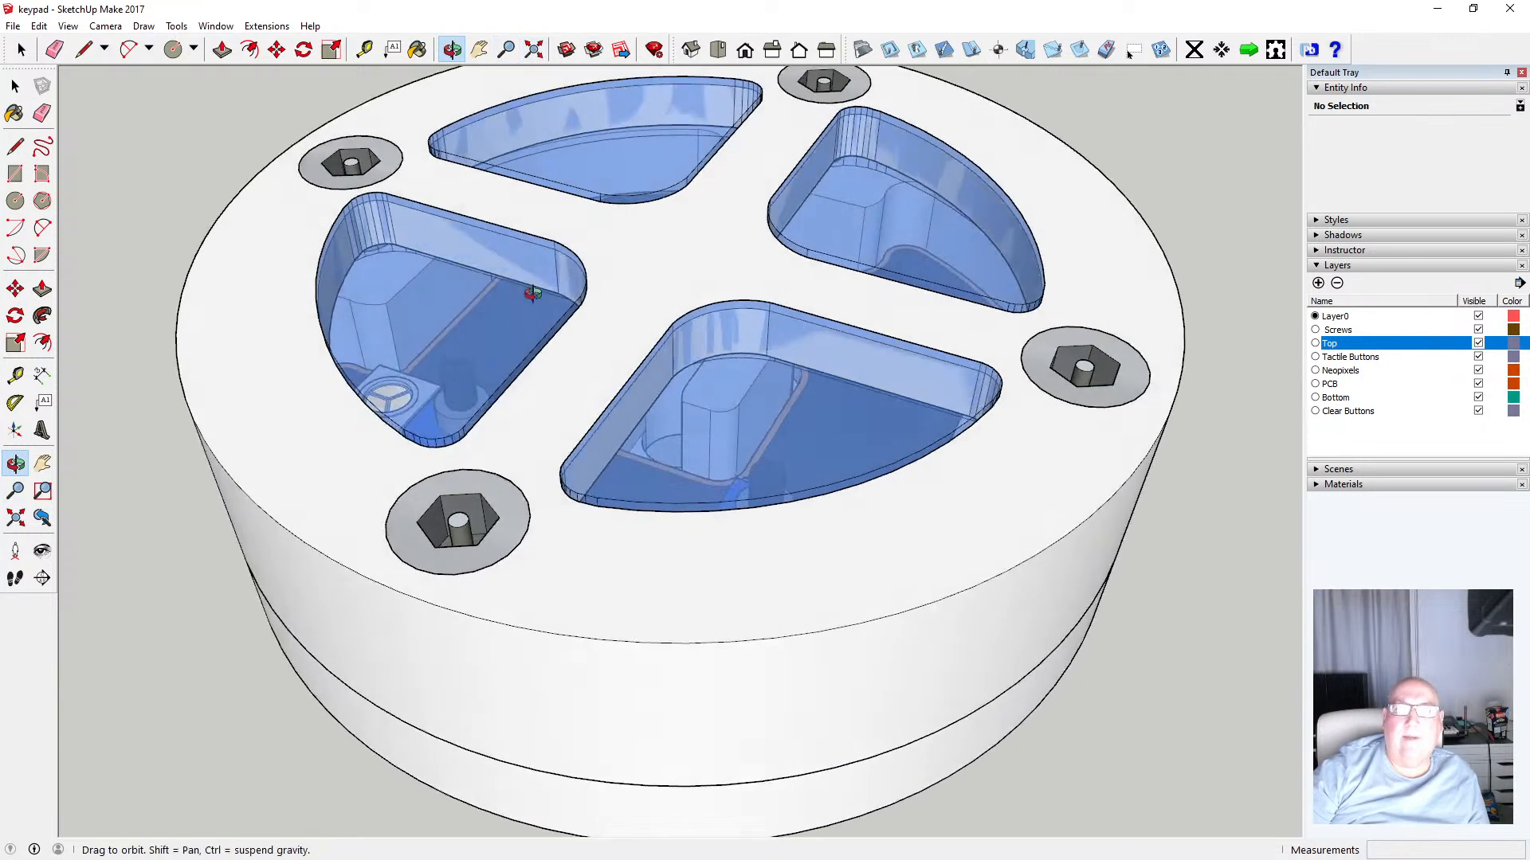
scroll(529, 290, "down", 4)
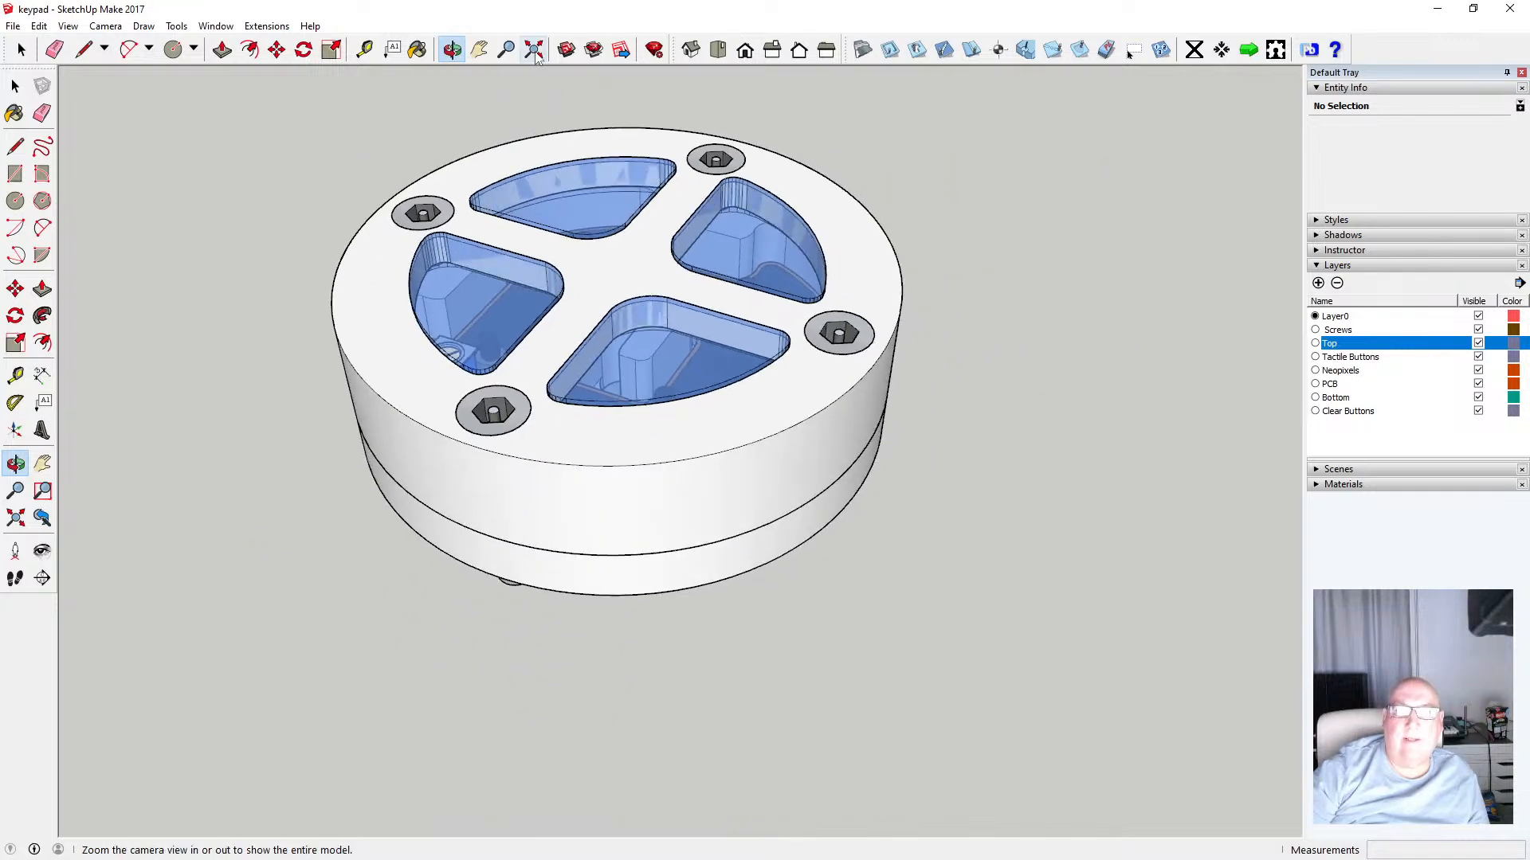
left_click(534, 50)
scroll(707, 331, "down", 3)
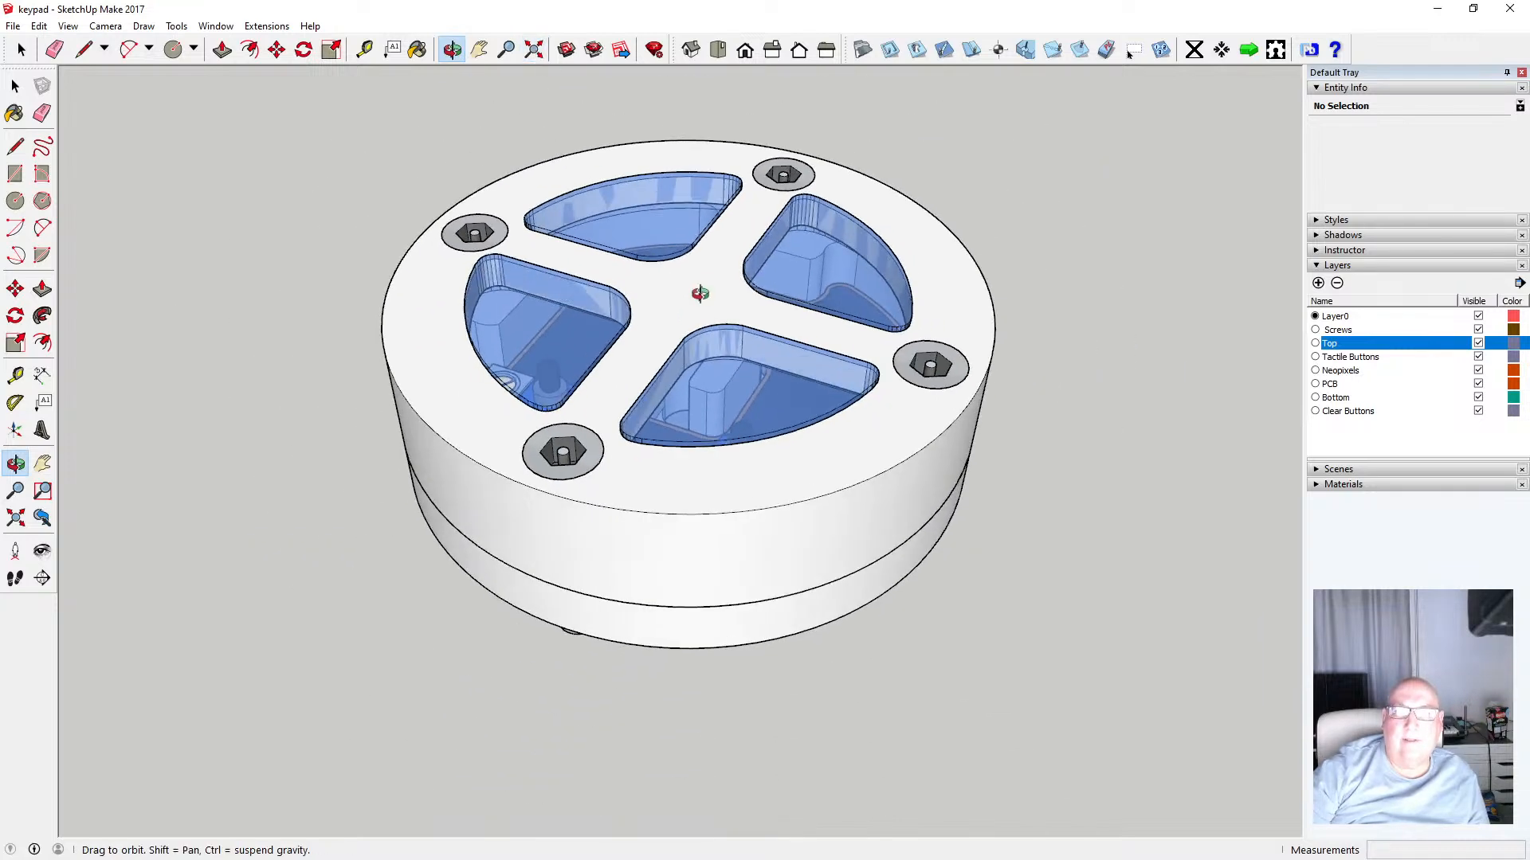
left_click_drag(700, 294, 764, 385)
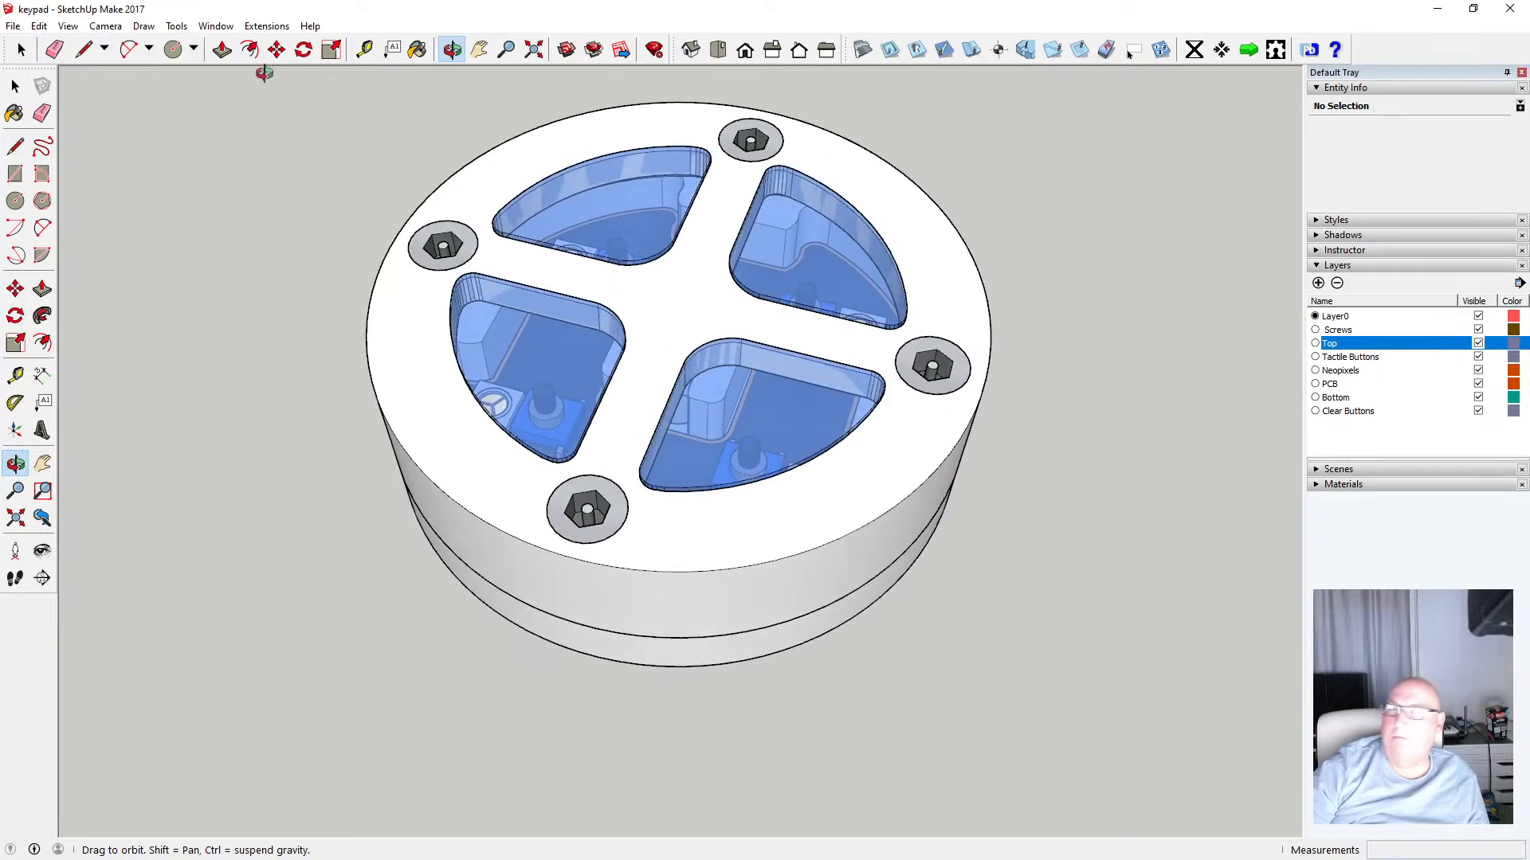
left_click(13, 25)
left_click(65, 86)
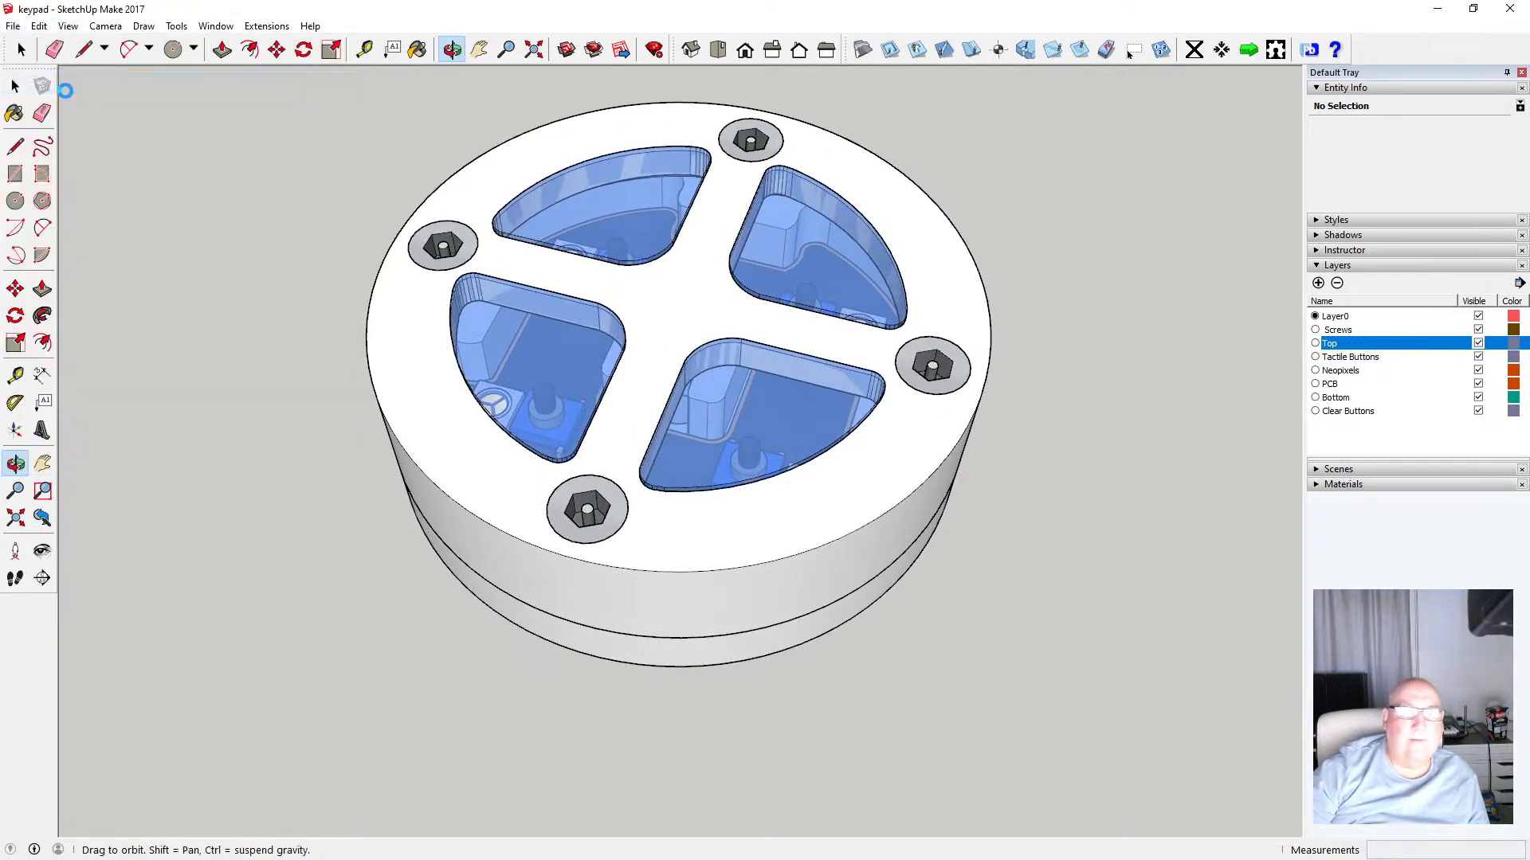
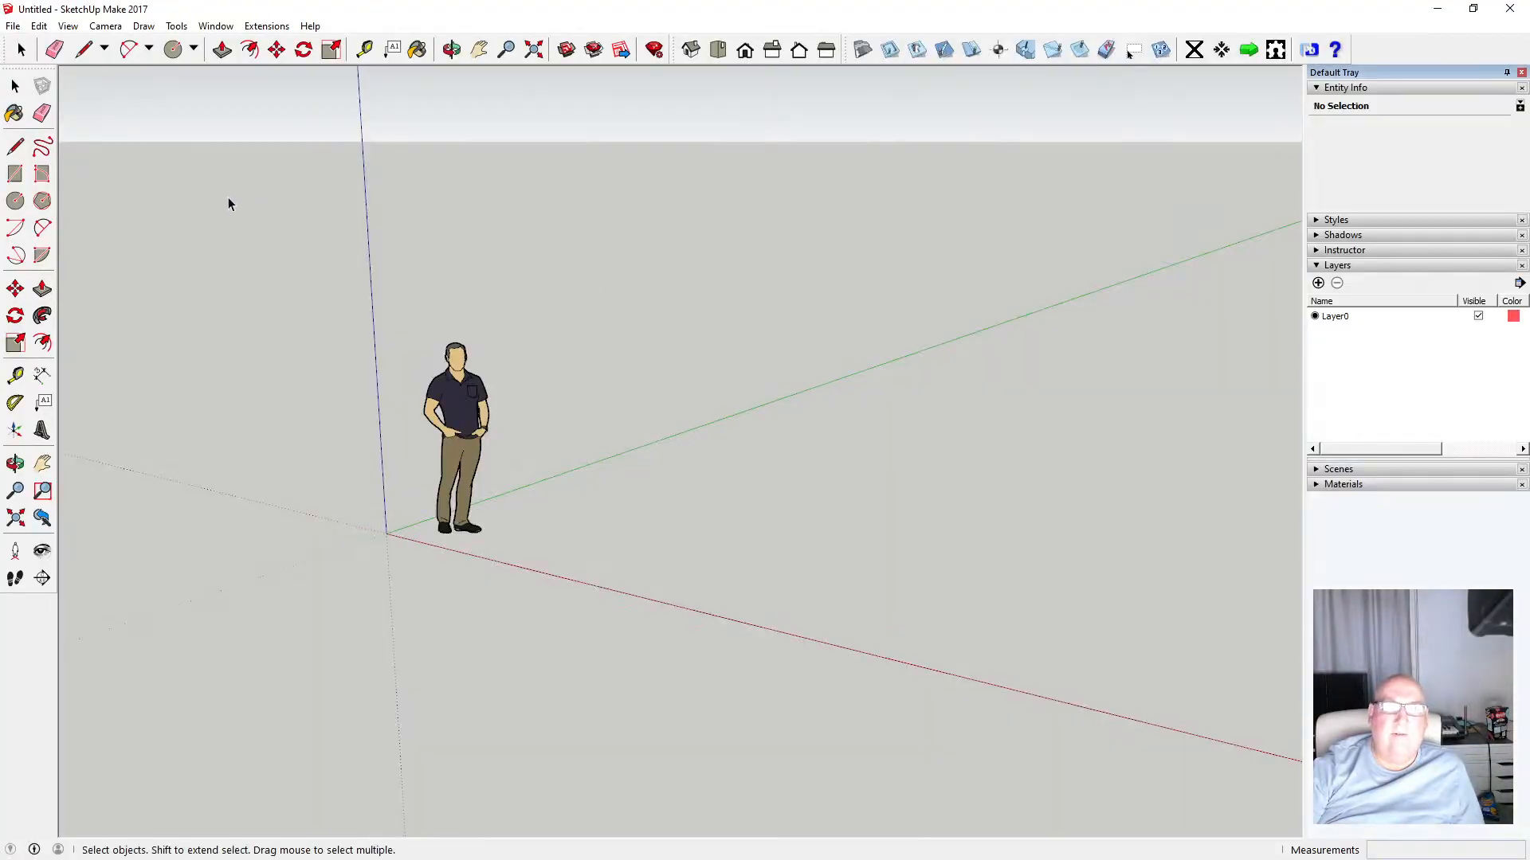
Open the recent keypad file, discarding changes to the untitled model
left_click(13, 26)
left_click(169, 388)
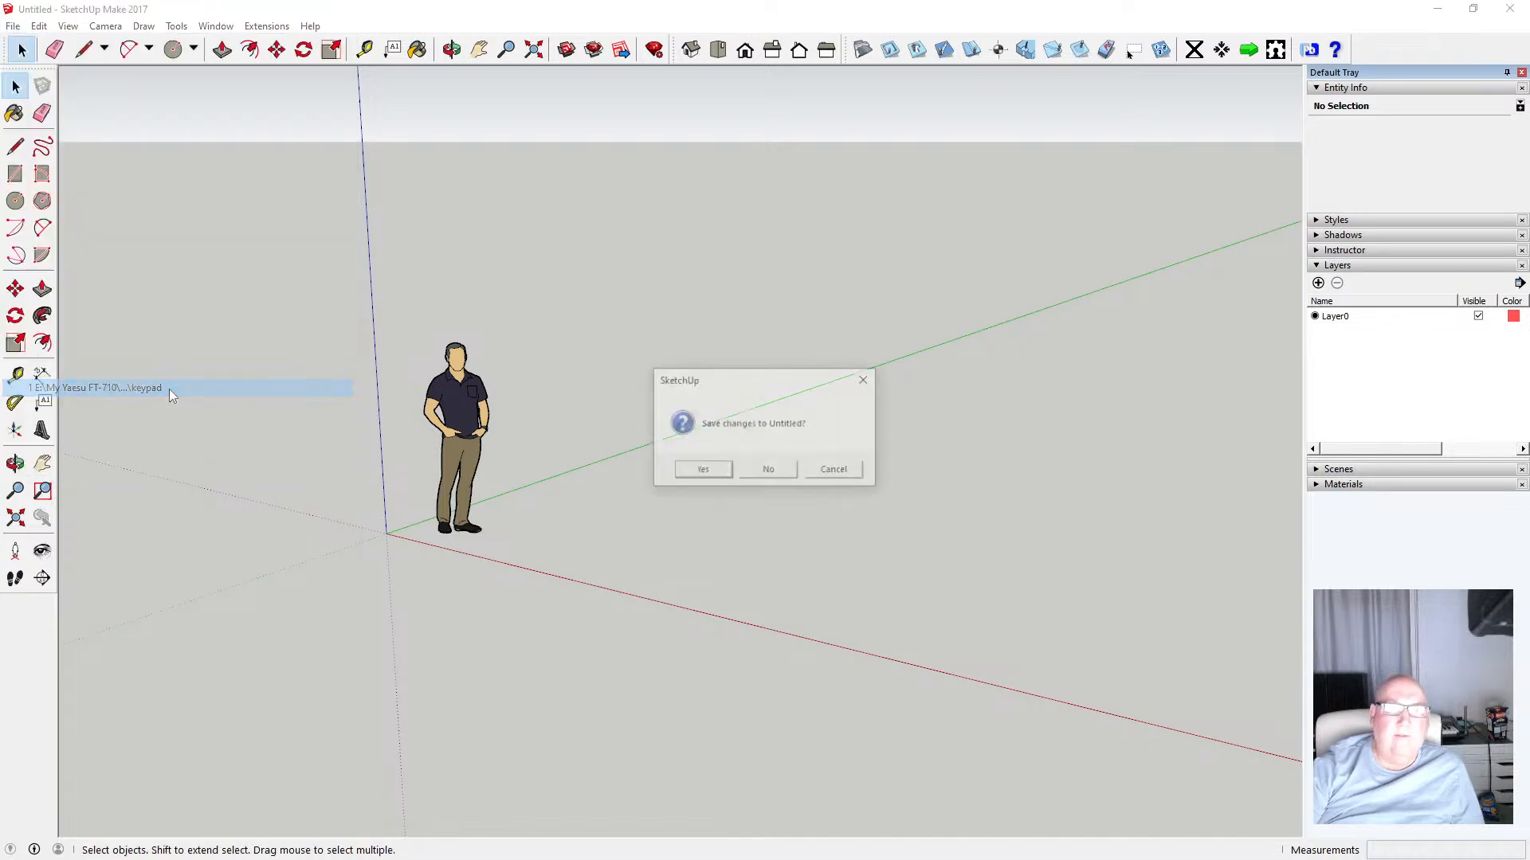
left_click(780, 471)
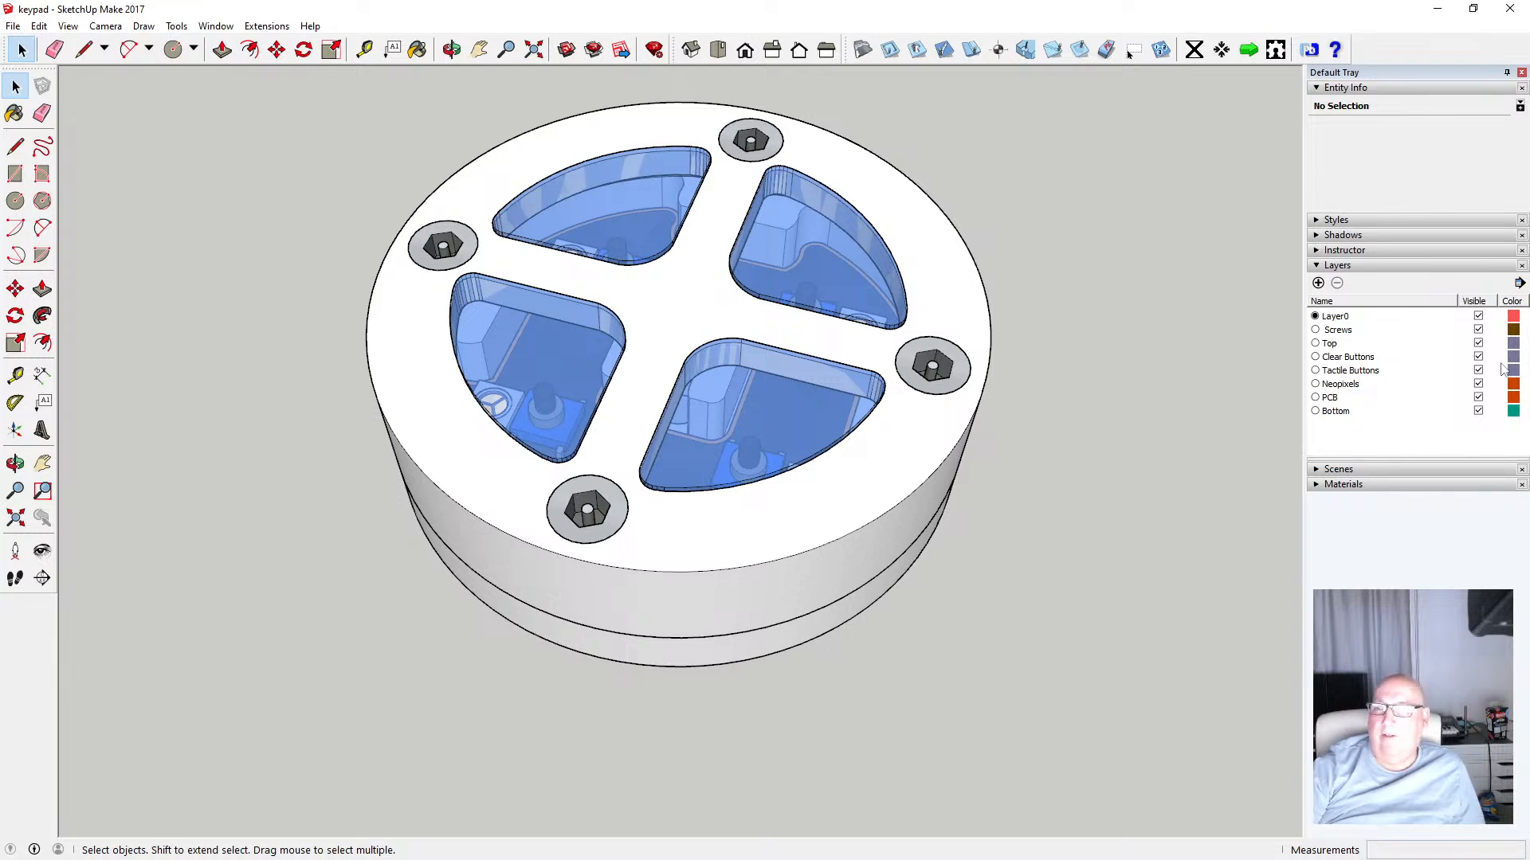
Hide the layers one at a time from Screws down to PCB to inspect each part of the assembly
left_click(1478, 330)
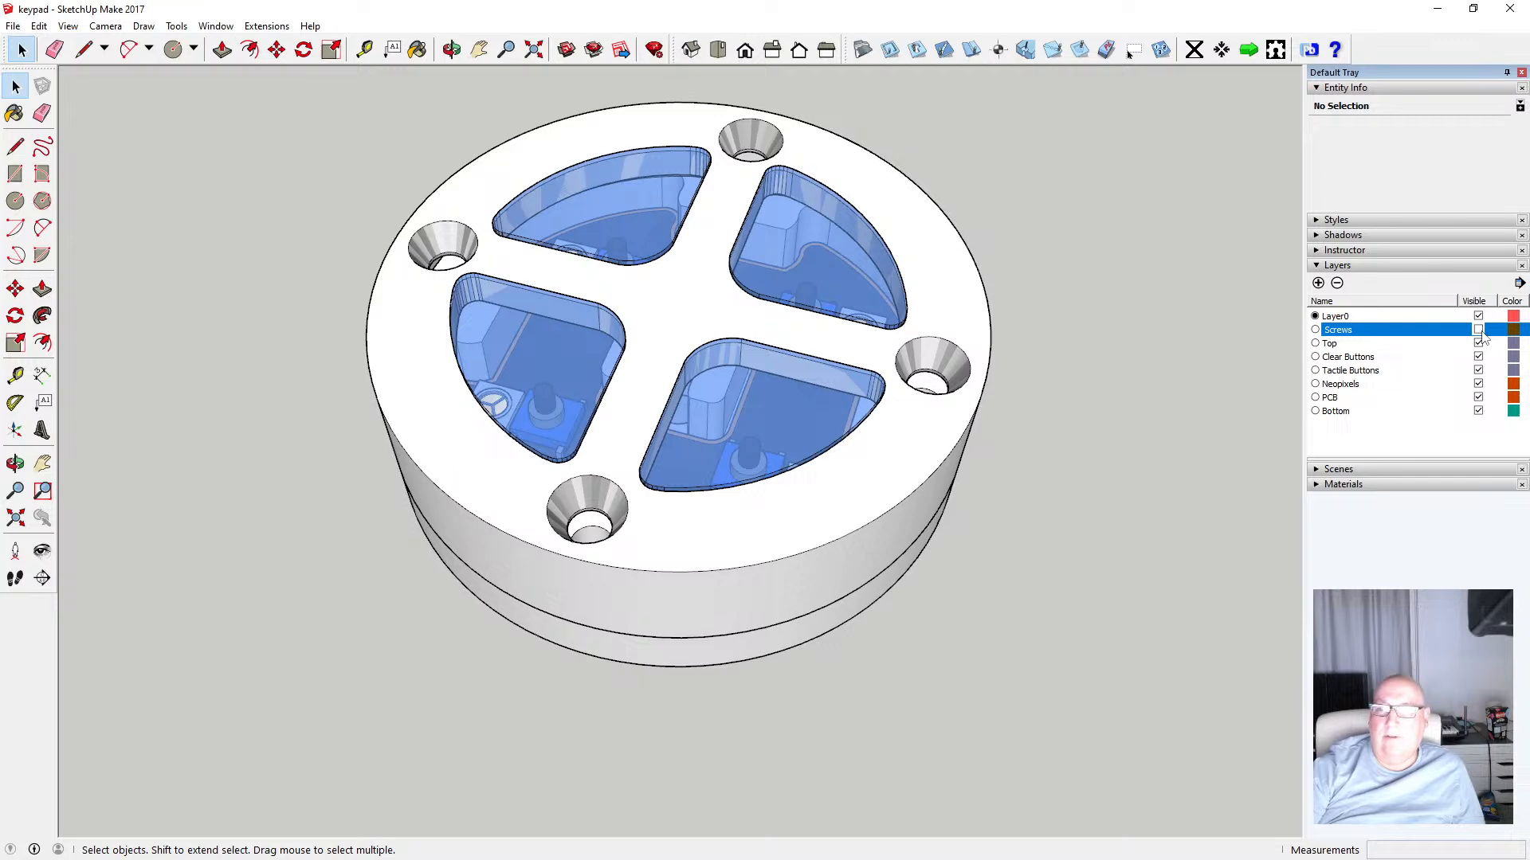
left_click(1478, 343)
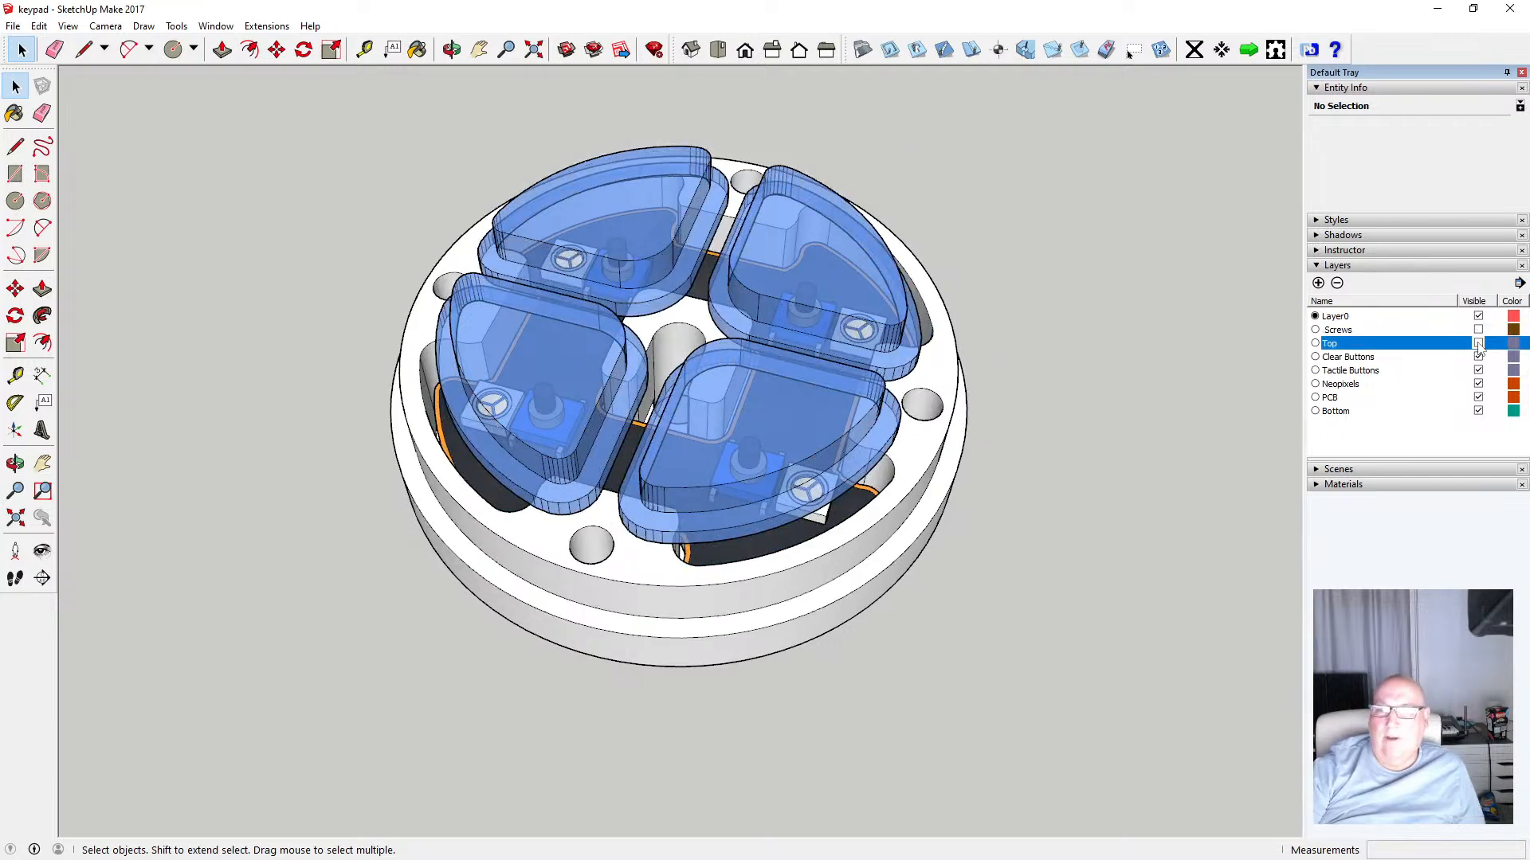
left_click(1478, 357)
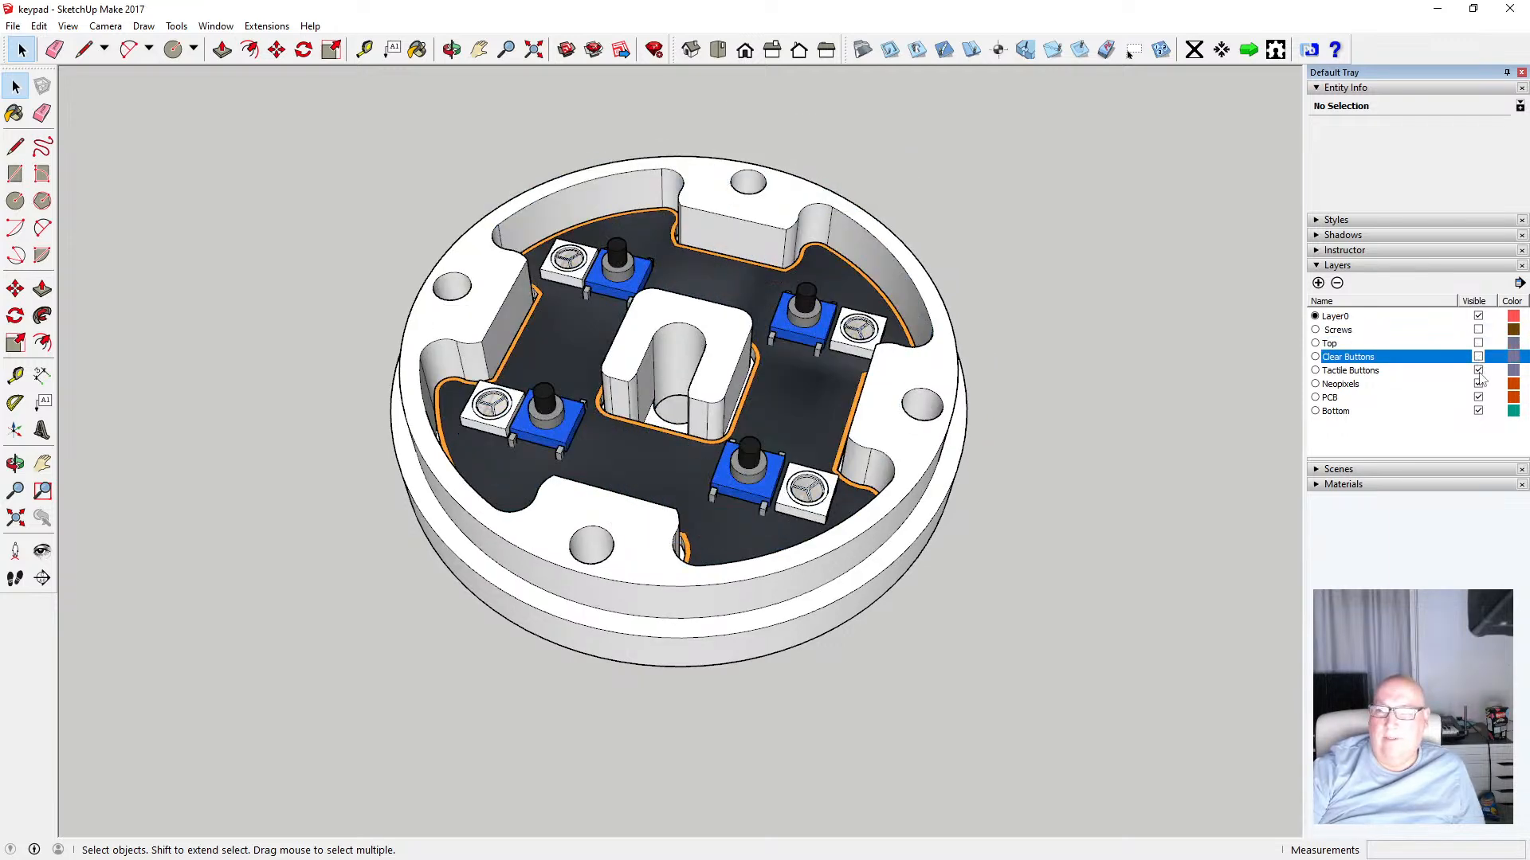
left_click(1478, 370)
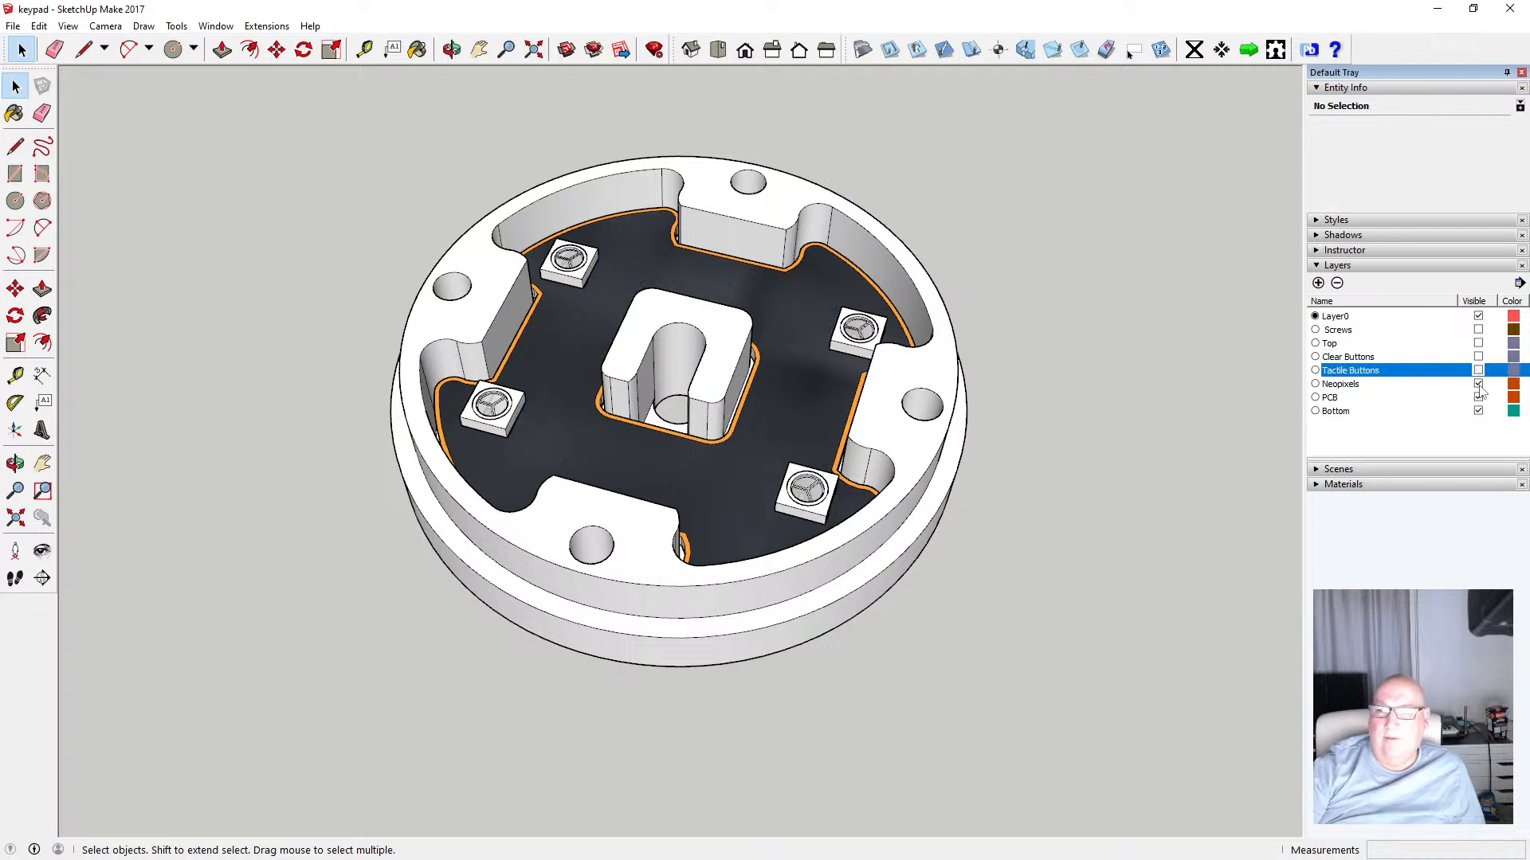
left_click(1478, 384)
left_click(1478, 398)
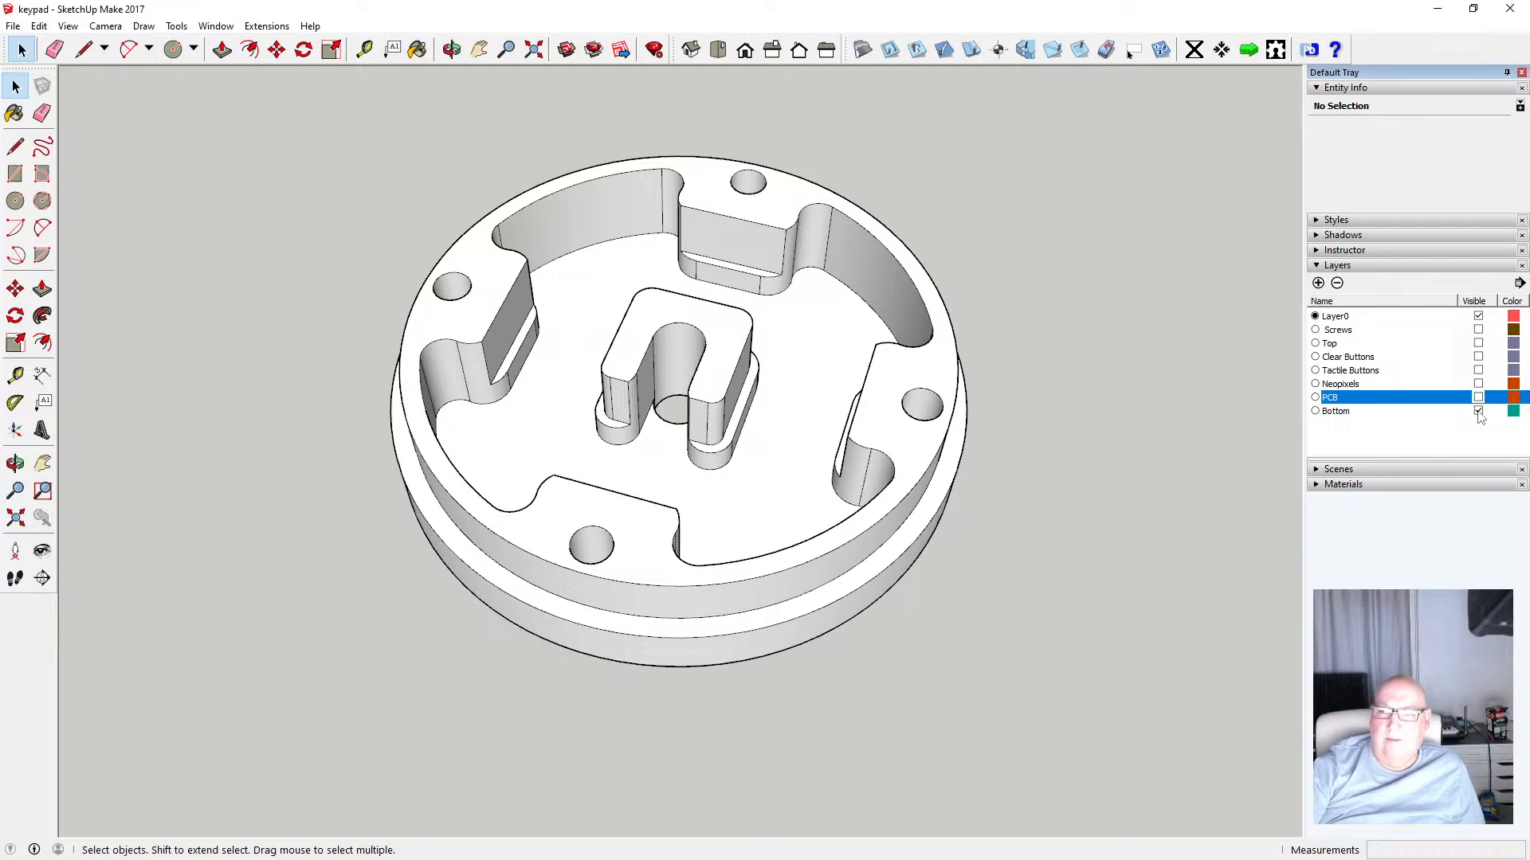
left_click(1478, 411)
left_click(1477, 411)
Show the PCB, Neopixels, Tactile Buttons, Clear Buttons, Top and Screws layers again
left_click(1478, 397)
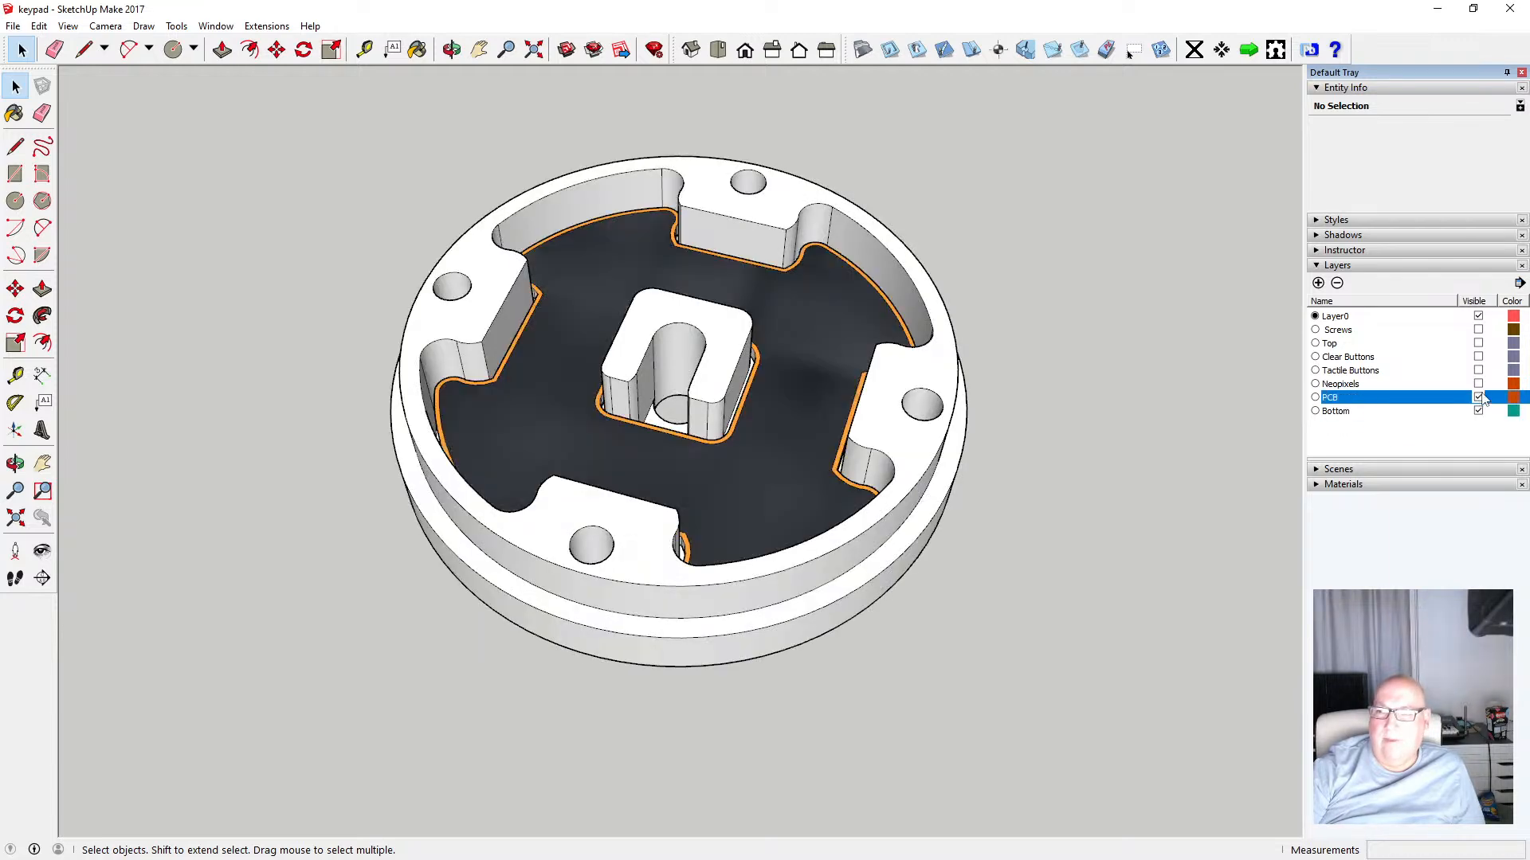
left_click(1478, 384)
left_click(1478, 371)
left_click(1478, 357)
left_click(1478, 344)
left_click(1478, 330)
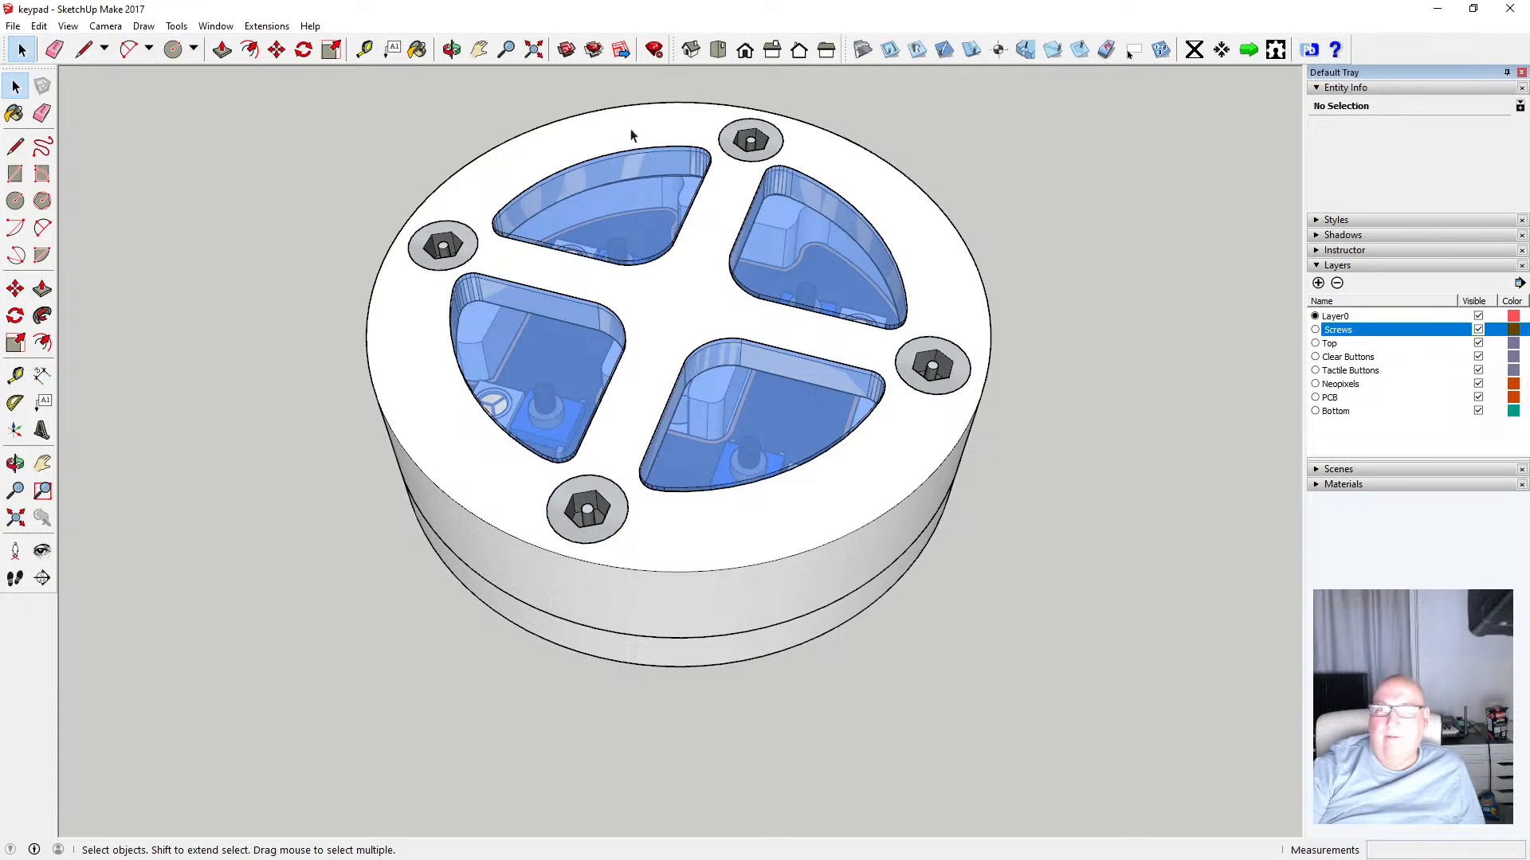
Orbit to view the model from below and hide every layer except Layer0 and Top to isolate the top part
left_click(452, 49)
left_click_drag(632, 352, 649, 414)
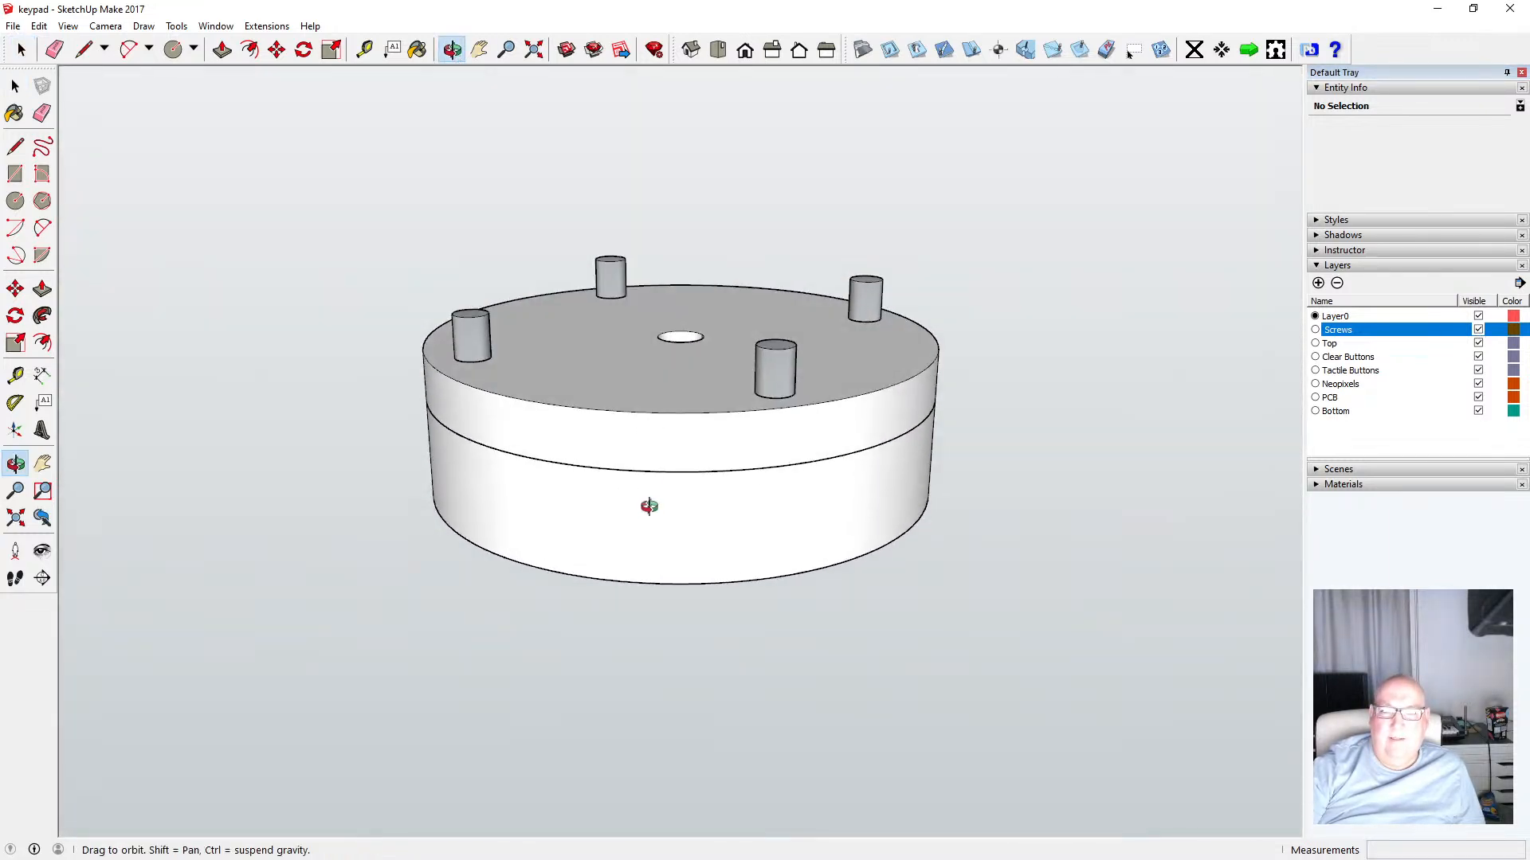
left_click(1478, 411)
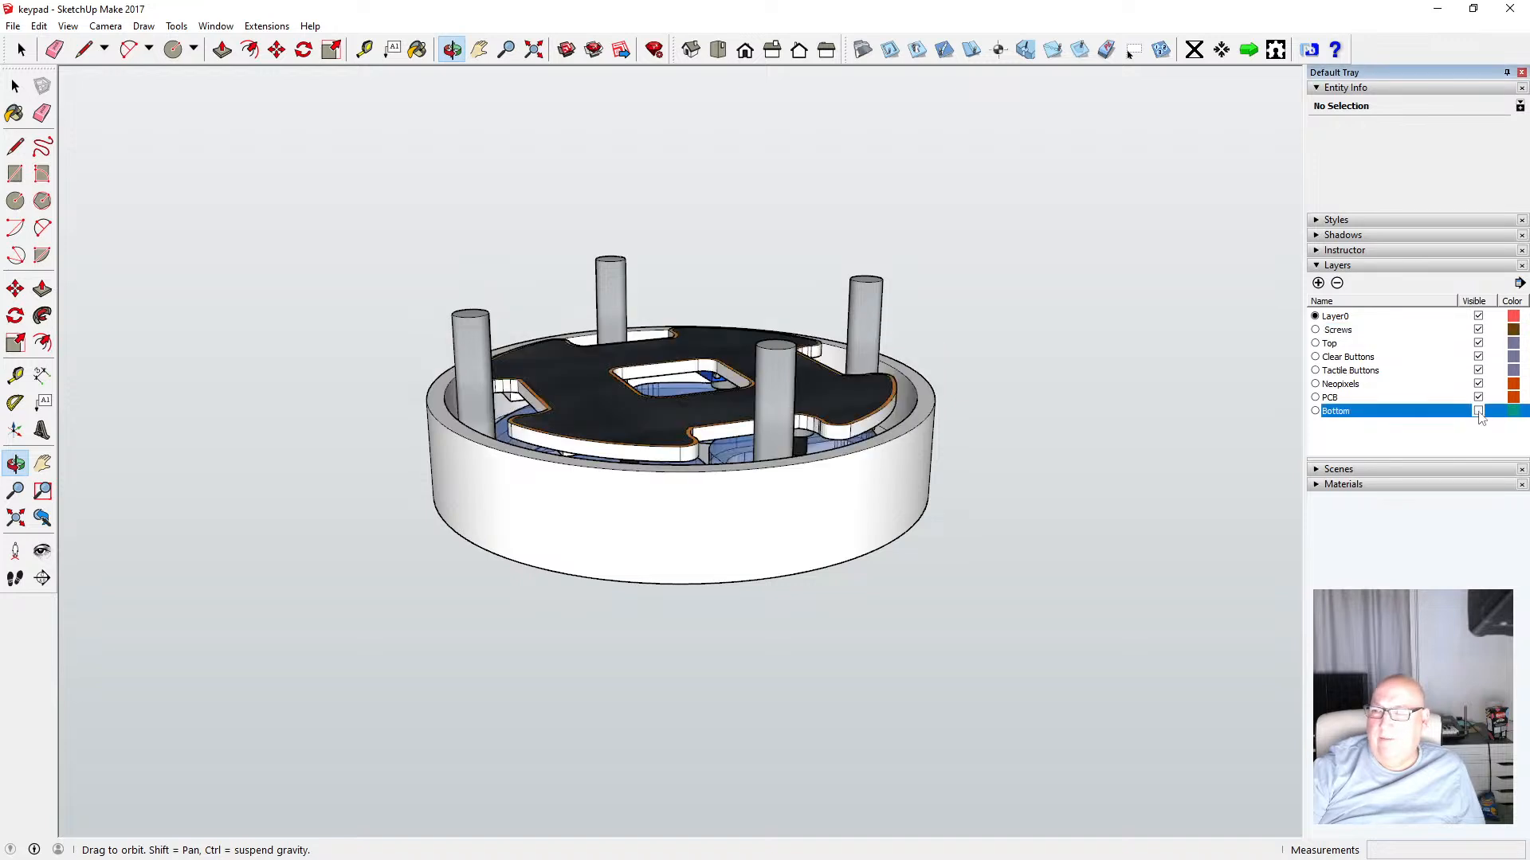
left_click(1478, 396)
left_click(1478, 383)
left_click(1478, 369)
left_click(1478, 356)
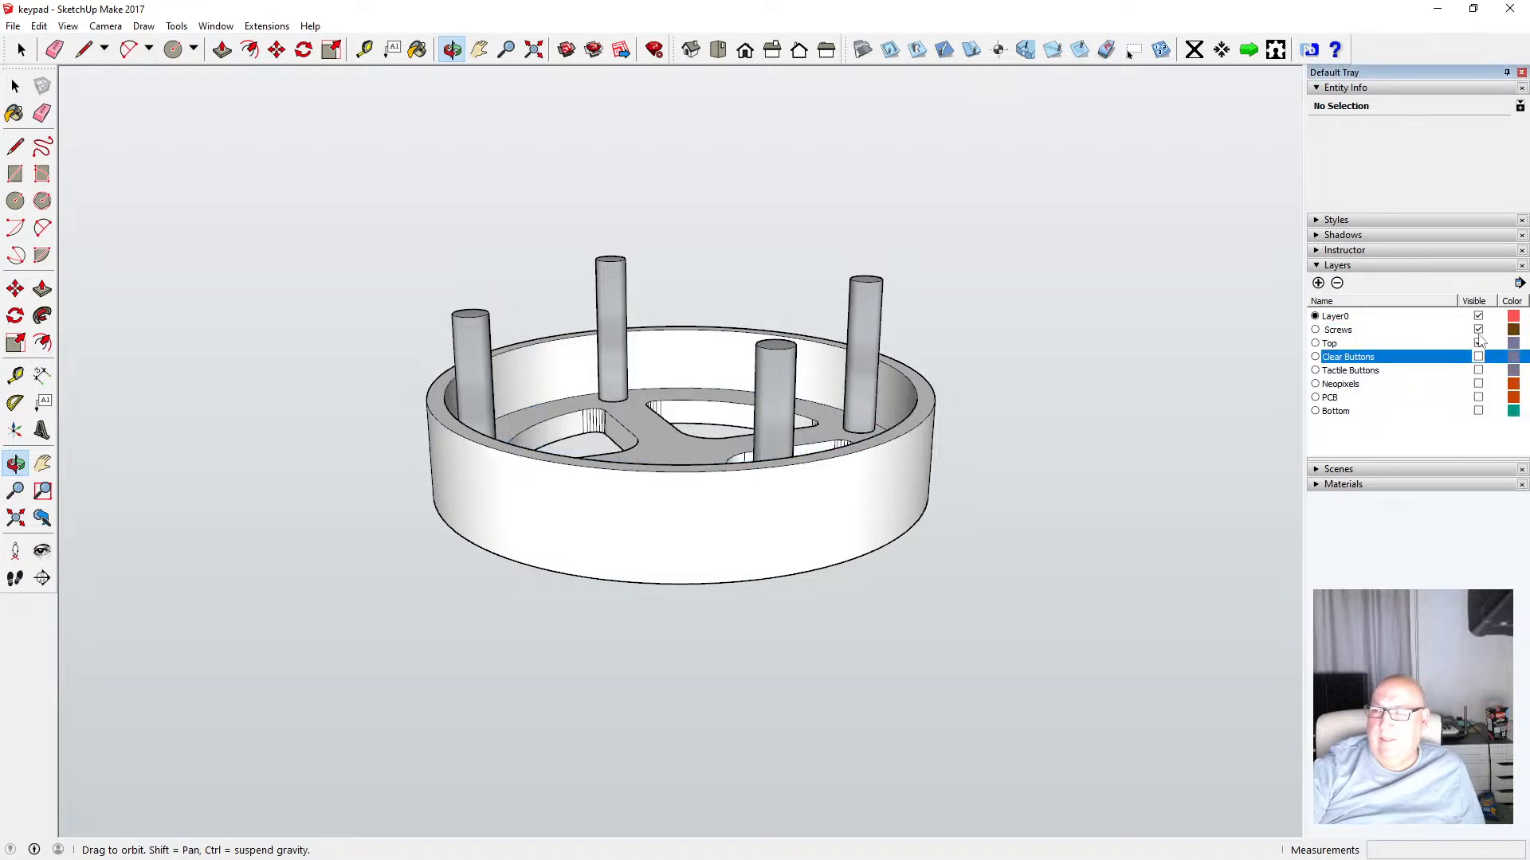
left_click(1477, 329)
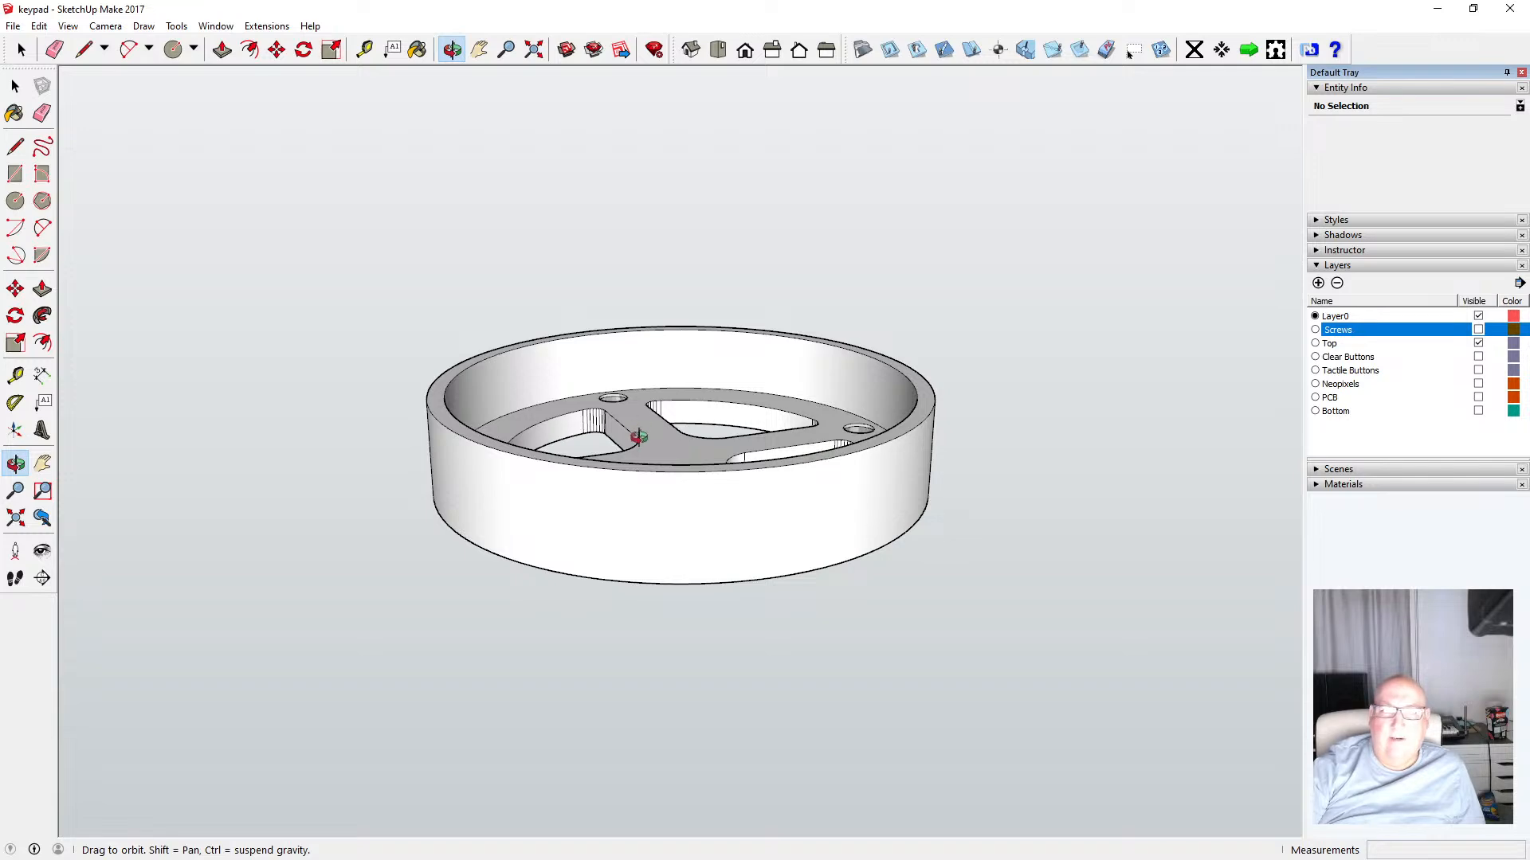
Measure the width of the ring between the top part's inner wall and a button cut-out with the Tape Measure
left_click_drag(639, 438, 648, 518)
scroll(677, 412, "up", 5)
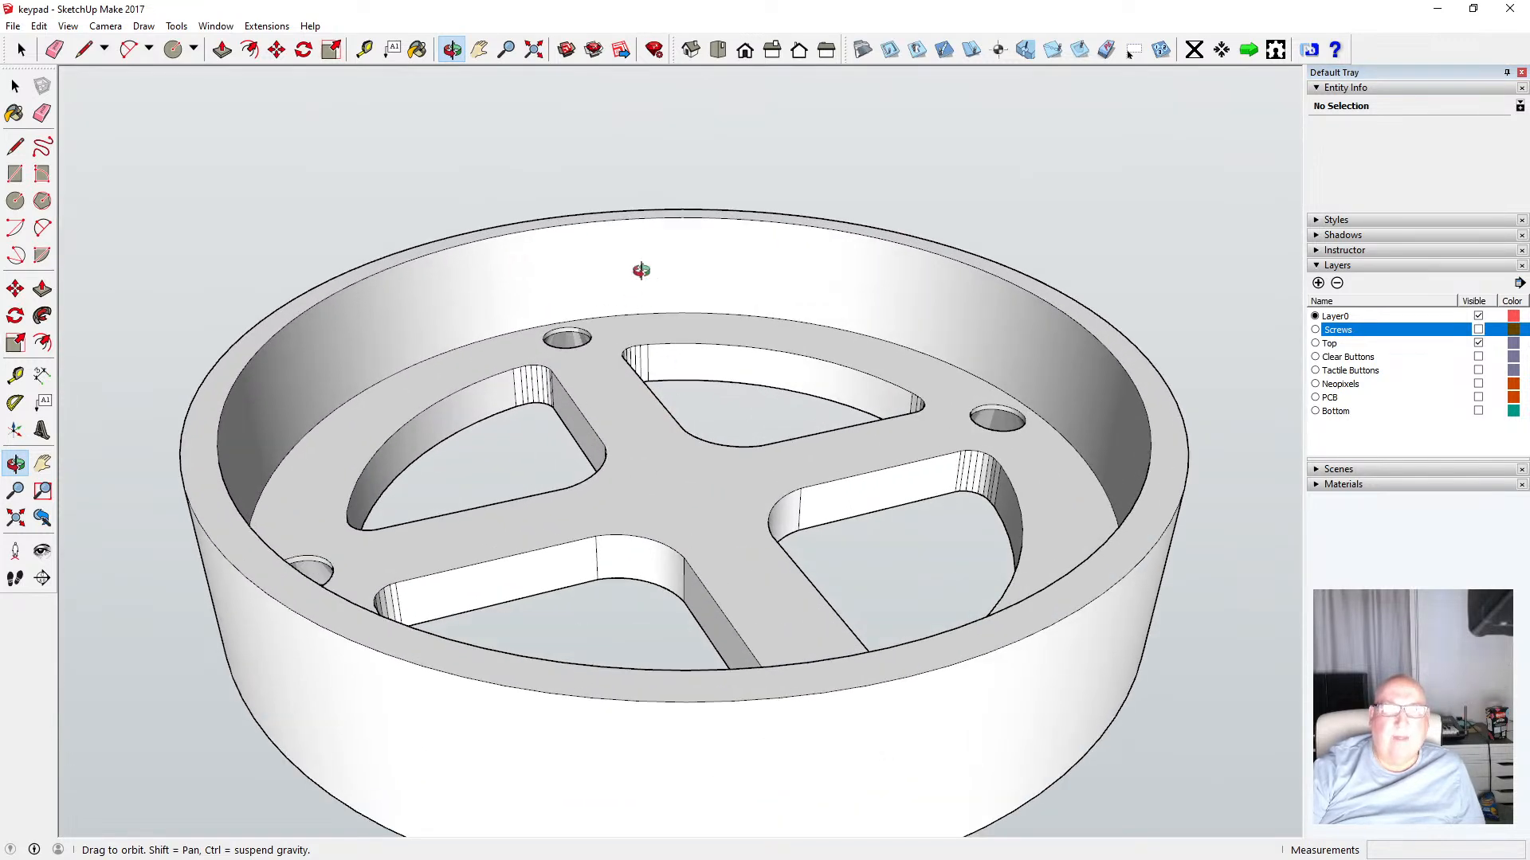
key("t")
left_click(661, 311)
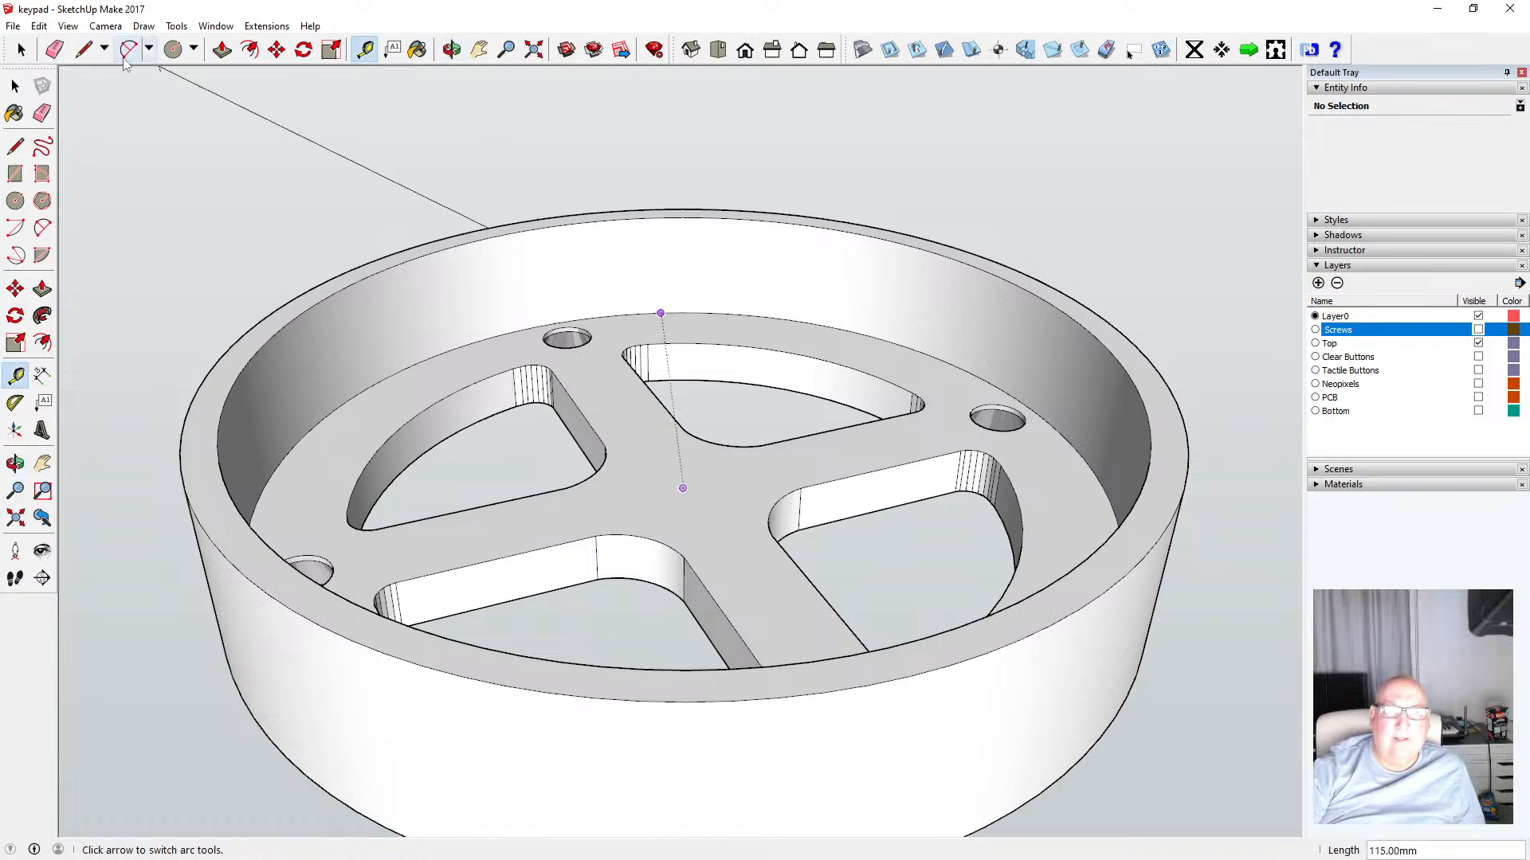
left_click(21, 49)
left_click(364, 49)
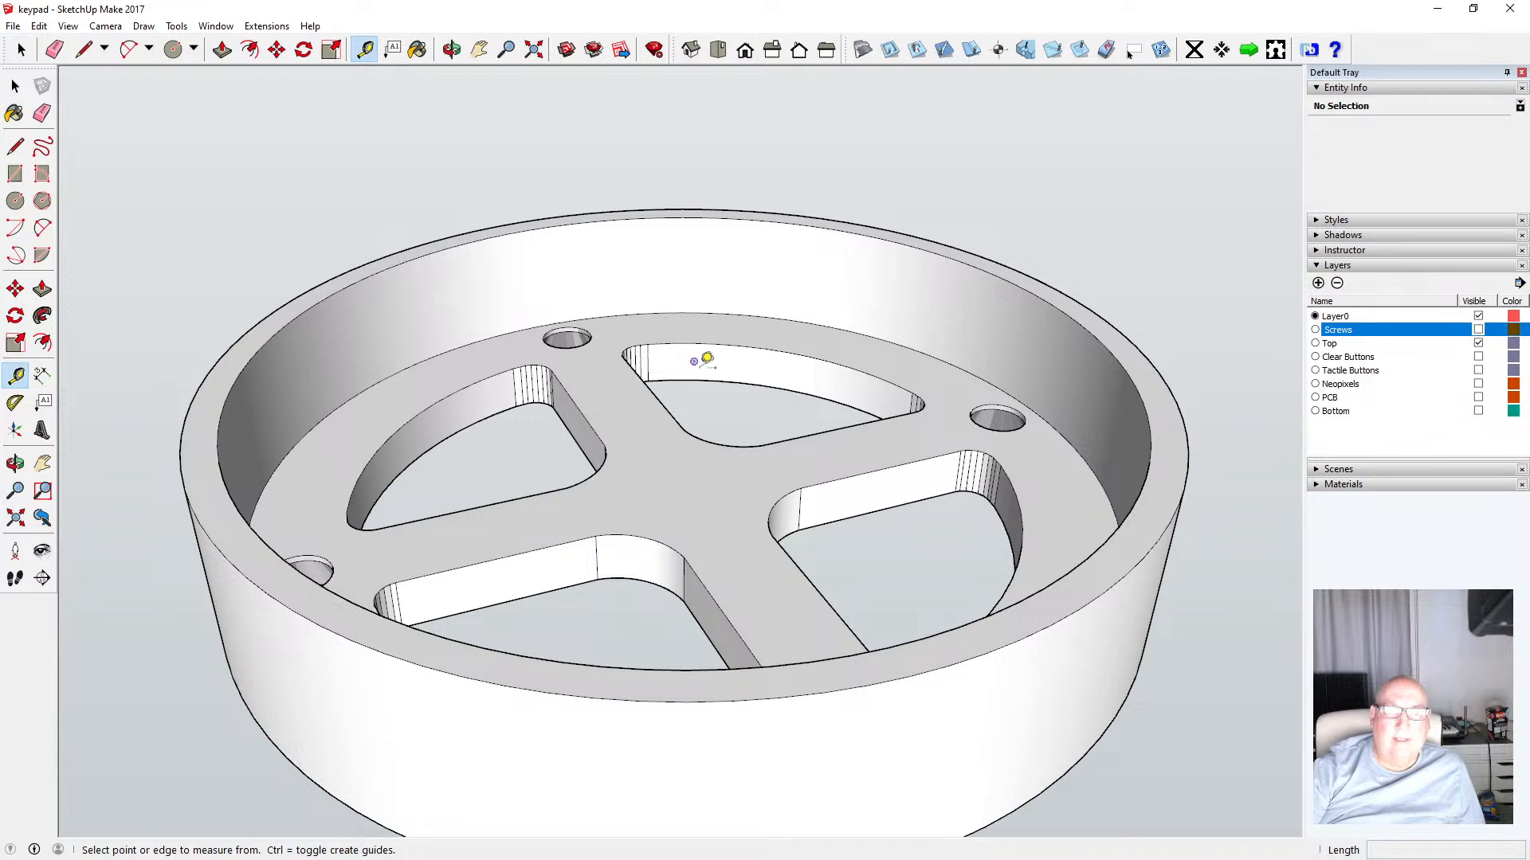
left_click(660, 314)
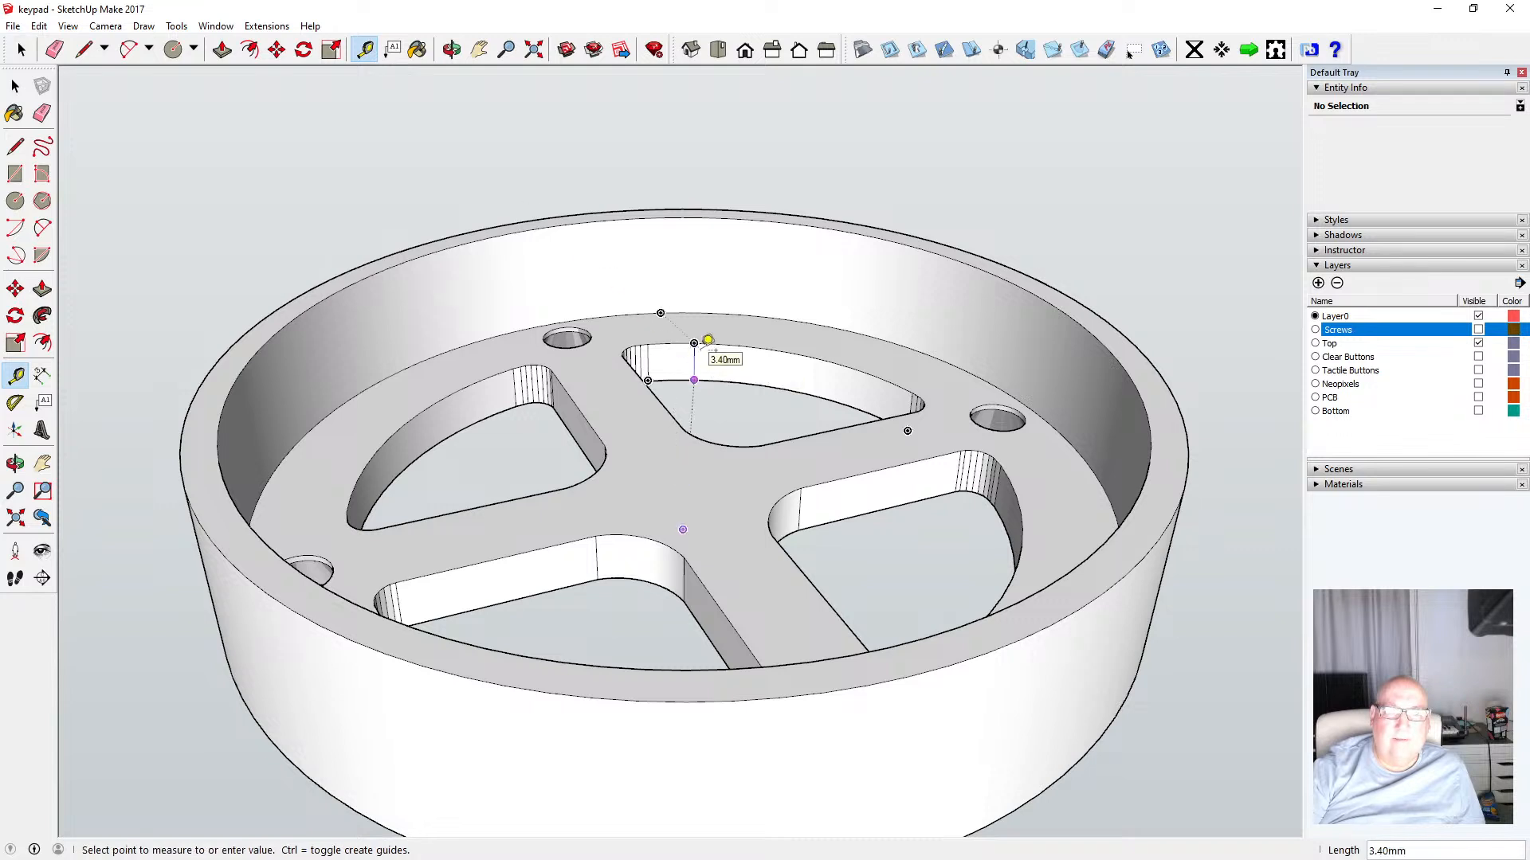
left_click(15, 85)
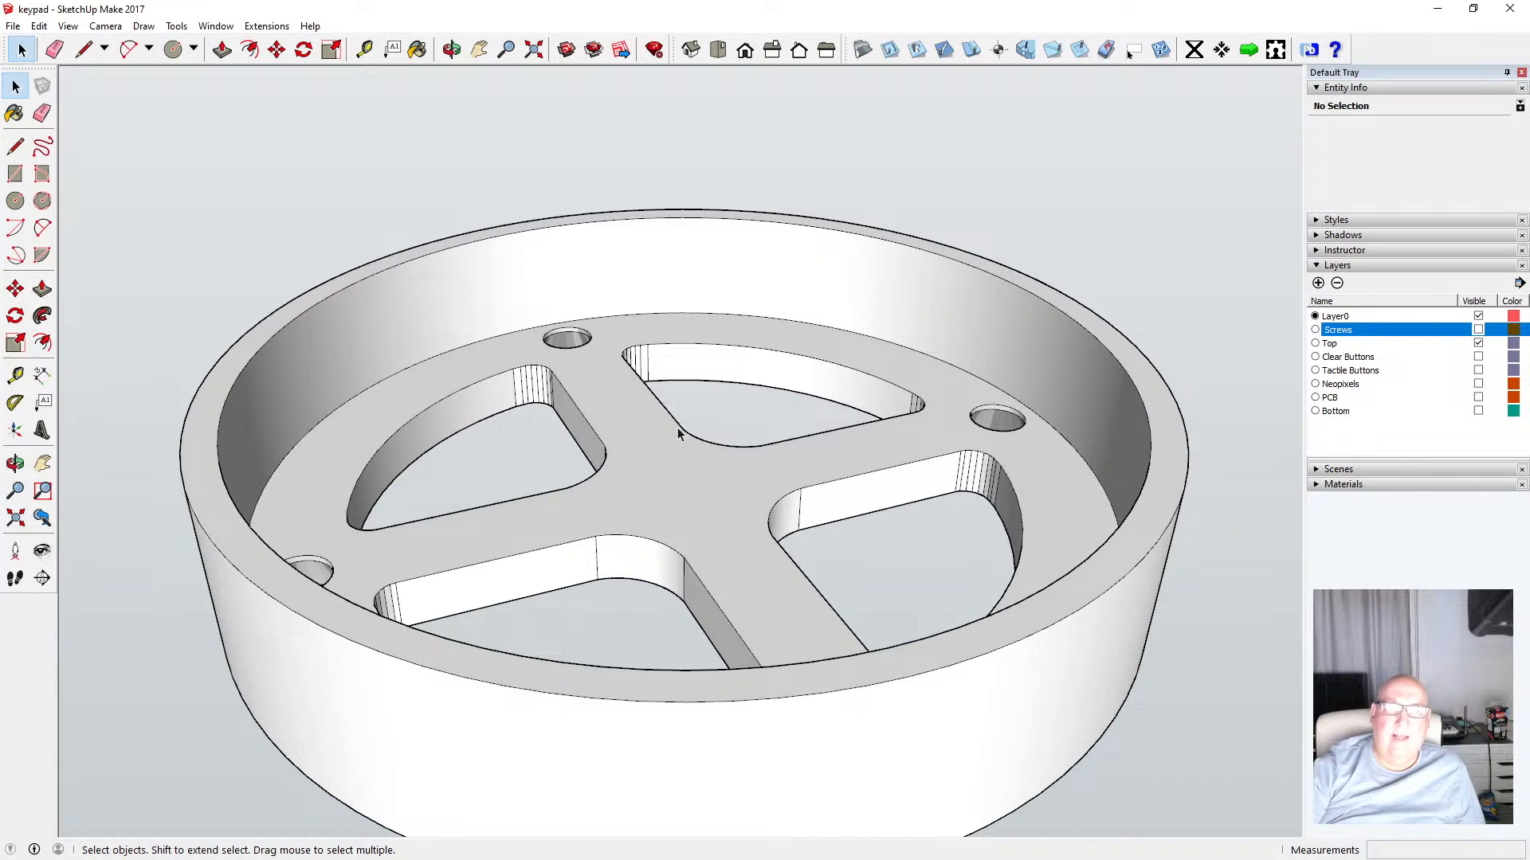
Toggle the Bottom layer on and off to compare it with the top part
scroll(674, 423, "down", 4)
scroll(633, 381, "up", 8)
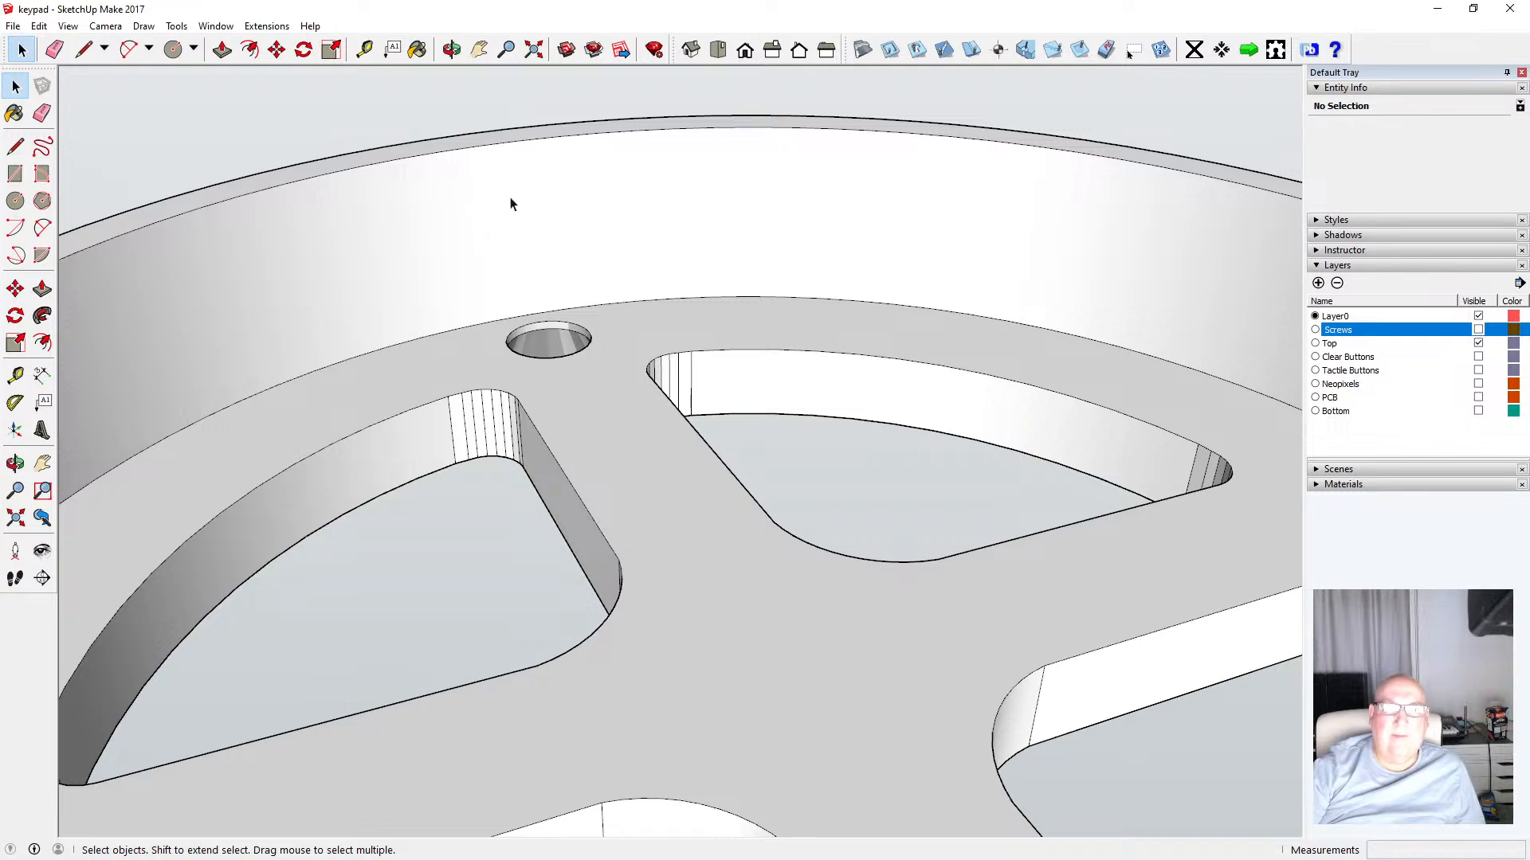
scroll(603, 300, "down", 6)
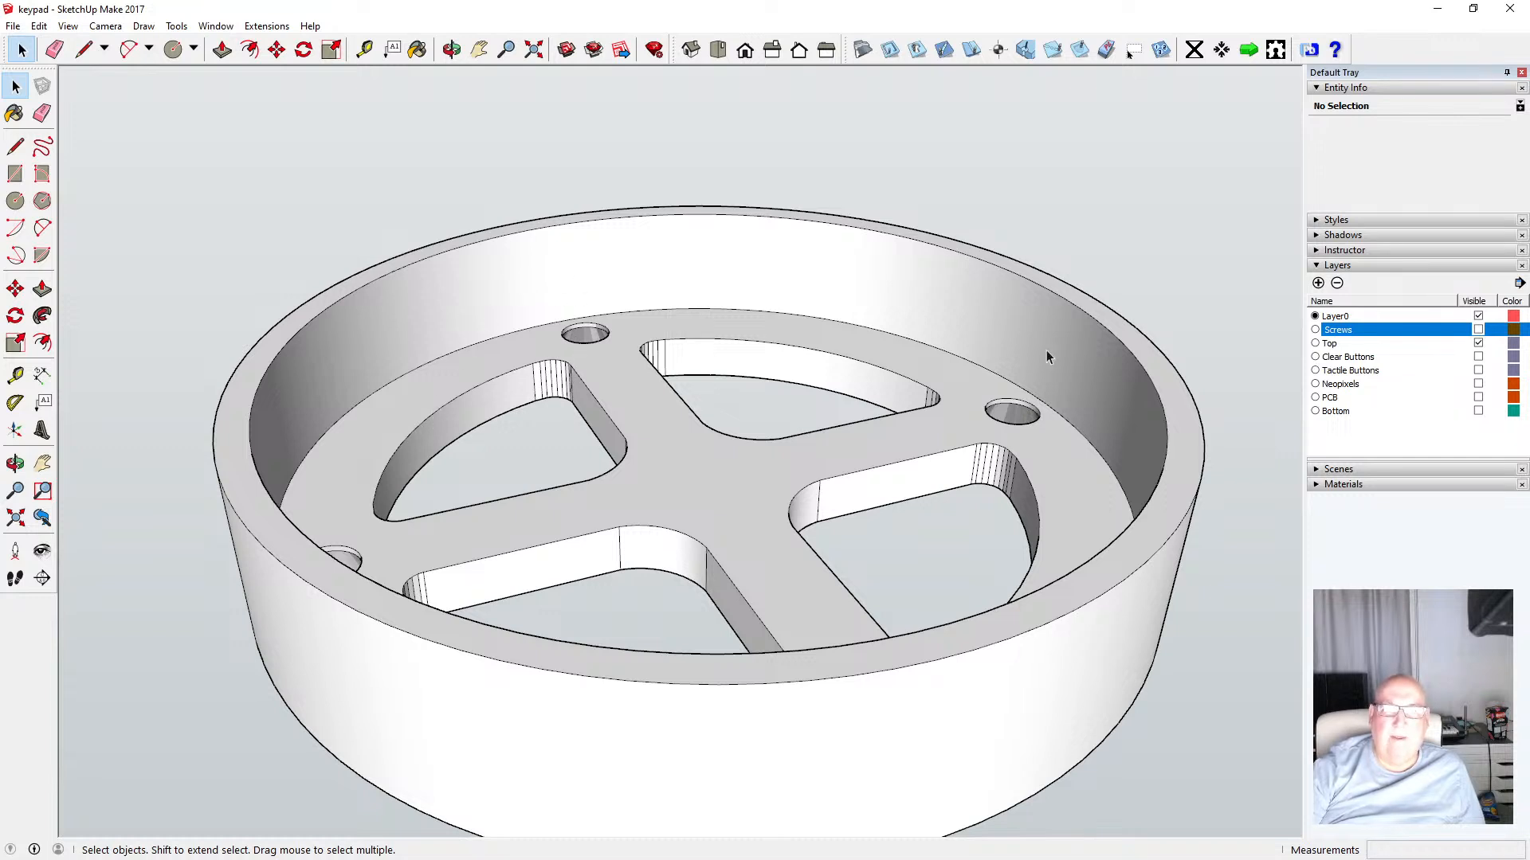
left_click(1479, 411)
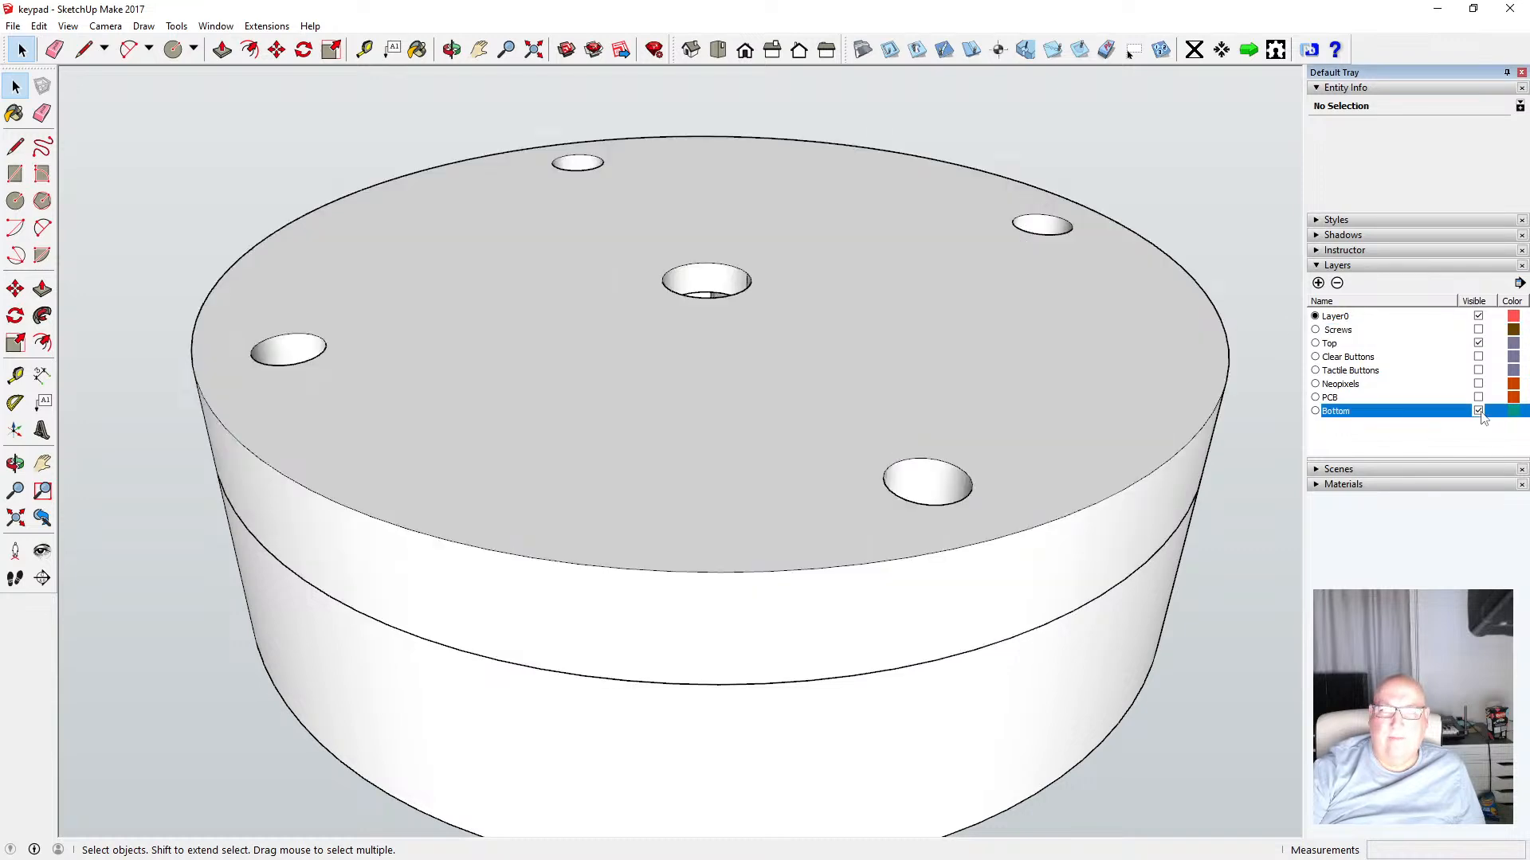
left_click(1478, 411)
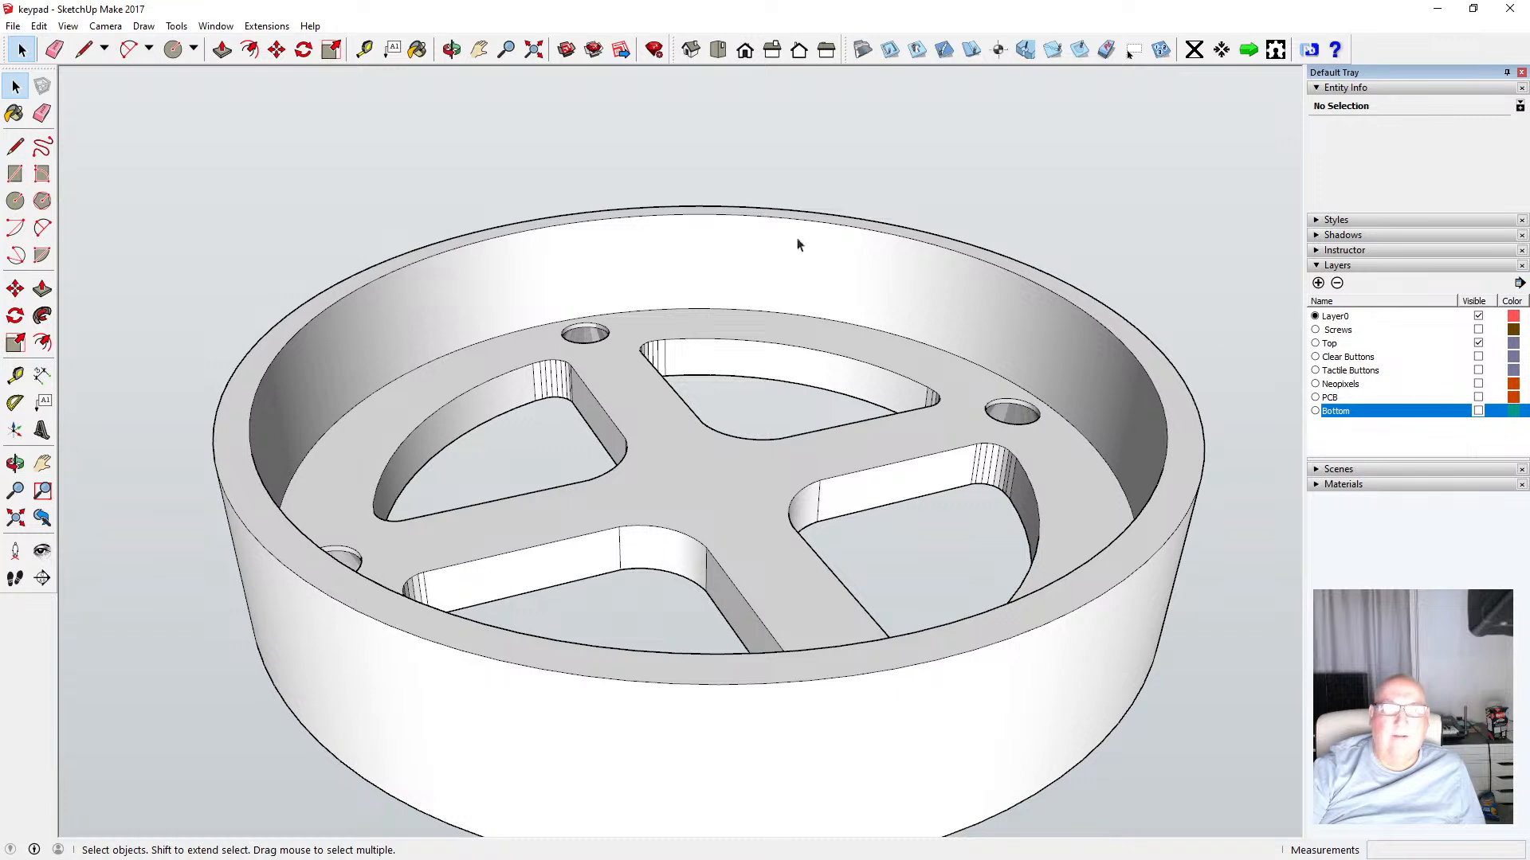
Switch the face style to X-ray
left_click(68, 26)
mouse_move(164, 236)
left_click(250, 237)
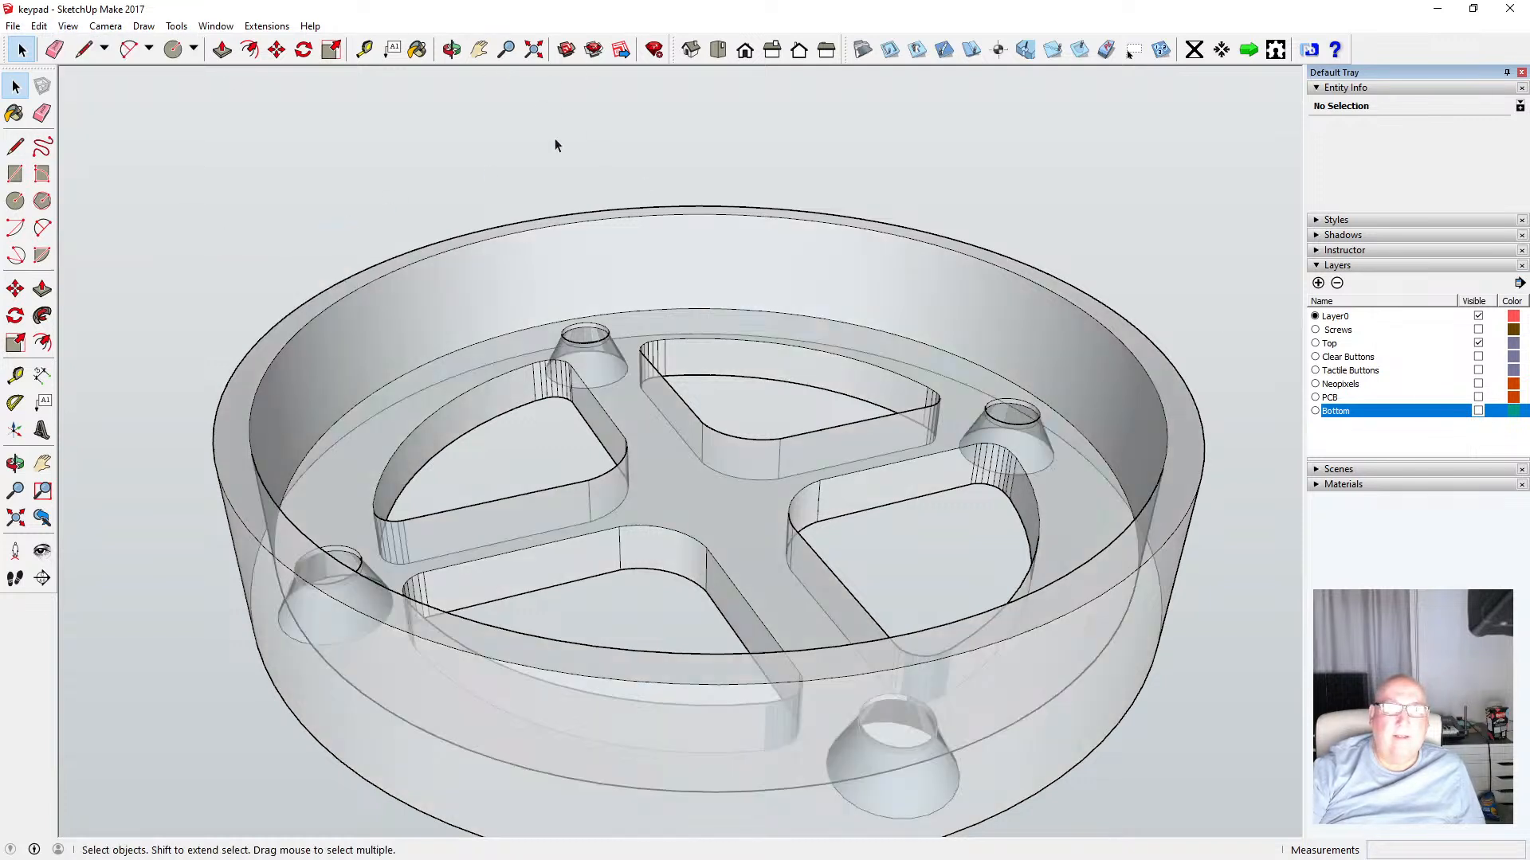
Turn the Bottom, PCB, Neopixels, Tactile Buttons, Clear Buttons and Screws layers back on
left_click(1479, 410)
left_click(1478, 396)
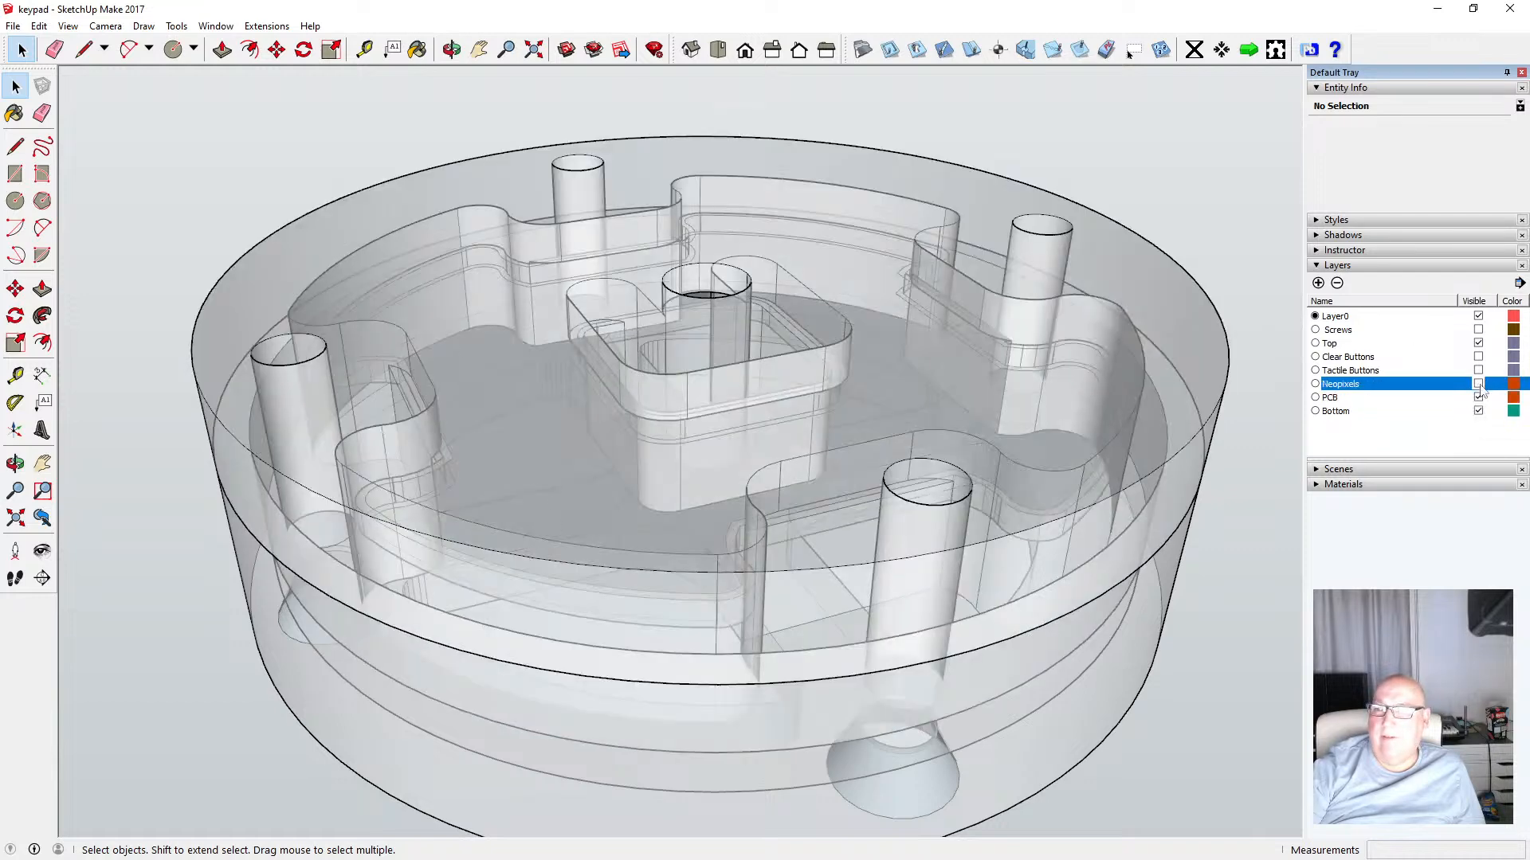
left_click(1479, 383)
left_click(1478, 370)
left_click(1479, 356)
left_click(1479, 329)
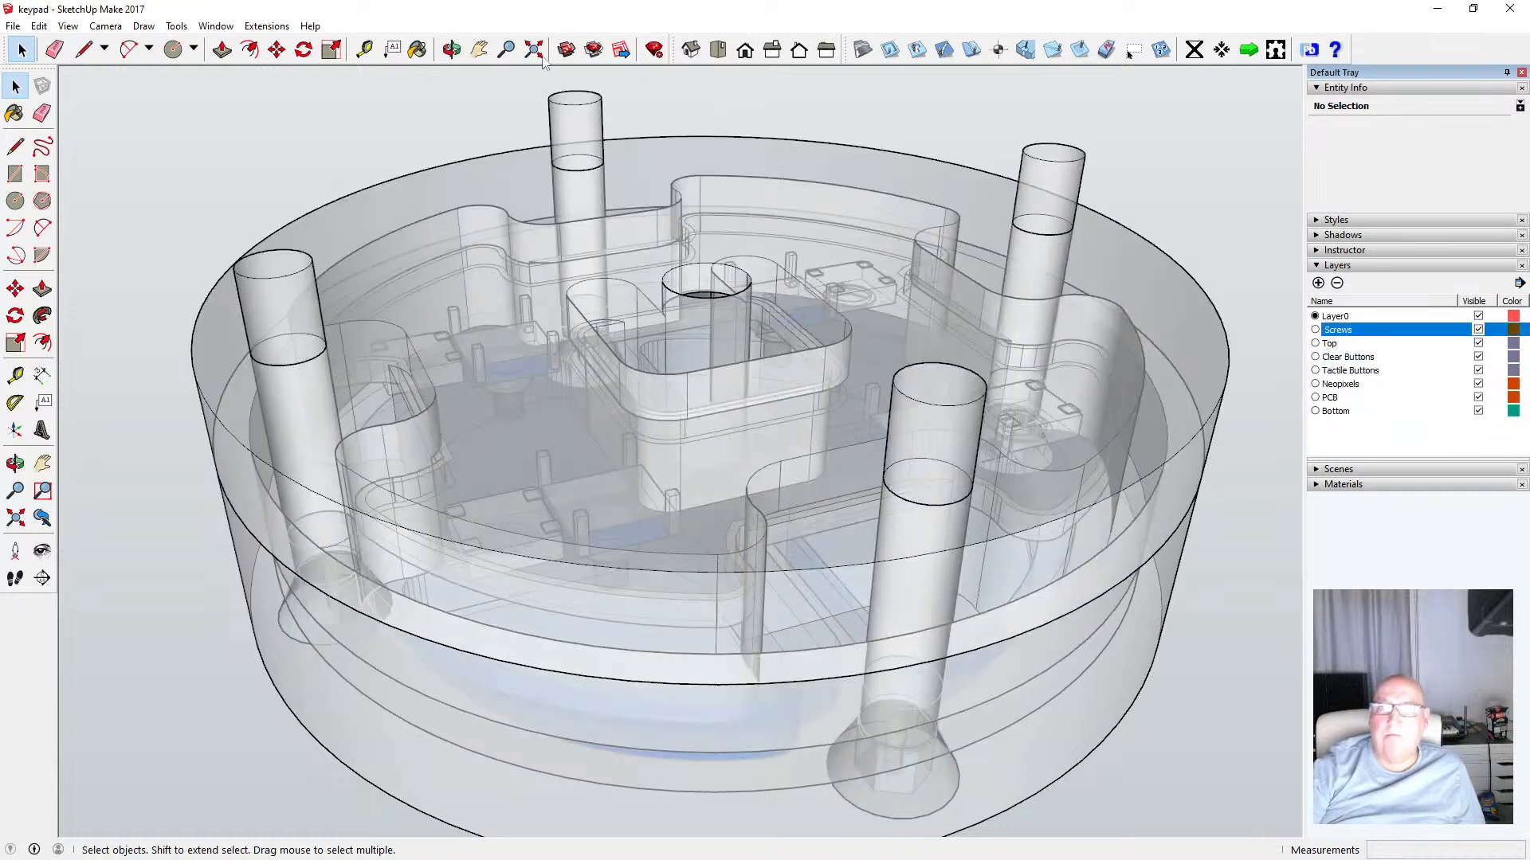
Orbit and zoom around the X-ray assembly to examine how the screws pass through the parts
left_click(452, 50)
left_click_drag(604, 169, 451, 464)
scroll(401, 602, "up", 2)
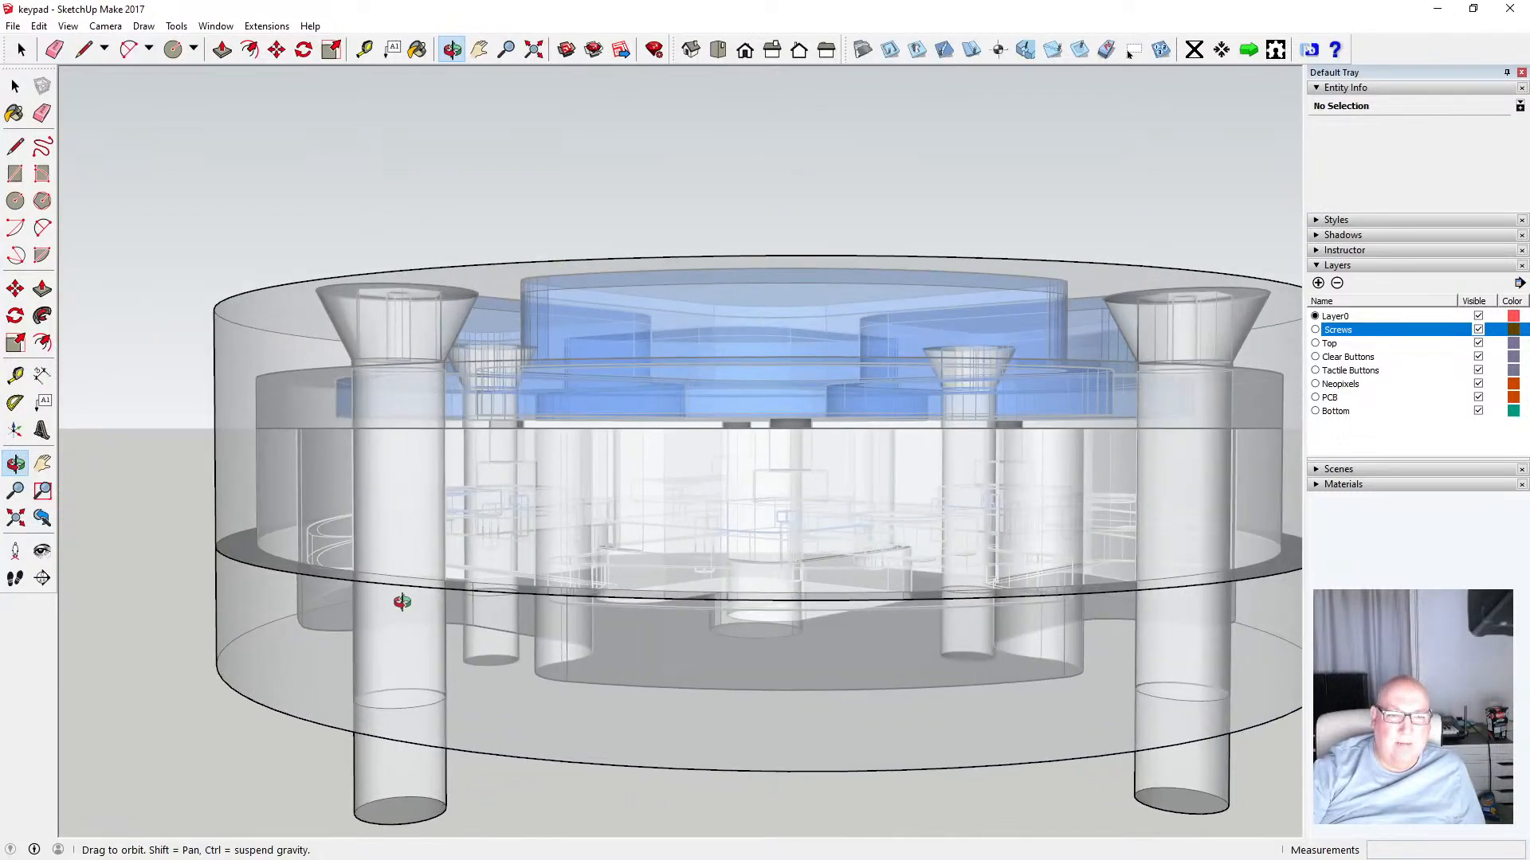
scroll(400, 601, "down", 3)
scroll(404, 608, "up", 6)
left_click_drag(406, 601, 400, 357)
scroll(396, 404, "down", 5)
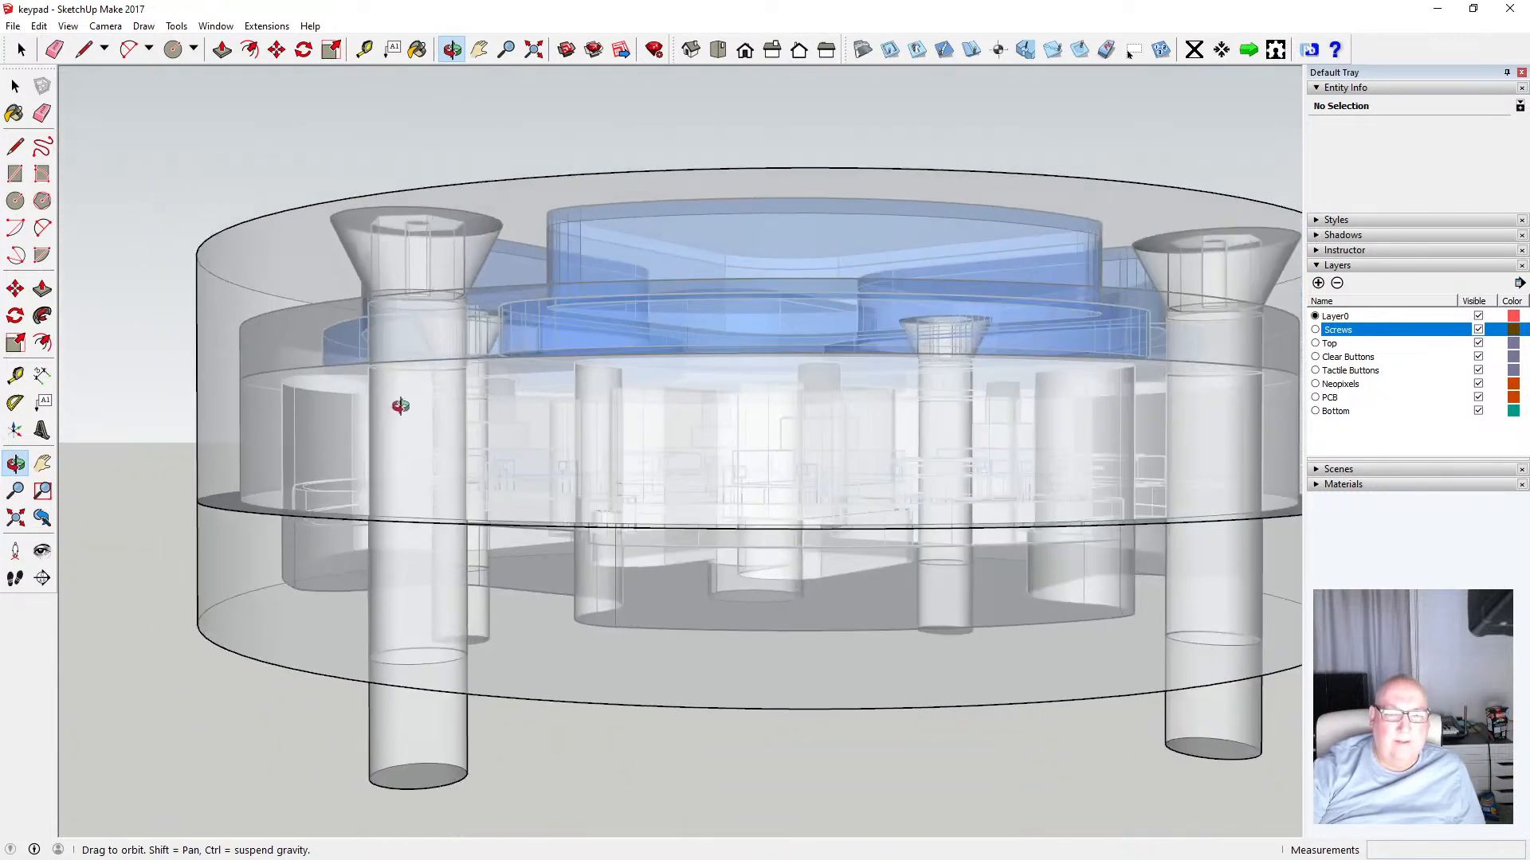
left_click_drag(396, 533, 608, 680)
left_click_drag(561, 519, 522, 606)
left_click_drag(536, 553, 393, 502)
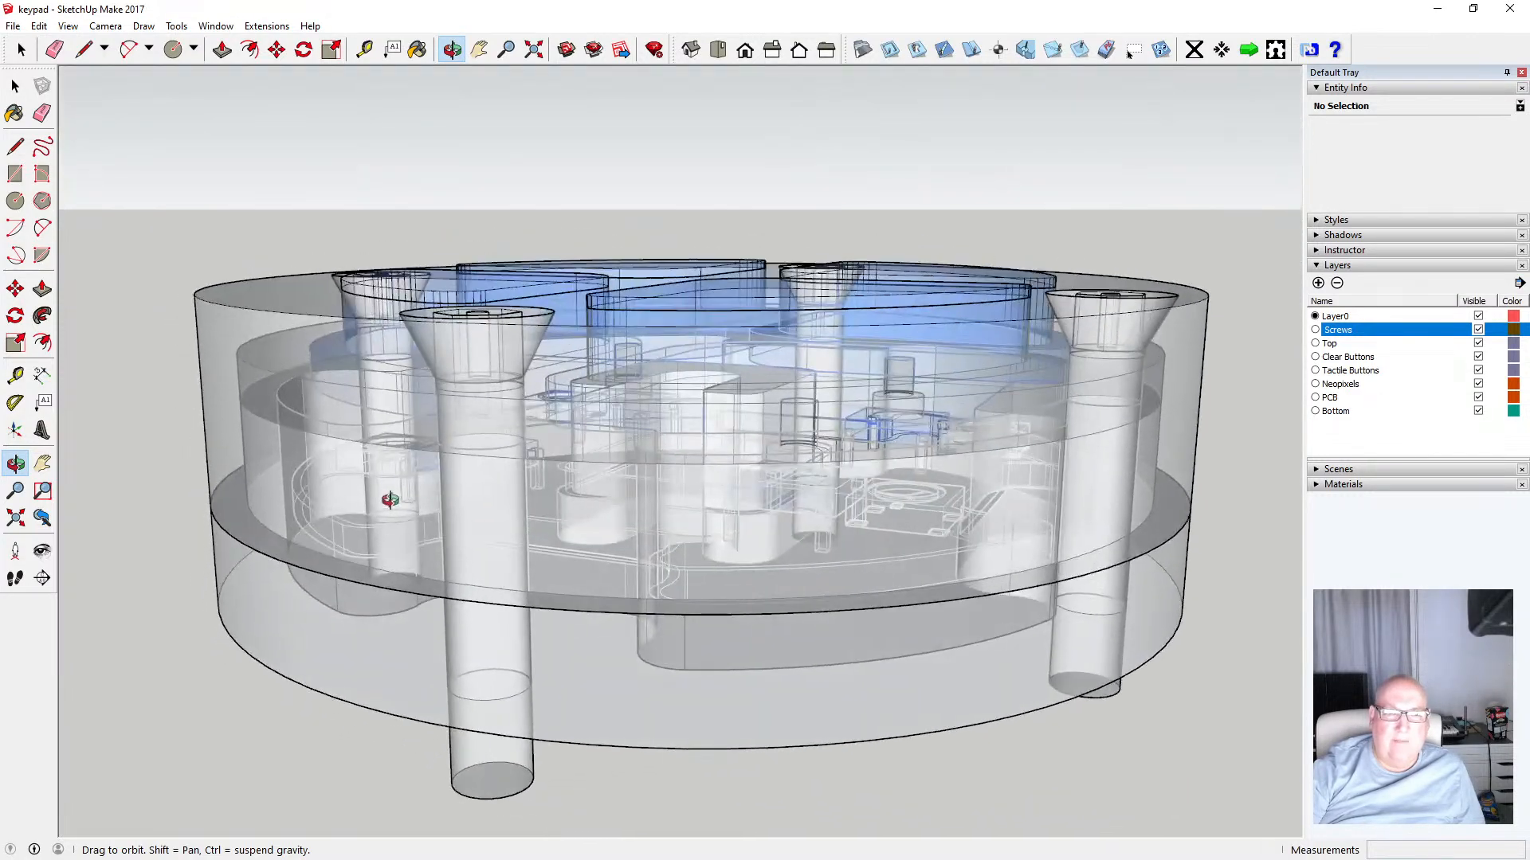
Hide the Screws layer and turn the X-ray face style off
left_click(1478, 330)
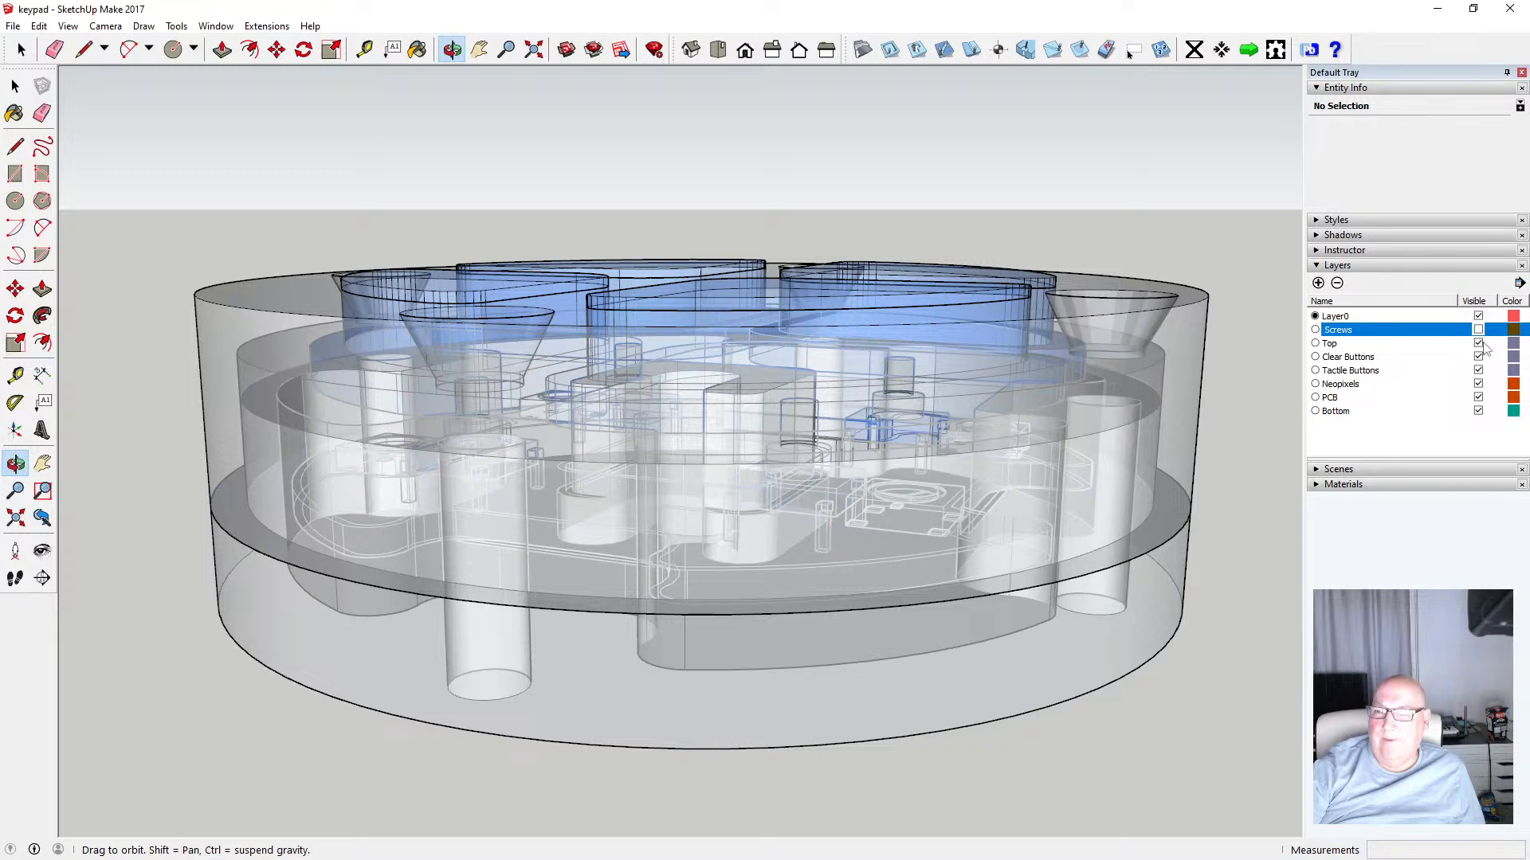
left_click(67, 25)
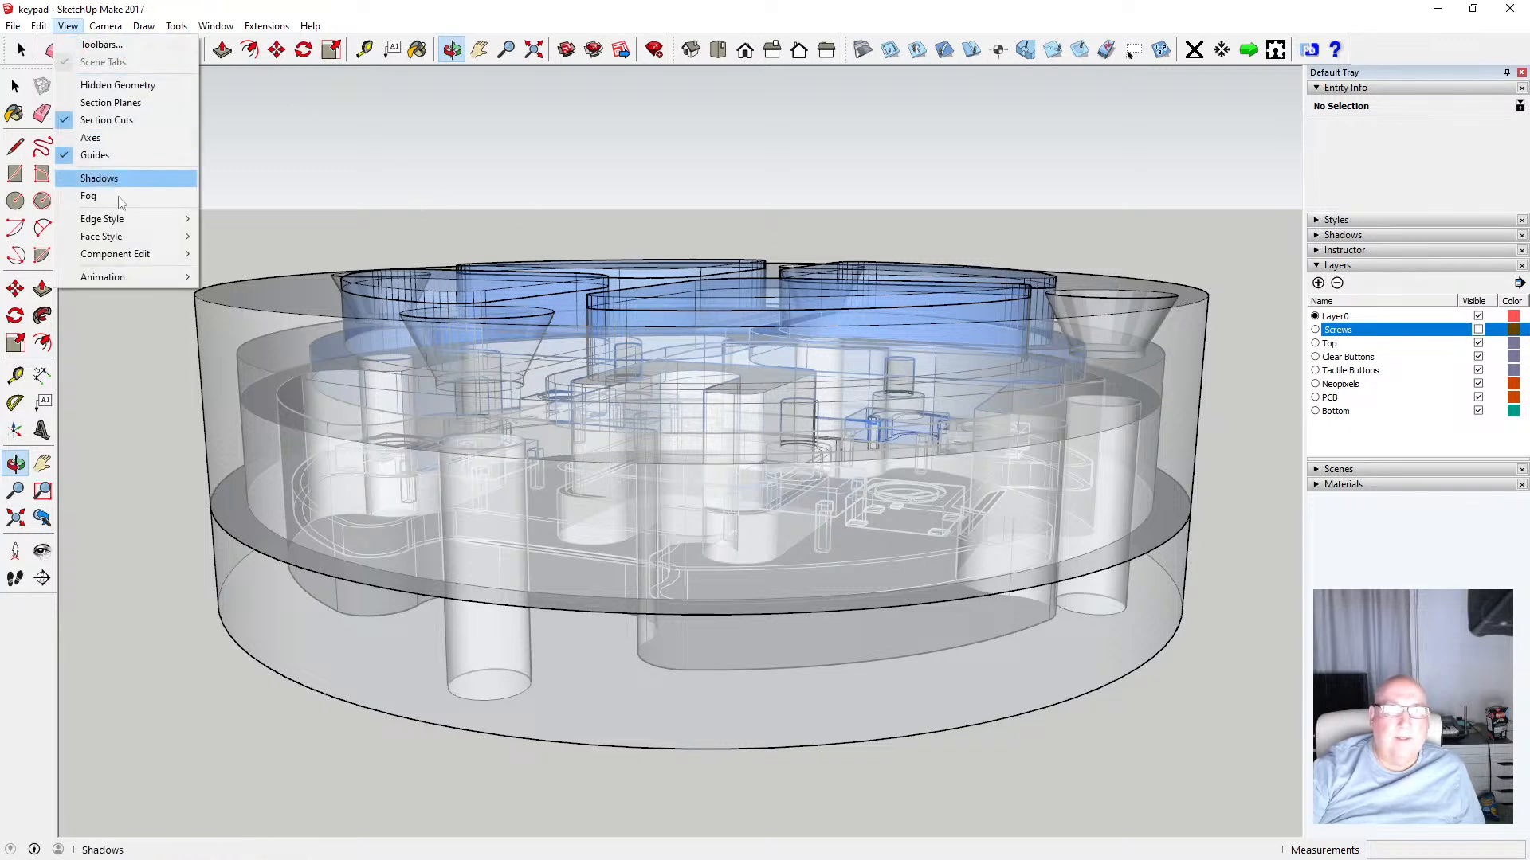
mouse_move(175, 236)
left_click(251, 237)
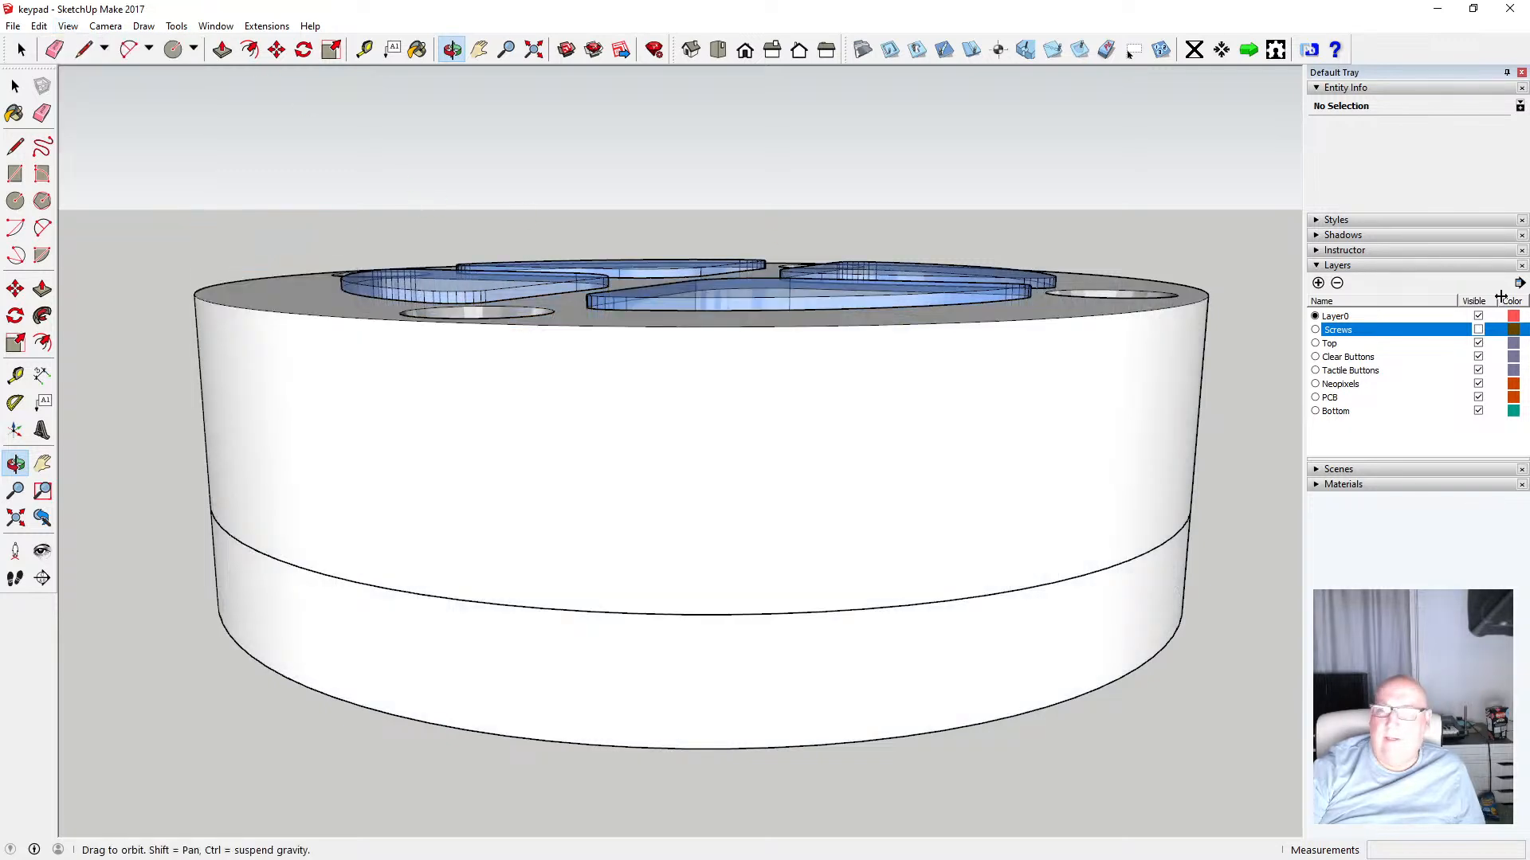
Hide the Top, Clear Buttons, Tactile Buttons, Neopixels, PCB and Bottom layers one by one, inspecting the bottom part along the way
left_click(1478, 344)
left_click(1477, 357)
left_click(1478, 370)
left_click(1478, 384)
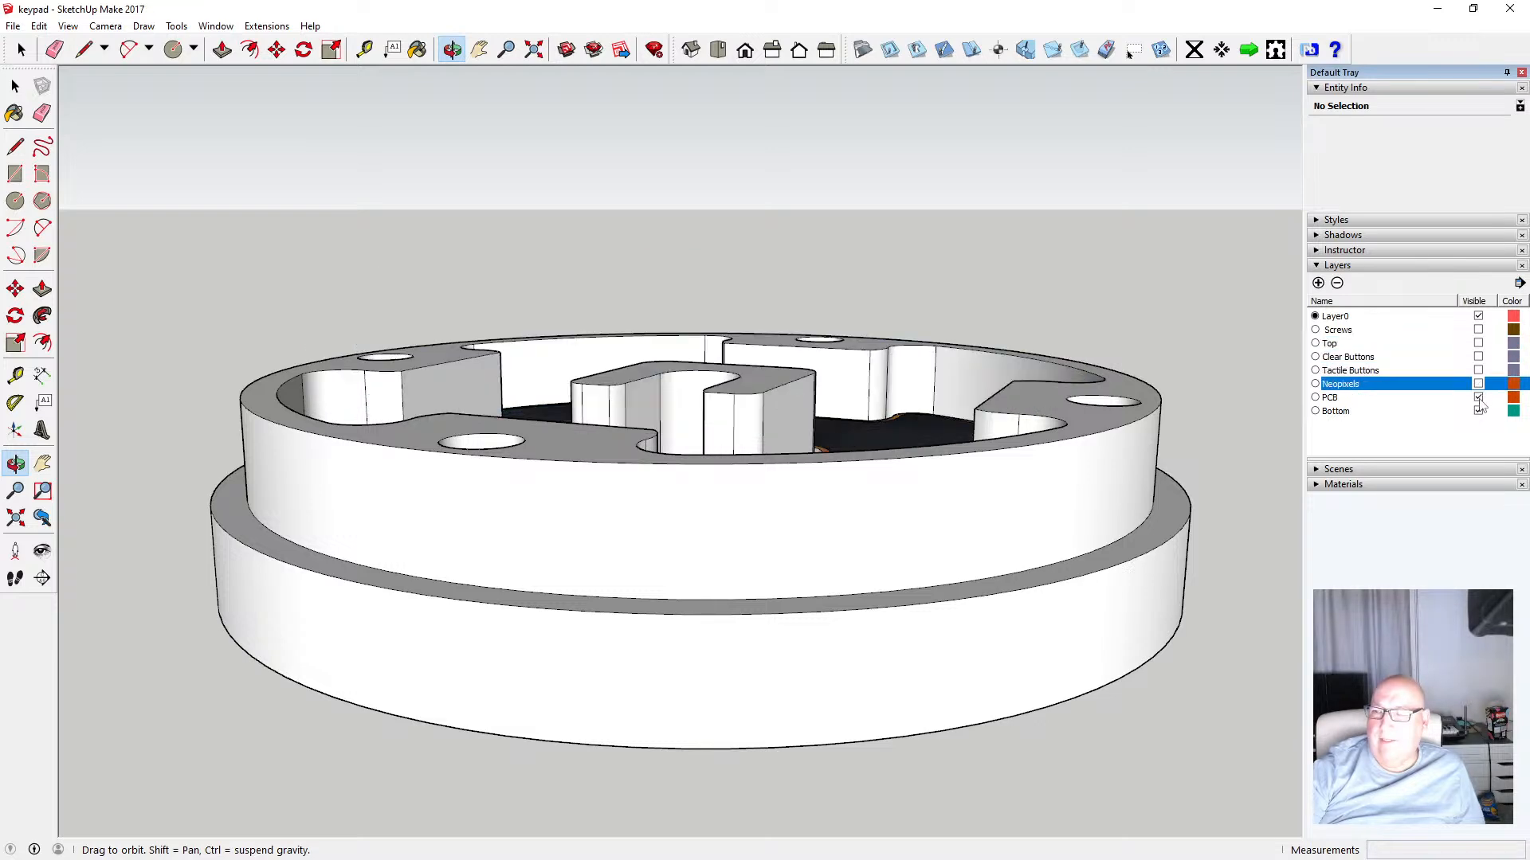
left_click(1478, 397)
left_click_drag(911, 425, 748, 575)
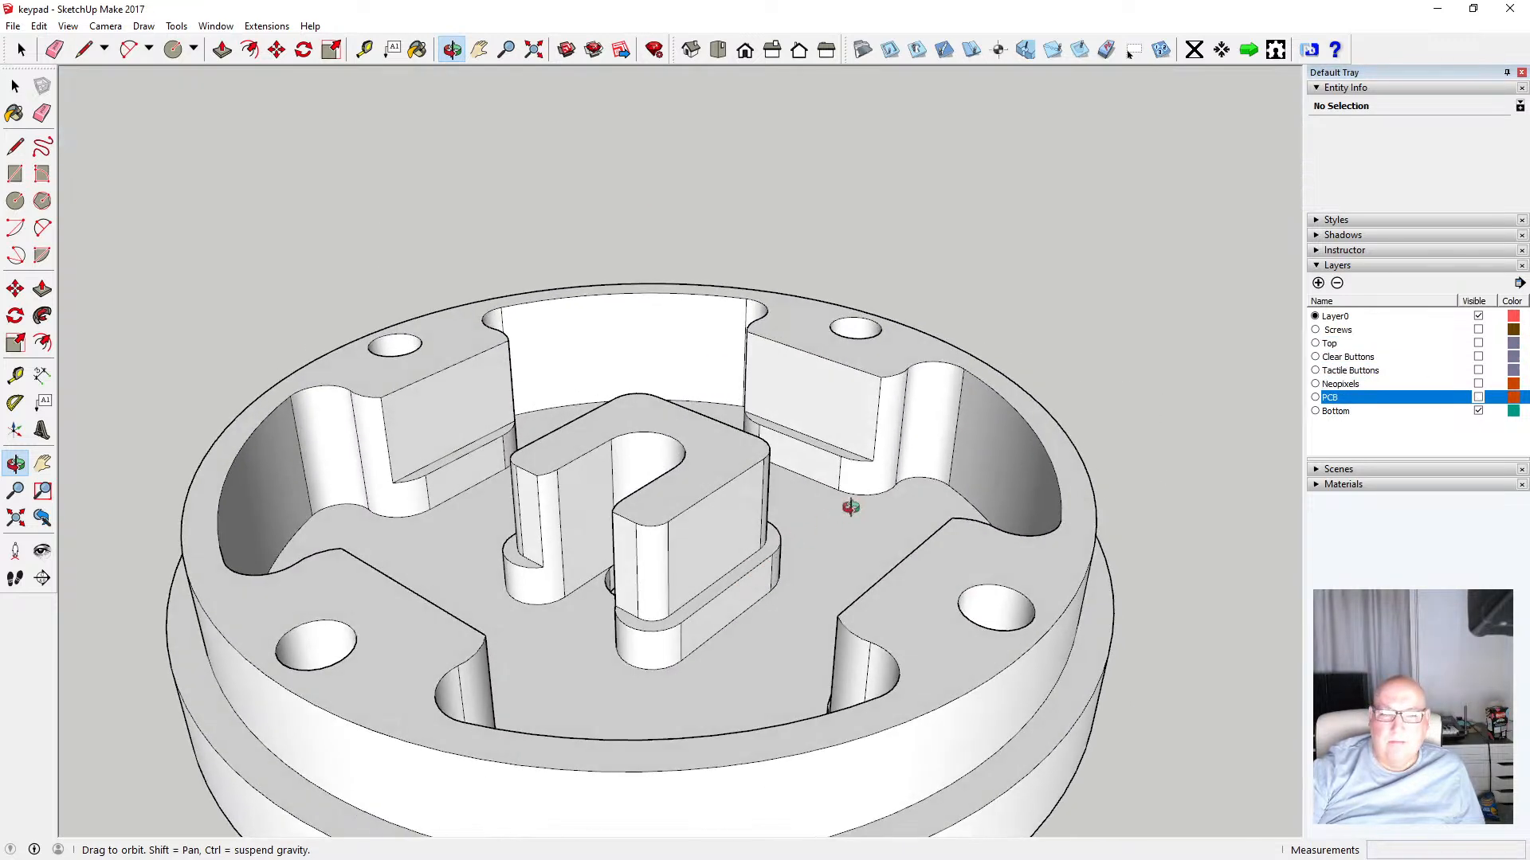
scroll(869, 495, "down", 4)
left_click_drag(701, 505, 783, 590)
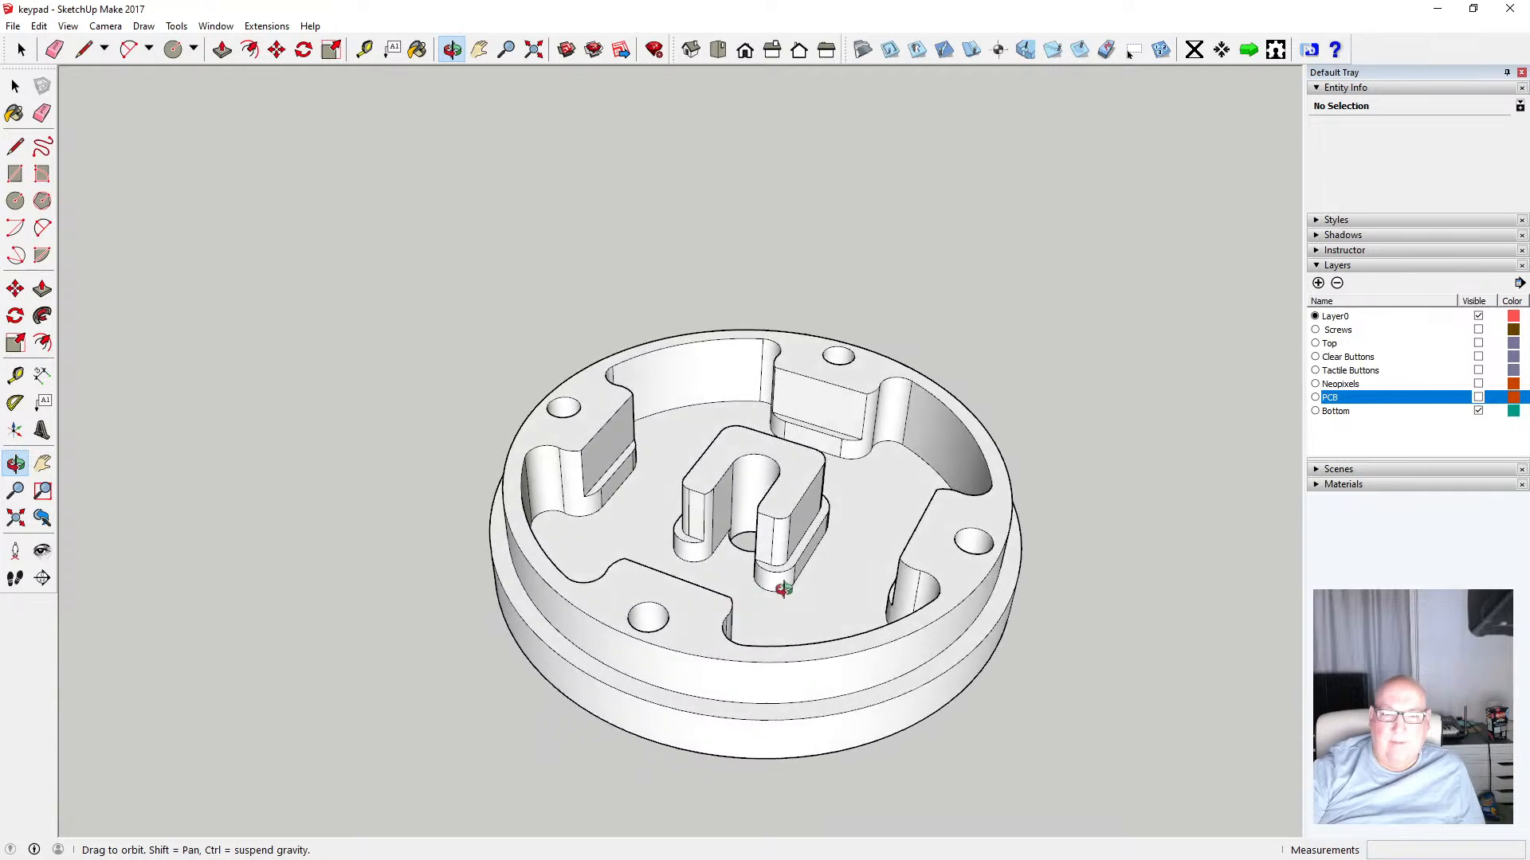
left_click(1478, 411)
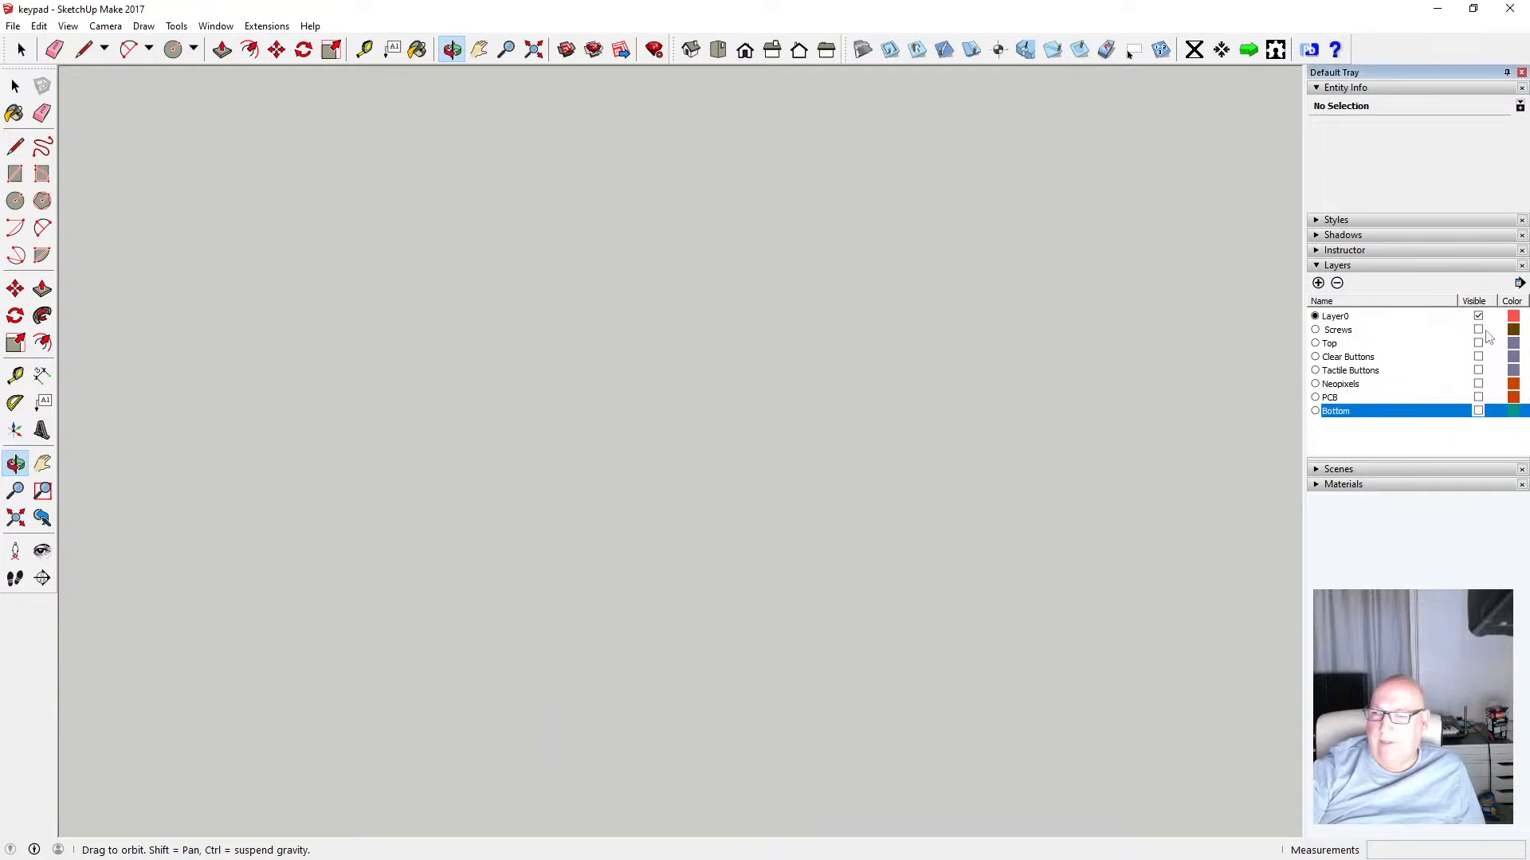
Show the Top and Bottom layers together to see the assembled enclosure shell
left_click(1478, 343)
left_click_drag(858, 472, 434, 485)
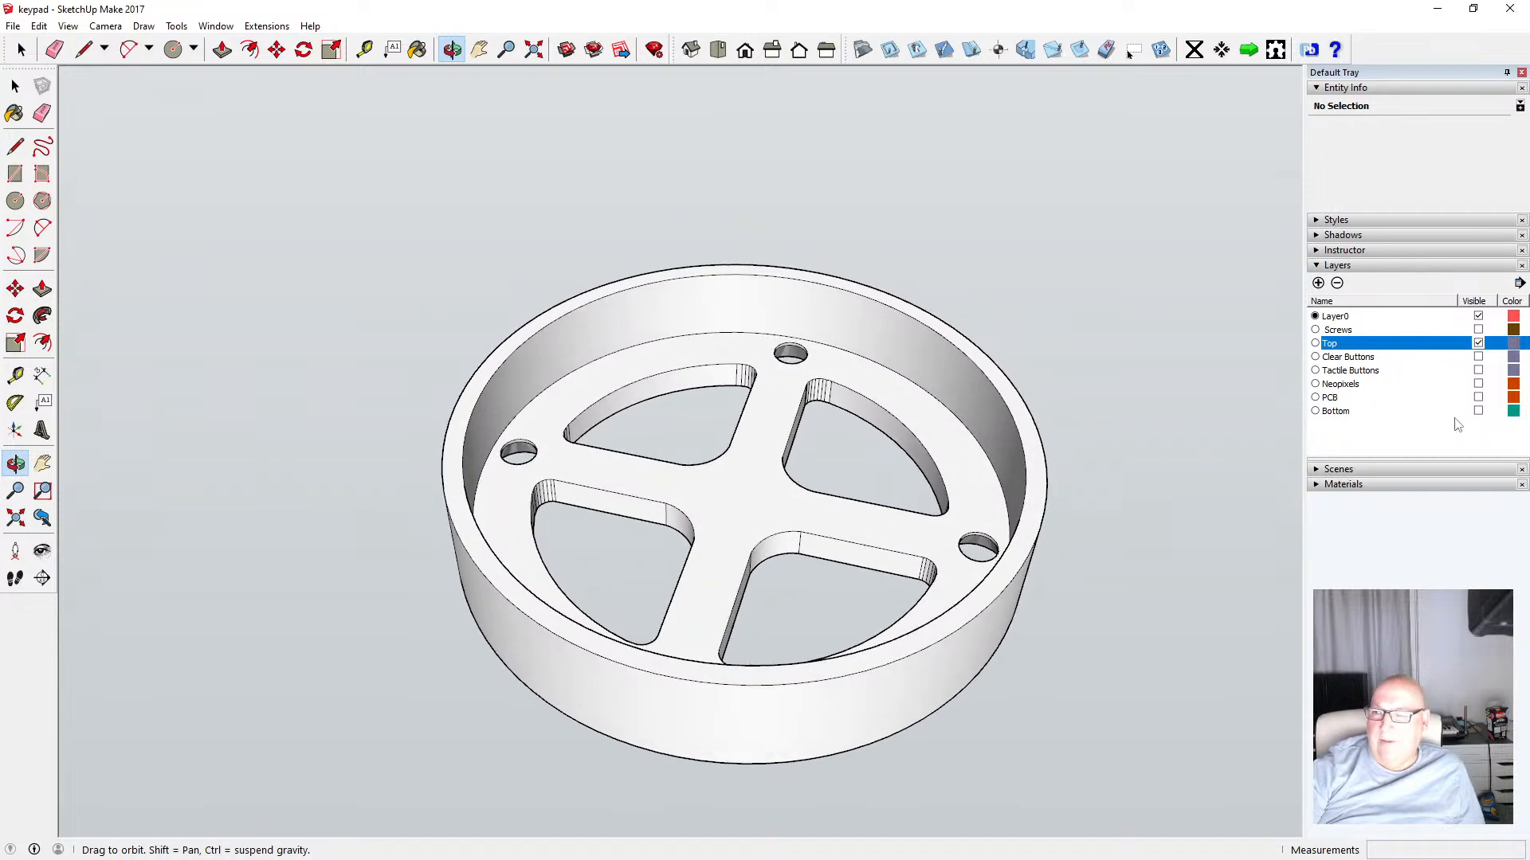
left_click(1478, 410)
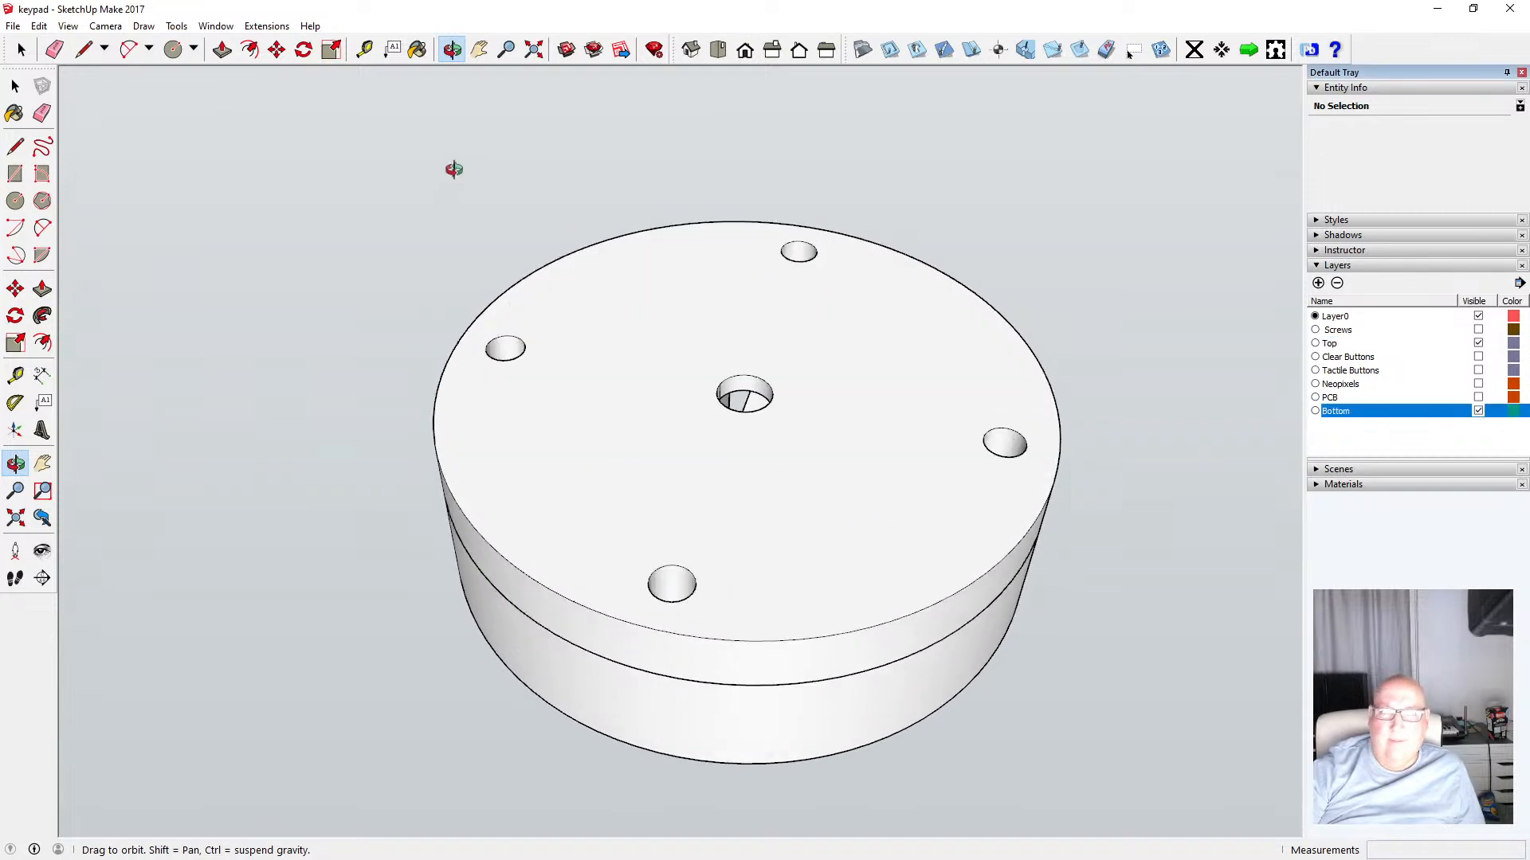
Switch the face style to X-ray and examine the combined Top and Bottom parts from several angles
left_click(68, 26)
mouse_move(142, 236)
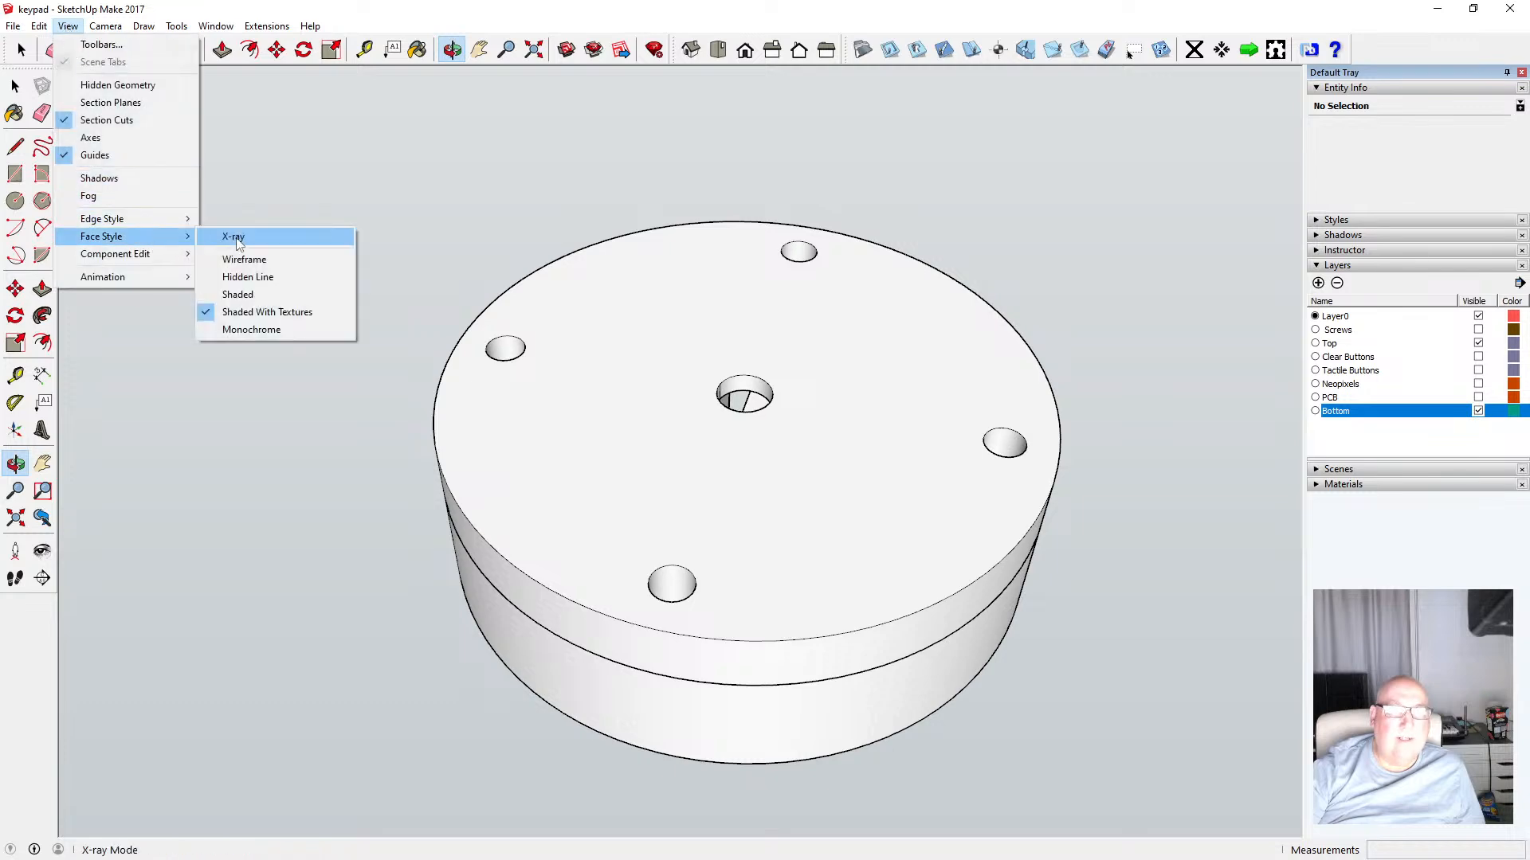
left_click(234, 239)
left_click_drag(444, 451, 382, 261)
scroll(530, 470, "up", 3)
left_click_drag(611, 416, 372, 325)
scroll(414, 305, "up", 3)
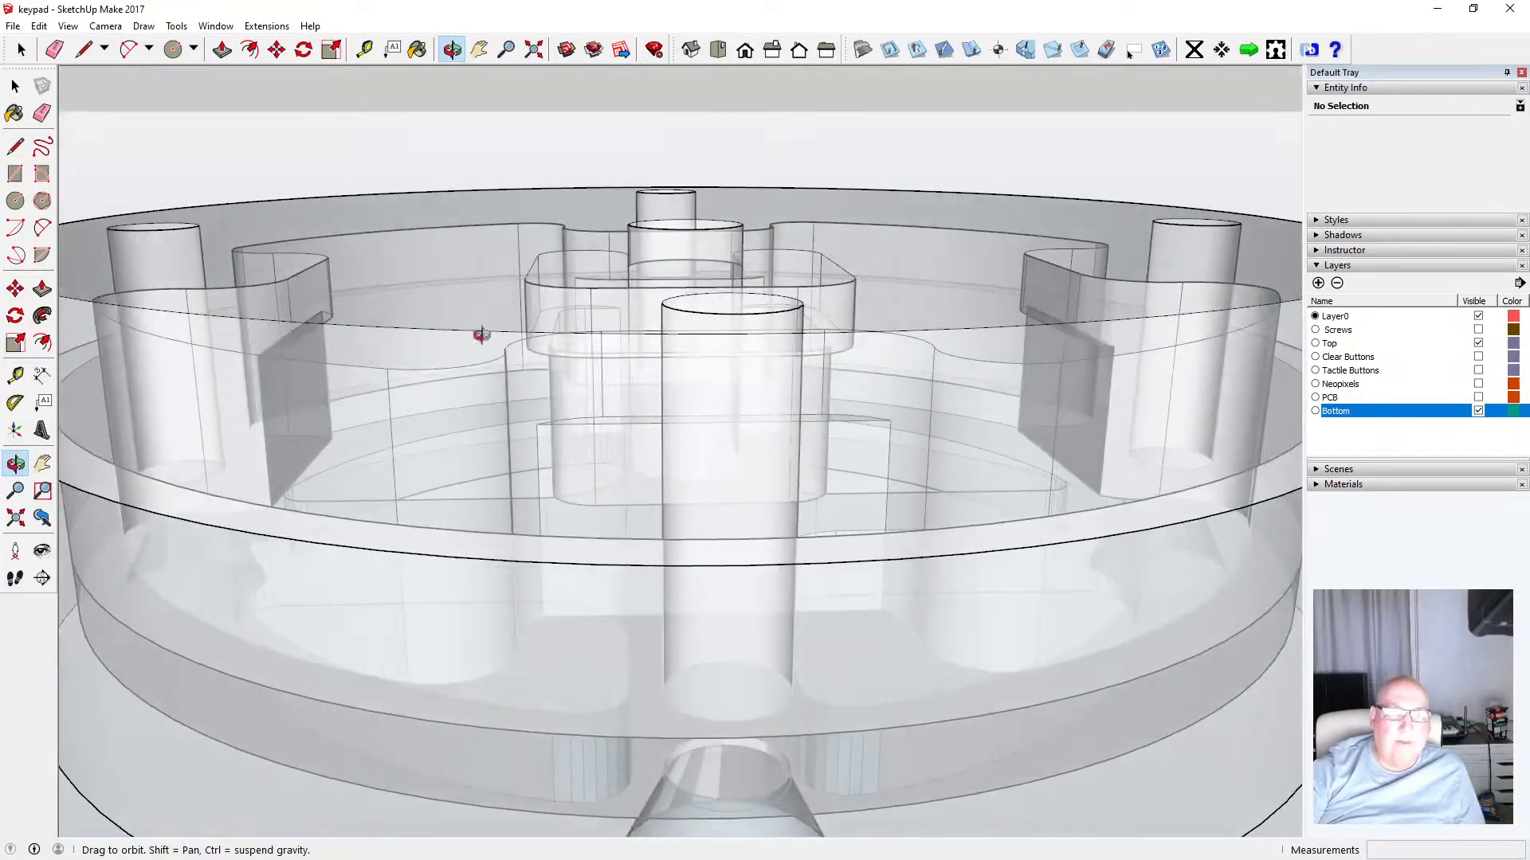
scroll(481, 334, "down", 4)
left_click_drag(614, 307, 433, 415)
left_click_drag(458, 360, 394, 447)
Show the PCB layer and toggle the Bottom layer off and on while examining the X-ray assembly
left_click(1479, 398)
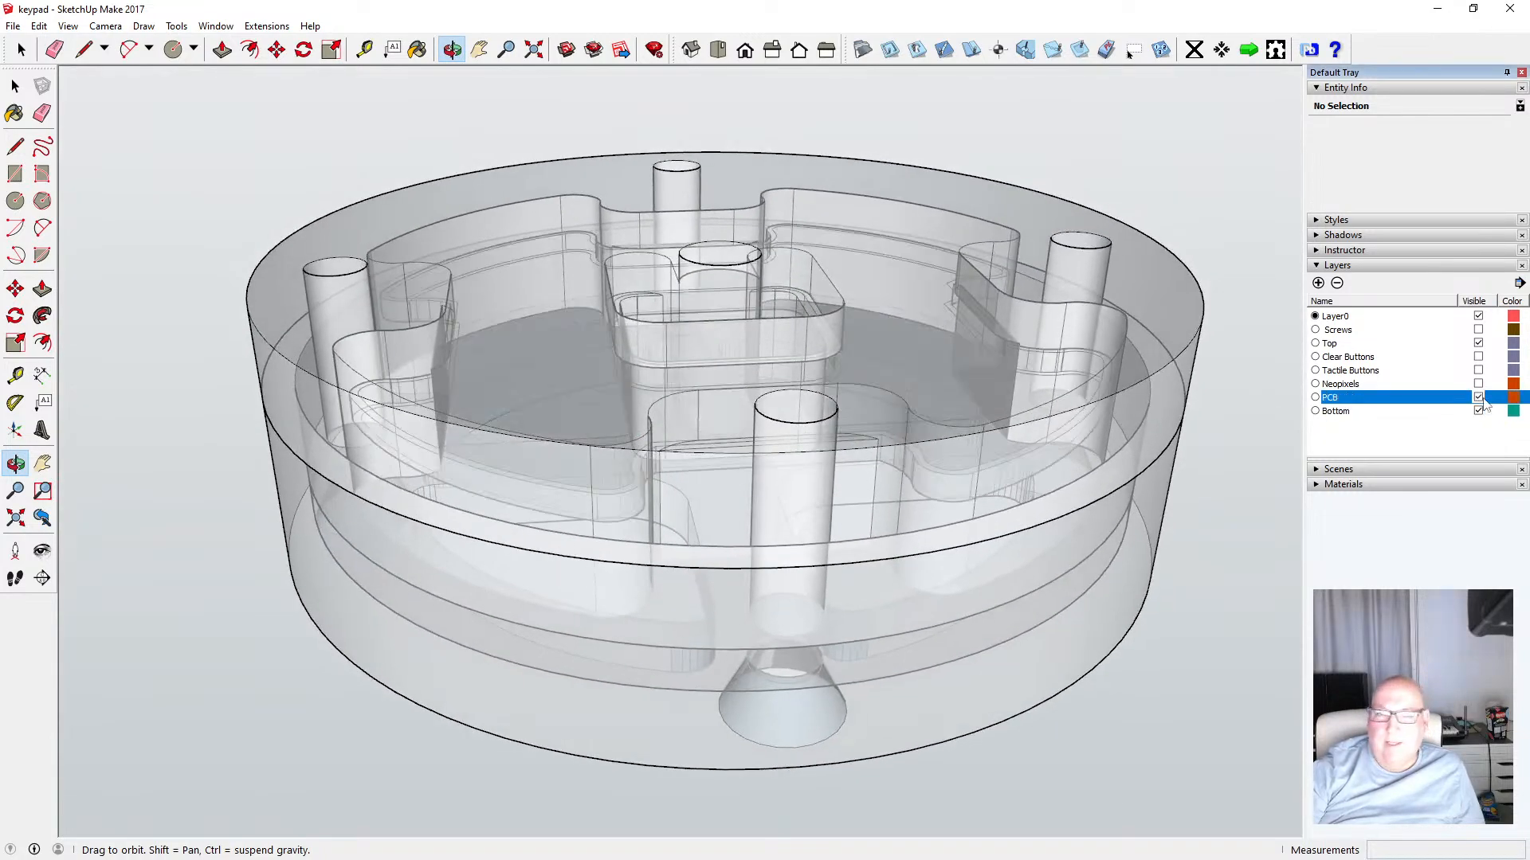
left_click_drag(529, 386, 492, 322)
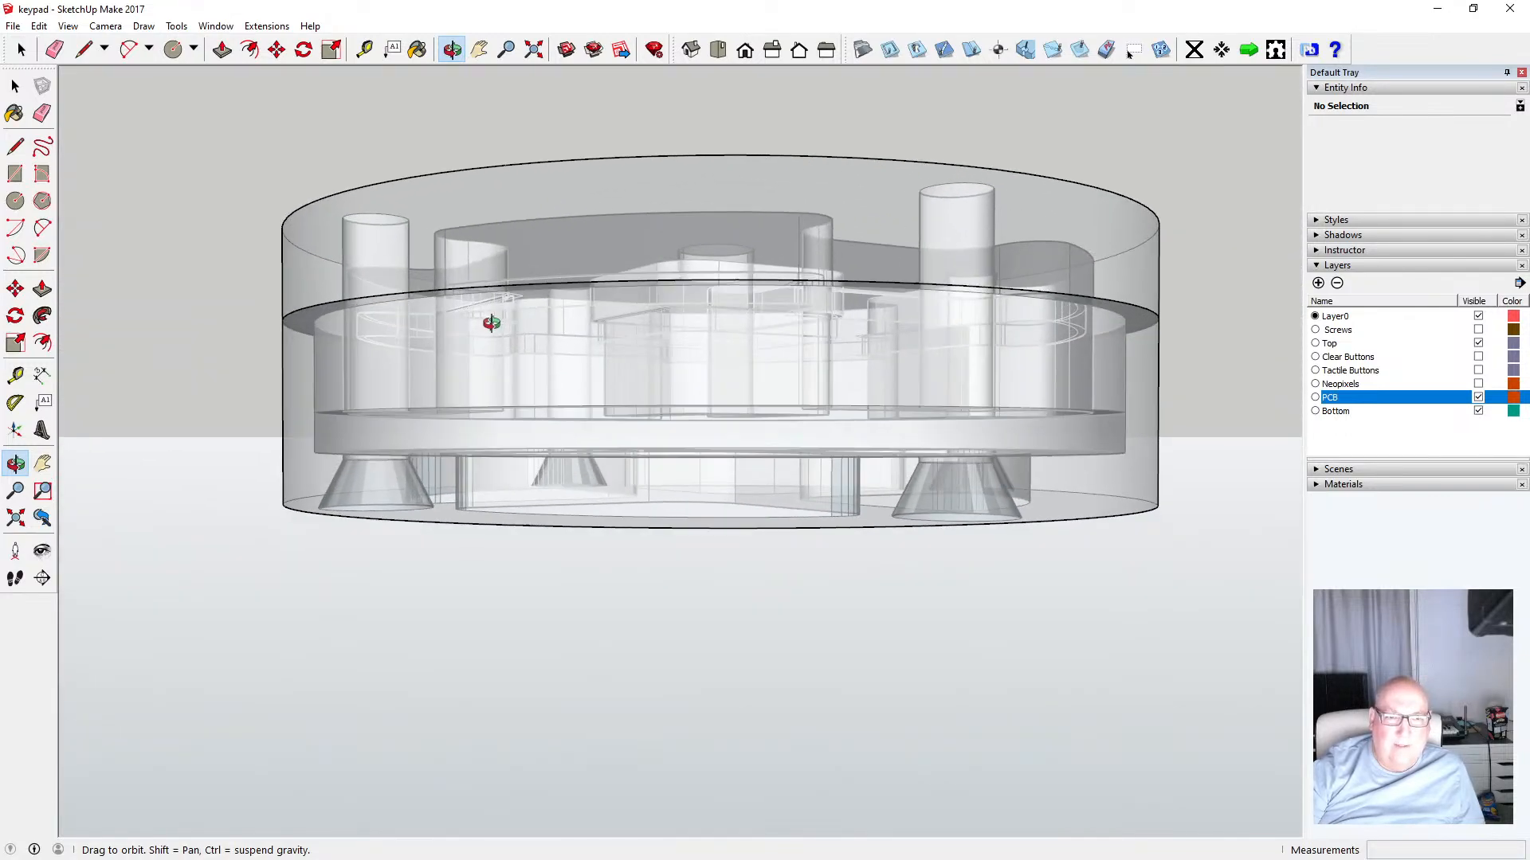
left_click_drag(474, 415, 437, 454)
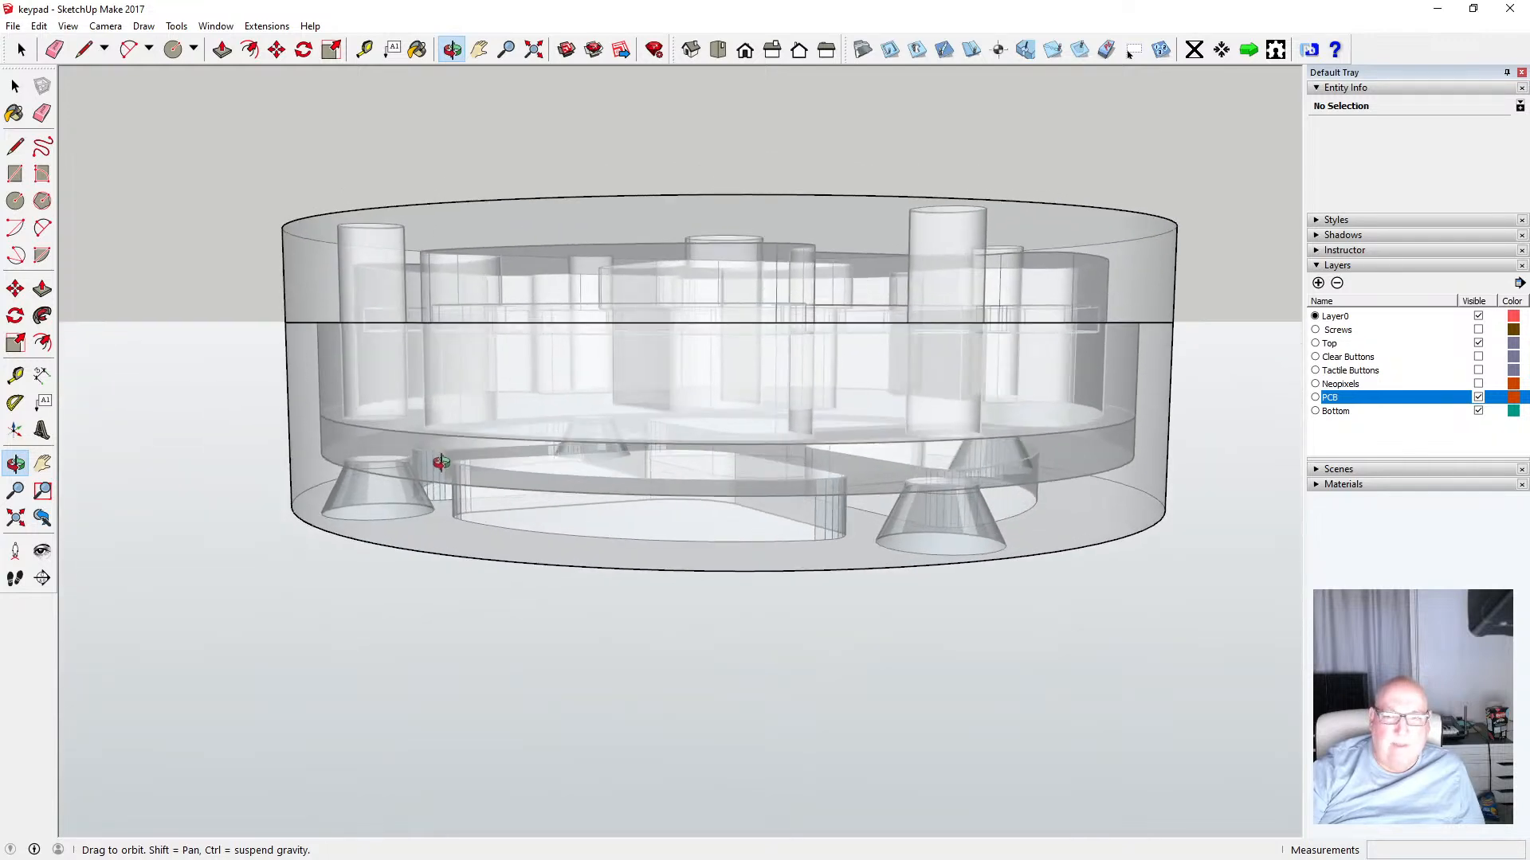
left_click(1478, 411)
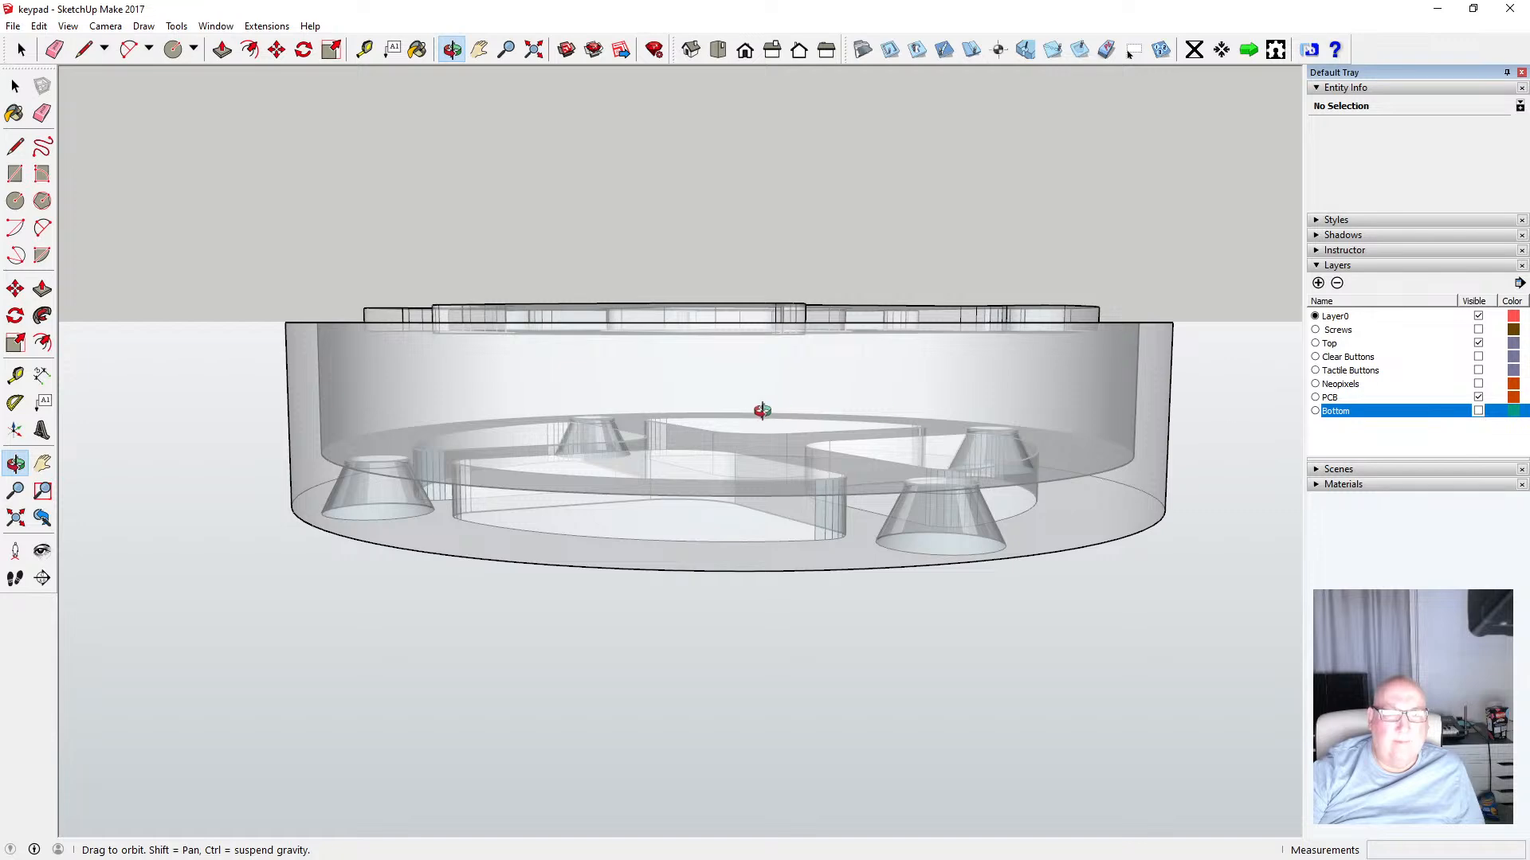
left_click_drag(763, 411, 518, 482)
left_click(1479, 411)
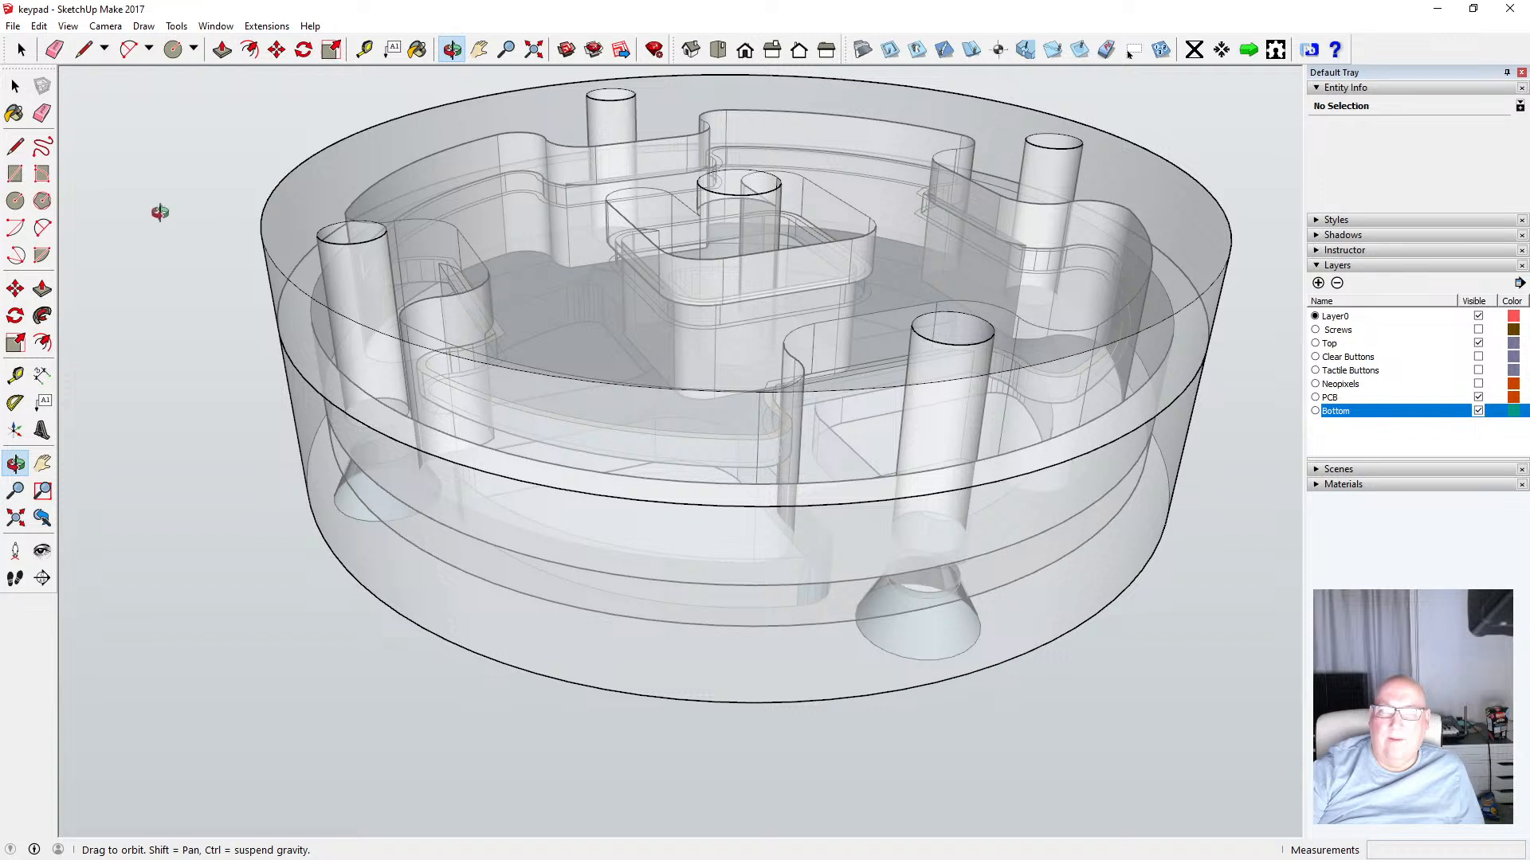
Turn the X-ray face style off
left_click(67, 25)
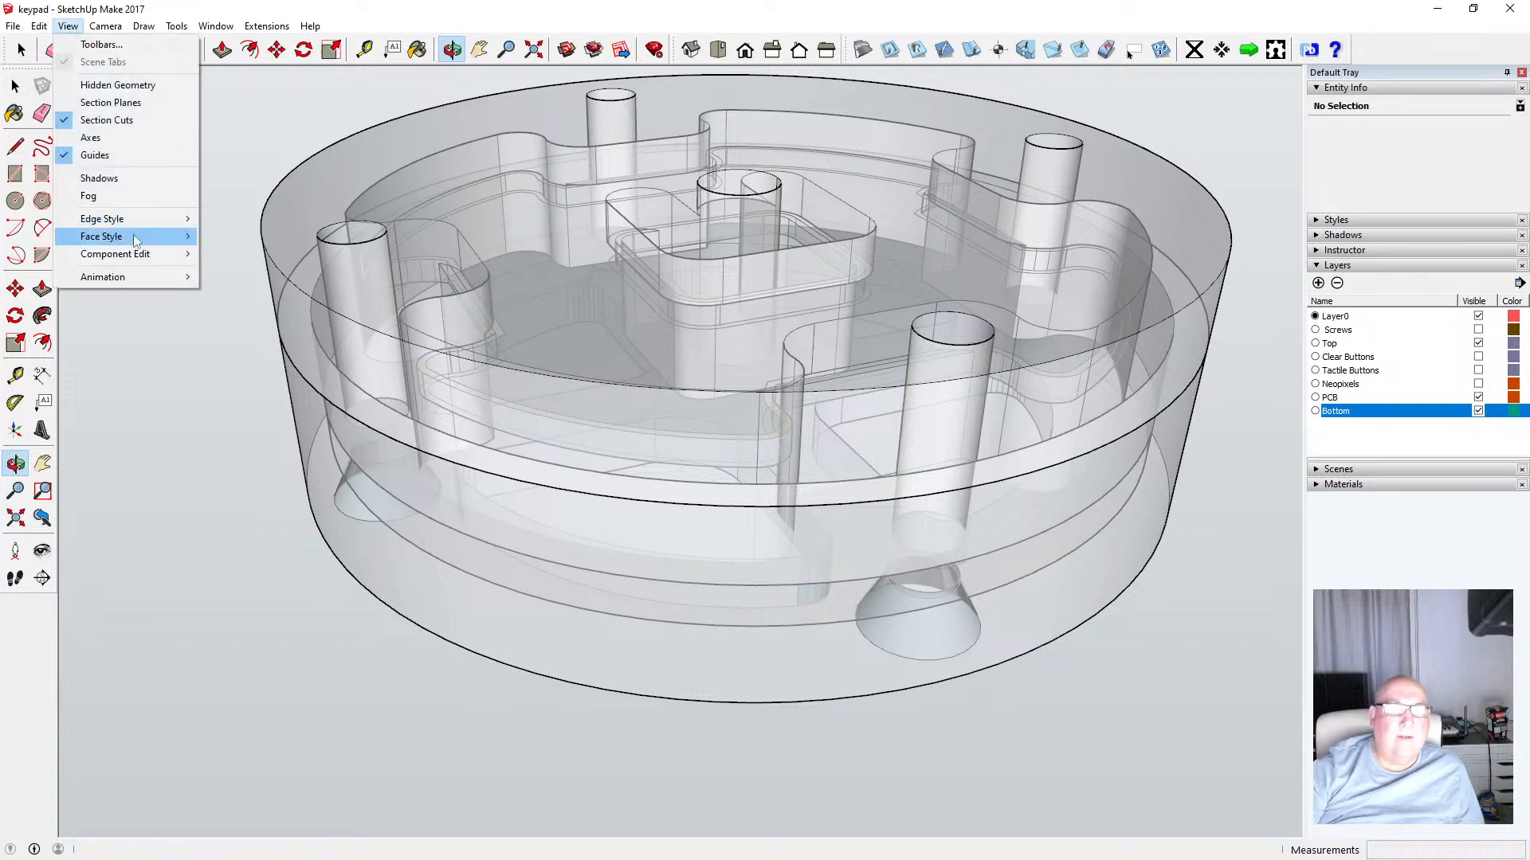
mouse_move(133, 234)
left_click(279, 230)
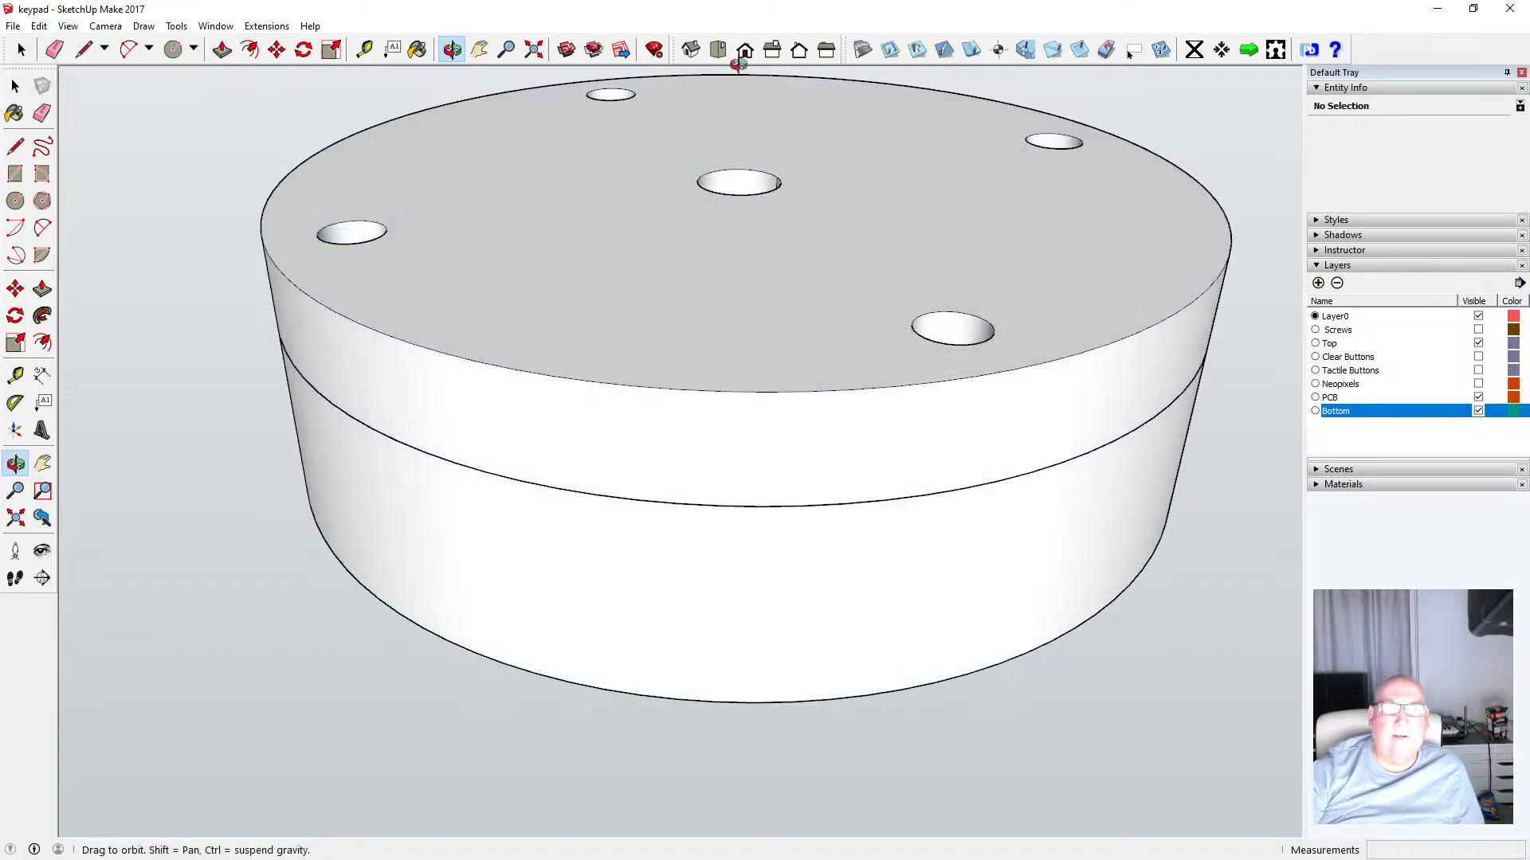
Orbit and zoom into the top part's openings to examine how the PCB sits inside the enclosure
left_click(744, 49)
left_click_drag(659, 287, 420, 483)
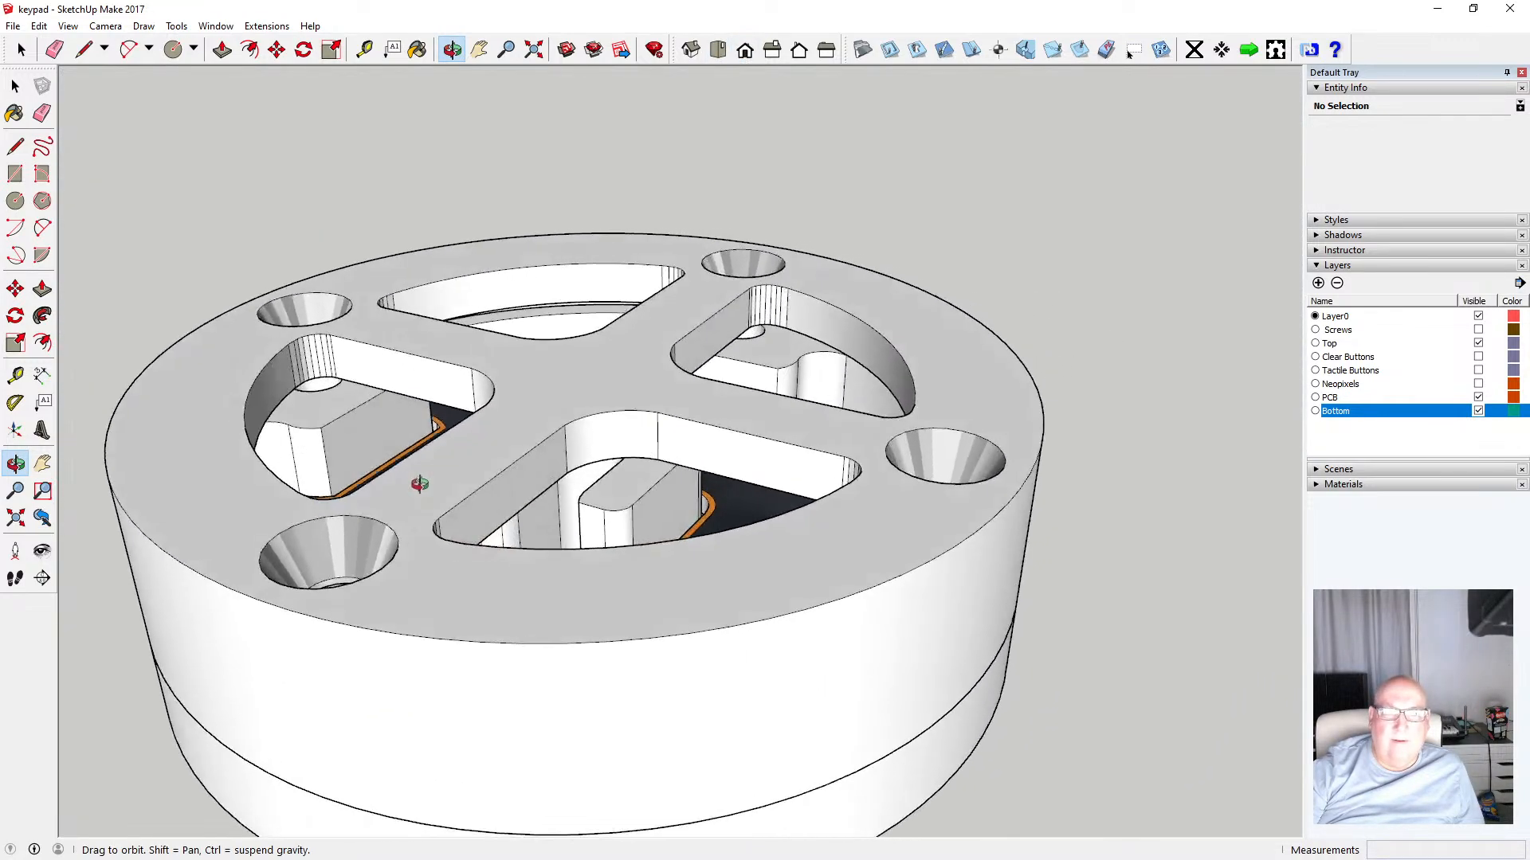
scroll(776, 348, "up", 6)
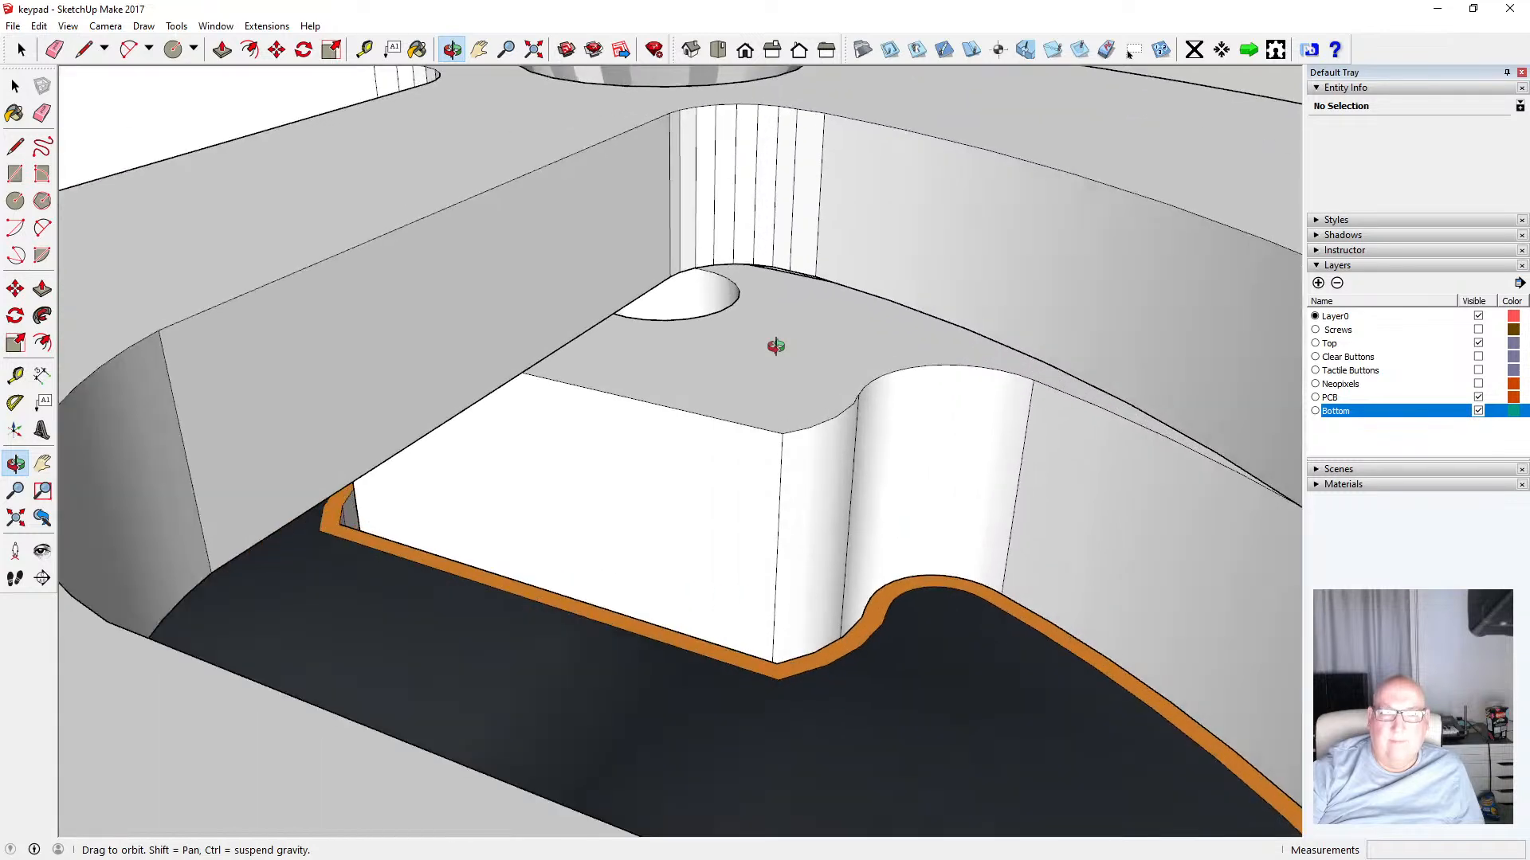
scroll(777, 348, "up", 5)
left_click_drag(778, 351, 703, 355)
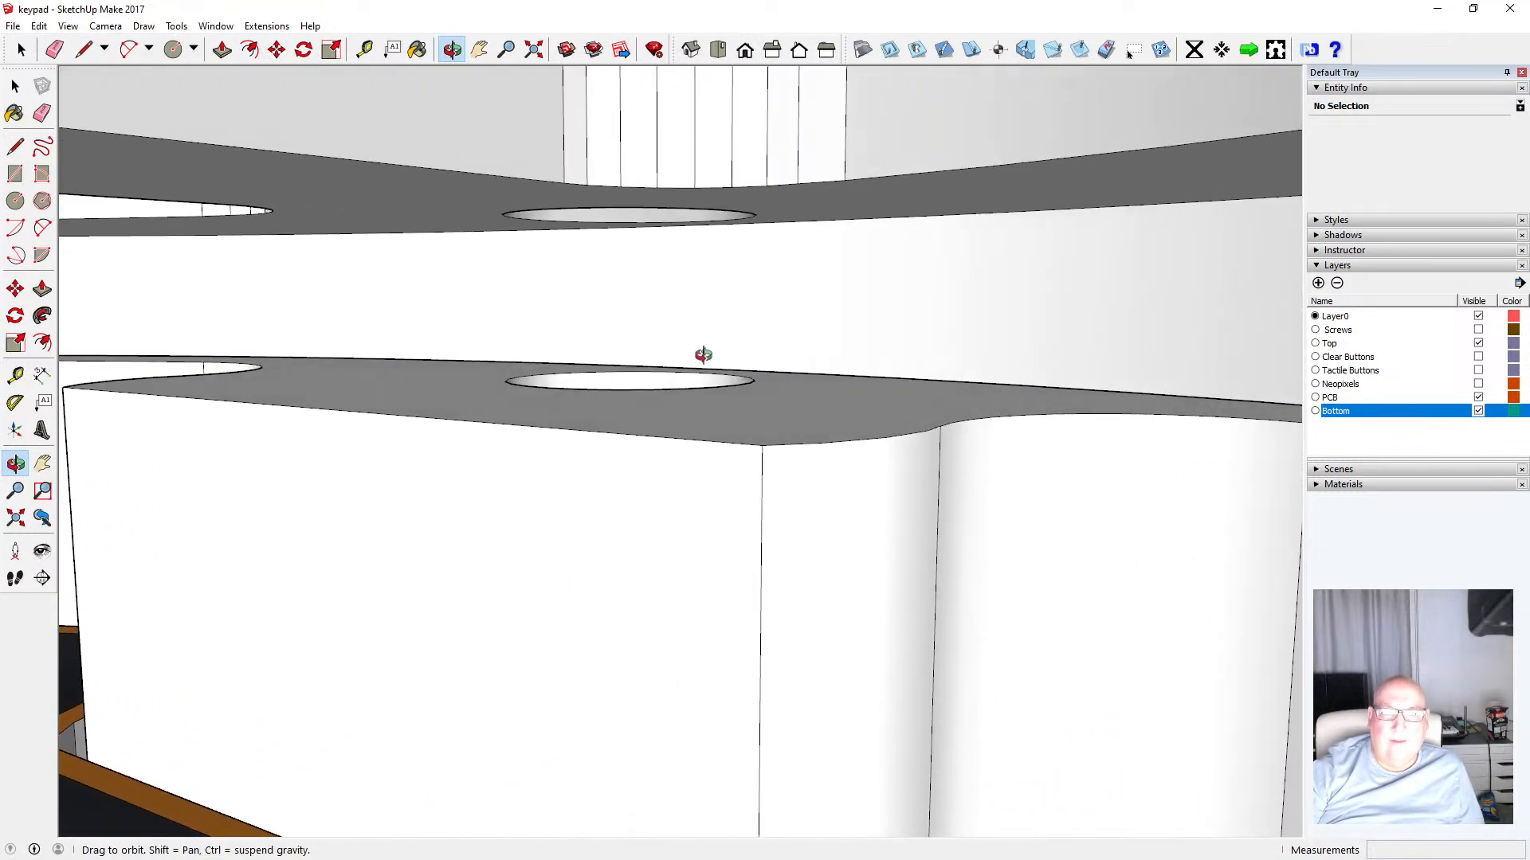
scroll(697, 356, "down", 6)
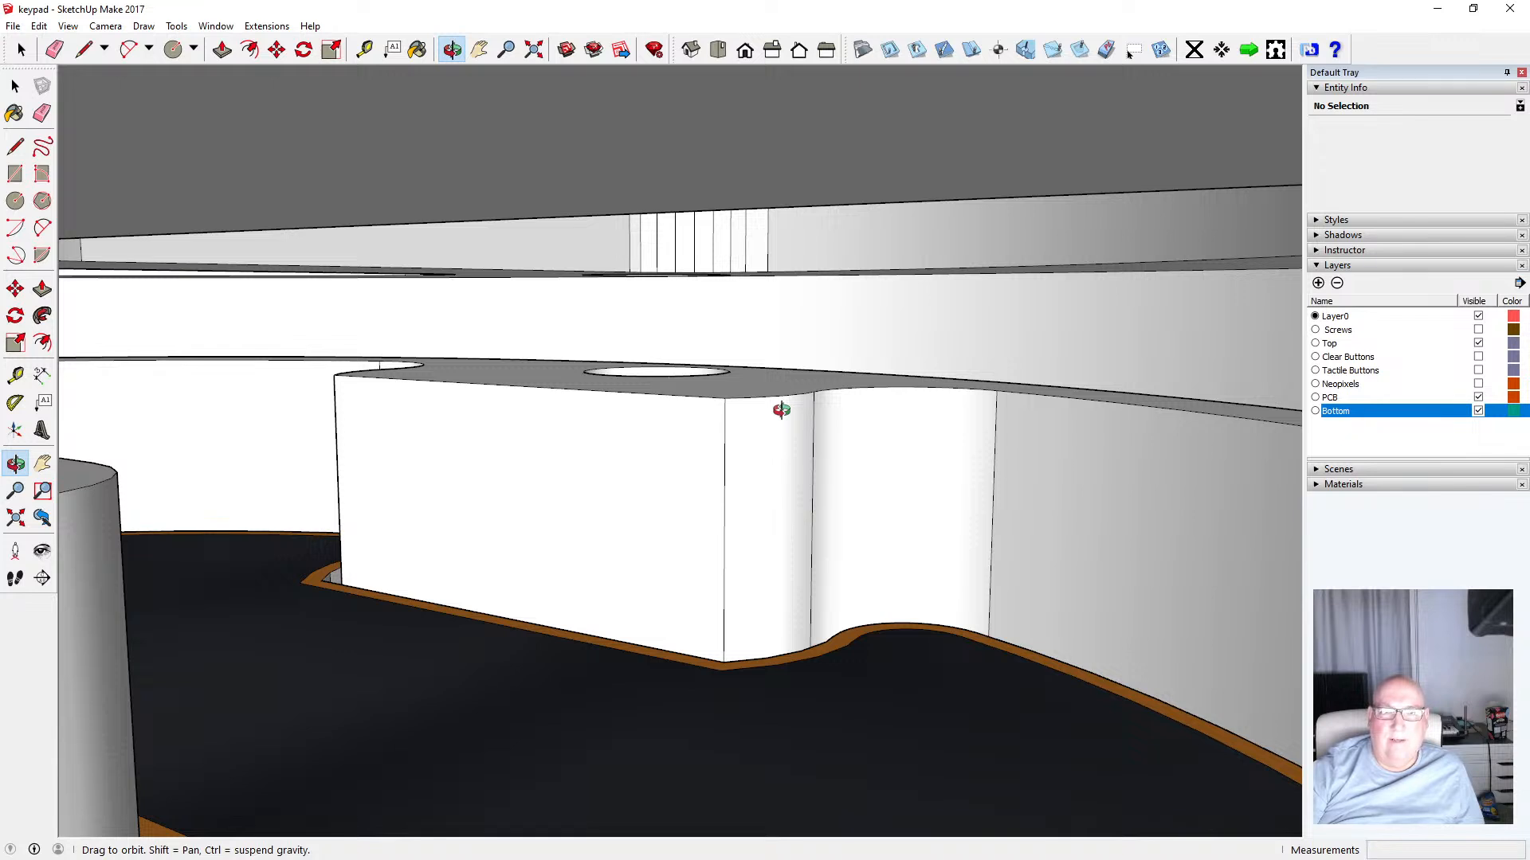
scroll(722, 427, "up", 5)
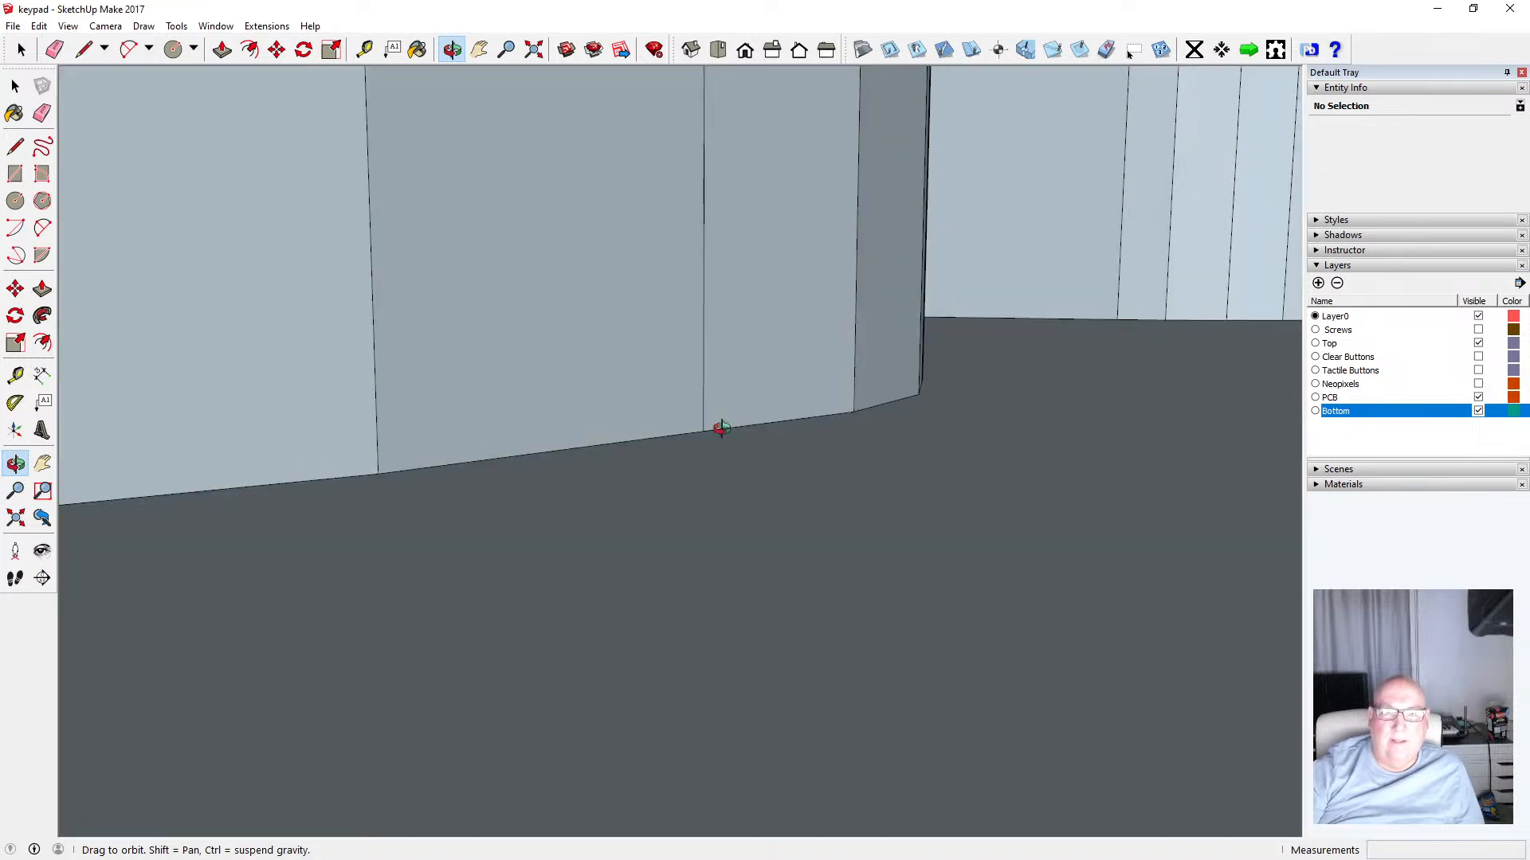
scroll(722, 422, "down", 1)
scroll(719, 424, "down", 3)
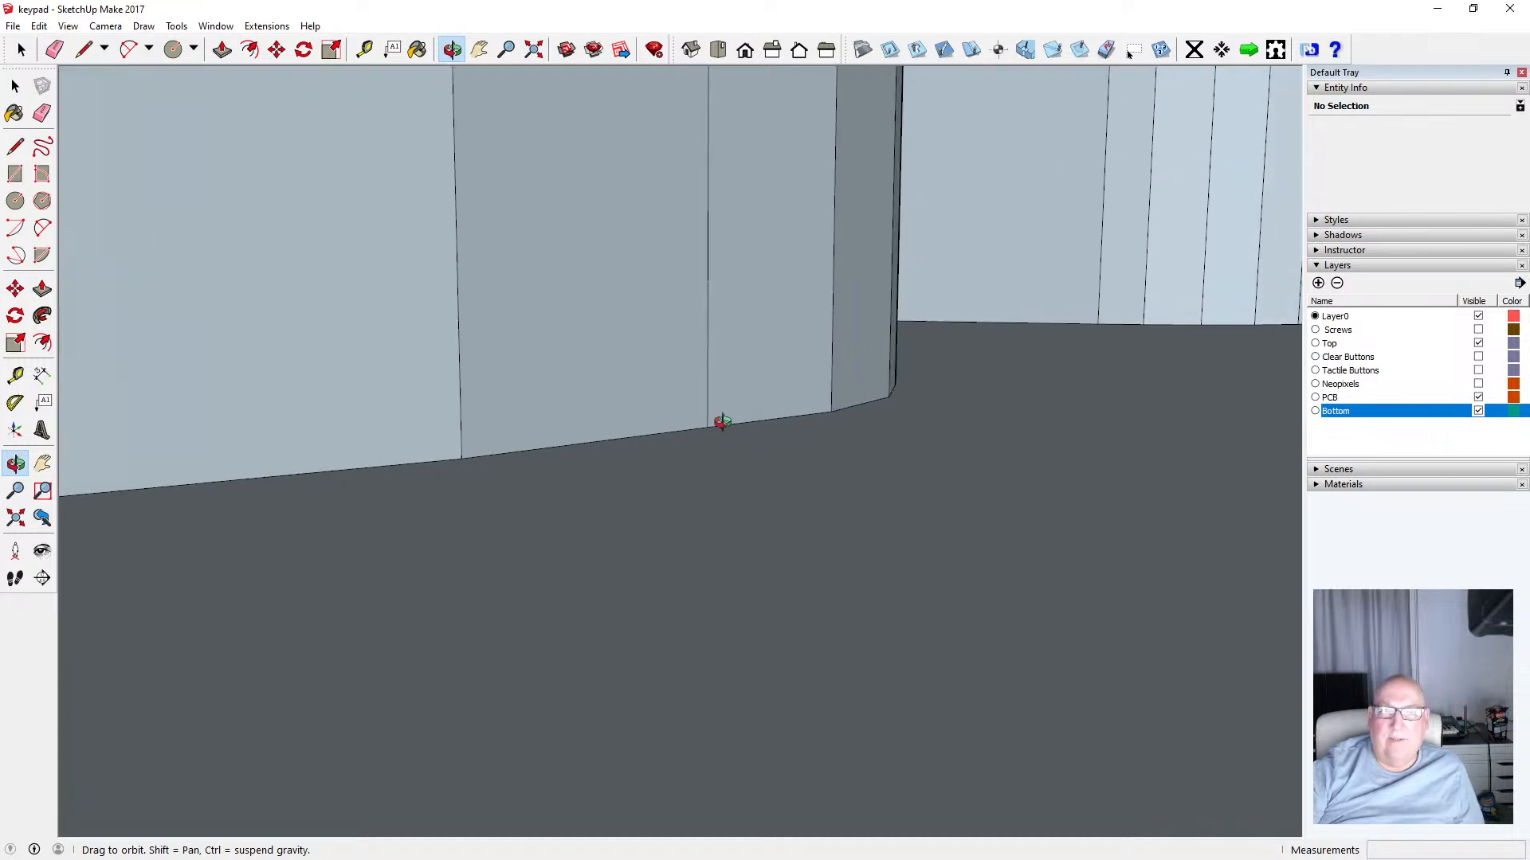
left_click(534, 50)
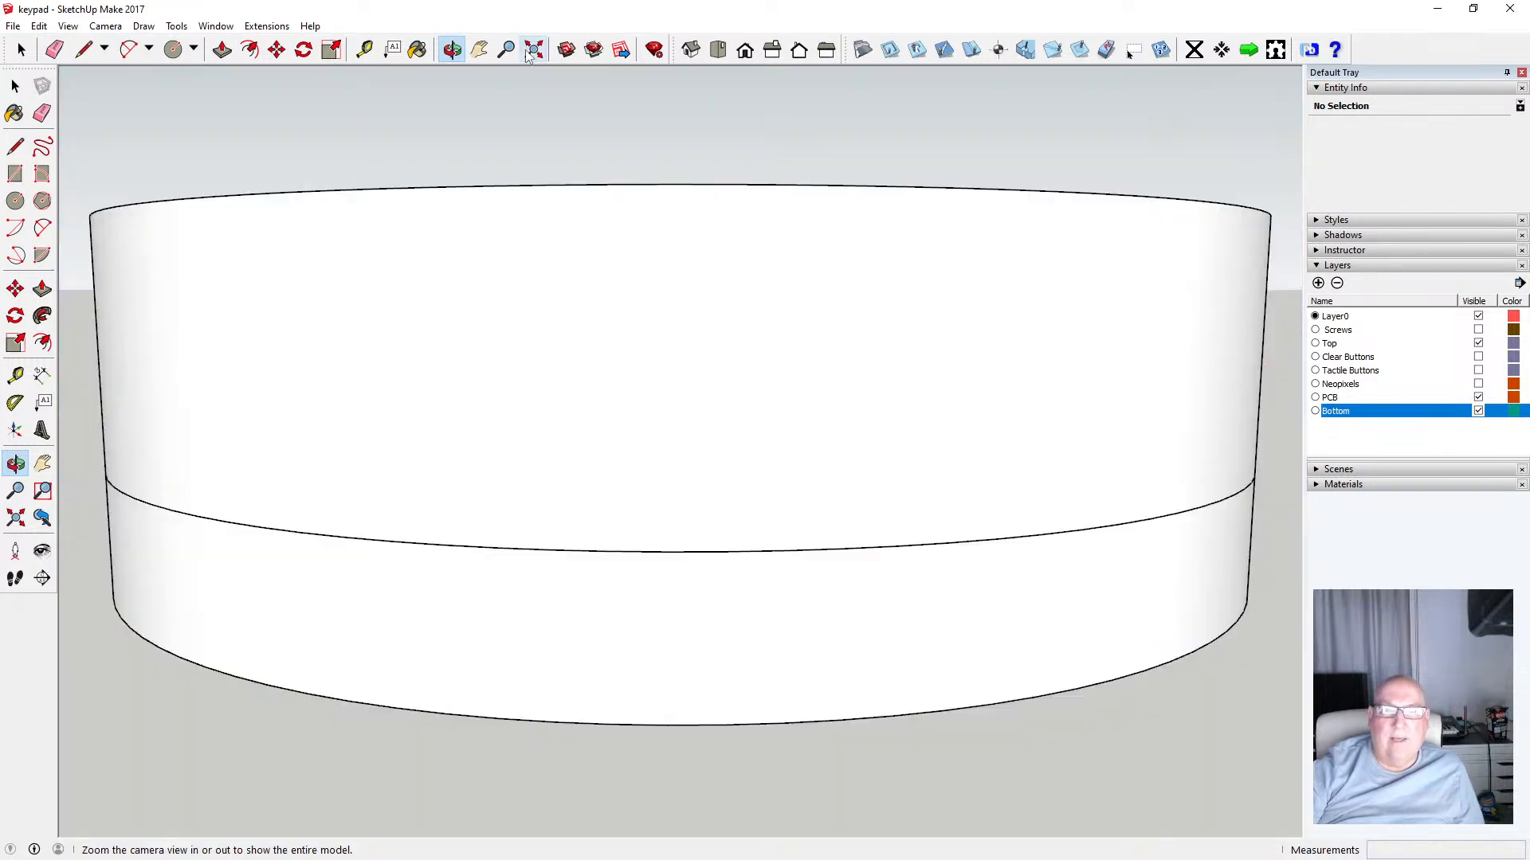
left_click_drag(635, 229, 572, 401)
scroll(572, 401, "down", 3)
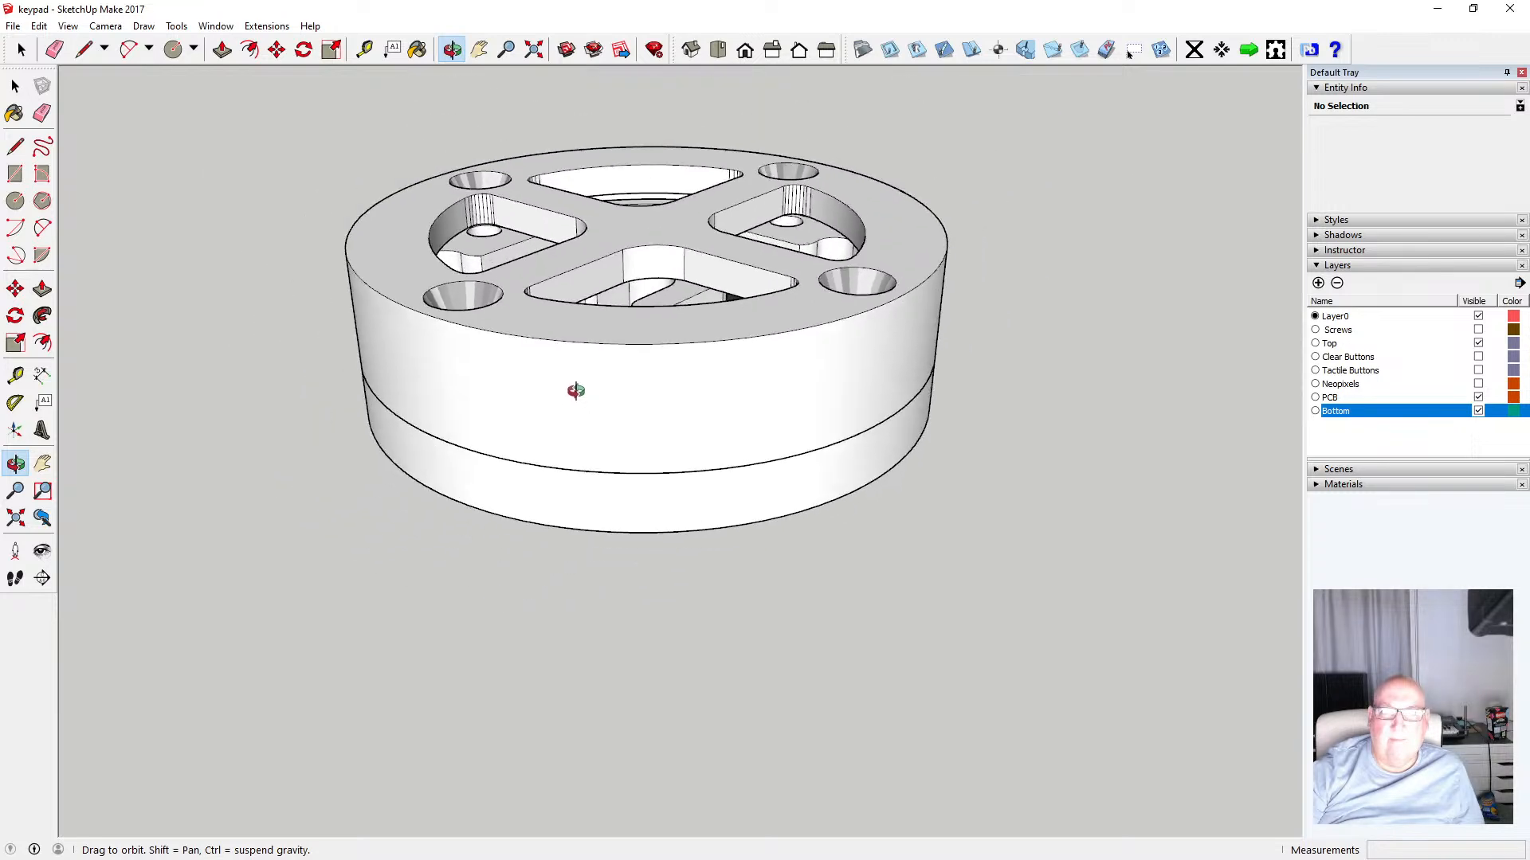
Toggle the Top layer, then hide the Bottom and PCB layers to inspect the underside of the top part
left_click(1478, 344)
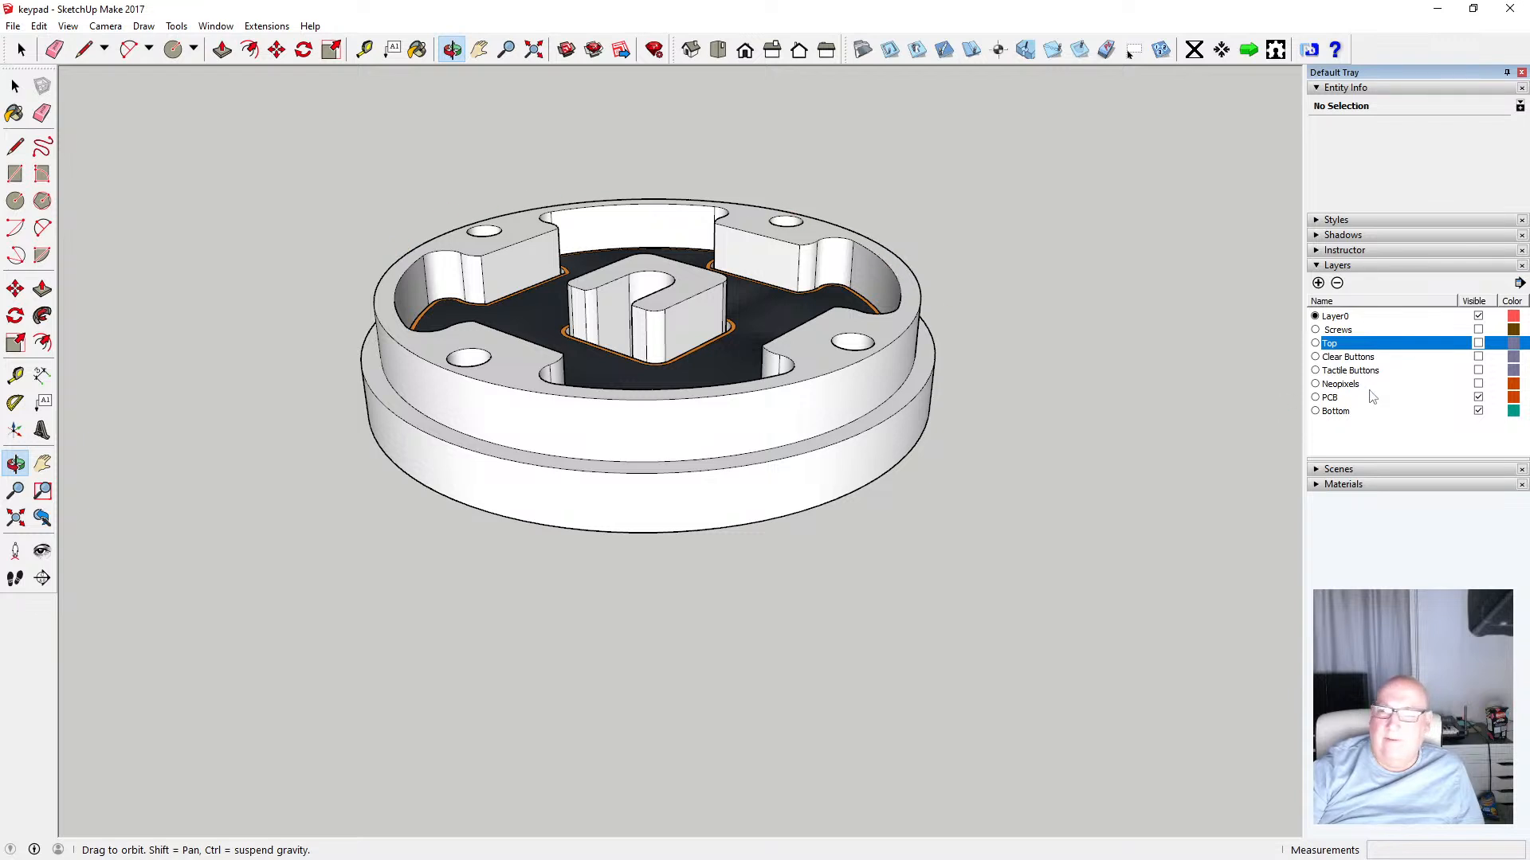
left_click(1478, 344)
left_click(1478, 411)
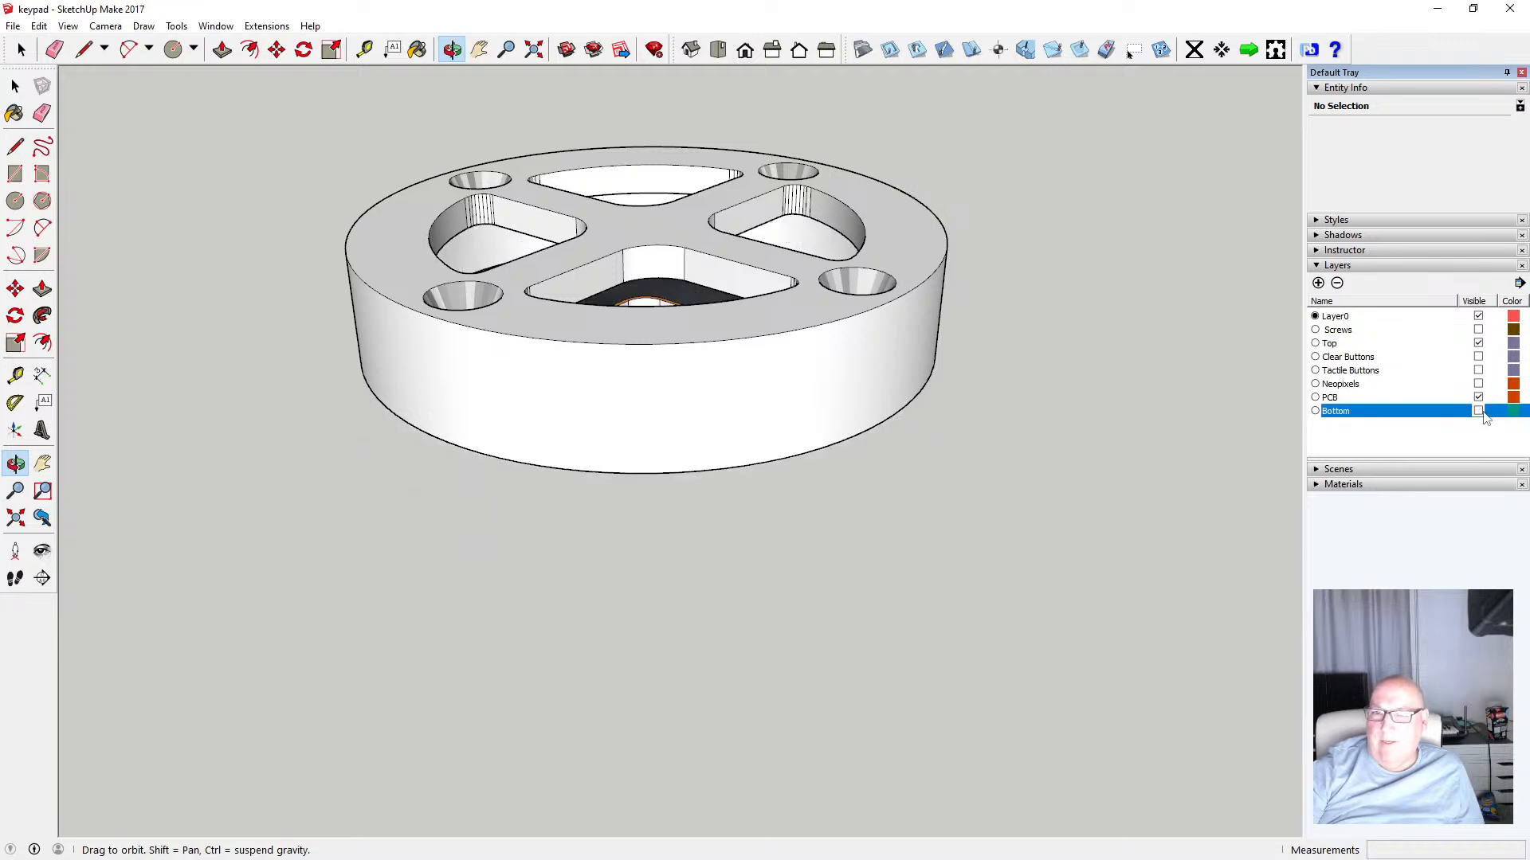
left_click_drag(733, 359, 684, 145)
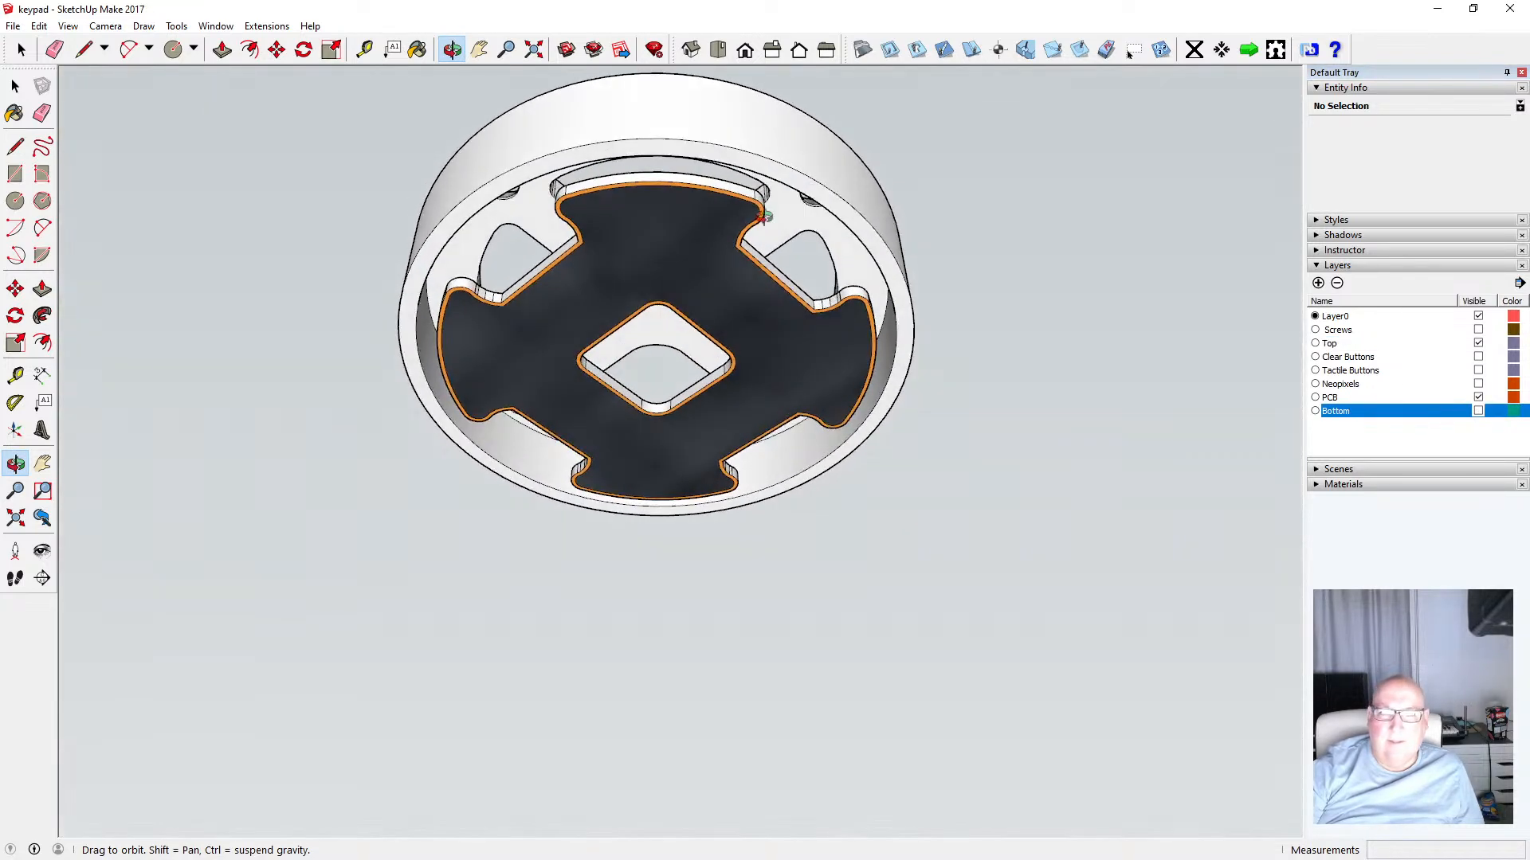
left_click(1478, 398)
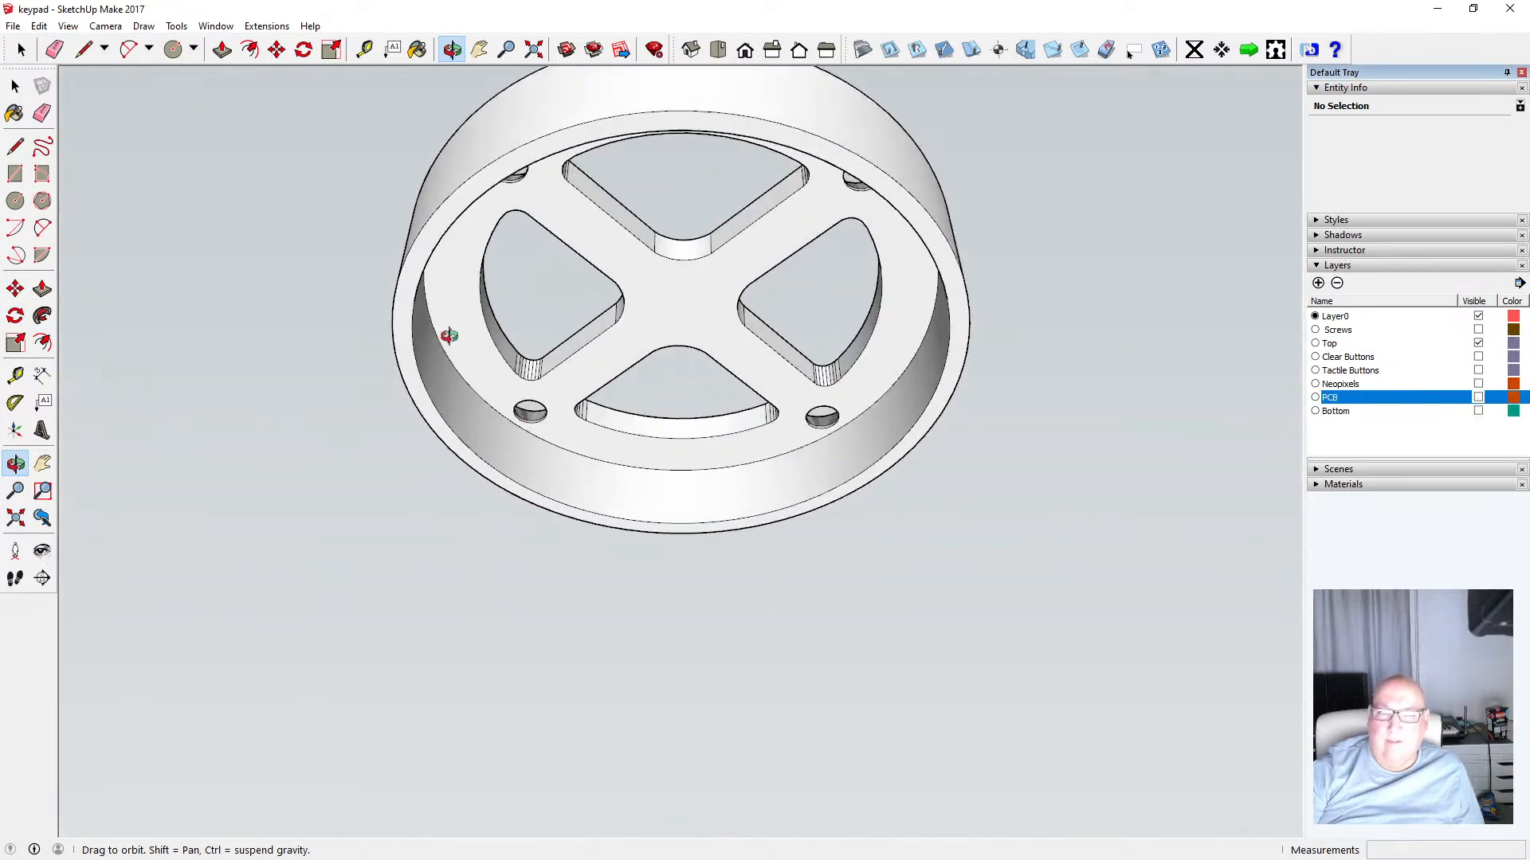
scroll(447, 334, "up", 3)
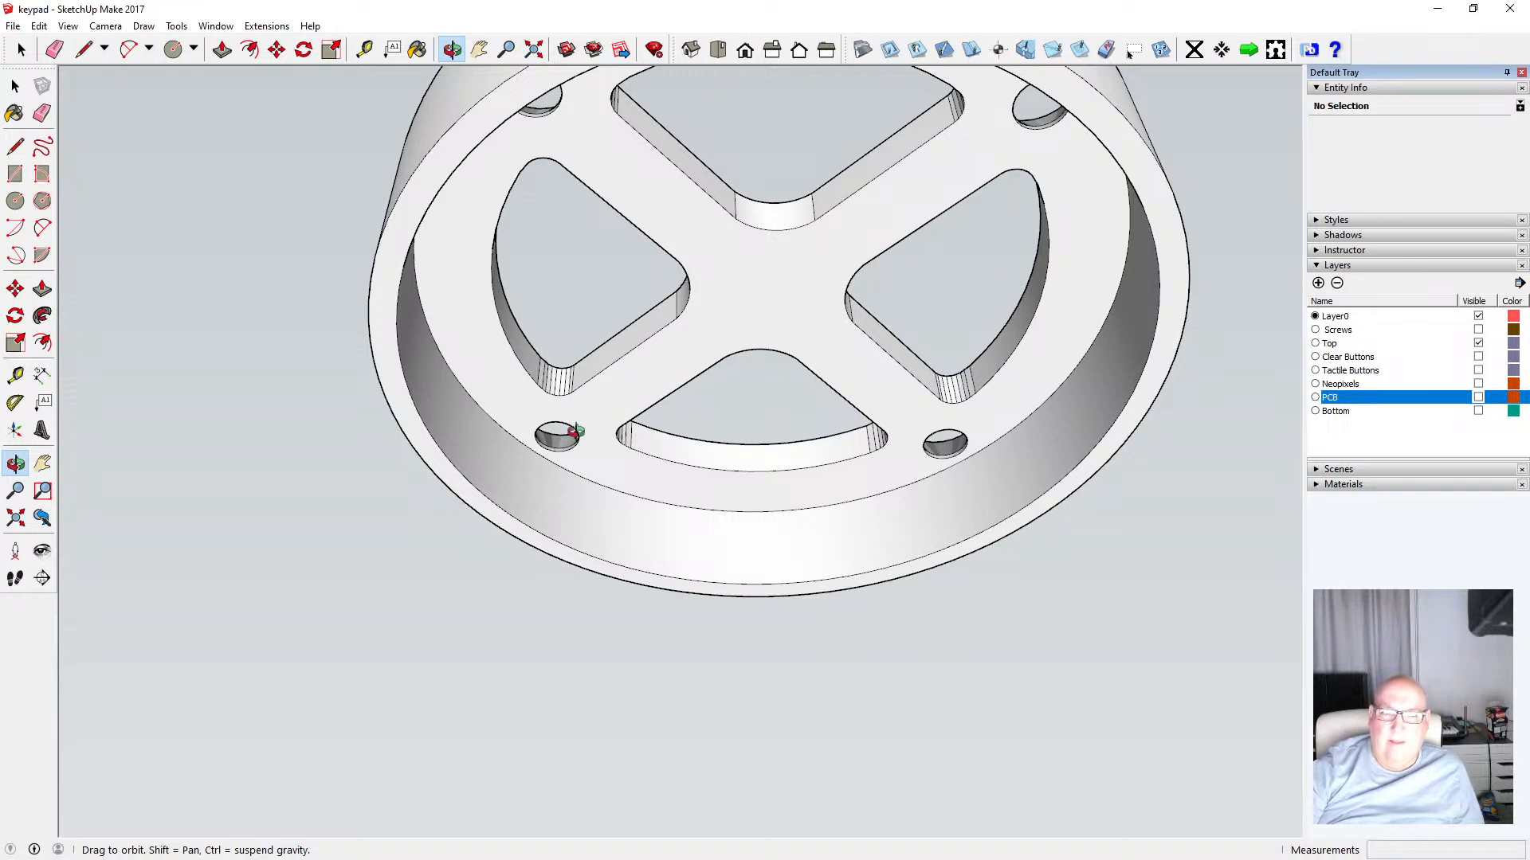
scroll(484, 509, "down", 4)
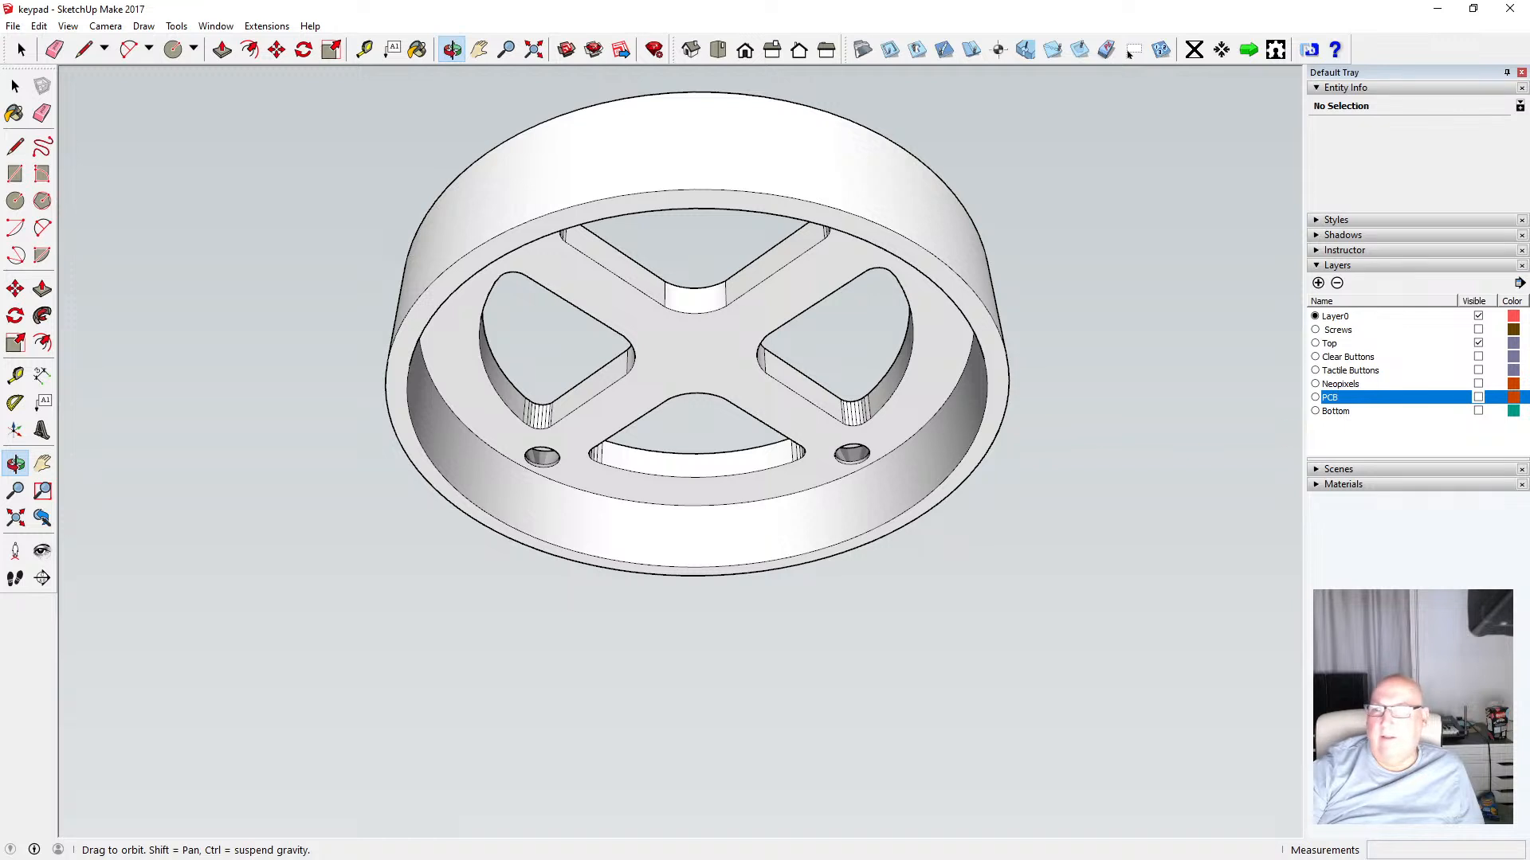
Show the Bottom, PCB, Neopixels, Tactile Buttons, Clear Buttons and Screws layers again
left_click(1478, 410)
left_click(1478, 397)
left_click(1478, 383)
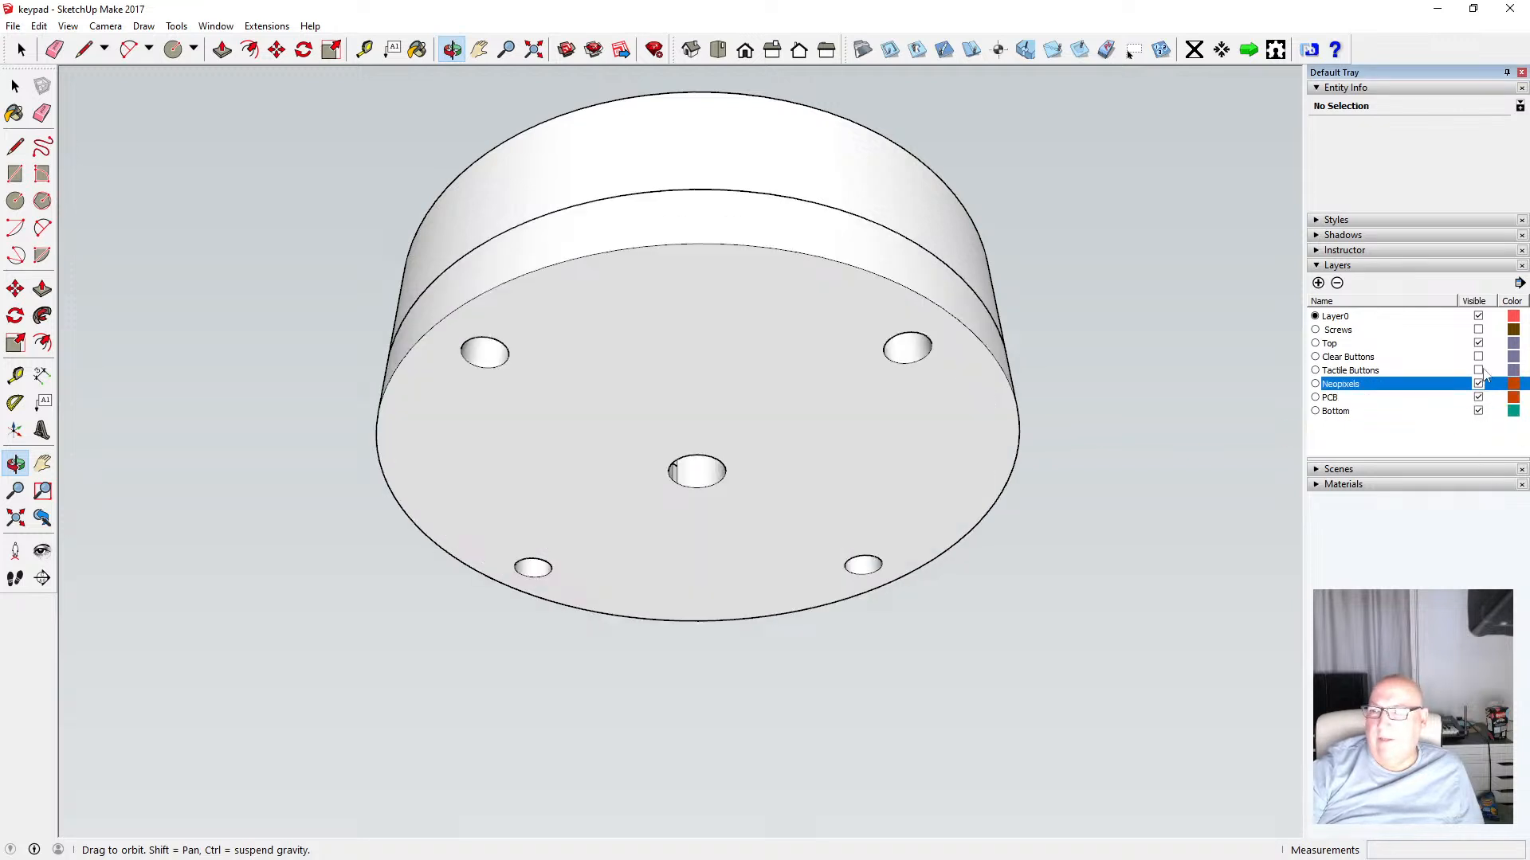
left_click(1478, 370)
left_click(1478, 356)
left_click(1478, 329)
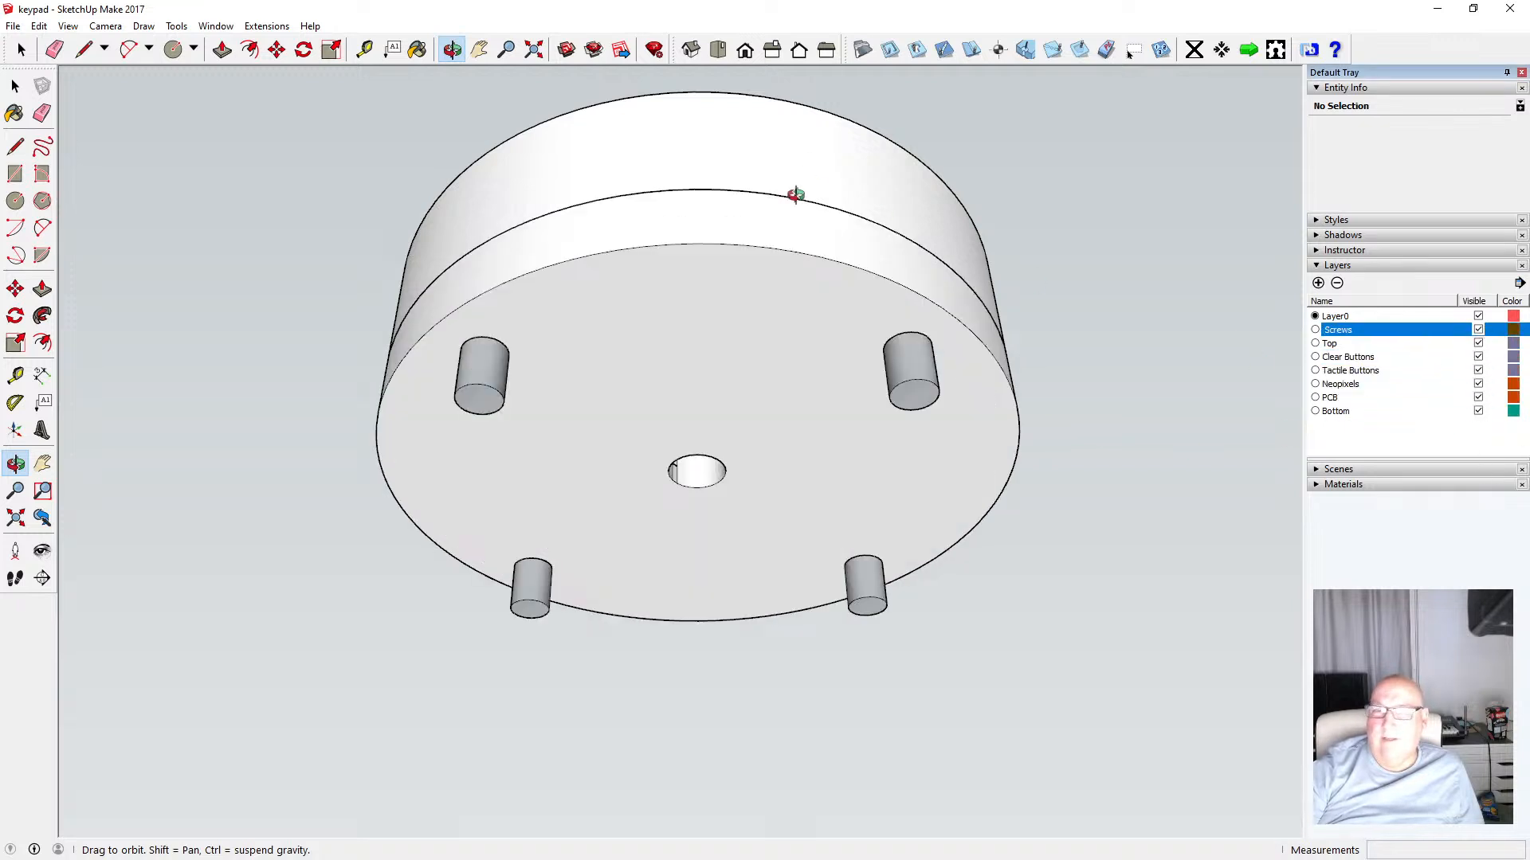
Switch between the Top, Front and Iso standard views to examine the fully assembled keypad
left_click_drag(524, 116, 726, 595)
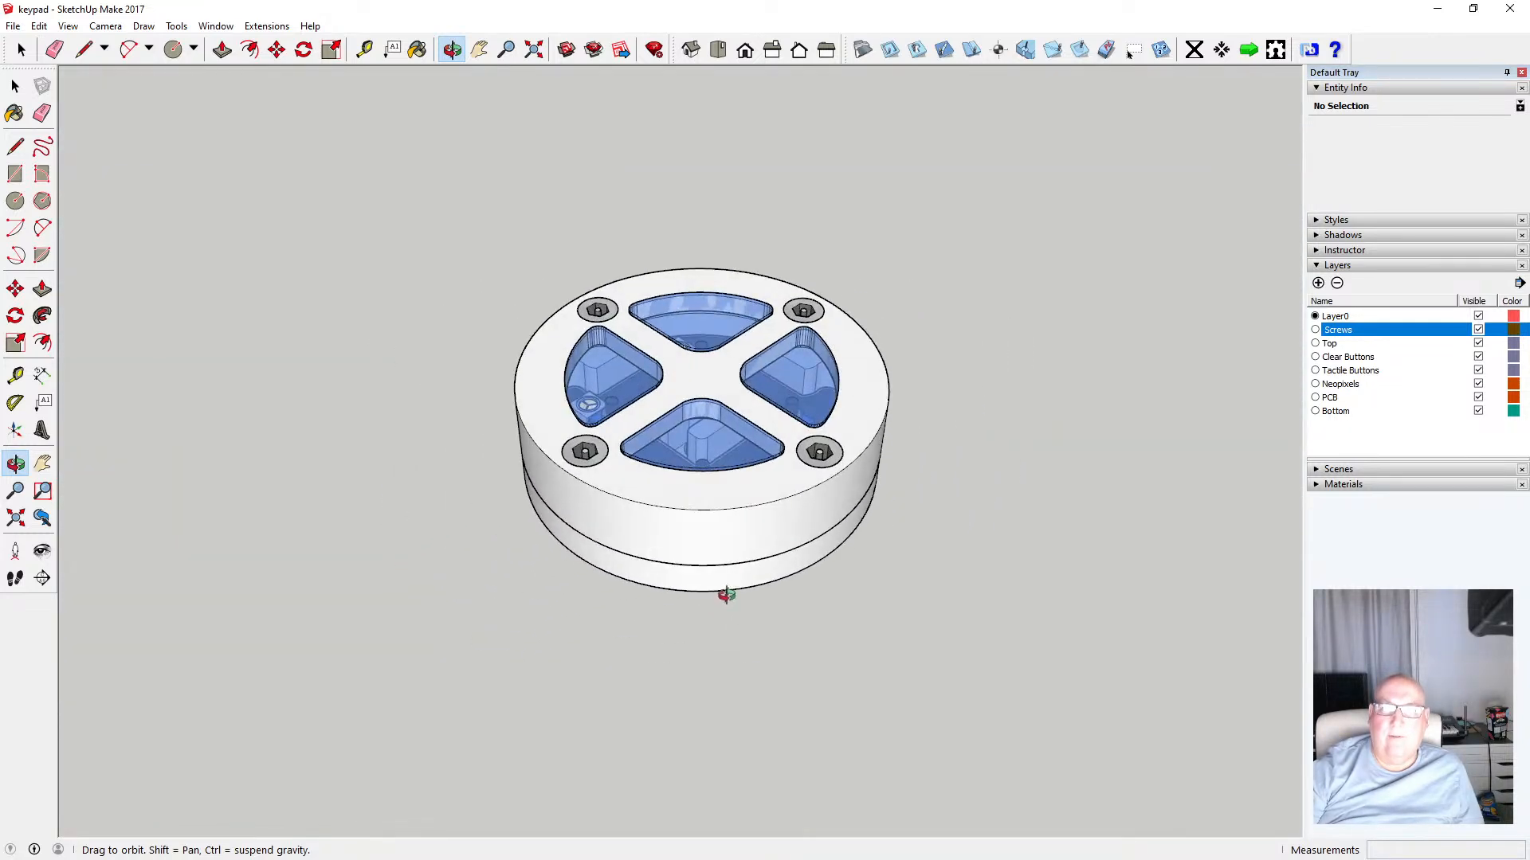
left_click(718, 50)
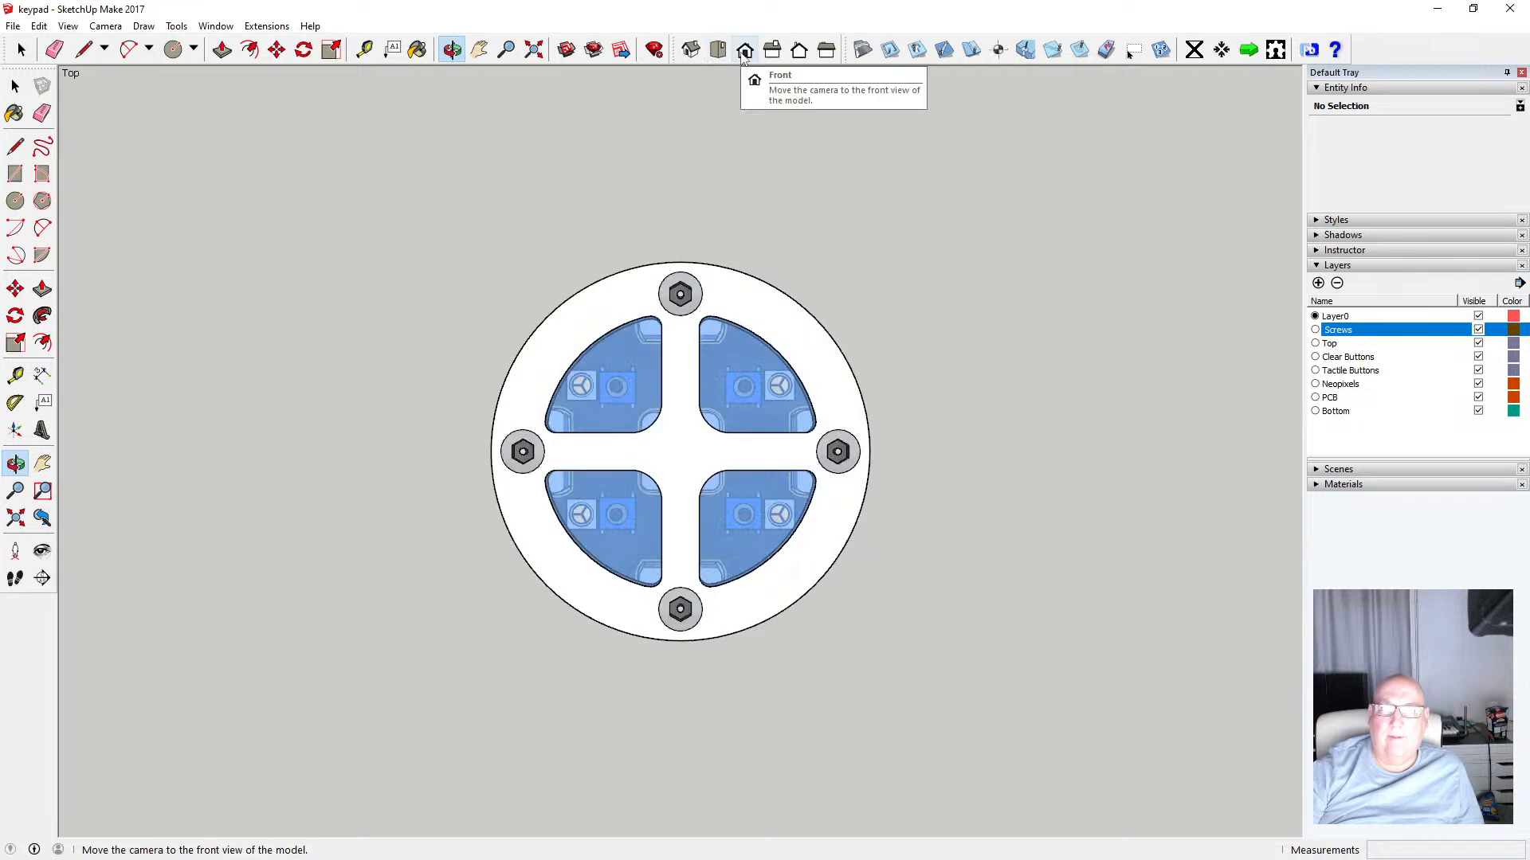
left_click(743, 51)
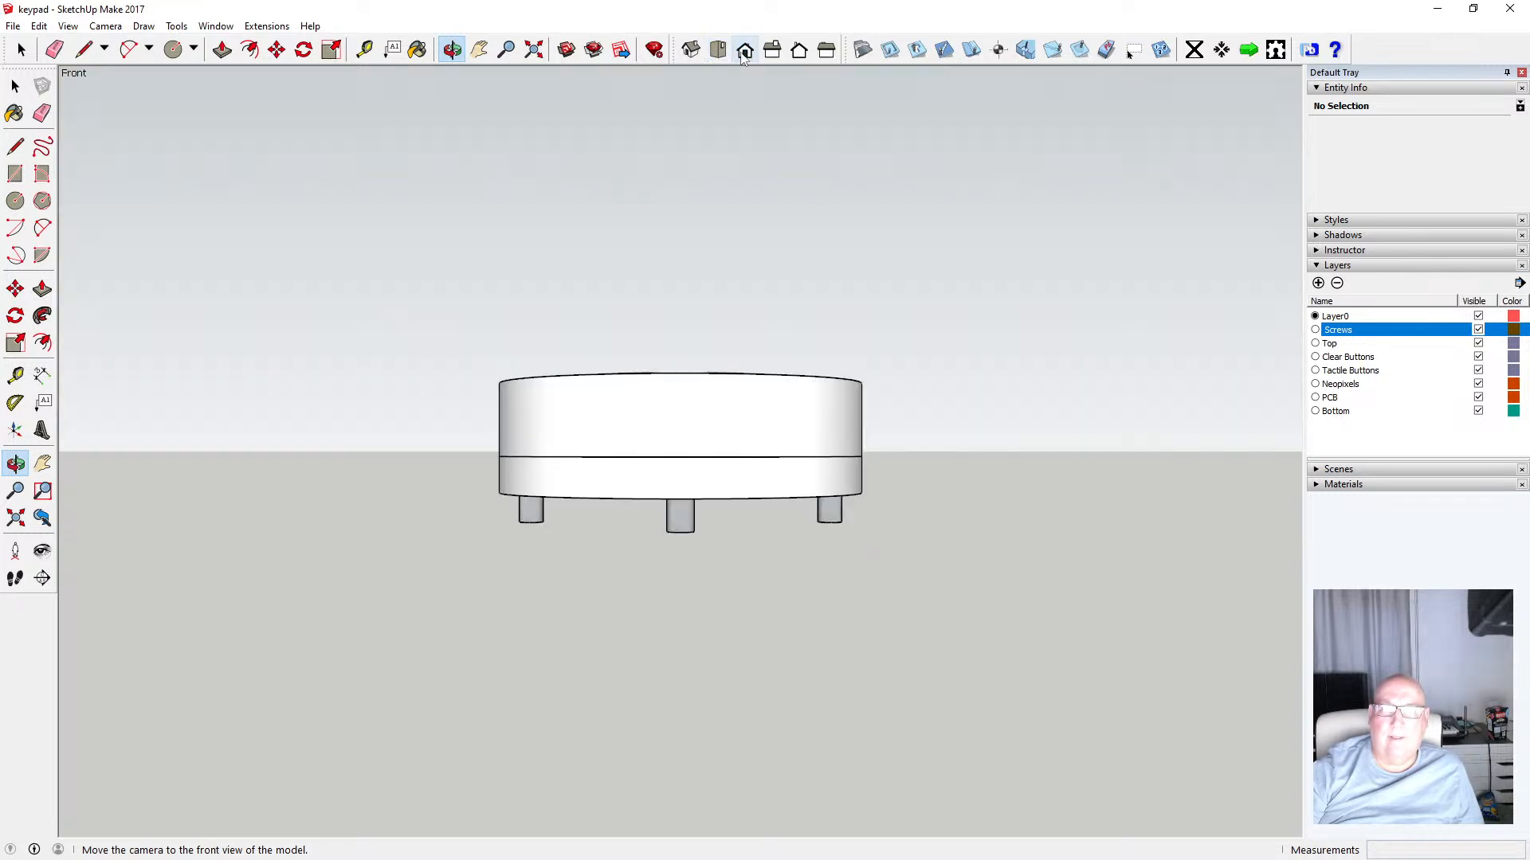
left_click(718, 50)
left_click(690, 50)
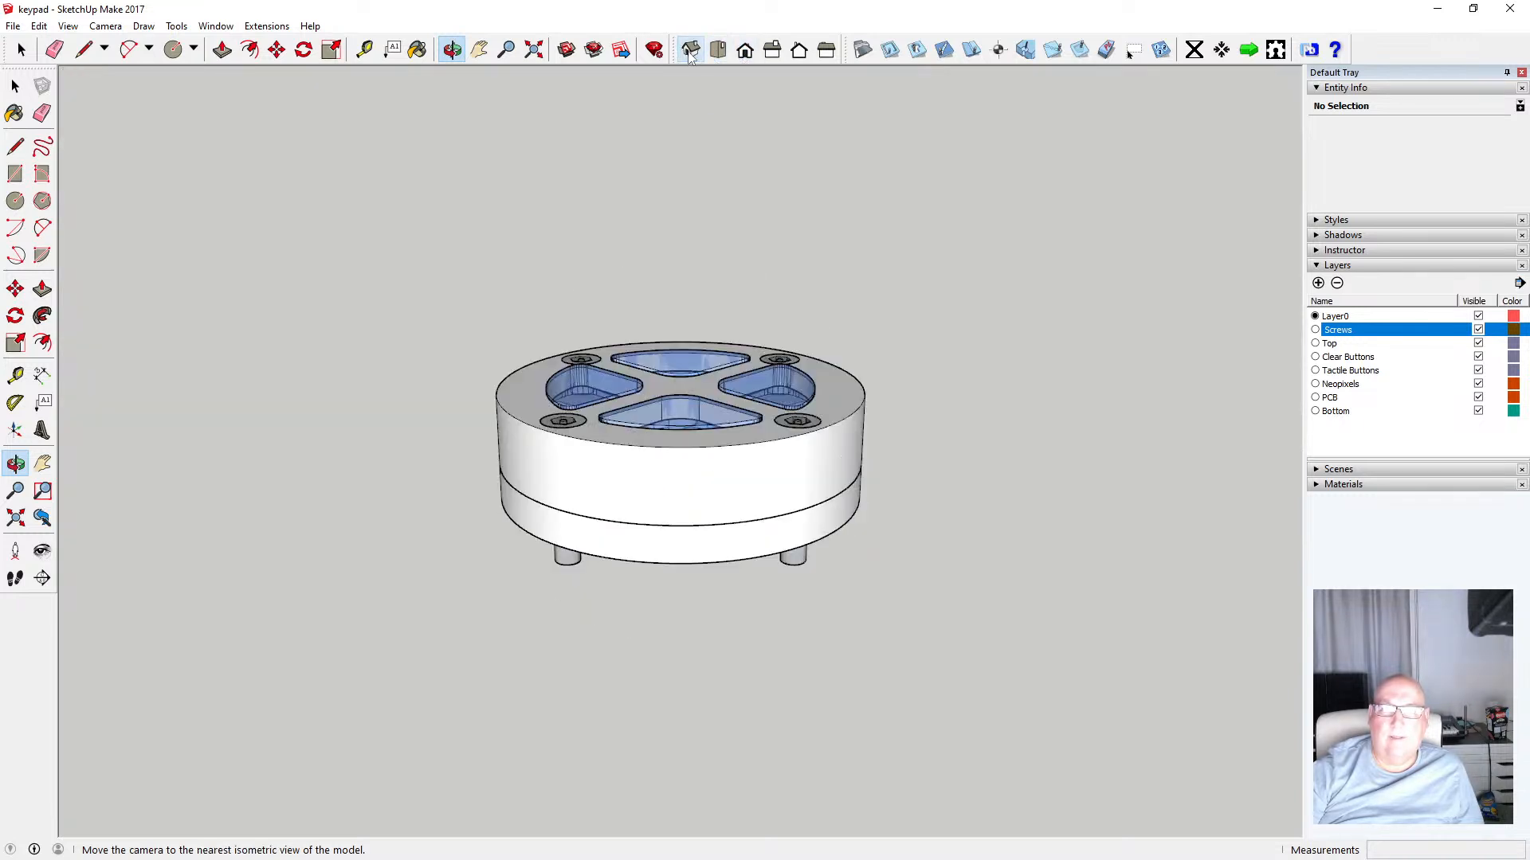
left_click(105, 26)
left_click(279, 7)
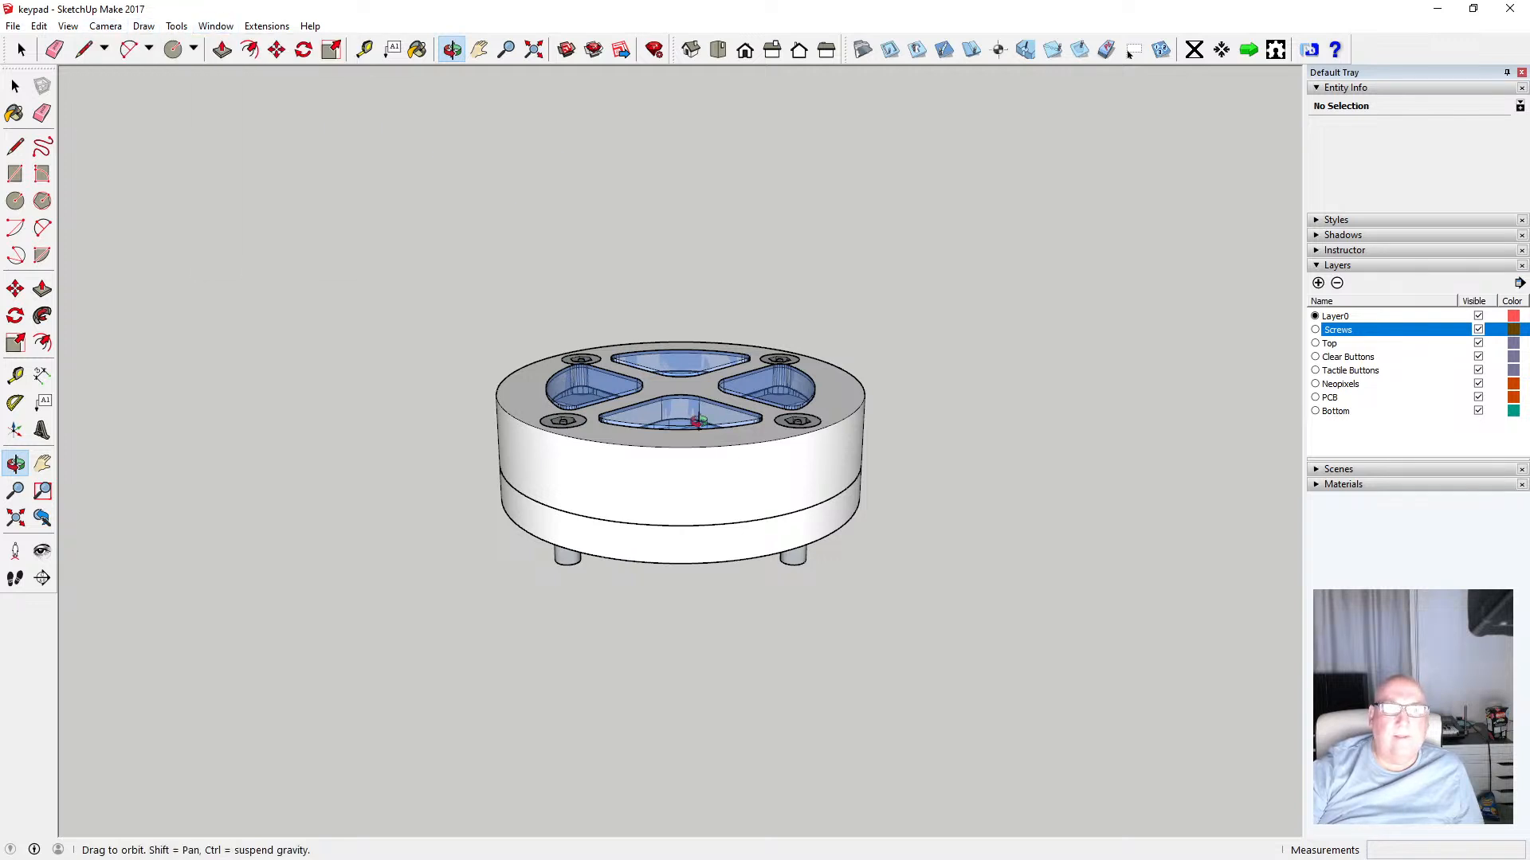
scroll(698, 422, "up", 4)
scroll(715, 378, "down", 1)
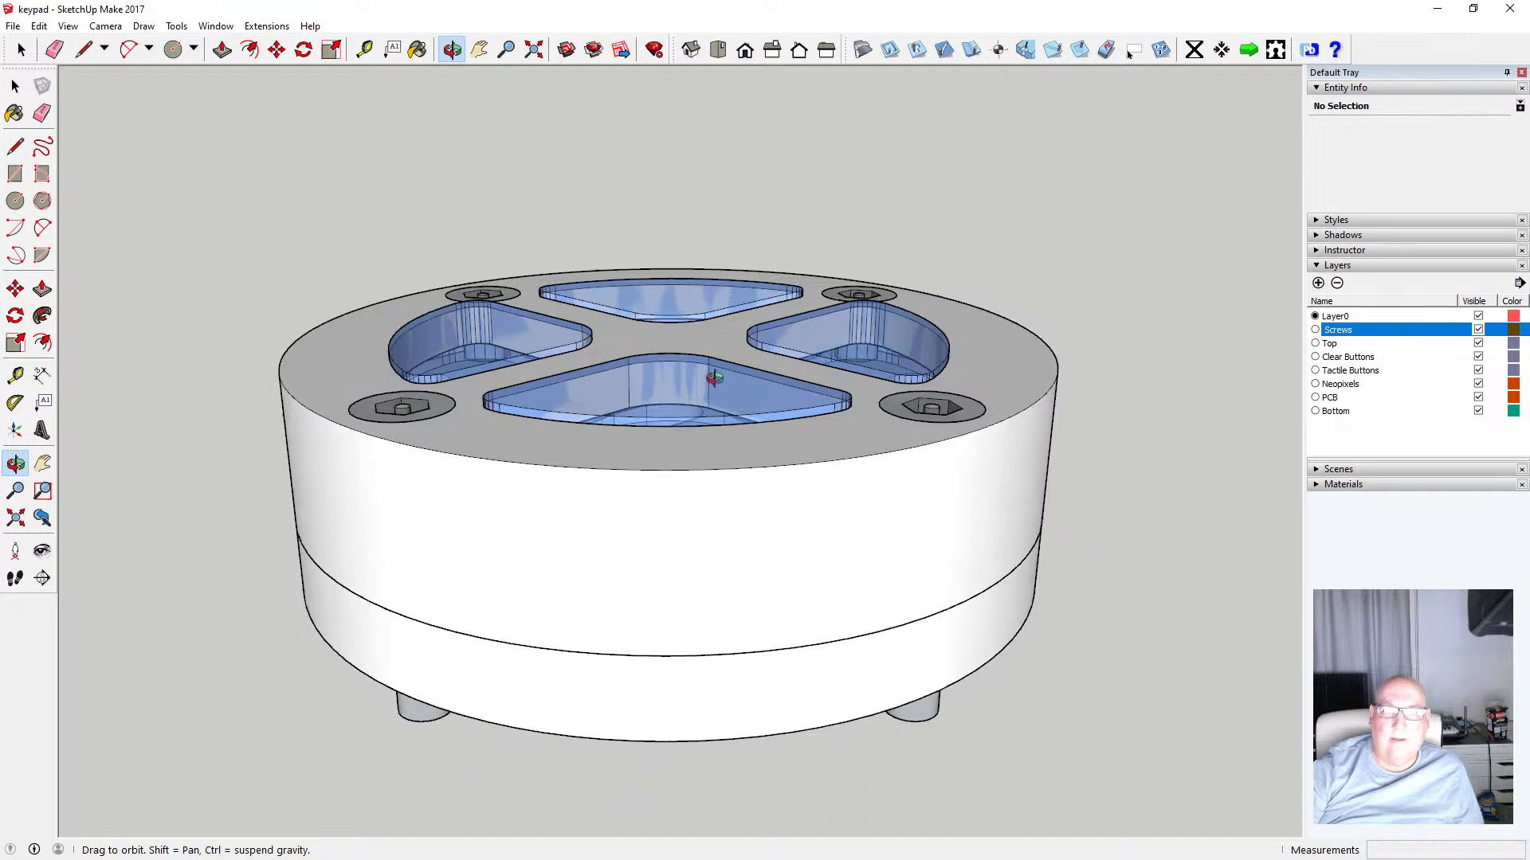
left_click_drag(714, 377, 686, 587)
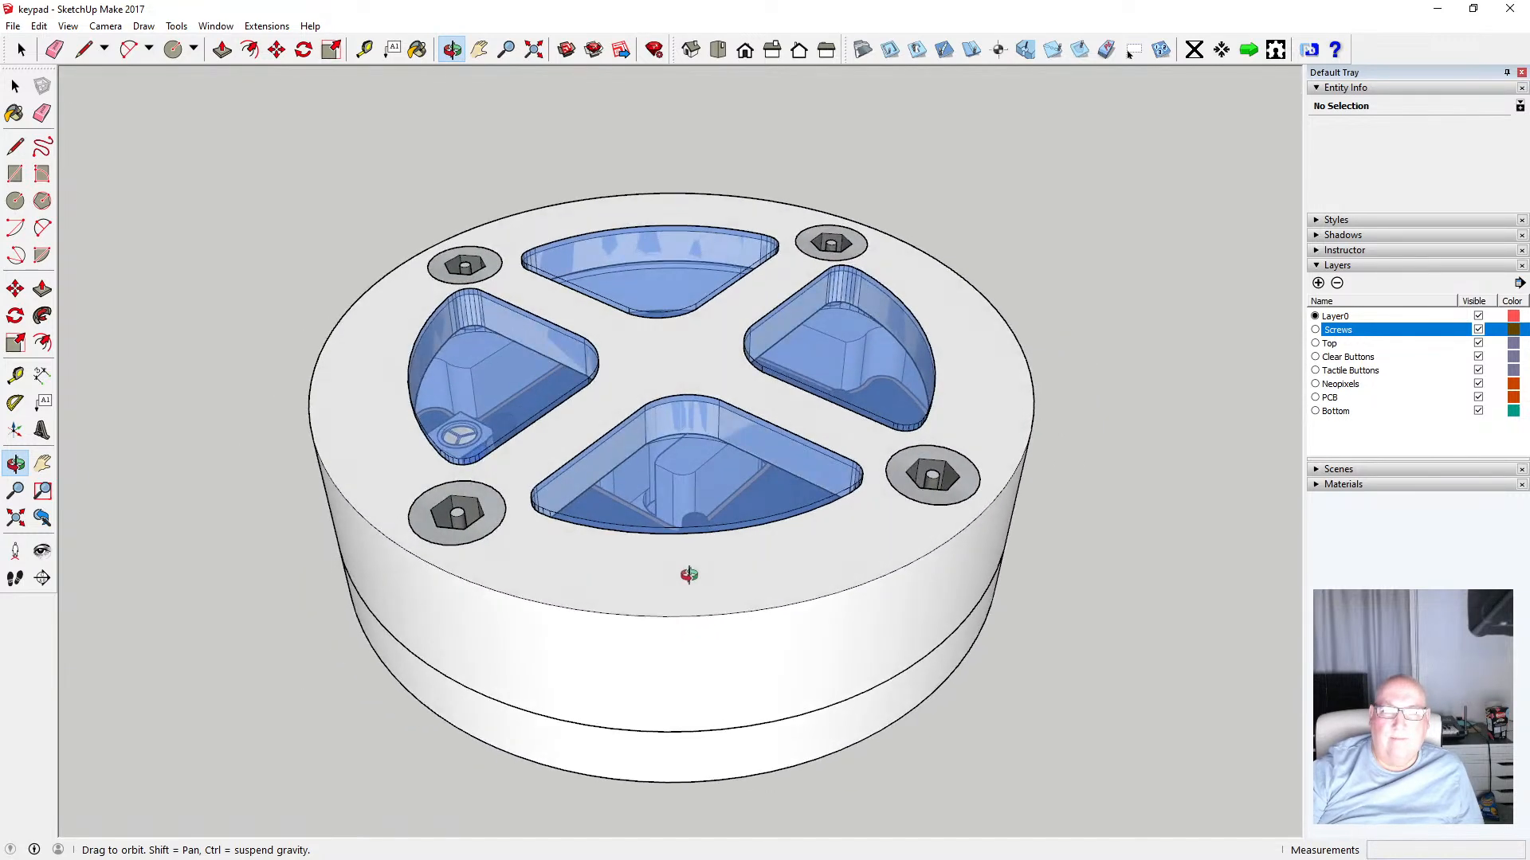
Switch the face style to Wireframe
left_click(67, 25)
mouse_move(111, 253)
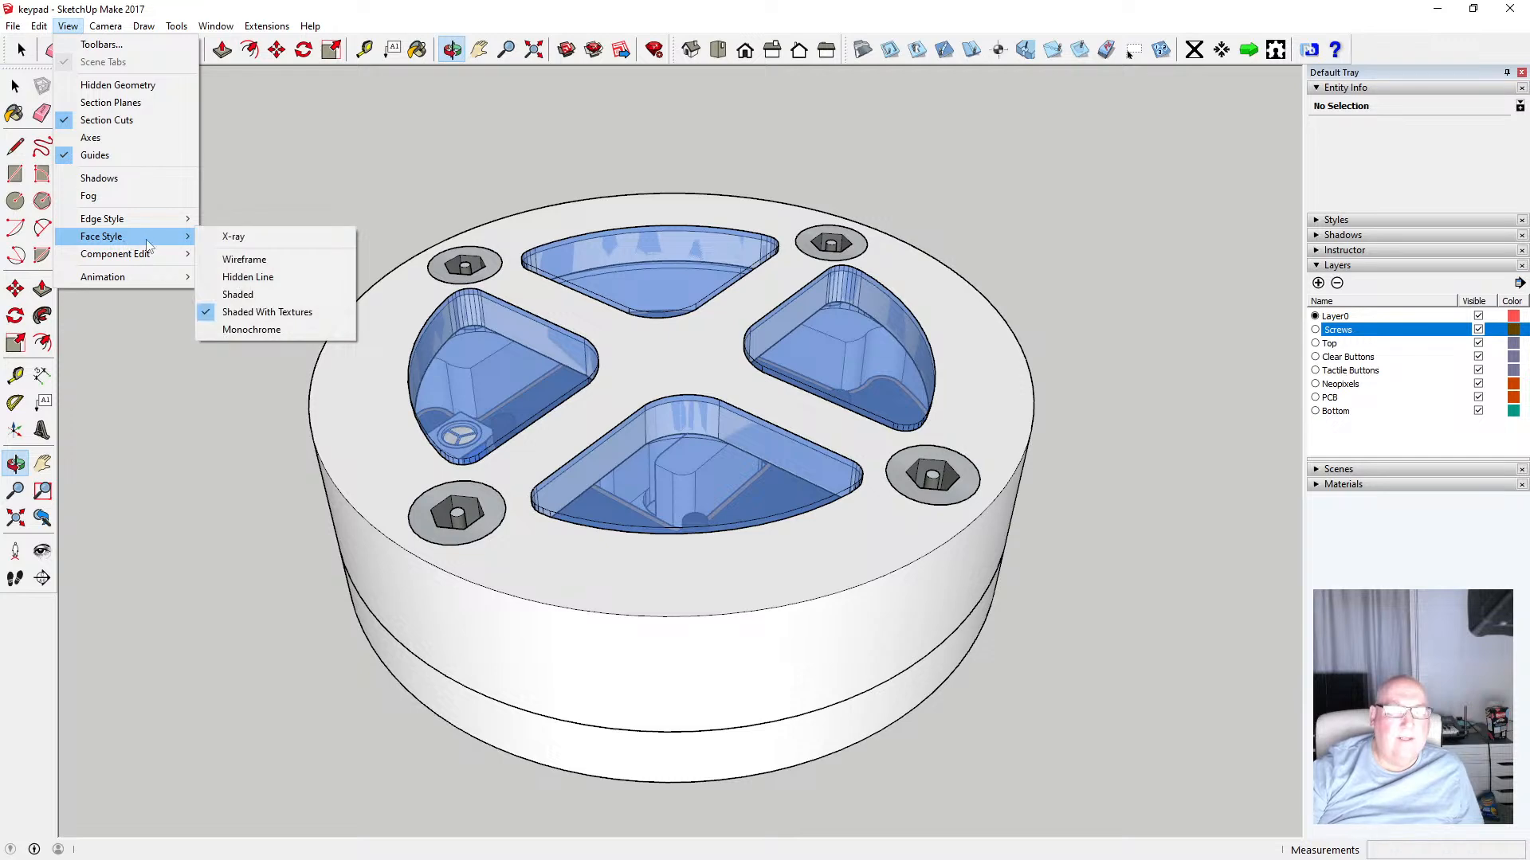
left_click(272, 263)
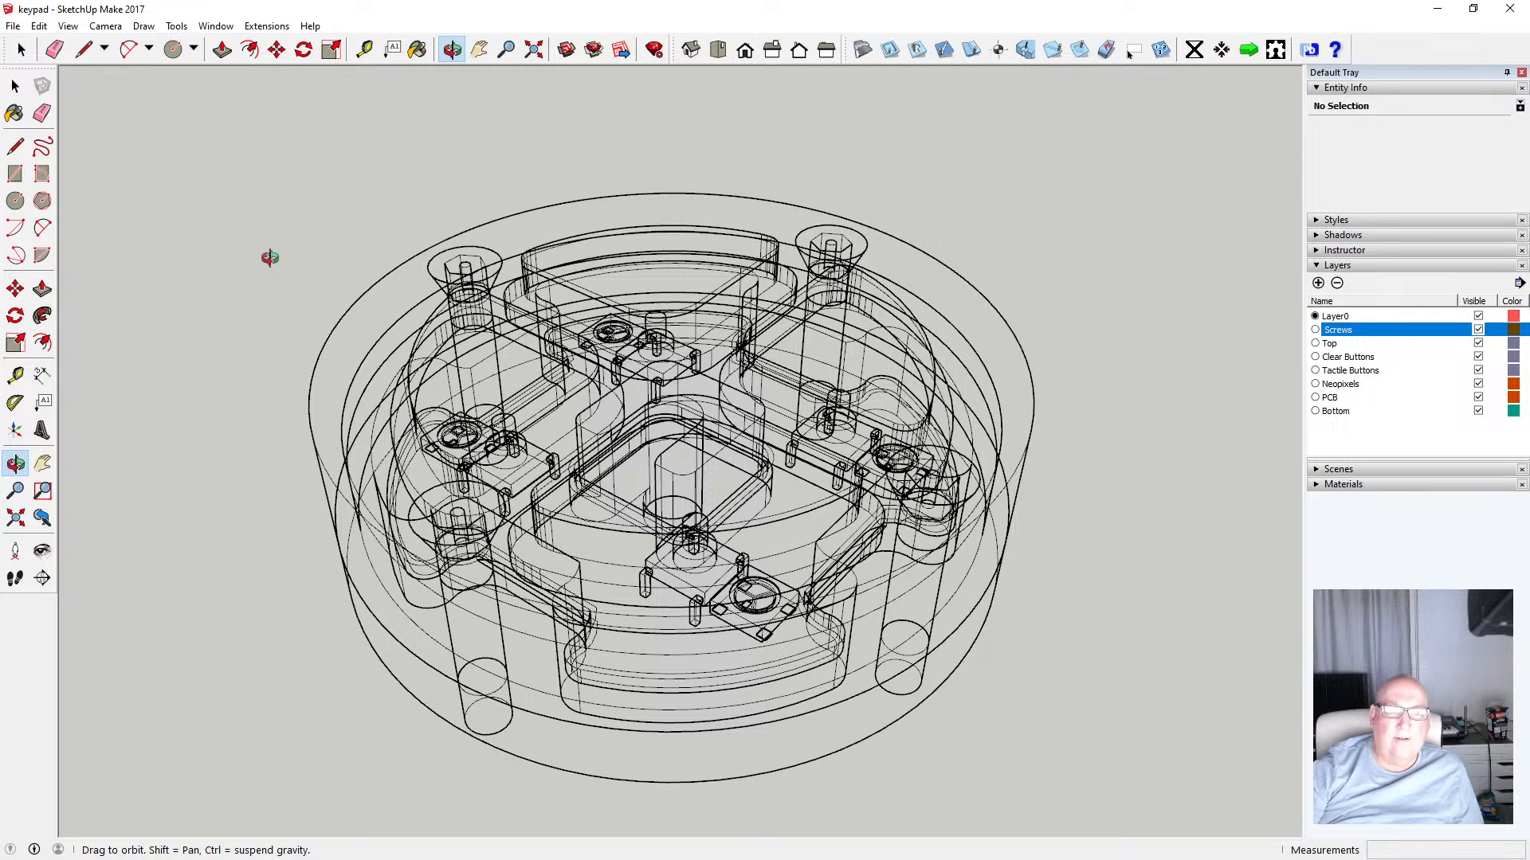
Switch the face style back to shaded with textures to view the assembled keypad
left_click(68, 26)
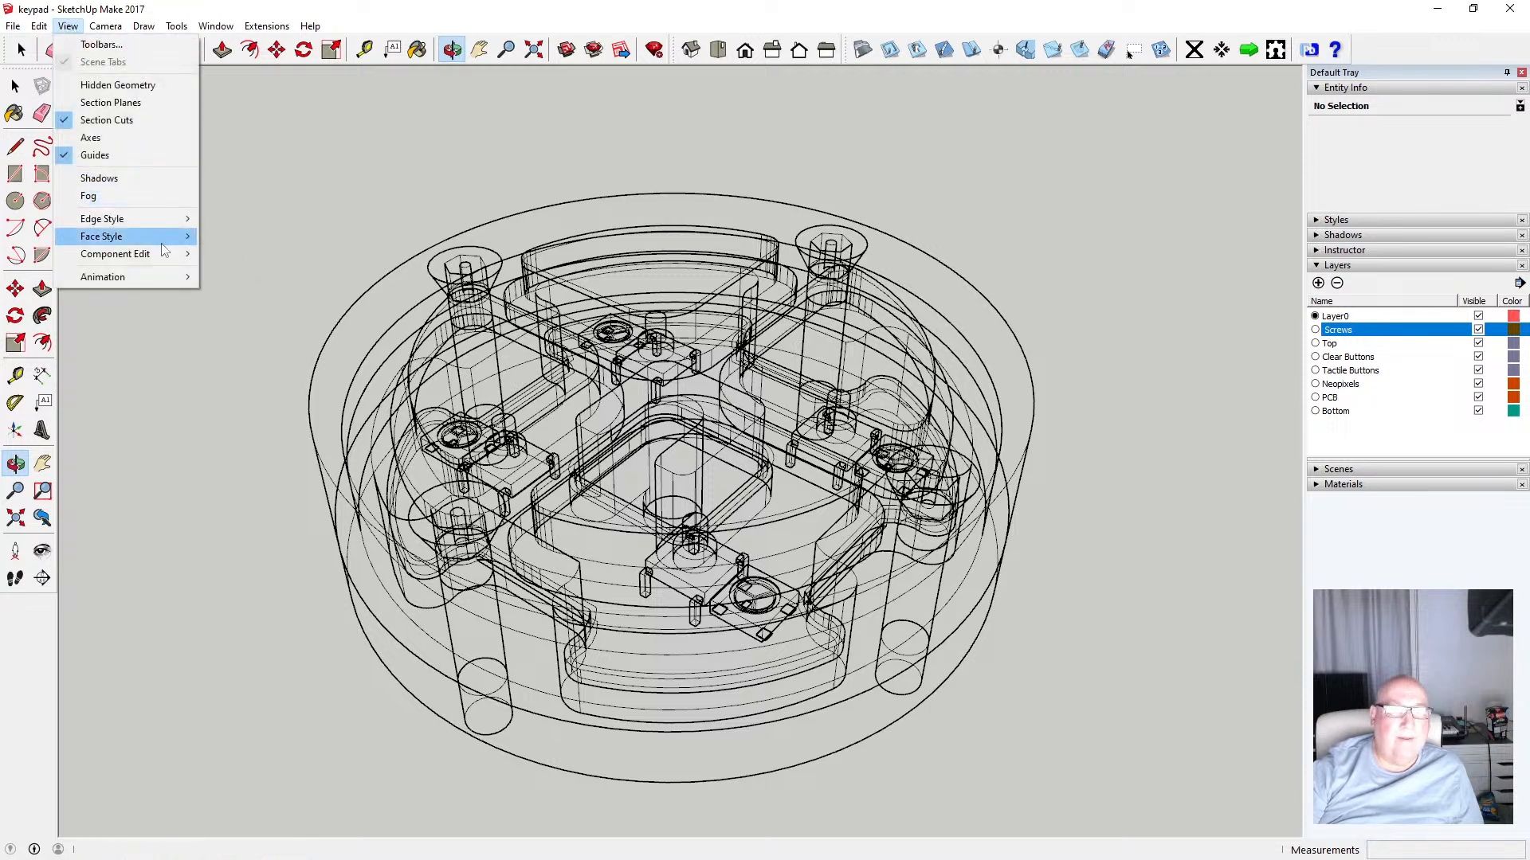
mouse_move(163, 251)
left_click(267, 312)
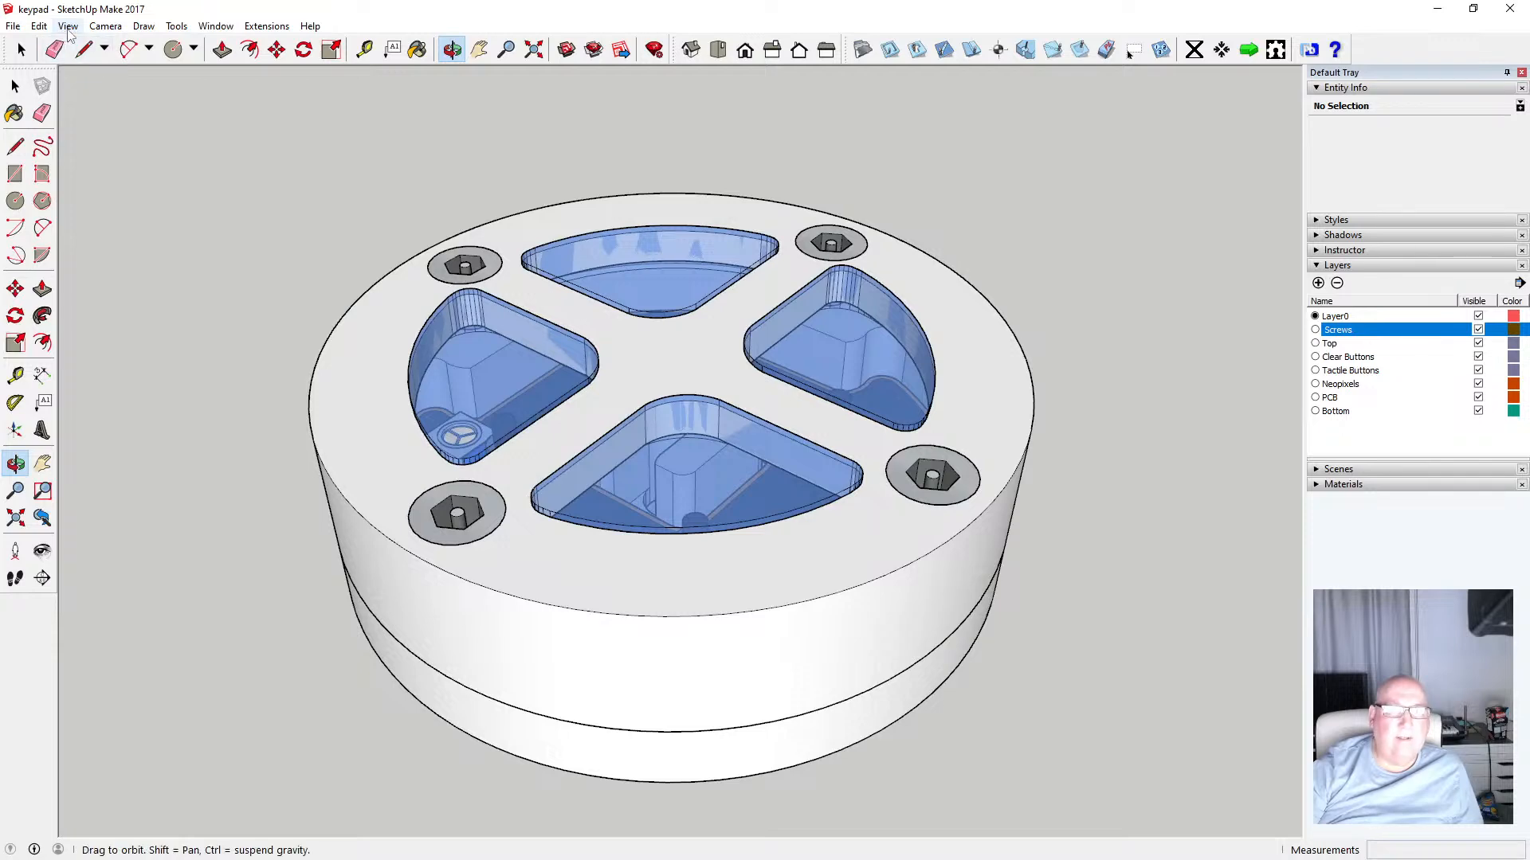
left_click_drag(592, 277, 686, 243)
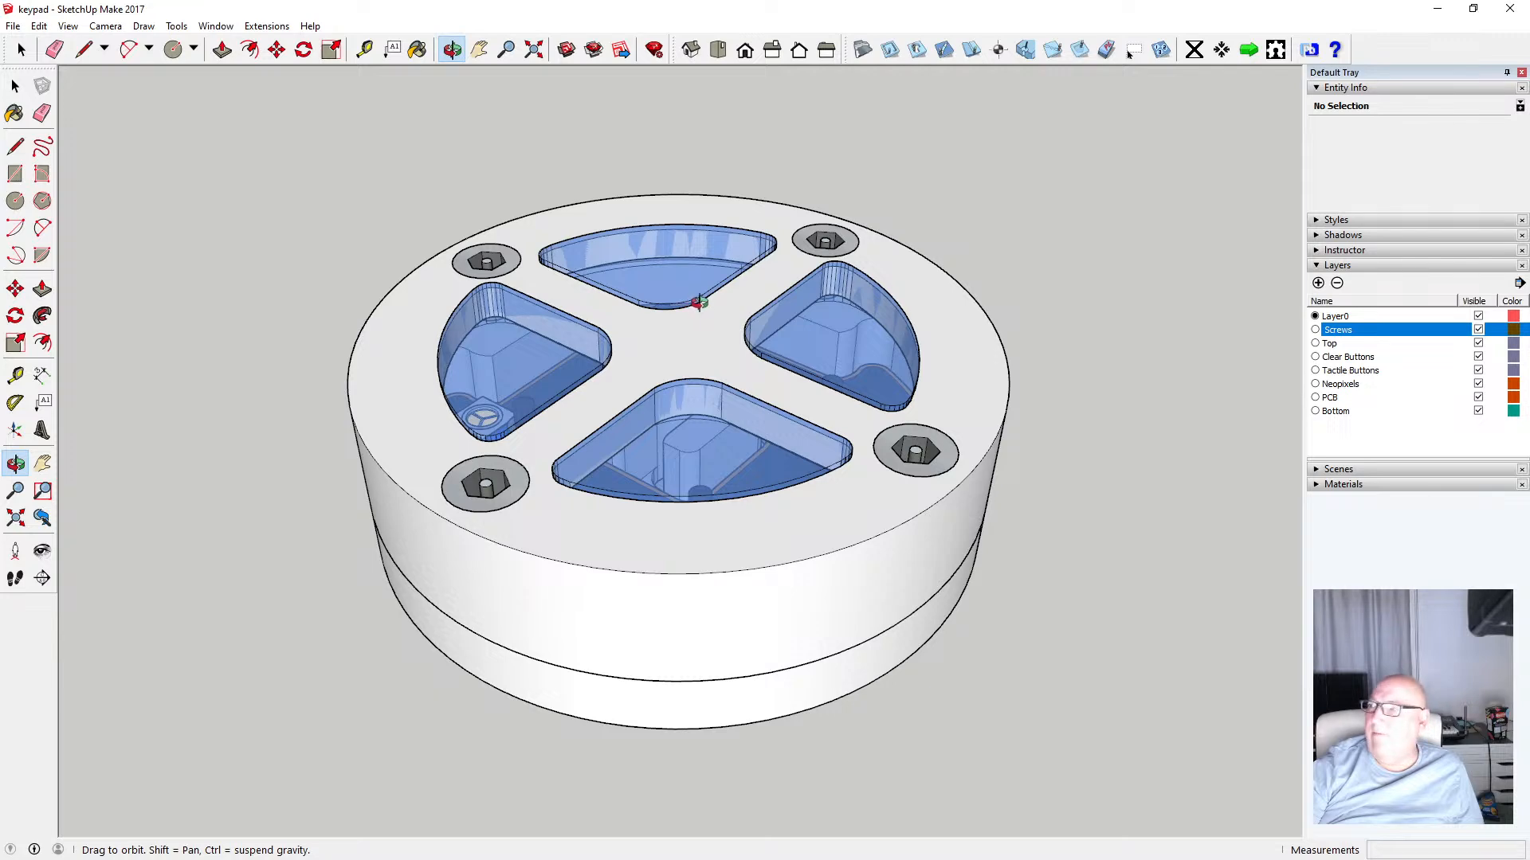
scroll(703, 300, "up", 1)
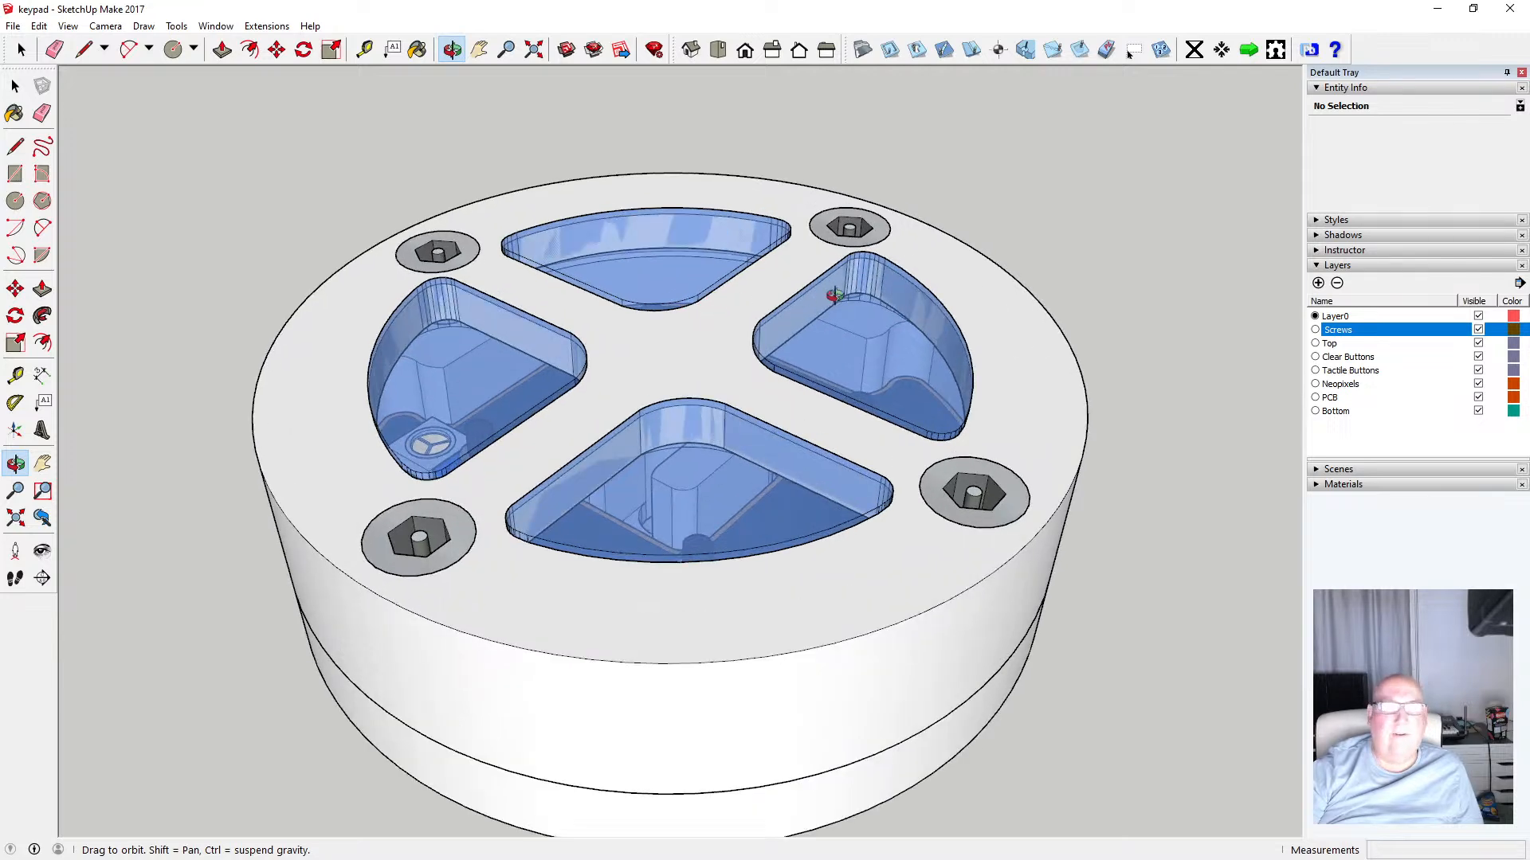
scroll(828, 288, "down", 2)
scroll(841, 291, "up", 1)
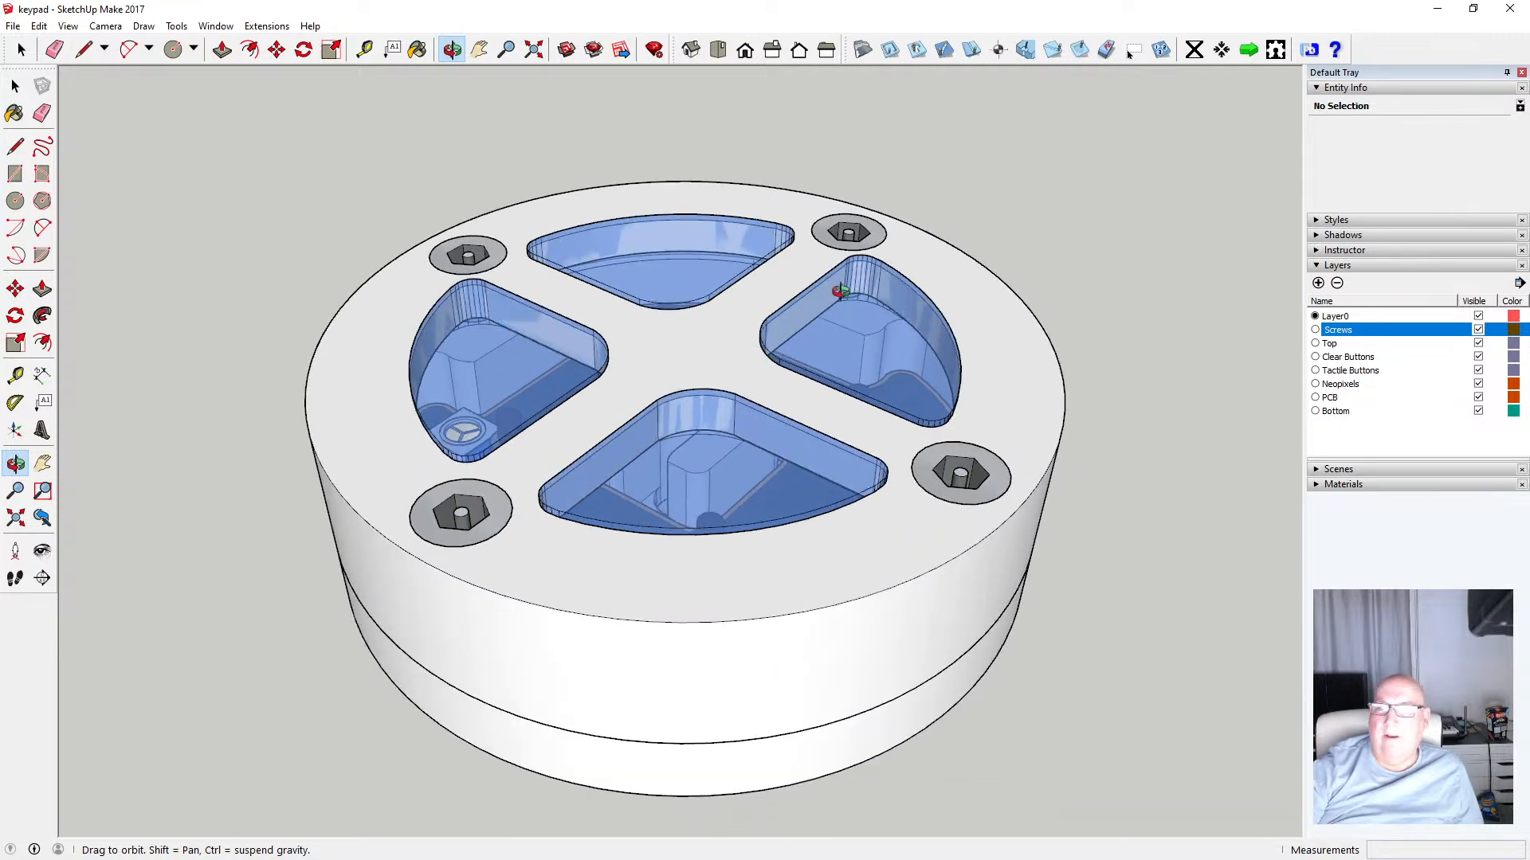
Save the model
left_click(12, 25)
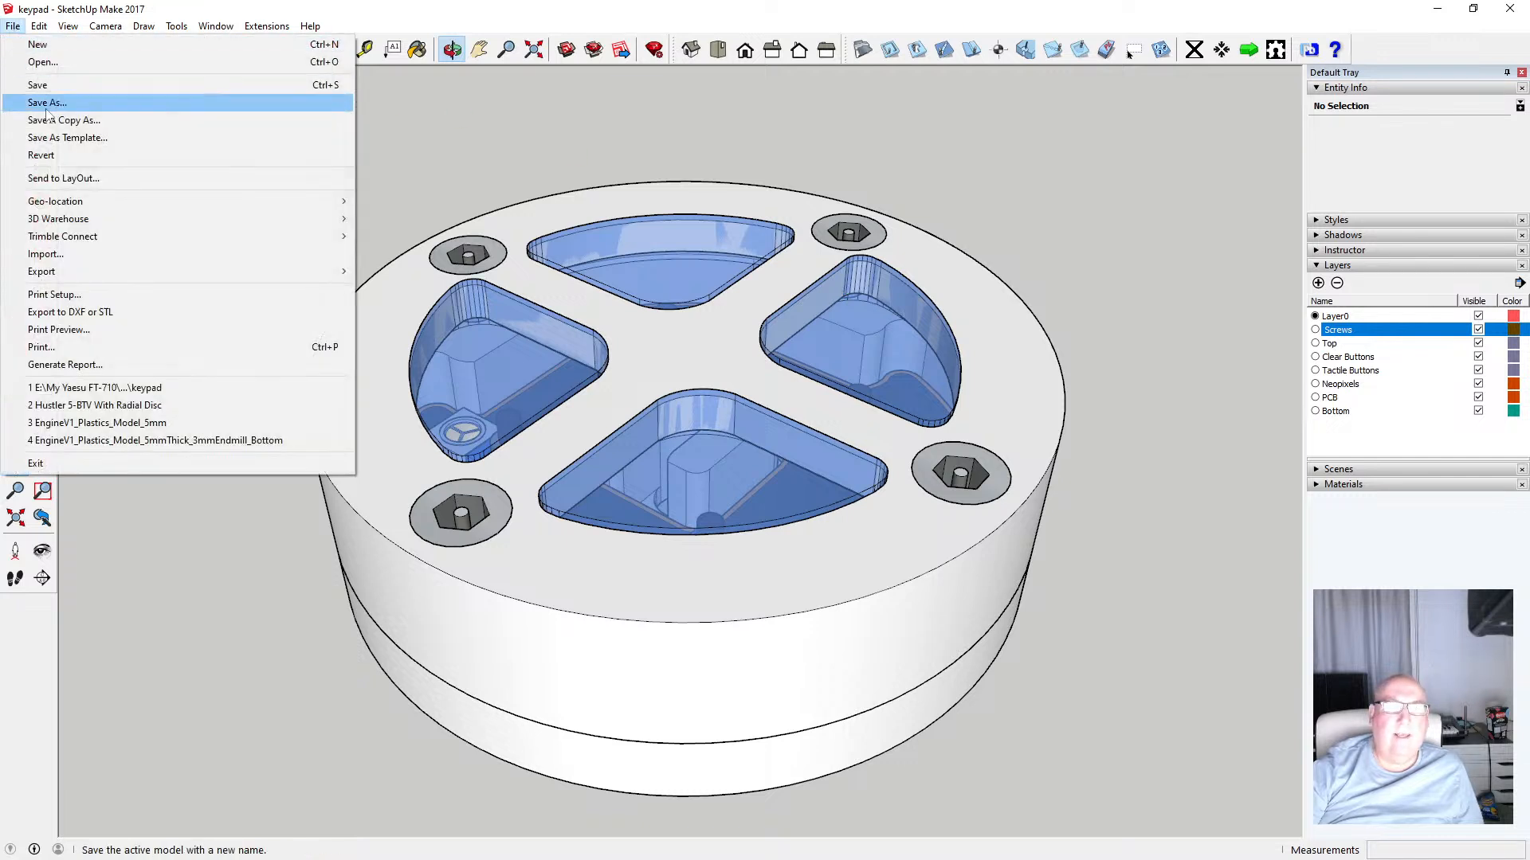
left_click(43, 92)
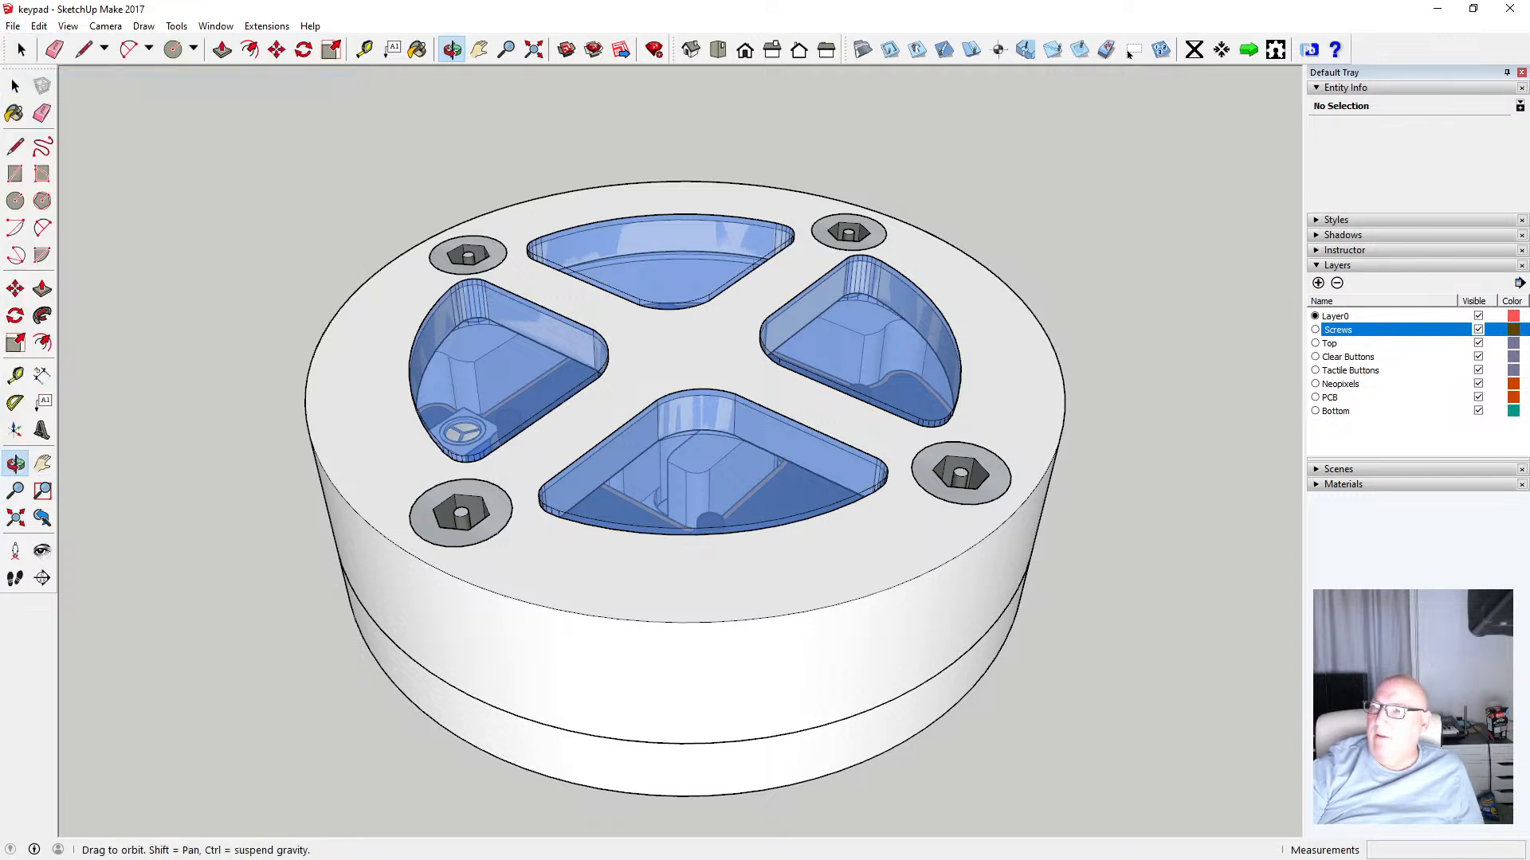